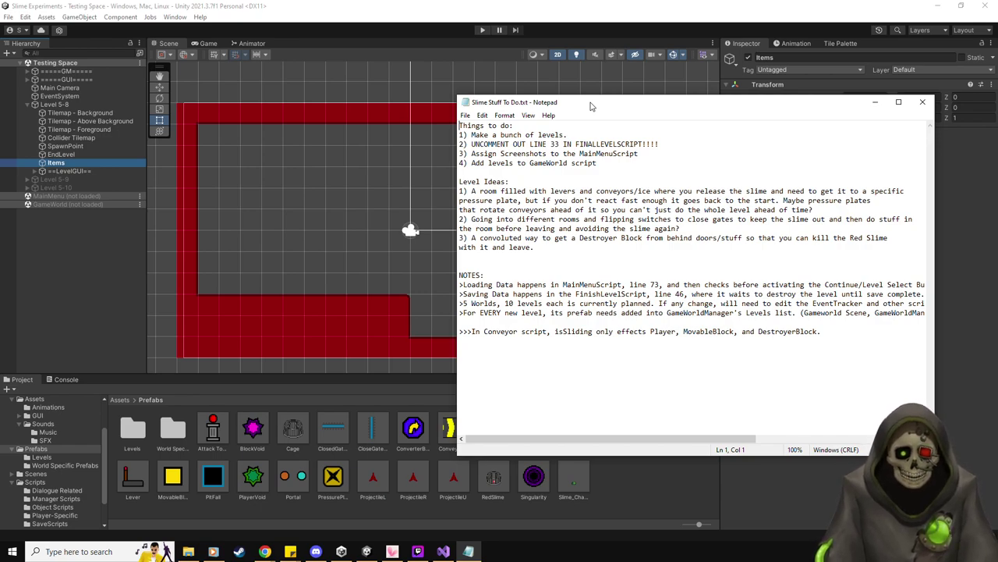
- Clear the to-do notes out of the way and move Level 5-8's SpawnPoint to X -8.5, Y 1.5
left_click_drag(591, 103, 0, 203)
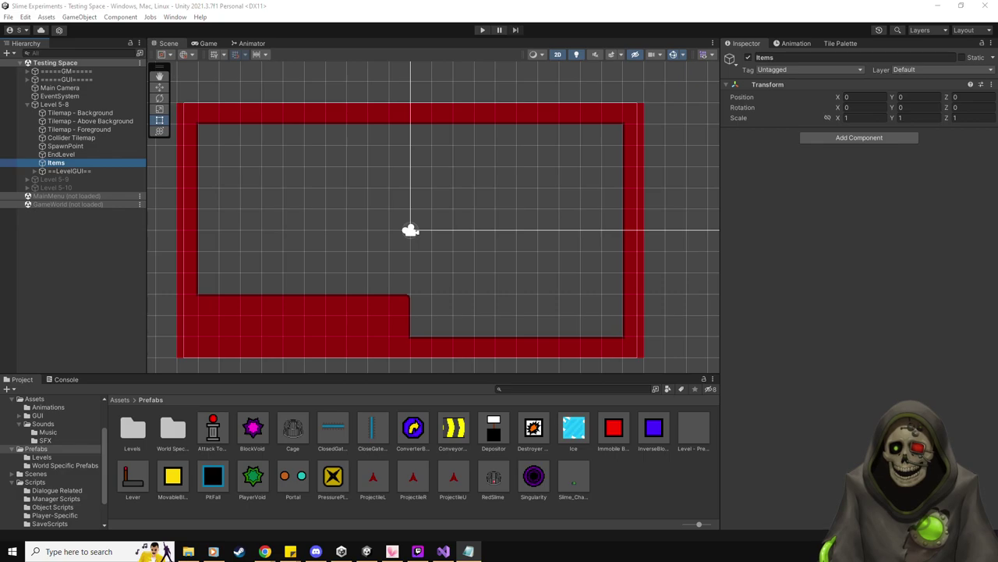
left_click(406, 5)
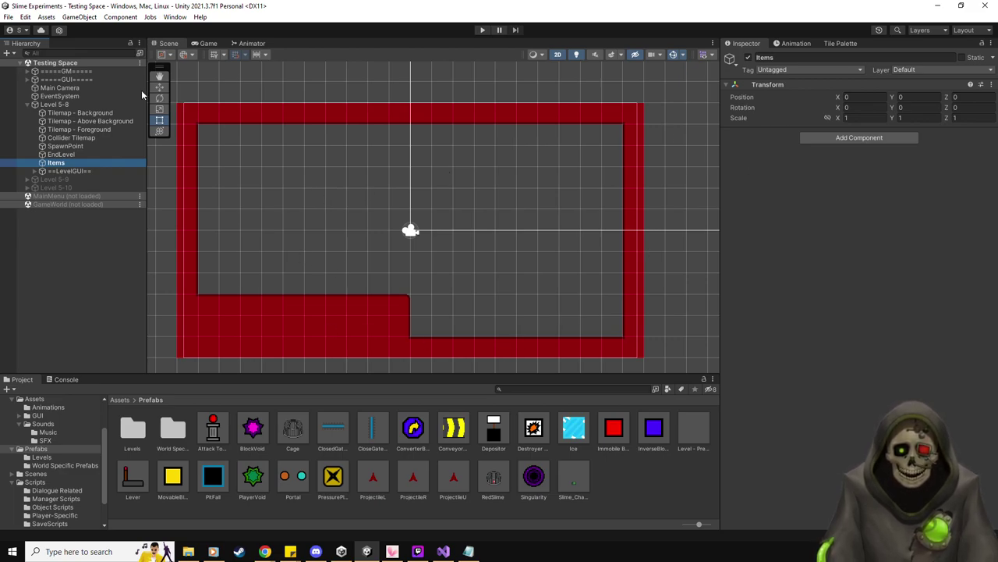
left_click(78, 147)
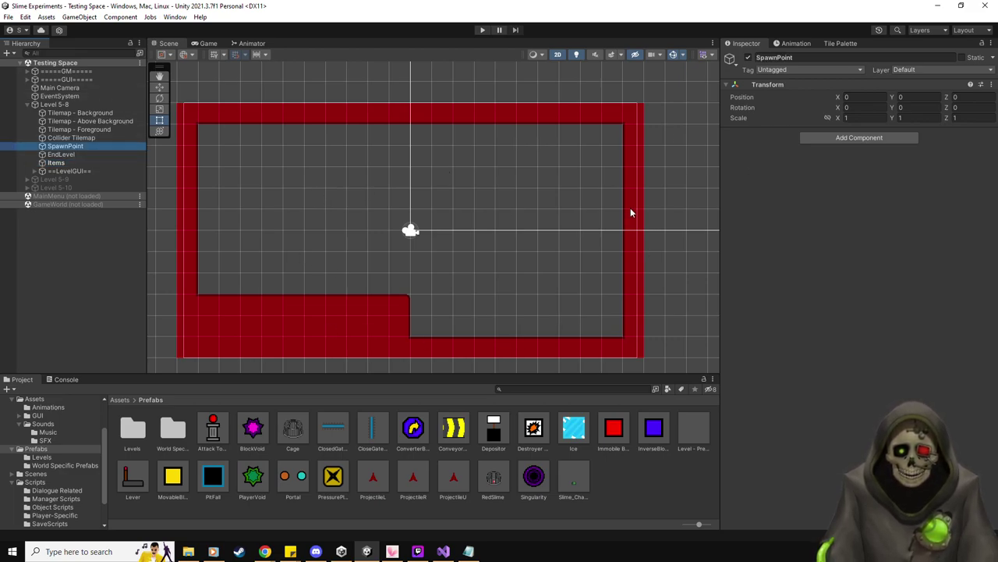
left_click(159, 87)
left_click_drag(414, 225, 232, 195)
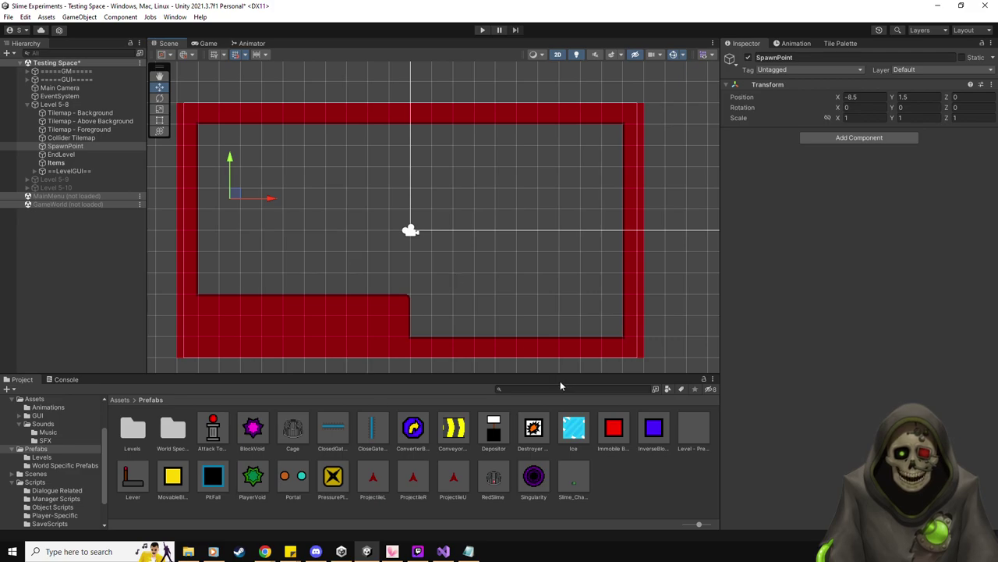
- Place a ConveyorBelt prefab against the room's right wall at X 9.5, Y 0.5 and set its Z rotation to 180
left_click_drag(454, 428, 614, 221)
left_click(76, 171)
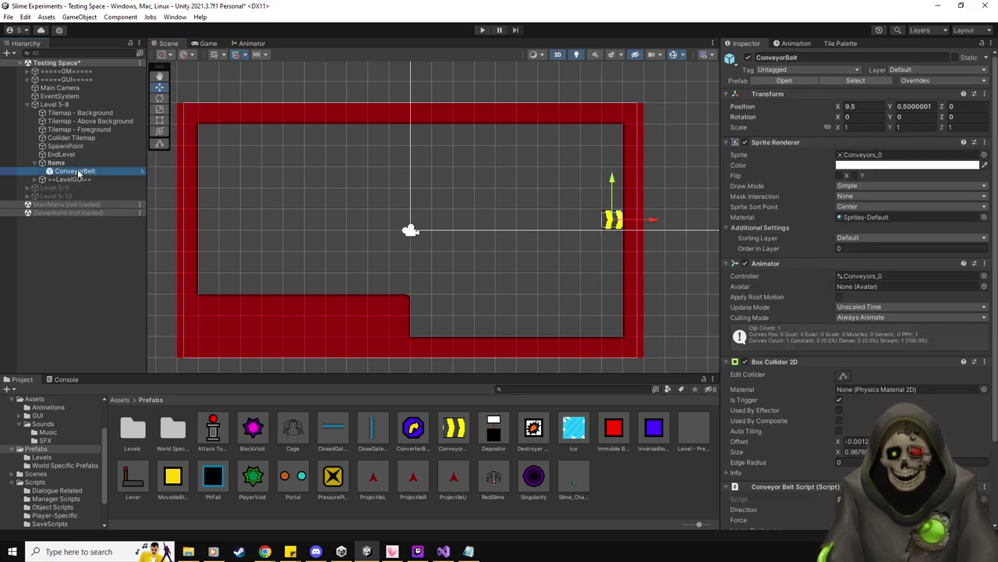
left_click(963, 117)
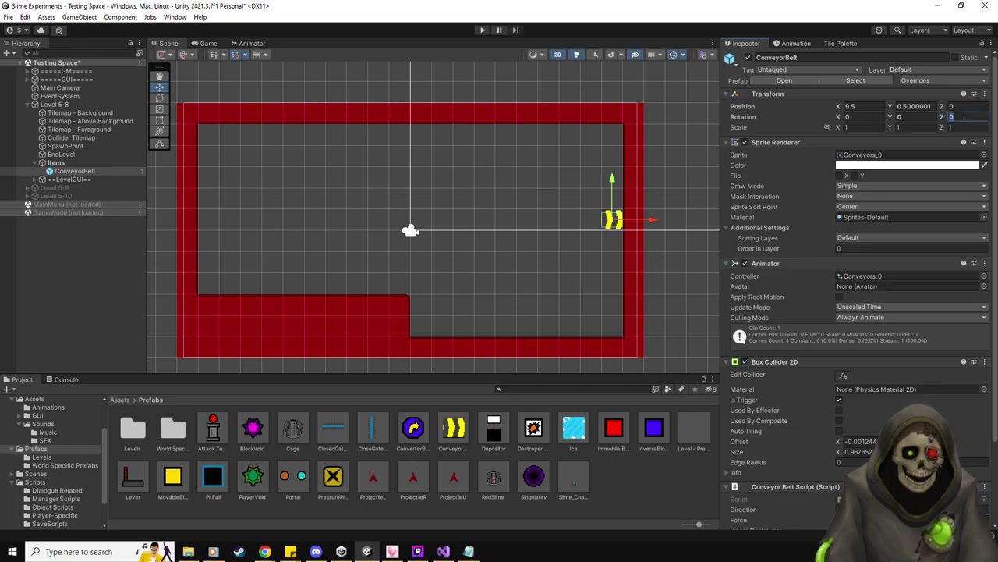
type("180")
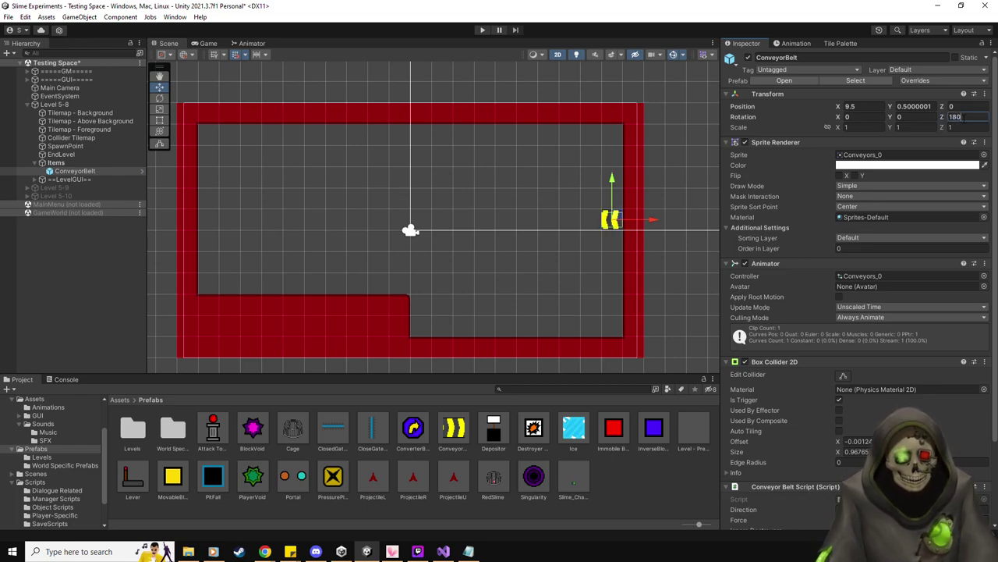
- Set the conveyor belt script's Direction to Left
scroll(914, 194, "down", 3)
left_click(872, 418)
left_click(872, 425)
type("Left")
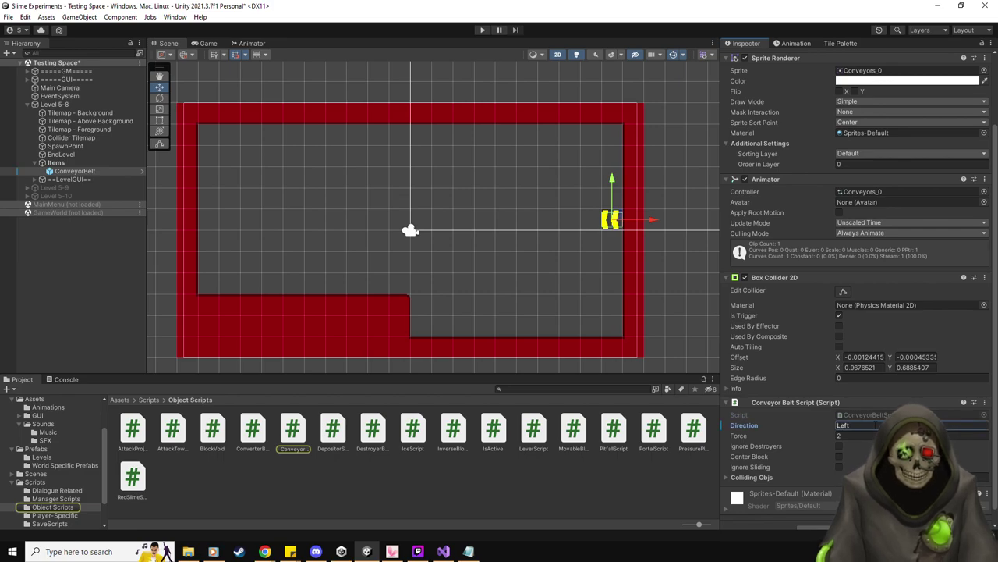
- Duplicate the conveyor belt into a continuous row running left from the right wall to X -0.5
left_click(94, 172)
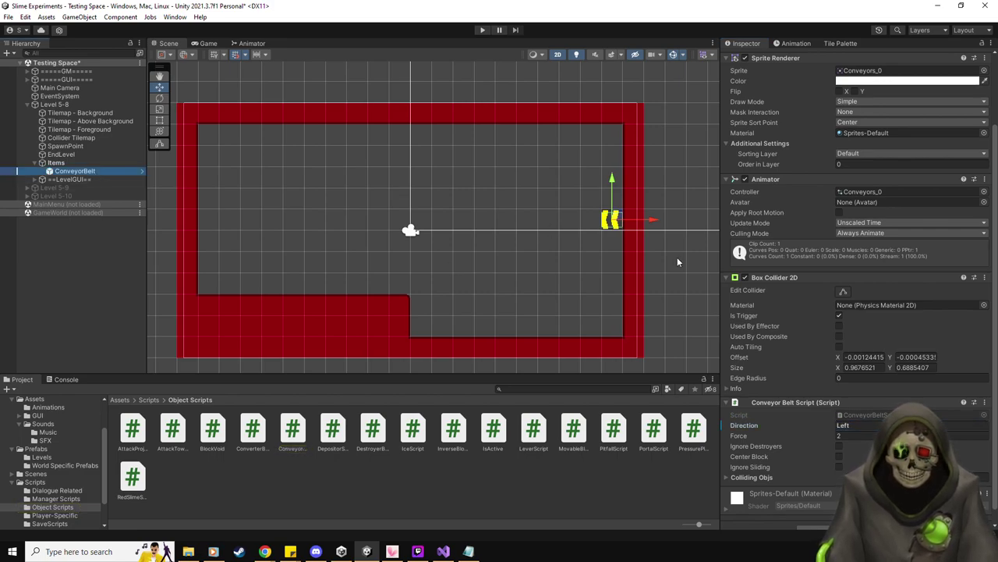
key("ctrl+d")
left_click_drag(648, 220, 488, 228)
key("ctrl+d")
key("ctrl+d")
key("ctrl+d")
key("ctrl+d")
key("ctrl+d")
key("ctrl+d")
key("ctrl+d")
key("ctrl+d")
left_click(278, 230)
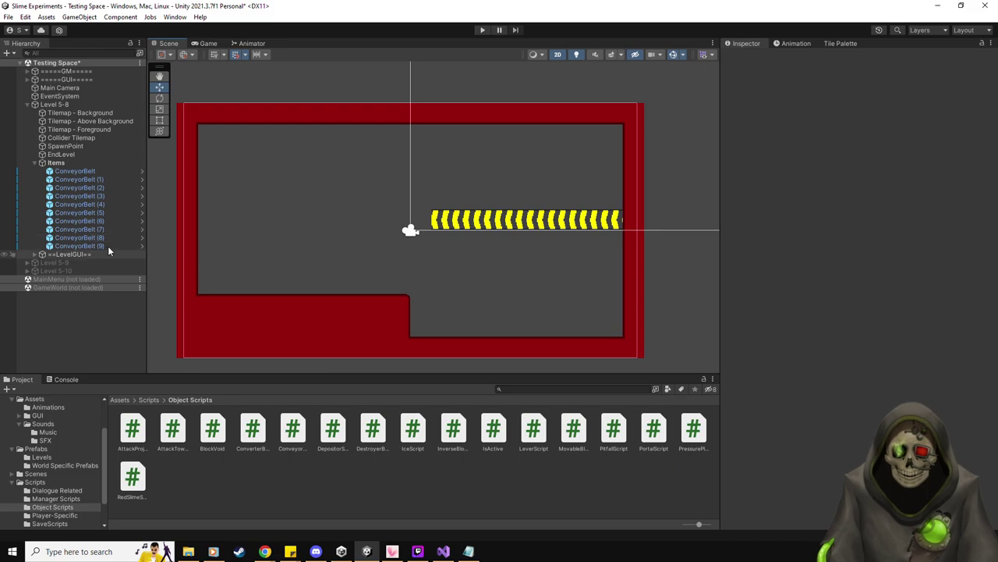
left_click(537, 227)
key("ctrl+d")
left_click_drag(482, 225, 439, 224)
key("ctrl+d")
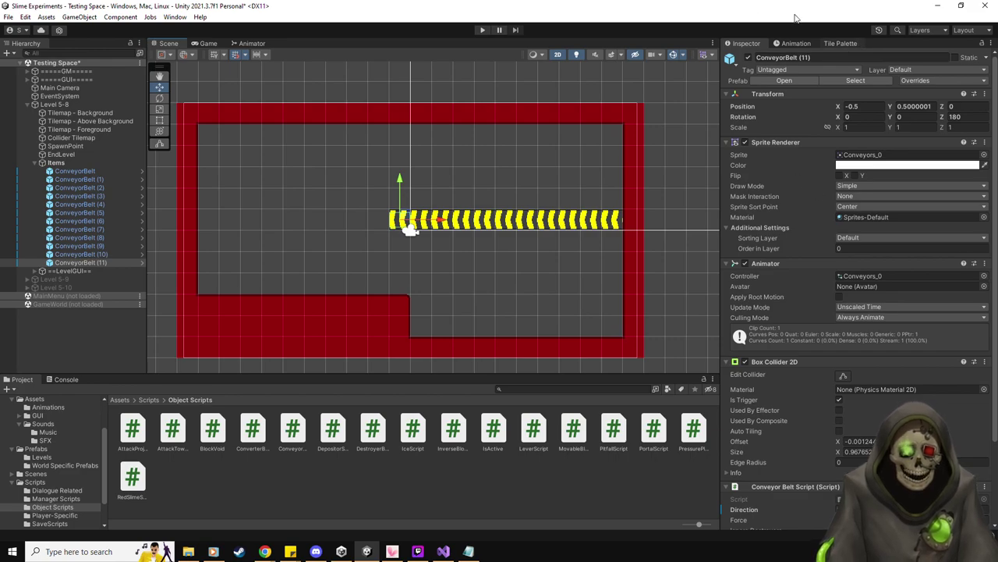
- Paint a vertical dividing wall on the Collider Tilemap through the middle of the room, leaving a gap for the conveyor row
left_click(840, 43)
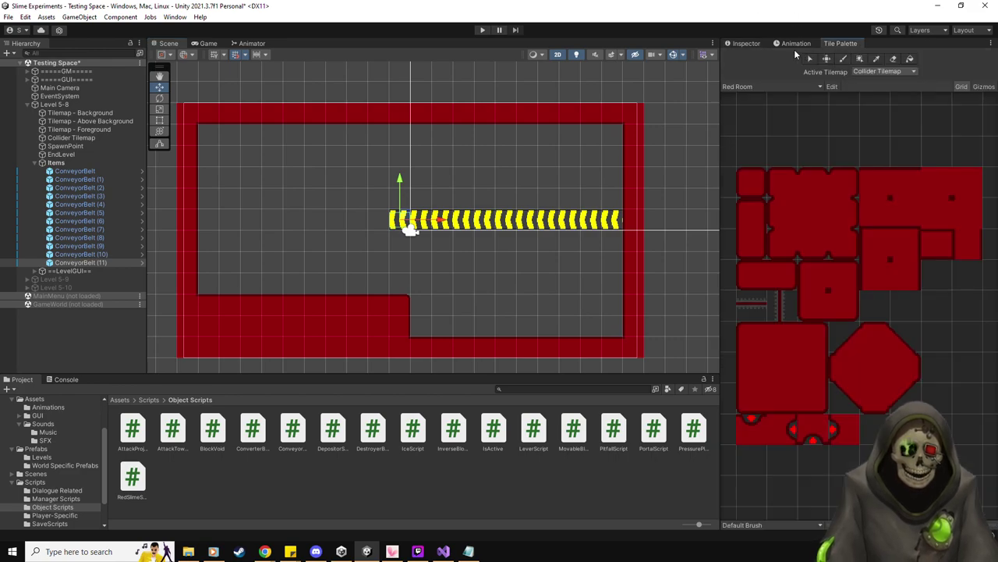
left_click(961, 253)
left_click(404, 288)
left_click_drag(400, 266, 406, 139)
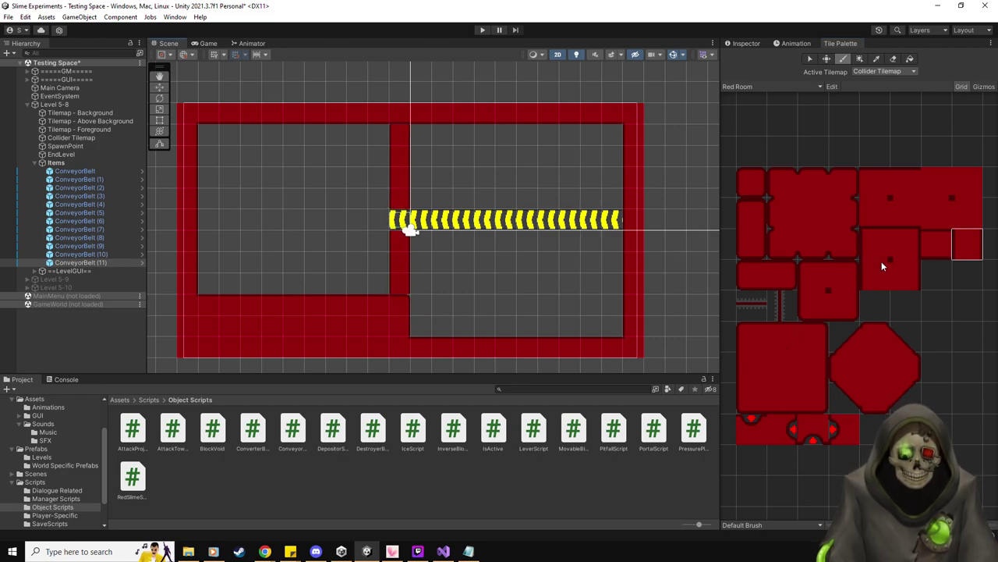
- Paint matching edge and corner tiles where the dividing wall meets the lower wall and borders the conveyor gap
left_click(905, 275)
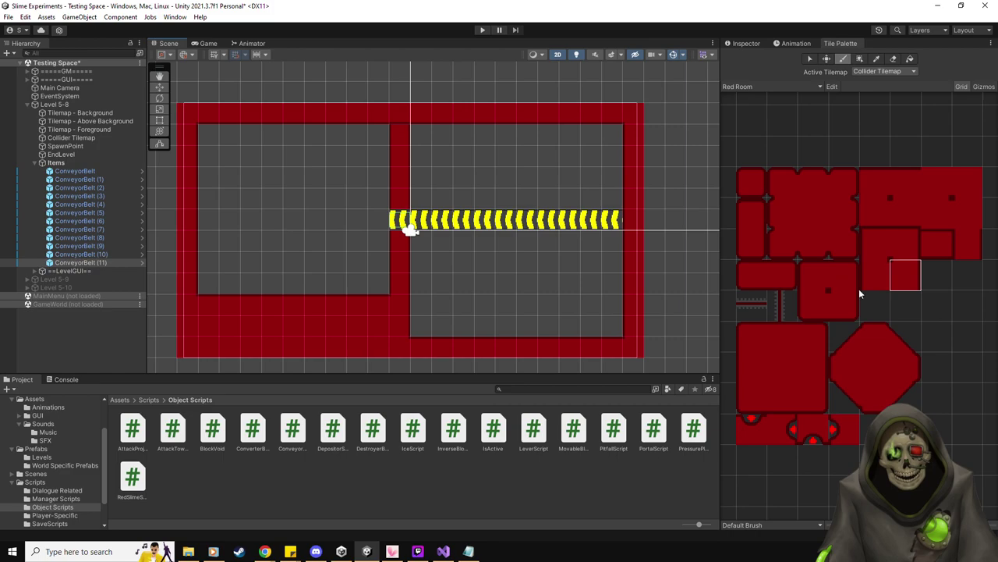
left_click(843, 313)
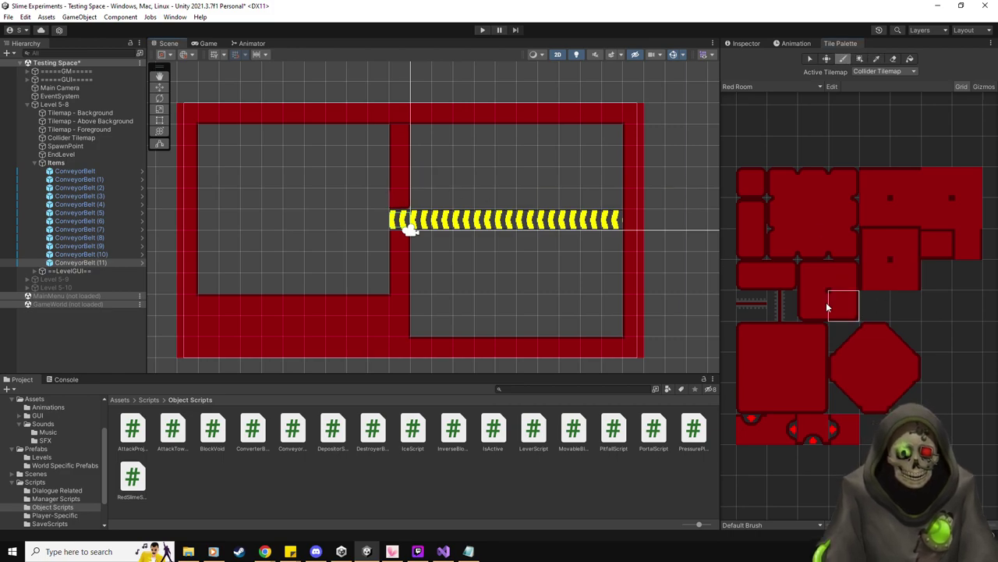
left_click(845, 274)
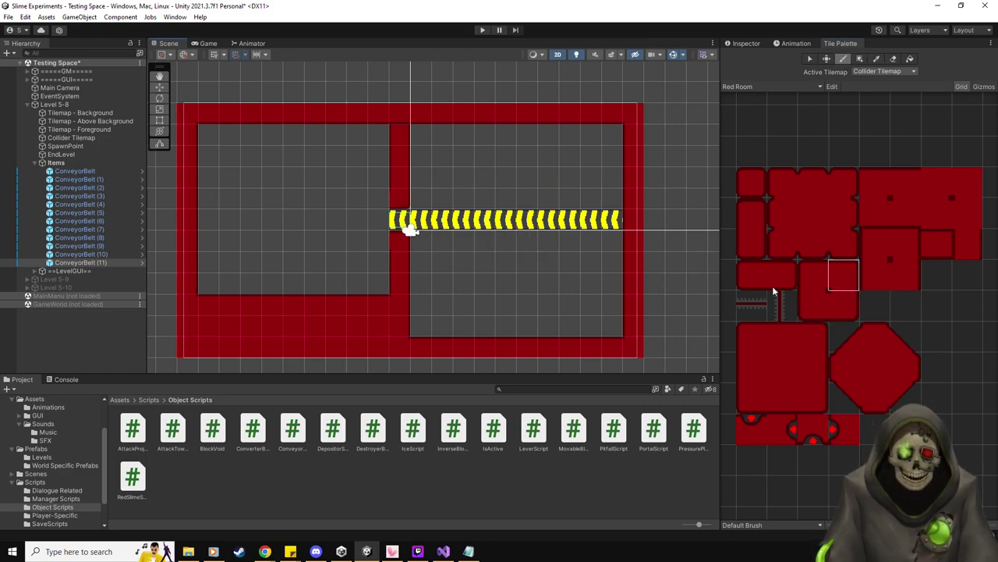
left_click(842, 304)
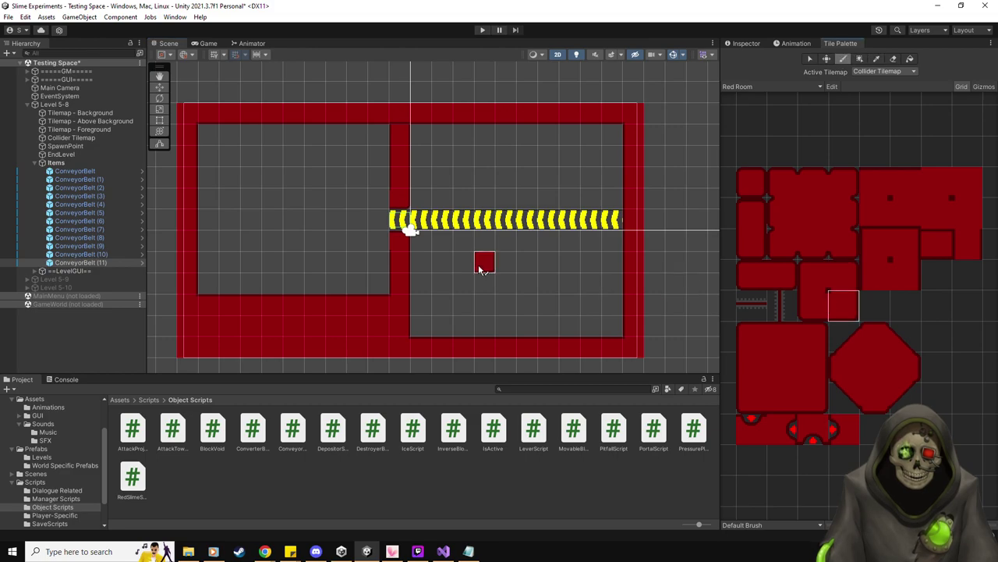
- Paint a small walled alcove on the left side of the dividing wall, enclosing one open cell at the conveyor's end
left_click(823, 304)
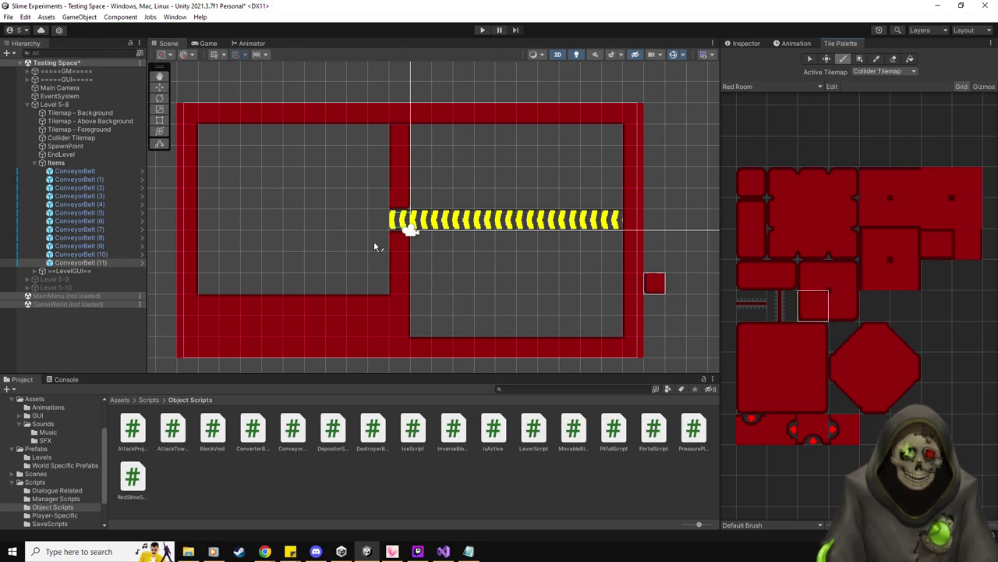
left_click(353, 246)
left_click(811, 275)
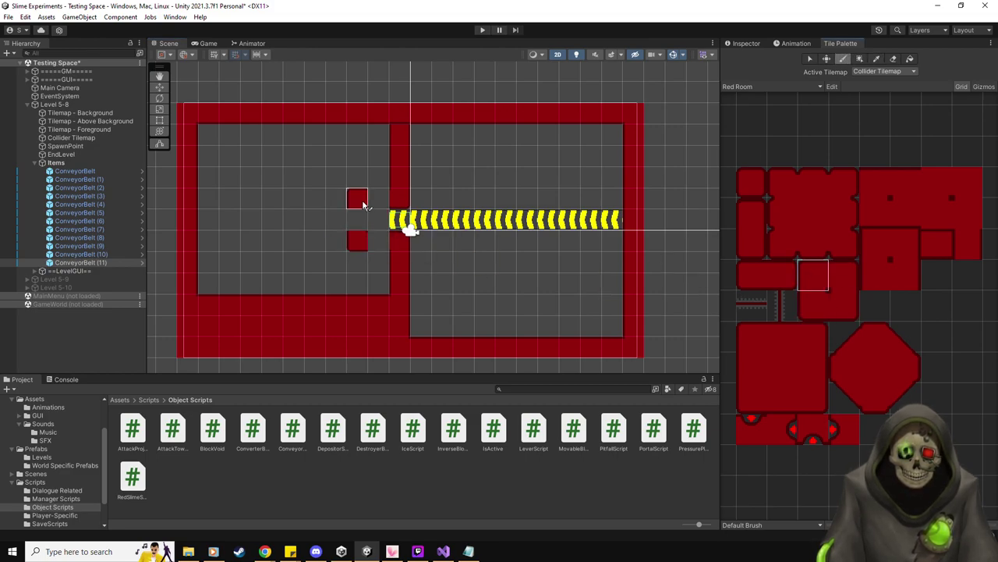
left_click(357, 199)
left_click(967, 244)
left_click(357, 220)
left_click(933, 242)
left_click(379, 199)
left_click(378, 241)
left_click(378, 220)
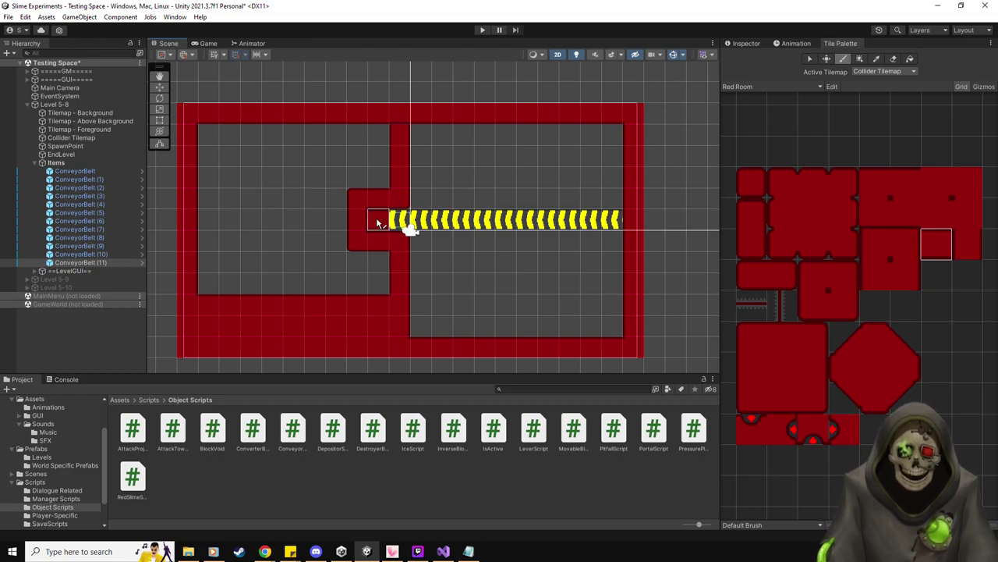
- Place a PressurePlate prefab in the alcove at the end of the conveyor row, at X -1.5, Y 0.5
left_click(743, 43)
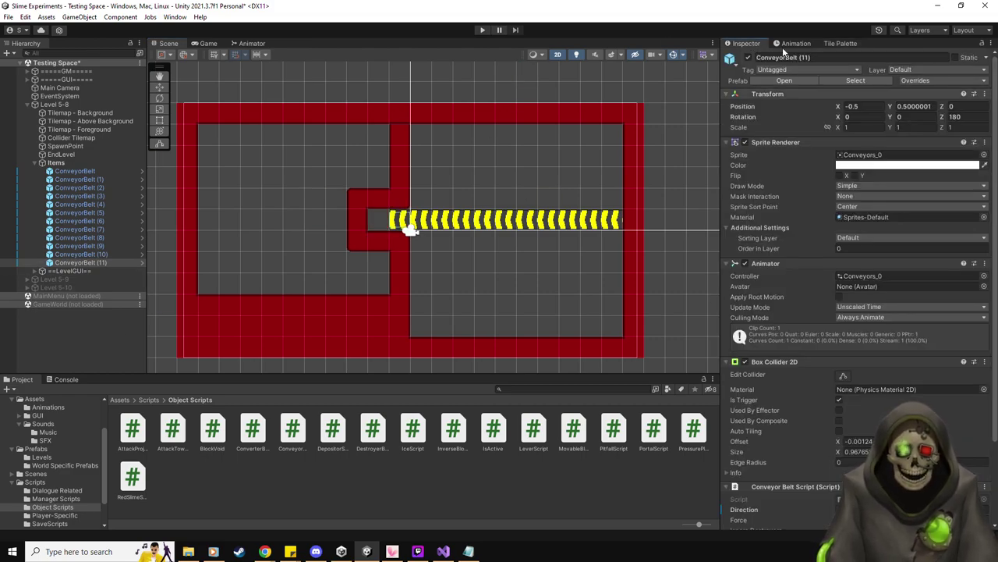
left_click(159, 87)
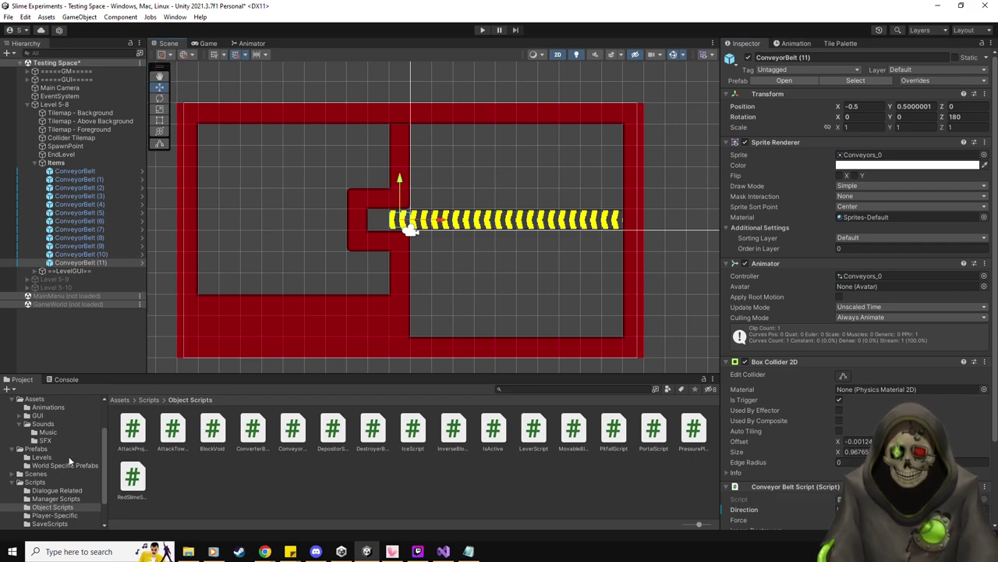
left_click(36, 448)
left_click_drag(332, 476, 379, 222)
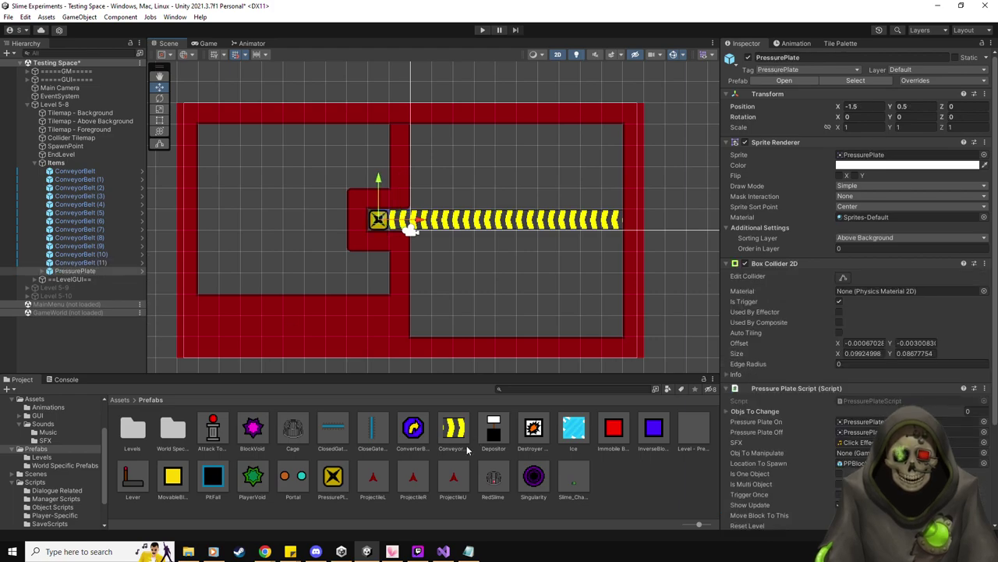
- Paint a wall block on the left room's floor, one cell away from its left wall
left_click(840, 43)
left_click(747, 222)
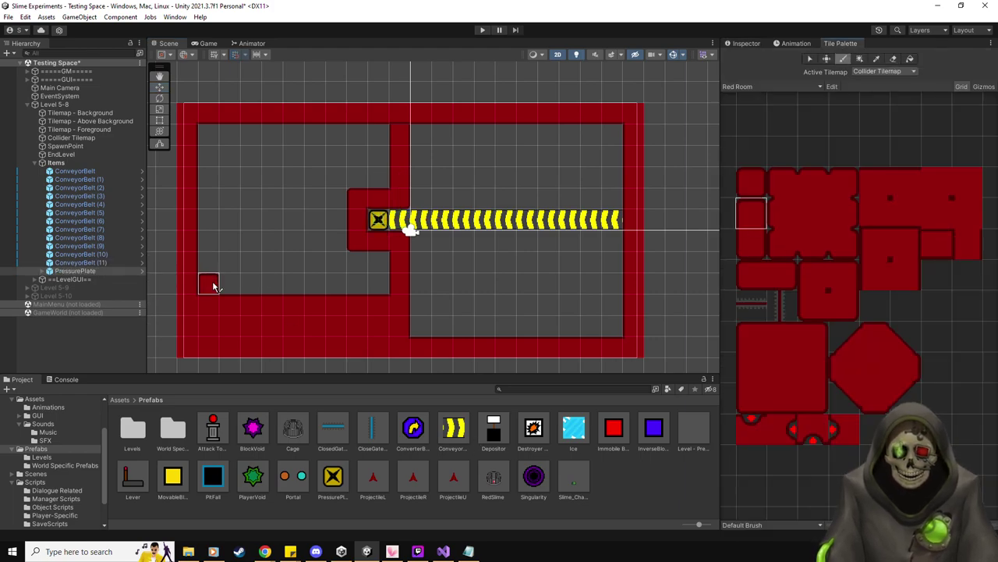
left_click(229, 283)
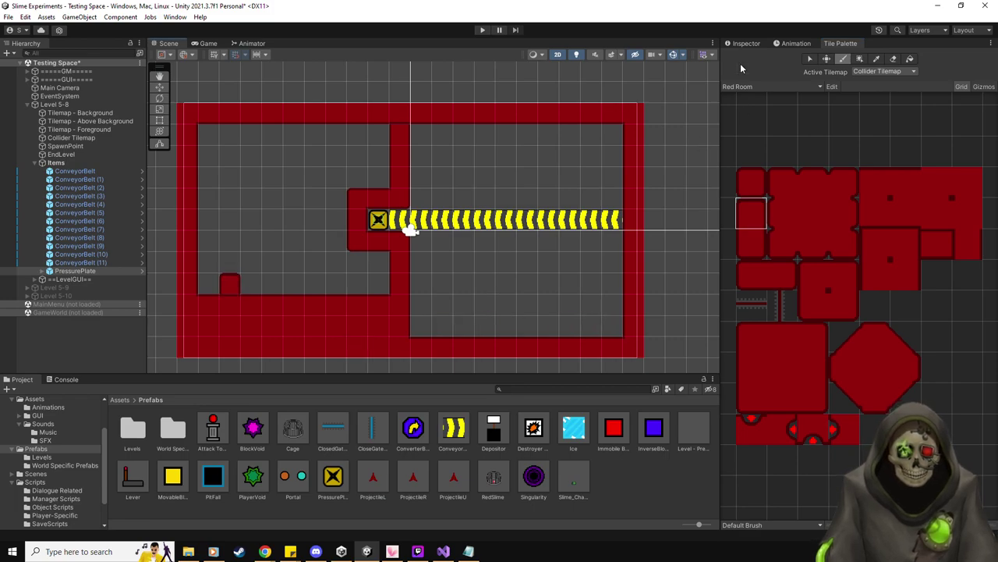
- Place a ClosedGateVertical at X -9.5, Y -2.5 beside the new wall block and paint an exit tile in the wall below it
key("w")
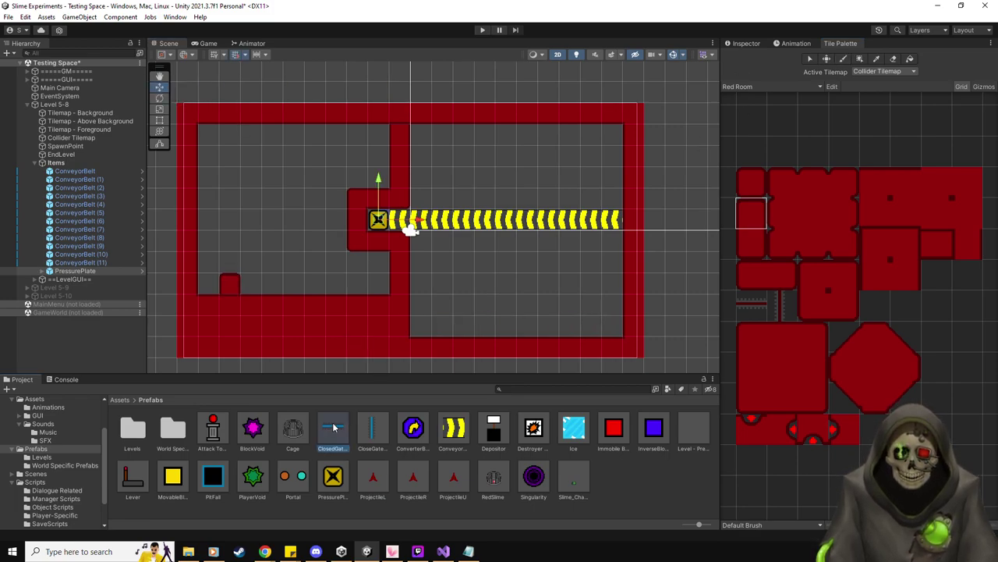
left_click_drag(208, 288, 210, 284)
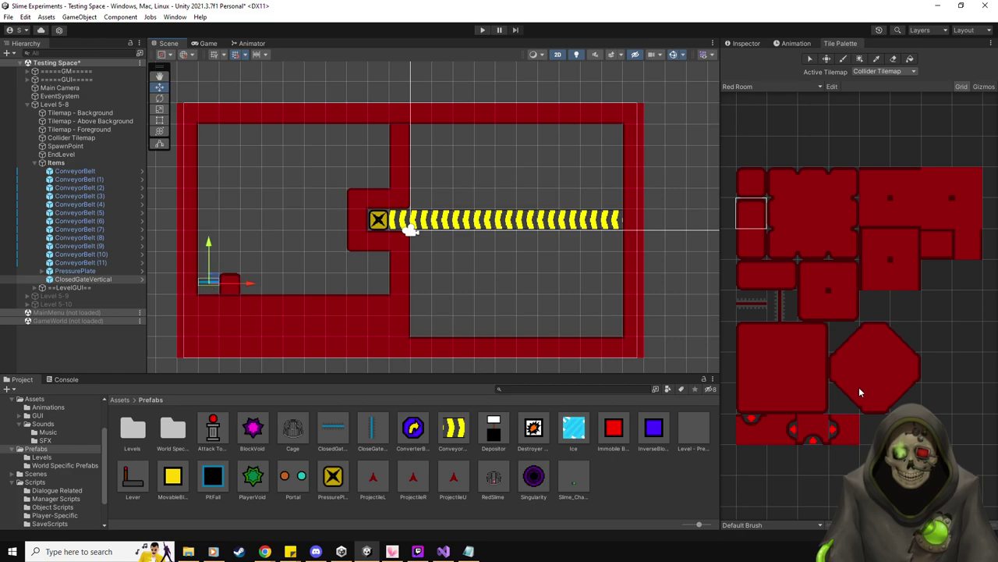
left_click(751, 429)
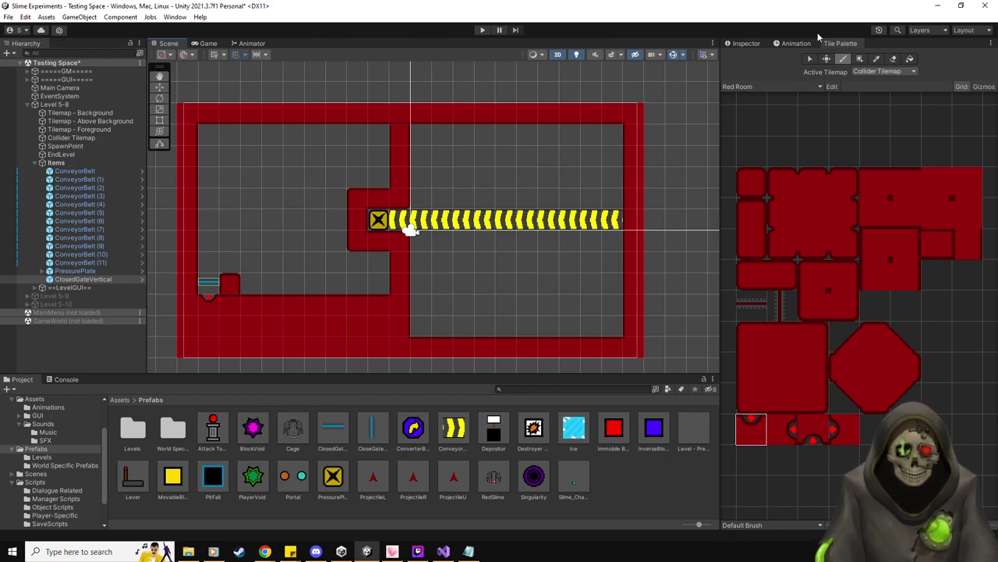
- Change the gate's sprite to the red Wall_Blocks_World5_30
left_click(745, 44)
key("w")
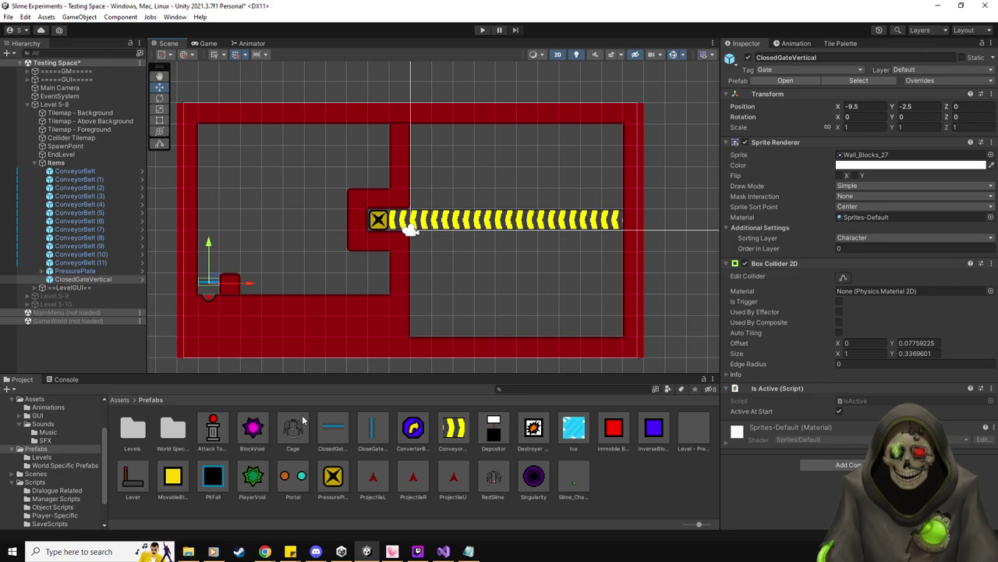
left_click(36, 401)
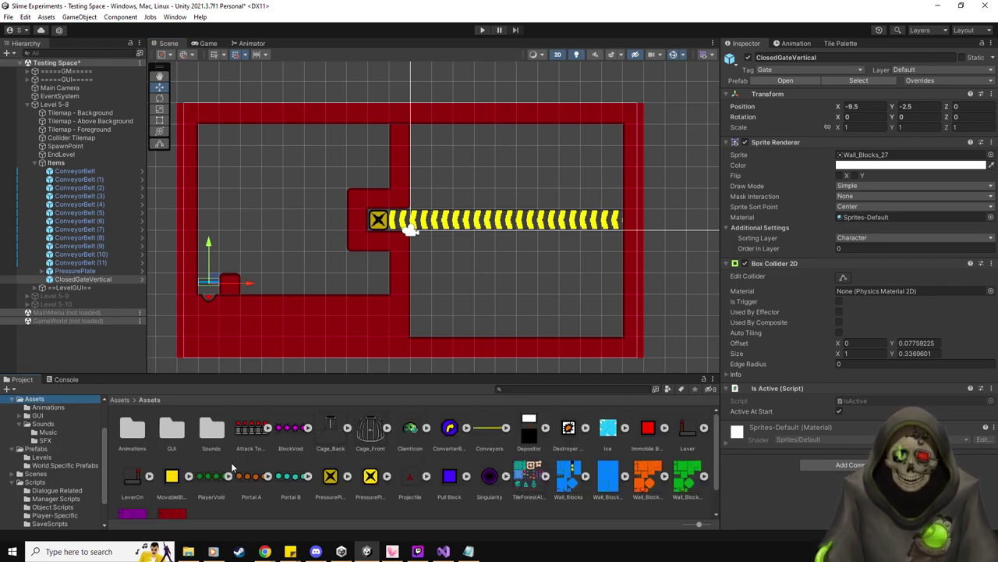
scroll(232, 468, "down", 6)
left_click_drag(210, 495, 880, 155)
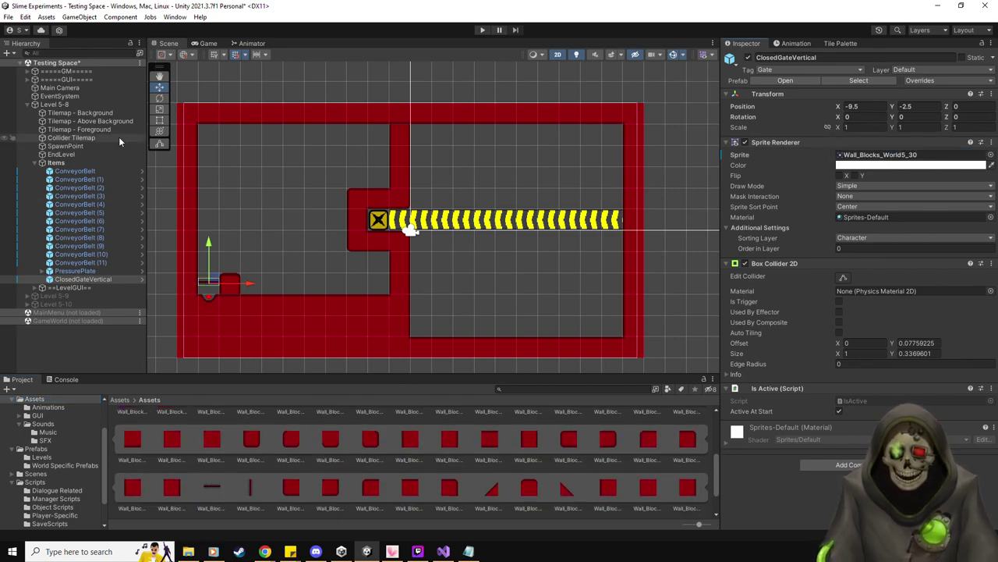
- Move the EndLevel trigger onto the exit tile below the gate, at about X -9.4, Y -3.5
left_click(96, 154)
left_click_drag(223, 305, 198, 304)
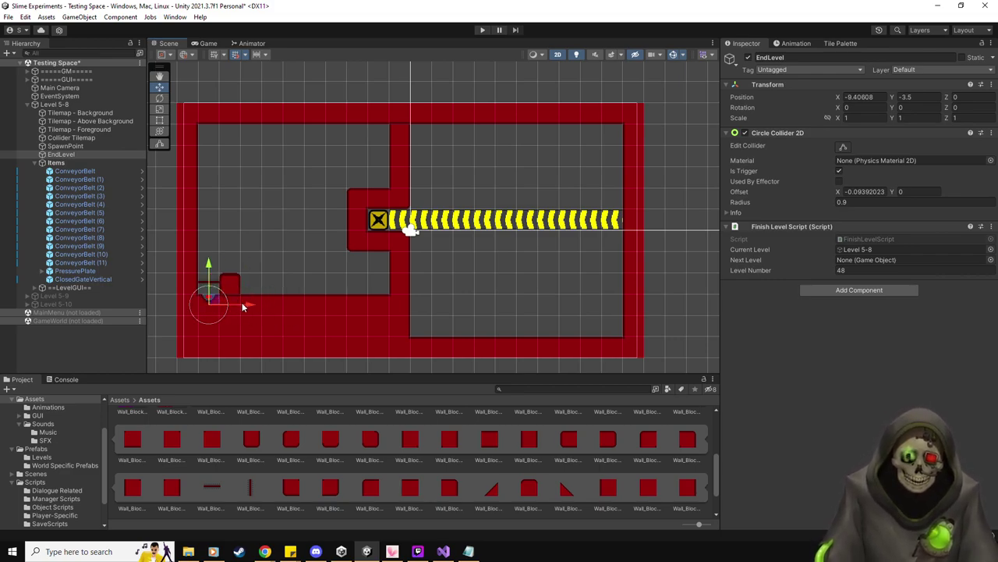
- Configure the pressure plate with Is One Object, Trigger Once and No Exit Trigger enabled, and assign ClosedGateVertical as Obj To Manipulate
left_click(86, 271)
scroll(840, 366, "down", 3)
left_click(838, 348)
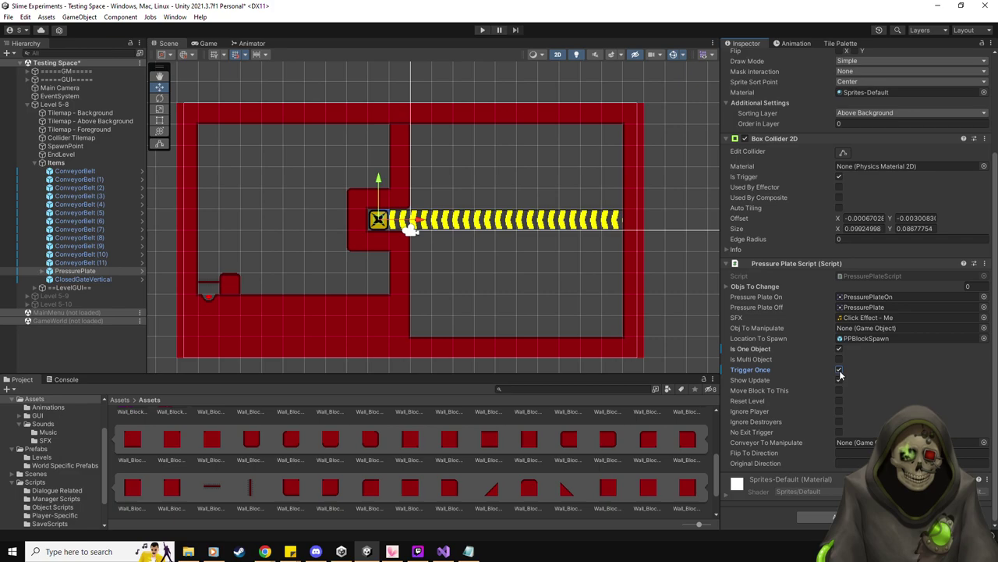
left_click(839, 380)
left_click_drag(82, 279, 884, 328)
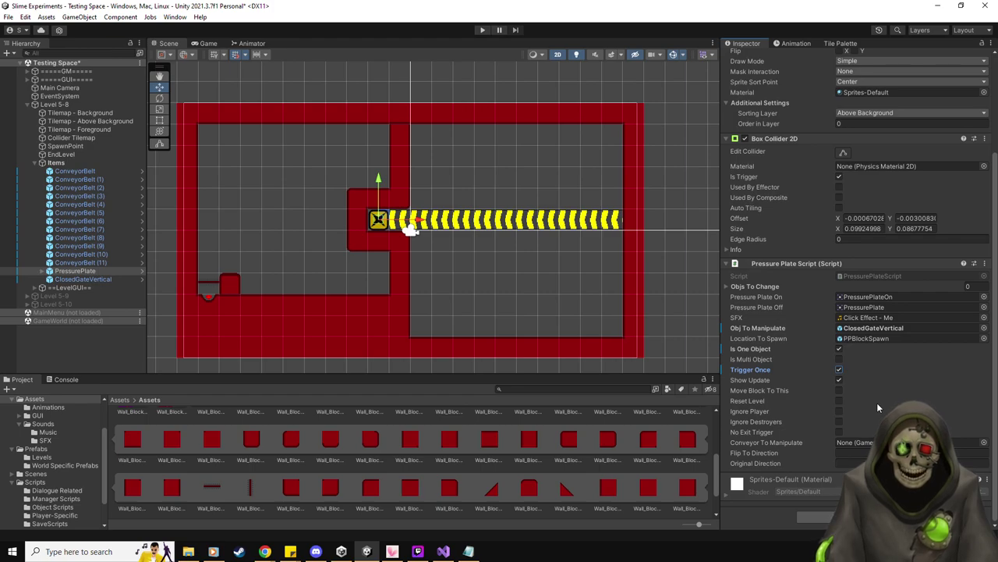
left_click(838, 431)
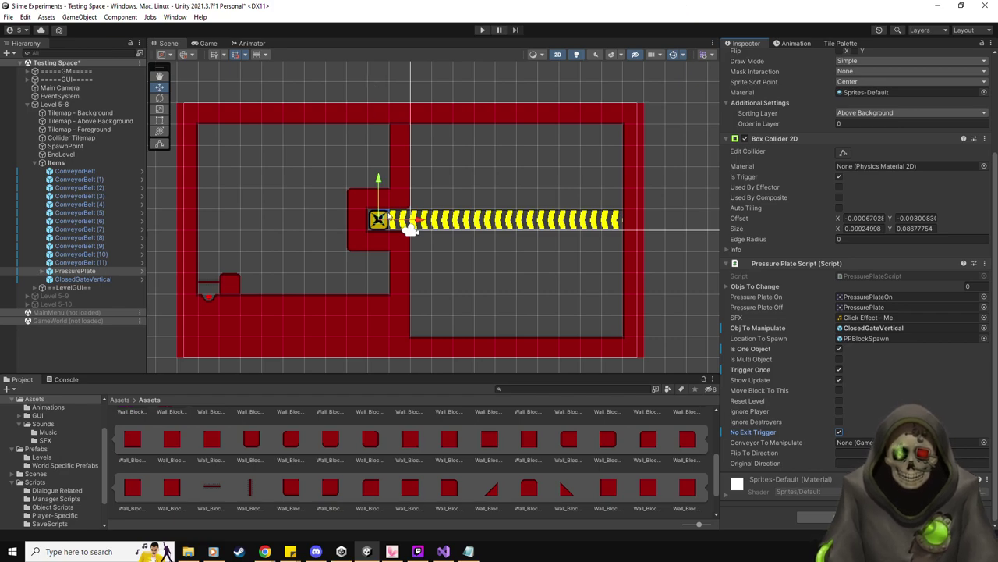
- Place a RedSlime prefab in the Items group on the far right end of the conveyor row, at X 9
scroll(347, 209, "up", 2)
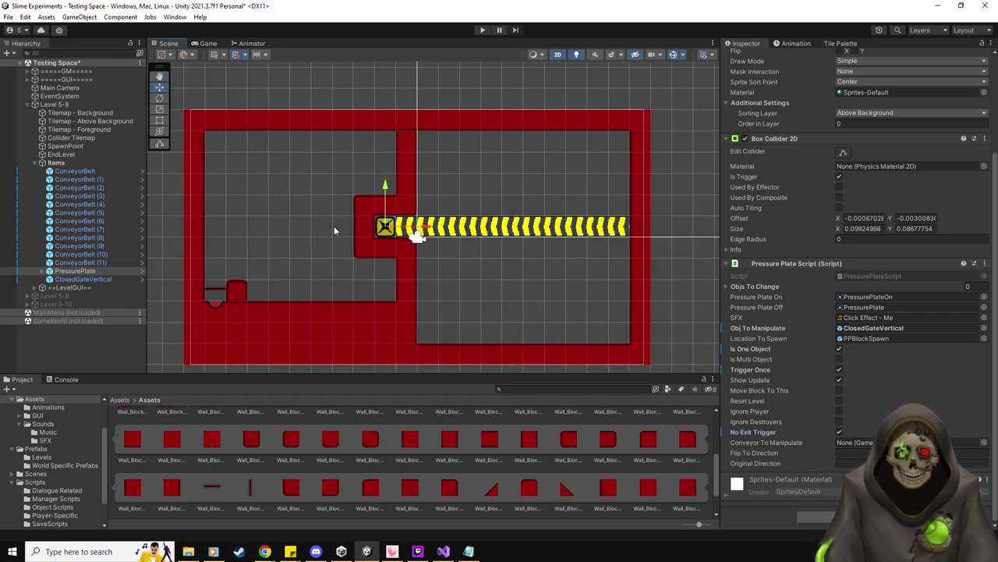
scroll(350, 204, "up", 1)
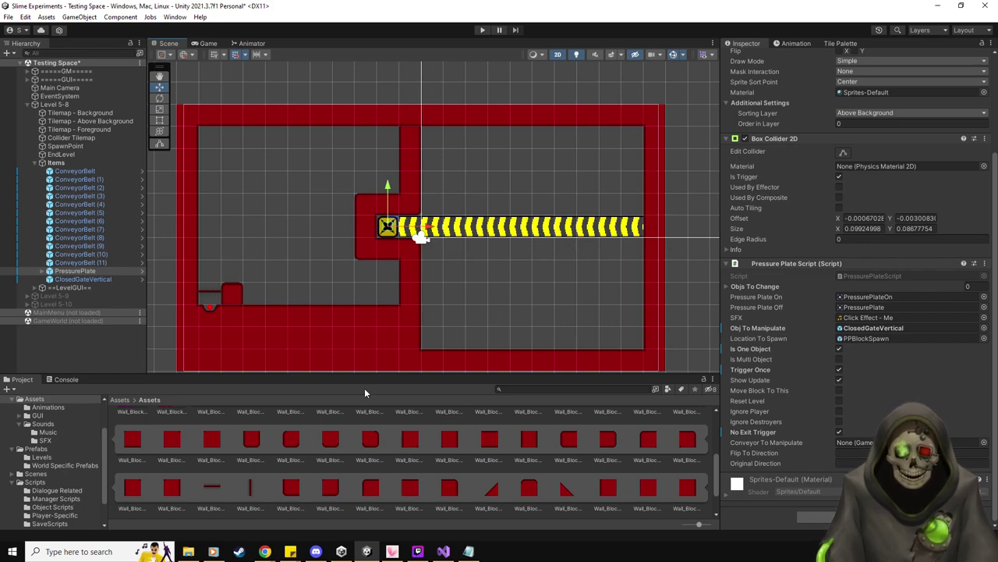
scroll(234, 417, "up", 5)
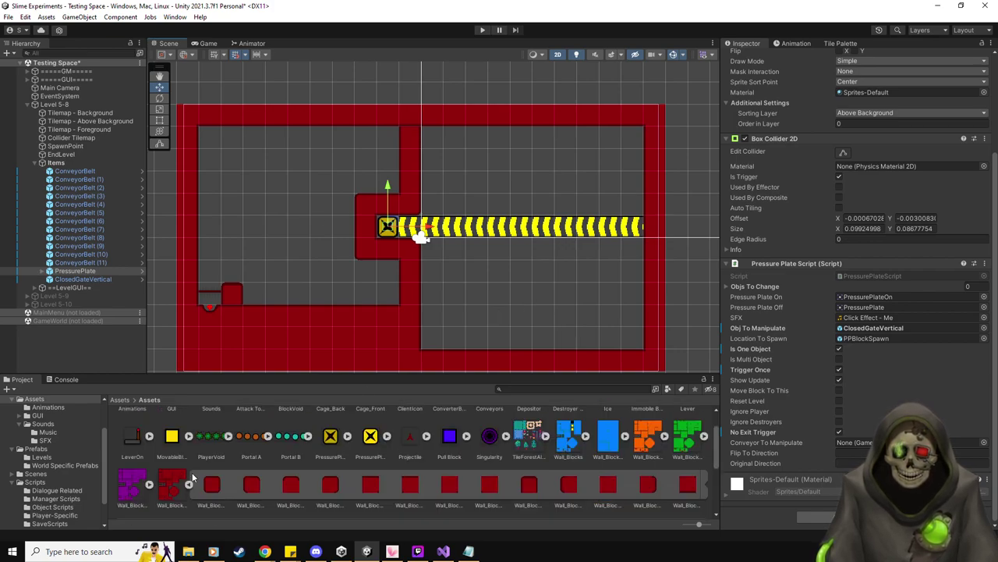
scroll(205, 460, "up", 1)
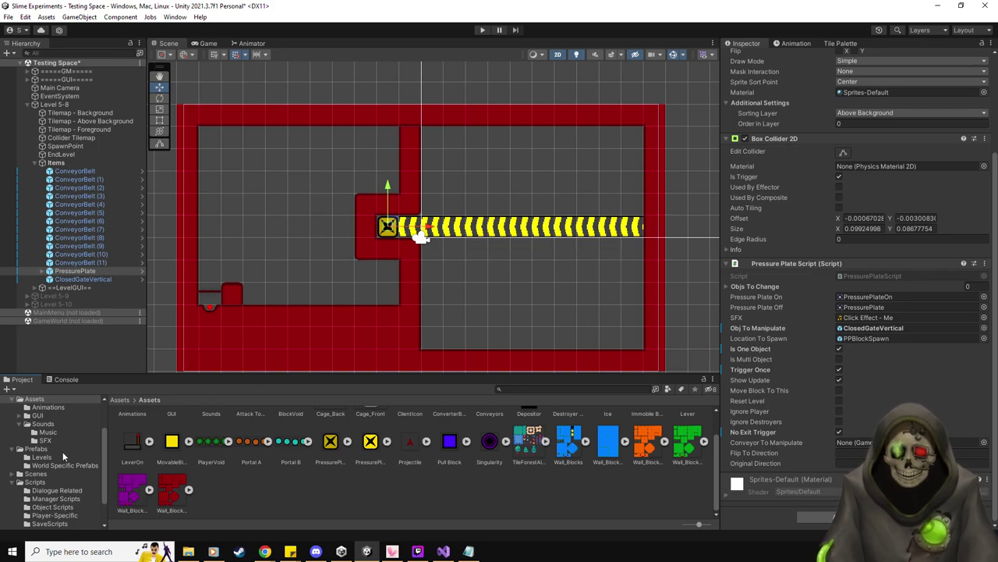
left_click(39, 451)
left_click_drag(486, 494, 625, 205)
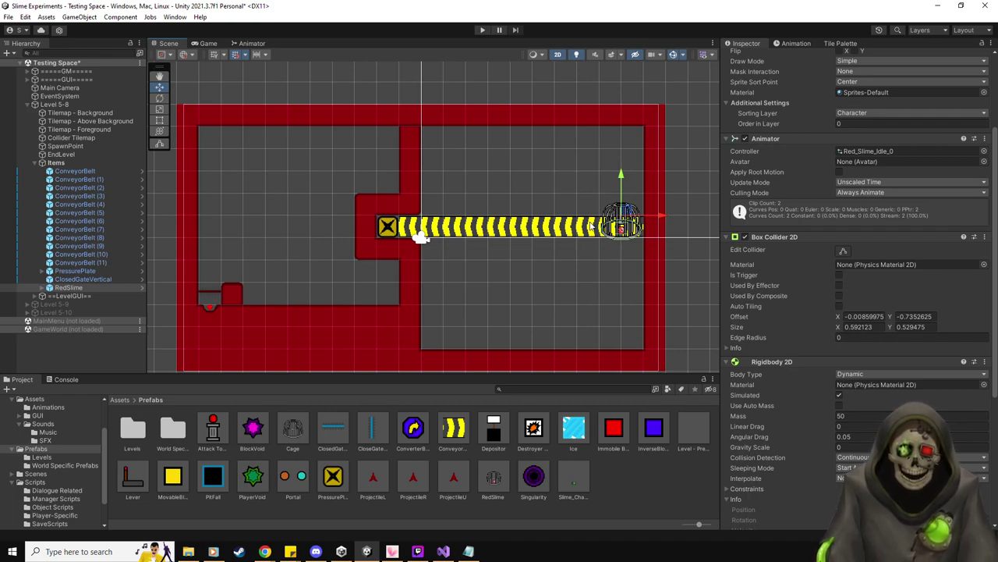
- Play-test the level by enabling Is Moving on the red slime to send it along the conveyor row, and stop the test
left_click(484, 30)
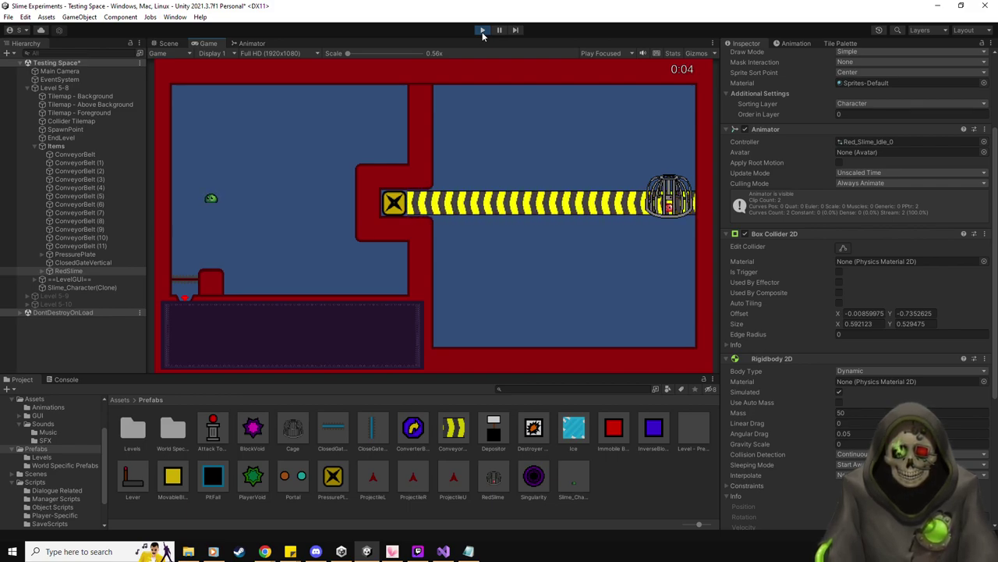
scroll(793, 315, "down", 5)
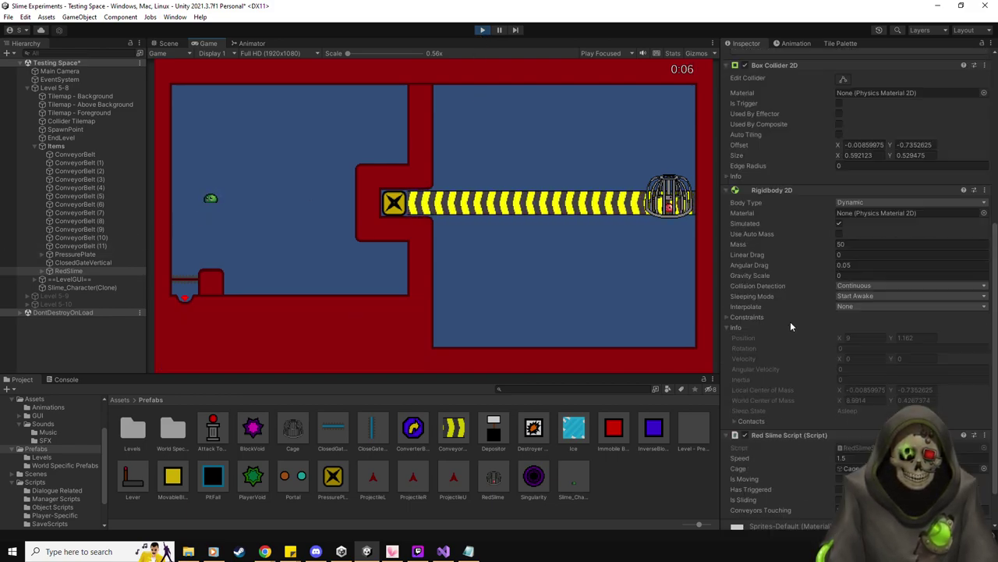
left_click(838, 433)
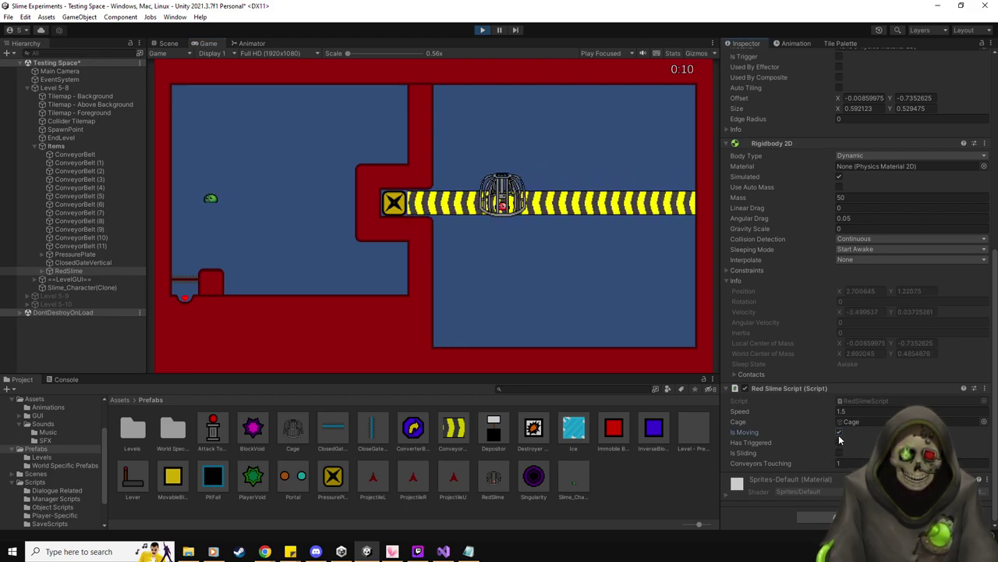
left_click(482, 30)
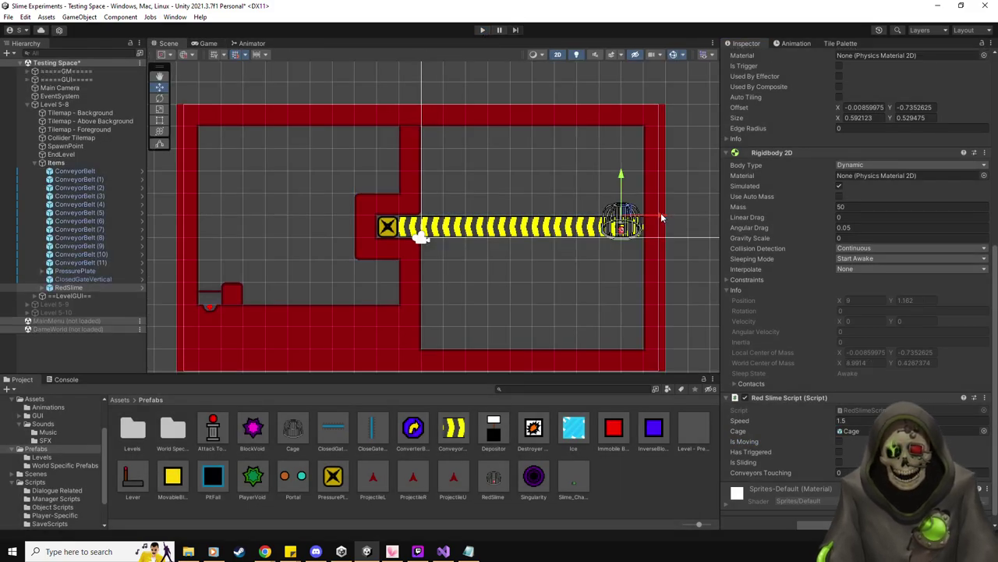
- Shift the red slime to X 9.5 and set Force to 1 on all the conveyor belts in the row
left_click_drag(661, 214, 673, 216)
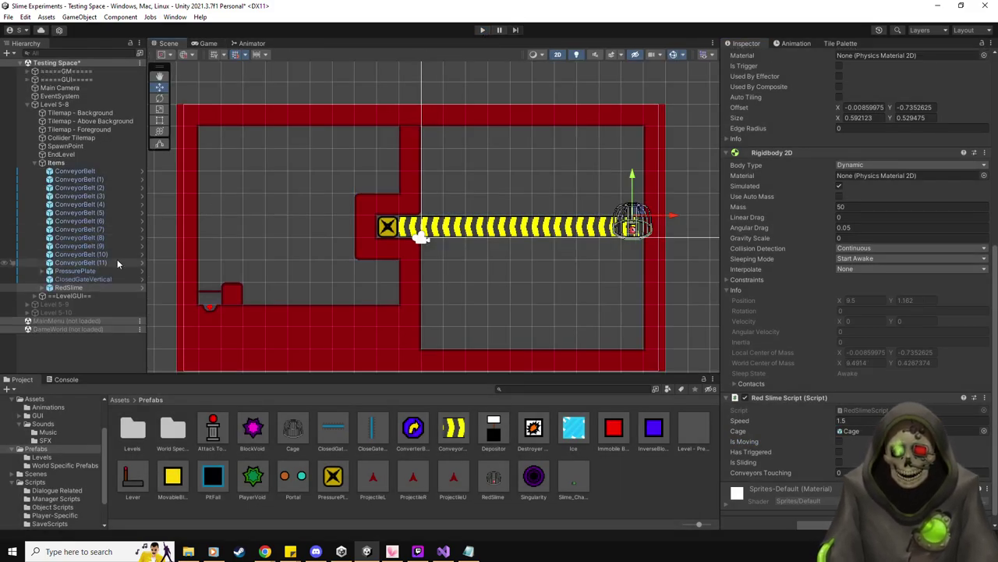
left_click(117, 262)
left_click(100, 171, "shift")
left_click(850, 422)
type("1")
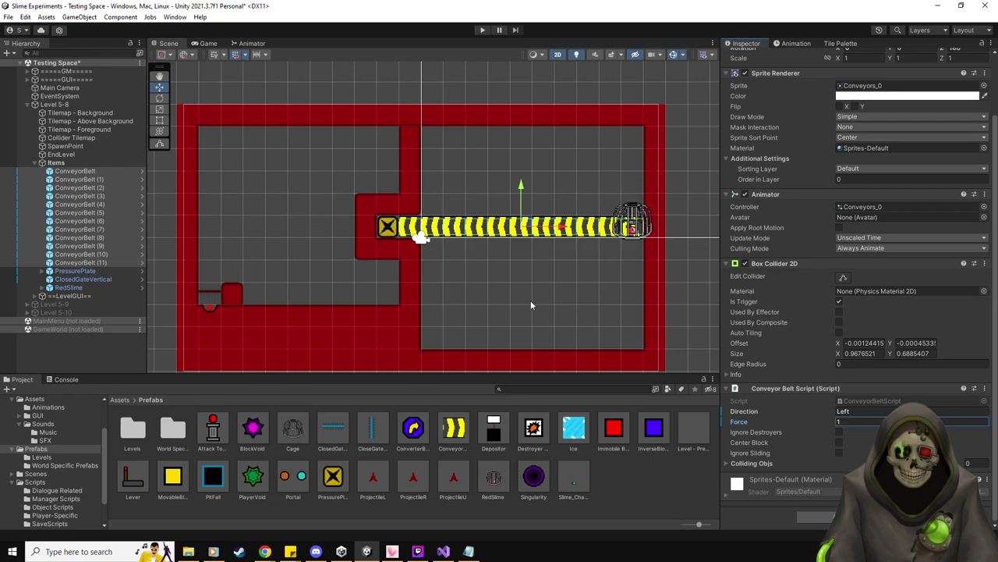
- Place a Lever prefab in the left room and duplicate it three times to form a horizontal row of four levers
scroll(534, 293, "up", 2)
middle_click_drag(537, 287, 512, 287)
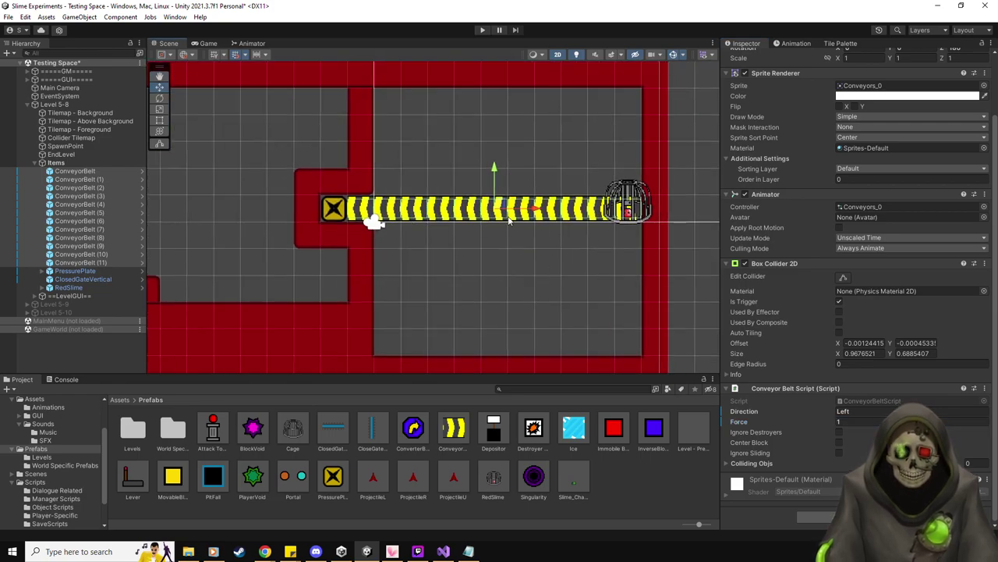
scroll(198, 267, "down", 1)
middle_click_drag(260, 256, 320, 264)
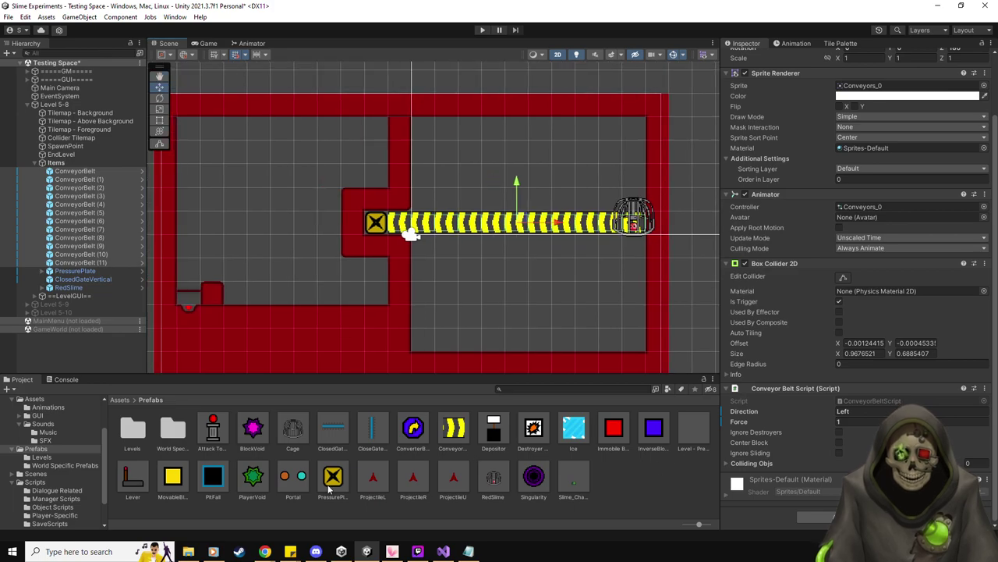
left_click_drag(132, 478, 301, 202)
key("ctrl+d")
key("ctrl+d")
key("ctrl+d")
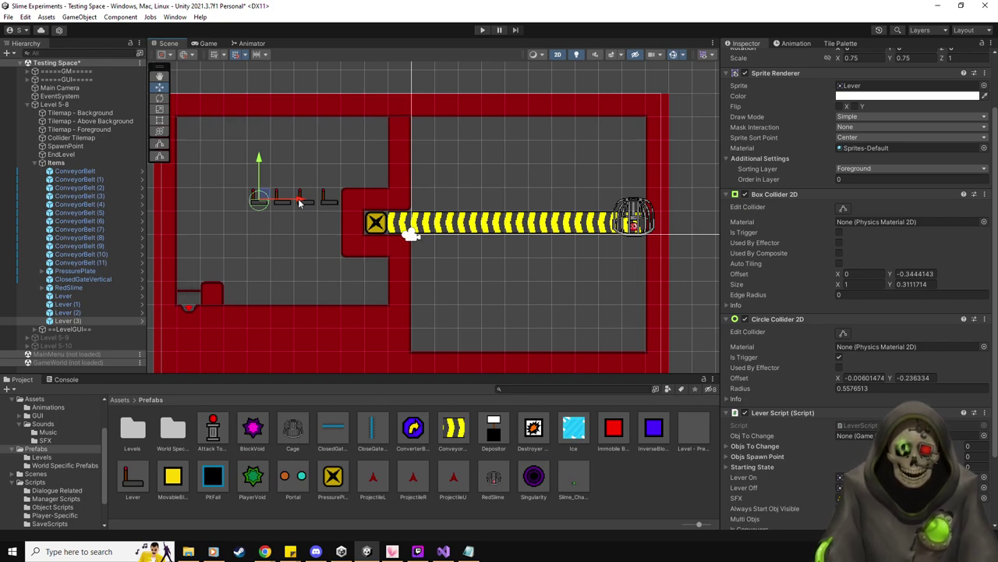
- Move ConveyorBelt (2) out of the row to X 0.5, Y -3.5, leaving a gap near the caged slime
left_click(584, 228)
left_click(587, 228)
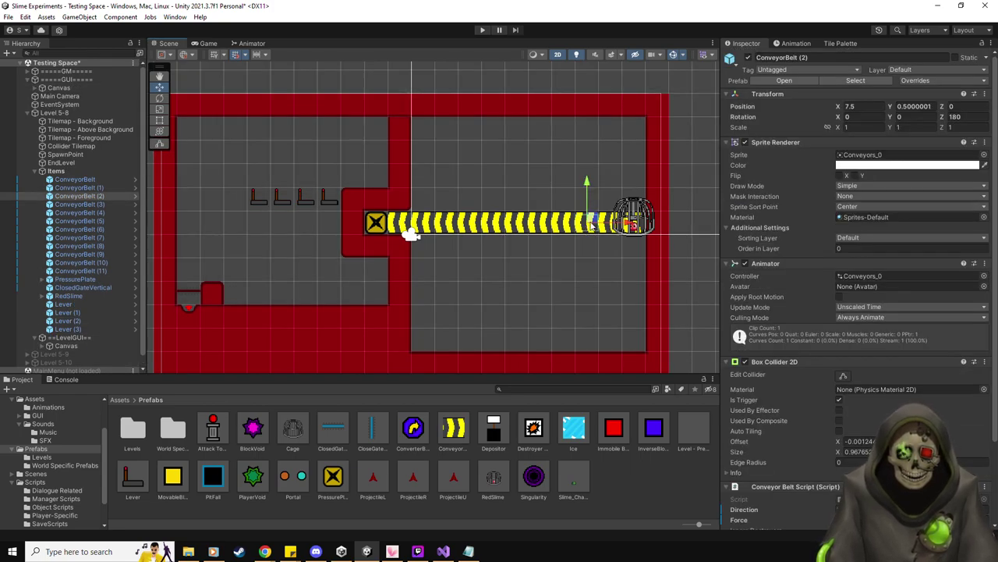
left_click_drag(593, 225, 432, 320)
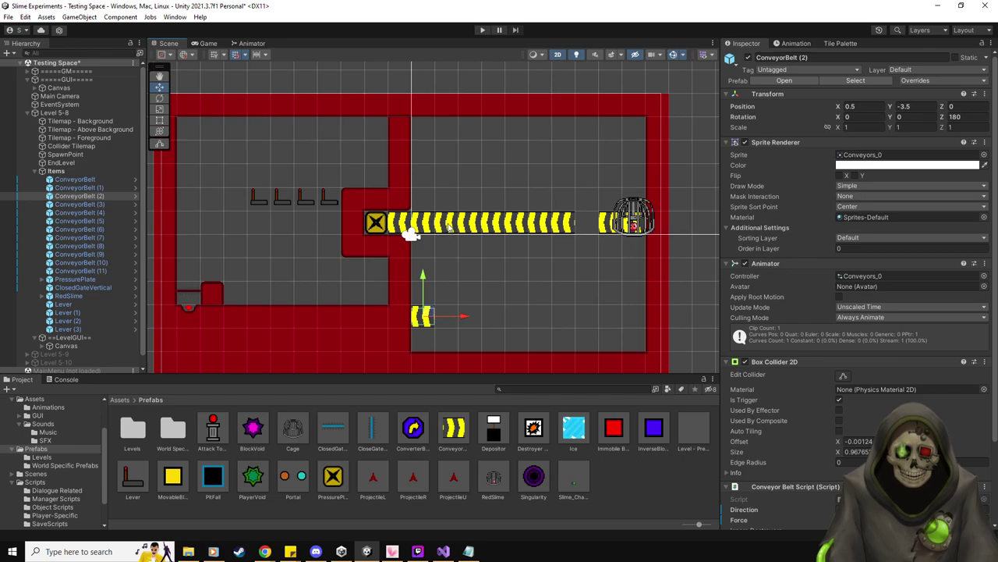
- Place a new ConveyorBelt prefab at X 7.5, Y -1.5 below the gap and rotate it 90 degrees about Z
left_click_drag(453, 427, 586, 268)
left_click(961, 118)
type("90")
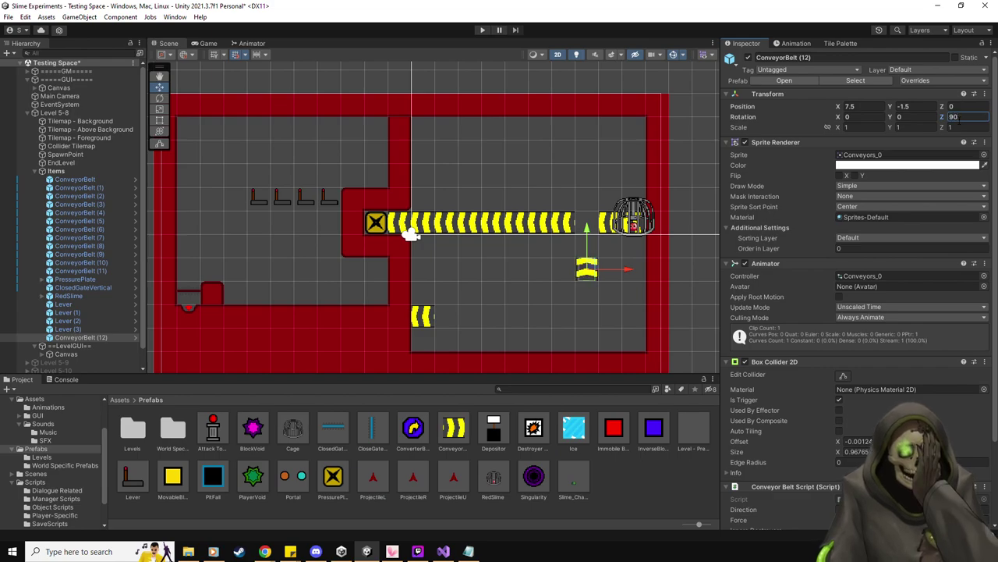
- Set the new belt's Direction to Up and Force to 1, and move it up into the gap in the conveyor row
scroll(936, 325, "down", 3)
left_click(882, 411)
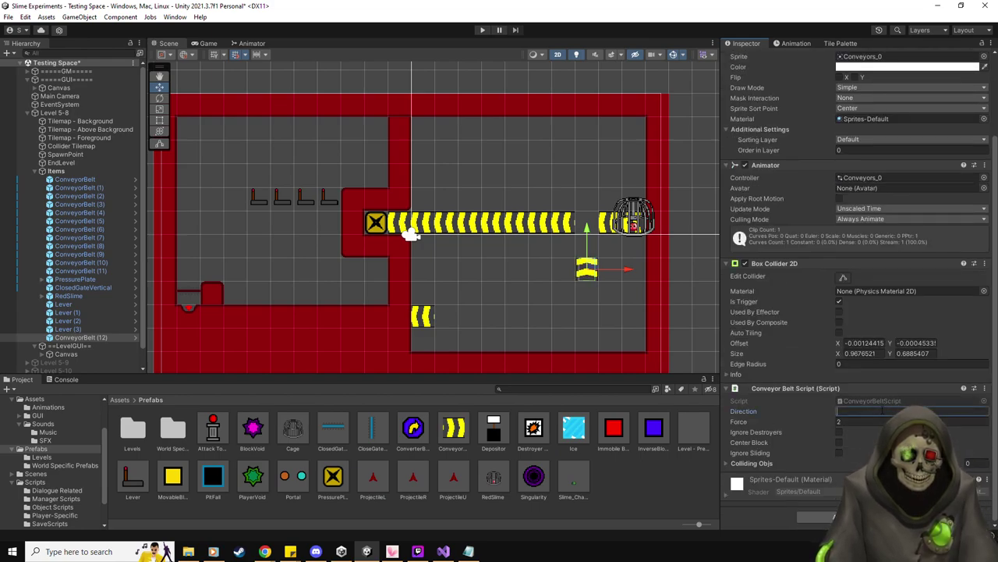
type("Up")
left_click(856, 421)
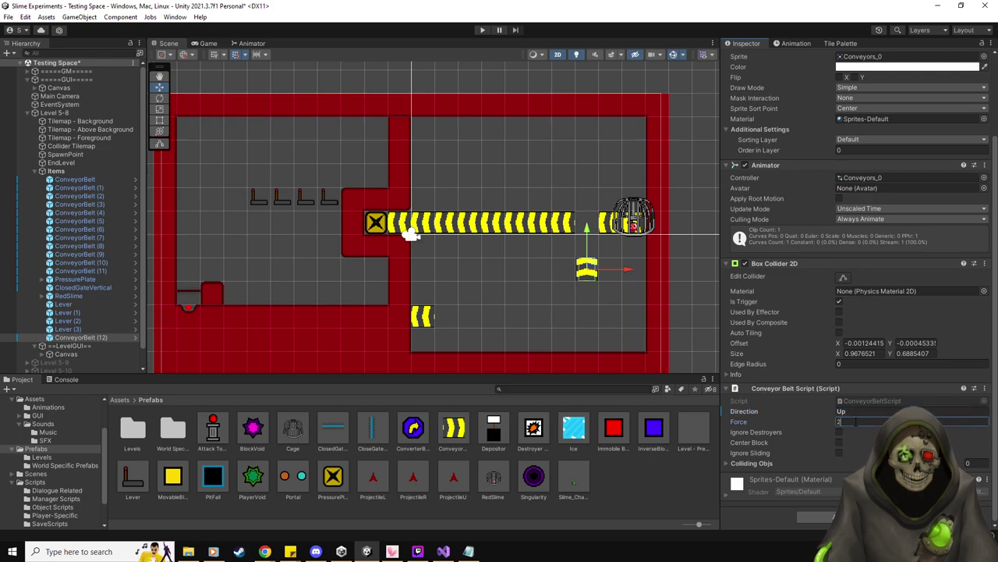
type("3")
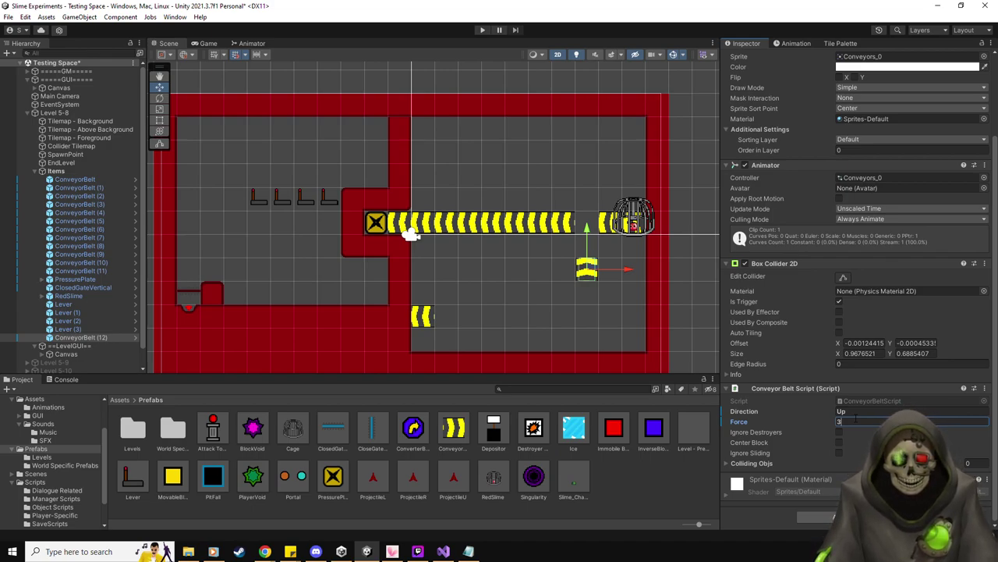
key("BackSpace")
type("1")
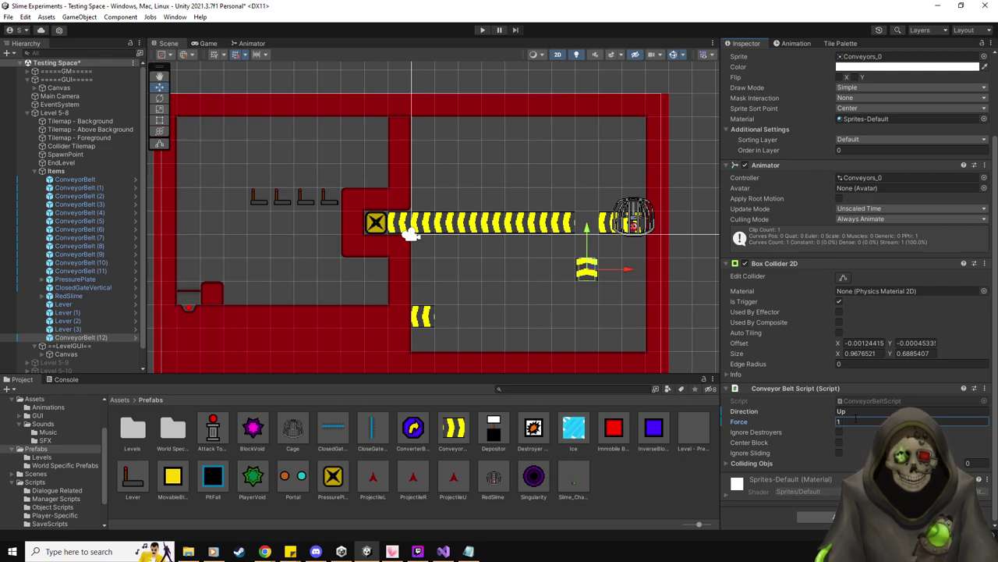
left_click_drag(588, 231, 591, 184)
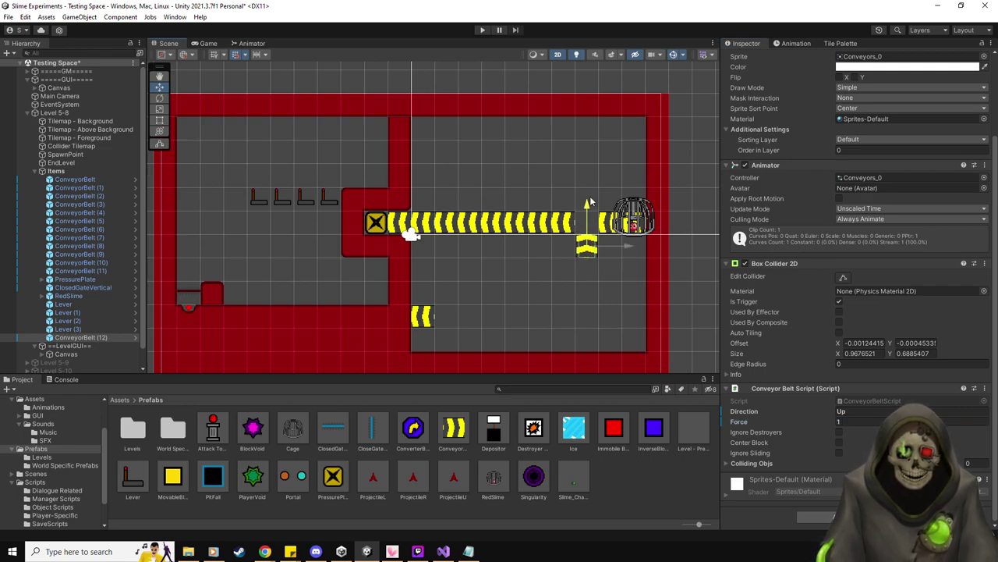
- Reorder RedSlime to the top of the Items group and set its Speed to 1
left_click(82, 296)
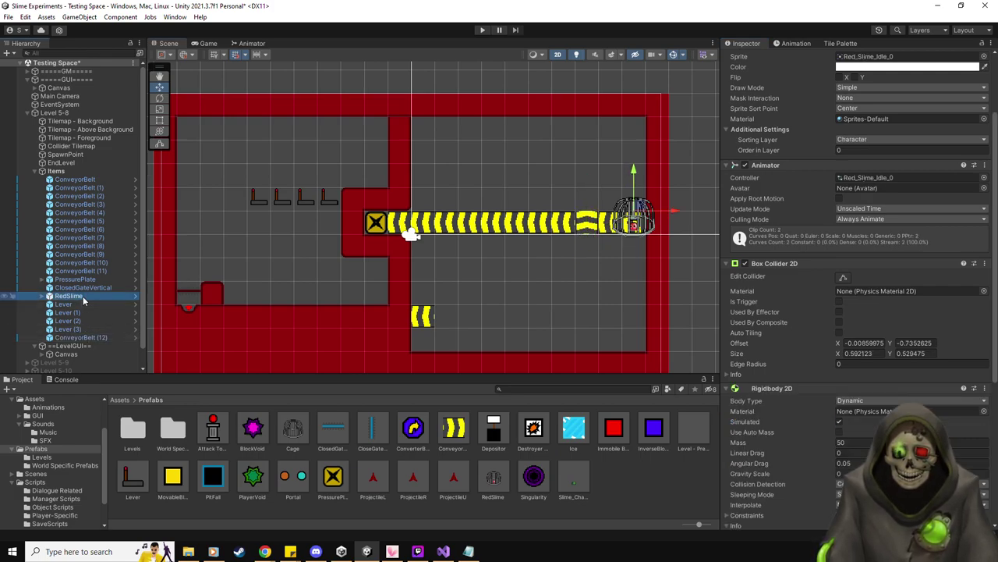
left_click_drag(91, 181, 91, 180)
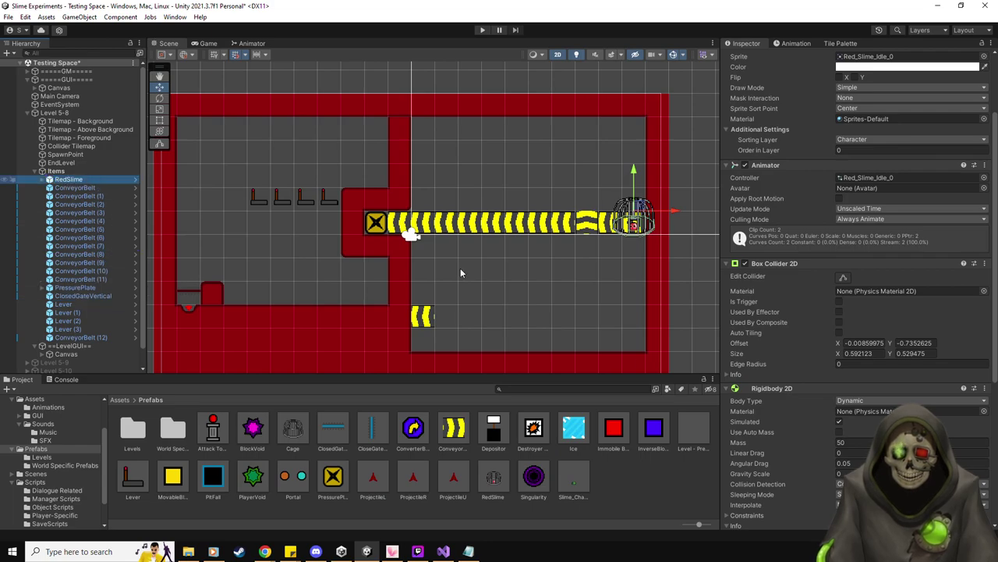
scroll(855, 436, "down", 6)
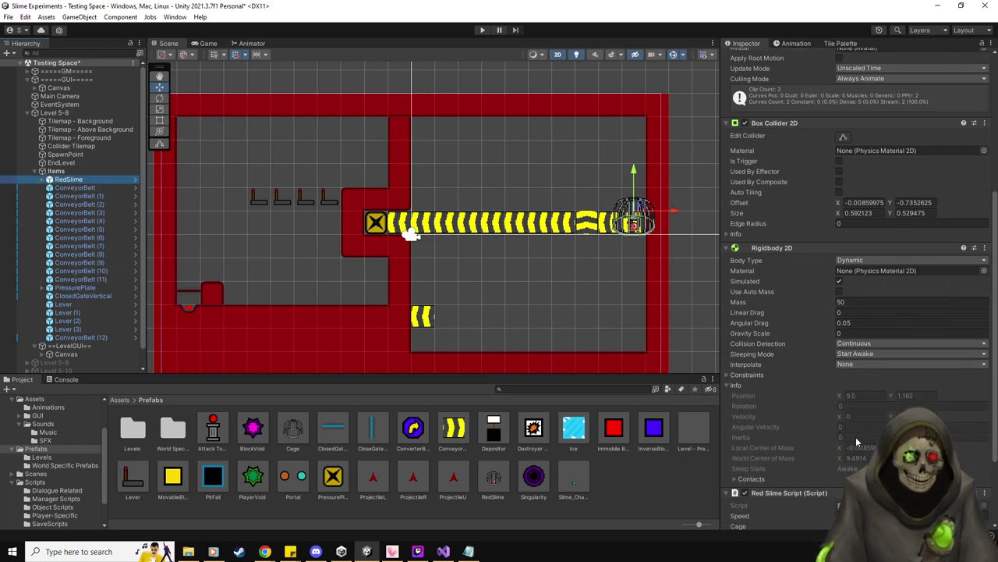
scroll(838, 334, "down", 3)
left_click(858, 411)
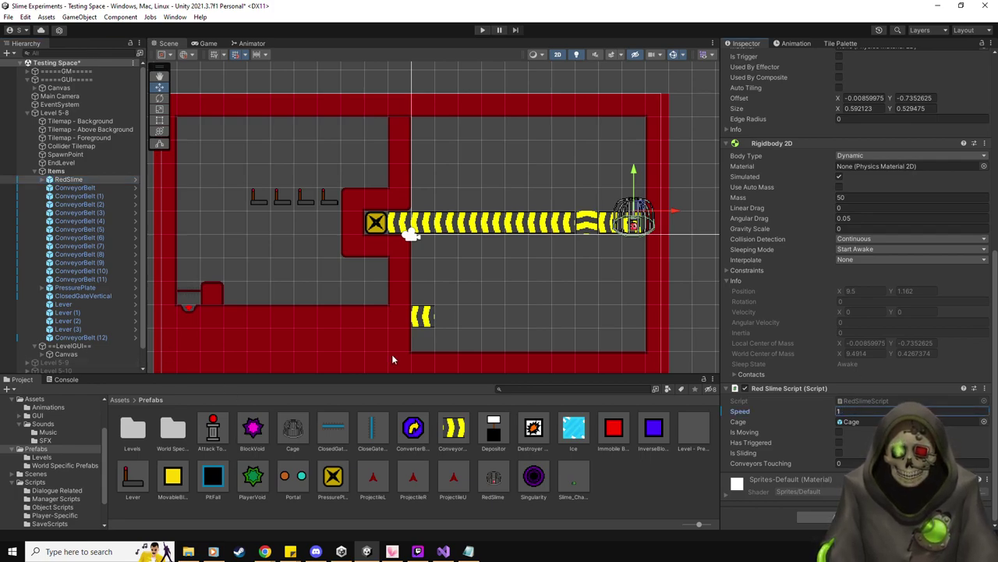
- Duplicate the upward conveyor belt three times and stack the copies above it as a vertical column
left_click(88, 339)
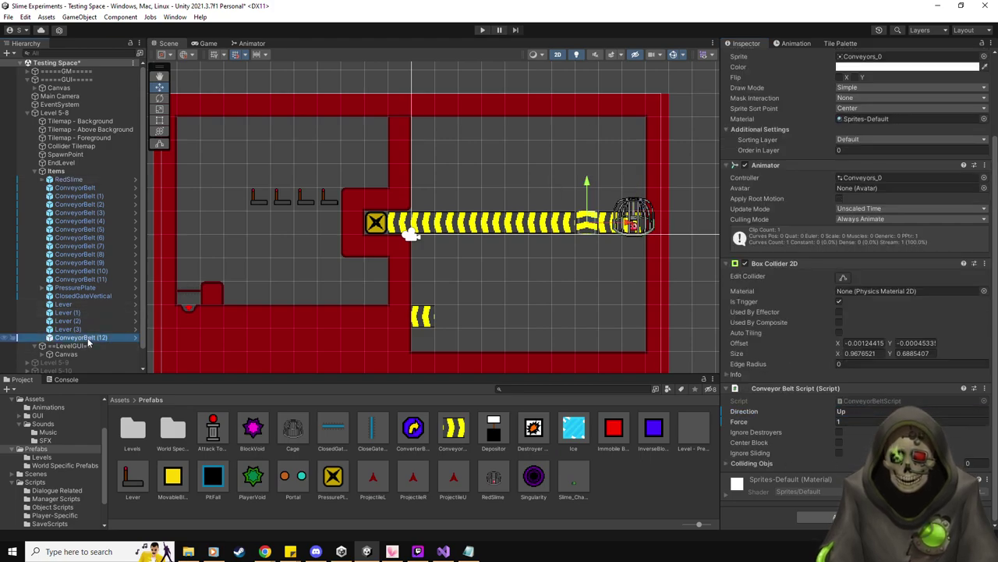
key("ctrl+d")
left_click_drag(588, 184, 590, 138)
key("ctrl+d")
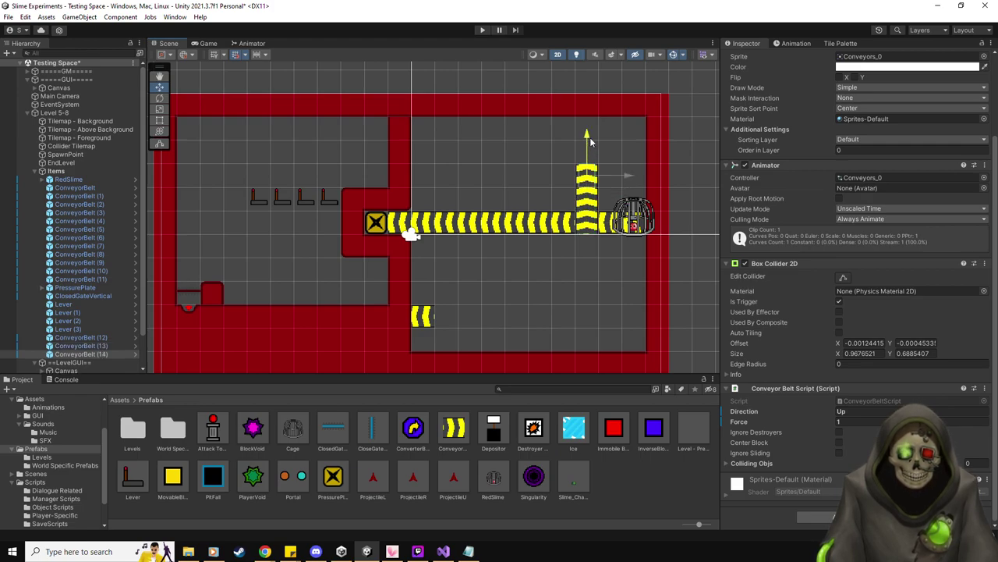
key("ctrl+d")
left_click_drag(590, 141, 591, 113)
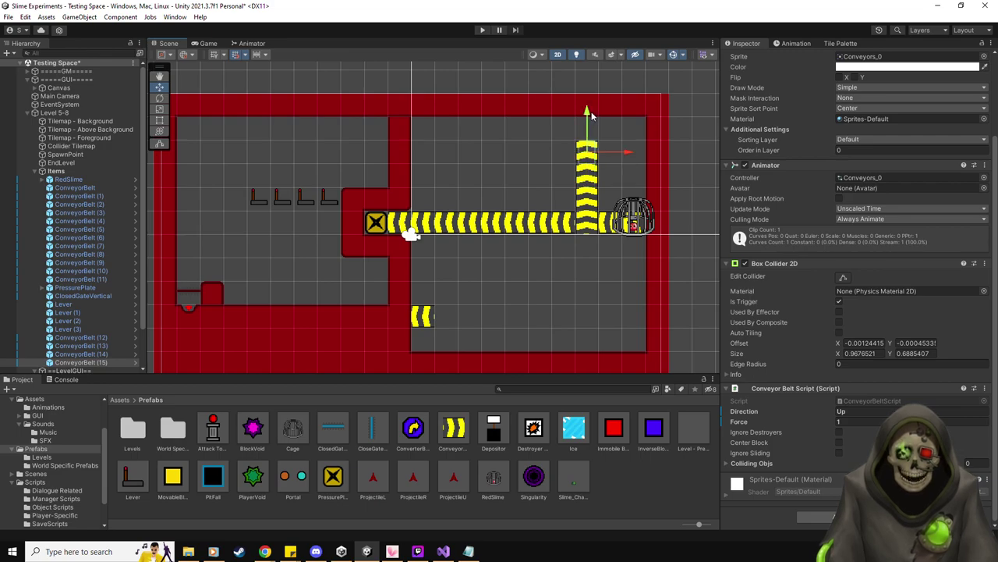
- Move the spare left-facing belt to the top of the right room and duplicate it six times into a row above the upward column
left_click(91, 278)
key("Up")
key("Up")
key("Up")
key("Up")
key("Up")
key("Up")
key("Up")
key("Up")
key("Up")
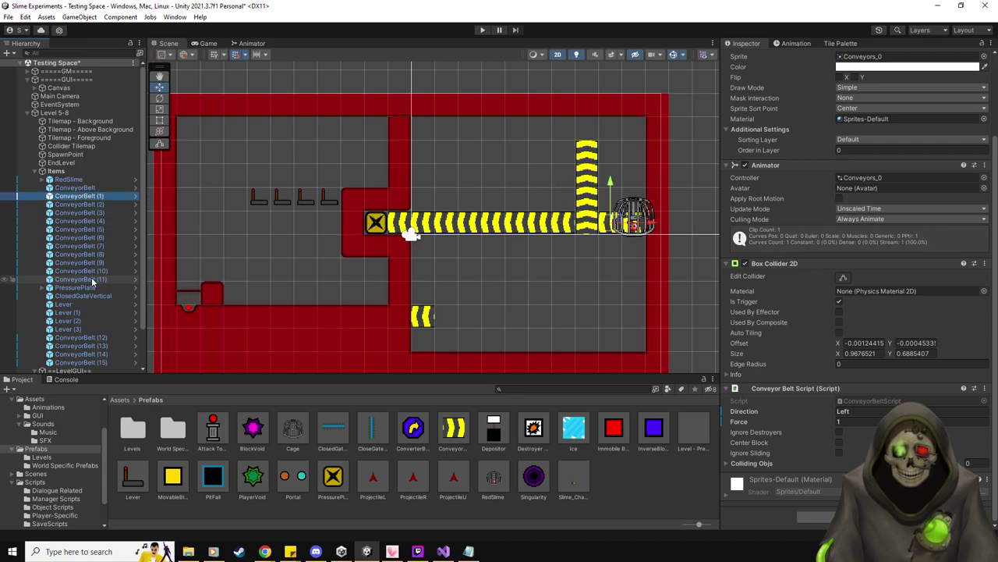
left_click_drag(429, 316, 489, 134)
key("ctrl+d")
key("ctrl+d")
key("ctrl+d")
key("ctrl+d")
key("ctrl+d")
key("ctrl+d")
- Place another ConveyorBelt in the lower part of the right room, rotate it to point down, and set its Direction to Down
left_click_drag(453, 428, 447, 296)
scroll(934, 168, "up", 3)
left_click(954, 118)
type("90")
scroll(860, 388, "down", 3)
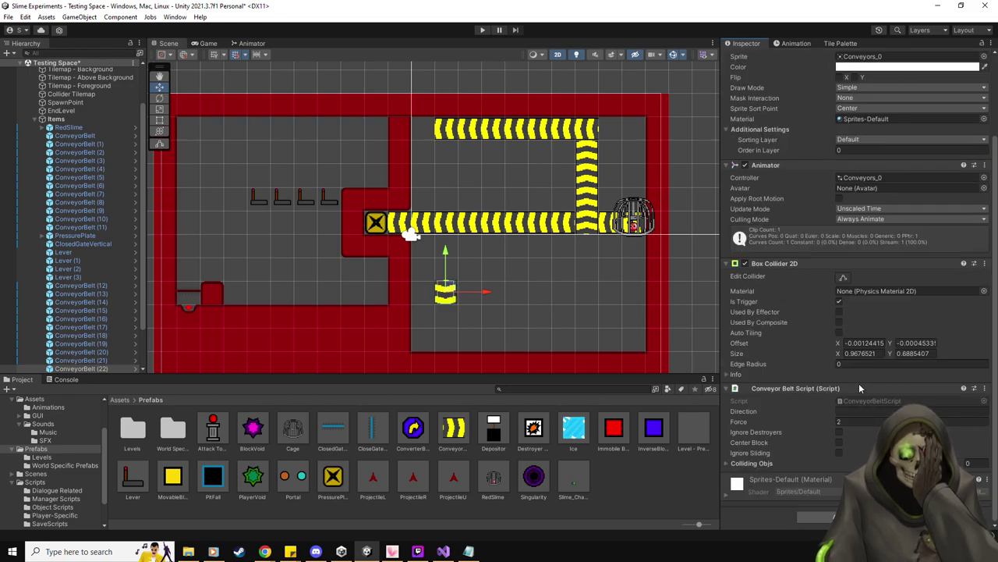
type("Down")
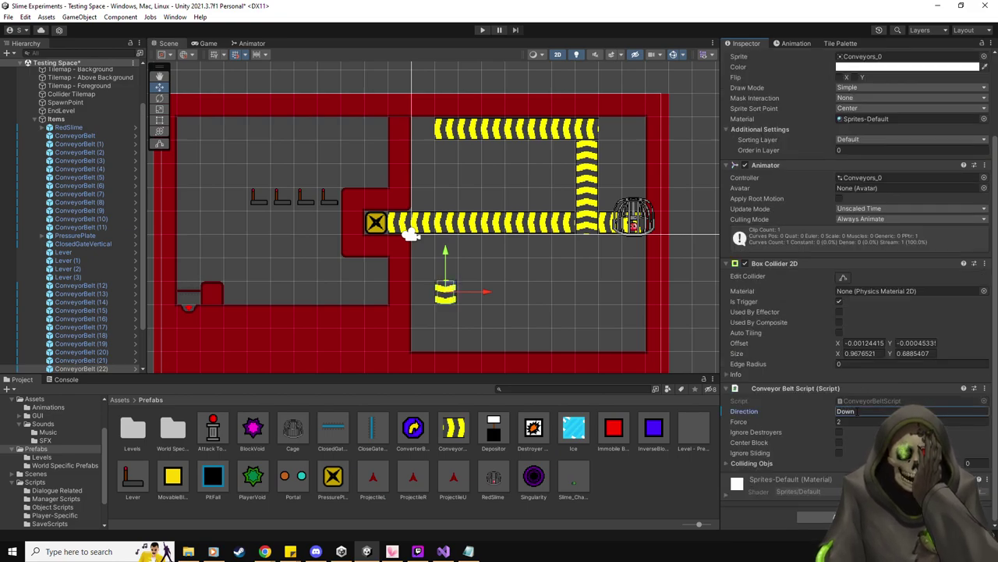
- Move the downward belt under the left end of the top row and duplicate it twice to connect down to the middle row
left_click_drag(450, 248, 451, 158)
key("ctrl+d")
left_click_drag(447, 113, 449, 158)
key("ctrl+d")
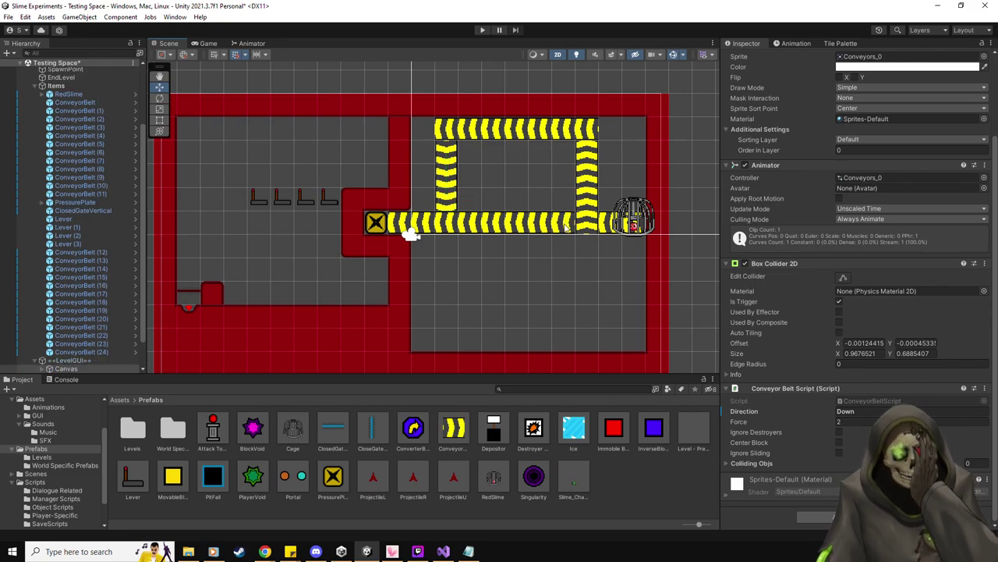
- Move ConveyorBelt (3) through ConveyorBelt (7) from the middle row down to Y -4.5 along the right room's floor
left_click(567, 226)
left_click(86, 197)
key("shift+Down")
key("shift+Down")
key("shift+Down")
key("shift+Down")
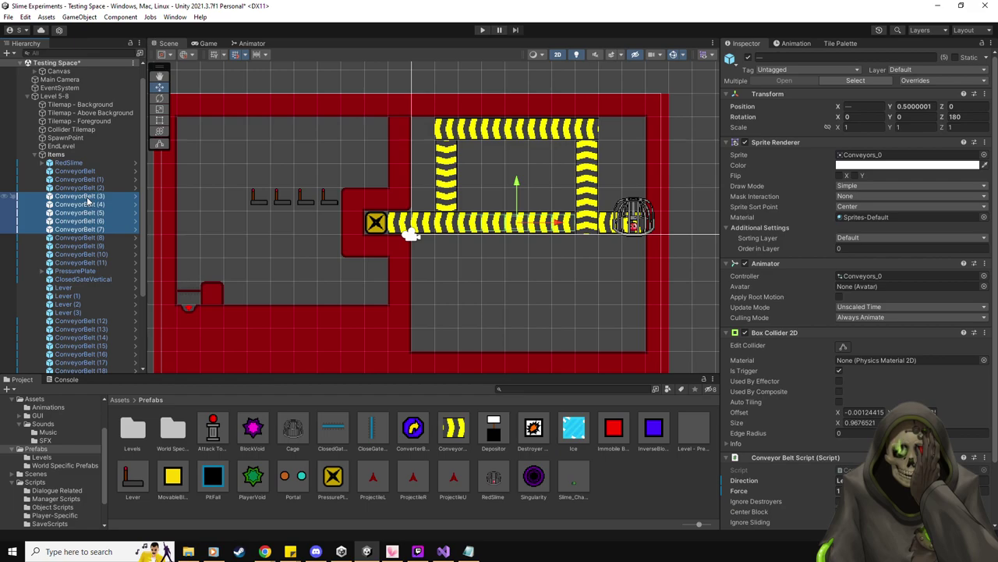
left_click_drag(518, 187, 477, 287)
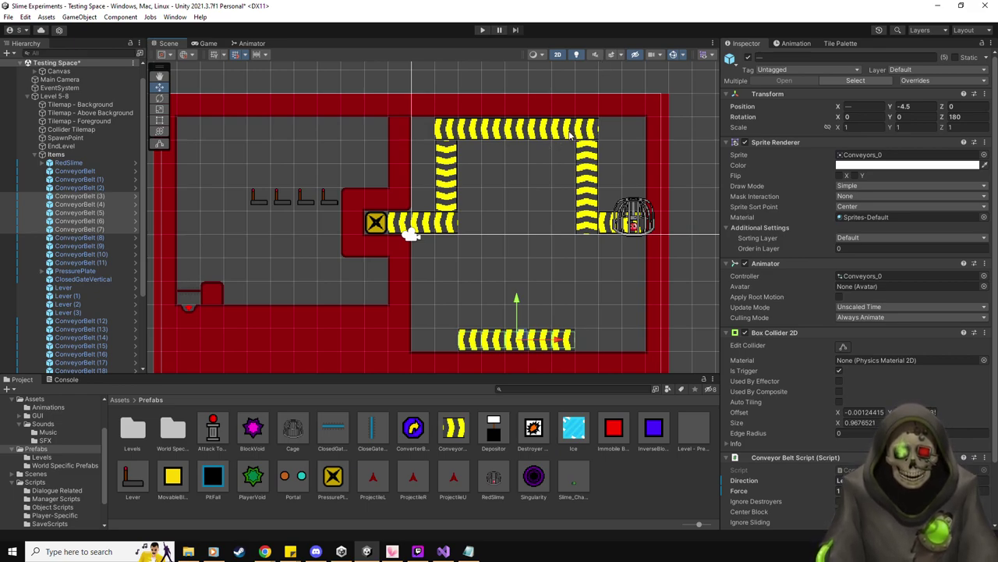
- Rotate ConveyorBelt (17) in the top row to Z -90 and set its Direction to Down
left_click(543, 133)
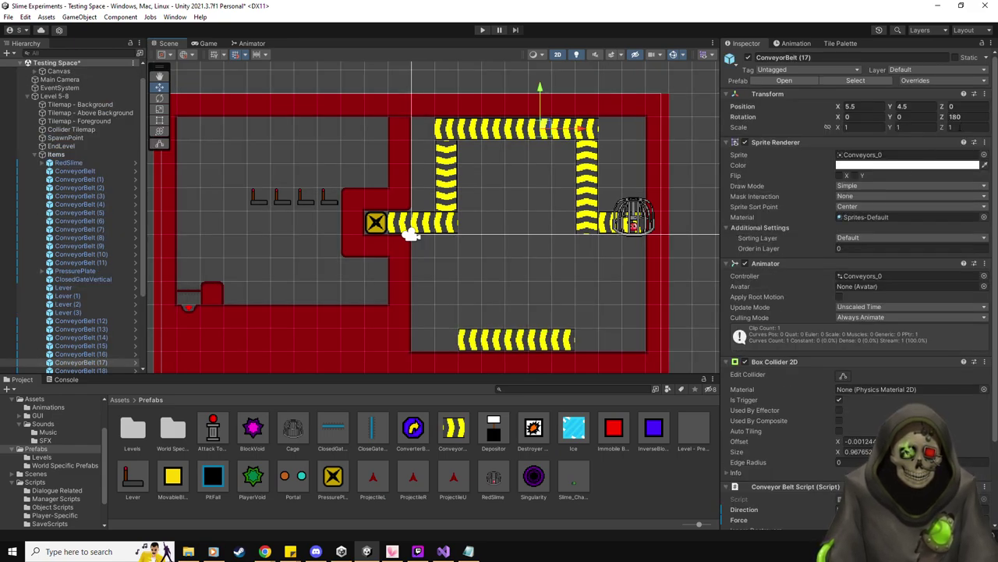
type("-90")
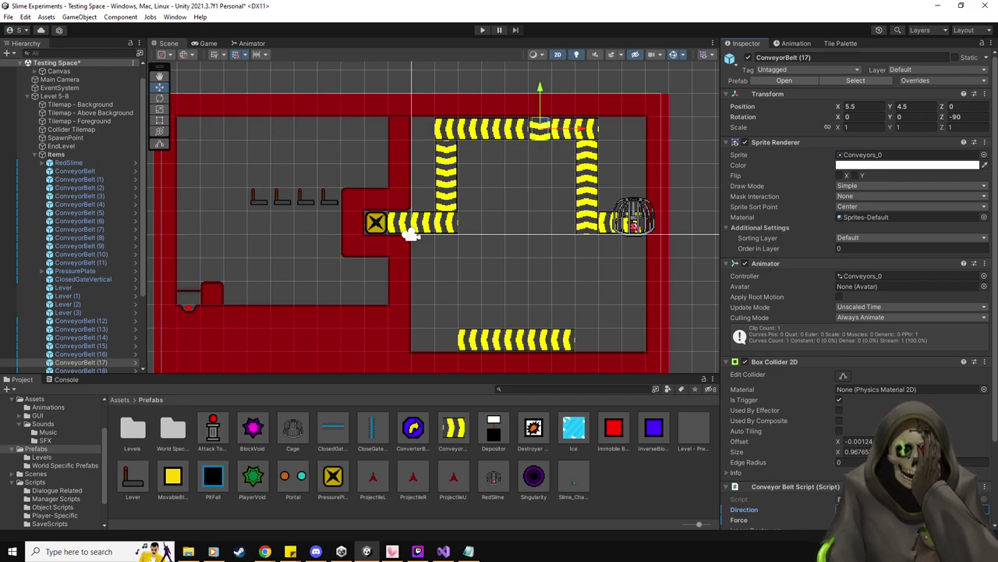
scroll(859, 441, "down", 3)
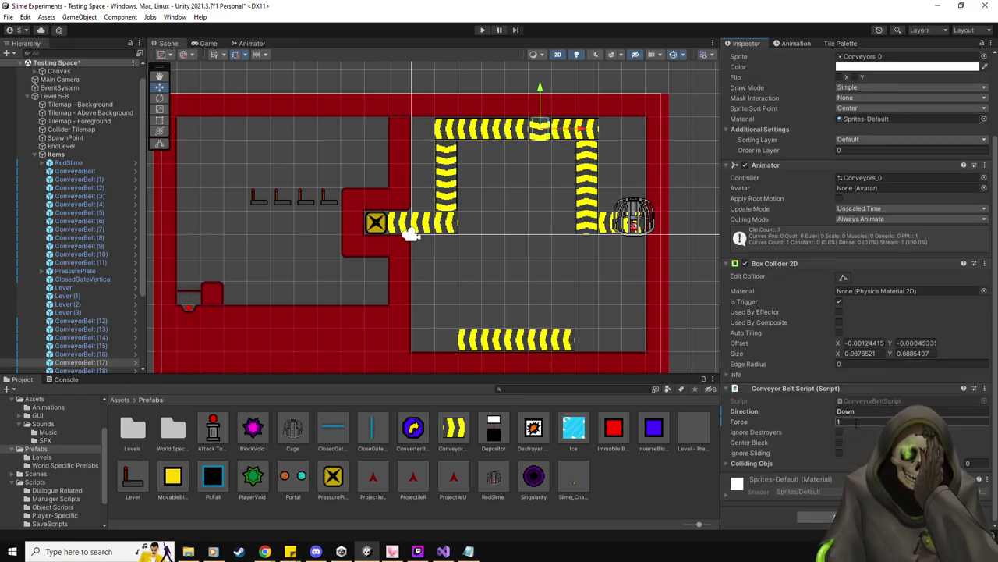
- Paint a four-tile Red Room wall column on the Collider Tilemap directly beside the upward conveyor column
left_click(843, 43)
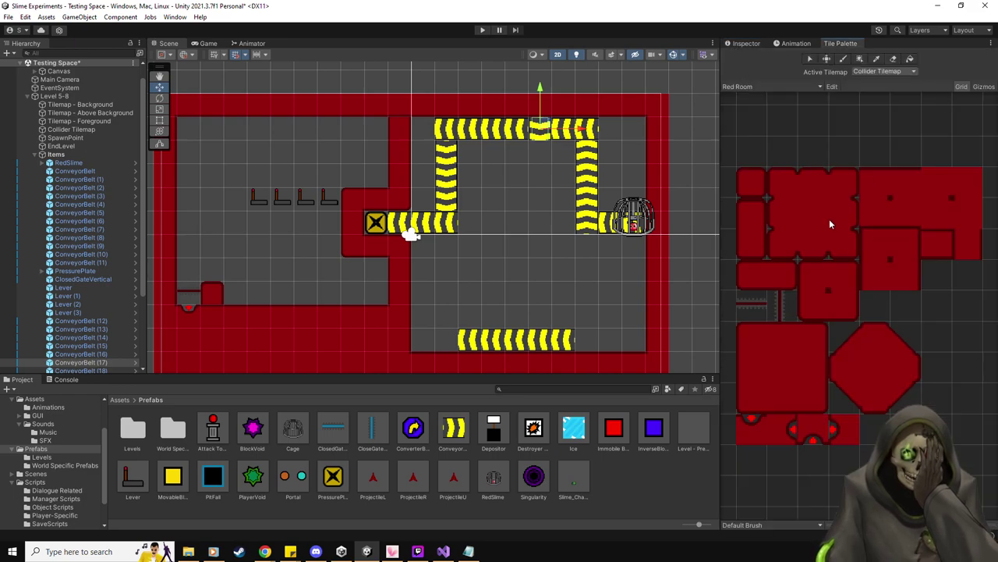
left_click(753, 210)
left_click(565, 150)
left_click(953, 246)
left_click_drag(570, 177, 565, 198)
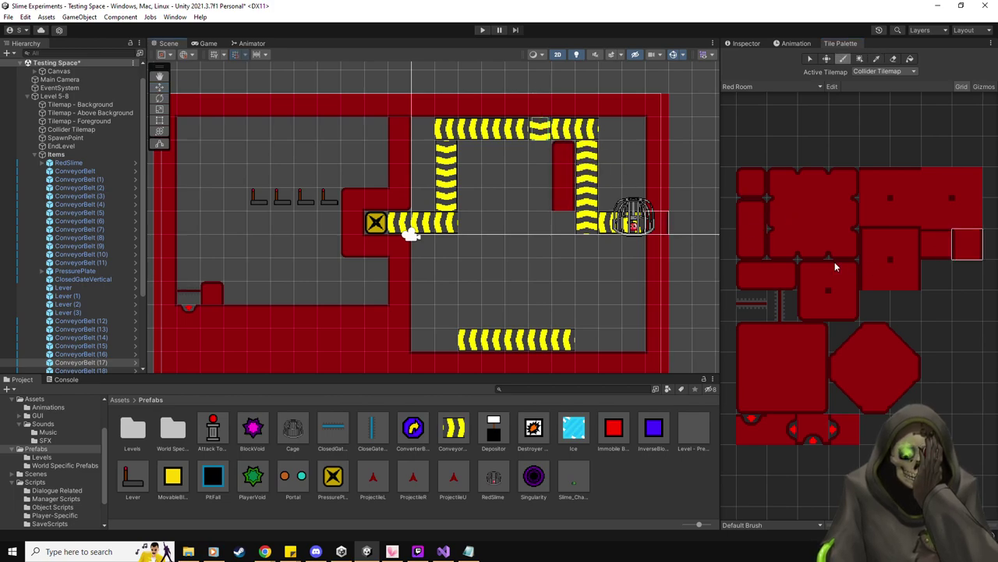
left_click(752, 243)
left_click(563, 225)
- Paint a matching four-tile wall column beside the downward conveyor column at the other end of the top row
left_click(963, 243)
left_click_drag(475, 177, 475, 195)
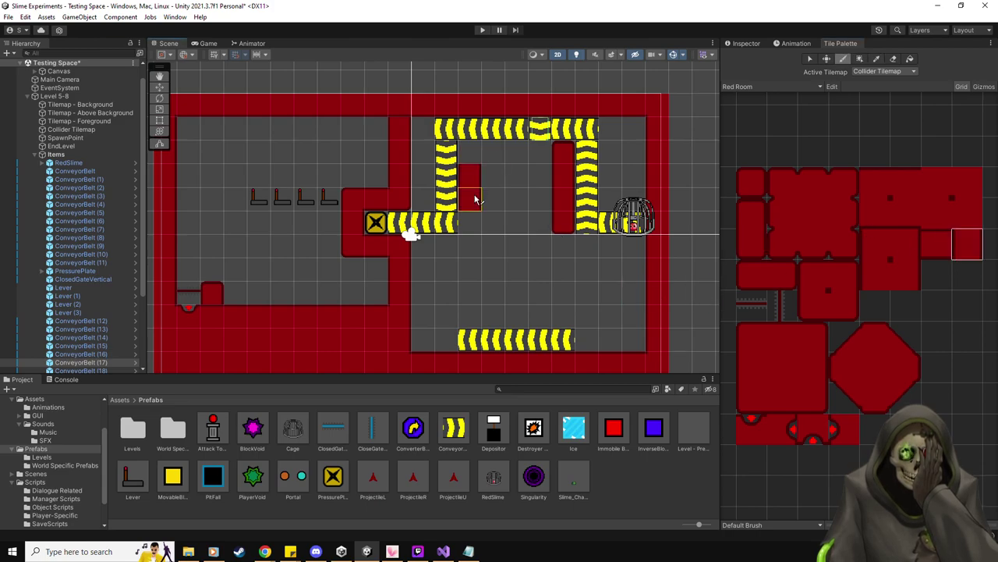
left_click(751, 212)
left_click(470, 153)
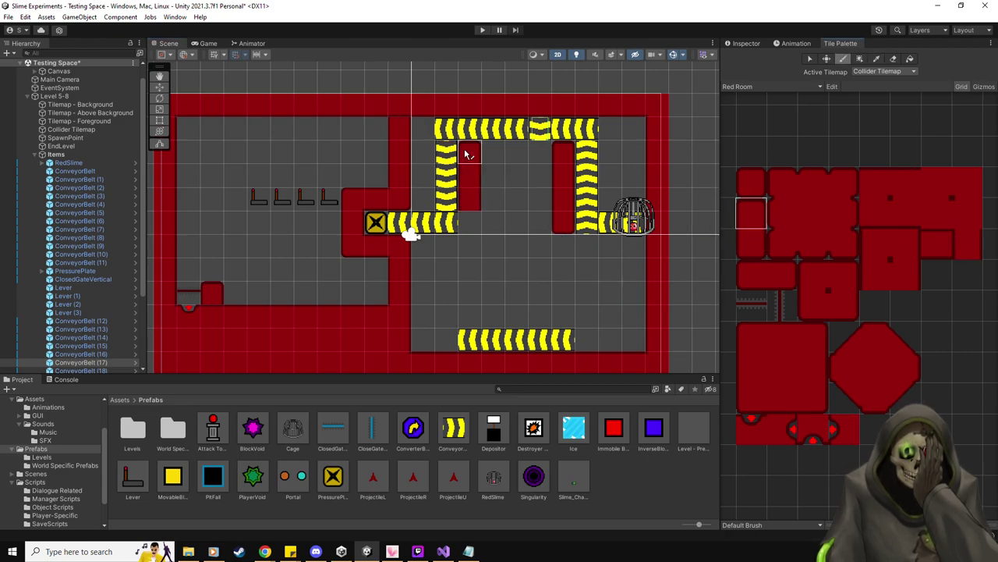
left_click(751, 243)
left_click(470, 223)
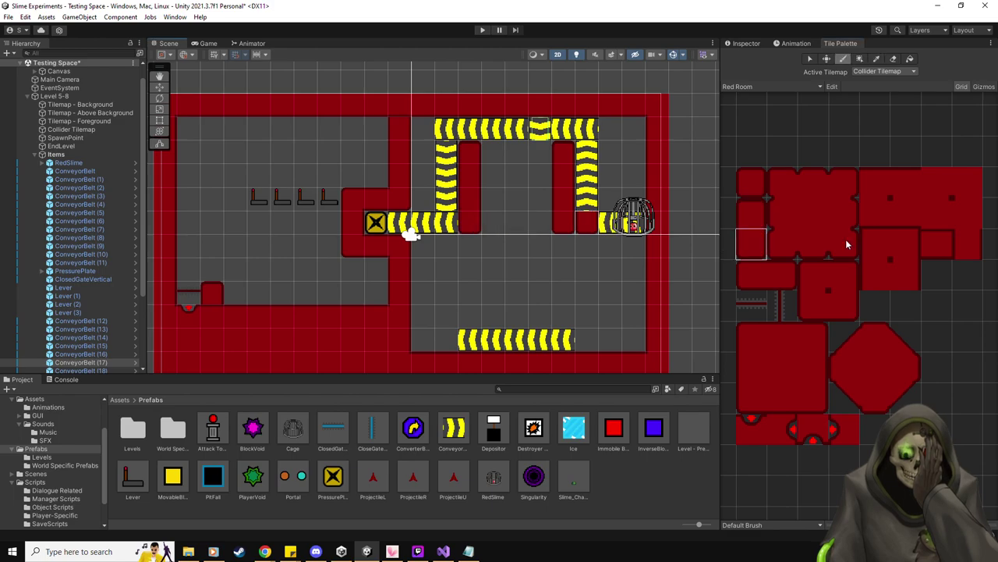
- Paint a third four-tile wall column midway between the two existing wall columns below the top row
left_click(759, 210)
left_click(515, 152)
left_click(961, 244)
left_click(516, 175)
left_click(516, 200)
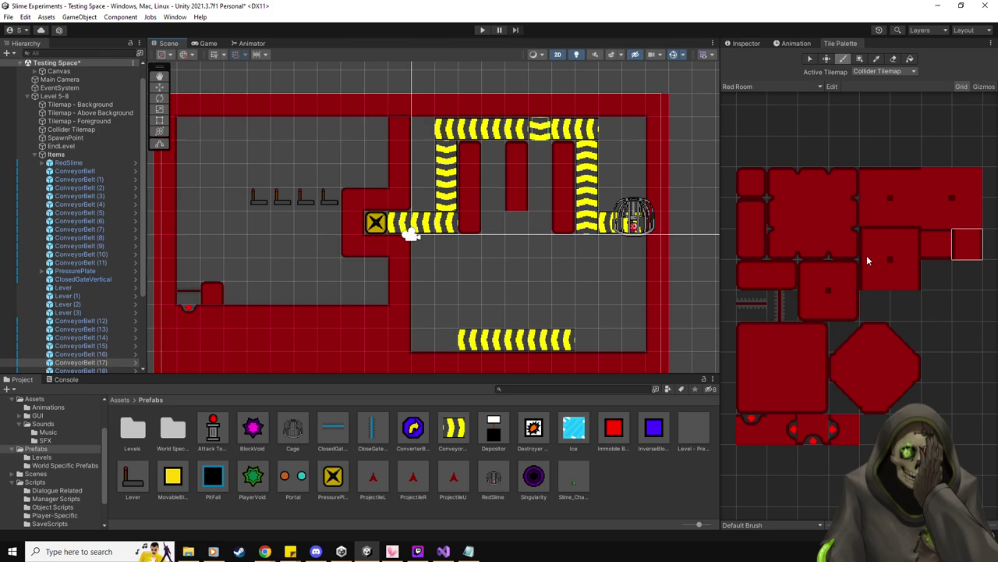
left_click(752, 244)
left_click(516, 222)
left_click(564, 292)
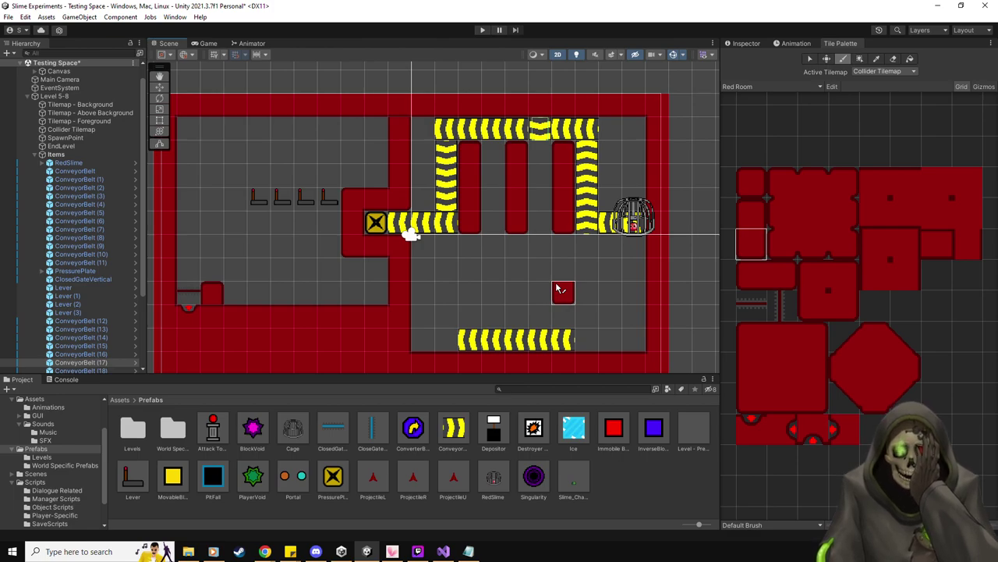
- Split both outer wall columns into a capped two-tile block and a single block, erasing the tile at Y 1.5 between them
left_click(747, 43)
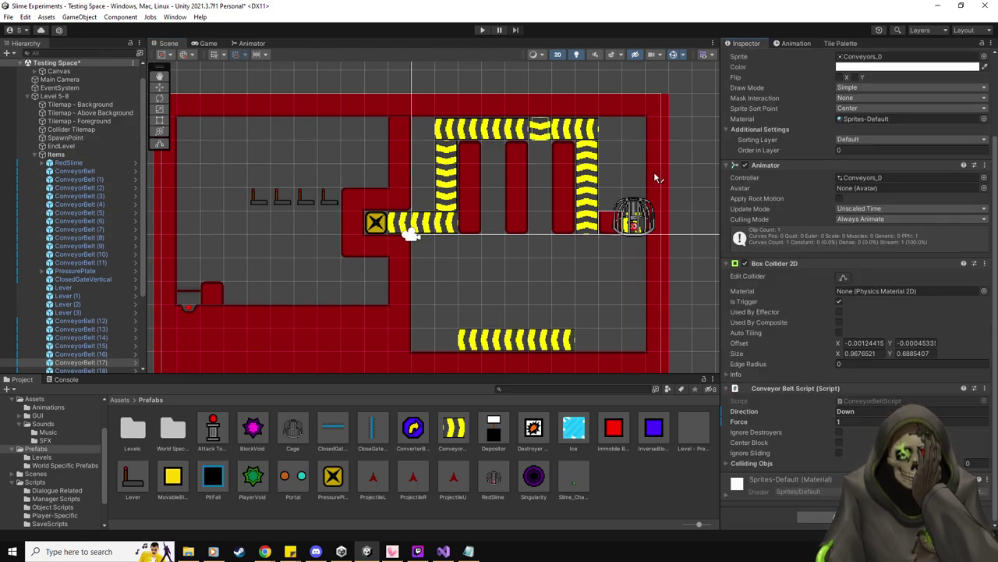
left_click(841, 42)
left_click(751, 183)
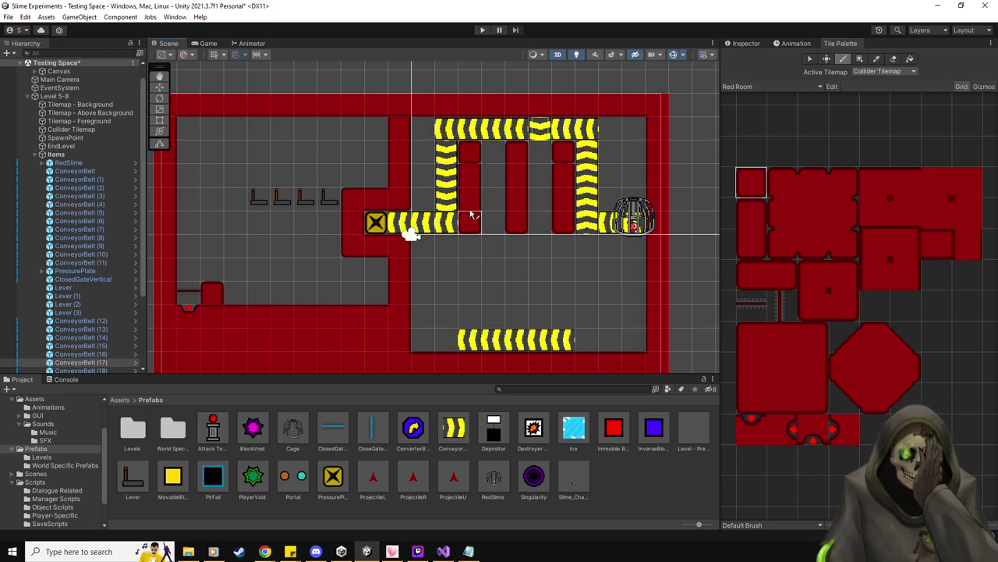
left_click(753, 209)
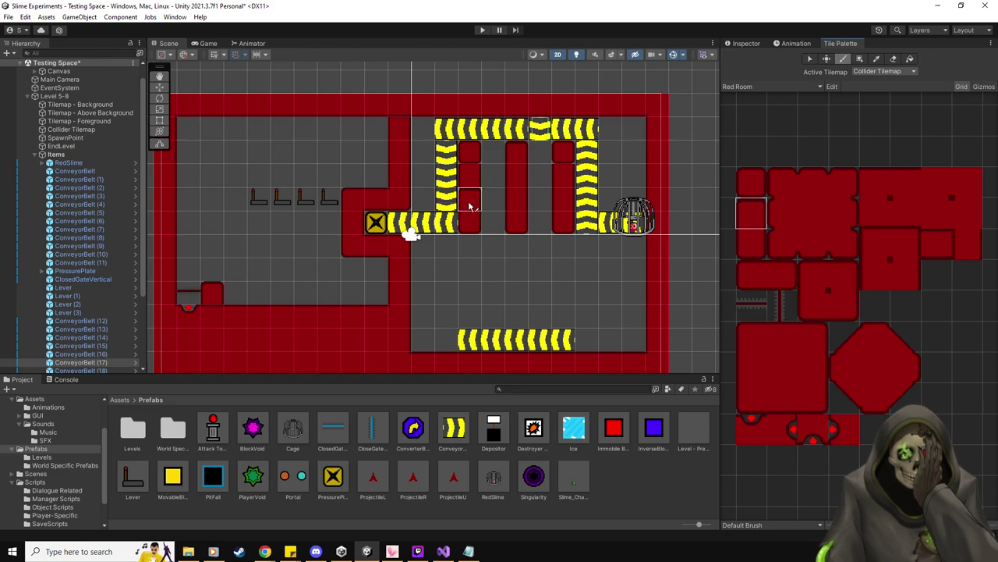
left_click(474, 156)
left_click(567, 156)
left_click(755, 248)
left_click(558, 178)
left_click(479, 182)
left_click(751, 182)
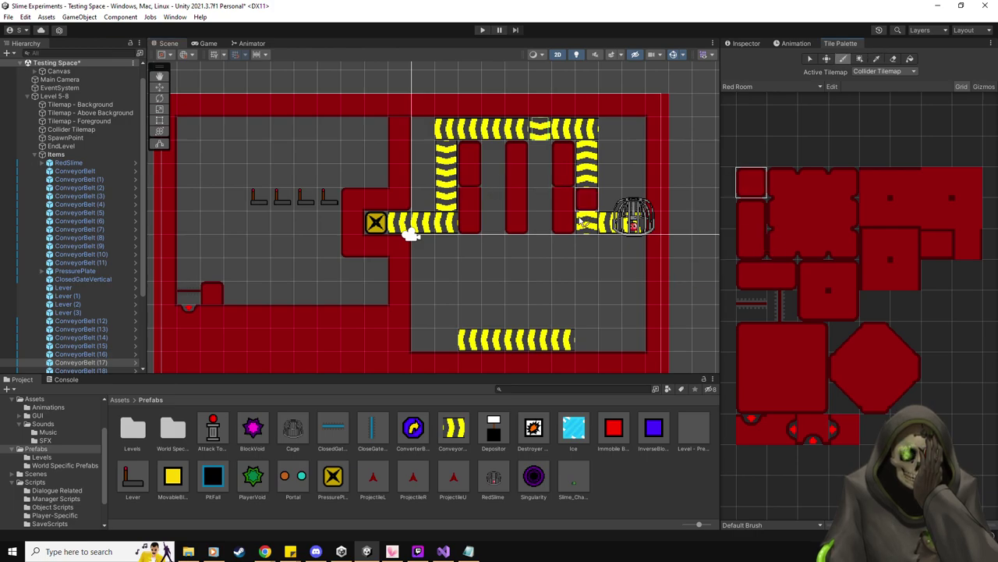
left_click(893, 59)
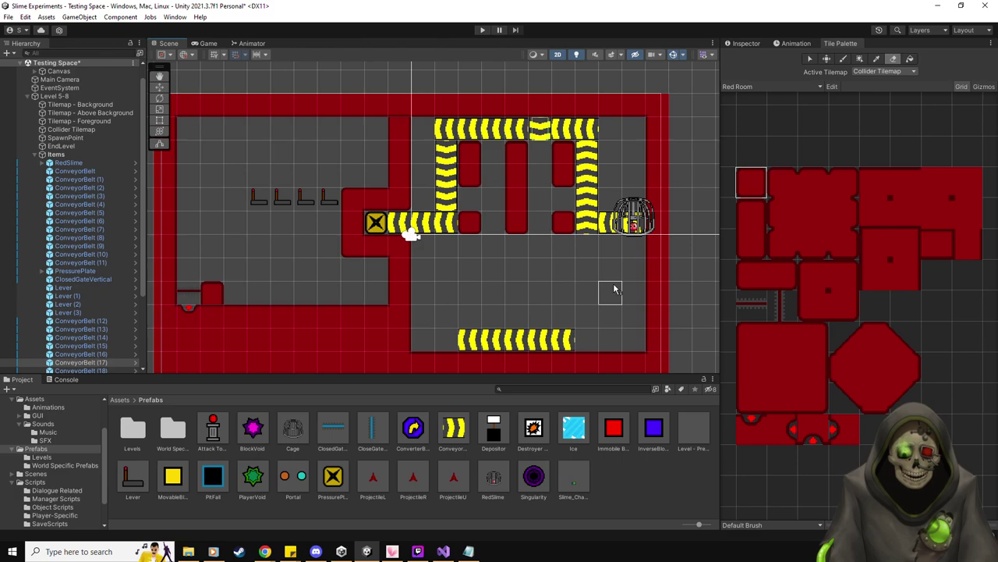
- Rotate ConveyorBelt (13), the upward-column belt beside the wall gap at Y 1.5, to Z 180
left_click(756, 43)
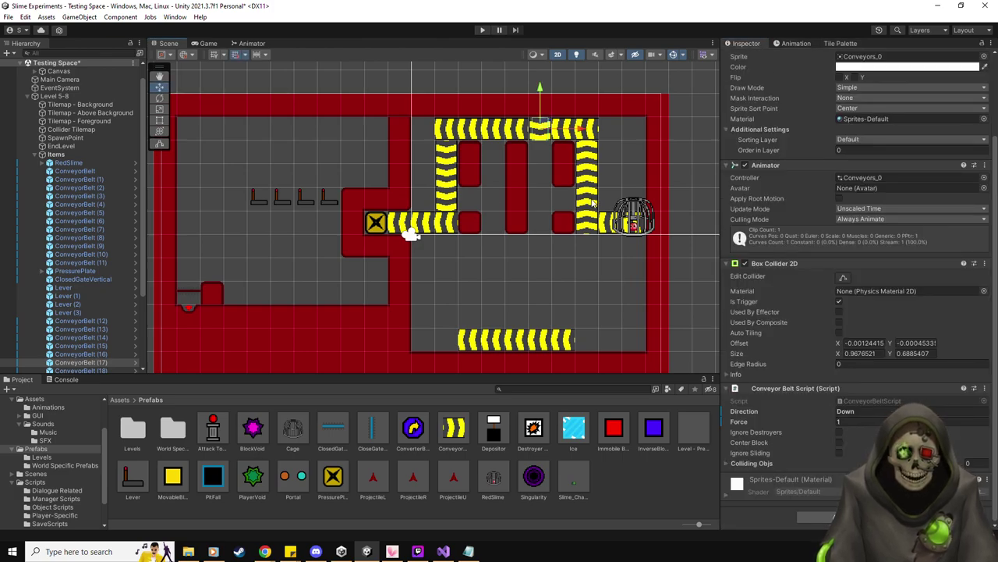
left_click(592, 203)
left_click(592, 204)
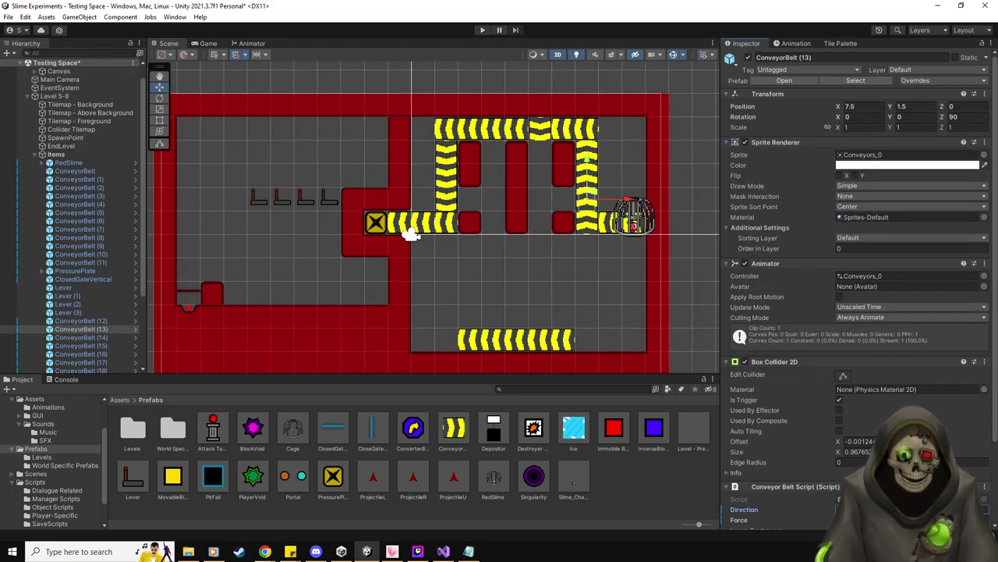
left_click(961, 117)
type("1080")
- Rotate ConveyorBelt (24), in the downward column at Y 1.5, to Z 0 and set its Direction to Right
left_click(450, 206)
left_click(450, 206)
left_click(956, 116)
type("0")
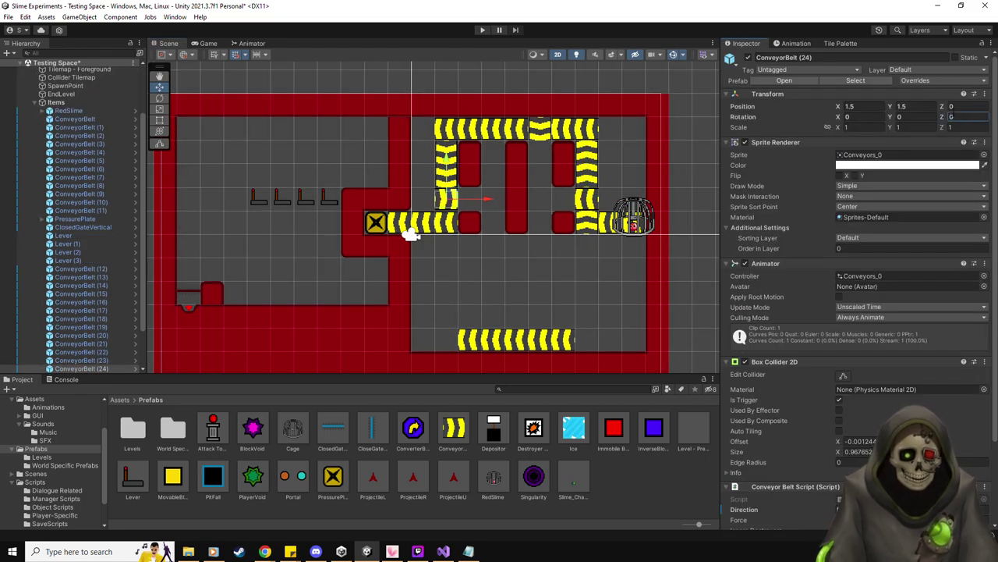
scroll(919, 359, "down", 3)
left_click(874, 411)
type("Right")
key("Return")
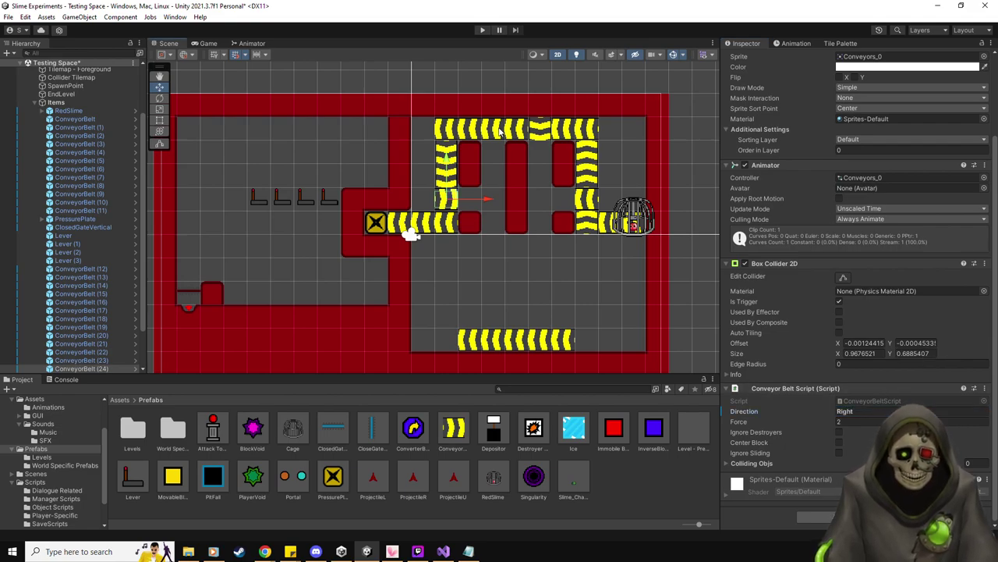
- Rotate ConveyorBelt (19) in the top row to Z -90 and set its Direction to Down
left_click(500, 133)
left_click(955, 116)
type("-90")
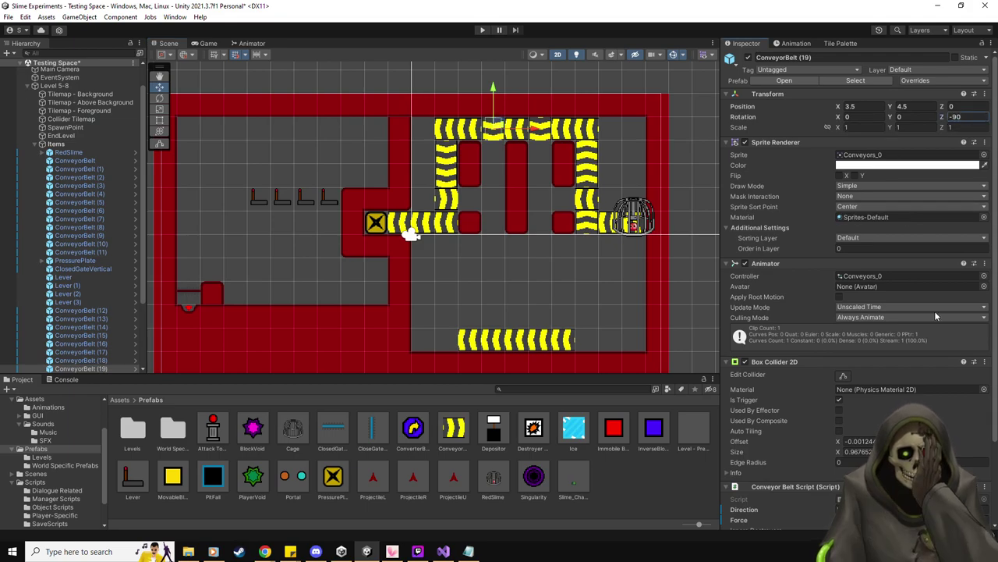
scroll(936, 316, "down", 3)
left_click(861, 426)
type("Down")
key("Return")
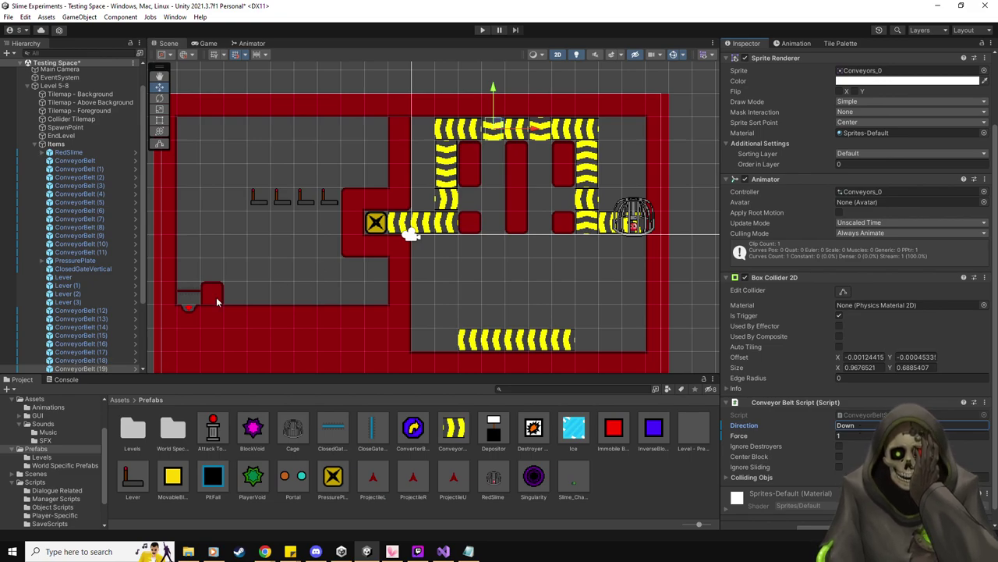
- Duplicate ConveyorBelt (19) into a four-belt downward column filling the channel beneath it between the walls
left_click(82, 370)
key("ctrl+d")
left_click_drag(502, 90, 500, 203)
key("ctrl+d")
key("ctrl+d")
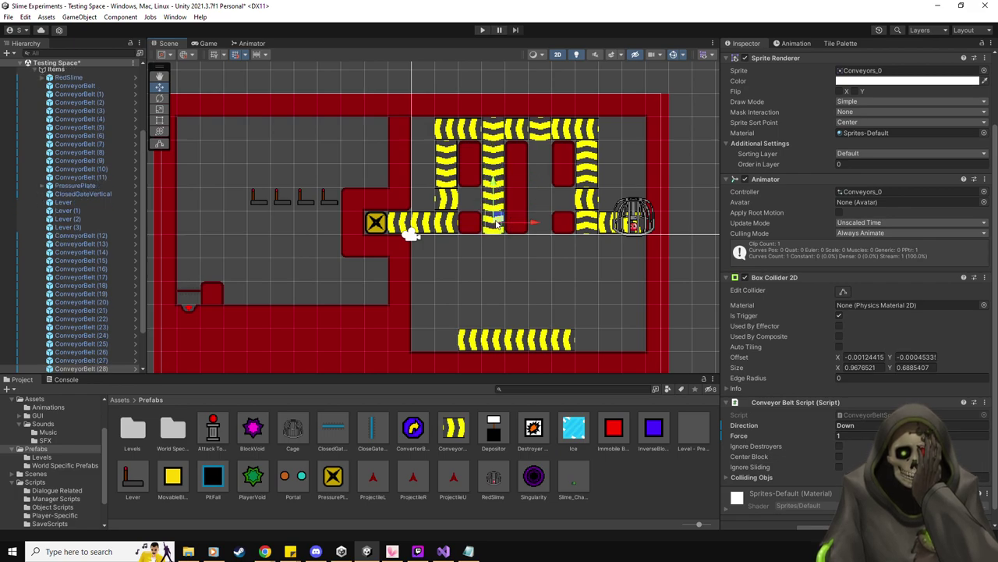
key("Up")
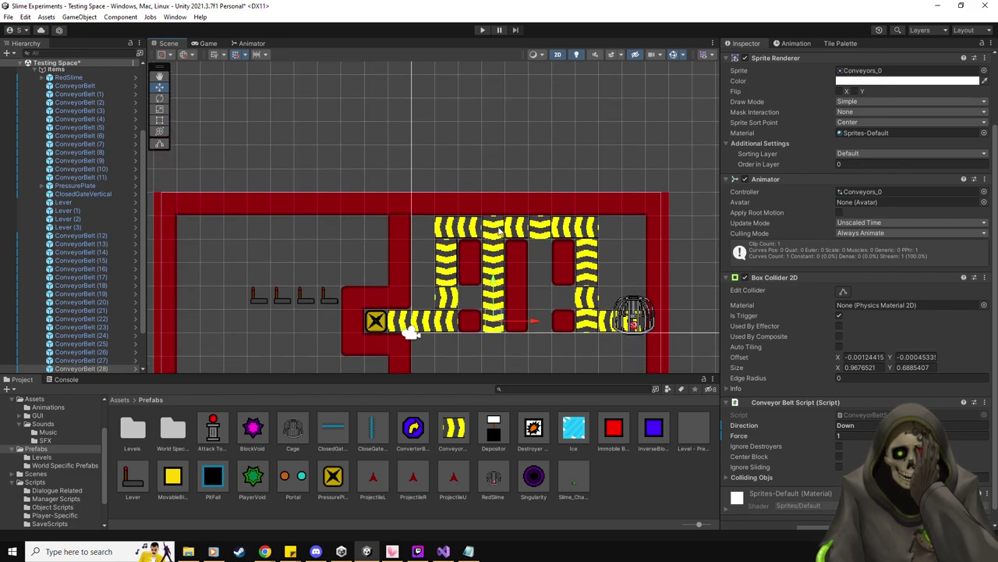
key("Down")
- Duplicate ConveyorBelt (25) through (28) and move the copies into the other channel, beneath ConveyorBelt (17)
left_click(84, 369)
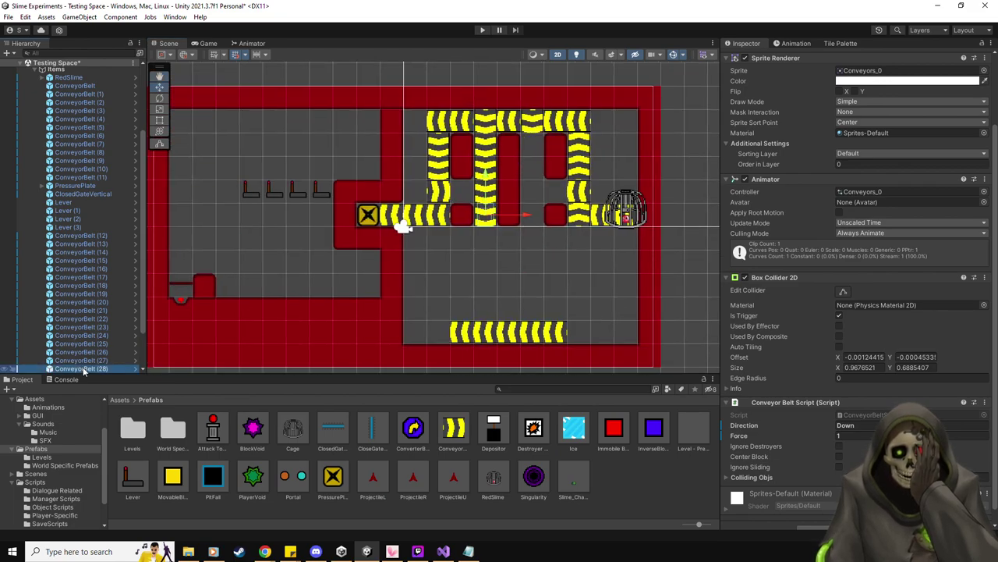
key("shift+Up")
key("shift+Up")
key("shift+Up")
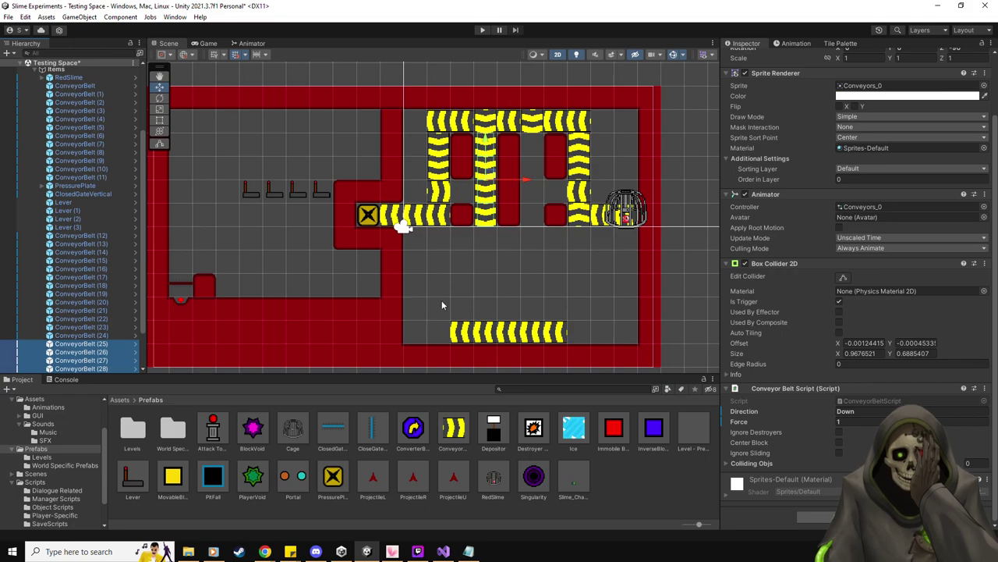
key("ctrl+d")
left_click_drag(524, 183, 572, 181)
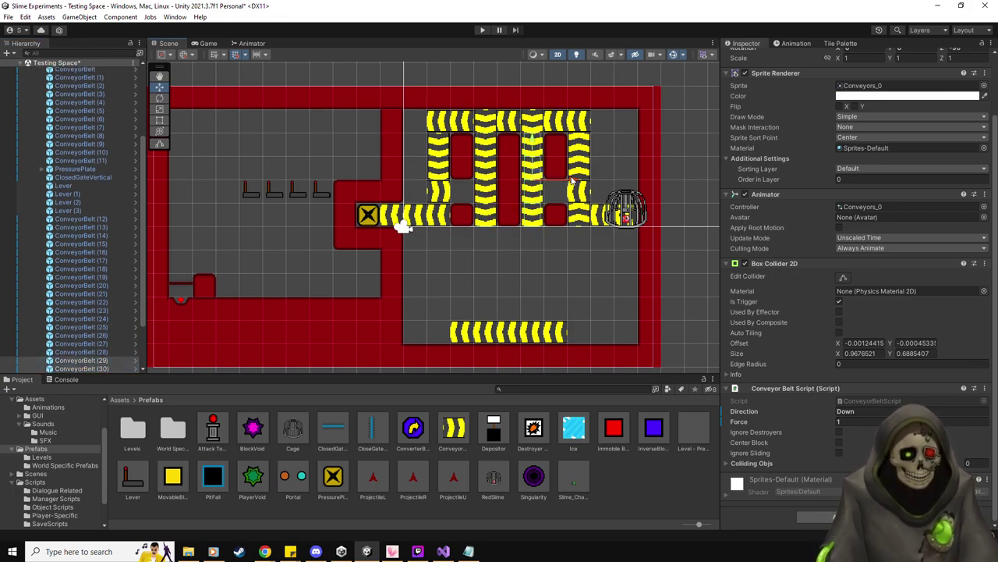
- Duplicate ConveyorBelt (24) to X 2.5 and ConveyorBelt (13) to X 6.5, filling both wall gaps at Y 1.5
left_click(443, 215)
left_click(441, 190)
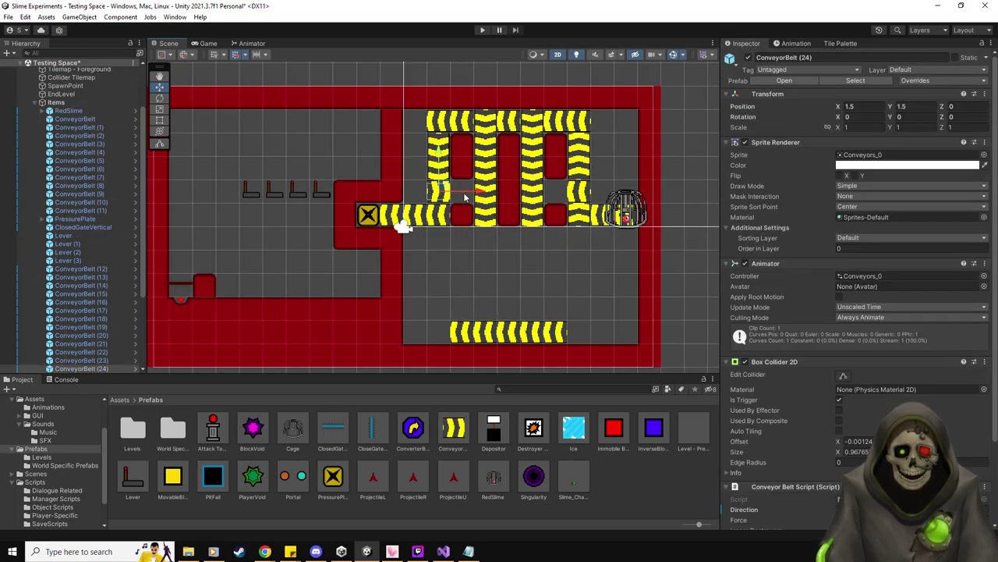
left_click(583, 192)
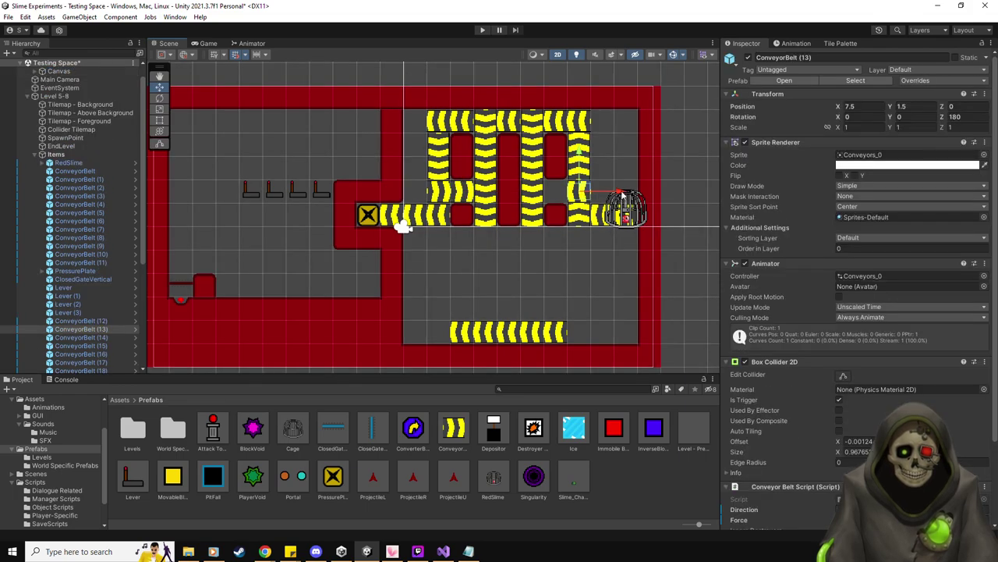
key("ctrl+d")
left_click_drag(620, 193, 581, 272)
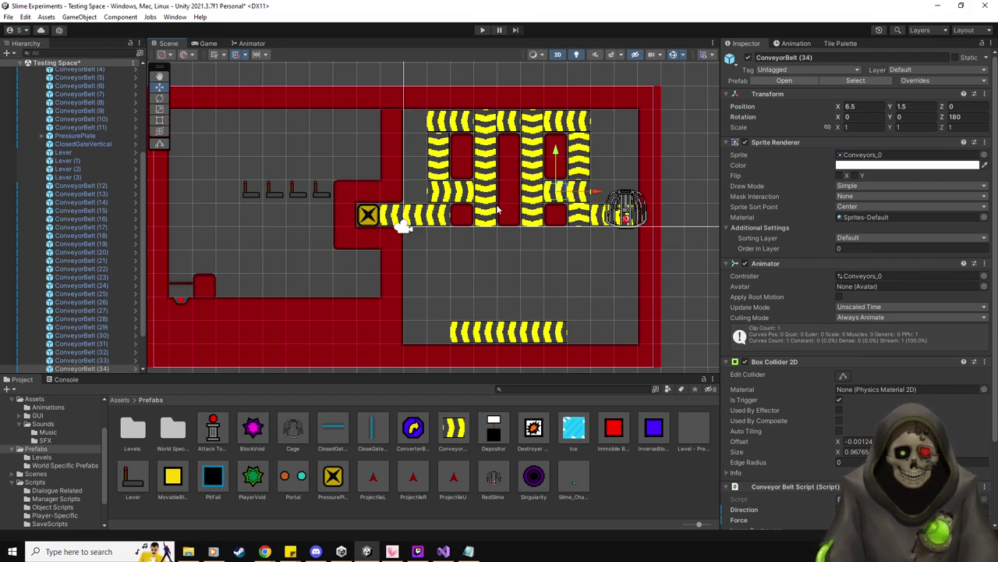
- Look up the name of the junction belt beside the cage and open a blank Notepad window for notes
left_click(320, 194)
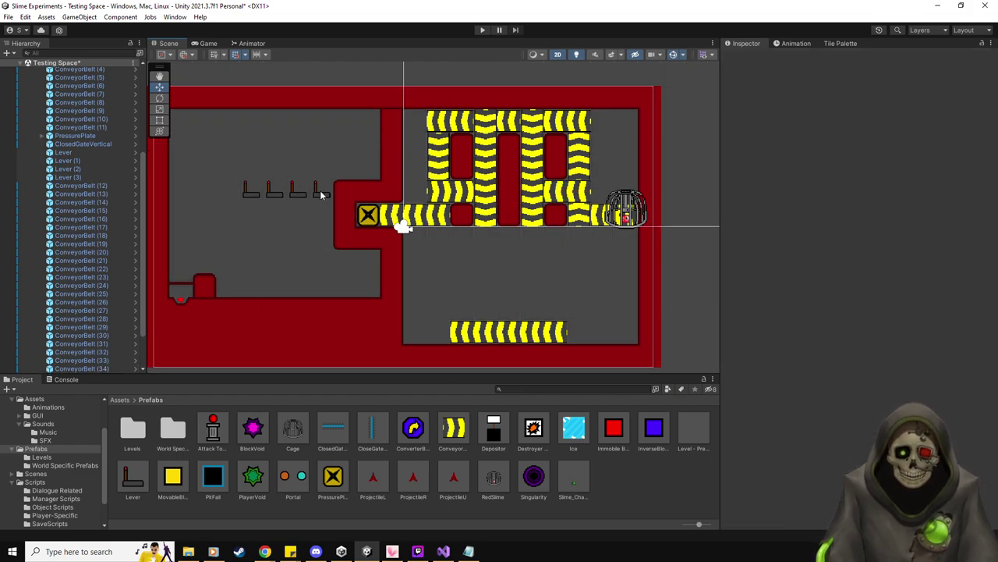
left_click(590, 192)
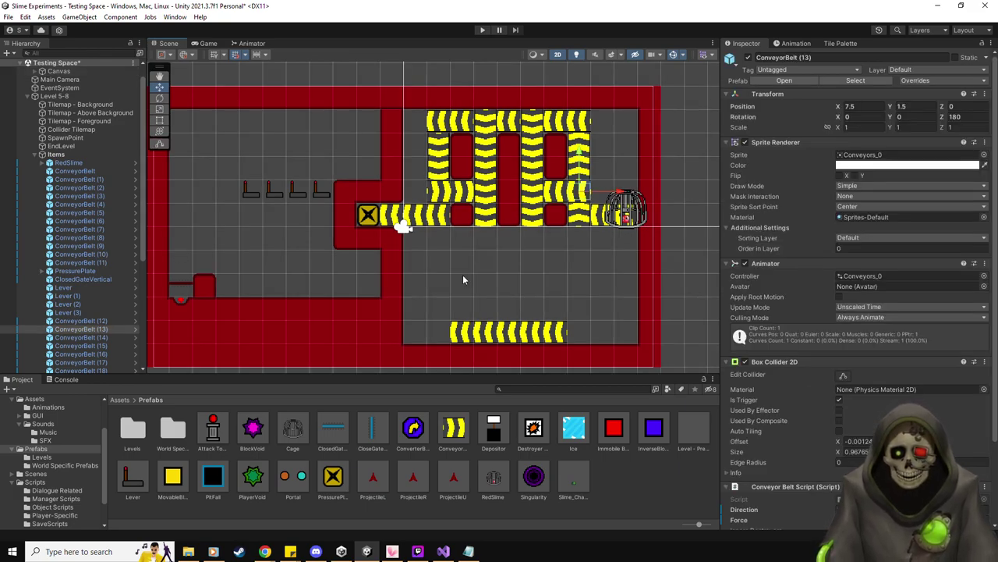
right_click(468, 551)
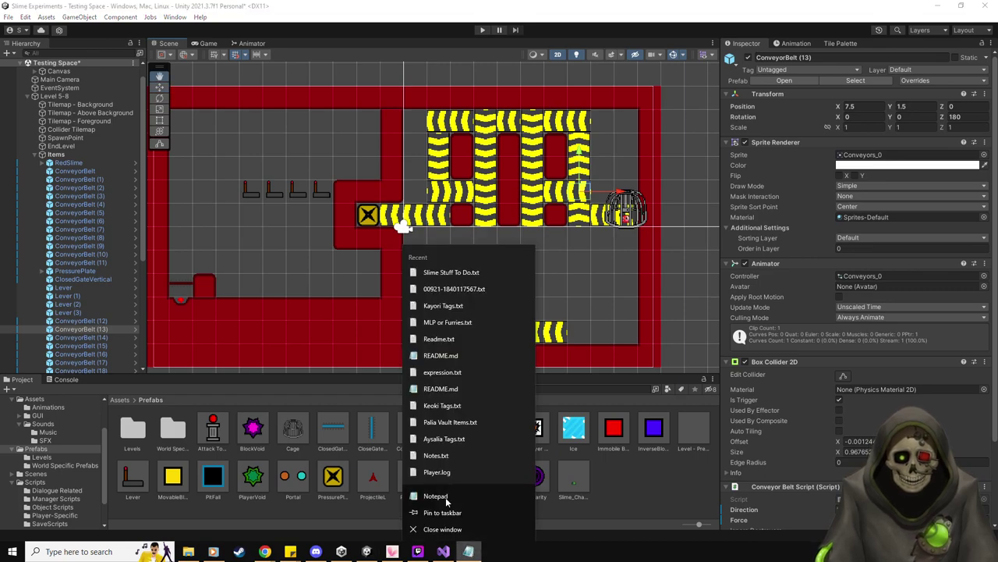
left_click(437, 496)
left_click_drag(460, 103, 0, 103)
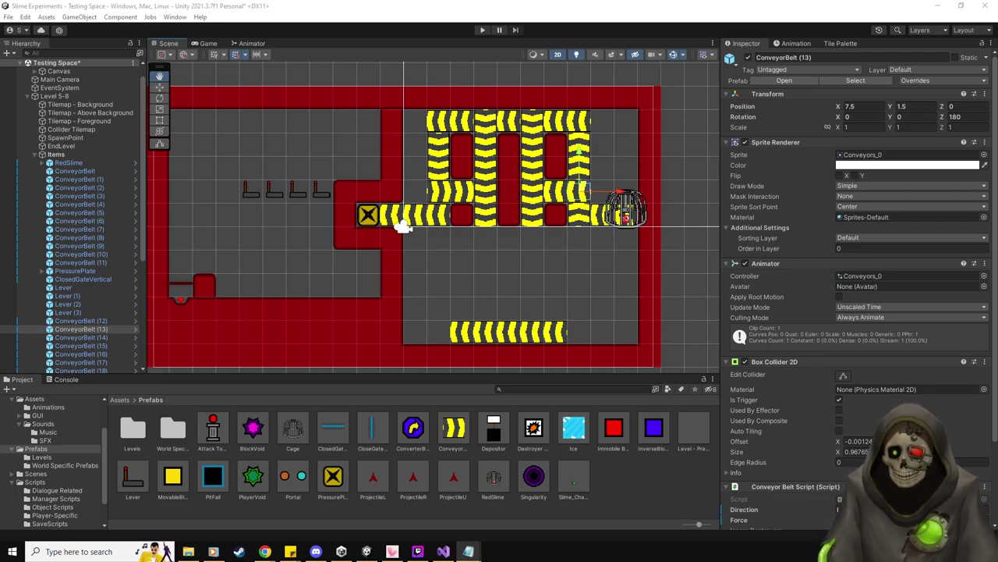
- Look up the names of the two downward belts in the top row and the belt at X 1.5, Y 1.5
left_click(527, 121)
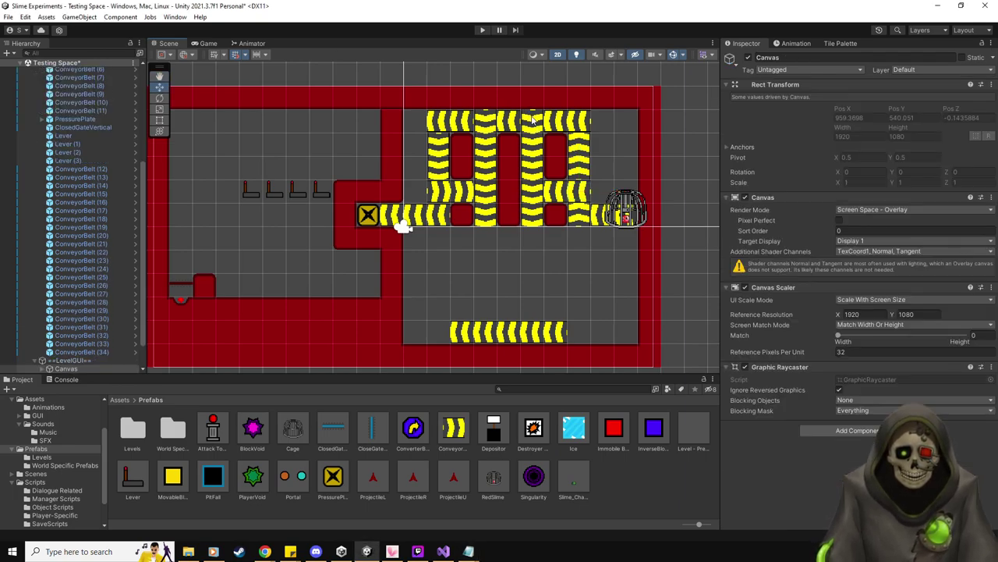
left_click(533, 119)
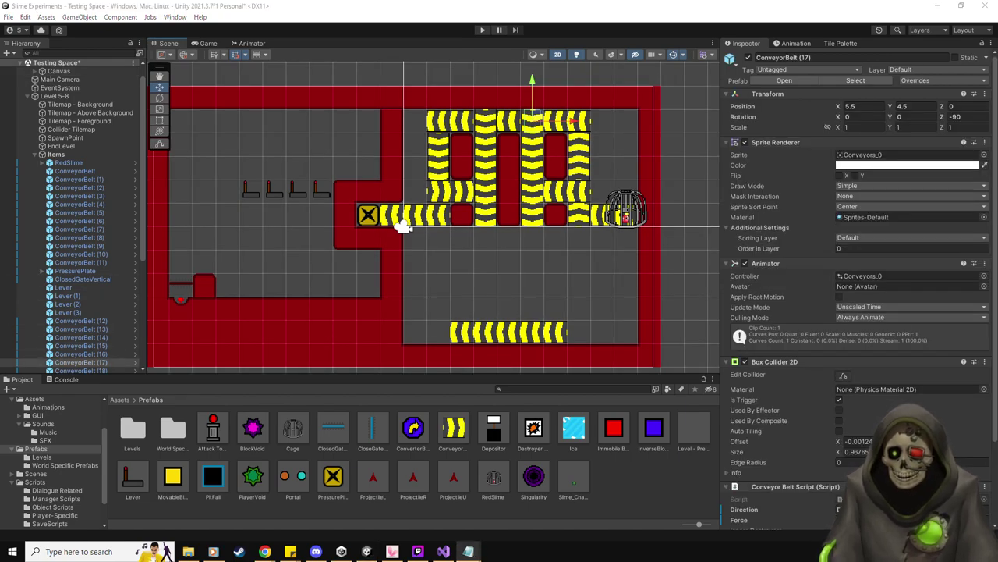
left_click(491, 125)
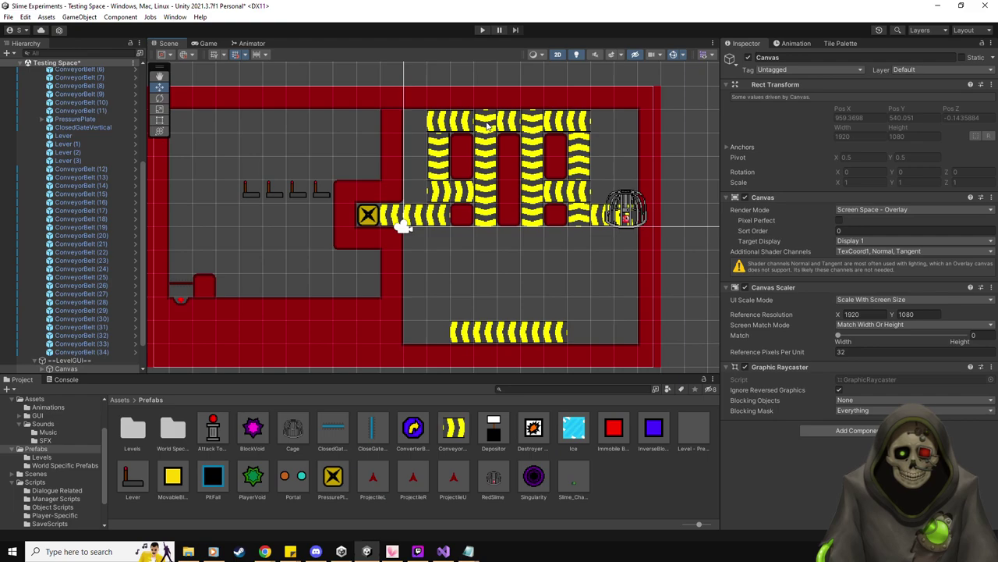
left_click(487, 125)
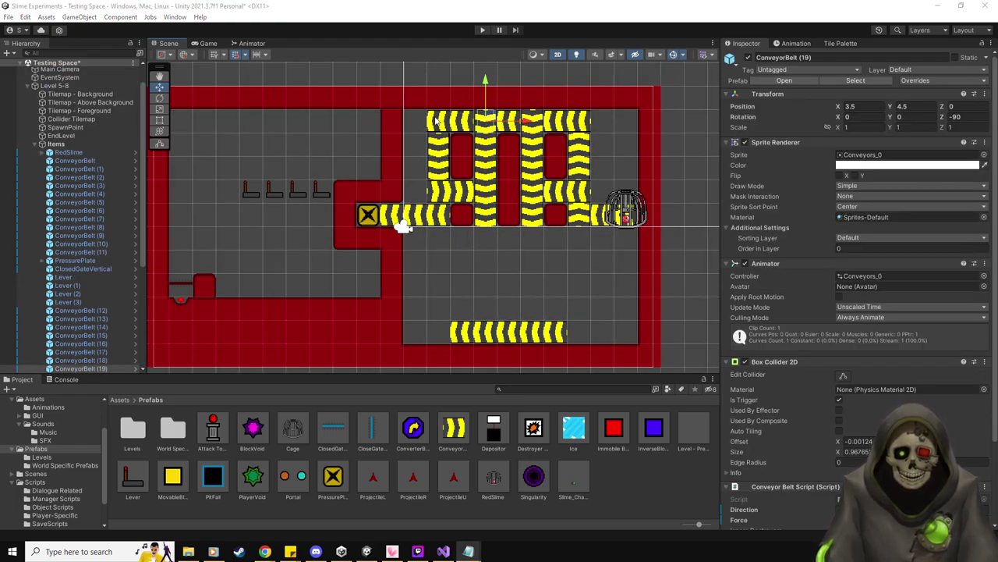
left_click(440, 200)
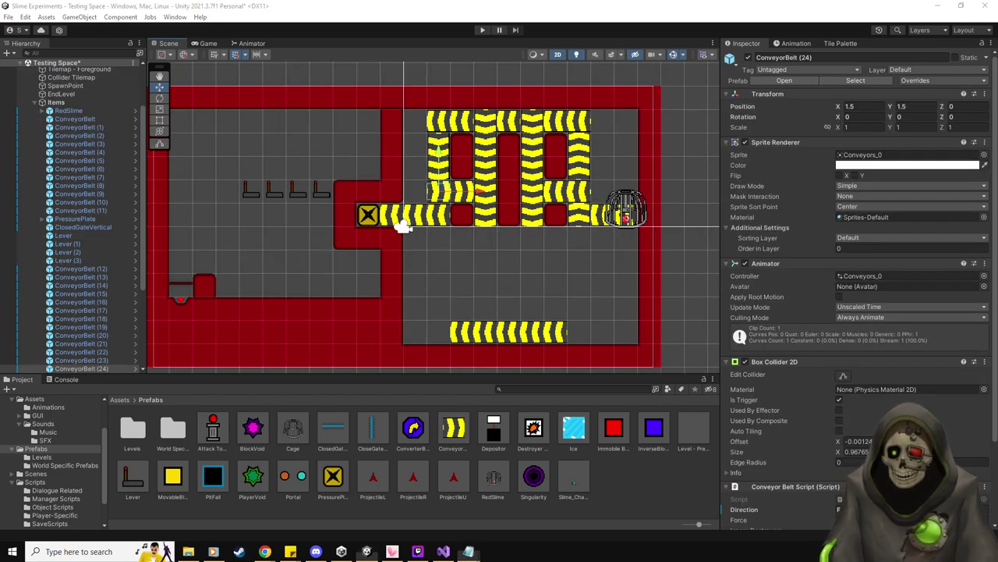
left_click_drag(0, 134, 0, 70)
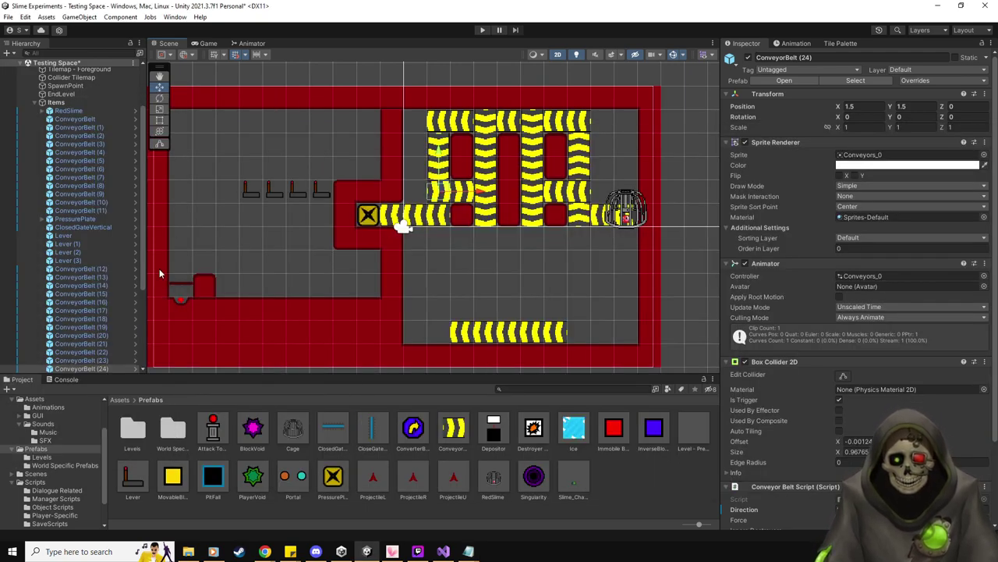
- On Lever, enable Always Start Obj Visible, Multi Objs and Is Conveyors, and add ConveyorBelt (13) to Objs To Change
left_click(64, 235)
scroll(898, 372, "down", 5)
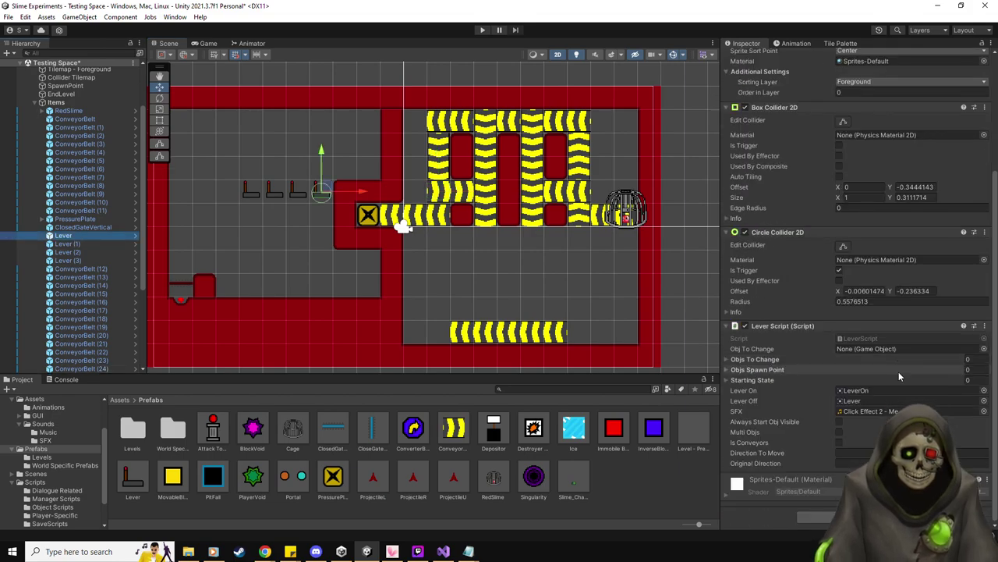
left_click(840, 421)
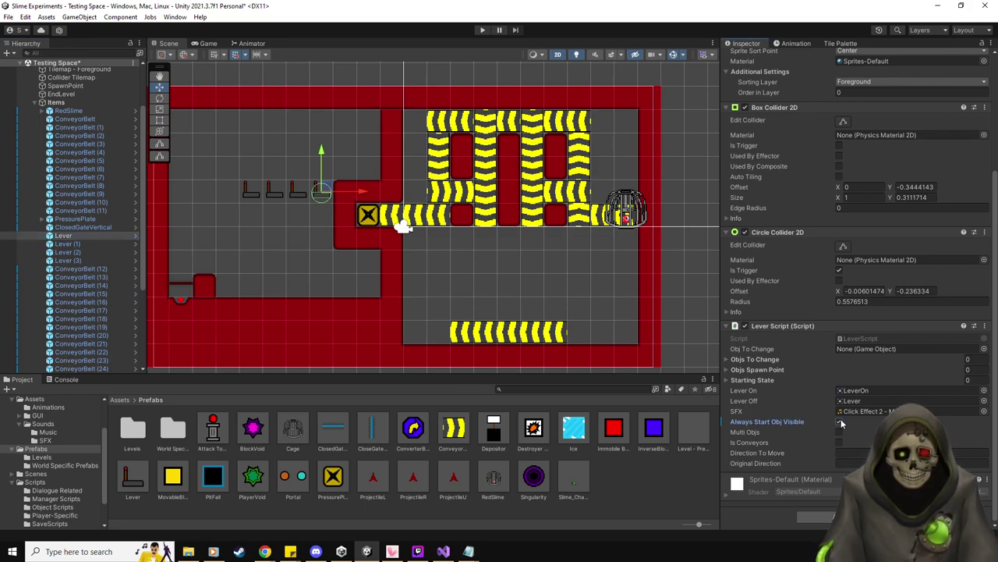
left_click(839, 433)
left_click(839, 443)
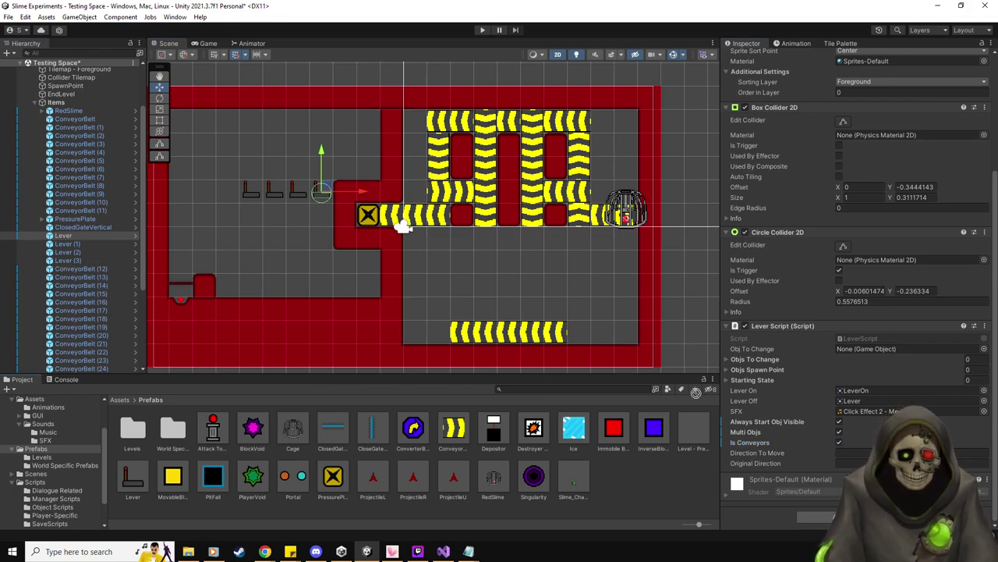
left_click_drag(696, 393, 782, 362)
- Give Lever one enabled Starting State element, with Direction To Move Up and Original Direction Left
left_click(752, 380)
left_click(976, 380)
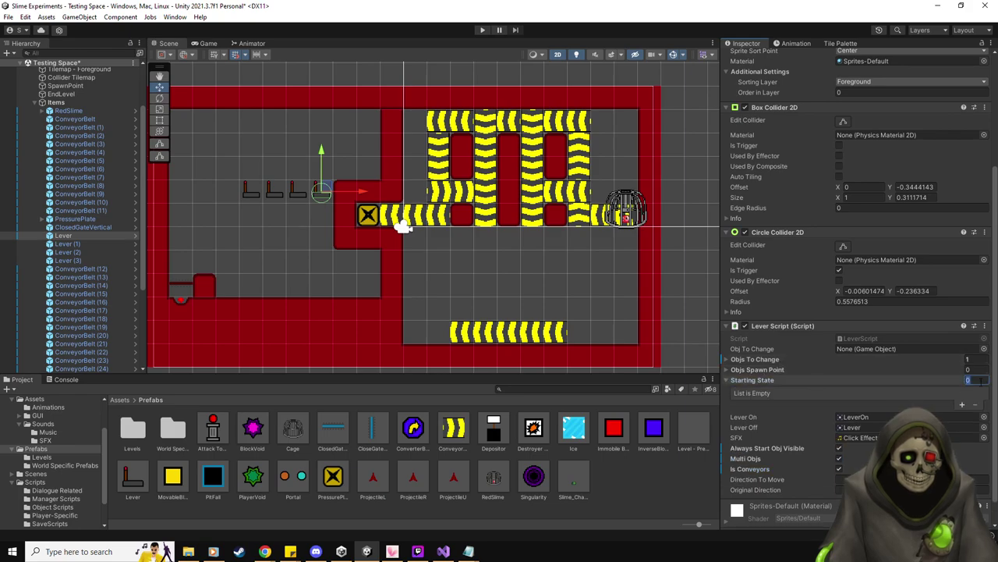
type("1")
key("Return")
left_click(837, 394)
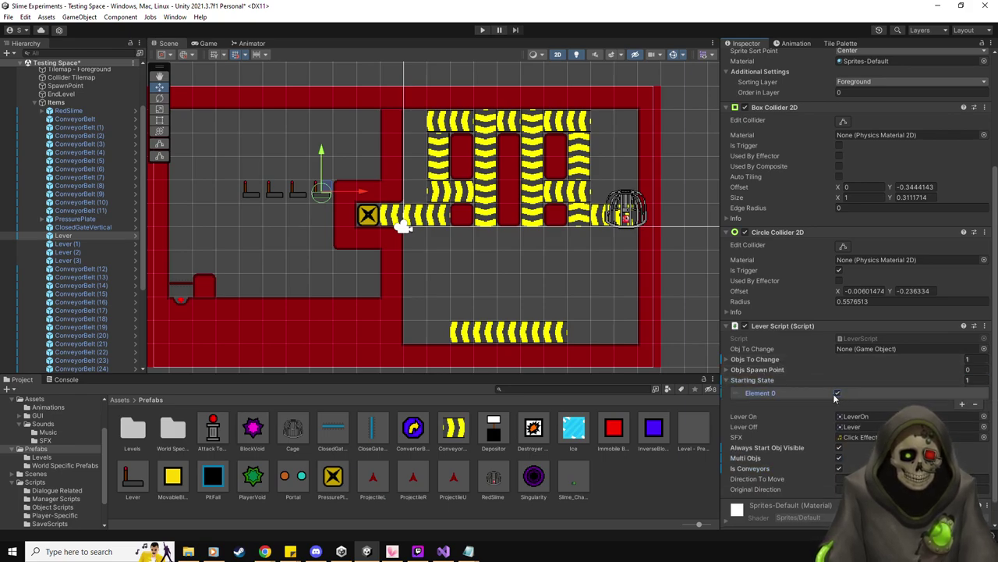
left_click(753, 380)
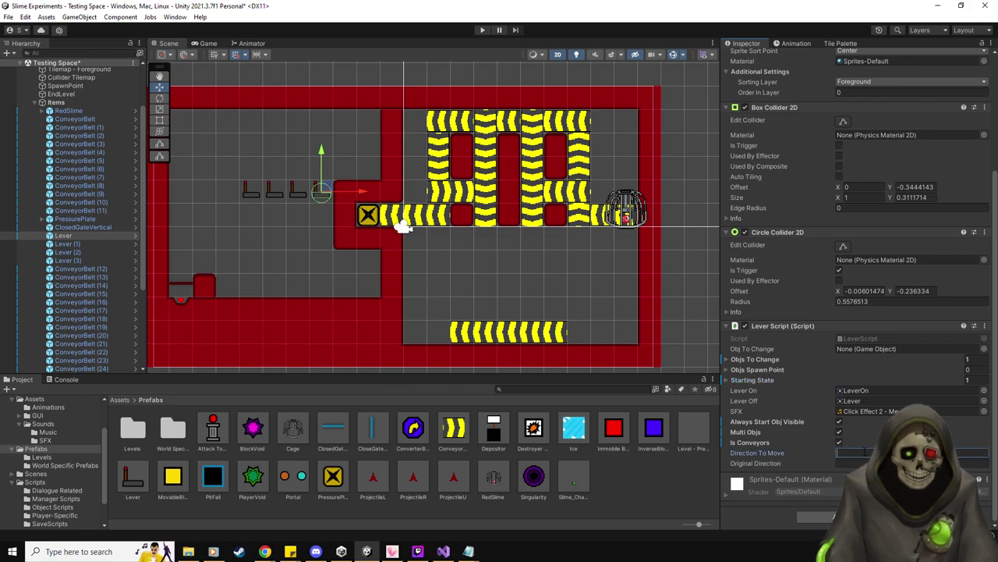
type("Up")
key("Tab")
type("Left")
- Enable Always Start Obj Visible, Multi Objs and Is Conveyors on Lever (1), Lever (2) and Lever (3) together
left_click(83, 251)
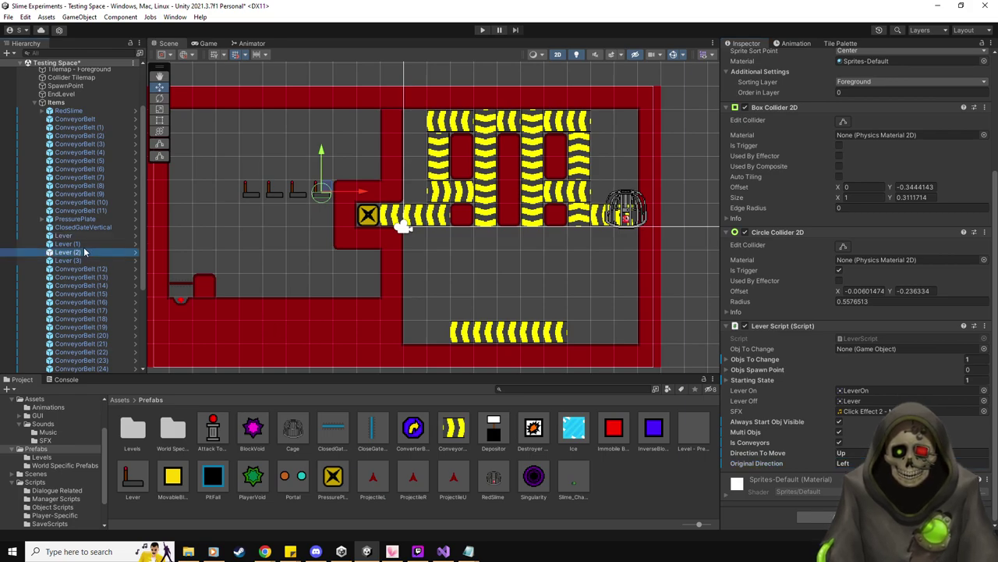
left_click(83, 246)
left_click(82, 259, "shift")
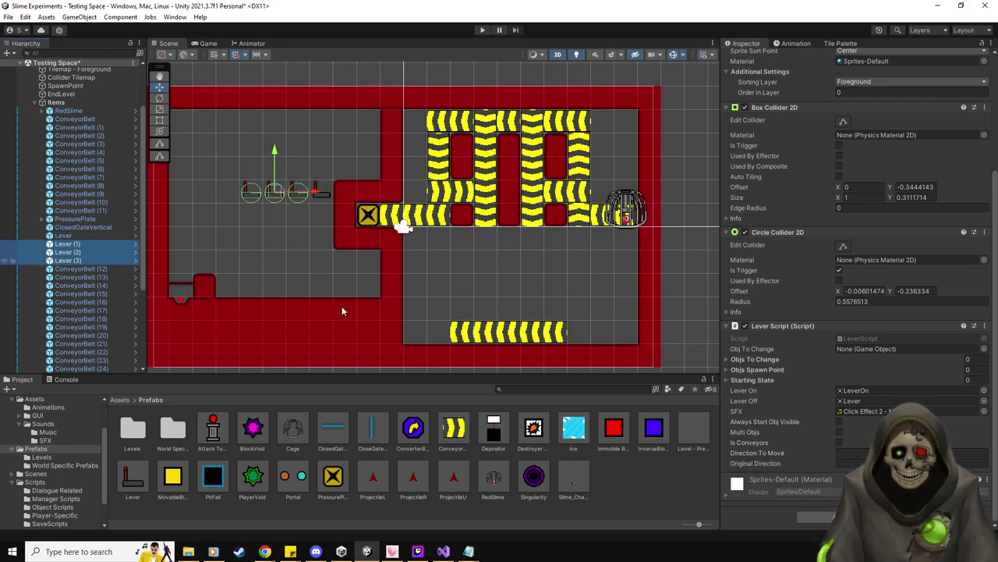
left_click(840, 427)
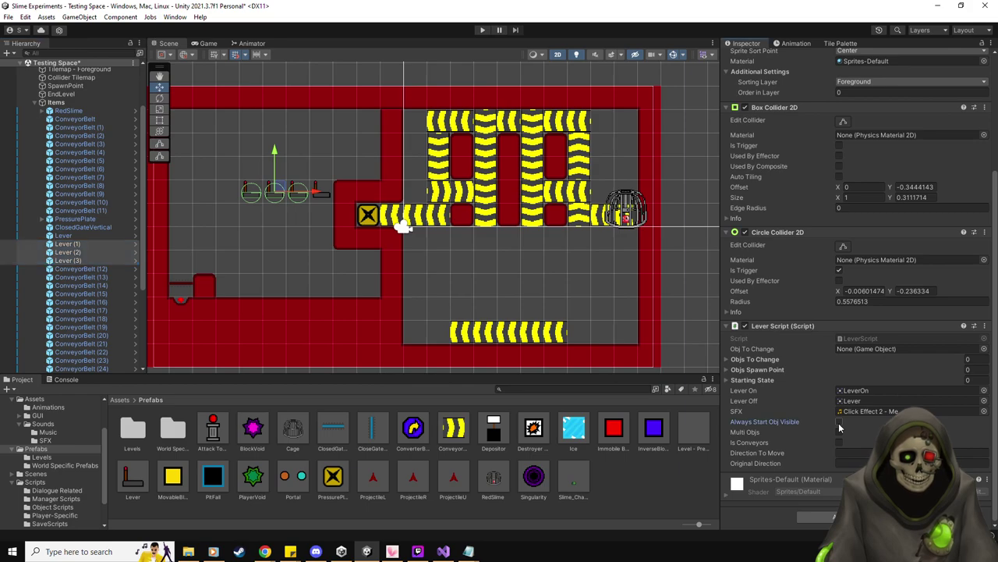
left_click(840, 435)
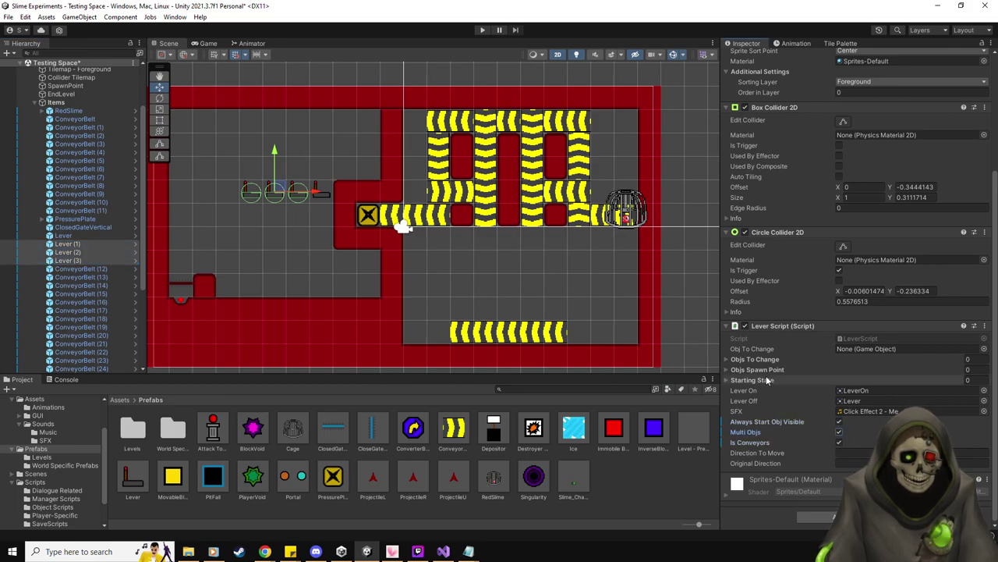
- Give Lever (1), Lever (2) and Lever (3) a Starting State list of size 1 with its element enabled
left_click(766, 379)
left_click(972, 380)
type("1")
key("Return")
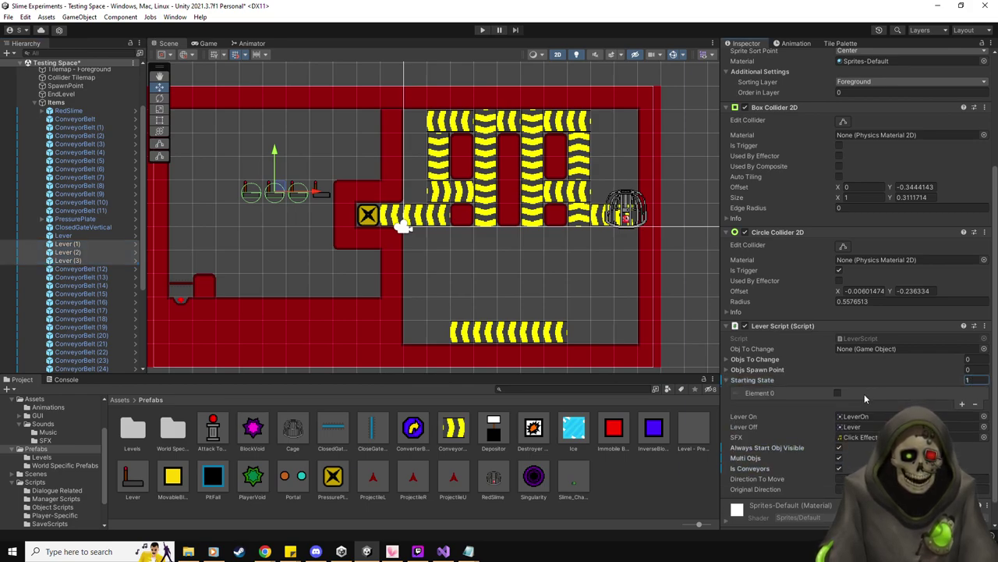
left_click(837, 392)
- Assign ConveyorBelt (17) to Lever (1)'s Objs To Change, with Direction To Move Left and Original Direction Down
left_click(755, 359)
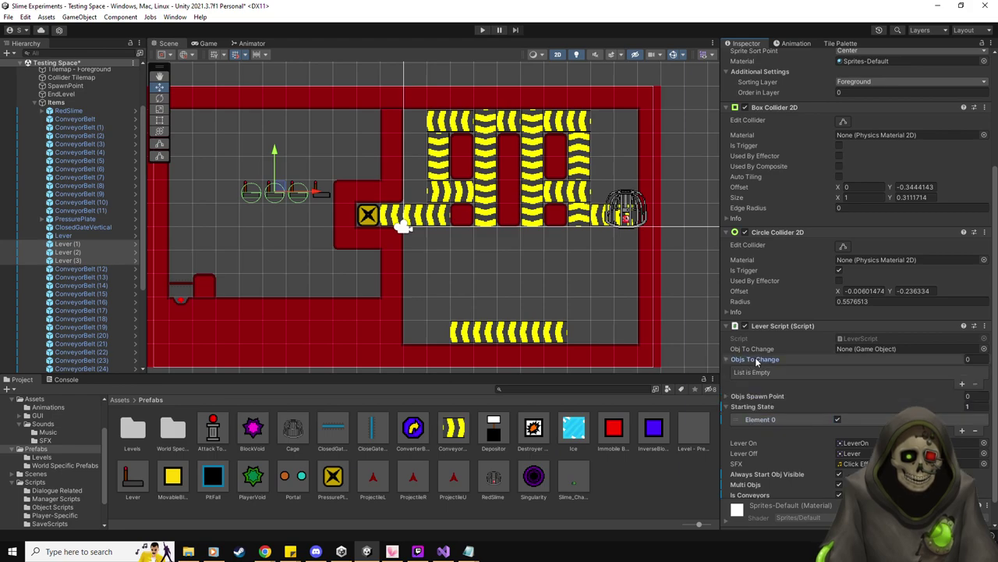
scroll(788, 399, "down", 2)
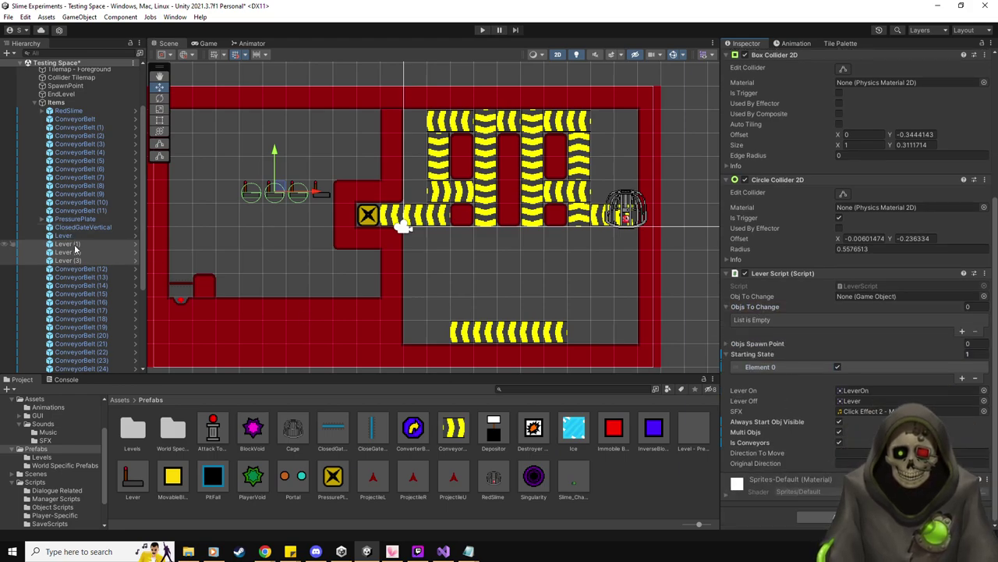
left_click(73, 246)
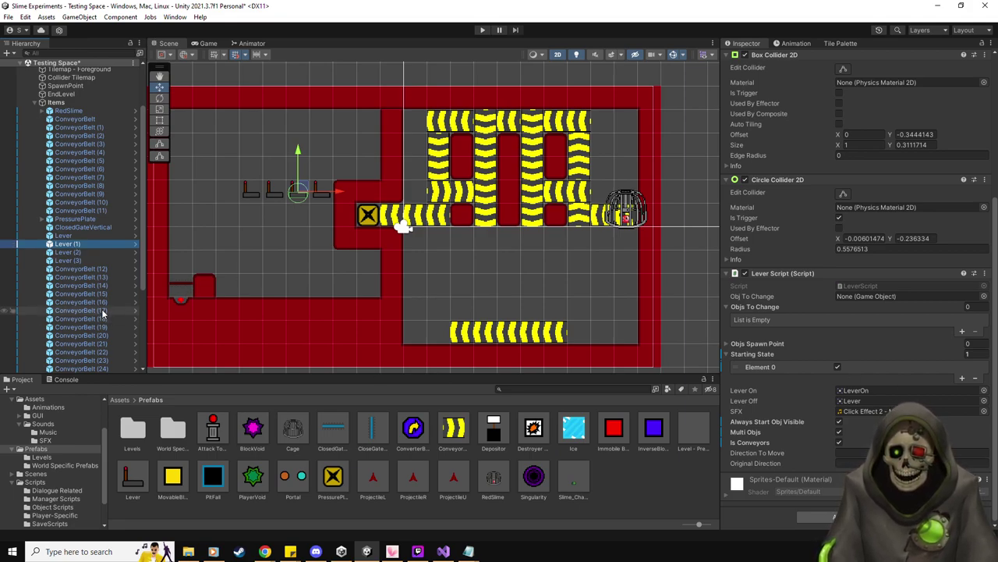
left_click_drag(103, 312, 767, 309)
left_click(856, 453)
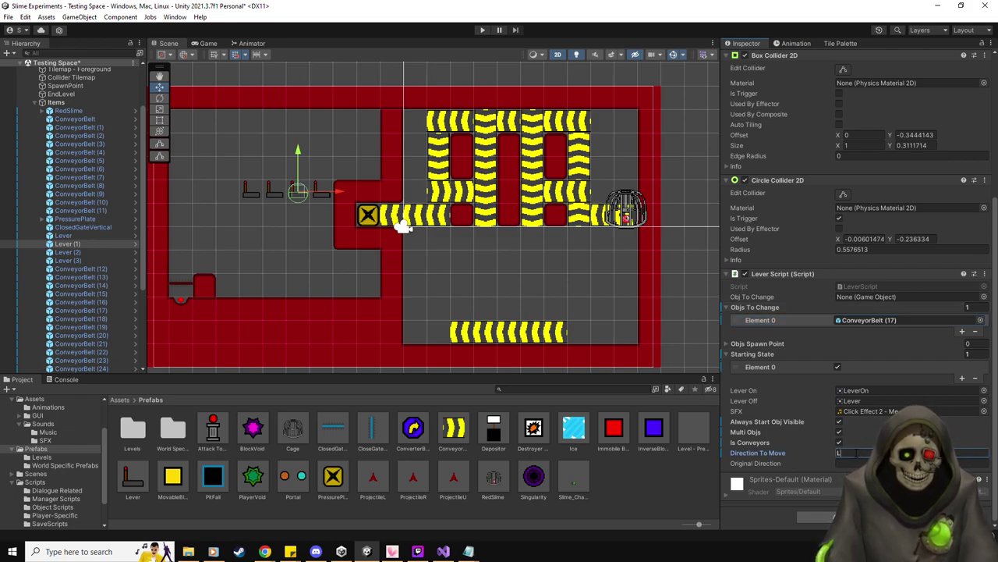
type("Left")
key("Tab")
type("D")
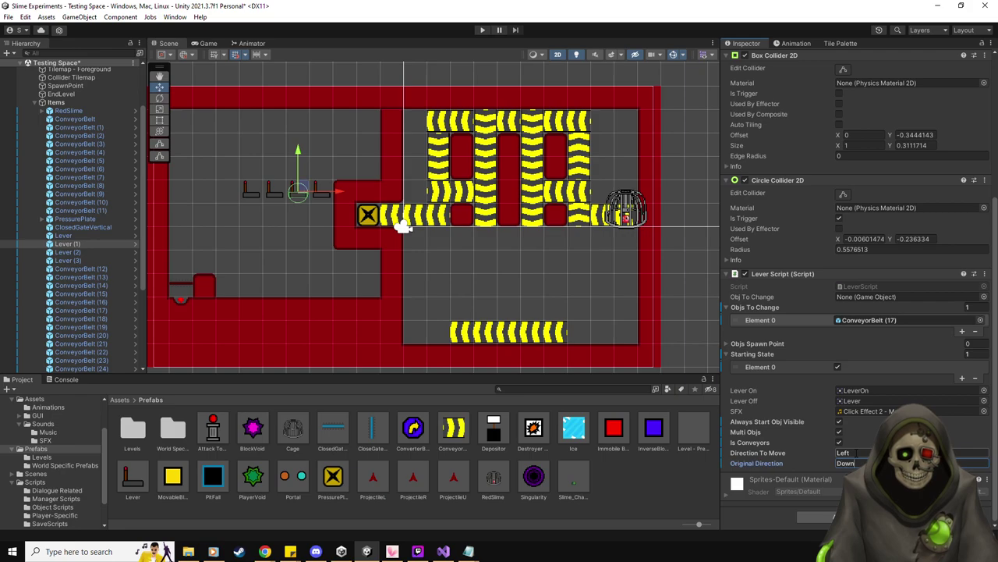
- Set Lever (2)'s Direction To Move to Left and Original Direction to Down, and add ConveyorBelt (19) to its Objs To Change
left_click(68, 252)
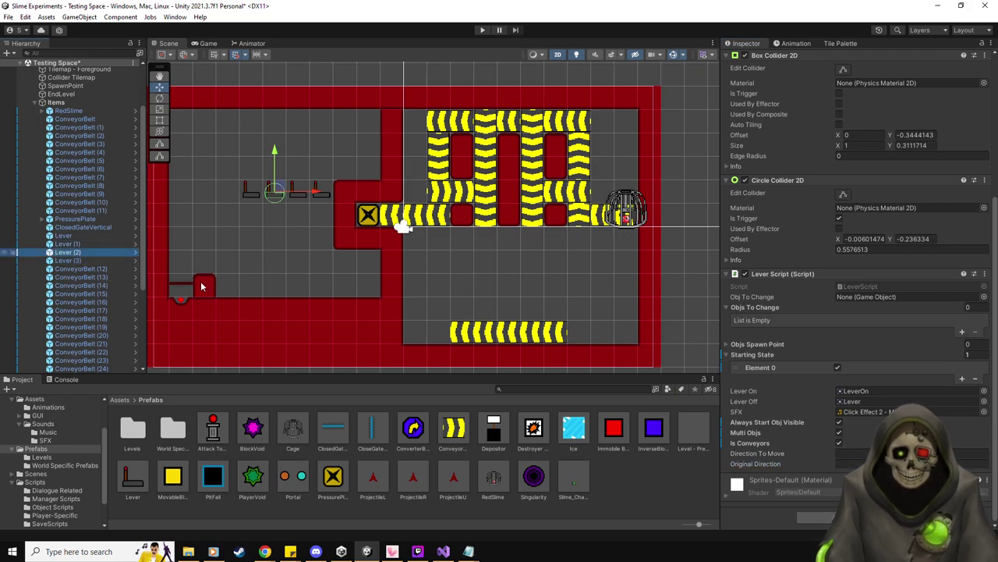
left_click(857, 452)
type("Left")
key("Tab")
type("Down")
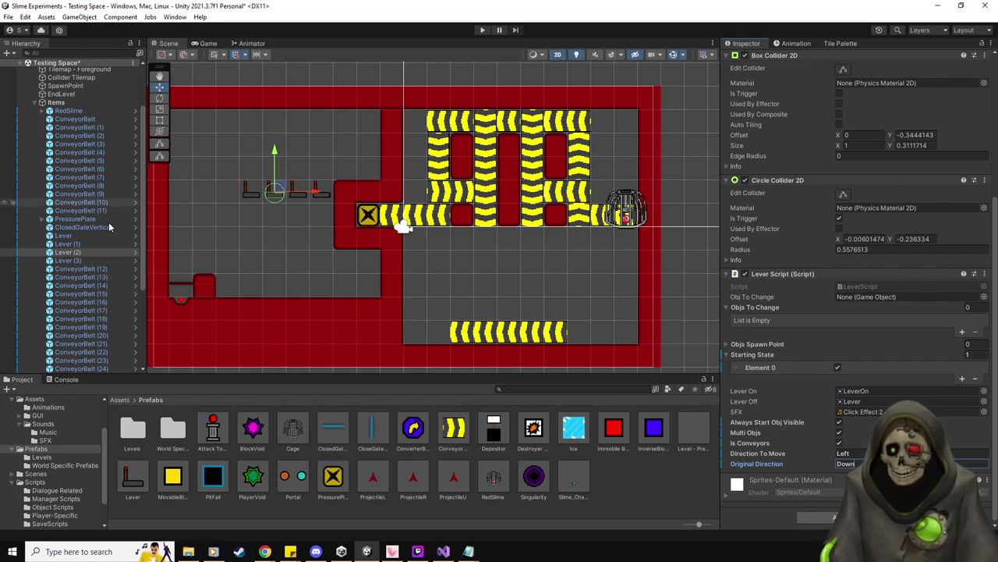
left_click_drag(102, 328, 754, 306)
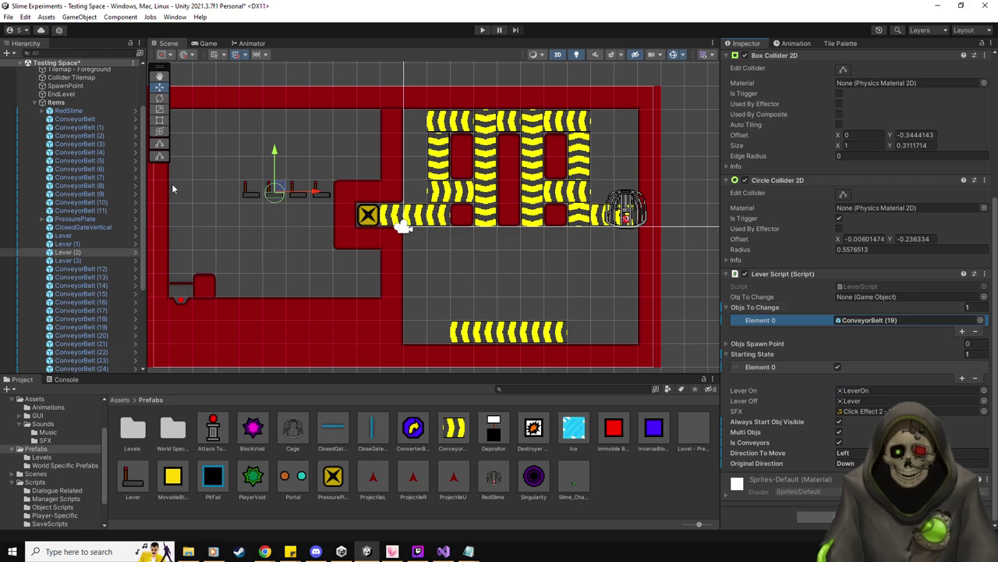
- Set Lever (3)'s Direction To Move to Down and Original Direction to Right, and add ConveyorBelt (24) to its Objs To Change
left_click(68, 260)
left_click(850, 453)
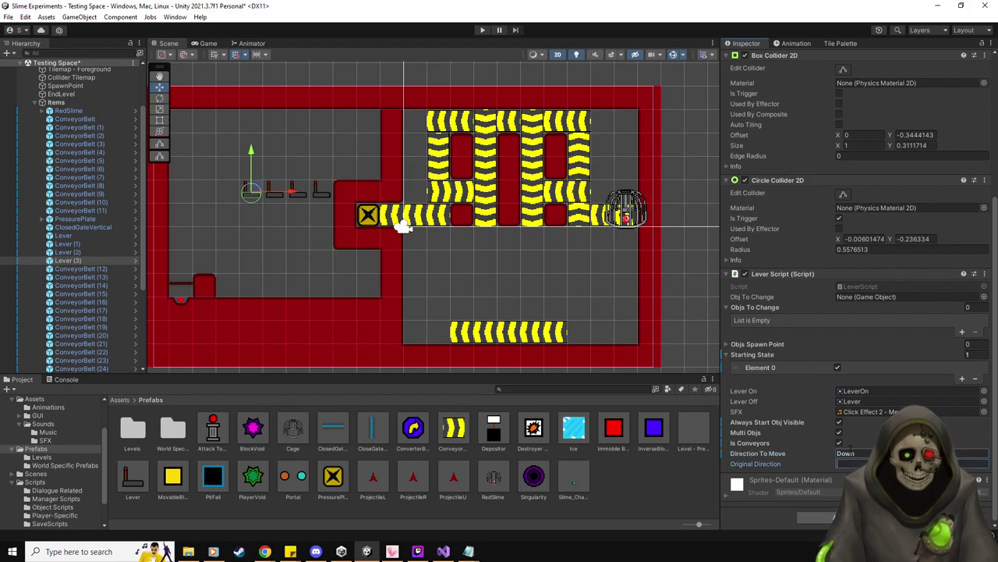
type("Right")
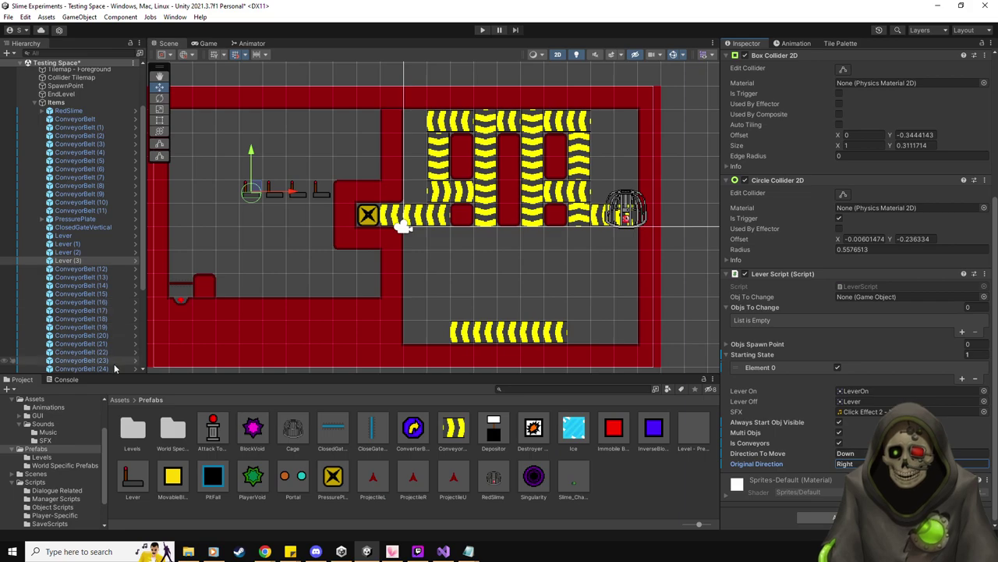
left_click_drag(108, 370, 777, 314)
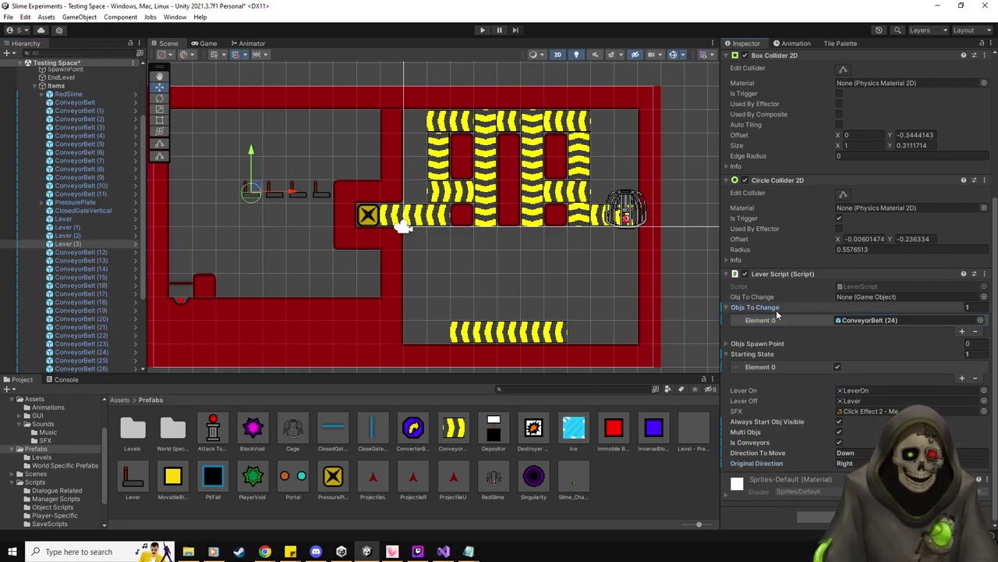
left_click(760, 308)
left_click(769, 354)
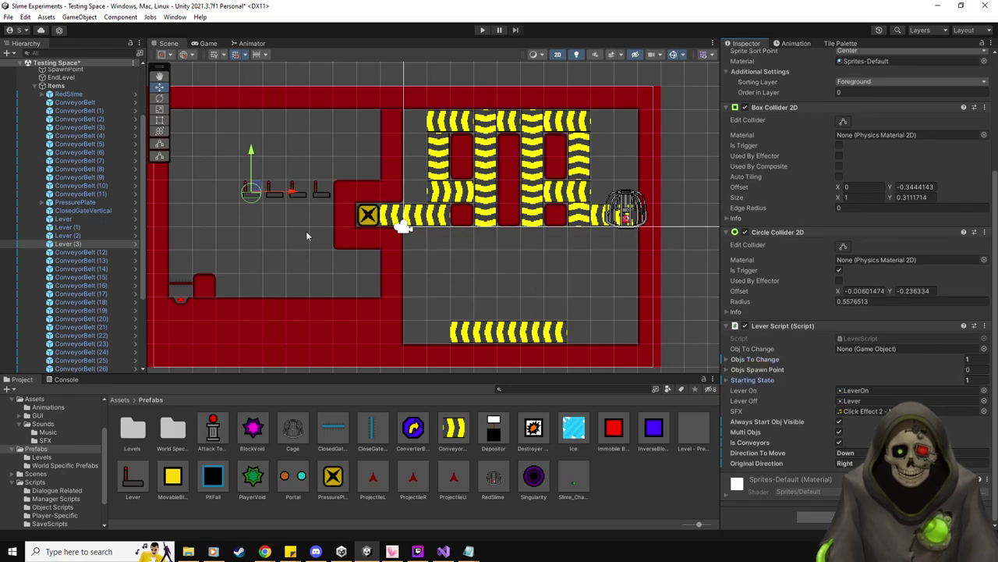
- Run the level and test the four levers by moving the slime along them and switching each one
left_click(481, 31)
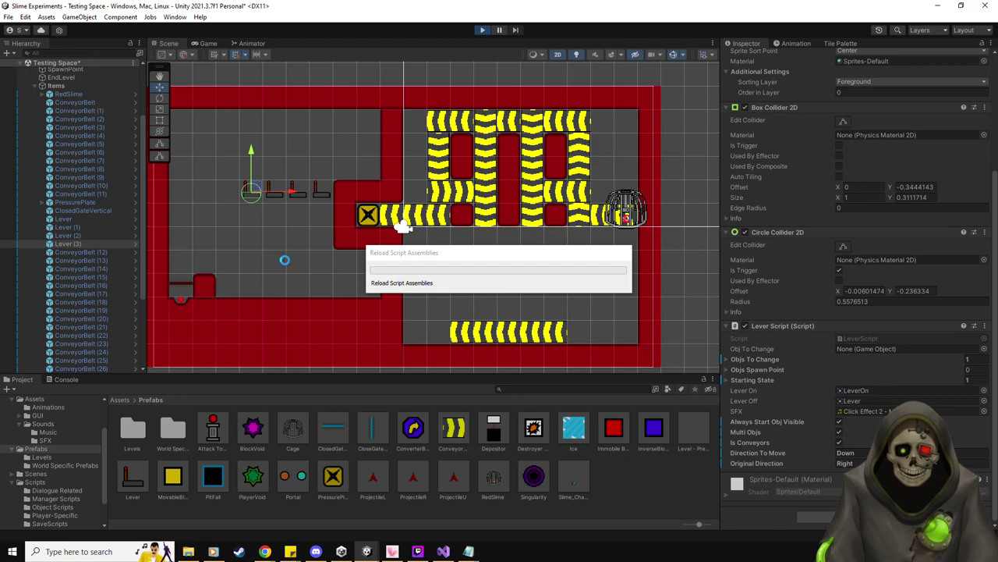
key("d")
key("e")
key("a")
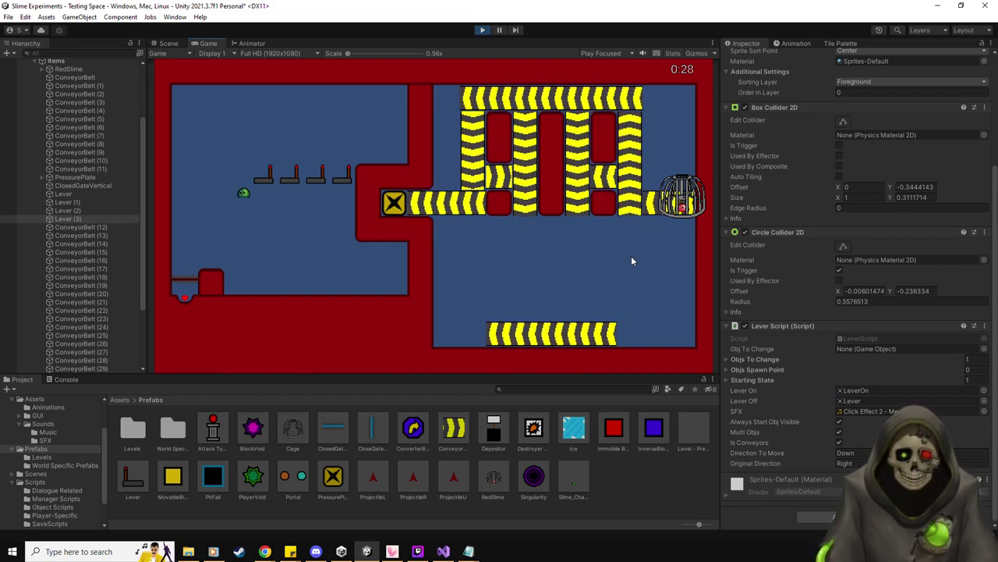
- Stop the test run, set the five bottom belts to Z rotation 0 and Direction Right, and move the row directly beneath the conveyor maze
left_click(482, 30)
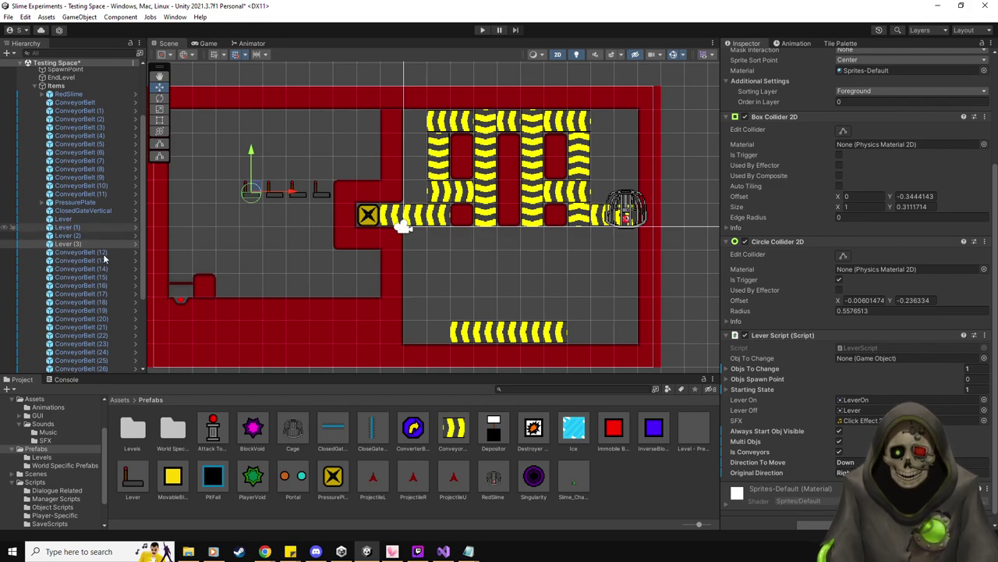
left_click(468, 331)
left_click(486, 340, "shift")
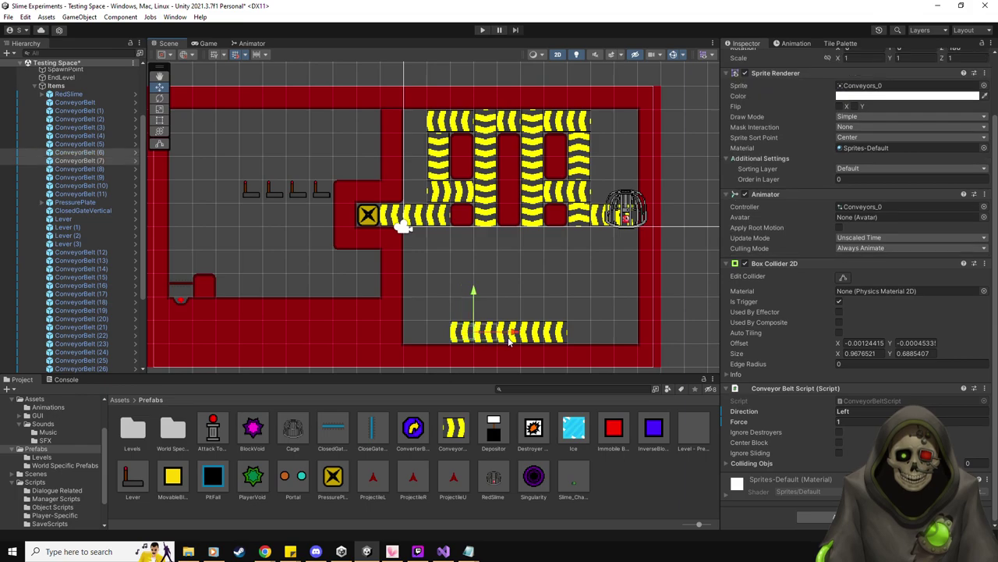
left_click(509, 340, "shift")
left_click(532, 340, "shift")
left_click(552, 341, "shift")
scroll(926, 198, "up", 2)
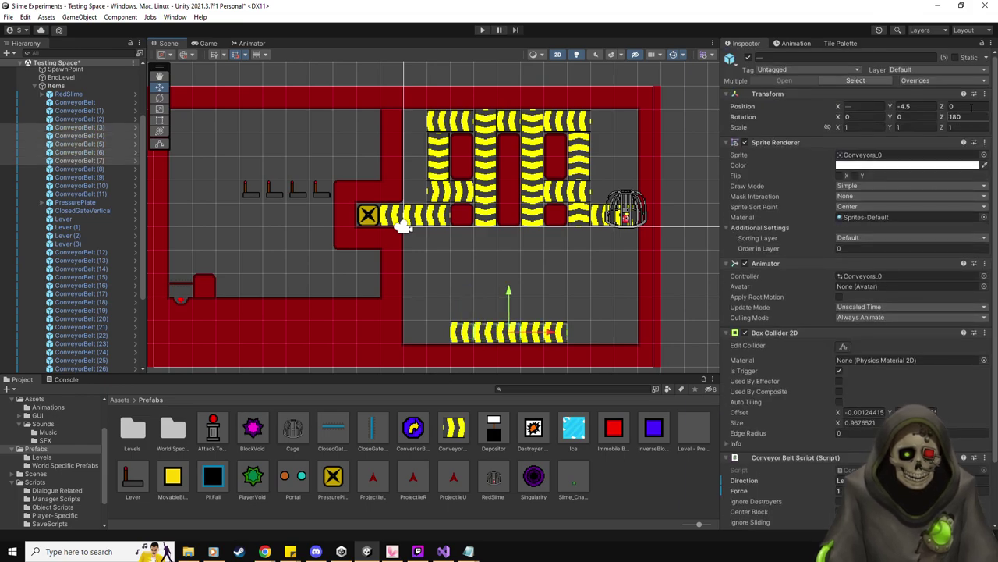
key("Return")
scroll(856, 411, "down", 2)
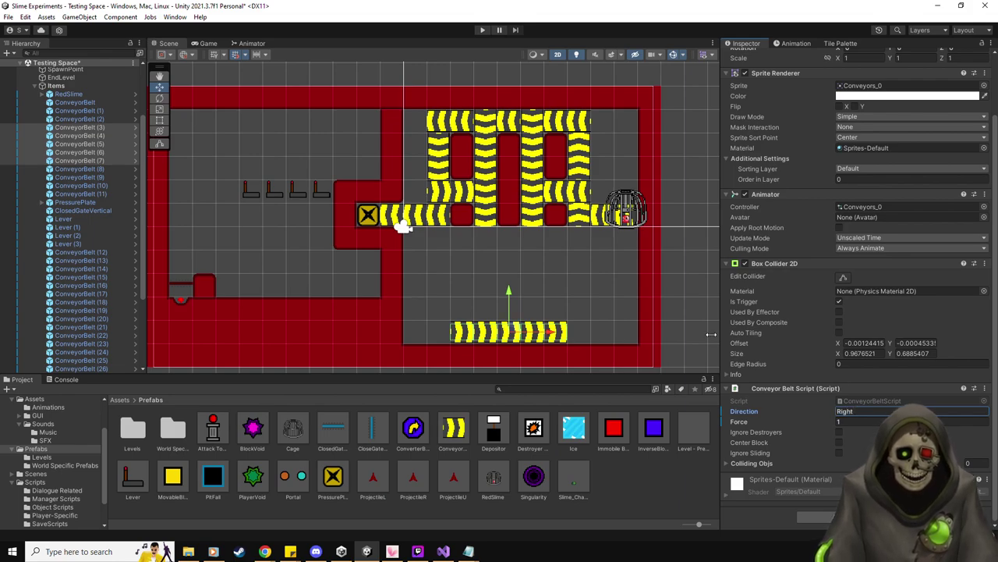
left_click_drag(510, 291, 508, 198)
left_click_drag(551, 241, 577, 237)
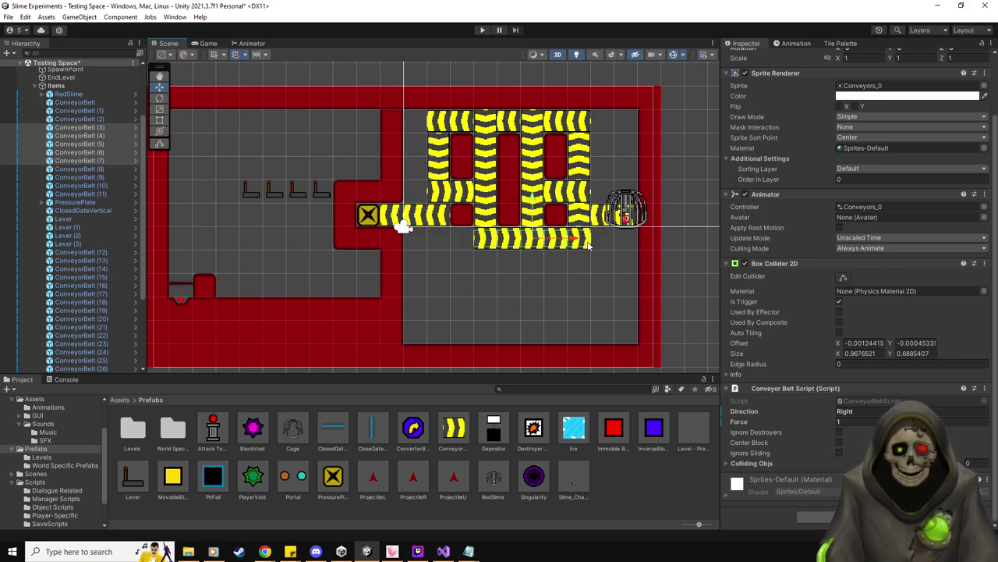
- Extend the row beneath the cage with two duplicates of its end belt, giving the last one Direction Up and Z rotation 90
left_click(587, 242)
key("ctrl+d")
left_click_drag(624, 238, 636, 242)
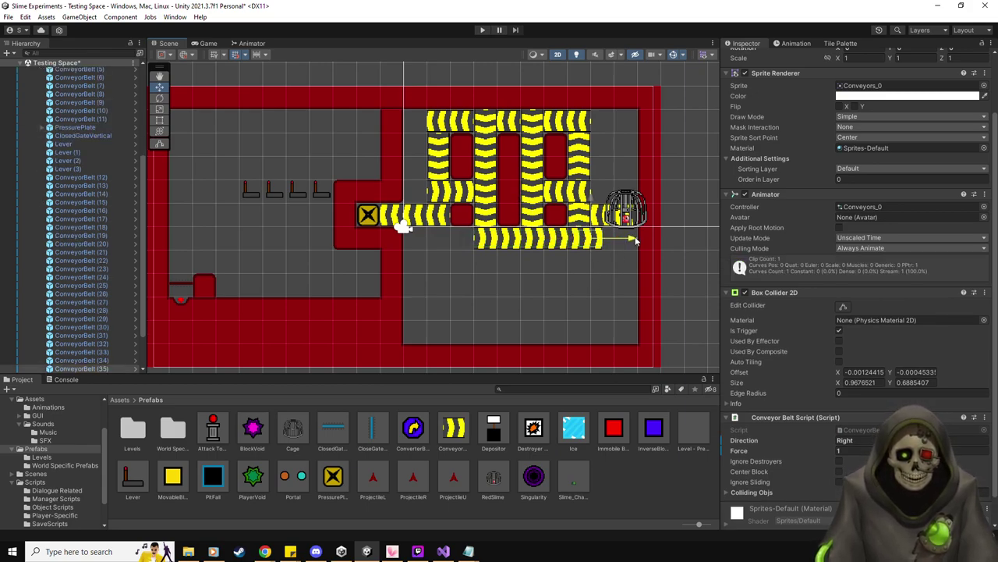
key("ctrl+d")
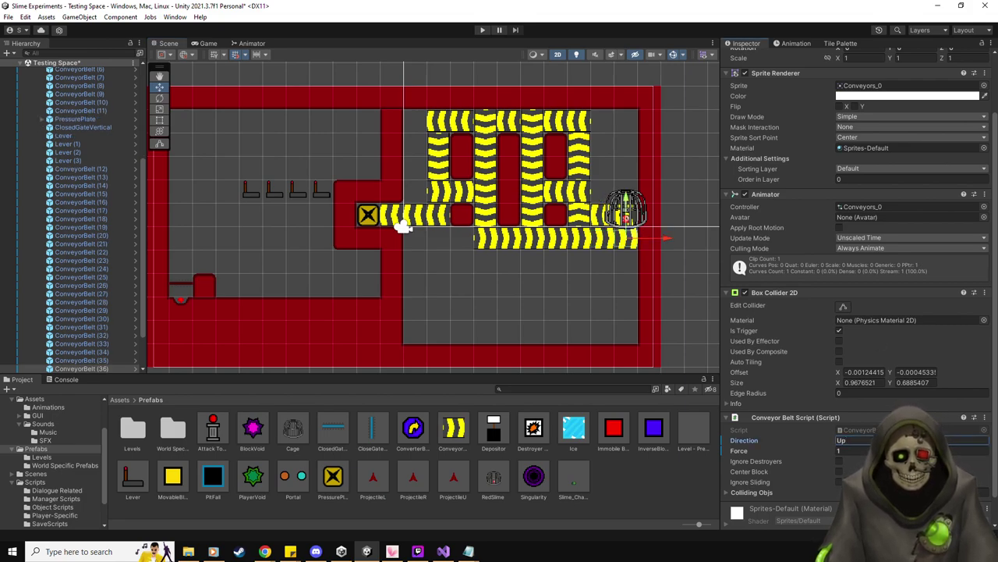
scroll(964, 112, "up", 3)
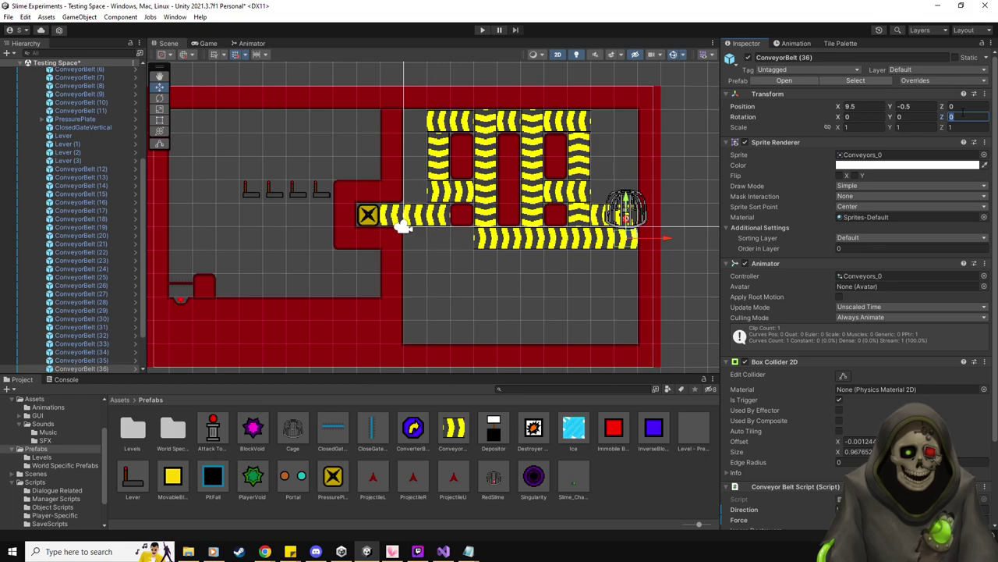
type("90")
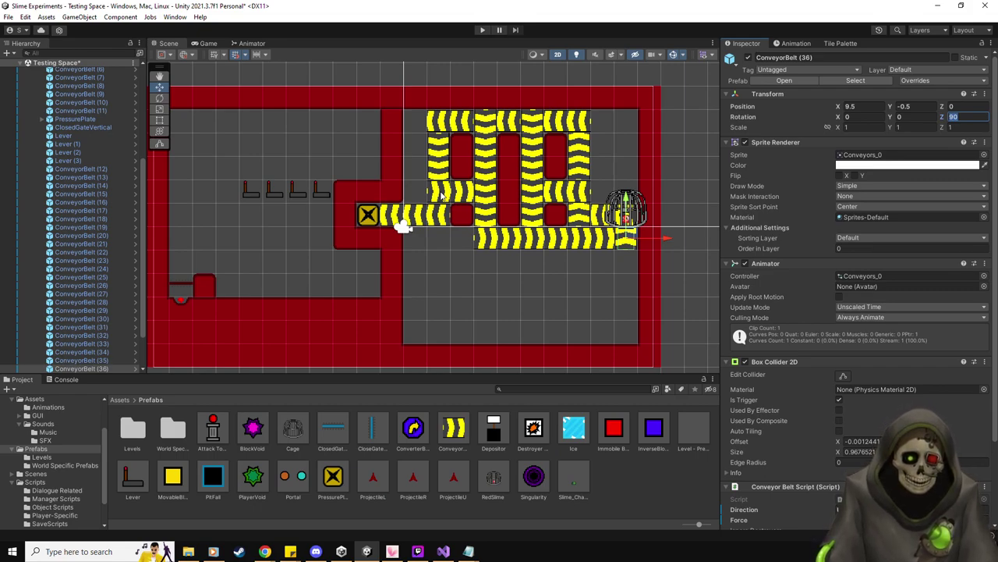
- Replace the connecting belt at X 2.5, Y 1.5 with an Ice prefab and enable its Is End option
left_click(466, 192)
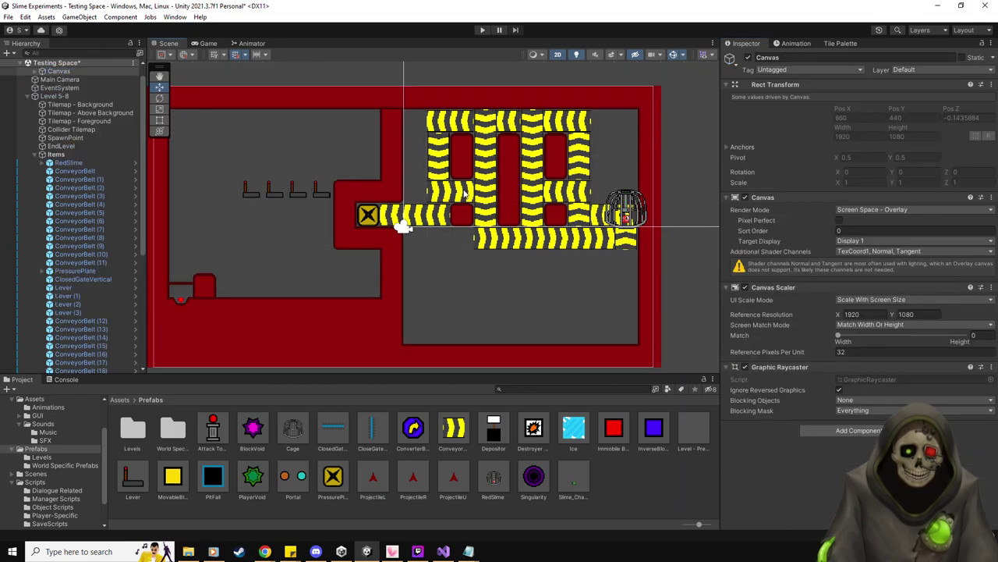
left_click(466, 191)
left_click_drag(573, 427, 466, 193)
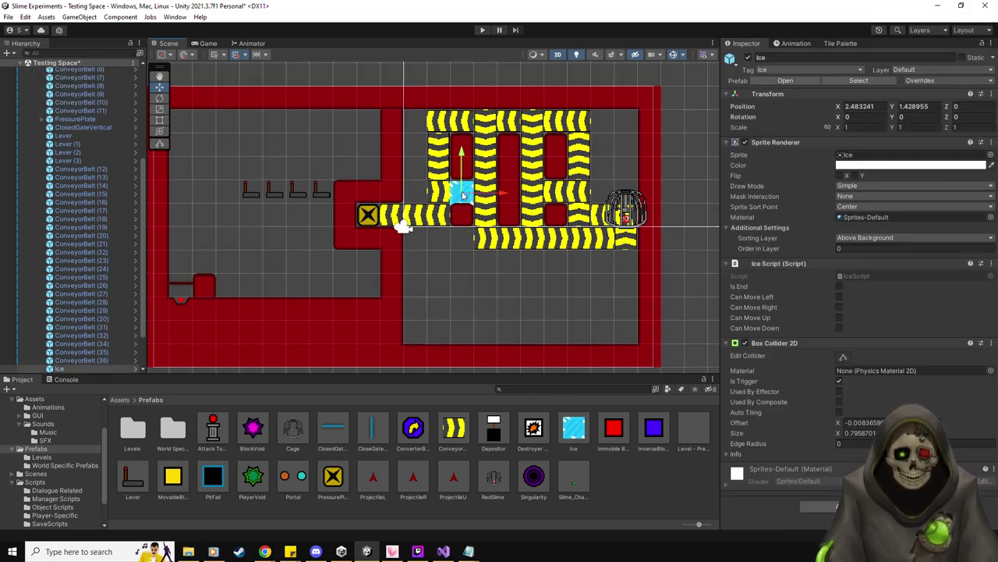
left_click(839, 287)
left_click(839, 288)
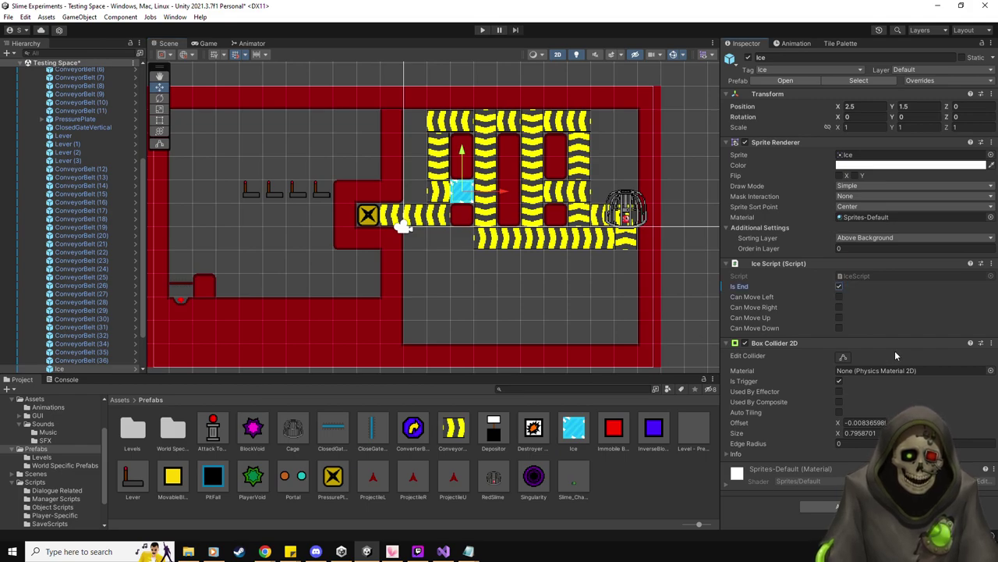
- Replace ConveyorBelt (34) with an Ice prefab at X 6.5, Y 1.5 and enable its Is End option
left_click(559, 197)
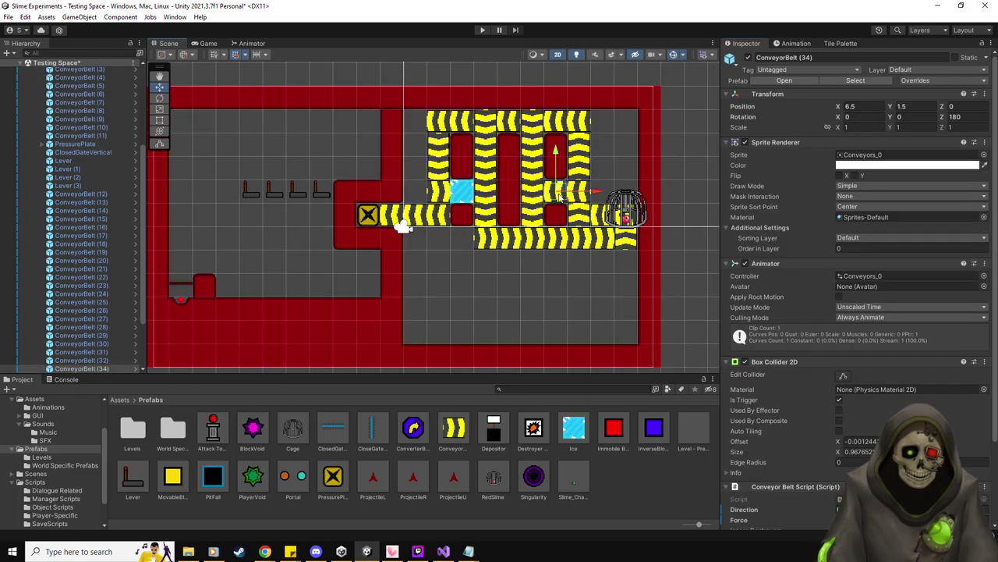
left_click_drag(574, 427, 553, 192)
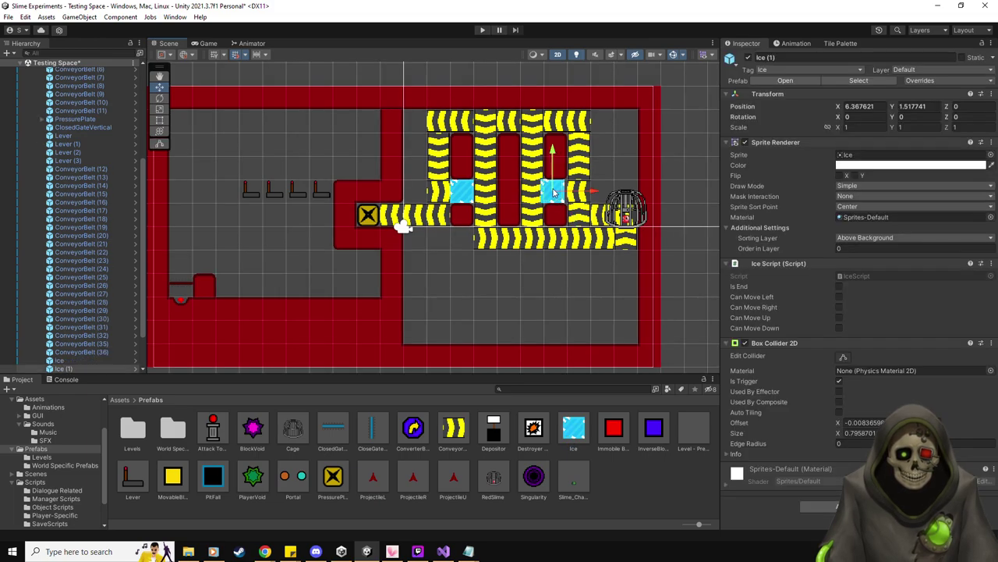
left_click(840, 286)
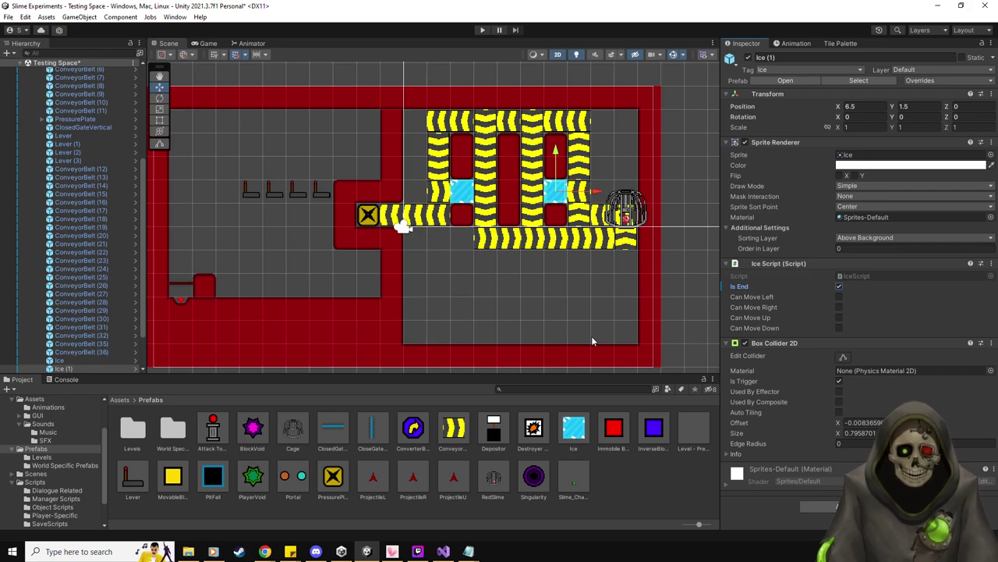
- Inspect the Direction and Force settings of ConveyorBelt (24) and ConveyorBelt (23) in the maze's leftmost branch
left_click(441, 192)
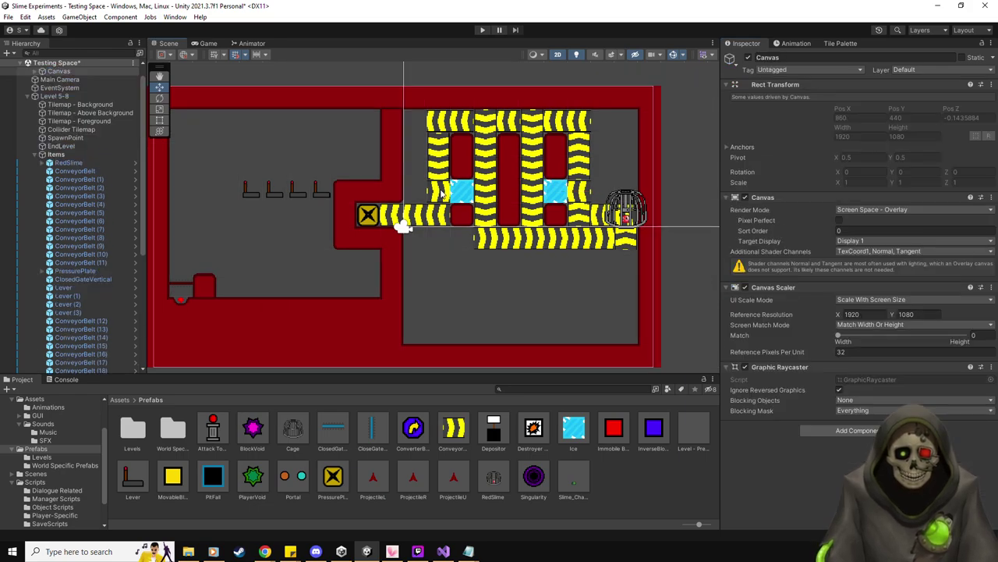
left_click(442, 193)
scroll(848, 463, "down", 3)
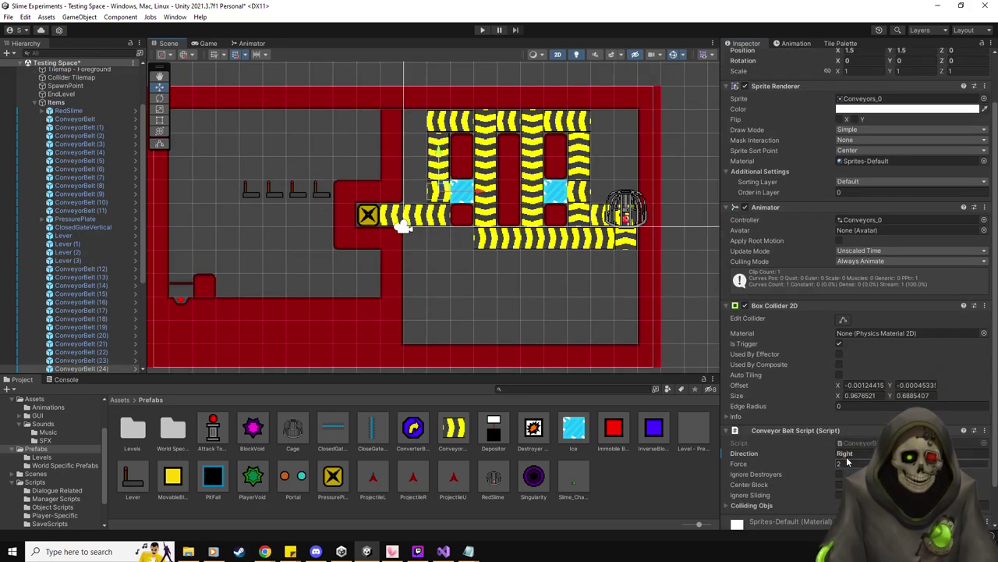
left_click(443, 173)
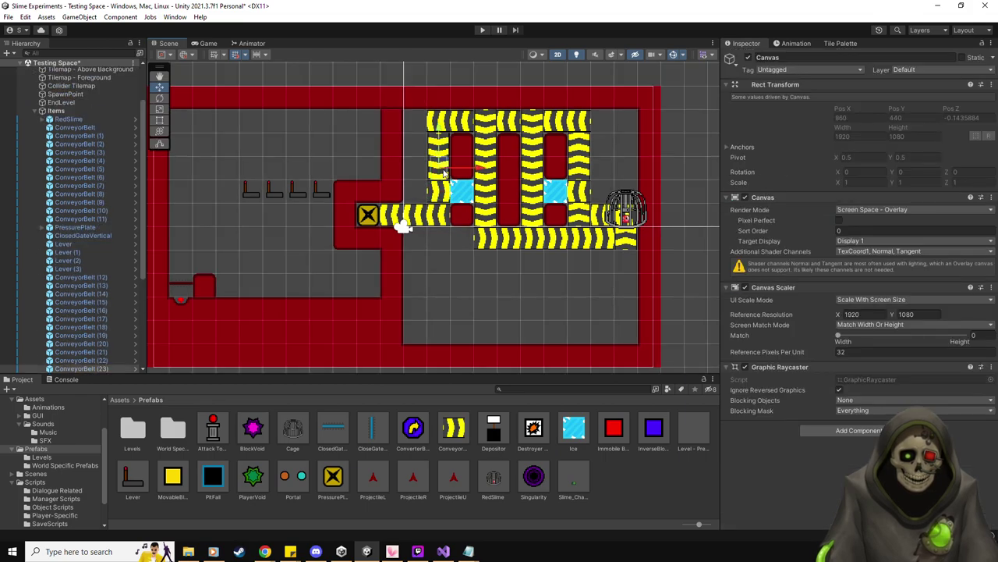
left_click(444, 173)
scroll(847, 396, "down", 4)
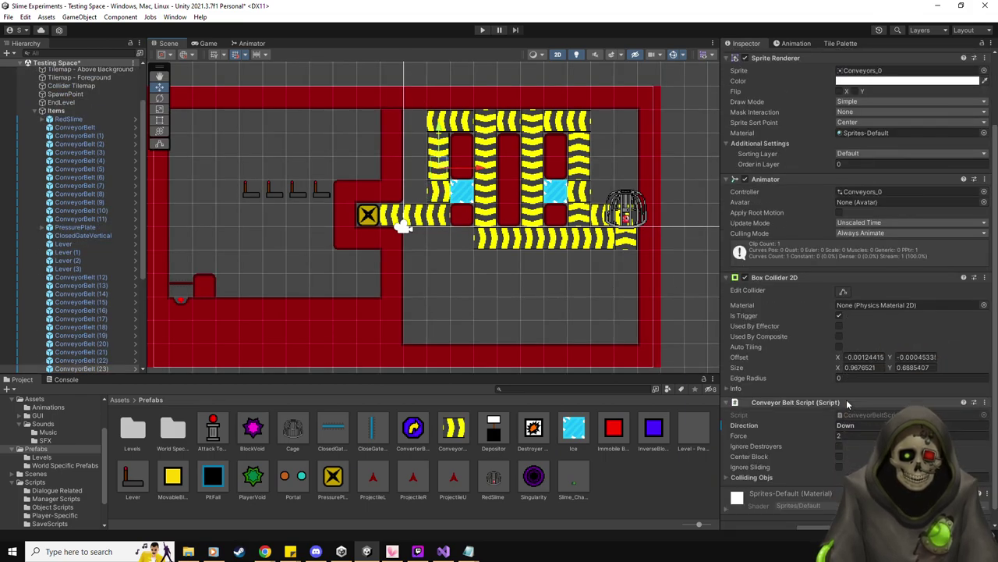
left_click(857, 435)
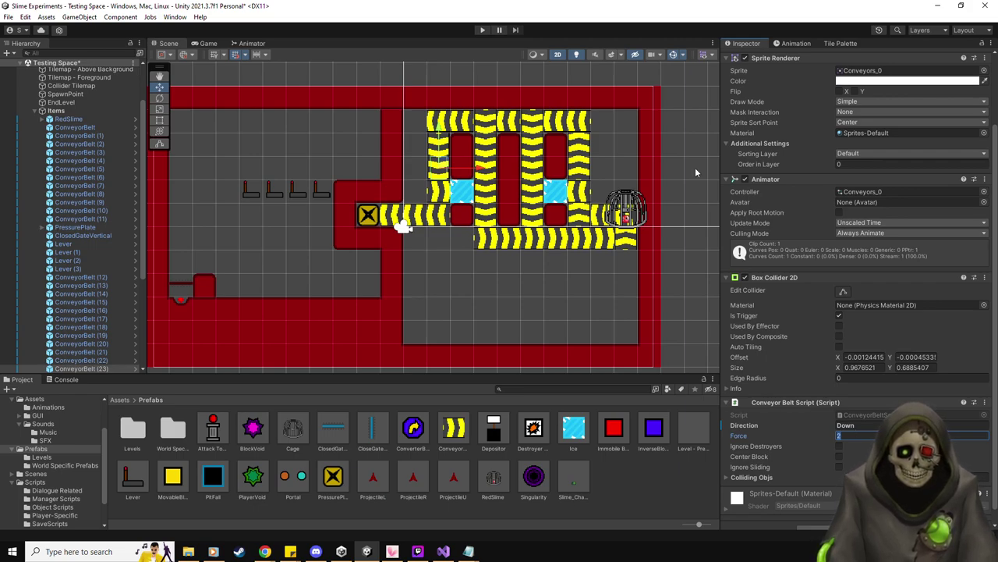
scroll(840, 69, "up", 5)
- Paint Red Room wall tiles on the Collider Tilemap to fill the one-tile gap between the dividing wall and the leftmost conveyor column
left_click(841, 43)
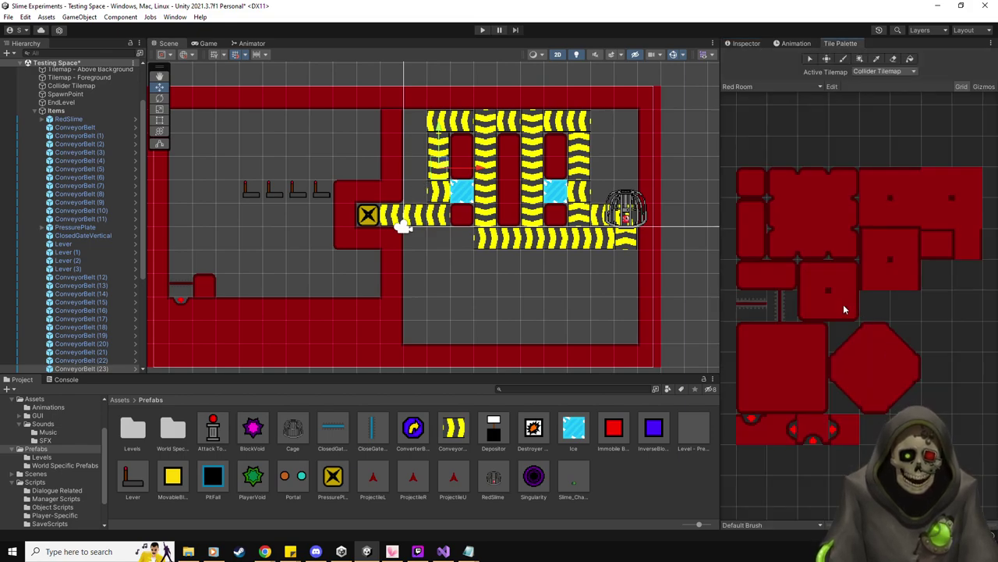
left_click(812, 397)
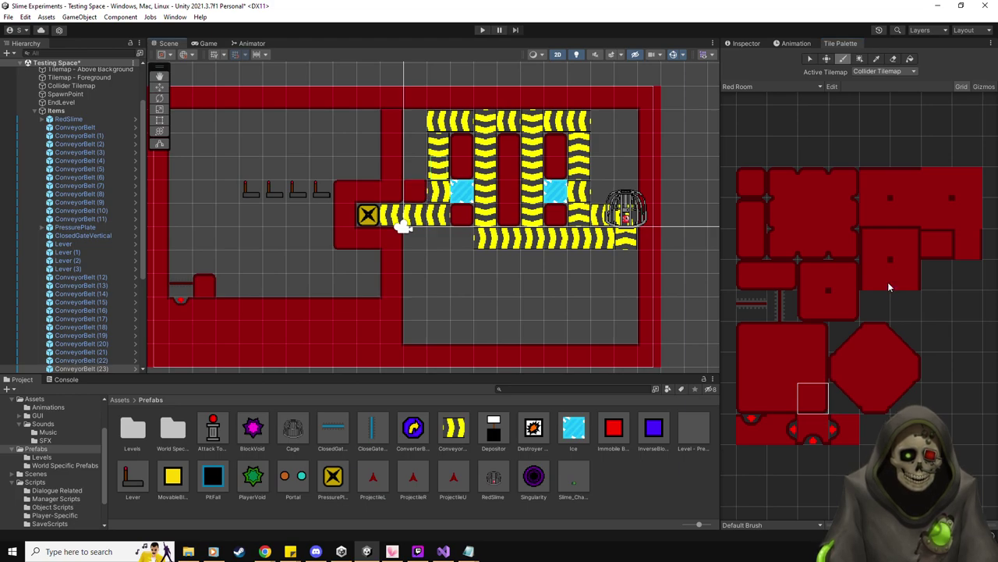
left_click(908, 206)
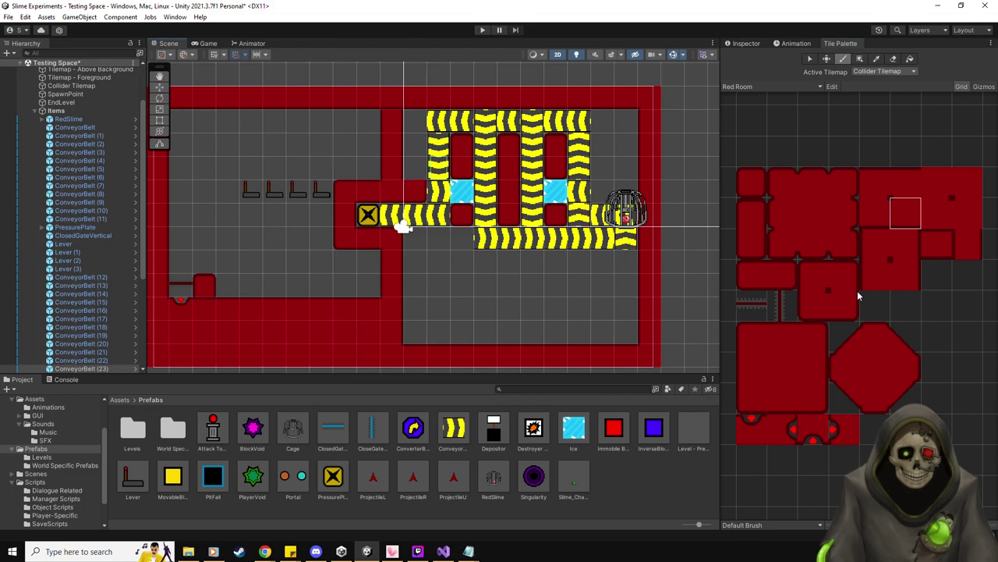
left_click(815, 365)
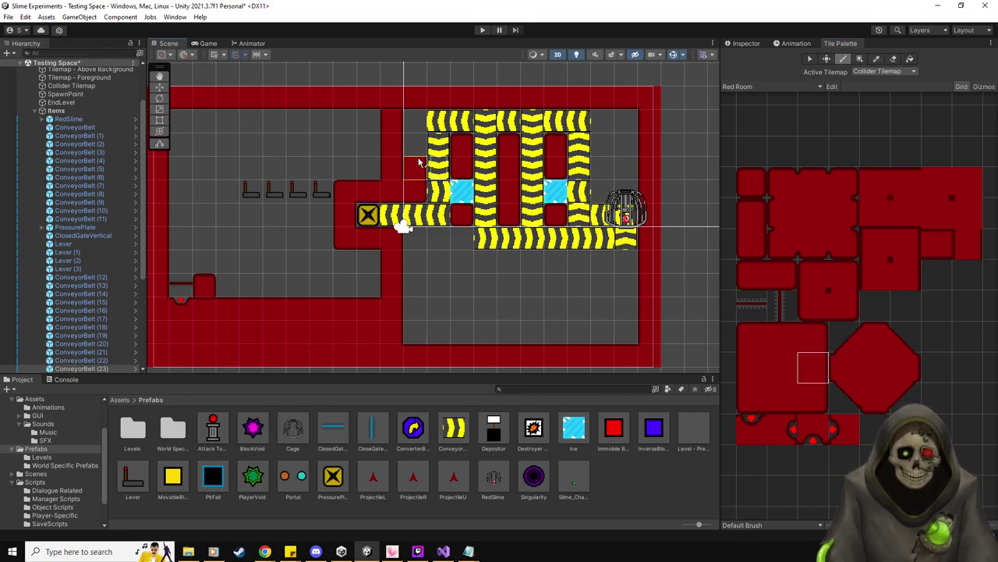
left_click(764, 363)
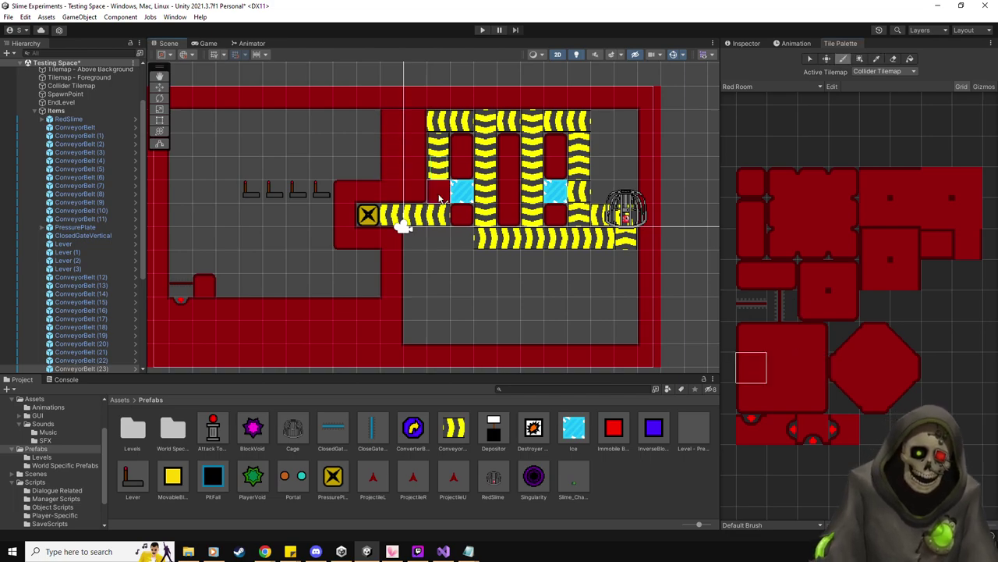
left_click(975, 187)
left_click(937, 180)
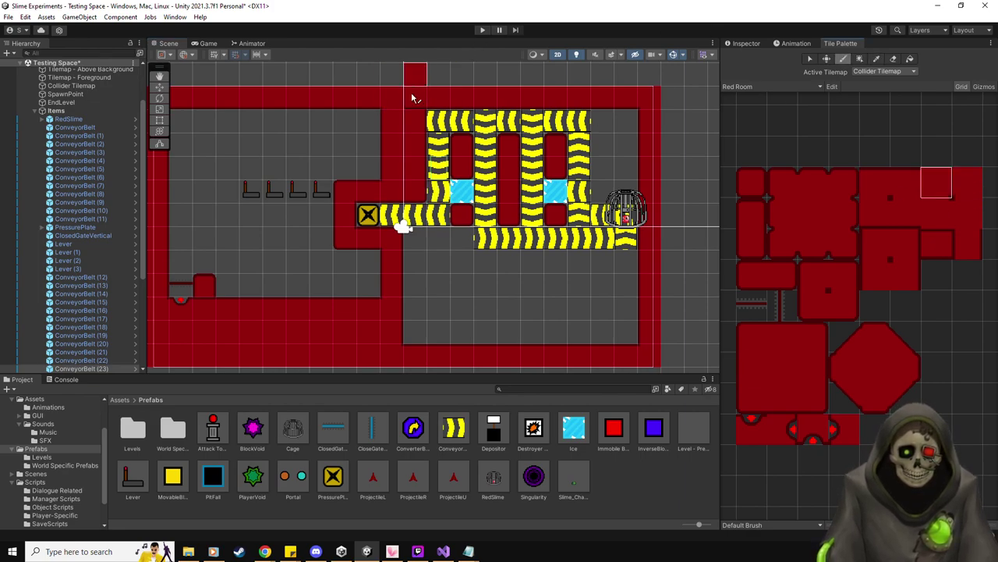
left_click(492, 226)
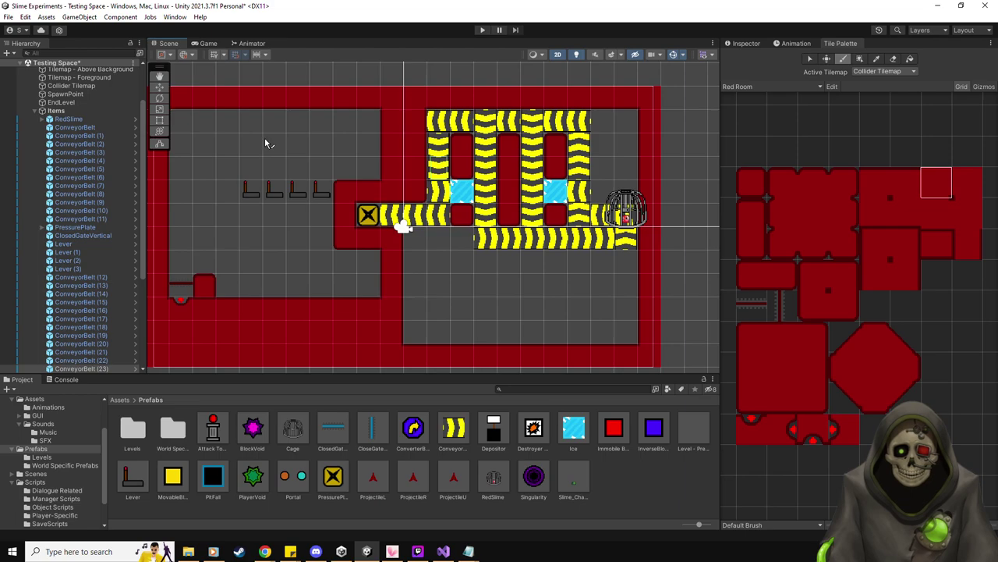
- Turn the corner belt ConveyorBelt (21), at the start of the leftmost column, to Z rotation -90 and Direction Down
left_click(159, 86)
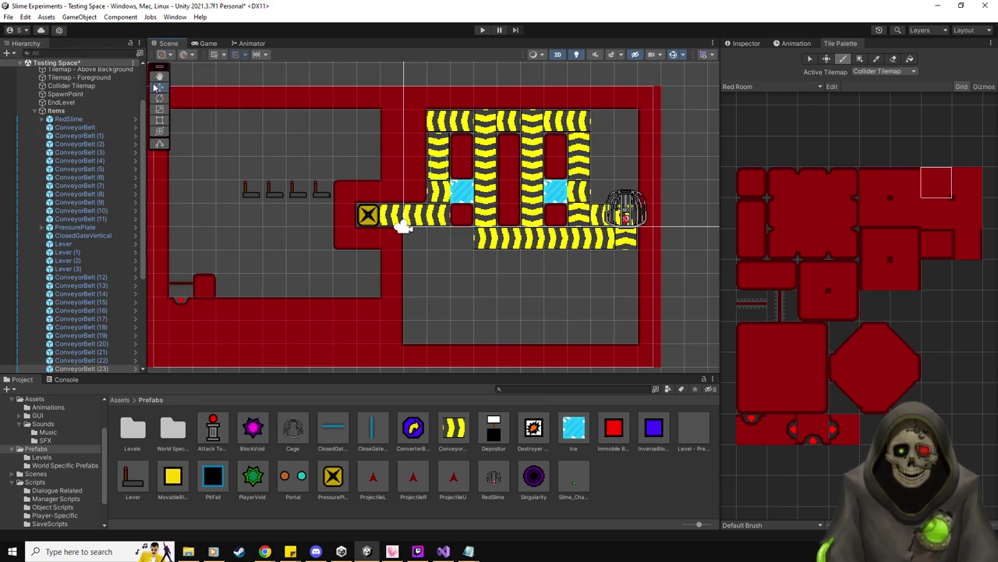
left_click(439, 125)
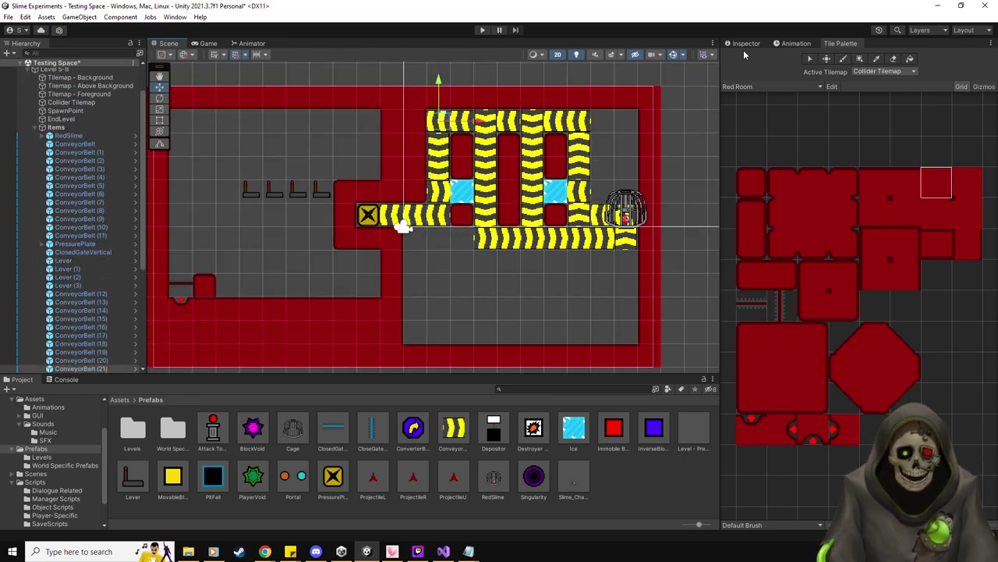
left_click(745, 44)
left_click(968, 116)
type("-90")
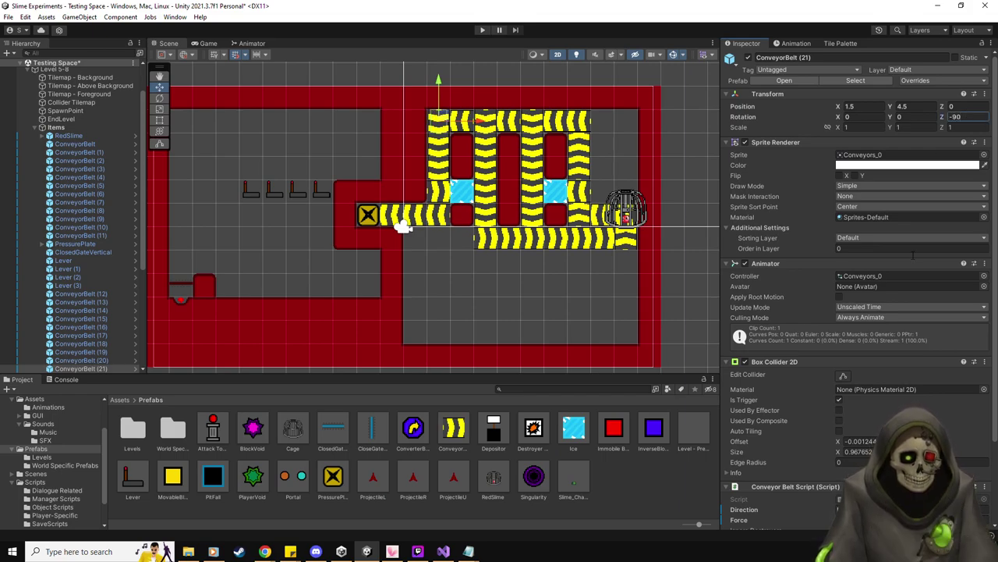
scroll(872, 444, "down", 2)
left_click(867, 452)
type("Down")
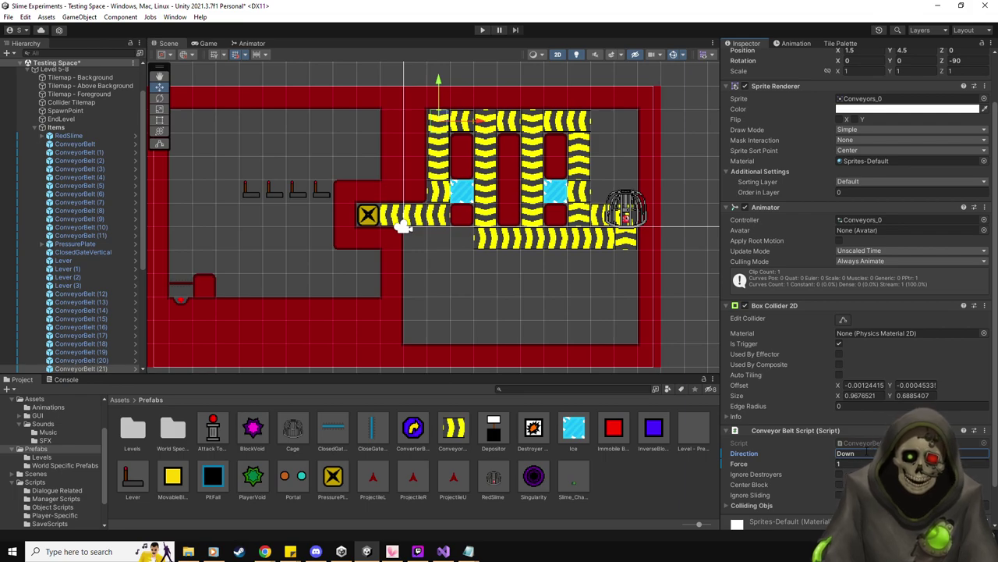
- Set the Force of ConveyorBelt (22) and ConveyorBelt (23) to 1
left_click(439, 146)
left_click(439, 146)
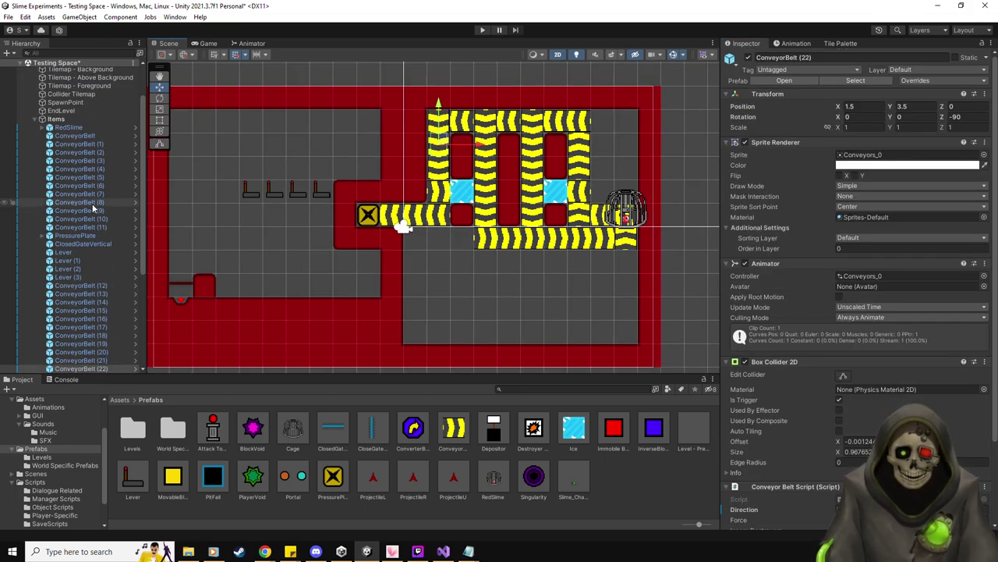
key("Down")
scroll(94, 273, "down", 2)
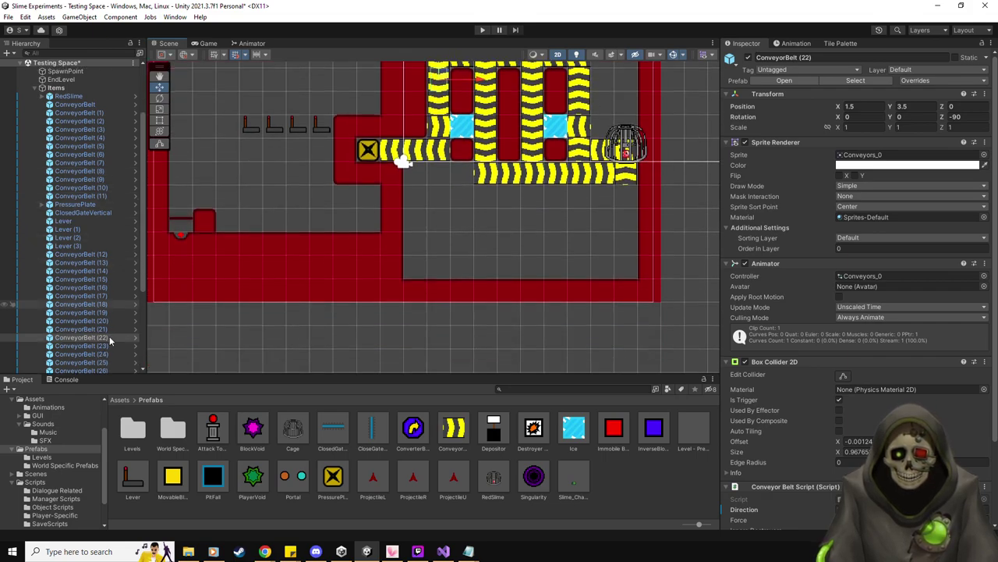
left_click(110, 346, "shift")
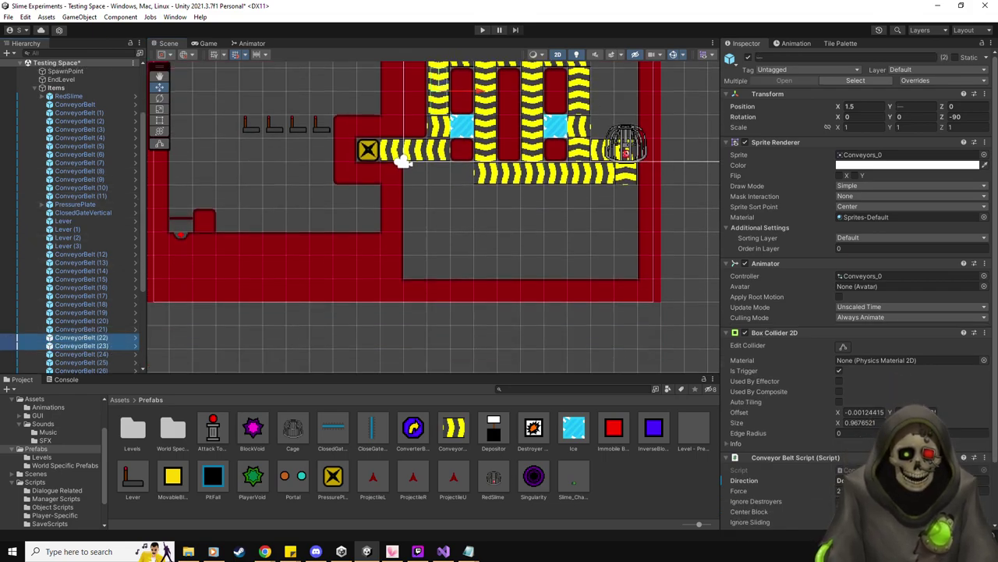
left_click(879, 490)
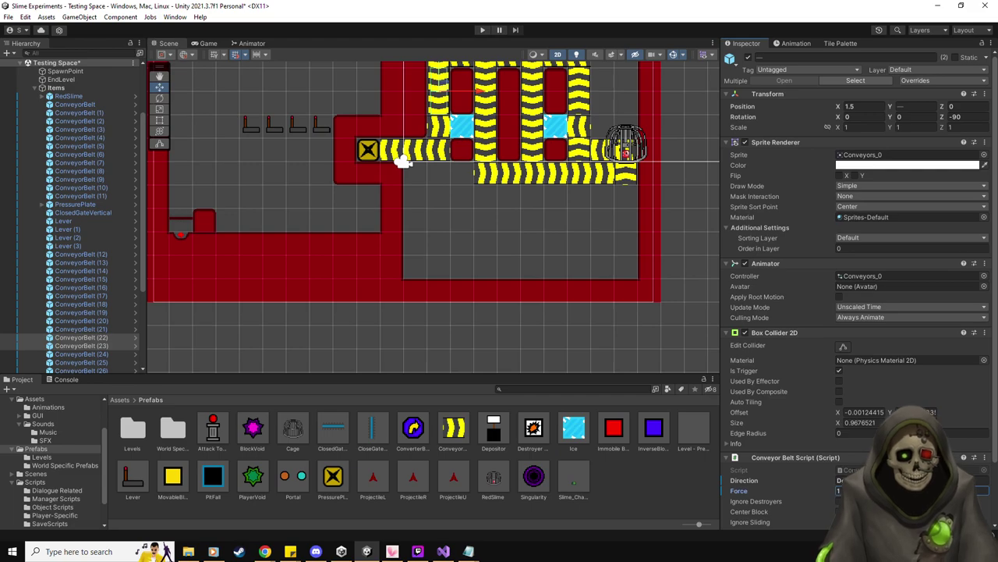
- Look through the conveyor belts listed from ConveyorBelt (24) onward to see where each one sits in the maze
scroll(464, 293, "down", 4)
left_click(78, 356)
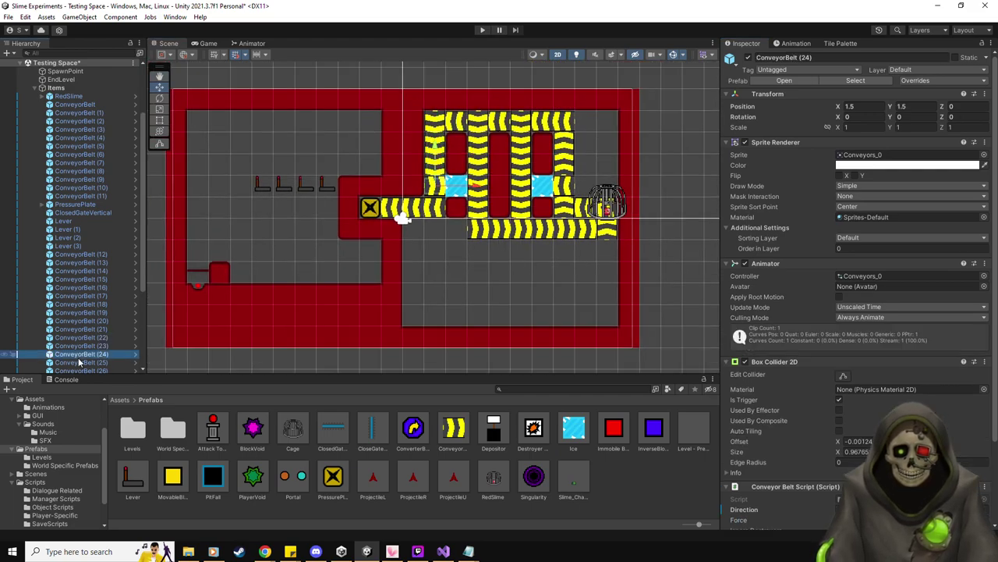
left_click(79, 363)
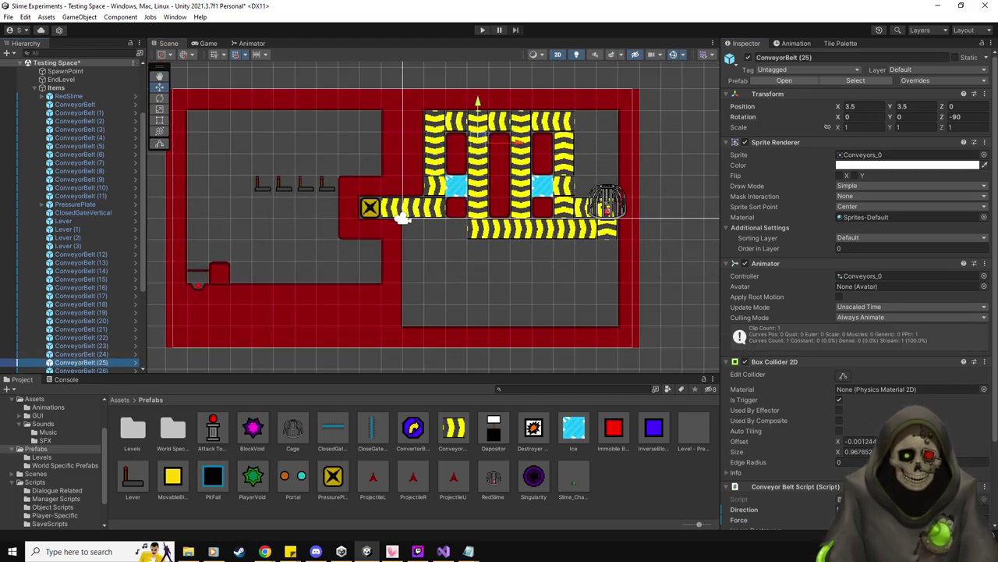
key("Down")
key("Down")
key("Down")
key("Down")
key("Down")
key("Down")
key("Down")
key("Down")
key("Down")
key("Down")
key("Down")
key("Down")
key("Down")
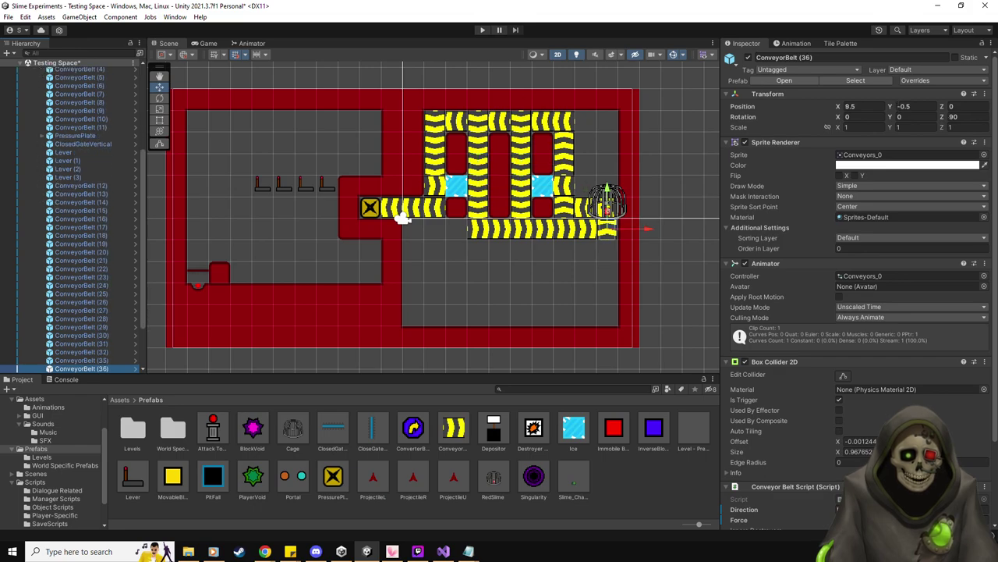
key("Up")
key("Up")
key("Up")
key("Up")
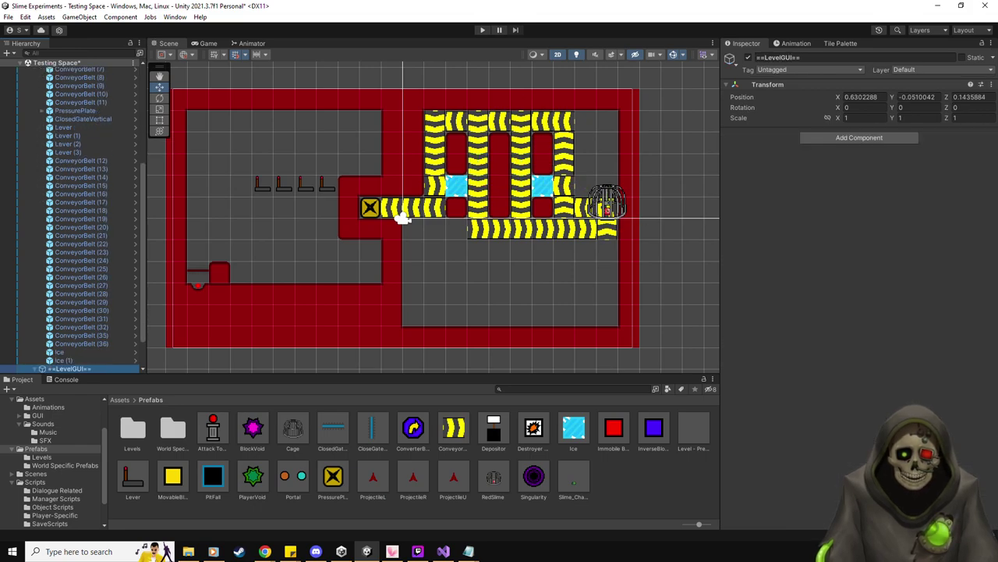
- Look back through the belts up to ConveyorBelt (12) to identify the ones forming the maze's rightmost branch
key("Up")
key("Up")
key("Up")
key("Up")
key("Up")
key("Up")
key("Up")
key("Up")
key("Up")
key("Up")
key("Up")
key("Up")
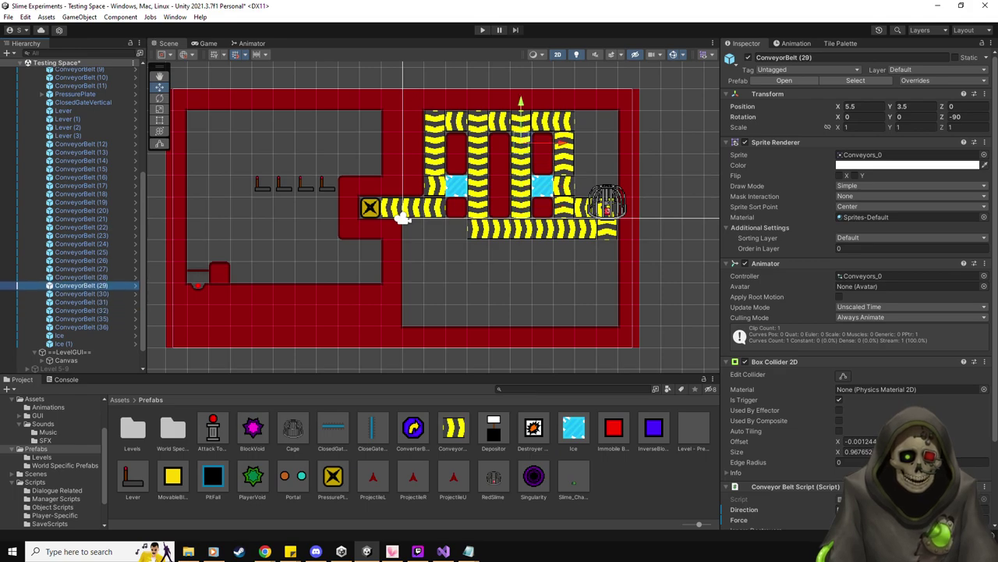
key("Down")
key("Down")
key("Down")
key("Down")
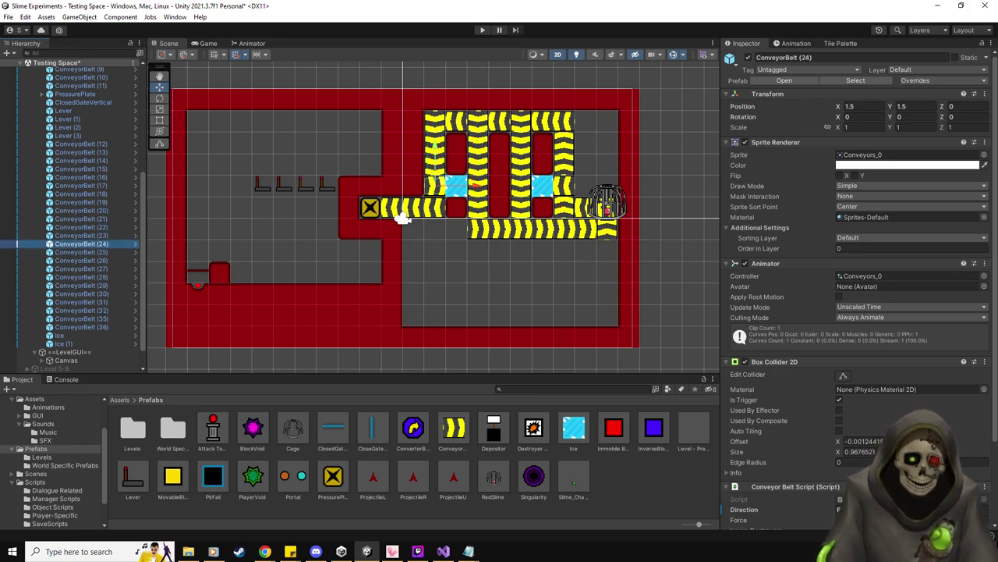
key("Up")
key("Up")
key("Up")
key("Up")
key("Up")
key("Up")
key("Up")
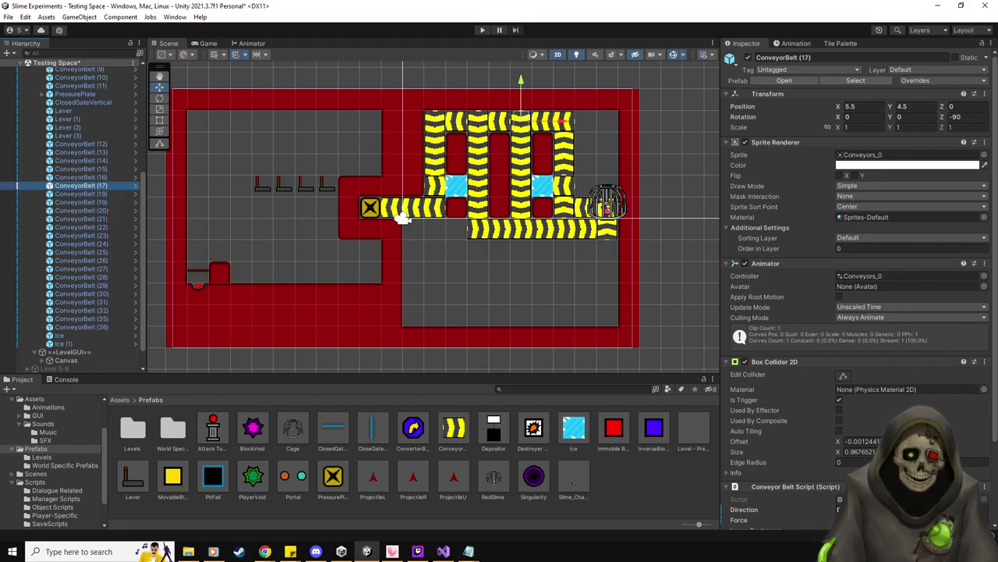
key("Up")
key("Up")
key("Up")
key("Up")
key("Up")
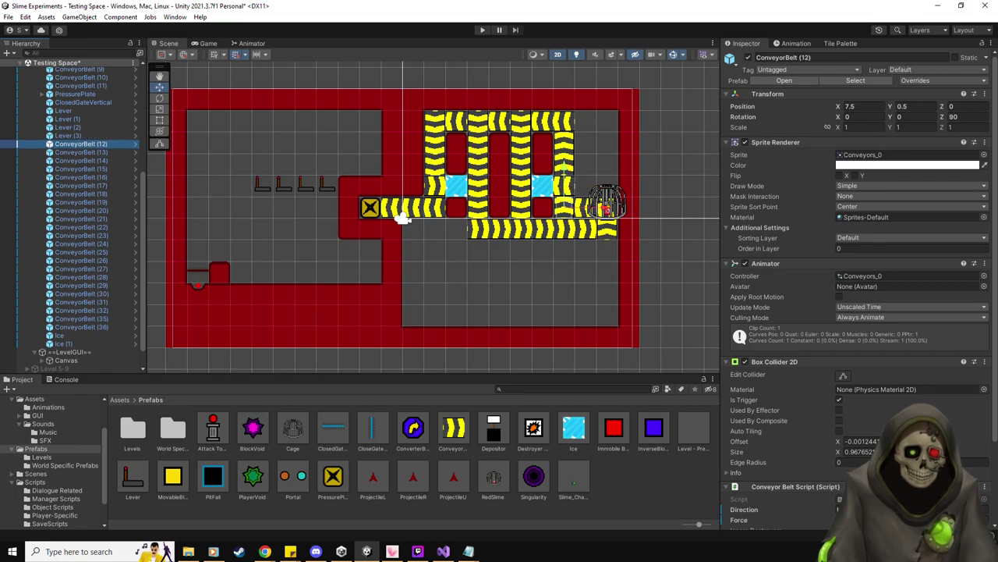
key("Up")
key("Up")
key("Down")
key("Down")
key("Down")
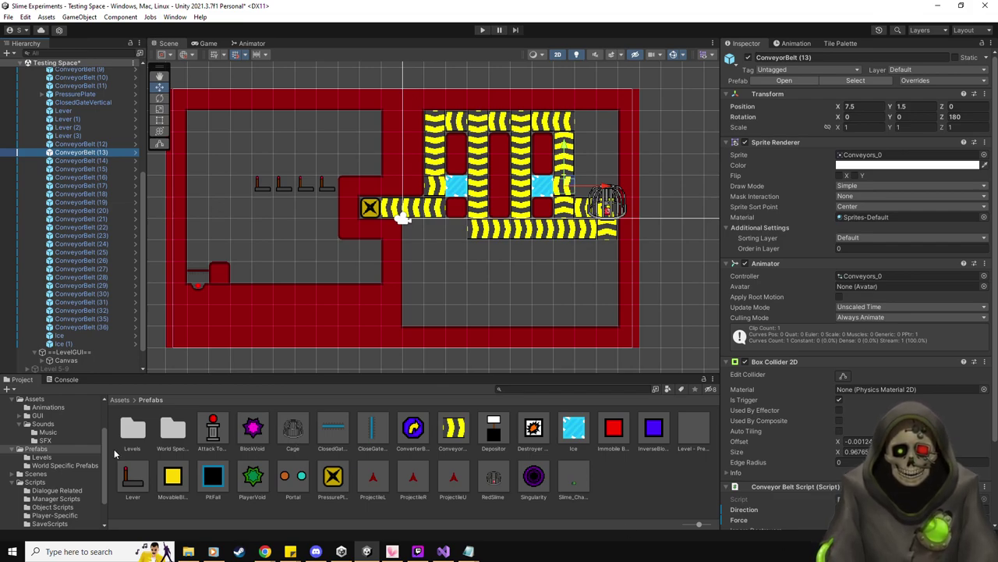
- Place a PressurePlate prefab on the rightmost conveyor column at X 7.5, Y 2.5 and assign a conveyor belt as its Conveyor To Manipulate
left_click_drag(332, 478, 564, 163)
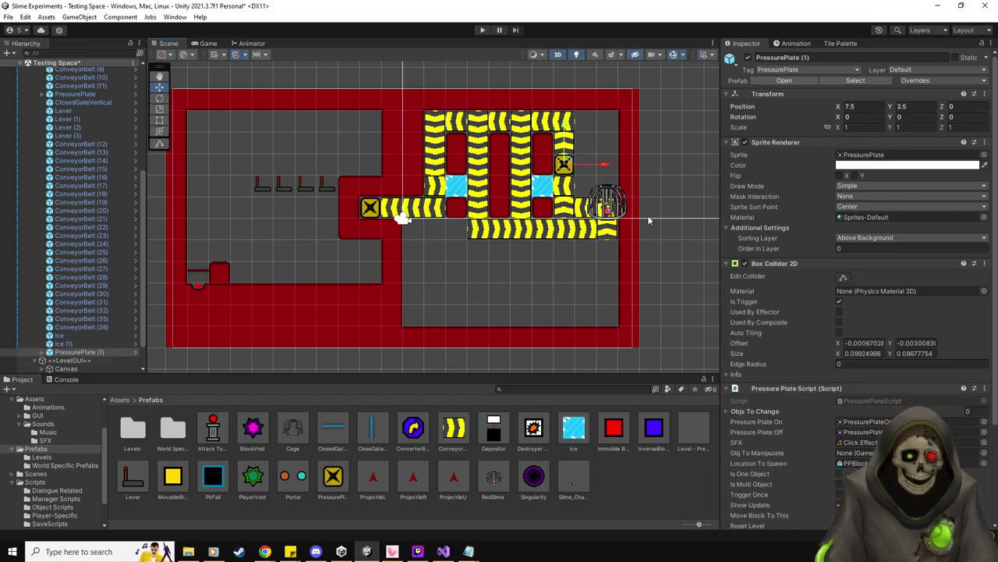
scroll(793, 343, "down", 5)
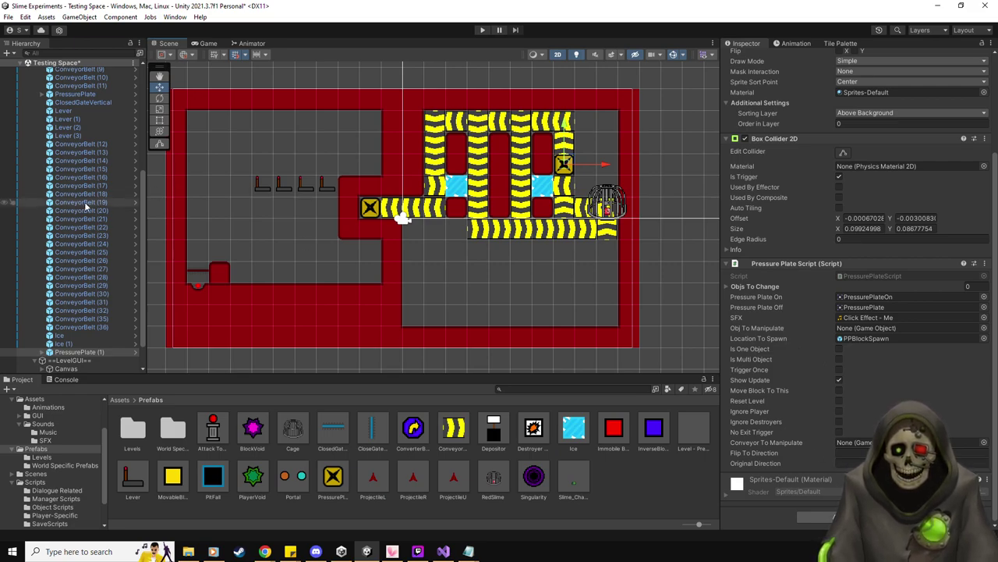
left_click_drag(708, 401, 887, 443)
- Set the new pressure plate's Flip To Direction and Original Direction to Down and enable Is One Object
left_click(888, 453)
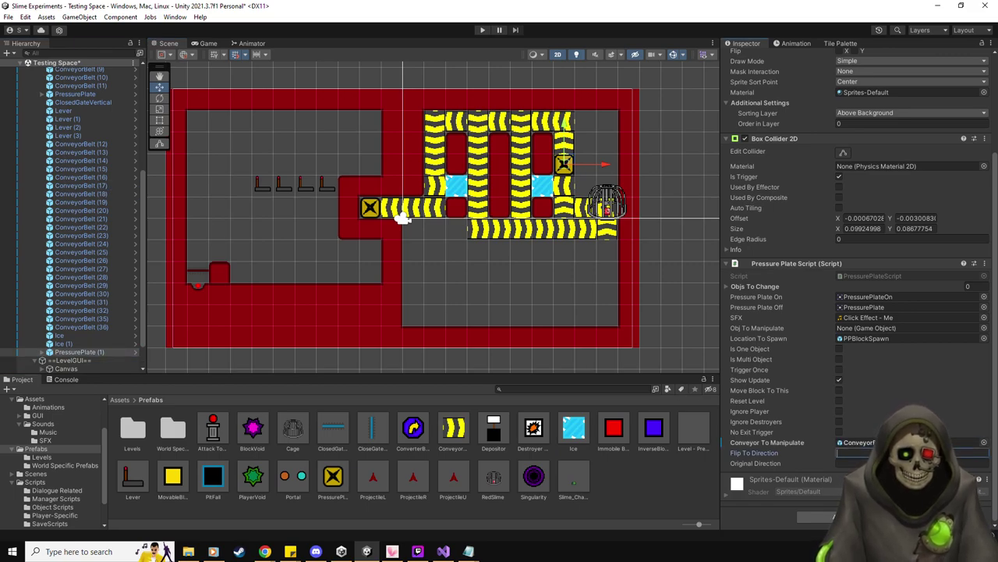
type("Down")
key("Tab")
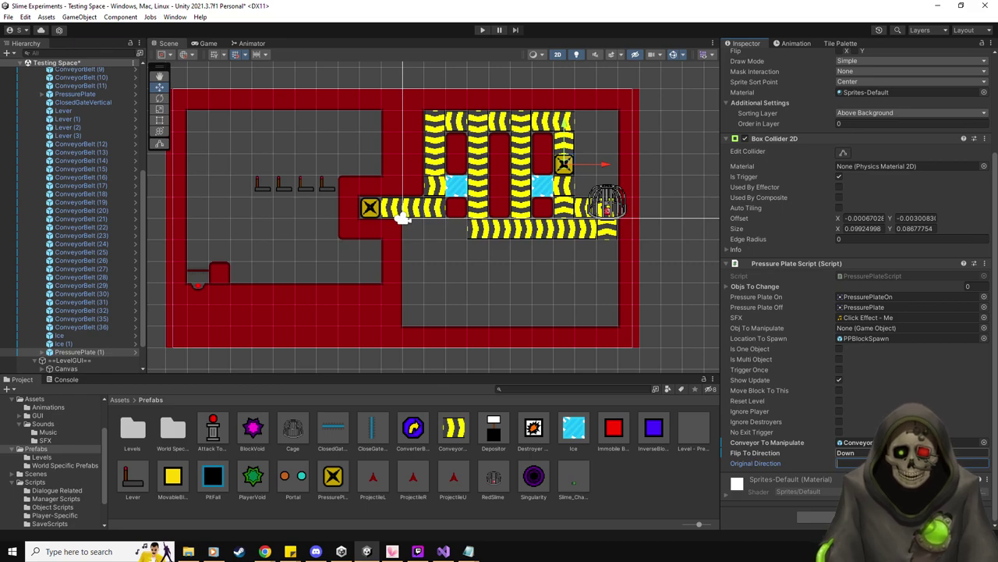
type("Down")
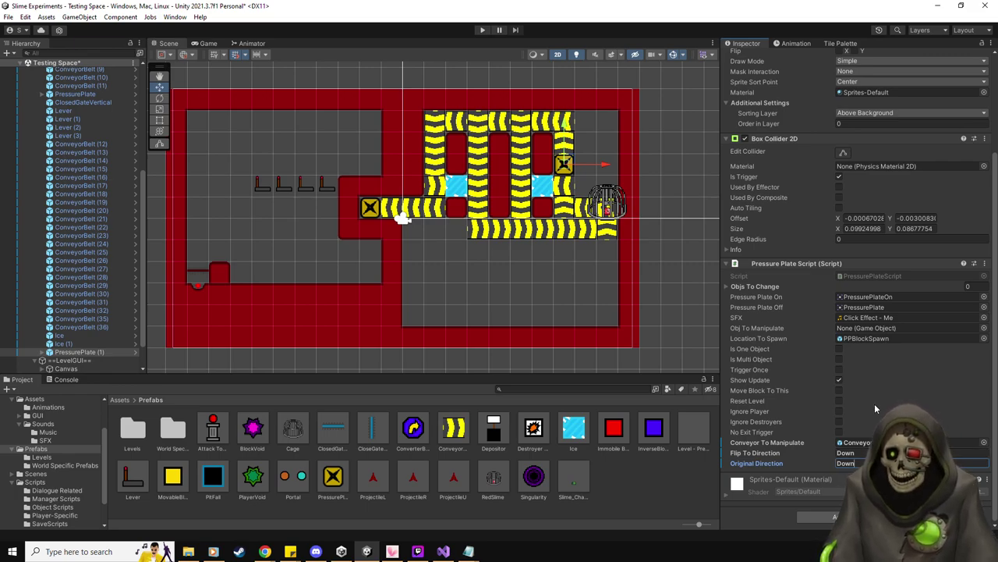
left_click(840, 349)
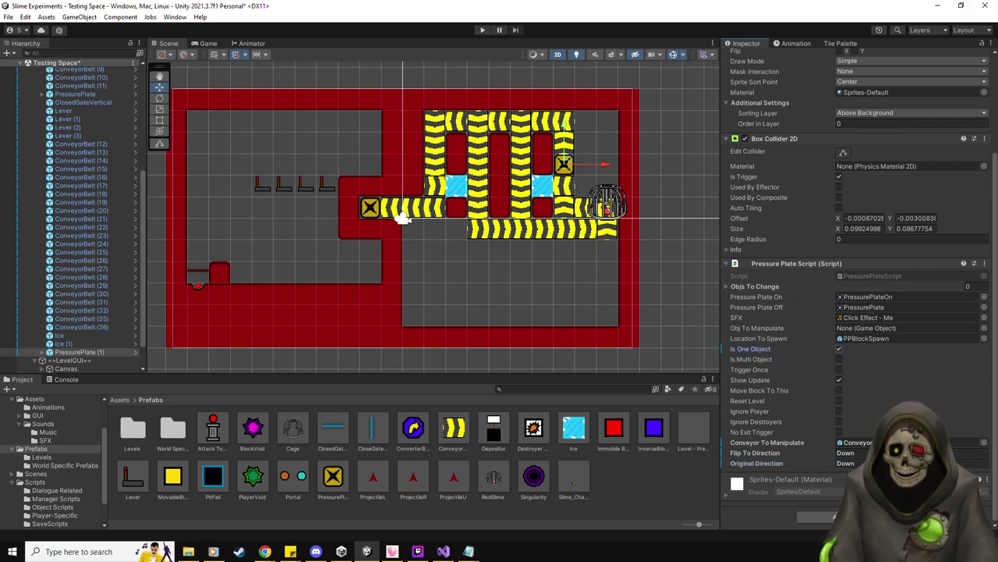
- Open PressurePlateScript in Visual Studio and examine how it handles single objects, multiple objects and conveyor direction changes
key("alt+Tab")
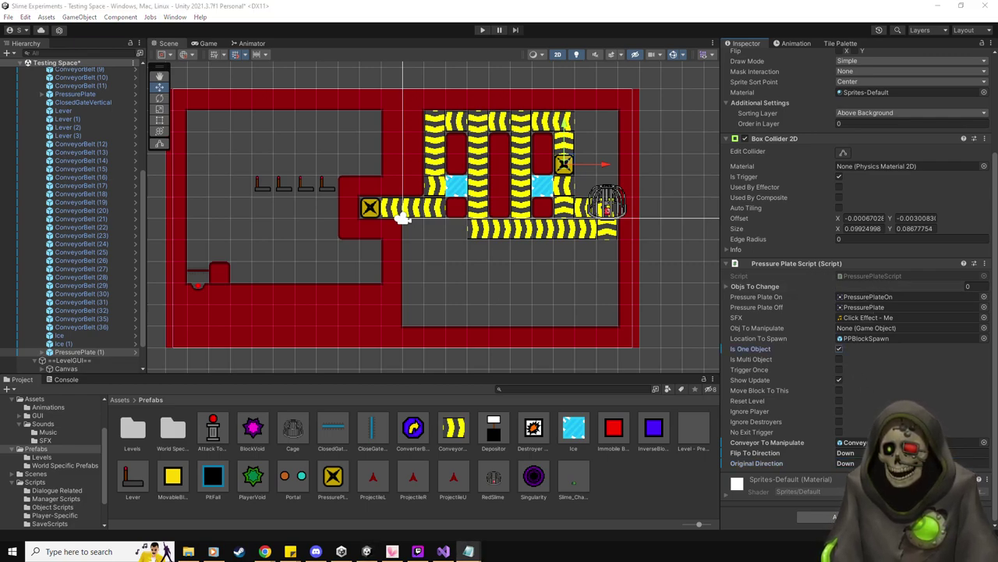
double_click(879, 277)
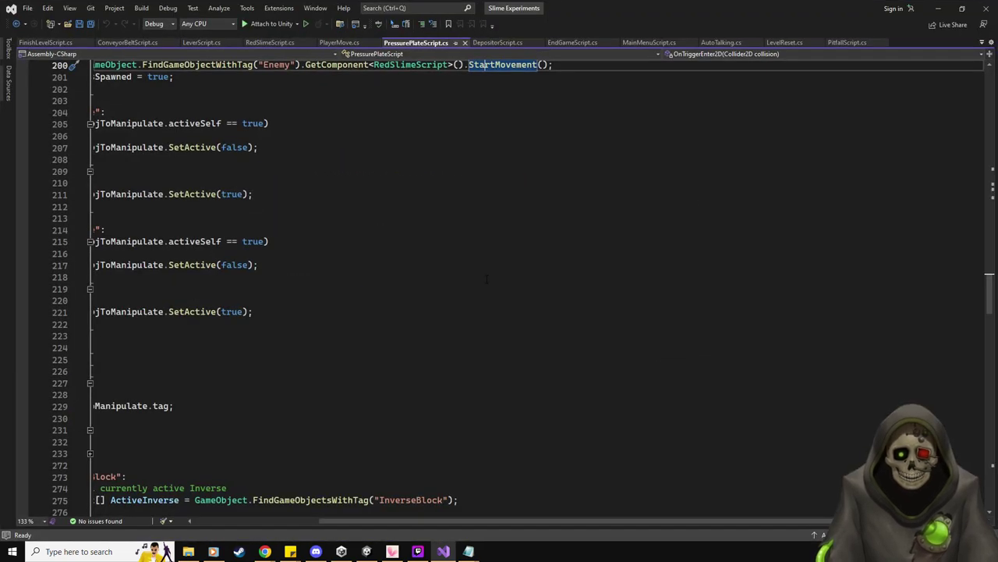
left_click_drag(506, 520, 381, 519)
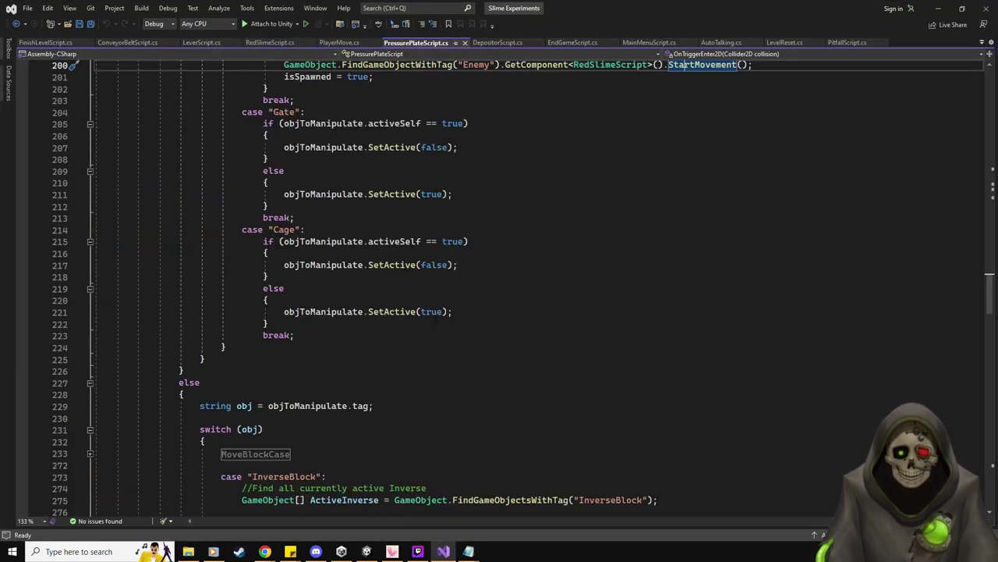
scroll(438, 322, "down", 6)
scroll(439, 322, "down", 20)
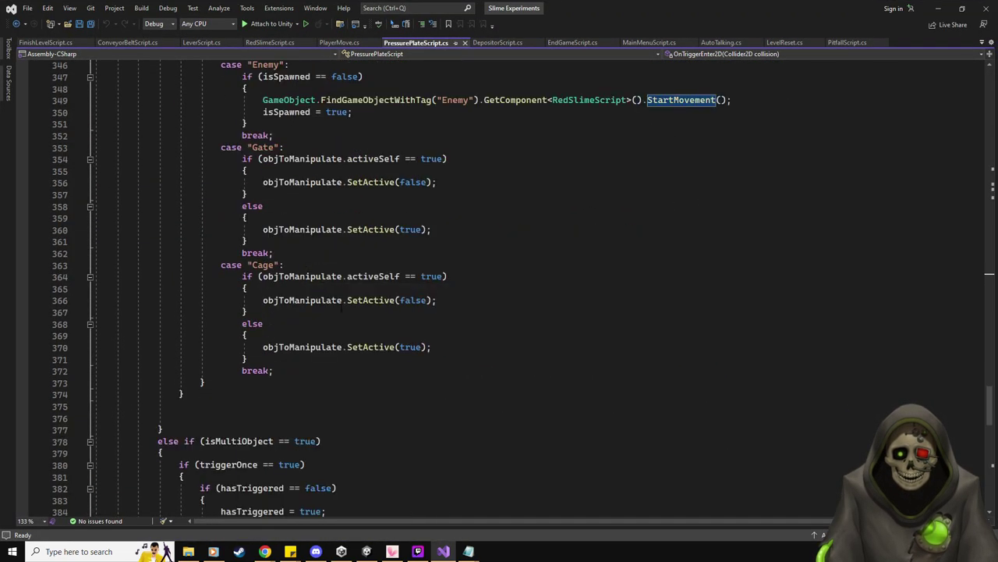
scroll(393, 289, "down", 4)
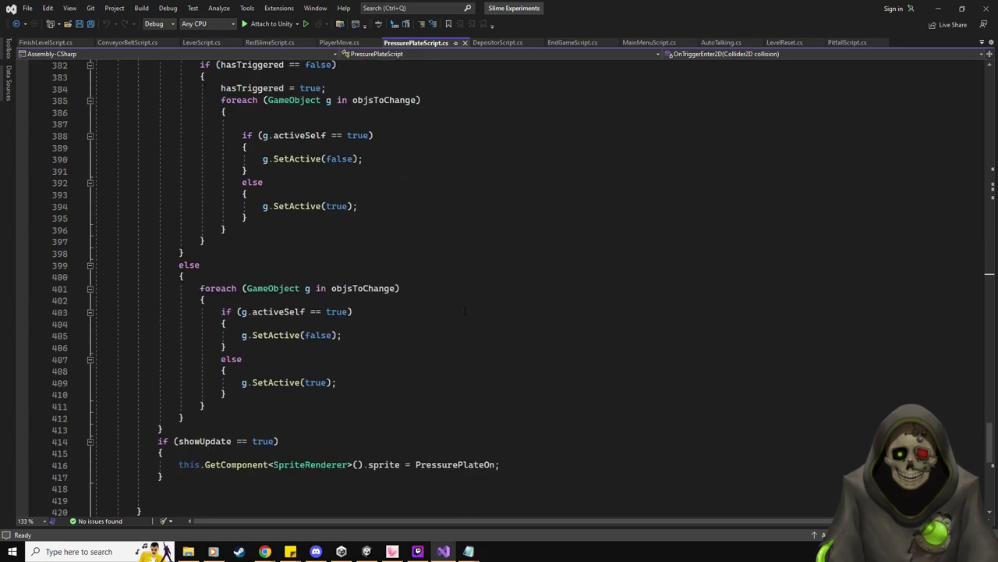
scroll(465, 312, "down", 3)
scroll(465, 311, "up", 20)
scroll(499, 289, "up", 20)
scroll(341, 328, "up", 8)
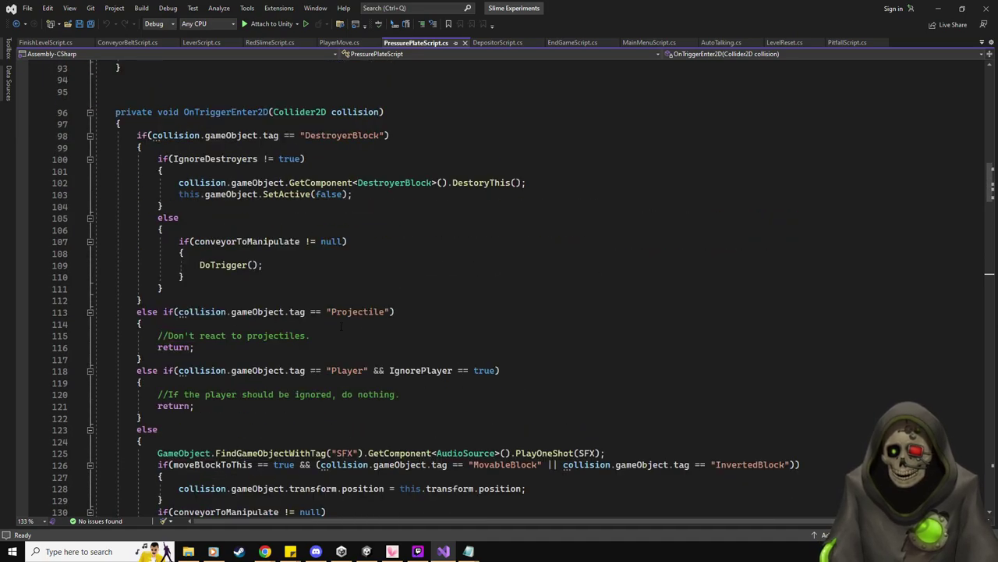
scroll(341, 328, "up", 12)
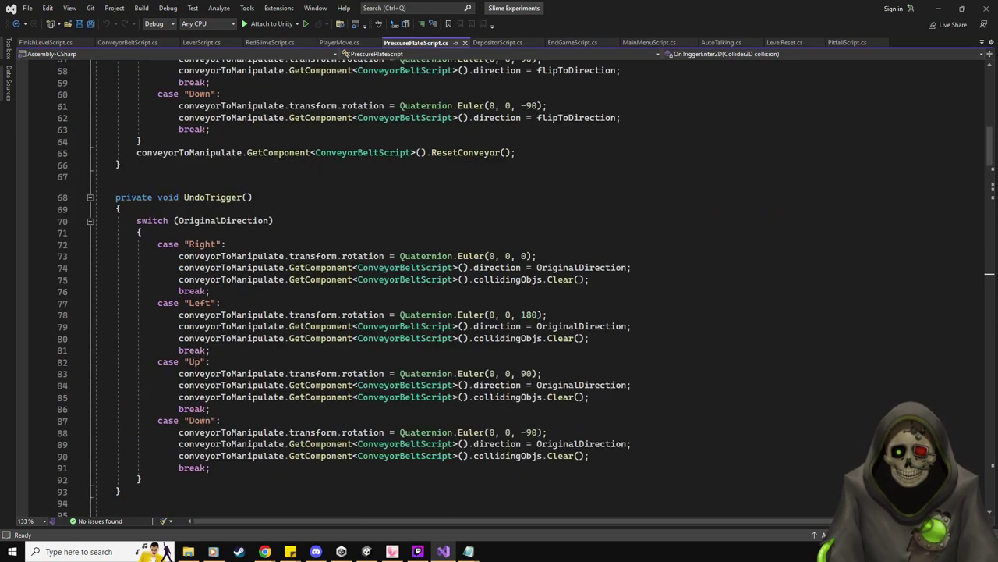
scroll(232, 329, "up", 8)
scroll(234, 330, "up", 4)
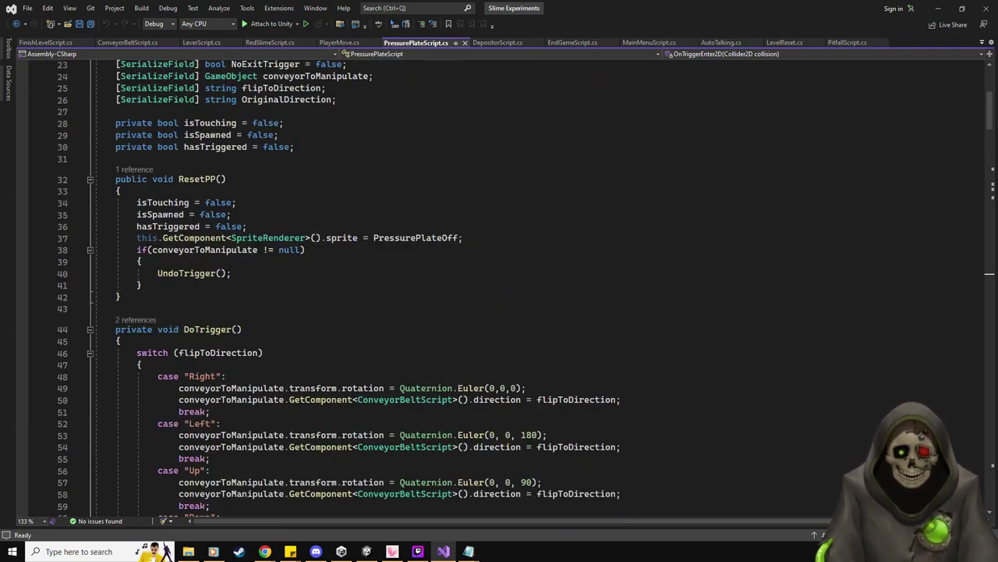
scroll(318, 290, "down", 11)
scroll(320, 290, "down", 12)
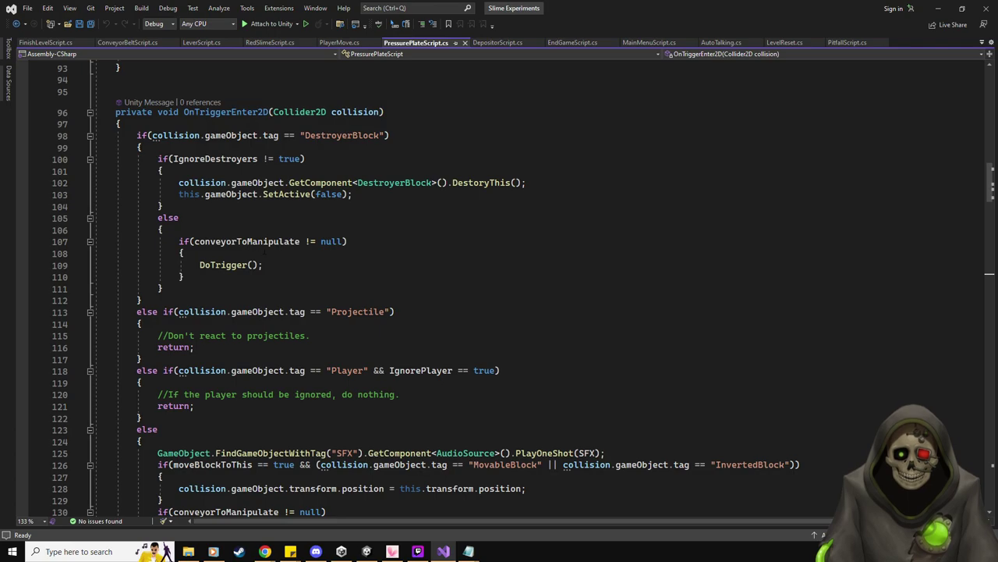
- Search PressurePlateScript for DoTrigger and examine the conditions under which it is called
left_click(382, 275)
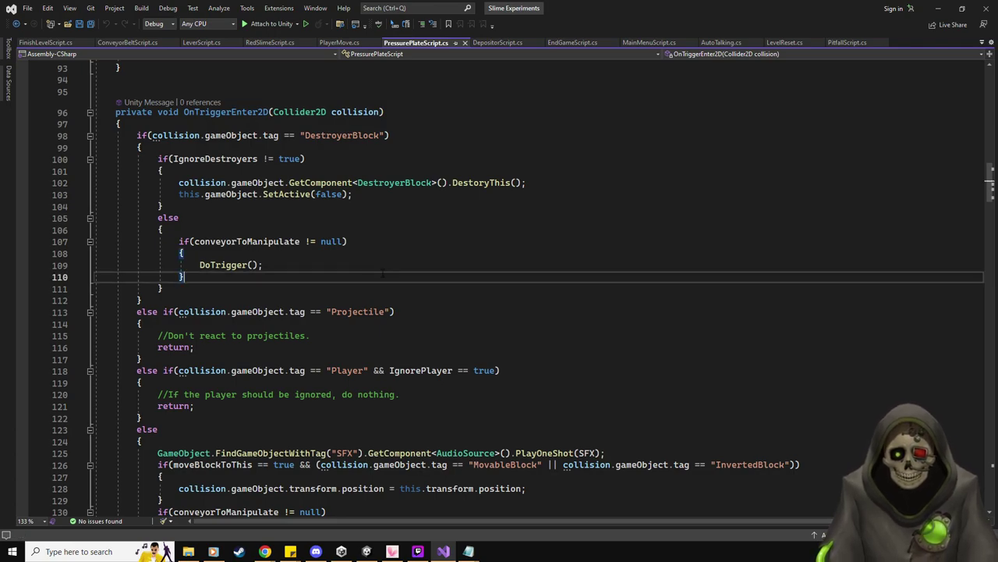
key("ctrl+f")
type("DoTrigger")
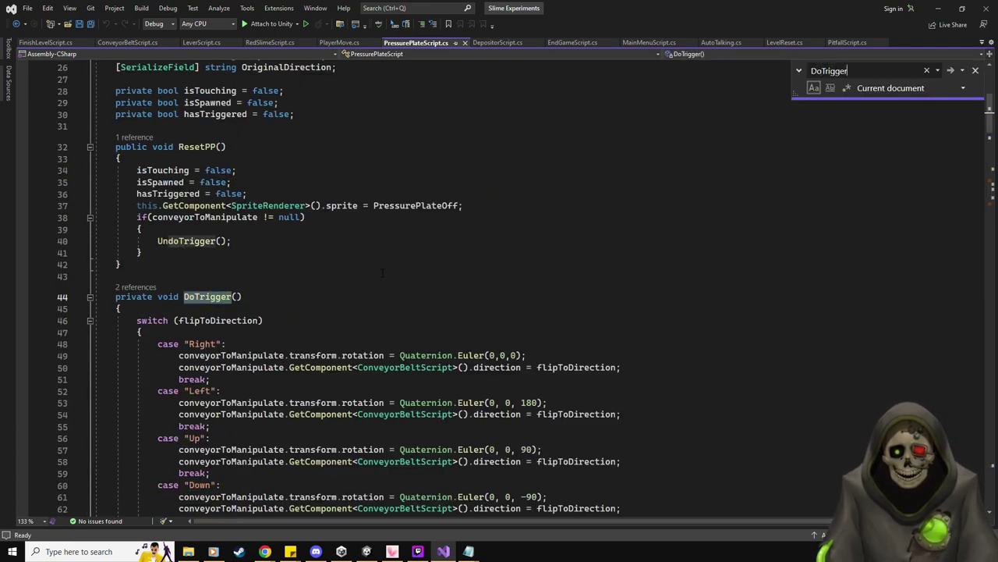
scroll(343, 274, "up", 4)
scroll(344, 274, "down", 3)
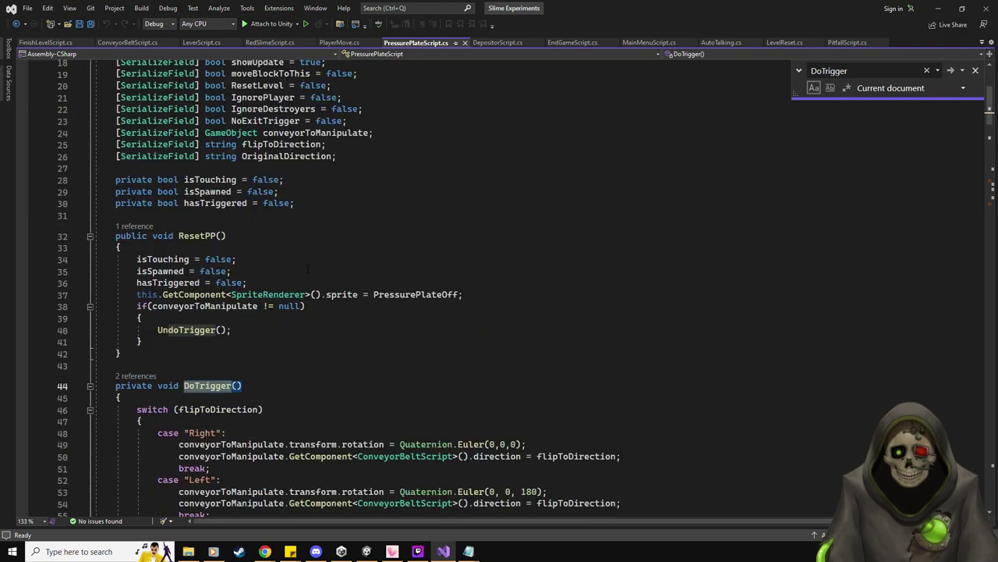
key("Return")
key("Return")
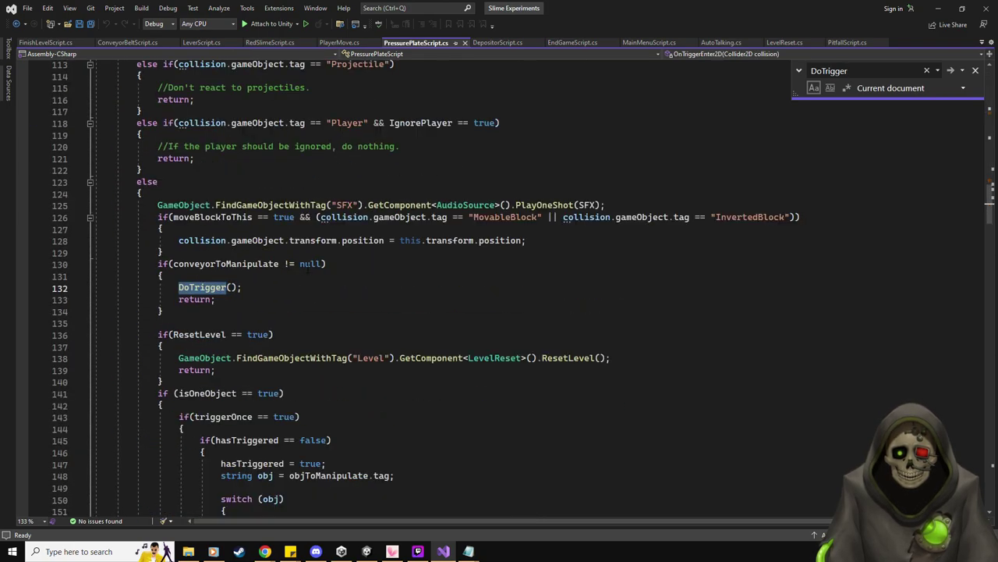
scroll(242, 305, "up", 5)
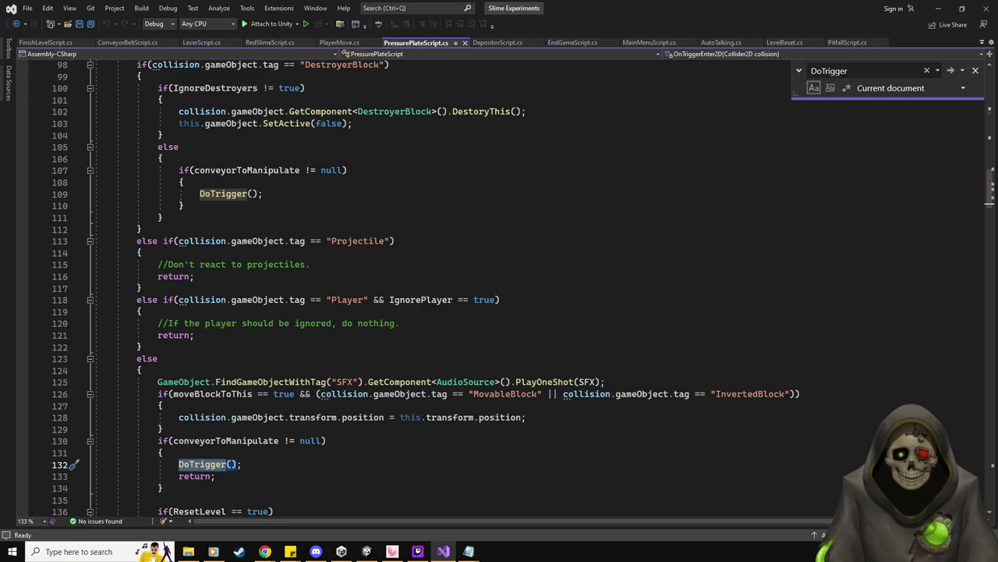
scroll(192, 406, "up", 1)
scroll(193, 406, "down", 4)
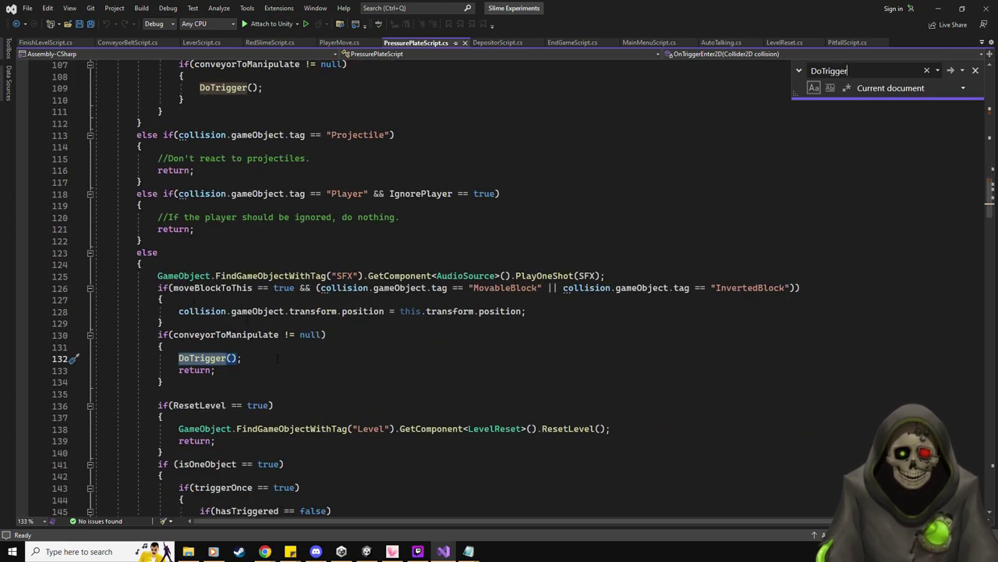
left_click(277, 359)
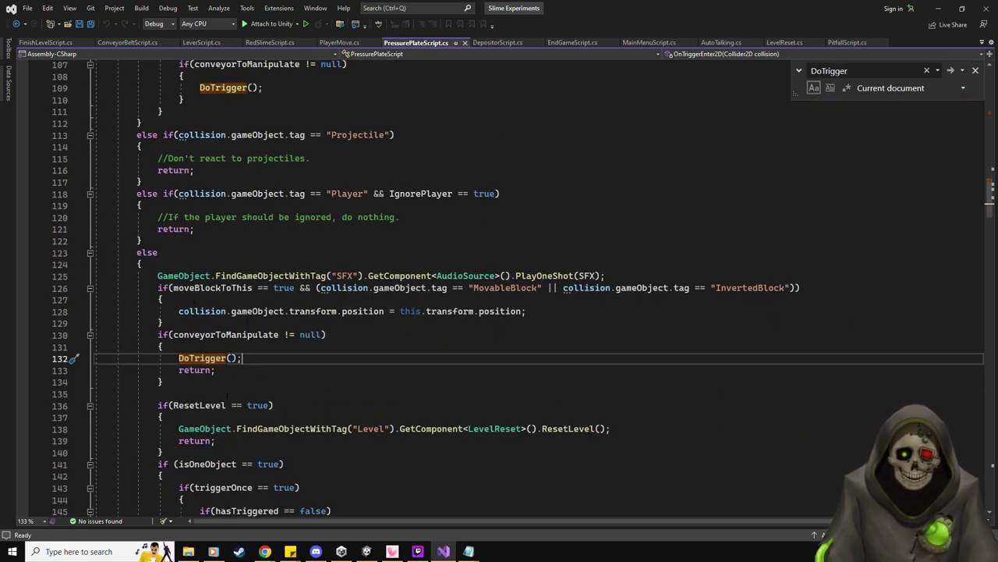
left_click(977, 72)
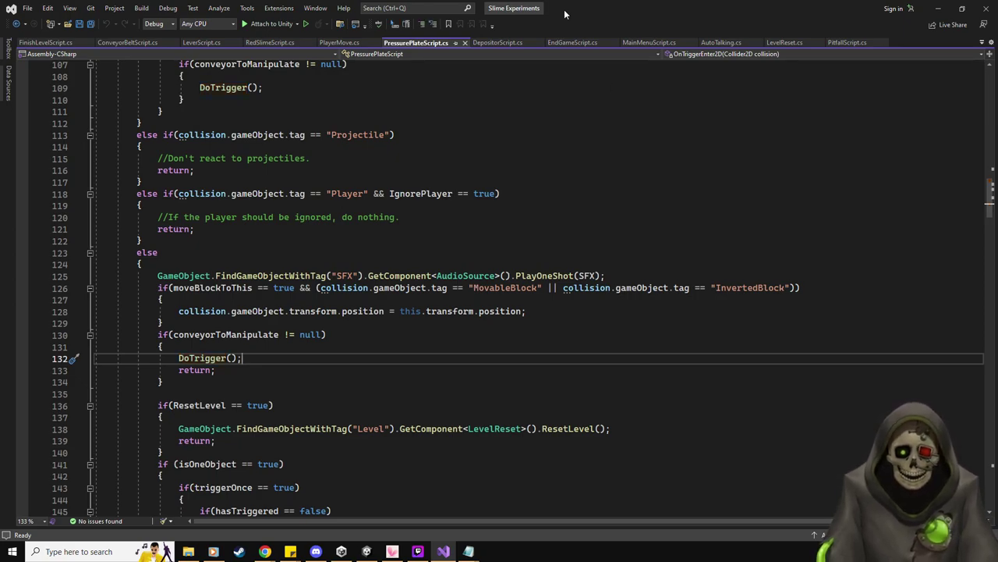
- Switch back to Unity and try the Background sorting layer on the rightmost conveyor column's pressure plate
left_click_drag(584, 9, 0, 86)
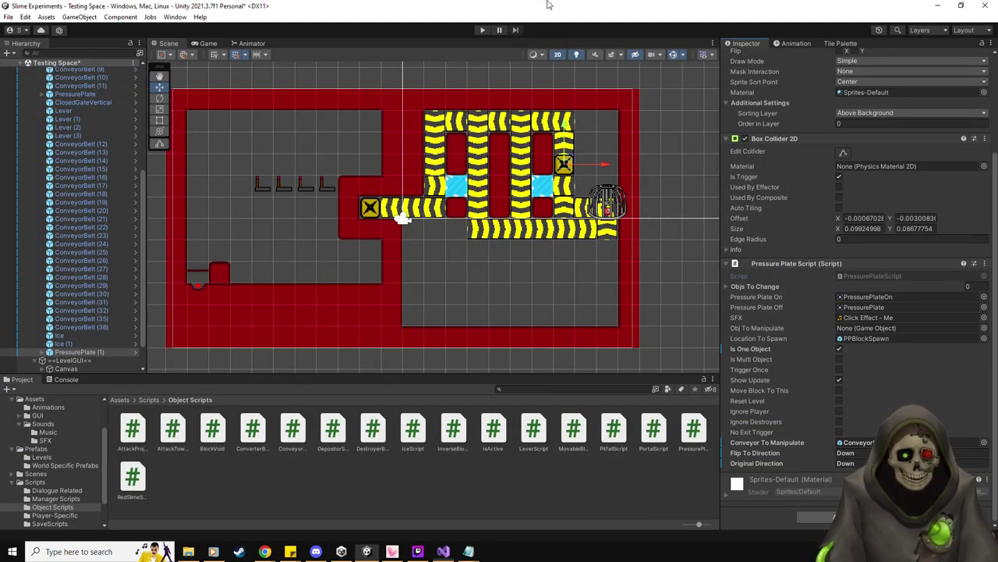
scroll(841, 130, "up", 2)
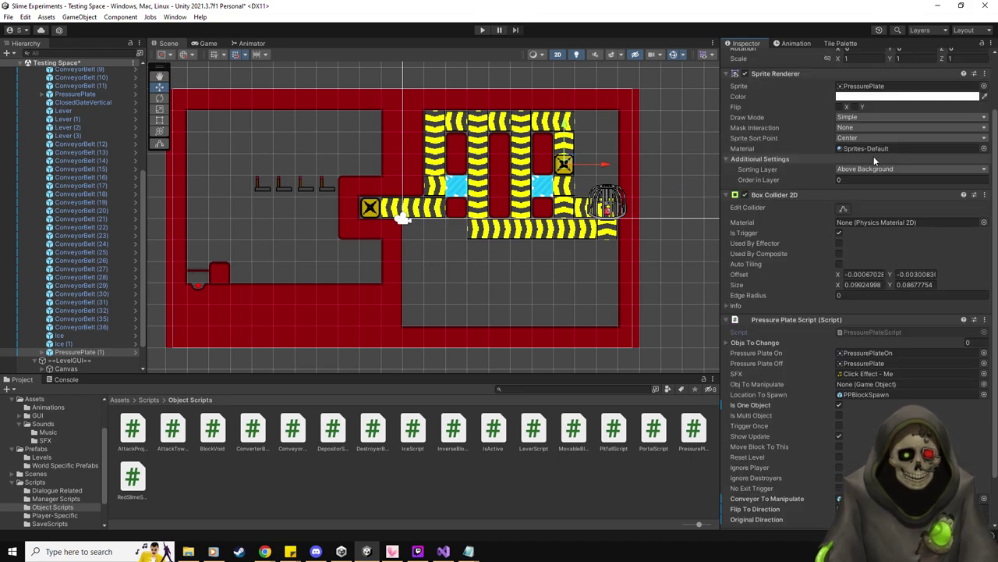
left_click(882, 169)
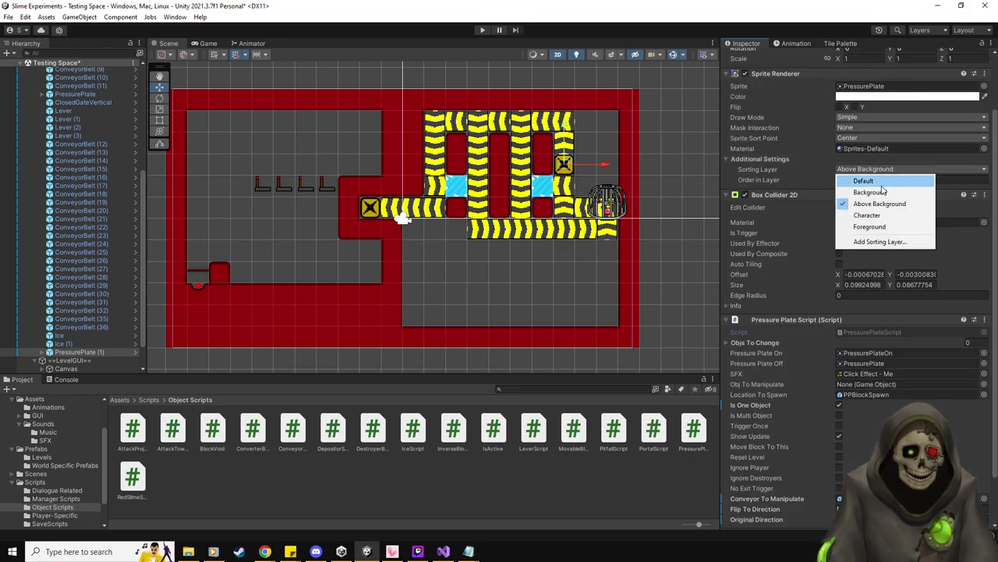
left_click(880, 193)
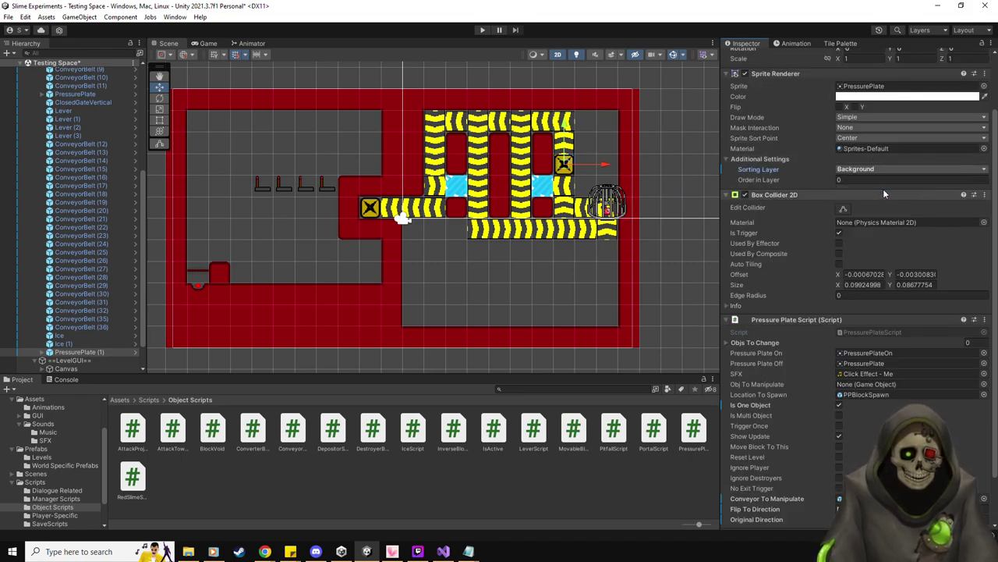
- Find the conveyor belt beneath the rightmost column's pressure plate and set its Sorting Layer to Above Background
left_click(90, 327)
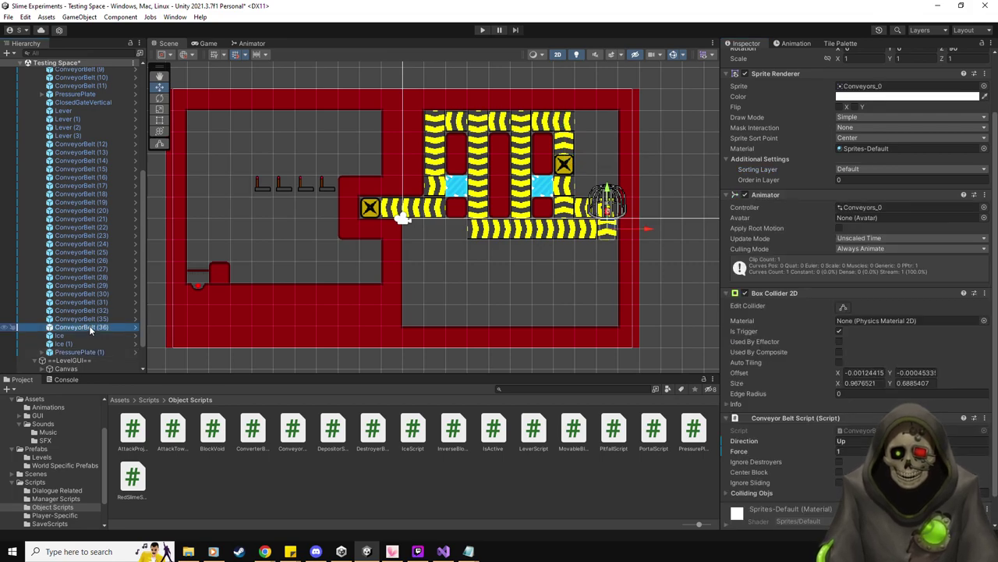
left_click(107, 194)
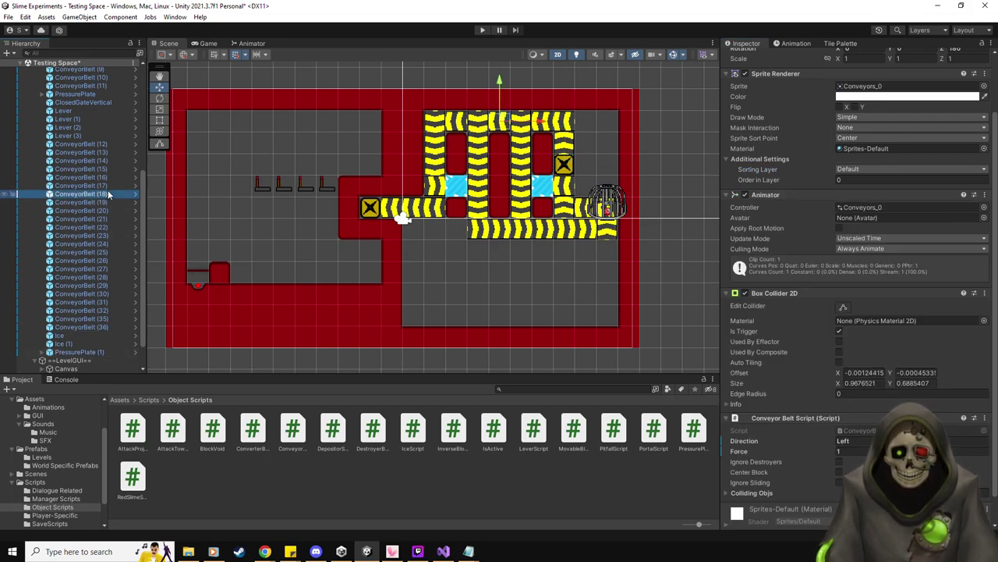
key("Up")
key("Up")
key("Up")
key("Up")
key("Up")
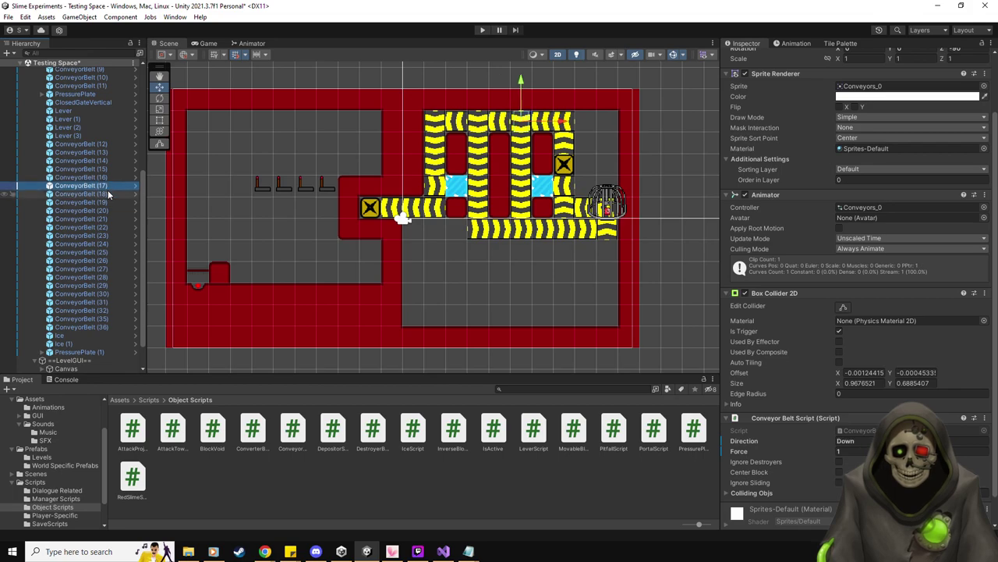
key("Up")
key("Down")
key("Down")
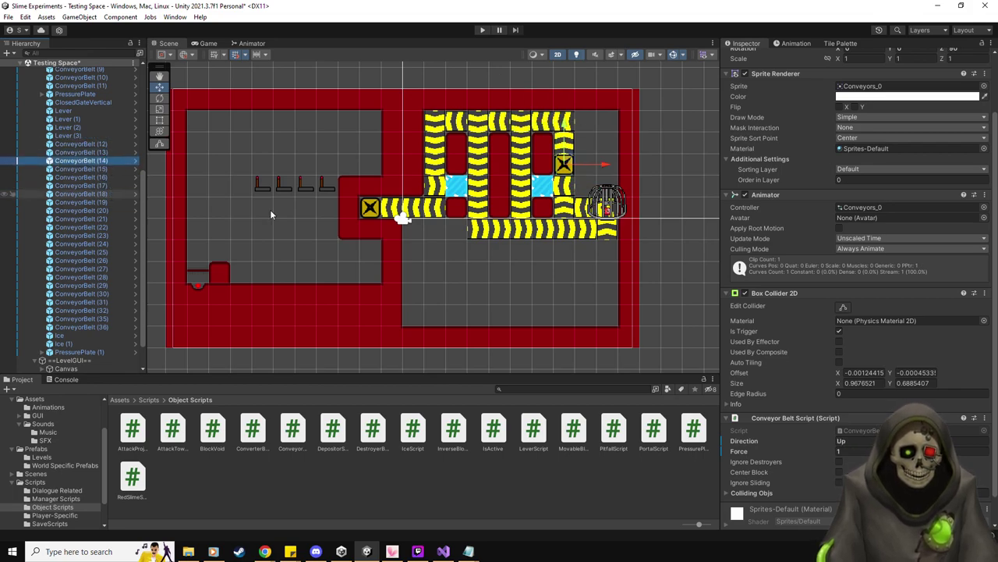
left_click(871, 169)
left_click(874, 203)
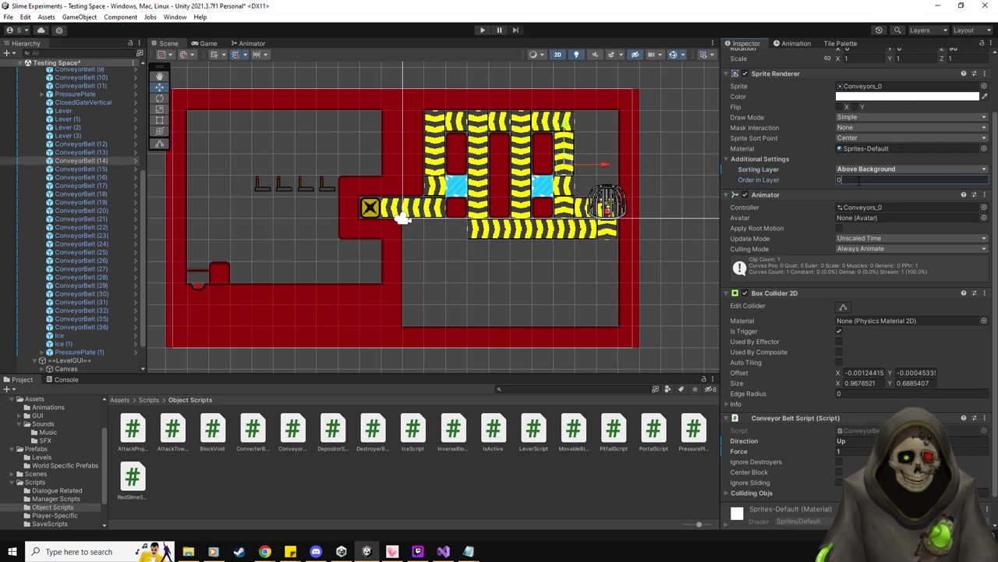
- Set the rightmost column's pressure plate to the Above Background sorting layer
left_click(109, 351)
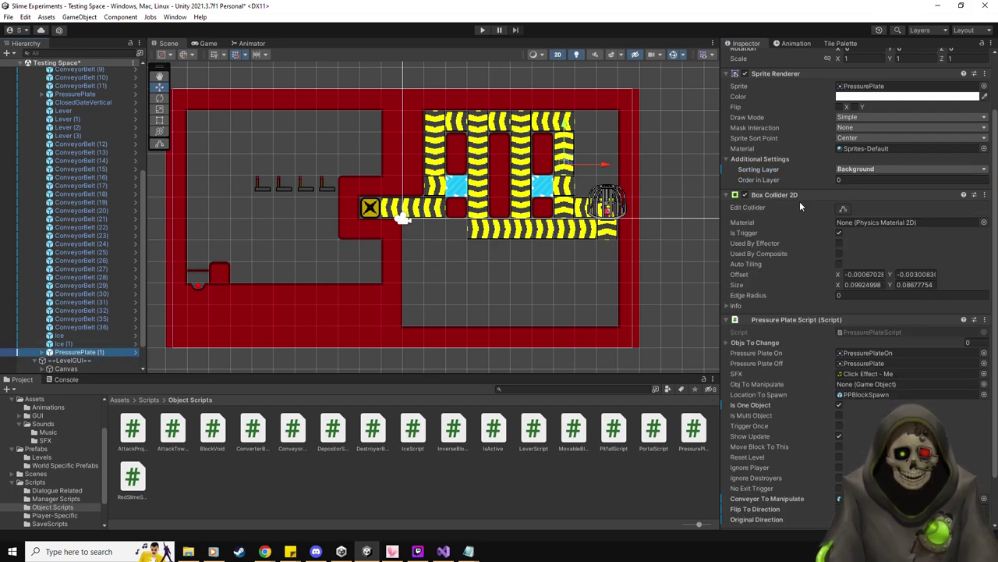
left_click(858, 169)
left_click(875, 202)
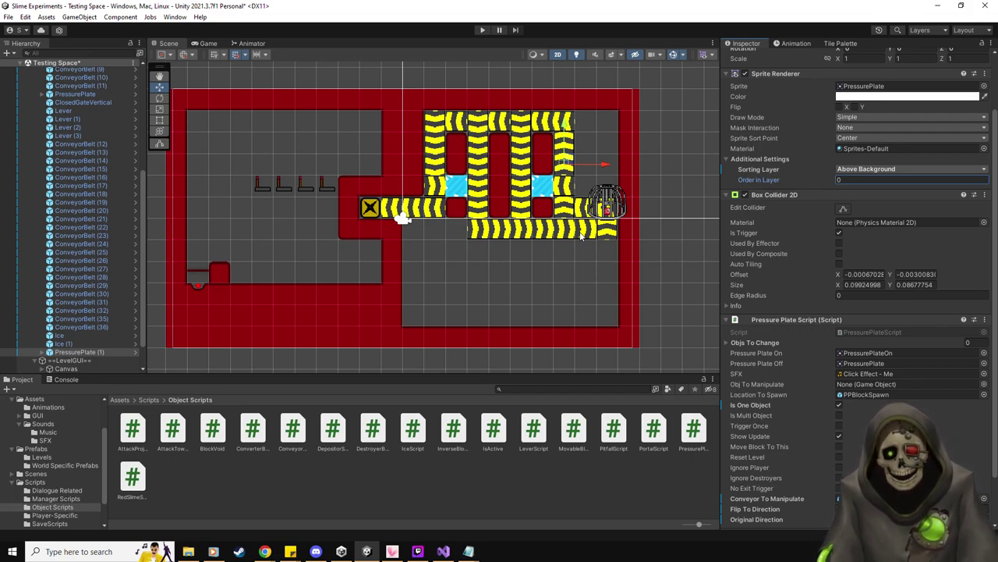
- Set the conveyor belt at X 6.5, Y 4.5 to the Above Background sorting layer with Order in Layer 1
left_click(543, 124)
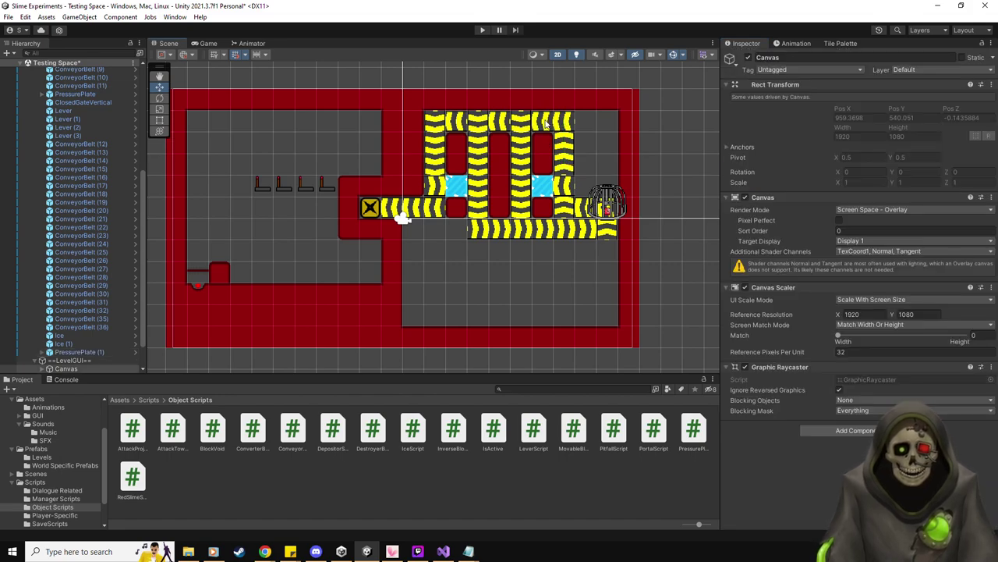
left_click(35, 450)
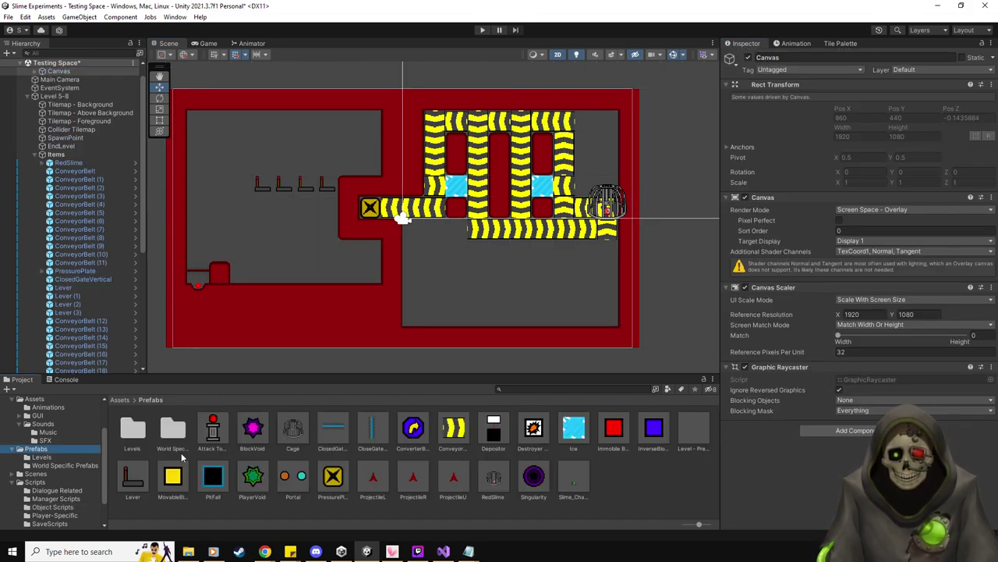
left_click(543, 120)
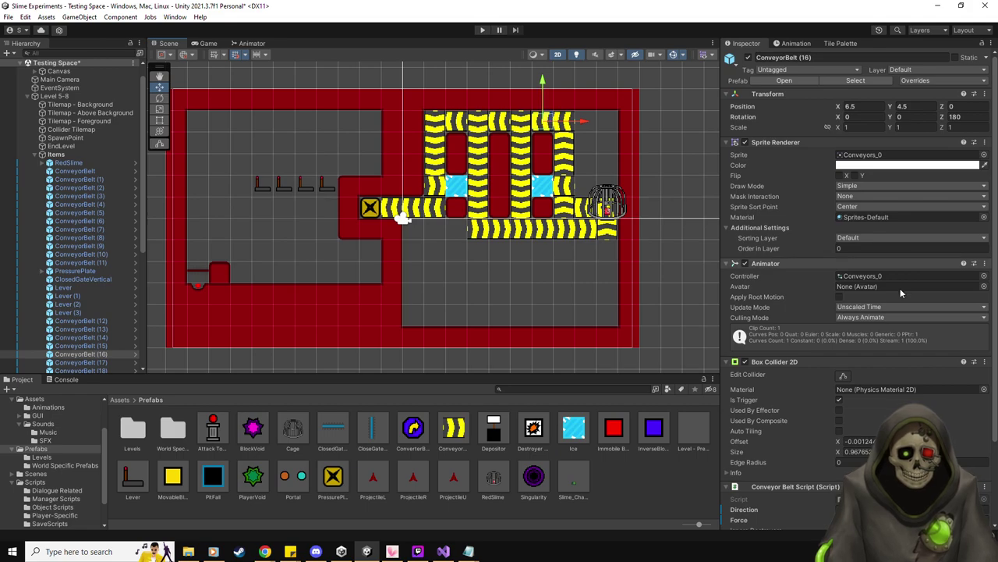
left_click(872, 238)
left_click(880, 272)
left_click(909, 248)
type("1")
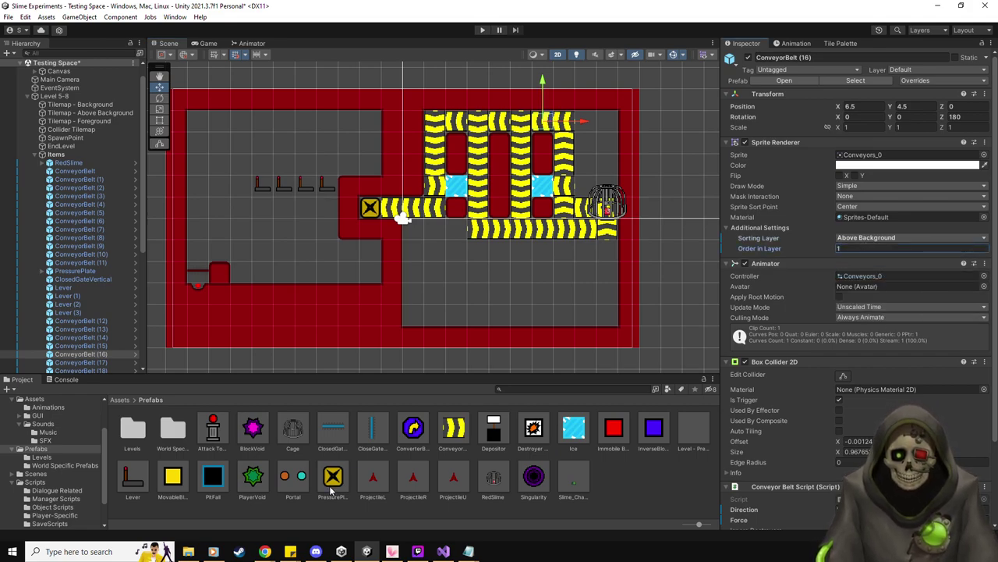
key("Return")
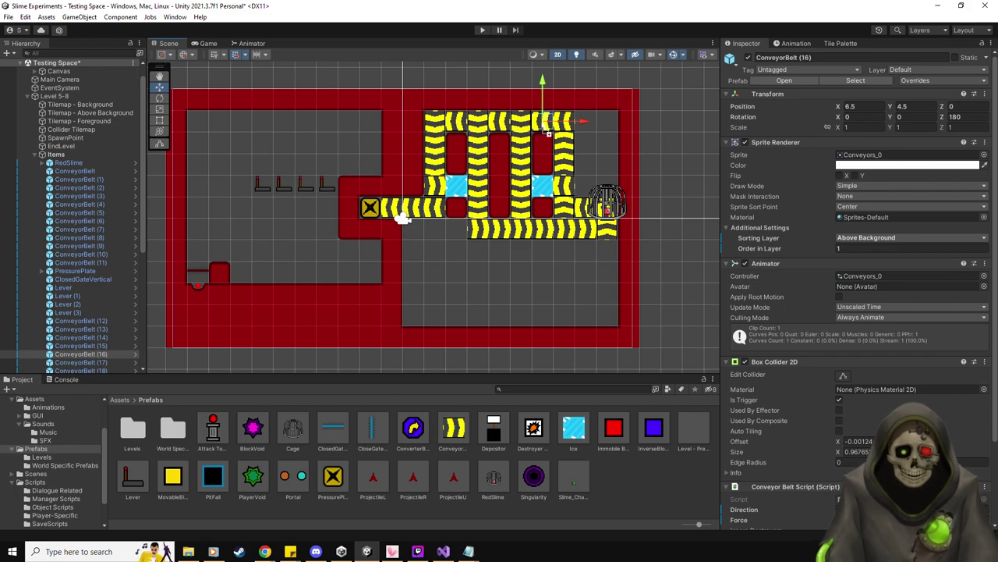
- Place a PressurePlate prefab at X 6.5, Y 4.5 with Flip To and Original Direction Down, and assign a conveyor belt as its Conveyor To Manipulate
left_click(548, 124)
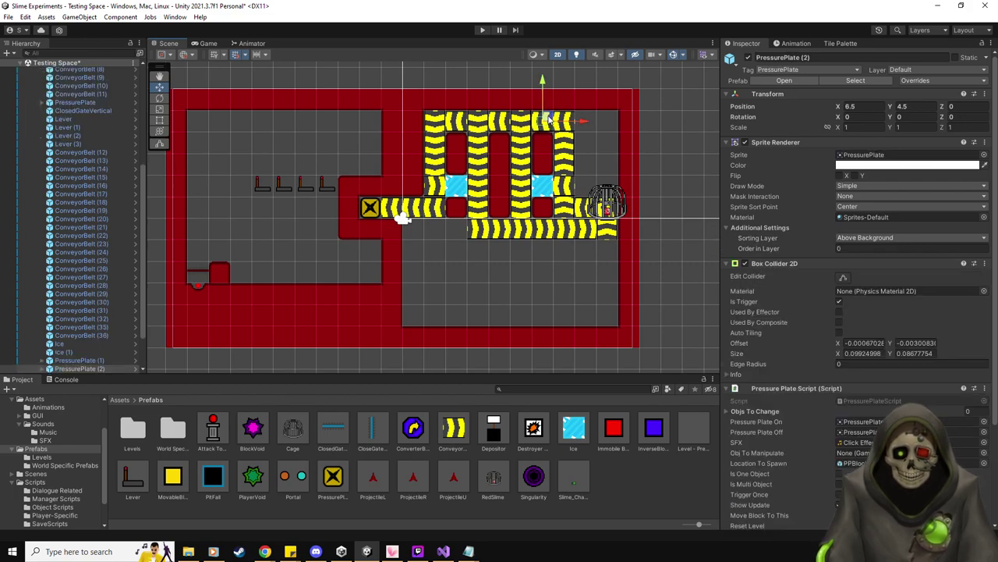
scroll(834, 416, "down", 3)
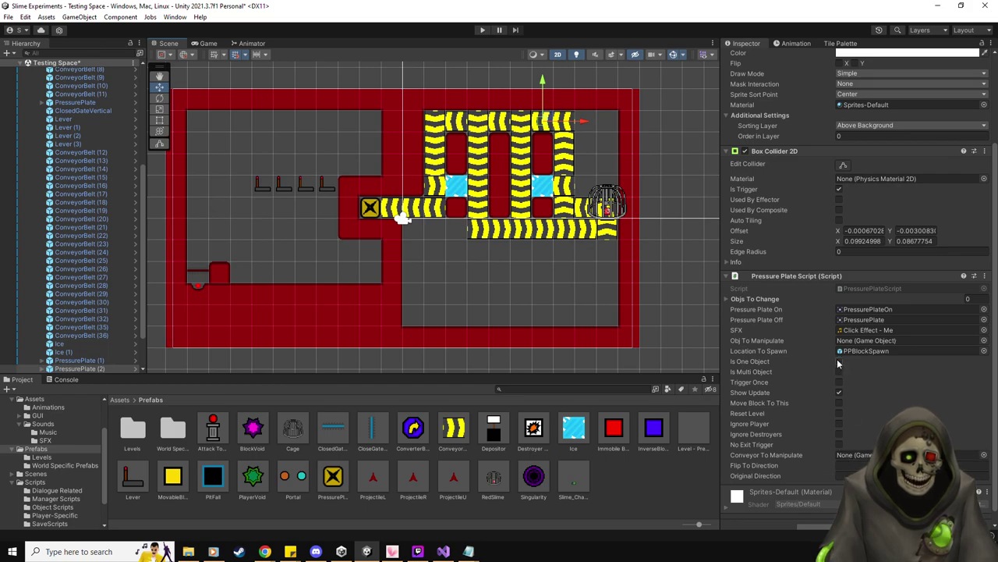
left_click(847, 465)
type("Down")
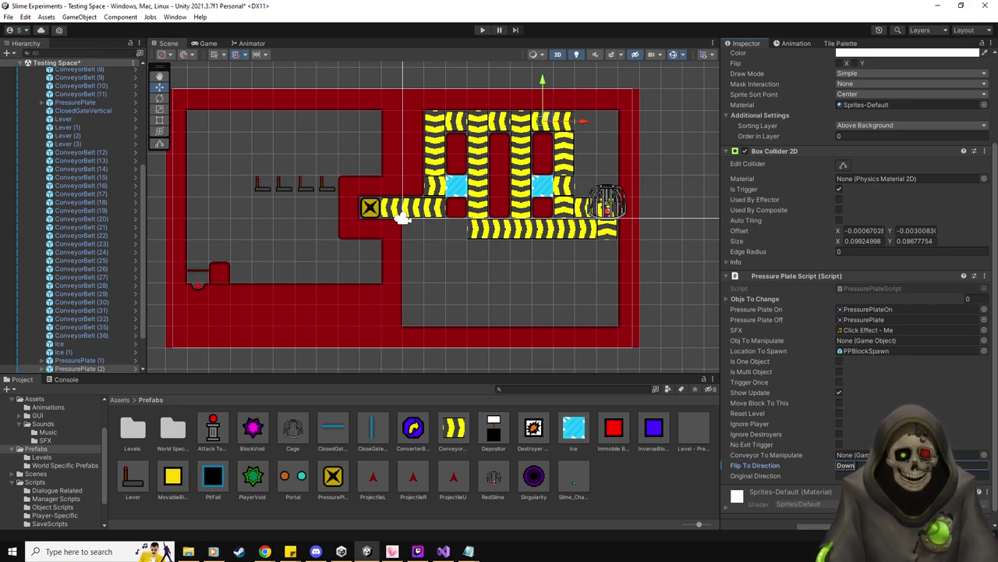
key("Tab")
type("Down")
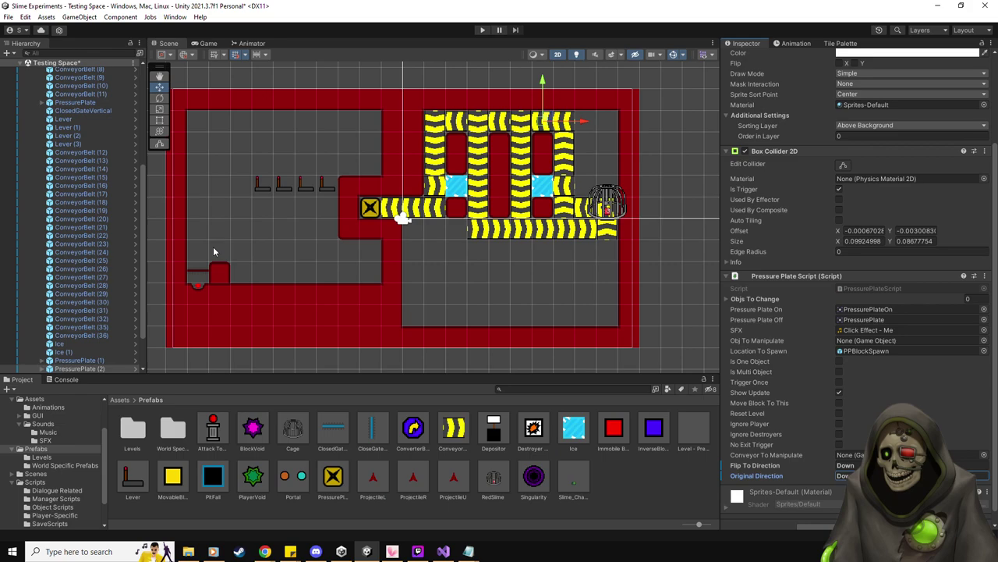
left_click_drag(885, 446, 880, 456)
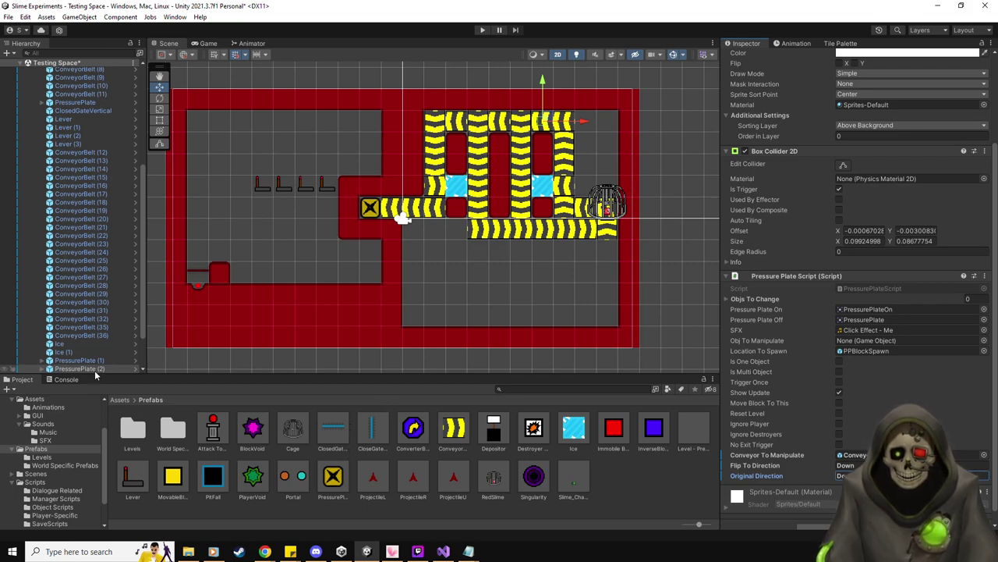
- Duplicate the pressure plate to X 1.5, Y 4.5 and set the copy's Flip To Direction and Original Direction to Right
key("ctrl+d")
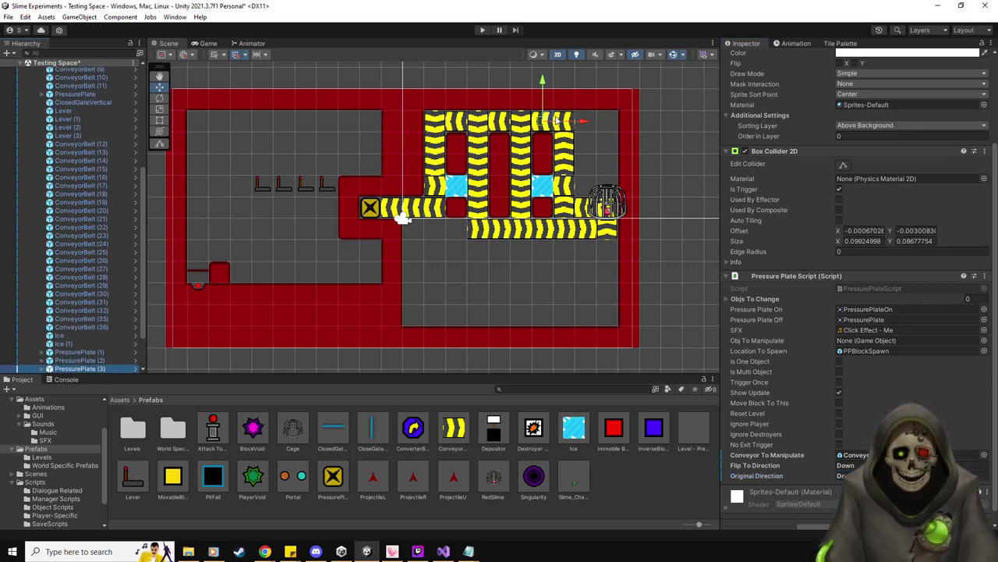
left_click_drag(548, 118, 442, 118)
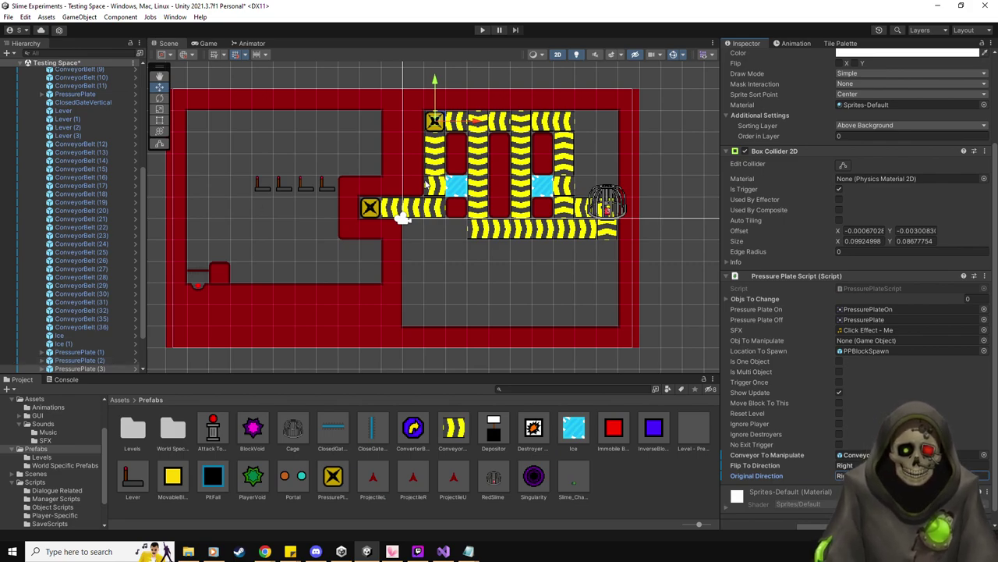
scroll(904, 155, "up", 5)
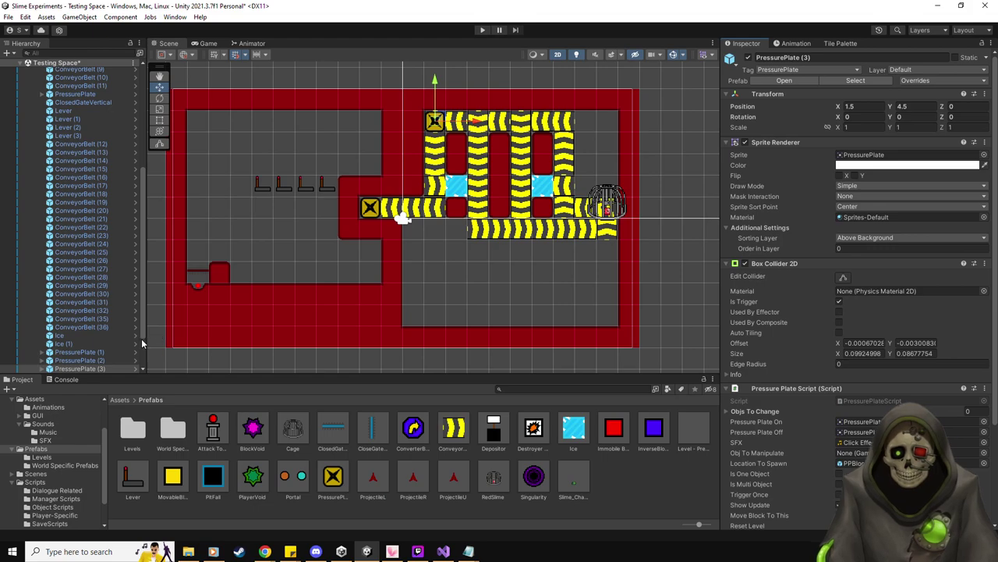
- Find the conveyor belt at X 1.5, Y 4.5 and set its Sorting Layer to Above Background with Order in Layer 1
scroll(74, 334, "down", 2)
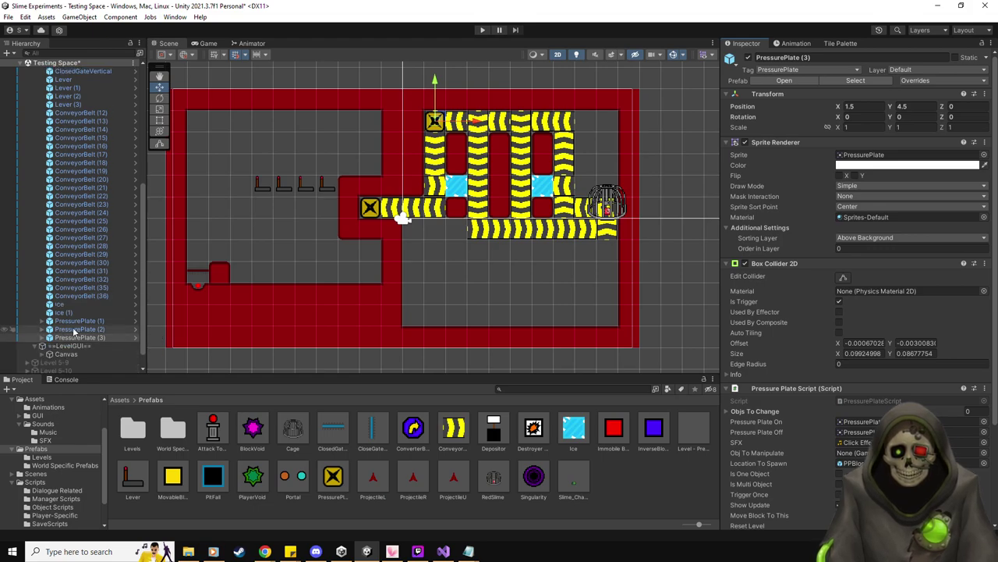
left_click(99, 297)
key("Up")
key("Up")
key("Up")
key("Up")
key("Up")
key("Up")
key("Up")
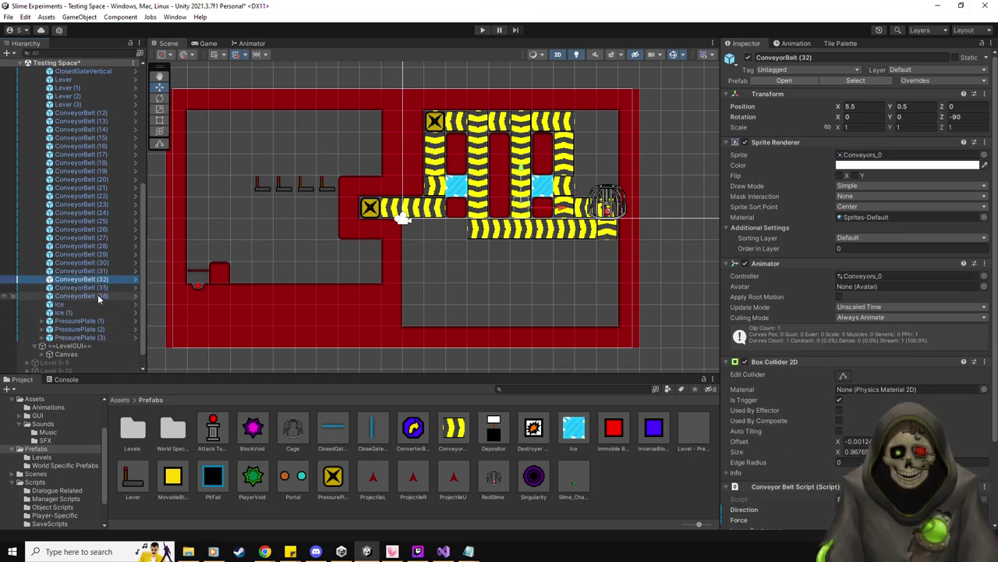
key("Up")
key("Up")
key("Up")
key("Up")
key("Up")
key("Up")
key("Up")
key("Up")
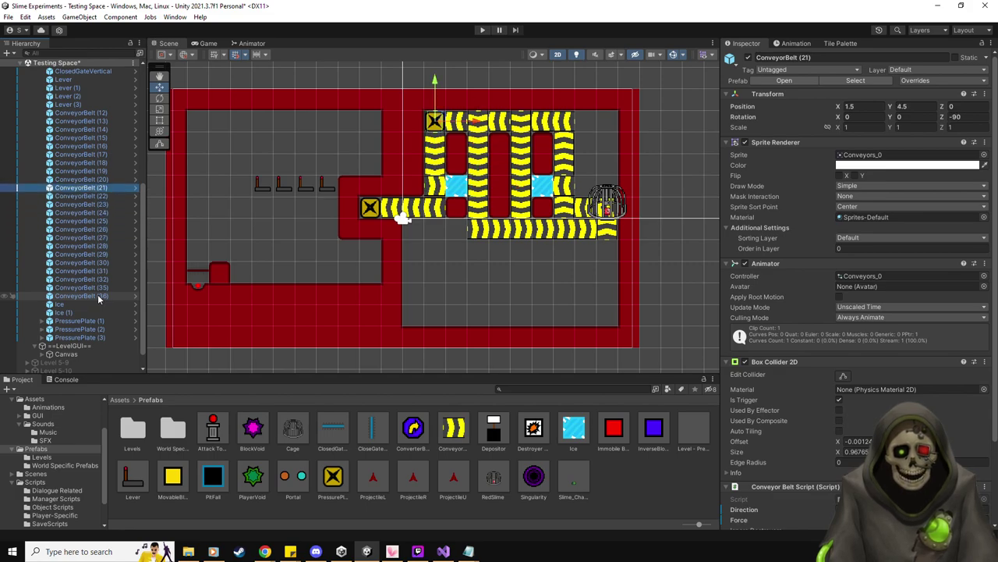
scroll(832, 340, "down", 3)
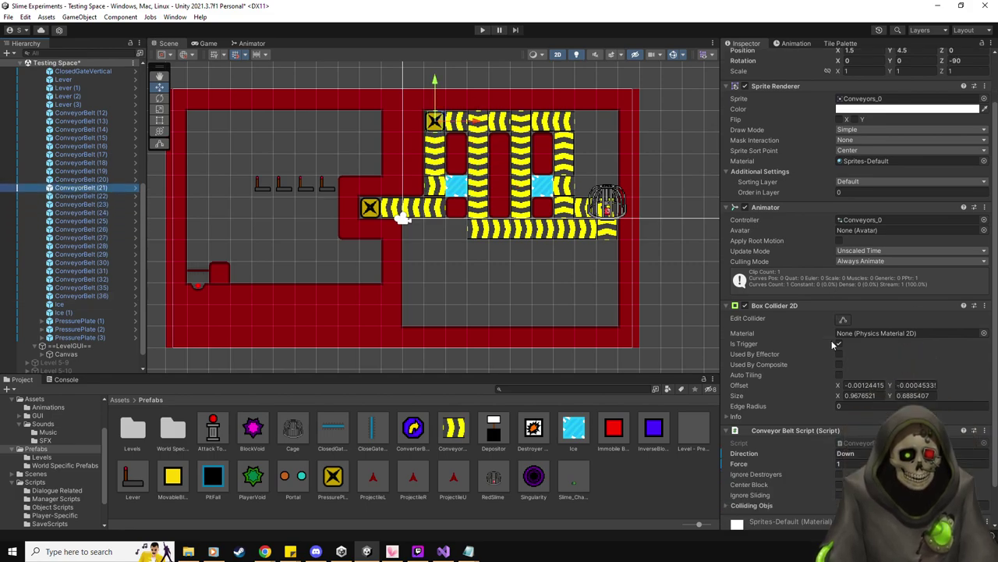
scroll(858, 296, "up", 3)
left_click(893, 238)
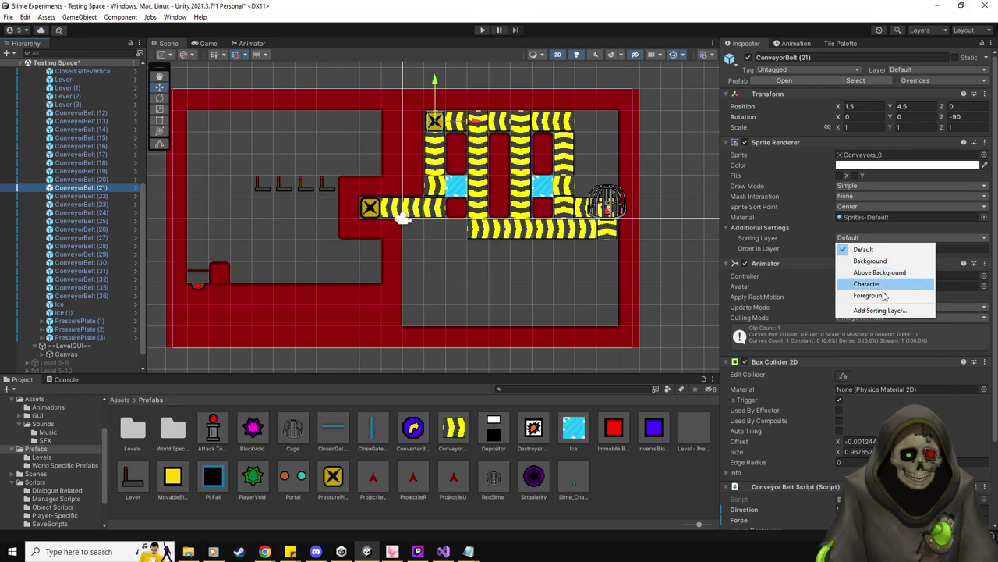
left_click(883, 272)
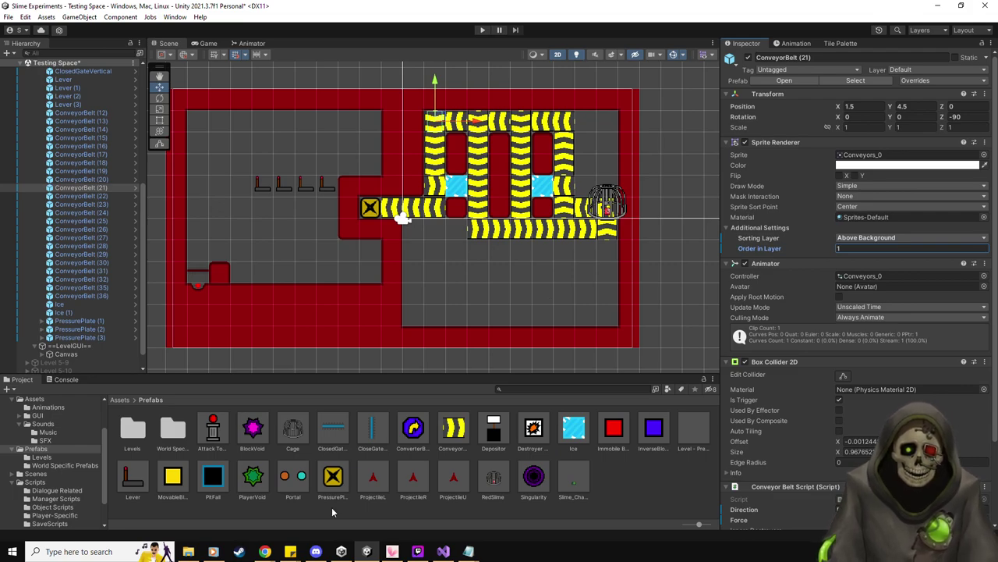
- Place a PressurePlate at X -3.5, Y -0.5 with RedSlime as Obj To Manipulate, and enable Is One Object and Trigger Once
left_click_drag(332, 475, 327, 228)
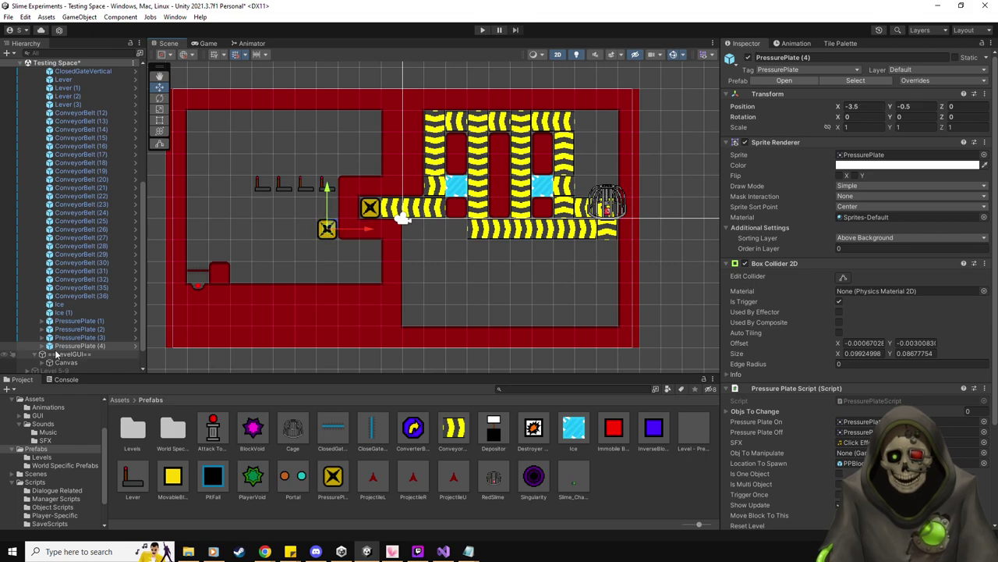
scroll(853, 385, "down", 3)
scroll(118, 241, "up", 3)
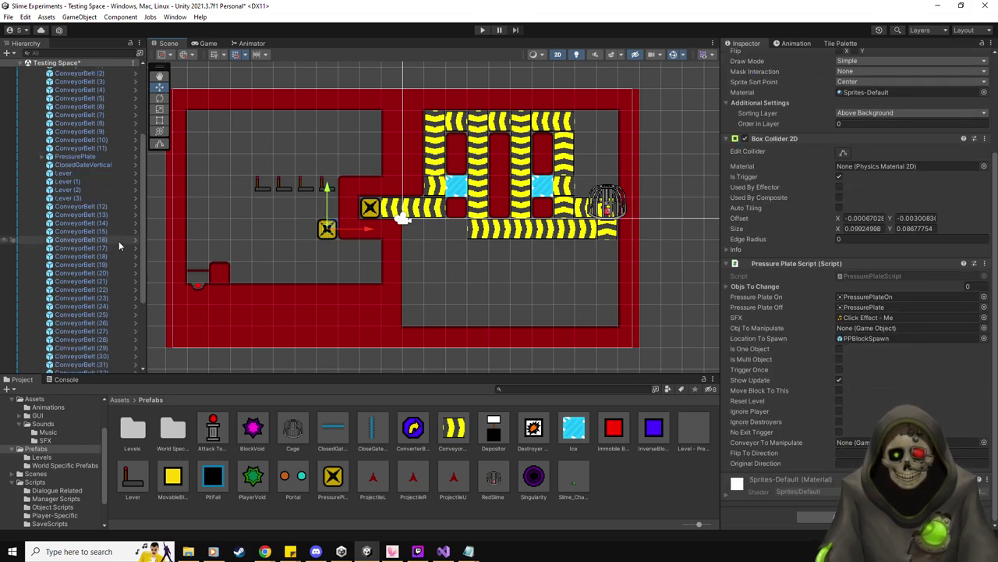
scroll(118, 241, "up", 2)
left_click_drag(71, 111, 889, 332)
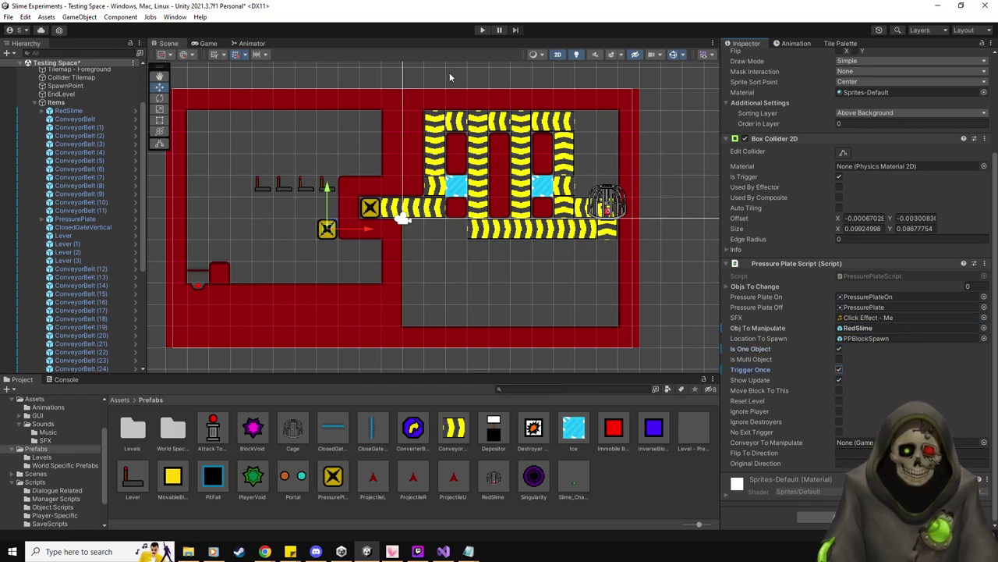
- Start a playtest of the level and flip all four levers with the green slime
left_click(482, 29)
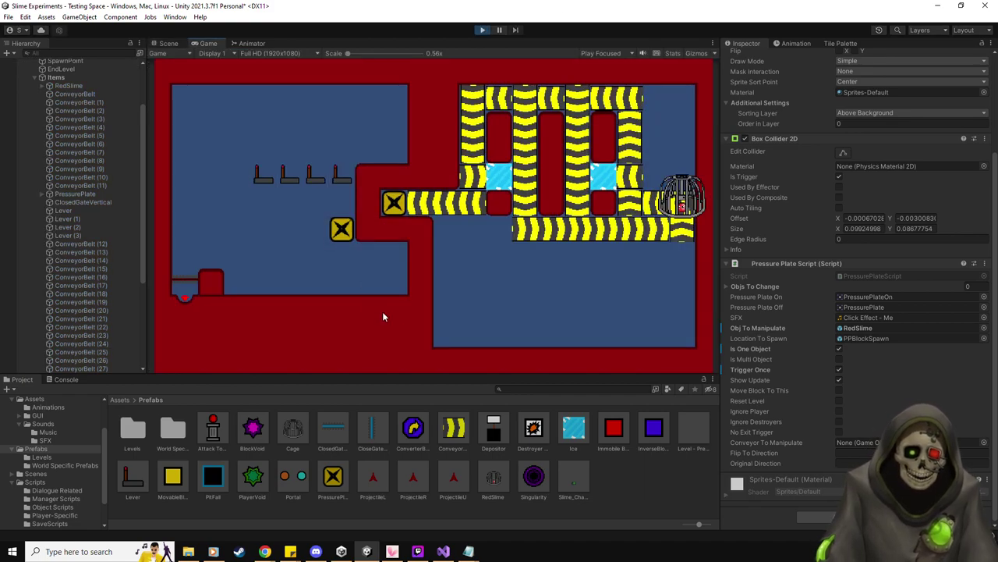
key("d")
key("s")
key("w")
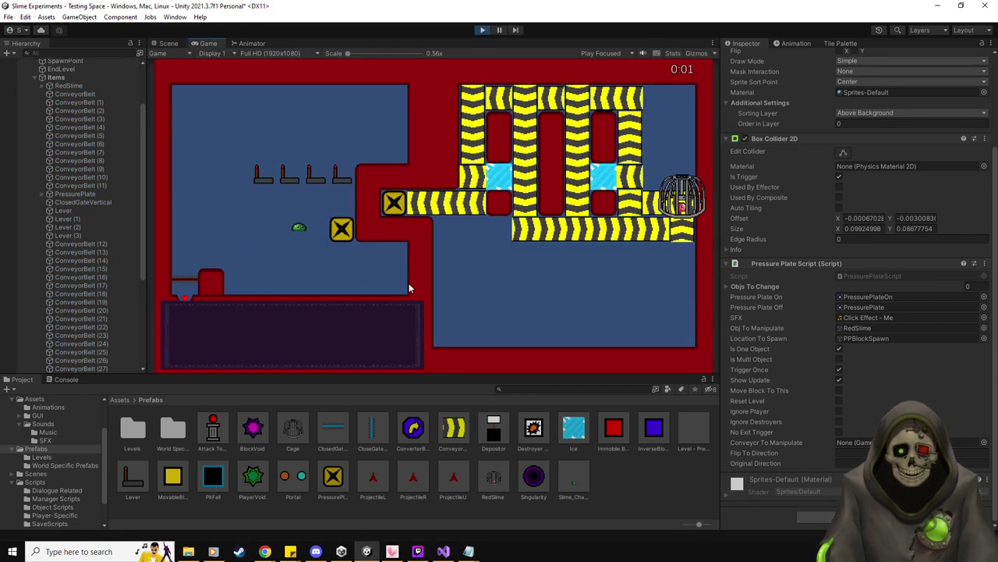
key("d")
key("e")
key("a")
key("e")
key("e")
key("e")
- Use the pressure plate to release the caged red slime, watch it ride the conveyor belts, and end the playtest
key("s")
key("d")
key("d")
key("w")
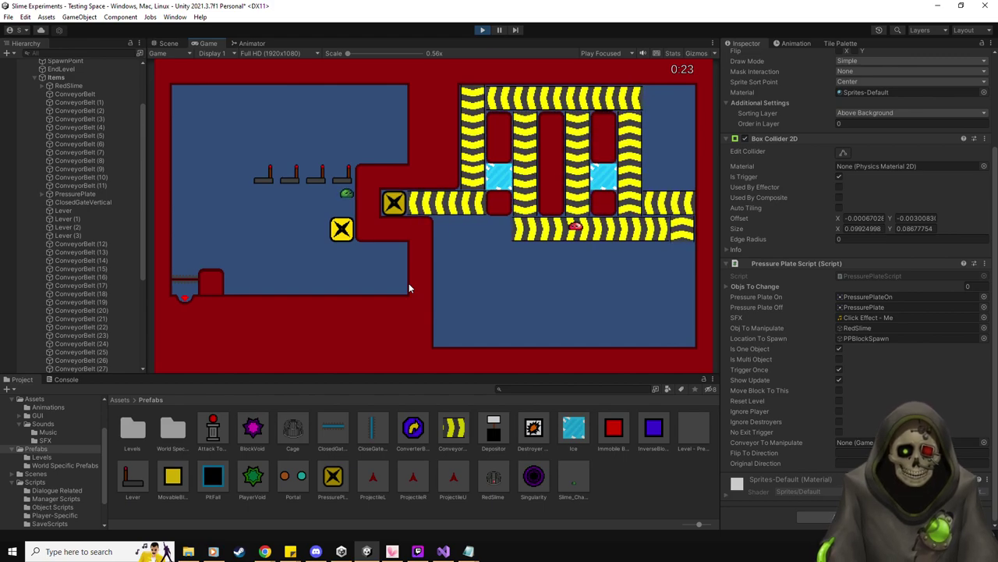
left_click(481, 31)
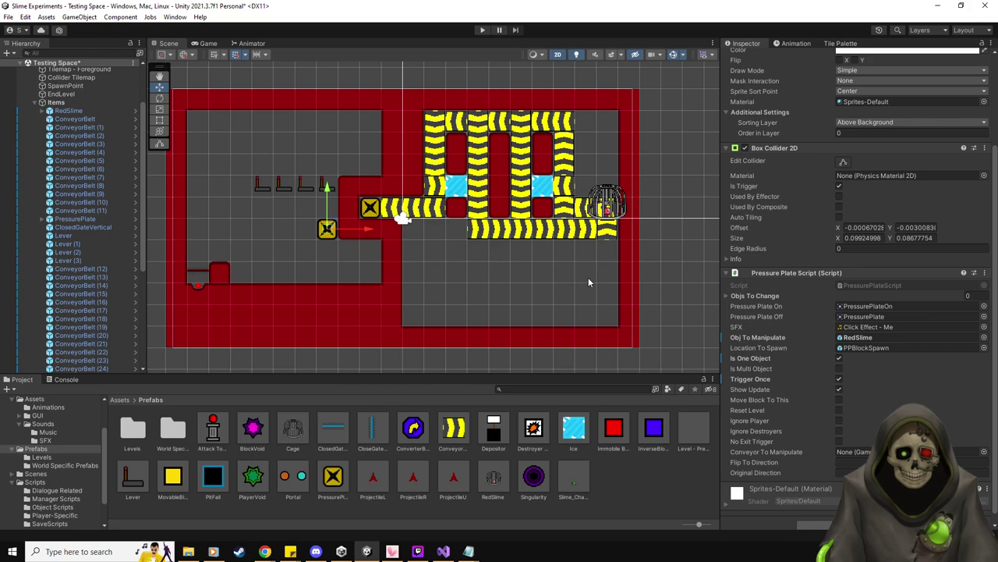
- Set Force to 2 on ConveyorBelt (12) at X 7.5, Y 0.5 and on ConveyorBelt (13) directly above it
left_click(567, 208)
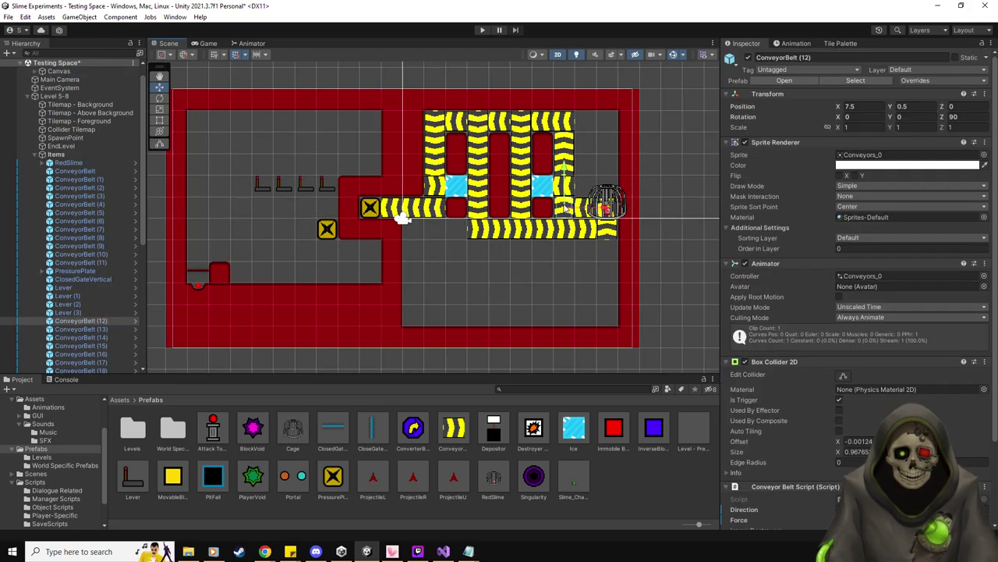
scroll(817, 360, "down", 3)
left_click(858, 435)
type("2")
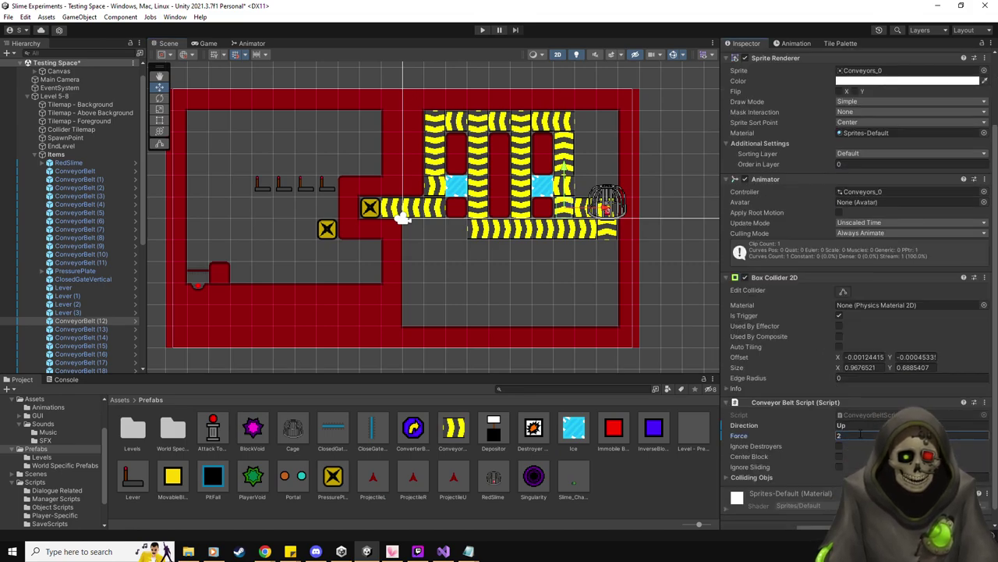
left_click(81, 329)
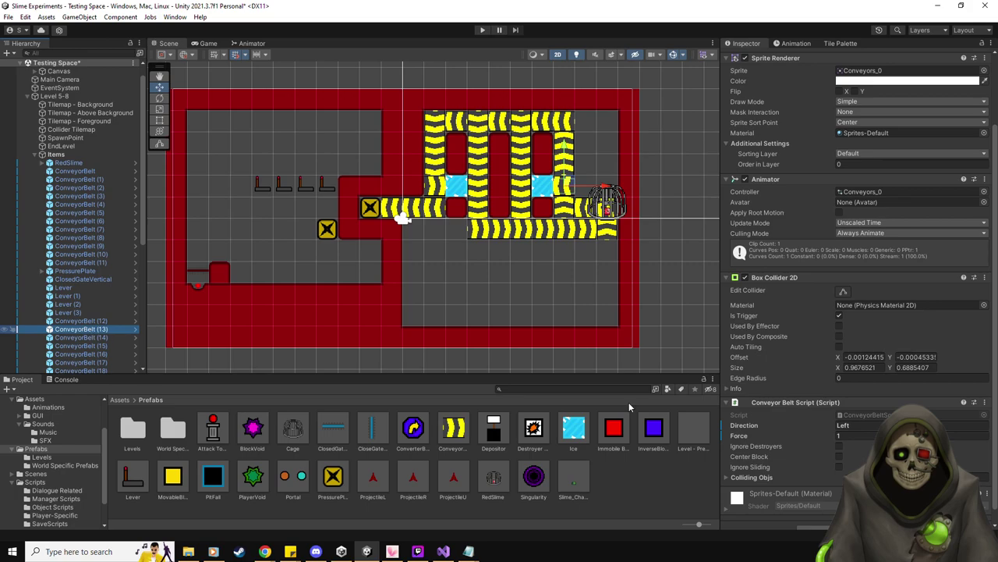
type("2")
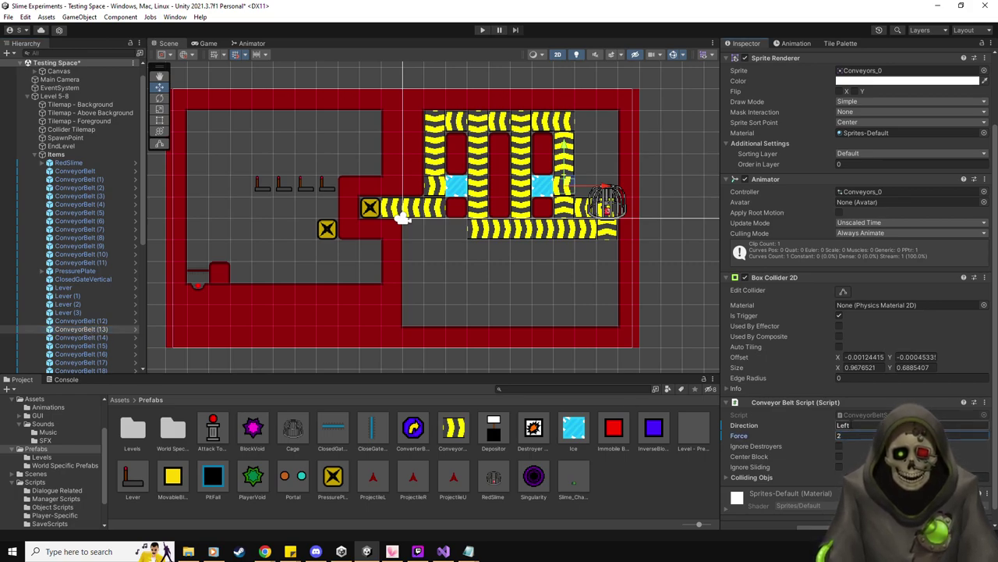
- Find ConveyorBelt (19) and ConveyorBelt (17), the Down belts heading the two middle columns, and set Force to 2 on both
scroll(84, 257, "down", 2)
scroll(85, 258, "down", 1)
left_click(104, 273)
key("Down")
key("Down")
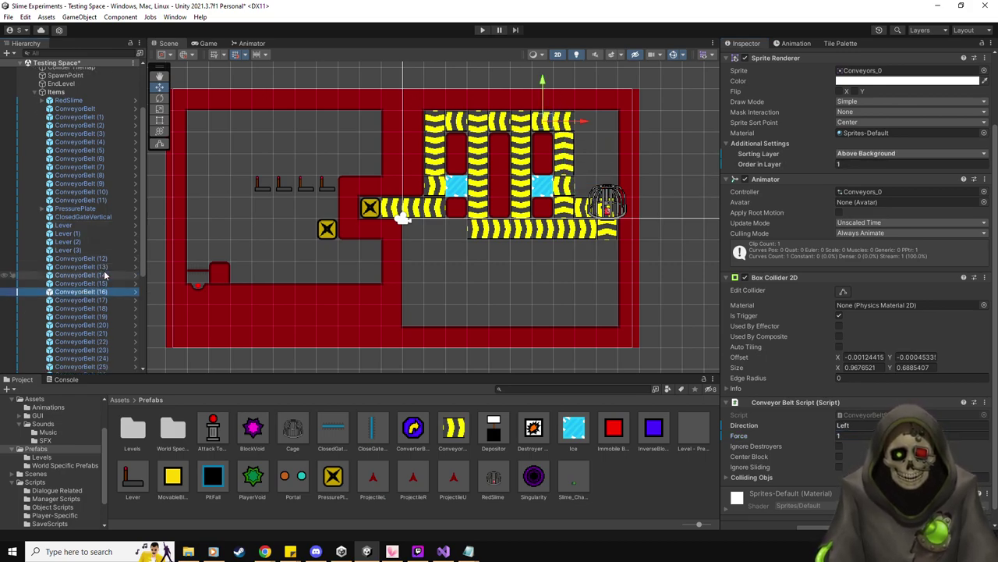
key("Down")
key("Down")
key("Down")
key("Down")
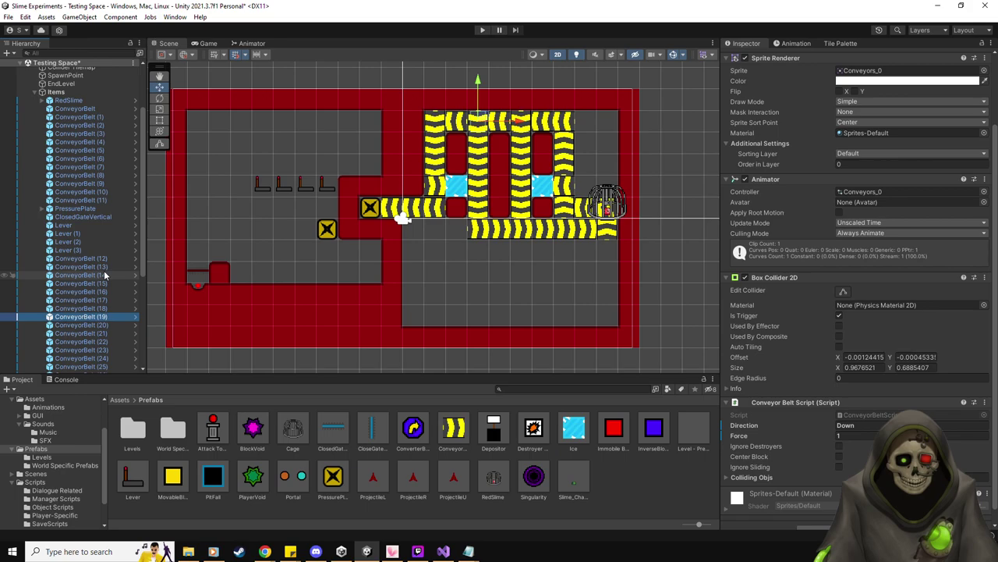
key("Down")
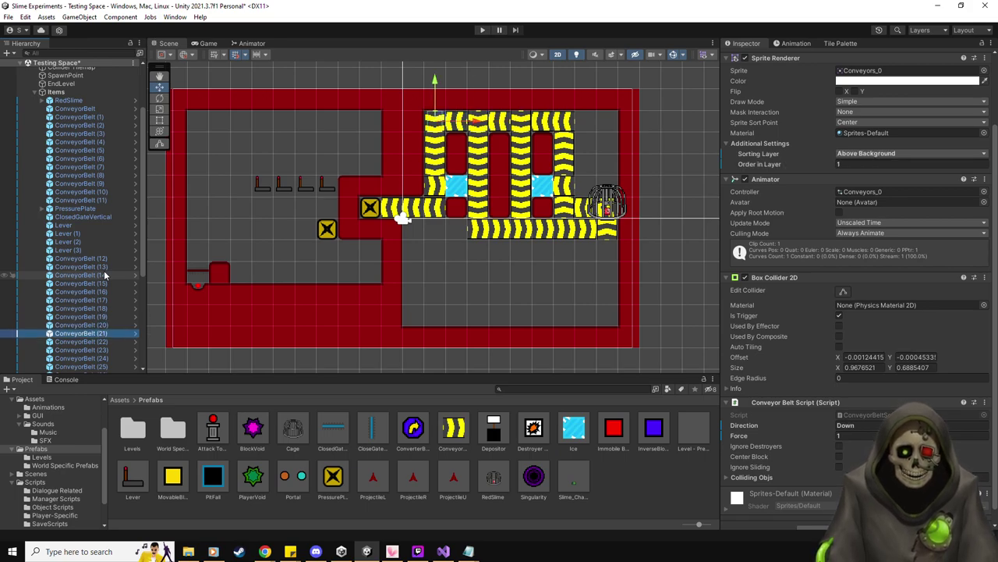
key("Up")
key("Up")
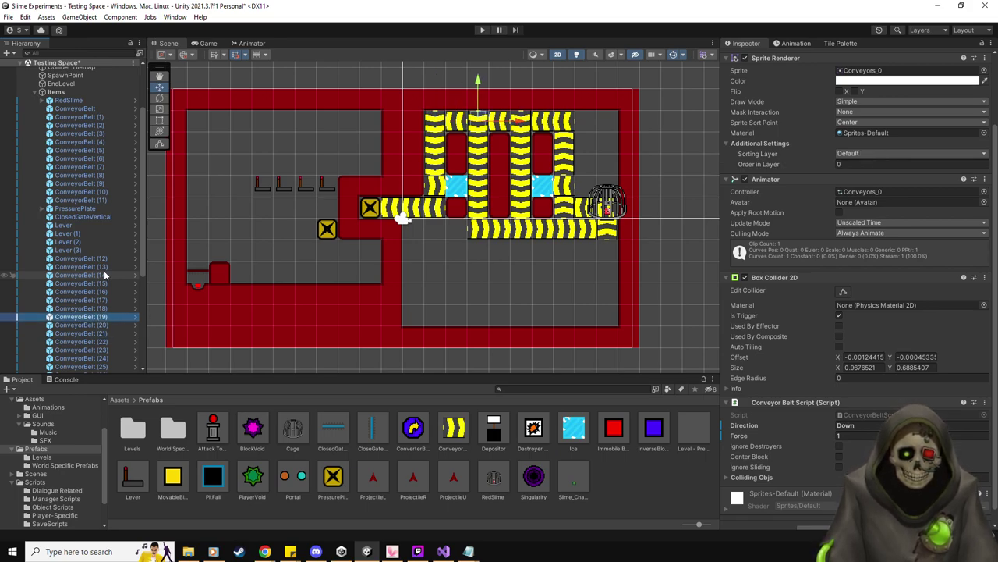
left_click(853, 436)
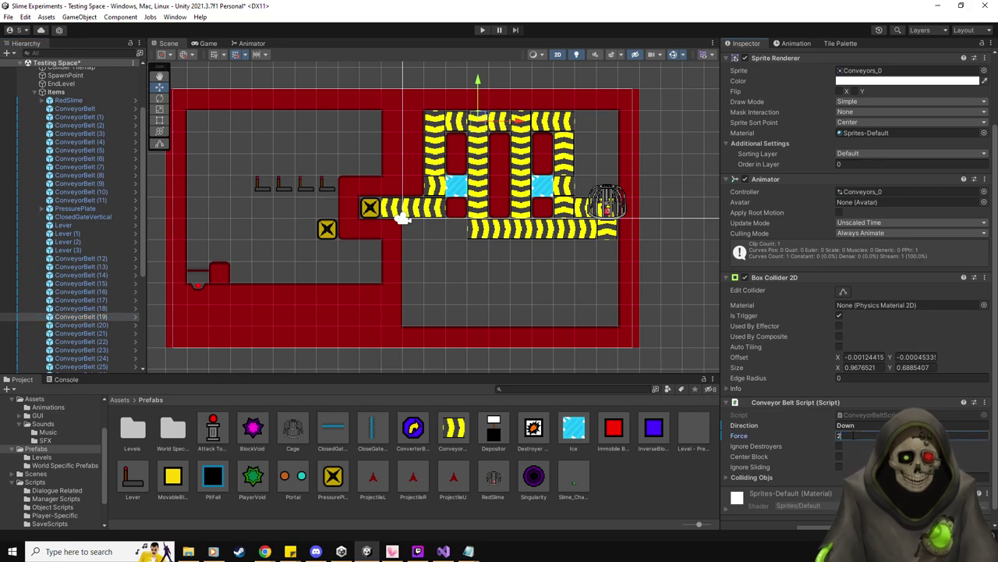
left_click(118, 300)
left_click(870, 434)
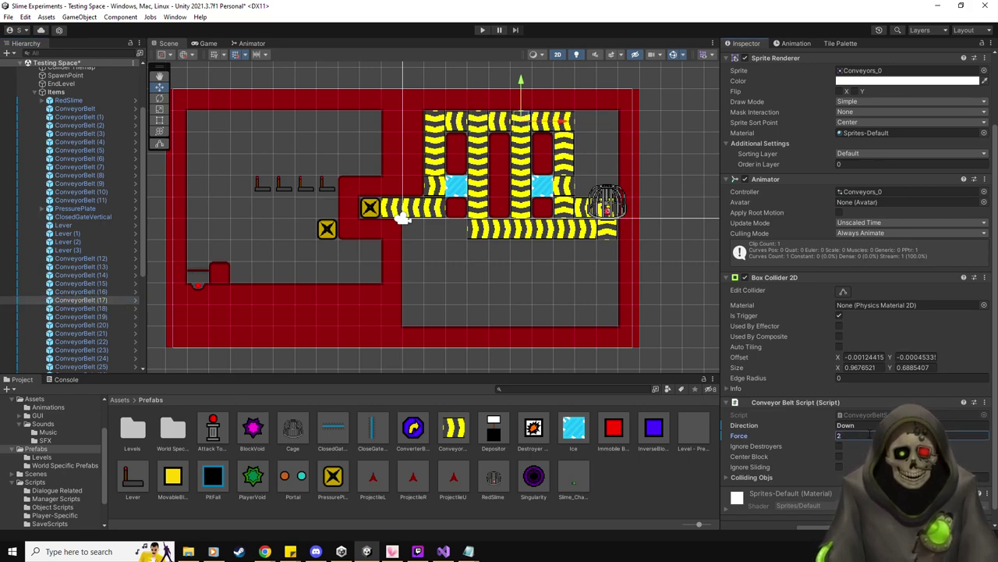
- Set Force to 2 on ConveyorBelt (26), (27) and (28) together, in the column below ConveyorBelt (19)
left_click(100, 300)
key("Down")
key("Down")
key("Down")
key("Down")
key("Down")
key("Down")
key("Down")
key("Down")
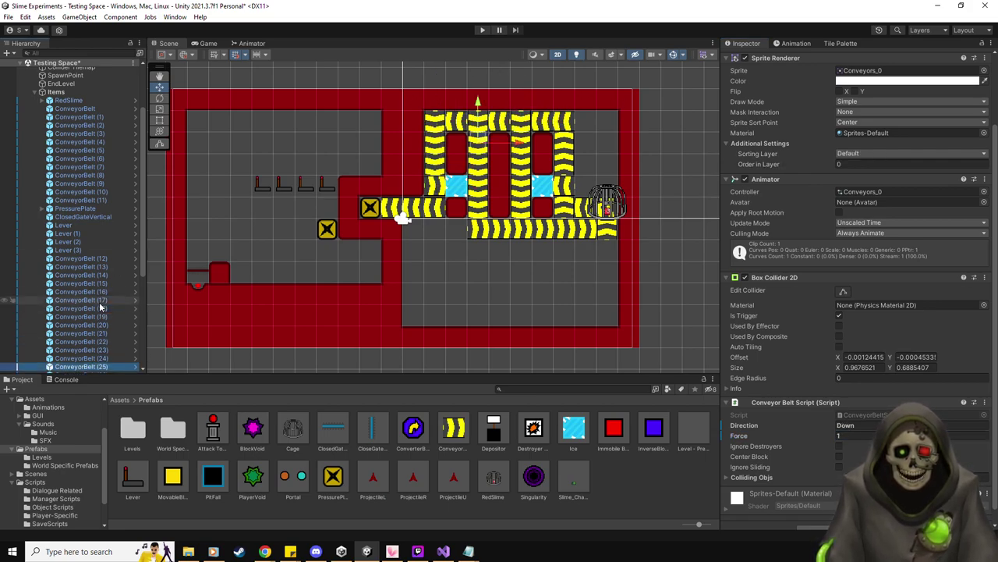
key("Down")
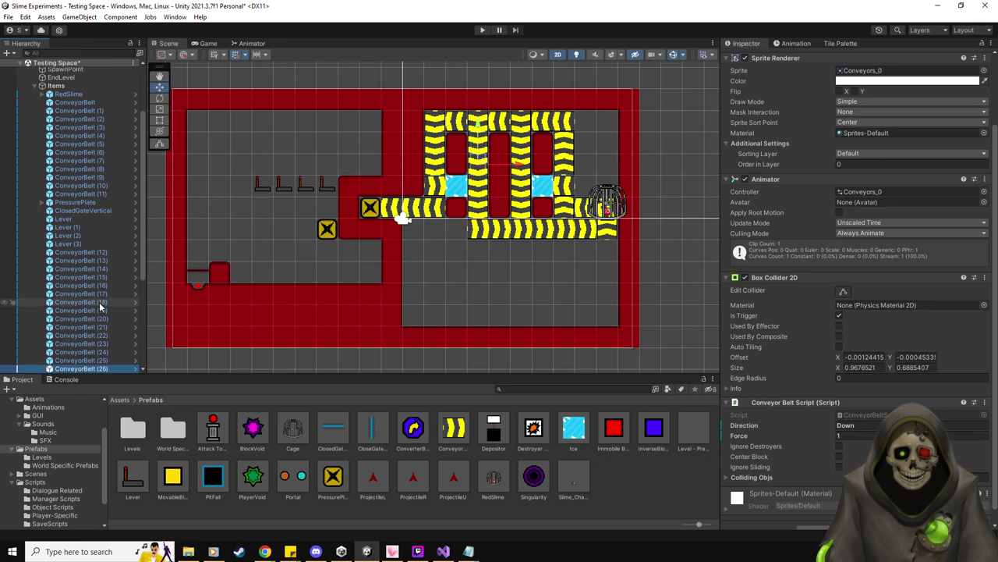
key("shift+Down")
key("shift+Down")
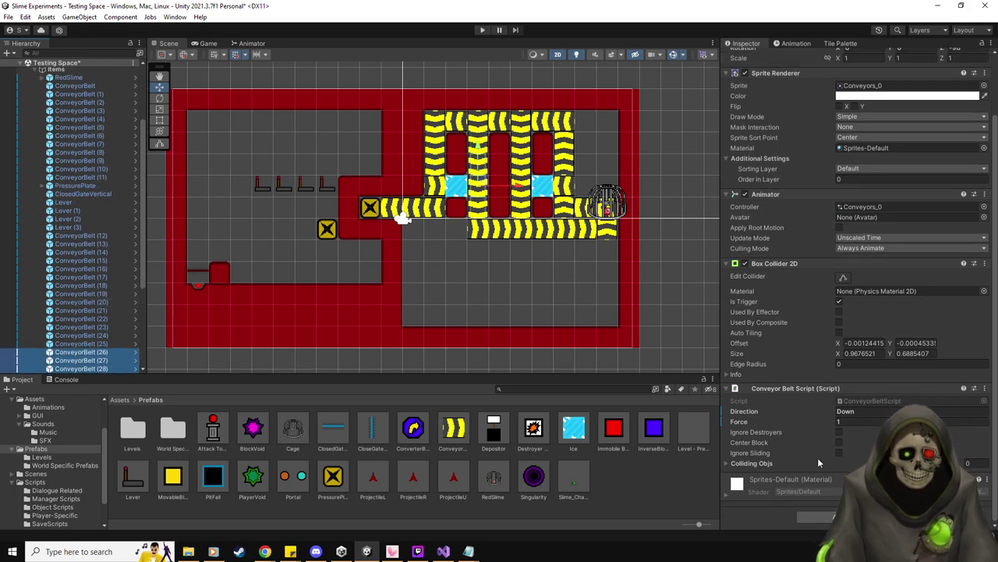
left_click(841, 421)
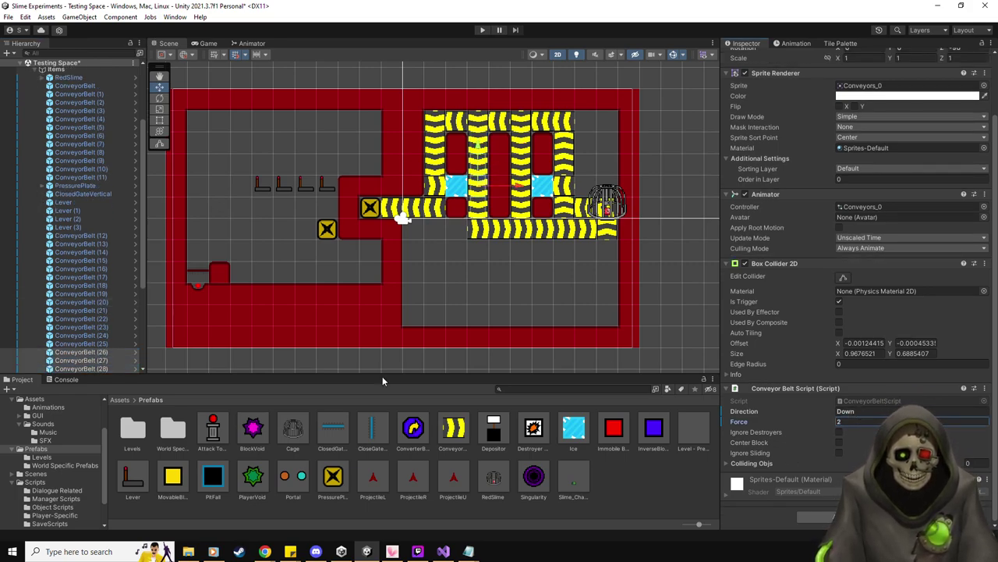
- Set Force to 2 on ConveyorBelt (25), the belt just above ConveyorBelt (26)
left_click(81, 344)
left_click(853, 450)
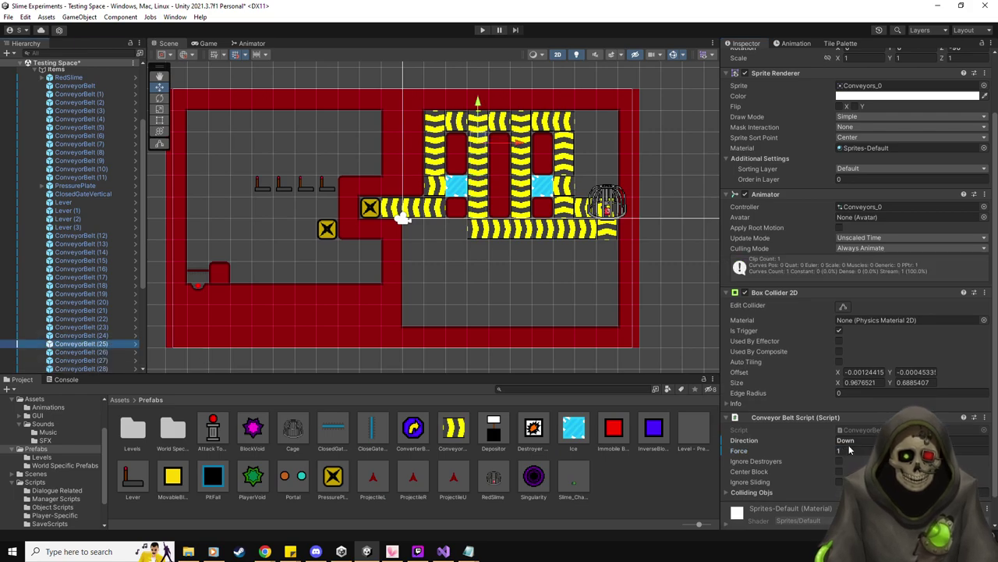
key("BackSpace")
type("2")
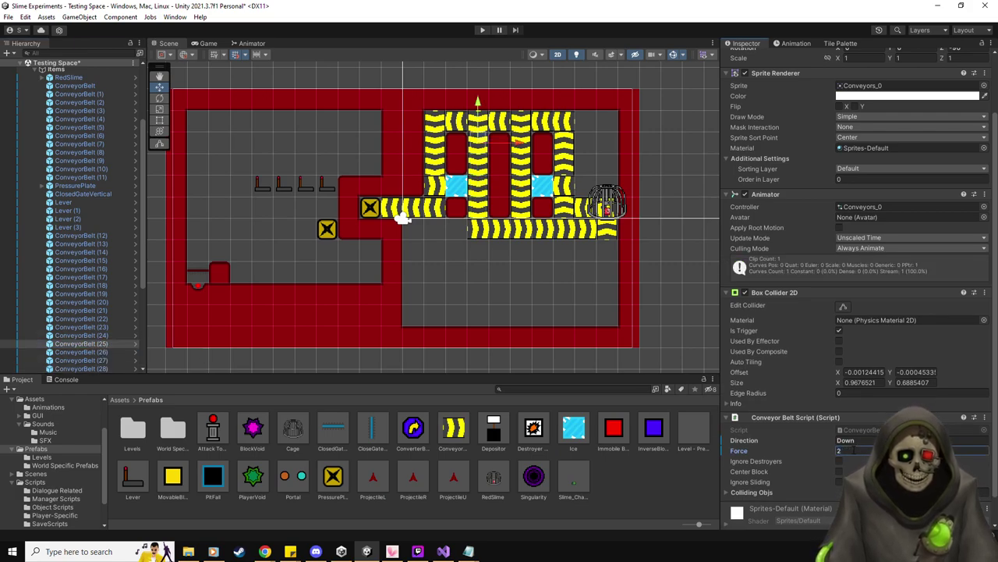
- Set Force to 2 on ConveyorBelt (35) and ConveyorBelt (36) together, in the row at Y -0.5
left_click(108, 344)
key("Down")
key("Down")
key("Down")
key("Down")
key("Down")
key("Down")
key("Down")
key("Down")
key("Down")
key("Down")
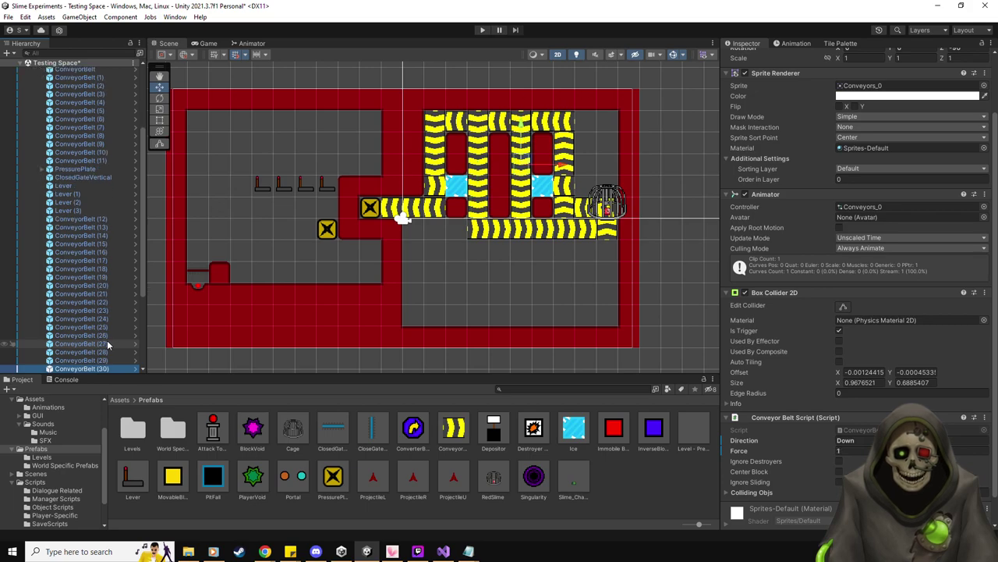
key("shift+Up")
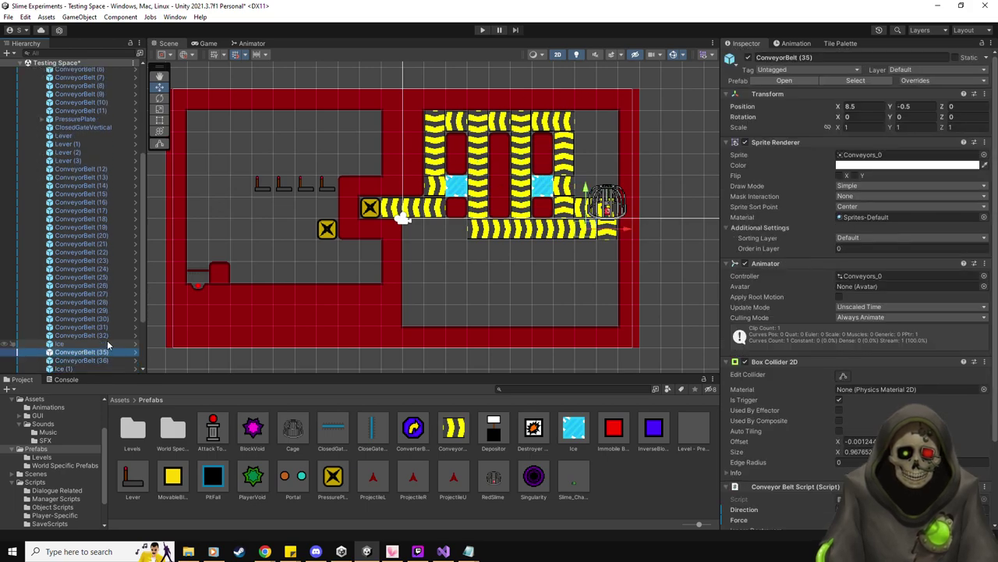
left_click(881, 491)
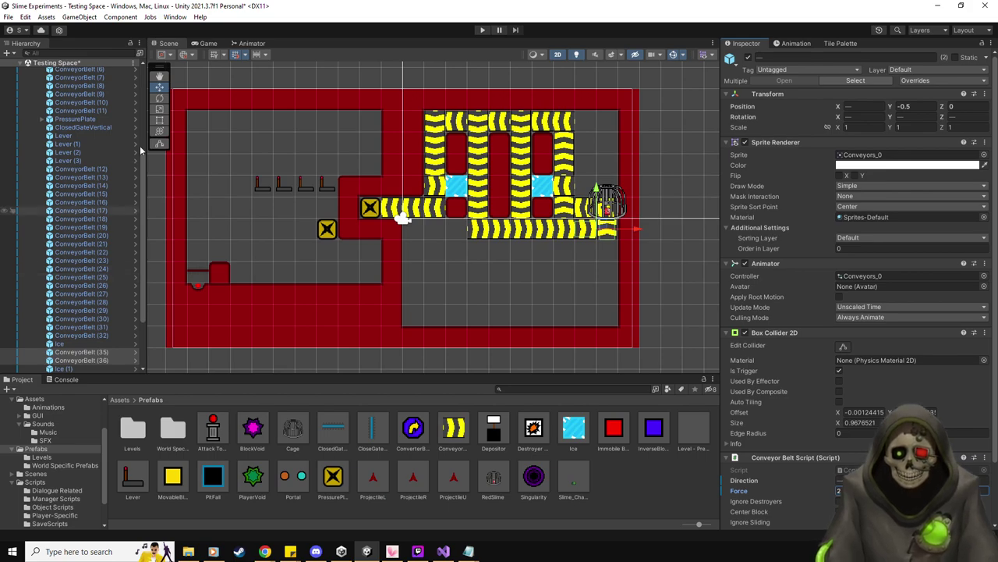
- Set Force to 2 on ConveyorBelt (3) through ConveyorBelt (7) together, the Right-direction belts in the row at Y -0.5
scroll(121, 195, "up", 6)
left_click(105, 198)
key("Up")
key("Down")
key("Down")
key("Down")
key("Down")
key("Up")
key("Up")
key("Down")
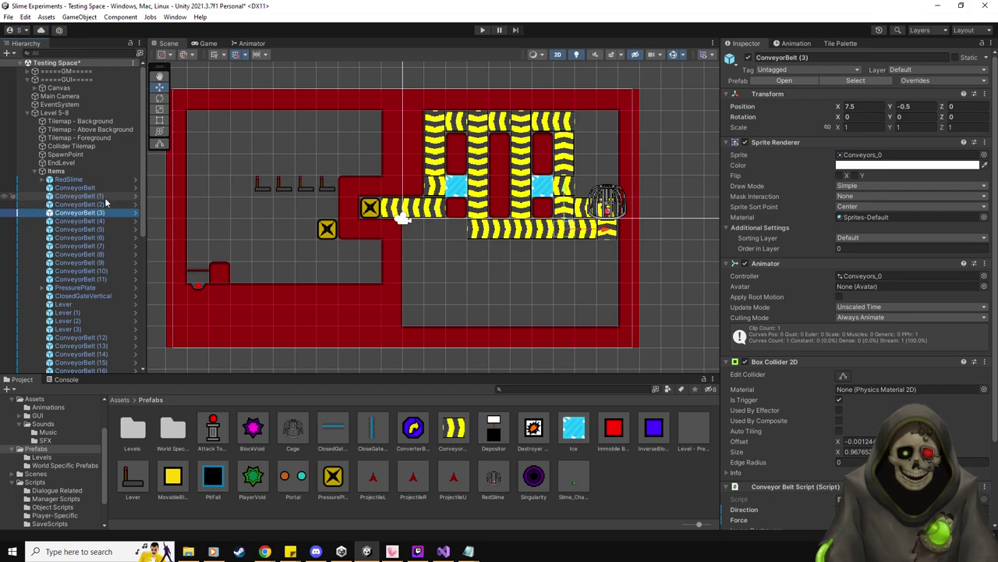
key("shift+Down")
key("shift+Down")
key("shift+Down")
key("shift+Down")
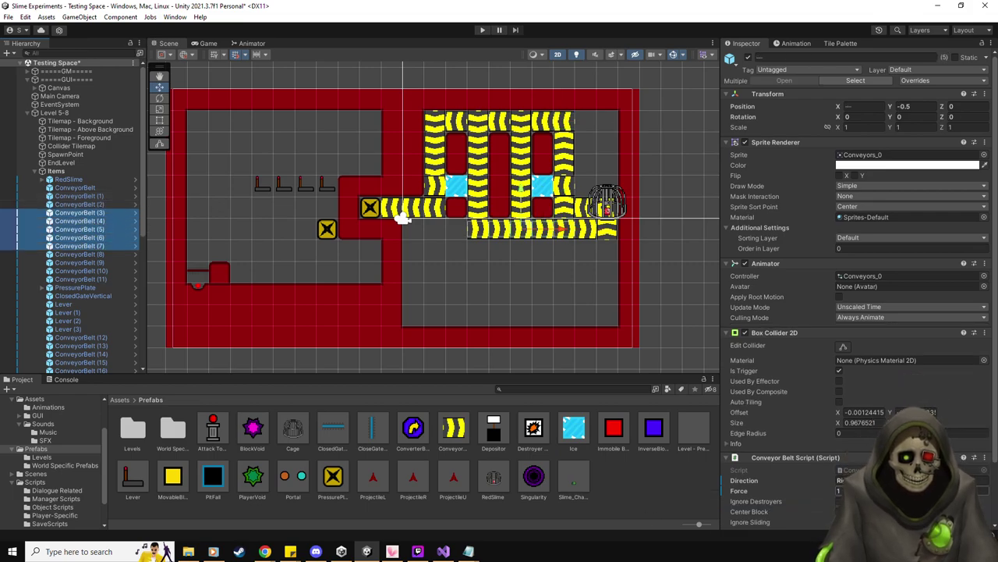
left_click(891, 492)
type("2")
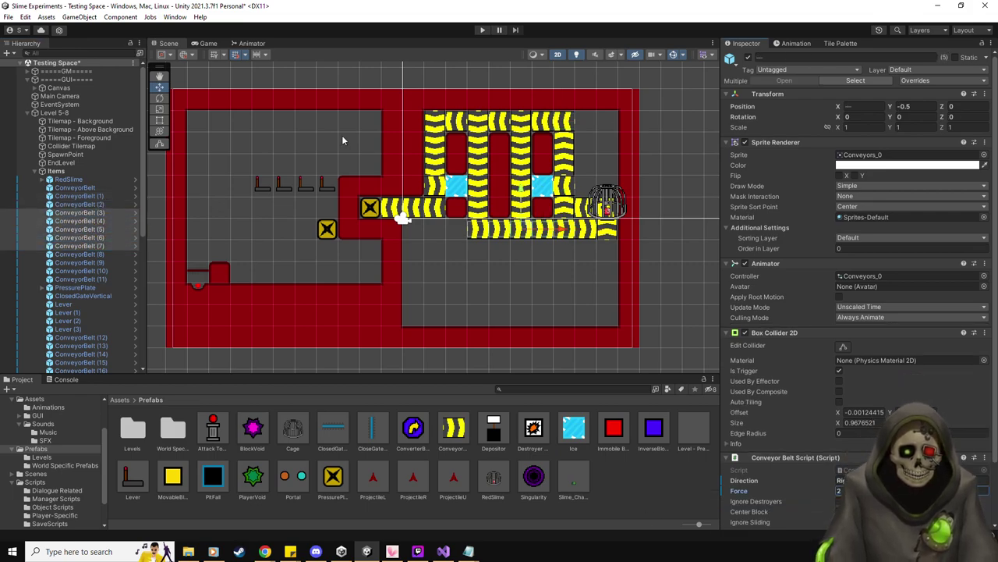
- Playtest the faster belts by releasing the red slime with the pressure plate and moving the green slime back toward the levers
left_click(482, 30)
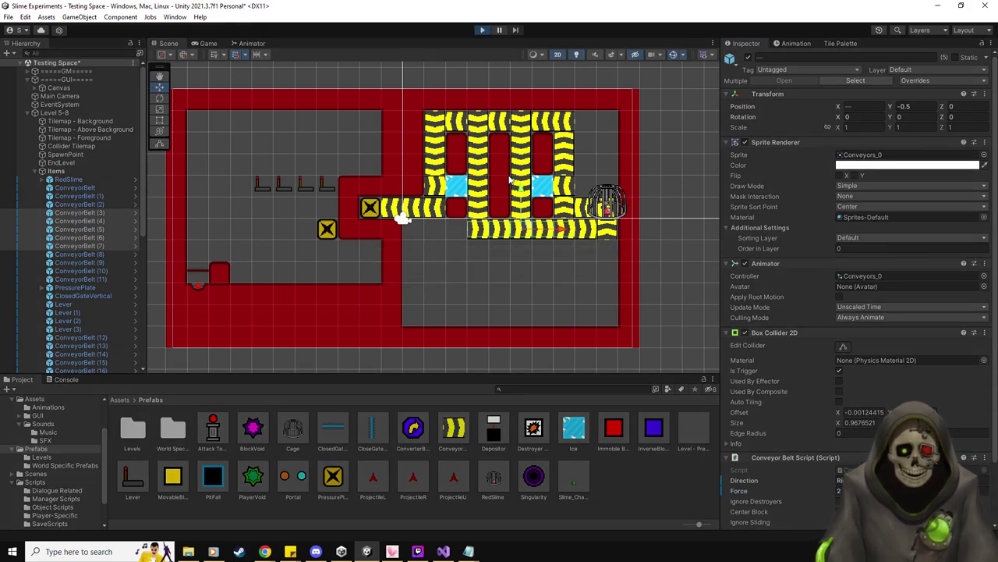
key("d")
key("s")
key("w")
key("e")
key("s")
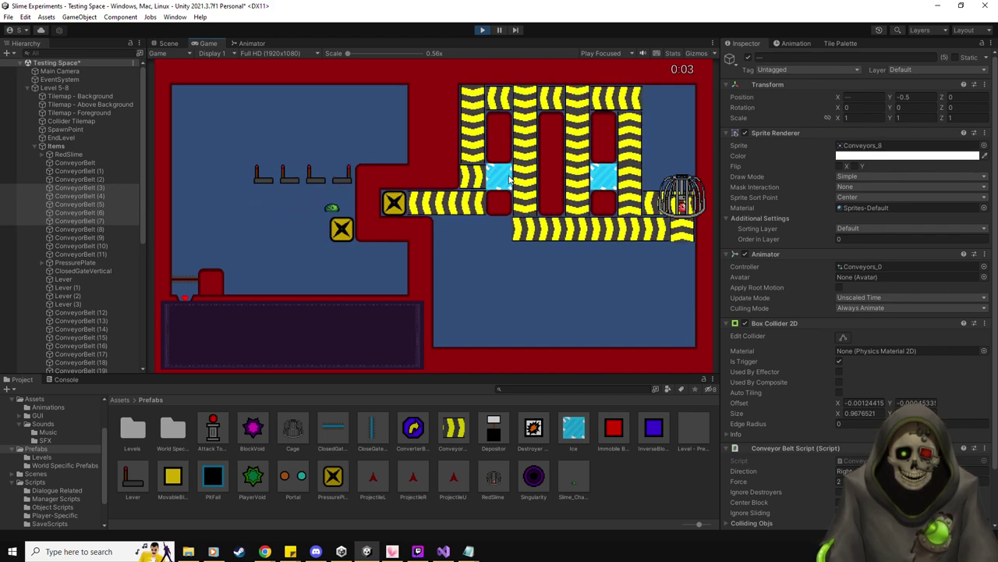
key("a")
key("w")
key("w")
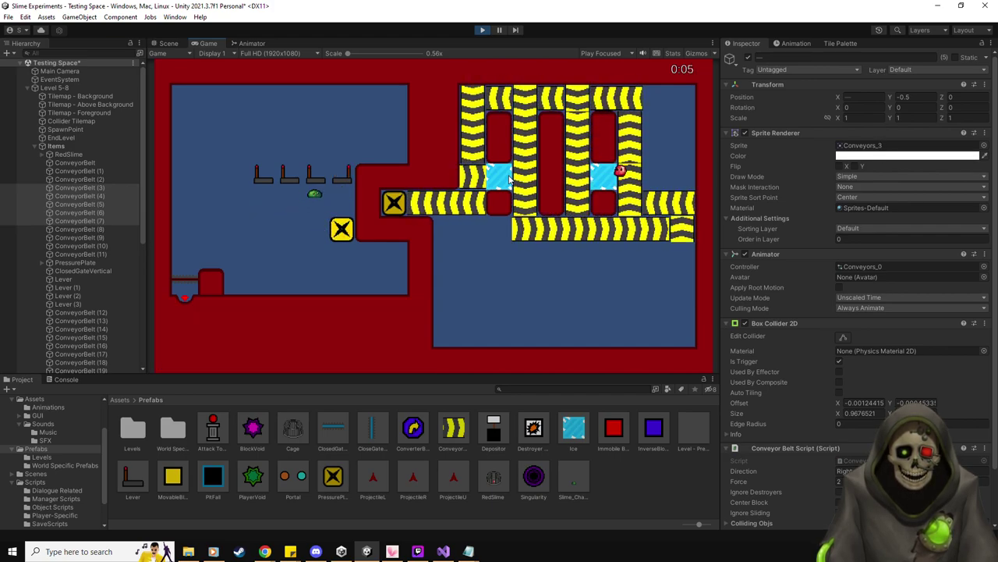
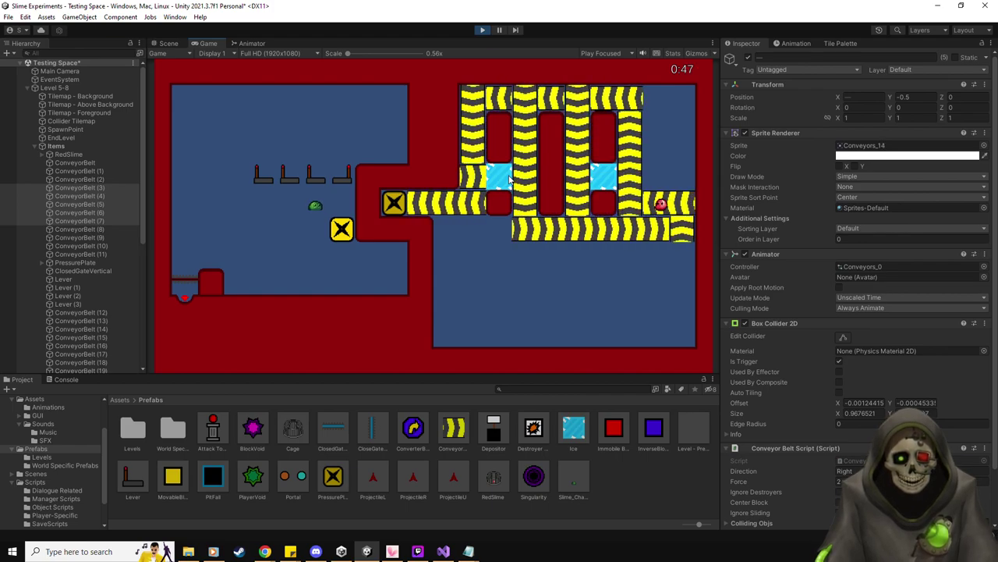
- Move the green slime around below the levers to test the faster belts, and end the playtest
key("a")
key("w")
key("d")
key("w")
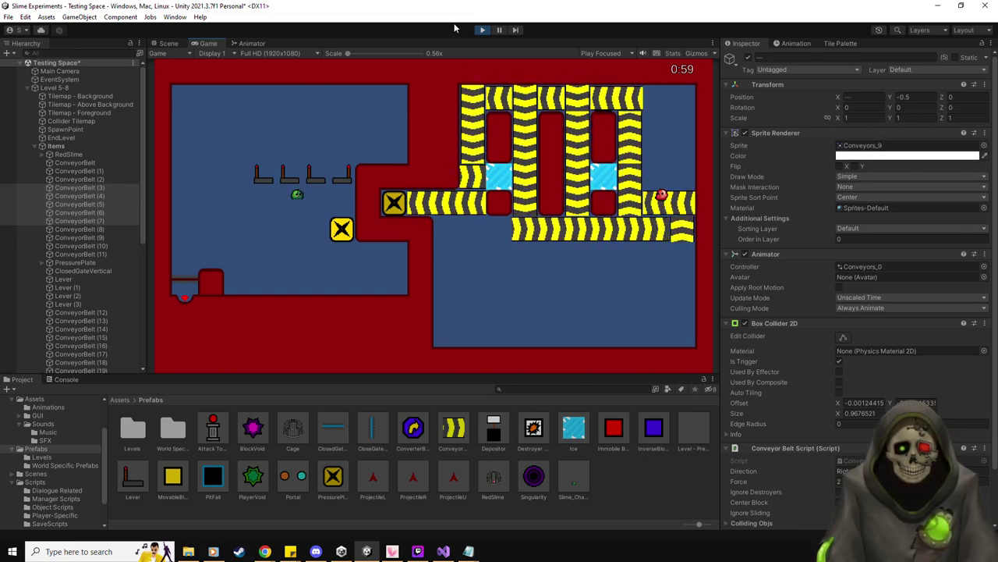
left_click(481, 31)
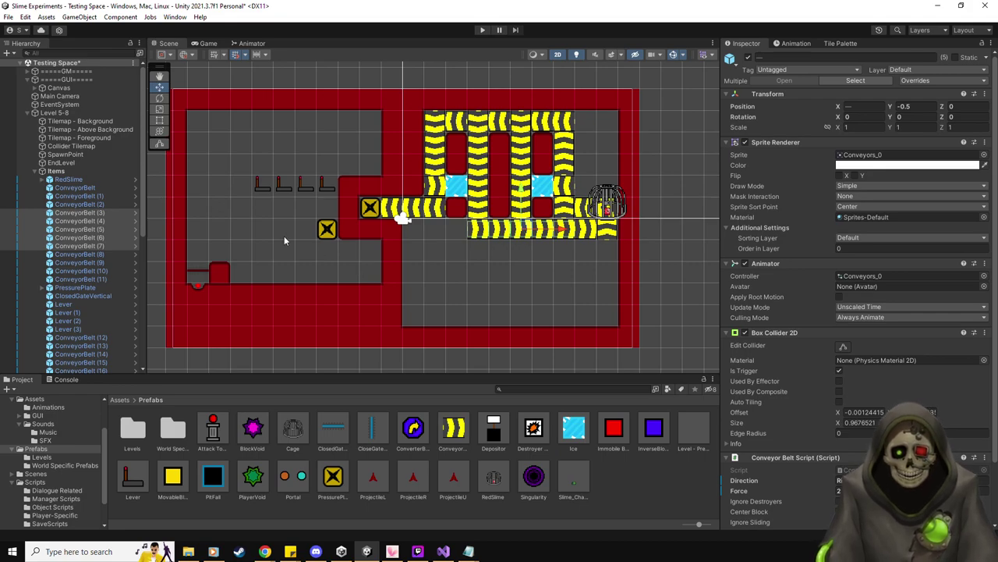
- Delete ConveyorBelt through ConveyorBelt (11) from the Items group
scroll(423, 265, "up", 3)
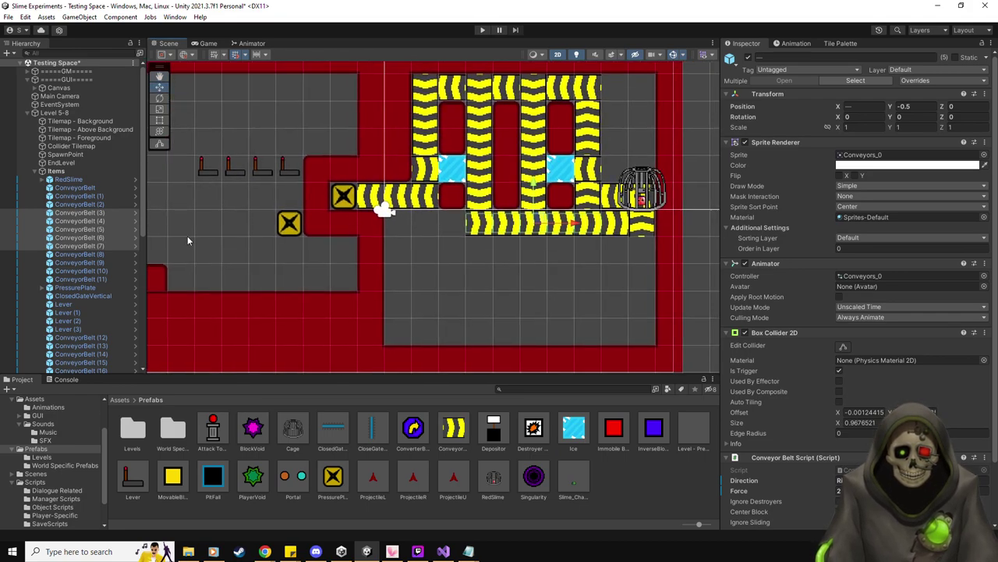
left_click(64, 178)
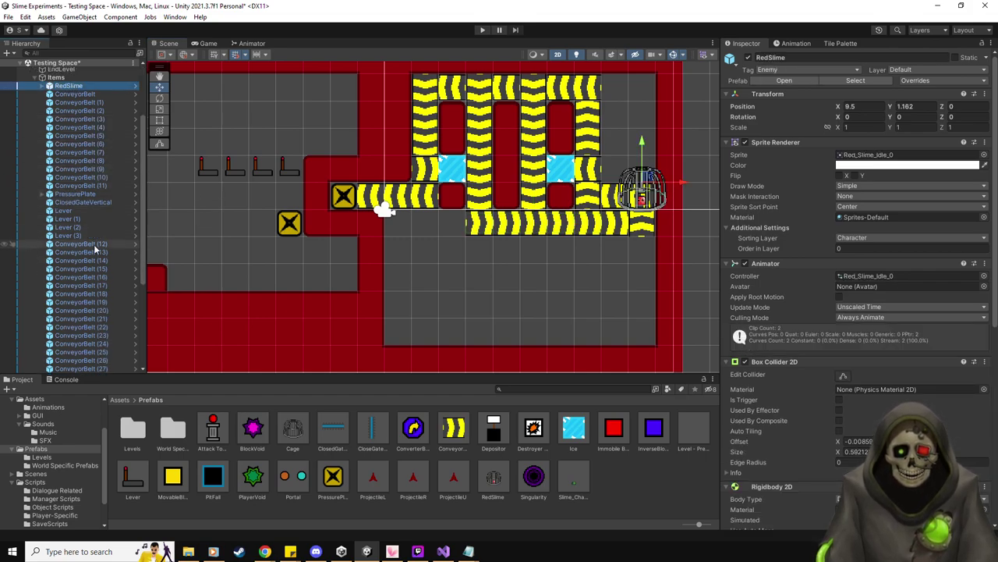
left_click(95, 188)
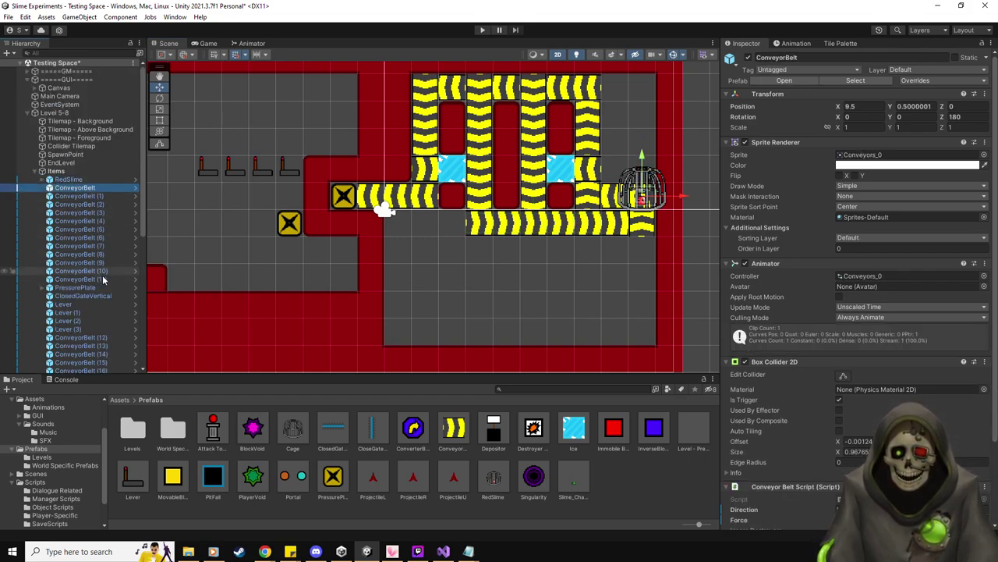
left_click(104, 279, "shift")
key("Delete")
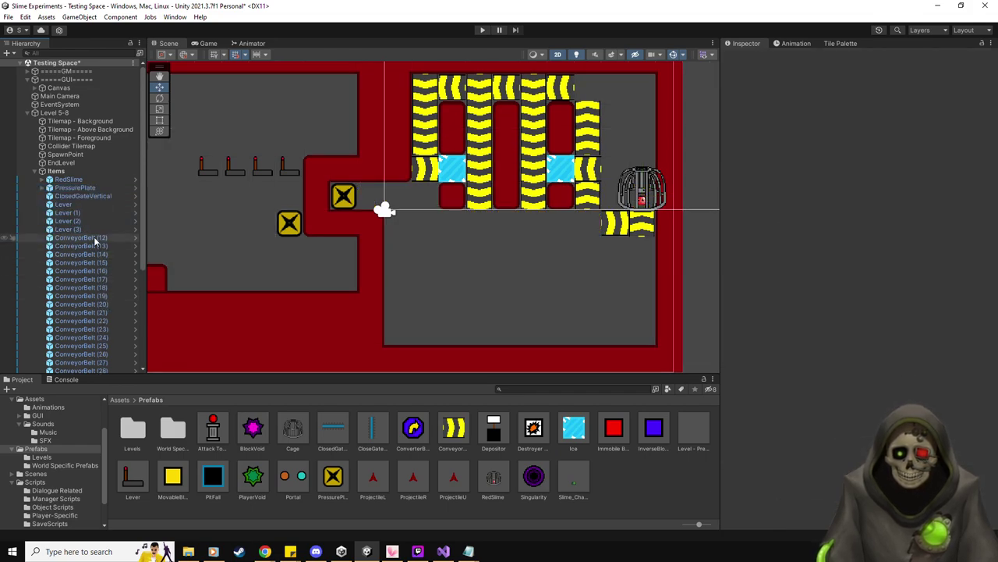
- Delete ConveyorBelt (12) through ConveyorBelt (32) from the Items group
left_click(94, 236)
scroll(97, 246, "down", 3)
scroll(100, 251, "down", 2)
left_click(103, 279, "shift")
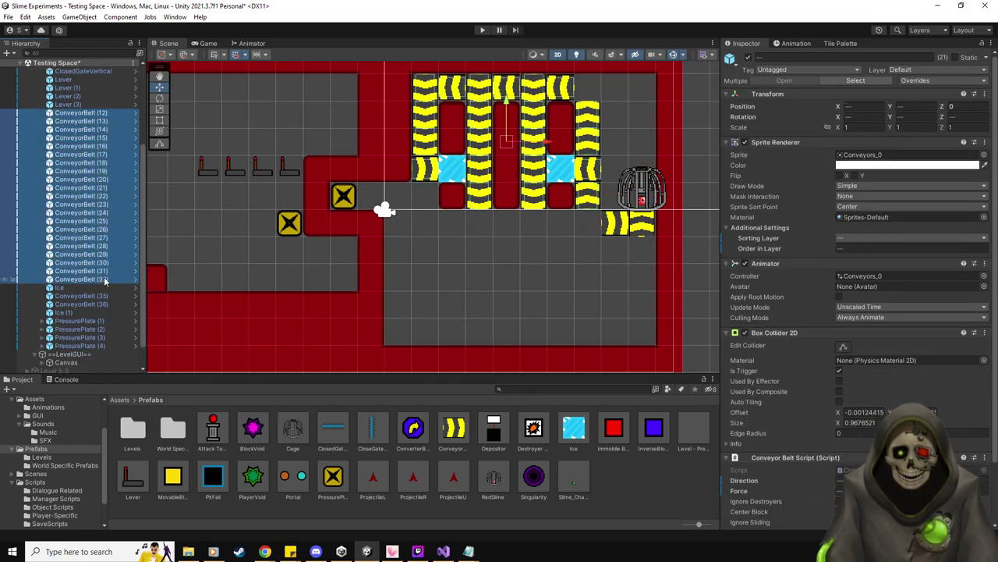
key("Delete")
- Delete ConveyorBelt (35), ConveyorBelt (36) and Ice (1) from the Items group
left_click(101, 246)
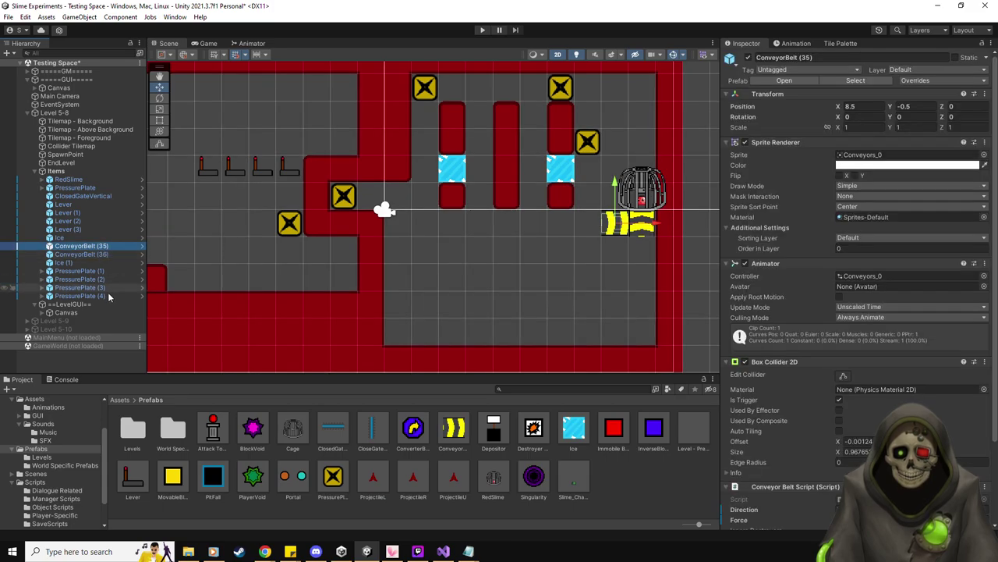
left_click(101, 254, "shift")
left_click(100, 263, "shift")
key("Delete")
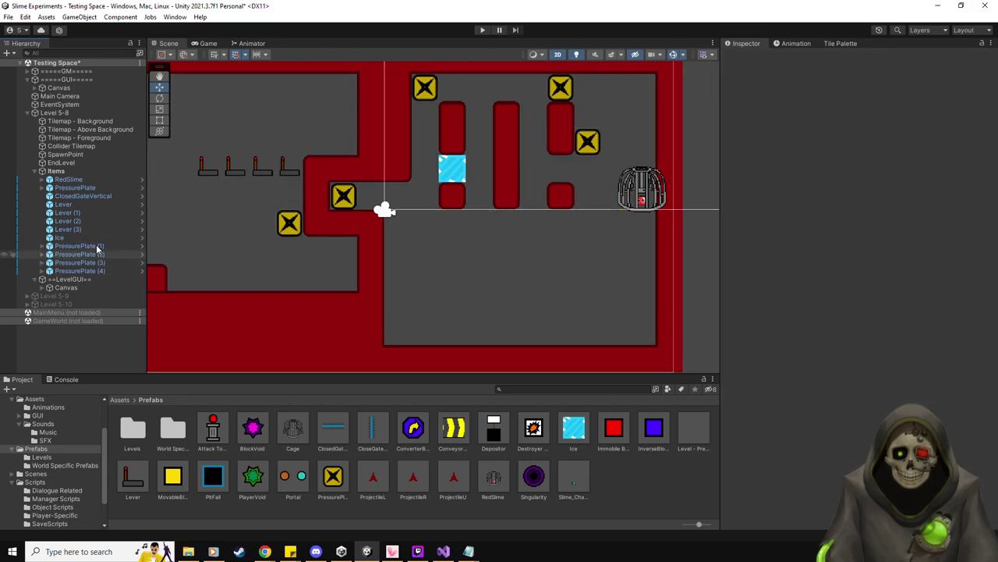
- Delete PressurePlate (1), PressurePlate (2), PressurePlate (3) and the last Ice block
left_click(99, 246)
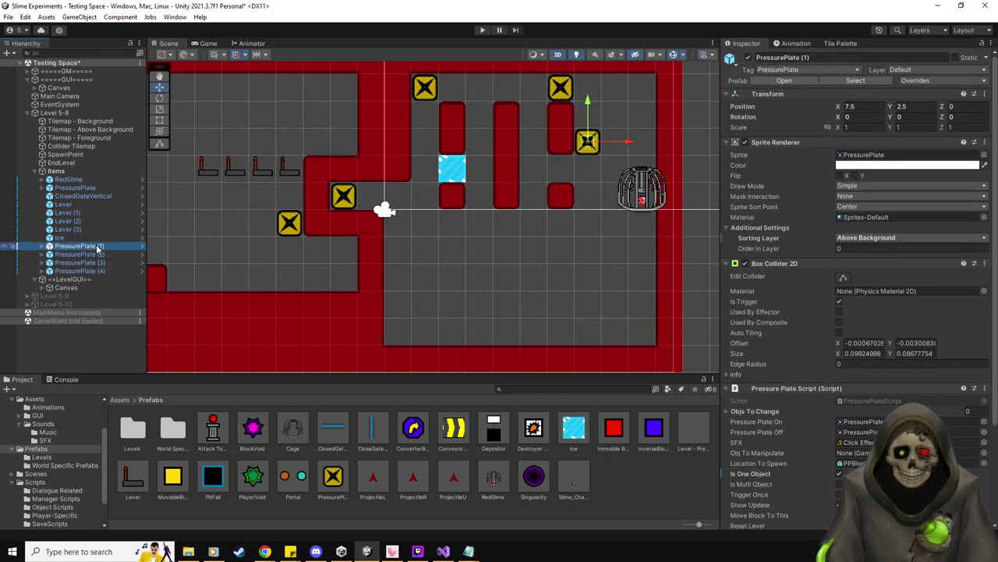
key("shift+Down")
key("shift+Down")
key("Delete")
left_click(70, 237)
key("Delete")
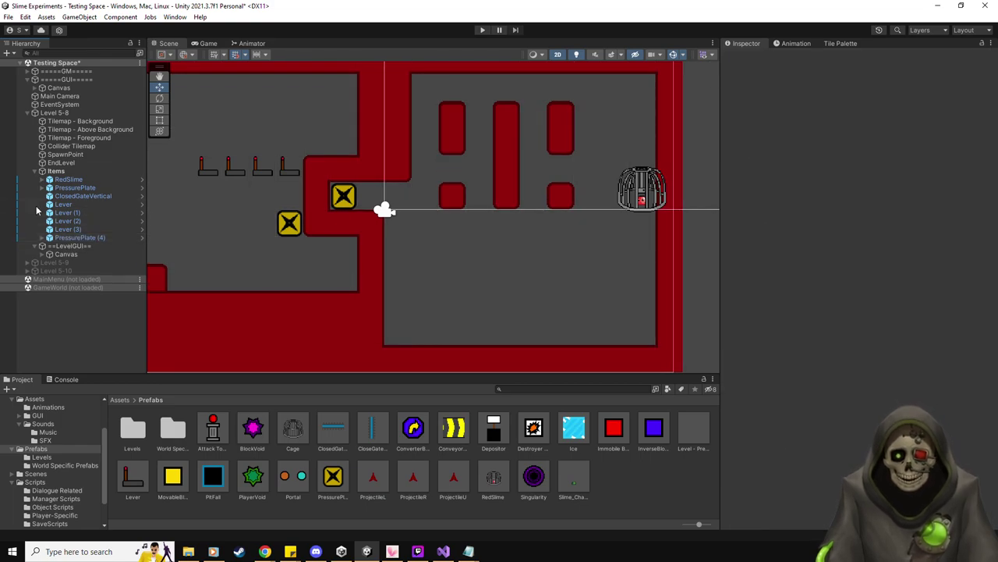
- Move PressurePlate out of the alcove into the lower-right part of the left room, at X -3, Y -2.5
left_click(75, 188)
scroll(275, 212, "down", 3)
scroll(274, 213, "down", 2)
left_click_drag(320, 197, 292, 251)
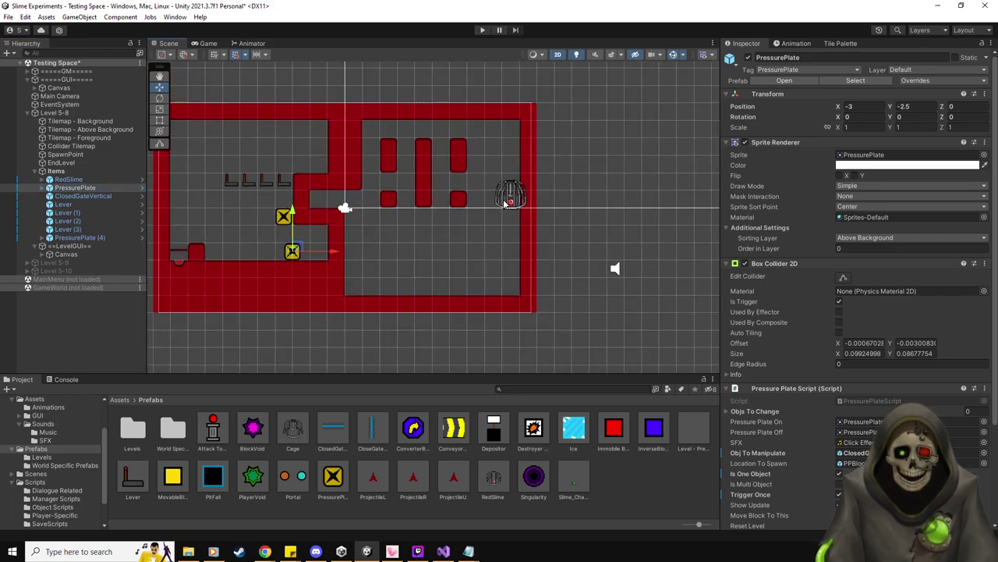
- Move the caged RedSlime from the far right into the narrow alcove at the right room's entrance
left_click(840, 43)
scroll(542, 189, "up", 1)
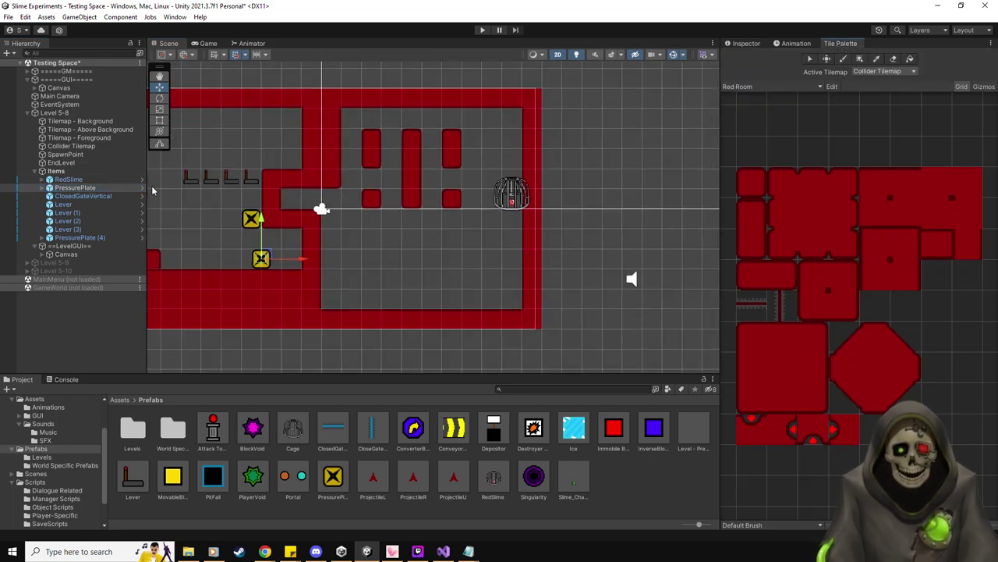
double_click(68, 180)
left_click_drag(407, 165, 287, 164)
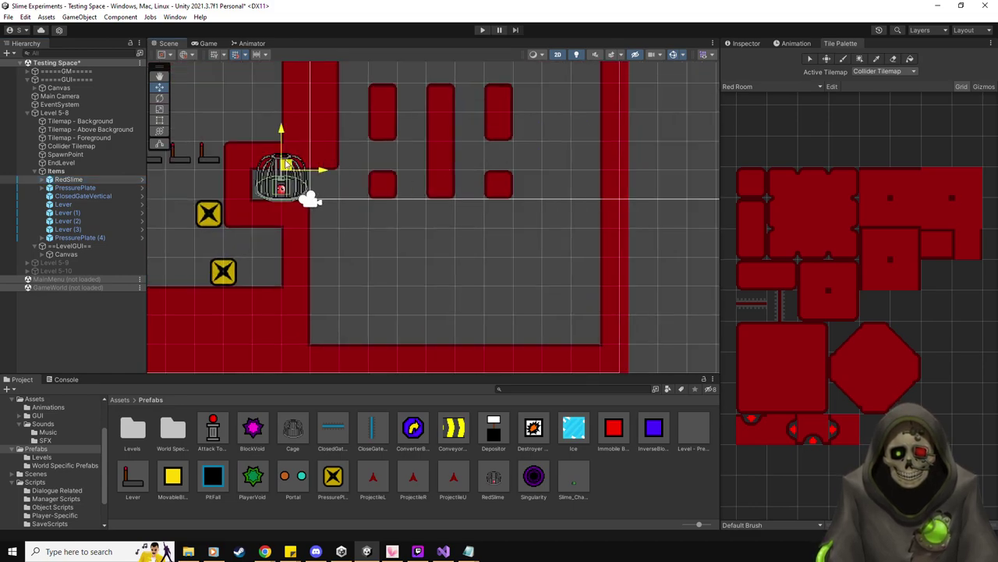
left_click_drag(286, 156, 285, 167)
scroll(318, 209, "up", 6)
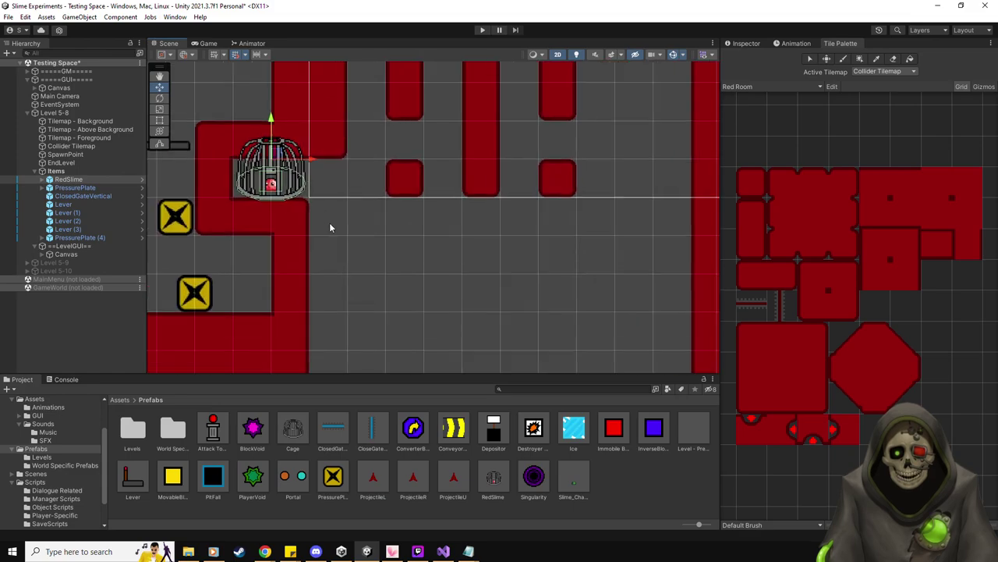
- Create an empty object under Items and position it at X -1, Y 1, on the RedSlime's cage
middle_click_drag(330, 224, 405, 270)
right_click(53, 171)
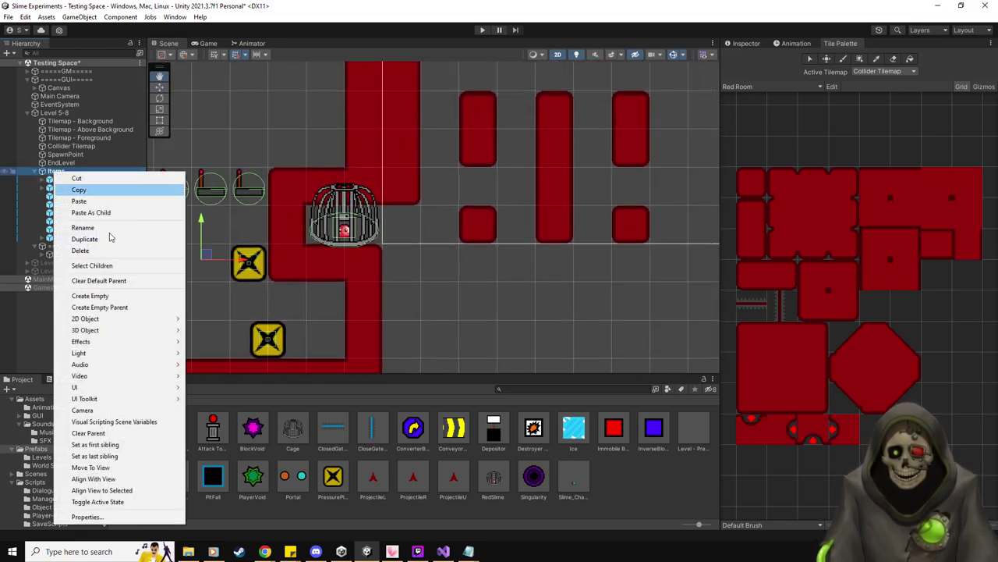
left_click(113, 295)
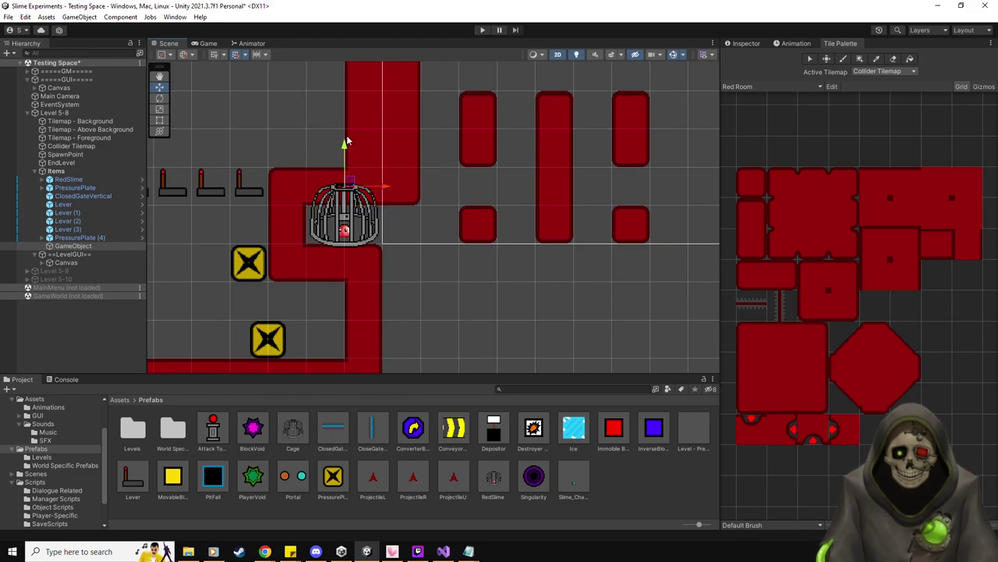
left_click_drag(343, 154, 344, 165)
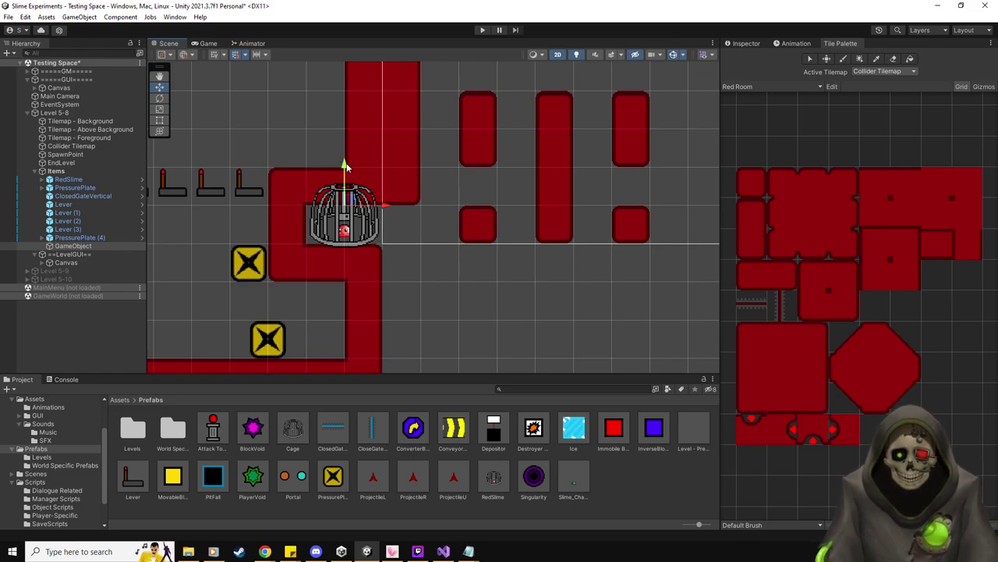
- Place the empty object directly below RedSlime in the Items group and rename it EnemySpawn
left_click(86, 180)
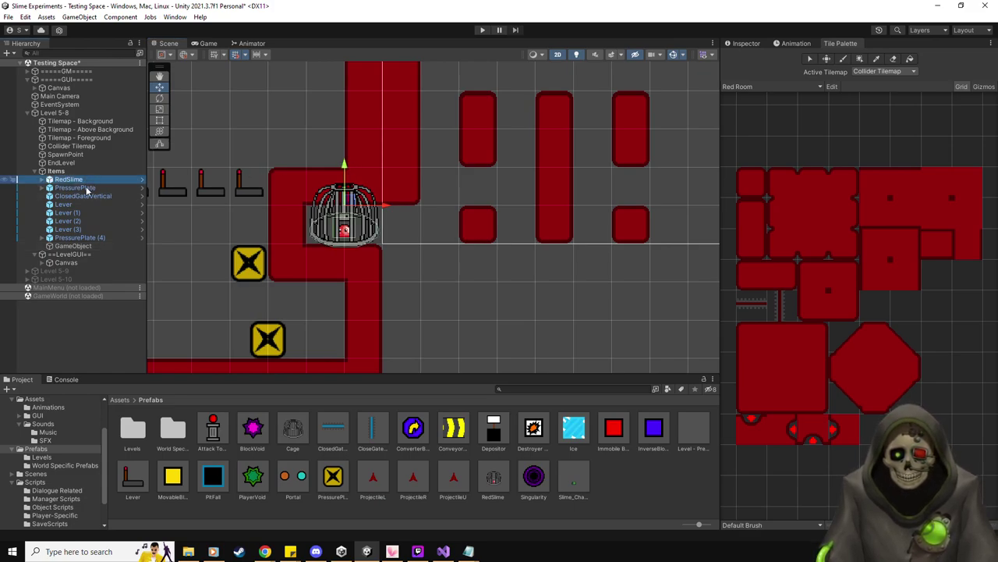
left_click_drag(78, 246, 90, 189)
right_click(83, 188)
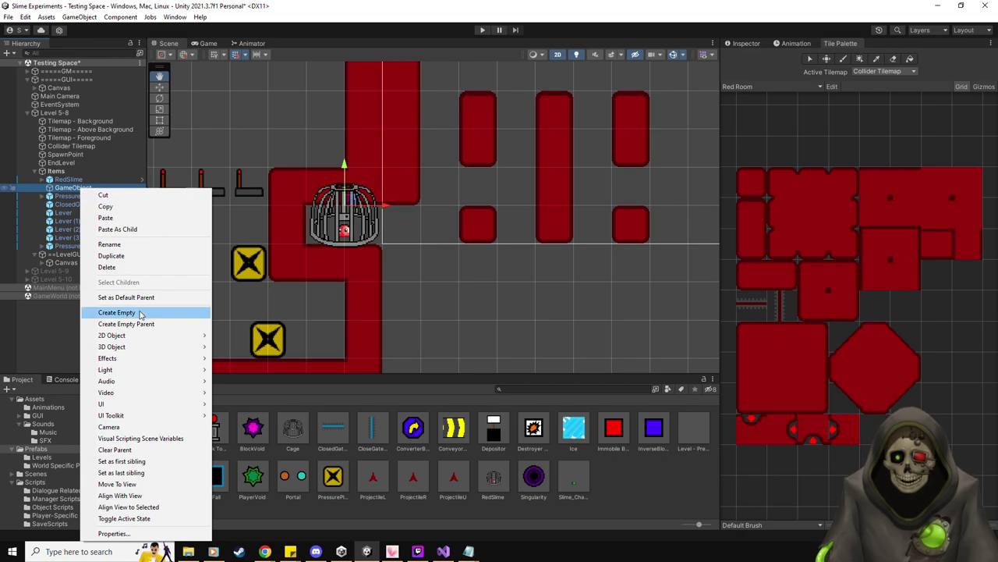
left_click(121, 244)
type("S")
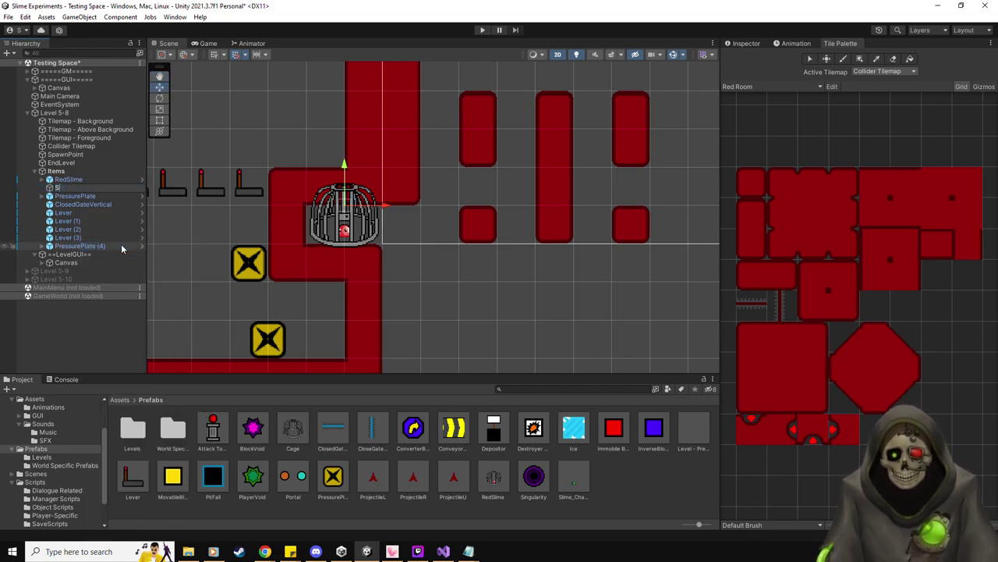
key("BackSpace")
type("EnemySpawn")
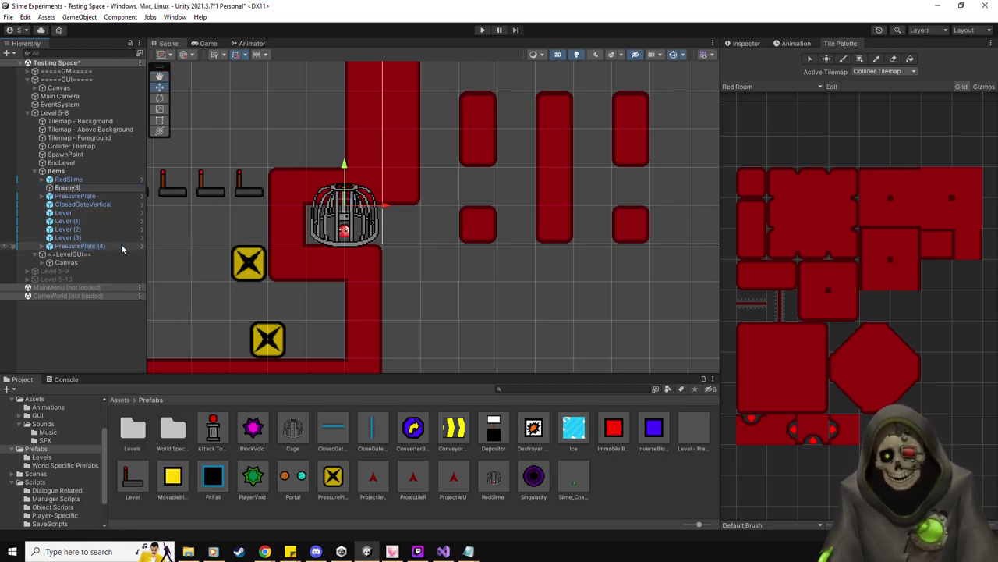
key("Return")
left_click(746, 42)
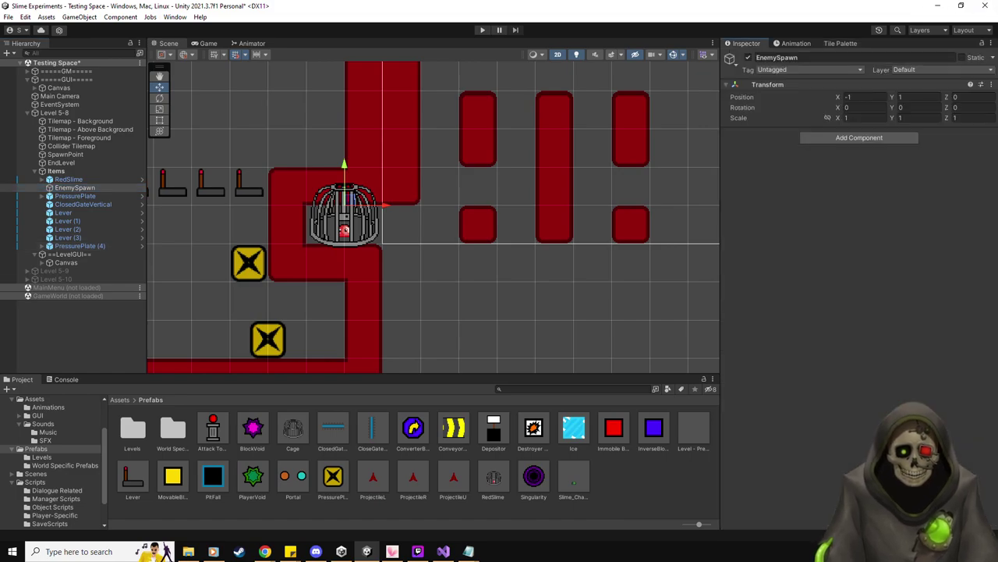
left_click_drag(74, 188, 51, 181)
key("Down")
key("Up")
key("Down")
key("Up")
key("Down")
key("Up")
left_click_drag(51, 181, 50, 181)
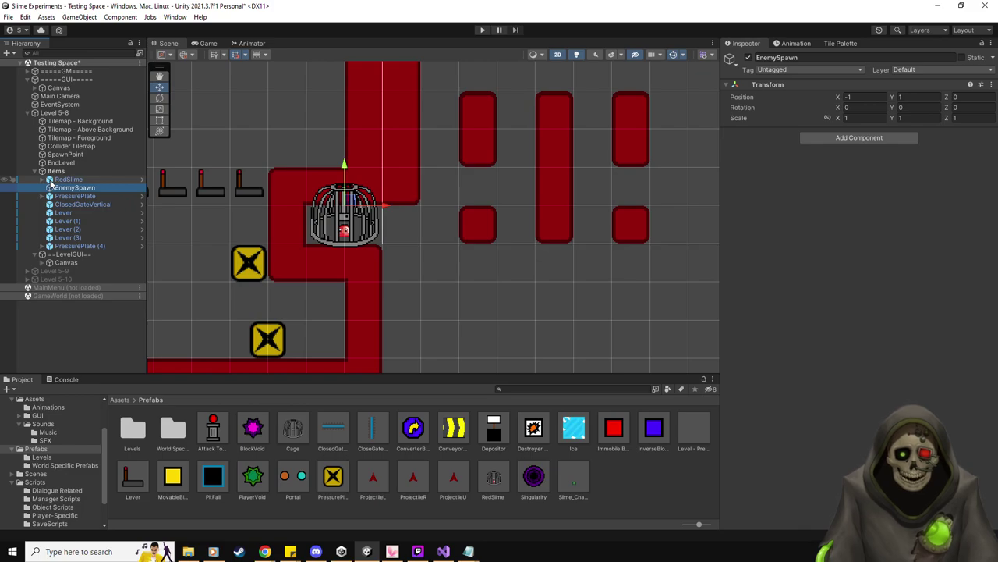
left_click(51, 181)
- In Level 5-8's Level Reset script, assign RedSlime as the Enemy and EnemySpawn as the Enemy Spawn
left_click(55, 112)
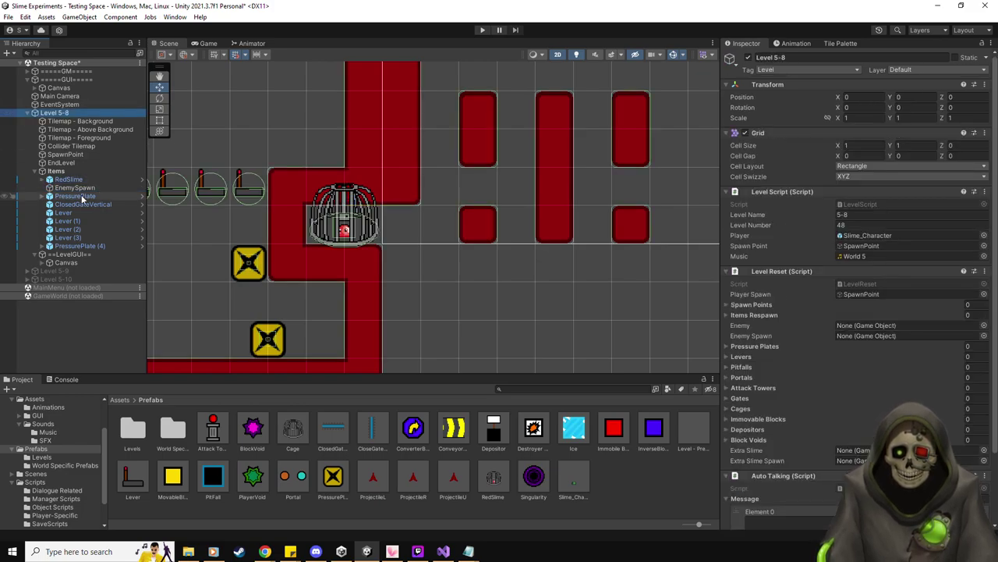
left_click_drag(69, 180, 862, 325)
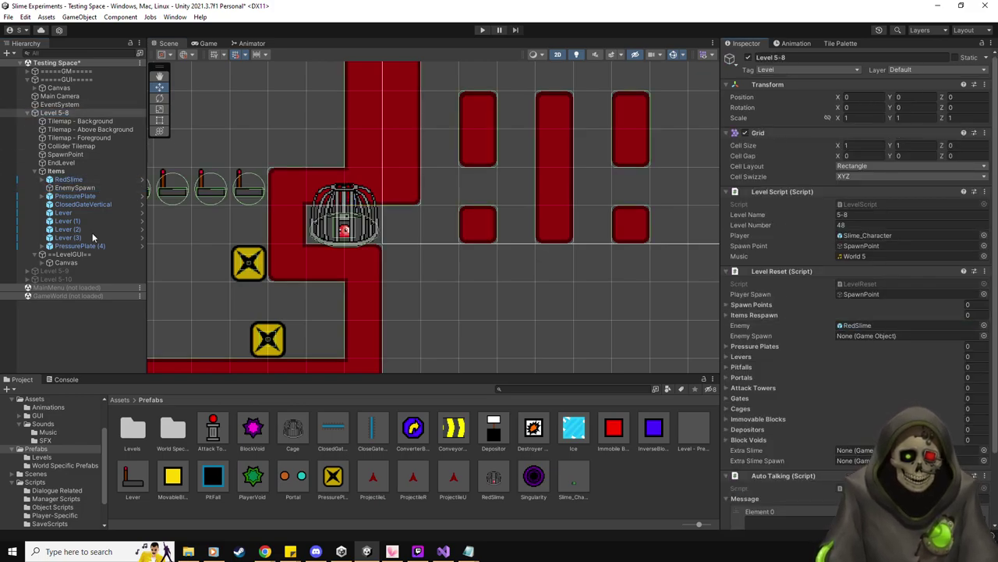
left_click_drag(94, 197, 863, 338)
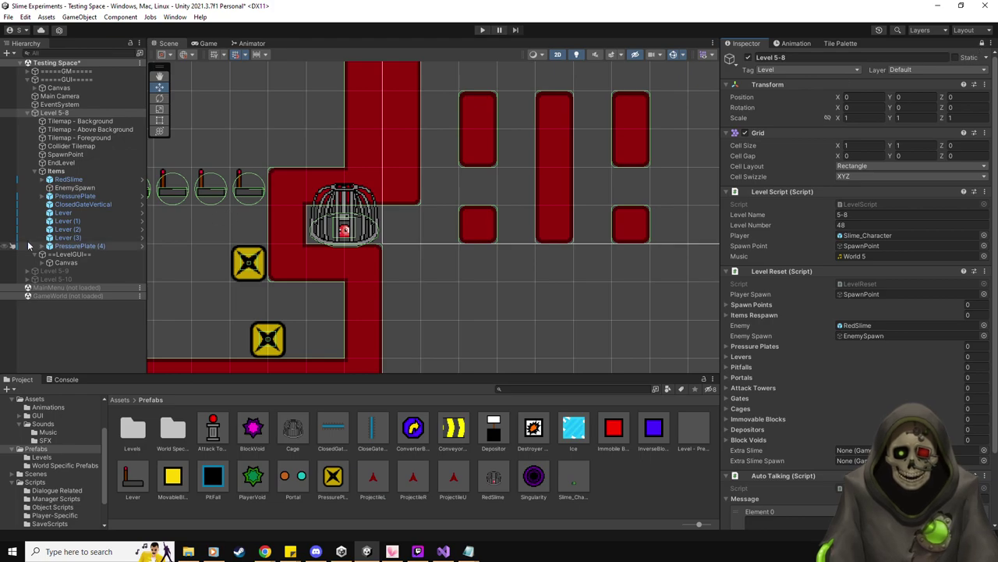
- Add PressurePlate and PressurePlate (4) to Level Reset's Pressure Plates and ClosedGateVertical to its Gates
left_click_drag(88, 245, 779, 348)
left_click(92, 196)
left_click(91, 204, "shift")
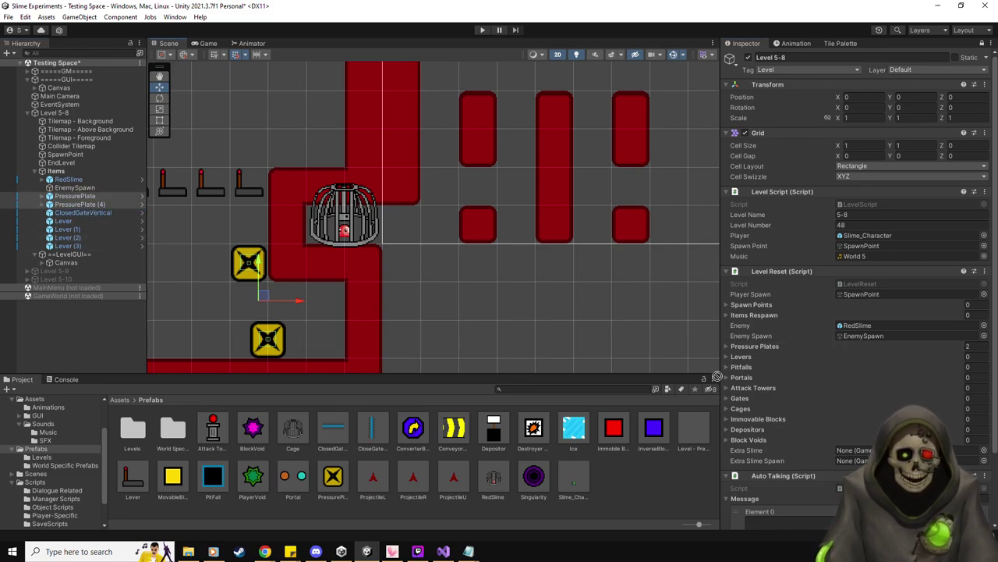
left_click_drag(745, 399, 745, 399)
- Add Lever through Lever (3) to the Levers list of the Level Reset script
left_click(98, 224)
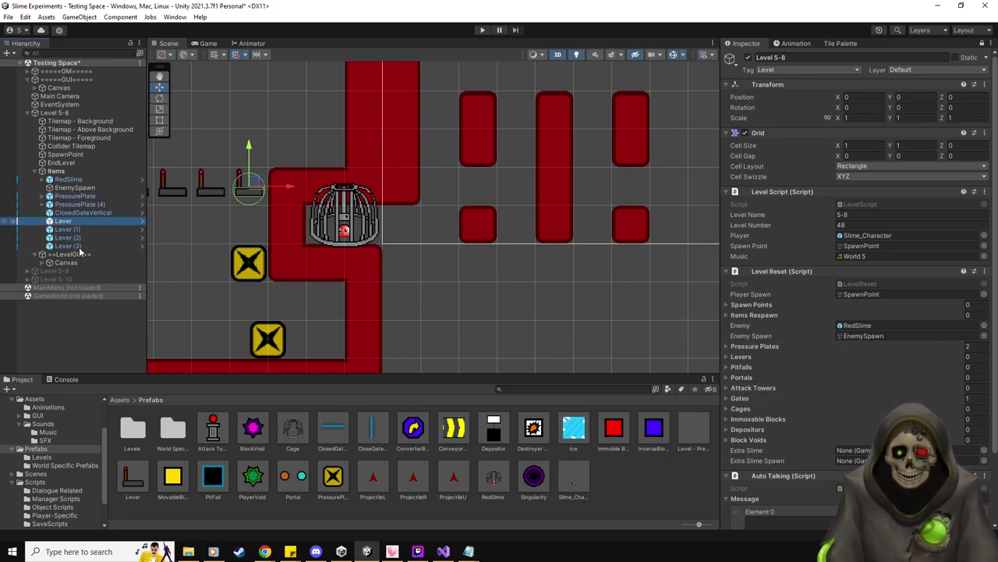
left_click(68, 245, "shift")
left_click_drag(70, 226, 748, 357)
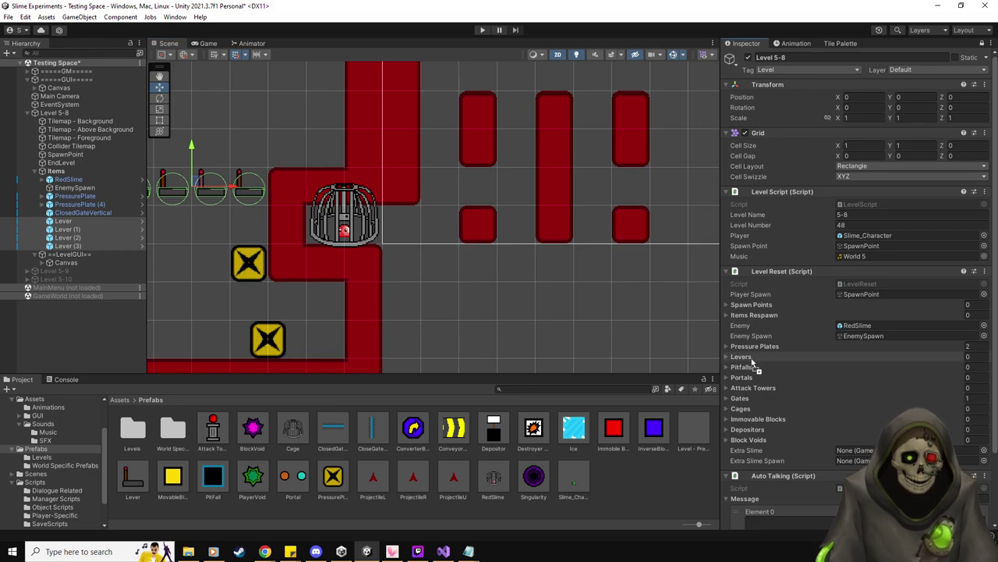
- Playtest the level by releasing the red slime with the upper pressure plate, pause, check the console, and end the test
left_click(482, 29)
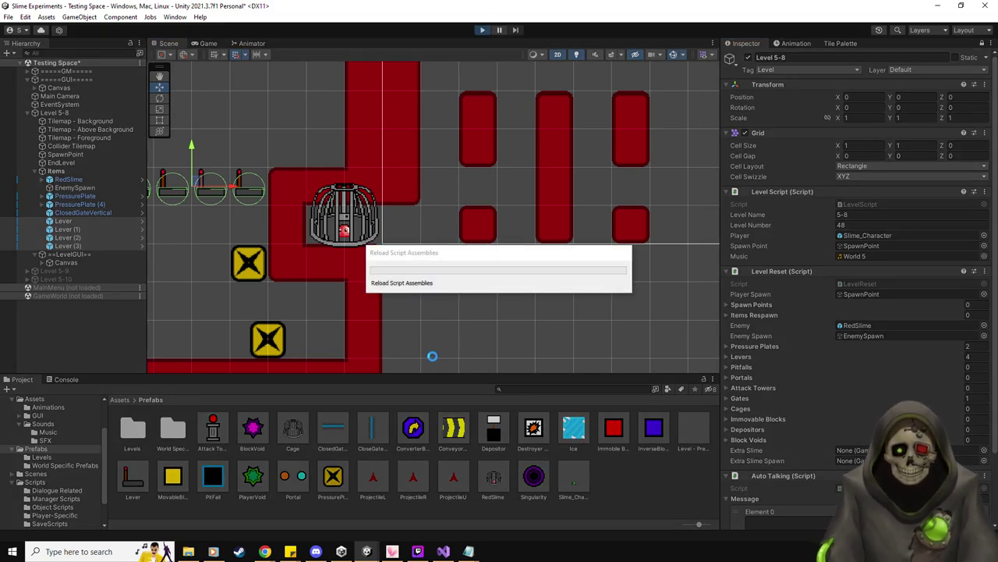
key("d")
key("a")
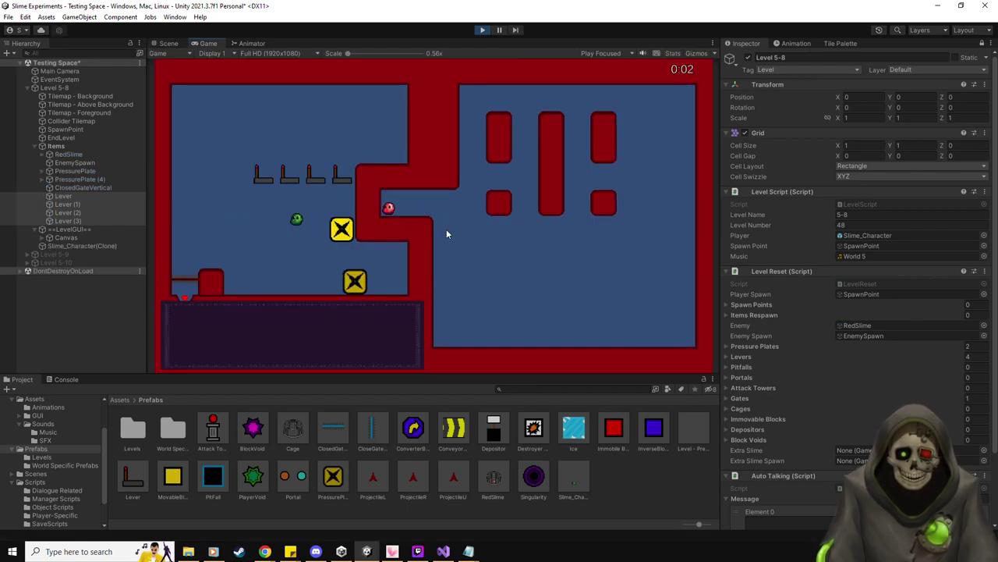
key("Escape")
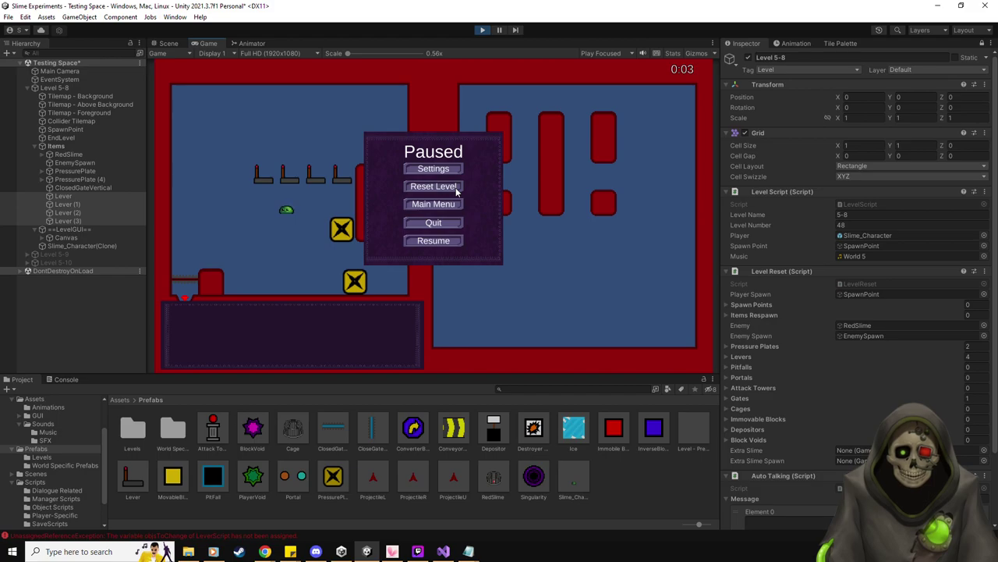
left_click(66, 379)
left_click(23, 379)
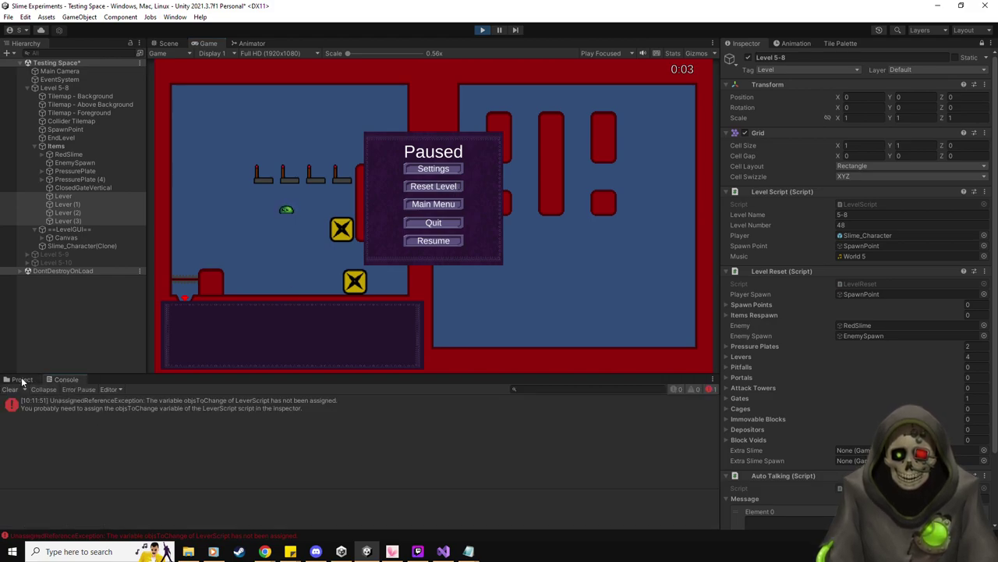
left_click(482, 31)
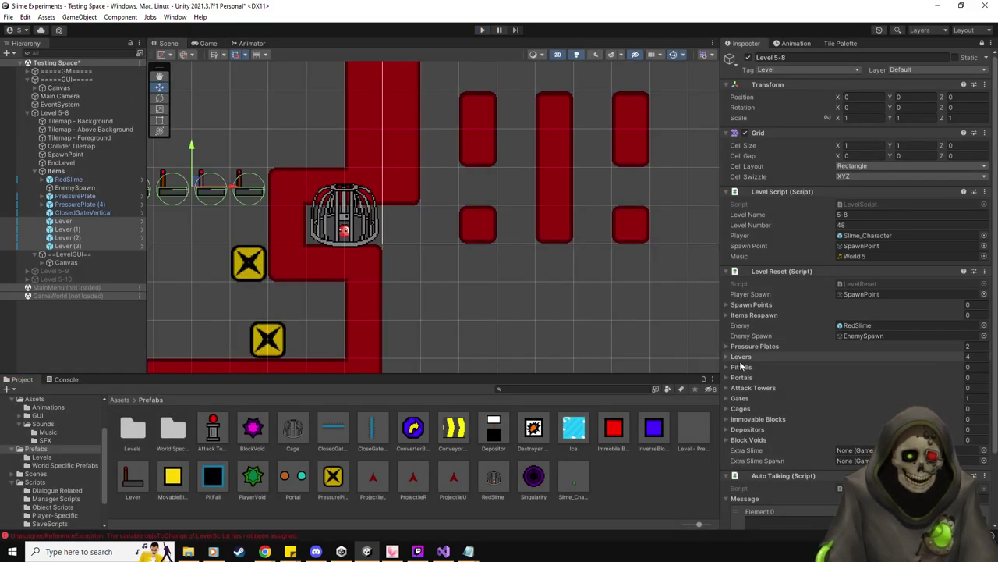
- Remove all the levers from the Levers list of Level 5-8's Level Reset script
left_click(747, 358)
left_click(762, 368)
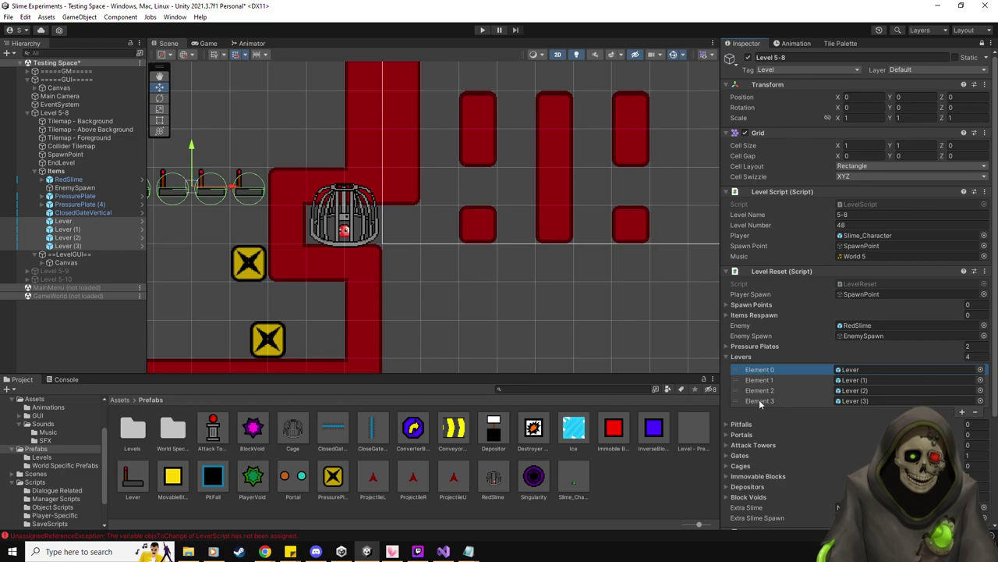
left_click(759, 399, "shift")
key("Delete")
- Playtest the level by moving the green slime up toward the levers, pause, and reset the level
left_click(482, 30)
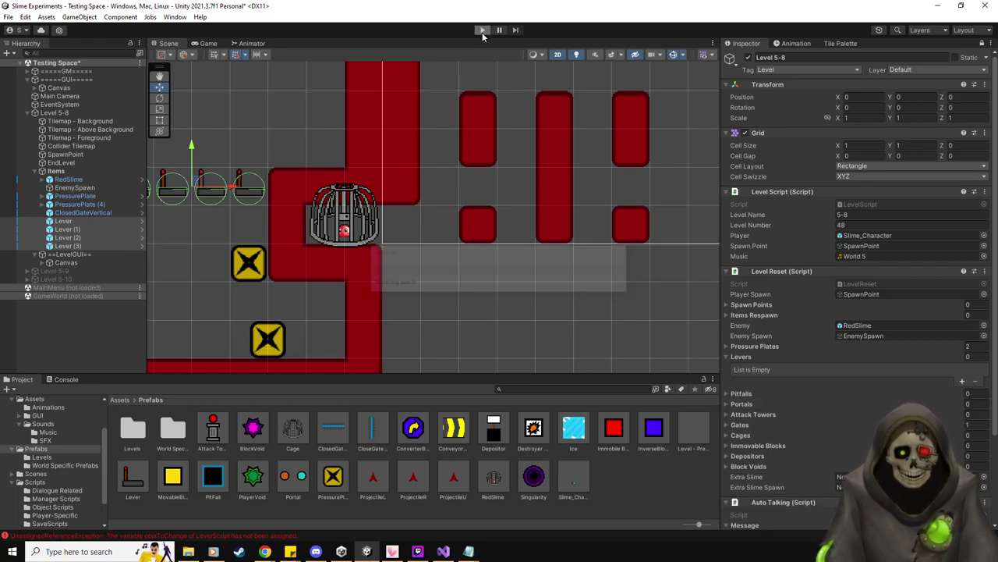
key("d")
key("s")
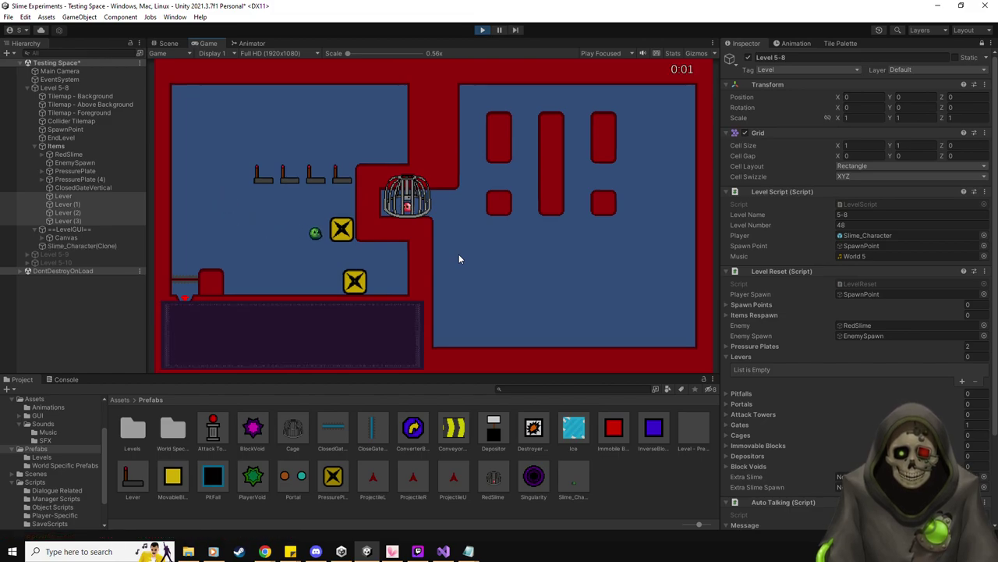
key("w")
key("Left")
key("Escape")
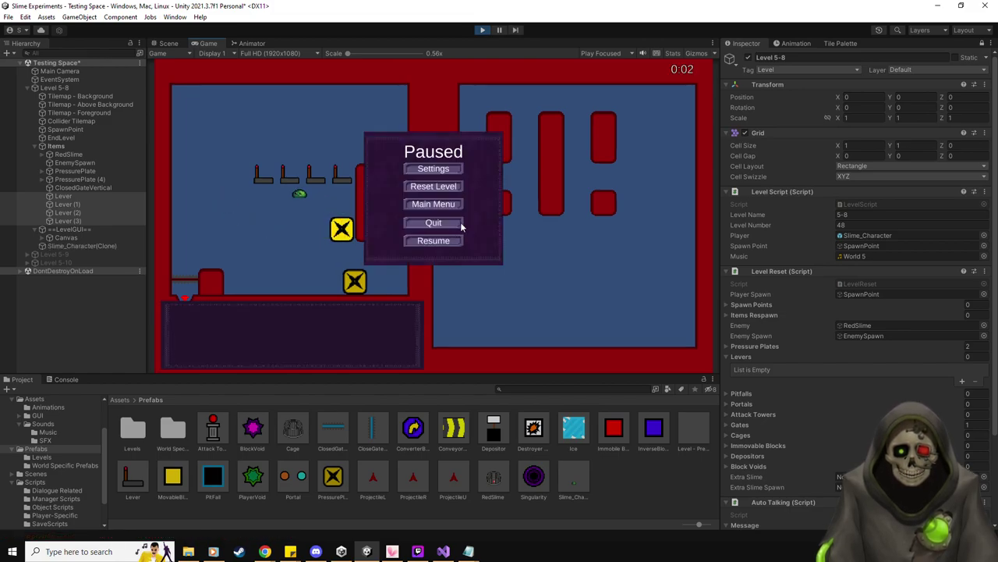
left_click(440, 190)
- Move the slime around near the levers after the reset, pause the game, and end the playtest
key("d")
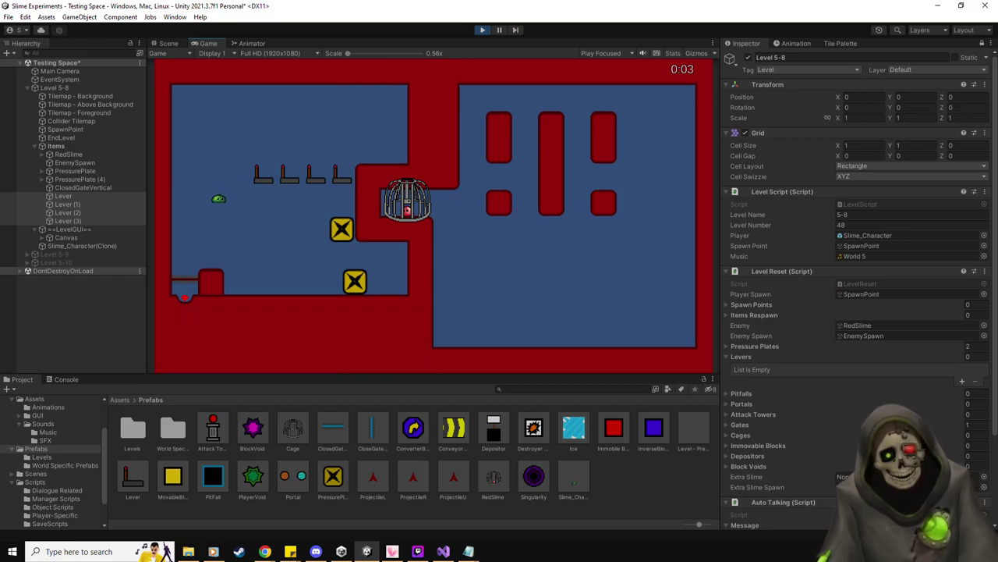
key("Right")
key("Up")
key("Left")
key("Escape")
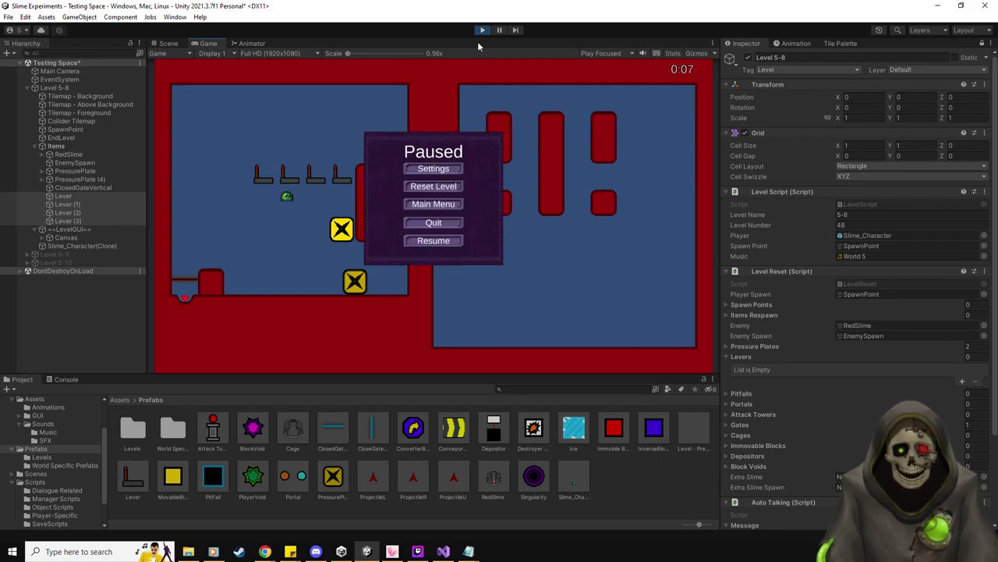
left_click(482, 30)
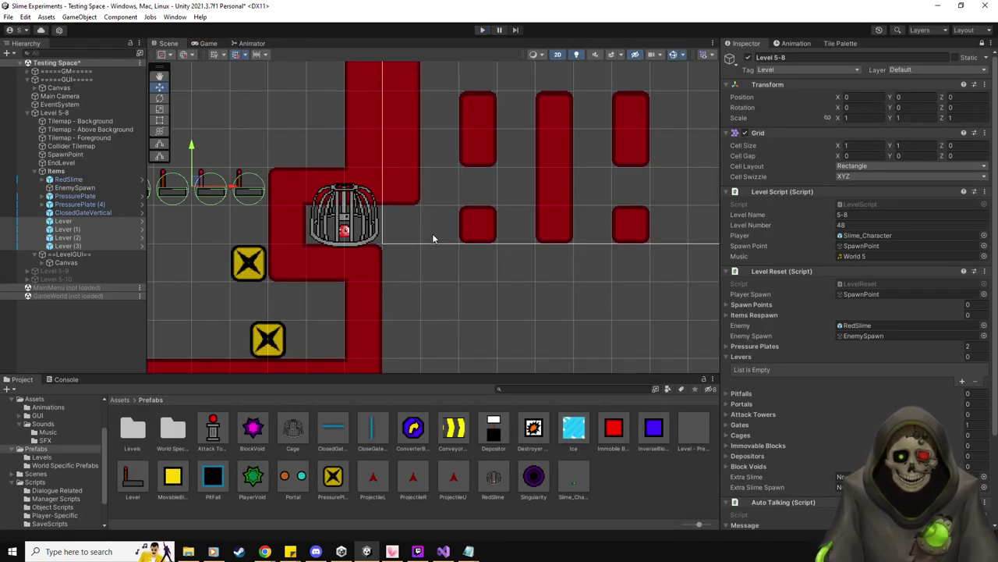
- Erase the five free-standing red blocks in the right-hand room from the Collider Tilemap
scroll(432, 233, "down", 2)
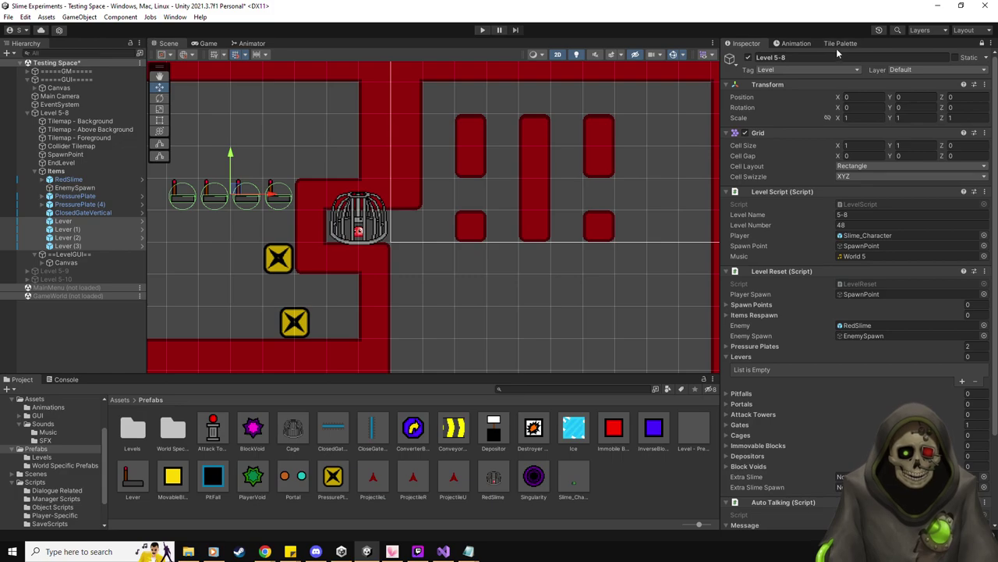
left_click(840, 44)
left_click(894, 60)
mouse_move(414, 239)
left_mouse_down()
mouse_move(475, 222)
mouse_move(594, 226)
mouse_move(539, 127)
mouse_move(479, 169)
mouse_move(610, 155)
left_mouse_up()
middle_click_drag(631, 195, 496, 193)
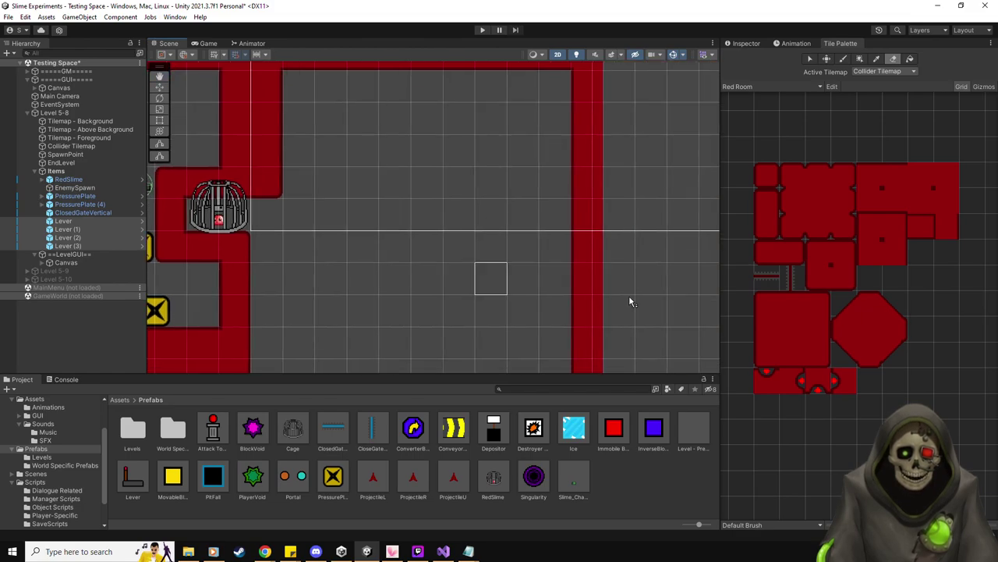
- Move PressurePlate from the left room to the right-hand room's far wall, level with the cage
middle_click_drag(314, 190, 389, 187)
left_click(159, 86)
left_click(80, 221)
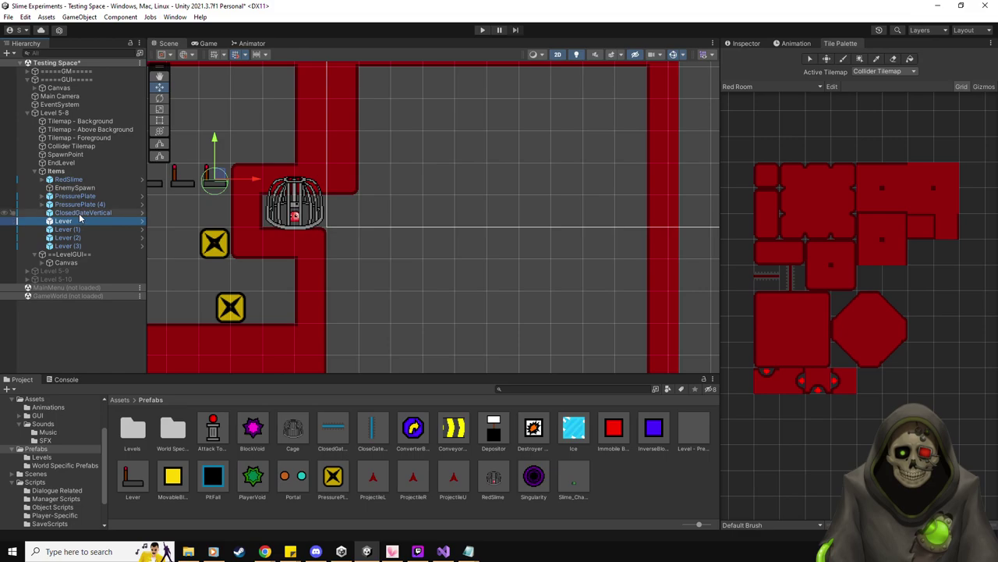
left_click(83, 205)
left_click(79, 196)
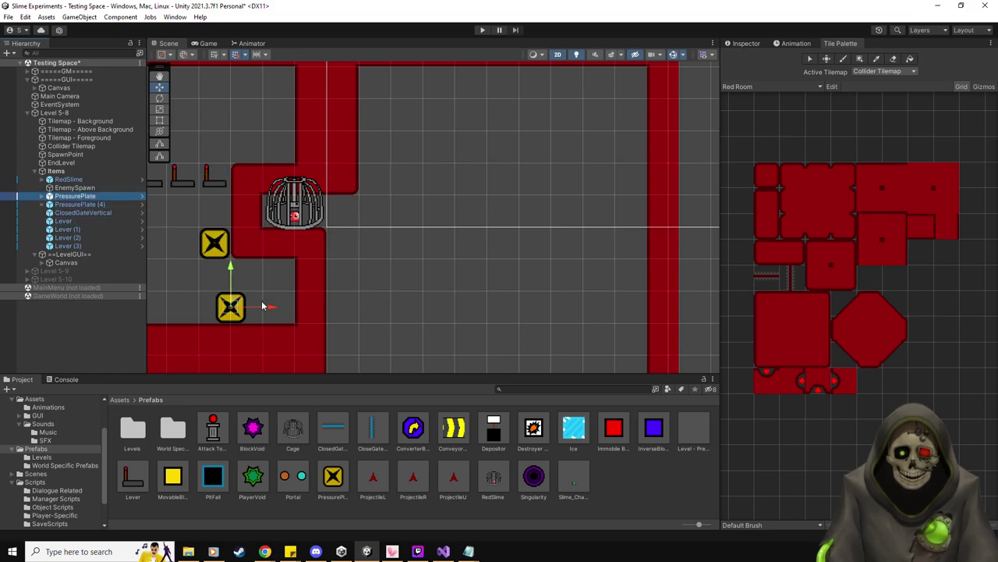
left_click_drag(234, 307, 634, 211)
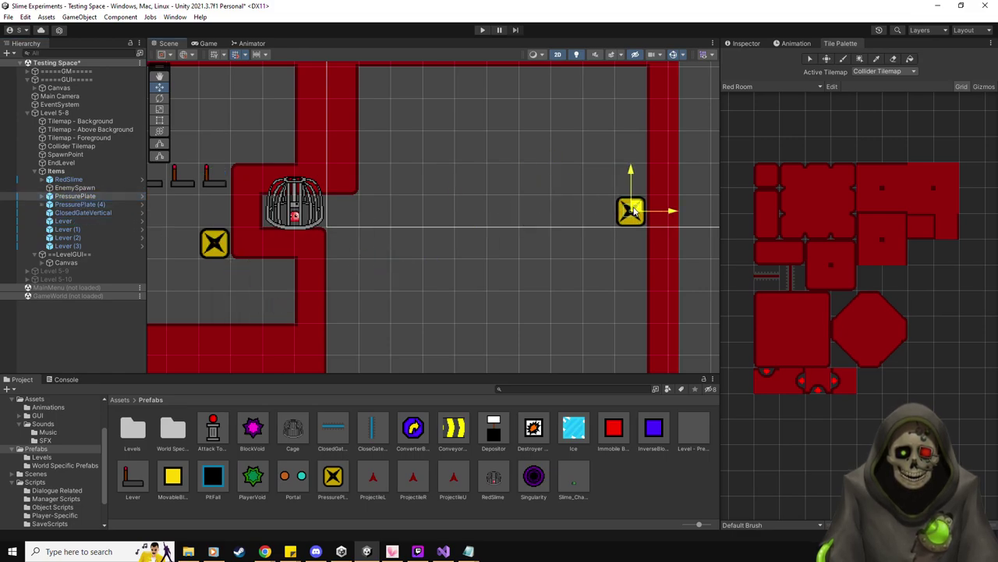
- Place a ConveyorBelt prefab in the right-hand room beside the cage and set its Direction to Right
scroll(499, 249, "down", 3)
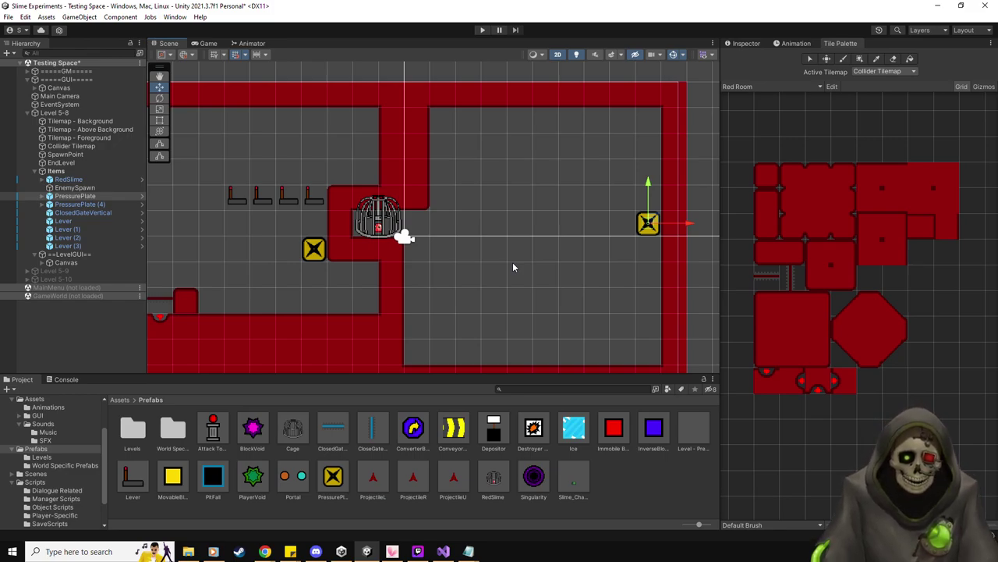
left_click_drag(453, 428, 447, 234)
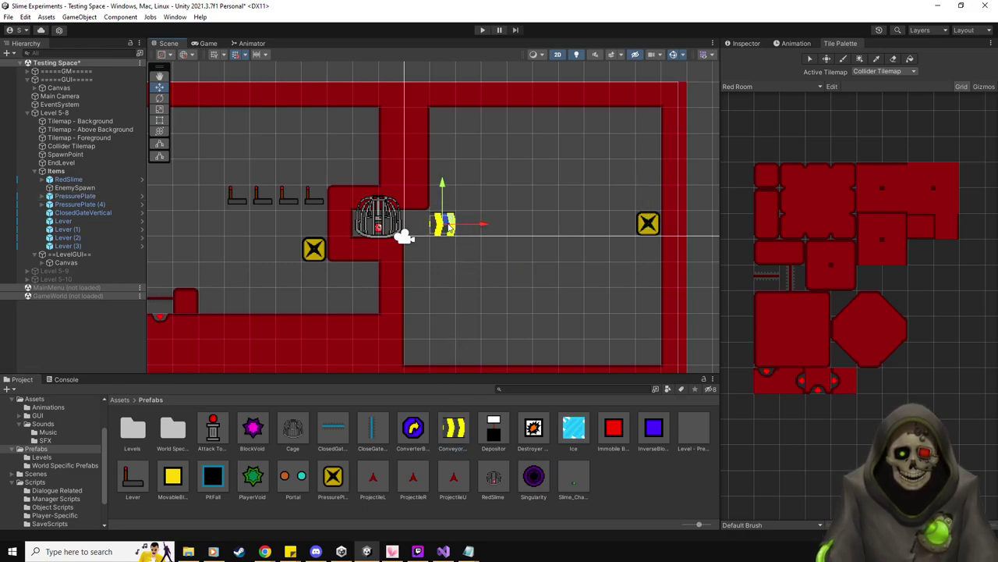
left_click(746, 43)
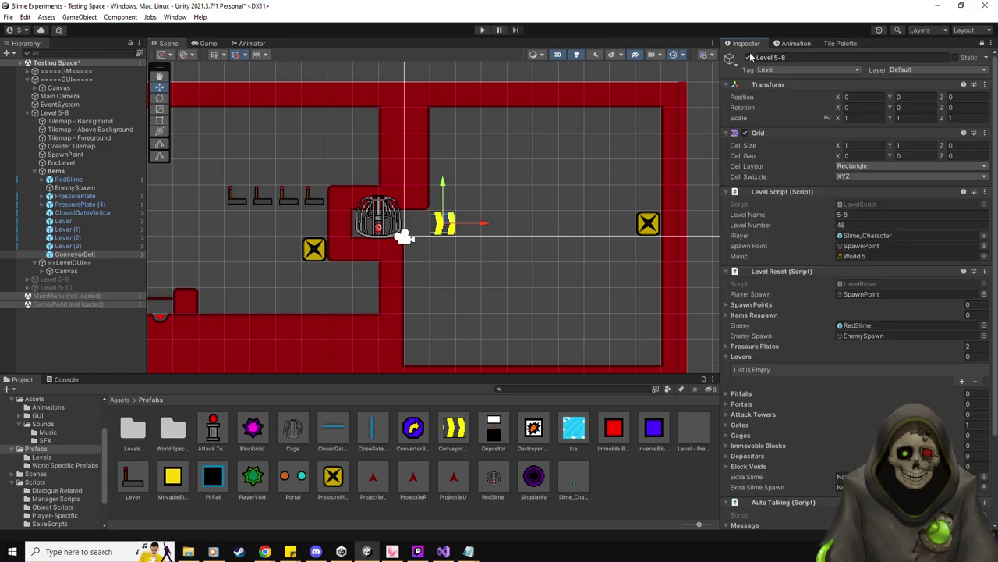
left_click(841, 357)
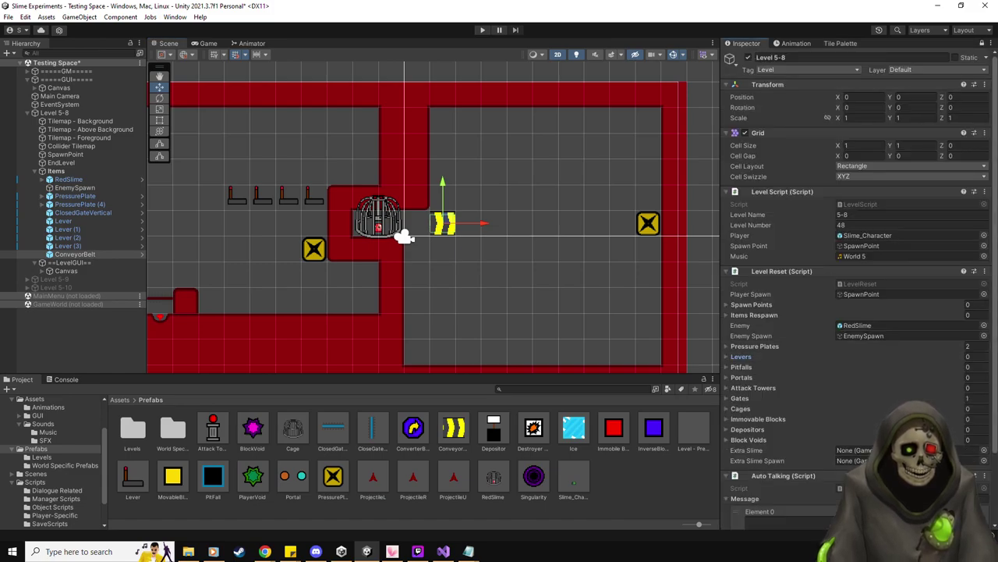
left_click(982, 44)
scroll(916, 389, "down", 4)
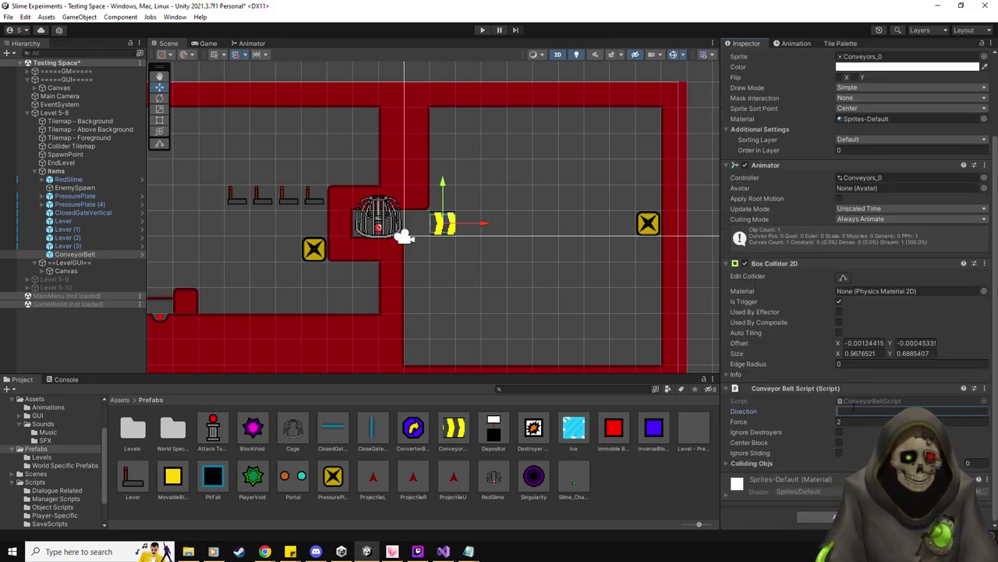
left_click(890, 411)
type("Right")
- Move the conveyor belt into the cage passage and duplicate it twice to make a three-belt row leading out
left_click(94, 255)
mouse_move(473, 226)
left_mouse_down()
mouse_move(405, 228)
mouse_move(458, 228)
left_mouse_up()
key("ctrl+d")
key("ctrl+d")
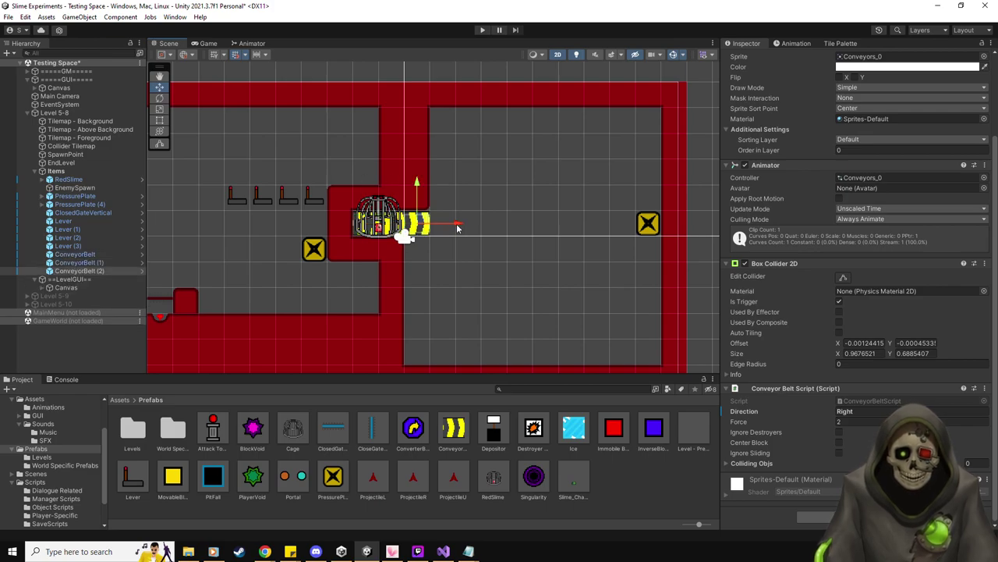
- Erase the wall column protruding into the right-hand room above the conveyor row and patch the room's corner tiles
left_click(842, 44)
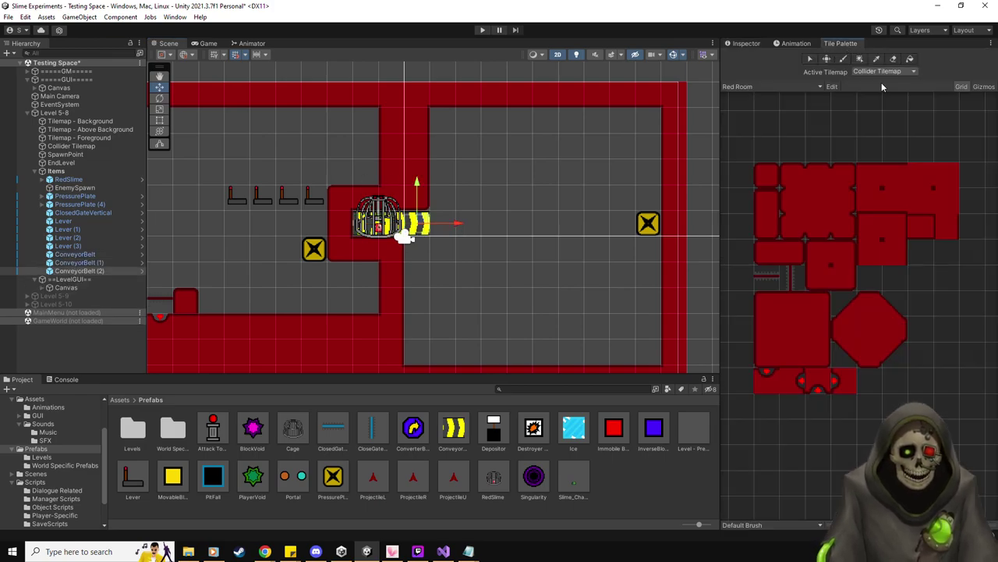
left_click(893, 60)
left_click_drag(413, 197, 419, 121)
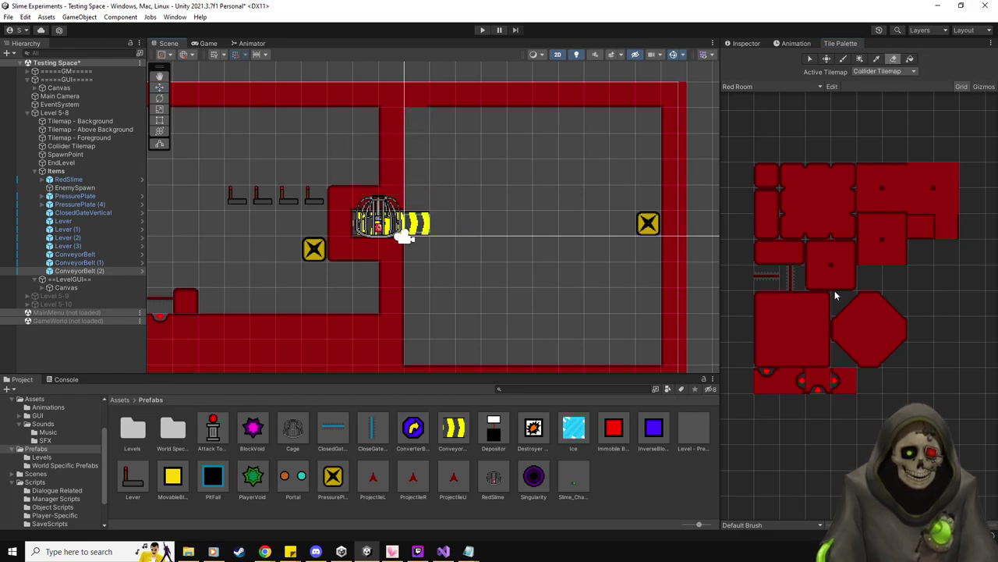
left_click(794, 353)
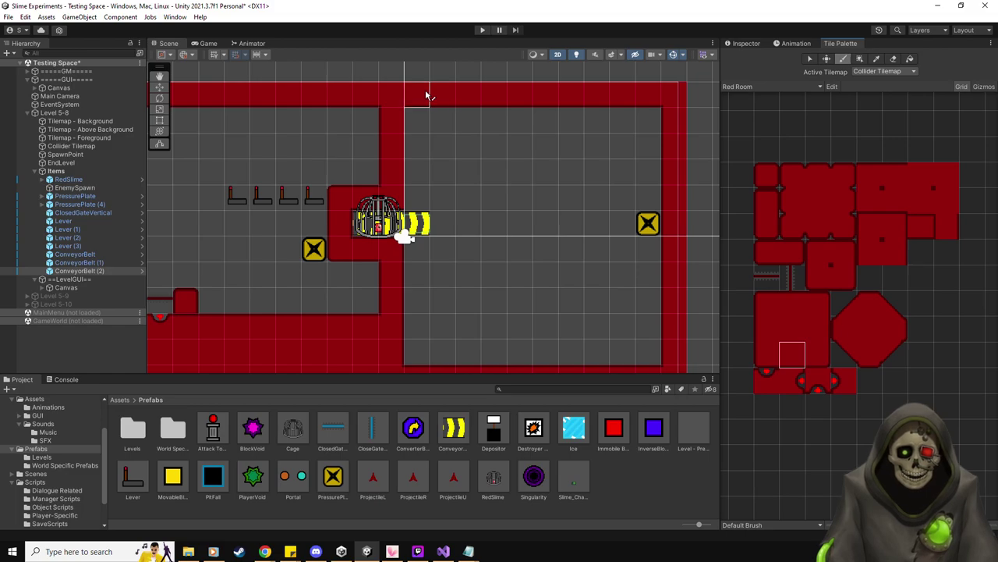
left_click(947, 228)
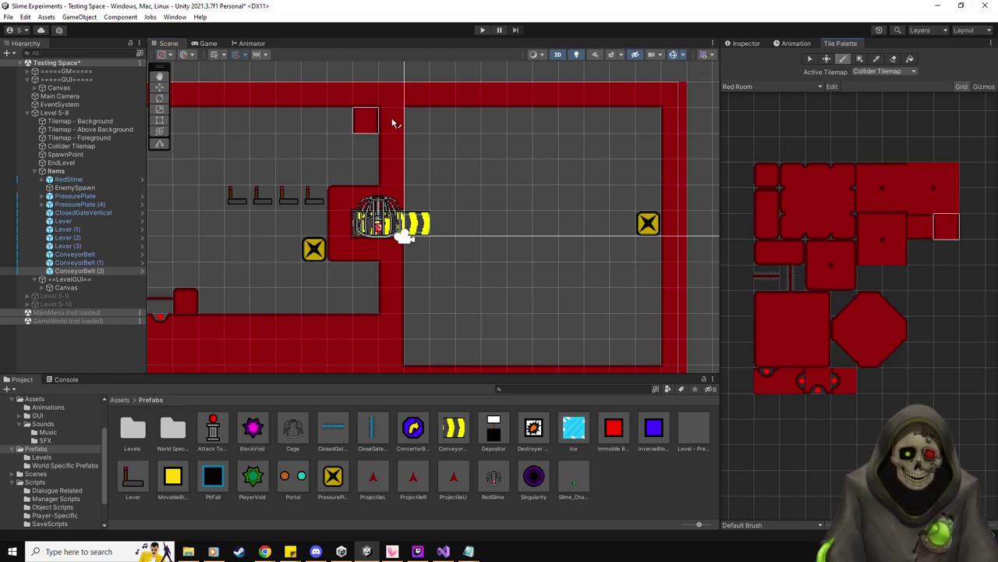
left_click(853, 277)
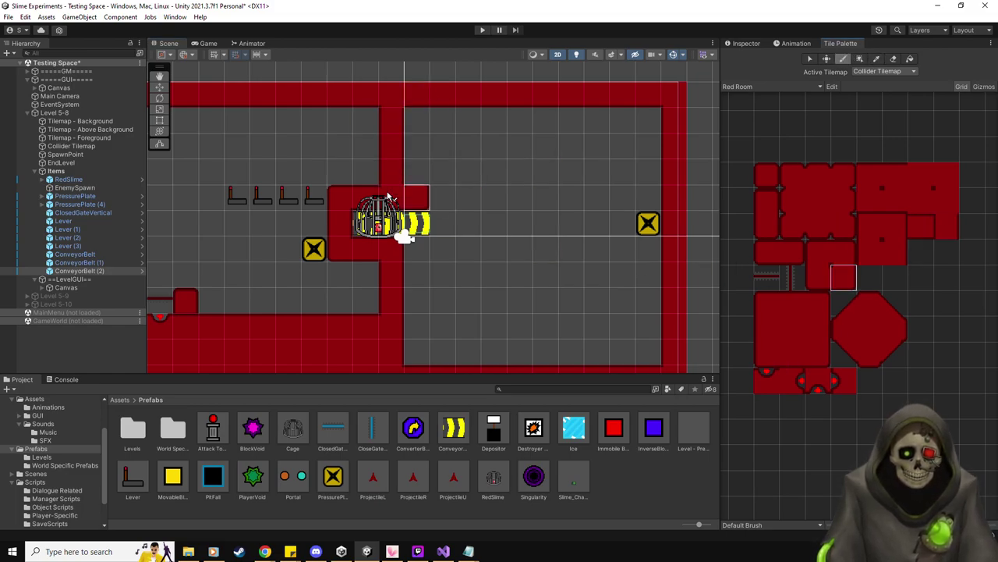
- Set the Z rotation of ConveyorBelt (2) to -90 and edit its Direction
left_click(745, 44)
left_click(159, 87)
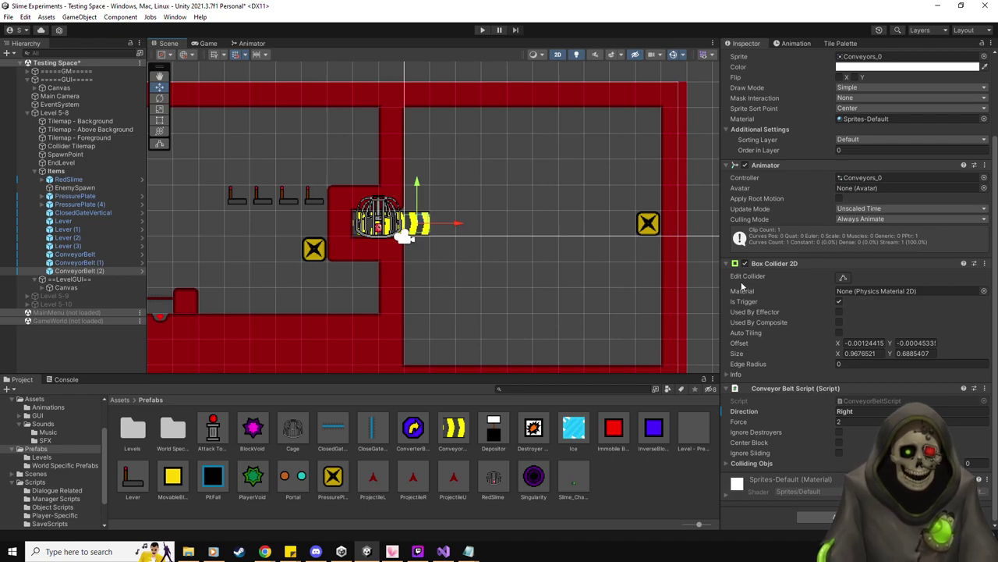
scroll(858, 342, "up", 3)
left_click(963, 116)
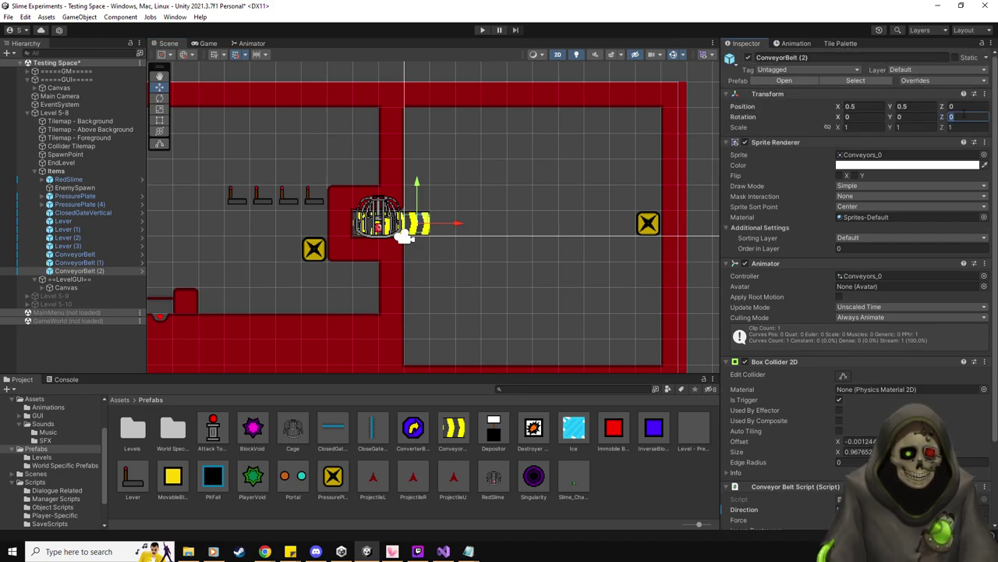
type("-90")
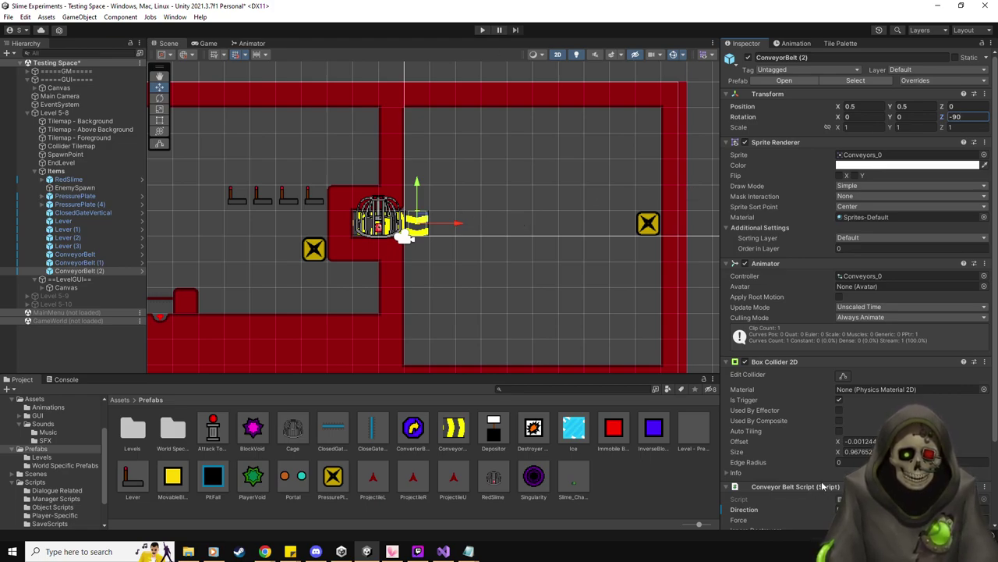
key("Return")
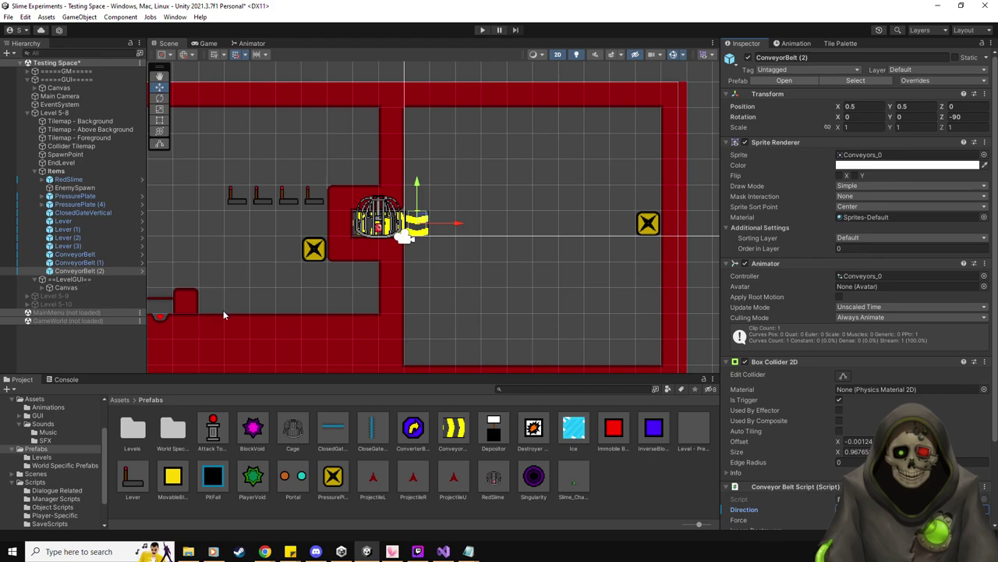
- Duplicate ConveyorBelt (2) three times downward to extend the vertical belt column to Y -2.5
left_click(88, 263)
left_click(98, 270)
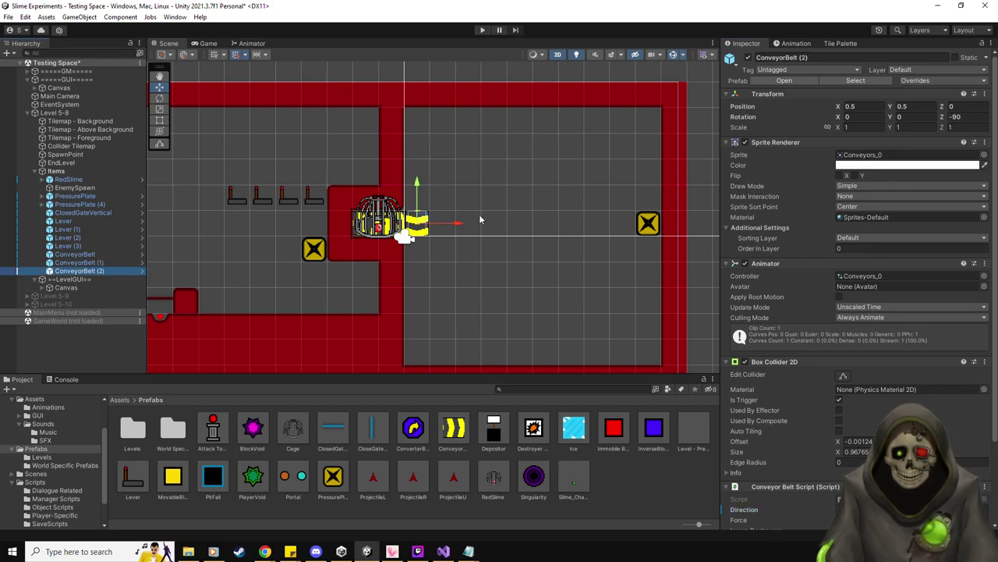
key("ctrl+d")
key("ctrl+d")
left_click_drag(418, 211, 418, 262)
key("ctrl+d")
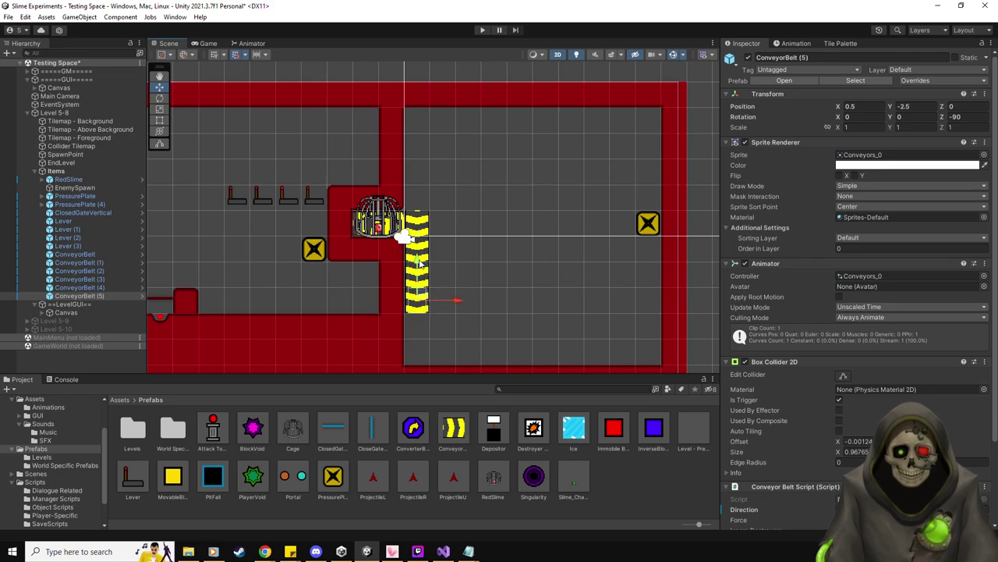
- Duplicate the bottom belt of the column in place, set the copy's Z rotation to 0, and edit its Direction
key("ctrl+d")
middle_click_drag(536, 324, 552, 285)
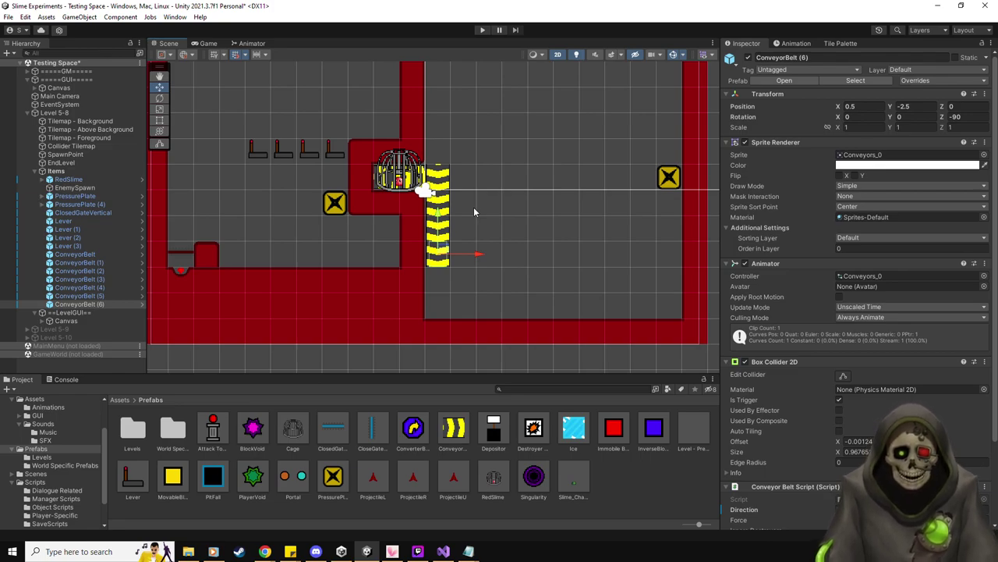
middle_click_drag(474, 207, 406, 230)
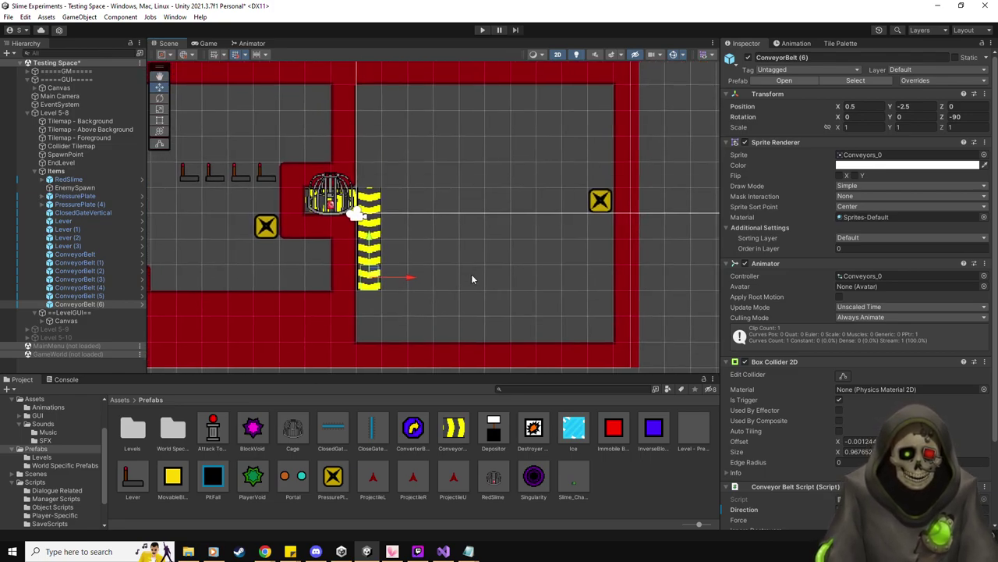
left_click(955, 116)
type("0")
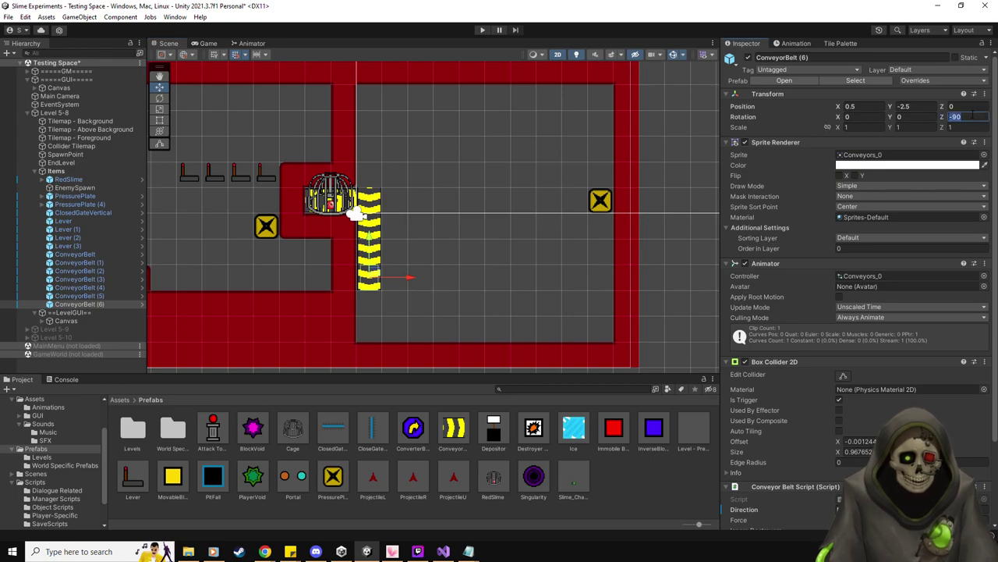
key("Return")
left_click(905, 510)
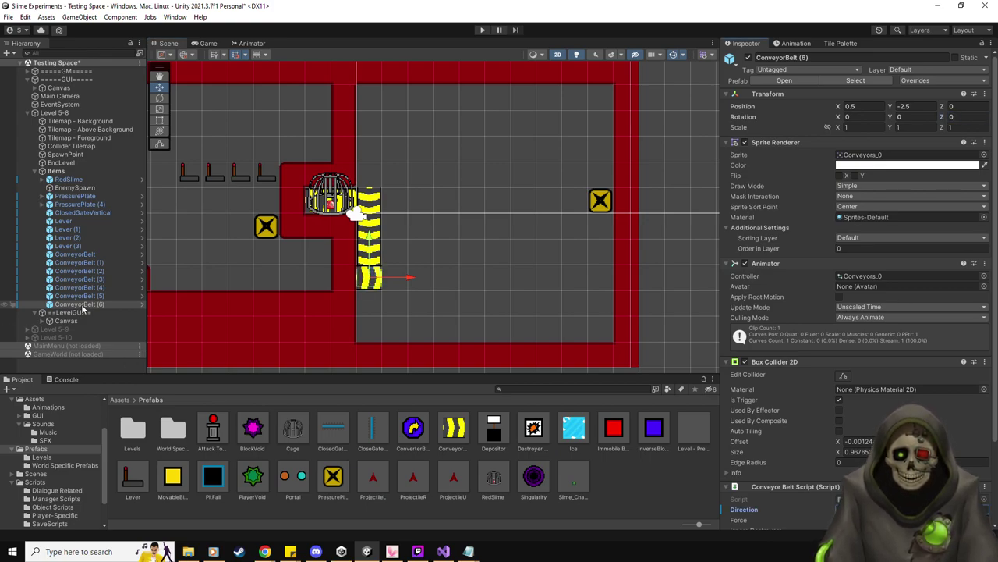
- Duplicate the horizontal belt at the column's base twice to the right, extending the row to X 2.5
key("ctrl+d")
left_click_drag(411, 278, 465, 277)
key("ctrl+d")
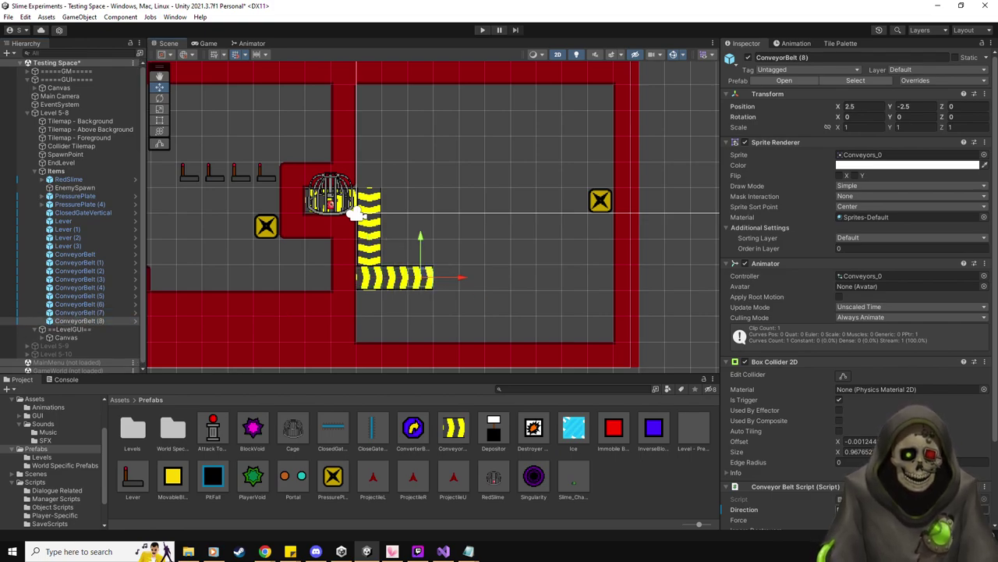
- Edit the Direction of the row's end belt to Up and set its Z rotation to 90
left_click(905, 509)
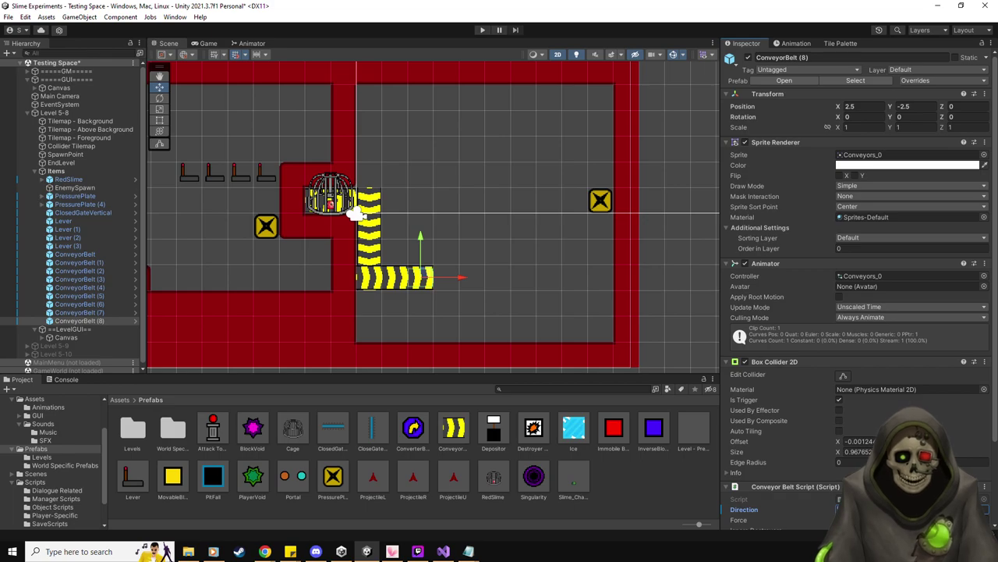
left_click(958, 116)
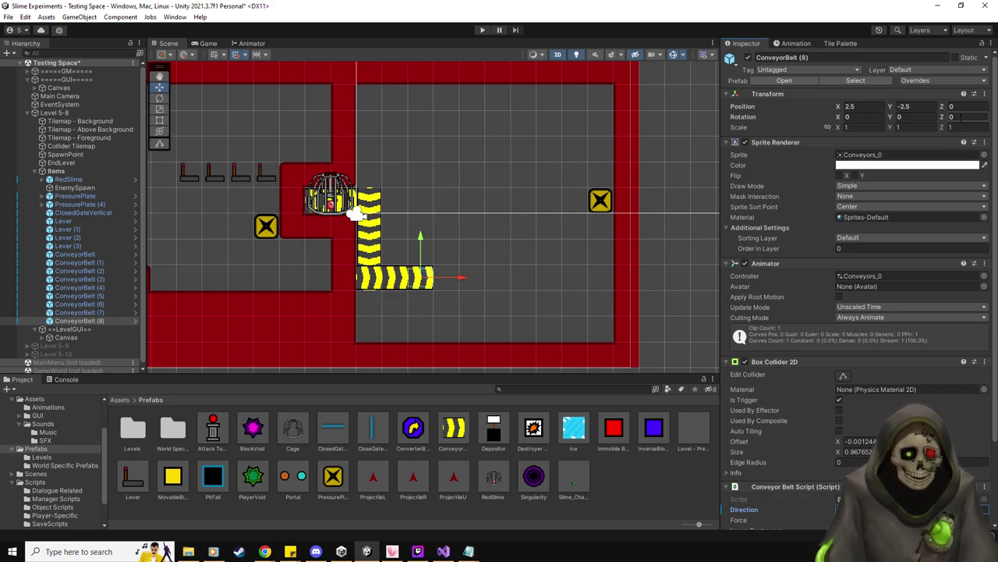
type("90")
key("Return")
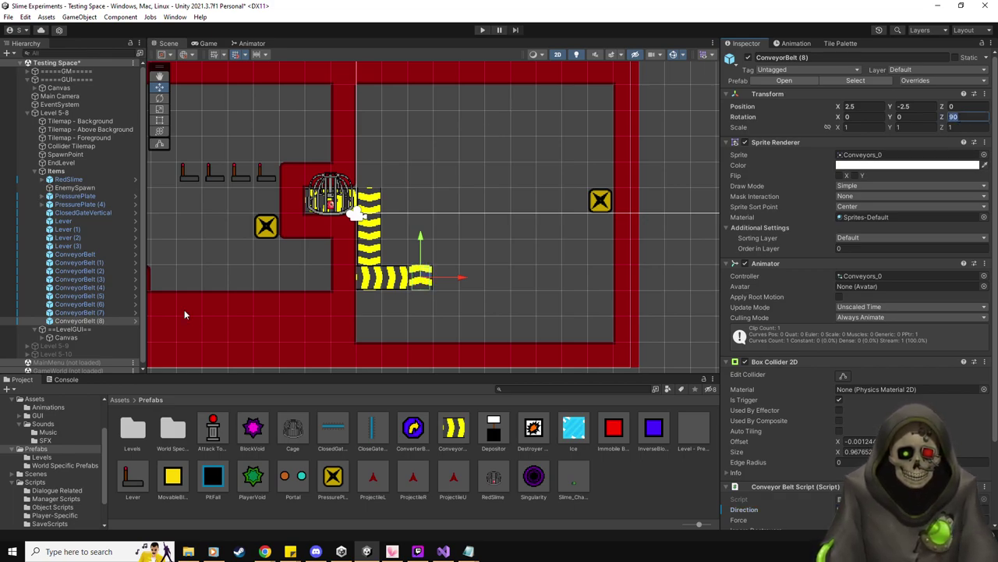
- Duplicate the upward belt six times to build a vertical column up to Y 3.5
key("ctrl+d")
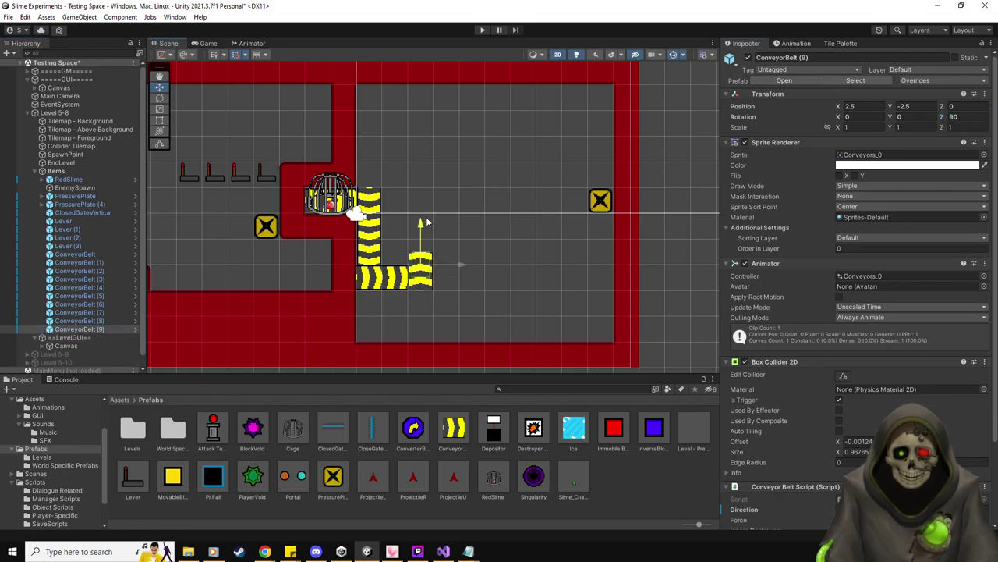
key("ctrl+d")
left_click_drag(421, 221, 422, 134)
key("ctrl+d")
key("ctrl+d")
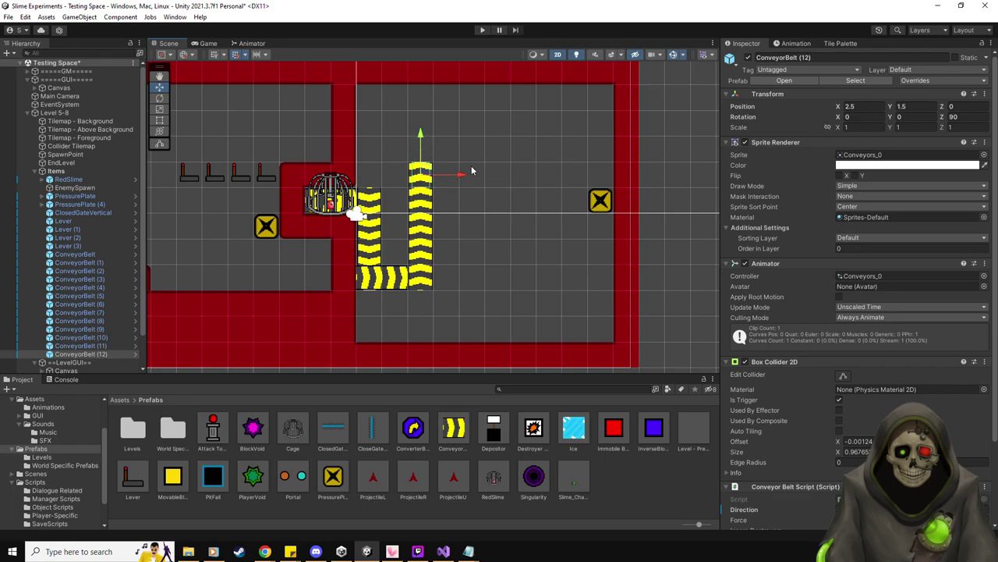
middle_click_drag(465, 170, 479, 205)
key("ctrl+d")
left_click_drag(437, 173, 439, 124)
key("ctrl+d")
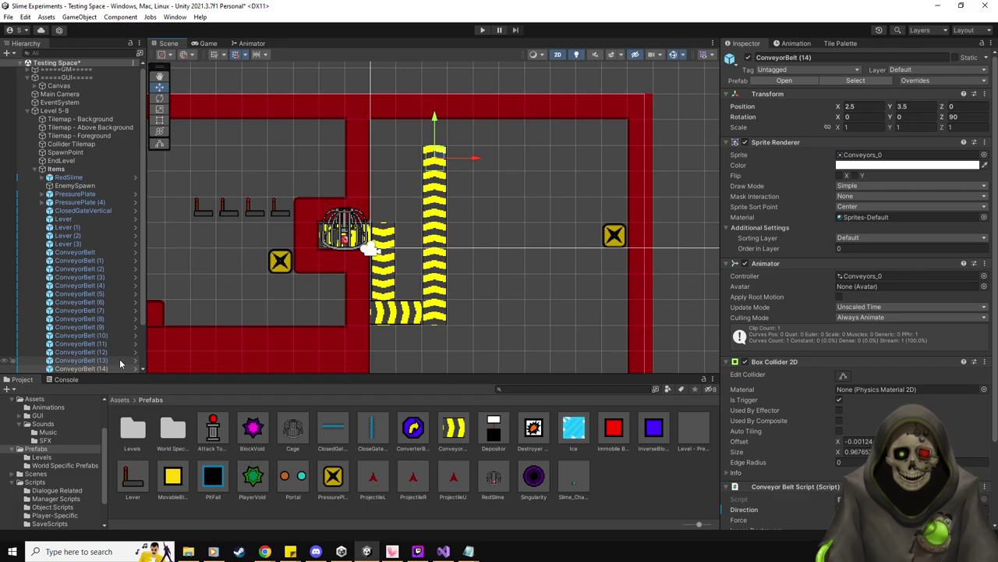
- Add another belt copy at Y 4.5 under the ceiling, edit its Direction and set its Z rotation to 0
key("ctrl+d")
left_click_drag(434, 118, 437, 100)
left_click(897, 509)
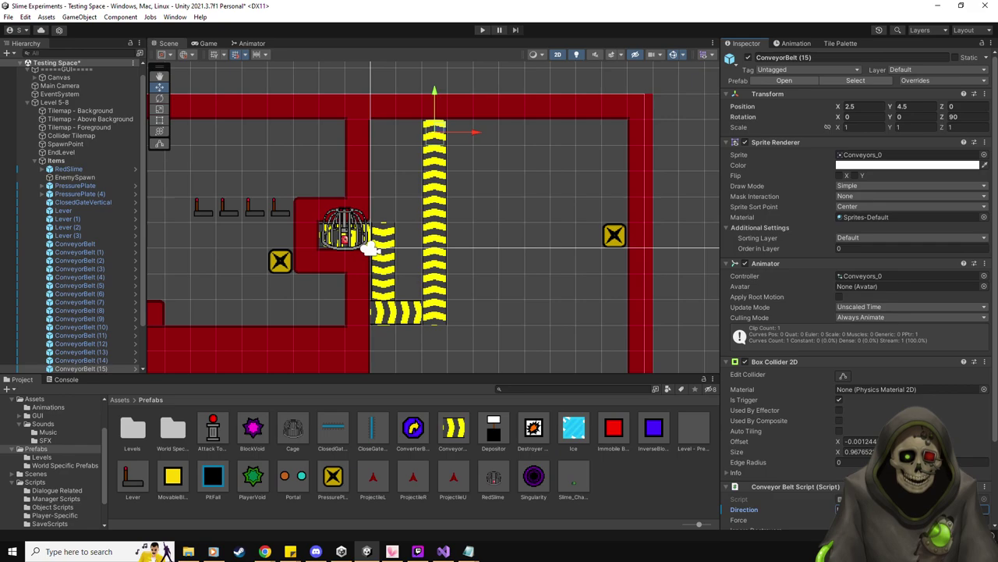
left_click(967, 117)
type("0")
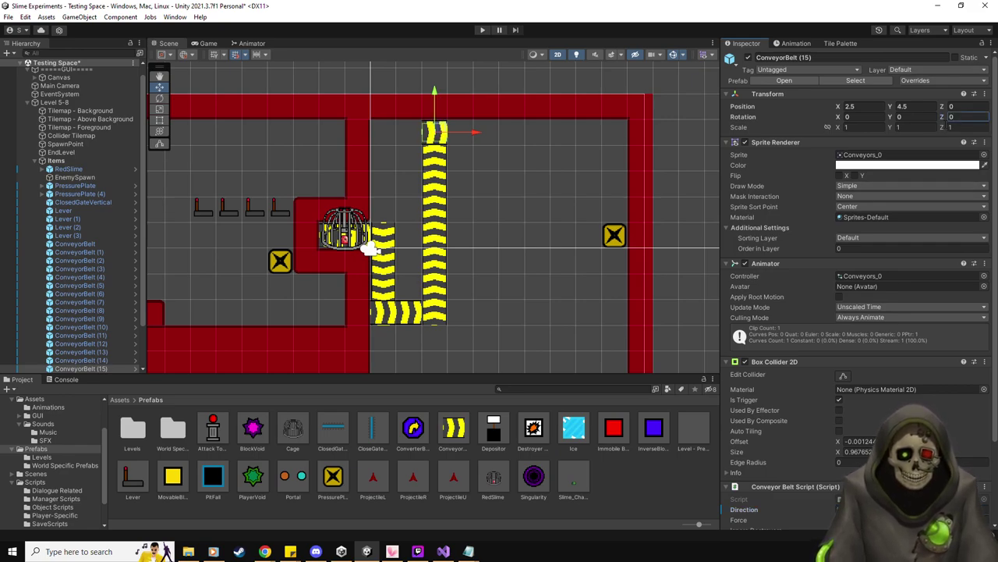
- Deactivate ConveyorBelt (9) through ConveyorBelt (14) together
left_click(112, 360)
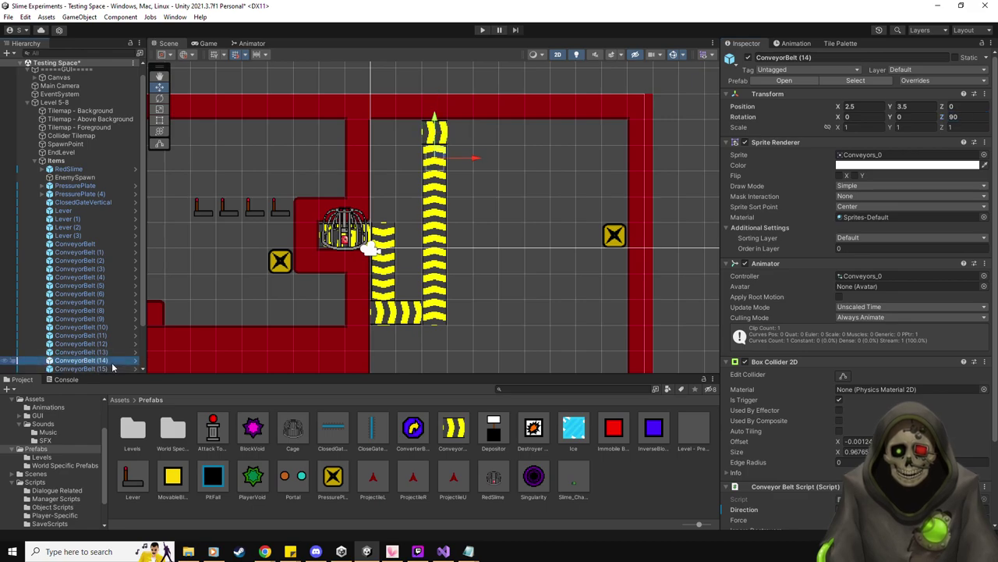
key("shift+Up")
key("shift+Up")
key("shift+Up")
key("shift+Up")
key("shift+Up")
key("shift+Up")
key("shift+Down")
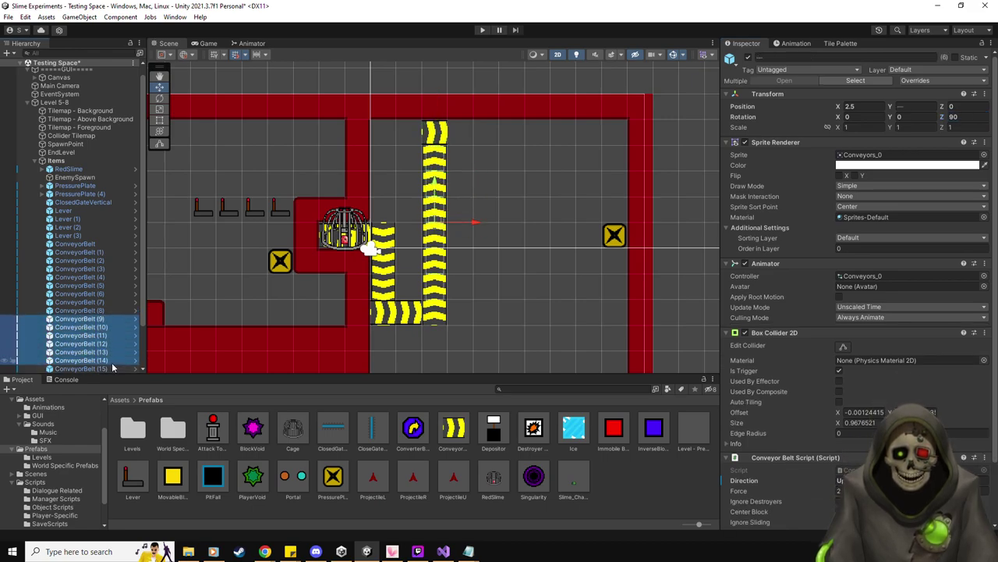
left_click(748, 58)
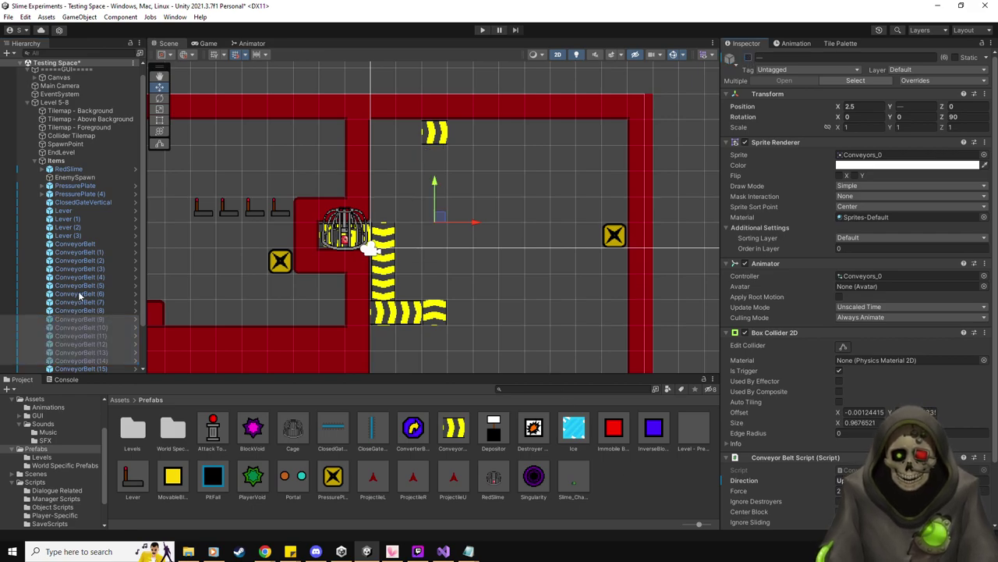
- Place an Ice prefab directly above the upward belt at X 2.5, Y -1.5, and enable Is End and Can Move Up
left_click_drag(460, 301, 435, 287)
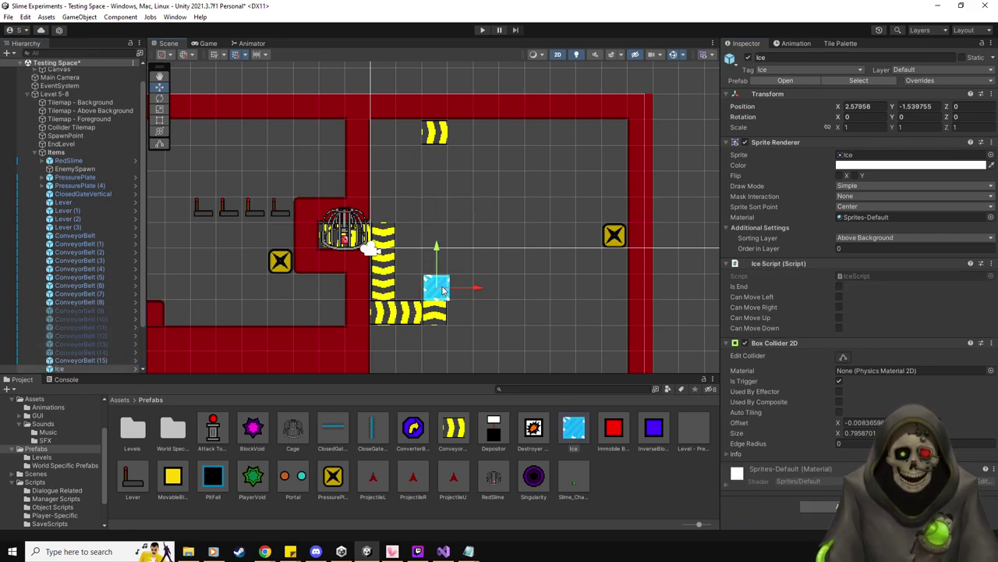
left_click(839, 286)
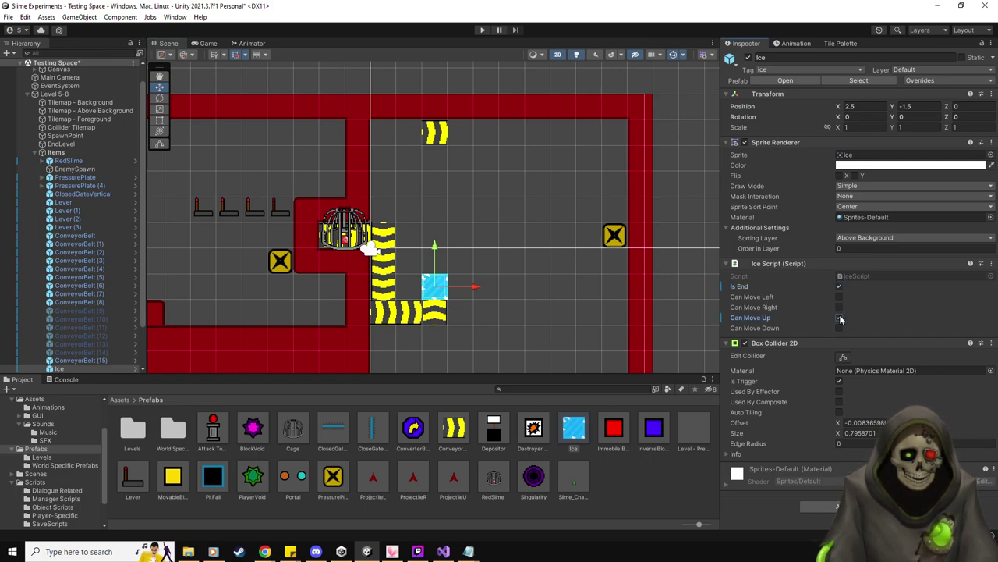
left_click(840, 319)
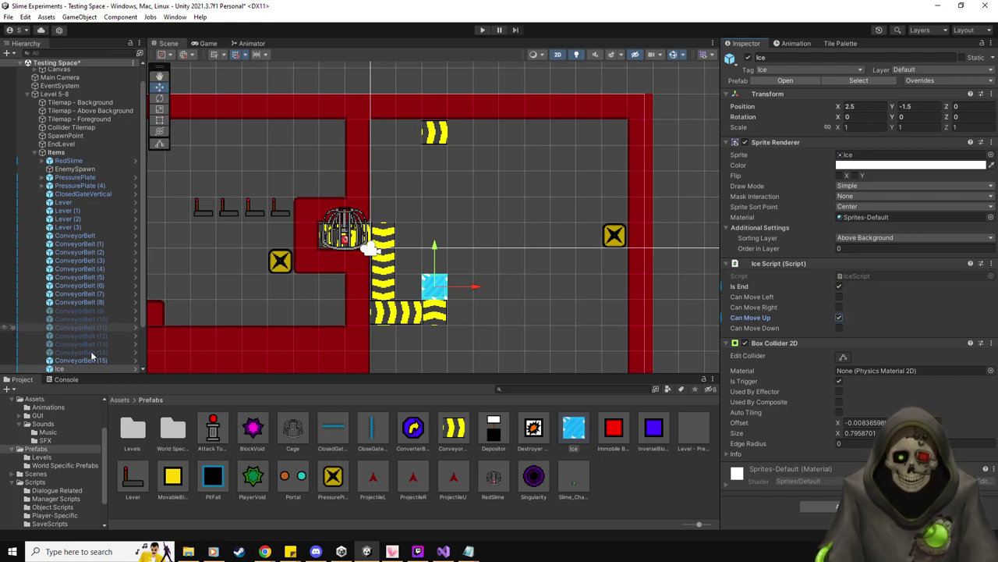
- Duplicate the ice tile one cell up to Y -0.5 and enable Can Move Down on the copy
scroll(85, 348, "down", 2)
key("ctrl+d")
left_click_drag(434, 284, 435, 260)
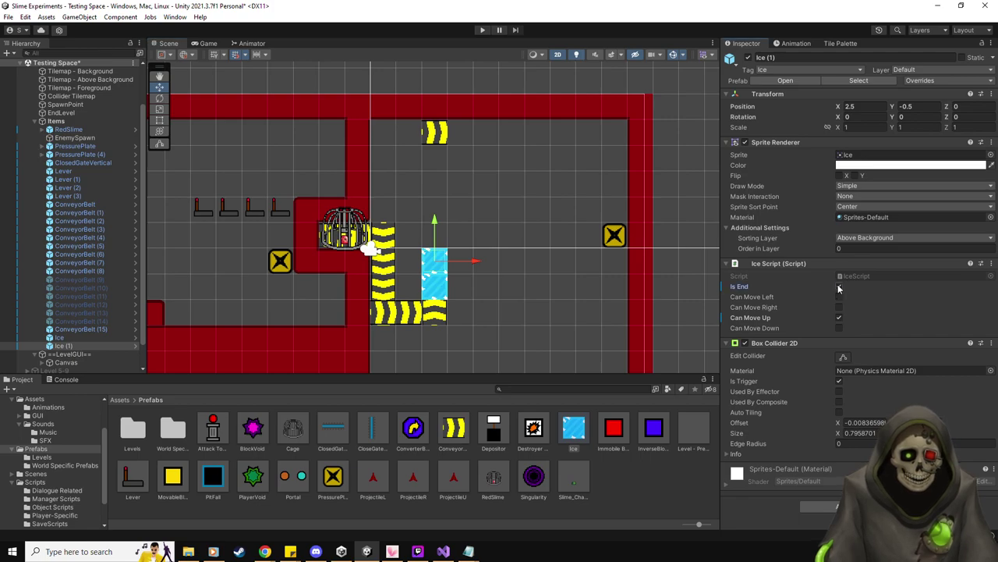
left_click(840, 329)
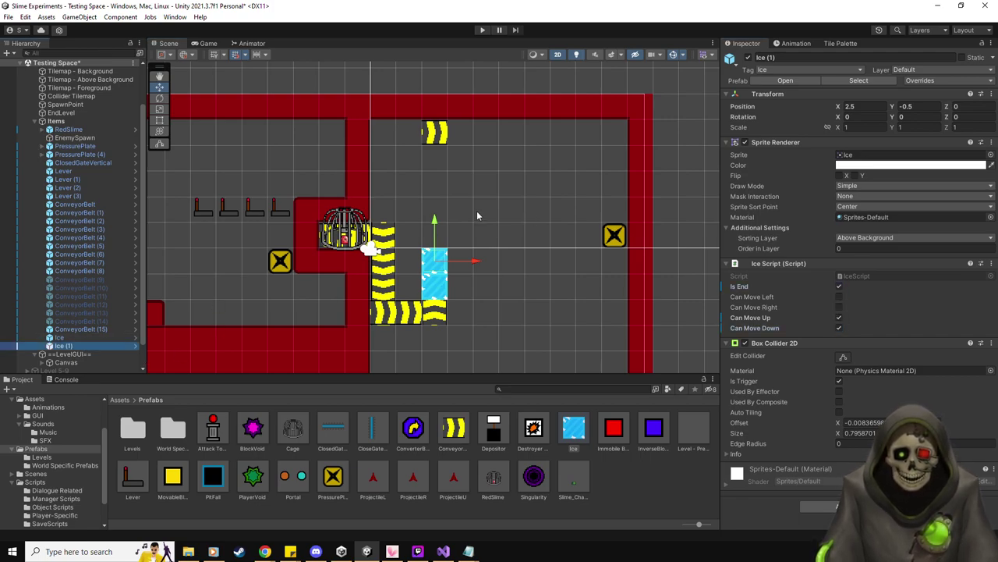
- Duplicate the second ice tile four times upward to Y 3.5 and disable Can Move Up on the topmost one
key("ctrl+d")
left_click_drag(439, 222, 441, 125)
key("ctrl+d")
key("ctrl+d")
key("ctrl+d")
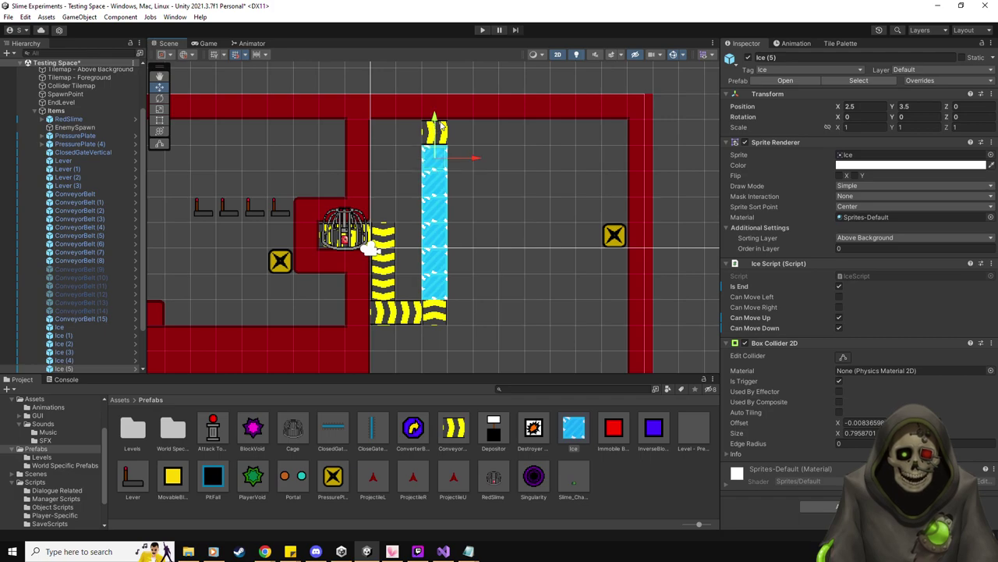
left_click(839, 317)
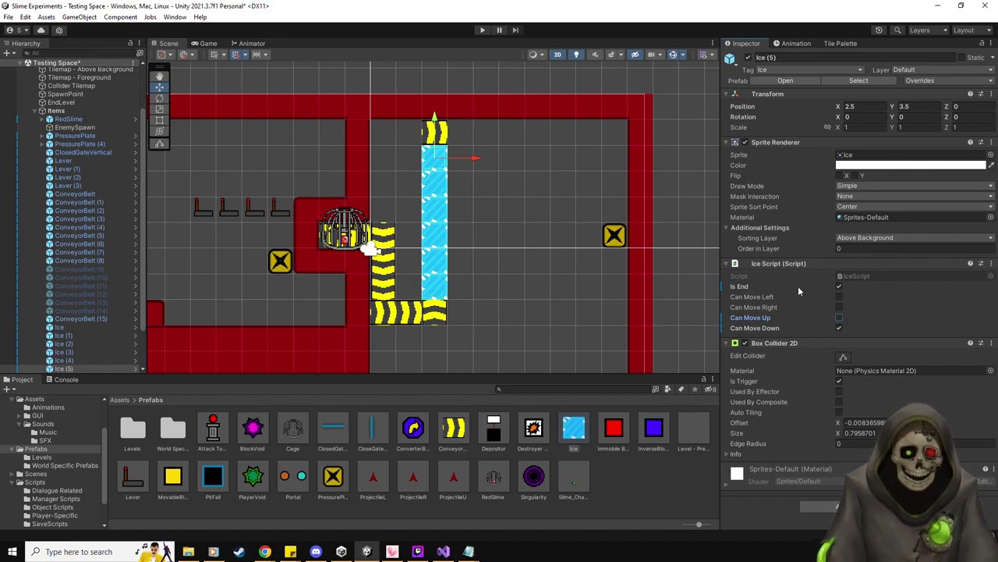
- Playtest the level, stop it, and delete the overlapping downward belt ConveyorBelt (5) at the path's lower corner
left_click(481, 31)
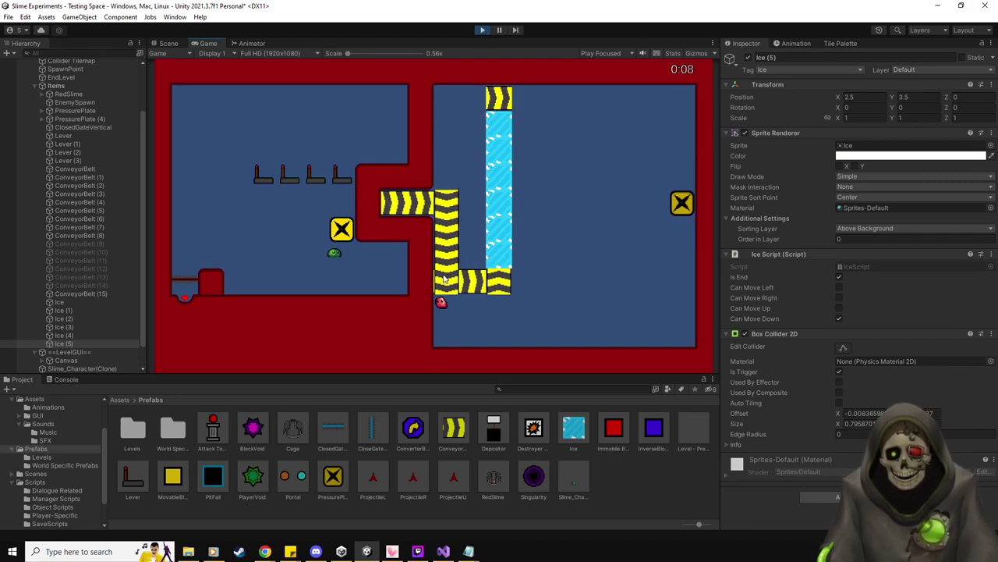
left_click(482, 30)
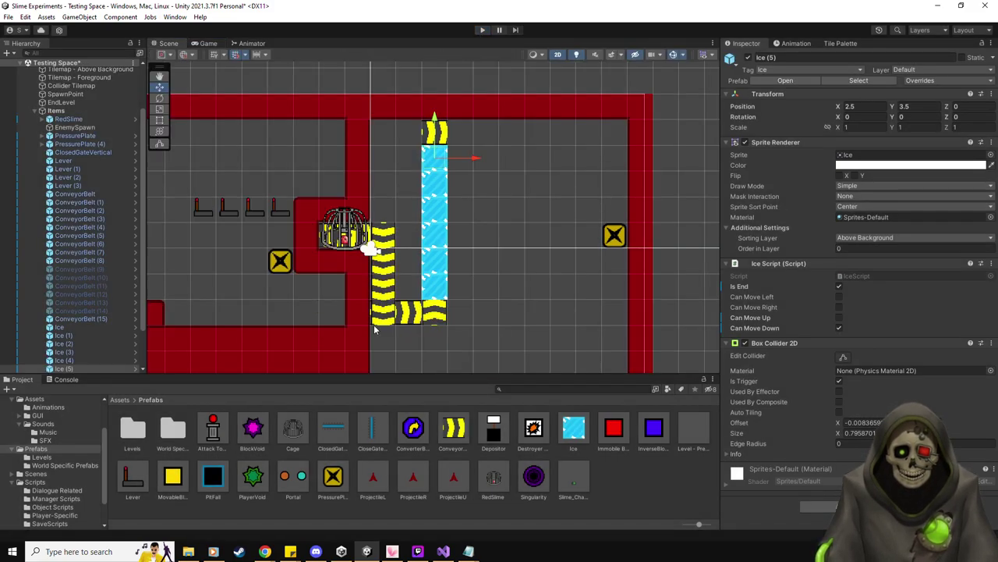
left_click(388, 318)
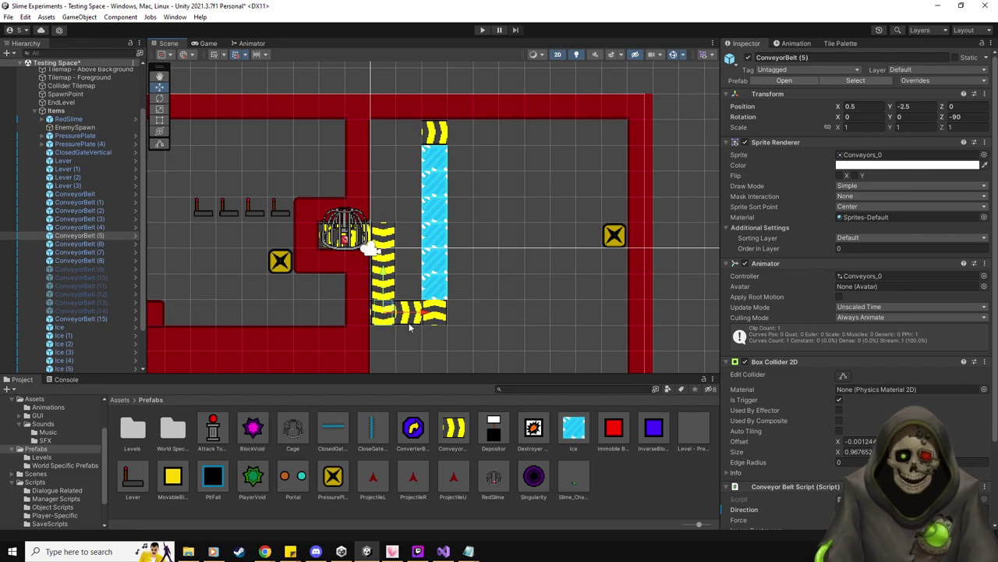
key("Delete")
- Playtest the level again, moving the slimes to try the new conveyor and ice path, and stop the game
left_click(482, 31)
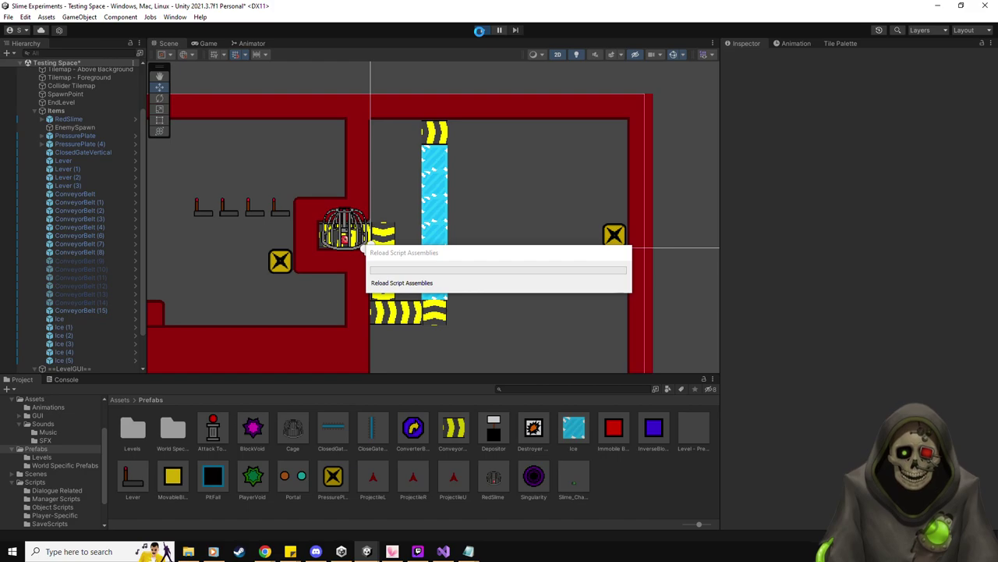
key("d")
key("s")
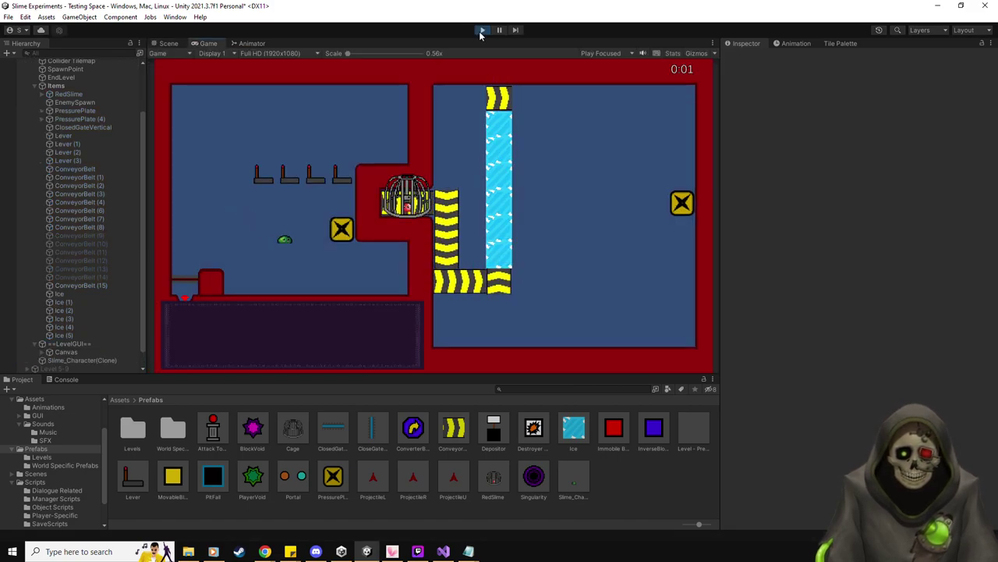
key("w")
key("a")
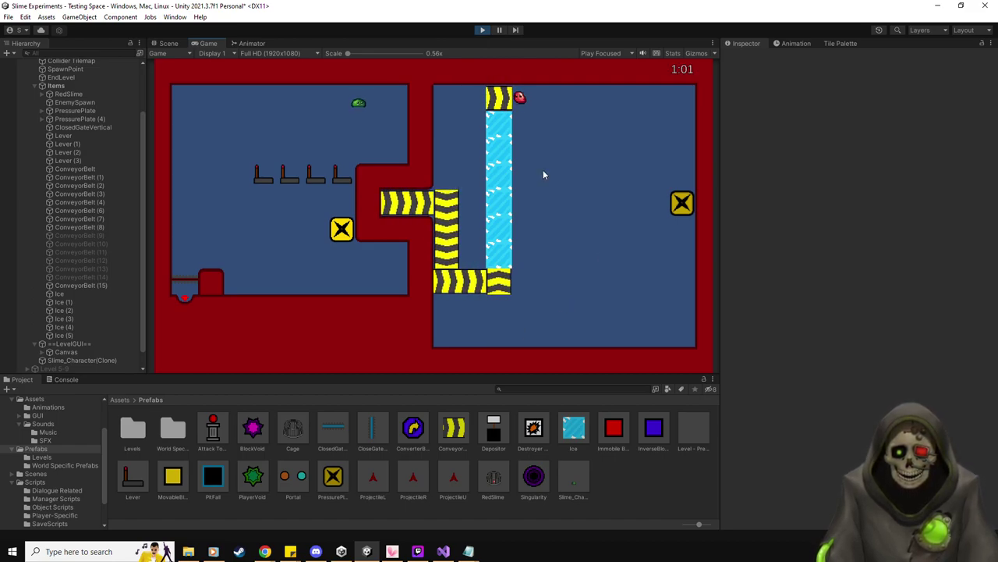
left_click(483, 30)
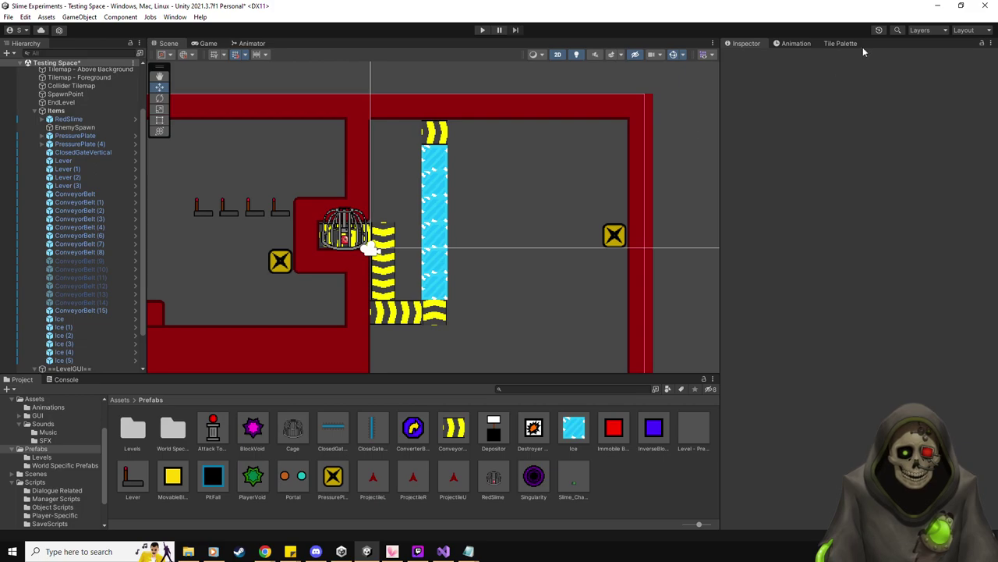
- Paint a single wall block between the belt column and the ice at its lowest cell, and undo the stray tile on the belts
left_click(841, 43)
key("b")
left_click(411, 288)
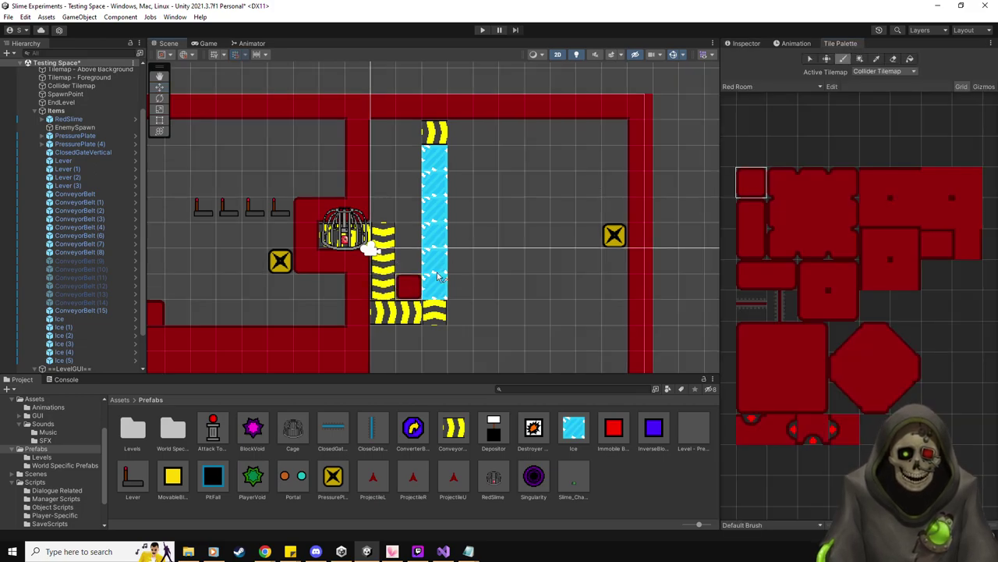
left_click(410, 313)
key("ctrl+z")
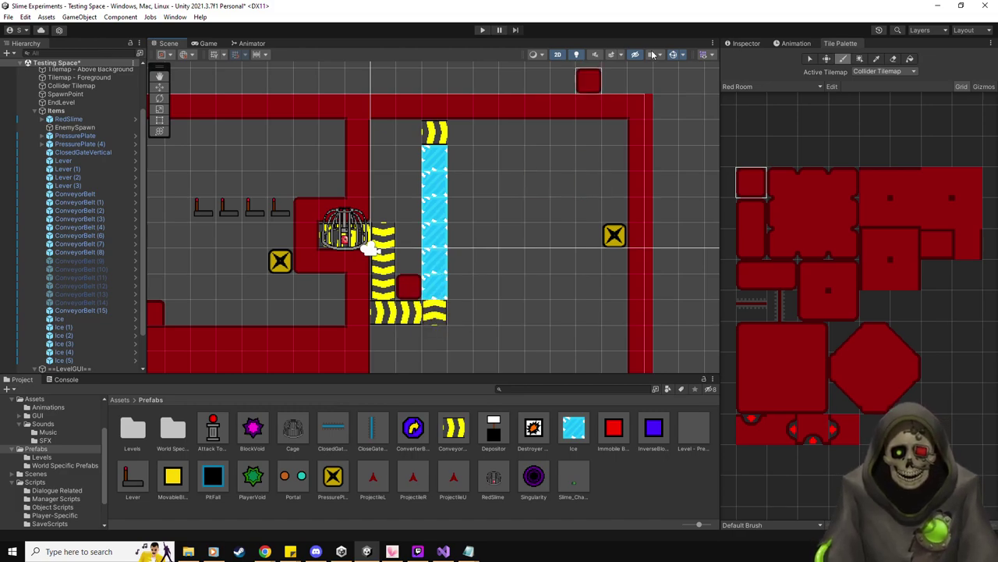
- Playtest the level twice with the new wall block beside the ice, and stop the game
left_click(480, 33)
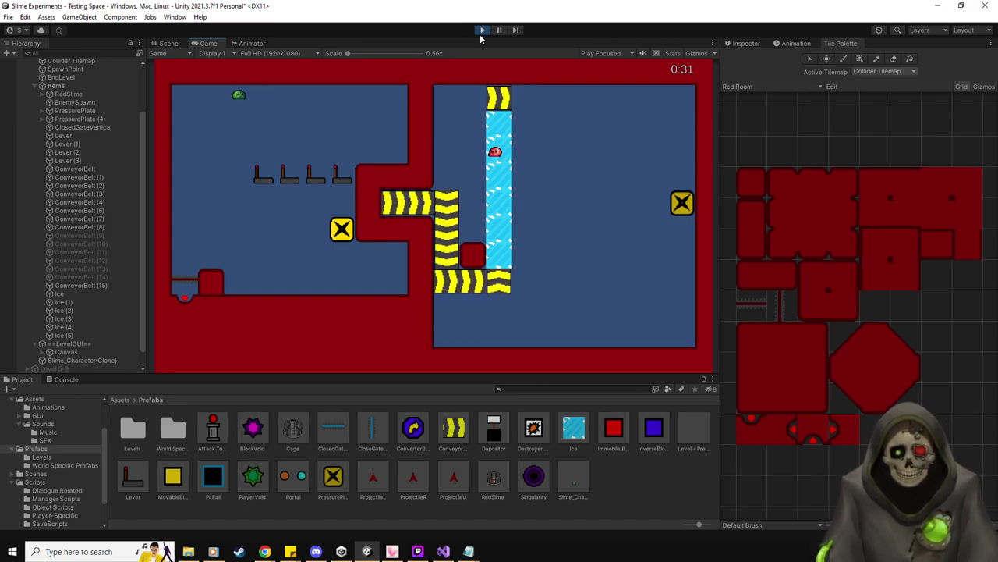
left_click(482, 30)
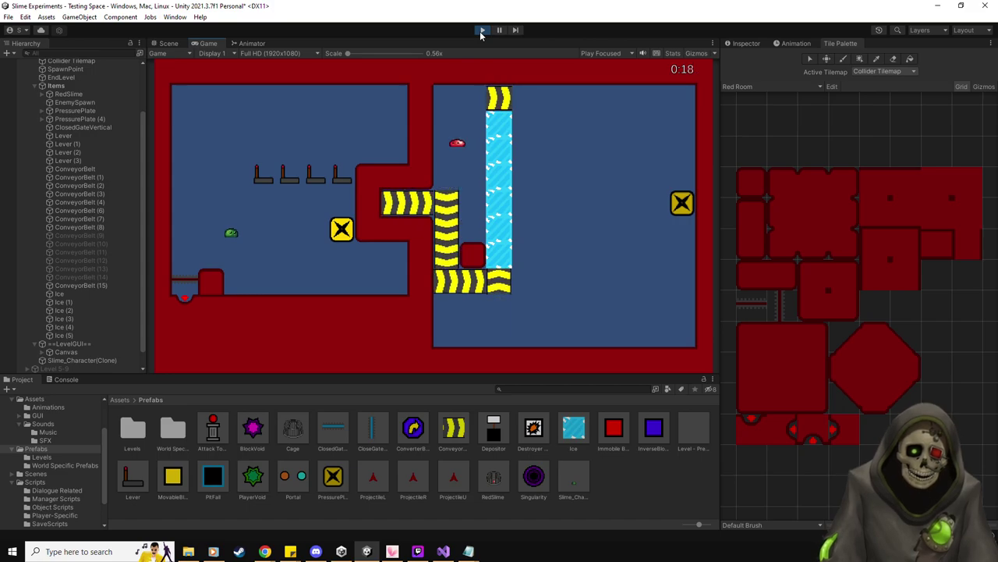
left_click(481, 31)
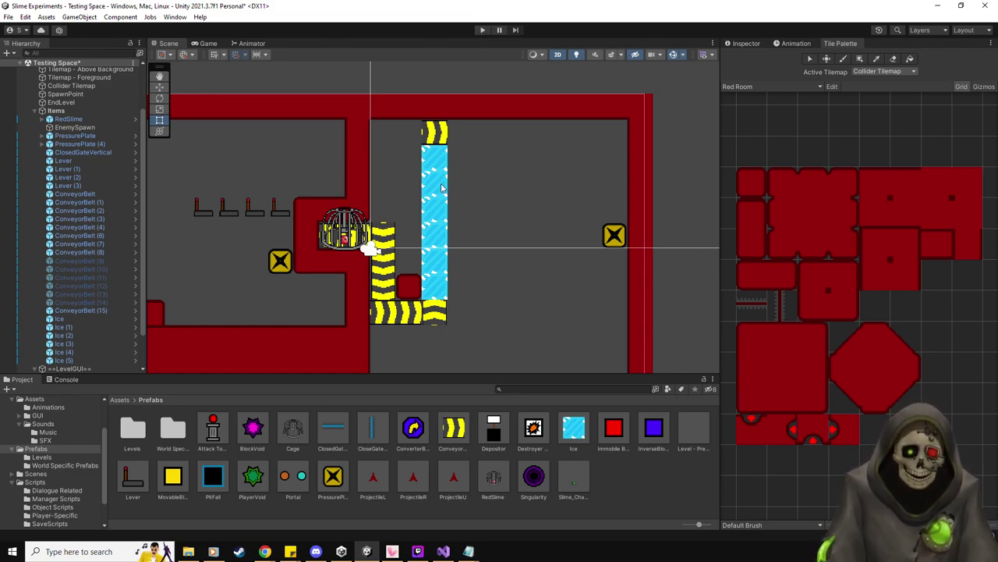
- Paint a continuous wall column from the ceiling to the single block between the belts and the ice, undoing misplaced tiles
key("b")
left_click(752, 213)
left_click(409, 133)
left_click(955, 247)
left_click_drag(410, 260, 396, 192)
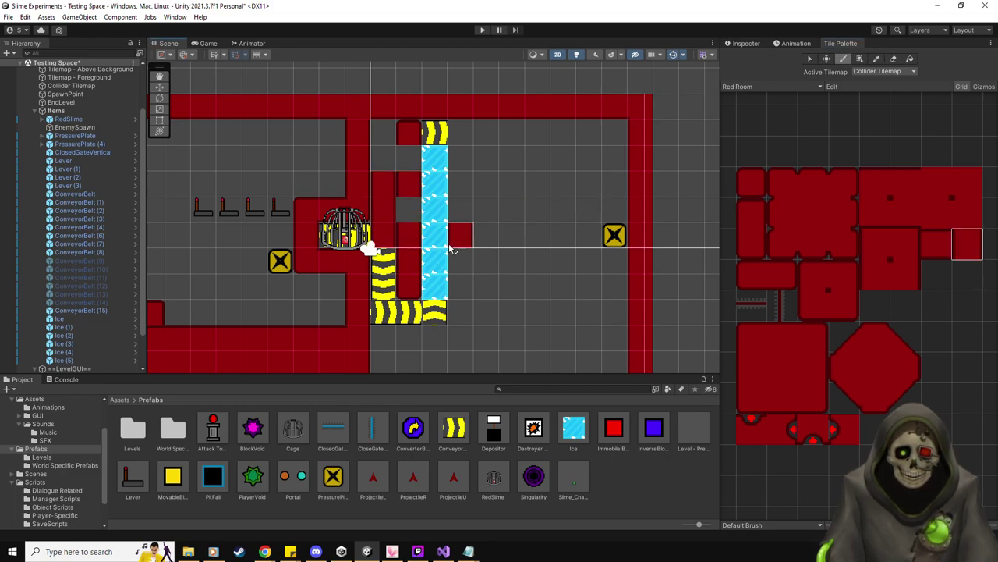
key("ctrl+z")
left_click_drag(409, 269, 407, 166)
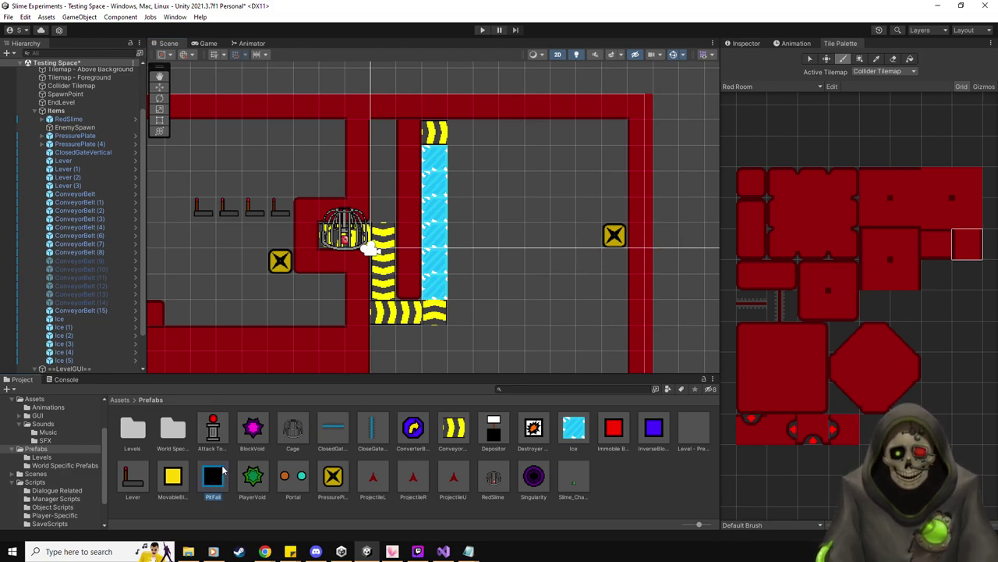
- Place a PitFall prefab above the downward belt column at X 0.5, Y 1.5, and open its component settings
left_click(382, 210)
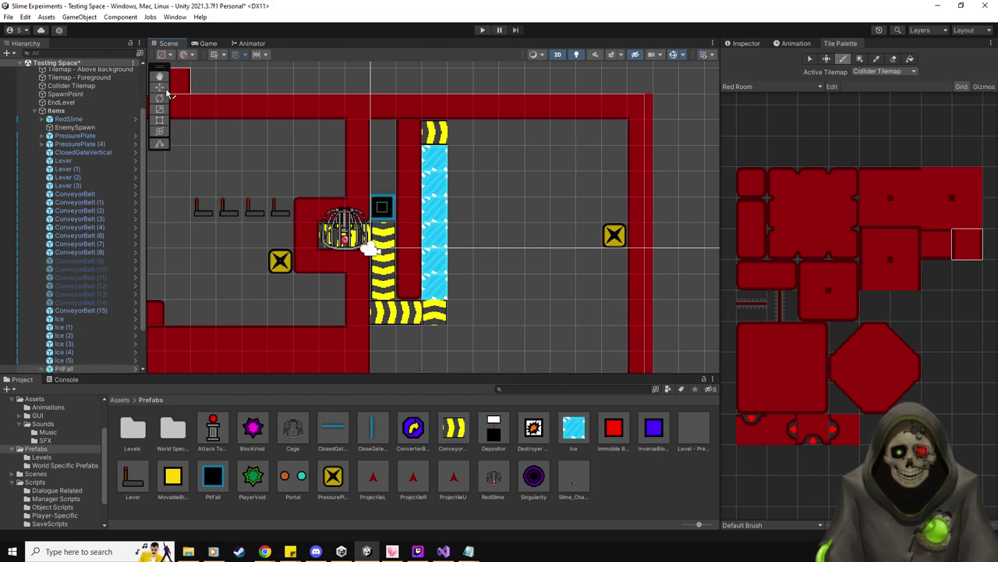
left_click(734, 43)
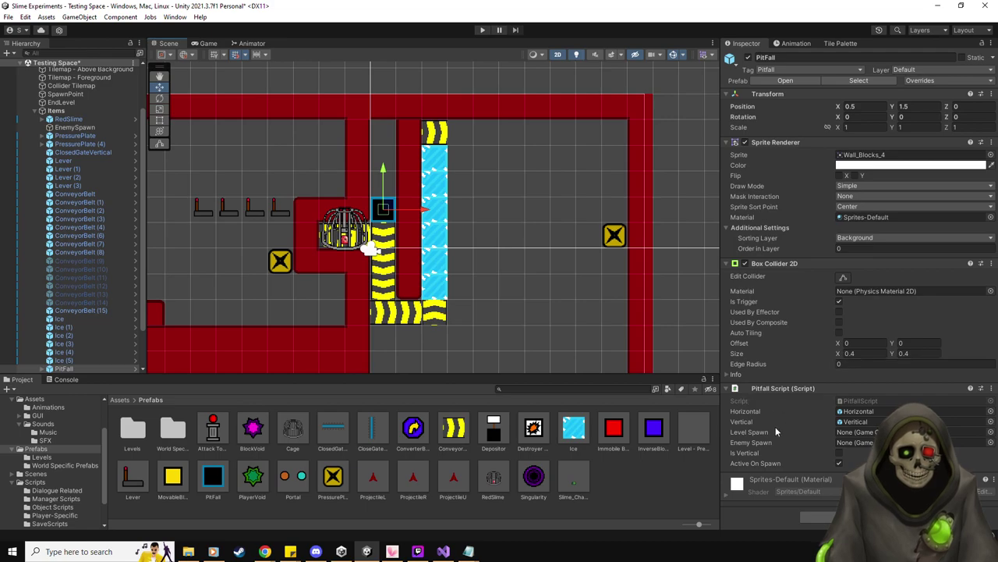
- Assign SpawnPoint as the pitfall's Level Spawn and EnemySpawn as its Enemy Spawn
scroll(71, 164, "up", 2)
left_click_drag(69, 125, 913, 432)
left_click_drag(74, 158, 913, 442)
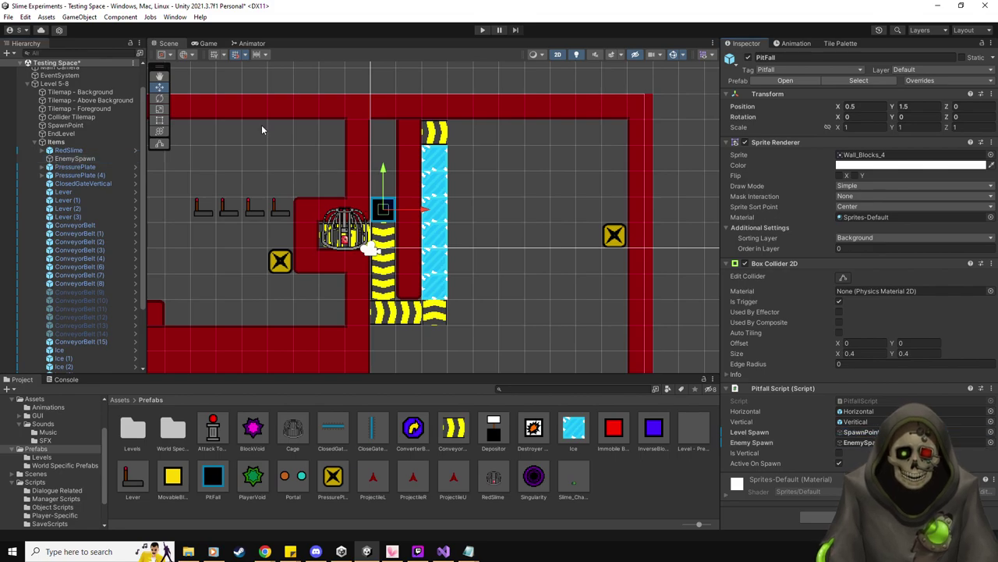
scroll(381, 133, "up", 3)
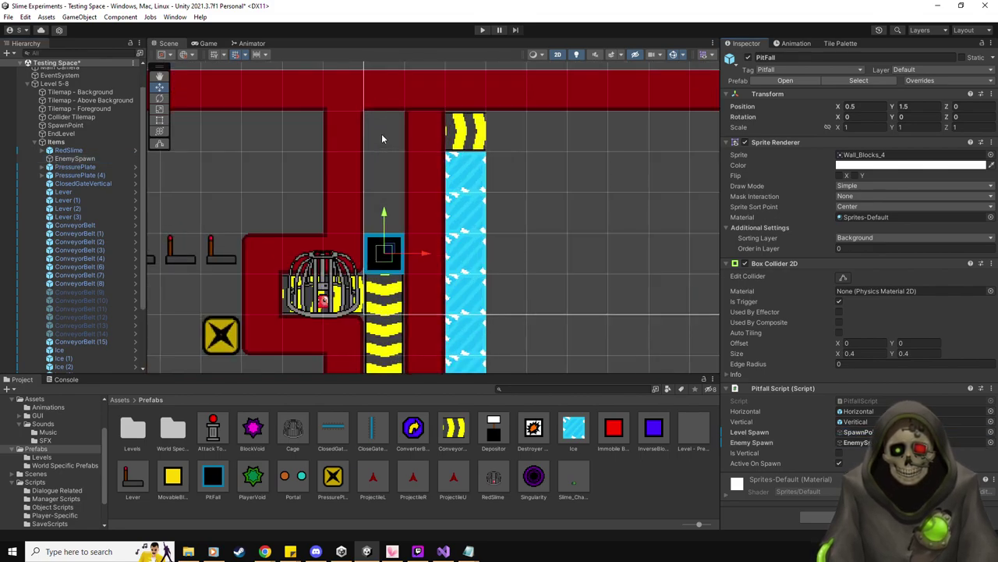
scroll(382, 134, "down", 3)
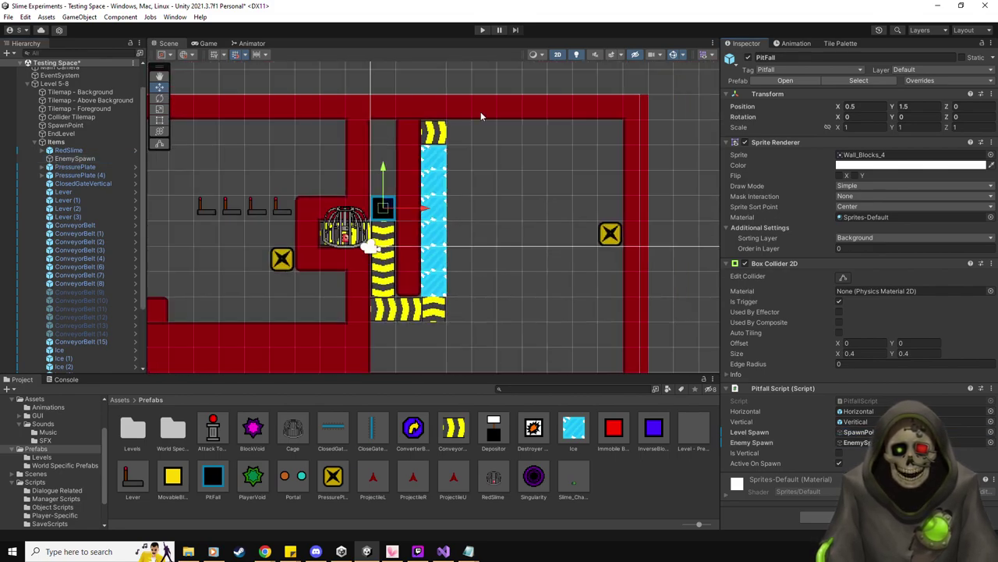
left_click(843, 44)
left_click(782, 405)
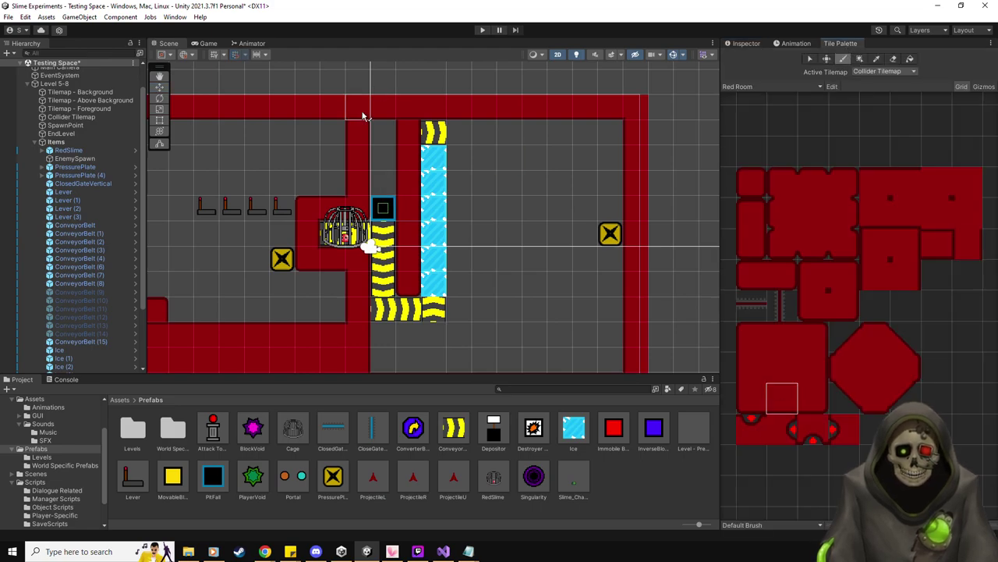
middle_click_drag(505, 230, 528, 223)
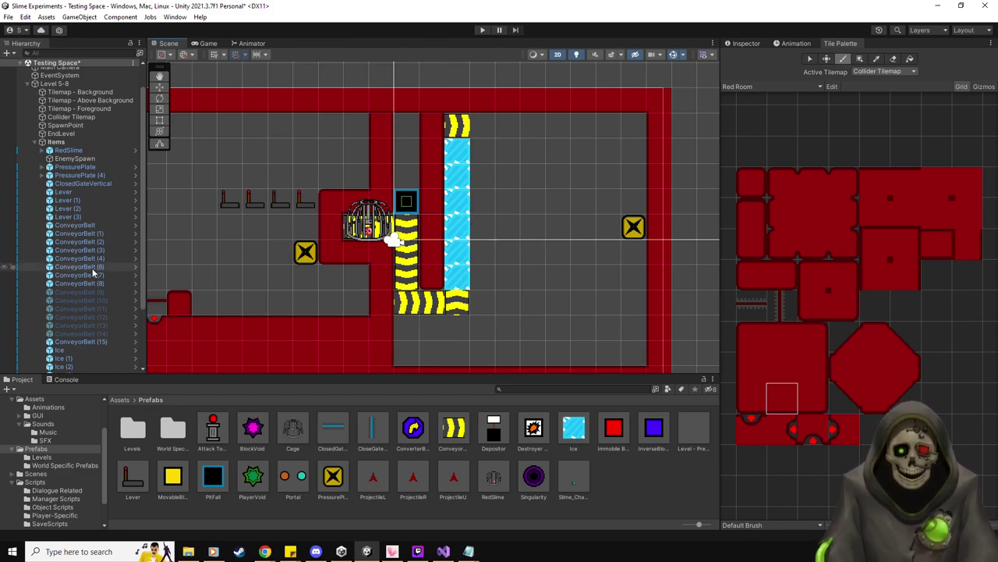
- Delete the disabled conveyor belts, ConveyorBelt (9) through ConveyorBelt (14)
left_click(92, 334)
left_click(103, 293, "shift")
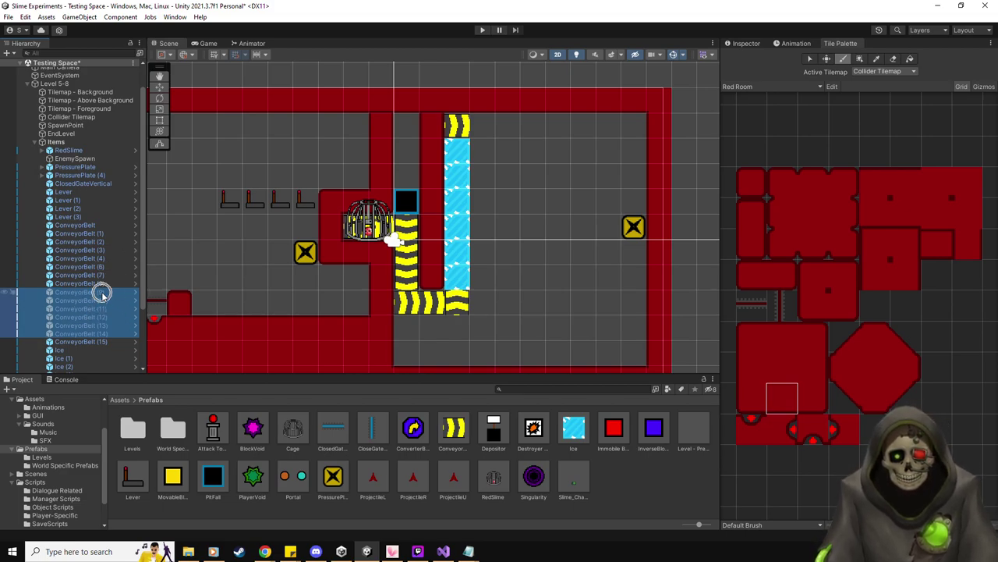
key("Delete")
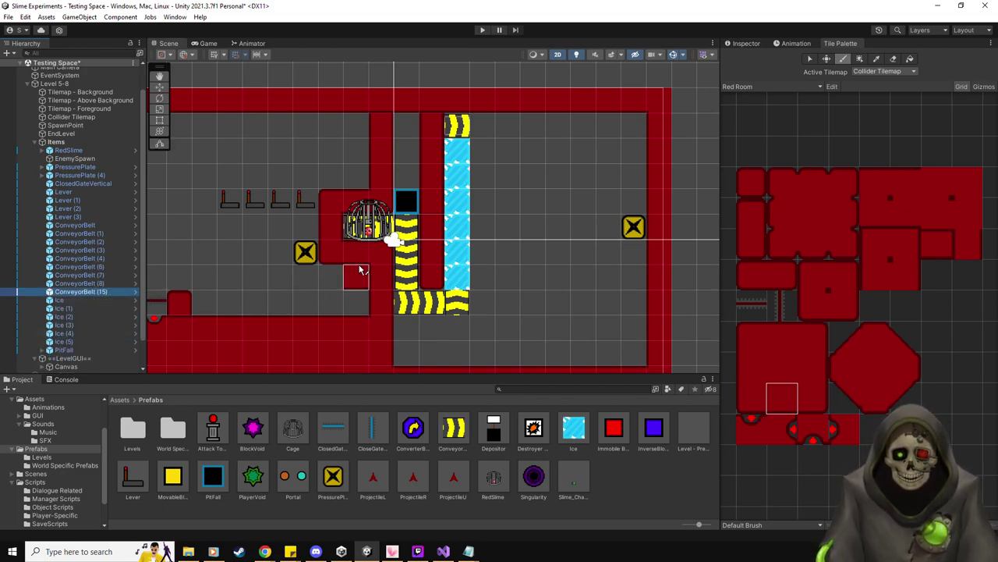
- Duplicate ConveyorBelt (15) twice to extend the belt row above the ice rightward to X 4.5, Y 4.5
key("ctrl+d")
key("w")
left_click_drag(498, 126, 549, 125)
key("ctrl+d")
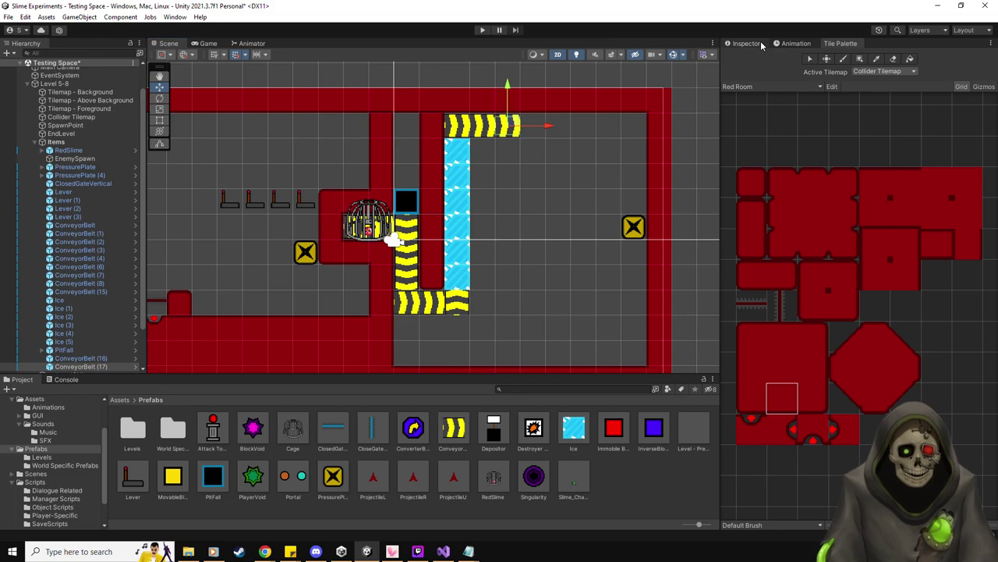
- Set the Z rotation of the upper row's last conveyor belt to -90 and its direction to Down
left_click(762, 45)
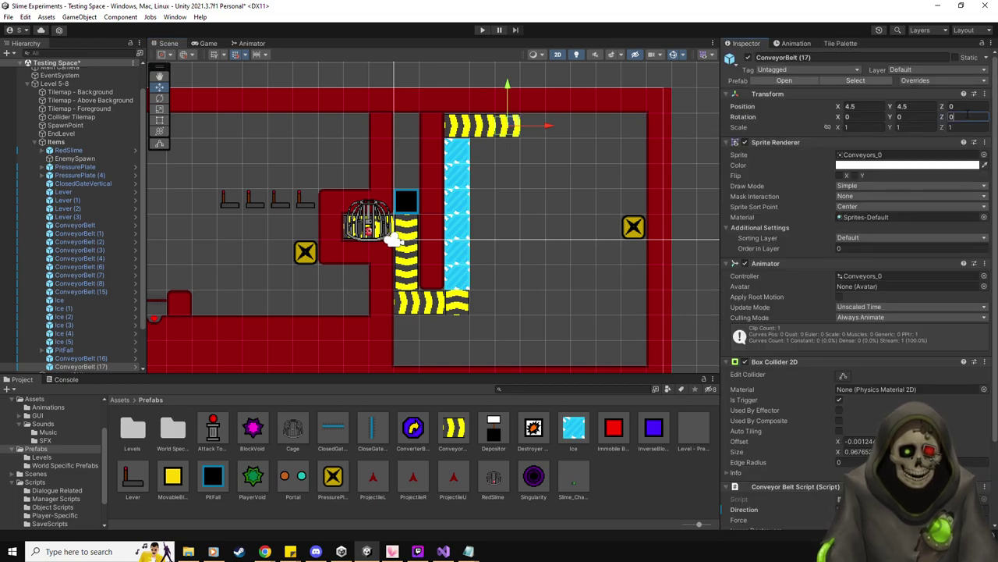
type("90")
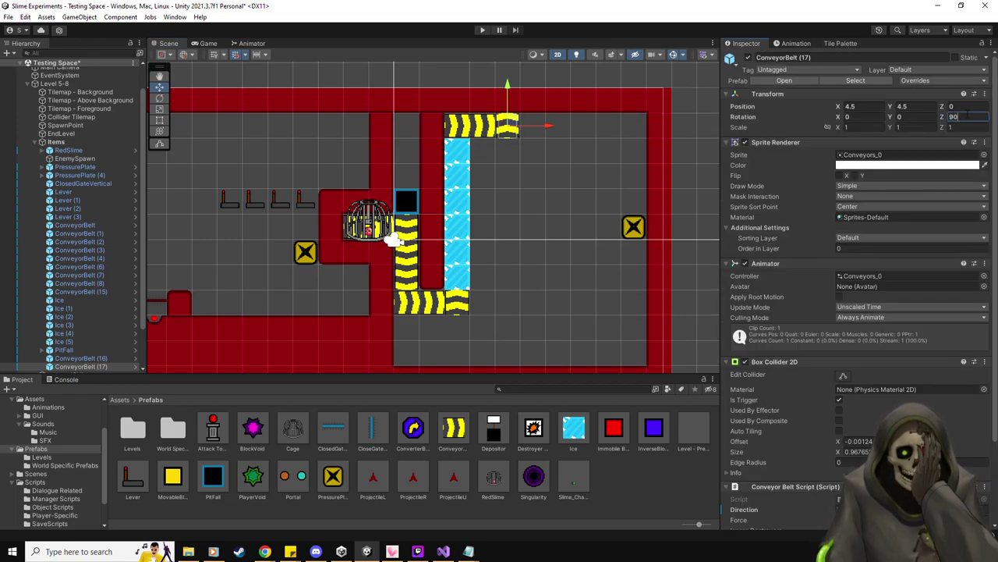
key("BackSpace")
key("BackSpace")
type("-90")
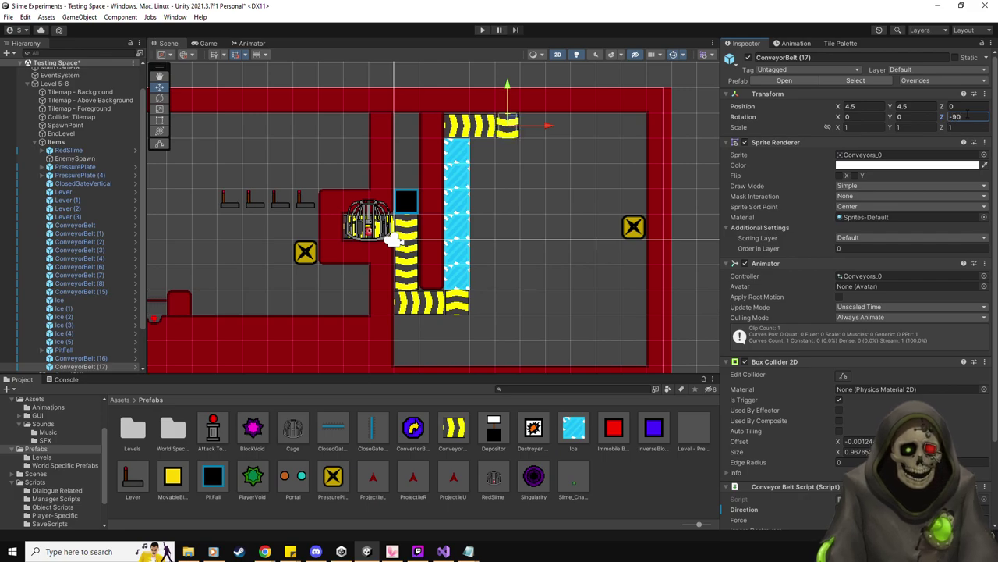
scroll(858, 218, "down", 3)
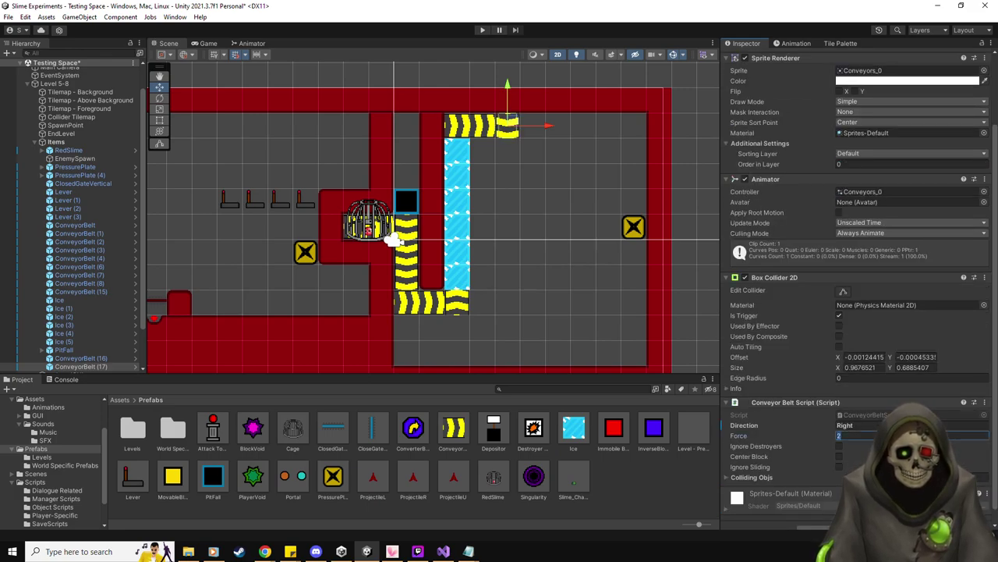
type("Down")
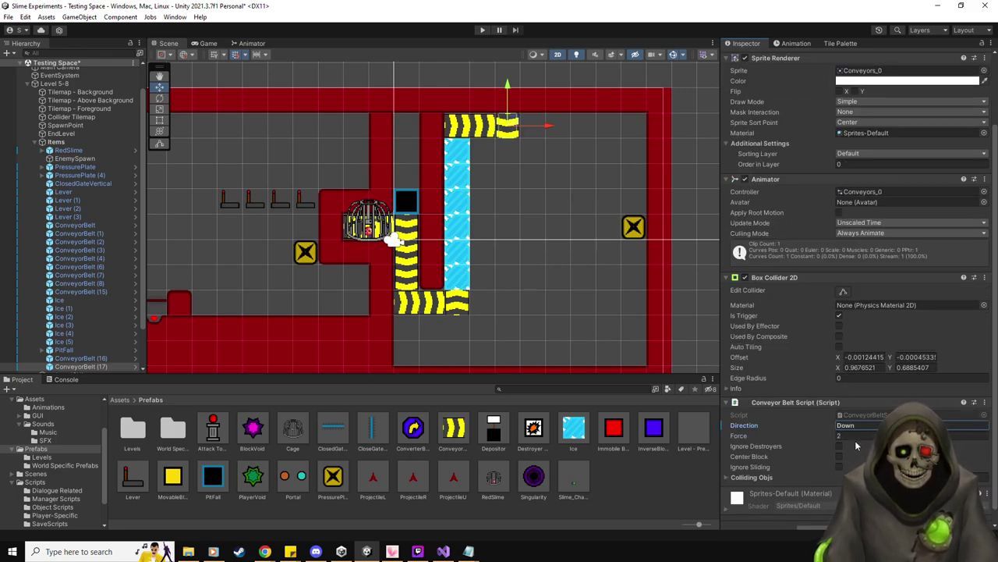
- Duplicate the whole ice column and move the copy to X 4.5, directly under the new downward belt
left_click(63, 342)
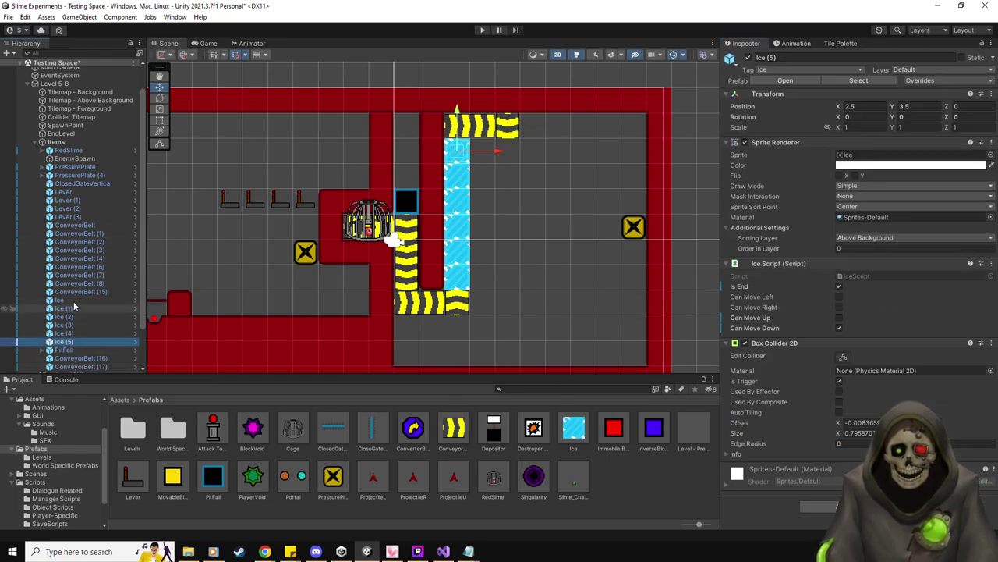
left_click(64, 300, "shift")
key("ctrl+d")
left_click_drag(502, 216, 552, 216)
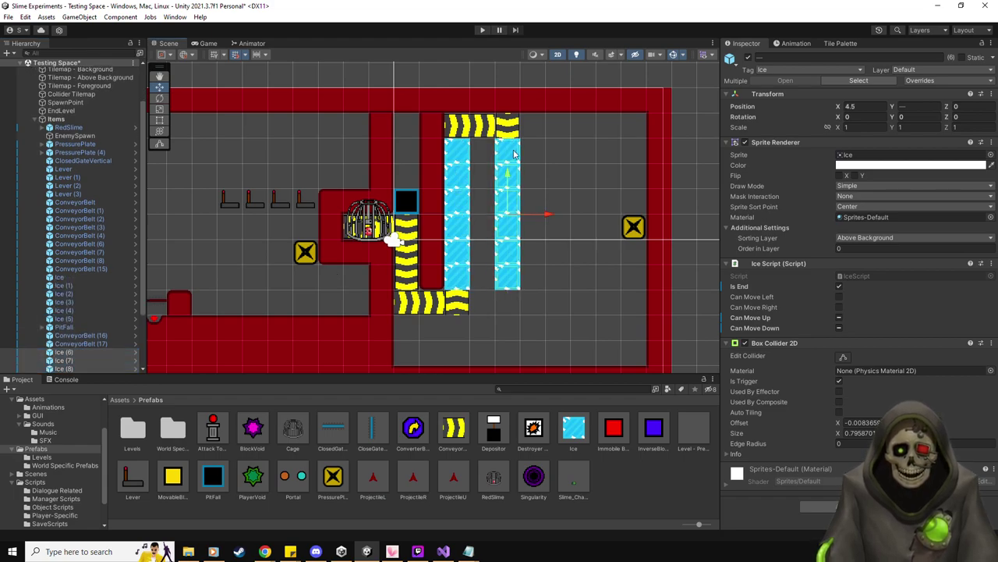
left_click(511, 155)
left_click(507, 153)
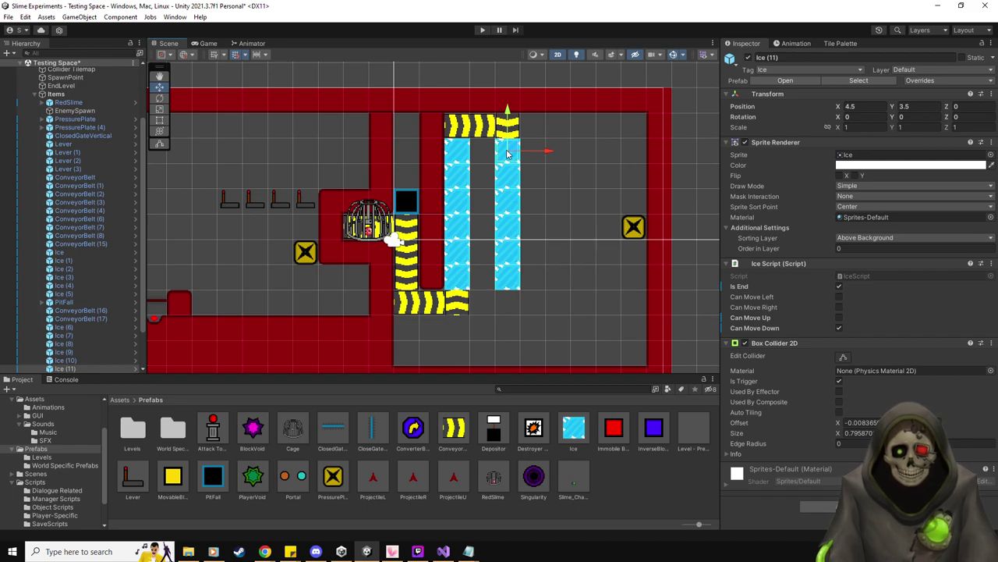
- Paint a capped vertical wall column between the two ice columns, extending one cell below the ice
left_click(841, 43)
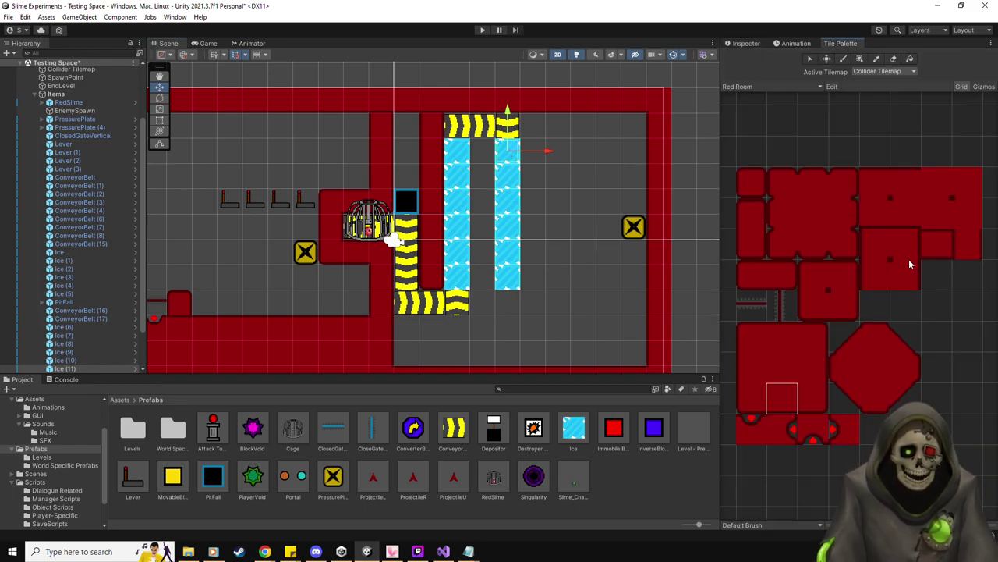
left_click(752, 211)
left_click(483, 150)
left_click(751, 244)
left_click(482, 302)
left_click(968, 244)
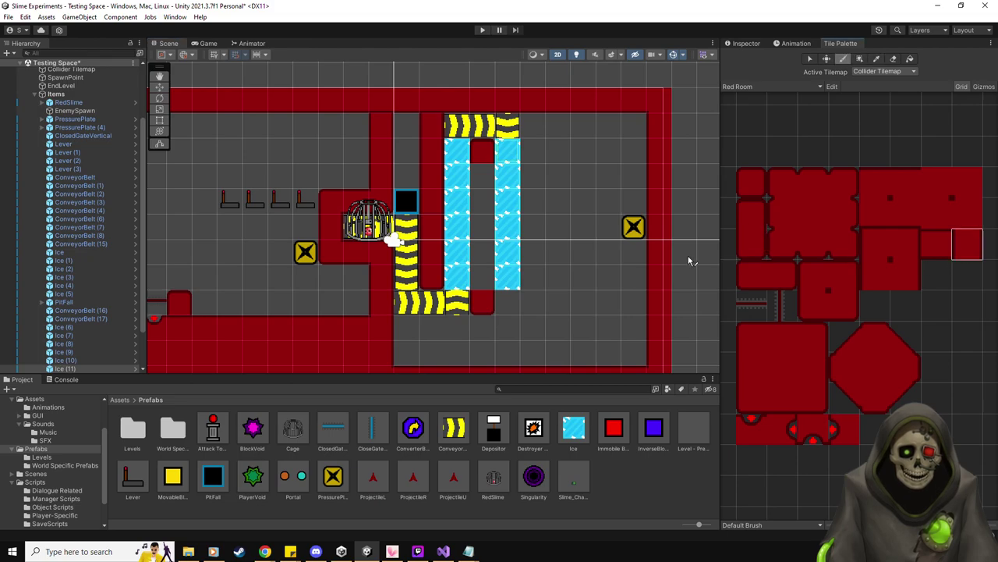
left_click(482, 277)
left_click_drag(481, 279, 484, 162)
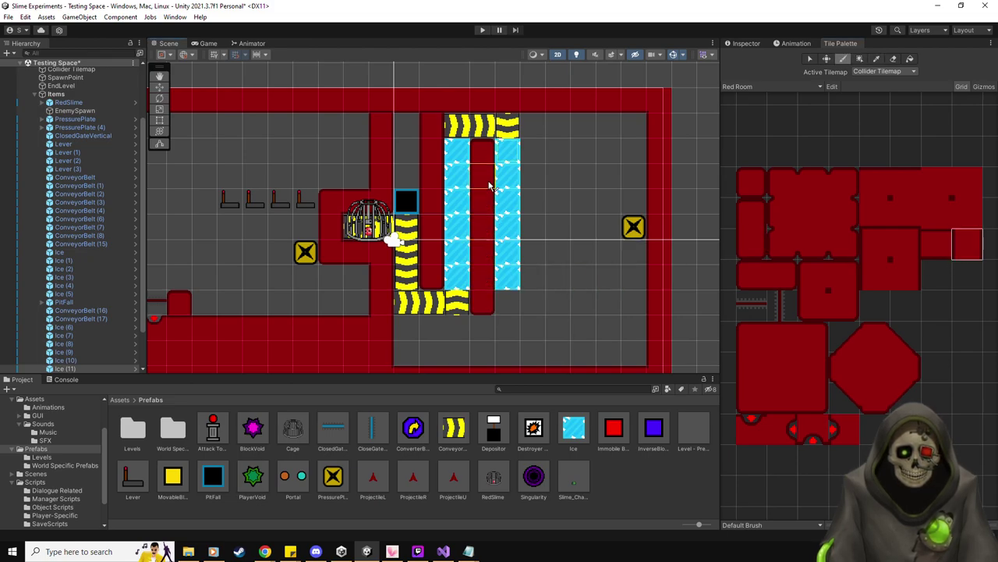
- Place a PressurePlate prefab on the second ice column at X 4.5, Y 0.5, and set its Order in Layer to 1
left_click(159, 91)
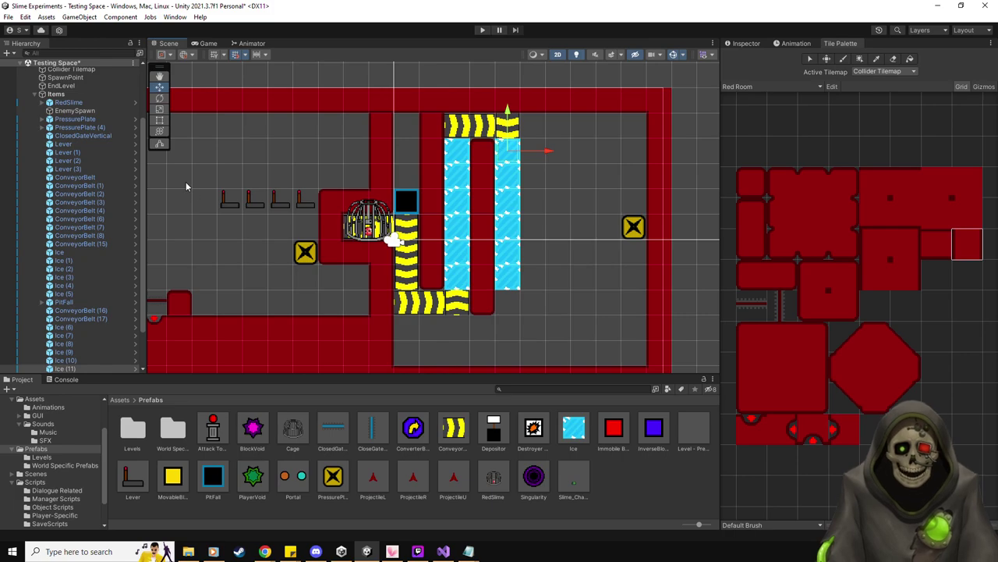
left_click_drag(334, 477, 509, 231)
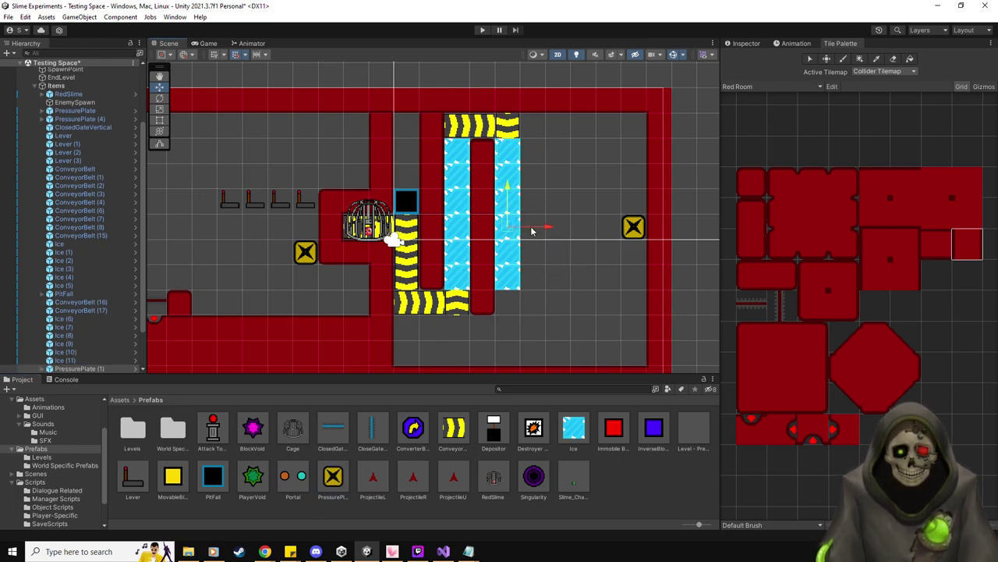
left_click(744, 45)
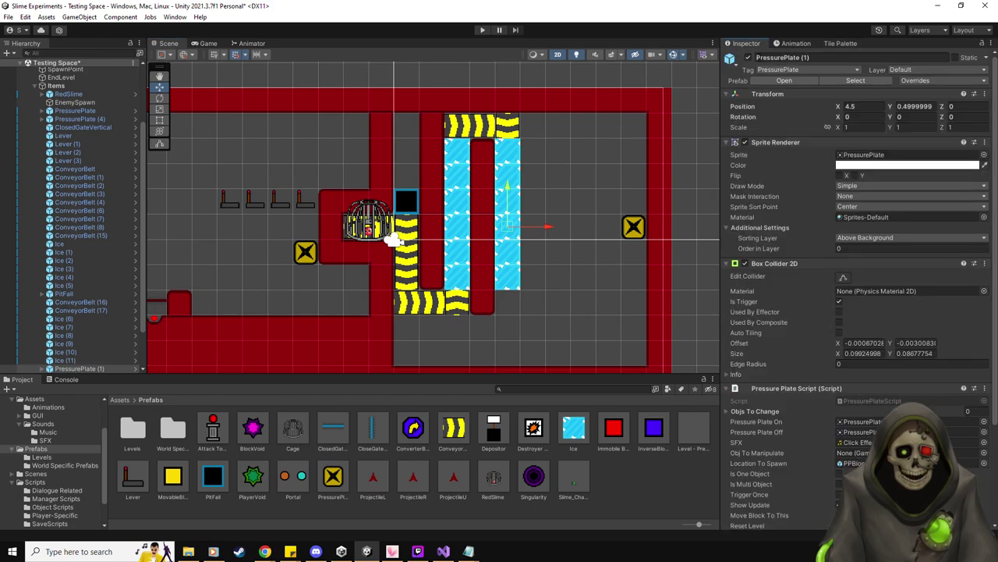
left_click(897, 248)
type("1")
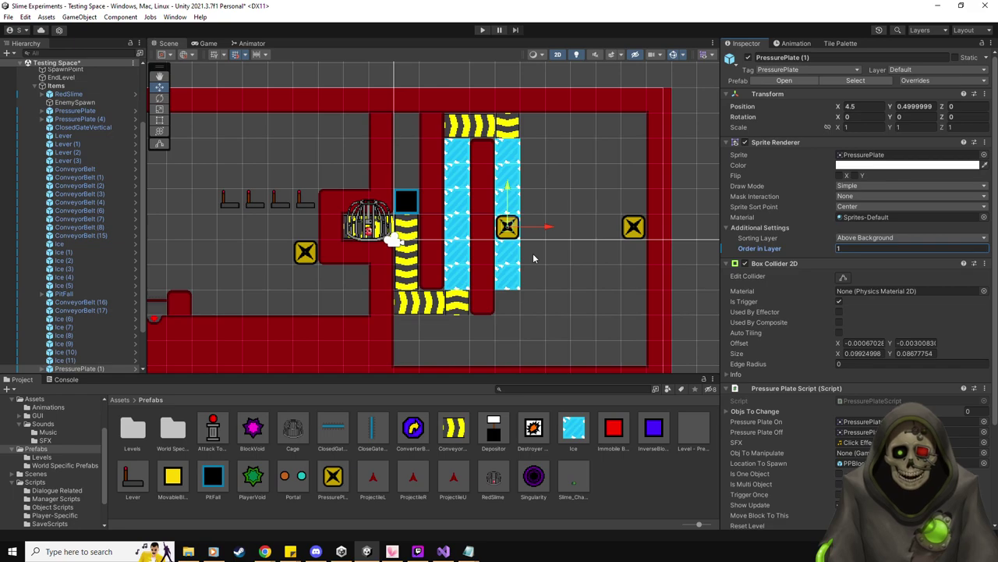
- Copy ConveyorBelt (16) to X 4.5, Y -2.5 below the second ice column, with direction Down and Z rotation -90
left_click(92, 304)
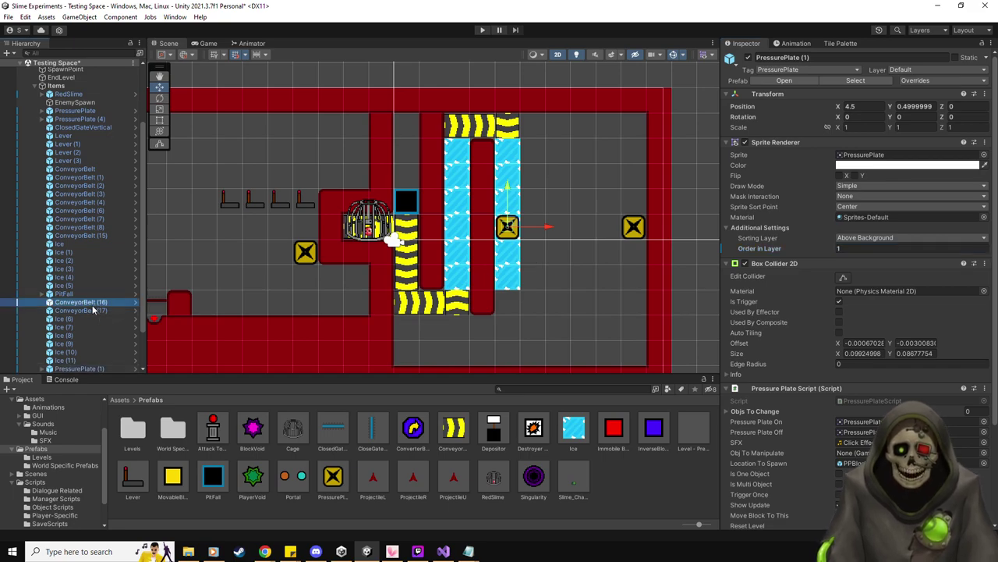
left_click(493, 119)
left_click_drag(493, 118, 518, 294)
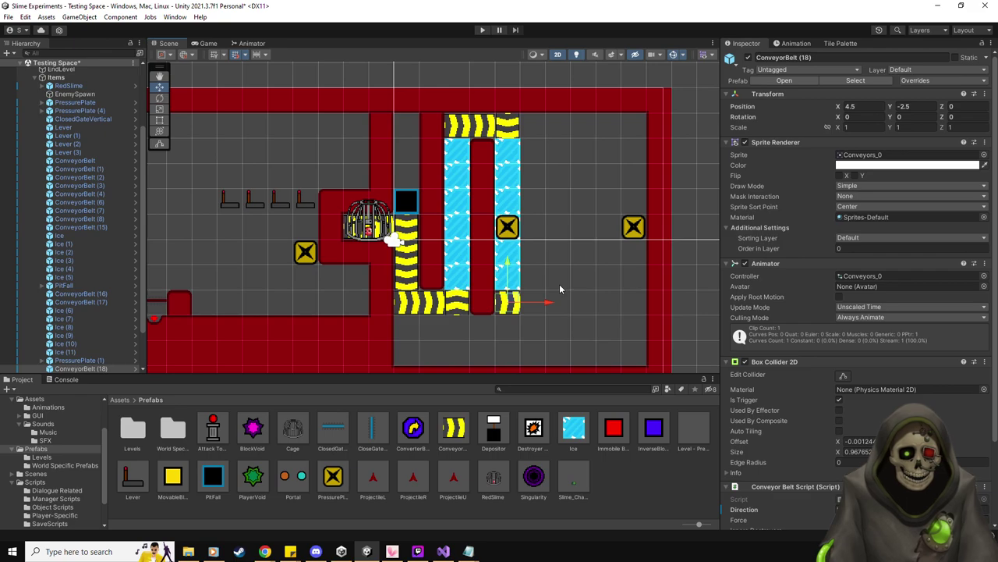
scroll(560, 286, "up", 2)
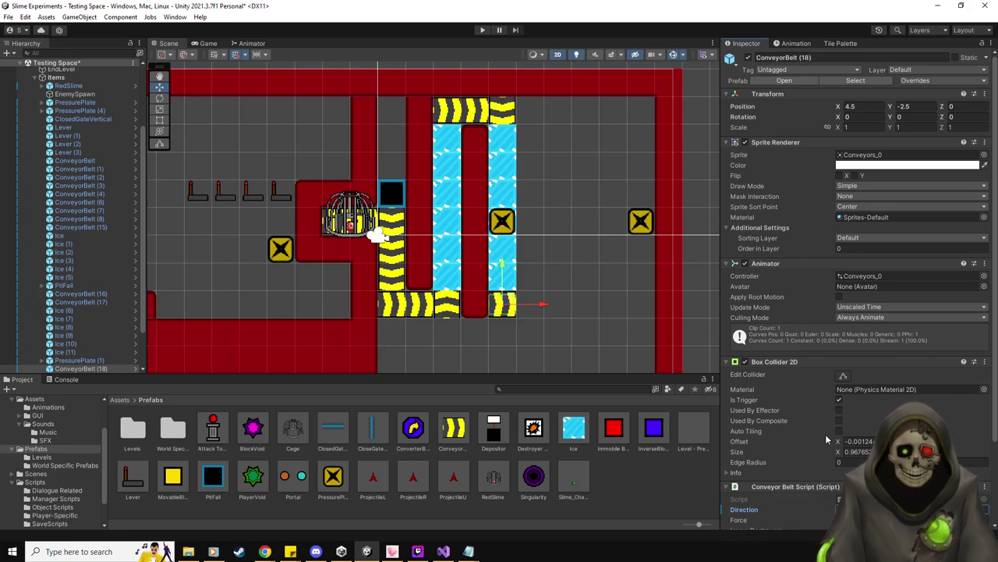
scroll(795, 376, "down", 1)
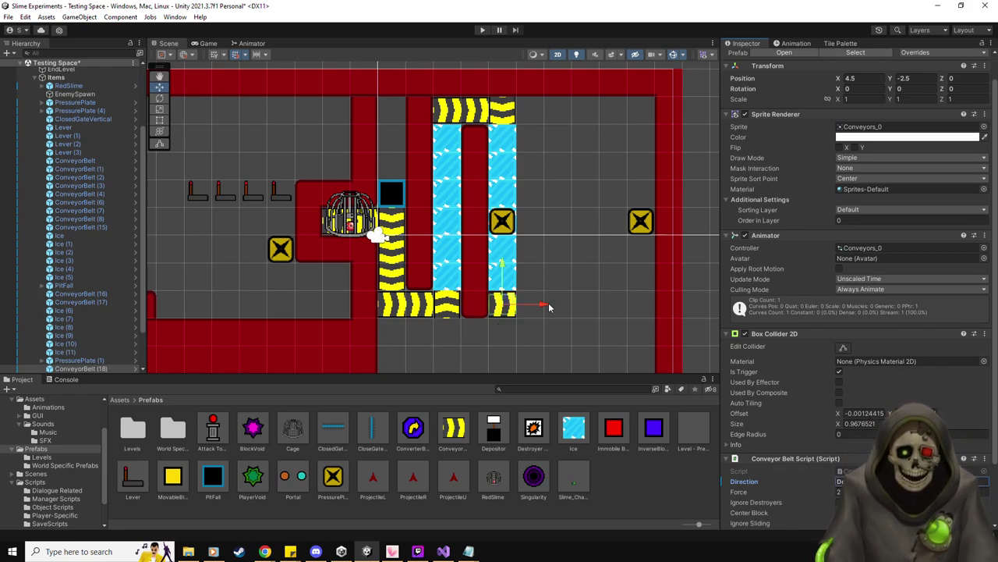
scroll(806, 339, "down", 3)
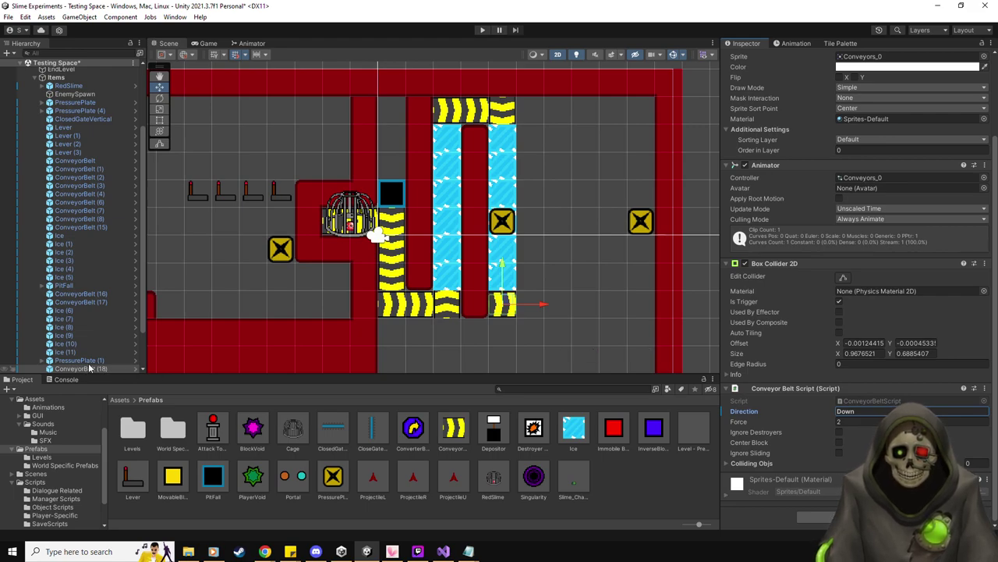
scroll(930, 185, "up", 4)
type("-90")
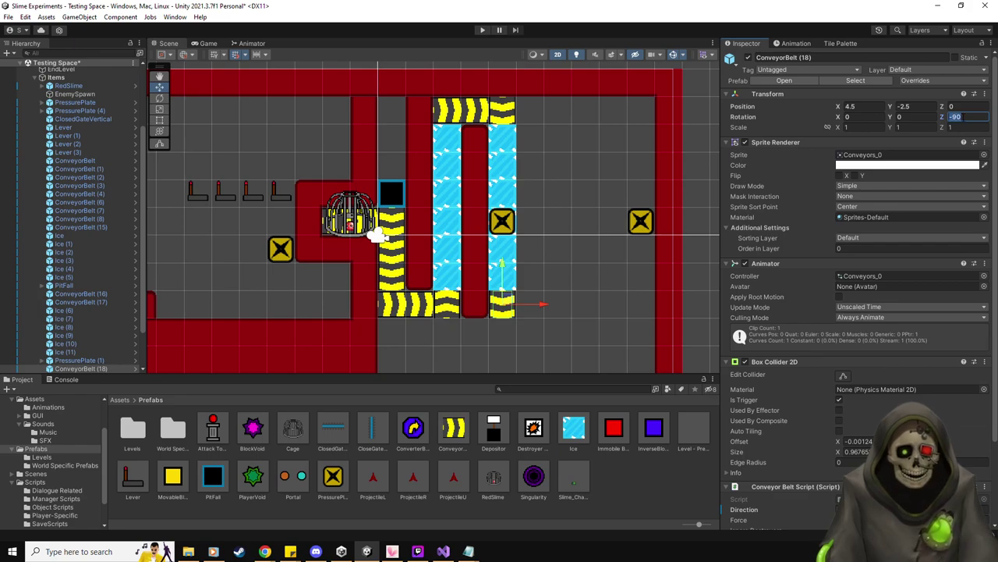
- Place a conveyor belt prefab at X 4.5, Y -3.5, set its Z rotation to 180, and change its belt direction
middle_click_drag(536, 283, 553, 234)
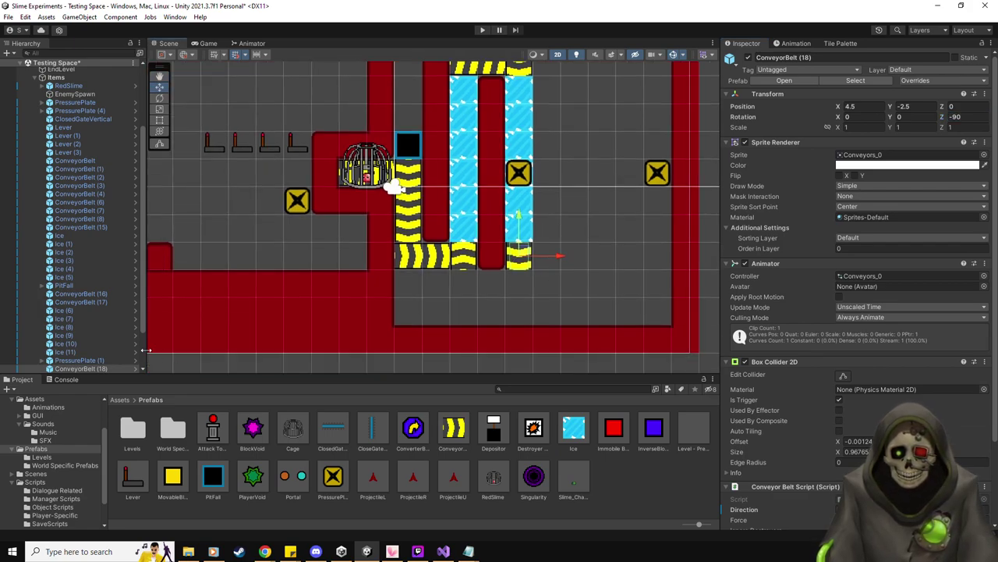
left_click(456, 439)
left_click_drag(456, 437, 527, 291)
left_click(963, 117)
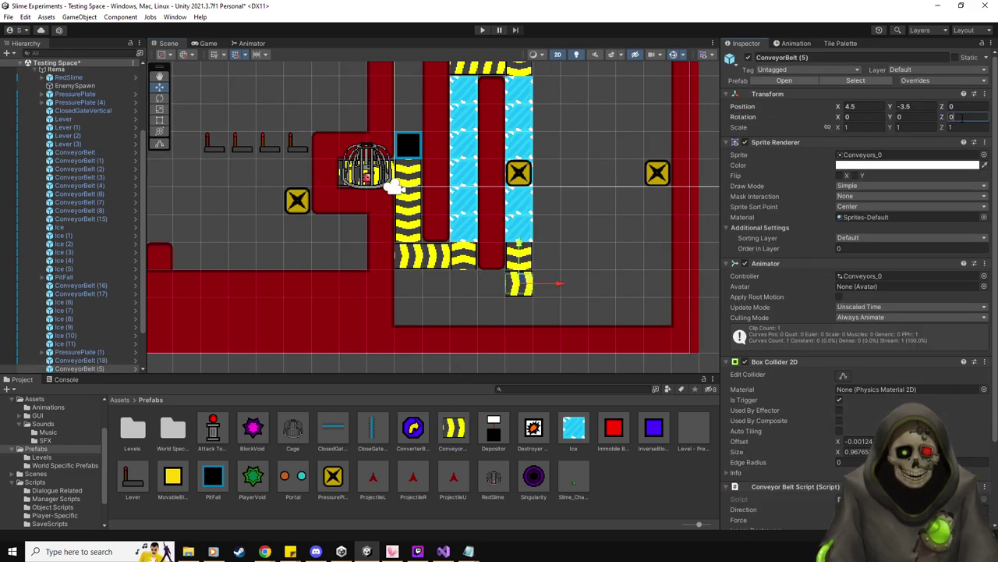
type("18")
left_click(911, 509)
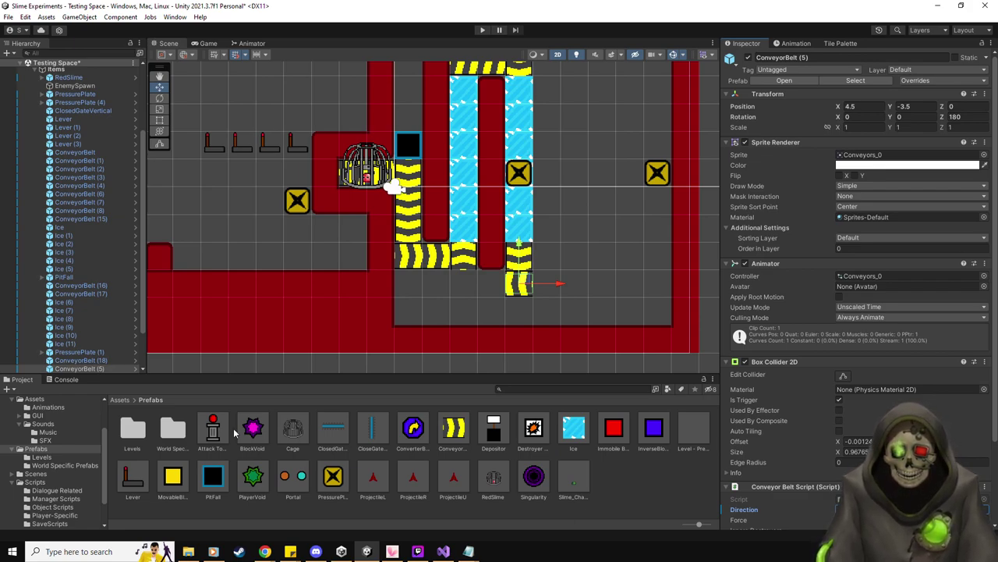
- Duplicate the lowest conveyor belt twice to extend its row leftward to X 2.5, Y -3.5
left_click(103, 369)
key("ctrl+d")
left_click_drag(557, 286, 504, 290)
key("ctrl+d")
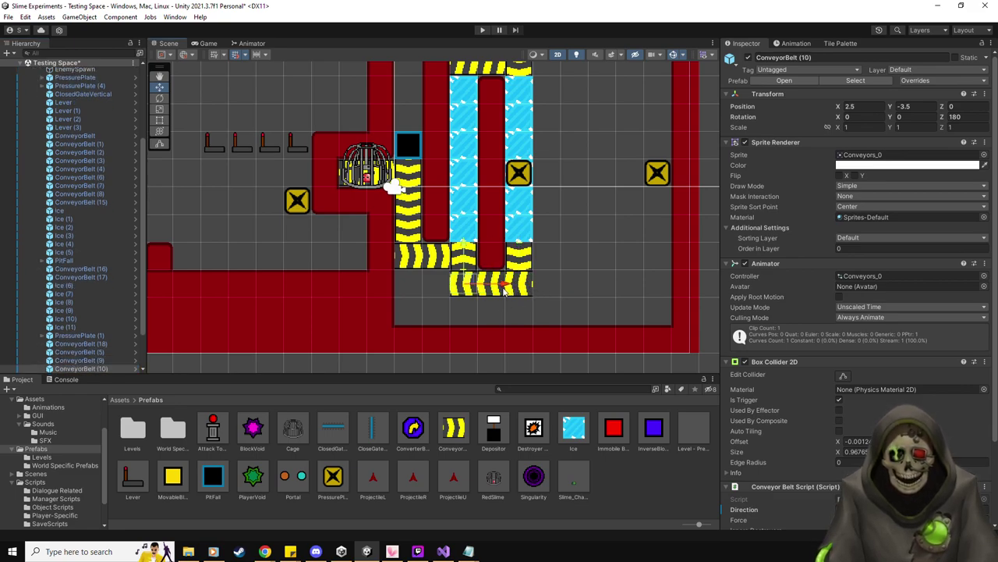
- Set the Z rotation of the belt at X 2.5, Y -3.5 to 90 and change its belt direction
left_click(955, 116)
type("90")
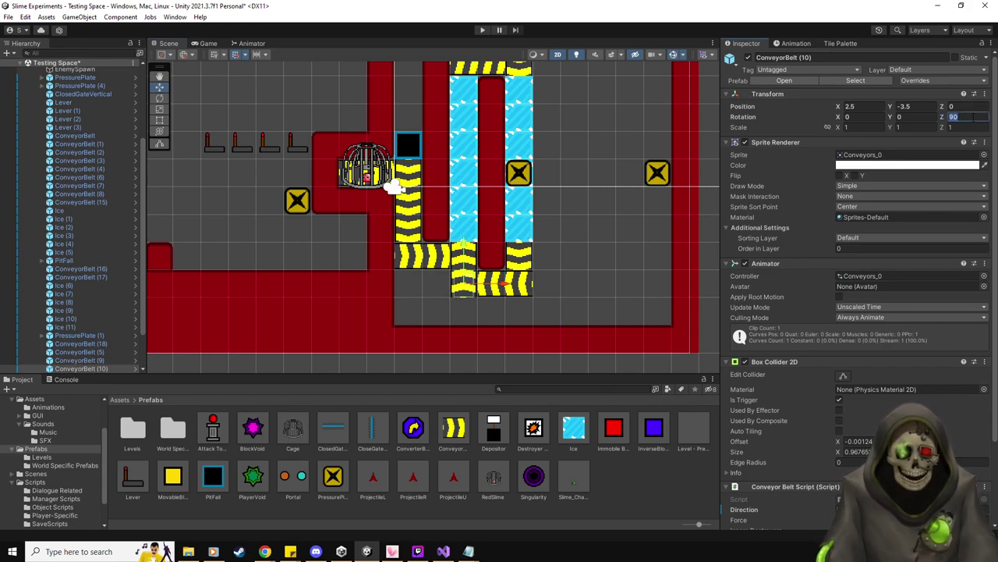
left_click(911, 510)
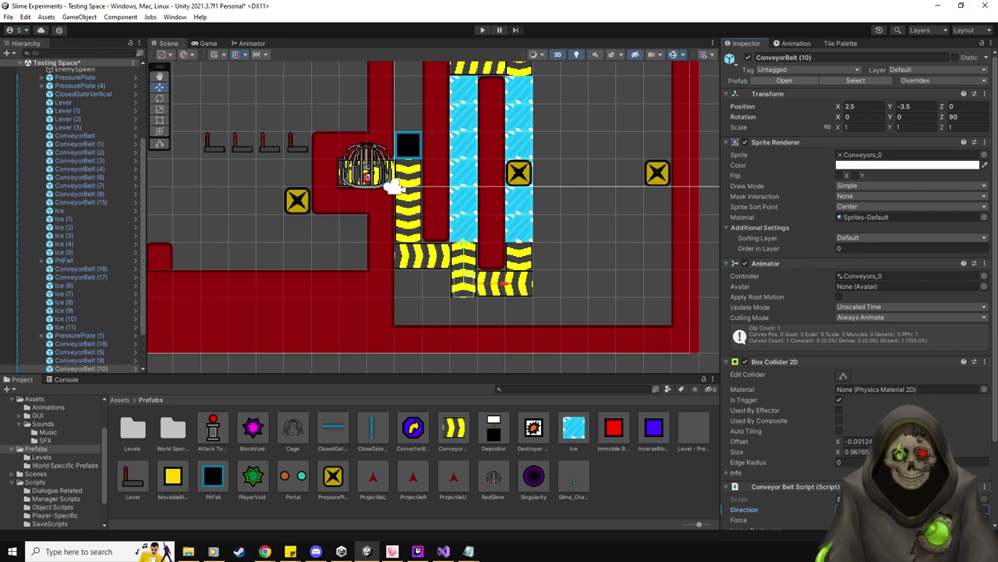
- Paint a two-tile-wide Red Room wall block on the Collider Tilemap directly below the lower-left conveyor row
left_click(842, 43)
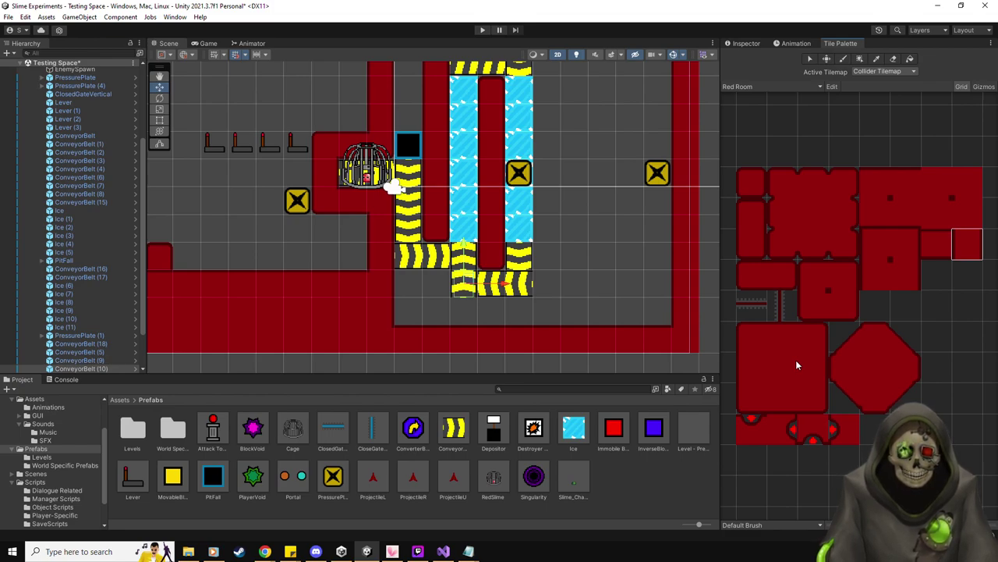
left_click(782, 274)
left_click(428, 285)
left_click(934, 244)
left_click(403, 287)
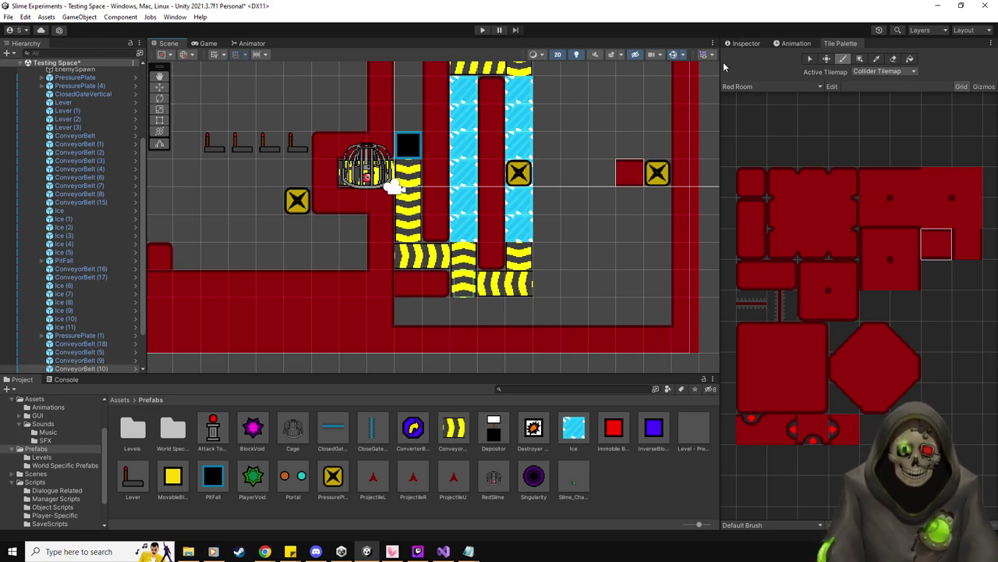
- Link PressurePlate (1) to ConveyorBelt (18) as its conveyor to manipulate, with flip-to and original directions Down
left_click(745, 44)
left_click(67, 334)
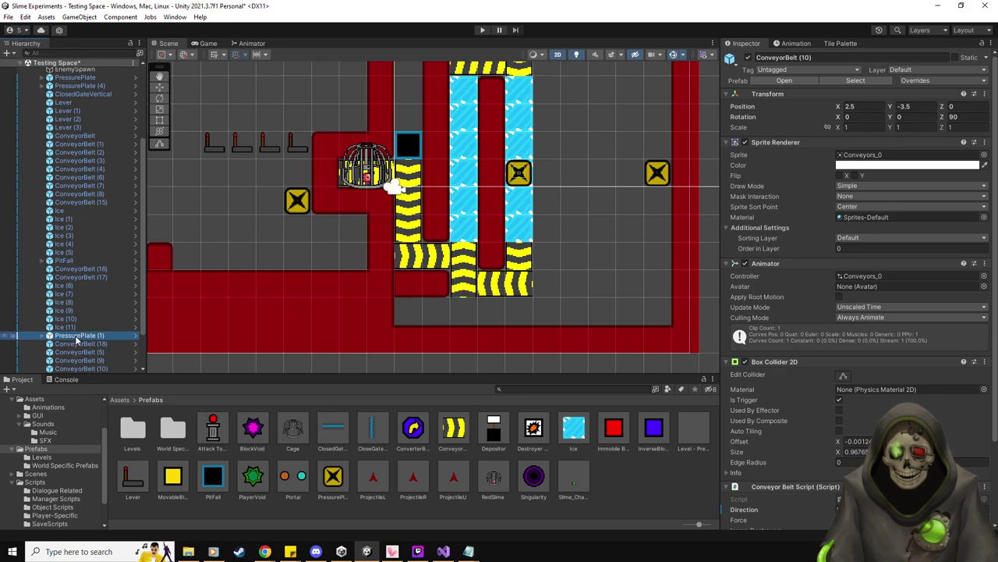
scroll(809, 450, "down", 5)
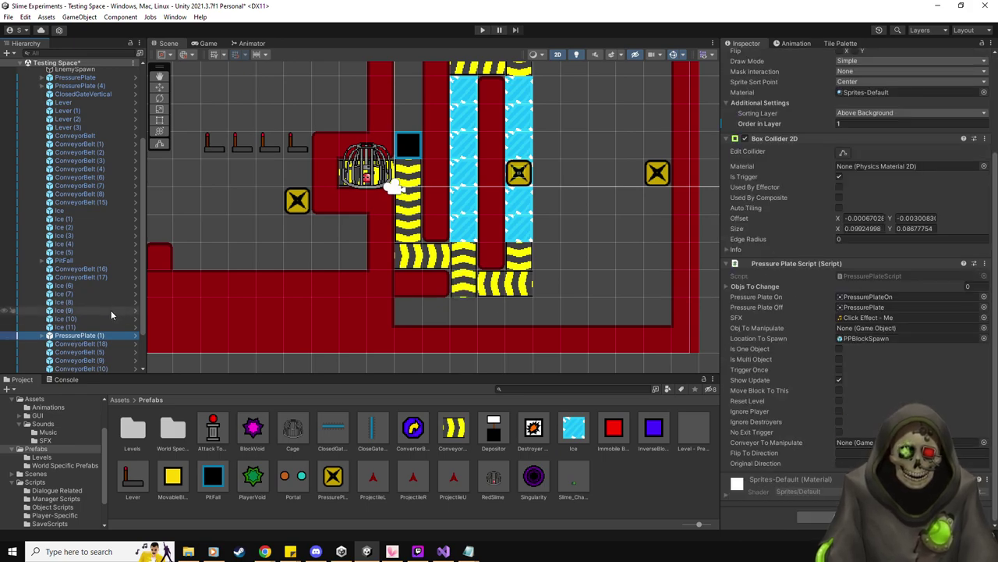
left_click(110, 344)
left_click(108, 336)
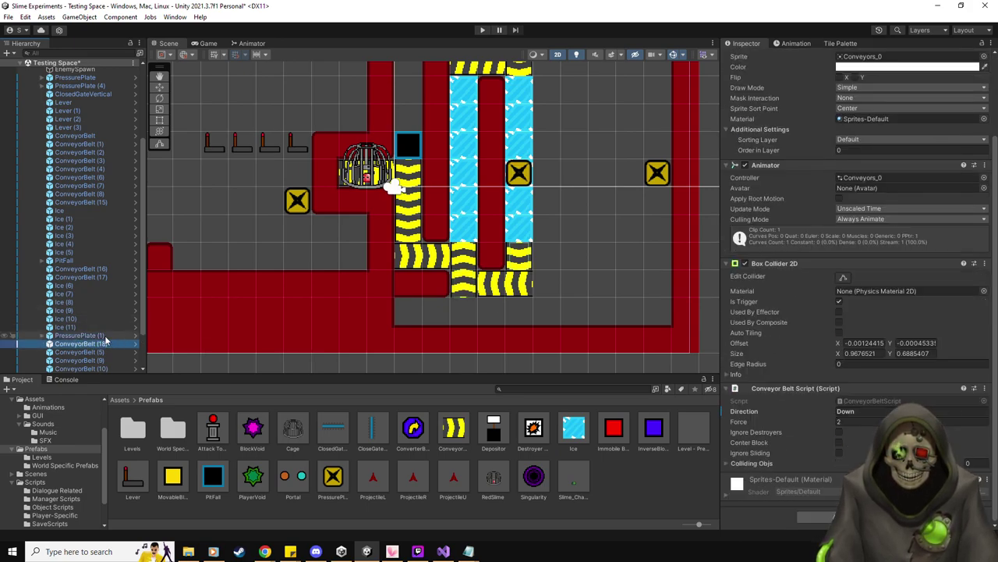
left_click_drag(81, 344, 853, 470)
left_click(468, 551)
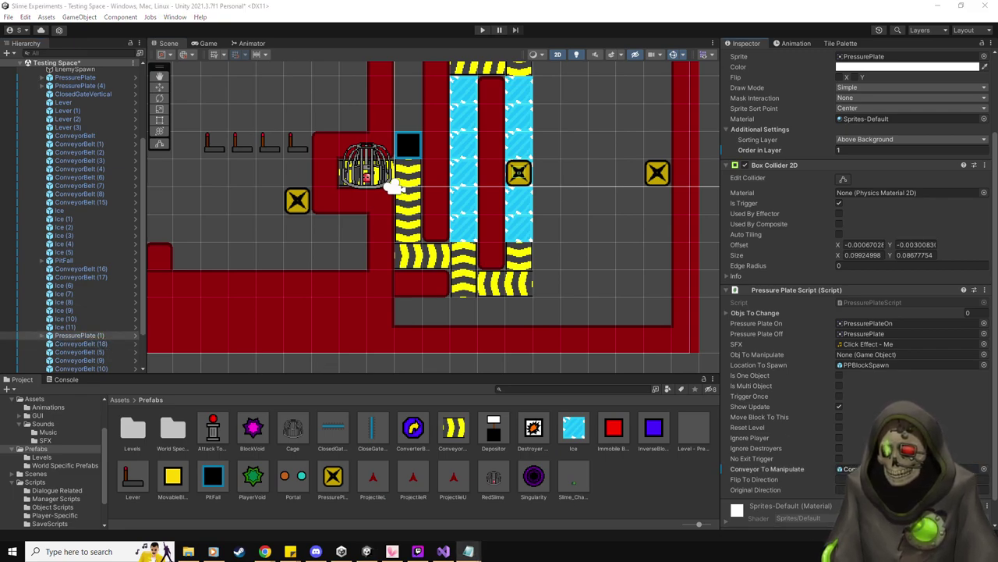
left_click(614, 3)
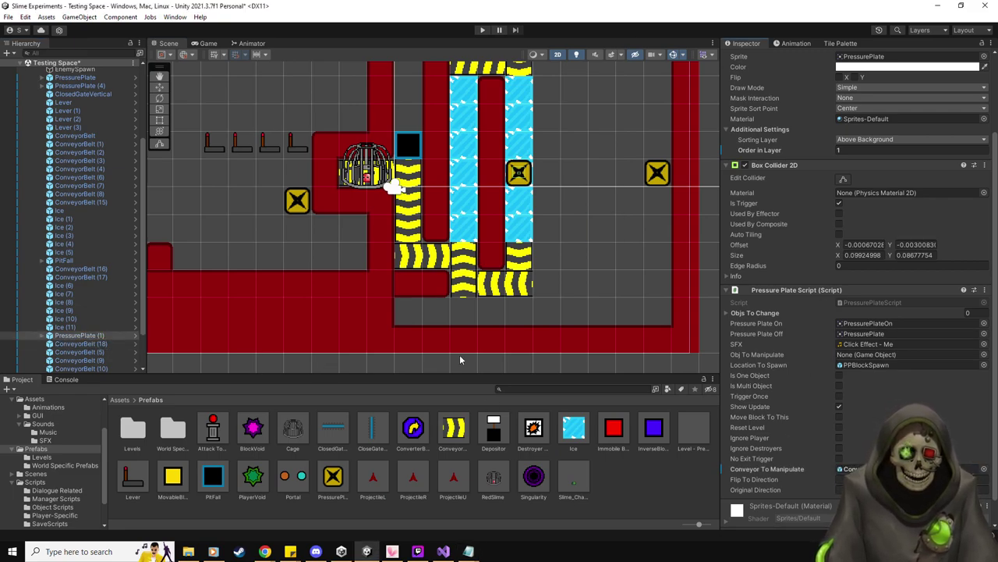
type("D")
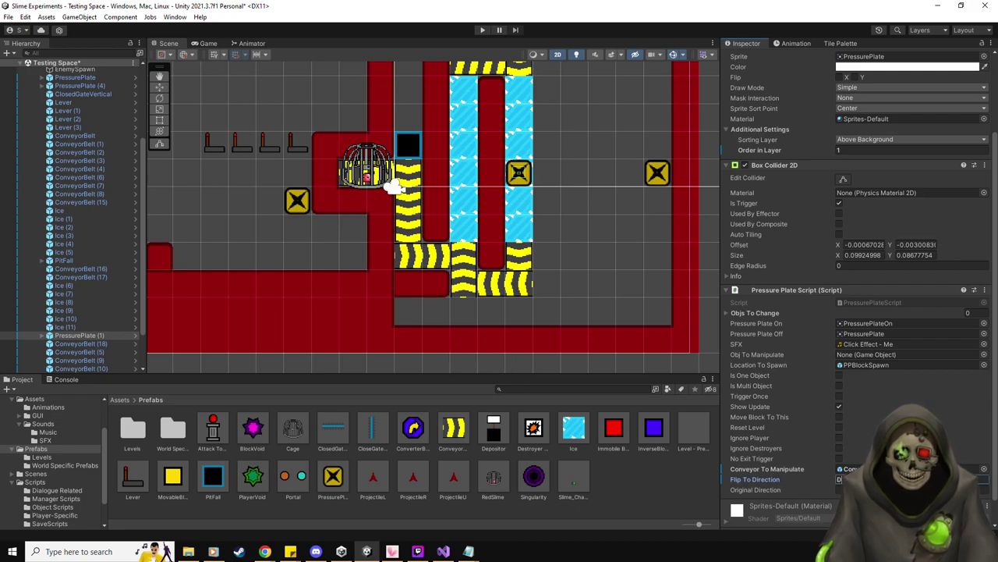
key("Tab")
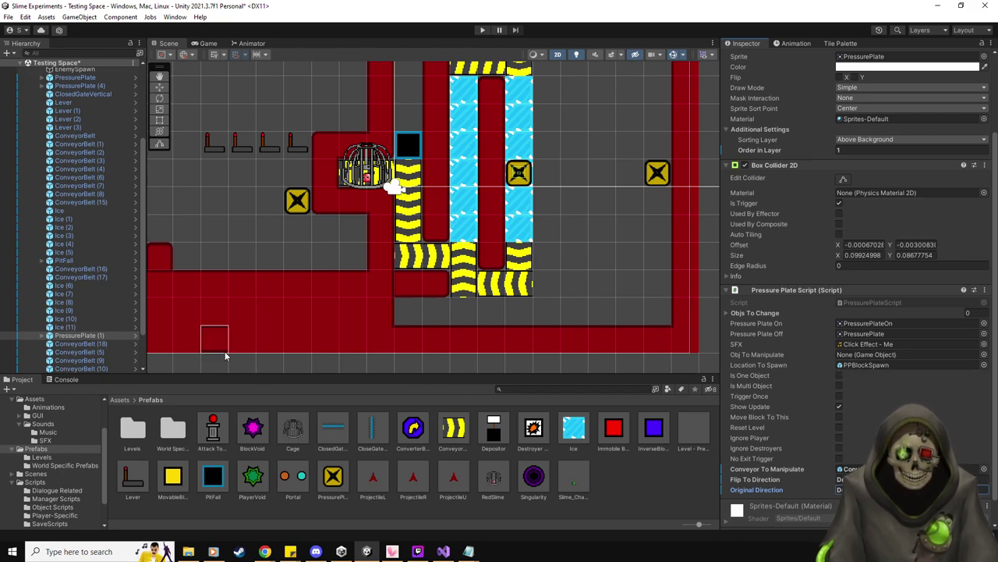
- Make ConveyorBelt (18) the only object changed by Lever, with direction to move Right and original direction Down
left_click(76, 104)
scroll(776, 358, "down", 2)
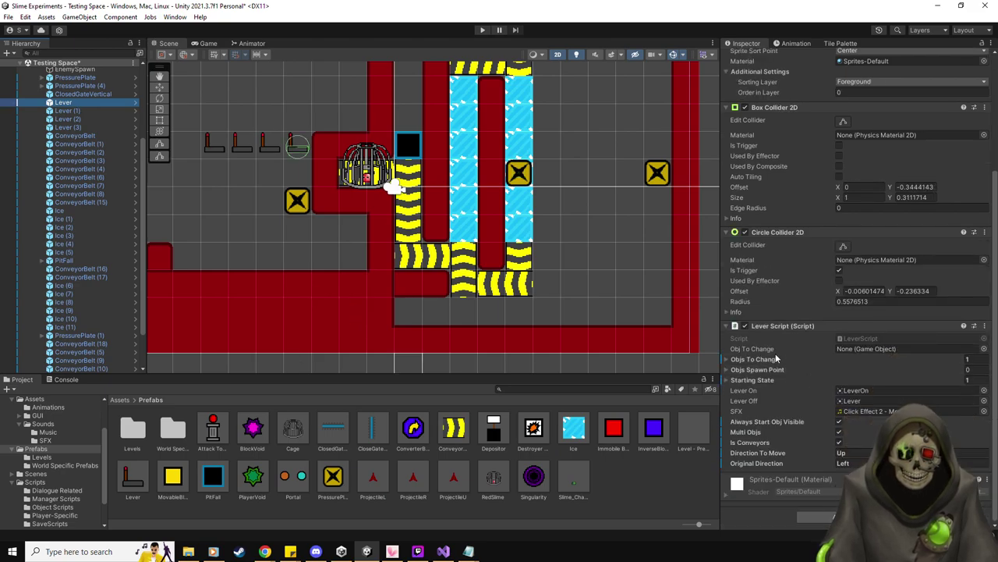
left_click(777, 359)
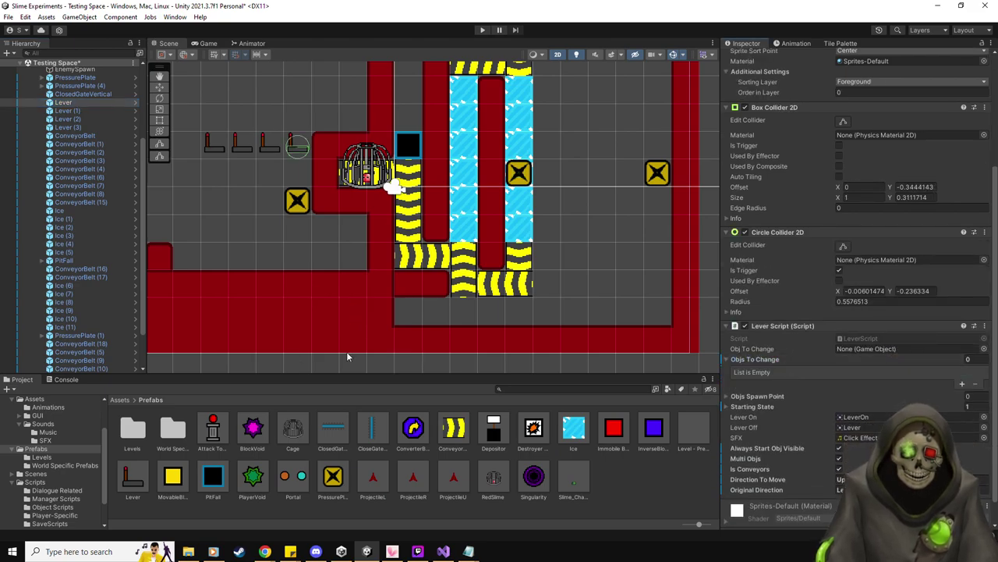
left_click_drag(100, 348, 786, 361)
left_click(897, 479)
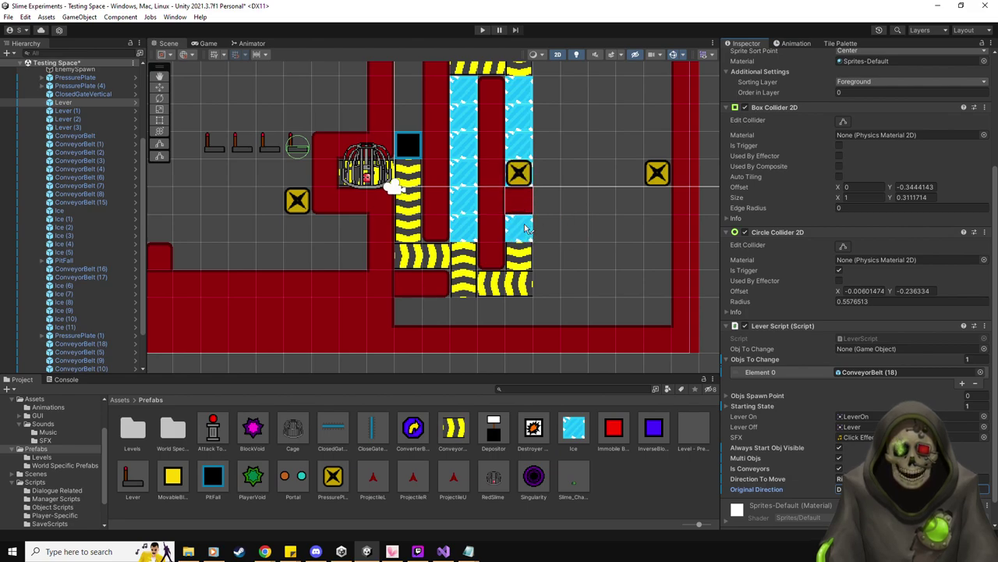
- Delete the PitFall above the conveyor column beside the cage
left_click(159, 87)
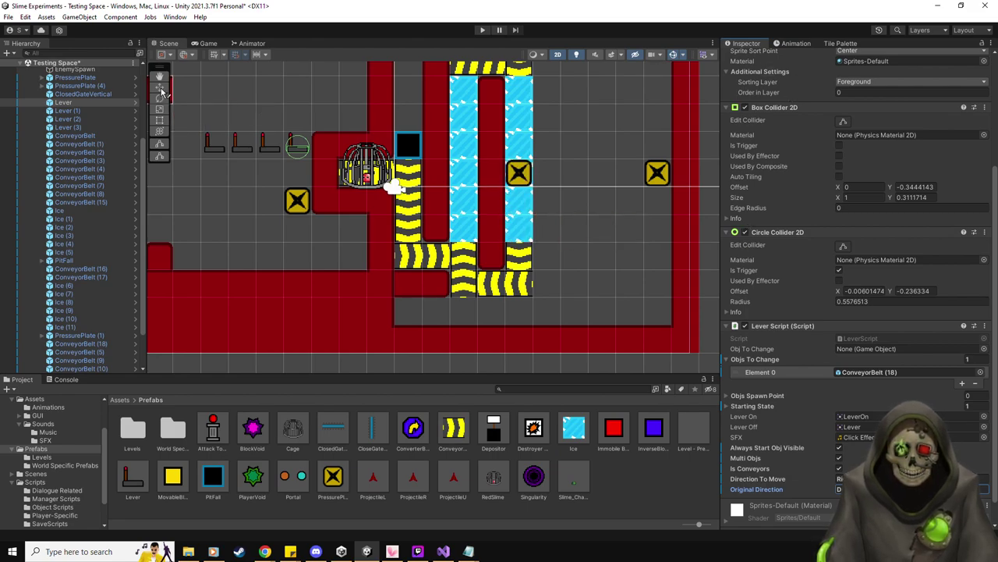
middle_click_drag(599, 183, 560, 210)
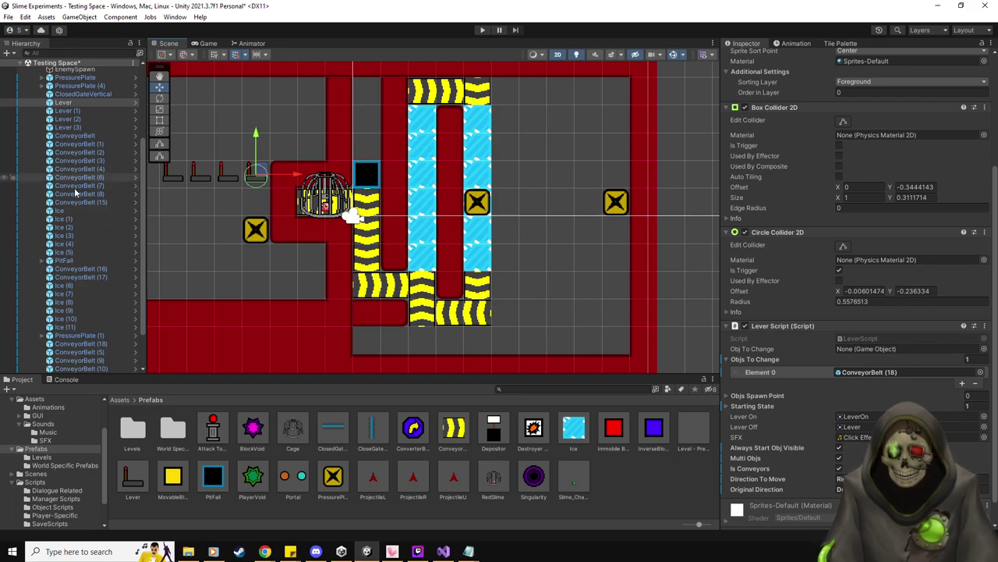
left_click(75, 262)
key("Delete")
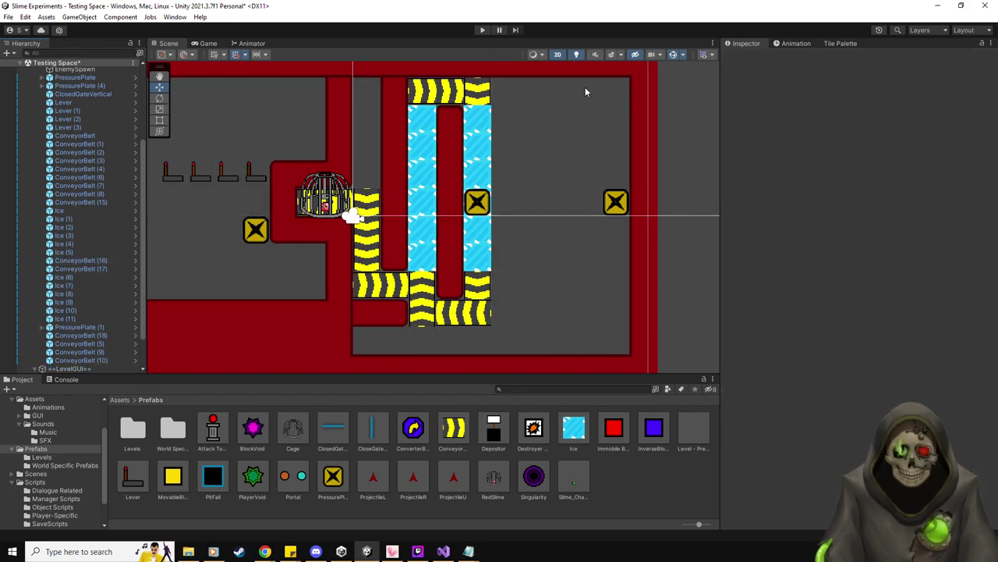
- Remove the top tile of the wall beside the first ice column and cap the wall's upper end
left_click(839, 43)
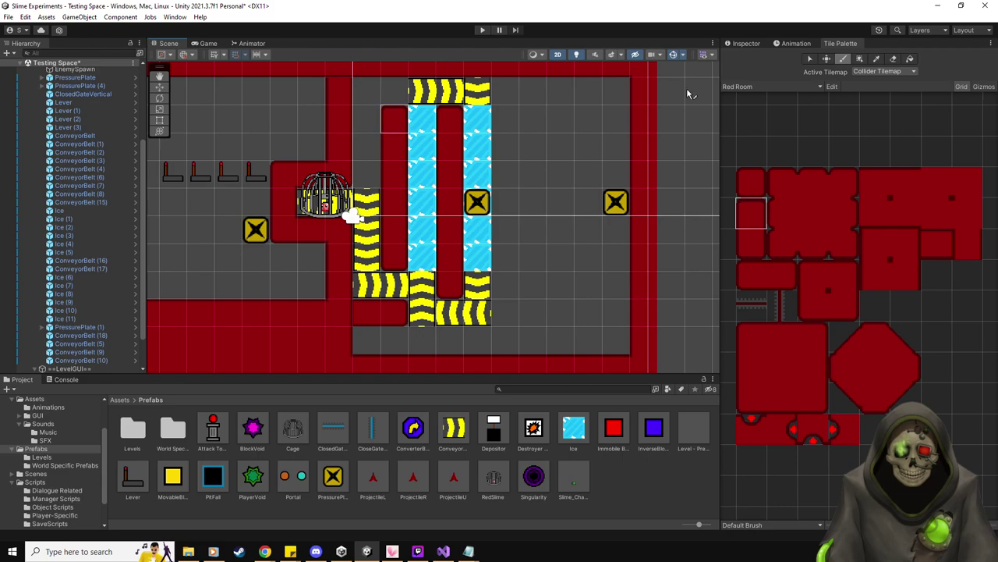
left_click(745, 43)
left_click(842, 44)
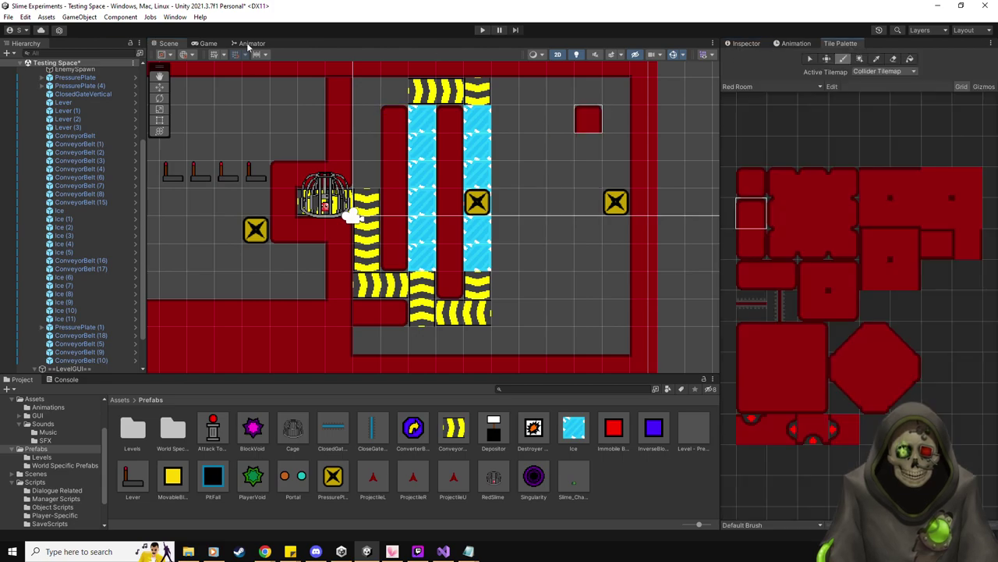
left_click(160, 87)
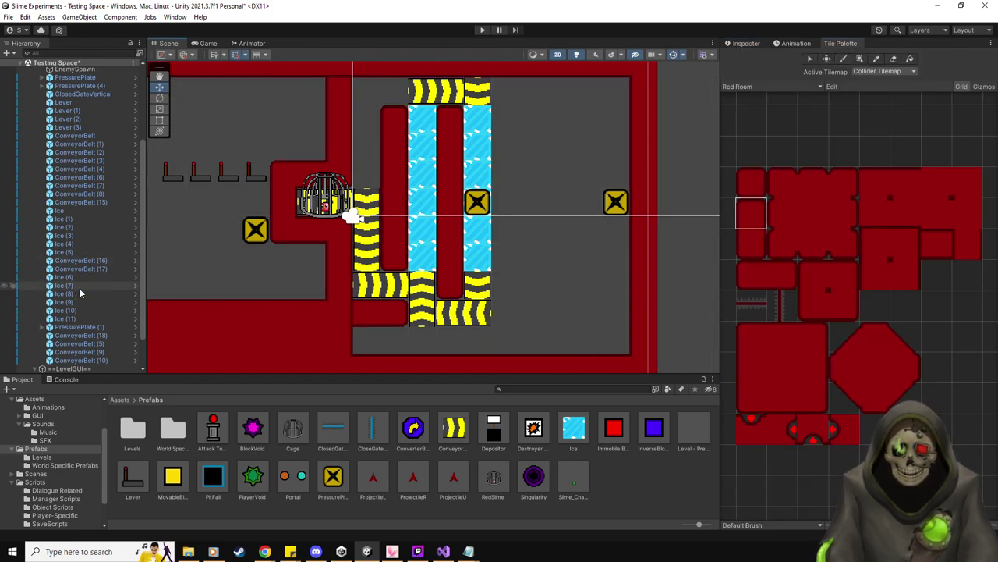
- Duplicate PressurePlate (1) and place the copy on the first ice column at X 2.5, Y 1.5
left_click(96, 328)
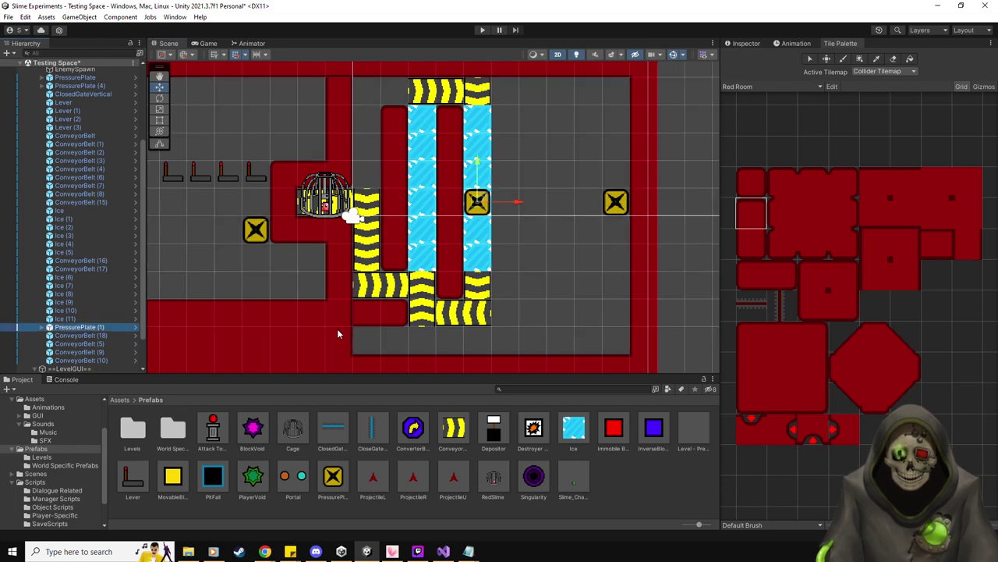
key("ctrl+d")
left_click_drag(482, 202, 426, 171)
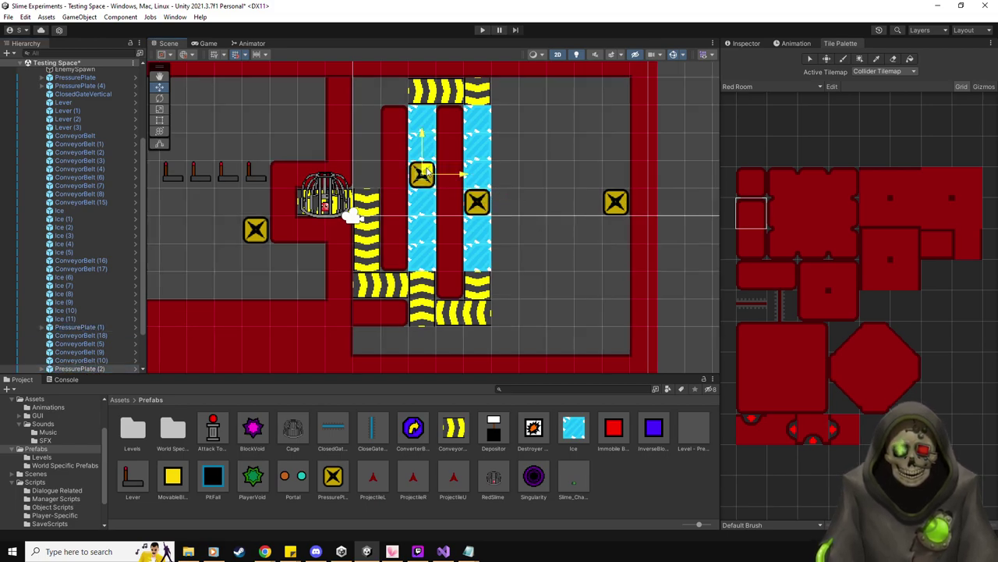
- Link PressurePlate (2) to ConveyorBelt (15) as its conveyor to manipulate, with flip-to and original directions Left
left_click(745, 44)
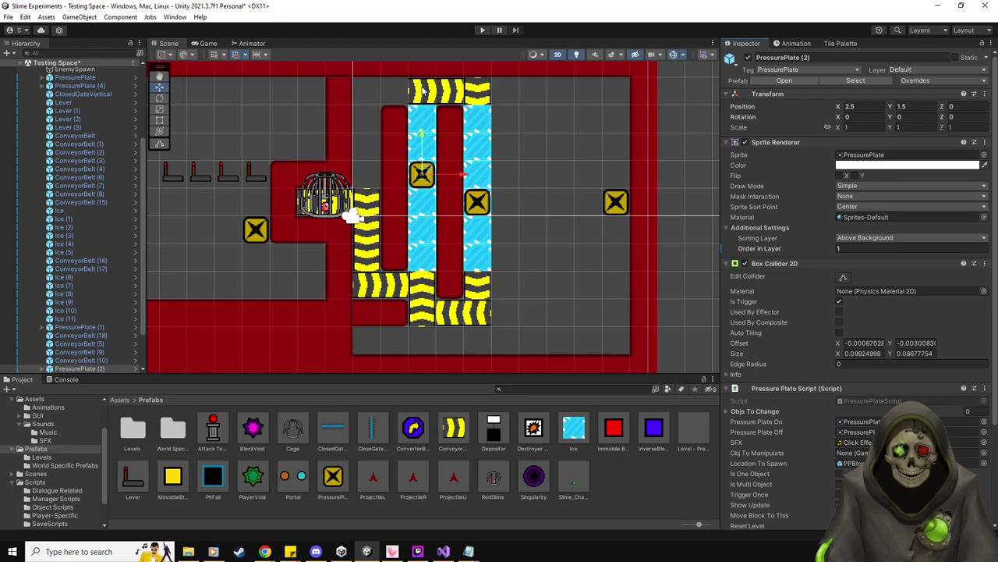
left_click(422, 91)
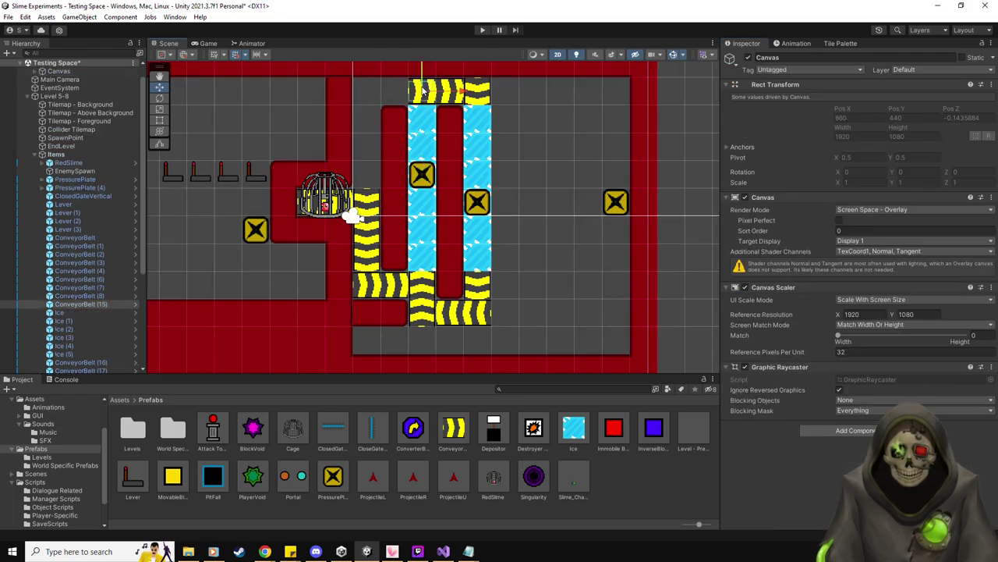
scroll(118, 278, "down", 6)
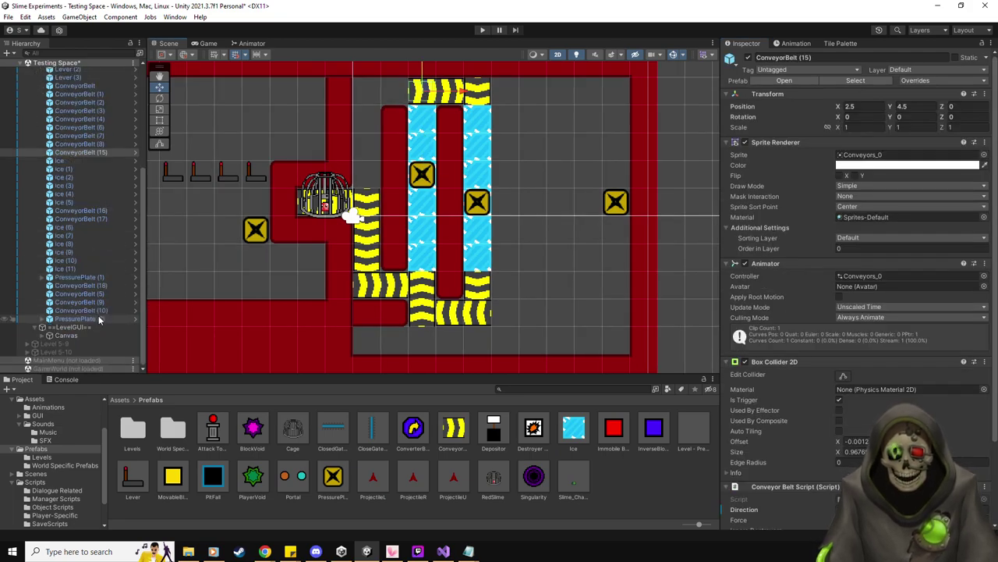
left_click(78, 319)
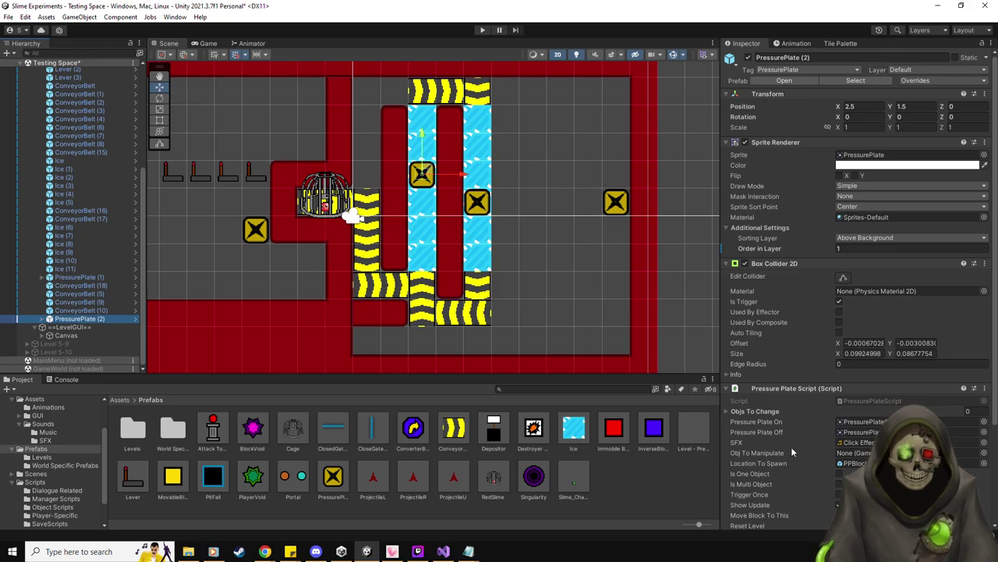
scroll(792, 452, "down", 3)
left_click(858, 455)
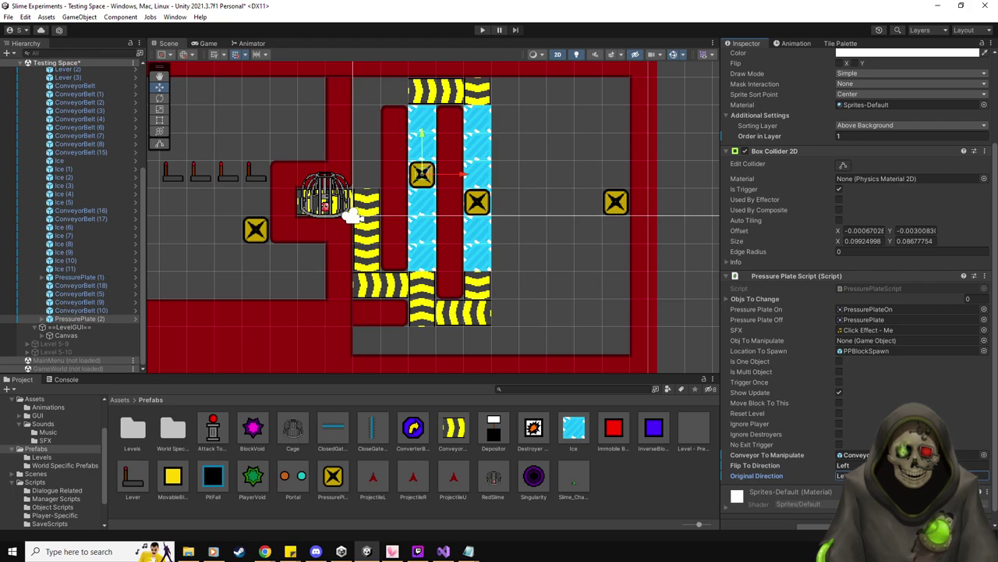
- Set the Z rotation of ConveyorBelt (15), above the first ice column, to 180
left_click(98, 153)
scroll(792, 279, "up", 3)
left_click(963, 116)
type("180")
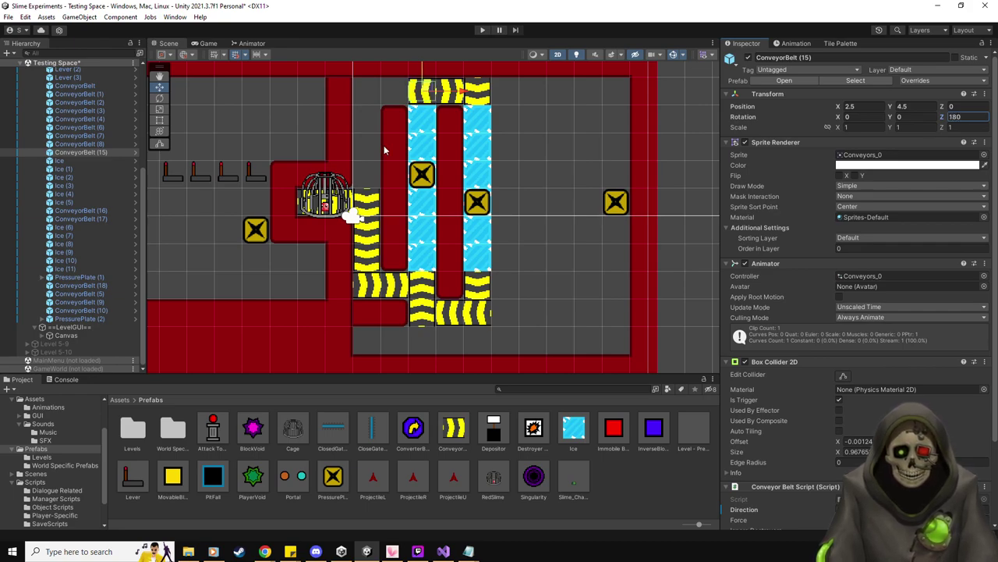
- Duplicate ConveyorBelt (15) leftward to X 1.5, Y 4.5 and change the belt direction of the original and the copy
left_click(94, 152)
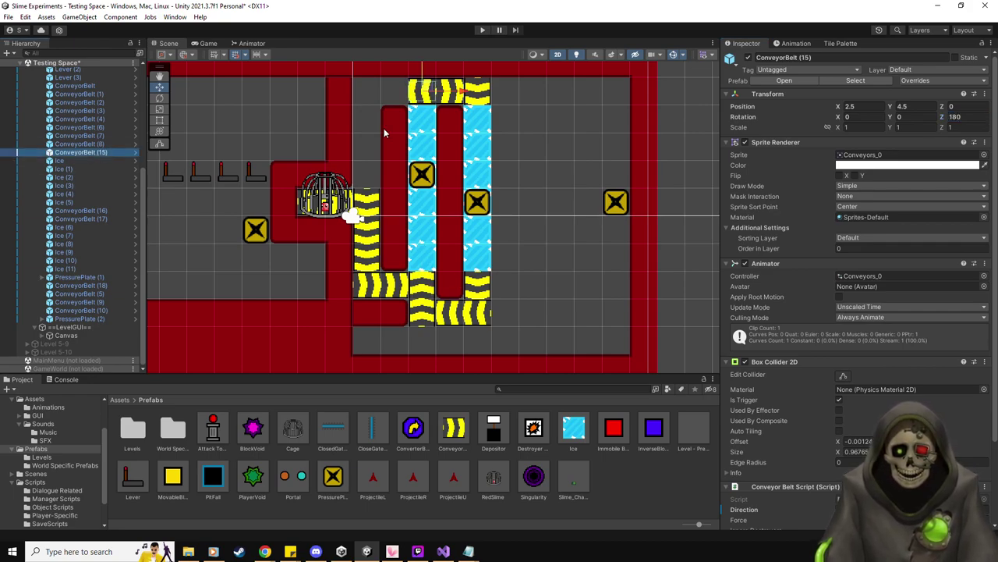
key("ctrl+d")
left_click_drag(462, 94, 436, 93)
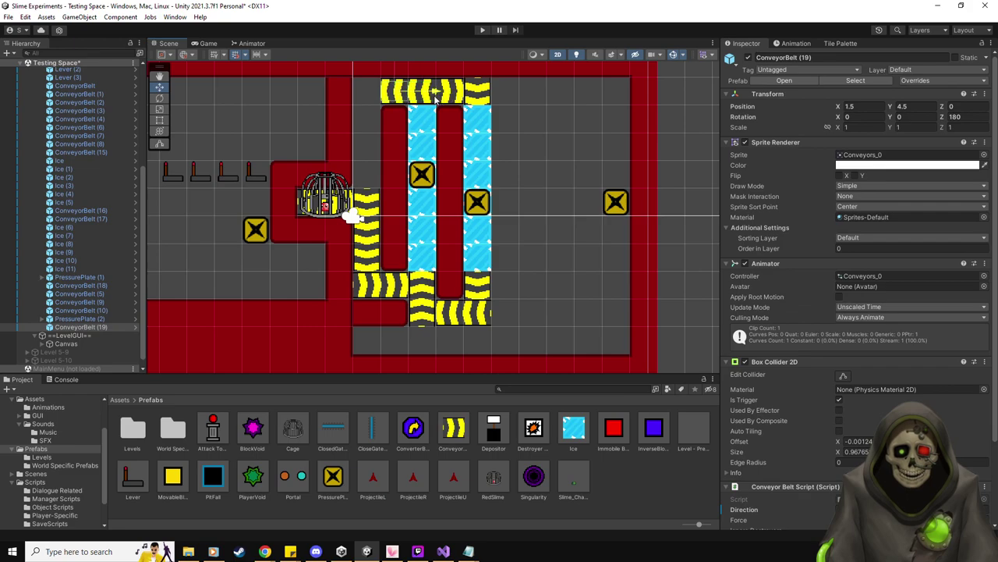
left_click(99, 154)
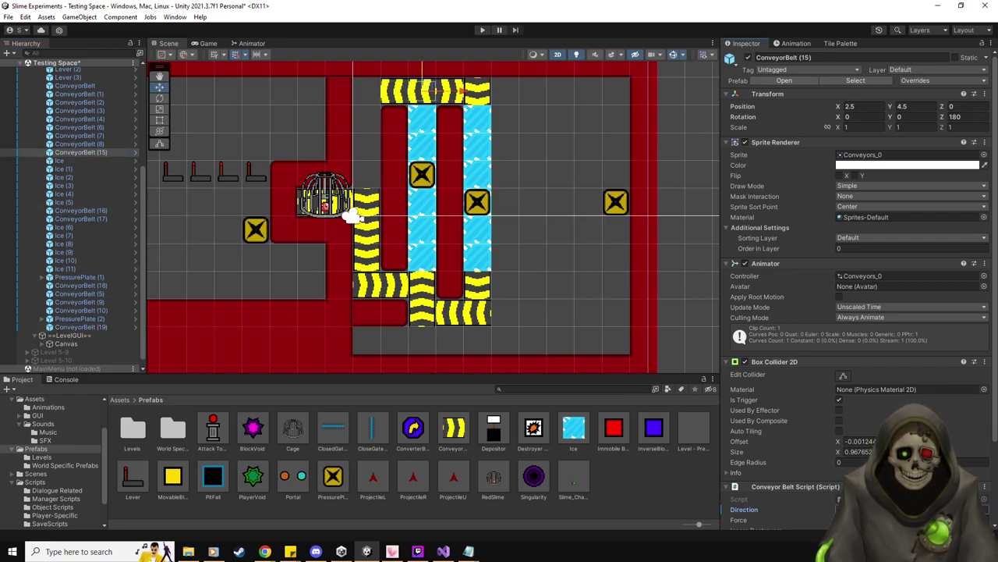
left_click(78, 327)
left_click(897, 509)
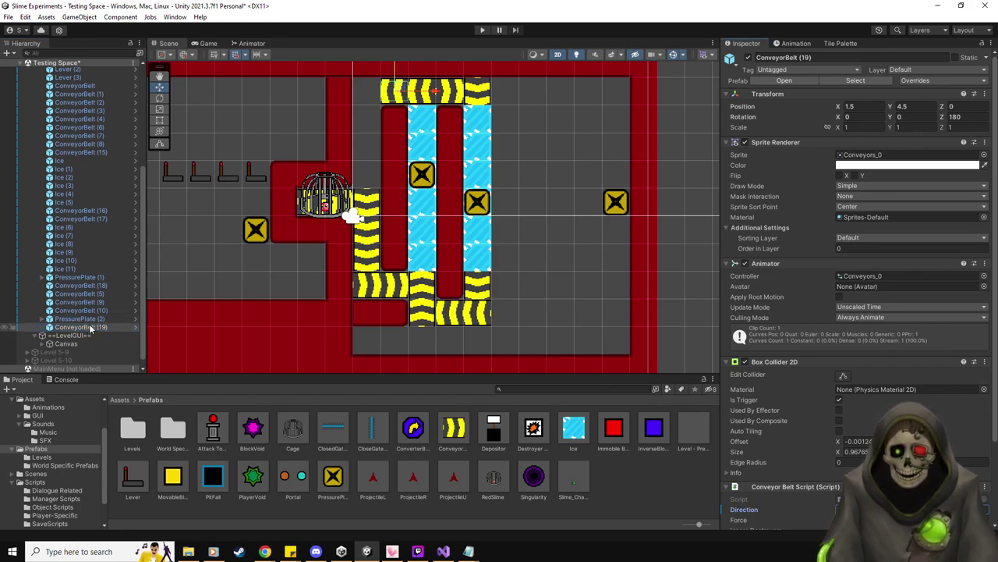
- Copy the downward belt at X 0.5, Y -0.5 four times to fill its column from Y 4.5 to Y 1.5
left_click(372, 242)
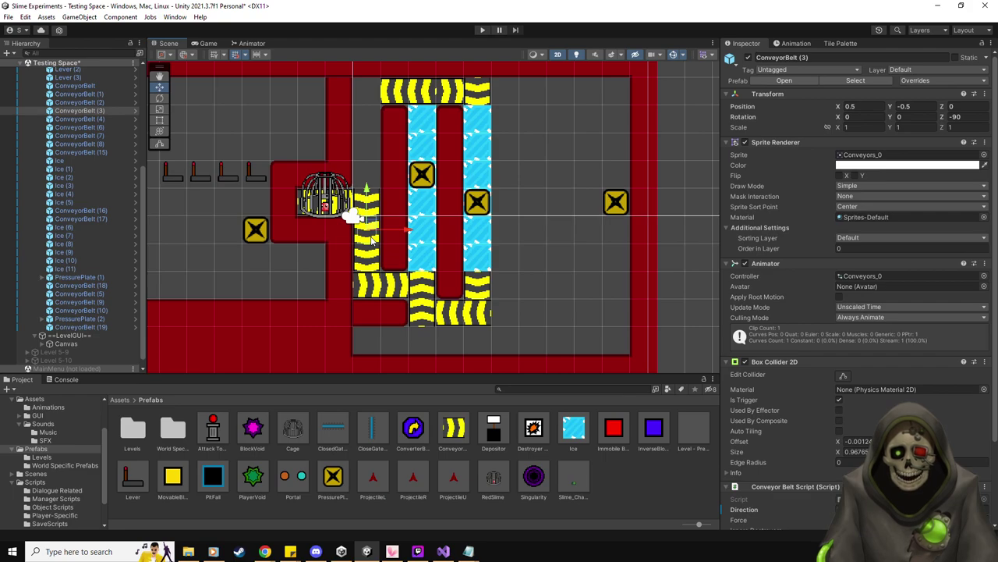
key("ctrl+d")
left_click_drag(366, 191, 373, 117)
key("ctrl+d")
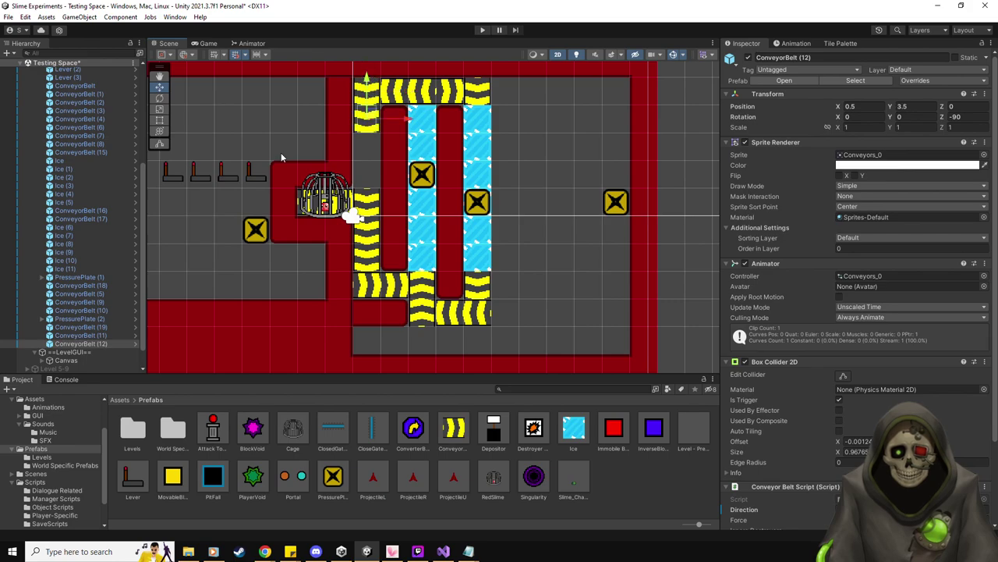
left_click(93, 336, "ctrl")
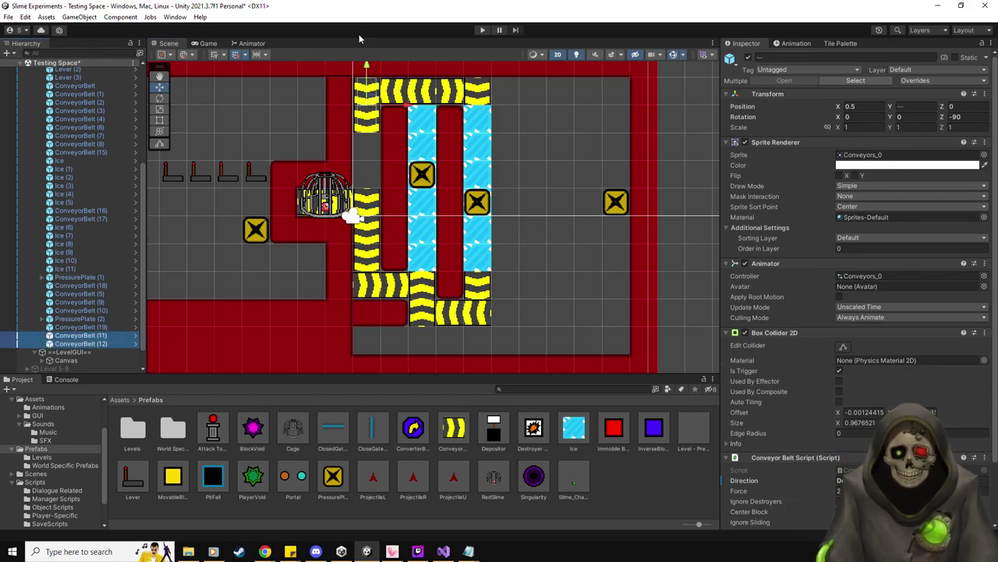
key("ctrl+d")
left_click_drag(367, 71, 360, 121)
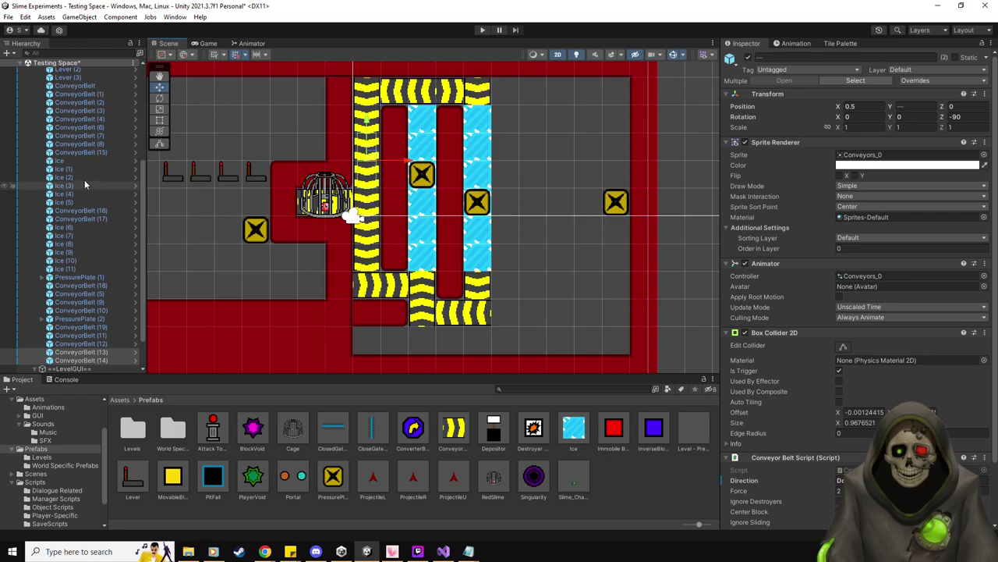
- Assign ConveyorBelt (15) as Element 0 of the objects that Lever (1) changes
scroll(81, 181, "up", 3)
left_click(66, 124)
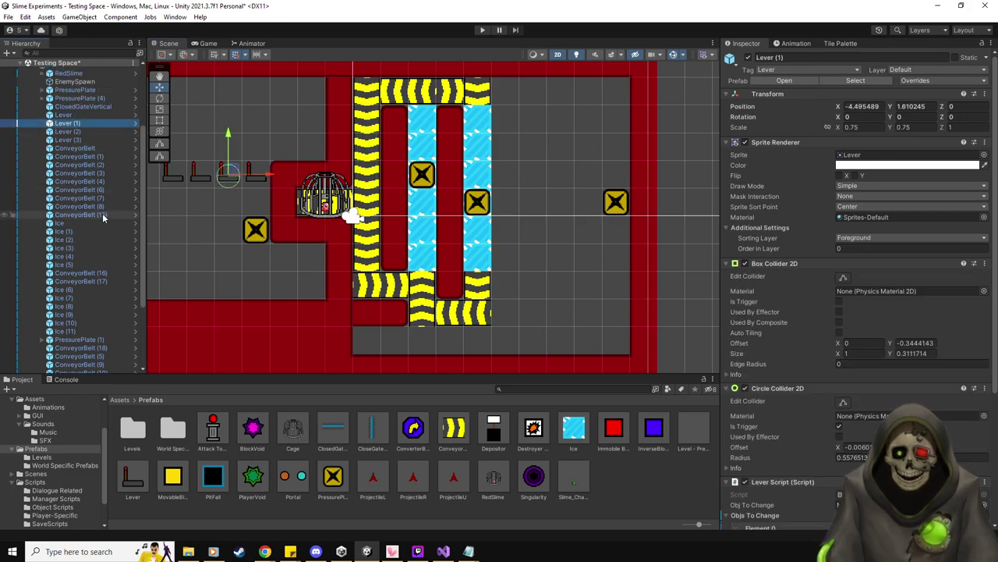
scroll(821, 391, "down", 3)
left_click(768, 419)
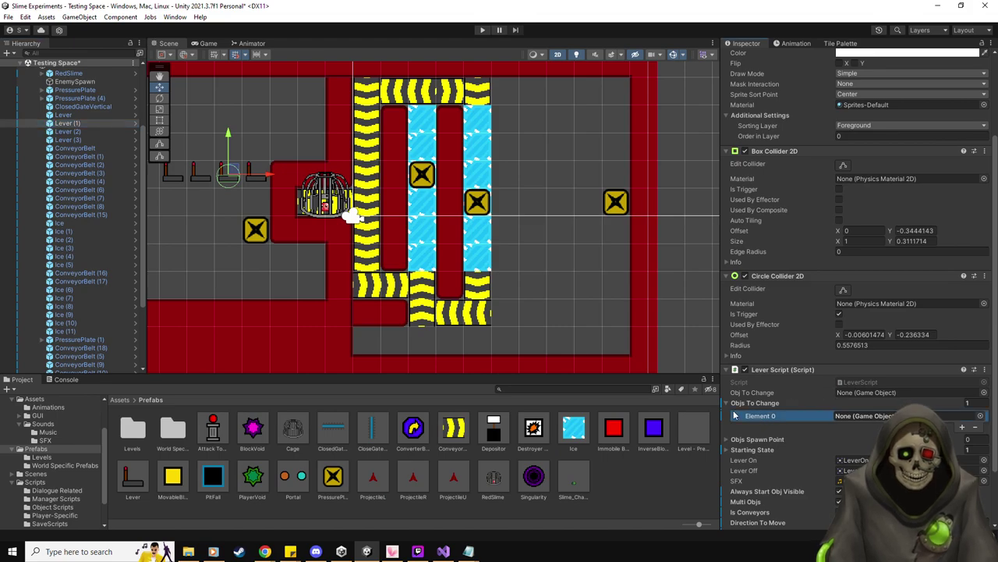
left_click(975, 427)
left_click_drag(96, 215, 767, 411)
left_click(94, 217)
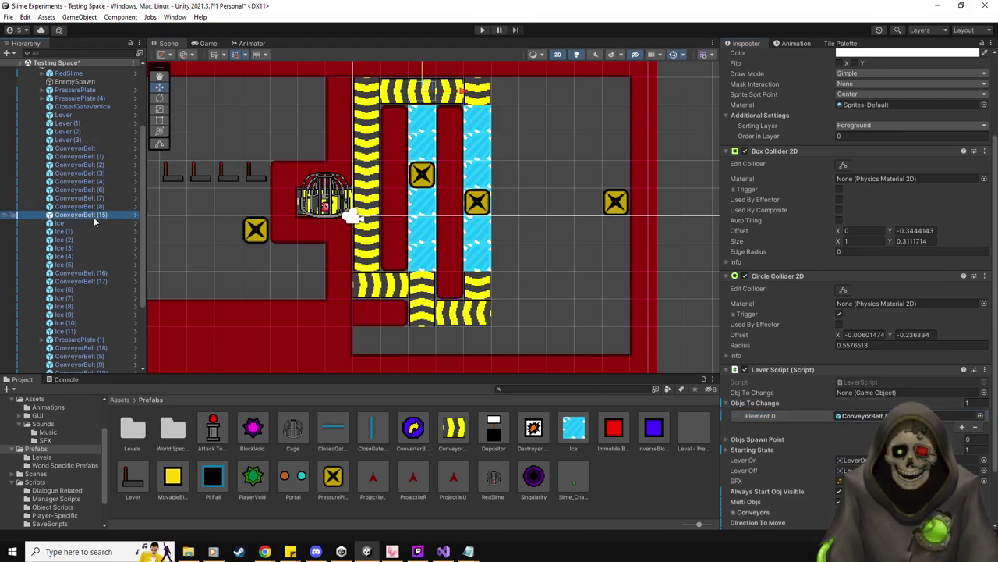
- Set Lever (1)'s Direction To Move to Right and its Original Direction to Left
left_click(67, 123)
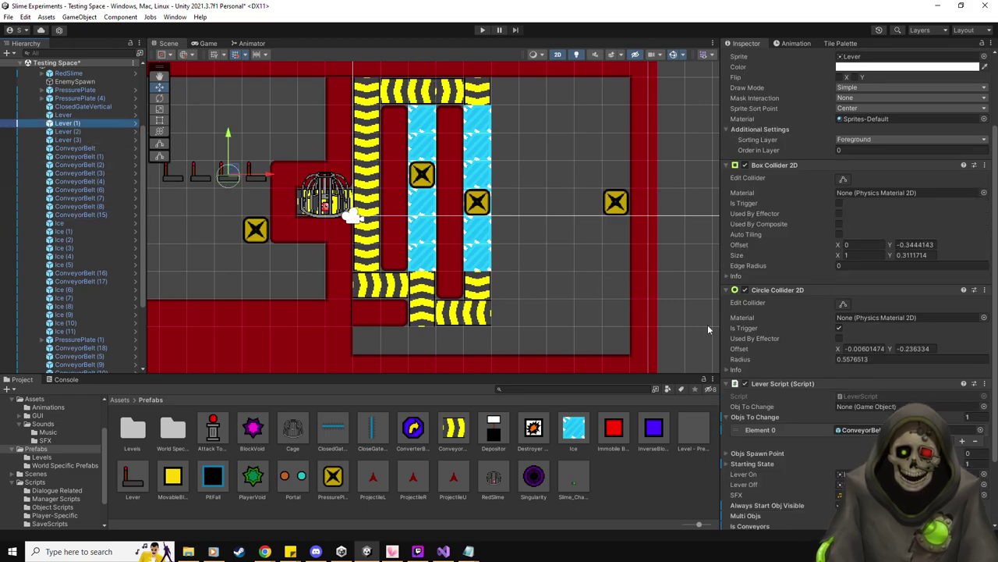
scroll(713, 331, "down", 1)
left_click(868, 451)
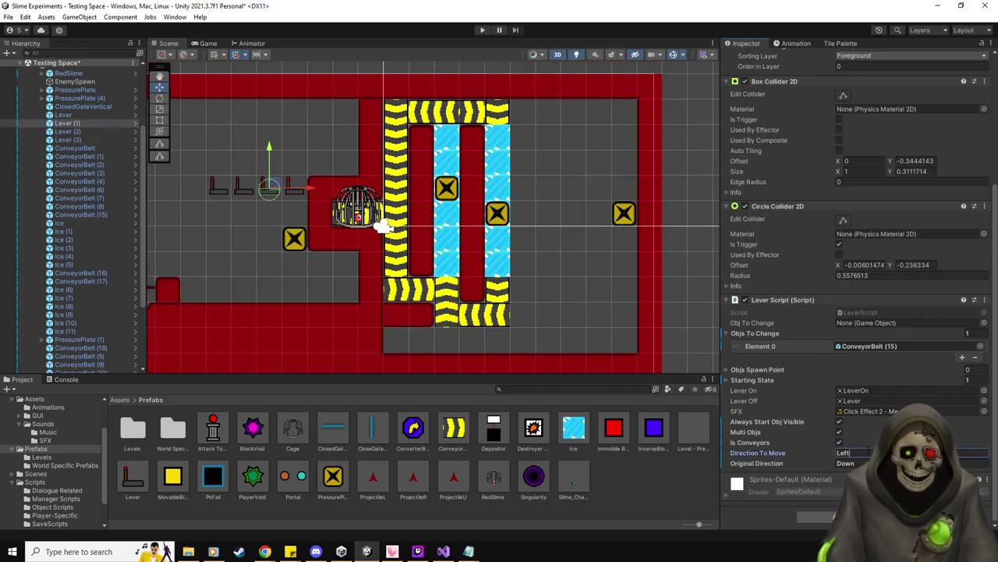
type("Right")
key("Tab")
type("Left")
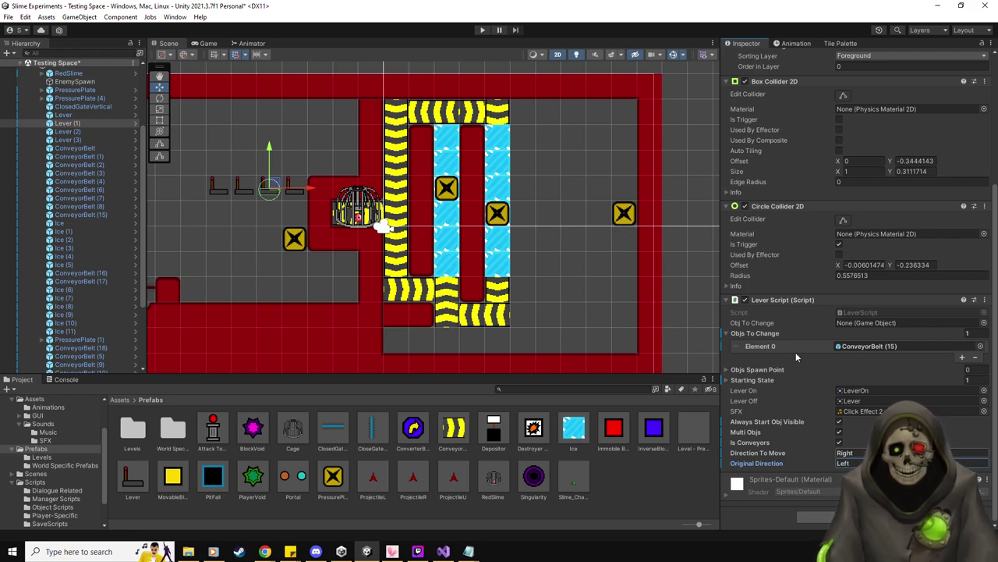
- Playtest the level, toggling the belt levers and releasing the red slime from its cage to ride the conveyor and ice loop
left_click(482, 31)
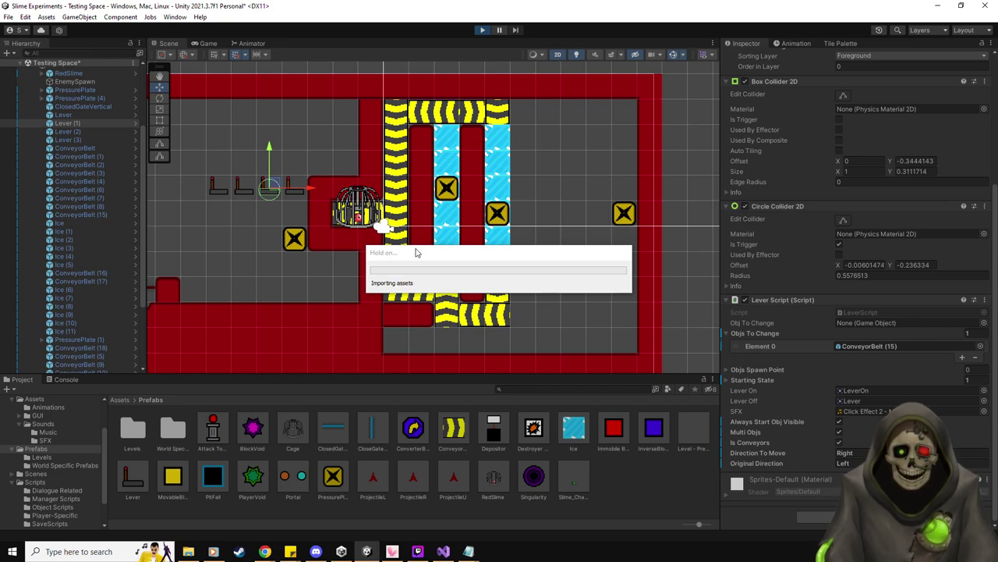
key("d")
key("s")
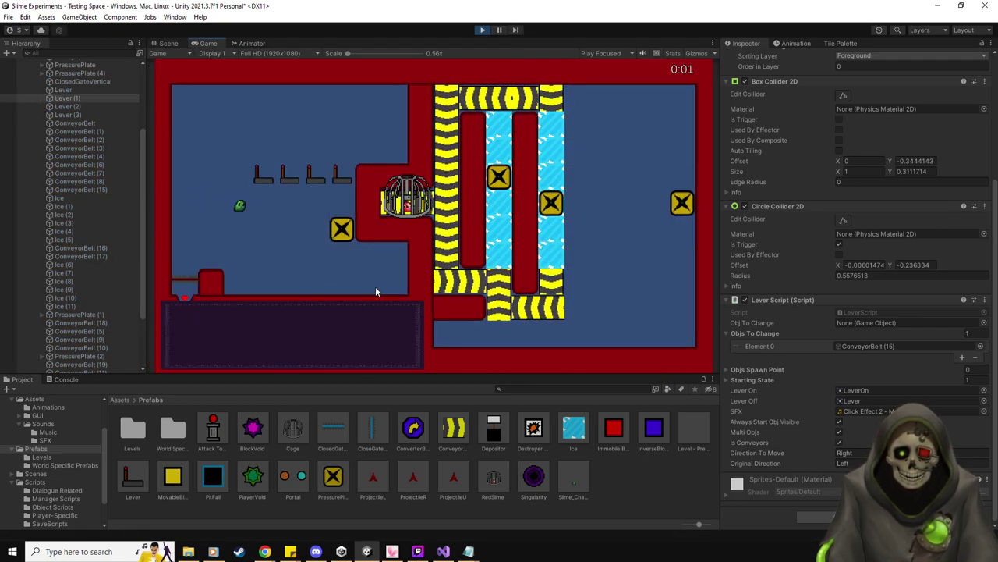
key("w")
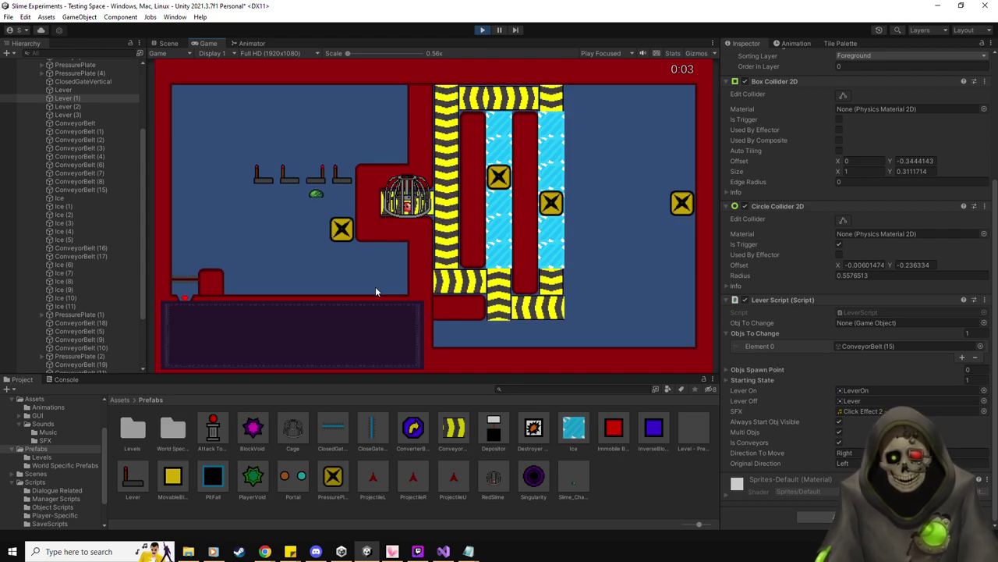
key("Right")
key("e")
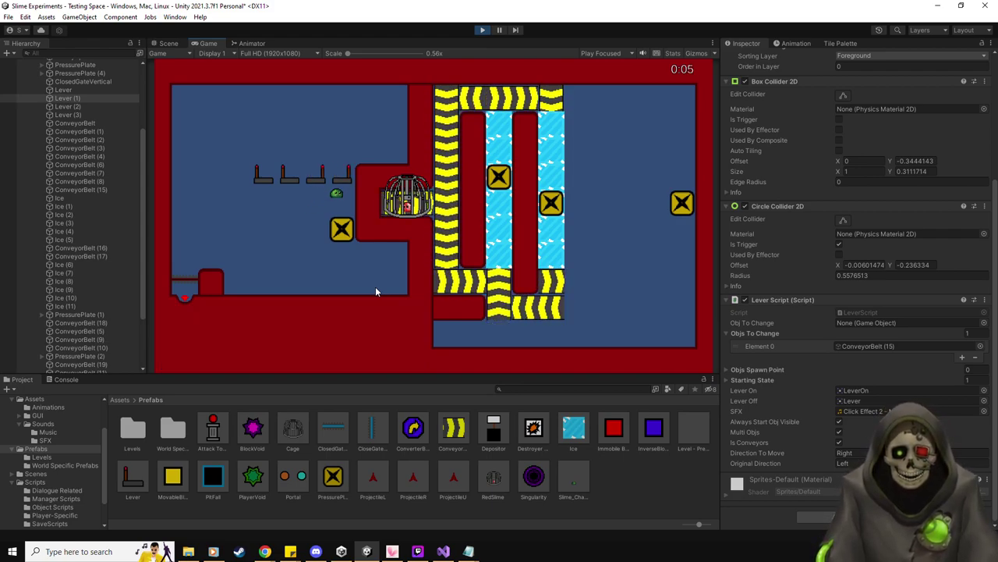
key("Left")
key("e")
key("Down")
key("Right")
key("Left")
key("Up")
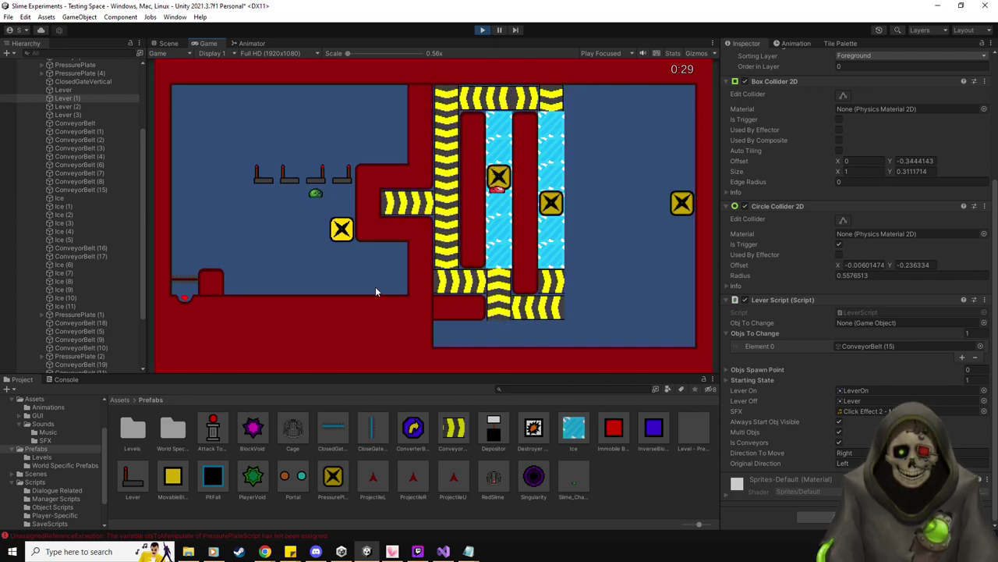
left_click(481, 31)
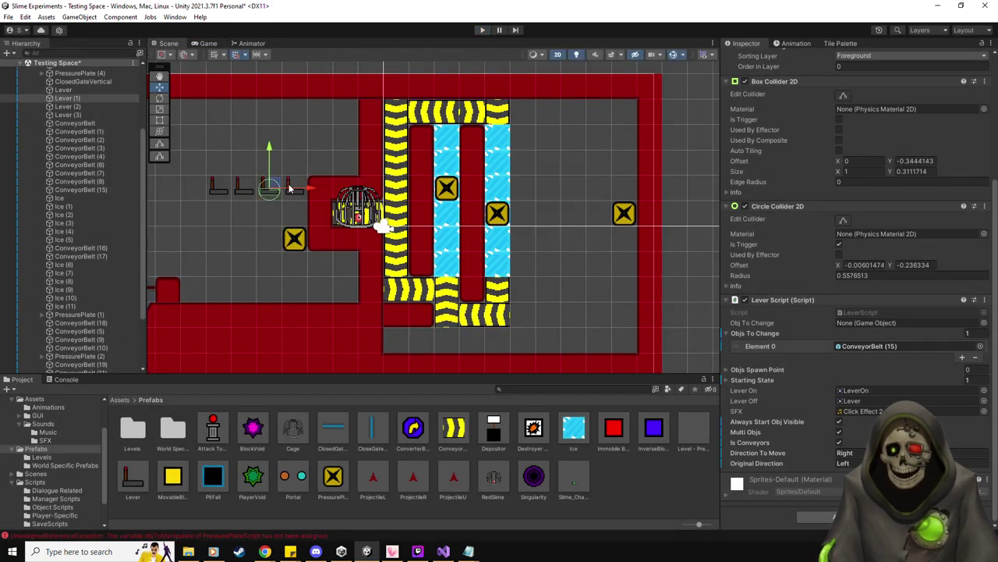
- Move Lever (1) up near the ceiling of the lever room and Lever down near the floor in the same column
left_click_drag(270, 160, 269, 84)
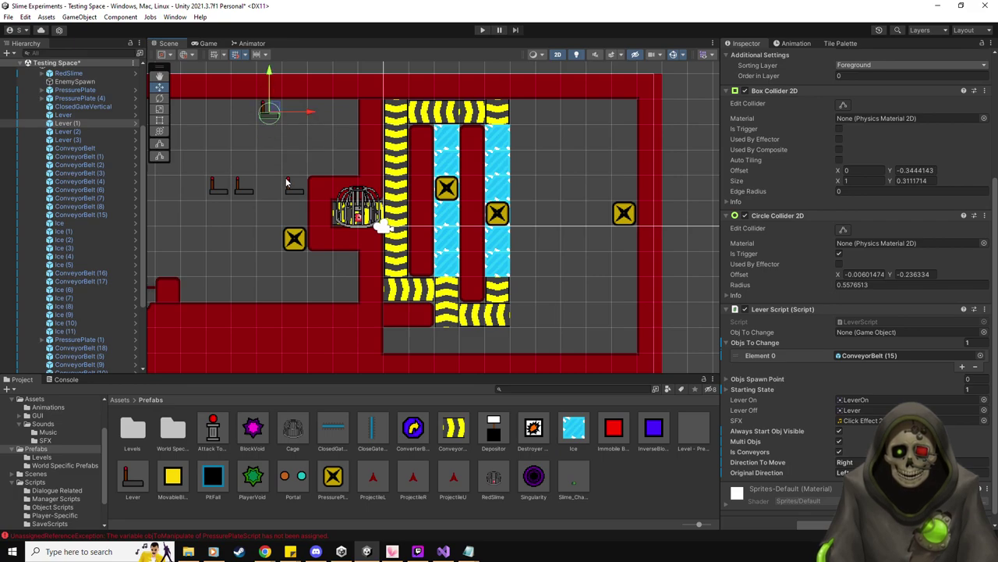
left_click(63, 114)
left_click_drag(296, 195, 271, 304)
- Move PressurePlate (4) up one tile, beside the wall in front of the cage
left_click(92, 97)
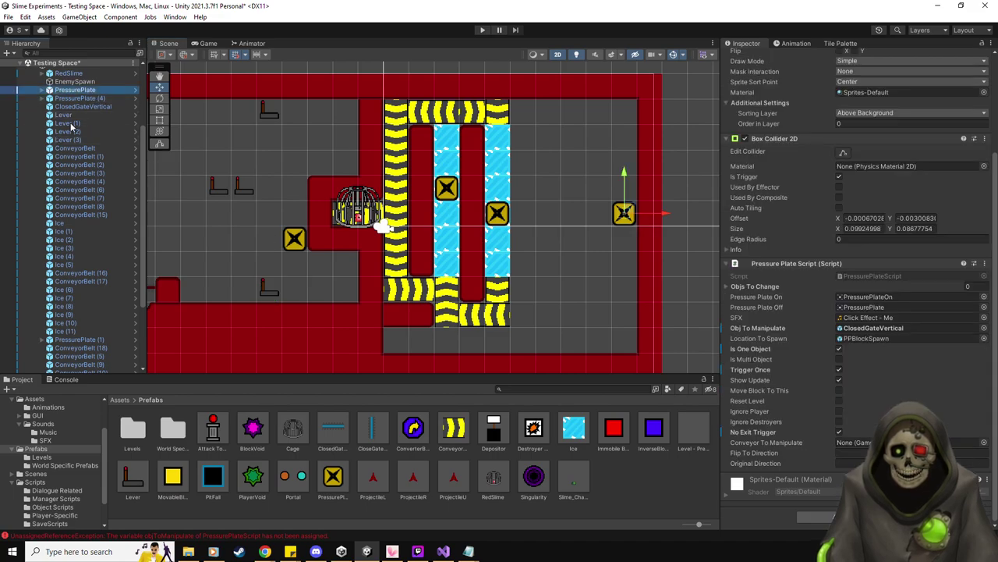
left_click_drag(296, 199, 296, 174)
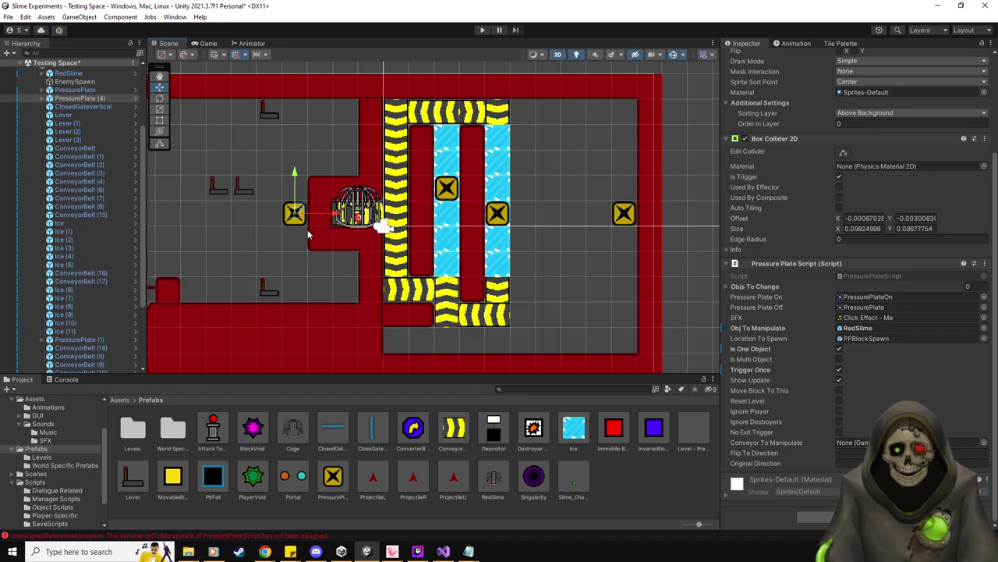
middle_click_drag(269, 245, 339, 245)
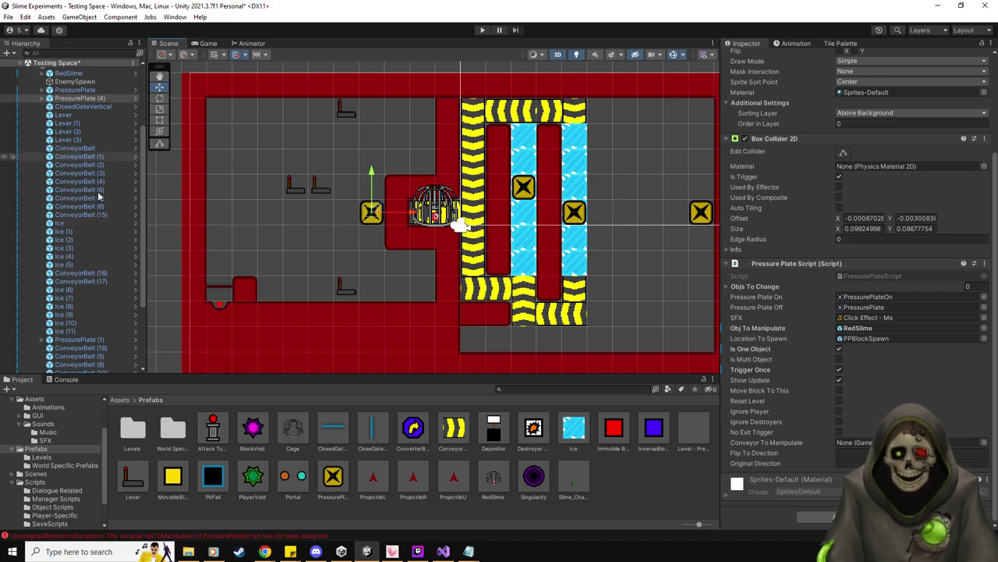
- Check the script settings of PressurePlate (1) and PressurePlate (2) on the ice columns
scroll(101, 314, "down", 2)
left_click(100, 309)
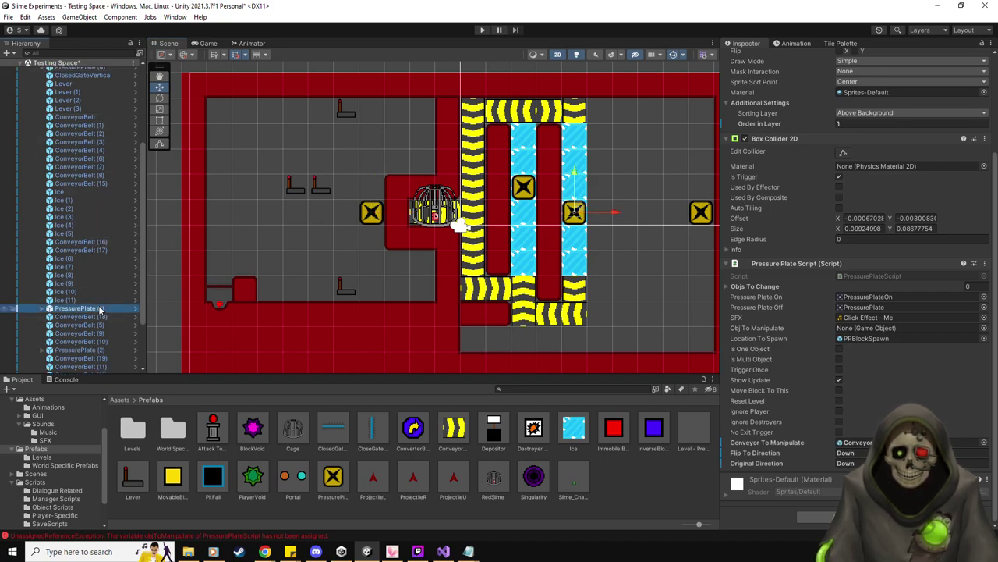
left_click(86, 350)
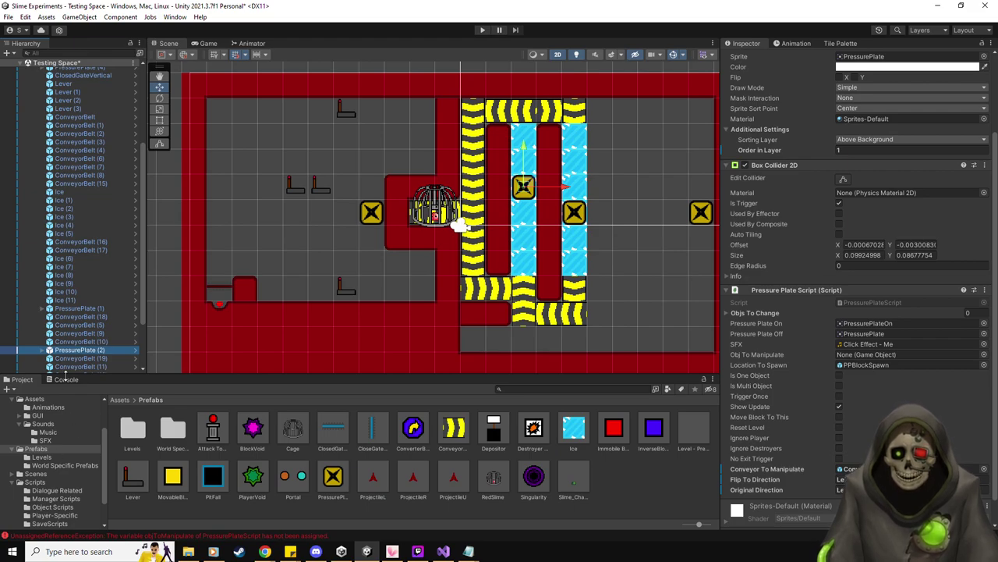
- Open the PressurePlateScript code behind the console's unassigned objToManipulate errors
left_click(66, 380)
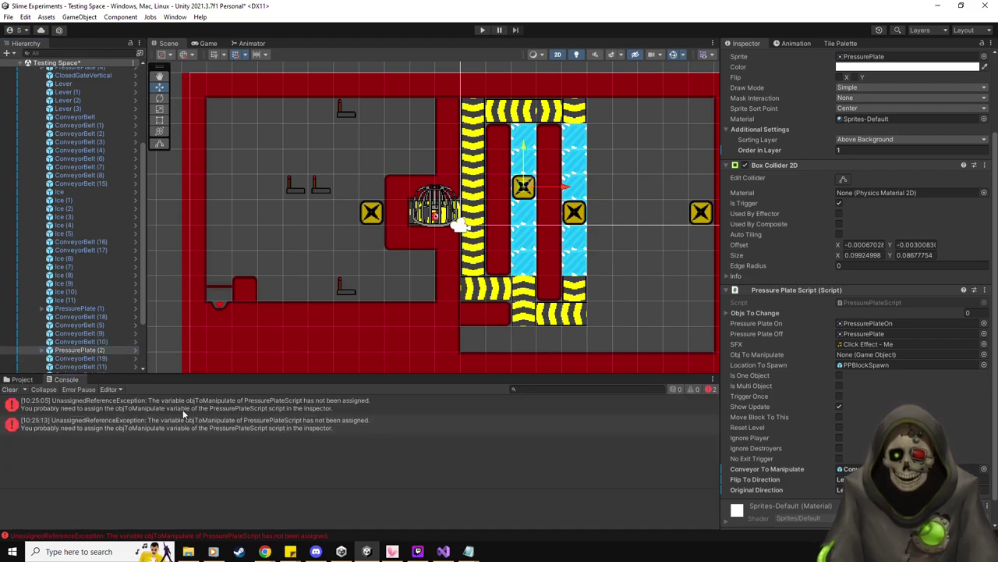
double_click(183, 413)
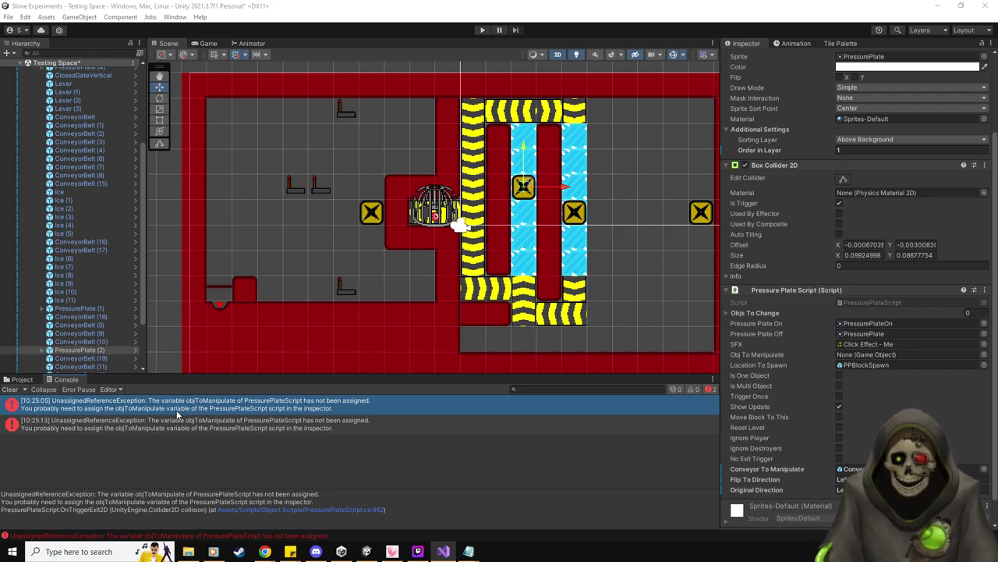
left_click(85, 359)
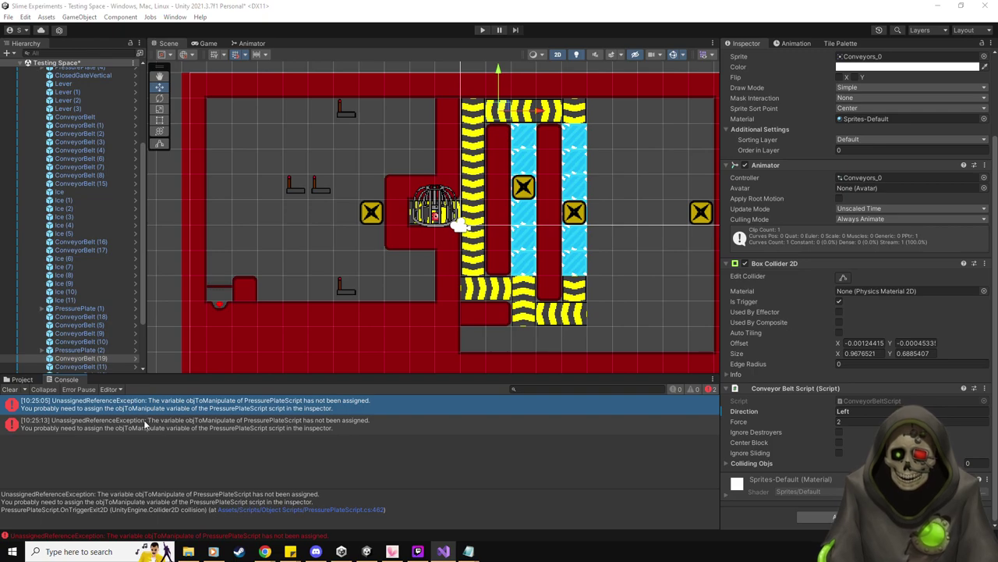
left_click(145, 424)
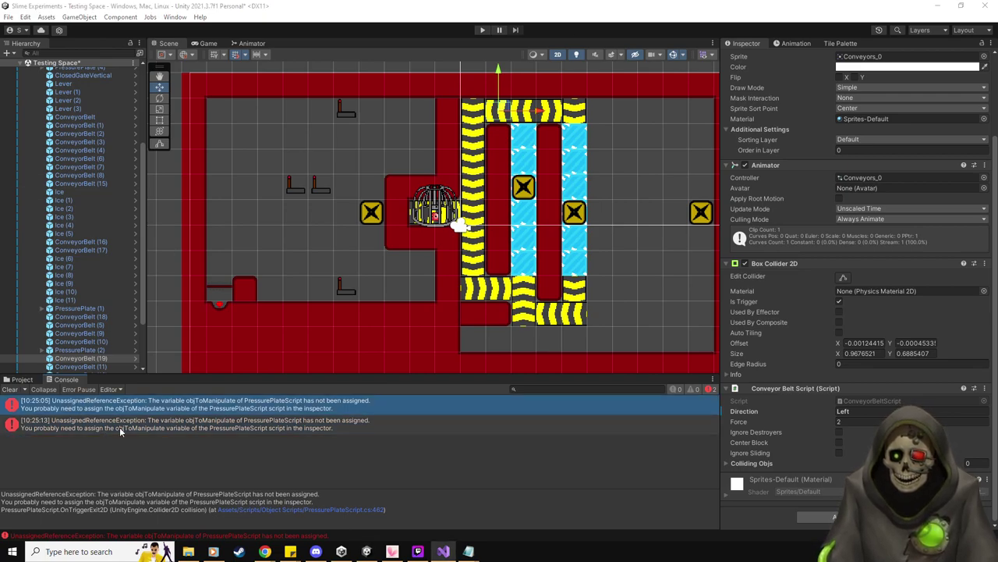
left_click_drag(588, 0, 587, 0)
- Examine the triggerOnce, isMultiObject and Gate tag conditions around line 462 of PressurePlateScript.cs, then return to Unity
scroll(446, 285, "up", 4)
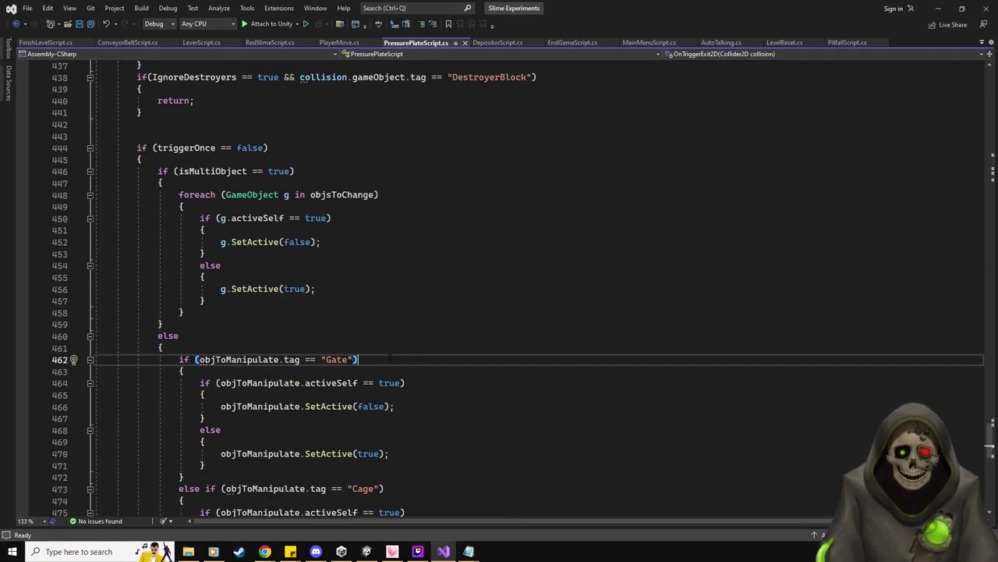
left_click(89, 149)
left_click(89, 148)
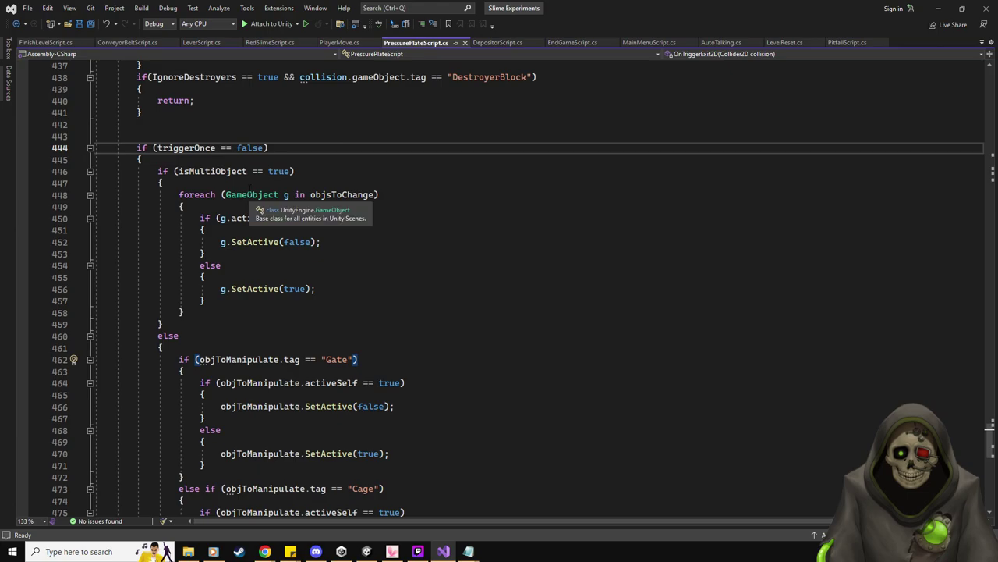
left_click(89, 171)
left_click(89, 172)
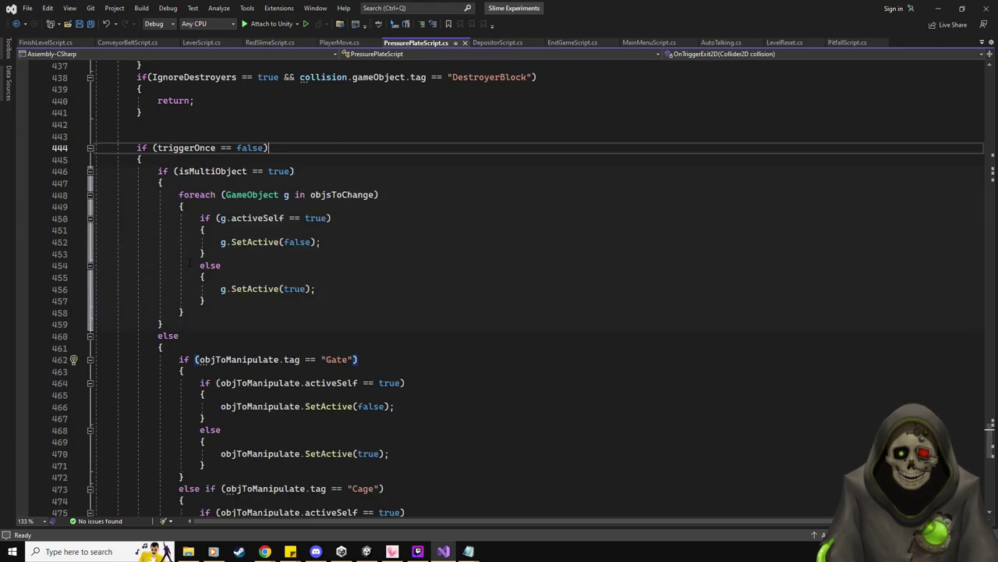
left_click(367, 360)
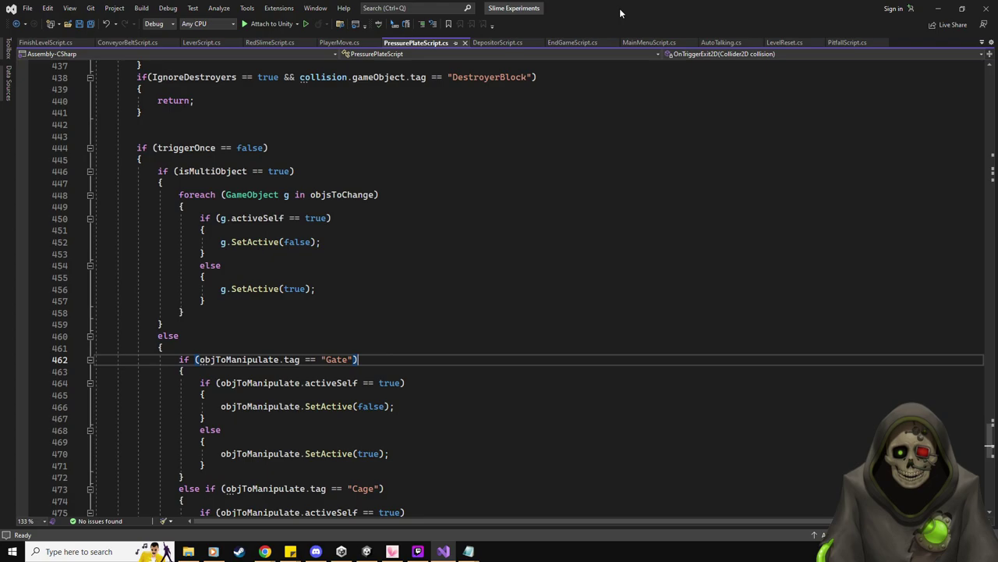
left_click(939, 8)
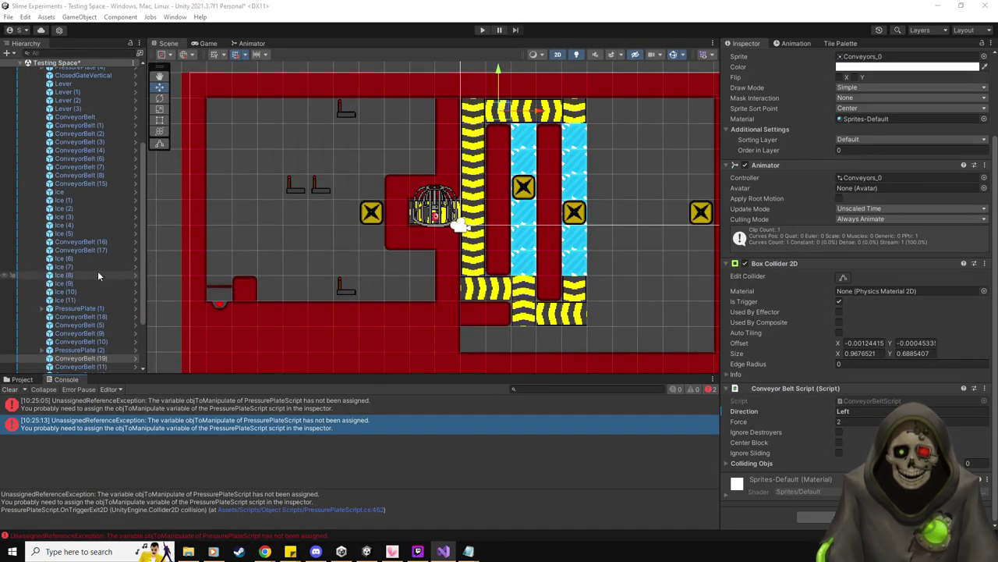
left_click(107, 175)
key("Up")
key("Up")
key("Up")
key("Up")
key("Up")
key("Up")
key("Up")
key("Up")
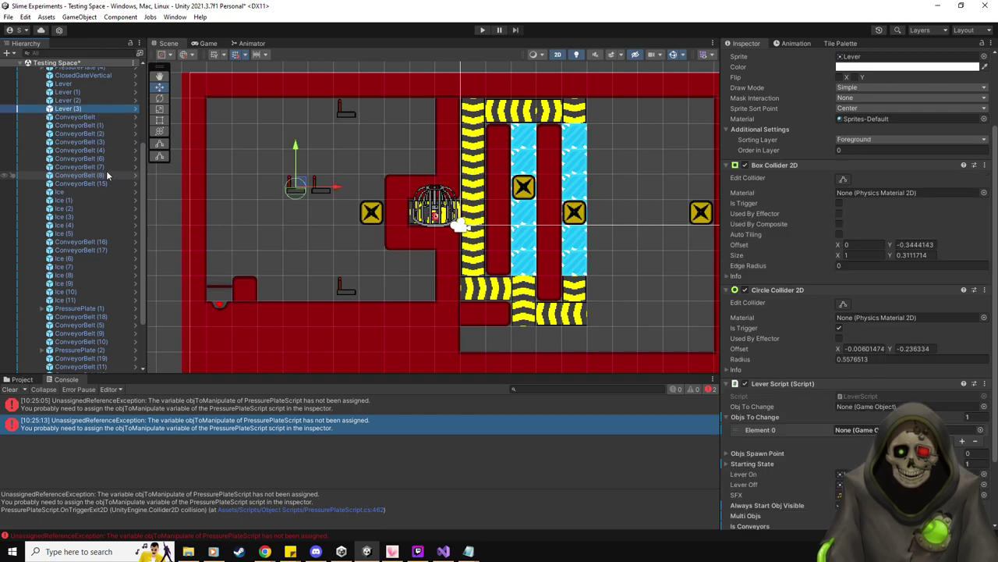
- Clear the console, playtest the level again and open the code behind the logged exception
scroll(107, 176, "up", 3)
left_click(9, 389)
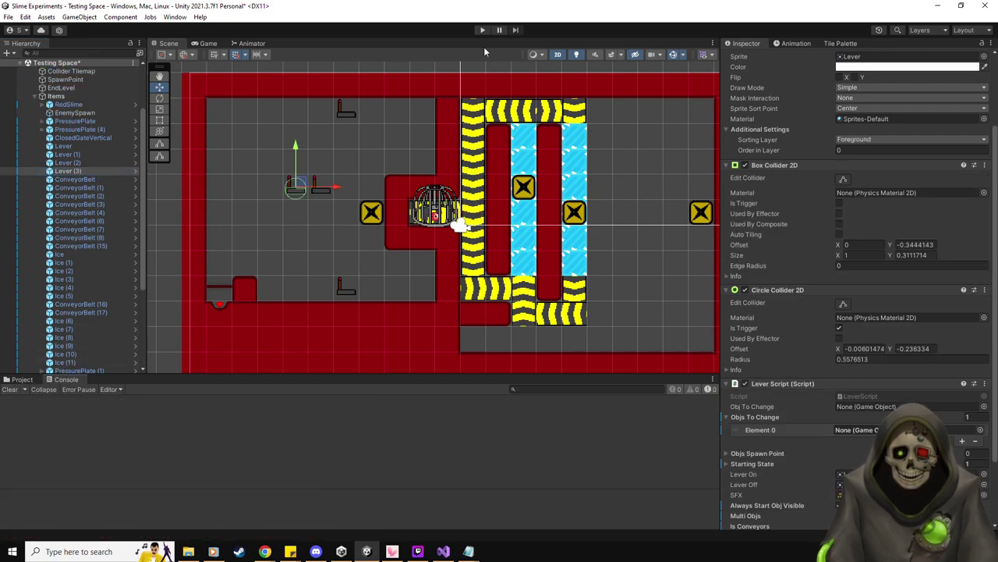
left_click(482, 30)
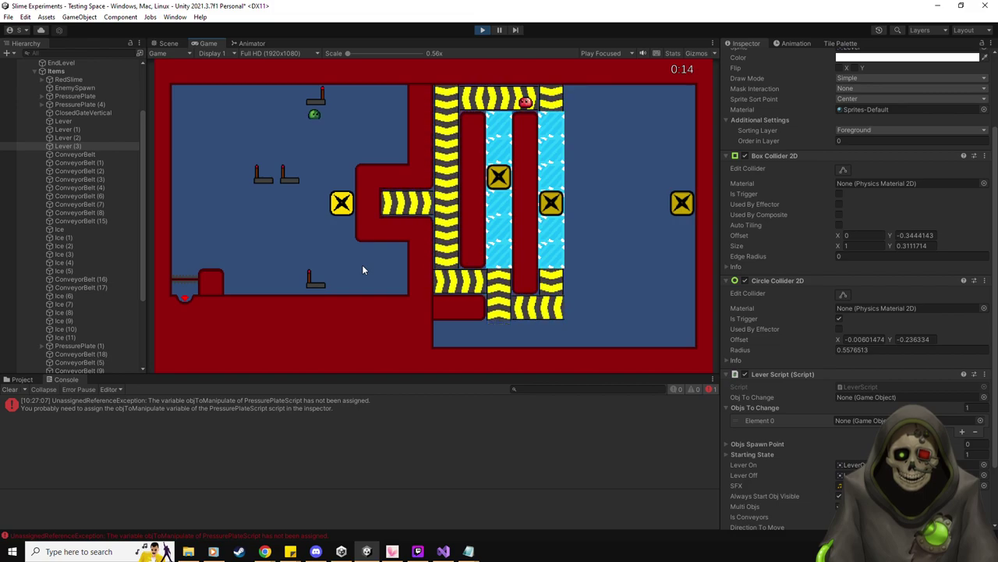
double_click(281, 407)
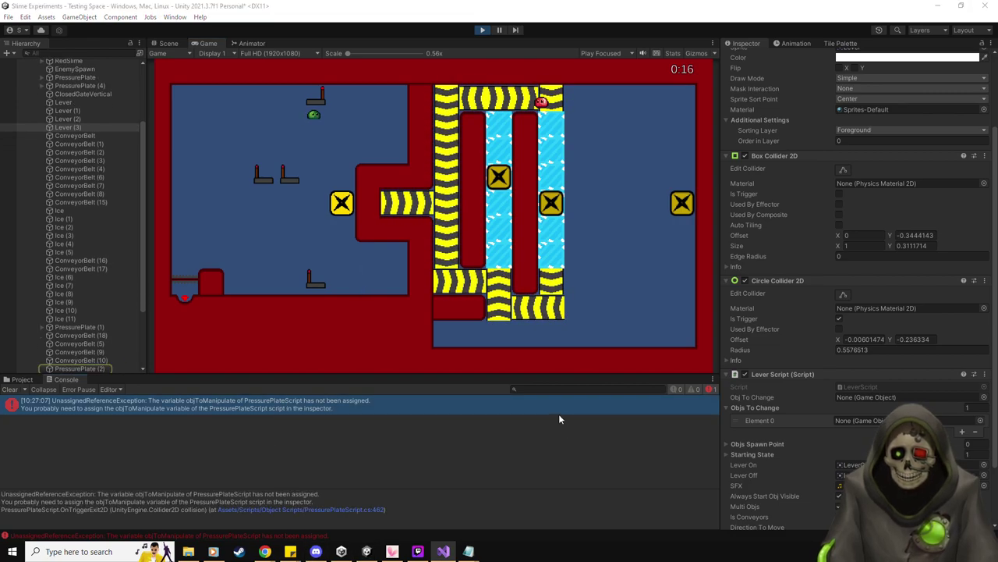
left_click(481, 30)
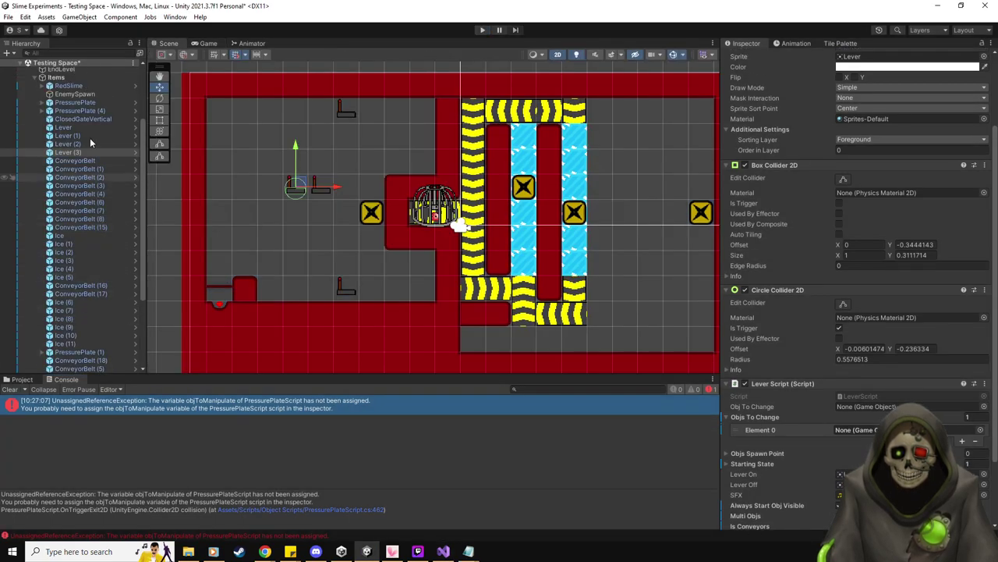
- Enable No Exit Trigger in the script settings of PressurePlate (2) and PressurePlate (1) on the ice columns
scroll(101, 258, "down", 3)
left_click(104, 331)
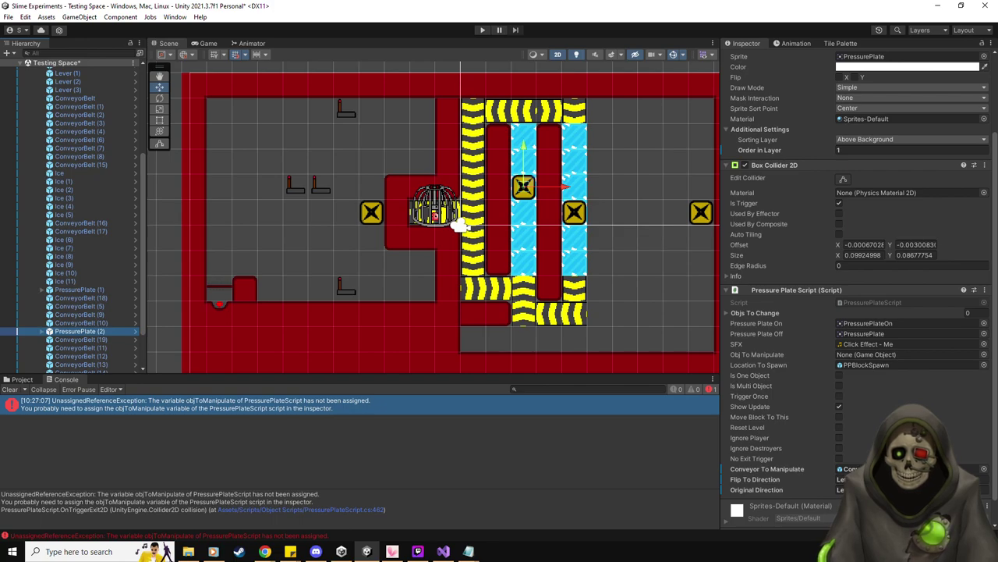
left_click(840, 458)
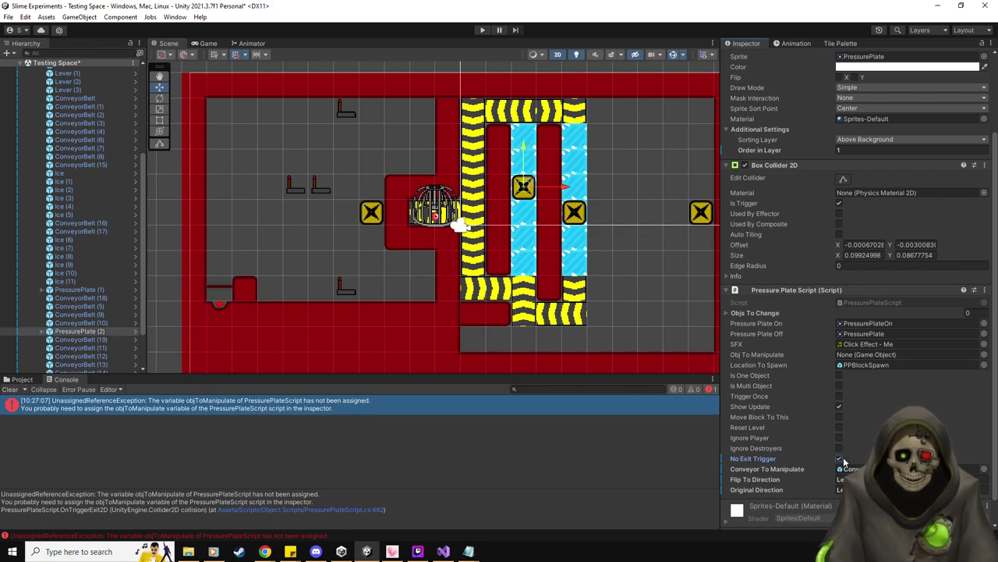
left_click(99, 290)
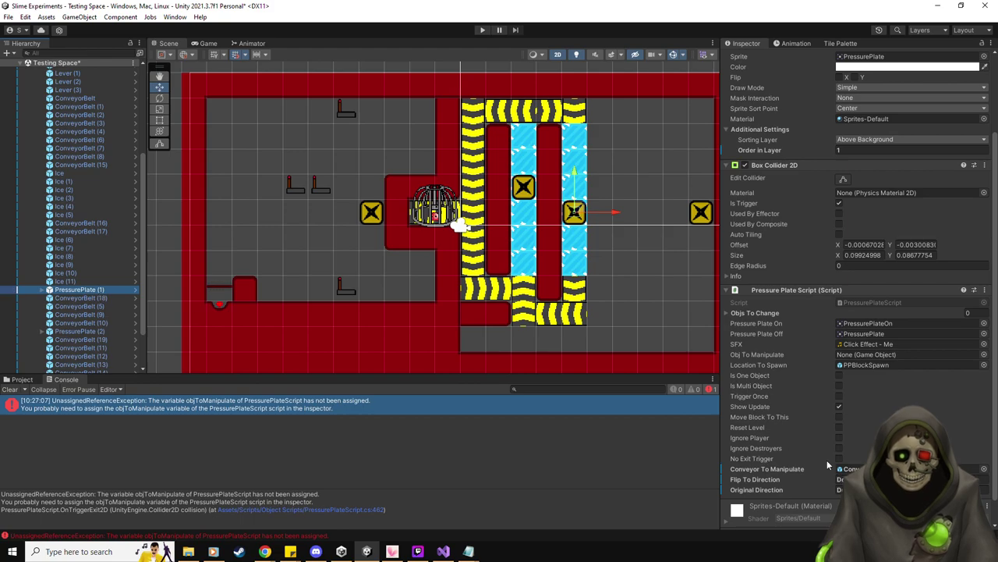
left_click(839, 458)
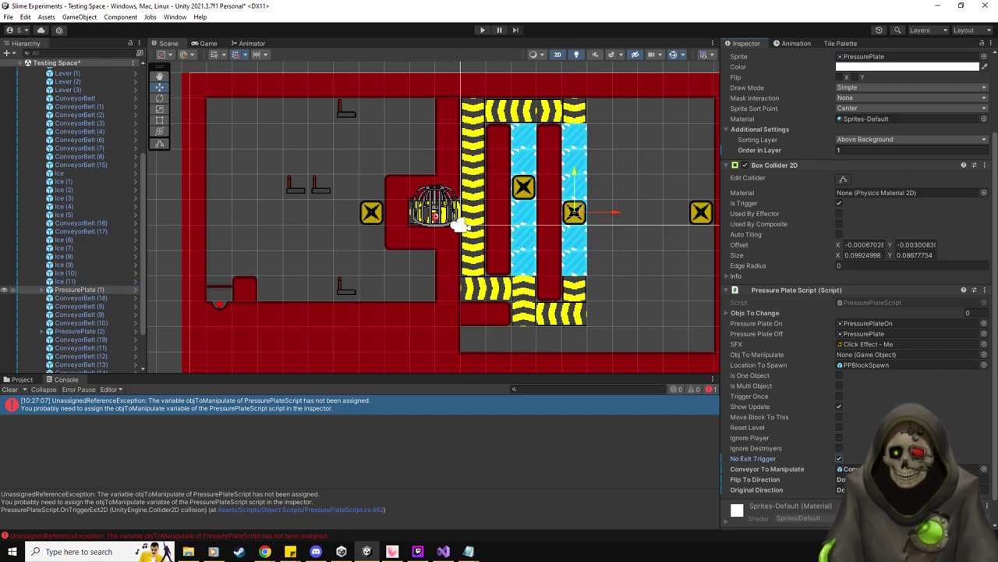
- Examine how OnTriggerExit2D in PressurePlateScript.cs handles NoExitTrigger and the objToManipulate checks, then return to Unity
left_click(443, 552)
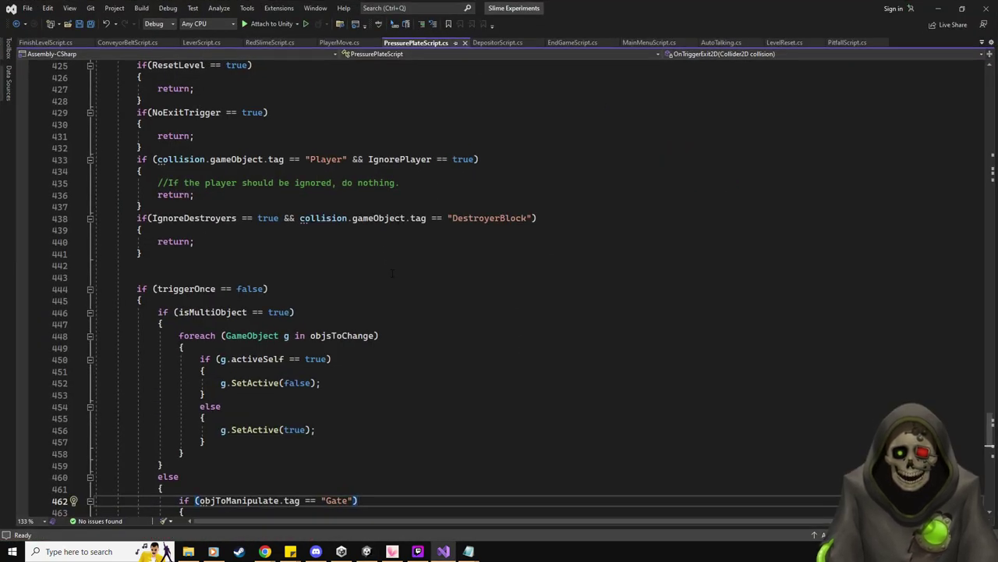
scroll(387, 267, "down", 4)
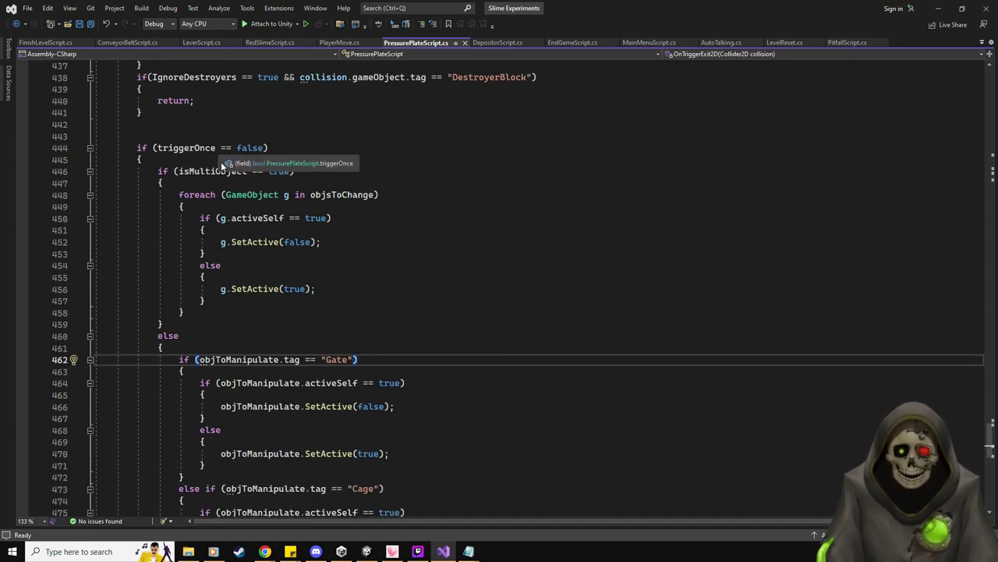
scroll(389, 321, "up", 4)
scroll(389, 321, "up", 1)
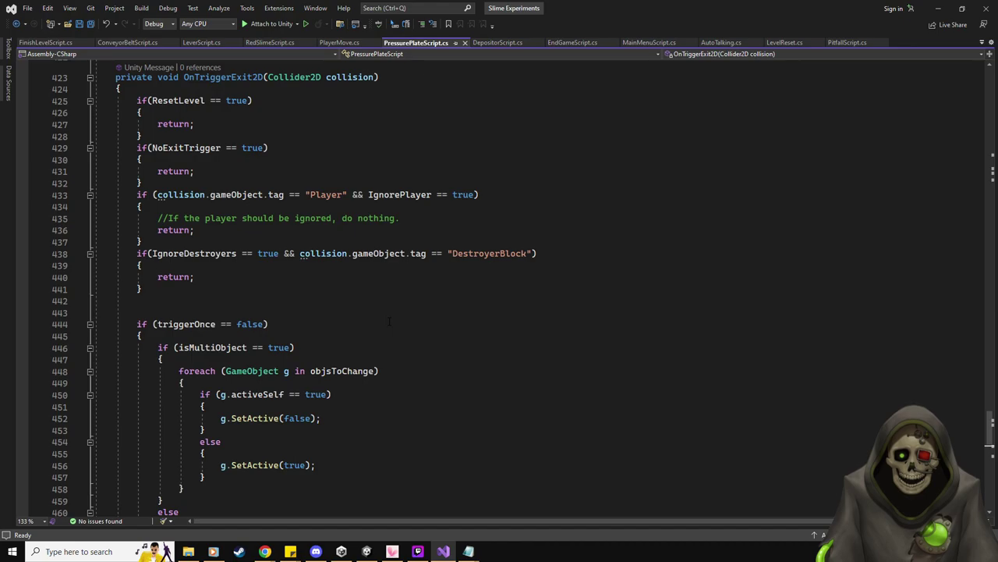
scroll(389, 321, "down", 11)
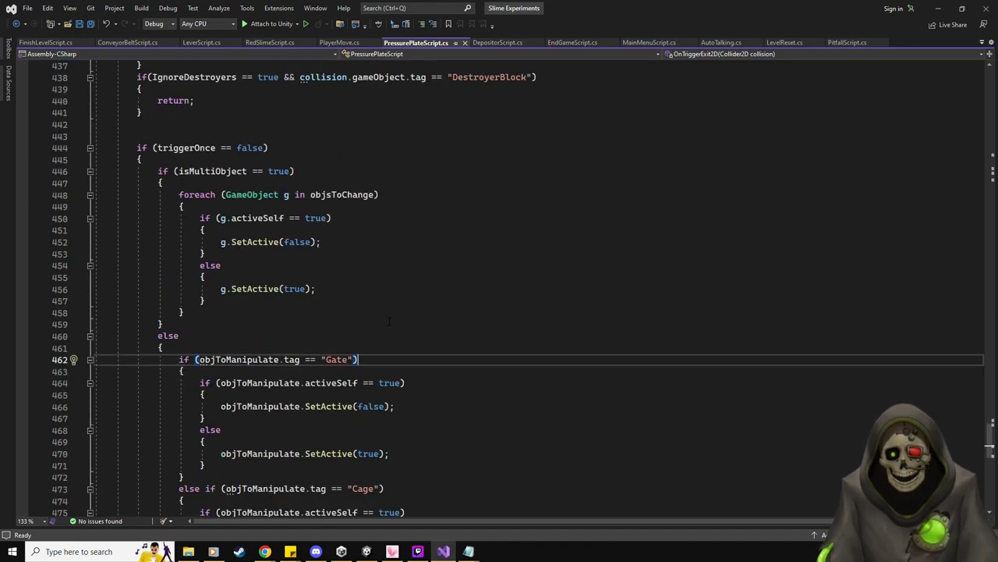
scroll(389, 320, "down", 2)
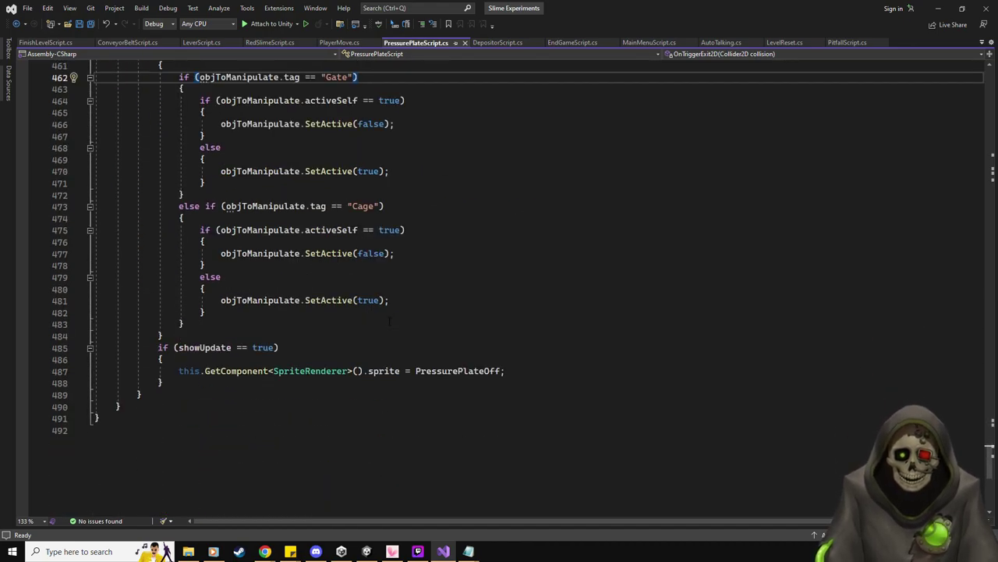
scroll(389, 321, "up", 13)
scroll(389, 321, "down", 10)
scroll(389, 320, "up", 12)
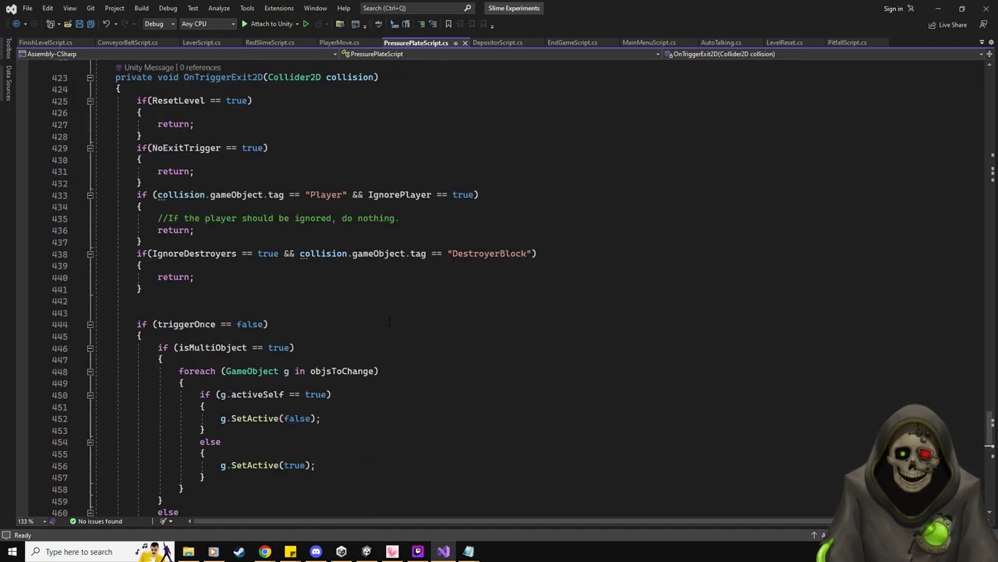
left_click_drag(633, 6, 0, 75)
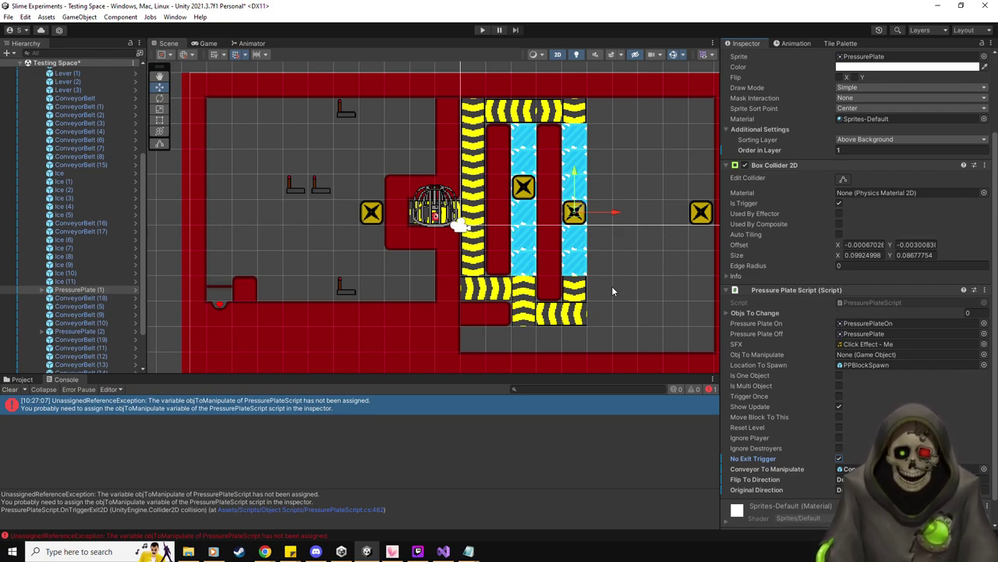
- Clear the console and playtest the level, moving the green slime down between the levers, then stop the game
left_click(10, 388)
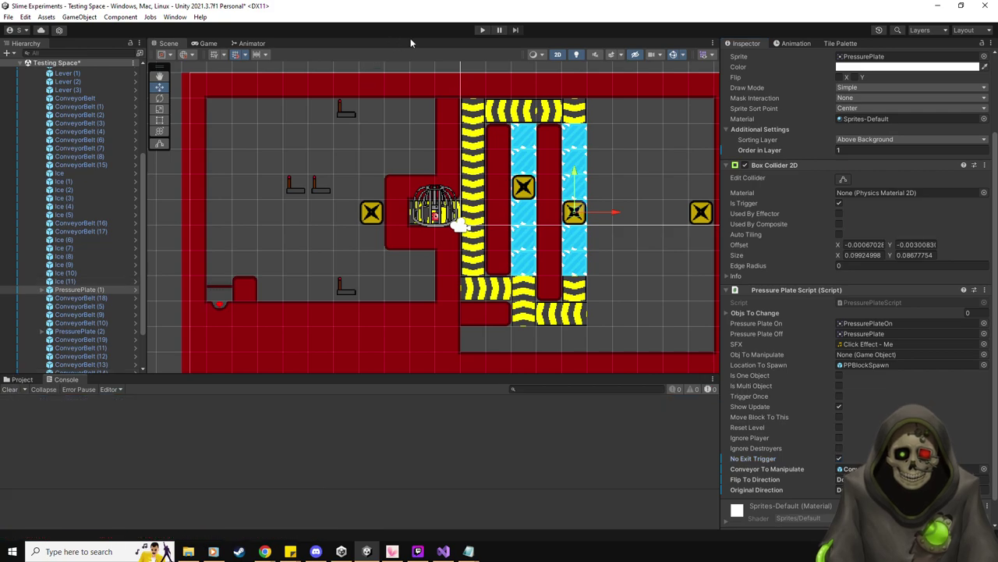
left_click(482, 31)
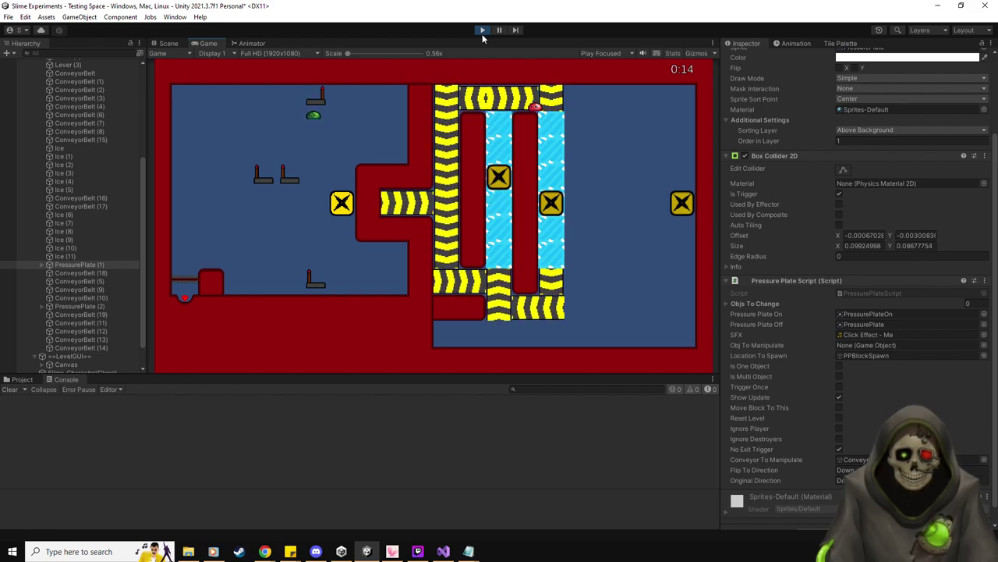
key("s")
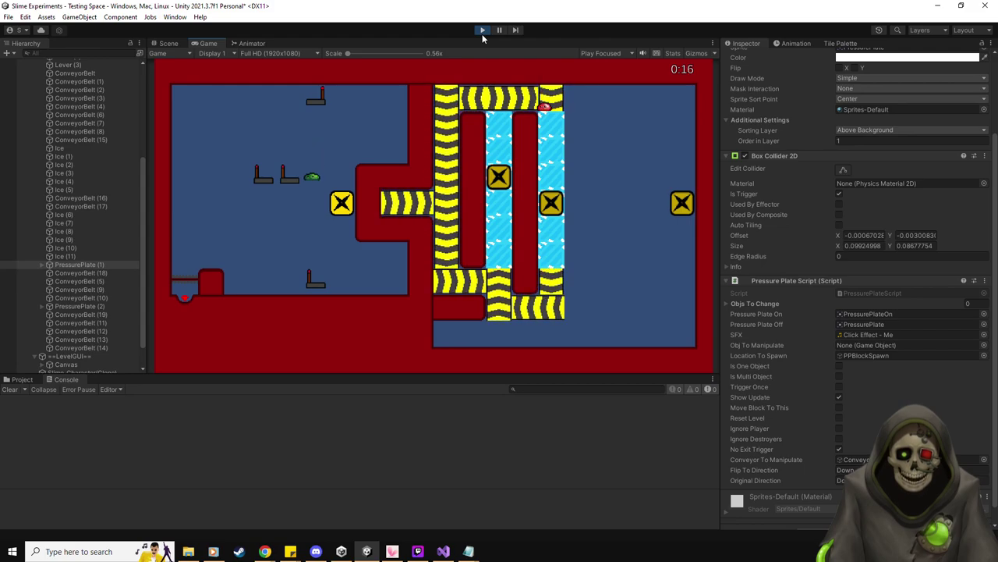
key("s")
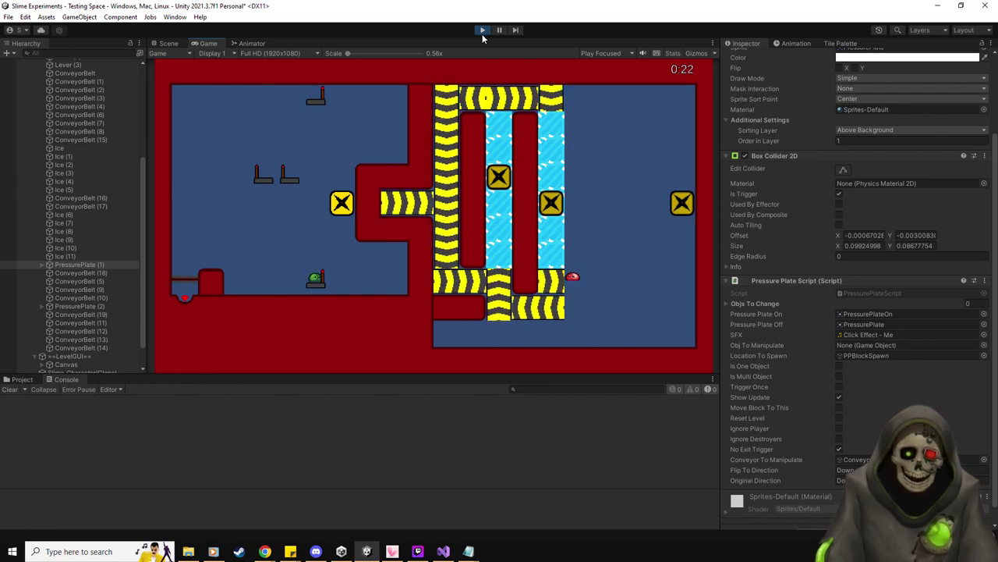
left_click(482, 31)
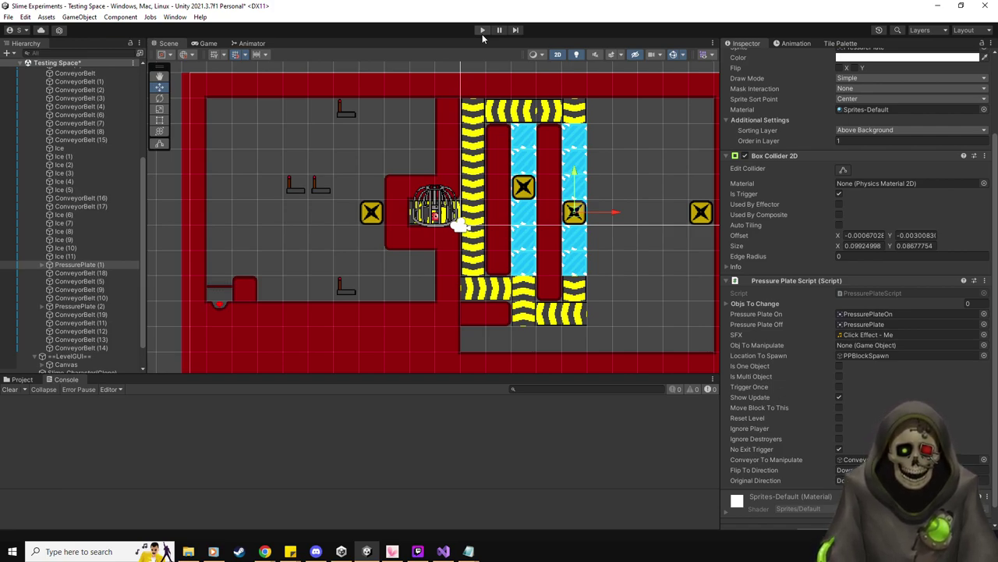
- Create an empty object named Conveyors under the Items object of Level 5-8
scroll(80, 331, "up", 5)
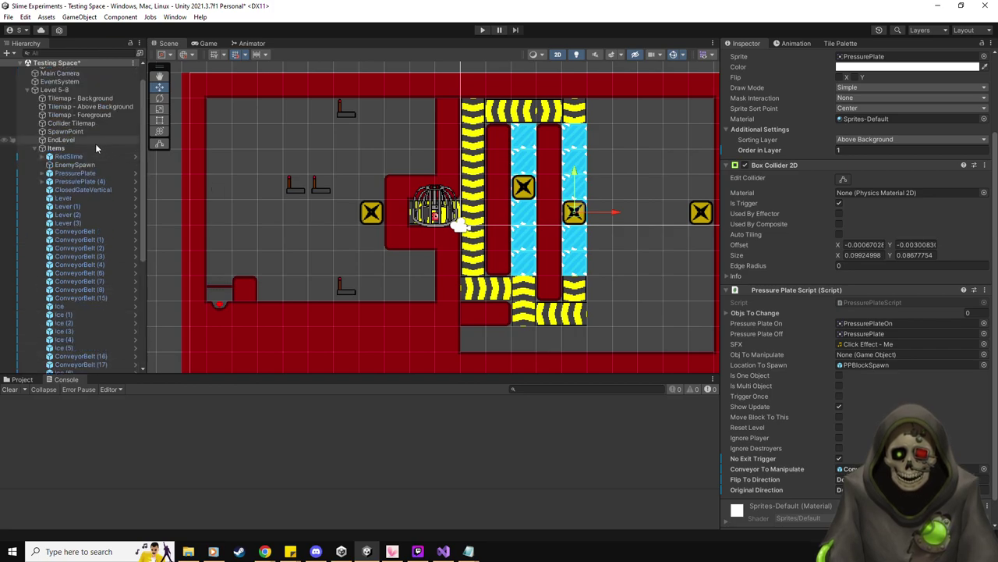
right_click(78, 149)
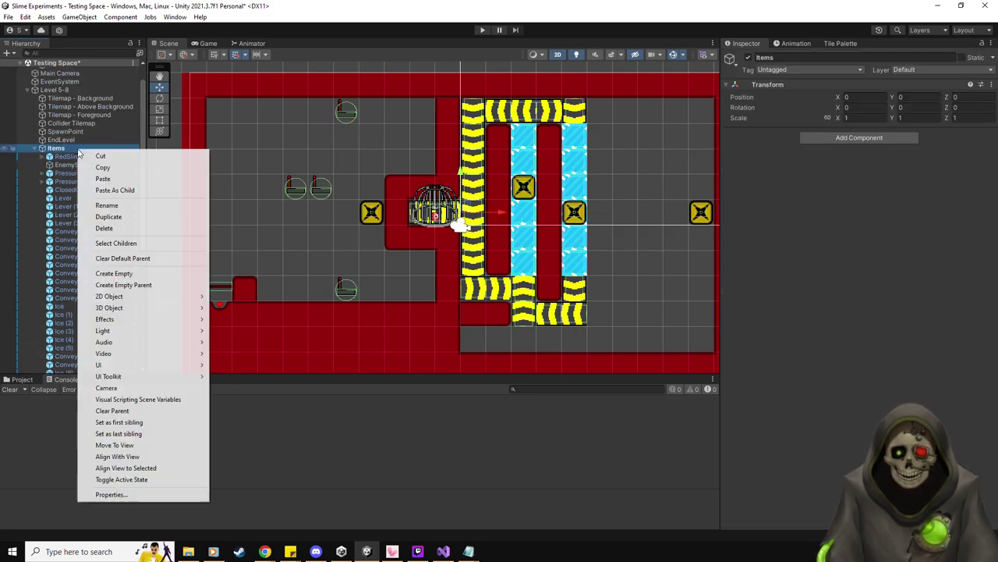
left_click(143, 273)
type("Conveyors")
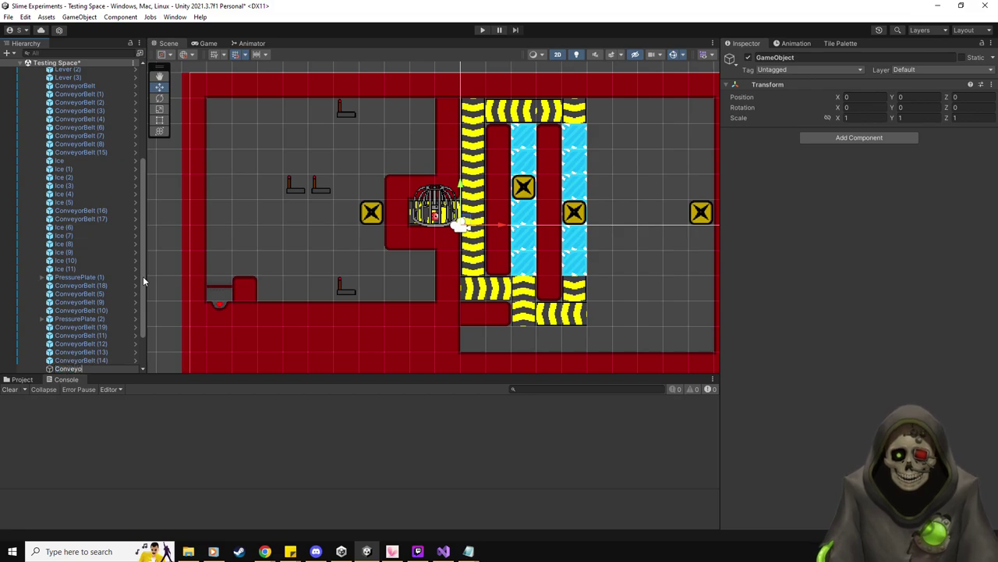
key("Return")
- Move the block of nine belts from ConveyorBelt to ConveyorBelt (15) into the Conveyors object
left_click(78, 361)
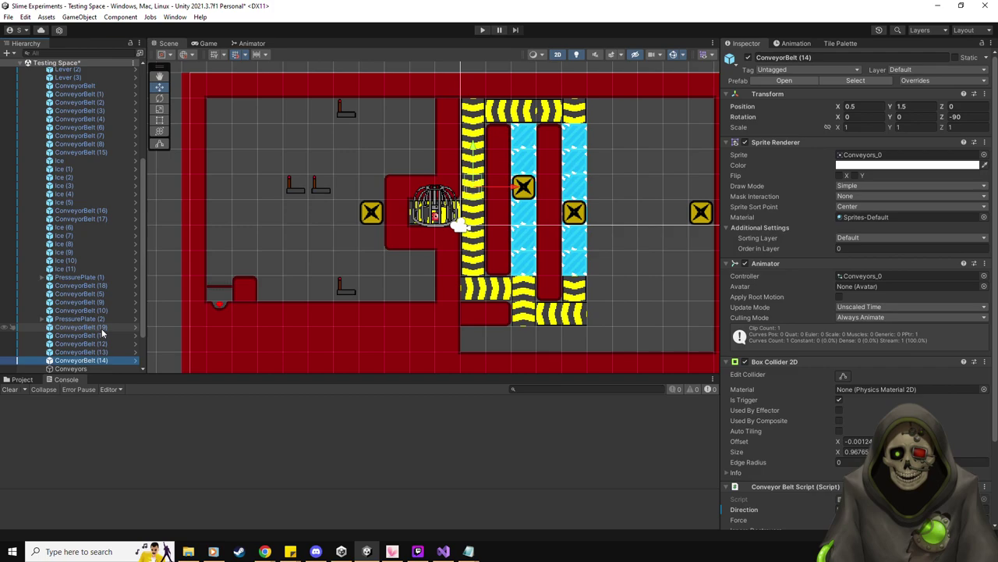
scroll(101, 333, "up", 10)
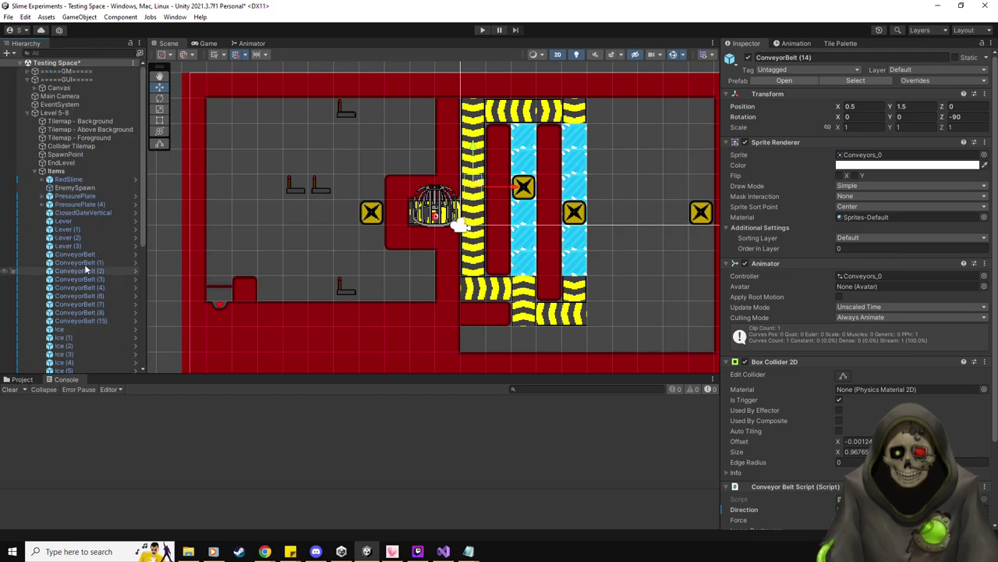
left_click(91, 254)
left_click(105, 321, "shift")
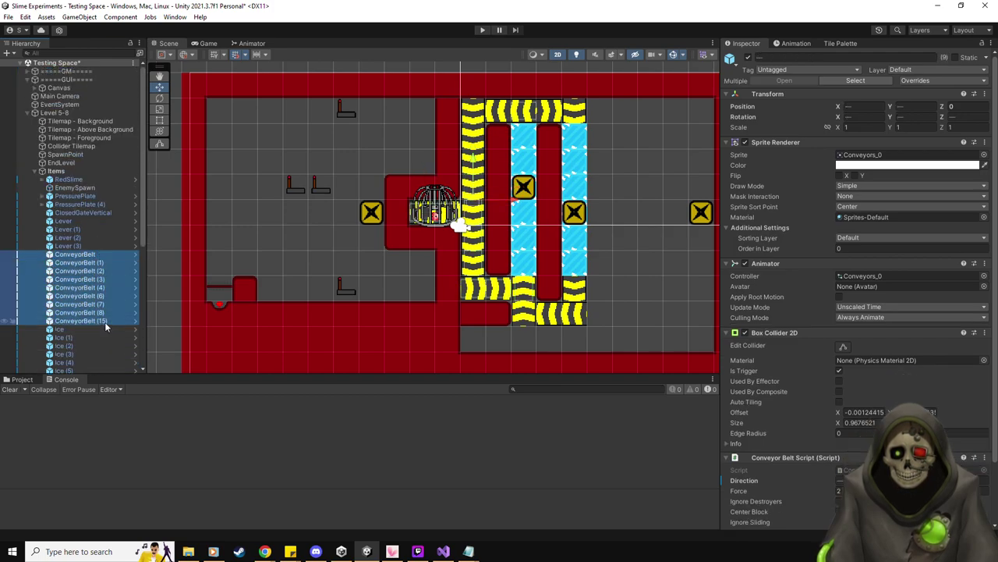
scroll(85, 145, "down", 4)
scroll(86, 146, "down", 1)
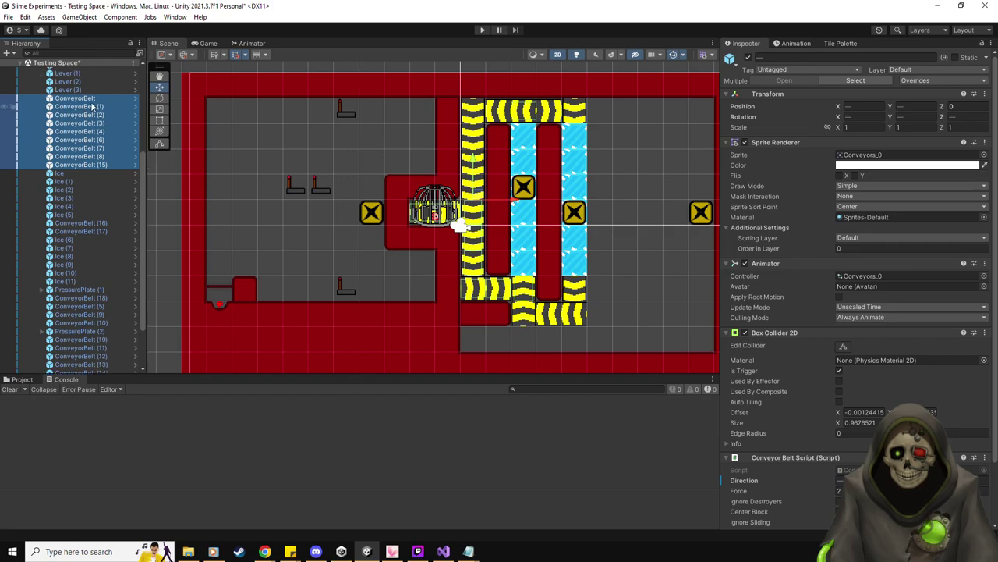
scroll(92, 107, "down", 1)
left_click_drag(91, 101, 86, 351)
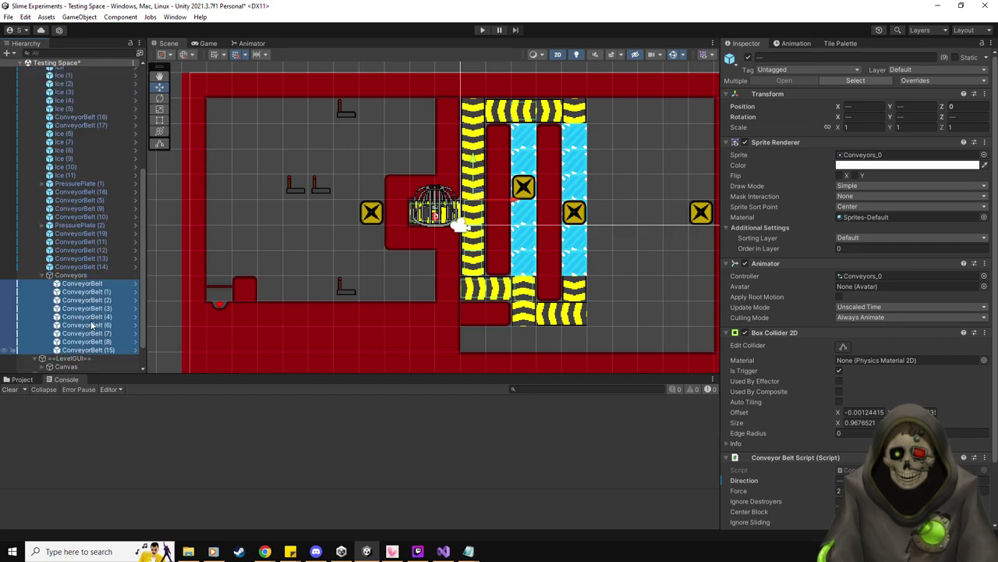
- Move the remaining conveyor belts, from ConveyorBelt (16) to ConveyorBelt (14) in the list, into Conveyors and collapse that group
left_click(108, 117)
left_click(104, 125, "ctrl")
left_click_drag(100, 118, 81, 283)
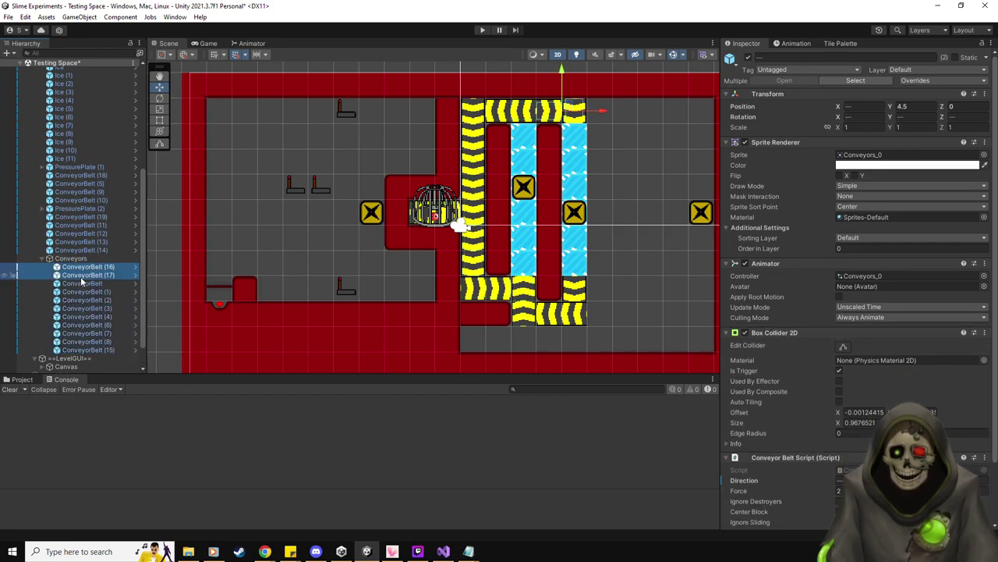
left_click(106, 175)
left_click(103, 200, "shift")
left_click_drag(103, 200, 74, 261)
left_click(86, 183)
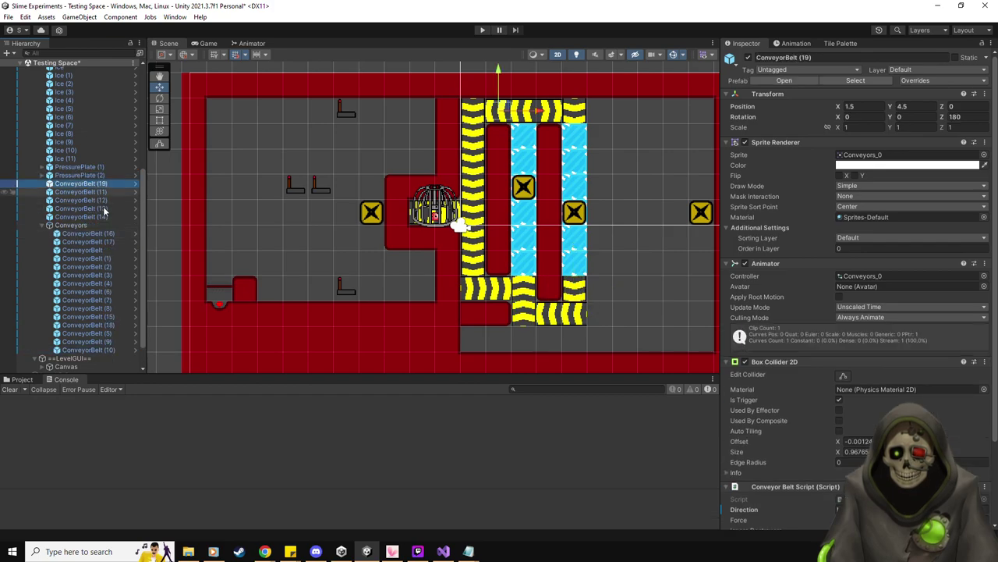
left_click(100, 215, "shift")
left_click_drag(99, 211, 74, 224)
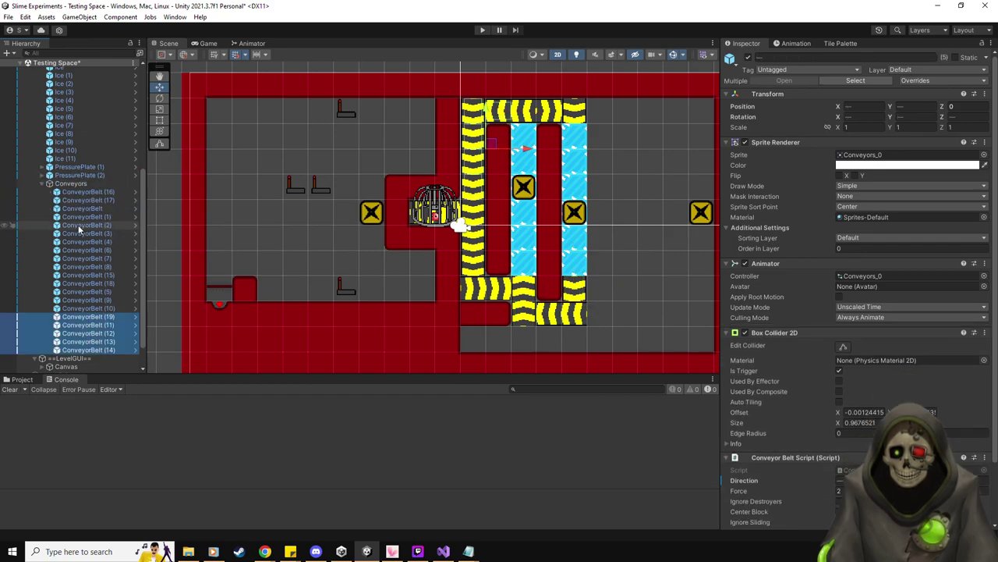
left_click(43, 184)
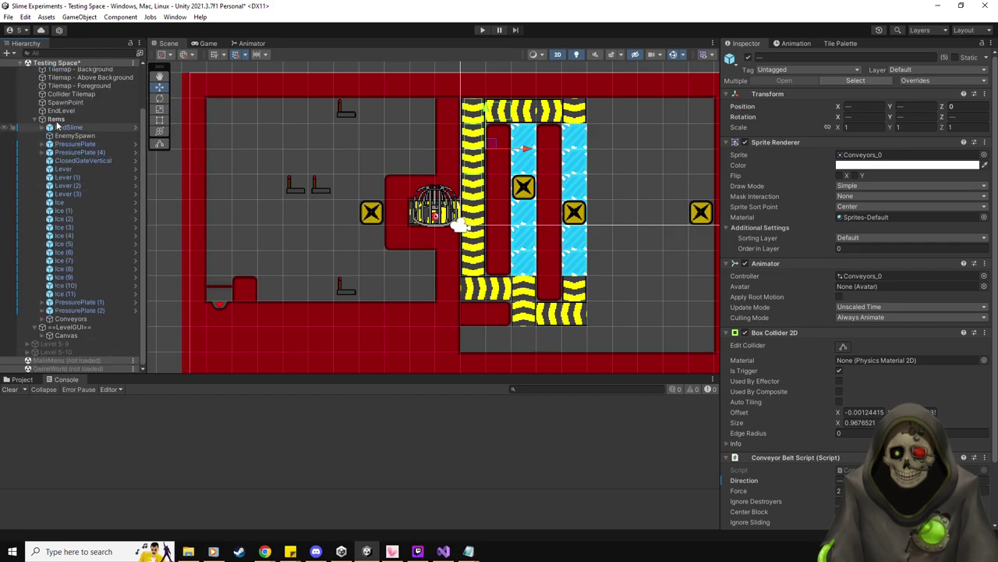
- Create an empty object named Ice under Items and move all tiles from Ice to Ice (11) into it
right_click(57, 121)
left_click(92, 245)
type("Ice")
key("Return")
left_click(61, 203)
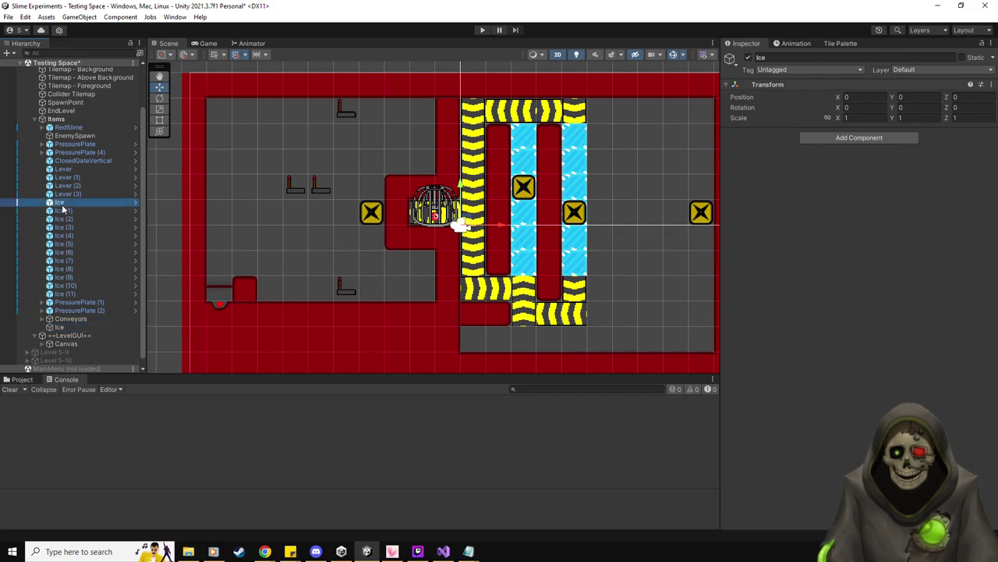
left_click(65, 293, "shift")
left_click_drag(65, 207, 62, 328)
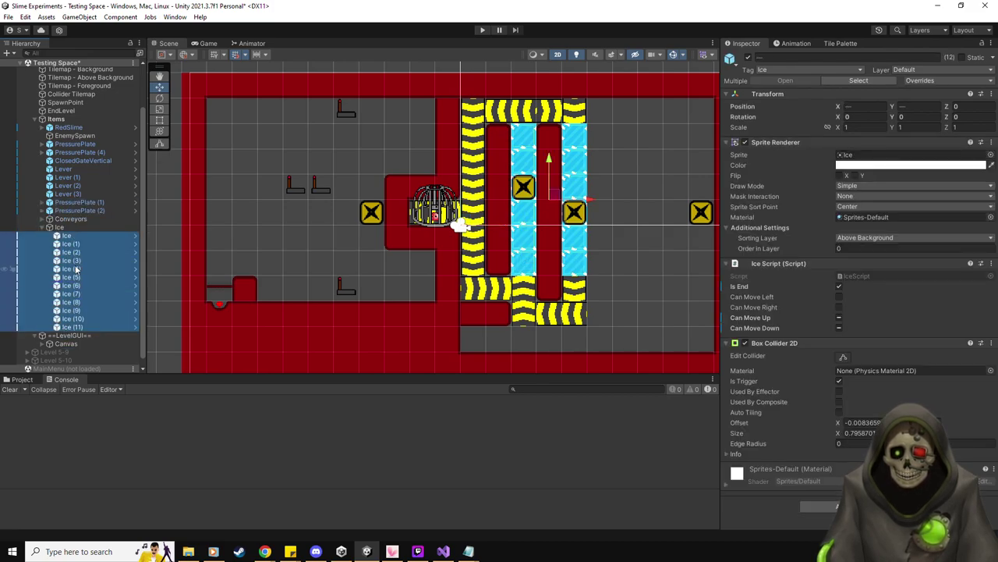
- Duplicate the ice column of Ice (6) to Ice (11) twice, spacing the copies evenly beyond it with the last at X 8.5
left_click(84, 328)
key("shift+Up")
key("shift+Up")
key("shift+Up")
key("shift+Up")
key("shift+Up")
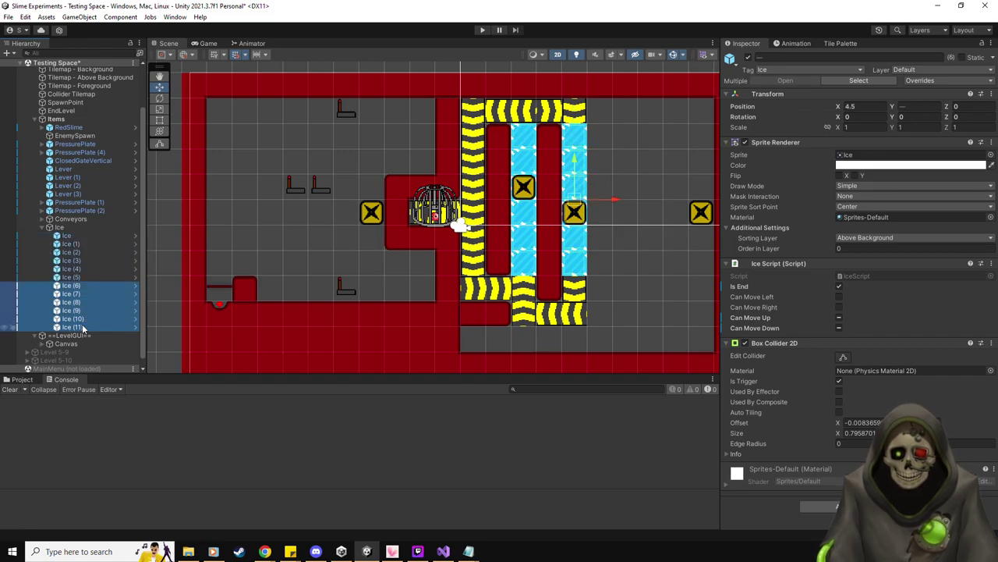
key("ctrl+d")
left_click_drag(614, 201, 713, 203)
key("ctrl+d")
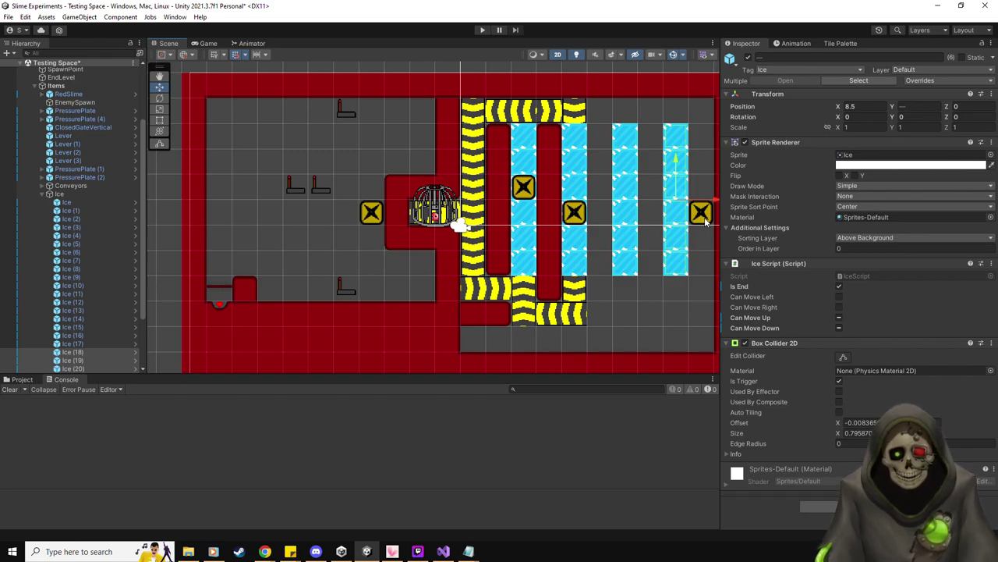
- Collapse the Ice group in the hierarchy and bring up the Red Room tile palette
left_click(43, 196)
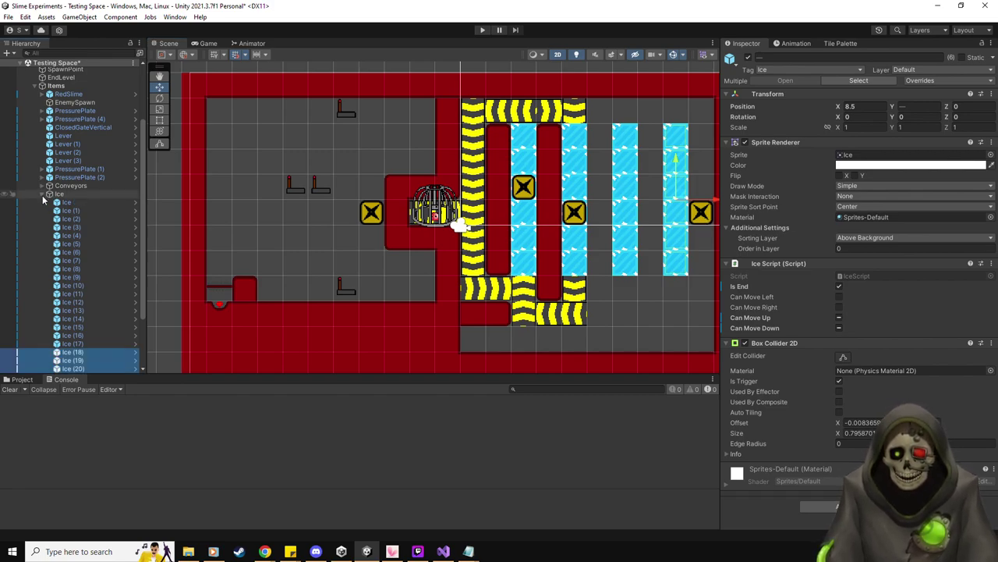
left_click(42, 195)
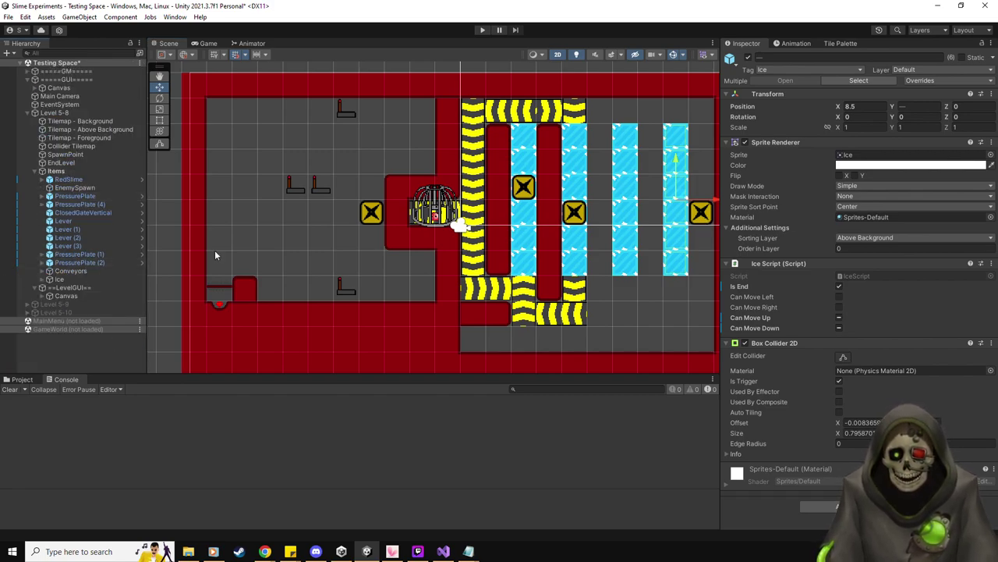
left_click(840, 44)
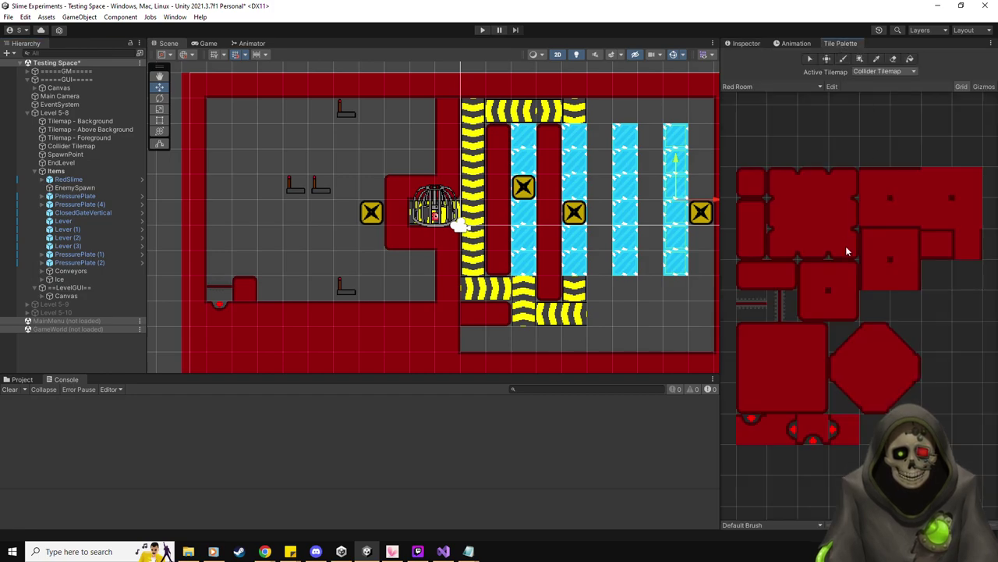
left_click(967, 245)
left_click(599, 111)
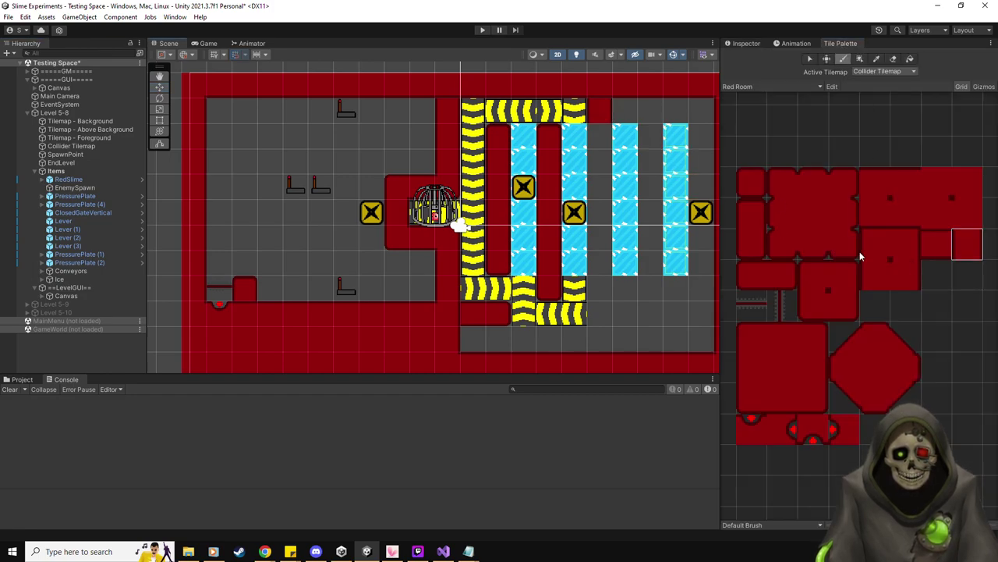
left_click(602, 187)
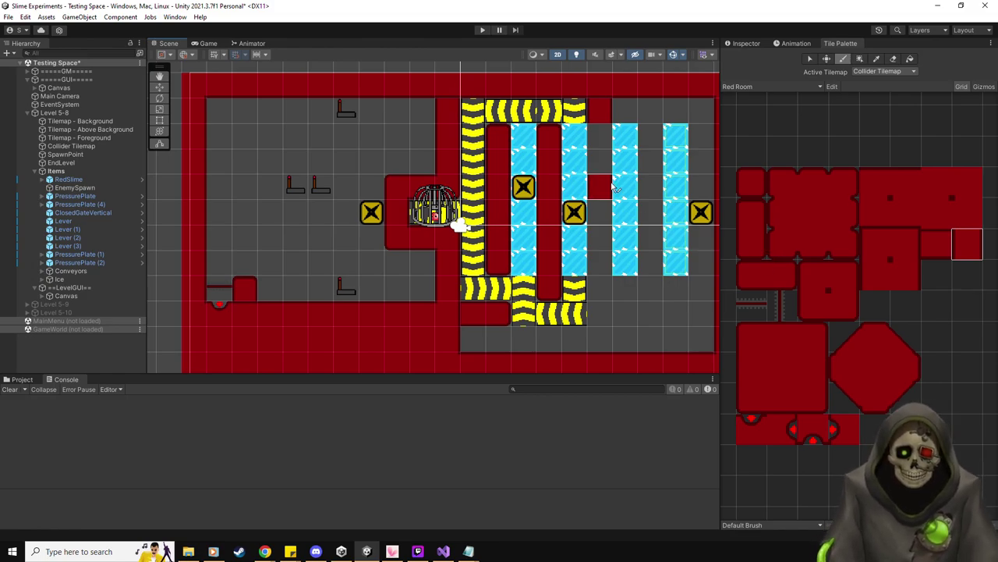
key("ctrl+z")
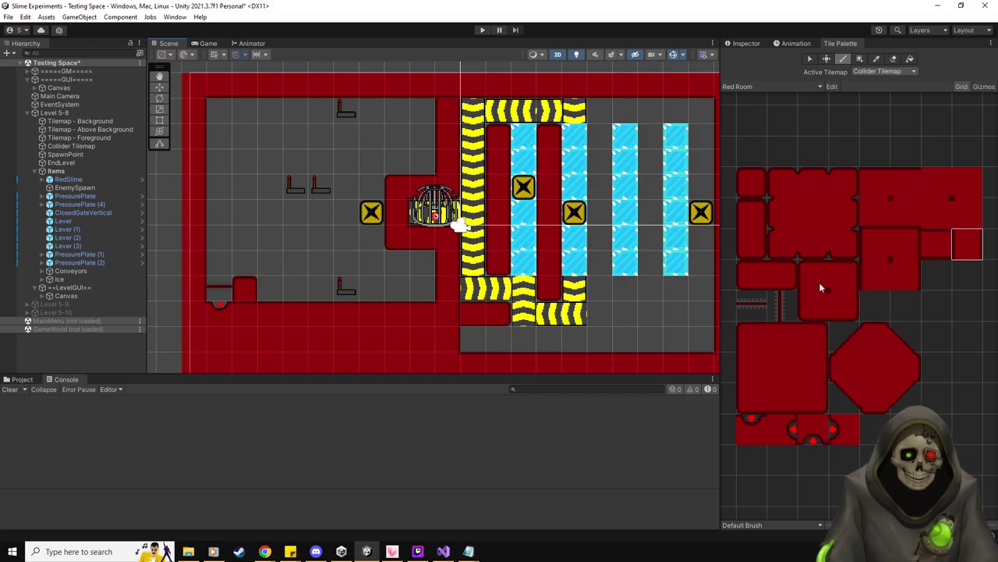
- Paint rounded top-end and bottom-end wall tiles on the Collider Tilemap in both gaps between the last three ice columns
left_click(751, 213)
left_click(599, 136)
left_click(751, 244)
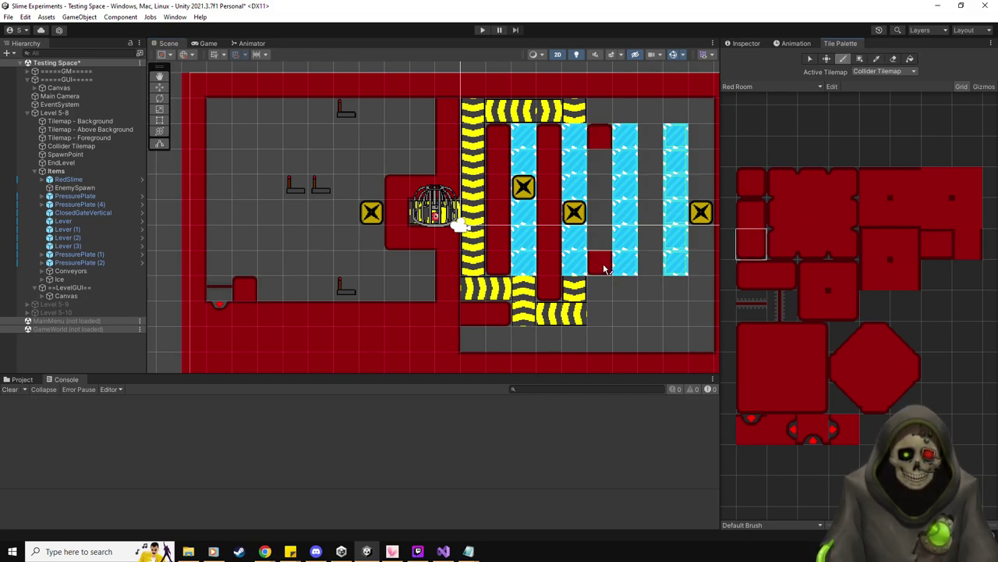
left_click(604, 269)
left_click(648, 263)
key("i")
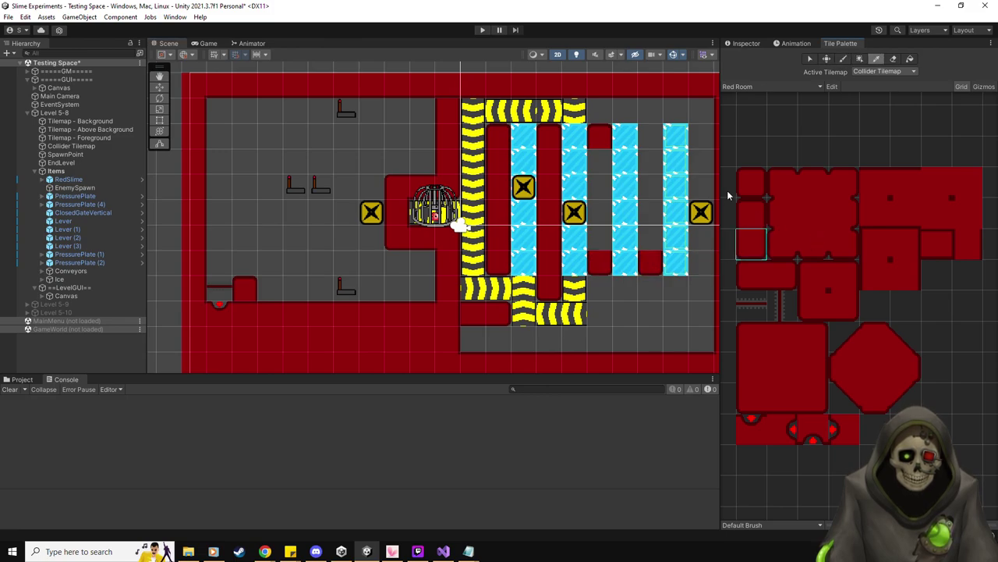
left_click(749, 212)
left_click(652, 136)
- Fill the middle of both new wall columns with the straight vertical wall tile, undoing any stray paint
left_click(967, 248)
left_click_drag(659, 166, 653, 248)
left_click_drag(591, 174, 600, 242)
key("ctrl+z")
left_click(668, 269)
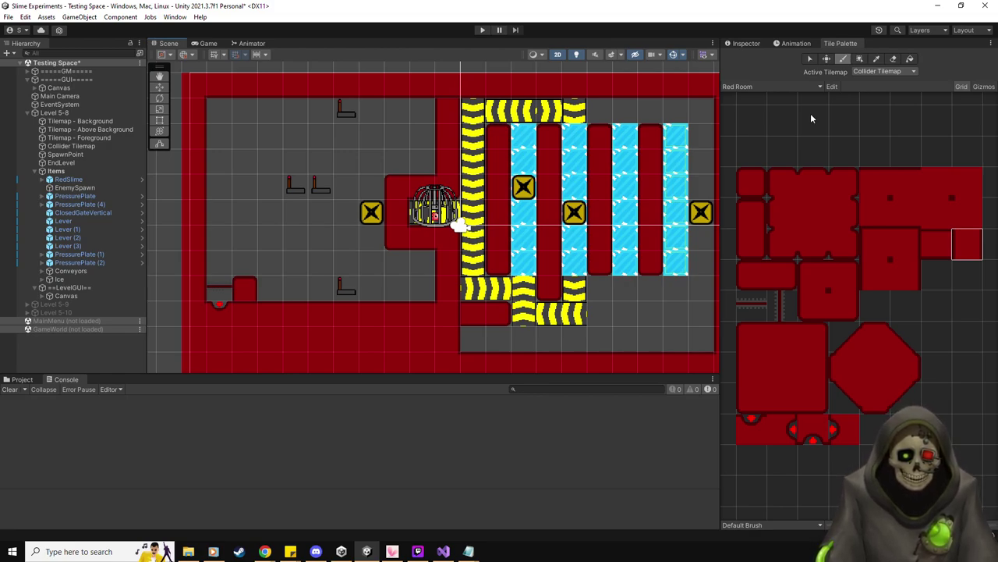
- Expand the Conveyors group and go through its belts to inspect ConveyorBelt (18) at the foot of the second ice column
left_click(744, 44)
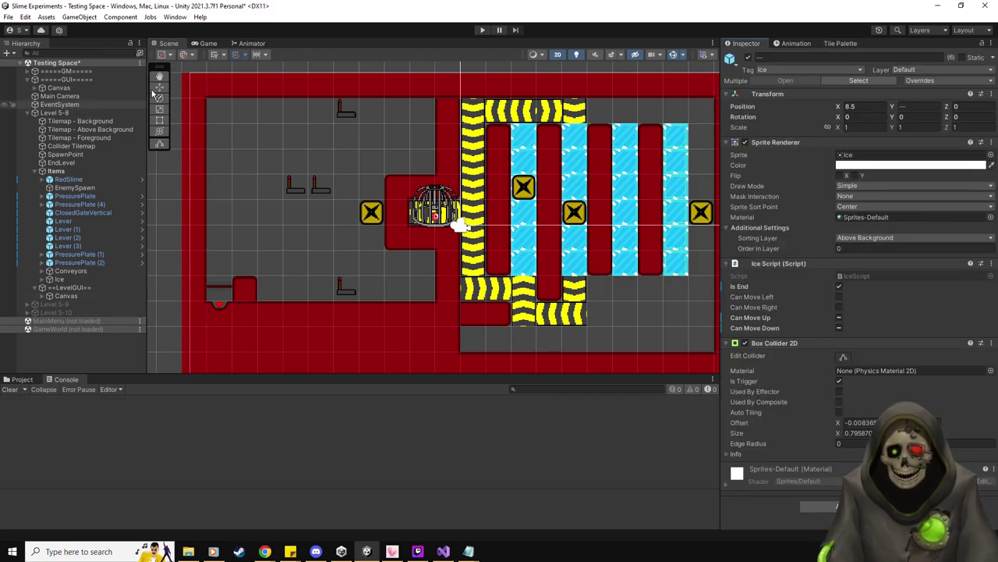
left_click(42, 270)
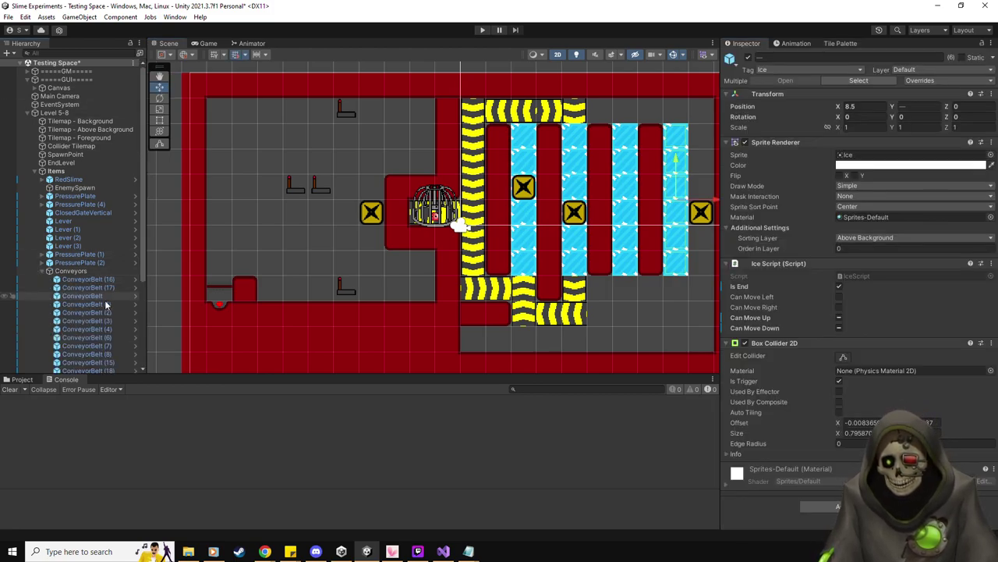
scroll(94, 304, "down", 4)
left_click(101, 312)
key("Up")
key("Up")
key("Up")
key("Up")
key("Up")
key("Up")
key("Up")
key("Up")
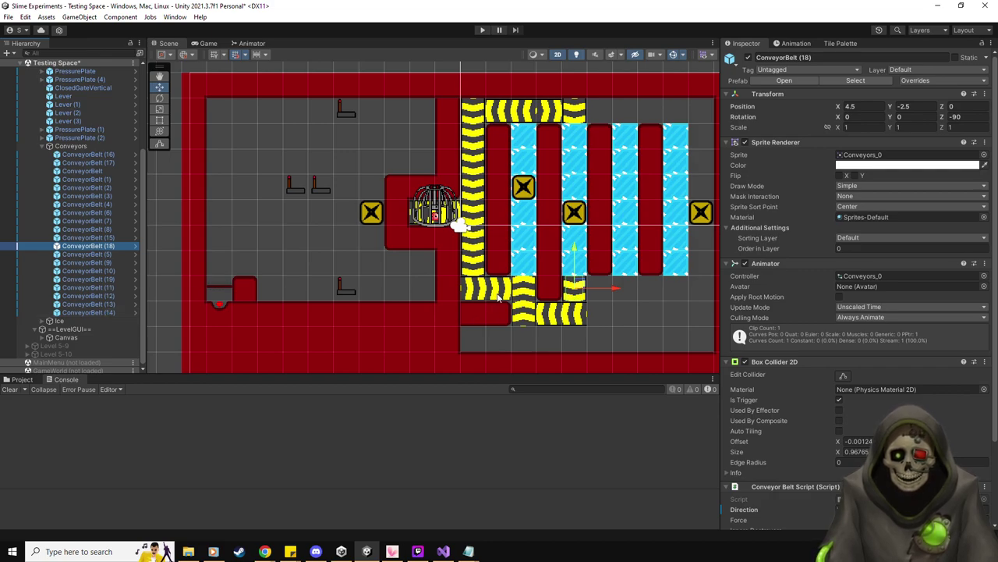
- Duplicate the second belt of the lower horizontal conveyor run twice, placing the copies at X 5.5 and X 8.5 with Y -2.5
left_click(500, 297)
key("ctrl+d")
left_click_drag(539, 290, 641, 290)
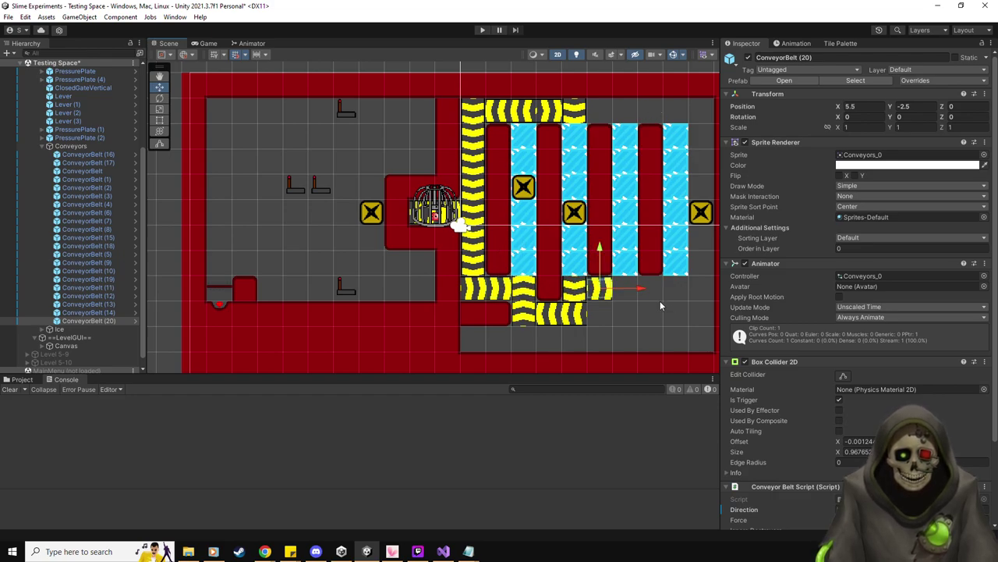
key("ctrl+d")
left_click_drag(643, 291, 715, 290)
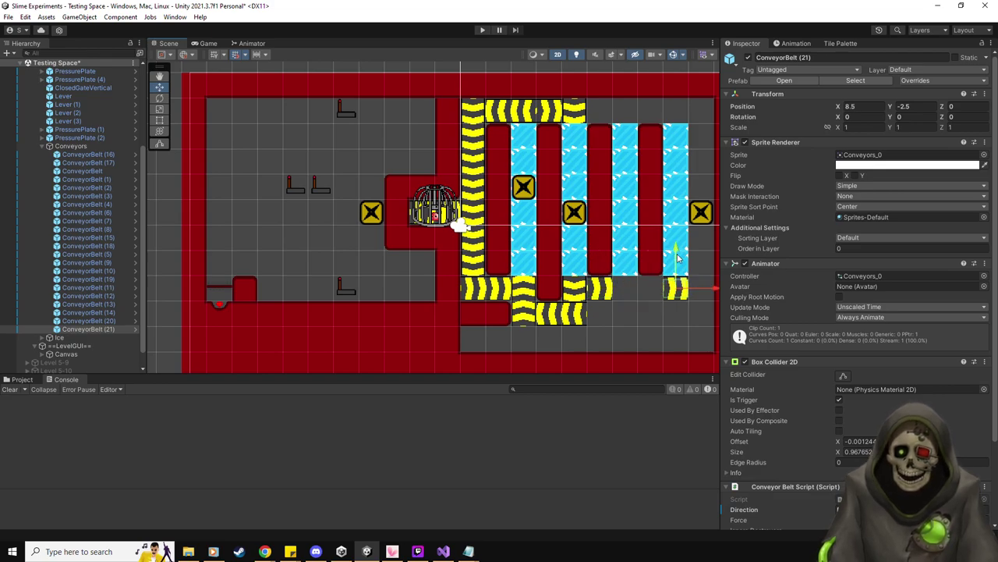
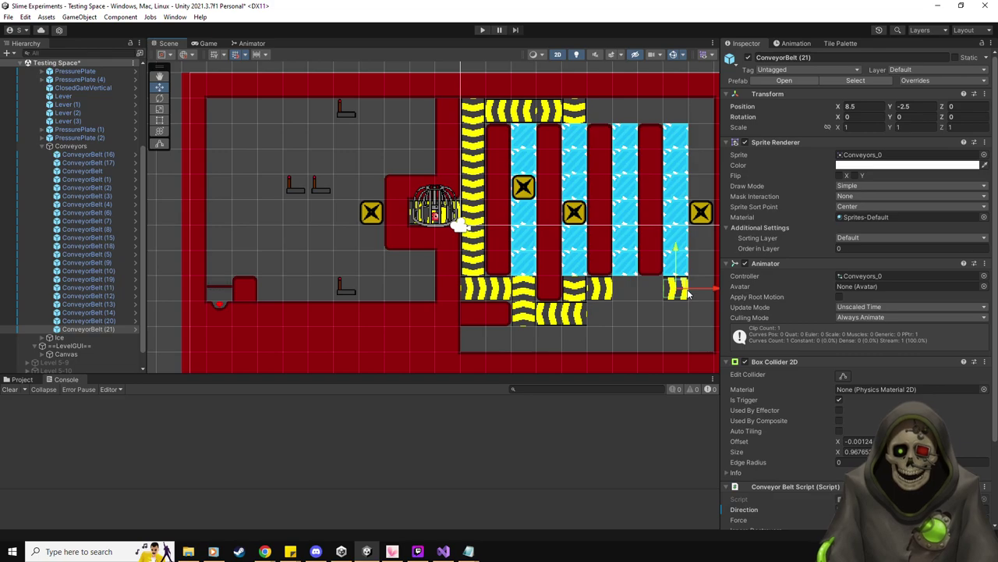
- Move the PressurePlate beyond the last ice column down to Y -2.5, beside the lower conveyor run
scroll(102, 209, "up", 5)
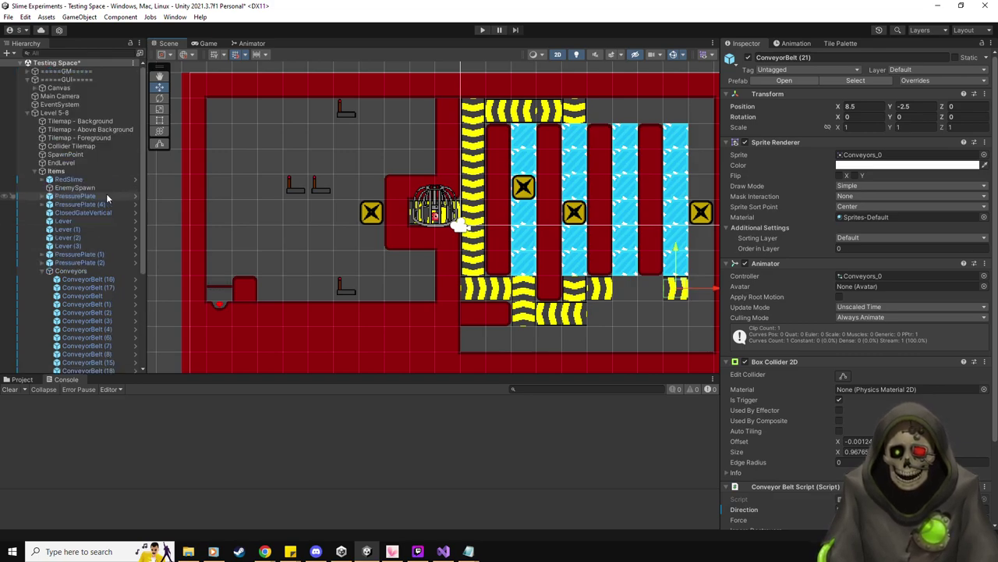
left_click(98, 198)
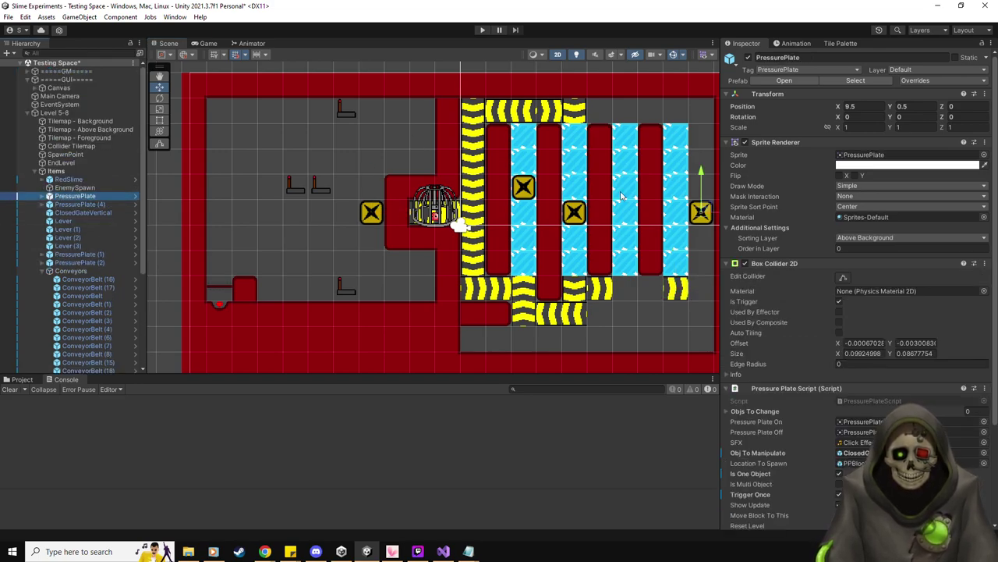
left_click_drag(707, 173, 702, 249)
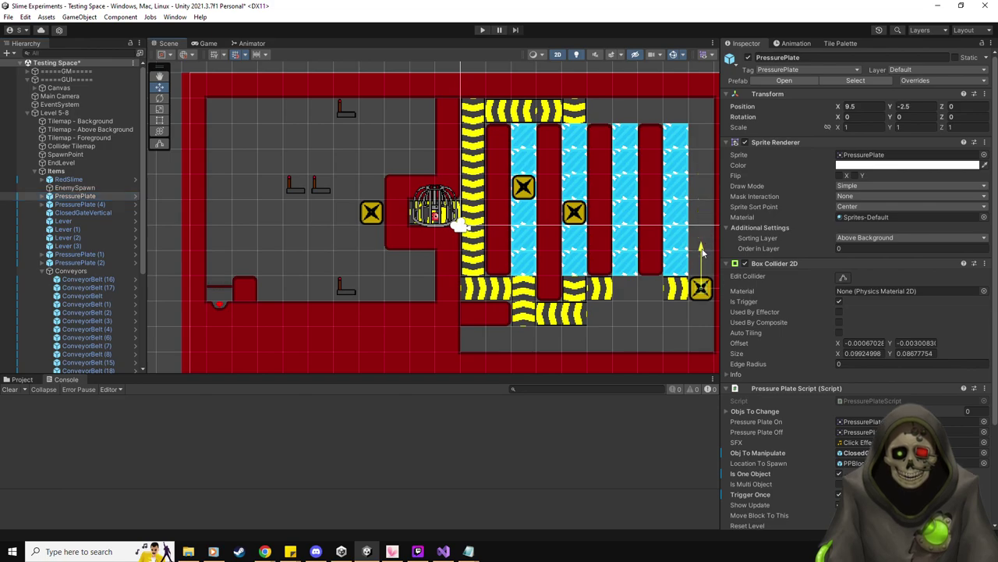
- Paint a bottom-left corner tile above the moved plate and left-edge wall tiles up along the last ice column on the Collider Tilemap
left_click(841, 43)
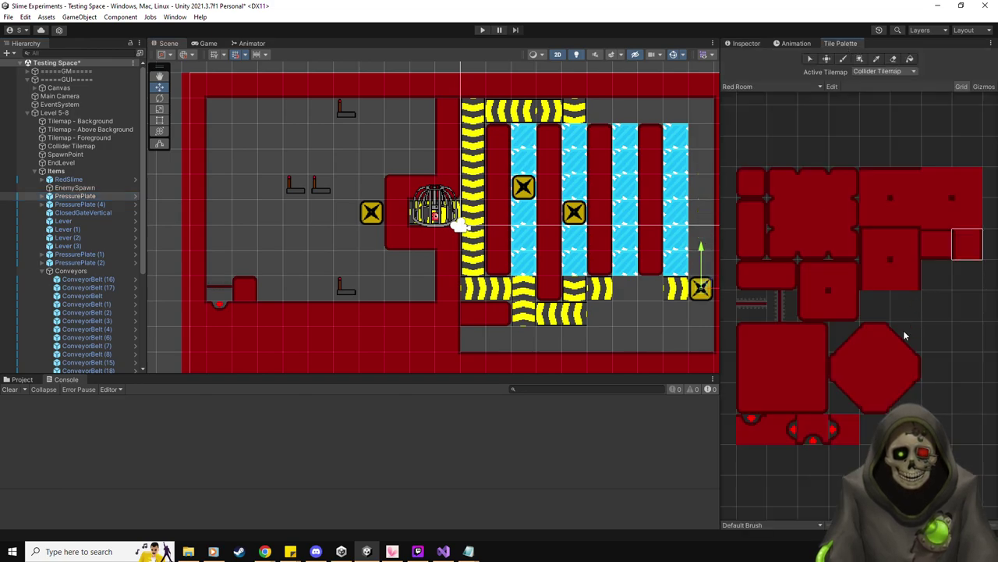
middle_click_drag(669, 301, 590, 299)
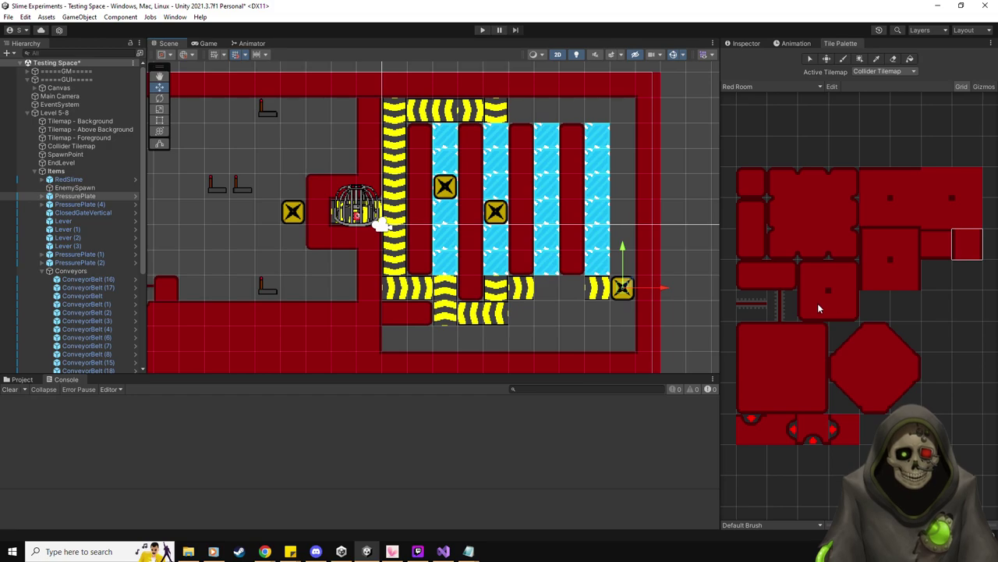
left_click(747, 396)
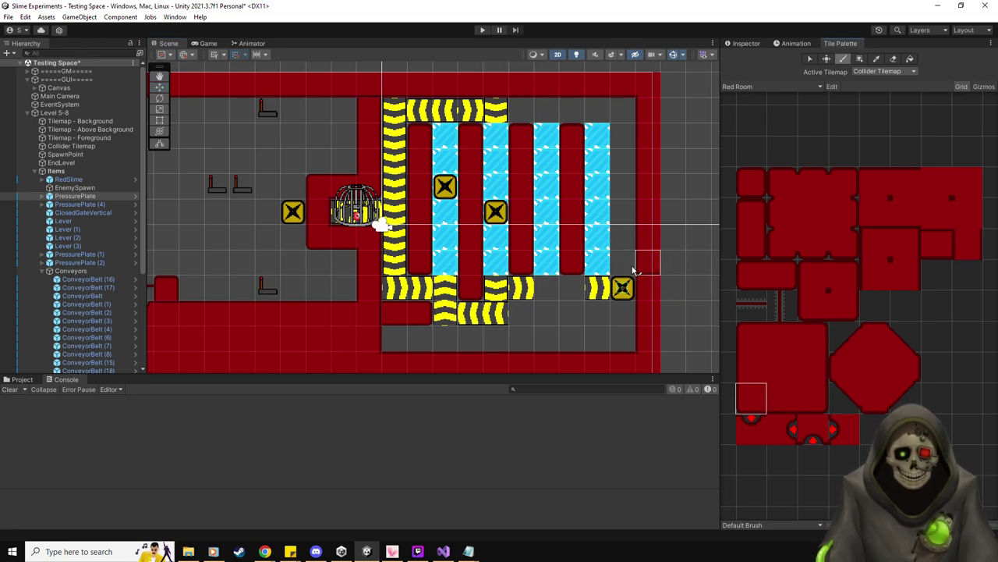
left_click(964, 188)
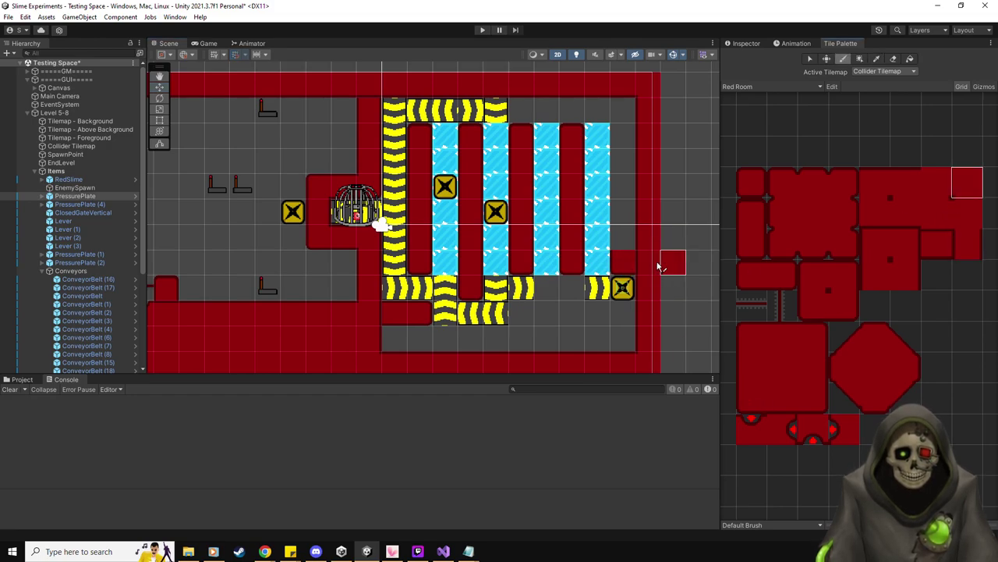
left_click(754, 368)
left_click_drag(624, 240, 629, 113)
- Join the new wall to the outer walls with the inner-corner tile and fill the old wall edge behind it with solid tile
left_click(968, 182)
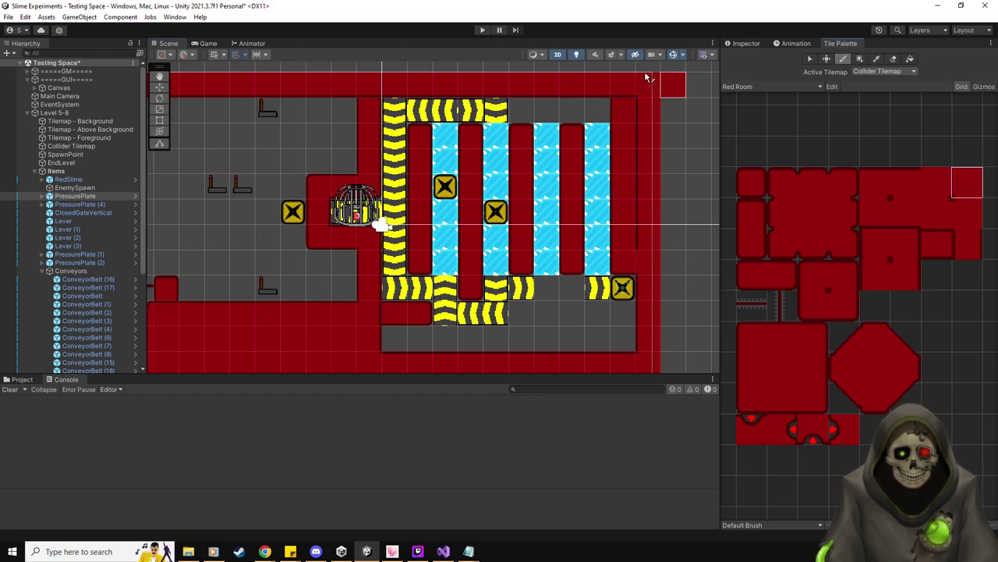
left_click(812, 220)
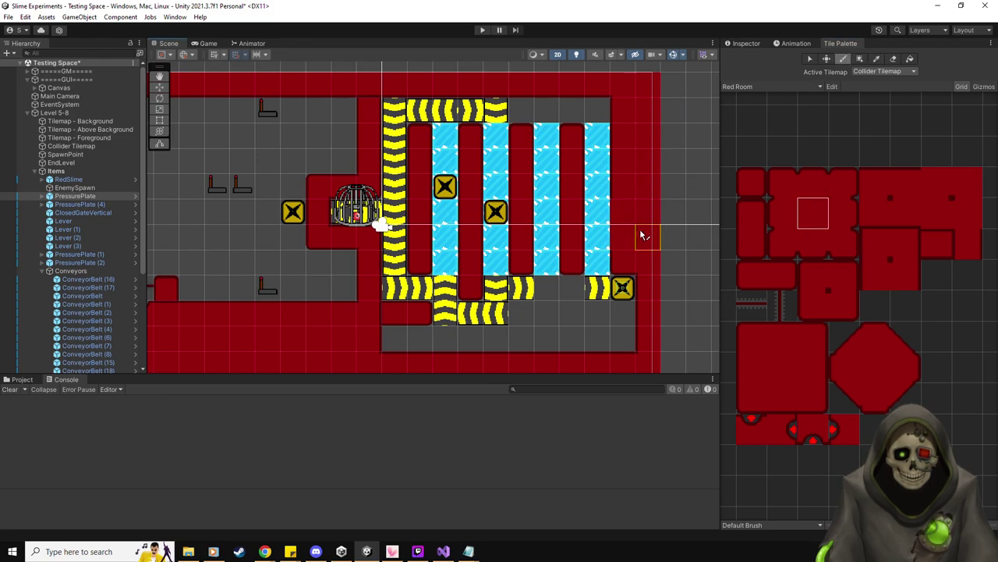
left_click_drag(640, 231, 648, 95)
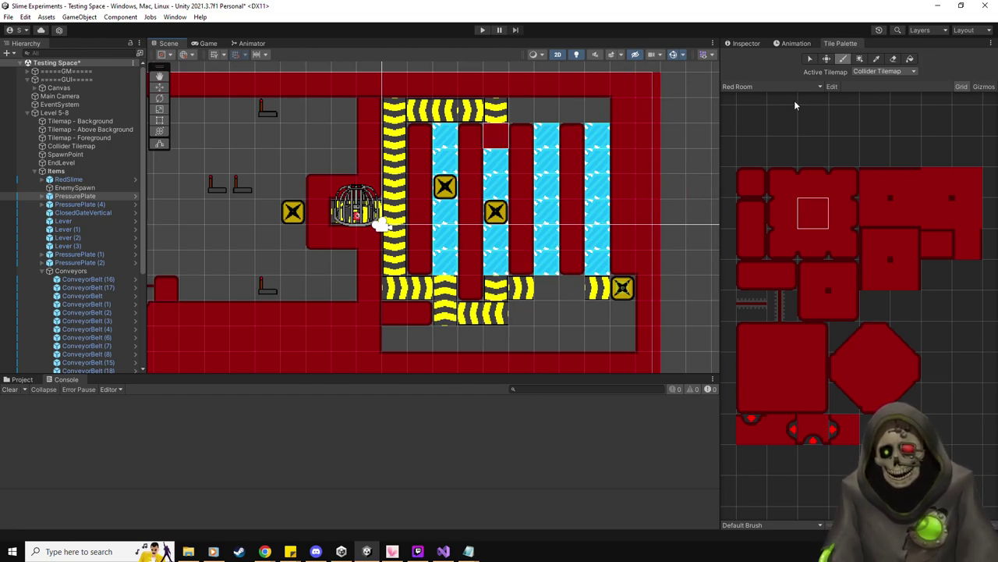
- Duplicate ConveyorBelt (21) and place the copy above the third ice column at X 6.5, Y 4.5
left_click(159, 86)
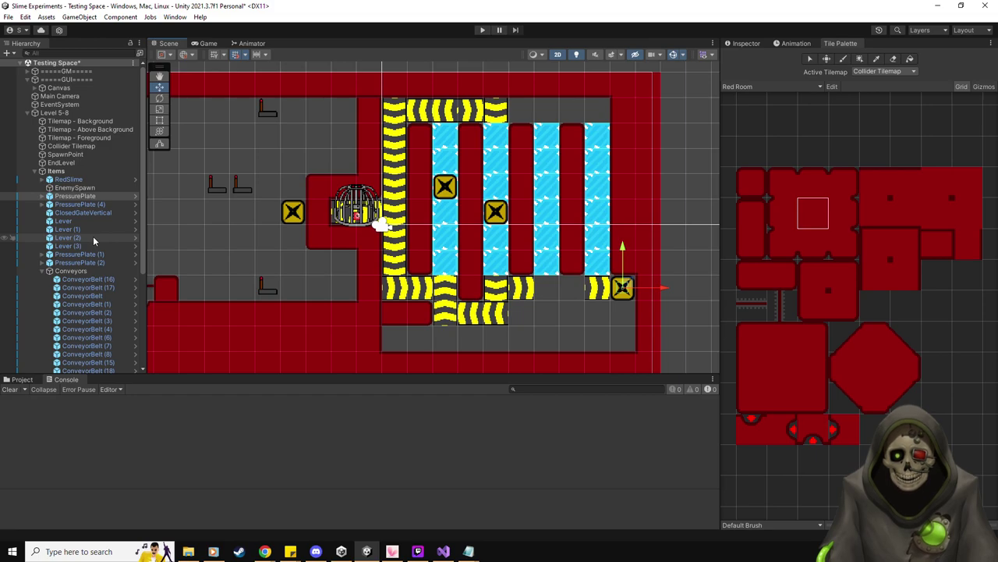
scroll(92, 311, "down", 5)
left_click(99, 328)
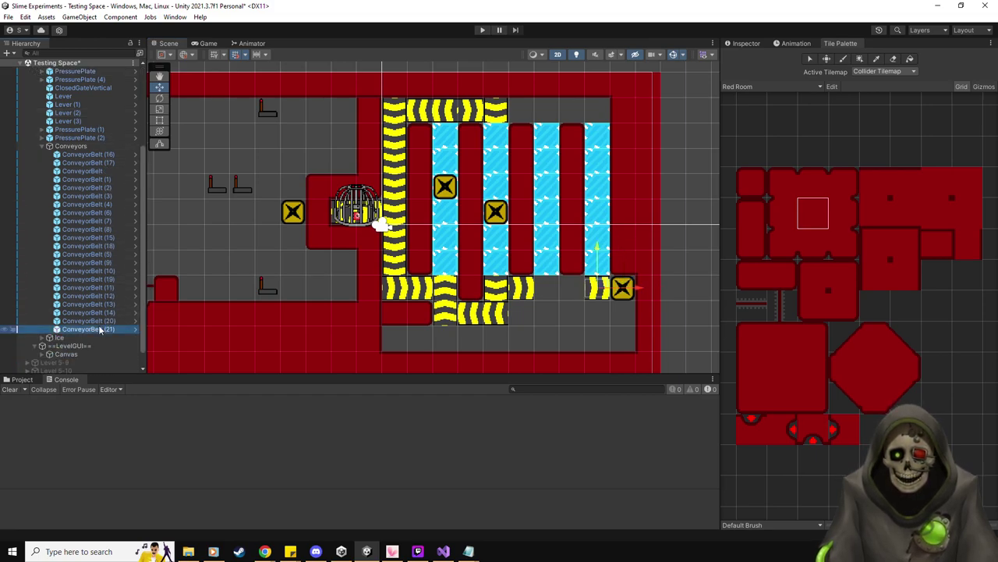
key("ctrl+d")
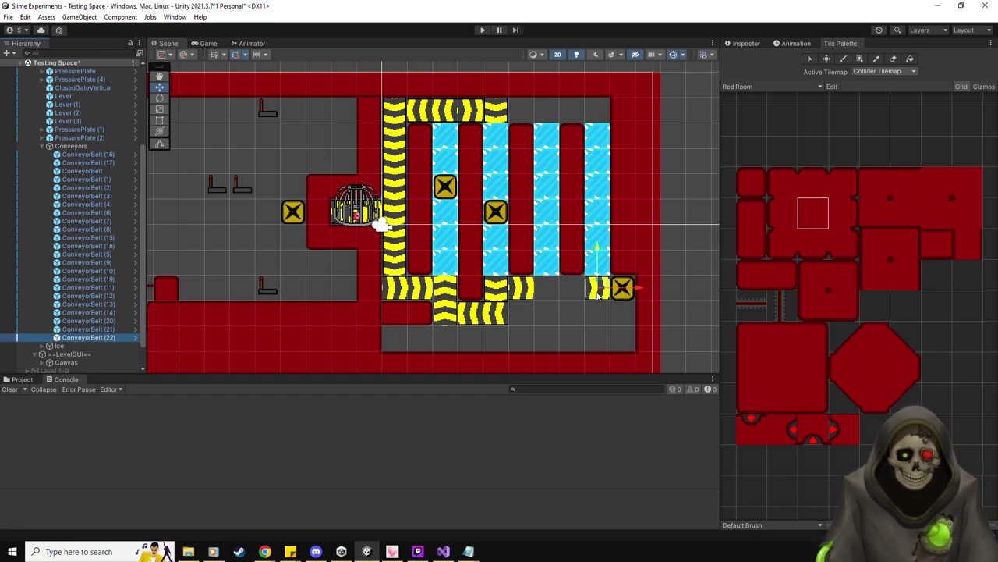
left_click_drag(604, 281, 550, 103)
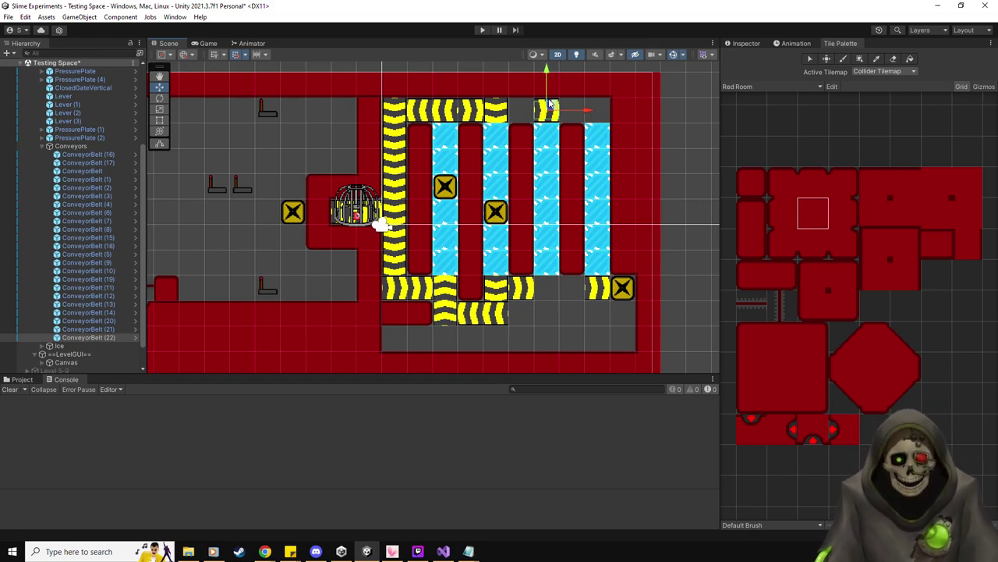
- Duplicate PressurePlate (1) and PressurePlate (2) together and shift the copies onto the third and fourth ice columns at X 6.5 and 8.5
left_click(96, 130)
left_click(99, 138, "shift")
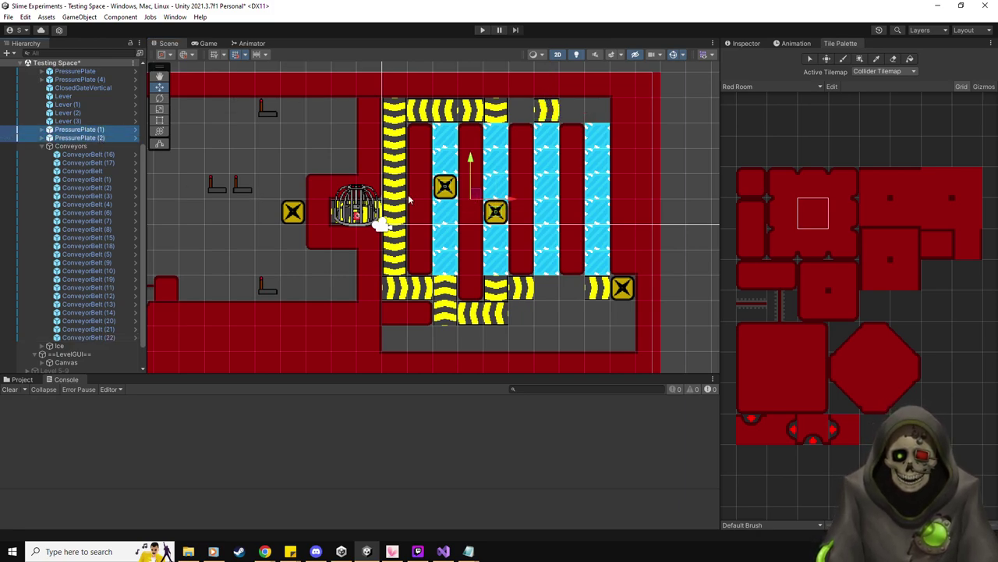
key("ctrl+d")
left_click_drag(515, 203, 616, 203)
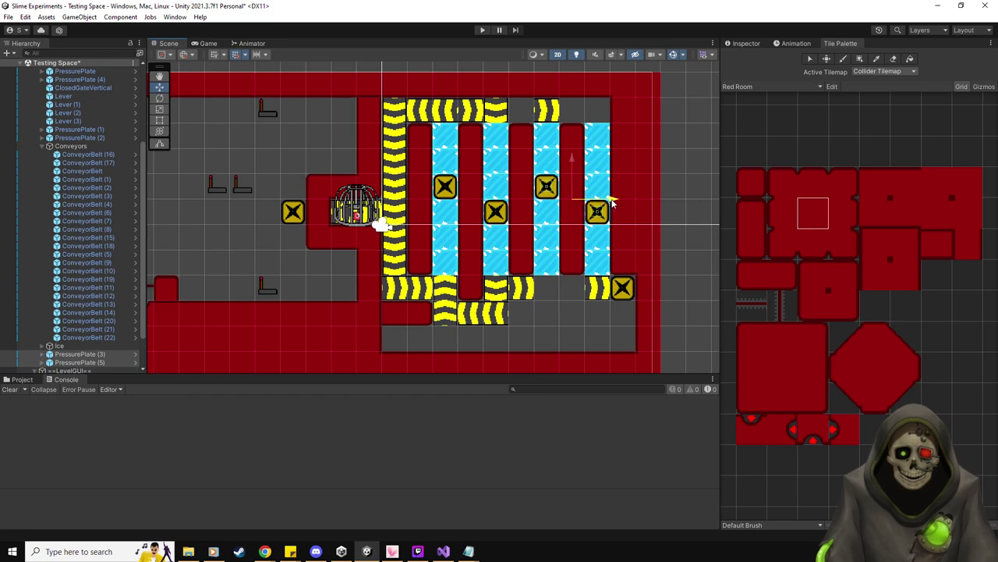
- Reorder PressurePlate (3) and PressurePlate (5) in the hierarchy to sit directly below PressurePlate (2)
left_click(748, 45)
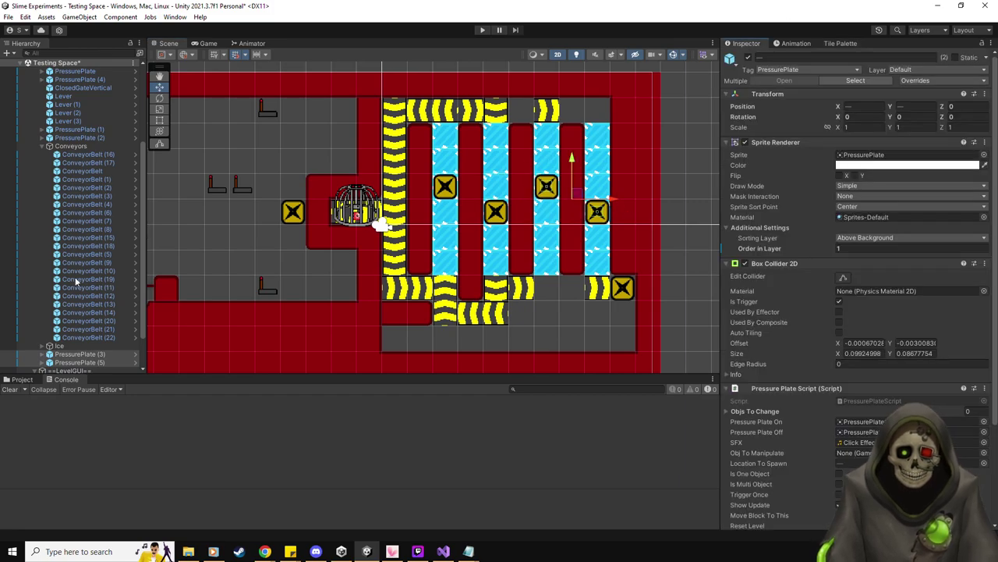
left_click(81, 355)
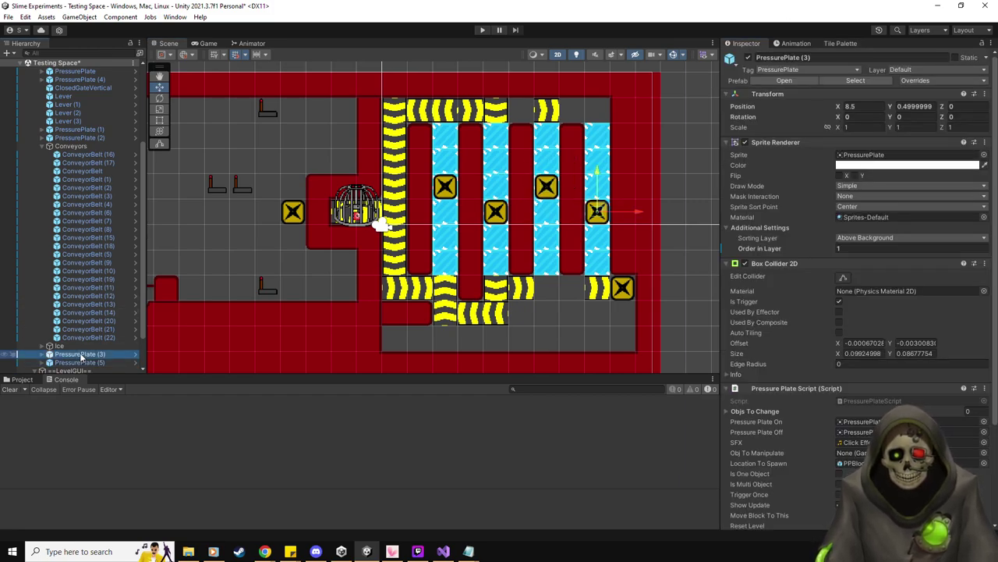
left_click(78, 363, "shift")
left_click_drag(94, 241, 101, 144)
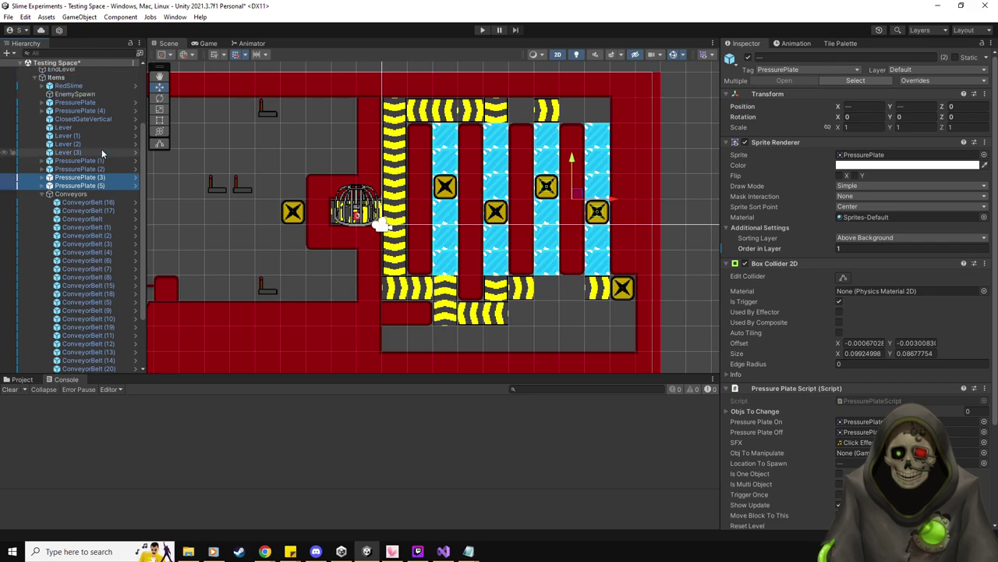
- Assign ConveyorBelt (22) to PressurePlate (5) and ConveyorBelt (21) to PressurePlate (3) as the conveyor to manipulate
left_click(101, 148)
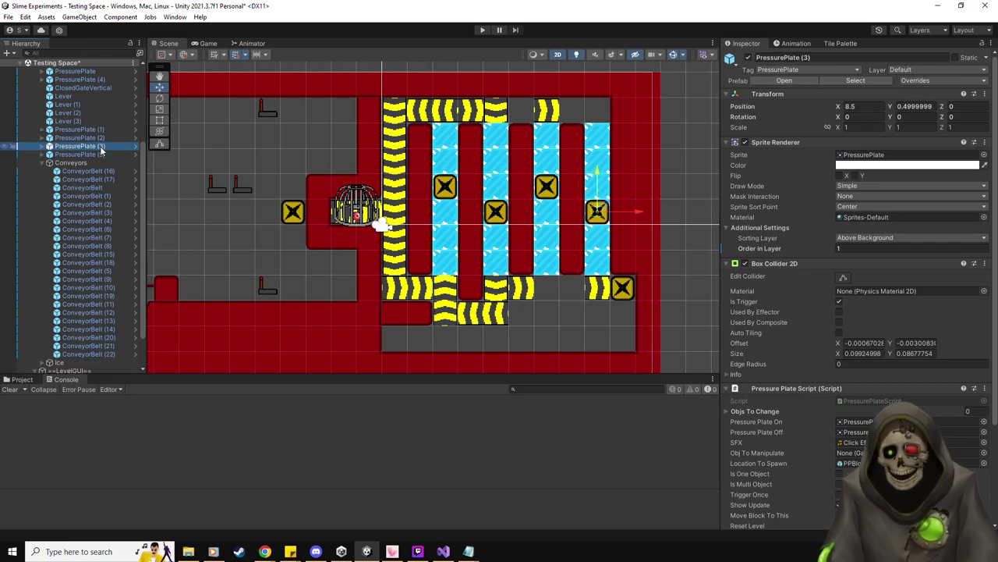
left_click(102, 154)
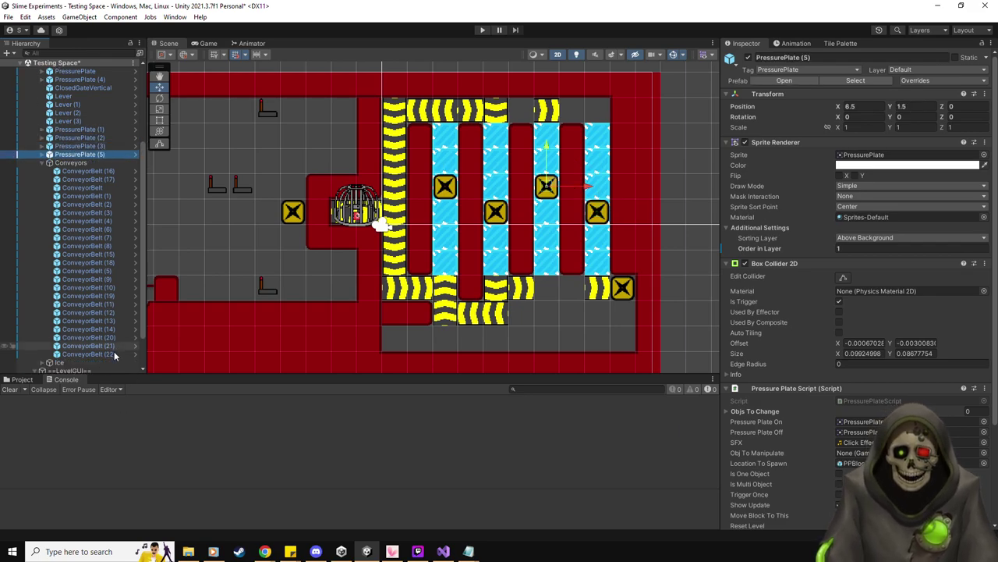
left_click(109, 353)
left_click(93, 153)
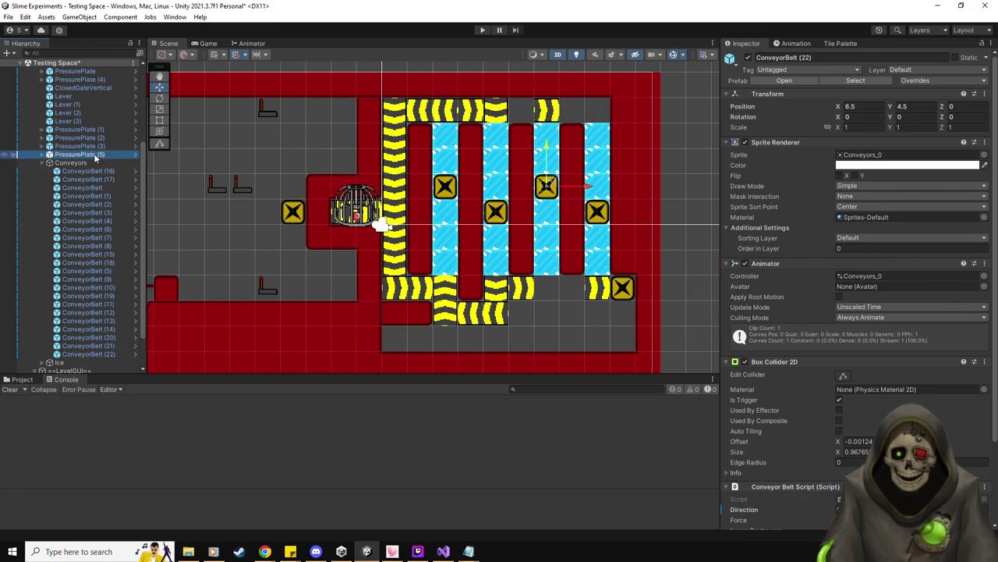
scroll(782, 370, "down", 4)
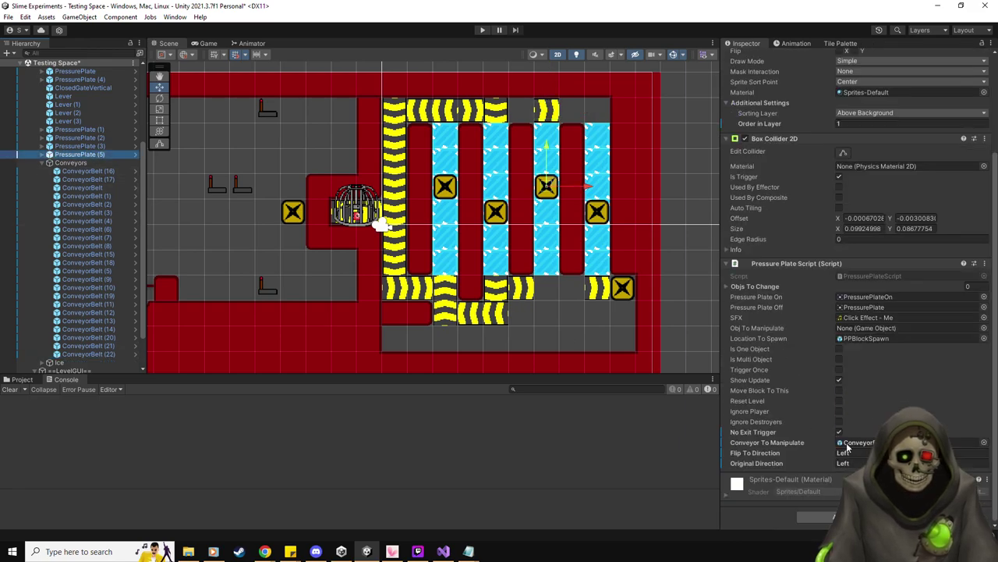
left_click_drag(99, 355, 860, 443)
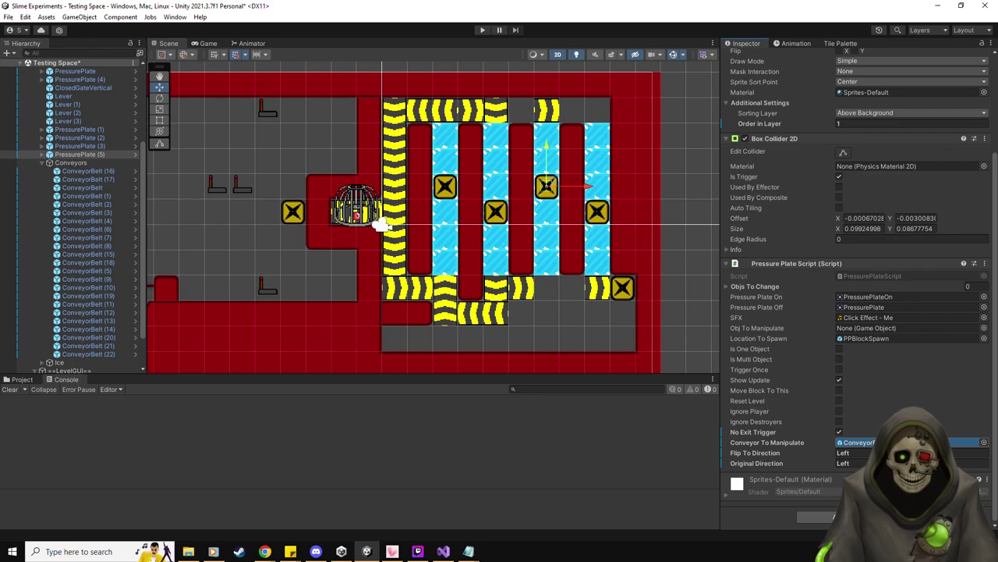
left_click(101, 147)
left_click_drag(113, 347, 858, 442)
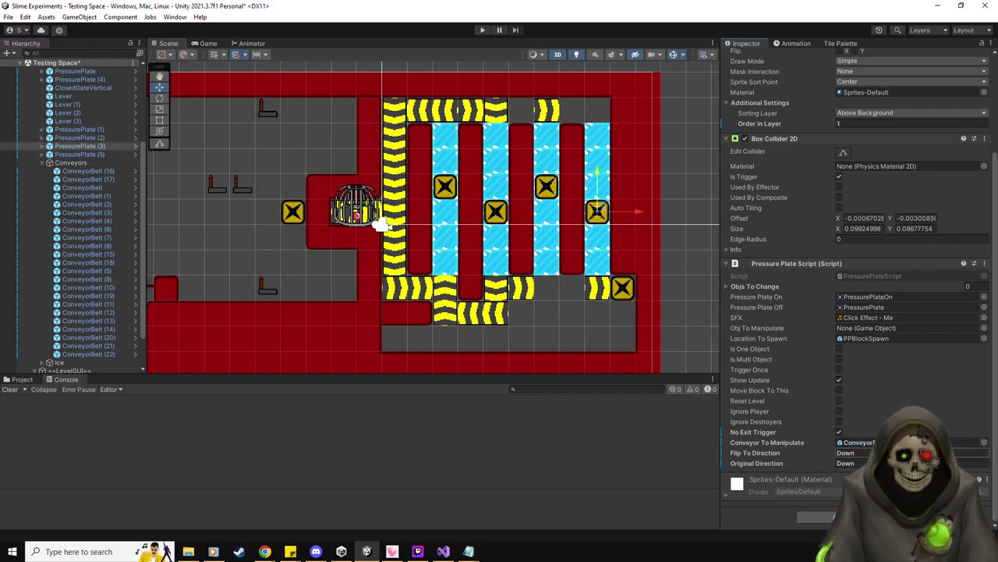
- Compare the direction of ConveyorBelt (21) with the flip and original directions of PressurePlate (3) and PressurePlate (5)
left_click(114, 346)
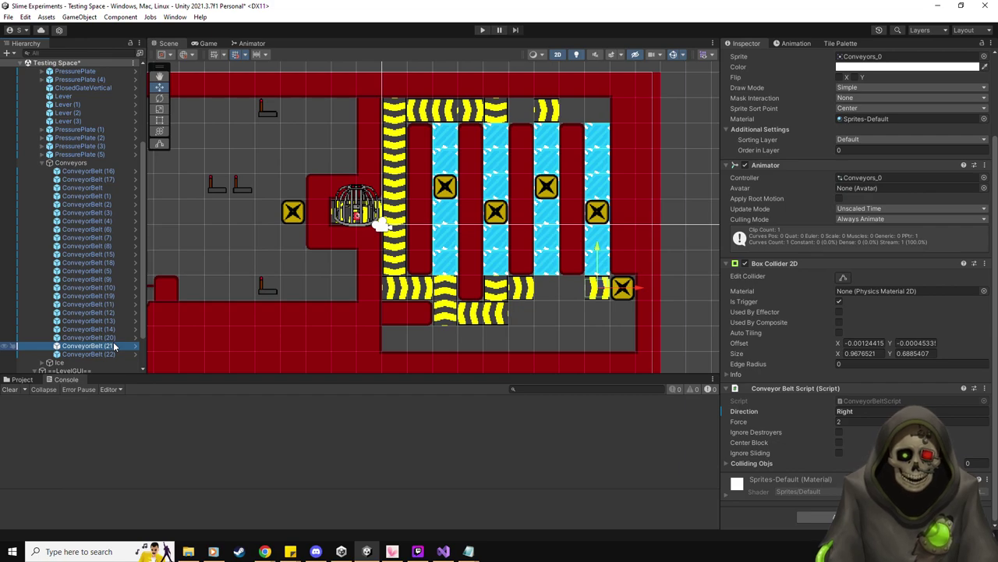
left_click(80, 147)
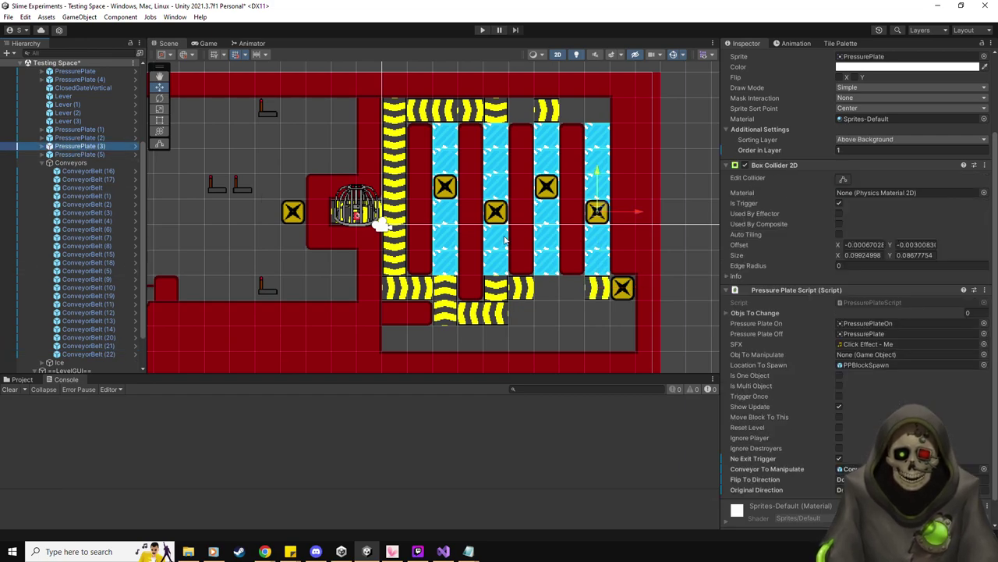
left_click(107, 154)
left_click(882, 480)
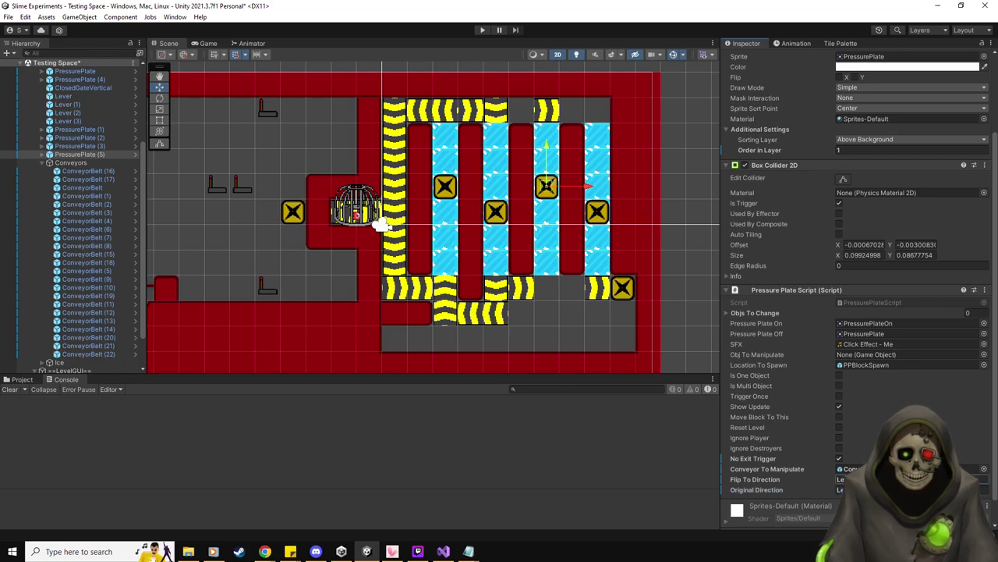
left_click(92, 146)
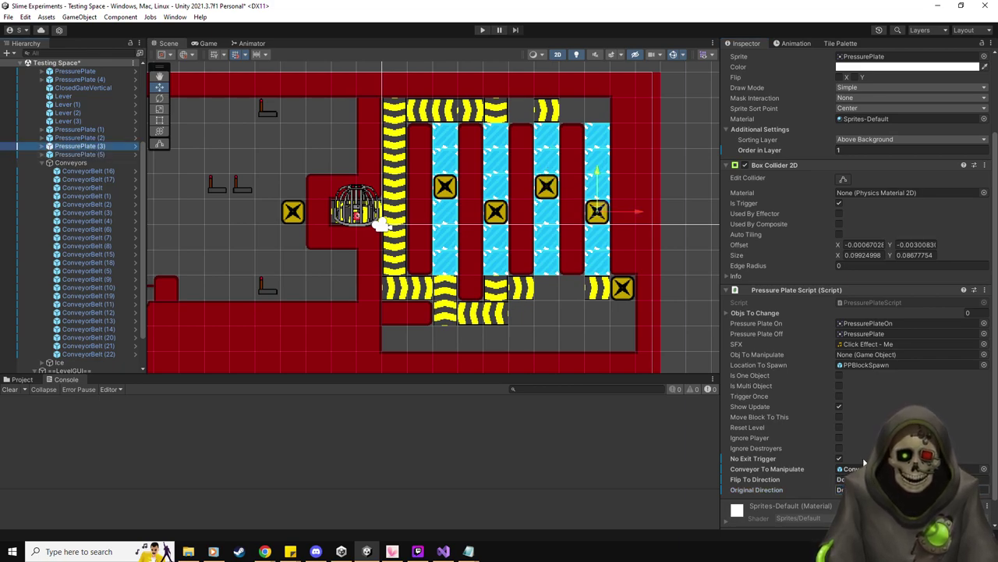
- Try Left as the flip and original directions of PressurePlate (3), and restore both to Down
left_click(897, 479)
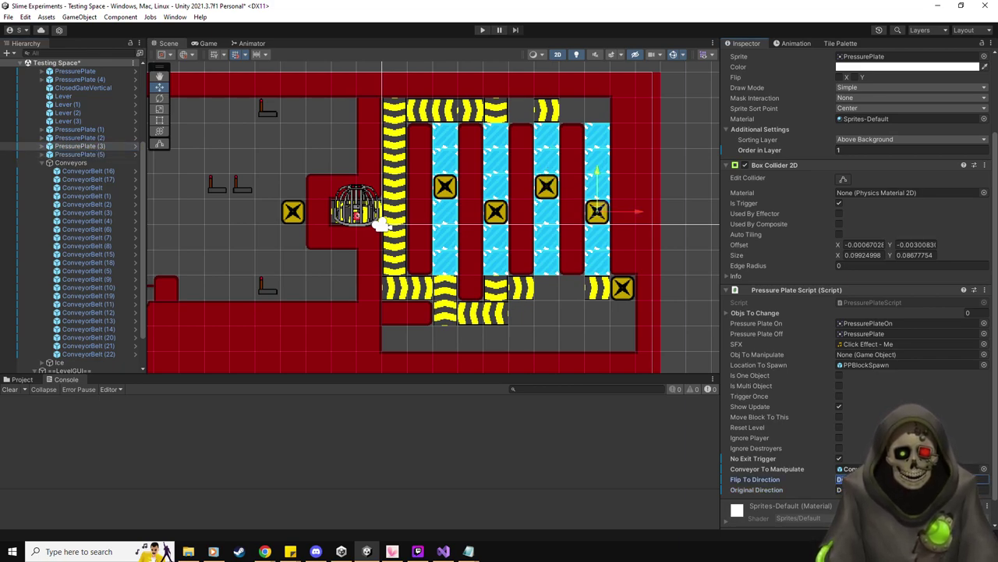
type("Le")
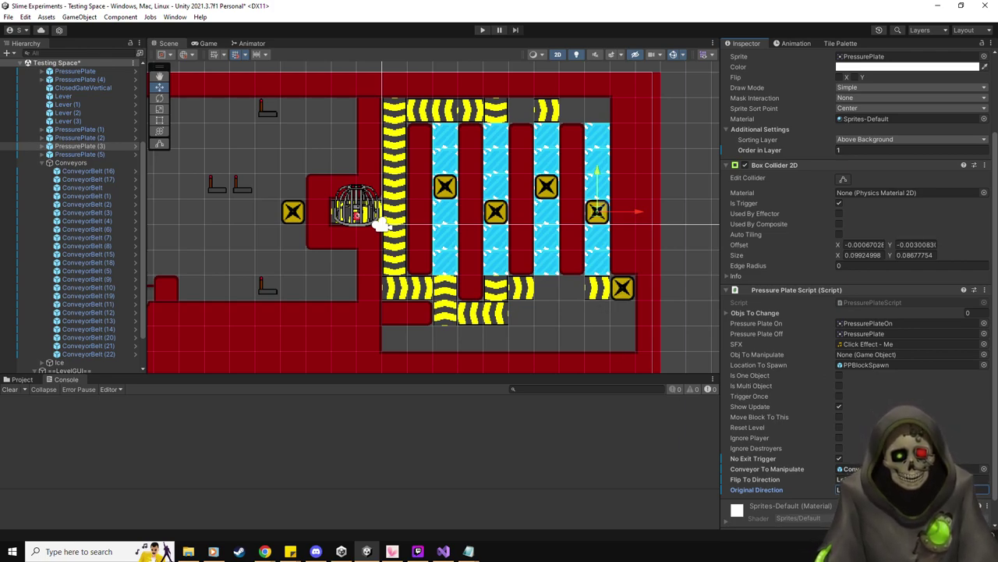
type("Down")
key("Tab")
type("Down")
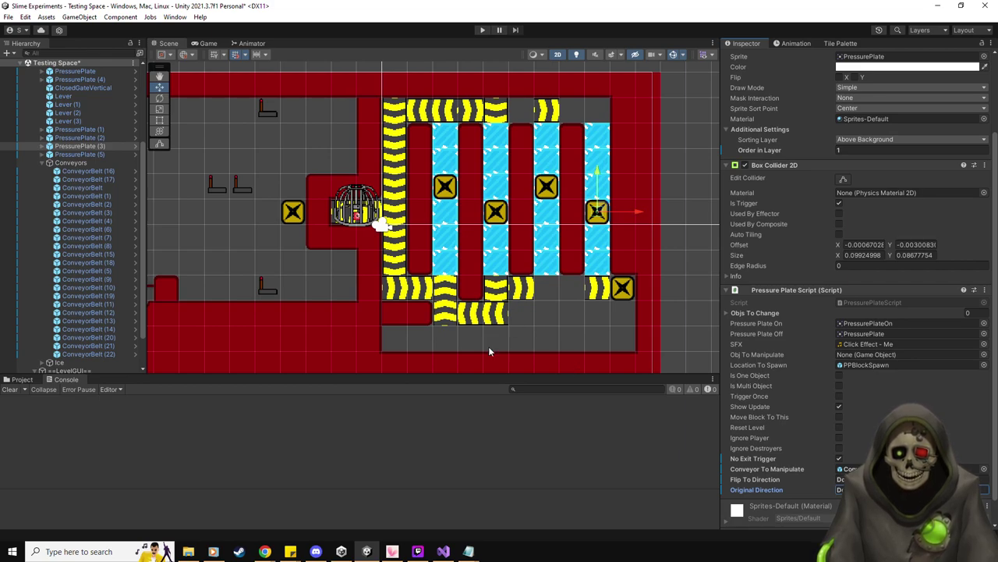
- Set the direction of the belt at the foot of the last ice column to Down and its Z rotation to -90
left_click(598, 289)
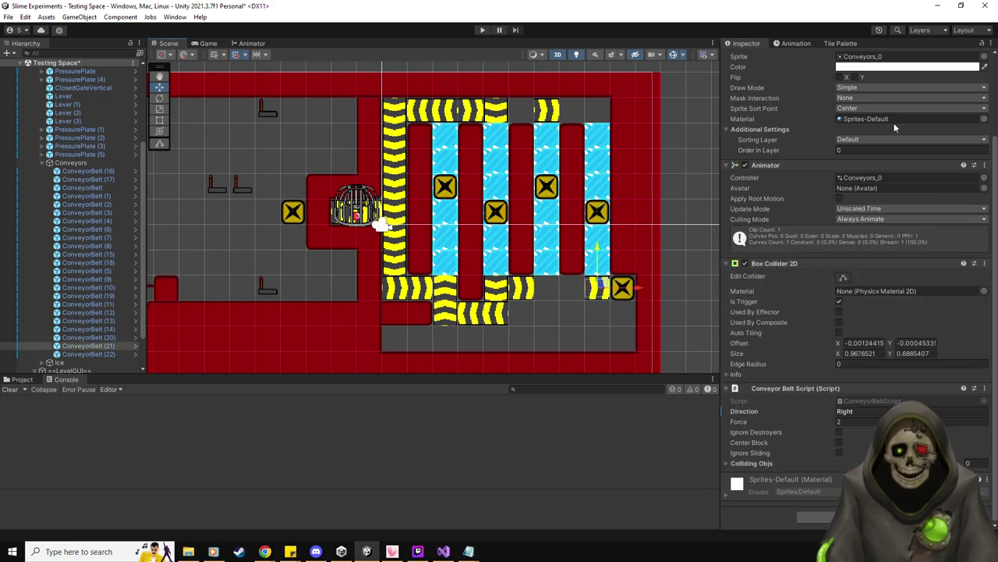
left_click(865, 411)
type("Down")
scroll(865, 312, "up", 5)
left_click(967, 116)
type("-90")
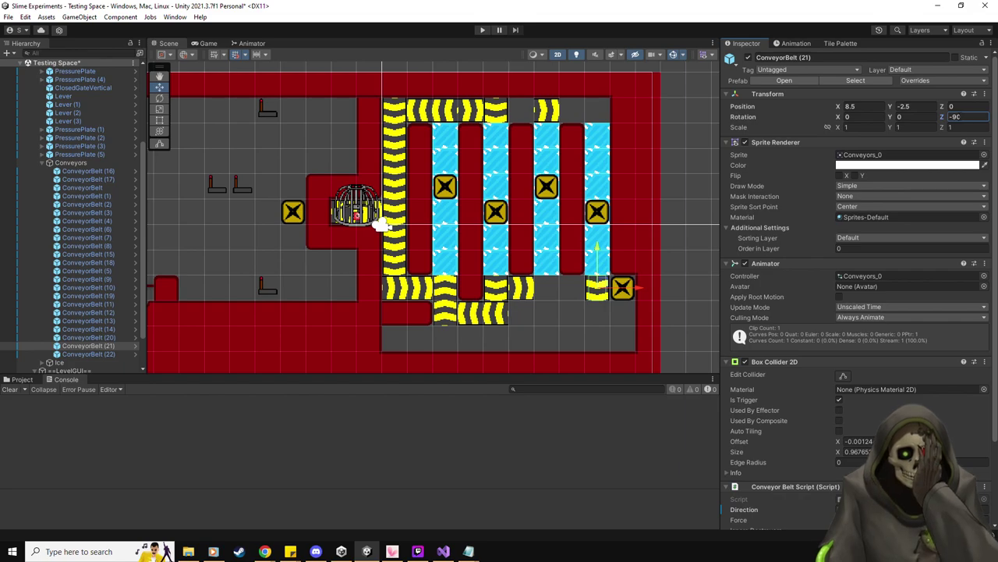
left_click(538, 114)
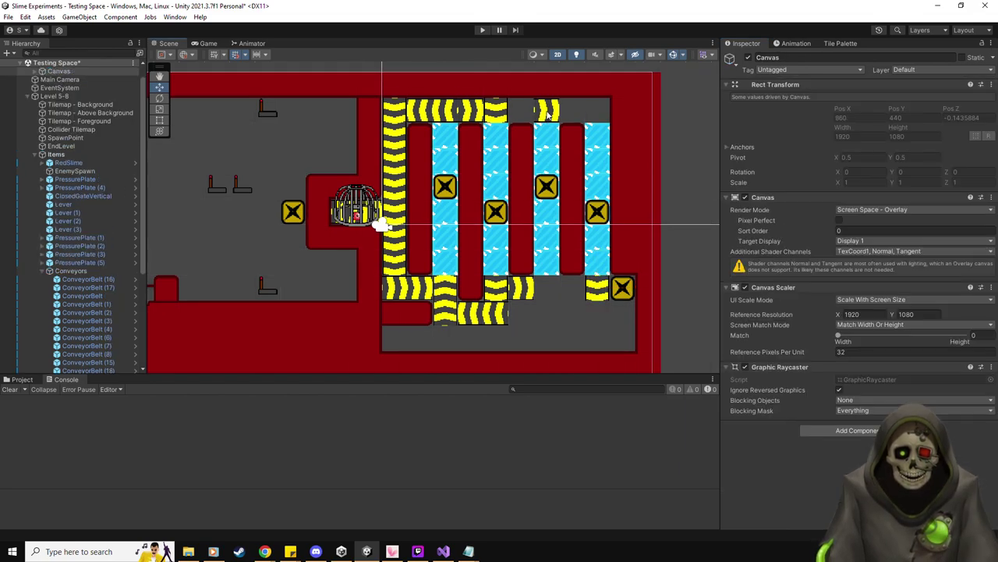
- Set the Z rotation of ConveyorBelt (22), above the third ice column, to 180 and its direction to Left
left_click(539, 114)
left_click(965, 117)
type("180")
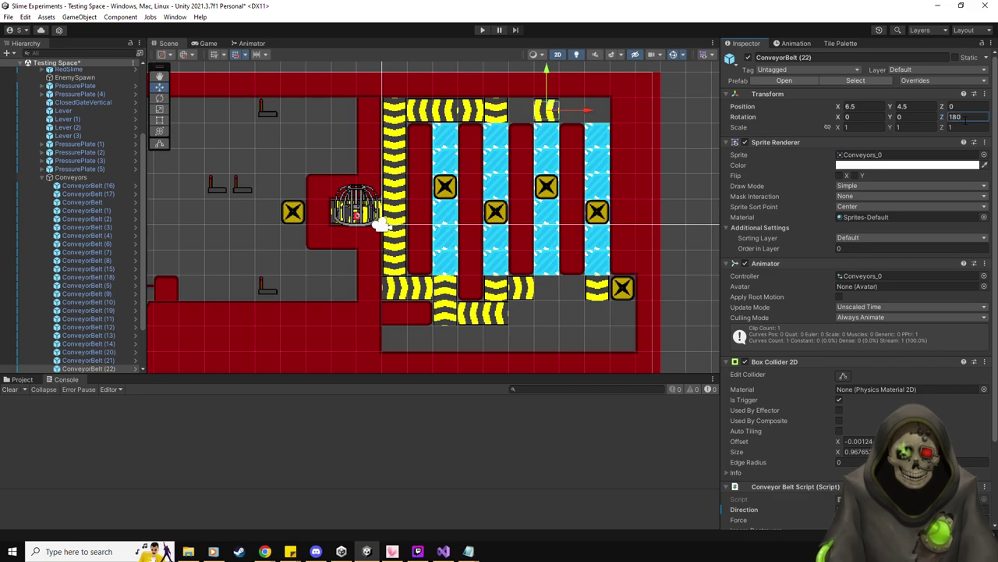
scroll(897, 312, "down", 3)
left_click(884, 411)
type("Left")
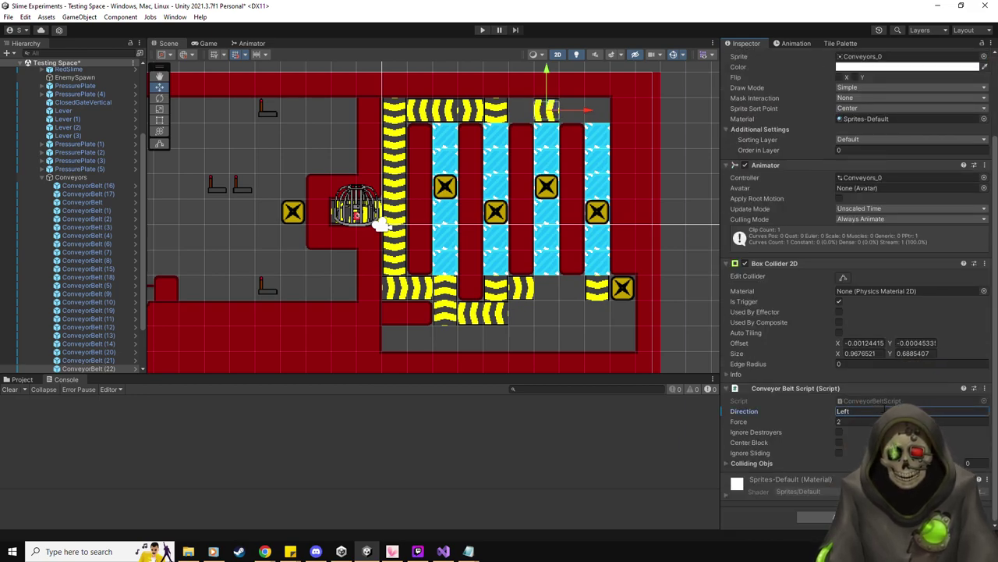
- Replace the empty entry in Lever (2)'s objects to change with ConveyorBelt (21)
left_click(86, 123)
scroll(780, 312, "down", 5)
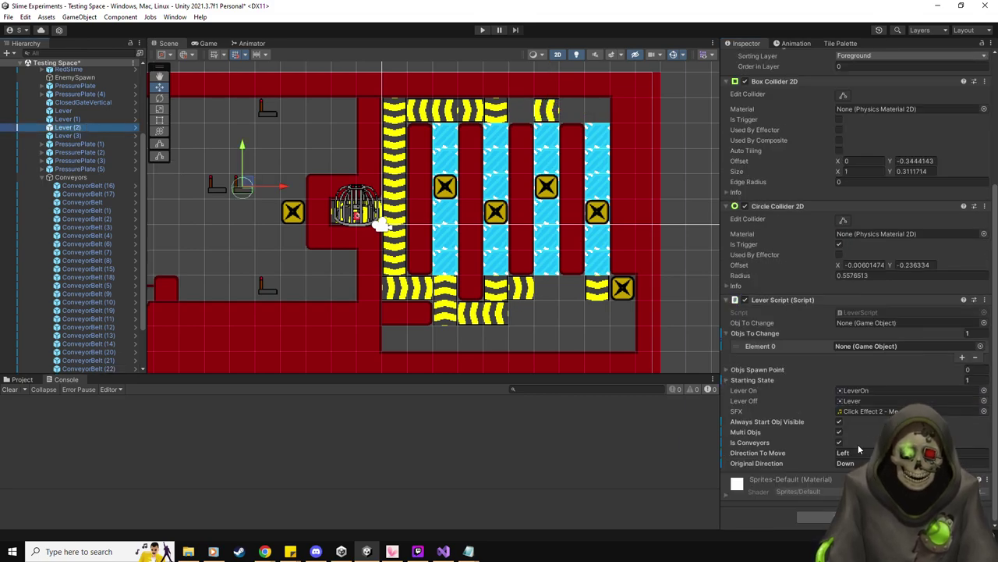
left_click(745, 348)
key("Delete")
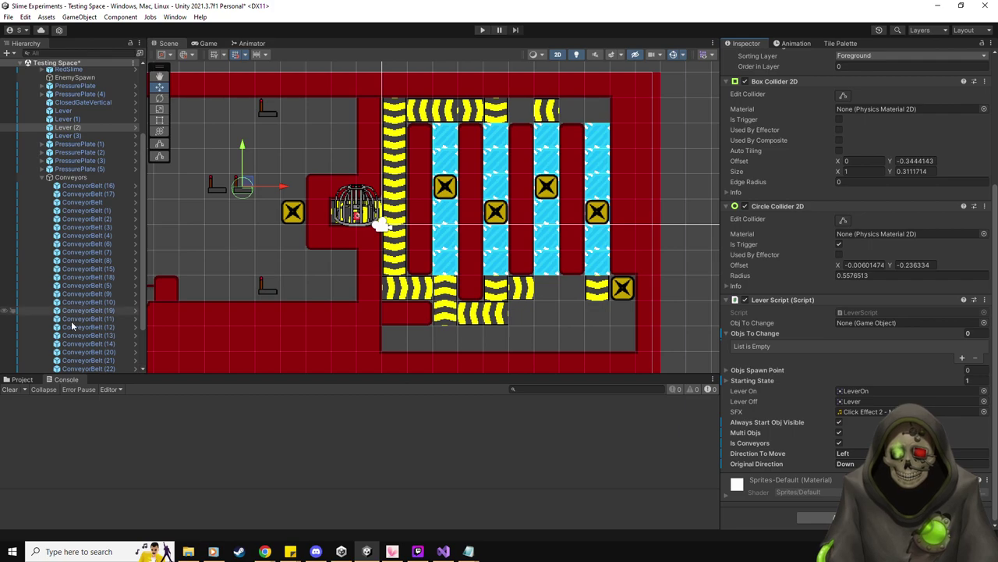
scroll(86, 312, "down", 2)
left_click_drag(97, 330, 769, 337)
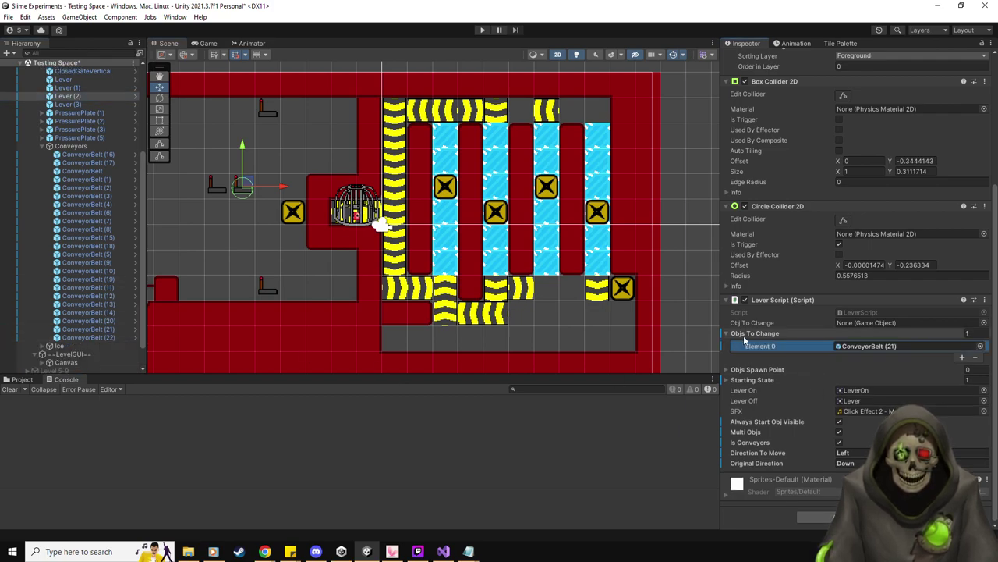
- Move Lever (2) down beside the lower lever and set its direction to move to Right
left_click_drag(244, 148, 242, 248)
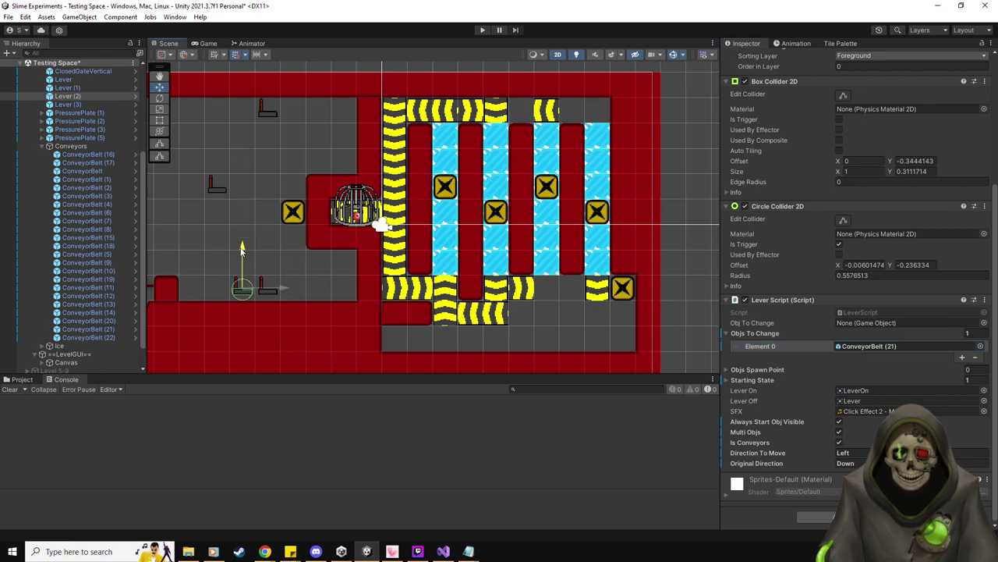
left_click(869, 453)
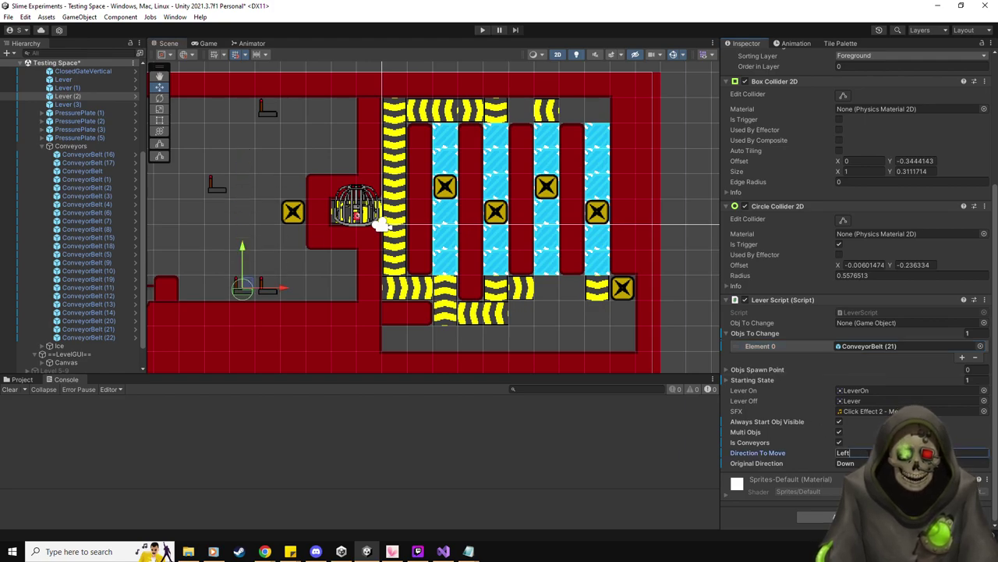
key("BackSpace")
key("BackSpace")
key("BackSpace")
key("BackSpace")
type("Right")
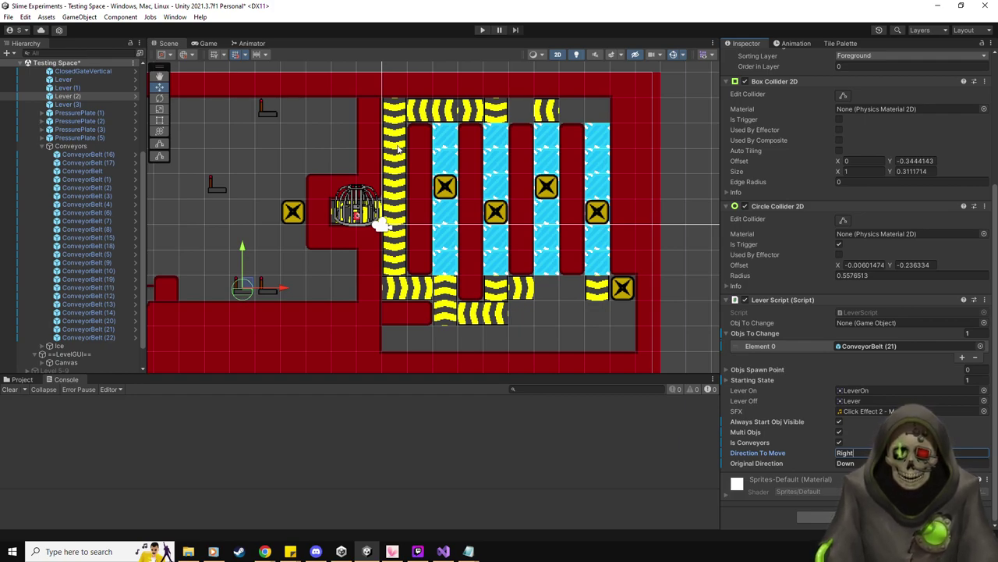
- Move Lever (3) up beside the upper lever and assign ConveyorBelt (22) as its object to change
left_click(68, 103)
left_click_drag(222, 182, 247, 106)
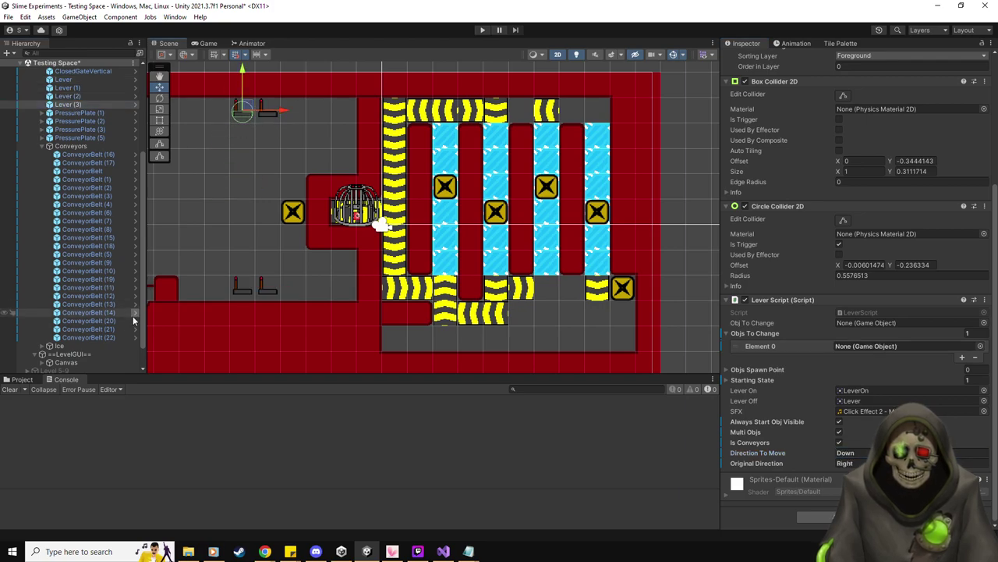
left_click(80, 96)
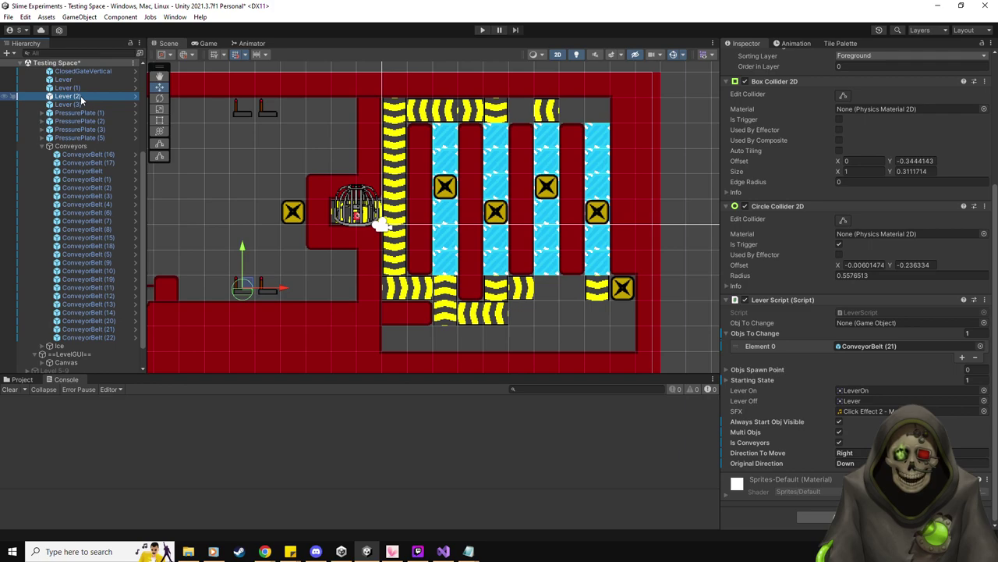
left_click(77, 103)
left_click_drag(106, 336, 846, 349)
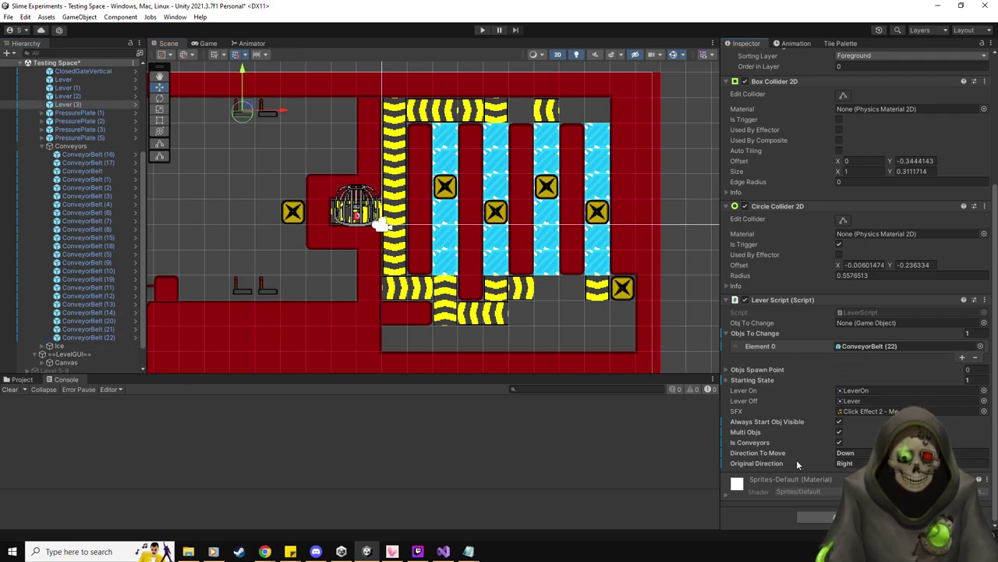
- Set Lever (3)'s direction to move to Right and its original direction to Left
left_click(849, 452)
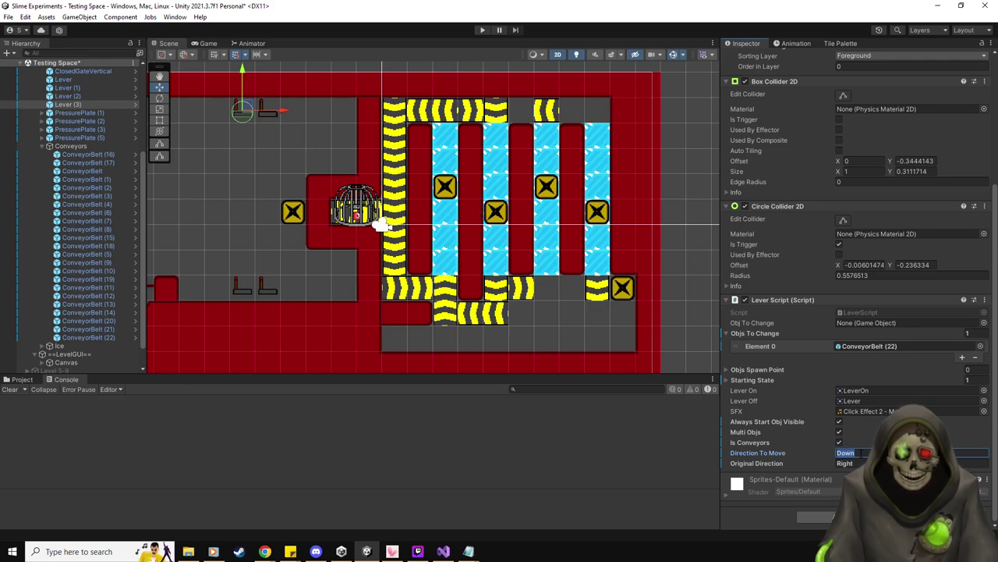
type("Right")
key("Tab")
type("L")
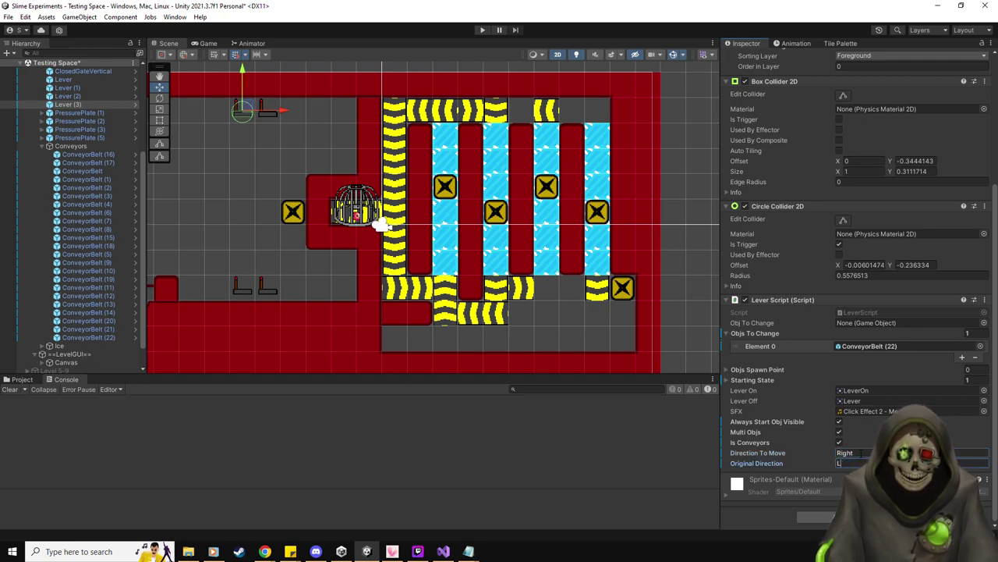
- Check the directions of ConveyorBelt (21) and ConveyorBelt (22) against the lever setup
left_click(87, 329)
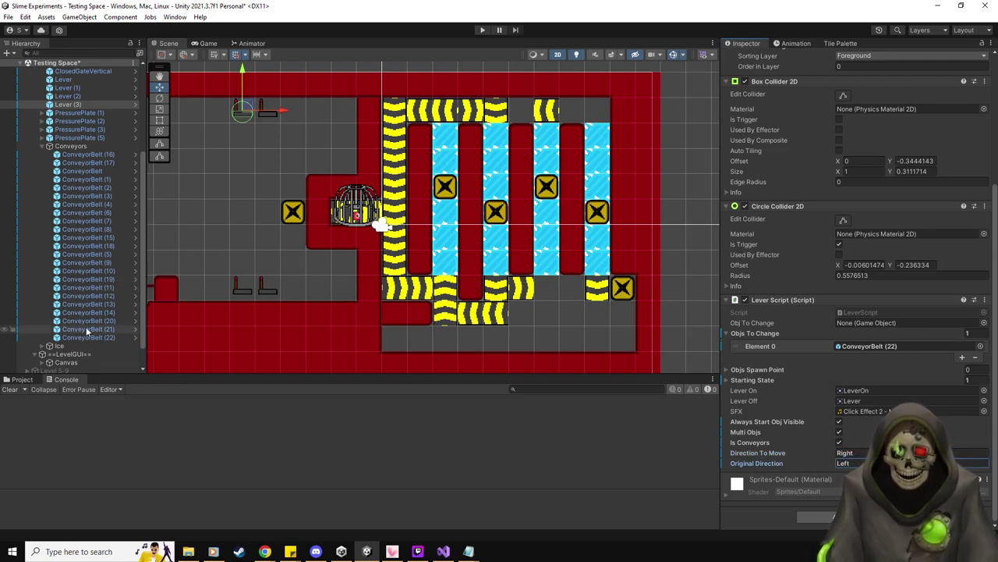
key("Down")
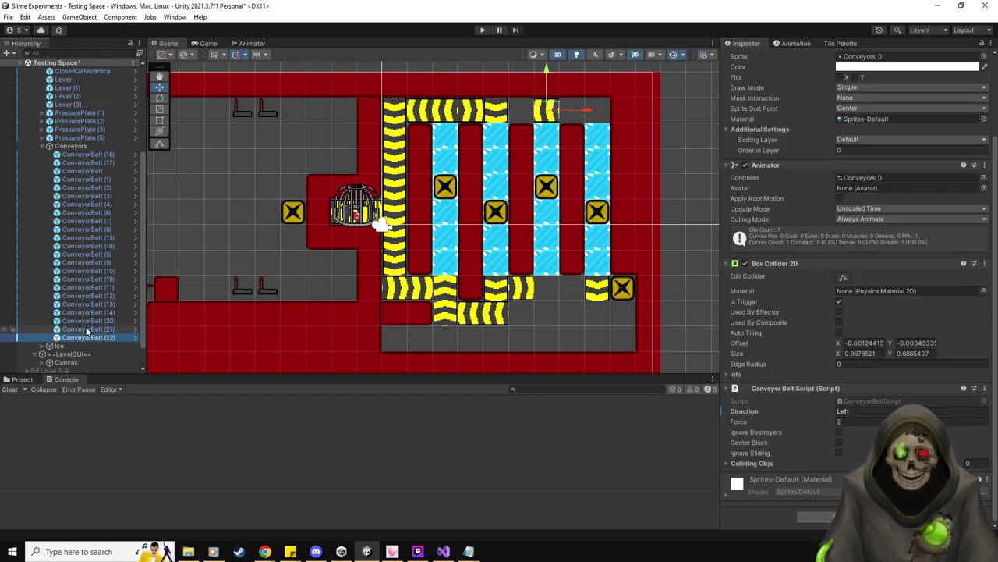
left_click(87, 97)
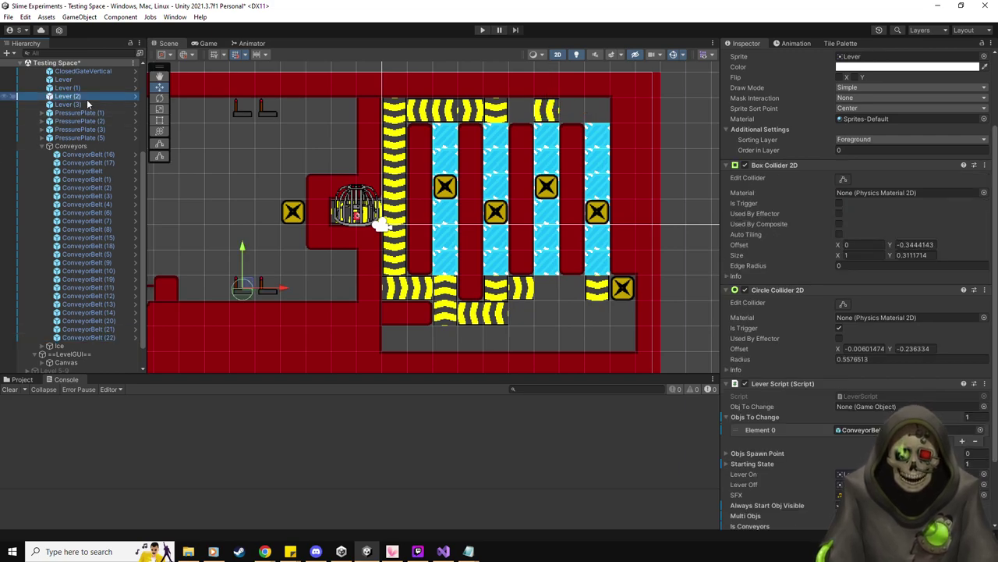
left_click(124, 331)
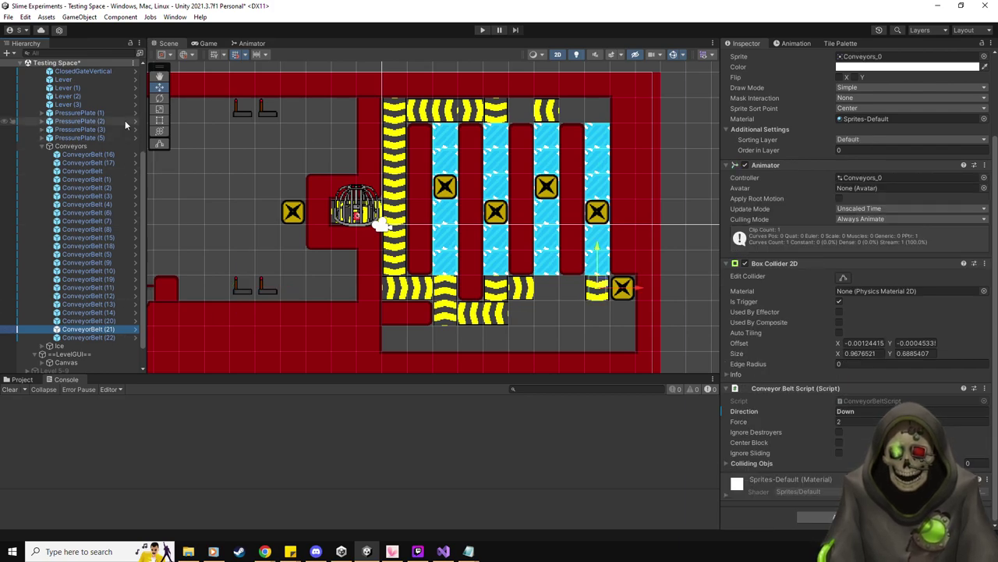
middle_click_drag(298, 193, 357, 205)
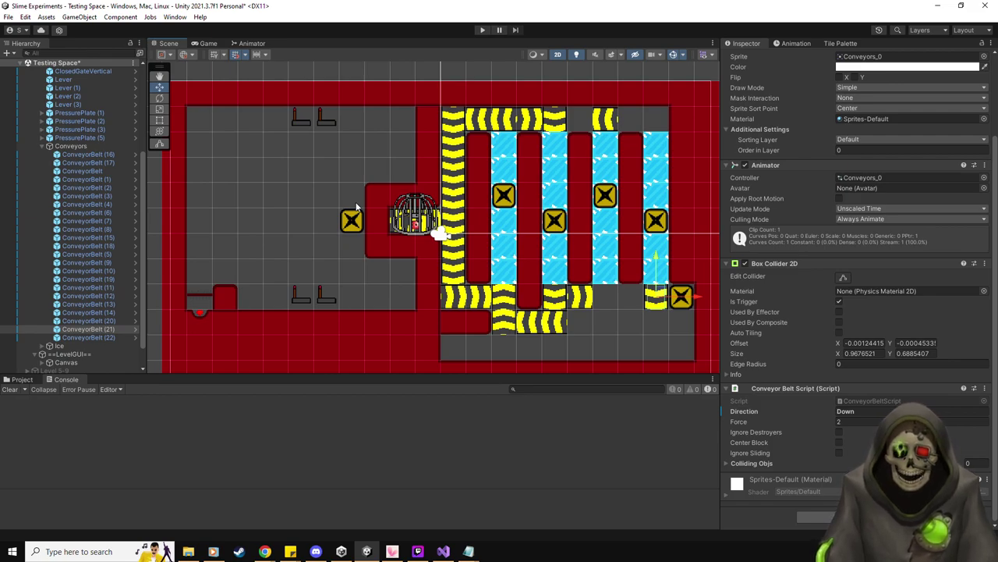
- Move all four levers together one tile to the right
left_click(74, 104)
left_click(78, 96, "ctrl")
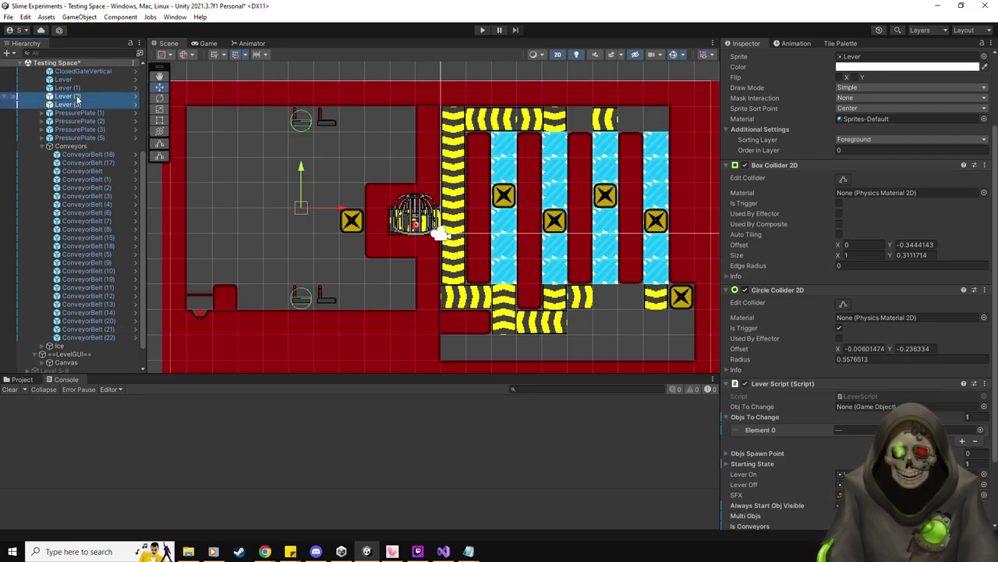
left_click(78, 87, "ctrl")
left_click(78, 79, "ctrl")
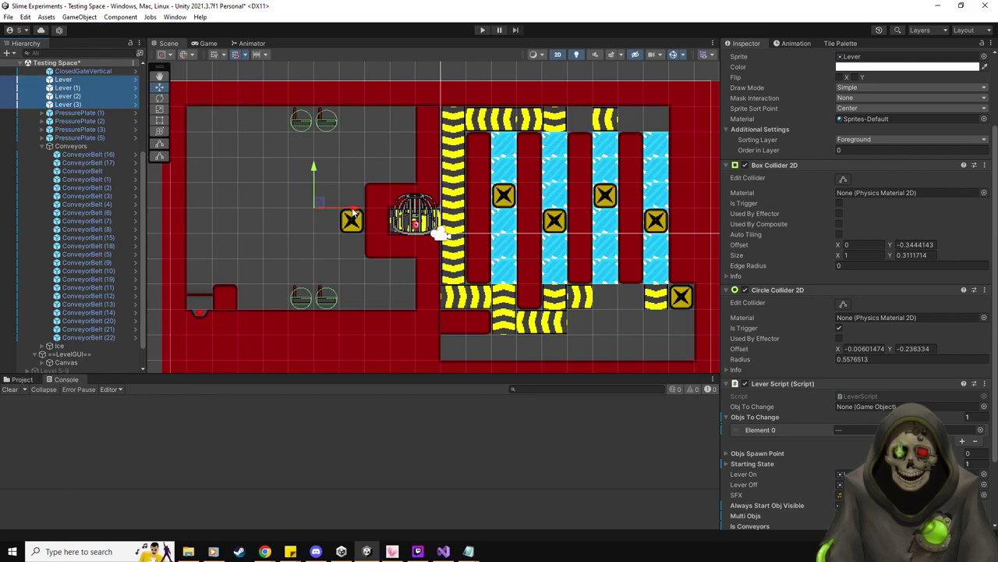
left_click_drag(357, 209, 382, 214)
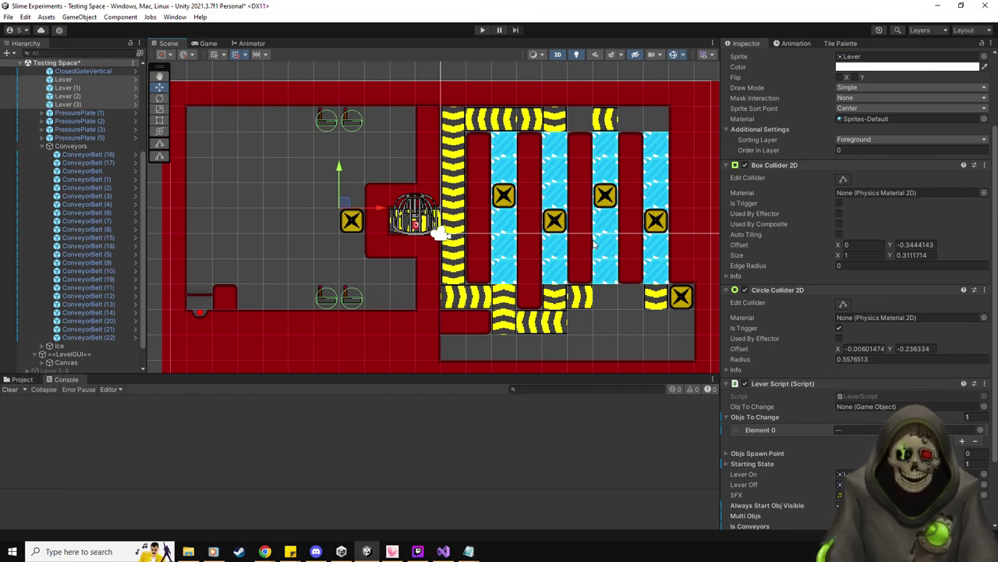
middle_click_drag(603, 319, 584, 319)
left_click(841, 44)
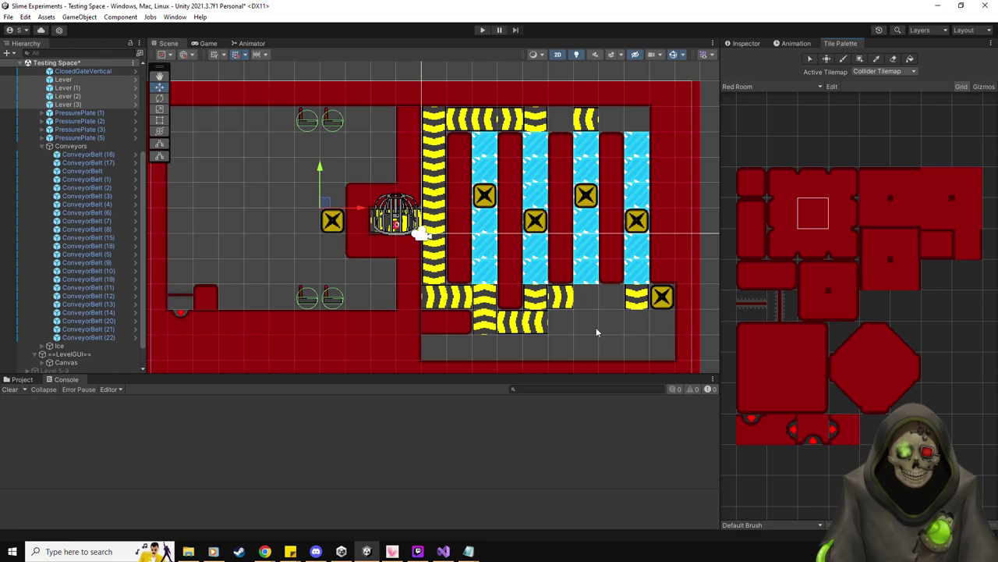
scroll(599, 316, "right", 1)
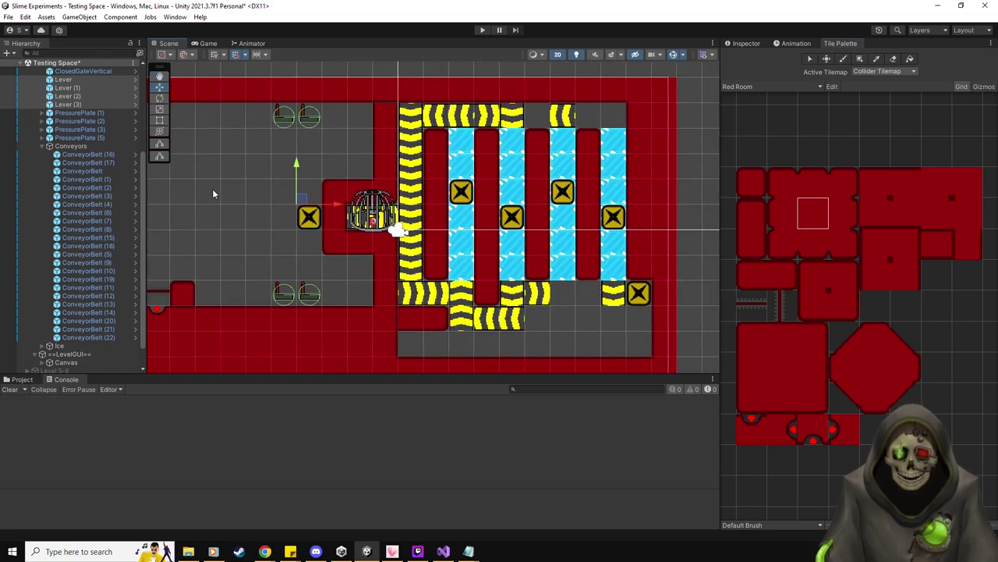
left_click(746, 44)
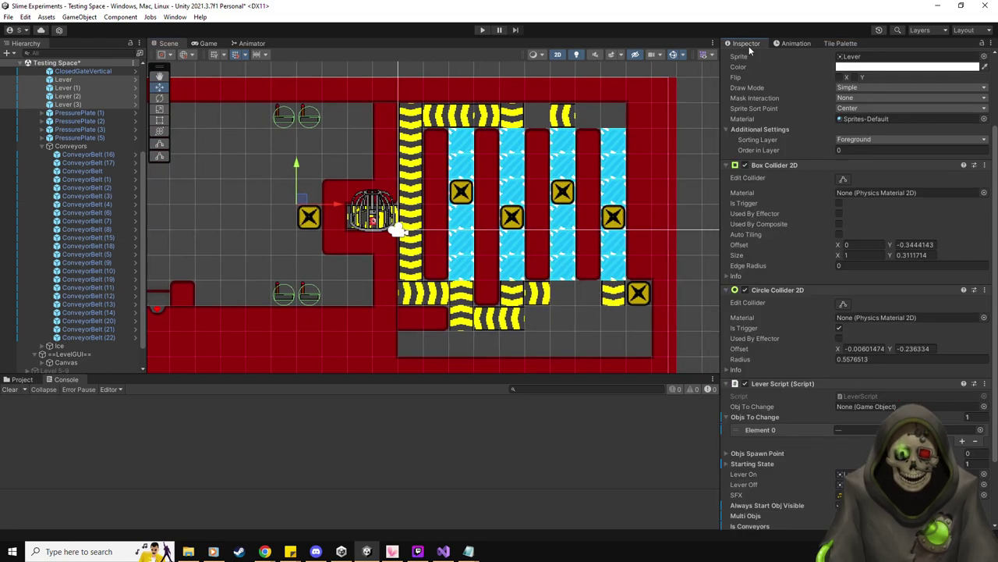
- Duplicate the upward-moving ConveyorBelt (8) and place the copy at the foot of the third ice column
left_click(93, 331)
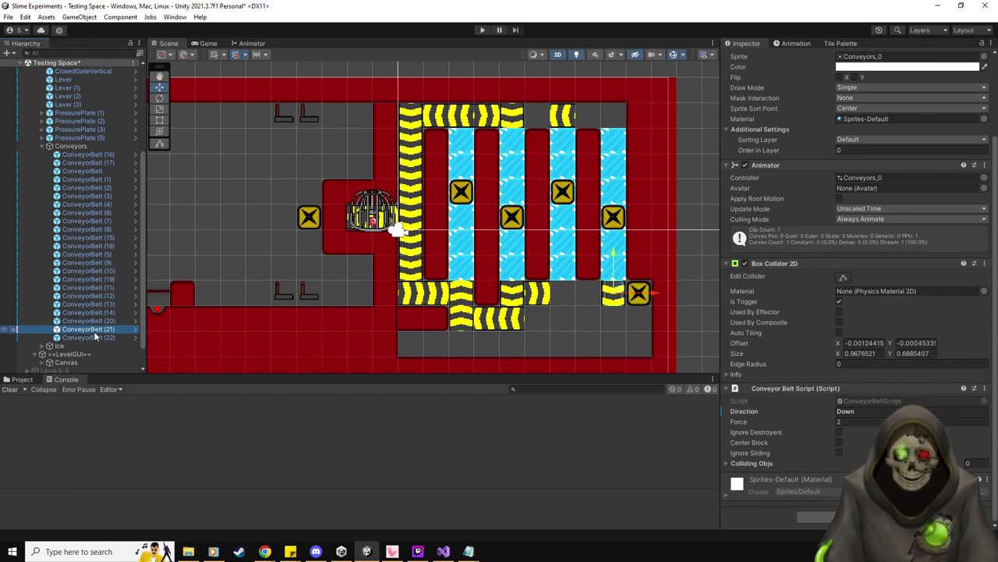
key("Up")
key("Up")
key("Up")
key("Up")
key("Up")
key("Up")
key("Up")
key("Up")
key("Up")
key("Up")
key("Up")
key("Up")
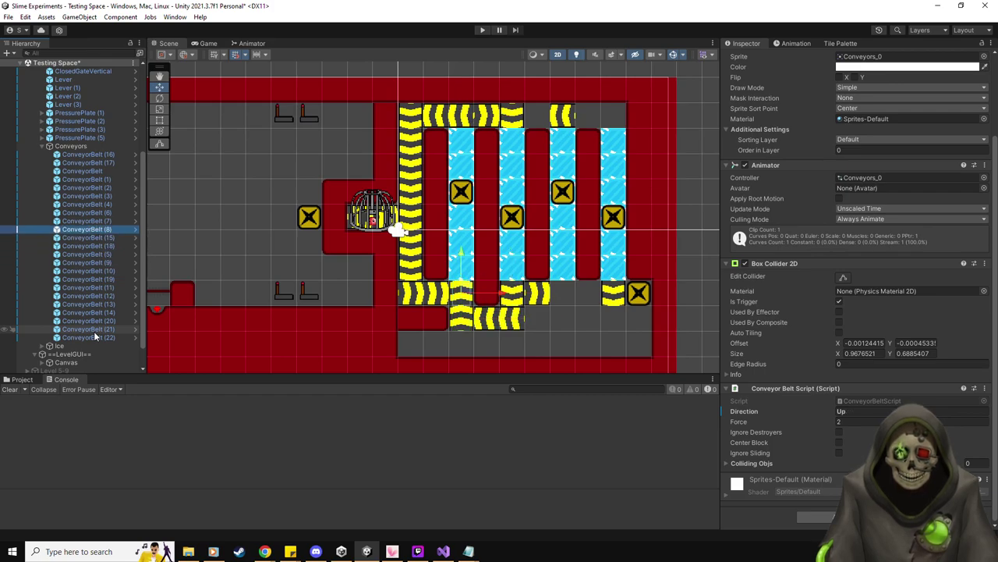
key("ctrl+d")
left_click_drag(504, 302, 598, 301)
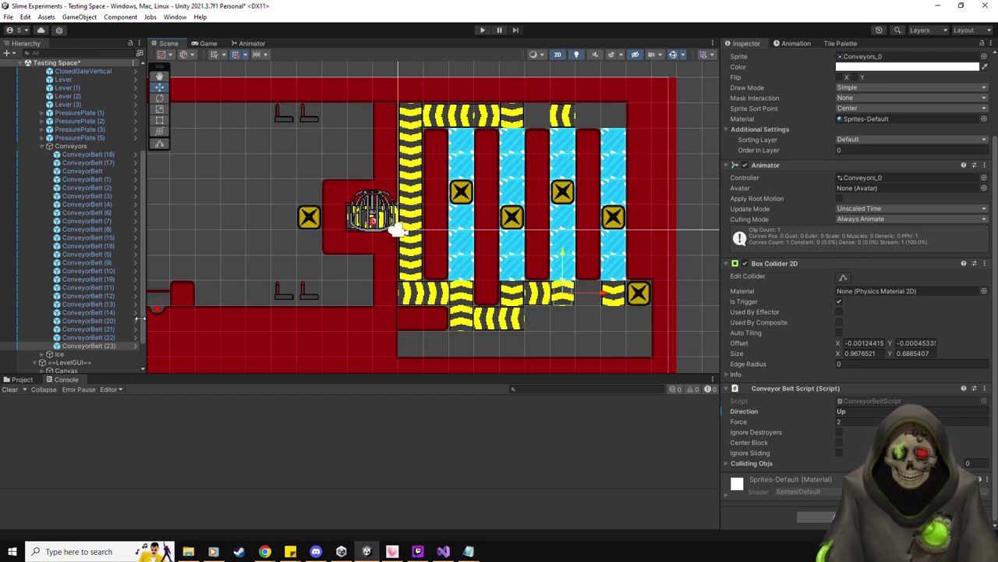
- Duplicate the downward-moving ConveyorBelt (21) and place the copy above the last ice column
left_click(114, 337)
key("Up")
key("Up")
left_click(114, 337)
key("ctrl+d")
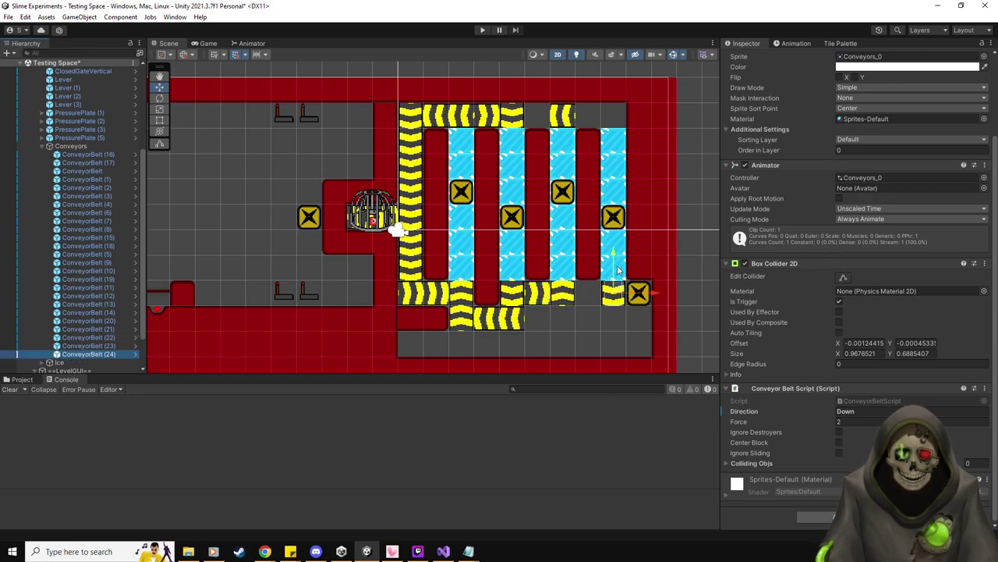
left_click_drag(616, 290, 616, 111)
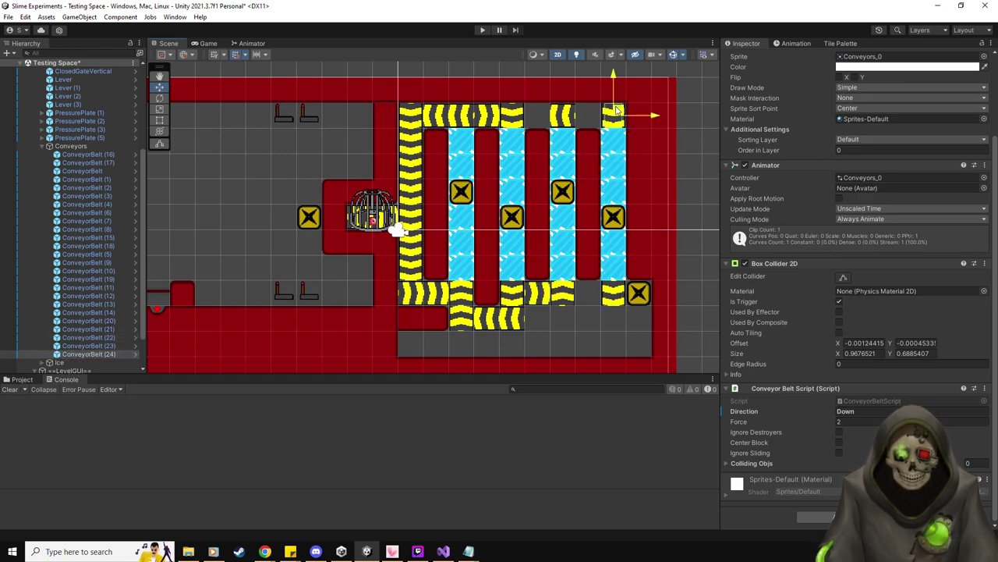
- Duplicate the left-moving ConveyorBelt (19) five times, filling the upper gap between the second and third ice columns and extending the lowest belt row by four
left_click(100, 321)
key("Up")
key("Up")
key("Up")
key("Up")
key("Up")
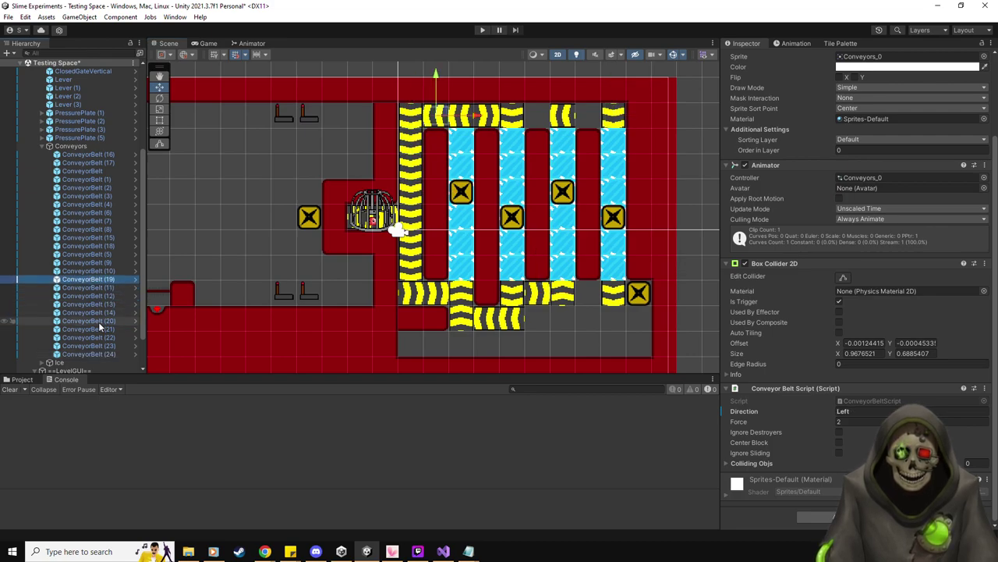
key("ctrl+d")
left_click_drag(478, 119, 580, 328)
key("ctrl+d")
key("ctrl+d")
key("ctrl+d")
key("ctrl+d")
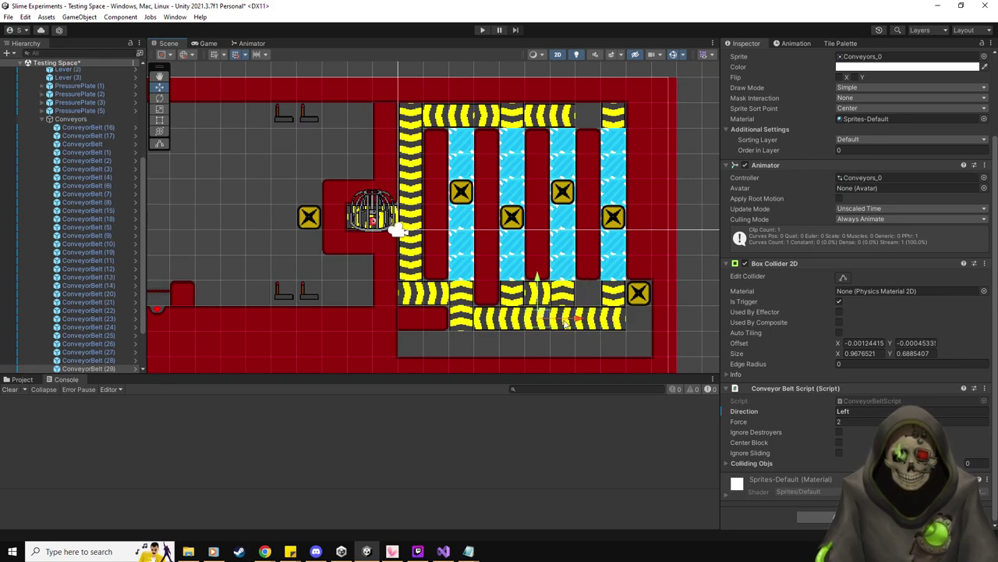
- Duplicate a right-moving belt from the lower left row into the upper gap between the third and last ice columns
scroll(89, 310, "down", 3)
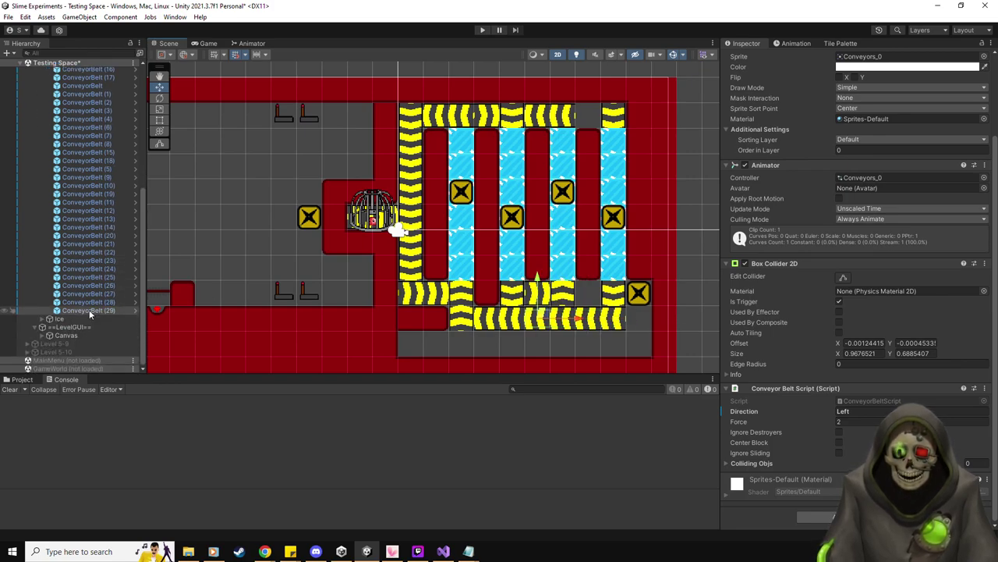
left_click(438, 294)
key("ctrl+d")
left_click_drag(438, 295, 605, 115)
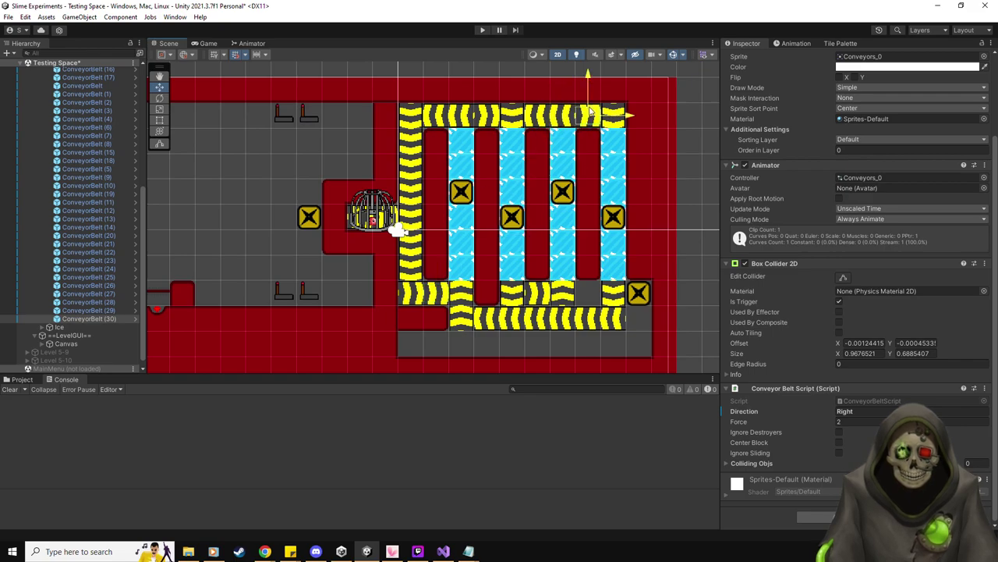
- Paint a Red Room wall tile on the Collider Tilemap in the empty cell at the right end of the lowest belt row
left_click(852, 44)
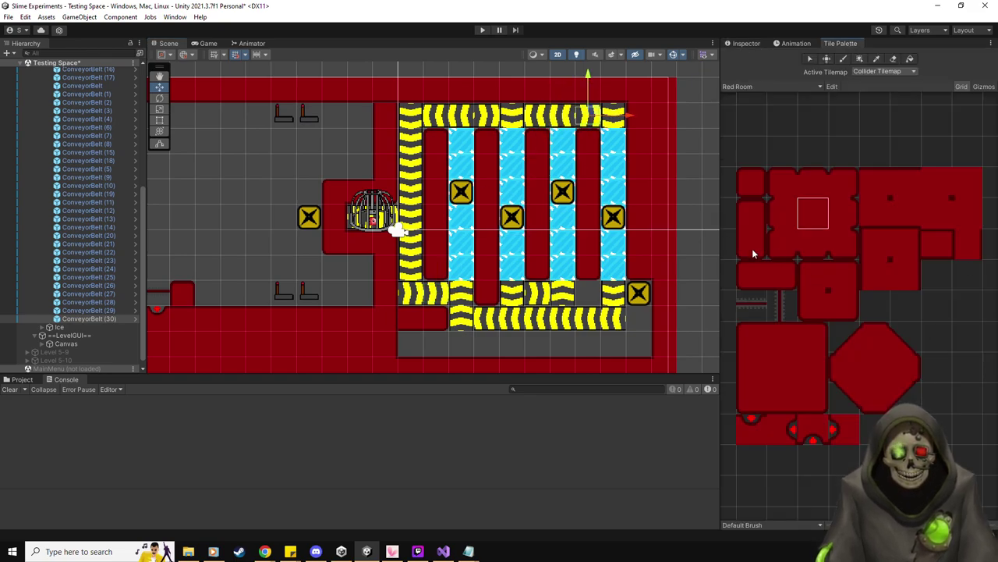
left_click(958, 241)
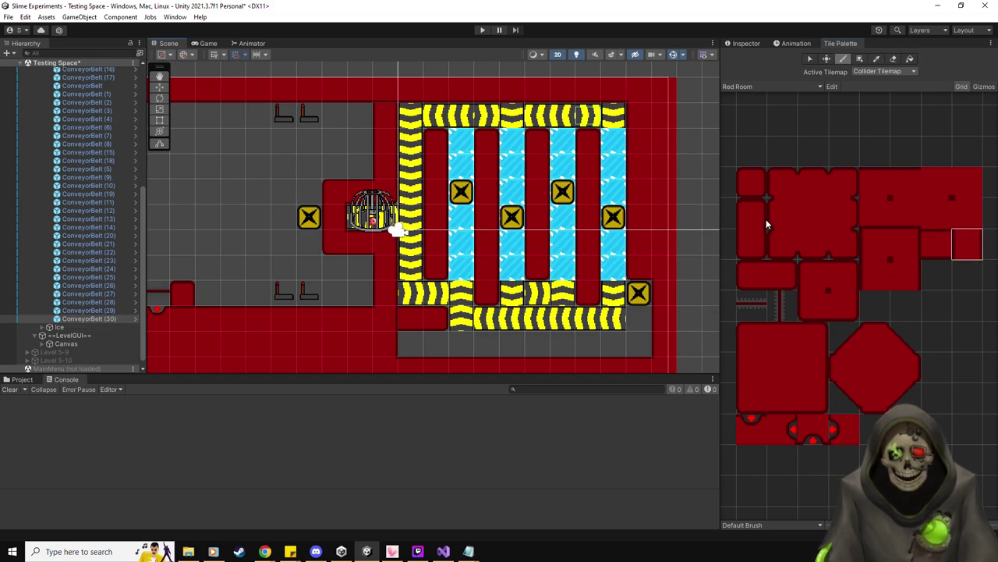
left_click(755, 341)
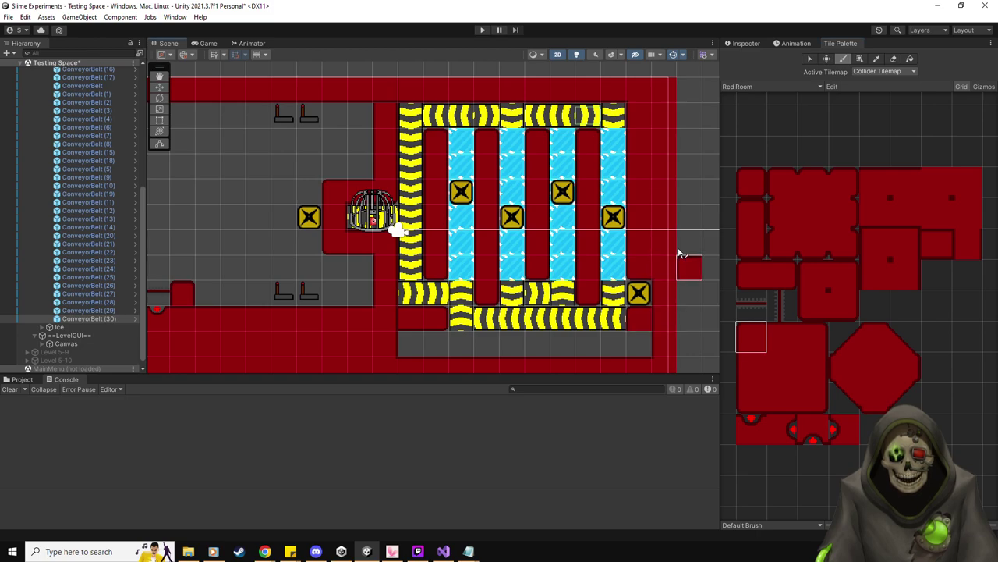
- Fill the empty strip beneath the lowest conveyor row with top-edge and solid wall tiles, merging it into the level's lower wall
middle_click_drag(678, 247, 668, 192)
left_click(974, 203)
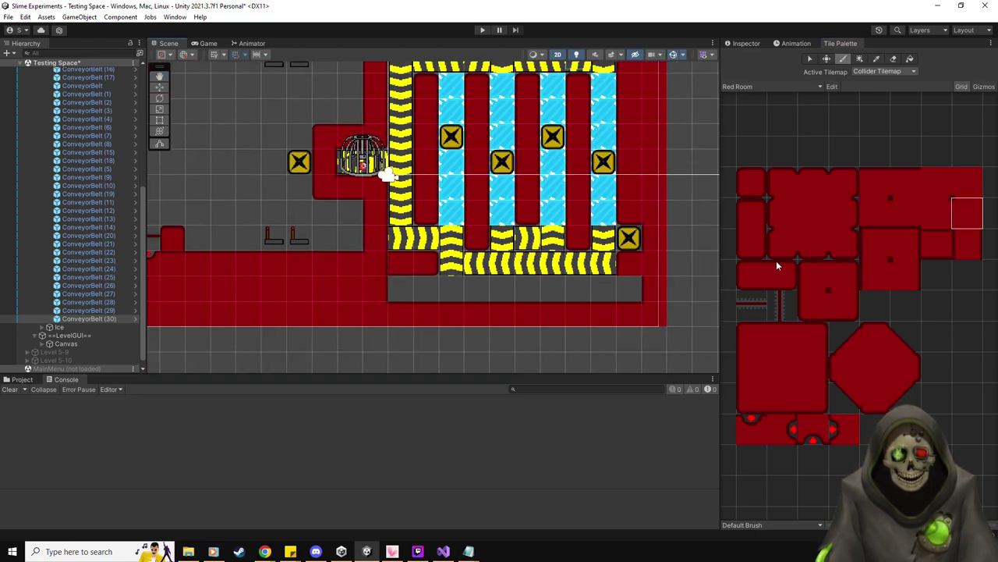
left_click(783, 336)
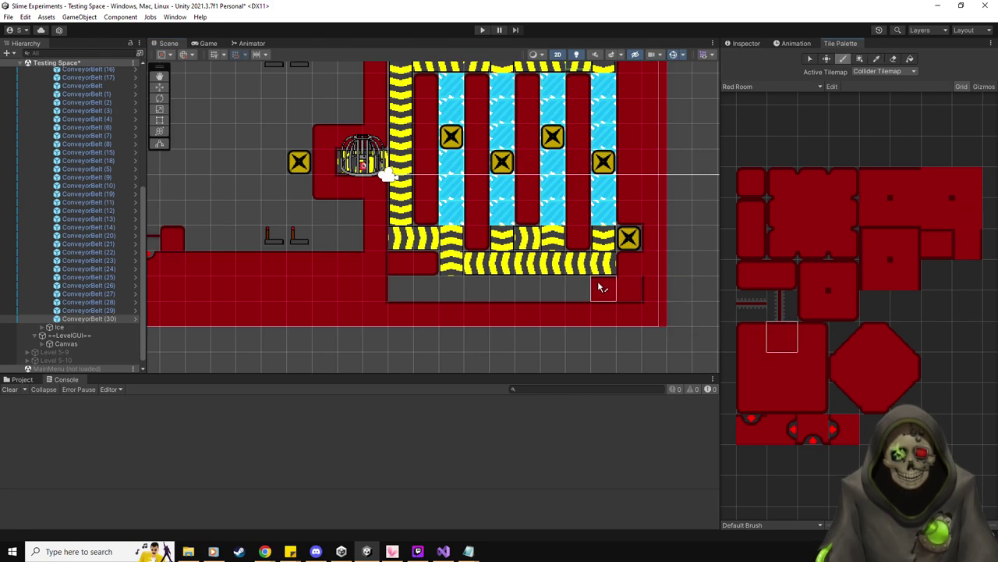
left_click_drag(599, 287, 458, 287)
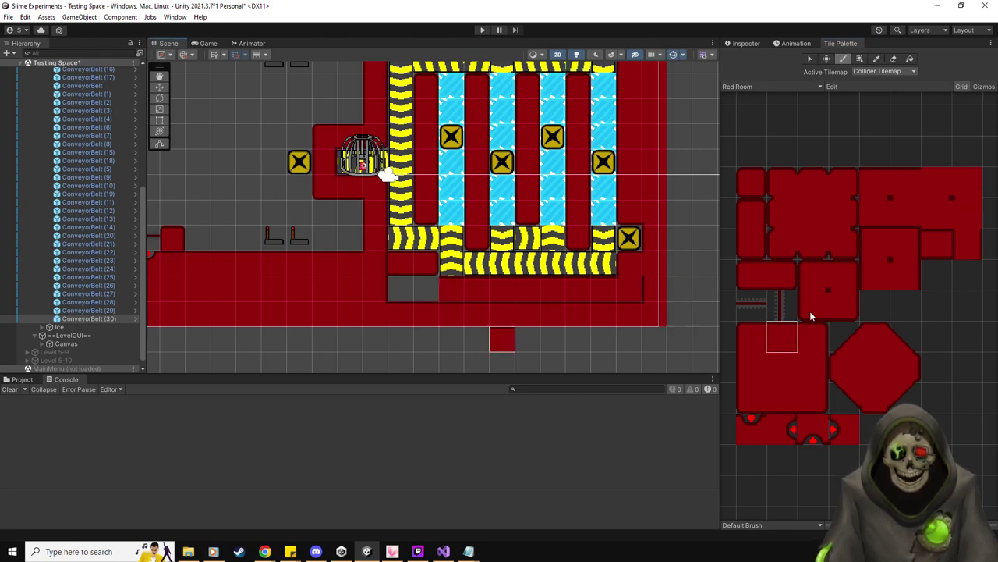
left_click(813, 336)
left_click(938, 214)
left_click(425, 288)
left_click(784, 371)
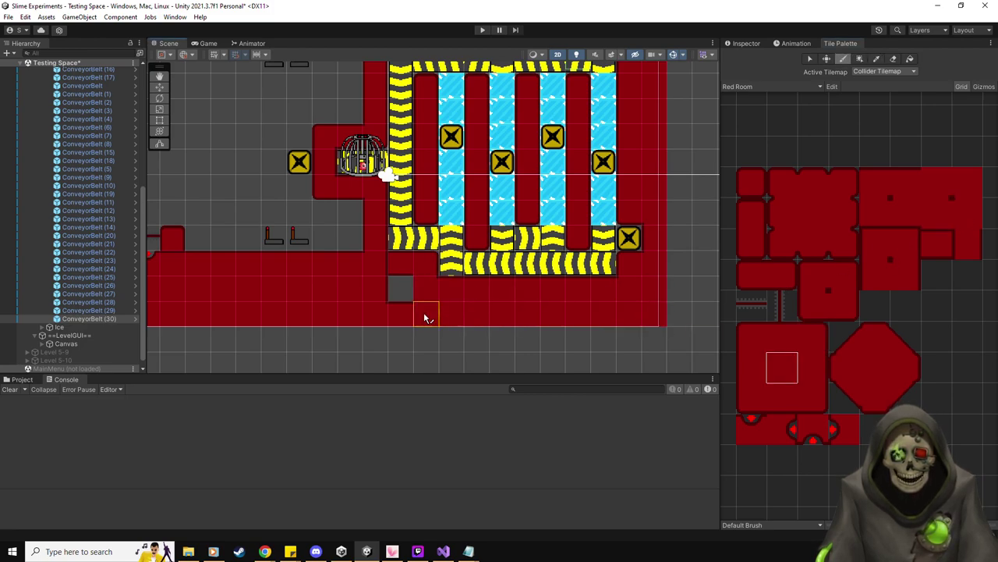
left_click(400, 288)
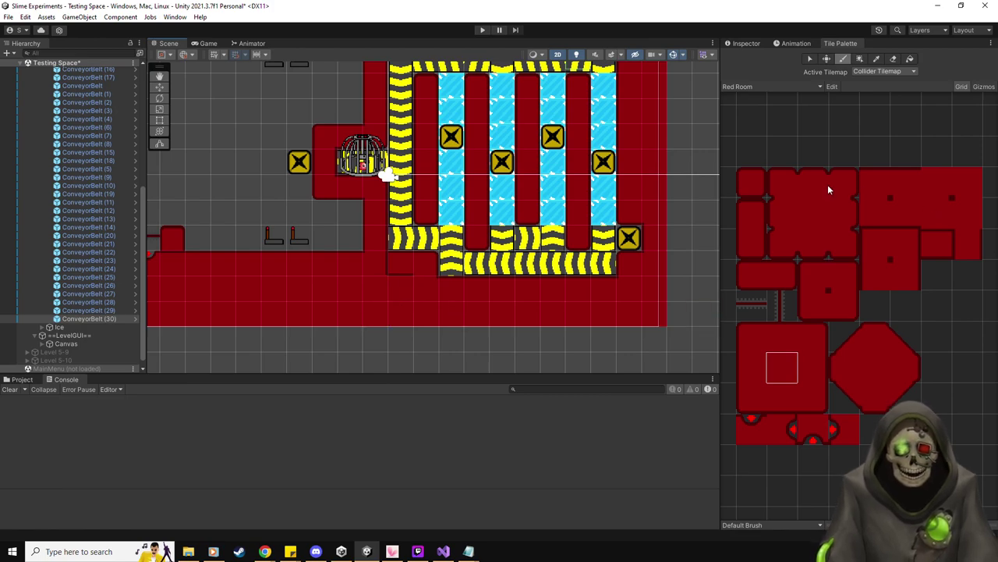
left_click(782, 336)
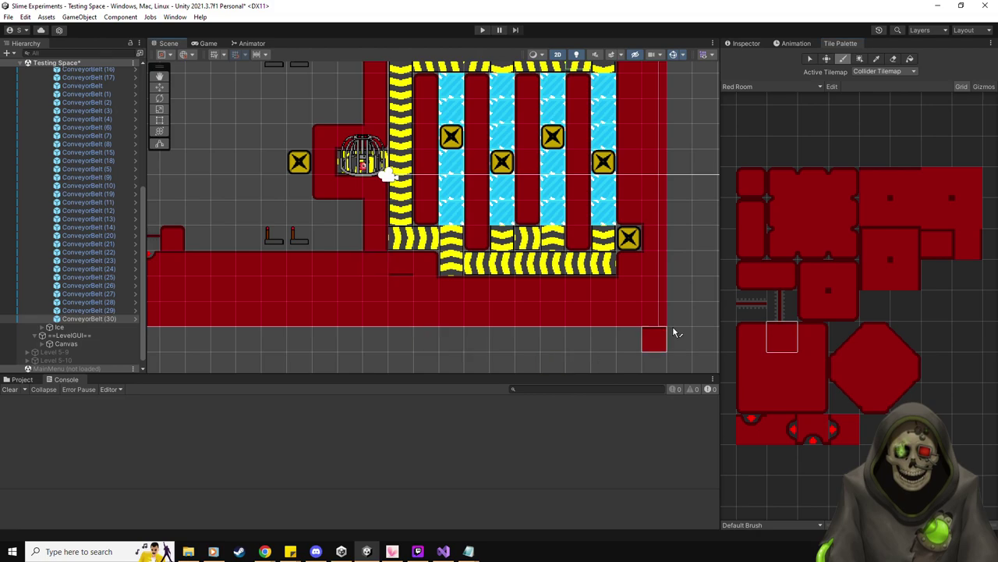
middle_click_drag(400, 333, 441, 341)
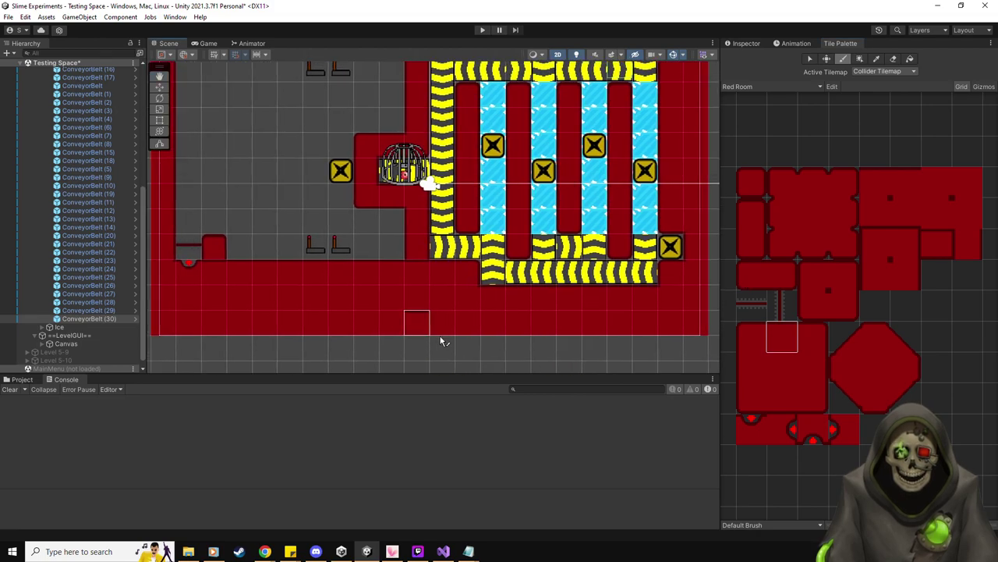
- Fill the floor recess below the cage with left-edge and solid wall tiles, straightening the left room's lower right wall
scroll(455, 310, "down", 3)
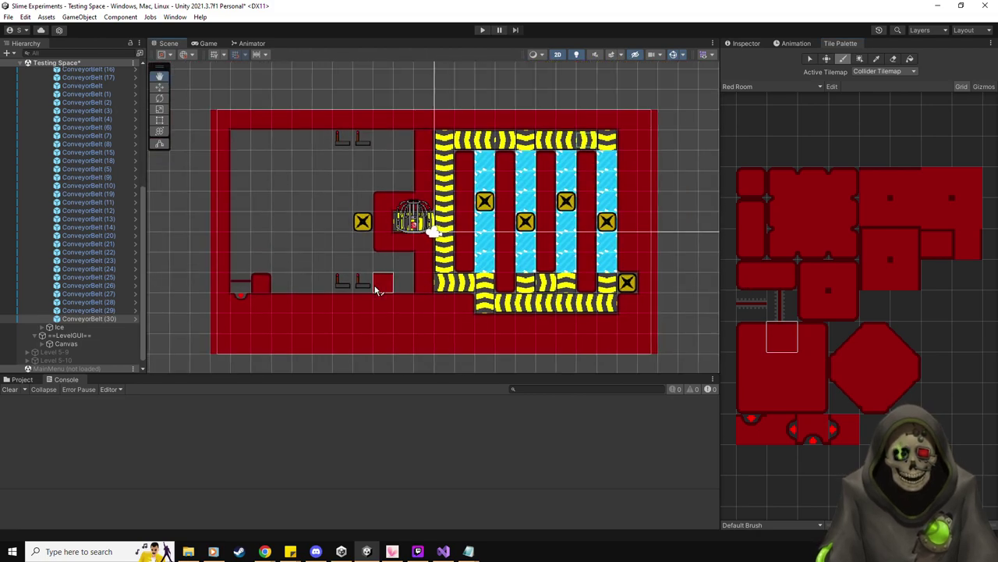
scroll(395, 321, "up", 1)
scroll(385, 314, "up", 2)
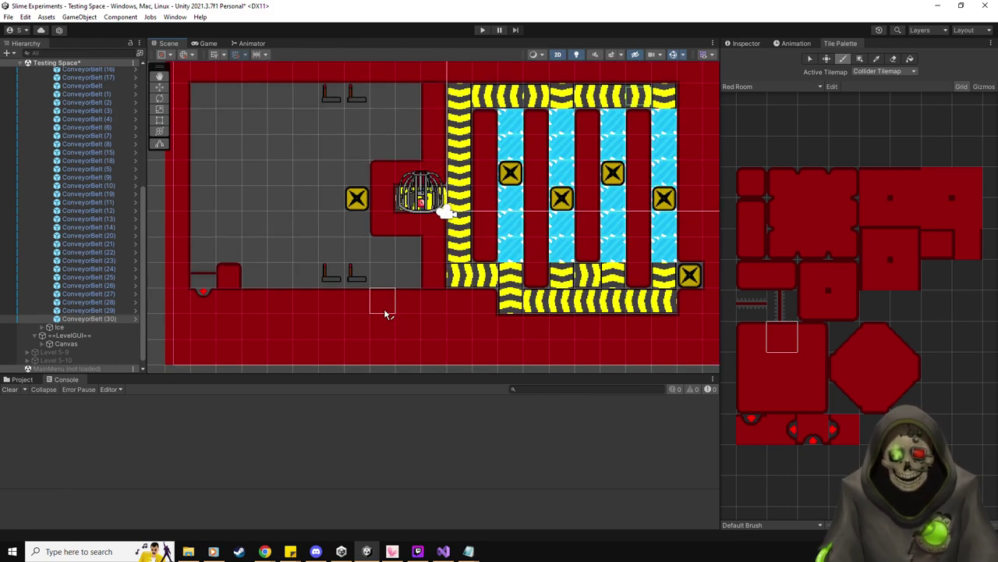
left_click(751, 367)
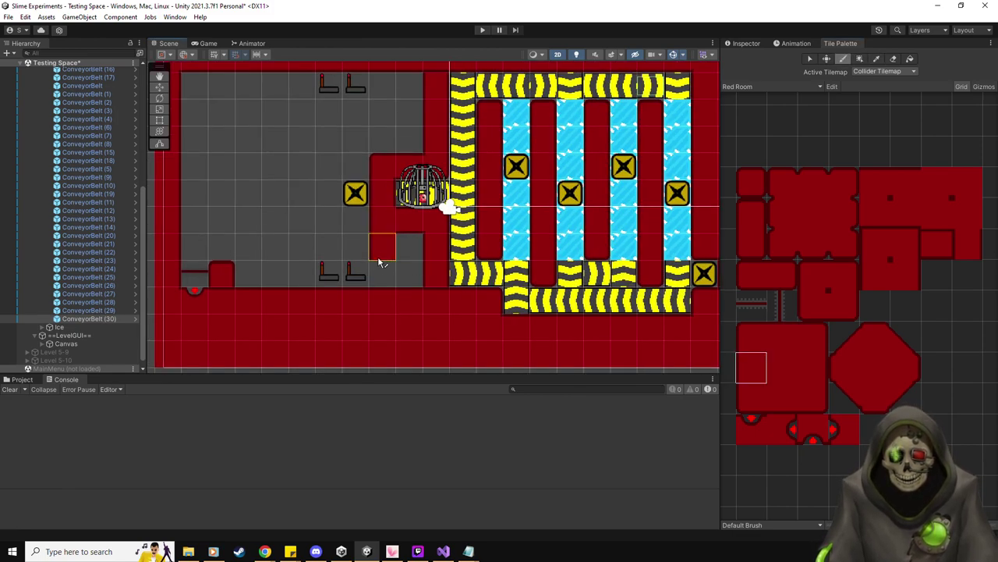
left_click(379, 278)
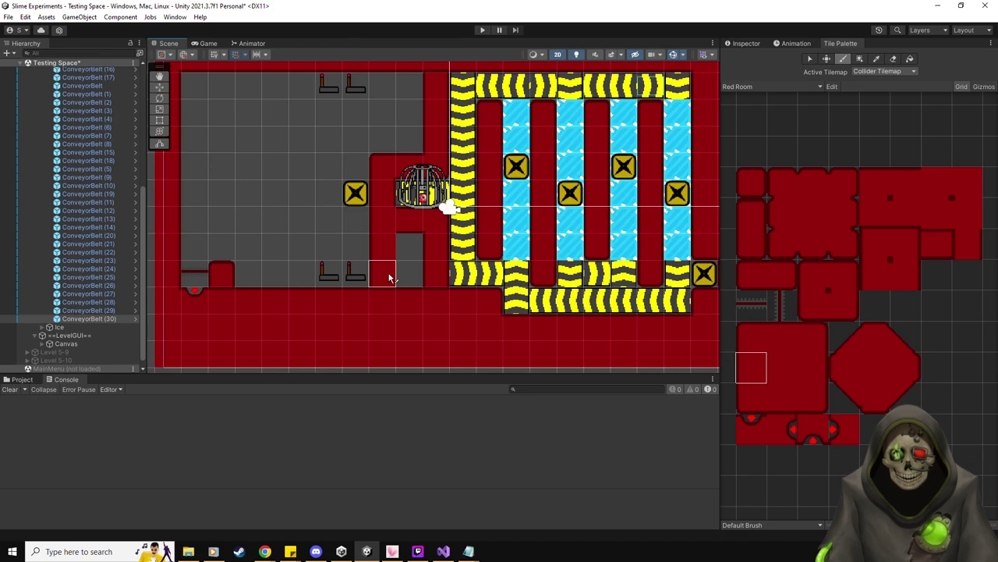
left_click(971, 215)
left_click(933, 217)
left_click(784, 373)
left_click_drag(410, 298, 407, 243)
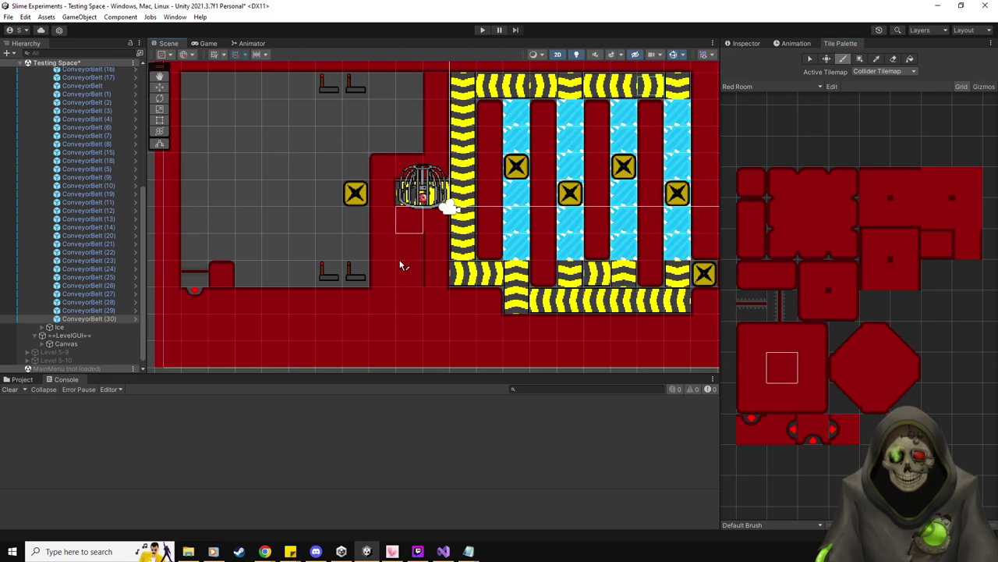
- Repaint the wall borders beneath the lowest belt row and beside the first belt column with top-edge, right-edge and corner tiles
left_click(576, 273, "ctrl")
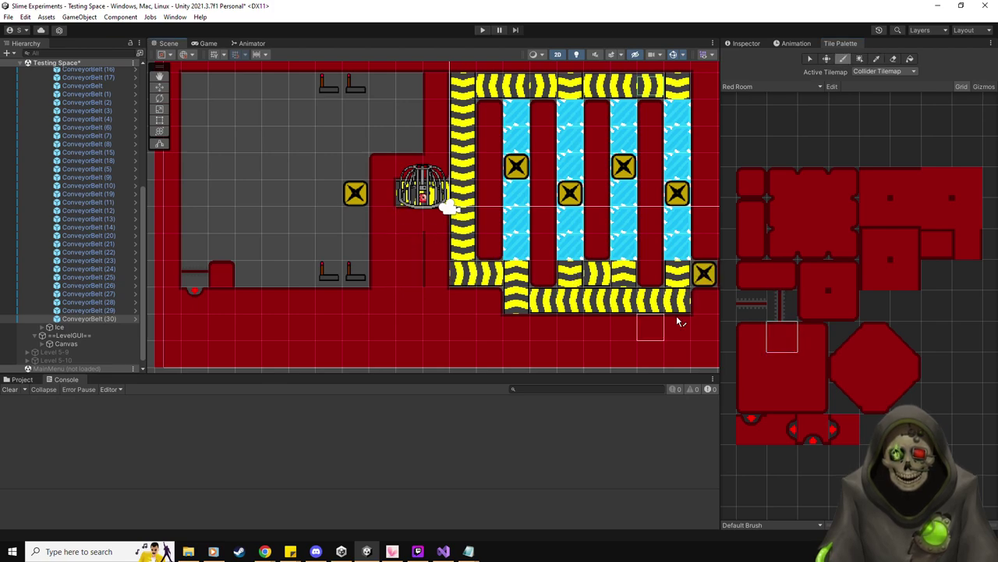
left_click(809, 362)
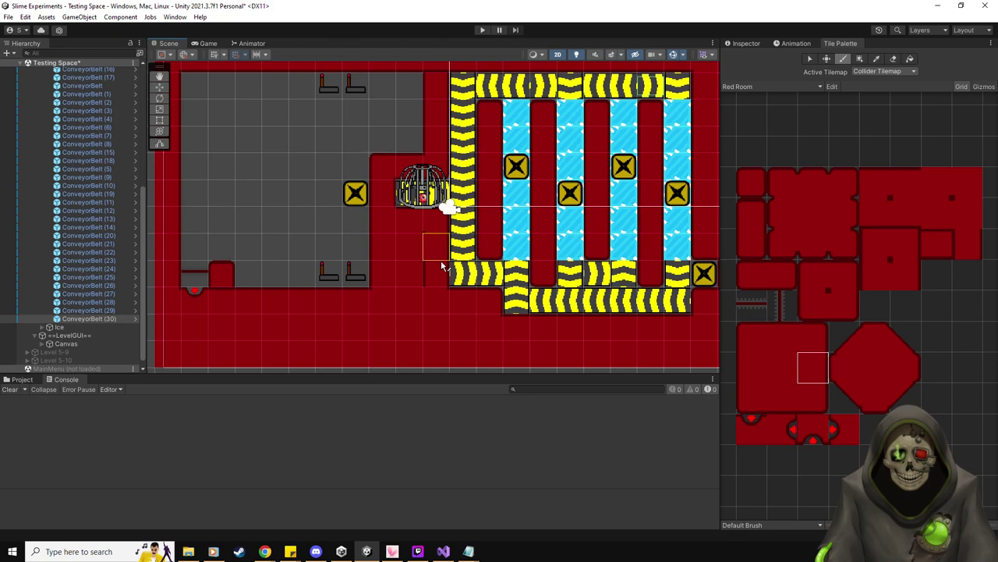
left_click(442, 267)
left_click(822, 342)
left_click(436, 227)
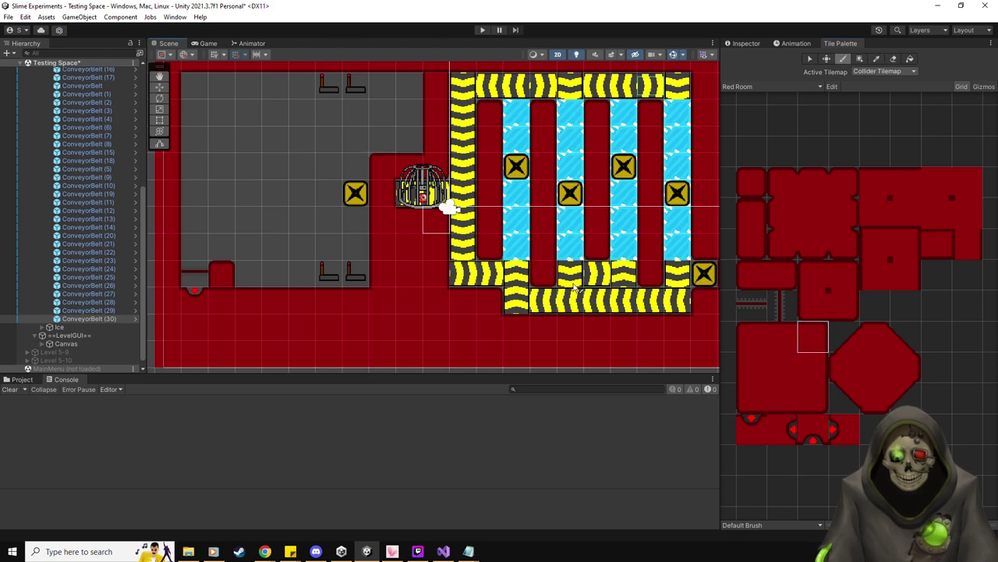
left_click(809, 391)
middle_click_drag(438, 177, 422, 237)
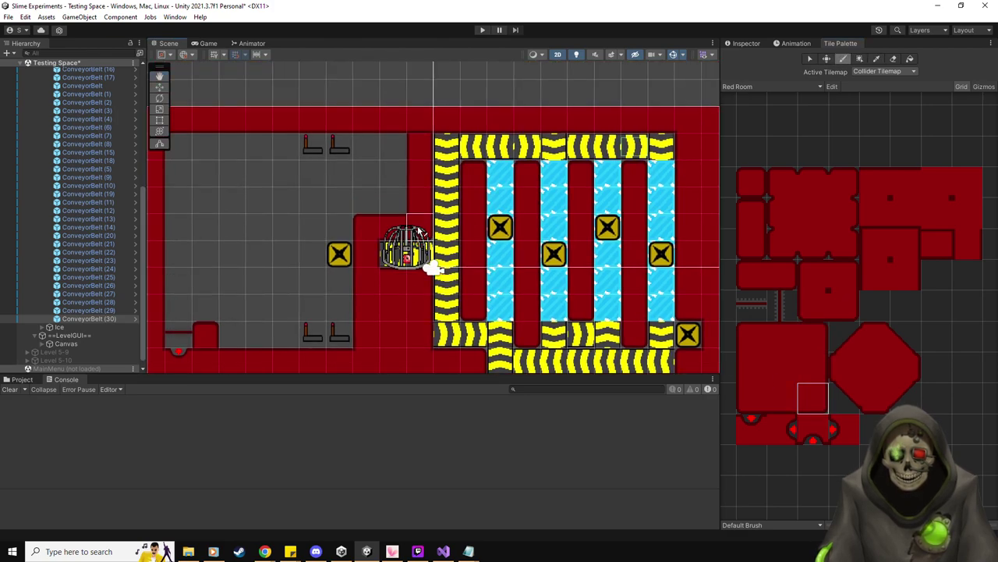
- Extend the left room's right wall from the cage up to the ceiling with left-edge tiles and blend its joints with plain tiles
left_click(372, 228, "ctrl")
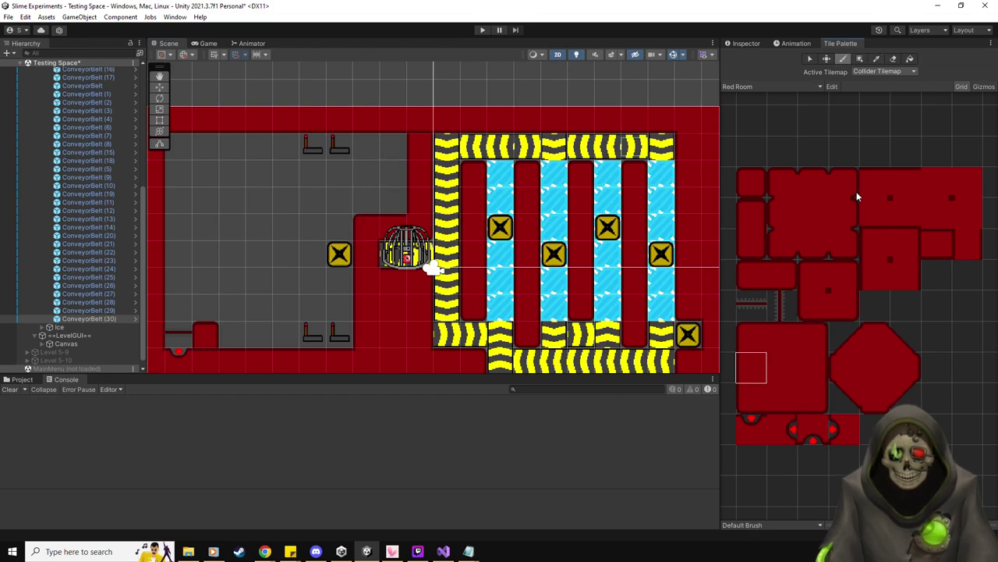
left_click(876, 244)
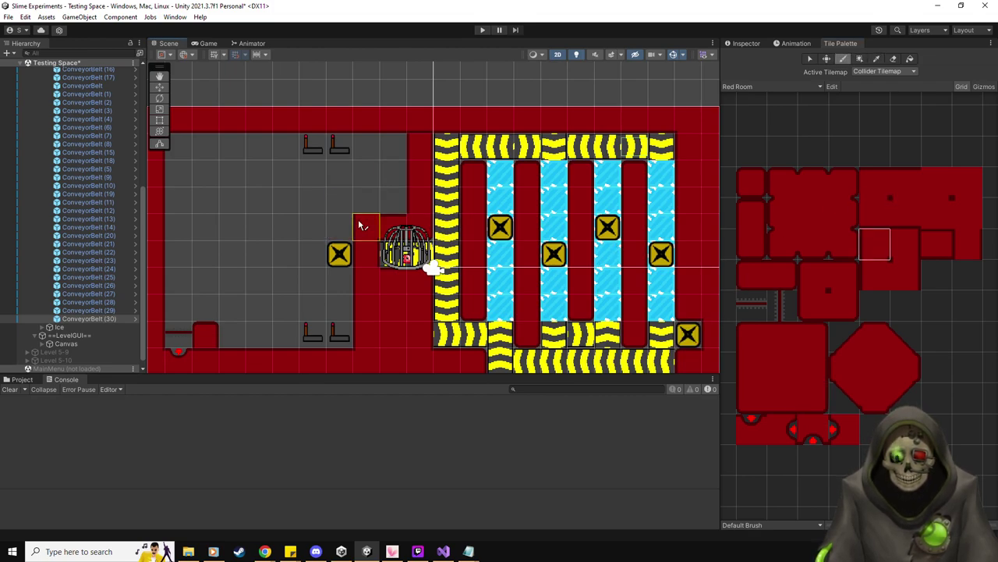
left_click(875, 275)
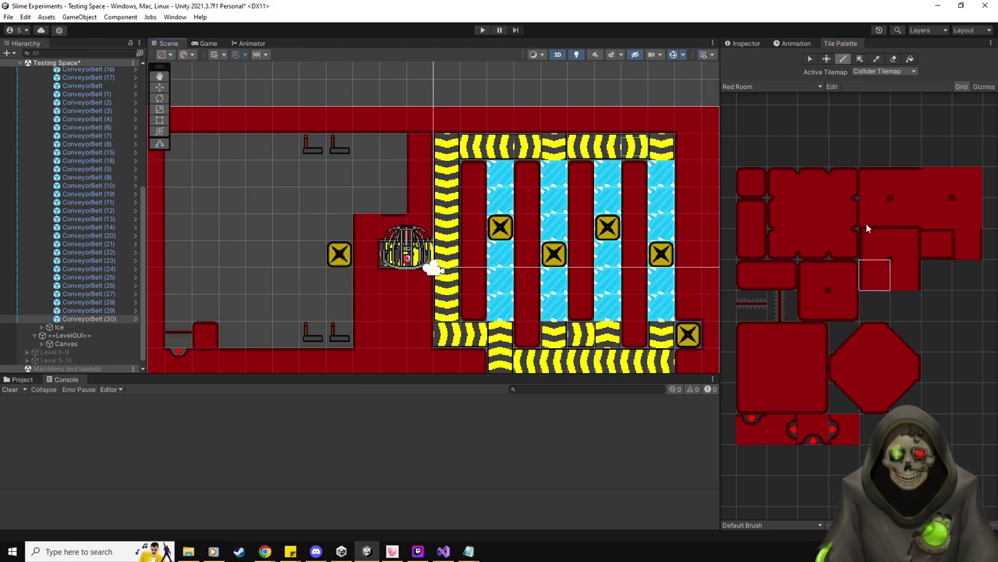
left_click(739, 364)
left_click_drag(365, 200, 377, 154)
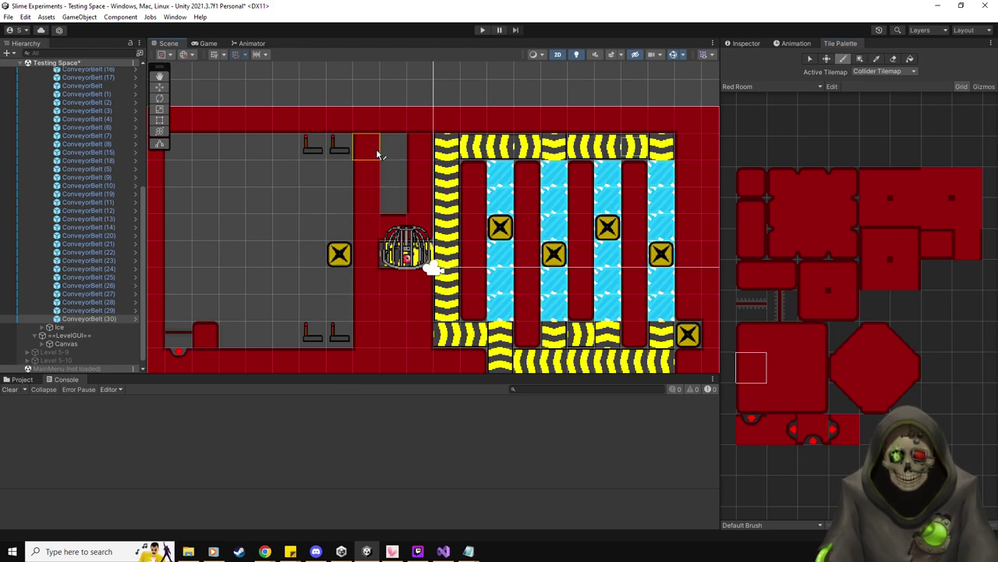
left_click(971, 188)
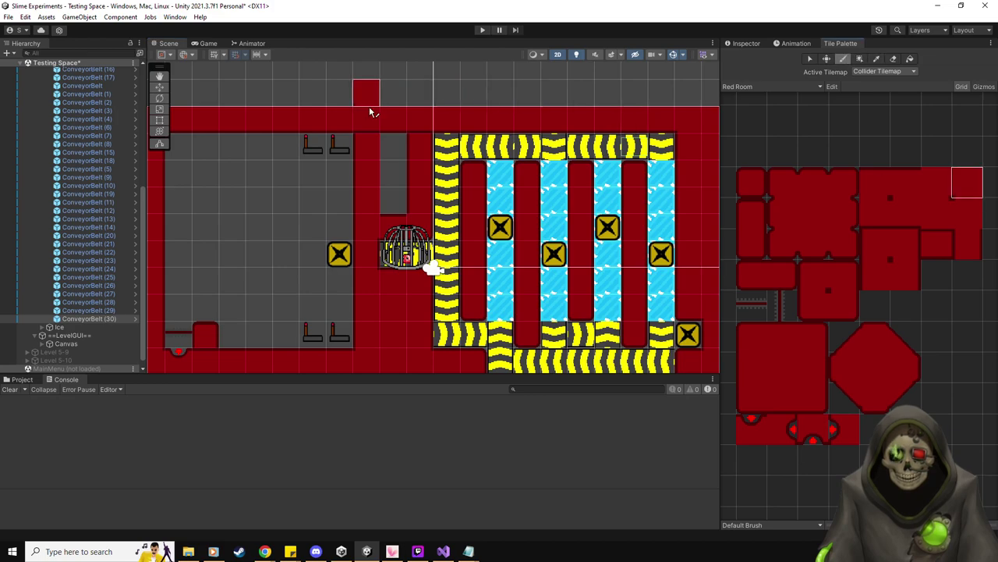
left_click(932, 187)
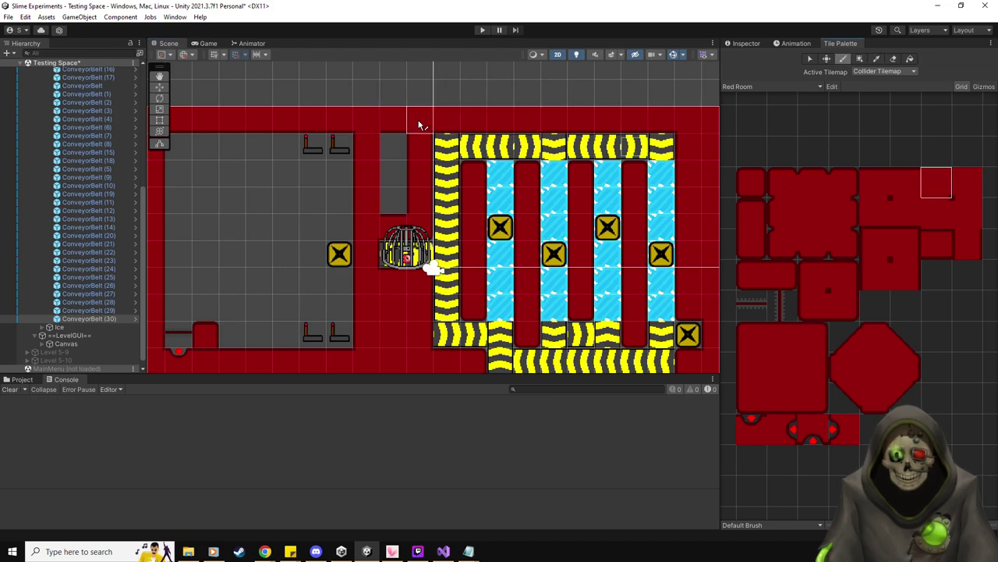
- Fill the enclosed gap above the cage with solid wall tiles and paint a right-edge border along the first belt column
left_click(803, 390)
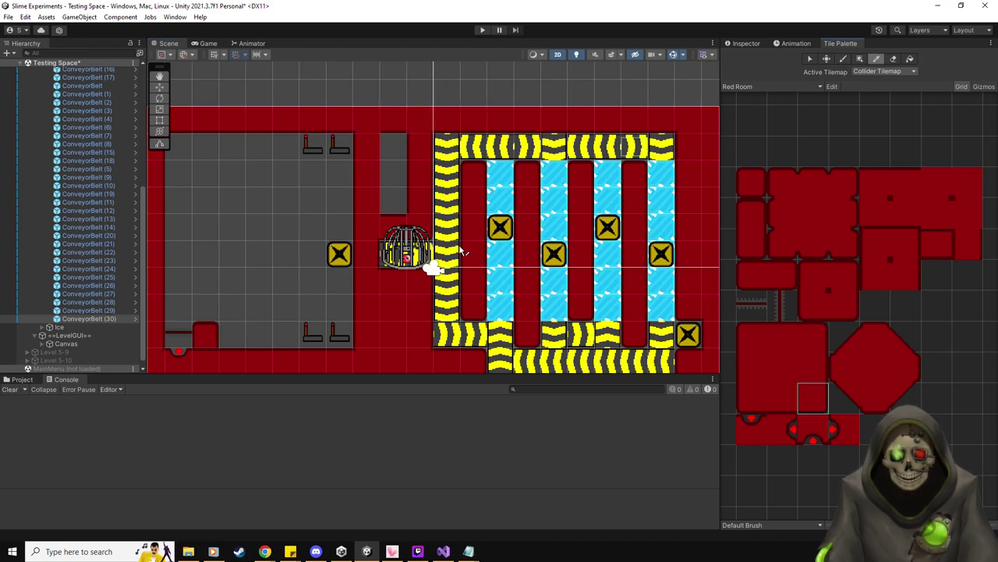
left_click(786, 393)
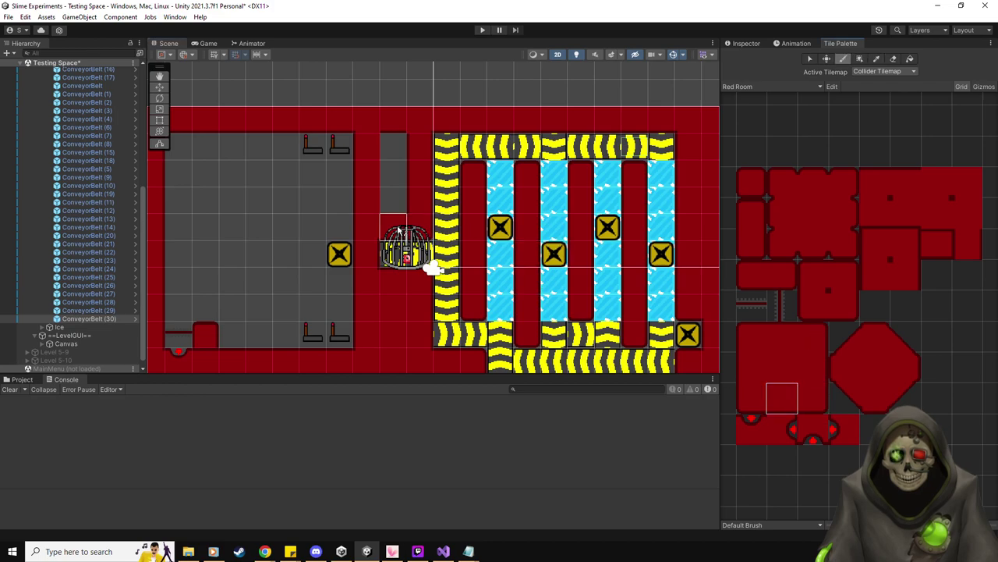
left_click(813, 372)
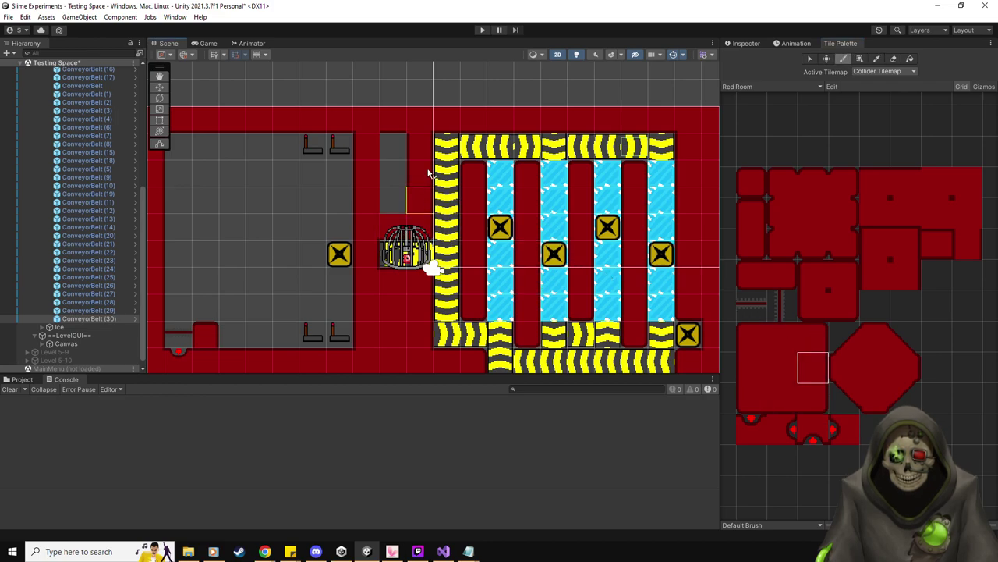
left_click(783, 358)
left_click_drag(396, 144, 402, 196)
scroll(403, 196, "down", 3)
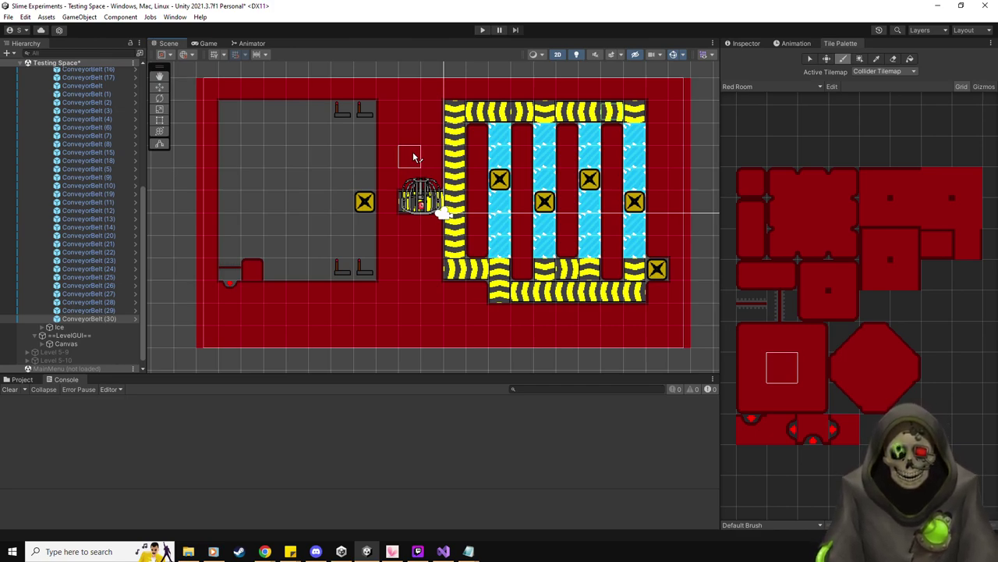
- Paint a vertical dividing wall left of the levers, leaving a one-tile gap level with the pressure plate and rounding both ends
left_click(966, 254)
left_click_drag(320, 109, 320, 181)
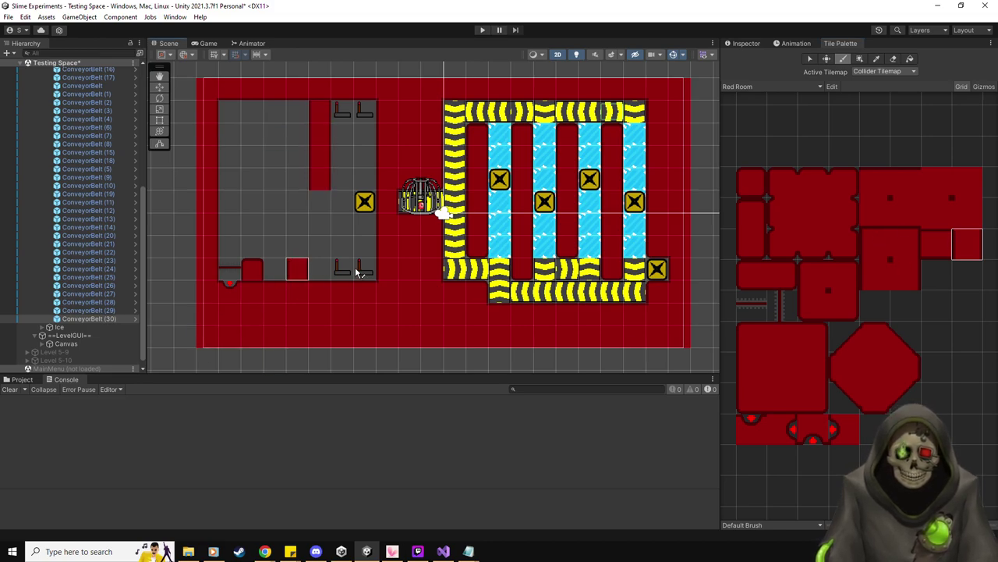
left_click_drag(323, 268, 319, 230)
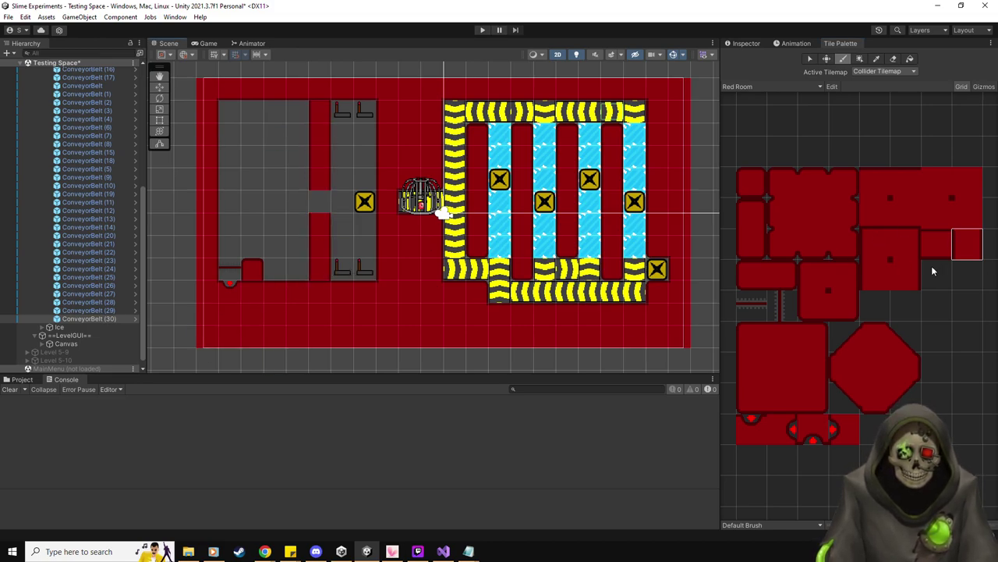
left_click(749, 219)
left_click(751, 243)
left_click(316, 186)
- Collapse the Conveyors group in the level's hierarchy and switch back to the Inspector
middle_click_drag(290, 203, 329, 208)
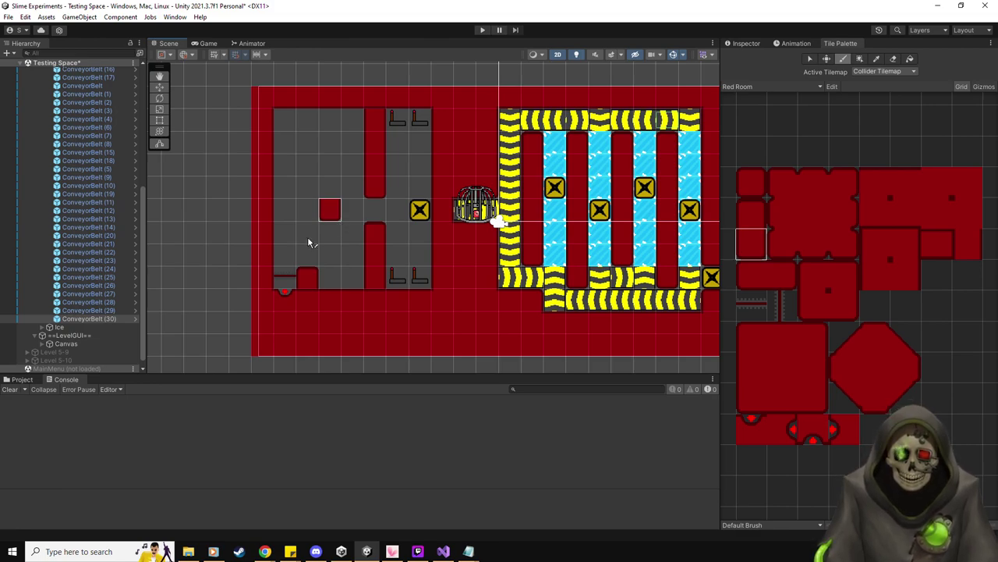
scroll(32, 273, "up", 5)
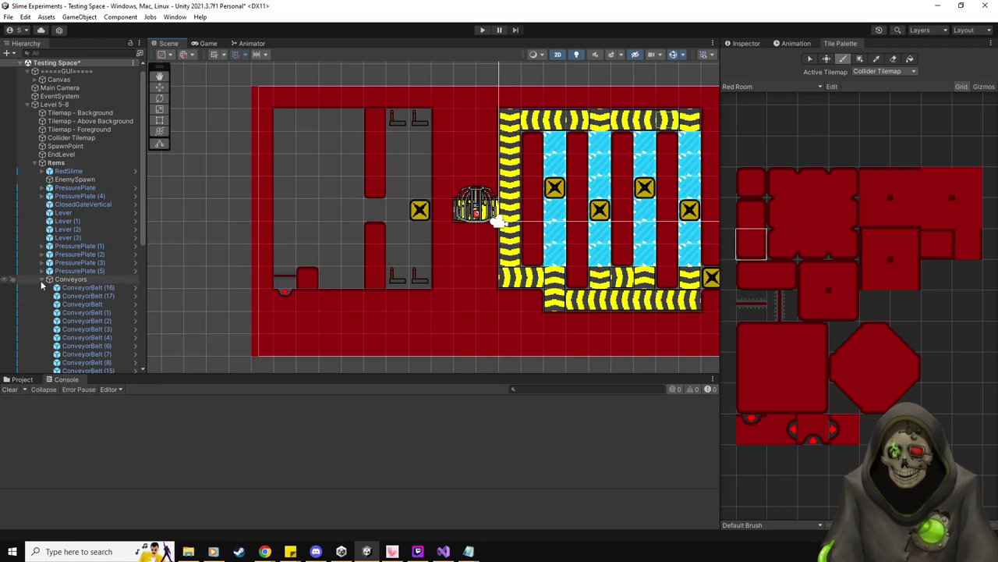
left_click(41, 279)
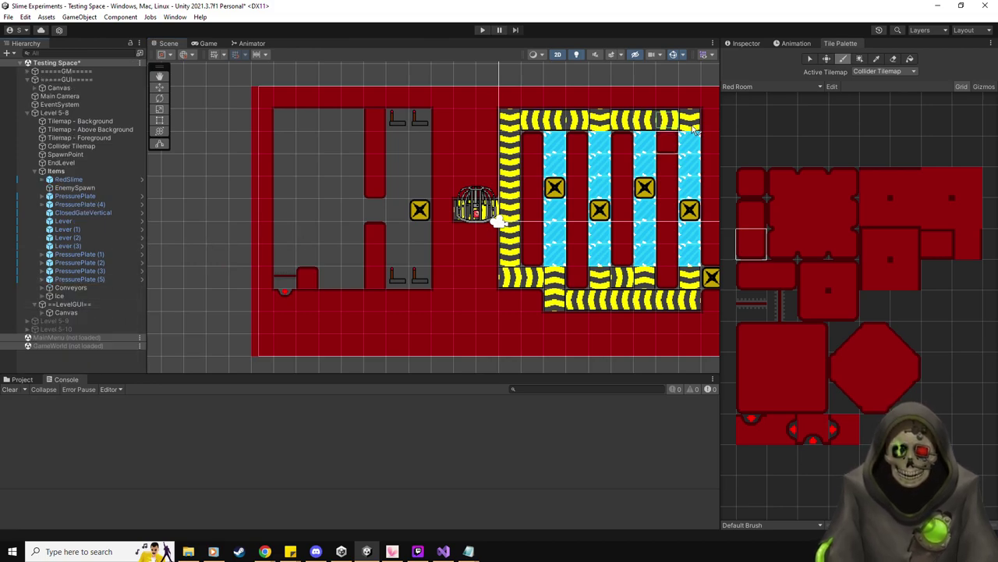
left_click(745, 43)
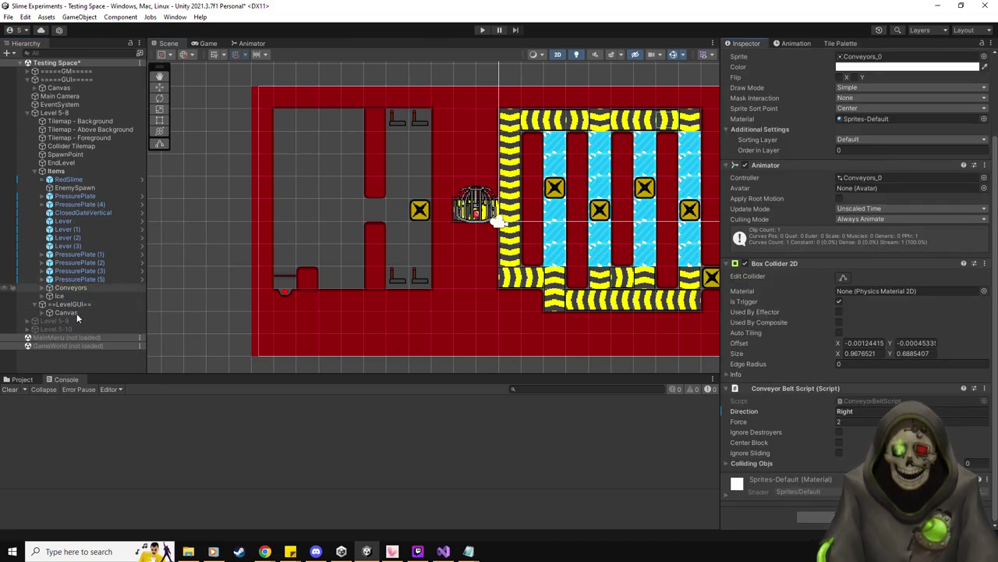
- Place a CloseGateHorizontal prefab in the dividing wall's gap at X -5.5, Y 0.5
left_click(159, 87)
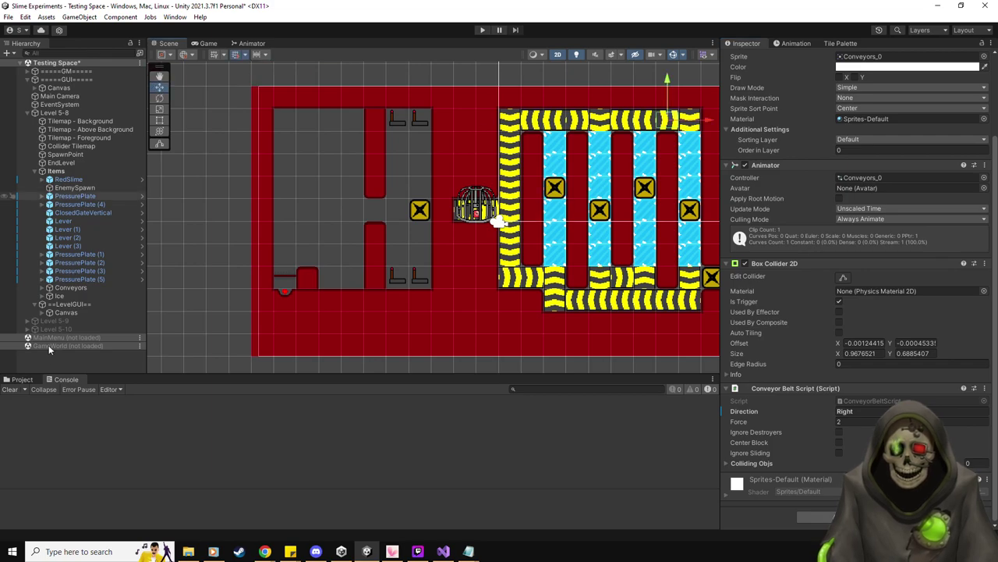
left_click(22, 379)
left_click_drag(371, 430, 377, 207)
scroll(342, 281, "up", 1)
scroll(342, 277, "up", 3)
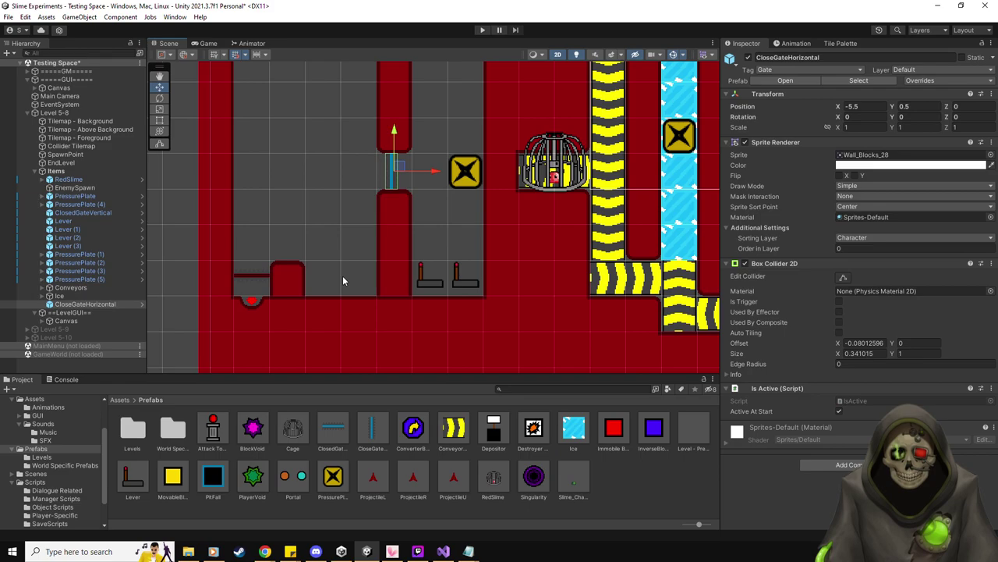
scroll(330, 289, "down", 1)
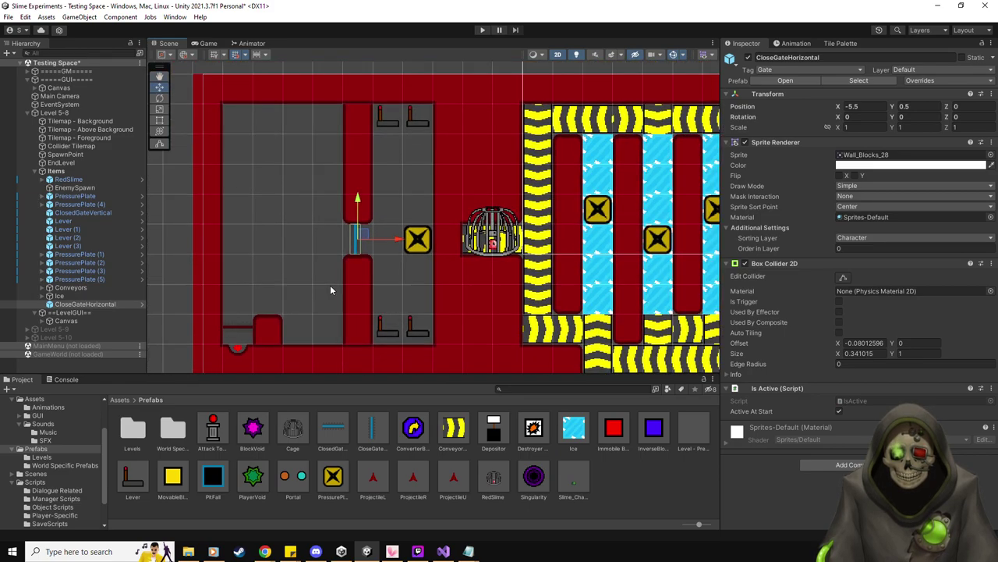
- Replace the new gate's sprite with Wall_Blocks_World5_31 from the red wall block sheet
left_click(34, 398)
scroll(255, 454, "down", 1)
left_click(187, 489)
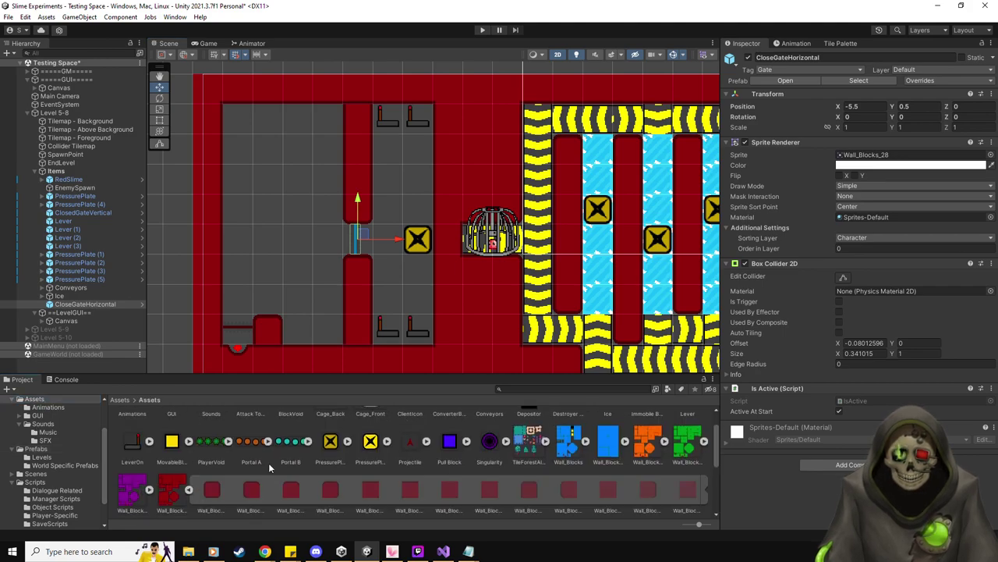
scroll(220, 456, "down", 2)
left_click_drag(251, 444, 877, 156)
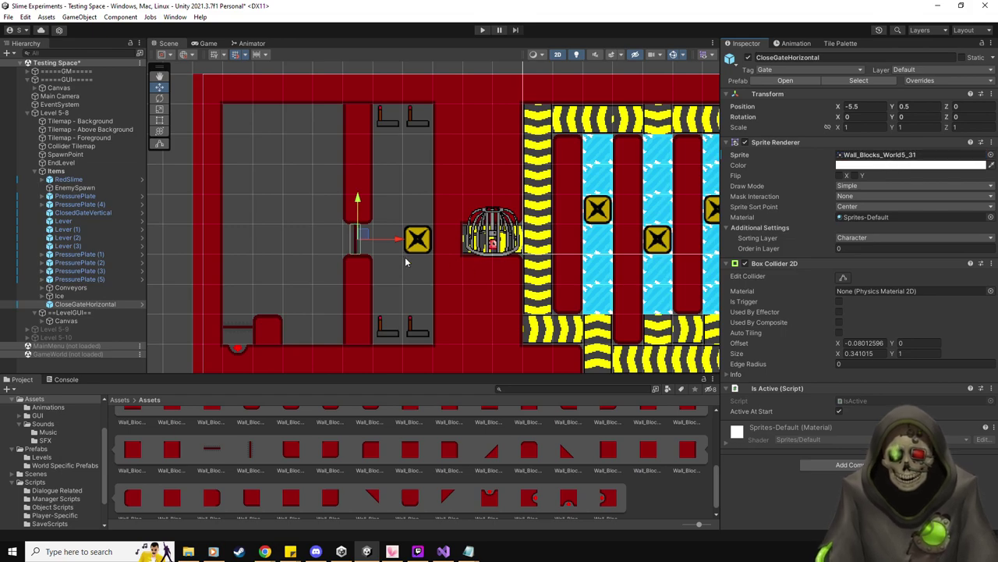
scroll(226, 453, "up", 2)
left_click(188, 448)
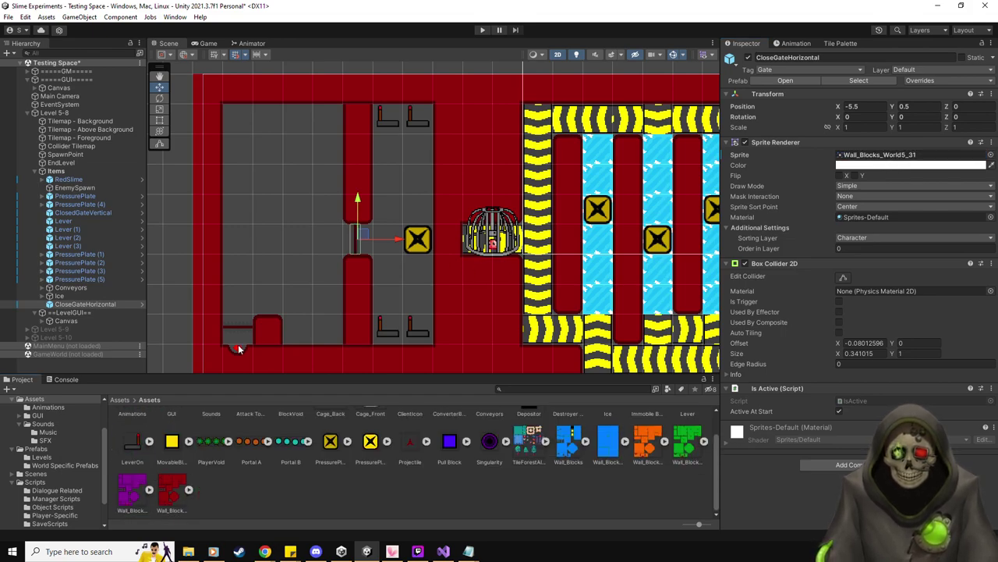
- Inspect the level's SpawnPoint and where it sits relative to the left room
left_click(81, 155)
left_click_drag(254, 211, 238, 138)
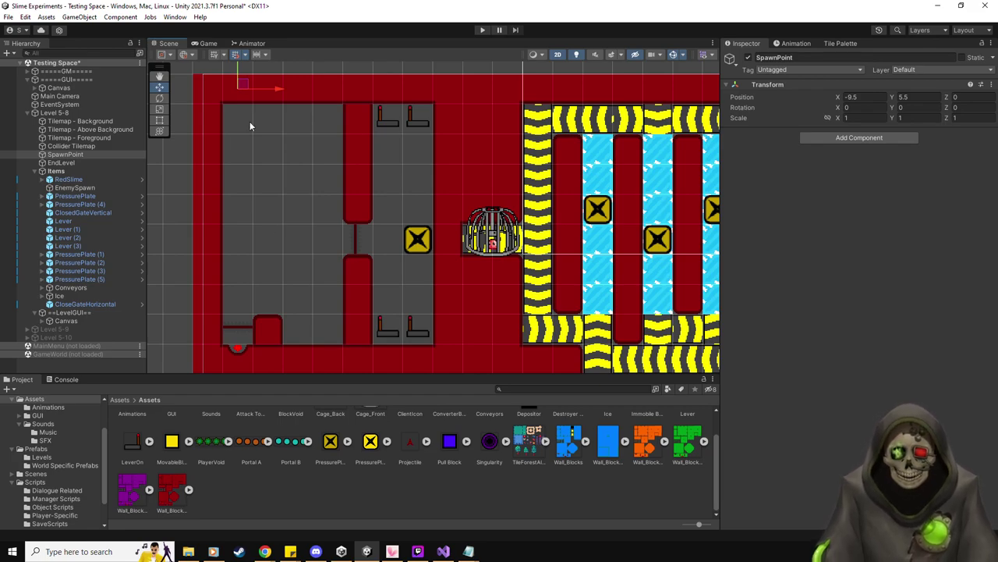
middle_click_drag(262, 167, 283, 175)
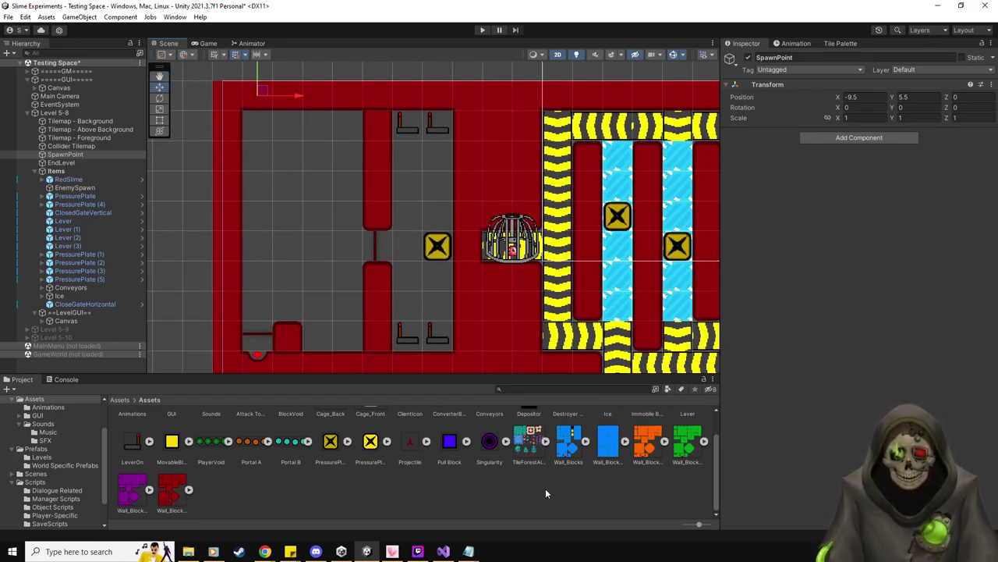
- Place a pressure plate at X -6.5, Y -1.5 in the left room and make it manipulate CloseGateHorizontal with Is One Object enabled
scroll(545, 489, "up", 2)
left_click(37, 449)
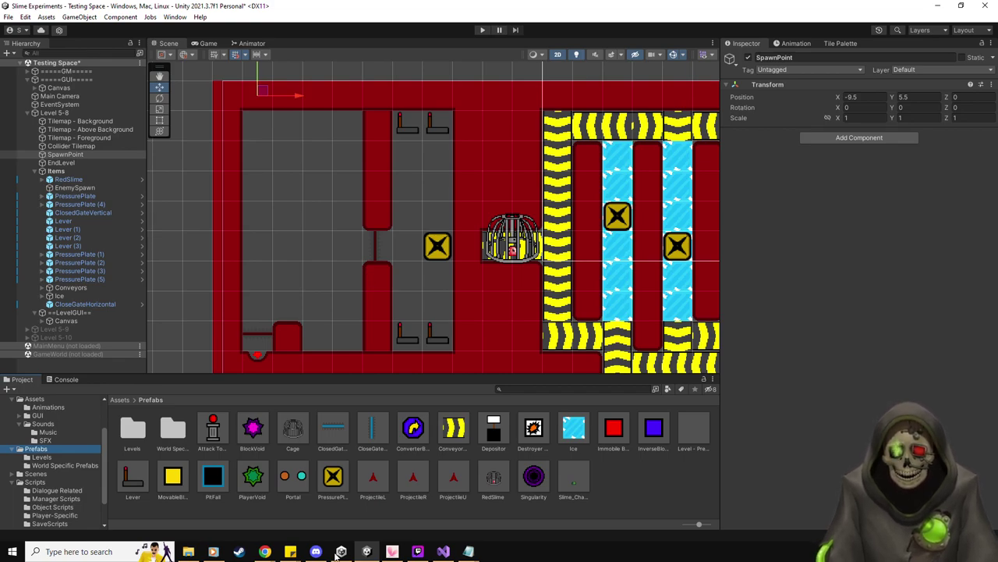
left_click_drag(341, 484, 348, 306)
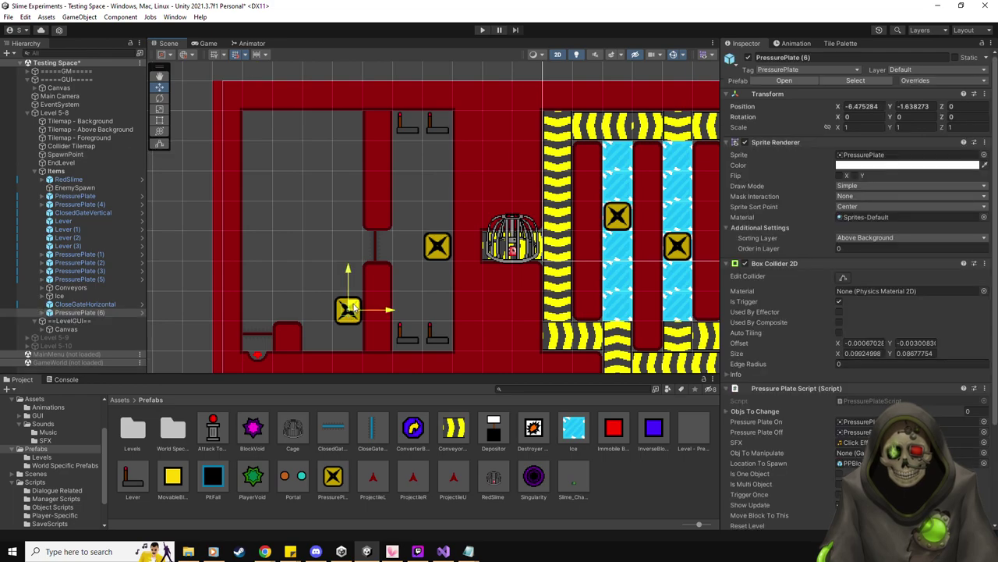
left_click_drag(114, 306, 858, 454)
left_click(839, 473)
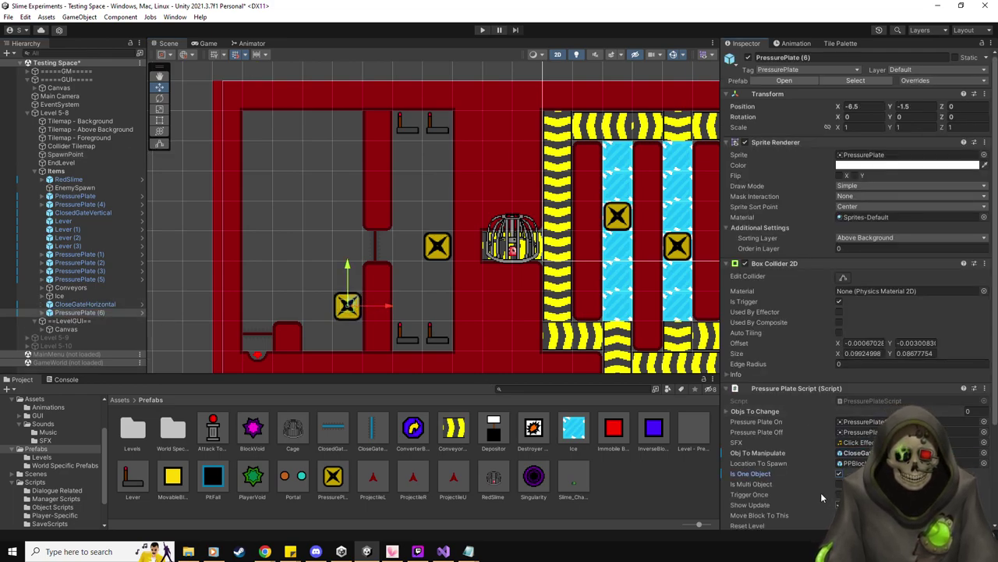
scroll(821, 491, "down", 3)
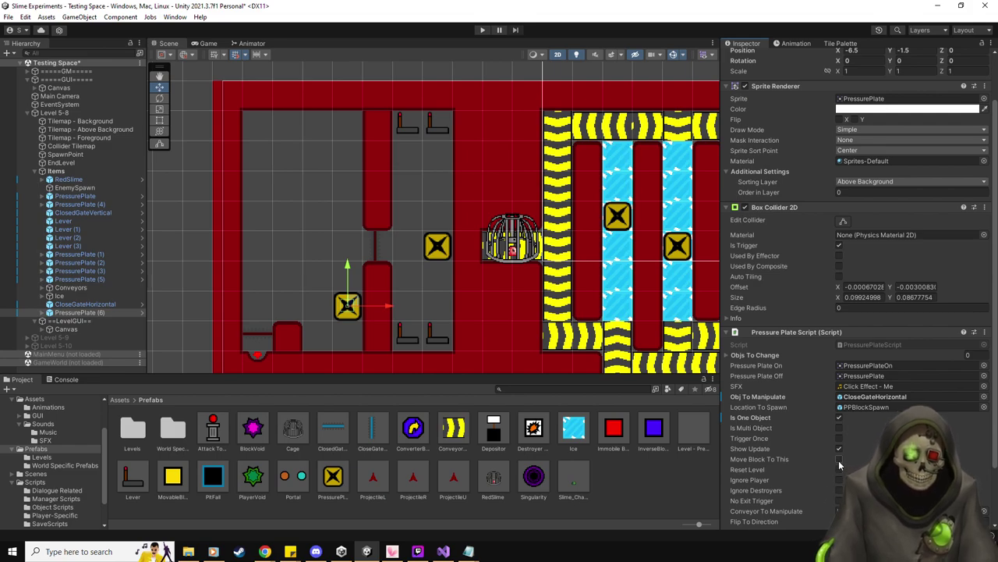
scroll(827, 456, "down", 3)
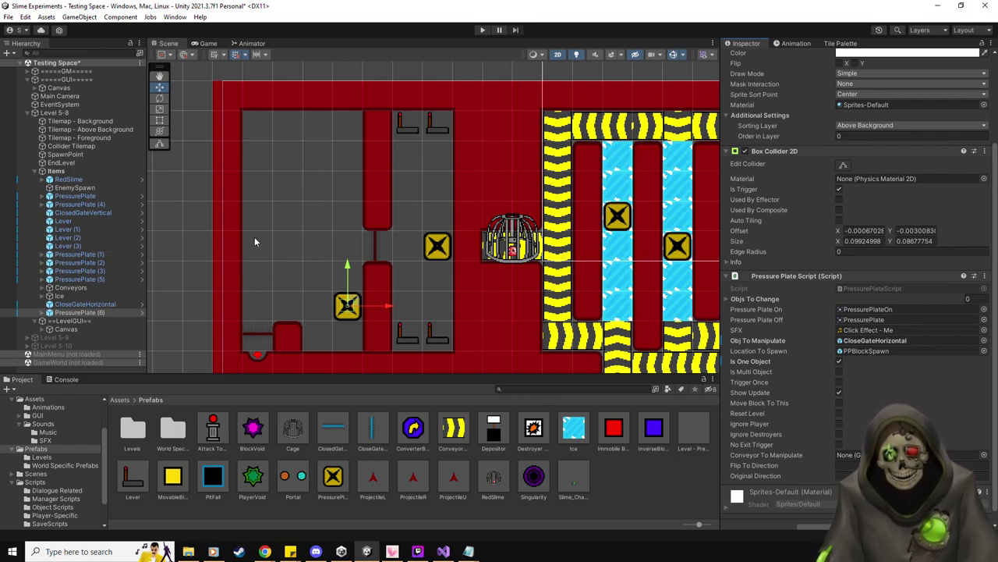
- Place a MovableBlock in the left room at X -8.5, Y 2.5
left_click_drag(178, 479, 318, 185)
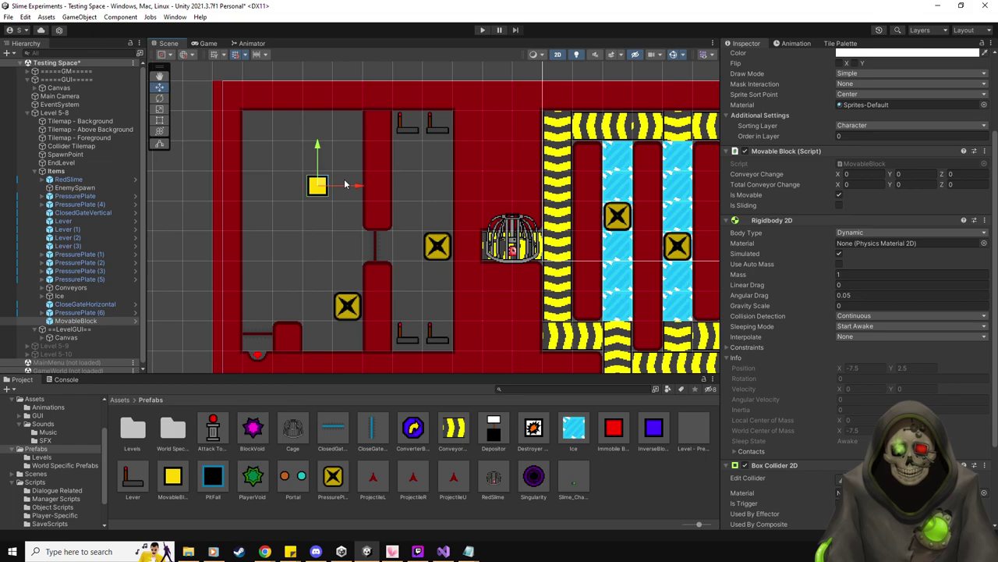
left_click_drag(356, 187, 328, 194)
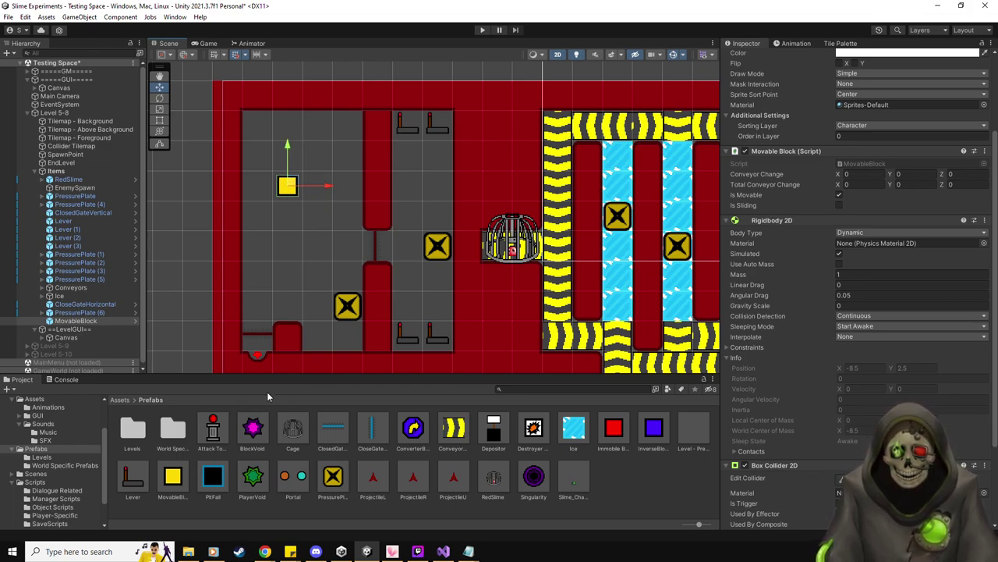
- Place a PitFall at X -9.5, Y -1.5 and assign SpawnPoint as its Level Spawn and EnemySpawn as its Enemy Spawn
left_click_drag(212, 479, 260, 305)
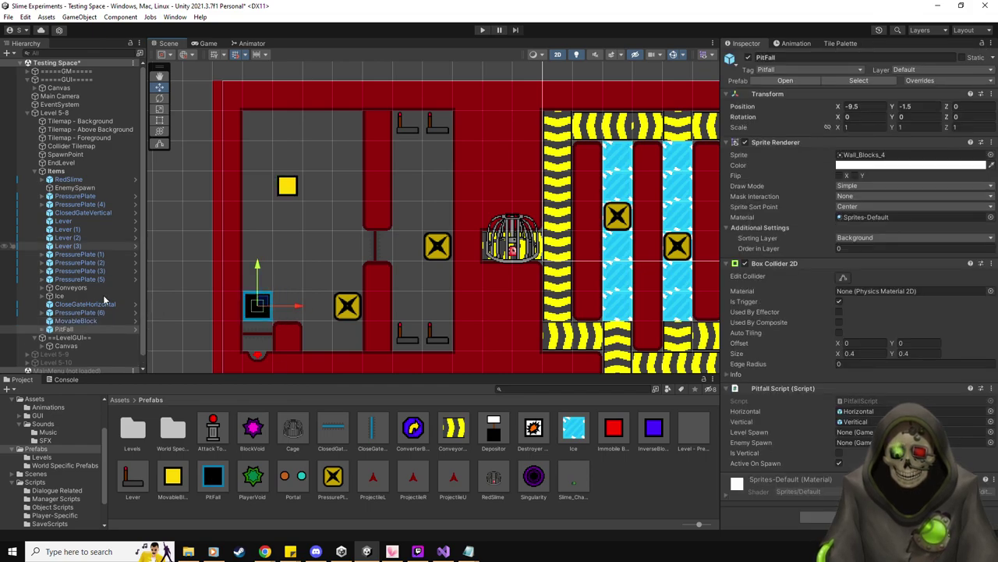
left_click_drag(83, 153, 866, 431)
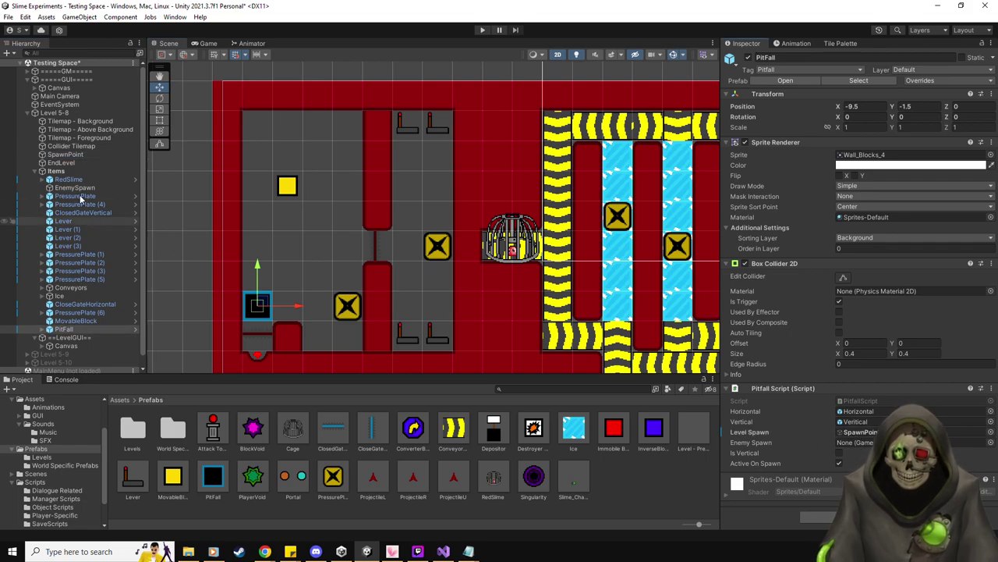
left_click_drag(77, 188, 897, 443)
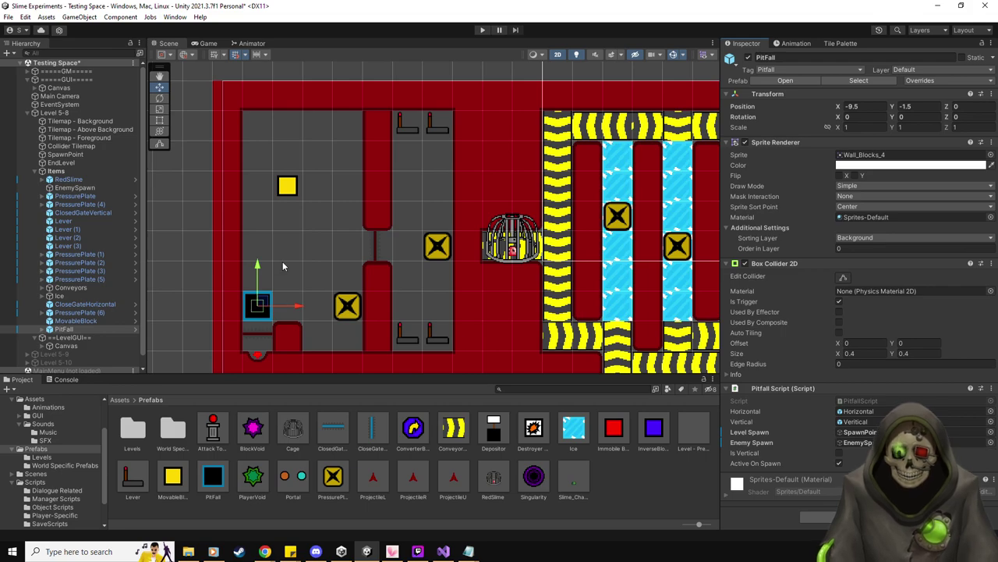
- Move the left room's new pressure plate one tile left to X -7.5, Y -1.5
left_click(78, 312)
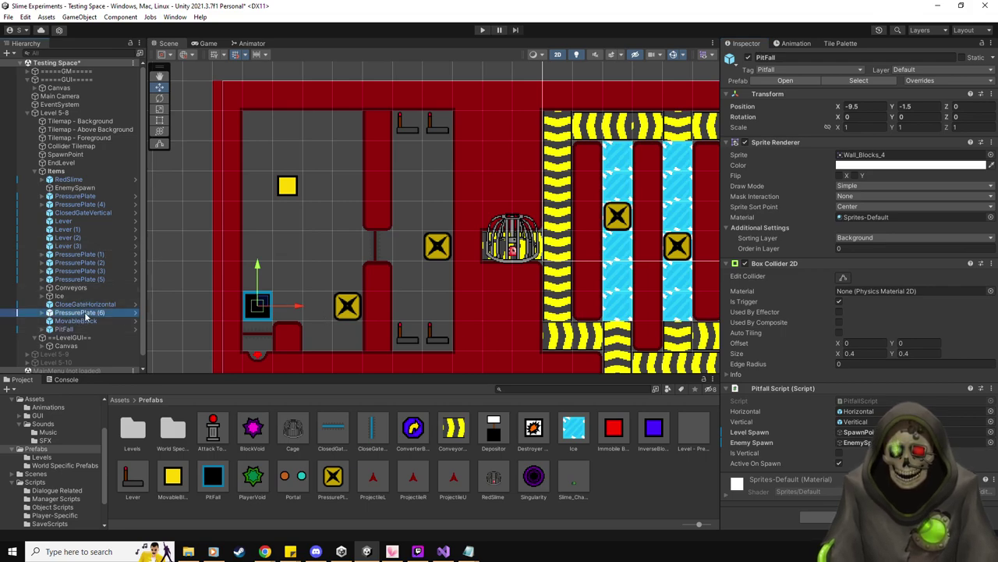
left_click_drag(381, 306, 347, 310)
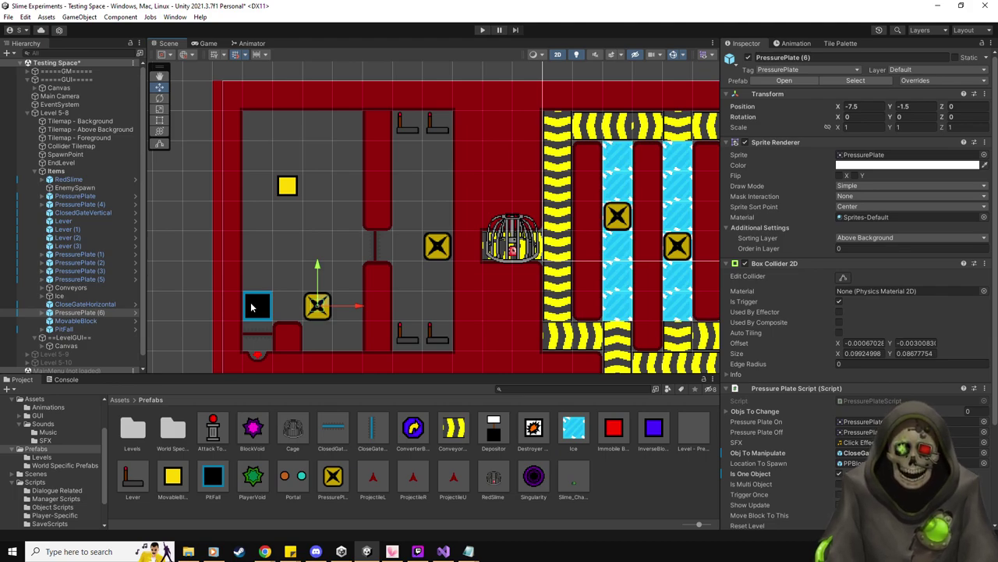
scroll(302, 213, "down", 5)
middle_click_drag(464, 257, 409, 237)
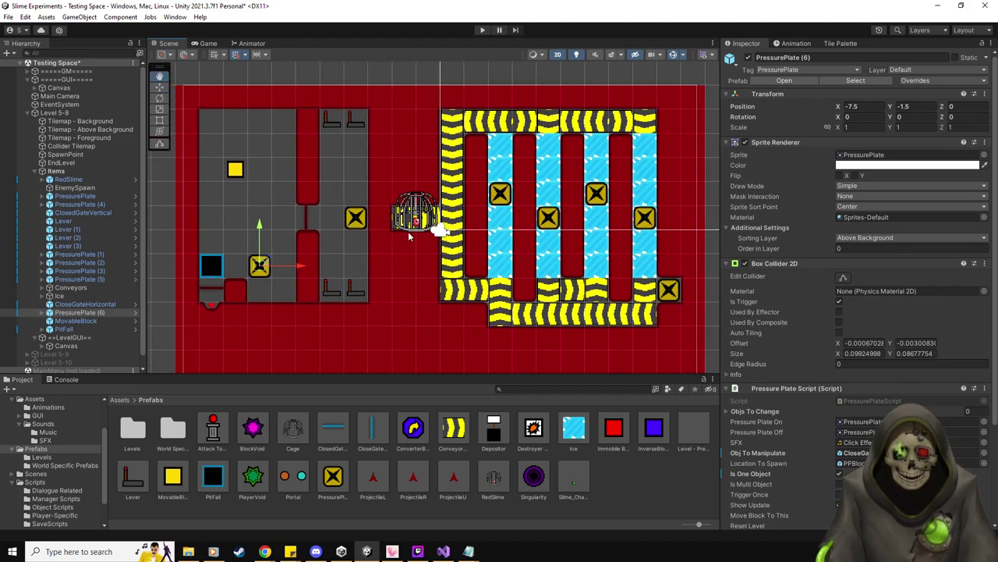
- Empty the Pressure Plates and Gates lists in Level 5-8's Level Reset script
left_click(85, 113)
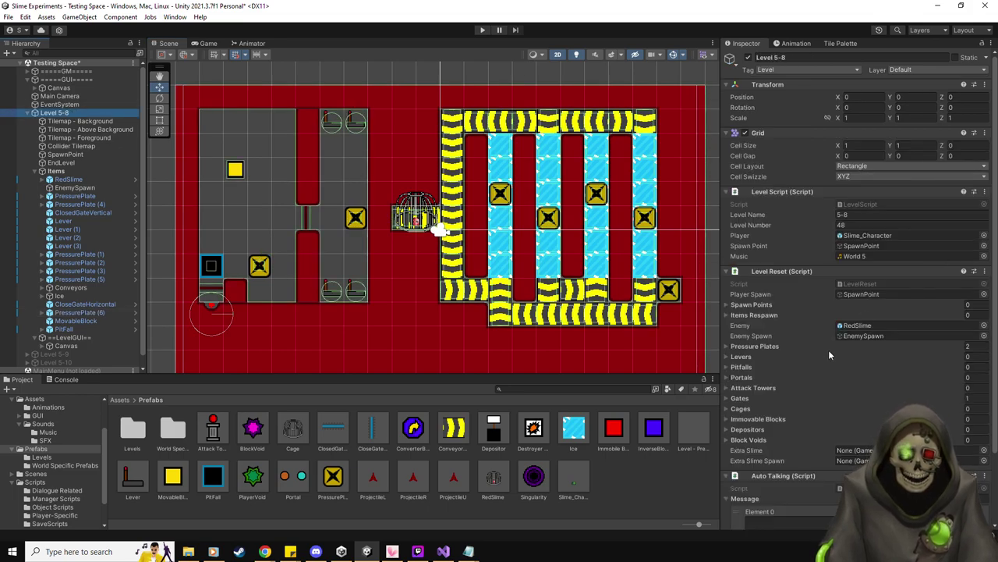
left_click(781, 346)
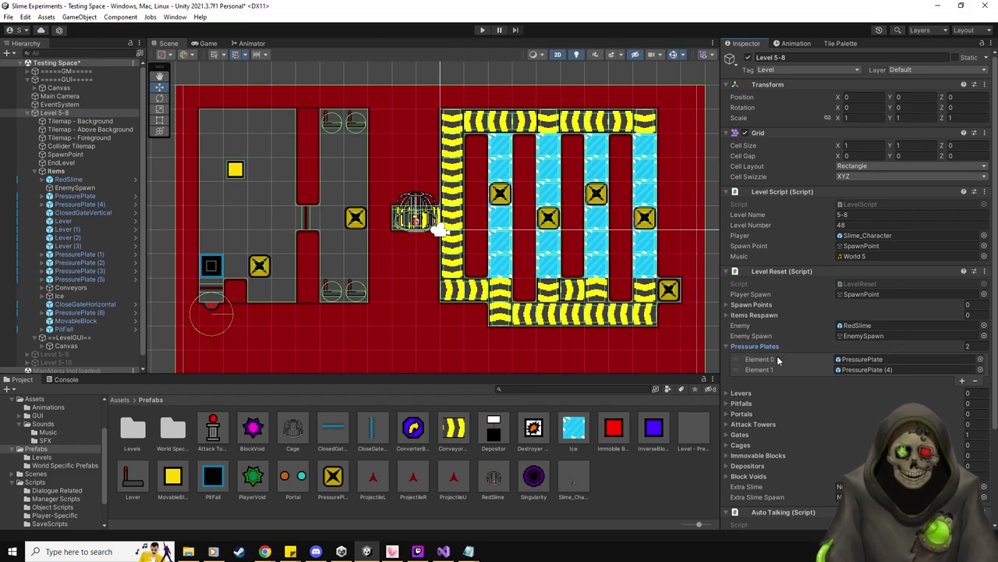
left_click(771, 361)
left_click(769, 370, "shift")
key("Delete")
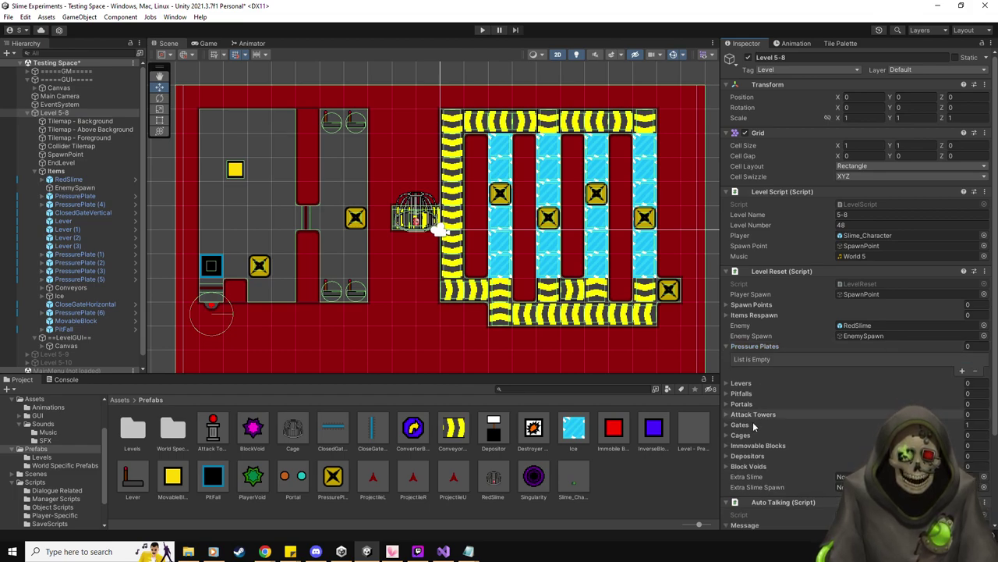
left_click(761, 424)
left_click(766, 437)
key("Delete")
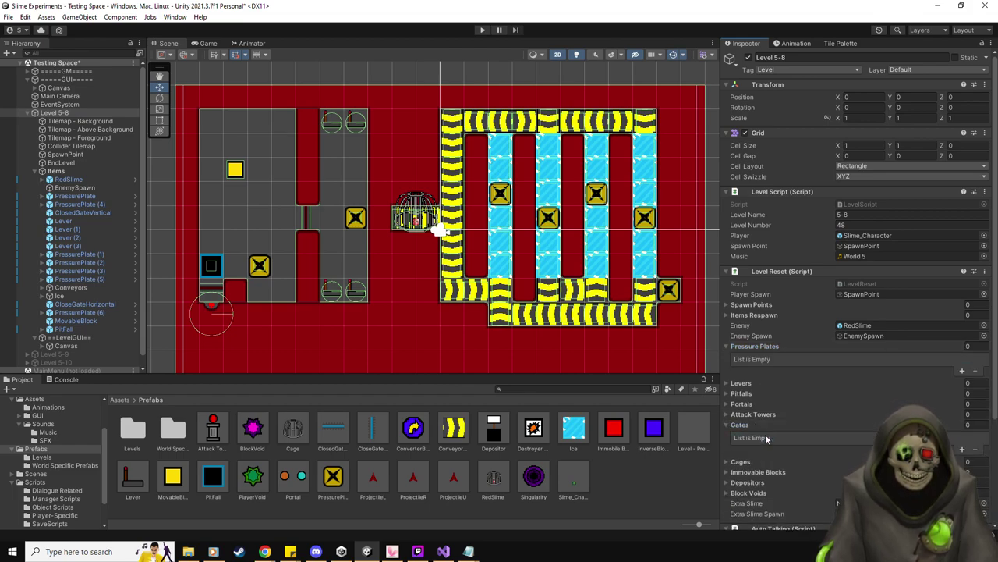
left_click(749, 348)
left_click(754, 399)
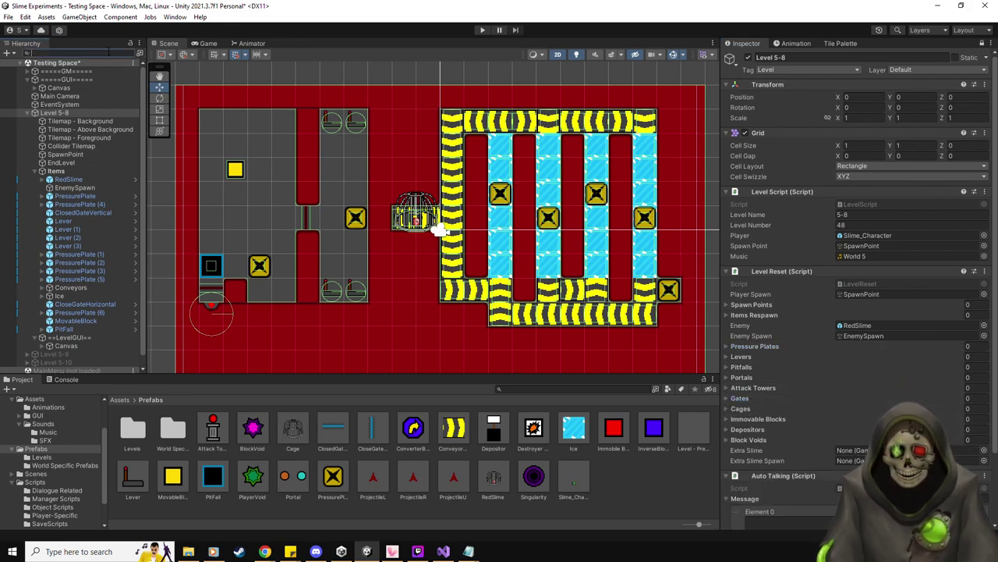
- Filter the hierarchy for "pressure" and add all the pressure plates to the Level Reset script's Pressure Plates list
left_click(70, 52)
type("pressure")
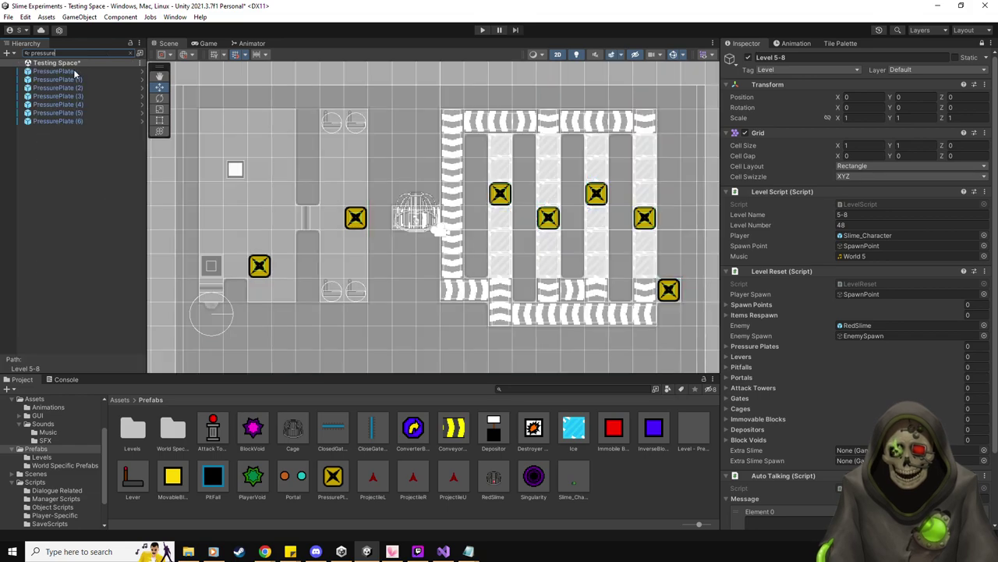
left_click(53, 71)
left_click(59, 121, "shift")
left_click_drag(68, 86, 760, 353)
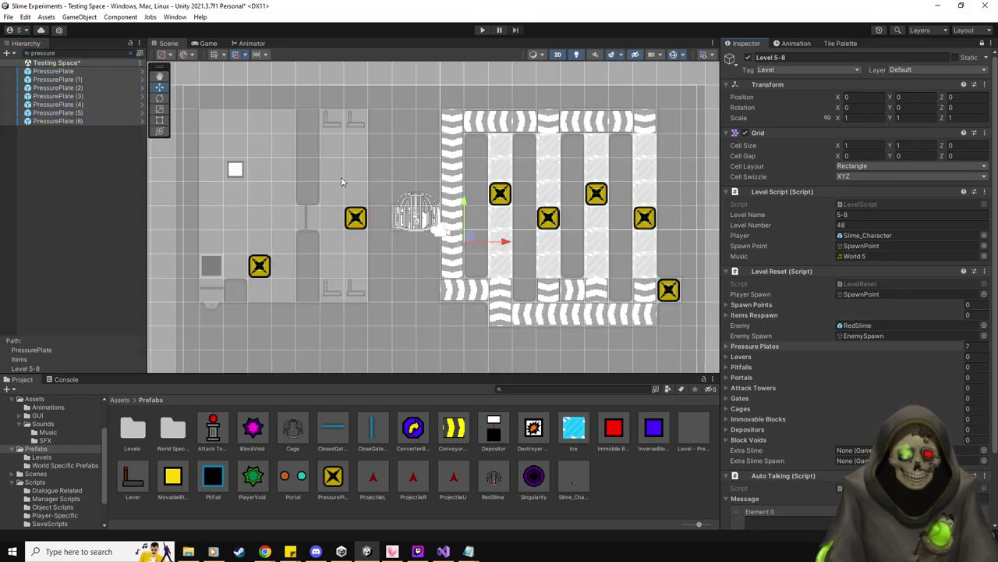
- Filter the hierarchy for "lever" and add all four levers to the Level Reset script's Levers list
left_click(67, 52)
type("lever")
left_click(67, 71)
left_click(54, 98, "shift")
left_click_drag(49, 74, 747, 357)
left_click_drag(749, 361, 749, 359)
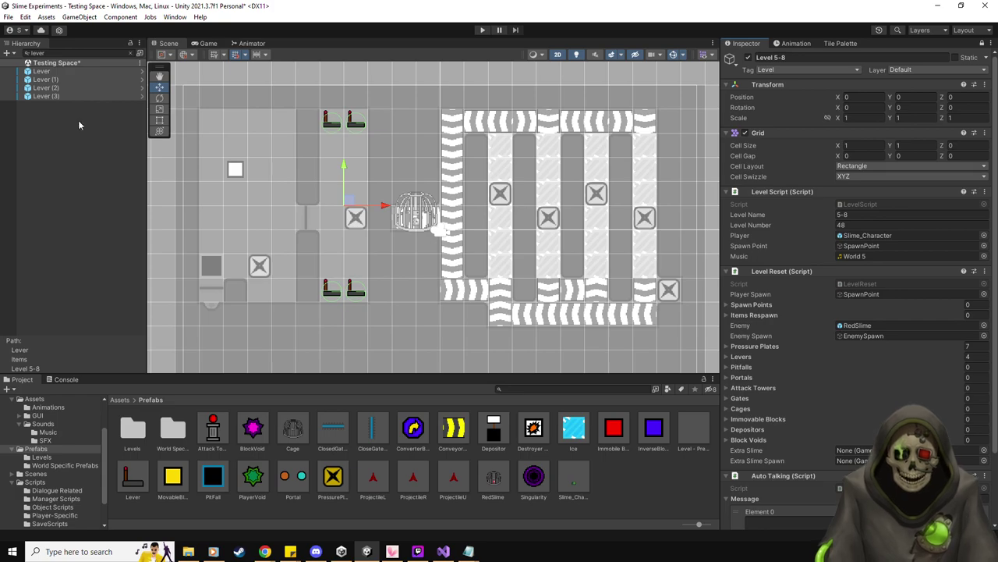
- Filter the hierarchy for "pit" and add the PitFall to the Level Reset script's Pitfalls list
left_click(78, 52)
type("pit")
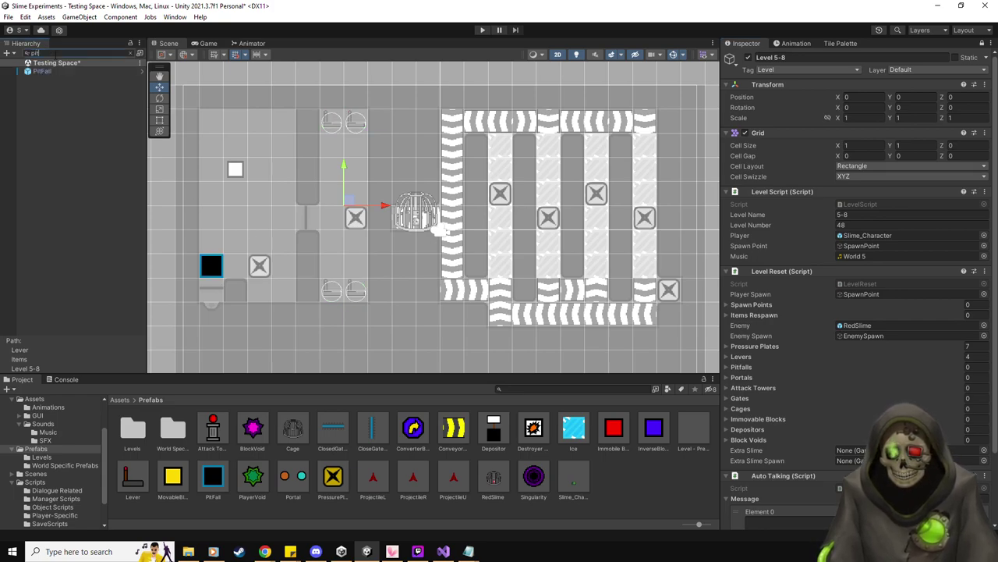
left_click_drag(762, 372, 751, 369)
- Filter the hierarchy for "gate", add both closed gates to the Level Reset script's Gates list, and clear the filter
left_click(78, 53)
type("gate")
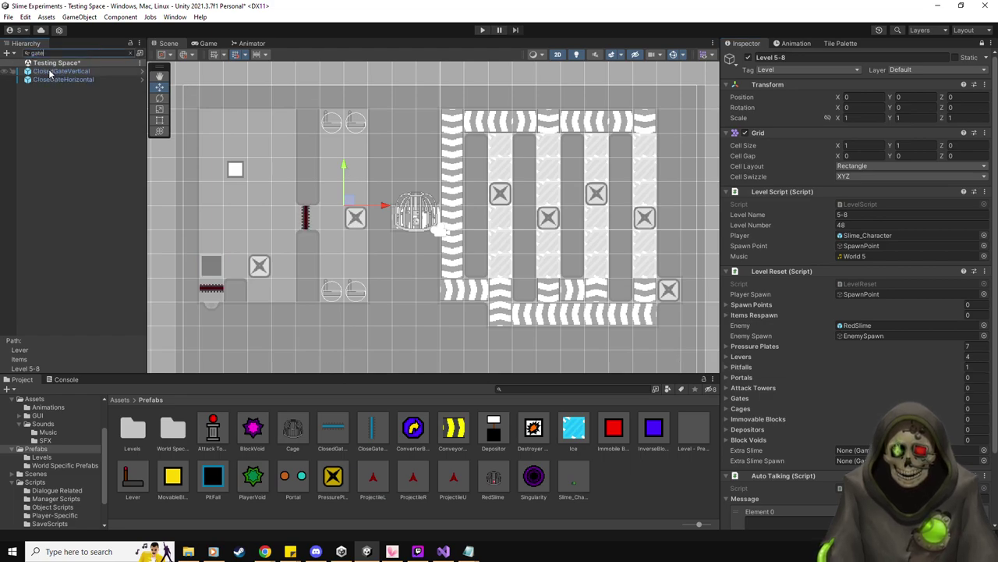
left_click(50, 72)
left_click(63, 79, "shift")
left_click_drag(64, 78, 745, 399)
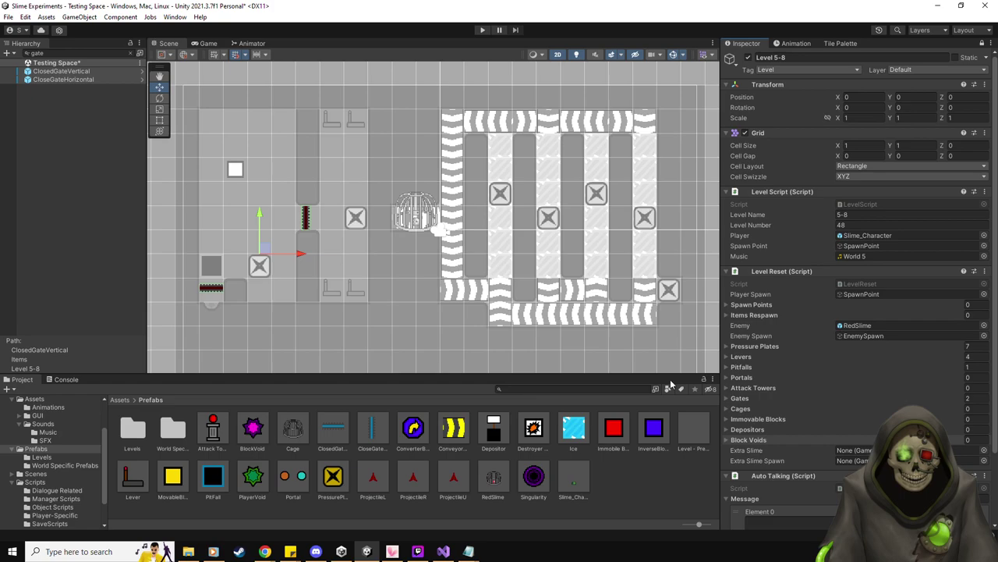
left_click(73, 52)
key("ctrl+a")
key("BackSpace")
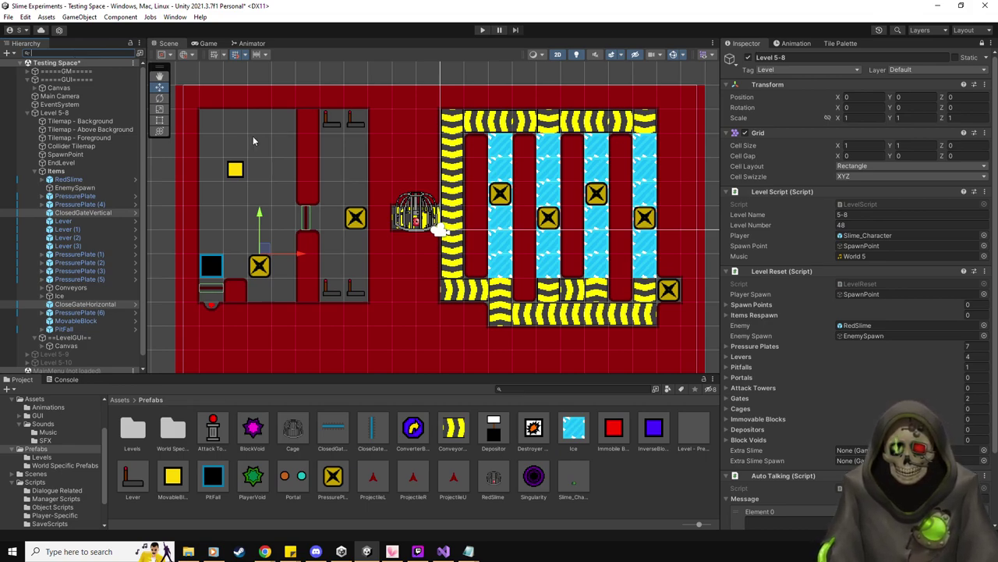
- Set the Message list in Level 5-8's Auto Talking script to 5 elements
left_click(59, 113)
scroll(821, 368, "down", 3)
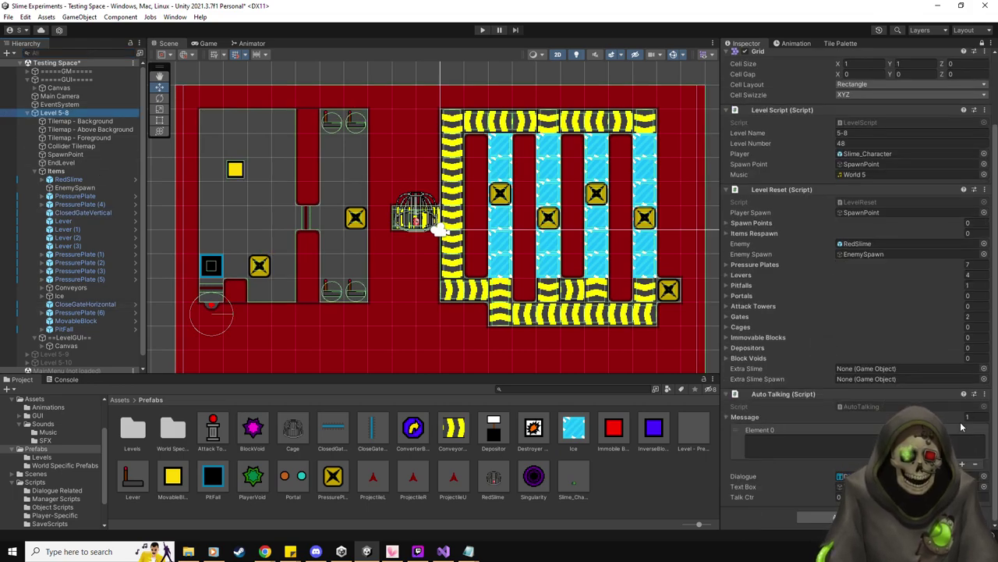
type("5")
key("Return")
scroll(858, 312, "down", 5)
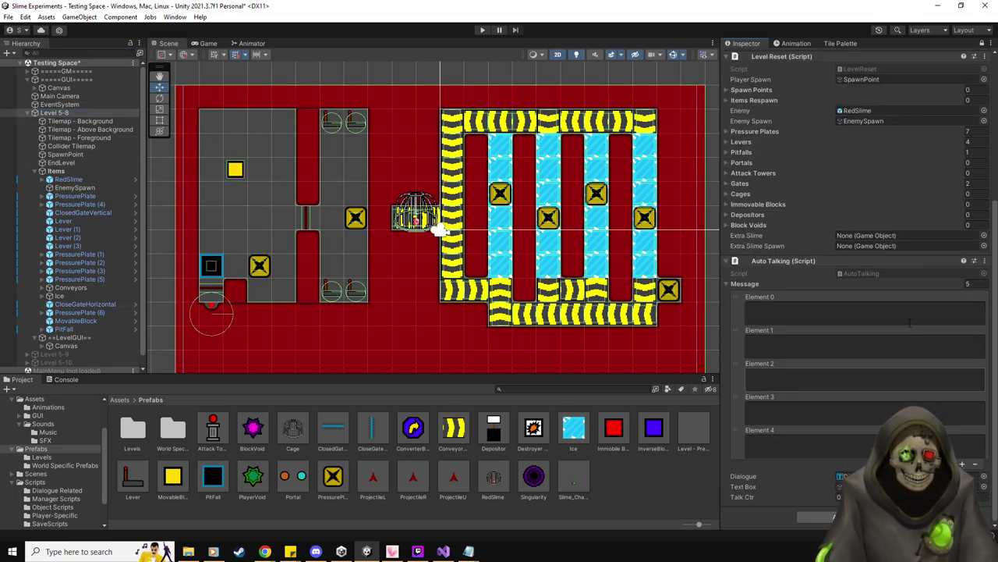
- Enter "By now you've figured out that touching the Red Slime is not good." as the first Auto Talking message
left_click(906, 313)
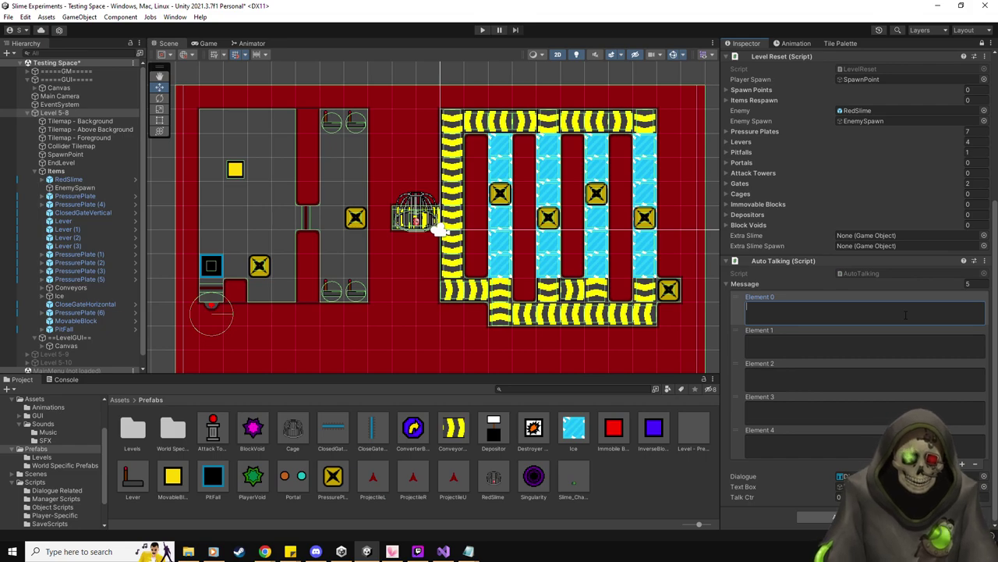
type("By now you've")
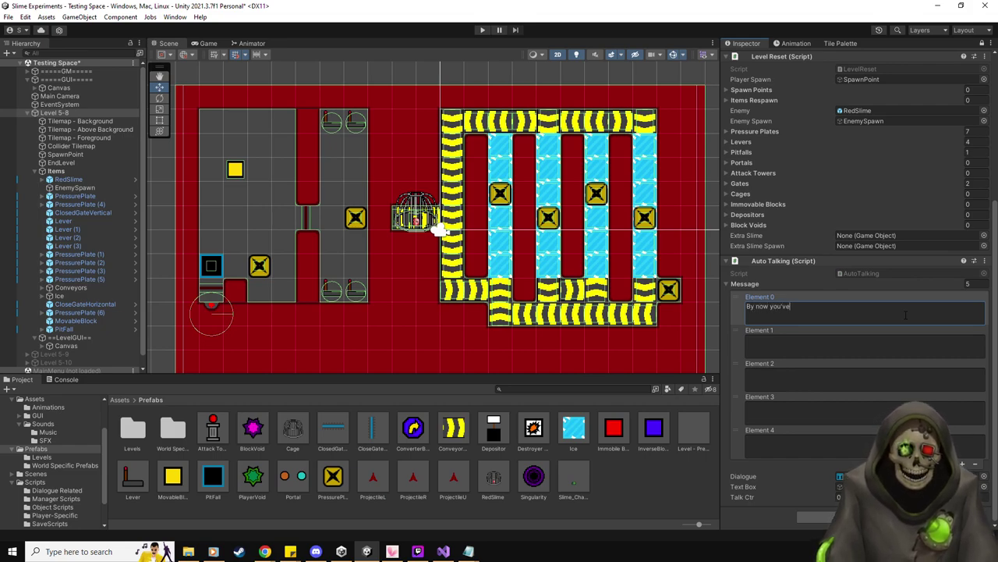
type(" figured ")
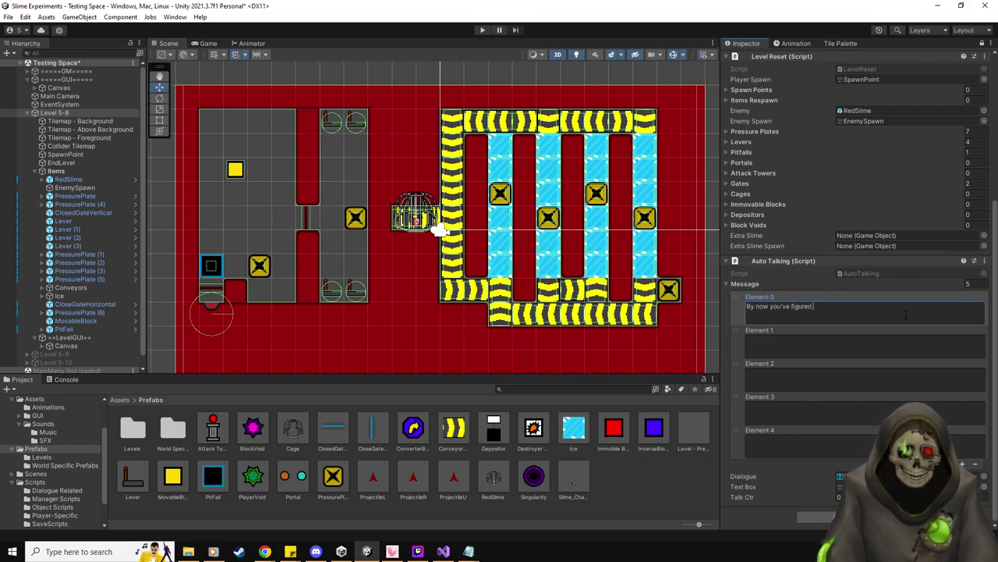
type("out that touching the Red Slime is not good.")
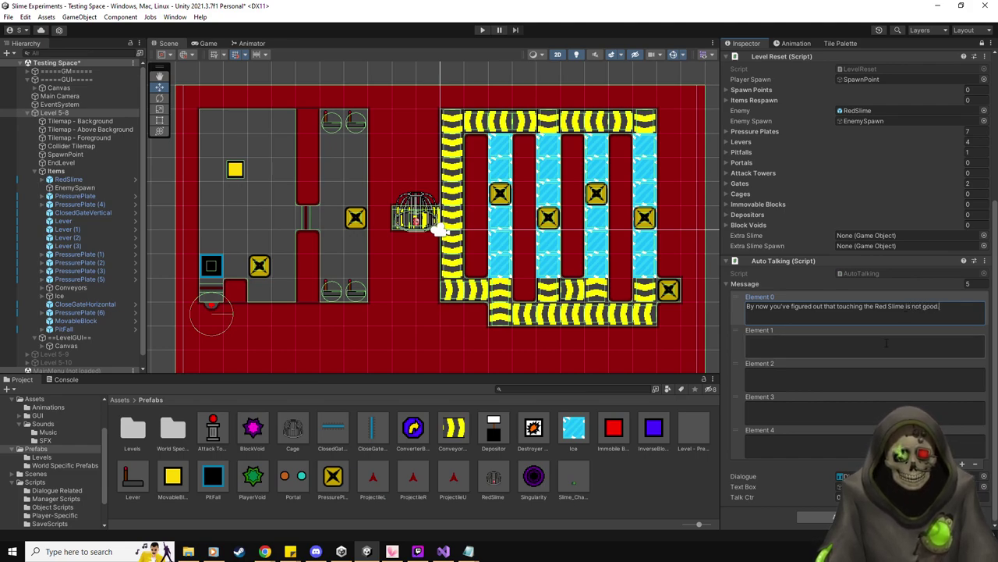
- Write the second message as "I've separated you two for now, but you will still need its help to solve this."
left_click(887, 343)
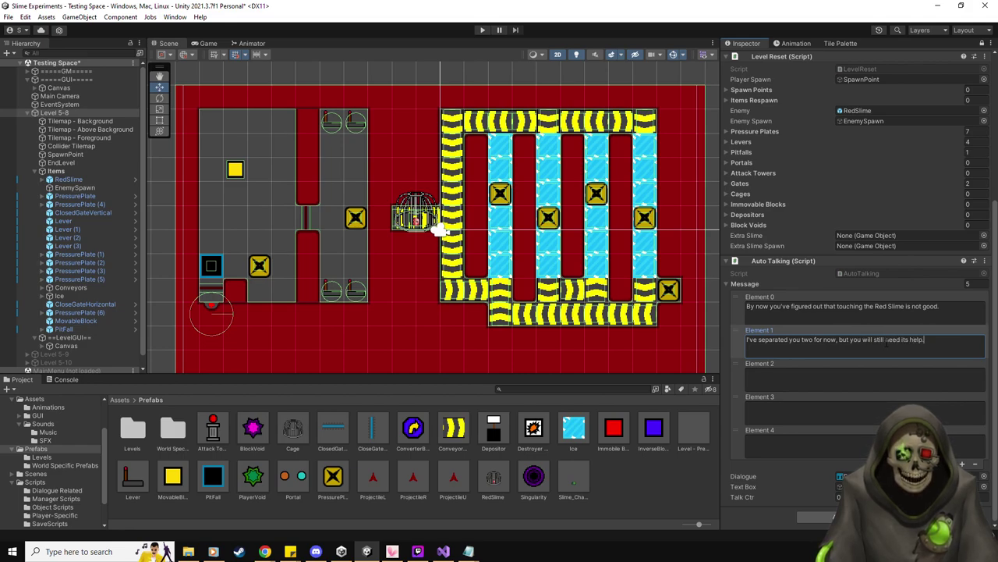
left_click(861, 378)
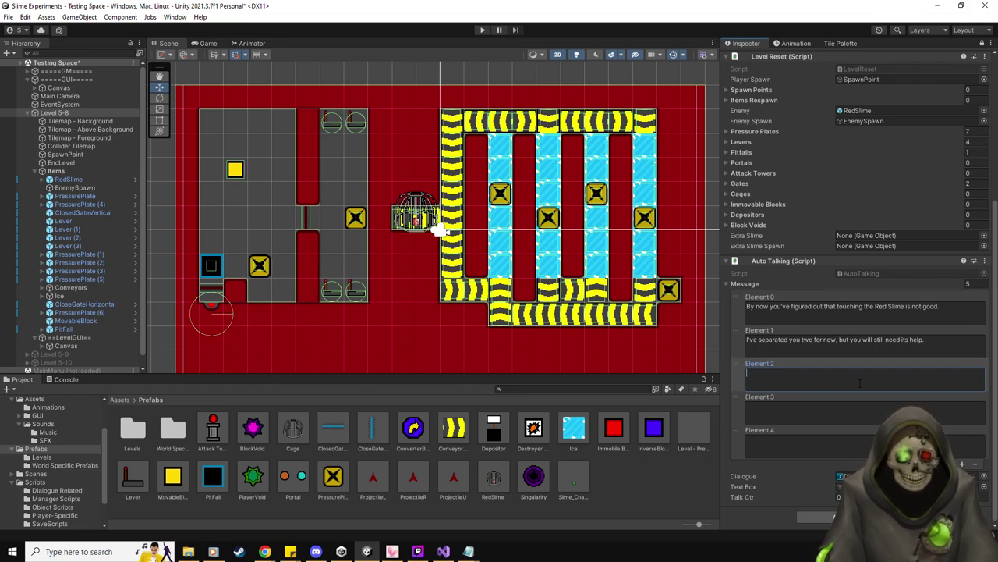
left_click(956, 343)
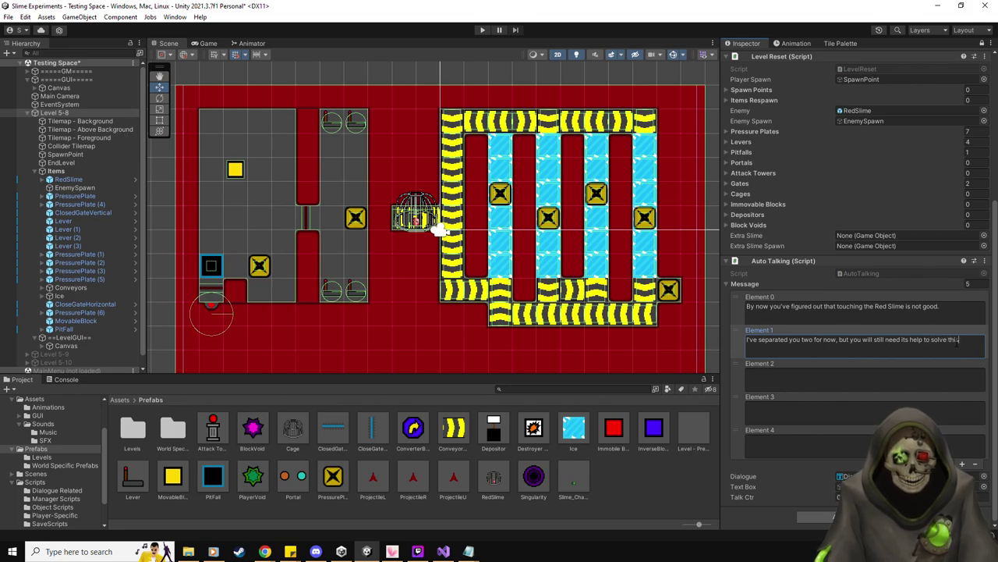
type("s.")
- Enter "Lead it down the right path and you'll both escape." as the third message and delete the two empty message elements
left_click(885, 376)
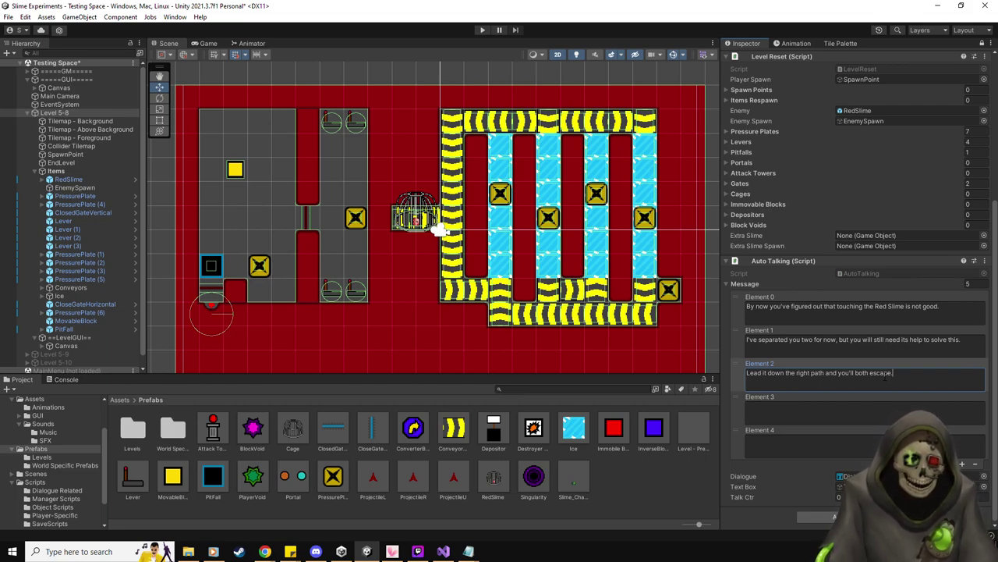
left_click(739, 434)
key("Delete")
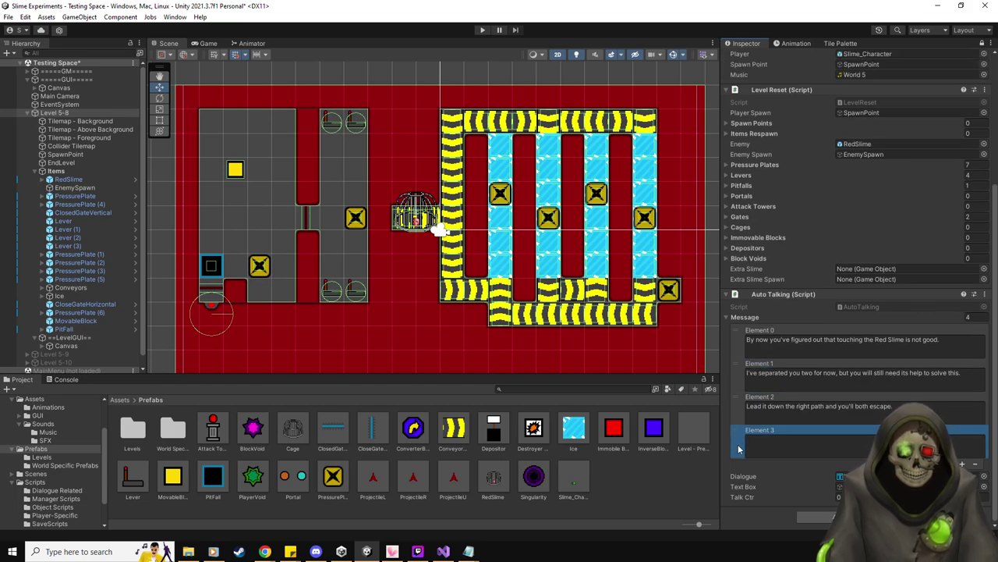
key("Delete")
left_click(743, 351)
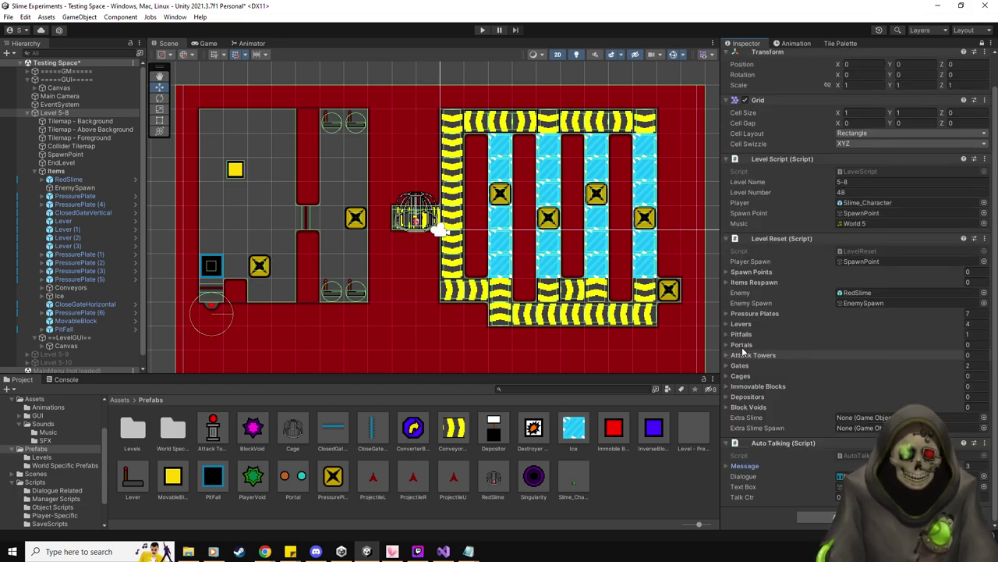
scroll(763, 329, "up", 1)
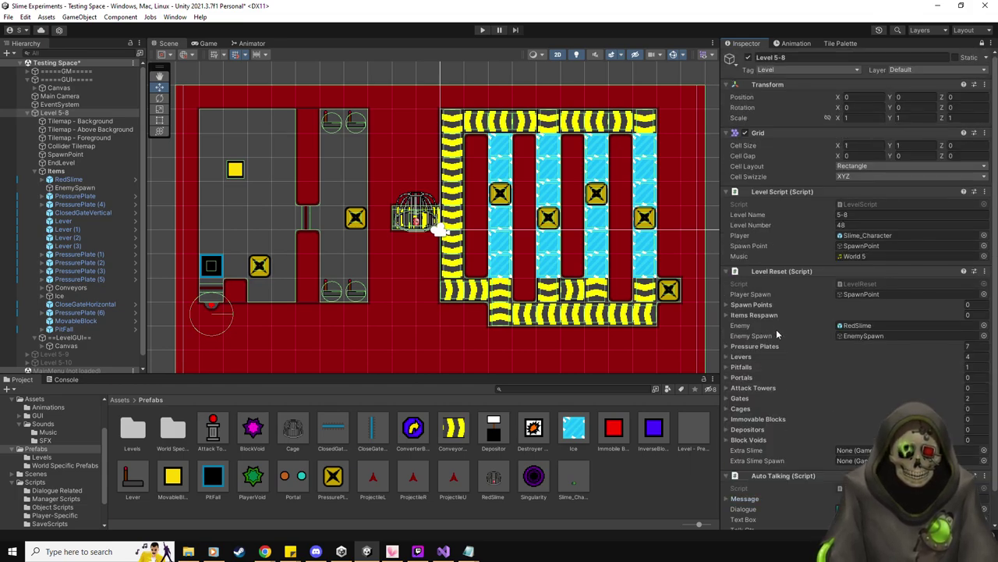
- Play-test Level 5-8 and push the yellow block onto the pressure plate beside the pitfall
left_click(483, 29)
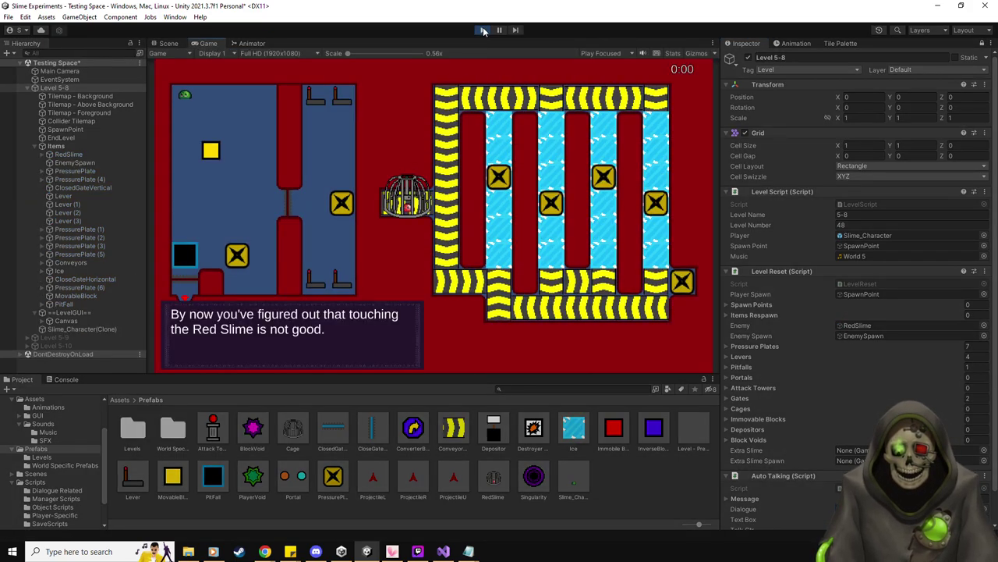
key("d")
key("s")
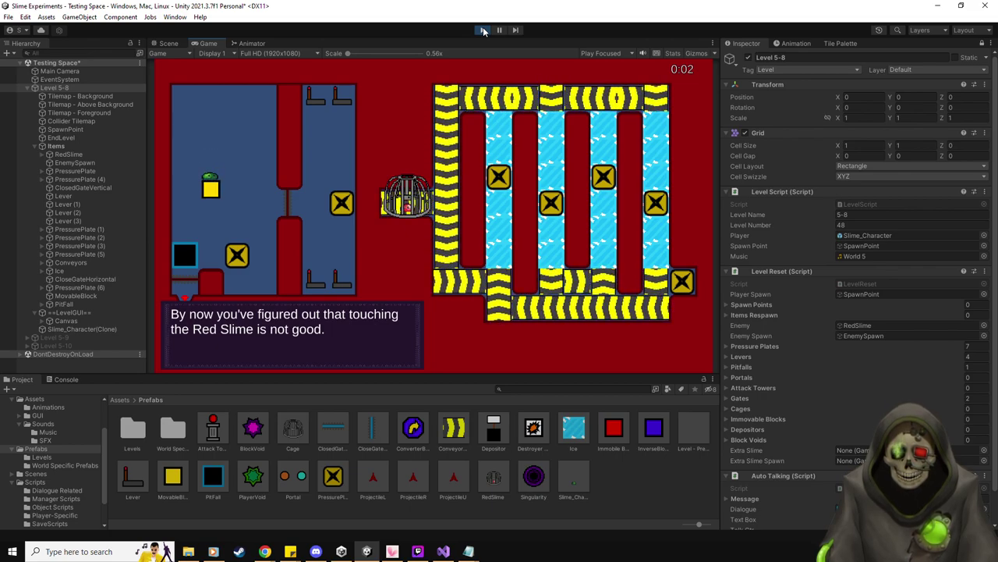
key("a")
key("Right")
key("Up")
key("Right")
key("Down")
key("Up")
key("Right")
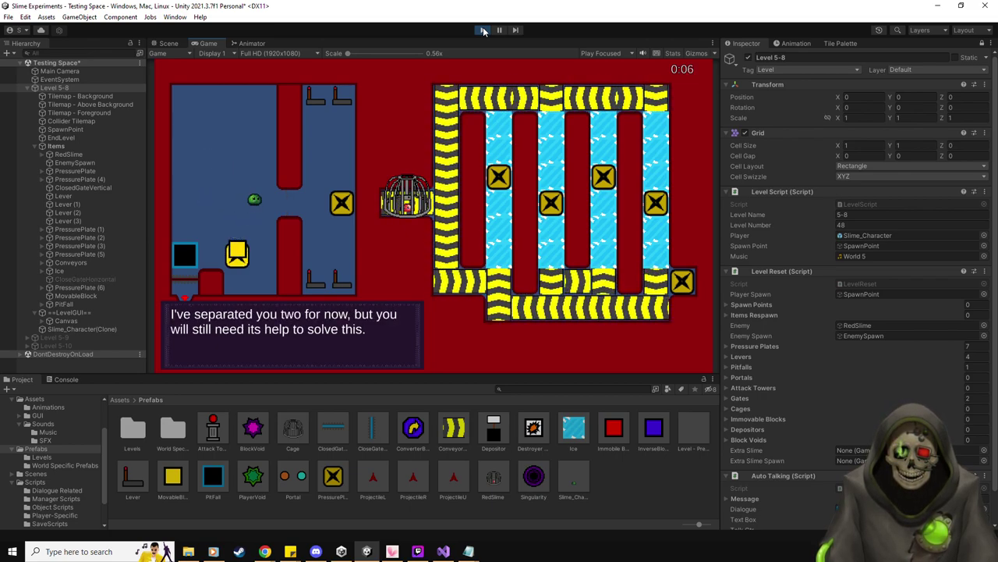
- Guide the green slime through the open gate onto the pressure plate between the levers to release the caged Red Slime
key("Right")
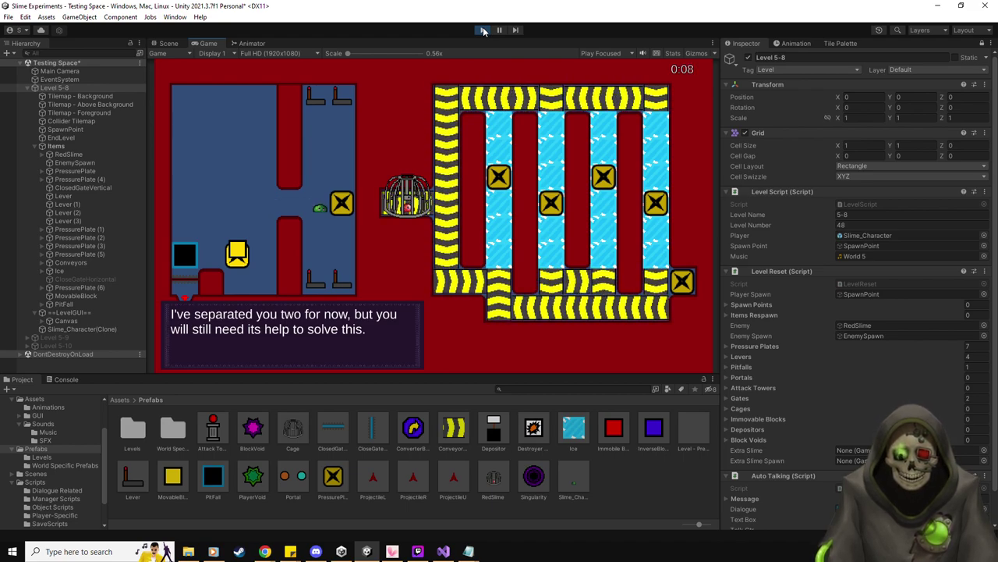
key("Right")
key("Down")
key("Down")
key("Down")
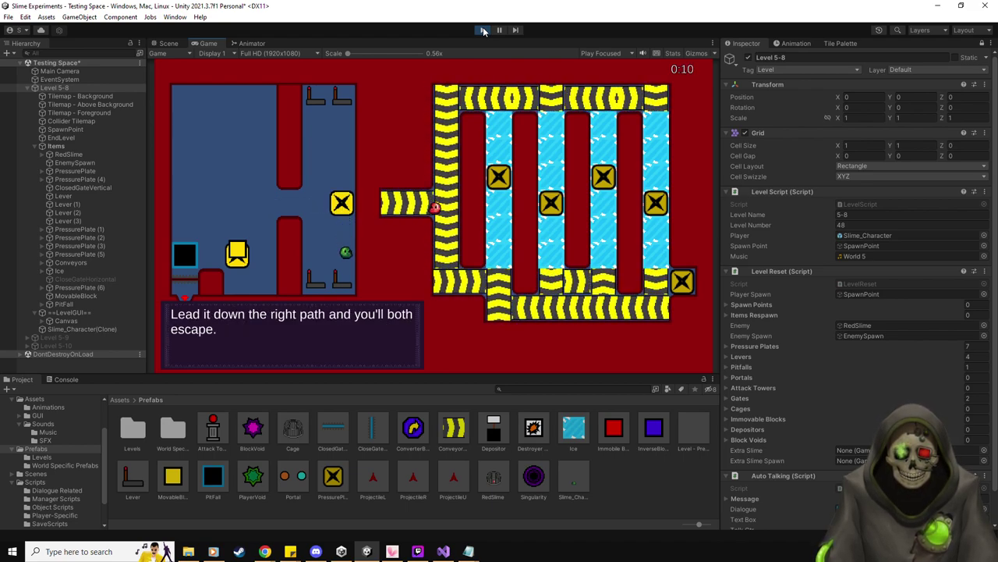
- Move the green slime between the upper and lower levers to test steering the Red Slime along the conveyors
key("Up")
key("Up")
key("Up")
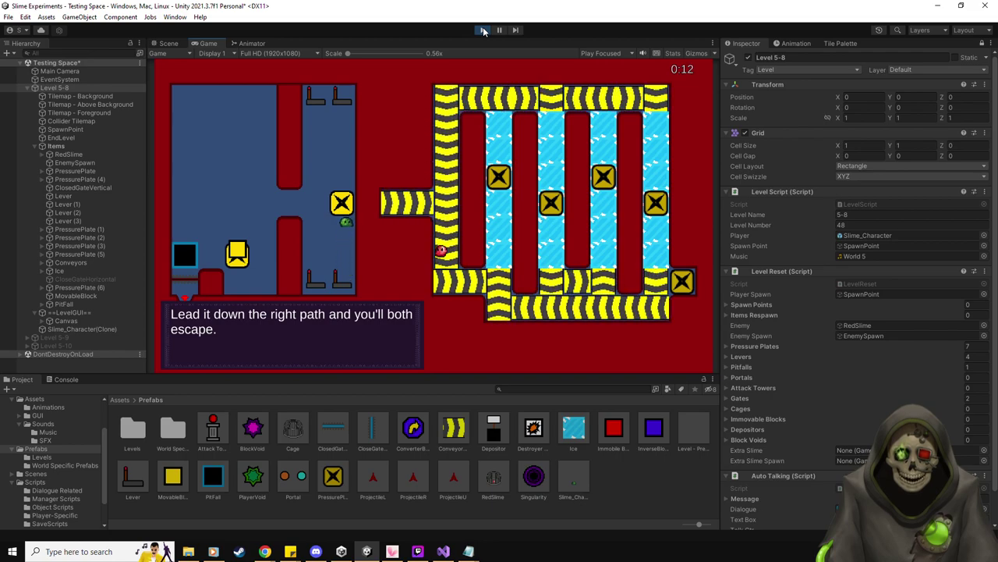
key("Down")
key("Down")
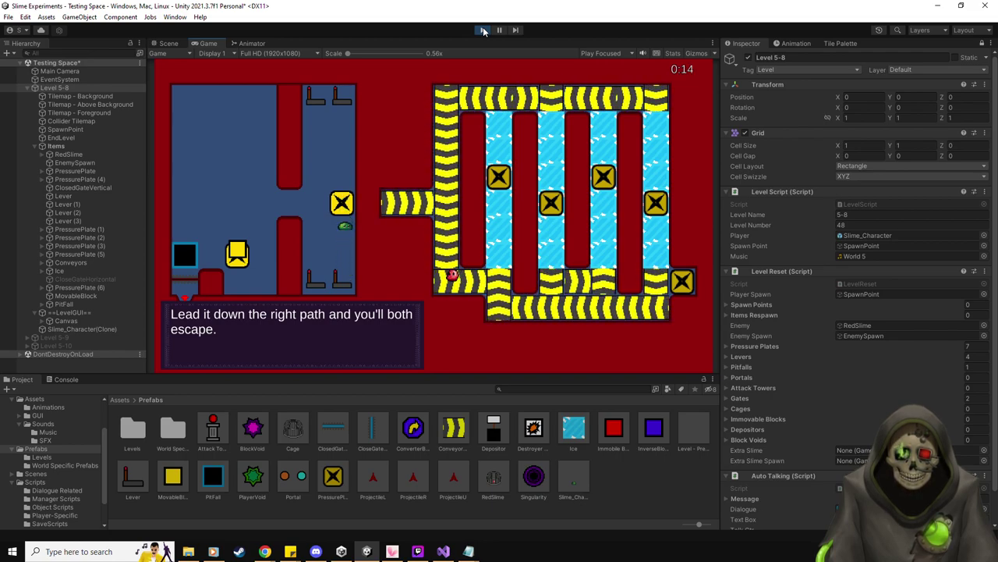
key("Up")
key("Up")
key("Up")
key("Up")
key("Up")
key("Up")
key("Up")
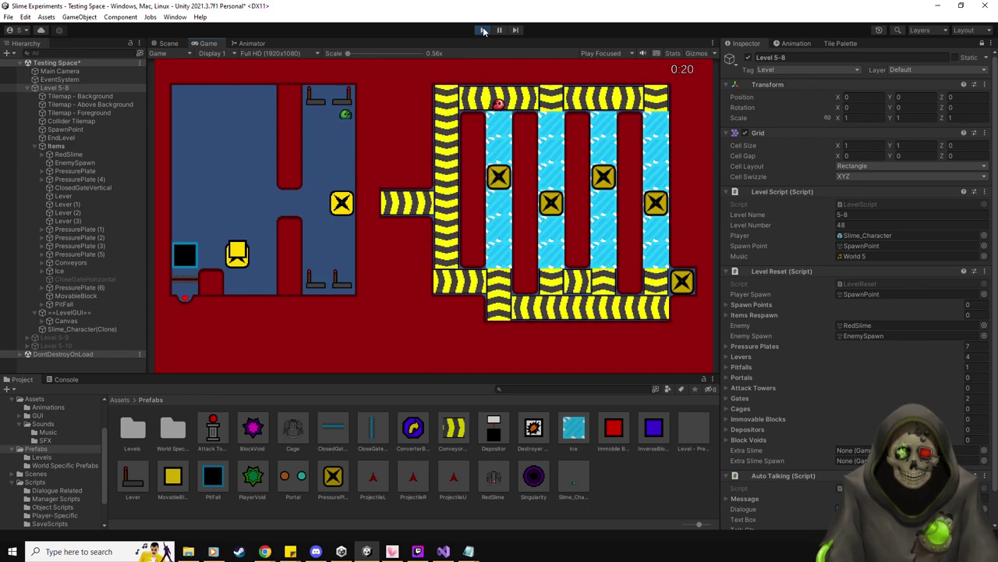
key("Down")
key("Down")
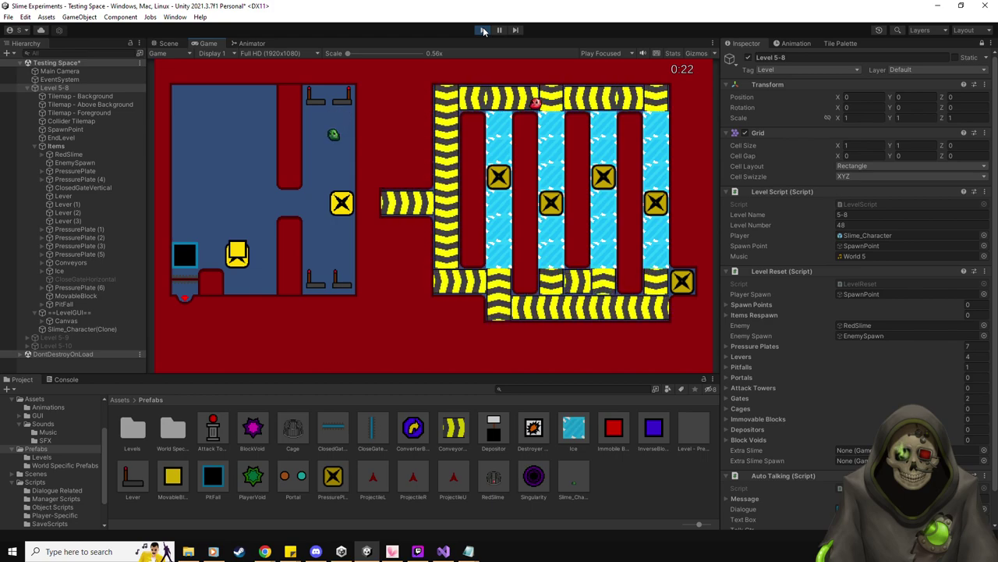
key("Down")
key("Down")
key("Down")
key("Down")
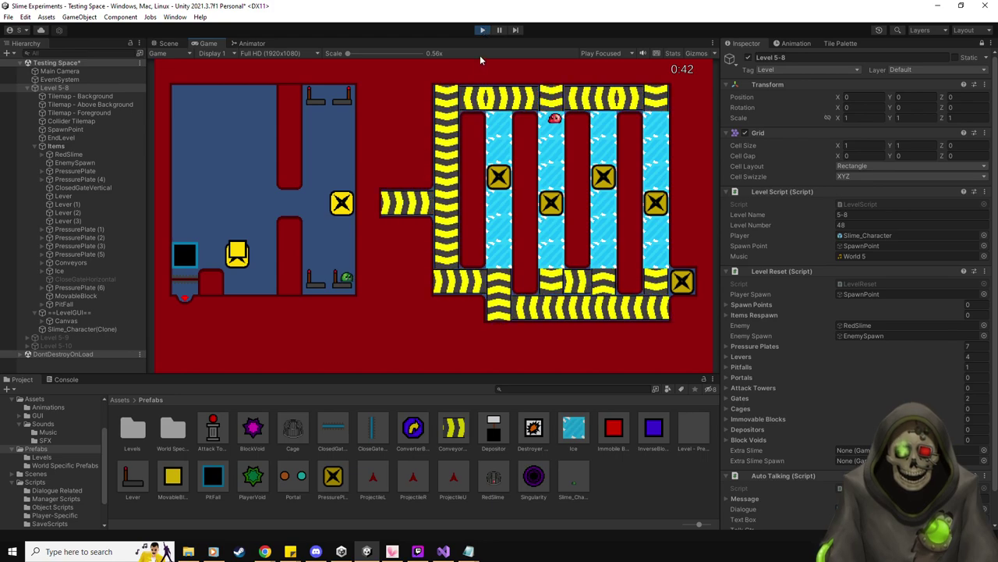
- Reset the level from the pause menu, move around to check the missing yellow block, and stop the play test
key("Escape")
left_click(444, 187)
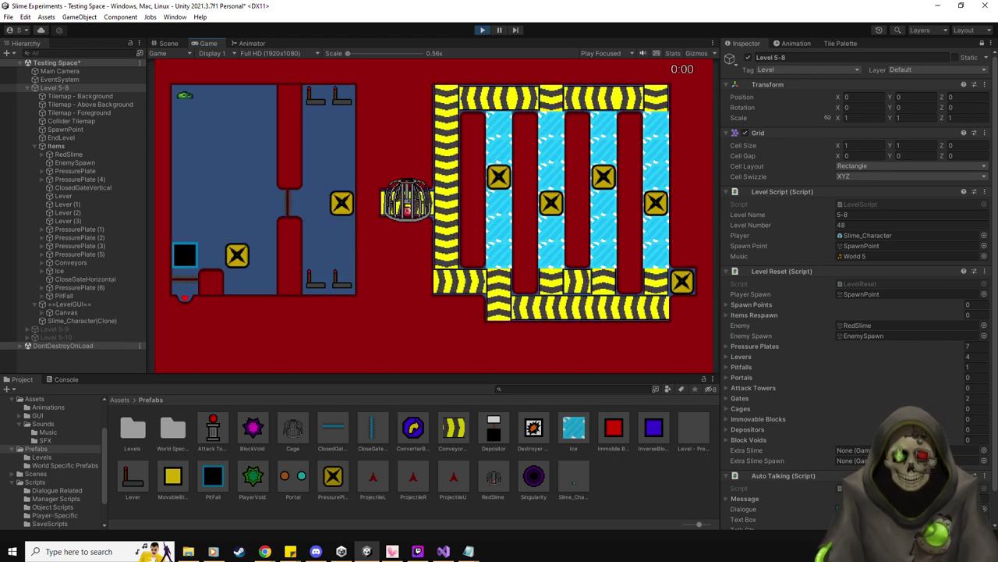
key("s")
key("d")
key("w")
key("d")
key("a")
key("s")
key("w")
key("Escape")
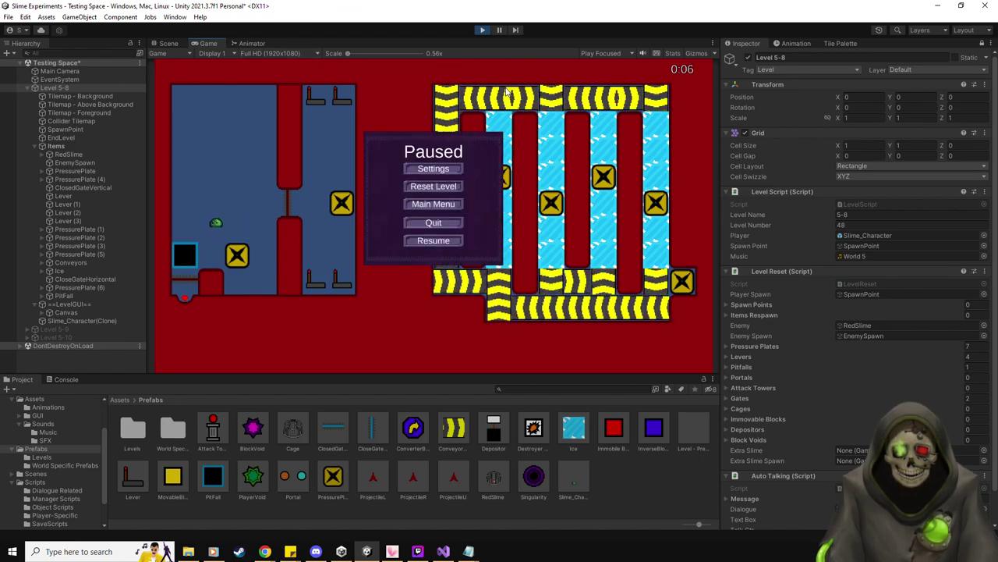
left_click(482, 30)
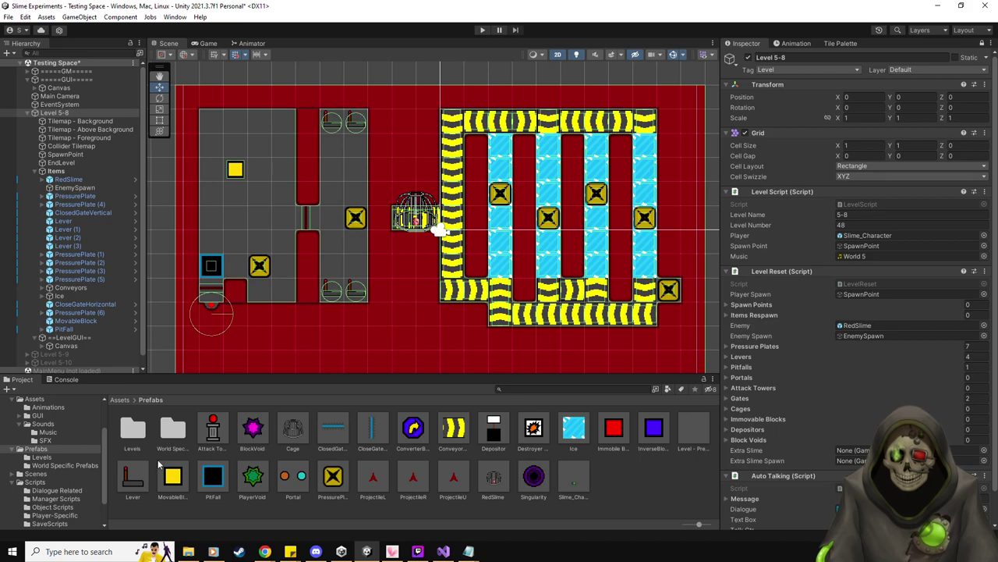
- Add the MovableBlock prefab to the Level Reset script's Items Respawn list and create an empty object named BlockSpawn under Items
left_click_drag(181, 485, 755, 316)
right_click(66, 114)
left_click(55, 172)
right_click(55, 171)
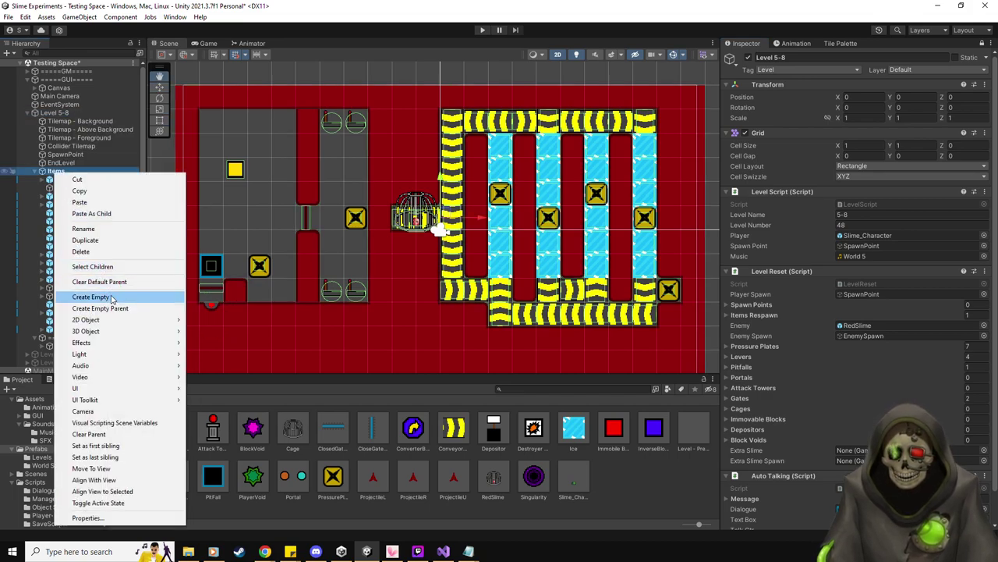
left_click(112, 297)
type("BlockSpawn")
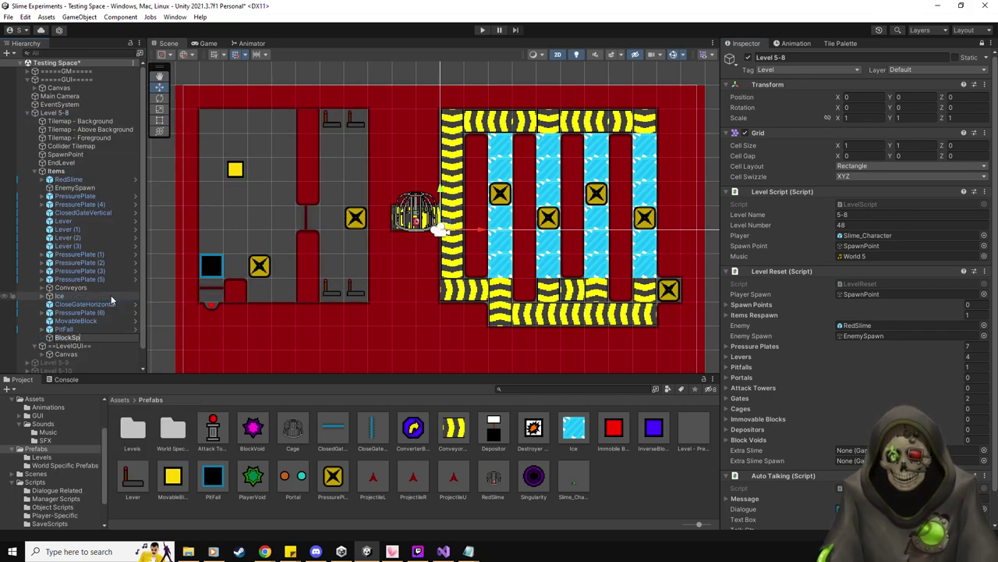
key("Return")
- Add BlockSpawn to the Level Reset script's Spawn Points list and position it on the yellow block
left_click_drag(74, 337, 789, 311)
left_click_drag(446, 224, 242, 162)
- Restart the play test and push the respawnable yellow block down onto the pressure plate to open the gate
left_click(480, 31)
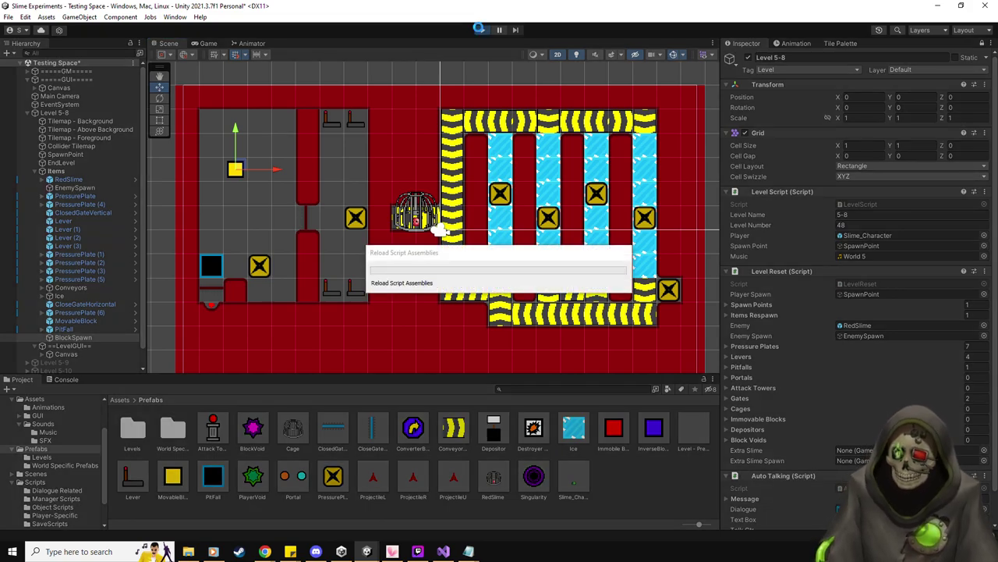
key("s")
key("d")
key("w")
key("d")
key("s")
key("Down")
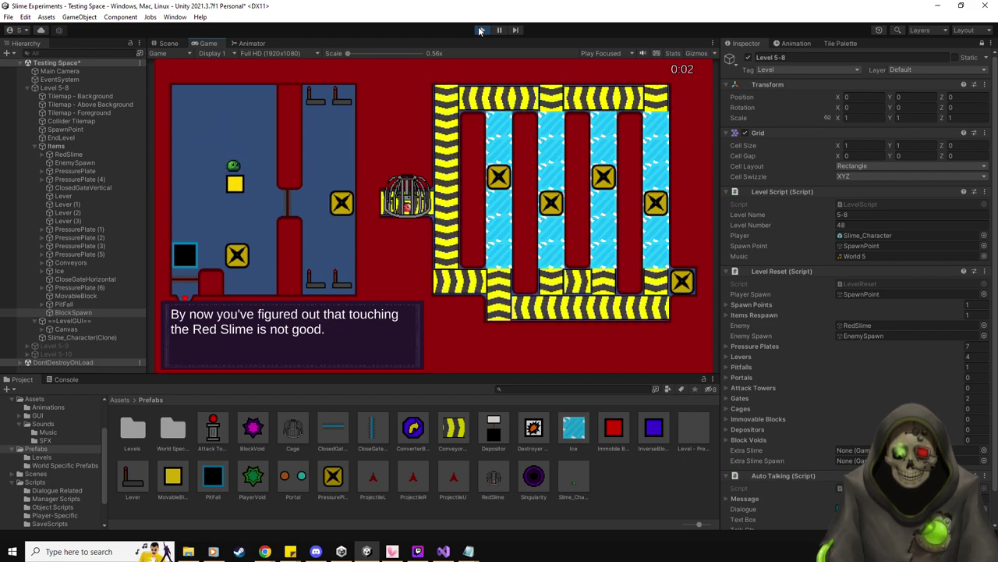
key("Up")
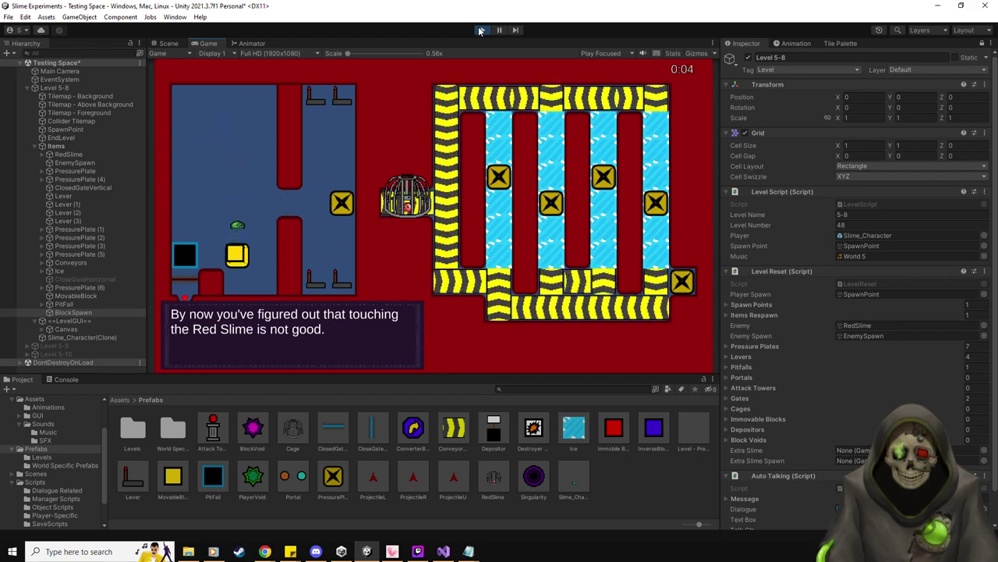
- Move the green slime through the gate onto the pressure plate to release the red slime, and test moving between the lower and upper levers
key("Right")
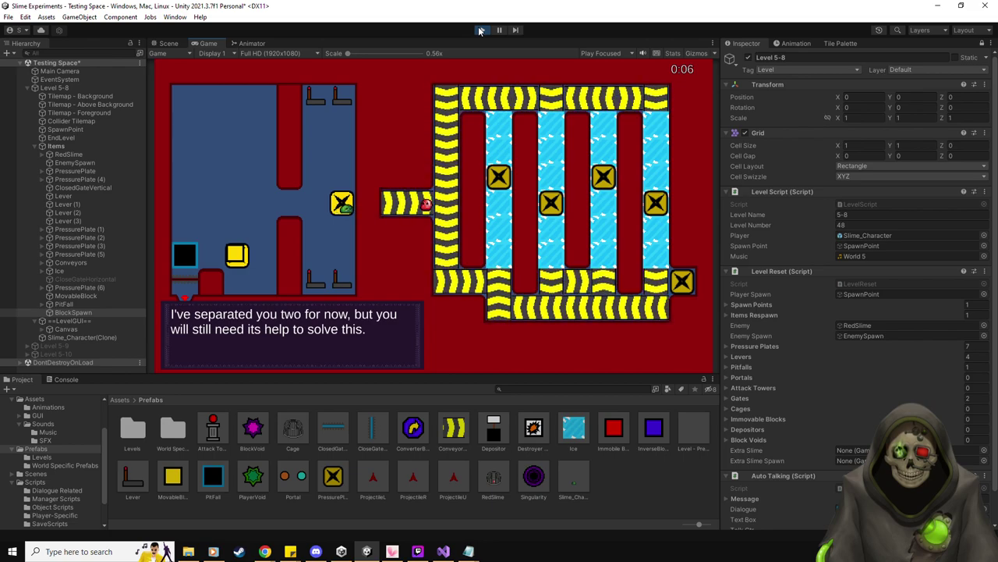
key("Down")
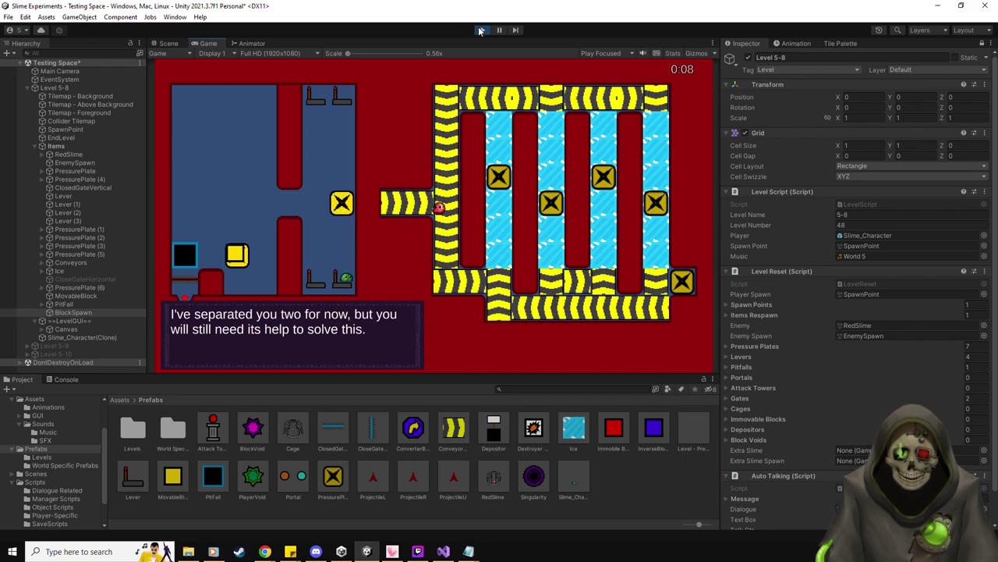
key("Up")
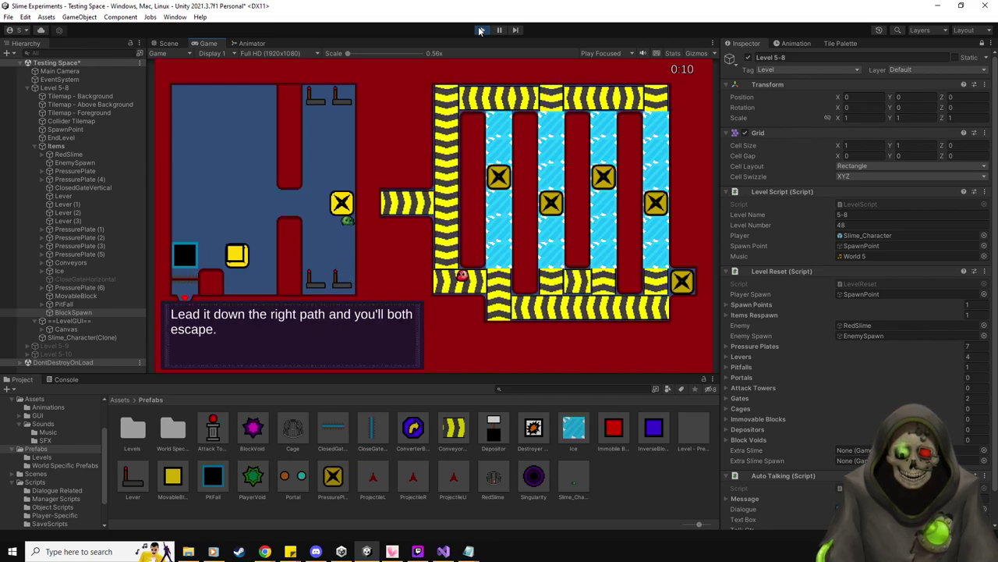
key("Up")
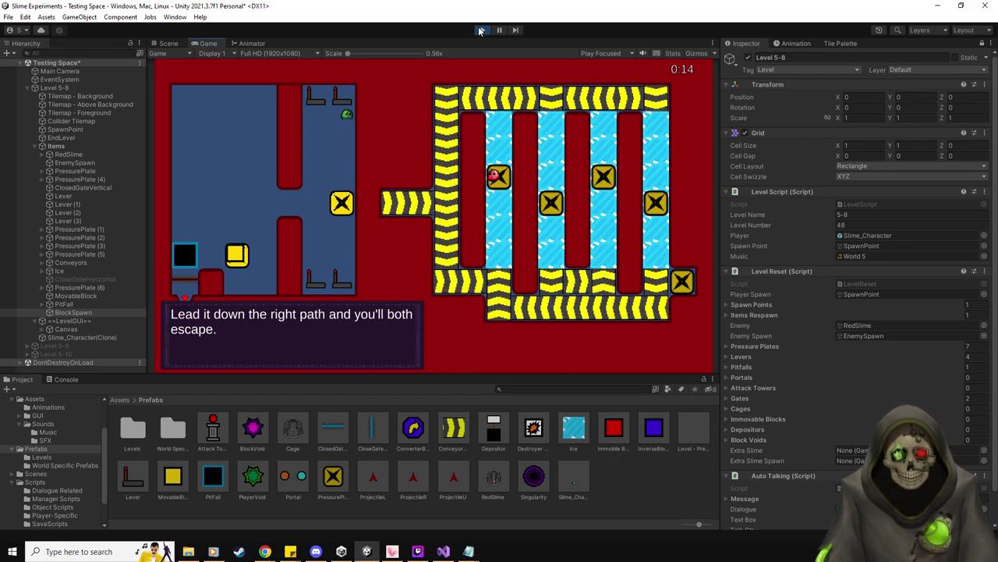
key("Down")
key("Up")
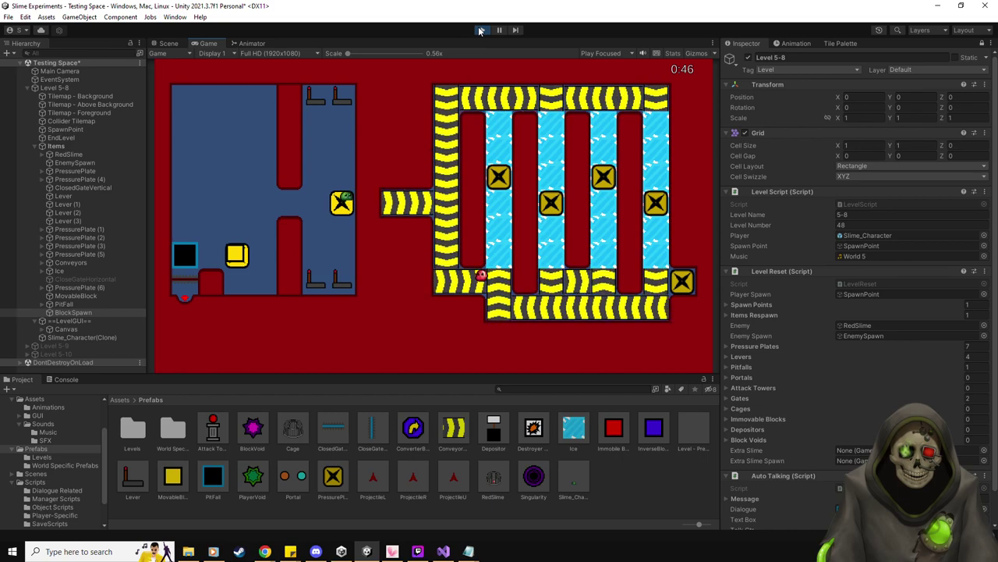
- Move the green slime between the plate and the right-hand levers, flipping the upper one to guide the red slime along the first ice column
key("w")
key("w")
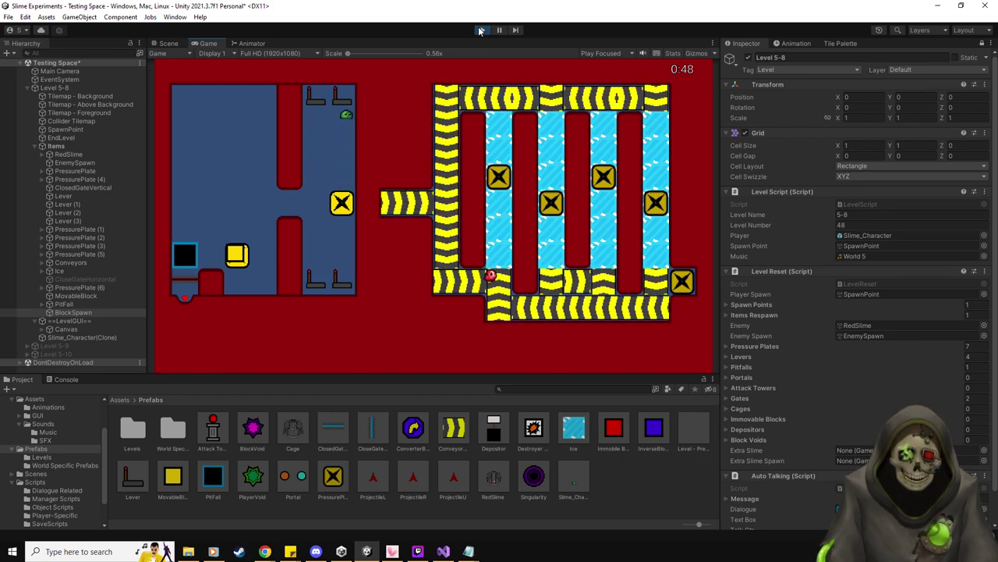
key("Down")
key("Up")
key("Up")
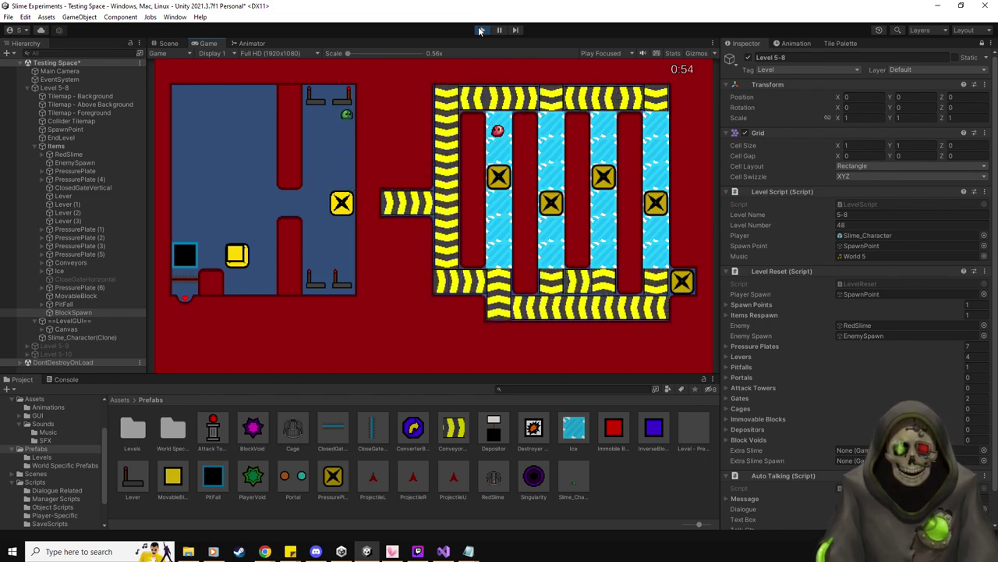
- Restart the play test and push the yellow block right and down onto the first room's pressure plate to open the gate
left_click(480, 31)
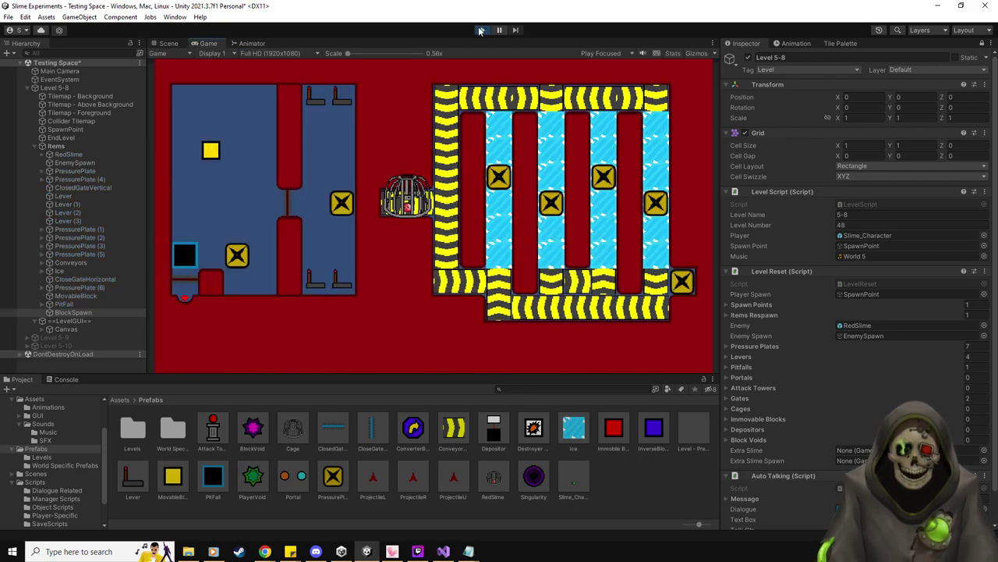
key("Down")
key("Right")
key("Up")
key("Down")
key("Right")
key("Up")
key("Left")
key("Down")
key("Right")
key("Up")
key("Right")
key("Down")
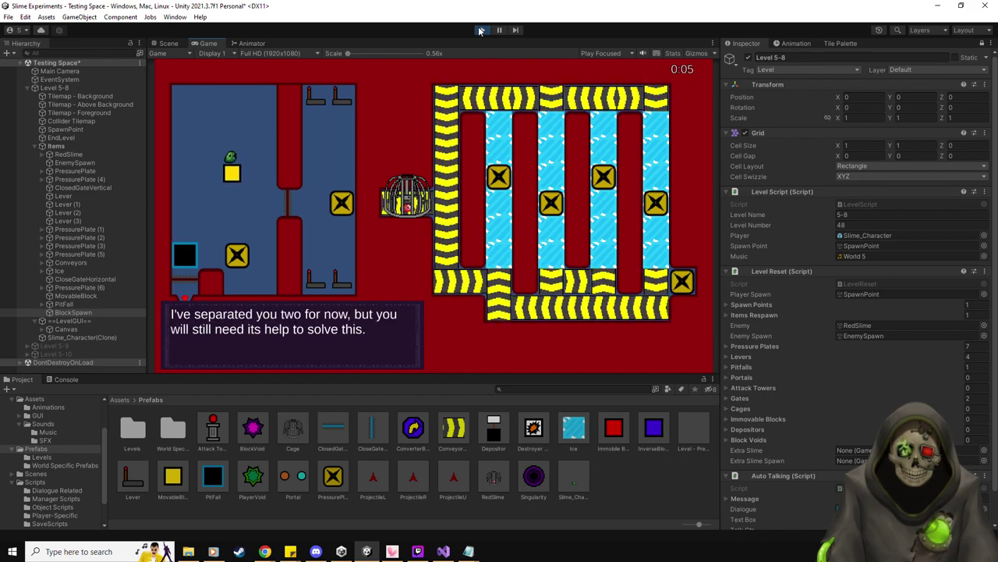
key("Down")
key("Up")
- Release the red slime from its cage and flip the upper and lower right-hand levers to guide it through the first two ice columns
key("Right")
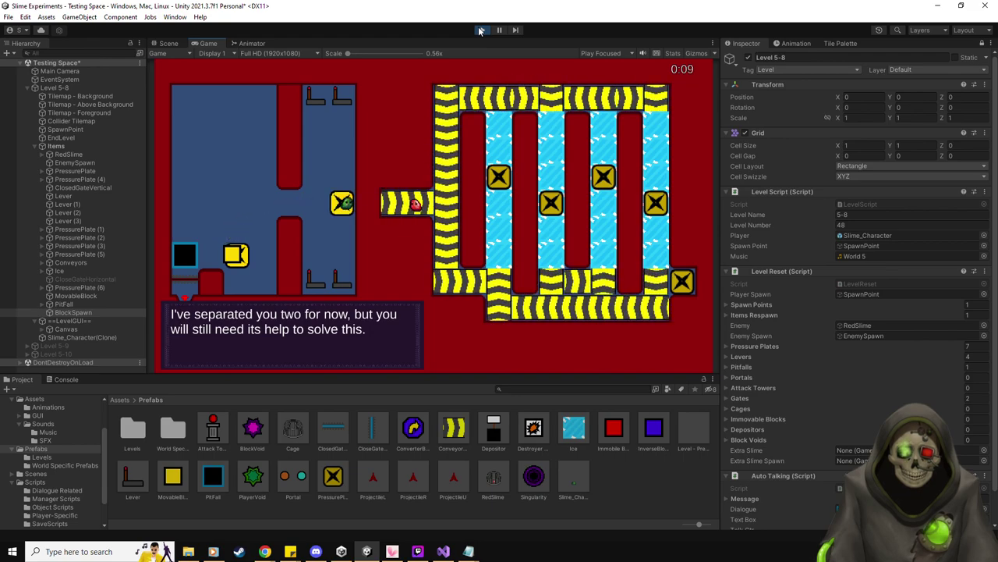
key("Down")
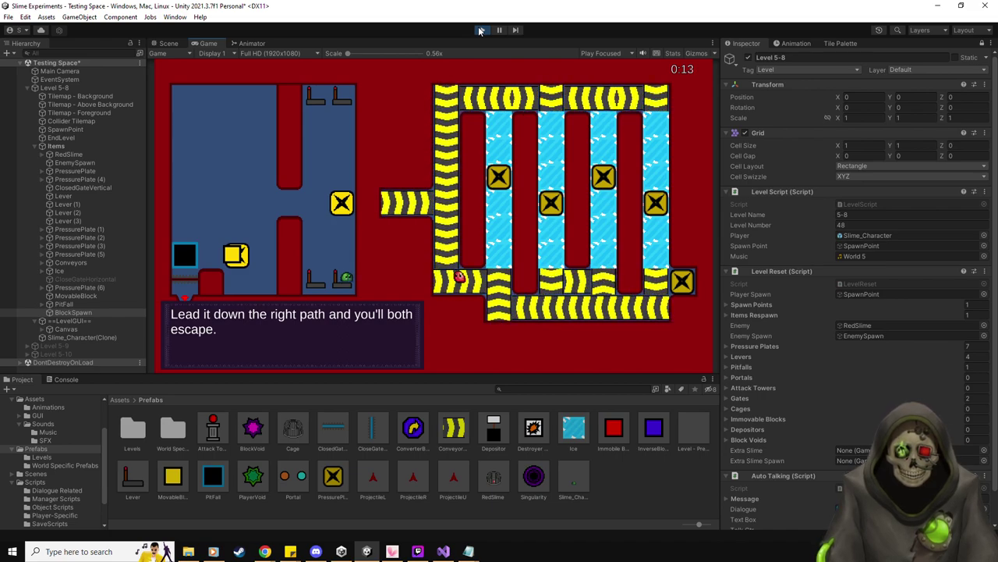
key("Up")
key("Up")
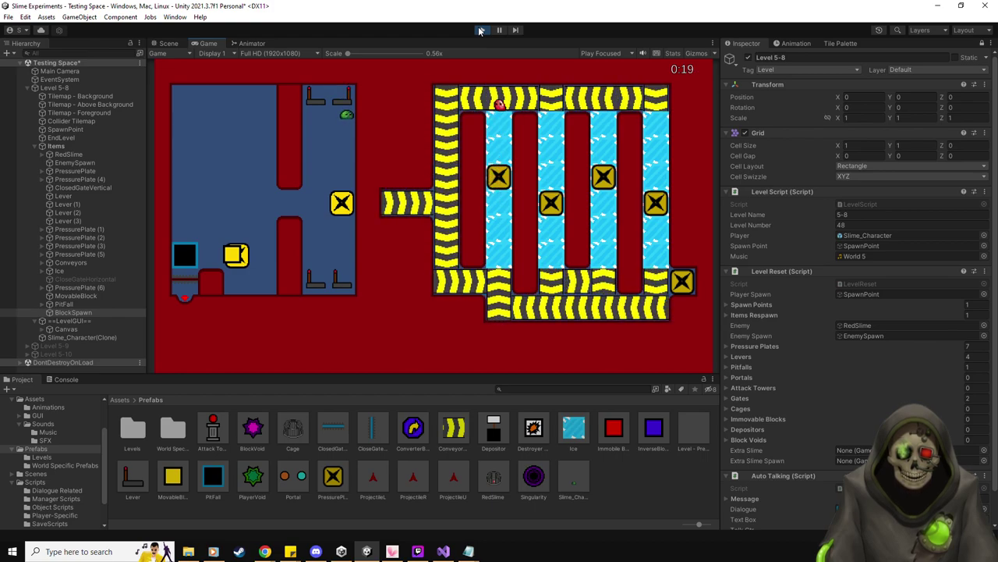
key("Down")
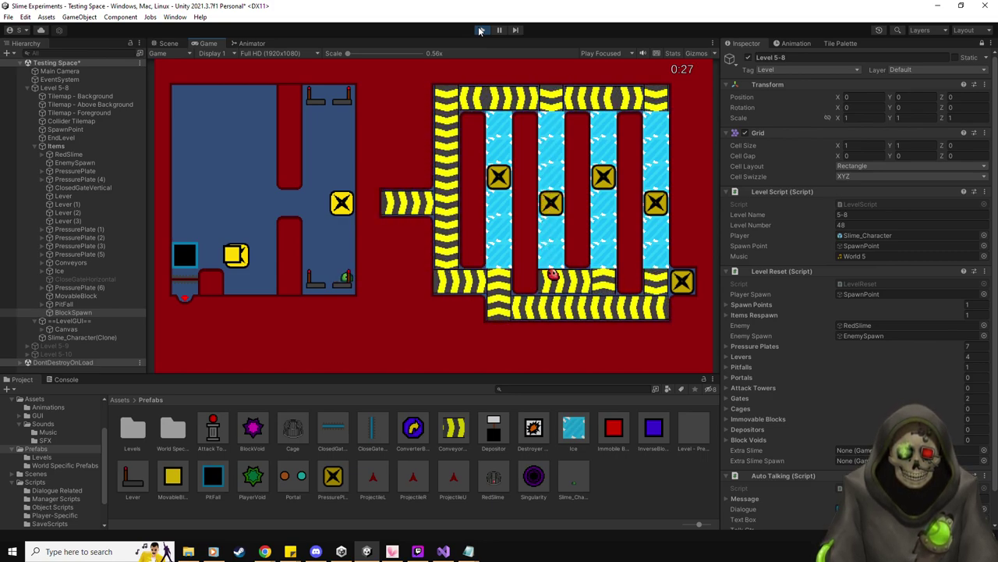
key("w")
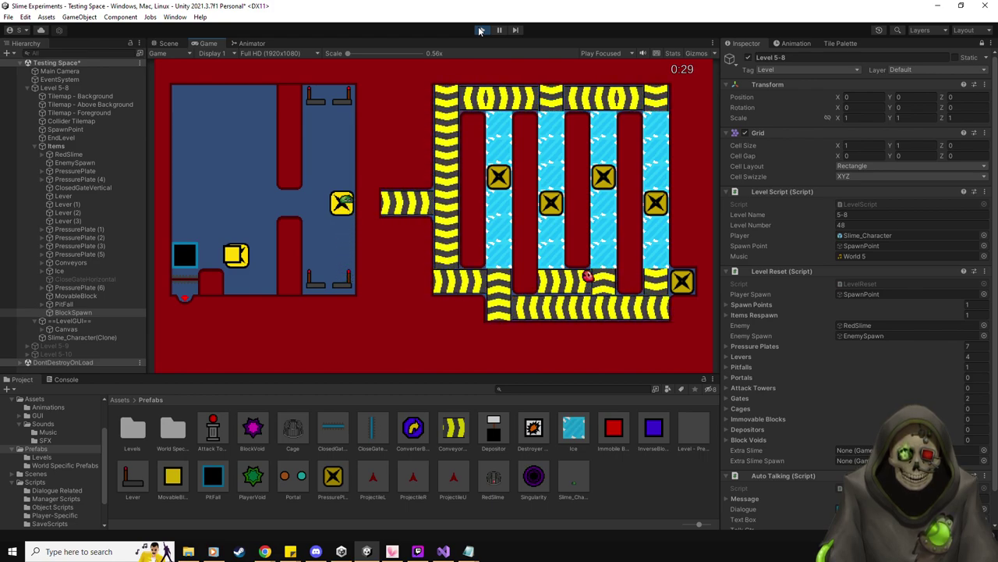
- Flip the upper and lower left-hand levers to test the red slime's path into the last ice column, and stop the play test
key("Left")
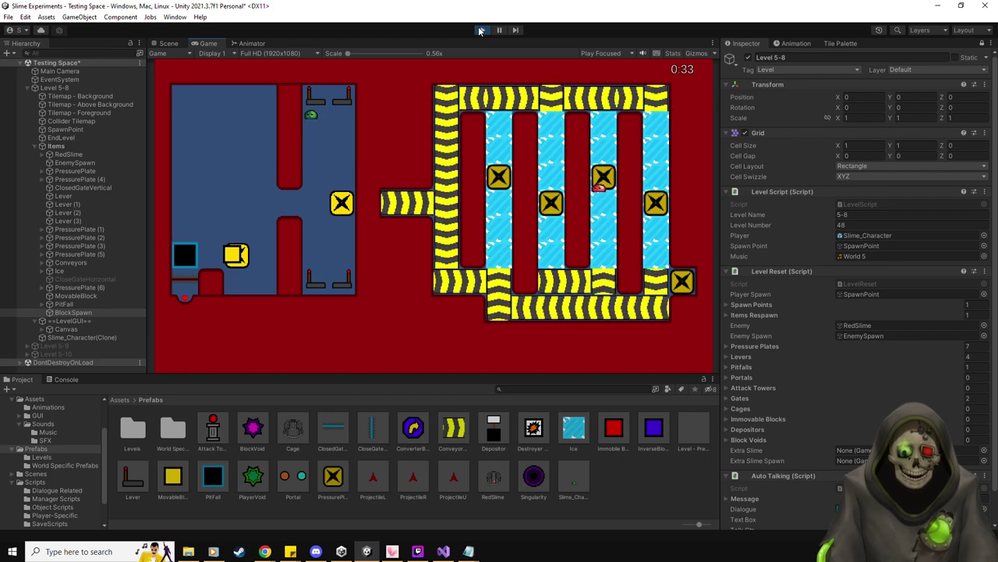
key("Down")
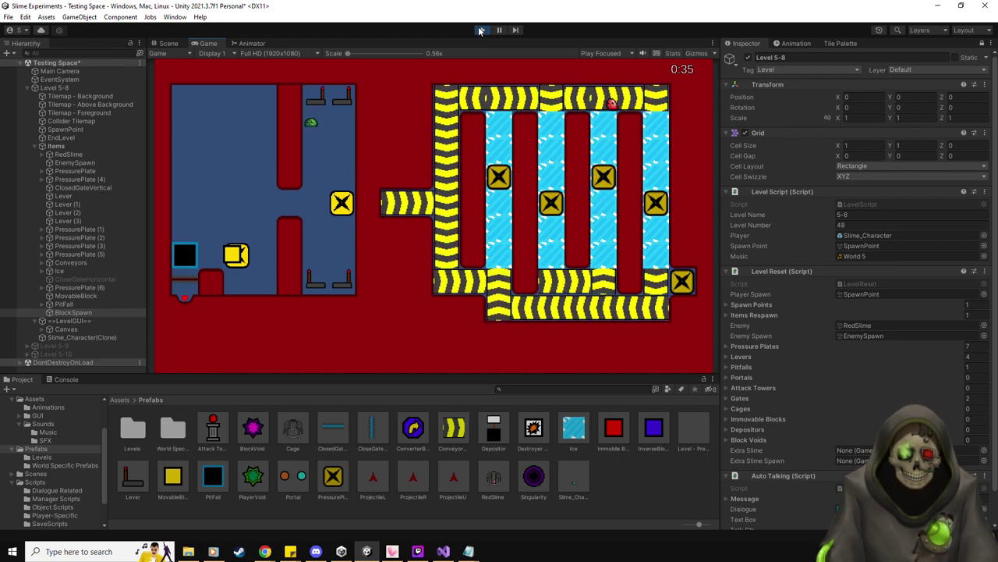
key("Down")
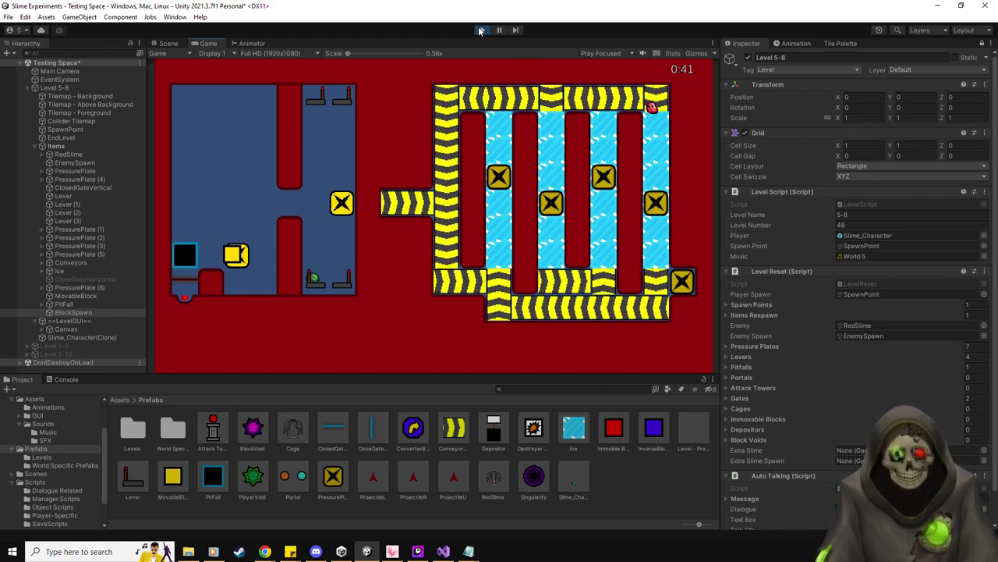
key("Right")
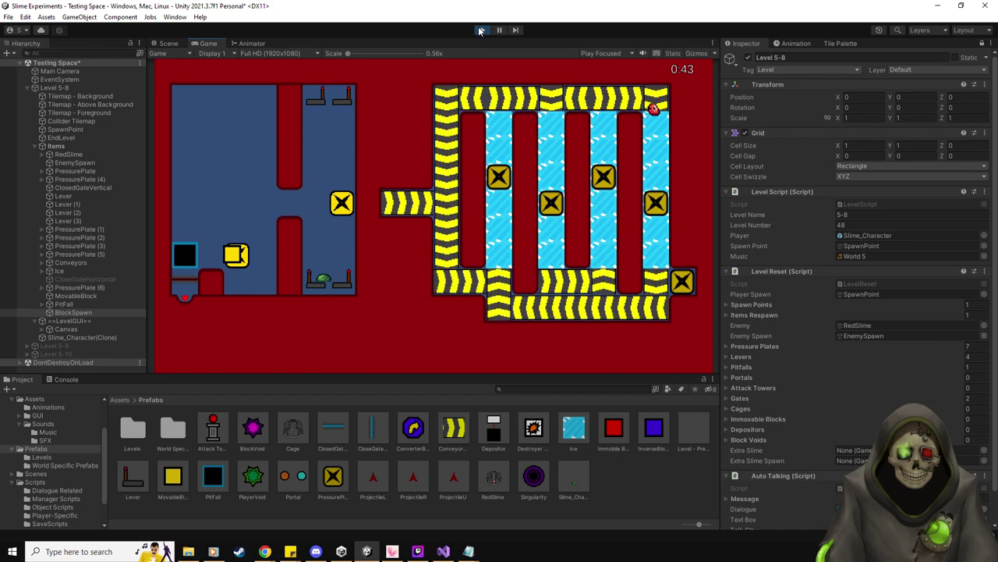
key("Right")
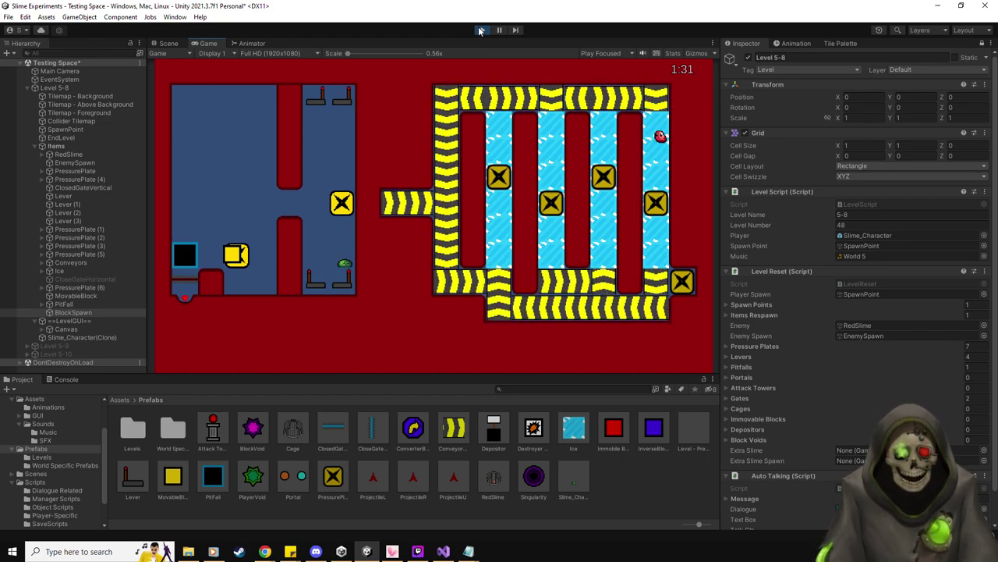
left_click(480, 29)
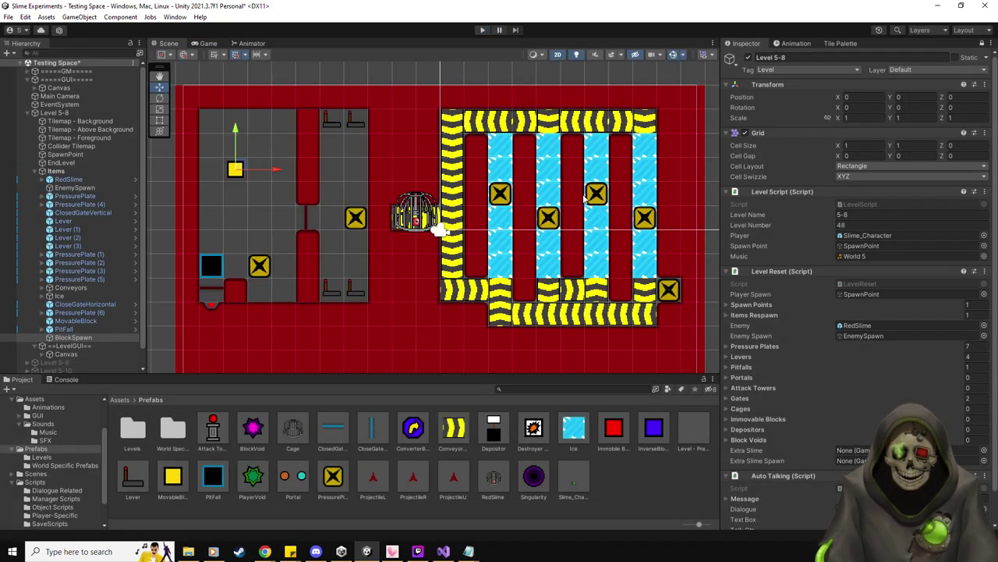
- Delete the top ice tile of the last ice column and set the tile below it to Is End with Can Move Up disabled
left_click(645, 148)
left_click(646, 170)
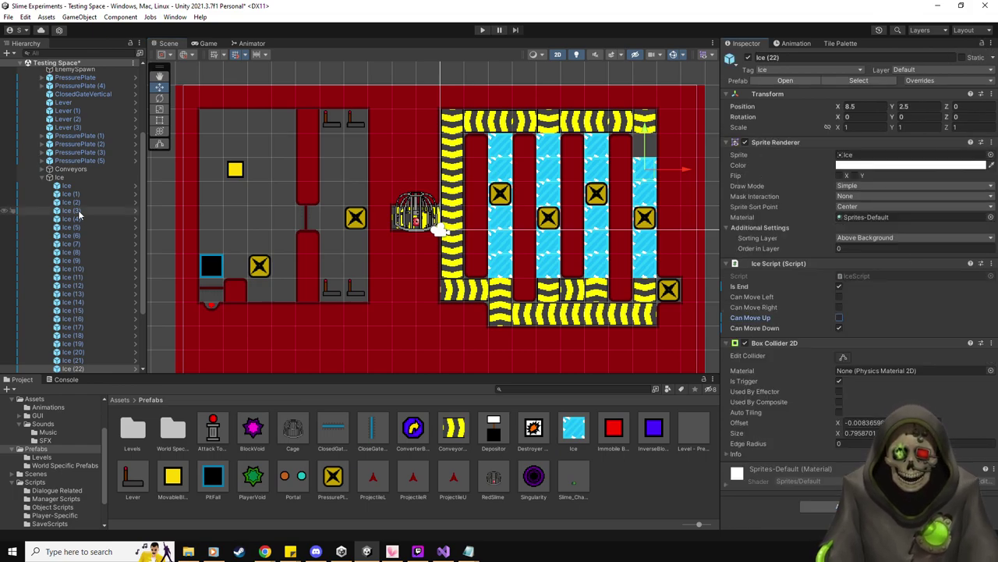
- Duplicate a downward conveyor belt in the Conveyors group and place the copy at X 8.5, Y 3.5 above the last ice column
left_click(45, 170)
left_click(86, 211)
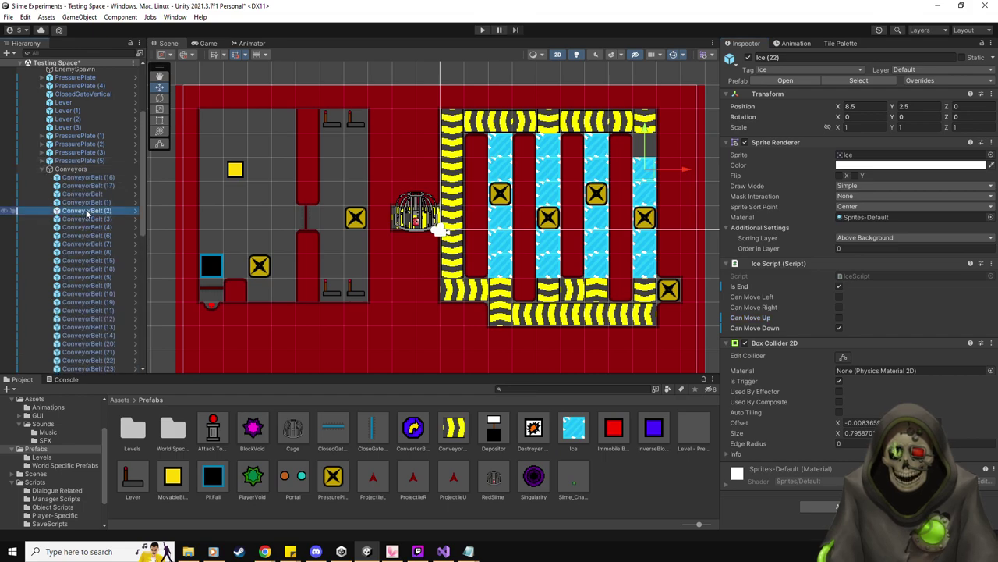
key("Up")
key("Up")
key("Up")
key("Up")
key("Up")
key("Up")
key("Down")
key("Down")
key("Down")
key("Down")
key("Down")
key("Down")
key("Down")
key("Down")
key("Down")
key("Down")
key("Down")
key("Down")
key("Down")
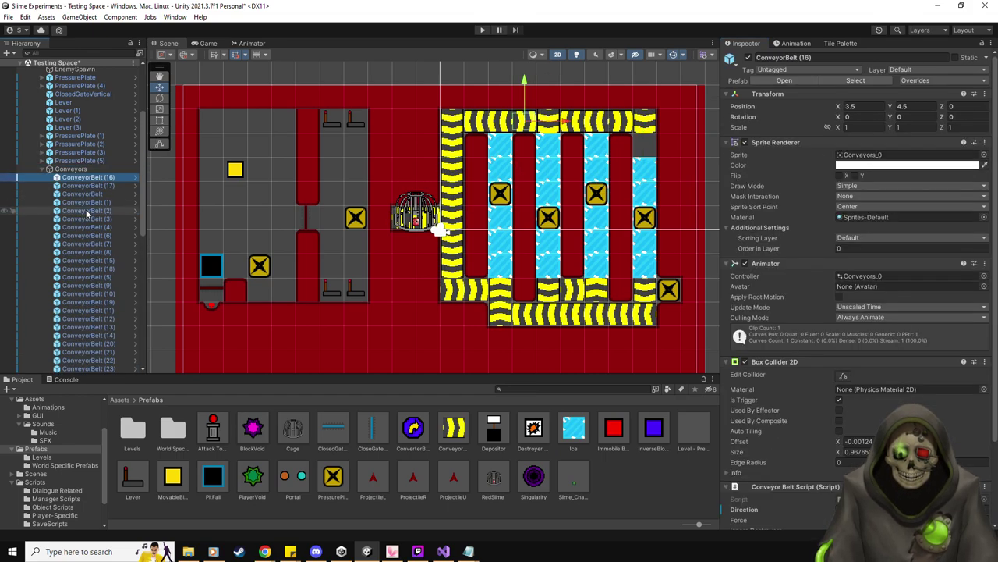
key("Up")
key("ctrl+d")
left_click_drag(559, 289, 654, 149)
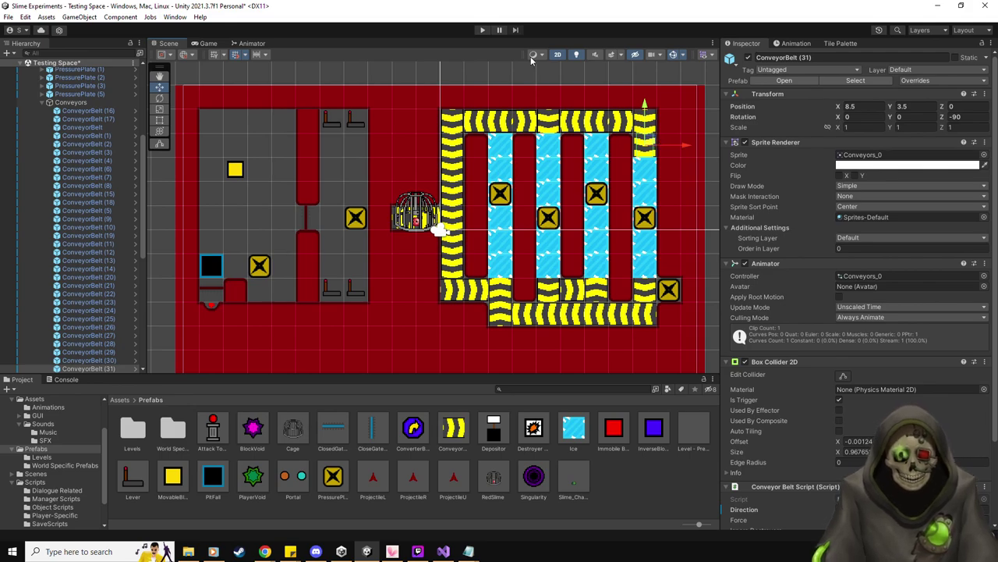
- Start a new play test and push the yellow block right towards the column of the first pressure plate
left_click(481, 30)
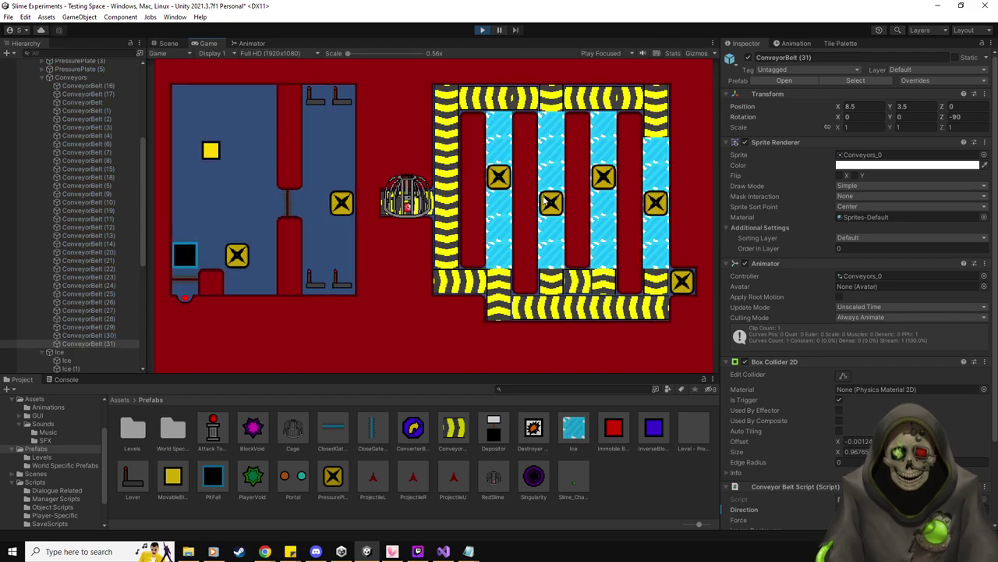
key("s")
key("d")
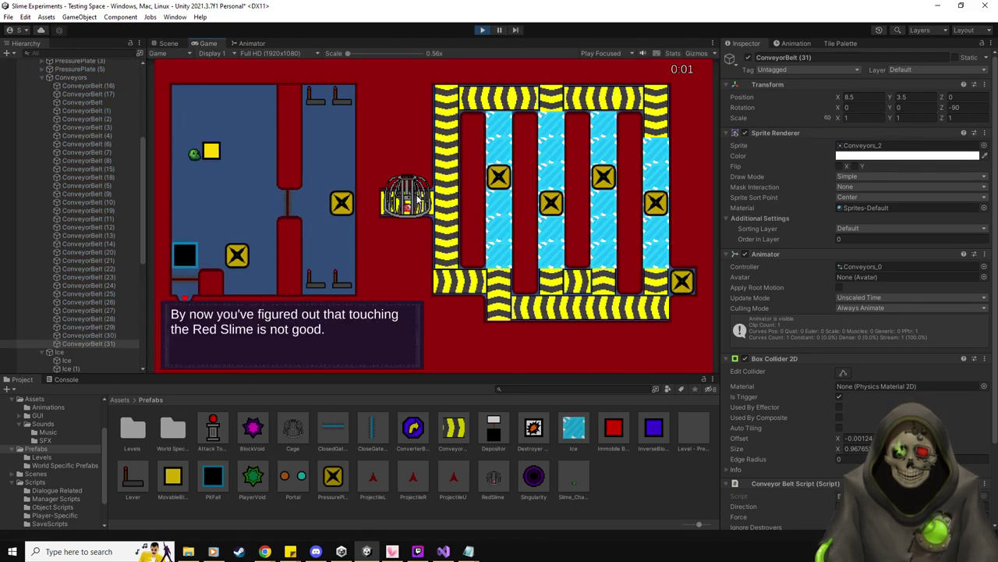
key("w")
key("d")
key("s")
key("Escape")
key("Escape")
key("Right")
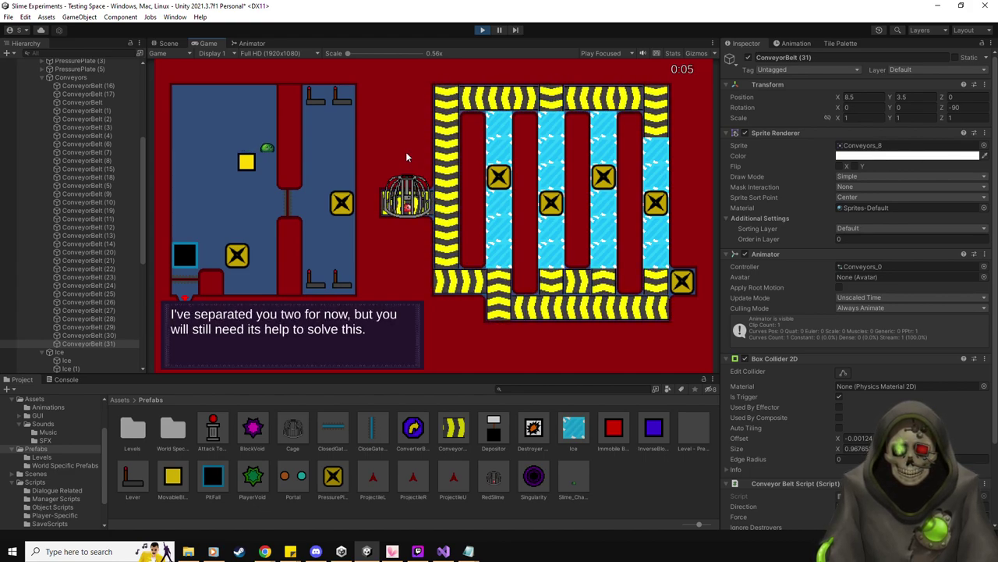
- Line up above the yellow block and push it down onto the pressure plate
key("s")
key("a")
key("w")
key("a")
key("s")
key("Down")
key("Down")
key("Down")
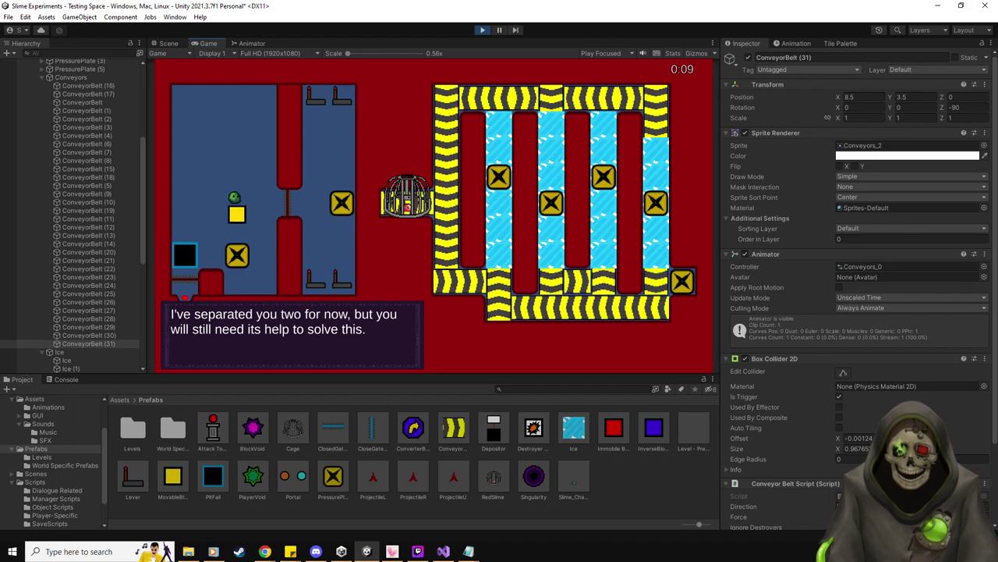
- Move the green slime through the open gate and over the far pressure plate to release the red slime, continuing down to the lower levers
key("Up")
key("Right")
key("Right")
key("Right")
key("Right")
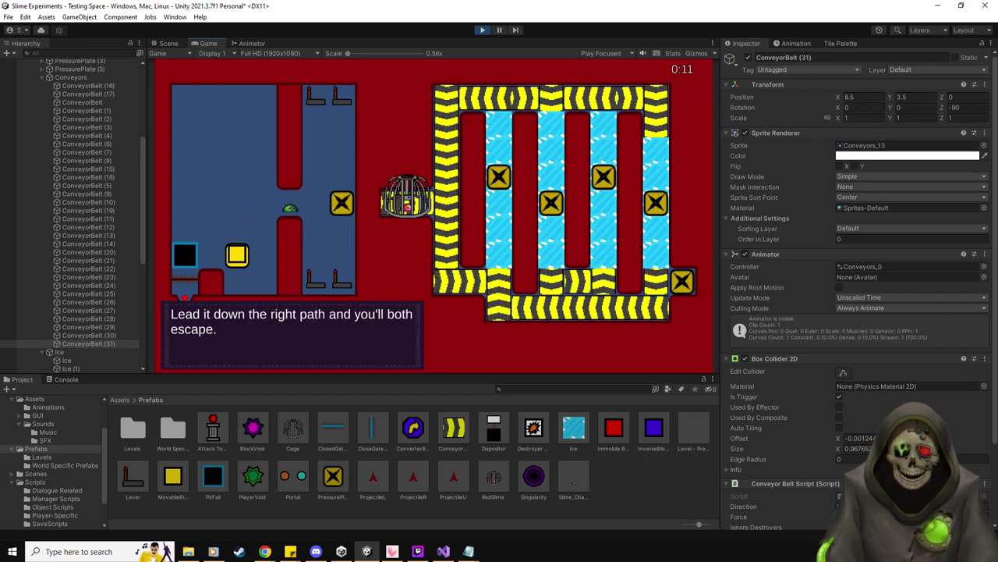
key("Down")
key("Down")
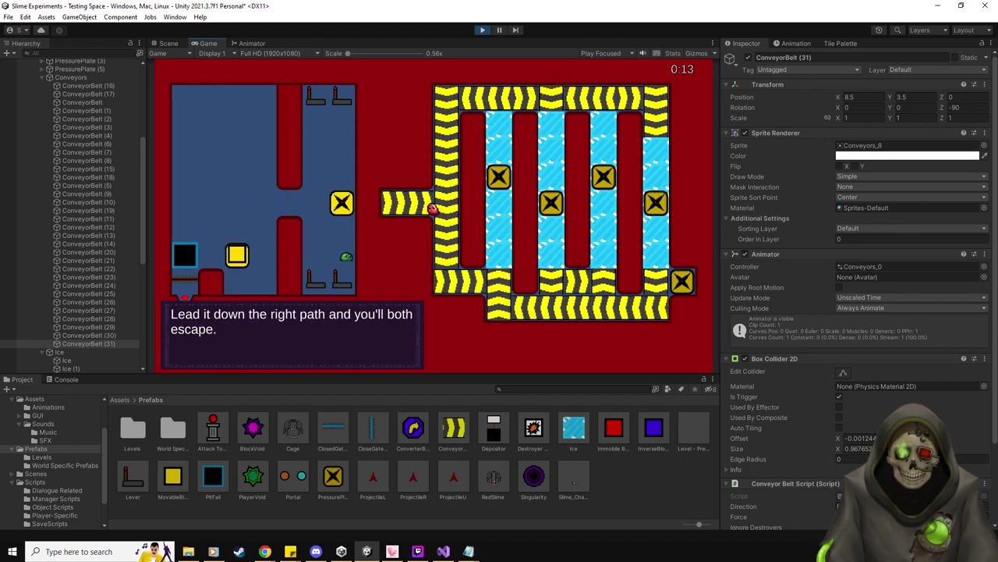
- Move the green slime back up over the pressure plate and flip the upper right lever to send the red slime past the first ice column
key("Up")
key("Up")
key("Up")
key("Up")
key("Up")
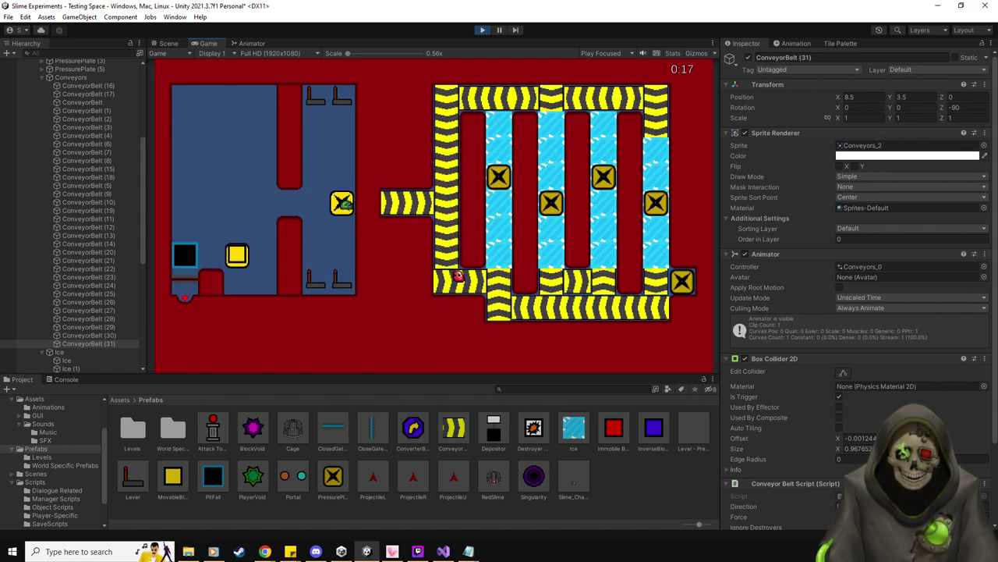
key("Up")
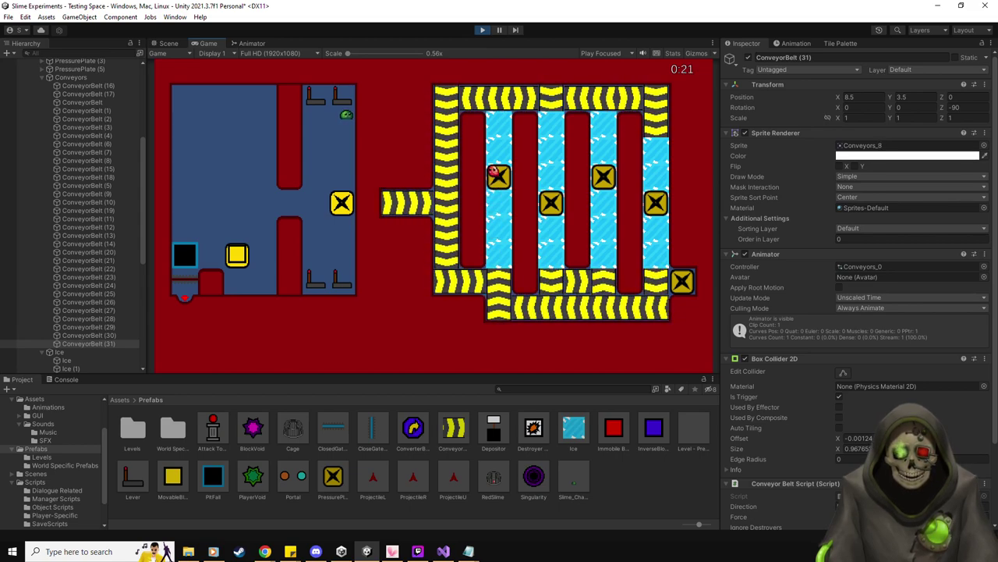
- Flip the lower right lever to send the red slime past the second ice column, and move up to the upper left lever
key("Down")
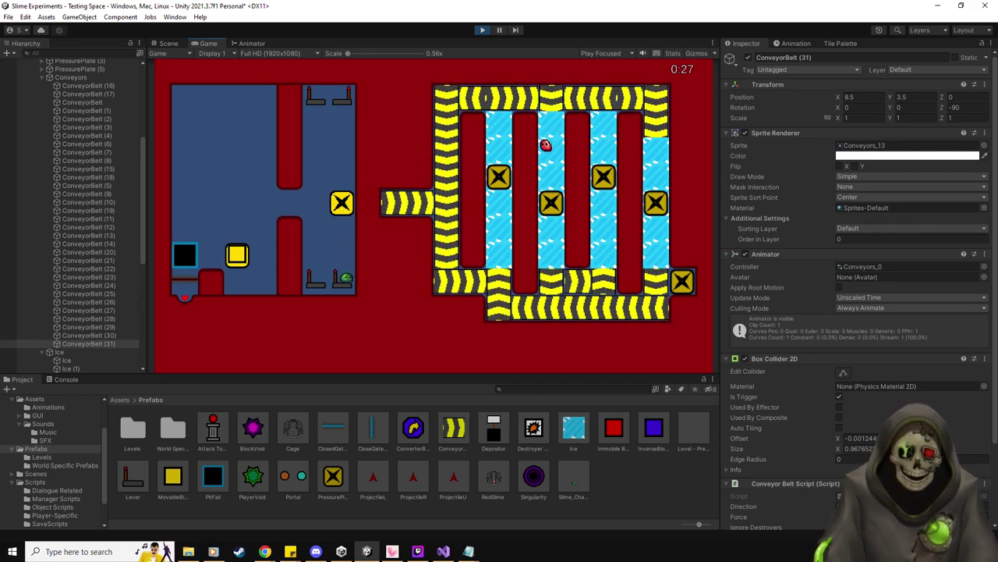
key("Left")
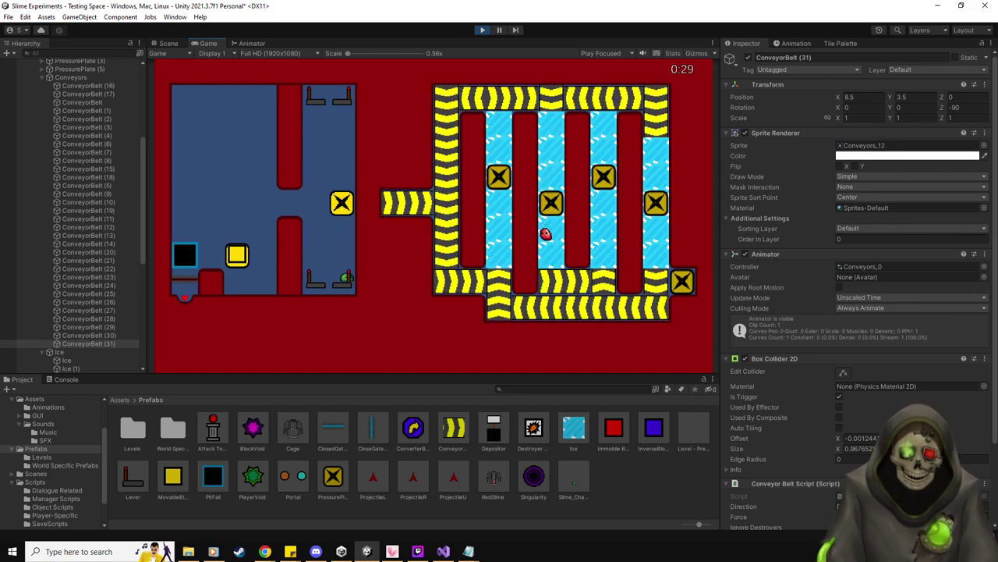
key("Up")
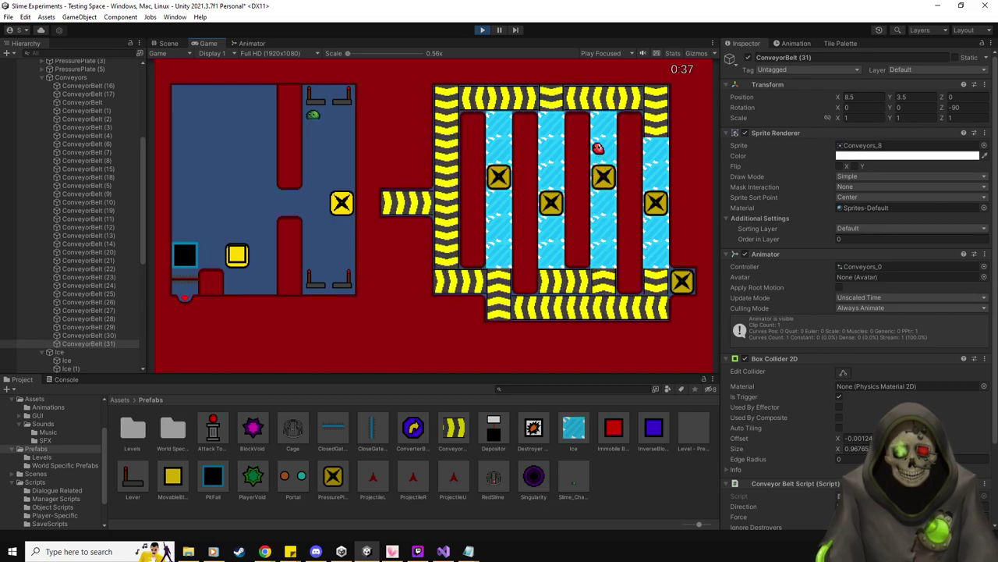
- Flip the lower left lever to send the red slime to the final pressure plate, and return the green slime to the open gate
key("Down")
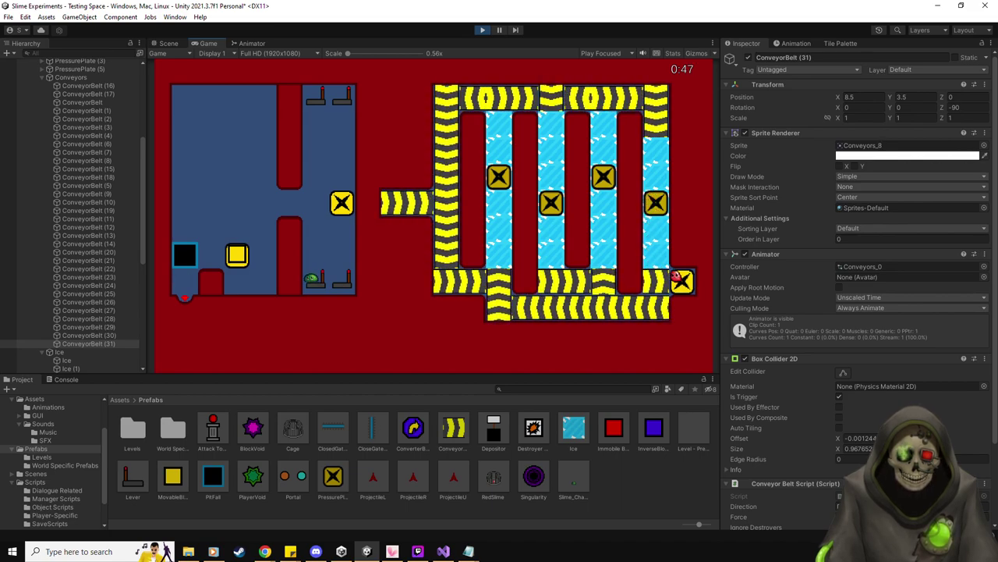
key("w")
key("w")
key("a")
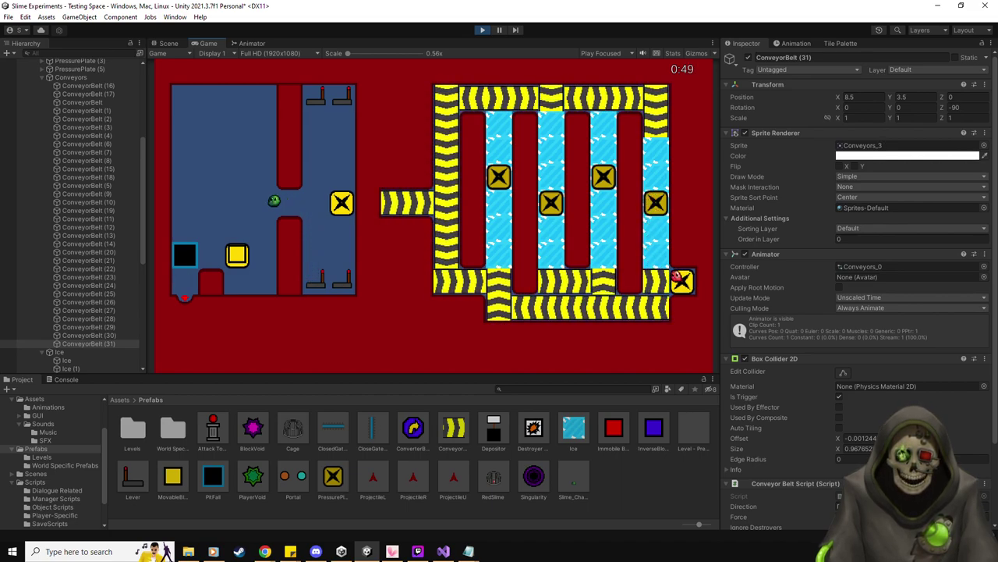
- Push the yellow block off the pressure plate into the pitfall beside the exit, and stop the play-test
key("s")
key("d")
key("a")
key("Left")
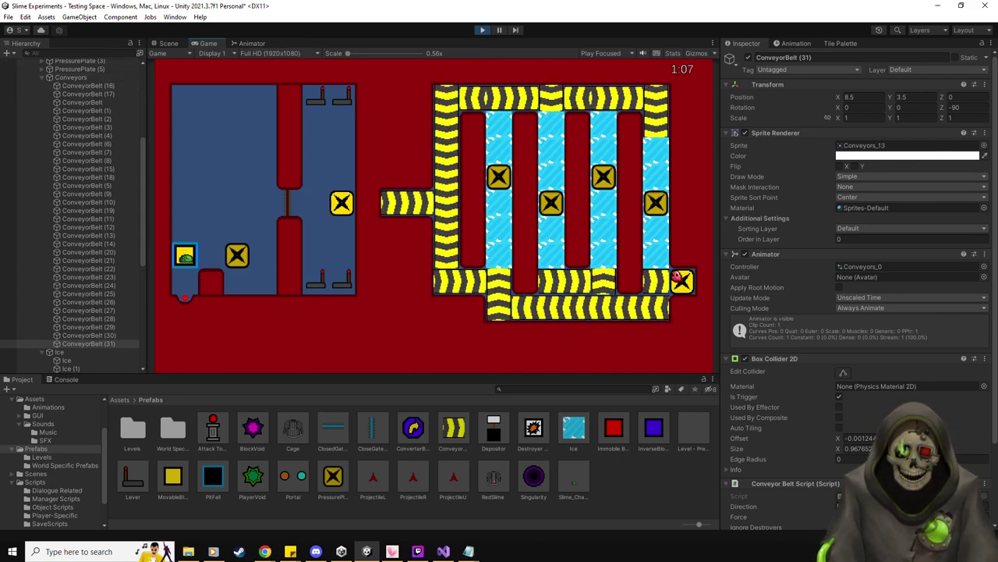
key("Escape")
left_click(481, 29)
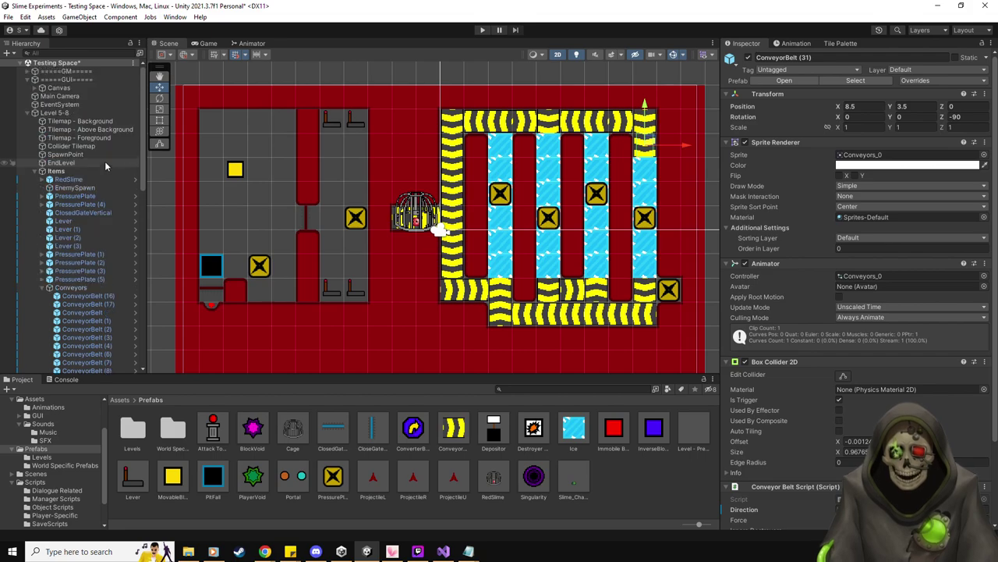
- Increase the Auto Talking Message list of Level 5-8 to 4 elements
left_click(54, 113)
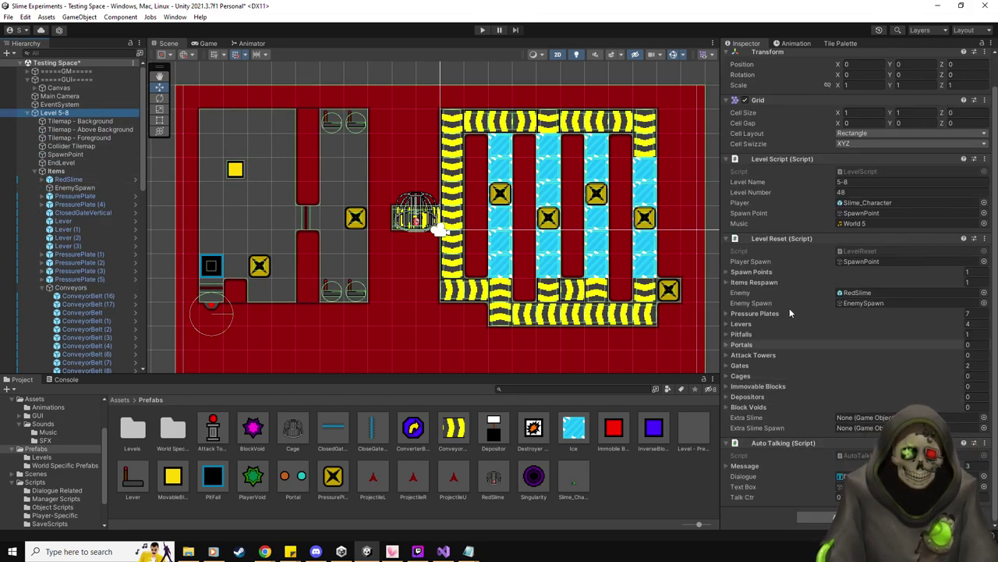
left_click(742, 467)
scroll(742, 468, "down", 4)
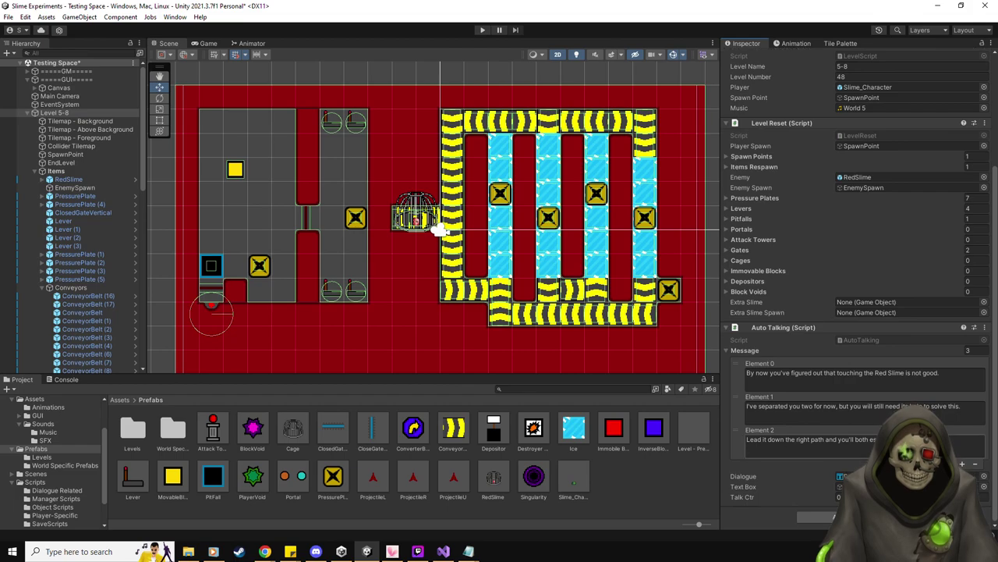
left_click(983, 352)
type("4")
key("Return")
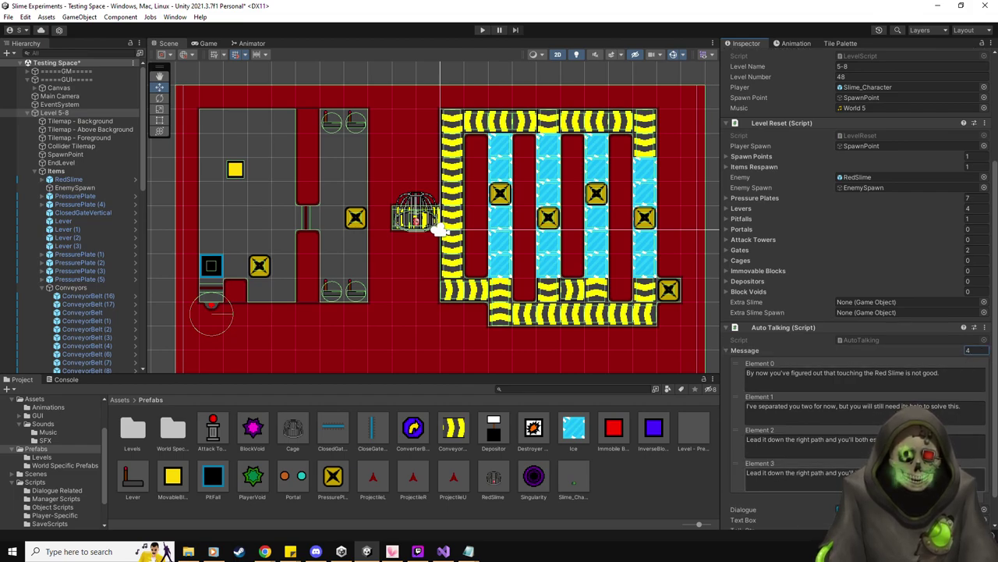
- Write a fourth dialogue message beginning "Oh, and do keep in mind that Ice kee"
type("Oh,")
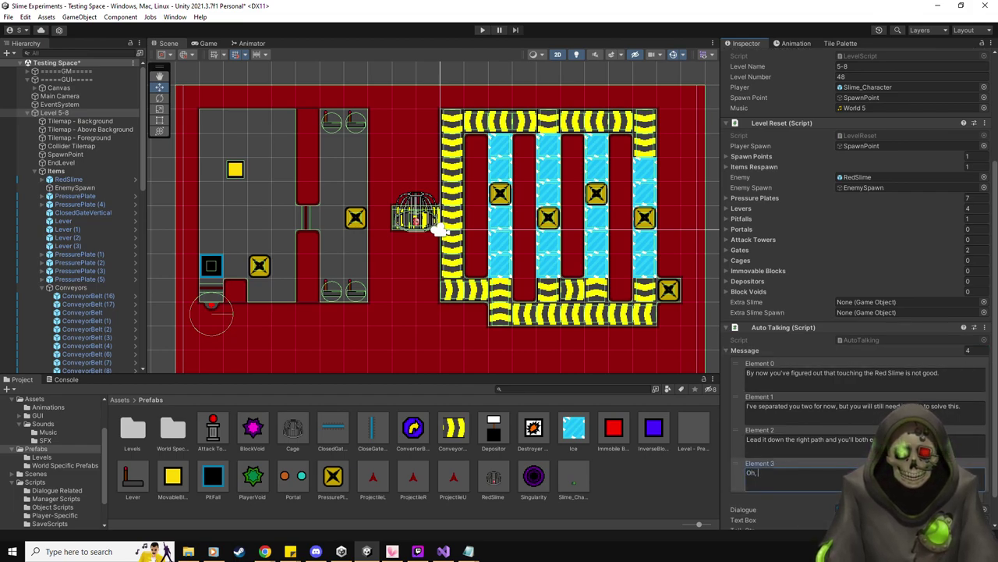
type(" and do keep")
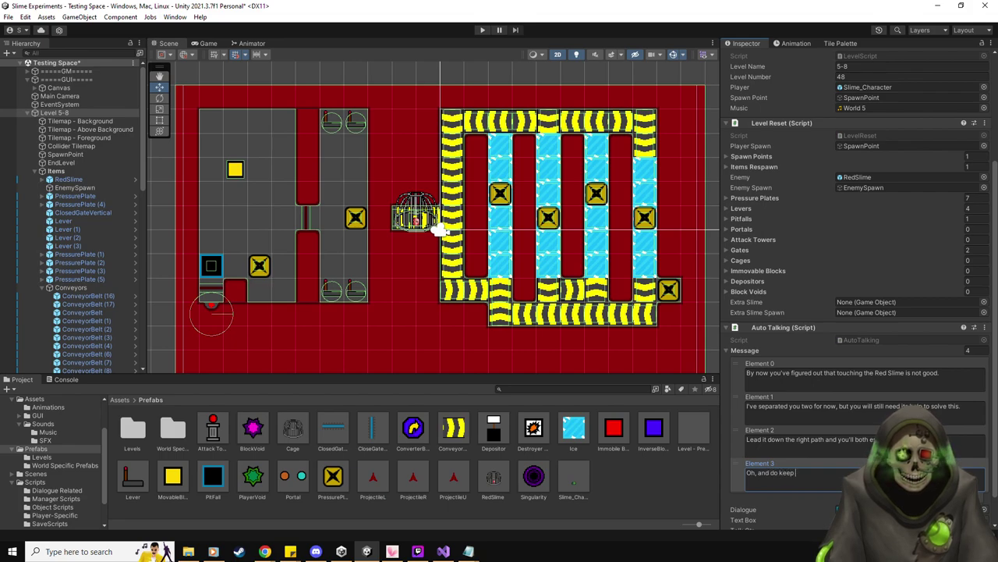
type(" in mind that I")
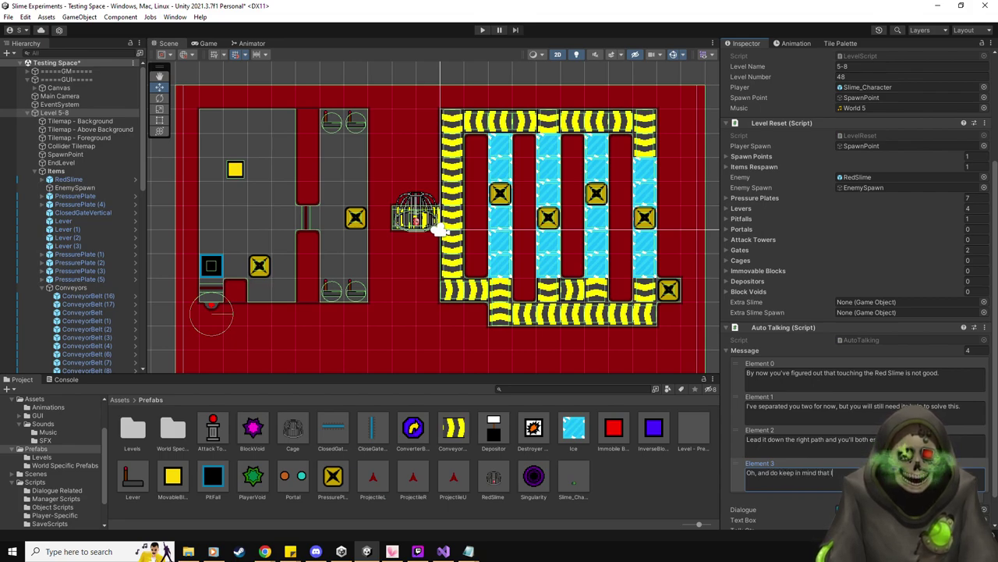
type("ce kee")
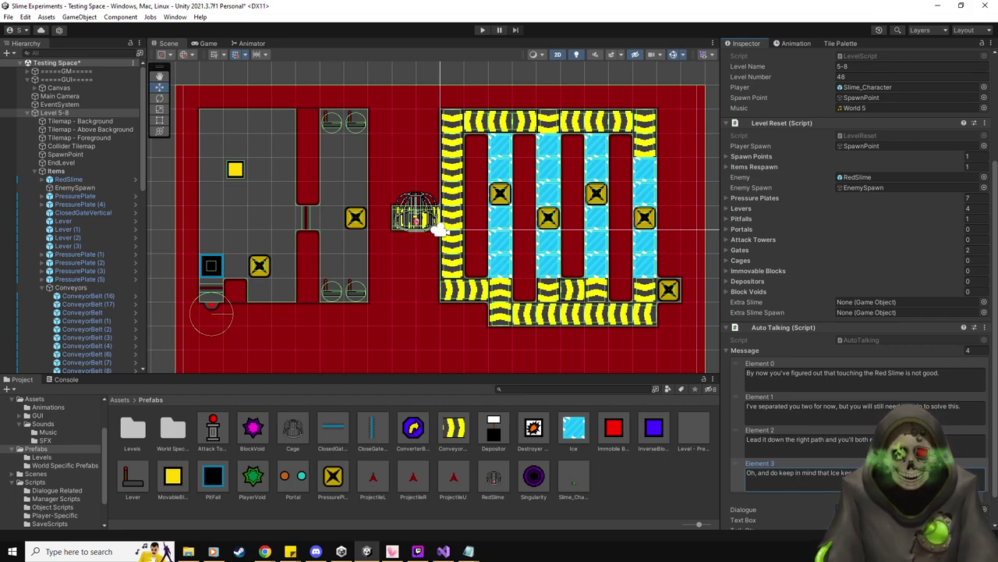
- Save Level 5-8 as a prefab in the Levels folder and delete it from the Testing Space scene
left_click(40, 457)
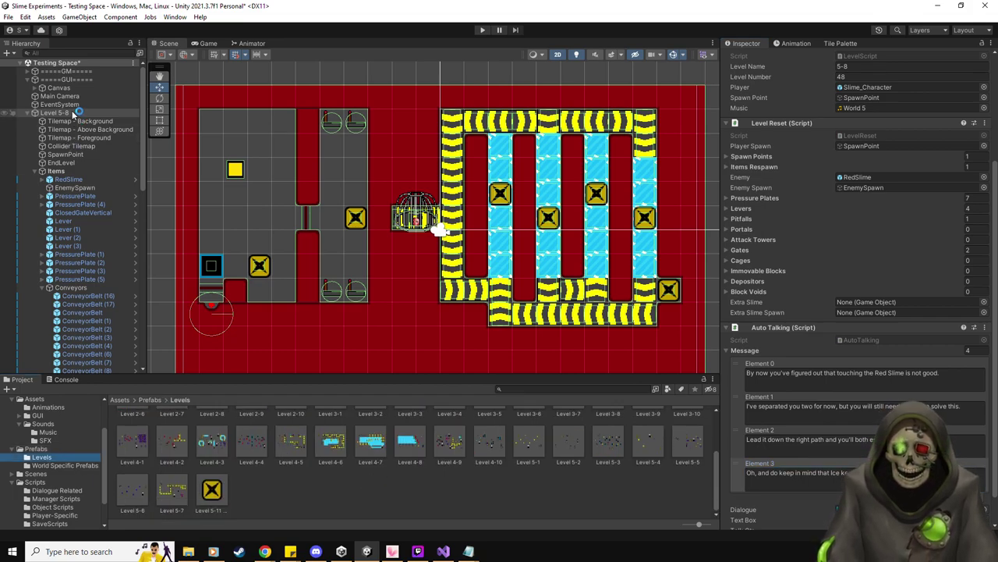
scroll(319, 495, "up", 1)
left_click_drag(313, 512, 323, 518)
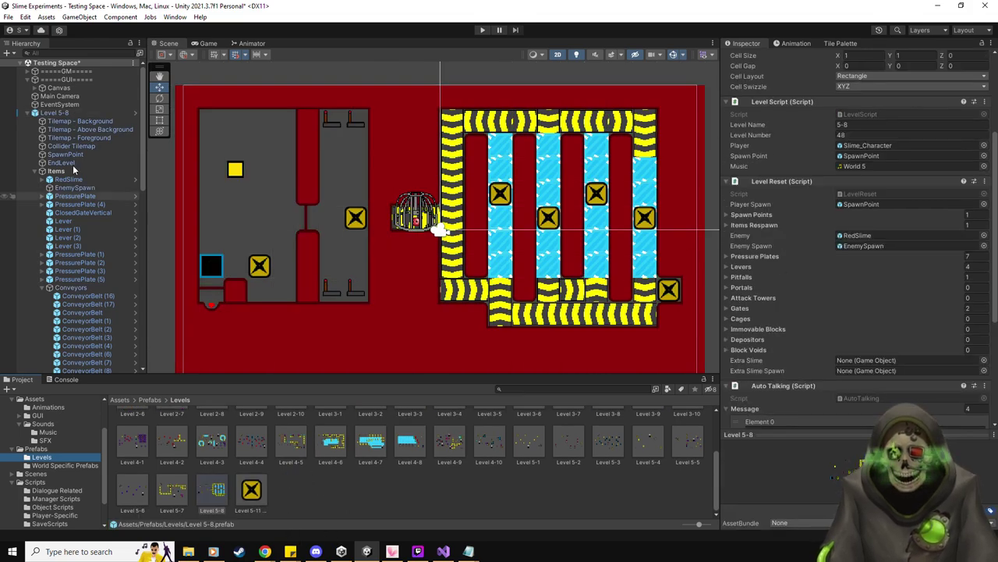
key("Delete")
- In the Level 5-7 prefab, assign Level 5-8 as the EndLevel object's Next Level, save, and return to the scene
double_click(170, 491)
left_click(71, 126)
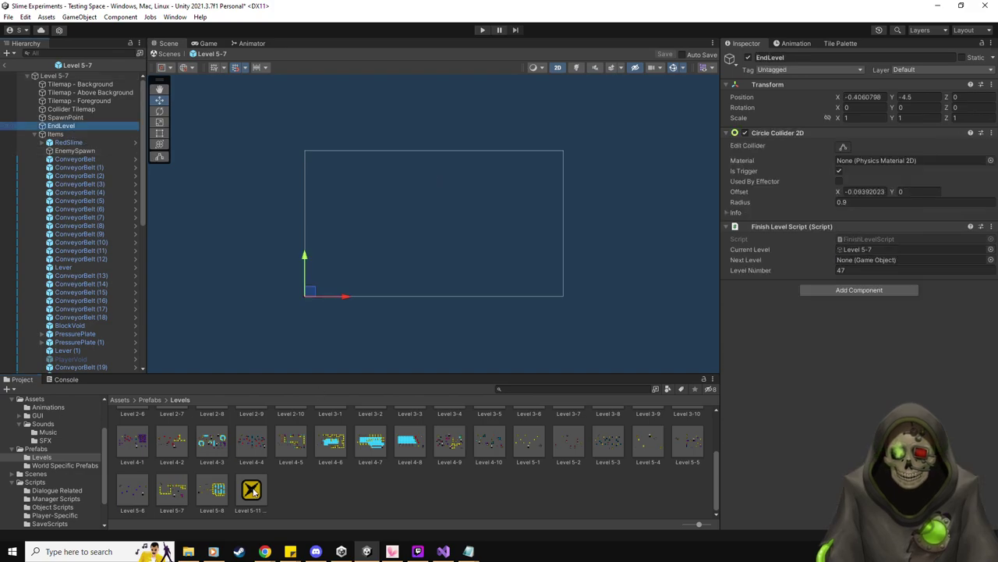
left_click_drag(221, 493, 874, 259)
left_click(664, 55)
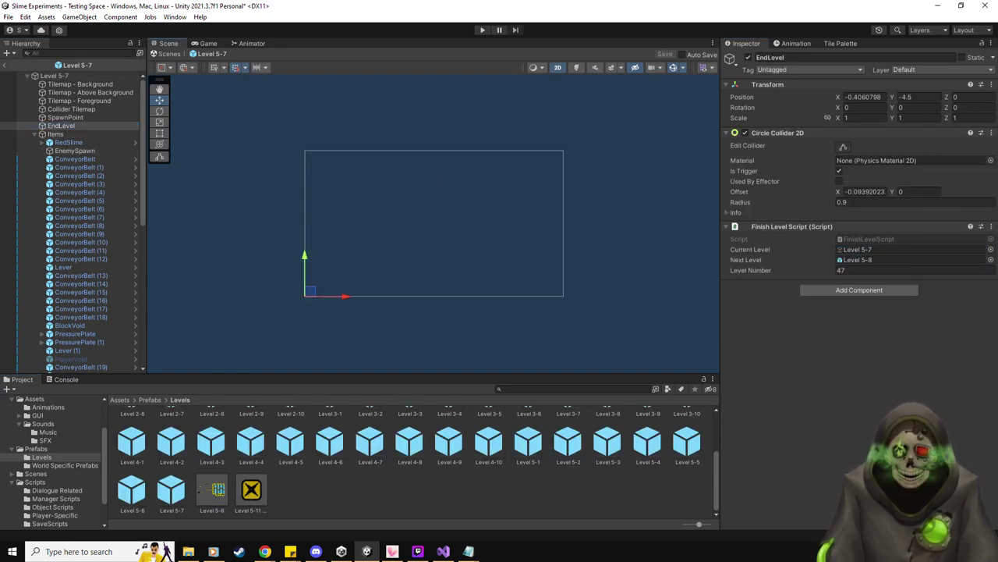
left_click(6, 65)
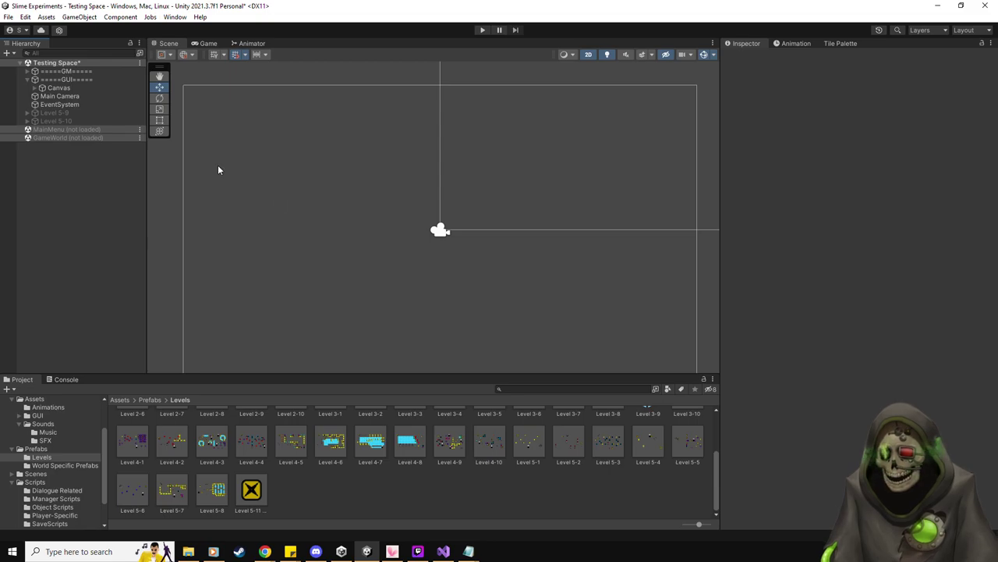
- Activate Level 5-9 in the scene and make its Items object the default parent
left_click(67, 113)
left_click(749, 58)
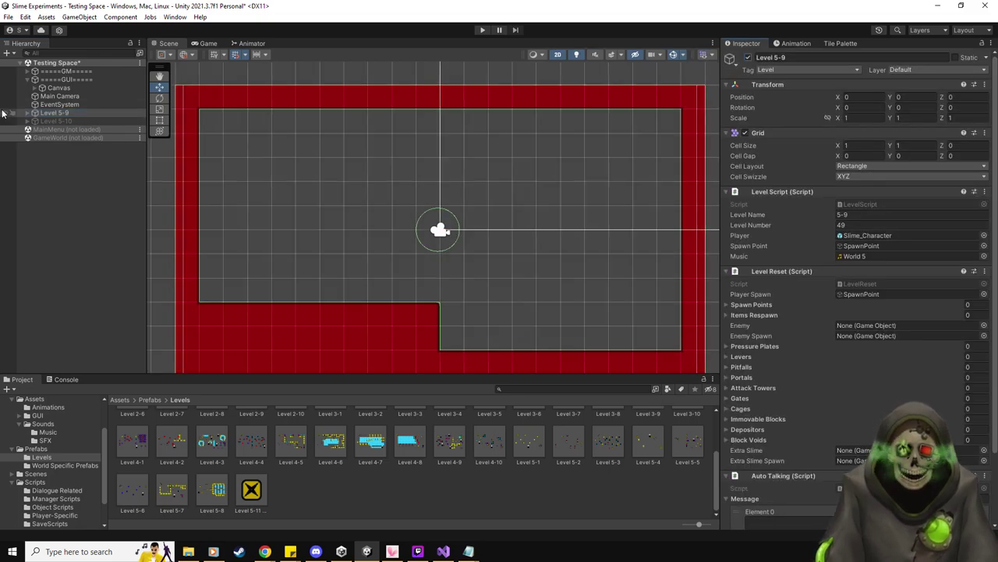
left_click(28, 113)
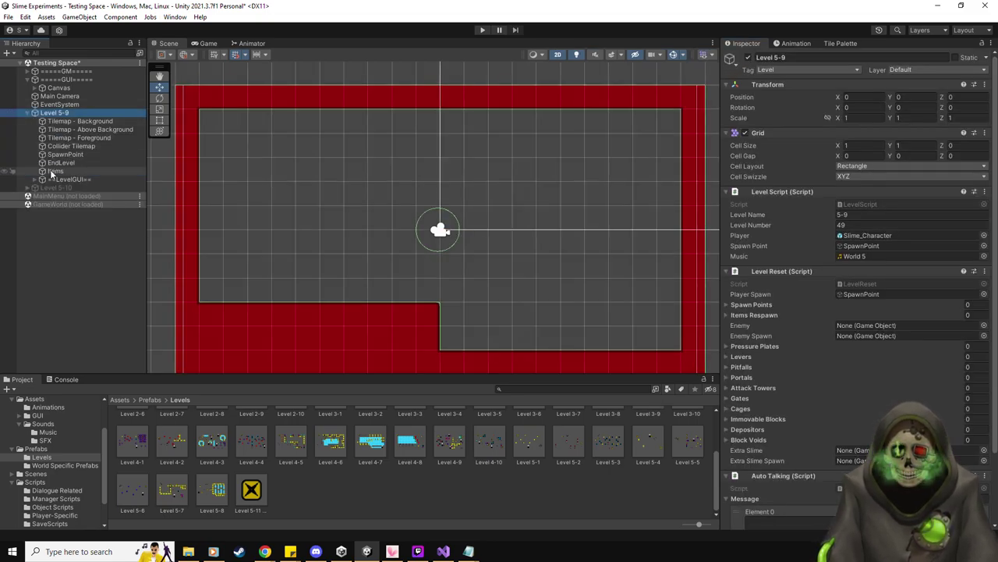
right_click(51, 173)
left_click(122, 279)
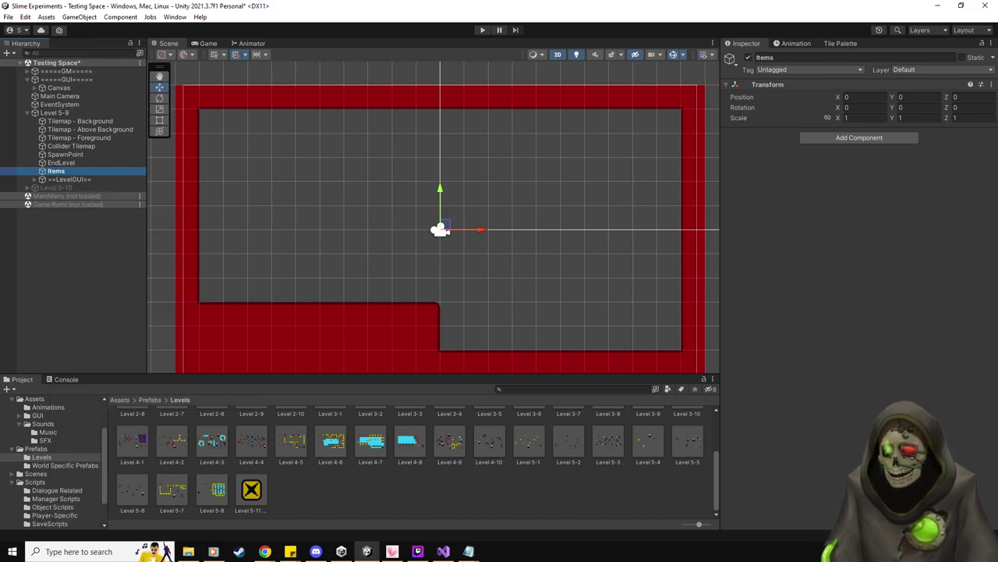
- In the Slime Stuff To Do notes in Notepad, delete the first level idea and move the notes out of the way
left_click(468, 551)
left_click_drag(782, 206, 694, 88)
left_click_drag(797, 185, 428, 169)
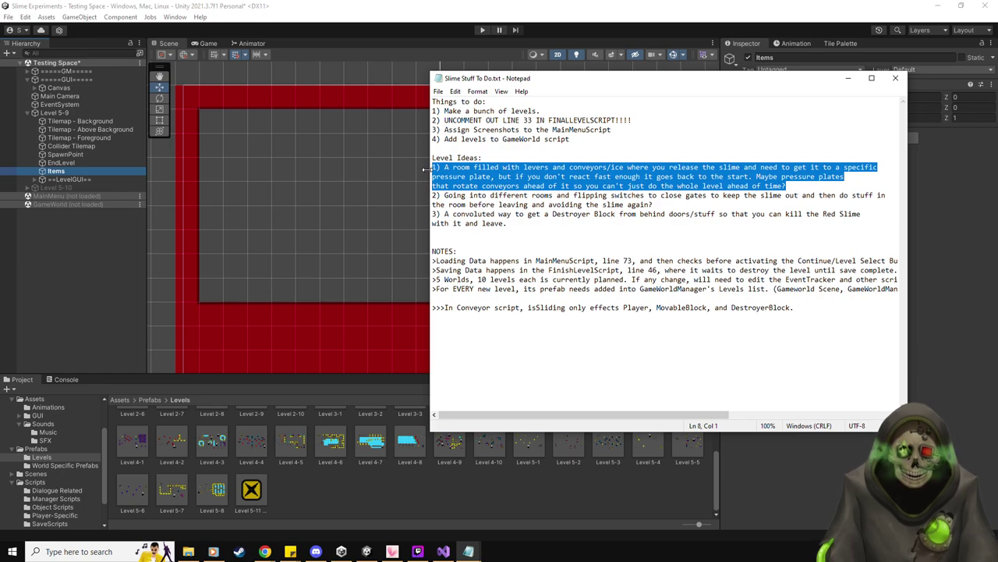
key("Delete")
key("Delete")
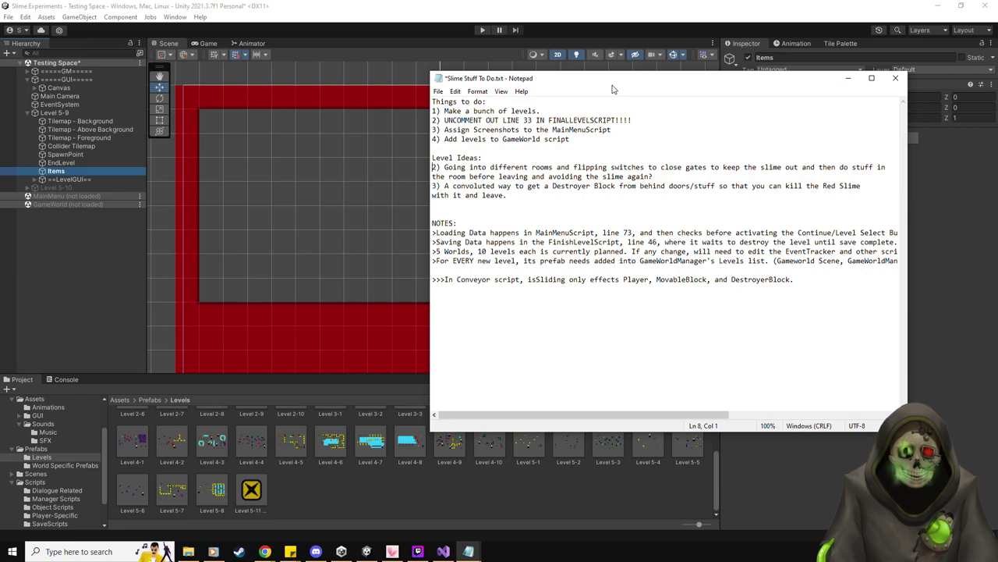
left_click_drag(651, 77, 0, 131)
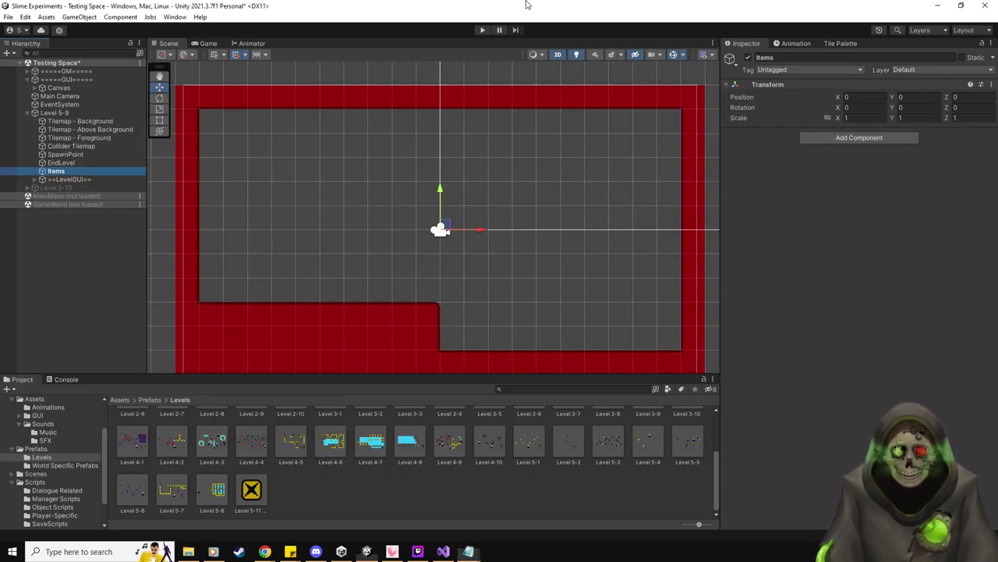
- Paint an L-shaped wall on the Collider Tilemap enclosing the upper-left room of Level 5-9, four tiles high and six tiles wide inside the corner
left_click(841, 44)
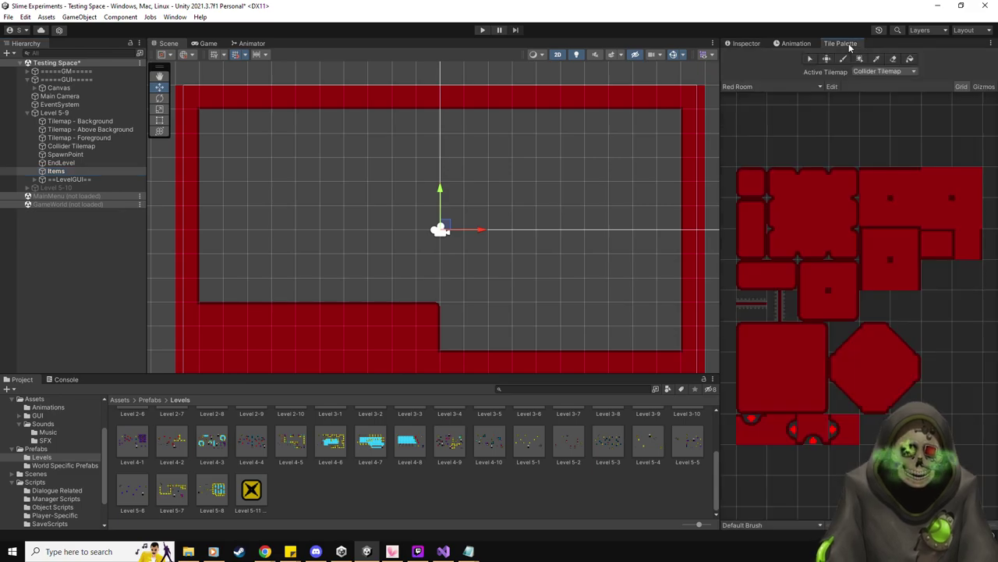
left_click(964, 249)
left_click_drag(363, 126, 357, 195)
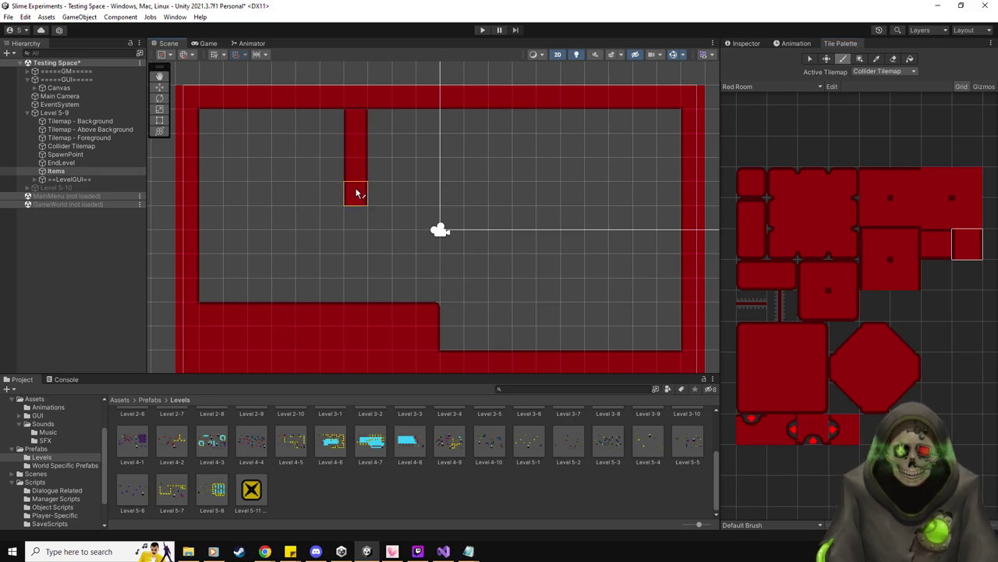
left_click(849, 304)
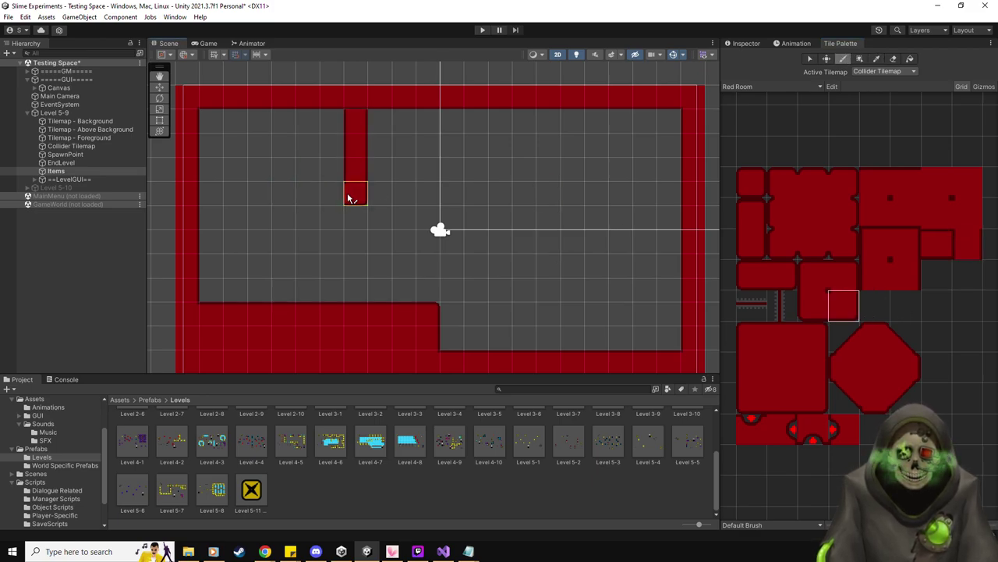
left_click(940, 248)
left_click_drag(335, 197, 221, 192)
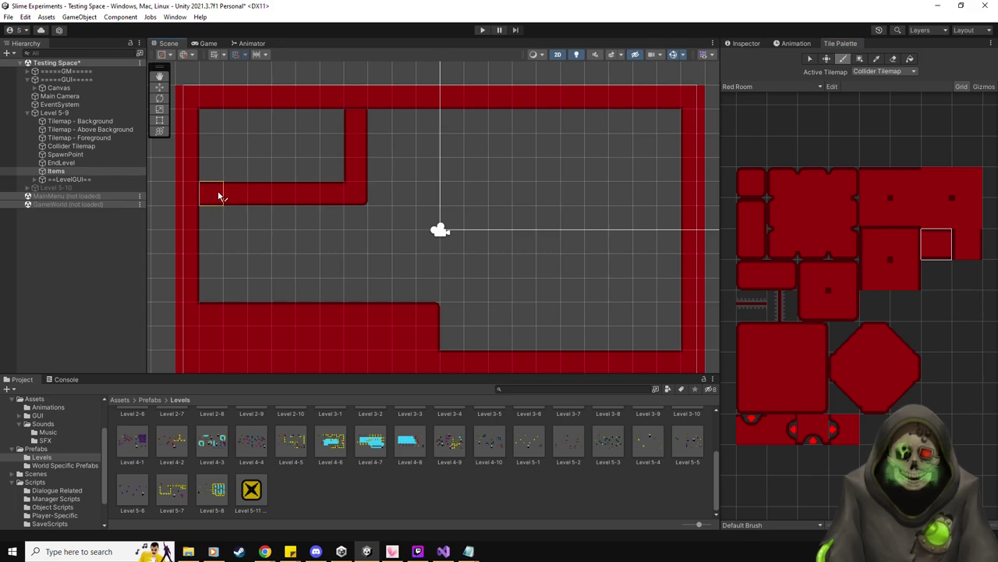
- Extend the vertical wall four tiles down to the room's lower edge and replace the corner with a straight wall tile
left_click(971, 249)
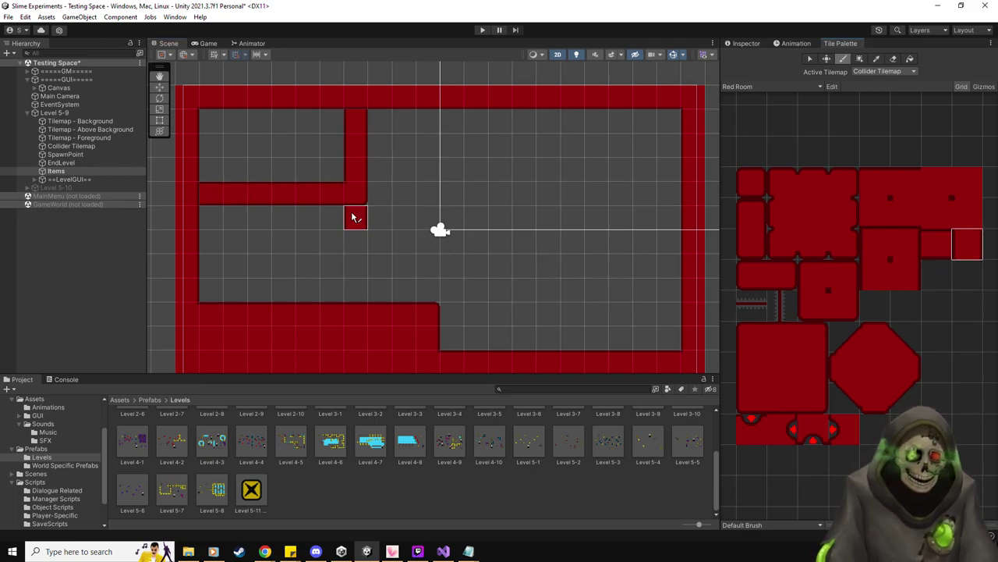
left_click_drag(353, 217, 355, 276)
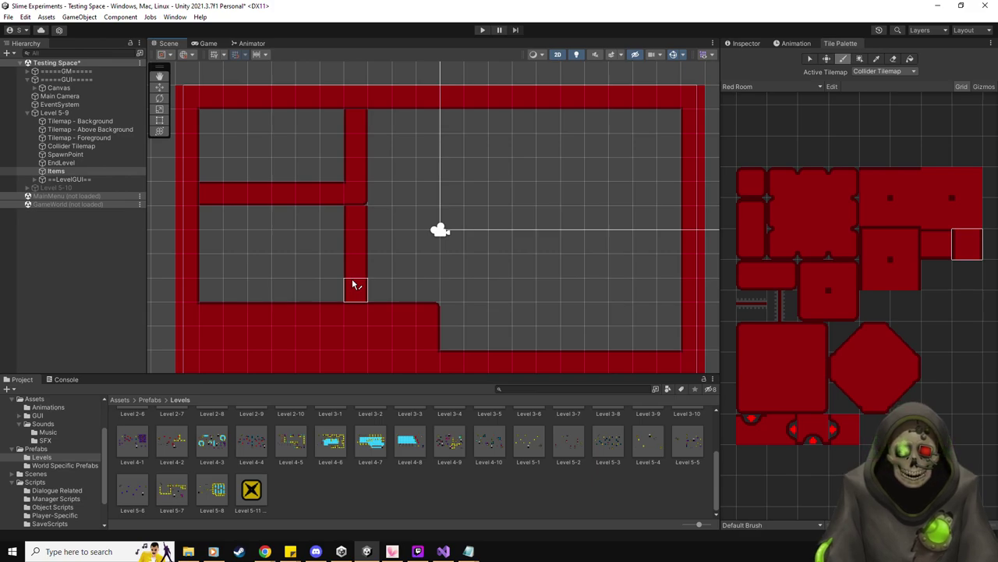
left_click(352, 282)
left_click(354, 193)
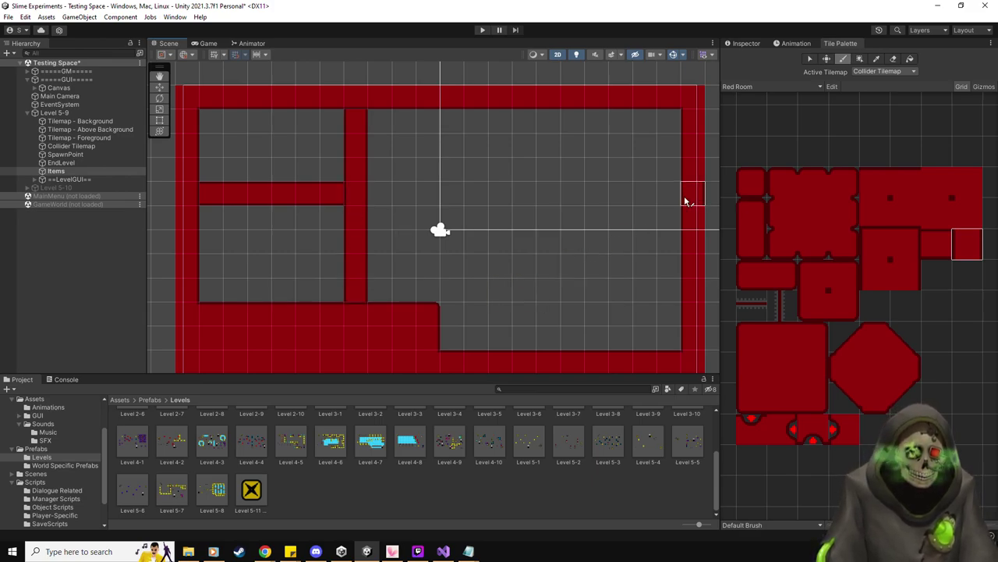
- Paint an L-shaped wall enclosing the upper-right room and a five-tile vertical wall closing off the lower-right room
left_click(813, 304)
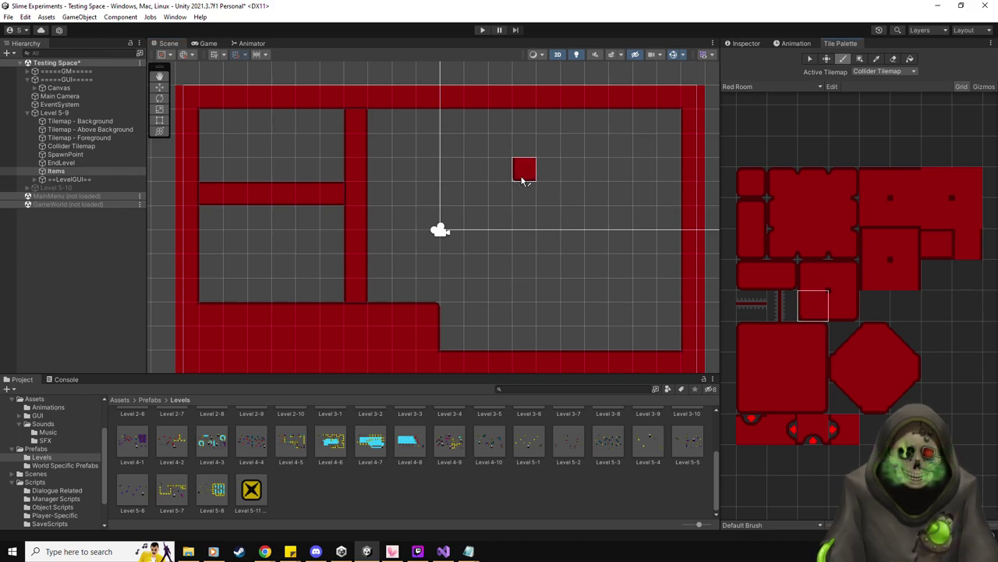
left_click(500, 217)
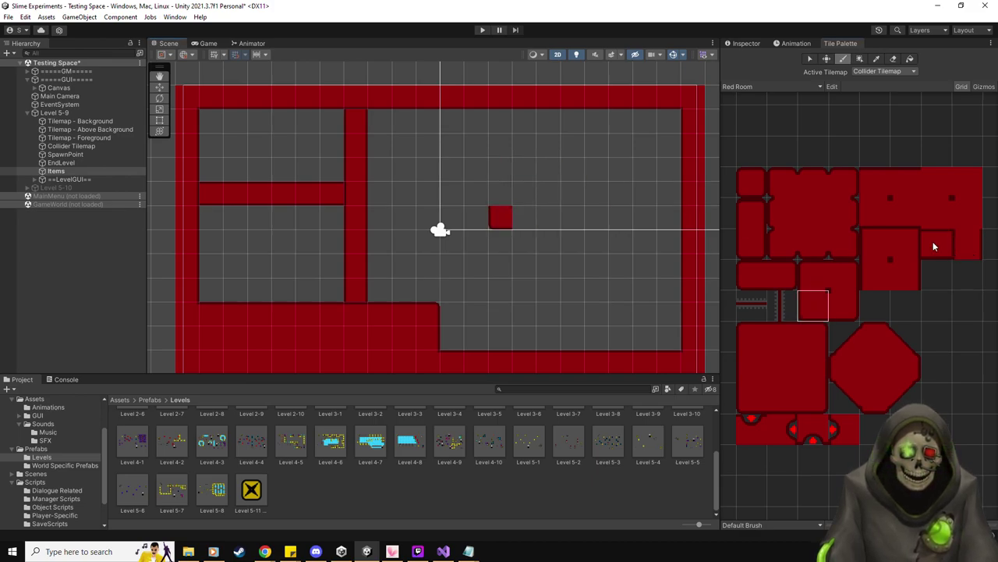
left_click(936, 245)
left_click_drag(523, 217, 671, 217)
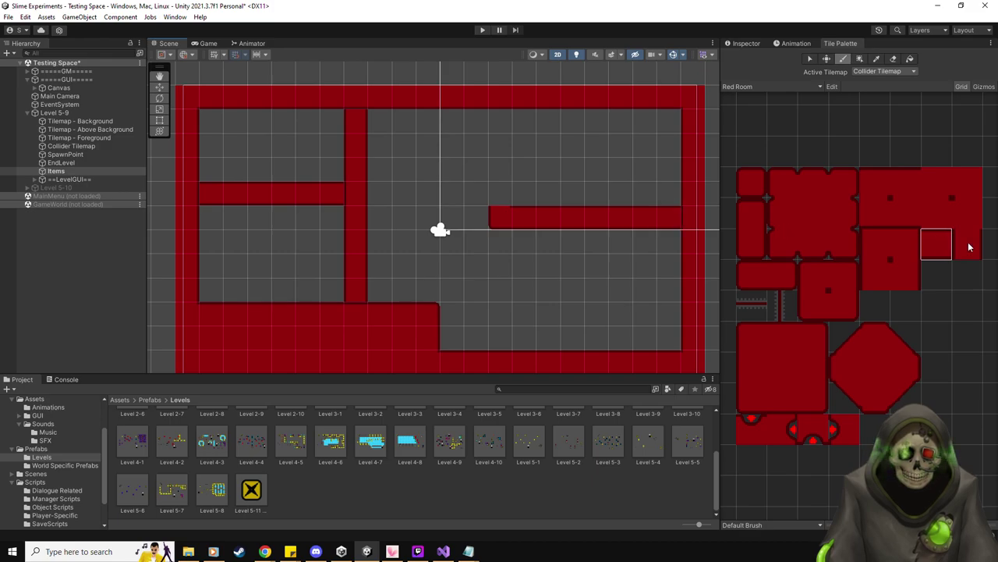
left_click(967, 244)
left_click_drag(502, 182, 500, 119)
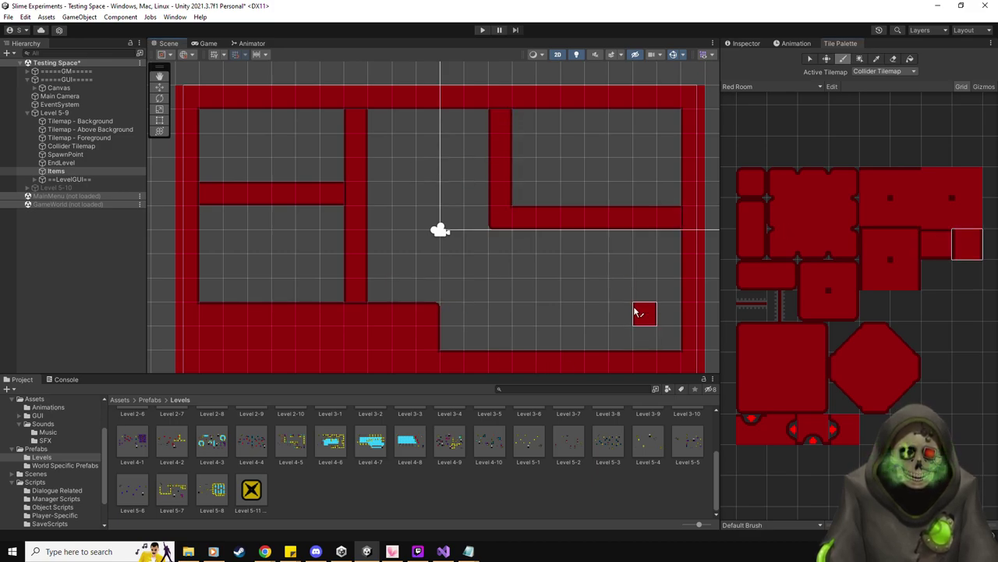
left_click_drag(525, 240, 528, 336)
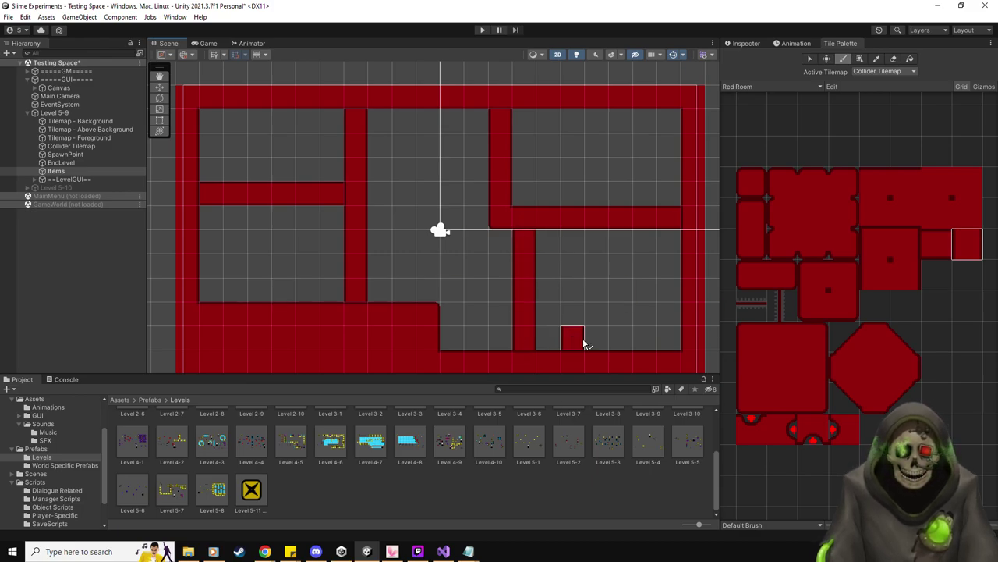
- Paint the exit tile in the floor of the central room's lower recess and a two-tile rounded pillar beside it
left_click(751, 429)
left_click(450, 365)
left_click(752, 212)
left_click(477, 322)
left_click(967, 244)
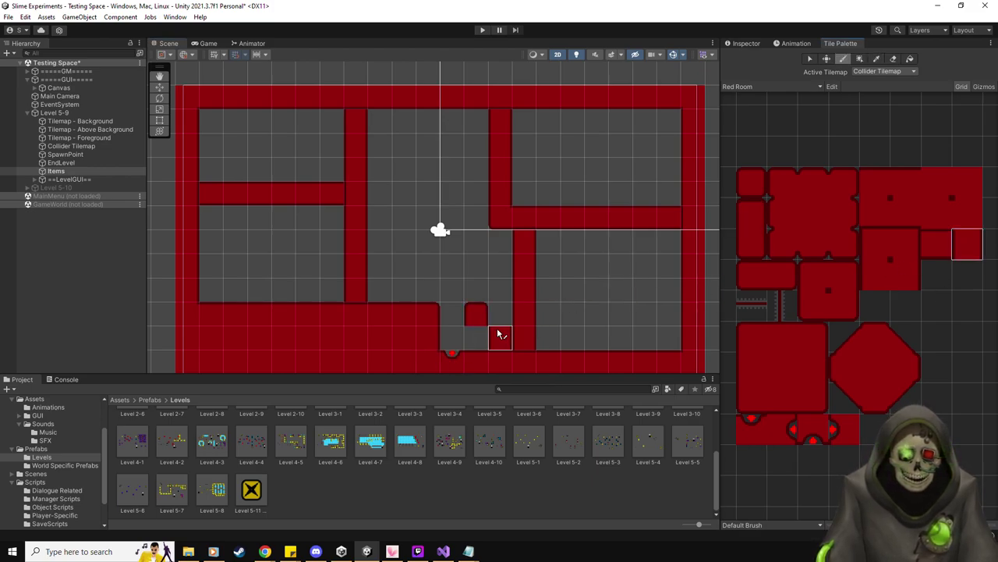
left_click(478, 337)
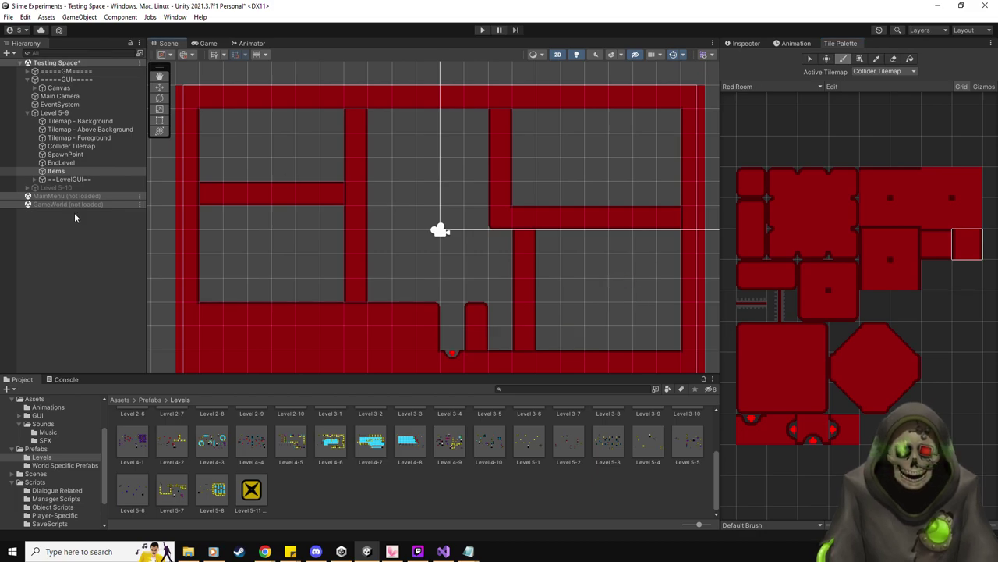
- Add a ClosedGateVertical prefab across the opening above the exit, snapped to X 0.5, Y -3.5
left_click(38, 448)
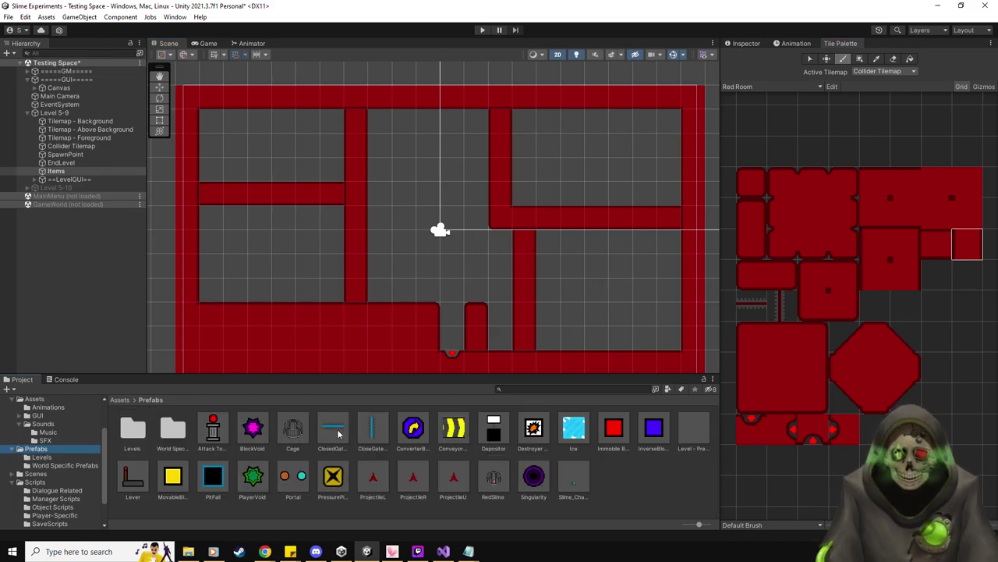
left_click_drag(457, 320, 457, 321)
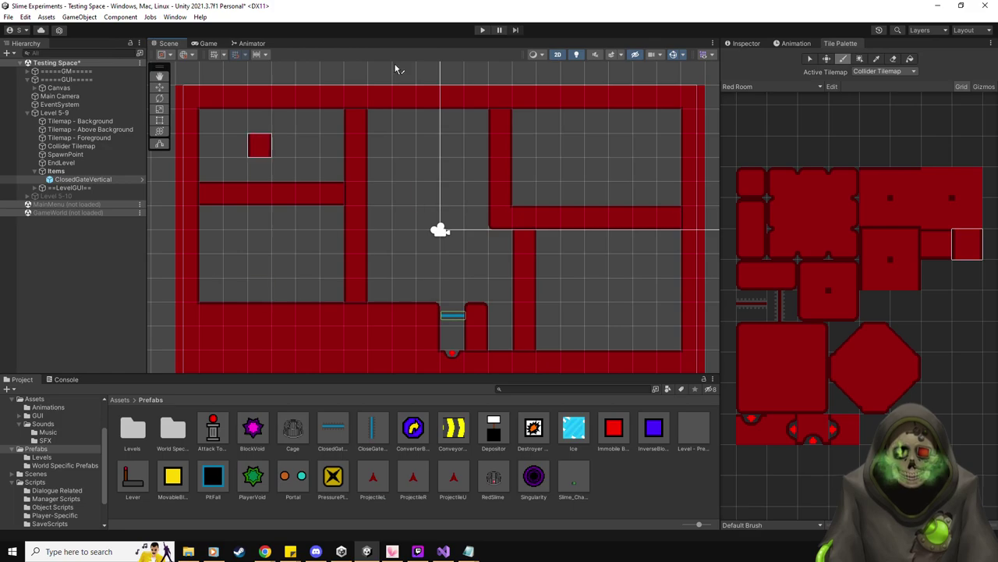
left_click(160, 88)
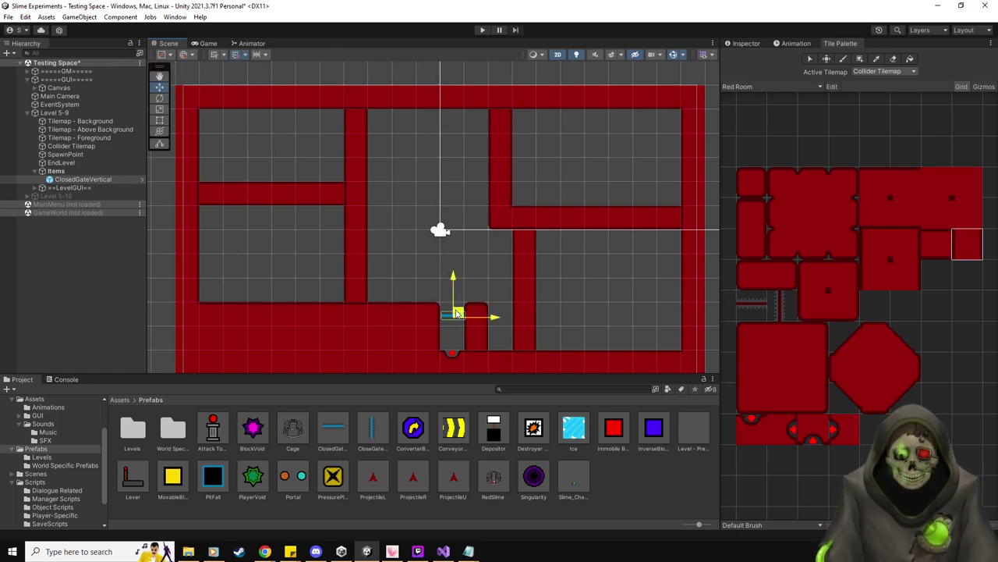
left_click_drag(458, 313, 456, 310)
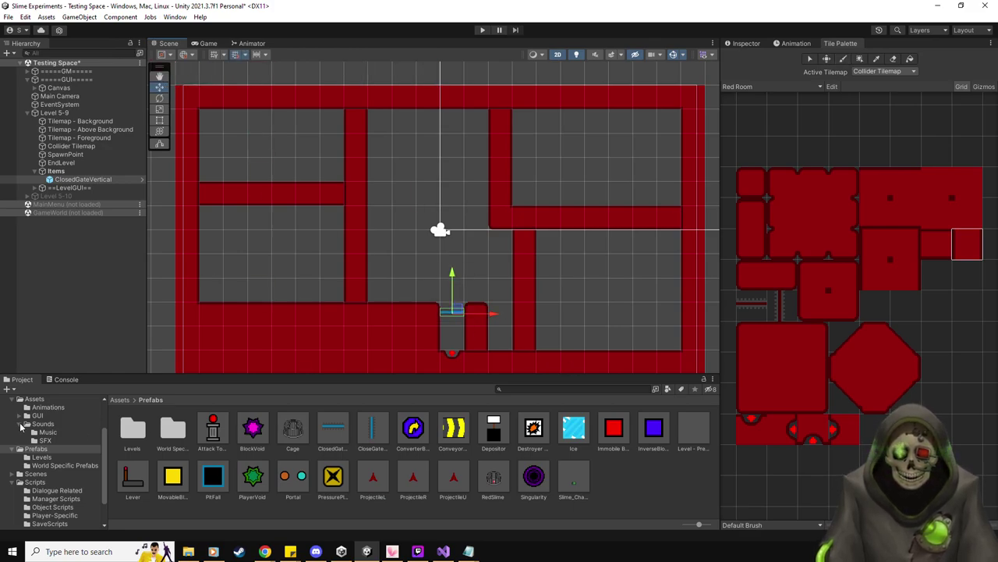
- Replace the exit gate's sprite with the red world's horizontal gate sprite, Wall_Blocks_World5_30
left_click(34, 399)
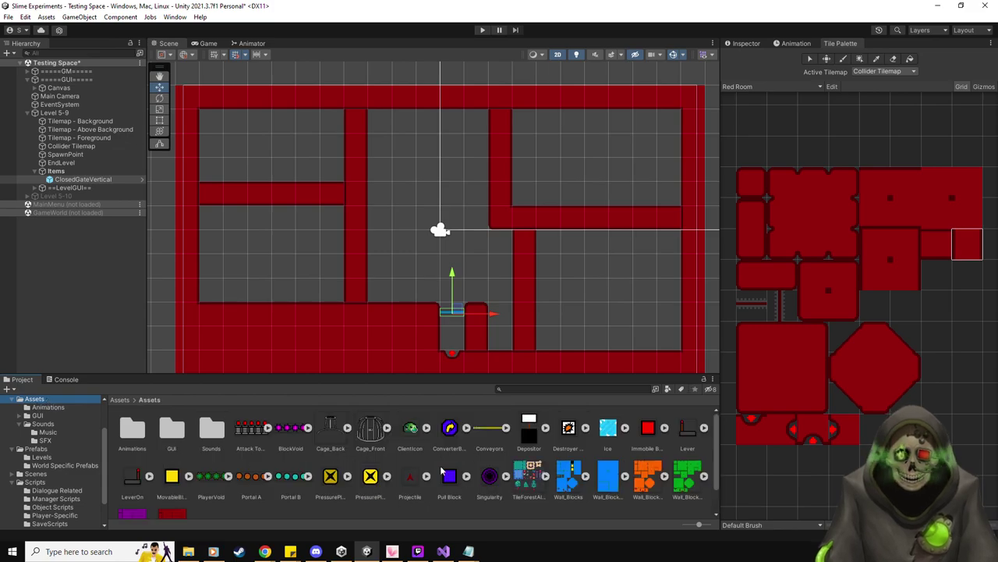
scroll(195, 491, "down", 5)
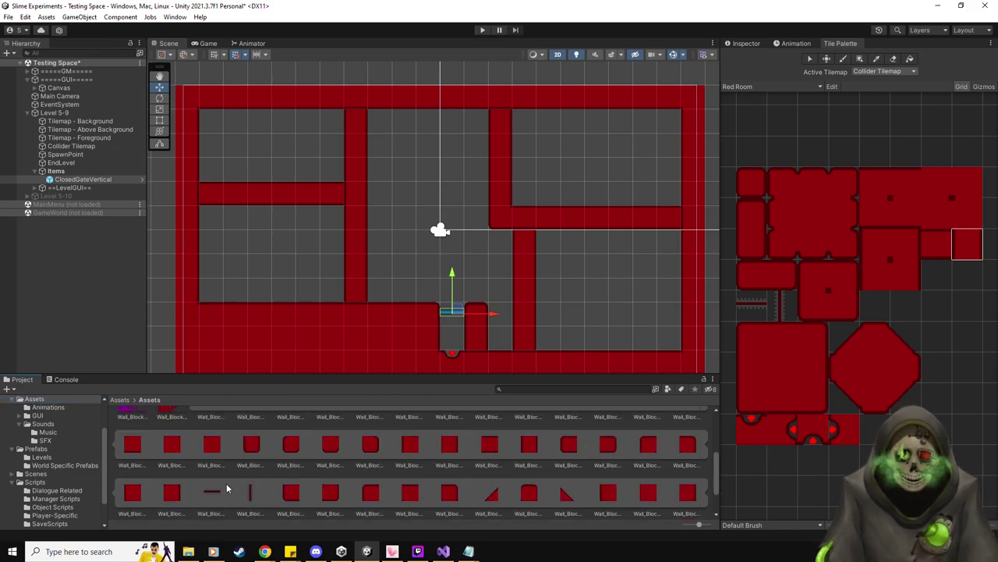
left_click(746, 44)
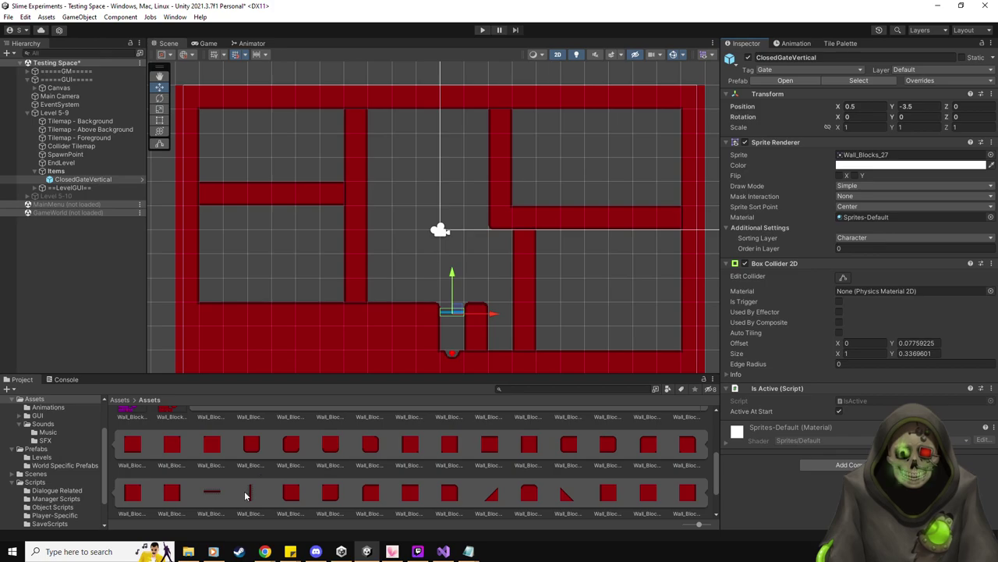
left_click_drag(886, 157, 896, 157)
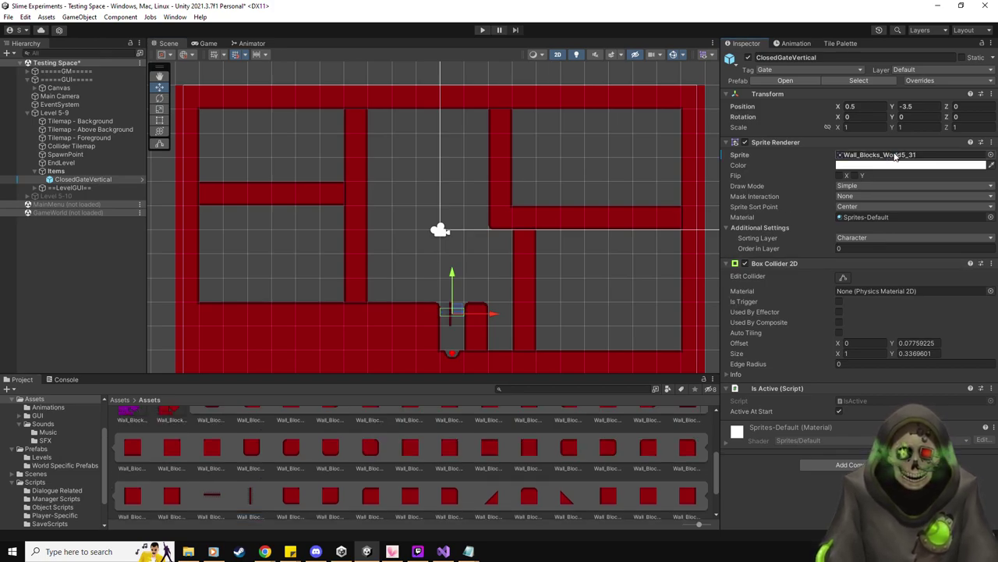
left_click_drag(207, 500, 796, 181)
left_click_drag(879, 158, 882, 156)
middle_click_drag(601, 267, 593, 270)
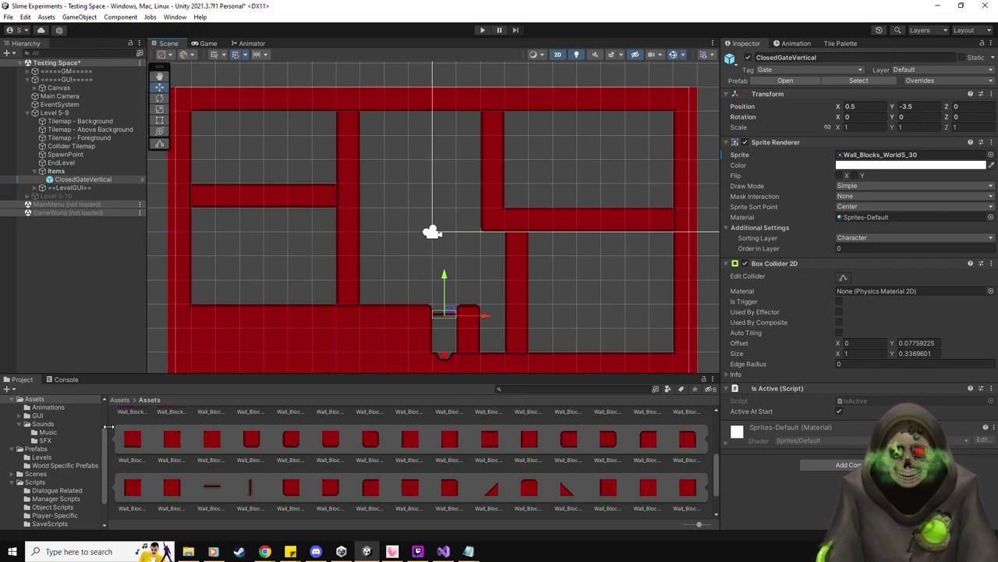
- Cut a one-tile doorway into the upper-left room's inner vertical wall, with rounded wall ends above and below it
left_click(841, 44)
left_click(751, 212)
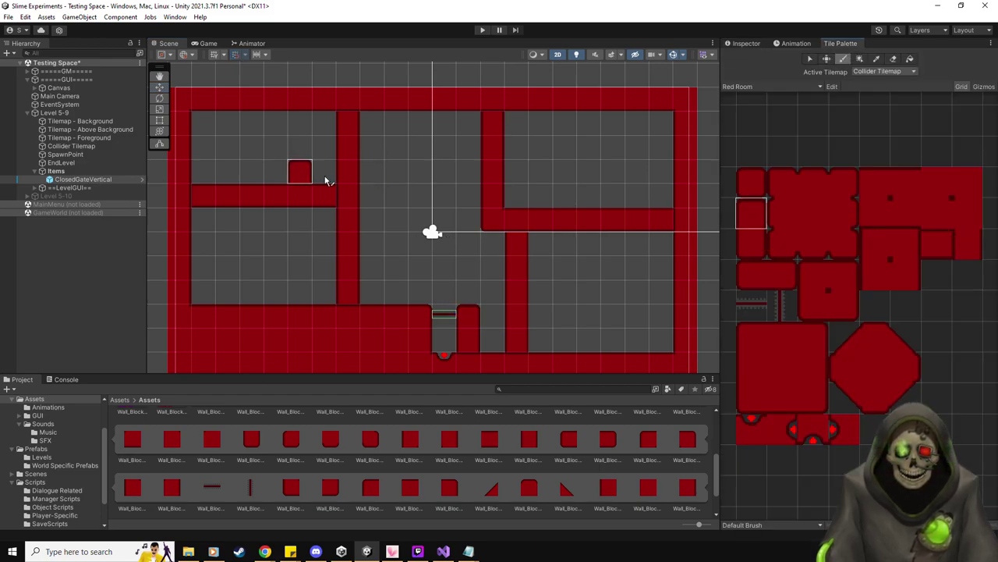
left_click(756, 246)
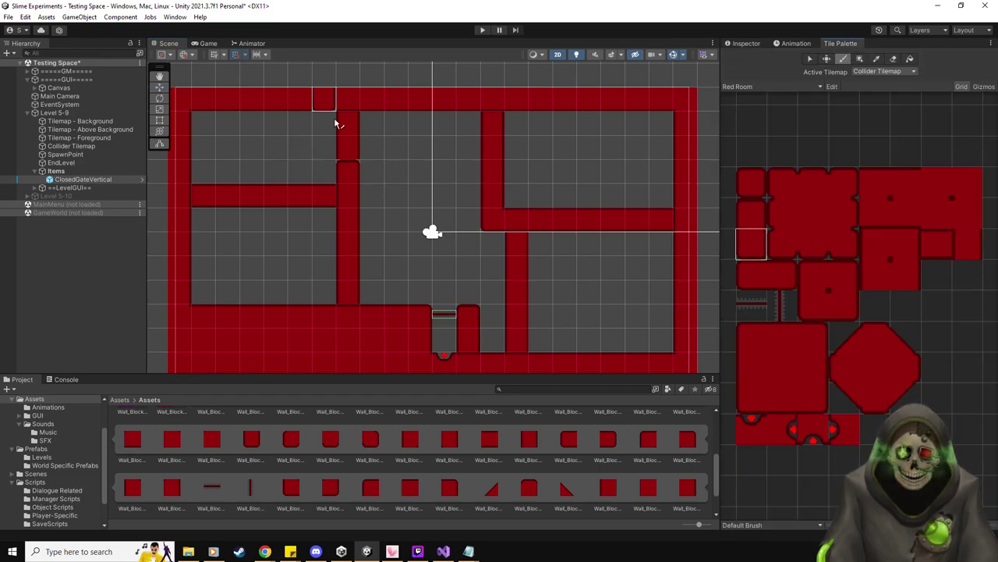
left_click(349, 123)
left_click(894, 58)
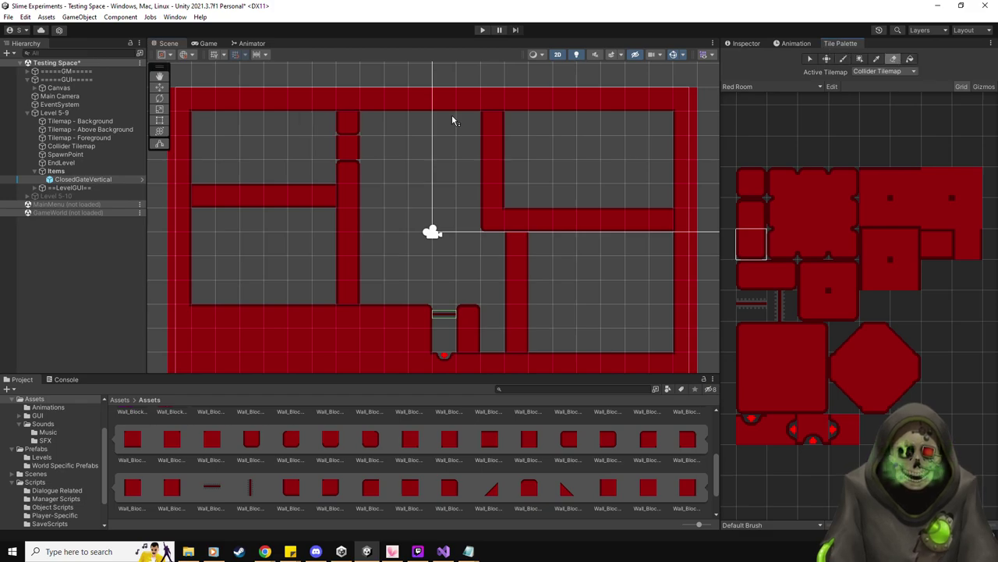
left_click(348, 146)
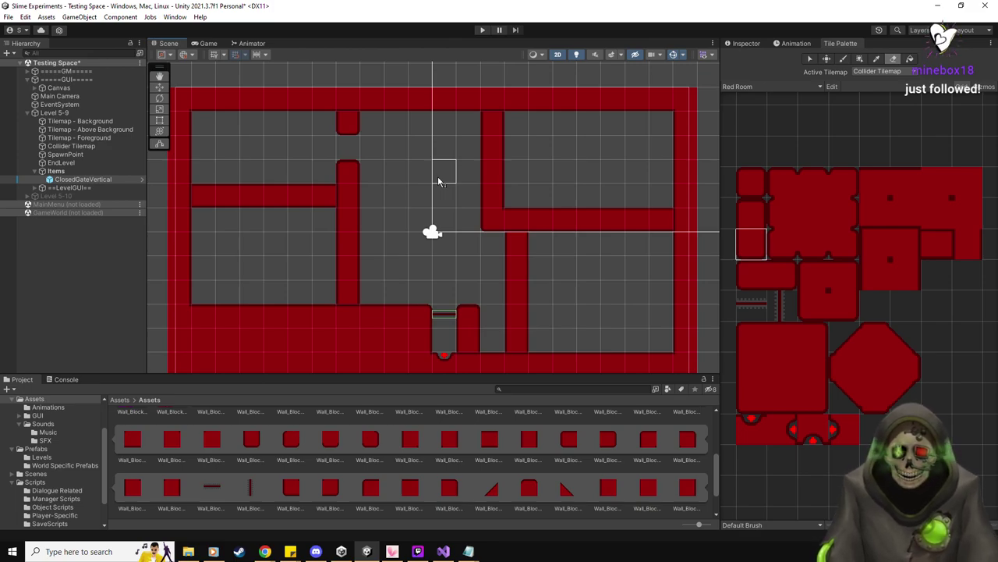
- Place a PressurePlate prefab in the upper-left room's doorway and a RedSlime cage at the top of the central room
left_click(35, 449)
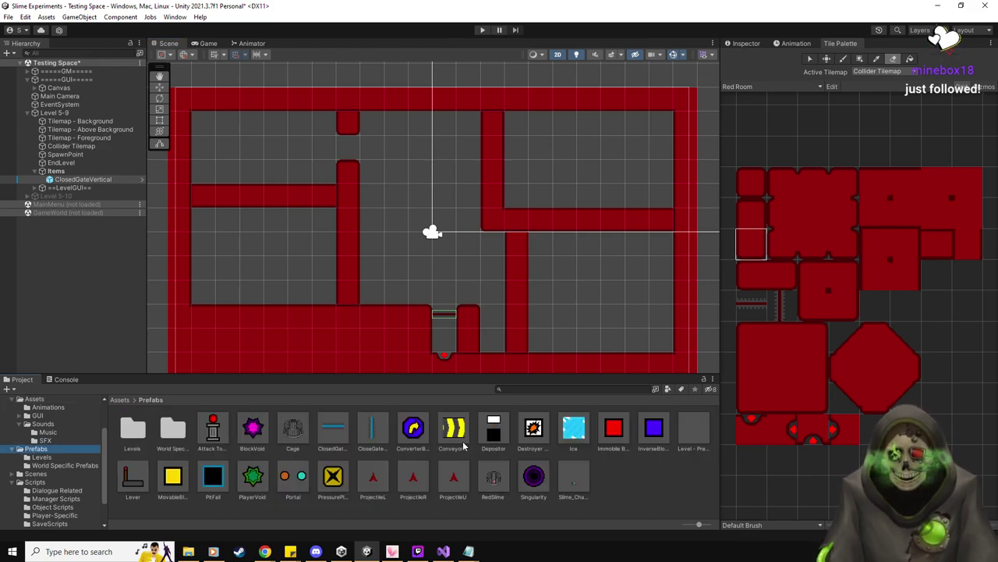
left_click_drag(332, 479, 357, 162)
left_click_drag(351, 155, 348, 150)
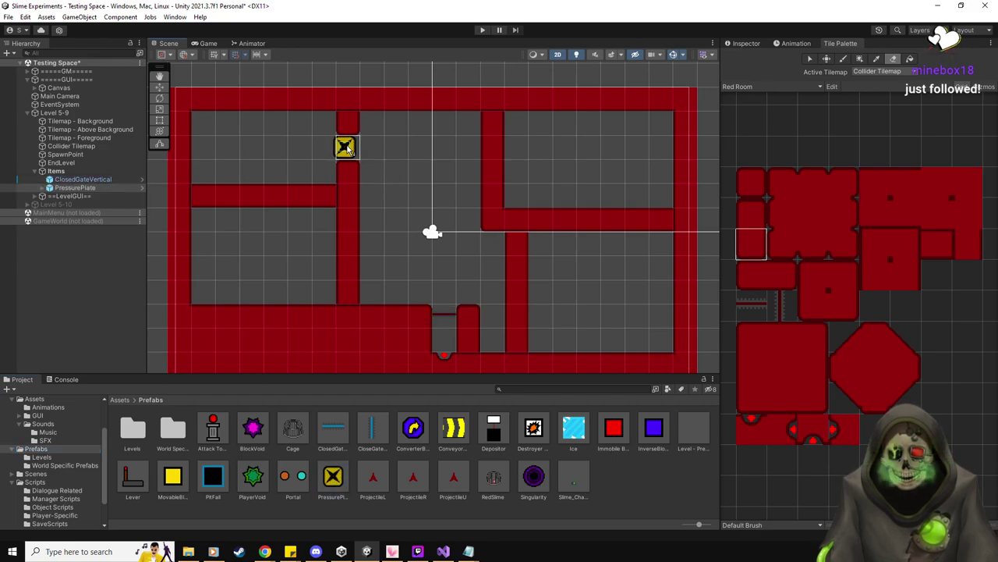
left_click(159, 86)
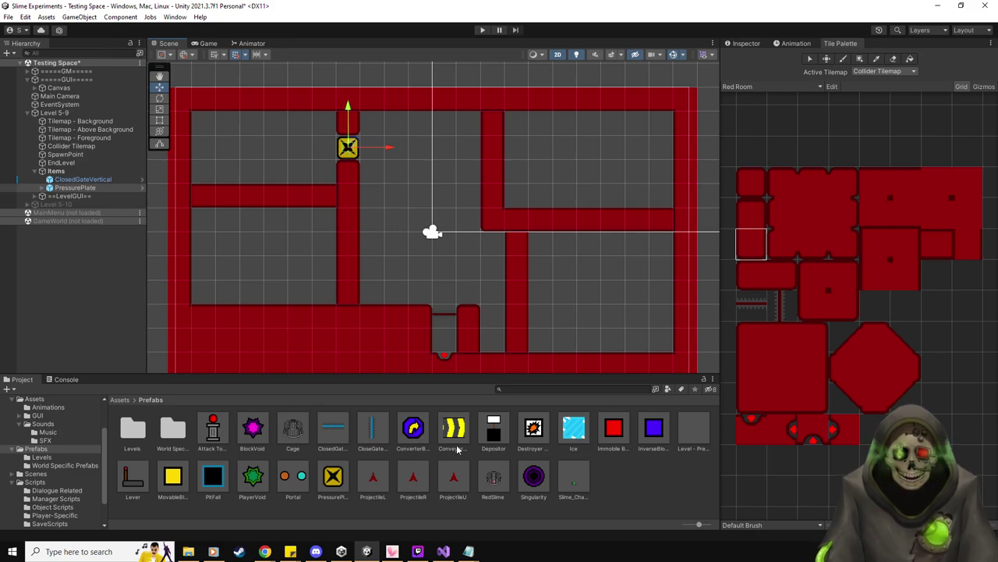
left_click_drag(490, 482, 460, 110)
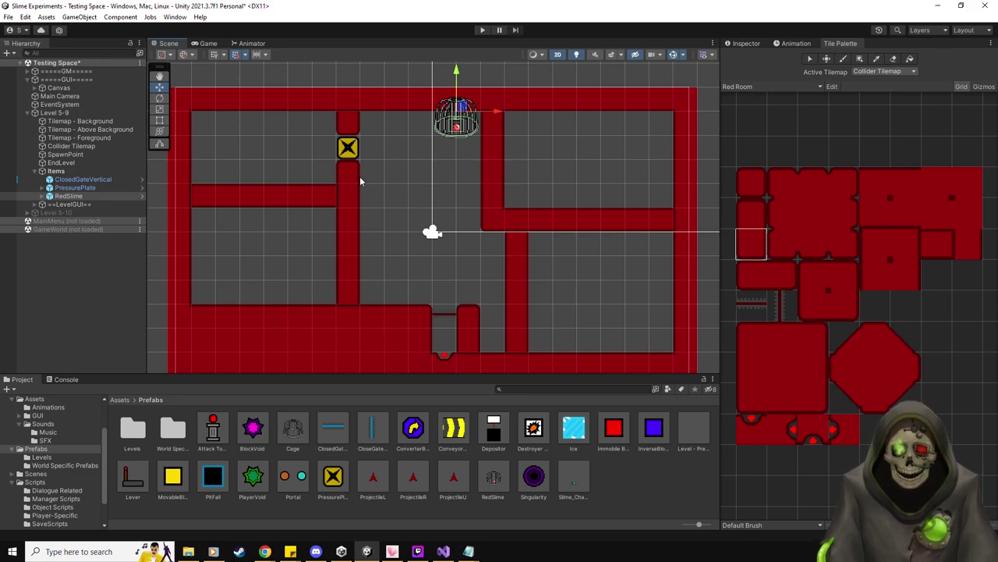
- Configure the pressure plate with RedSlime as Obj To Manipulate and enable Is One Object and Trigger Once
left_click(75, 188)
left_click(746, 43)
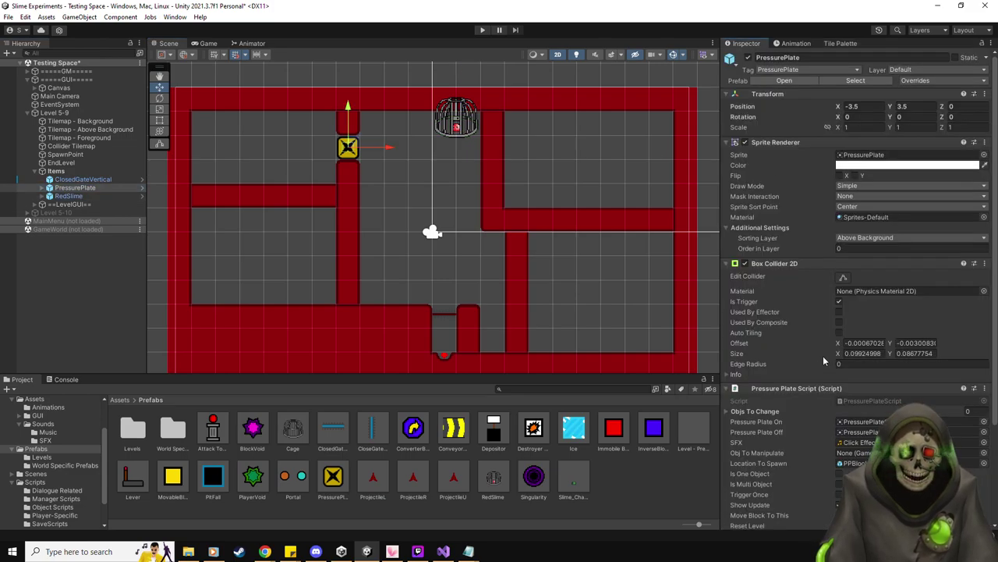
scroll(823, 355, "down", 3)
left_click_drag(850, 366, 852, 369)
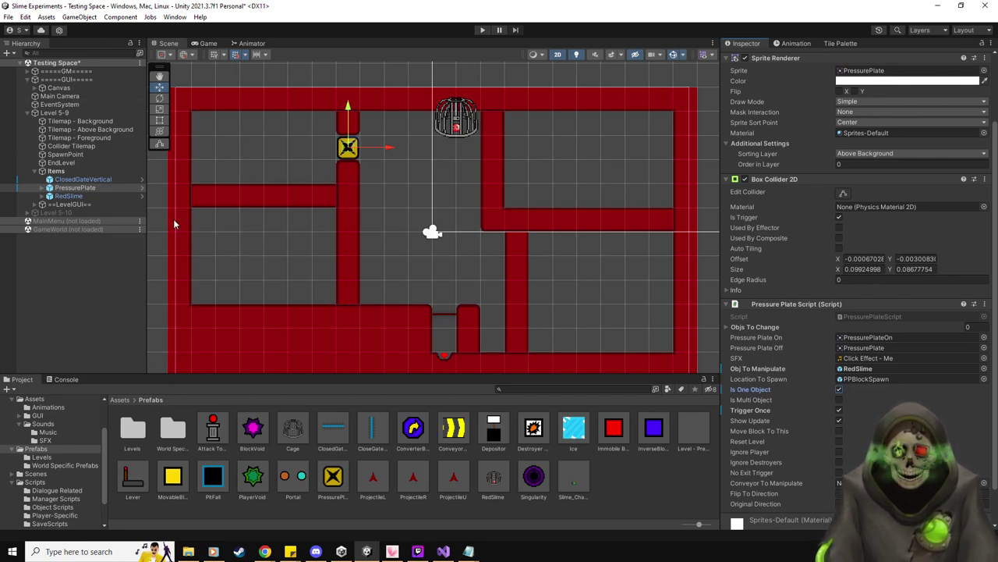
- Move SpawnPoint into the upper-left room and EndLevel onto the exit tile in the central recess
left_click(67, 155)
left_click_drag(437, 229, 232, 109)
left_click(62, 163)
left_click_drag(434, 229, 447, 365)
middle_click_drag(450, 248, 458, 245)
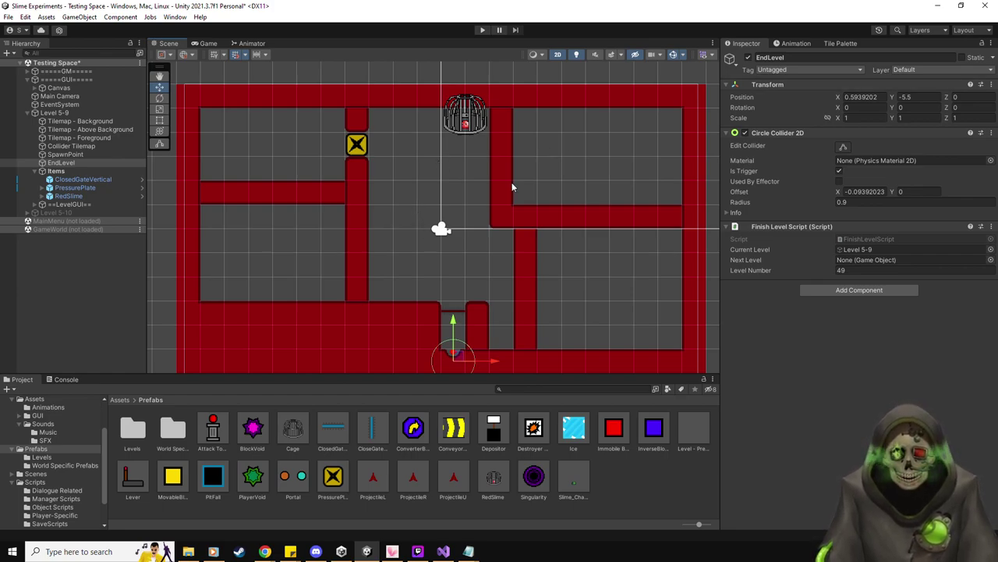
- Cut one-tile doorways into the inner vertical walls of the upper-right, lower-left and lower-right rooms, rounding the adjoining wall ends
left_click(849, 45)
left_click(751, 275)
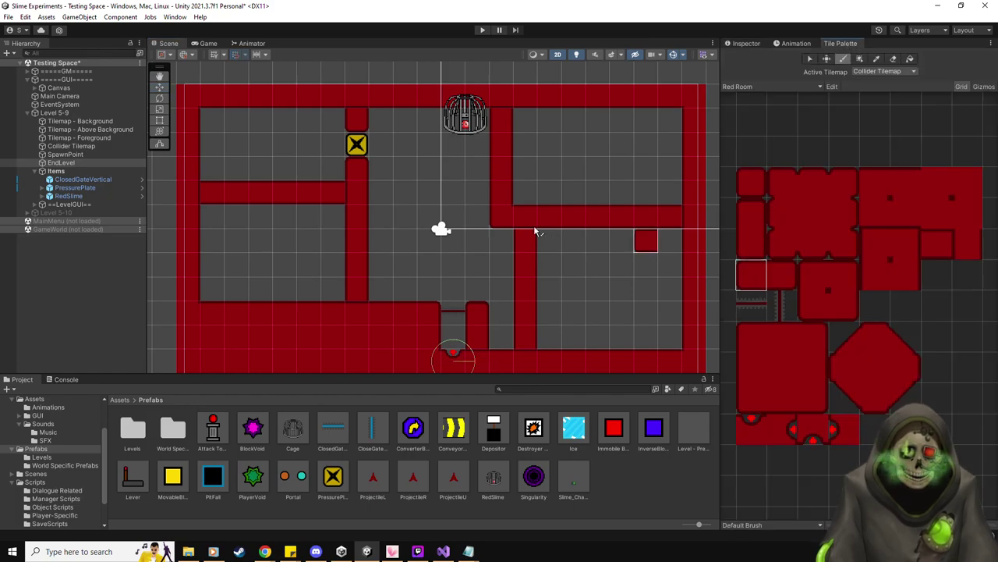
left_click(753, 245)
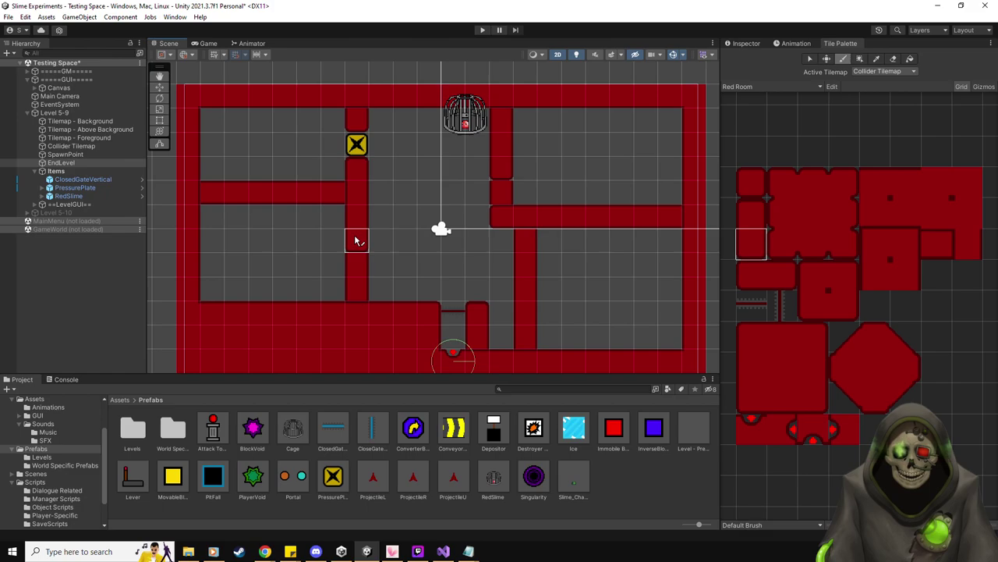
left_click(751, 212)
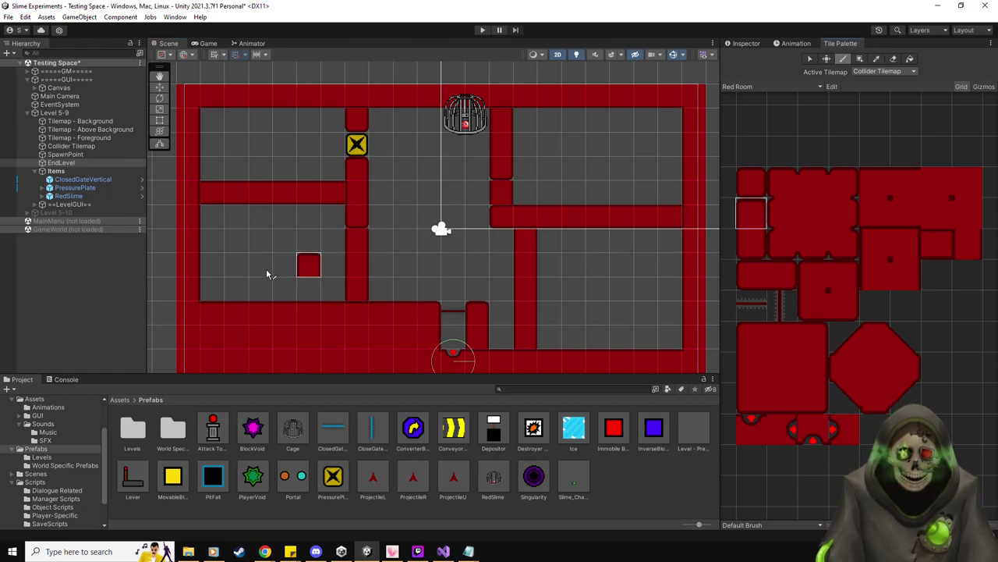
left_click(894, 59)
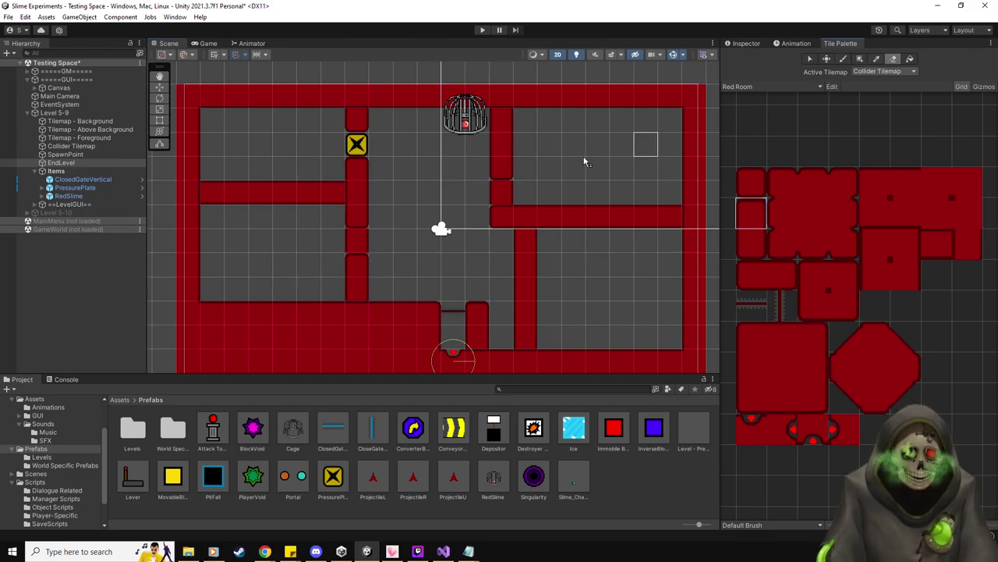
left_click(507, 194)
left_click(356, 241)
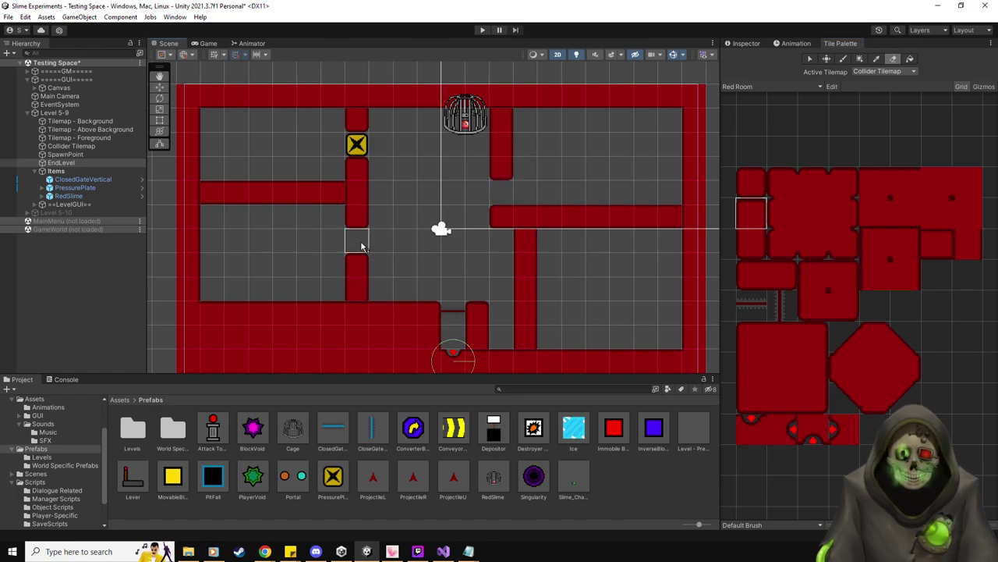
left_click(751, 252)
left_click(754, 211)
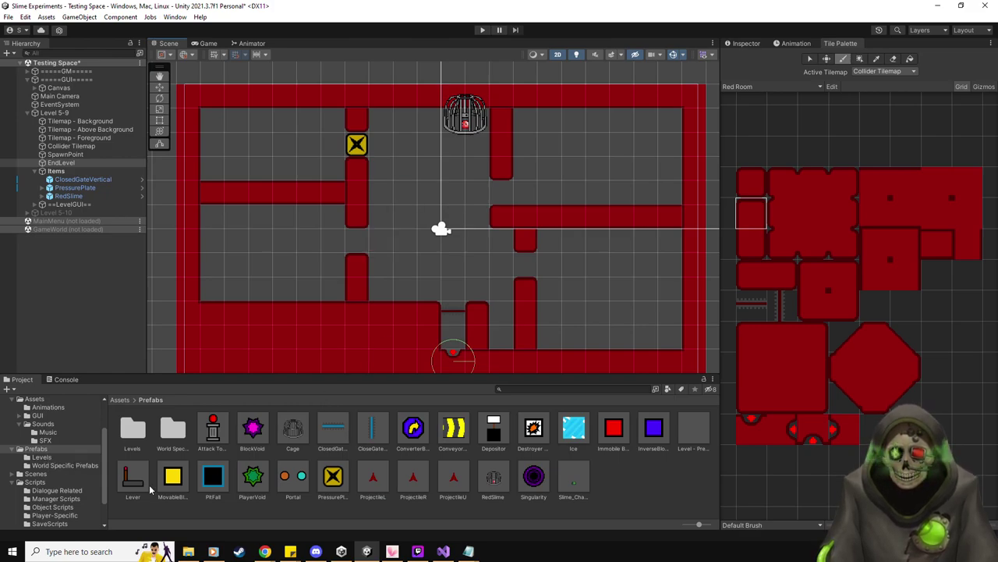
- Add a CloseGateHorizontal prefab to the lower-left room's doorway and align it near the central-room side at X -3.126, Y -0.5
left_click(744, 45)
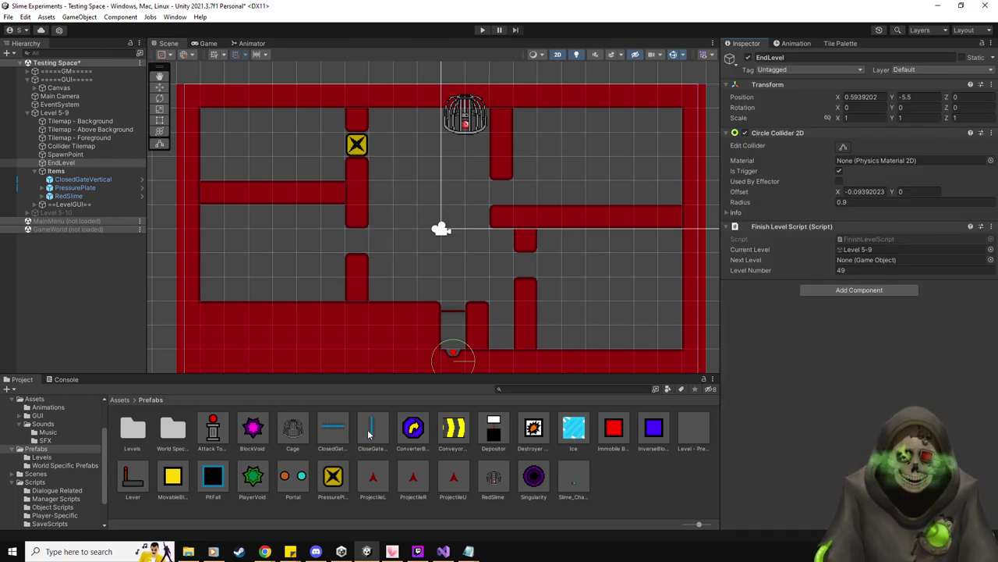
left_click(355, 246)
key("w")
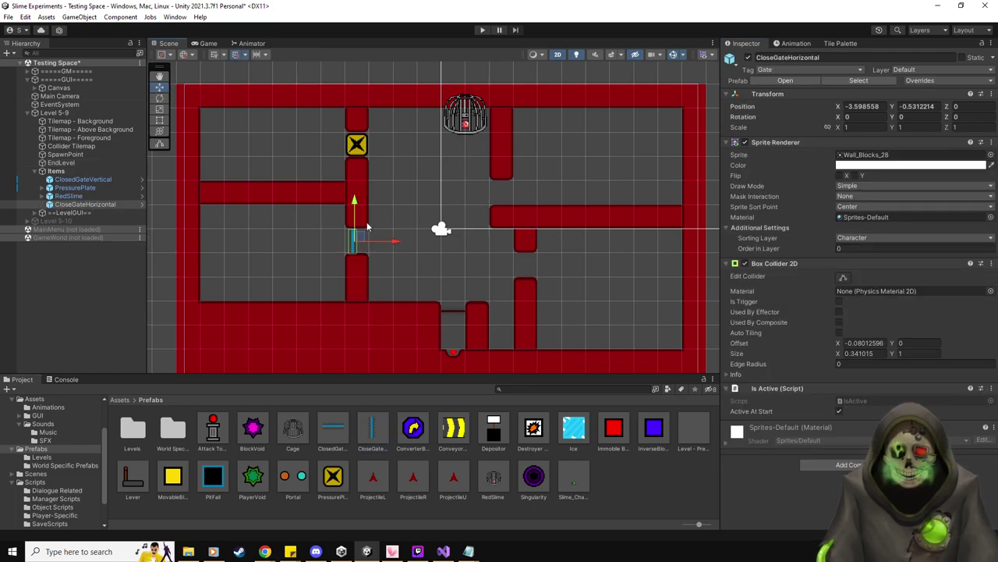
scroll(368, 276, "up", 1)
scroll(368, 276, "up", 3)
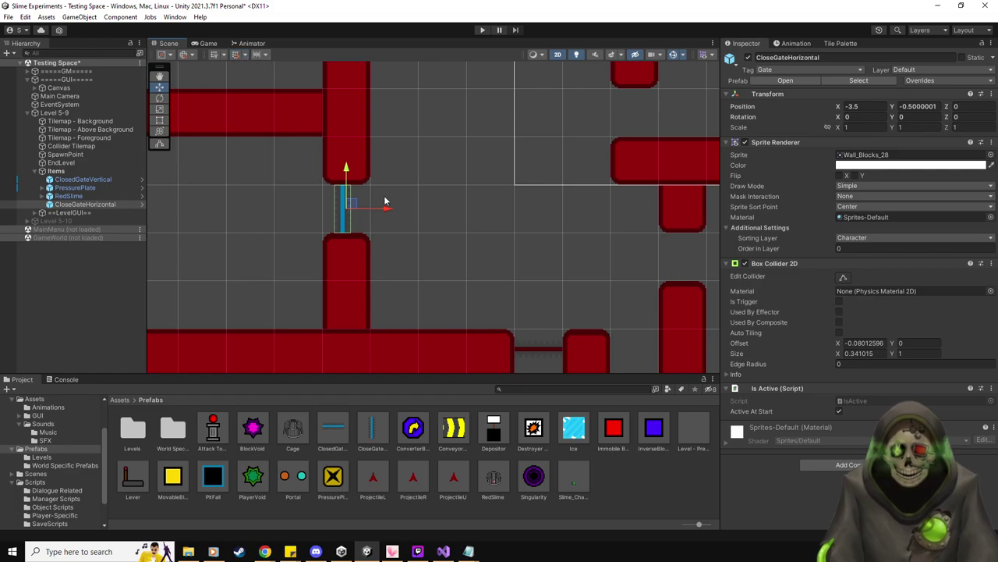
left_click_drag(386, 210, 403, 211)
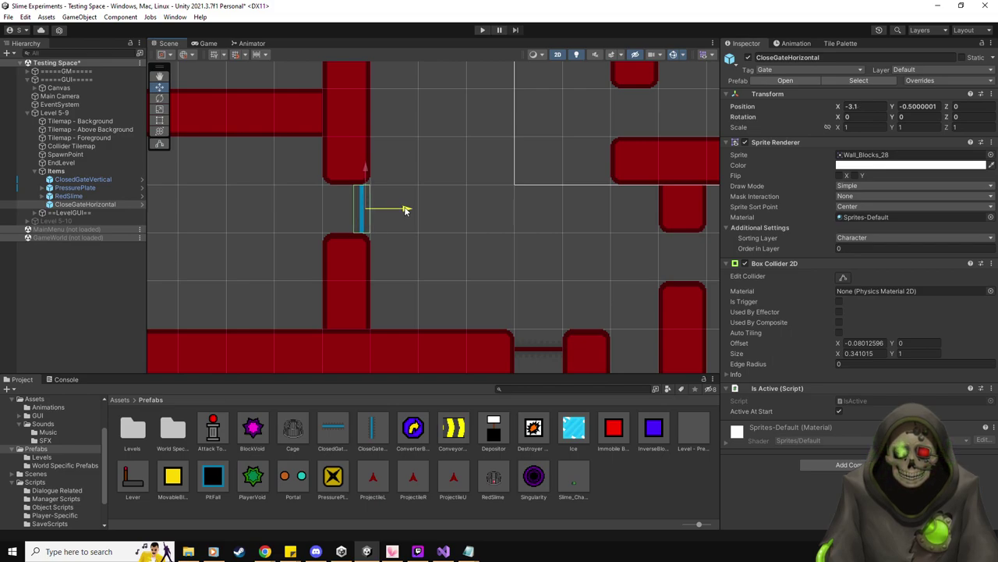
scroll(404, 210, "up", 5)
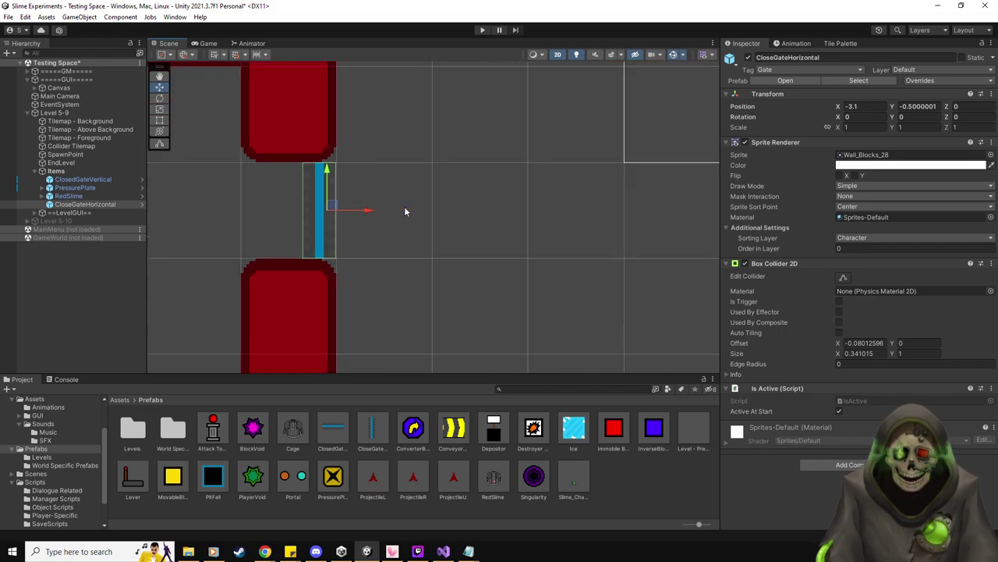
left_click_drag(346, 216, 340, 219)
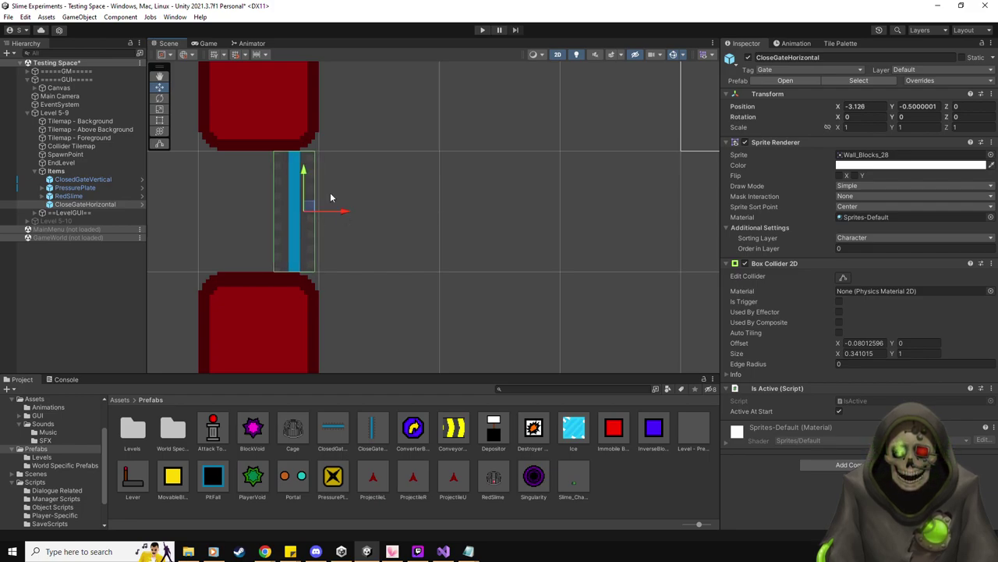
scroll(340, 223, "down", 5)
scroll(465, 201, "down", 3)
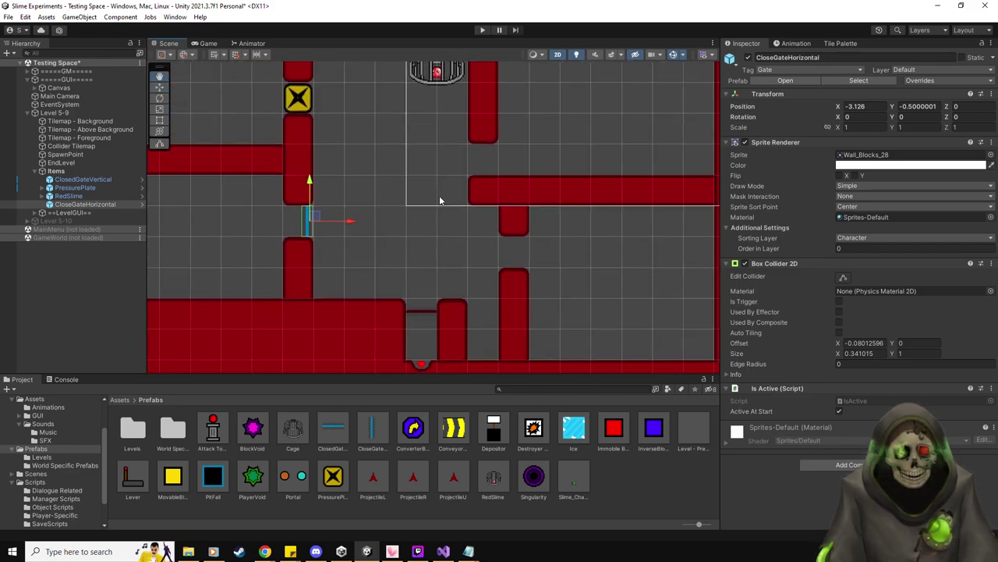
- Duplicate the CloseGateHorizontal gate and align the copy in the upper-right room's doorway at X 2.286, Y 1.494
scroll(390, 216, "up", 5)
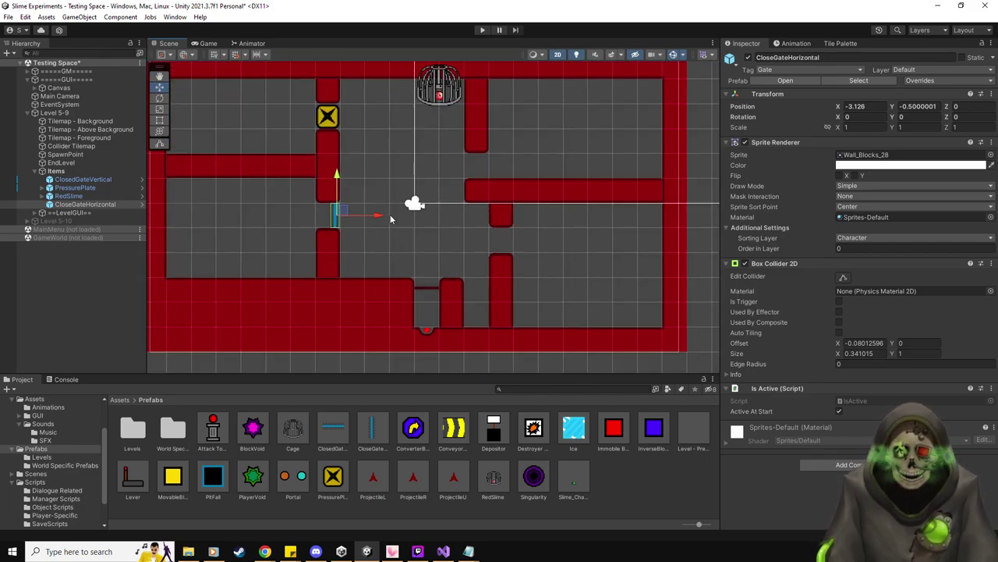
key("ctrl+d")
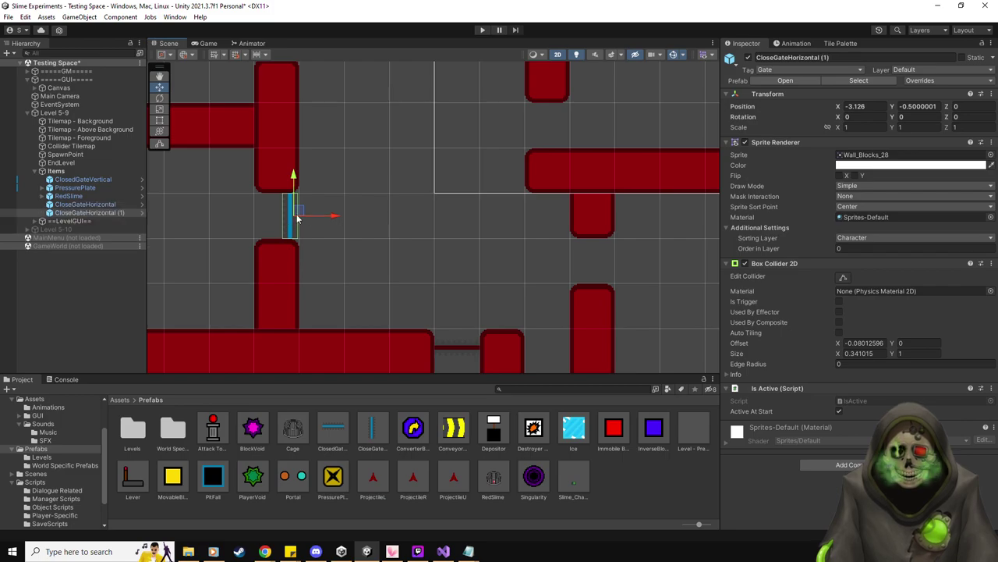
left_click_drag(303, 214, 558, 117)
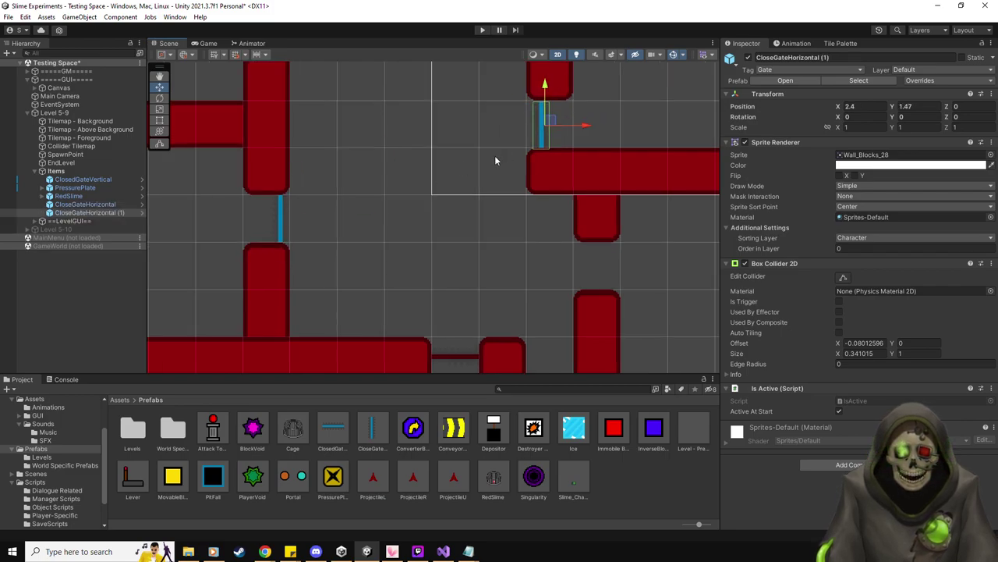
scroll(494, 155, "up", 3)
scroll(481, 163, "down", 1)
middle_click_drag(443, 190, 415, 243)
scroll(449, 209, "up", 4)
left_click_drag(481, 153, 480, 150)
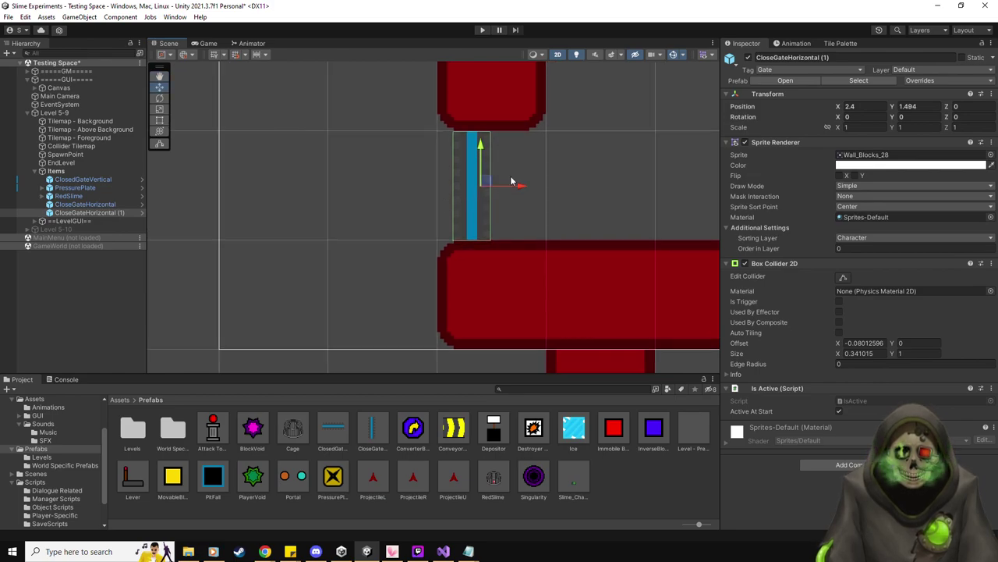
left_click_drag(524, 191, 512, 194)
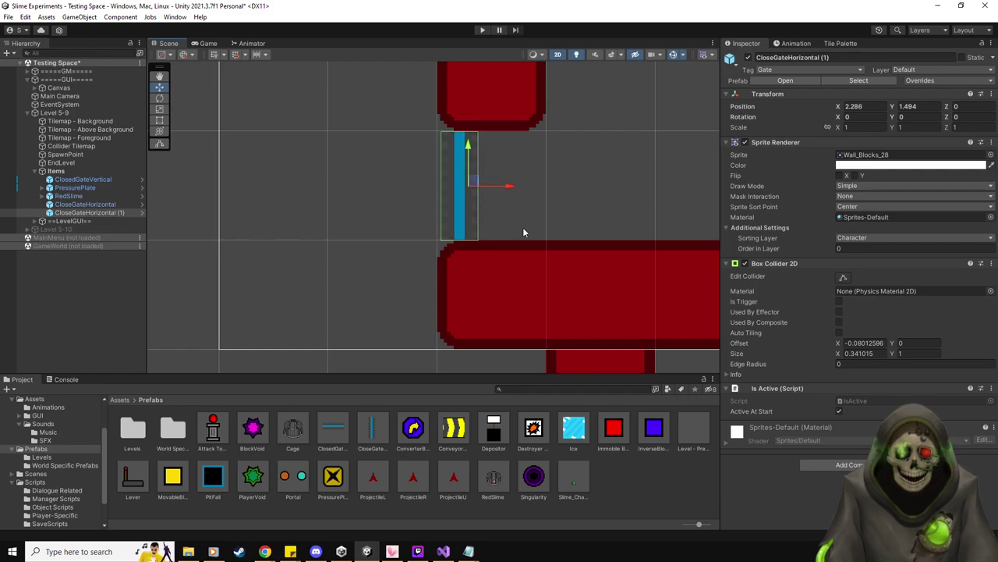
- Duplicate the upper-right room's gate and align the copy in the lower-right room's doorway at X 3.283, Y -1.502
middle_click_drag(563, 276, 528, 185)
scroll(528, 186, "down", 7)
key("ctrl+d")
left_click_drag(479, 136, 543, 341)
middle_click_drag(465, 294, 403, 197)
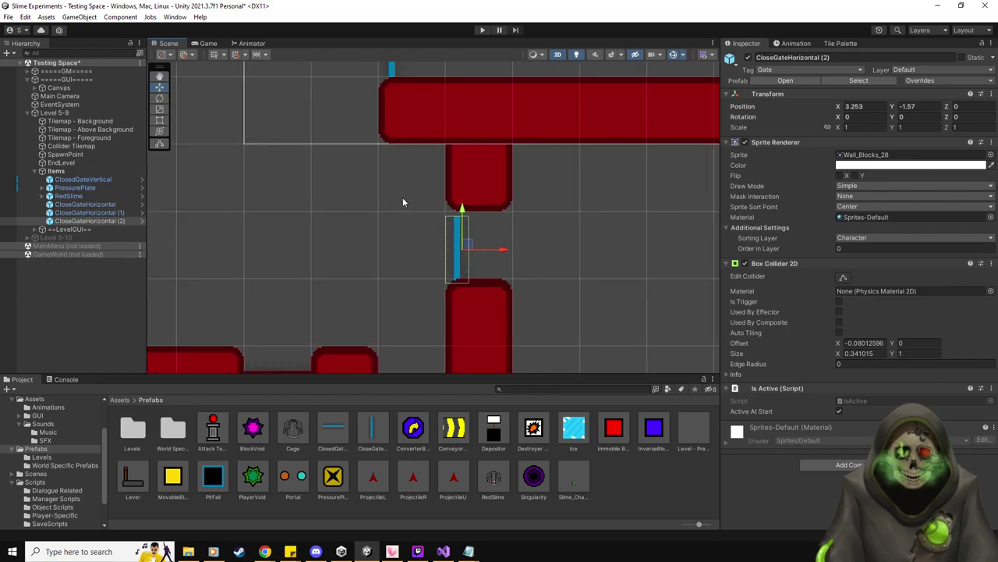
scroll(390, 257, "up", 5)
left_click_drag(499, 210, 510, 196)
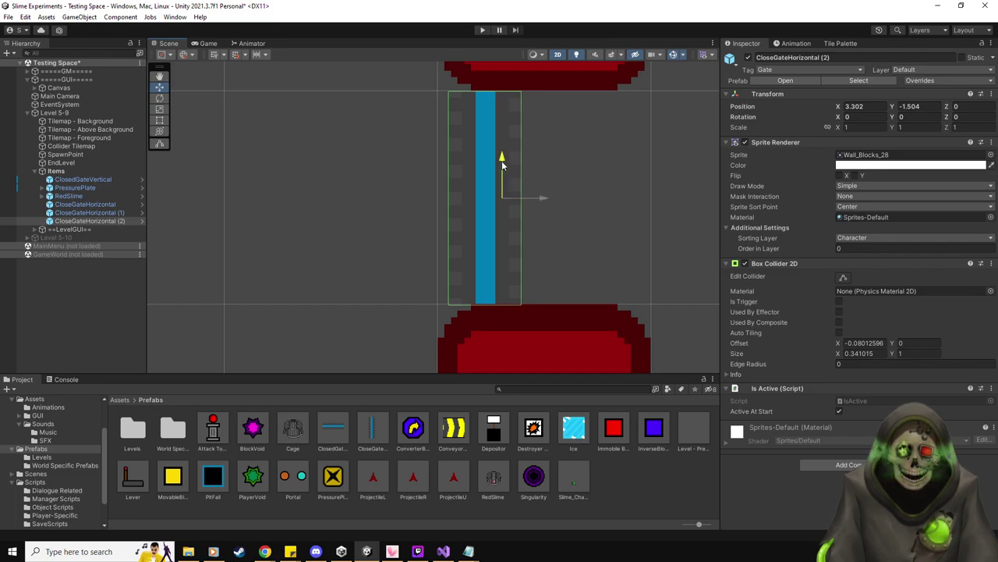
left_click_drag(542, 201, 539, 201)
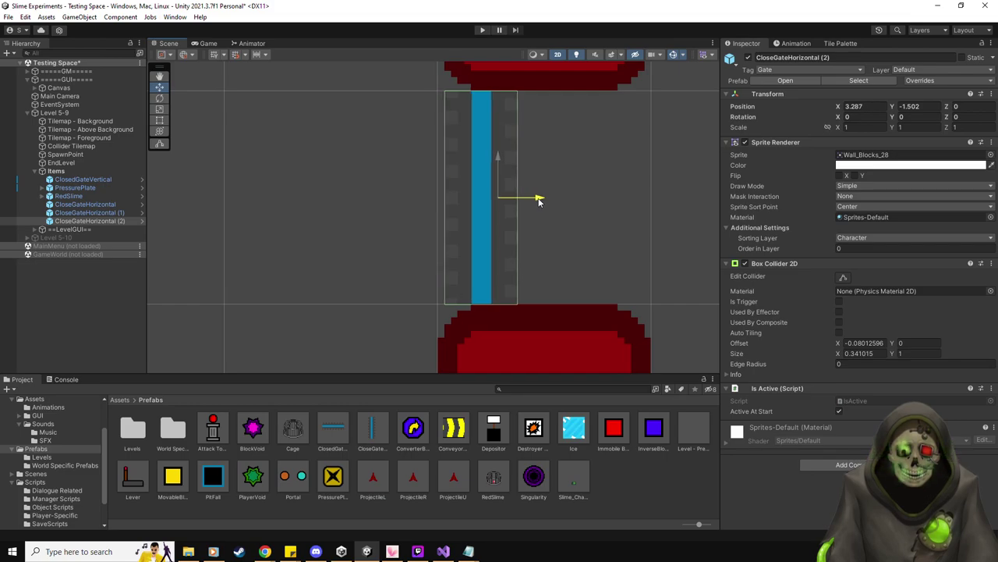
scroll(383, 256, "down", 10)
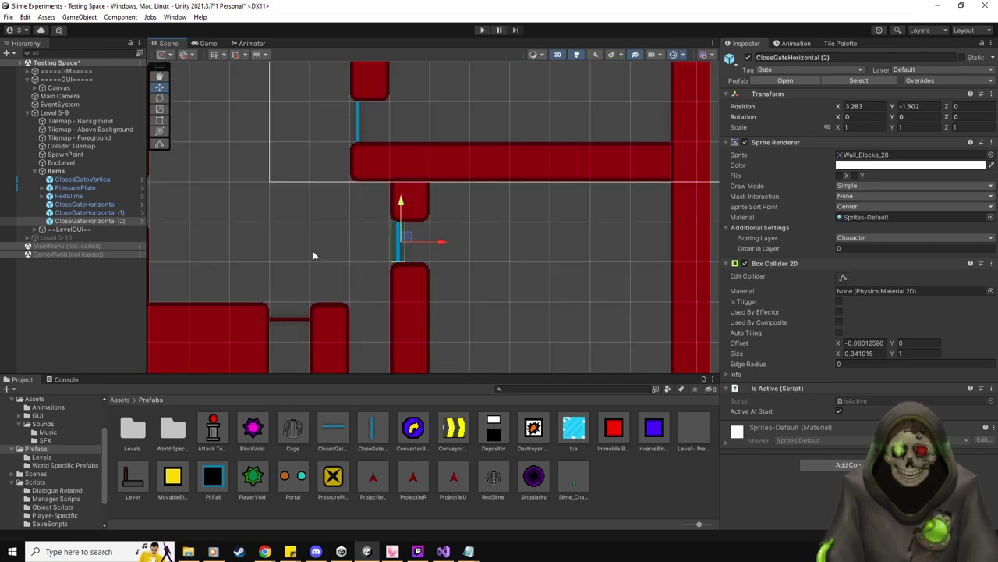
- Give all three CloseGateHorizontal gates the Wall_Blocks_World5_31 sprite, then disable Active At Start and deactivate the objects
scroll(438, 267, "down", 4)
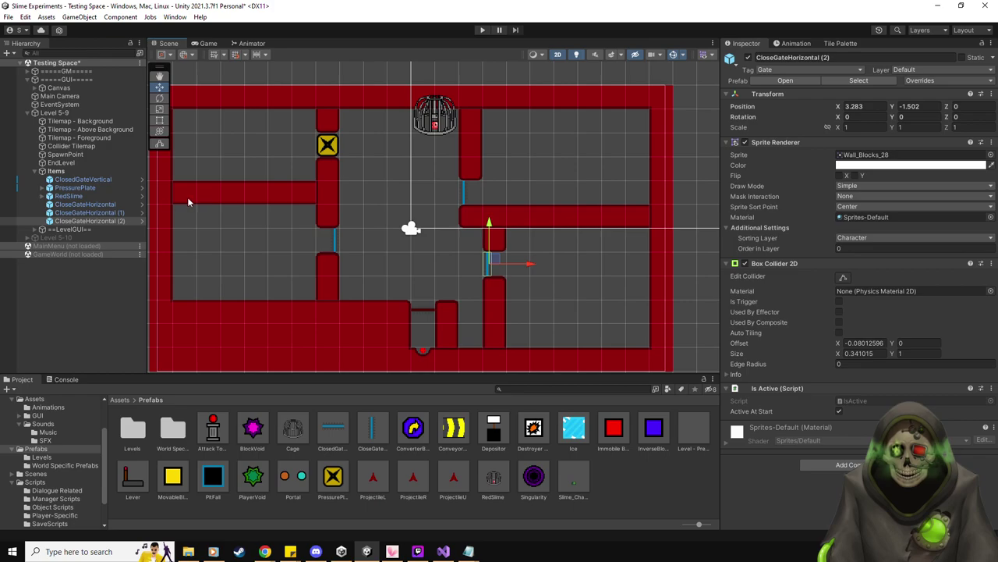
left_click(84, 204, "shift")
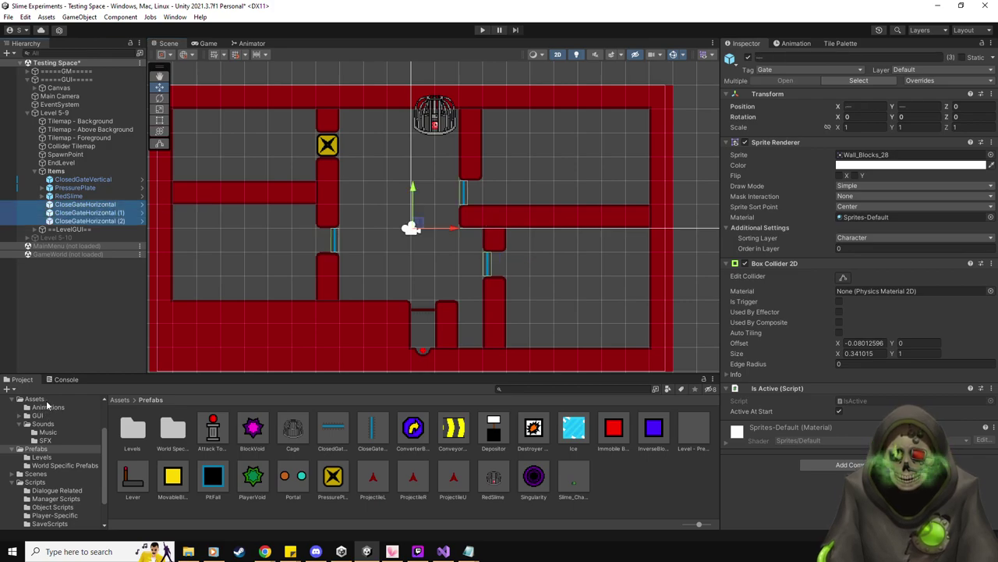
left_click(38, 399)
scroll(407, 431, "down", 5)
left_click_drag(249, 467, 904, 154)
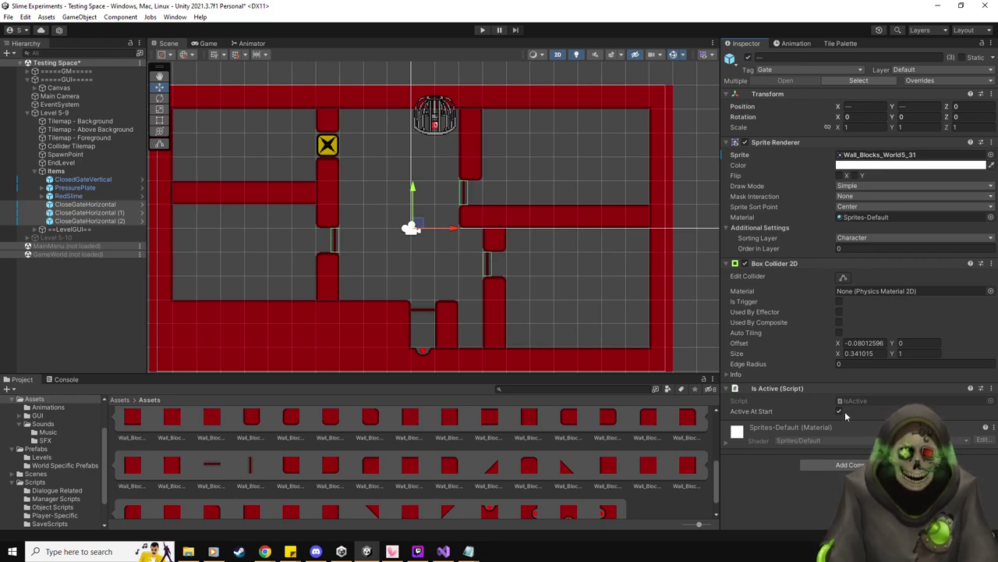
left_click(749, 59)
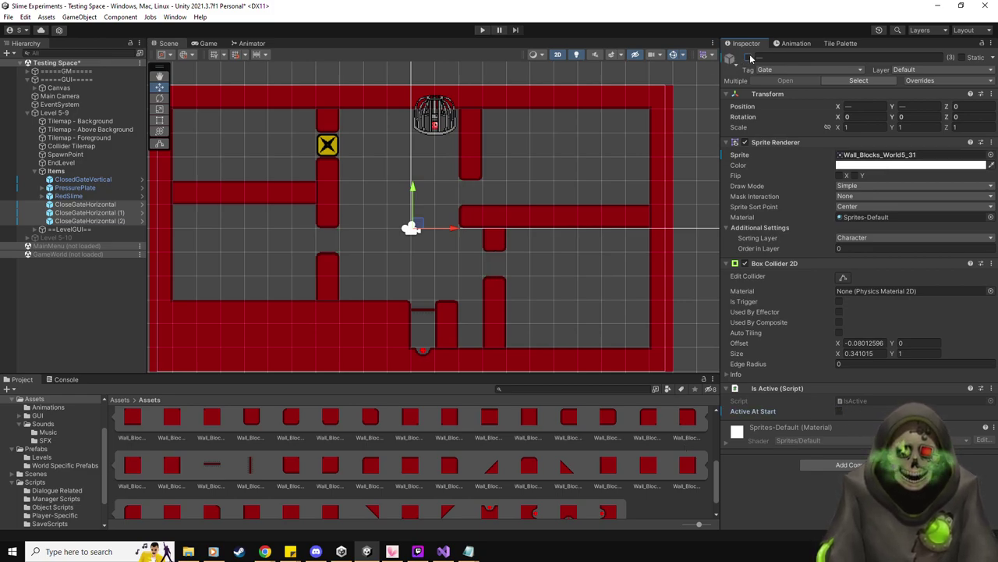
- Add a Lever prefab inside the upper-right room, beside its inner vertical wall at about X 3.5, Y 2.61
left_click(35, 448)
left_click_drag(133, 477, 493, 169)
left_click(234, 54)
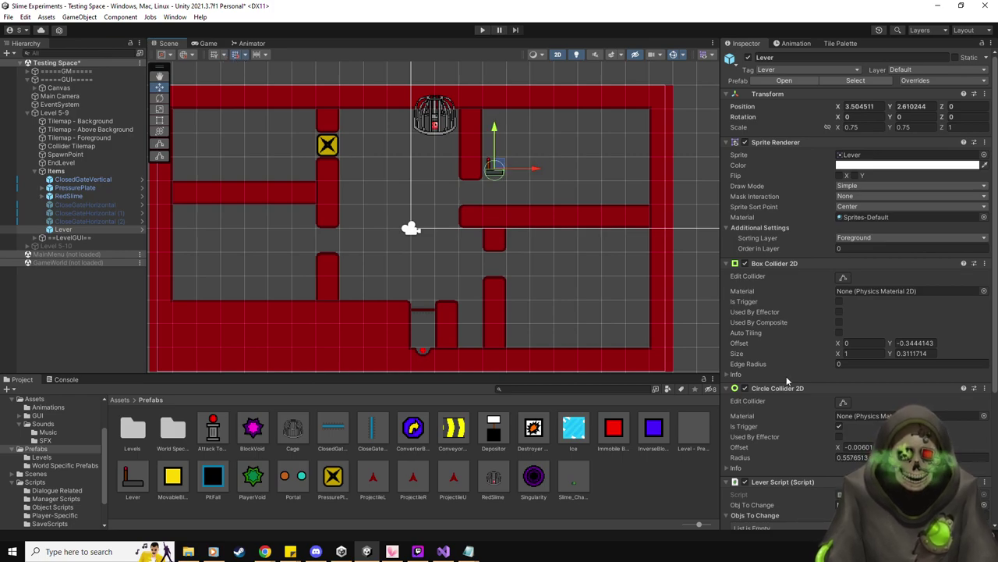
- Assign the upper-right doorway's gate, CloseGateHorizontal (1), as Obj To Change in the lever's Lever Script
scroll(793, 390, "down", 4)
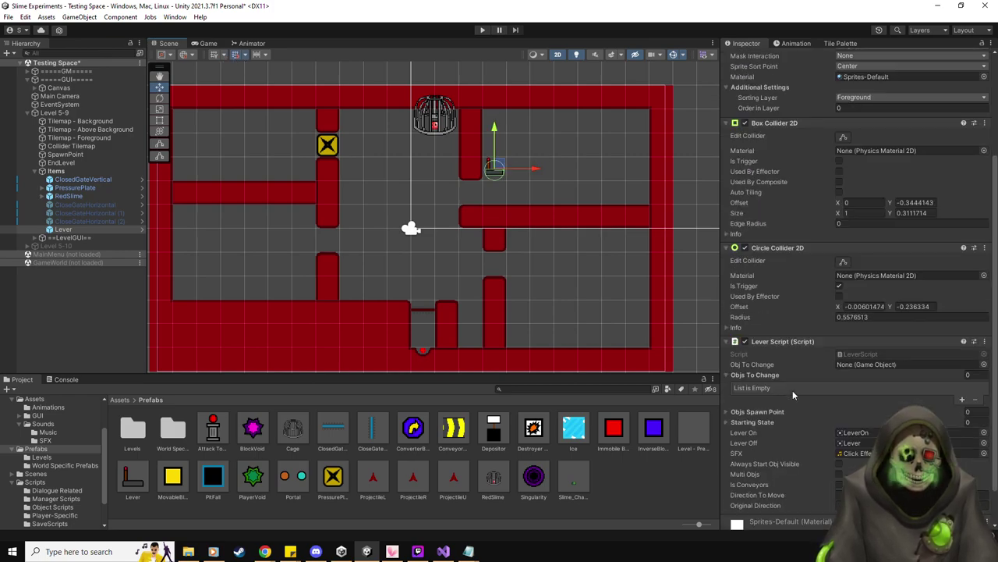
scroll(792, 390, "down", 1)
left_click(749, 348)
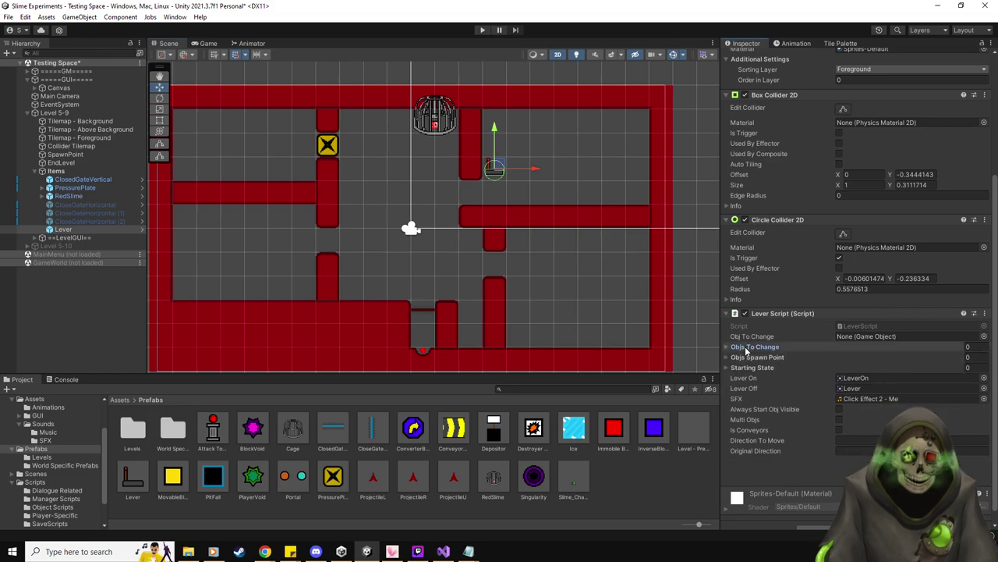
left_click(84, 205)
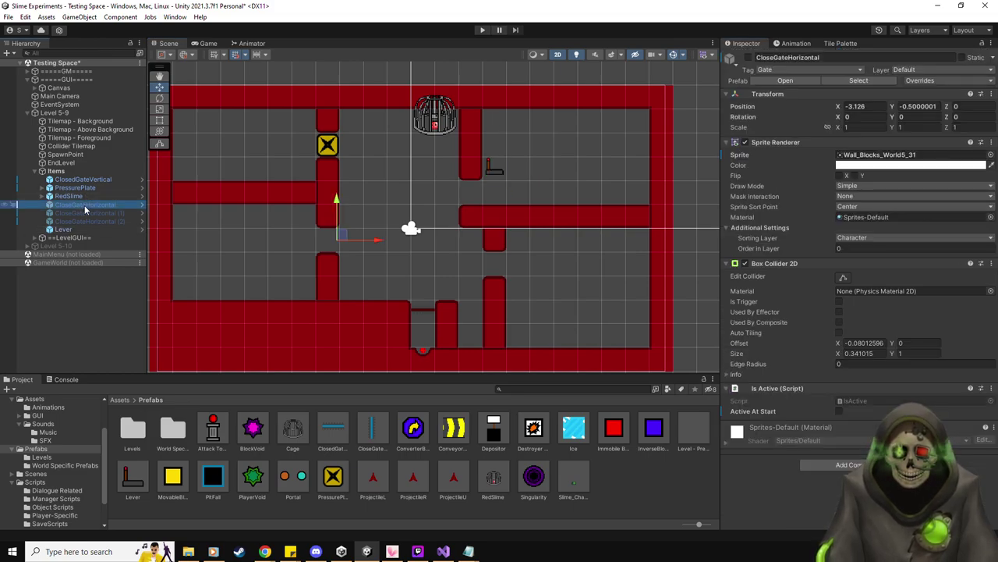
key("Down")
left_click(75, 224)
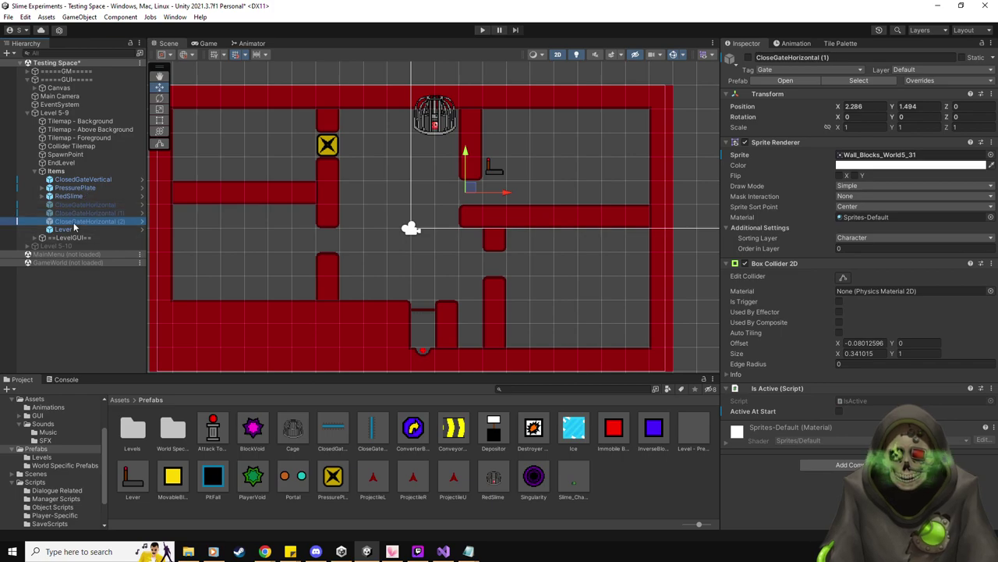
left_click(64, 229)
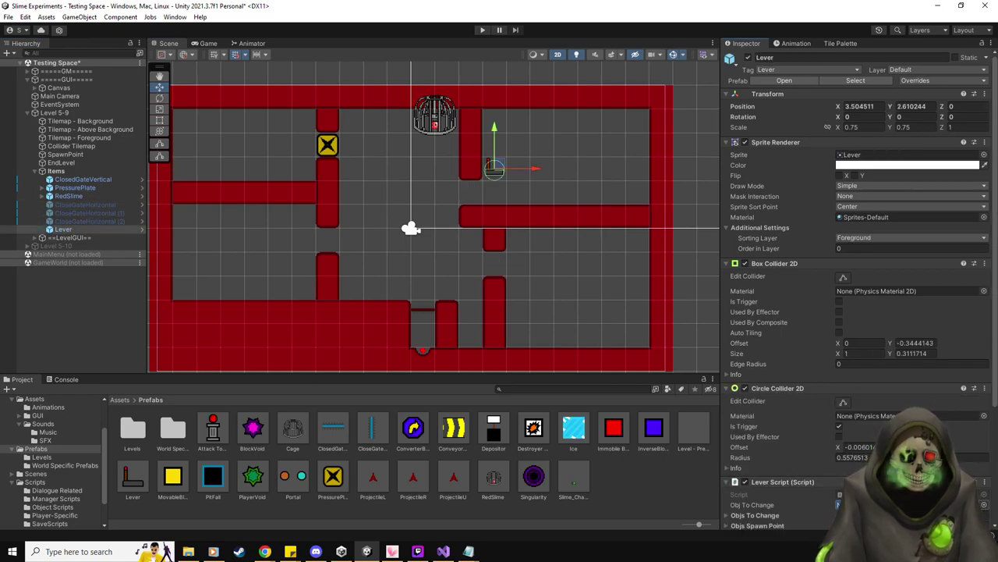
scroll(840, 421, "down", 5)
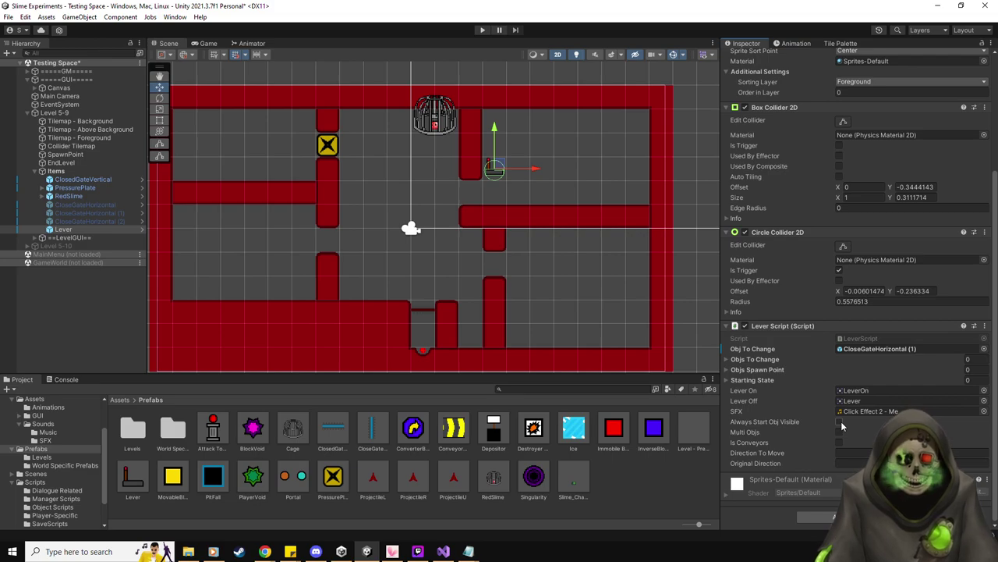
- Duplicate the lever twice and place the copies inside the lower-left and lower-right rooms, beside the walls above their doorways
left_click(75, 230)
key("ctrl+d")
left_click_drag(503, 191, 287, 217)
key("ctrl+d")
- Set Obj To Change to CloseGateHorizontal (2) for Lever (1) and to CloseGateHorizontal for Lever (2)
left_click(82, 237)
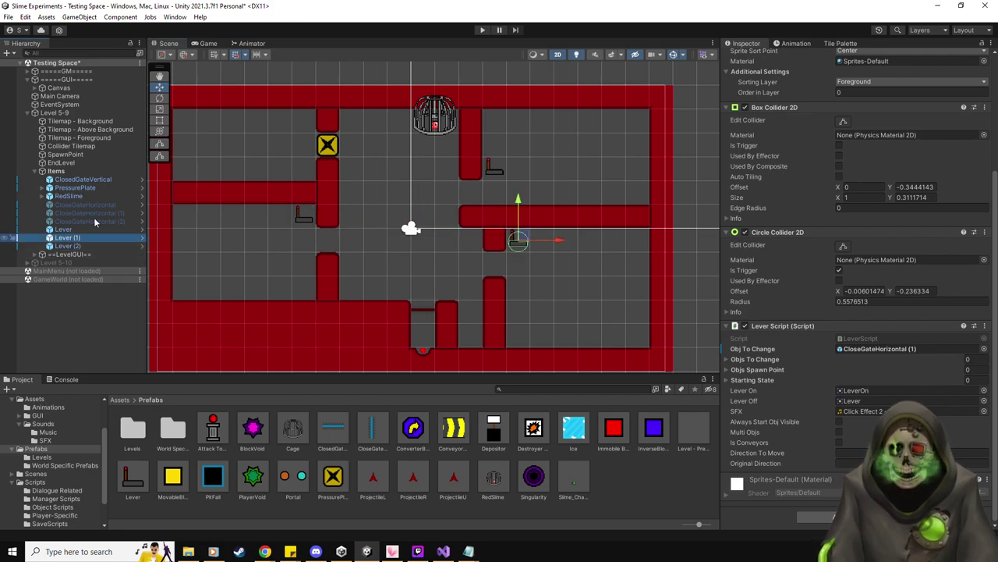
left_click_drag(119, 220, 874, 349)
left_click(86, 246)
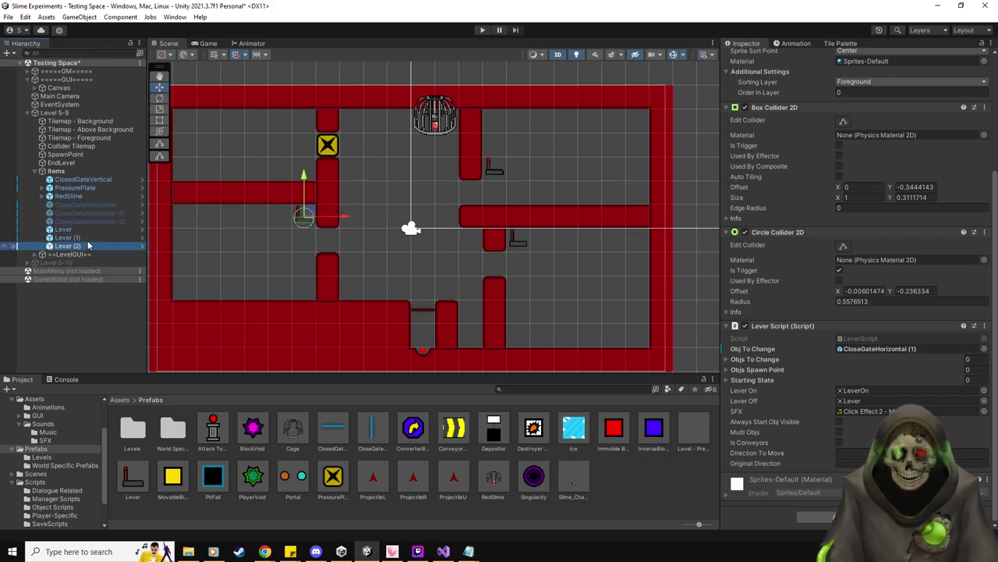
left_click_drag(98, 205, 874, 349)
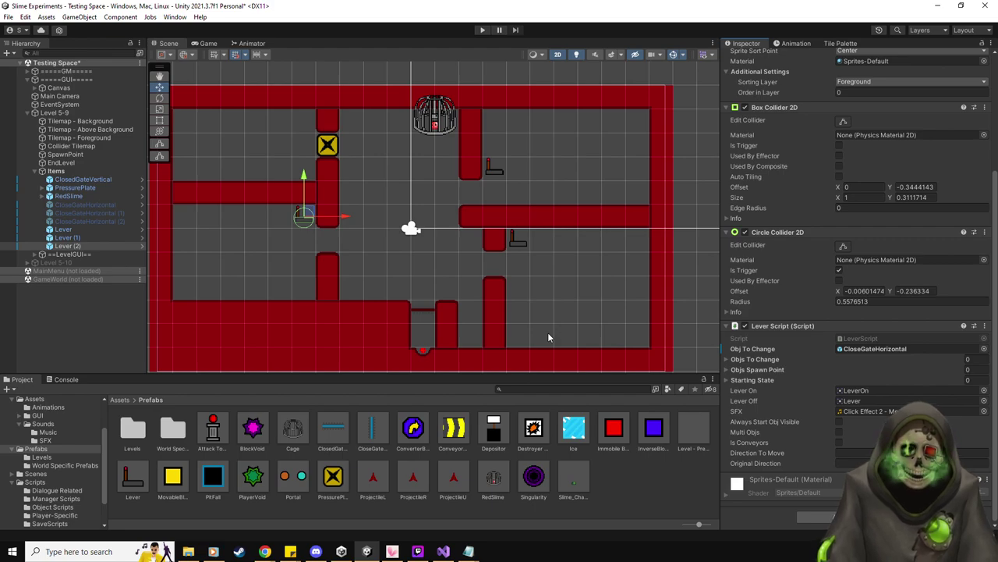
- Playtest Level 5-9 by crossing the pressure plate, entering the upper-right room and pulling its lever as the red slime chases
left_click(482, 30)
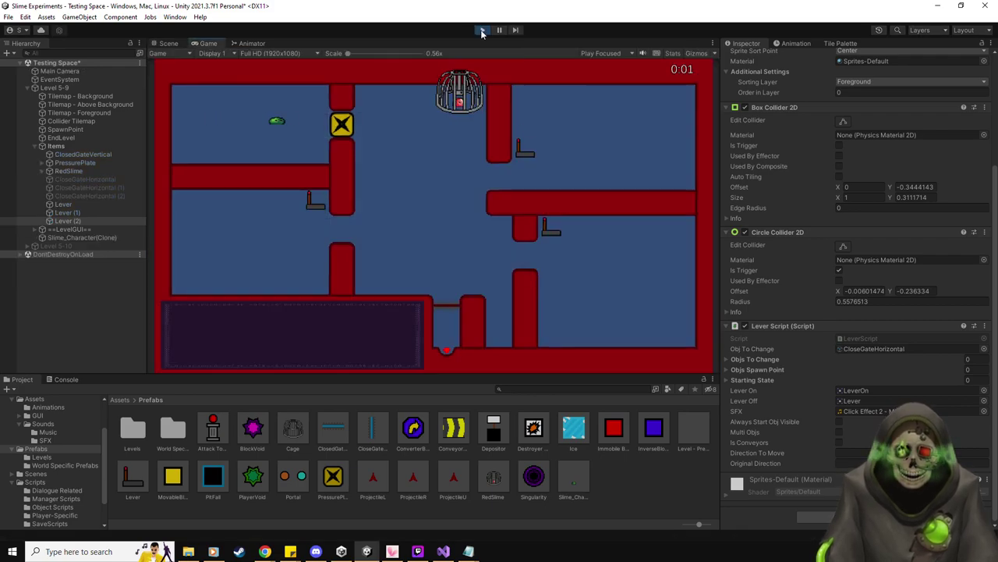
key("d")
key("s")
key("w")
key("d")
key("w")
key("e")
key("s")
key("d")
key("w")
key("a")
key("Right")
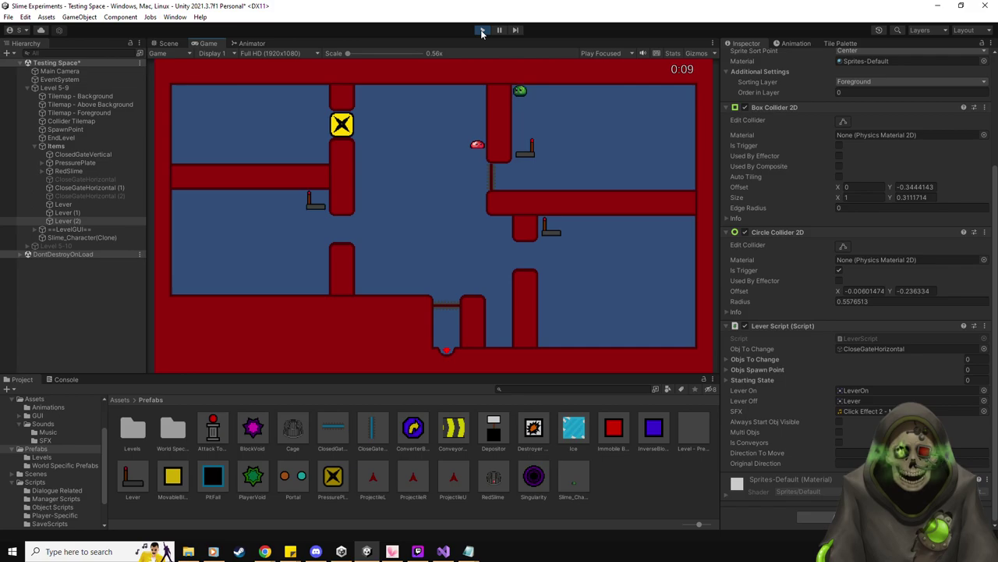
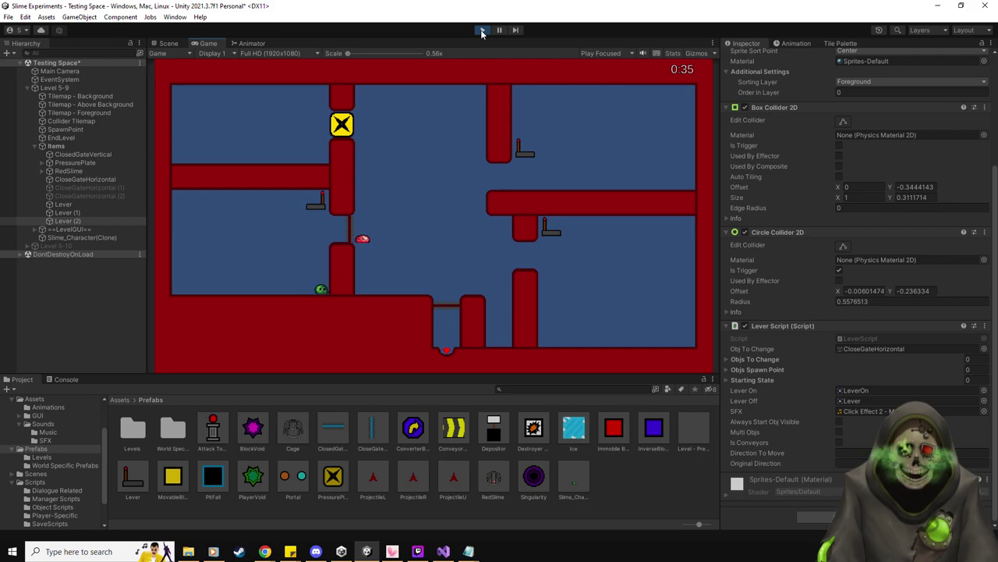
- Playtest the left-room and lower-right-room levers with the red slime chasing the player, and stop play mode
key("e")
key("a")
key("space")
key("w")
key("d")
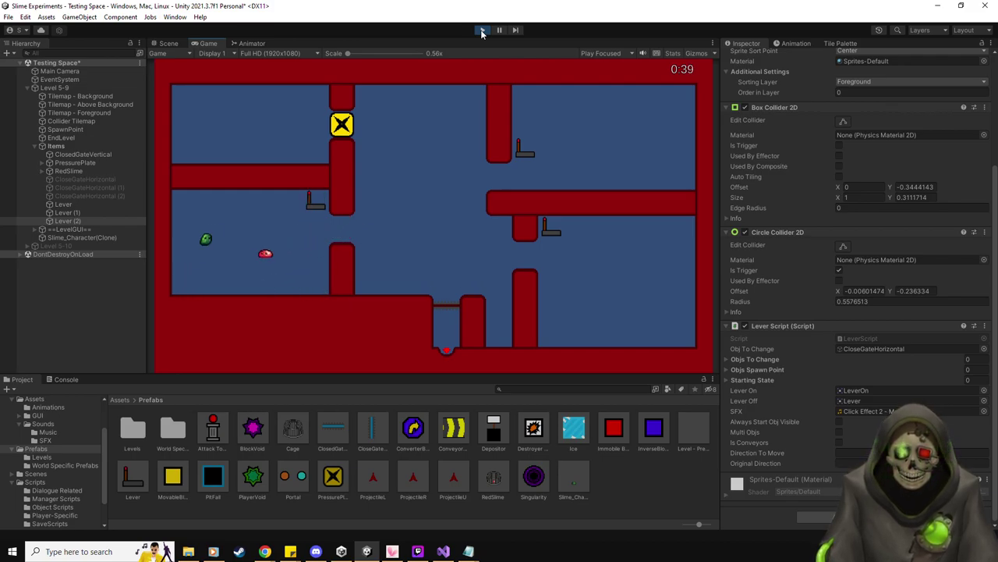
key("d")
key("s")
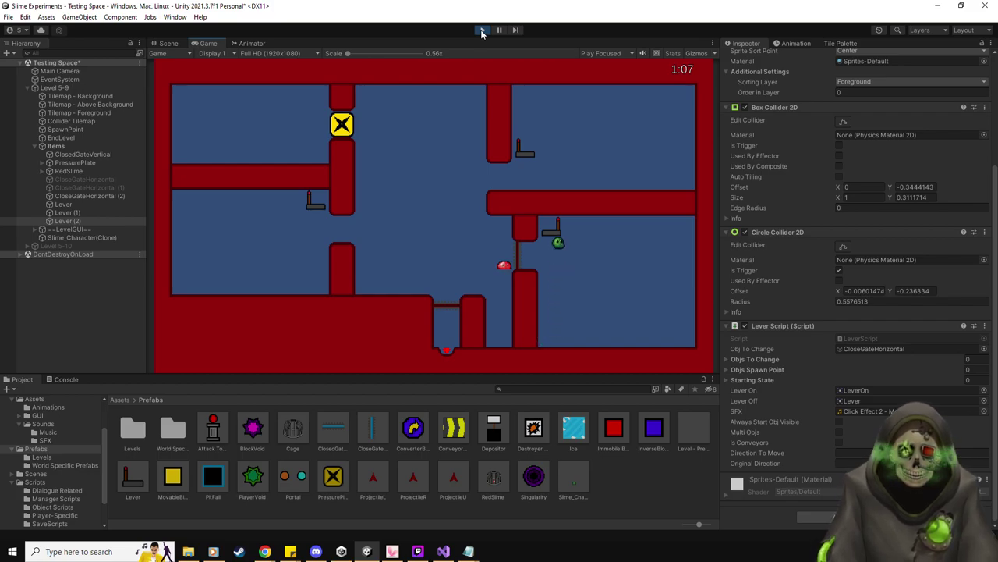
left_click(482, 31)
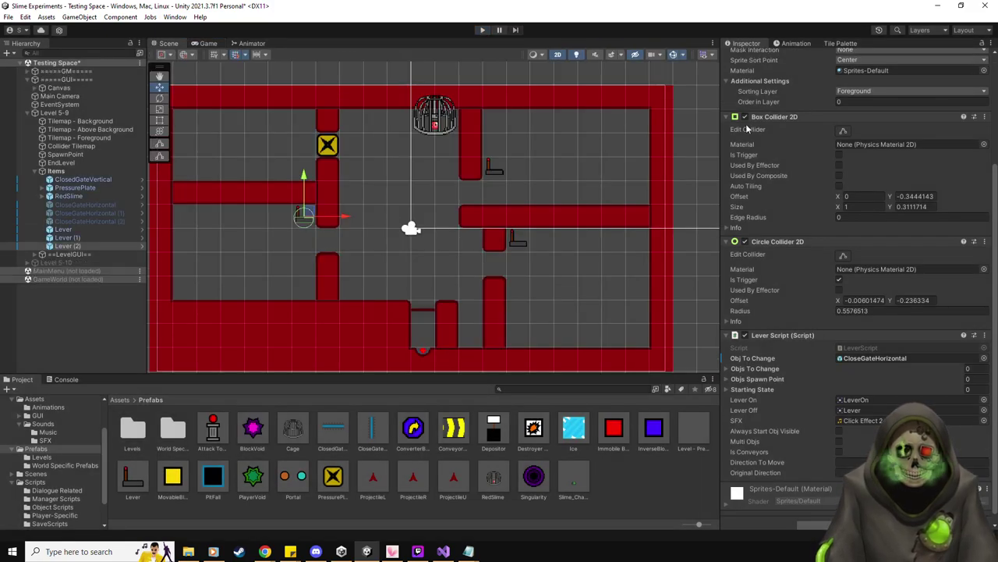
- Activate the CloseGateHorizontal object in the opening beside the left room's lever
left_click(845, 44)
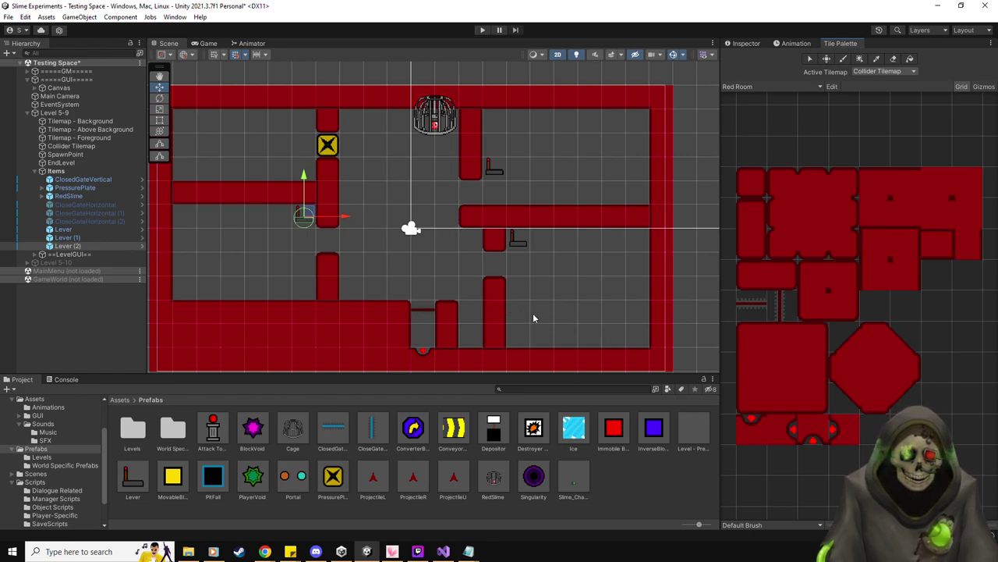
scroll(533, 313, "up", 2)
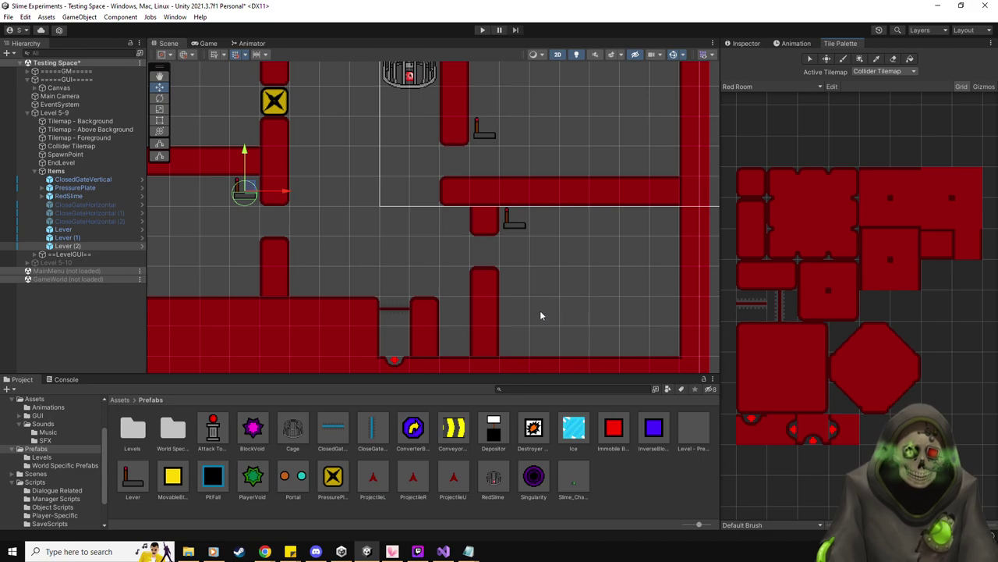
scroll(539, 315, "up", 1)
scroll(539, 315, "up", 1)
left_click(103, 205)
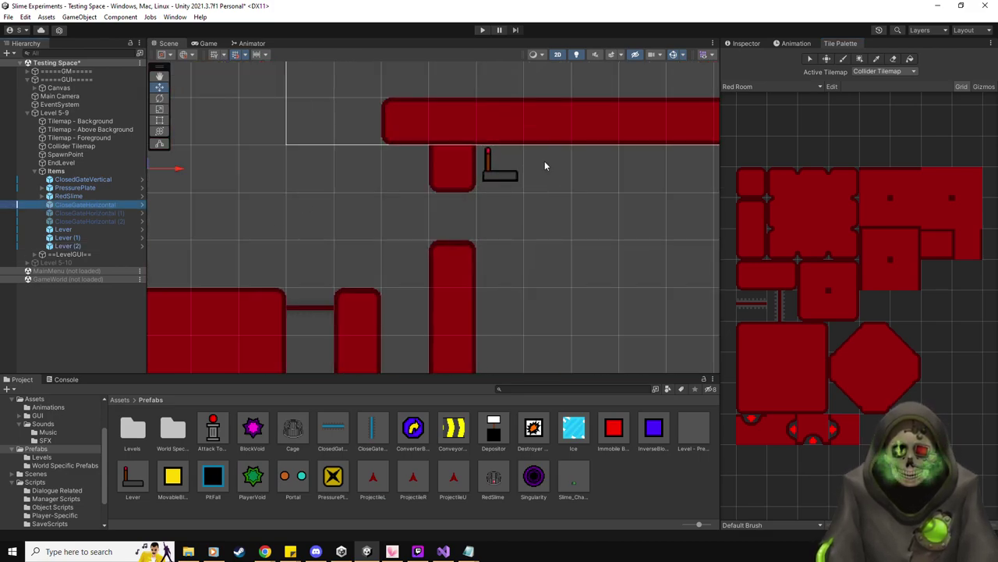
middle_click_drag(335, 194, 606, 248)
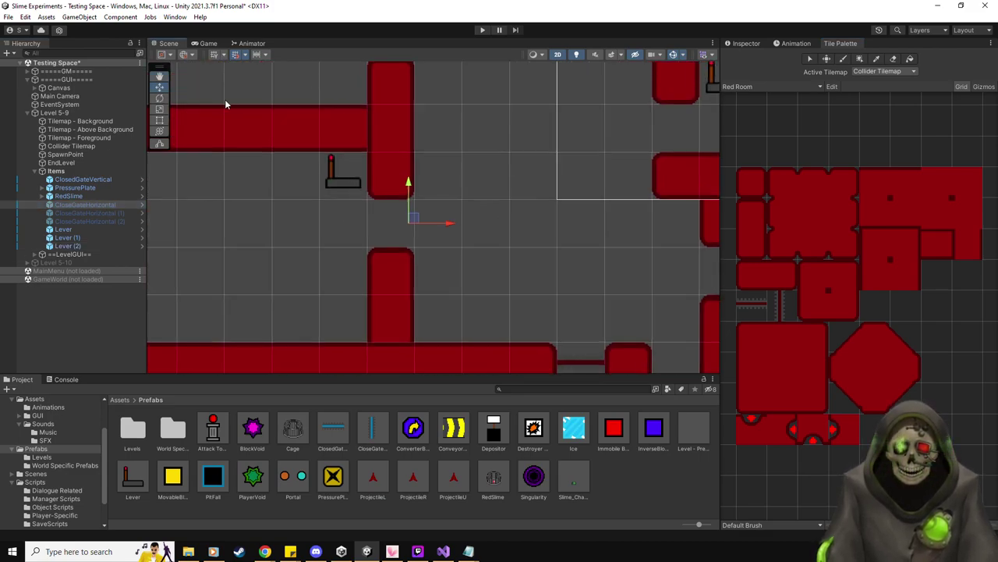
left_click(748, 44)
scroll(408, 251, "up", 2)
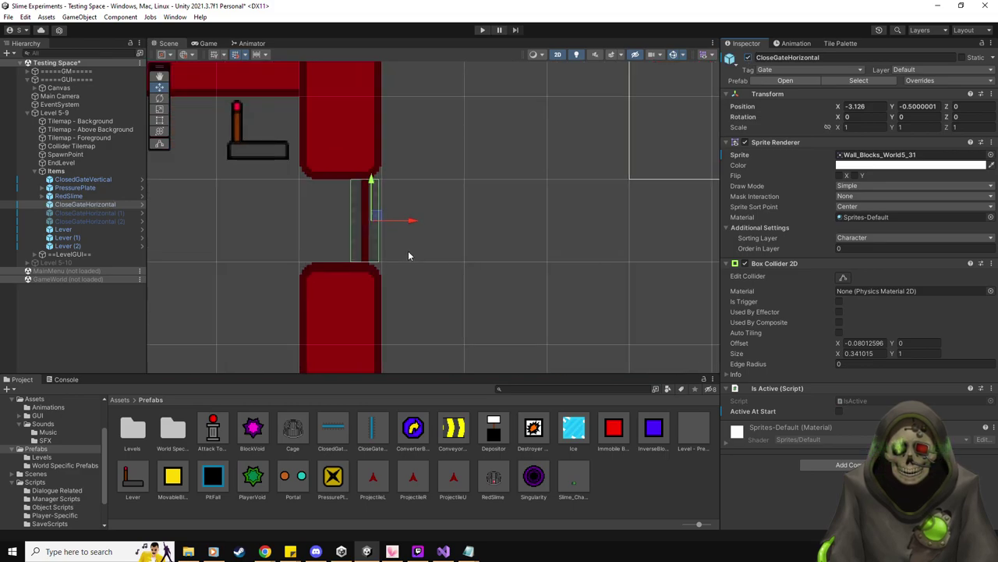
- Check the left gate's collider against the walls and shift CloseGateHorizontal along X to about -3.091, flush with the wall edge
left_click(74, 104)
left_click(75, 113)
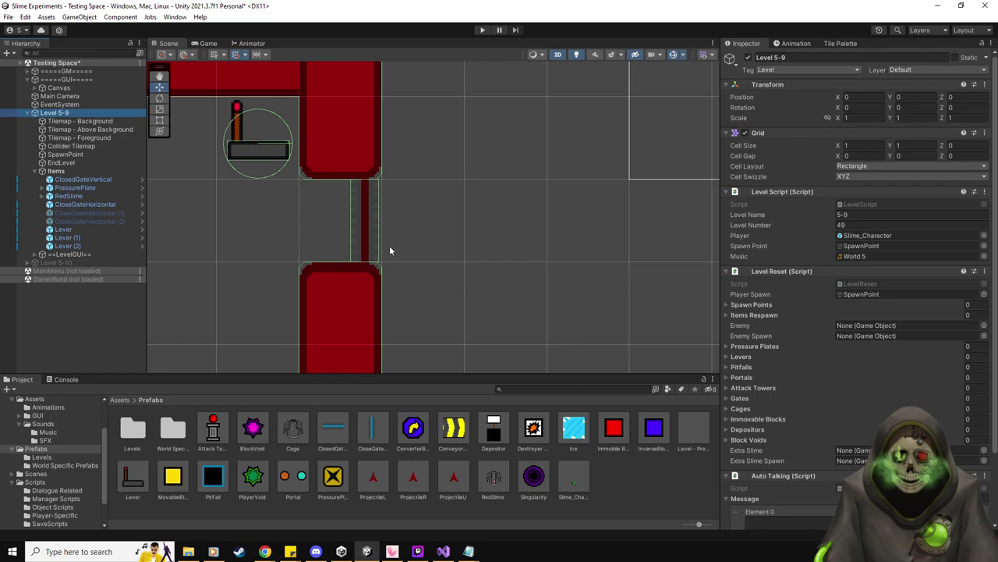
scroll(382, 231, "up", 2)
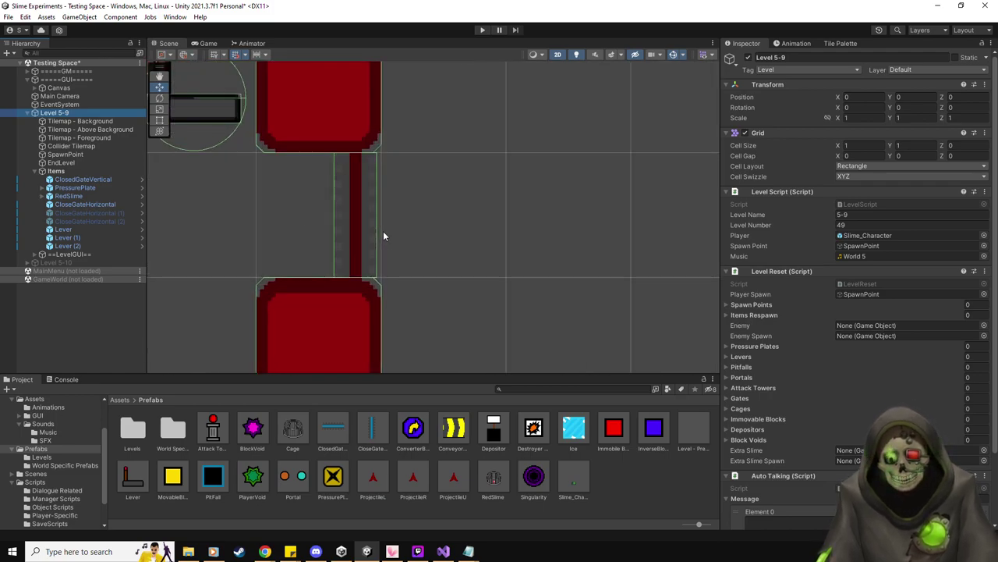
scroll(383, 231, "up", 1)
left_click(109, 205)
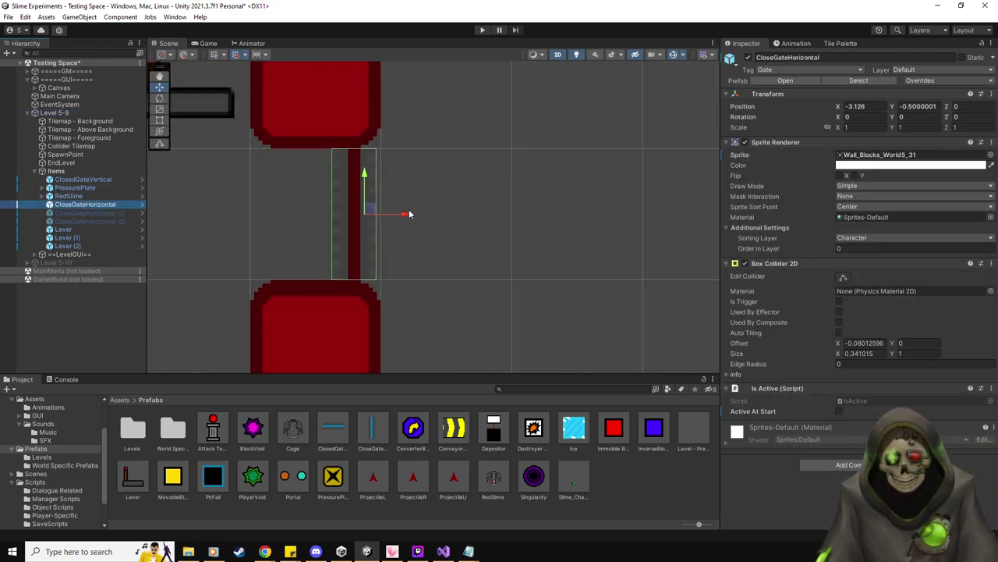
left_click_drag(405, 216, 406, 216)
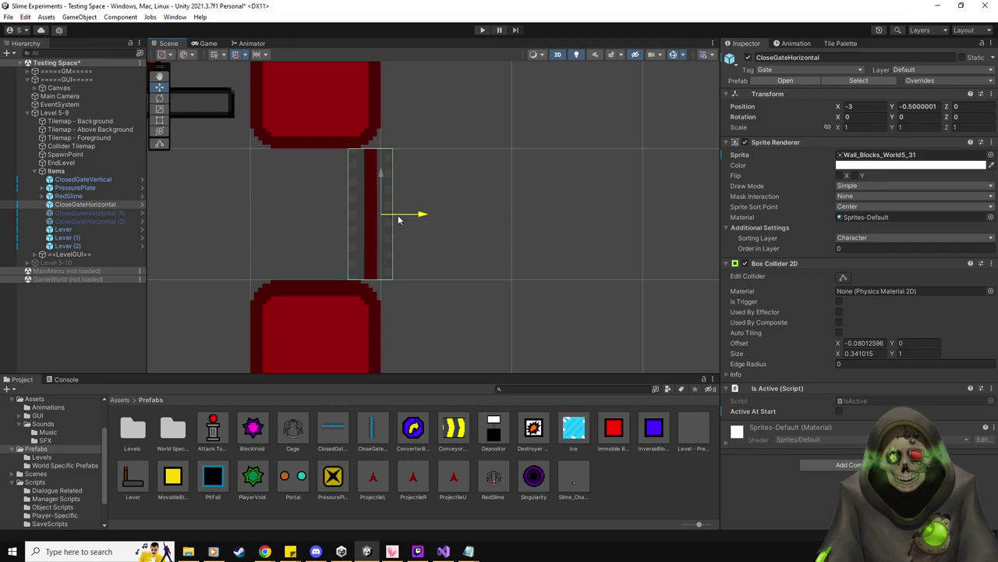
left_click_drag(419, 216, 407, 219)
scroll(406, 214, "down", 10)
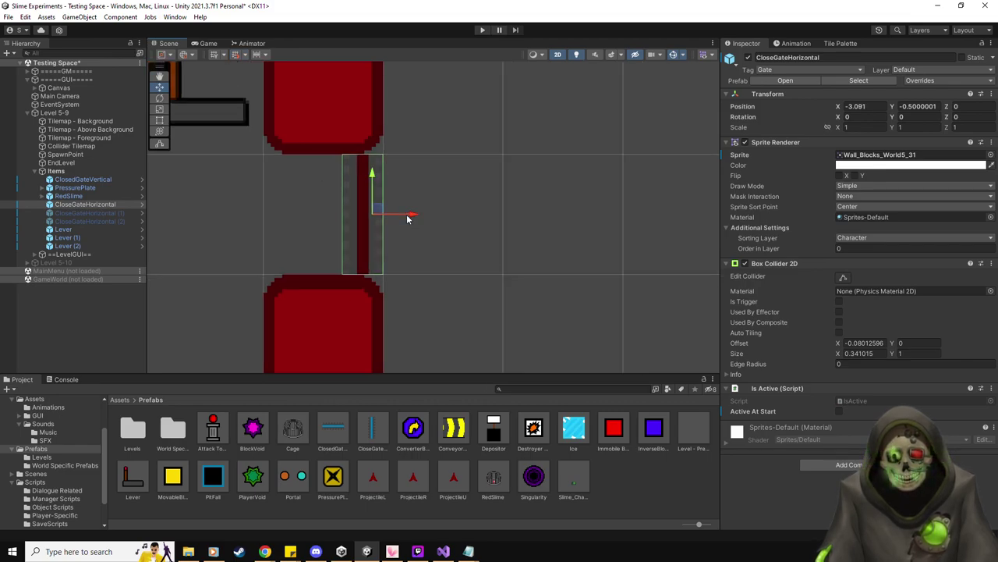
- Activate CloseGateHorizontal (1) and CloseGateHorizontal (2) together
middle_click_drag(474, 230, 411, 227)
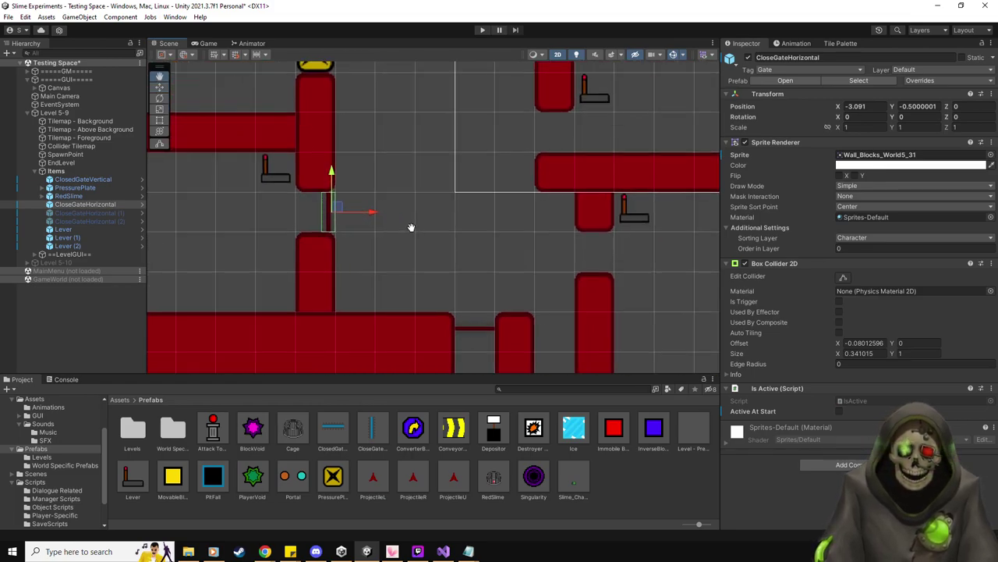
left_click(117, 220)
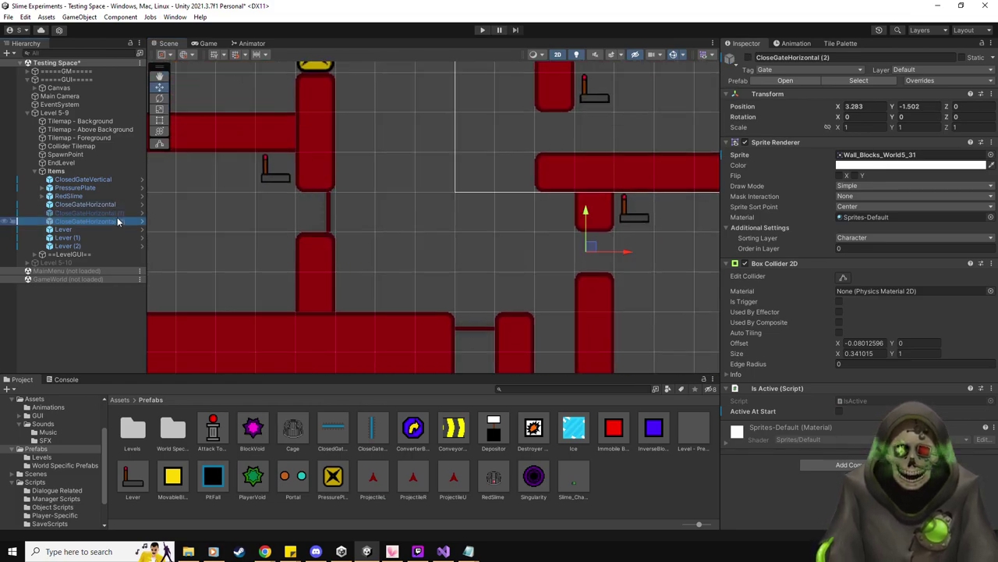
left_click(117, 213, "ctrl")
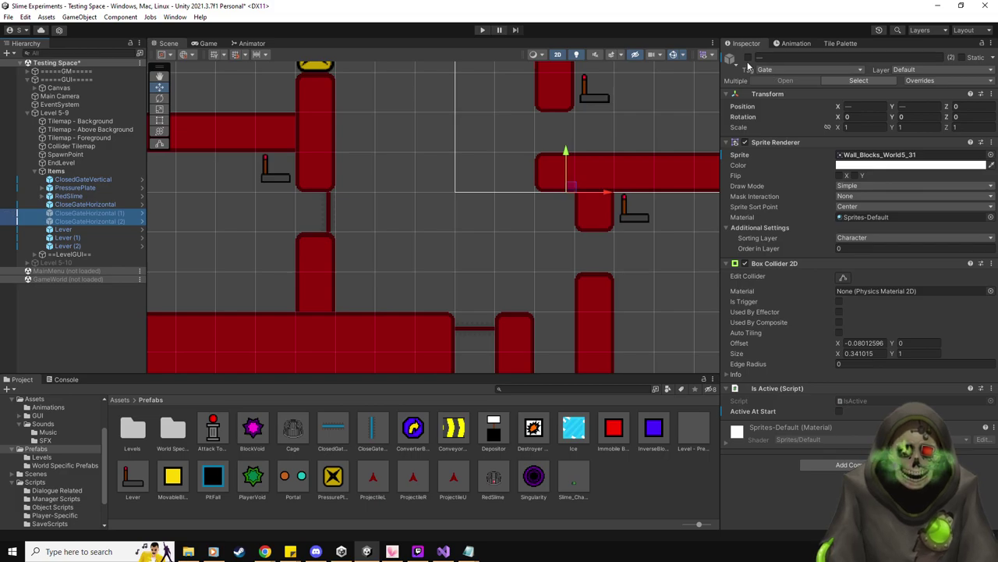
left_click(748, 58)
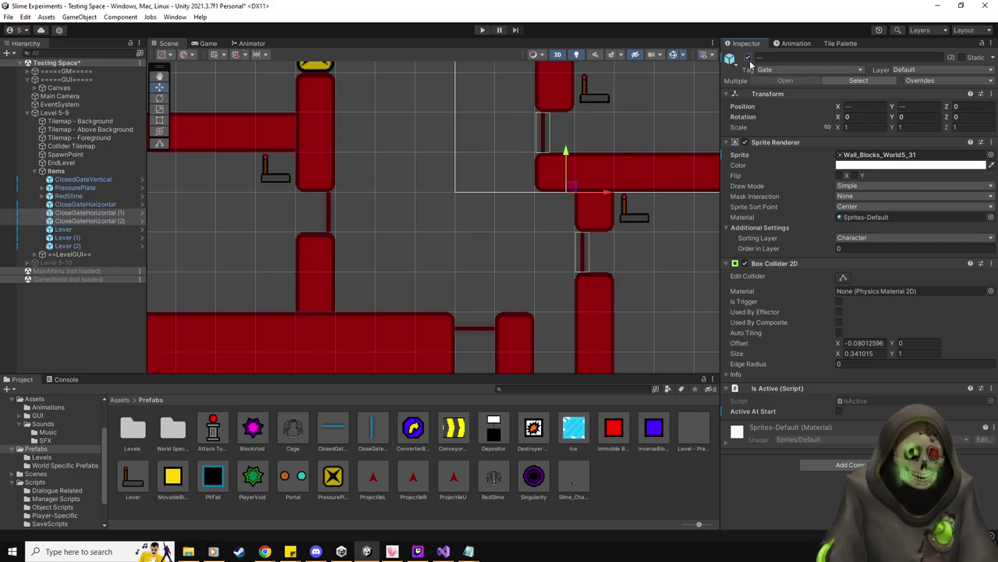
- Shift CloseGateHorizontal (1) along X to 2.25, aligning its collider with the upper-right wall edge
scroll(583, 200, "up", 5)
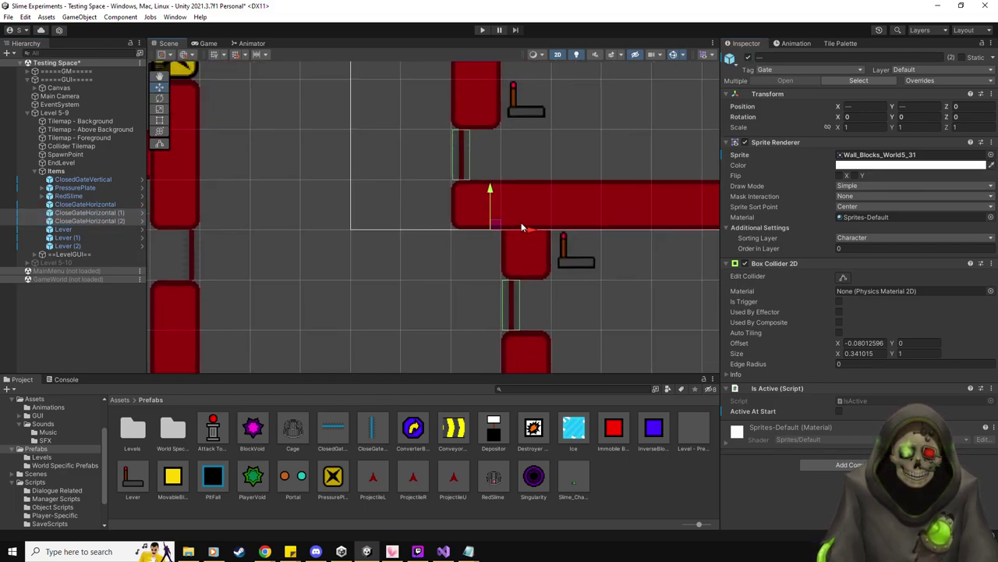
scroll(522, 222, "up", 2)
left_click_drag(521, 228, 522, 232)
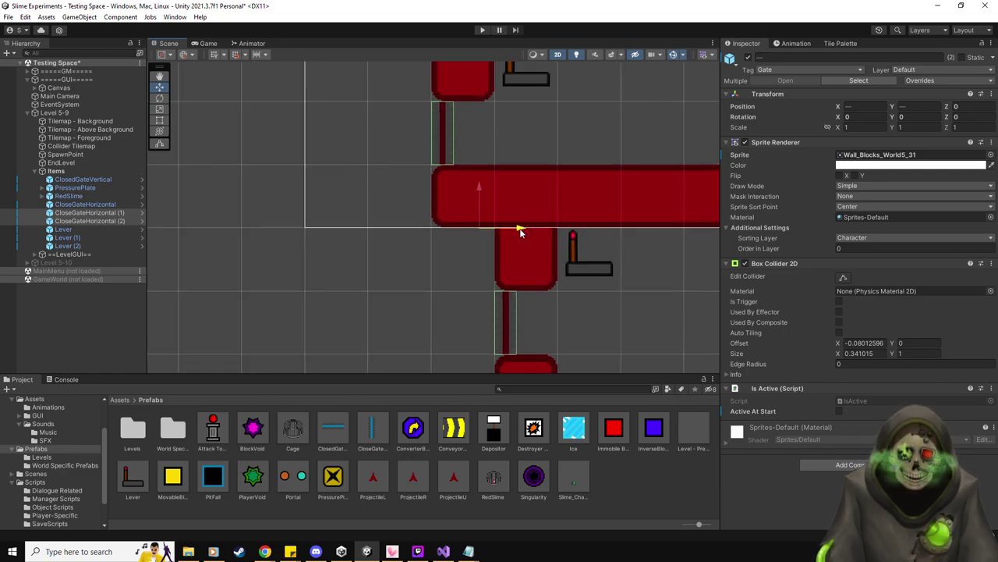
scroll(437, 188, "up", 4)
left_click(109, 213)
middle_click_drag(539, 109, 530, 163)
left_click_drag(486, 162, 485, 162)
scroll(375, 200, "down", 6)
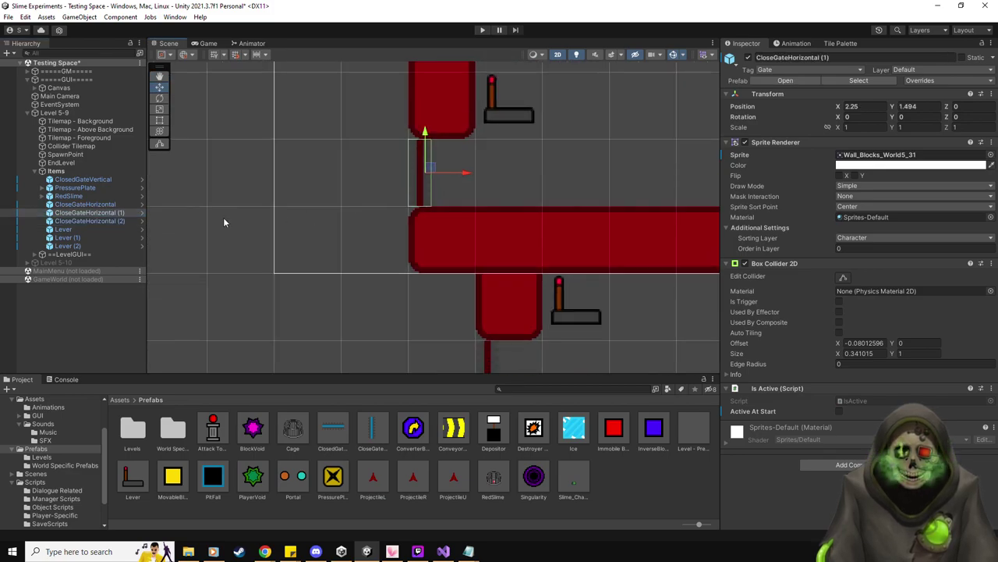
- Compare the level's colliders around CloseGateHorizontal (1) and raise that gate to Y 1.499 so it fits the opening
double_click(55, 112)
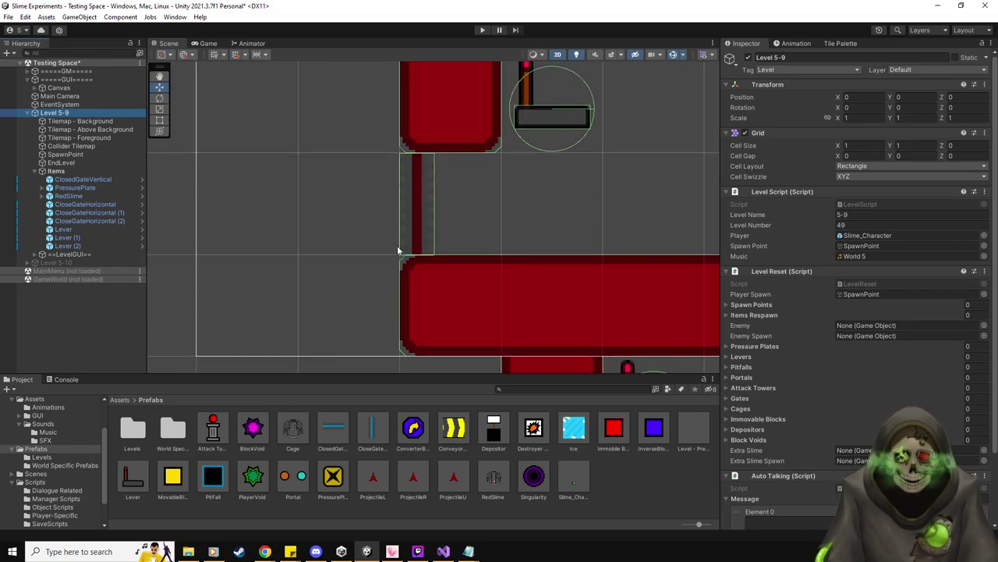
scroll(391, 295, "up", 5)
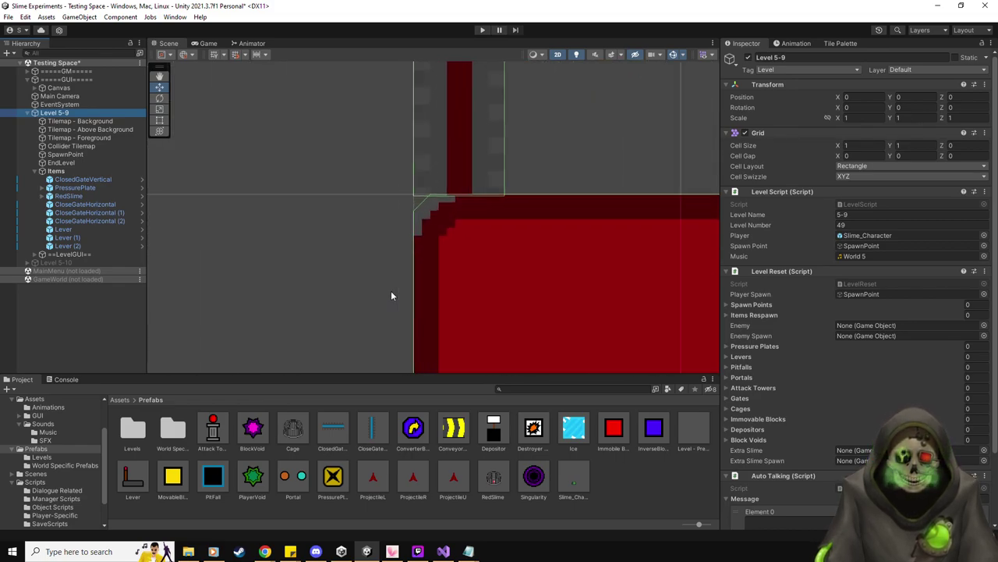
scroll(390, 294, "down", 2)
middle_click_drag(409, 157, 372, 287)
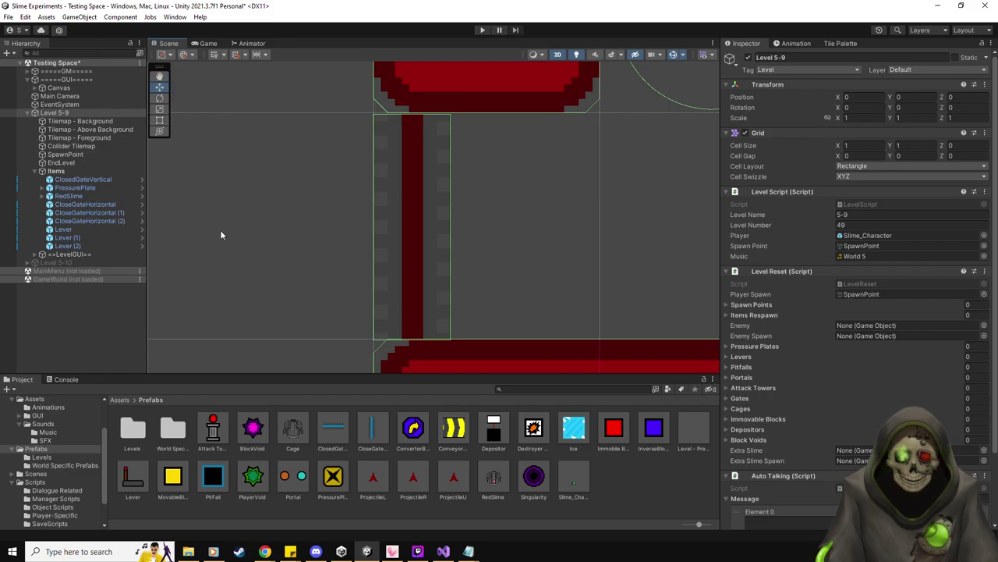
left_click(121, 212)
left_click_drag(429, 186, 430, 185)
- Shift CloseGateHorizontal (2) along X to about 3.251, aligning its collider with the lower-right wall edge
middle_click_drag(464, 279, 429, 47)
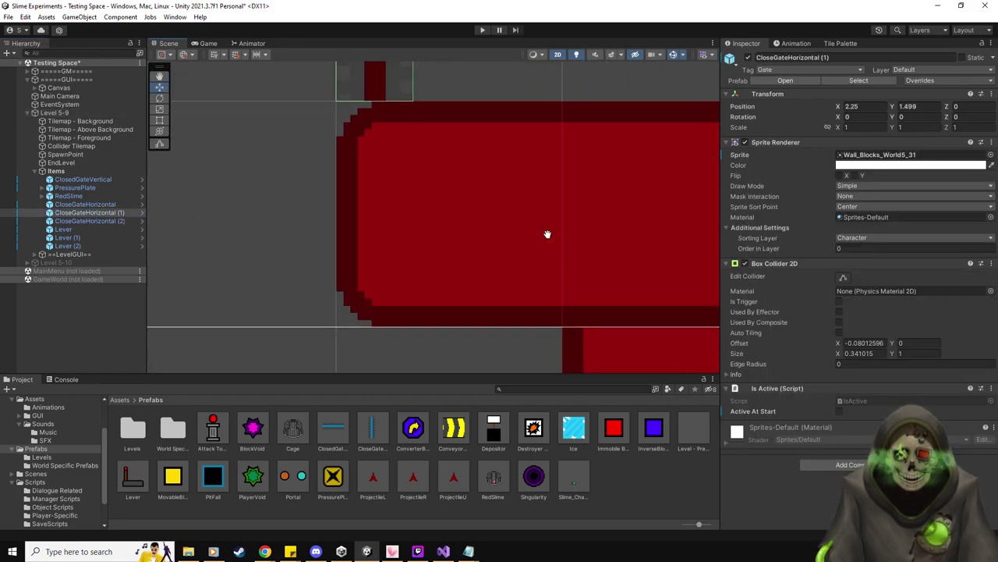
middle_click_drag(546, 234, 449, 70)
scroll(568, 263, "up", 1)
middle_click_drag(568, 263, 550, 183)
left_click(116, 222)
left_click_drag(516, 207, 514, 206)
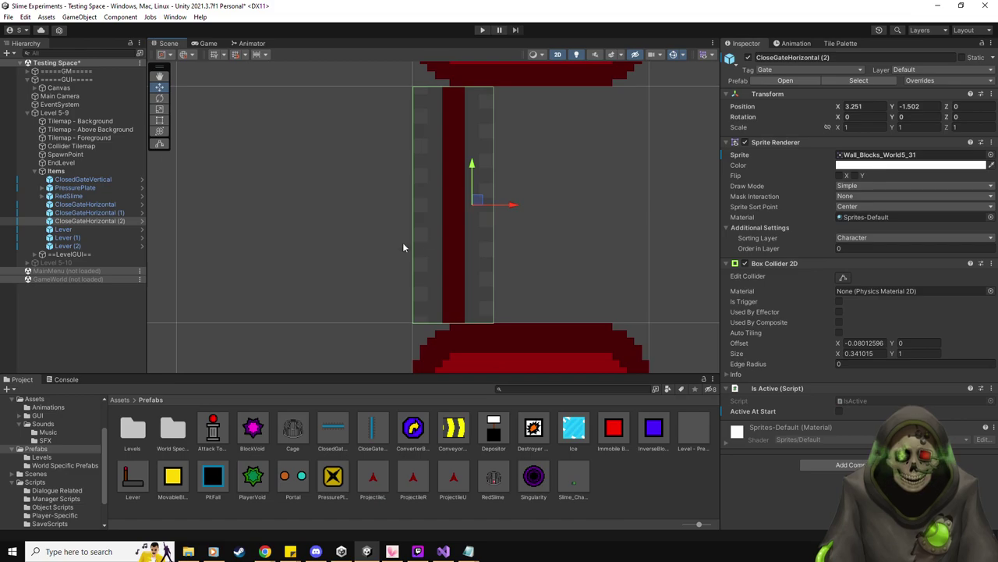
scroll(403, 243, "up", 2)
scroll(403, 242, "down", 6)
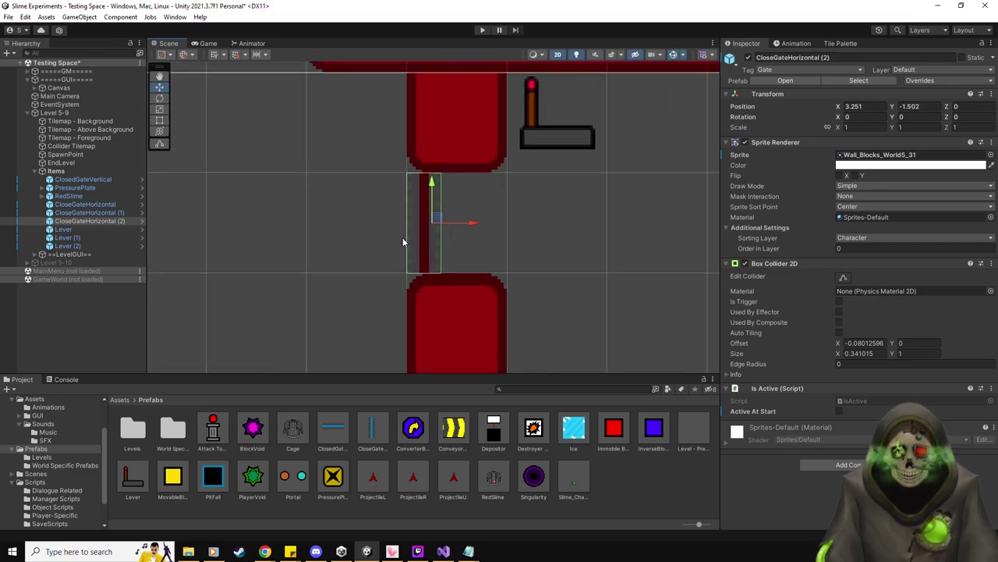
scroll(402, 237, "down", 10)
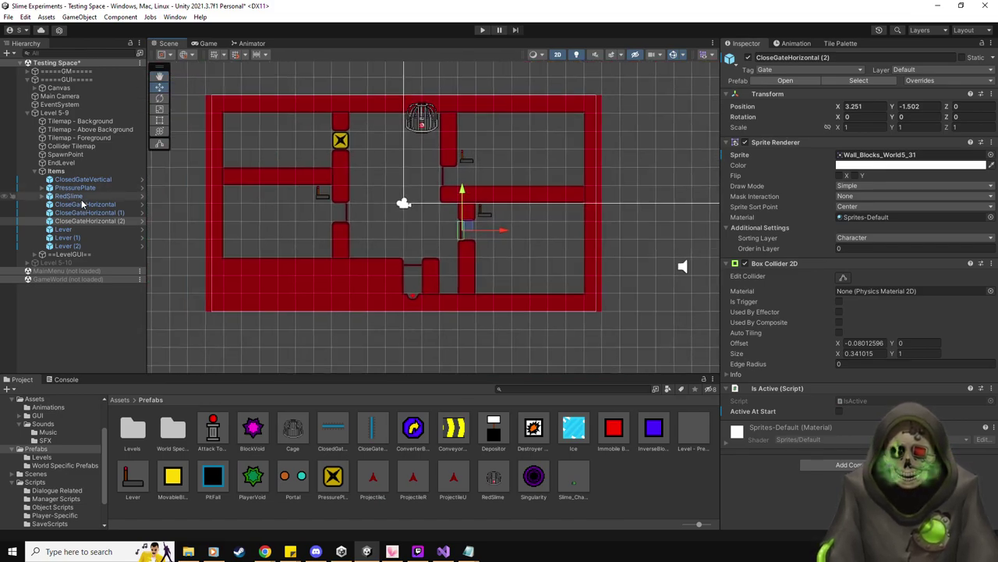
- Deactivate all three CloseGateHorizontal gates and select the RedSlime enemy
left_click(82, 204, "shift")
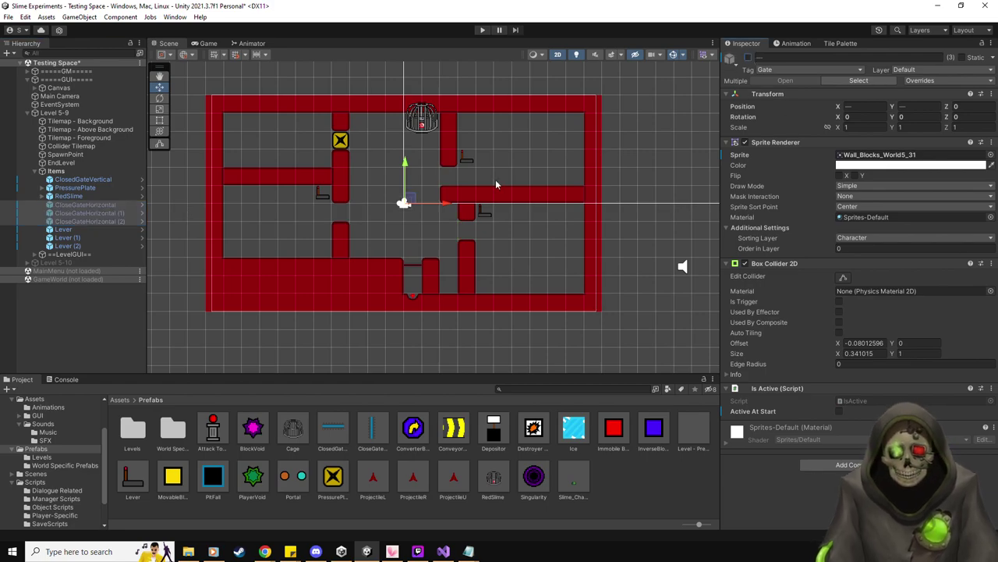
left_click(68, 195)
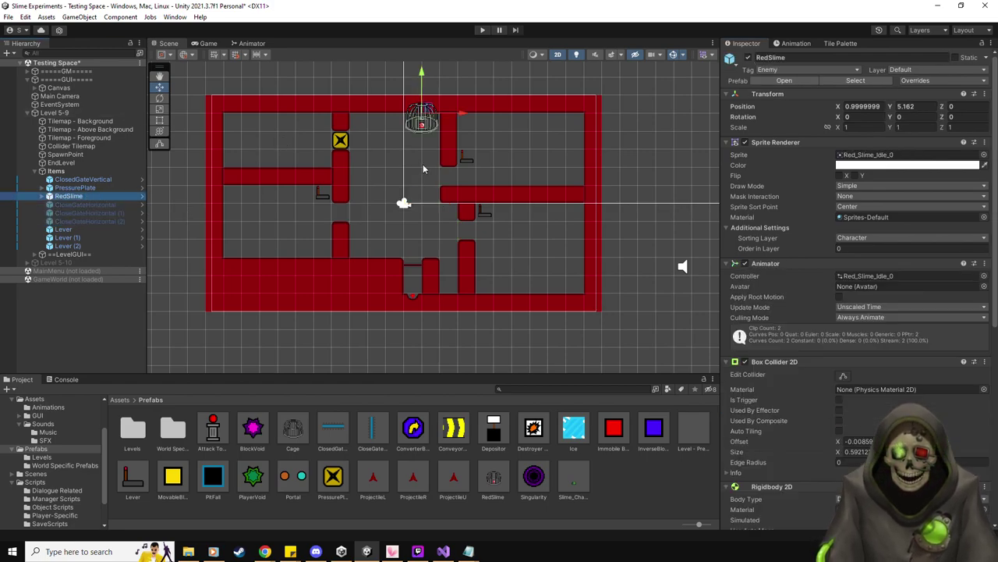
- Run the level, release the caged red slime, and test closing the left-room and upper-right-room gates against it
left_click(483, 32)
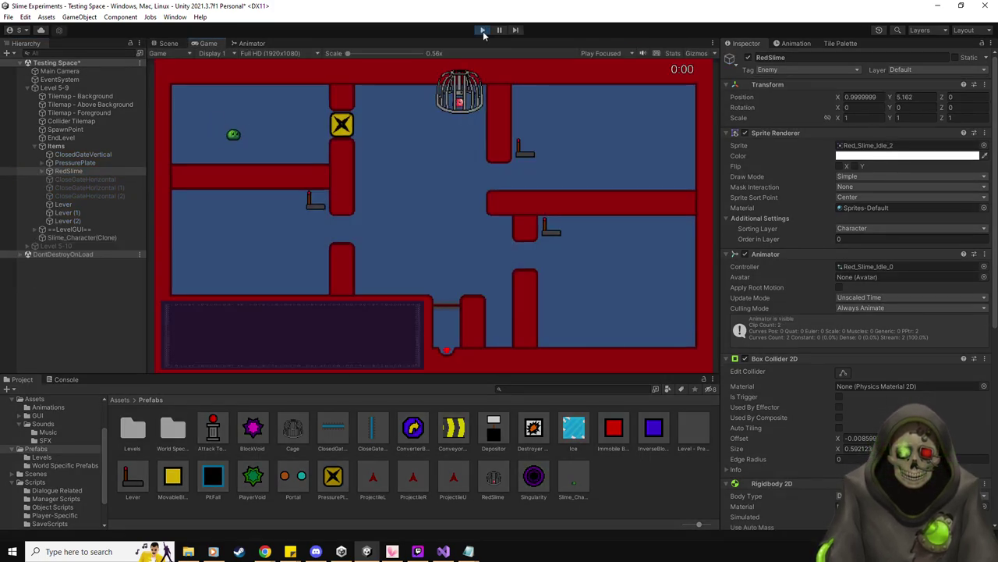
key("d")
key("s")
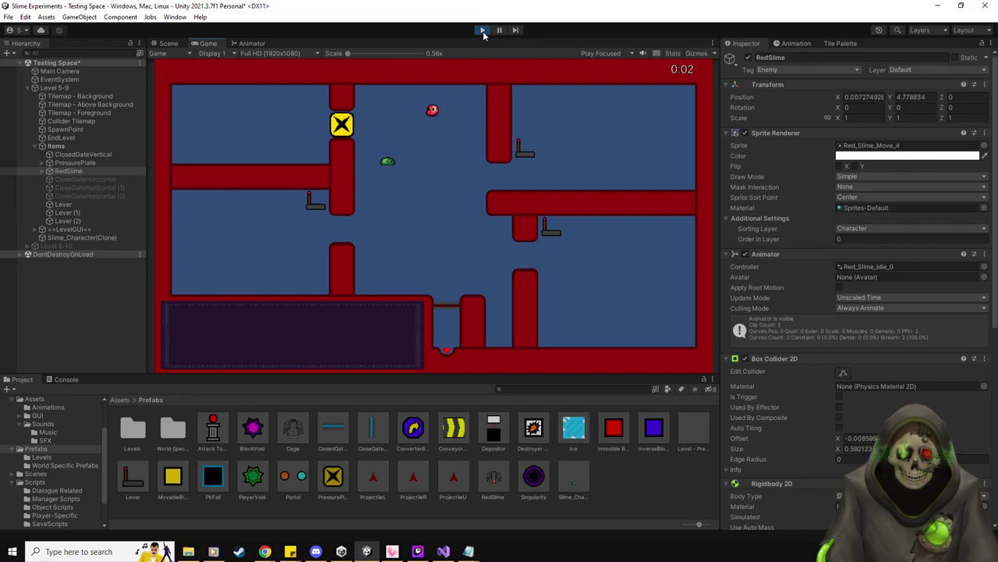
key("a")
key("a")
key("w")
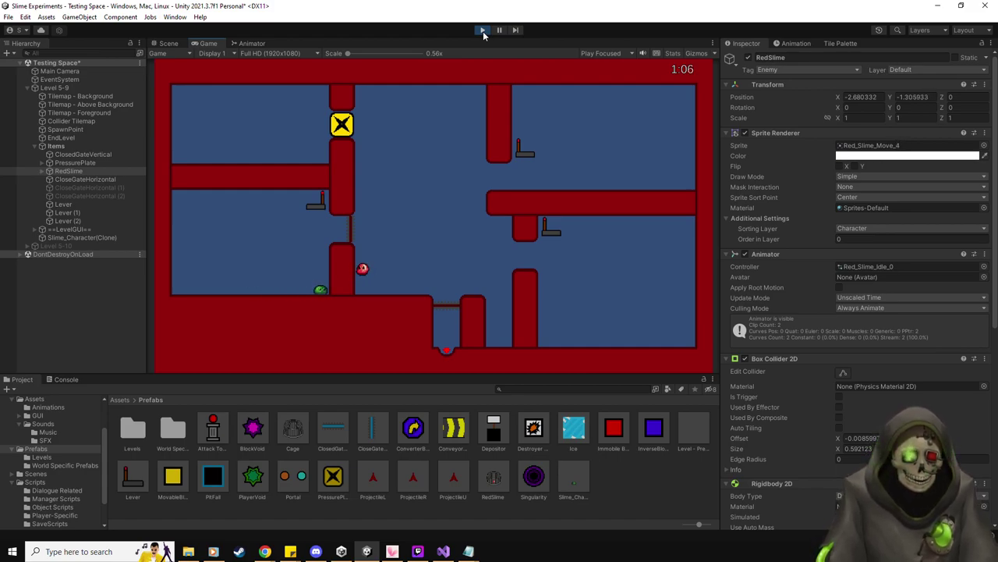
key("w")
key("a")
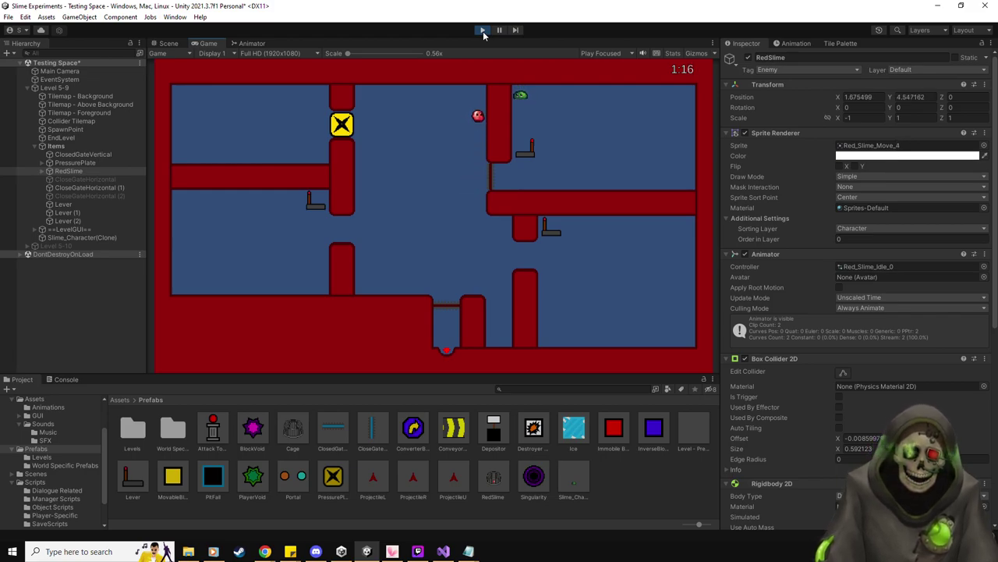
- Reopen the upper-right room's gate, run to the lower-right room to test the red slime's pursuit, and end the playtest
key("e")
key("s")
key("a")
key("s")
key("d")
key("w")
key("d")
key("w")
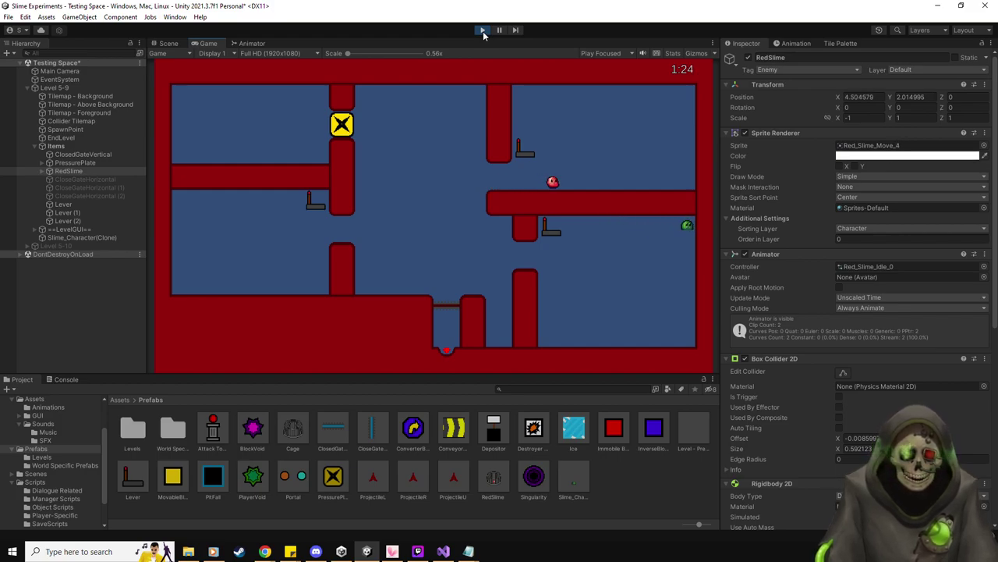
key("s")
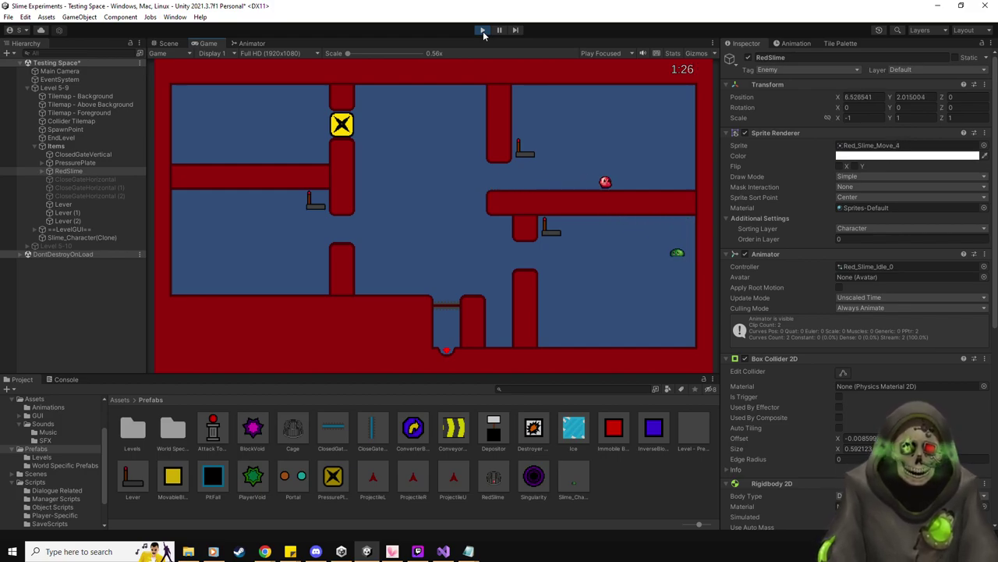
left_click(483, 32)
left_click(483, 31)
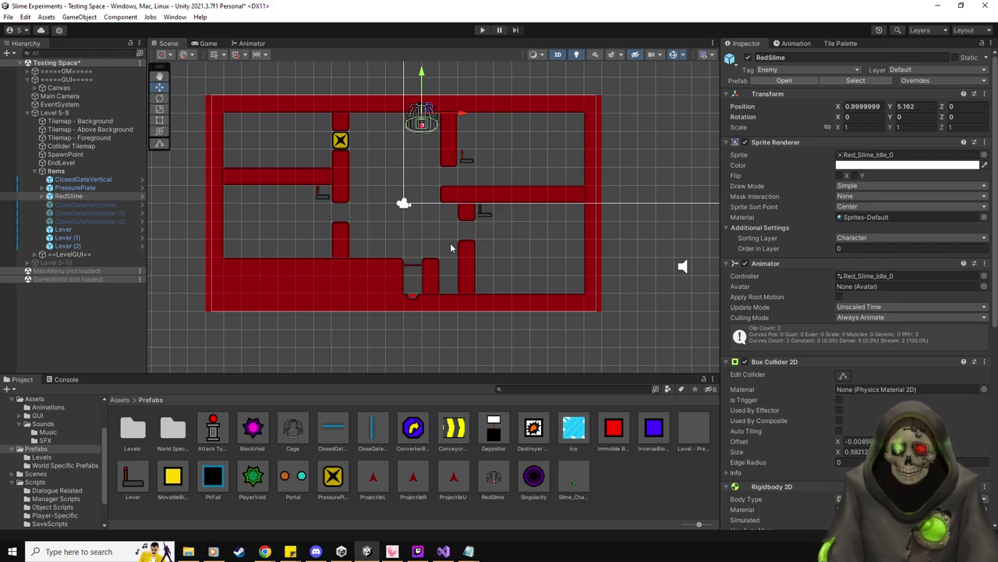
scroll(462, 284, "up", 3)
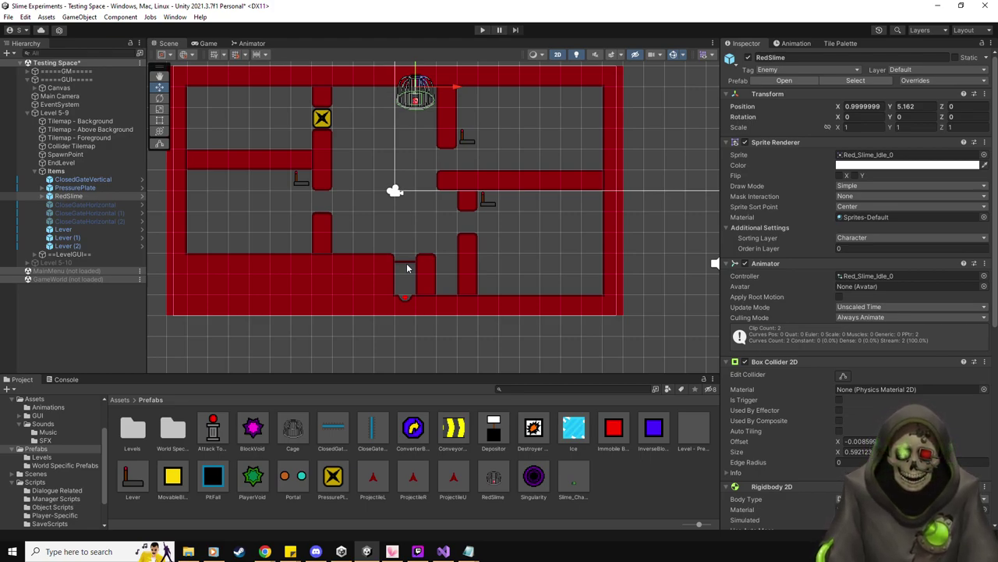
middle_click_drag(397, 226, 433, 226)
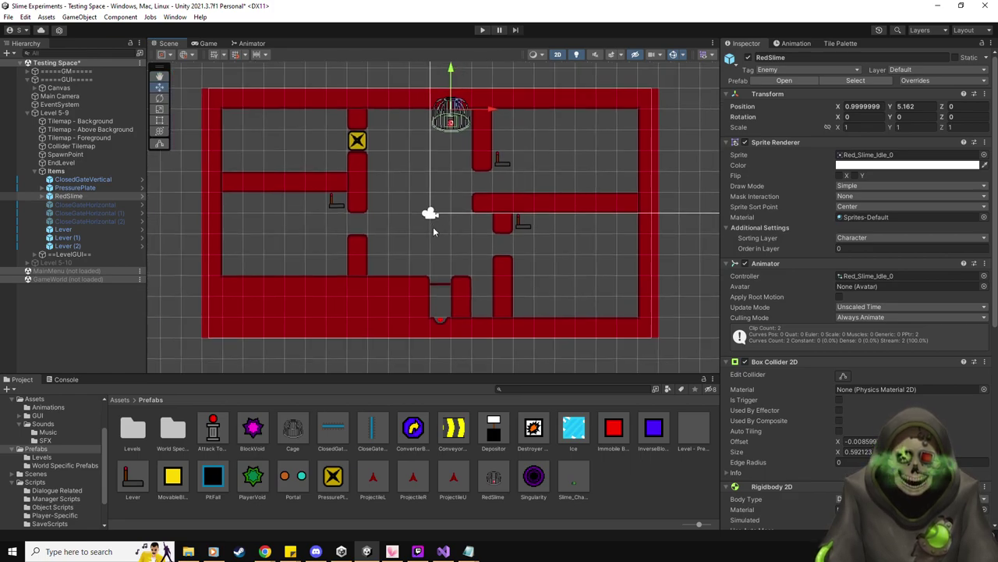
middle_click_drag(435, 232, 440, 237)
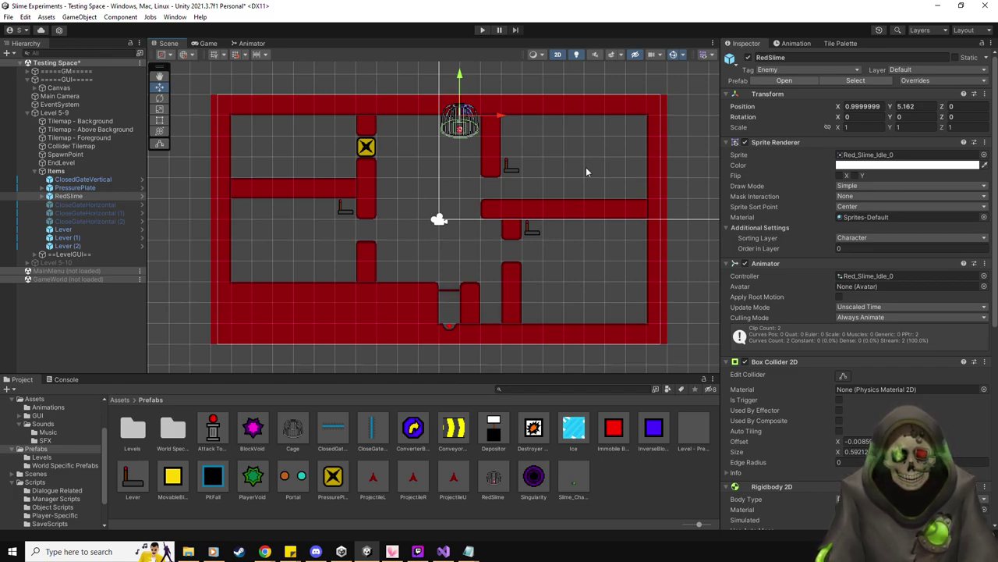
middle_click_drag(586, 167, 577, 176)
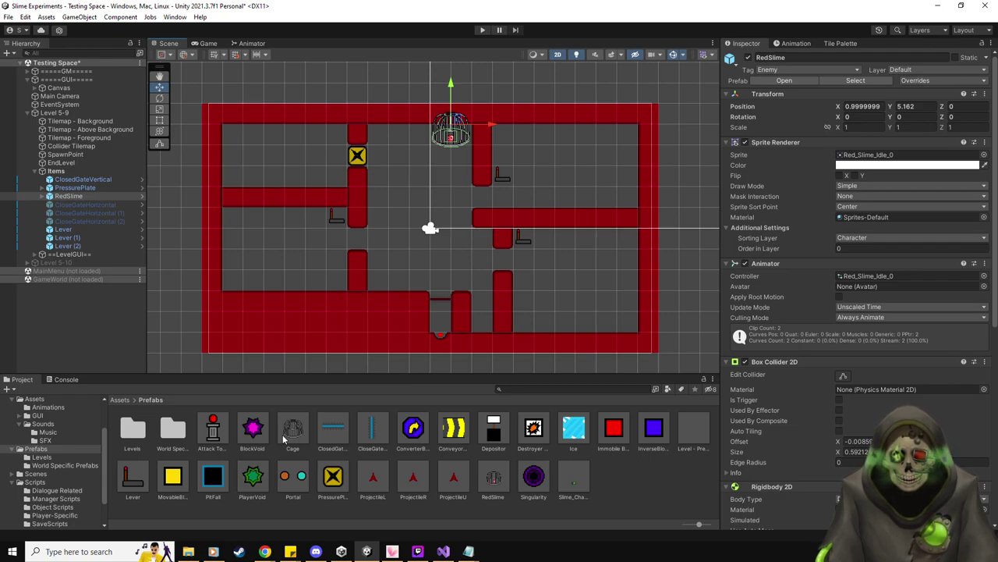
- Place a PressurePlate at X 9.5, Y 4.5 and configure it with MovableBlock as Obj To Manipulate, Is One Object and Trigger Once
left_click_drag(333, 477, 629, 133)
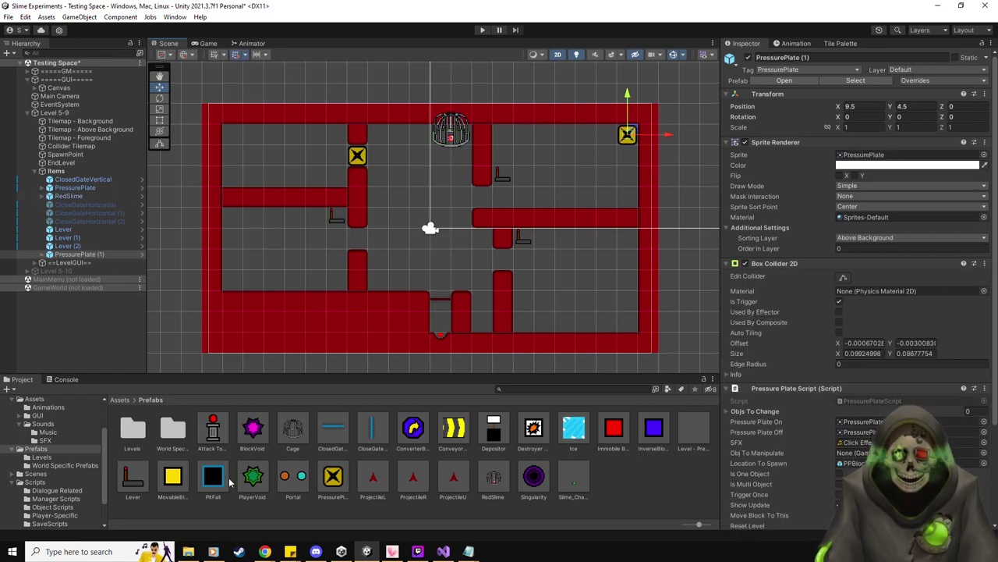
left_click_drag(173, 475, 850, 453)
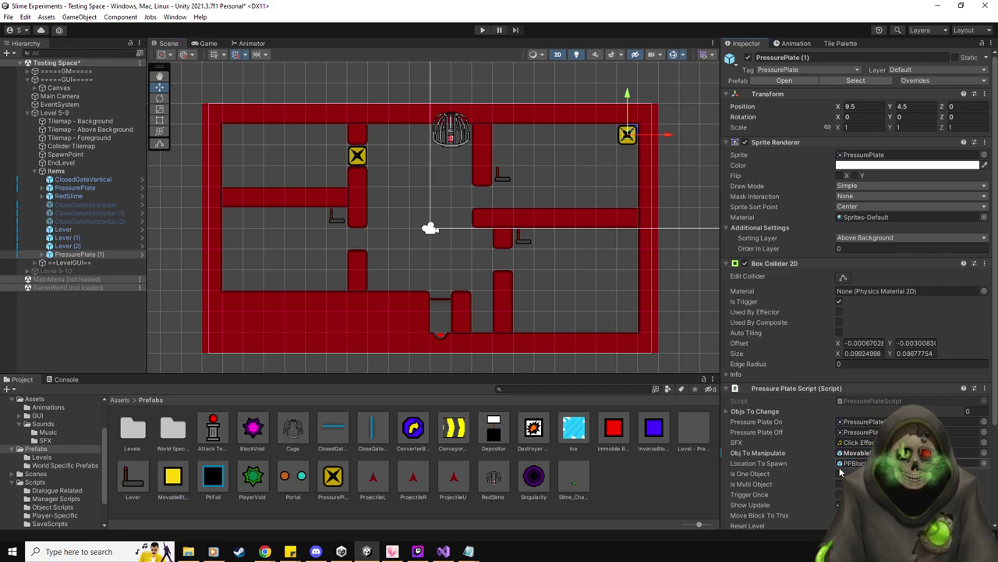
scroll(803, 459, "down", 4)
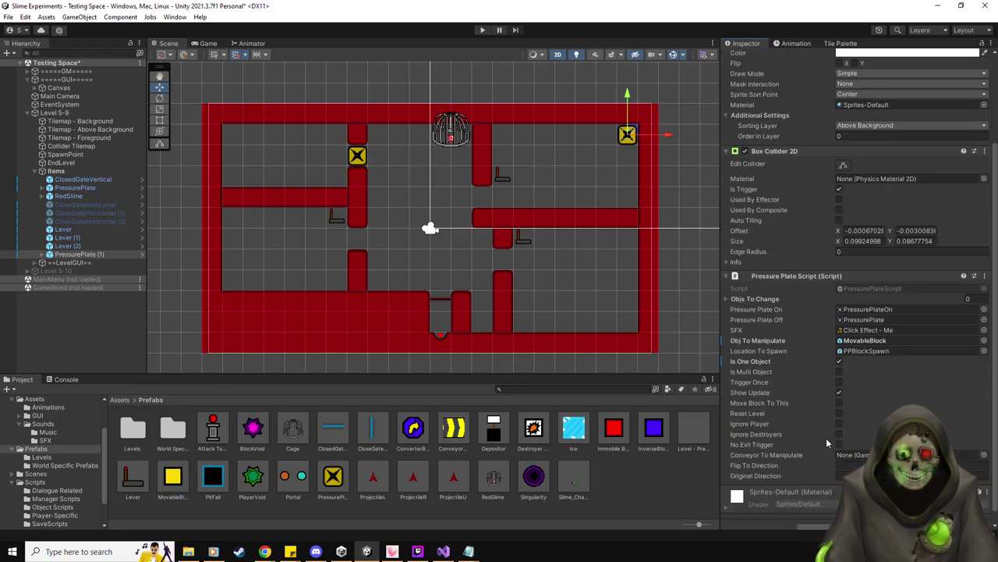
left_click(751, 384)
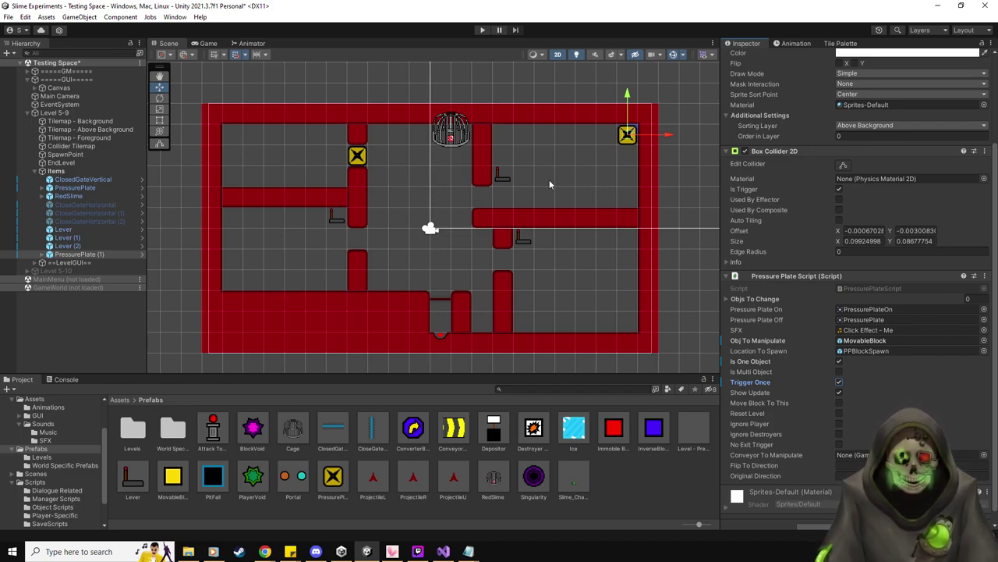
- Move PressurePlate (1)'s PPBlockSpawn into the lower-right room, at local position about X -0.99, Y -6.01
left_click(42, 254)
left_click(75, 263)
left_click_drag(633, 133, 614, 258)
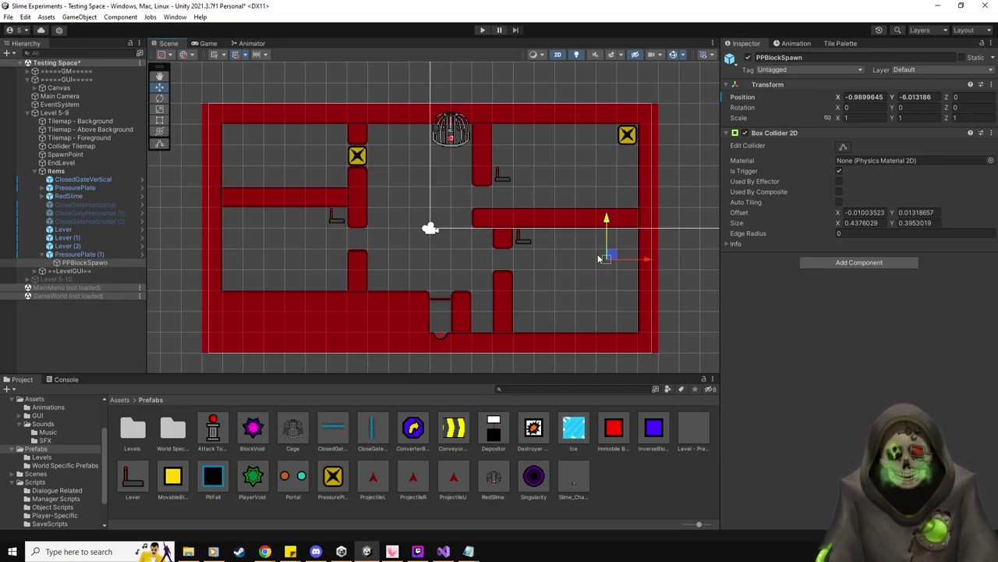
left_click_drag(333, 476, 233, 220)
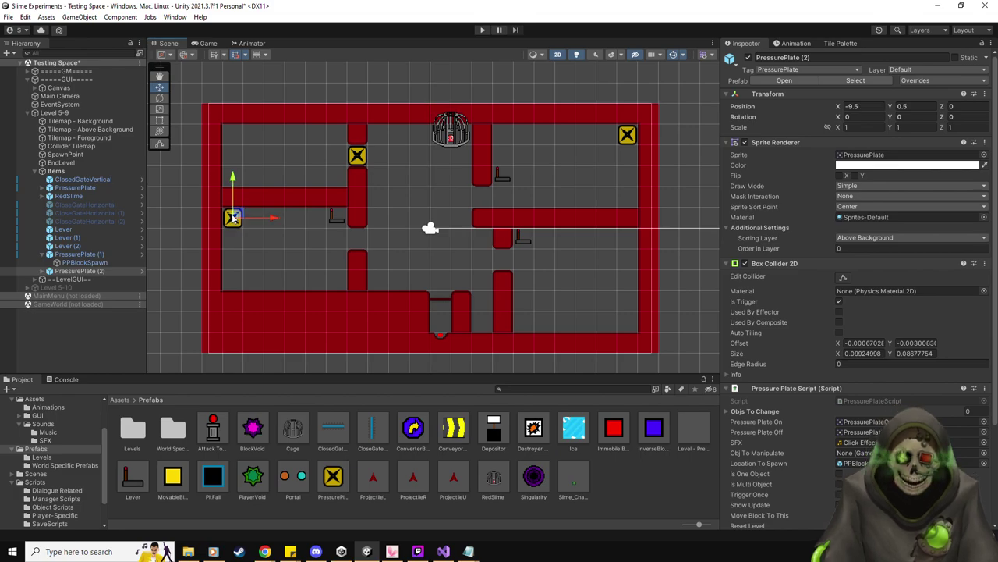
key("Delete")
left_click(103, 255)
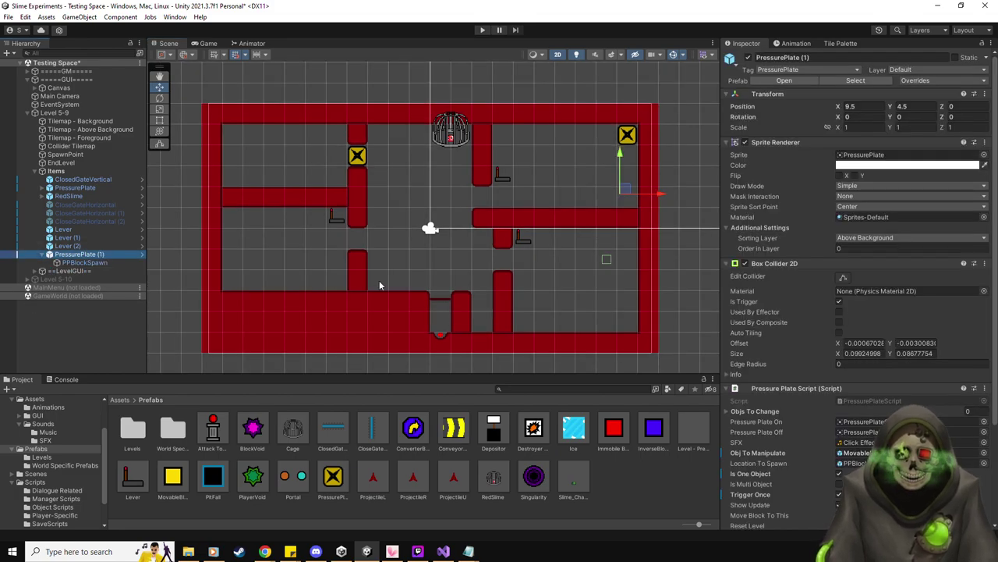
left_click(67, 256, "ctrl")
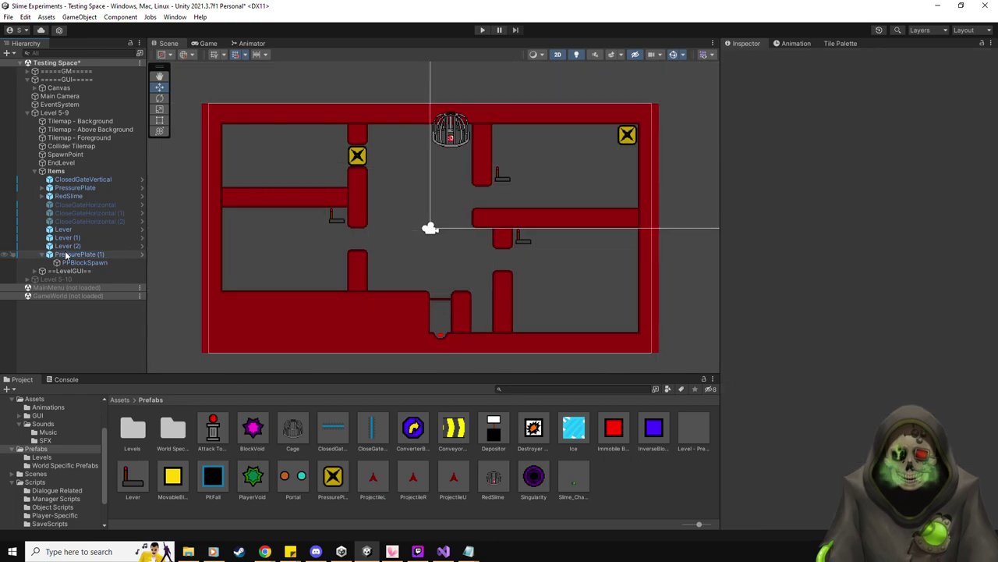
left_click(67, 256)
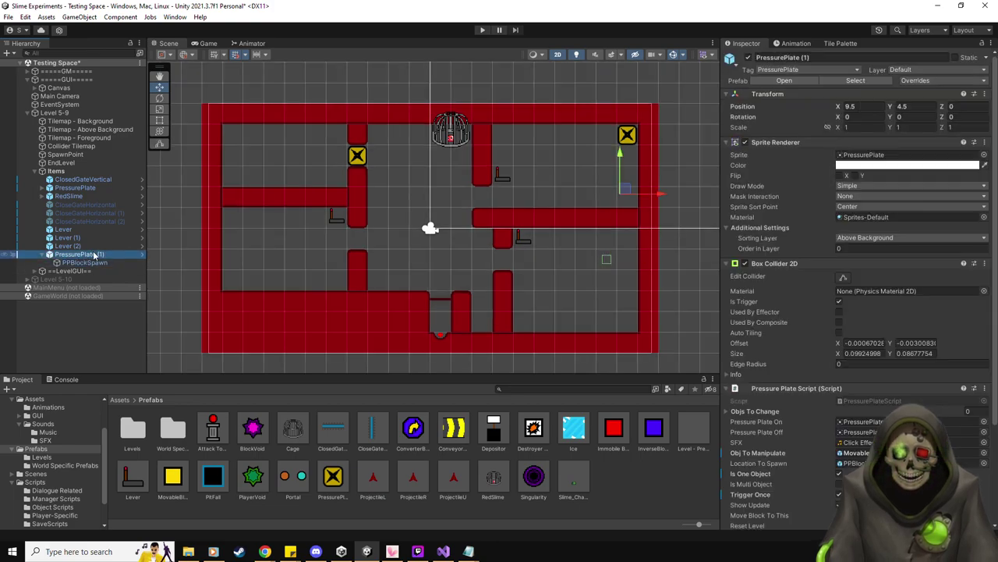
- Place a PressurePlate at X -9.5, Y 0.5 and move its PPBlockSpawn into the lower-right room, at local X 17.01, Y -2.01
left_click_drag(334, 484, 235, 222)
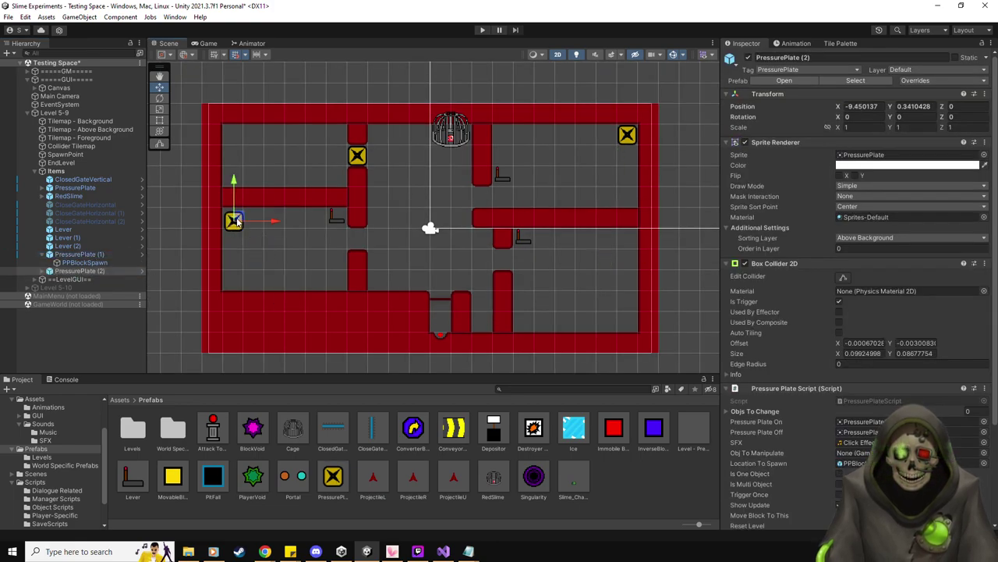
left_click(42, 271)
left_click(84, 279)
left_click_drag(238, 222, 590, 254)
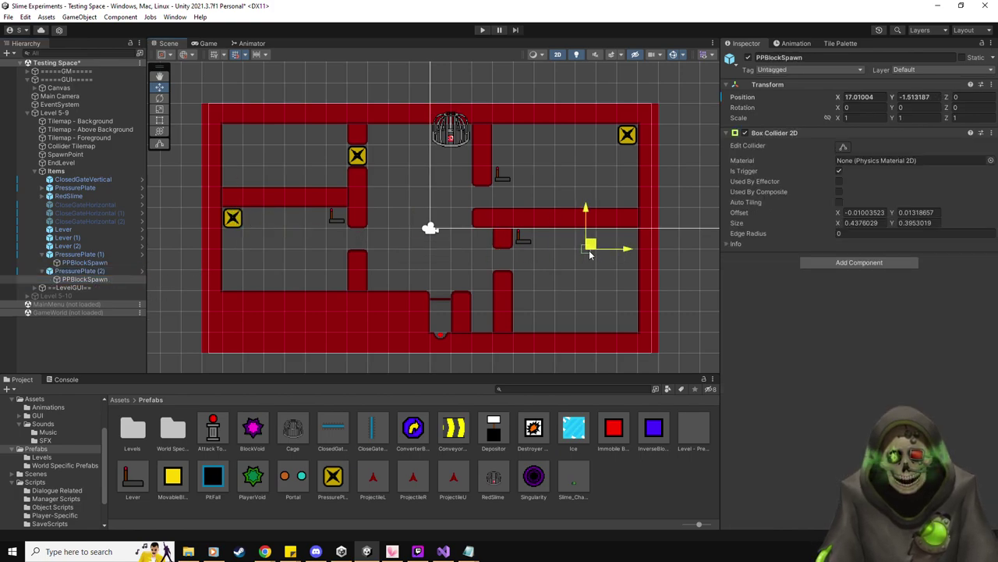
- Enable Is One Object and Trigger Once in the Pressure Plate Script of PressurePlate (2)
left_click(72, 254)
left_click(74, 270)
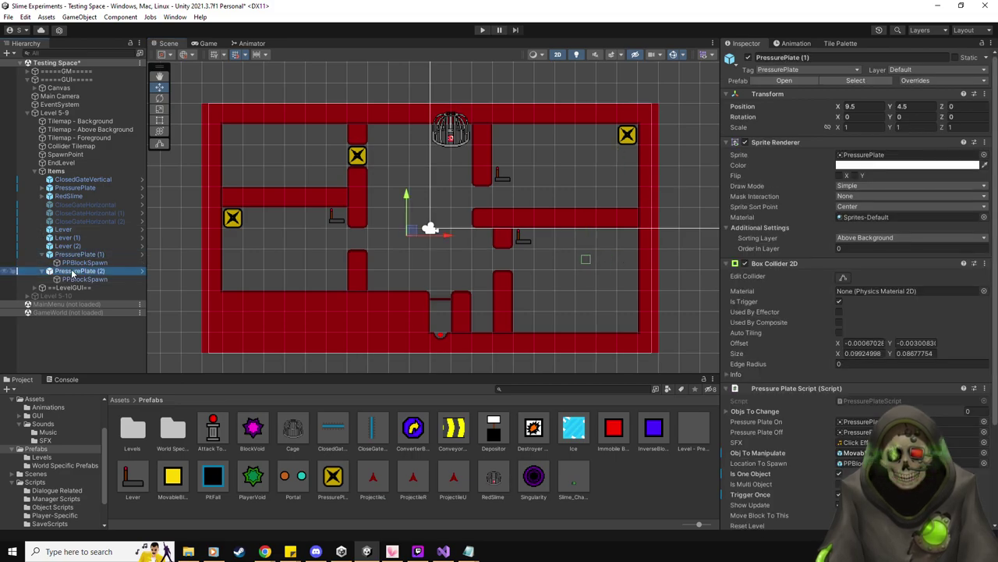
left_click_drag(177, 481, 846, 455)
left_click(840, 474)
left_click(839, 495)
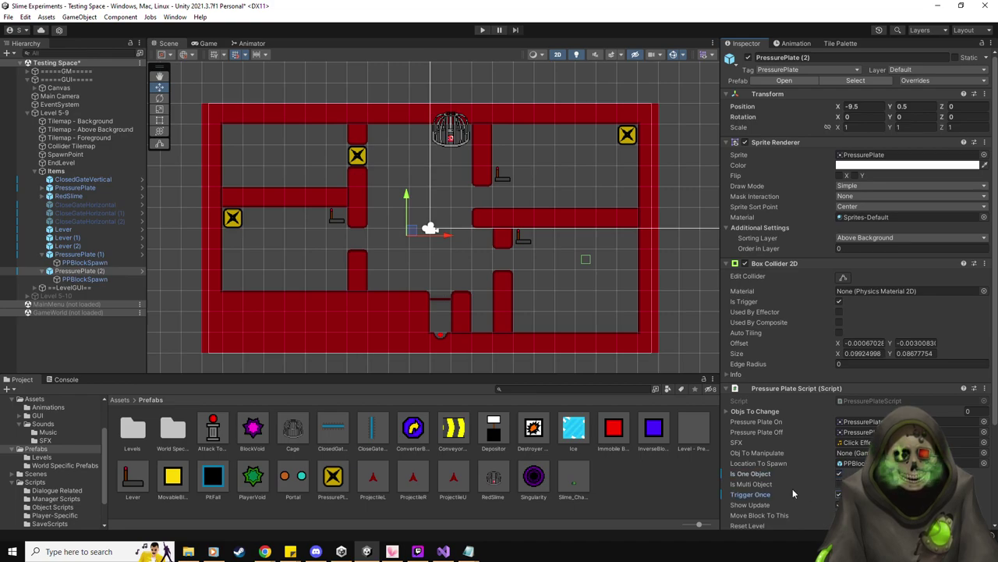
scroll(792, 488, "down", 3)
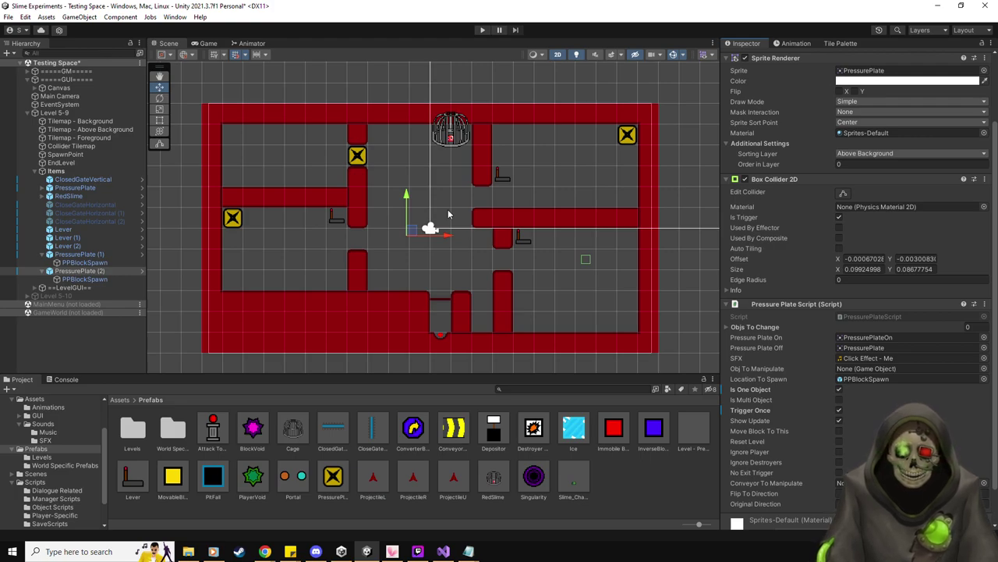
- Place a PitFall at X -8.5, Y 0.5 beside the left room's pressure plate and assign SpawnPoint as its Level Spawn
middle_click_drag(349, 271, 337, 282)
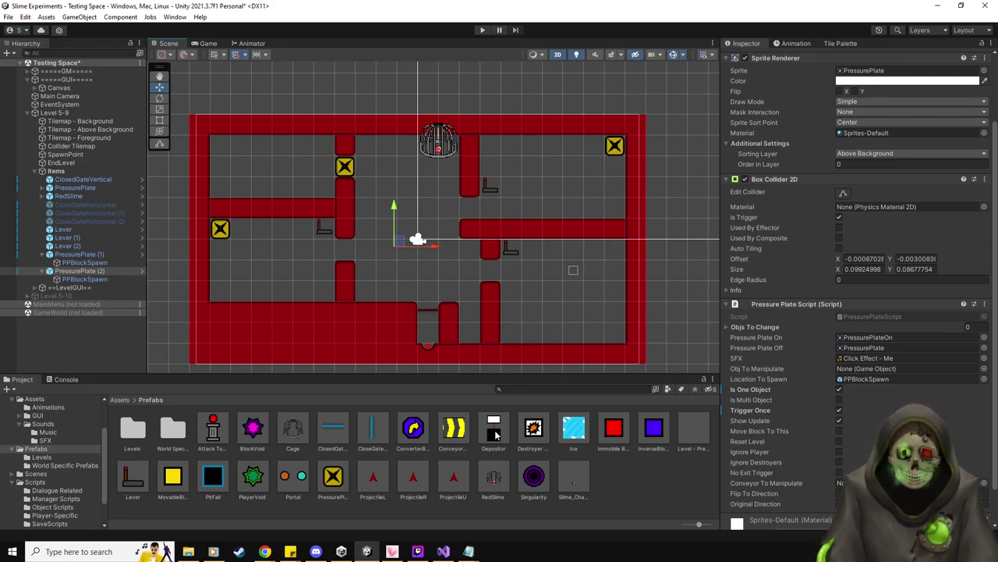
left_click_drag(214, 477, 242, 231)
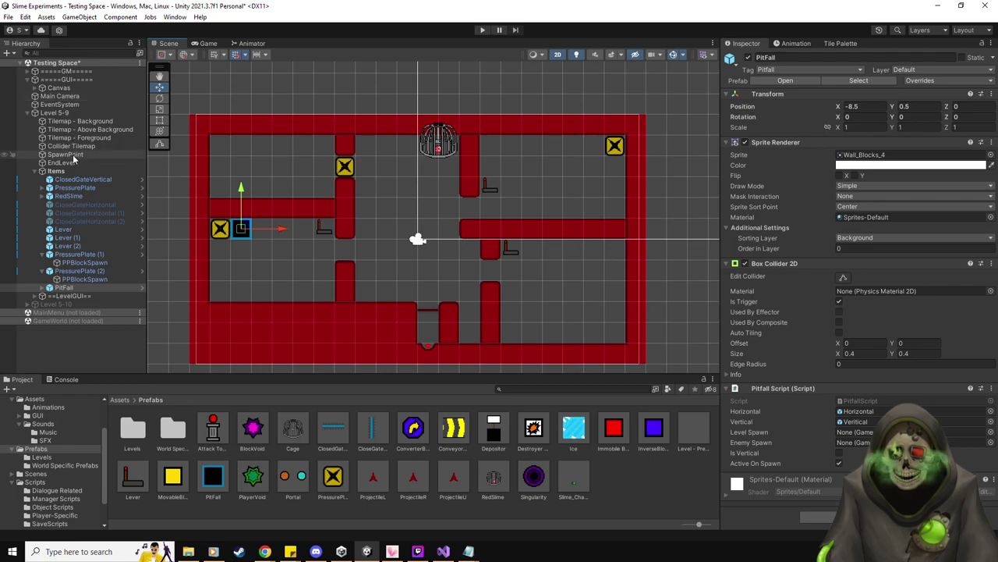
left_click_drag(744, 406, 845, 441)
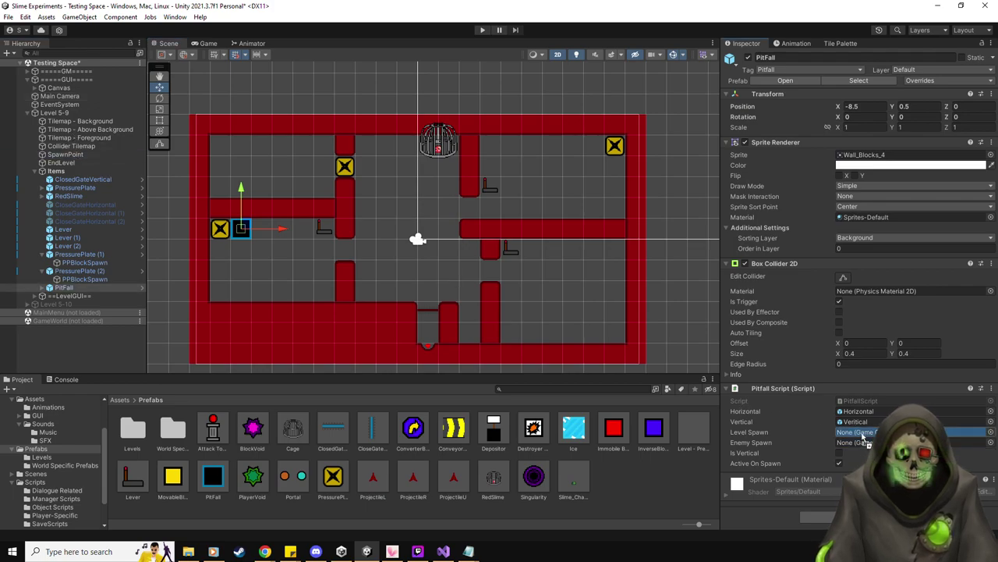
- Create an empty EnemySpawn under Items at X 1, Y 5, listed below RedSlime, and assign it as the PitFall's Enemy Spawn
right_click(52, 172)
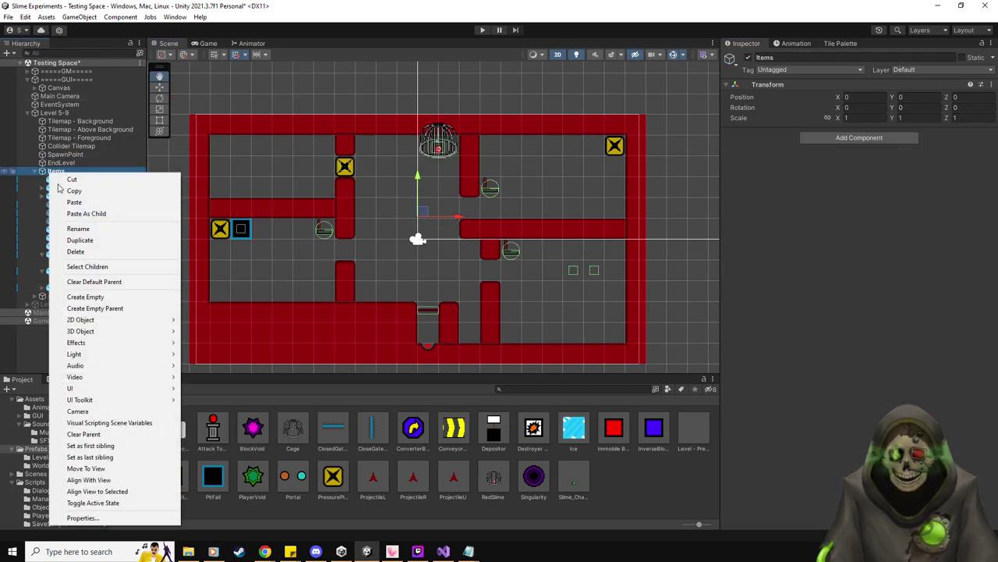
left_click(109, 296)
type("EnemyS")
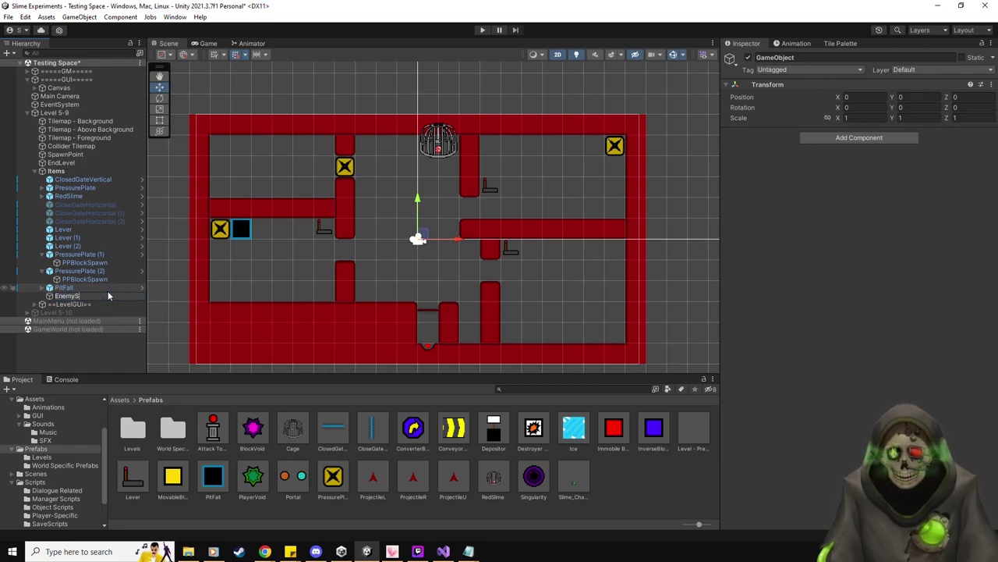
type("pawn")
key("Return")
left_click_drag(92, 296, 89, 200)
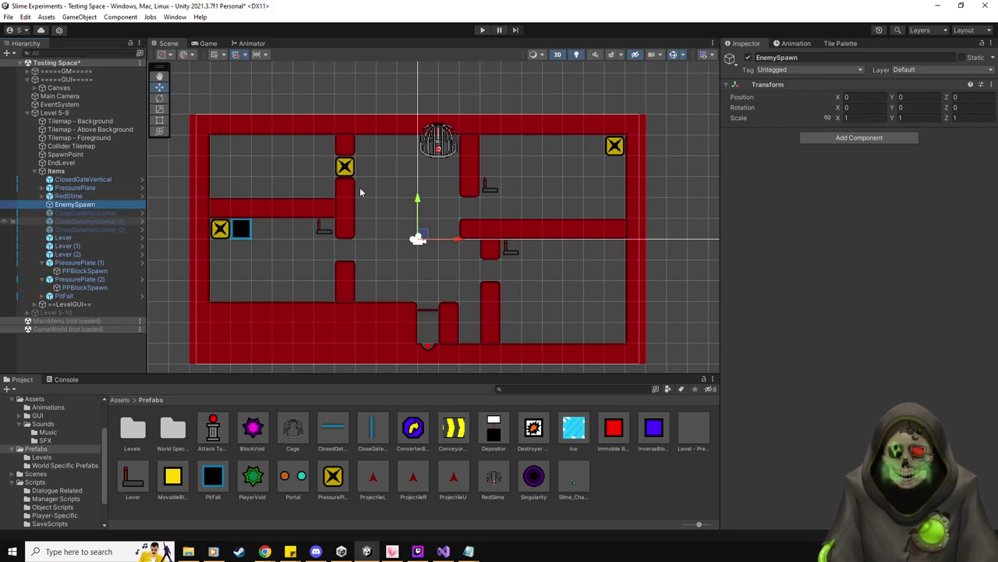
left_click_drag(422, 224, 441, 132)
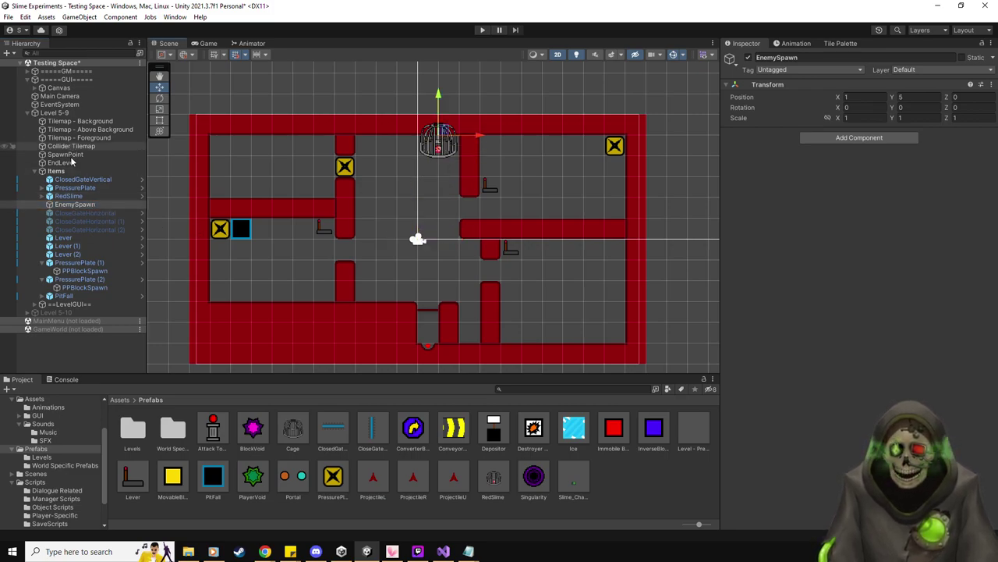
left_click(64, 296)
left_click_drag(708, 378, 858, 442)
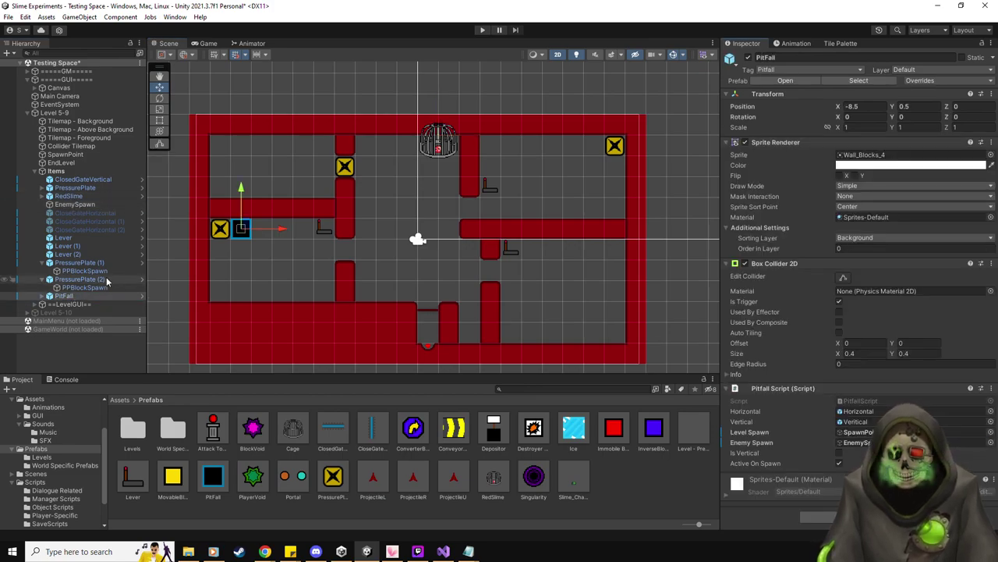
- Duplicate the PitFall twice to enclose the left pressure plate, one copy directly below it and one at X -8.5, Y -0.5
left_click(69, 295)
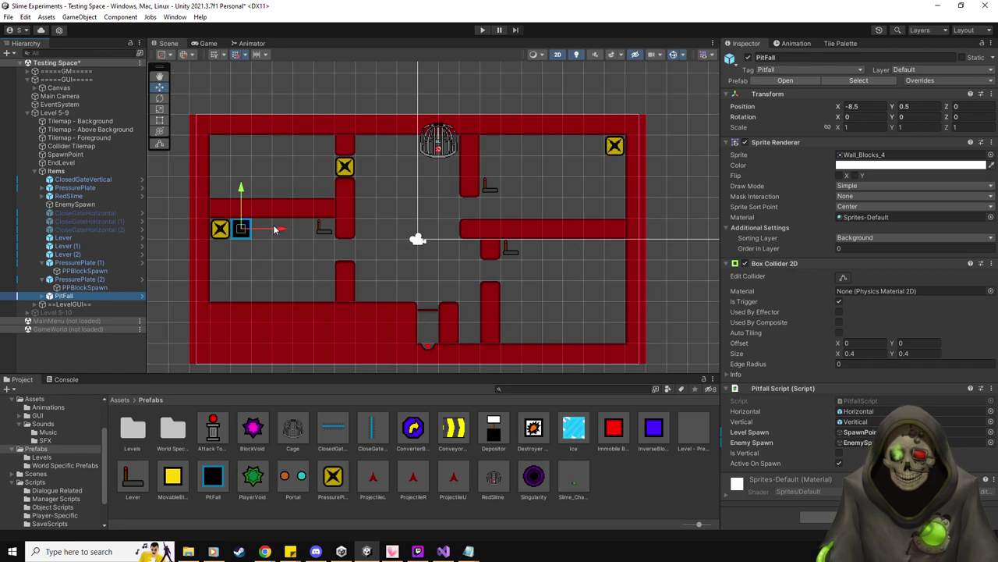
key("ctrl+d")
left_click_drag(276, 234, 325, 267)
key("ctrl+d")
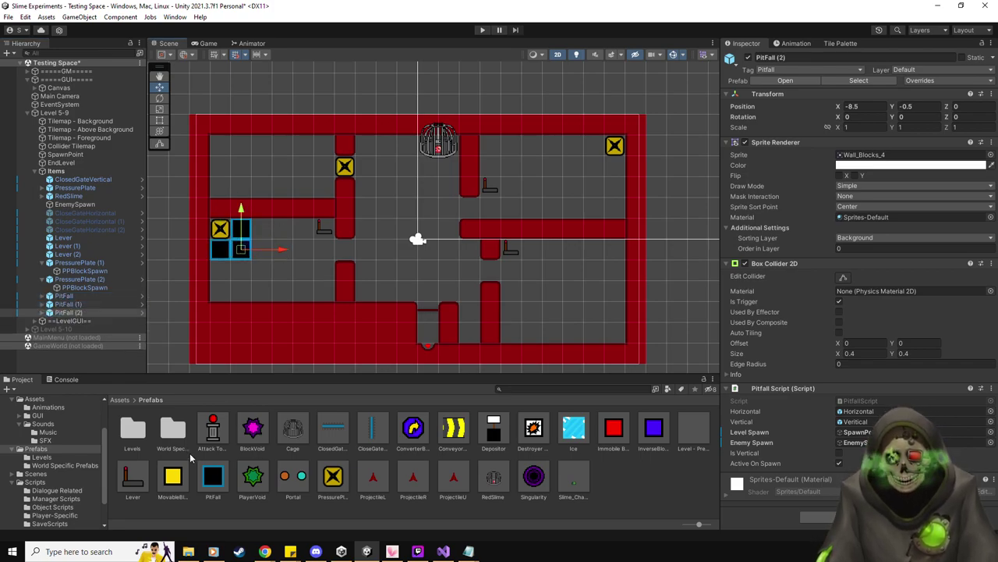
- Place a ConverterBlock in the middle of the lower-left room and an InverseBlock at X -4.5, Y -2.5
left_click_drag(411, 422, 282, 249)
left_click_drag(662, 429, 331, 289)
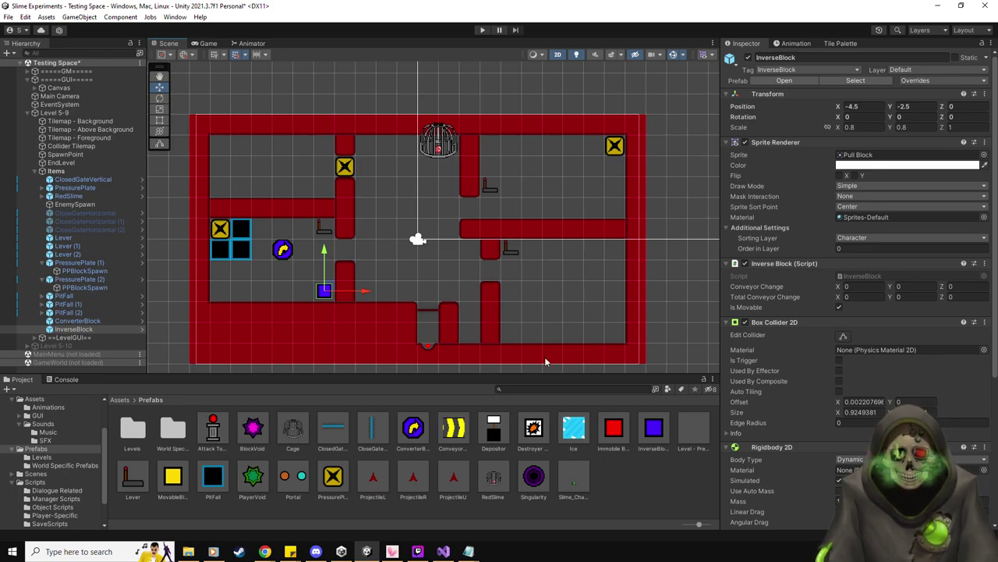
- Place a Depositor at X 8.5, Y -3.53 in the lower-right room and an Immobile Block at X 9.5, Y -3.5, duplicating the block once
left_click_drag(495, 431, 594, 317)
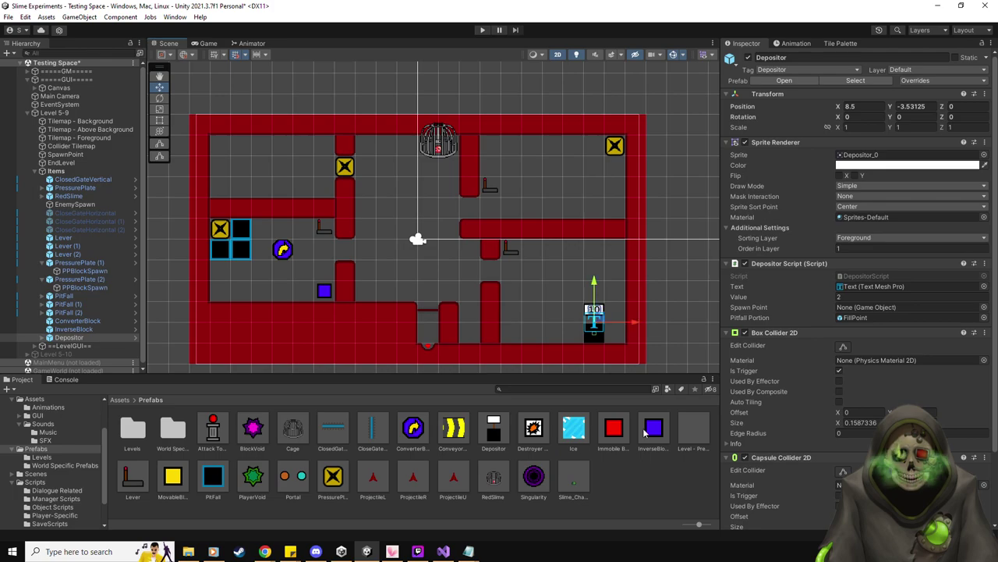
left_click_drag(594, 316, 657, 311)
key("ctrl+d")
- Assign the level's SpawnPoint as the Depositor's Spawn Point
scroll(653, 328, "up", 2)
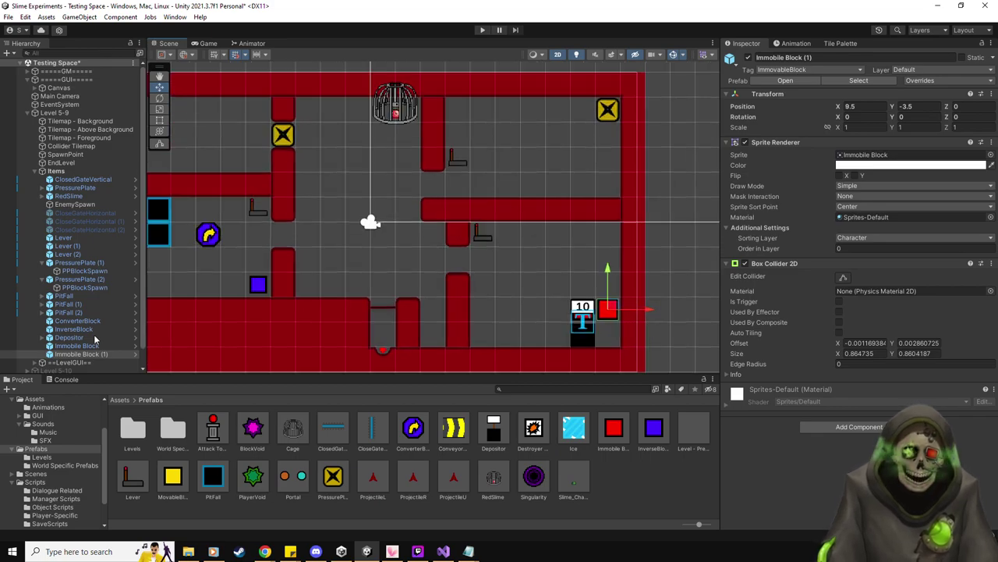
left_click(68, 337)
left_click(851, 297)
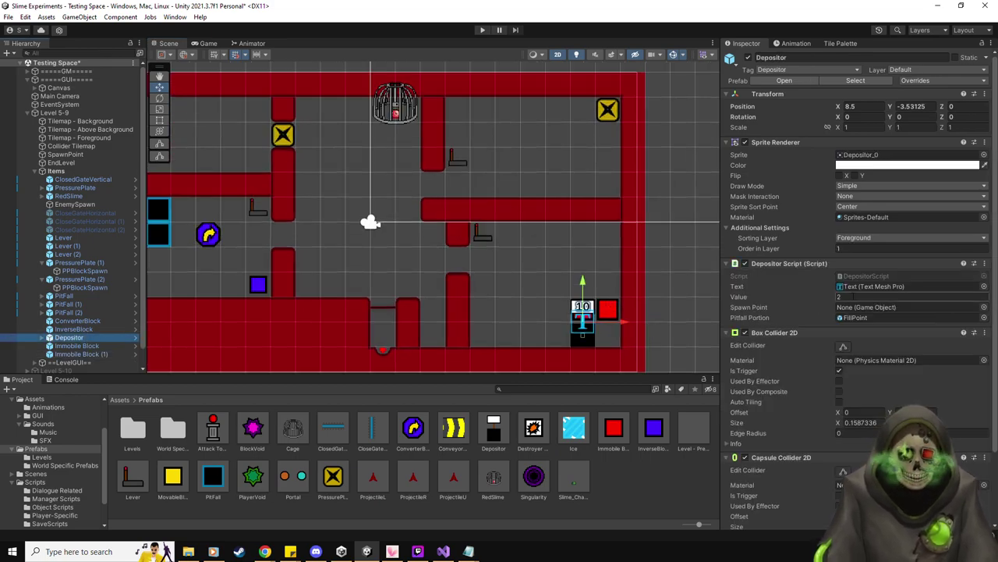
left_click_drag(66, 154, 882, 309)
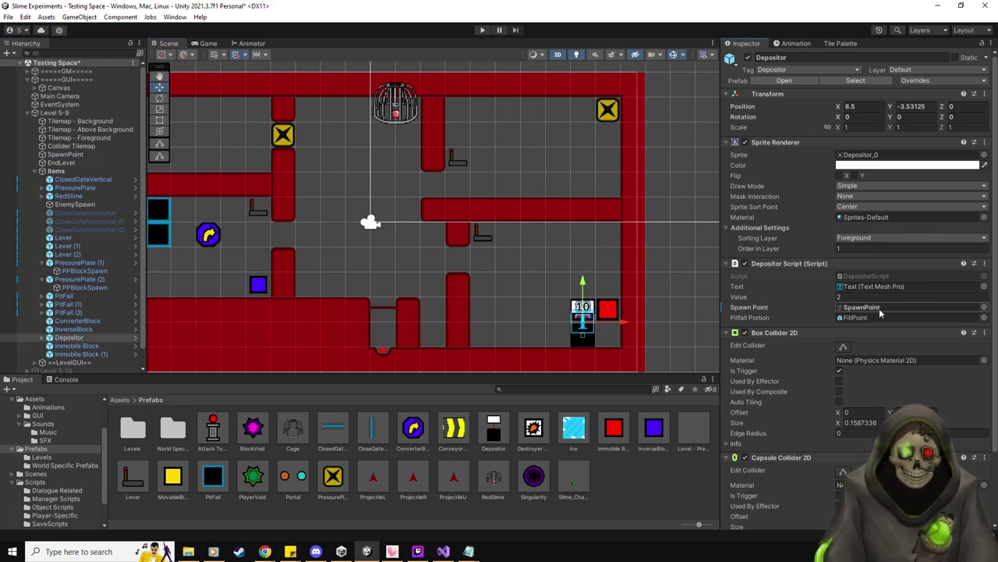
- Place a Lever below the red Immobile Block beside the Depositor, with Always Start Obj Visible enabled and ClosedGateVertical as its Obj To Change
left_click_drag(141, 471, 609, 337)
scroll(856, 421, "down", 5)
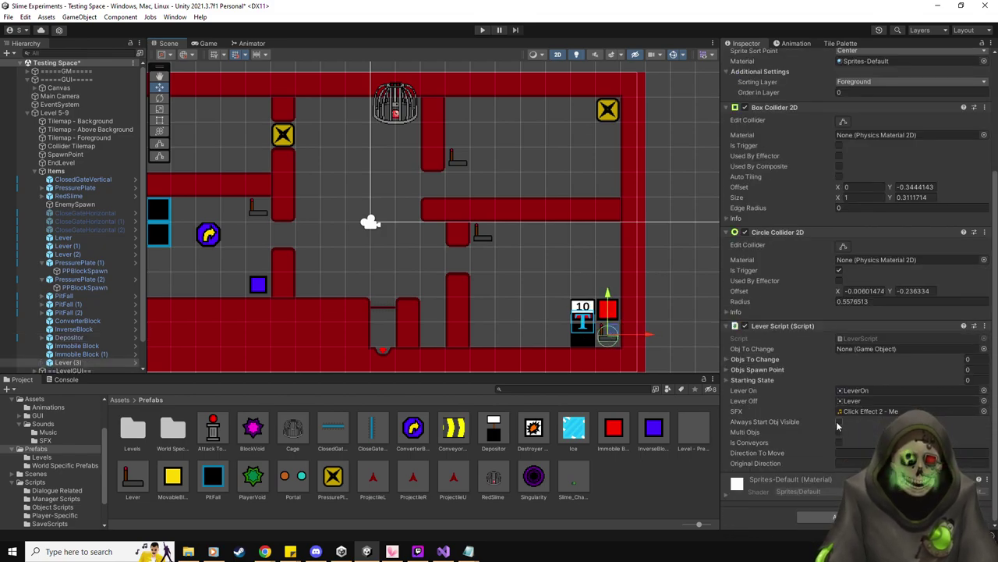
left_click(839, 422)
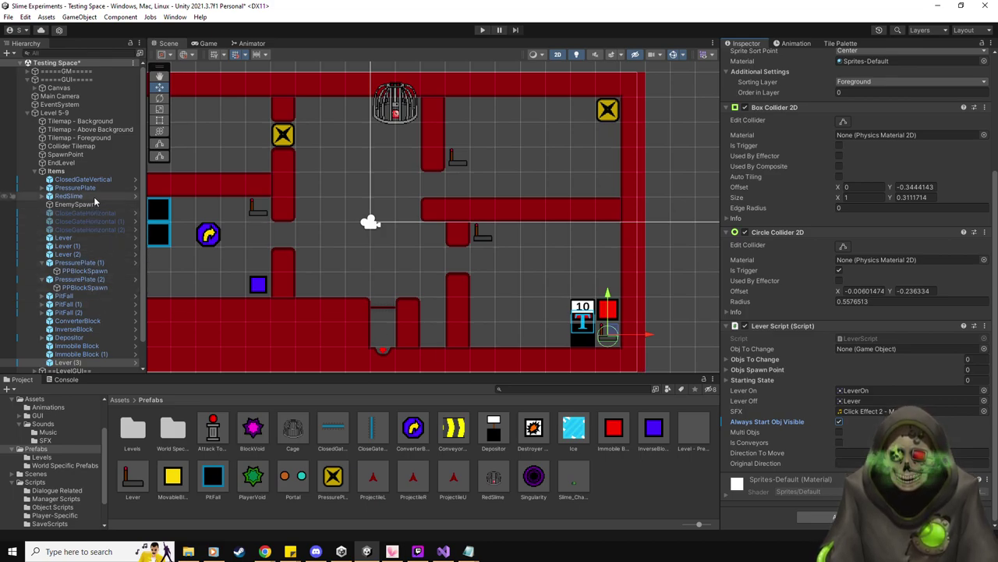
left_click_drag(99, 182, 860, 348)
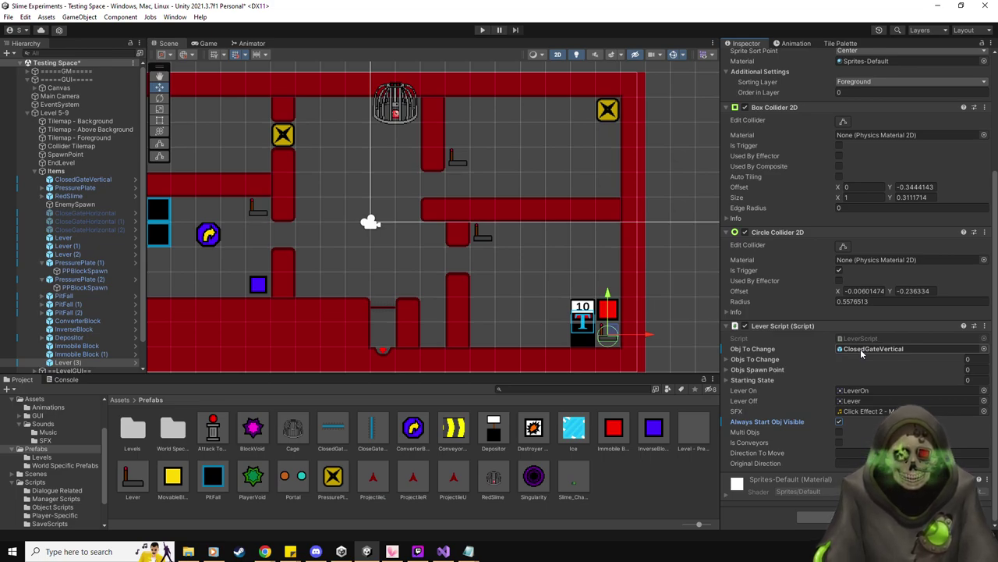
- Check the Lever (1) settings, open its LeverScript in Visual Studio and search the code for alwaysStart
left_click(81, 237)
key("Down")
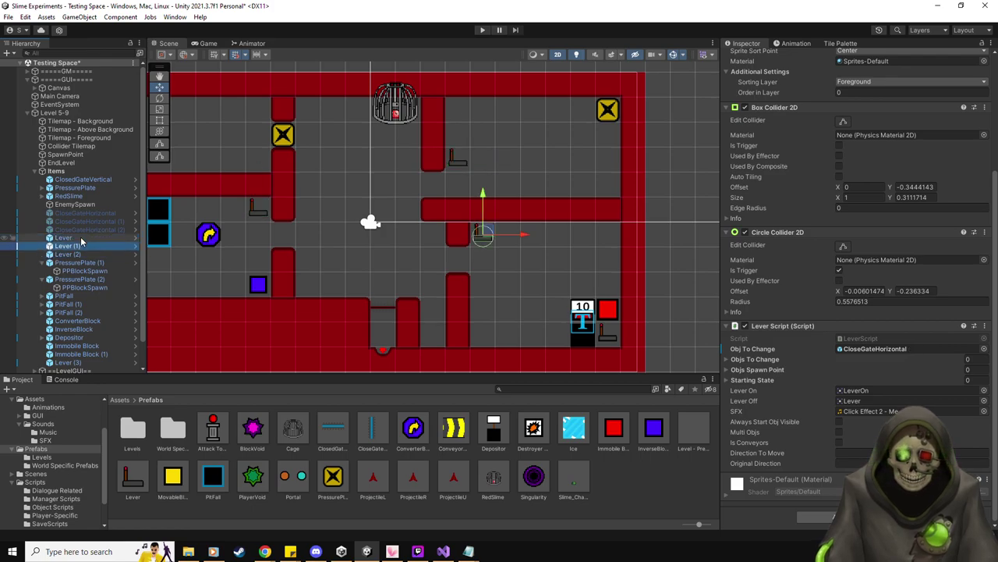
left_click(866, 339)
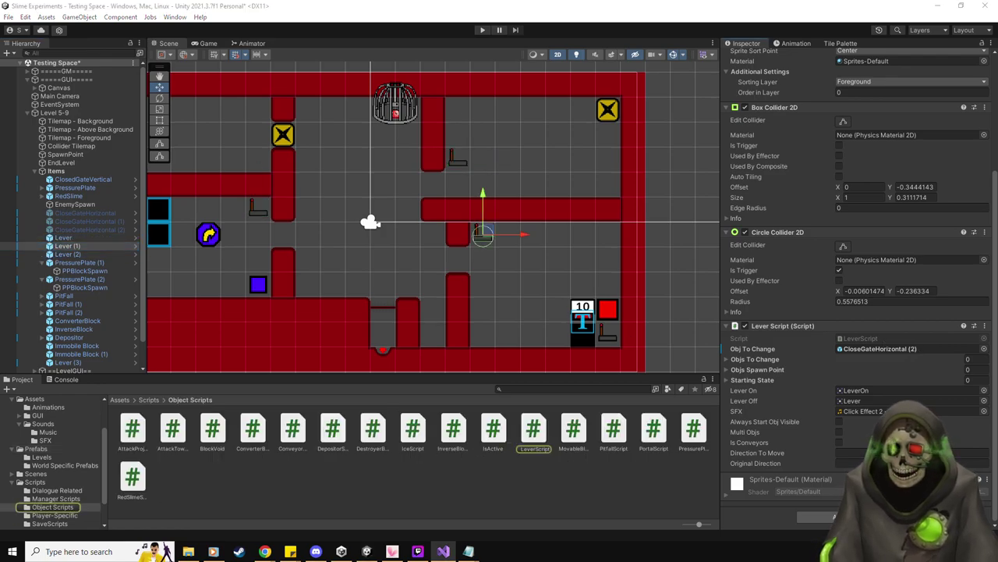
double_click(866, 338)
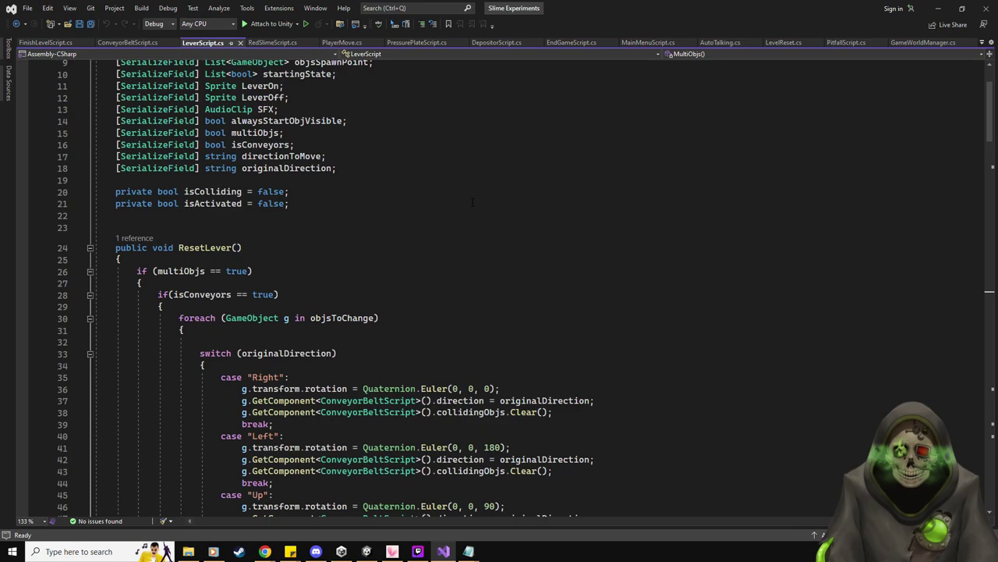
key("ctrl+f")
type("alway")
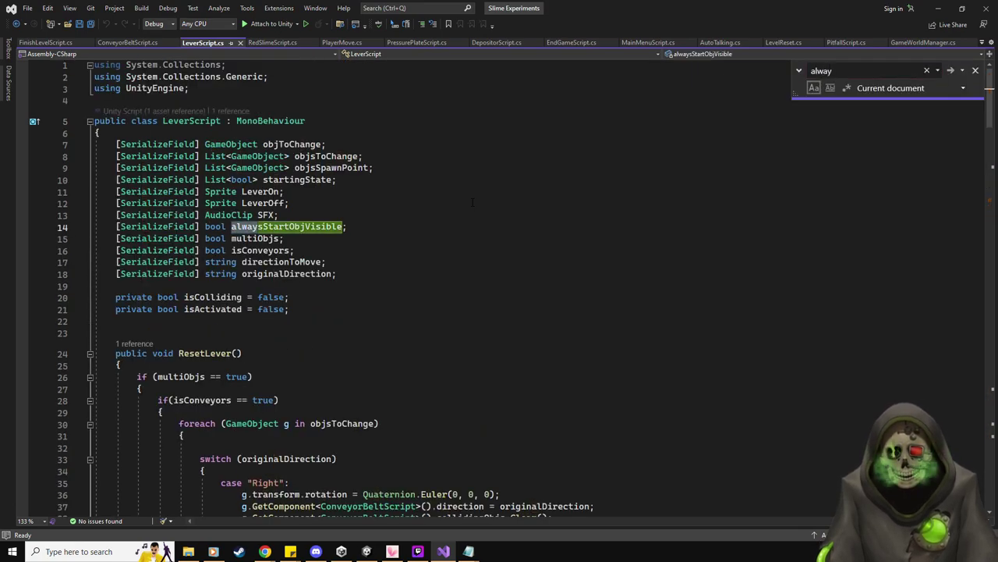
type("sStart")
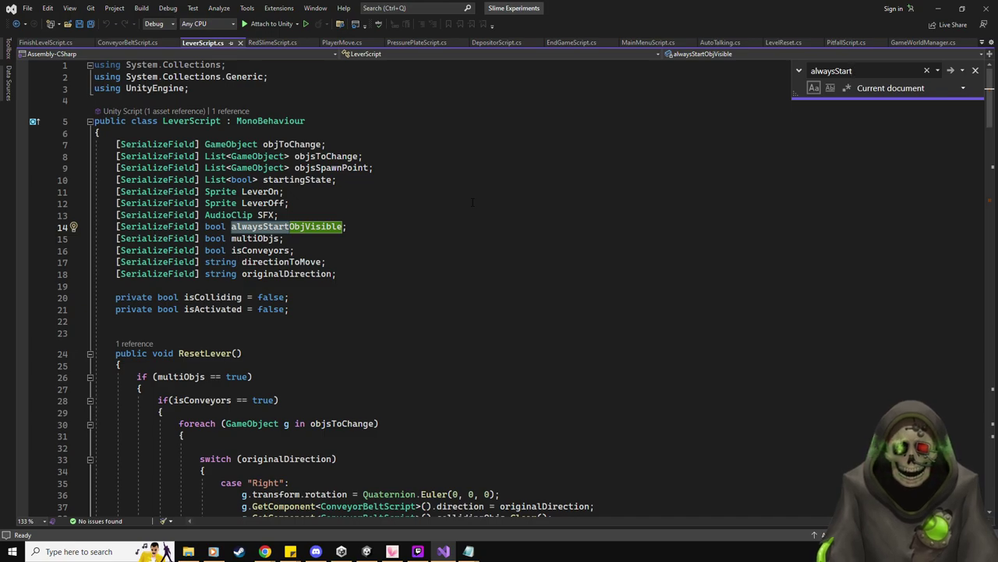
key("Return")
- Read through LeverScript's reset, update and trigger code, and return to Unity to review the Lever (3) settings
scroll(472, 203, "up", 20)
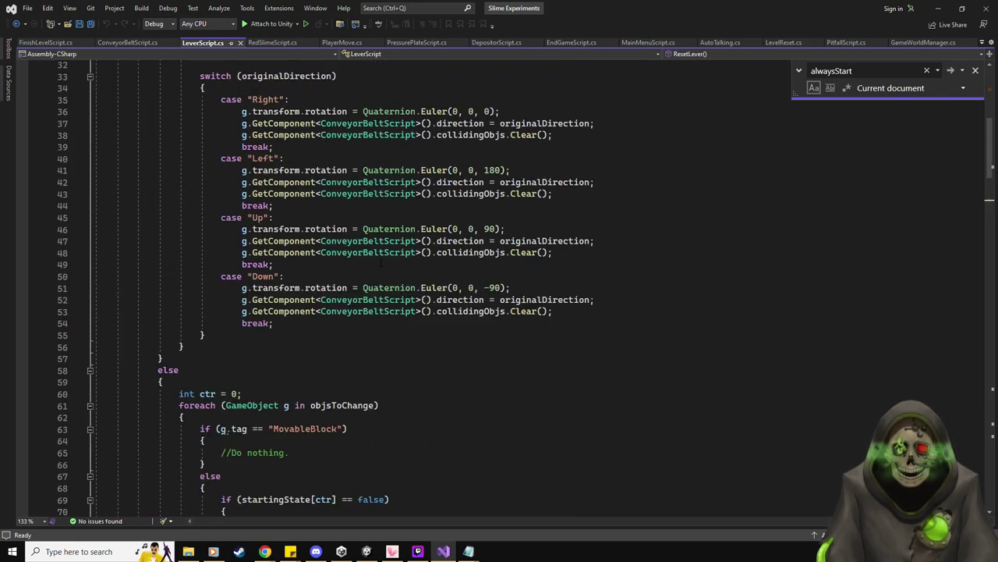
scroll(381, 264, "down", 10)
scroll(382, 264, "down", 20)
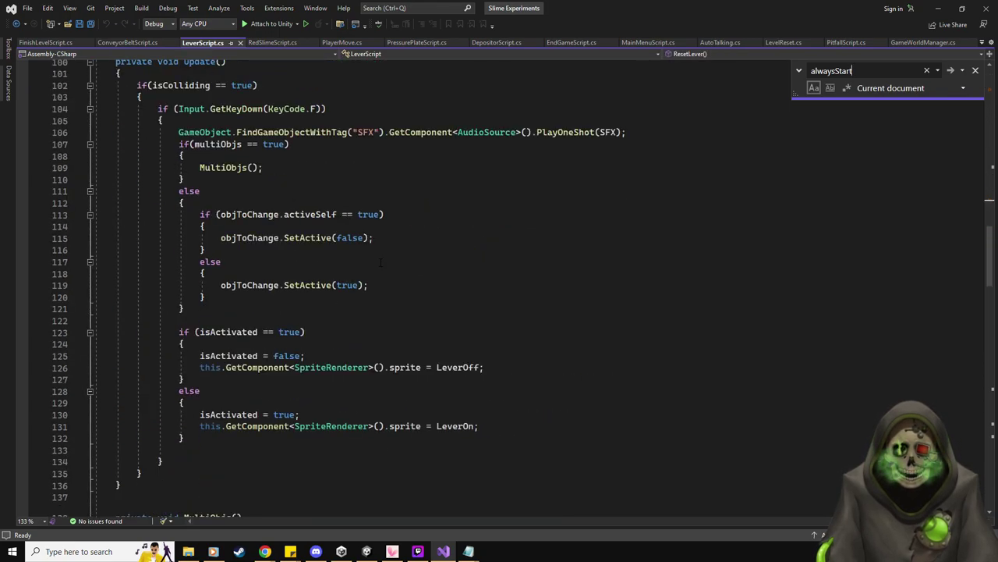
scroll(381, 263, "down", 15)
scroll(380, 263, "up", 2)
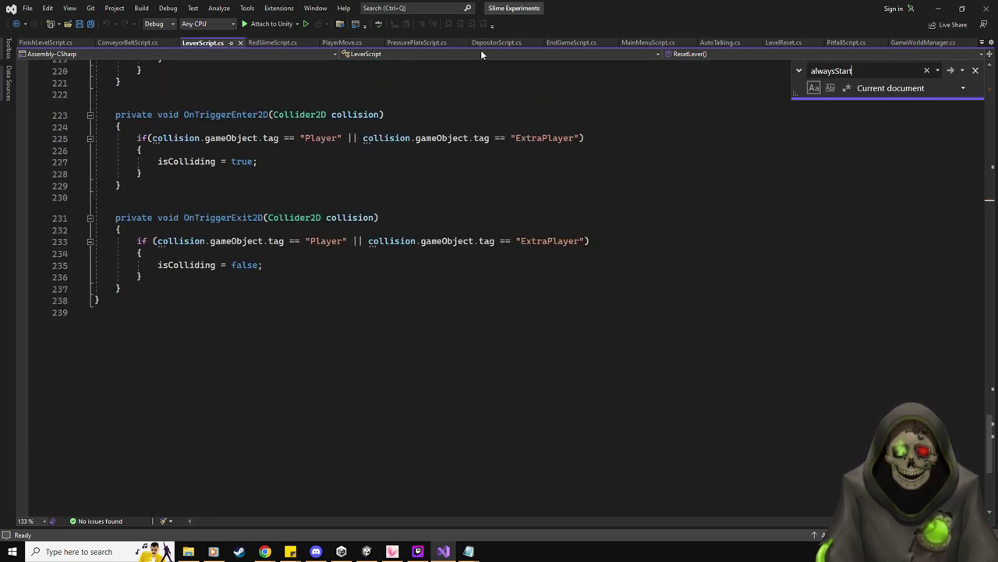
left_click_drag(591, 11, 0, 107)
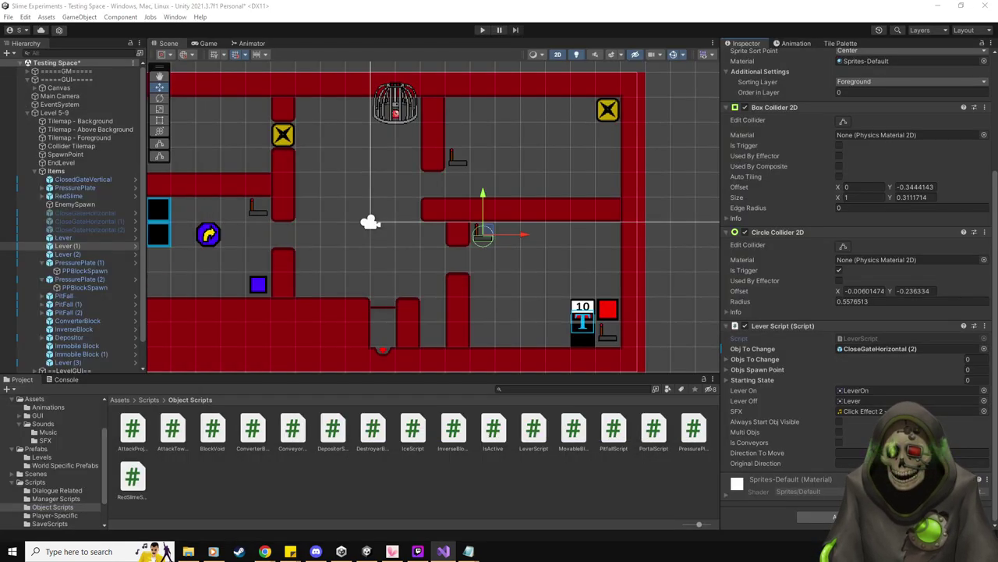
left_click(772, 399)
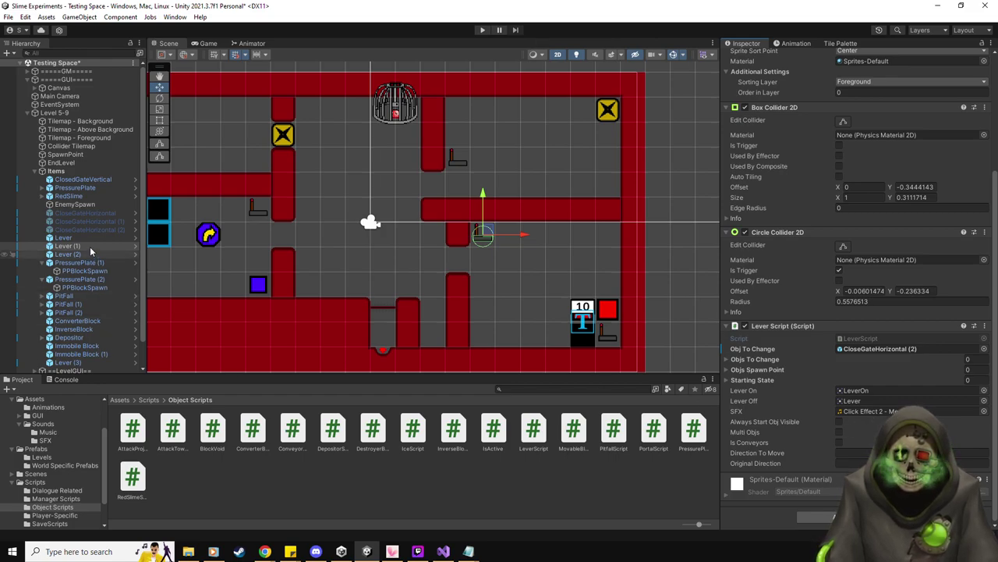
left_click(89, 363)
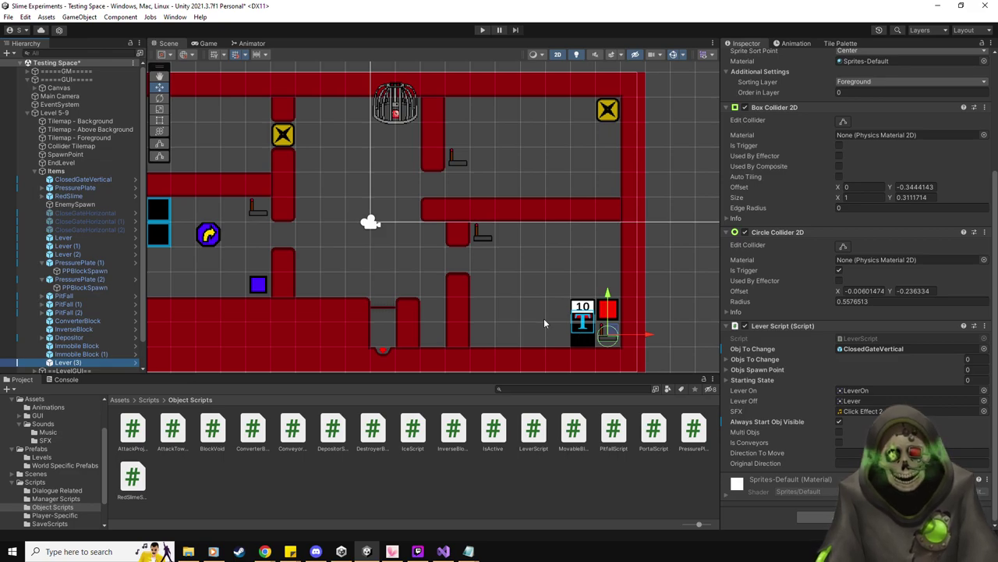
middle_click_drag(333, 207, 390, 213)
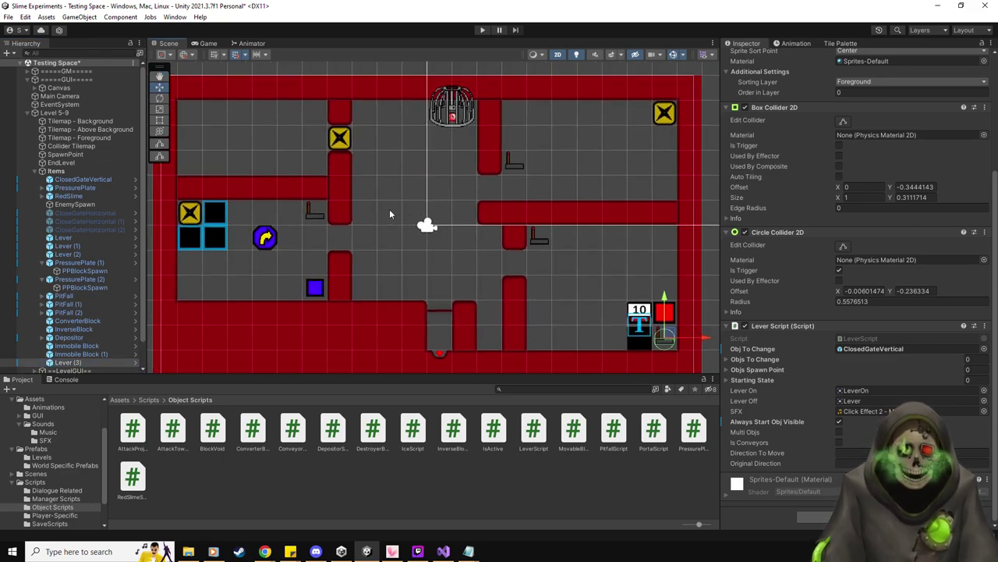
- Duplicate the PitFall three times to enclose the upper-right pressure plate, with the copy directly below the plate at X 9.5, Y 3.5
left_click(35, 448)
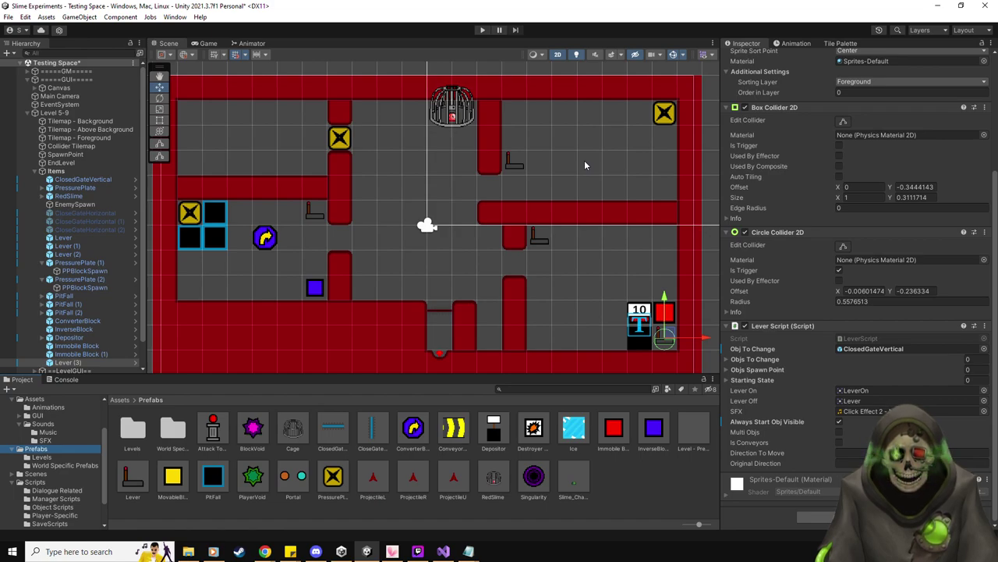
left_click(74, 298)
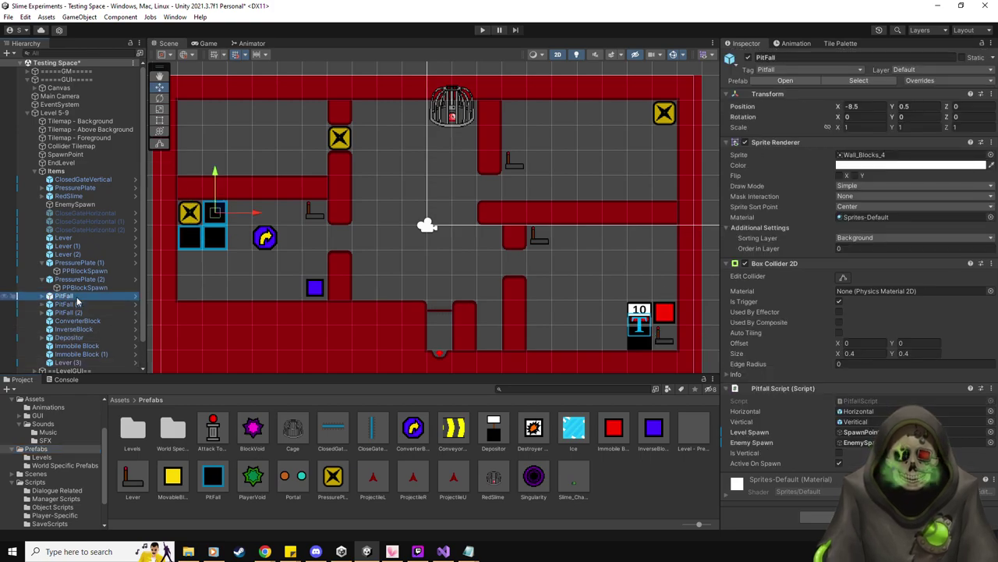
key("ctrl+d")
left_click_drag(447, 219, 666, 138)
key("ctrl+d")
key("ctrl+d")
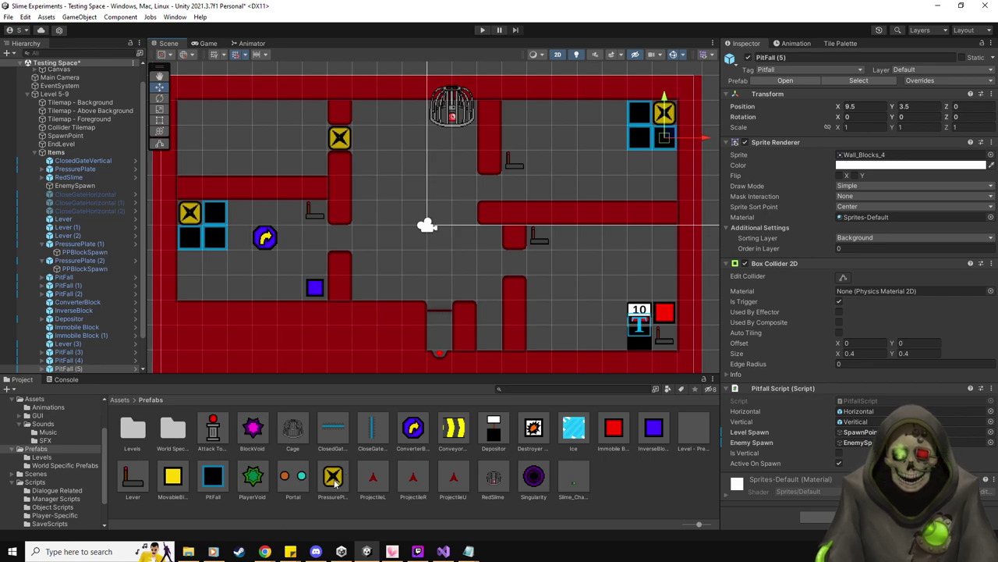
- Place a PressurePlate at X -9.5, Y -2.5 with MovableBlock as Obj To Manipulate, enabling Is One Object and Trigger Once
left_click_drag(333, 478, 191, 287)
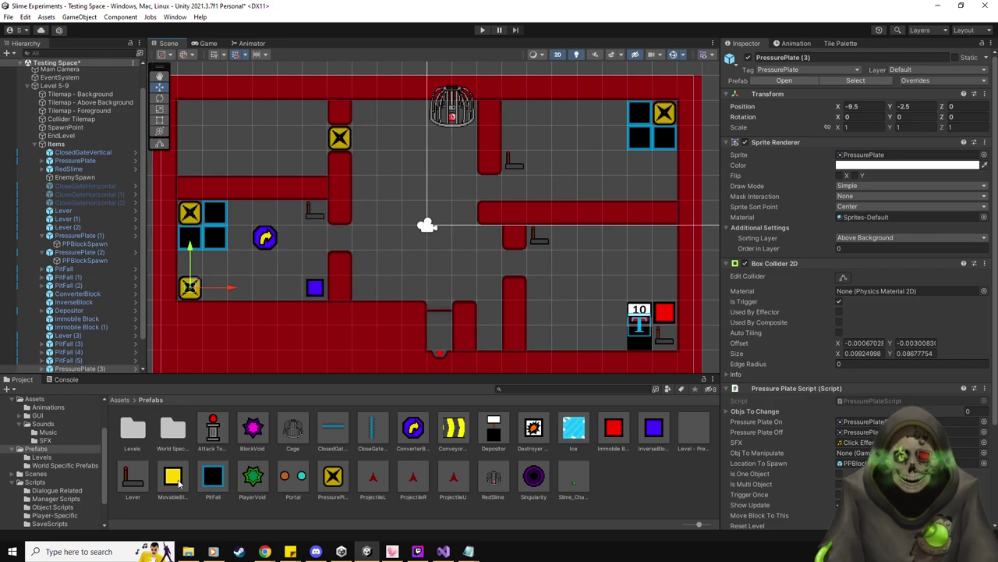
left_click_drag(173, 478, 851, 453)
left_click(839, 473)
left_click(839, 495)
scroll(807, 477, "down", 3)
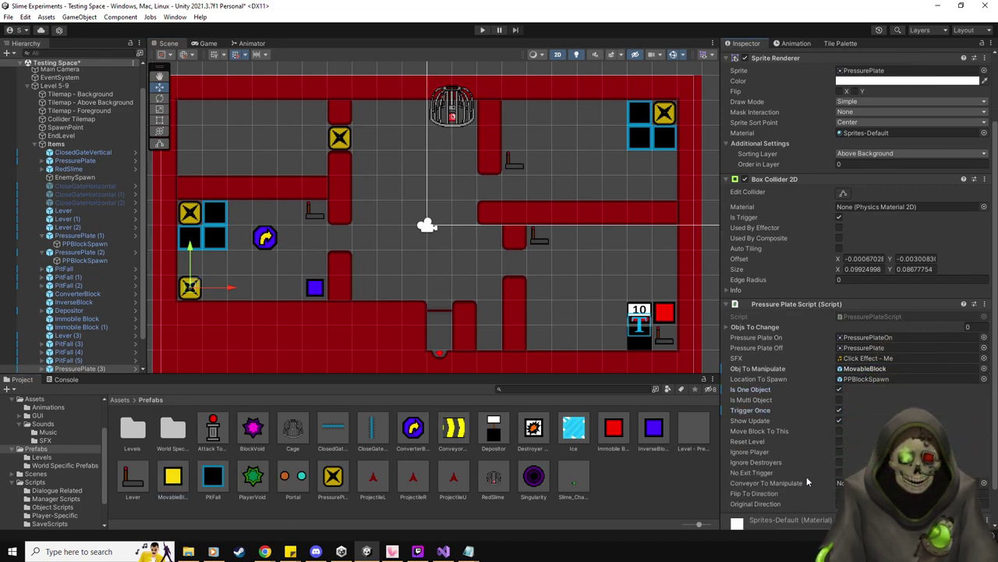
scroll(78, 302, "down", 2)
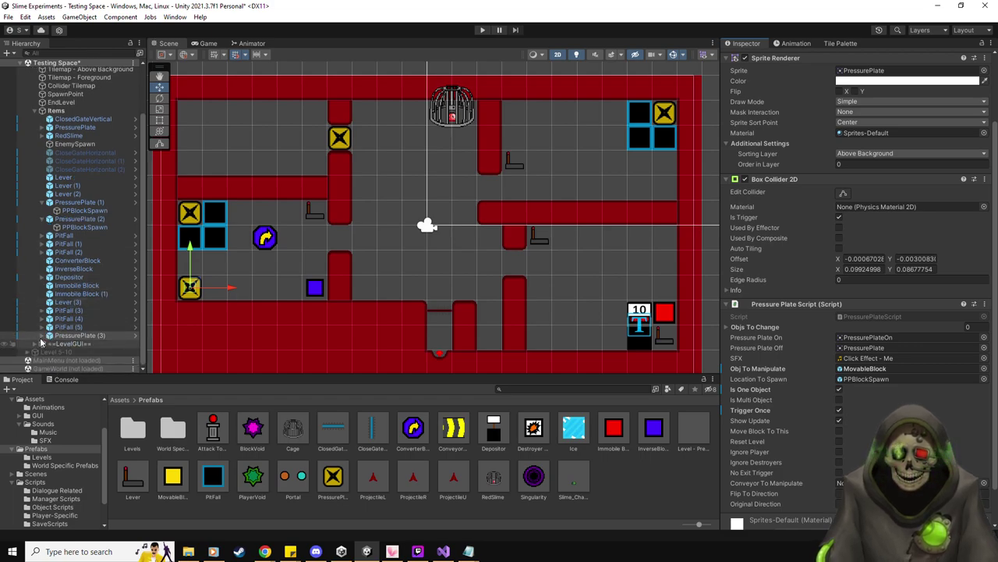
- Move the PPBlockSpawn of PressurePlate (3) directly below the left column of the upper-right pitfalls, at local X 18.01, Y 4.99
left_click(81, 344)
left_click_drag(197, 283, 642, 161)
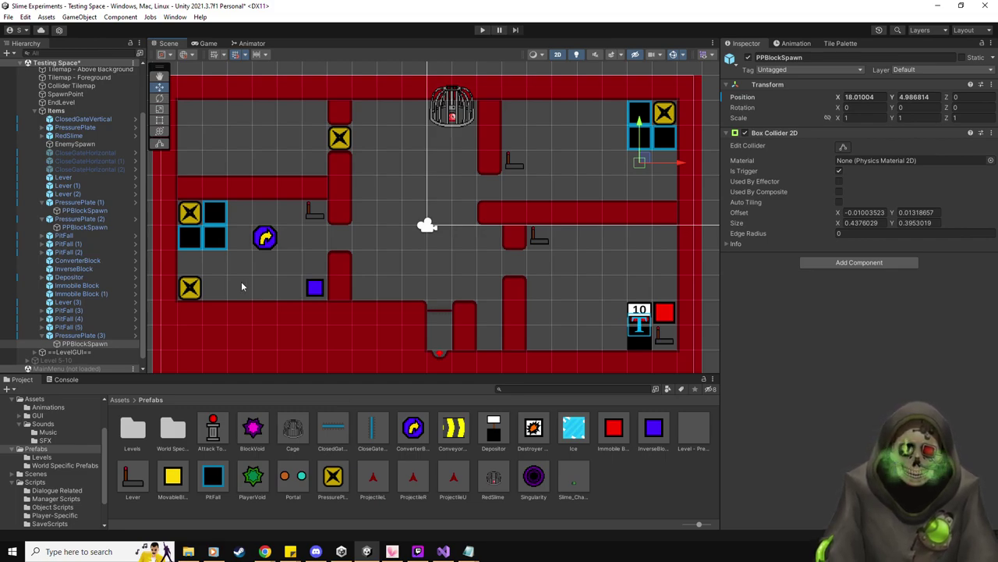
mouse_move(213, 477)
left_mouse_down()
mouse_move(196, 270)
mouse_move(214, 474)
left_mouse_up()
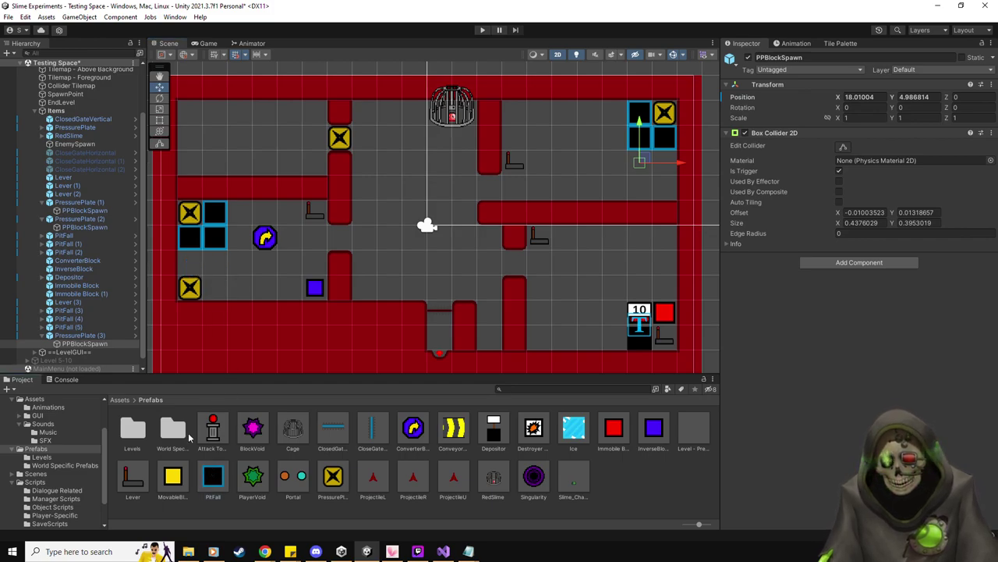
- Duplicate the PitFall three times to enclose the lower-left corner pressure plate, placing the last copy at X -8.5, Y -2.5
left_click_drag(76, 326, 76, 327)
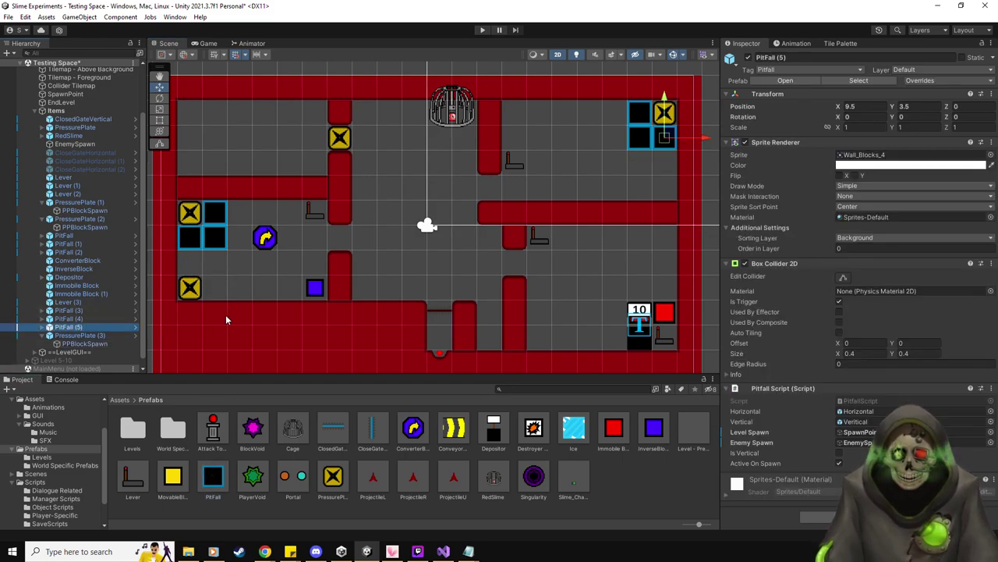
key("ctrl+d")
left_click_drag(661, 143, 256, 263)
key("ctrl+d")
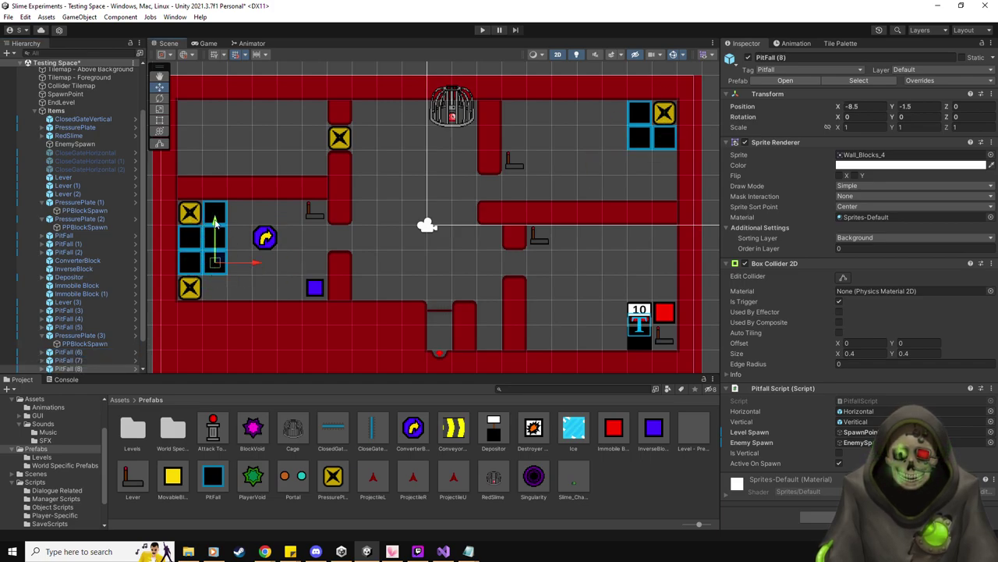
left_click_drag(216, 224, 218, 245)
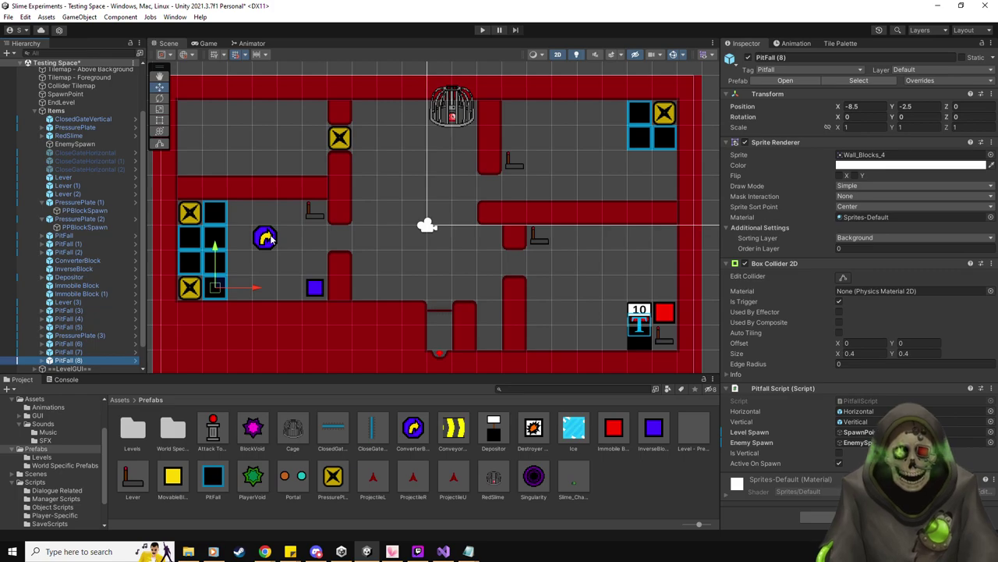
- Place a PressurePlate at X 3.5, Y 4.5 in the upper-right room and move its PPBlockSpawn directly below the ConverterBlock
left_click_drag(334, 477, 516, 113)
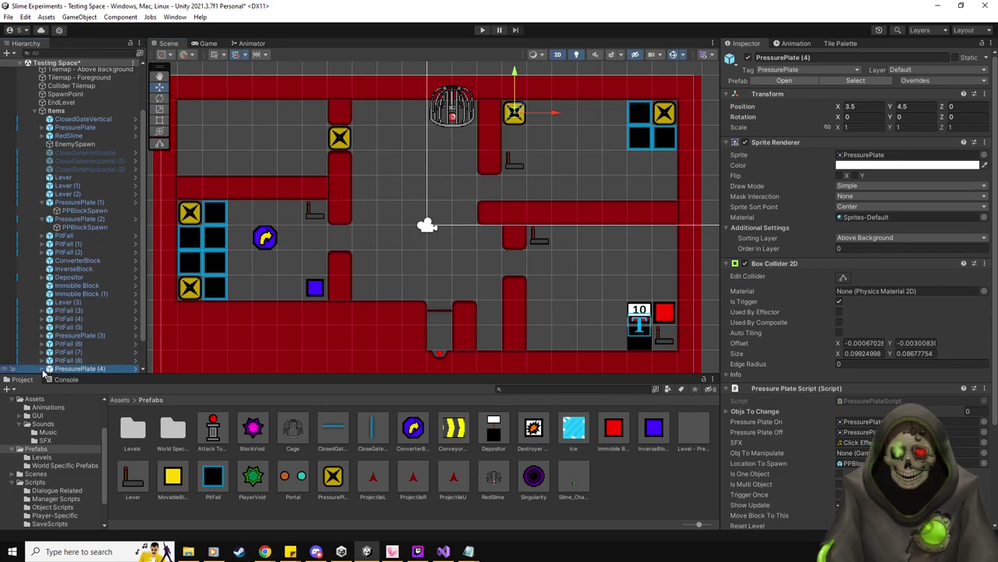
scroll(86, 345, "down", 3)
left_click(84, 336)
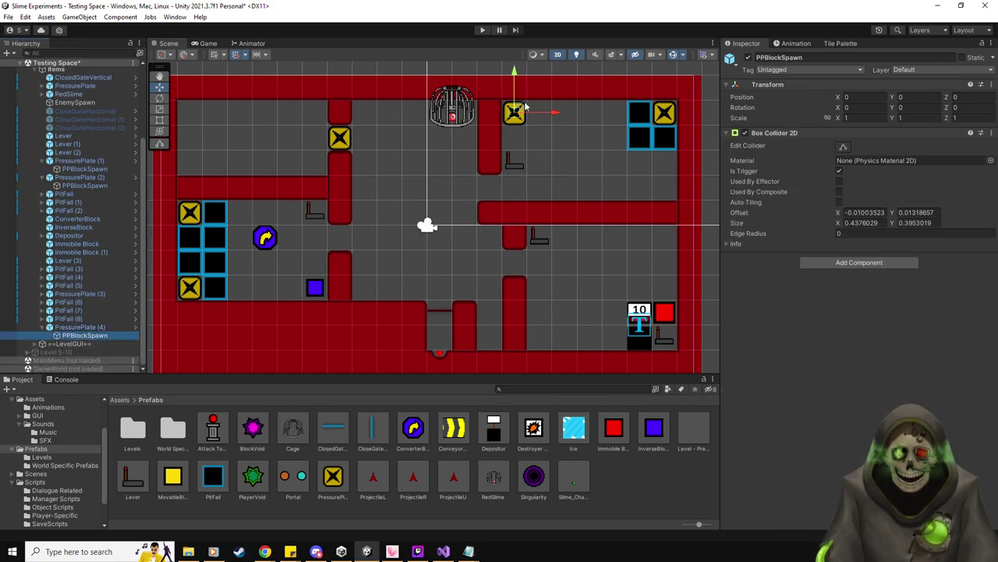
left_click_drag(443, 170, 270, 266)
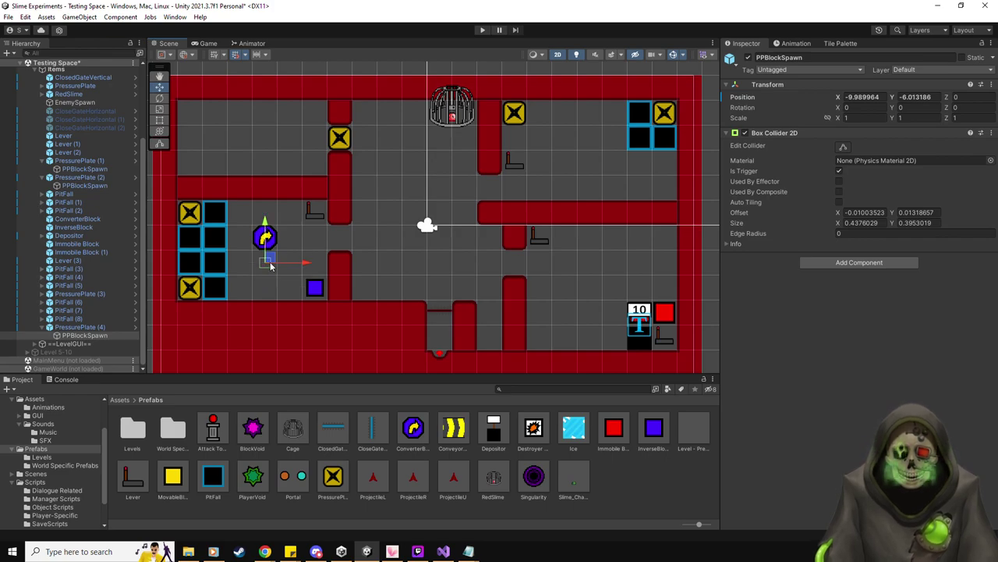
- Assign MovableBlock as the Obj To Manipulate of PressurePlate (4) and enable Is One Object and Trigger Once
left_click(78, 327)
left_click_drag(682, 450, 858, 453)
left_click(839, 473)
left_click(840, 494)
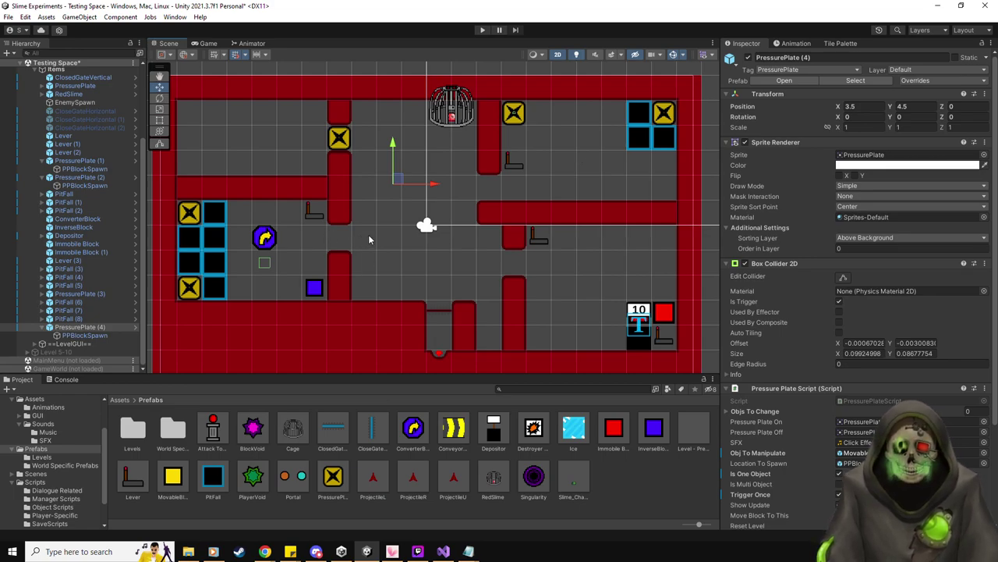
- Place a BlockVoid at the central room's left doorway and duplicate it for the two right-hand doorways, one copy at X 1.5, Y 1.5
left_click_drag(252, 428, 367, 239)
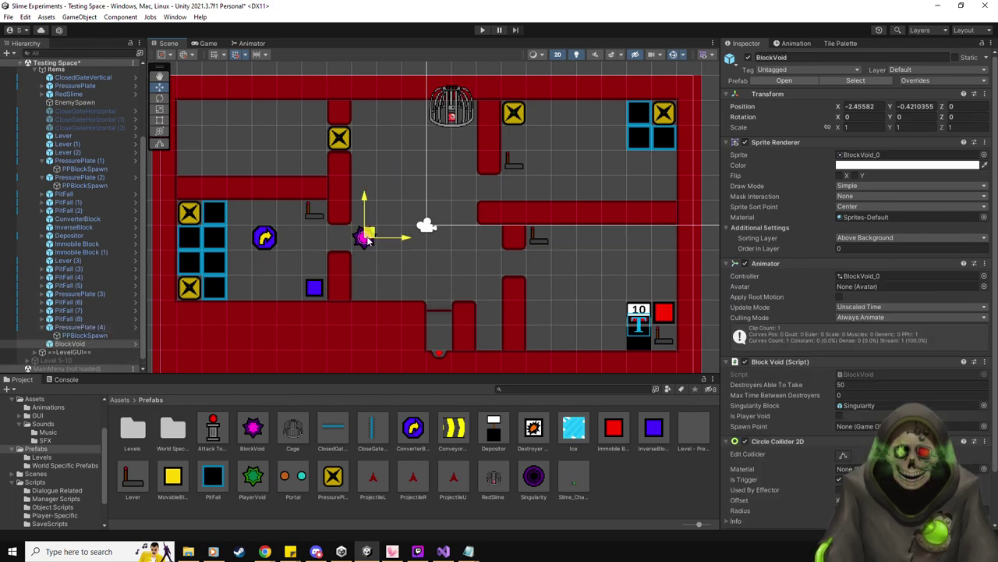
key("ctrl+d")
left_click_drag(366, 240, 468, 188)
key("ctrl+d")
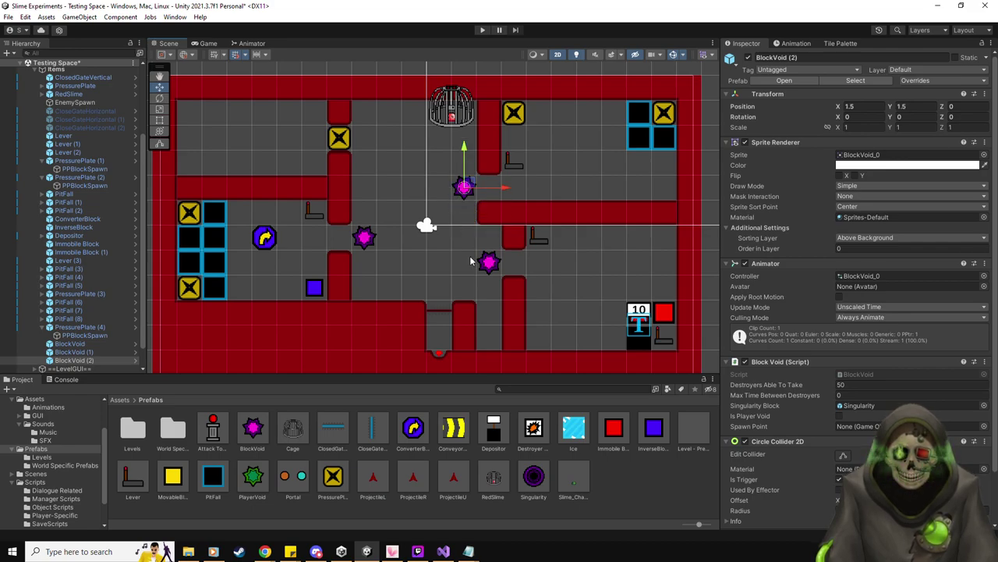
- Undo the last BlockVoid duplication and duplicate BlockVoid (1) again, placing the copy at X 1.5, Y 1.5
key("ctrl+z")
key("ctrl+z")
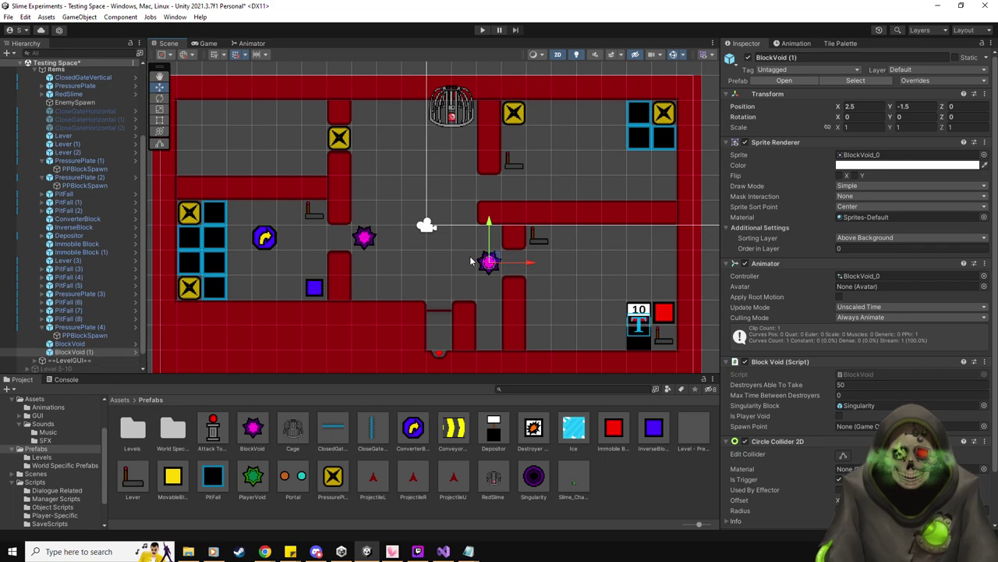
left_click(78, 343)
left_click(86, 352)
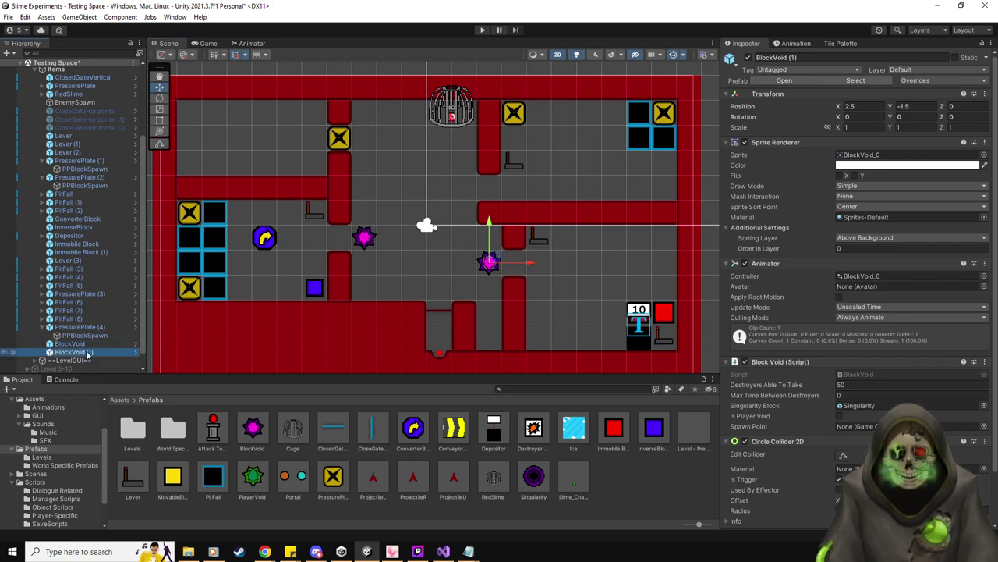
key("ctrl+d")
left_click_drag(492, 262, 462, 166)
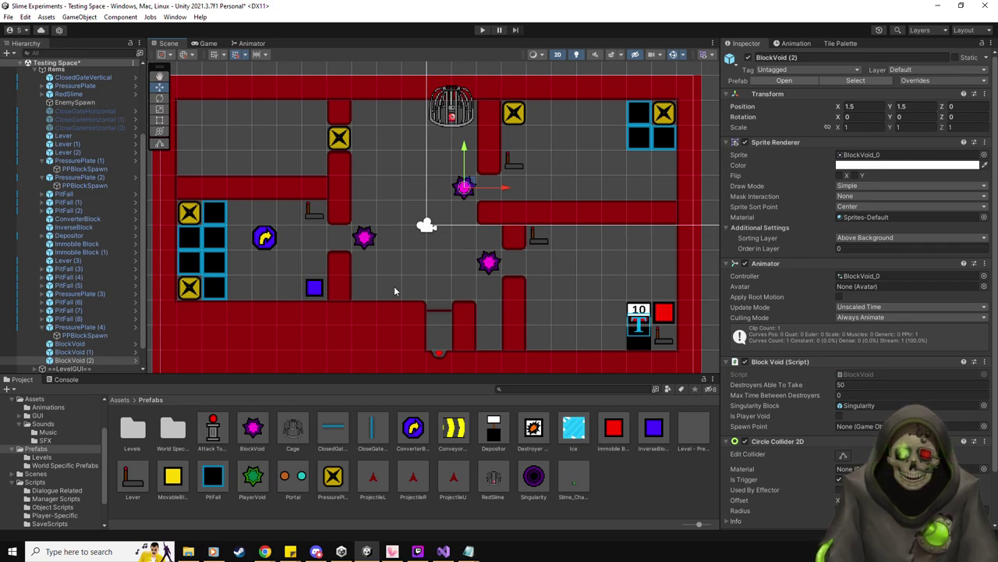
- Move BlockVoid (1) and (2) two units right into the right-hand rooms, and the left BlockVoid to X -4.5, Y -0.5
left_click(88, 353, "ctrl")
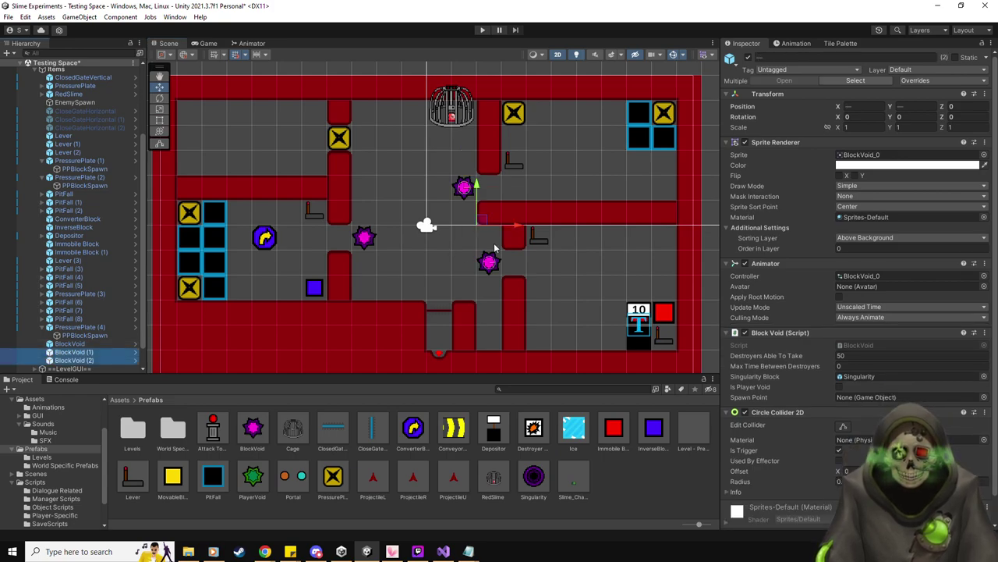
left_click_drag(511, 225, 564, 223)
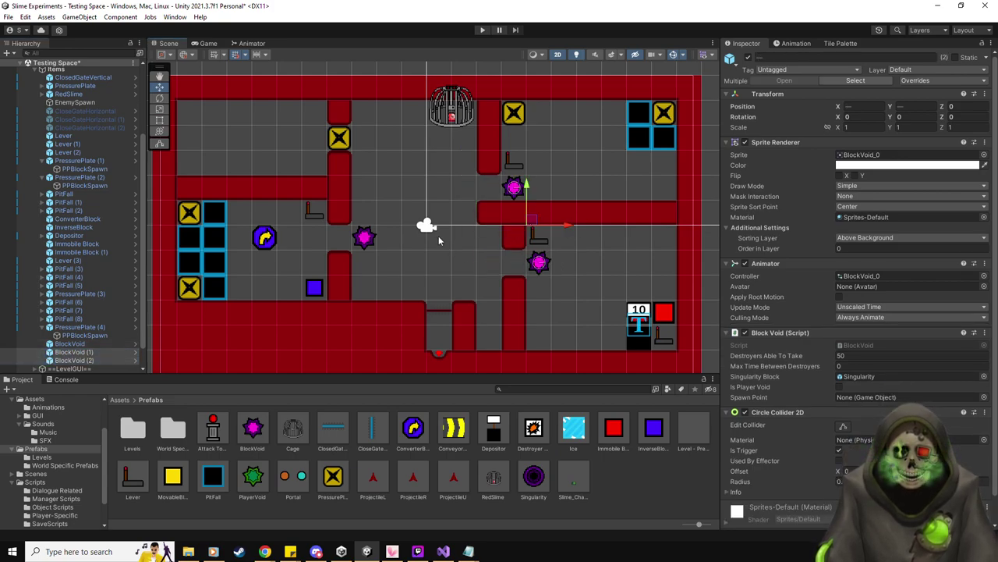
left_click(85, 345)
left_click_drag(405, 238, 357, 238)
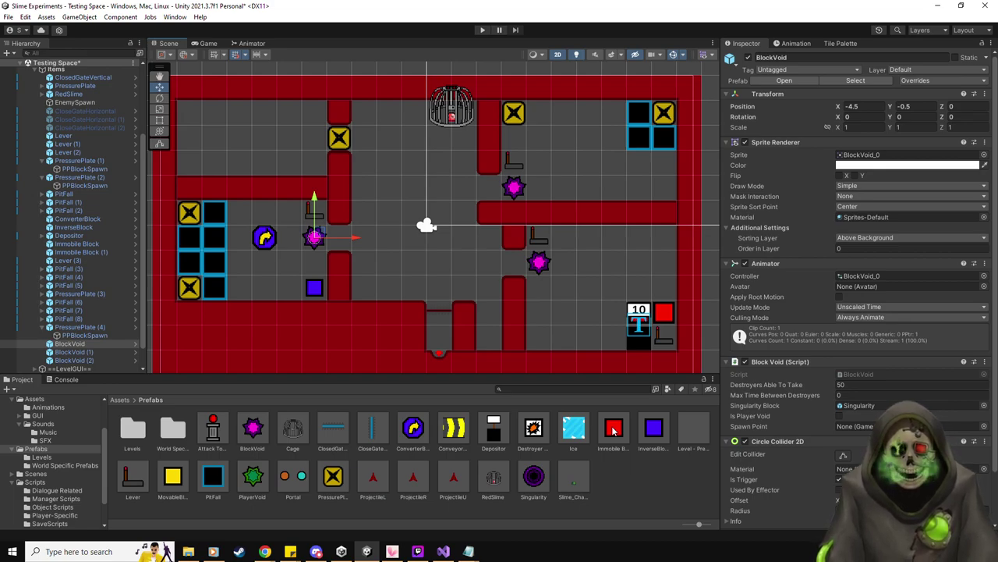
- Play-test the level and push two movable blocks into the left room's pitfalls beside its pressure plates
left_click(483, 29)
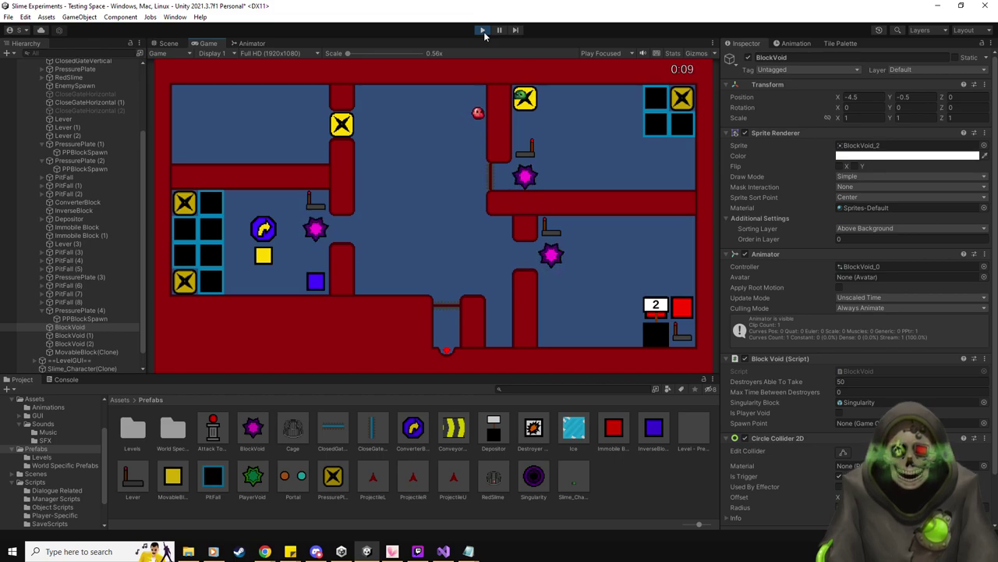
key("s")
key("d")
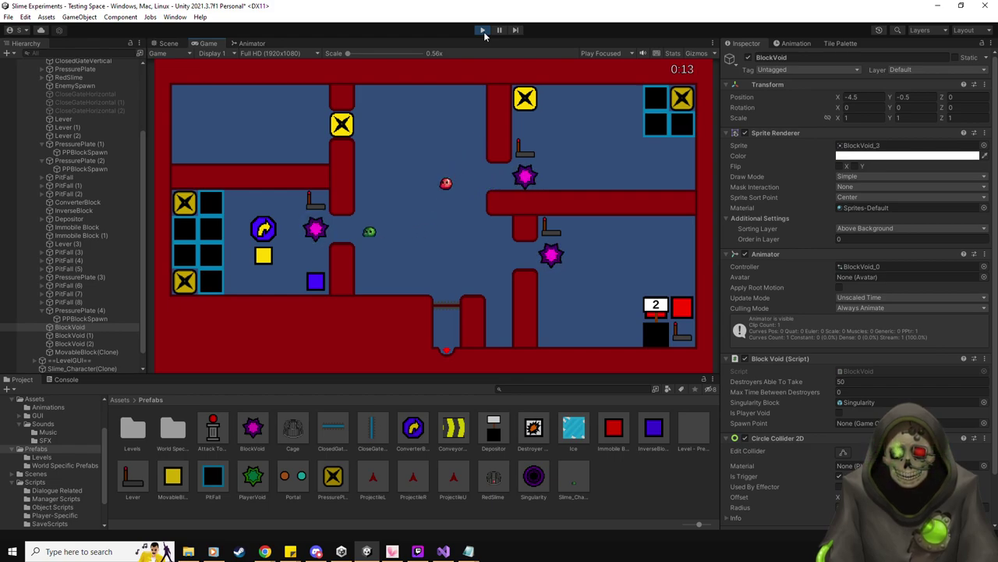
key("a")
key("w")
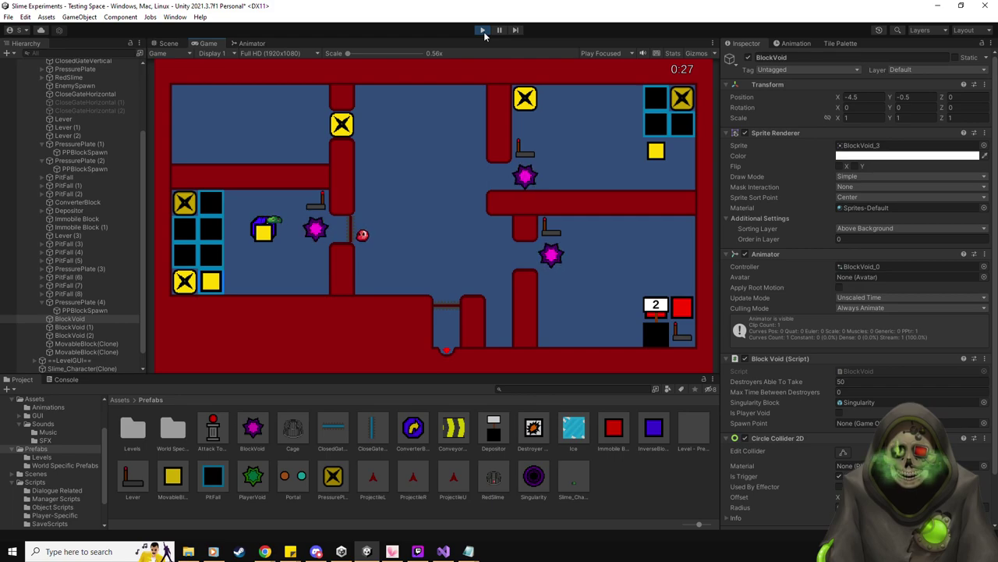
key("w")
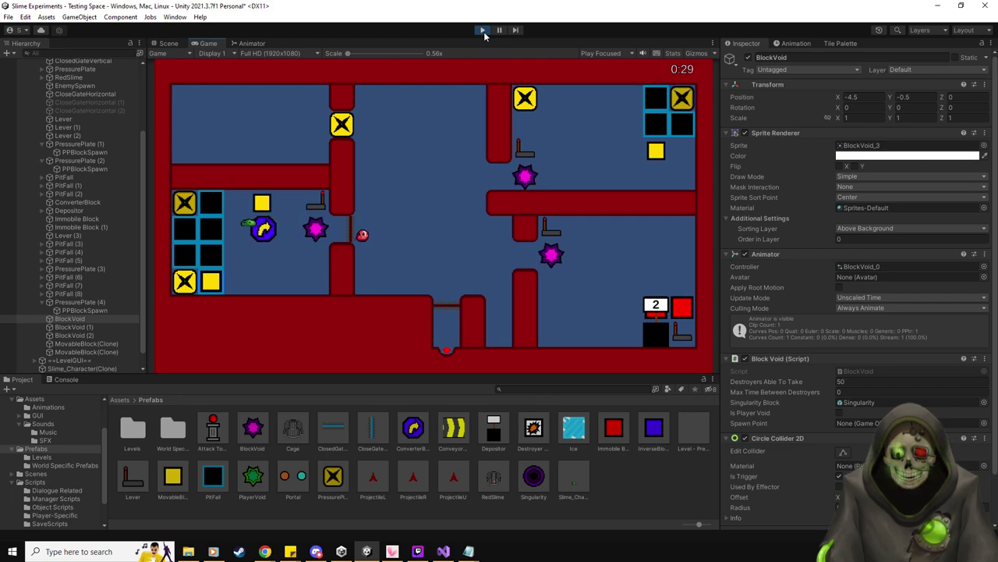
key("d")
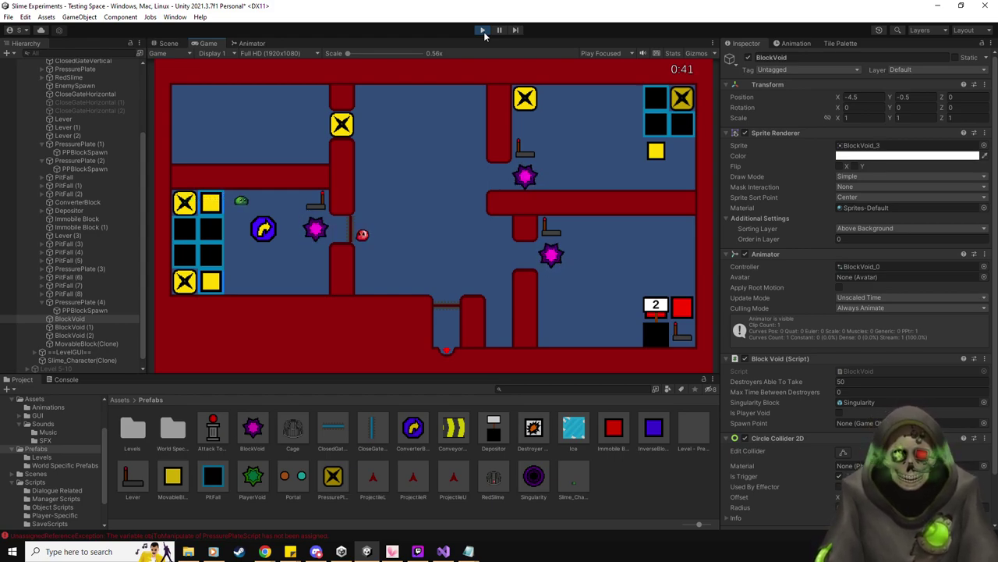
- Leave the left room, lead the green slime into the upper-right room and shut its gate with the lever
key("d")
key("s")
key("s")
key("d")
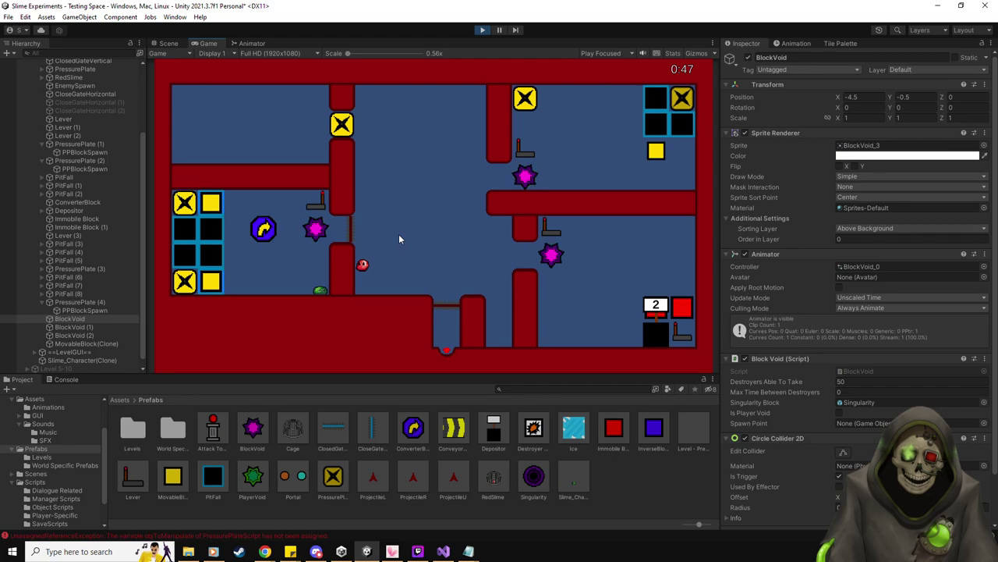
key("w")
key("d")
key("d")
key("w")
key("s")
key("w")
key("w")
key("d")
key("a")
key("d")
key("w")
key("e")
key("d")
key("w")
key("s")
key("a")
key("w")
key("w")
key("a")
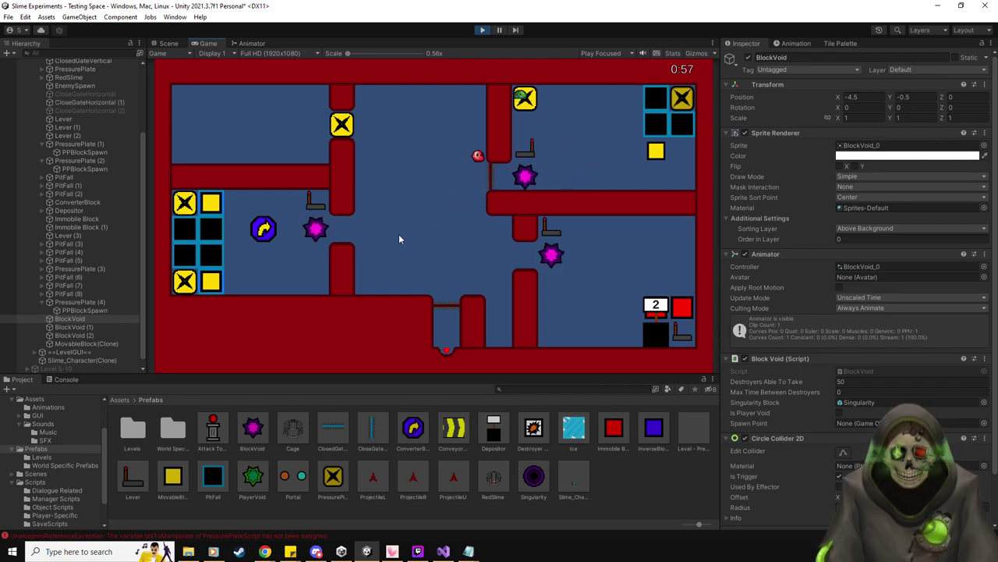
- Push the movable block into the upper-right room's pitfall and trigger the corner pressure plate
key("d")
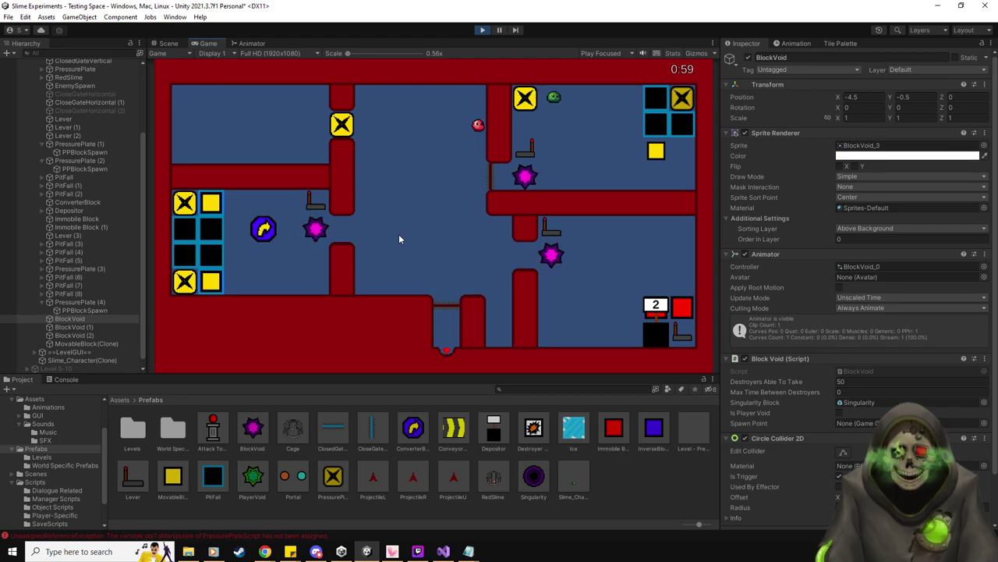
key("d")
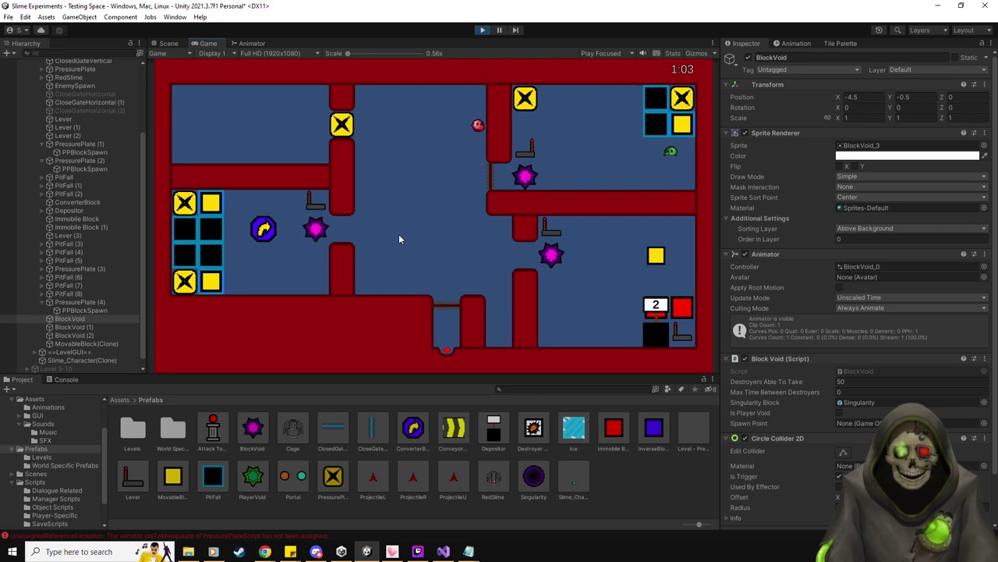
key("a")
key("a")
key("w")
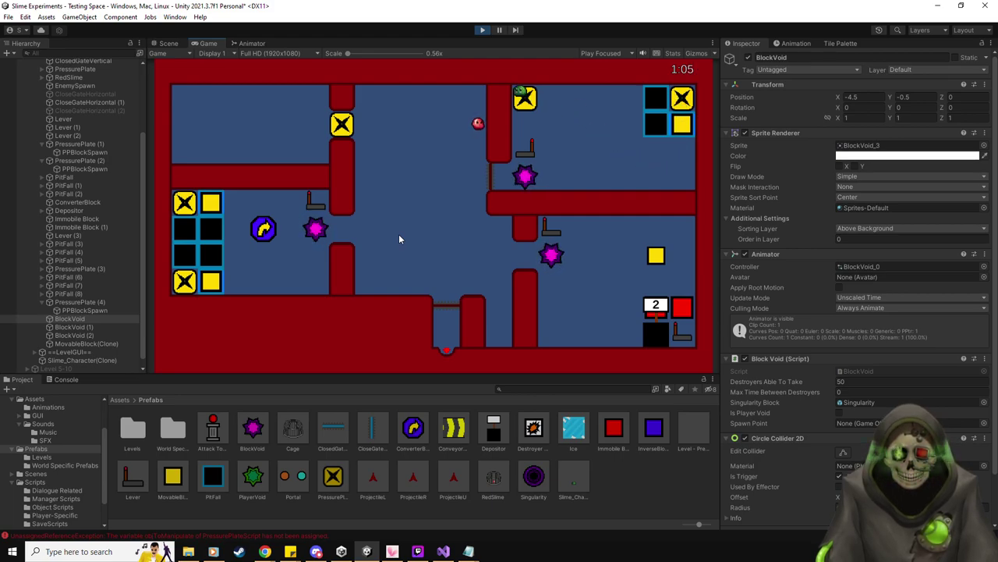
key("d")
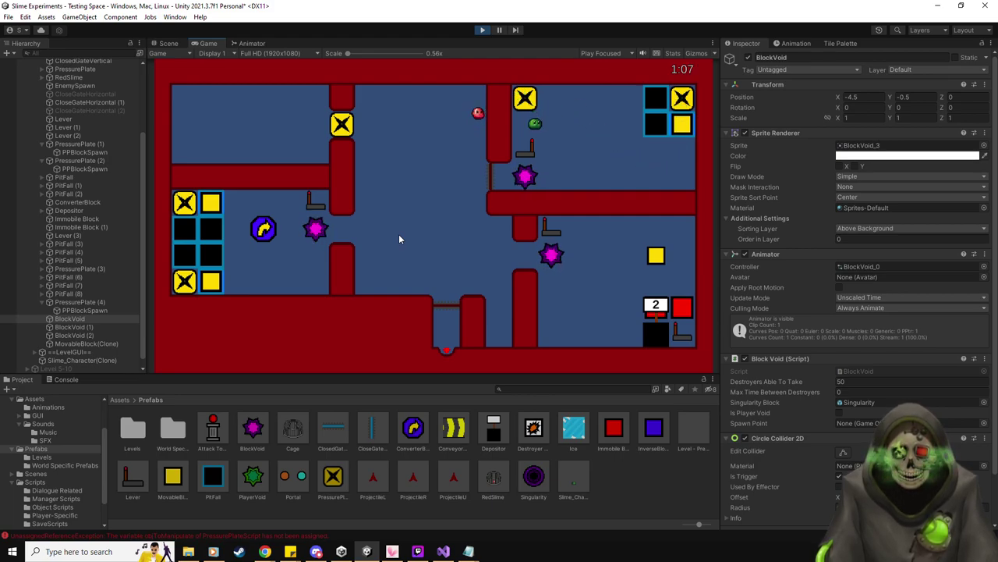
- Reopen the upper-right gate and take the green slime to the movable block in the lower-right room
key("s")
key("a")
key("w")
key("s")
key("a")
key("s")
key("d")
key("w")
key("d")
key("s")
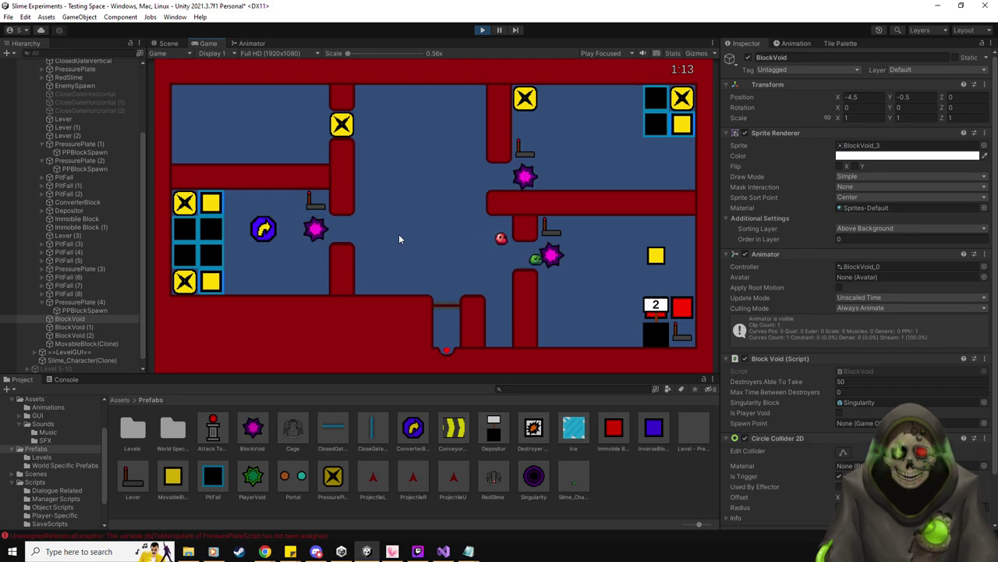
key("a")
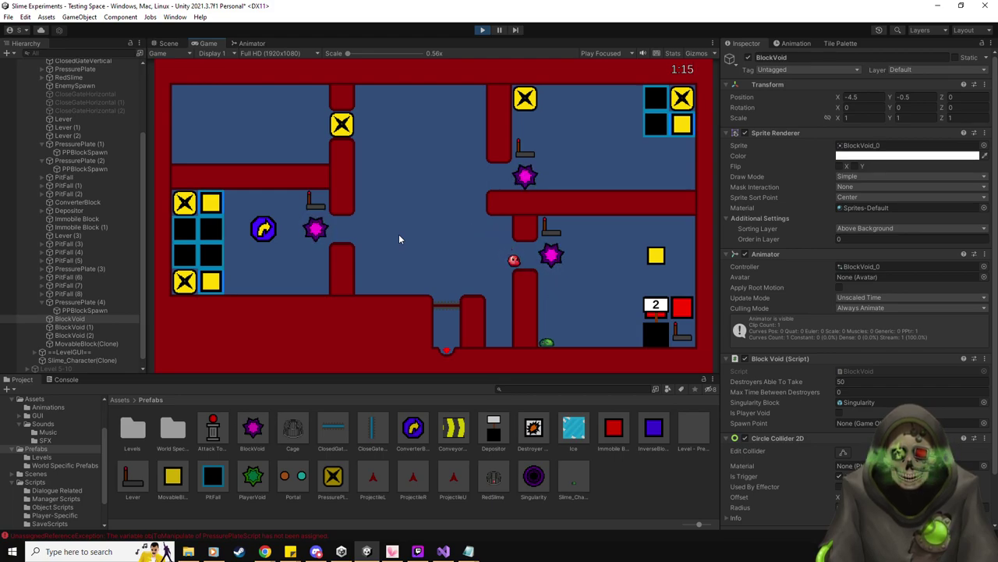
key("d")
key("w")
key("d")
key("a")
key("d")
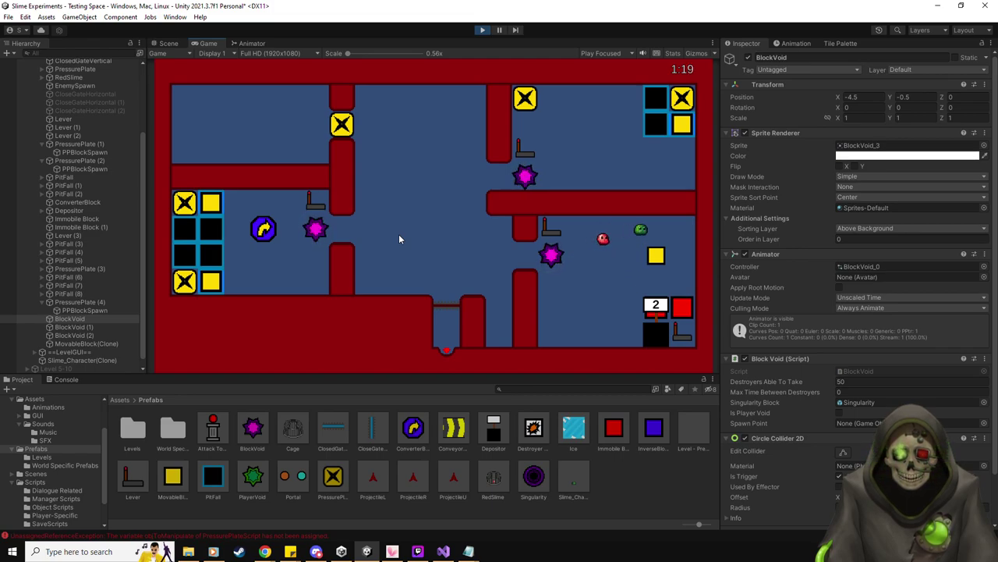
- Return to the central room and lure the red slime away from the lower-right doorway
key("s")
key("a")
key("w")
key("a")
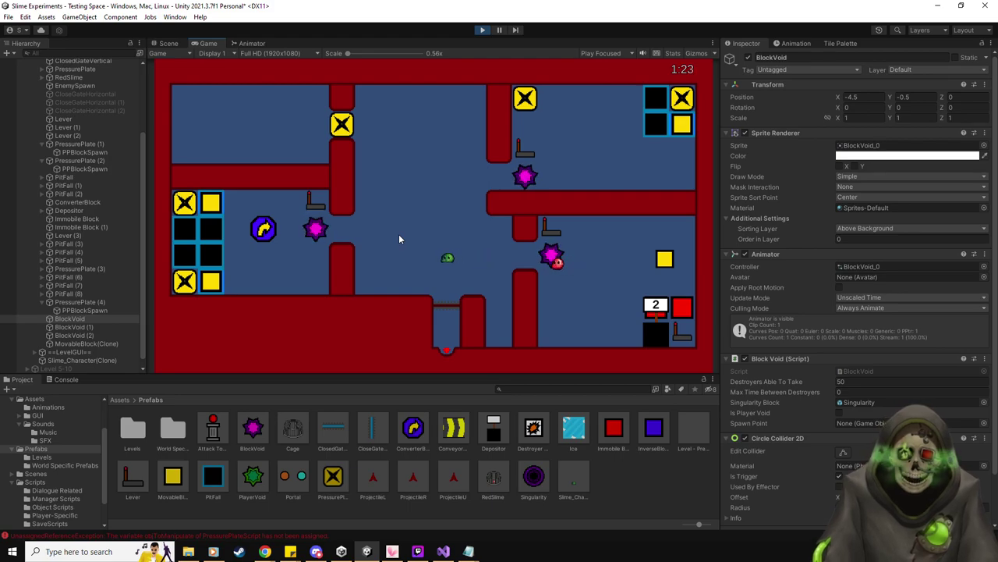
key("w")
key("a")
key("w")
key("d")
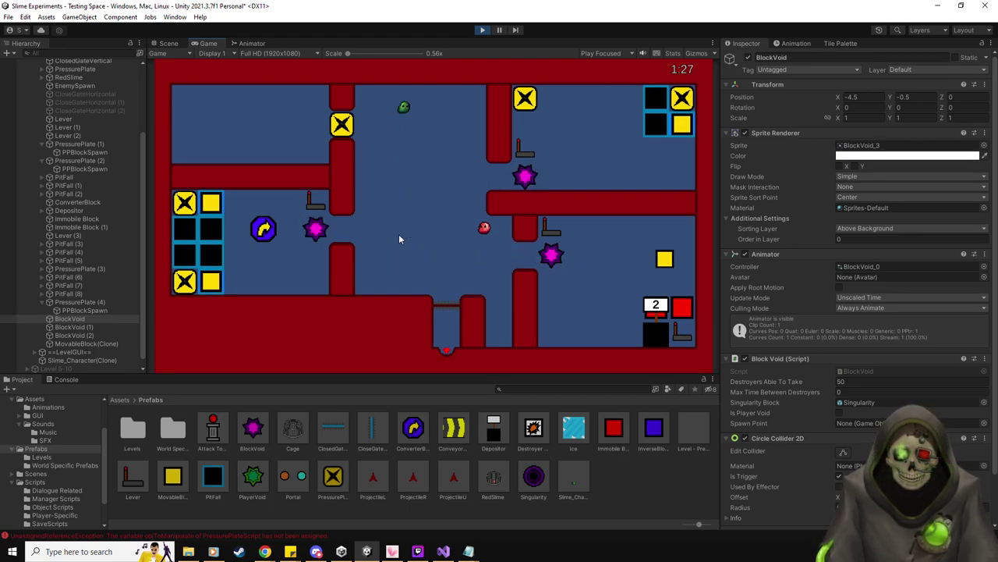
key("d")
key("a")
key("s")
key("s")
key("a")
key("d")
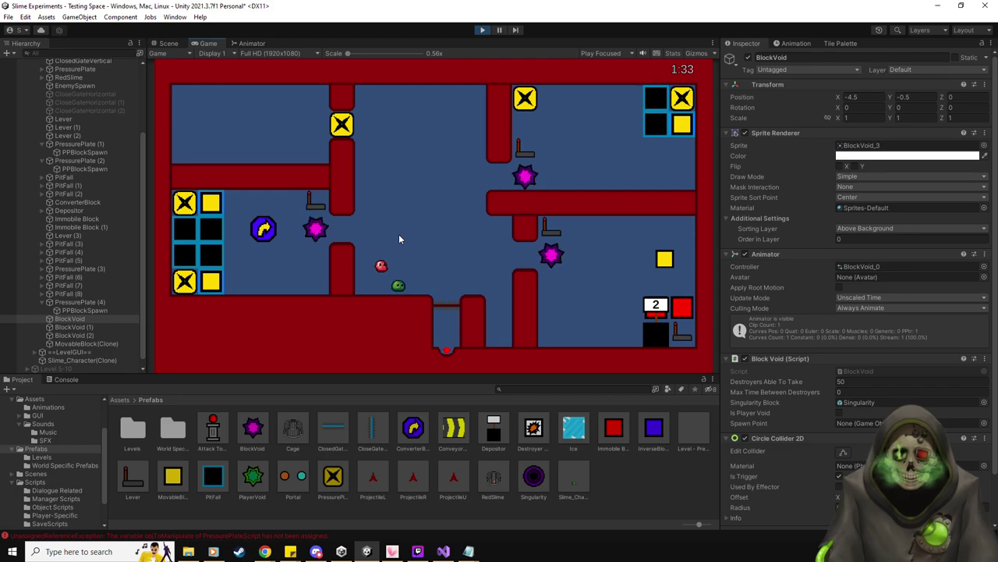
- Re-enter the lower-right room and shut its gate with the lever to lock the red slime out
key("d")
key("w")
key("e")
key("s")
key("s")
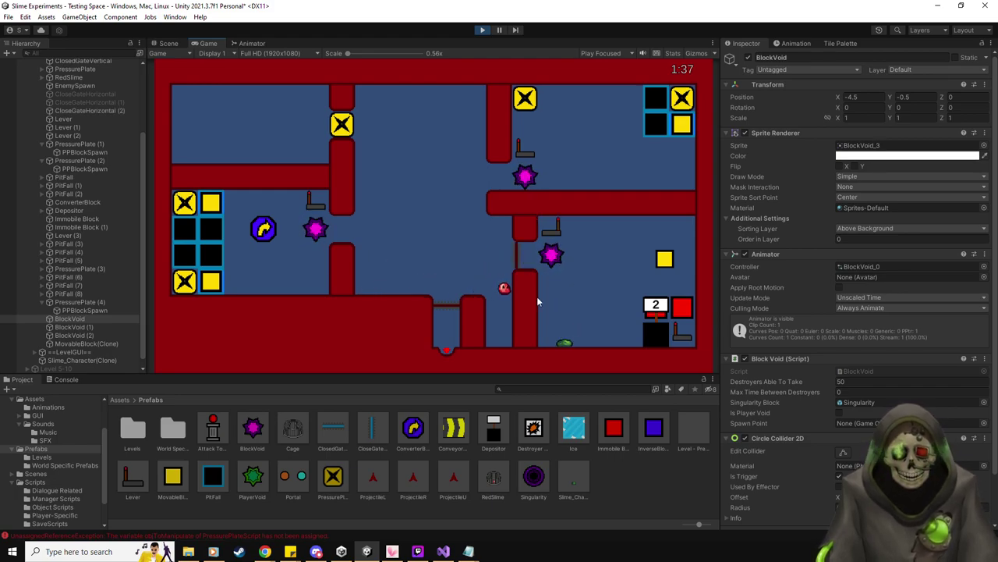
- Push the movable block into the depositor and check the passage around it
key("a")
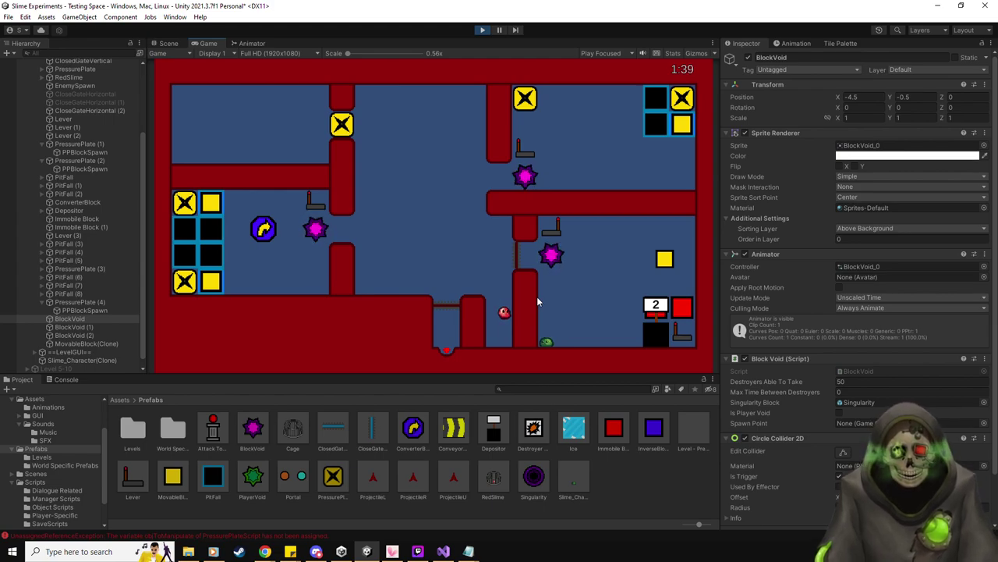
key("d")
key("w")
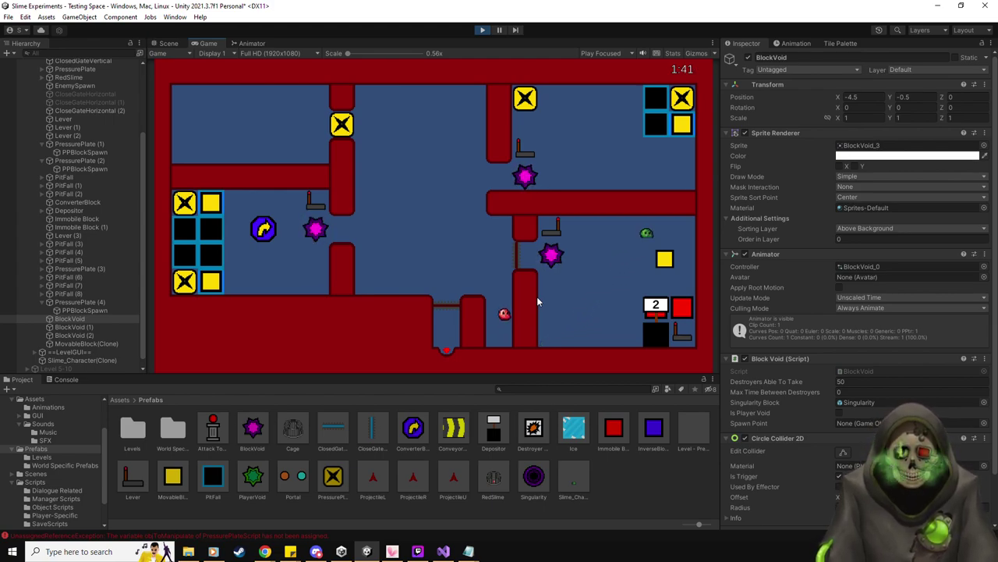
key("a")
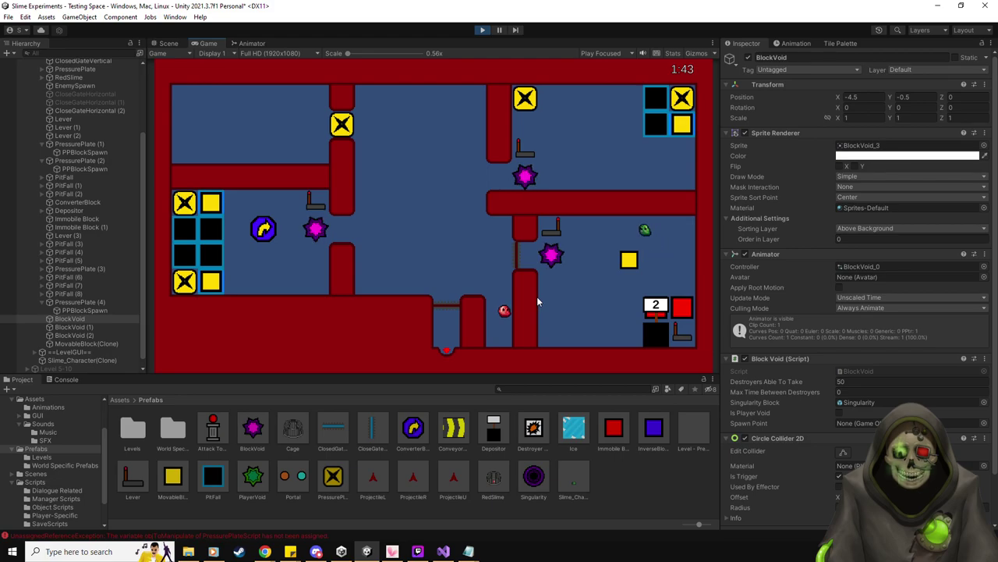
key("s")
key("a")
key("s")
key("d")
key("a")
key("w")
key("d")
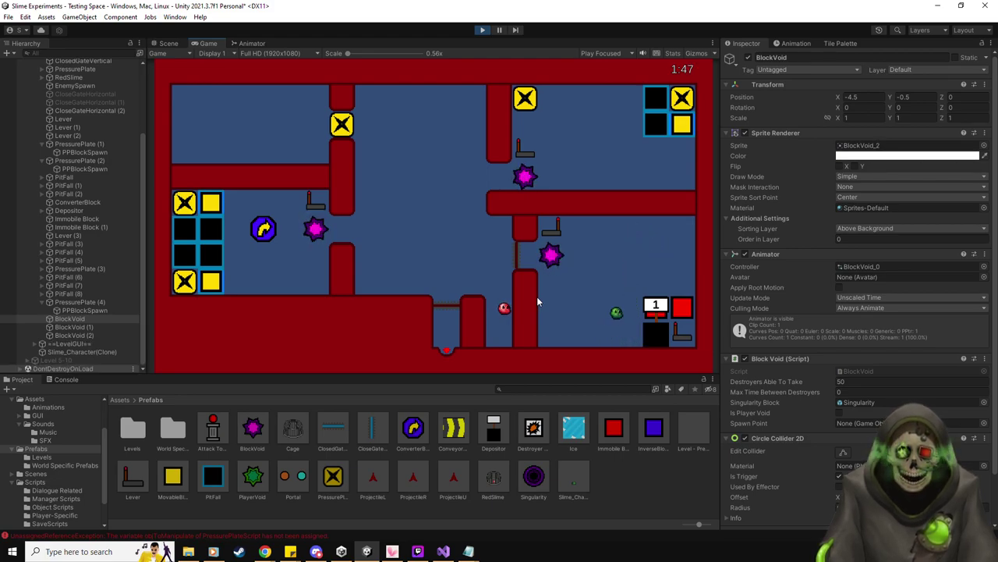
key("d")
key("w")
key("a")
key("w")
key("a")
key("s")
key("s")
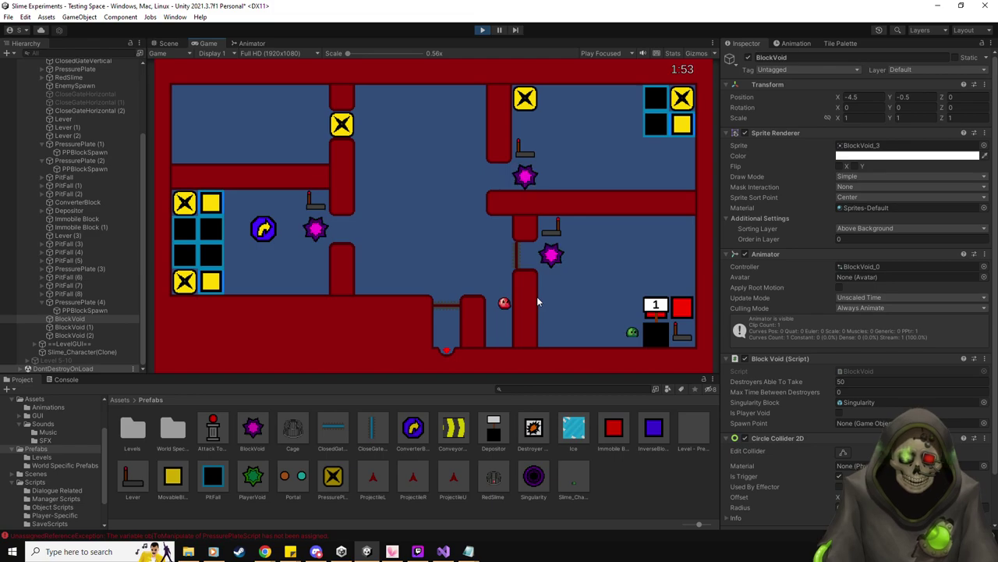
- Reopen the lower-right gate, check the closed exit and upper-left room, and stop the play test
key("w")
key("a")
key("w")
key("a")
key("e")
key("s")
key("a")
key("w")
key("a")
key("s")
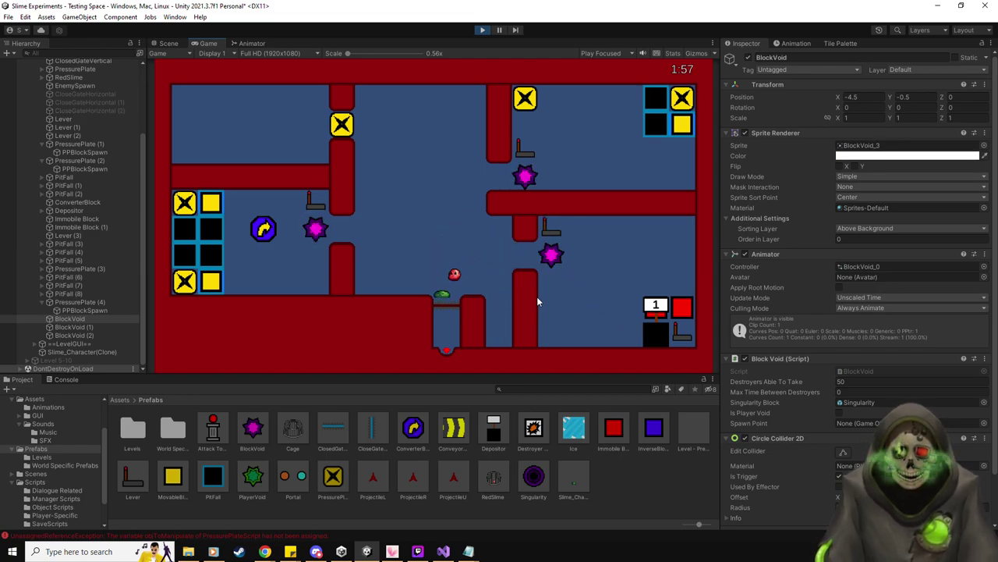
key("d")
key("s")
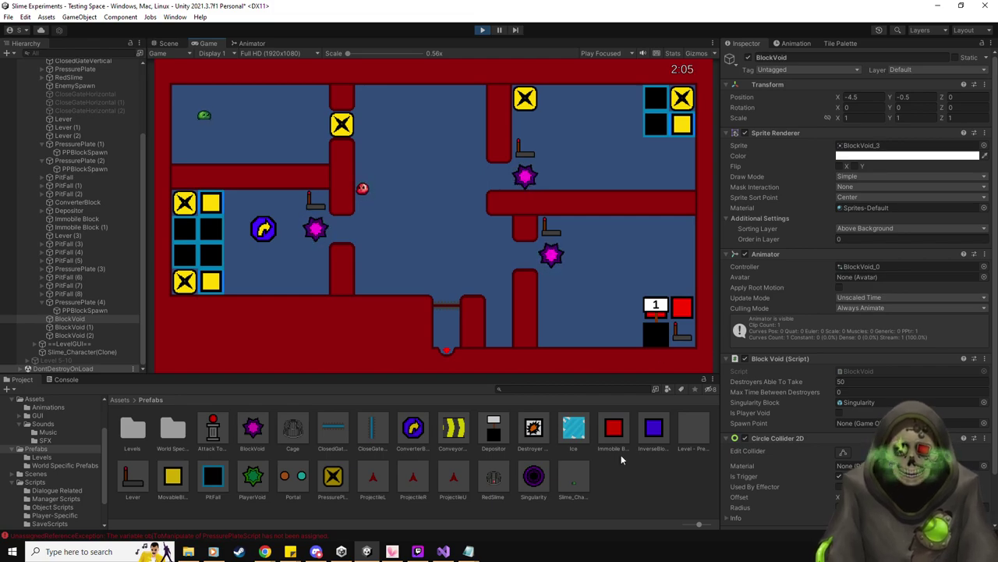
left_click(482, 29)
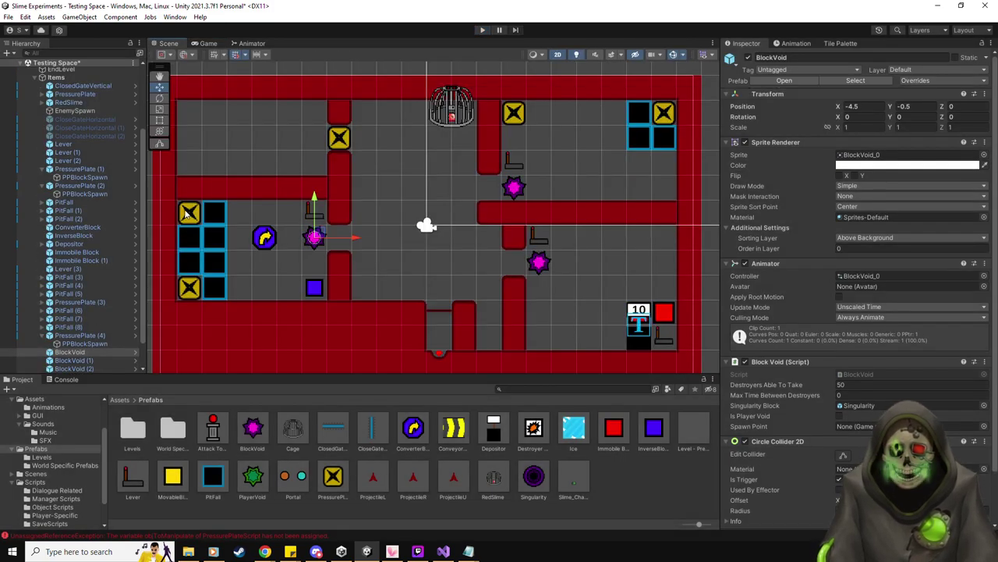
- Assign MovableBlock as the Obj To Manipulate of PressurePlate (2), the left room's upper plate, and collapse its hierarchy entry
left_click(187, 213)
scroll(761, 427, "down", 4)
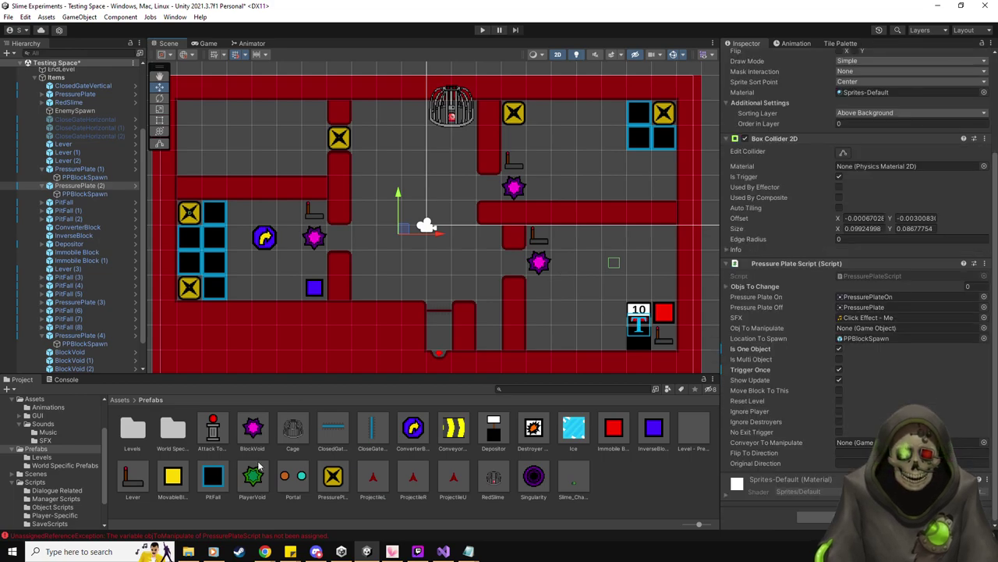
left_click_drag(173, 475, 858, 328)
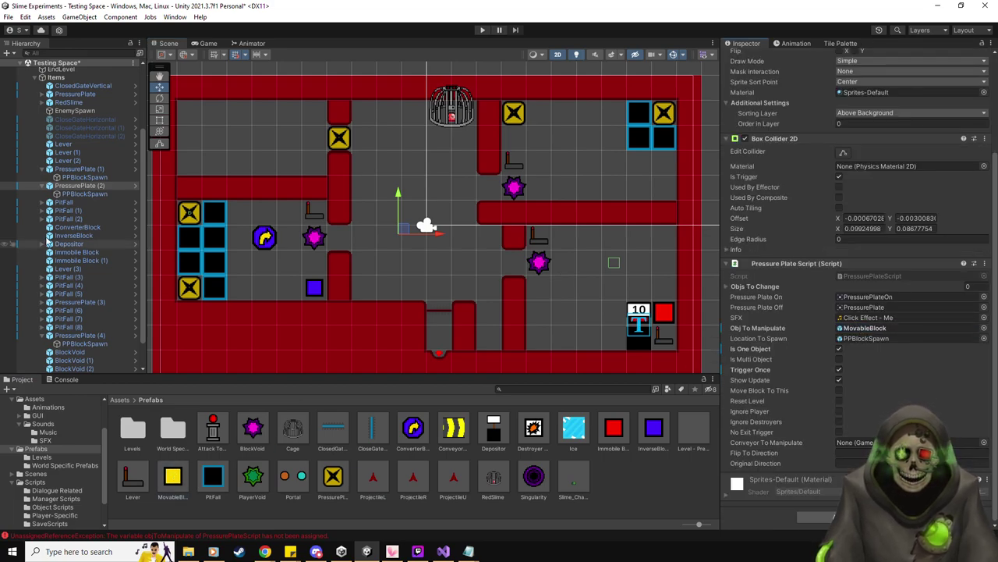
left_click(43, 185)
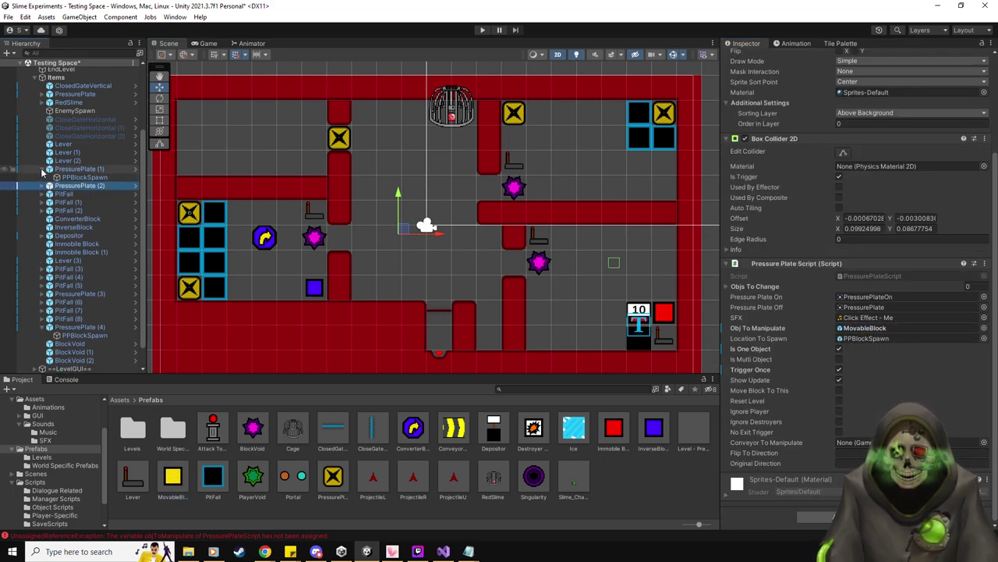
- In Level 5-9's Level Reset script, set Enemy to RedSlime and Enemy Spawn to EnemySpawn, and add InverseBlock to Items Respawn
left_click(43, 168)
left_click(43, 319)
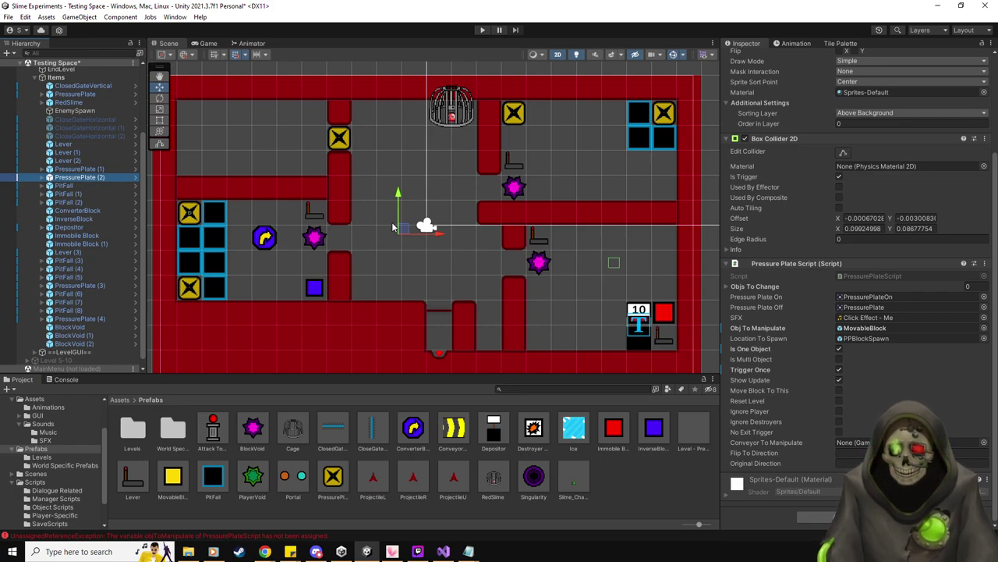
scroll(70, 218, "up", 3)
left_click(67, 115)
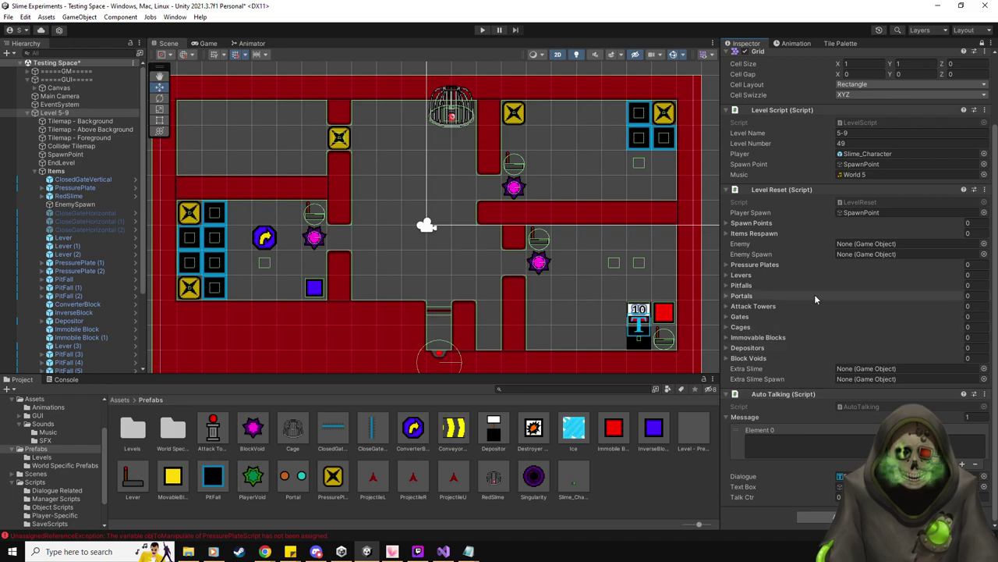
left_click_drag(68, 195, 858, 244)
left_click_drag(75, 205, 917, 252)
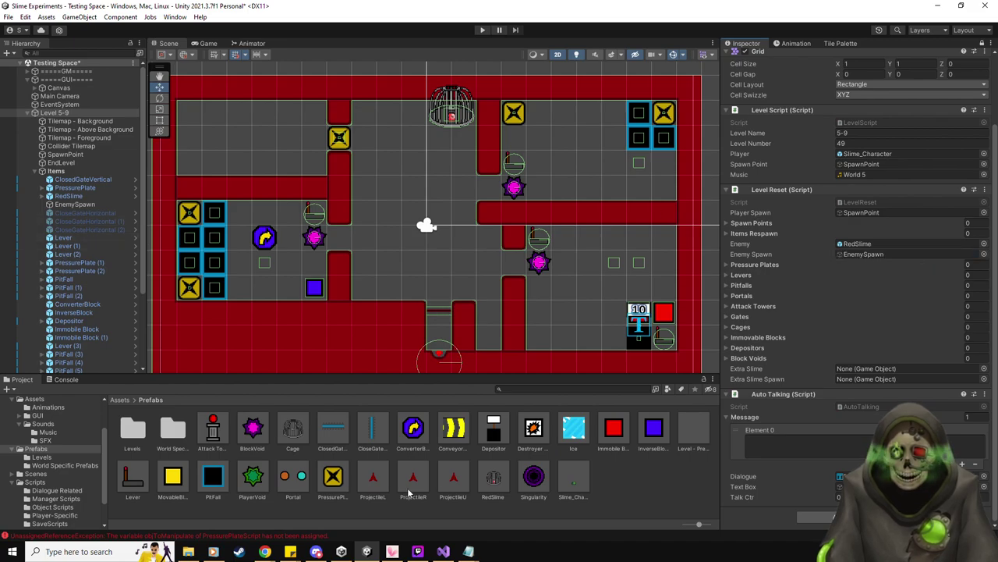
left_click_drag(642, 447, 784, 238)
- Create an empty child object under Items and name it BlockSpawn
left_click(59, 171)
right_click(66, 171)
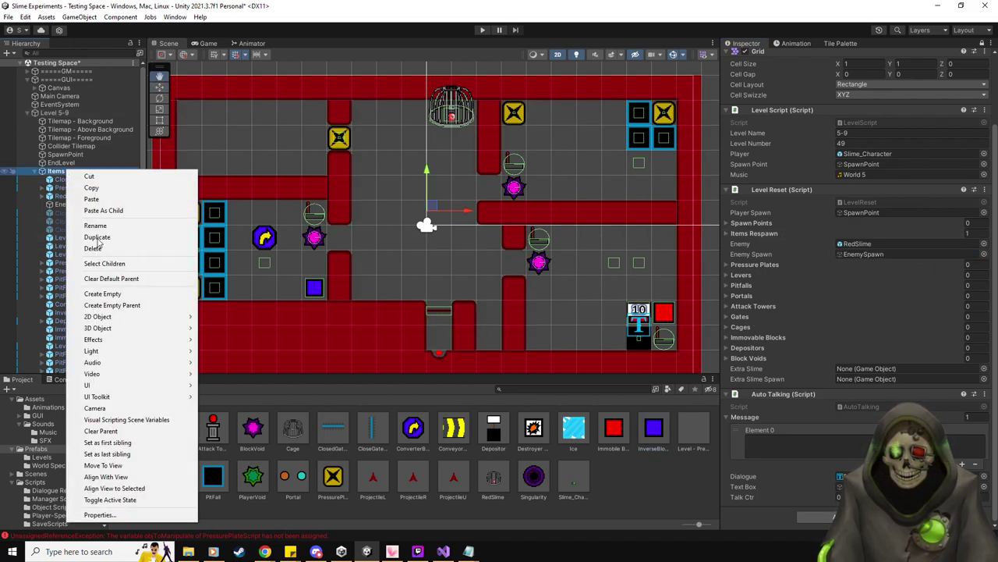
left_click(110, 295)
type("BlockS")
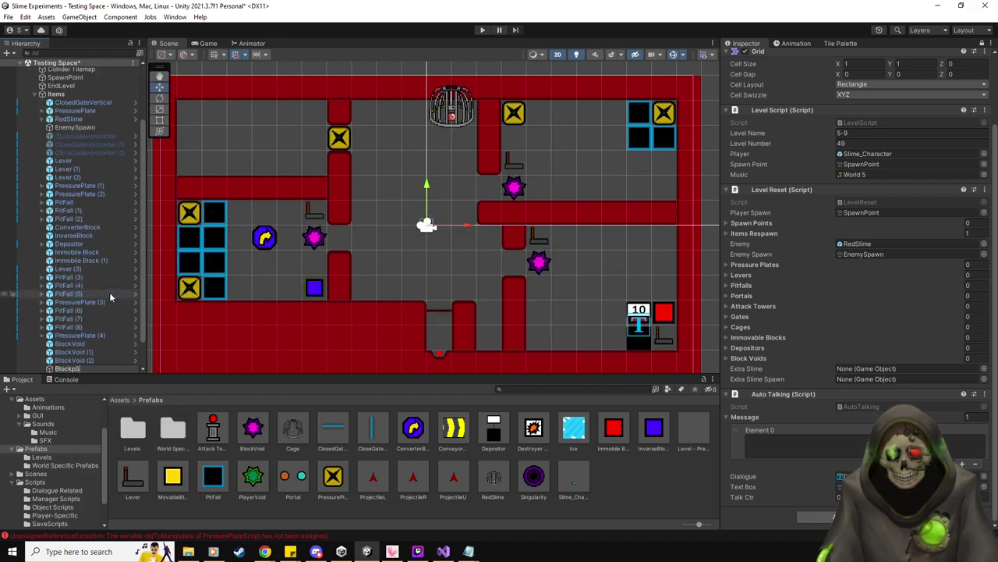
type("pawn")
key("Return")
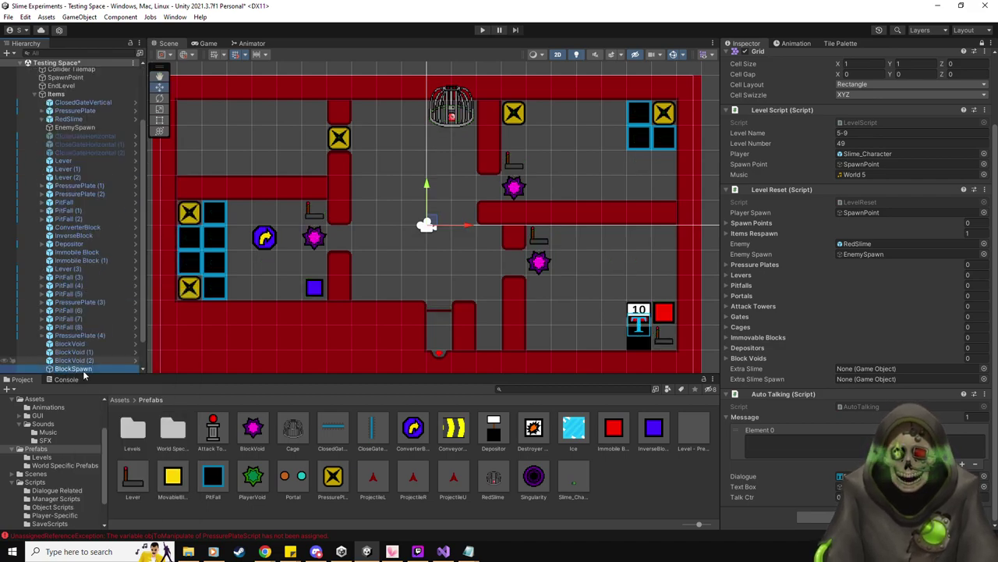
- Add BlockSpawn to the Level Reset script's Spawn Points and place it on the blue block in the left room
left_click_drag(800, 230, 800, 225)
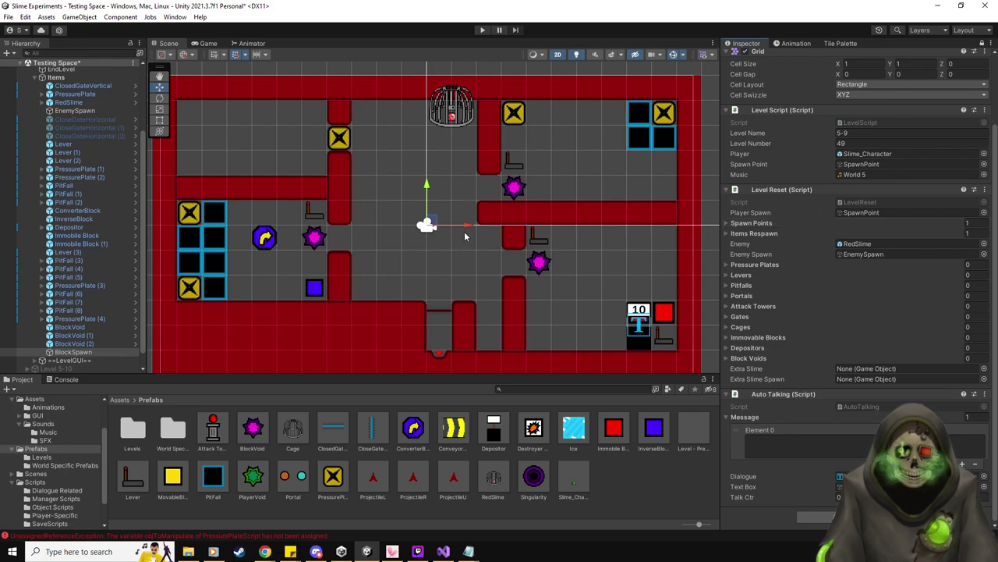
left_click_drag(429, 224, 314, 285)
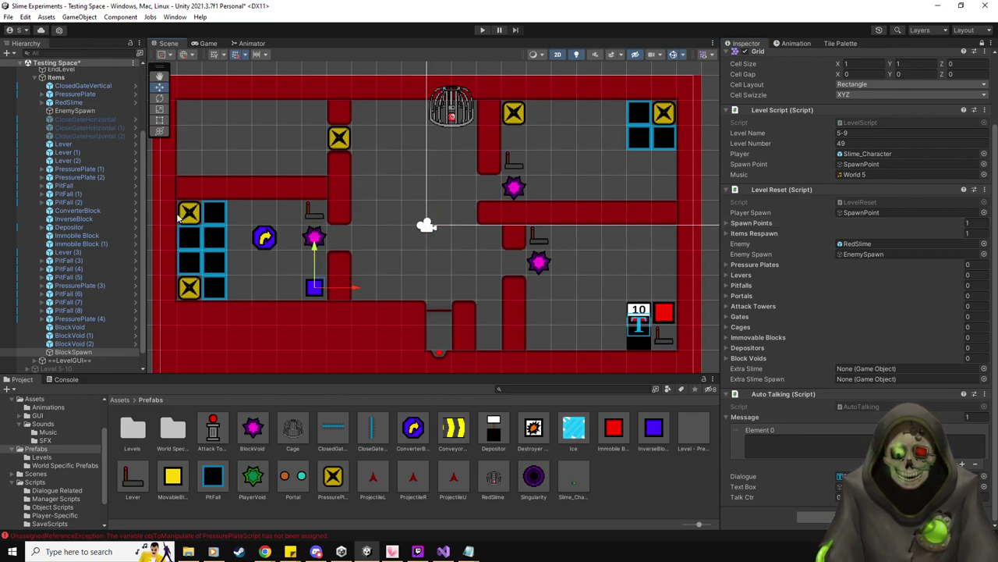
scroll(93, 289, "up", 4)
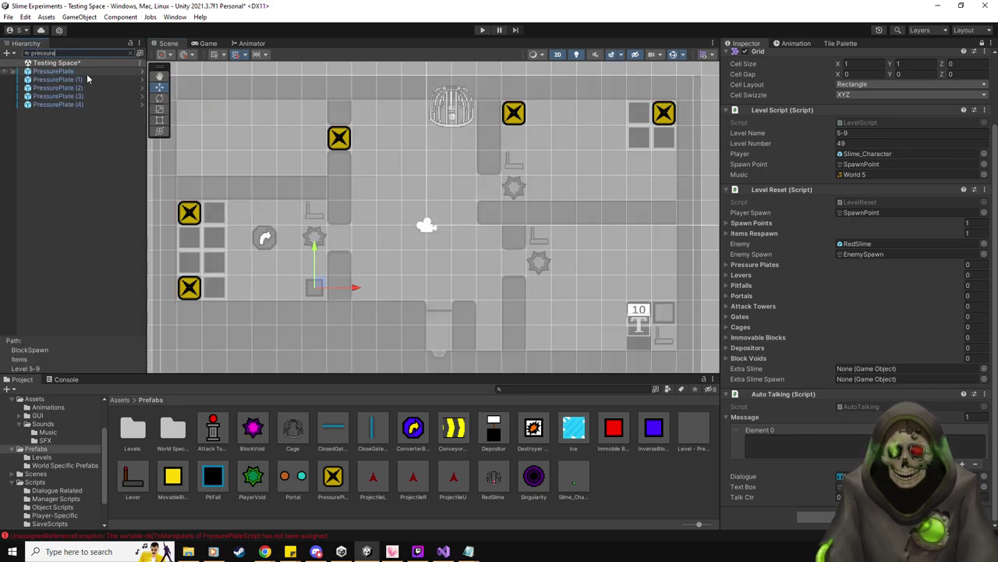
- Filter the hierarchy by "pressure" and add PressurePlate through PressurePlate (4) to the Level Reset script's Pressure Plates list
left_click(85, 73)
left_click(84, 98, "shift")
left_click(84, 104, "shift")
left_click_drag(73, 74, 774, 265)
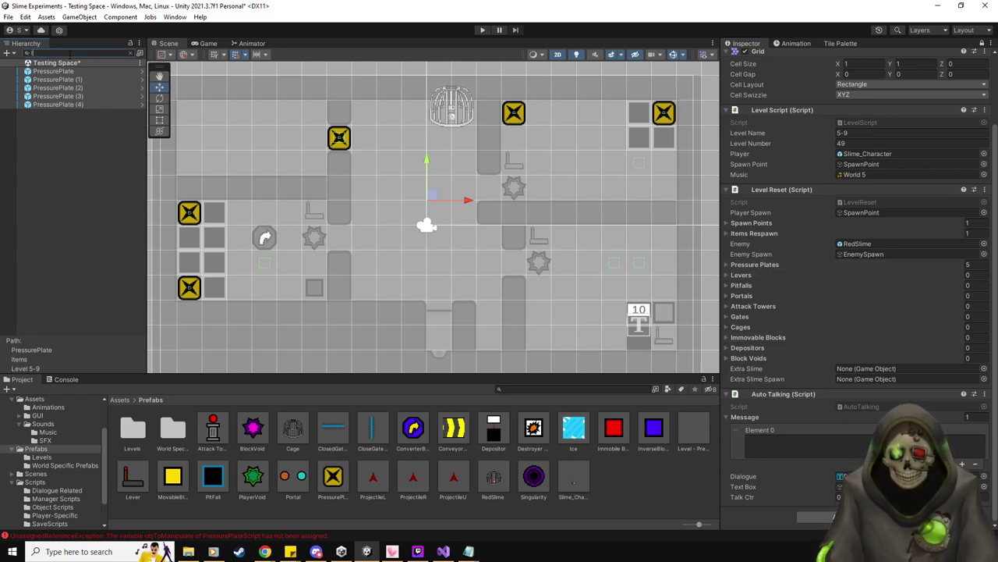
- Filter the hierarchy for the levers and add all of them to the Level Reset script's Levers list
left_click(64, 71)
left_click(62, 98, "shift")
left_click_drag(53, 74, 763, 286)
- Filter the hierarchy by "pit" and add PitFall through PitFall (8) to the Level Reset script's Pitfalls list
left_click(70, 53)
type("pit")
left_click(43, 71)
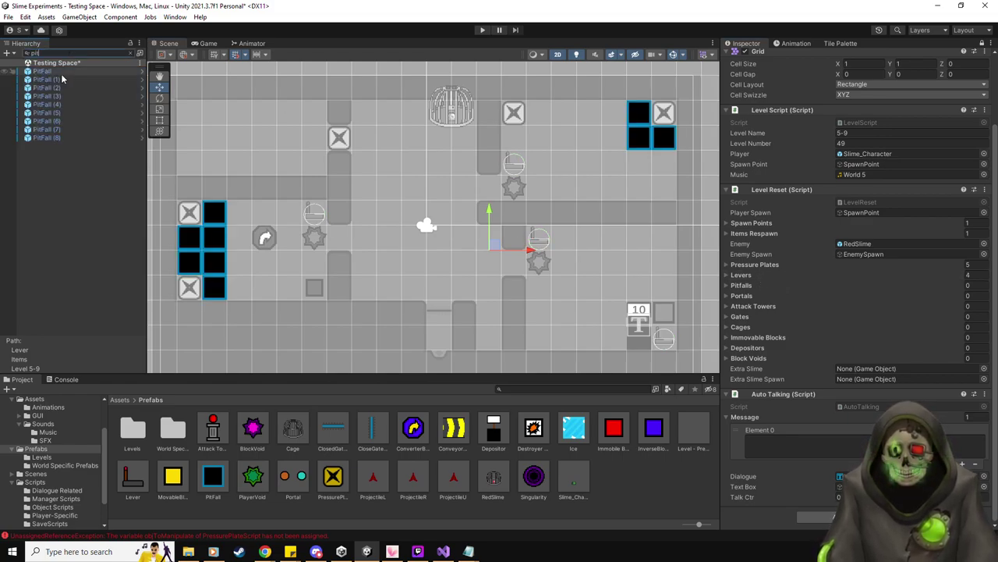
left_click(52, 138, "shift")
left_click_drag(52, 80, 749, 286)
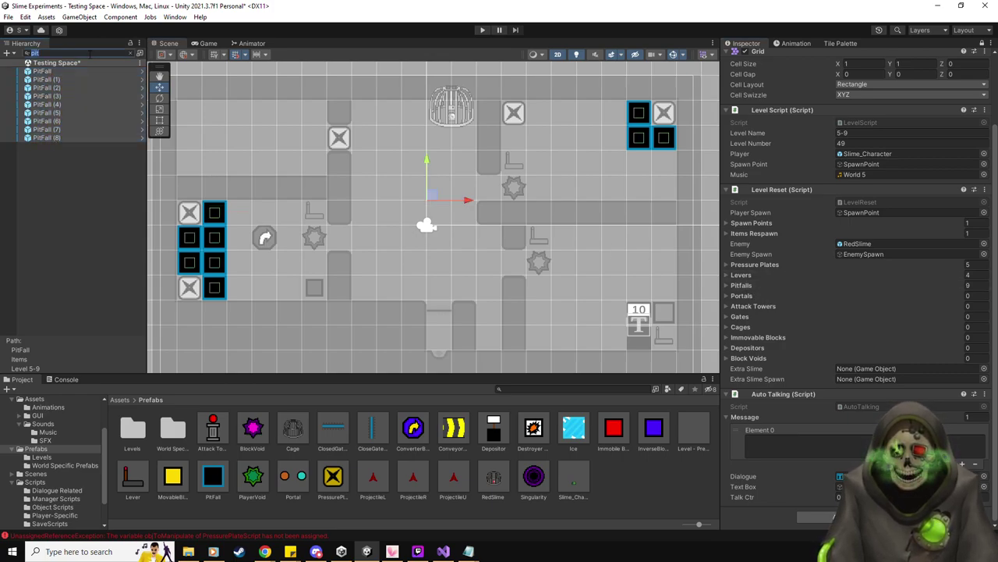
- Filter the hierarchy by "gate" and add the vertical gate and the three horizontal gates to the Level Reset script's Gates list
left_click(90, 54)
key("BackSpace")
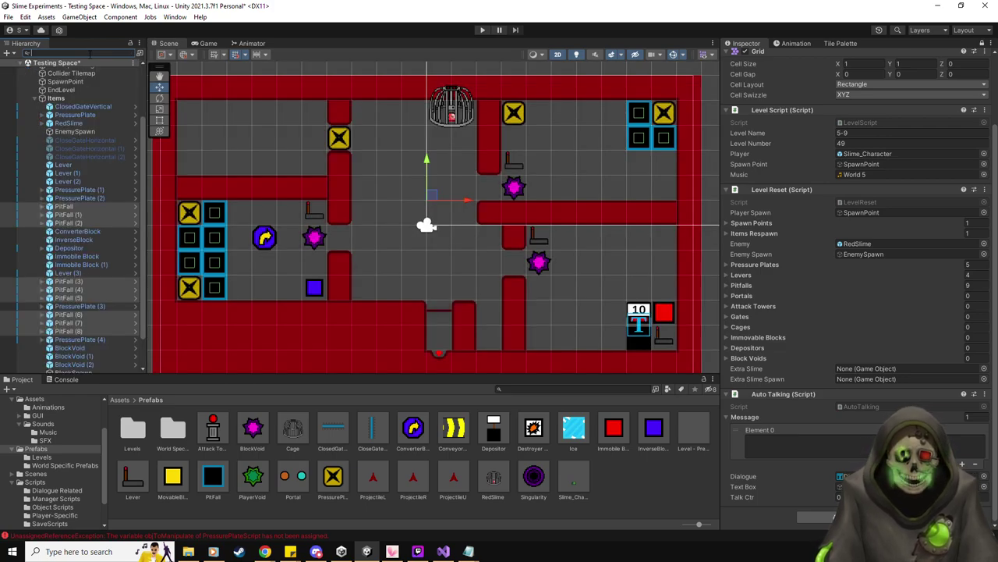
type("gate")
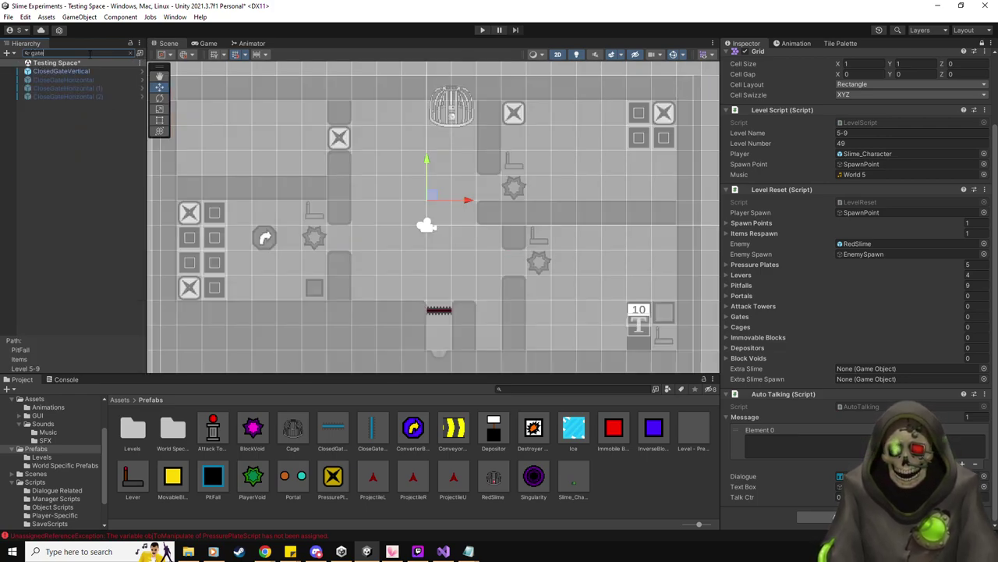
left_click(62, 71)
left_click(84, 96, "shift")
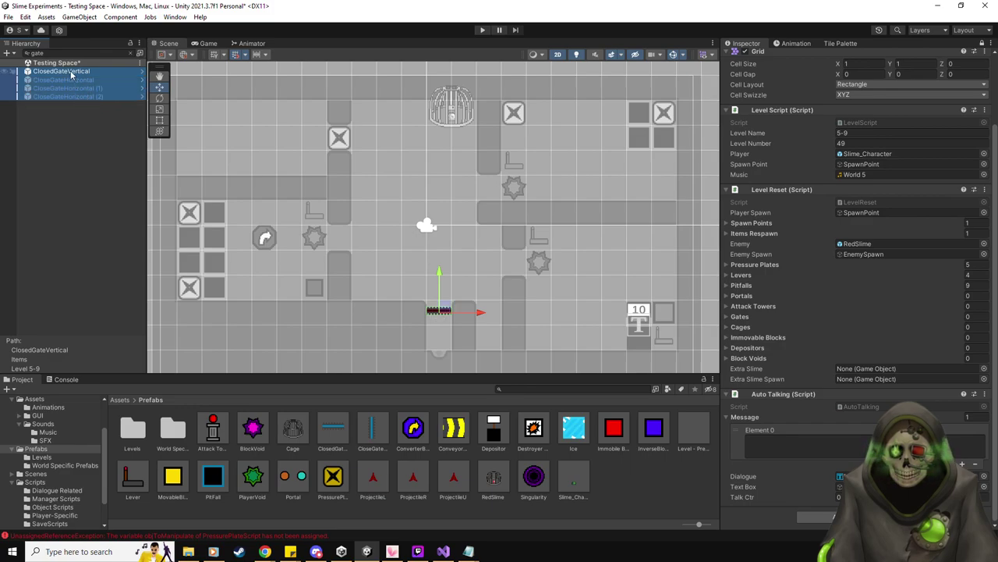
left_click_drag(708, 314, 744, 325)
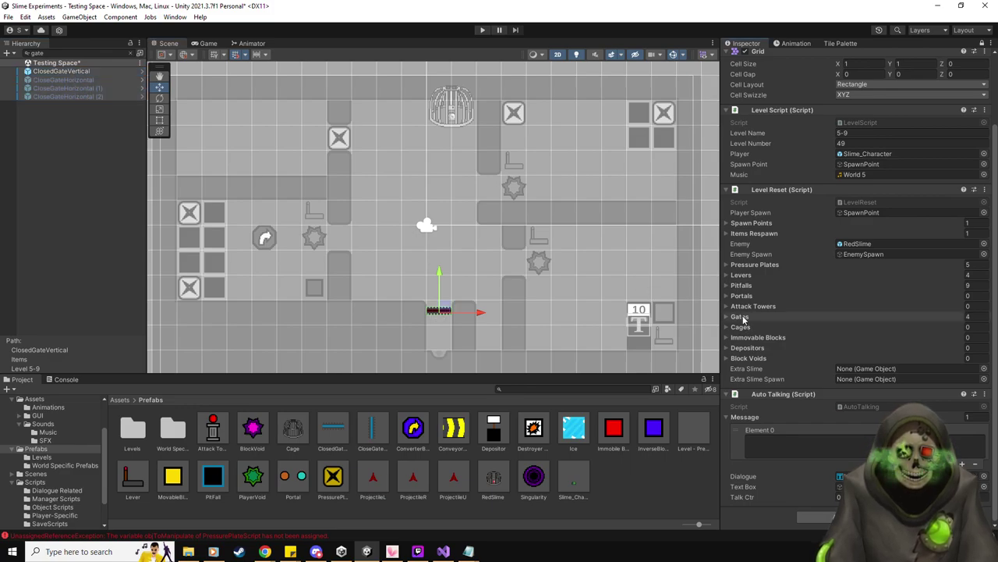
- Filter the hierarchy by "dep", add the Depositor to the Level Reset script's Depositors list, and clear the filter
type("de")
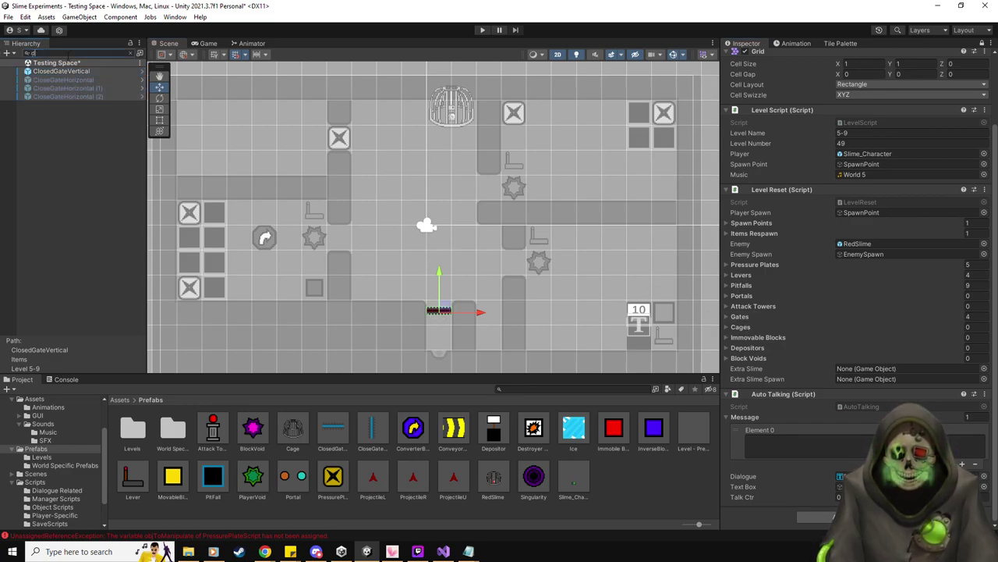
type("p")
left_click_drag(776, 355, 775, 351)
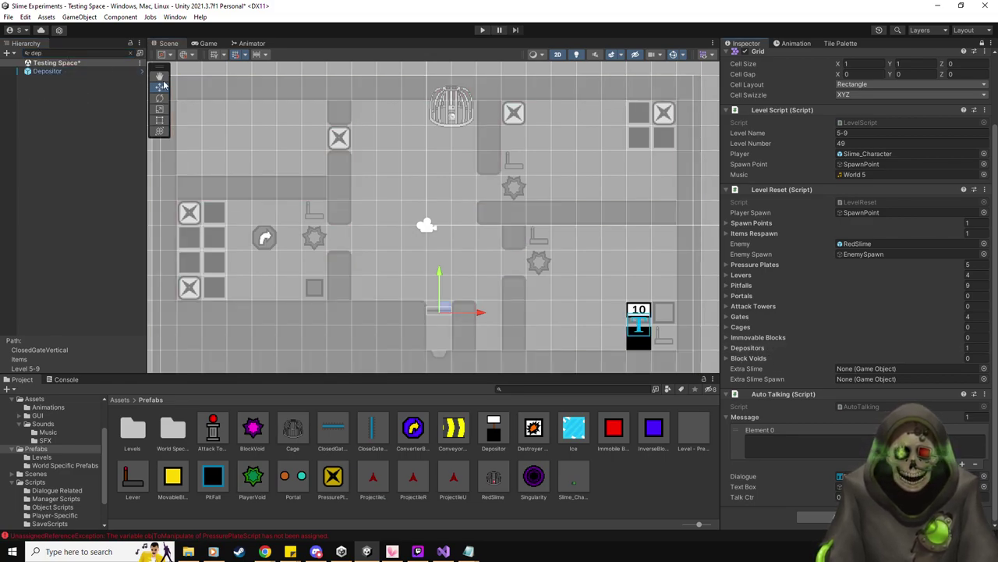
left_click(92, 53)
key("BackSpace")
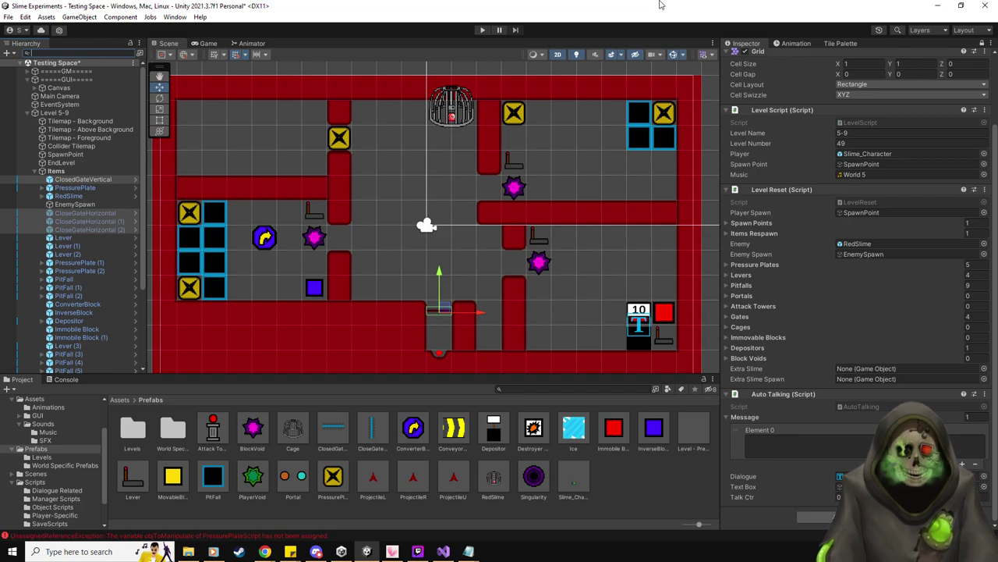
- Unlock the Inspector, reselect Level 5-9 and set its Auto Talking script's Message array size to 3
left_click(984, 43)
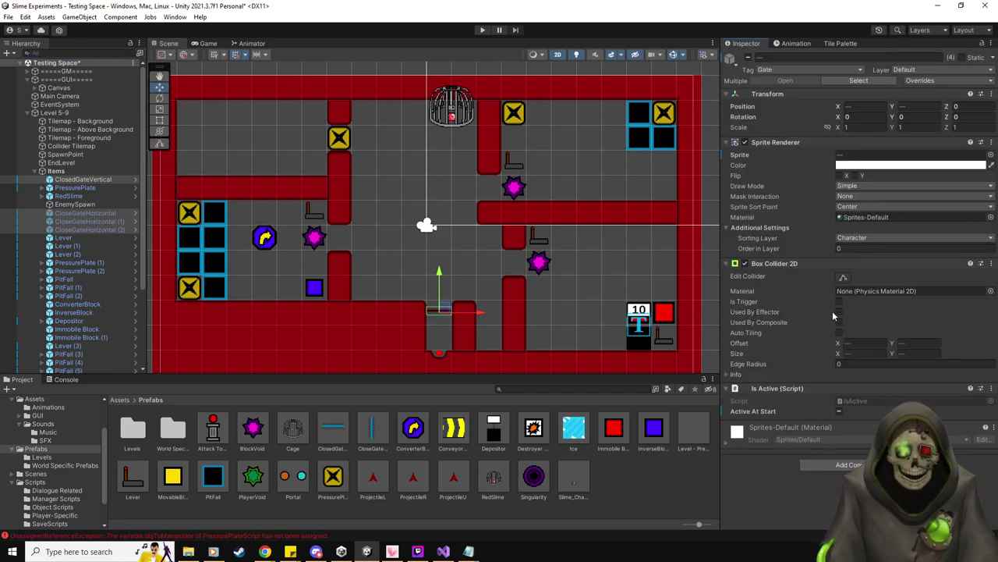
left_click(55, 113)
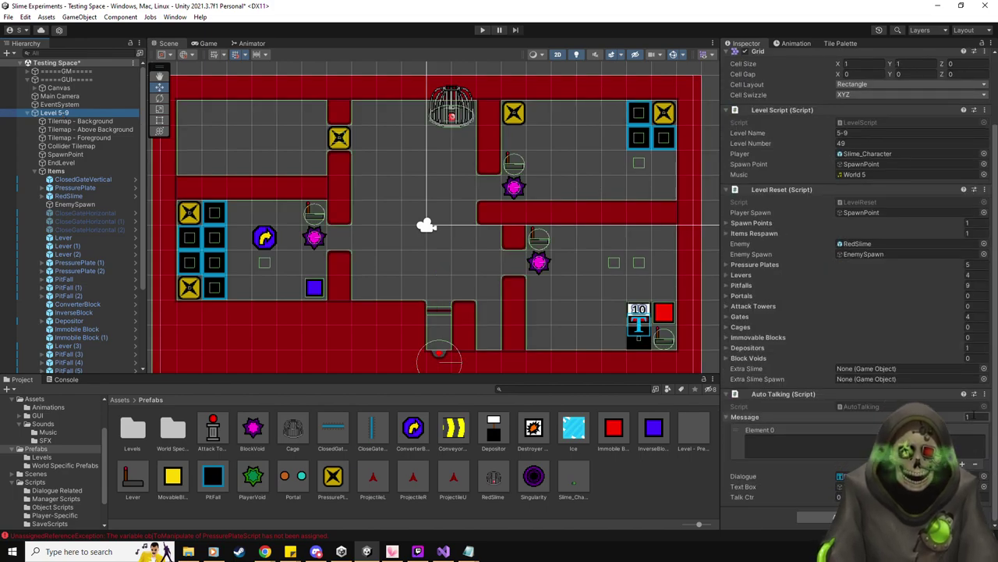
type("2")
key("Return")
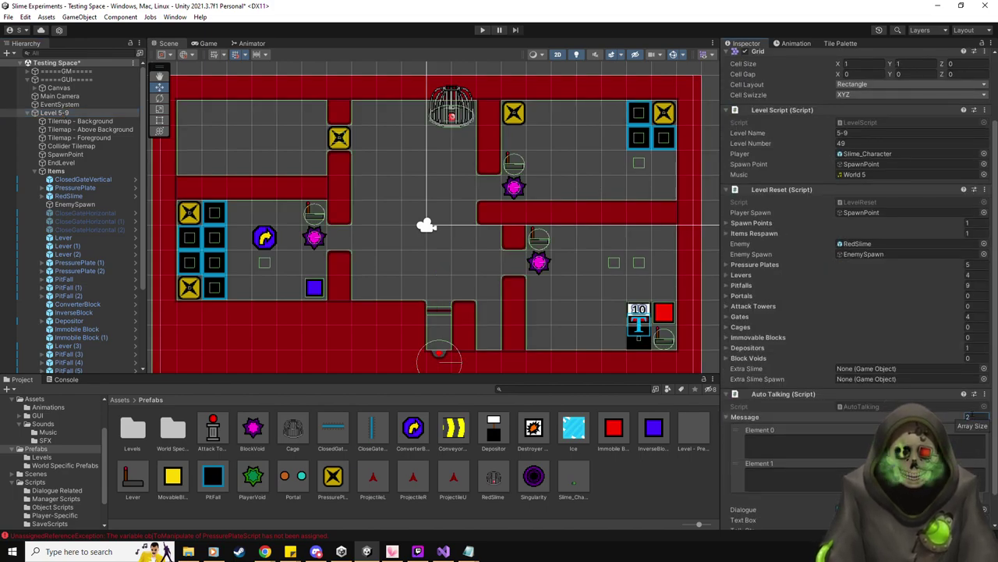
type("3")
key("Return")
scroll(972, 417, "down", 3)
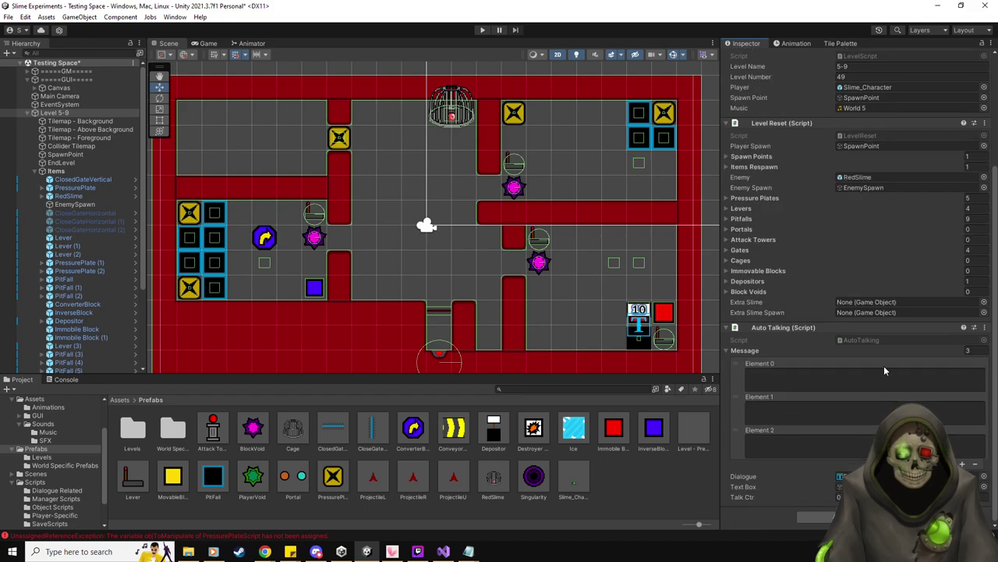
- Write "For this next room, the slime could be a hassle in enclosed spaces." as Element 0 of the Message array
left_click(902, 376)
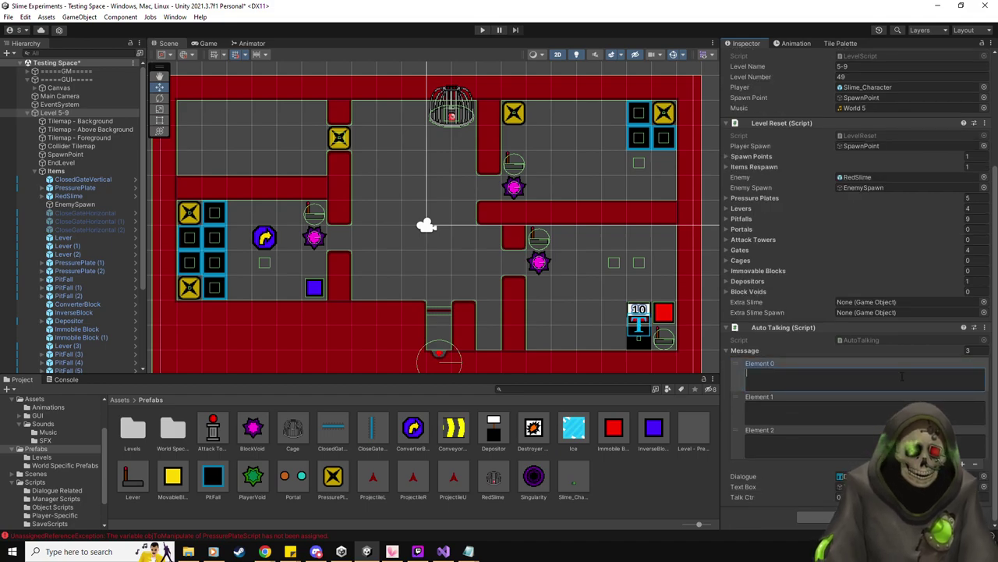
type("Fo")
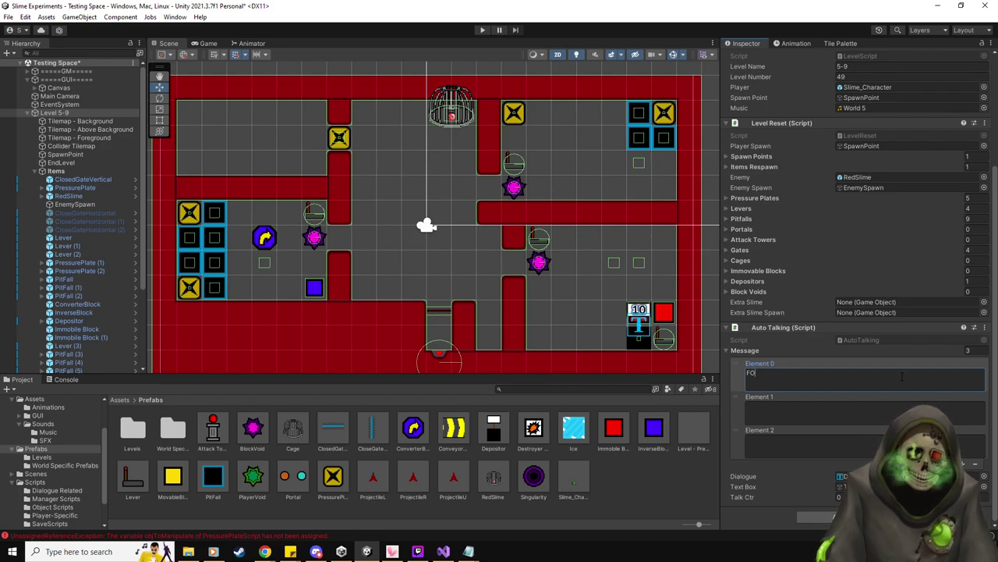
type("r this next ro")
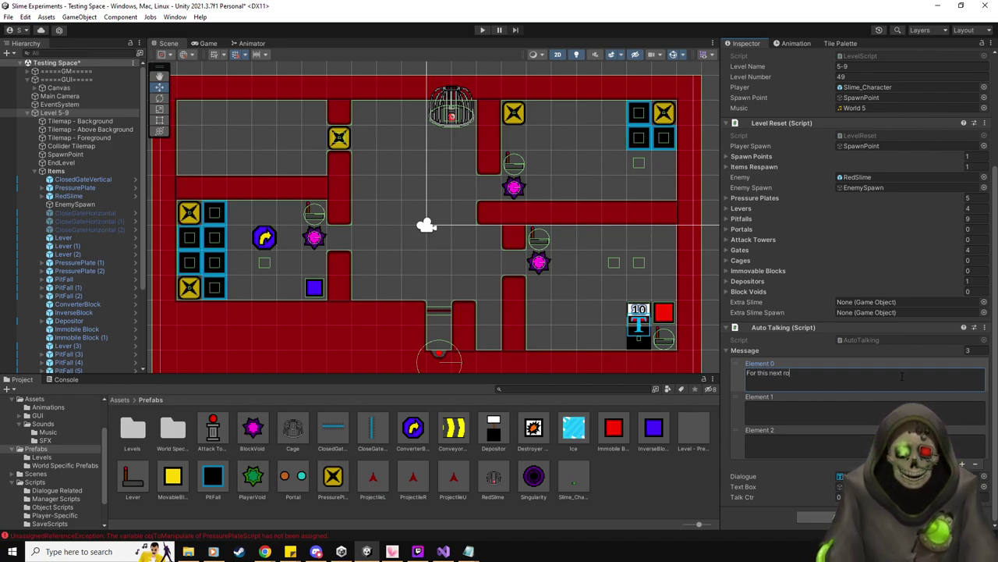
type("om, the slime could")
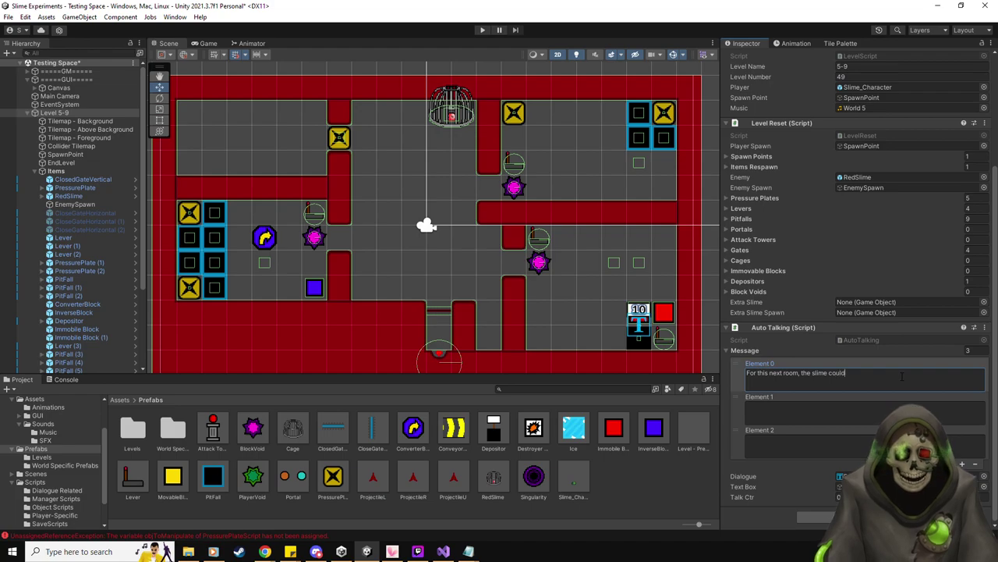
type(" be a hassle ")
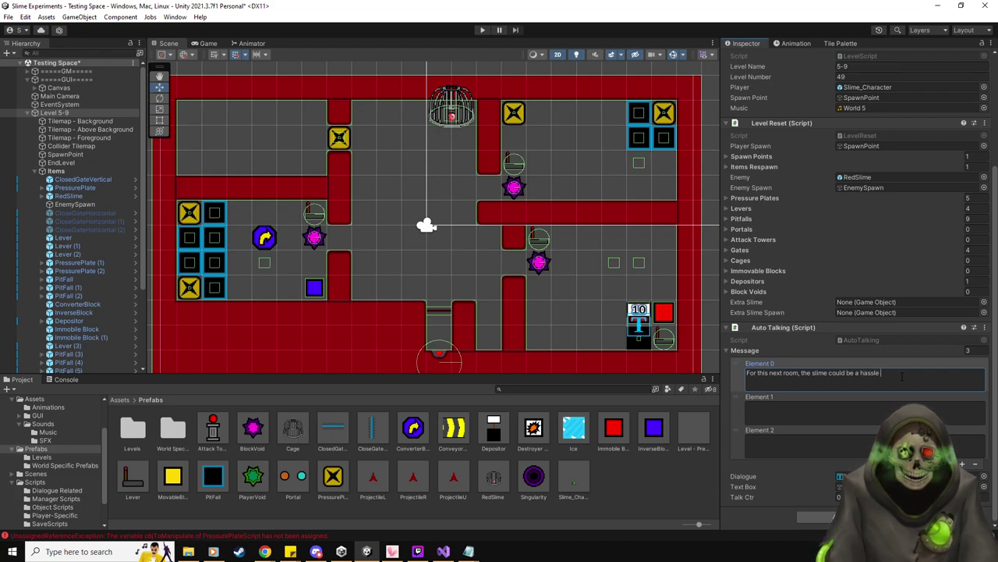
type("in enclosed spaces.")
- Write "I've given you a way to seal yourself in the room you're working in." as Element 1 of the Message array
left_click(911, 406)
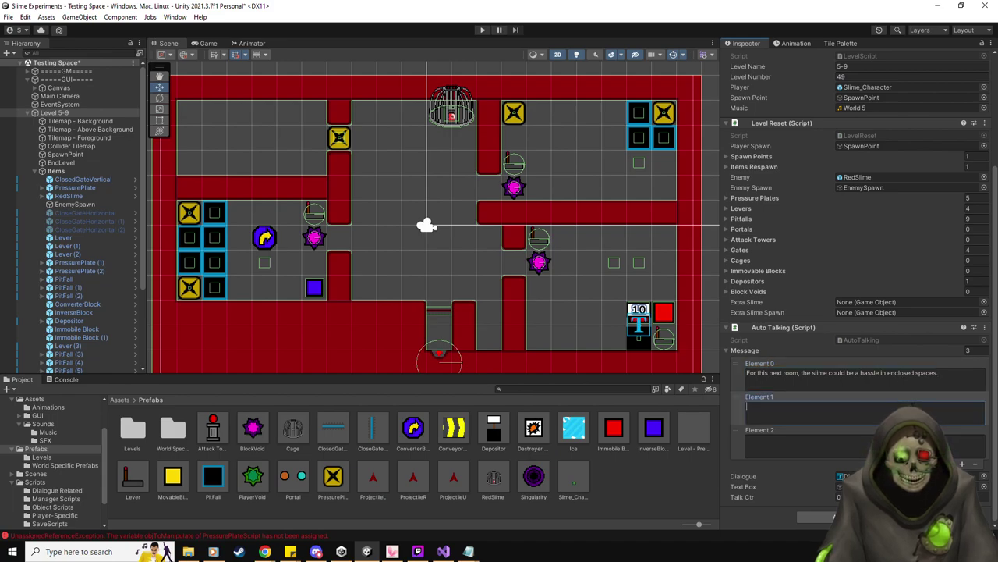
type("I've given you a way to")
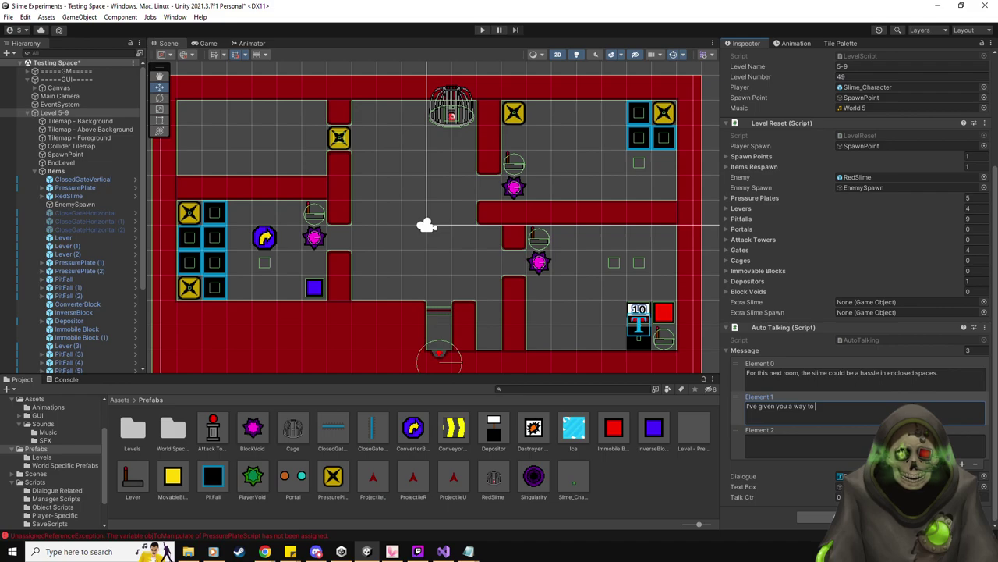
type(" seal yourself")
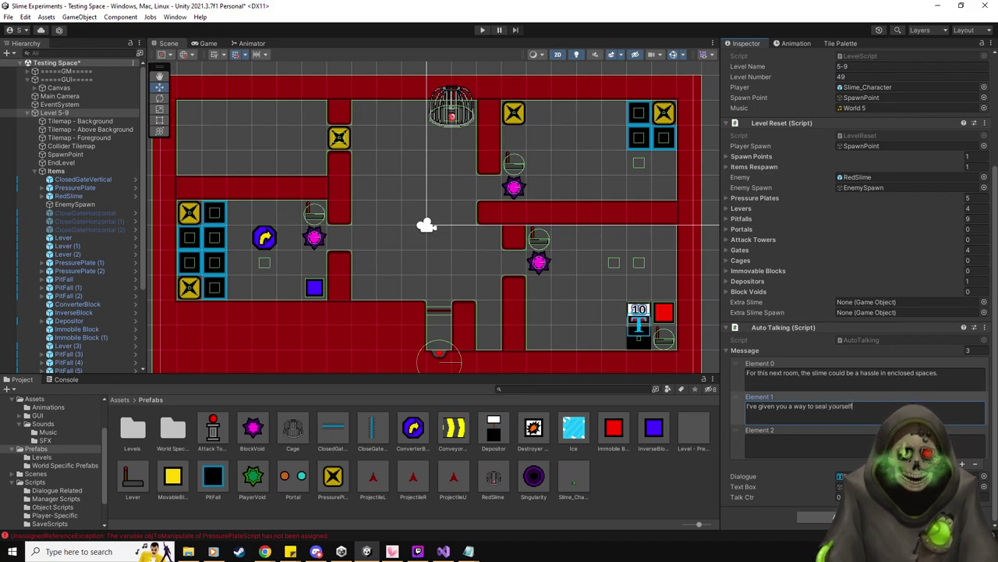
key("BackSpace")
key("BackSpace")
key("BackSpace")
key("BackSpace")
key("BackSpace")
key("BackSpace")
key("BackSpace")
key("BackSpace")
key("BackSpace")
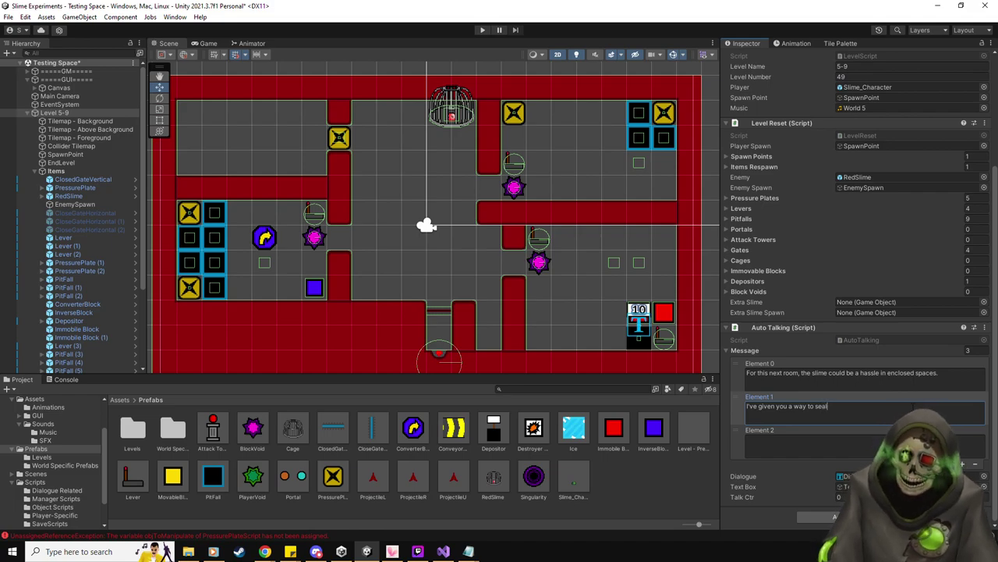
type("yourself in the room you'r")
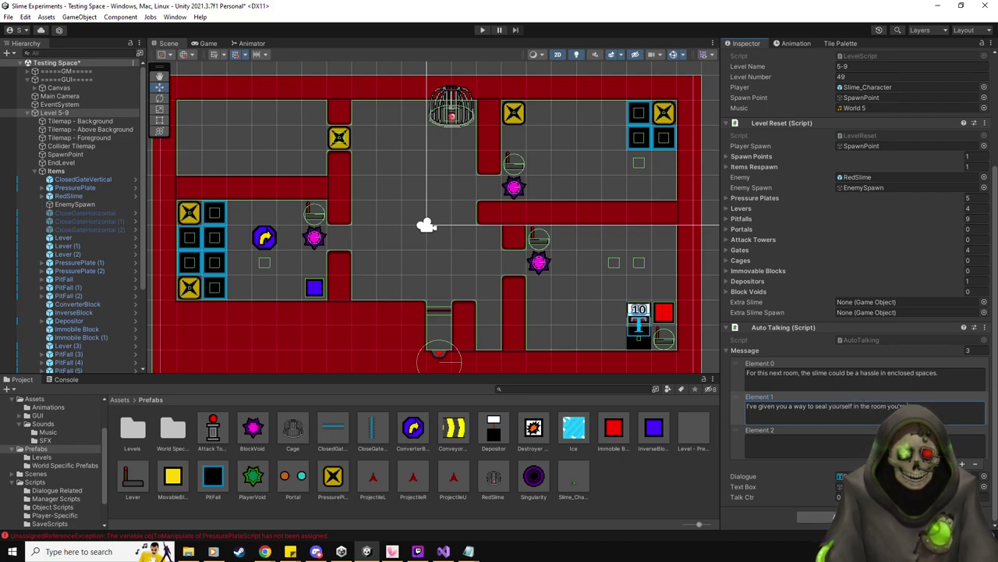
- Write Element 2 of the Message array, warning that the Red Slime might be waiting, and change "slime" to "Red Slime" in Element 0
left_click(811, 446)
type("Just")
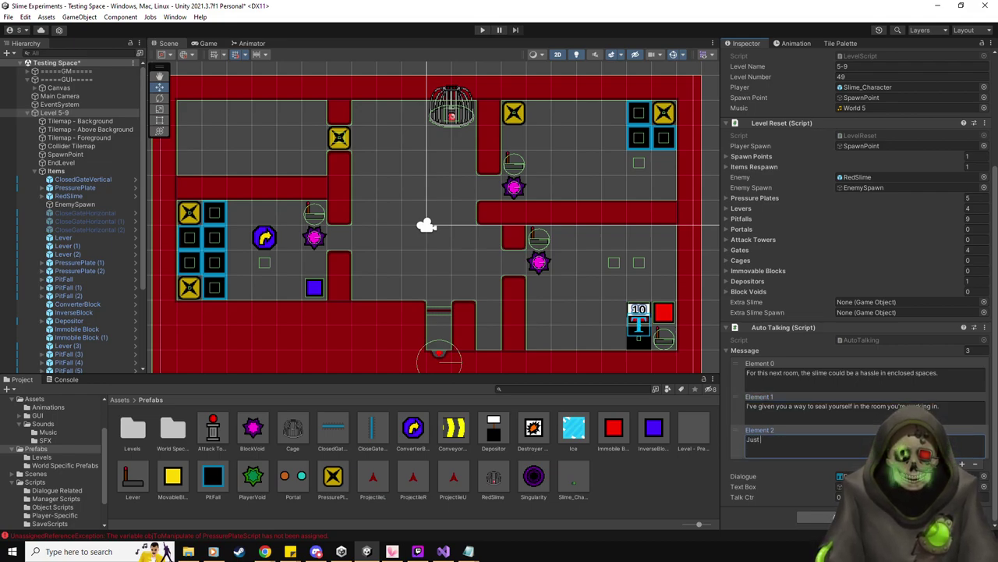
type(" make sure the sl")
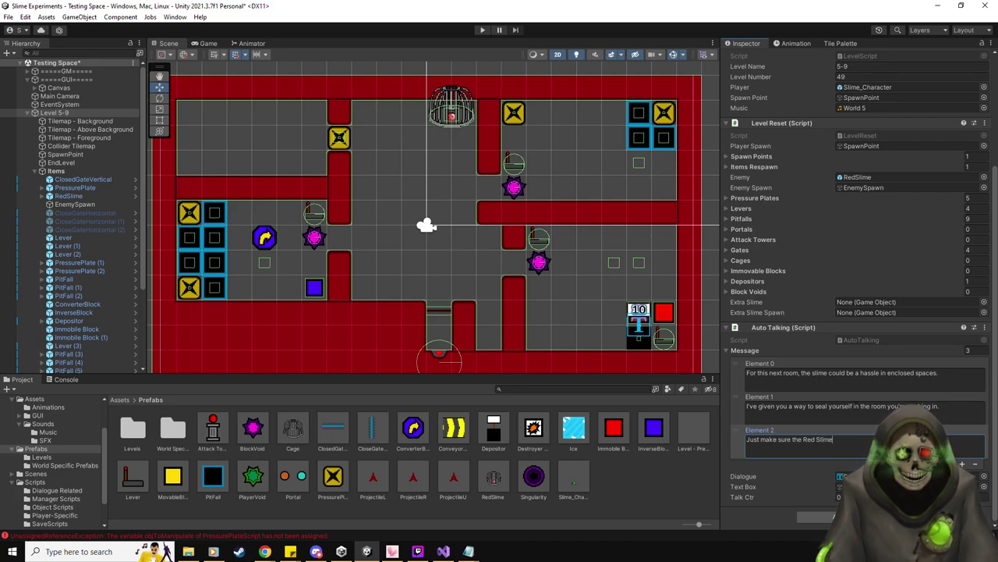
left_click(815, 374)
left_click(815, 374)
key("BackSpace")
type("Red S")
left_click(870, 442)
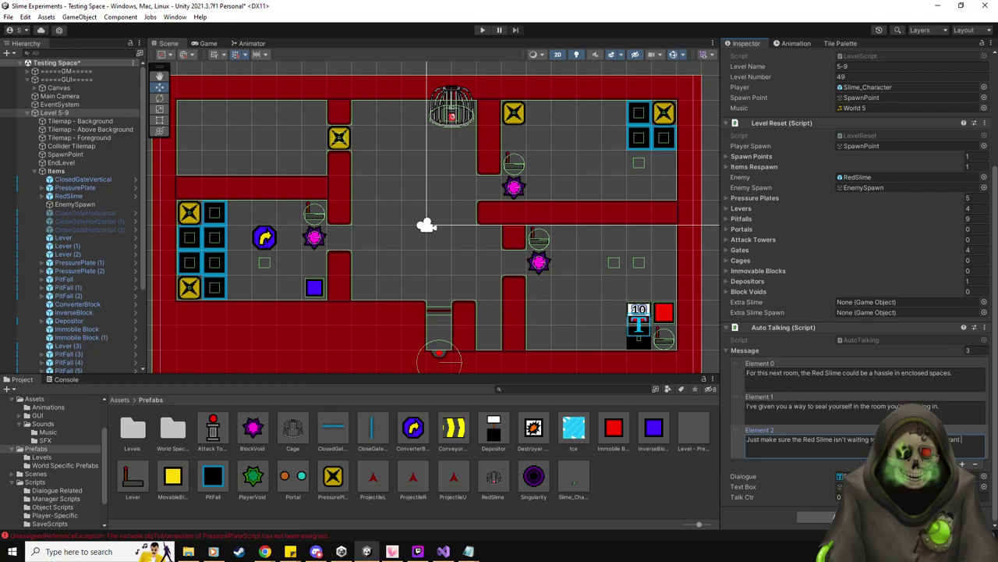
type("e.")
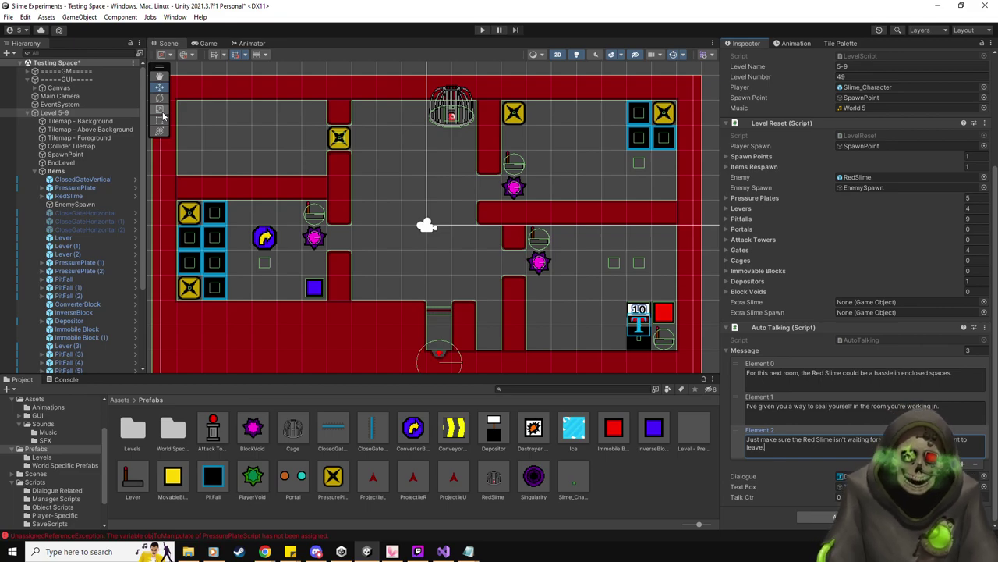
- Save Level 5-9 as a prefab in the Prefabs/Levels folder and delete it from the Testing Space scene
left_click(43, 457)
left_click(70, 113)
left_click_drag(70, 113, 377, 497)
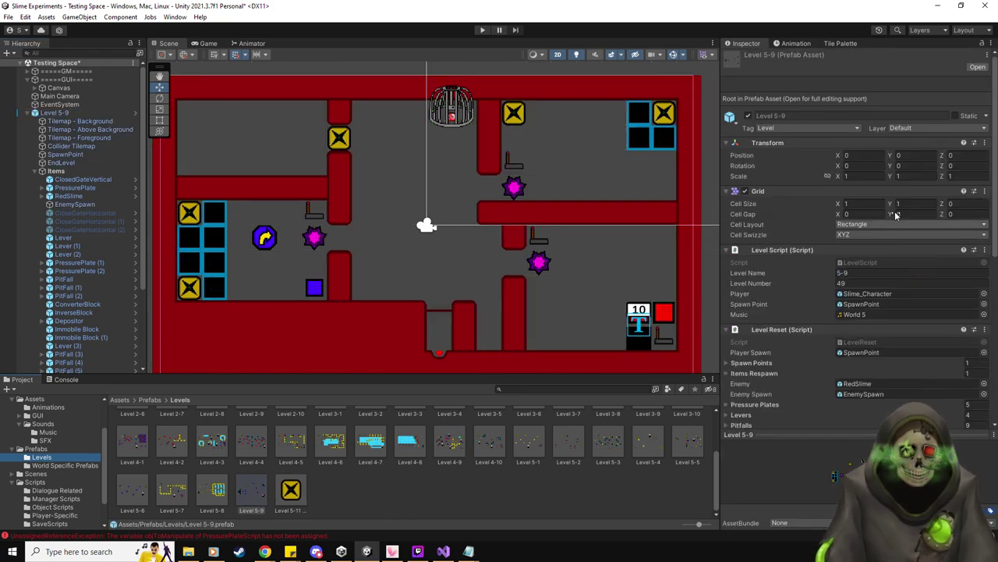
left_click(54, 114)
key("Delete")
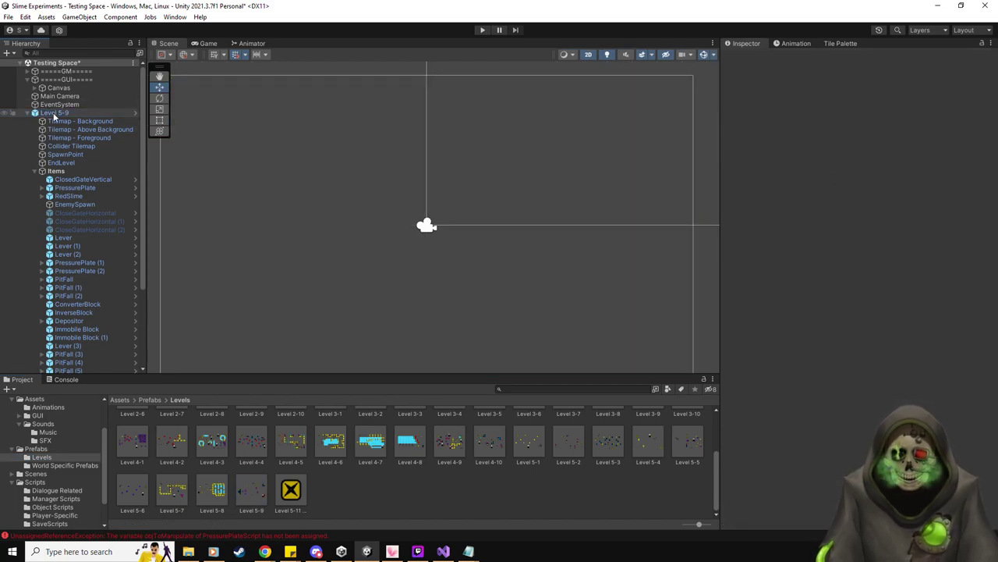
- In the Level 5-8 prefab, assign Level 5-9 as the Next Level of EndLevel's Finish Level Script and return to the scene
double_click(217, 492)
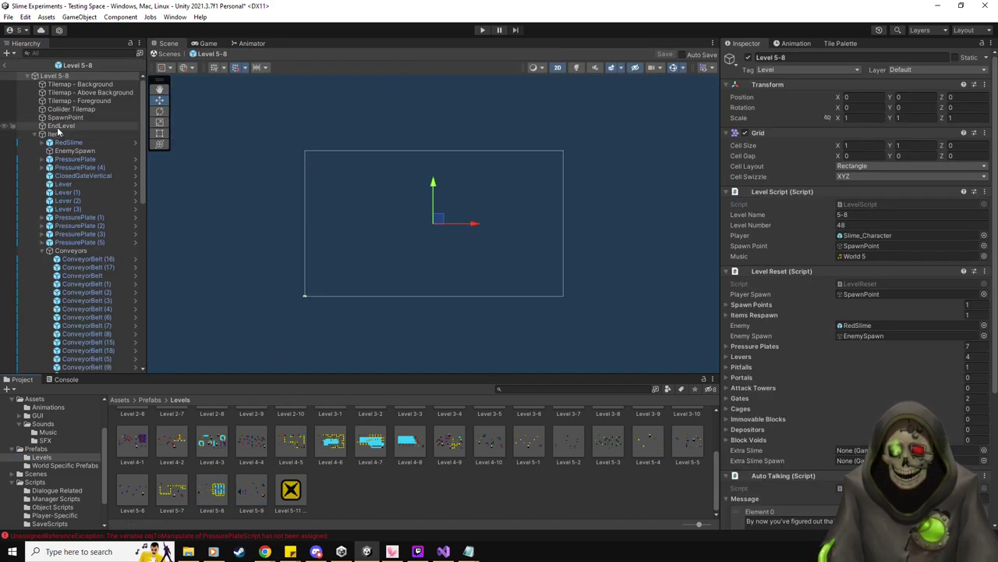
left_click_drag(251, 490, 913, 260)
left_click(665, 54)
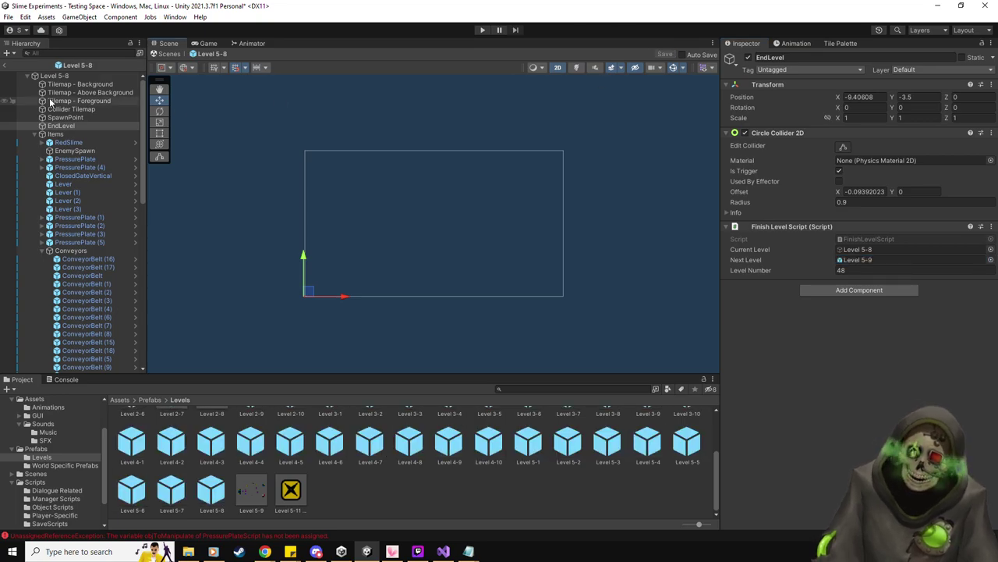
left_click(8, 66)
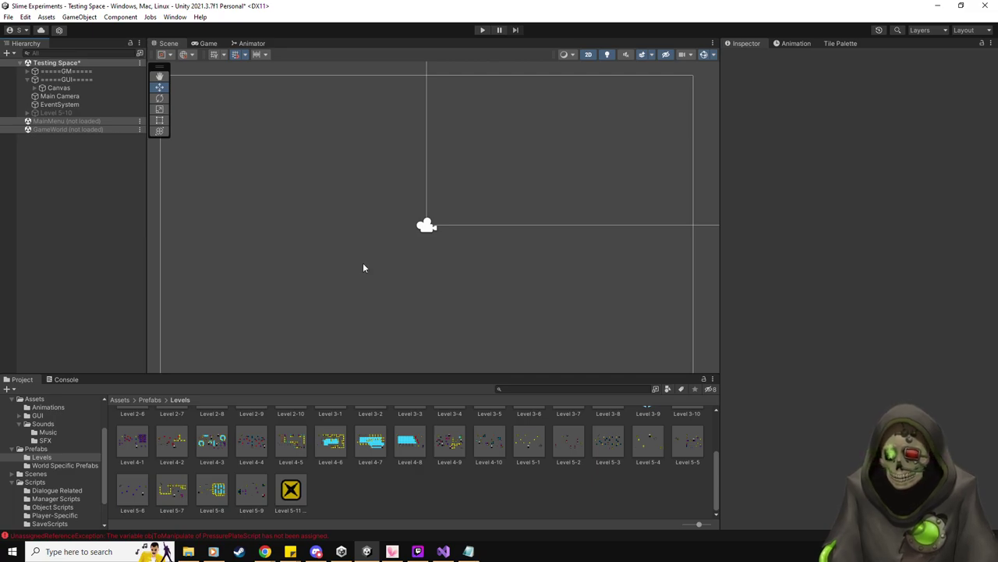
- Activate Level 5-10 in the scene and set its Items object as the default parent
left_click(54, 112)
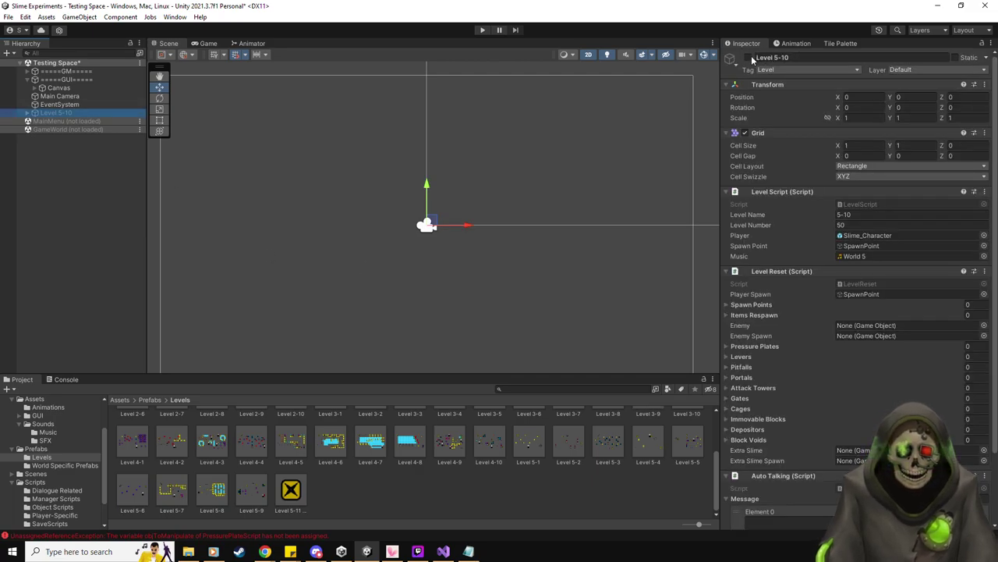
double_click(31, 114)
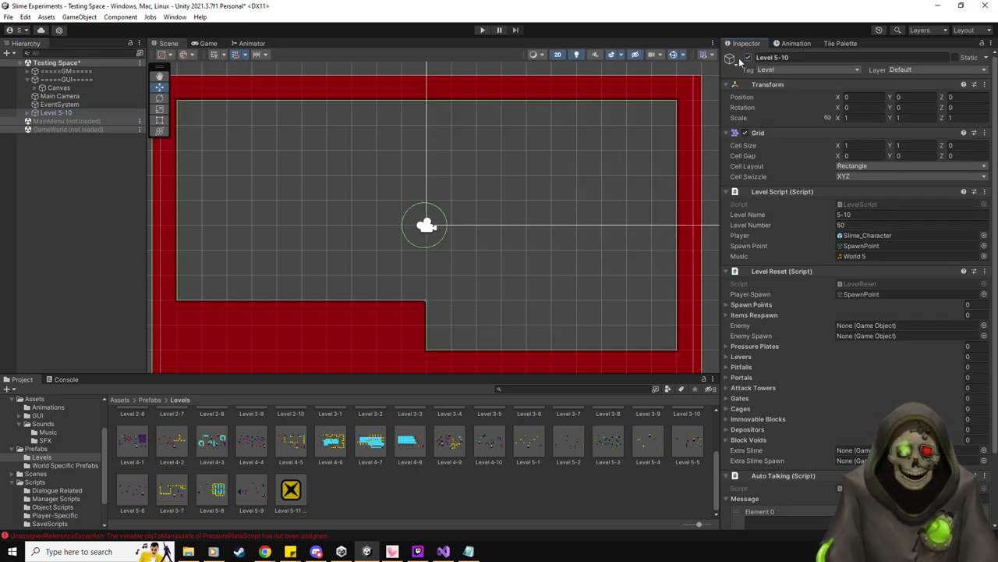
left_click(27, 114)
right_click(59, 170)
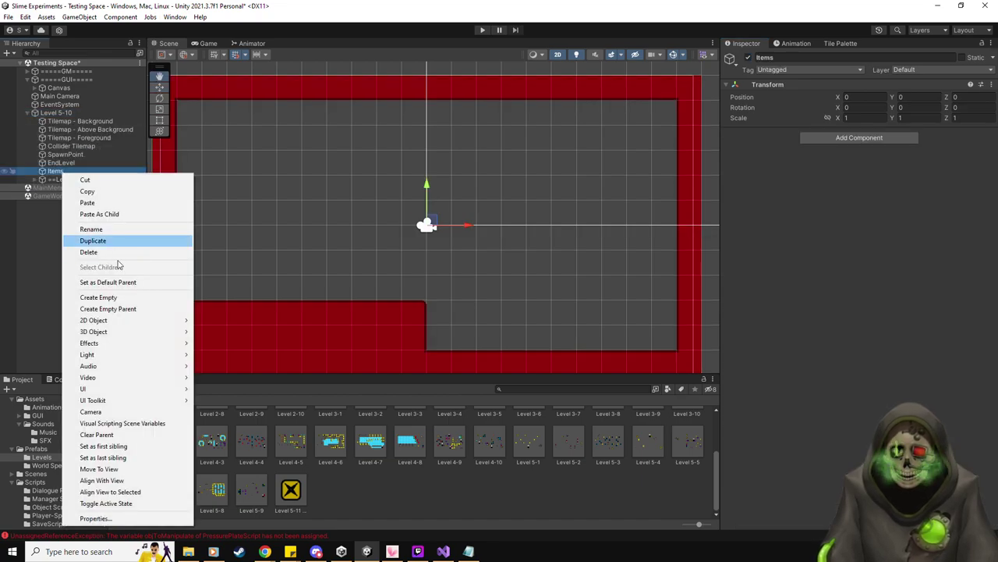
left_click(117, 282)
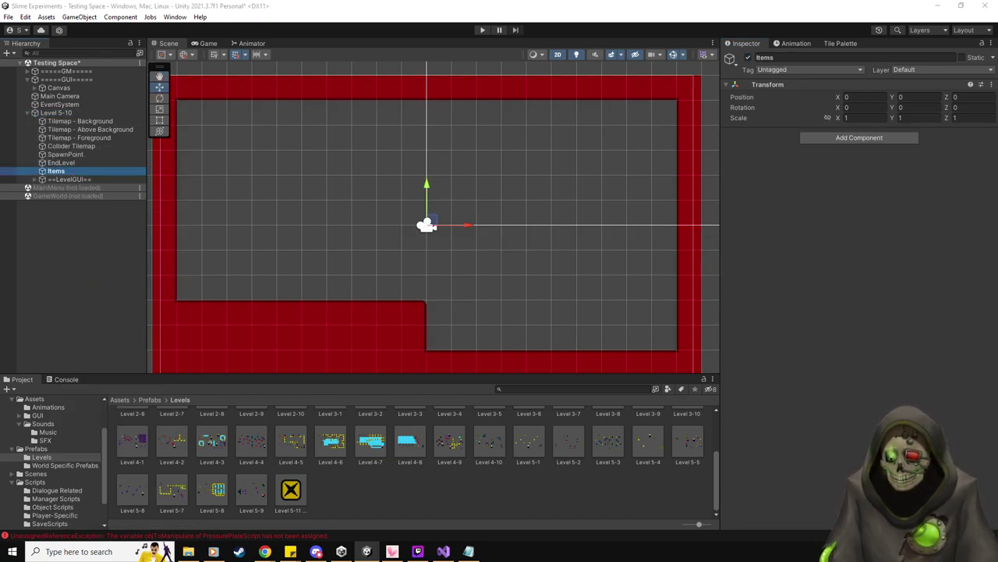
- Switch to Notepad, delete the level idea listed before item 3 in Slime Stuff To Do.txt, and save the file
key("alt+Tab")
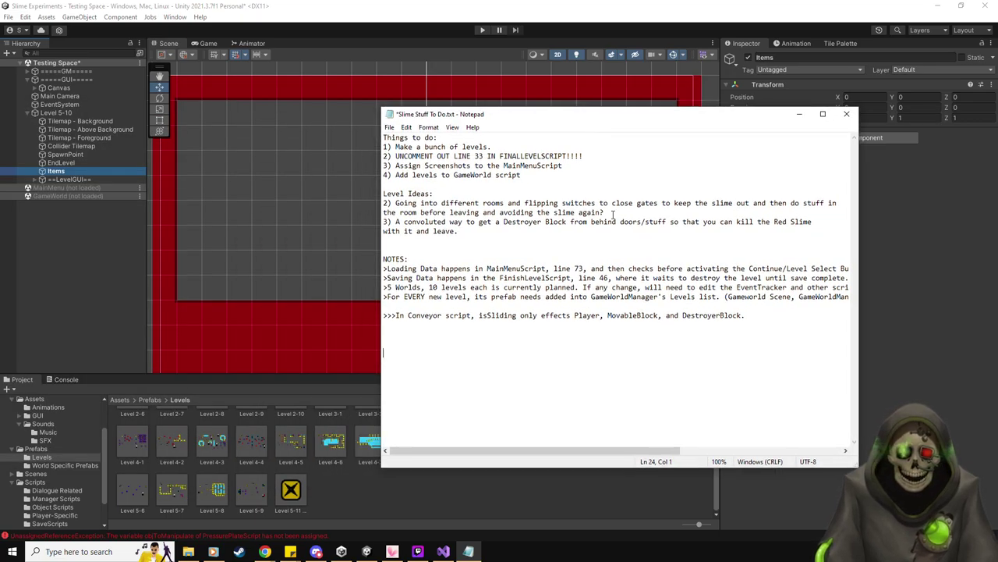
left_click_drag(606, 213, 383, 203)
key("BackSpace")
key("BackSpace")
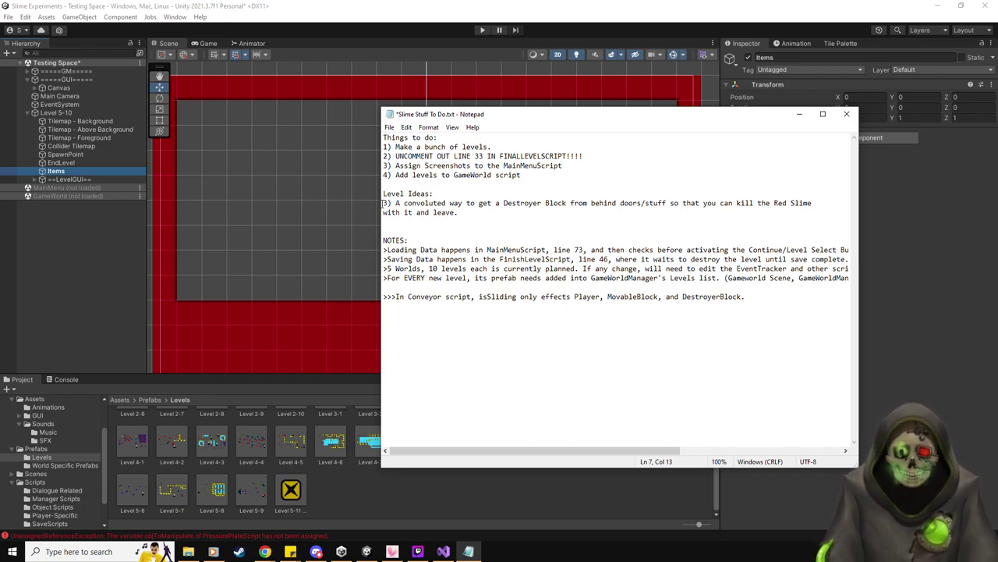
left_click(549, 261)
key("ctrl+s")
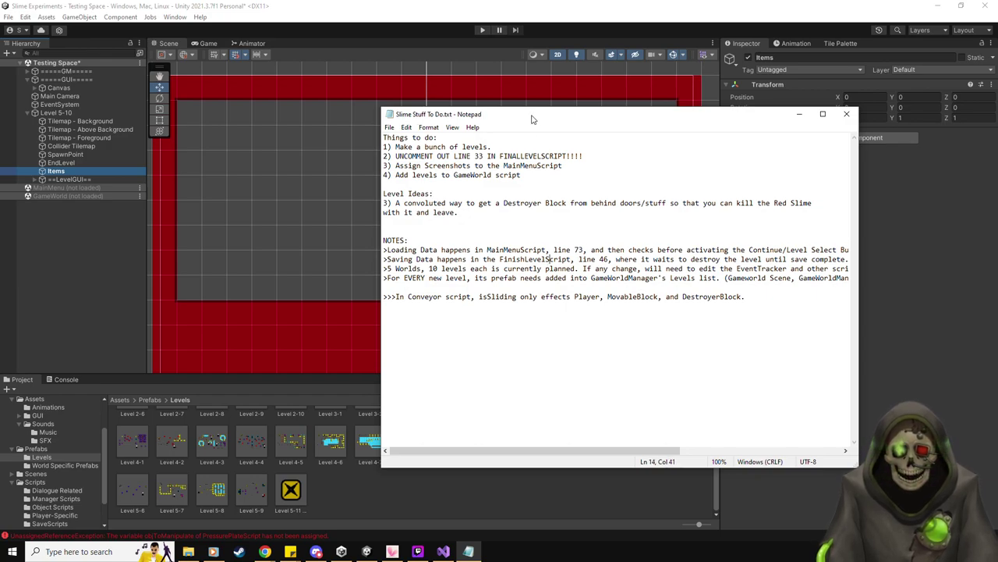
left_click_drag(532, 117, 997, 117)
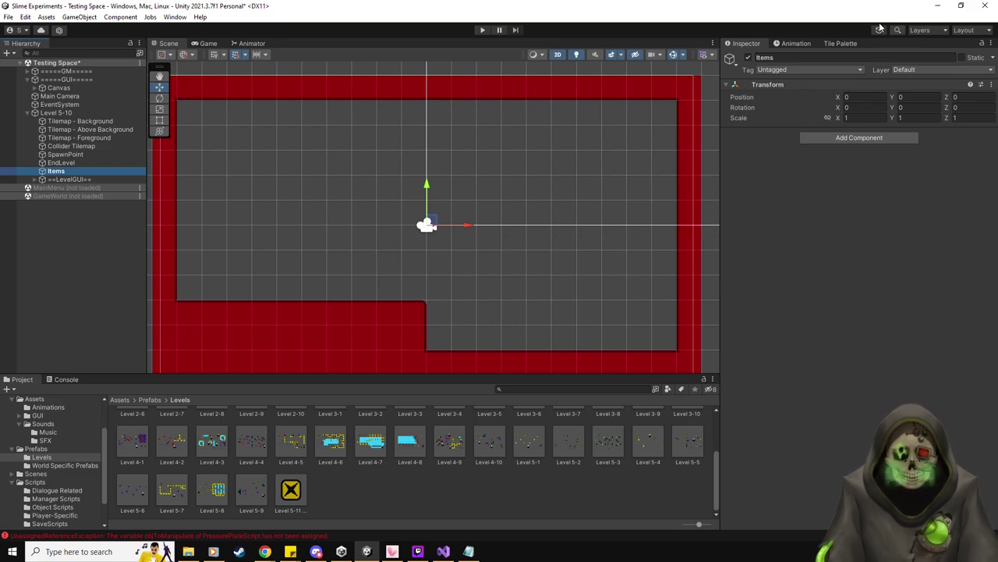
left_click(850, 43)
left_click(747, 216)
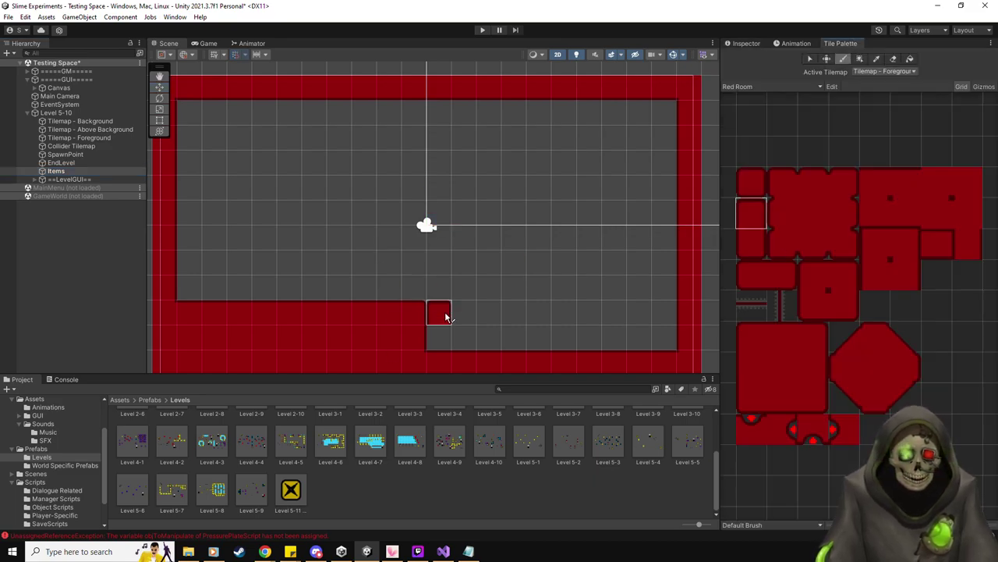
left_click(468, 321)
left_click(474, 340)
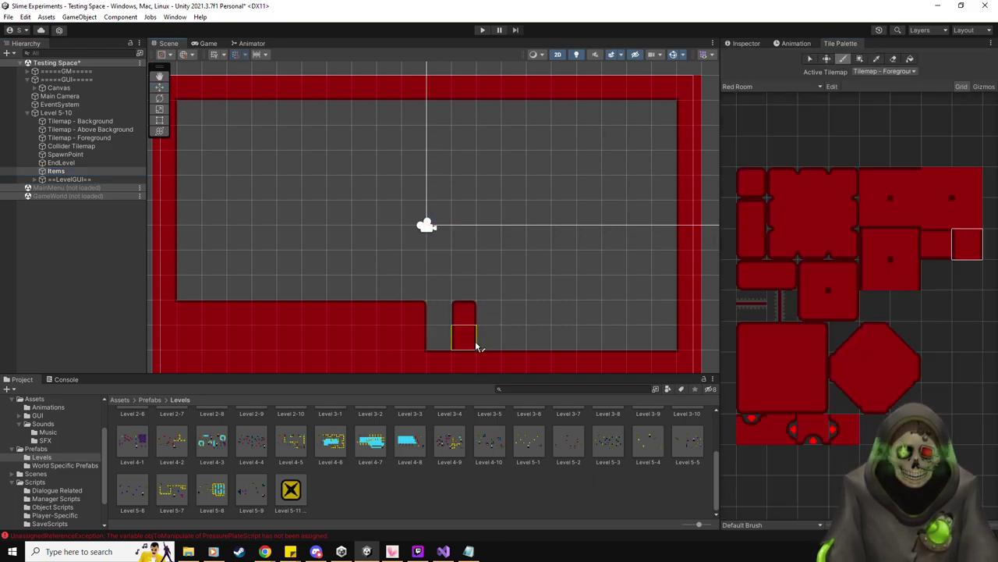
key("ctrl+z")
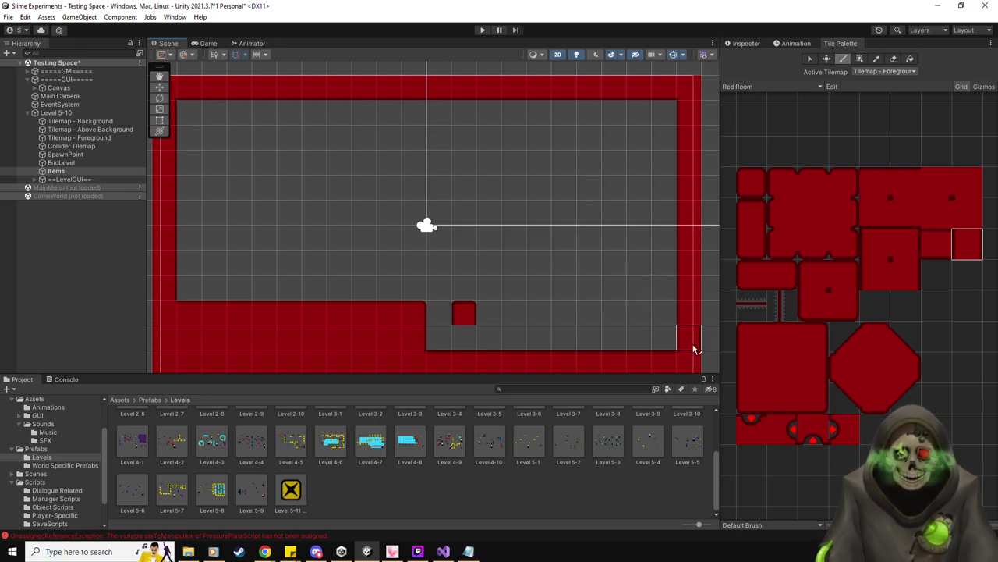
key("ctrl+z")
- Paint a two-tile-high wall stub on the Collider Tilemap, one tile right of the step in the room's lower wall
left_click(885, 71)
left_click(874, 110)
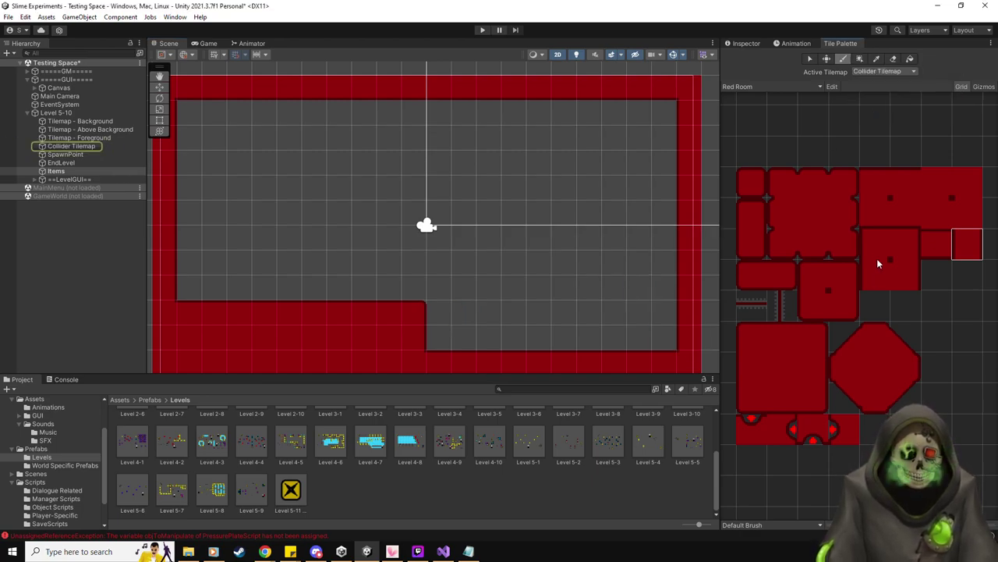
left_click(758, 216)
left_click(464, 312)
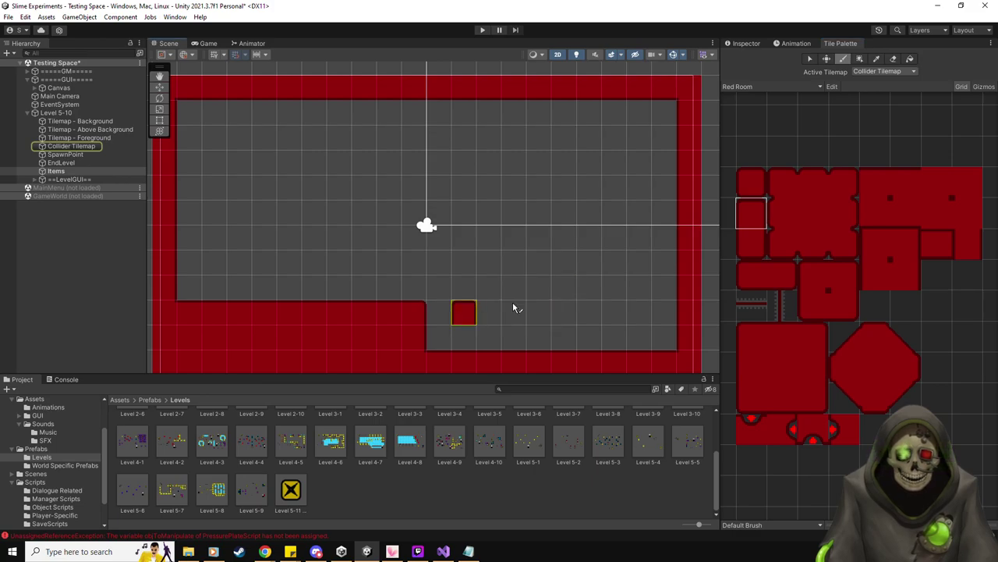
left_click(958, 251)
left_click(468, 337)
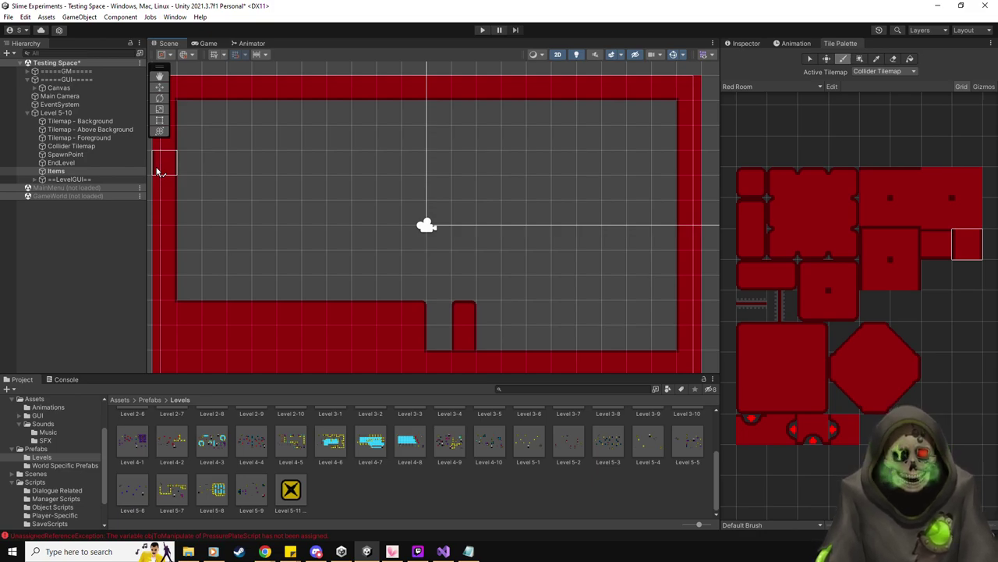
- Paint the door tile with the red light into the lower wall, at the end of the one-tile-wide passage
left_click(751, 429)
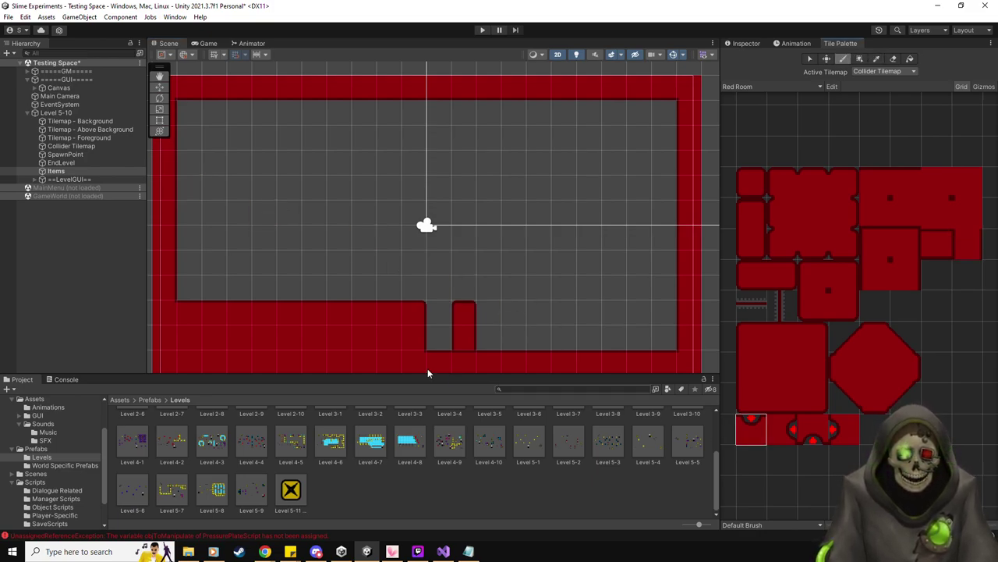
left_click(440, 359)
middle_click_drag(484, 212, 479, 190)
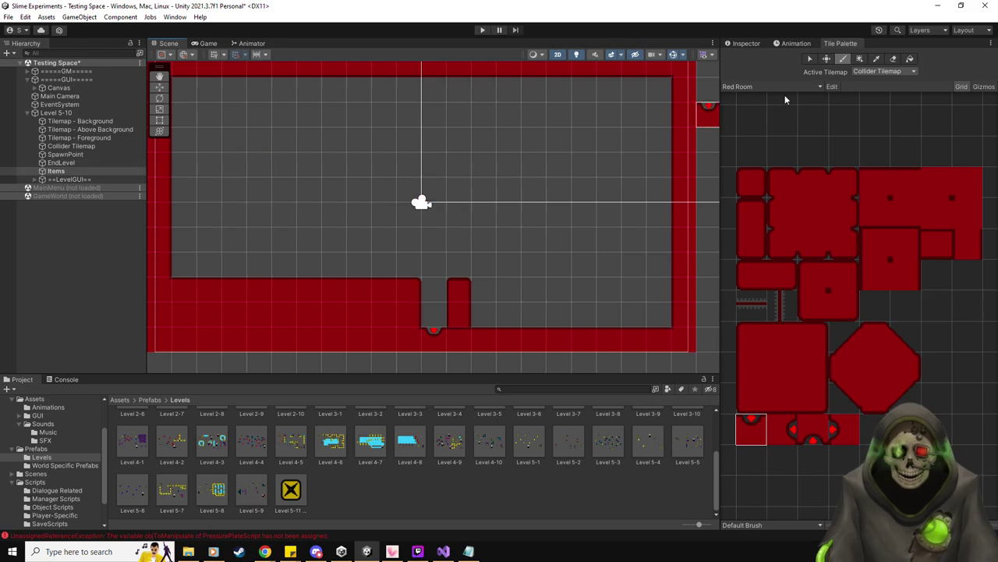
- Place a ClosedGateVertical prefab across the entrance of the lower passage at X 0.5, Y -3.5
left_click(747, 43)
left_click(159, 87)
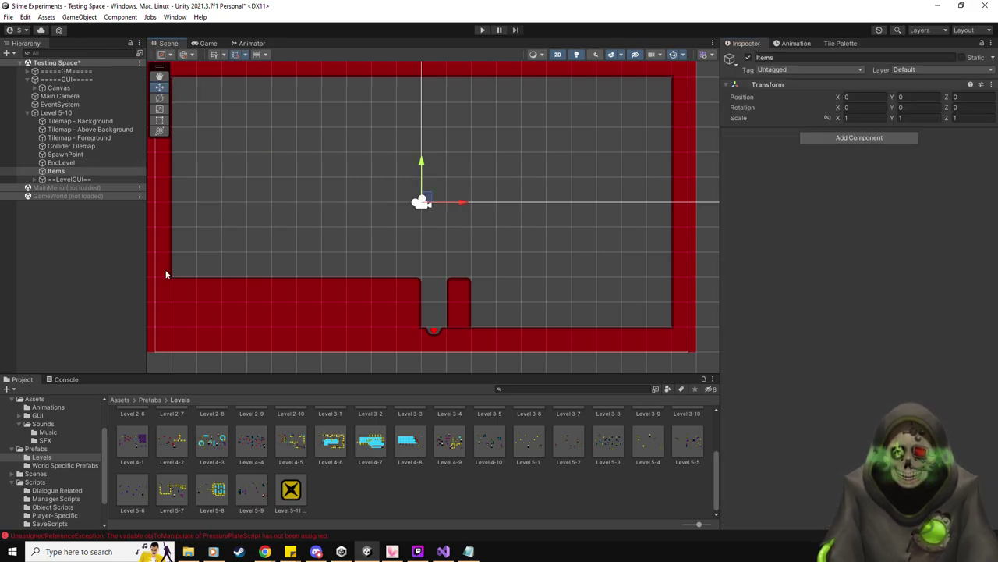
left_click(77, 450)
left_click_drag(334, 433, 434, 286)
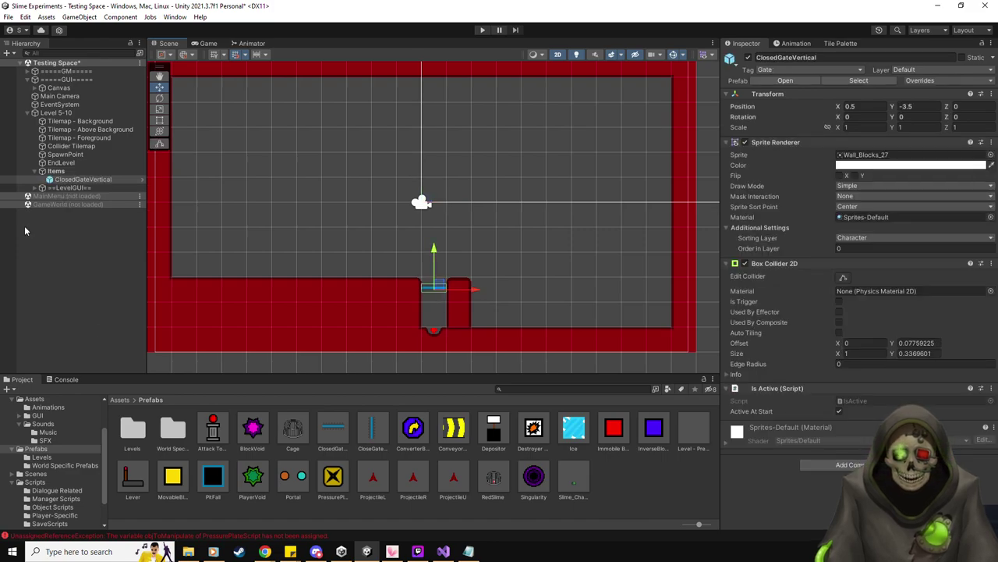
- Set the gate's Sprite Renderer sprite to Wall_Blocks_World5_30 from the Assets folder
left_click(34, 399)
scroll(257, 450, "down", 5)
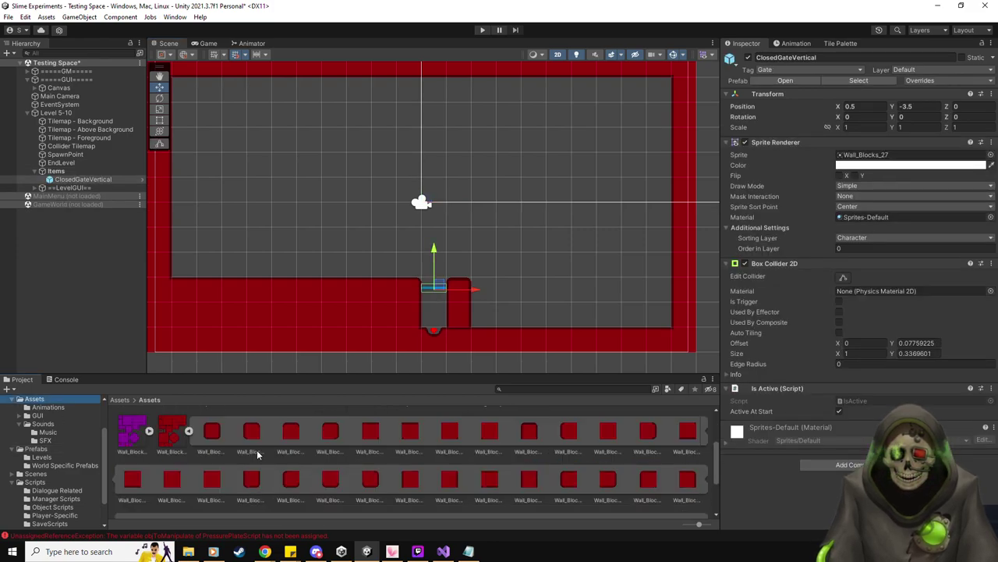
scroll(256, 449, "down", 2)
left_click_drag(210, 490, 897, 155)
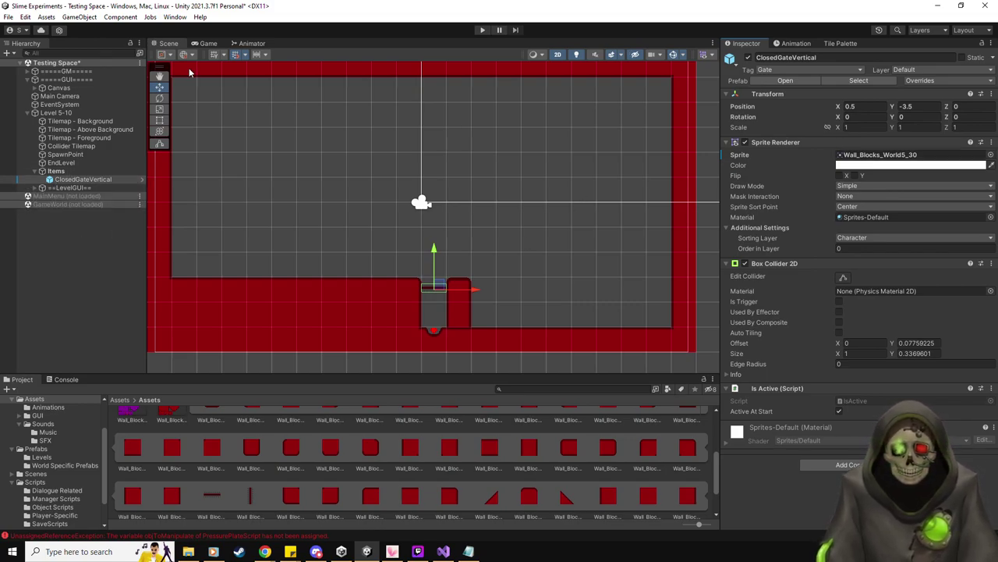
- Place a Destroyer Block prefab at X -2.5, Y 0.5 and a RedSlime prefab at about X 2.5, Y 1.66
left_click(48, 449)
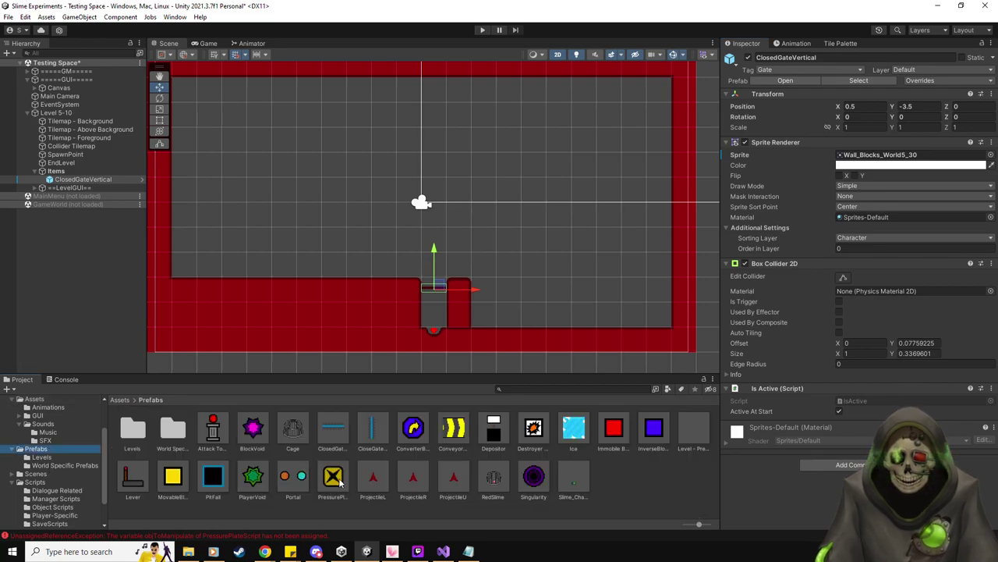
left_click_drag(533, 428, 359, 189)
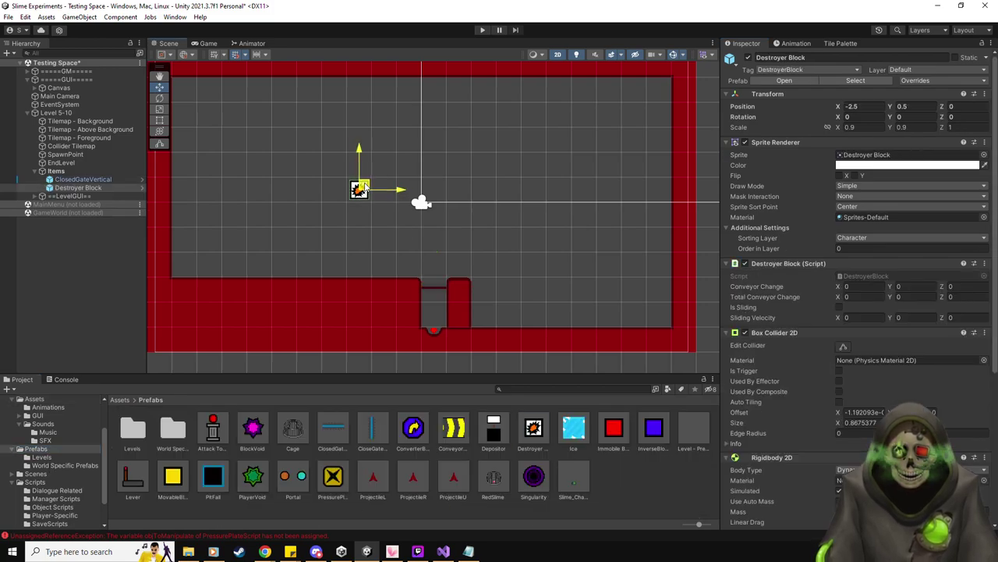
left_click_drag(499, 481, 488, 161)
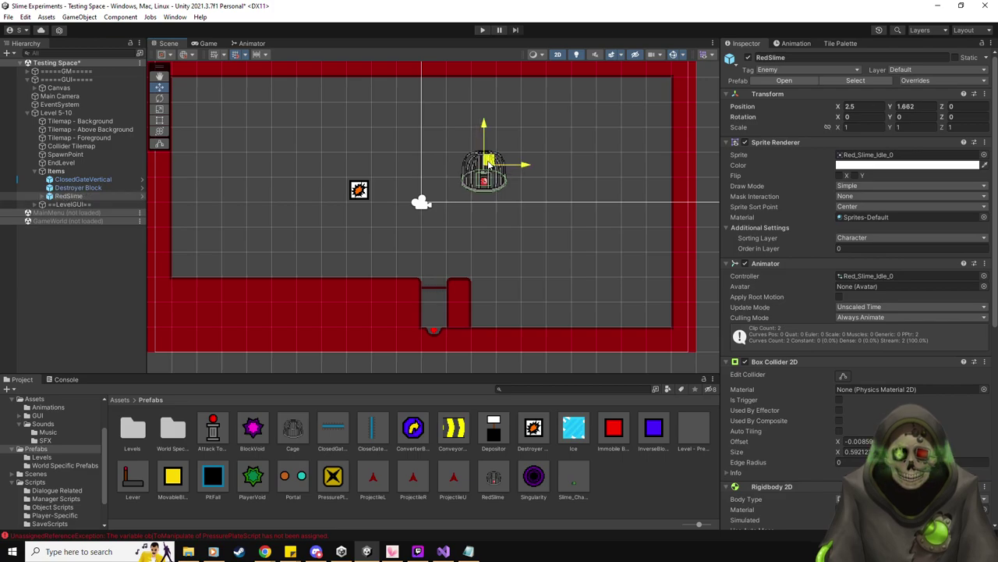
- Create an empty child object named EnemySpawn under Items
right_click(62, 171)
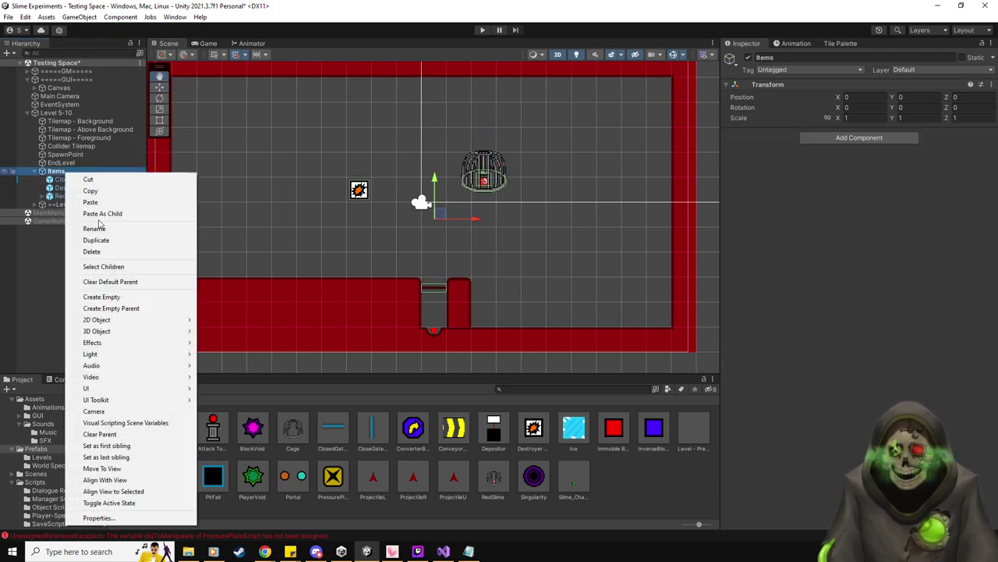
left_click(120, 297)
type("EnemySpawn")
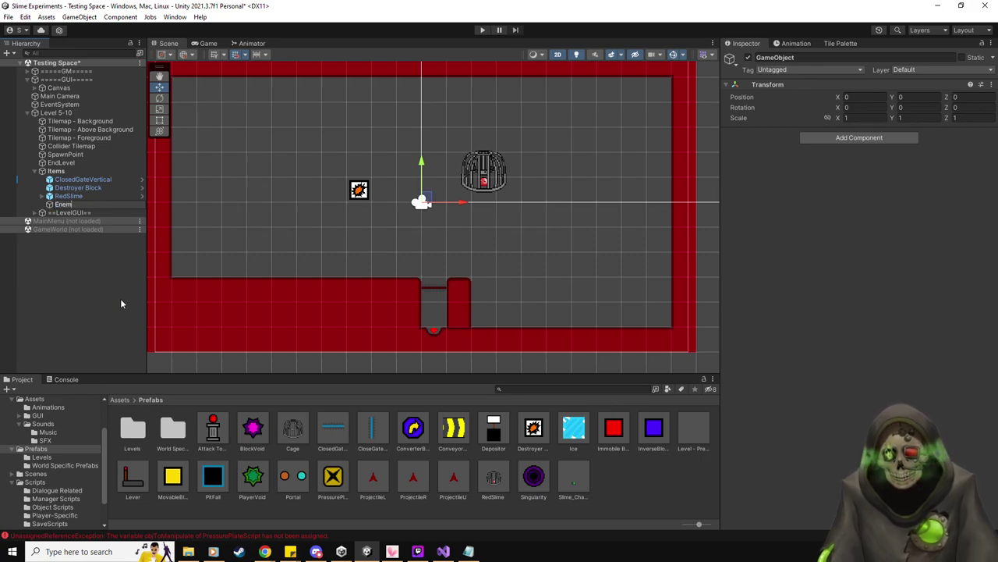
key("Return")
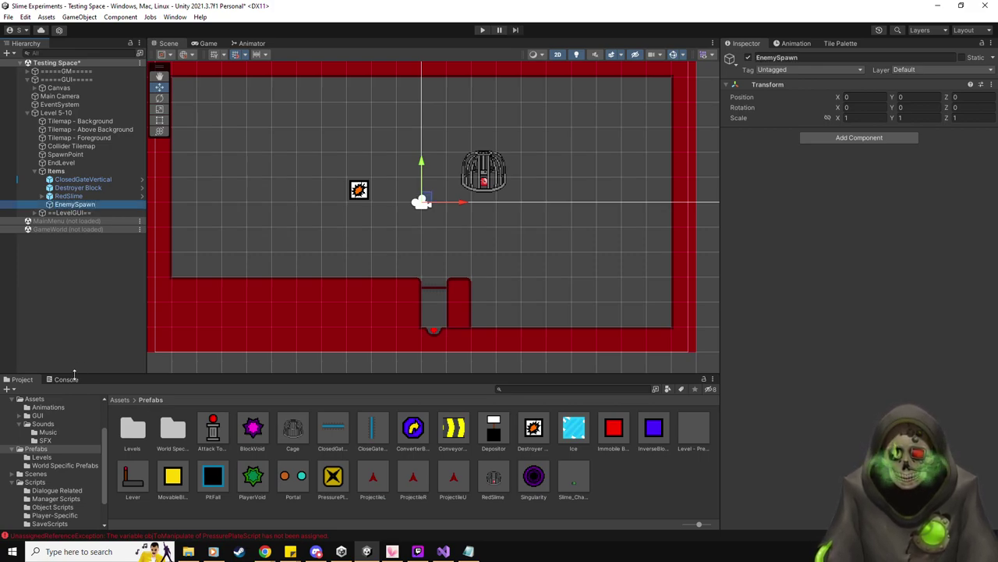
- Open the source of the logged PressurePlateScript exception, clear the console and return to the Prefabs folder
left_click(71, 379)
double_click(88, 407)
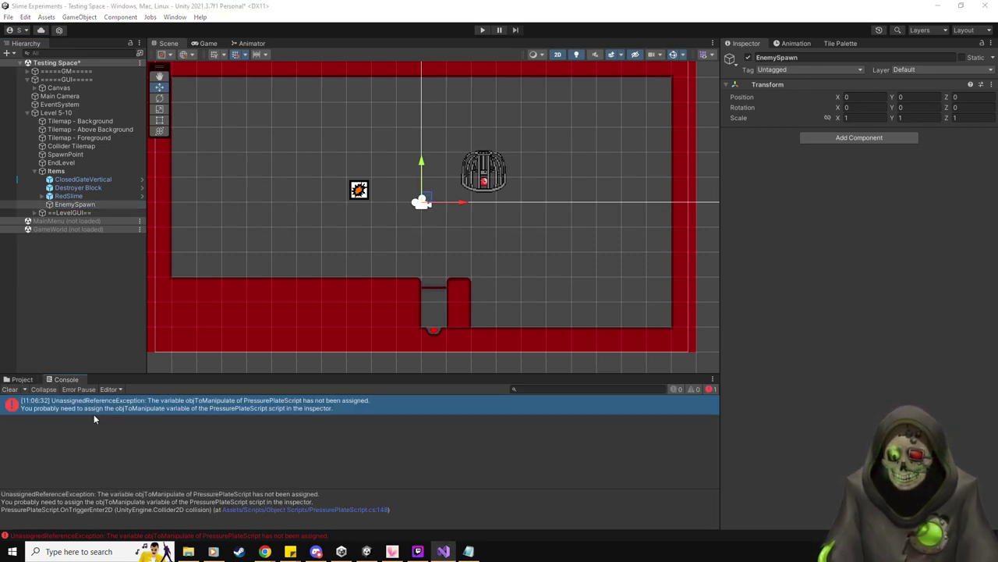
left_click(10, 389)
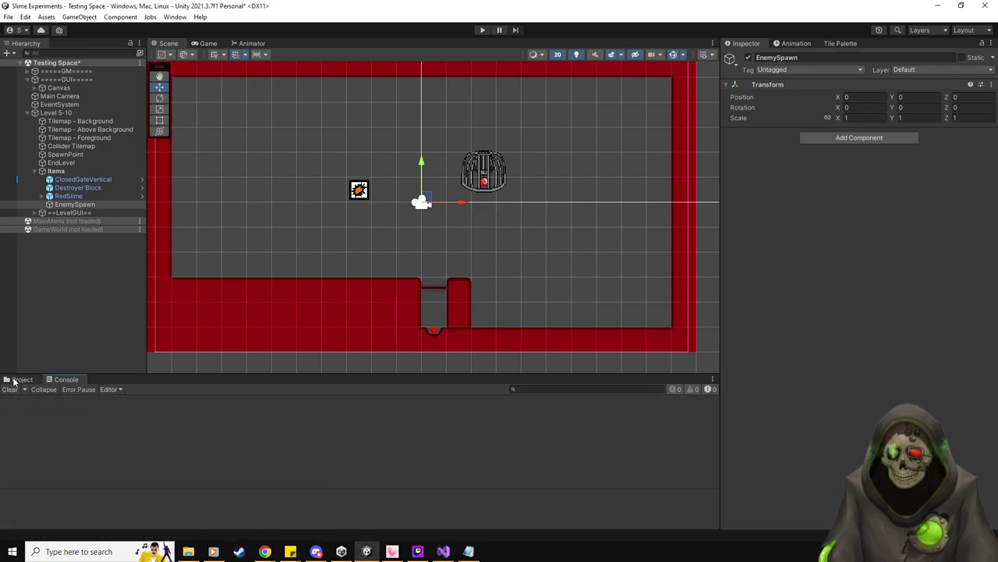
left_click(19, 379)
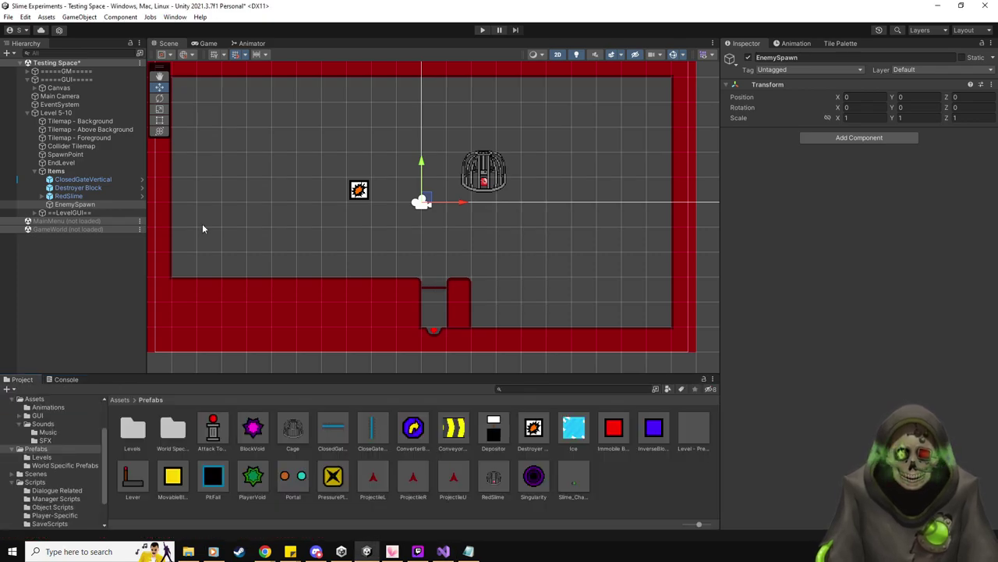
- Move RedSlime and EnemySpawn to the top of the Items group, above ClosedGateVertical and Destroyer Block
left_click(87, 197)
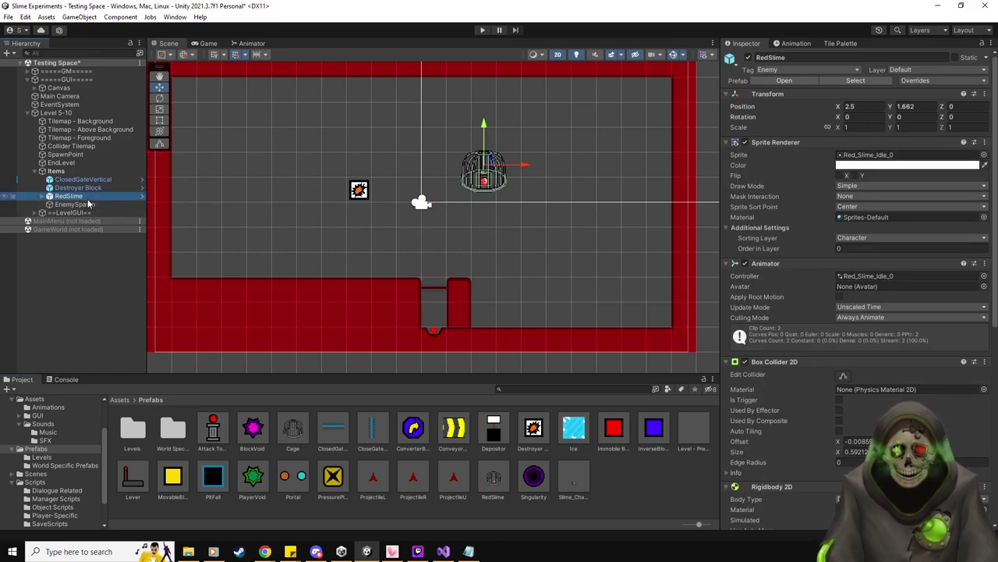
mouse_move(89, 199)
left_mouse_down()
mouse_move(75, 168)
mouse_move(97, 185)
left_mouse_up()
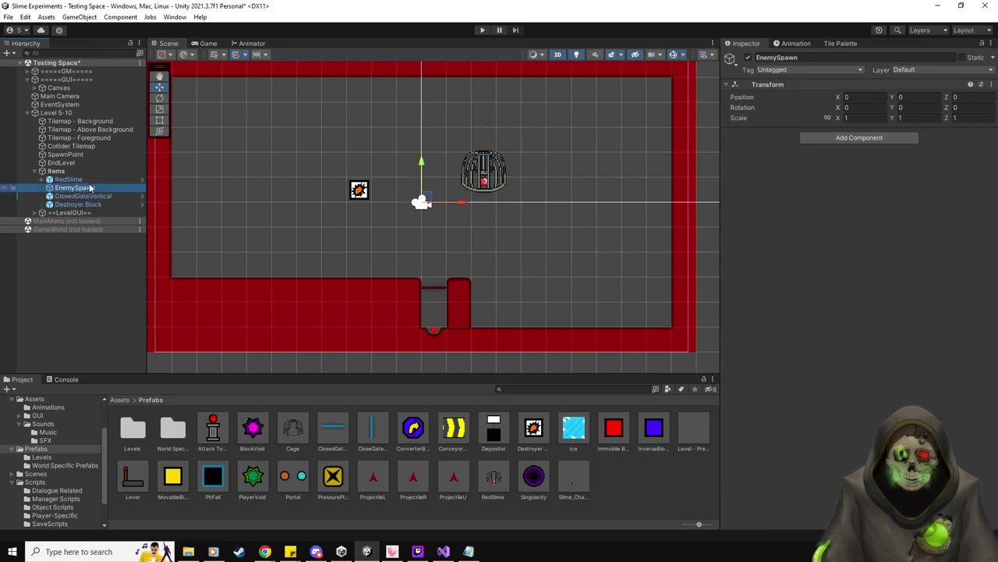
left_click(81, 182)
- Open the Destroyer Block's DestroyerBlock script and go to the Enemy case in OnCollisionEnter2D
left_click(78, 204)
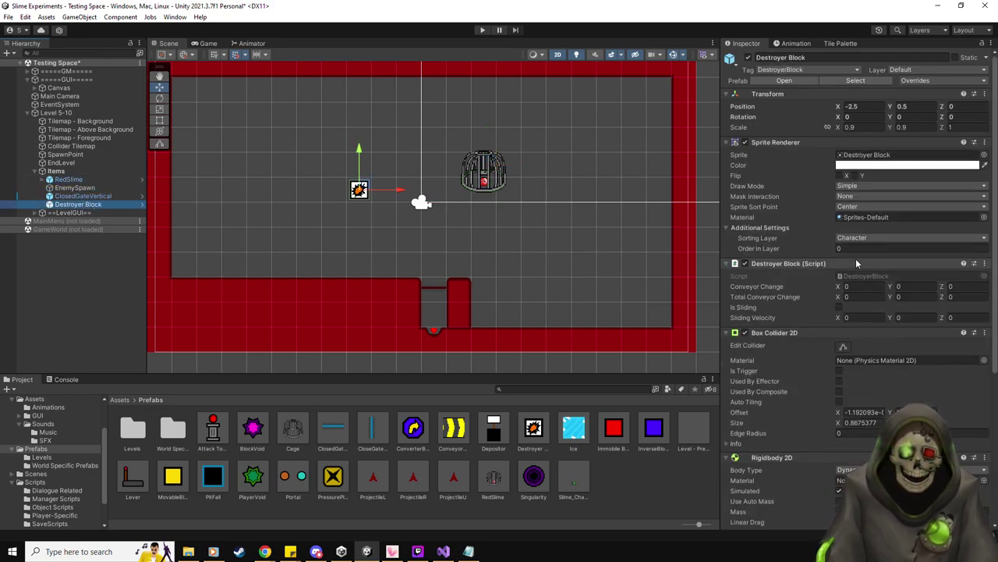
left_click(870, 277)
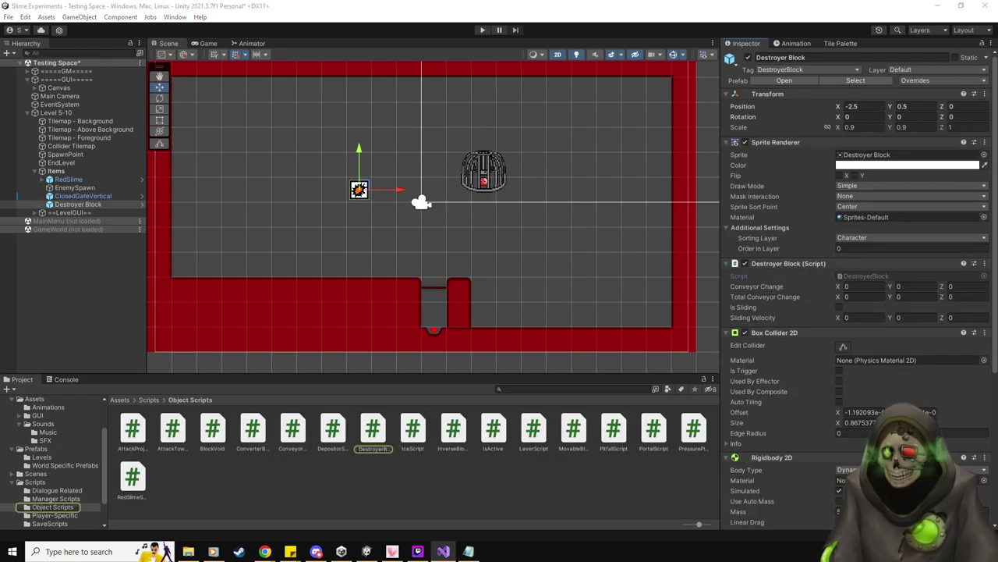
scroll(371, 267, "down", 13)
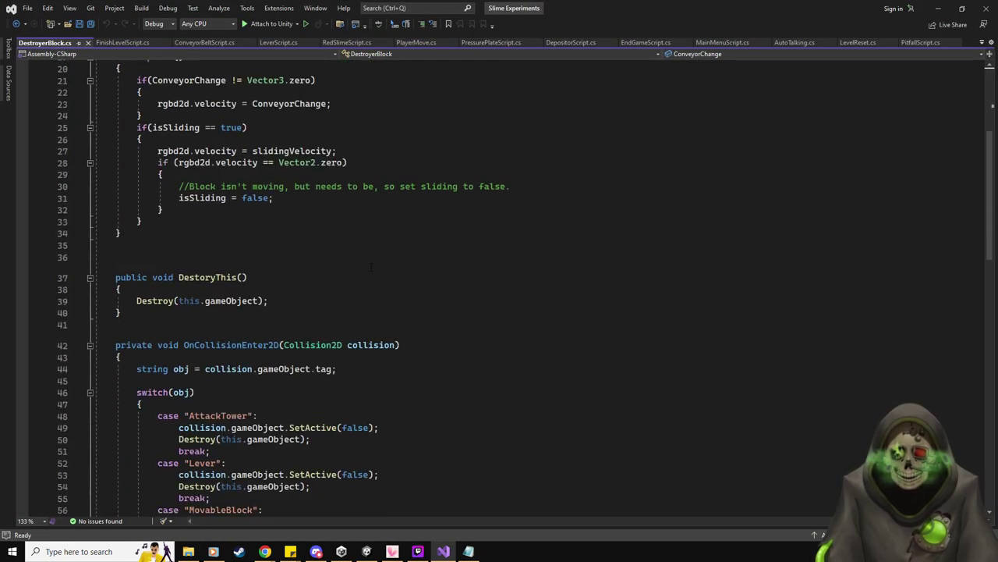
scroll(372, 266, "down", 4)
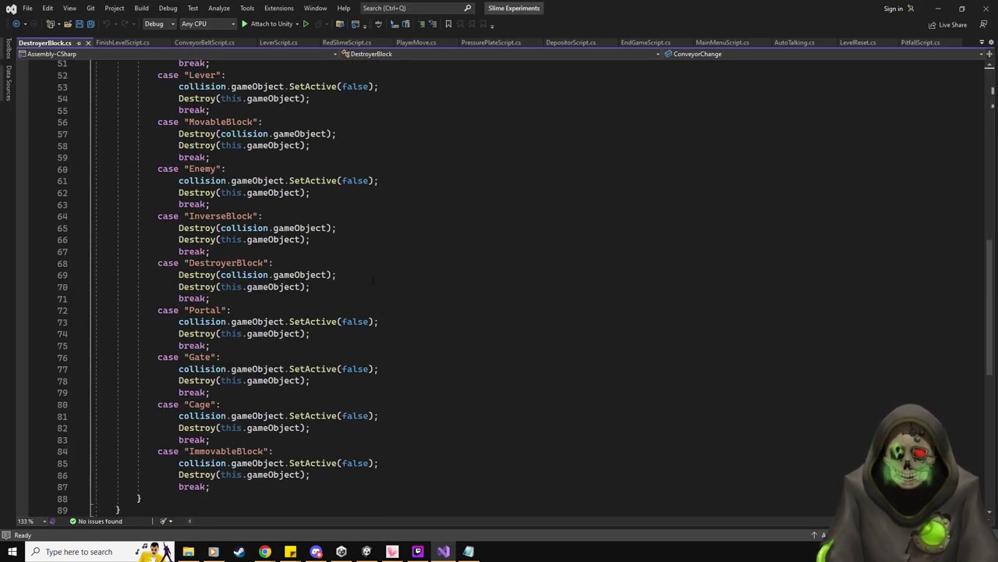
left_click(407, 182)
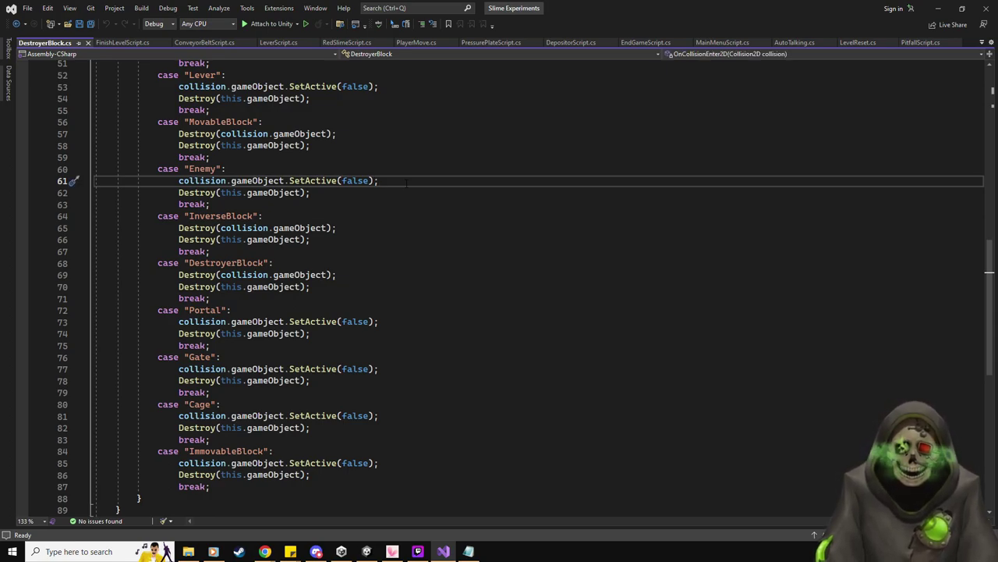
- Declare a serialized GameObject field named GateToOpen at the start of the DestroyerBlock class
scroll(406, 181, "up", 15)
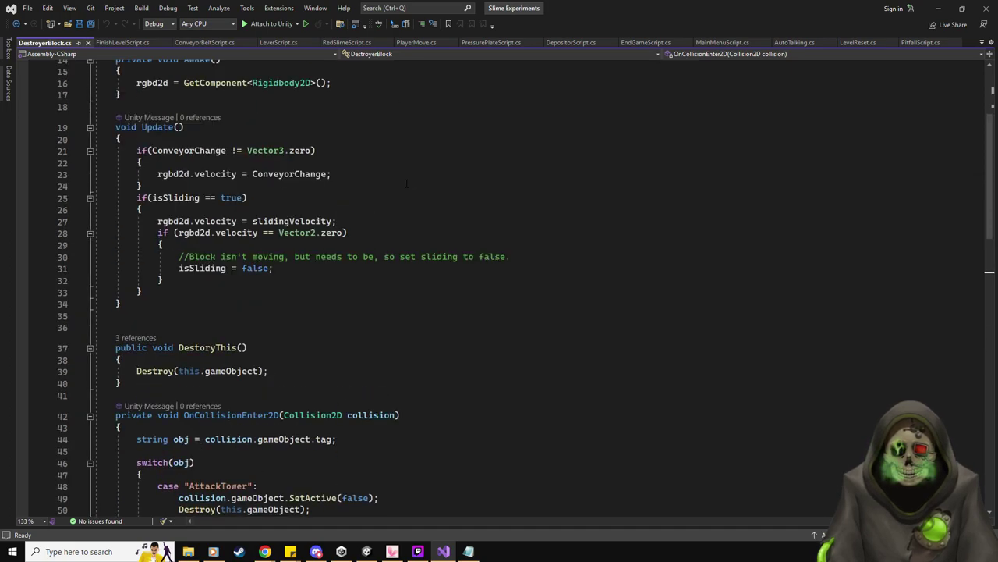
left_click(364, 132)
key("Return")
key("Return")
key("Up")
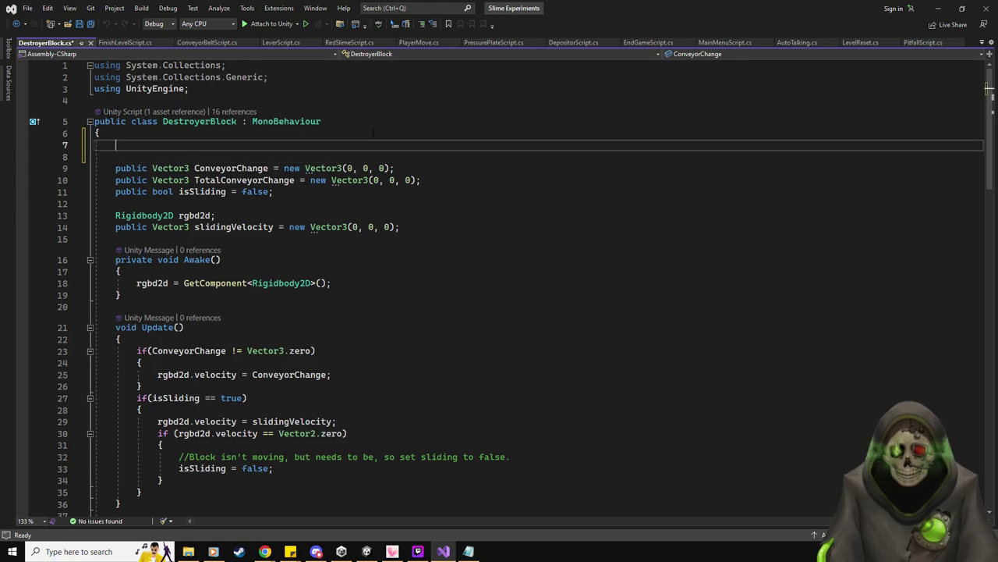
type("[Ser")
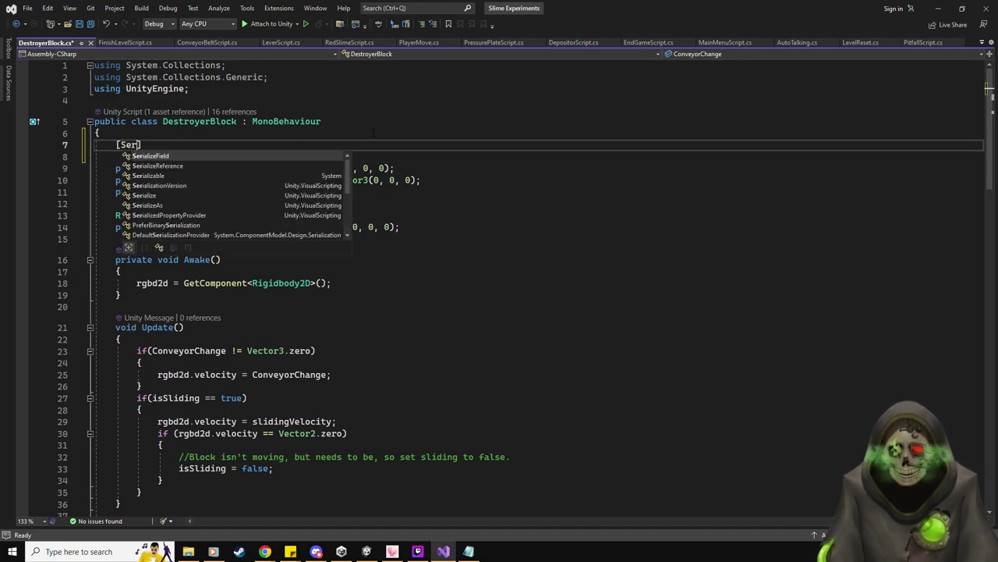
type("ializeField] Game")
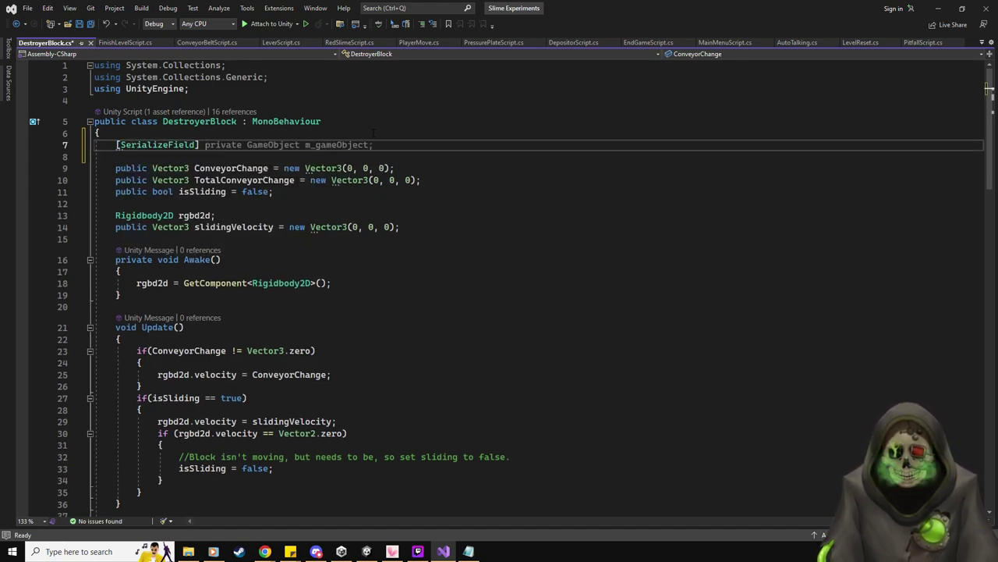
key("Tab")
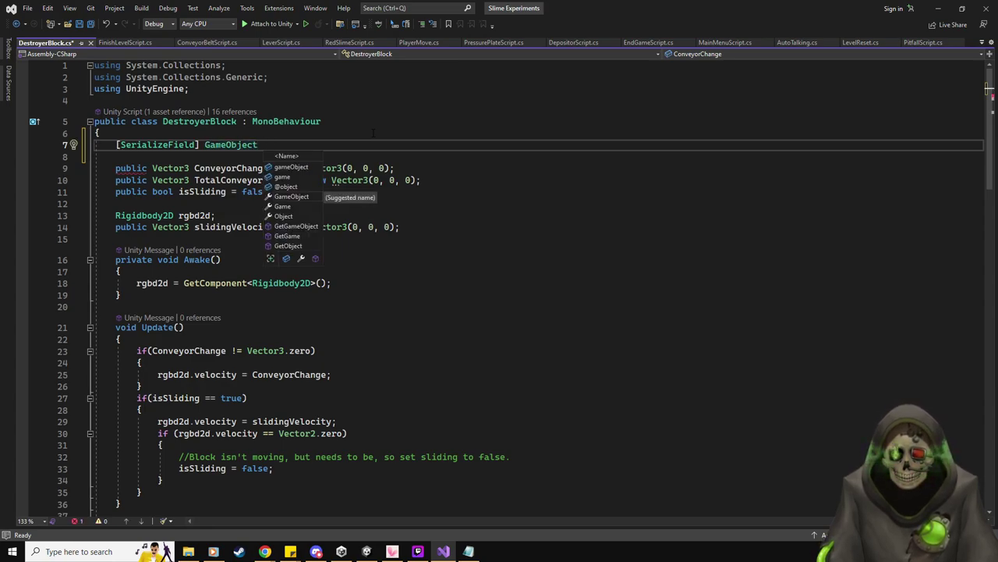
type("GateToOpen;")
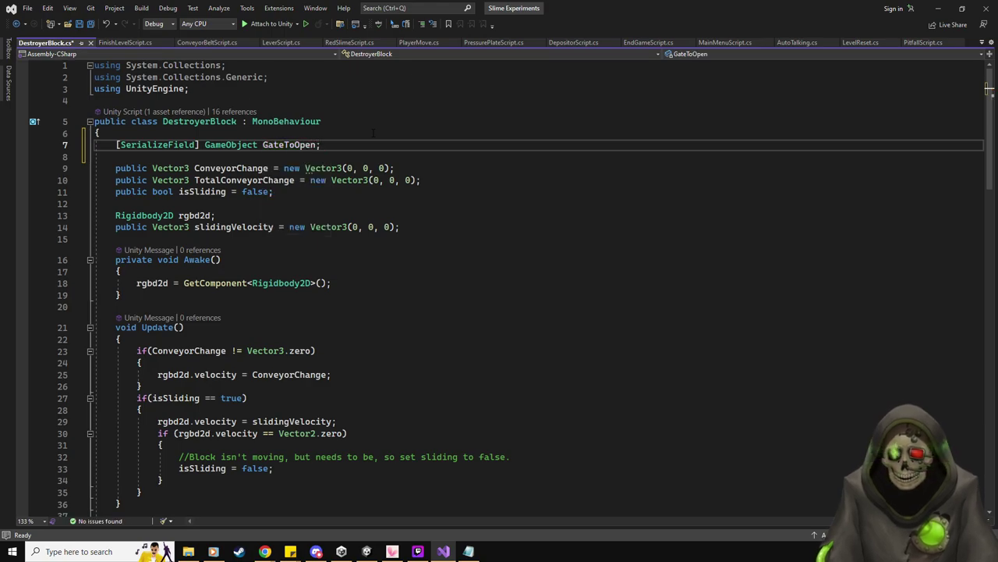
- Insert a new line below the SetActive(false) call in the Enemy case of OnCollisionEnter2D
scroll(374, 133, "down", 10)
scroll(374, 158, "down", 7)
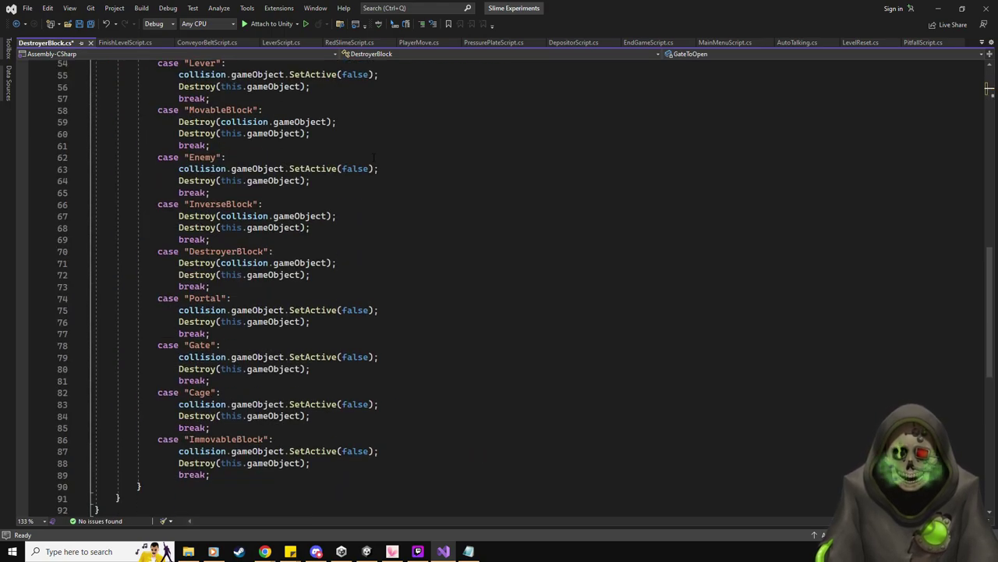
left_click(421, 170)
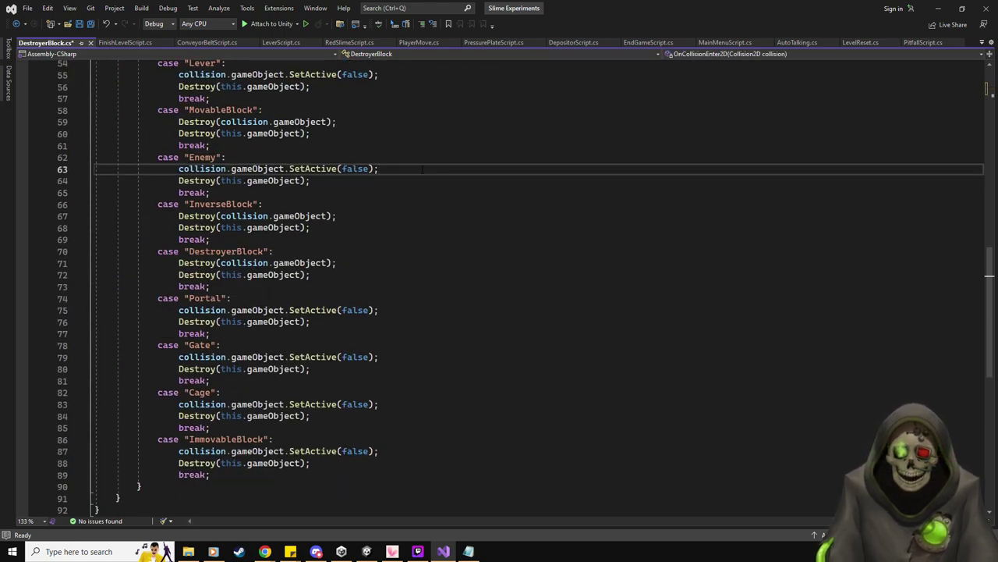
key("Return")
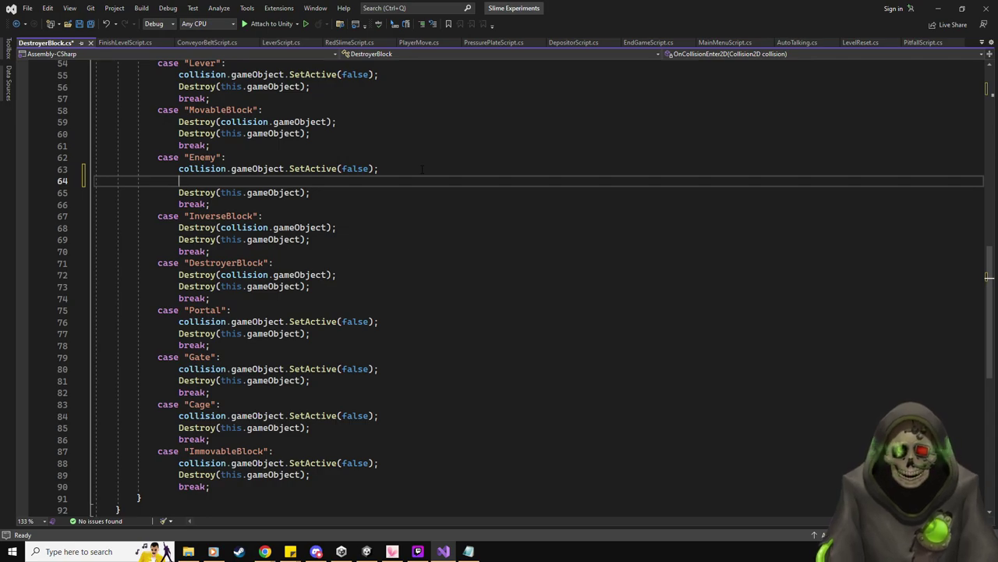
type("coll")
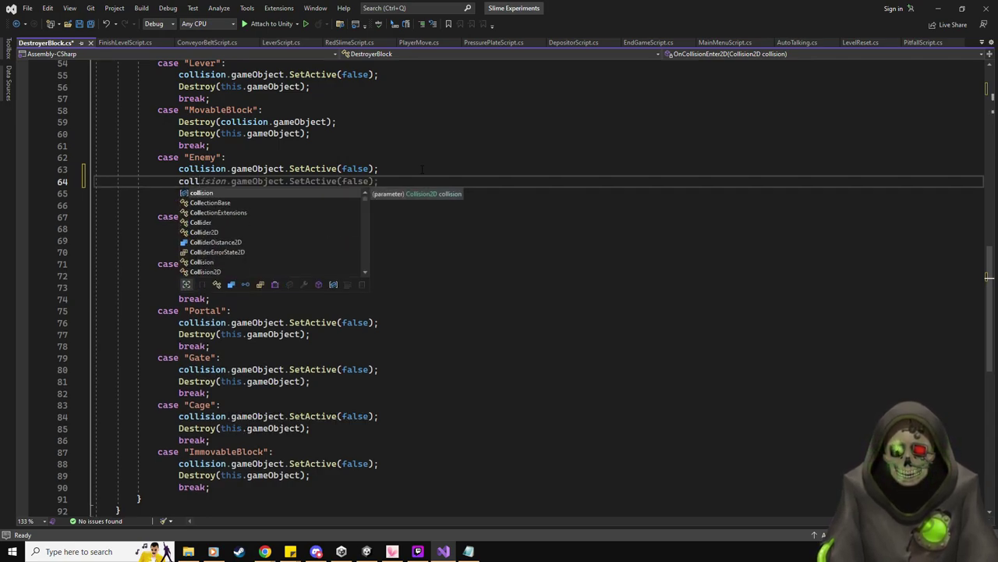
key("Tab")
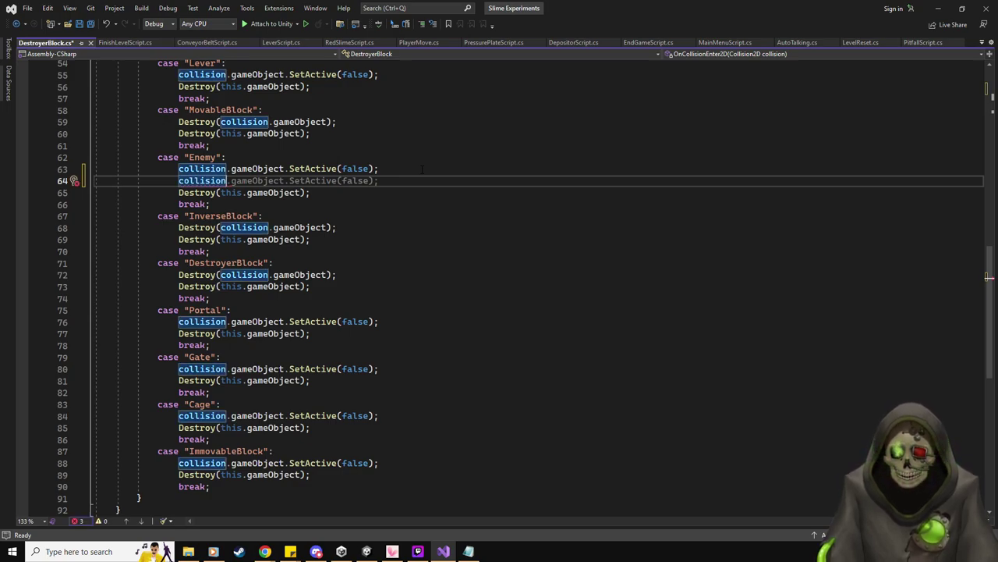
key("ctrl+BackSpace")
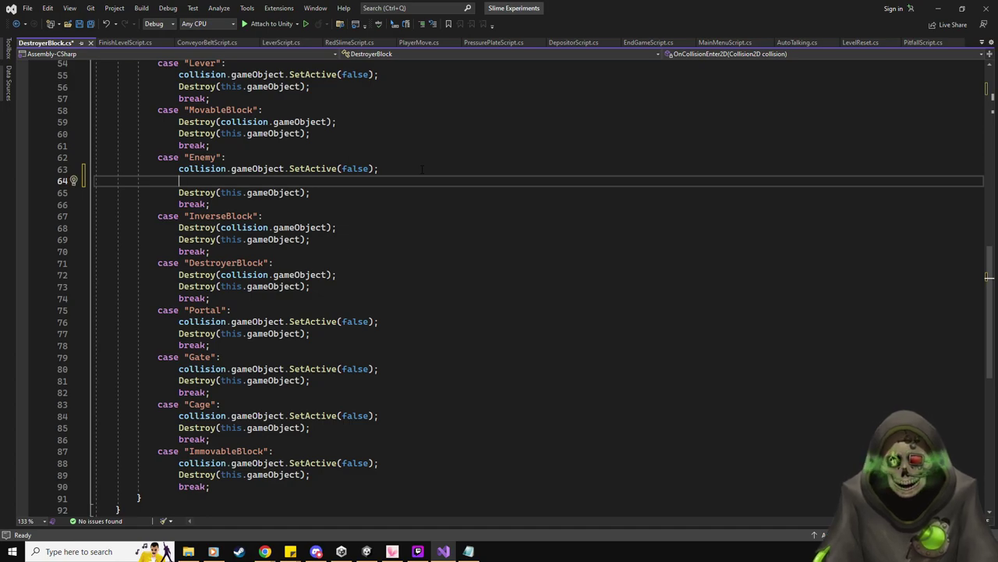
- Add the statement GateToOpen.SetActive(false); to the Enemy case and save the script
type("GateToOpen.SetActive(false);")
key("ctrl+s")
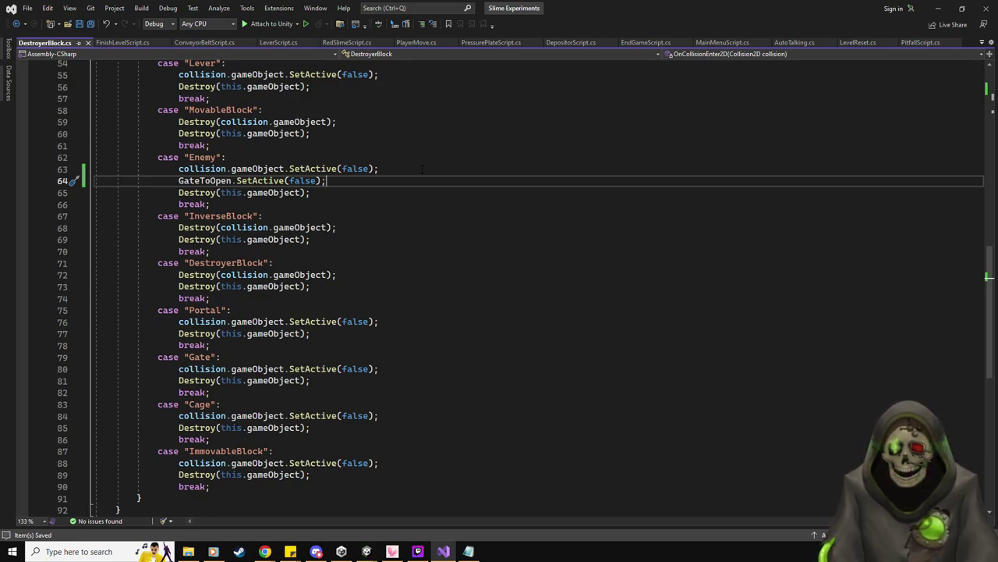
- Add an if block below the enemy's SetActive call and move the GateToOpen.SetActive(false); statement inside it
left_click(422, 169)
key("Return")
type("if () {")
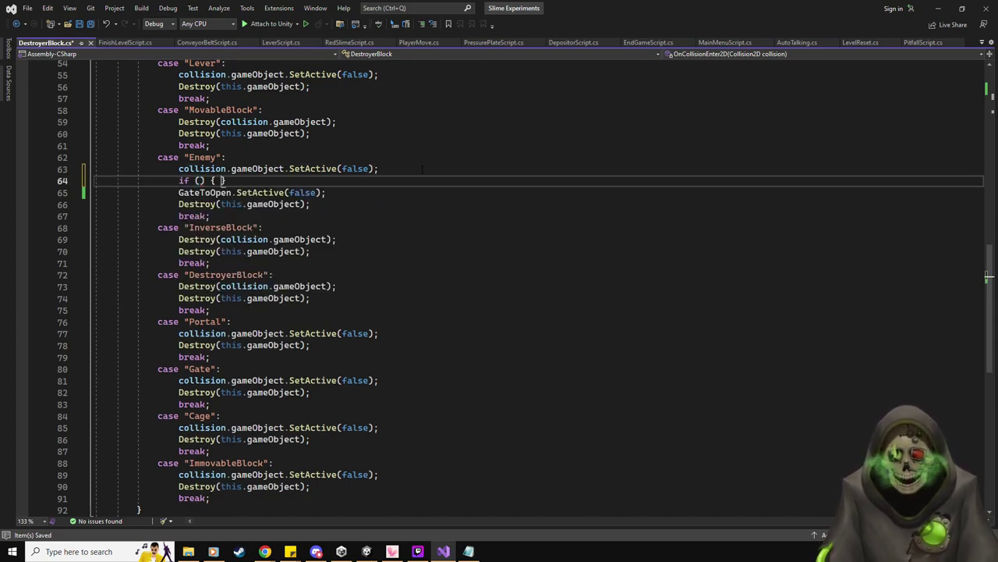
key("Return")
left_click(340, 228)
key("shift+Home")
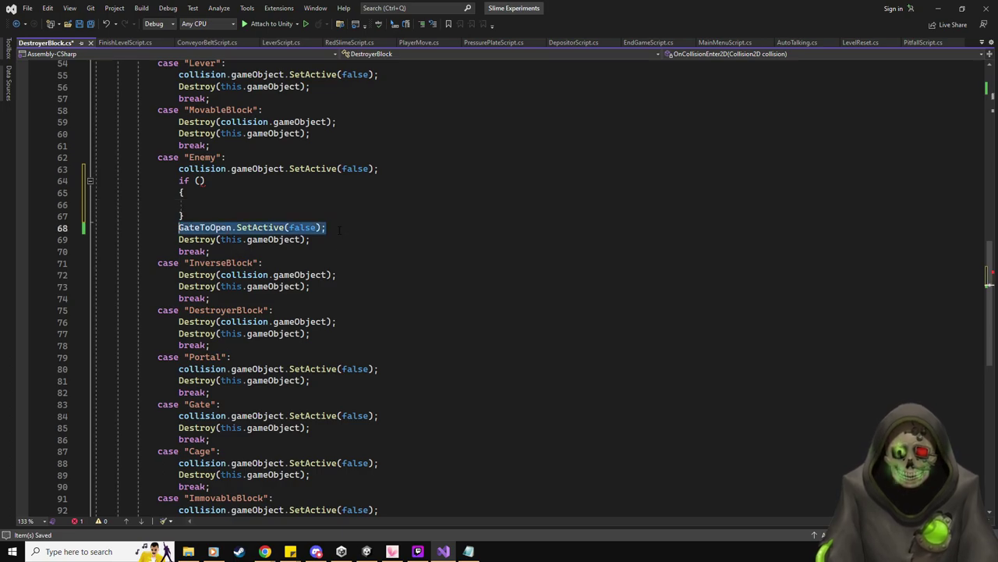
key("ctrl+x")
key("Up")
key("Up")
key("ctrl+v")
- Set the if condition to GateToOpen != null and save the script
left_click(200, 181)
type("GateToOpen ")
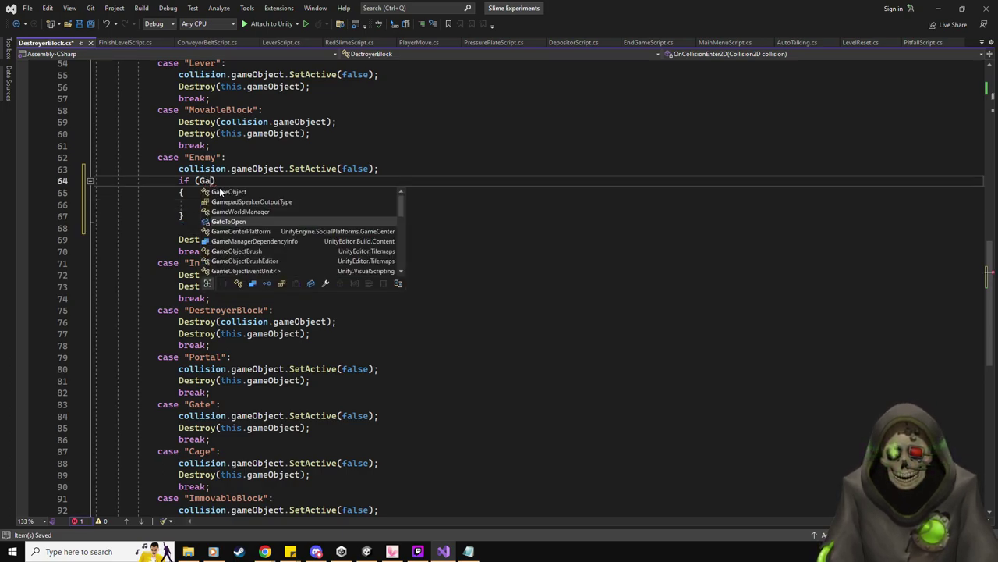
type("!= null")
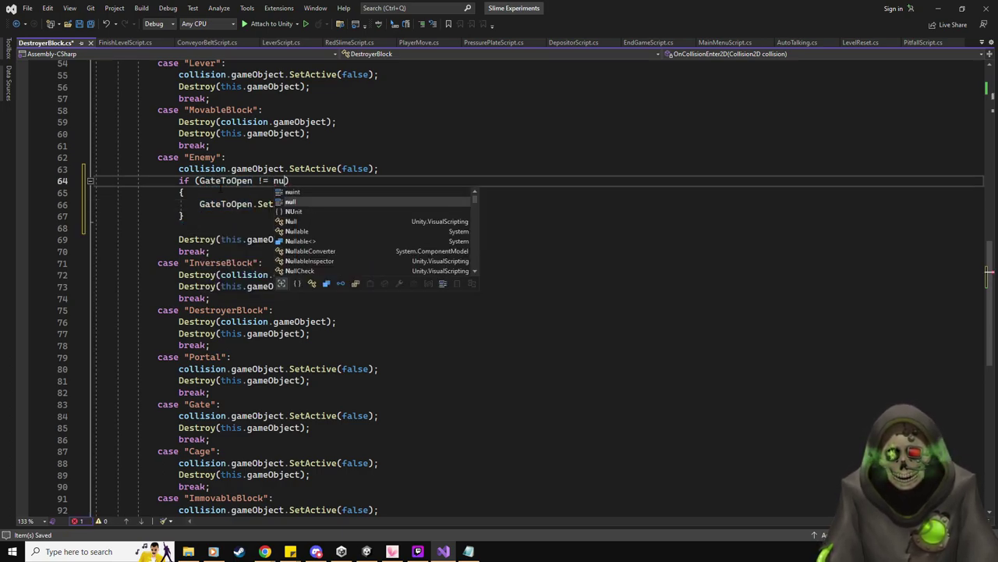
left_click(224, 204)
key("ctrl+s")
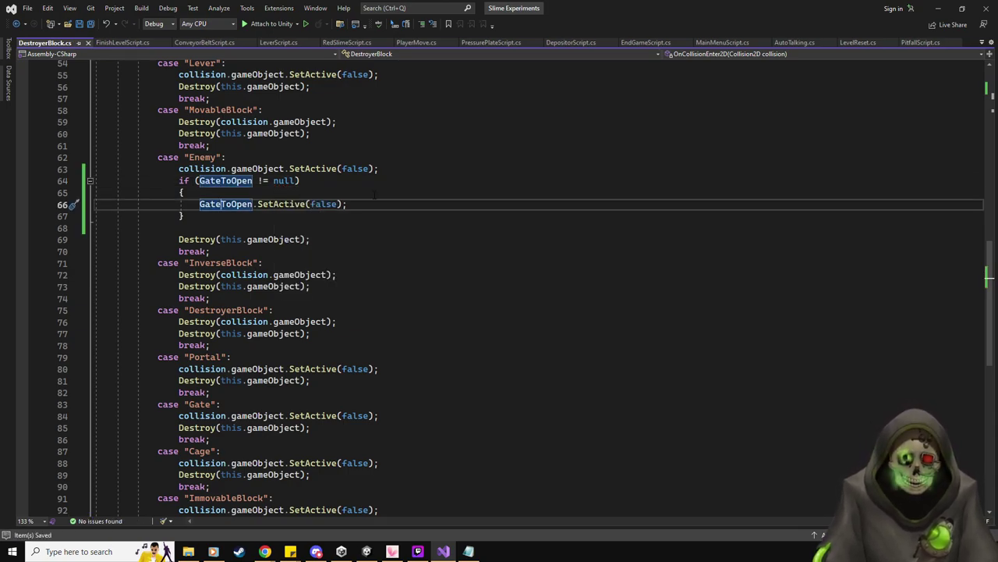
- Remove the empty line after the if block in the Enemy case and save the script
left_click(270, 227)
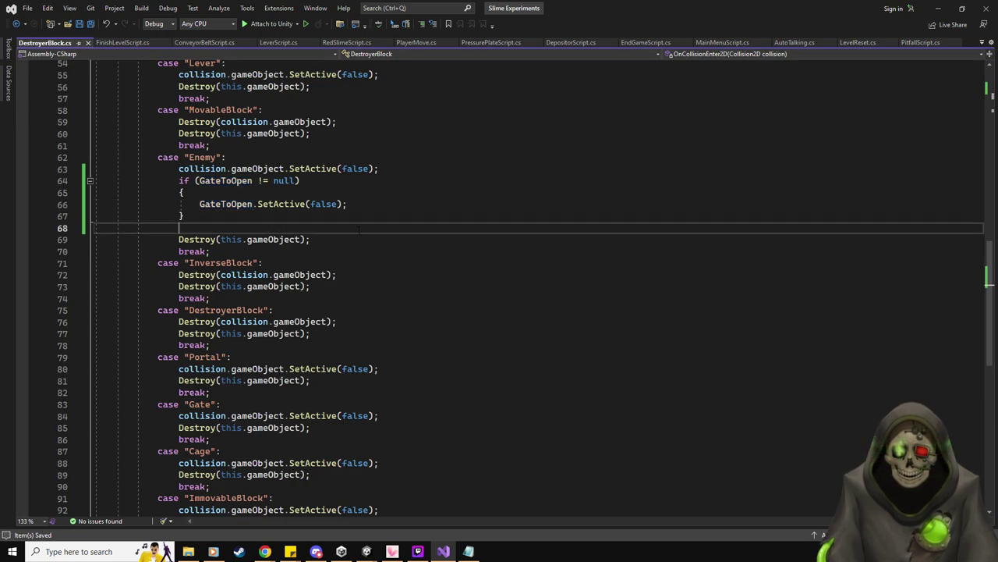
key("shift+Home")
key("BackSpace")
key("BackSpace")
key("ctrl+s")
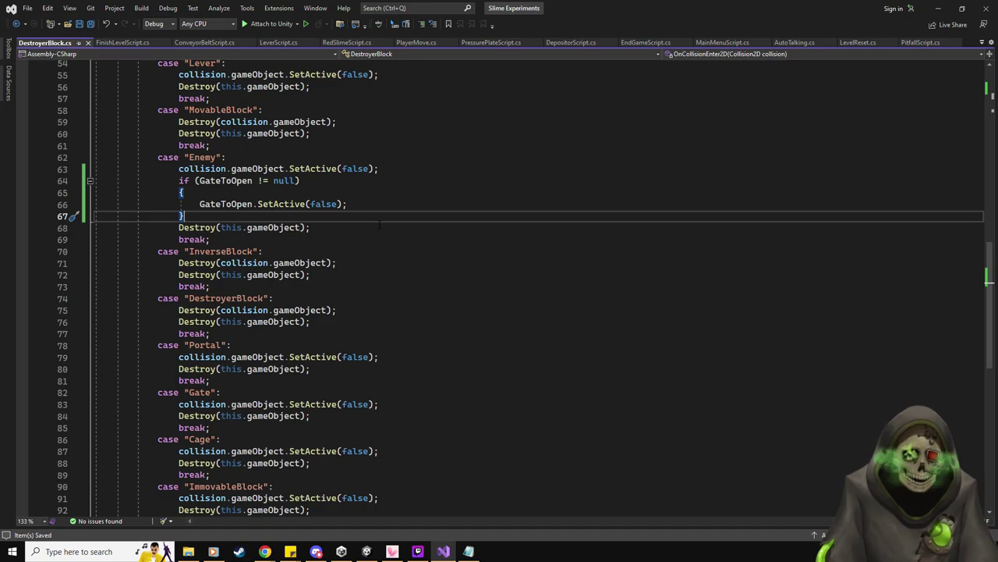
- Switch to Unity and assign ClosedGateVertical to the Destroyer Block's Gate To Open field
left_click_drag(606, 14, 0, 59)
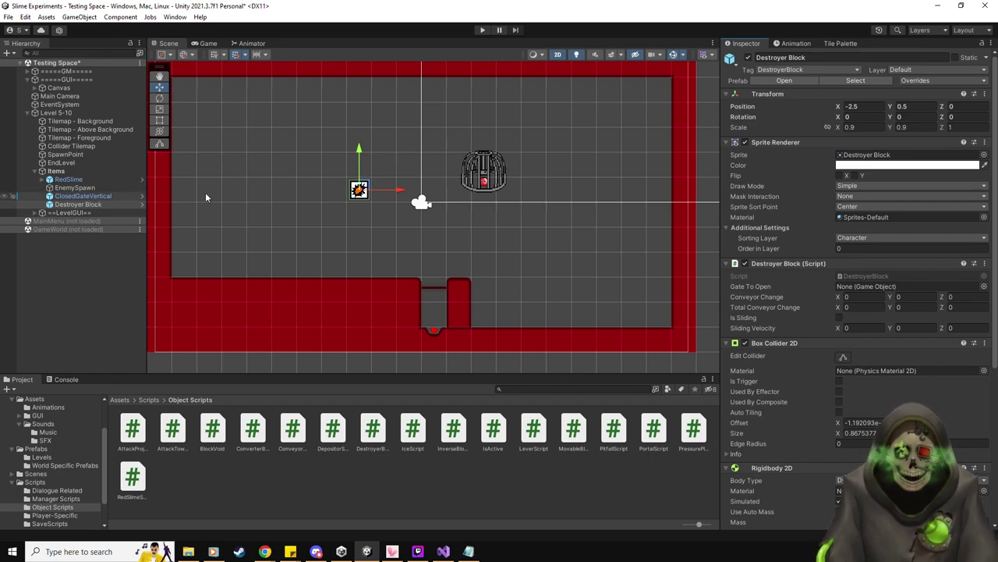
scroll(775, 353, "down", 3)
scroll(775, 358, "down", 7)
scroll(797, 357, "up", 8)
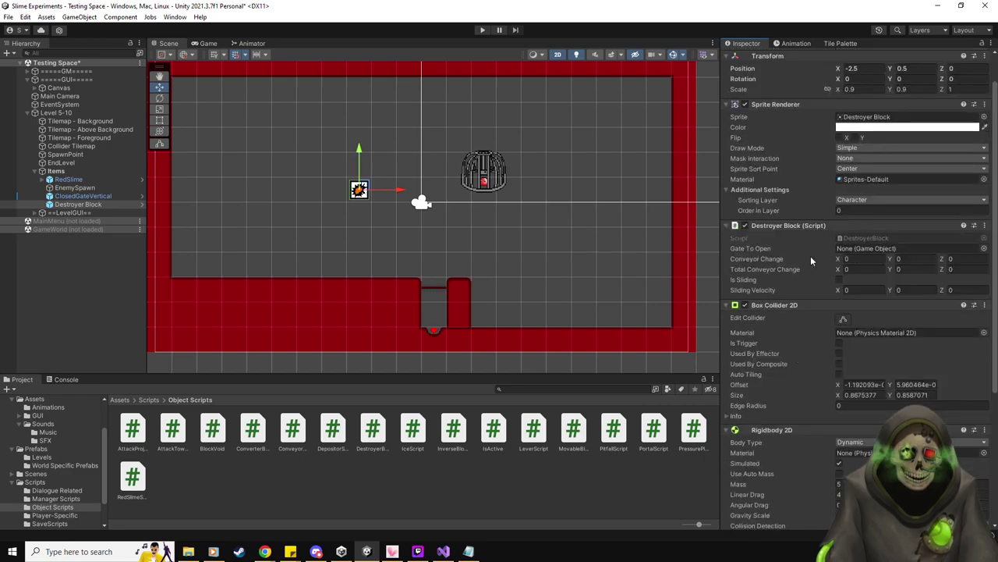
left_click_drag(811, 256, 864, 247)
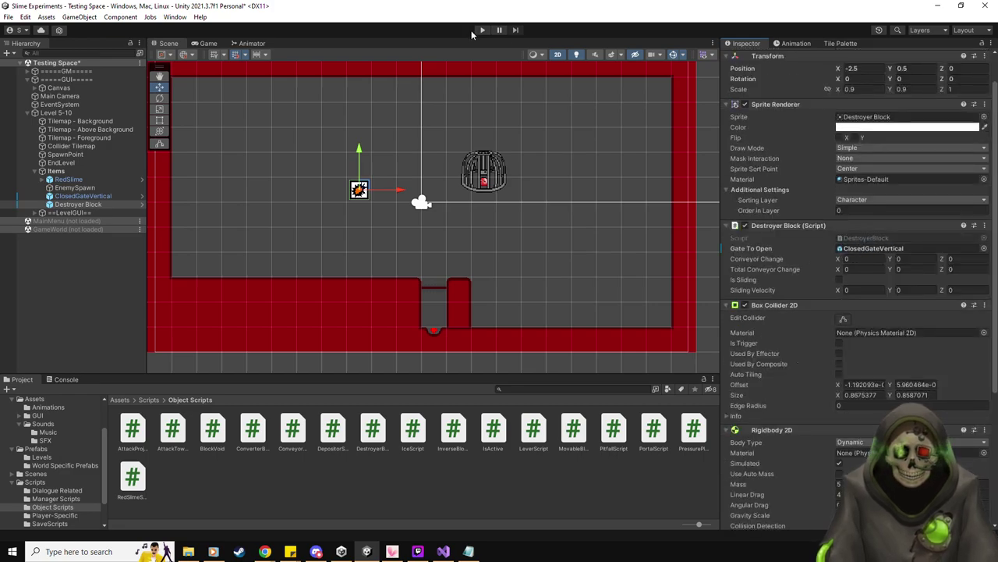
- Place a PressurePlate prefab from the Prefabs folder at X -3.5, Y 2.5
left_click(37, 449)
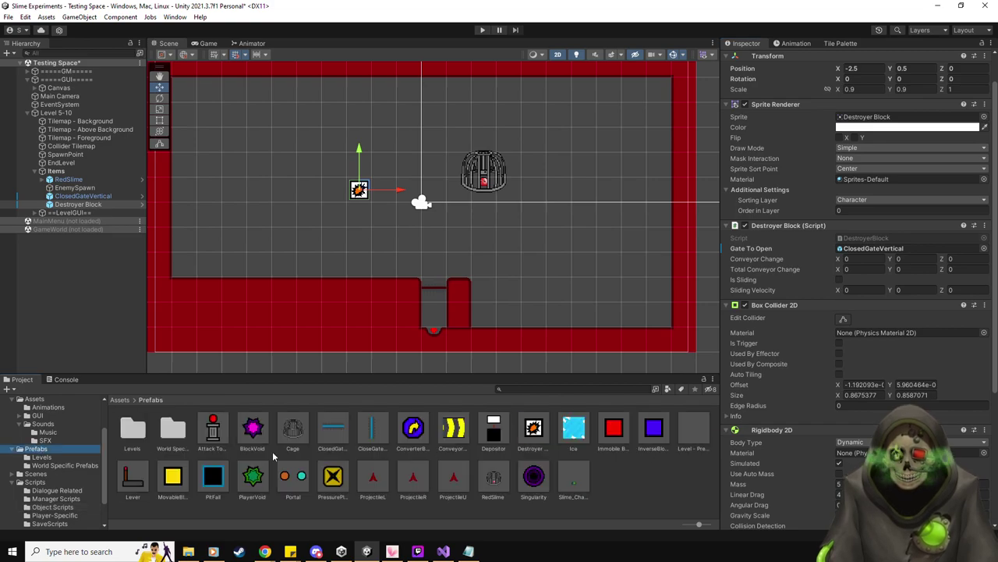
left_click_drag(332, 475, 337, 140)
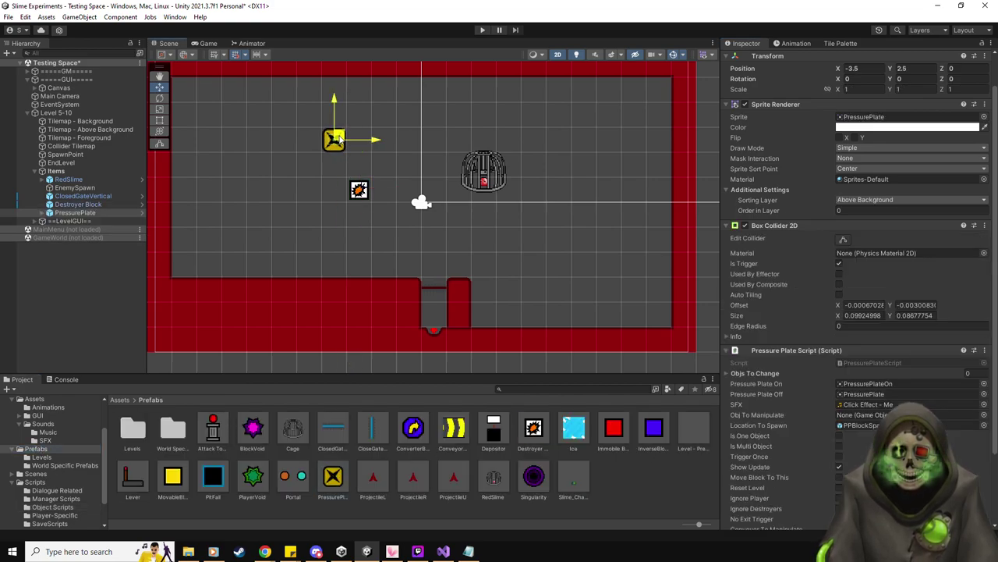
- Assign RedSlime to the pressure plate's Obj To Manipulate field and enable Is One Object and Trigger Once
left_click_drag(70, 181, 865, 415)
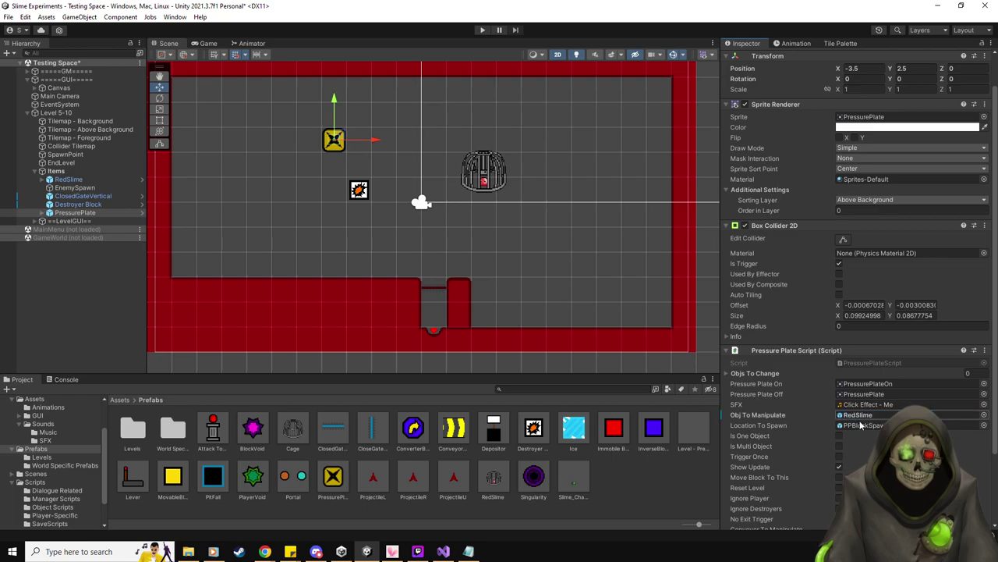
left_click(839, 435)
left_click(839, 456)
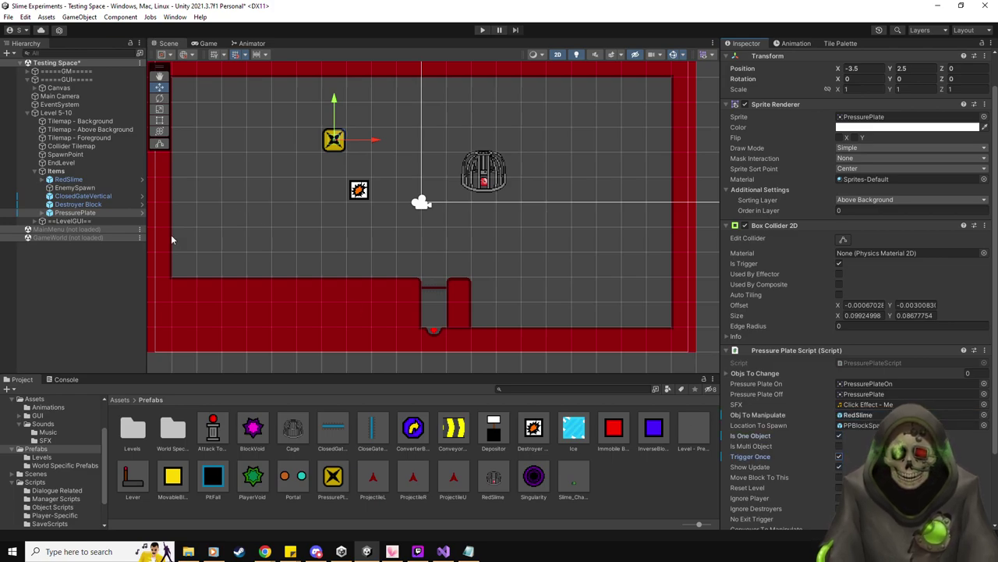
scroll(910, 337, "down", 2)
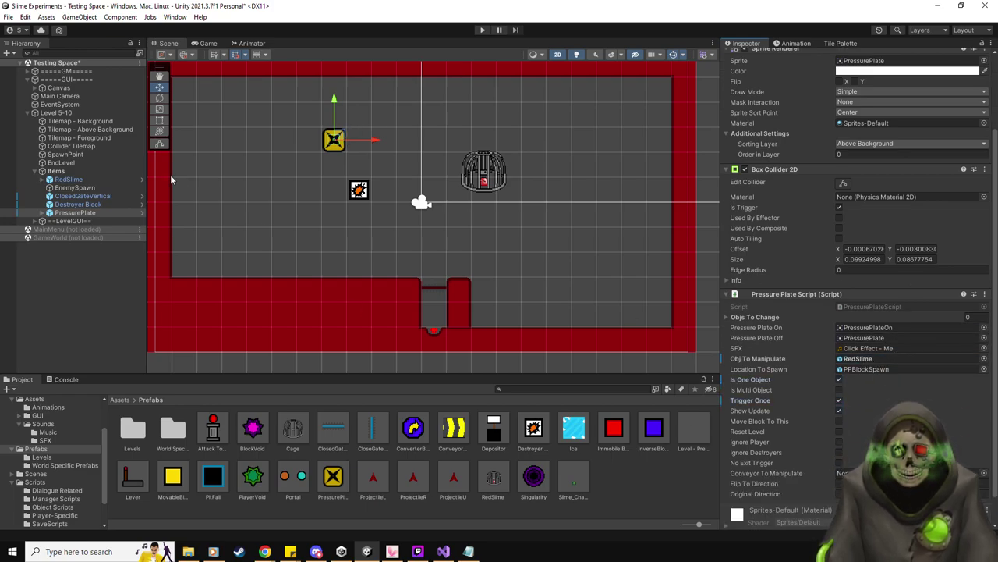
- Move EndLevel to the exit below the gate at about X 0.59, Y -5.5, and SpawnPoint to X -5, Y 2.5
left_click(61, 163)
left_click_drag(429, 288, 439, 335)
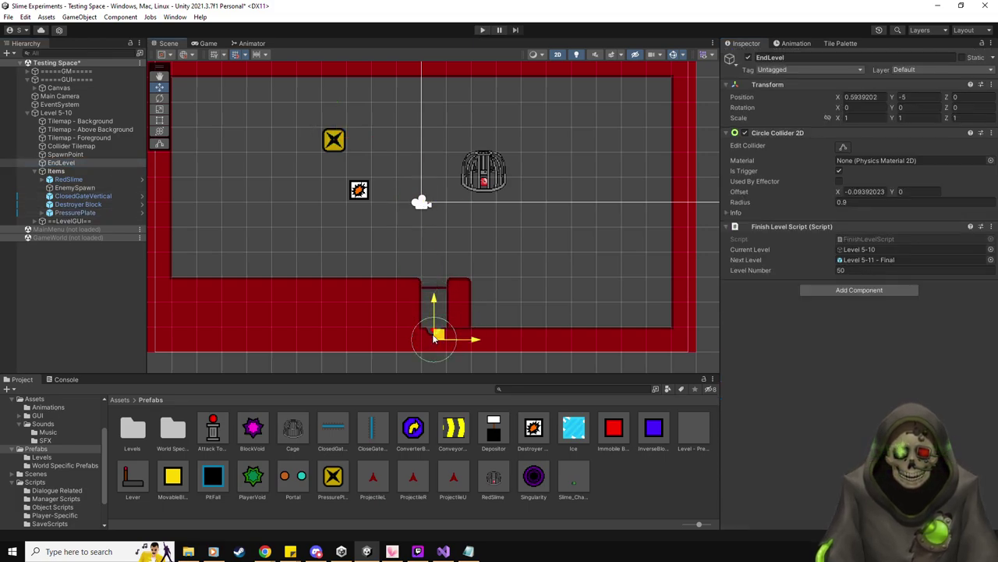
left_click(65, 155)
left_click_drag(426, 197, 302, 134)
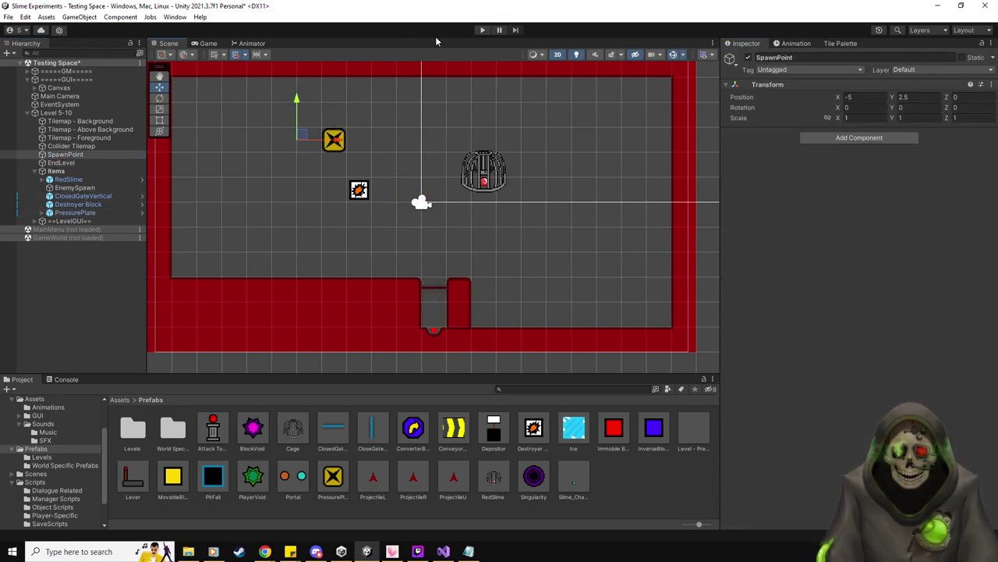
- Play-test the level to check the pressure plate, Destroyer Block and gate, and stop the game
left_click(482, 29)
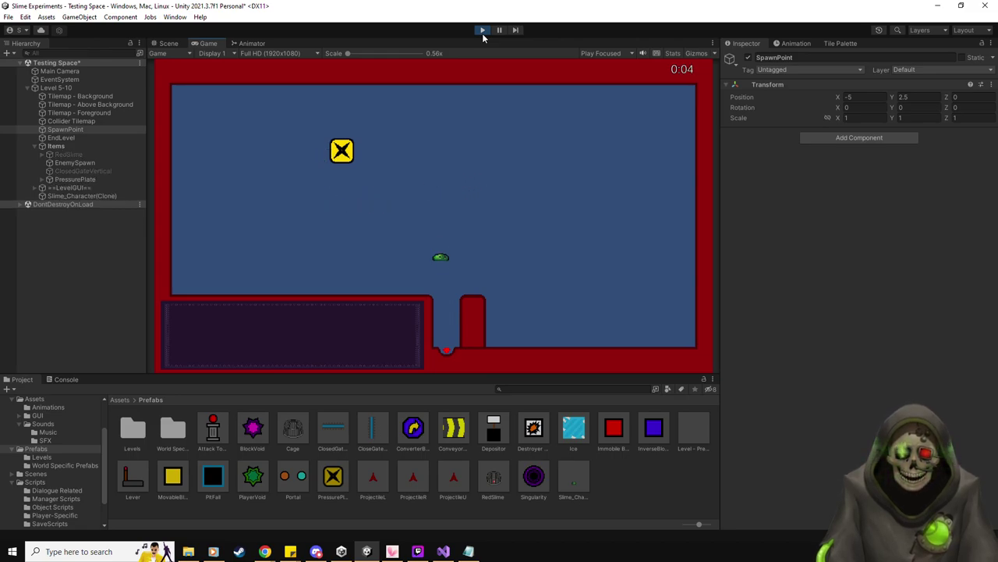
left_click(483, 31)
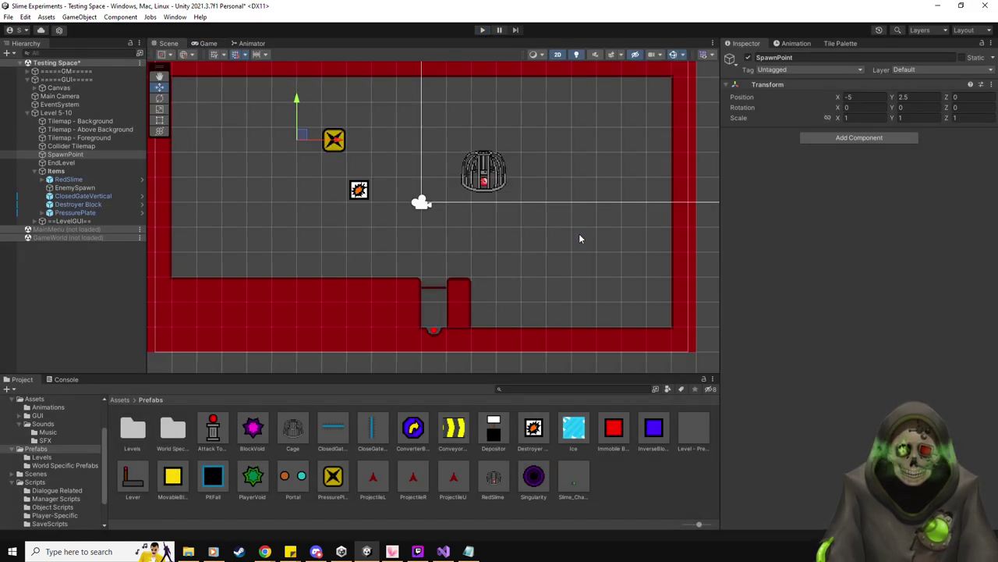
- Set the Message array in Level 5-10's Auto Talking script to 5 elements
left_click(56, 112)
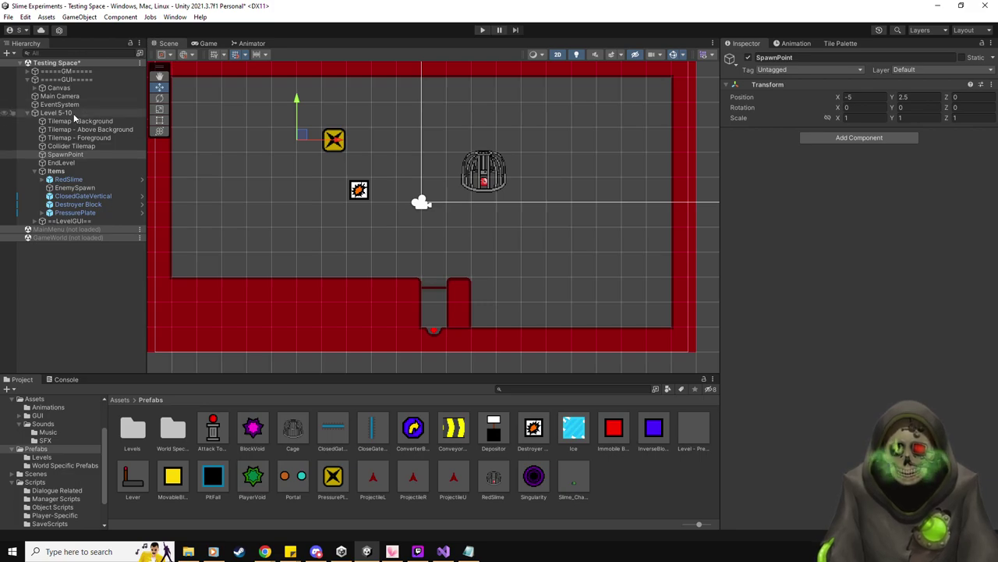
scroll(855, 364, "down", 2)
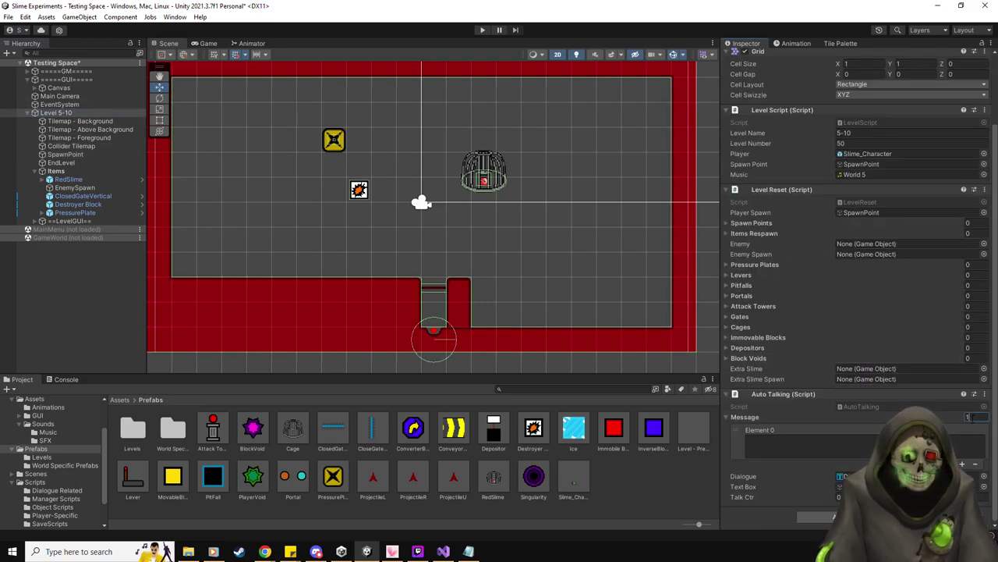
left_click(967, 417)
type("5")
key("Return")
scroll(895, 351, "down", 3)
- Enter "This experiment's solution is simple: Kill The Red Slime." as message Element 0
left_click(894, 312)
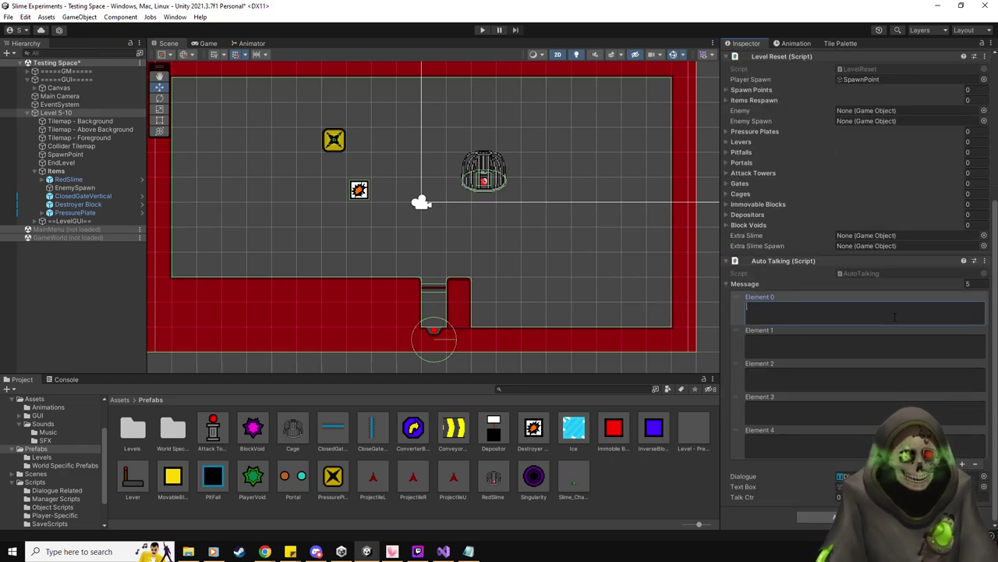
type("This e")
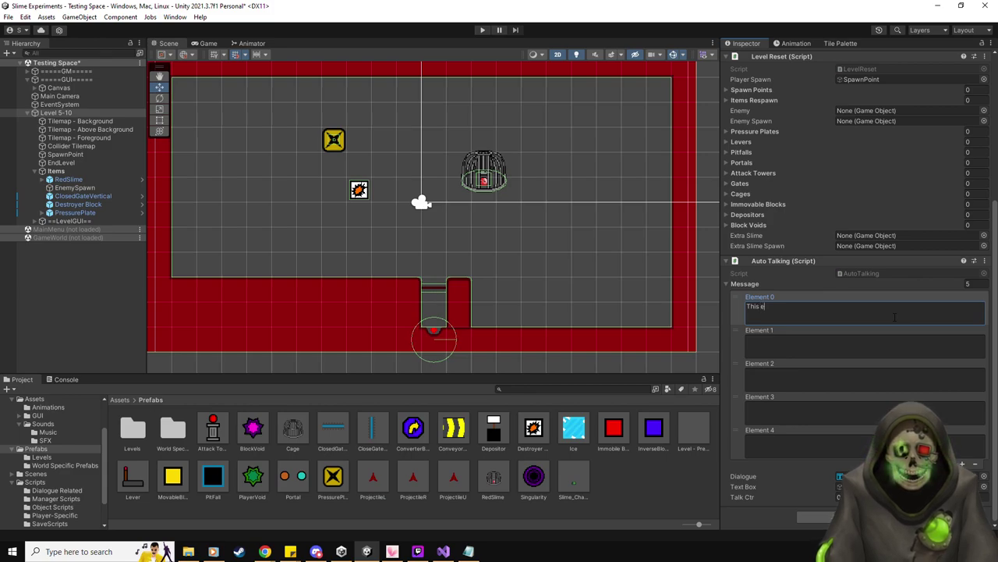
type("xperiment is")
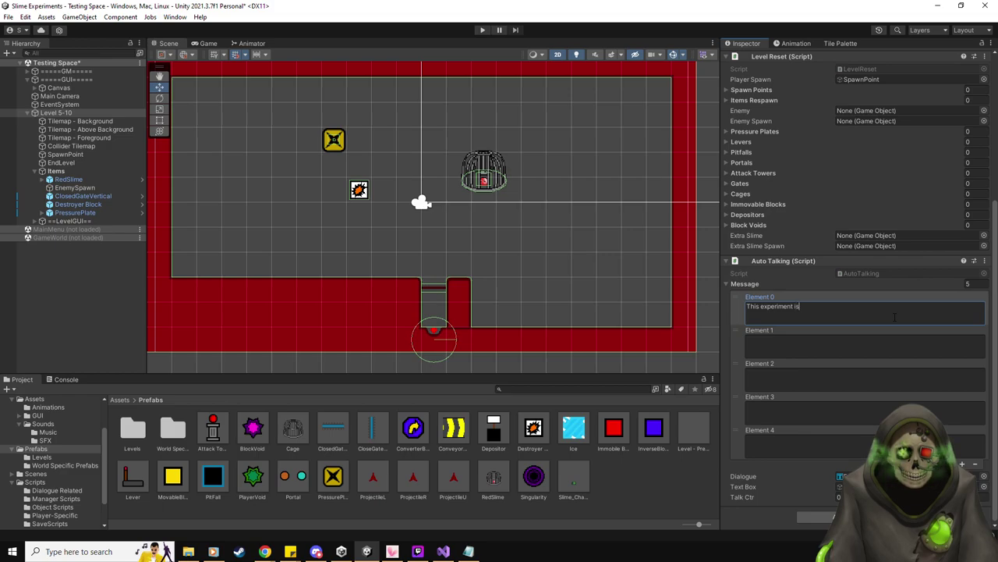
key("BackSpace")
type("'s solution is")
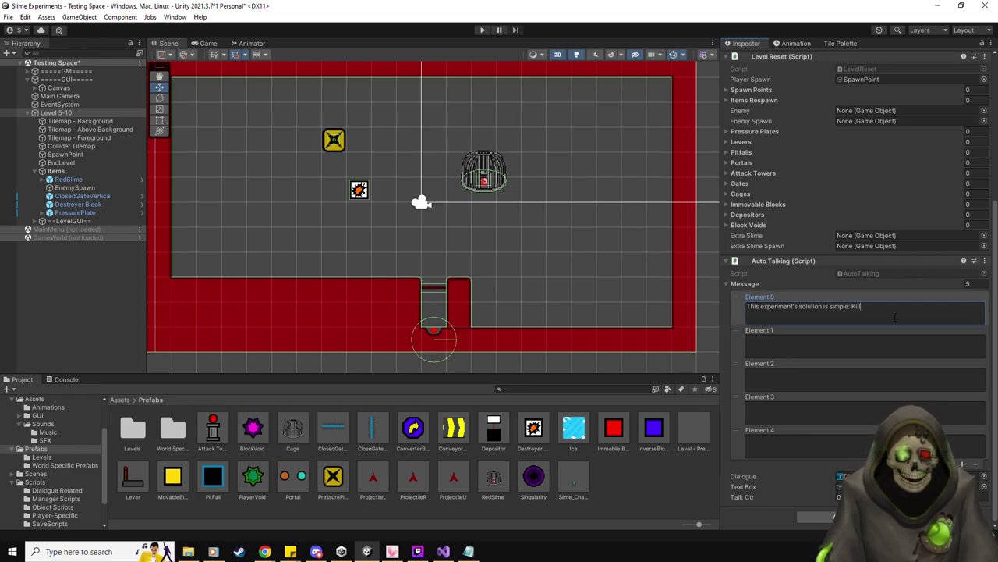
type("simple: Kill The Red Slime.")
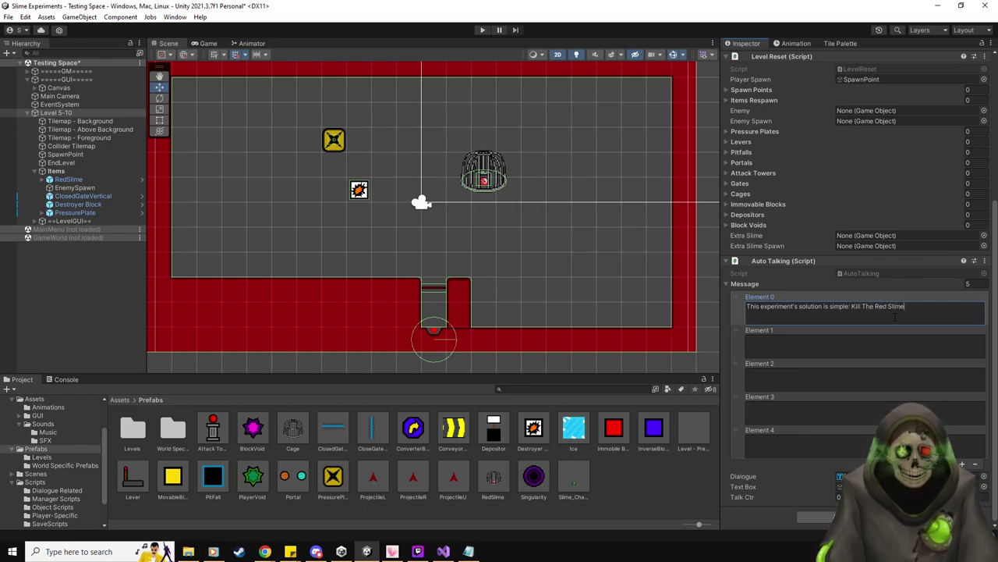
- Enter "A Destroyer Block will be able to kill it." as message Element 1
left_click(889, 343)
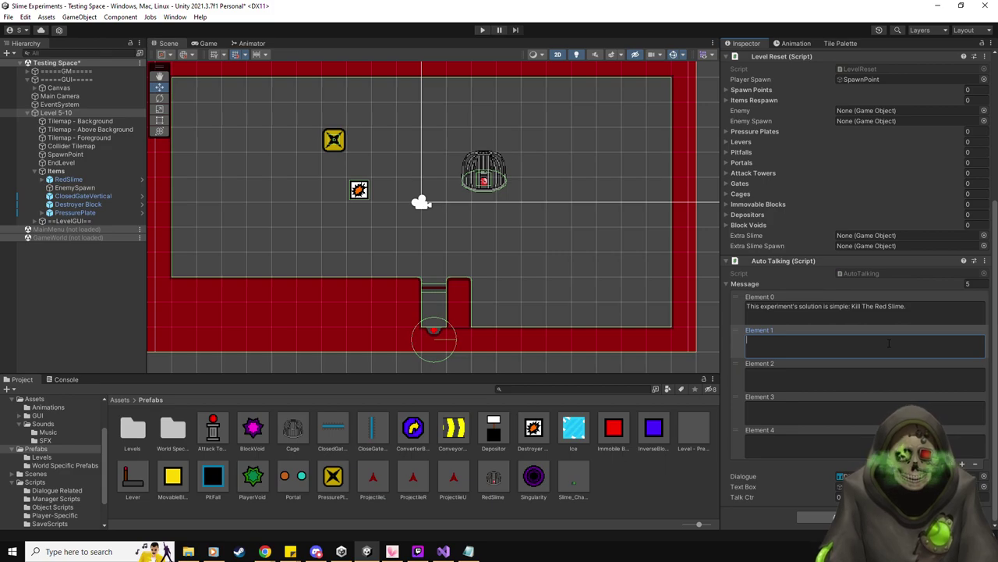
type("A")
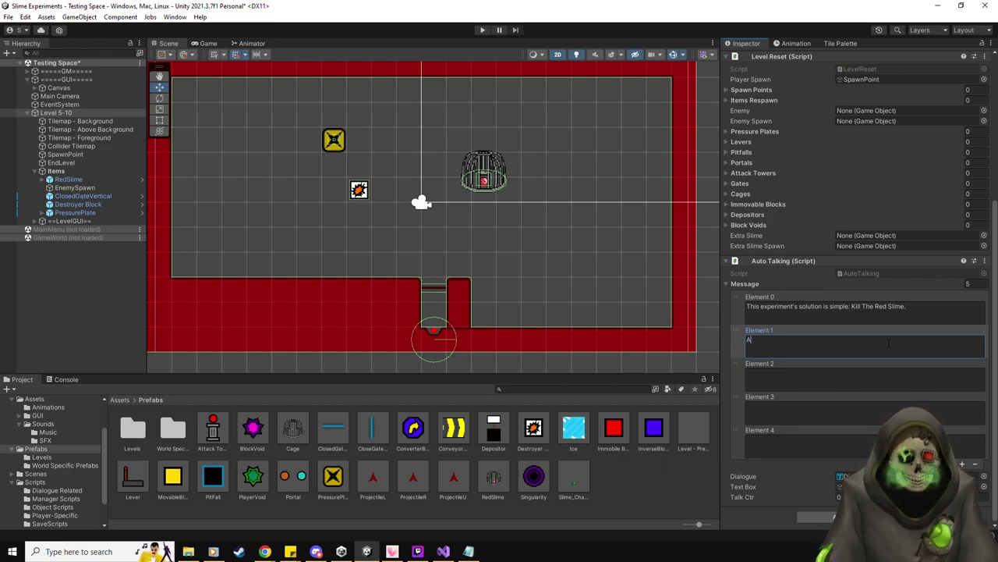
type(" Destroyer Block will")
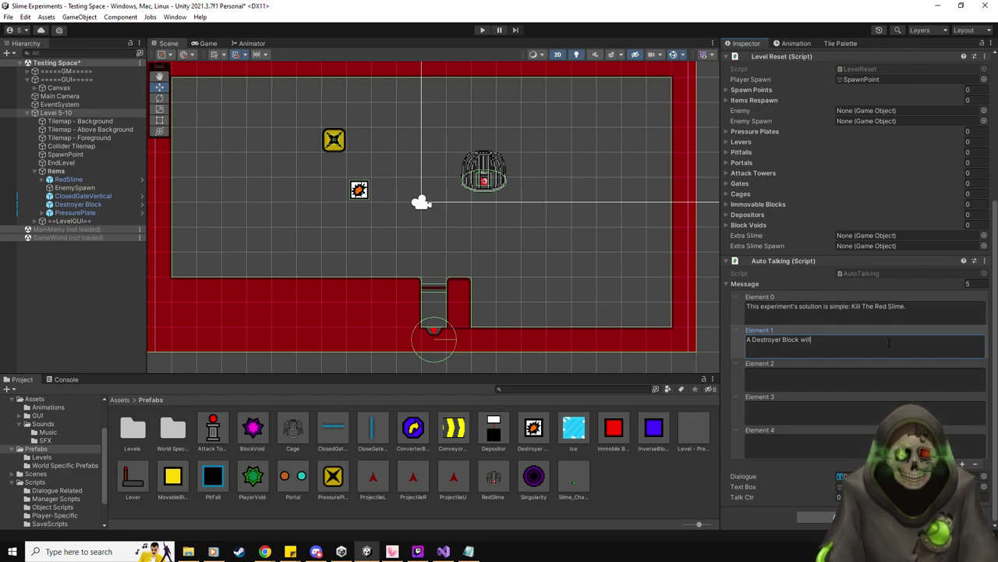
type(" be able to kill it.")
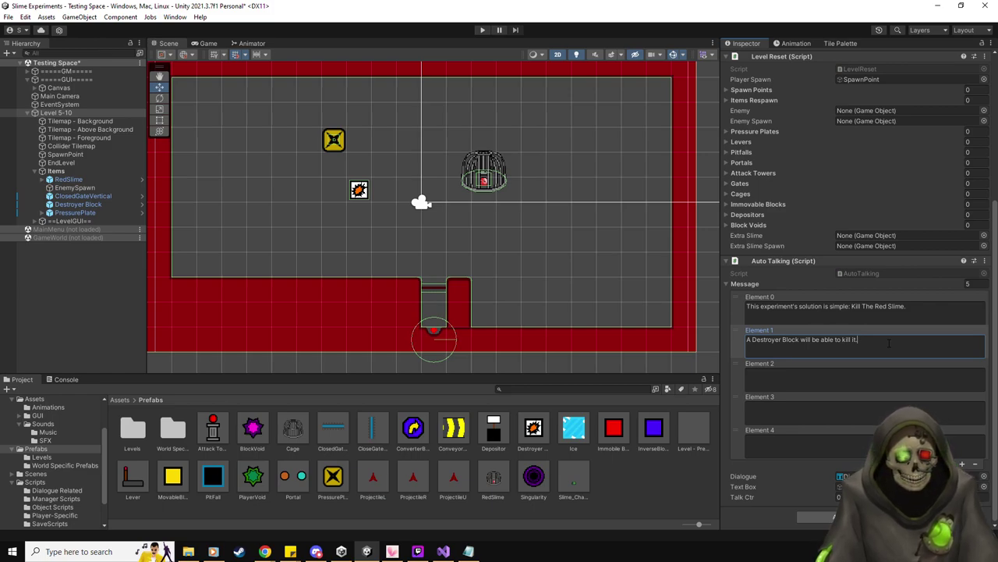
- Enter "Now, how you get the Destroyer Block might be a bit difficult." as message Element 2
left_click(894, 371)
type("Now")
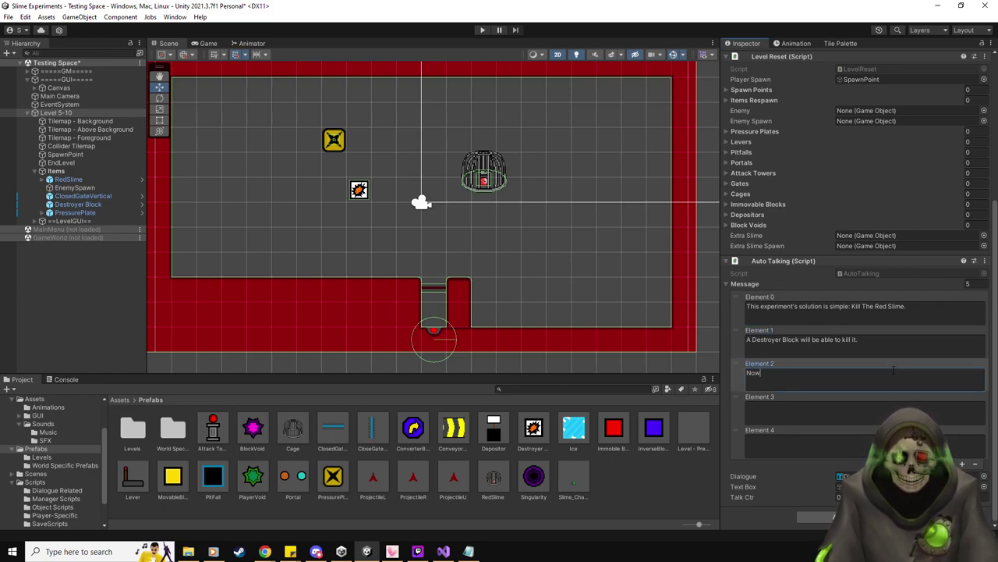
type(", how you get the destr")
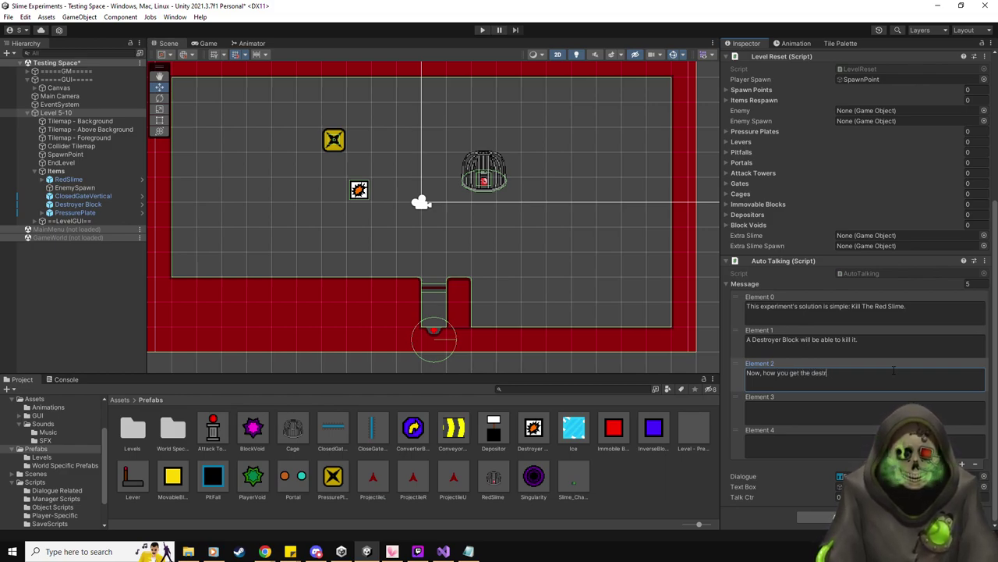
type("o")
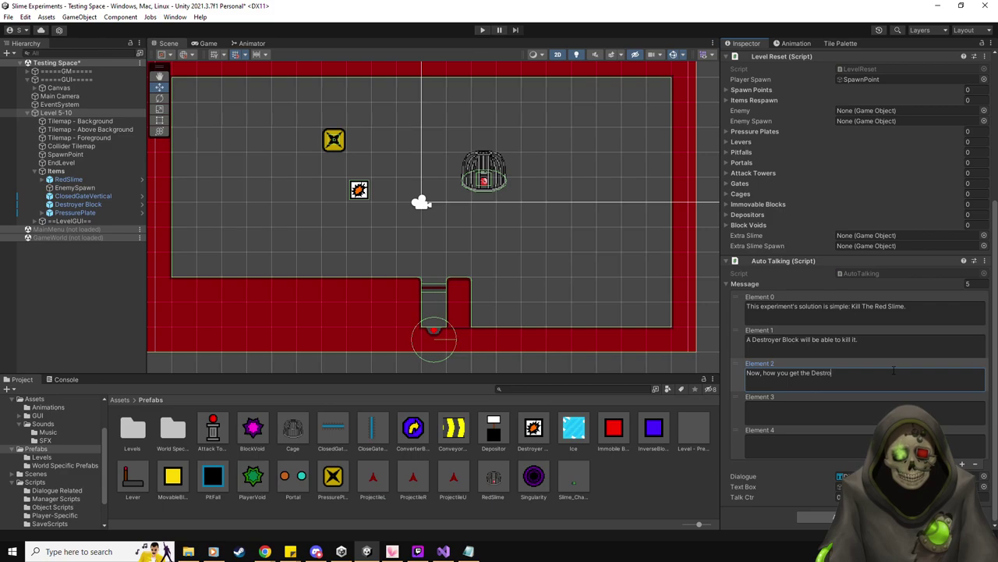
type("yer Block might be a bit diff")
type("icult.")
- Enter "But once the Red Slime is dead, the final gate will open." as message Element 3 and delete the empty Element 4
left_click(898, 408)
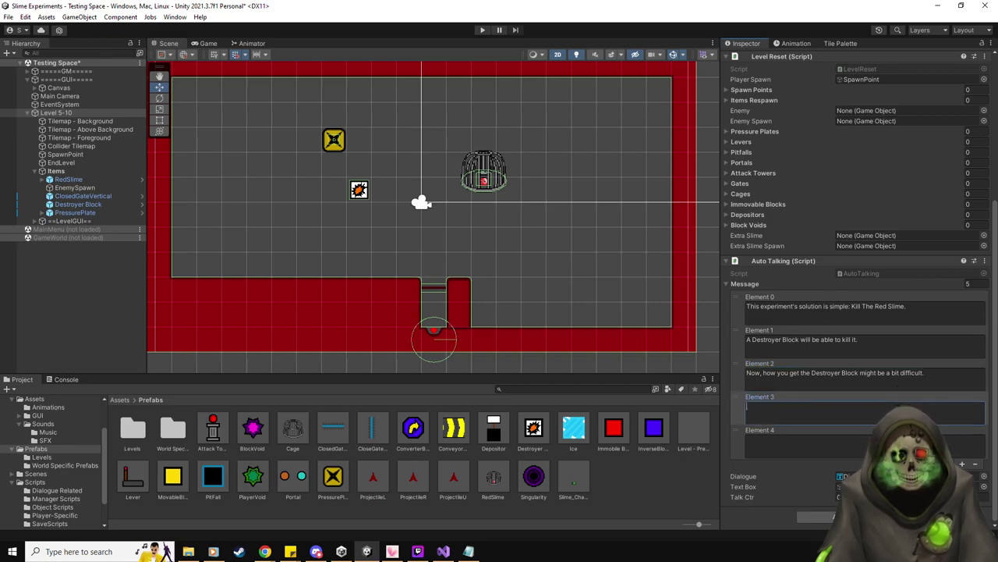
type("But once")
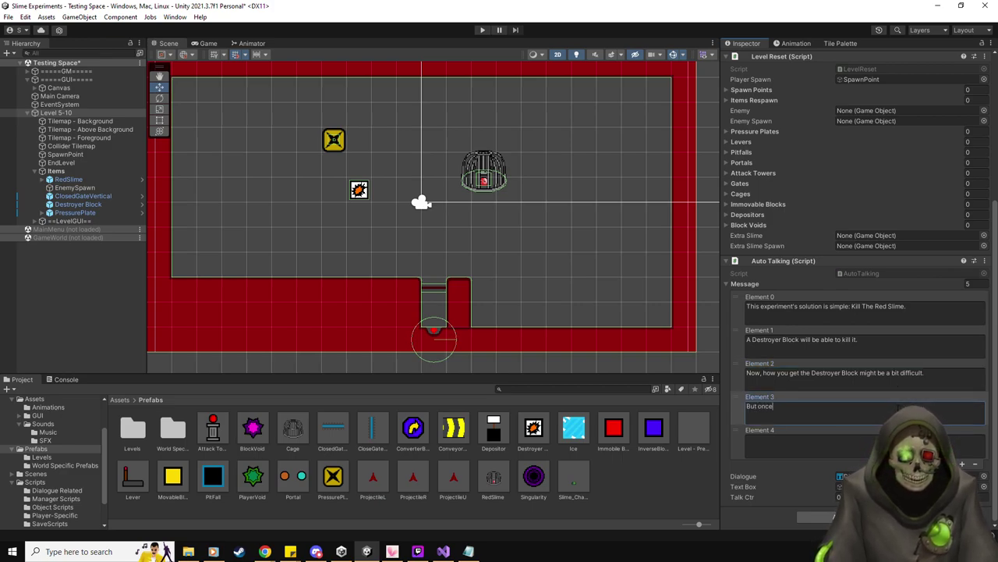
type(" th")
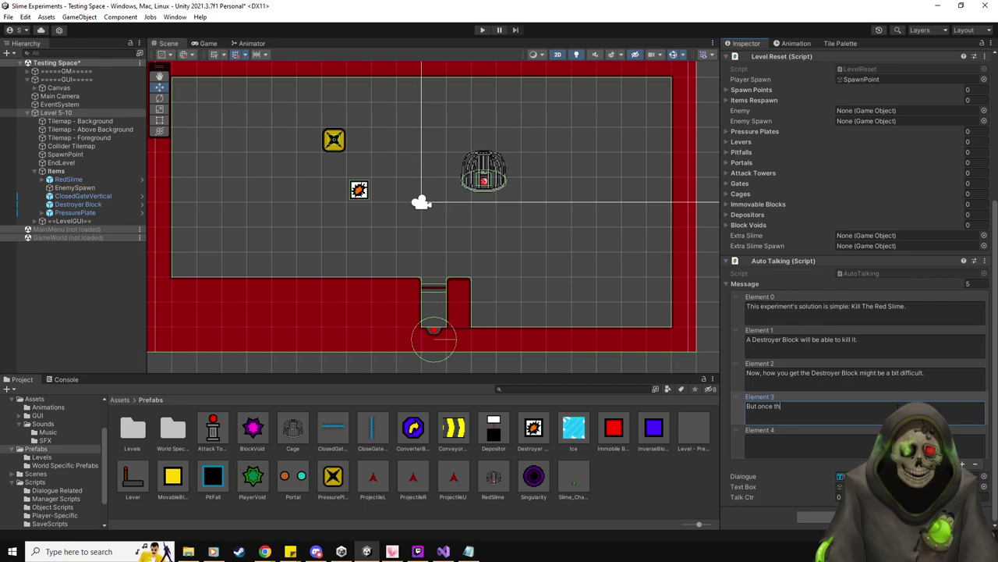
type("e Red Slime is dea")
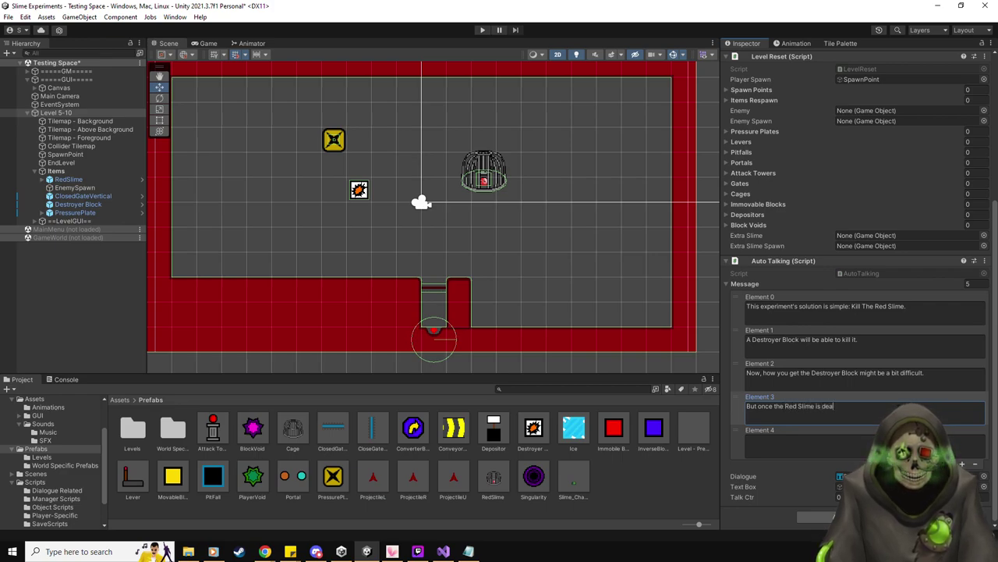
type("d, the final gate will open.")
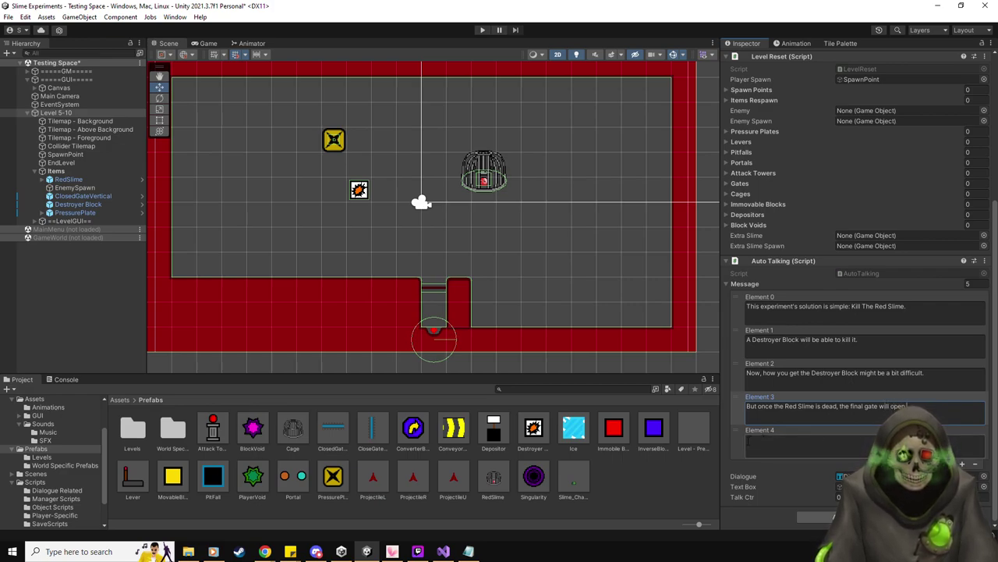
left_click(743, 444)
key("Delete")
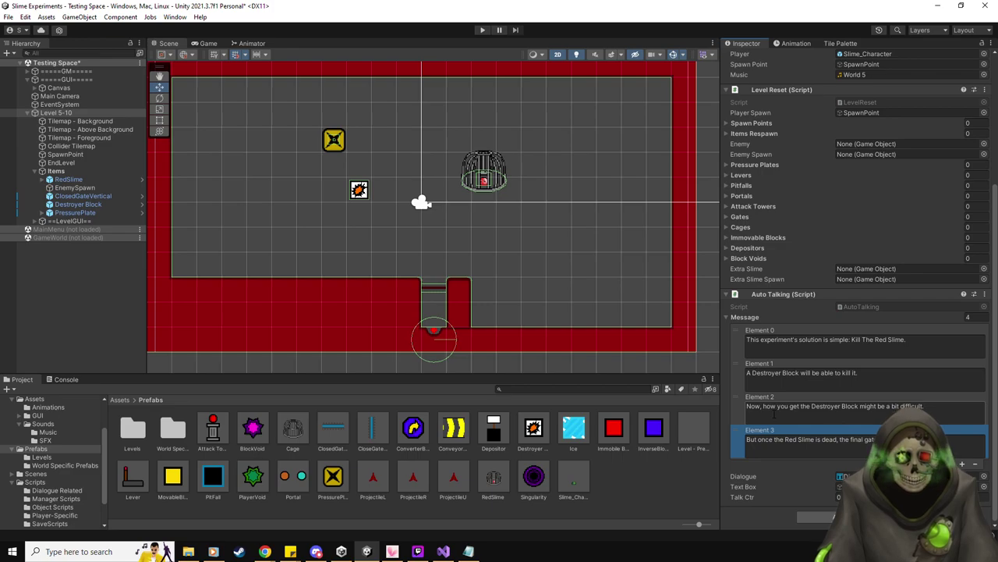
- Assign RedSlime to the Level Reset script's Enemy field and EnemySpawn to its Enemy Spawn field
scroll(783, 357, "up", 3)
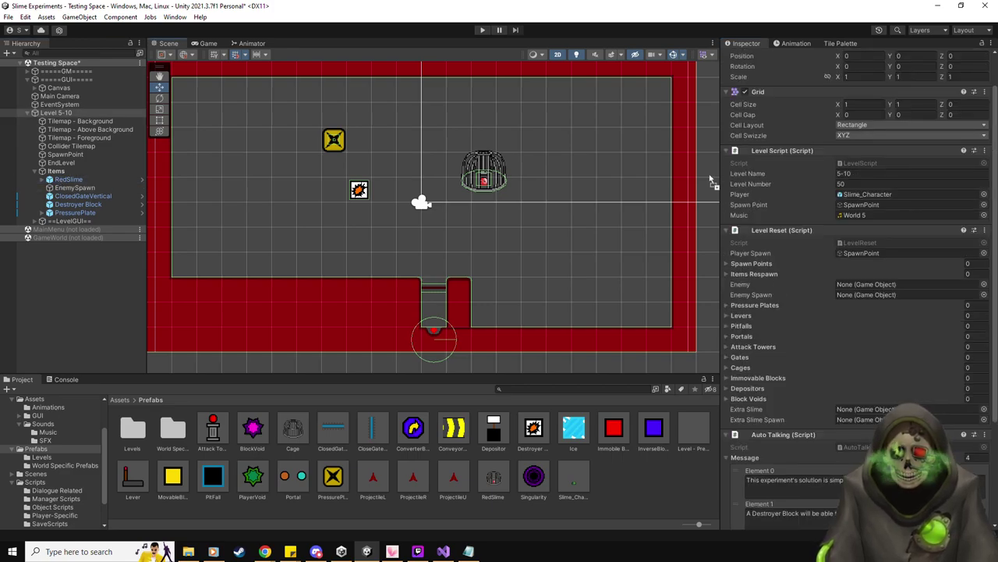
left_click_drag(851, 277, 874, 286)
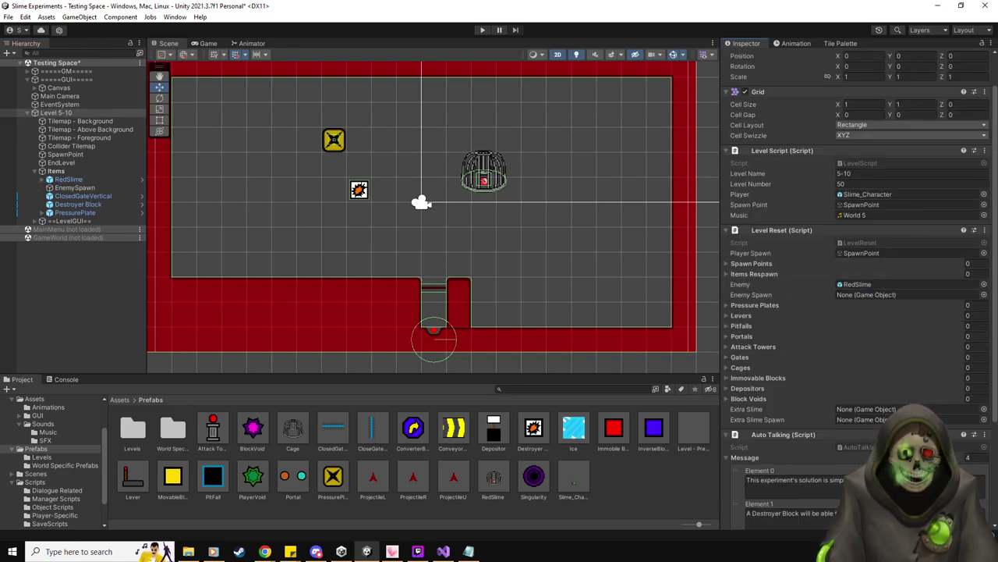
left_click_drag(93, 194, 889, 295)
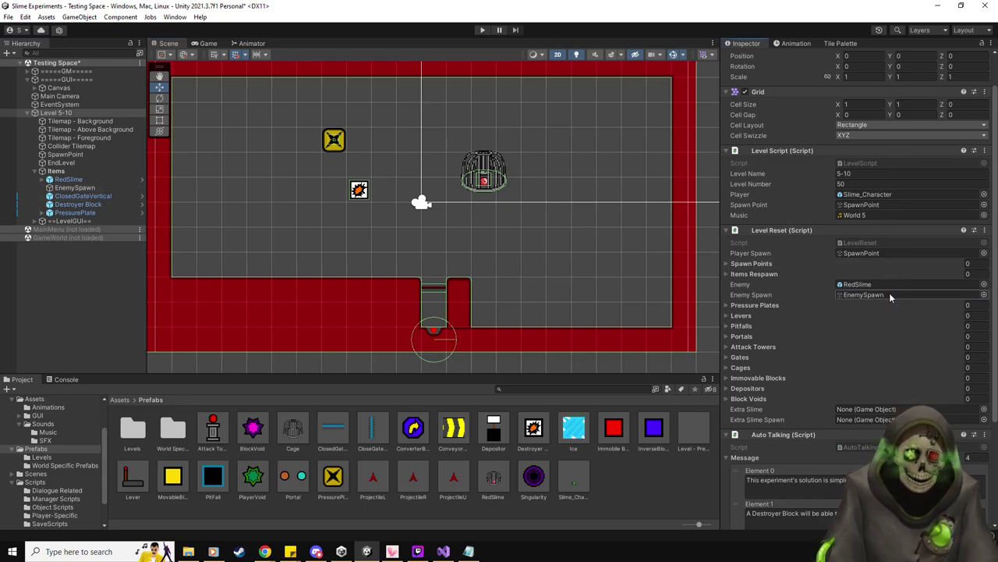
middle_click_drag(439, 212, 439, 248)
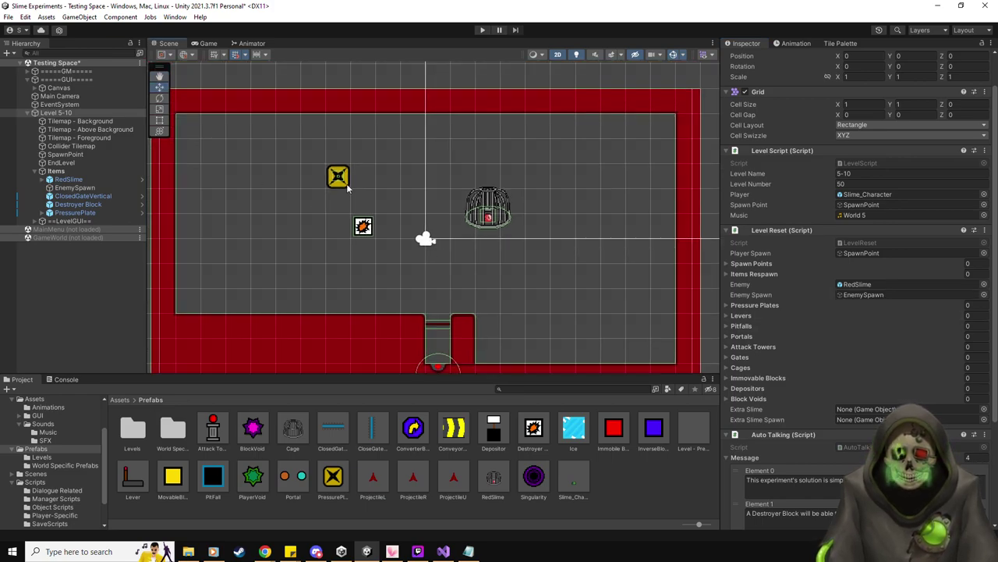
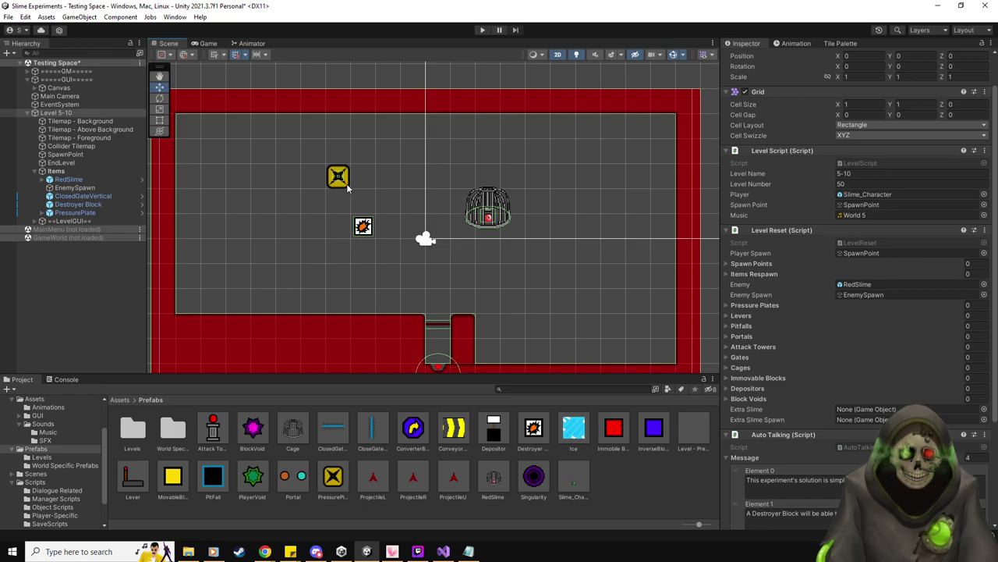
- Move the Destroyer Block to X 8.5, Y -3.5 in the room's lower-right corner
left_click(72, 205)
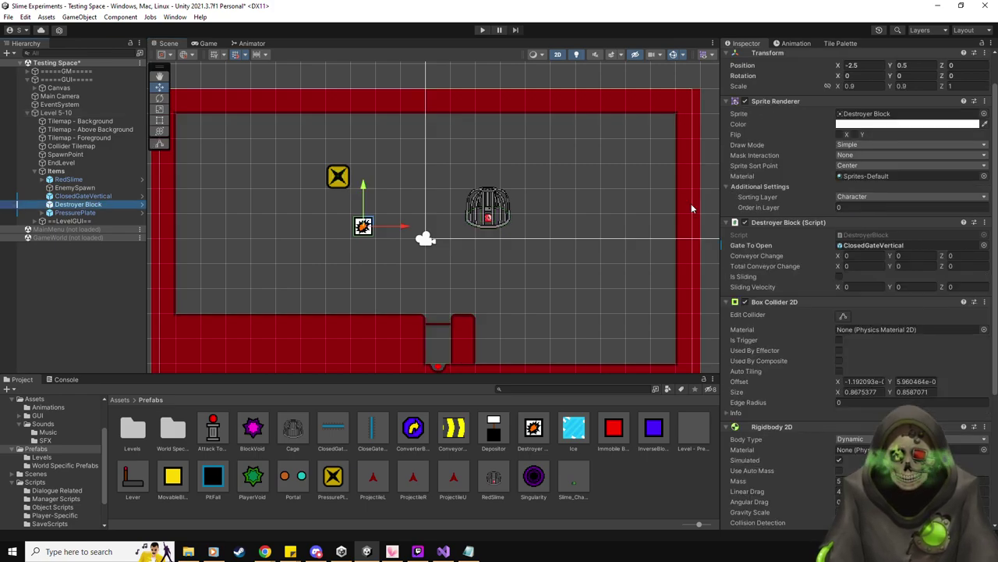
left_click_drag(363, 226, 638, 326)
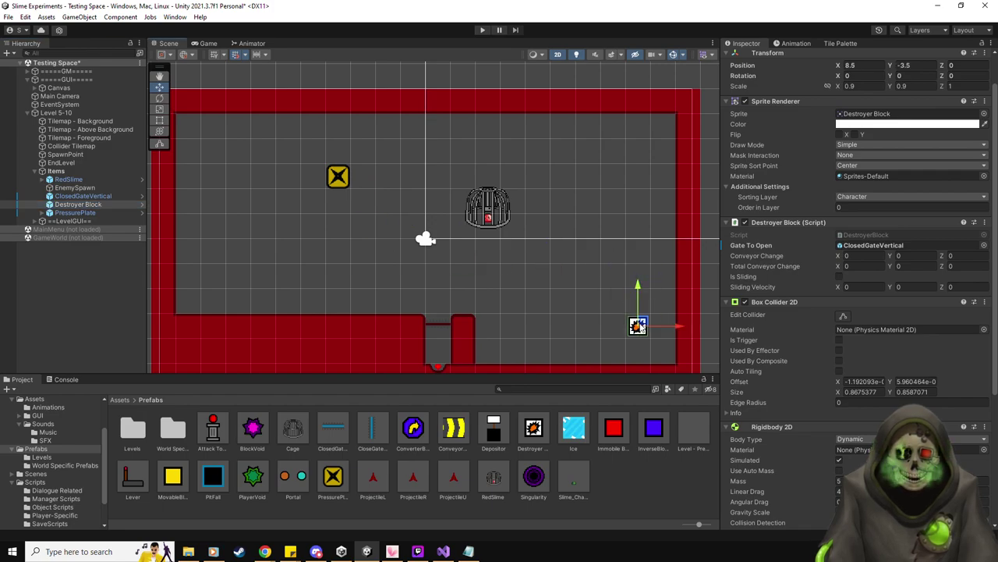
middle_click_drag(544, 252, 495, 213)
- Paint a five-tile-high wall column with a rounded cap on the Collider Tilemap, just left of the Destroyer Block
left_click(840, 43)
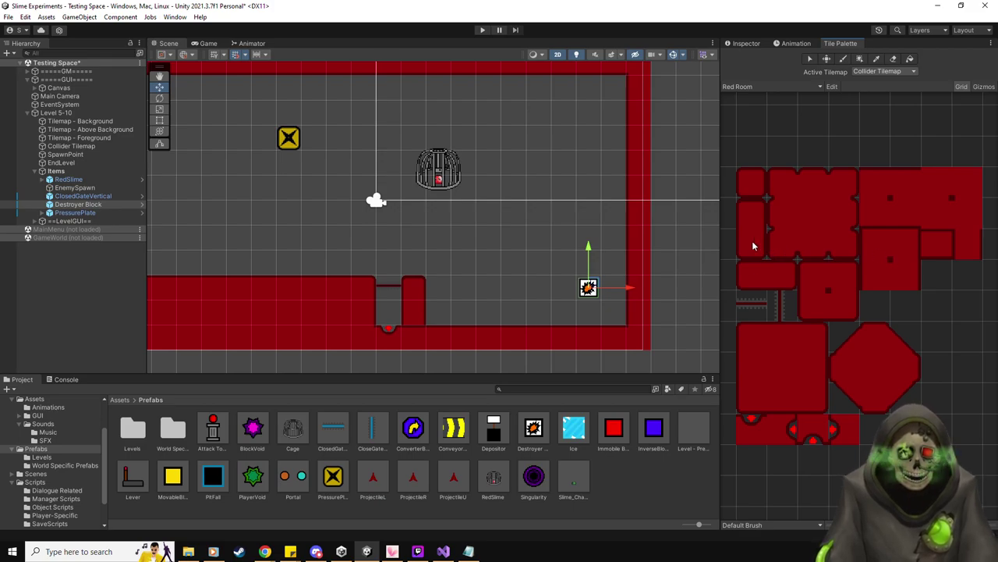
left_click(979, 248)
left_click_drag(571, 313, 561, 238)
left_click(754, 212)
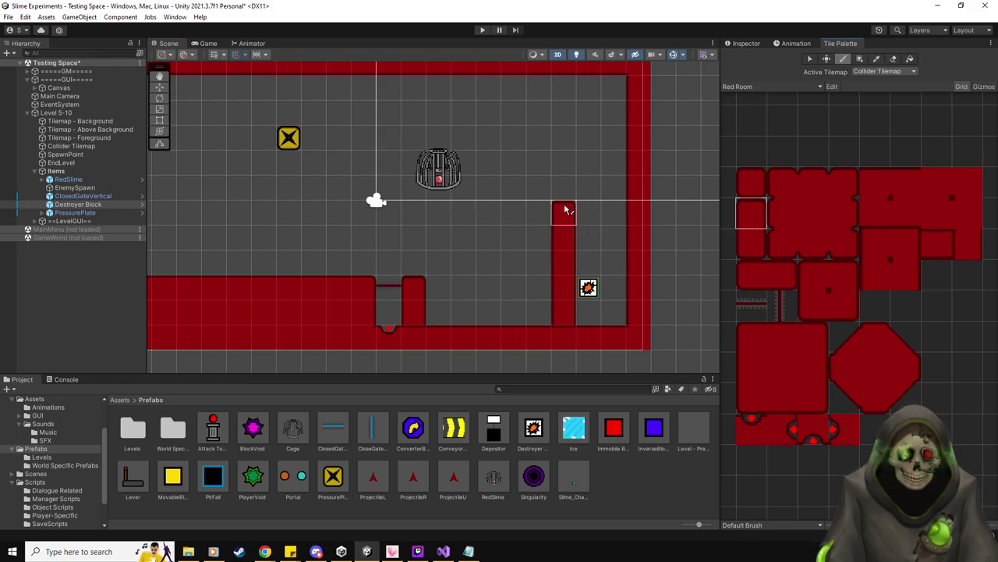
left_click(566, 210)
left_click(816, 277)
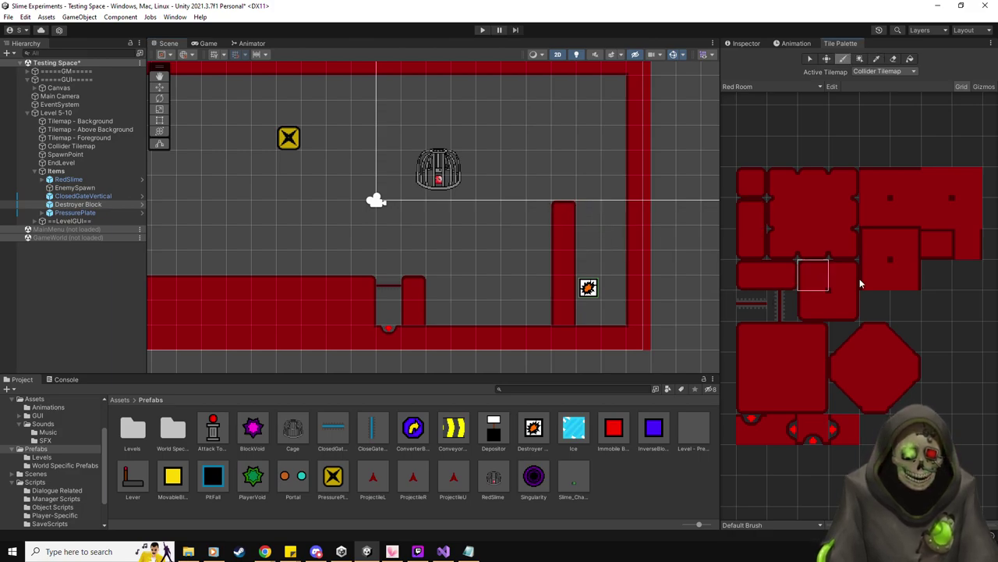
left_click(744, 275)
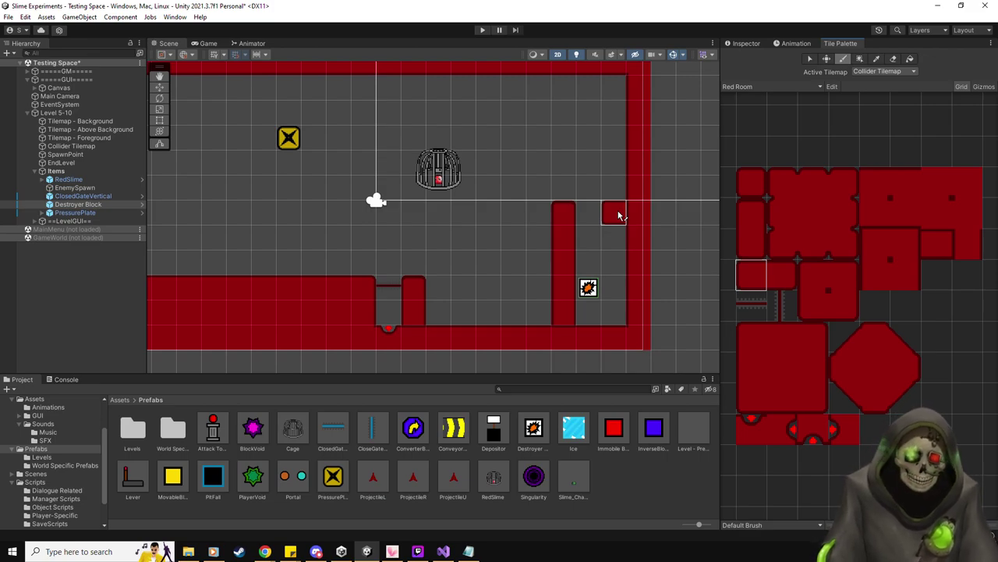
key("i")
- Extend the wall column upward by three tiles, moving its rounded cap and leaving a two-tile gap below the ceiling
left_click(752, 213)
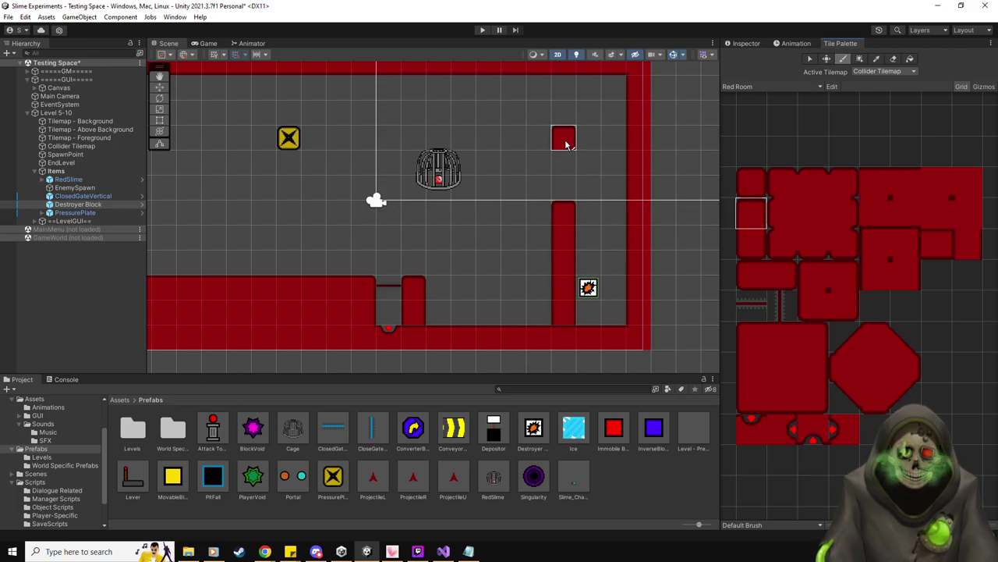
left_click(966, 242)
left_click_drag(563, 155, 560, 195)
left_click(560, 195)
middle_click_drag(522, 286, 488, 304)
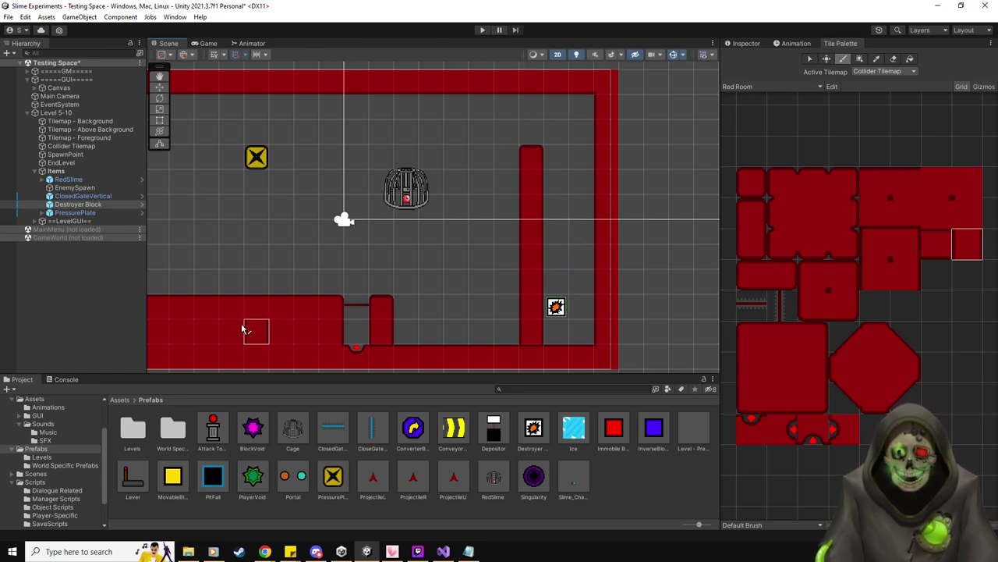
- Duplicate ClosedGateVertical twice and place the copies side by side across the corridor above the Destroyer Block at Y -2.5
left_click(751, 43)
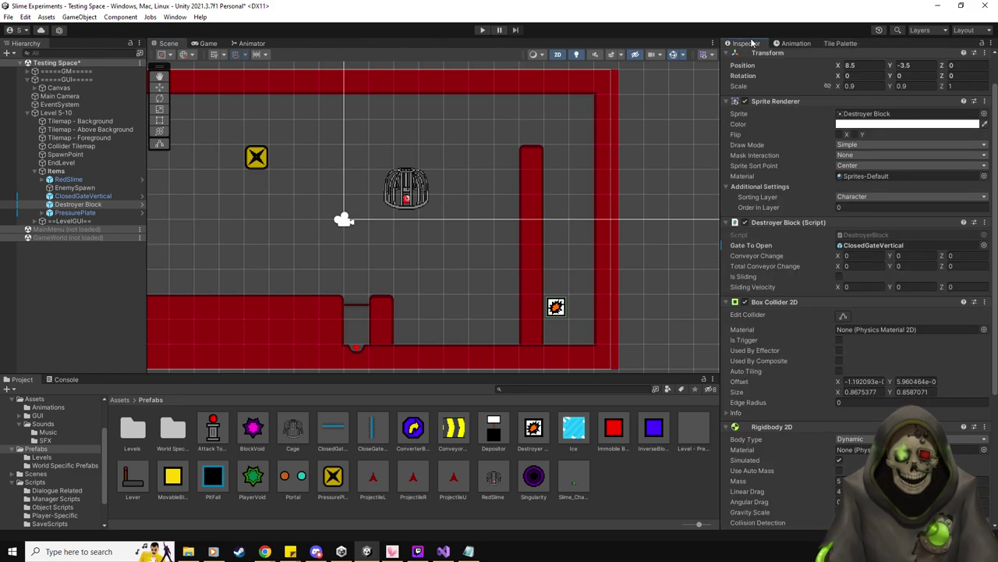
left_click(158, 89)
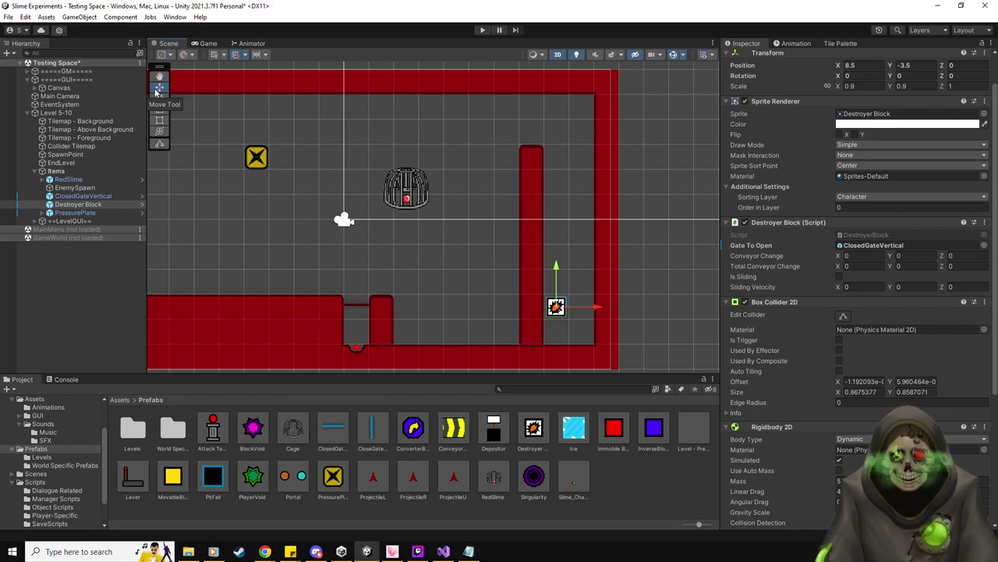
left_click(83, 195)
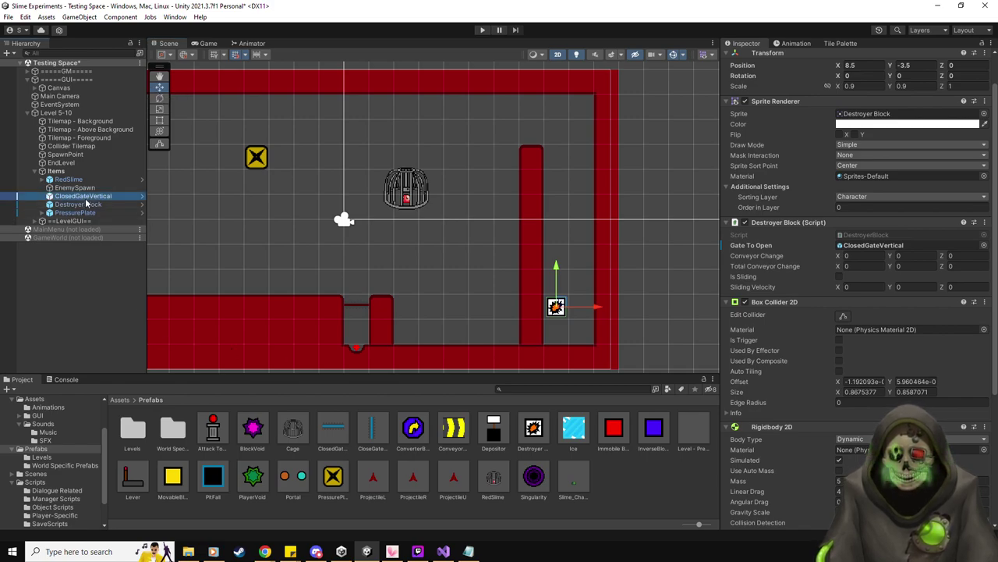
key("ctrl+d")
left_click_drag(359, 303, 617, 285)
key("ctrl+d")
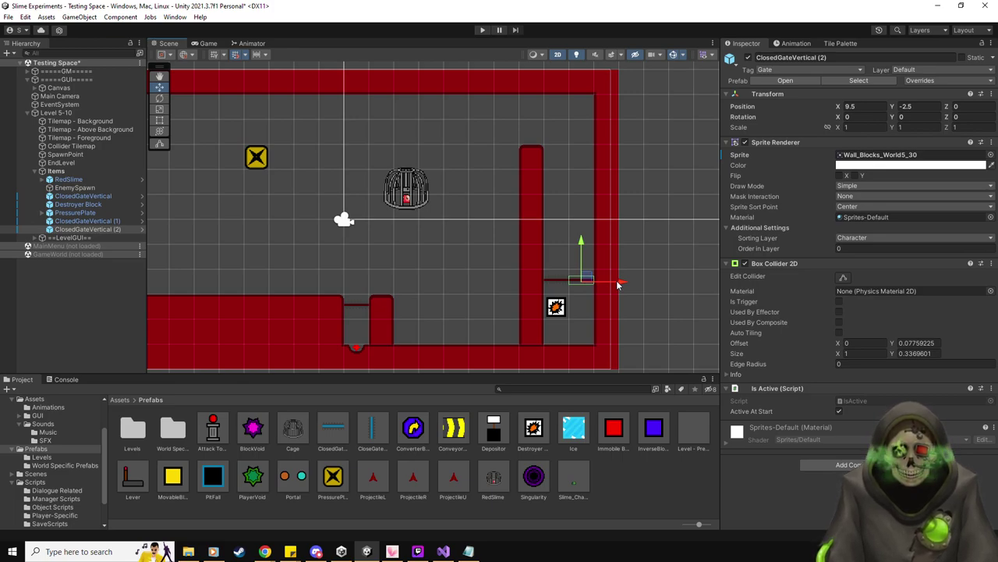
- Make ClosedGateVertical (2) a child of ClosedGateVertical (1) and collapse the pair in the hierarchy
left_click(114, 229)
left_click_drag(113, 229, 117, 222)
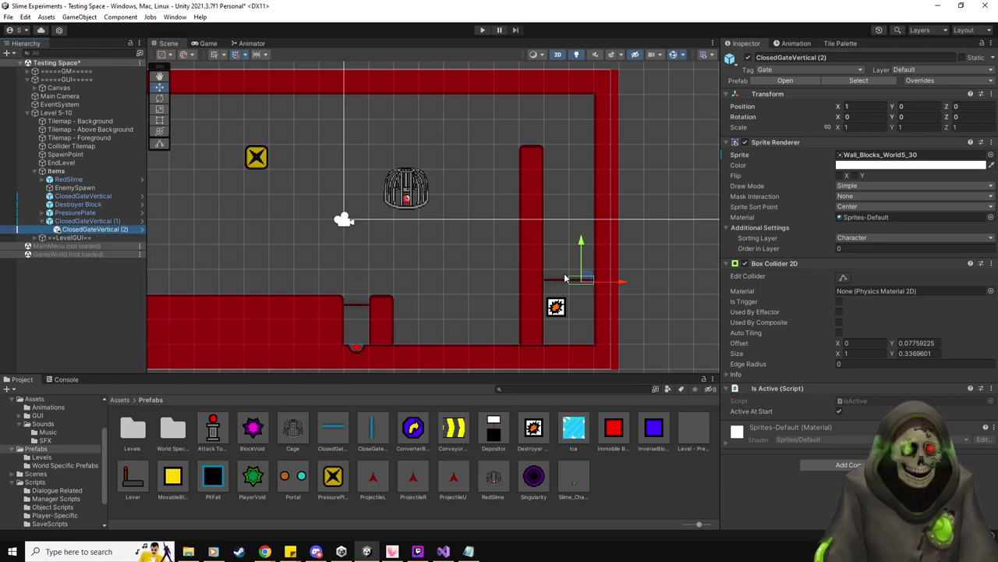
left_click(43, 223)
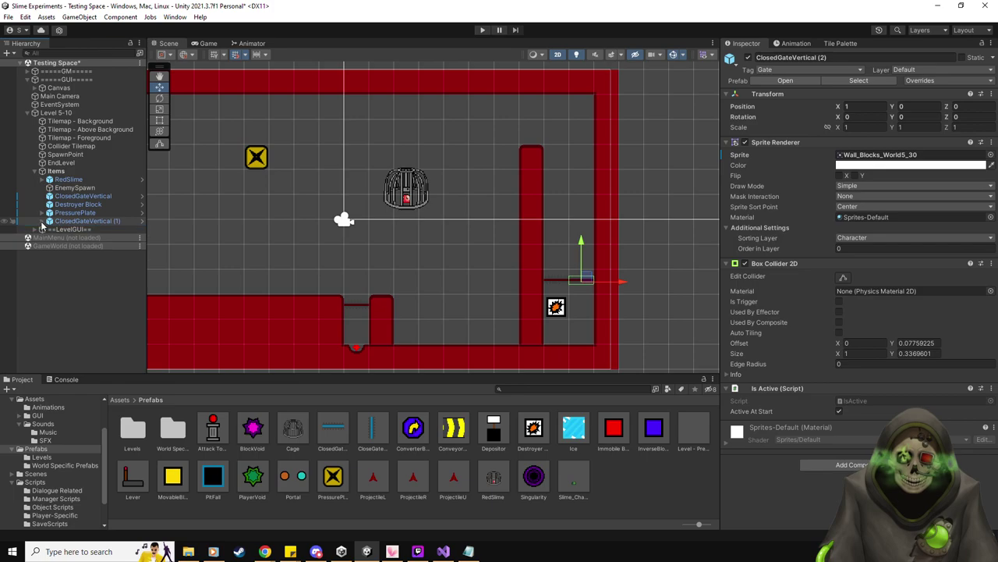
left_click(42, 221)
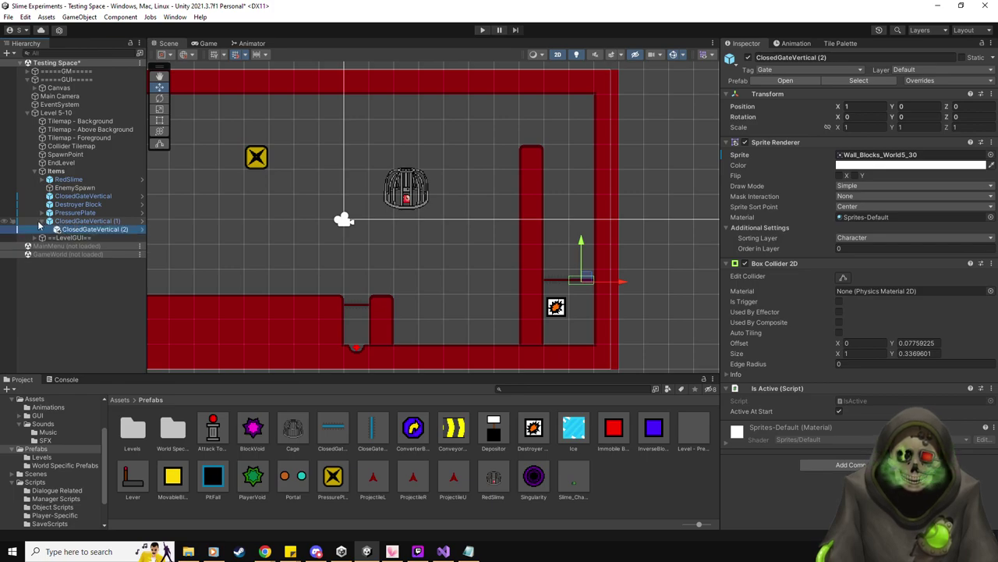
left_click(40, 222)
- Duplicate the gate pair twice and space the copies two tiles apart up the corridor, the highest at Y 1.5
left_click(81, 223)
key("ctrl+d")
left_click_drag(569, 243, 575, 148)
key("ctrl+d")
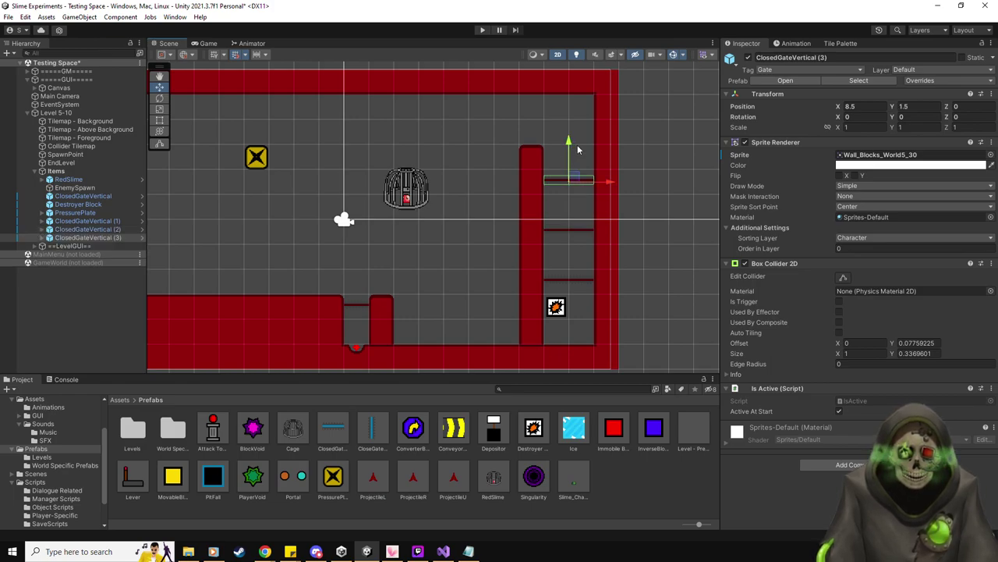
- Raise all three corridor gates by one tile, to Y 2.5, 0.5 and -1.5
left_click(571, 145)
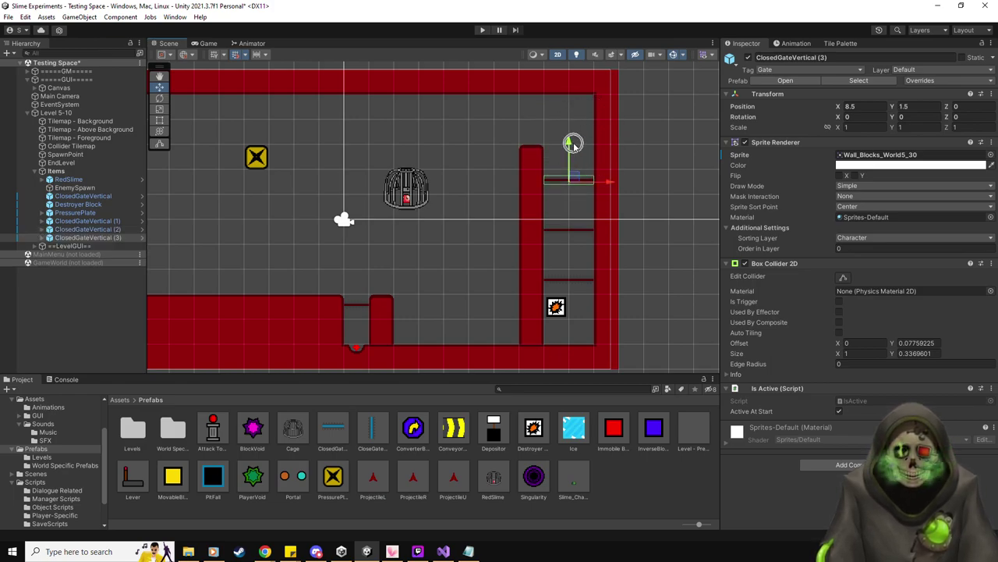
left_click_drag(572, 145, 572, 120)
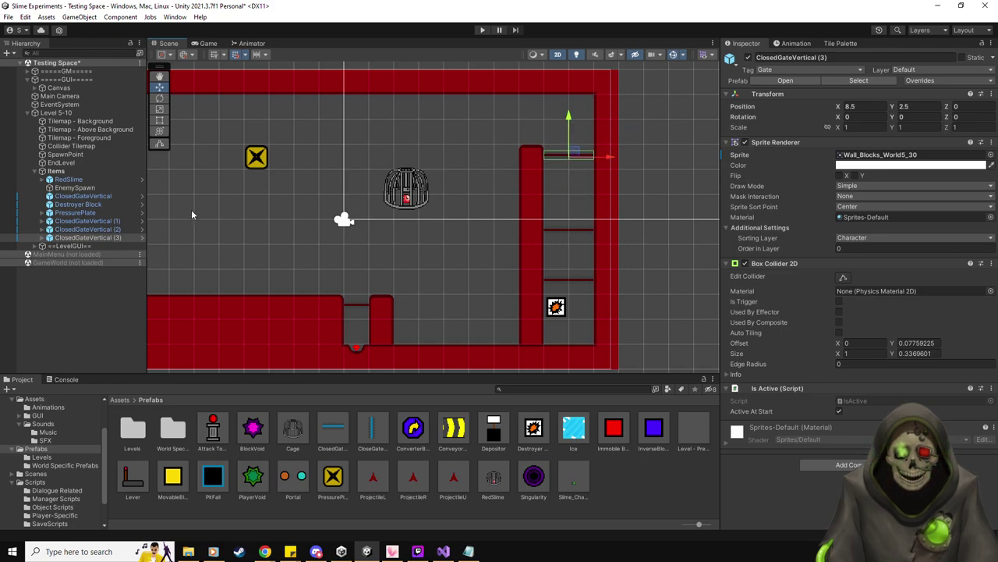
left_click(85, 229)
left_click_drag(571, 189, 572, 162)
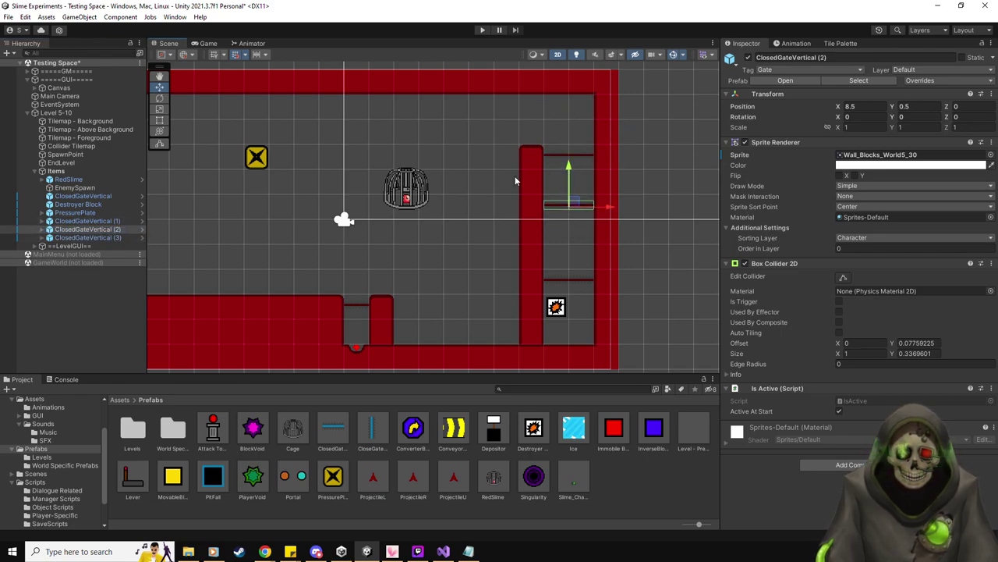
left_click(86, 220)
left_click_drag(571, 242, 571, 219)
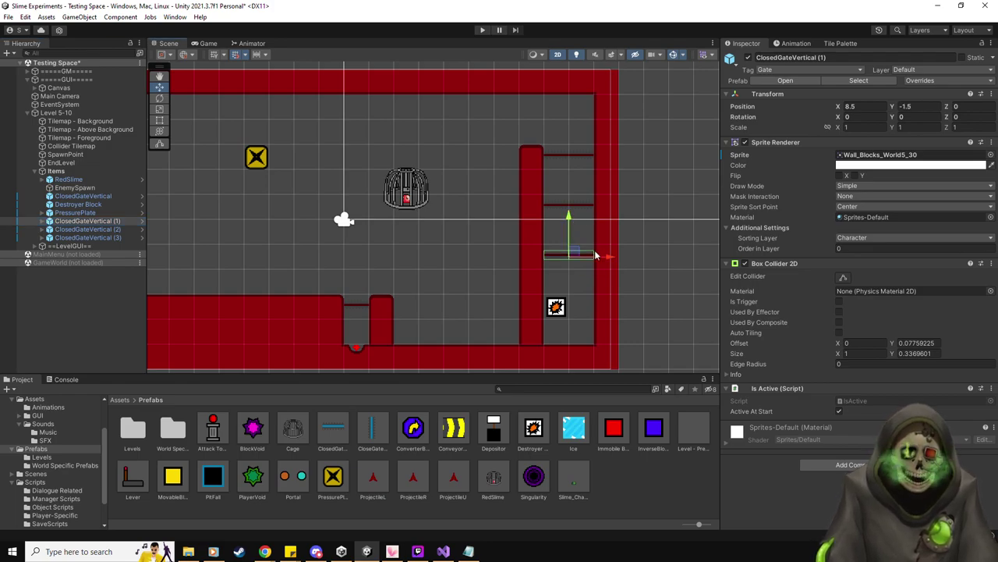
- Fill the gap above the wall column with a CloseGateHorizontal prefab and its duplicate, parenting the duplicate to the original
left_click_drag(374, 431, 534, 80)
left_click(74, 245)
key("ctrl+d")
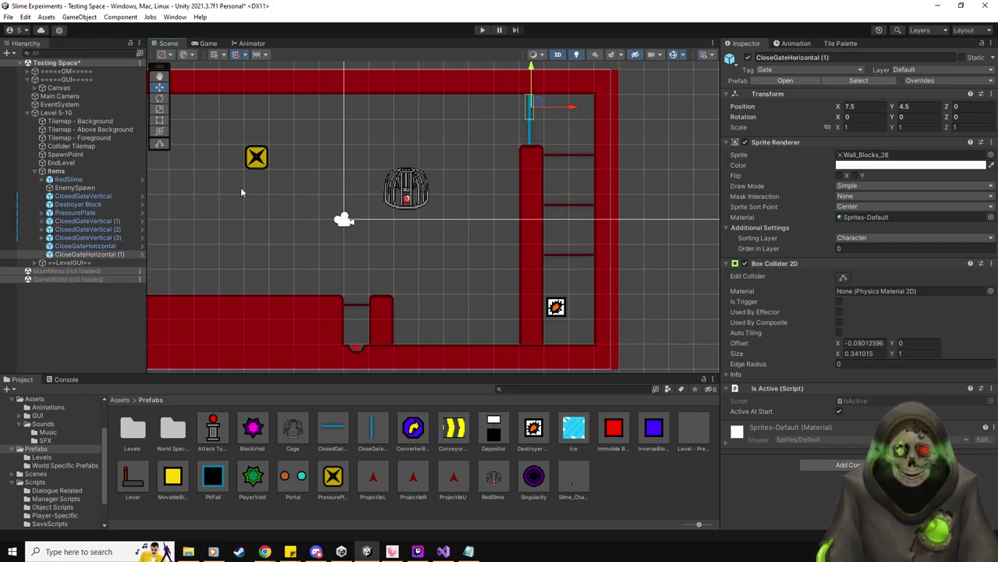
left_click(86, 247)
left_click_drag(92, 255, 98, 246)
- Set the sprite of both CloseGateHorizontal halves to Wall_Blocks_World5_31
left_click(97, 245)
left_click(99, 257, "shift")
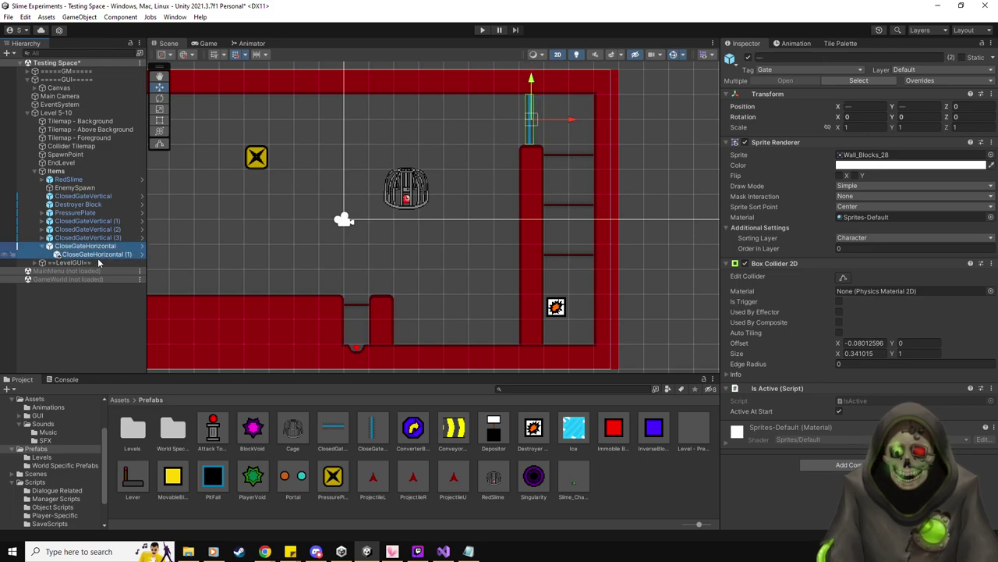
left_click(34, 400)
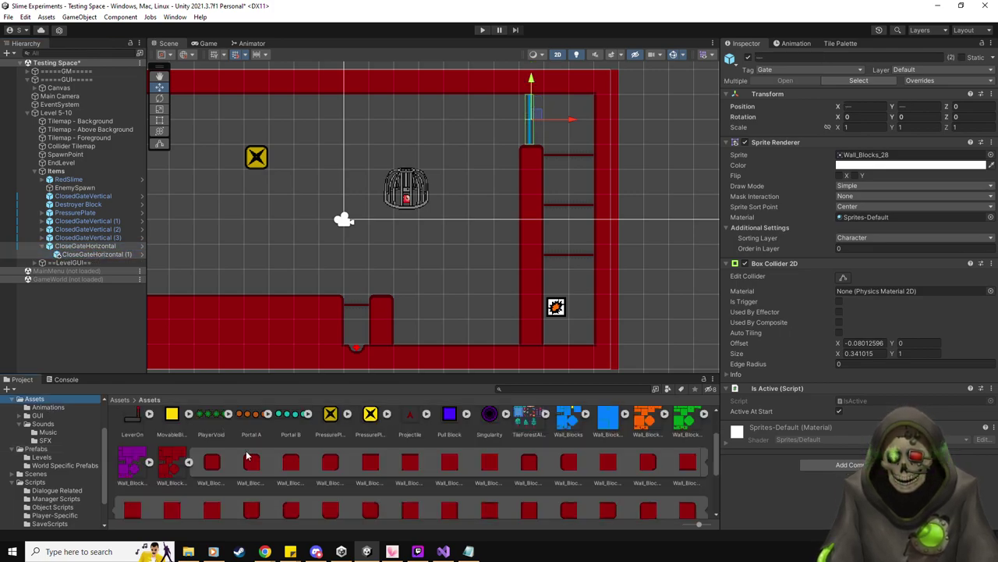
scroll(247, 456, "down", 3)
left_click_drag(251, 465, 858, 158)
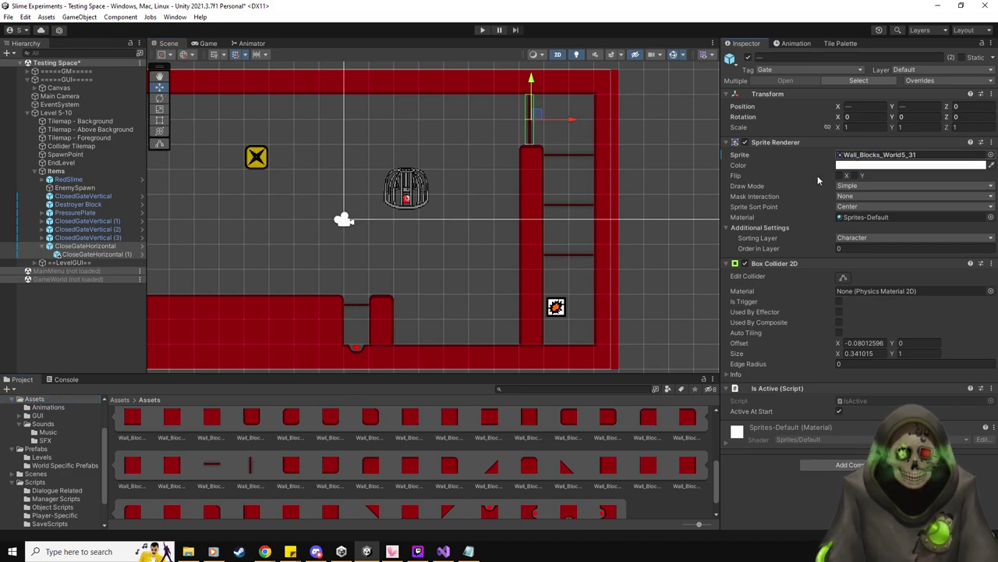
left_click(432, 259)
middle_click_drag(432, 258, 536, 251)
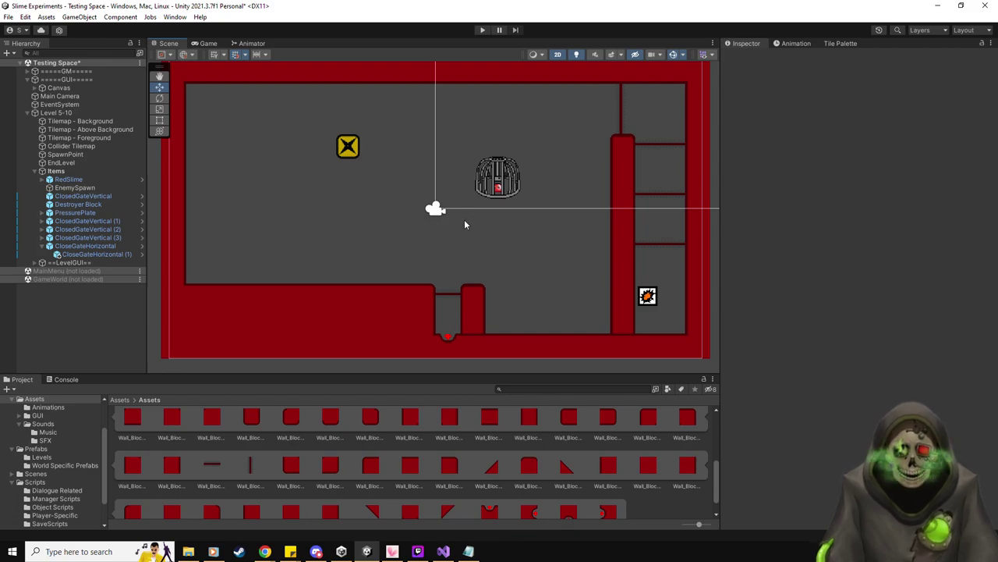
- Paint a two-tile ledge one tile below the ceiling in the room's upper-left corner and move the PressurePlate onto its right end
left_click(91, 213)
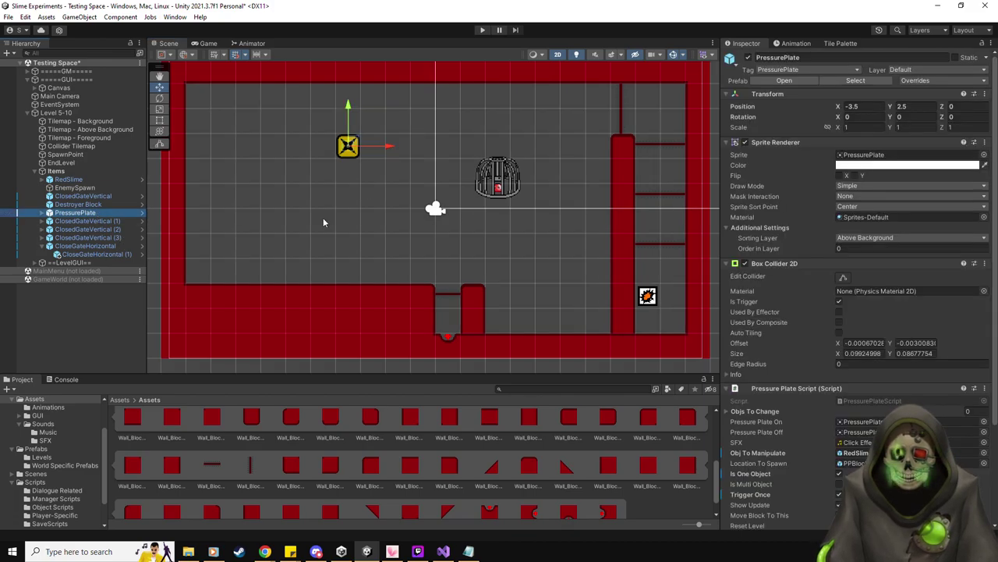
middle_click_drag(324, 219, 362, 242)
left_click(846, 44)
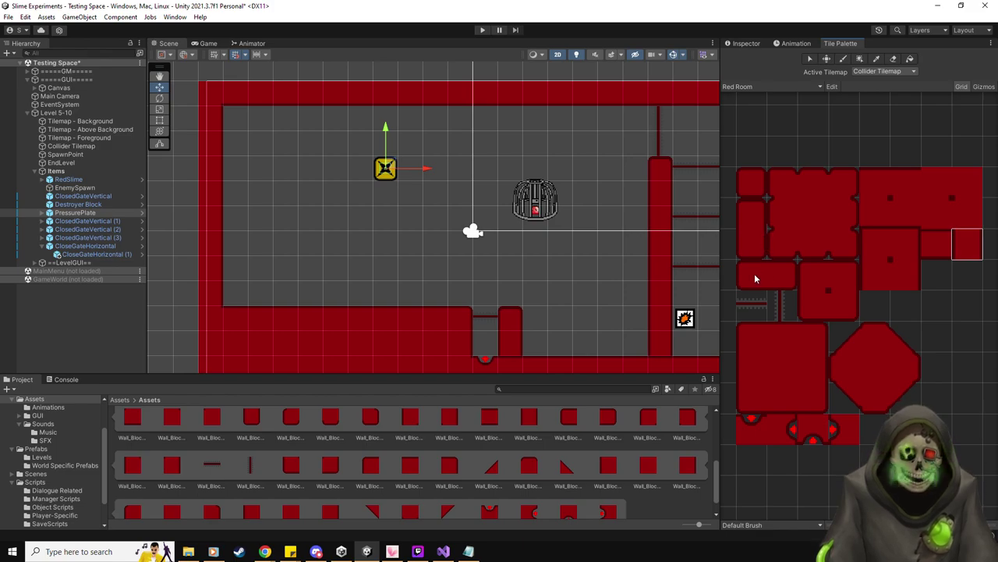
left_click(926, 250)
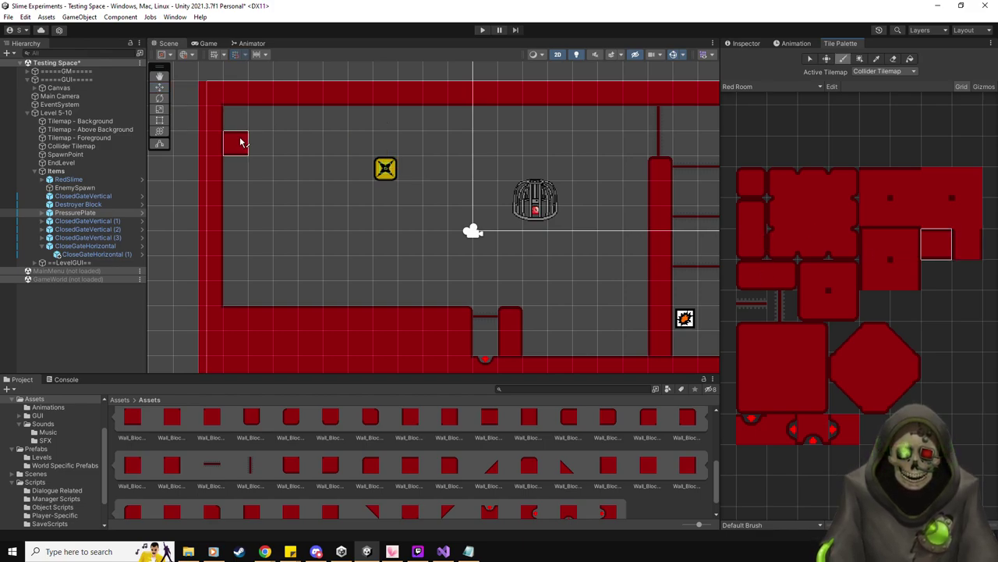
left_click(238, 143)
left_click(782, 276)
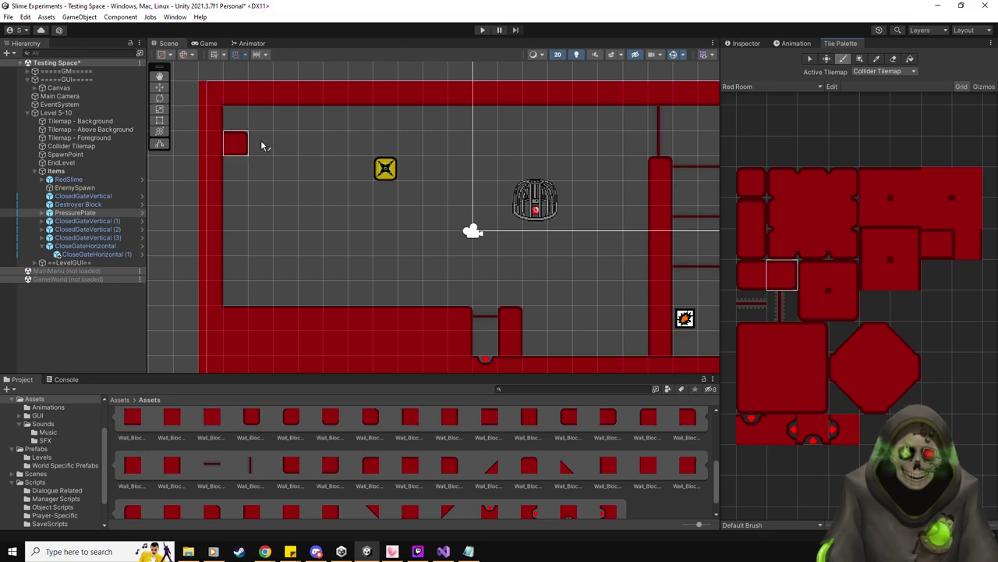
left_click(261, 144)
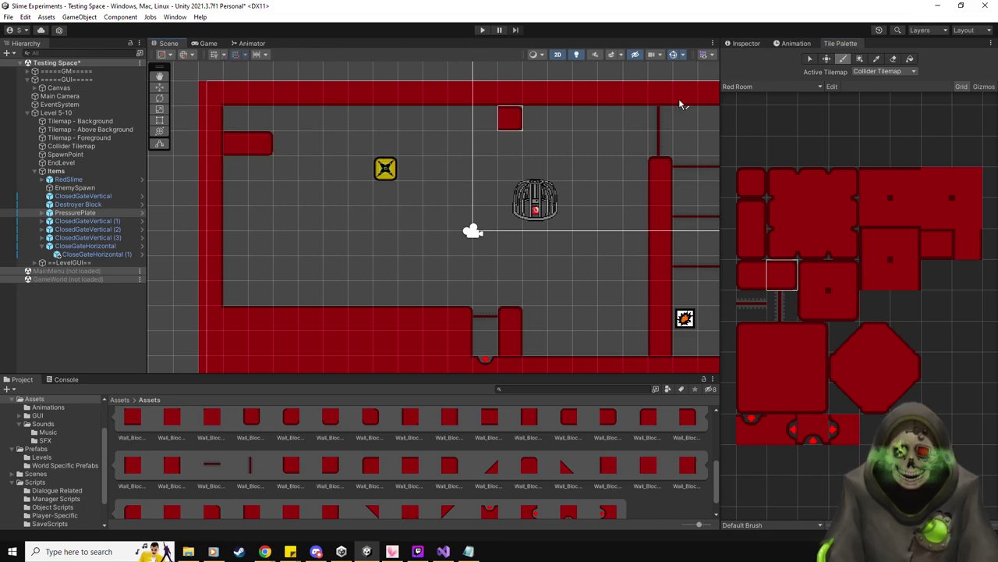
left_click(159, 86)
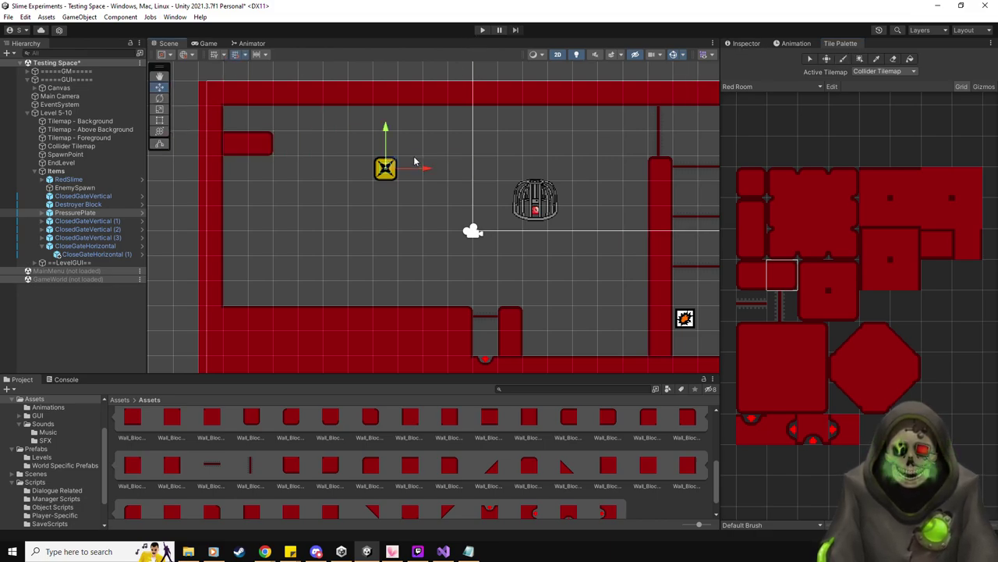
left_click_drag(382, 161, 258, 112)
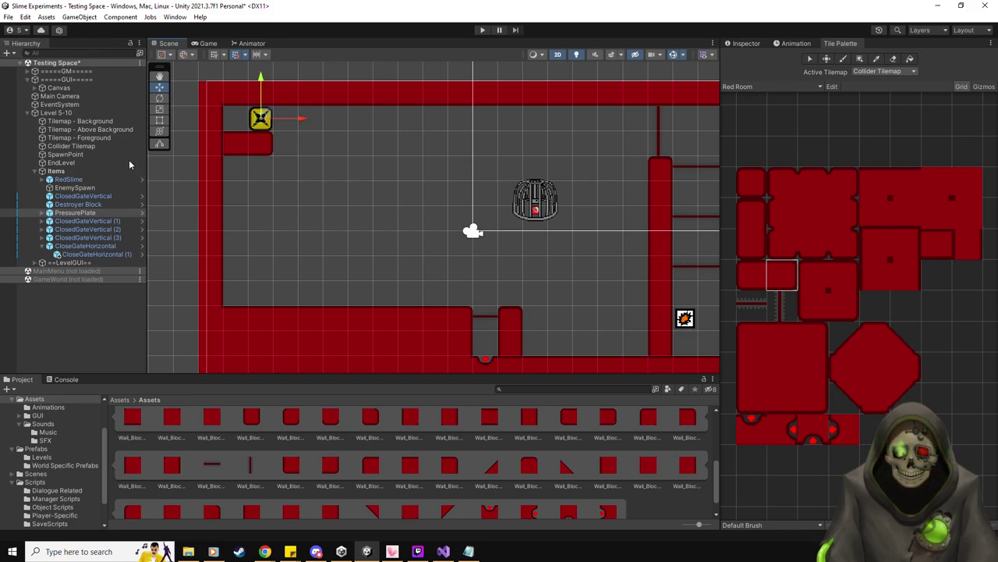
- Move the SpawnPoint to the room's upper-left corner beside the pressure plate and briefly play-test the level
left_click(65, 154)
left_click_drag(356, 161, 242, 89)
key("ctrl+p")
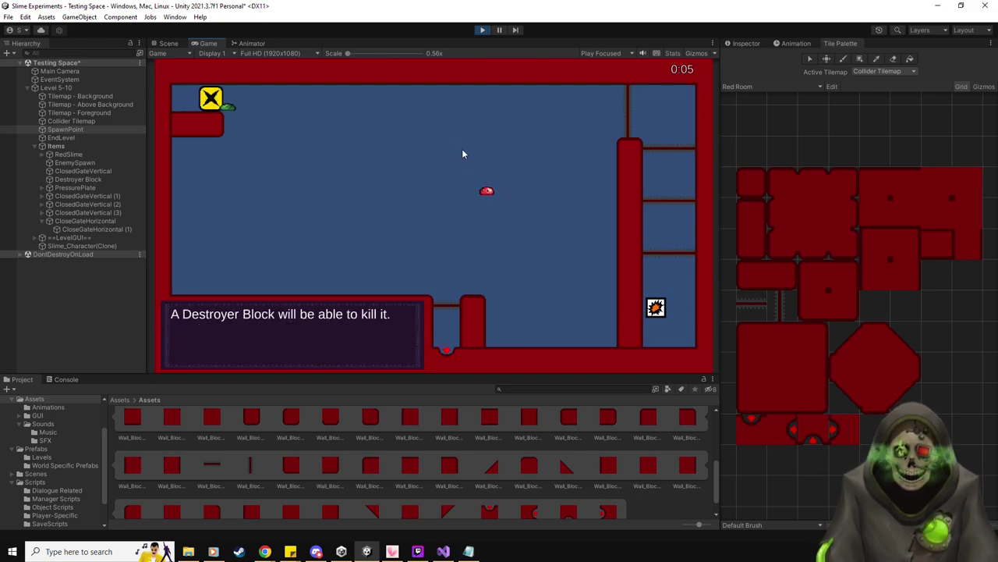
key("ctrl+p")
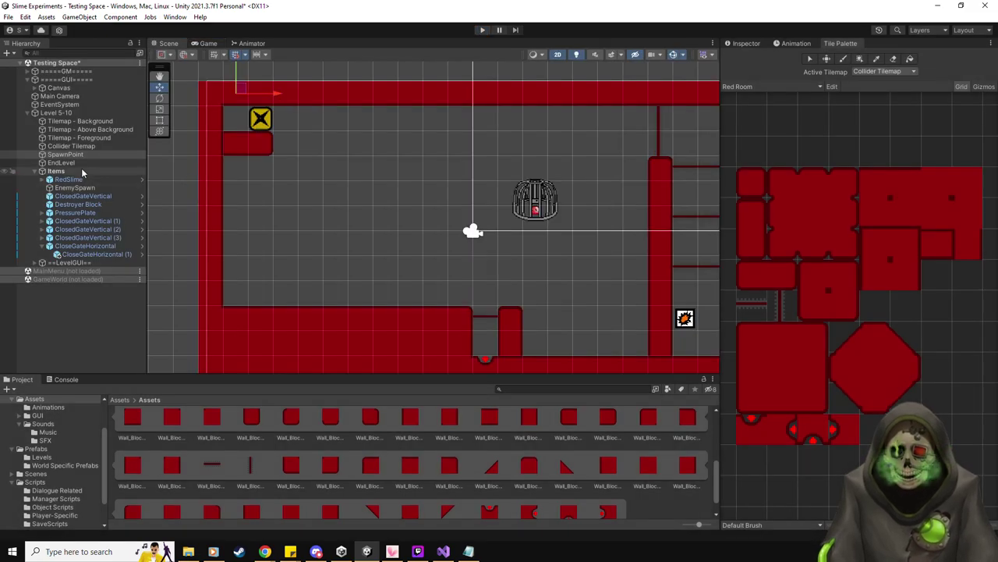
- Move the RedSlime and the EnemySpawn to just below the ledge in the room's upper-left corner
left_click(68, 178)
left_click_drag(543, 191, 255, 150)
left_click(117, 187)
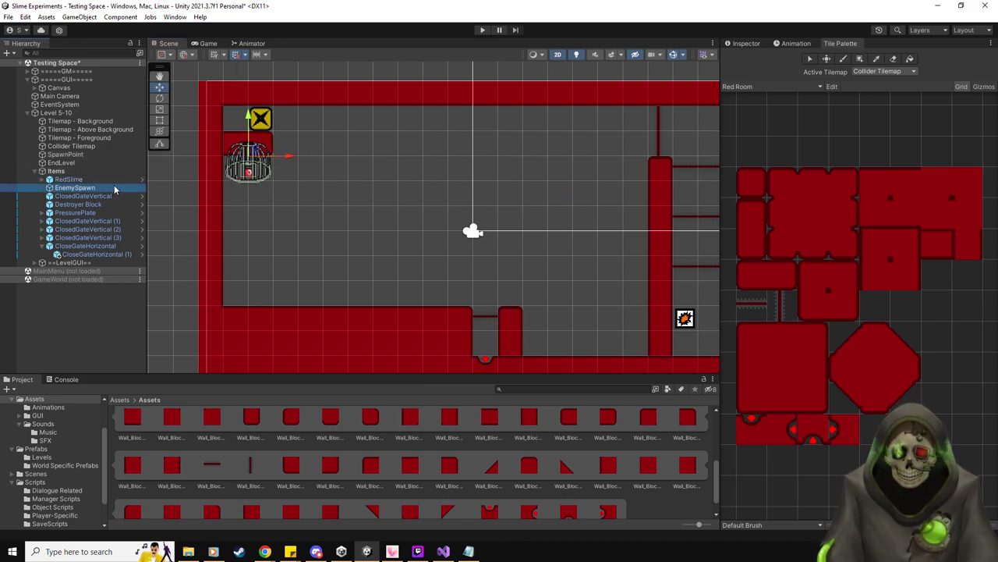
left_click_drag(479, 228, 253, 160)
middle_click_drag(492, 86, 449, 110)
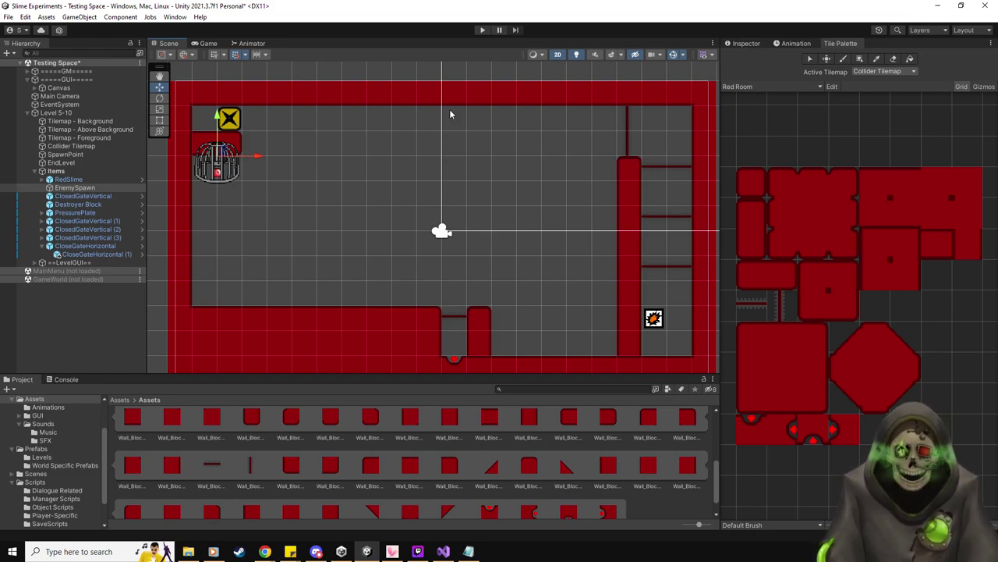
- Place a Lever prefab in the middle of the room and duplicate it three times in a vertical column one tile apart
scroll(373, 468, "up", 4)
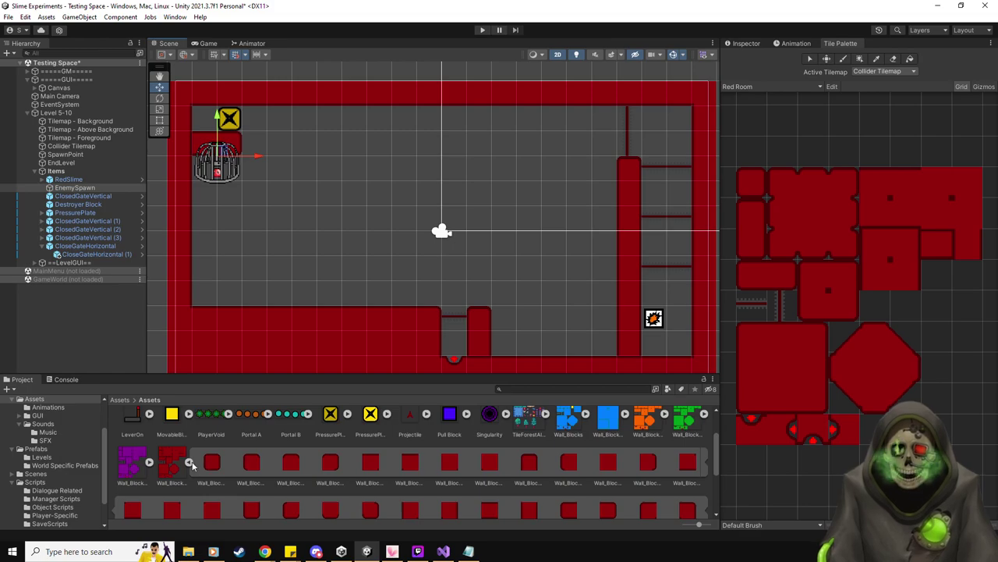
scroll(190, 464, "up", 1)
left_click(31, 450)
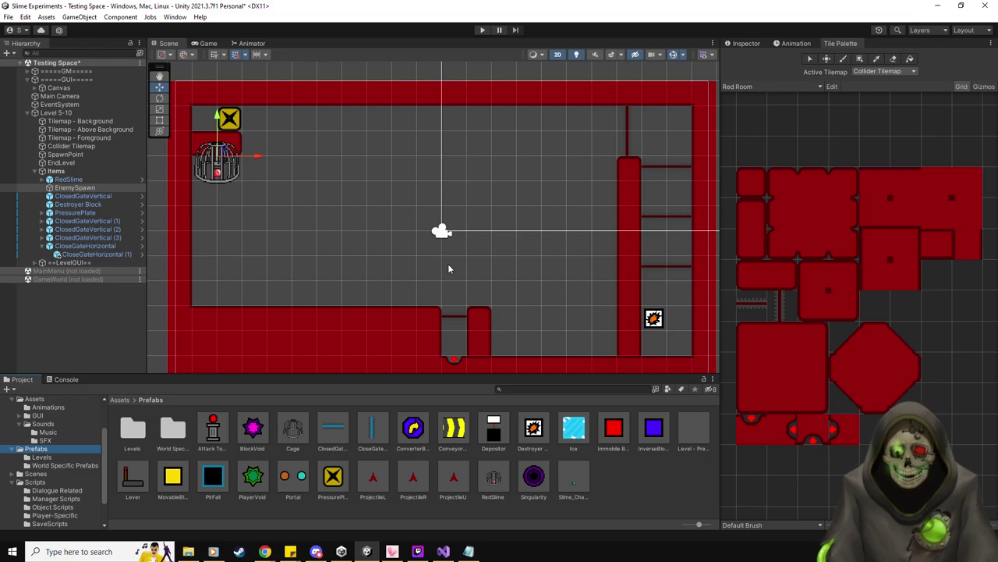
left_click(43, 247)
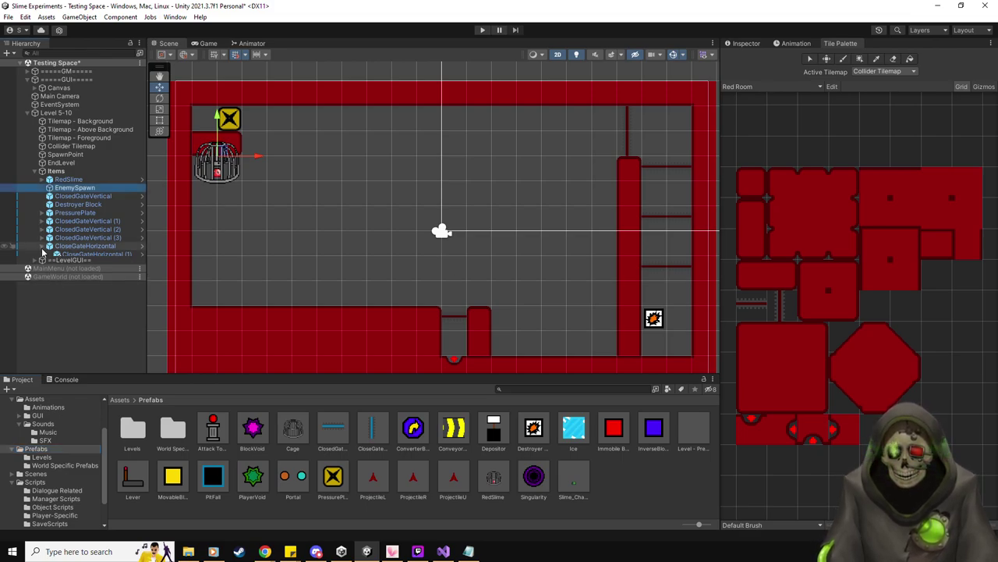
left_click_drag(130, 473, 406, 168)
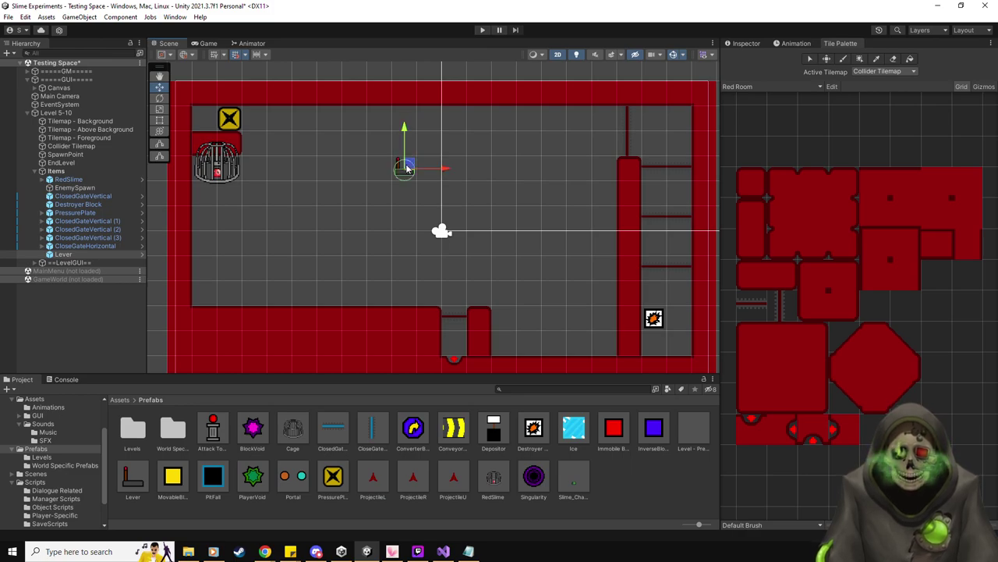
key("ctrl+d")
left_click_drag(405, 129, 404, 204)
key("ctrl+d")
key("ctrl+d")
- Enable Always Start Obj Visible on the first Lever and assign ClosedGateVertical (1) as its Obj To Change
left_click(64, 255)
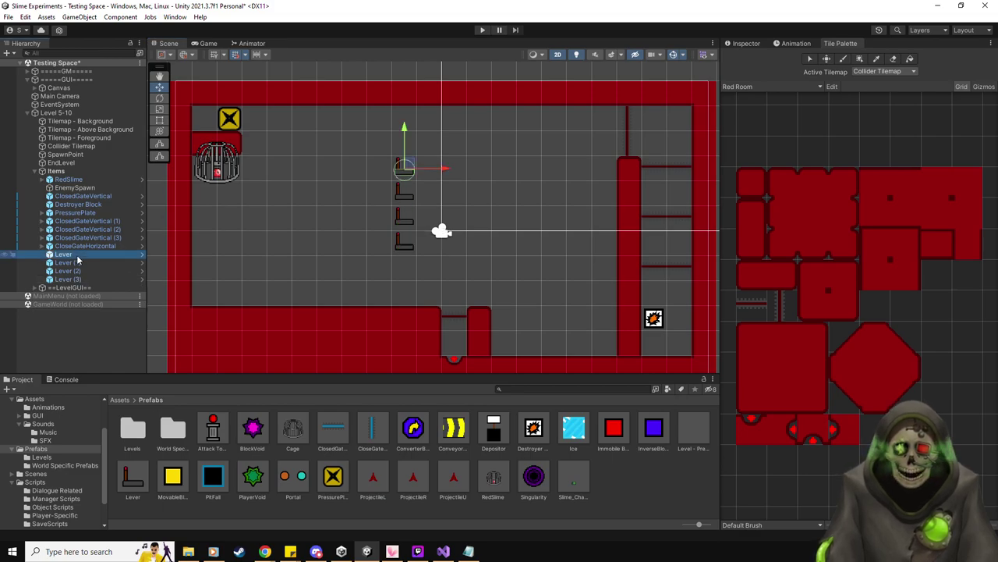
left_click(752, 43)
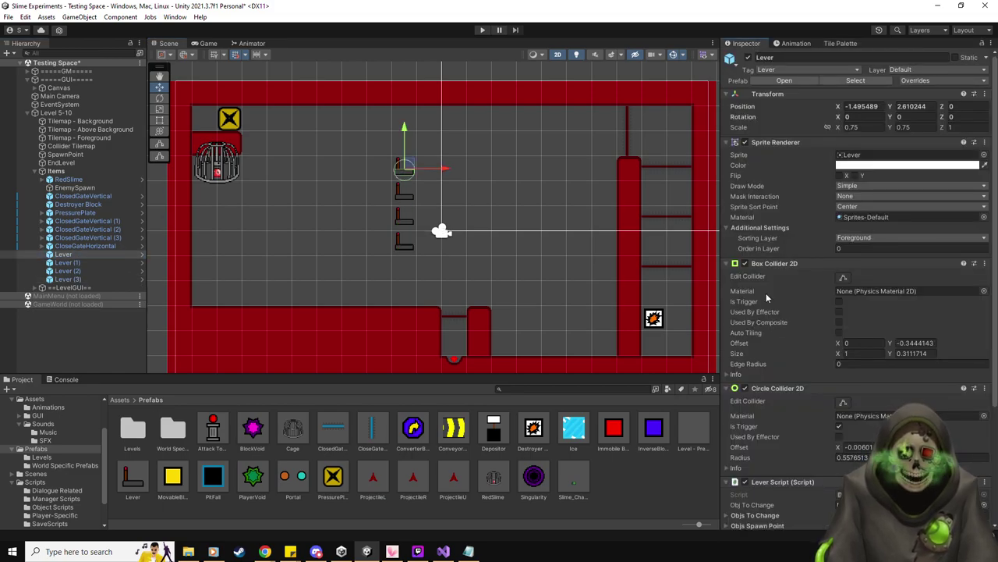
scroll(781, 331, "down", 5)
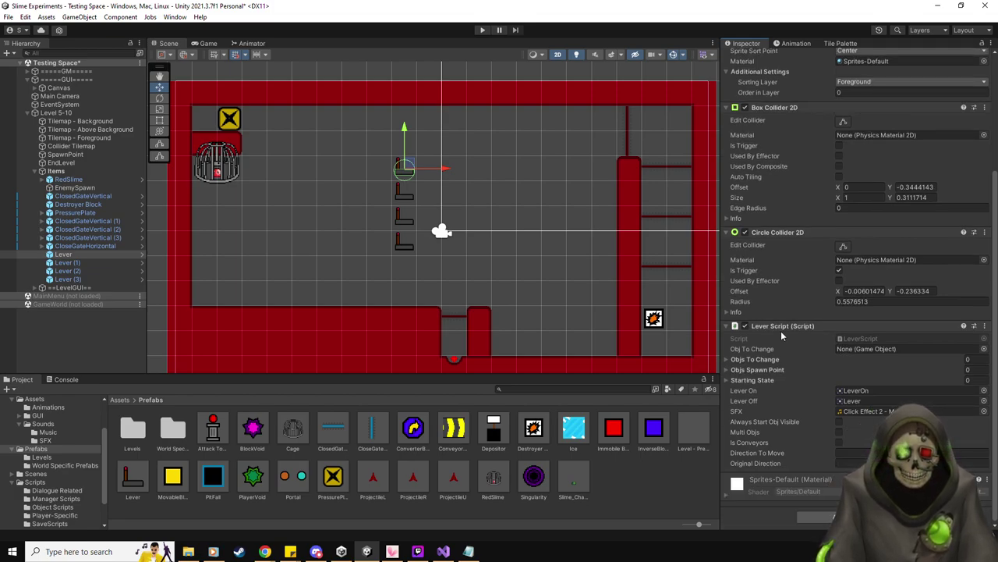
left_click(840, 424)
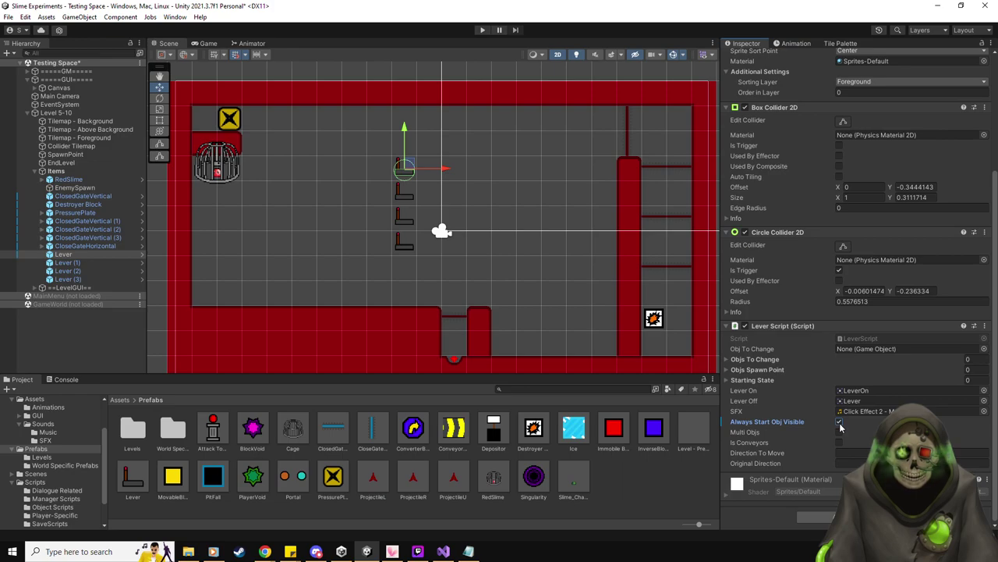
left_click_drag(84, 225, 888, 348)
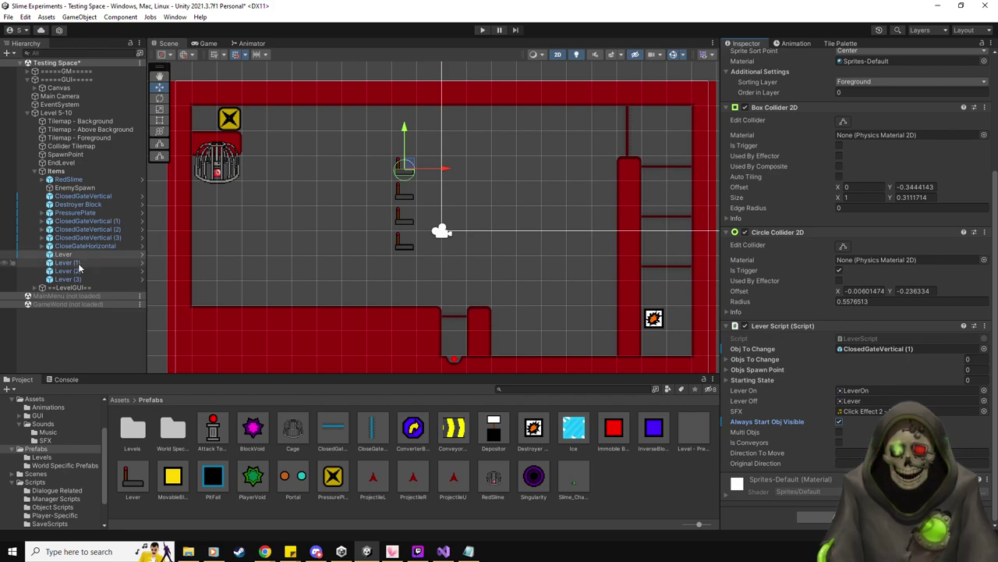
- Enable Always Start Obj Visible on Lever (1), Lever (2) and Lever (3) together
left_click(78, 263)
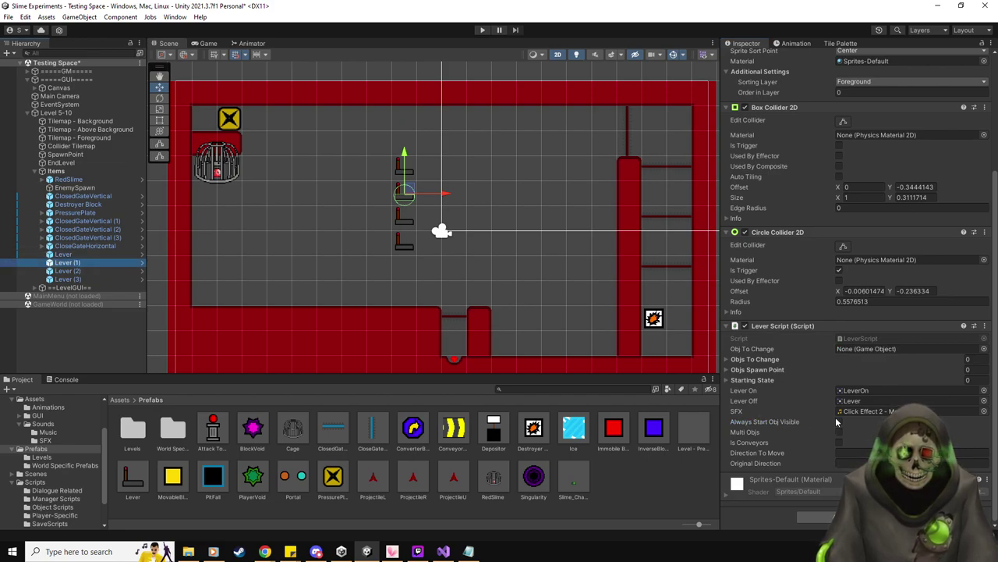
left_click(67, 279, "shift")
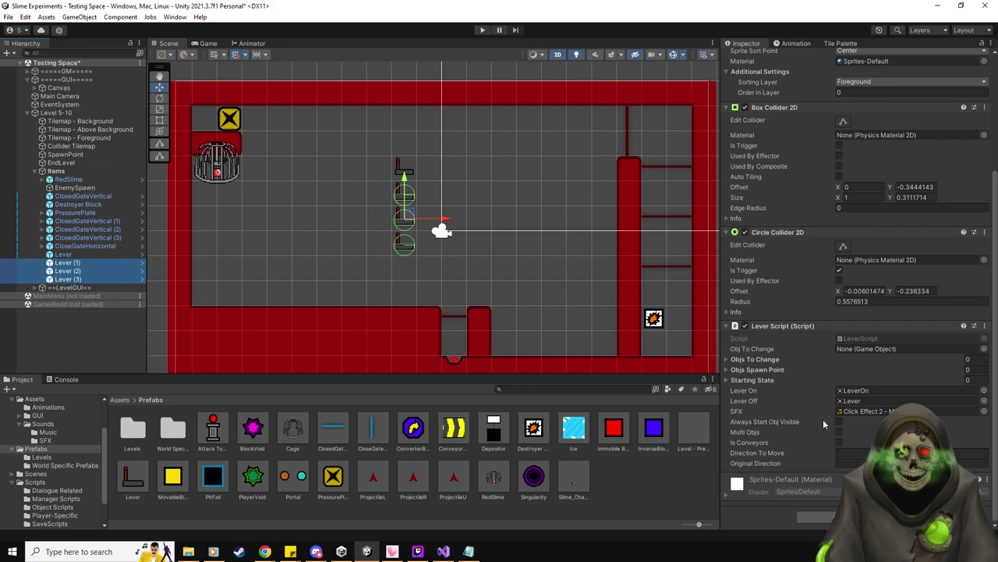
left_click(840, 422)
- Set Obj To Change to ClosedGateVertical (2) for Lever (1), ClosedGateVertical (3) for Lever (2) and CloseGateHorizontal for Lever (3)
left_click(78, 263)
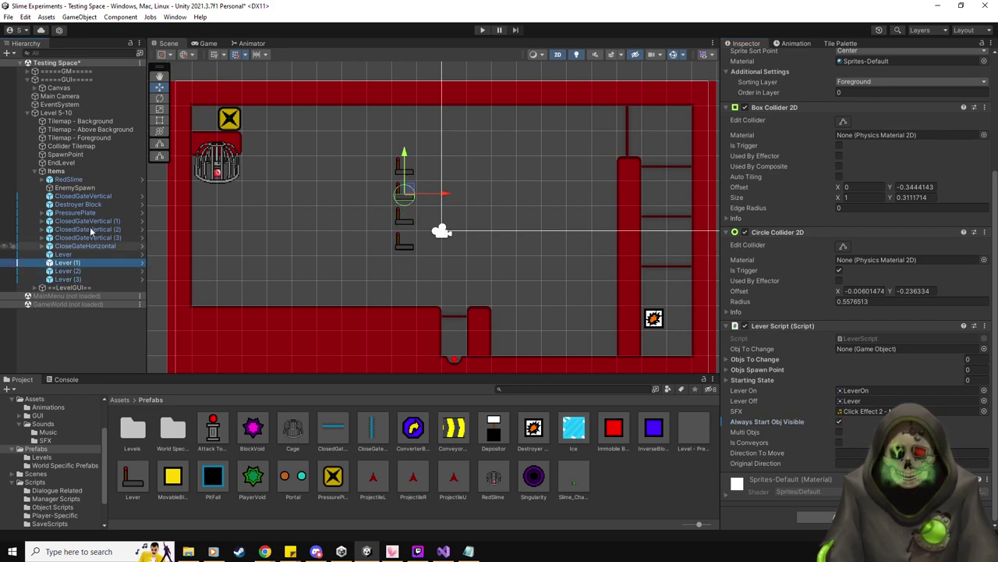
left_click_drag(97, 229, 856, 349)
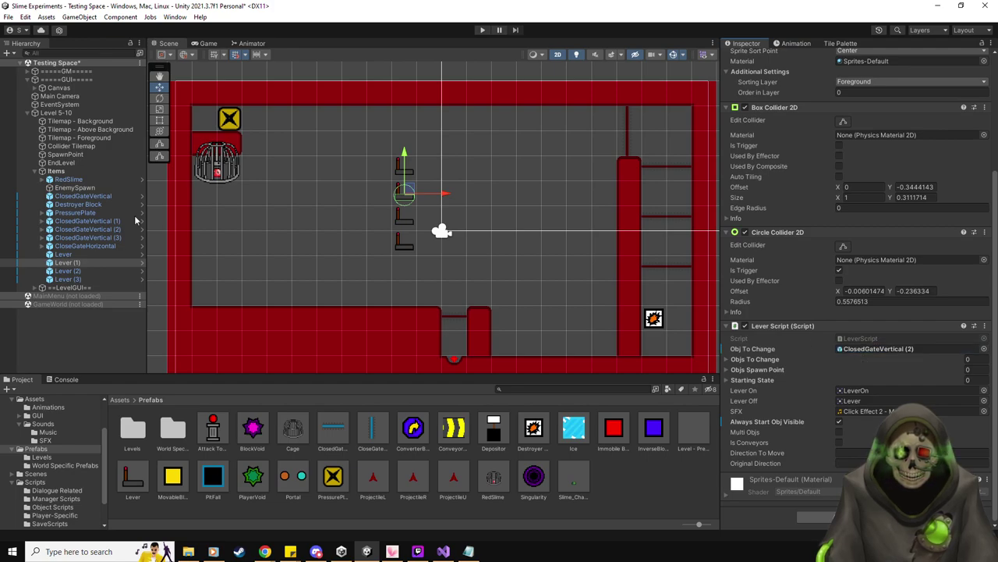
left_click(86, 271)
left_click_drag(111, 237, 888, 355)
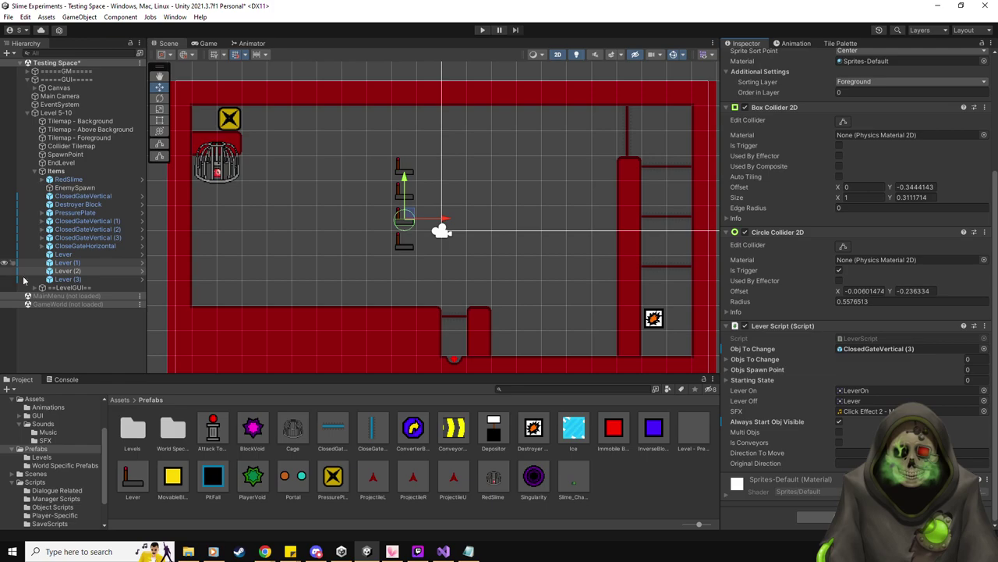
left_click(66, 279)
left_click_drag(97, 247, 885, 350)
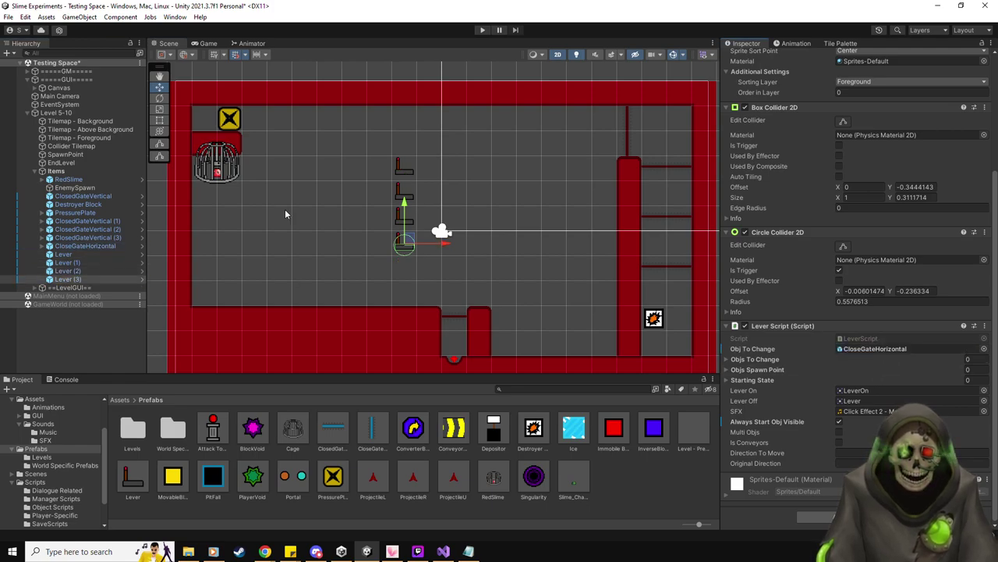
- Shift the CloseGateHorizontal above the wall column left to X 7.26, keeping Y at 3.5
left_click(87, 246)
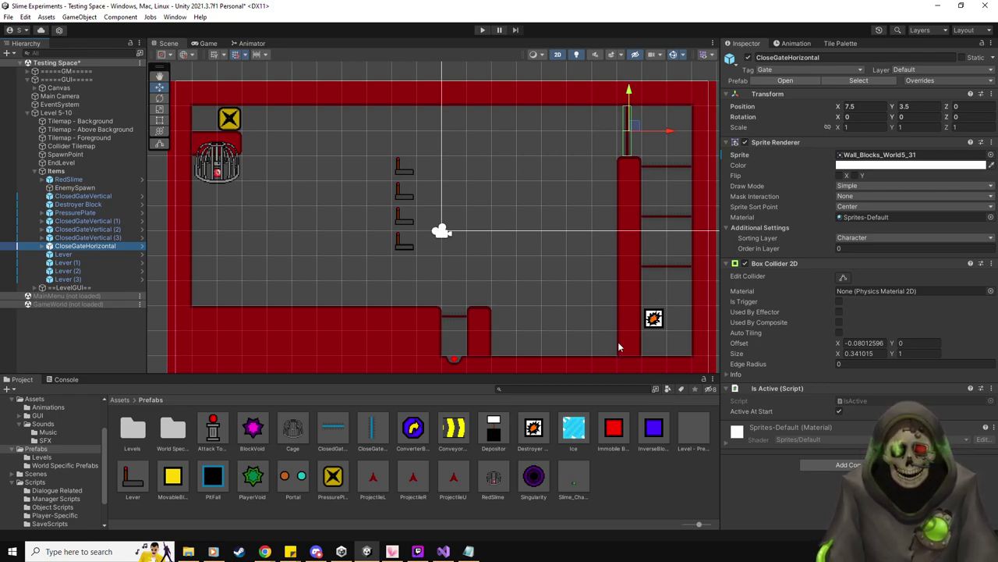
scroll(571, 205, "up", 2)
middle_click_drag(520, 239, 362, 244)
scroll(362, 243, "up", 2)
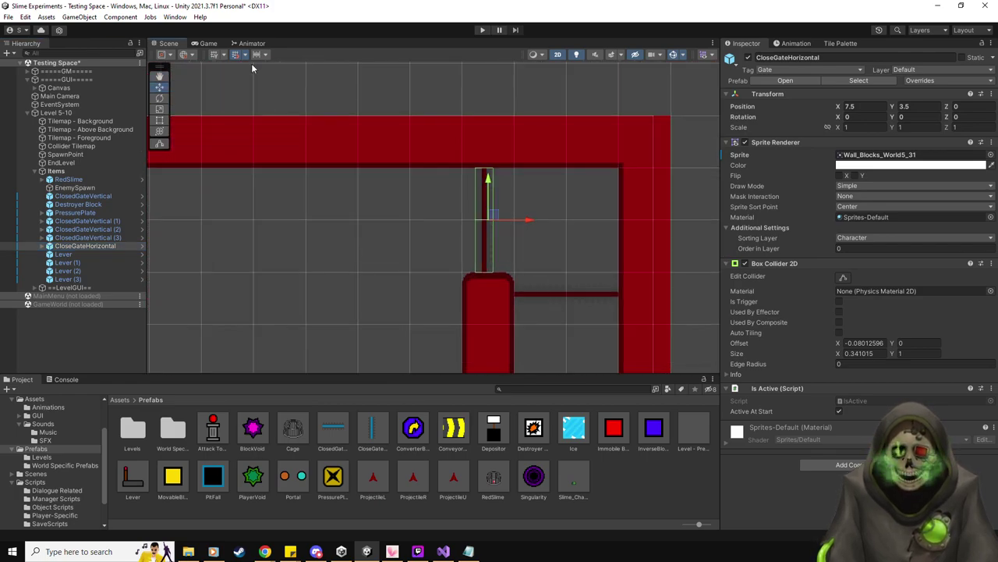
scroll(615, 273, "up", 1)
left_click_drag(500, 210, 483, 218)
scroll(399, 287, "down", 5)
middle_click_drag(387, 291, 462, 187)
scroll(434, 245, "up", 6)
scroll(434, 245, "down", 6)
middle_click_drag(326, 252, 424, 177)
scroll(409, 223, "down", 8)
scroll(421, 230, "down", 1)
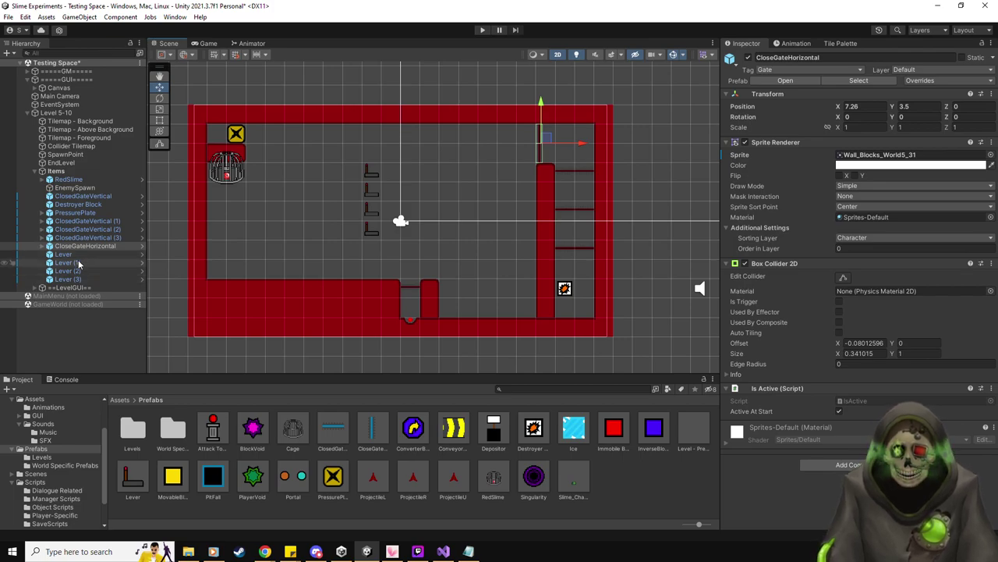
- Move Lever (3) to the lower floor just left of the wall column and Lever (2) to the raised floor's left end
left_click(76, 280)
left_click_drag(376, 226, 536, 306)
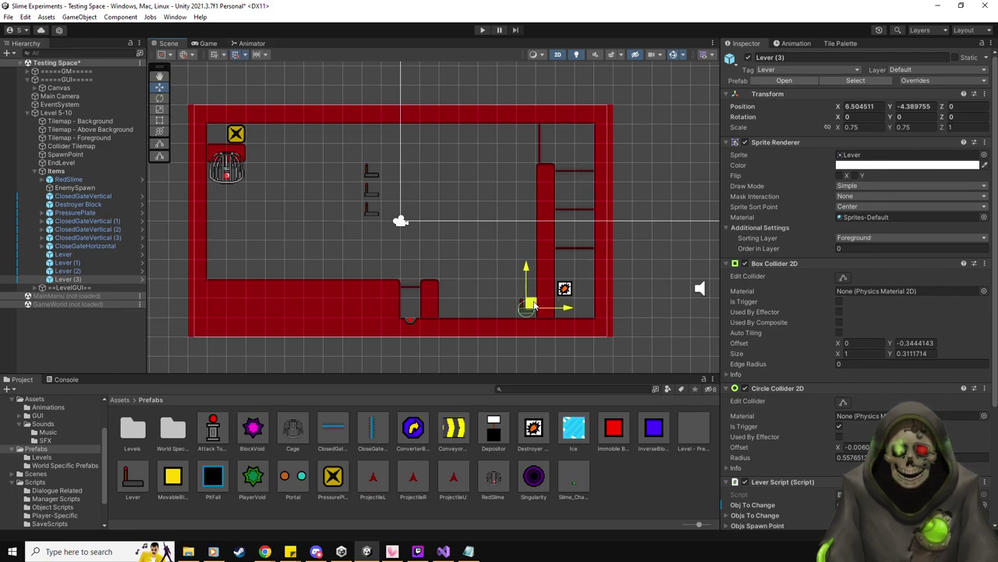
left_click(68, 270)
left_click_drag(378, 222, 223, 281)
- Move Lever (1) directly below the ceiling right of centre and the first Lever onto the raised floor near its right end
left_click(92, 263)
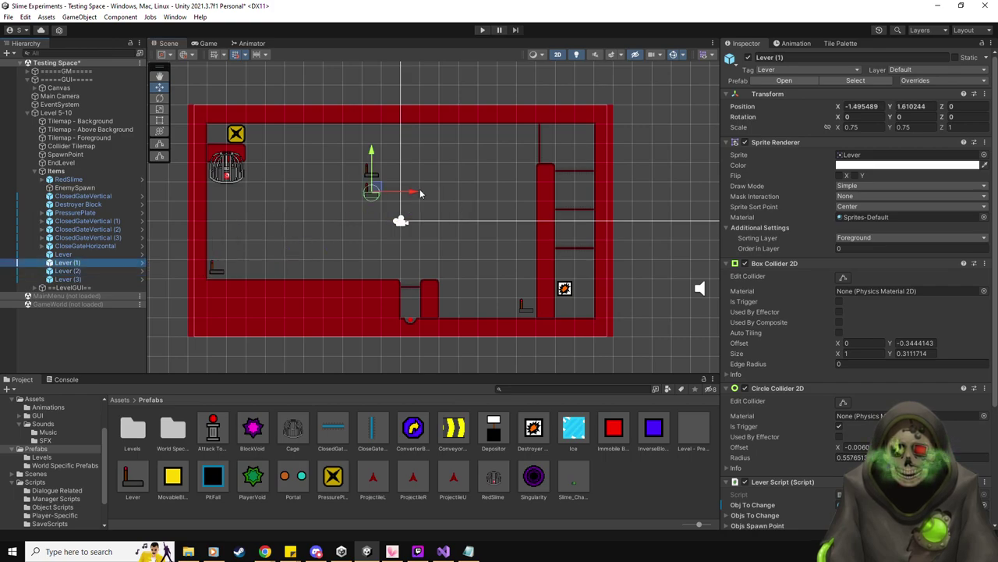
left_click_drag(373, 188, 429, 133)
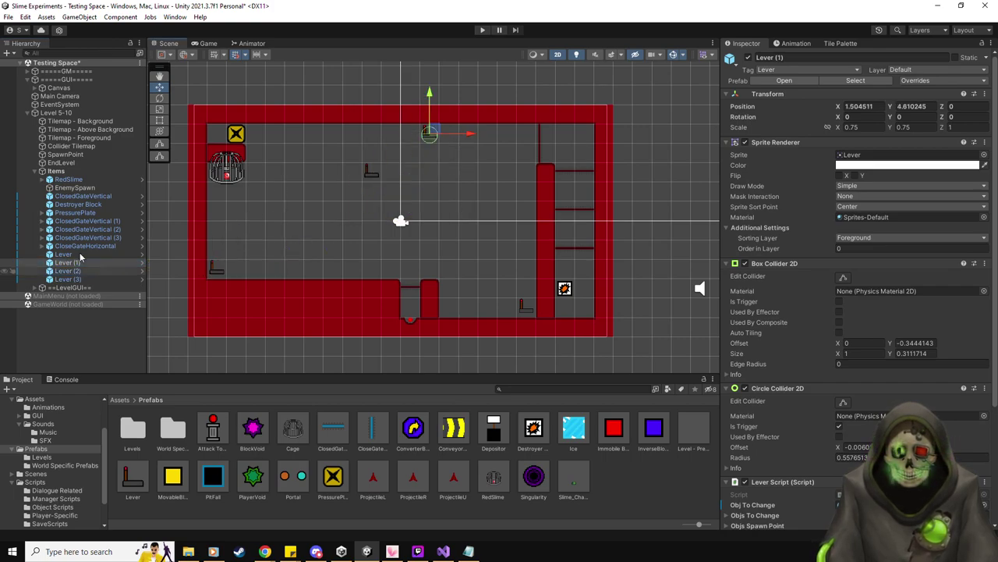
left_click(371, 173)
left_click_drag(378, 169, 374, 265)
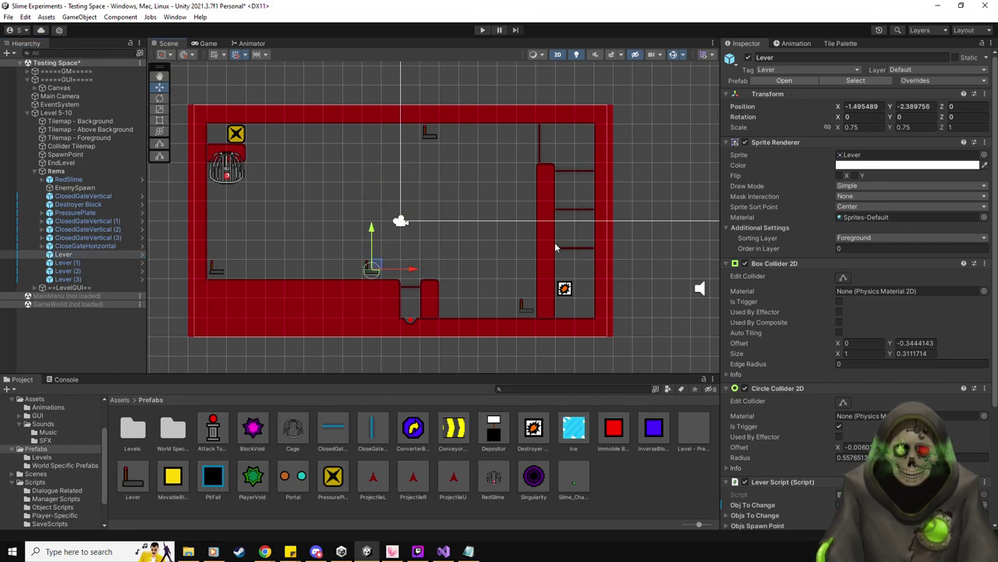
left_click(67, 278)
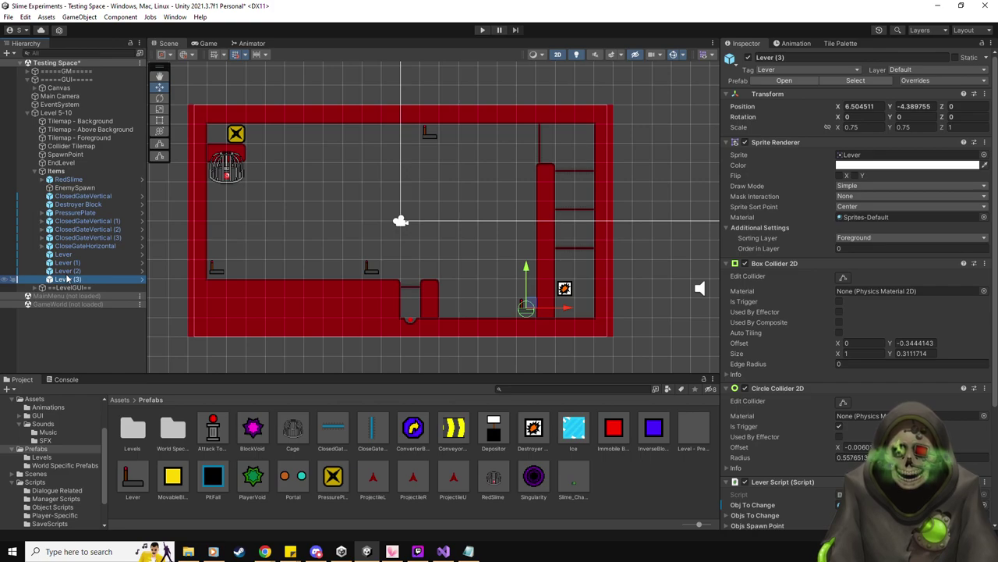
key("Up")
key("Up")
key("Down")
mouse_move(218, 229)
left_mouse_down()
mouse_move(218, 189)
mouse_move(217, 229)
left_mouse_up()
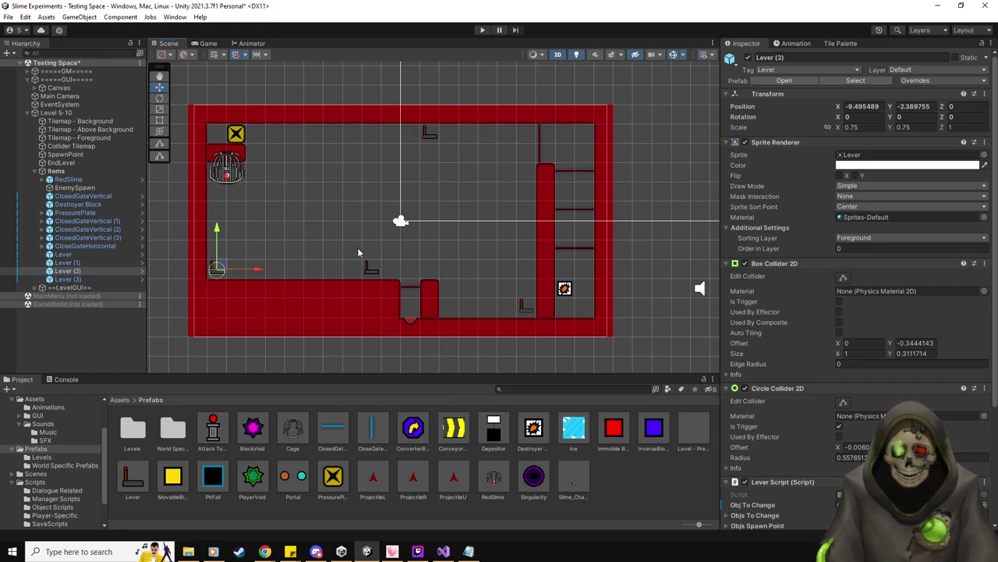
- Add a second PressurePlate at -2.5, 2.5 and move its PPBlockSpawn one tile right and one tile down
middle_click_drag(428, 208, 455, 210)
scroll(425, 210, "up", 2)
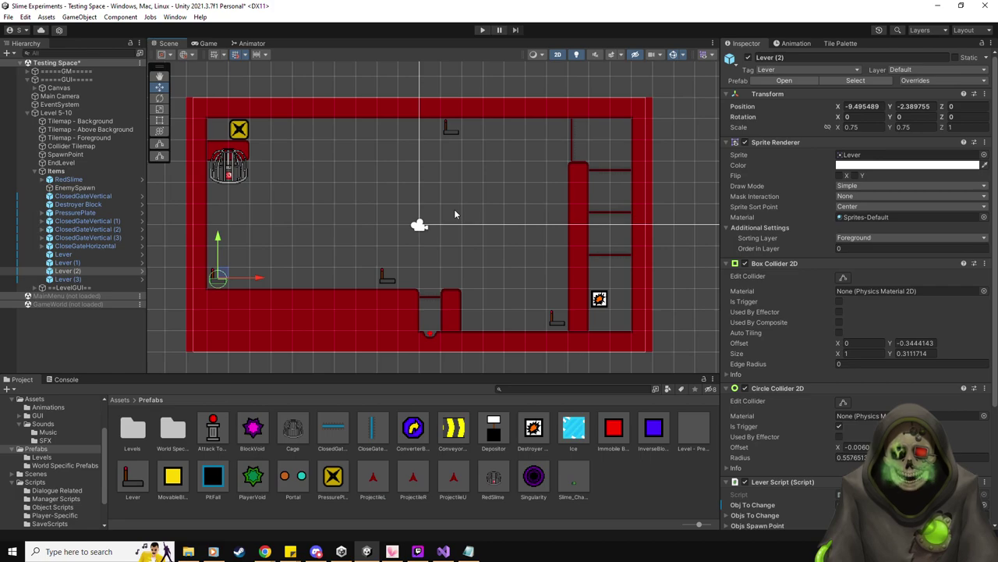
left_click_drag(336, 468, 365, 164)
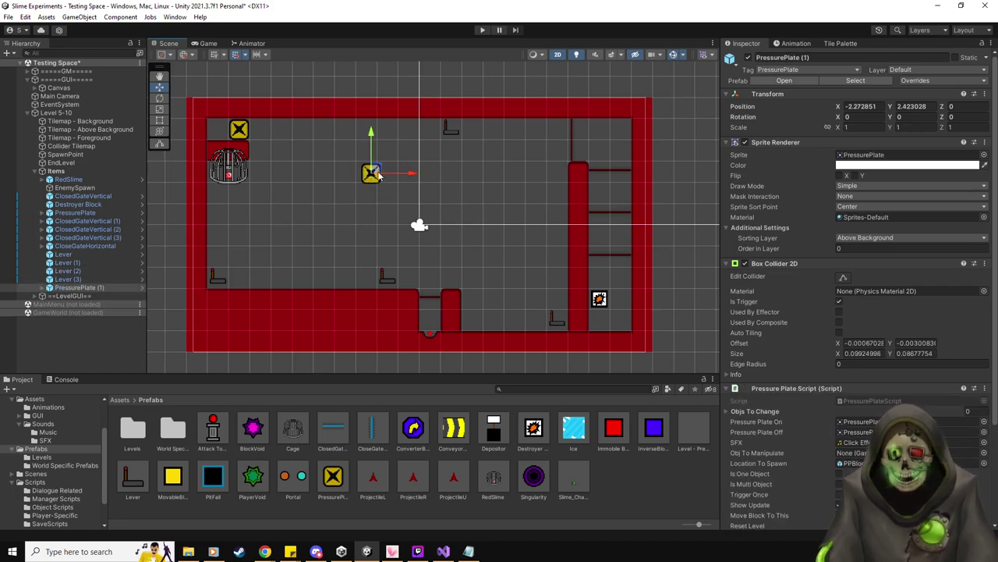
left_click(43, 287)
left_click(78, 295)
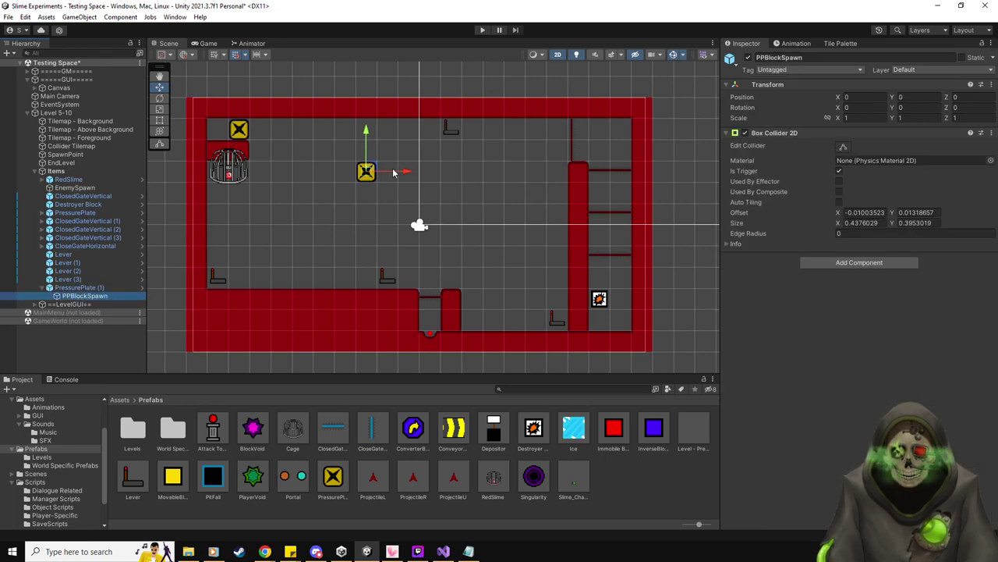
left_click_drag(371, 175, 391, 188)
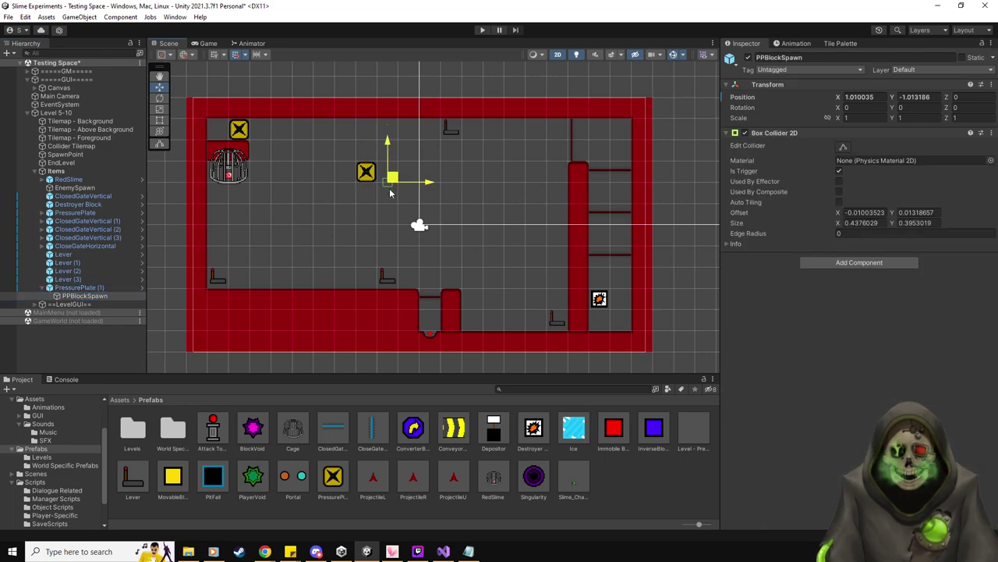
- Assign the MovableBlock prefab as PressurePlate (1)'s Obj To Manipulate and enable Is One Object
left_click(78, 287)
left_click_drag(173, 489, 858, 453)
left_click(840, 474)
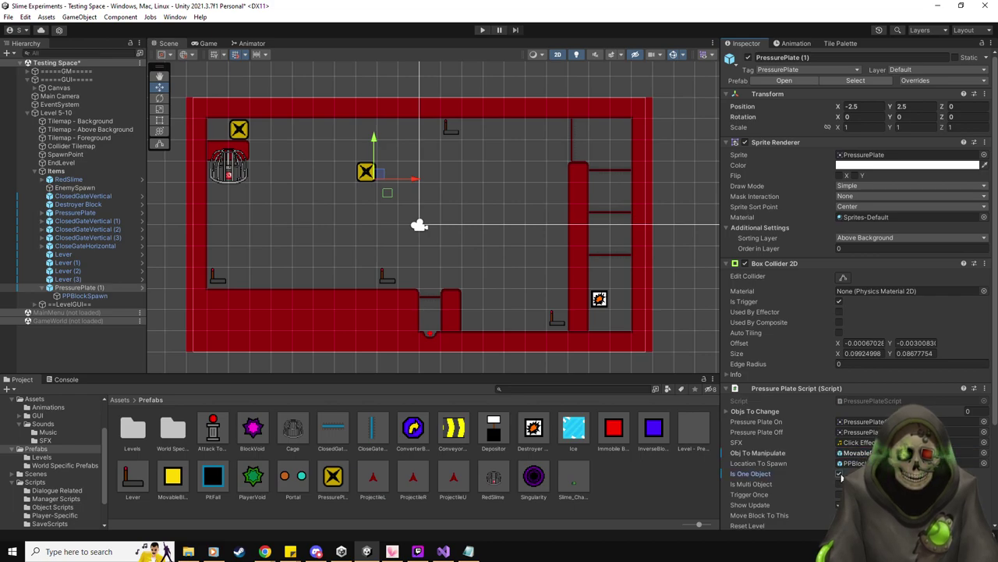
scroll(819, 444, "down", 3)
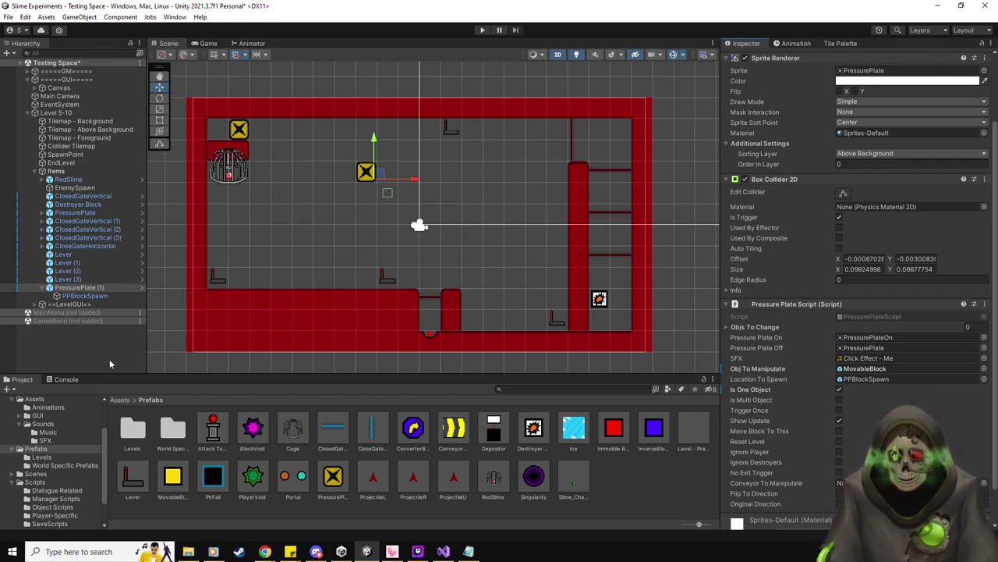
left_click(44, 288)
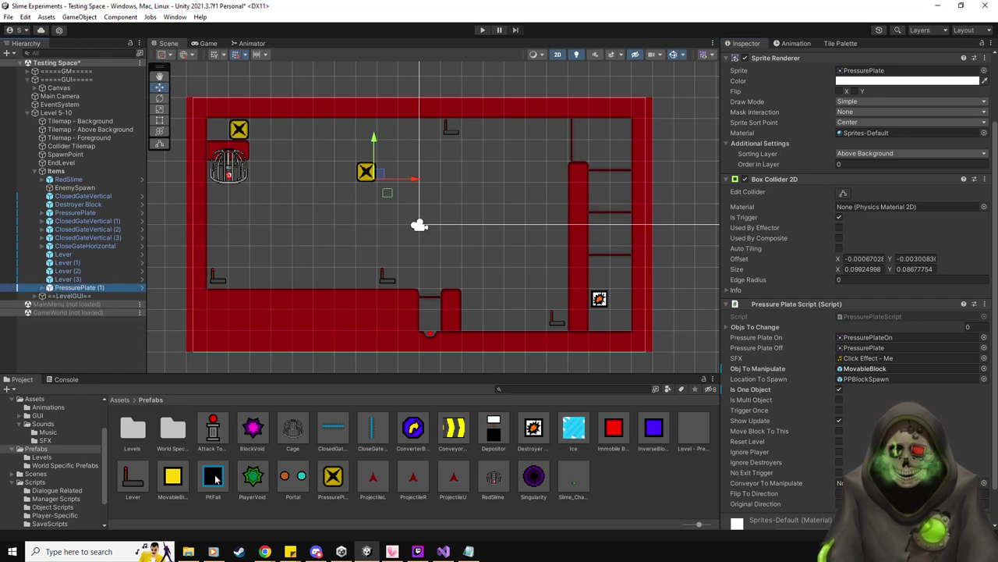
- Add a PitFall at 0.5, 4.5 beside Lever (1), with SpawnPoint as its Level Spawn and EnemySpawn as its Enemy Spawn
left_click_drag(216, 477, 302, 258)
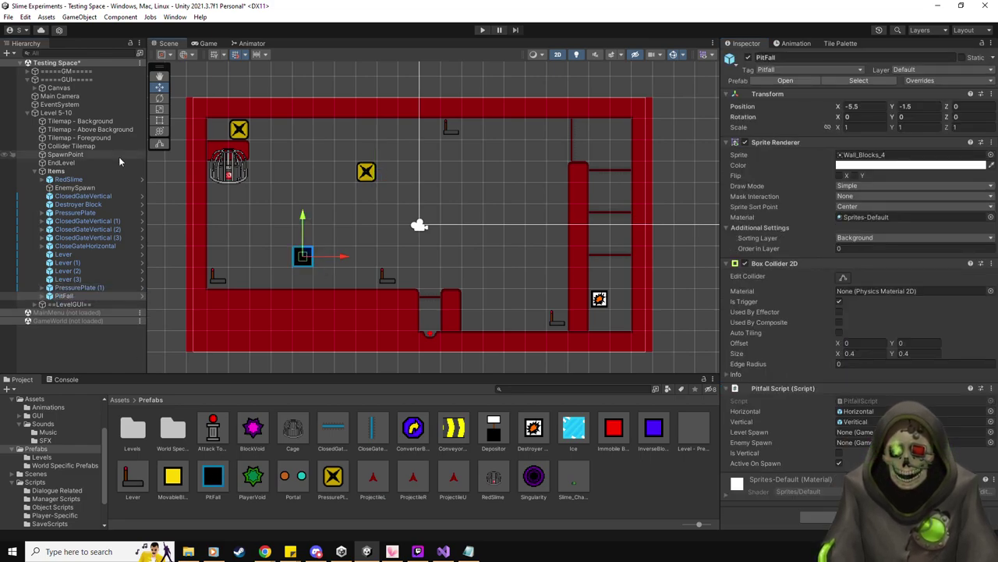
left_click_drag(843, 386, 842, 431)
left_click_drag(75, 188, 842, 442)
left_click_drag(304, 257, 432, 131)
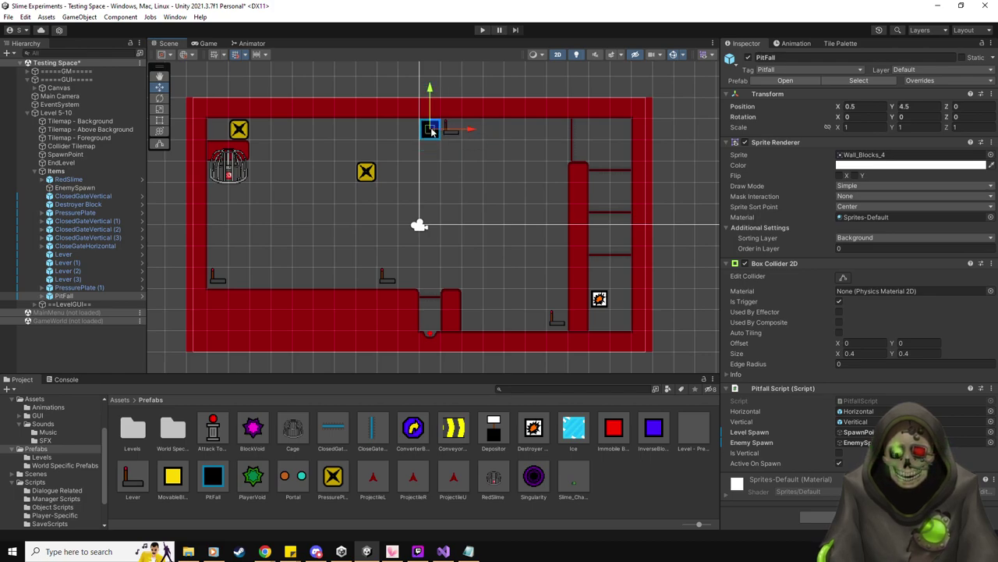
- Duplicate the PitFall four times to surround Lever (1) below the ceiling, ending with a copy at 2.5, 4.5
key("ctrl+d")
left_click_drag(437, 139, 499, 150)
key("ctrl+d")
key("ctrl+d")
- Add three PitFall copies around the lever in the lower-left corner: beside it at -8.5, -2.5, above it and diagonally above
key("ctrl+d")
left_click_drag(472, 109, 473, 88)
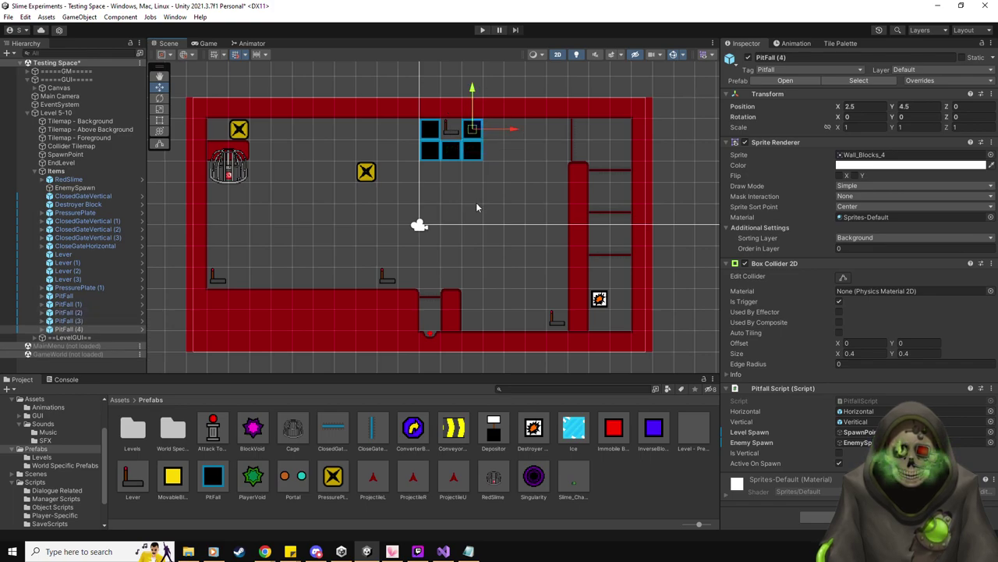
key("ctrl+d")
left_click_drag(472, 131, 241, 274)
key("ctrl+d")
left_click(241, 238)
left_click(239, 277)
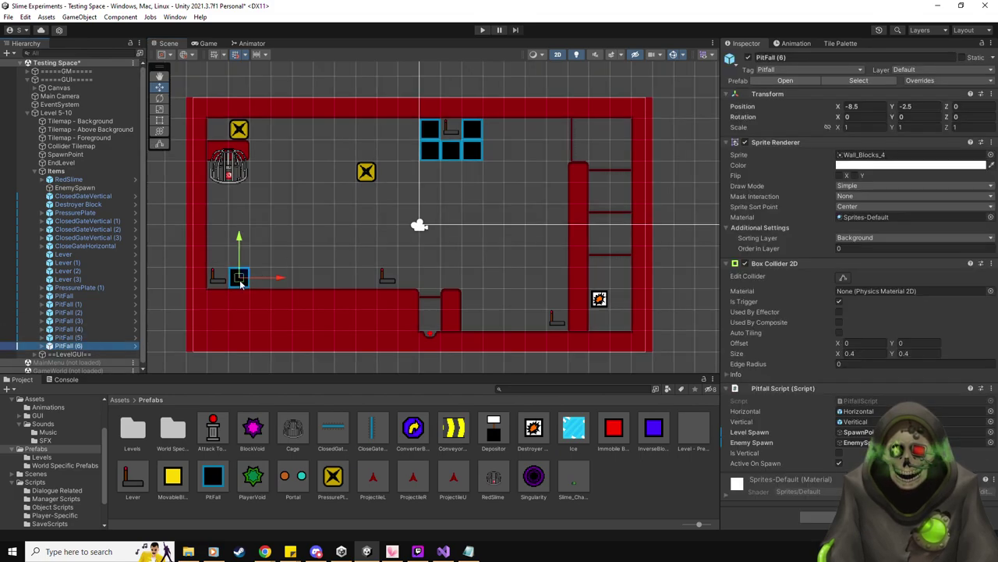
key("ctrl+d")
left_click_drag(243, 277, 219, 256)
key("ctrl+d")
- Move PitFall (6) to -2.5, -2.5 and duplicate it four times to enclose the lever near the raised floor's right end
left_click(95, 356)
key("Up")
key("Up")
key("Down")
left_click_drag(274, 279, 397, 278)
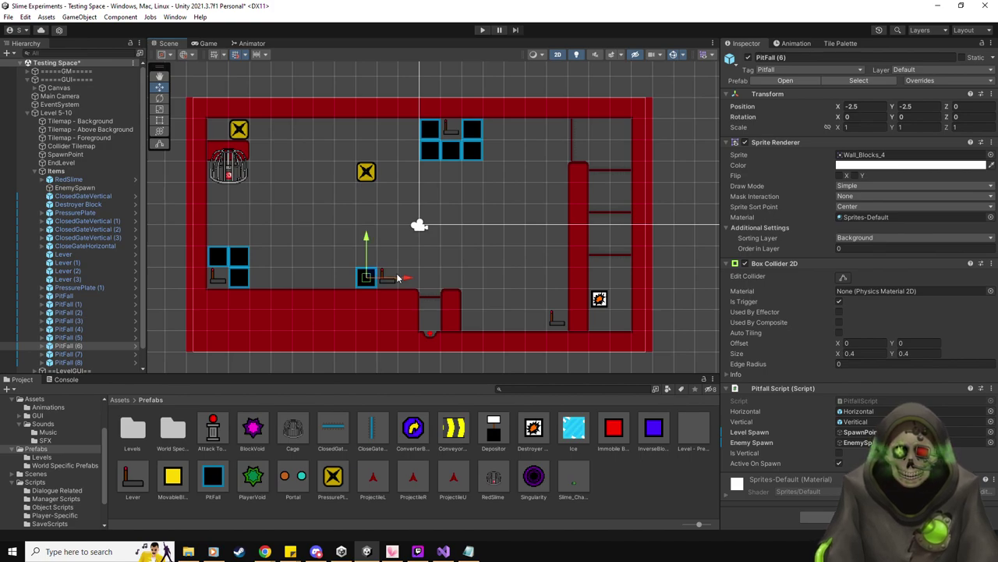
key("ctrl+d")
left_click_drag(373, 278, 409, 276)
key("ctrl+d")
key("ctrl+d")
key("ctrl+d")
middle_click_drag(480, 265, 468, 269)
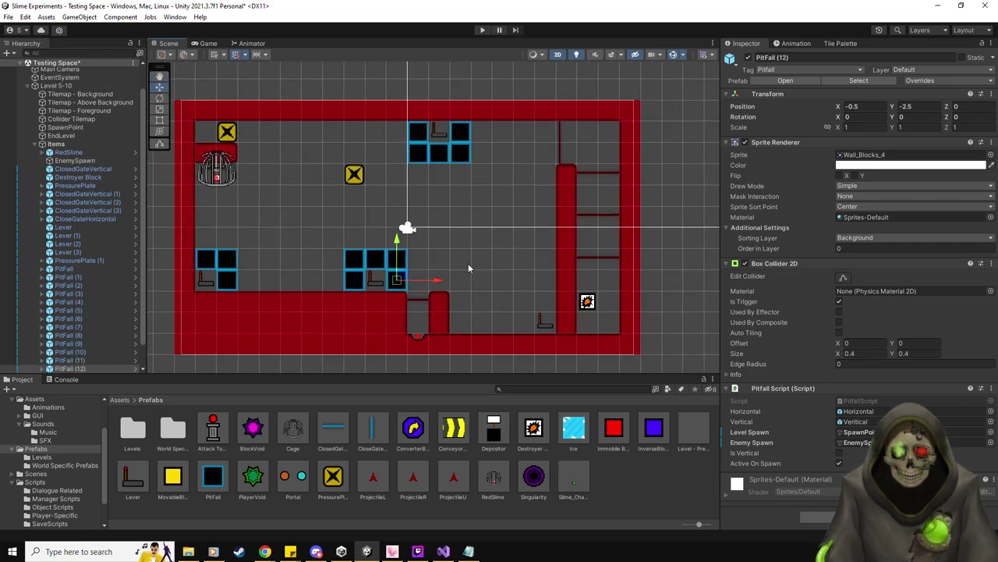
- Paint a two-tile red ledge on the Collider Tilemap directly above the lower-right lever, joined to the wall with a rounded left end
middle_click_drag(538, 305, 479, 306)
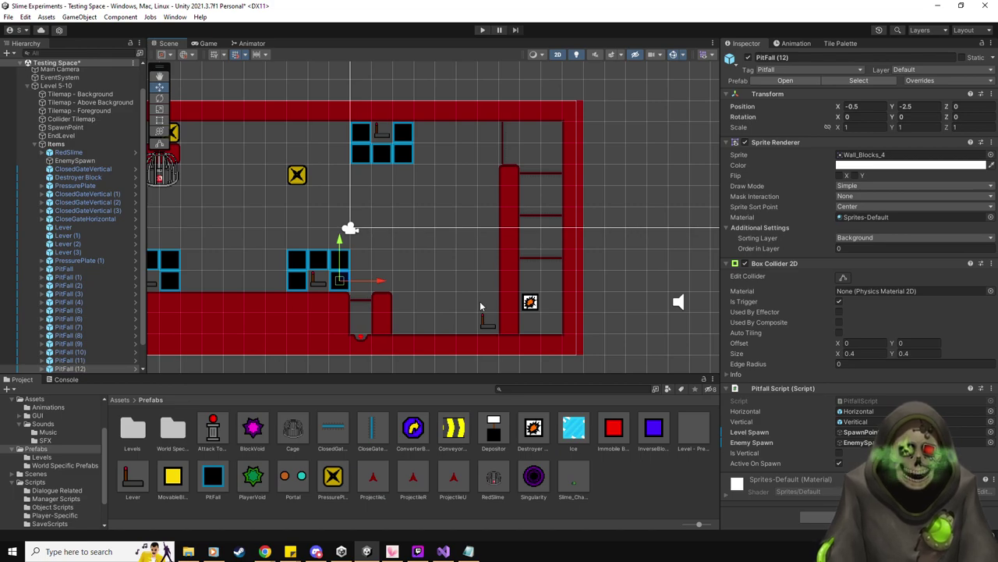
scroll(448, 328, "up", 2)
middle_click_drag(448, 324, 461, 322)
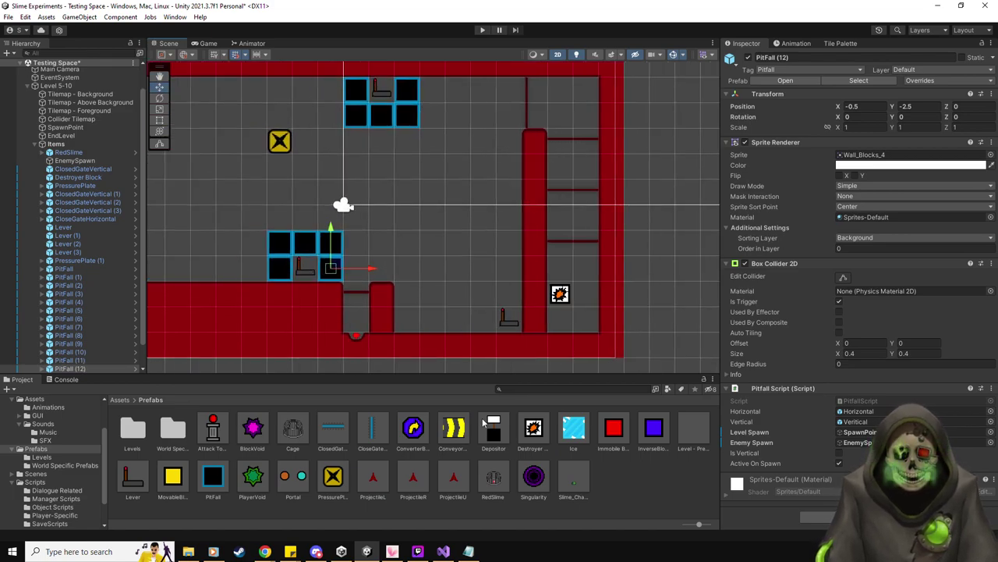
left_click(839, 43)
left_click(940, 250)
left_click(509, 293)
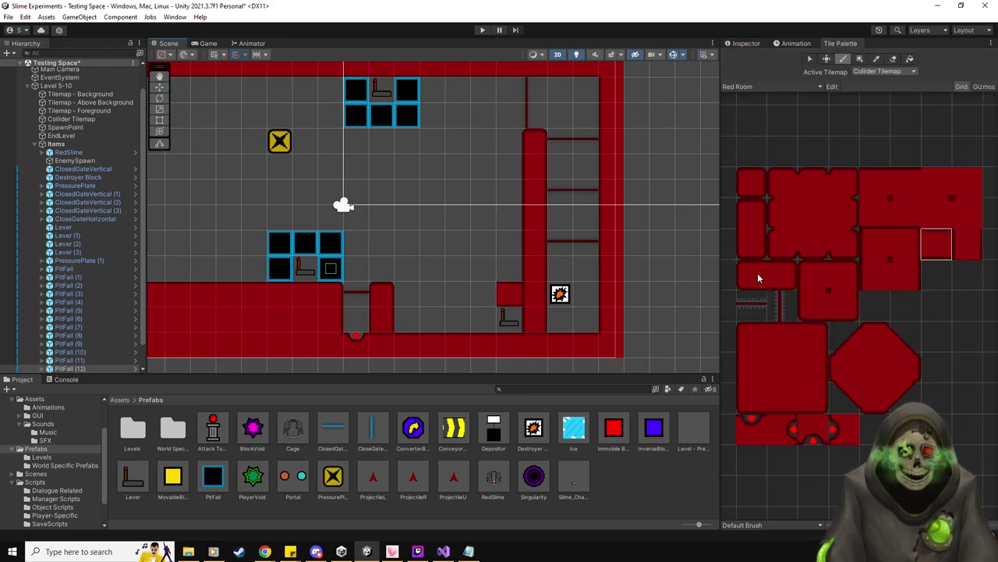
left_click(757, 277)
left_click(484, 294)
- Add a Depositor beside the lower-right lever under the ledge, with Value 7 and SpawnPoint as its Spawn Point
left_click(746, 43)
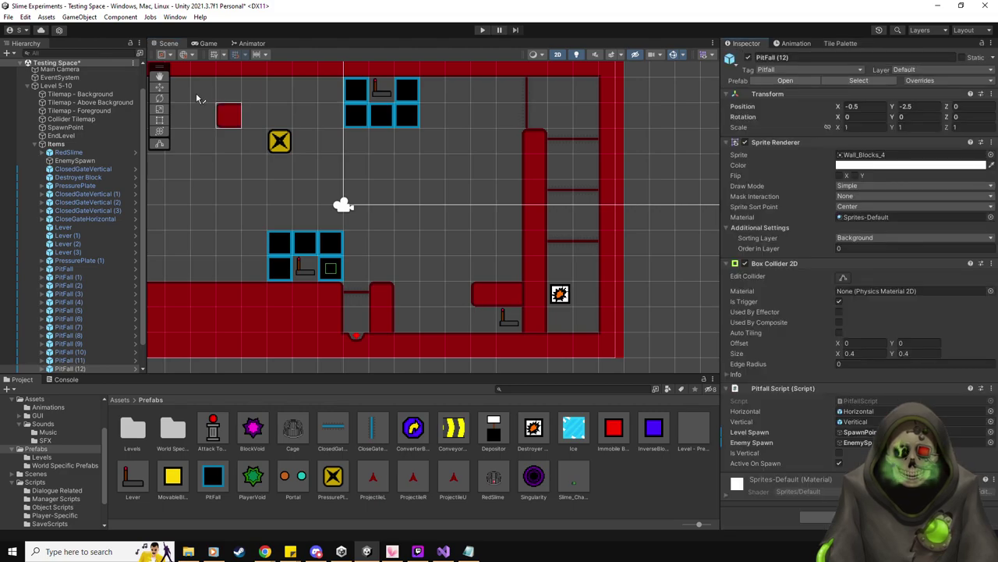
left_click(159, 88)
left_click_drag(494, 428, 484, 308)
left_click(854, 295)
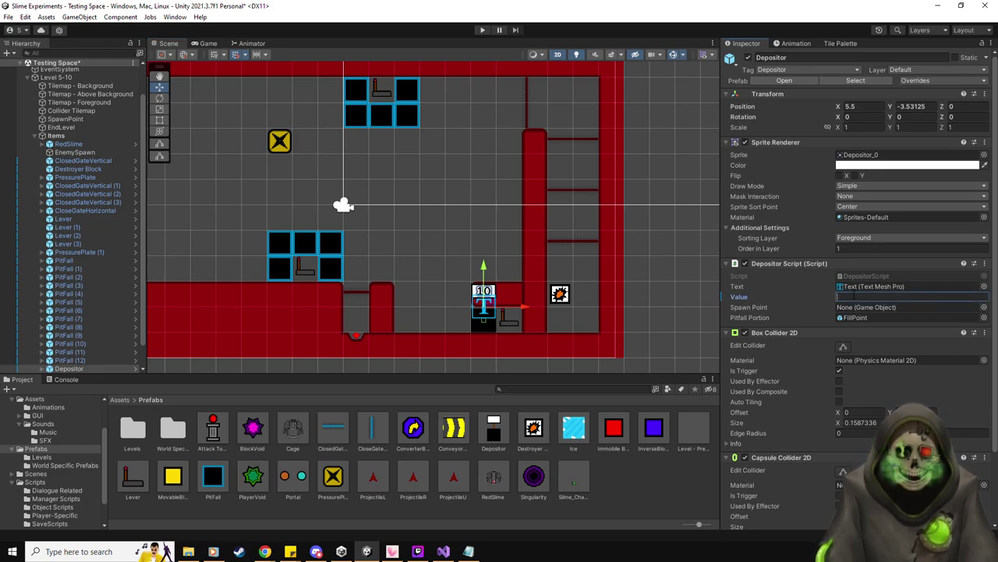
type("7")
key("Return")
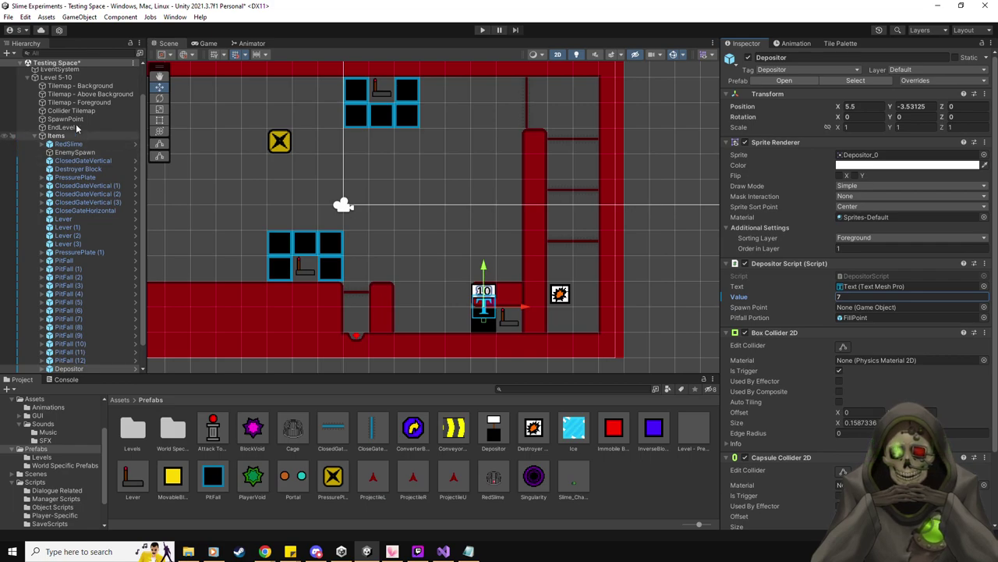
left_click_drag(109, 135, 868, 307)
middle_click_drag(396, 233, 474, 263)
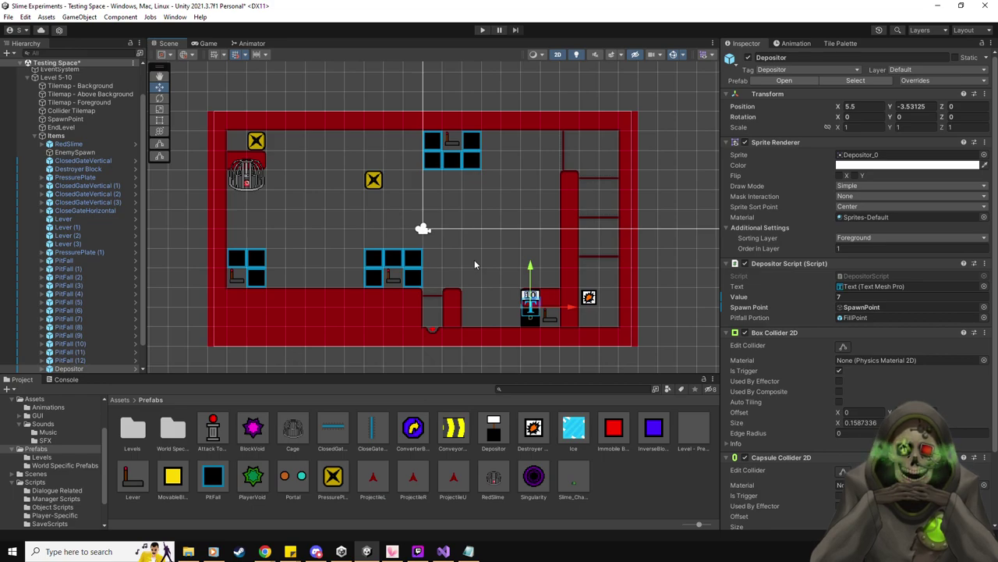
- Playtest the level by moving the green slime away from its spawn, and stop the play session
left_click(483, 32)
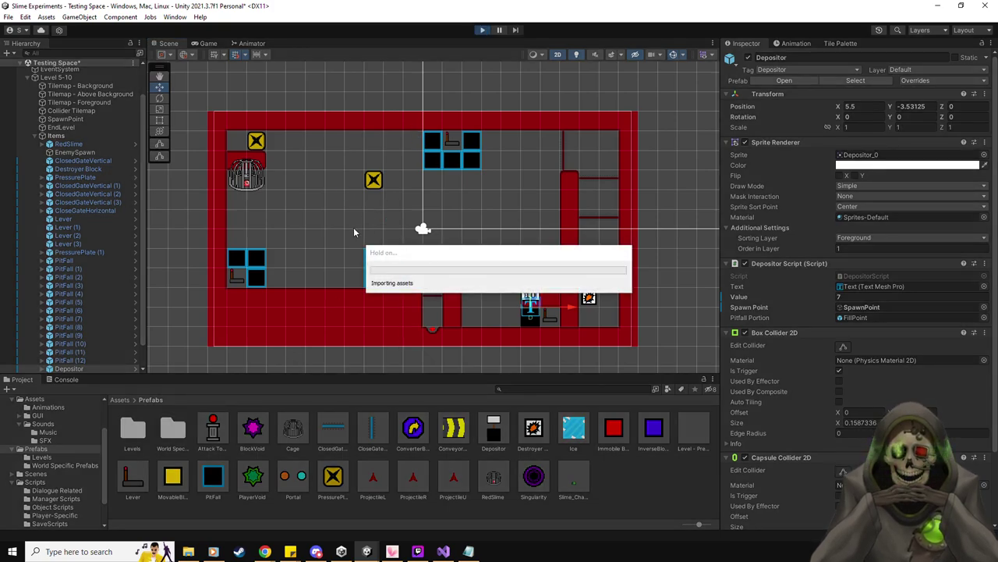
key("d")
key("s")
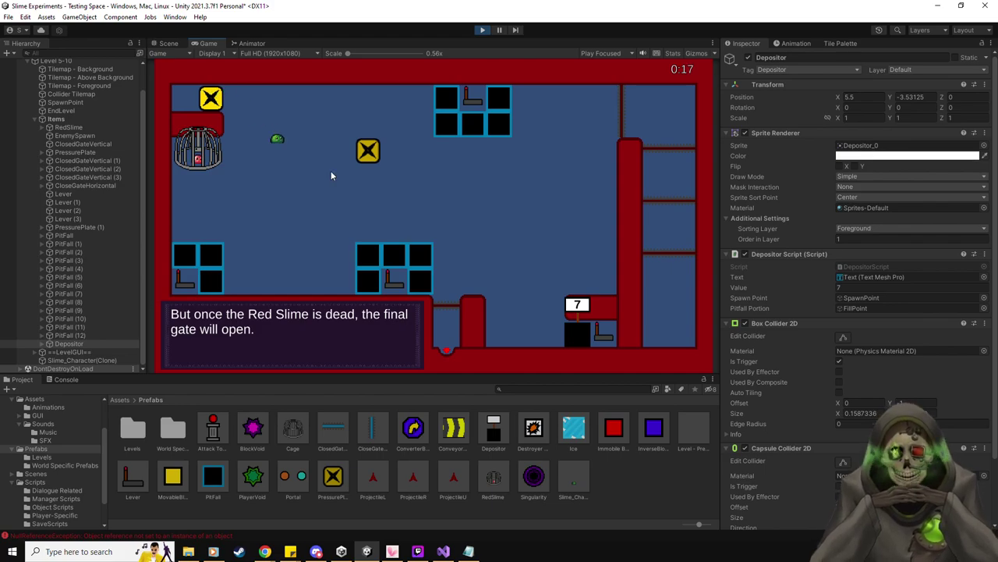
left_click(482, 30)
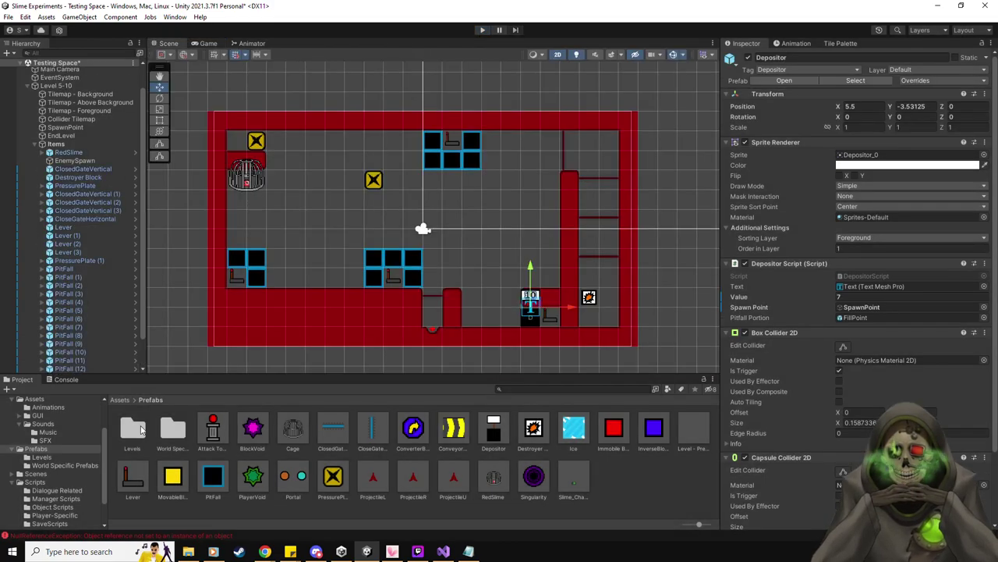
- Examine the console's RedSlimeScript errors and the RedSlime object's script and physics components
left_click(66, 379)
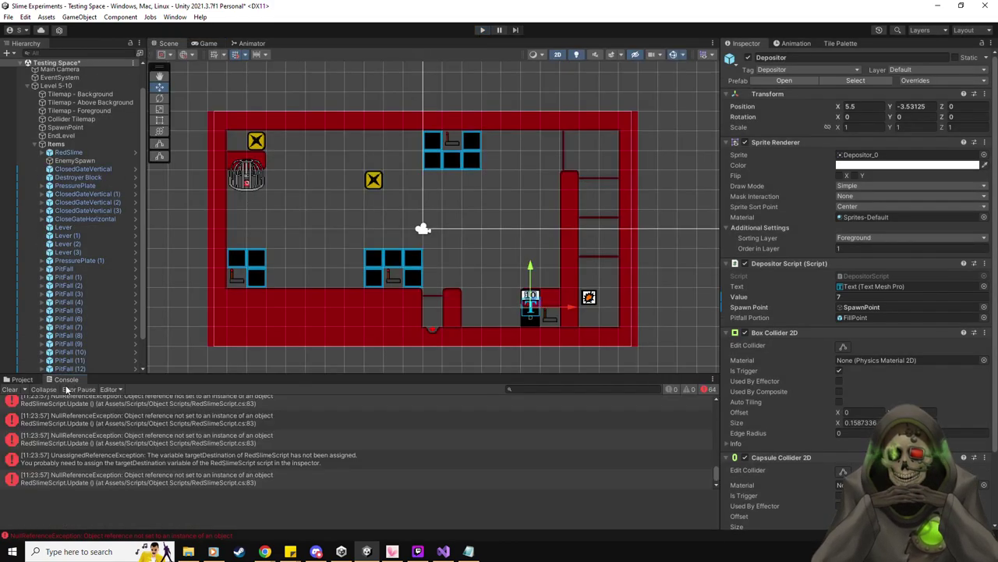
left_click(243, 421)
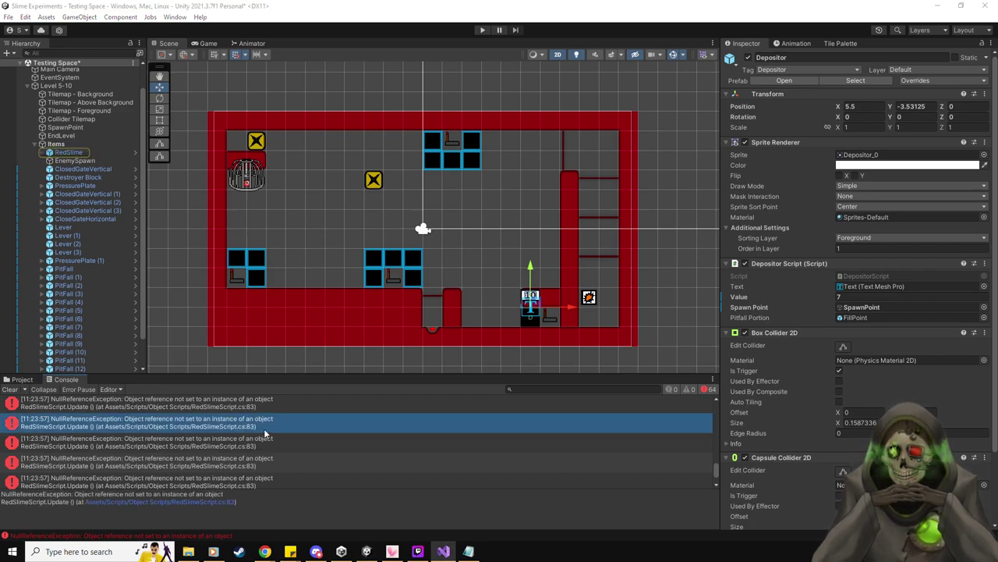
left_click(68, 152)
scroll(808, 435, "down", 10)
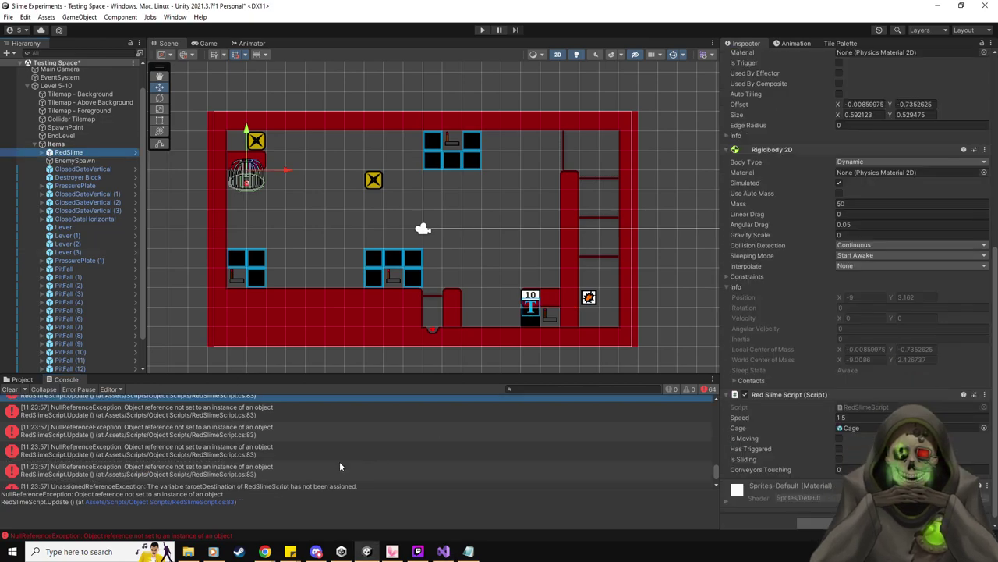
scroll(305, 473, "up", 5)
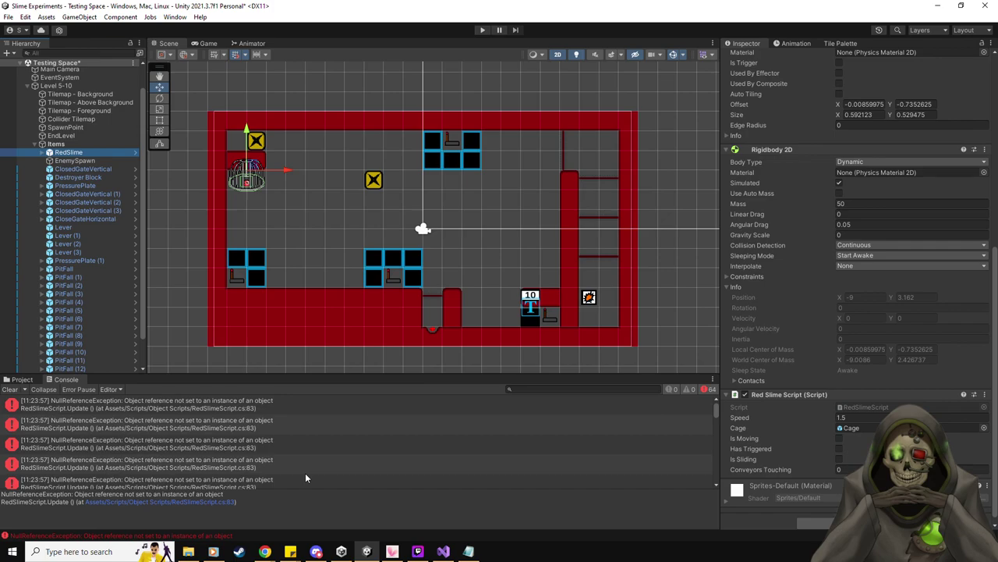
double_click(250, 406)
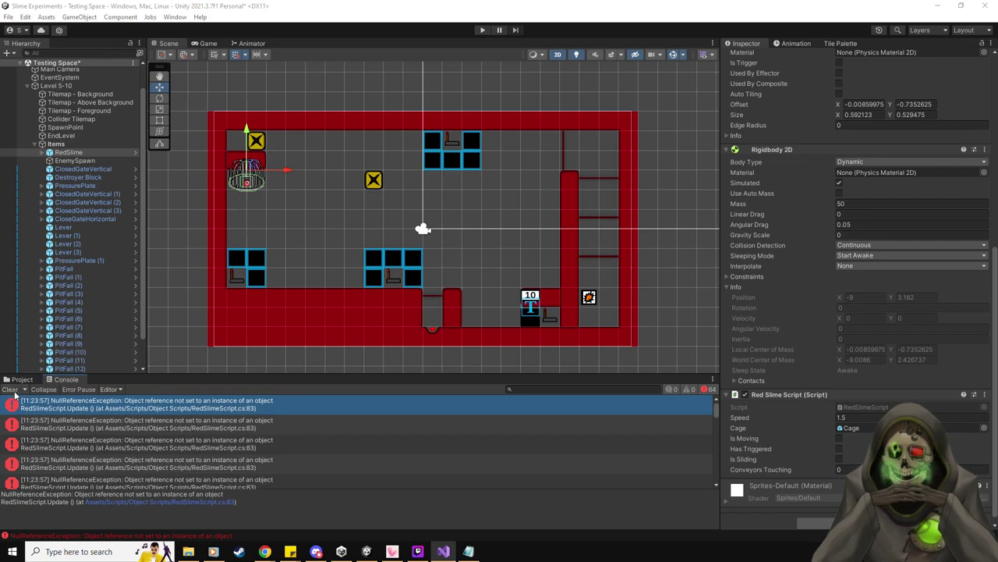
scroll(268, 470, "down", 2)
scroll(267, 469, "down", 2)
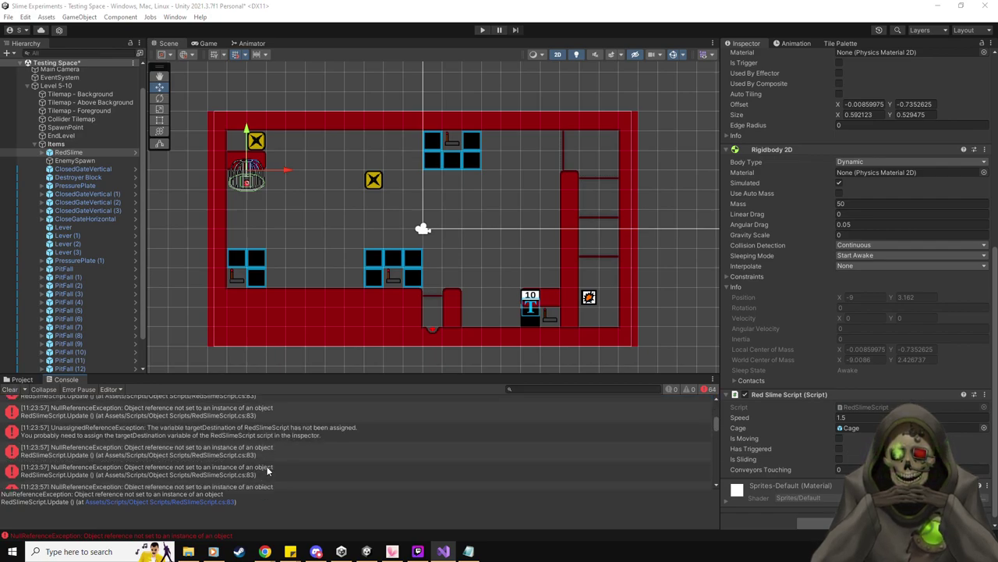
- Open RedSlimeScript.cs from the unassigned targetDestination error and read through its fields, target setup and movement methods
left_click(364, 436)
left_click_drag(564, 0, 565, 2)
key("Home")
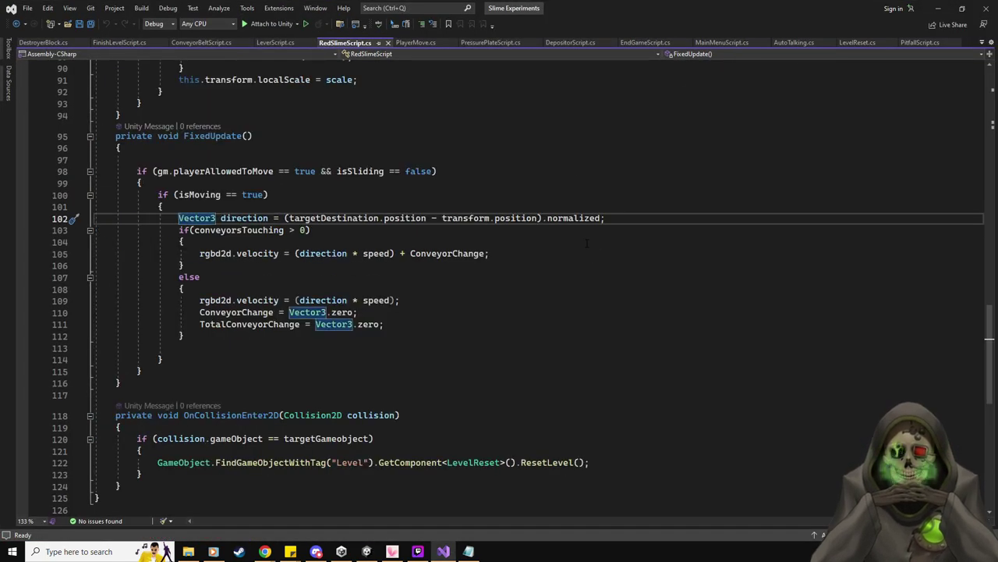
scroll(587, 244, "up", 14)
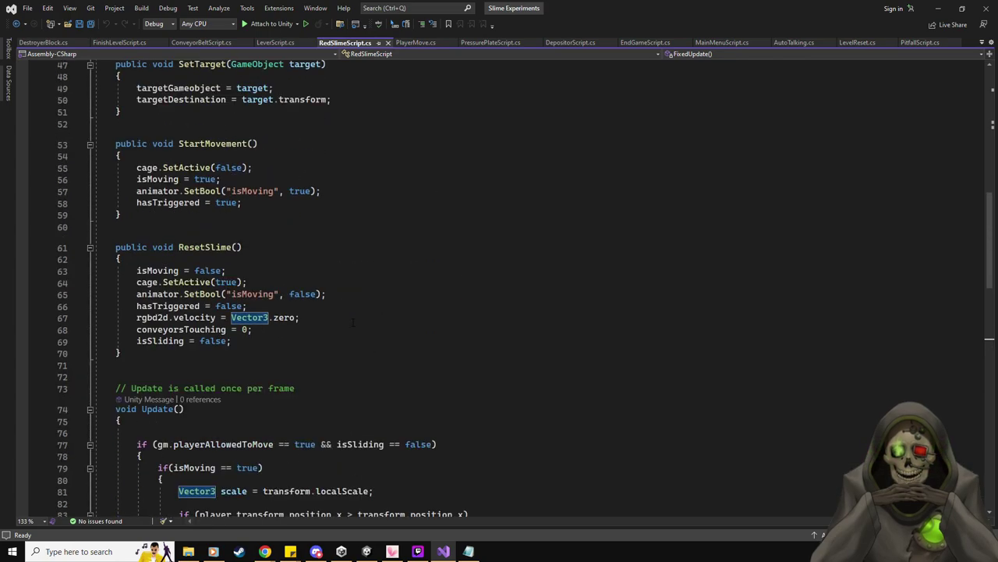
scroll(353, 322, "up", 6)
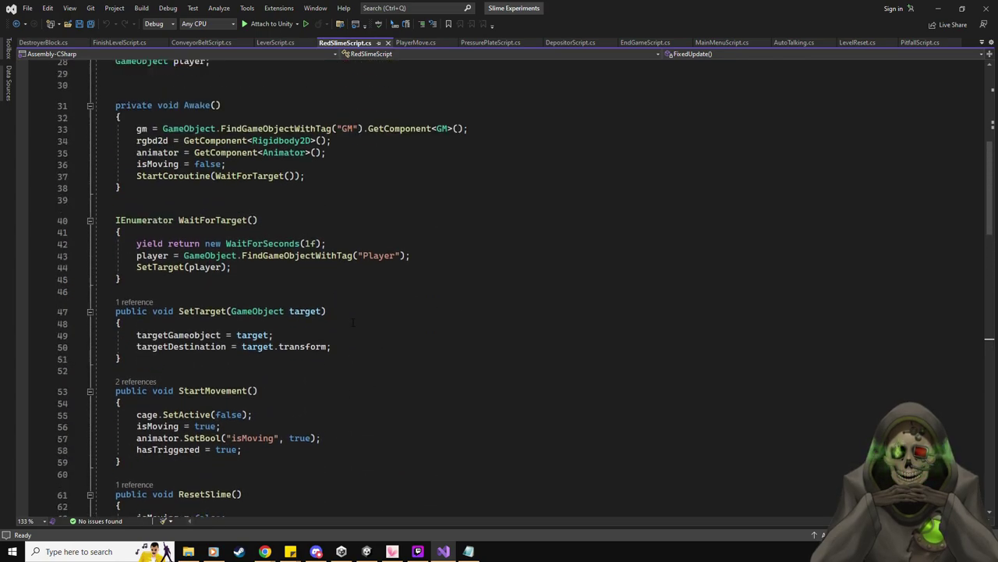
scroll(353, 322, "up", 6)
scroll(353, 322, "up", 2)
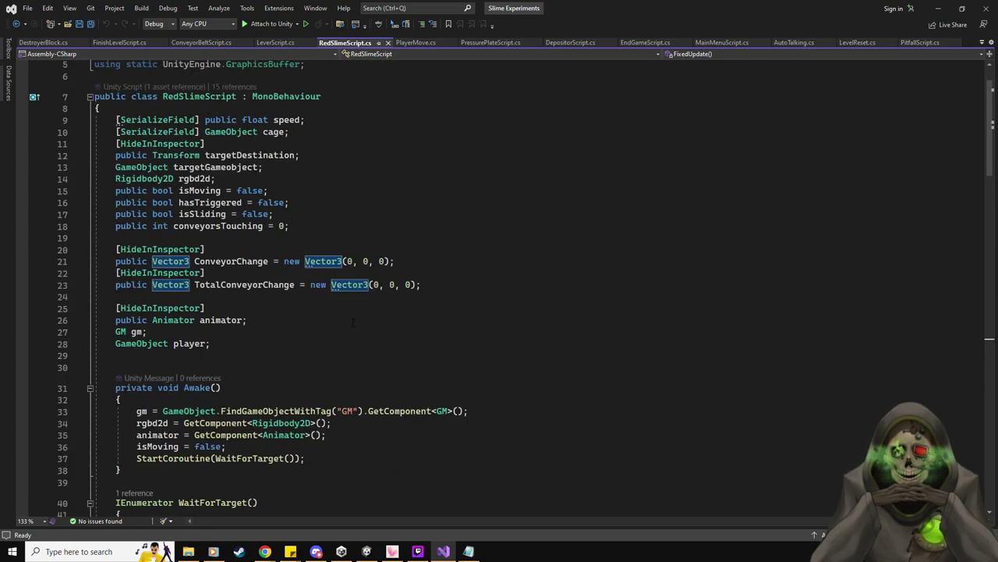
scroll(354, 322, "up", 2)
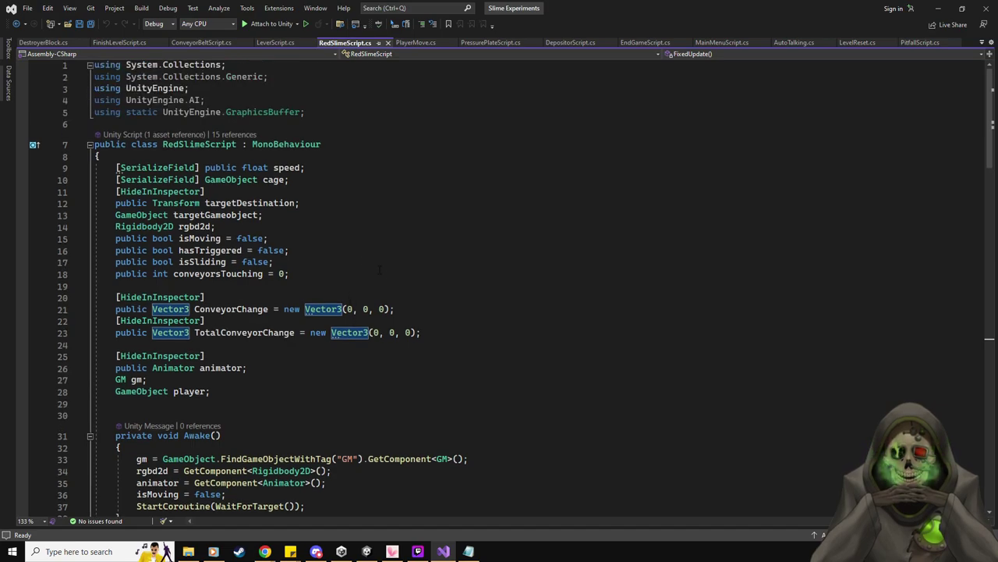
scroll(380, 269, "down", 20)
scroll(500, 319, "down", 3)
scroll(500, 319, "down", 3)
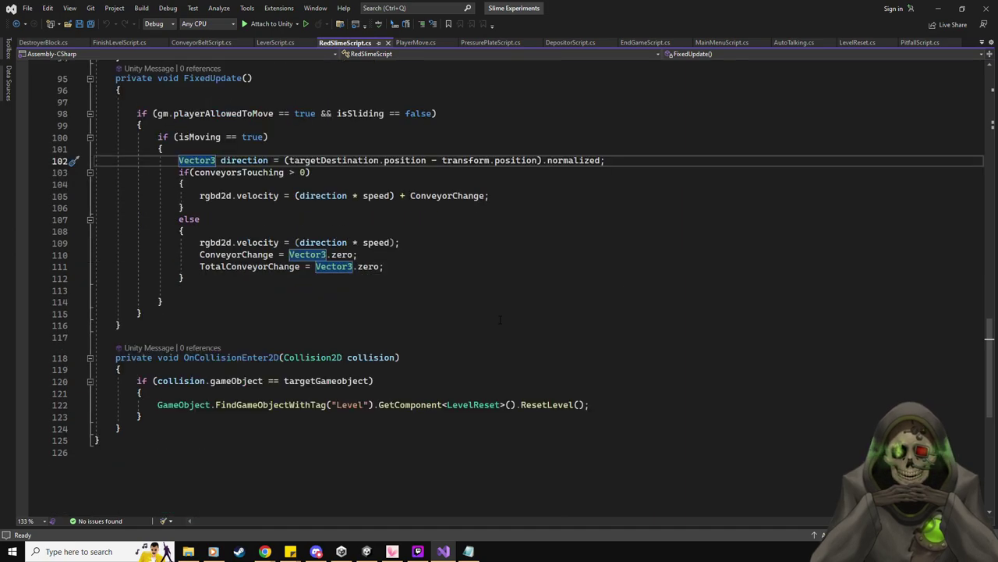
- Trace targetDestination from its declaration through WaitForTarget, SetTarget, ResetSlime and Update in RedSlimeScript.cs
scroll(359, 283, "up", 20)
scroll(328, 265, "up", 2)
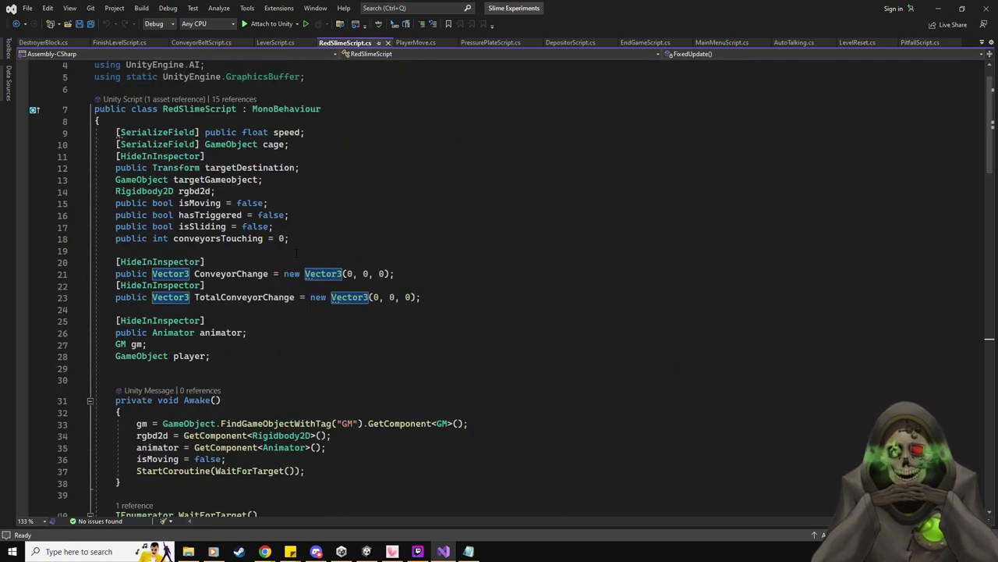
scroll(297, 254, "up", 1)
left_click(248, 203)
scroll(497, 271, "down", 13)
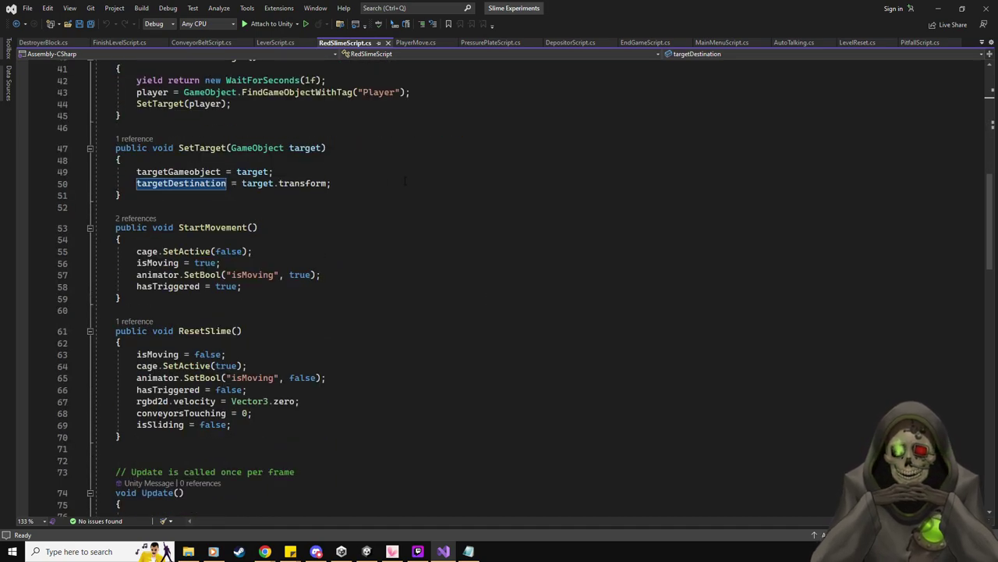
scroll(405, 181, "up", 4)
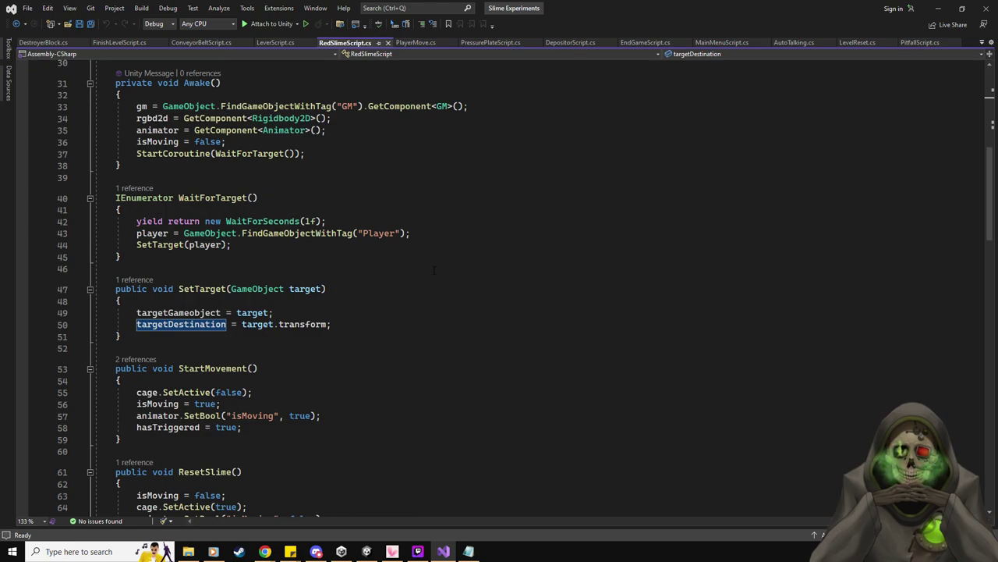
scroll(434, 270, "down", 5)
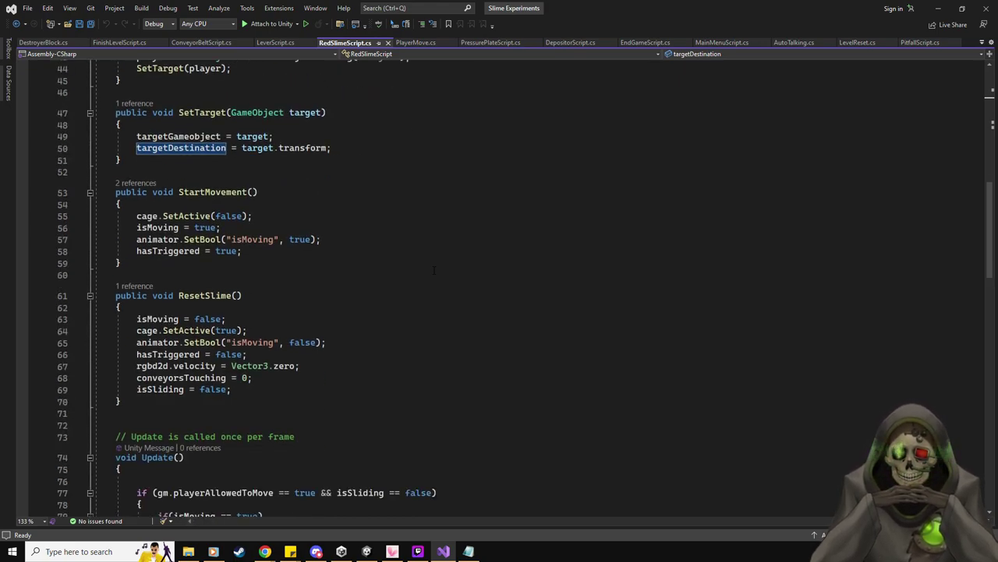
scroll(435, 270, "down", 4)
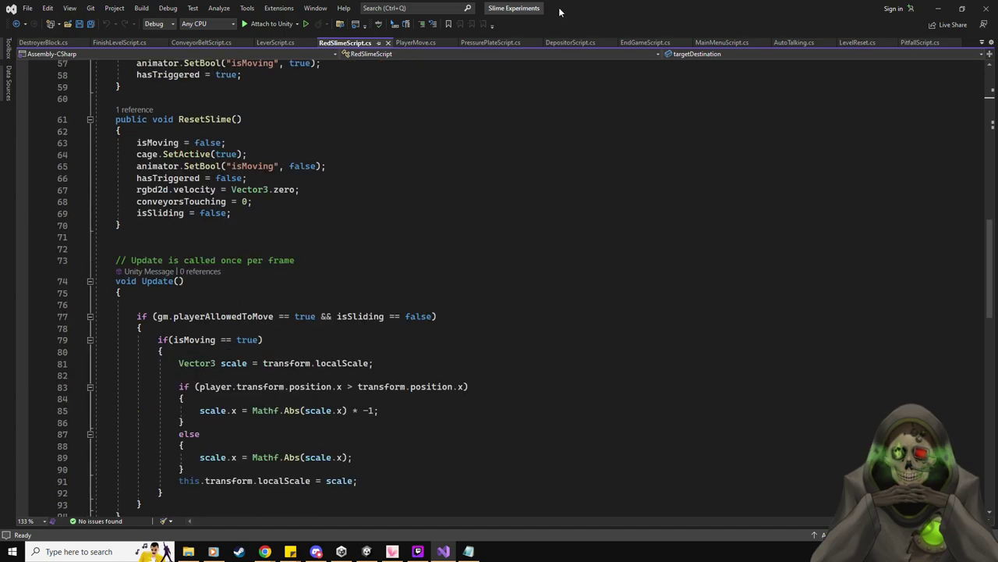
- Switch back to Unity and playtest the level, leading the chasing Red Slime diagonally across the room toward the Depositor
key("alt+Tab")
left_click(581, 5)
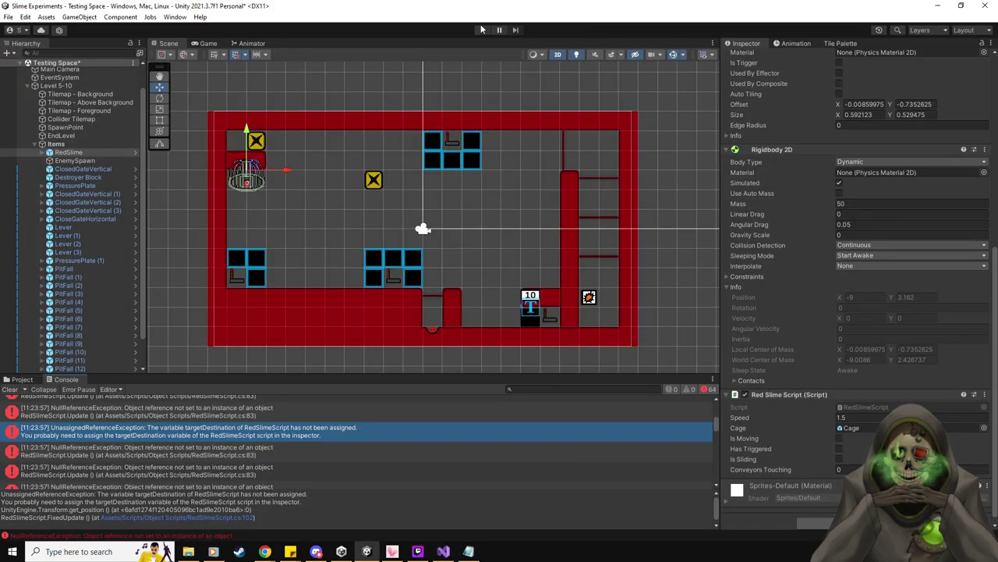
left_click(482, 30)
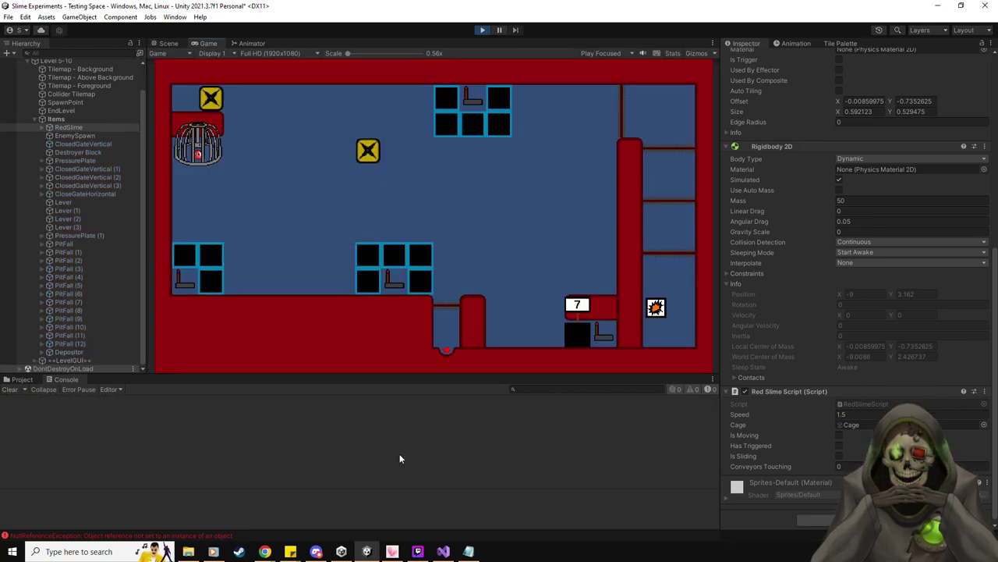
key("d")
key("s")
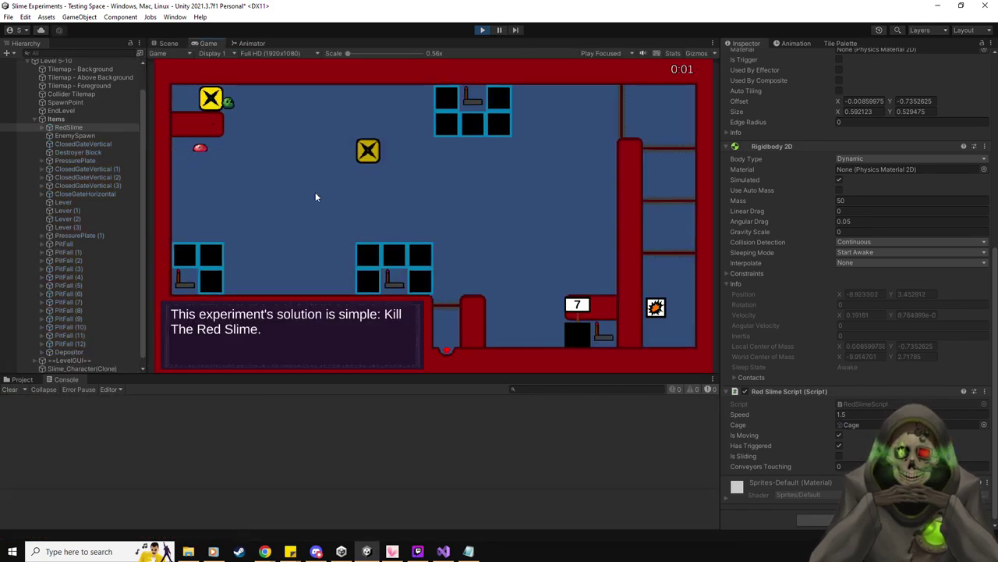
key("d")
key("s")
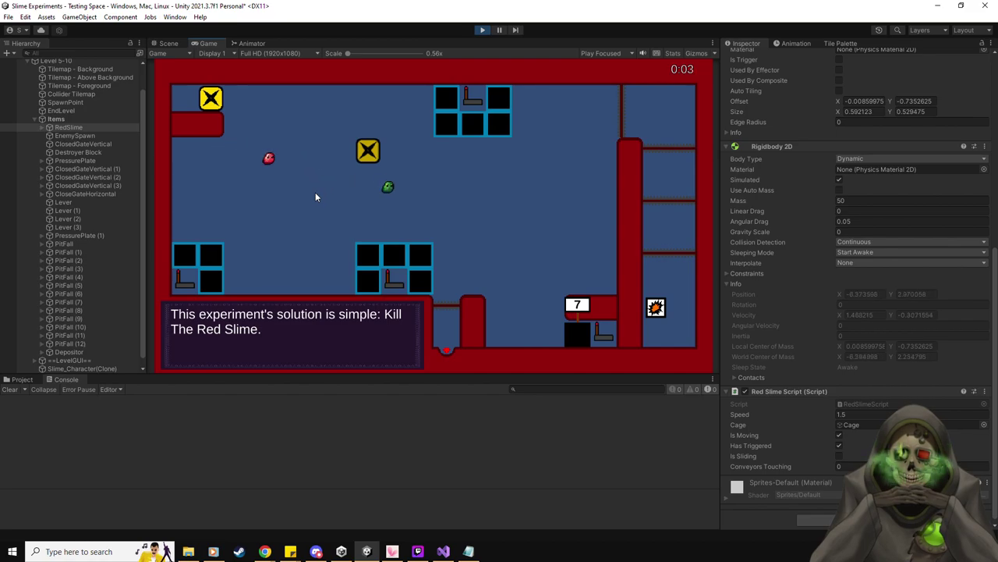
key("d")
key("s")
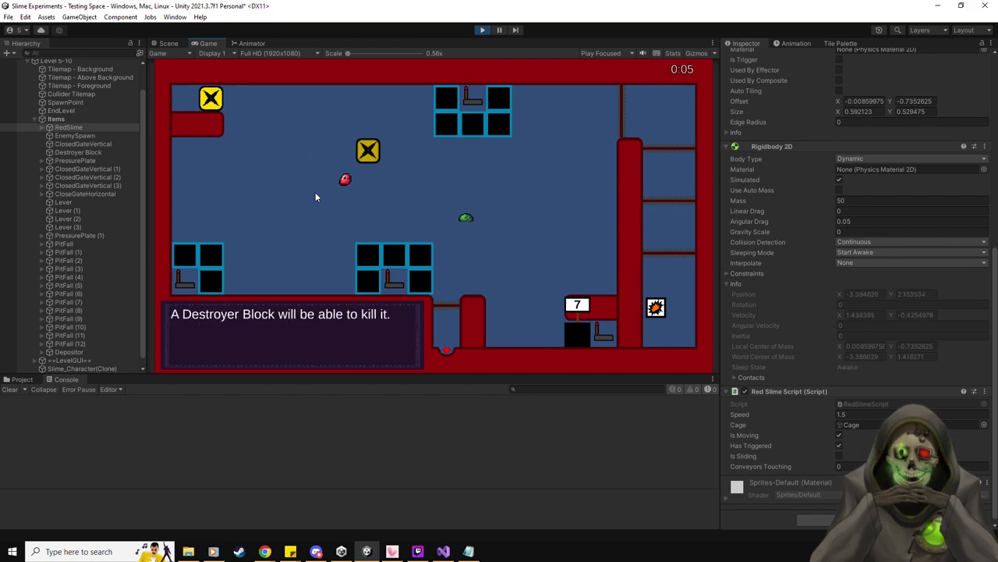
key("d")
key("s")
key("d")
key("s")
key("d")
key("s")
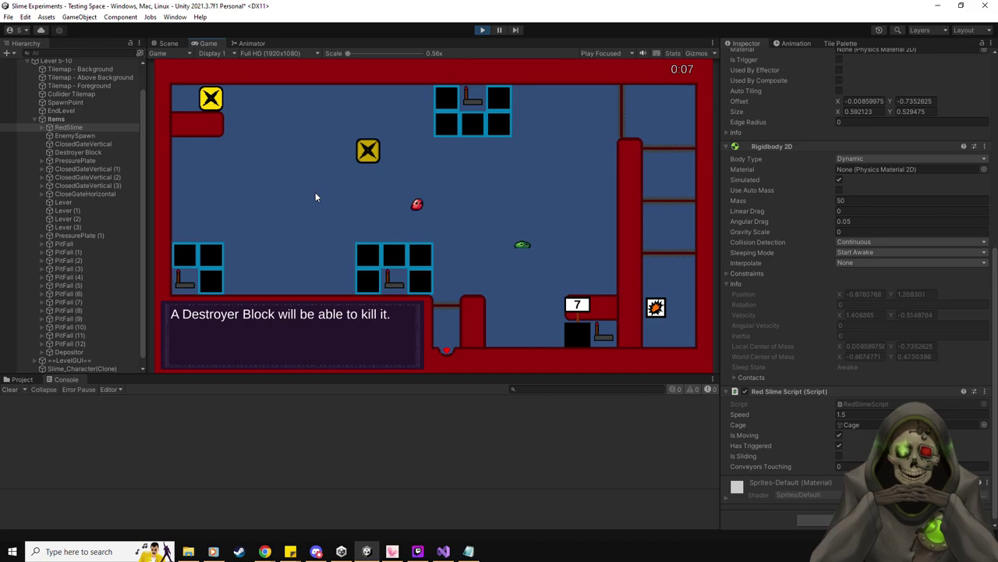
key("s")
key("a")
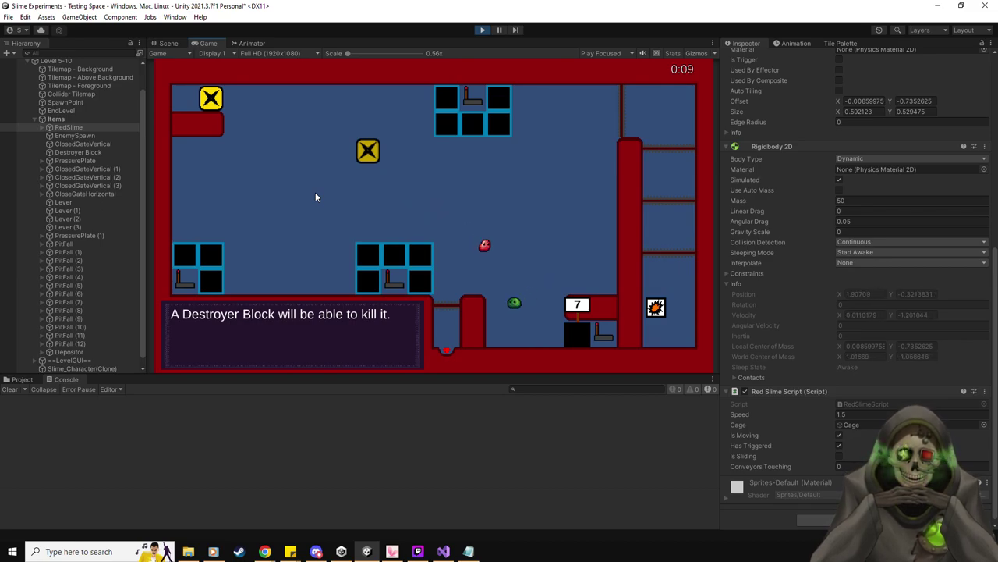
key("Right")
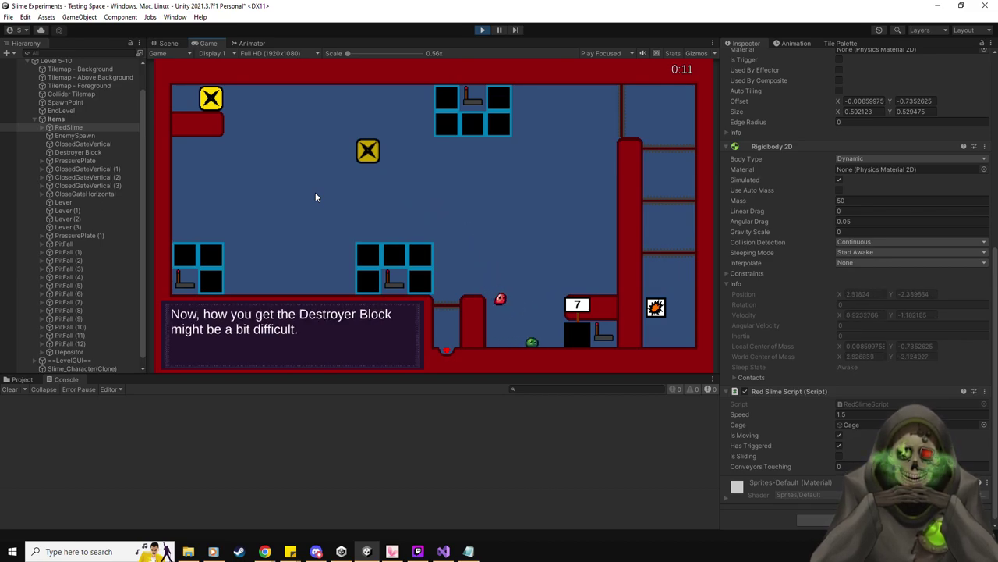
key("Right")
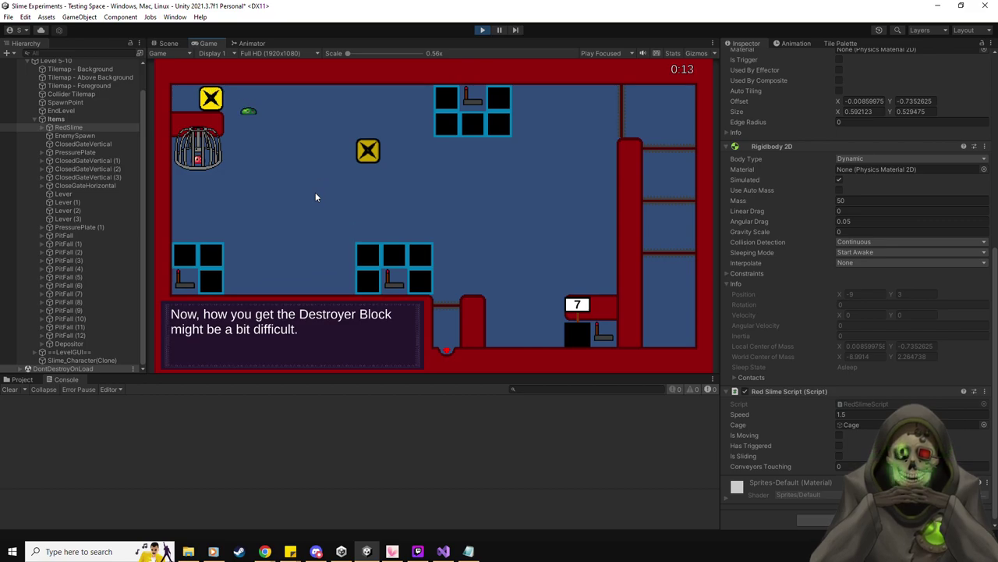
- Move the green slime around the spawn area and across the room while the Red Slime is caged, and stop the play session
key("w")
key("a")
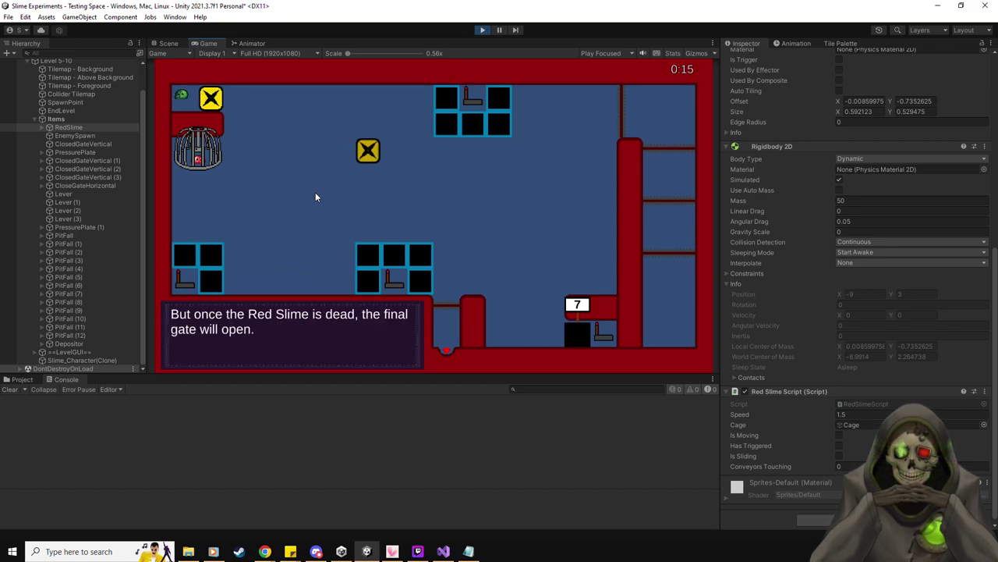
key("Right")
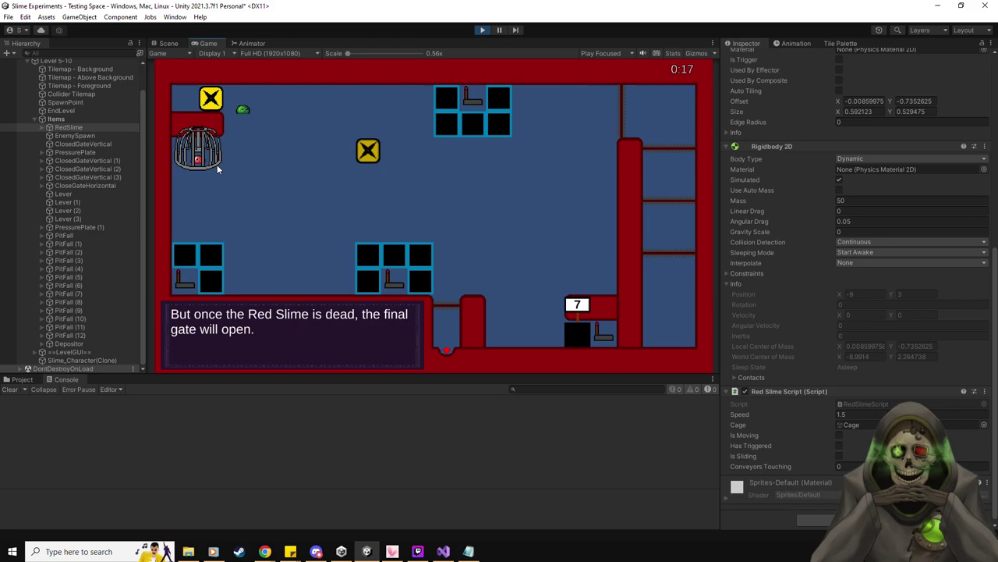
key("s")
key("d")
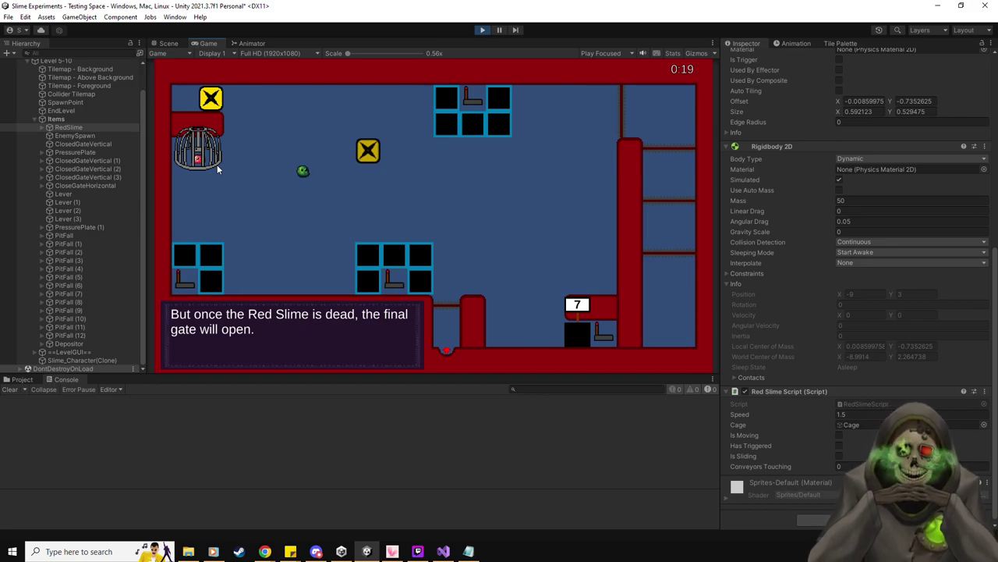
key("d")
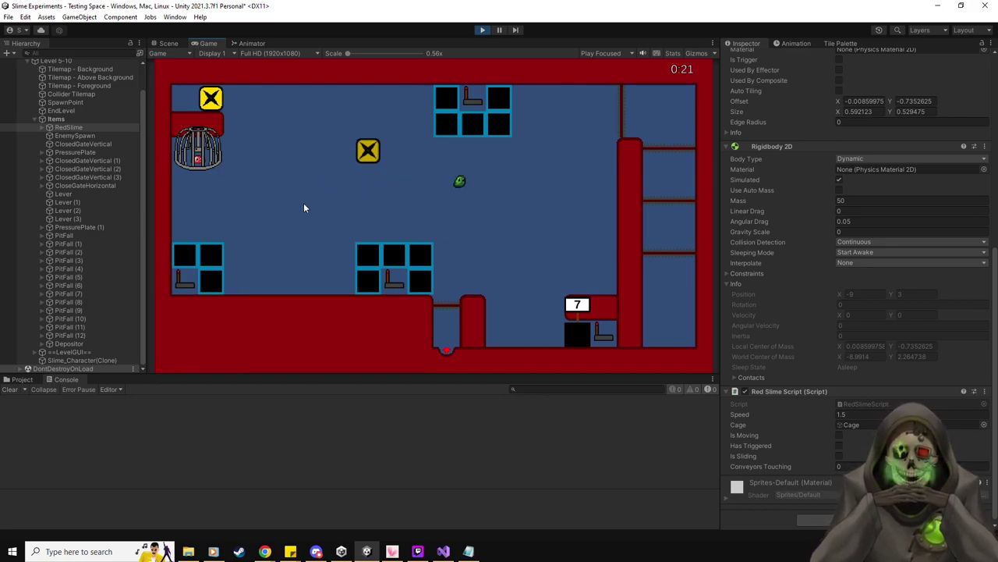
left_click(481, 30)
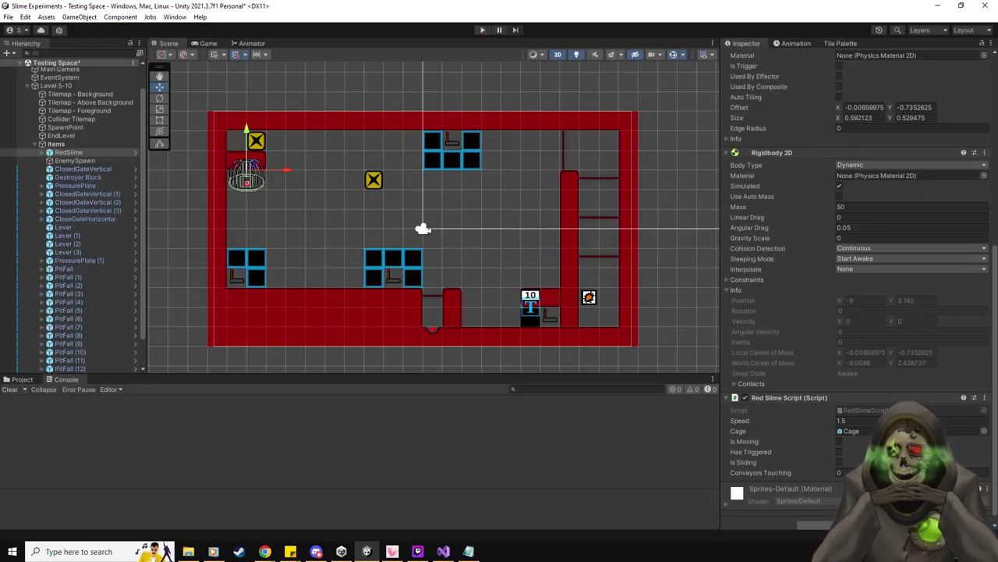
key("alt+Tab")
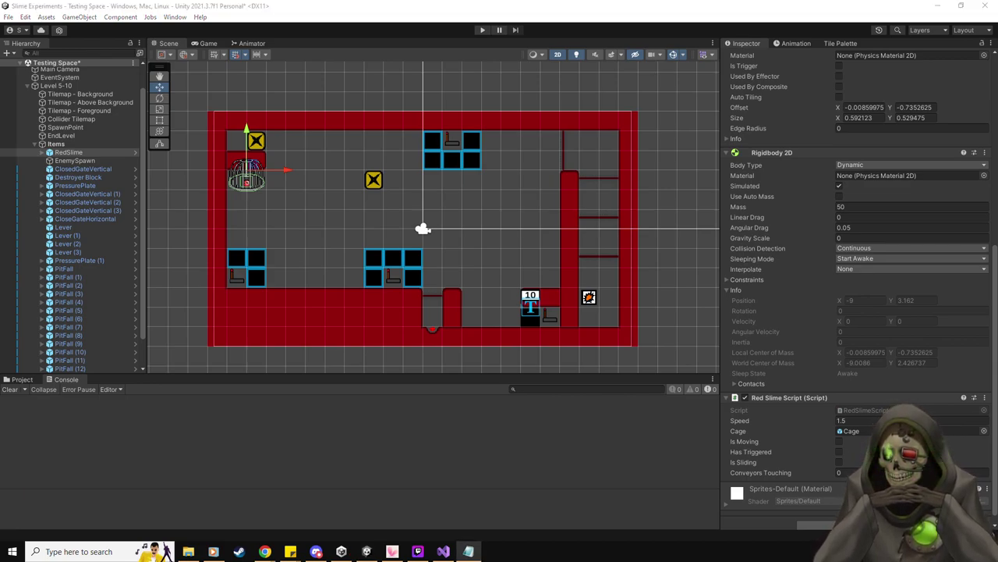
key("alt+Tab")
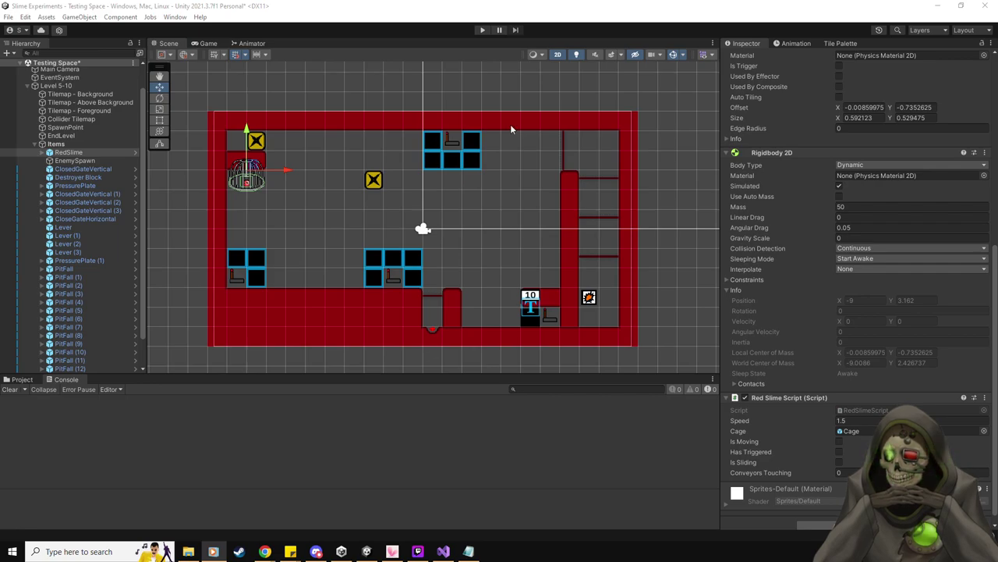
- Place a PlayerVoid prefab in the open floor below the Red Slime's cage and assign SpawnPoint as its Spawn Point
left_click(546, 7)
scroll(495, 244, "up", 2)
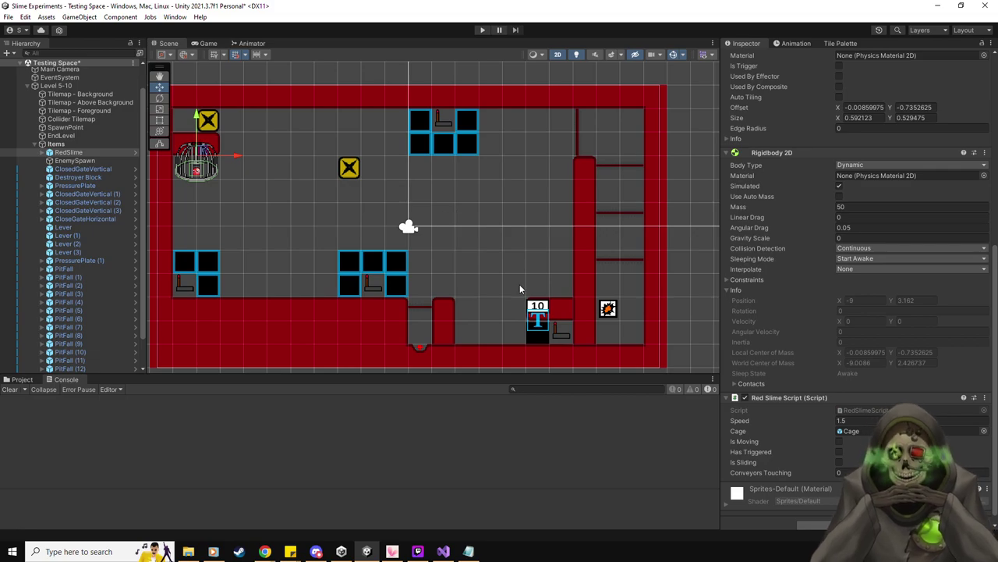
left_click(23, 389)
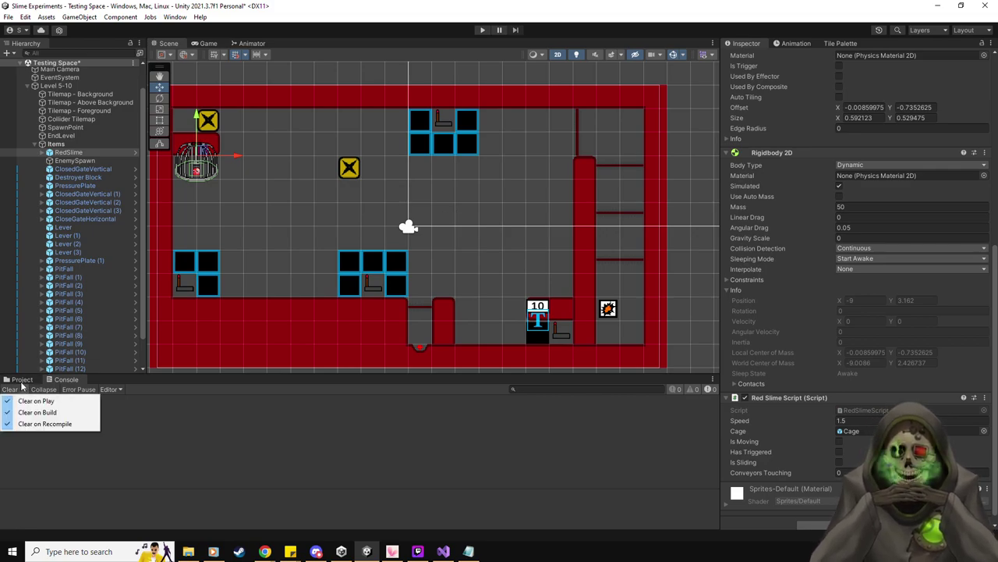
left_click(21, 379)
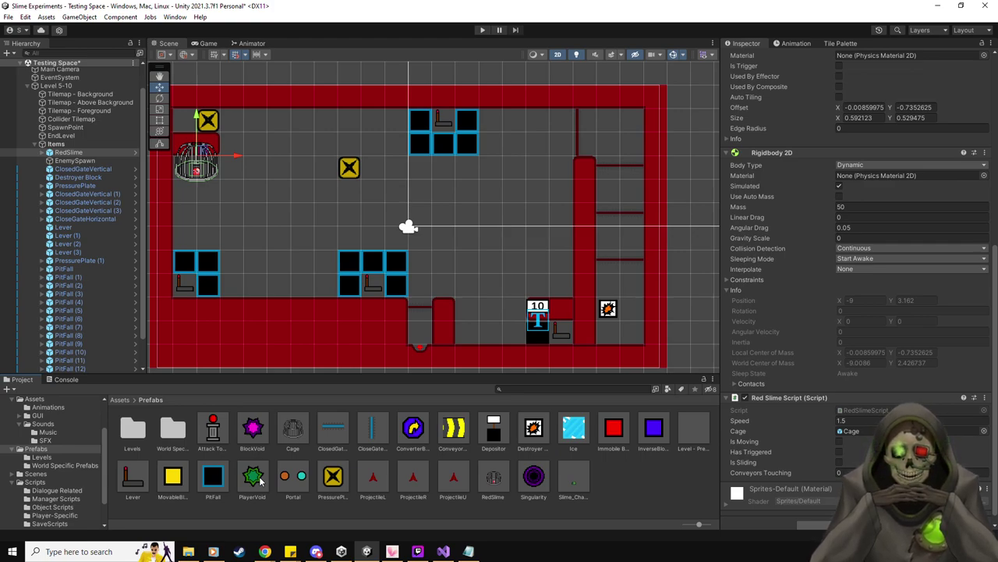
left_click_drag(255, 479, 259, 216)
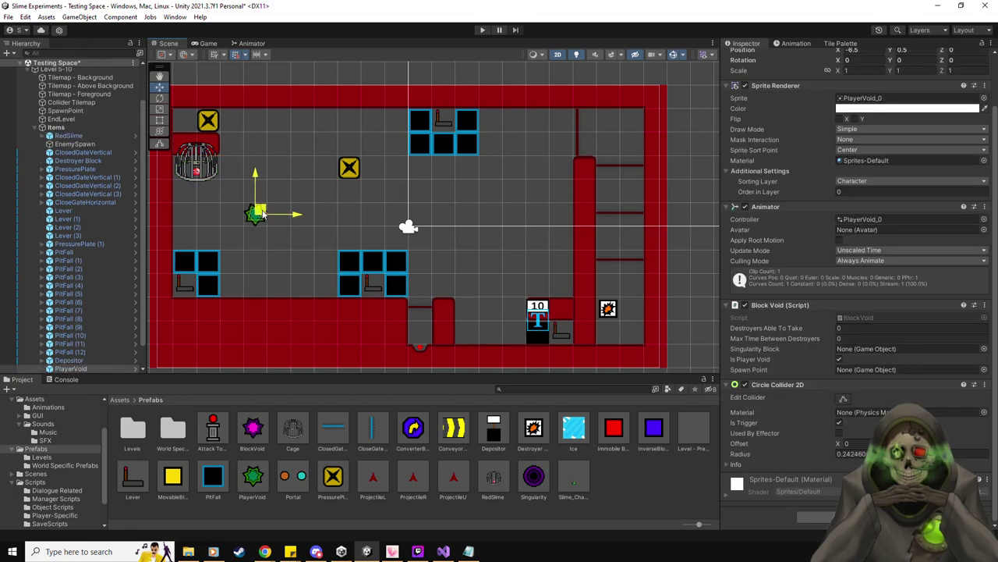
scroll(95, 155, "up", 2)
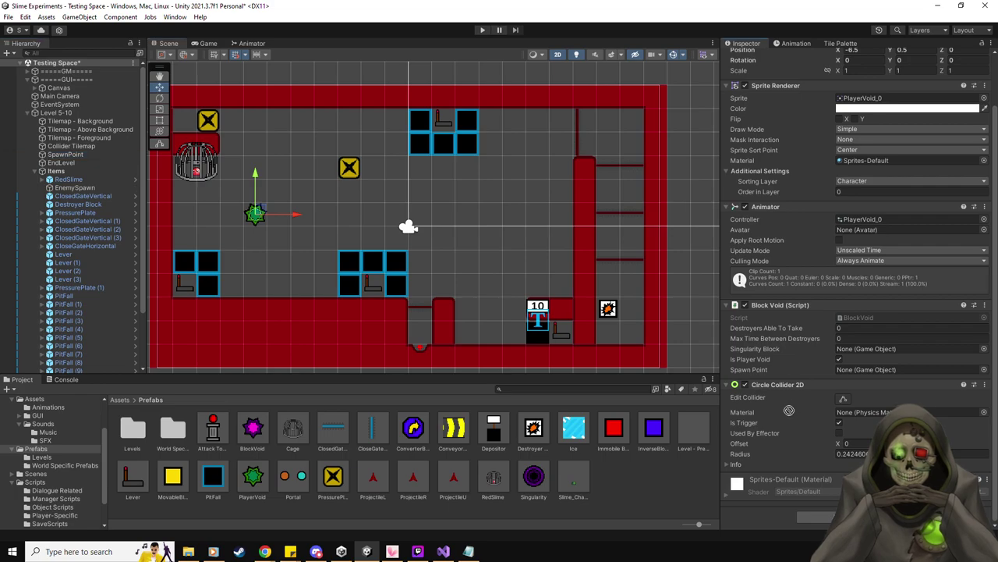
left_click_drag(863, 355, 858, 369)
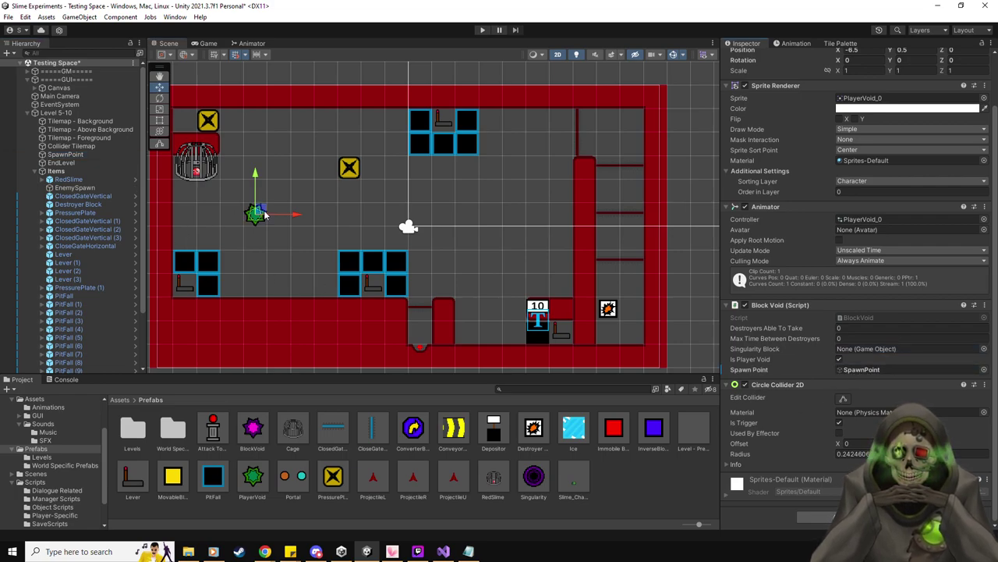
- Duplicate the PlayerVoid three times and spread the copies across the open floor between the central pressure plate and the long wall
key("ctrl+d")
left_click_drag(264, 215, 427, 191)
key("ctrl+d")
- Place a BlockVoid prefab in the room and duplicate it four times, spreading the copies around the pressure plate, pitfalls and PlayerVoids
key("ctrl+d")
left_click(250, 433)
left_click_drag(251, 433, 352, 211)
key("ctrl+d")
key("ctrl+d")
key("ctrl+d")
key("ctrl+d")
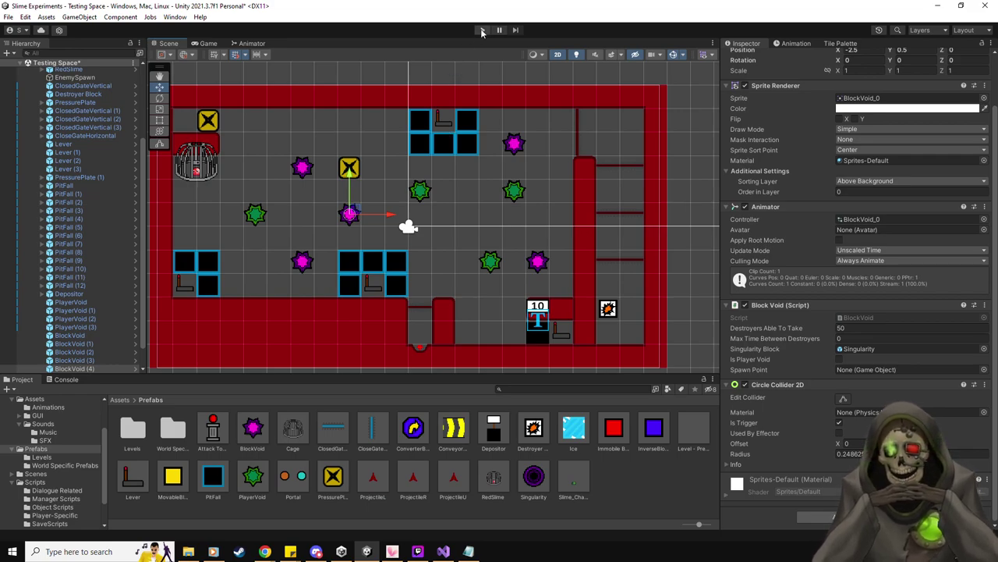
- Playtest the level with the new voids, guiding the slime and yellow blocks to the pitfalls and levers, and stop the play session
middle_click_drag(441, 184, 457, 182)
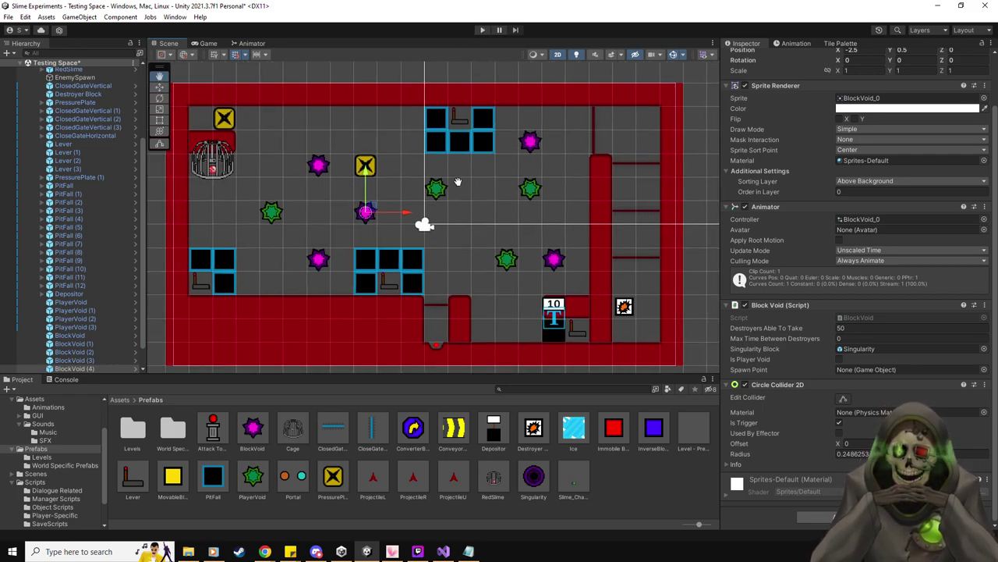
left_click(482, 30)
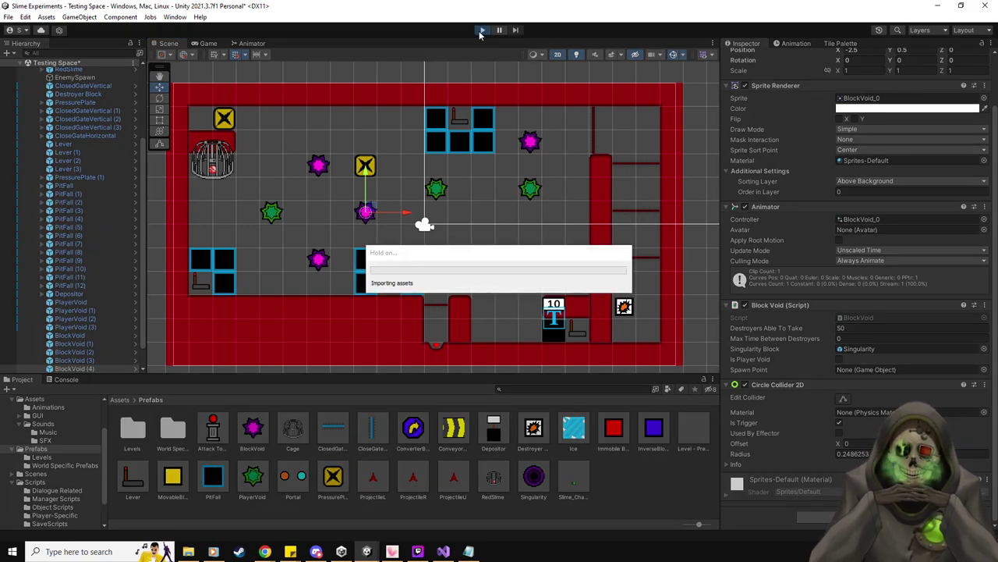
key("d")
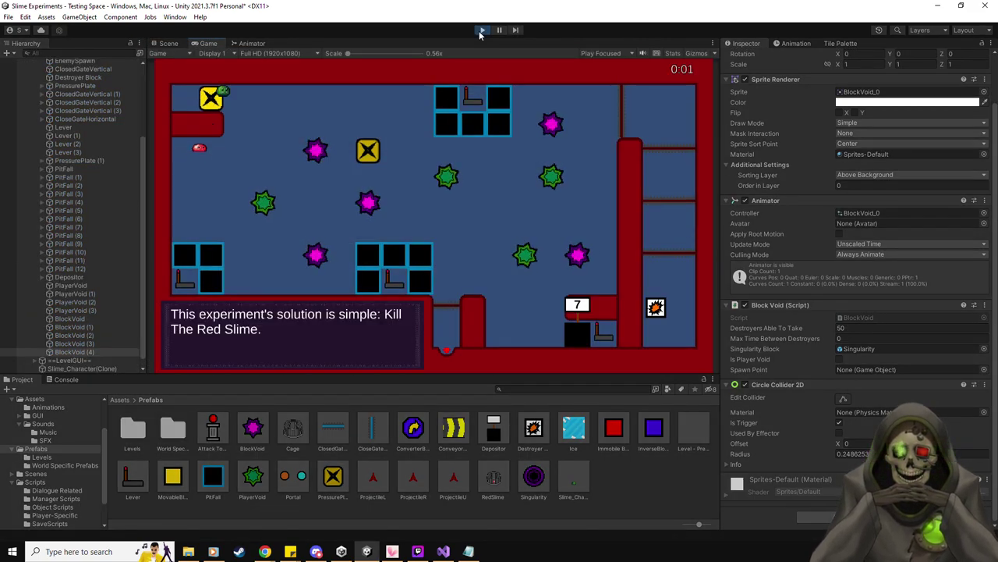
key("s")
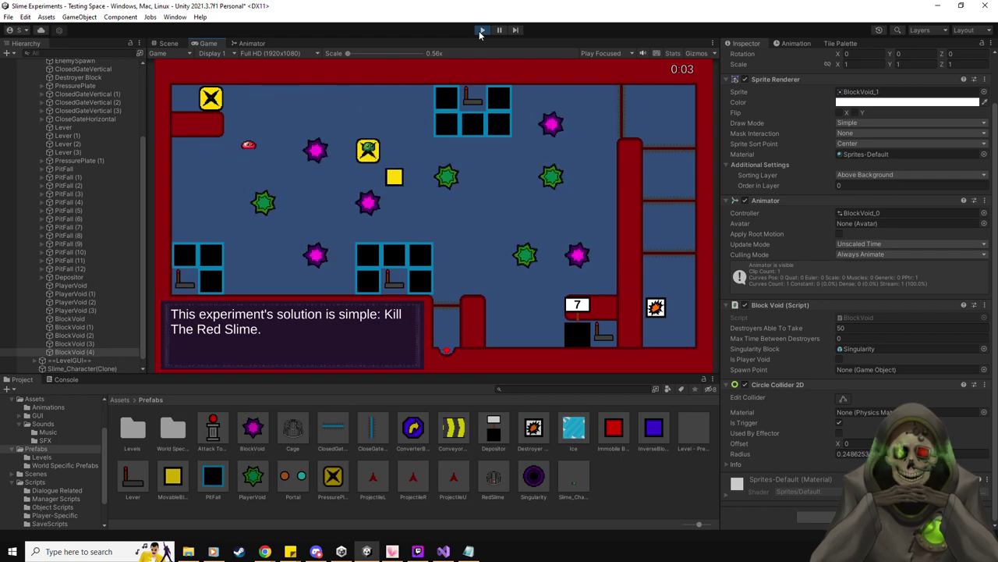
key("d")
key("s")
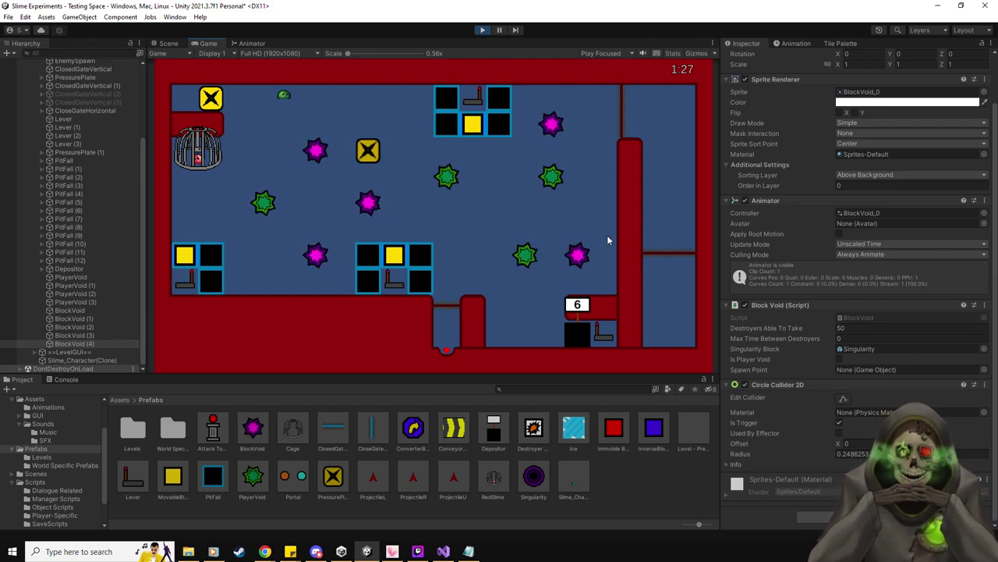
key("d")
key("s")
key("space")
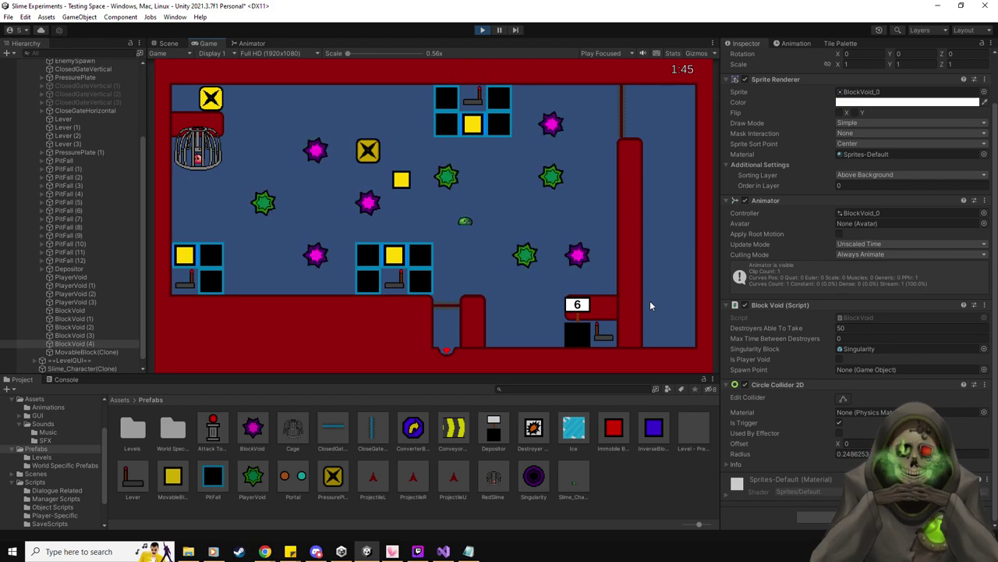
left_click(482, 30)
- Lock the inspector on Level 5-10 and add PitFall through PitFall (12) to the Level Reset script's Pitfalls list
scroll(79, 182, "up", 3)
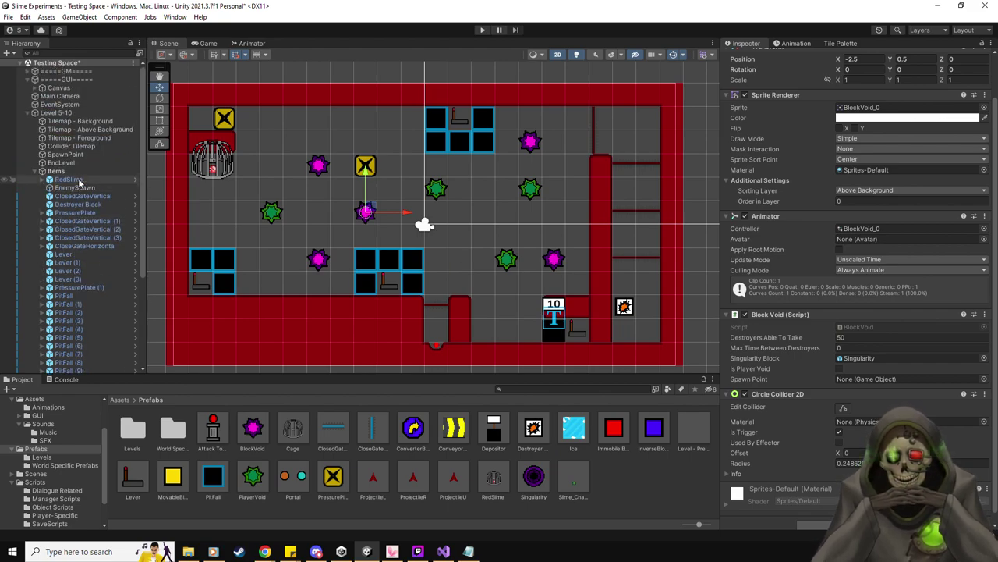
left_click(56, 112)
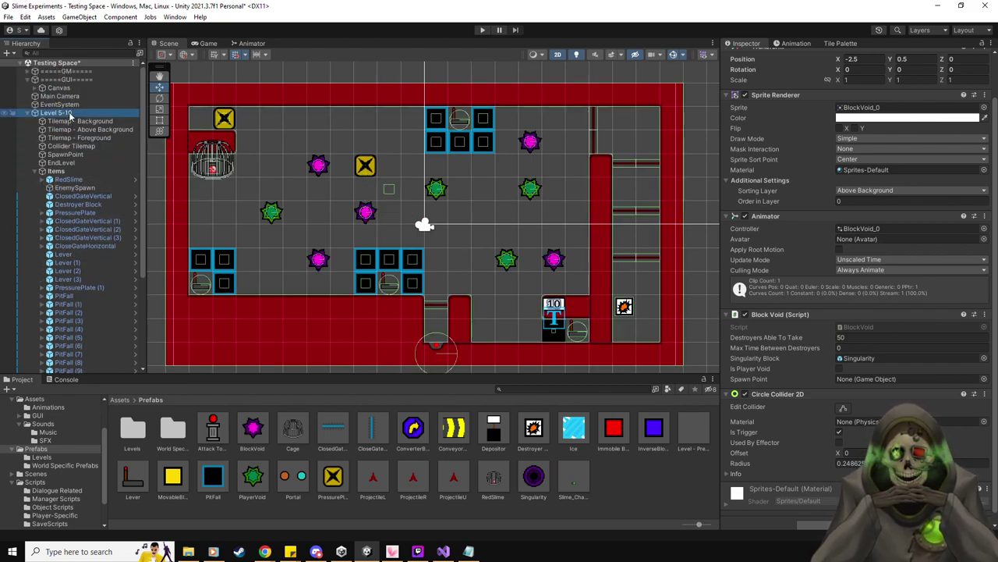
scroll(858, 337, "down", 2)
scroll(866, 320, "up", 2)
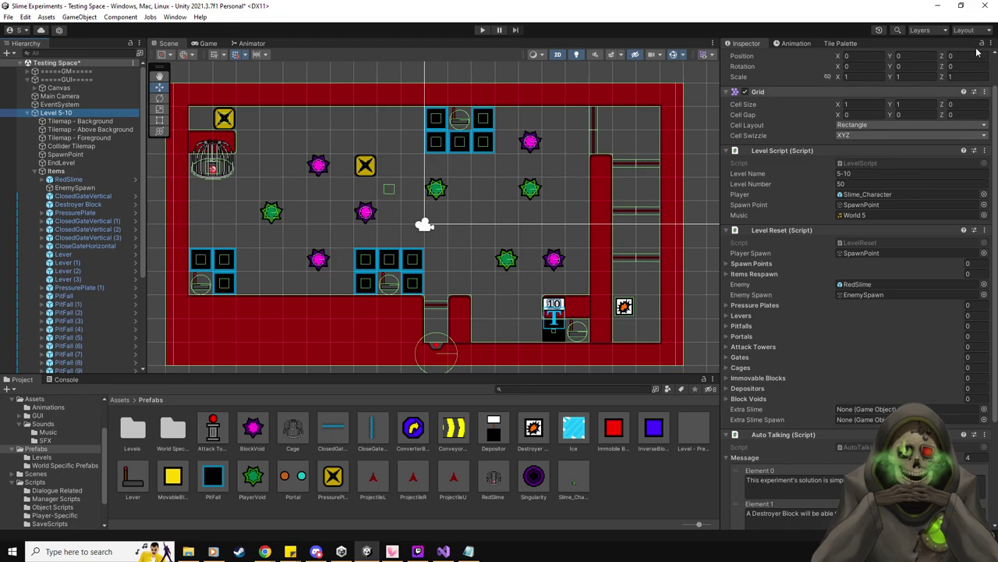
left_click(88, 53)
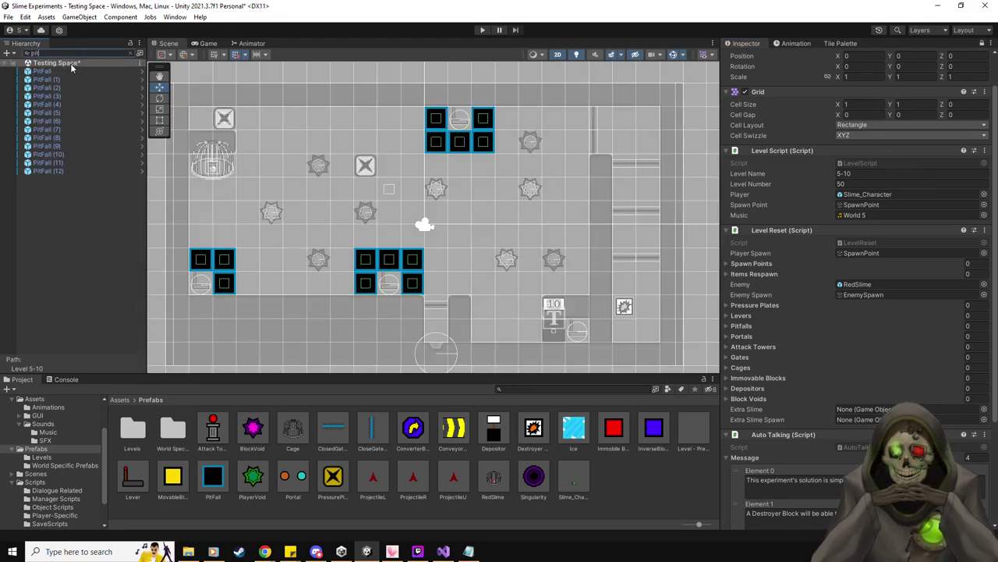
left_click(43, 71)
left_click(52, 163, "shift")
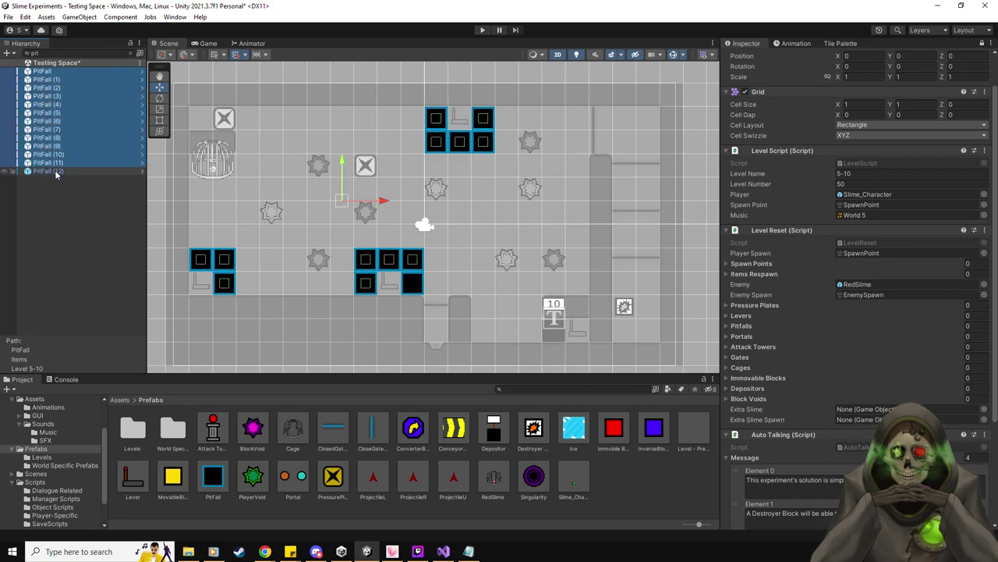
left_click(52, 171, "shift")
left_click_drag(757, 320, 754, 328)
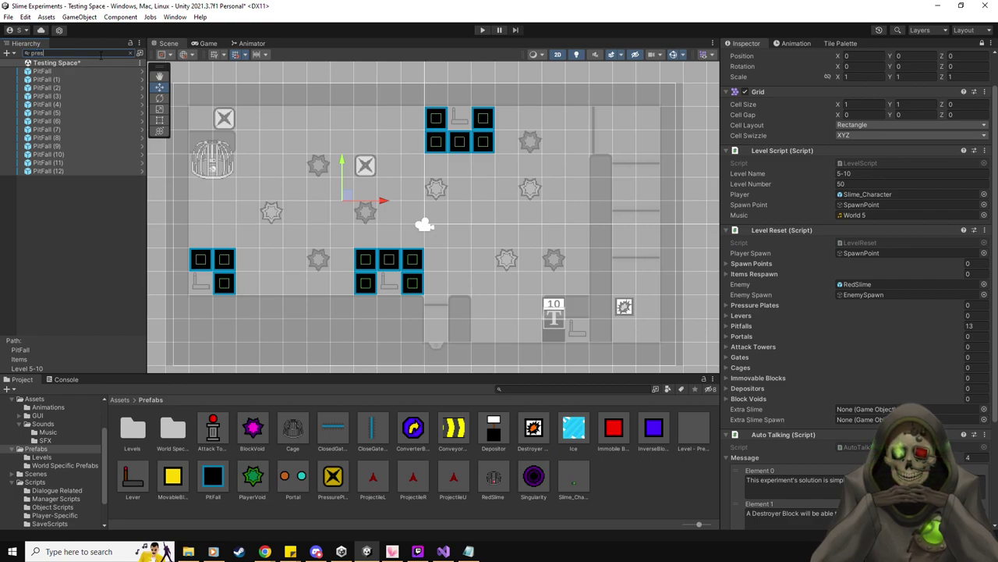
- Add both pressure plates and all four levers to Level Reset's Pressure Plates and Levers lists
left_click(83, 71)
left_click(69, 79, "shift")
left_click_drag(66, 79, 780, 305)
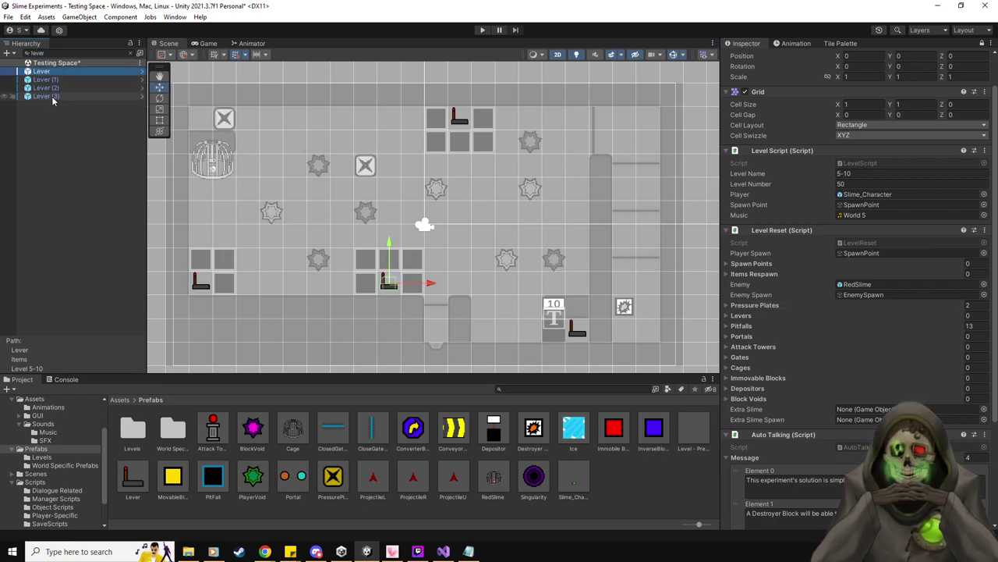
left_click(46, 95, "shift")
left_click_drag(745, 320, 744, 320)
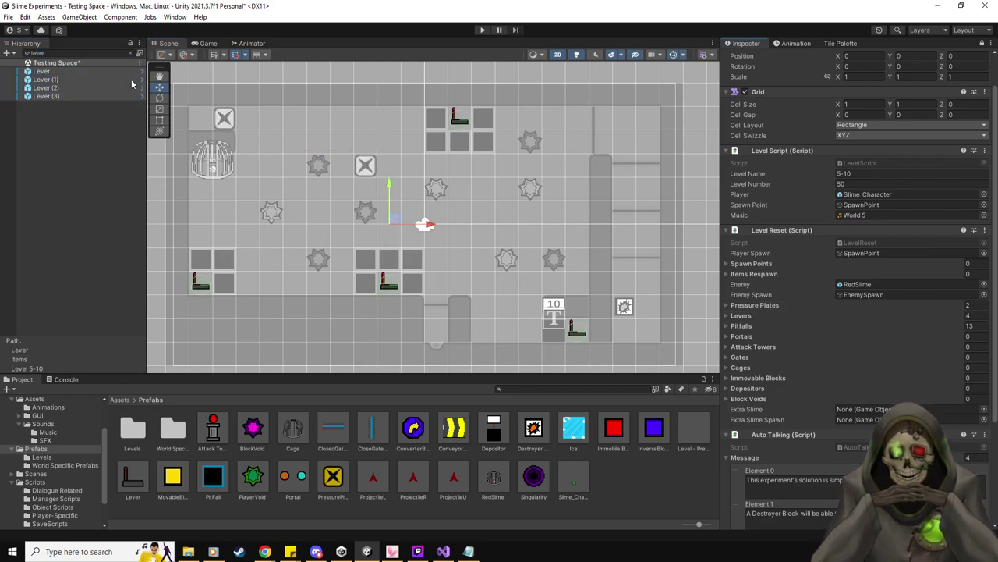
- Filter the hierarchy for gates and add all vertical and horizontal gates to Level Reset's Gates list
left_click(78, 71)
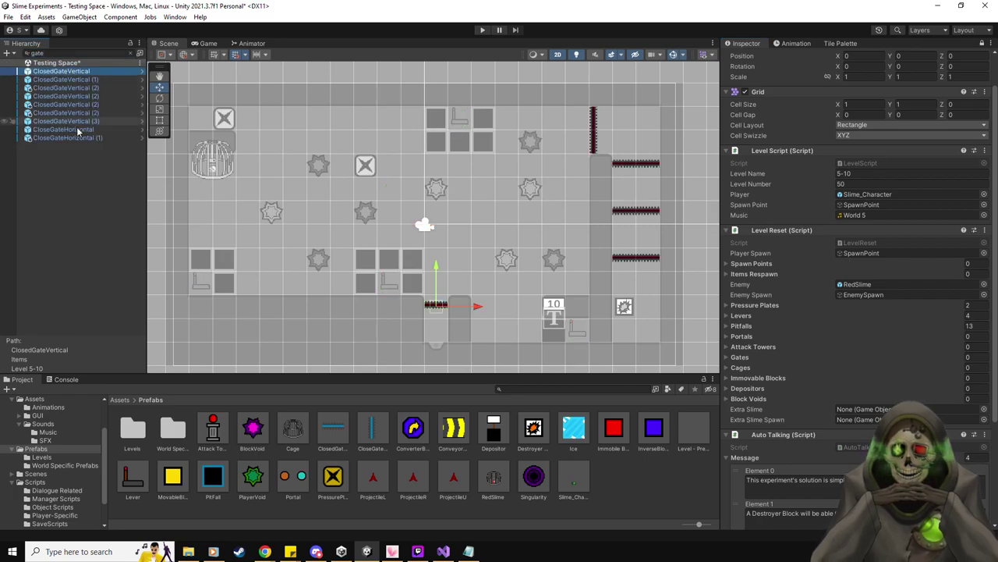
left_click(86, 137, "shift")
left_click_drag(78, 74, 748, 363)
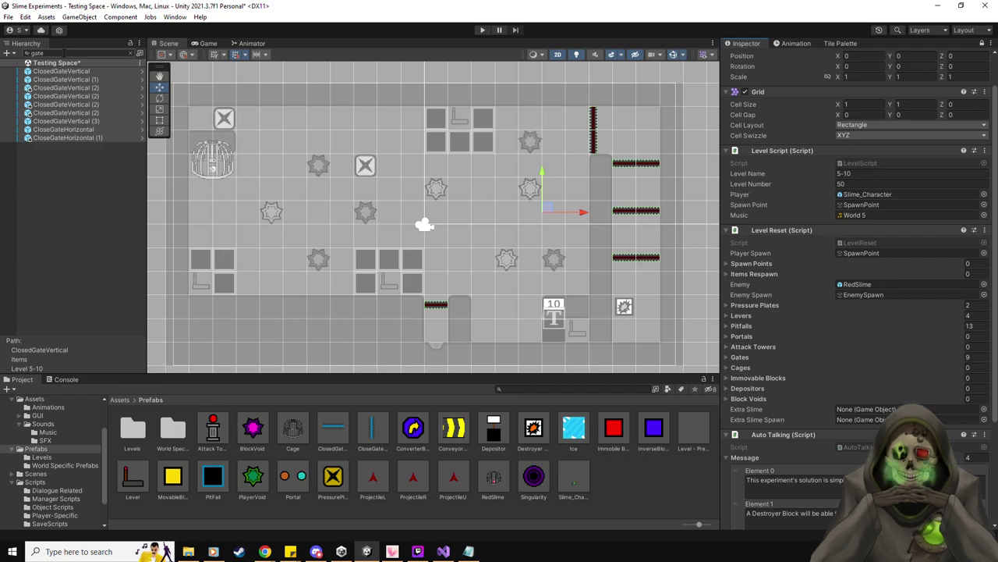
- Add the level's Depositor to Level Reset's Depositors list and the Destroyer Block prefab to Items Respawn
key("BackSpace")
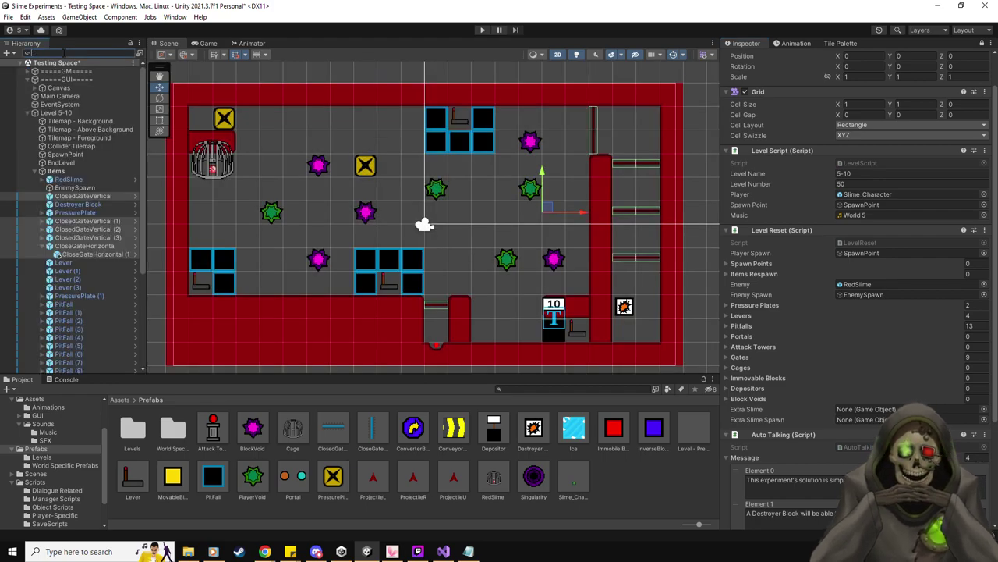
type("de")
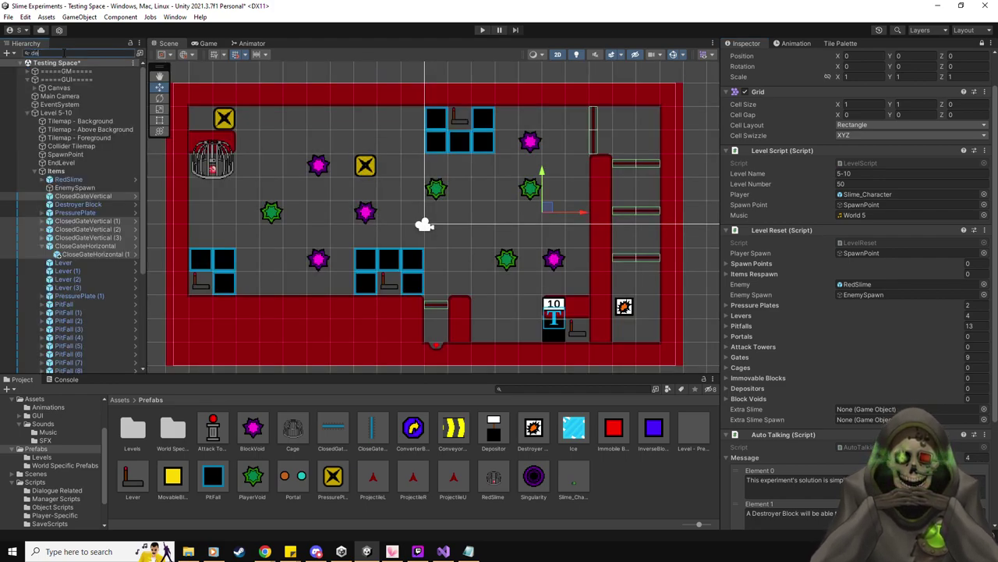
type("p")
left_click_drag(617, 326, 773, 396)
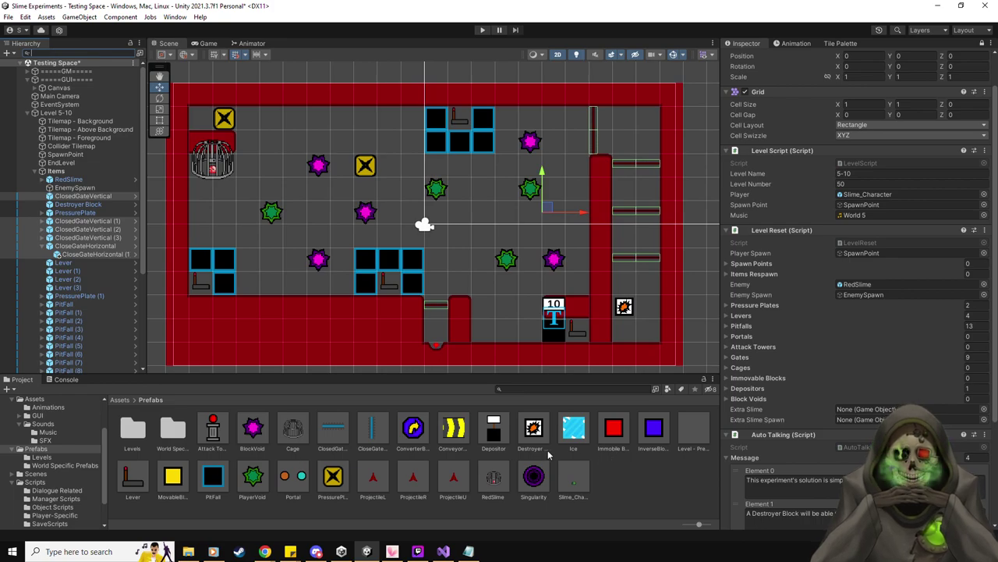
left_click_drag(542, 433, 788, 274)
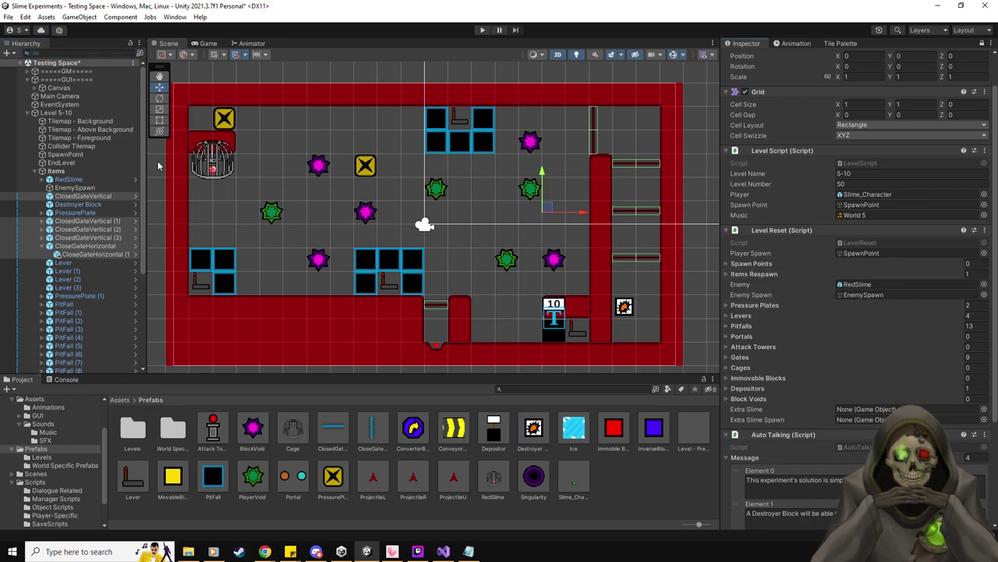
- Create an empty child object named SpawnBlock under Items
right_click(77, 173)
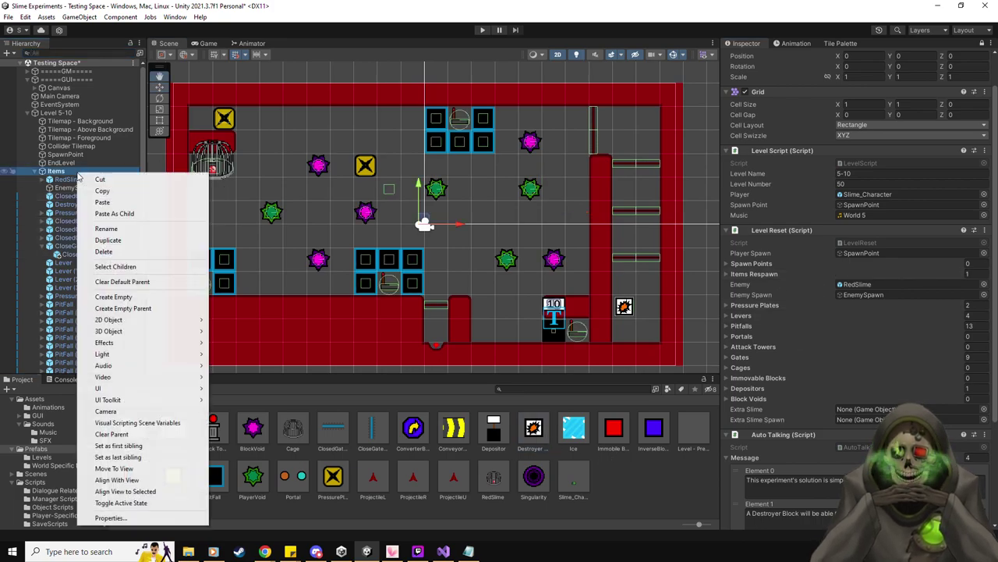
left_click(136, 294)
type("SpawnB")
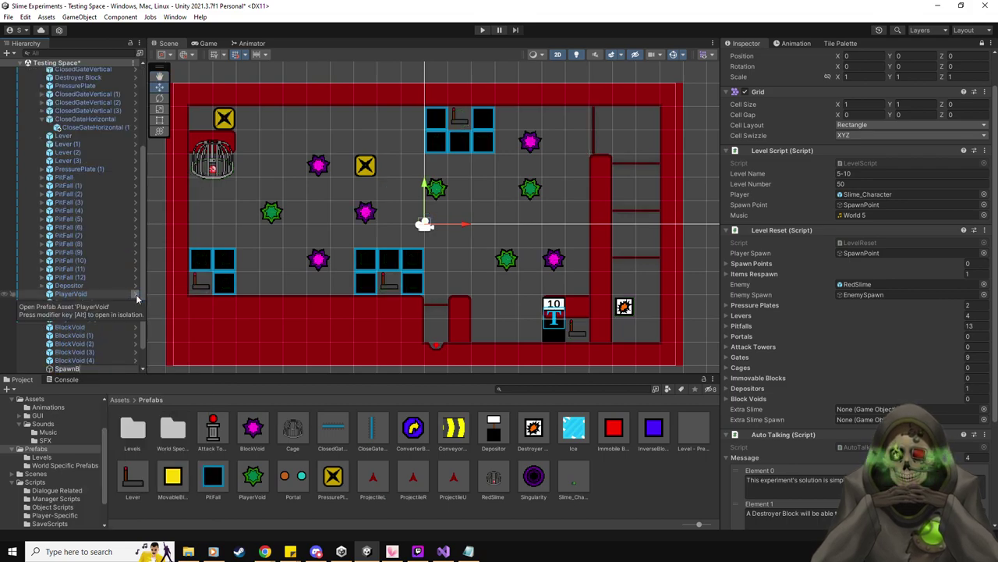
type("lock")
key("Return")
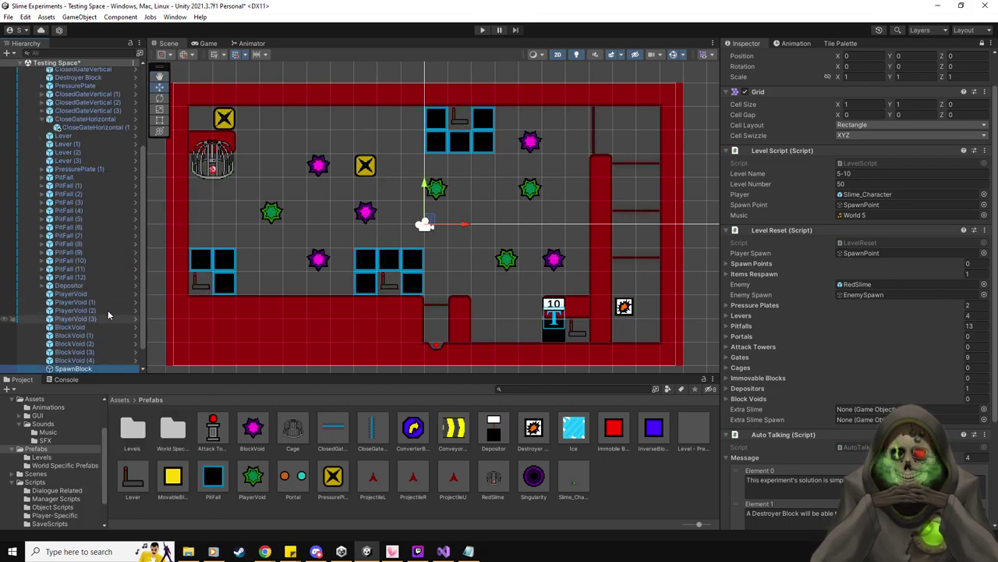
- Add SpawnBlock to Level Reset's Spawn Points list and move it onto the Destroyer Block in the scene
left_click_drag(774, 268, 773, 266)
left_click_drag(430, 219, 624, 307)
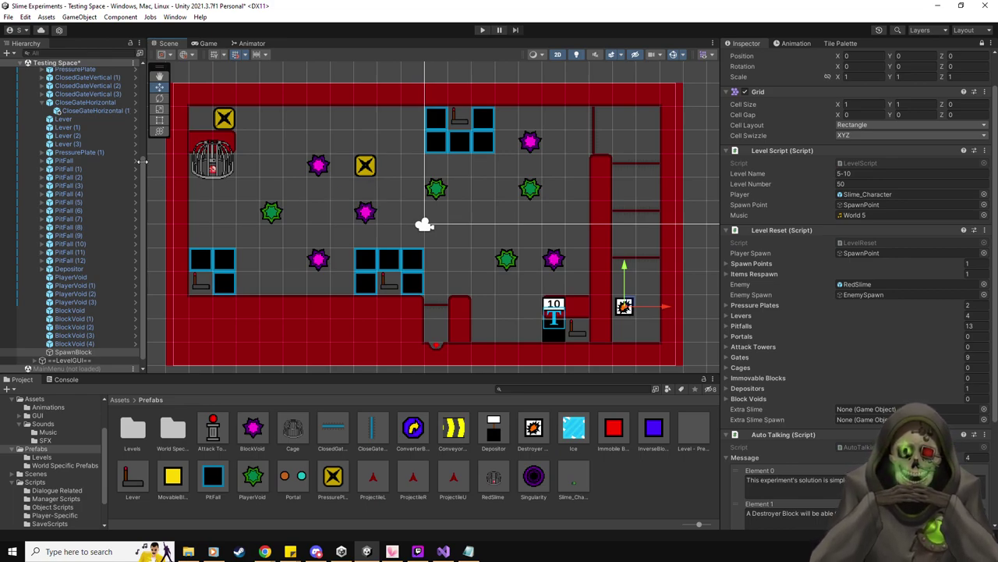
left_click(42, 103)
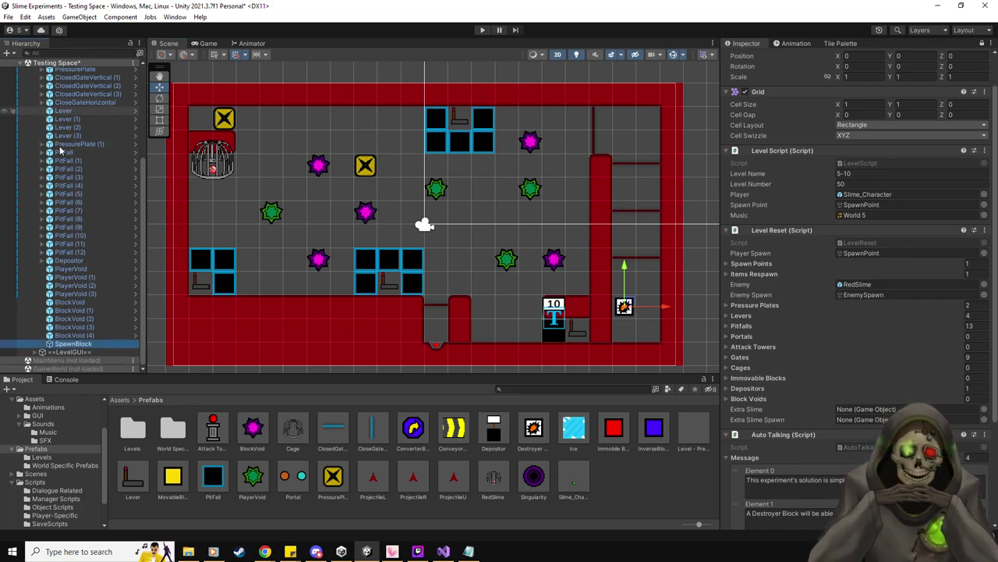
scroll(65, 170, "up", 5)
left_click(43, 175)
left_click(43, 171)
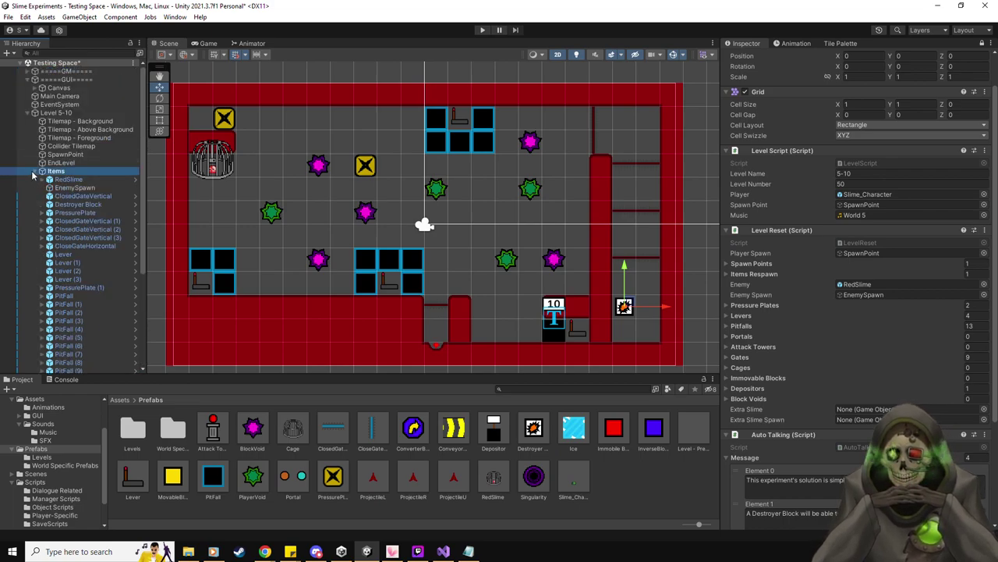
- Start a playtest, push a yellow block into the pitfall above the lower middle lever, and pull that lever
left_click(482, 30)
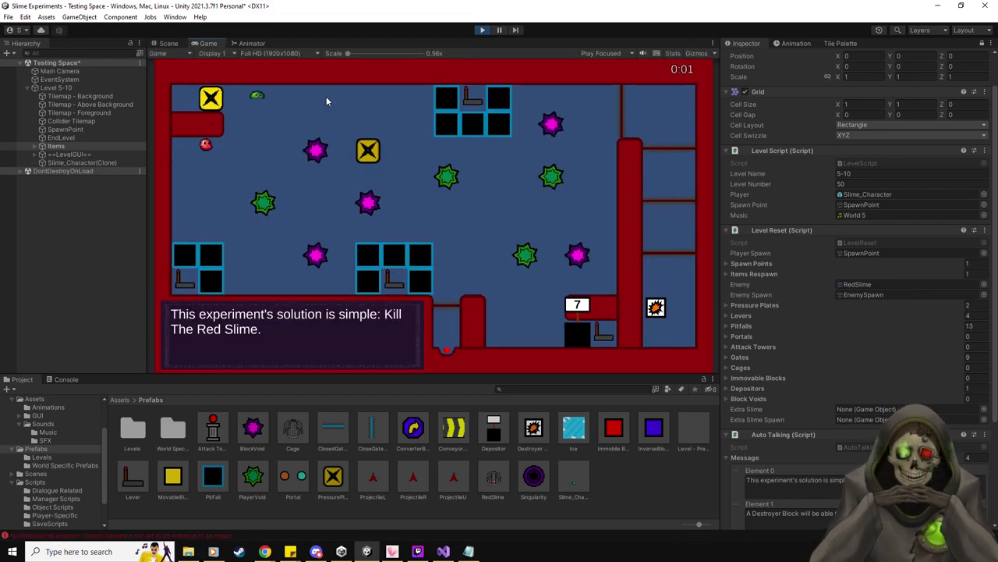
key("d")
key("s")
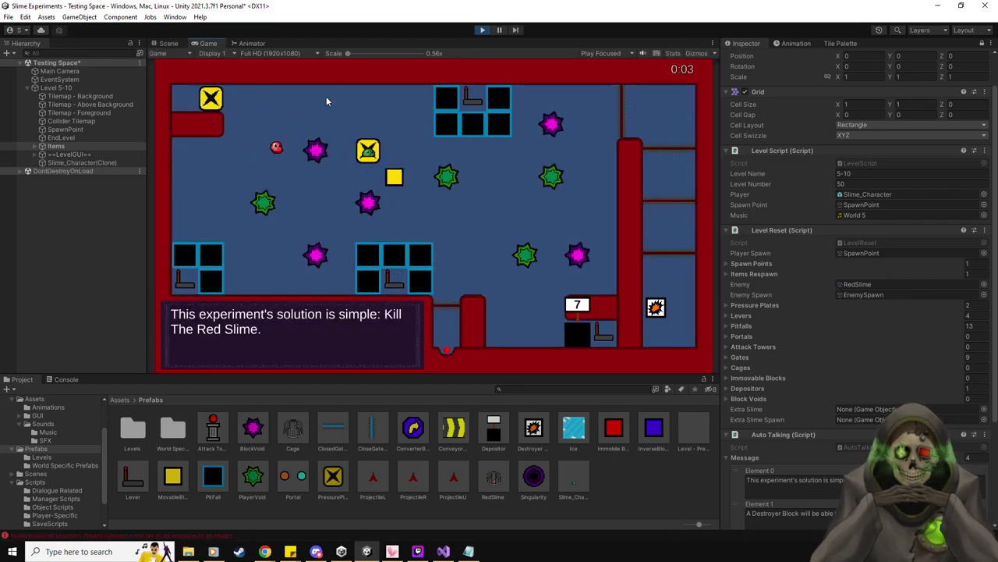
key("w")
key("d")
key("s")
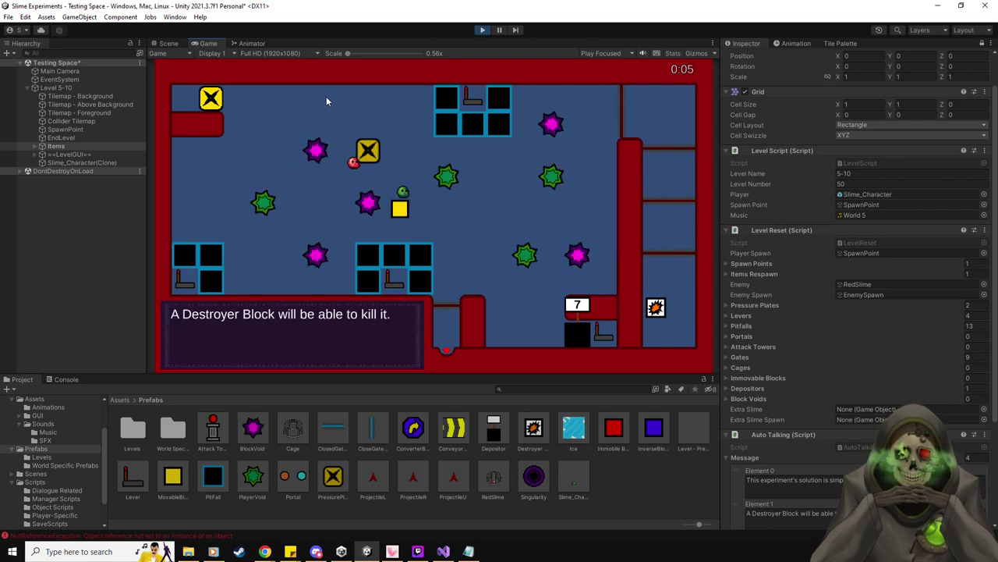
key("s")
key("e")
key("d")
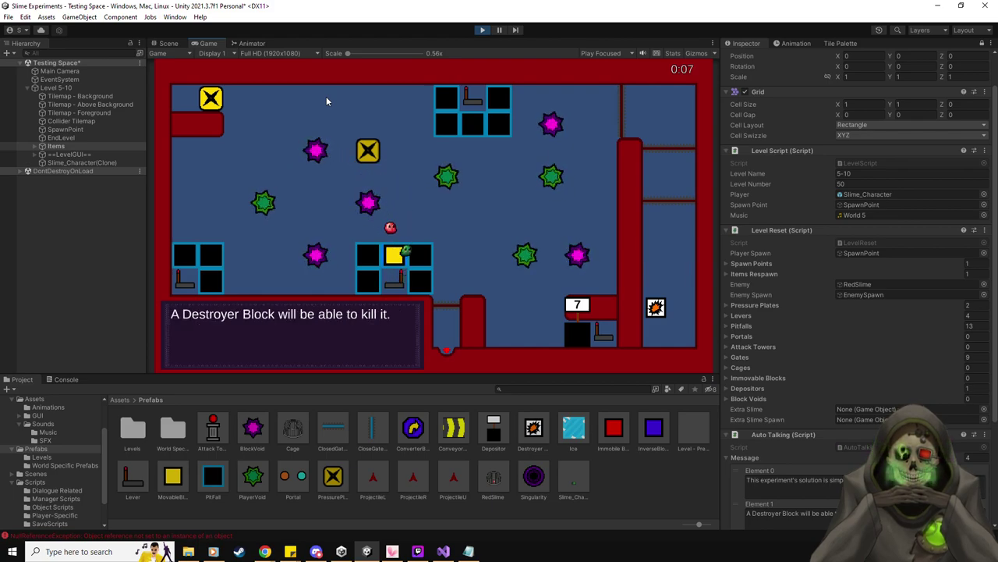
- Lead the red slime back around the voids toward the starting area and pause the game
key("d")
key("s")
key("a")
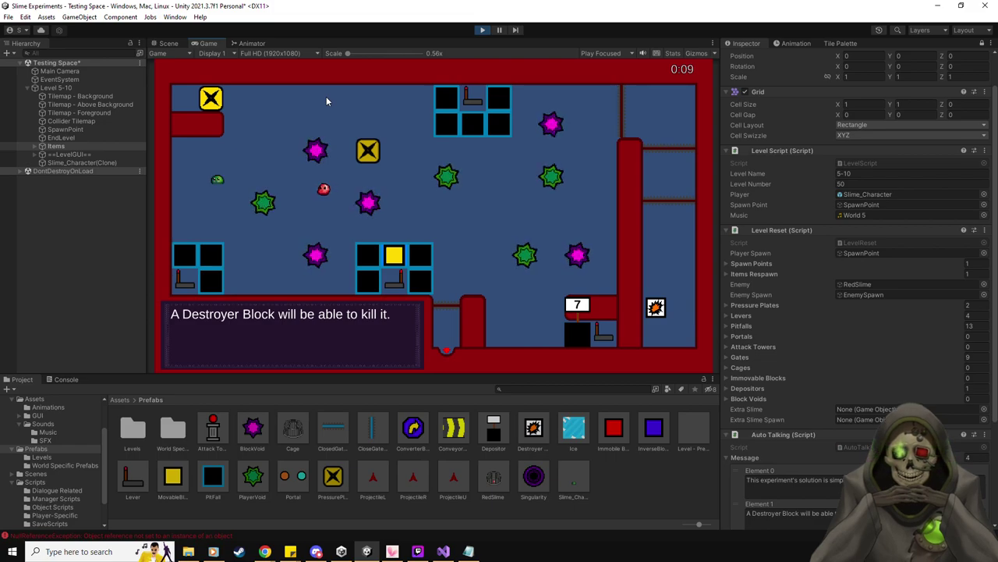
key("Right")
key("Up")
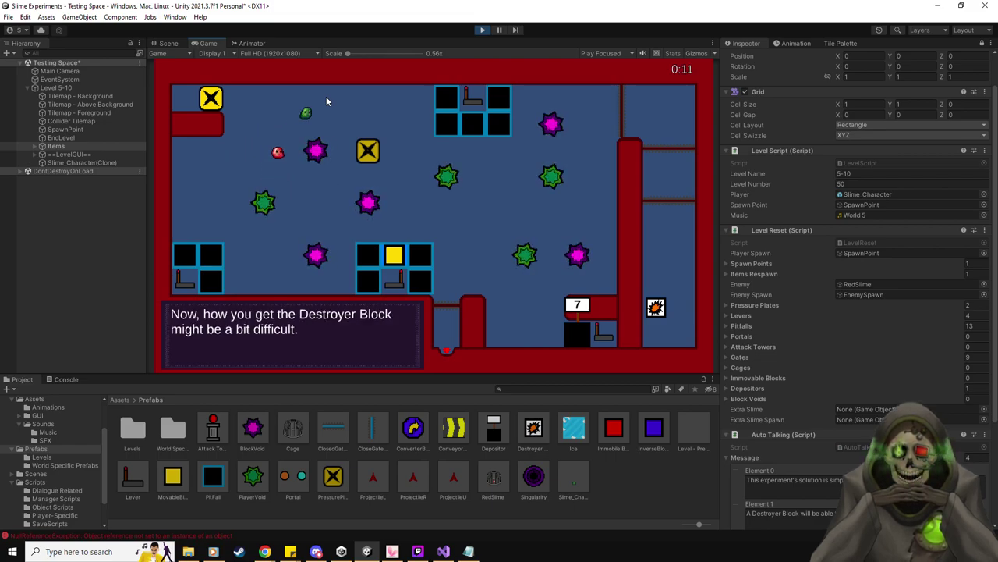
key("Escape")
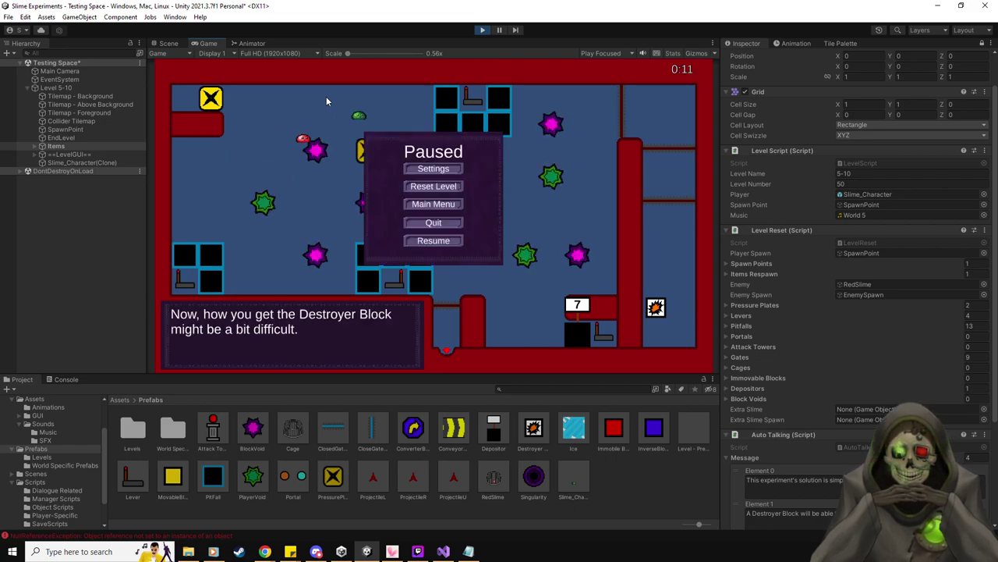
- Open the unassigned targetDestination error from the console in Visual Studio and examine the target setup code in RedSlimeScript.cs
left_click(61, 374)
left_click(66, 379)
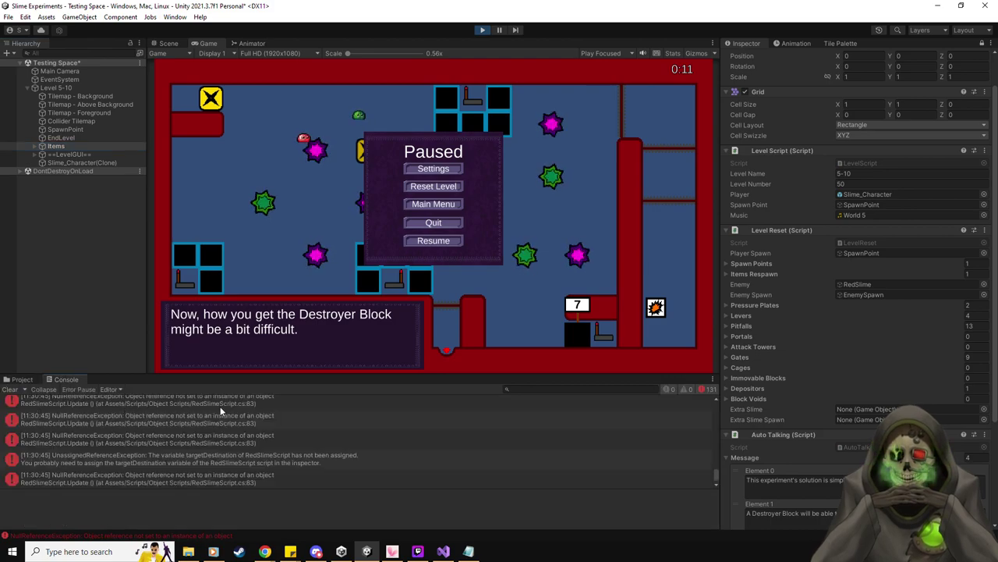
double_click(257, 458)
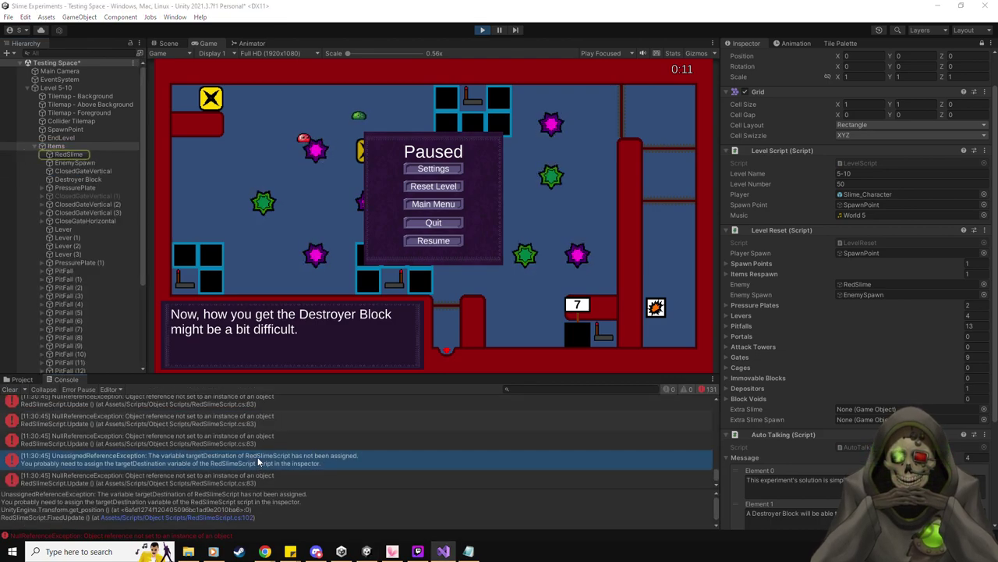
scroll(300, 458, "down", 1)
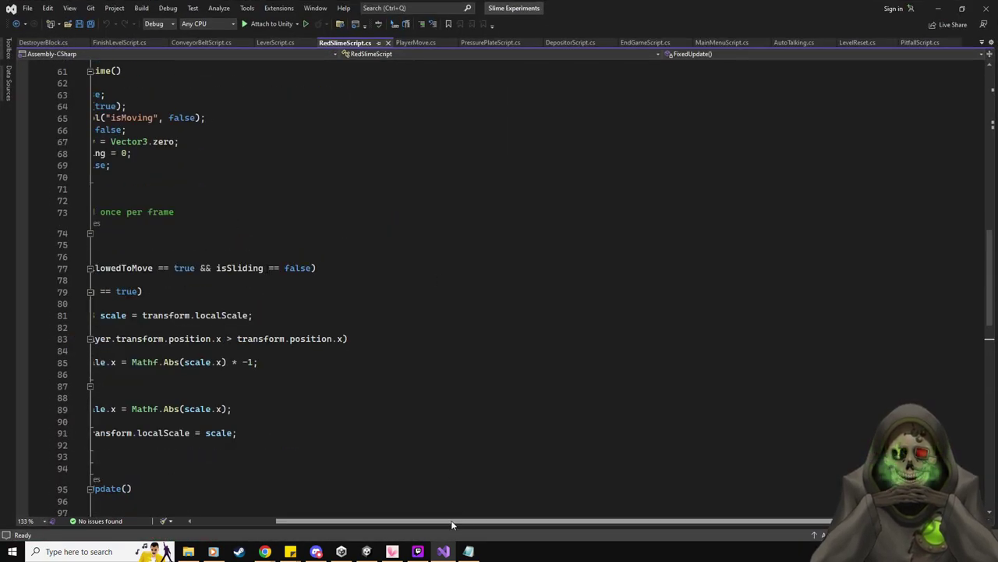
left_click_drag(451, 520, 348, 518)
scroll(303, 290, "up", 8)
scroll(303, 290, "up", 6)
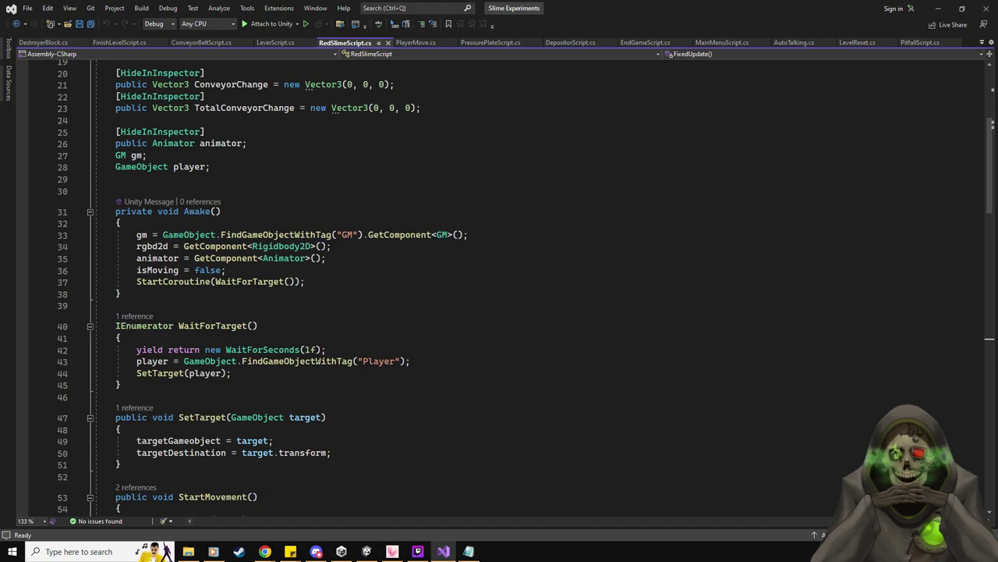
scroll(377, 360, "down", 2)
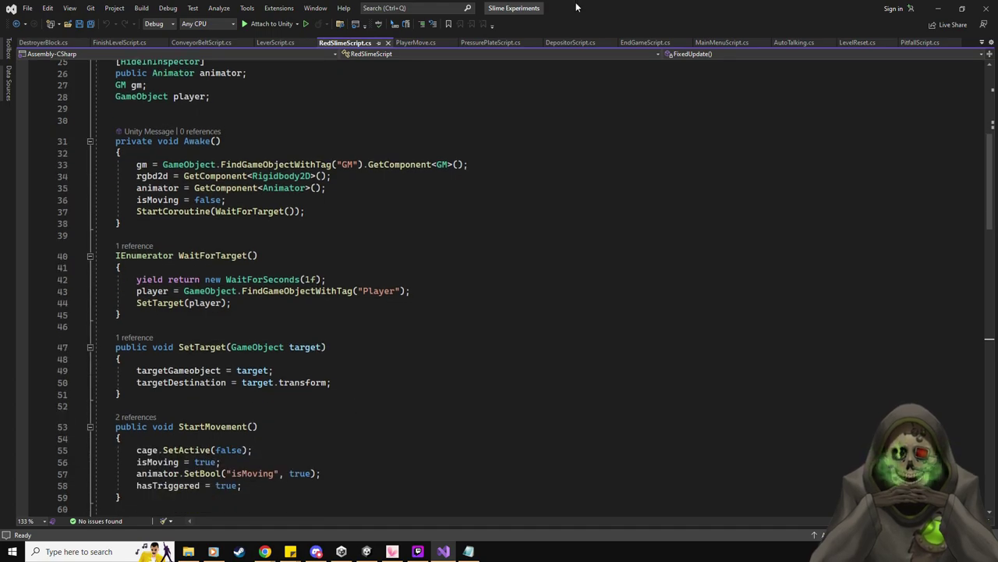
- Return to the Unity console and open the source line of the earliest NullReferenceException errors
left_click_drag(578, 7, 580, 0)
scroll(256, 409, "up", 3)
scroll(257, 418, "up", 10)
left_click_drag(717, 443, 717, 407)
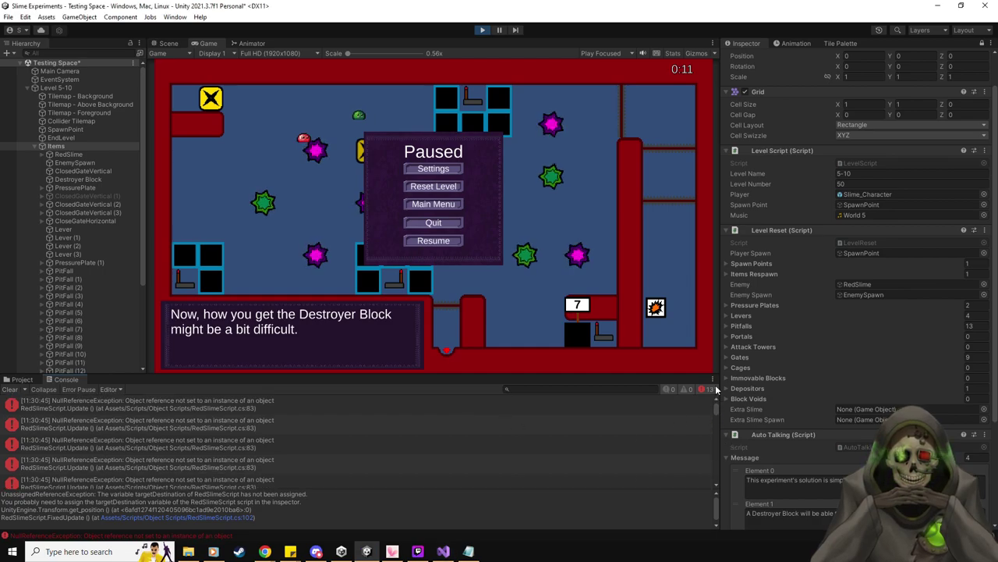
left_click(291, 403)
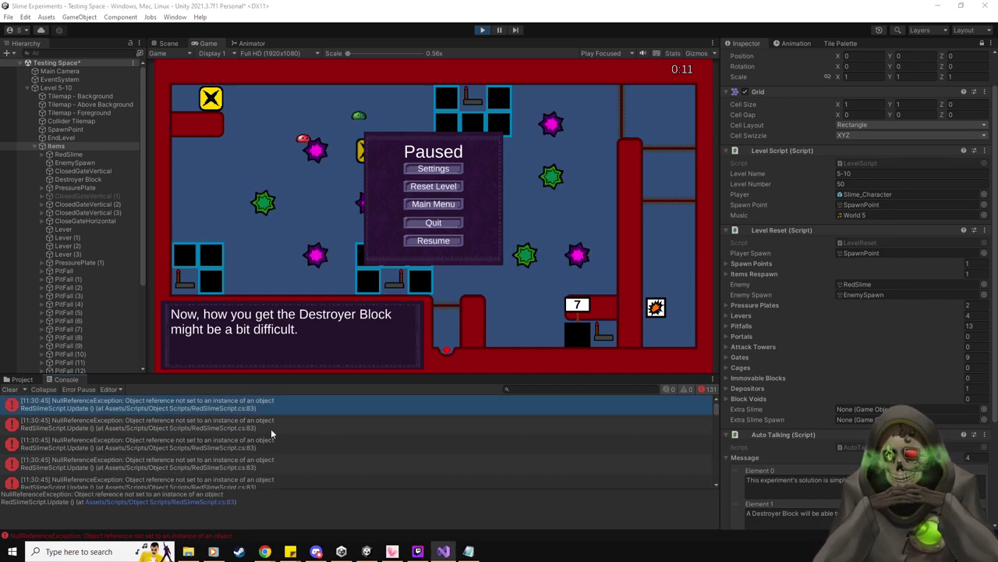
left_click(273, 425)
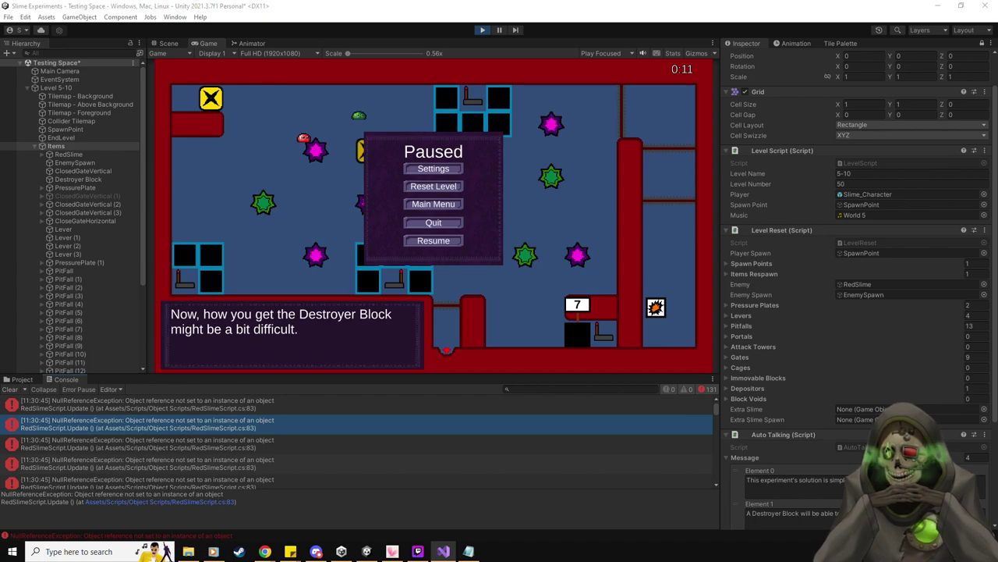
- Examine RedSlimeScript.cs for how the player reference used in Update is declared and assigned through Awake and WaitForTarget
left_click_drag(2, 140, 505, 1)
scroll(441, 279, "up", 5)
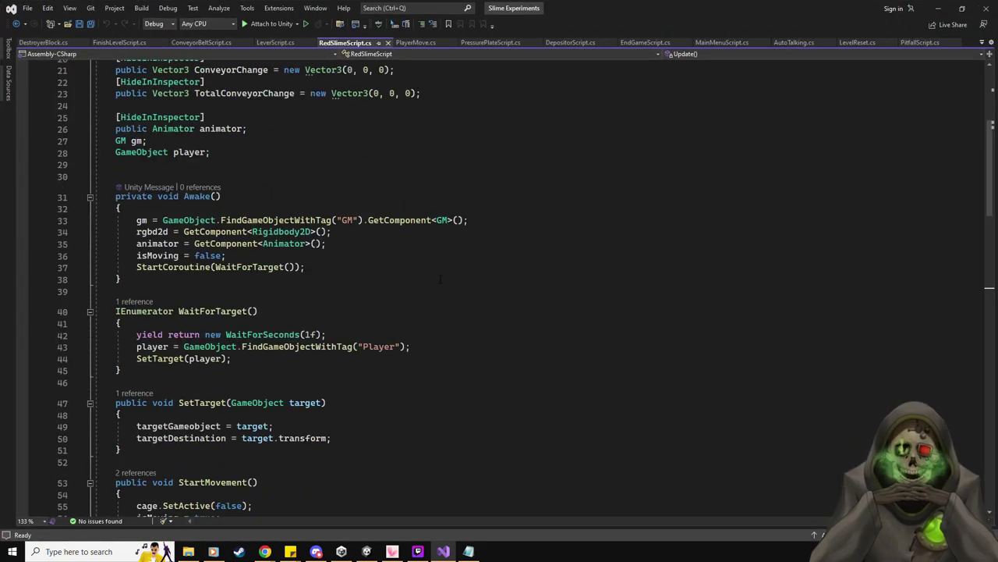
scroll(441, 279, "up", 1)
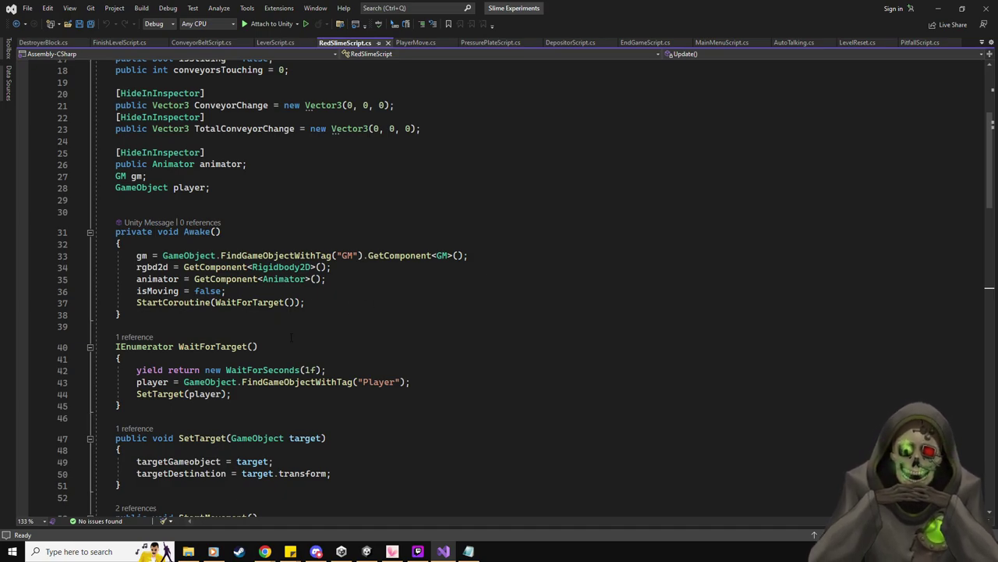
scroll(300, 374, "down", 7)
scroll(301, 385, "down", 12)
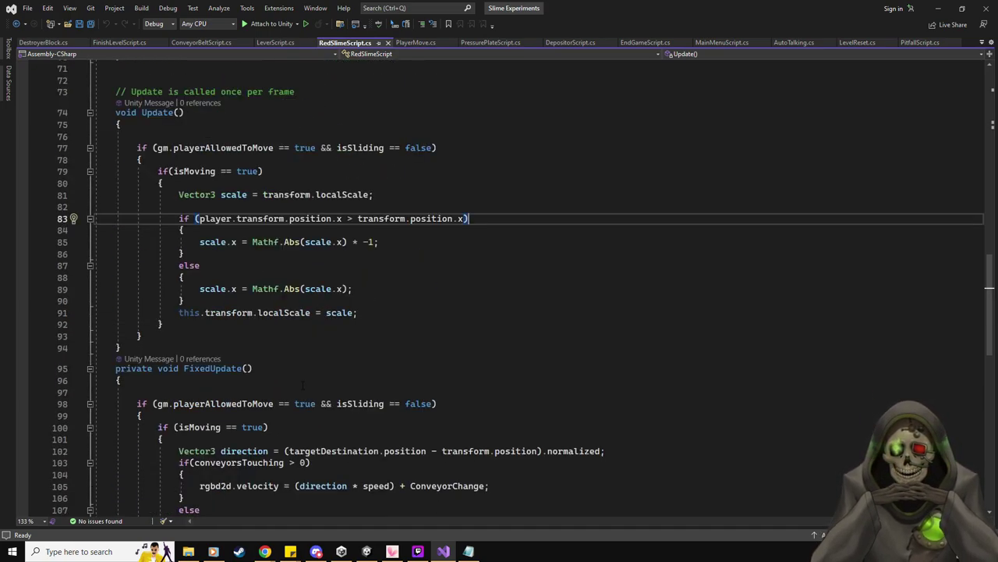
scroll(362, 357, "up", 1)
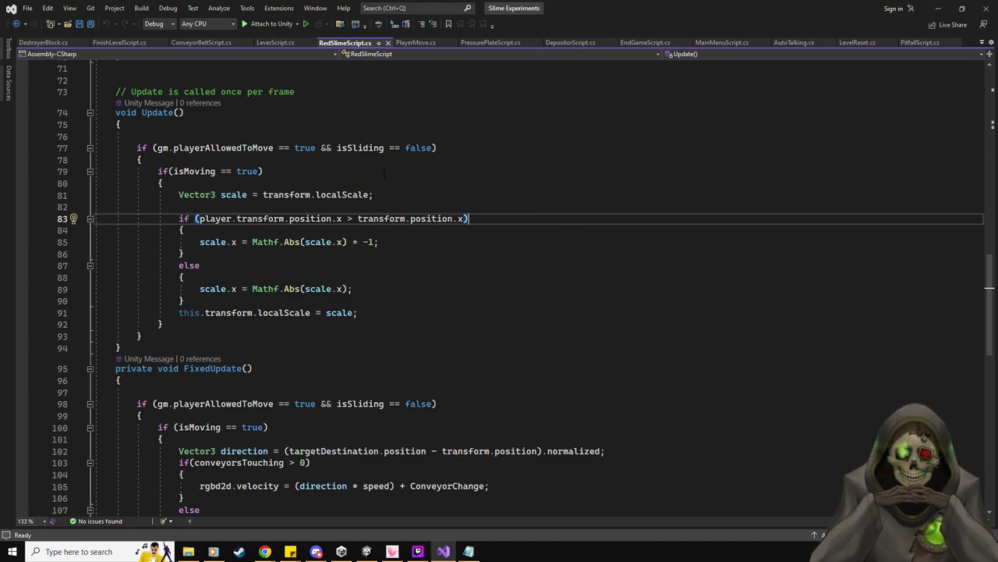
scroll(332, 173, "up", 20)
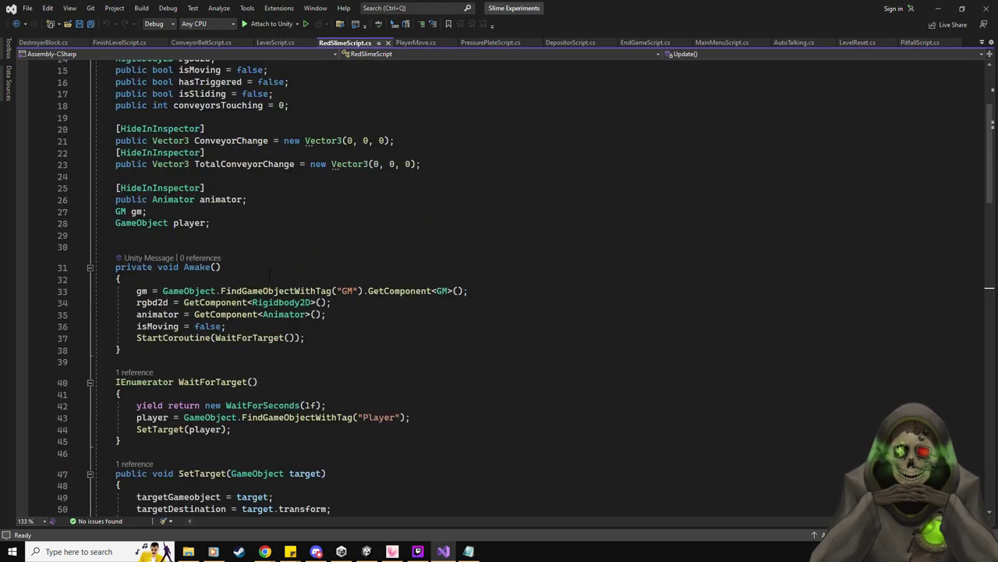
left_click(332, 175)
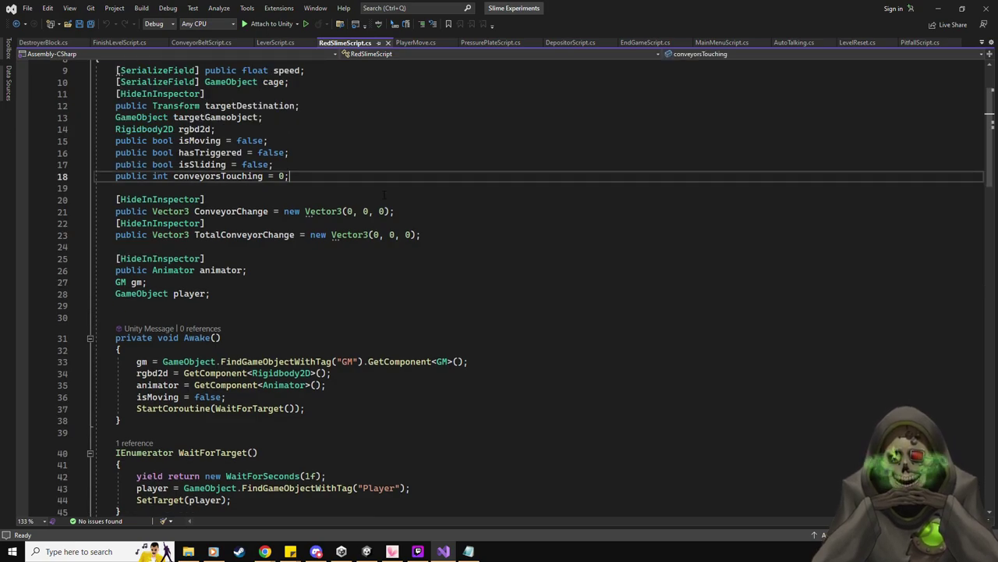
- Declare a private bool targetAcquired initialised to false below the conveyorsTouching field in RedSlimeScript.cs
key("Return")
type("private bool")
type(" tare")
type("etA")
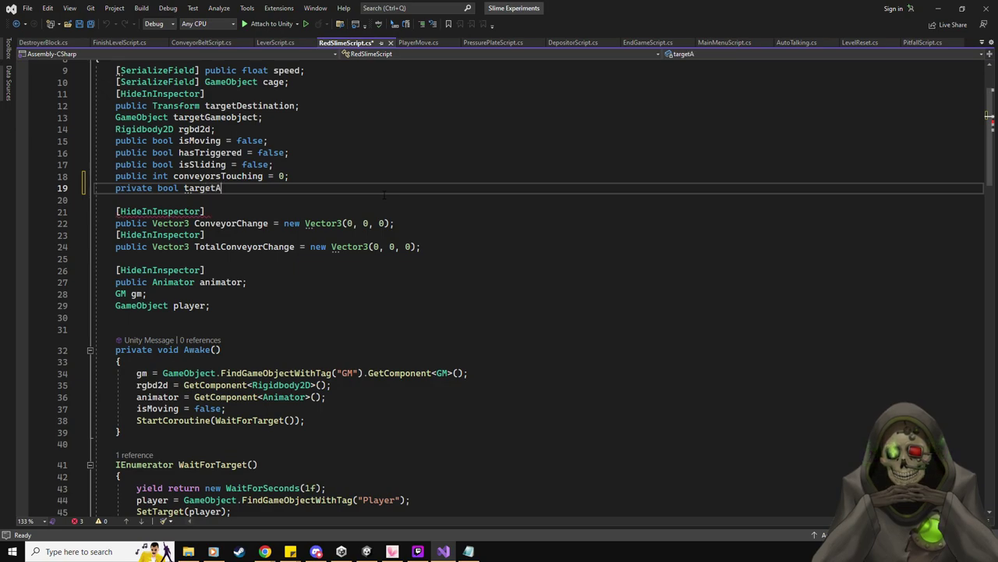
type("cquired = false;")
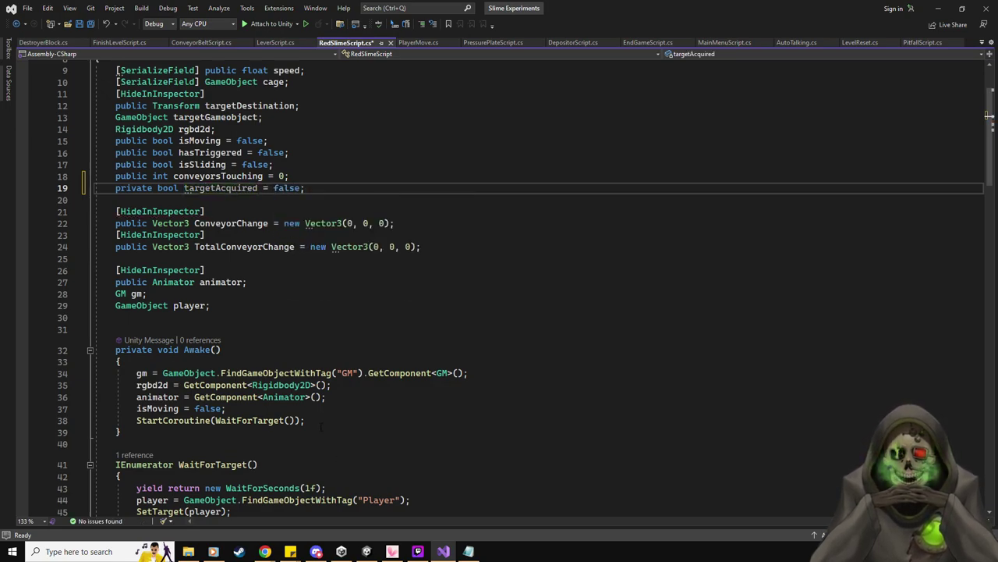
- Add targetAcquired = true; as the last line of the SetTarget method
scroll(320, 427, "down", 2)
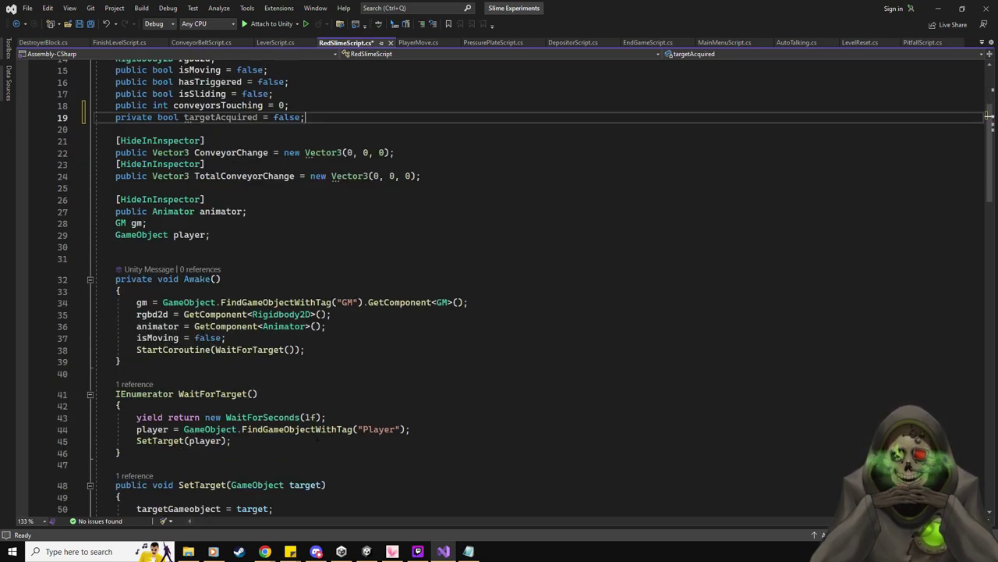
left_click(437, 427)
scroll(473, 402, "down", 2)
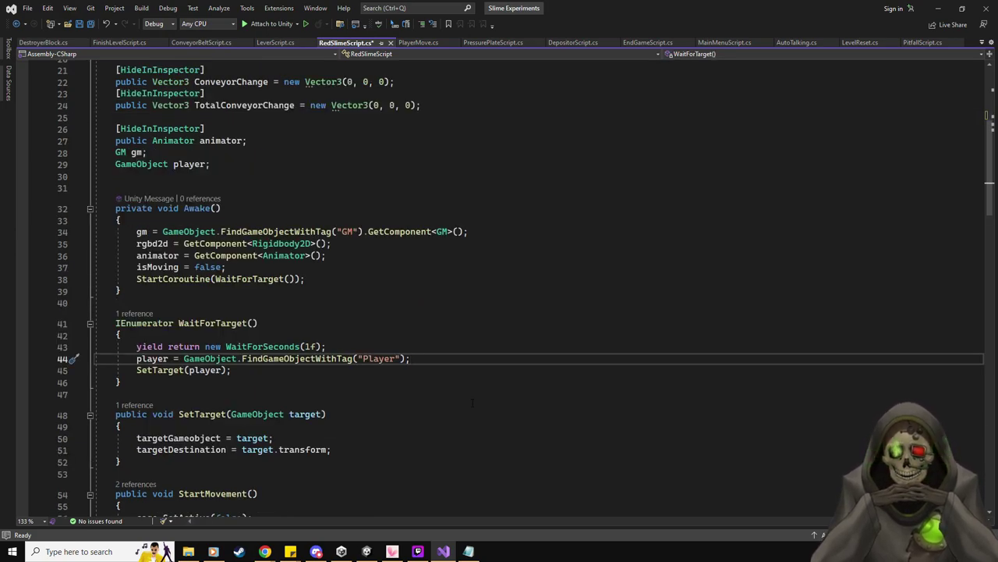
left_click(389, 369)
scroll(374, 359, "down", 3)
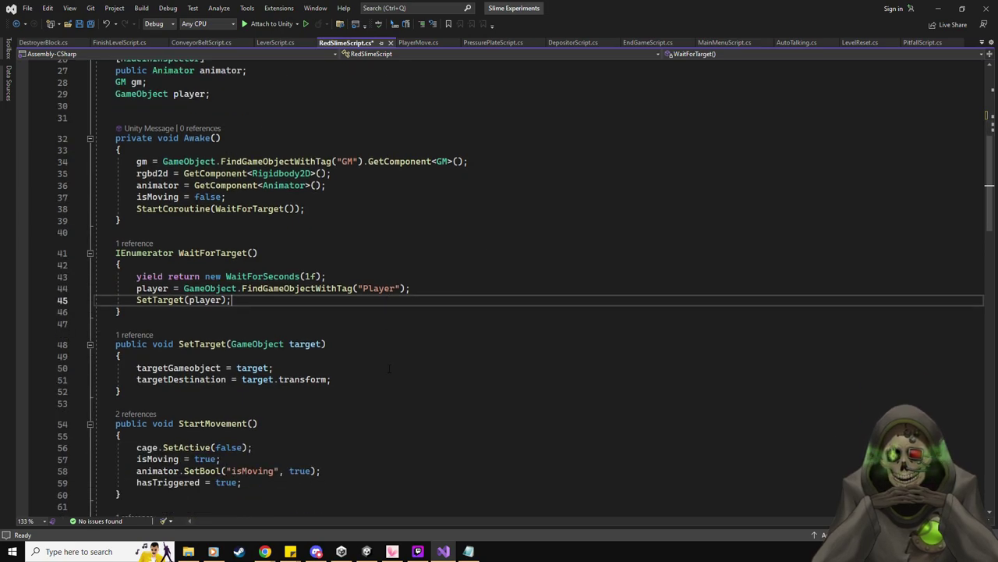
left_click(353, 346)
key("Return")
type("target")
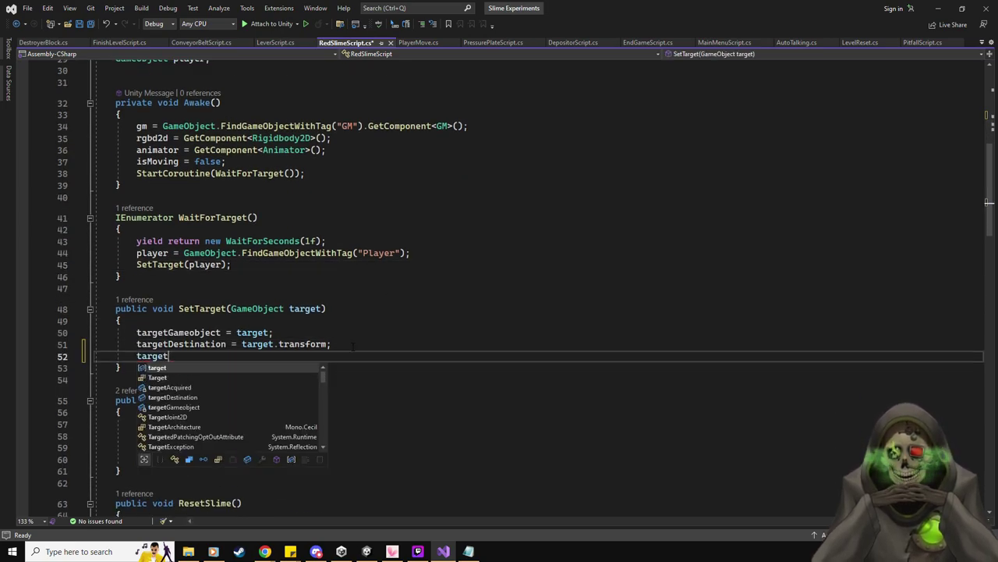
type("Acquired = true;")
- Extend the isMoving condition in Update with && targetAcquired == true
scroll(355, 348, "down", 7)
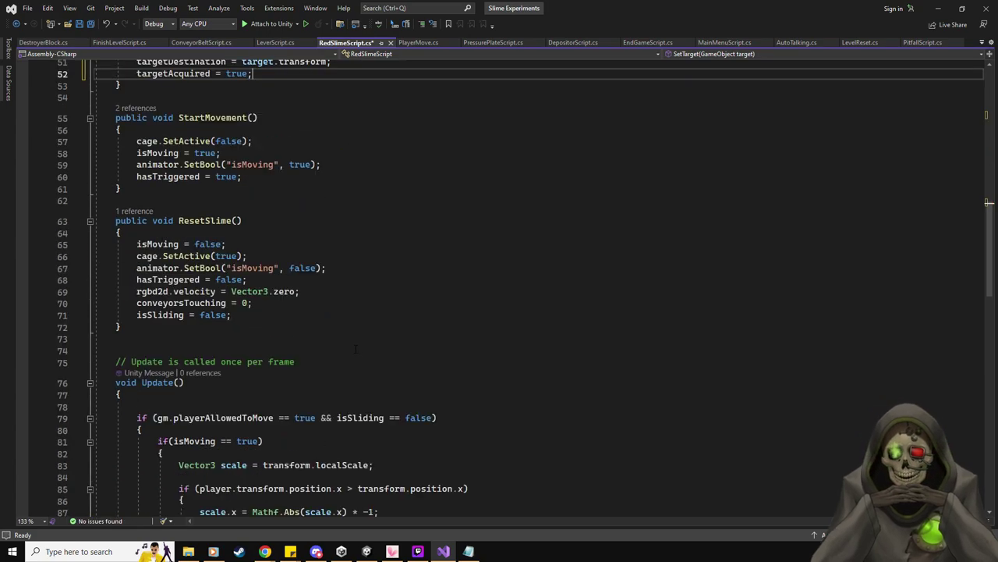
scroll(356, 348, "down", 6)
left_click(260, 229)
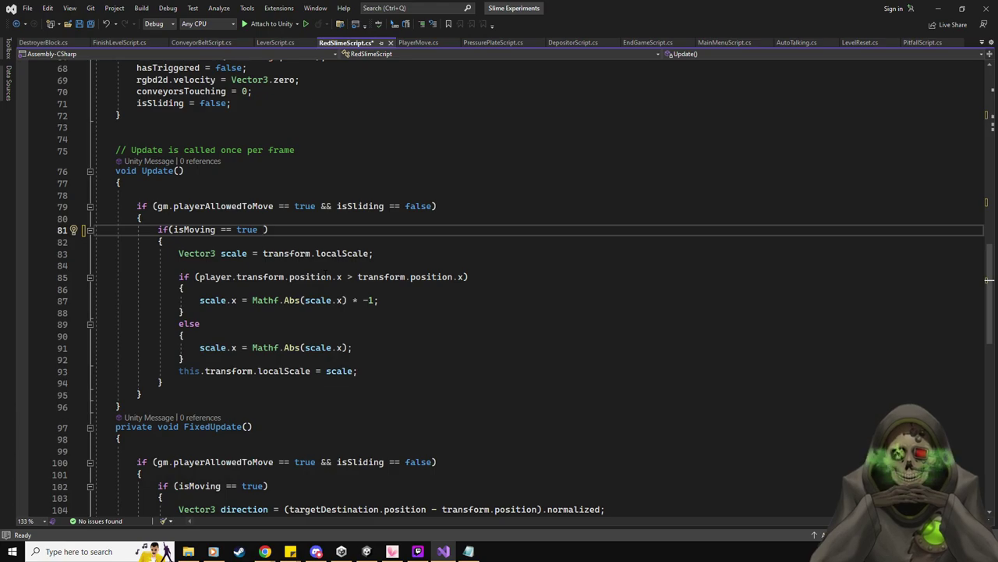
type("&& targ")
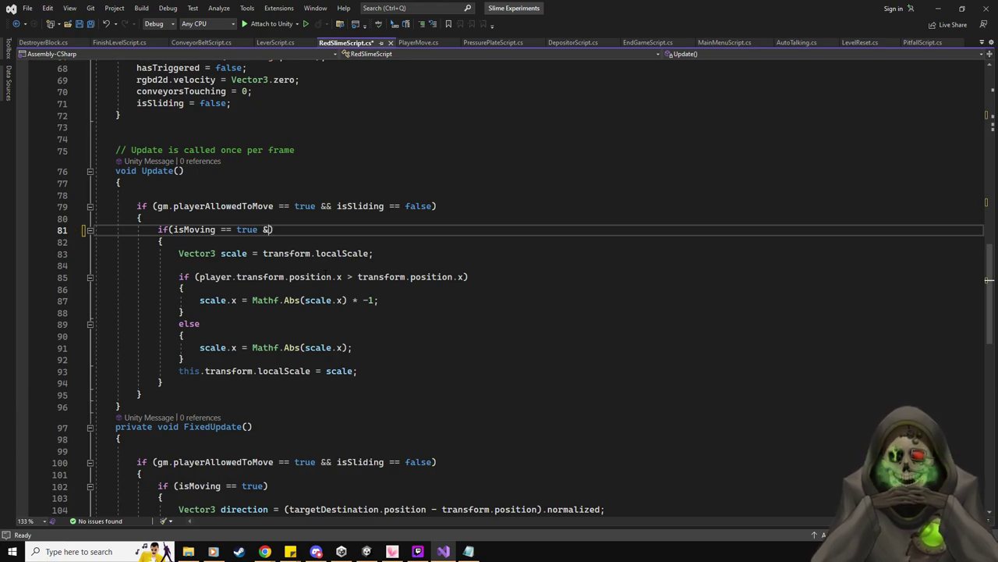
type("et")
key("Tab")
key("BackSpace")
key("BackSpace")
key("BackSpace")
key("BackSpace")
key("BackSpace")
key("BackSpace")
type("target")
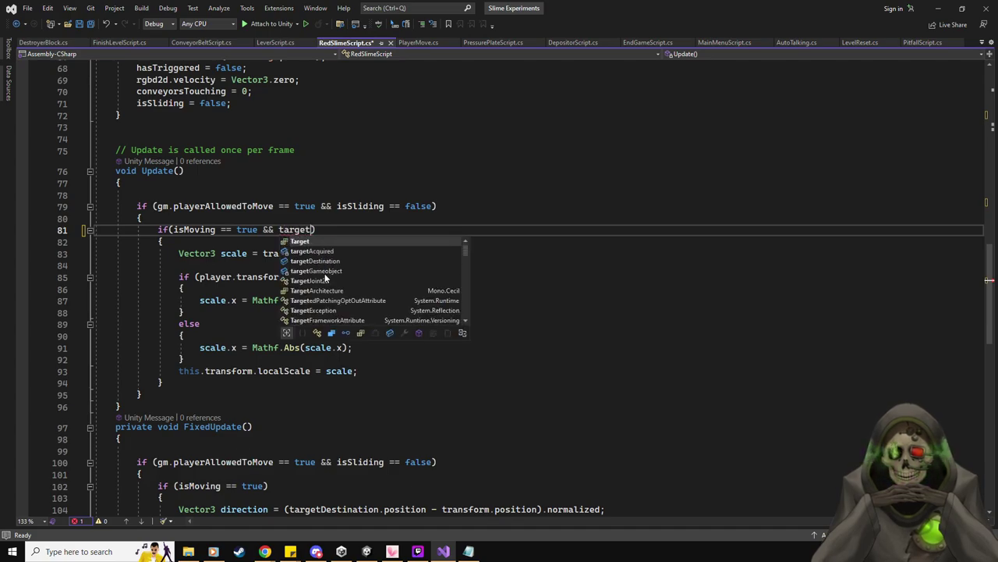
key("Tab")
type("== true")
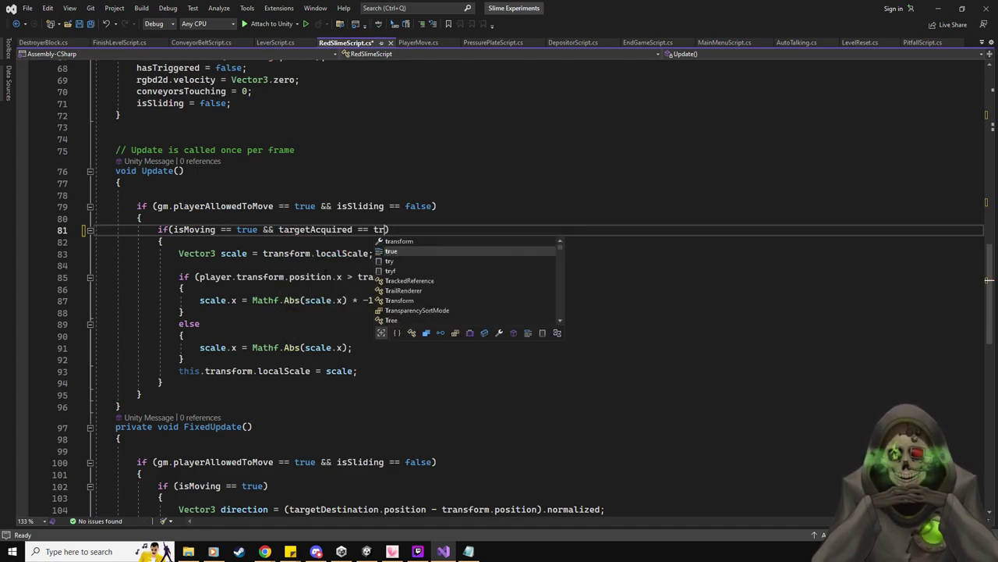
- Copy the targetAcquired == true check into the isMoving condition of FixedUpdate and save the script
key("shift+Left")
key("shift+Left")
key("shift+Left")
key("shift+Left")
key("shift+Left")
key("shift+Left")
key("shift+Left")
key("shift+Left")
key("shift+Left")
key("shift+Left")
key("shift+Left")
key("shift+Left")
key("shift+Left")
key("shift+Left")
key("shift+Left")
key("shift+Left")
key("shift+Left")
key("shift+Left")
key("shift+Left")
key("shift+Left")
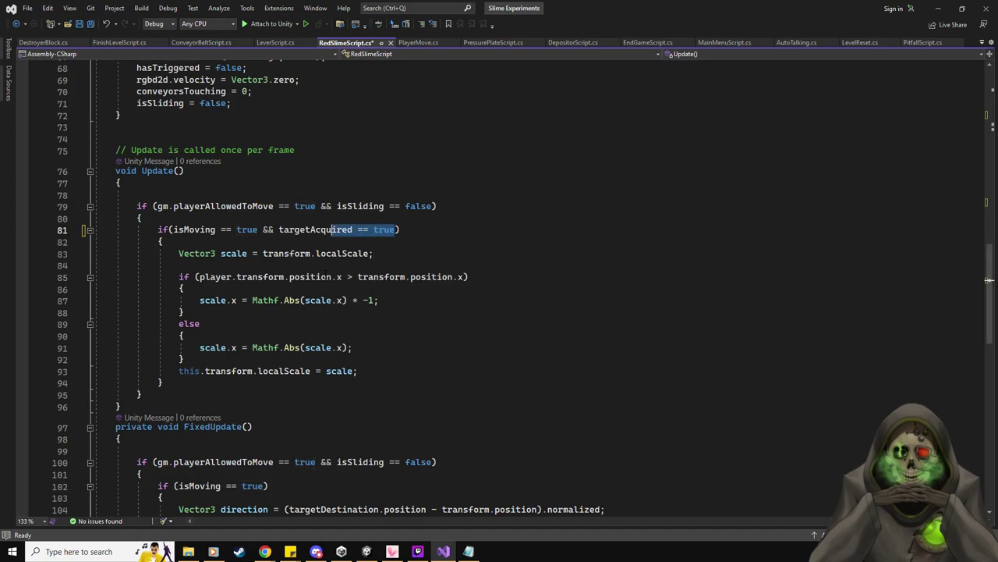
key("ctrl+c")
left_click(268, 485)
key("ctrl+v")
scroll(552, 427, "down", 3)
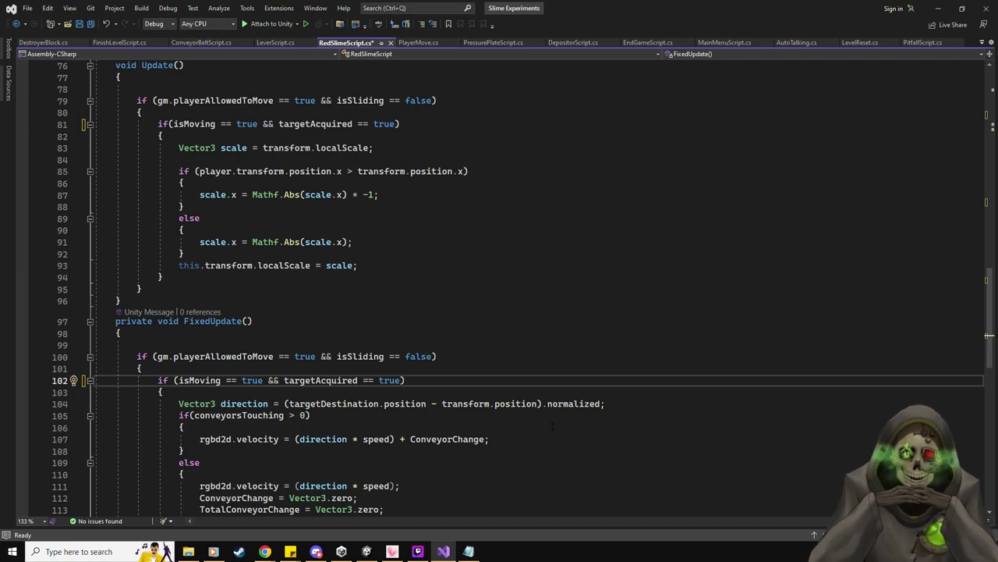
scroll(552, 425, "down", 5)
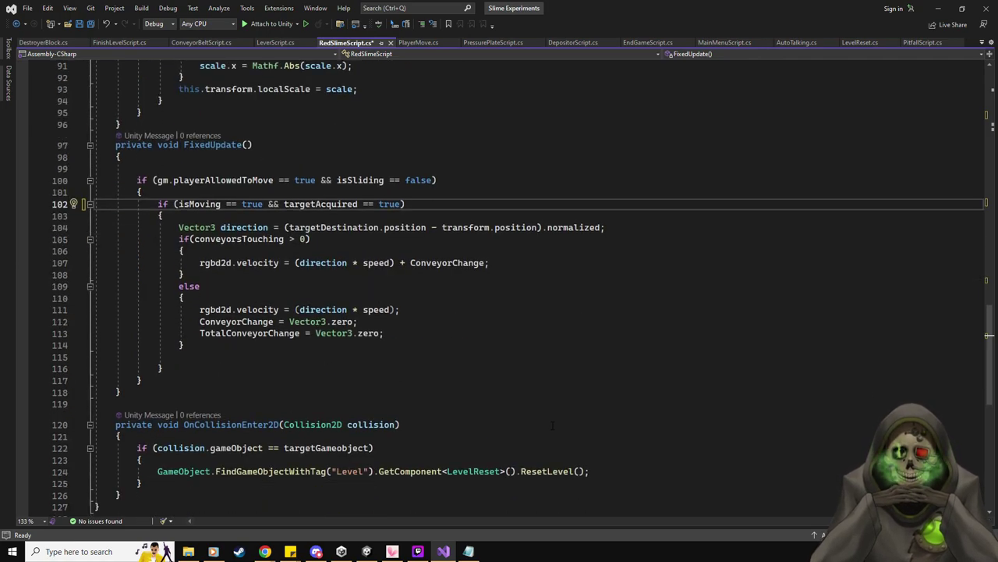
scroll(552, 426, "up", 3)
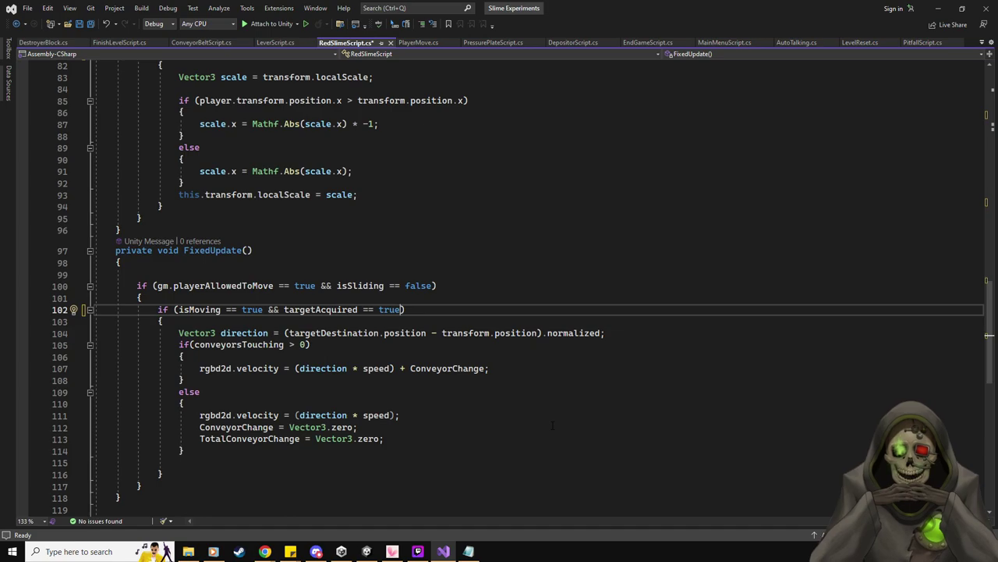
key("ctrl+s")
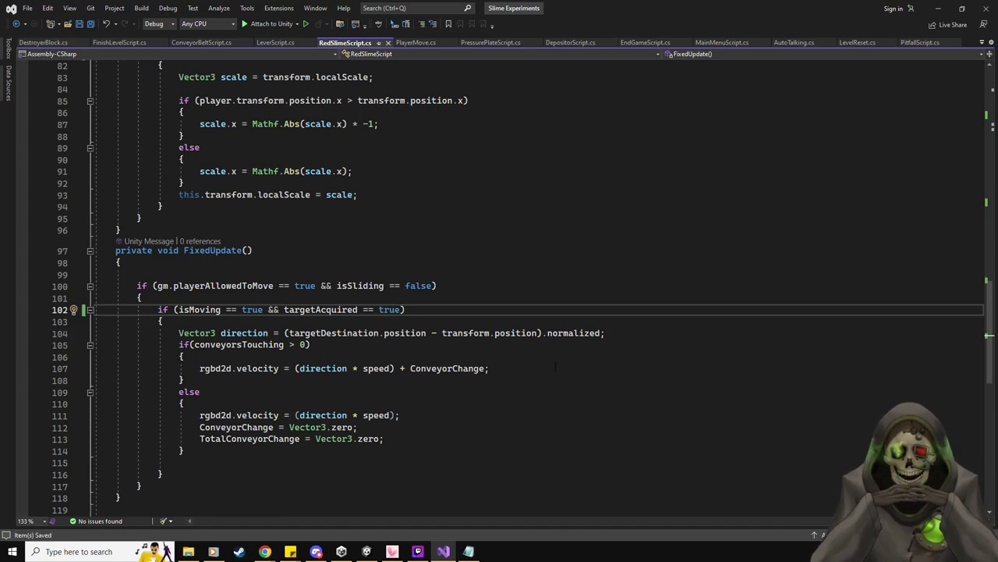
- Review how targetAcquired is set and checked across the WaitForTarget, SetTarget, Update and FixedUpdate methods
scroll(550, 390, "up", 15)
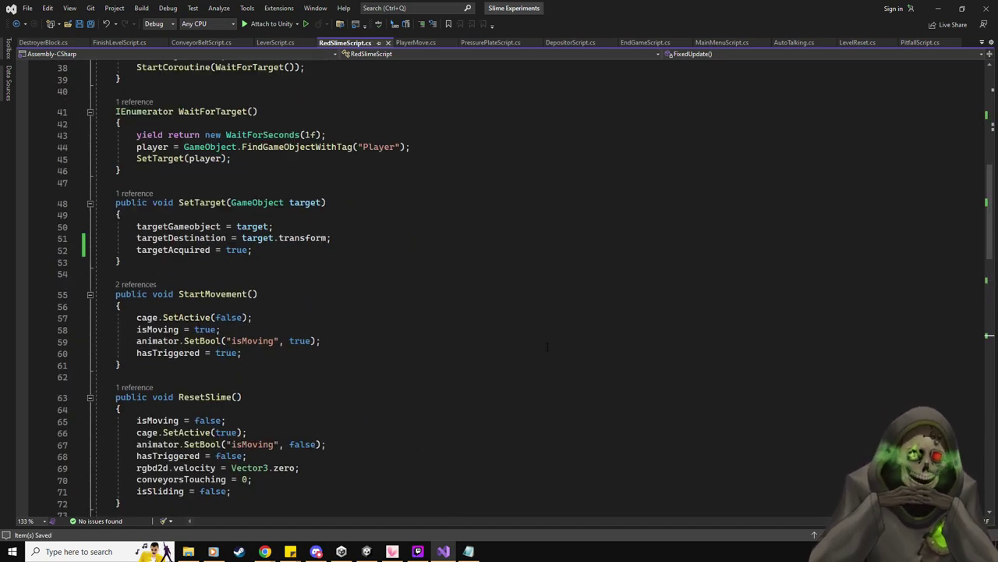
scroll(547, 347, "up", 1)
scroll(508, 328, "down", 12)
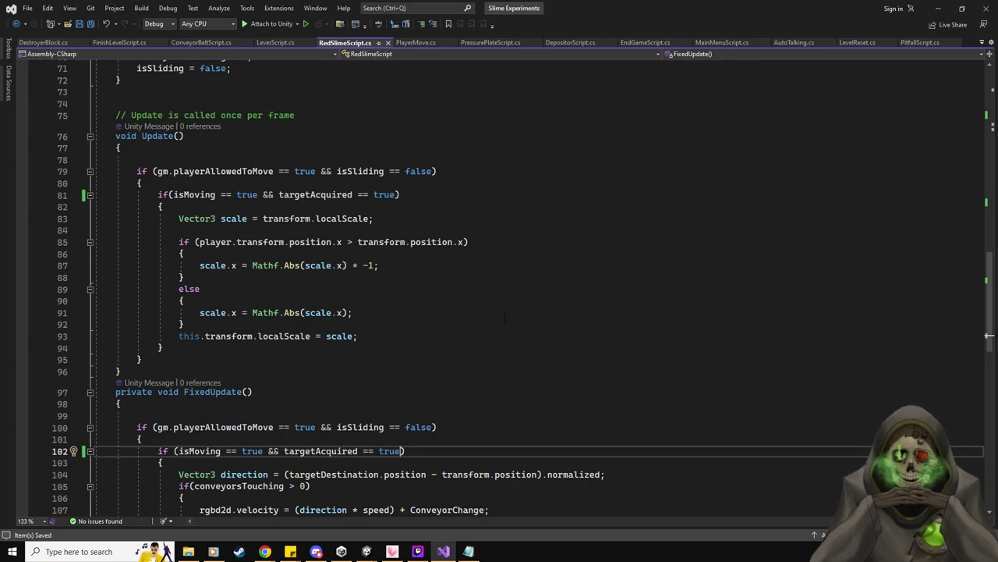
scroll(504, 316, "up", 11)
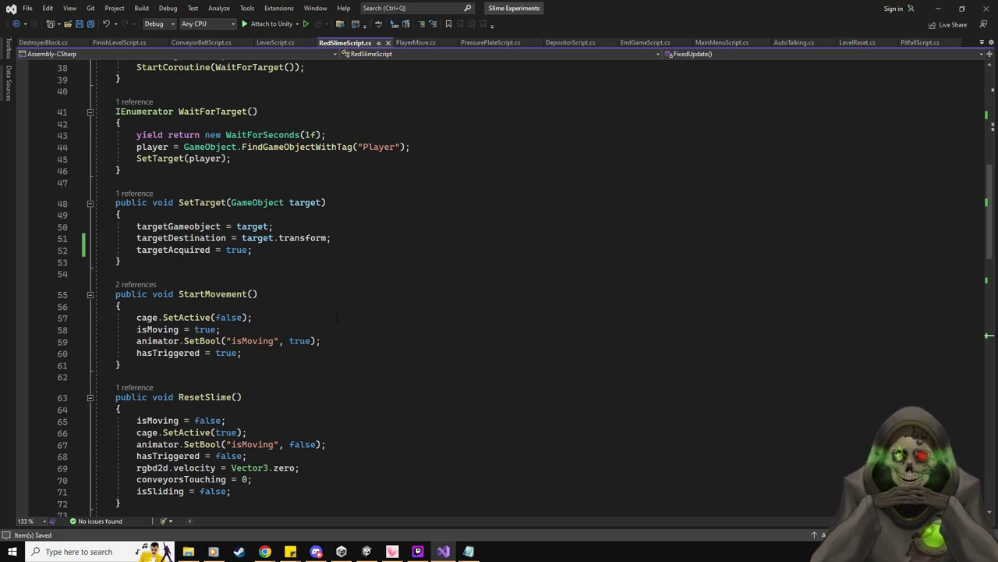
scroll(337, 318, "up", 3)
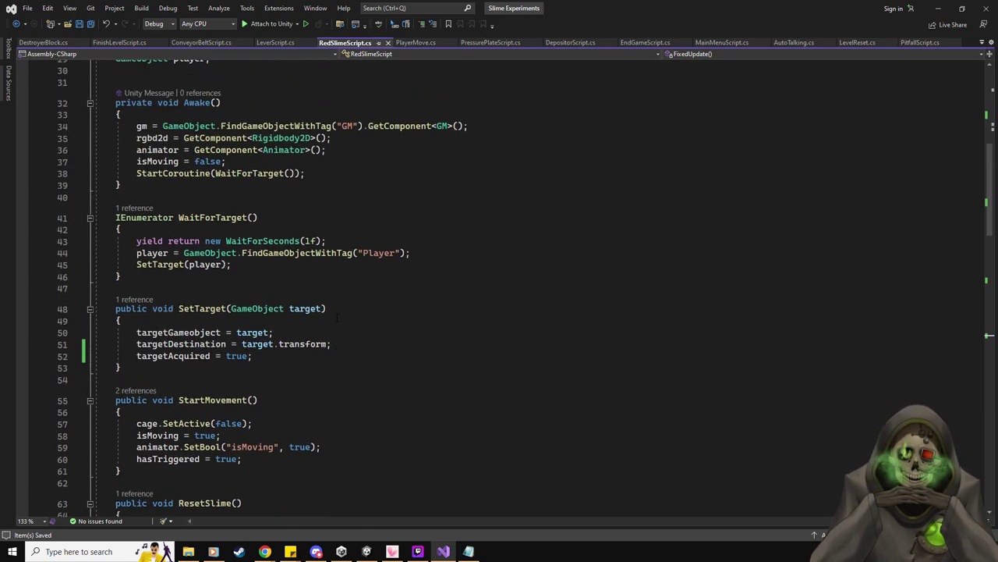
scroll(337, 317, "up", 1)
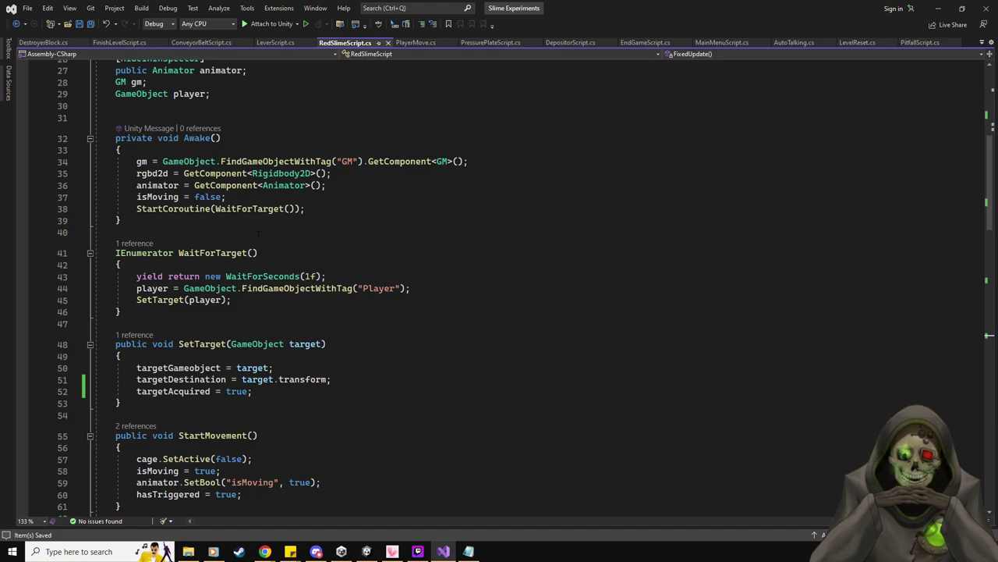
scroll(626, 256, "up", 3)
- Switch to Unity, resume the paused game to lead the red slime toward the upper voids, and end the play session
key("alt+Tab")
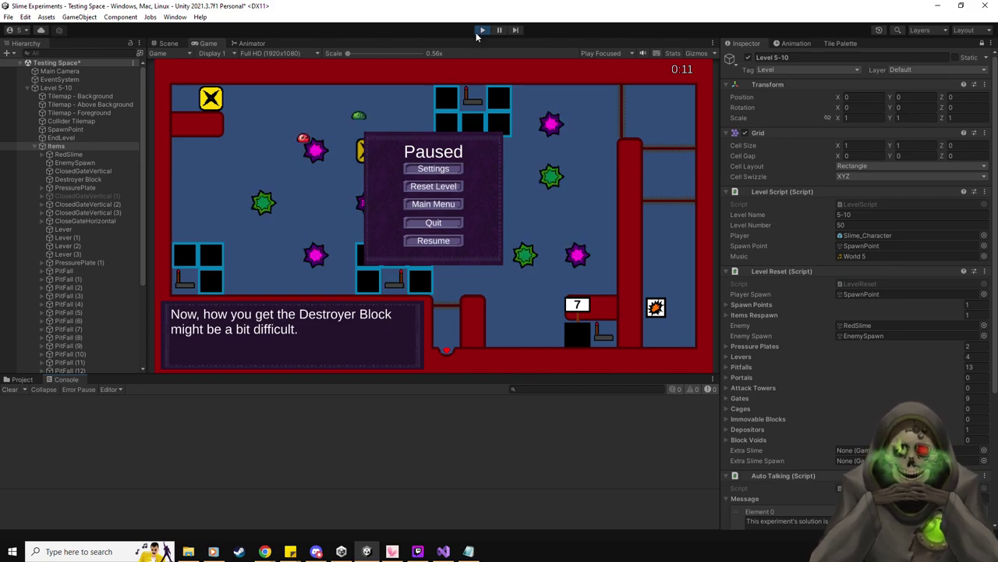
left_click(433, 240)
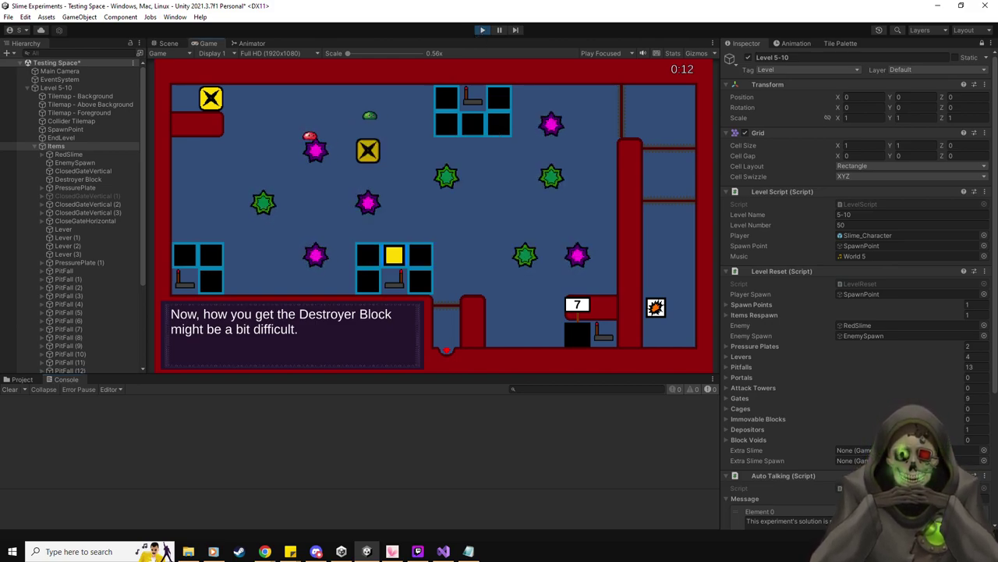
key("s")
key("d")
key("w")
key("d")
key("s")
key("Escape")
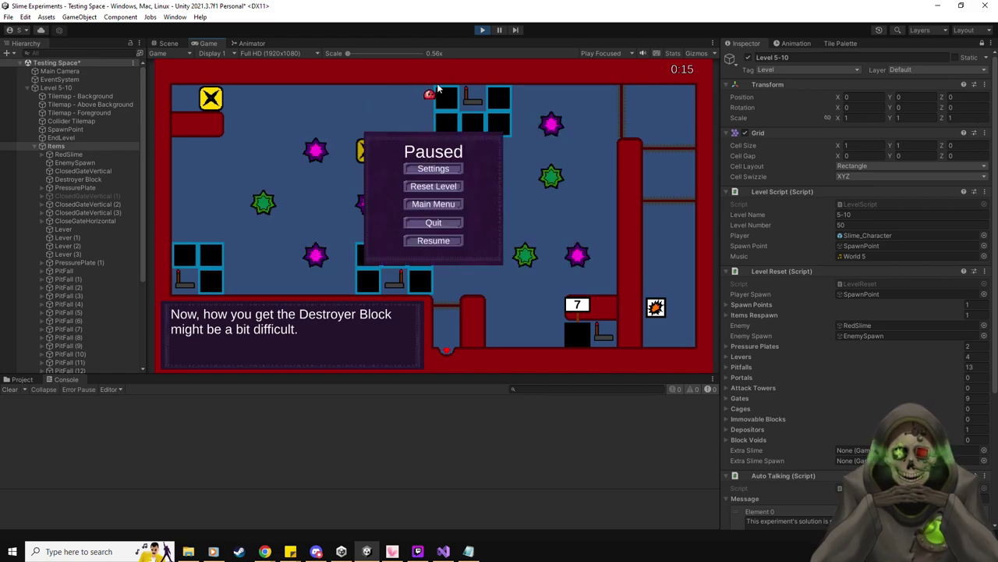
left_click(484, 29)
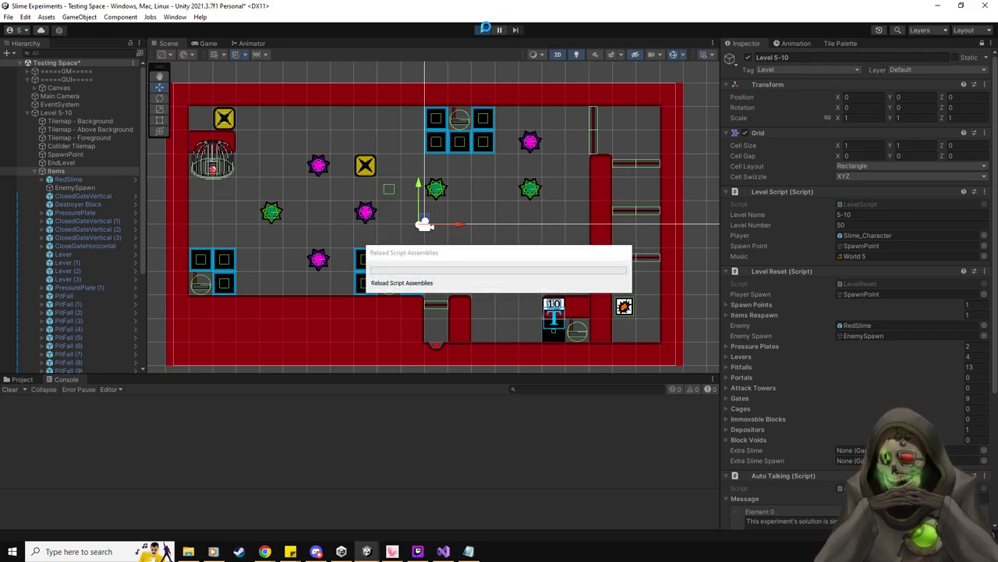
- Start a new playtest of Level 5-10, fill the void above the lower-left lever with a yellow block and flip that lever
left_click(483, 30)
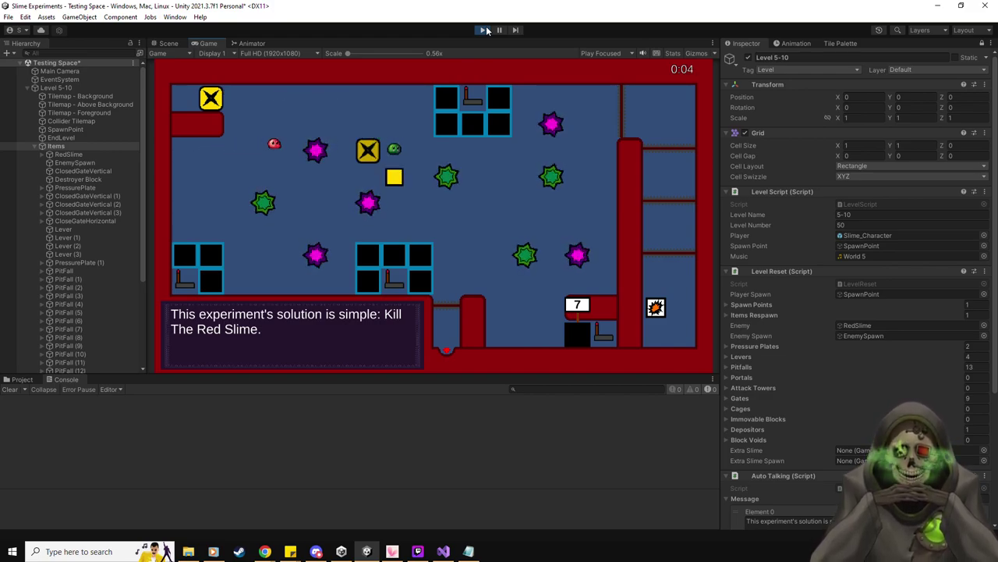
key("s")
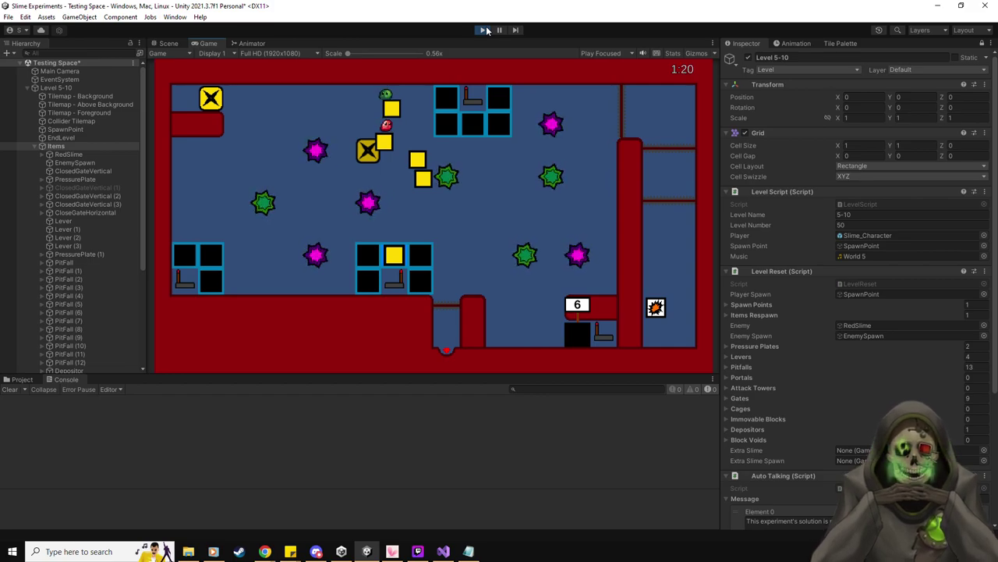
left_click(484, 30)
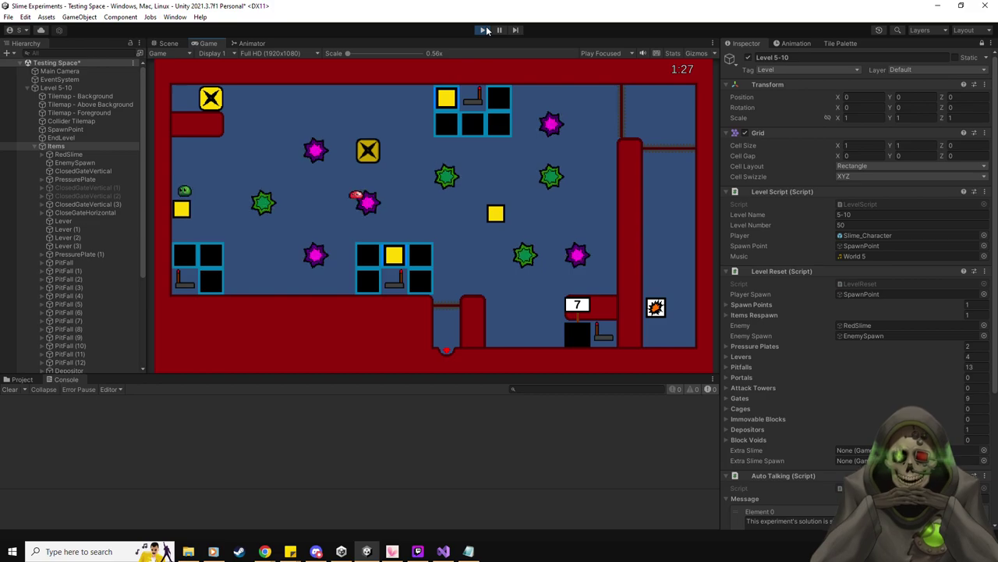
key("e")
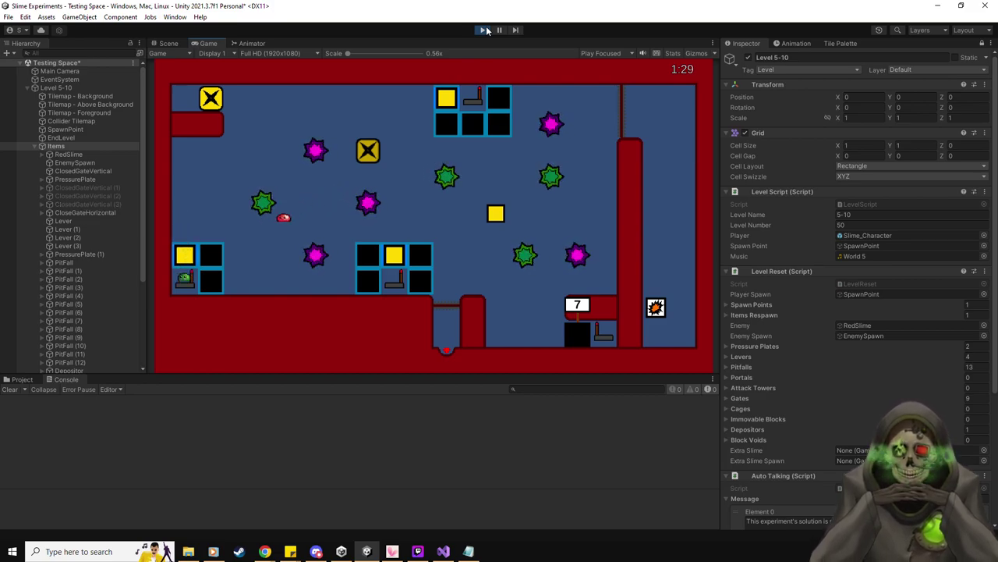
- Guide the green slime across the level, pushing a yellow block down toward the numbered sign while luring the red slime along
key("d")
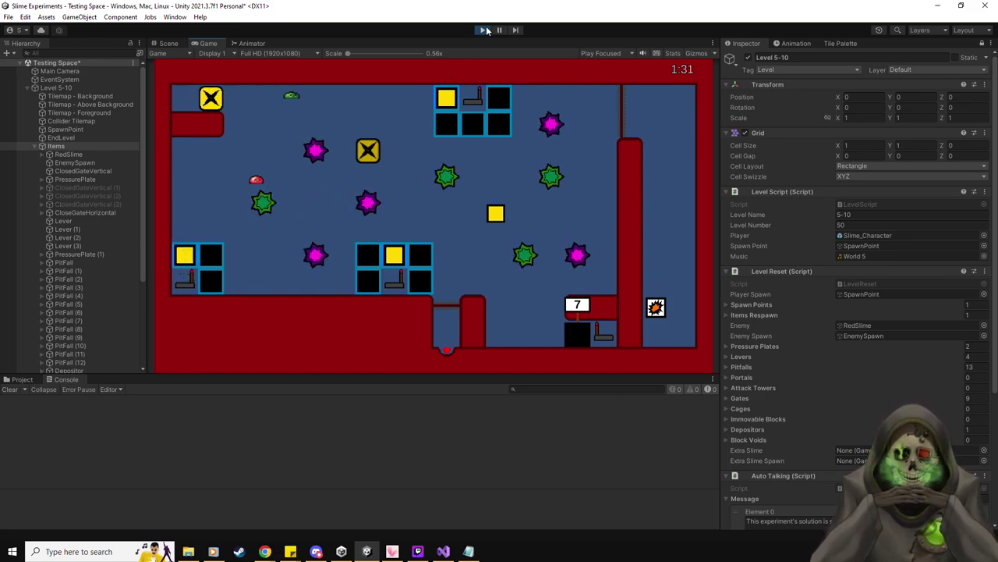
key("s")
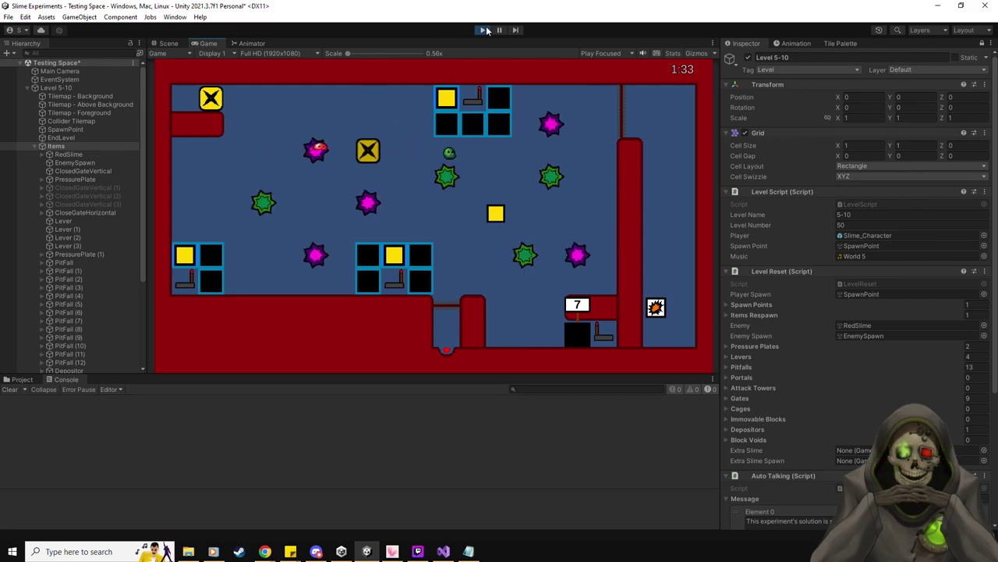
key("s")
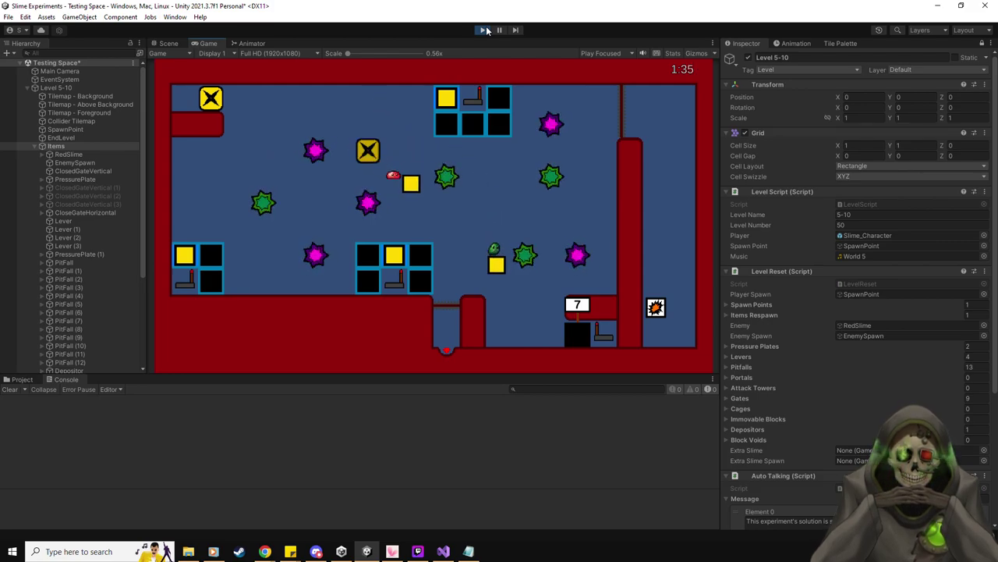
key("a")
key("d")
key("w")
key("s")
key("d")
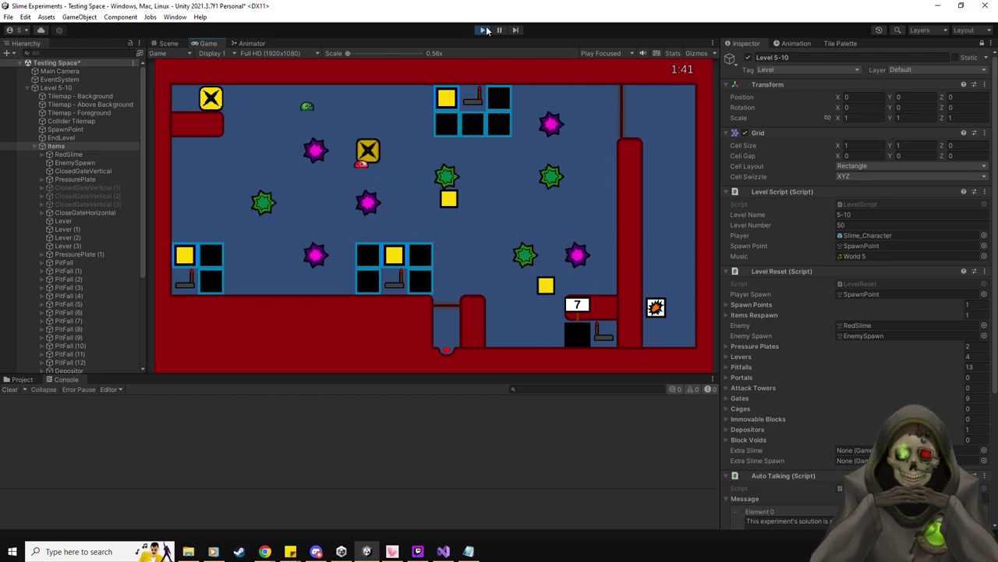
- Lure the red slime around the purple spikes and push the new yellow block down beside the one in the middle of the level
key("a")
key("s")
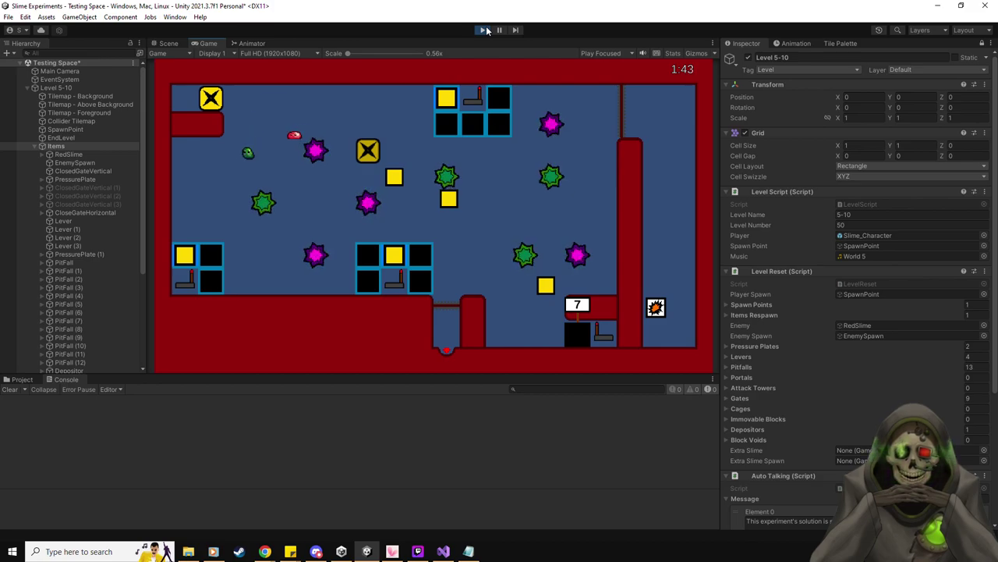
key("a")
key("s")
key("s")
key("d")
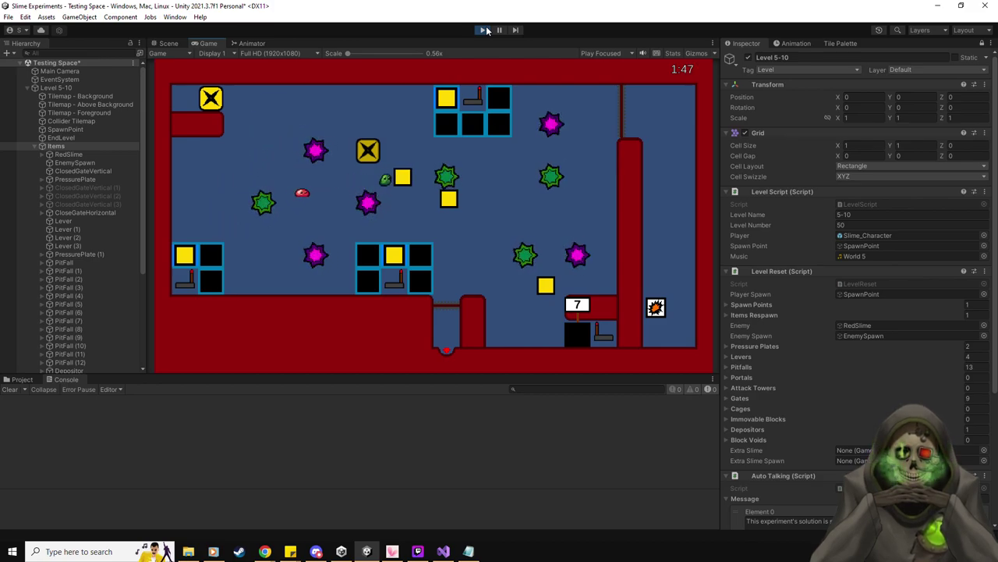
key("d")
key("s")
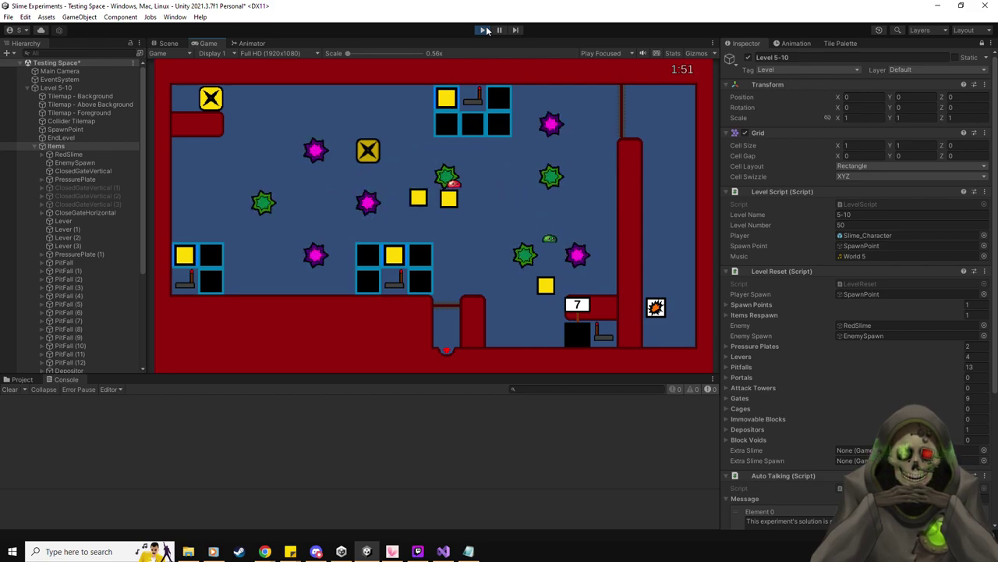
- Push the yellow block above the numbered sign down into the black depositor beside the lower lever
key("s")
key("a")
key("Right")
key("d")
key("s")
key("d")
key("s")
key("a")
key("Up")
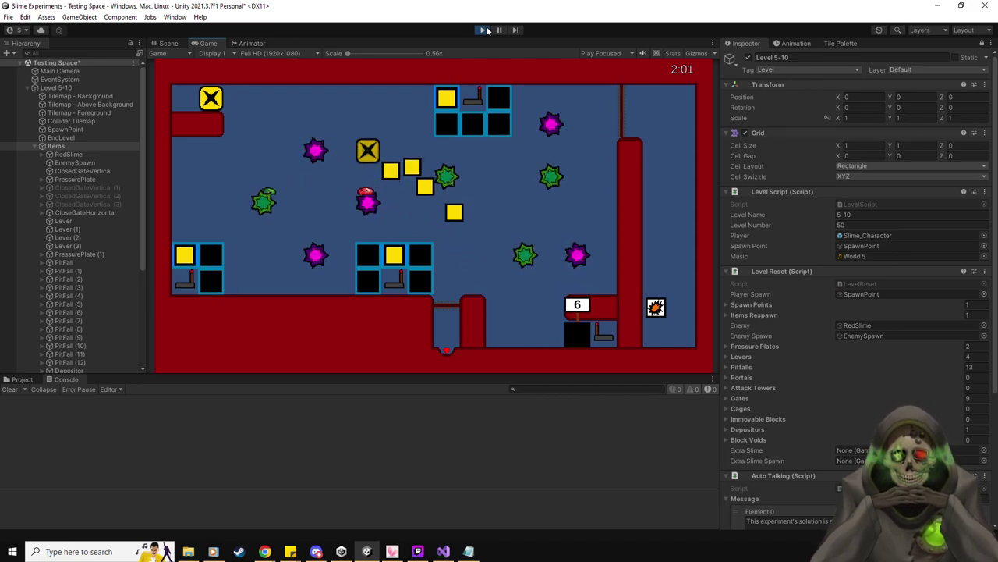
- Loop around the upper area with the red slime following and push the yellow blocks near the darker X tile downward
key("a")
key("w")
key("d")
key("d")
key("w")
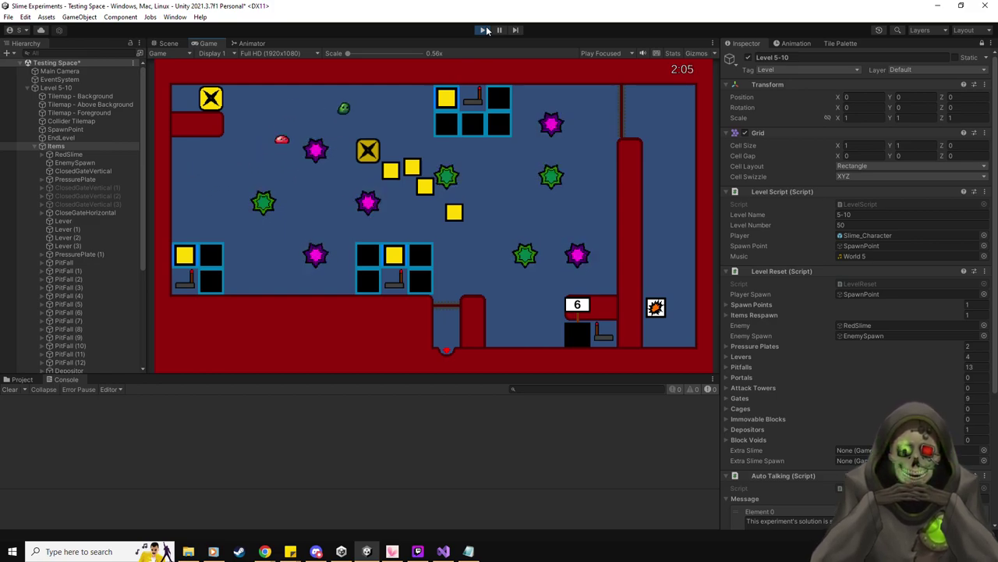
key("d")
key("s")
key("Down")
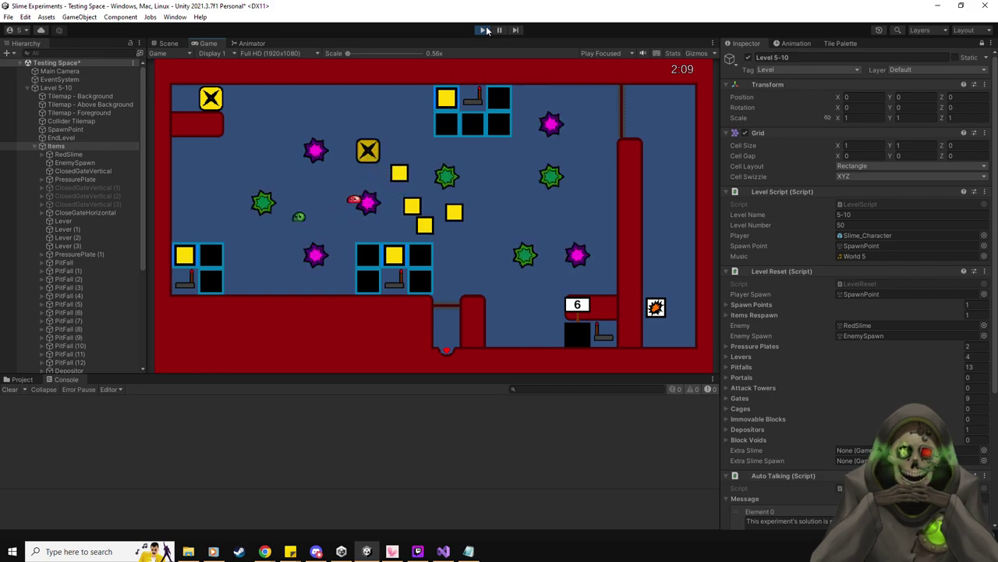
key("Right")
key("Down")
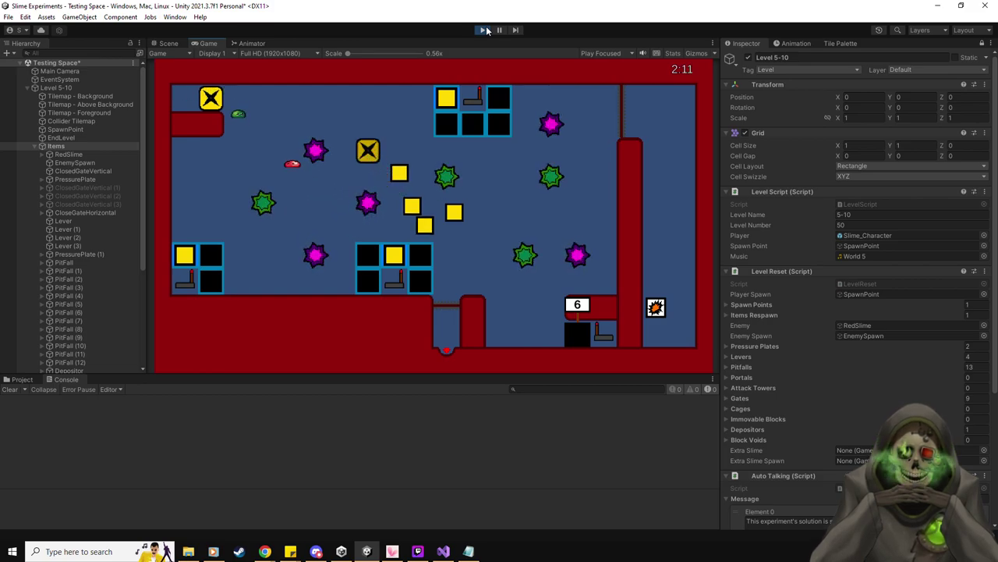
- Push the two lower yellow blocks from the level's center over to just above the lower green spike
key("a")
key("s")
key("d")
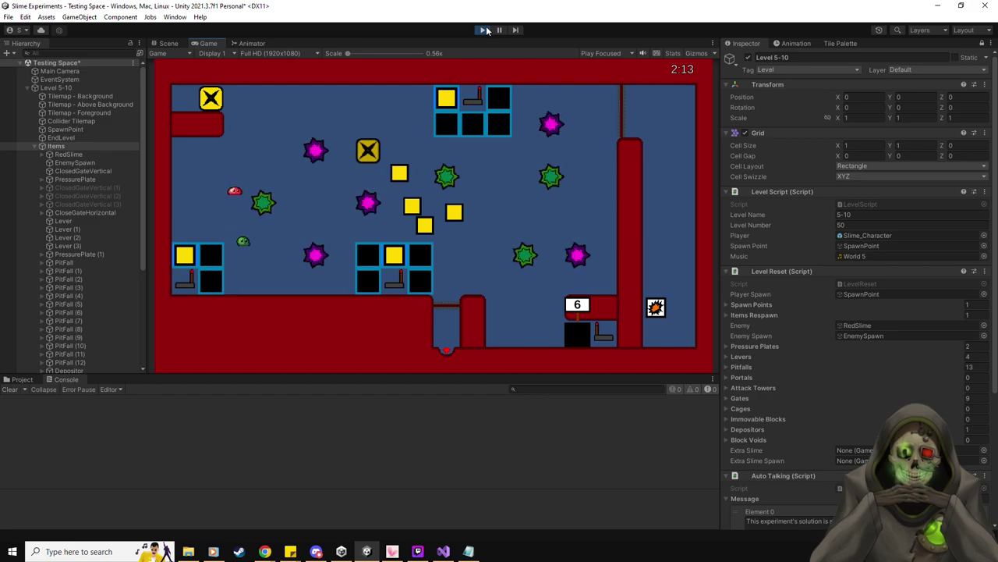
key("Right")
key("Right")
key("Right")
key("Up")
key("Up")
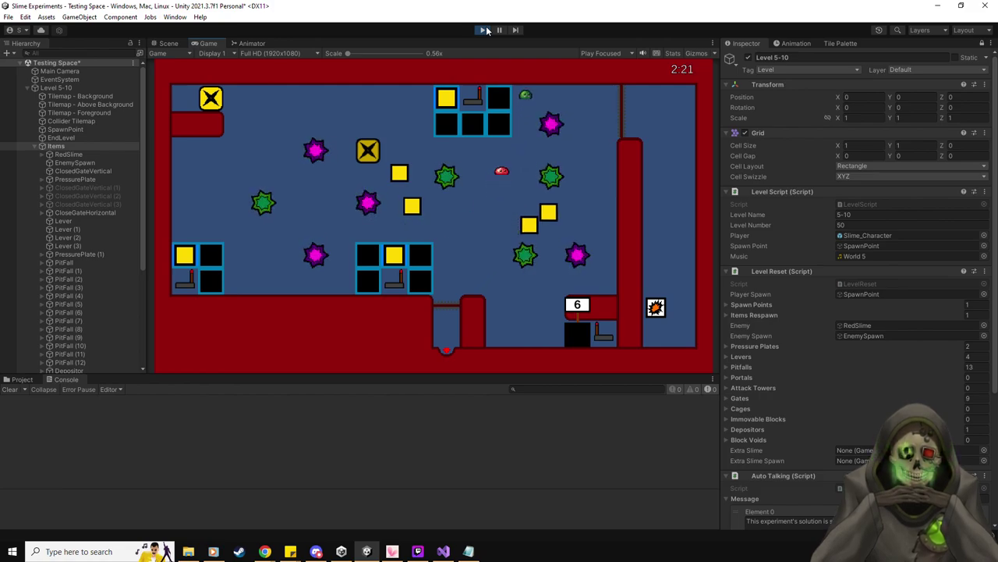
- Guide the green slime from the upper-left X tile across to the two blocks above the lower green spike, drawing the red slime along
key("Right")
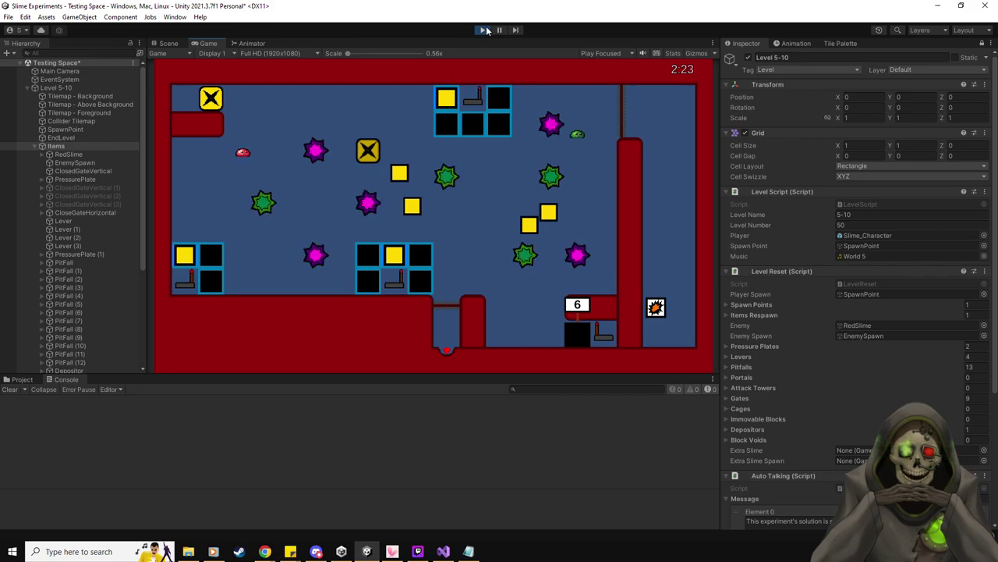
key("Left")
key("Down")
key("Right")
key("Up")
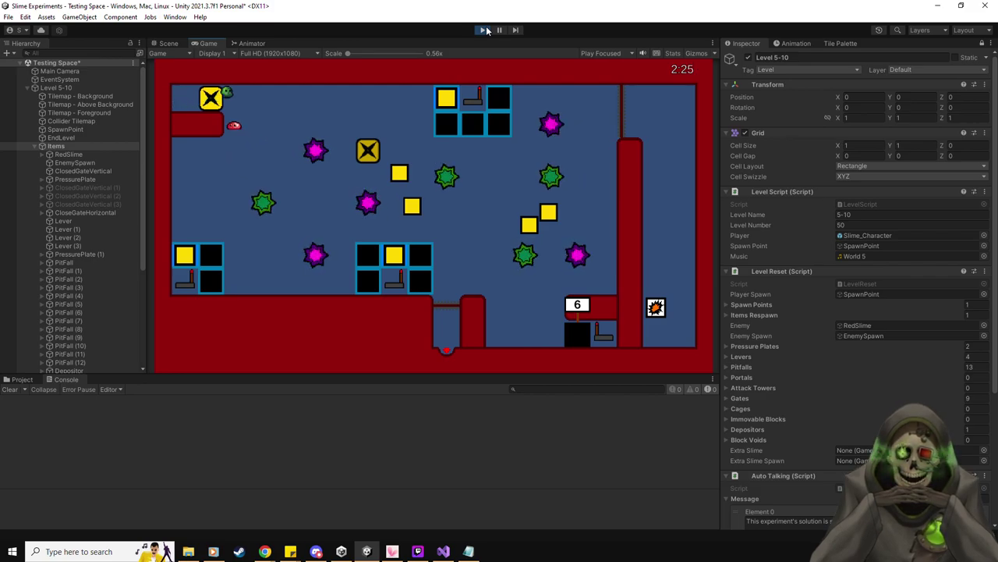
key("Right")
key("Down")
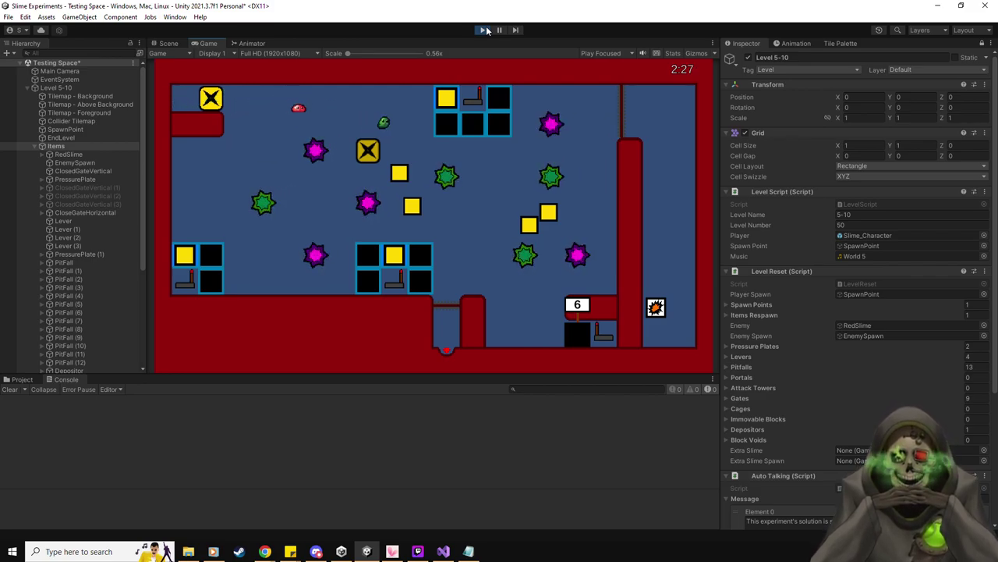
key("Right")
key("Down")
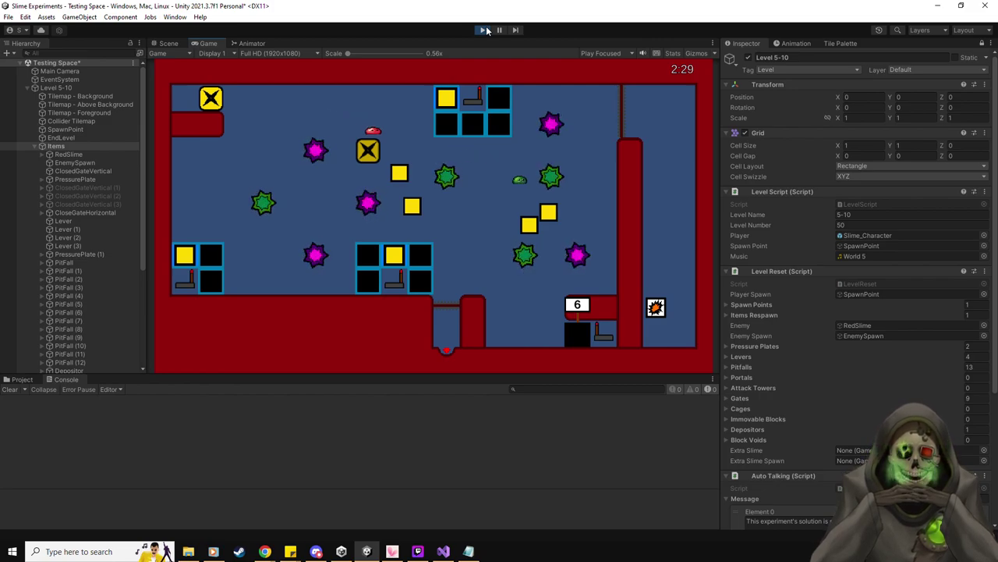
- Circle the green slime through the lower and upper-left areas and bring it back to the two waiting yellow blocks
key("Right")
key("Left")
key("Down")
key("Down")
key("Right")
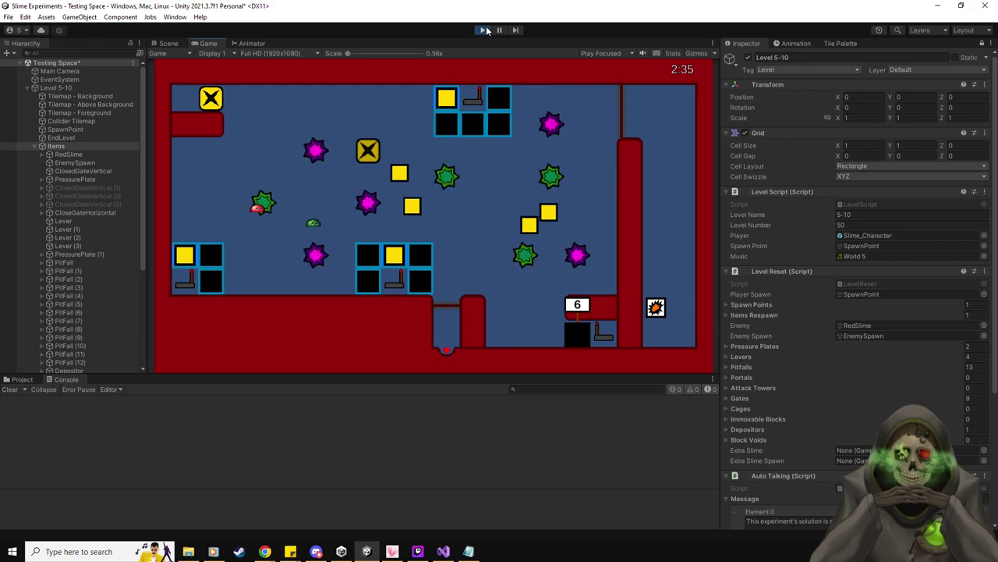
key("Up")
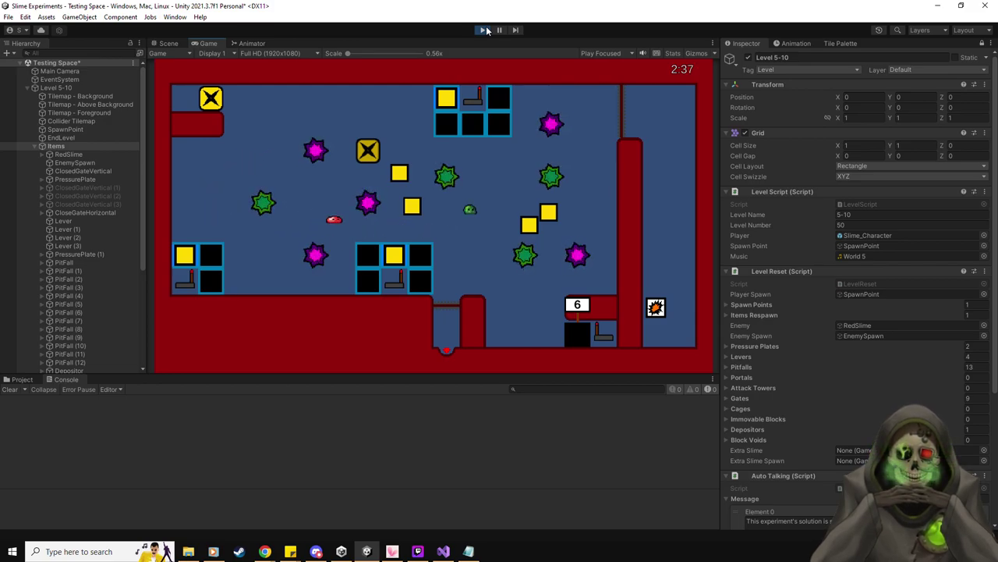
key("Right")
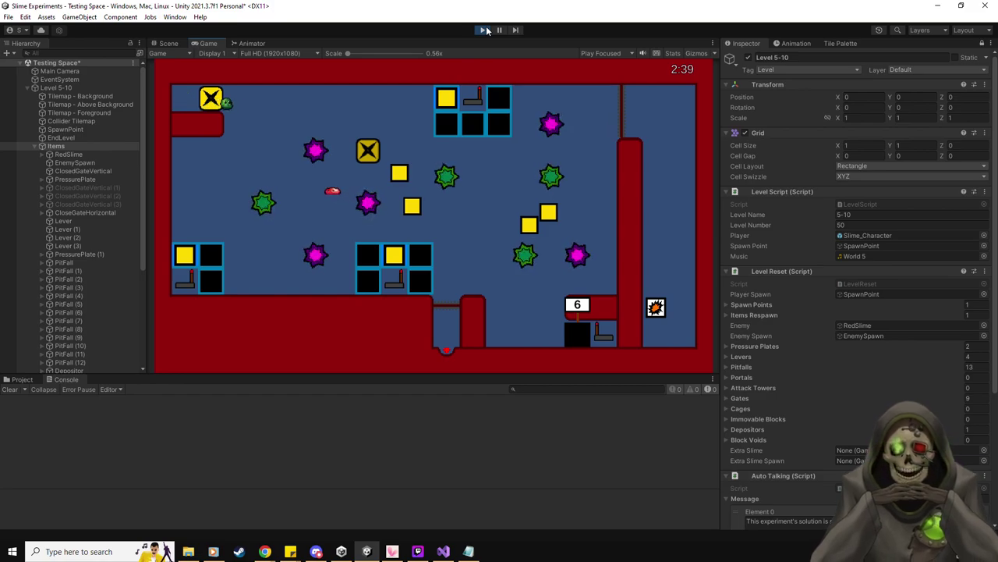
key("Right")
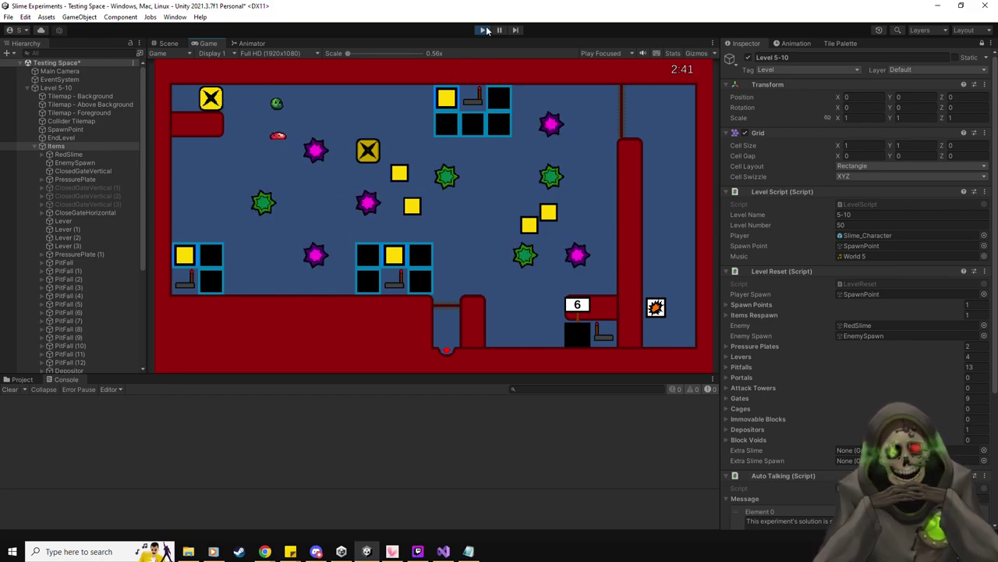
key("Right")
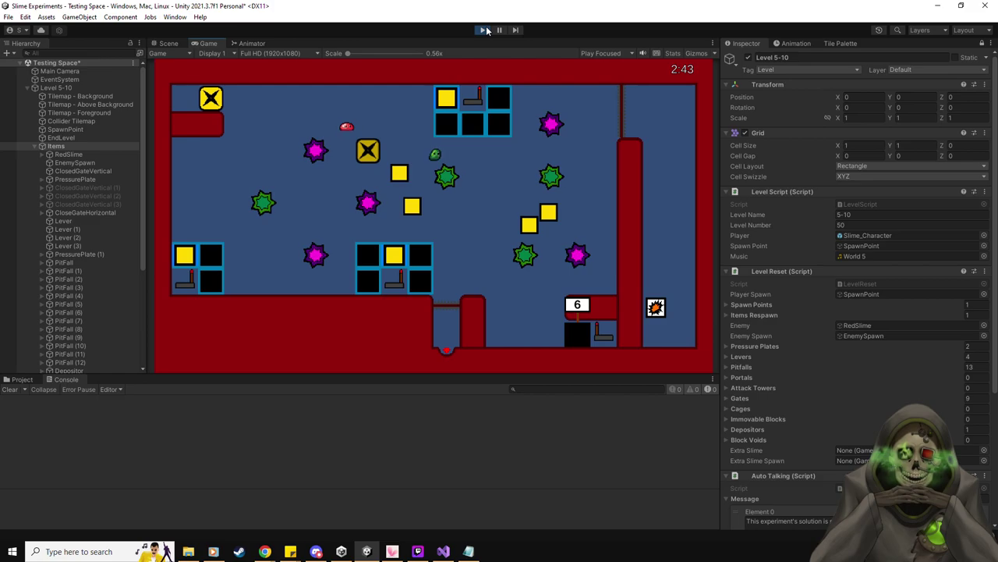
key("Right")
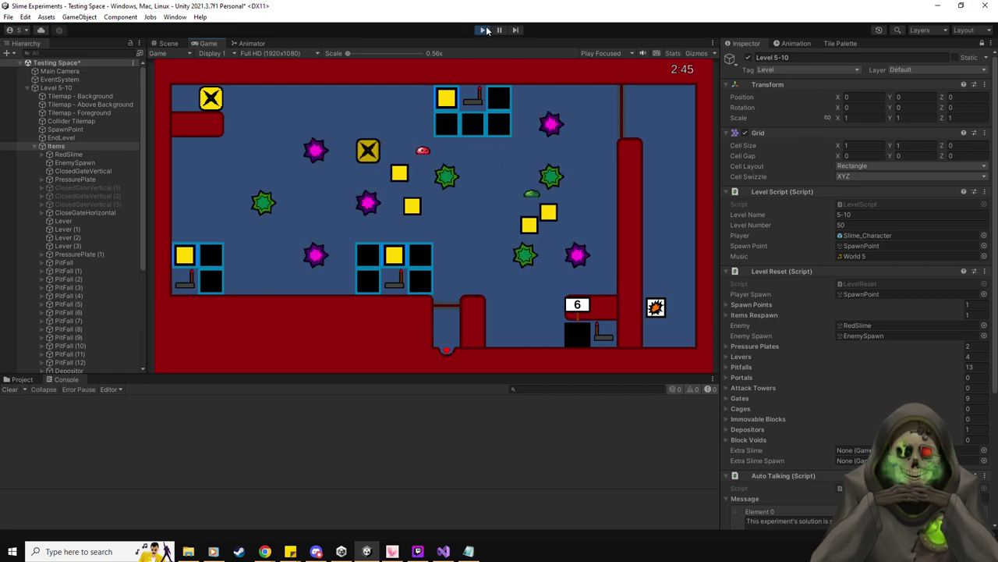
- Push one of the two waiting yellow blocks into the depositor and line up the other above the gap between the lower spikes
key("Down")
key("Left")
key("Down")
key("Right")
key("Right")
key("Down")
key("Left")
- Push the lined-up yellow block down between the green and purple spikes and into the depositor
key("Right")
key("Right")
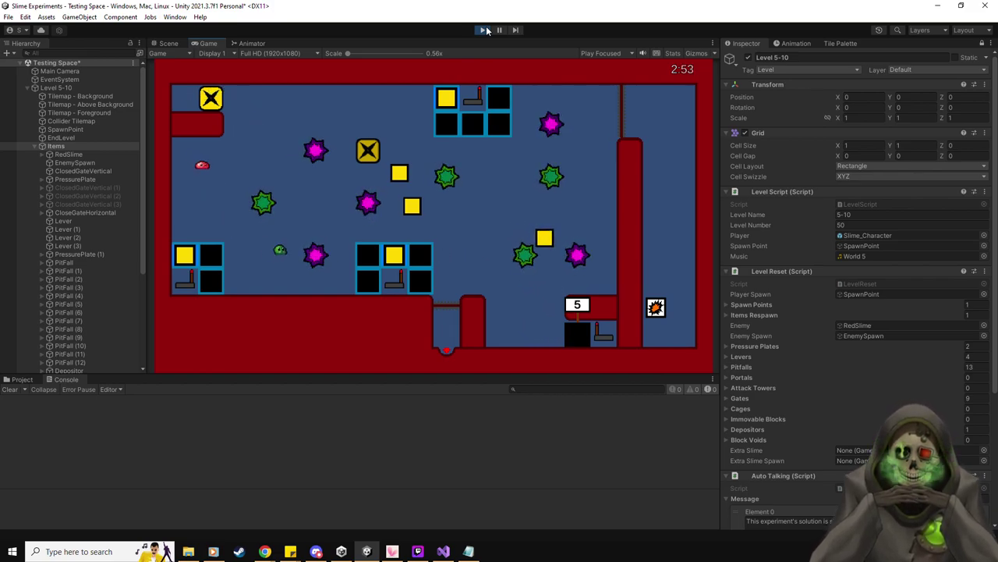
key("Right")
key("Up")
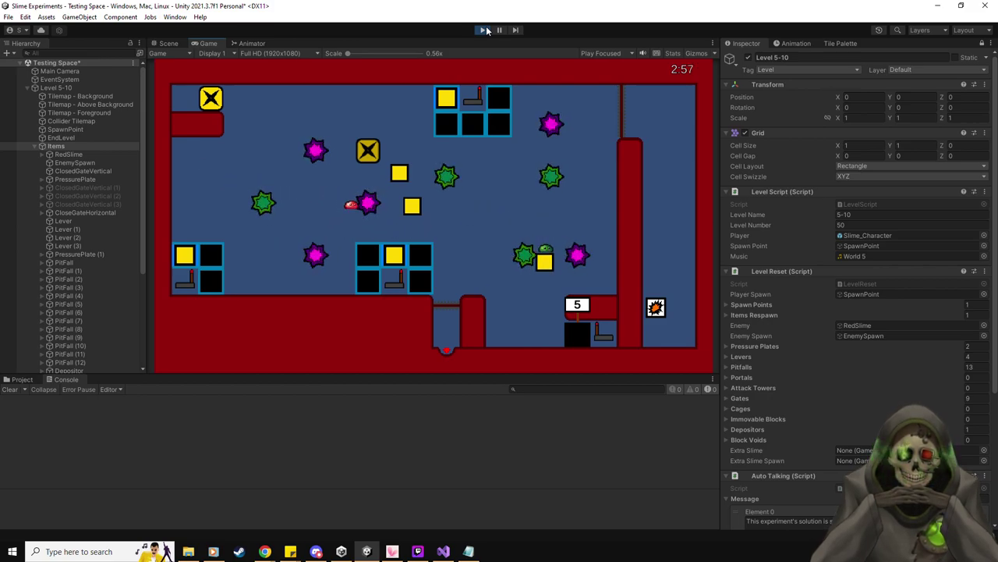
key("Down")
key("Left")
key("Right")
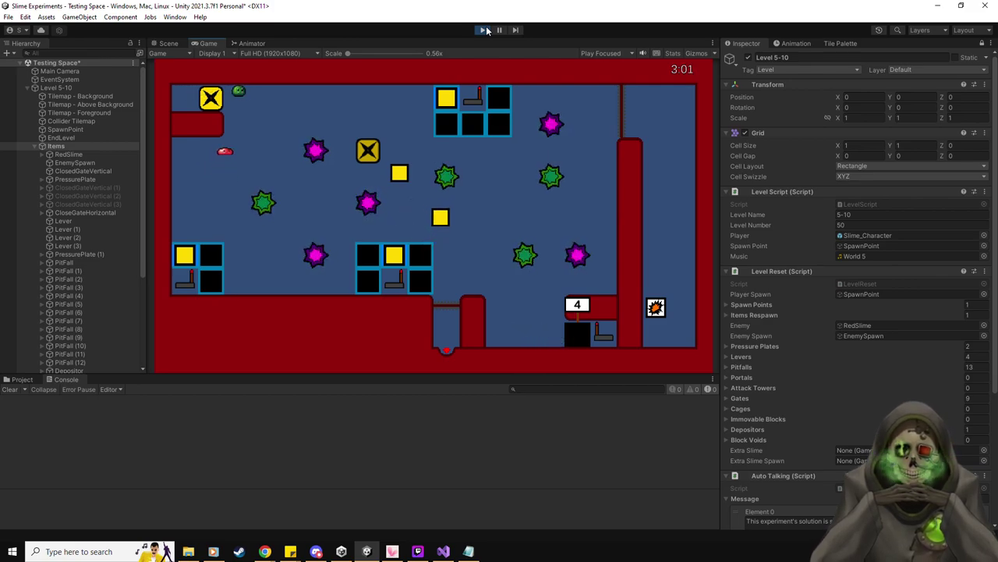
- Push the two remaining yellow blocks from the level's center toward the lower green spike while the red slime follows
key("Down")
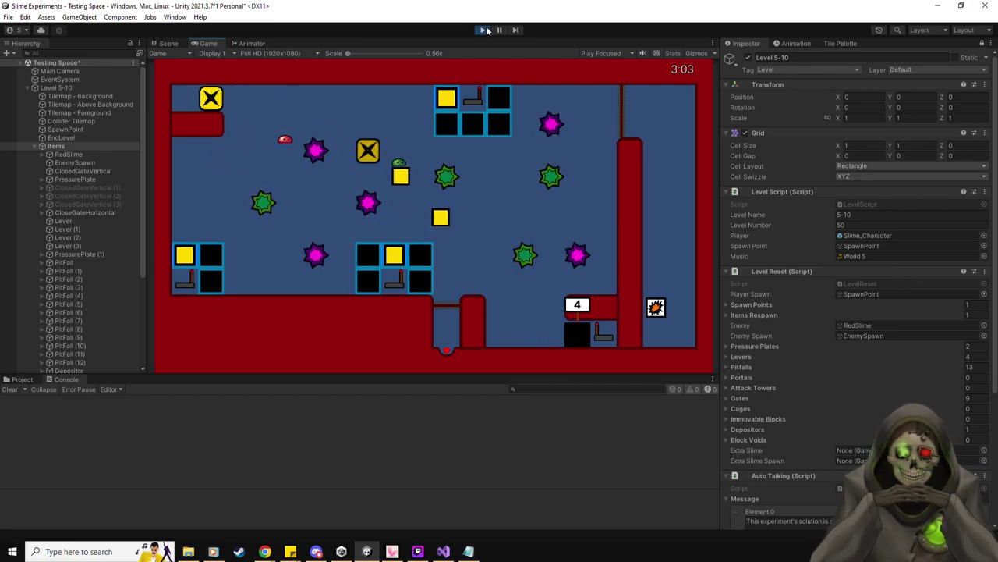
key("Right")
key("Right")
key("Down")
key("Up")
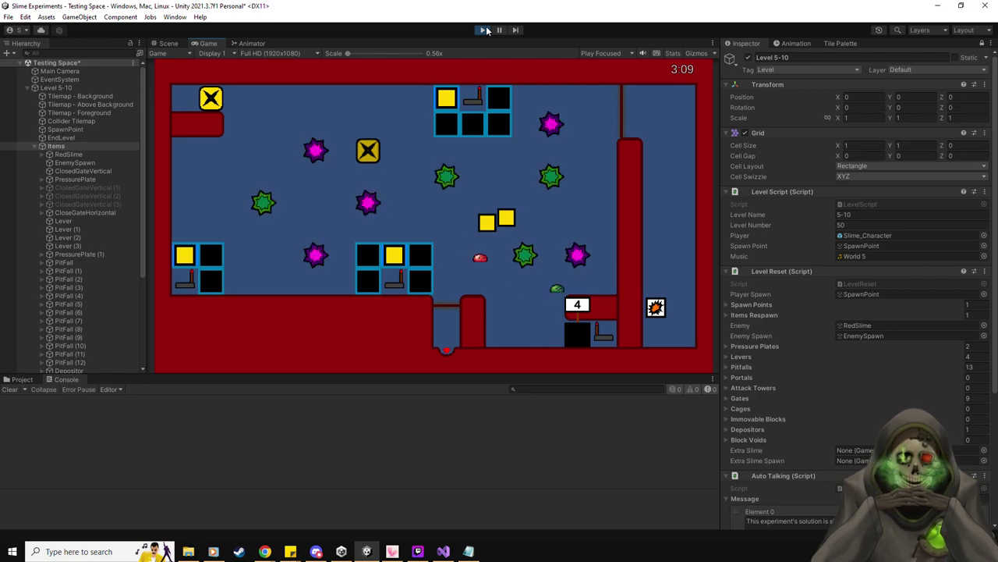
- Lead the red slime around the upper-right purple spike and push both yellow blocks farther over above the lower green spike
key("Up")
key("Up")
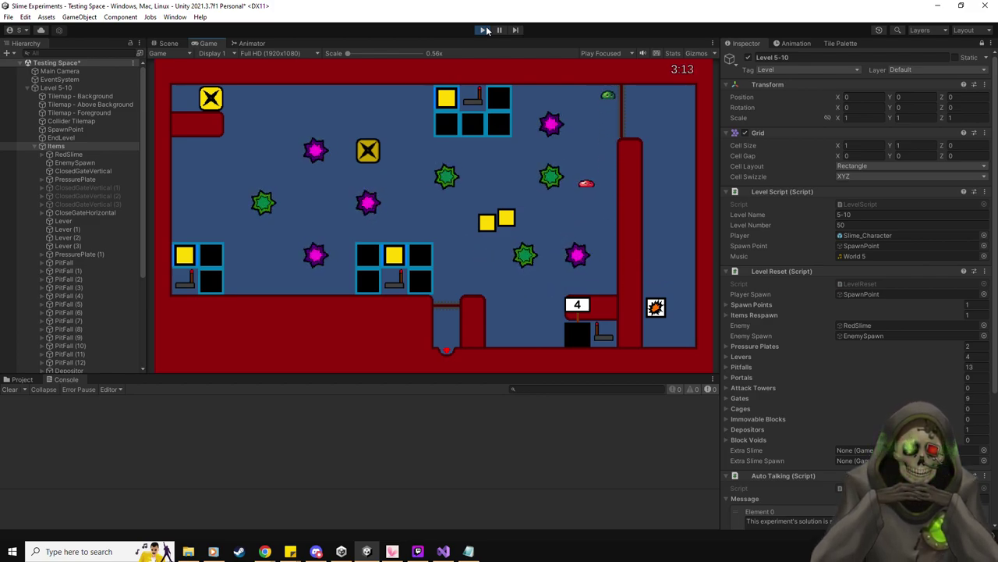
key("Left")
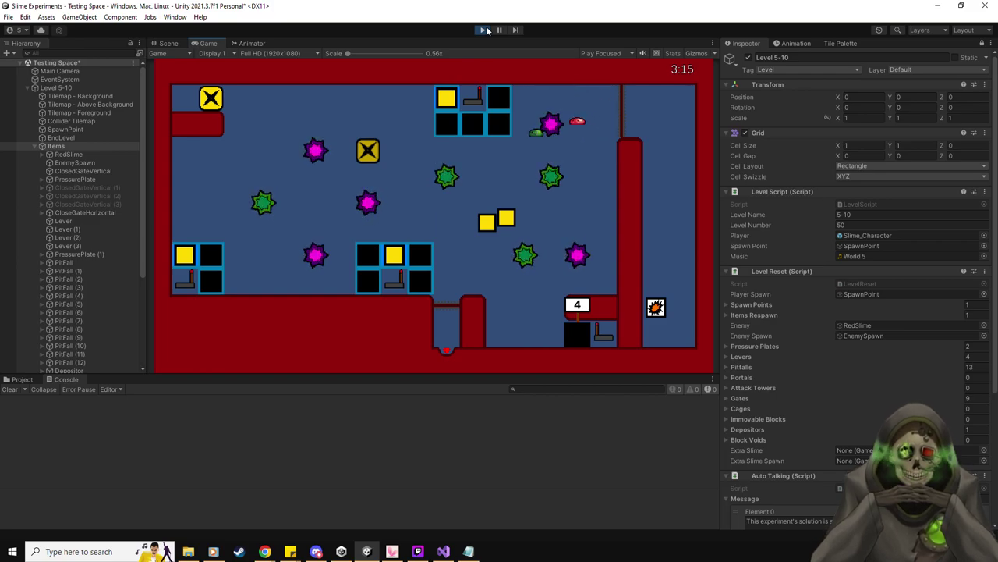
key("Down")
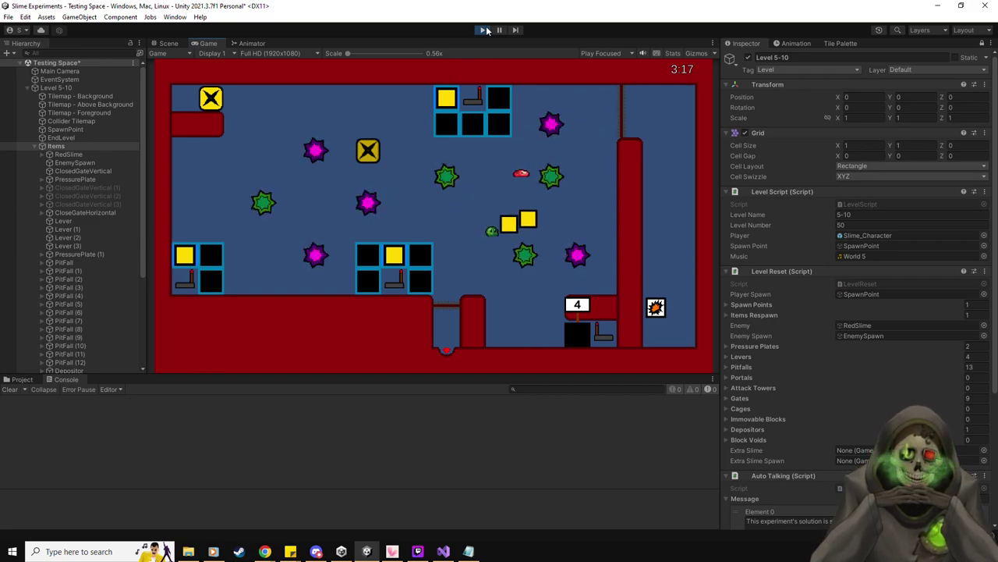
key("Left")
key("Down")
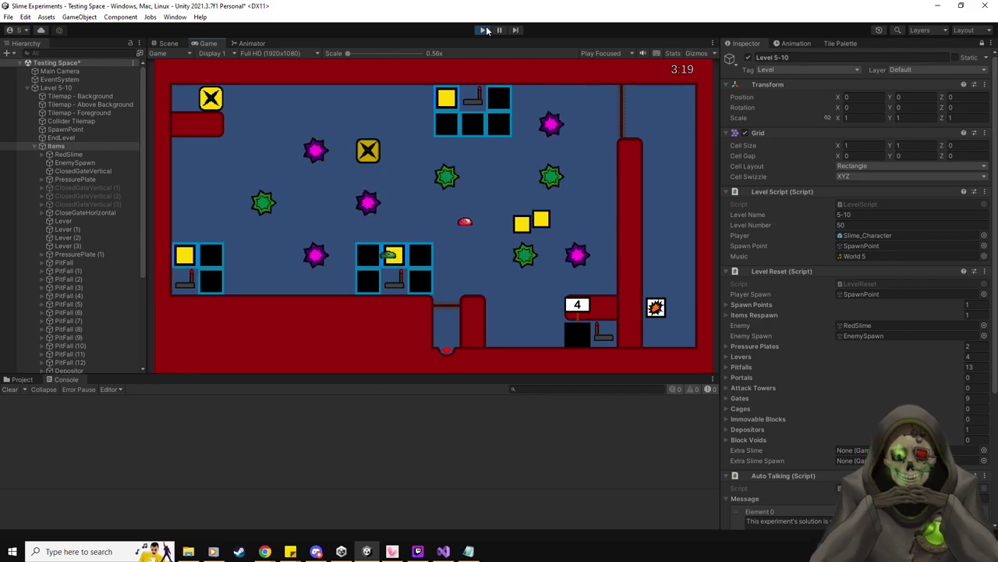
key("Up")
key("Right")
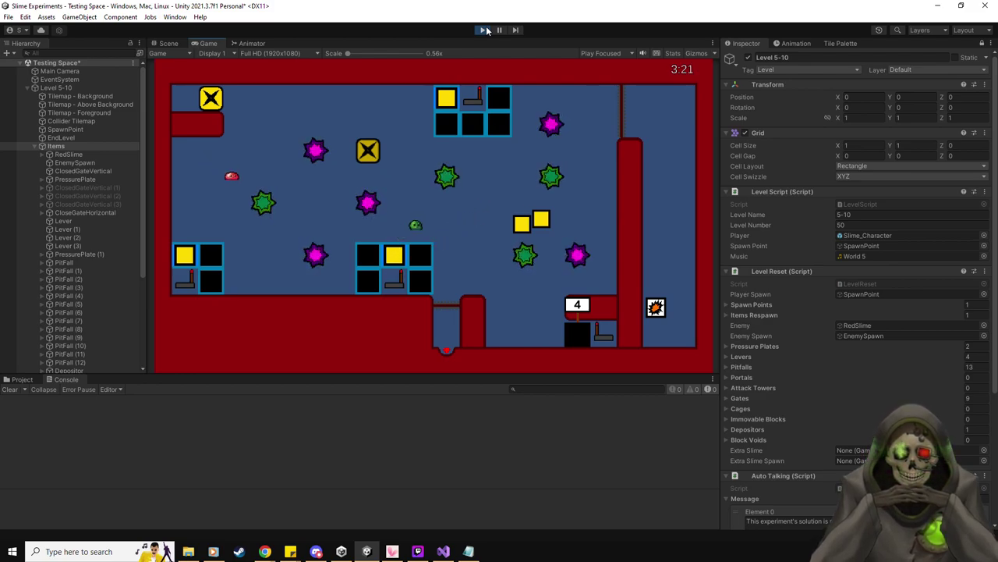
- Push the farther yellow block down between the lower spikes into the depositor and line up the last one
key("Right")
key("Up")
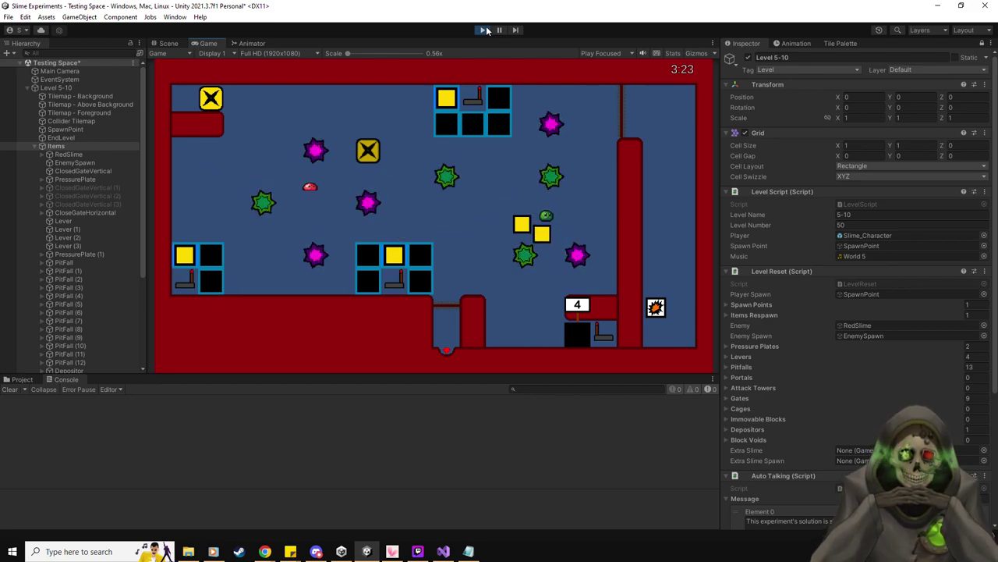
key("Down")
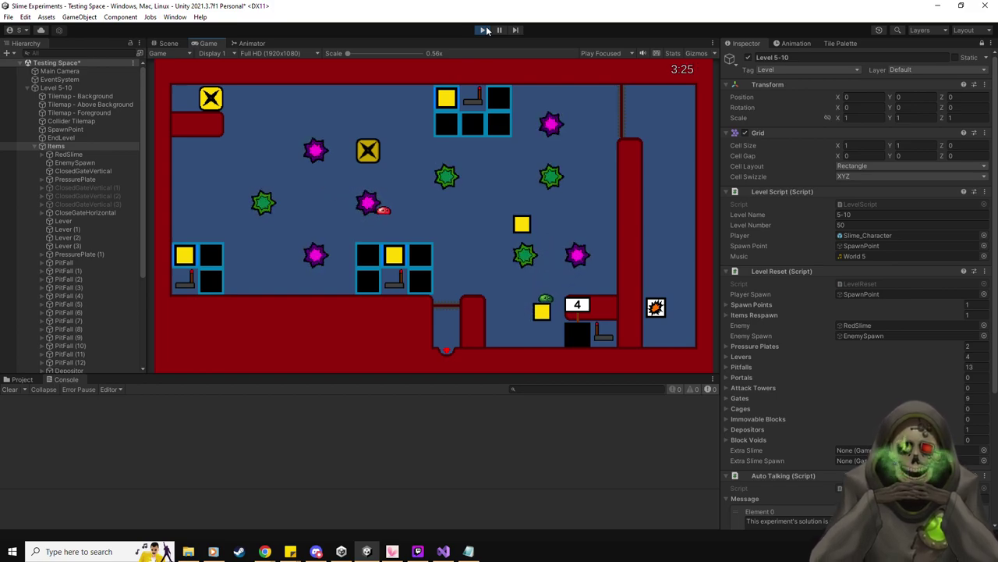
key("Left")
key("Down")
key("Right")
key("Up")
key("Left")
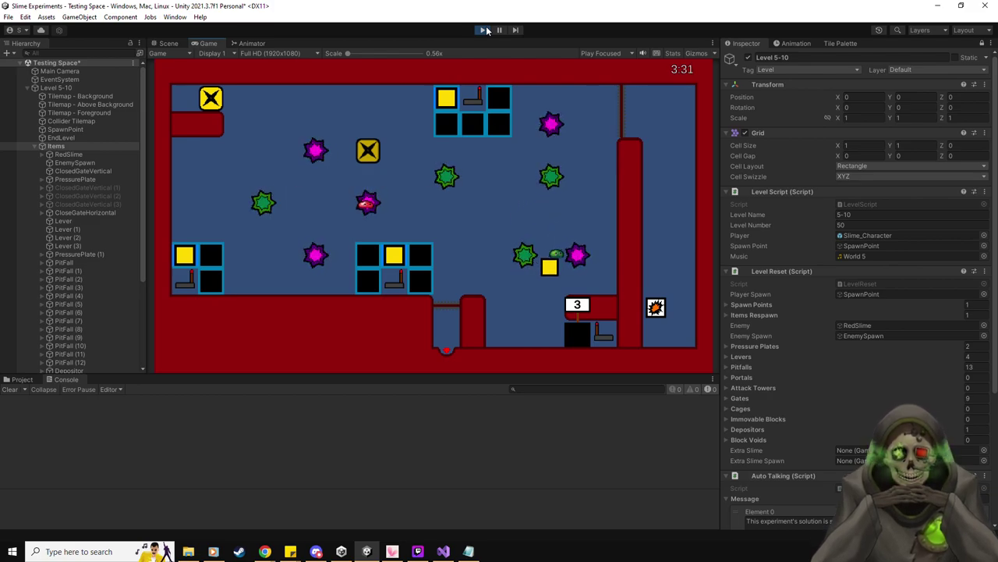
- Push the last lined-up yellow block into the depositor and lure the red slime back around the darker X tile
key("Down")
key("Left")
key("Right")
key("Right")
key("Right")
key("Down")
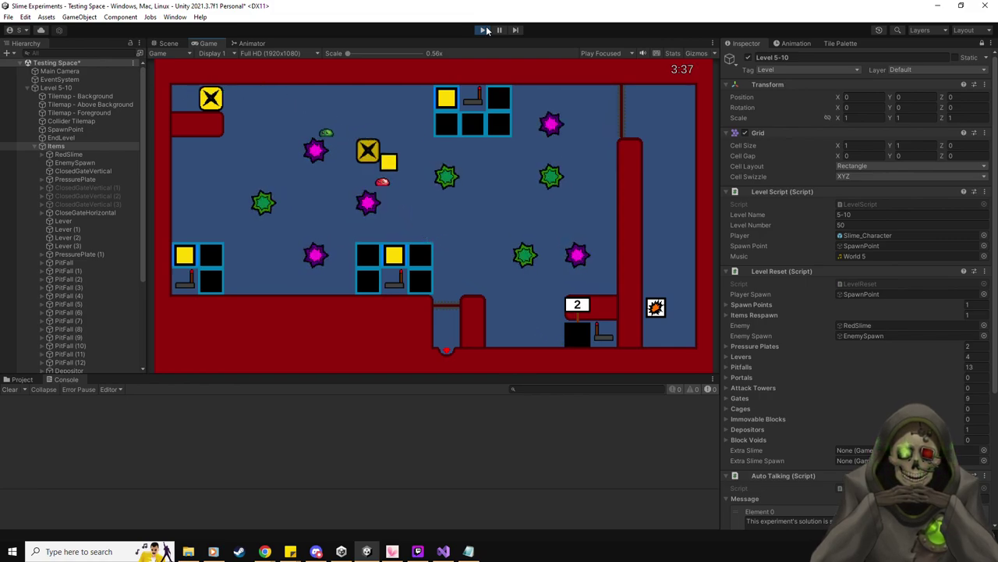
- Lure the red slime toward the lower-left lever, spawn another yellow block with it, and return to the darker X tile
key("Left")
key("Down")
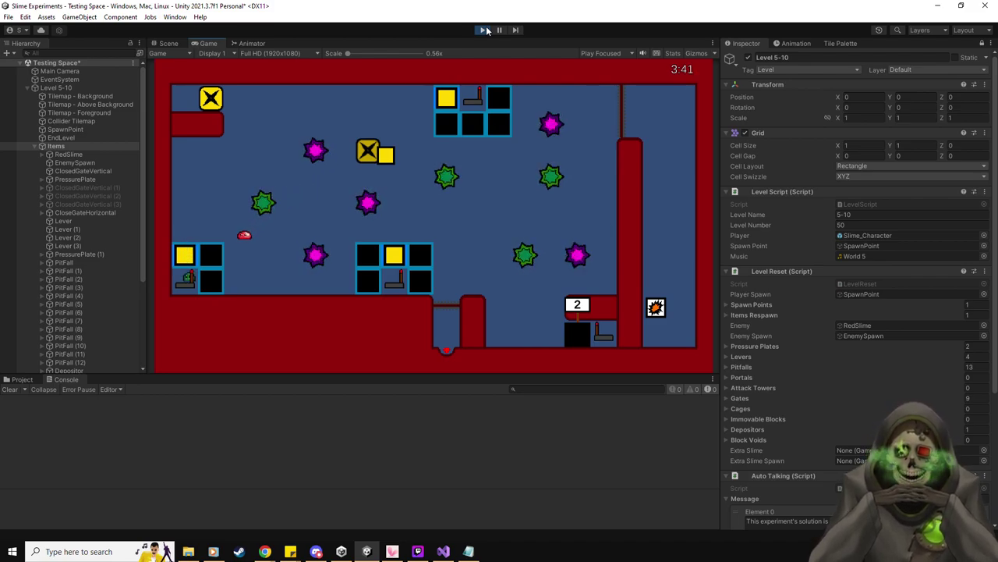
key("Up")
key("Right")
key("Up")
key("Right")
key("Right")
- Push one yellow block from the level's center across and down between the lower green and purple spikes toward the depositor
key("Down")
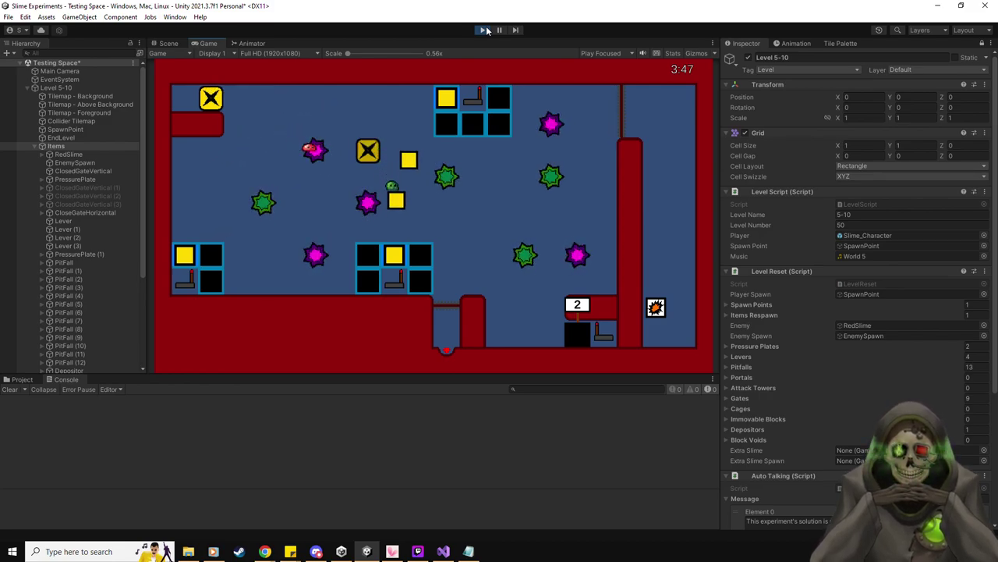
key("Right")
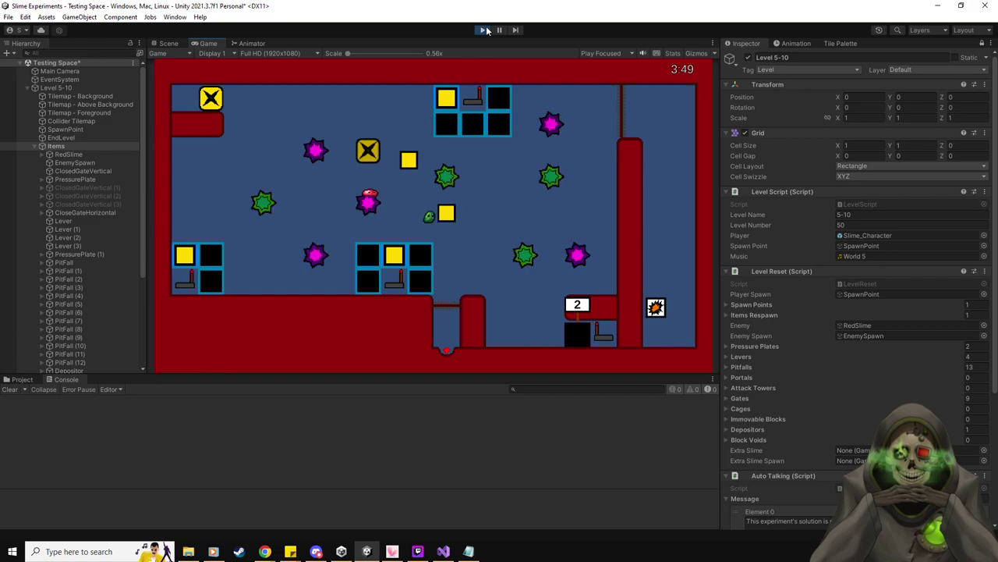
key("Right")
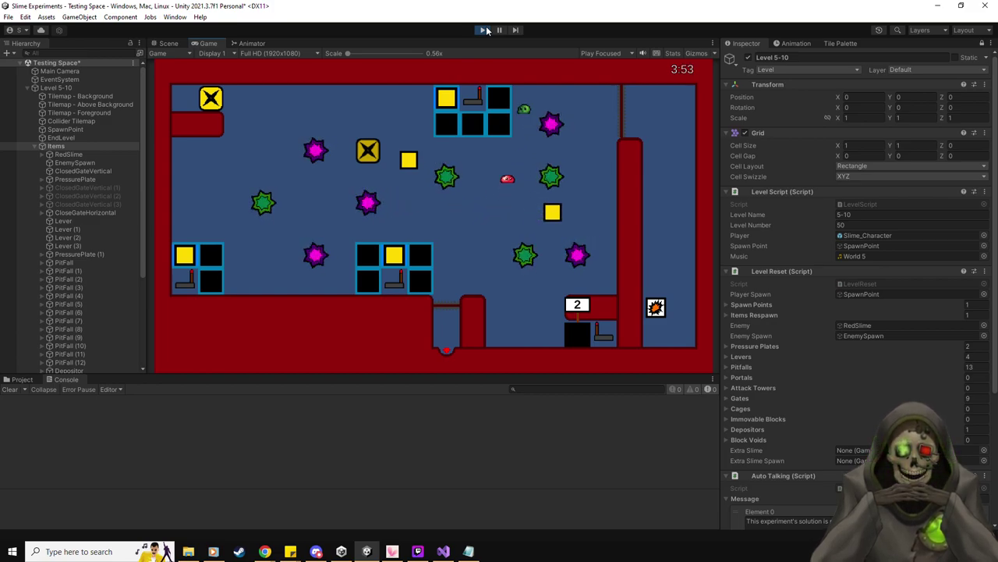
key("Down")
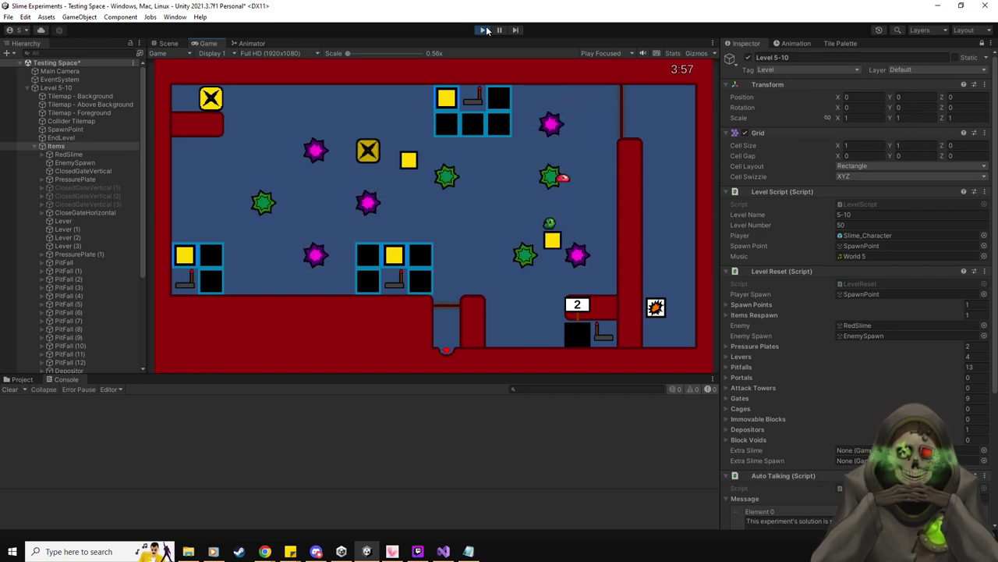
key("Down")
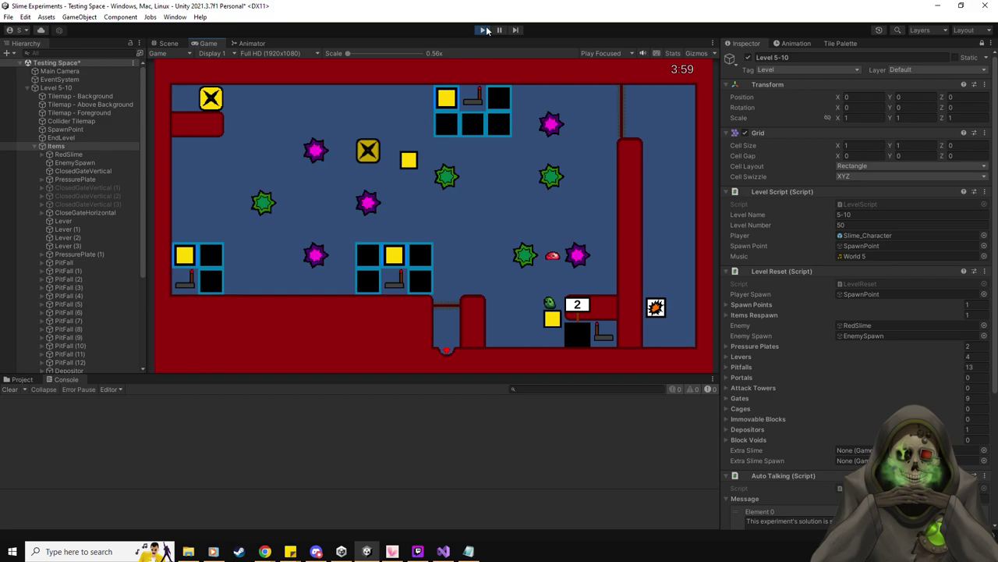
- Lead the red slime back across the level and spawn another yellow block with the lower-left lever
key("Left")
key("Up")
key("Left")
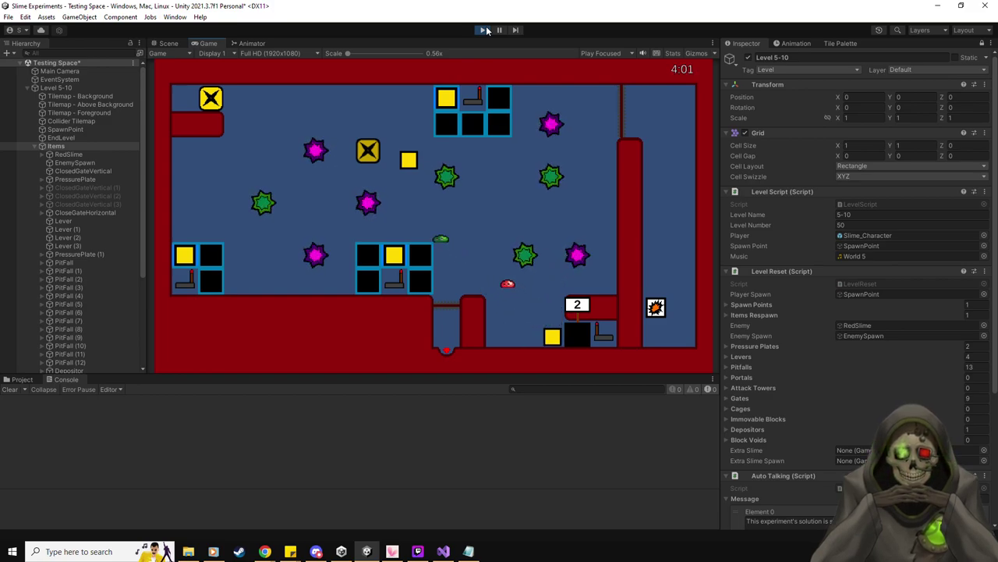
key("Down")
key("Left")
key("Up")
key("Right")
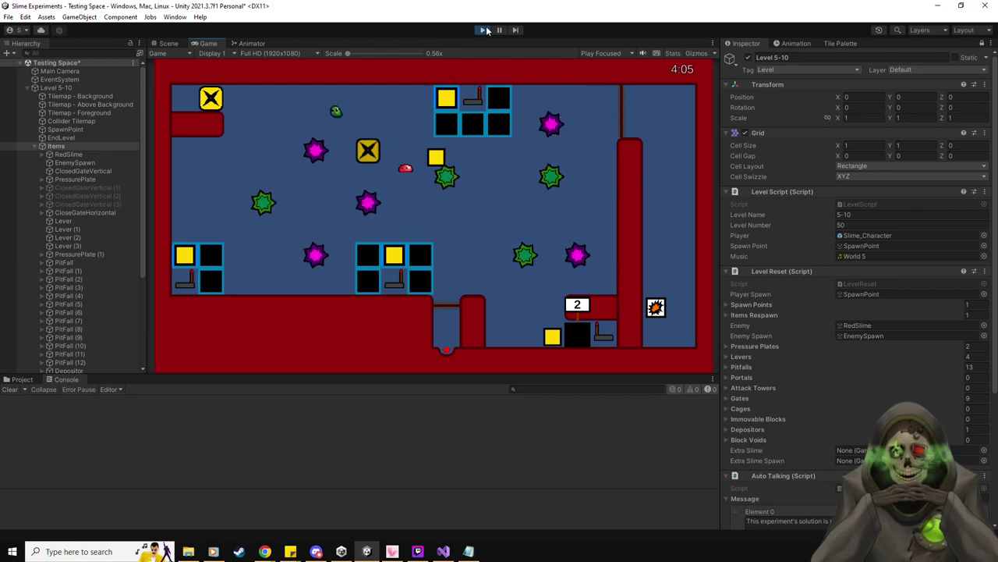
key("Left")
key("Down")
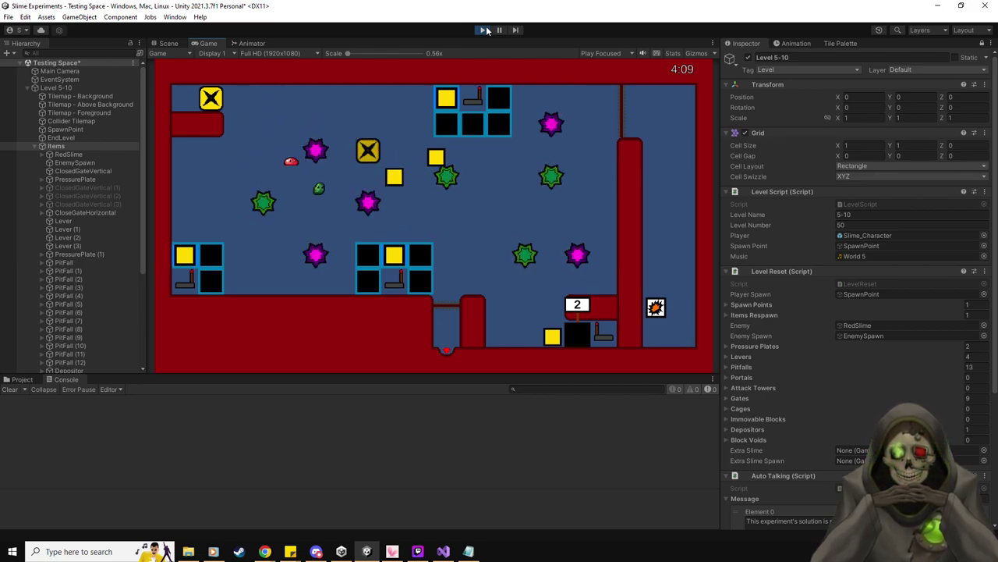
- Push the upper yellow block toward the upper-right green spike and lead the red slime around the nearby purple spike
key("Right")
key("Right")
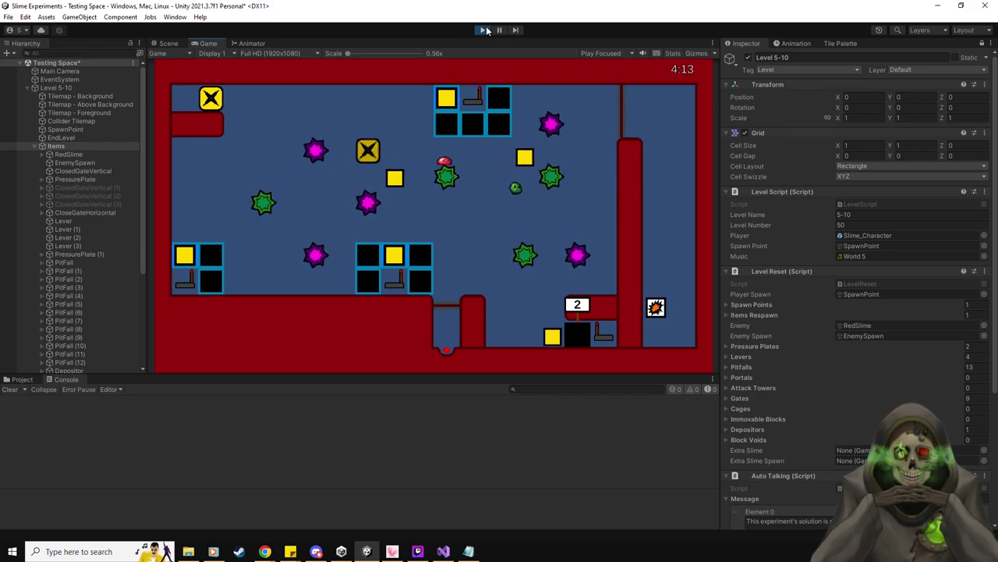
key("Up")
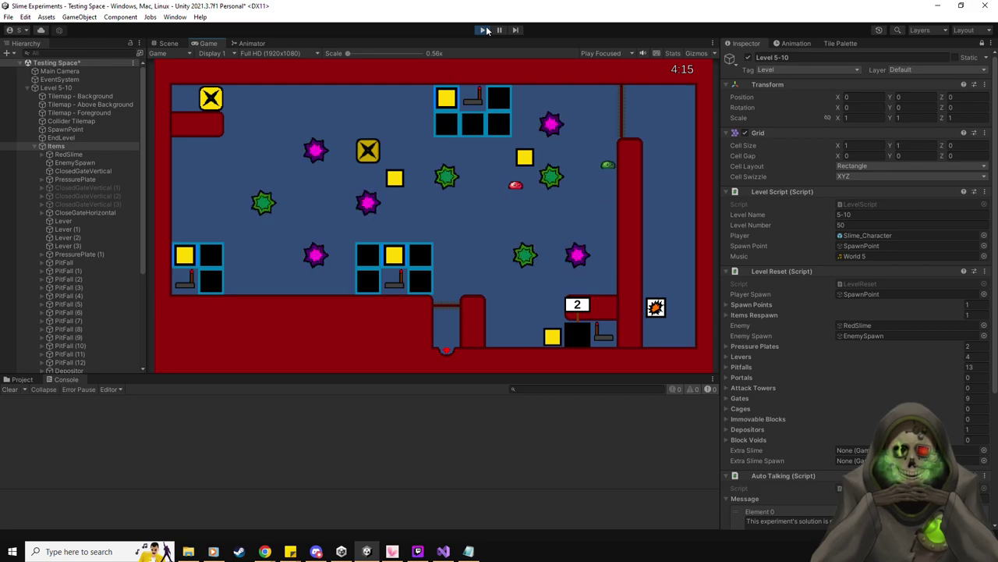
key("Up")
key("Left")
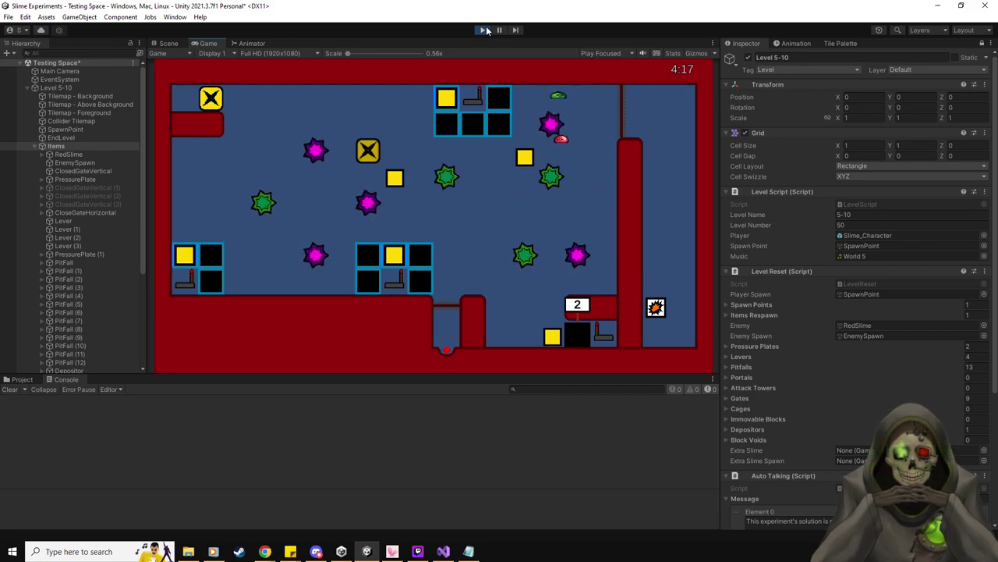
- Lure the red slime back across the level so the upper yellow block moves past the darker X tile
key("Down")
key("Left")
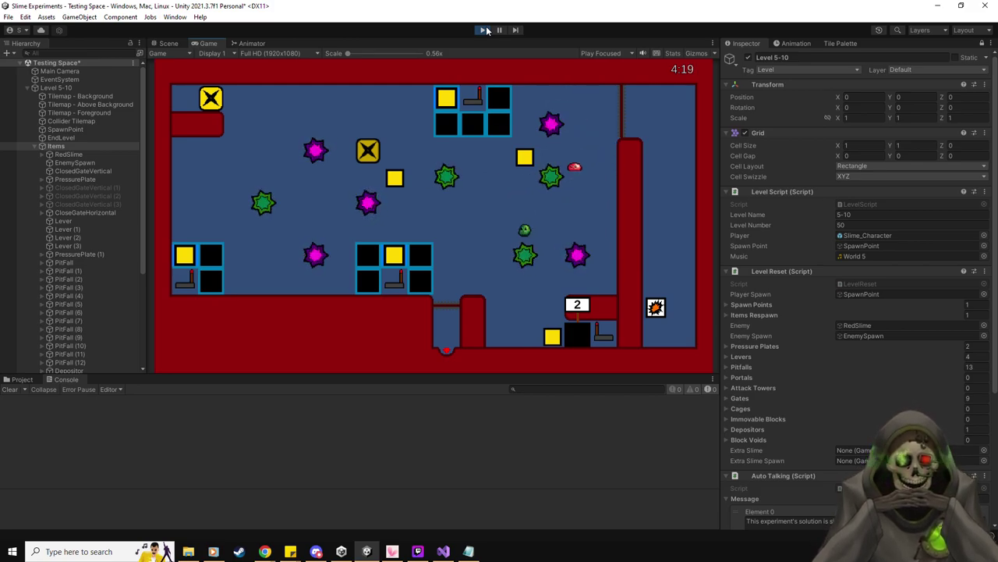
key("Right")
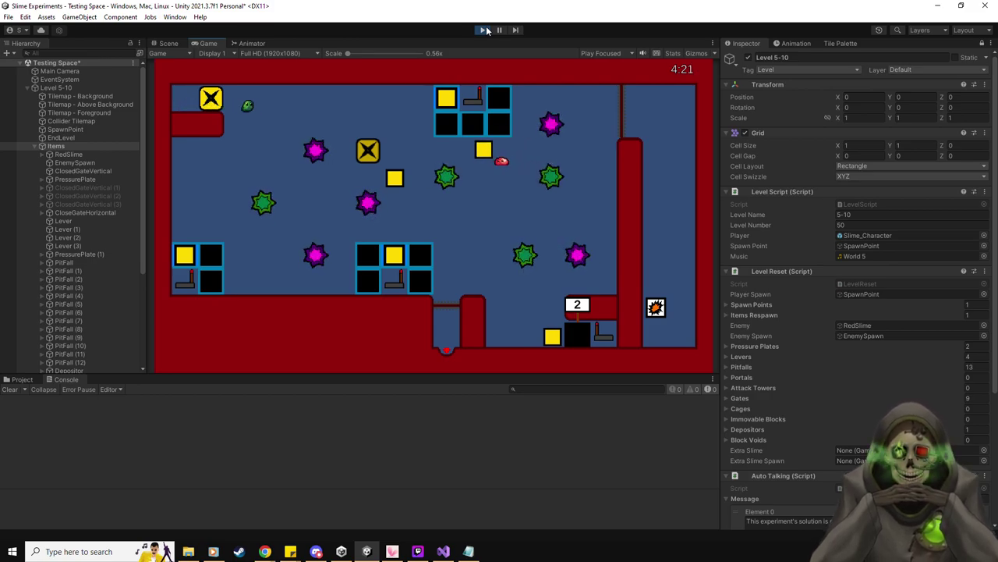
key("Down")
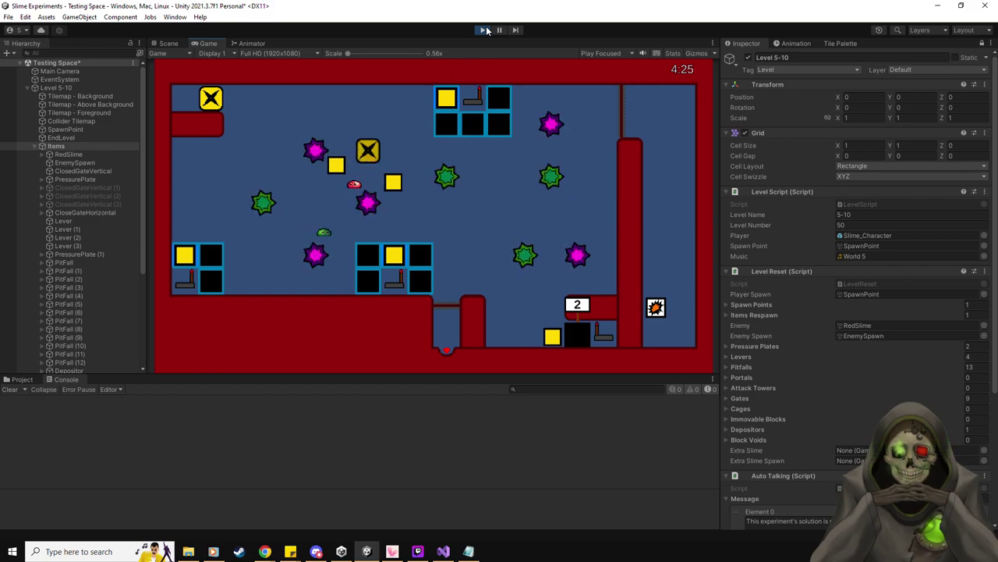
- Return to the yellow block waiting beside the depositor and push it in while evading the red slime
key("Right")
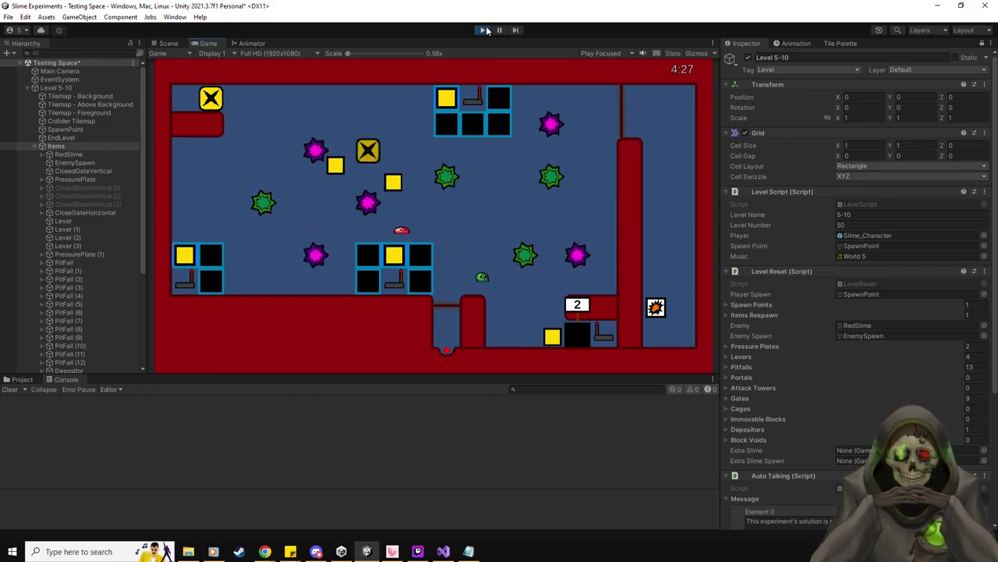
key("Left")
key("Right")
key("Left")
key("space")
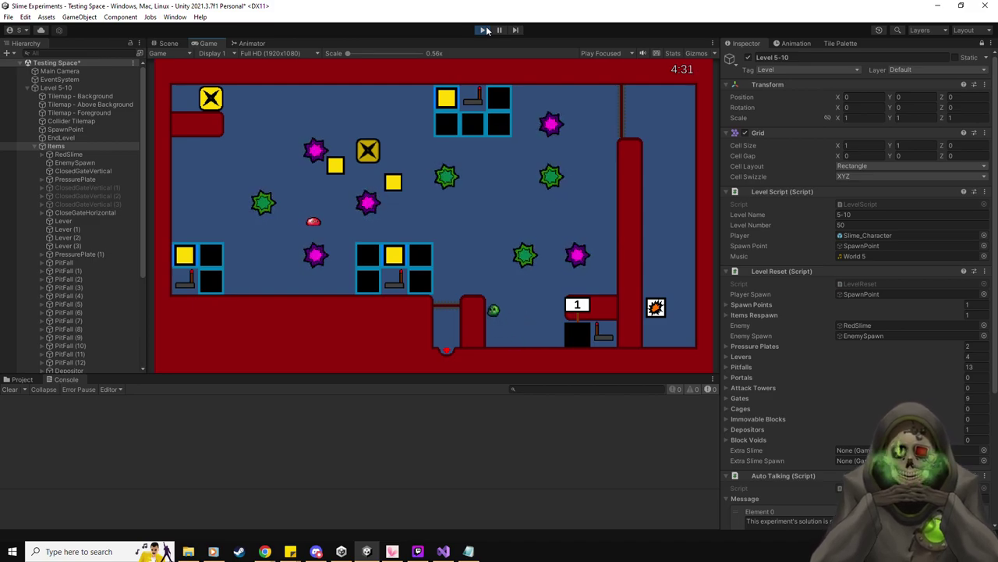
- Return to the two yellow blocks near the darker X tile and line one up below the central green spike
key("Left")
key("Up")
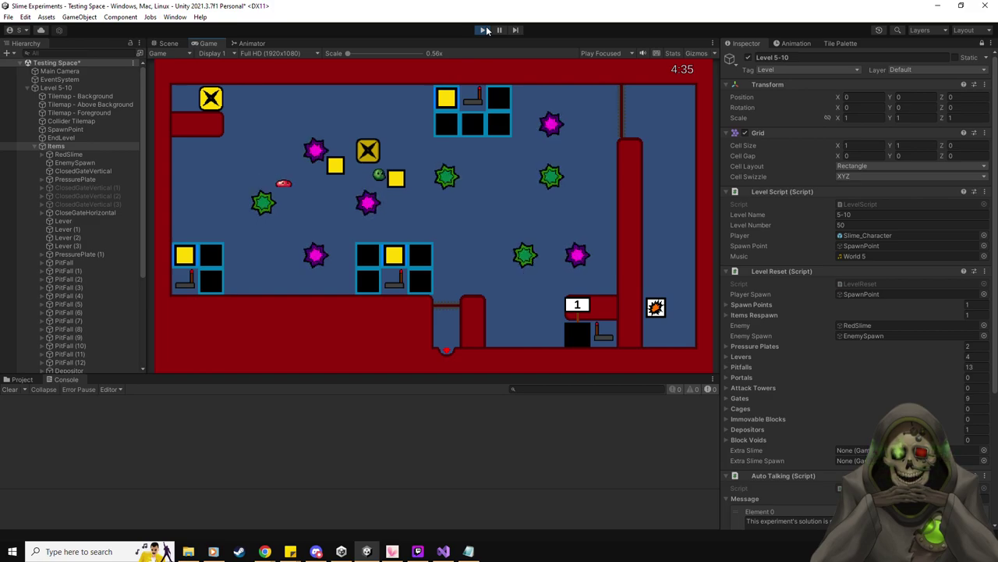
key("Right")
key("Left")
key("Right")
key("Right")
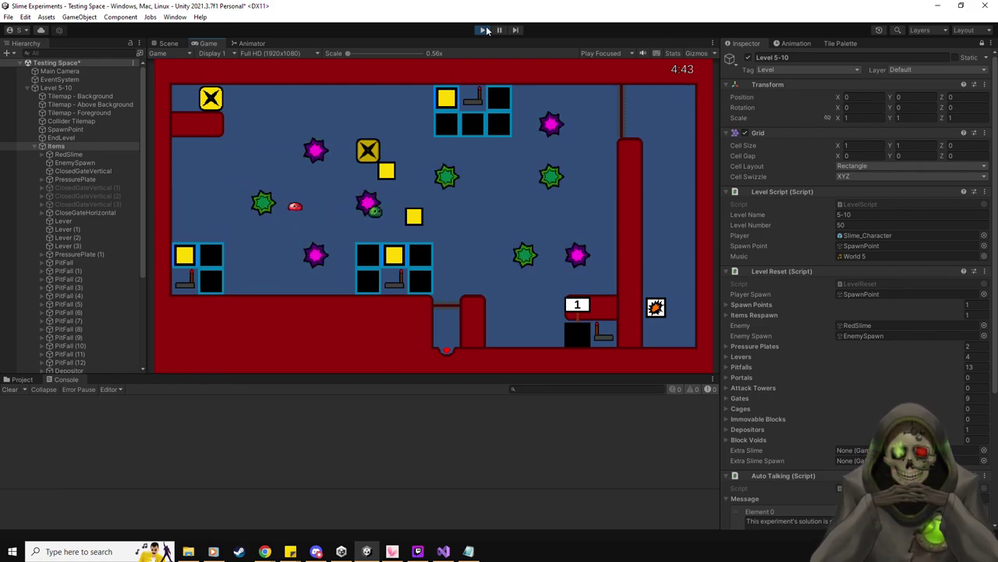
- Push the lined-up yellow block across, down between the lower spikes and into the depositor while the red slime follows
key("Right")
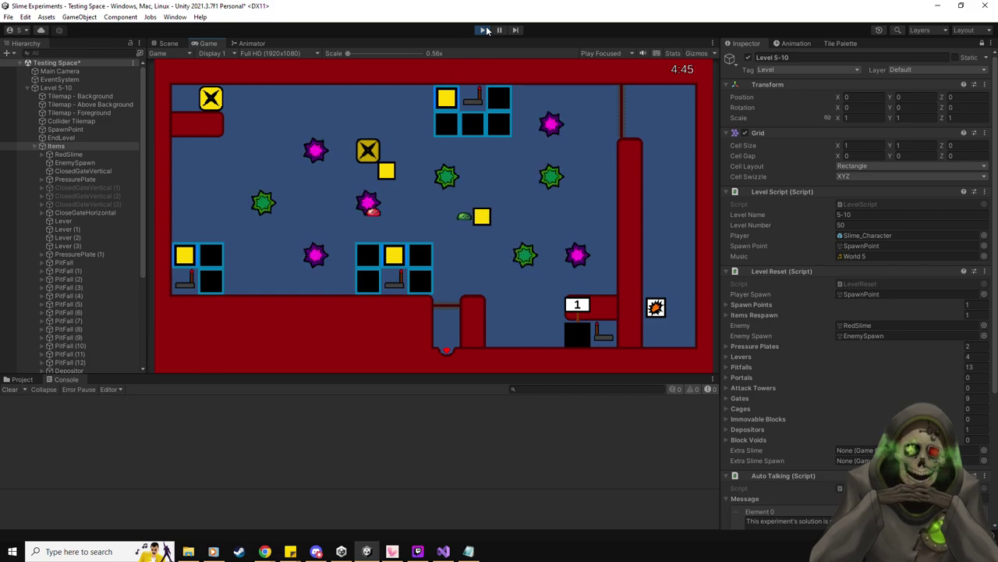
key("Right")
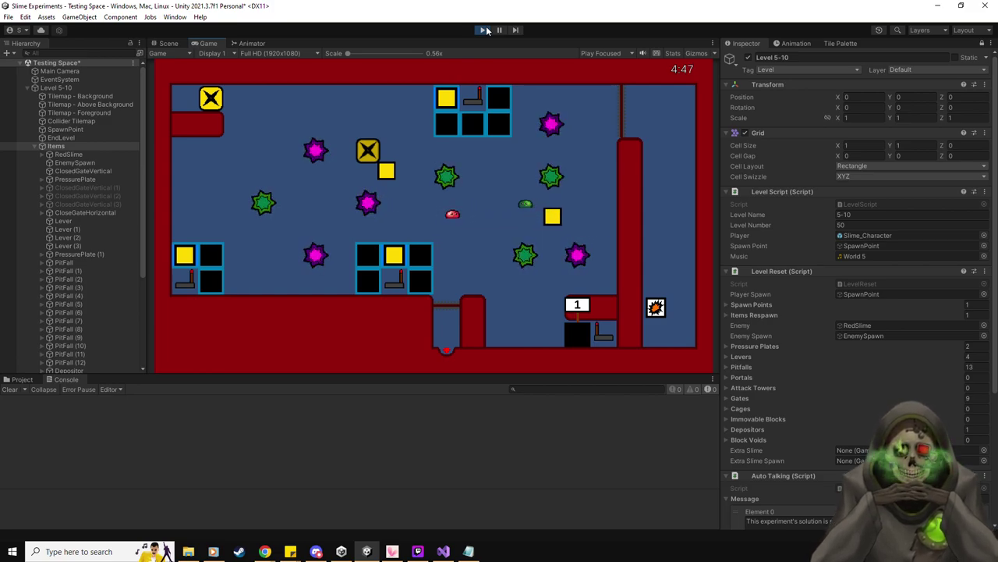
key("s")
key("a")
key("s")
key("d")
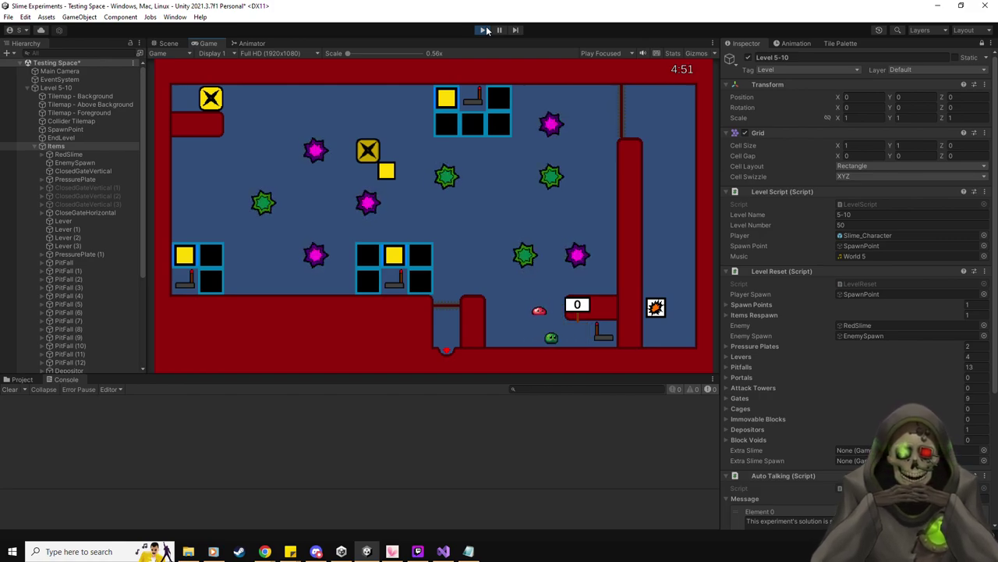
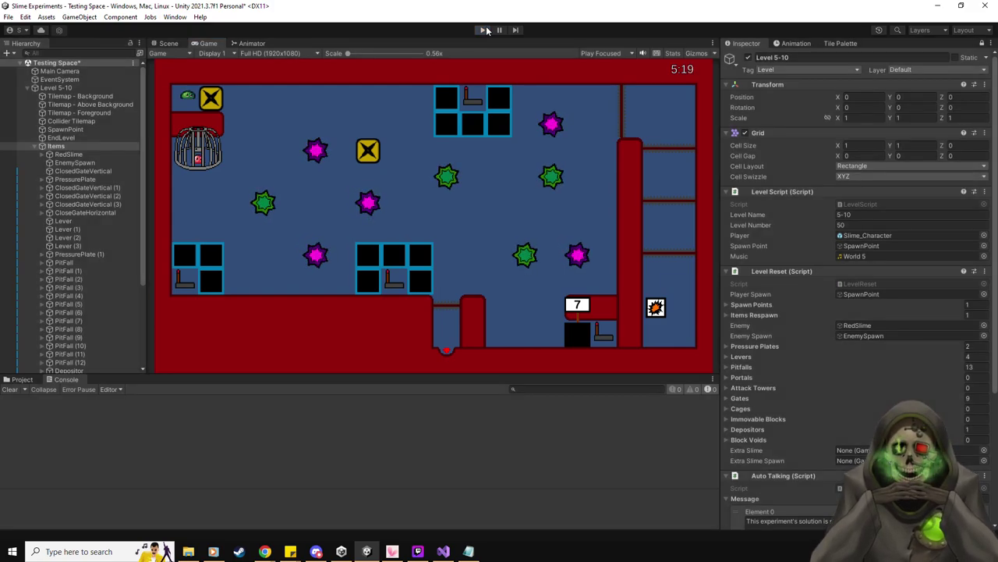
- Stop the playtest and save Level 5-10 as a prefab in the Prefabs > Levels folder
left_click(484, 30)
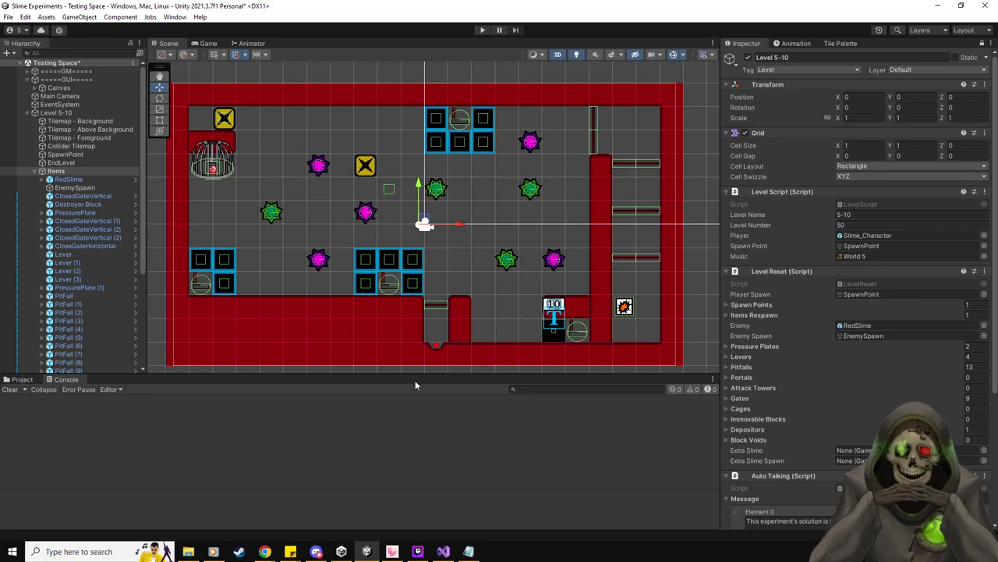
left_click(22, 379)
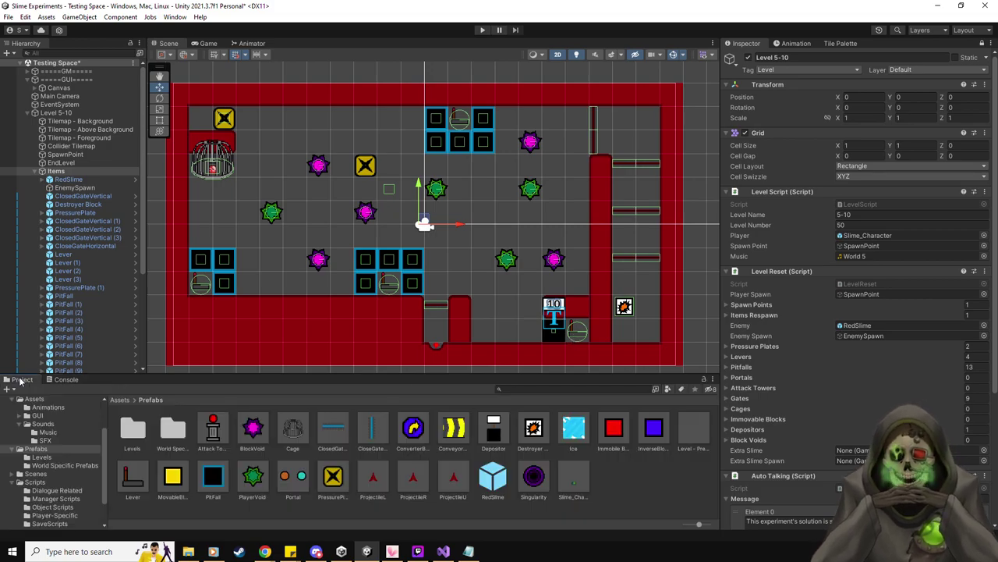
left_click(41, 458)
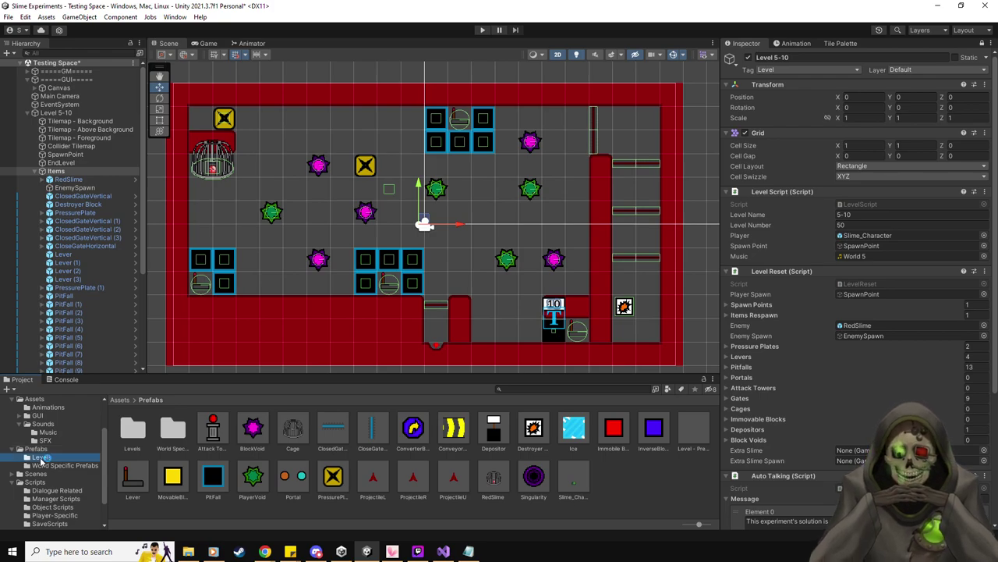
scroll(360, 445, "down", 3)
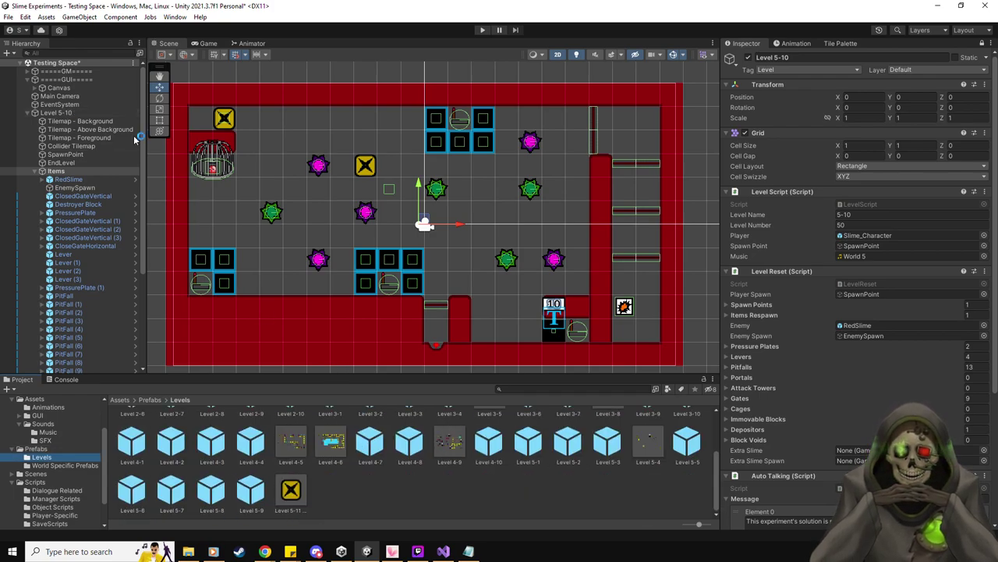
left_click_drag(413, 501, 415, 501)
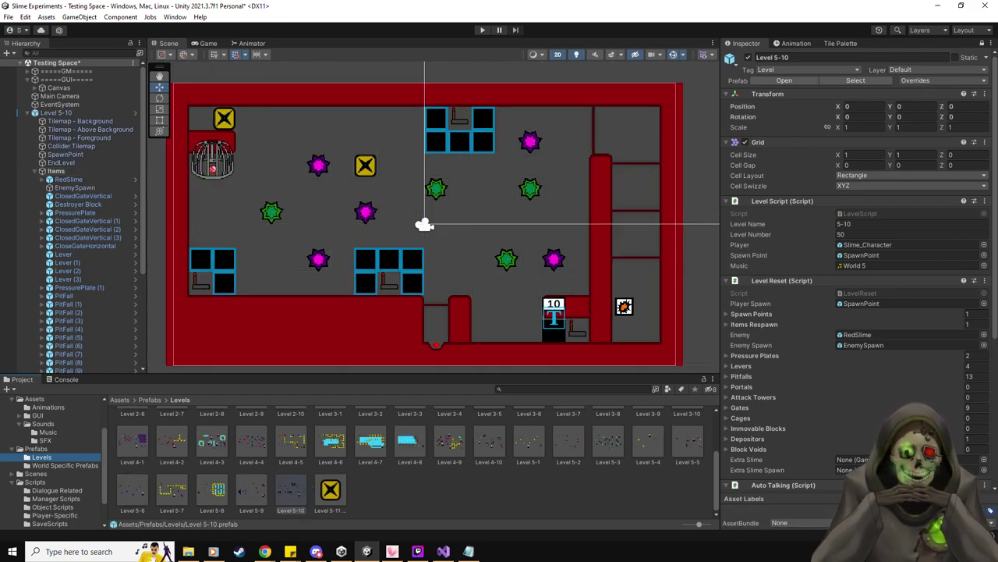
- Unlock the Inspector and delete the Level 5-10 instance from the Testing Space scene
left_click(982, 44)
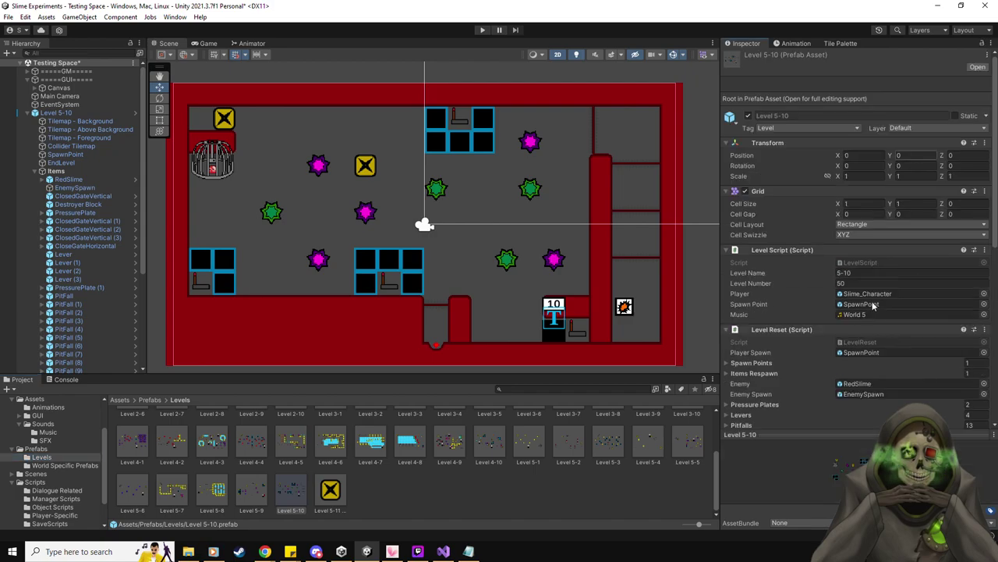
left_click(63, 162)
left_click(70, 113)
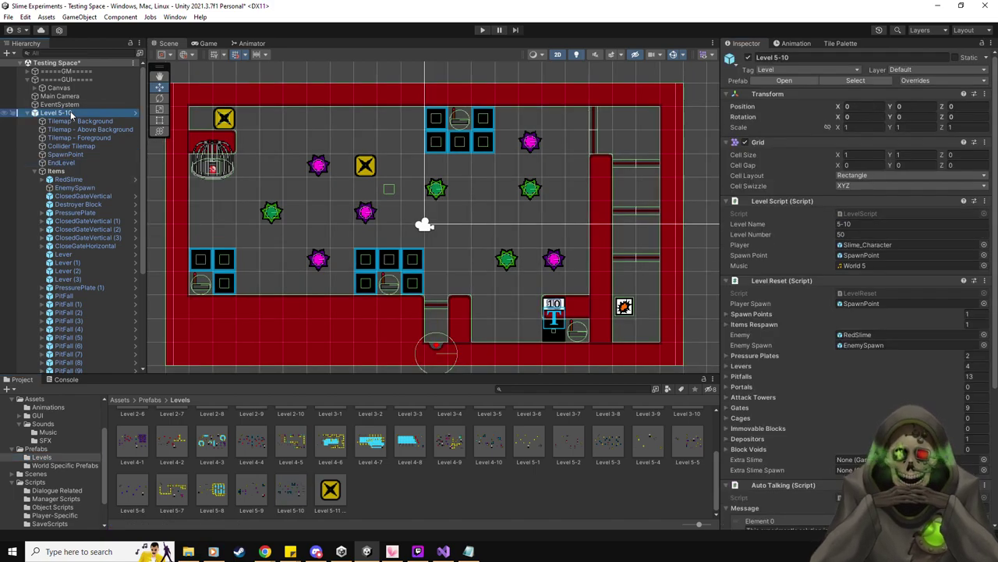
key("Delete")
- In the Level 5-9 prefab, set EndLevel's Next Level to the Level 5-10 prefab and save it
double_click(248, 494)
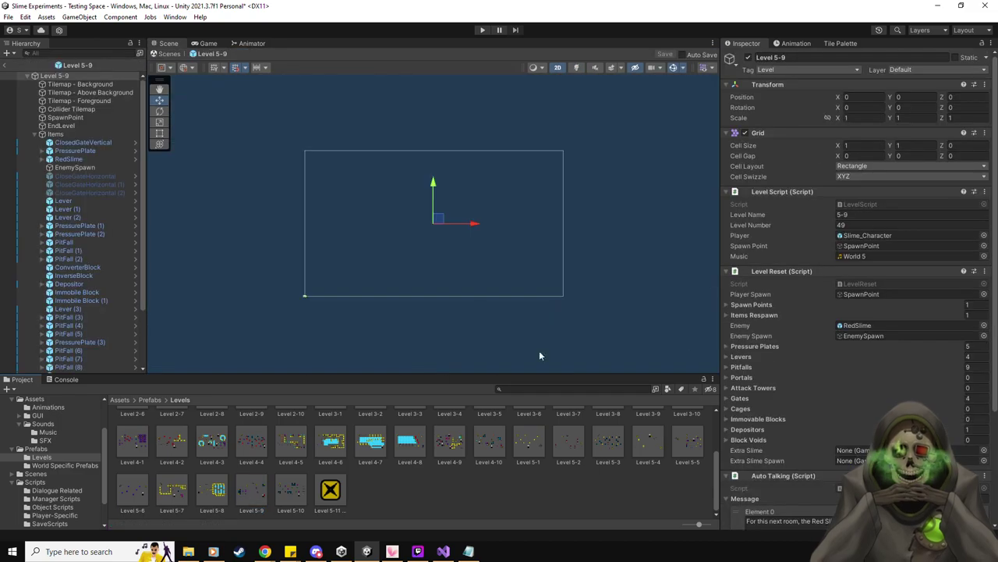
left_click_drag(291, 499, 874, 259)
left_click(657, 55)
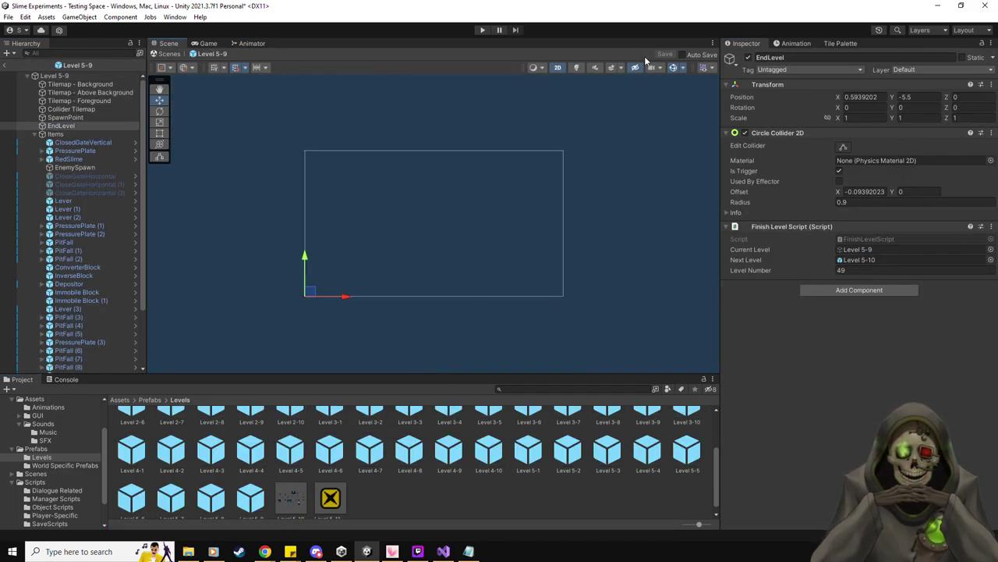
- Open the Level 5-10 prefab, check EndLevel's Next Level and Level Number settings, and return to the scene
double_click(294, 496)
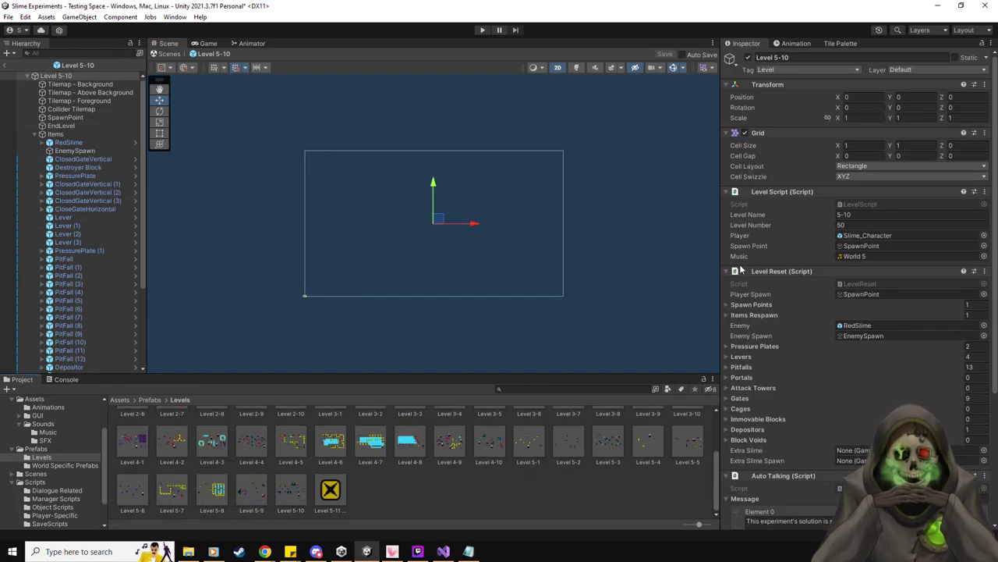
left_click(61, 126)
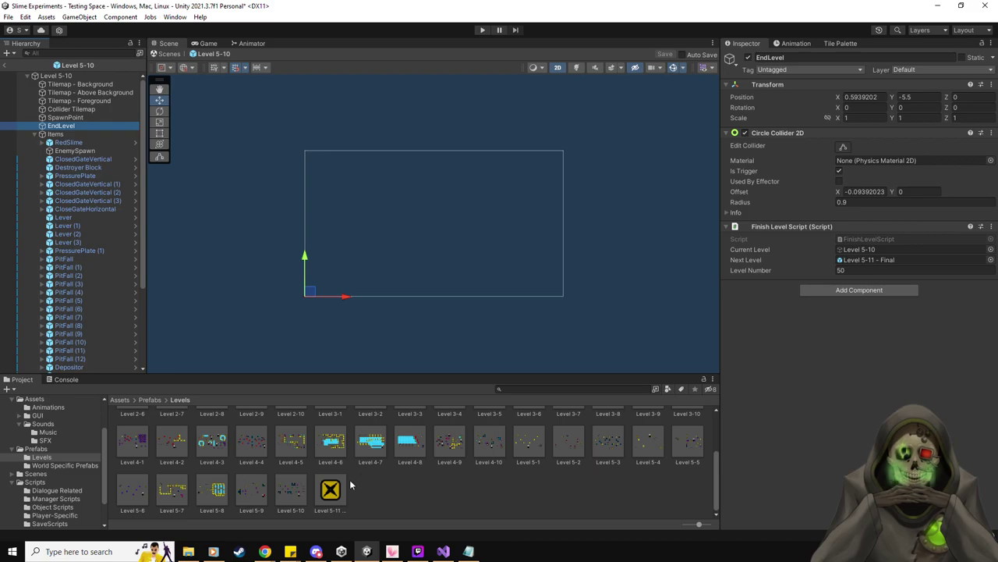
left_click(850, 270)
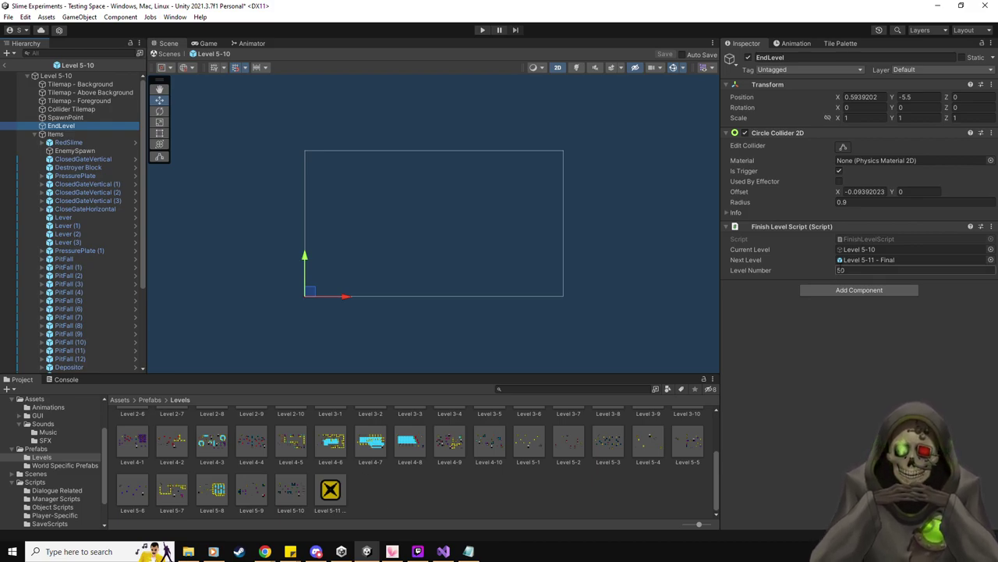
left_click(5, 65)
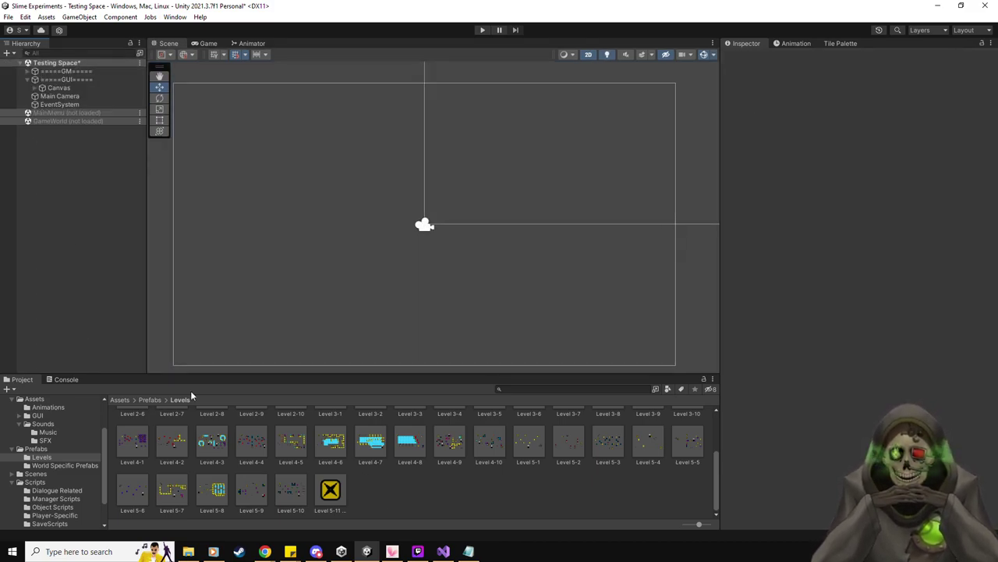
- Inspect the Level 5-11 - Final prefab and preview the Town, Puzzle Loop, New Road Loop and Memorable Beginning tracks at lower volume
left_click(327, 495)
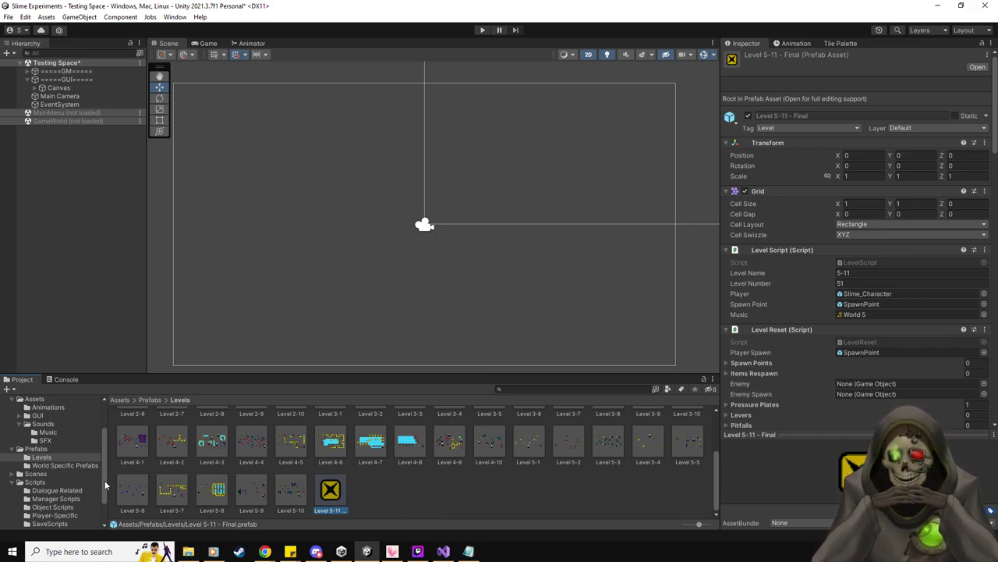
left_click(47, 431)
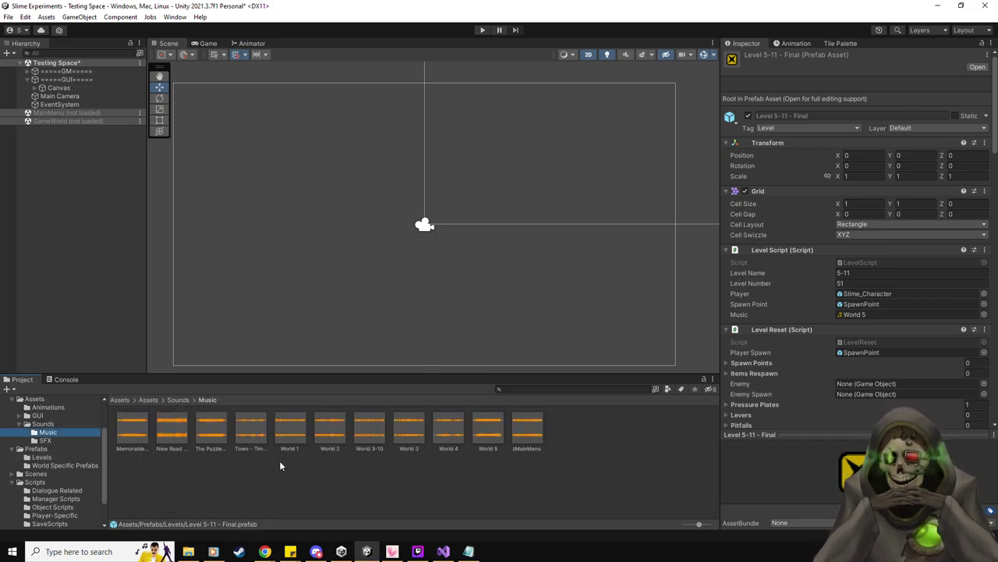
left_click(248, 429)
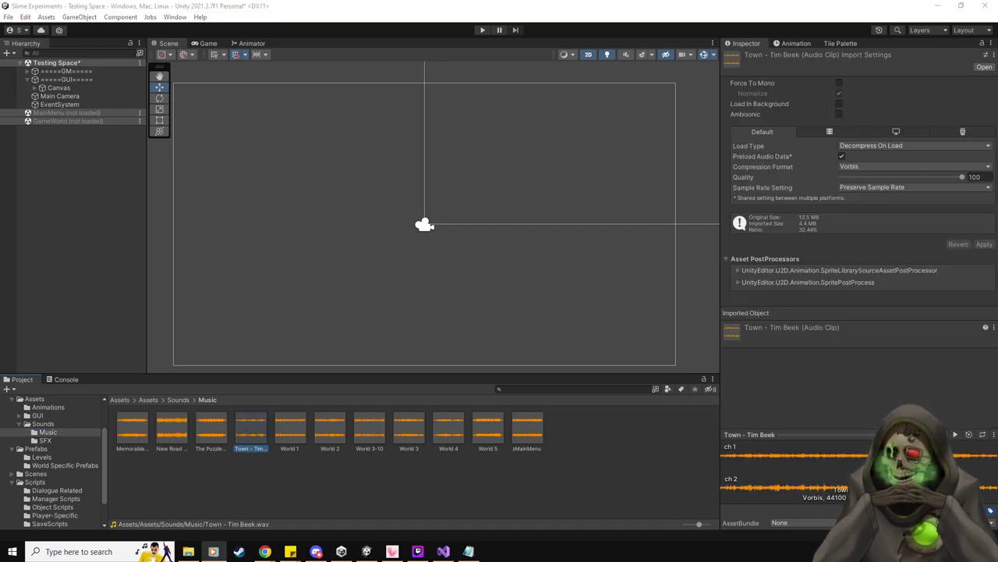
key("XF86AudioLowerVolume")
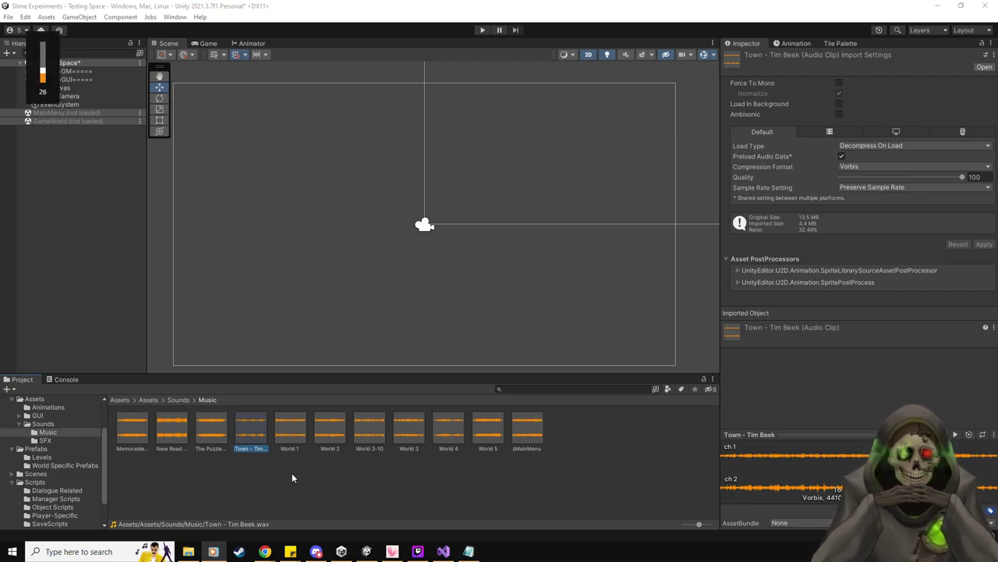
left_click(211, 428)
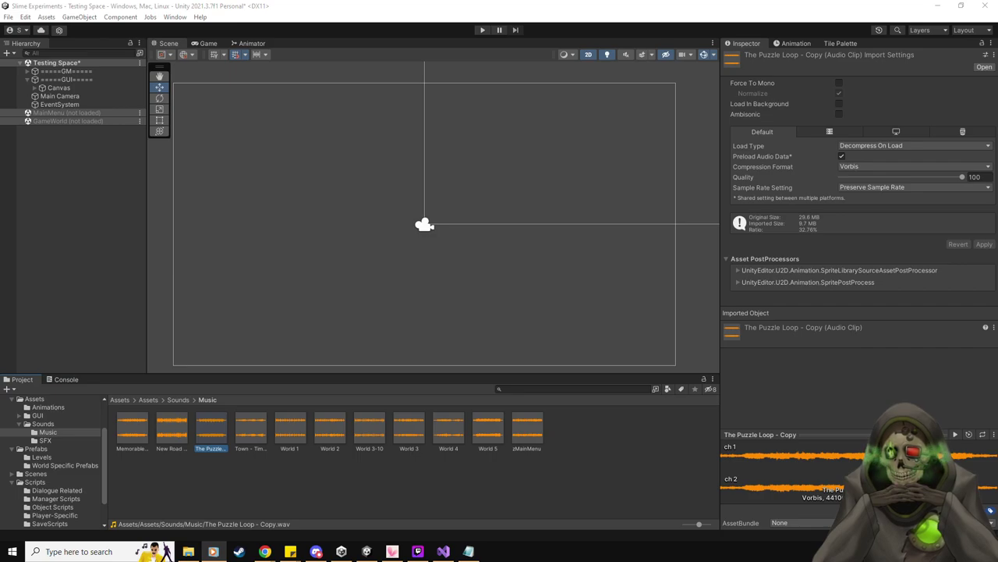
left_click(168, 433)
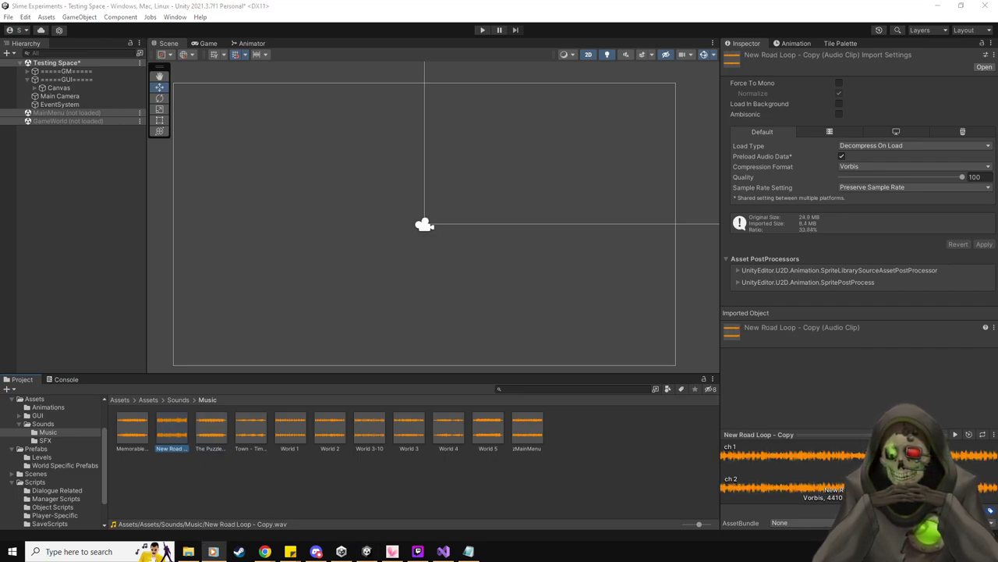
left_click(133, 429)
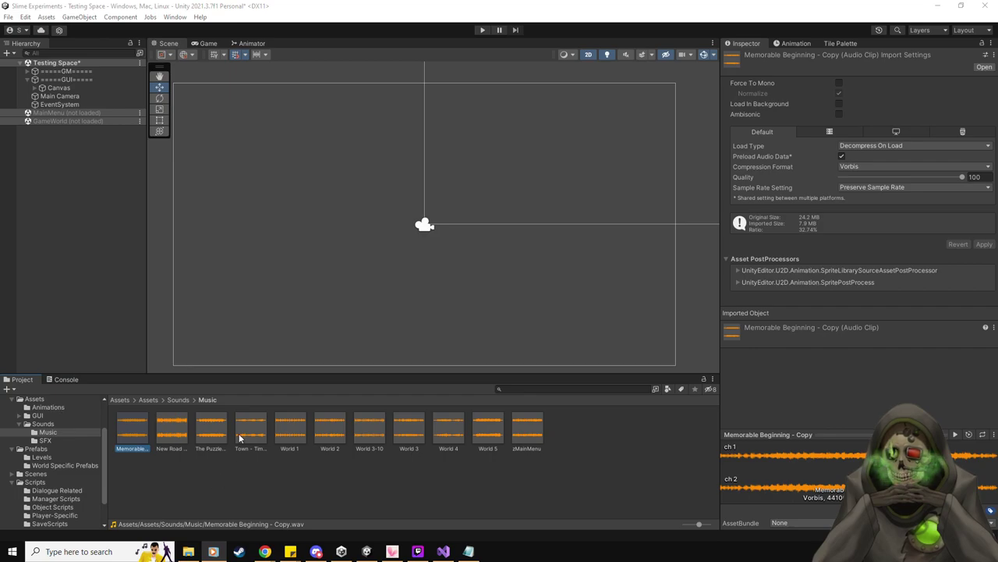
left_click(213, 432)
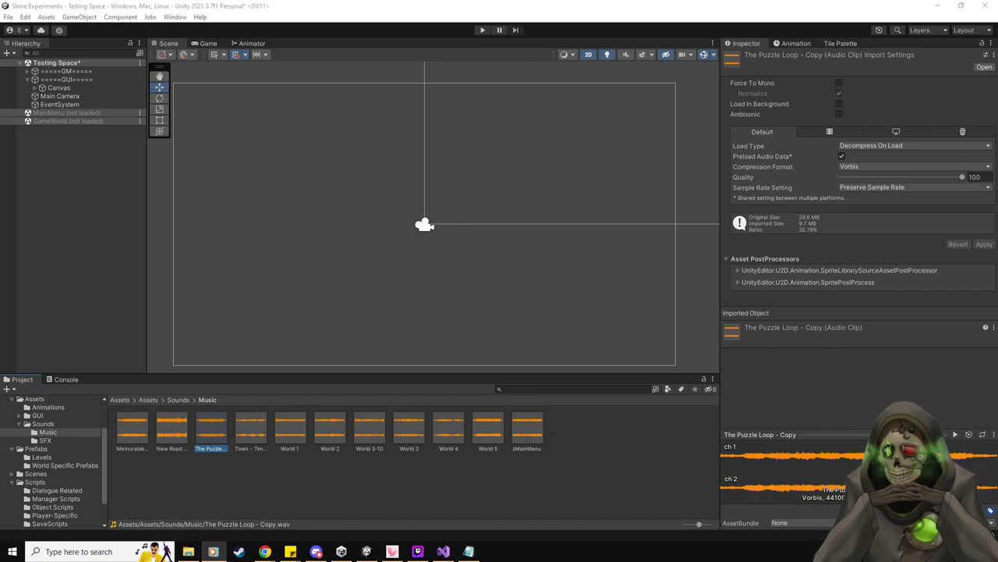
- Assign The Puzzle Loop - Copy as the music of the Level 5-11 - Final prefab, save, and return to the Prefabs folder
left_click(42, 458)
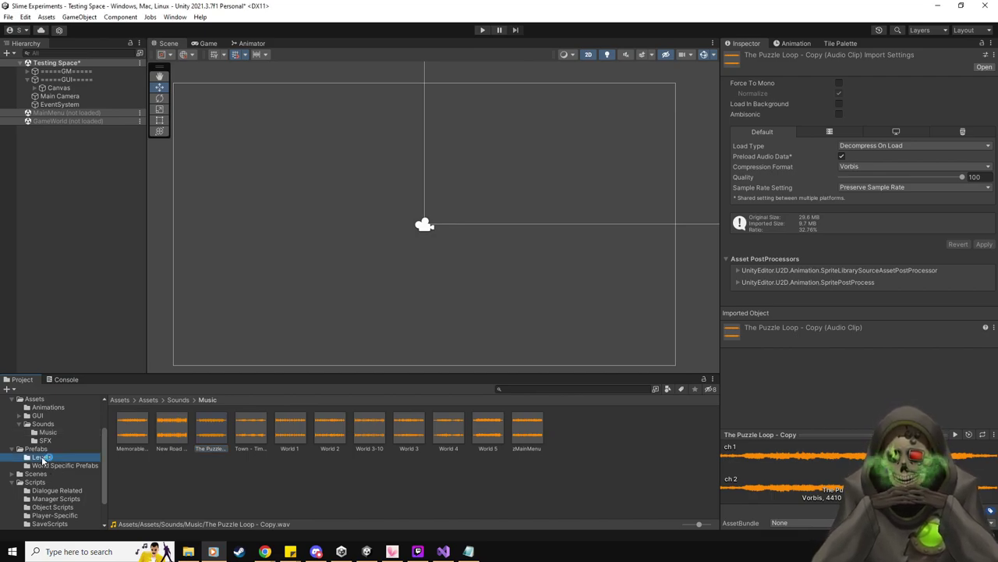
scroll(415, 475, "down", 3)
left_click(330, 489)
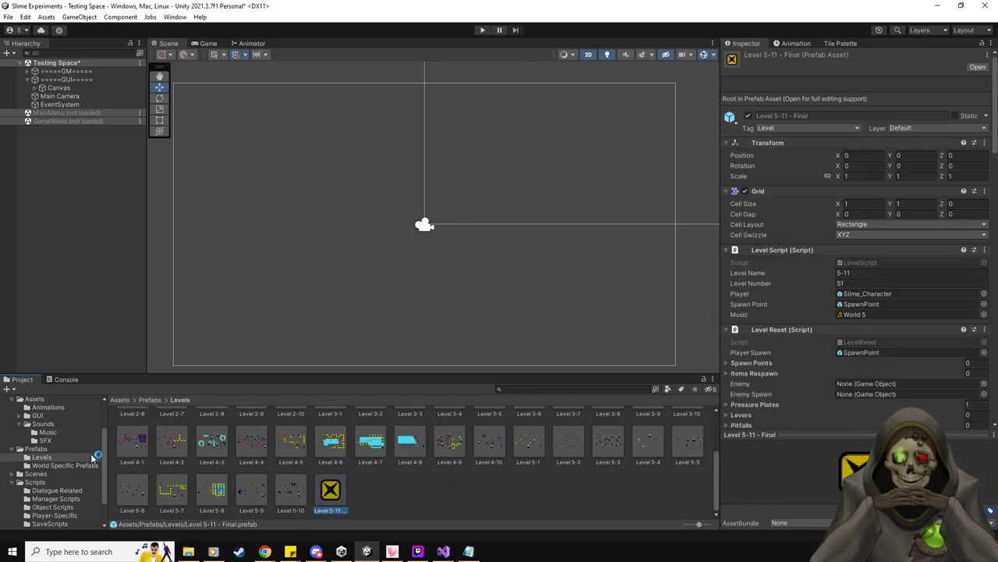
left_click(45, 435)
left_click_drag(209, 433, 880, 314)
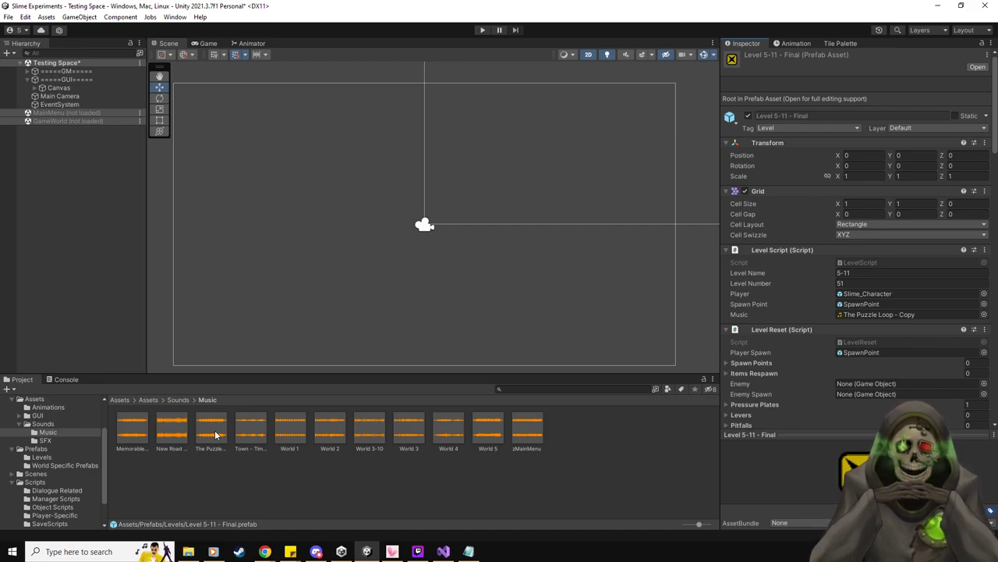
key("ctrl+s")
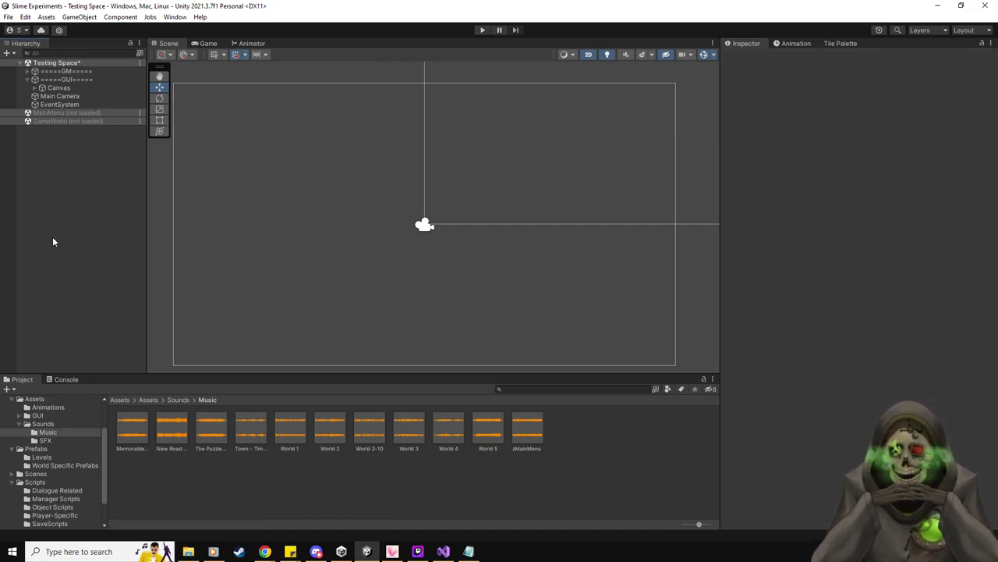
left_click(43, 424)
left_click(39, 449)
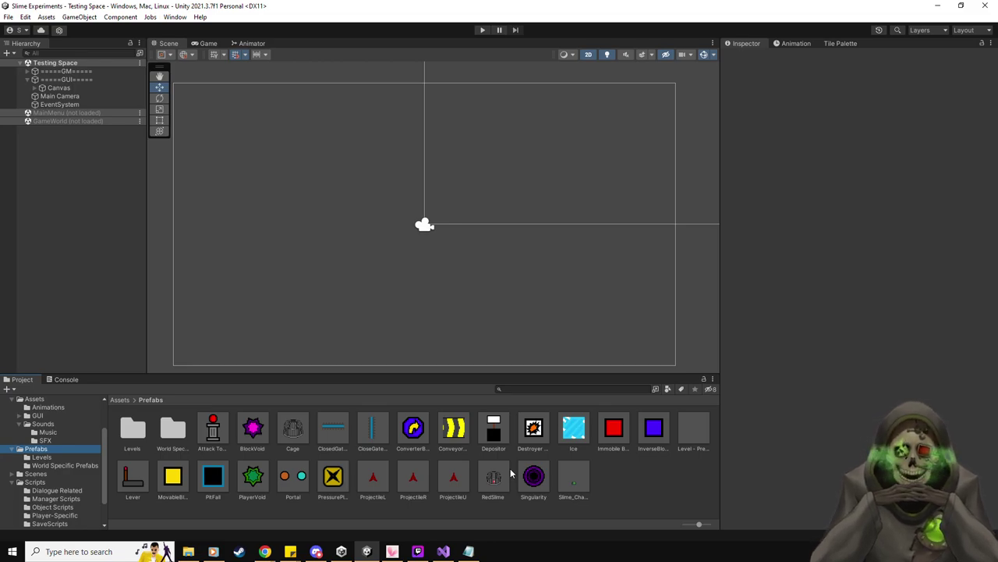
- Switch to Slime Stuff To Do.txt in Notepad, delete the Level Ideas section with its remaining idea, and save the file
key("alt+Tab")
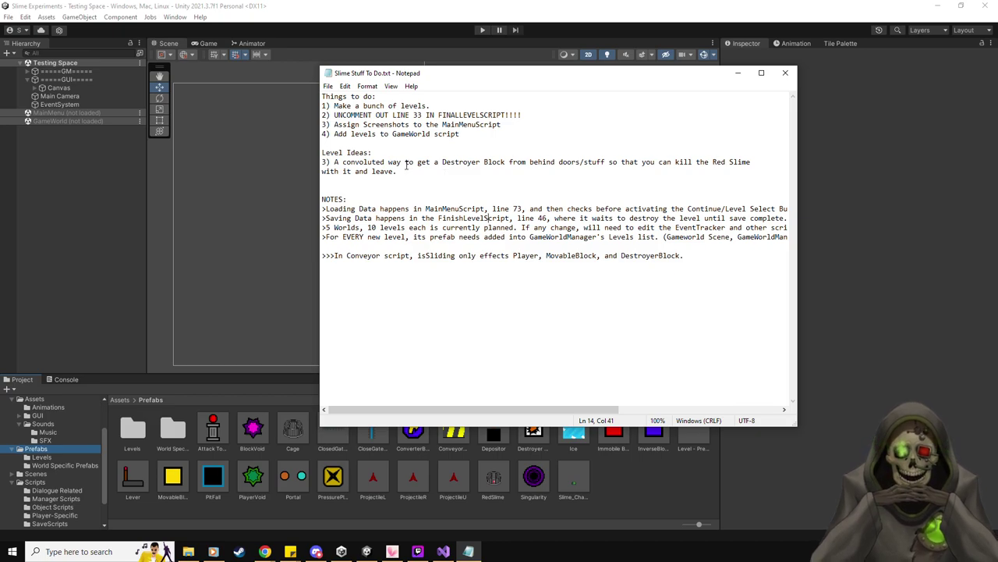
left_click_drag(399, 171, 298, 148)
key("BackSpace")
key("BackSpace")
key("BackSpace")
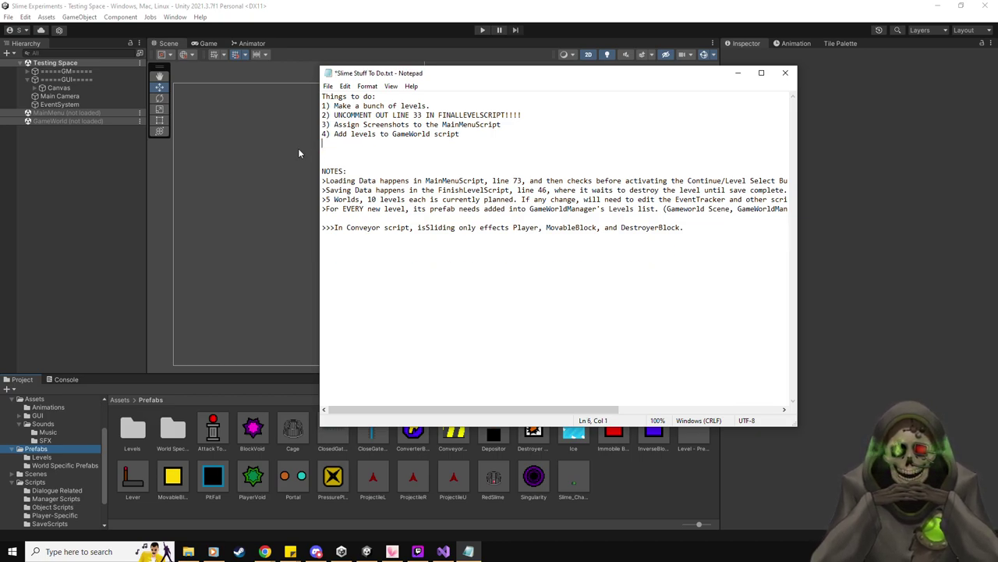
key("ctrl+s")
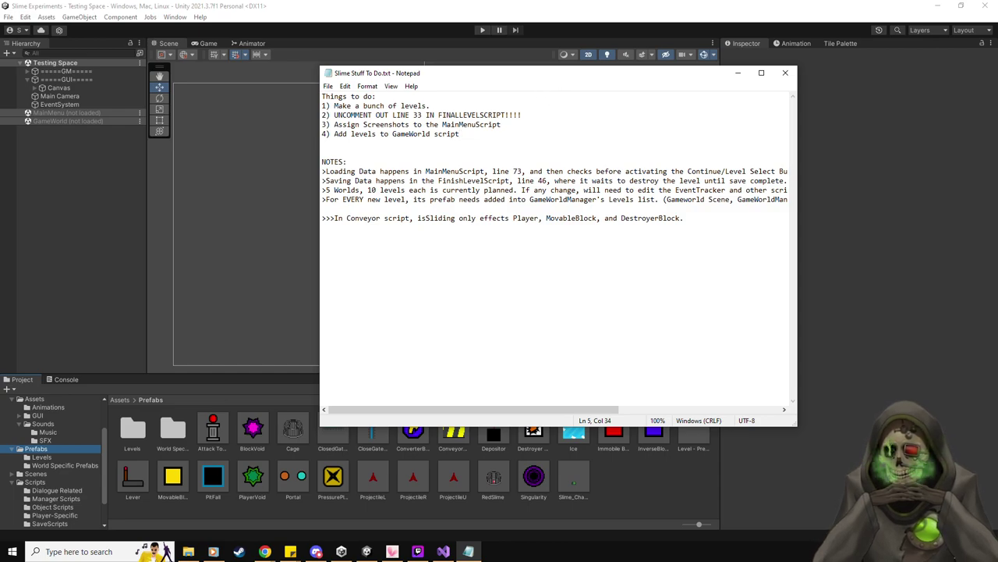
- Switch to Visual Studio, uncomment the gwm assignment on line 33 of FinishLevelScript.cs, save, and review the code below it
left_click_drag(0, 143, 570, 2)
left_click(115, 43)
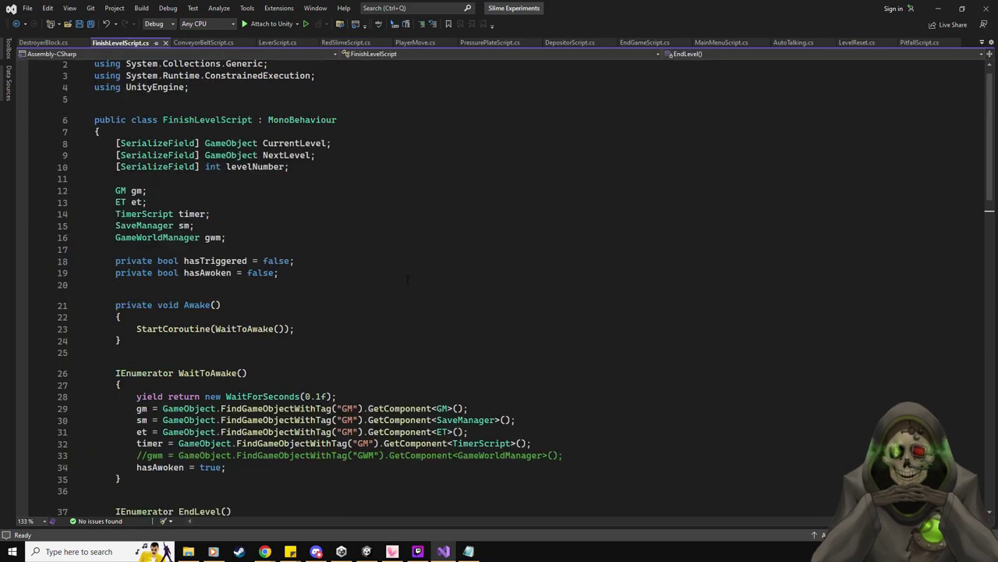
scroll(382, 327, "down", 4)
left_click(146, 313)
key("BackSpace")
key("BackSpace")
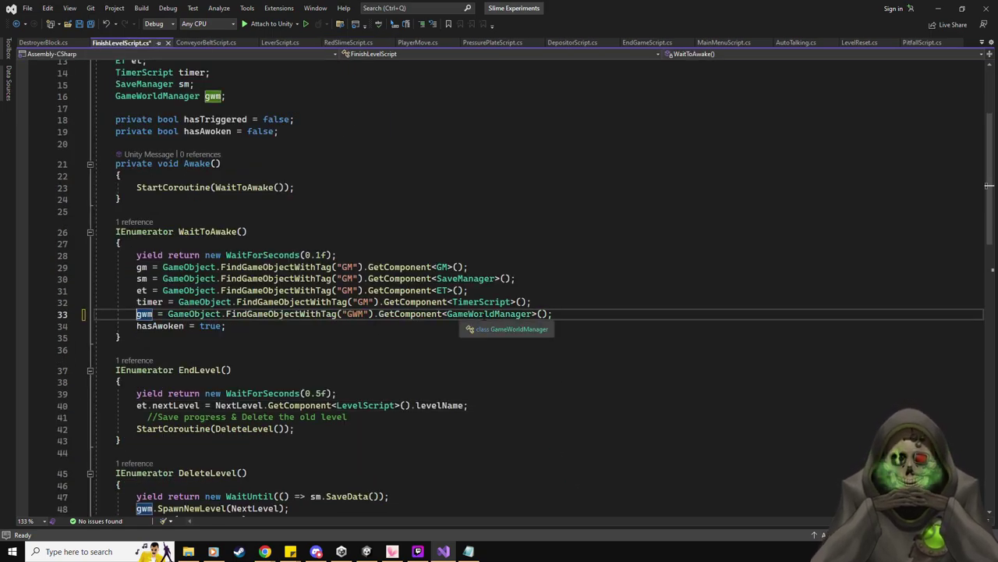
key("ctrl+s")
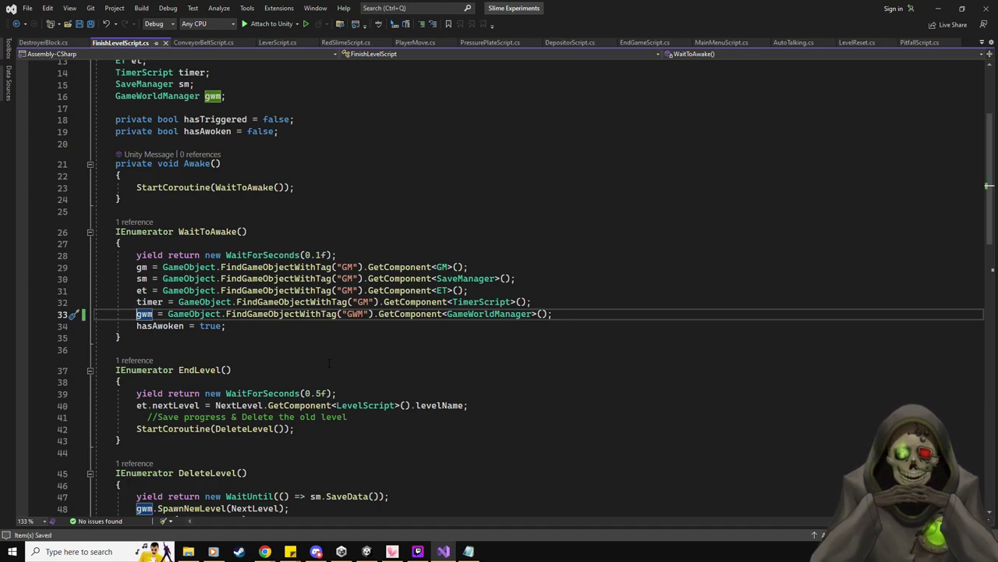
scroll(329, 362, "down", 1)
scroll(457, 383, "down", 5)
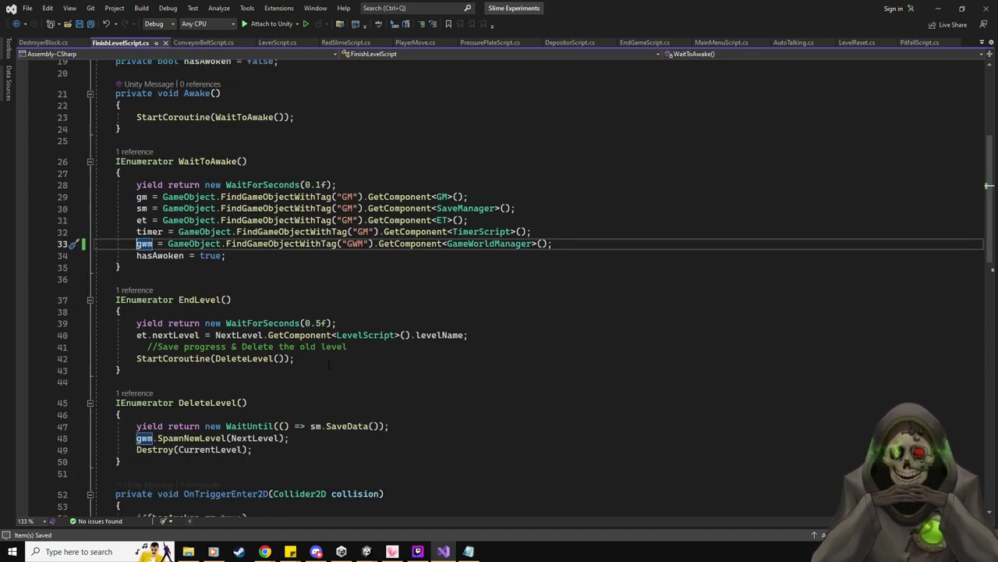
scroll(456, 383, "up", 5)
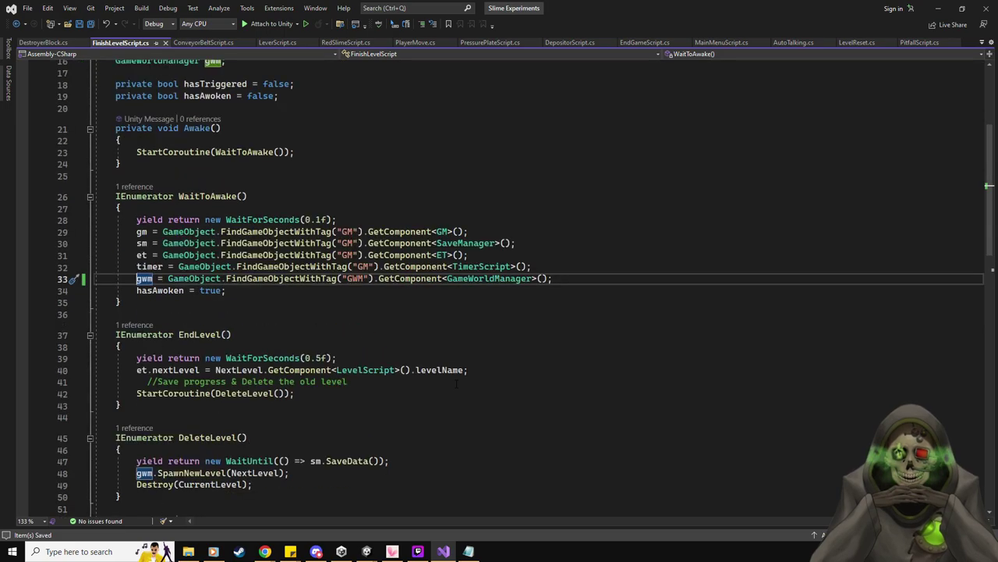
- Return to the Notepad to-do list and delete item 2 about uncommenting line 33
left_click_drag(680, 11, 0, 129)
left_click_drag(540, 115, 534, 107)
key("BackSpace")
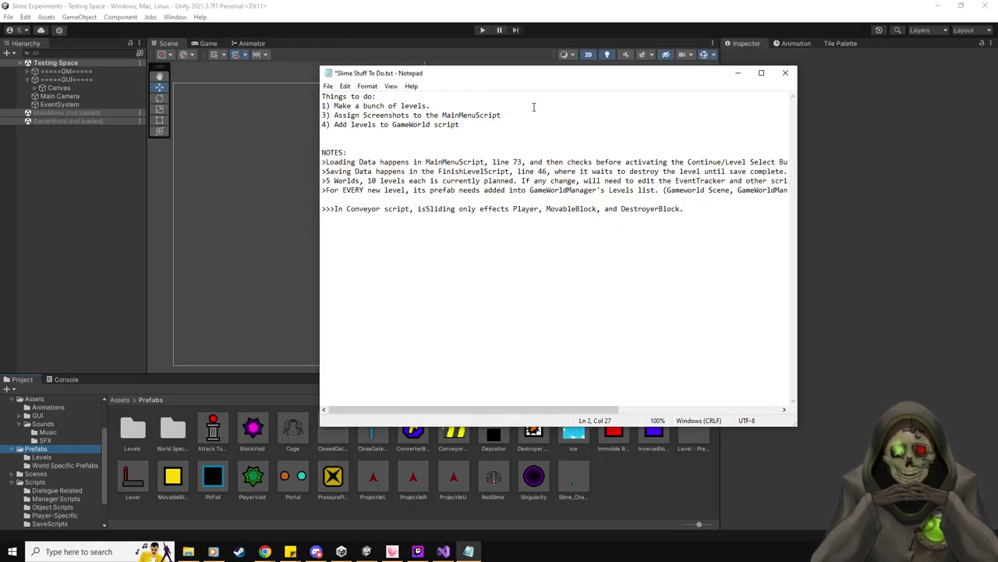
- Delete the item about making a bunch of levels, renumber the remaining items 1 and 2, and move the notes out of the way
key("BackSpace")
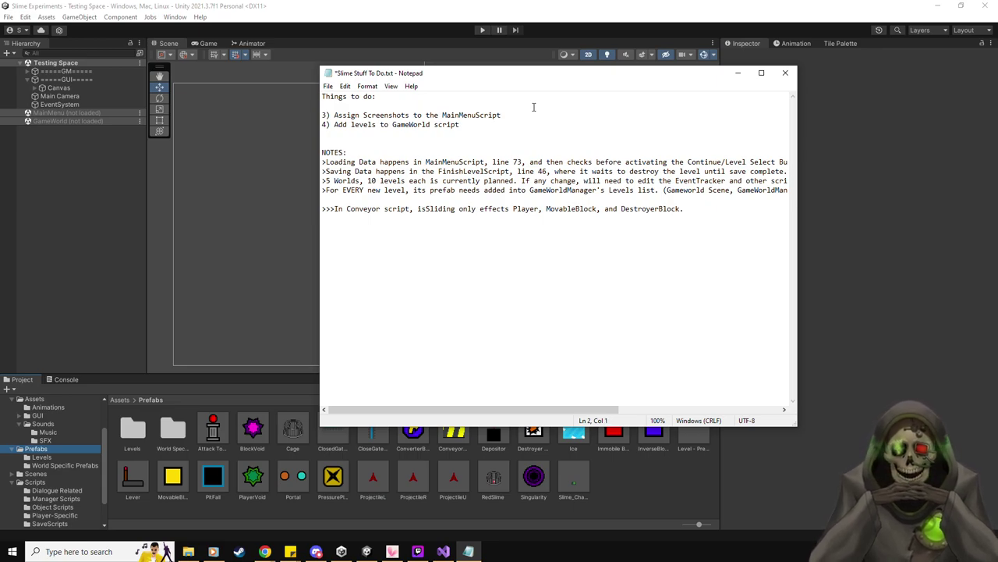
key("BackSpace")
key("Left")
key("Left")
key("Left")
key("Left")
key("Left")
key("Left")
key("Left")
key("Left")
key("Left")
key("Left")
key("Left")
key("Left")
key("BackSpace")
type("1")
key("Down")
key("BackSpace")
type("2")
left_click_drag(550, 78, 0, 86)
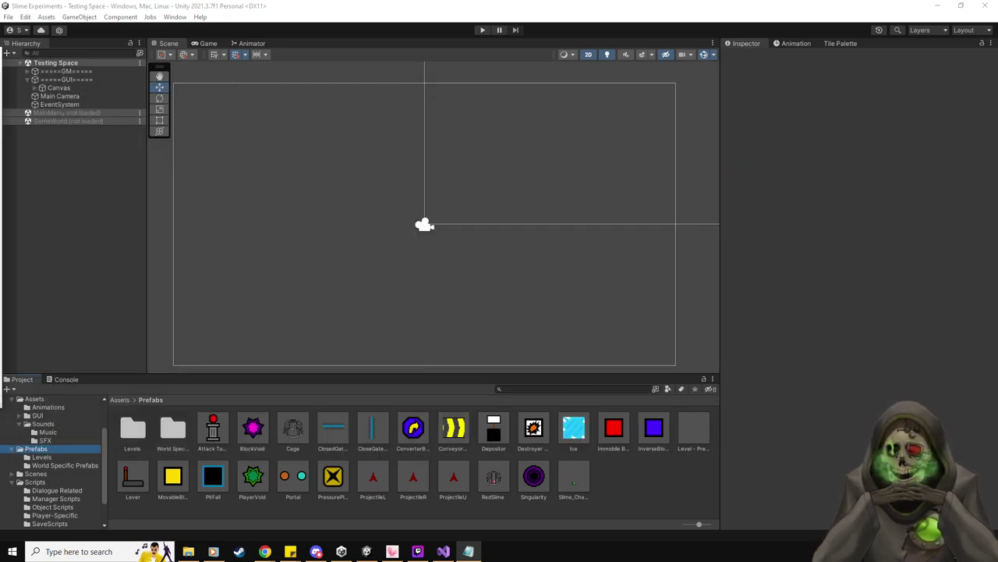
- Load the GameWorld scene and unload the Testing Space scene
left_click(141, 63)
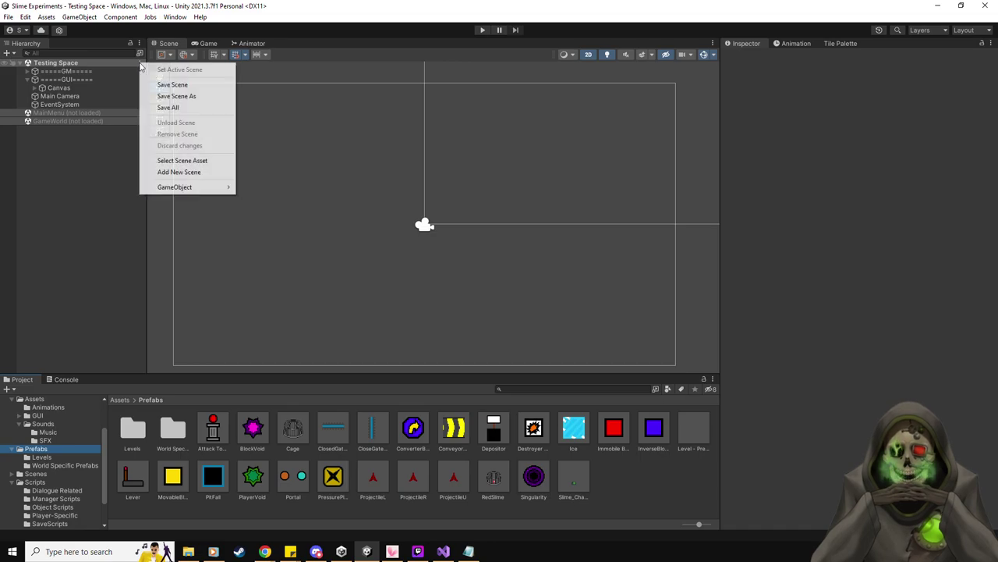
left_click(71, 158)
left_click(140, 121)
left_click(163, 132)
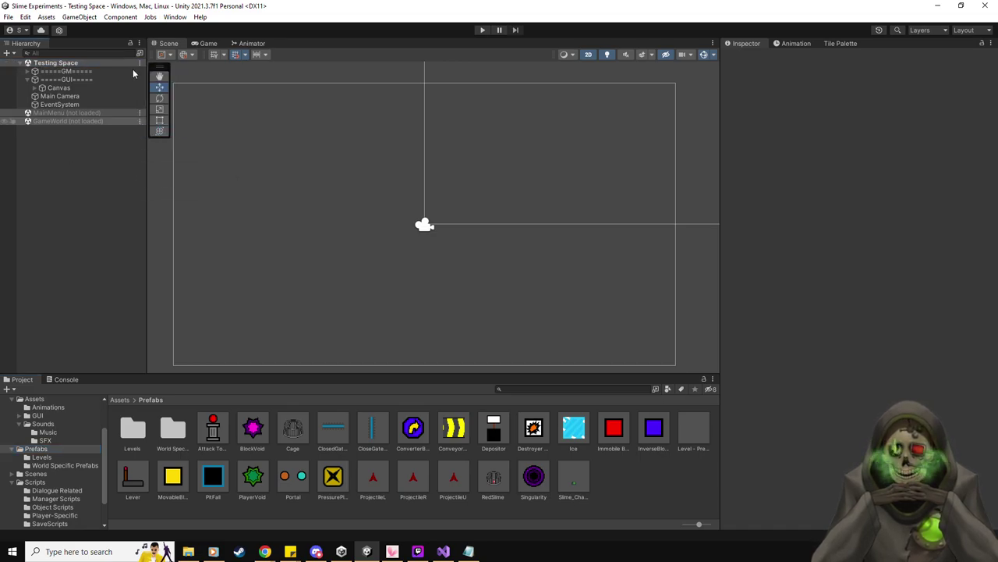
left_click(140, 63)
left_click(163, 122)
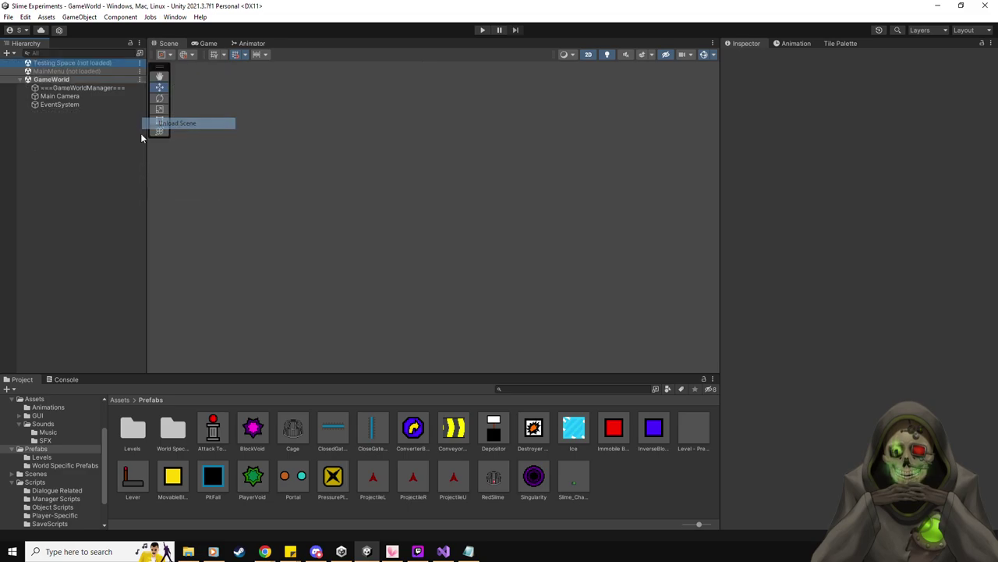
- Lock the Inspector on GameWorldManager, add prefabs Level 4-8 through Level 5-11 to its Levels list, and save the scene
left_click(82, 88)
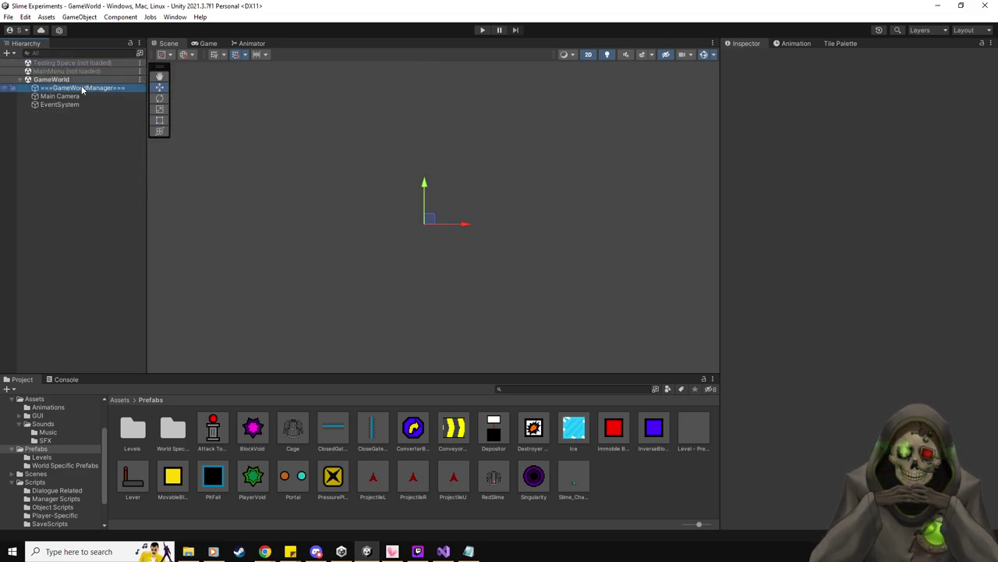
scroll(952, 272, "down", 3)
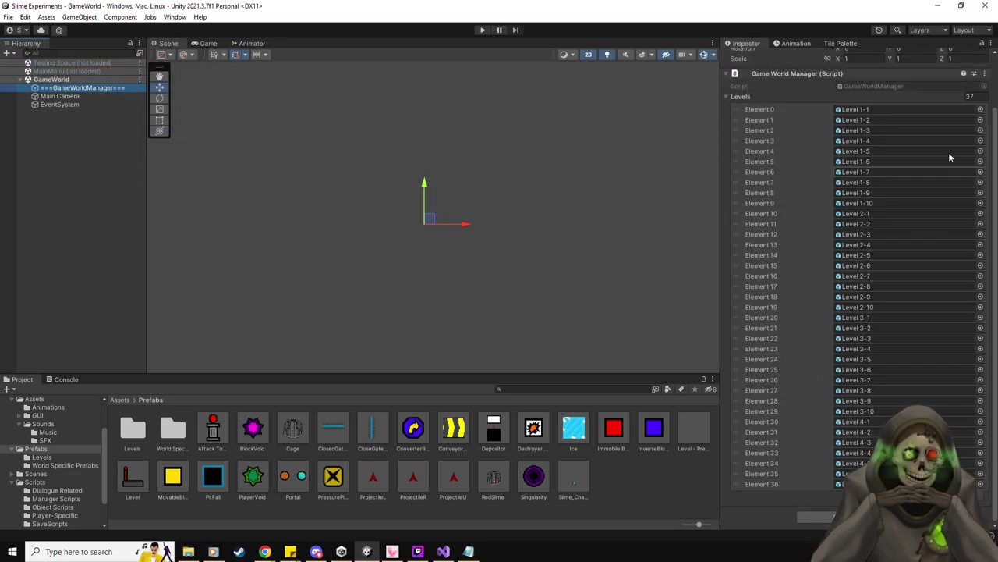
left_click(982, 44)
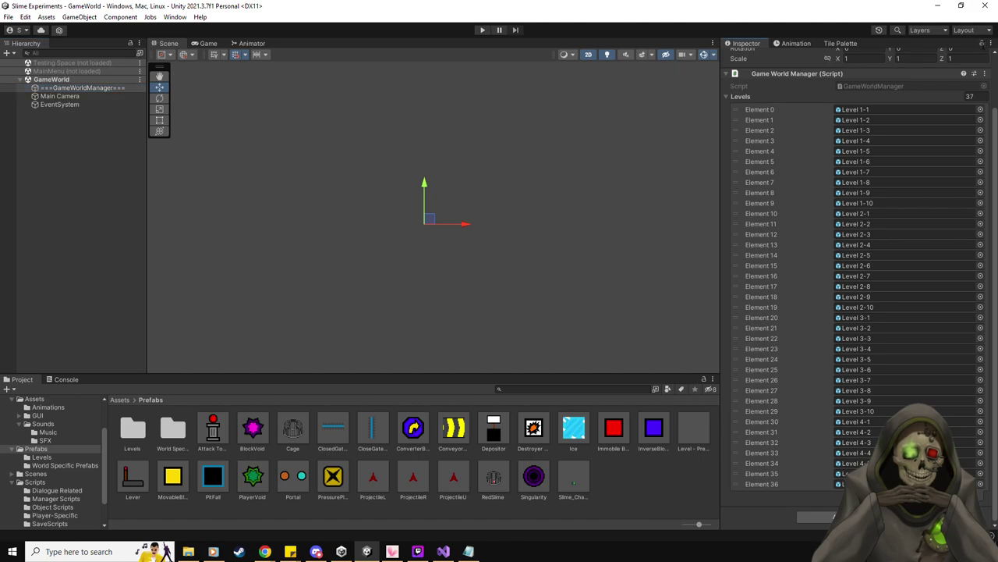
left_click(43, 457)
scroll(448, 499, "down", 5)
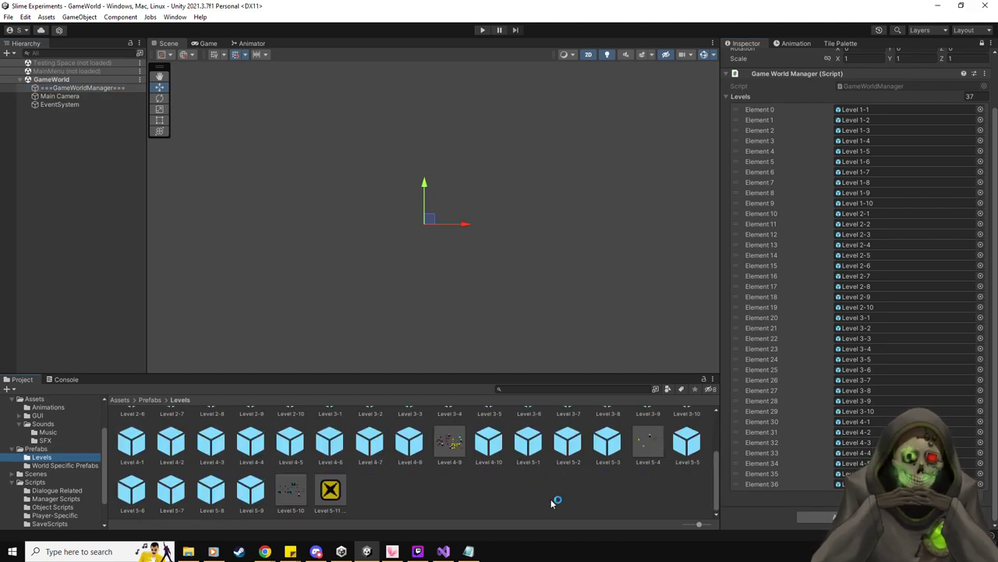
left_click(414, 443)
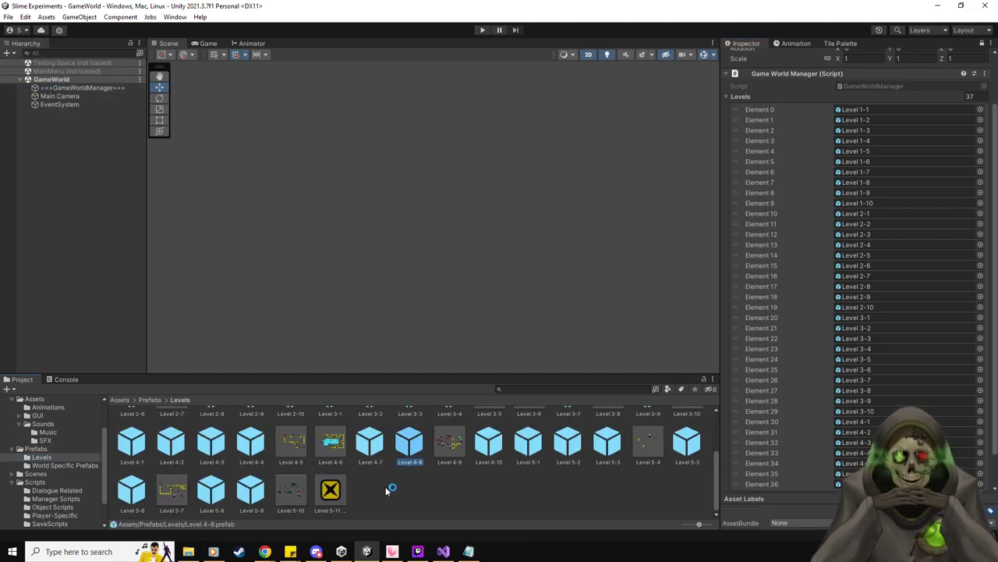
left_click(340, 503, "shift")
left_click_drag(413, 452, 760, 97)
scroll(780, 309, "down", 3)
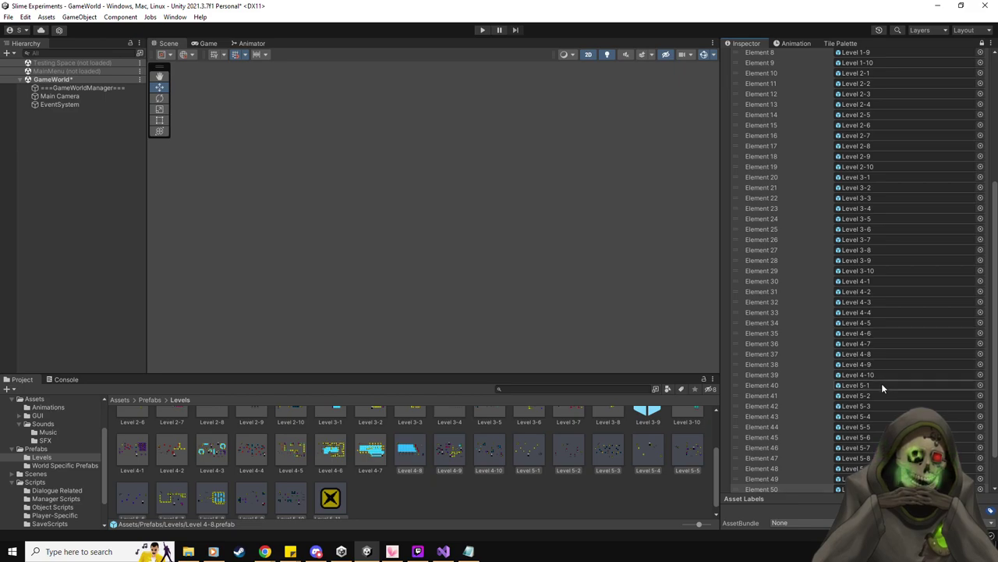
scroll(879, 421, "down", 2)
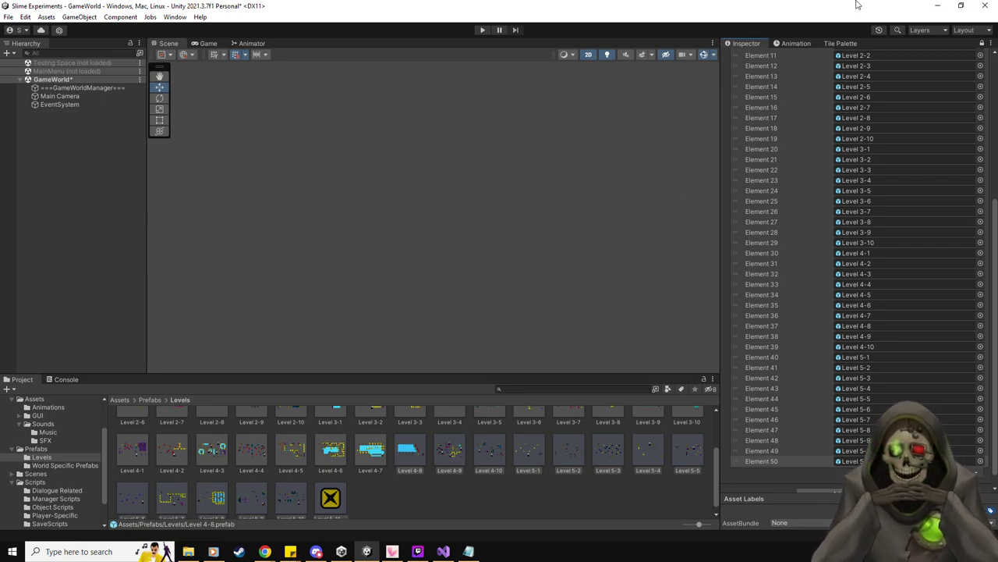
- Switch to the Notepad to-do list, delete the item about adding levels to GameWorld and the Conveyor script note, and save
key("alt+Tab")
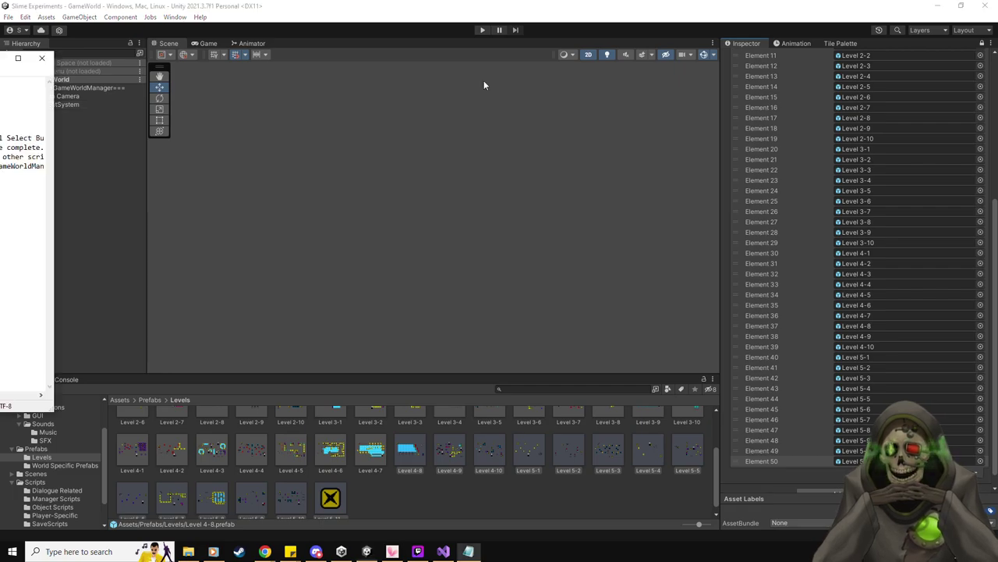
key("shift+Home")
key("BackSpace")
key("BackSpace")
left_click(643, 193)
key("shift+Home")
key("BackSpace")
key("BackSpace")
key("ctrl+s")
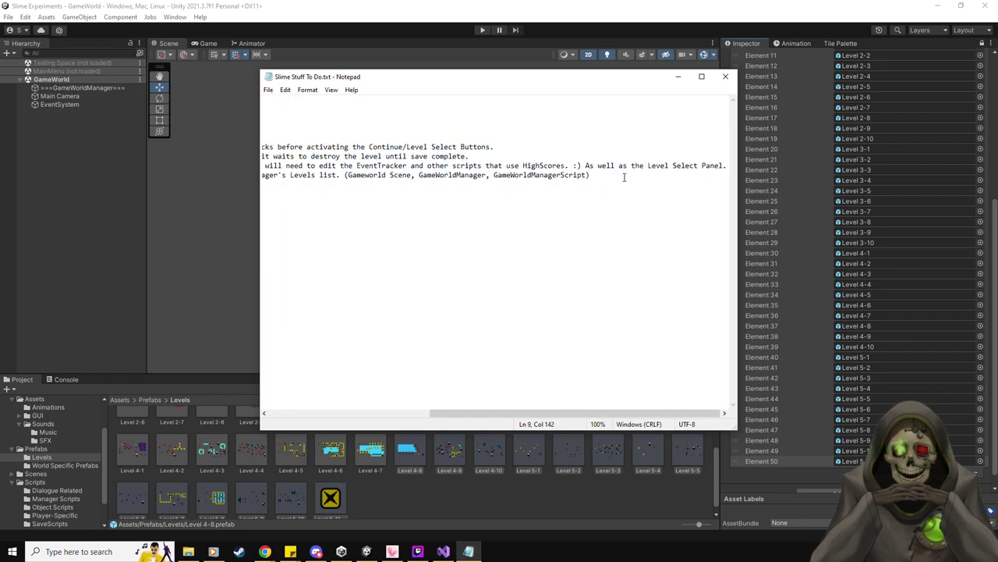
- Widen the Notepad window, read the full note about the planned worlds and levels, and move the window aside
left_click_drag(258, 134, 150, 134)
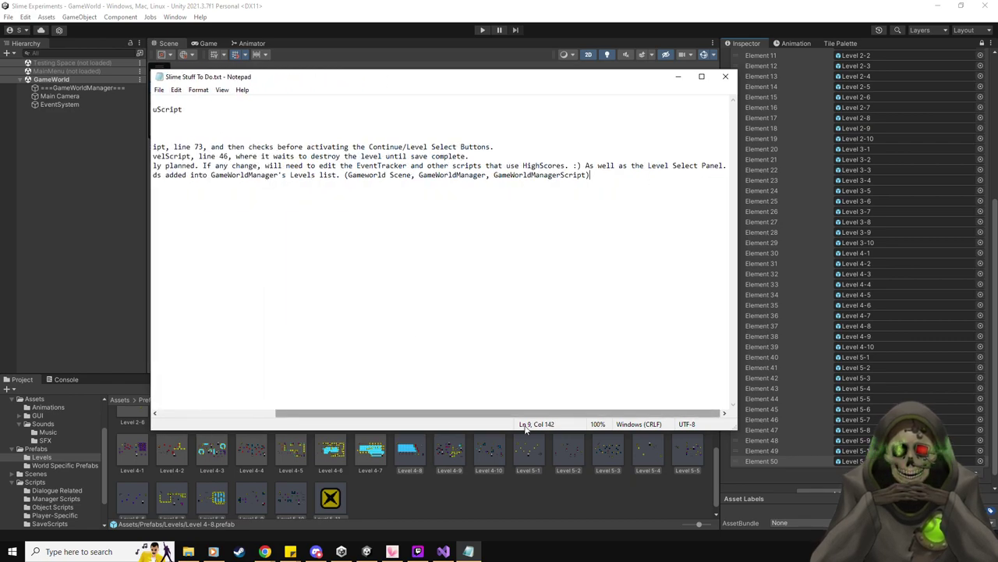
left_click_drag(512, 419, 296, 428)
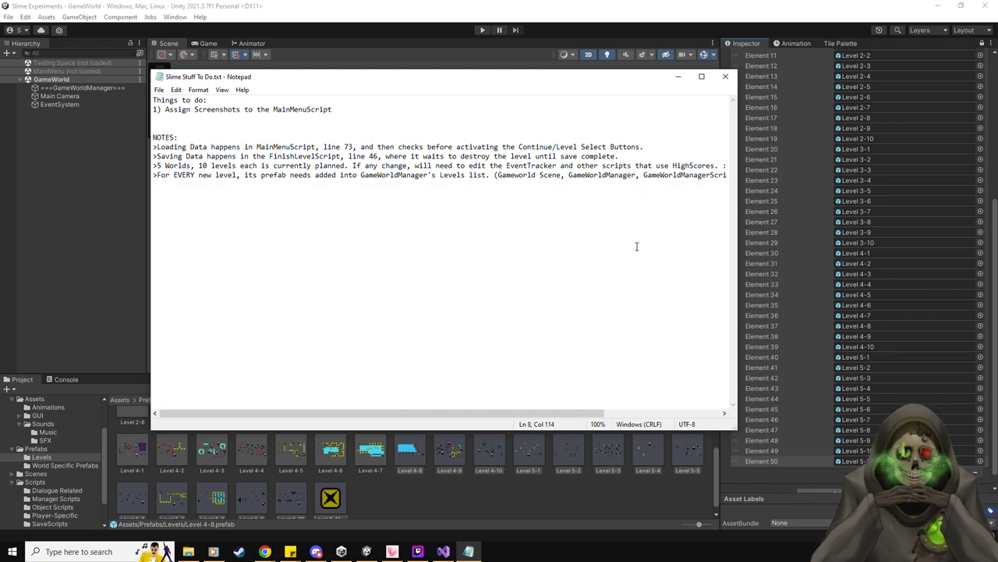
key("End")
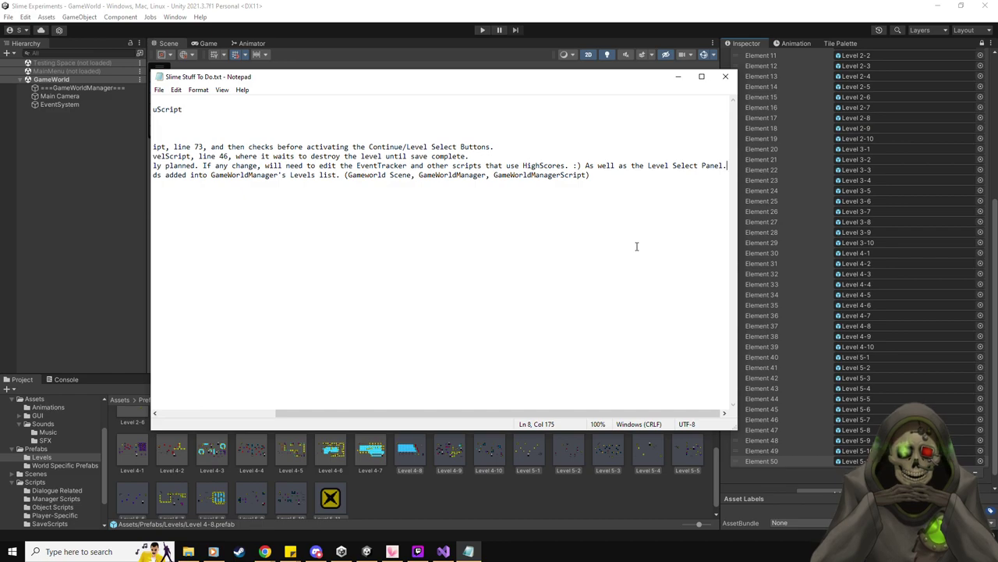
key("Home")
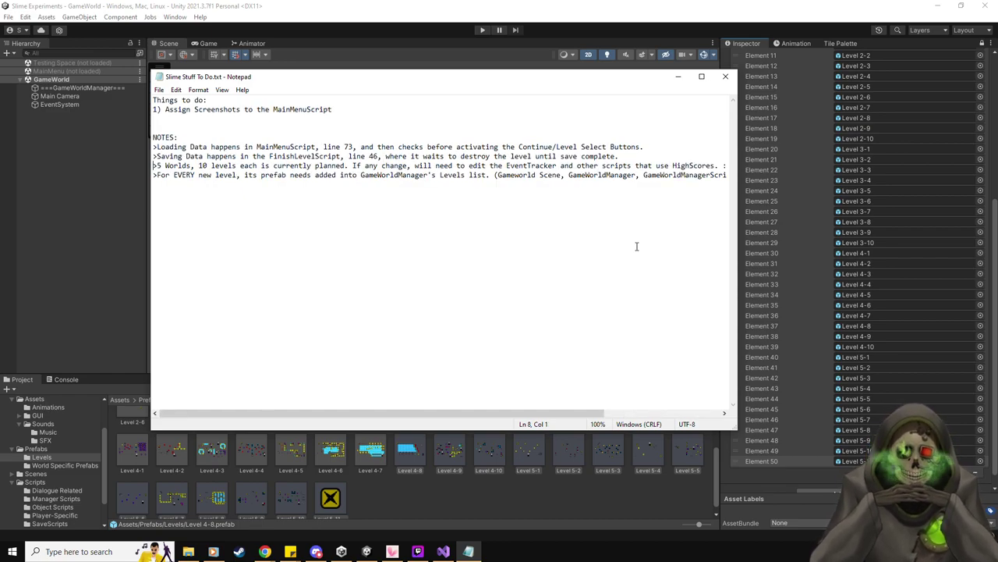
left_click_drag(452, 81, 0, 125)
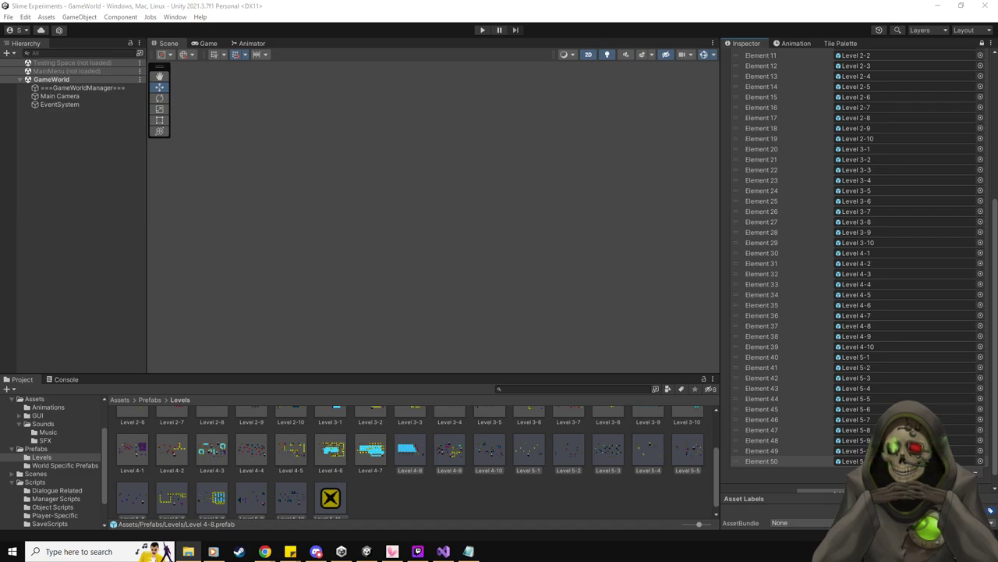
- Switch to the Level Pictures folder in File Explorer and check which level screenshots exist, up to the last image
key("alt+Tab")
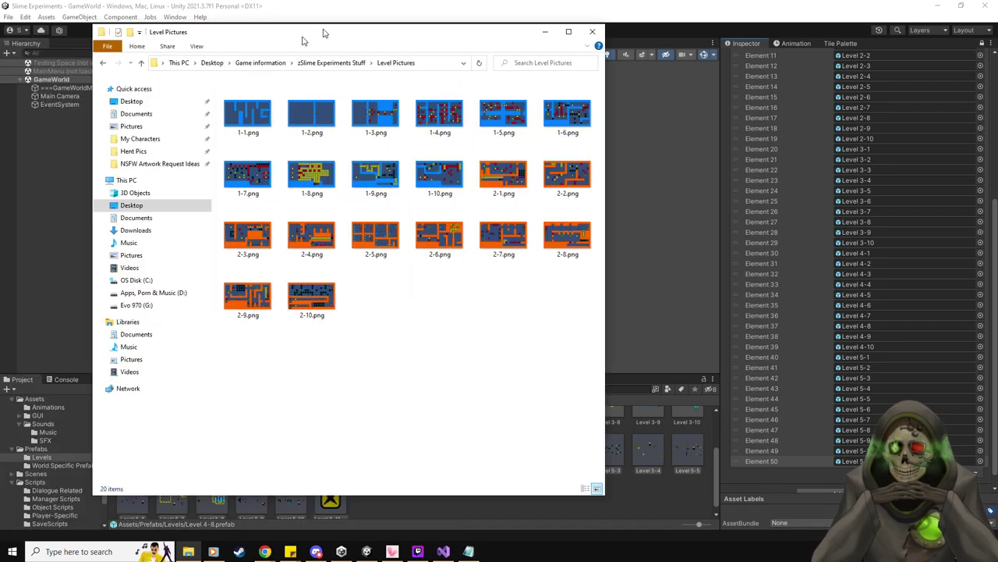
left_click(332, 288)
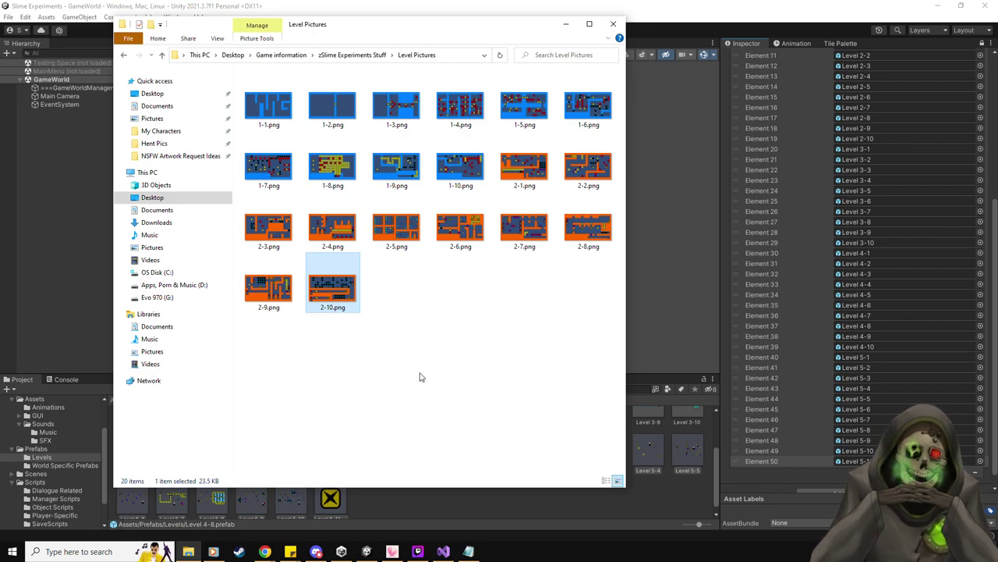
left_click_drag(368, 29, 0, 90)
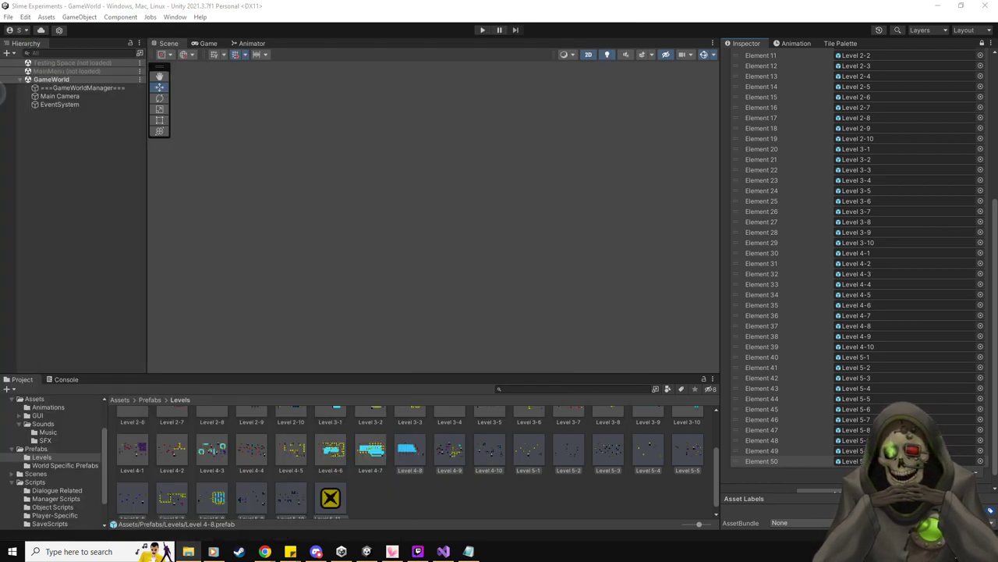
- Load the MainMenu scene and unload the GameWorld scene
left_click(141, 78)
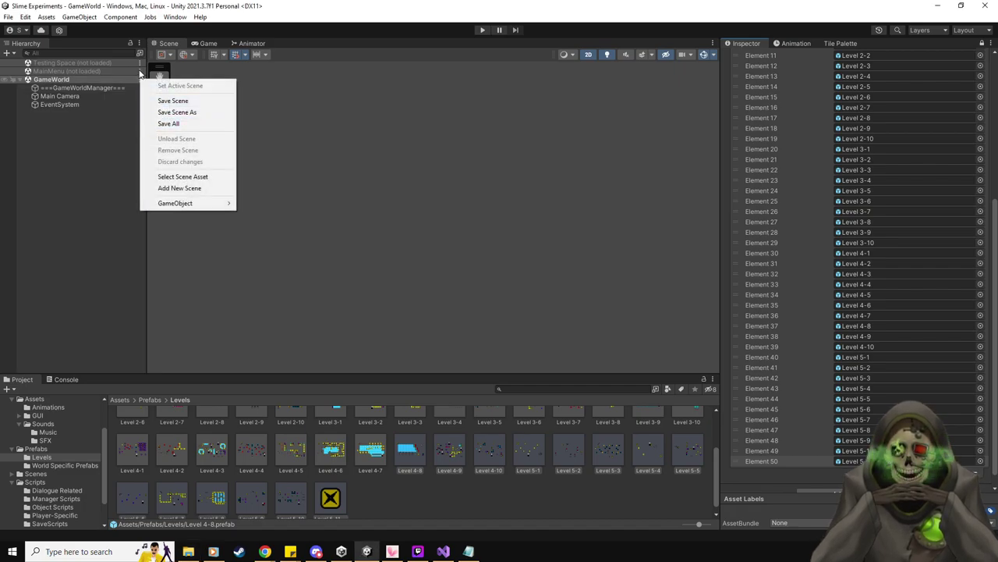
left_click(141, 71)
left_click(173, 76)
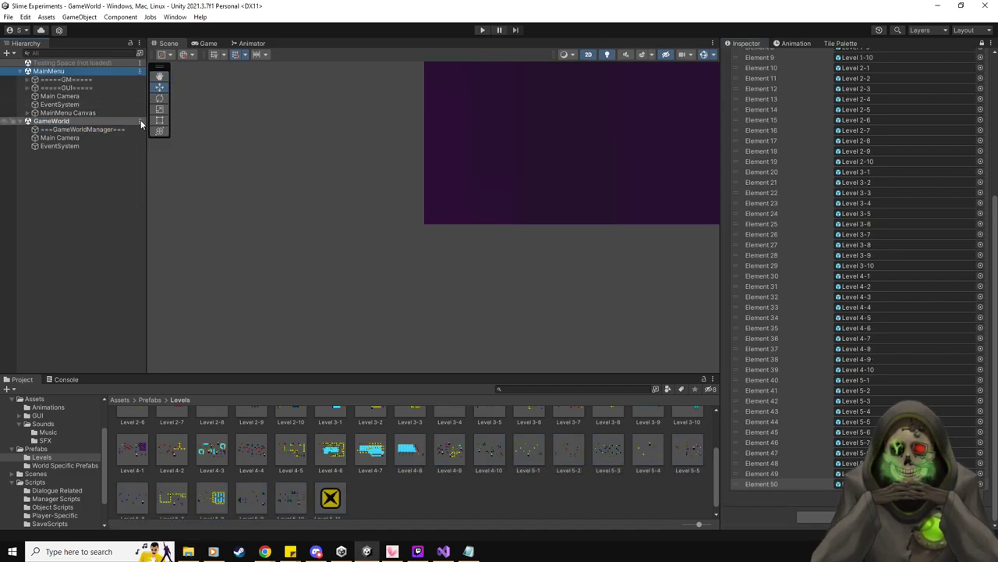
left_click(140, 120)
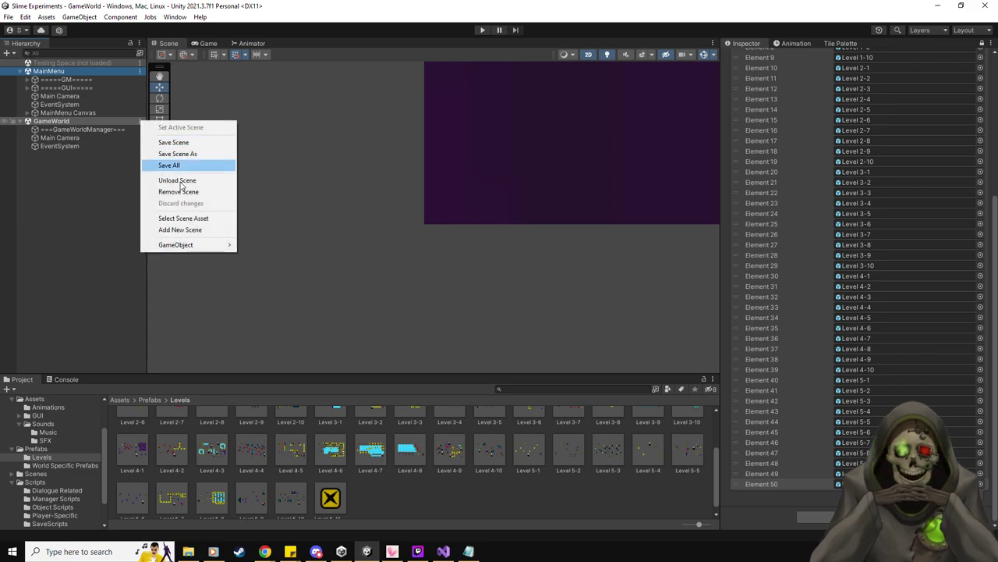
left_click(179, 181)
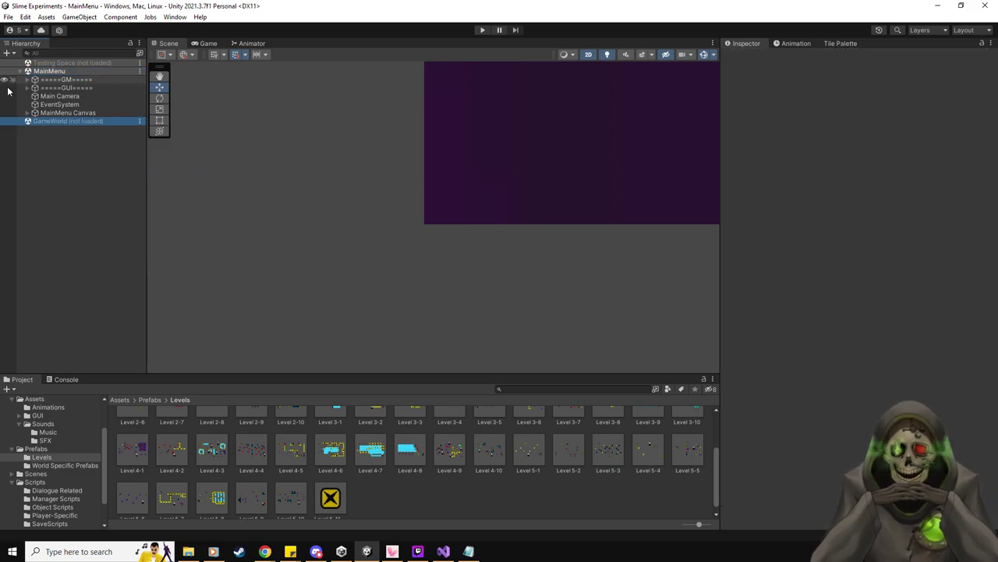
- Frame the MainMenu Canvas in the scene and examine the GM object's GM and ET script settings
double_click(63, 114)
scroll(435, 184, "up", 3)
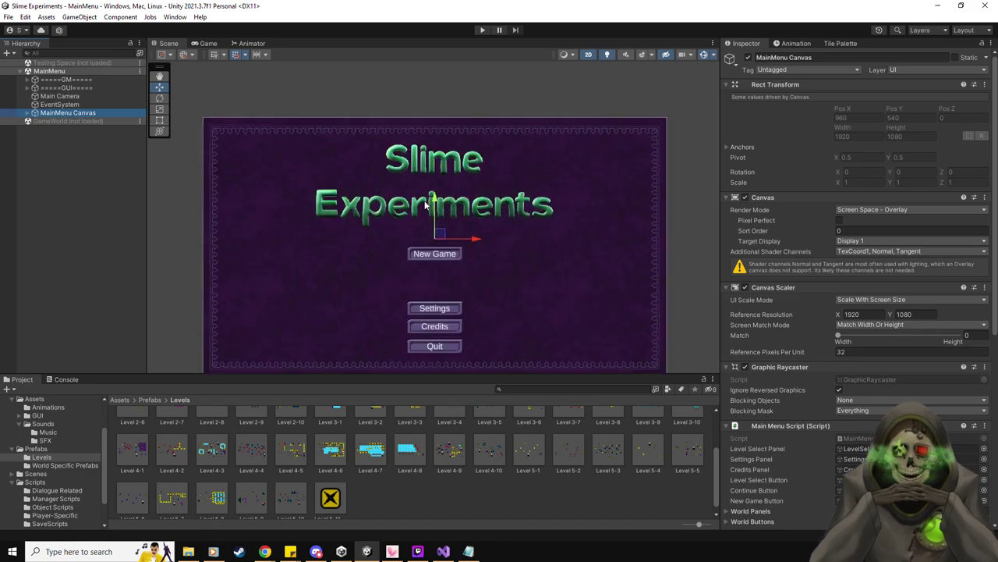
middle_click_drag(359, 250, 367, 198)
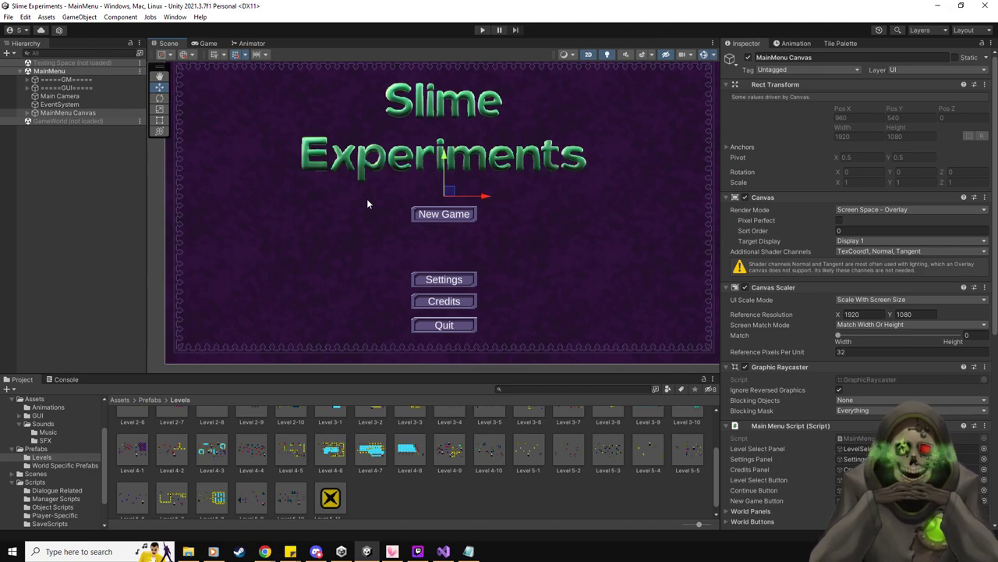
left_click(53, 80)
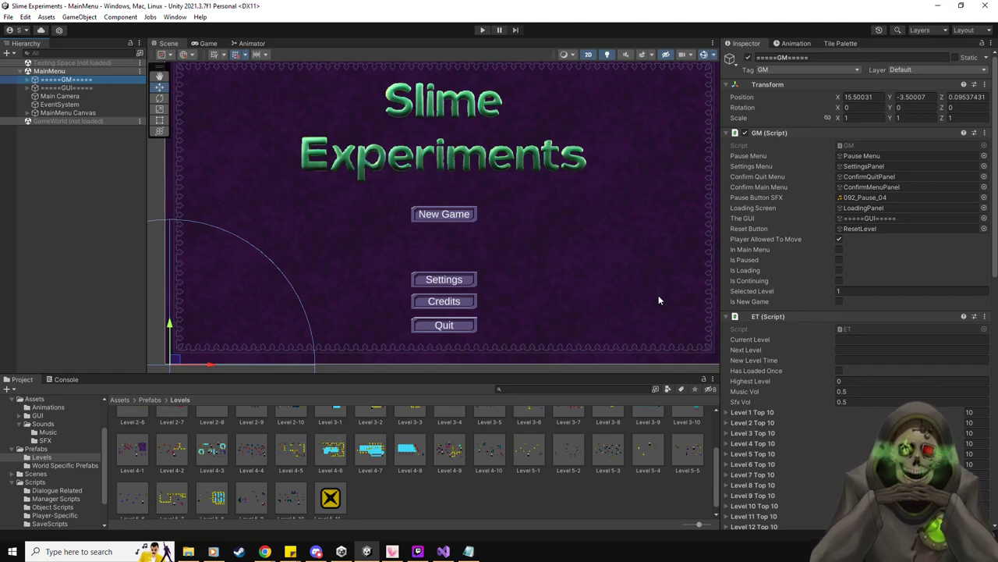
scroll(802, 418, "down", 8)
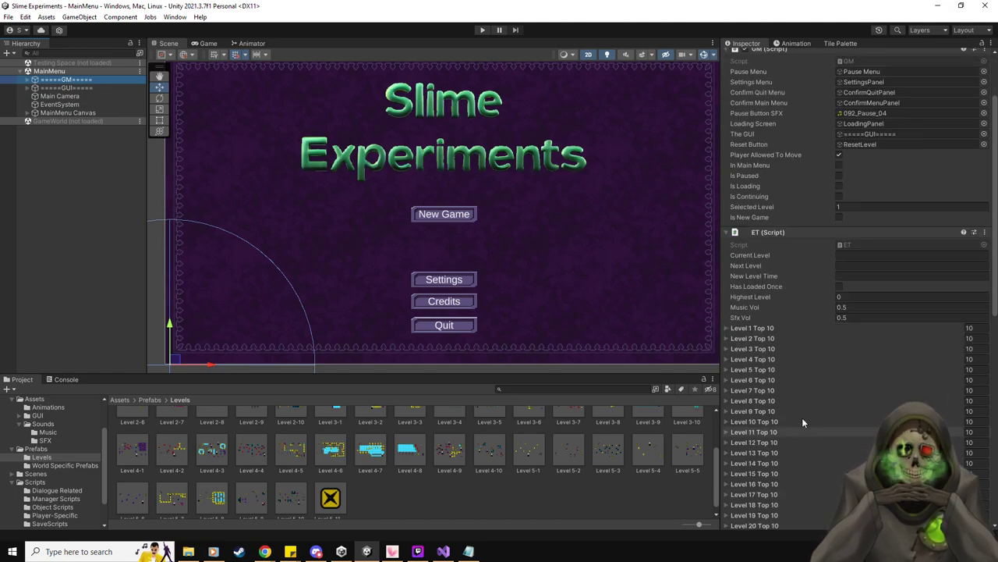
scroll(802, 421, "up", 8)
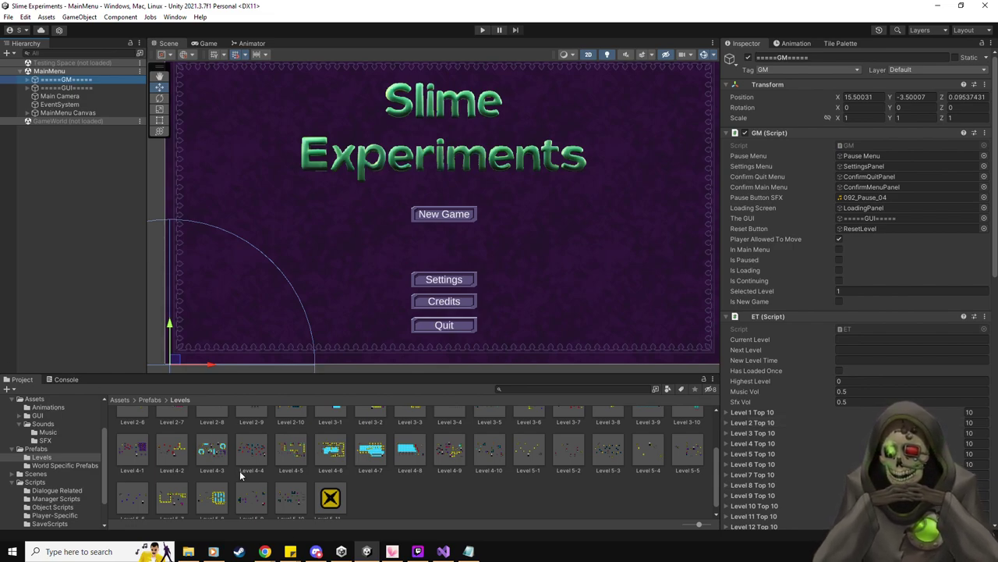
- Switch to Visual Studio, close DestroyerBlock.cs, open MainMenuScript.cs, and go to the LoadTheData call on line 71
left_click(443, 551)
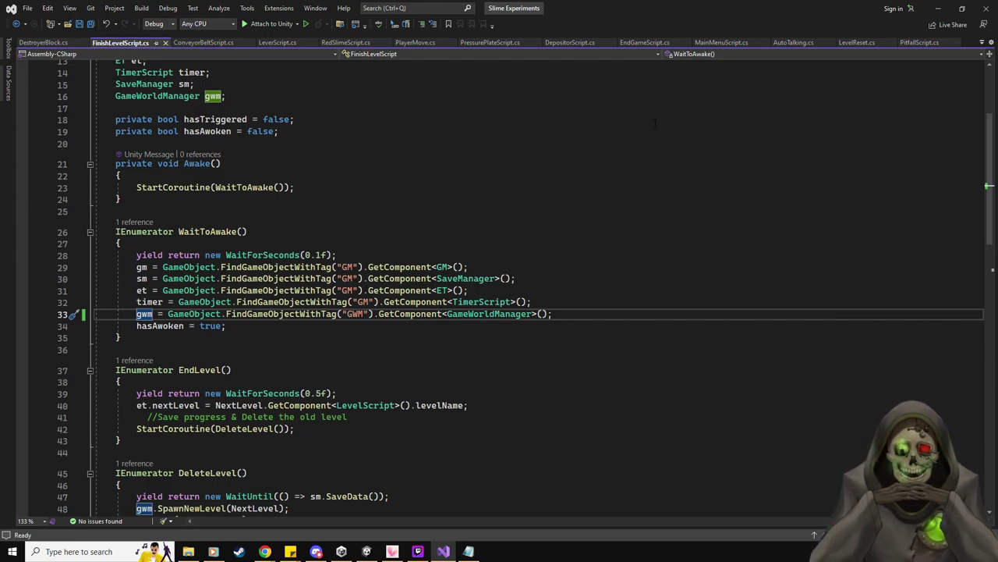
middle_click(51, 40)
left_click(981, 43)
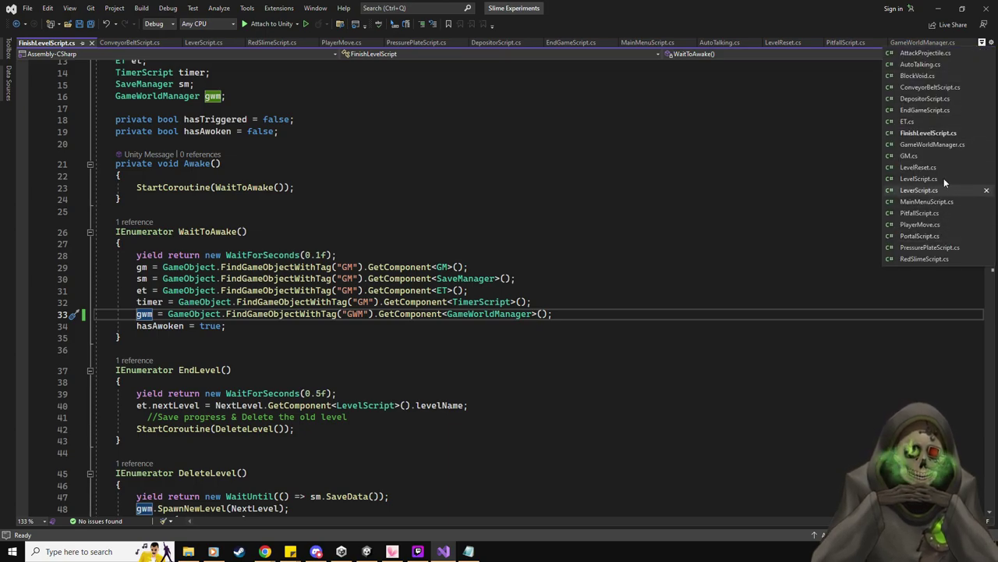
left_click(638, 146)
left_click(654, 42)
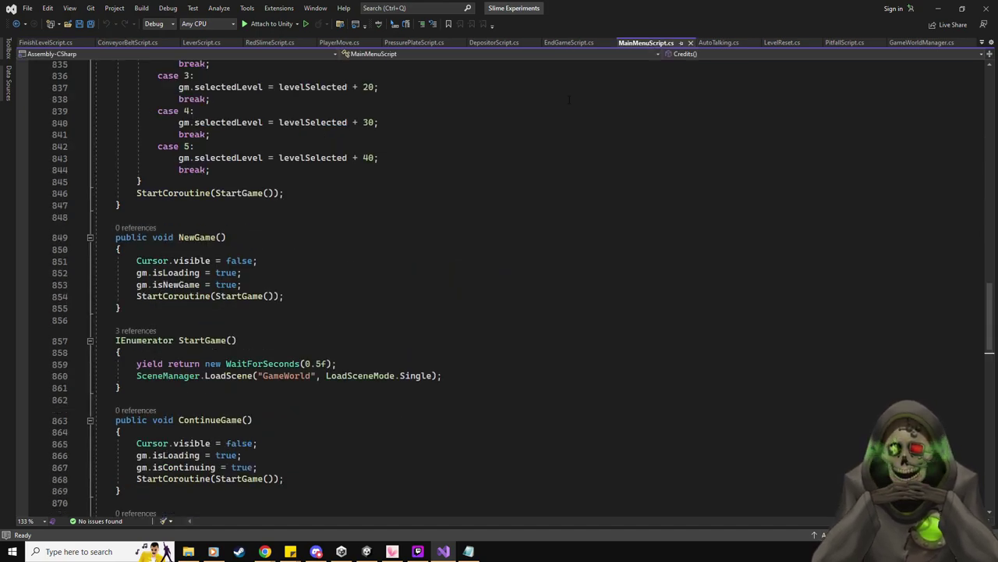
scroll(154, 292, "up", 20)
left_click(154, 307)
left_click(301, 283)
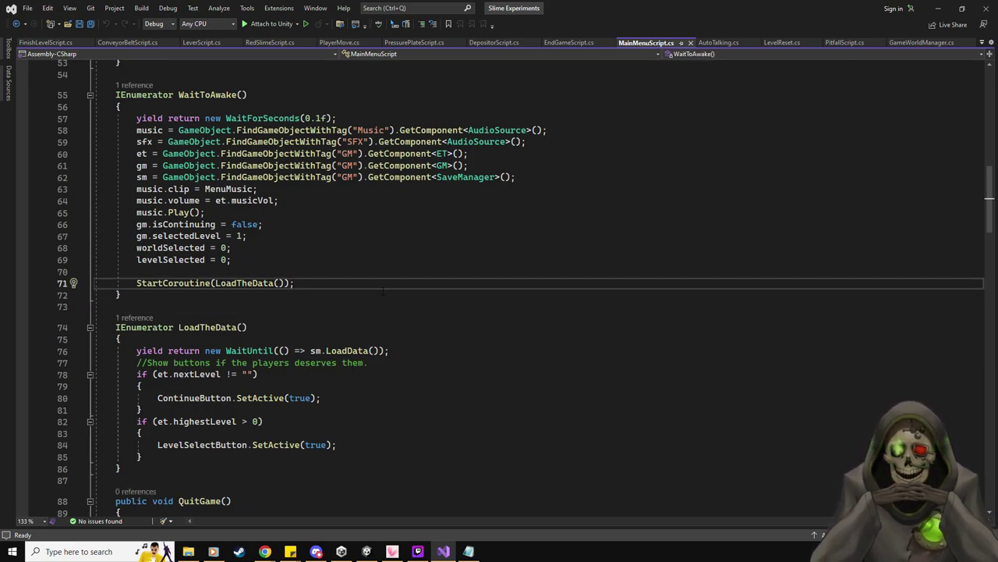
- Go to the definition of LoadData called in LoadTheData, examine the save and load methods in SaveManager.cs, and close that file
left_click(249, 328)
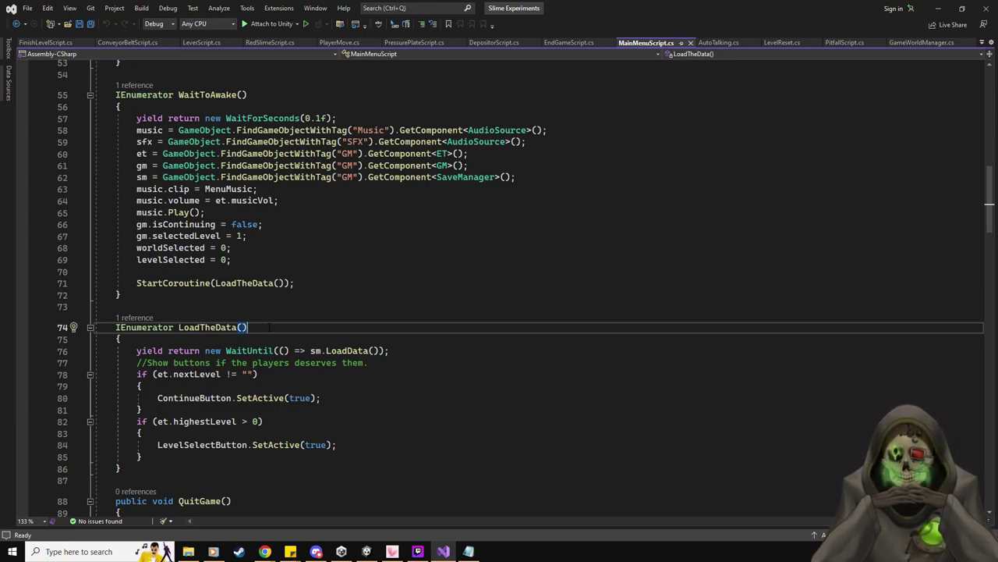
scroll(269, 327, "down", 1)
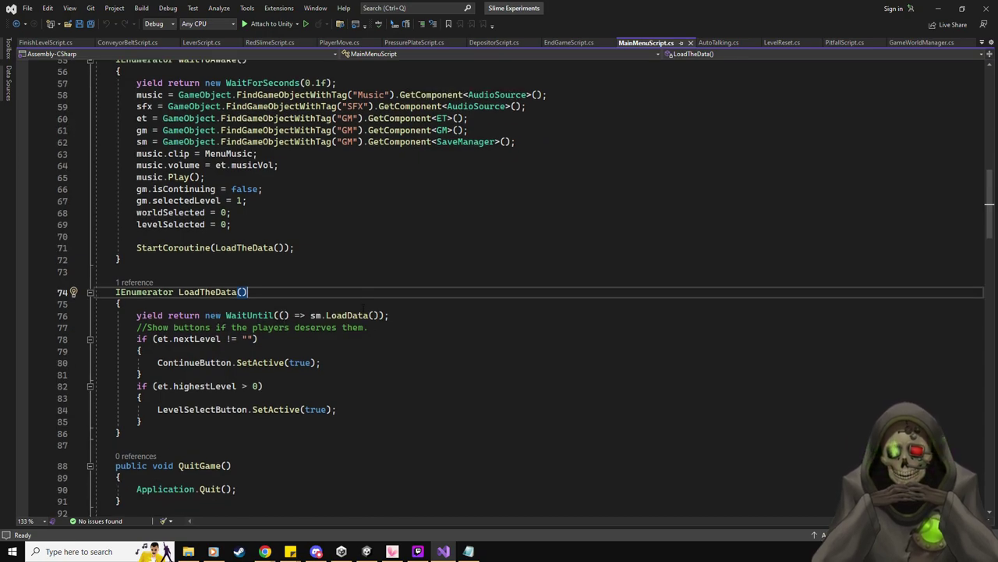
right_click(348, 316)
left_click(401, 328)
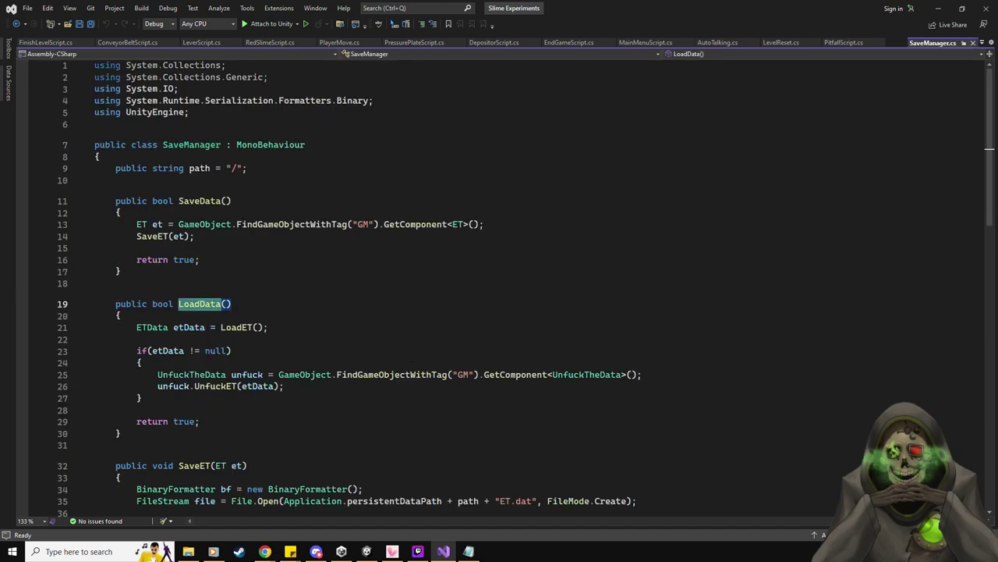
scroll(376, 340, "down", 3)
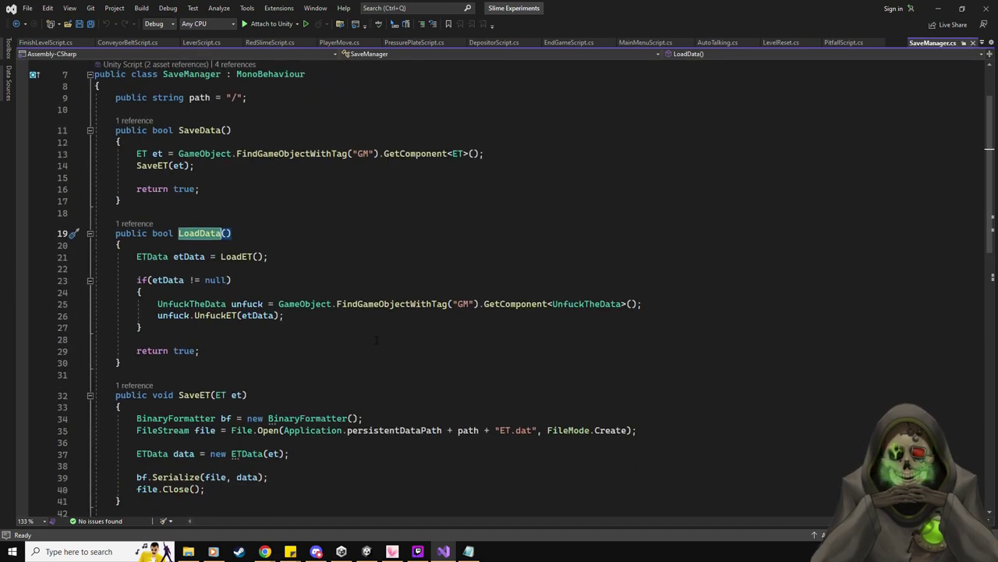
double_click(761, 6)
left_click_drag(1, 76, 470, 2)
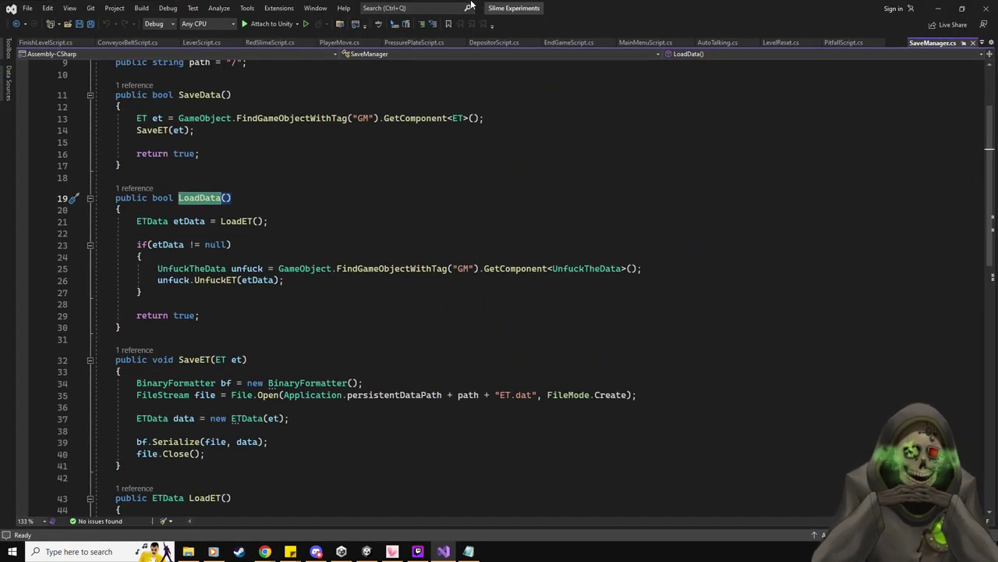
scroll(230, 255, "up", 3)
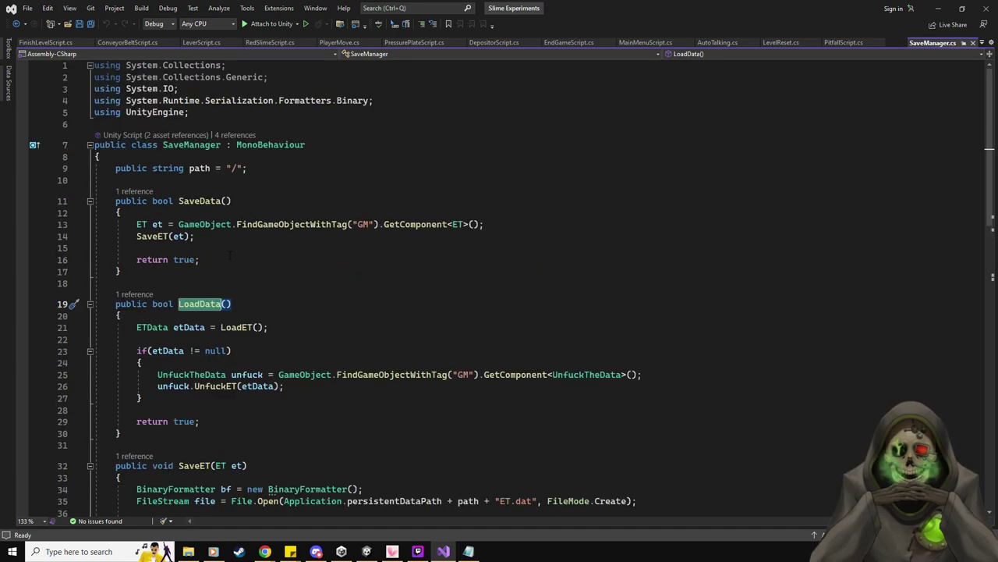
scroll(230, 255, "down", 4)
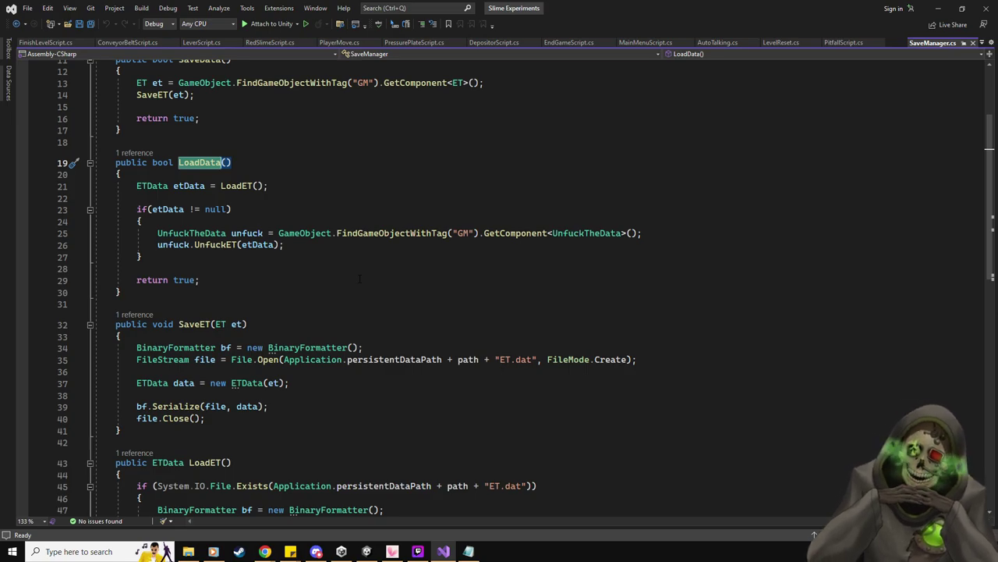
middle_click(930, 39)
- Switch to Unity, open the Build Settings and look through the platforms, ending with Windows, Mac, Linux selected
left_click_drag(733, 11, 0, 46)
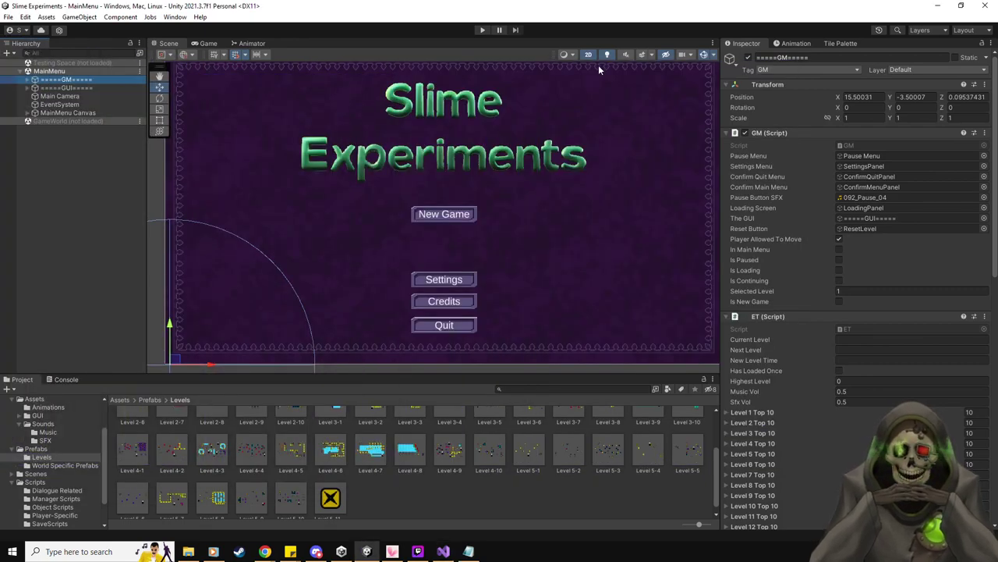
scroll(832, 410, "down", 5)
scroll(833, 410, "up", 5)
left_click(7, 16)
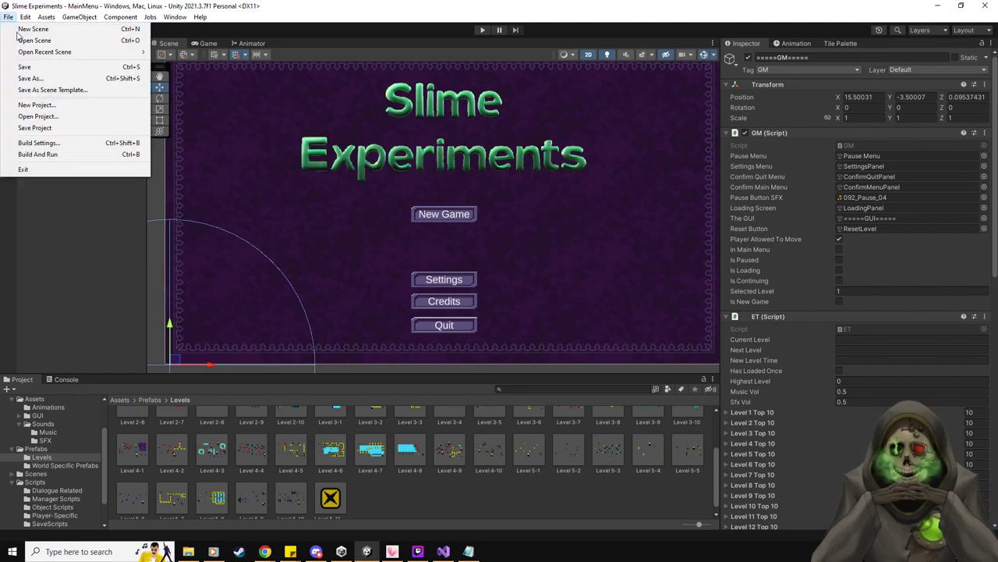
left_click(69, 143)
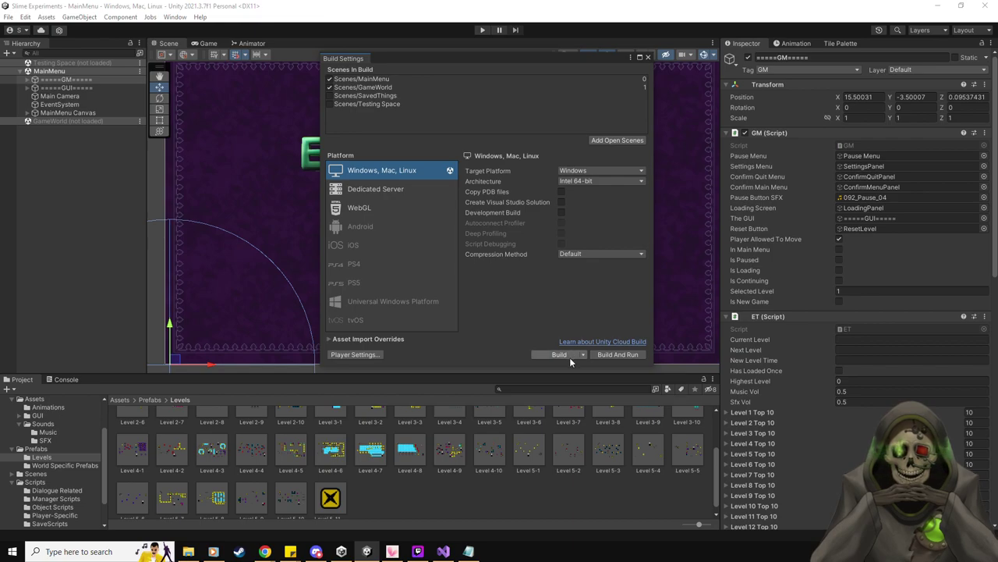
left_click(370, 188)
left_click(364, 205)
left_click(371, 173)
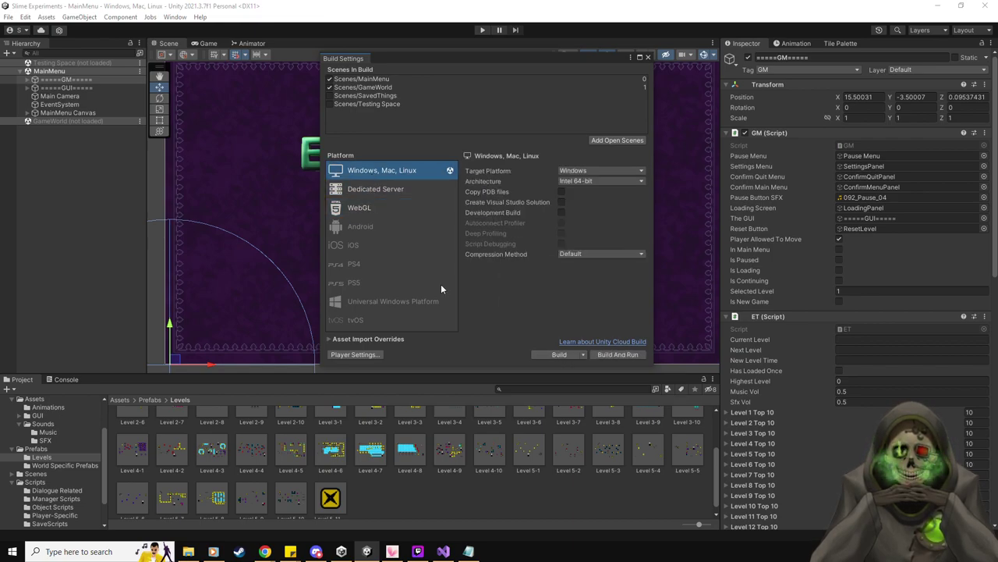
- Open the Player settings and examine the Resolution and Presentation options, including Fullscreen Mode, Capture Single Screen and Allow Fullscreen Switch
left_click(346, 355)
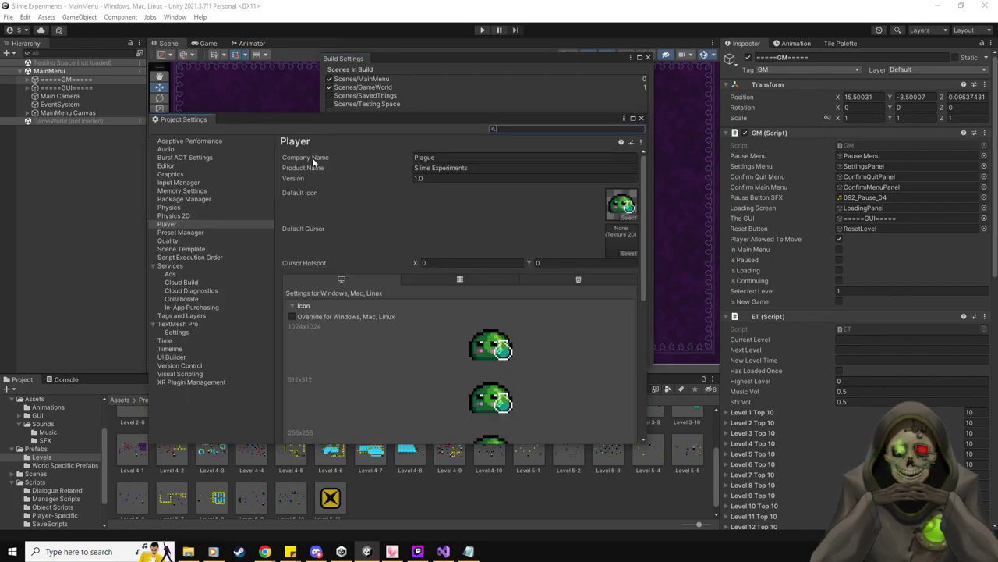
left_click_drag(331, 119, 386, 108)
scroll(495, 261, "down", 6)
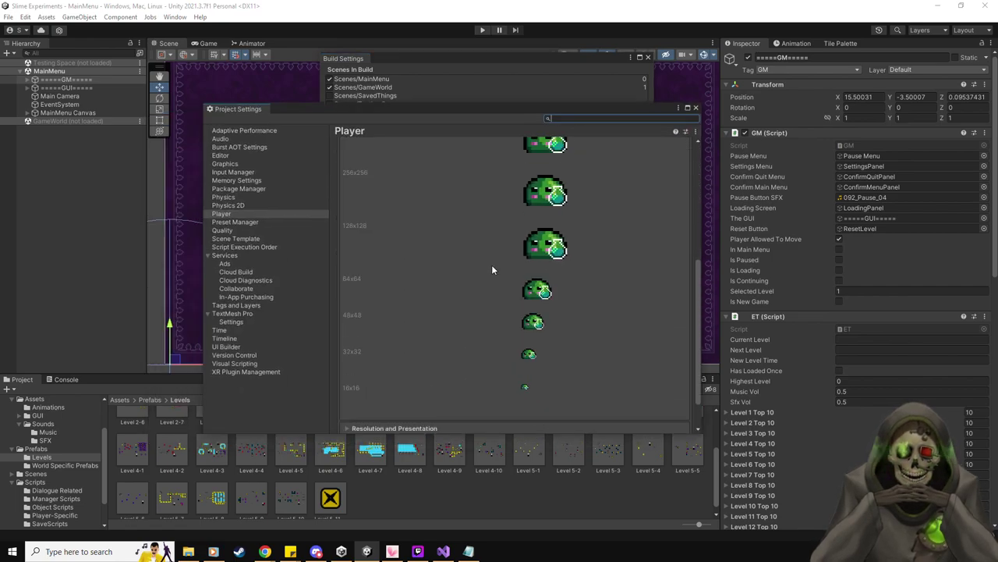
scroll(491, 270, "down", 2)
scroll(491, 270, "up", 4)
scroll(491, 270, "down", 4)
left_click(417, 382)
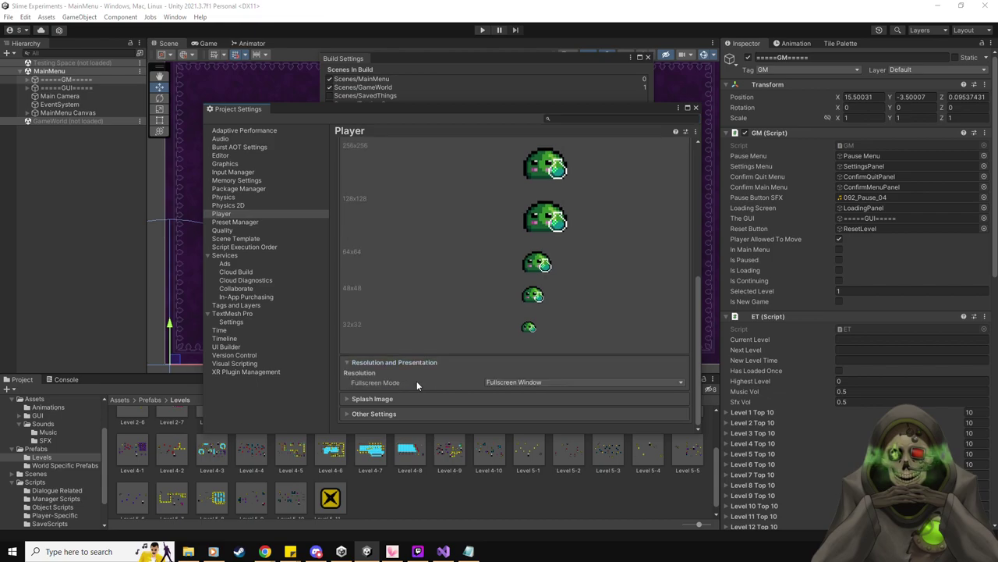
left_click(558, 244)
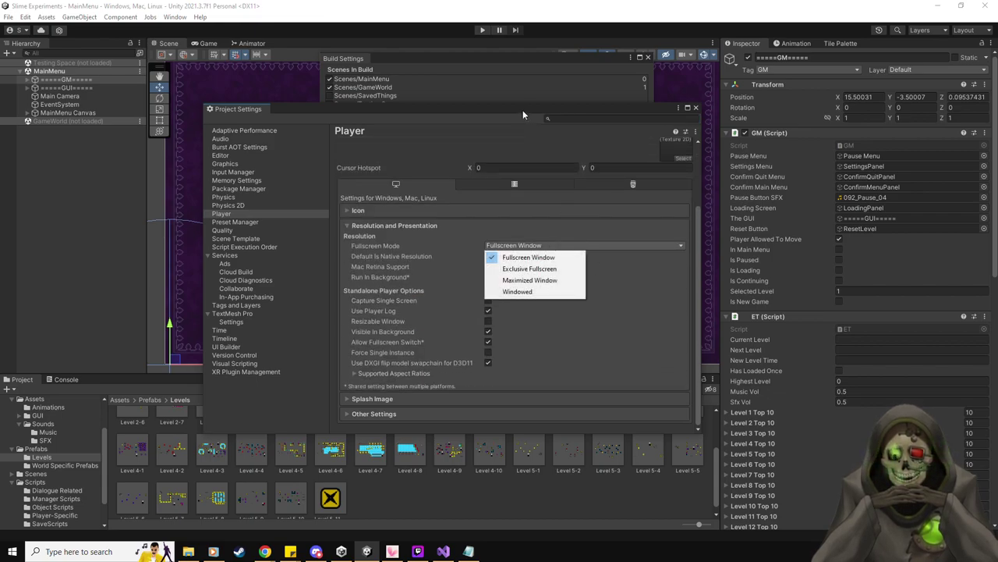
left_click(503, 123)
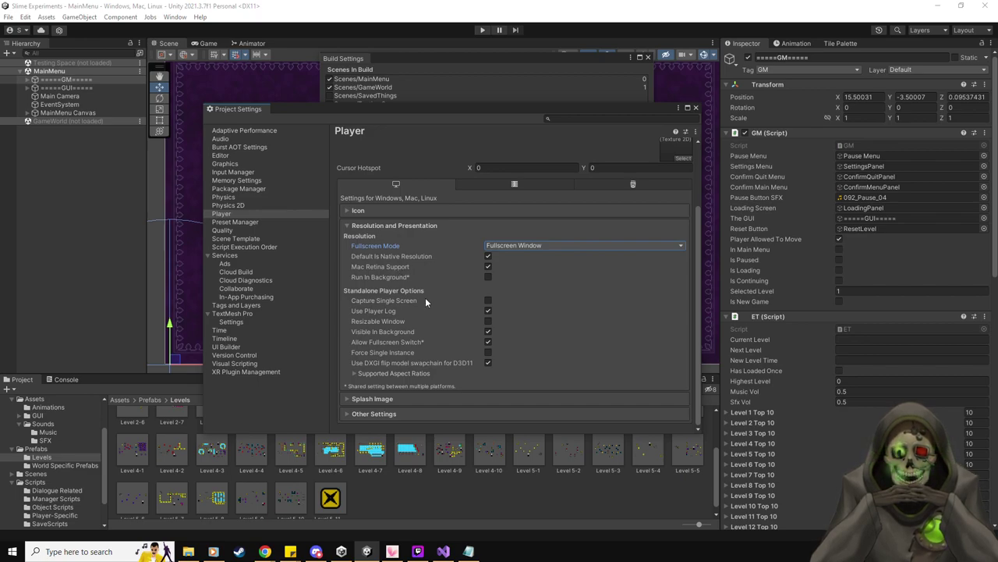
left_click(386, 298)
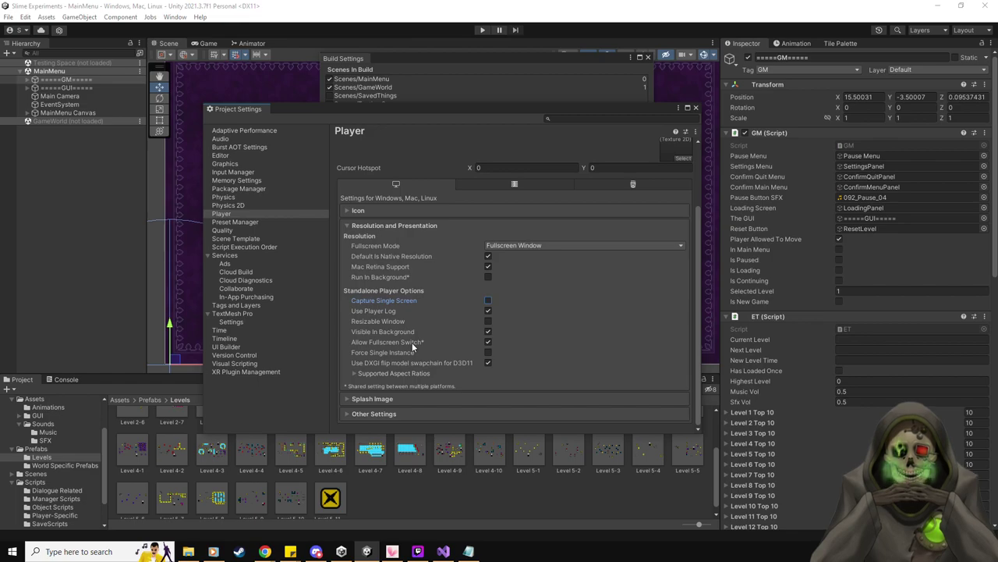
mouse_move(412, 342)
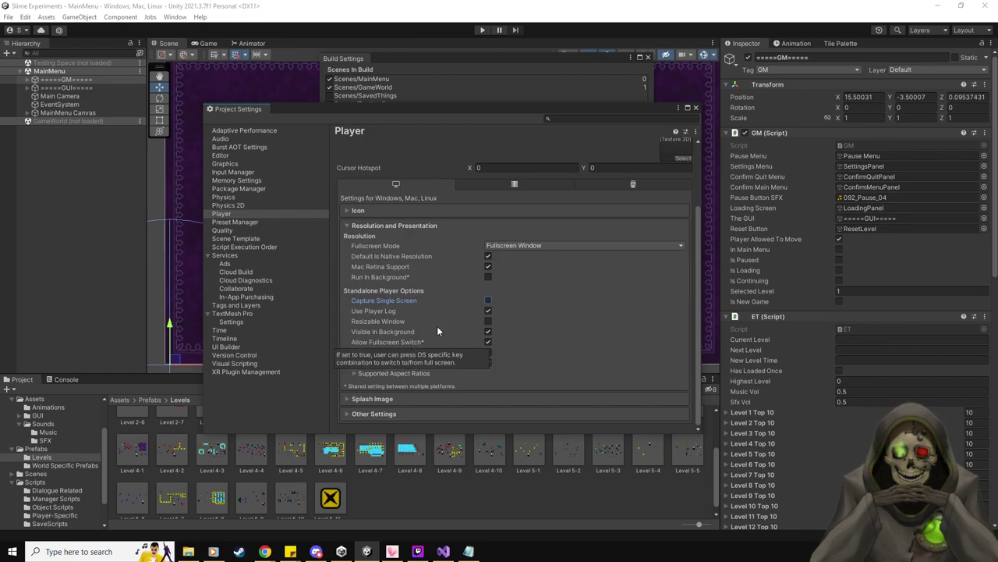
- Check the Splash Image and Other Settings sections of the Player settings, and close the Project Settings
left_click(392, 397)
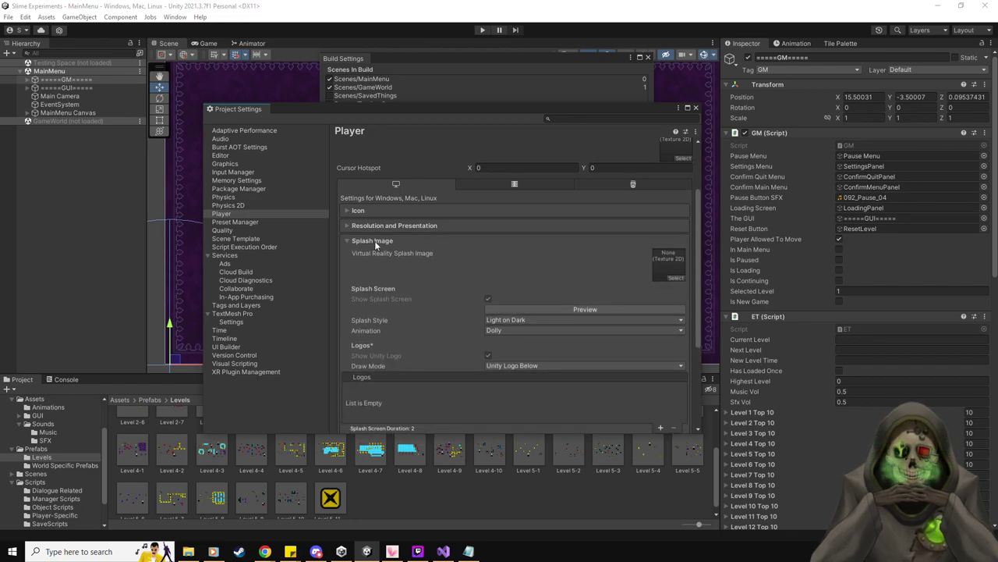
scroll(417, 305, "down", 3)
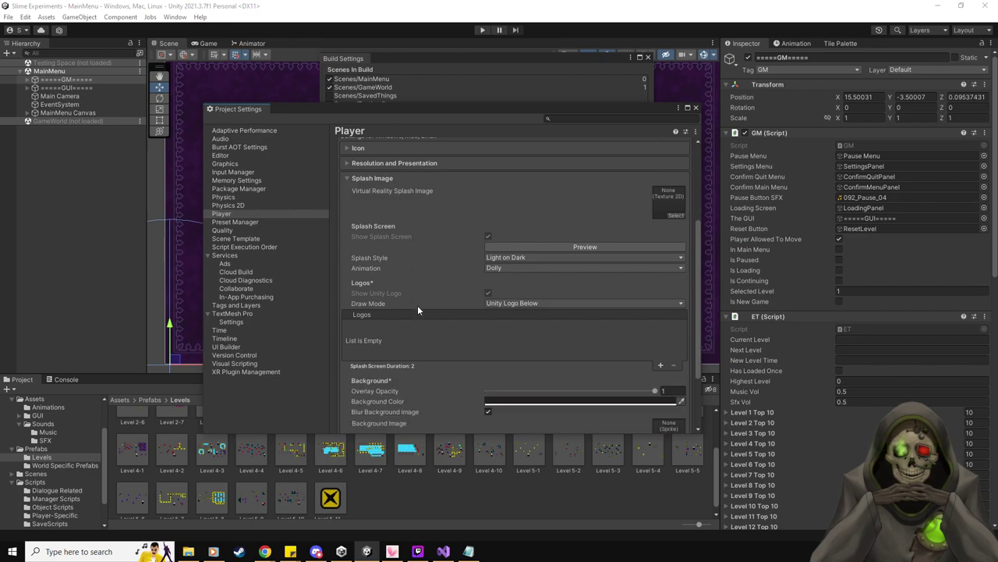
scroll(390, 236, "up", 3)
left_click(383, 238)
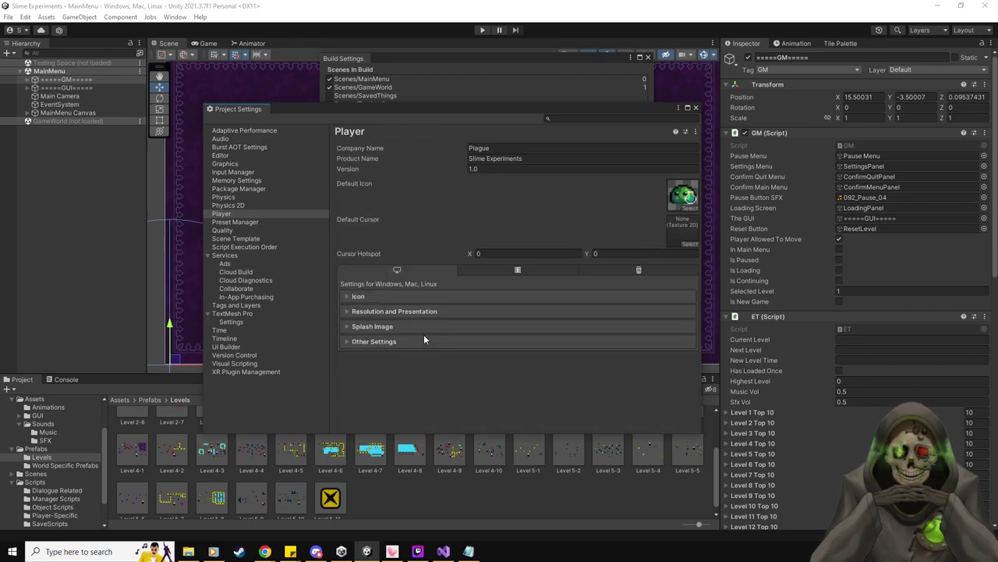
left_click(386, 342)
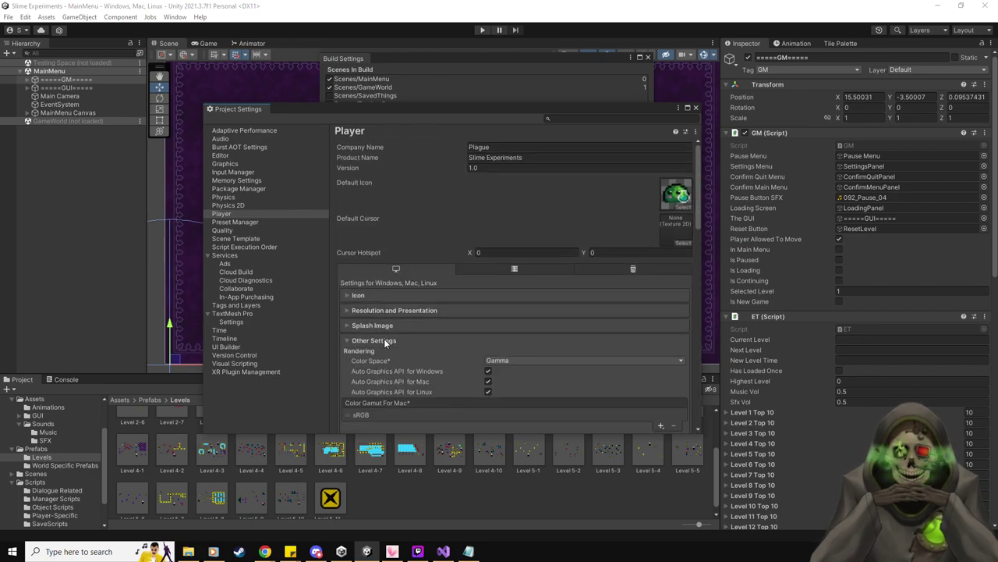
left_click(385, 341)
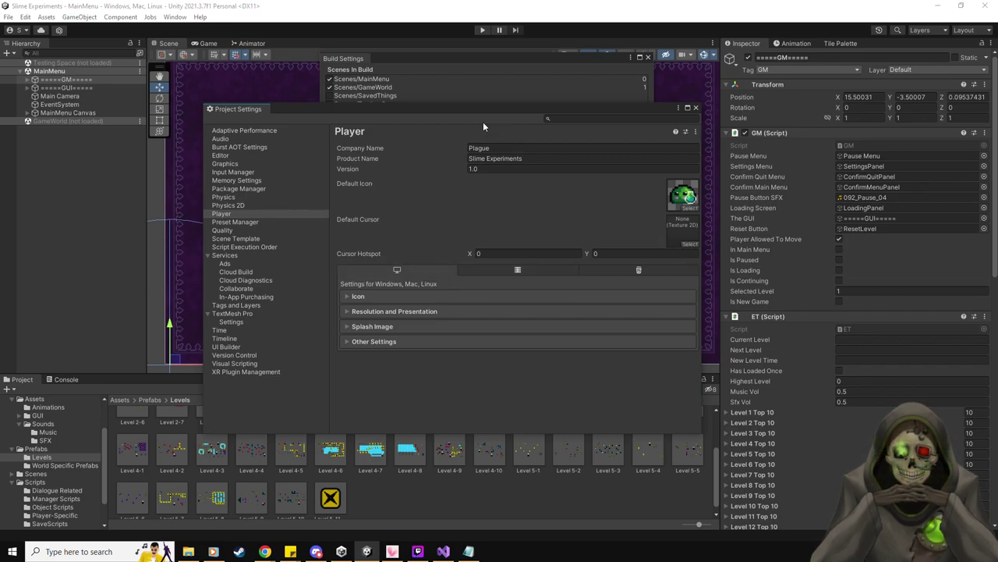
left_click(696, 108)
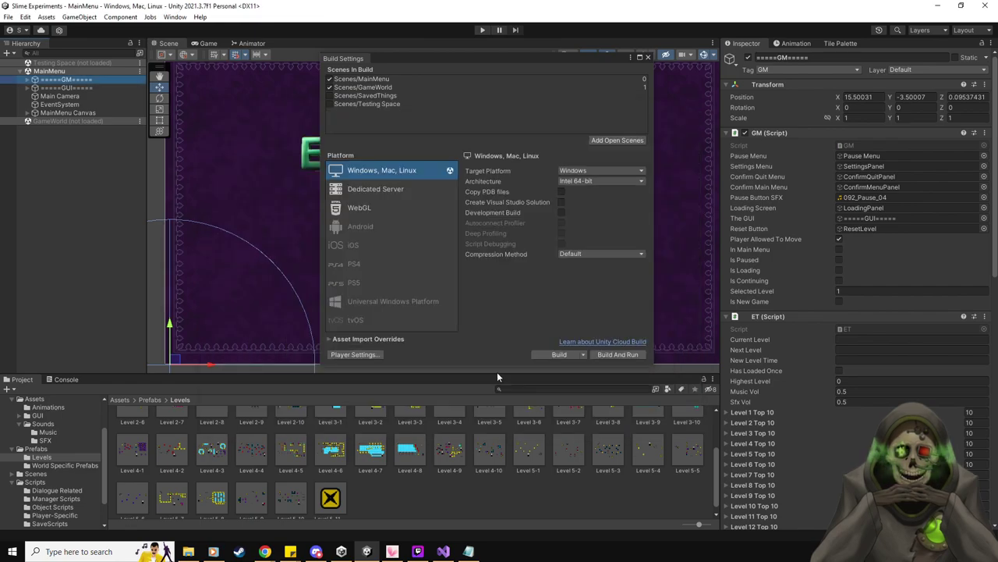
- Try to build the Windows player into the Slime Experiments folder in GameBuilds, and close the Build Settings
left_click(559, 355)
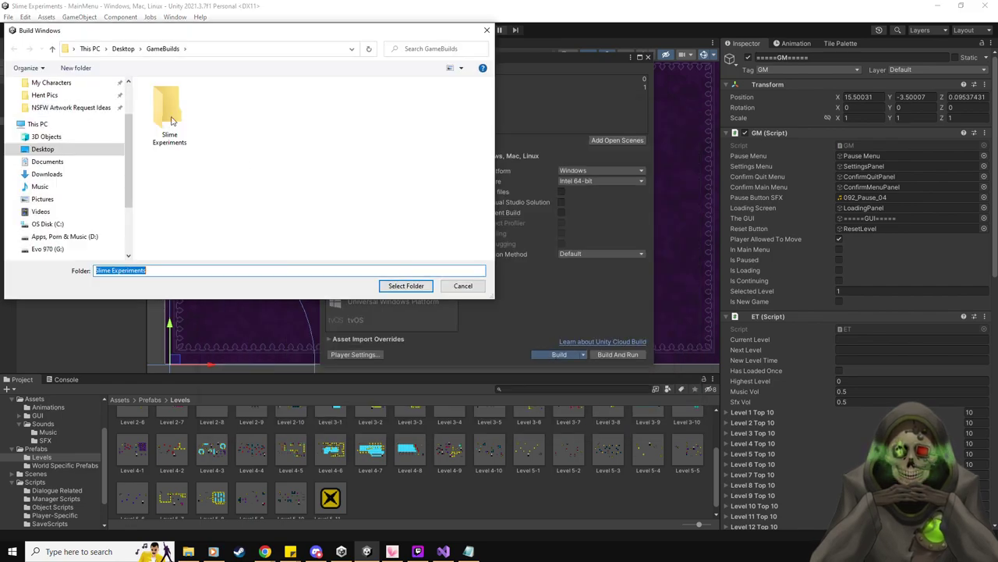
left_click(337, 271)
left_click(403, 285)
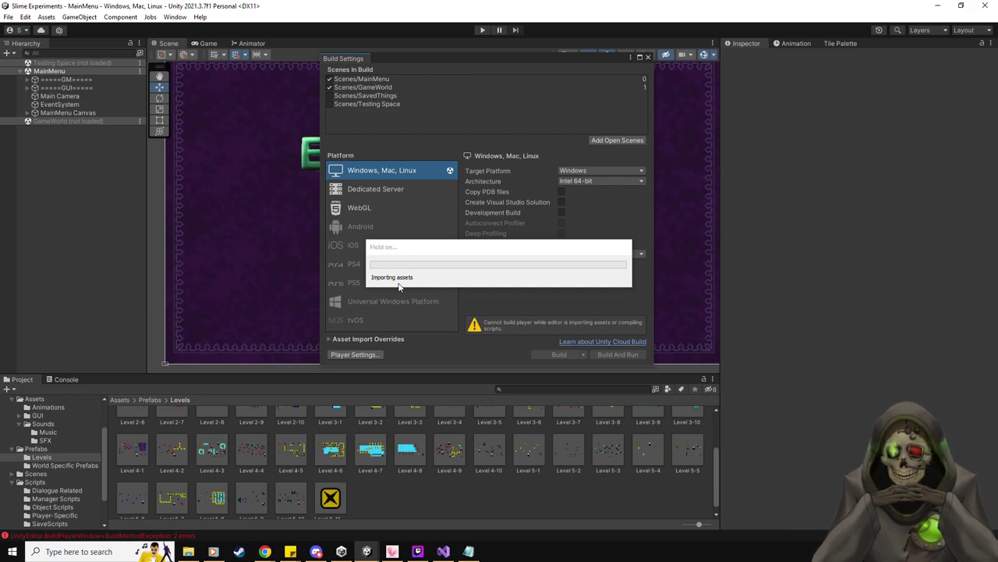
left_click(648, 57)
- Open EndGameScript.cs from the console's VersionControl error, remove the "using UnityEditor.VersionControl;" line, and save the script
left_click(67, 379)
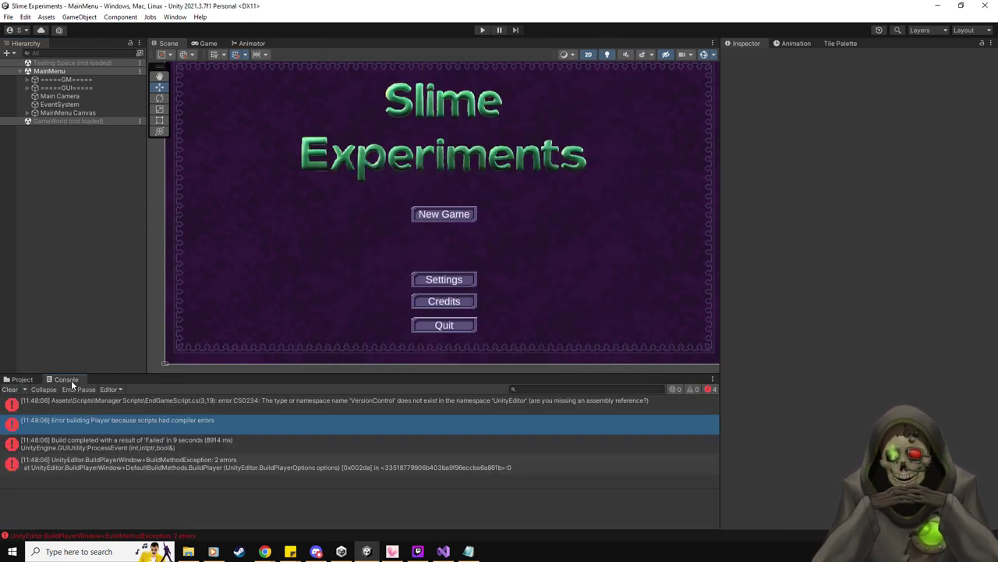
double_click(251, 406)
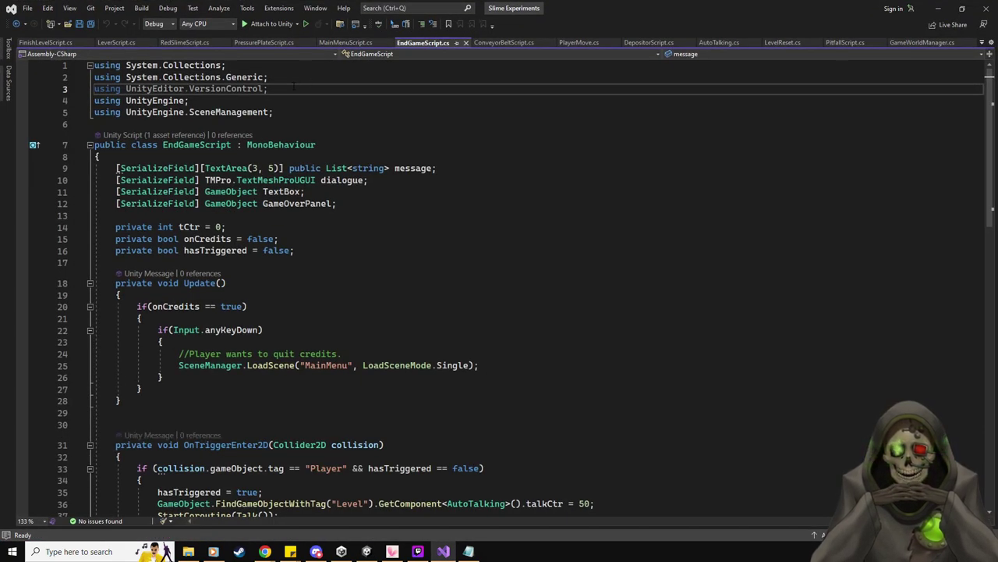
key("shift+Home")
key("BackSpace")
key("BackSpace")
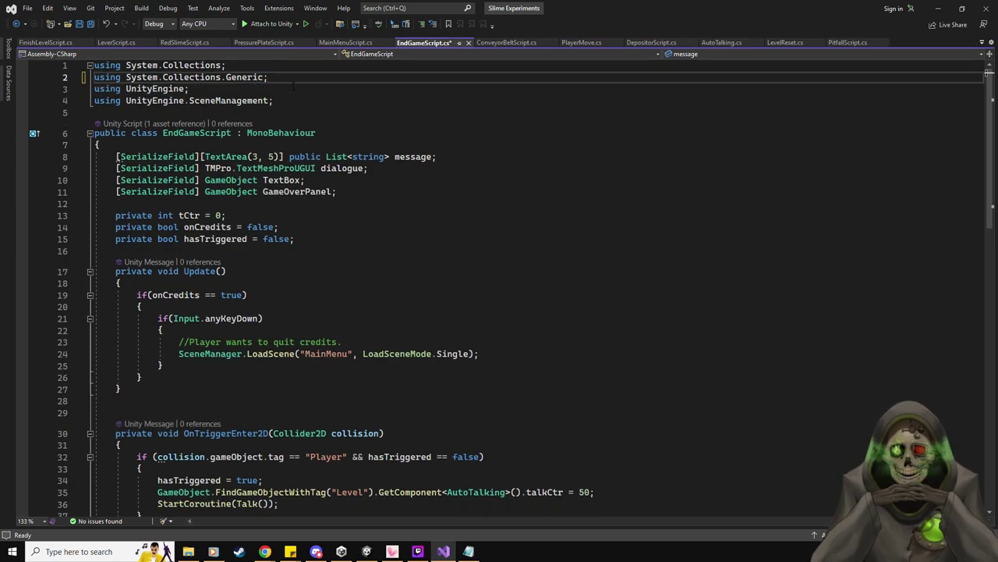
key("ctrl+s")
- Switch back to Unity and rebuild the Windows player into the Slime Experiments folder
left_click_drag(739, 6, 0, 156)
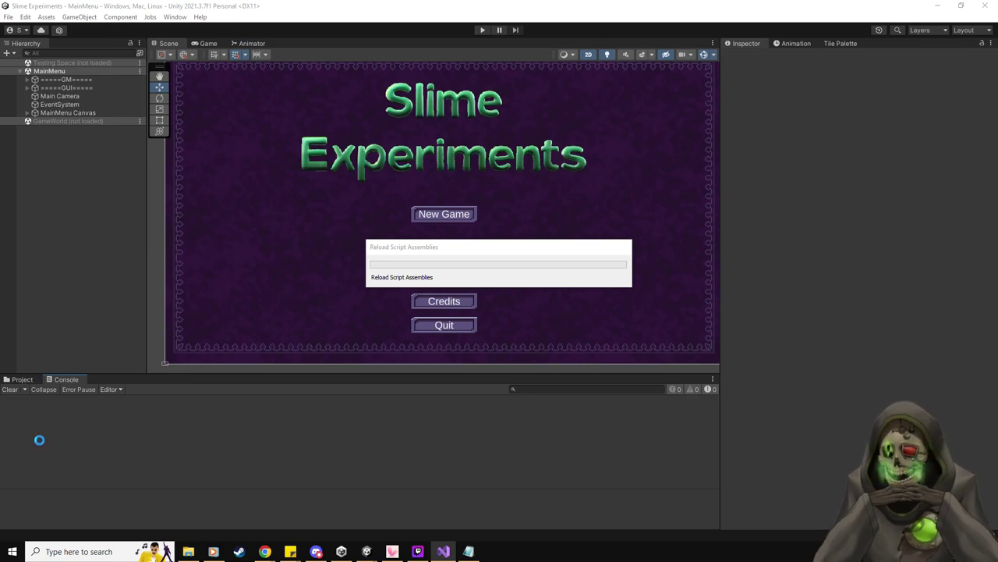
left_click(8, 17)
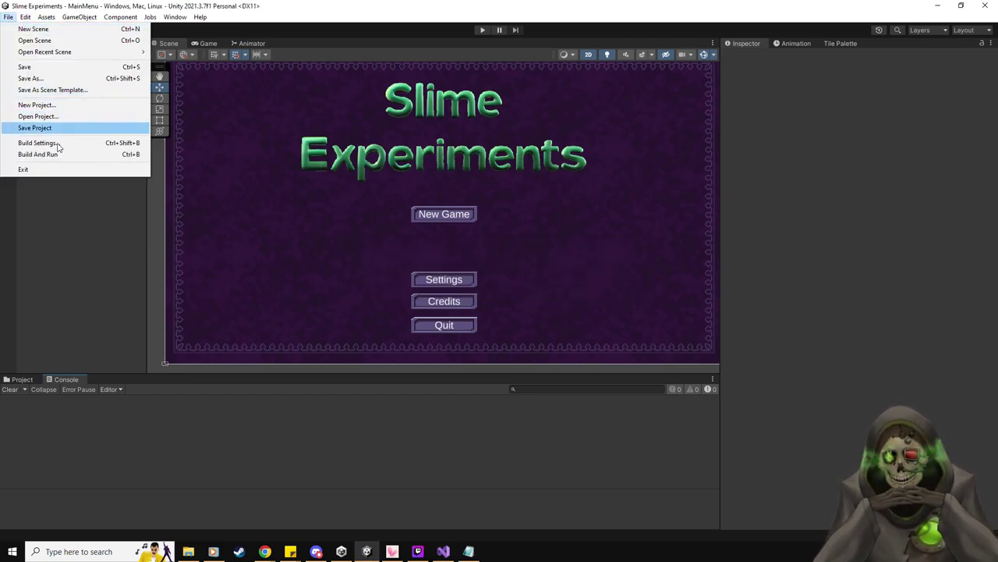
left_click(57, 142)
left_click(542, 356)
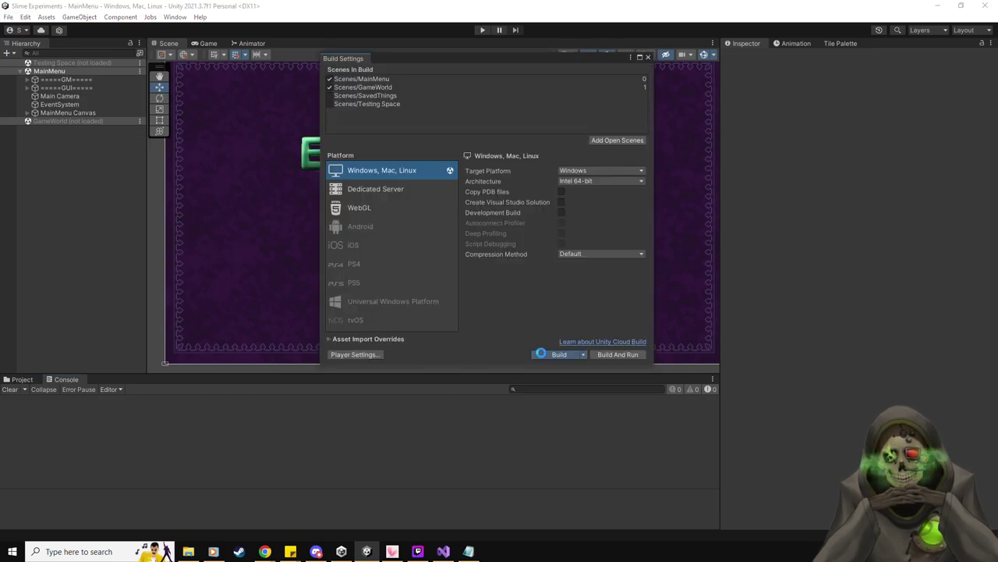
left_click(406, 285)
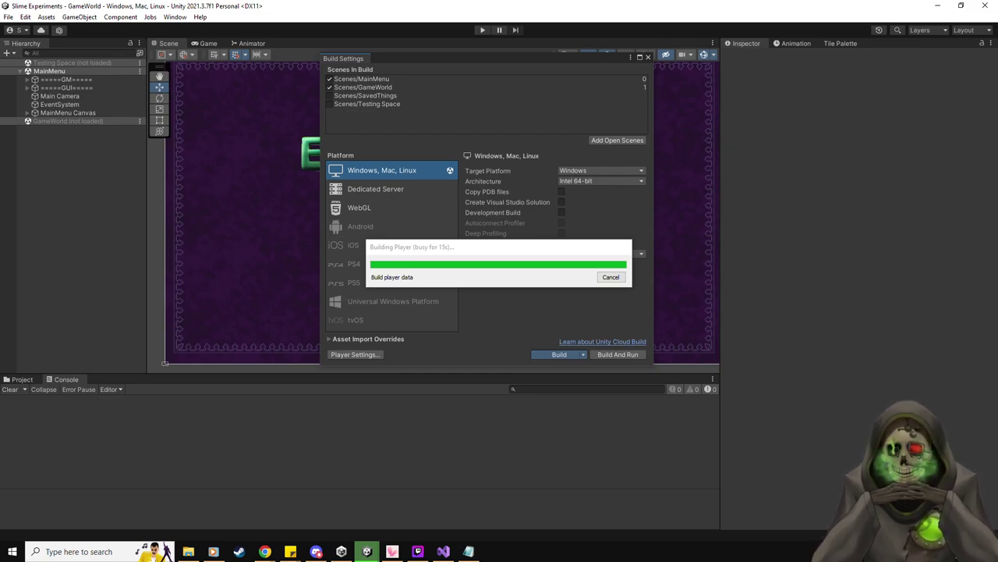
left_click_drag(0, 93, 457, 93)
left_click(443, 178)
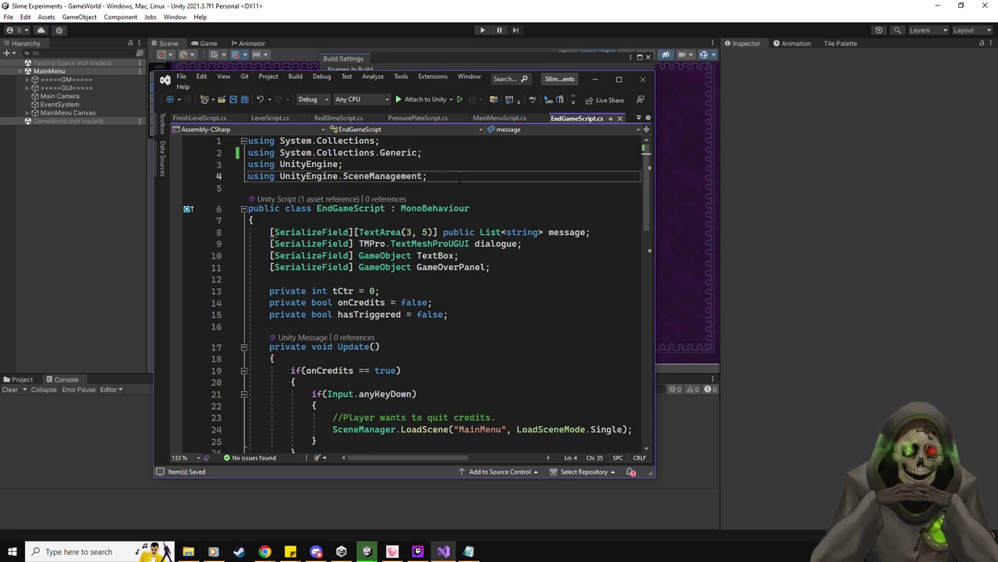
key("alt+Tab")
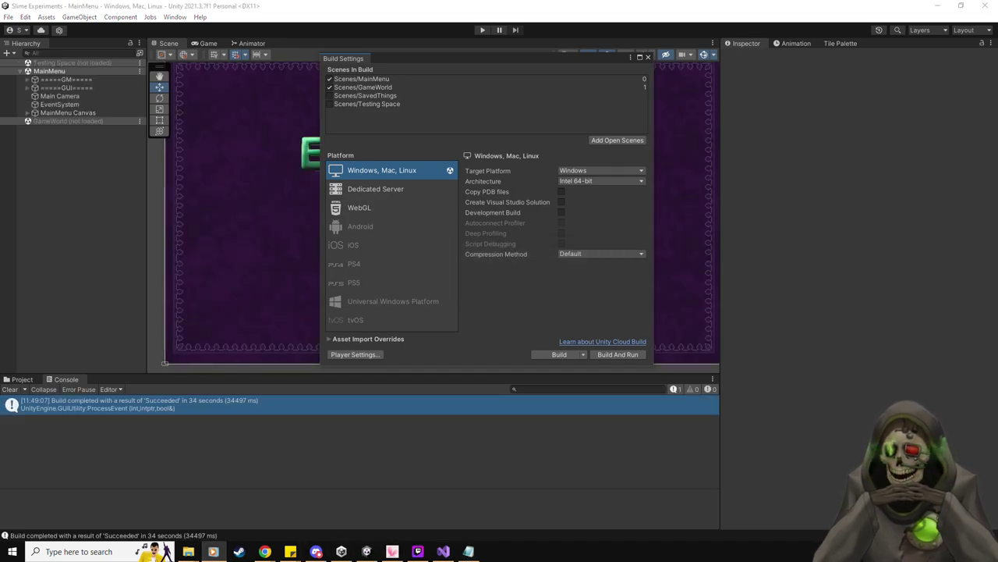
- View the credits screen in the running Slime Experiments build and return to the main menu
key("XF86AudioLowerVolume")
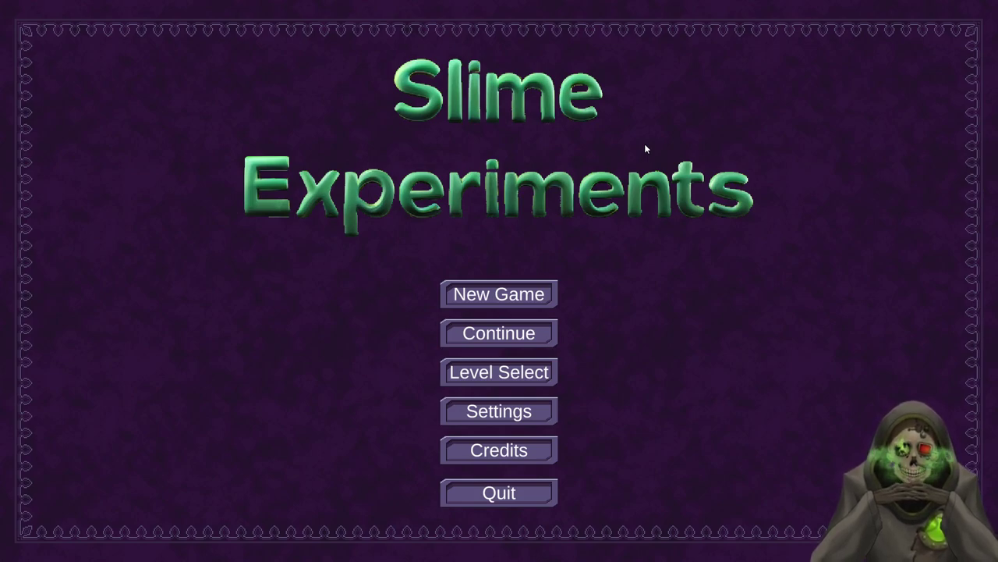
left_click(524, 458)
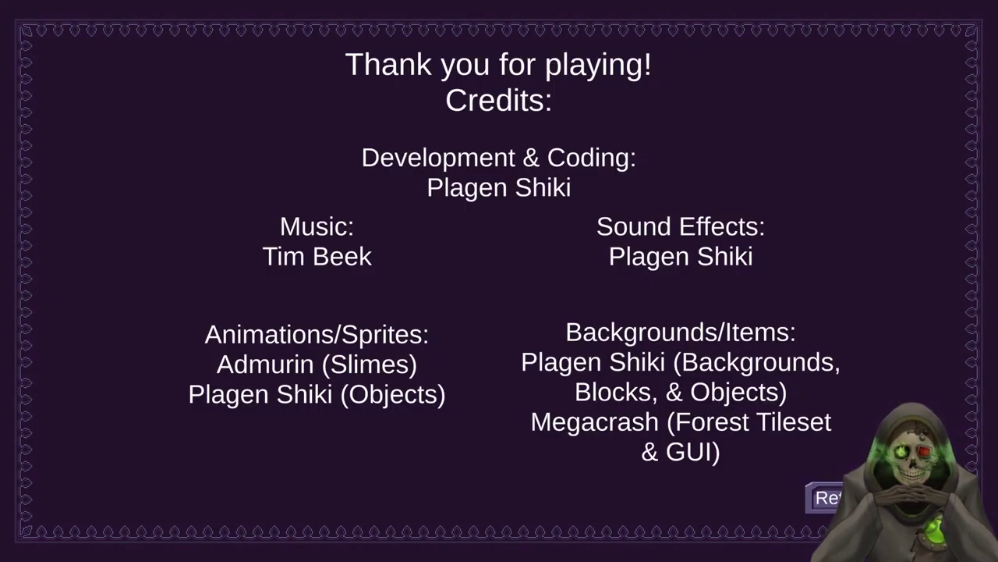
left_click(854, 499)
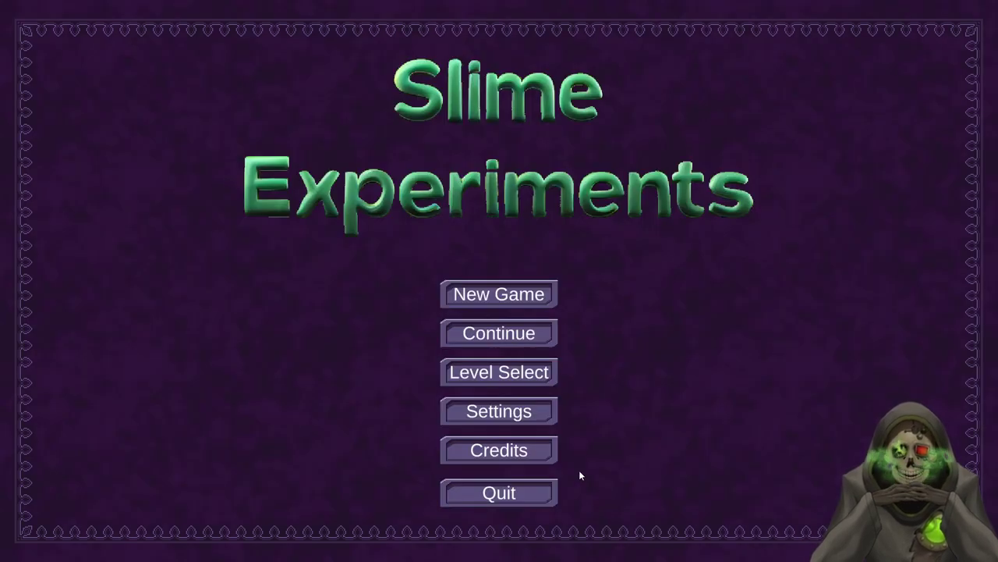
- Test the level select screen by switching repeatedly between World 1 and World 2
left_click(465, 374)
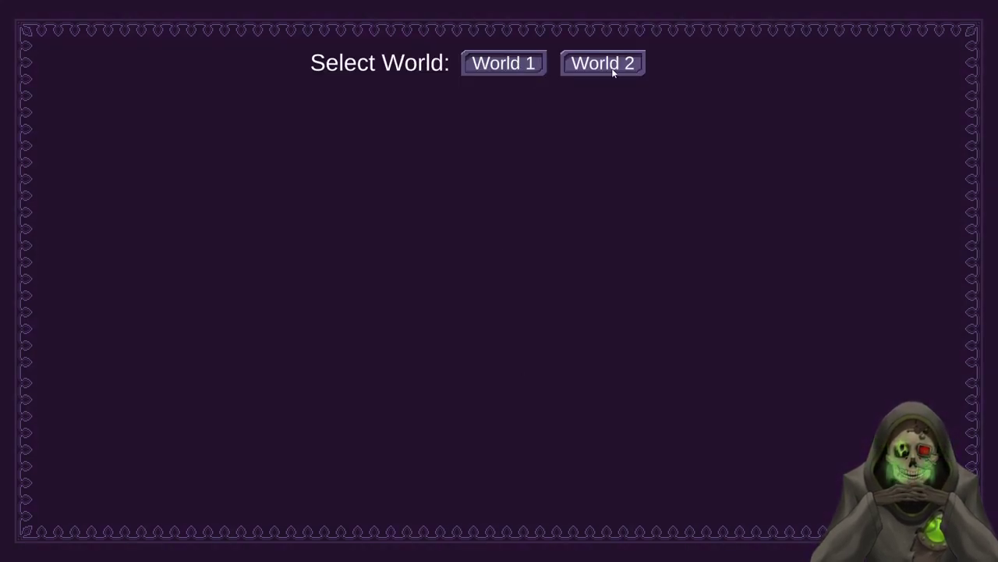
left_click(613, 70)
left_click(503, 67)
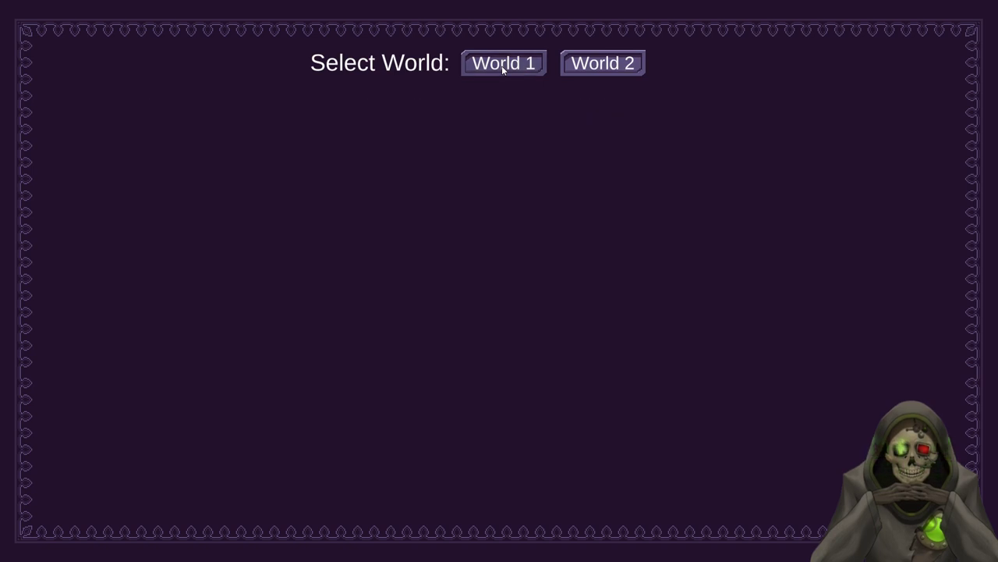
left_click(589, 67)
left_click(486, 65)
left_click(573, 63)
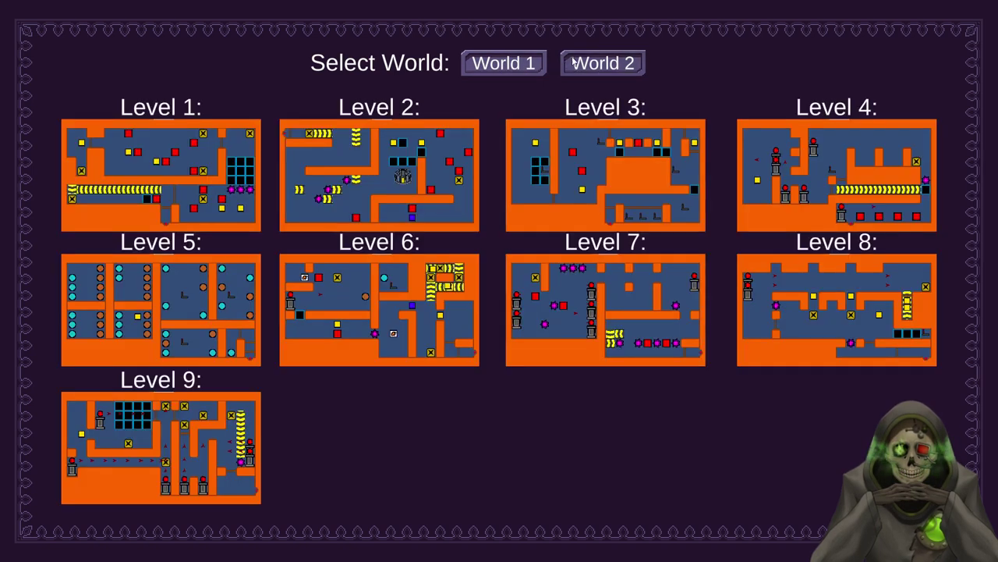
left_click(483, 64)
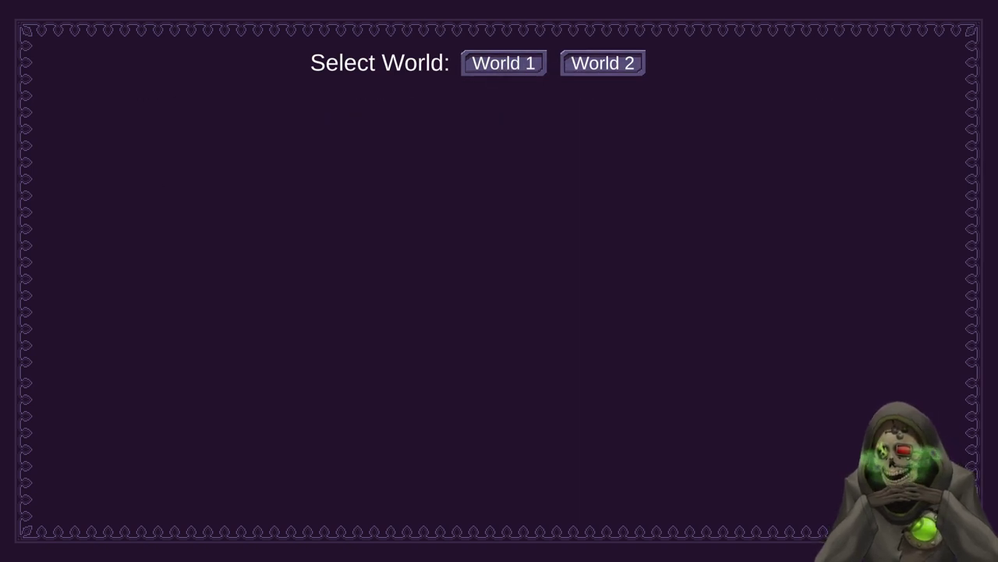
- Add "2) World 1 button in level select doesn't work (probably hid something in inspector I shouldn't have)" to Slime Stuff To Do.txt in Notepad
key("alt+Tab")
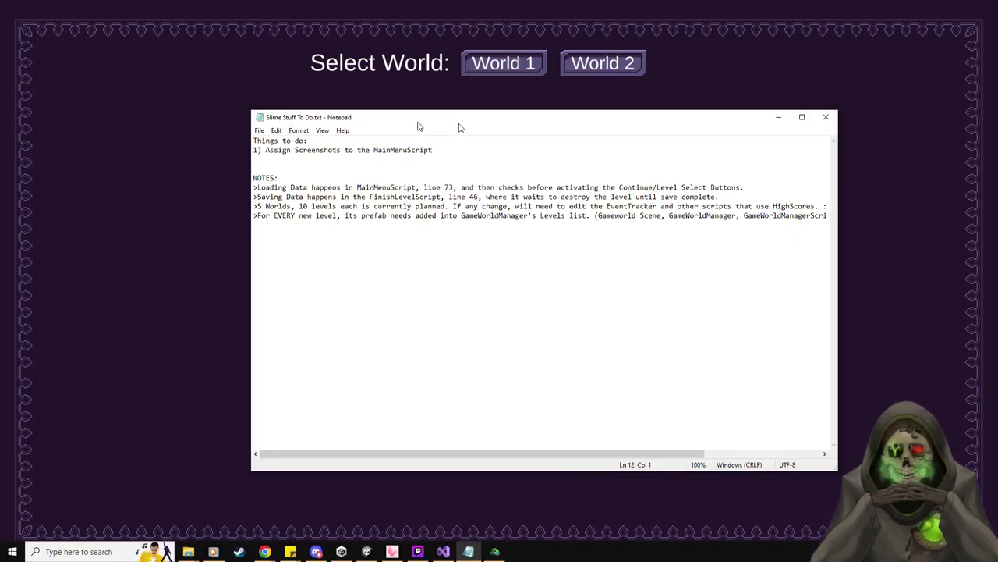
left_click(494, 149)
key("Return")
type("2) ")
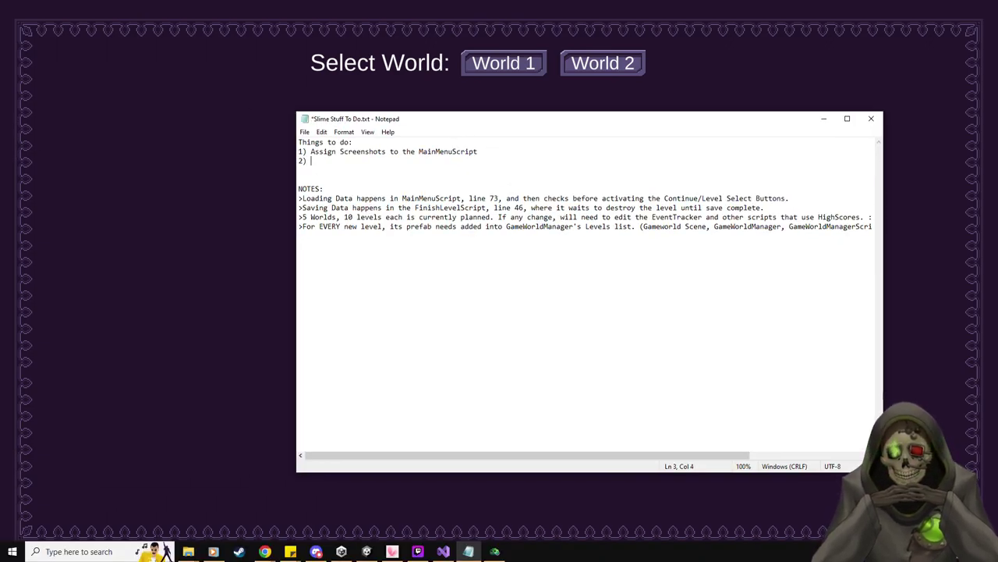
type("World 1 button ")
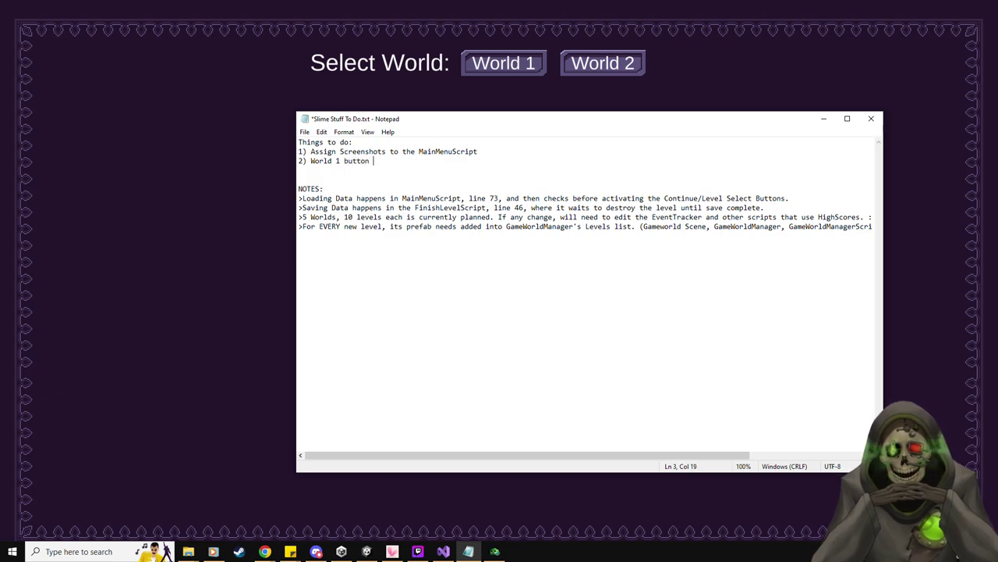
type("in level select doesn't work ")
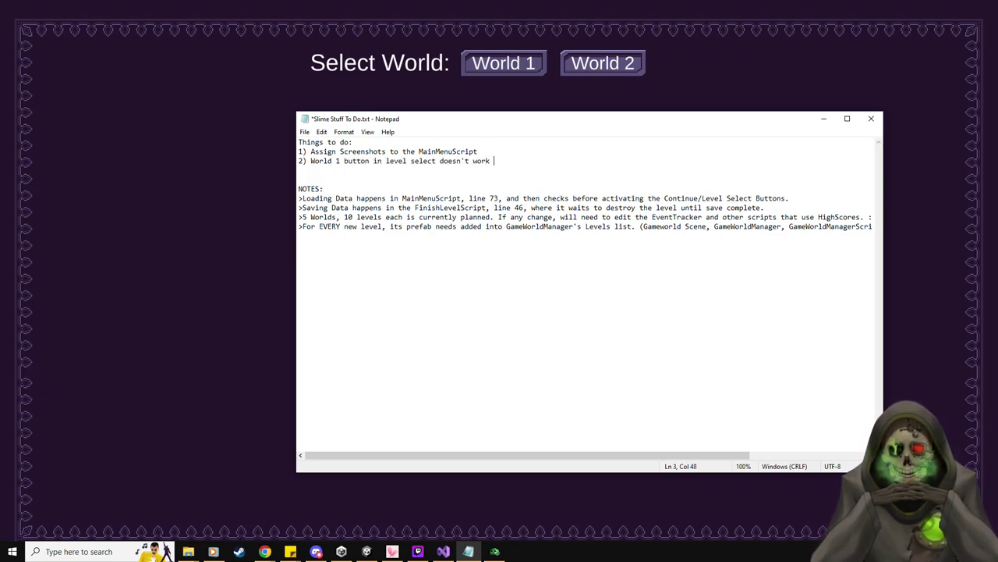
type("(probably hit")
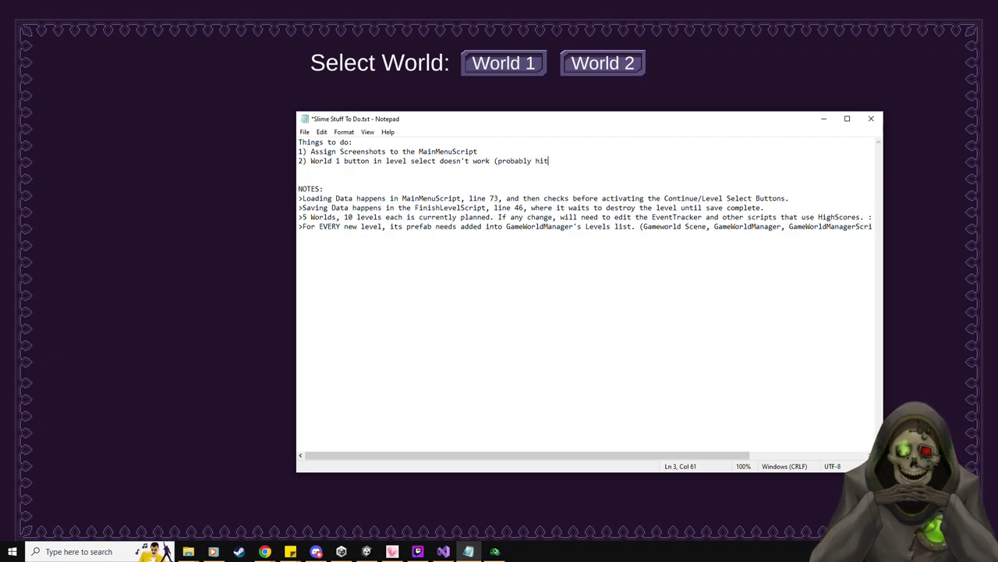
key("BackSpace")
type("d somethi")
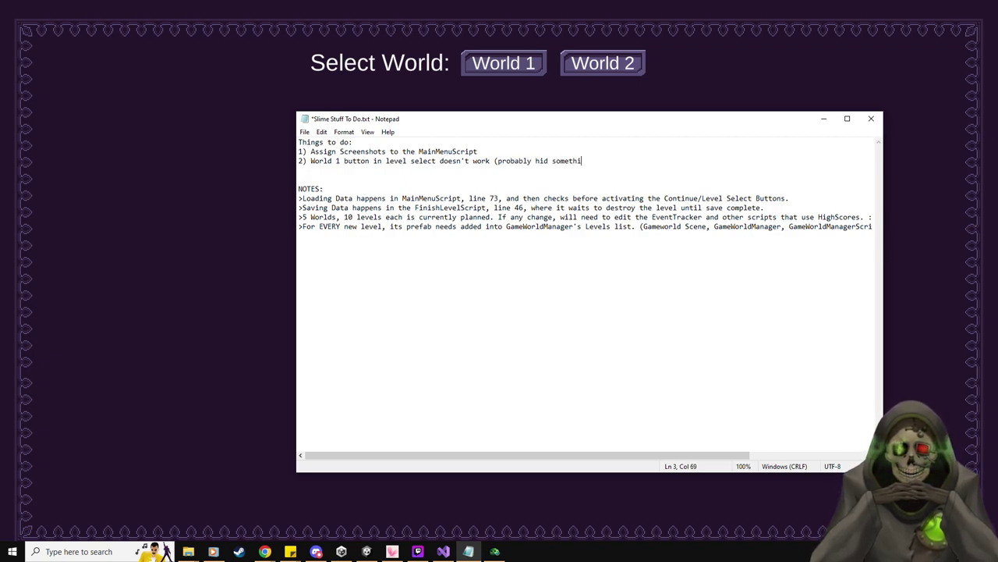
type("ng in inspector I shouldn't have)")
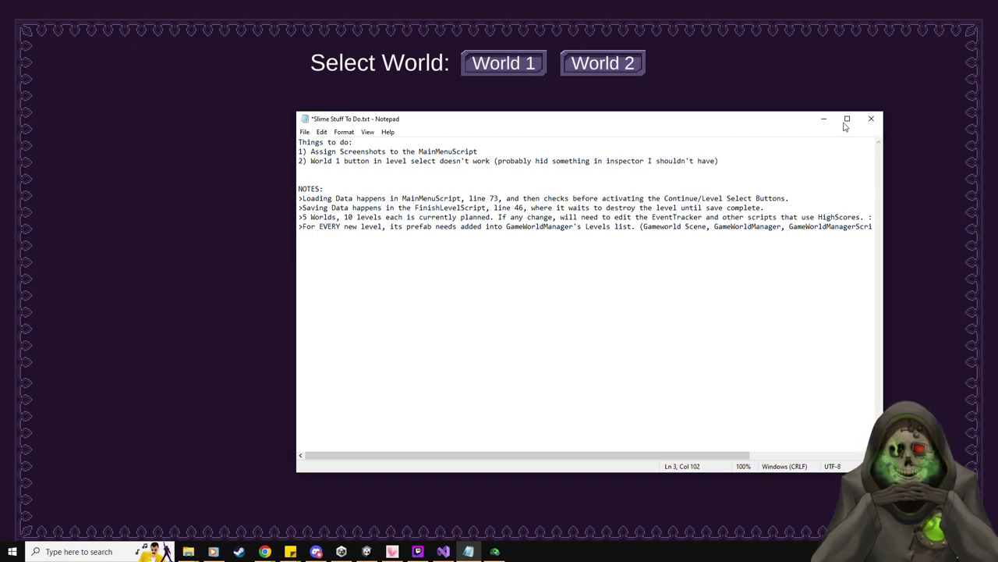
left_click_drag(721, 123, 508, 153)
- Switch back to the Unity editor from the running game and close the Build Settings
key("alt+Tab")
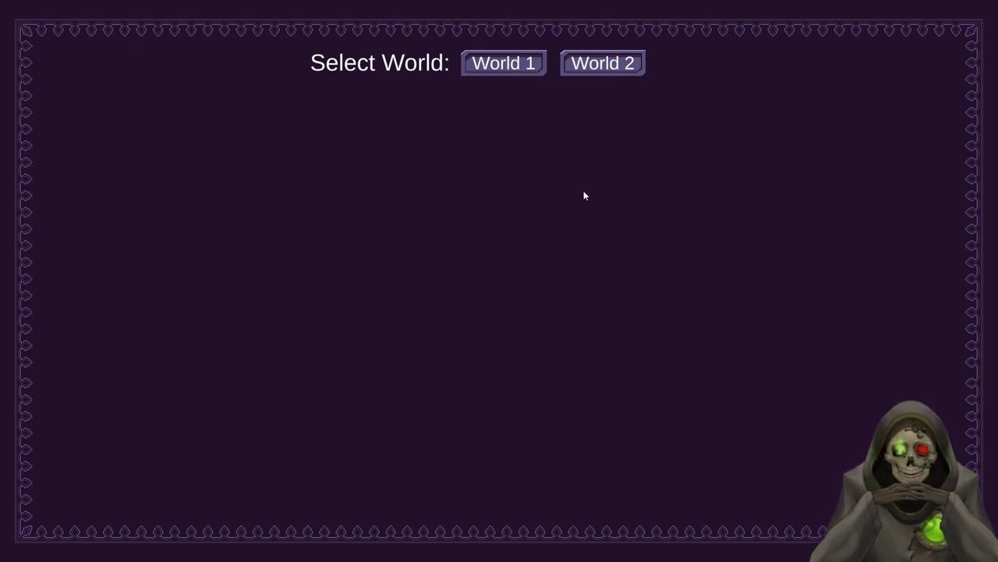
key("super")
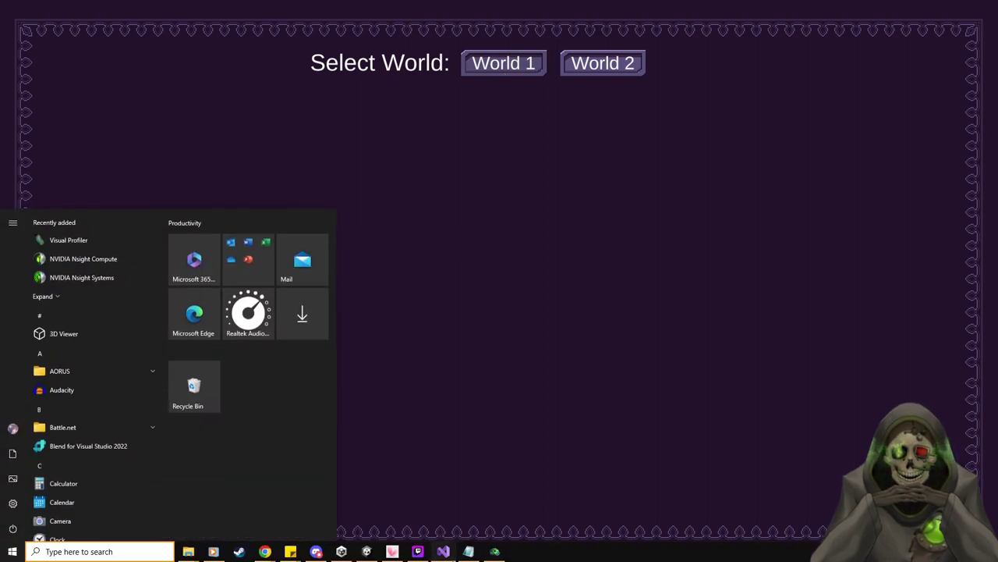
key("super")
key("super")
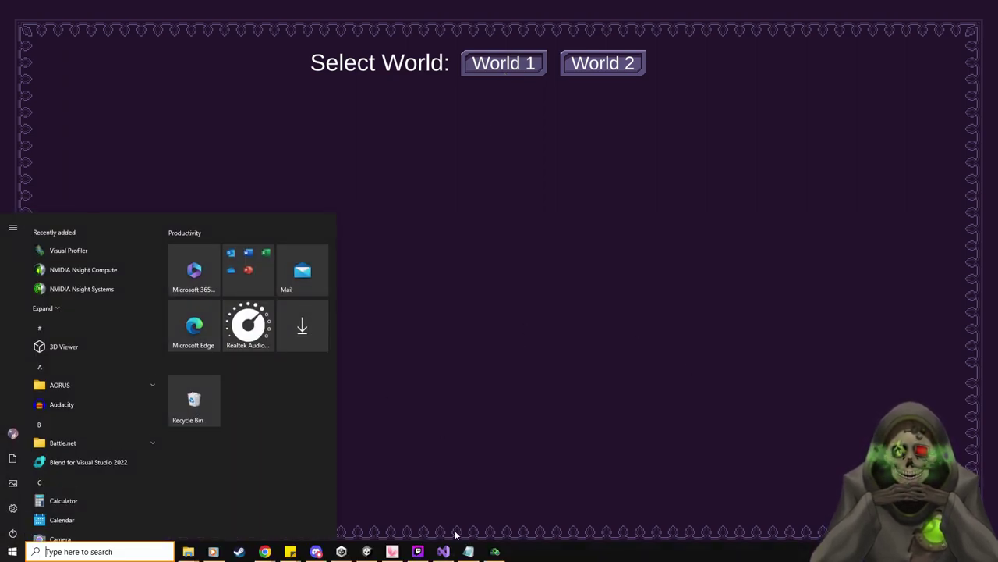
left_click(367, 551)
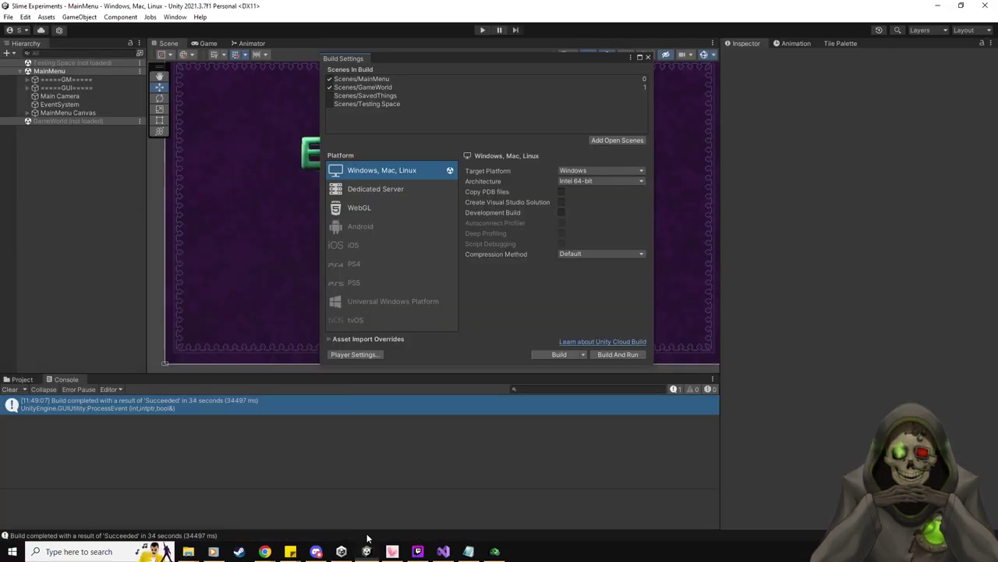
left_click(647, 57)
- Expand the MainMenu Canvas and its LevelSelectPanel, and make the LevelSelectPanel active in the scene
left_click(27, 113)
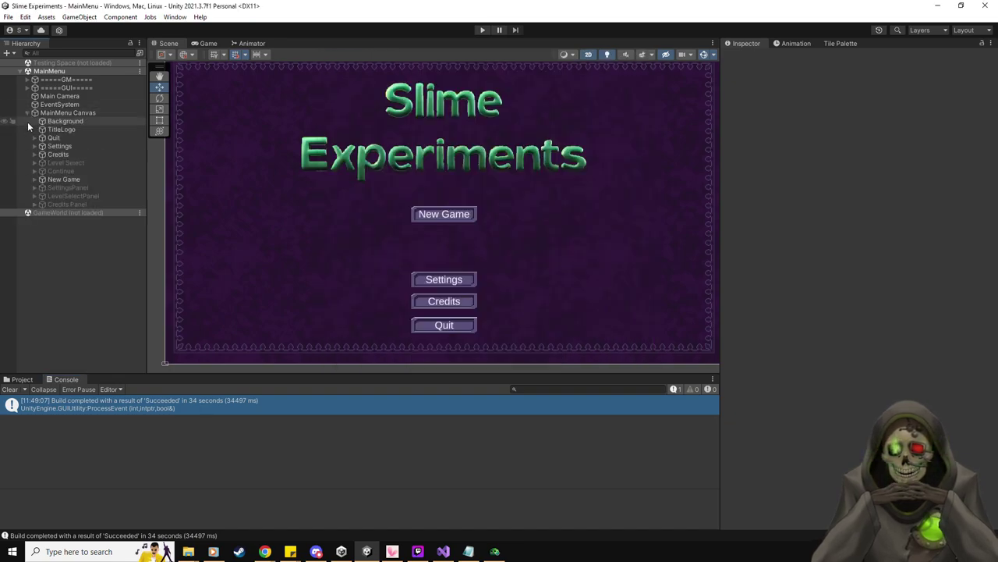
left_click(33, 163)
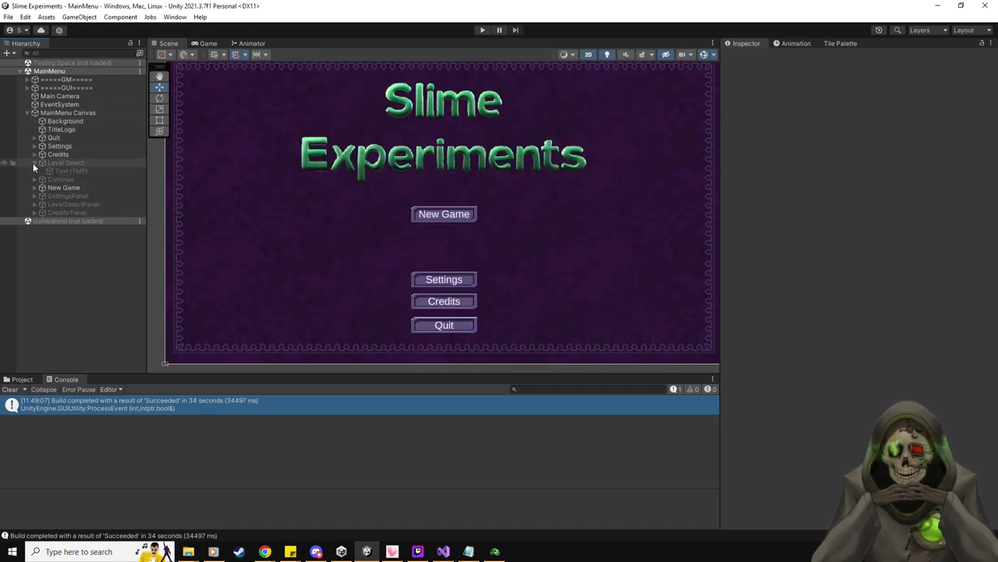
left_click(33, 162)
left_click(32, 196)
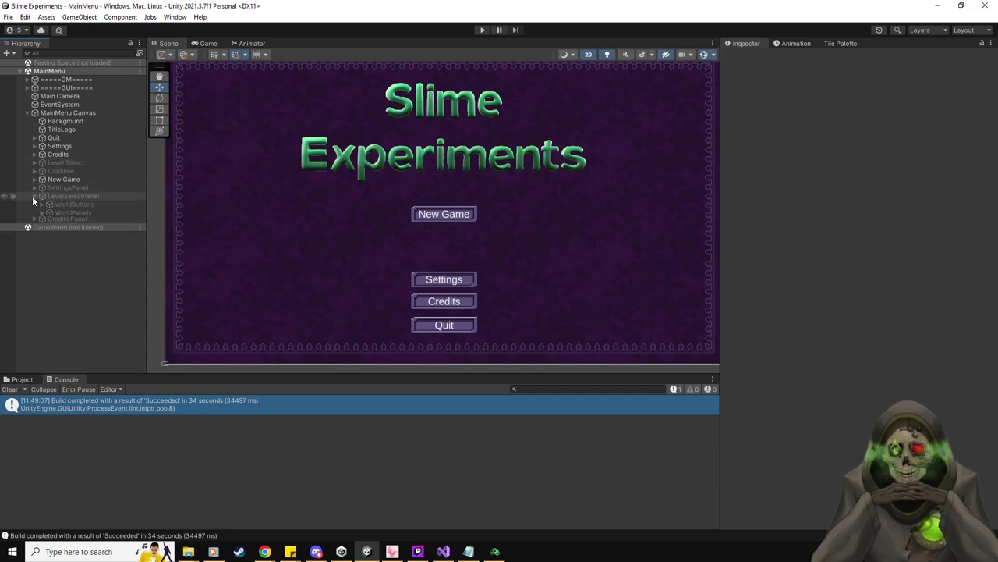
left_click(86, 195)
key("alt+shift+a")
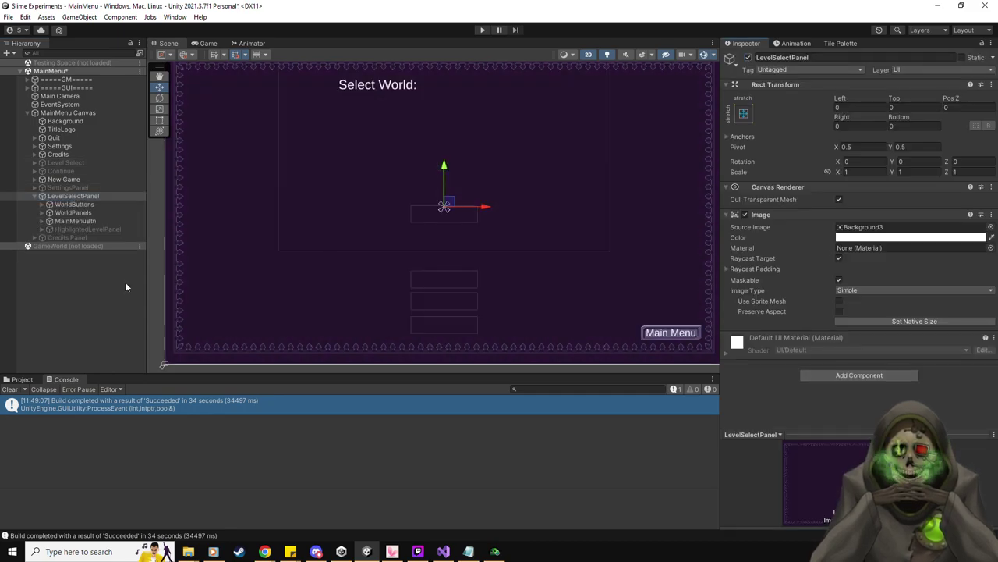
scroll(363, 256, "down", 3)
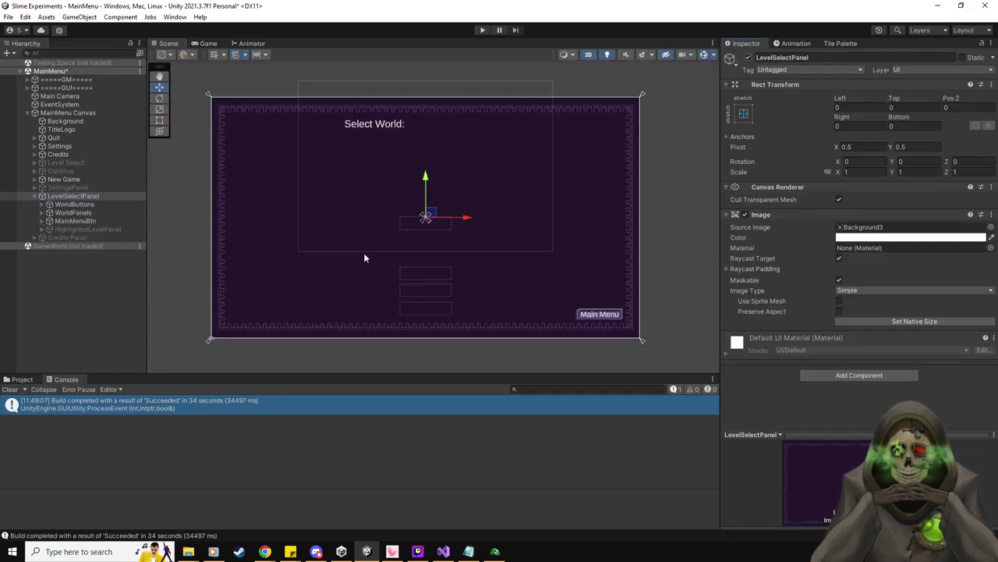
- Expand WorldPanels and WorldButtons, check World1Btn's On Click event, and make World1Btn active
left_click(43, 212)
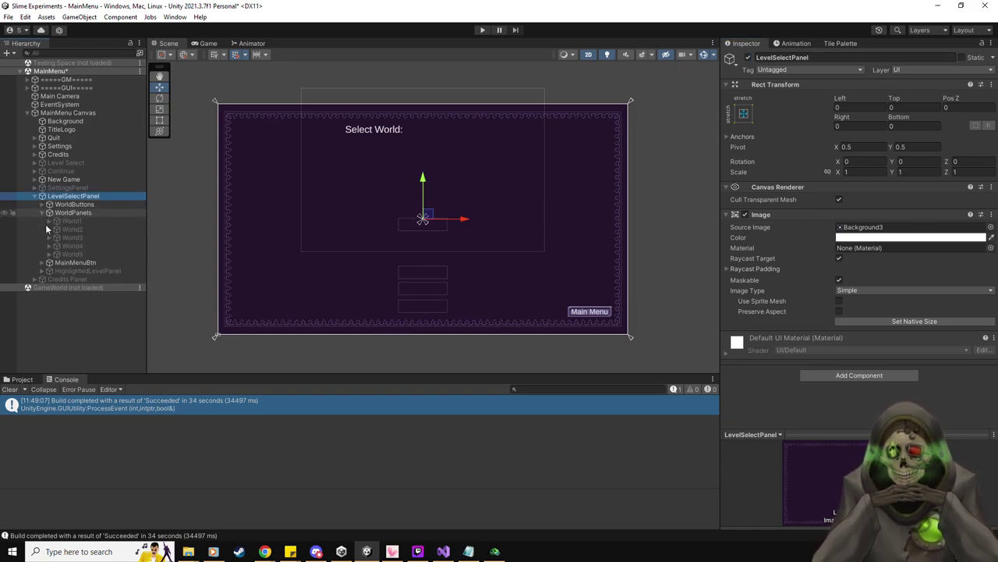
left_click(43, 203)
left_click(67, 213)
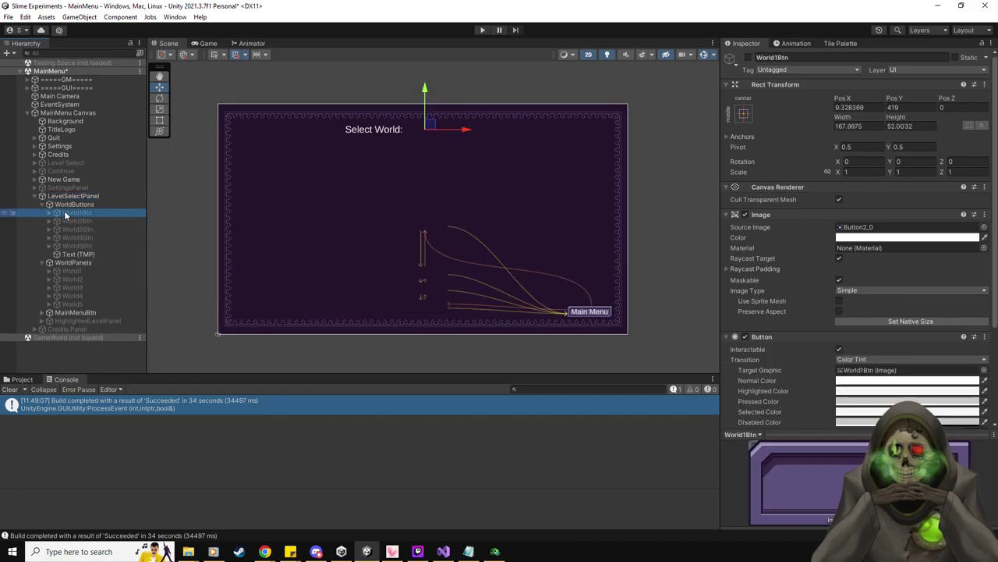
scroll(858, 375, "down", 4)
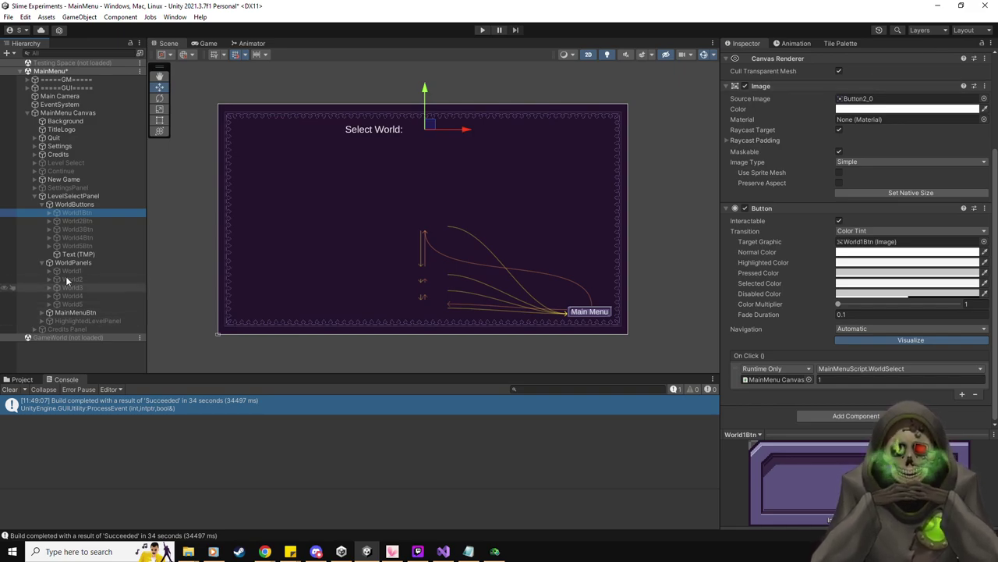
scroll(756, 150, "up", 4)
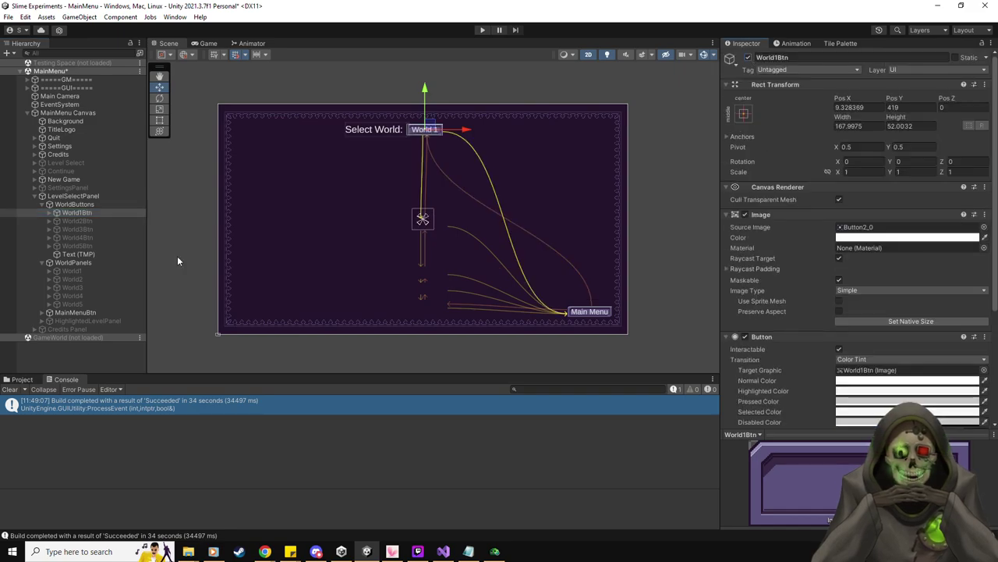
- Make the World1 panel active, expand it, and inspect its Level1 button
left_click(74, 271)
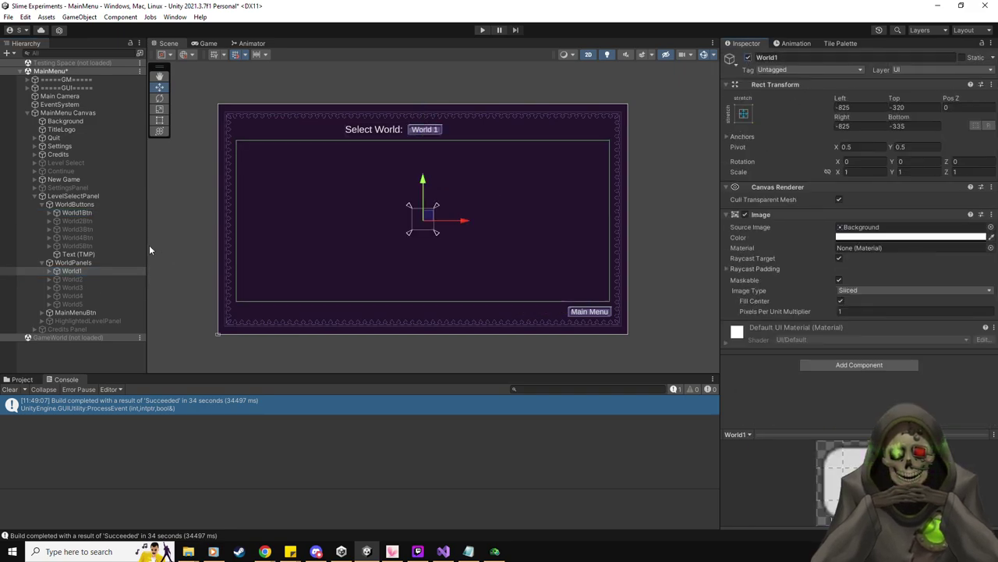
left_click(49, 271)
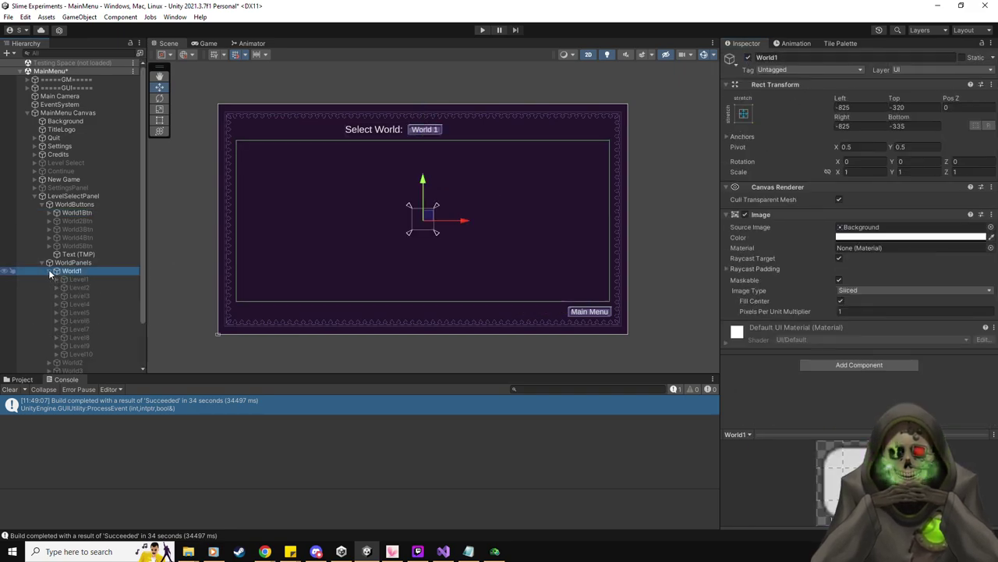
left_click(89, 279)
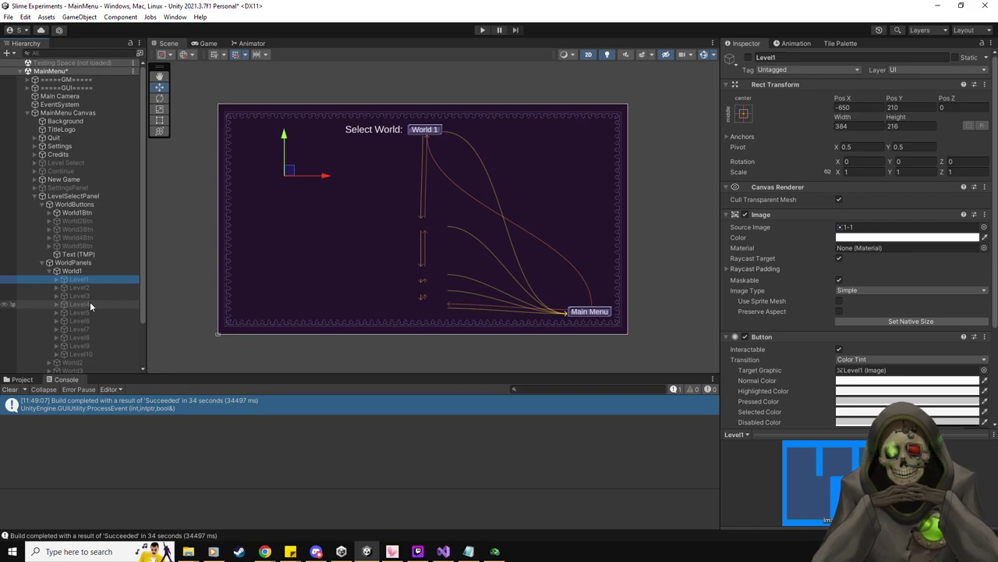
- Expand the World2 panel and switch it active and back to inactive to compare it with World1
scroll(78, 308, "down", 2)
left_click(48, 331)
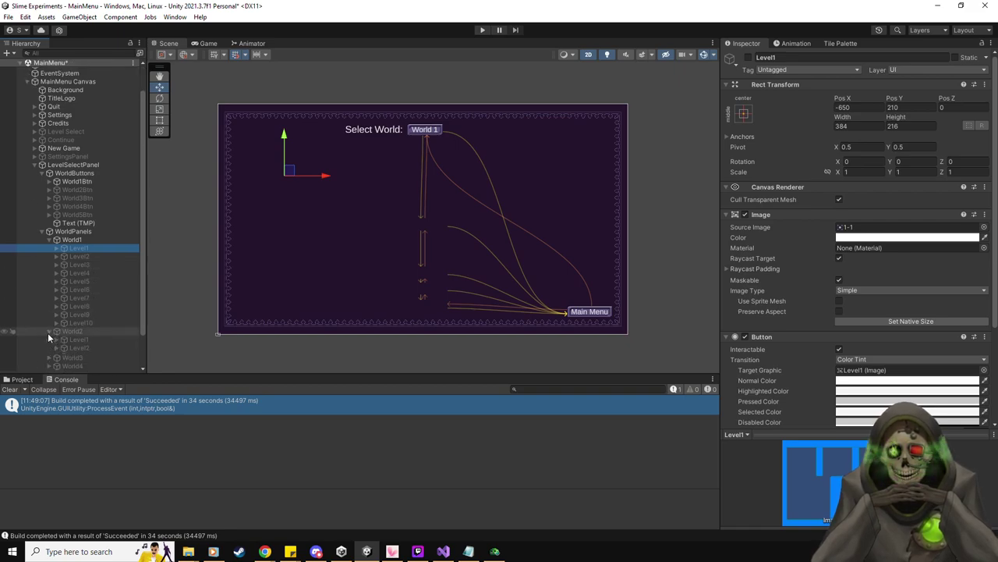
scroll(96, 277, "down", 3)
left_click(84, 269)
left_click(747, 58)
left_click(747, 59)
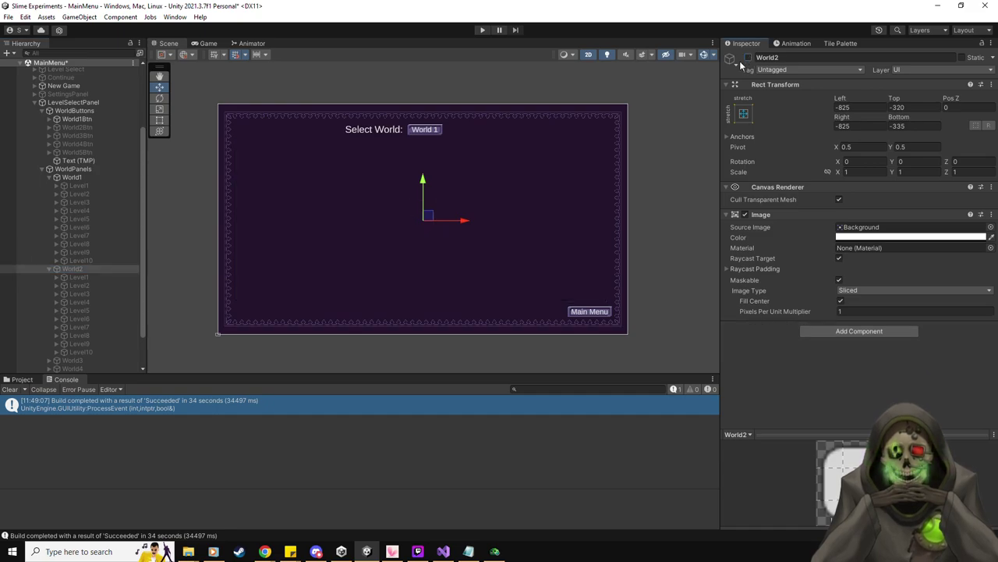
- Recheck the World1 panel's settings and the On Click event of World1Btn
left_click(78, 186)
left_click(72, 177)
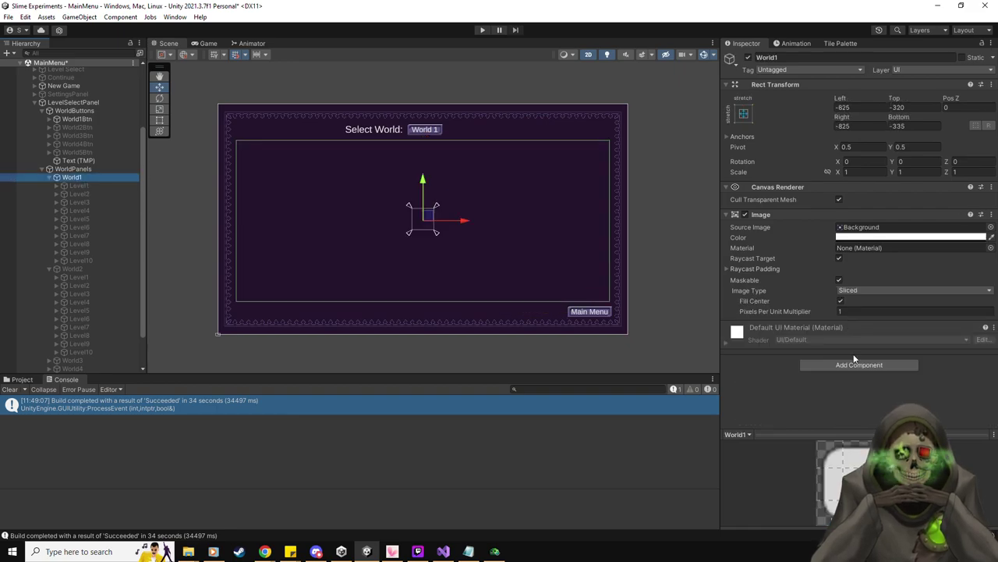
left_click(77, 119)
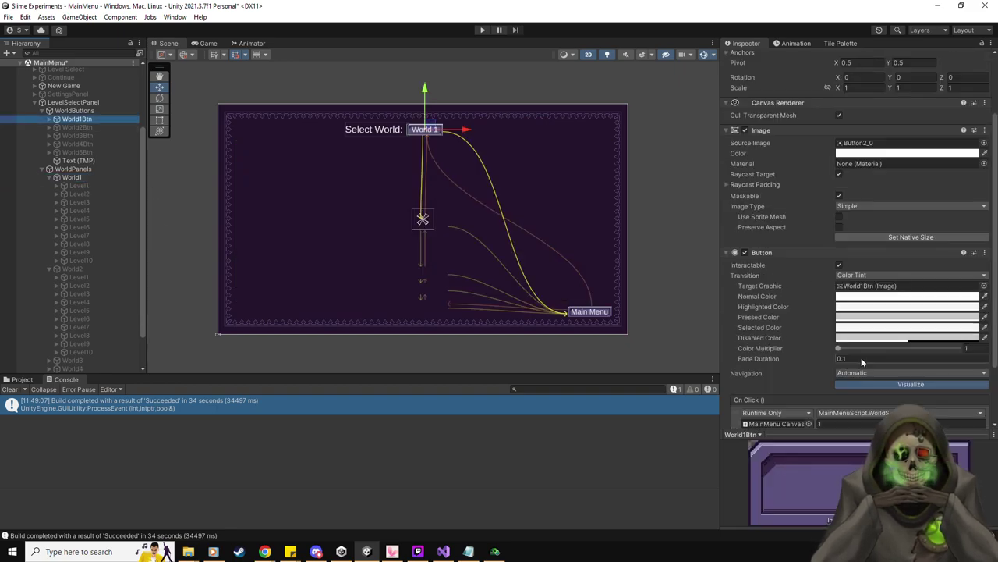
scroll(861, 357, "down", 3)
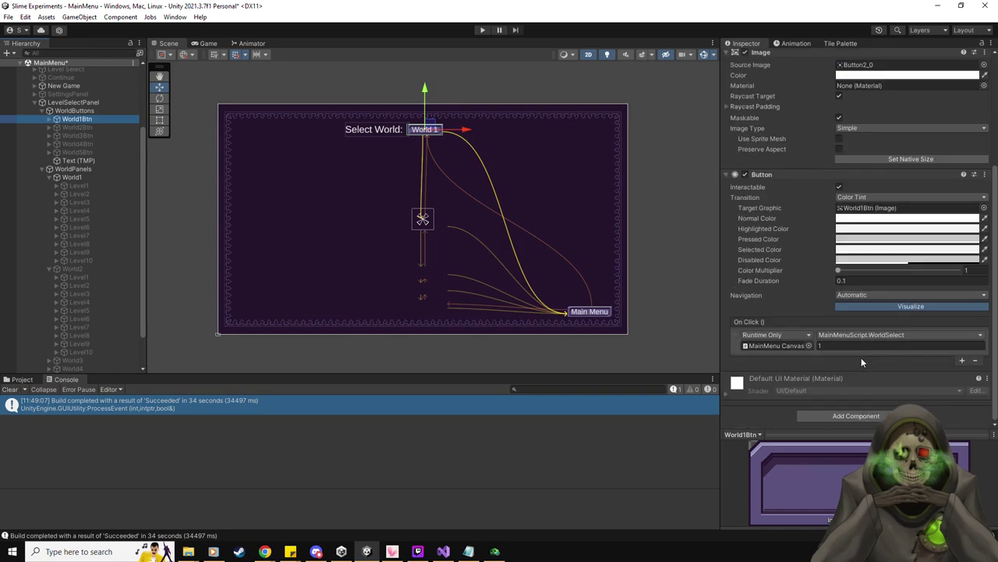
- Compare World2Btn with World1Btn, then make the World1 panel inactive and collapse World1 and World2 in the hierarchy
left_click(86, 127)
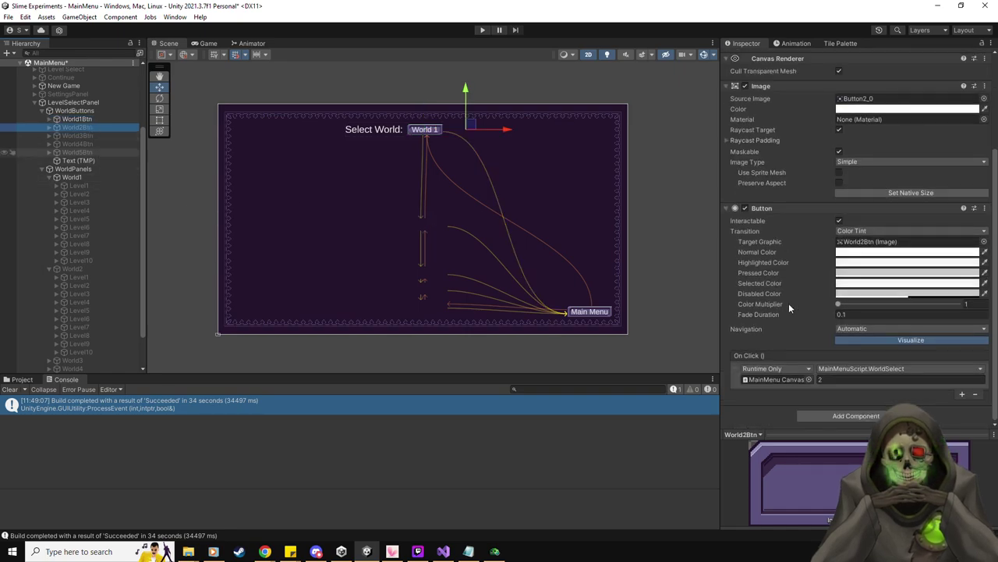
left_click(78, 119)
left_click(74, 177)
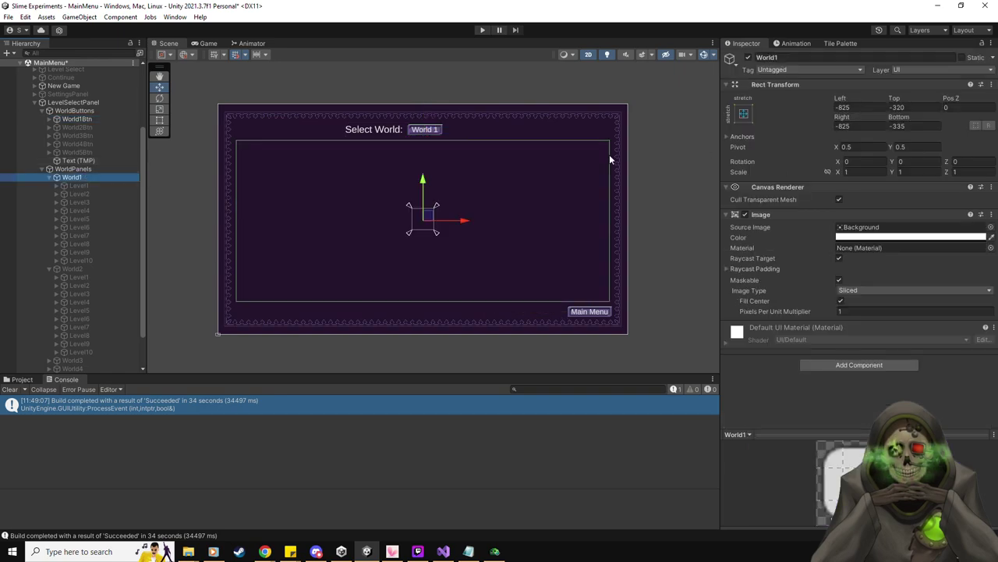
left_click(747, 58)
left_click(49, 177)
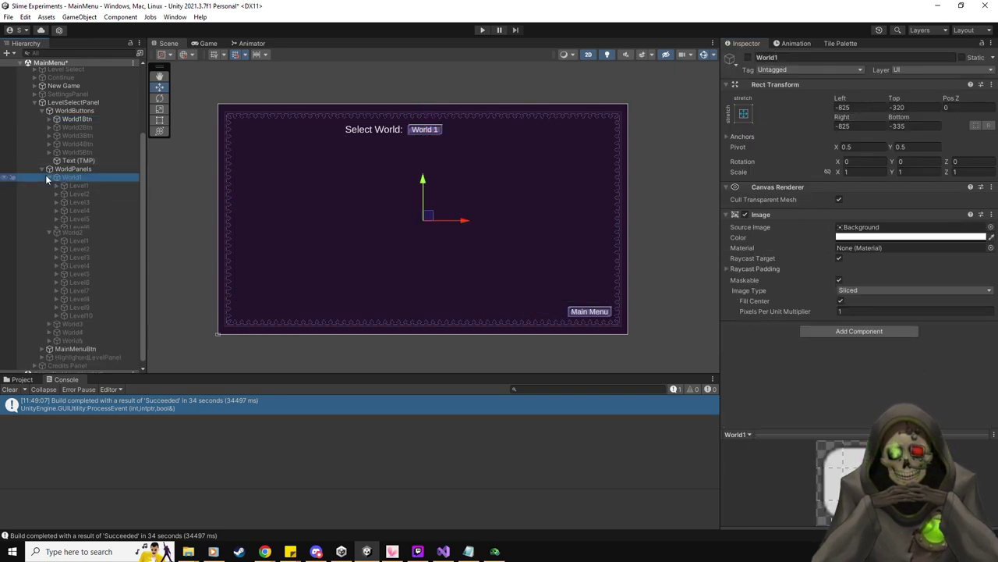
left_click(47, 226)
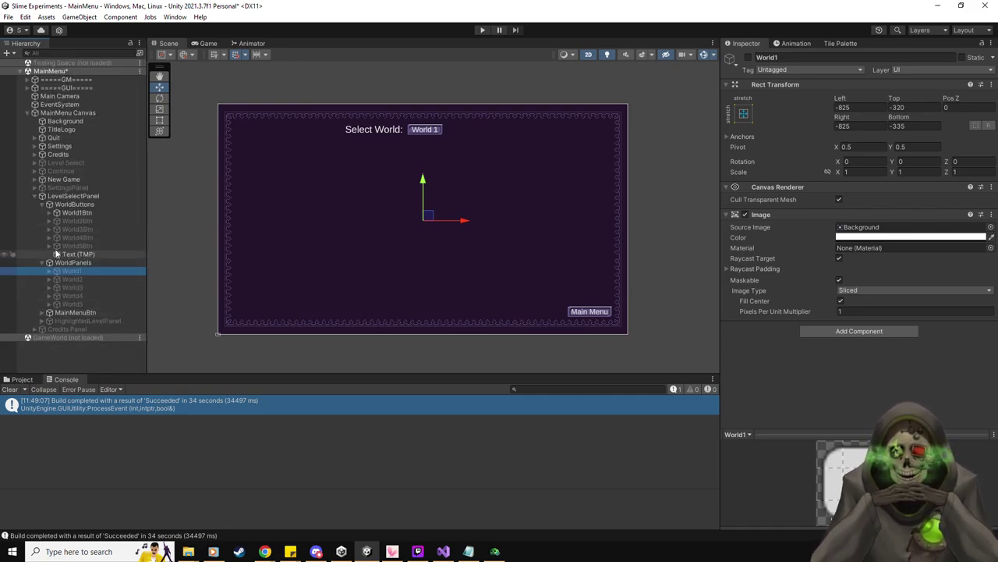
- Make World1Btn and the whole LevelSelectPanel inactive
left_click(66, 212)
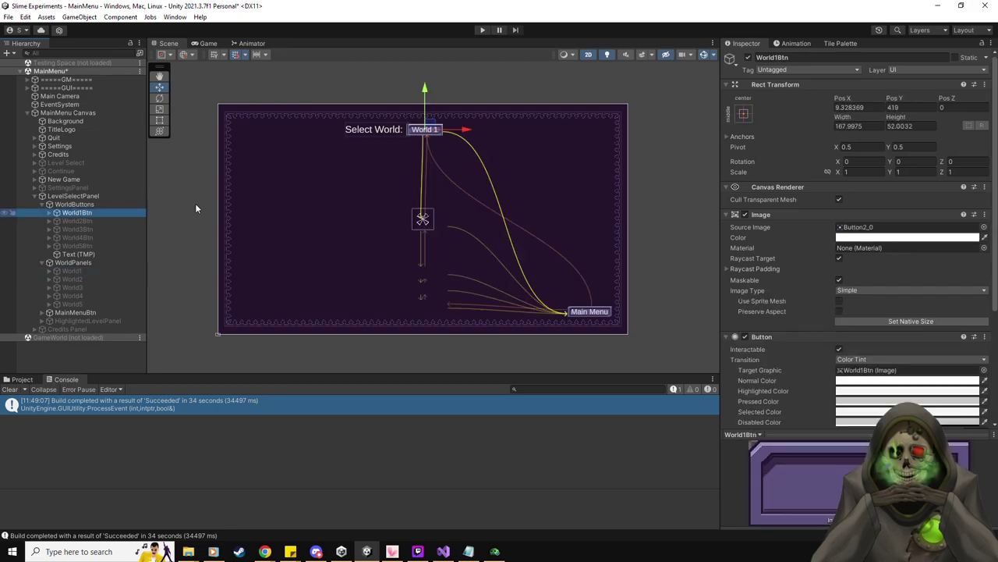
left_click(747, 57)
key("Up")
key("Up")
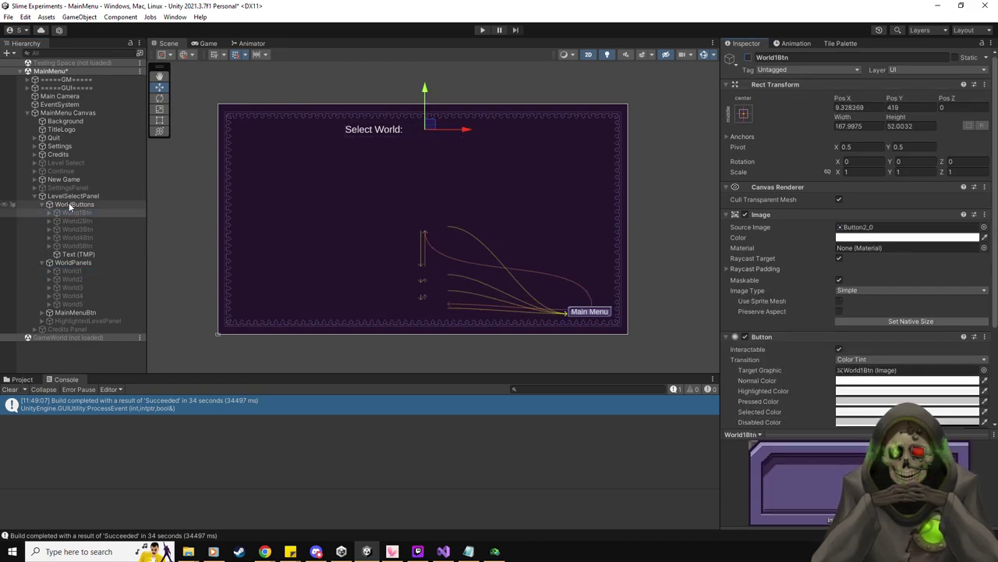
left_click(748, 58)
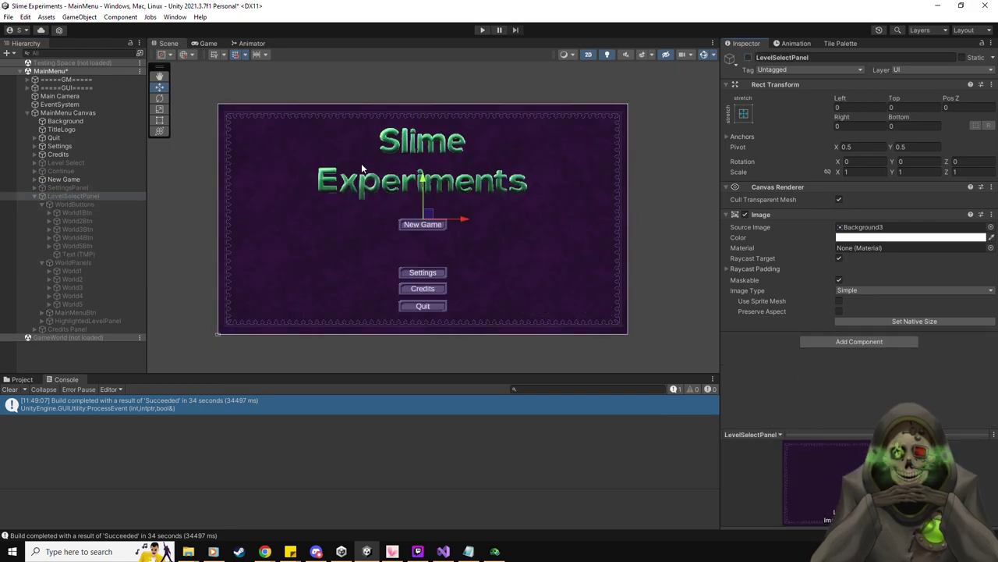
- Play-test the World 1 button in Level Select and open the console error's source line in MainMenuScript.cs
left_click(482, 30)
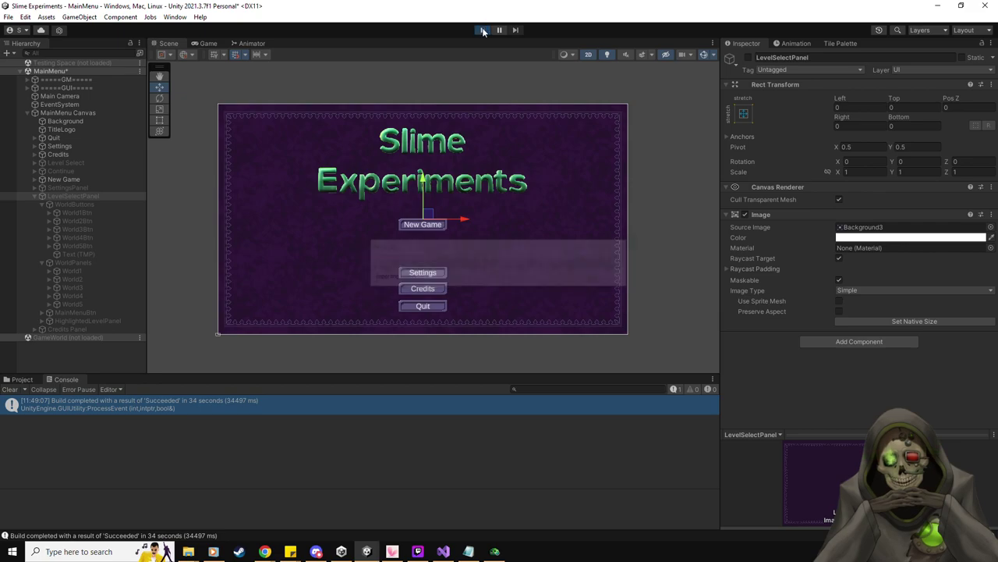
left_click(434, 267)
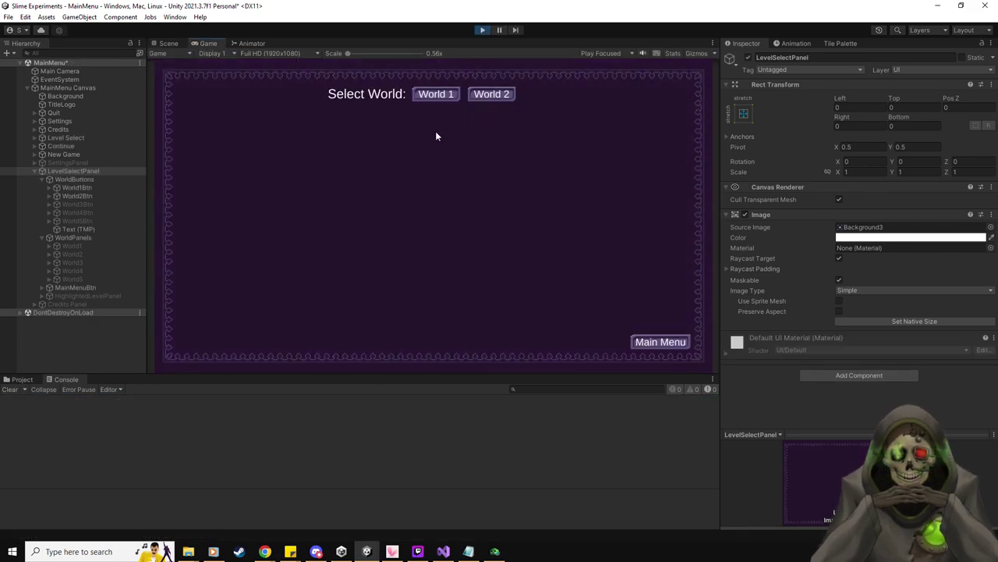
double_click(341, 408)
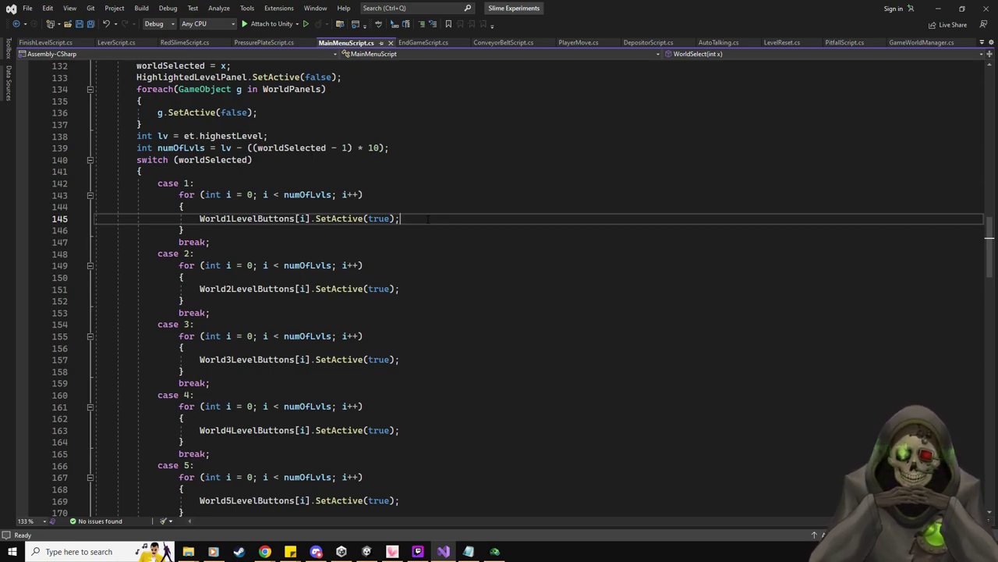
- Return to the running game in Unity and test the World 2 and World 1 buttons against each other
key("alt+Tab")
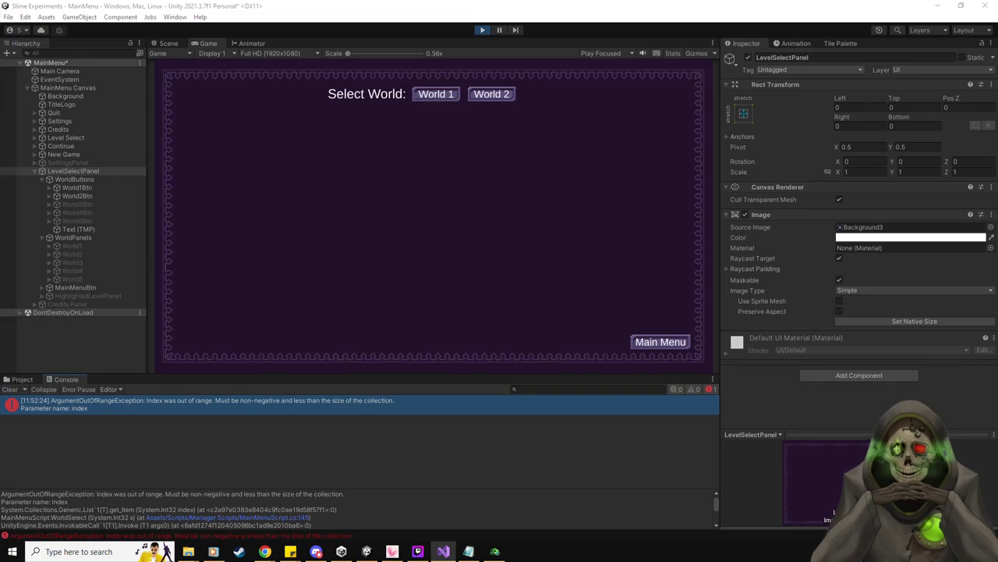
left_click(506, 93)
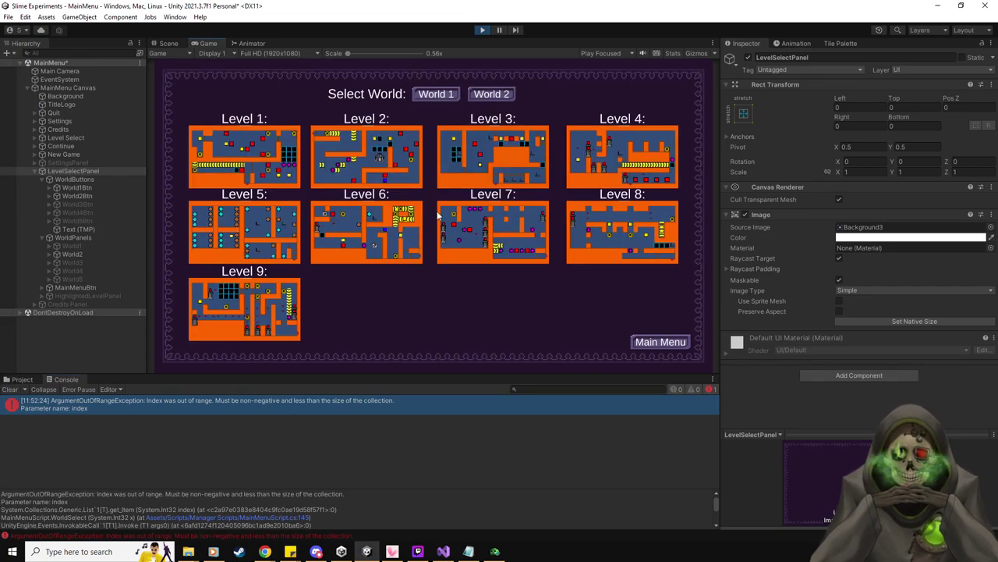
left_click(442, 95)
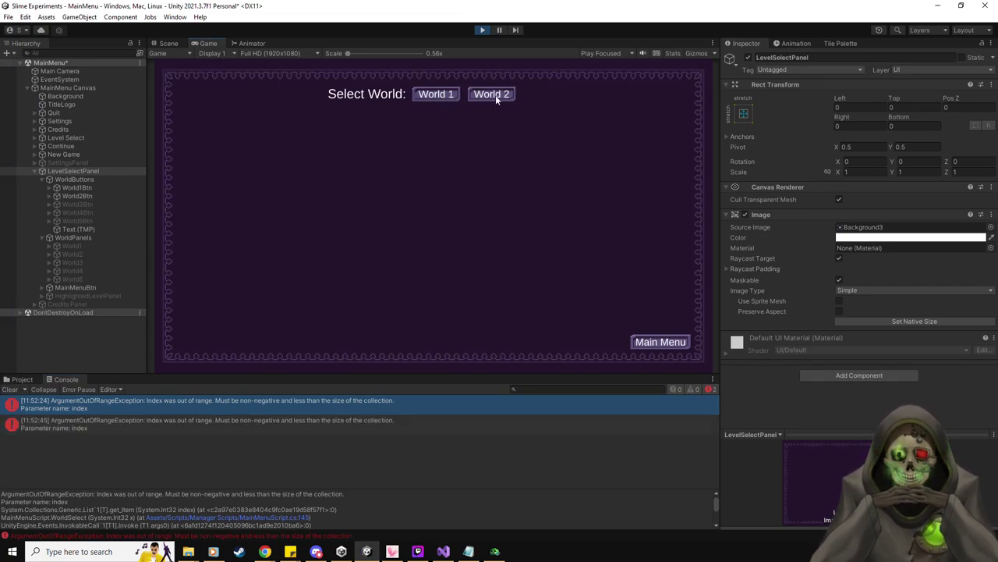
key("alt+Tab")
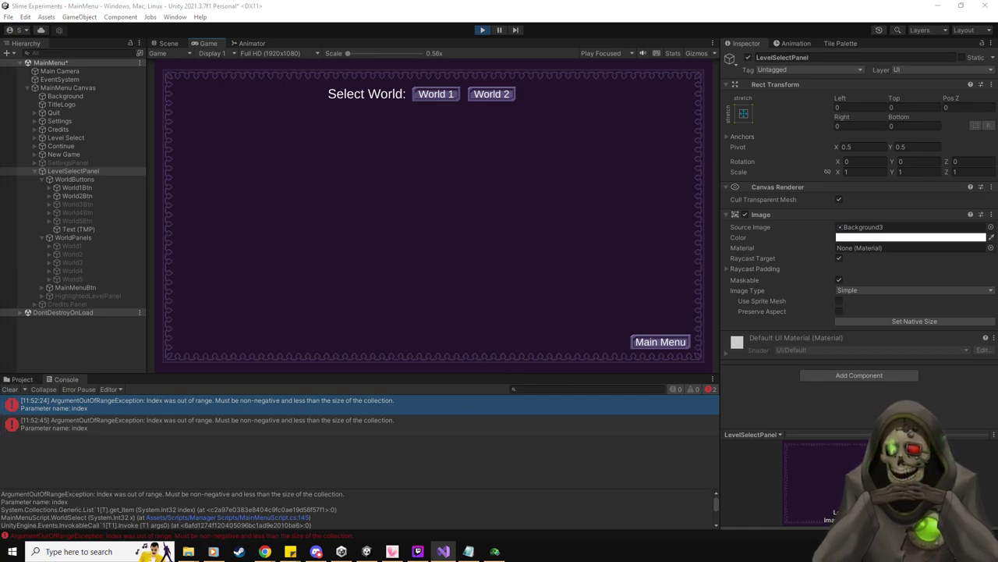
- Inspect the World Panels, World Buttons and World 1 Level Buttons lists in MainMenu Canvas's Main Menu Script
left_click(65, 88)
scroll(819, 312, "down", 8)
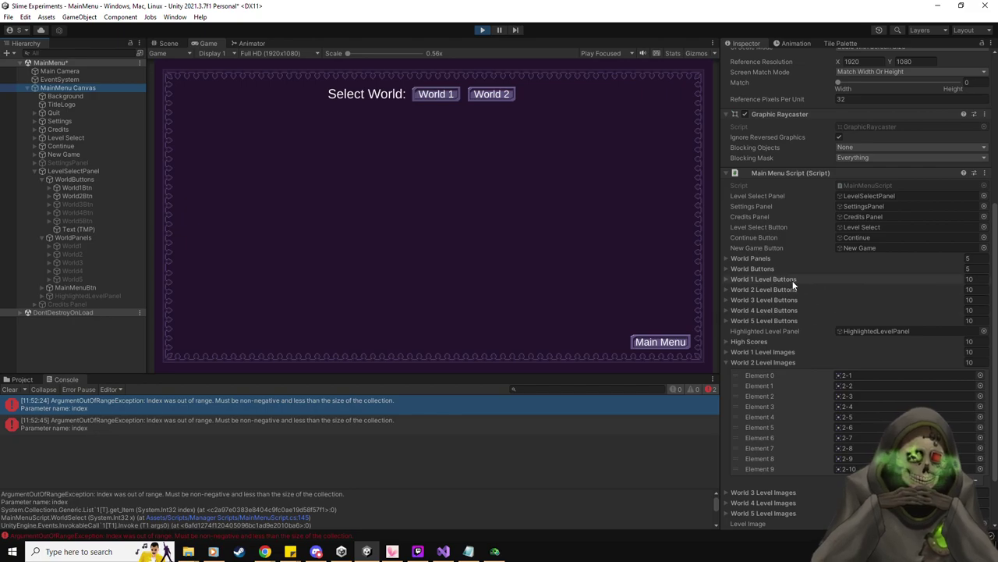
left_click(793, 280)
left_click(793, 280)
left_click(769, 259)
left_click(769, 258)
left_click(768, 268)
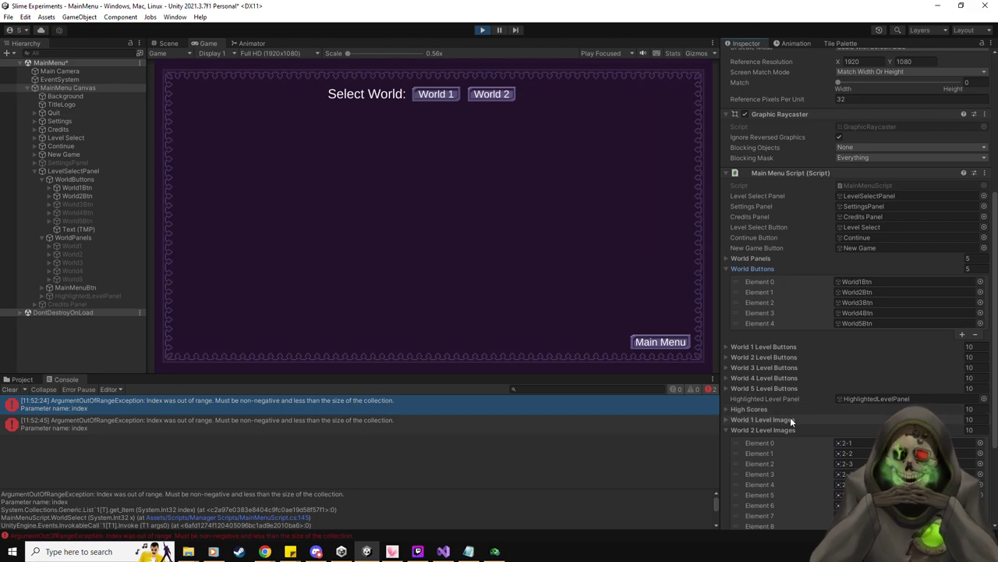
left_click(786, 346)
scroll(786, 344, "down", 3)
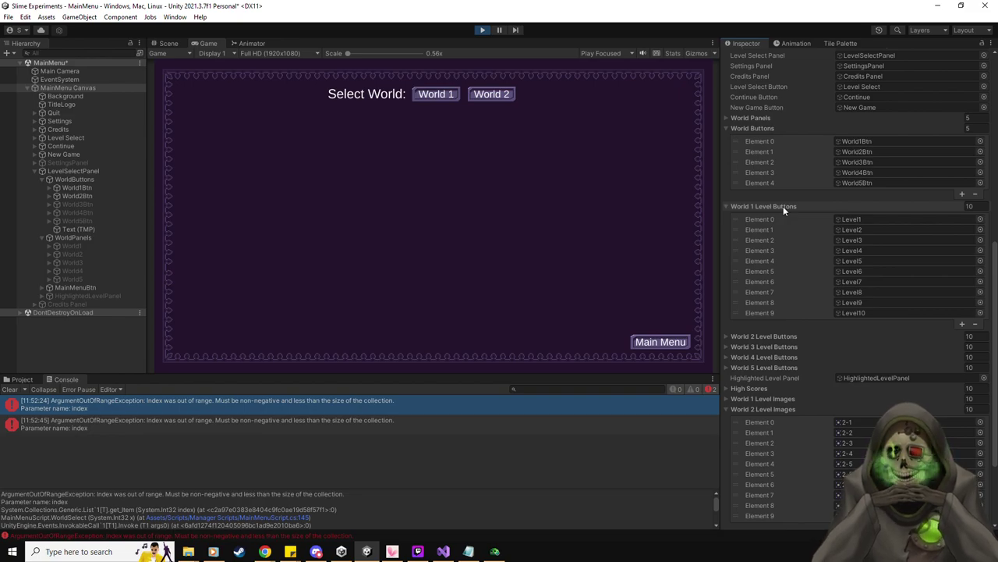
- In MainMenuScript.cs in Visual Studio, add Debug.Log(i); at the start of the case 1 loop in WorldSelect
mouse_move(596, 2)
left_mouse_down()
mouse_move(636, 189)
mouse_move(596, 1)
left_mouse_up()
left_click(428, 206)
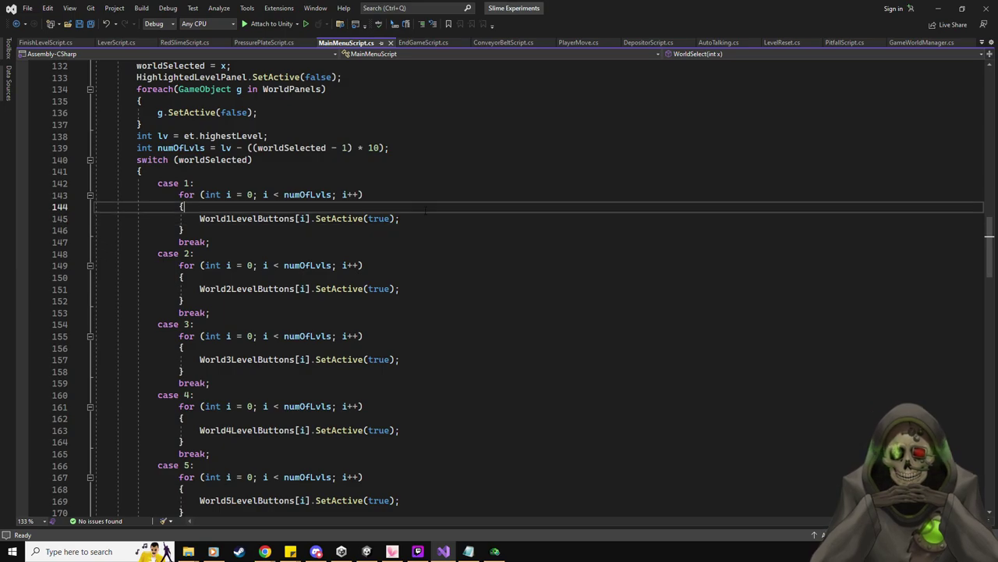
key("Return")
type("Debug.Log(i")
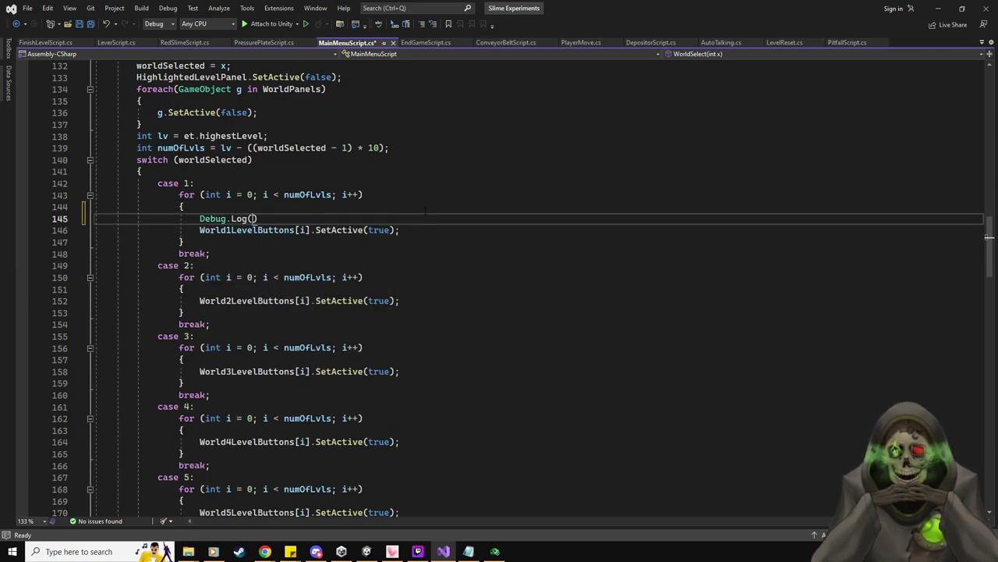
type(");")
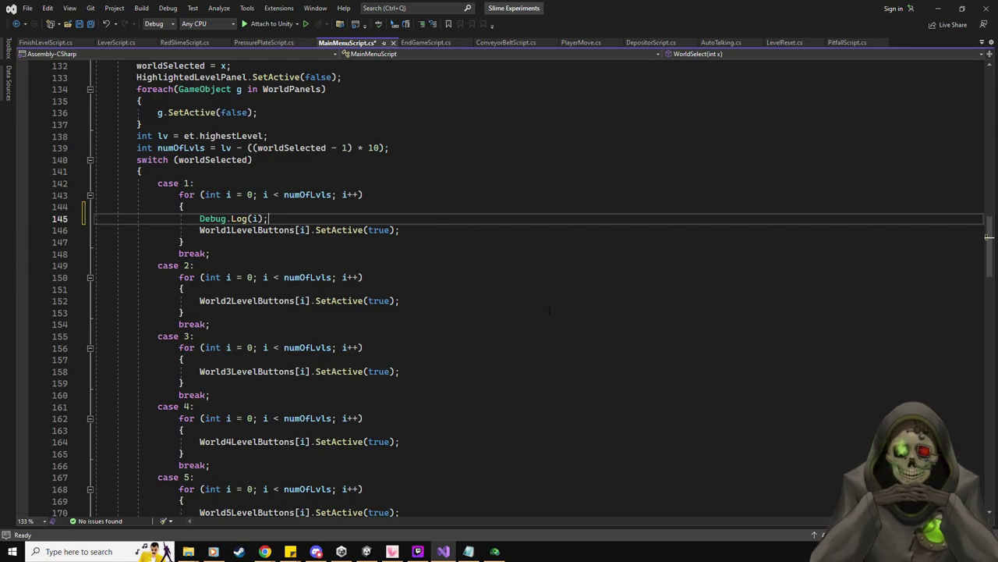
- Add Debug.Log(numOfLvls); below the first log line, save the script and switch back to Unity
key("Return")
type("Debug.")
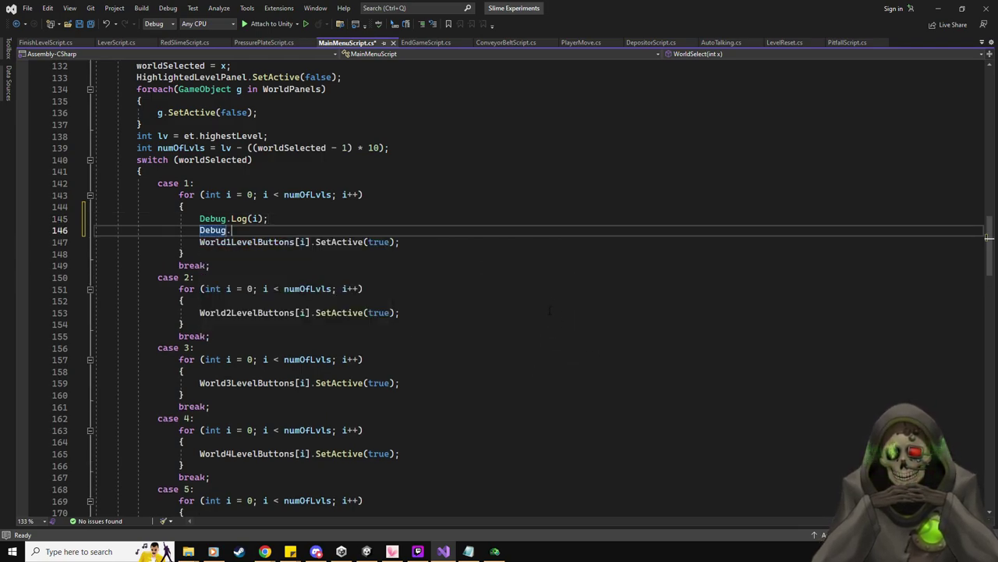
type("Log(num")
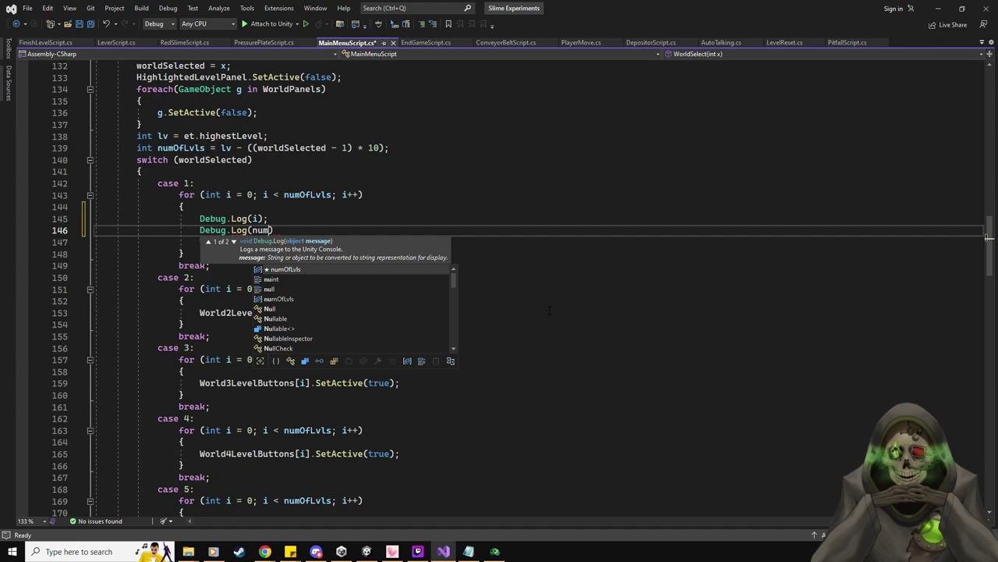
type("OfLevels")
key("BackSpace")
key("BackSpace")
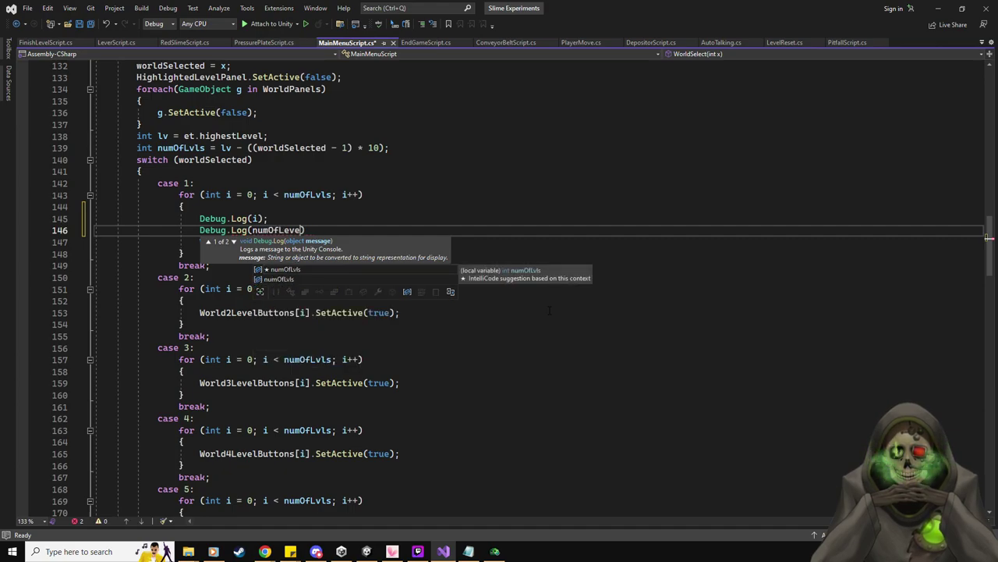
key("BackSpace")
key("BackSpace")
key("BackSpace")
type("vls);")
key("ctrl+s")
key("alt+Tab")
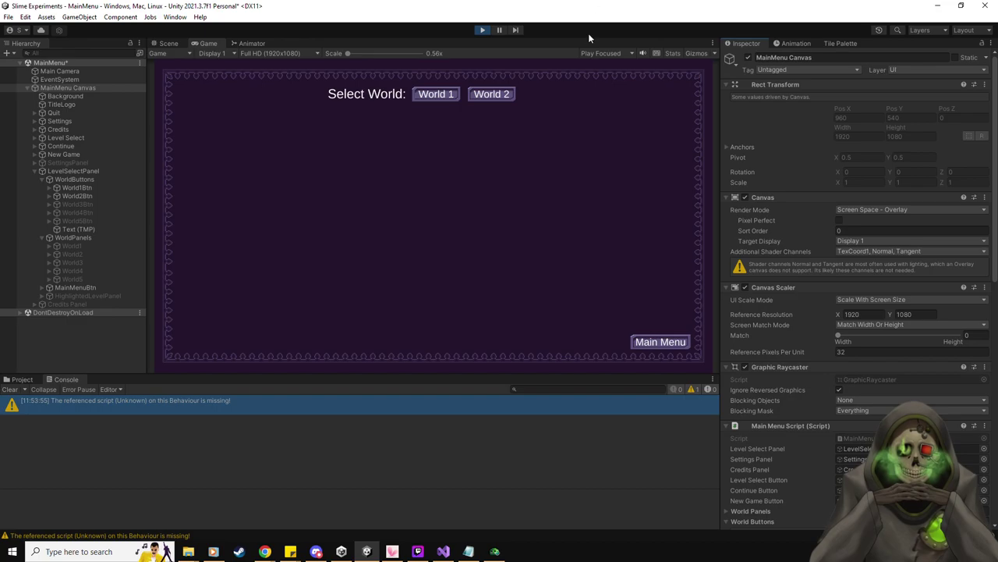
- Open World 1 in the running game and examine the logged loop index and numOfLvls values before the console error
left_click(450, 96)
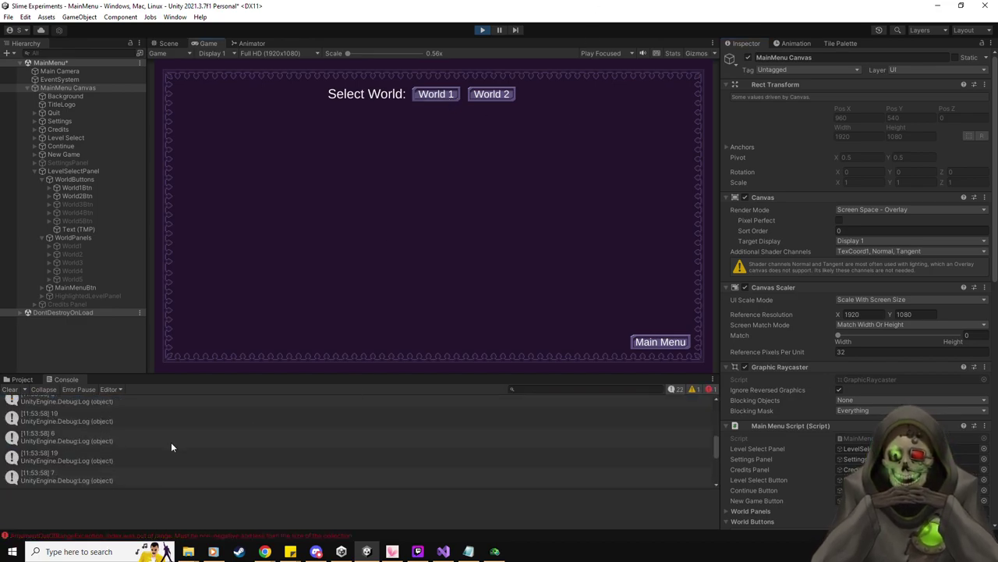
scroll(170, 441, "up", 5)
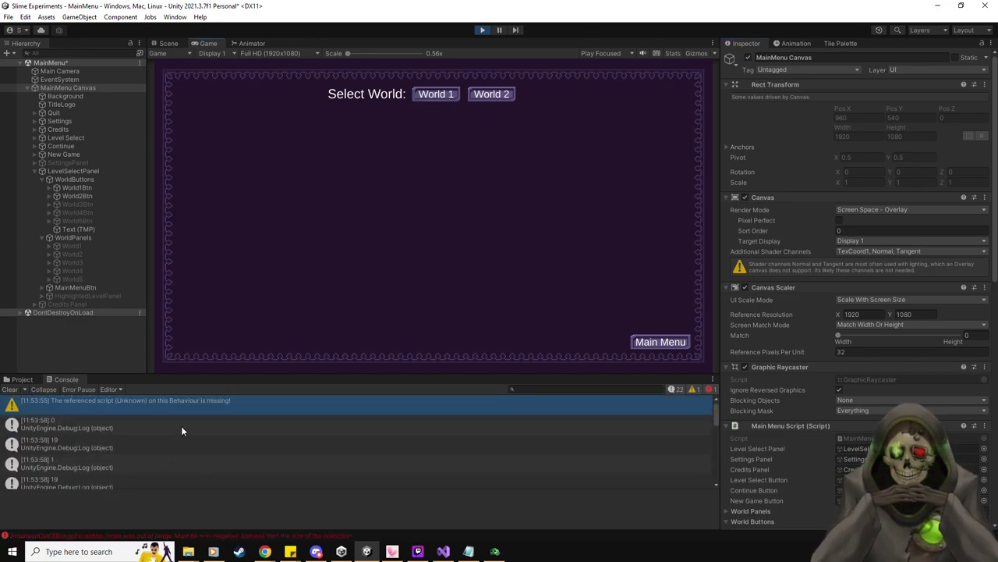
scroll(181, 426, "down", 5)
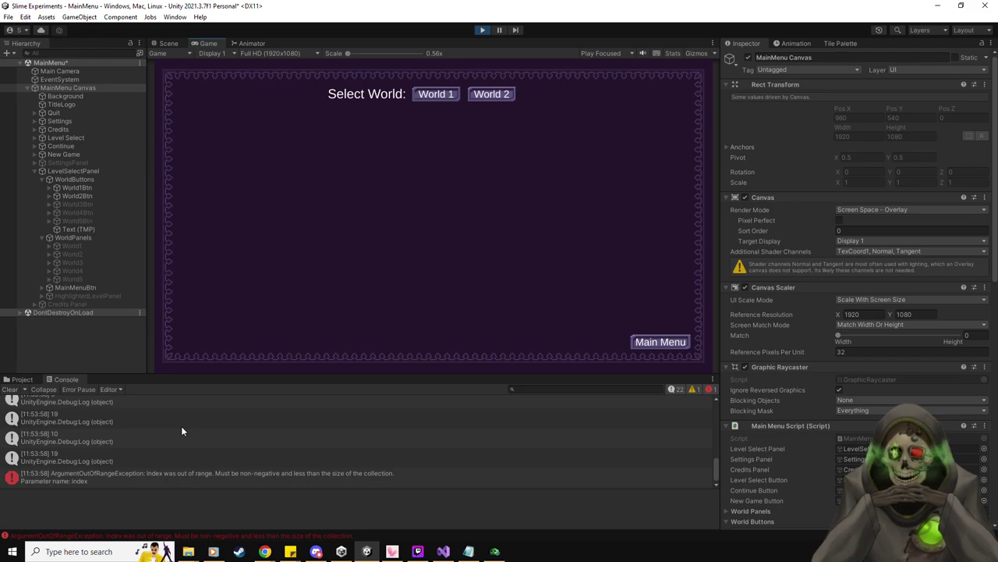
scroll(181, 426, "up", 5)
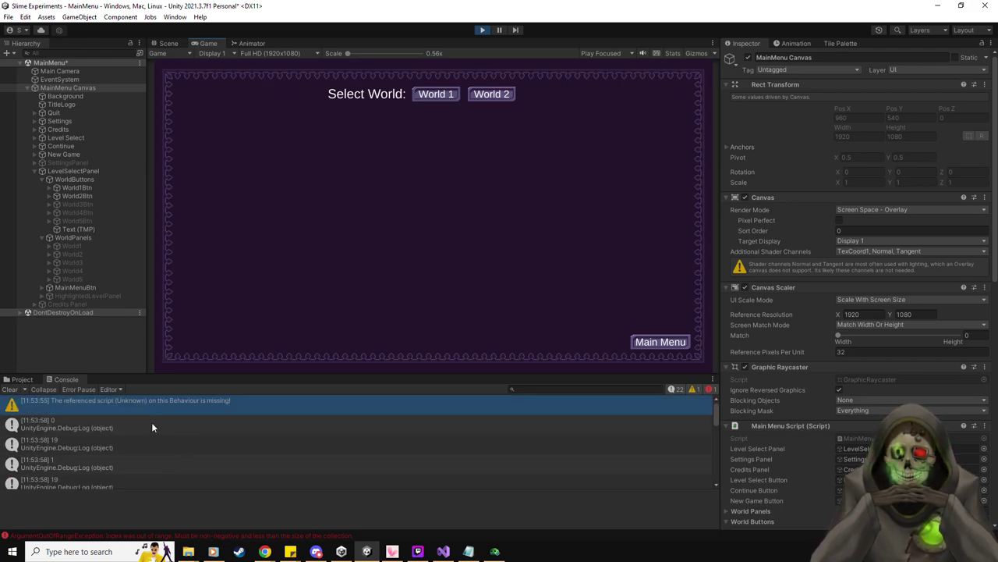
scroll(152, 428, "down", 4)
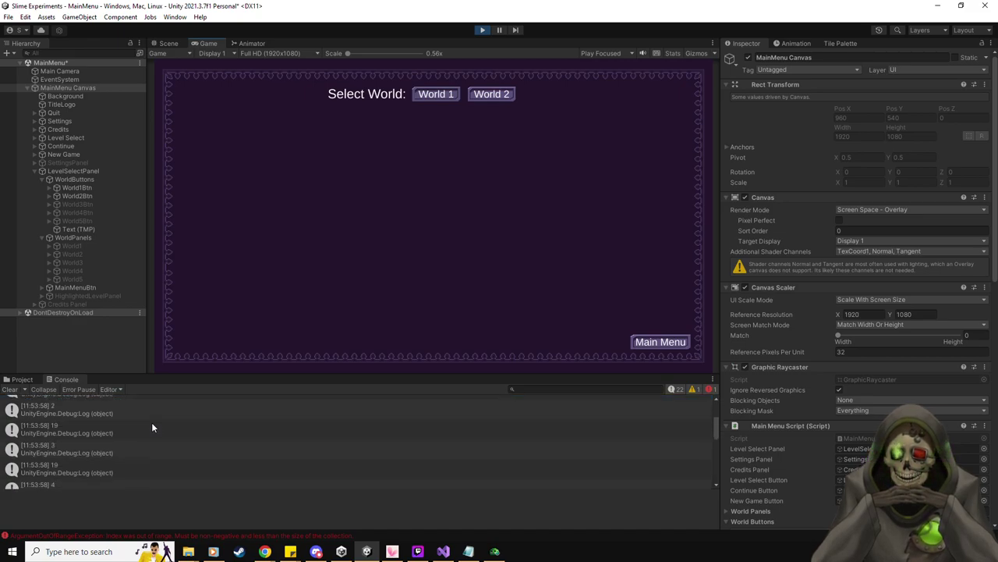
scroll(152, 427, "down", 2)
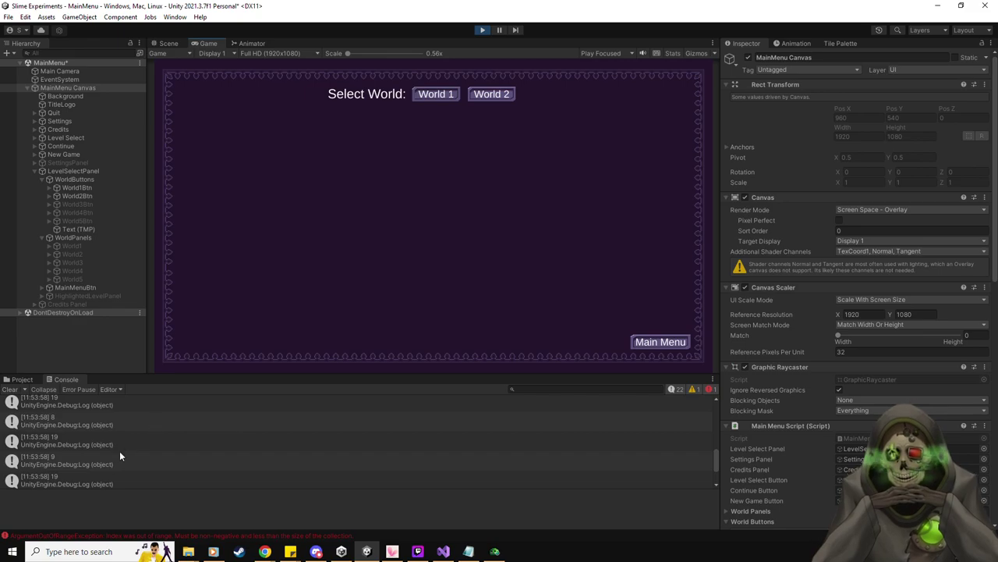
left_click(108, 462)
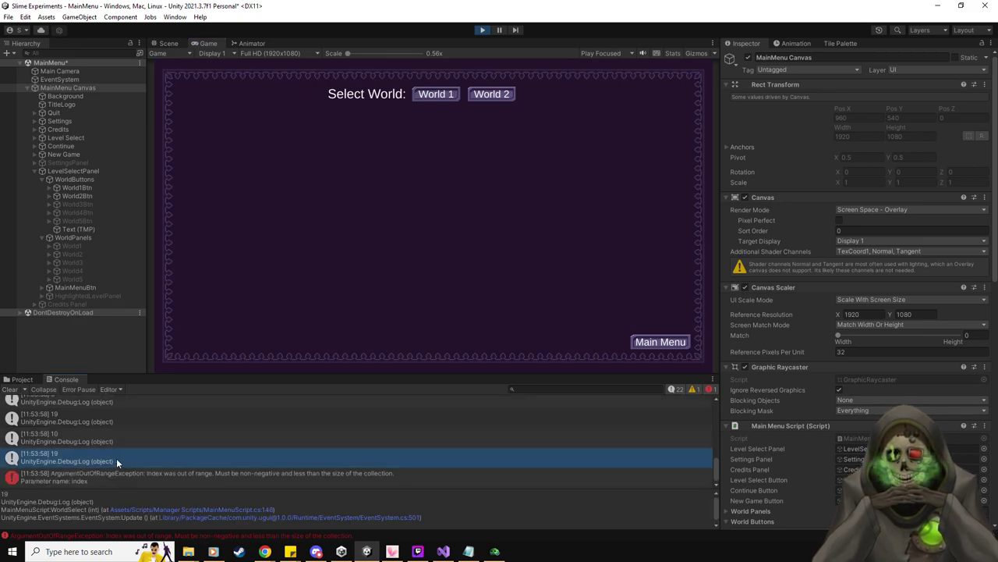
left_click(67, 437)
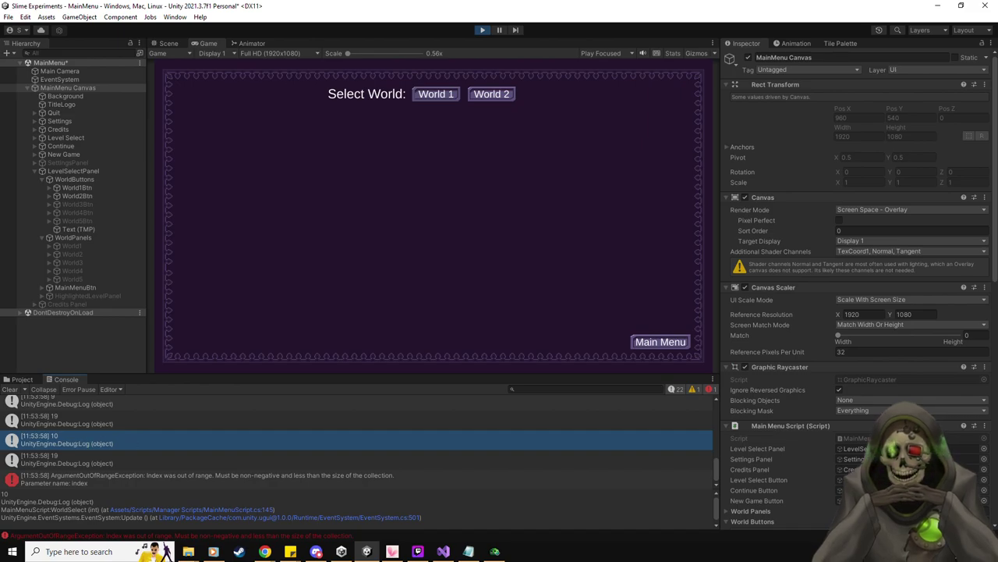
scroll(838, 421, "down", 6)
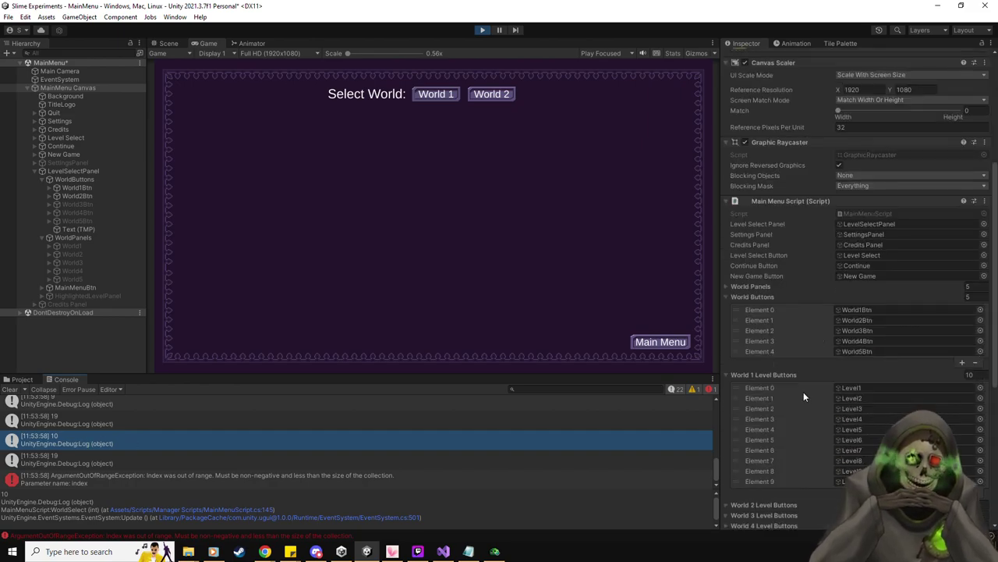
scroll(796, 378, "down", 1)
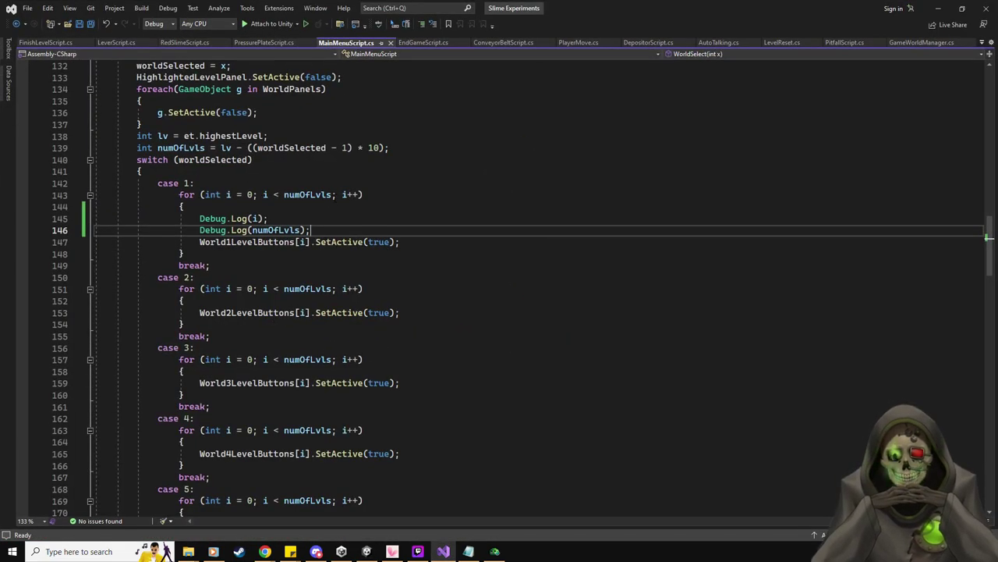
left_click(378, 196)
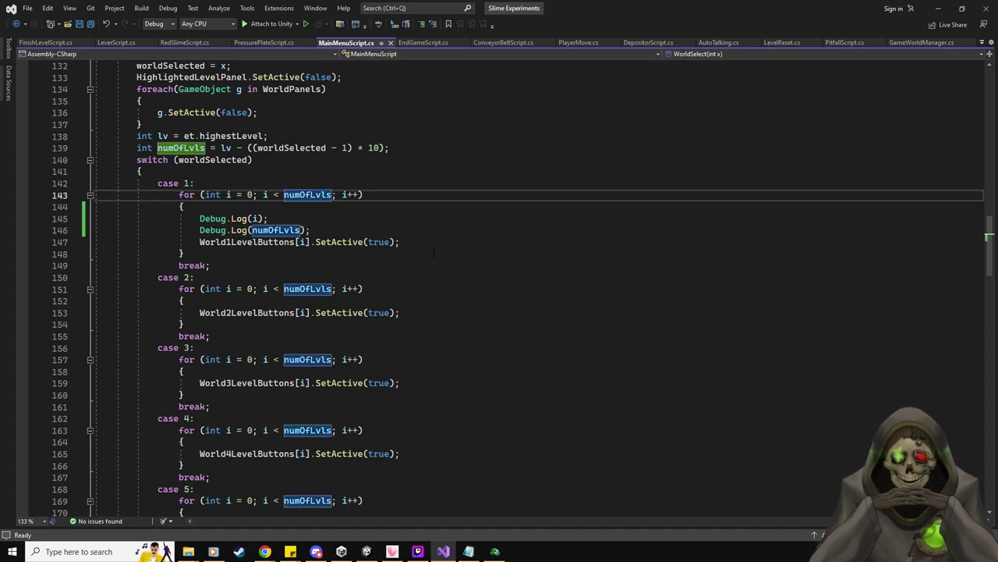
type("&& ")
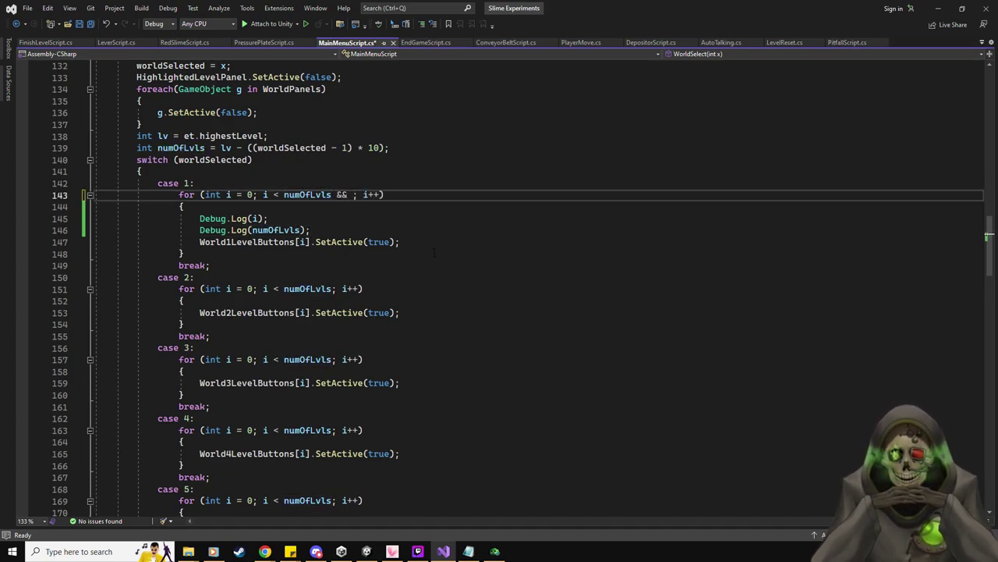
type("i")
key("BackSpace")
key("BackSpace")
key("BackSpace")
key("BackSpace")
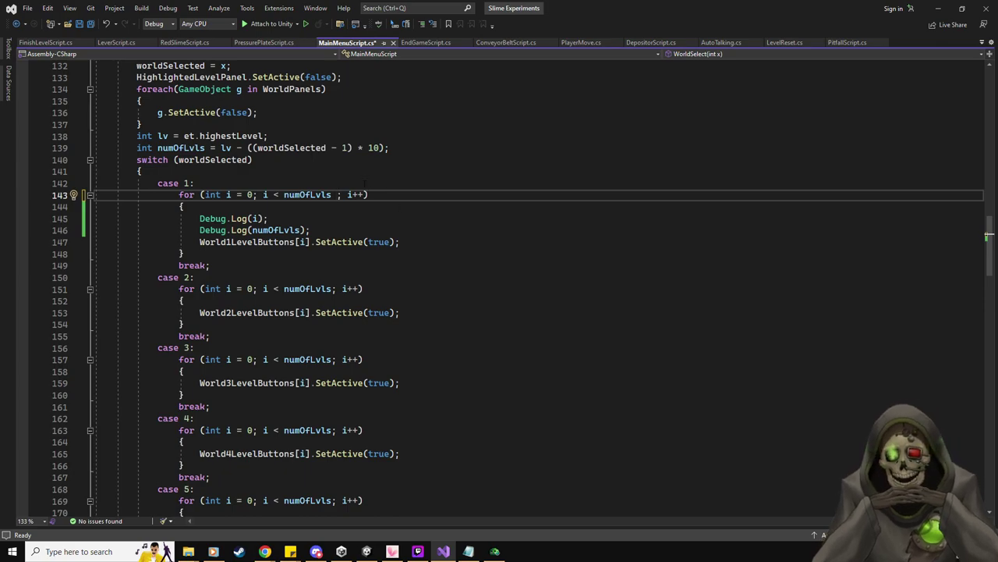
- Add the condition if(numOfLvls > 10) above the for loop in case 1 of WorldSelect
key("Up")
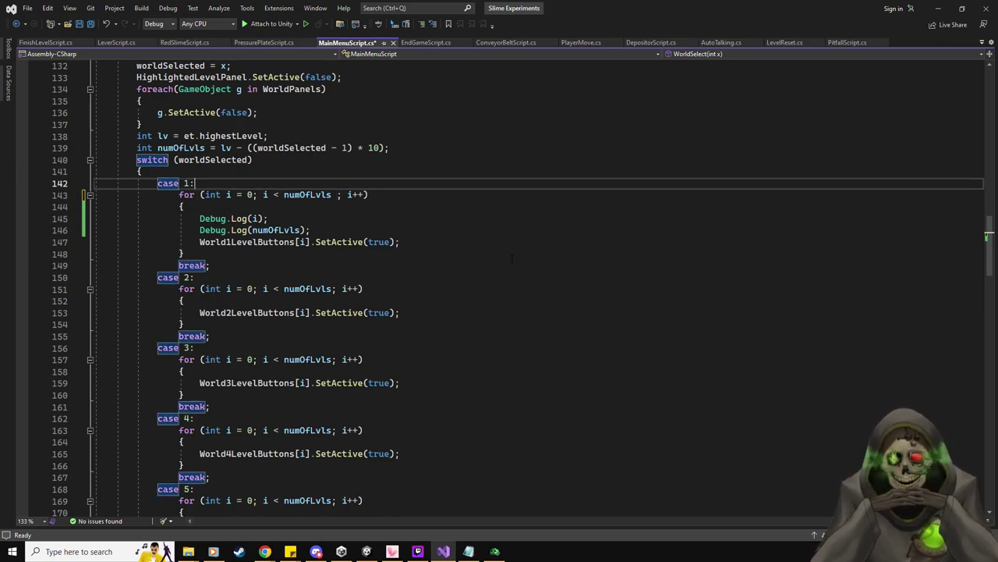
key("Return")
type("if")
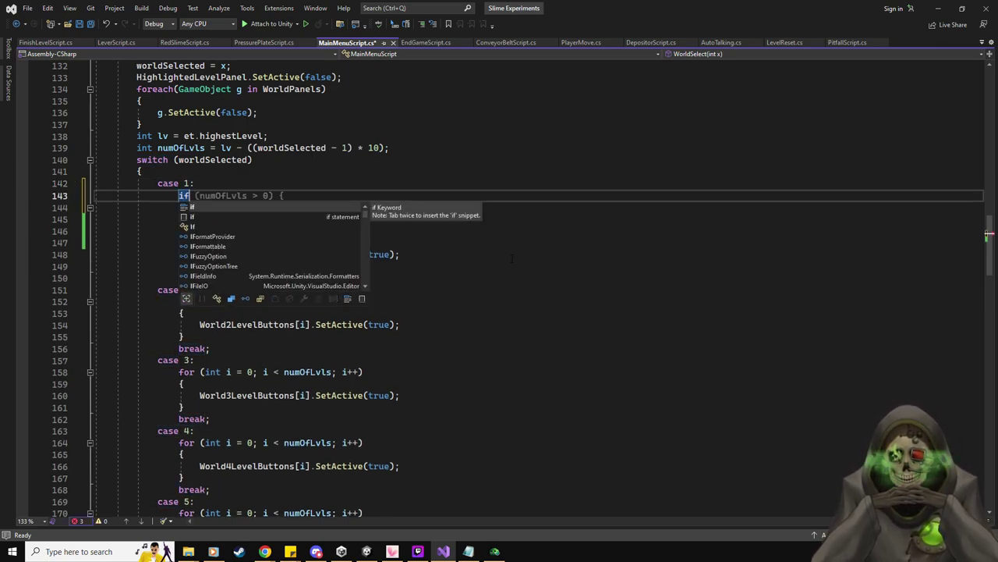
type("(num")
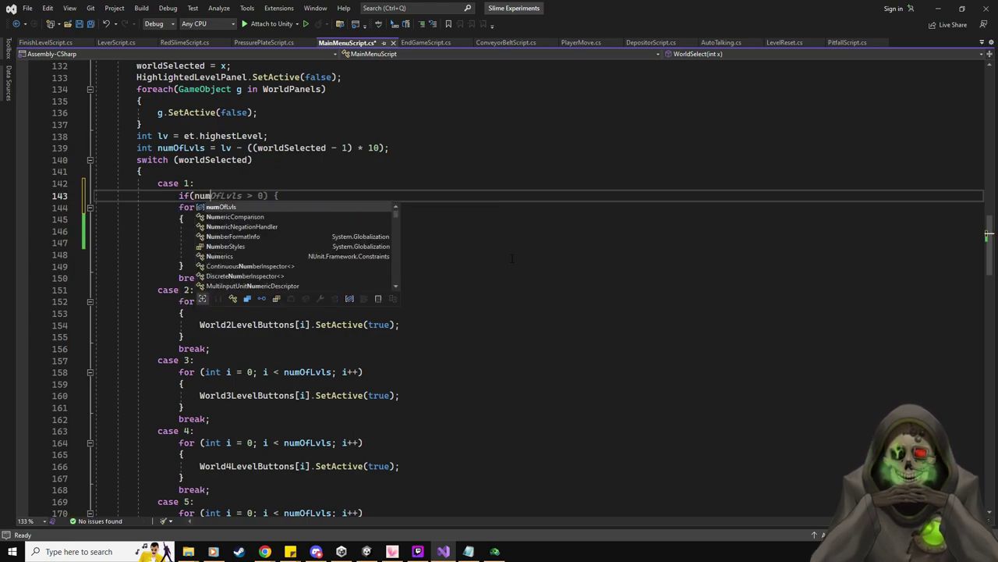
type("OfLvls >")
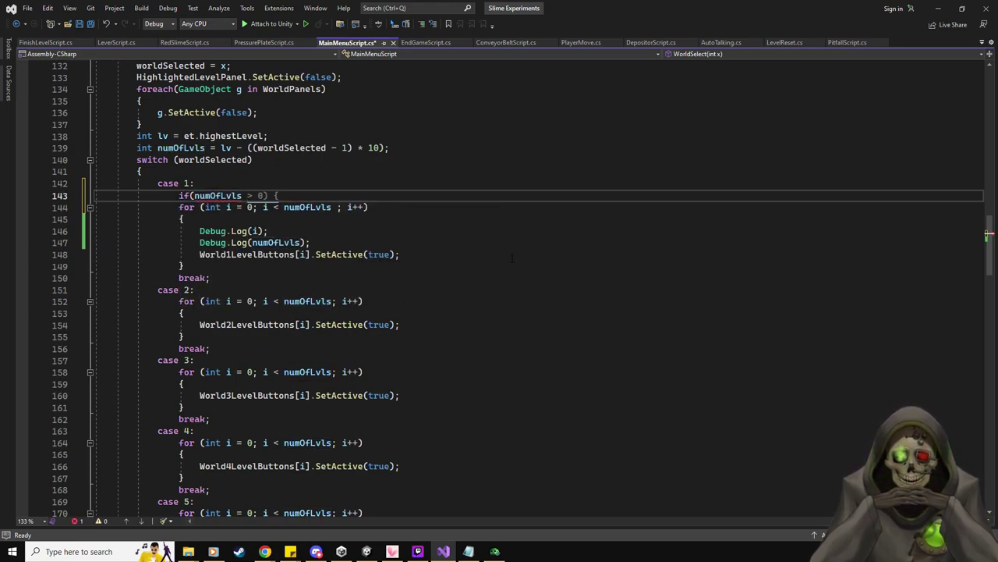
type(" 9")
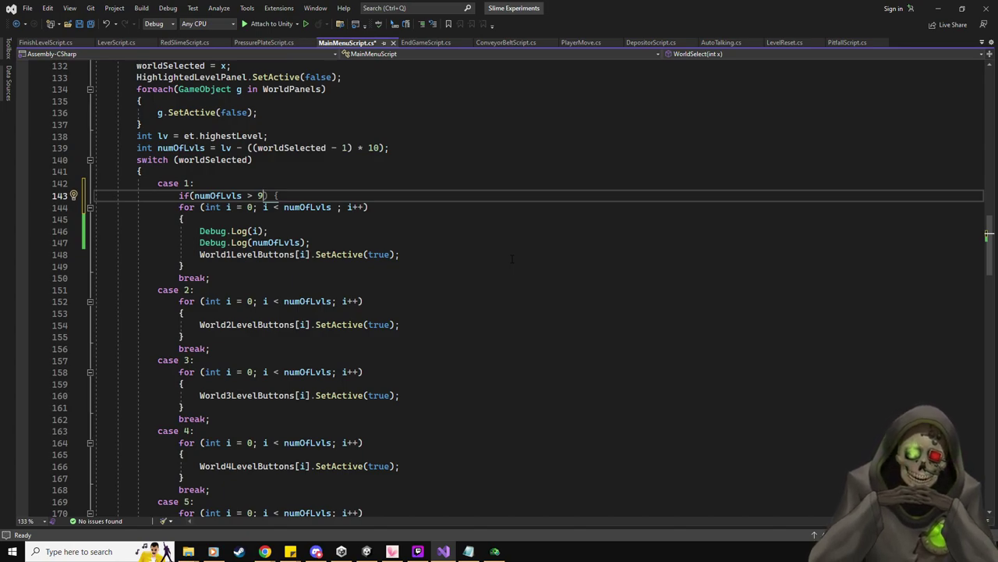
key("BackSpace")
type("10")
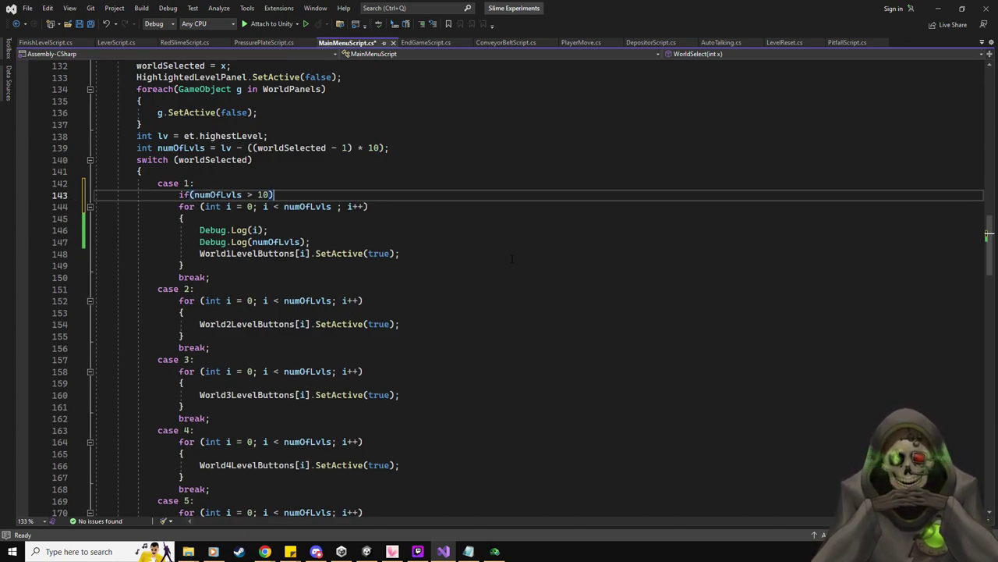
- Give the case 1 if statement a braced body that sets numOfLvls = 10;
key("Return")
type("{")
key("Return")
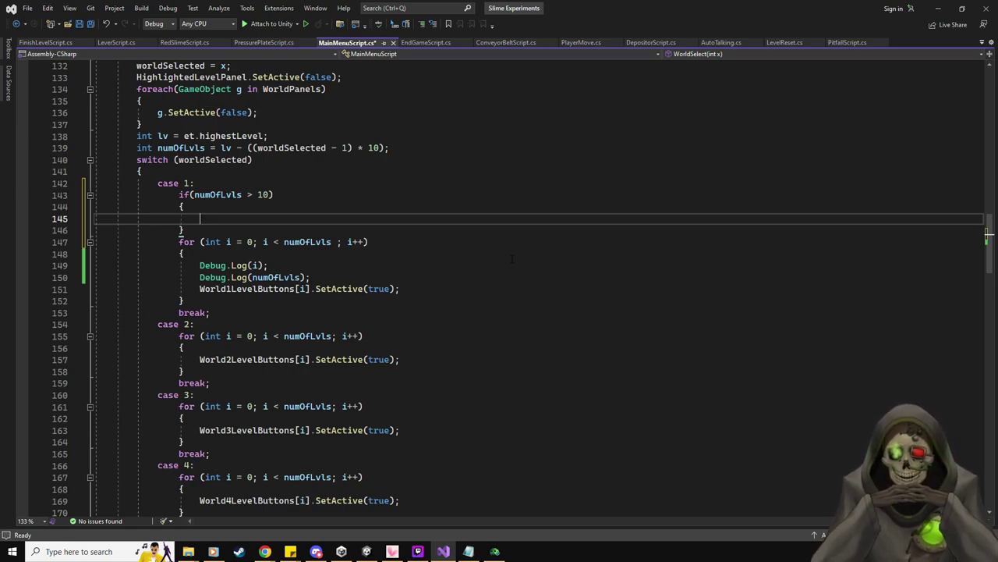
type("numOf")
key("Tab")
type("= 10;")
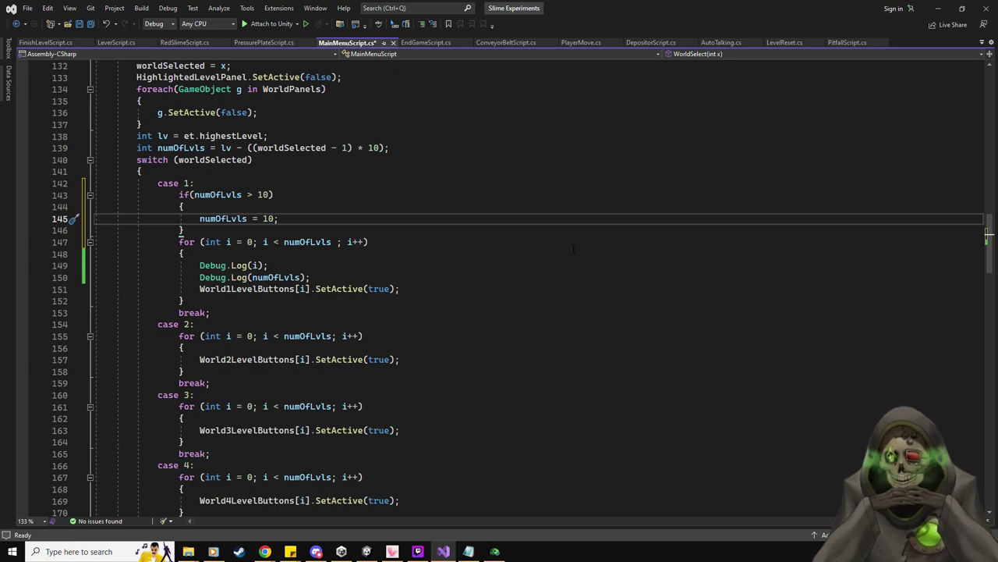
- Switch to Unity and open World 2 in the running game, then return to the script and review WorldSelect's level calculation and switch cases
left_click_drag(185, 230, 179, 195)
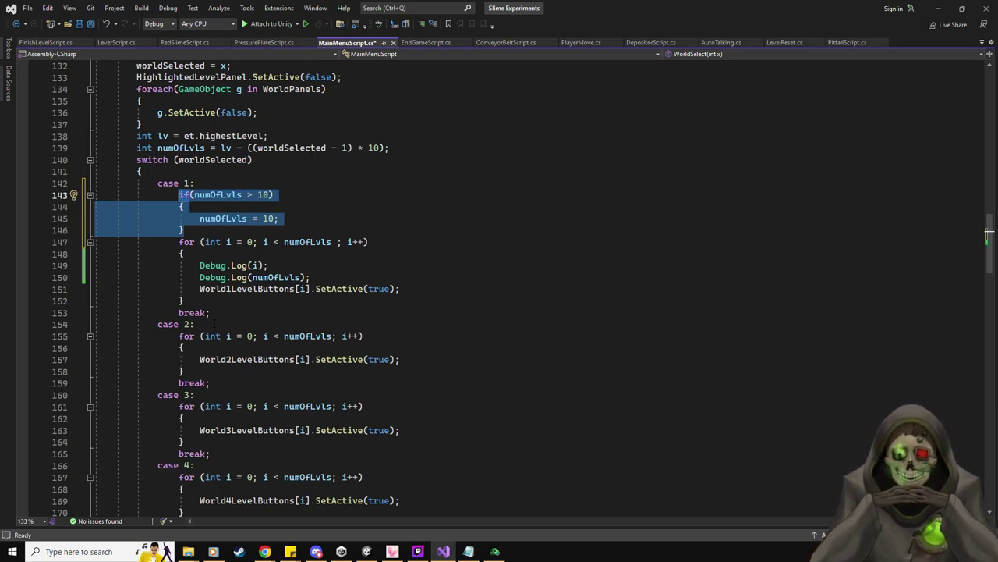
scroll(324, 288, "up", 2)
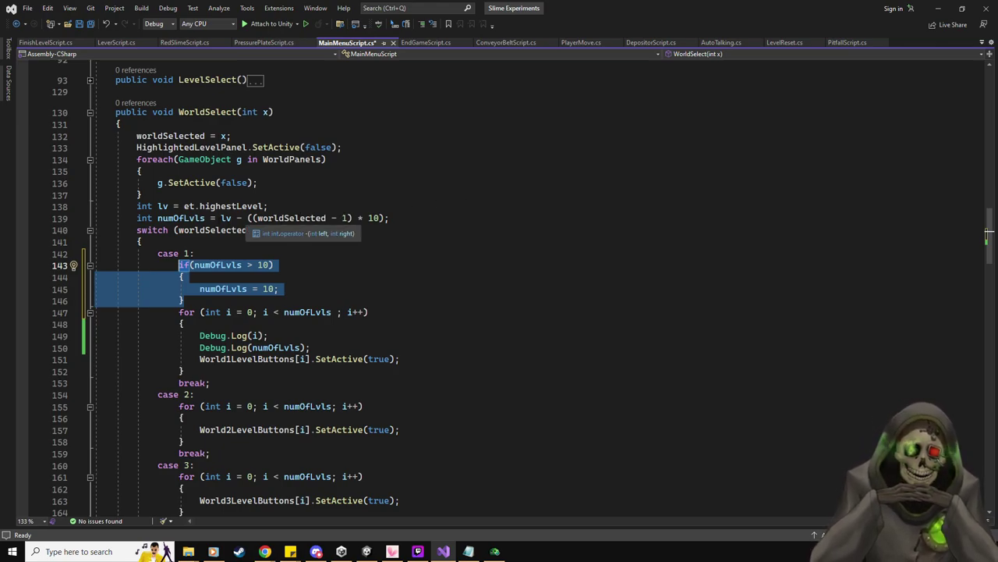
key("alt+Tab")
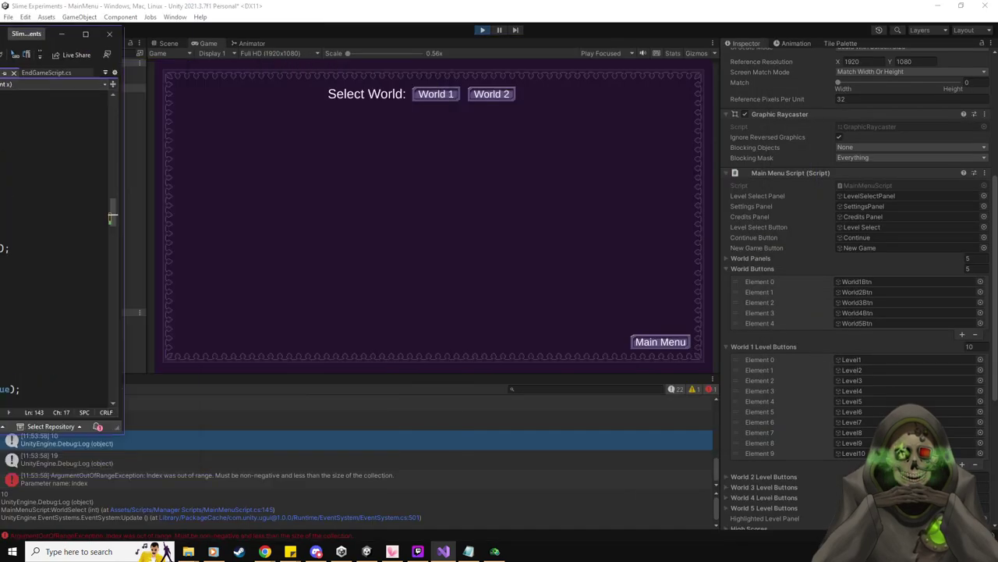
left_click(504, 95)
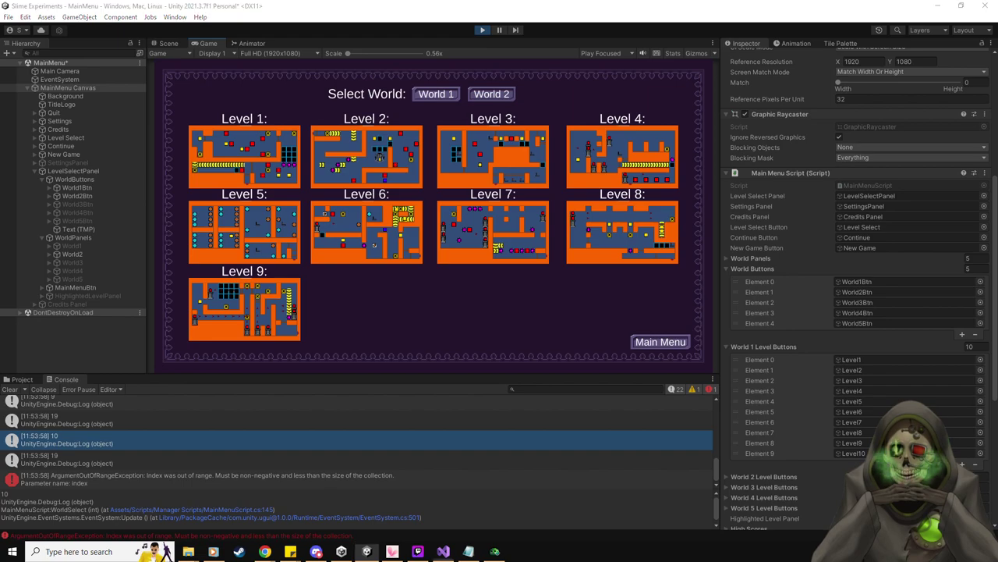
left_click(443, 552)
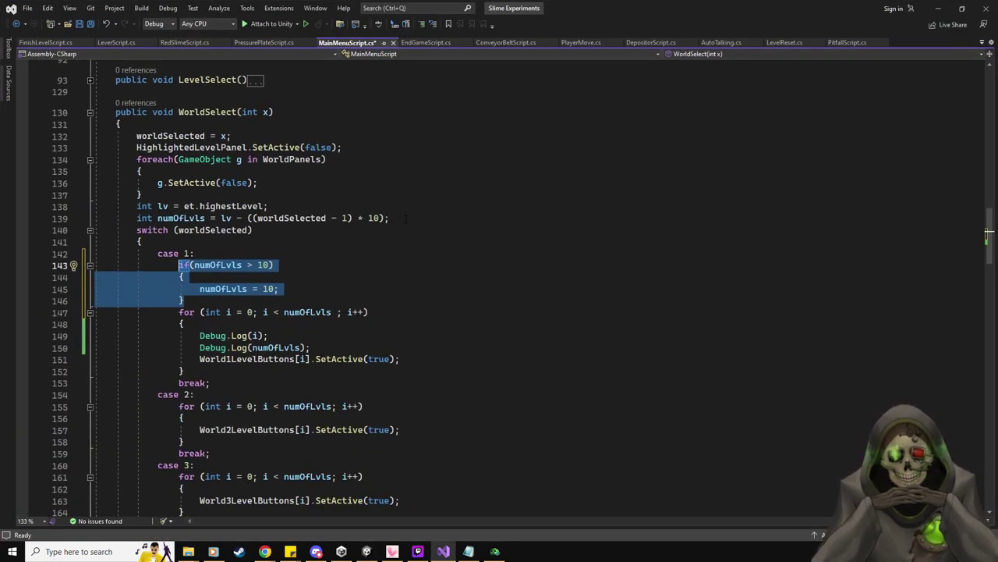
left_click(406, 218)
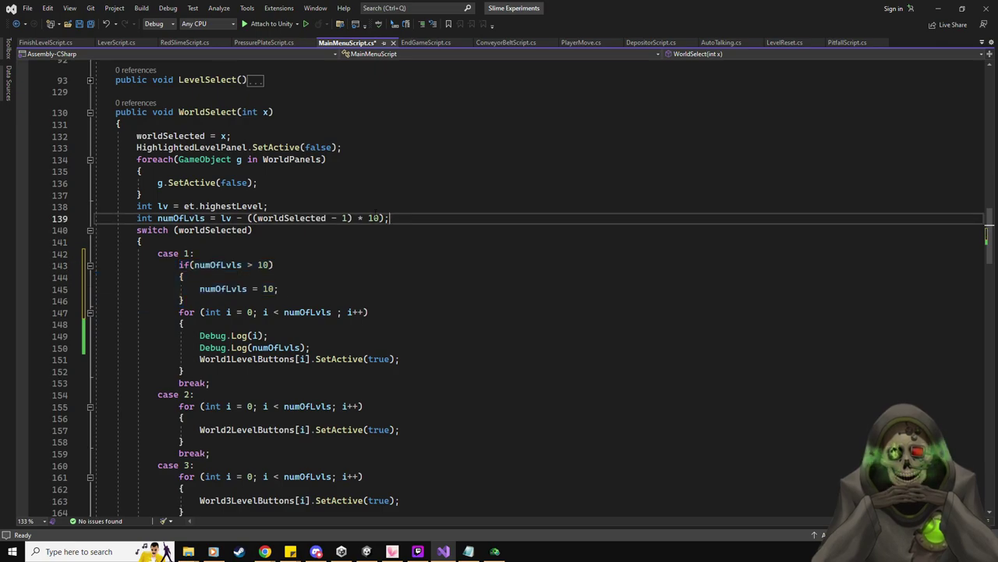
scroll(312, 347, "down", 10)
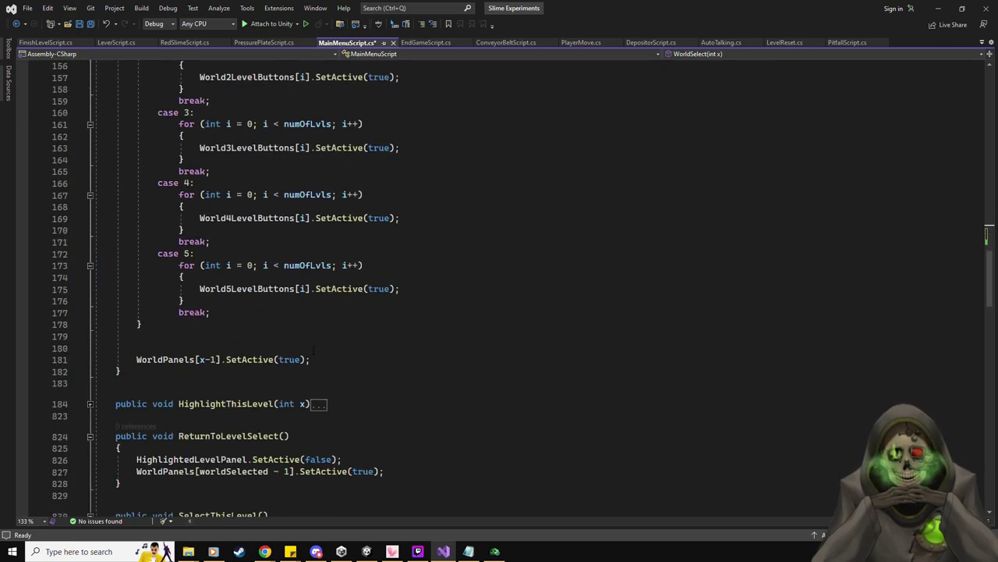
scroll(312, 348, "up", 20)
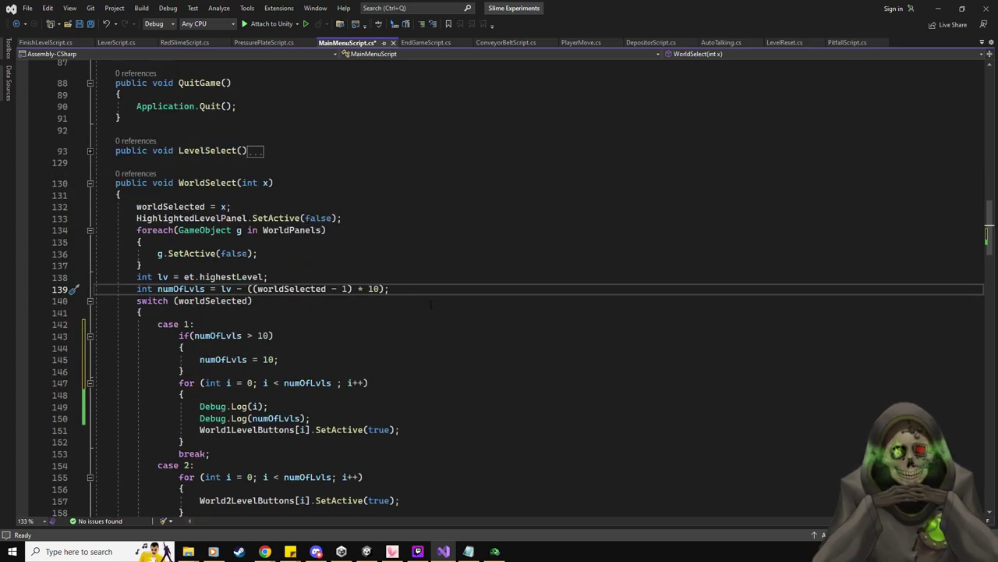
- Rename the lv variable declared from et.highestLevel in WorldSelect to numOfLvls
left_click_drag(394, 289, 138, 289)
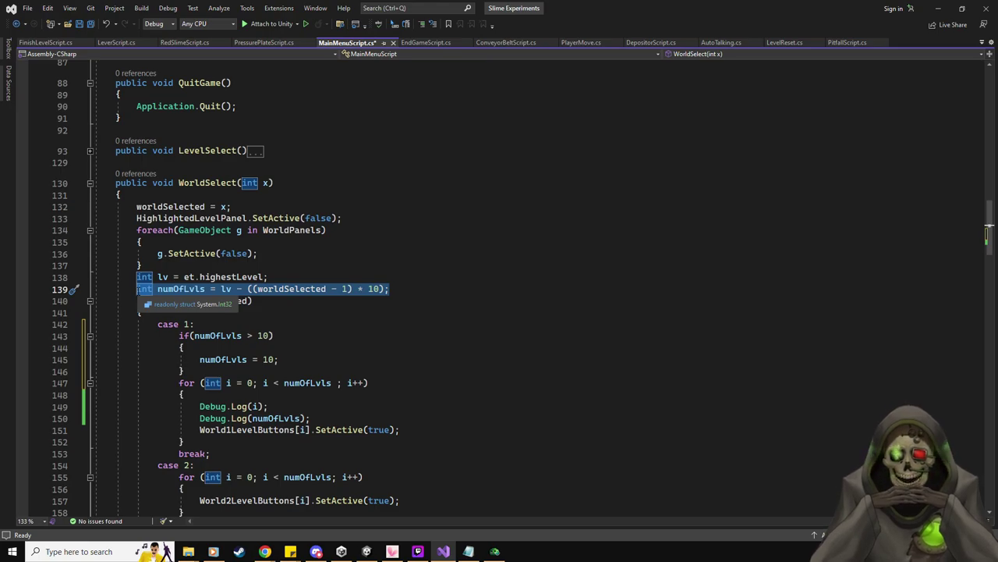
scroll(354, 327, "down", 3)
scroll(145, 254, "up", 2)
left_click(158, 241)
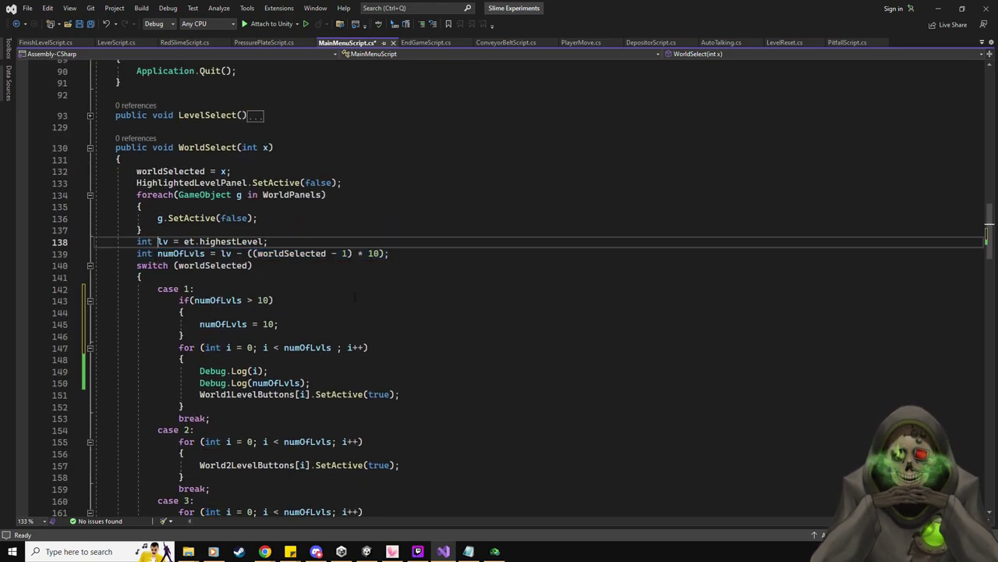
type("numOfL")
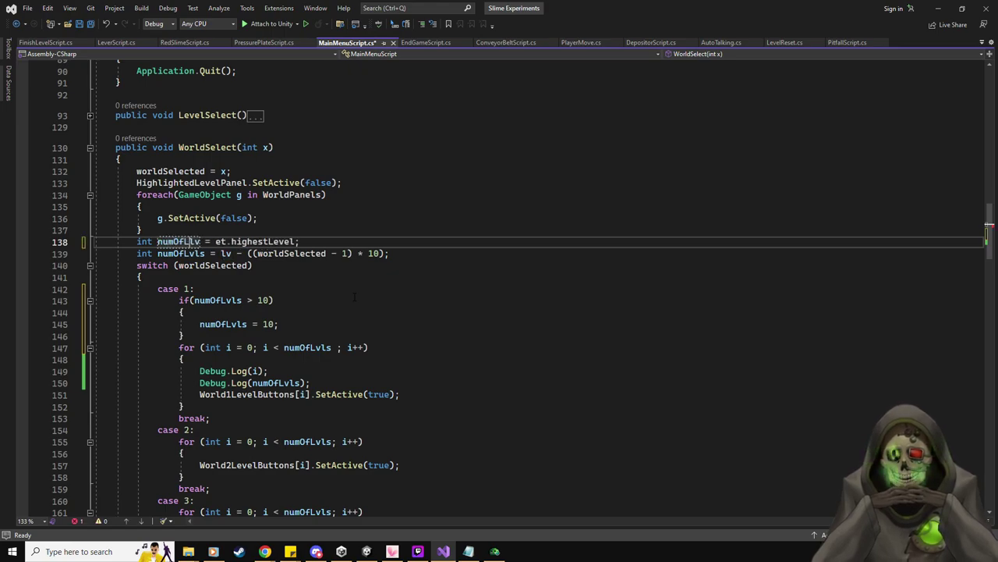
key("Right")
key("Right")
key("BackSpace")
key("BackSpace")
type("vls")
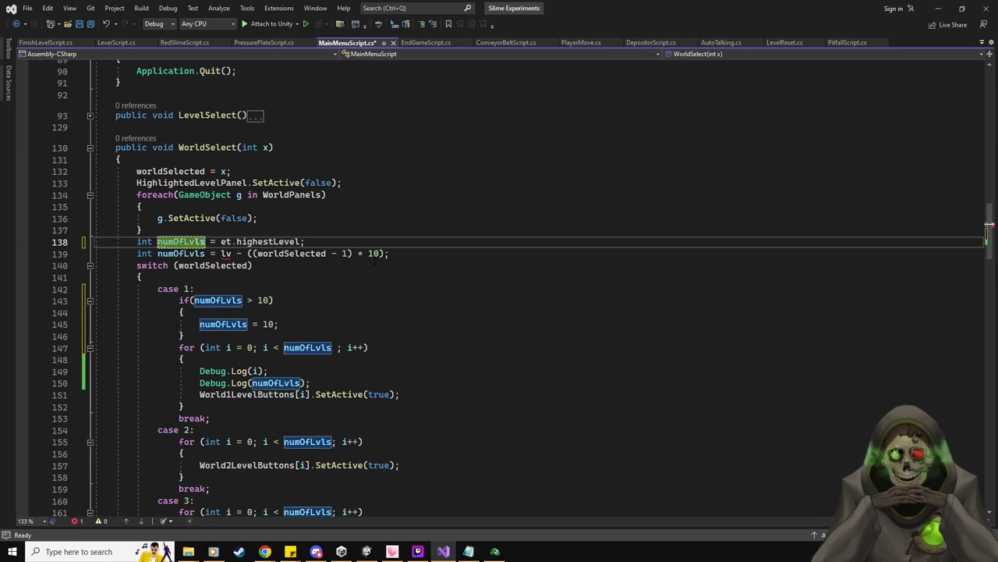
- Comment out the old line int numOfLvls = lv - ((worldSelected - 1) * 10); in WorldSelect
left_click(137, 253)
type("//")
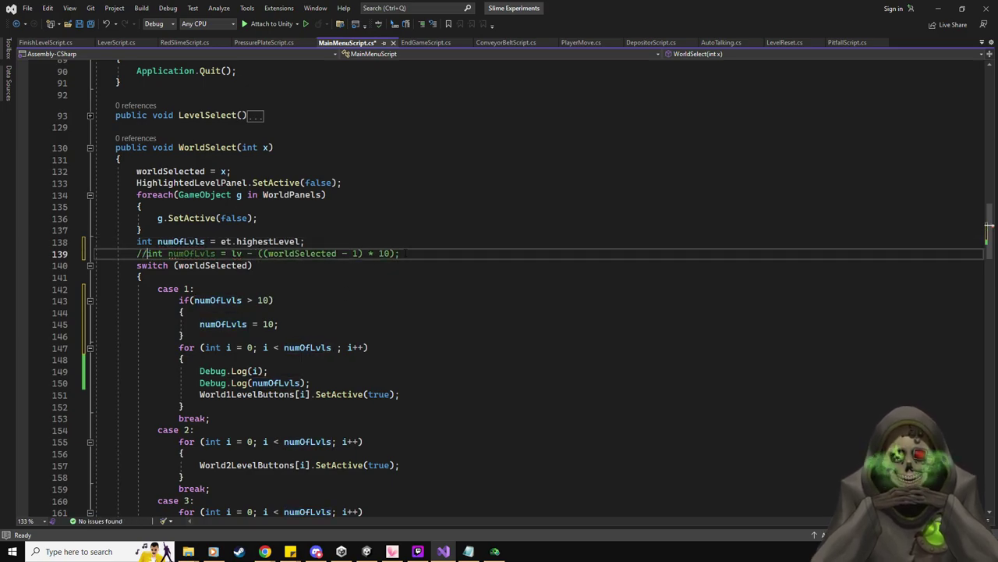
scroll(405, 254, "down", 4)
left_click(406, 253)
- Copy the numOfLvls > 10 if block from case 1 to the start of case 2
left_click_drag(185, 195, 179, 159)
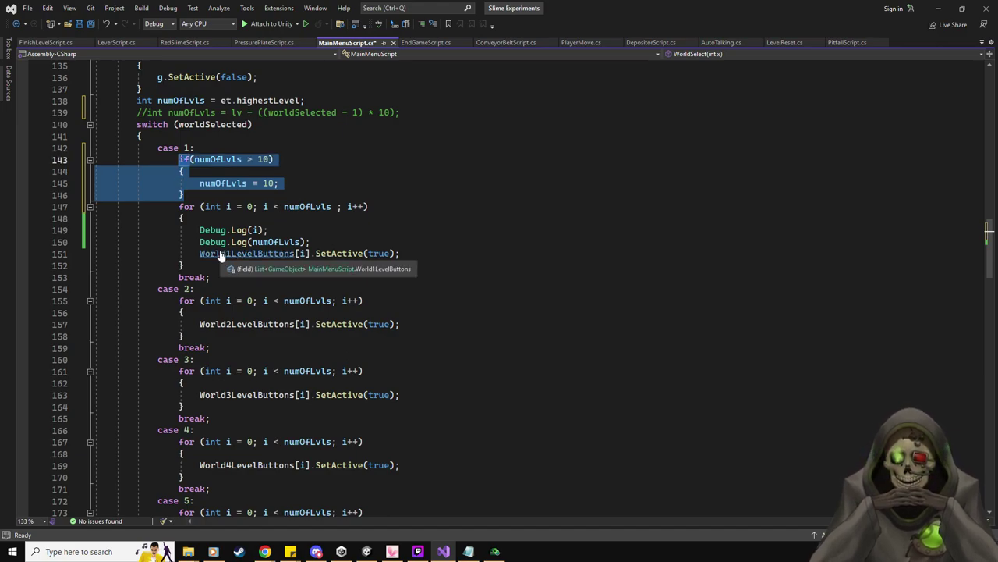
key("ctrl+c")
left_click(205, 289)
key("Return")
key("ctrl+v")
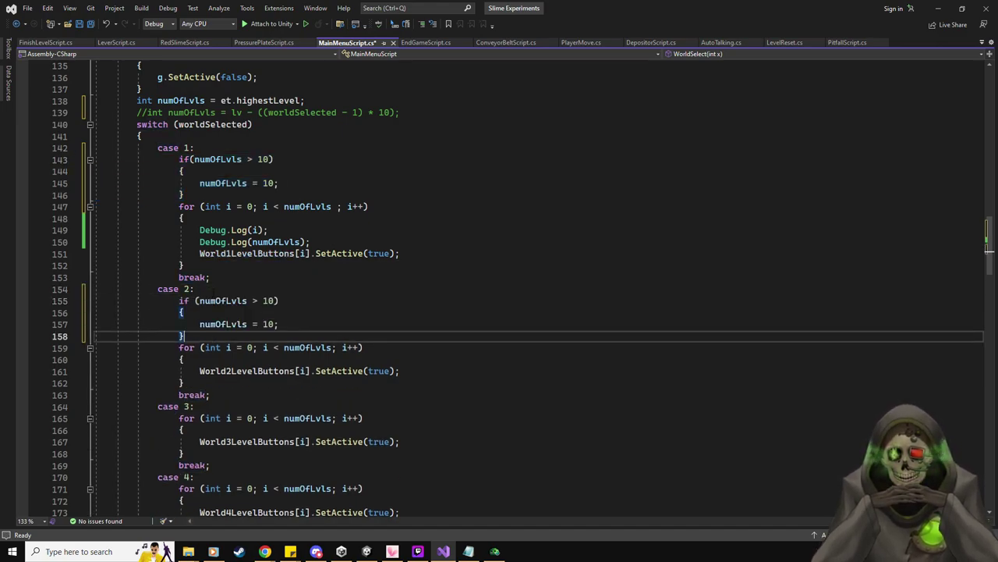
- Set the limit in the case 2 if condition to 20
left_click(282, 300)
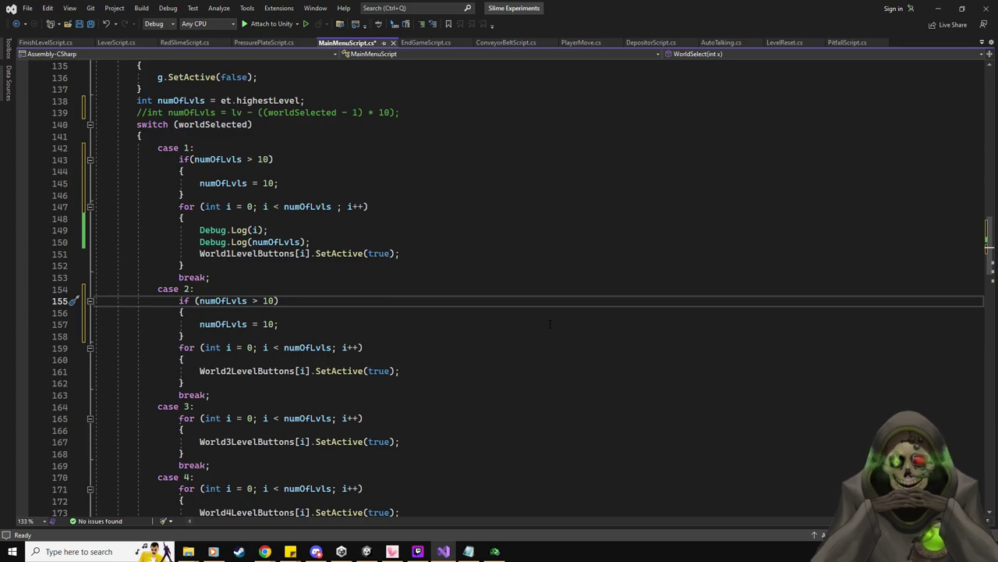
key("BackSpace")
key("BackSpace")
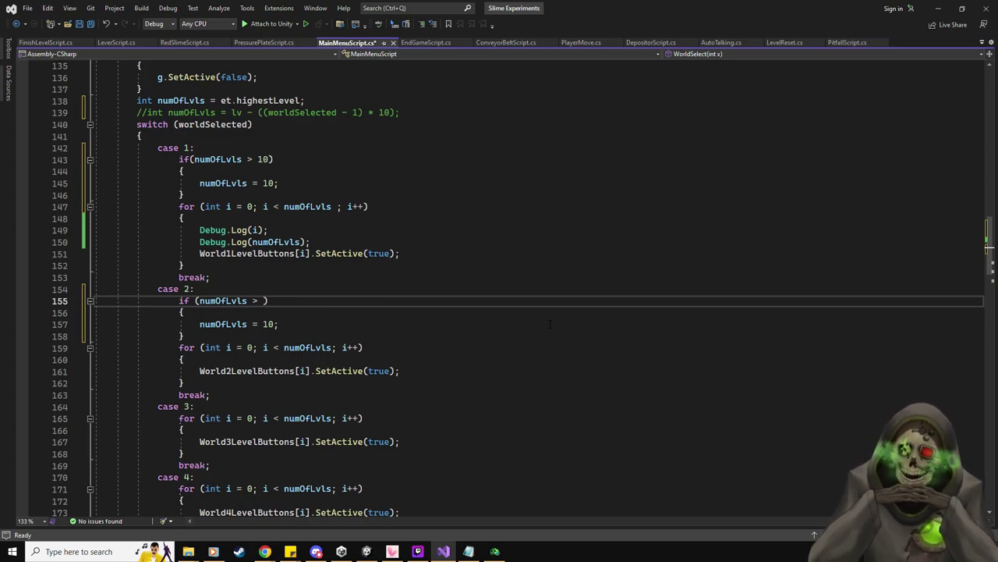
type("20")
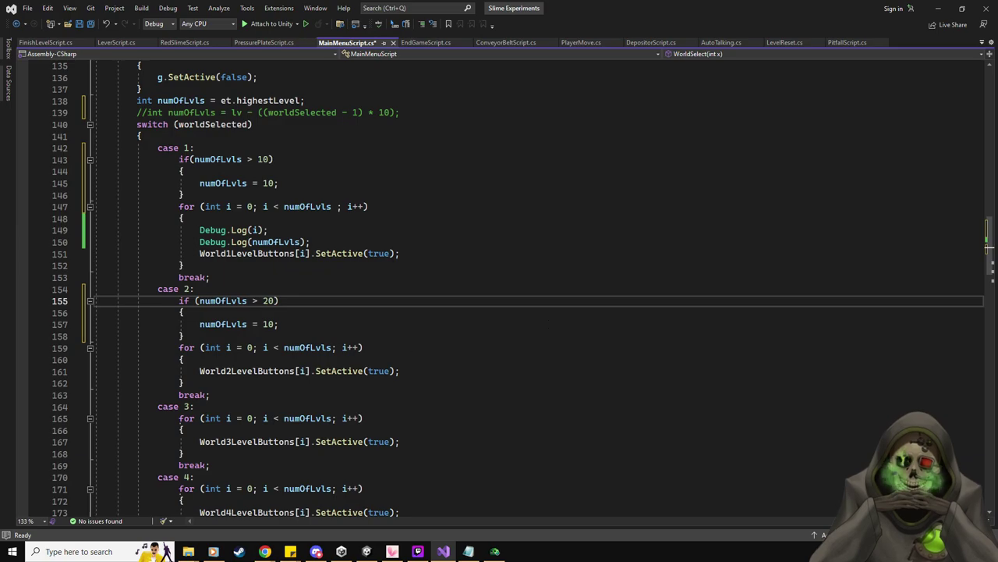
- Add an else block after the case 2 if block, containing numOfLvls = numOfLvls - 10;
left_click(260, 336)
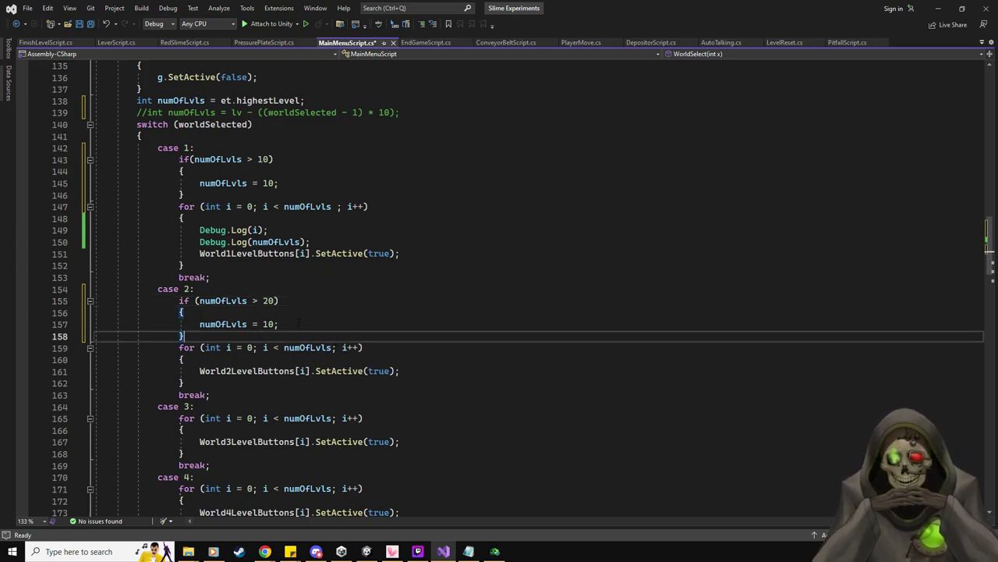
key("Return")
type("else {")
key("Return")
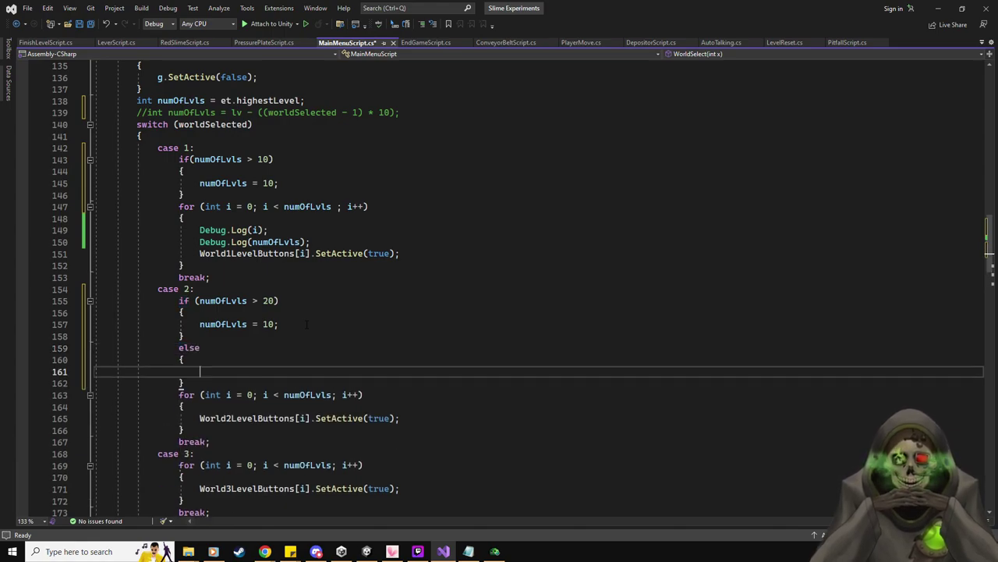
type("numOfLvls")
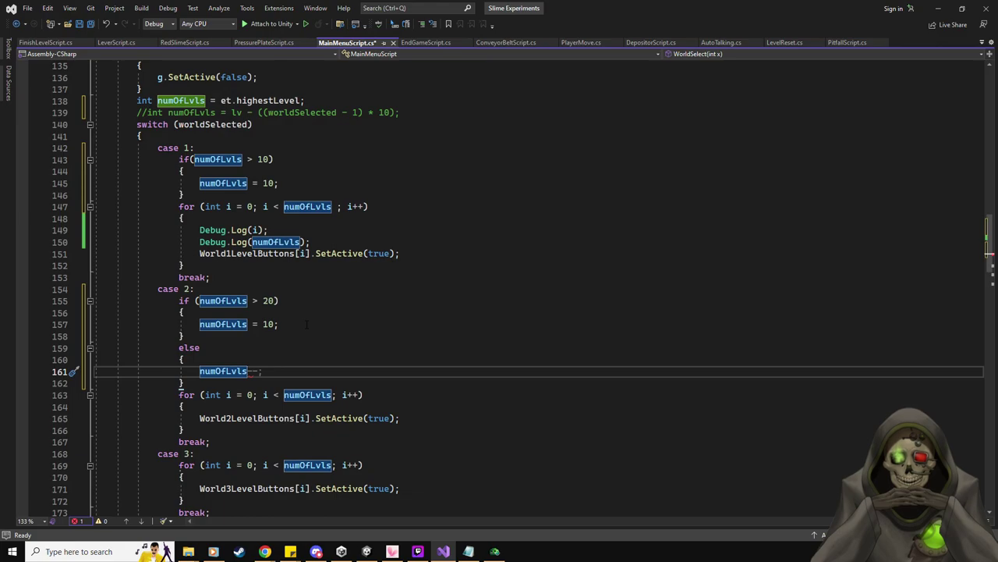
type(" = ")
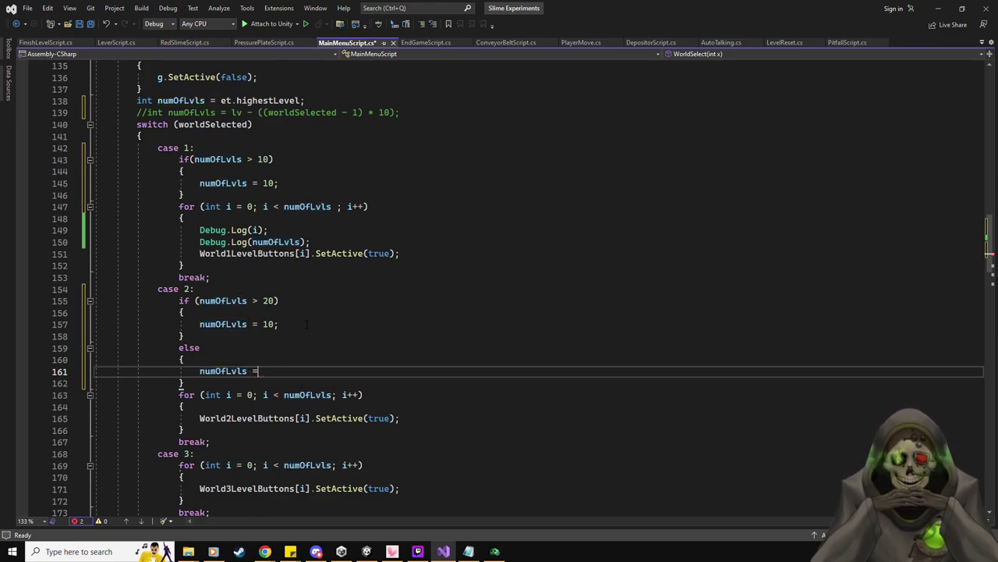
type("numOfLvls")
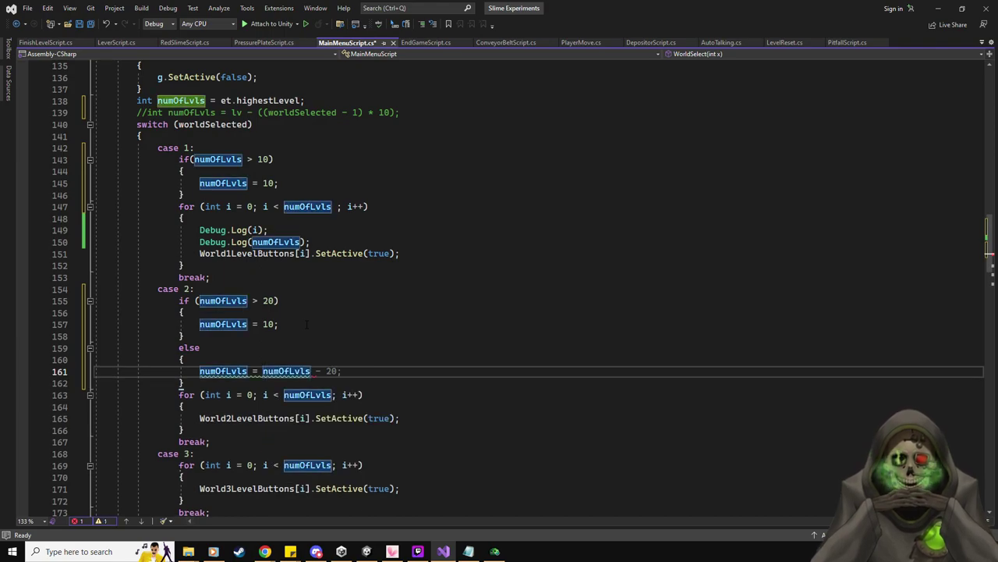
type(" - 10;")
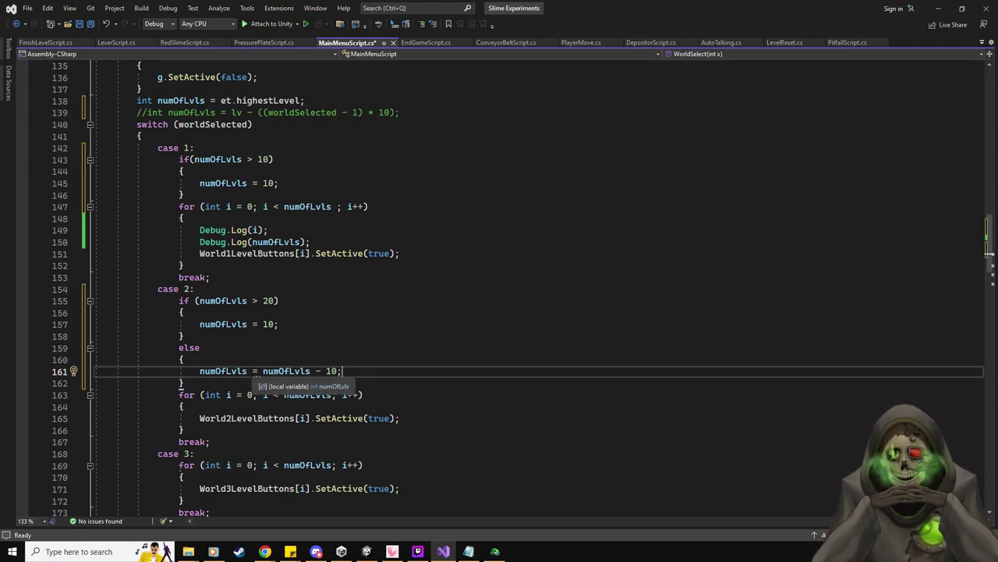
- Shorten the assignment in the case 2 else block to numOfLvls -= 10;
left_click(252, 372)
type("-")
key("Right")
key("Right")
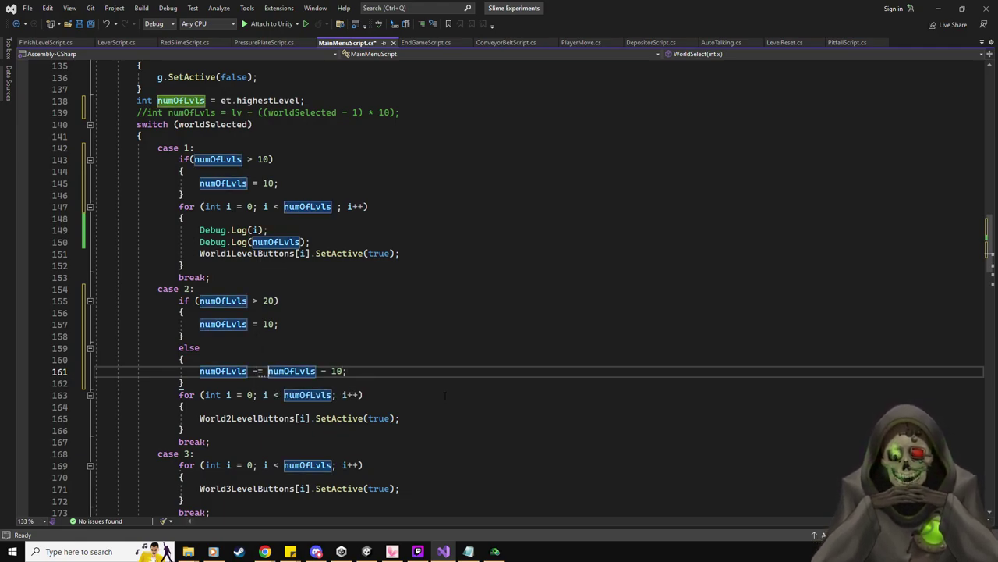
type("10")
key("shift+End")
key("Delete")
type(";")
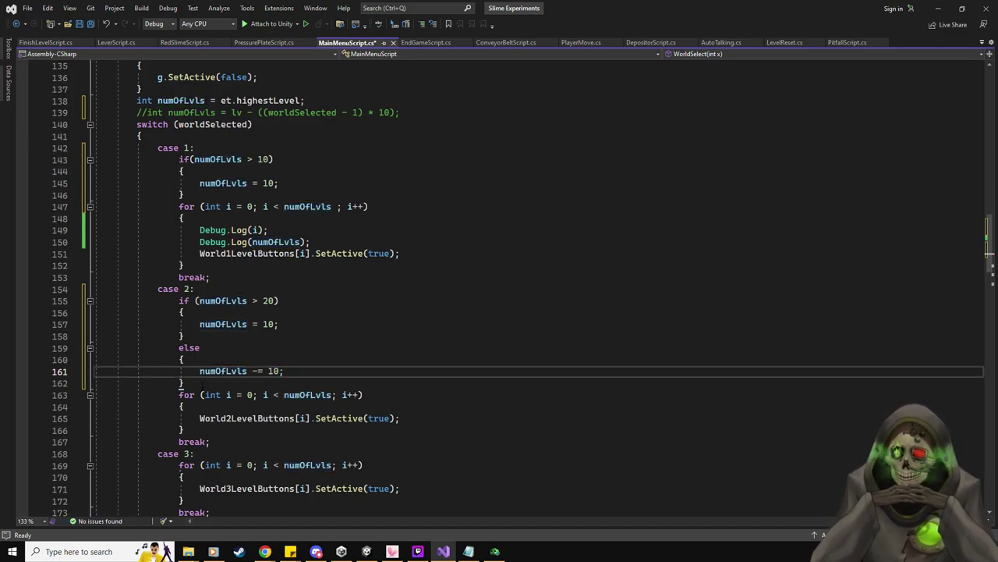
- Copy the complete if/else block from case 2 to the start of case 3
left_click_drag(185, 383, 179, 301)
scroll(236, 343, "down", 3)
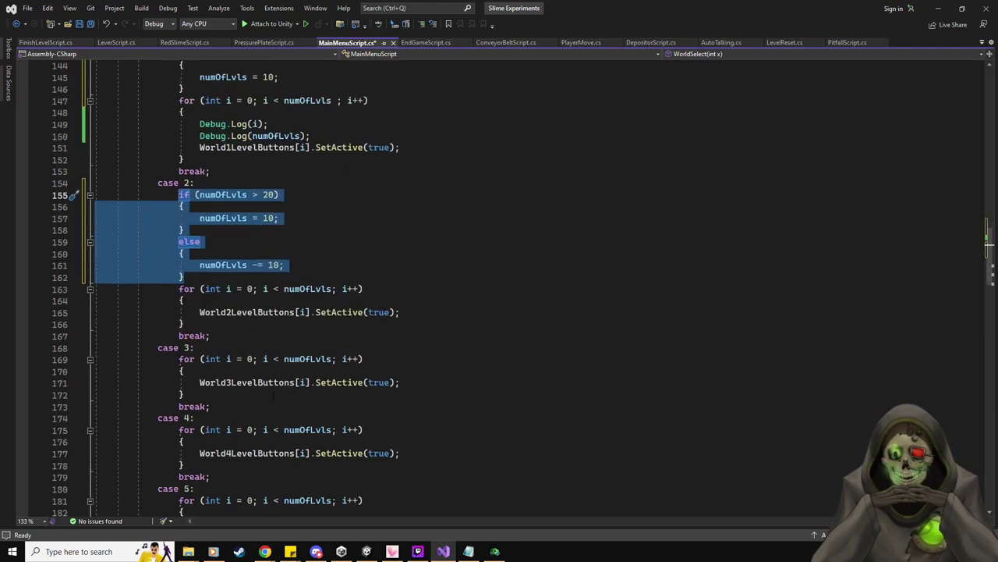
key("ctrl+c")
left_click(237, 349)
key("Return")
key("ctrl+v")
- Set the case 3 if limit to 30 and the amount subtracted in its else block to 20
left_click(267, 359)
key("BackSpace")
type("3")
key("Down")
key("Down")
key("Down")
left_click(273, 430)
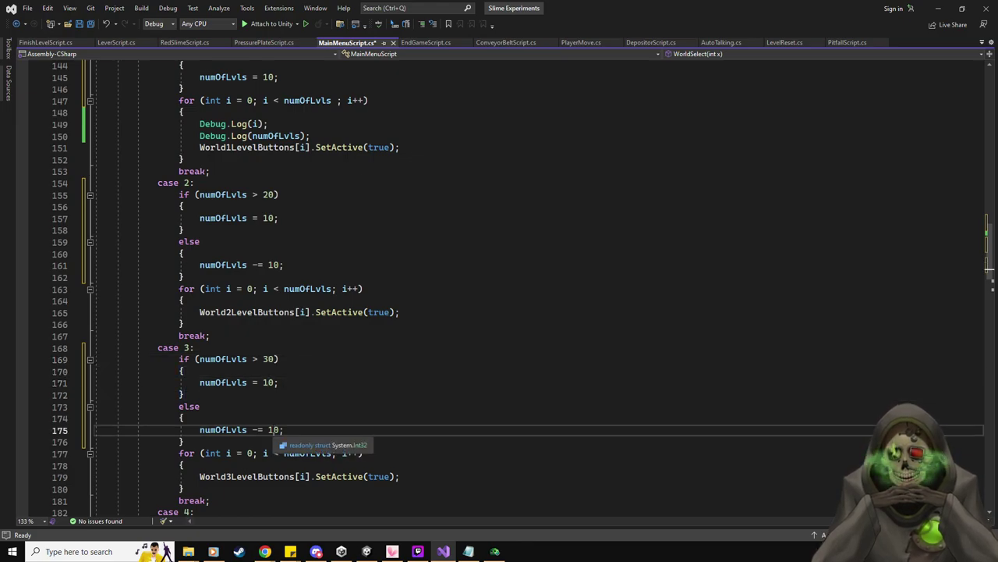
key("BackSpace")
type("2")
scroll(273, 430, "down", 4)
left_click(214, 364)
key("Return")
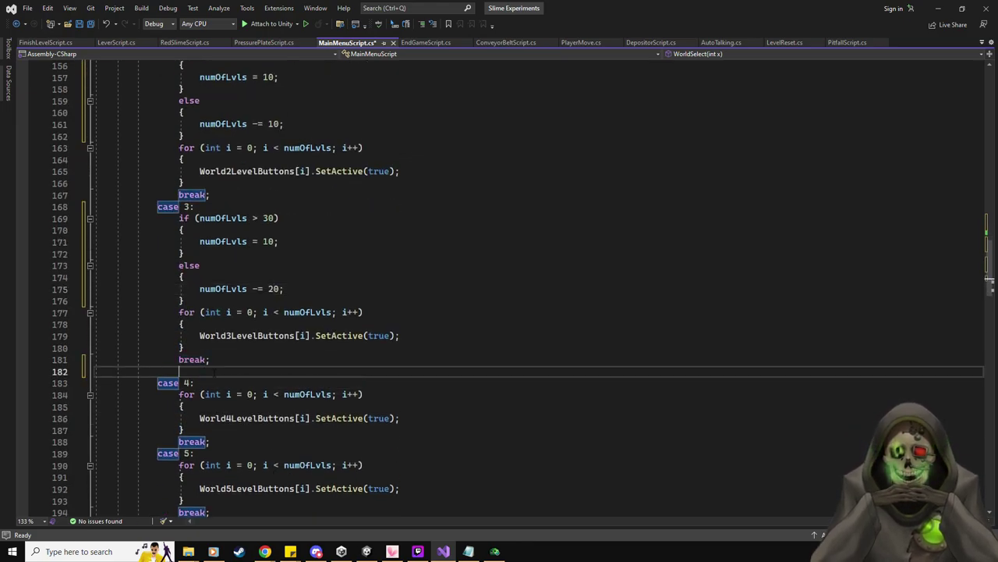
key("ctrl+v")
left_click(269, 372)
key("BackSpace")
type("4")
key("ctrl+z")
key("ctrl+z")
key("ctrl+z")
key("ctrl+z")
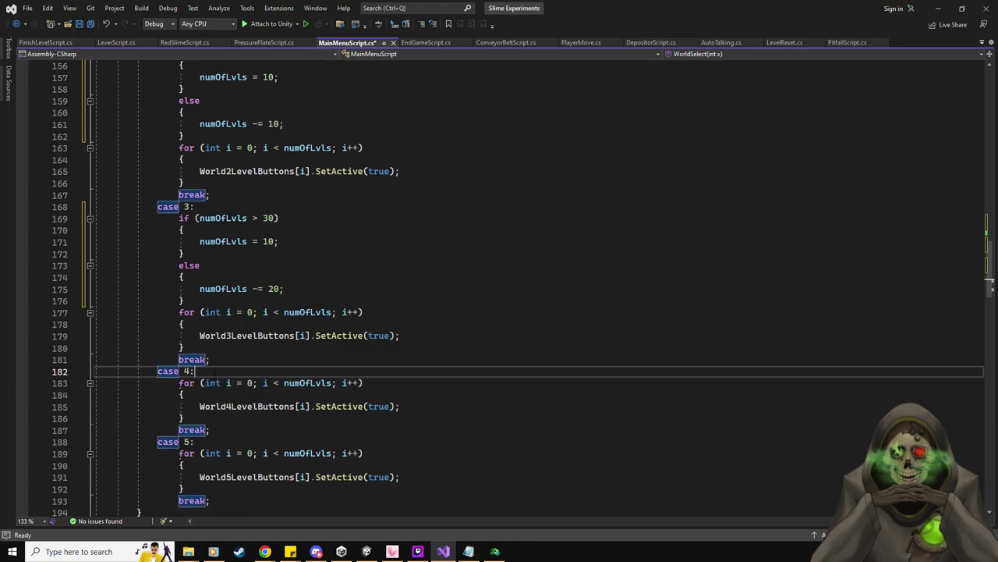
- Insert the copied if/else block at the start of case 4, with limit 40 and subtraction 30
key("Return")
key("ctrl+v")
scroll(253, 427, "down", 2)
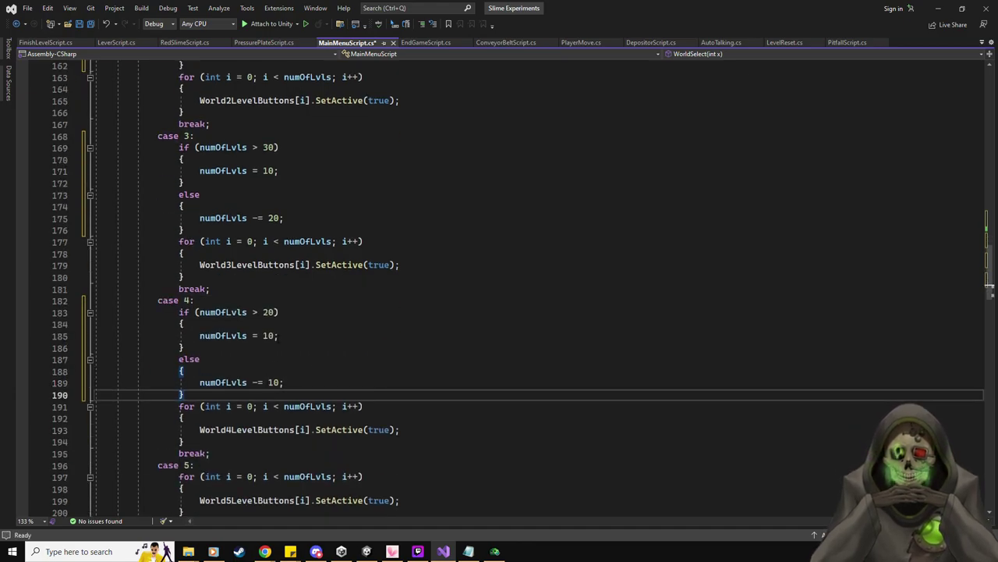
left_click(269, 312)
key("BackSpace")
type("4")
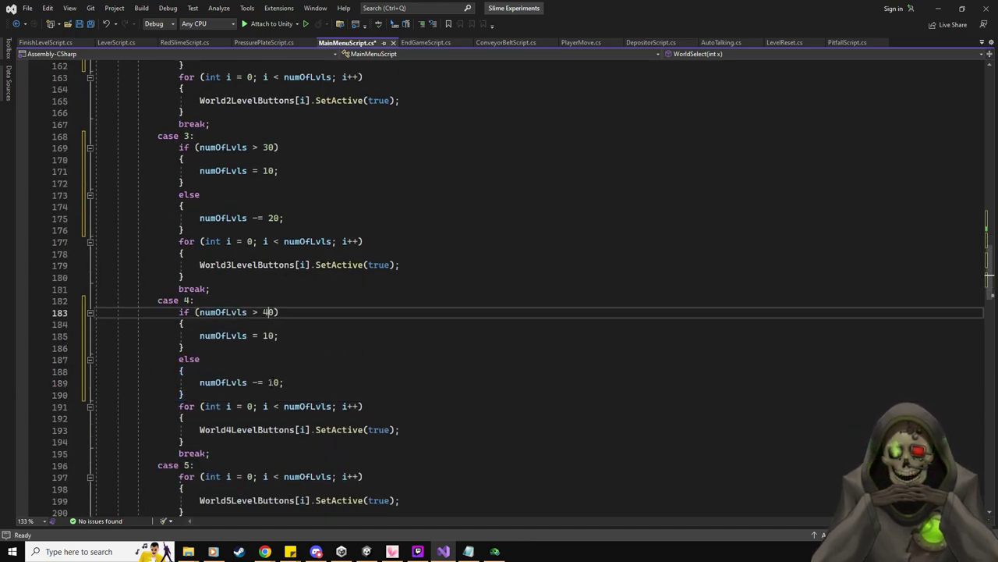
left_click(274, 382)
key("BackSpace")
type("3")
- Insert the copied if/else block at the start of case 5, with limit 50 and subtraction 40
scroll(322, 400, "down", 7)
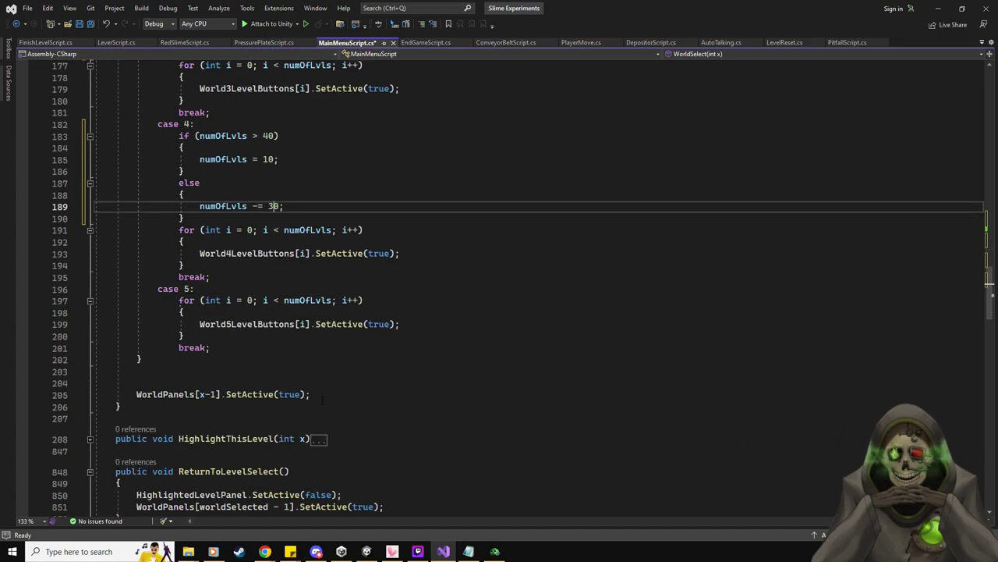
left_click(226, 218)
key("Return")
key("ctrl+v")
left_click(269, 229)
key("BackSpace")
type("5")
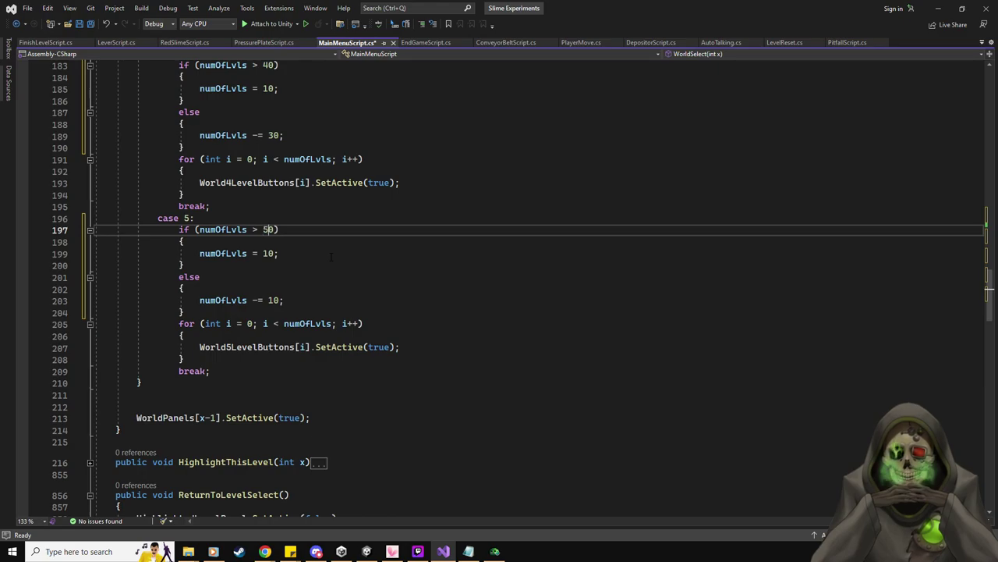
scroll(331, 256, "up", 1)
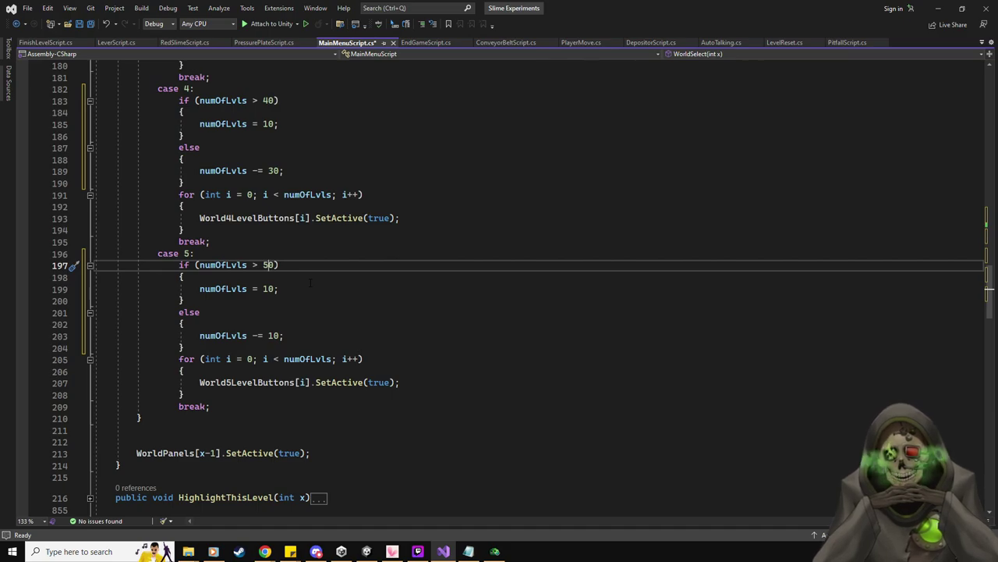
left_click(273, 335)
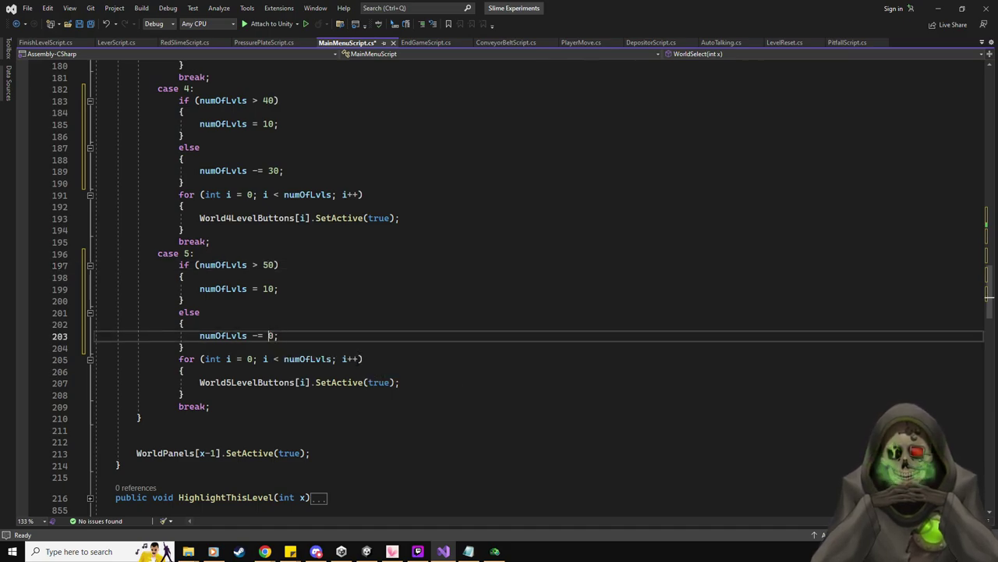
left_click(347, 314)
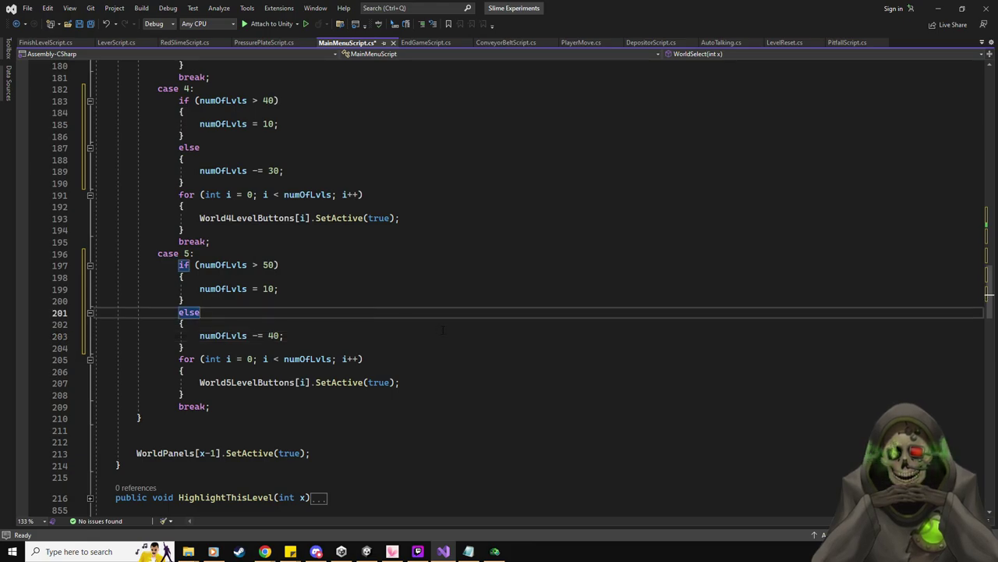
- Review the numOfLvls limits and subtractions in cases 1 to 5 of the WorldSelect switch
scroll(443, 330, "up", 1)
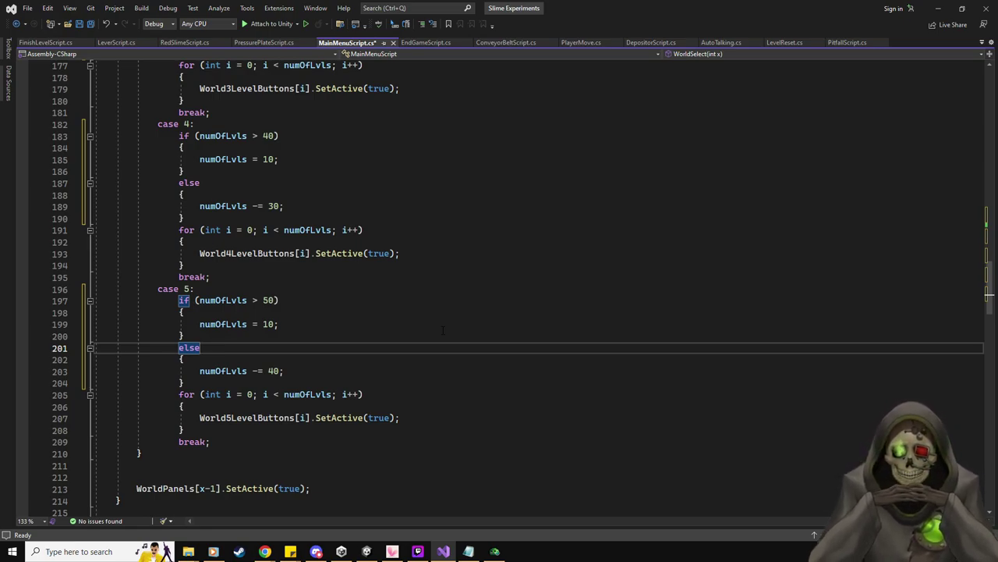
scroll(485, 268, "up", 2)
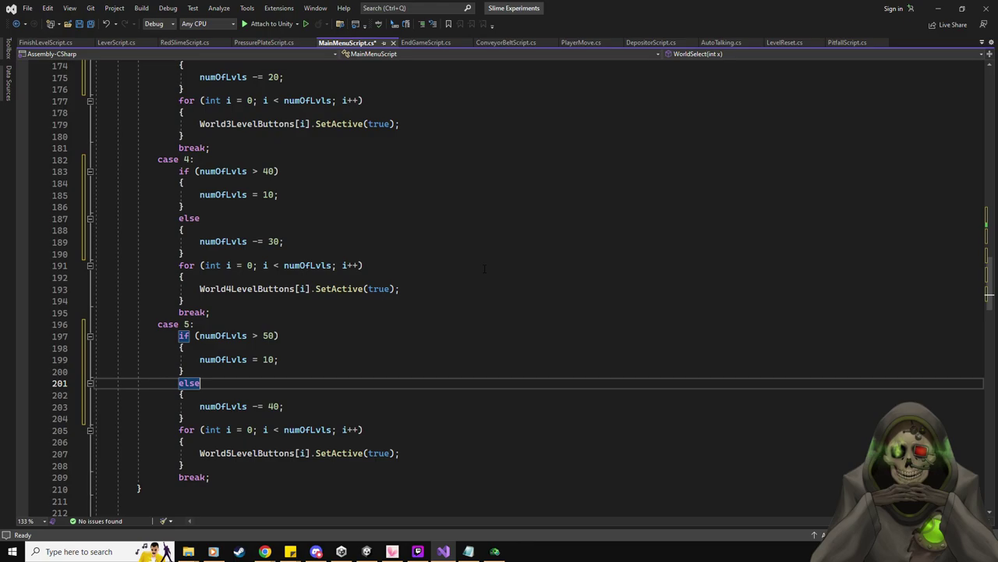
scroll(484, 268, "up", 15)
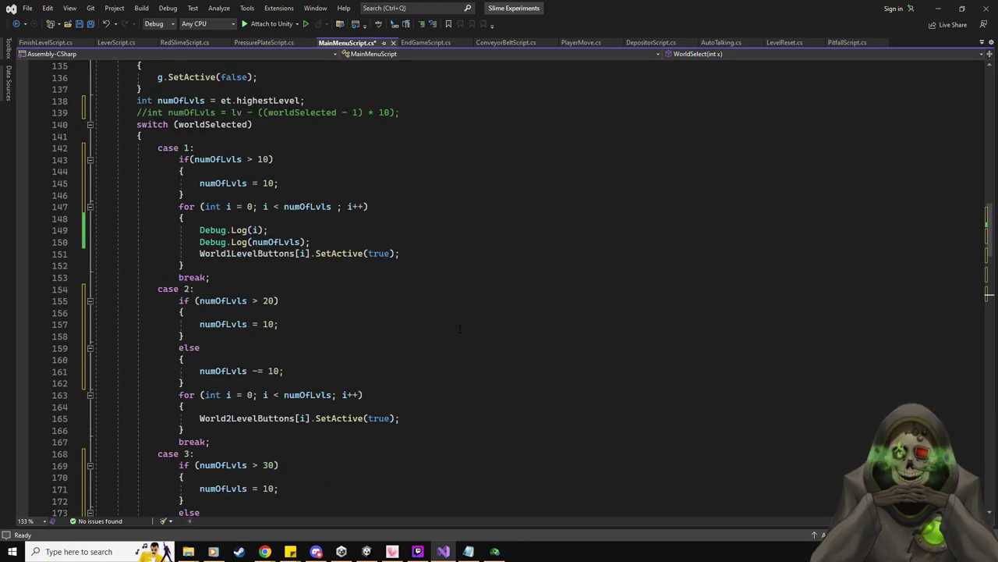
scroll(484, 268, "down", 6)
scroll(485, 268, "down", 4)
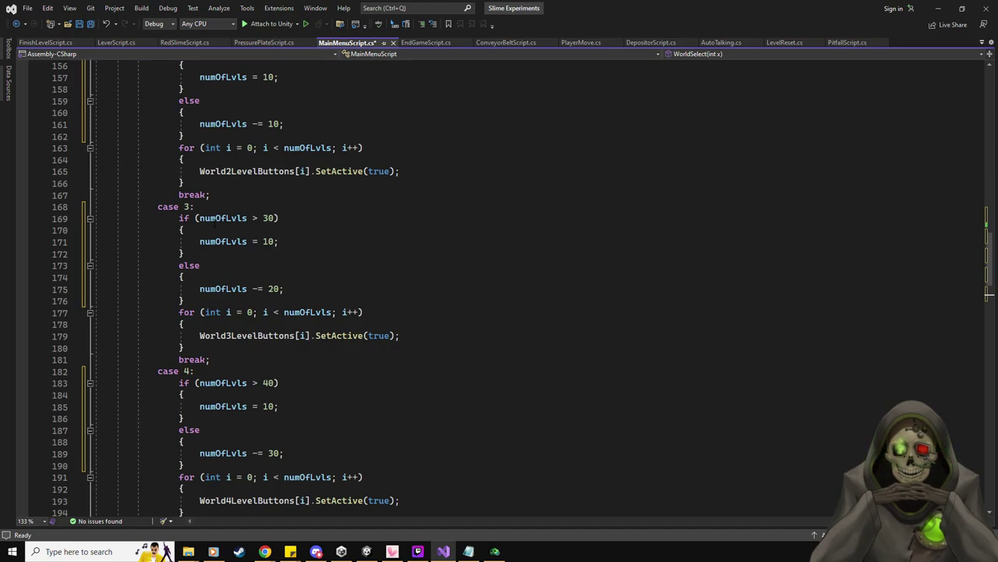
scroll(214, 223, "down", 2)
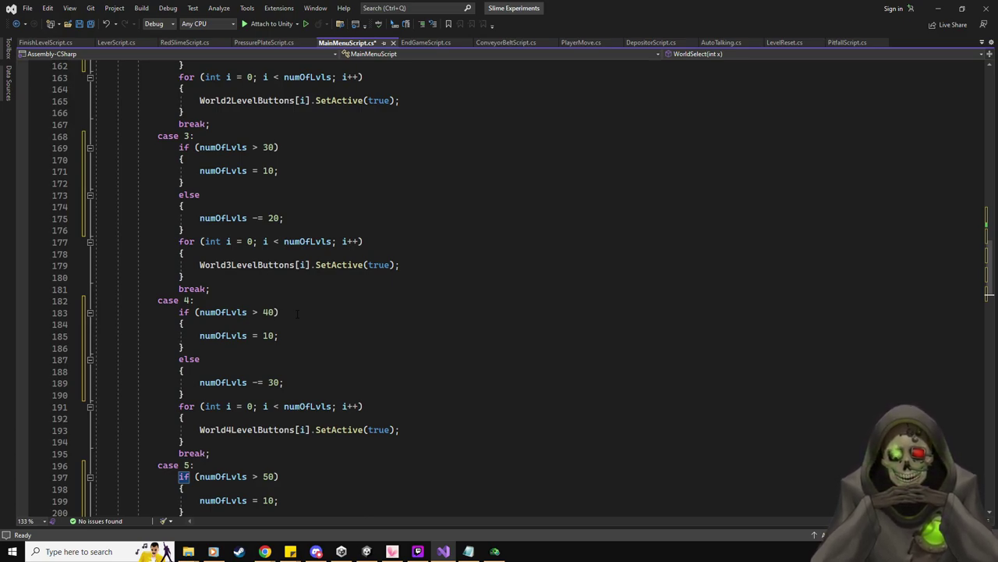
scroll(297, 313, "down", 5)
key("Down")
key("Down")
key("Down")
key("Down")
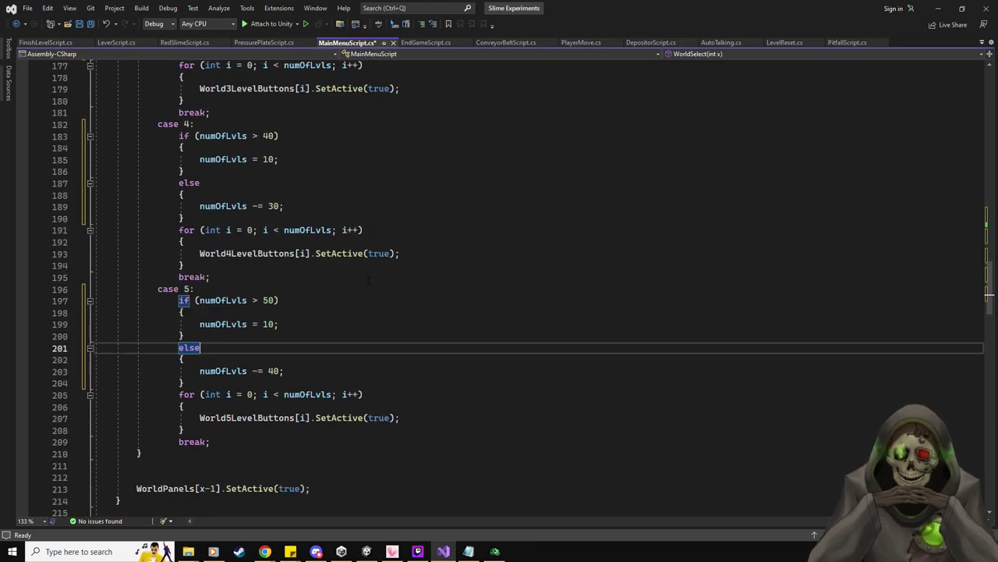
- Save MainMenuScript.cs, then switch to Unity and try the World 1 and World 2 selections in the running game
key("ctrl+s")
key("alt+Tab")
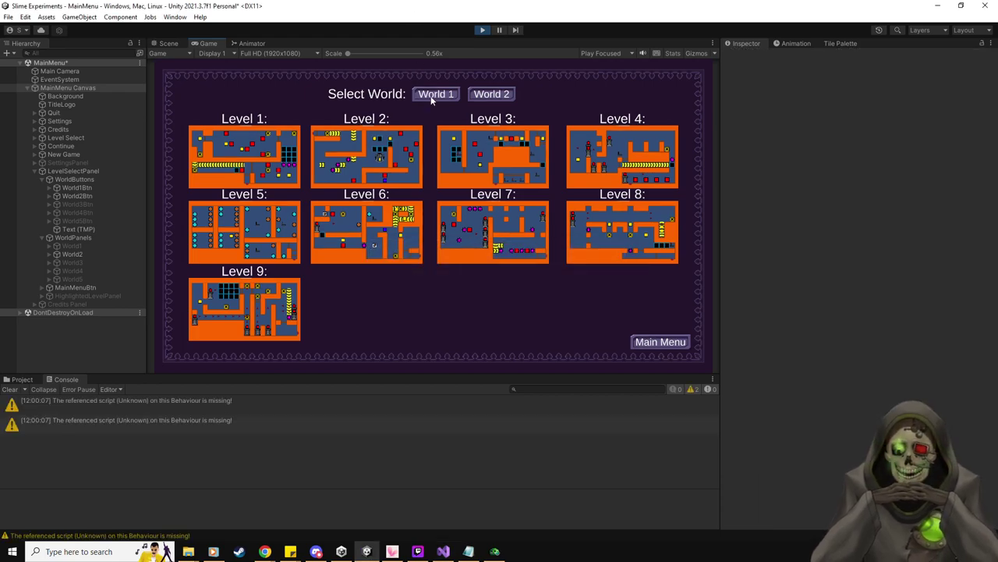
left_click(438, 95)
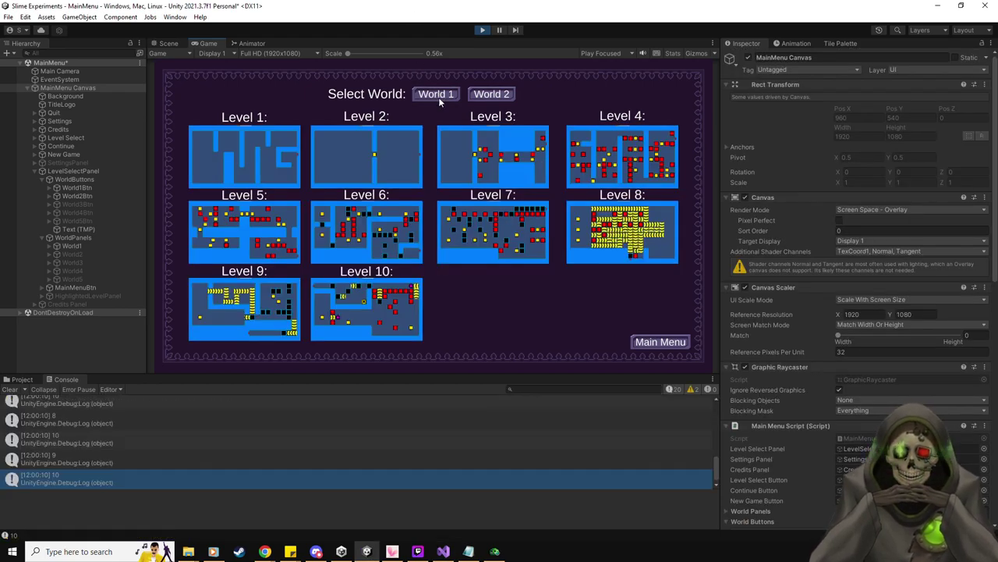
left_click(503, 95)
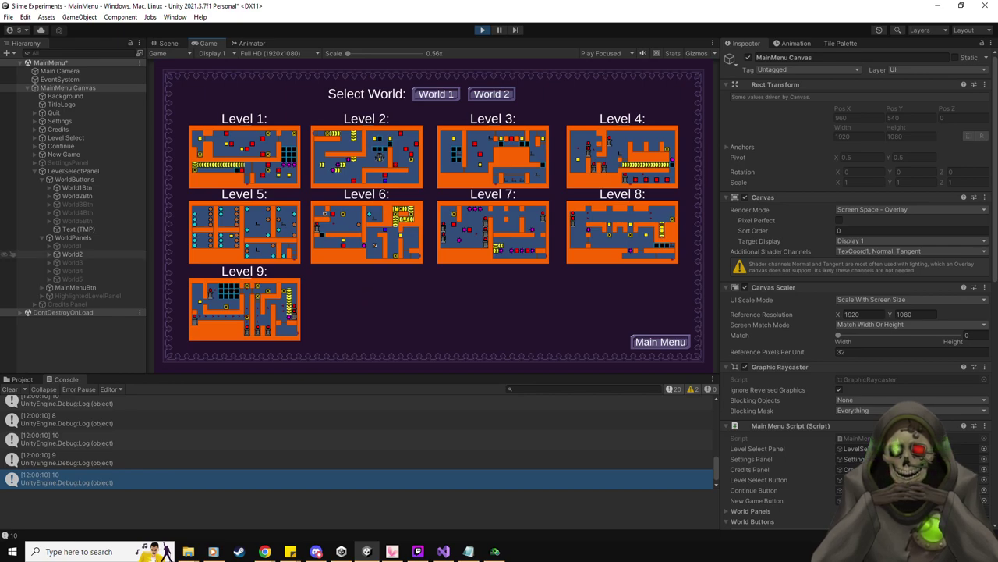
- Stop play mode in Unity, then switch to the built game and show its World 2 levels
left_click(443, 552)
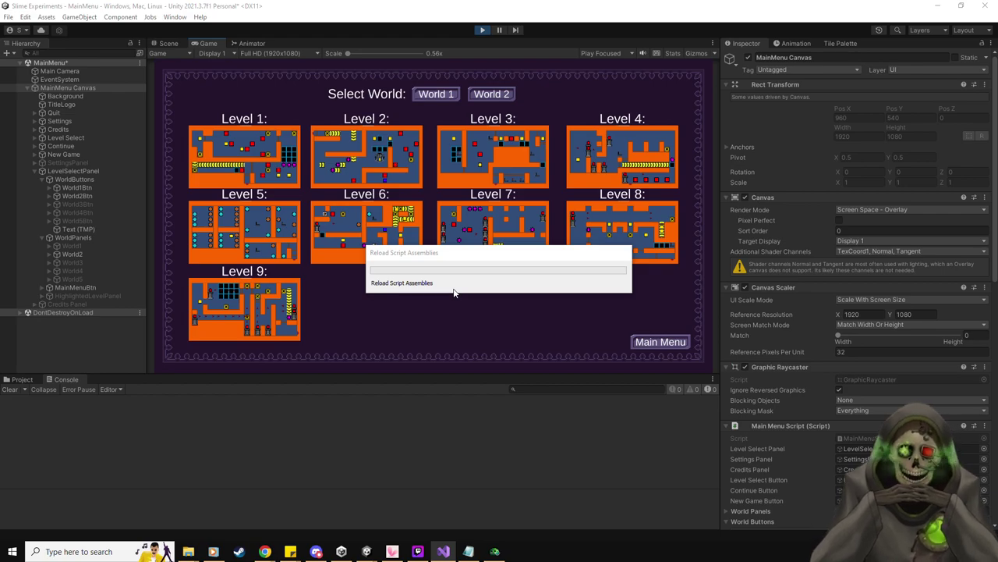
left_click(482, 30)
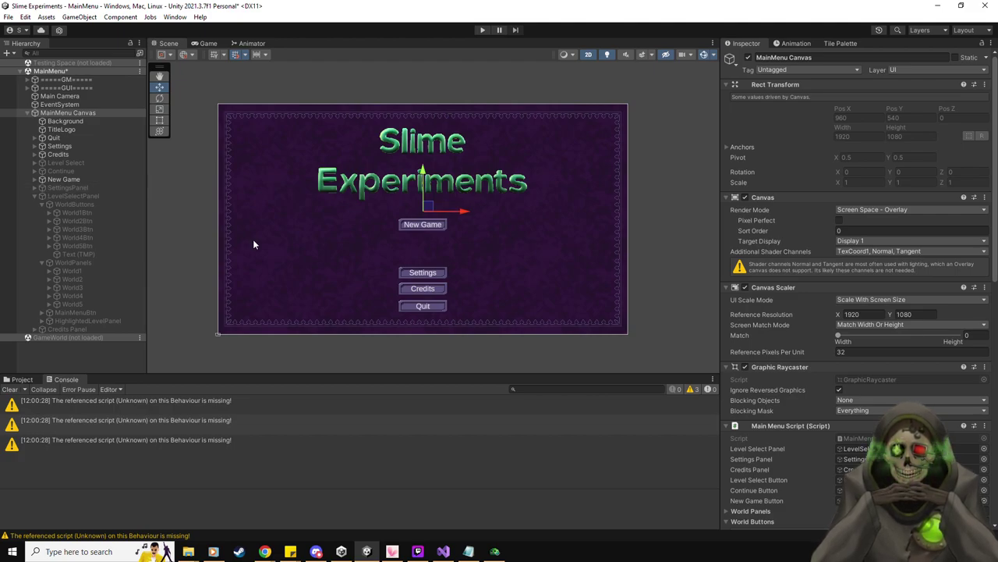
left_click(493, 551)
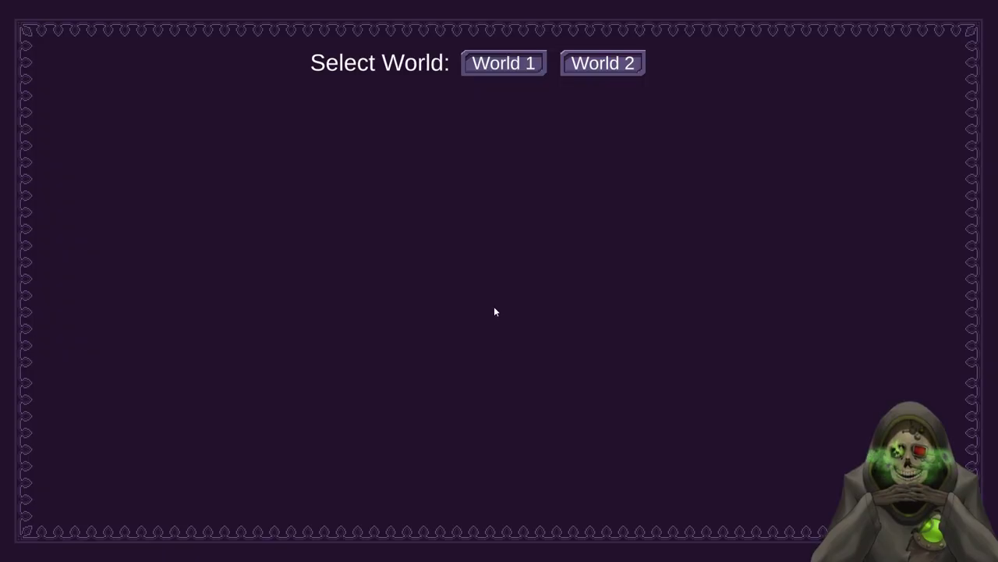
left_click(582, 67)
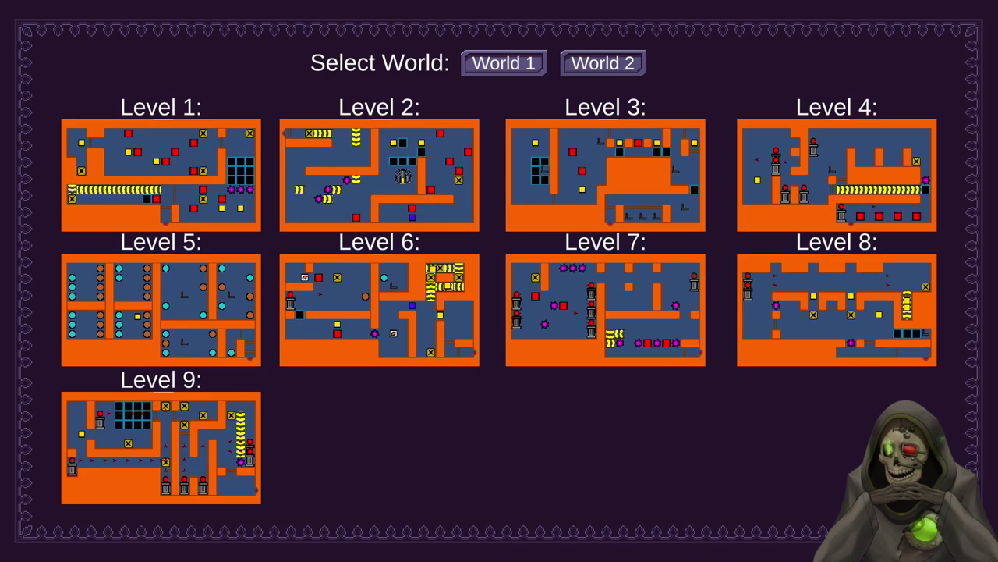
- In Notepad, delete to-do item 2 about the World 1 button from Slime Stuff To Do.txt and save the file
key("alt+Tab")
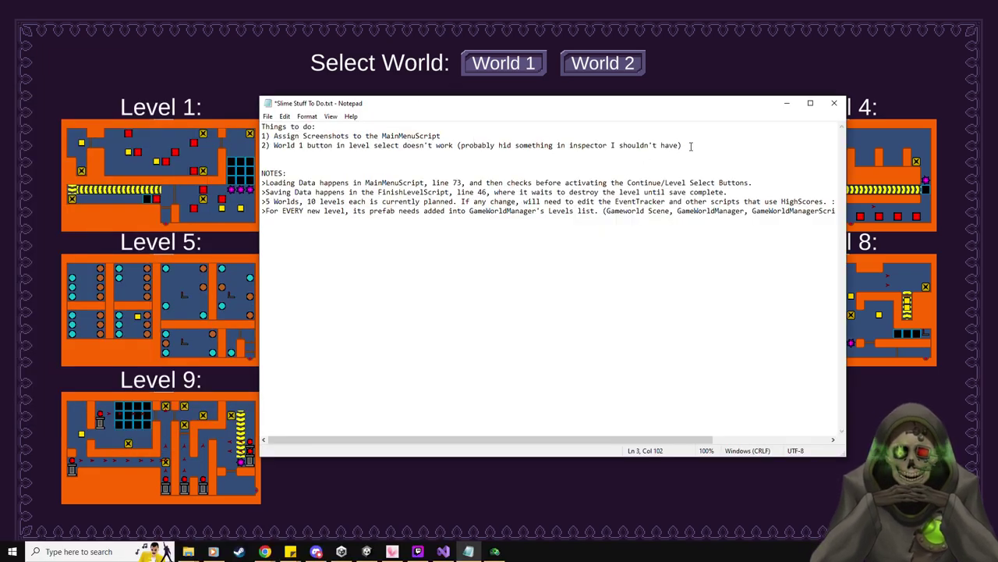
key("shift+Home")
key("BackSpace")
key("BackSpace")
key("ctrl+s")
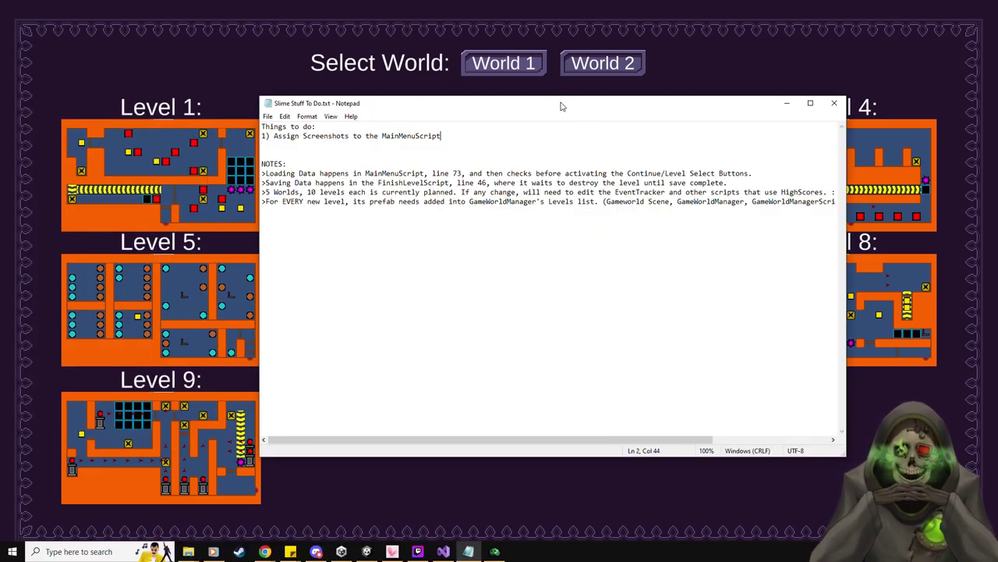
left_click_drag(561, 106, 347, 126)
key("alt+Tab")
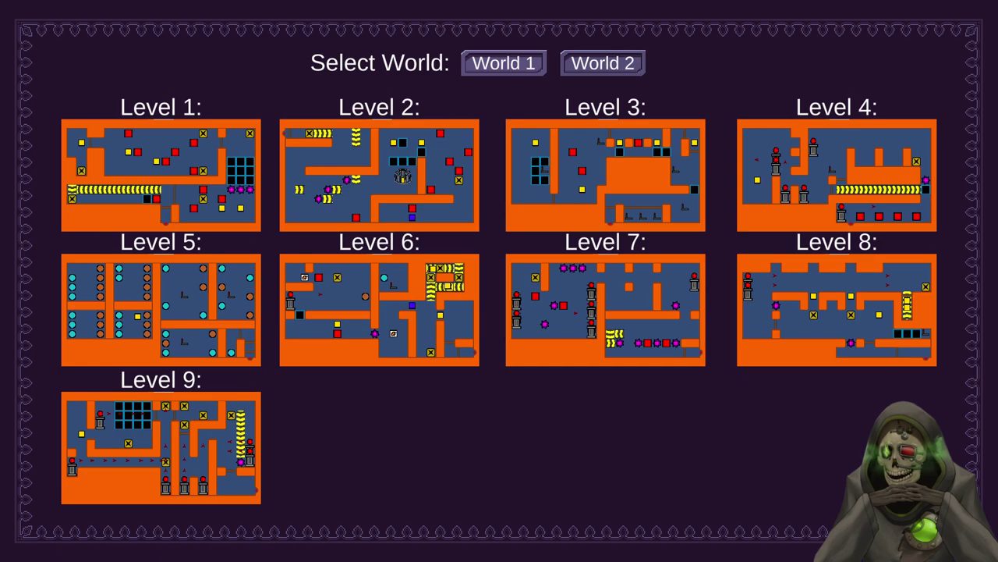
- Check the remaining to-do items in Slime Stuff To Do.txt in Notepad, then switch back to the built game
key("alt+Tab")
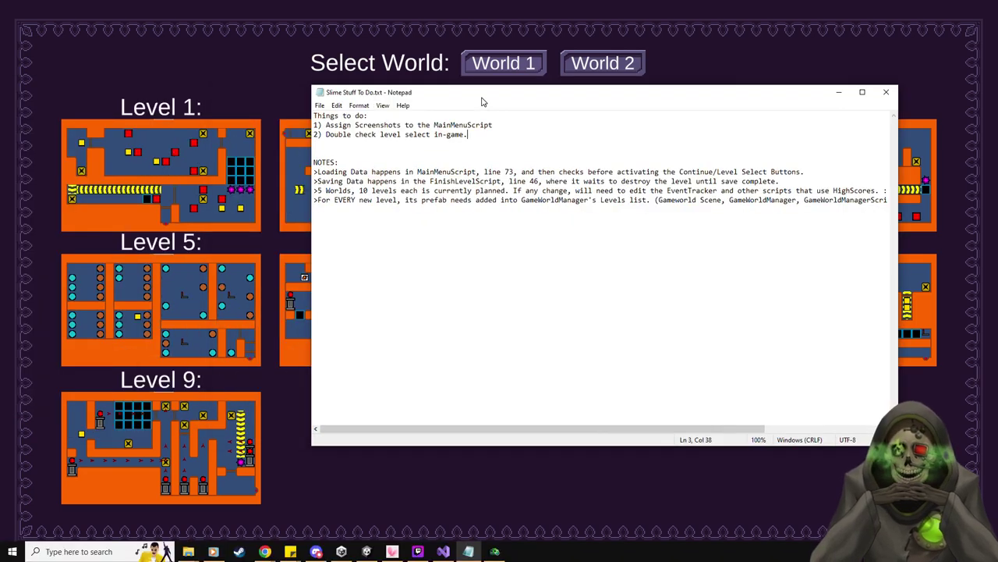
left_click_drag(481, 99, 225, 121)
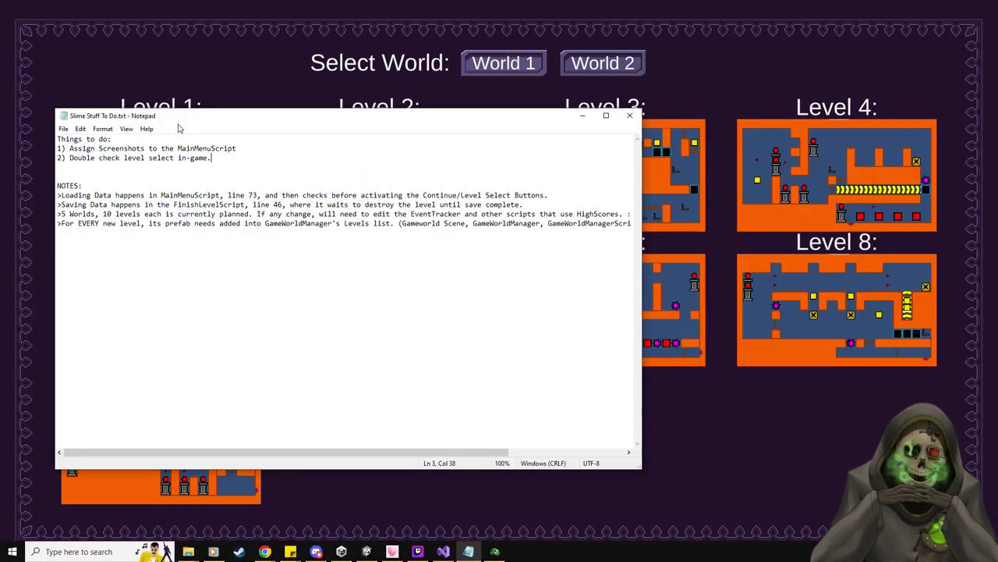
key("alt+Tab")
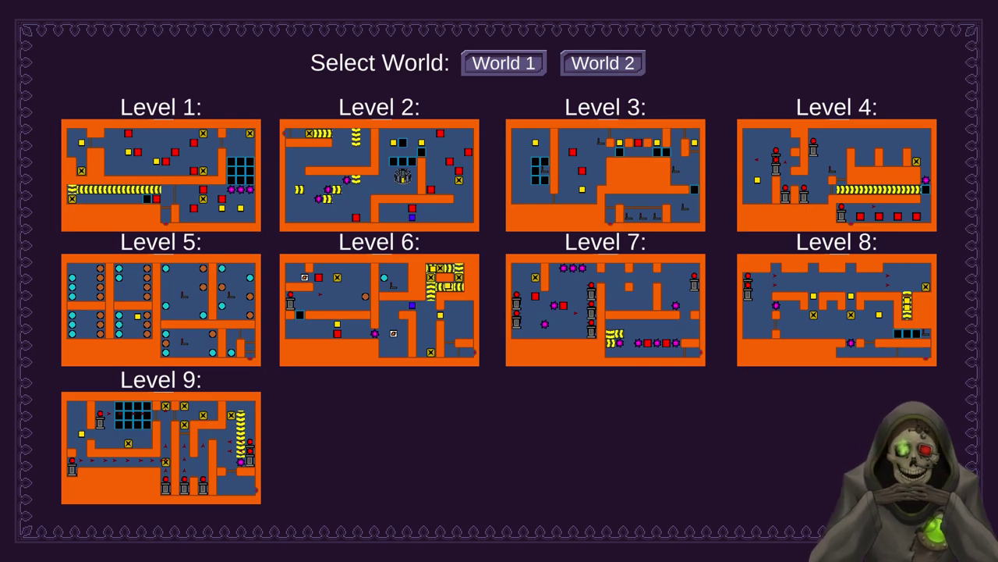
- Leave the level select, start the next experiment level, and flip the first lever in the upper row
key("Escape")
left_click(535, 334)
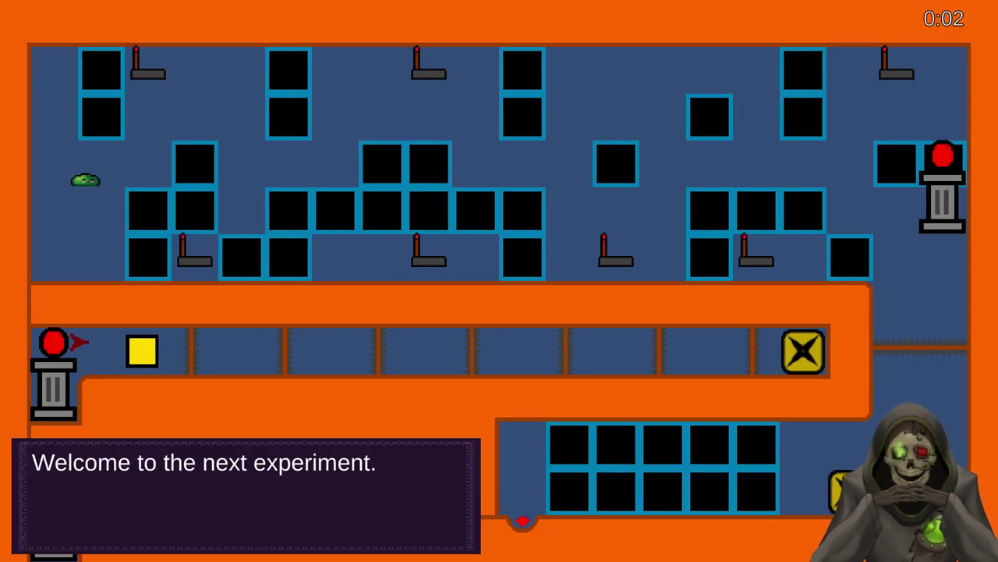
key("w")
key("d")
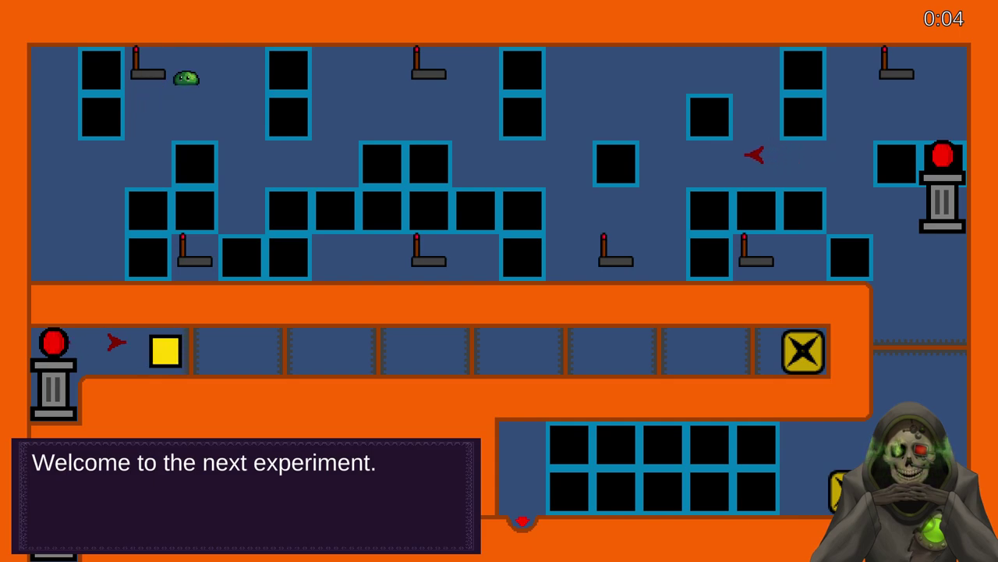
key("a")
key("s")
key("d")
key("w")
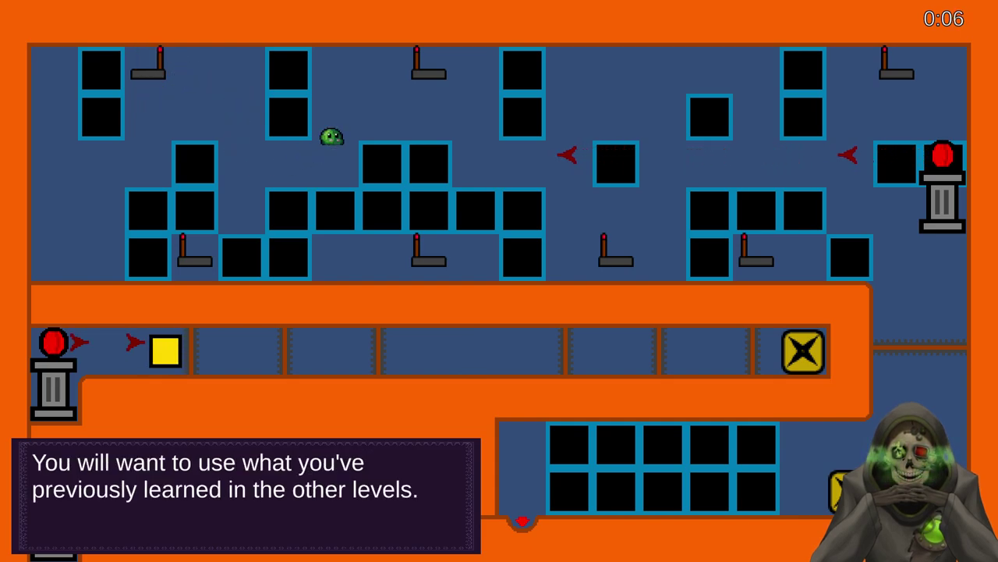
- Steer the slime around the black pits and flip the second upper lever and the third lower lever
key("s")
key("Down")
key("Right")
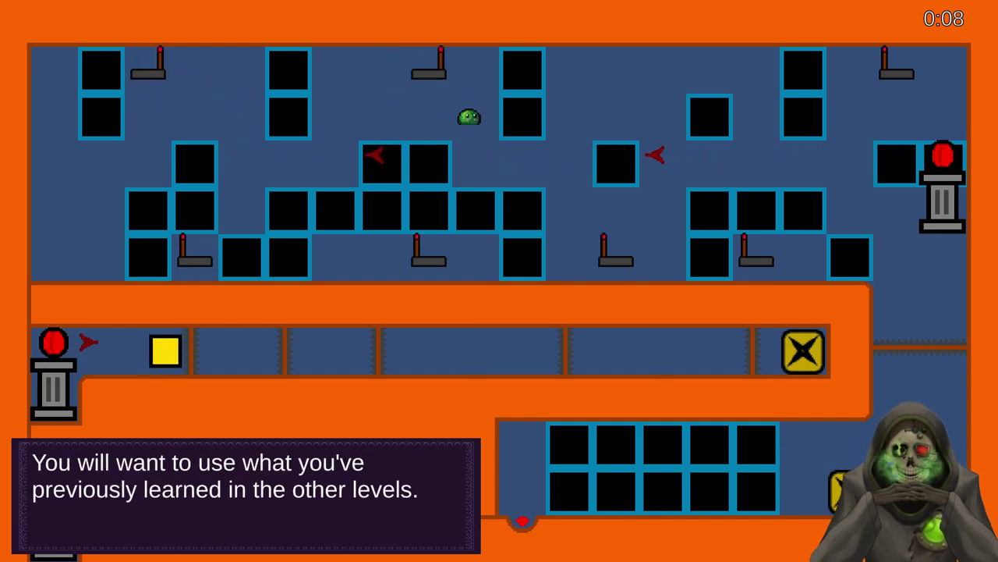
key("Down")
key("Right")
key("Up")
key("Down")
key("Left")
key("Down")
key("Left")
key("Right")
key("Up")
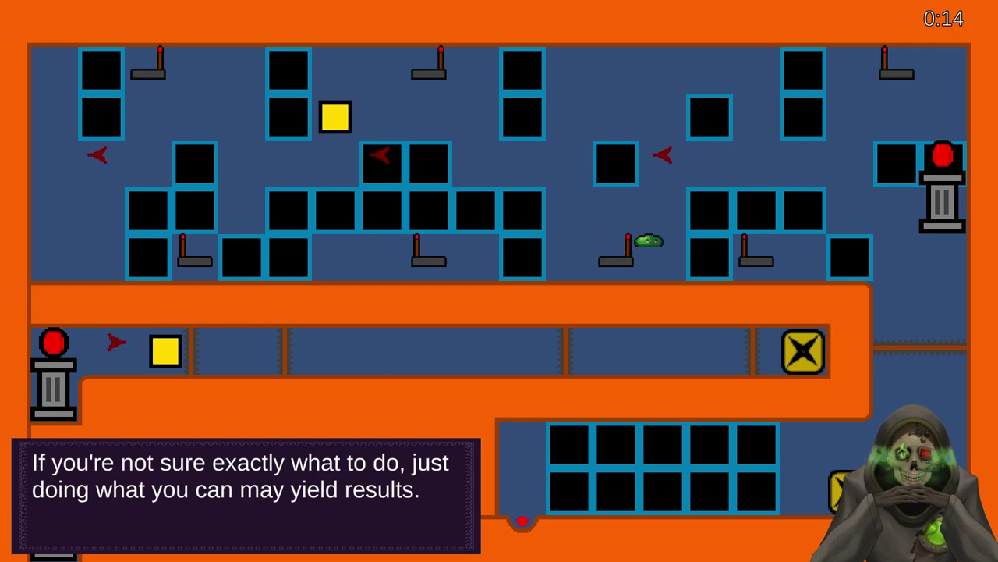
- Push the first yellow block down into the pit row to open a path, and flip the second lower lever
key("Up")
key("Left")
key("Down")
key("Left")
key("Up")
key("Up")
key("Down")
key("Right")
key("Left")
key("Up")
key("Right")
key("Down")
- Guide the slime past the turret fire to flip the last lever in the upper row
key("Down")
key("Up")
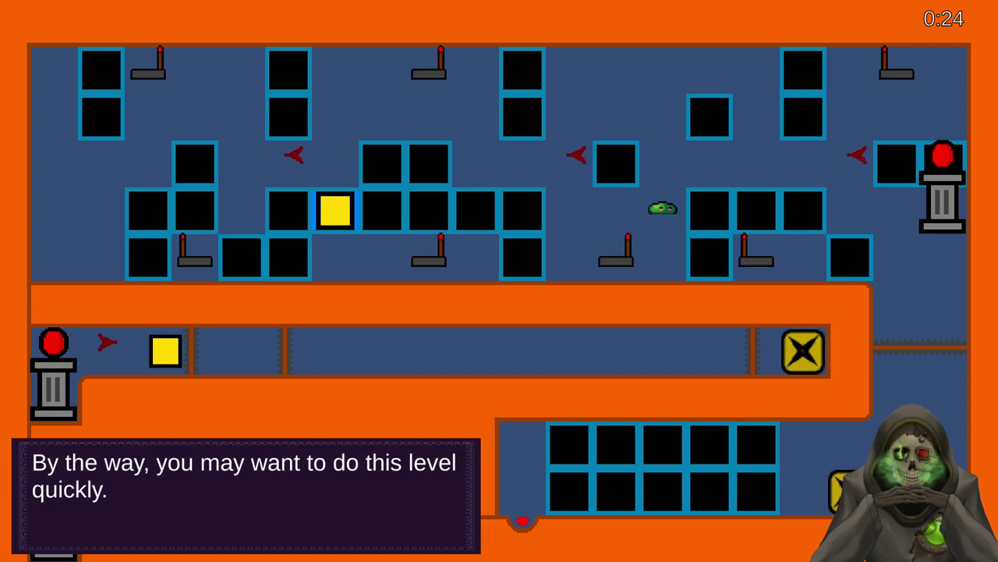
key("Up")
key("Right")
key("Down")
key("Right")
key("Up")
key("Left")
- Push the second yellow block down into the pit beside the first lower lever and flip that lever
key("Down")
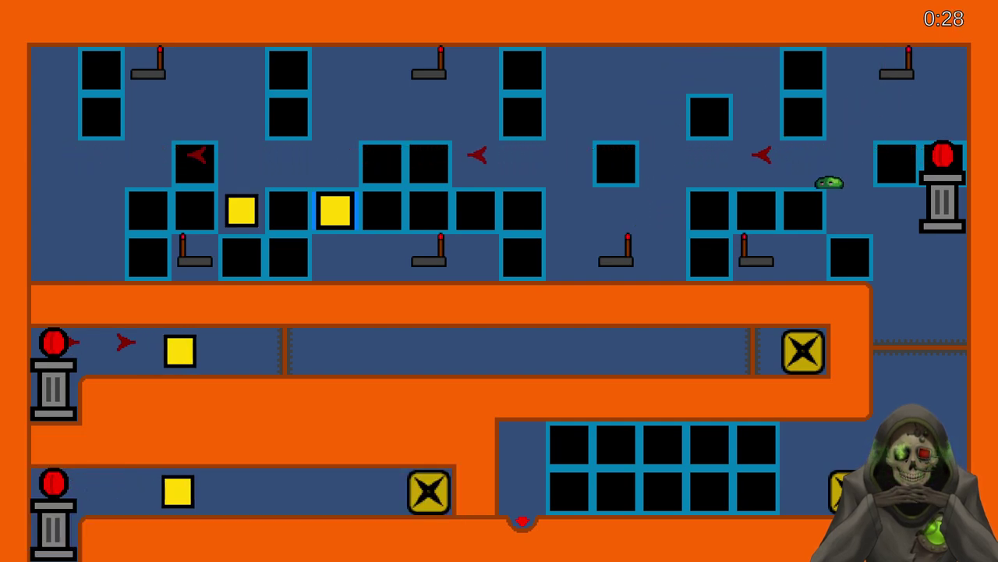
key("Up")
key("Left")
key("Down")
key("Left")
key("Up")
key("Left")
key("Up")
key("Left")
key("Down")
key("Left")
key("Left")
key("Down")
key("Up")
key("Down")
key("Right")
key("Up")
key("Right")
key("Down")
key("Right")
key("Left")
key("Down")
key("Right")
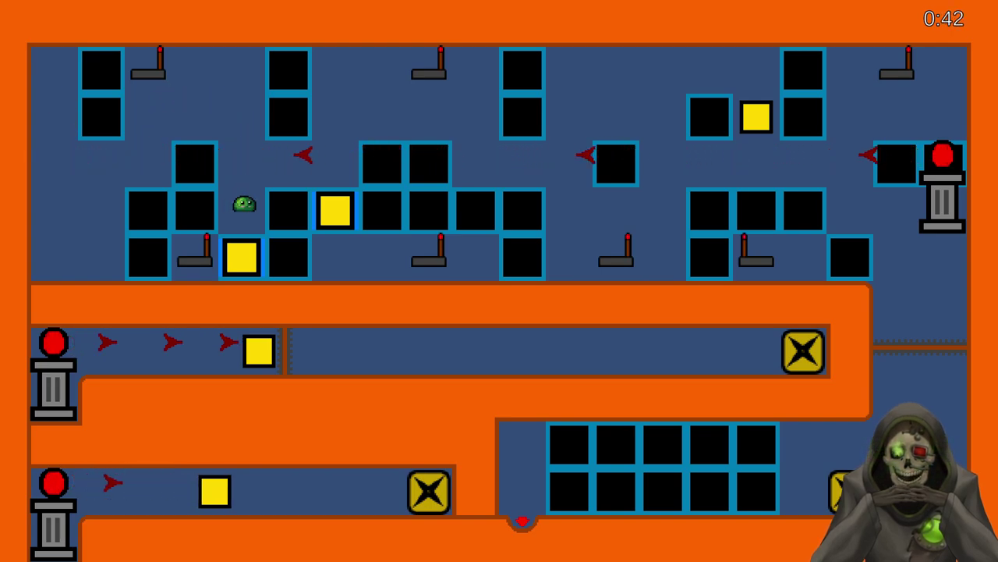
- Push the third yellow block down into the eastern pit row and flip the last lower lever behind it
key("Up")
key("Right")
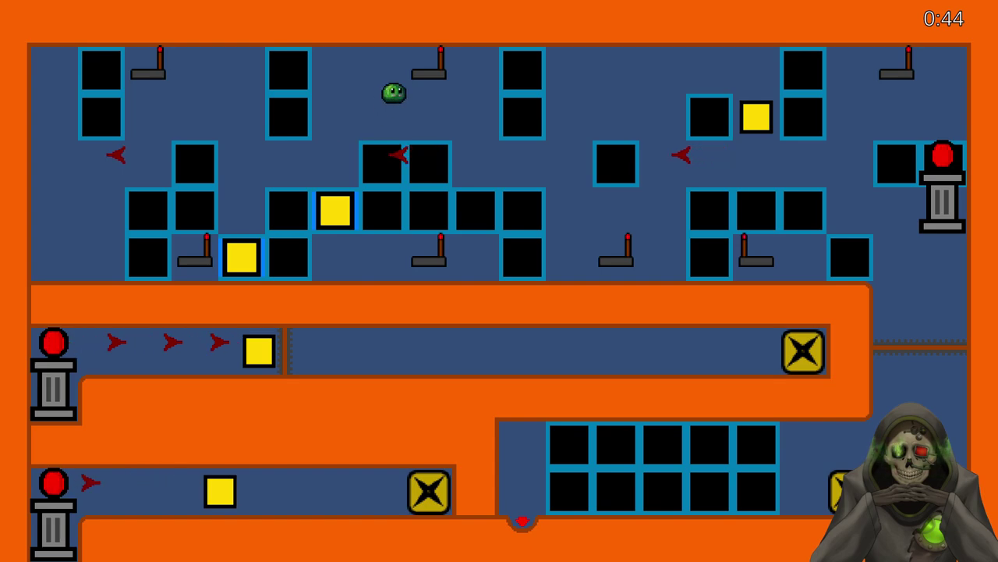
key("Right")
key("Down")
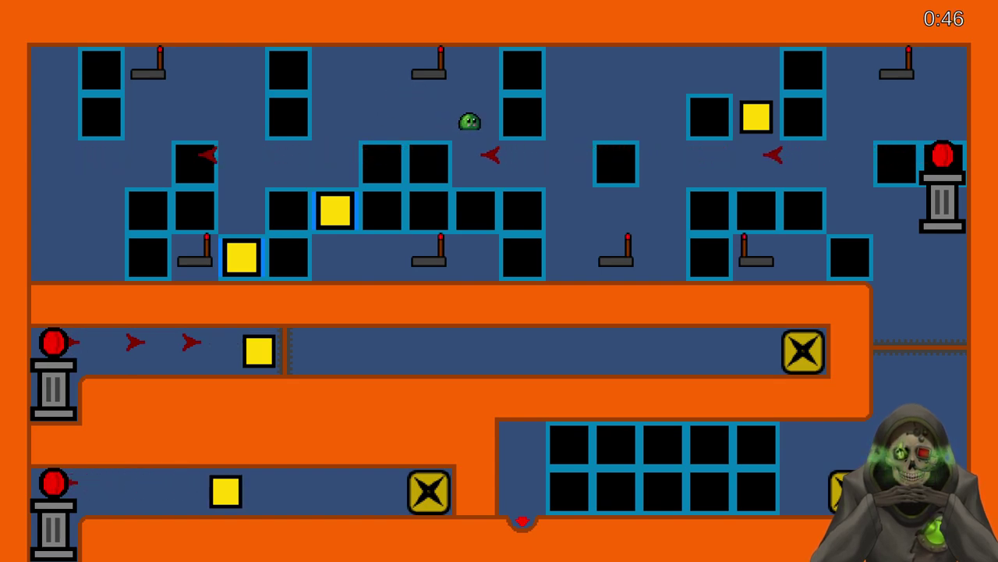
key("Right")
key("Down")
key("Up")
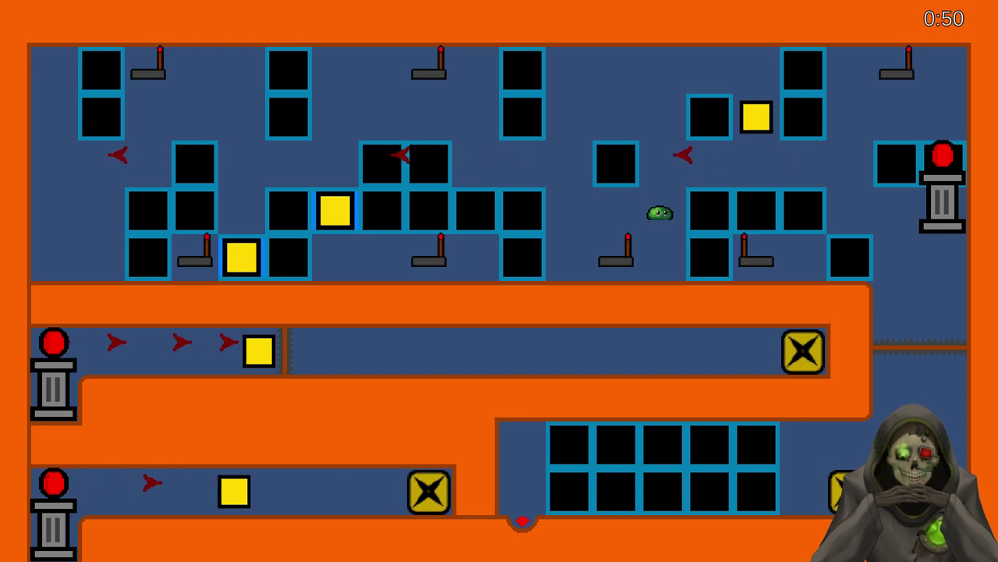
key("Up")
key("Right")
key("Up")
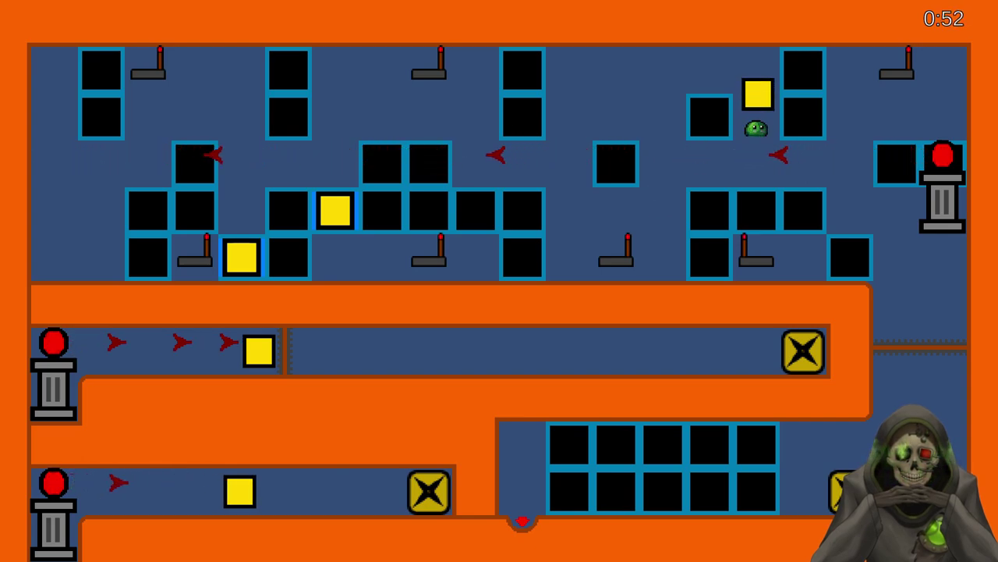
key("Down")
key("Left")
key("Up")
key("Right")
key("Right")
key("Down")
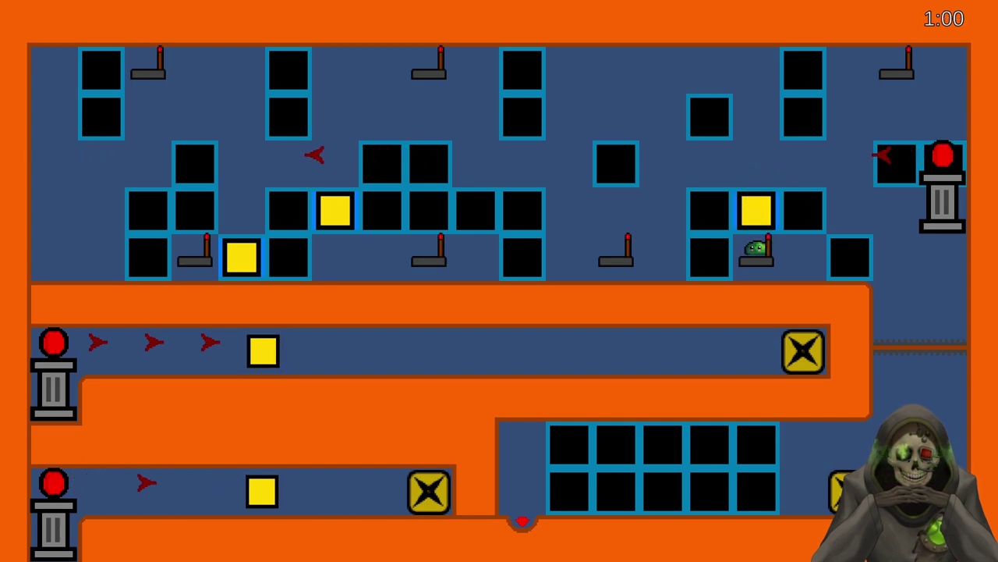
- Move the slime out through the filled pit and down the eastern corridor to the closed gate
key("Up")
key("Right")
key("Down")
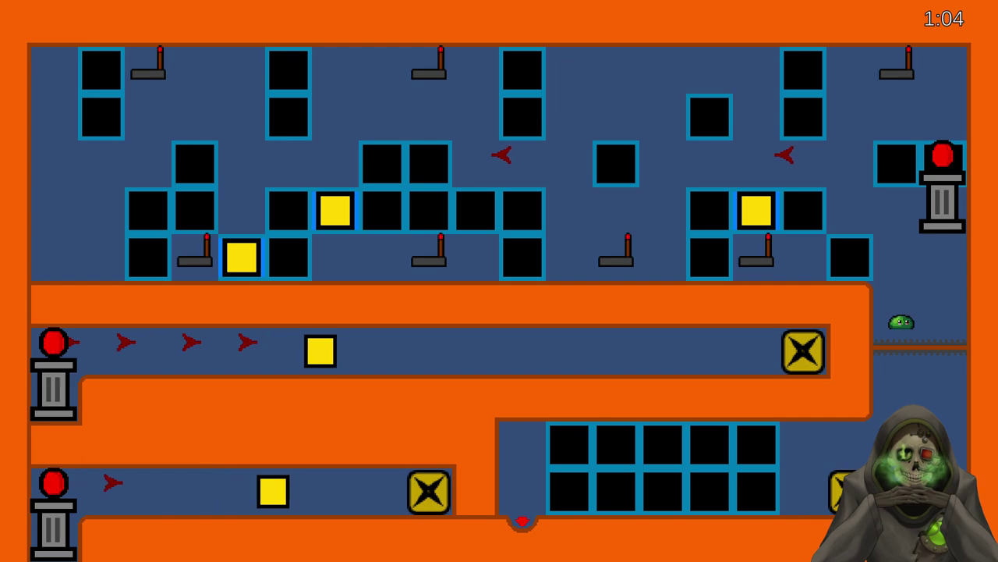
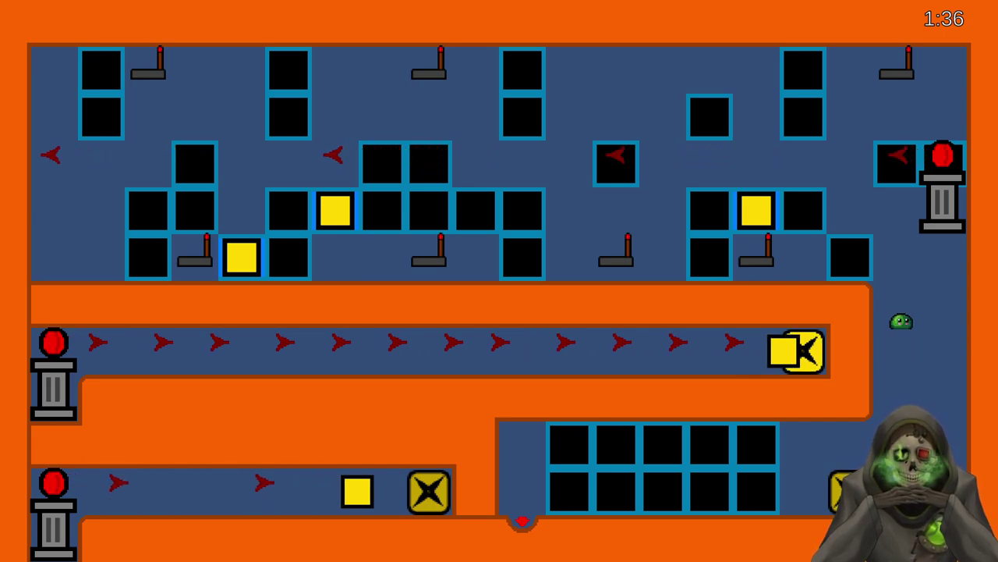
- Bring the slime into the lower chamber and push yellow blocks west to fill the two easternmost pit columns
key("Down")
key("Down")
key("Down")
key("Left")
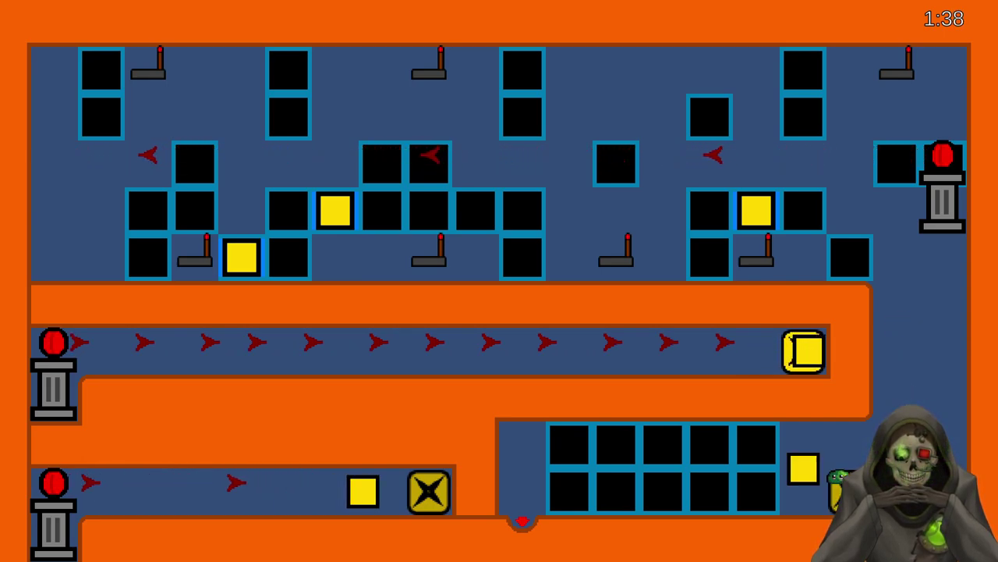
key("Left")
key("Right")
key("Left")
key("Right")
key("Left")
key("Left")
key("Down")
key("Right")
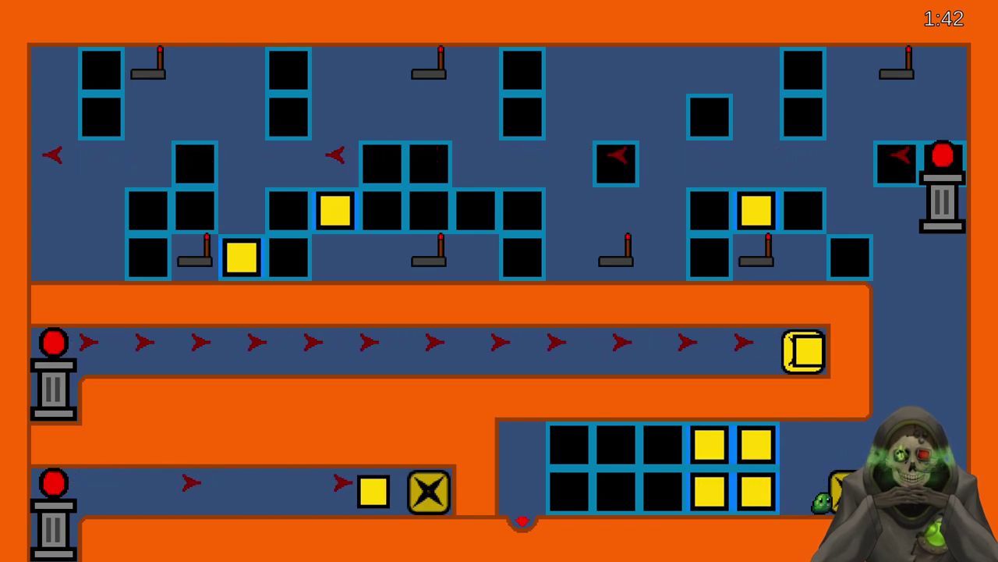
- Push more yellow blocks west across the filled pits to fill the third and fourth pit columns from the east
key("Up")
key("Left")
key("space")
key("Left")
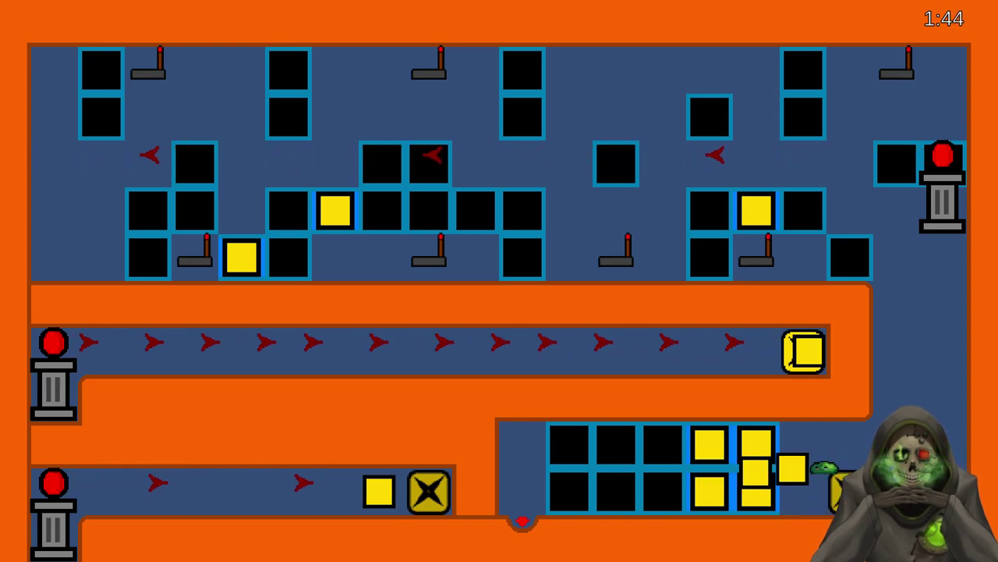
key("Right")
key("Left")
key("Left")
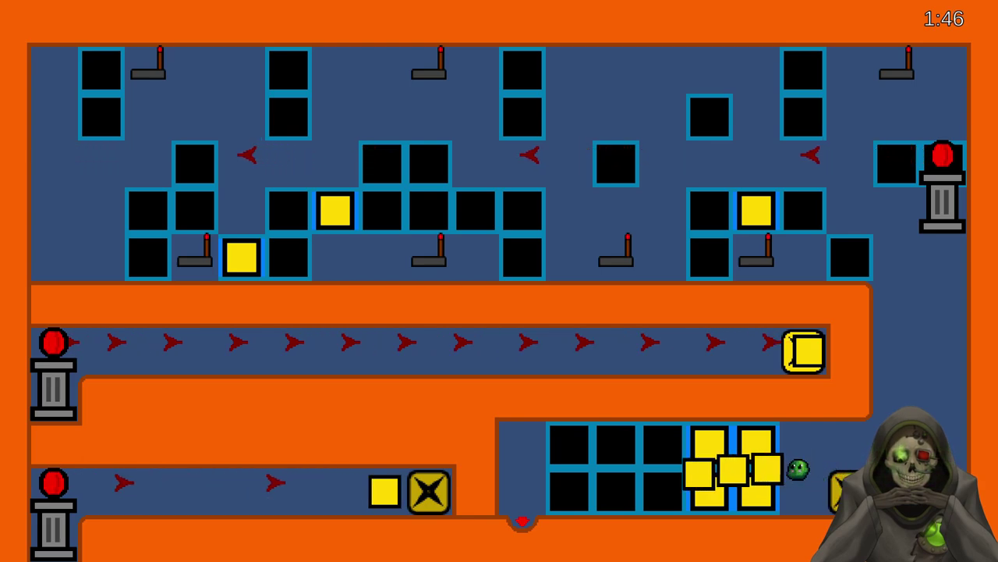
key("Left")
key("Right")
key("Left")
key("Right")
key("Right")
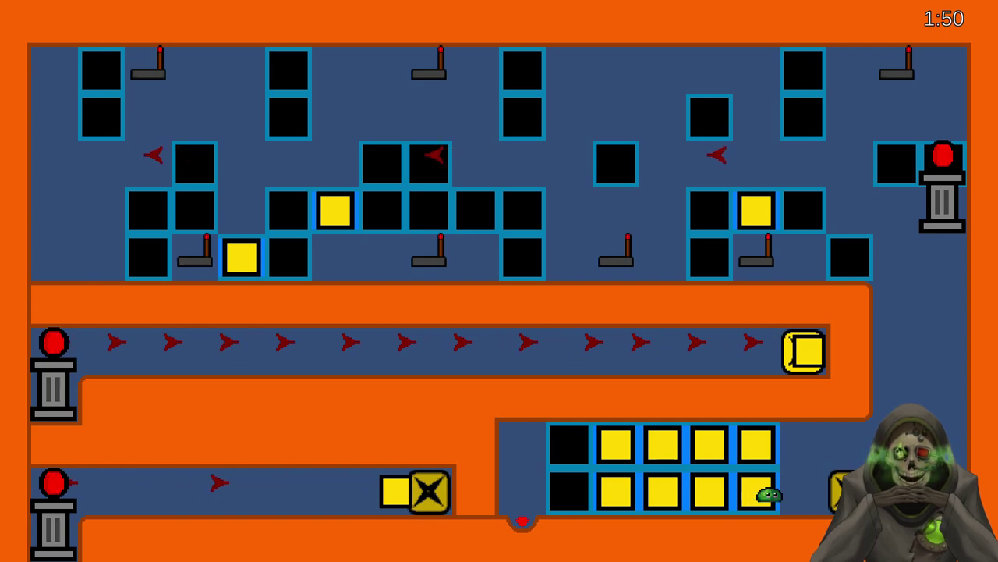
- Push a yellow block west toward the last unfilled pit column and take the slime to the heart exit
key("Left")
key("Left")
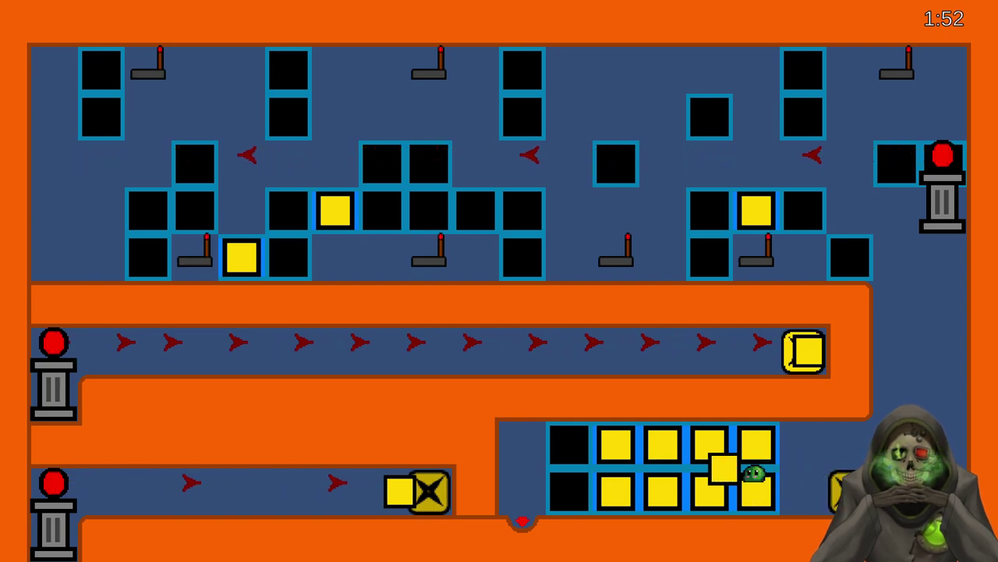
key("Left")
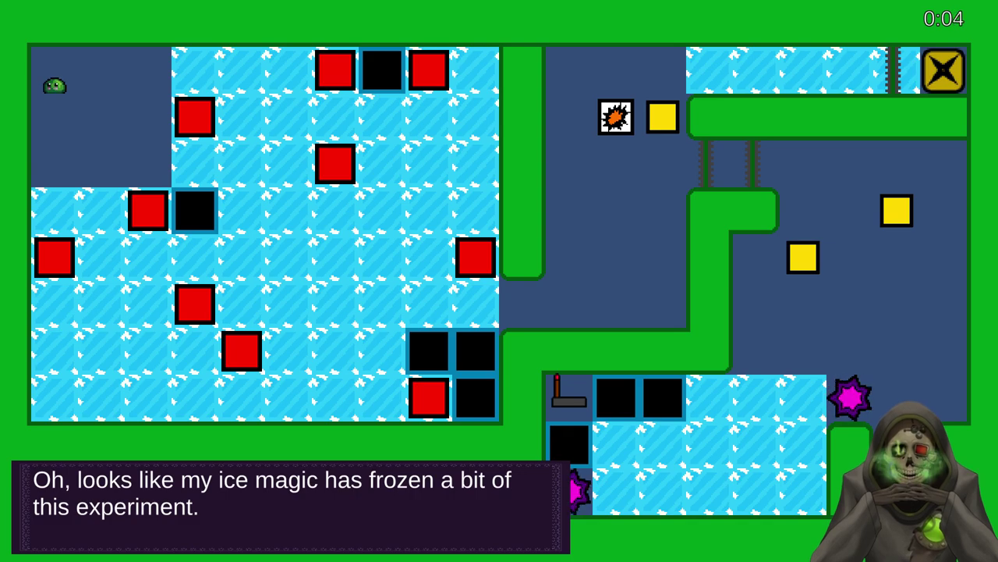
- Dismiss the ice level's opening dialogue and capture a full-screen snip of its starting layout
key("space")
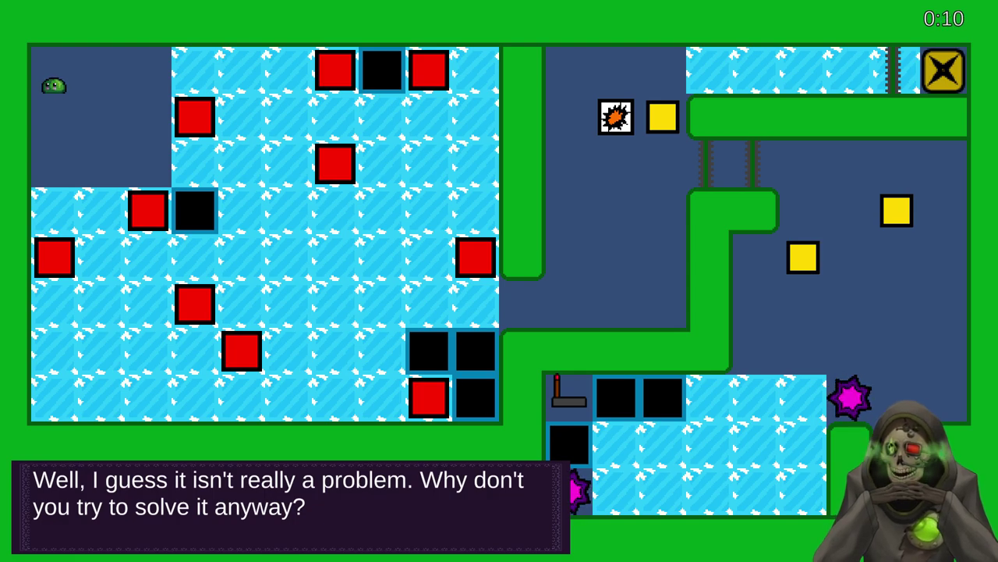
key("space")
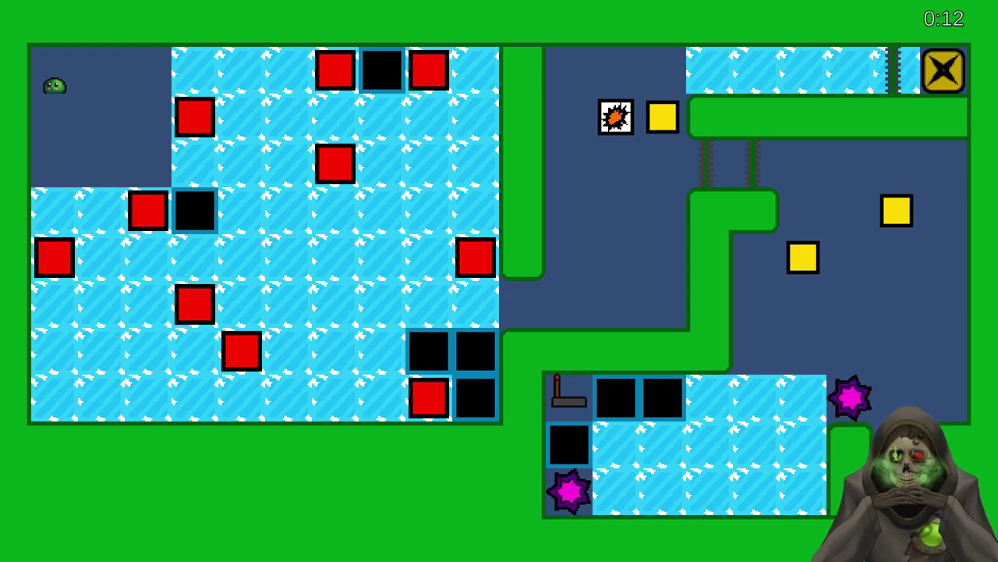
key("super+shift+s")
left_click_drag(0, 0, 996, 560)
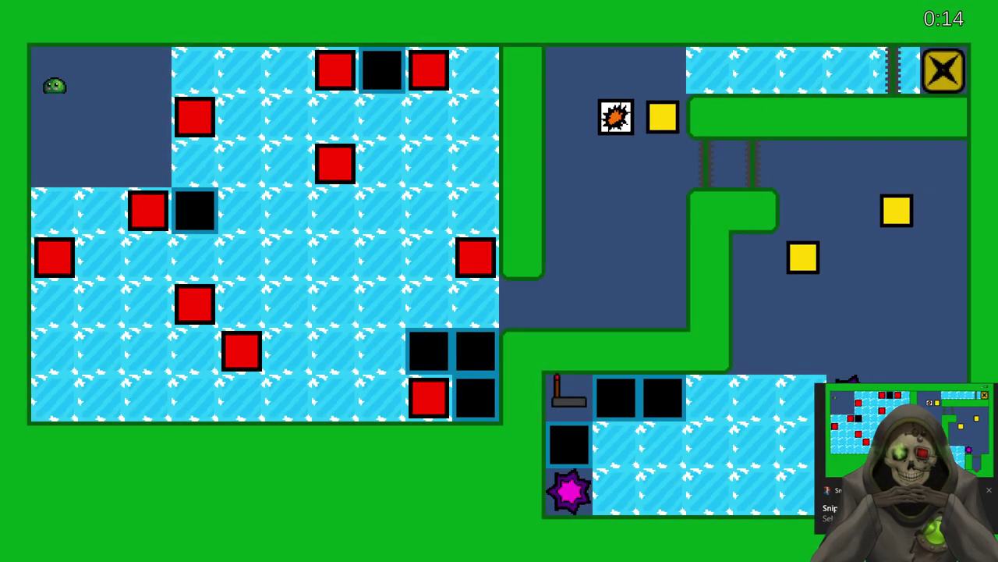
- Open paint.net and paste the level snip, expanding the canvas to fit the image
key("super")
type("pain")
key("Return")
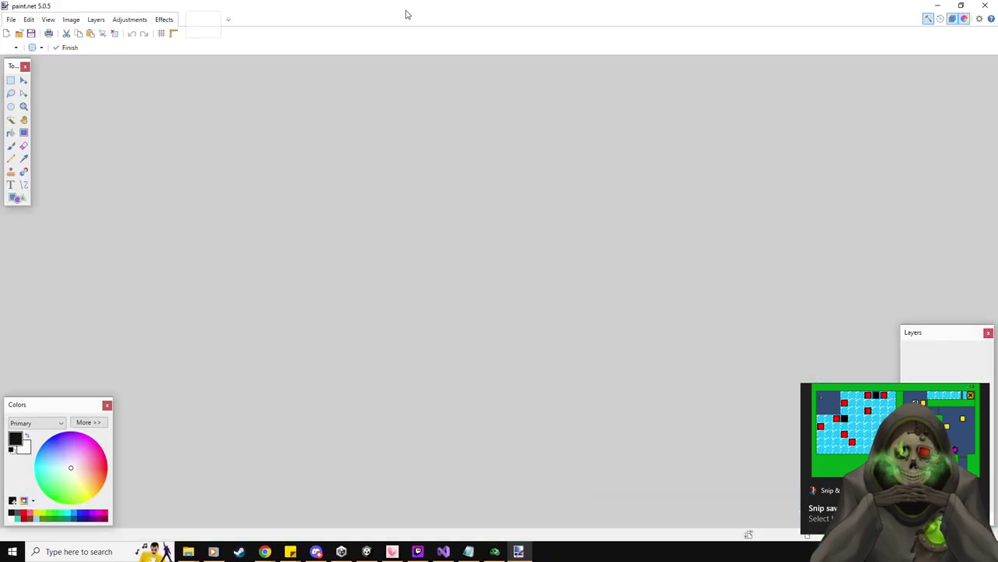
key("ctrl+v")
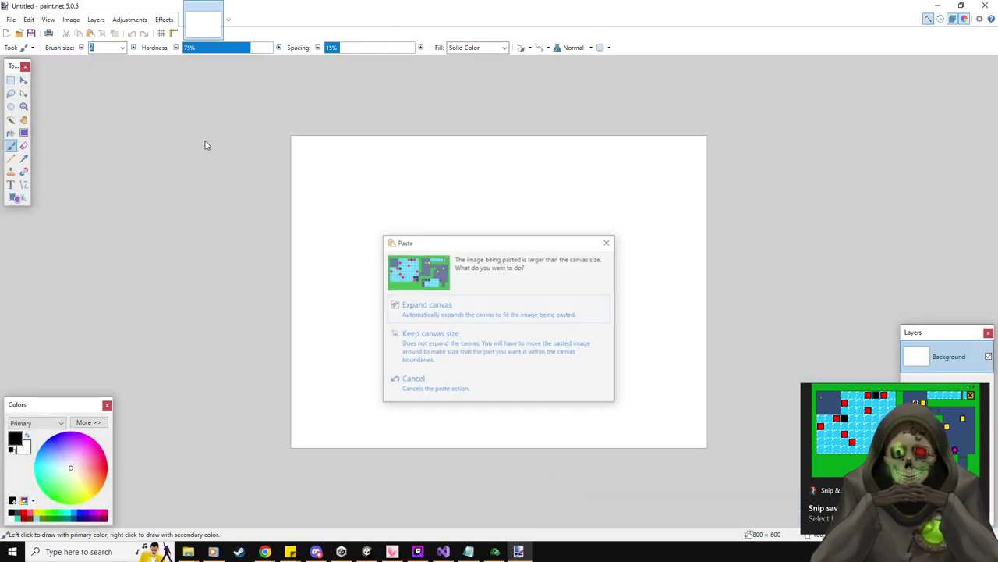
left_click(427, 305)
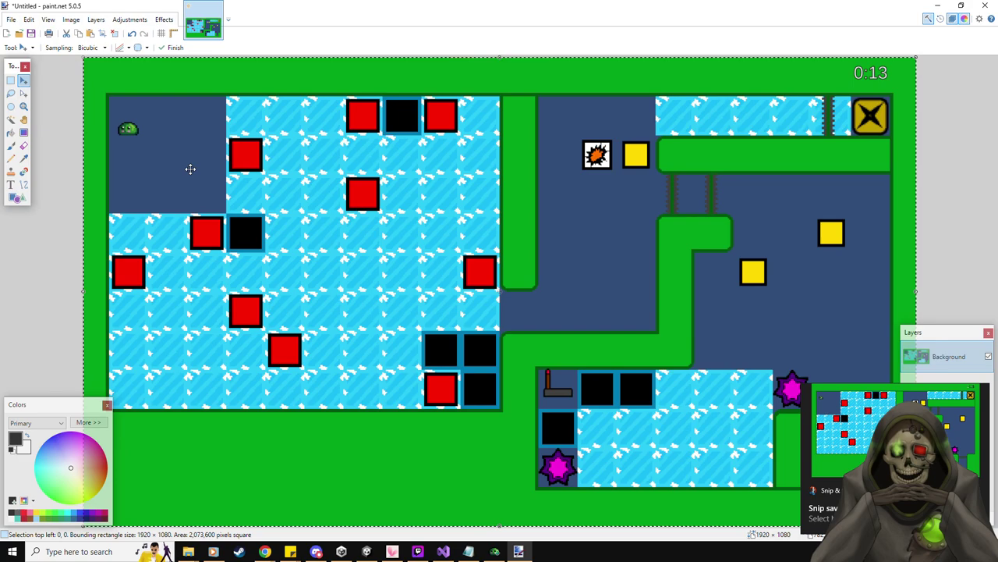
- Erase the slime and the timer from the level image and fill the slime's gap with the sampled blue floor colour
left_click(11, 81)
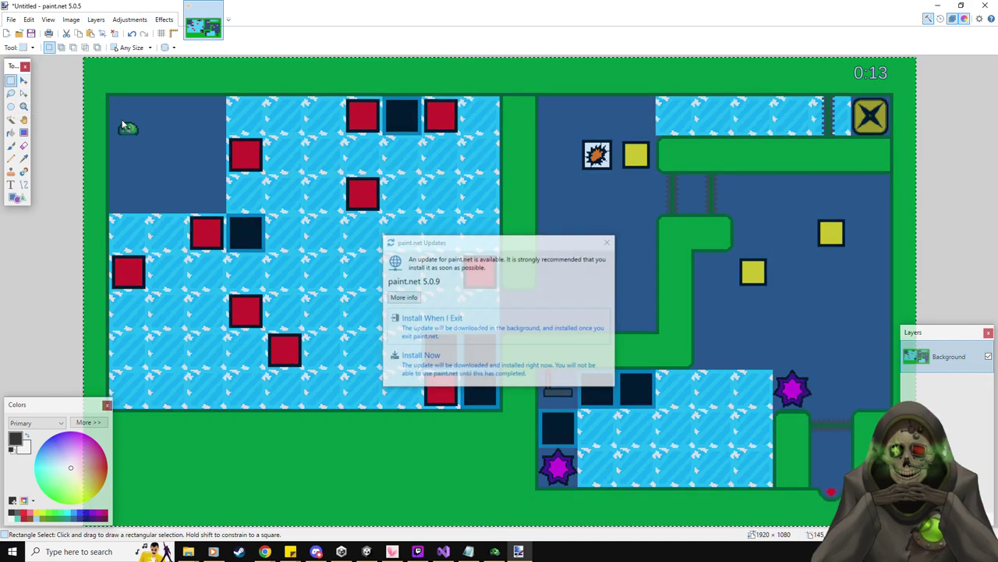
left_click(610, 242)
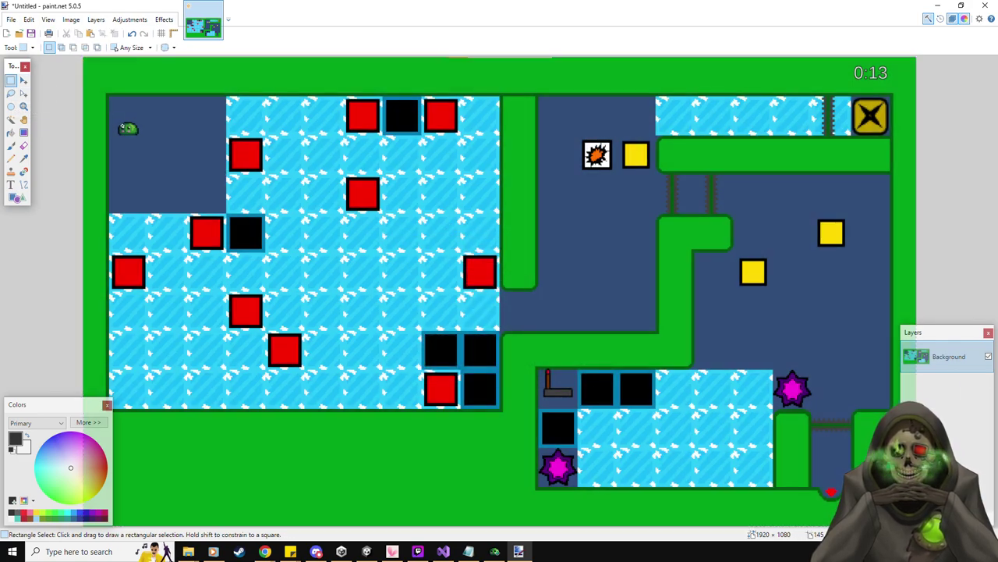
left_click_drag(113, 120, 146, 141)
key("Delete")
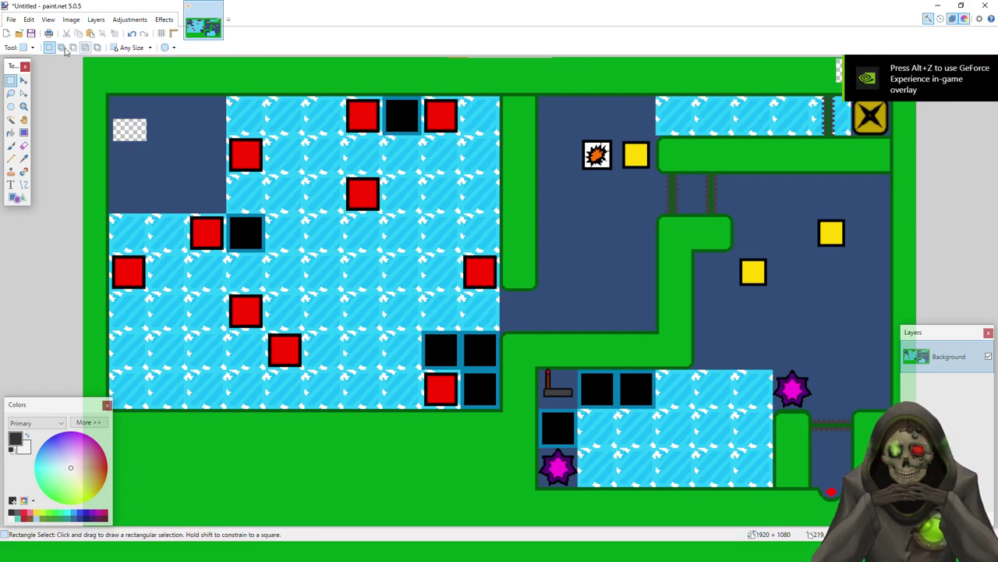
left_click(24, 157)
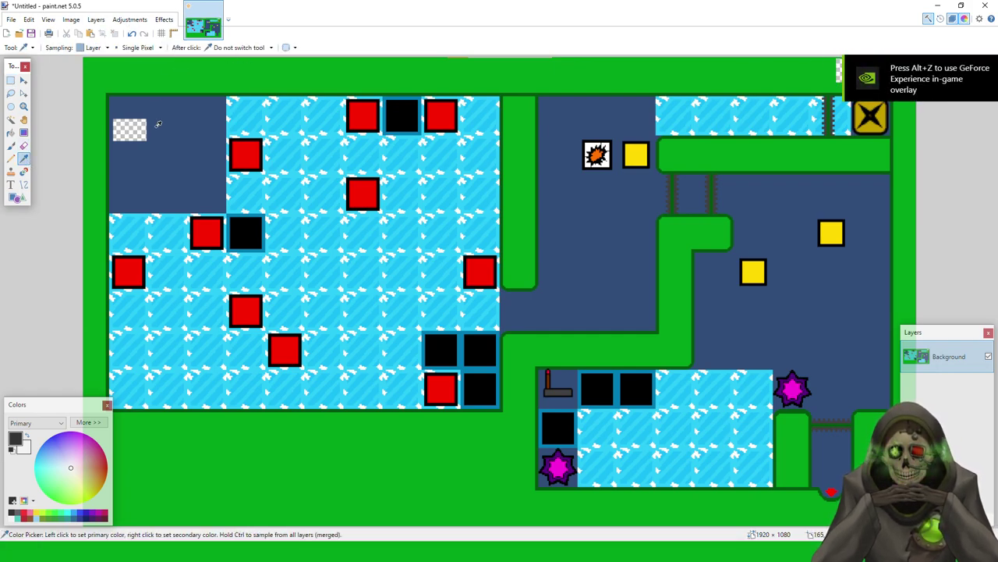
left_click(10, 132)
left_click(134, 126)
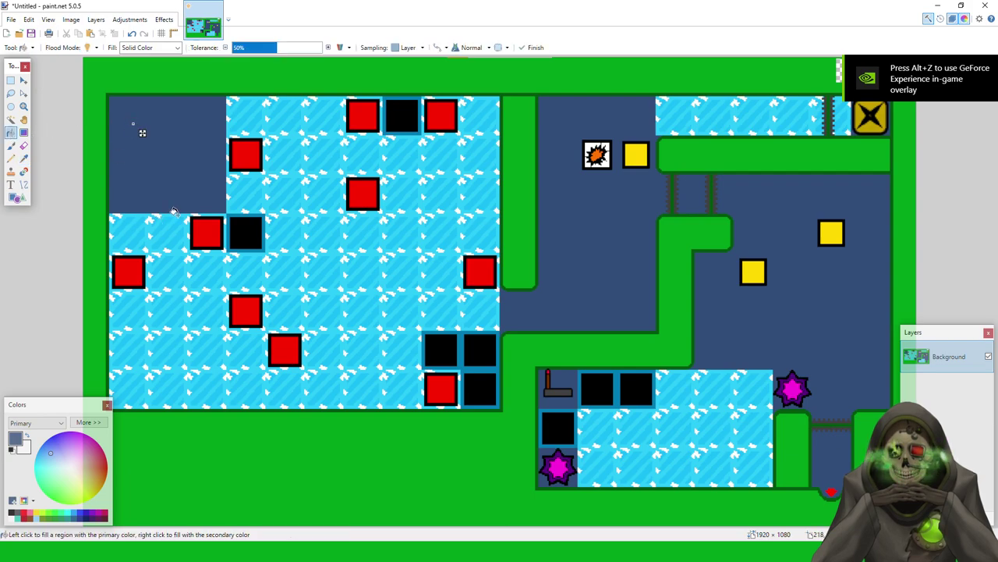
- Fill the erased timer area with the green sampled from the level's border
left_click(24, 159)
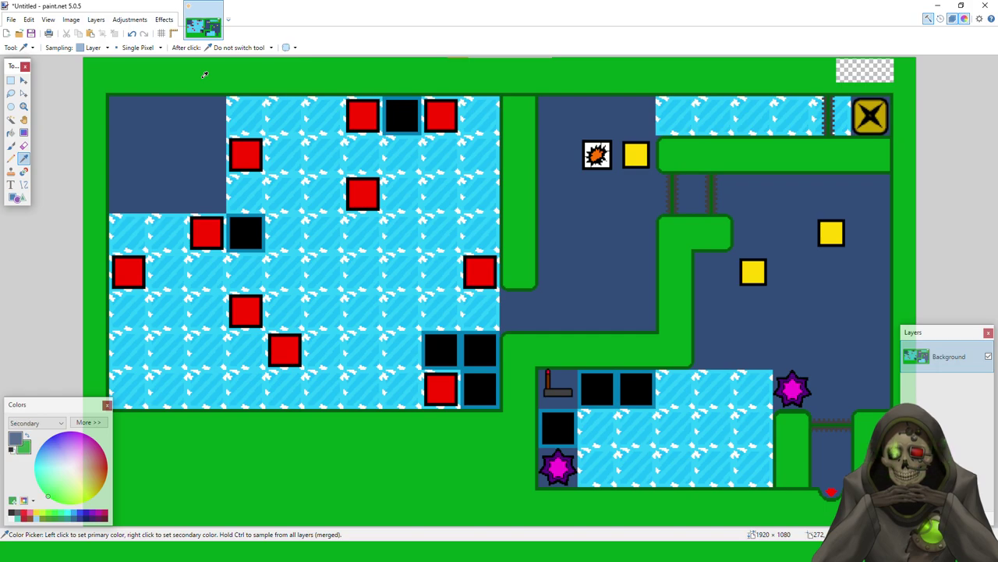
left_click(10, 133)
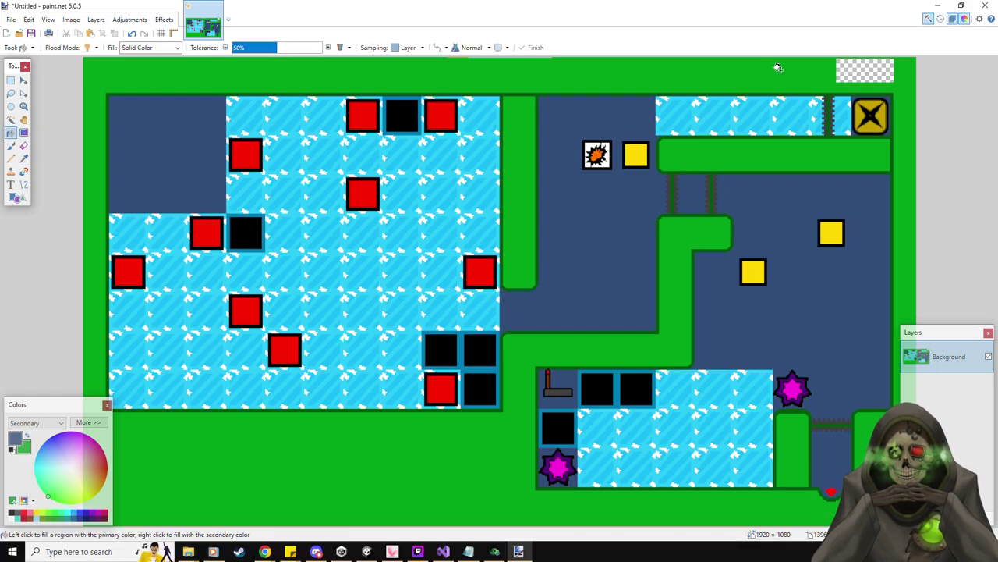
left_click(851, 70)
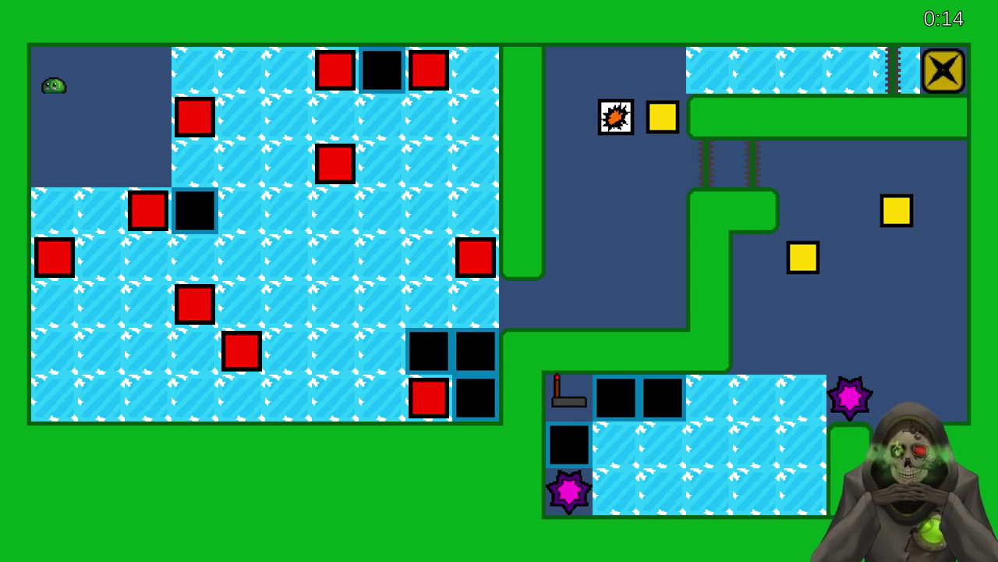
- Back in the game, slide the slime down to the west wall, then east along the ice row toward the far red block
key("Down")
key("Right")
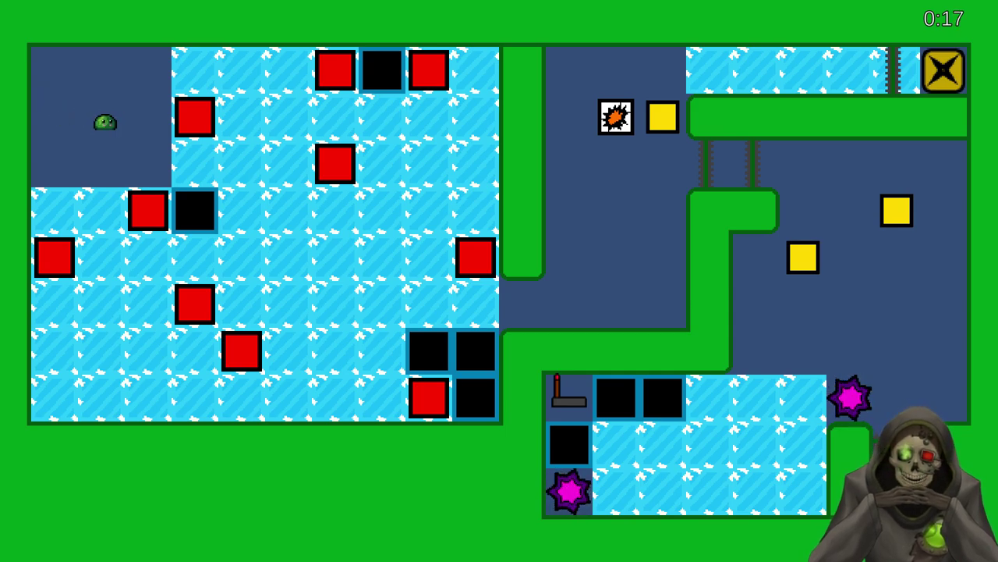
key("Down")
key("Left")
key("Up")
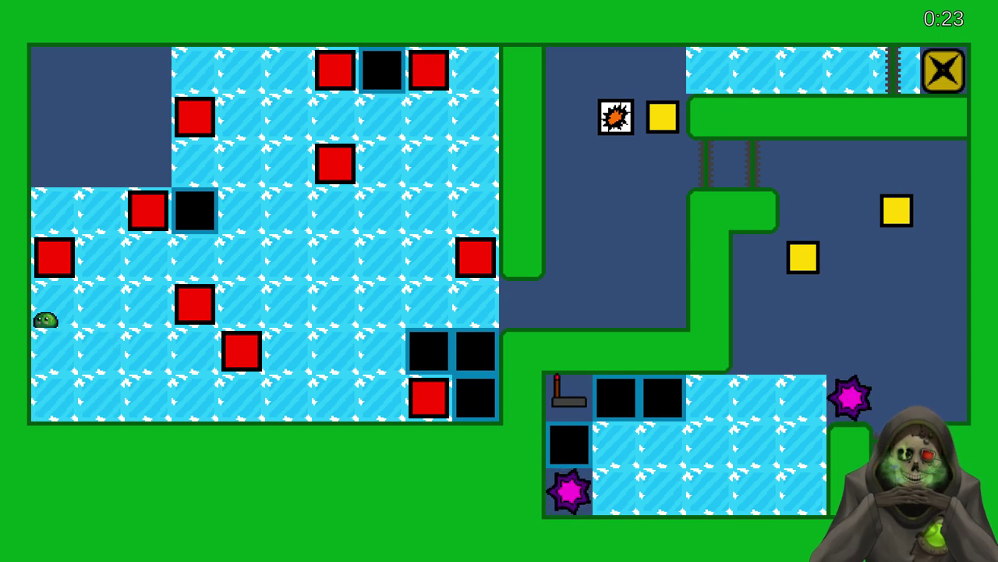
key("Right")
key("Up")
key("Right")
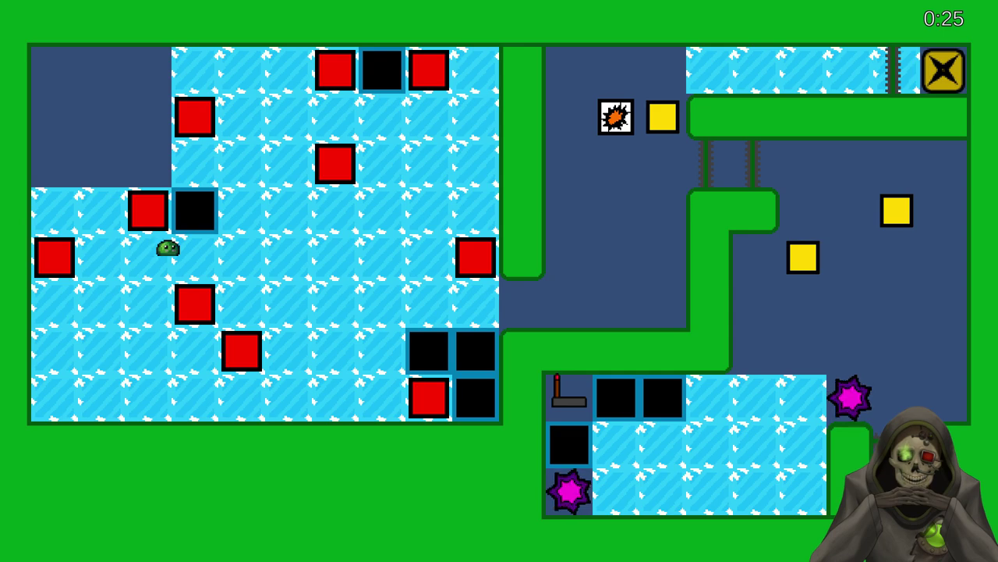
- Slide the slime up and west below the upper red blocks, then down and east through the gap into the middle room
key("Up")
key("Left")
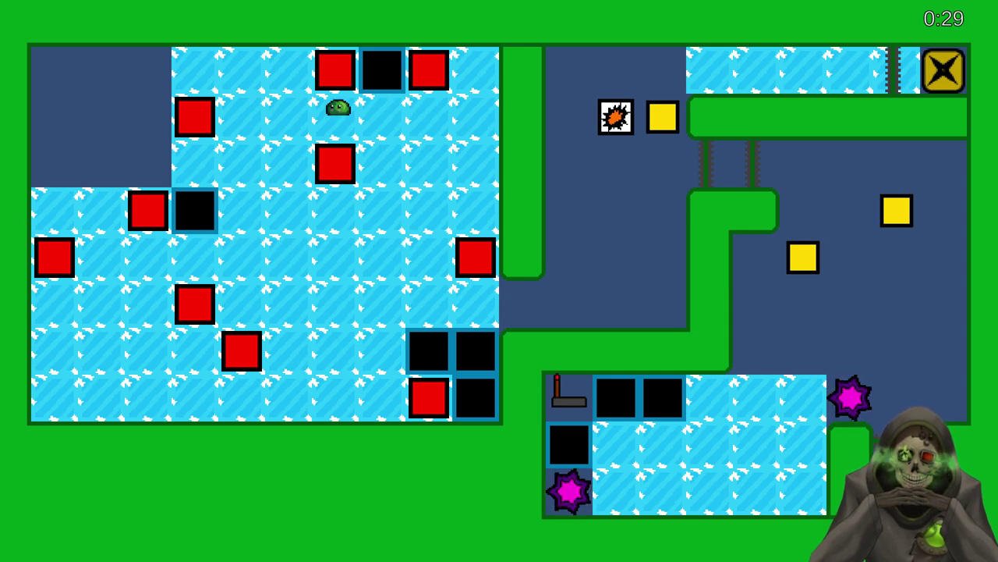
key("Down")
key("Right")
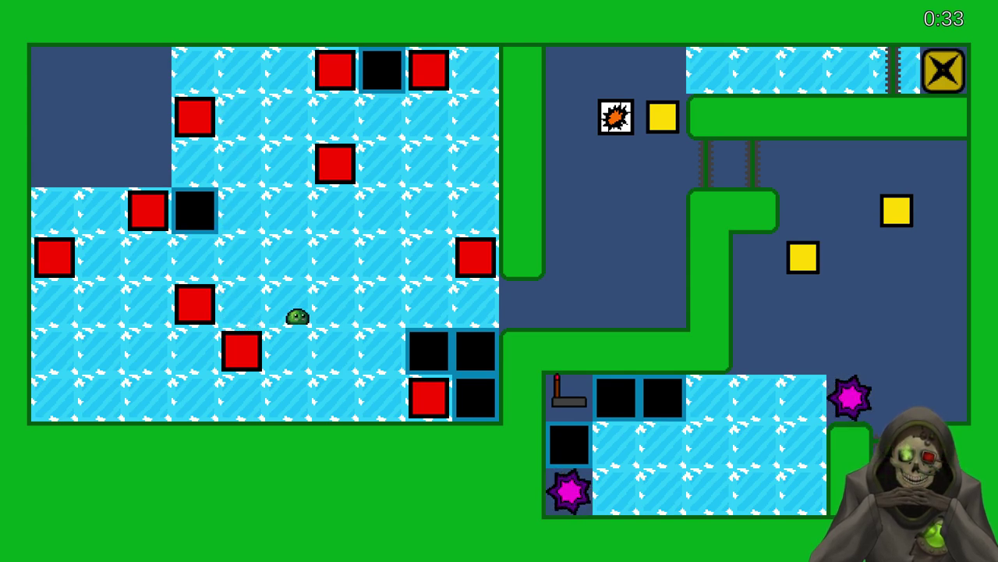
key("Right")
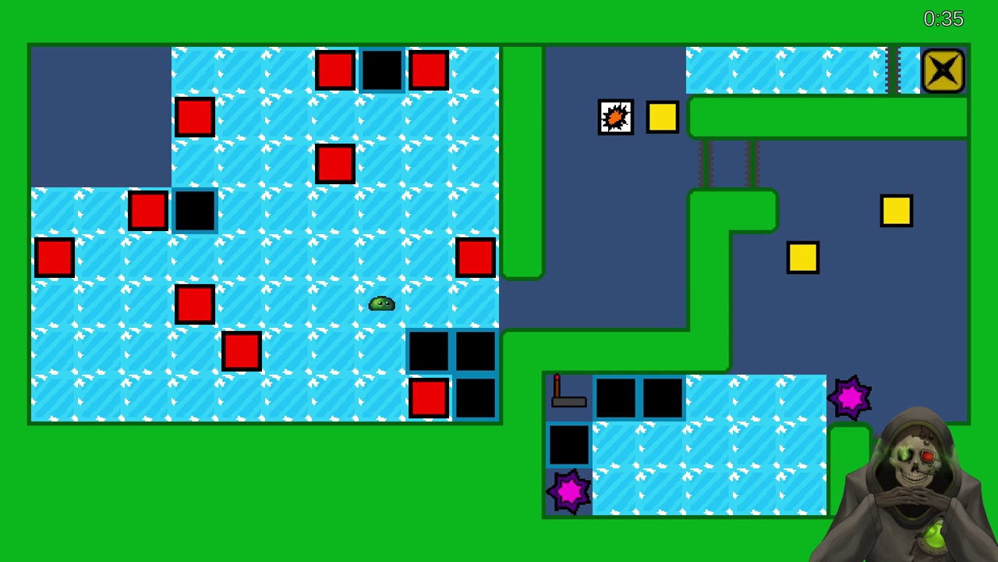
key("Up")
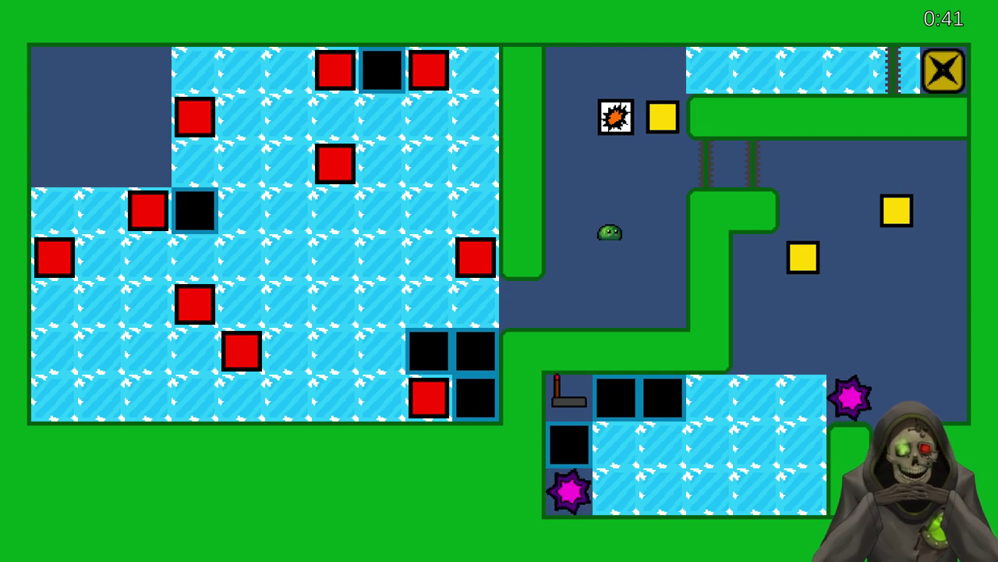
- Push the explosive block up to the top row and send it east along the ice into the gate
key("Up")
key("Left")
key("Up")
key("Right")
- Push the middle room's yellow block up to the top row and send it east along the ice onto the X plate
key("Left")
key("Down")
key("Right")
key("Right")
key("Up")
key("Left")
key("Up")
key("Right")
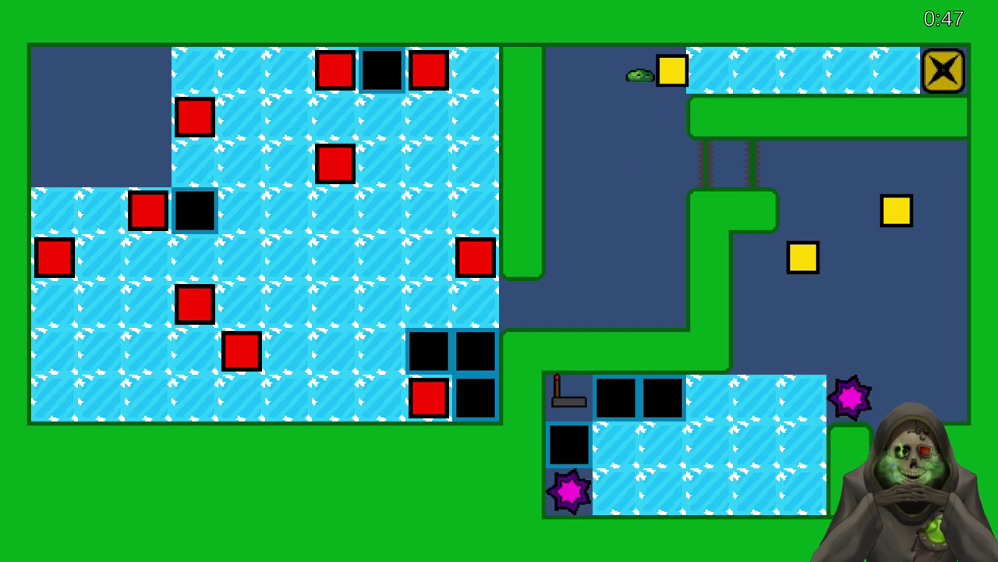
- Move the slime down and through the opened double gate into the eastern room
key("Down")
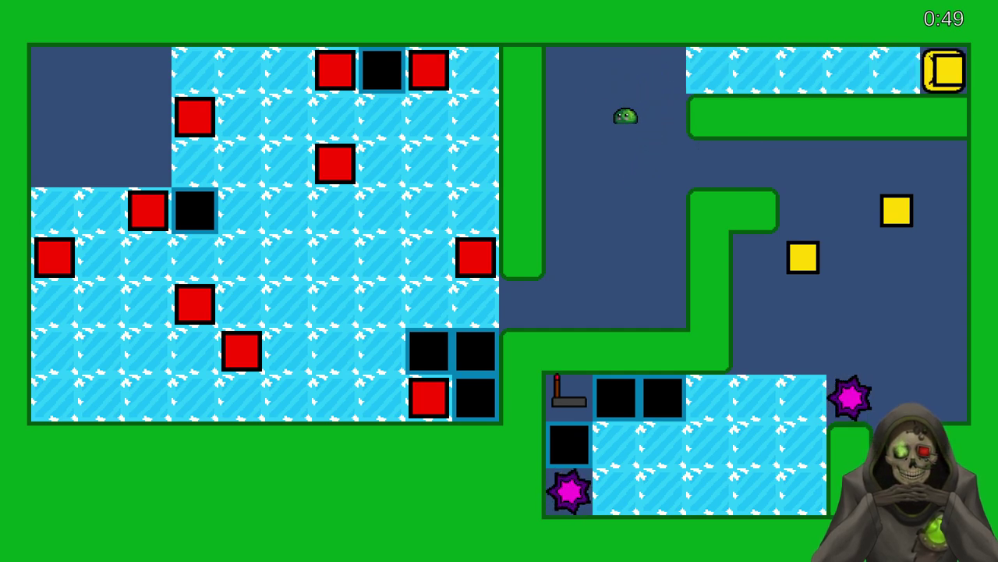
key("Down")
key("Right")
key("Right")
key("Right")
key("Right")
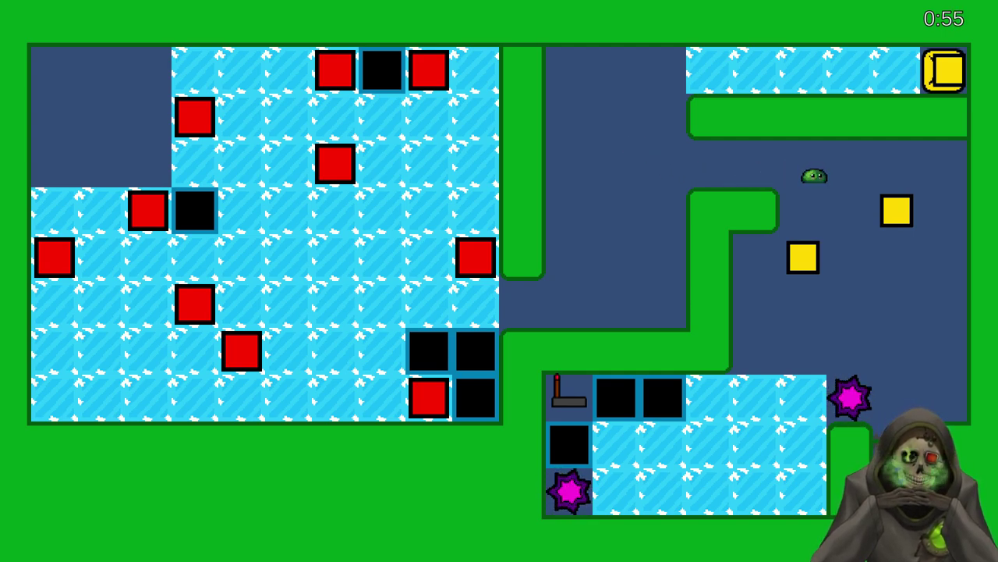
- Push the nearer yellow block down and west to the wall, then down onto the lower ice field
key("Down")
key("Right")
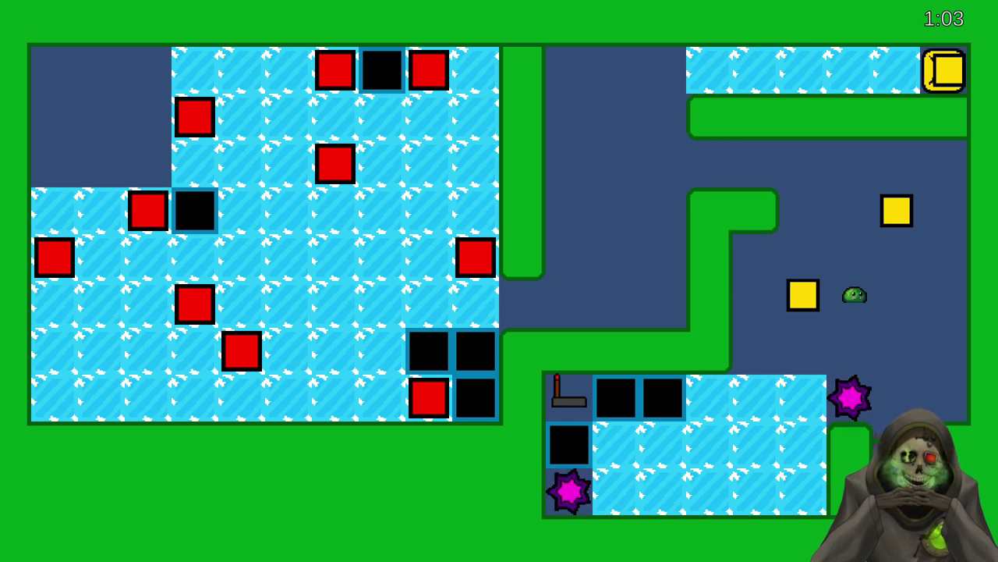
key("Left")
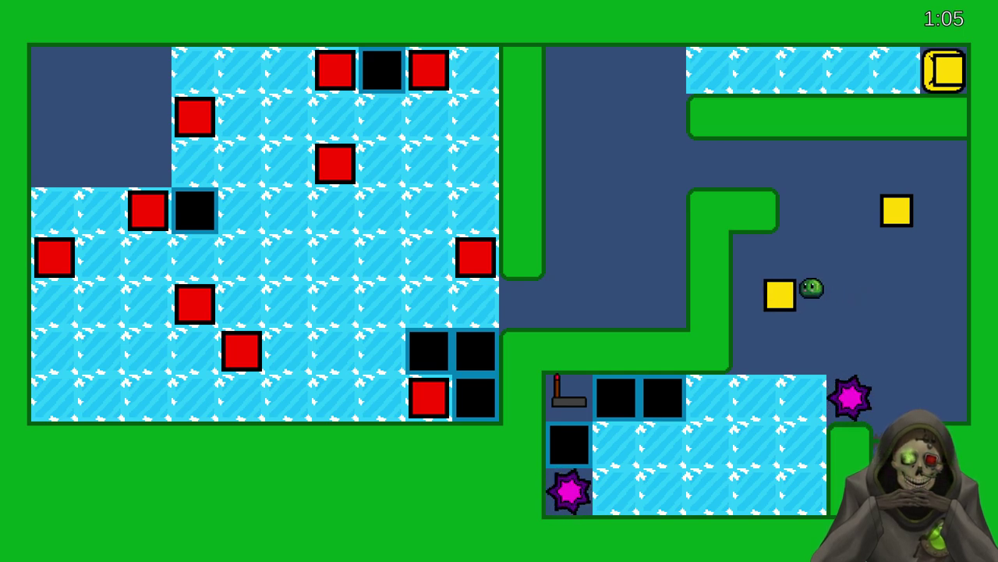
key("Up")
key("Left")
key("Down")
- Push the yellow block by the wall down across the lower ice, and bring the second block west and down through the eastern room
key("Down")
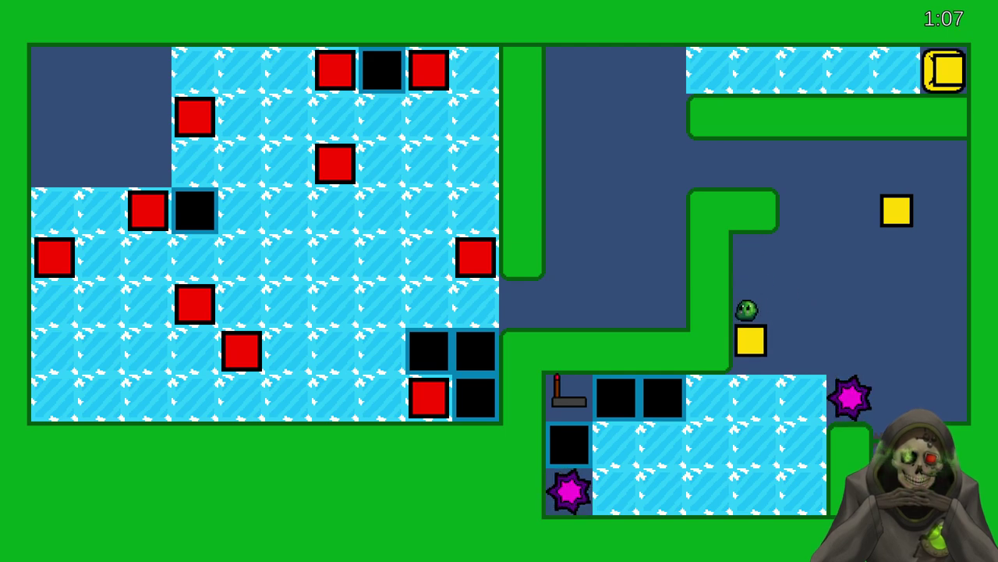
- Circle the slime around to the second yellow block and push it west along its row
key("Right")
key("Right")
key("Right")
key("Right")
key("Up")
key("Up")
key("Left")
key("Left")
key("Left")
key("Up")
key("Left")
key("Down")
key("Down")
- Push the second yellow block west to the wall and down onto the ice above the first block, and position the slime east of it
key("Down")
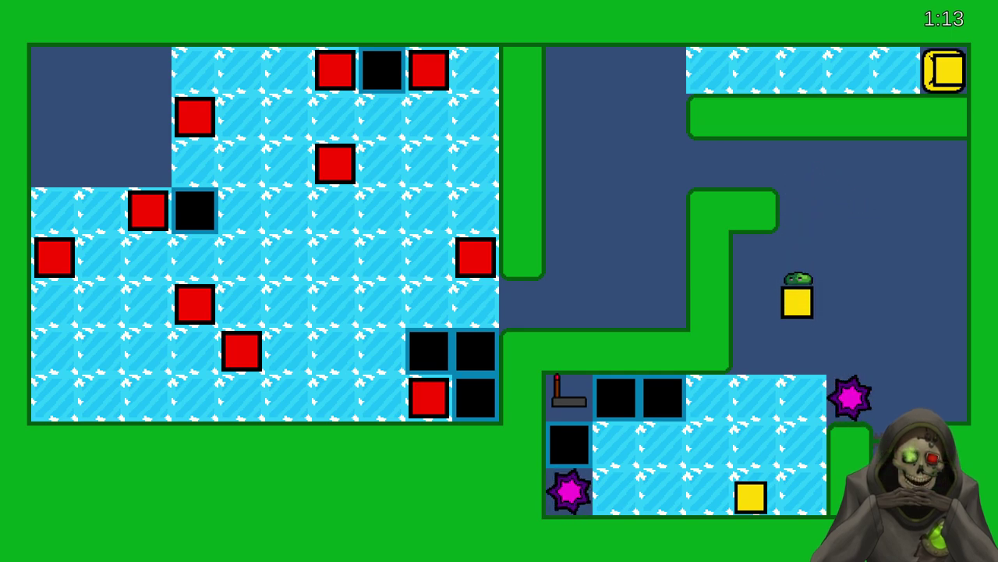
key("Right")
key("Down")
key("Left")
key("Up")
key("Left")
key("Down")
key("Down")
key("Right")
key("Down")
key("Up")
key("Up")
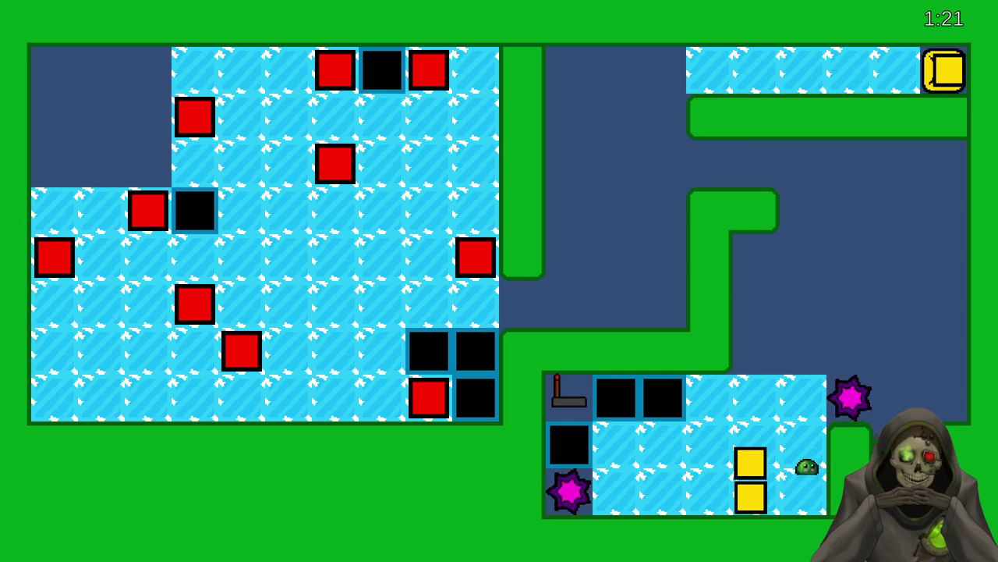
- Slide the upper block west into the pit below the lever, flip the lever, and bring the slime back to the eastern purple star
key("Left")
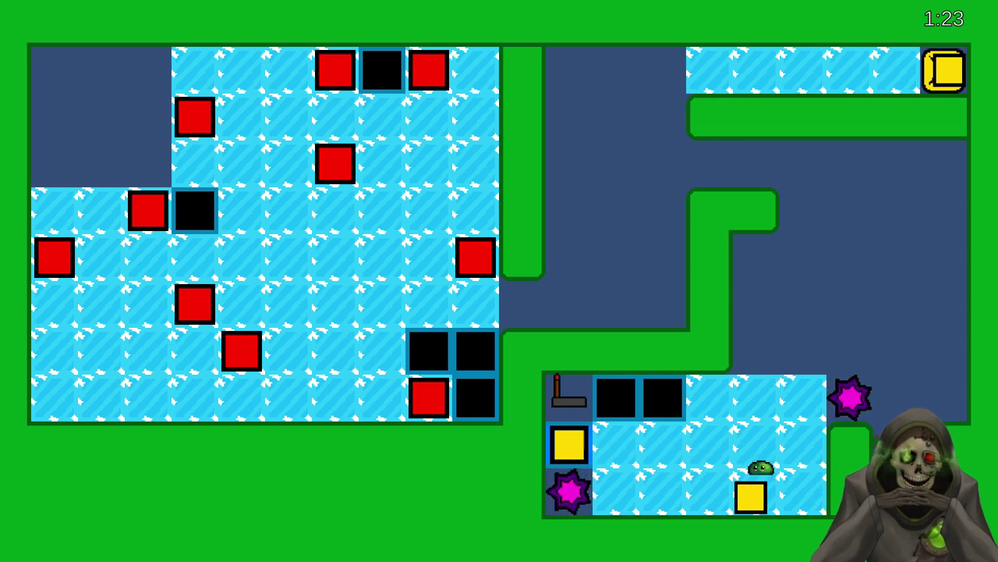
key("Up")
key("Up")
key("Right")
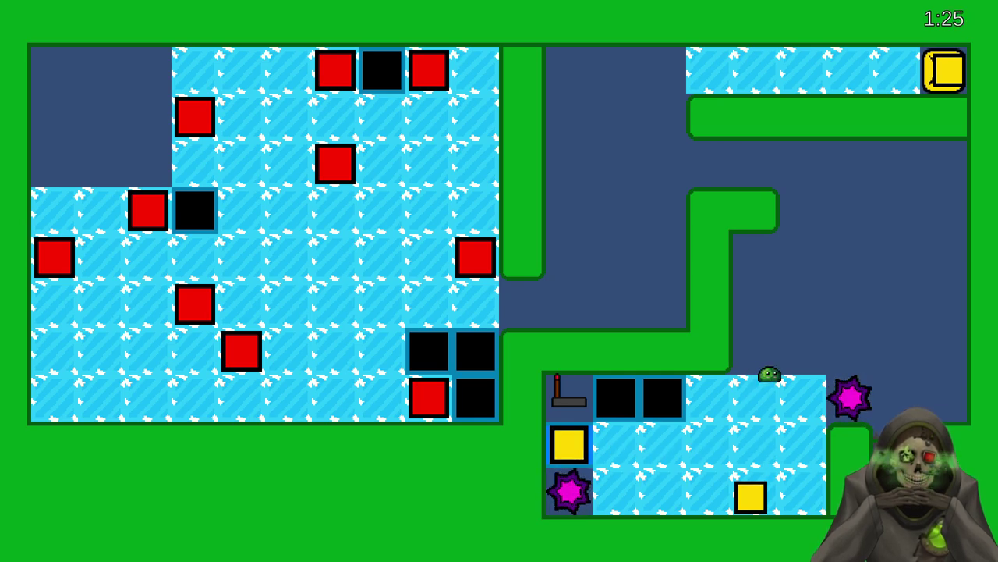
key("Down")
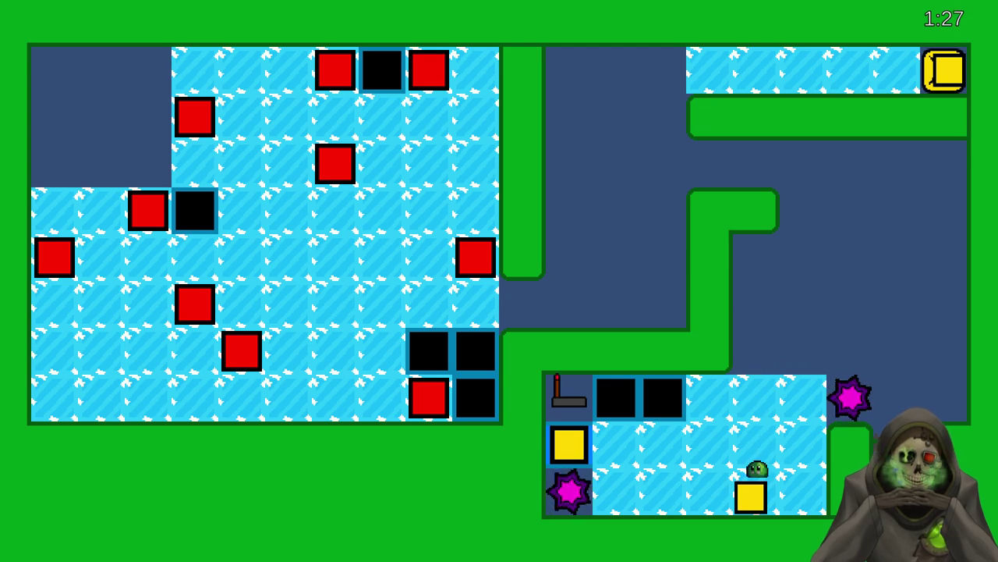
key("Left")
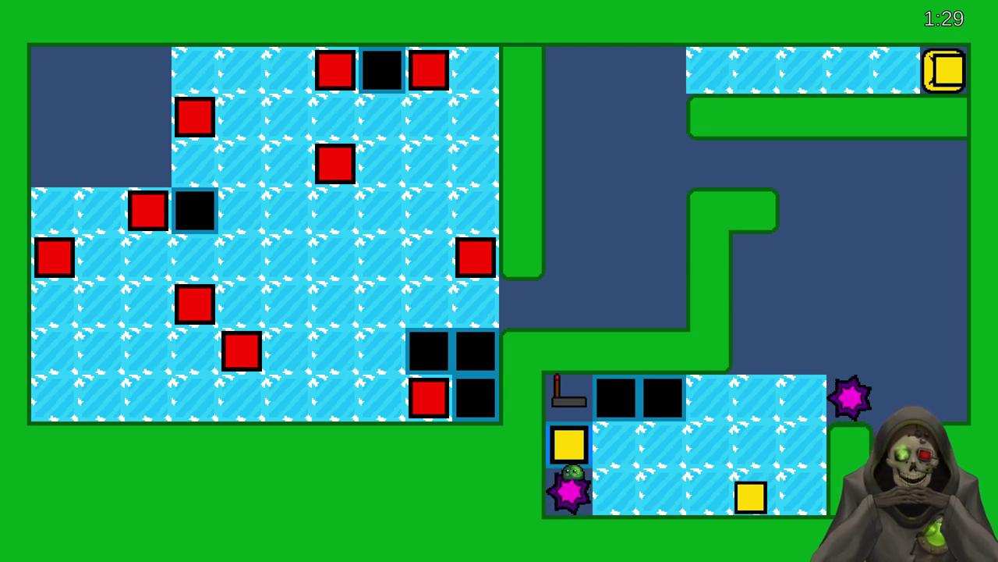
key("Down")
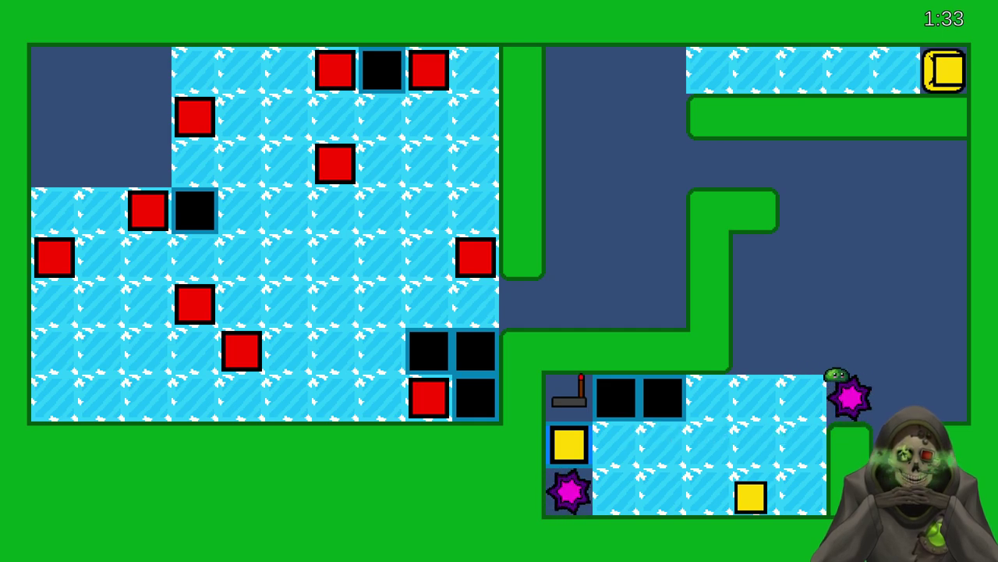
- Take a full-screen snip of the next level, switch to paint.net and paste it over the open level image
key("r")
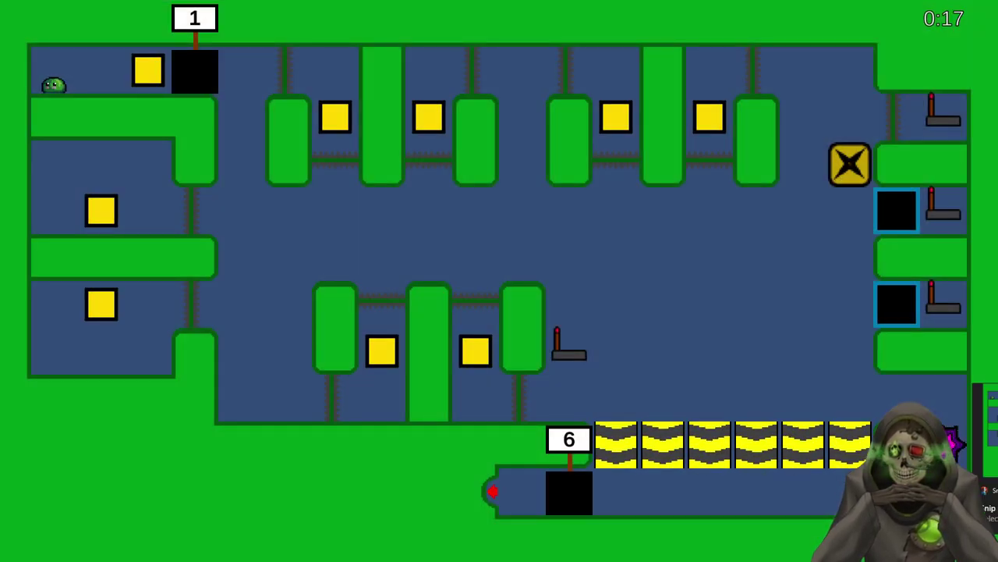
key("Print")
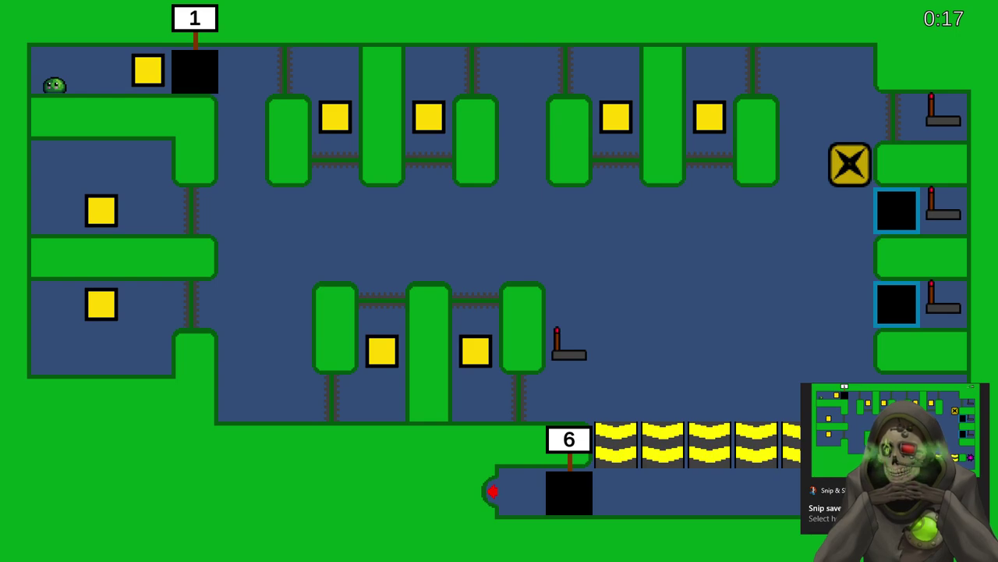
key("alt+Tab")
key("ctrl+v")
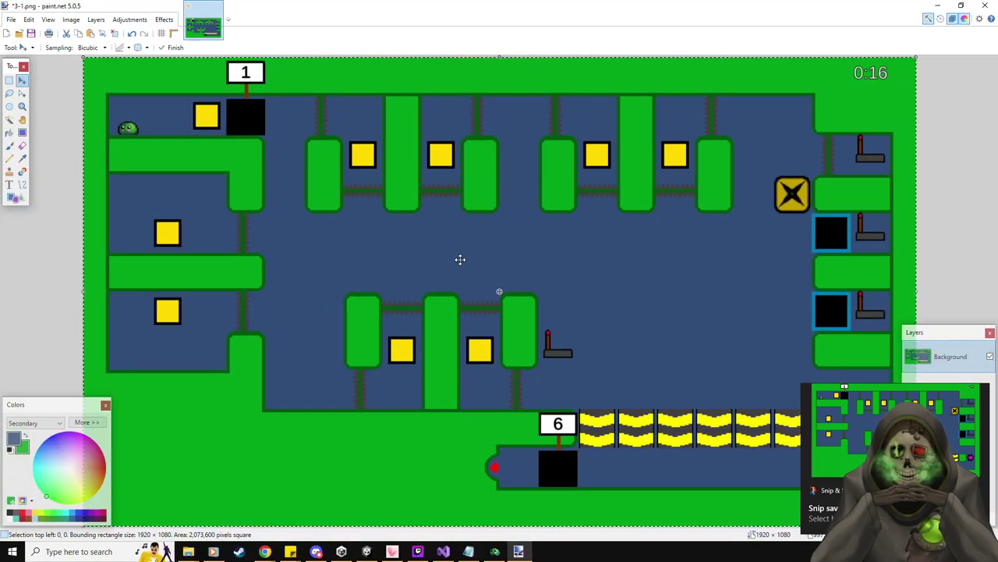
- Erase the slime in the upper-left corridor and the timer in the upper-right corner with rectangular selections
left_click(9, 81)
left_click_drag(116, 113, 144, 133)
key("Delete")
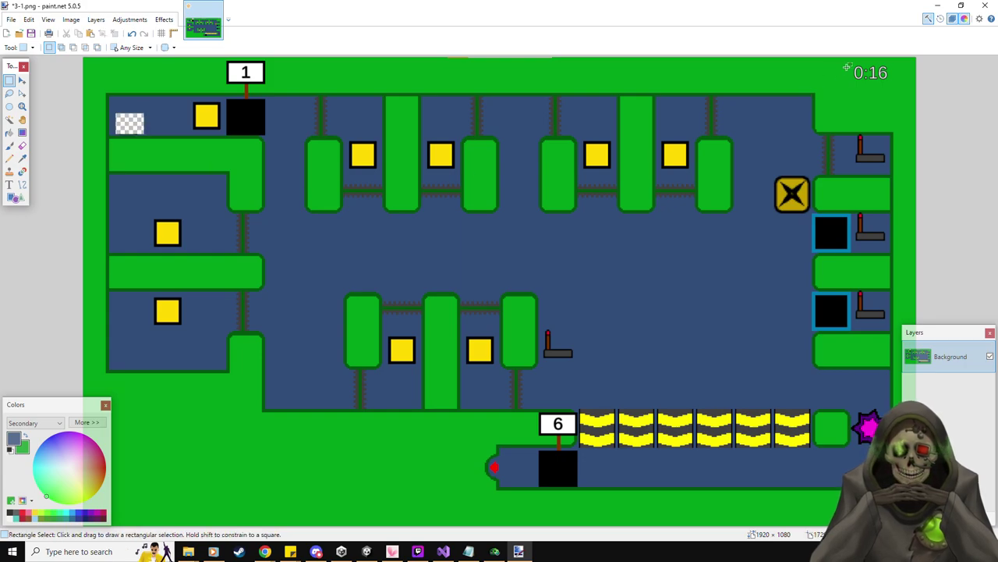
left_click_drag(850, 61, 901, 87)
key("Delete")
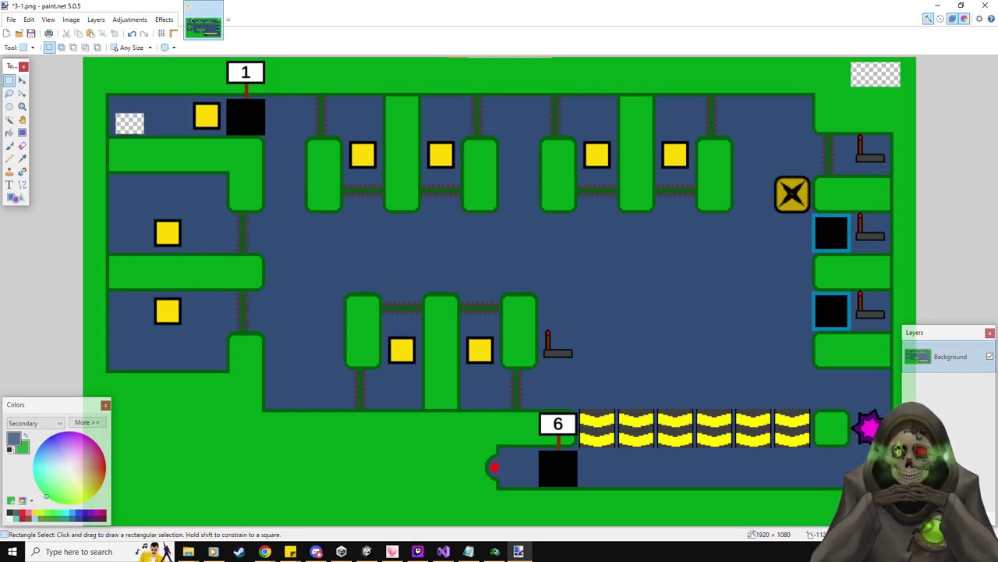
- Fill the erased slime area with the blue floor color and the erased timer area with the green wall color
left_click(9, 132)
left_click(134, 122)
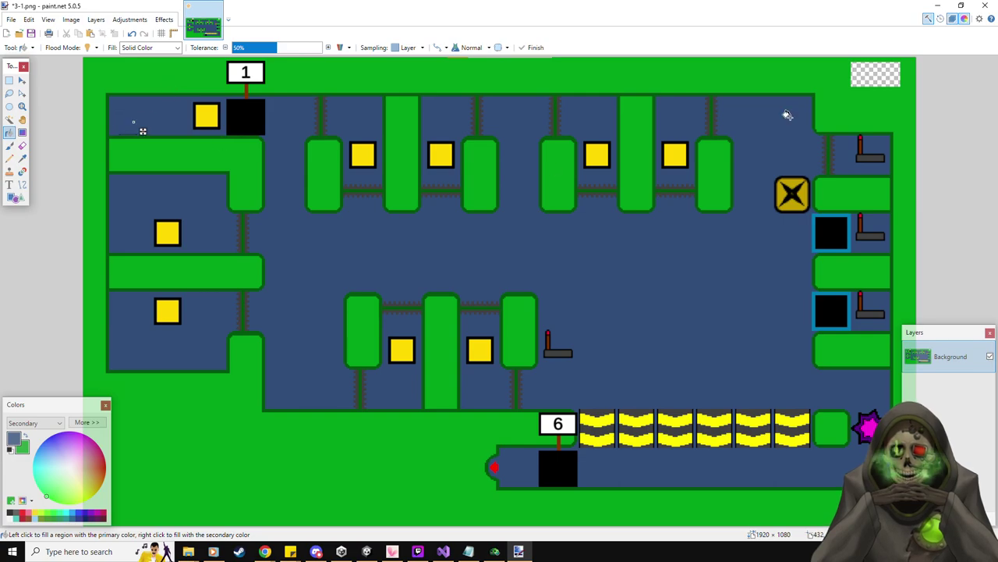
left_click(894, 71)
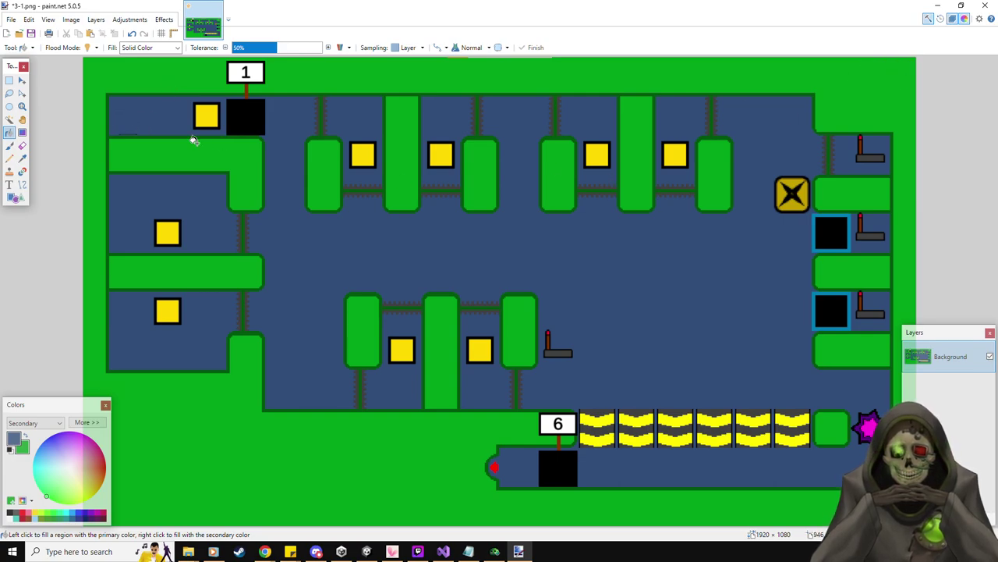
- Erase the slime's leftover dark edge above the corridor wall with a 48 × 5 pixel selection and fill the gap
left_click(23, 106)
left_click_drag(109, 118, 151, 160)
left_click(8, 80)
left_click_drag(364, 239, 584, 261)
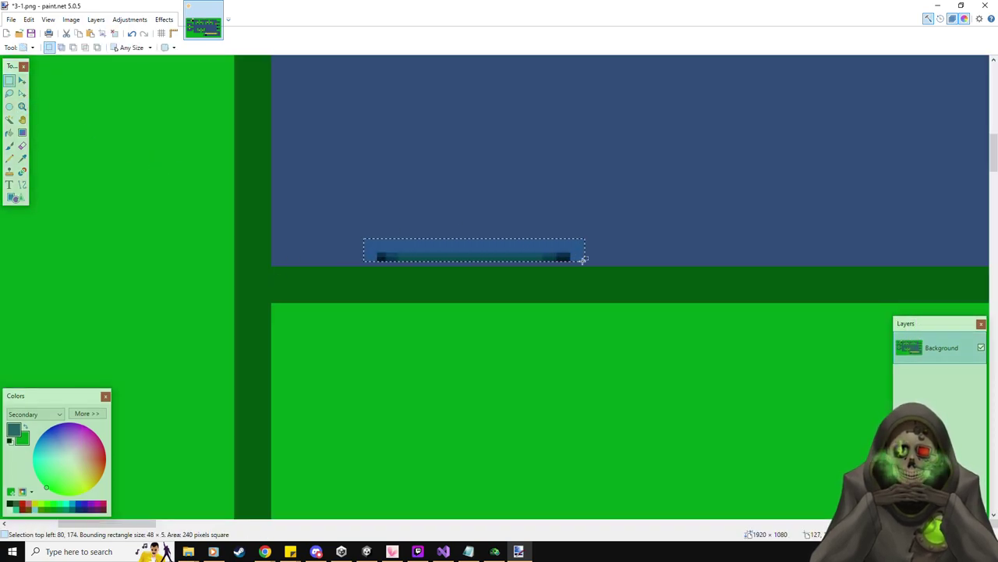
key("Delete")
left_click(9, 132)
left_click(555, 254)
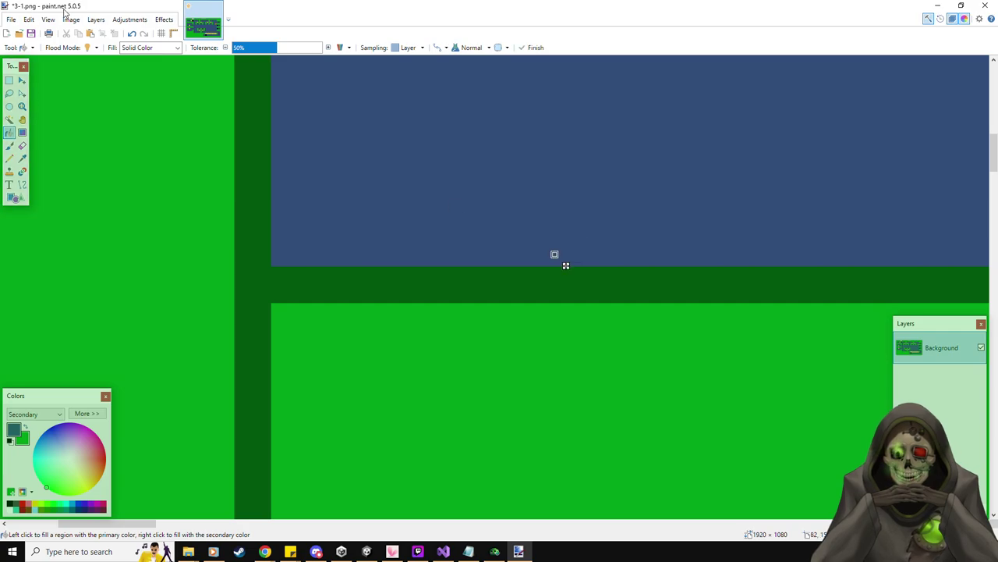
- Save the cleaned level image as a PNG named 3-2 in the Level Pictures folder
left_click(10, 21)
left_click(49, 97)
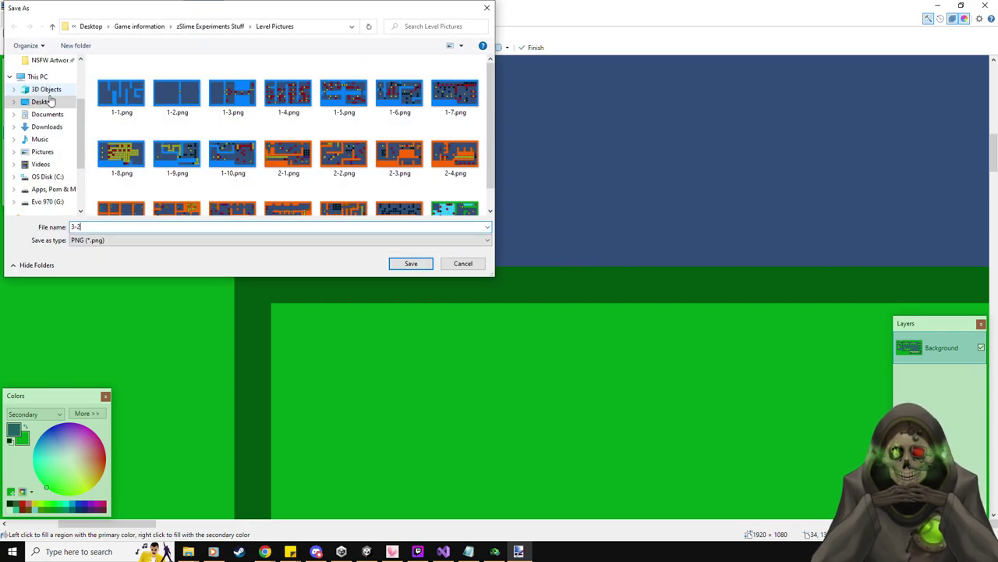
key("Return")
key("Return")
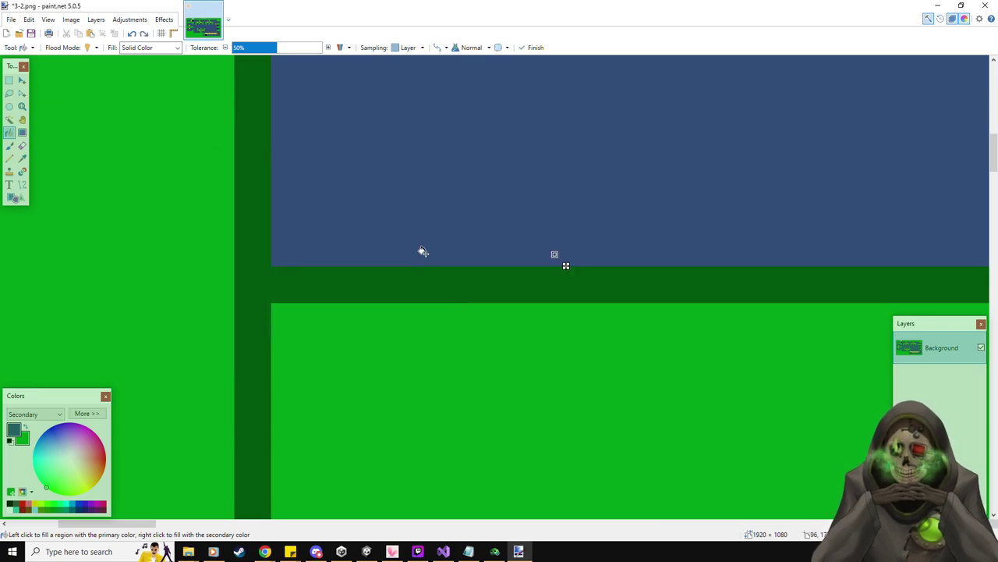
- Undo the last fill and refill the erased strip in the upper-left corridor with the blue floor color
key("ctrl+z")
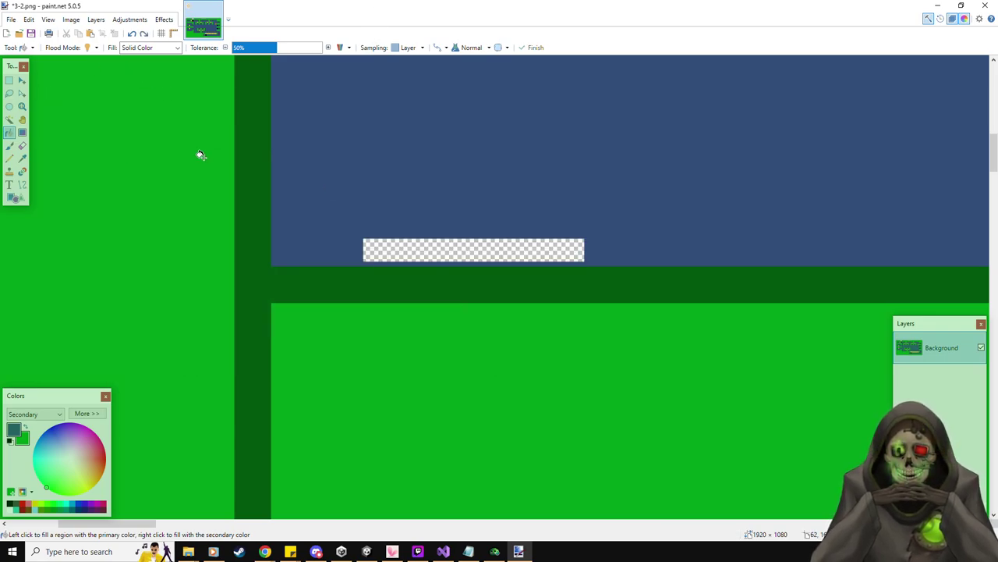
left_click(23, 106)
right_click(508, 255)
right_click(508, 256)
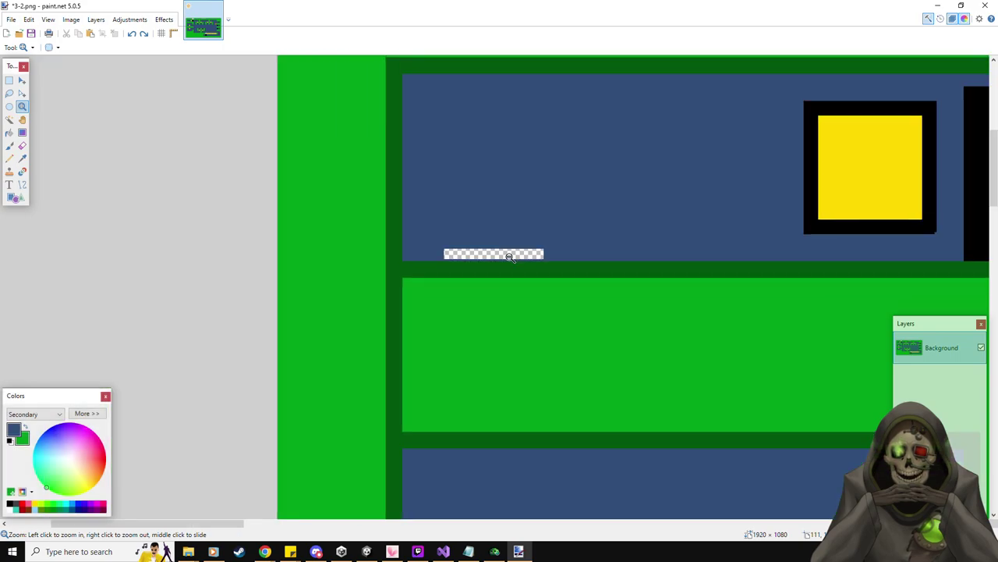
right_click(508, 258)
right_click(510, 257)
middle_click_drag(629, 284, 386, 229)
right_click(487, 259)
right_click(488, 259)
middle_click_drag(579, 296, 488, 274)
left_click(271, 225)
left_click(8, 134)
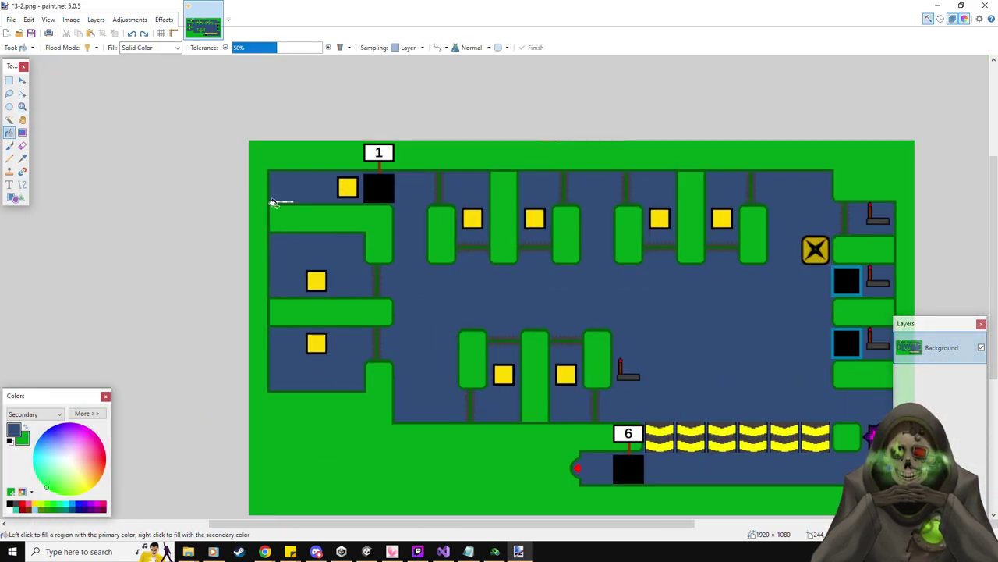
left_click(277, 199)
key("ctrl+z")
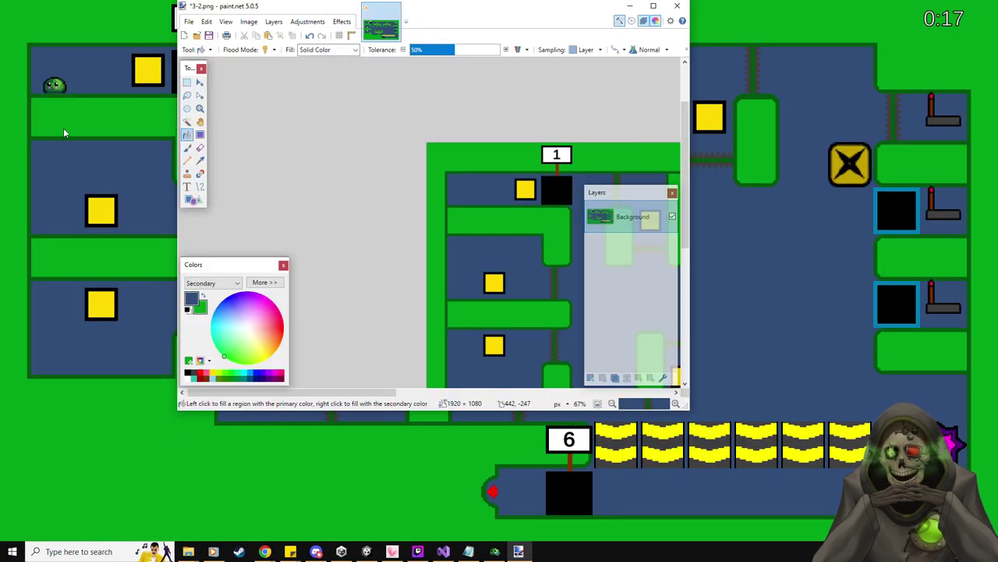
- Return to the game, push the corridor's yellow block into the pit marked 1, enter the main hall and flip its central lever
key("Right")
key("Up")
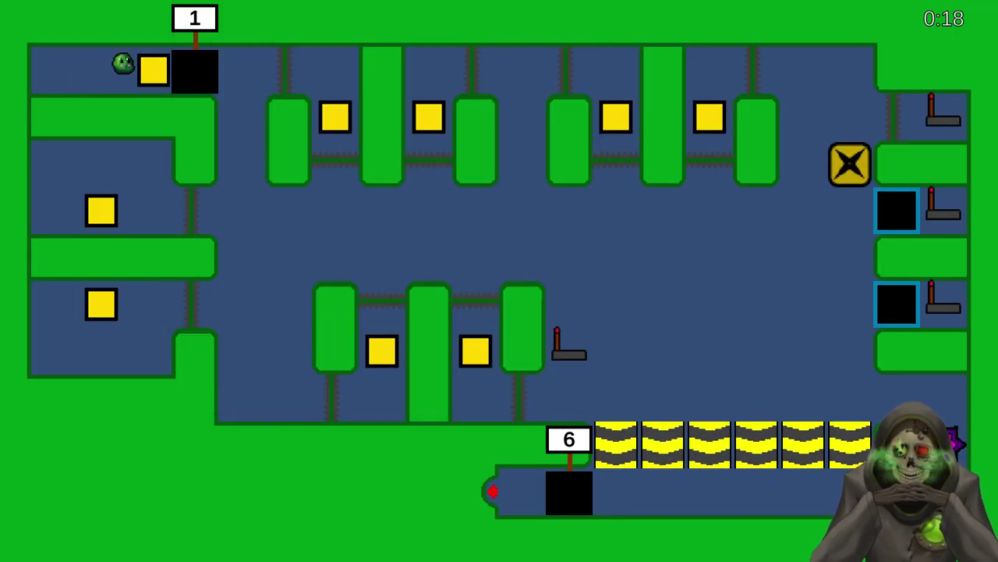
key("Down")
key("Right")
key("Right")
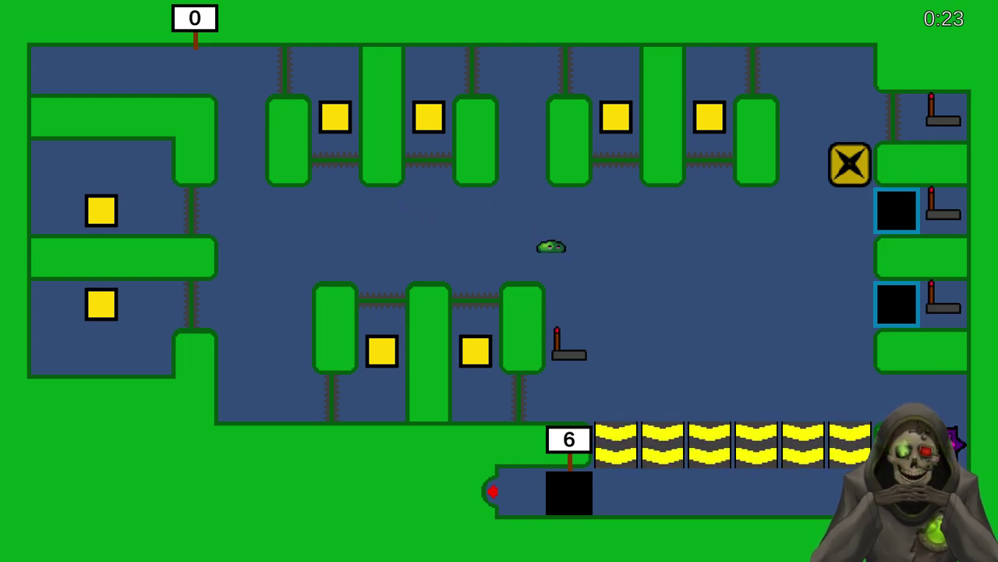
key("Down")
key("Up")
- Test the X plate by standing the slime on it, and return toward the middle of the hall
key("Right")
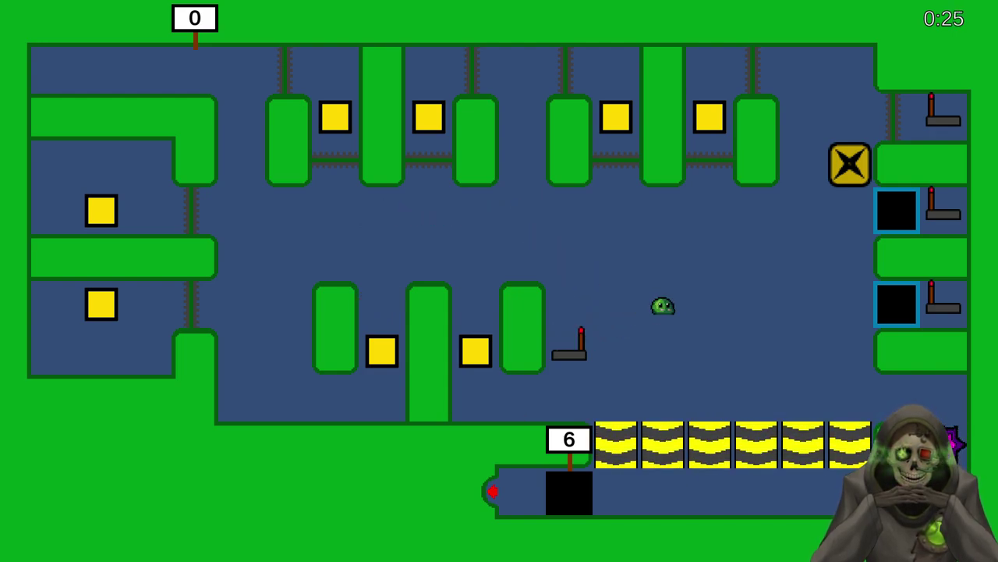
key("Up")
key("Right")
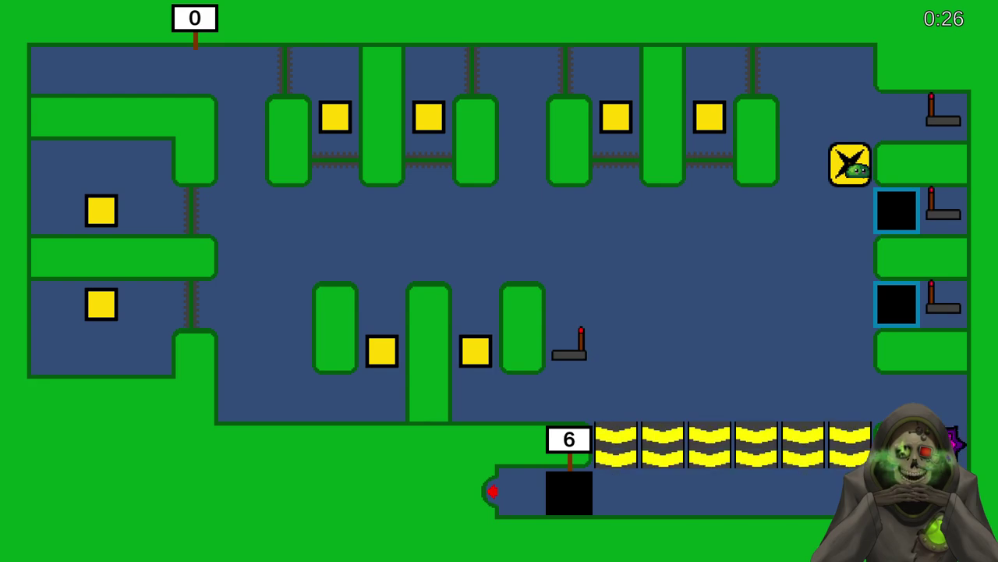
key("Up")
key("Down")
key("Left")
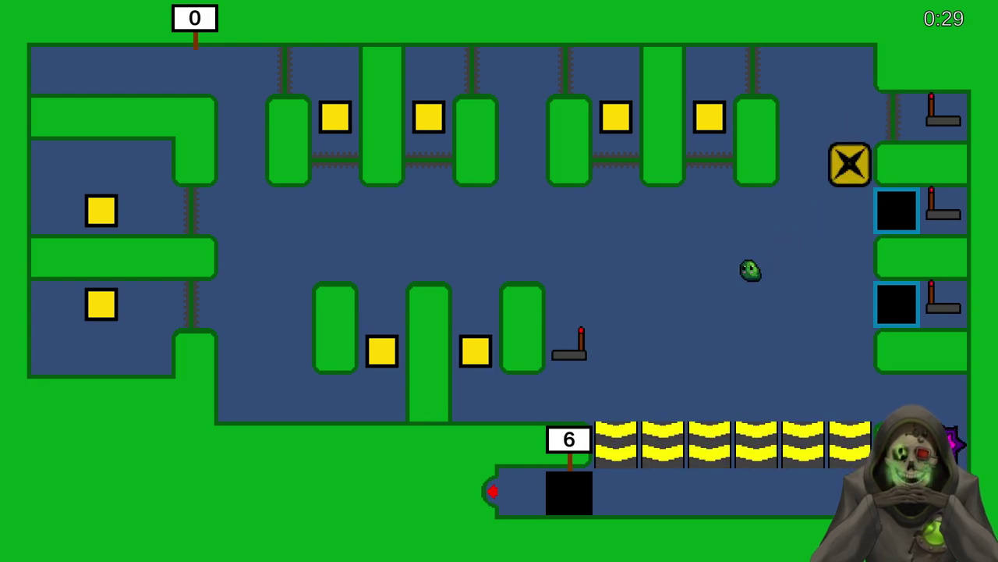
- Push the yellow block from the eastern of the two lower chambers up into the hall and east along its row
key("Left")
key("Up")
key("Left")
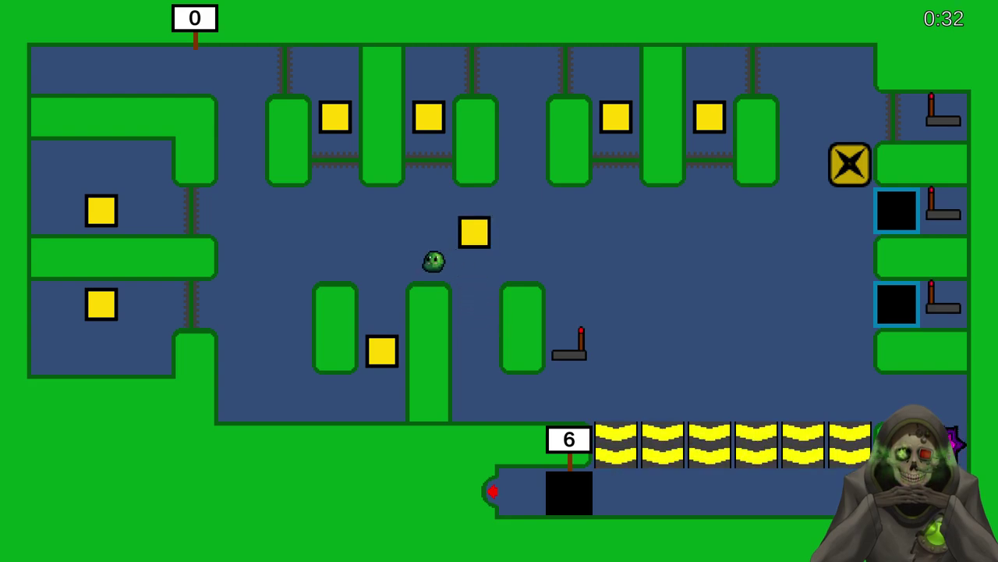
key("Up")
key("Right")
key("Right")
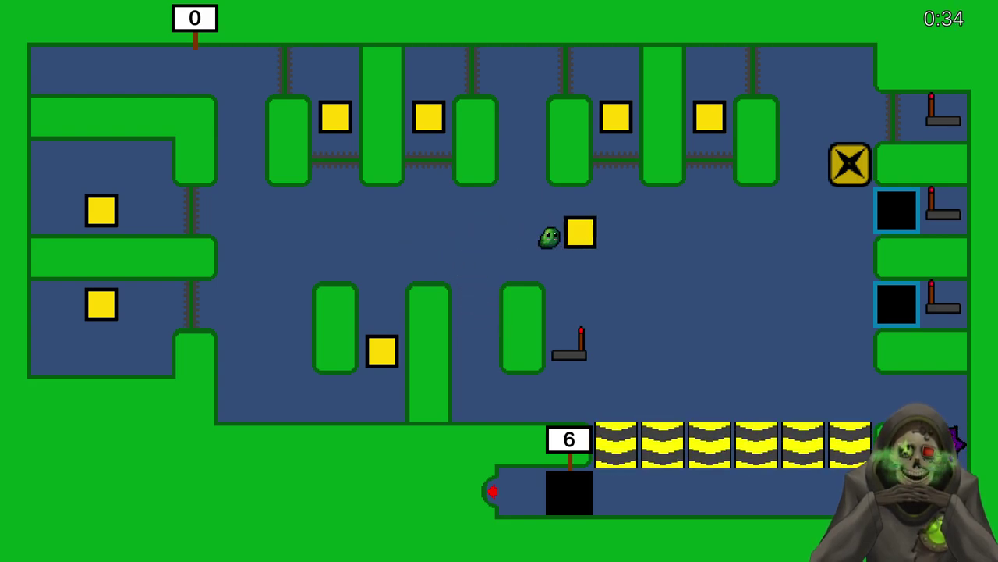
- Move the yellow block onto the X plate and flip the uppermost lever on the eastern side
key("Right")
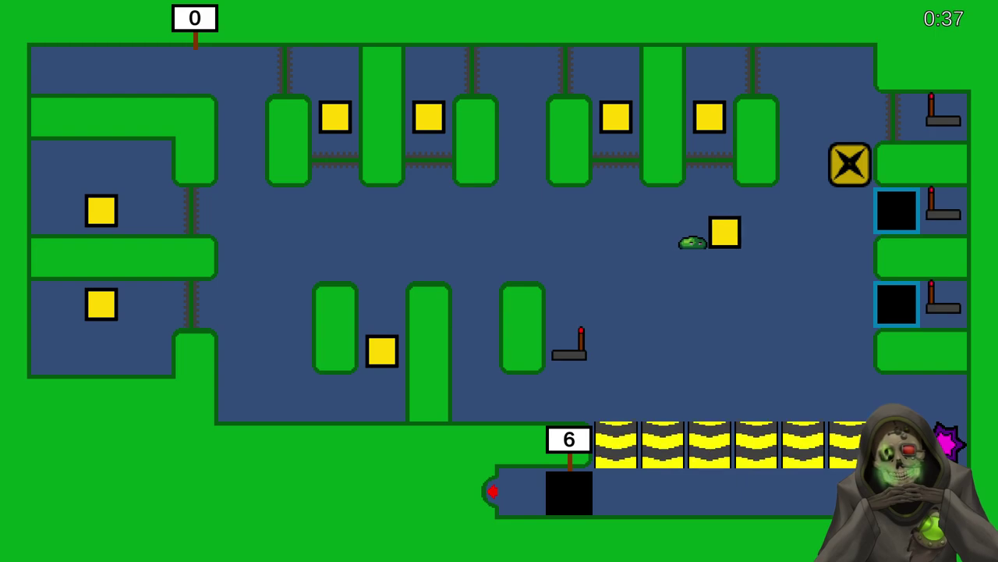
key("Right")
key("Down")
key("Right")
key("Up")
key("Up")
key("Right")
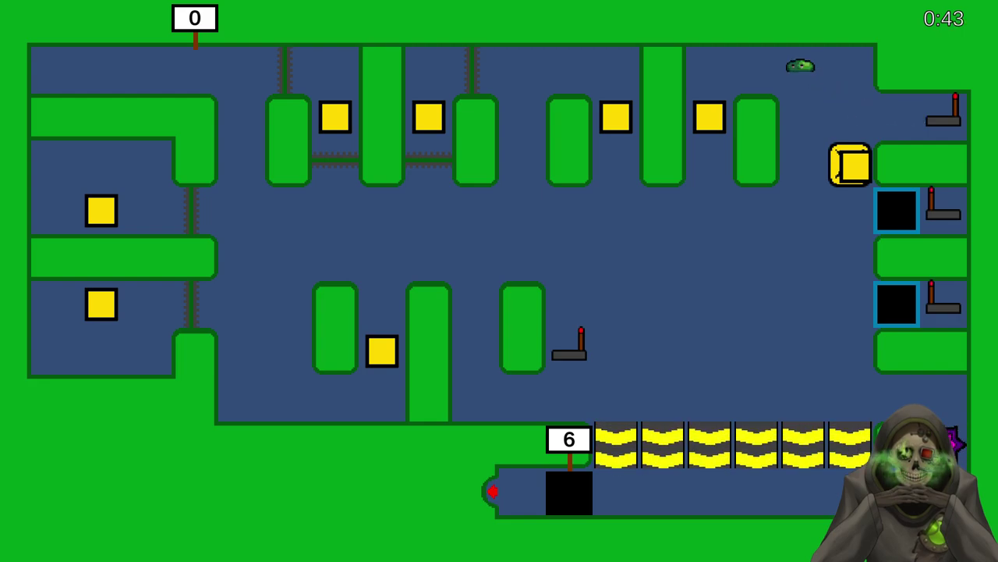
- Push the yellow block from the easternmost upper chamber down into the hall, and circle beneath it to nudge it up
key("Left")
key("Down")
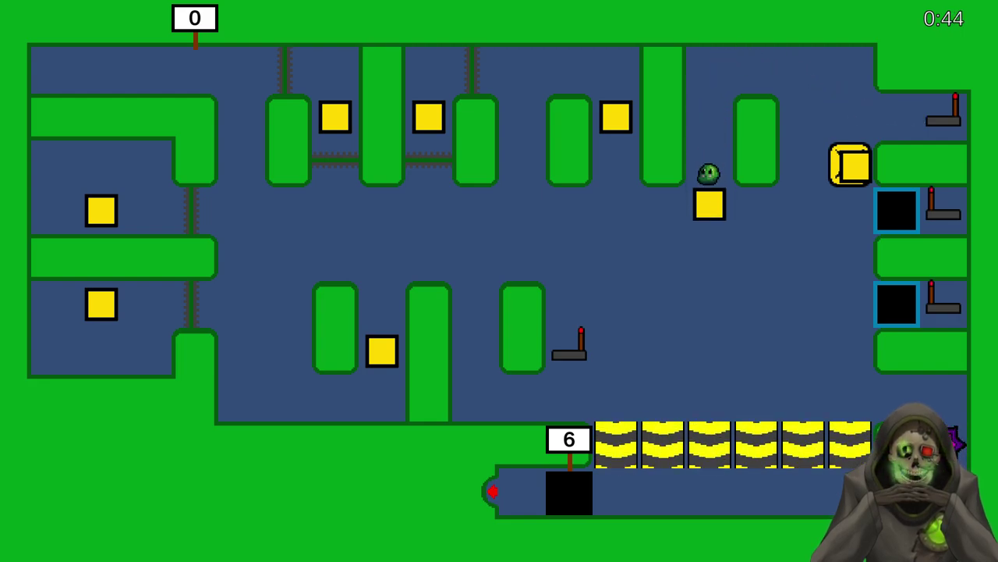
key("Down")
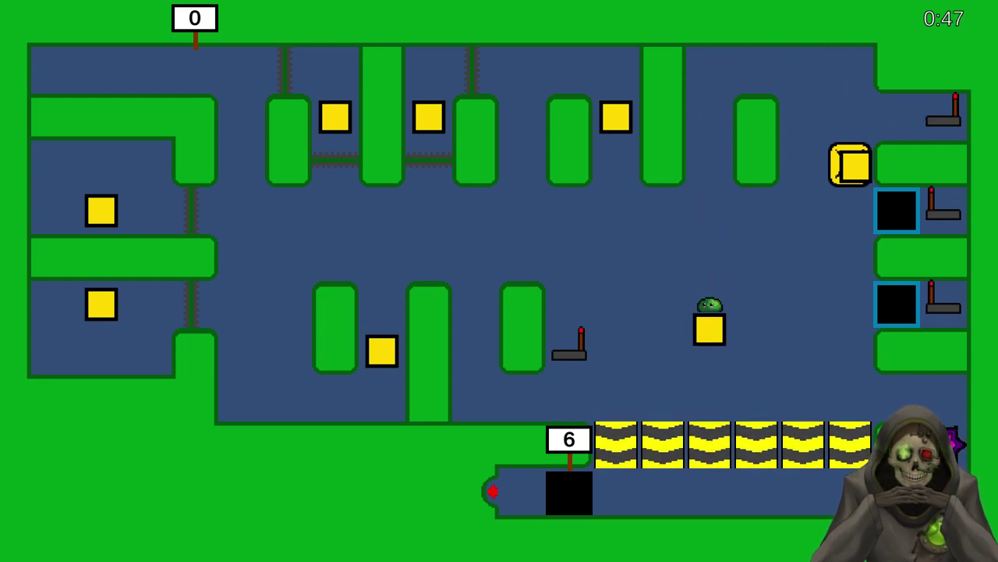
key("Left")
key("Right")
key("Up")
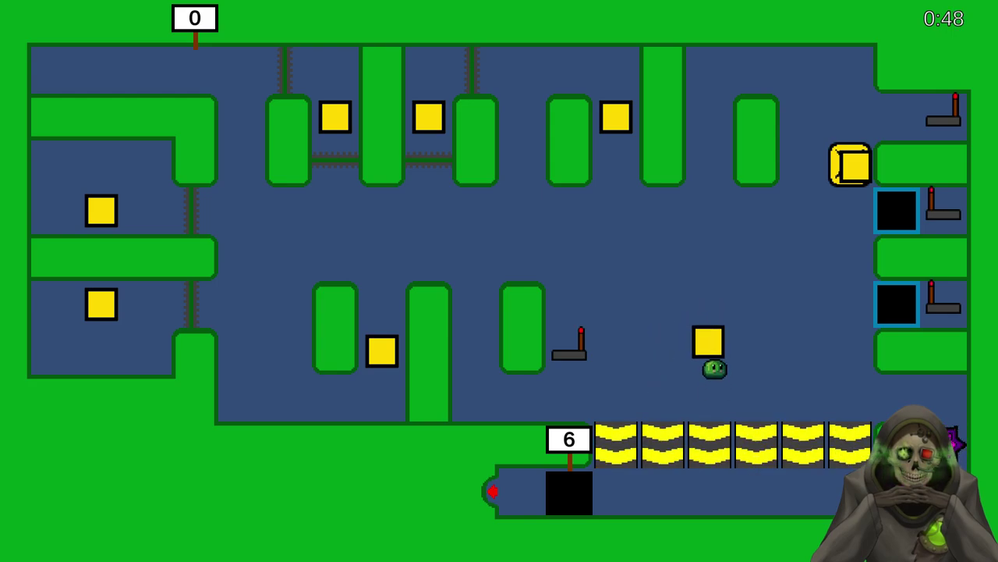
- Push the loose yellow block into the lower blue-framed socket on the eastern side and flip the lever behind it
key("Left")
key("Up")
key("Right")
key("Right")
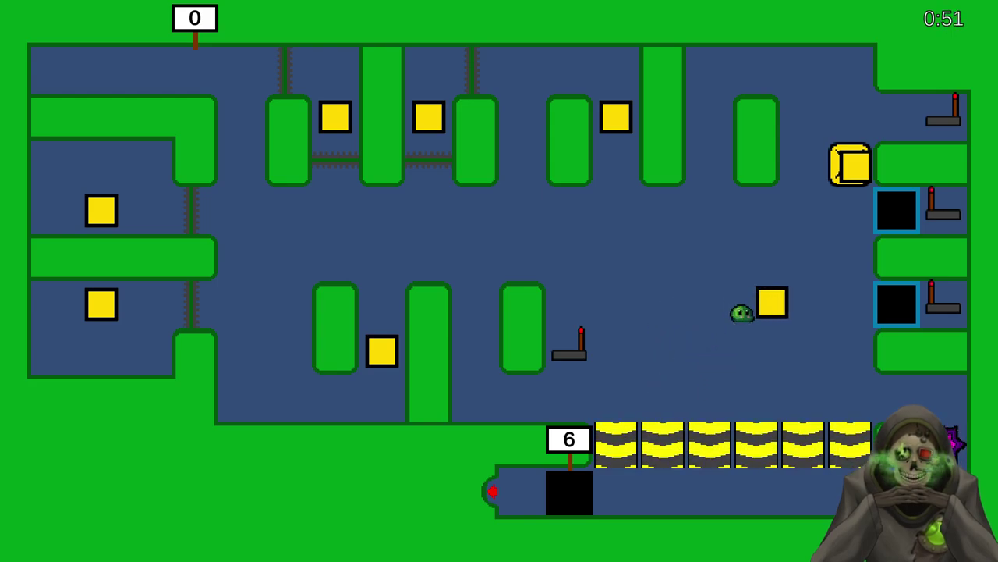
- Push the yellow block down off the X plate, move it into the upper blue-framed socket, and flip the lever behind it
key("Right")
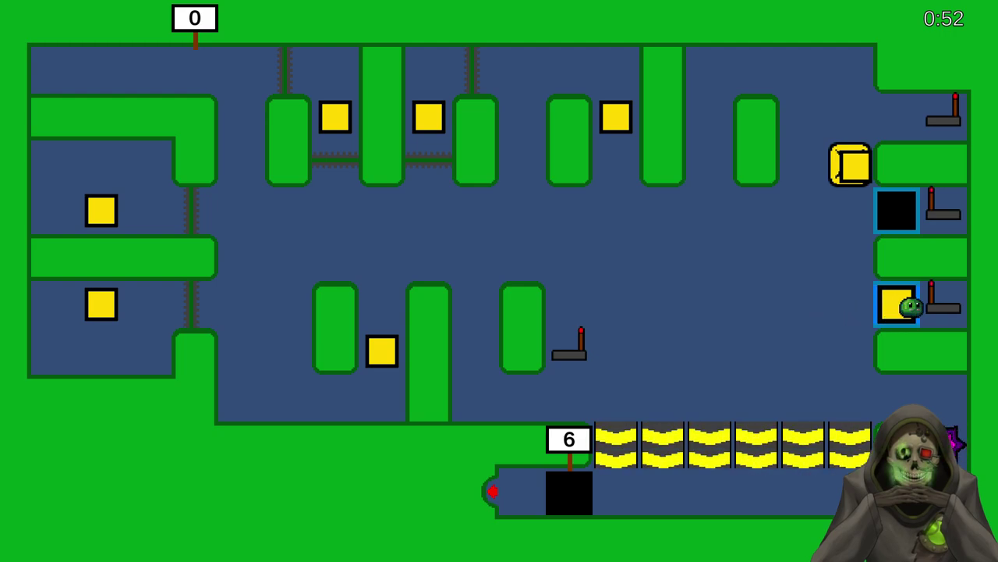
key("Left")
key("Left")
key("Up")
key("Left")
key("Up")
key("Right")
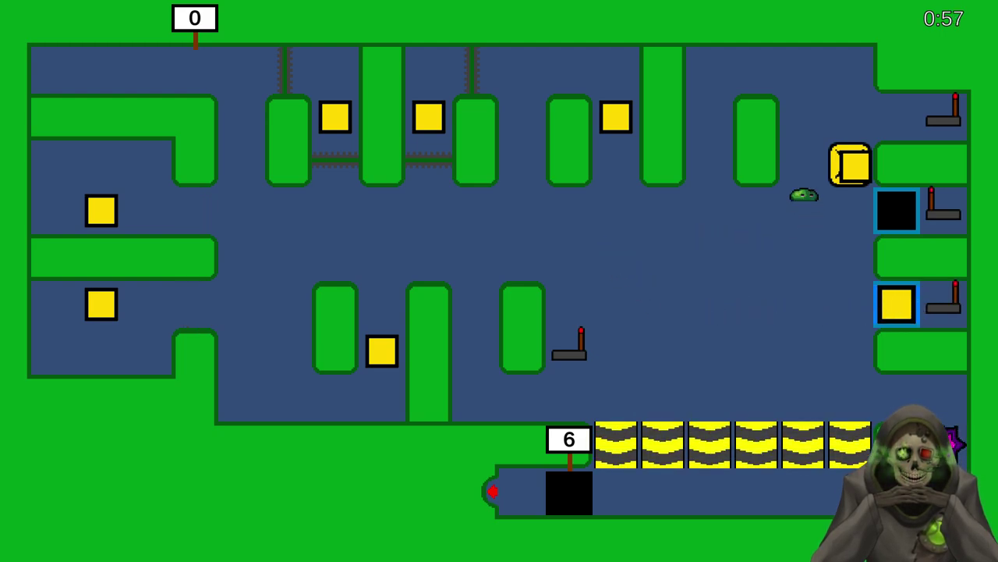
key("Right")
key("Down")
key("Left")
key("Down")
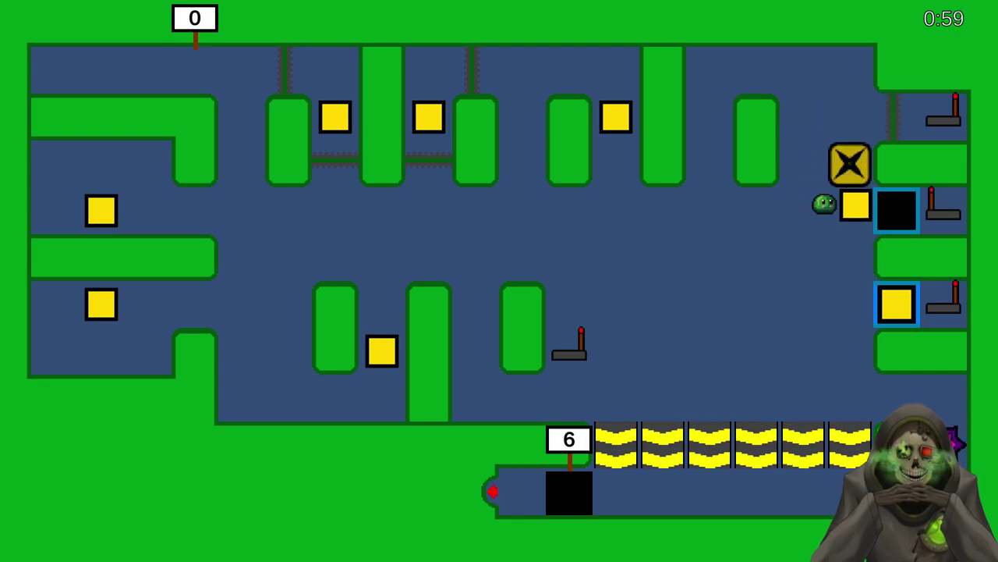
key("Right")
key("Right")
- Push the yellow block out of the third upper chamber, down across the hall and over the conveyors into the lower corridor
key("Left")
key("Down")
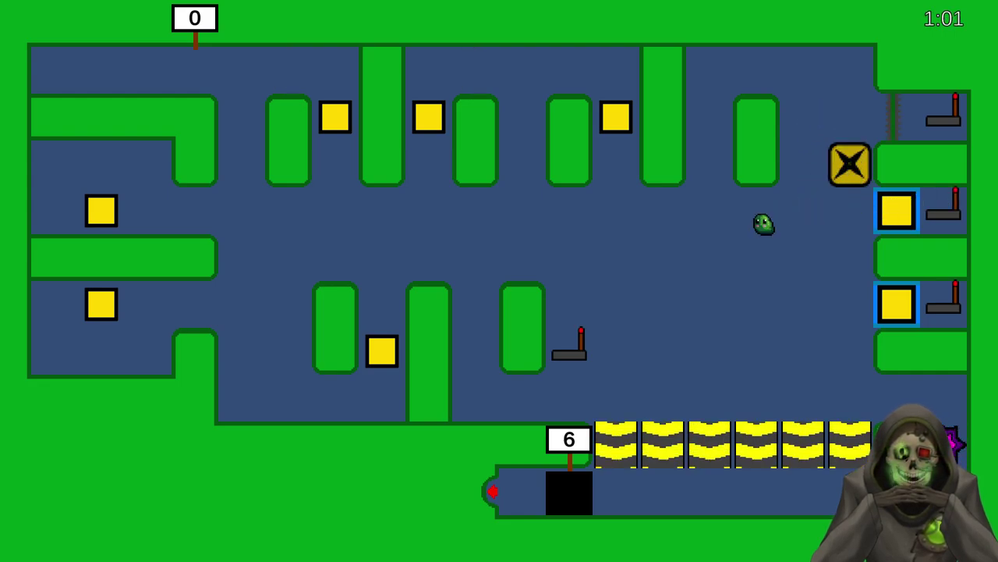
key("Left")
key("Up")
key("Right")
key("Down")
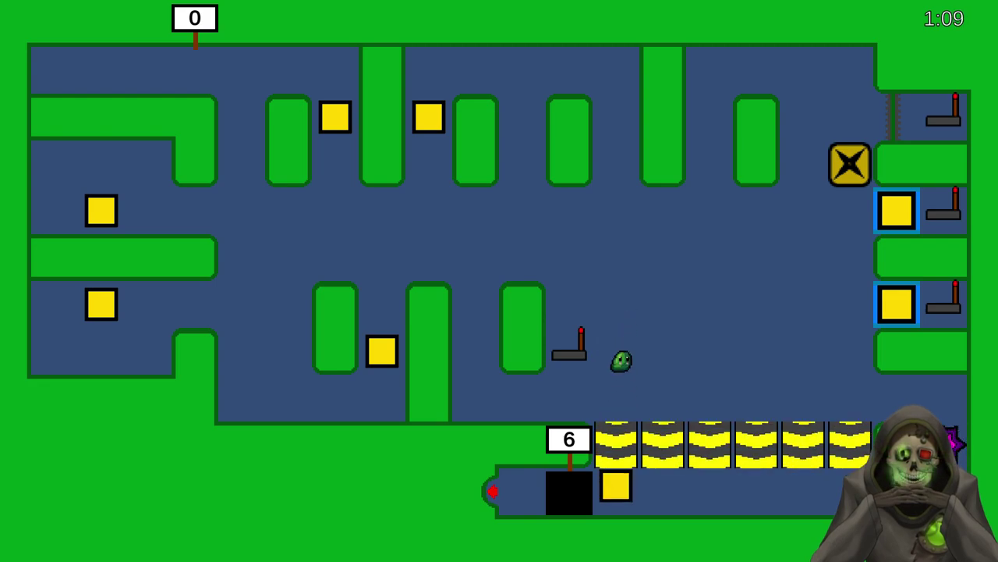
- Push the yellow block from the second upper chamber down into the hall
key("Up")
key("Left")
key("Right")
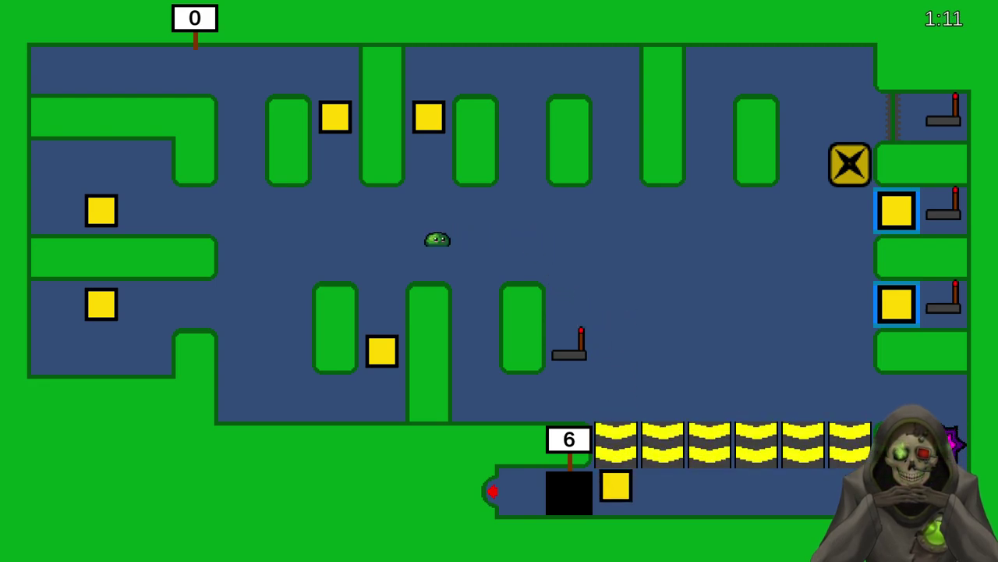
key("Up")
key("Left")
key("Down")
- Push the yellow block from the lower chamber up into the hall beside the other loose block
key("Left")
key("Down")
key("Right")
key("Up")
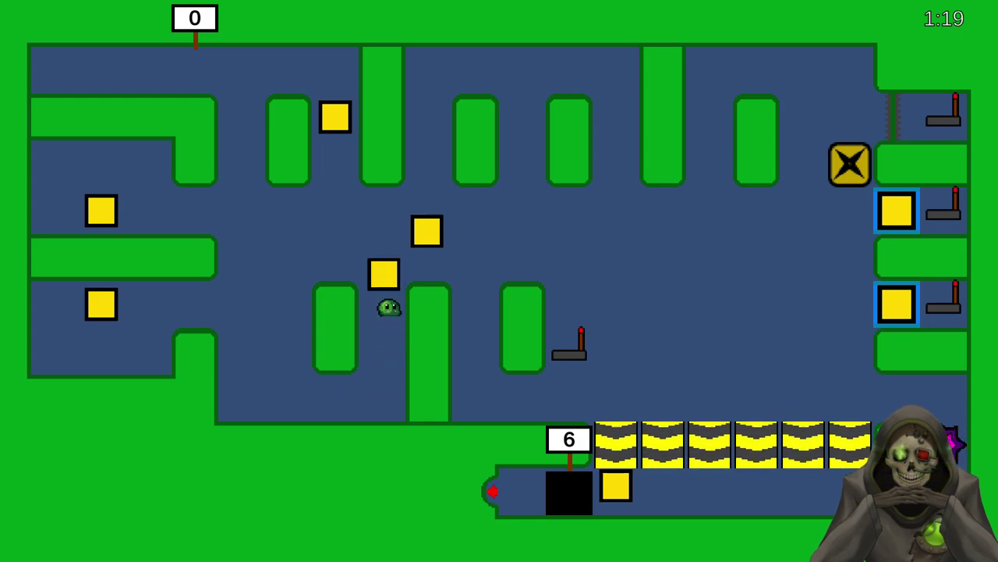
- Push the yellow block from the westernmost upper chamber down into line with the two blocks in the hall
key("Left")
key("Up")
key("Right")
key("Down")
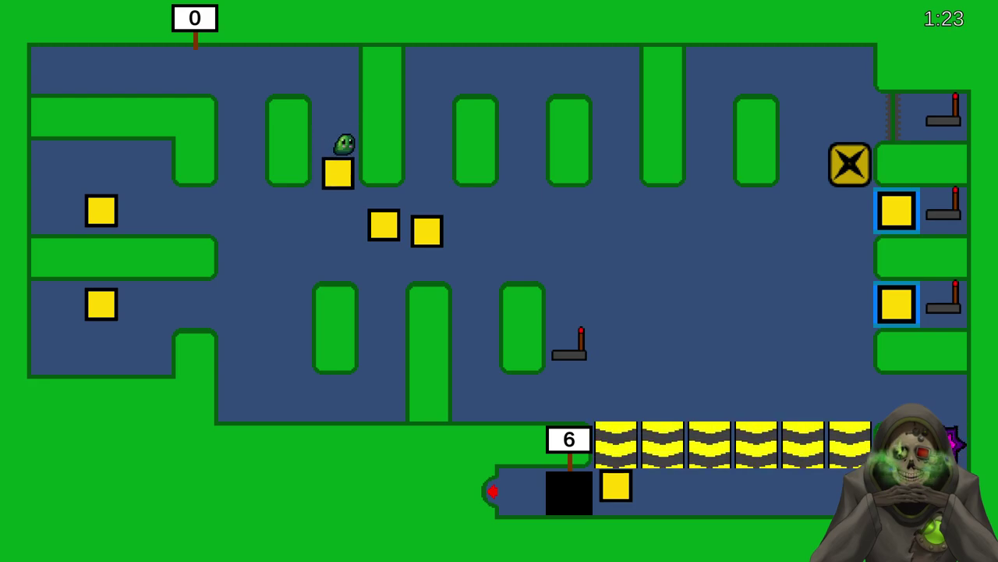
- Enter the upper room on the western side and push its yellow block east into the hall
key("Up")
key("Left")
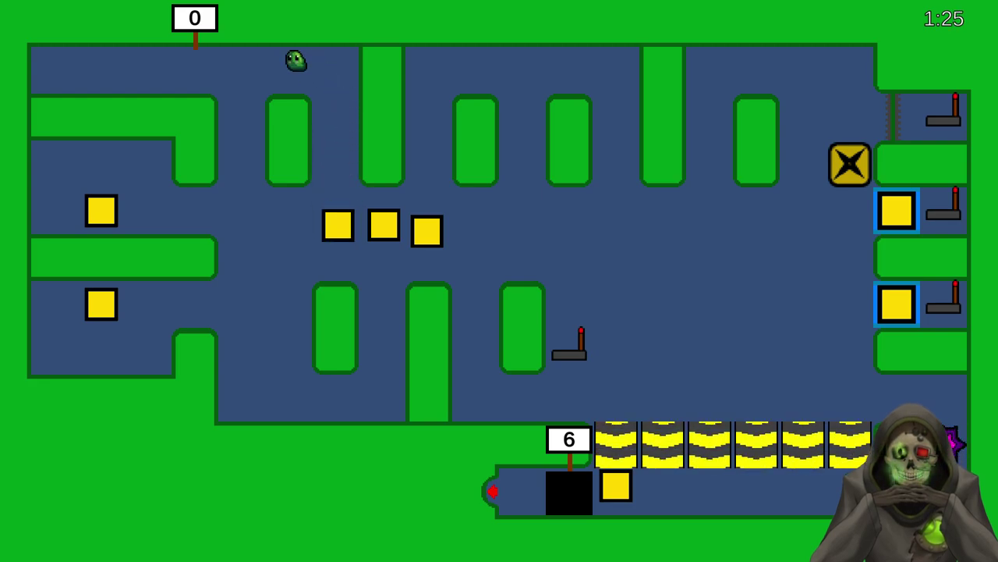
key("Down")
key("Left")
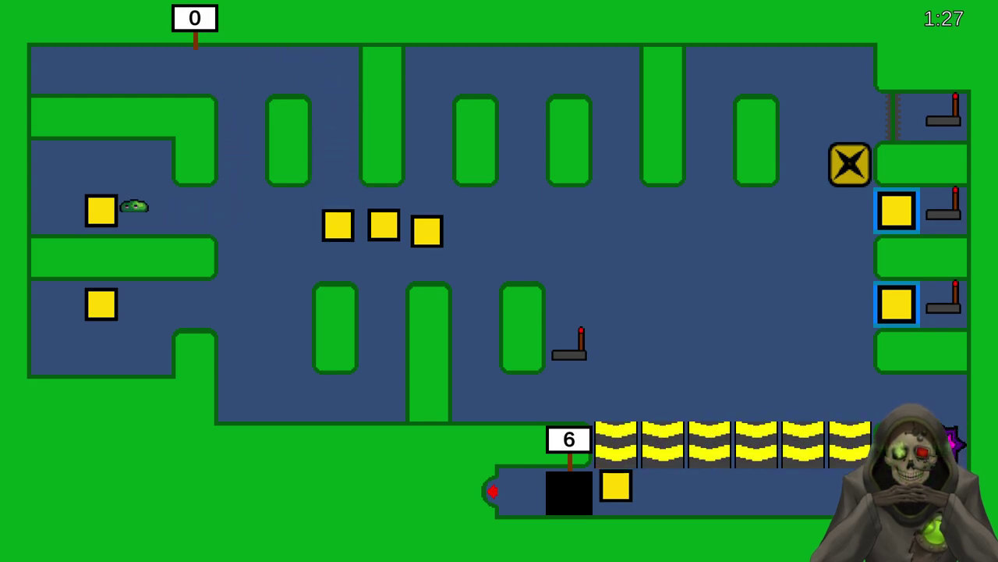
key("Up")
key("Left")
key("Down")
key("Right")
key("Right")
key("Right")
key("Right")
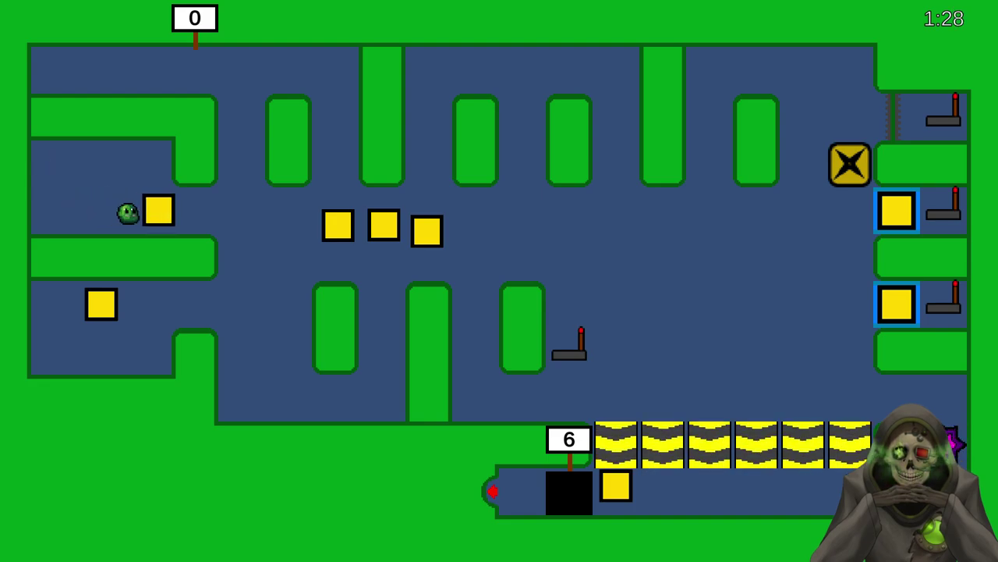
- Shove the four hall blocks together into one row and nudge the row east
key("Right")
key("Down")
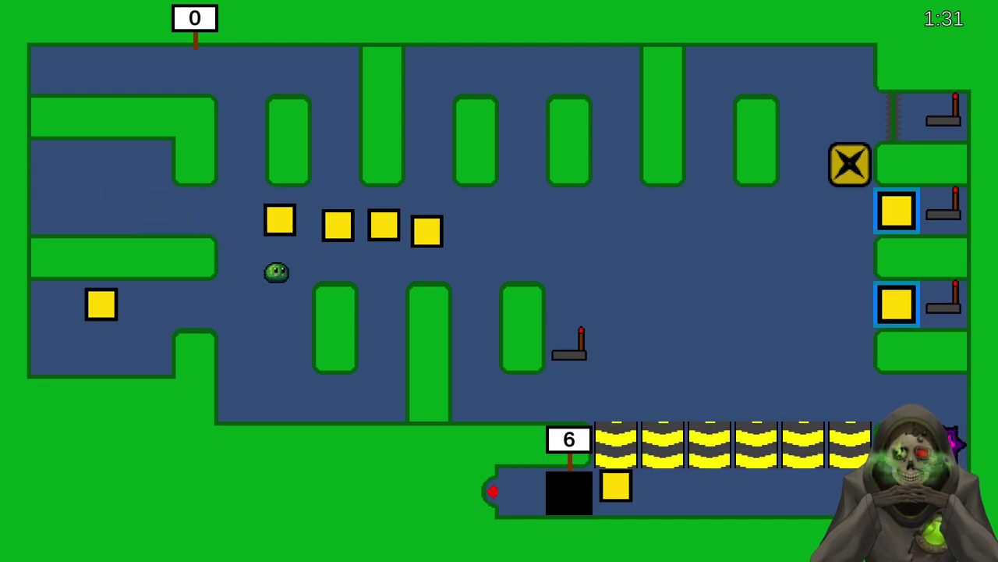
key("Up")
key("Right")
key("Down")
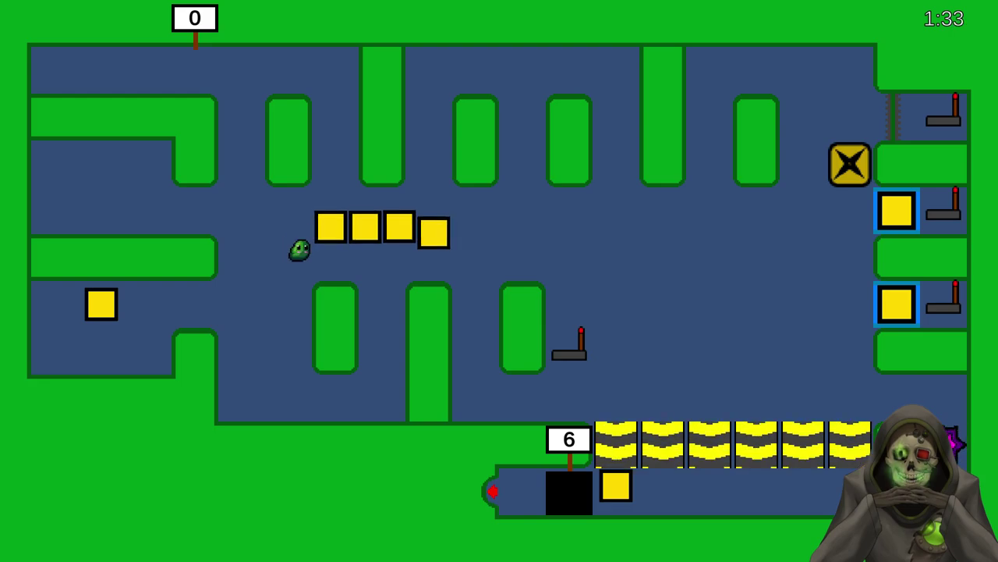
key("Right")
- Push the yellow block out of the lower western room, and up behind the row of four blocks
key("Left")
key("Down")
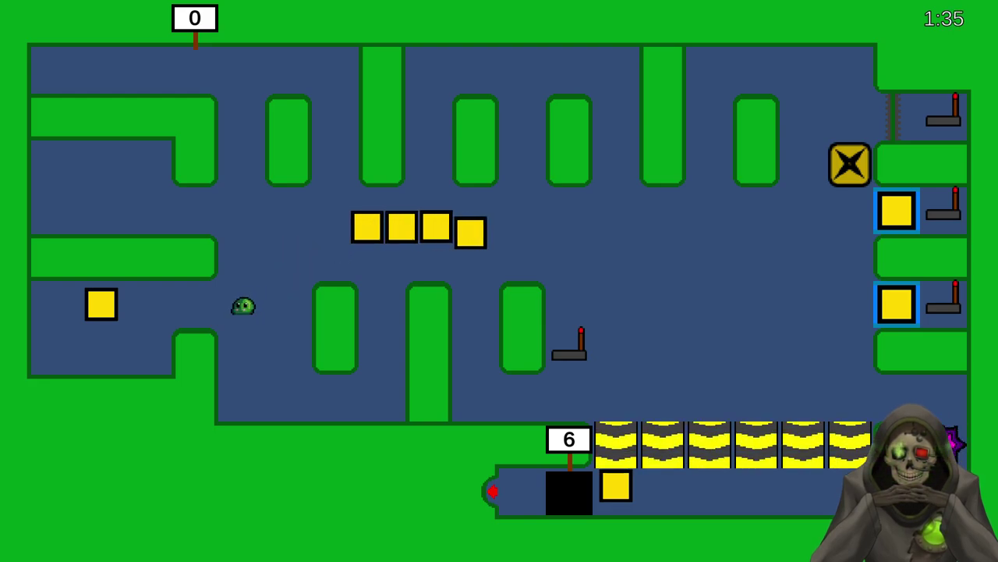
key("Up")
key("Right")
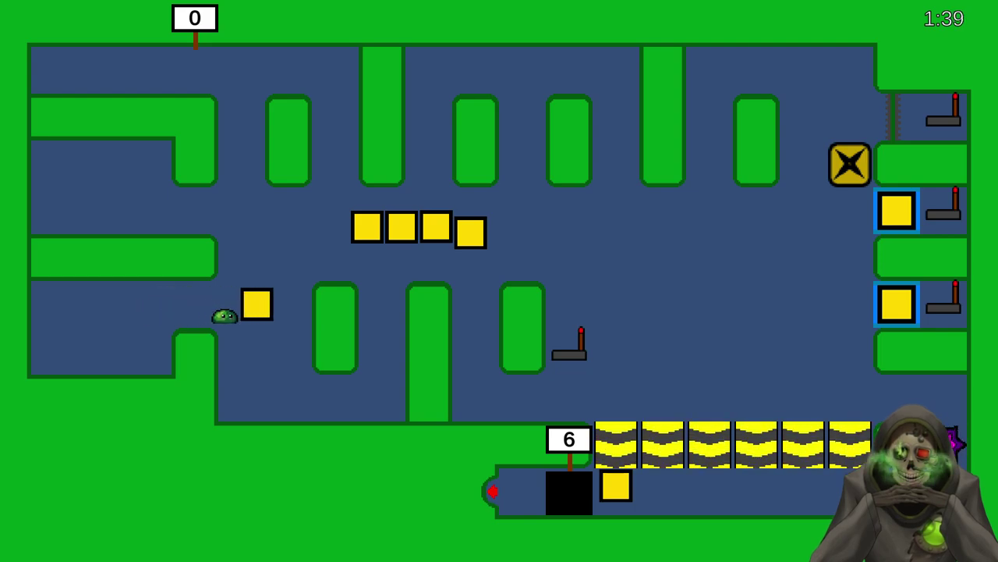
key("Down")
key("Right")
key("Up")
key("Up")
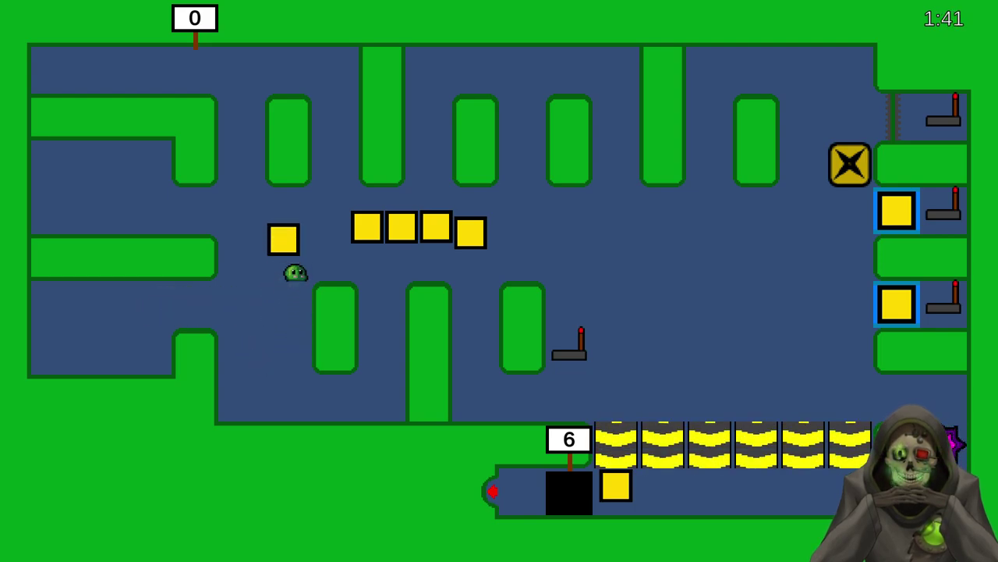
- Push the row of five yellow blocks east along the hall until it sits above the conveyors
key("Right")
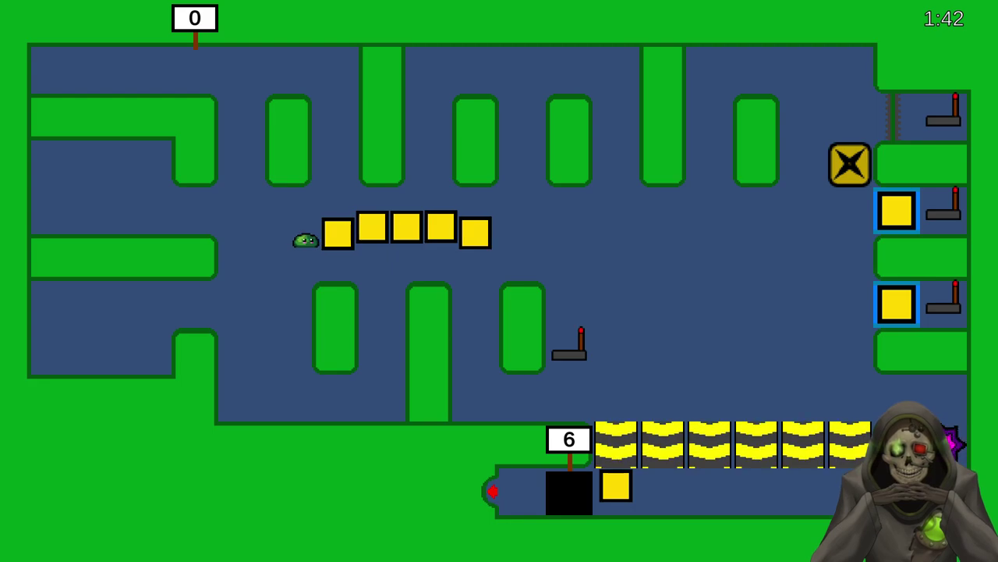
key("Right")
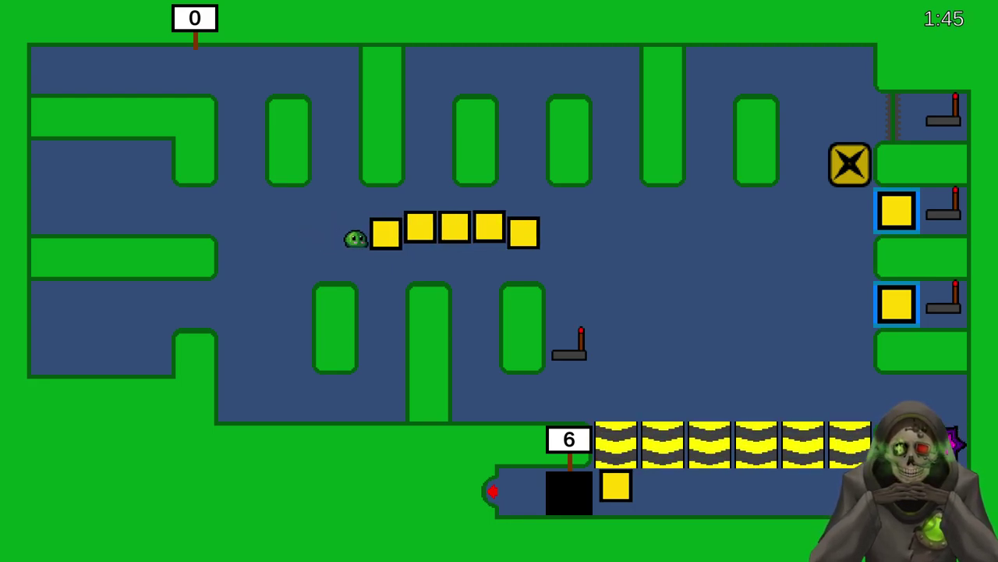
key("Right")
key("Down")
key("Up")
key("Right")
key("Right")
key("Down")
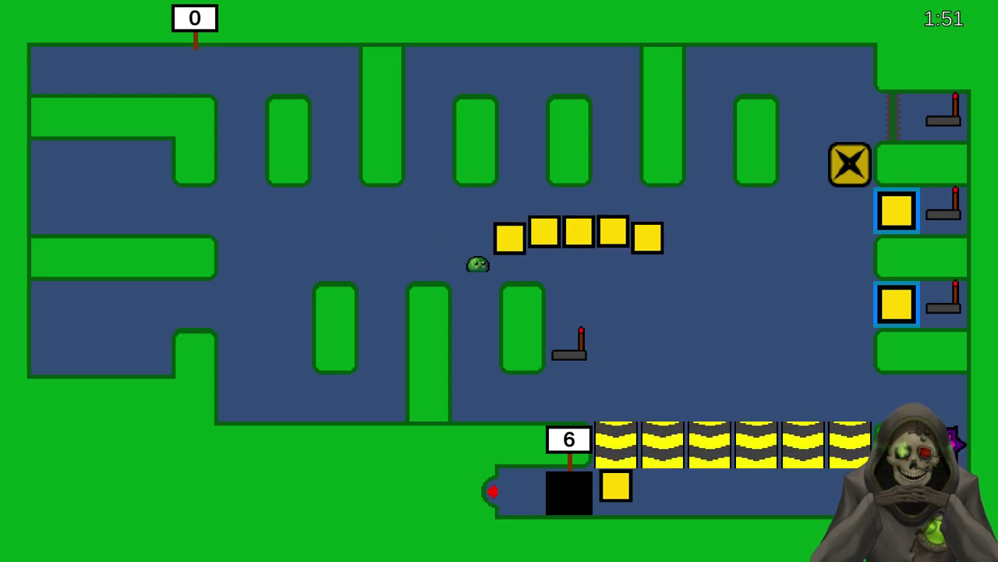
key("Right")
key("Down")
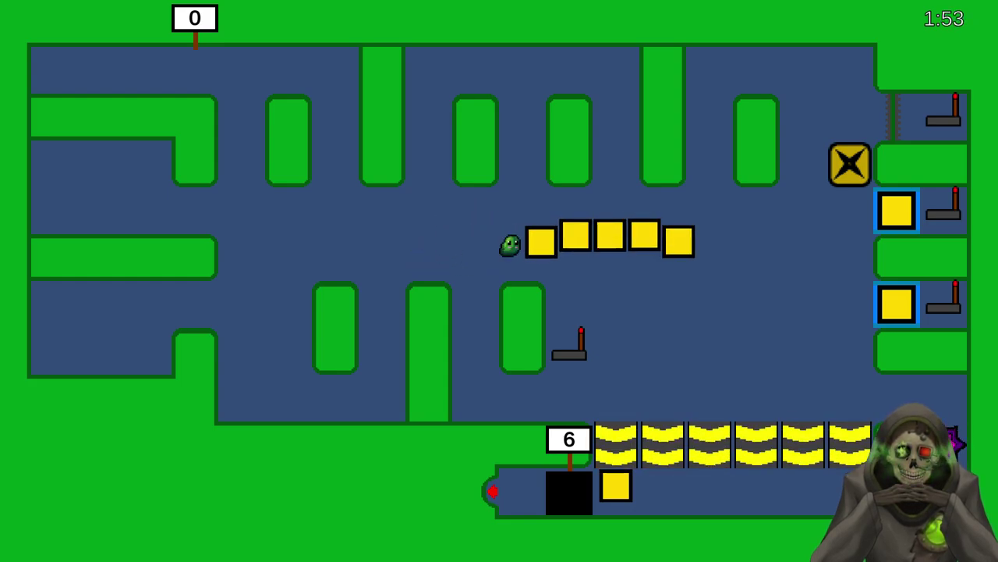
key("Right")
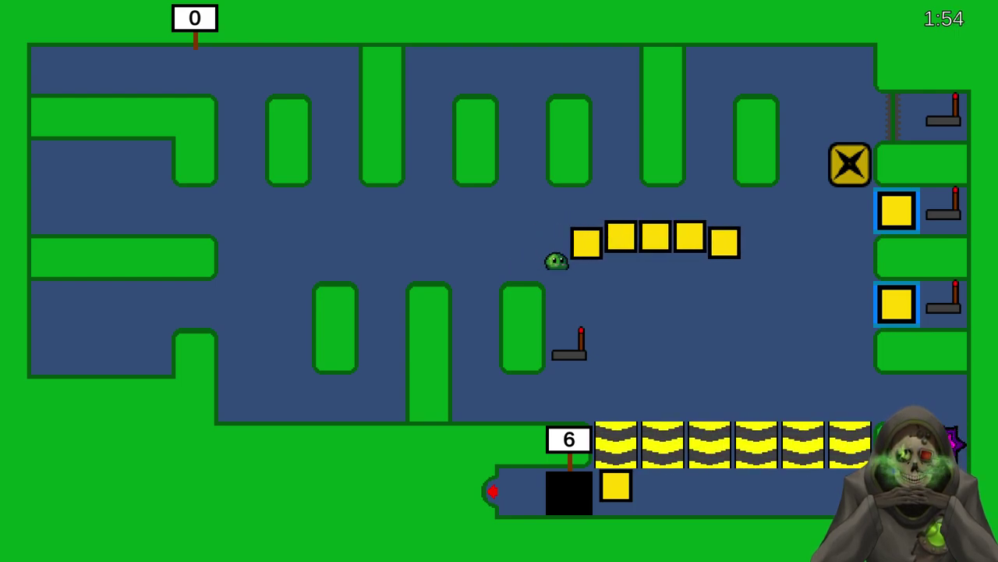
key("Right")
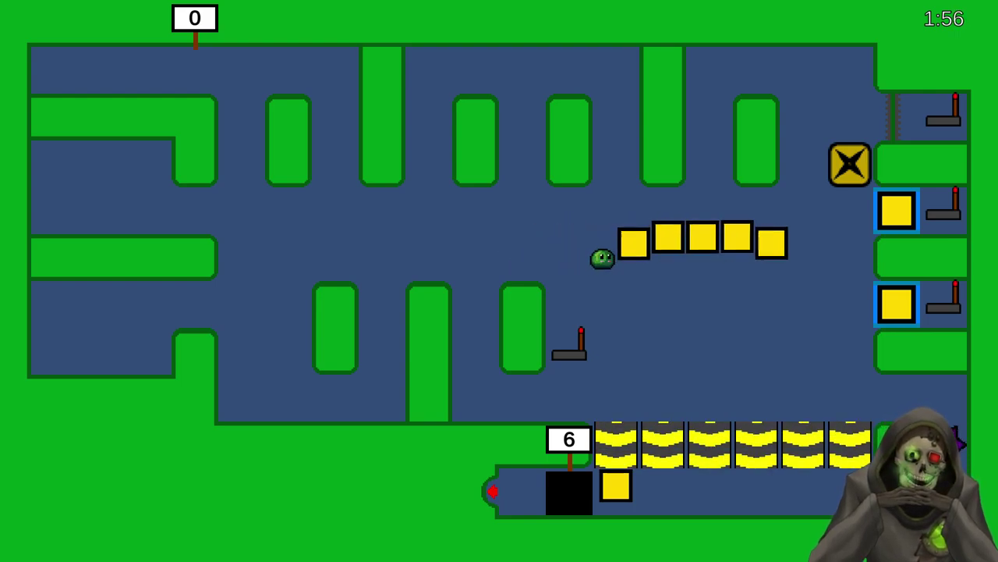
key("Right")
- Circle above the row and push its two westernmost blocks down over the conveyors into the lower corridor
key("Down")
key("Left")
key("Up")
key("Right")
key("Down")
key("Left")
key("Up")
key("Right")
key("Up")
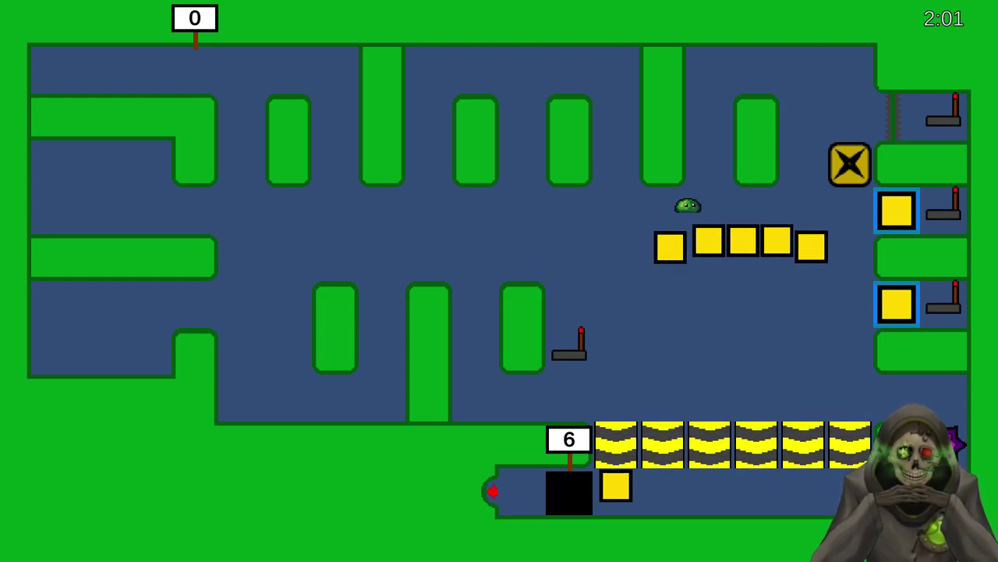
key("Down")
key("Down")
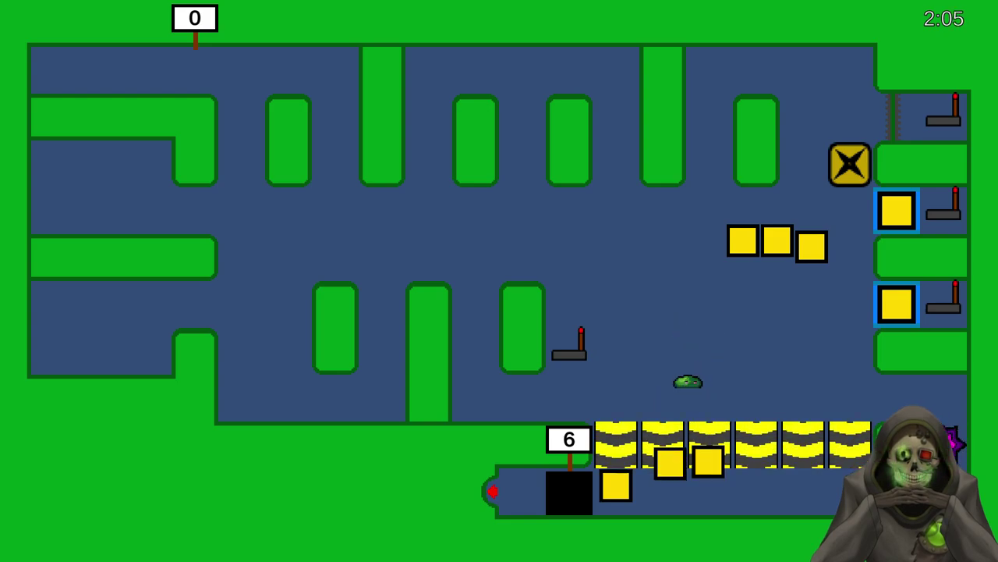
- Line up the next two yellow blocks in the row and push them down onto the conveyors
key("Up")
key("Right")
key("Right")
key("Down")
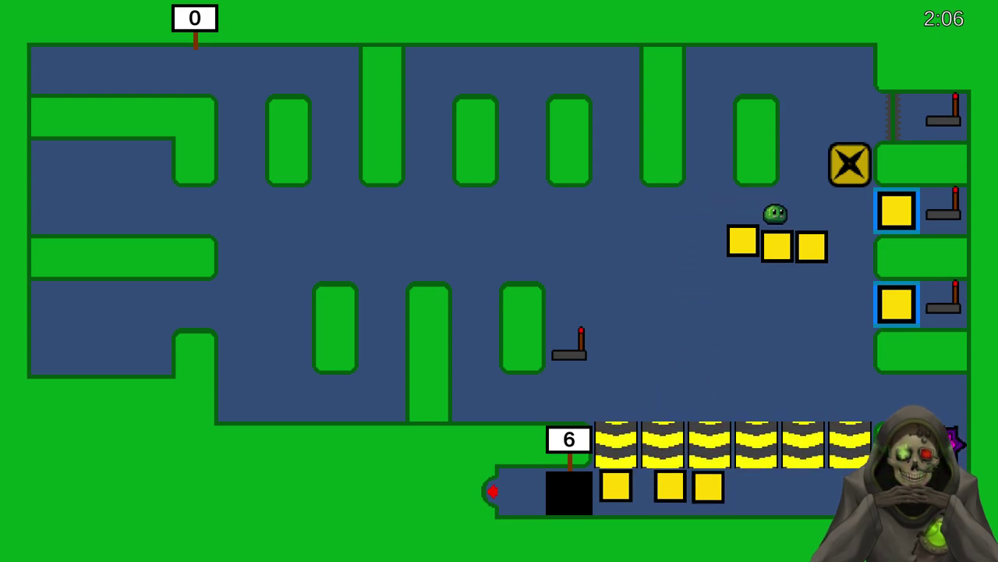
key("Up")
key("Left")
key("Down")
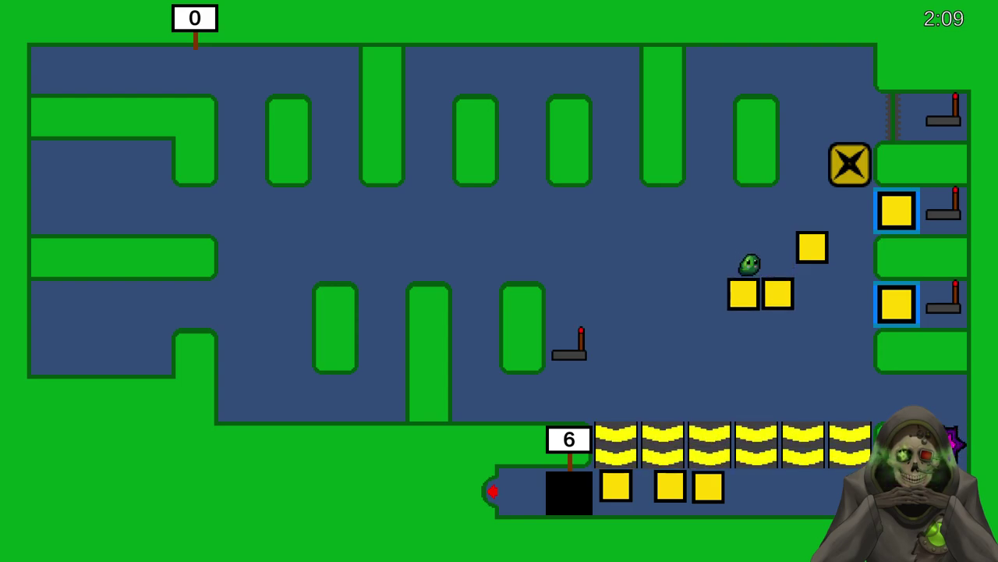
key("Down")
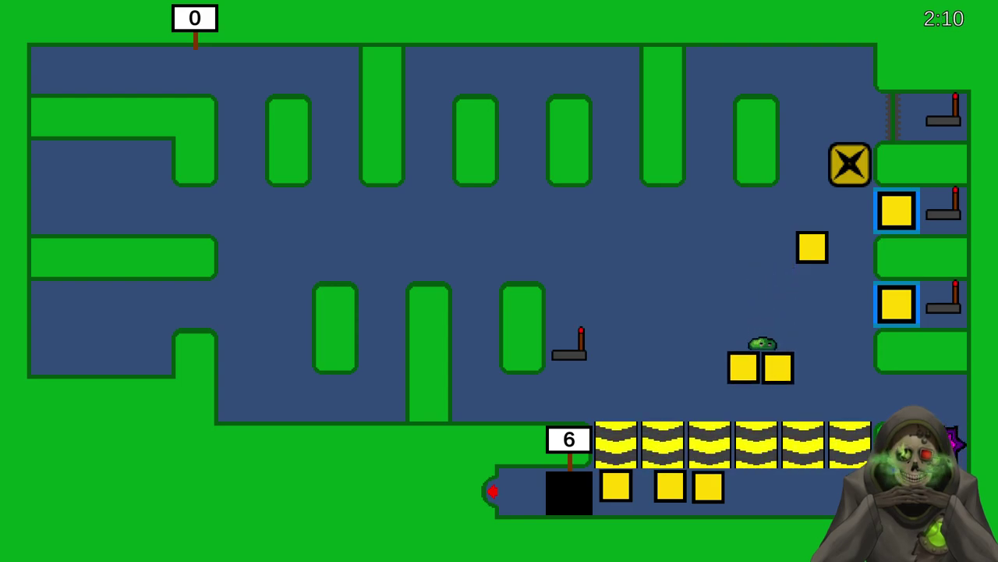
- Push the last yellow block down onto the conveyors, and shove all six corridor blocks west into the black pit
key("Up")
key("Up")
key("Up")
key("Up")
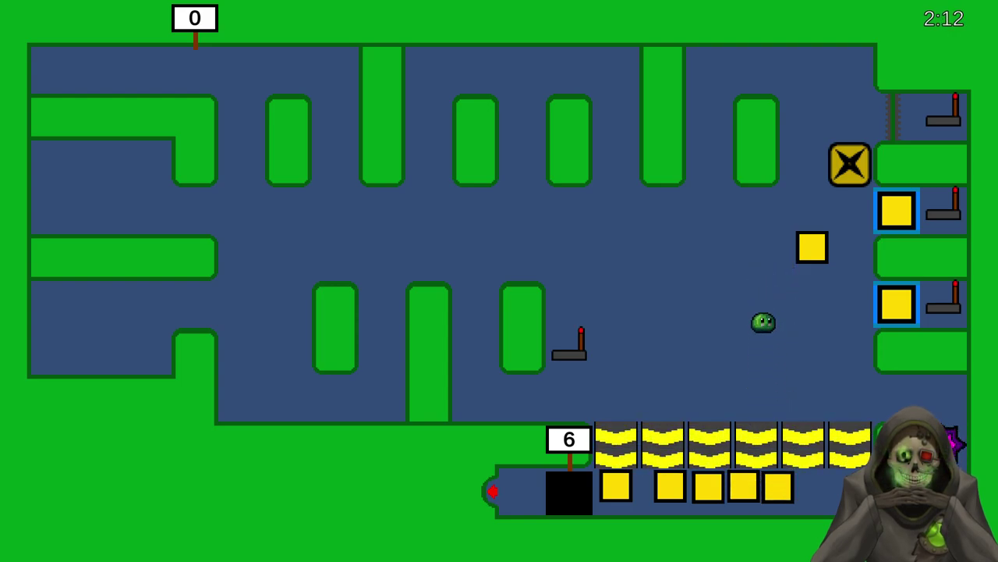
key("Right")
key("Down")
key("Down")
key("Down")
key("Down")
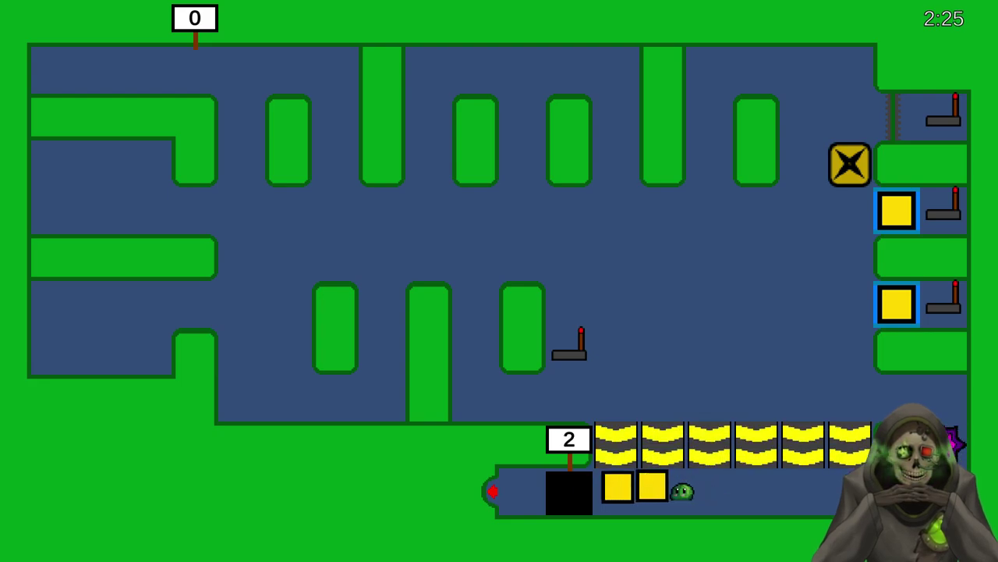
key("Left")
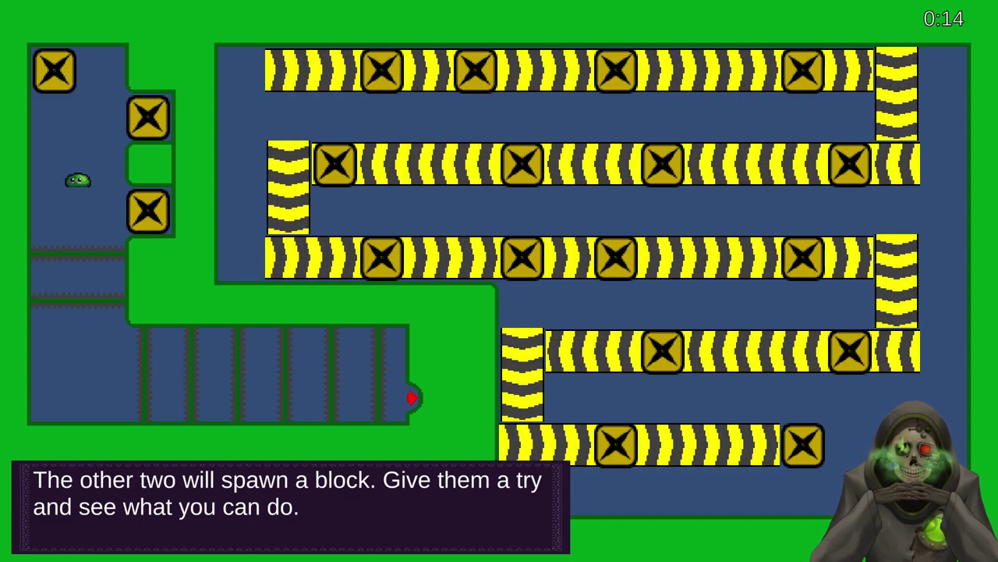
- Dismiss the new level's dialogue, snip the full screen, and switch to paint.net to paste the capture into the image
key("space")
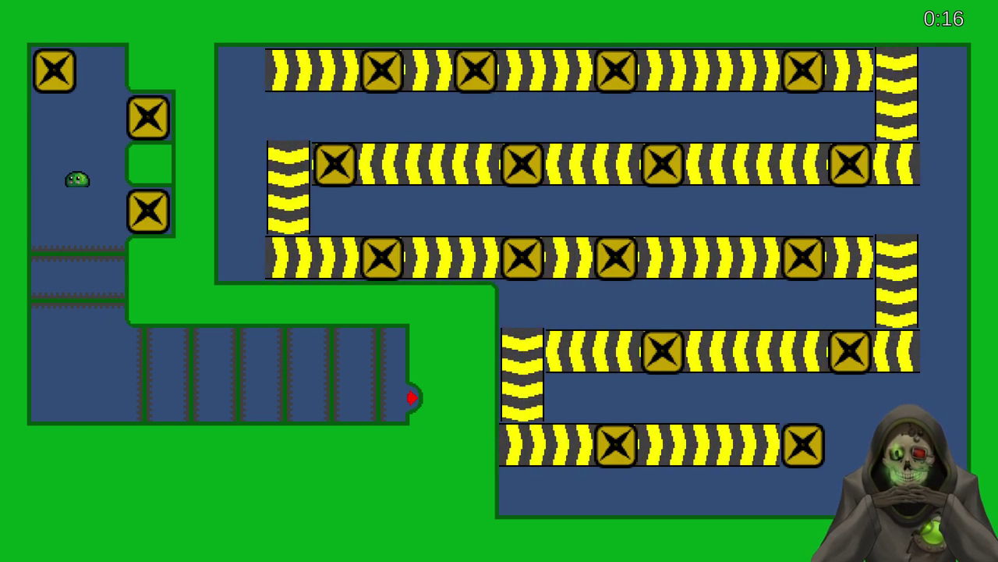
key("super+shift+s")
left_click_drag(0, 0, 997, 561)
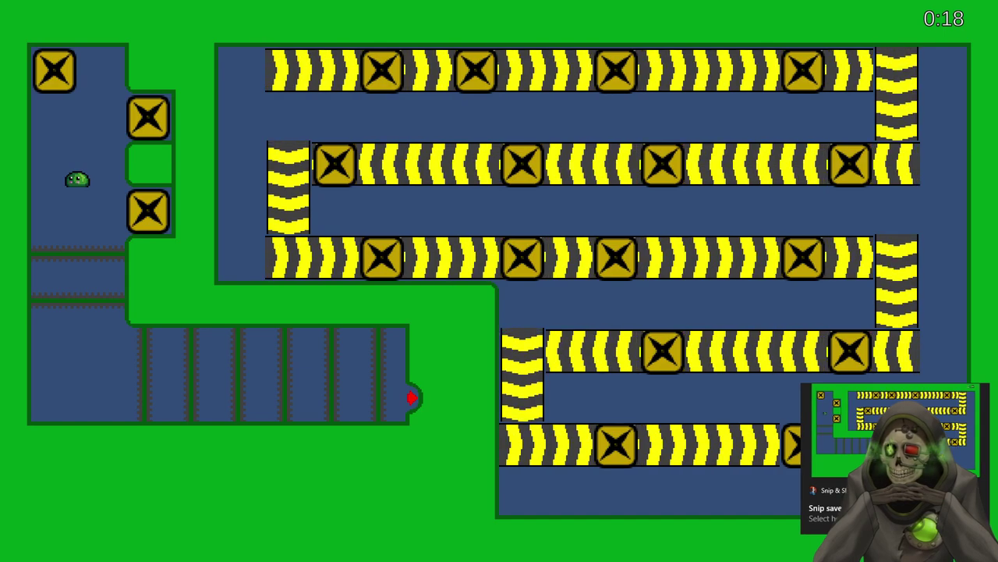
key("alt+Tab")
key("ctrl+v")
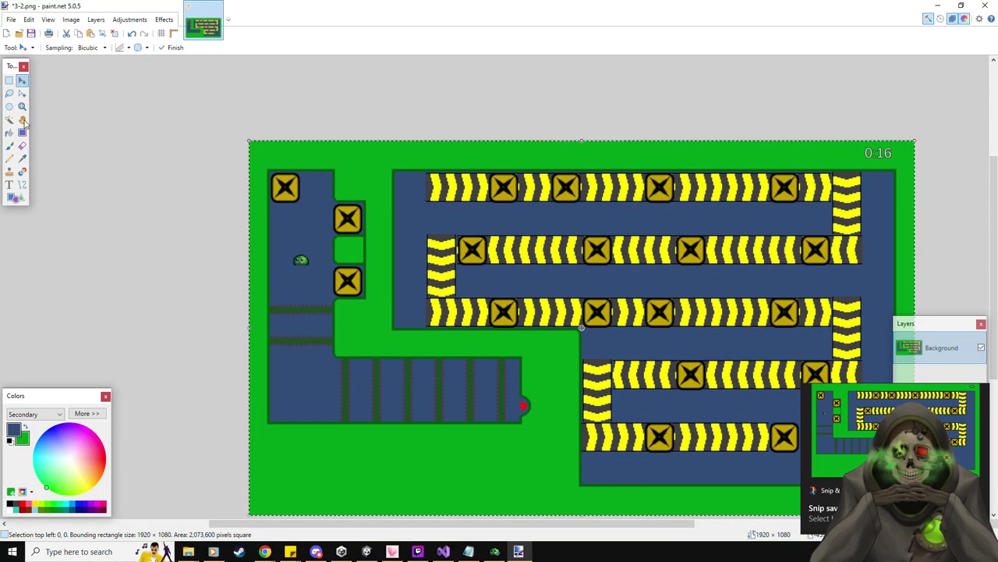
- Erase the slime and the timer from the pasted level image, and fill the gaps with the surrounding blue and green
left_click(8, 81)
left_click_drag(287, 246, 315, 272)
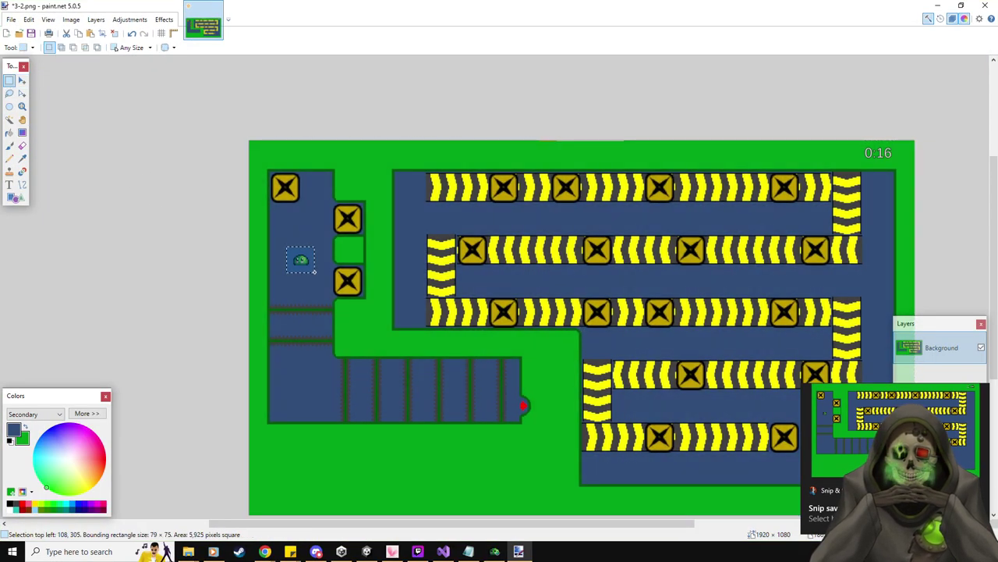
key("Delete")
left_click_drag(861, 141, 895, 163)
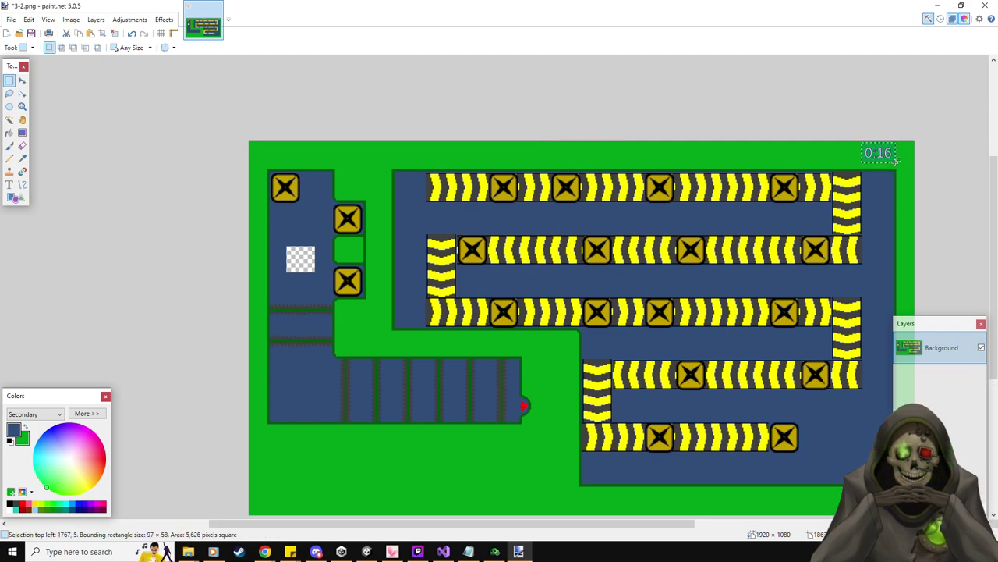
key("Delete")
left_click(8, 132)
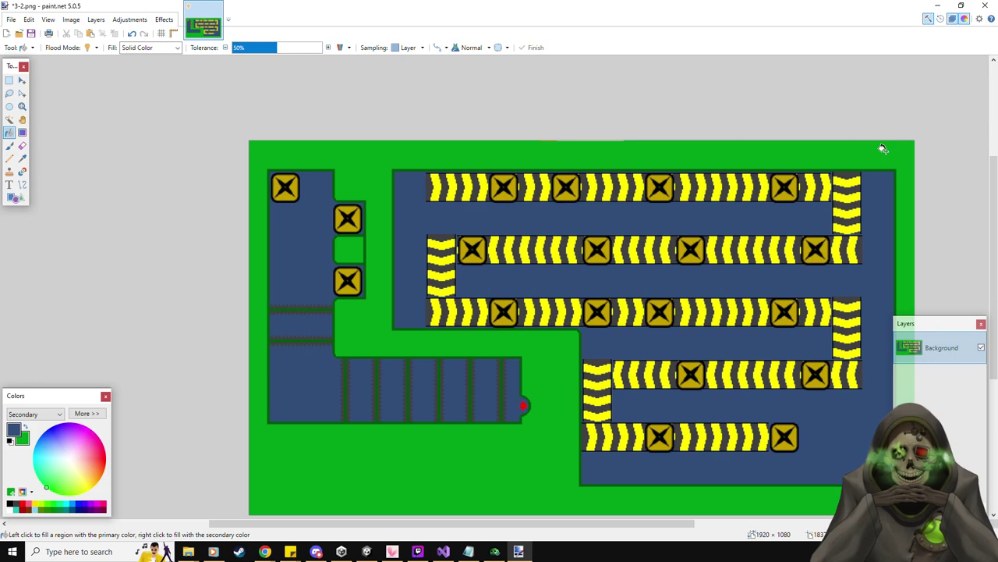
- Save the cleaned level image under the name 3-3 with the default PNG settings, and return to the game
left_click(11, 19)
left_click(45, 96)
type("3-")
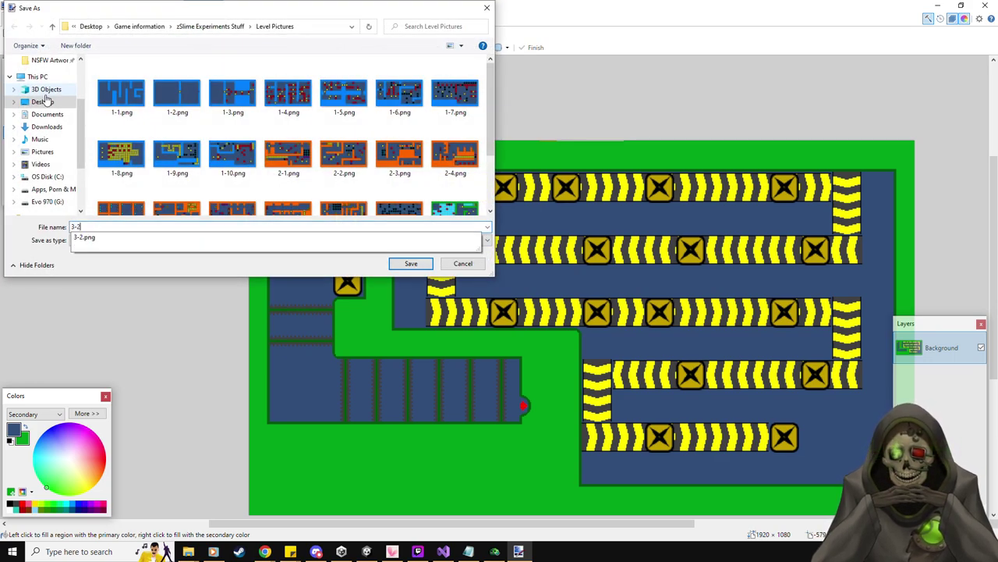
type("3")
key("Return")
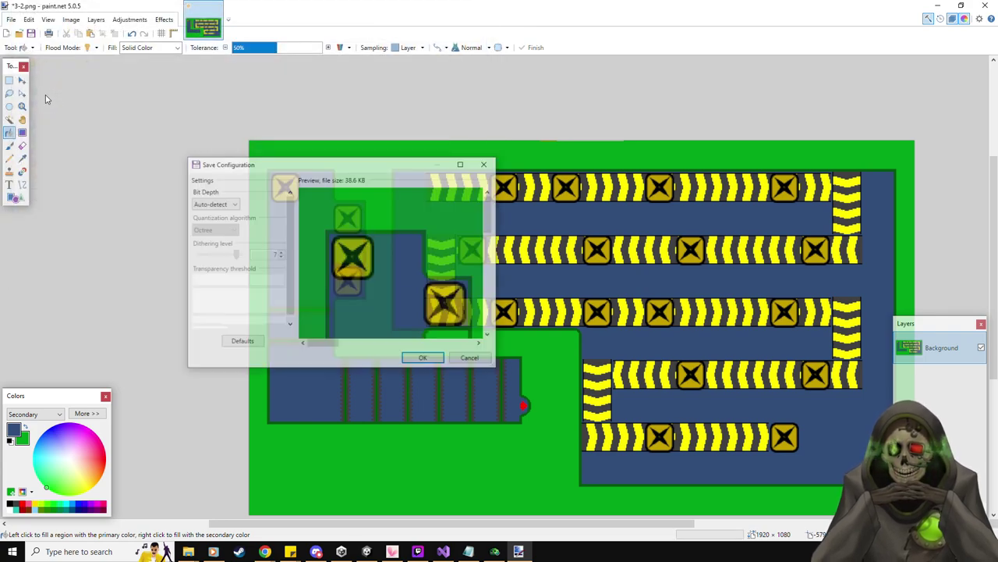
key("Return")
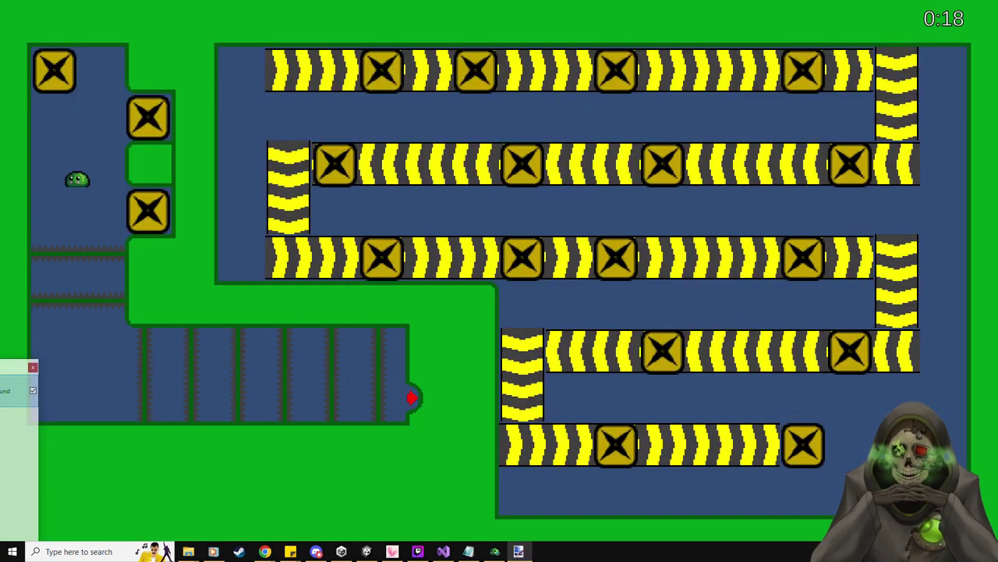
- Move the slime around its starting room and onto the upper alcove switch to release a yellow block onto the conveyor
key("Down")
key("Right")
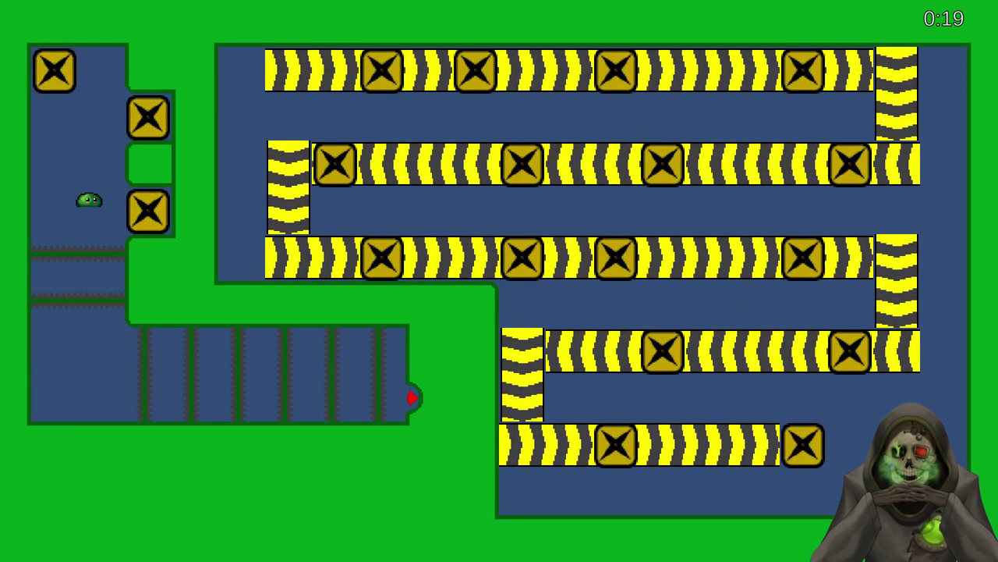
key("Left")
key("Up")
key("Right")
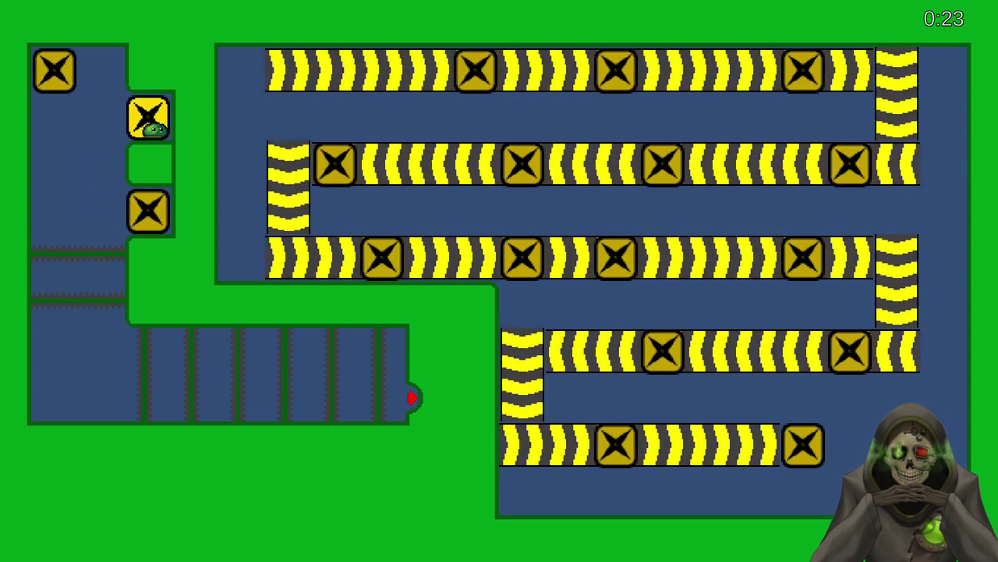
- Work the two alcove switches to activate the first conveyor switch and open the southernmost horizontal gate
key("Left")
key("Up")
key("Down")
key("Right")
key("Up")
key("Up")
key("Right")
key("Left")
key("Down")
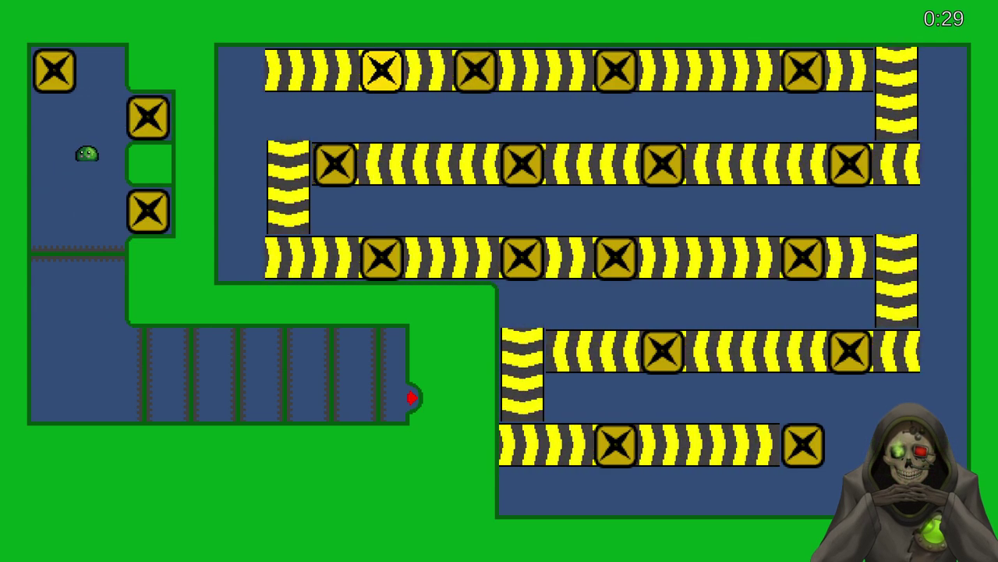
- Alternate between the lower and upper alcove switches to send bombs followed by yellow blocks along the first conveyor row
key("Down")
key("Right")
key("Up")
key("Right")
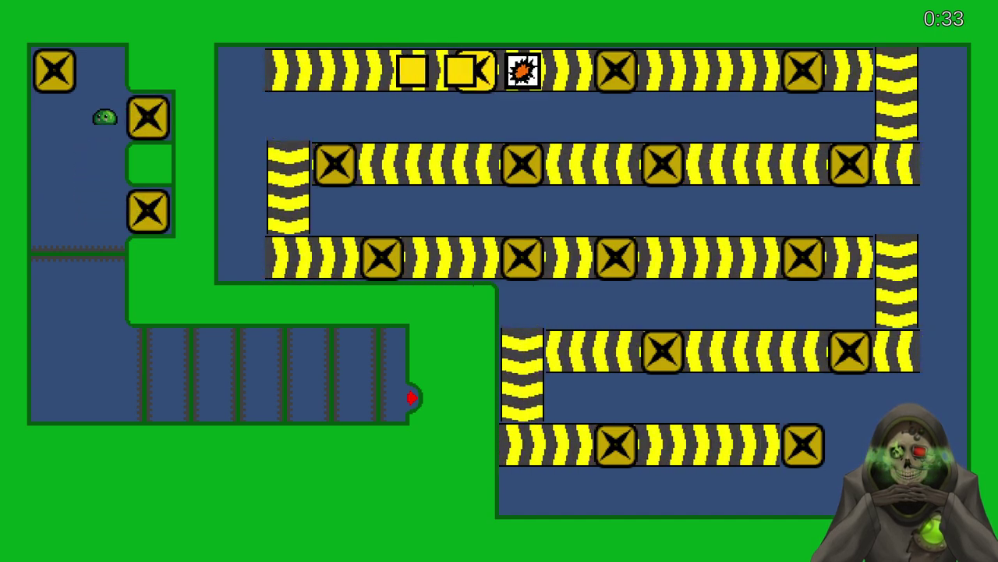
key("Down")
key("Right")
key("Left")
key("Up")
key("Right")
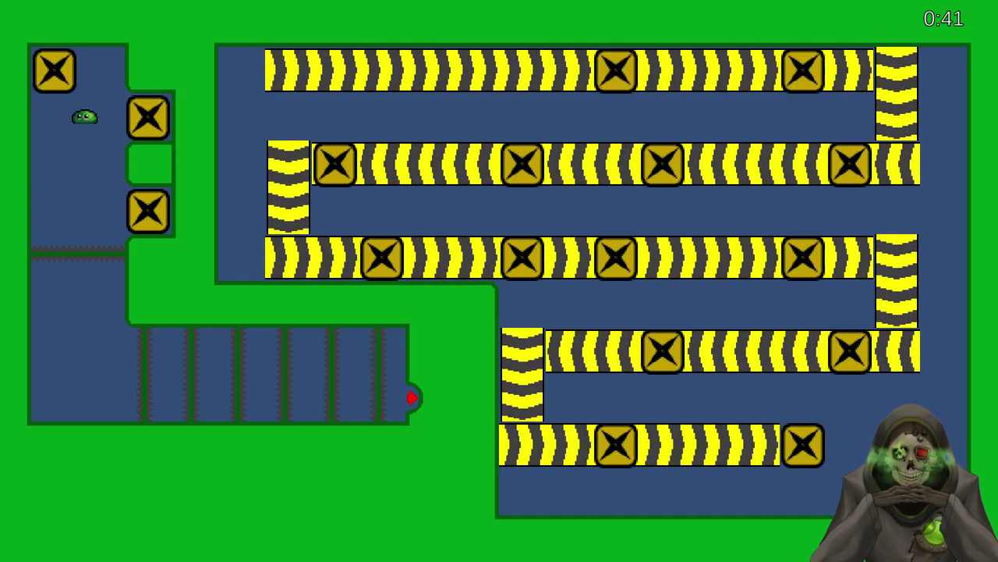
- Release a bomb, two yellow blocks and another bomb to work through the remaining switches on the first conveyor row
key("Down")
key("Right")
key("Left")
key("Up")
key("Right")
key("Left")
key("Right")
key("Left")
key("Down")
key("Right")
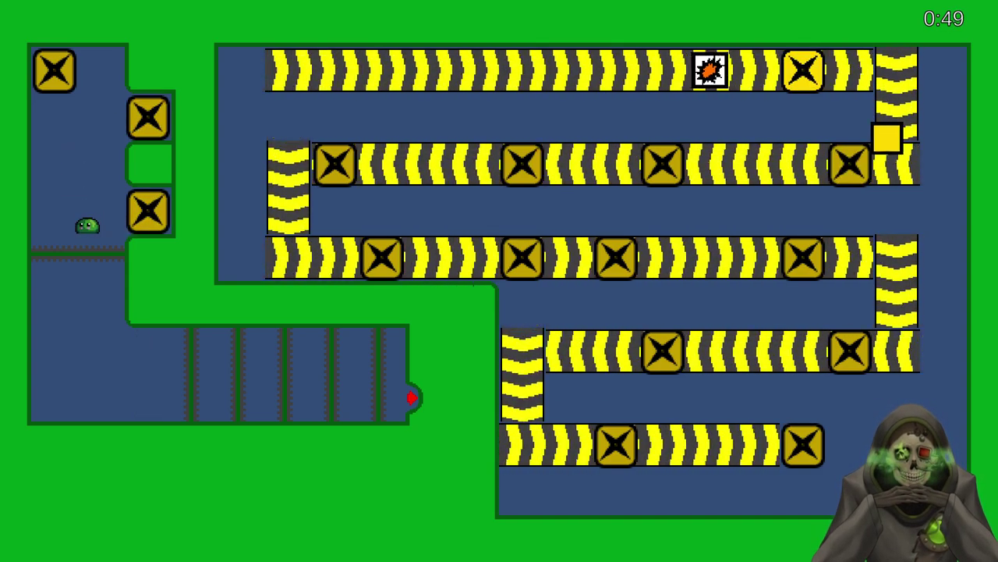
- Release several yellow blocks in a row from the upper alcove switch towards the second conveyor row
key("Up")
key("Right")
key("Left")
key("Right")
key("Left")
key("Up")
- Trigger the lower alcove switch repeatedly to send bombs towards the switches on the second conveyor row
key("Up")
key("Right")
key("Left")
key("Down")
key("Right")
key("Left")
key("Right")
key("Up")
key("Left")
key("Down")
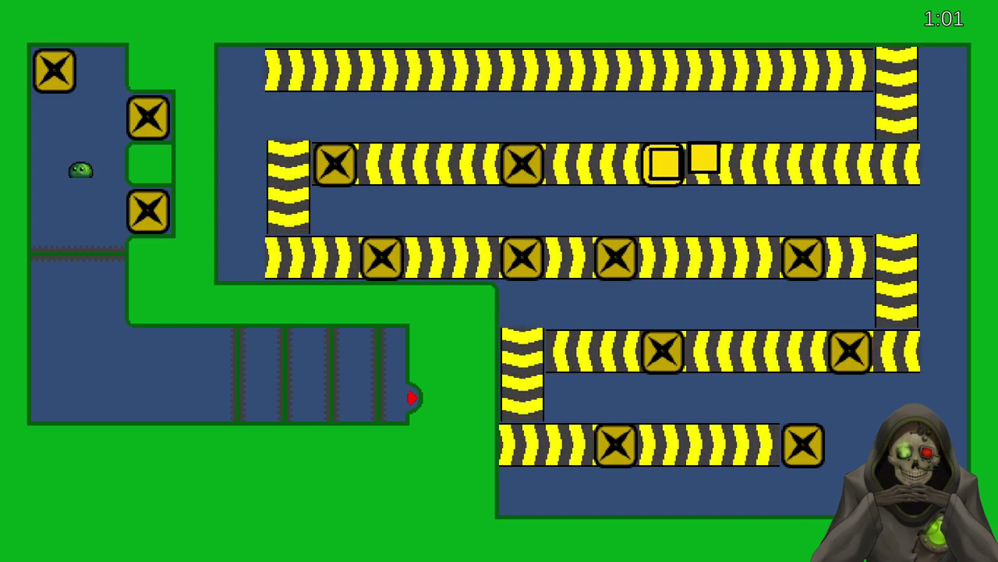
key("Right")
key("Down")
key("Right")
key("Left")
key("Right")
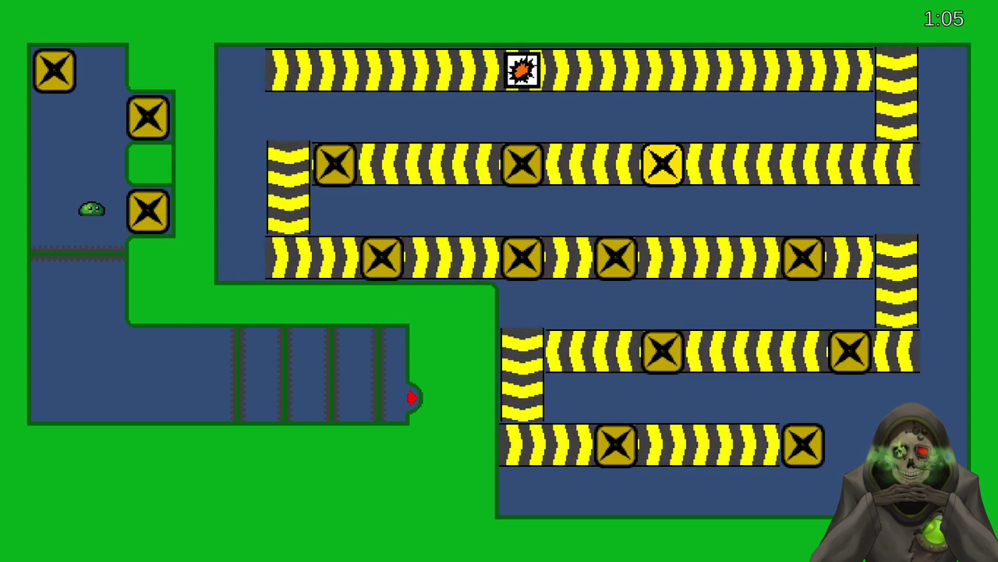
- Send two yellow blocks and then a bomb towards the westernmost switches on the second conveyor row
key("Left")
key("Up")
key("Right")
key("Left")
key("Right")
key("Left")
key("Down")
key("Right")
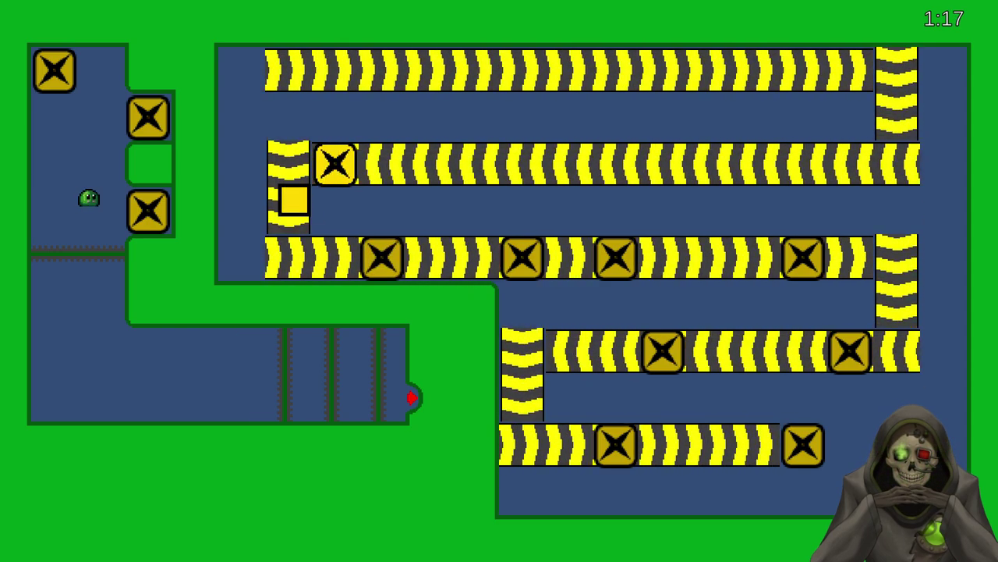
- Send two bombs followed by two yellow blocks towards the third conveyor row
key("Right")
key("Left")
key("Right")
key("Left")
key("Up")
key("Right")
key("Left")
key("Right")
key("Left")
key("Down")
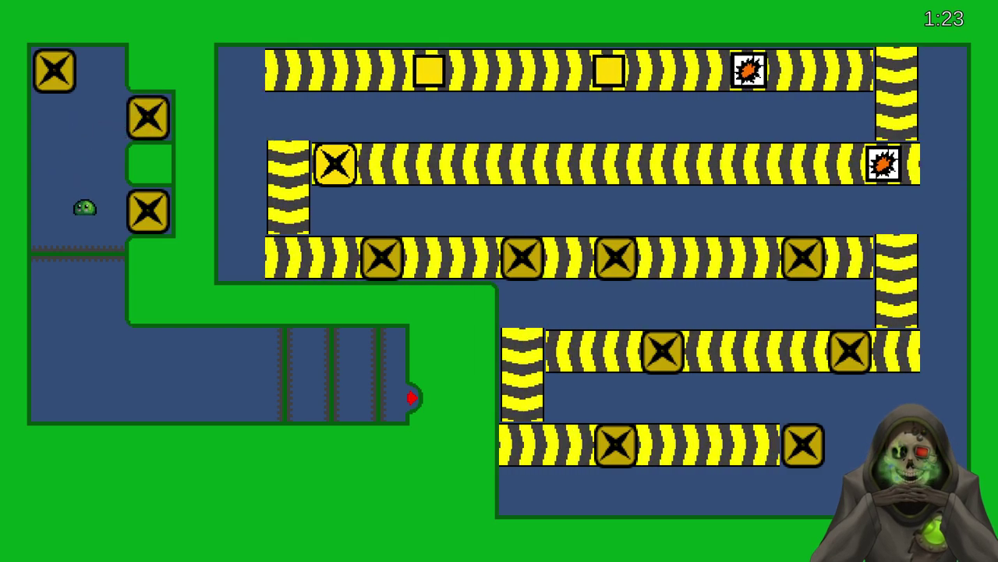
- Release more bombs from the lower alcove switch, and follow them with two yellow blocks from the upper one
key("Right")
key("Right")
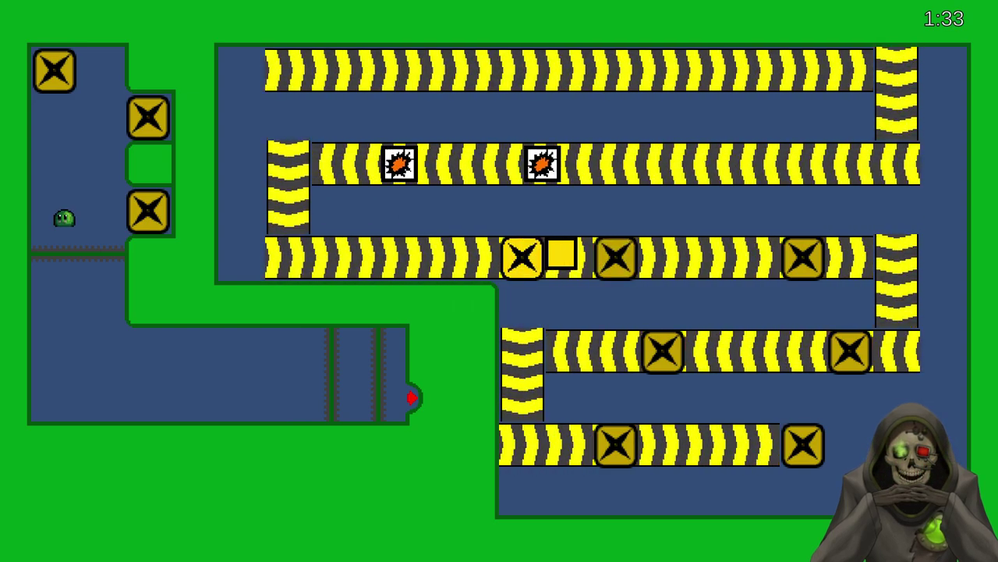
key("Up")
key("Right")
key("Up")
key("Right")
key("Left")
key("Right")
key("Left")
key("Down")
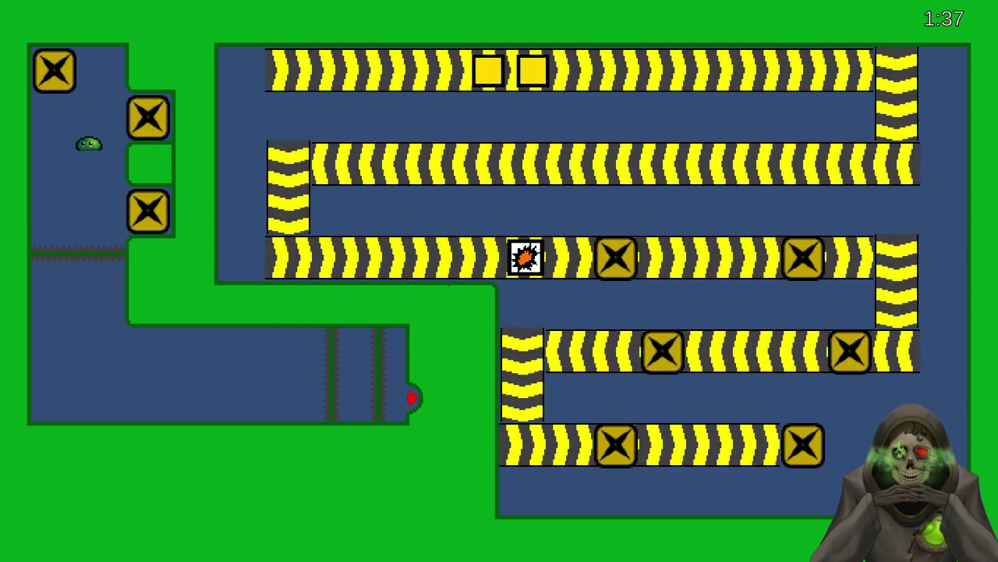
- Release bombs from the lower alcove switch and one yellow block for the last switch on the third conveyor row
key("Down")
key("Up")
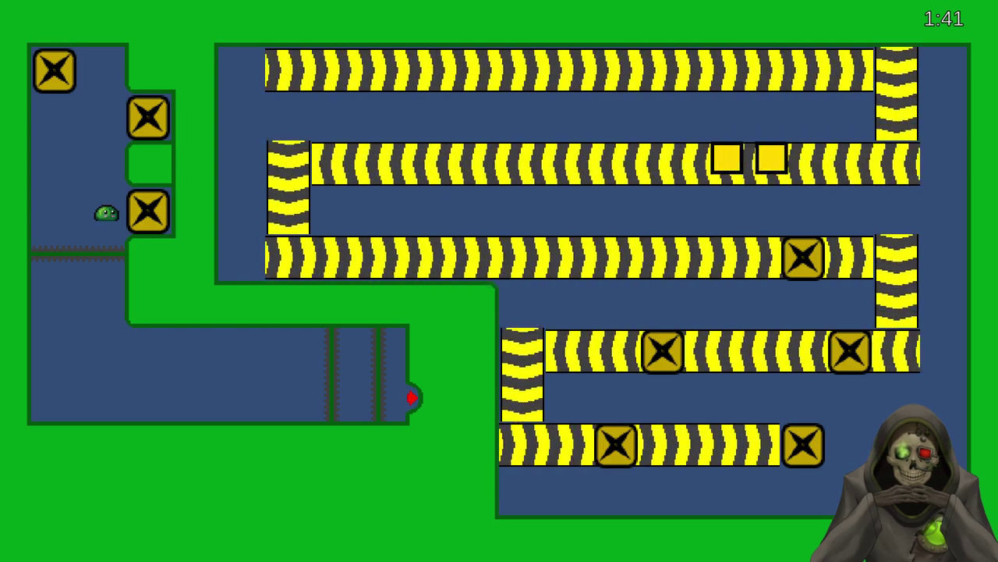
key("Left")
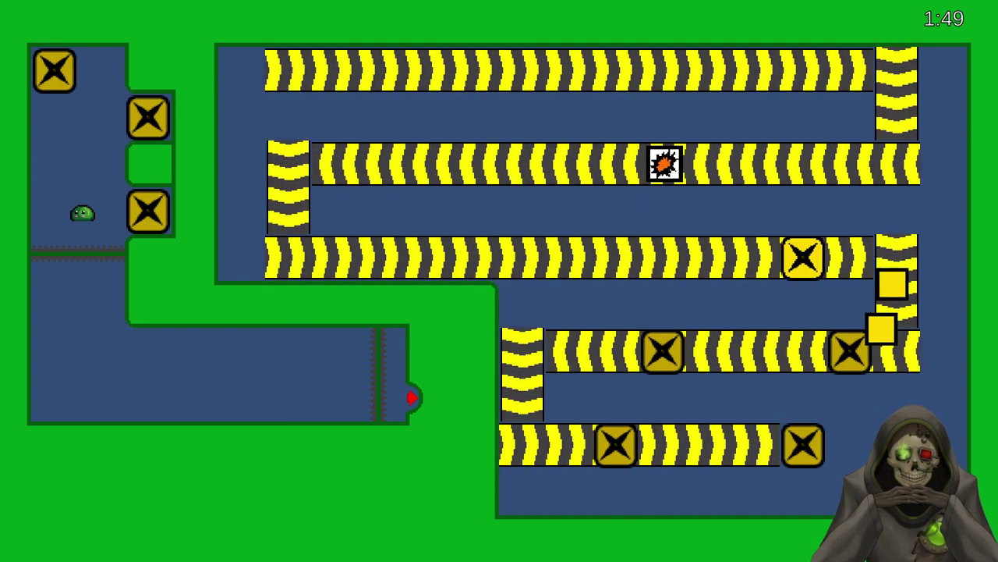
key("Right")
key("Left")
key("Up")
key("Right")
key("Left")
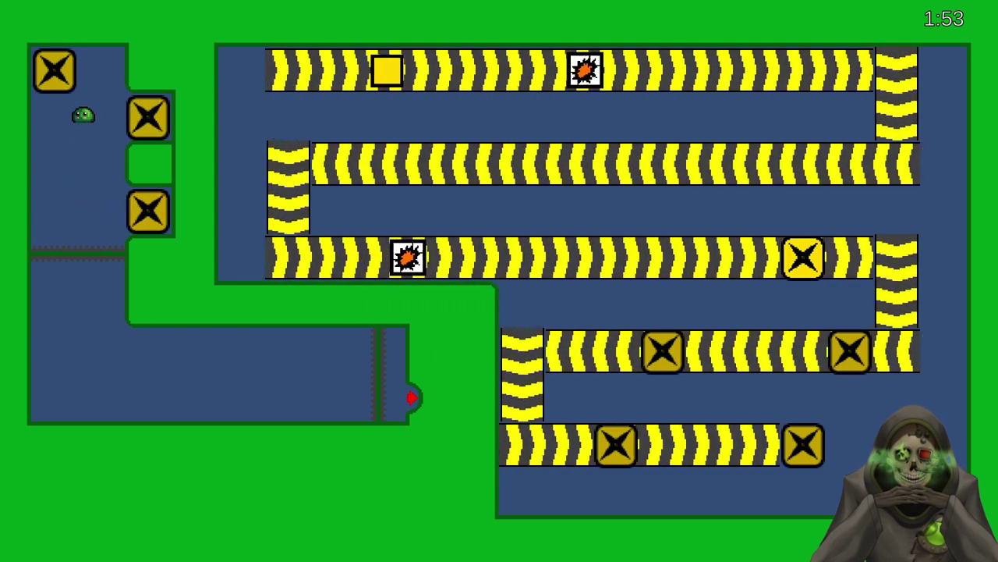
- Send one more yellow block and a bomb towards the switches on the two southern conveyor rows
key("Right")
key("Left")
key("Down")
key("Right")
key("Left")
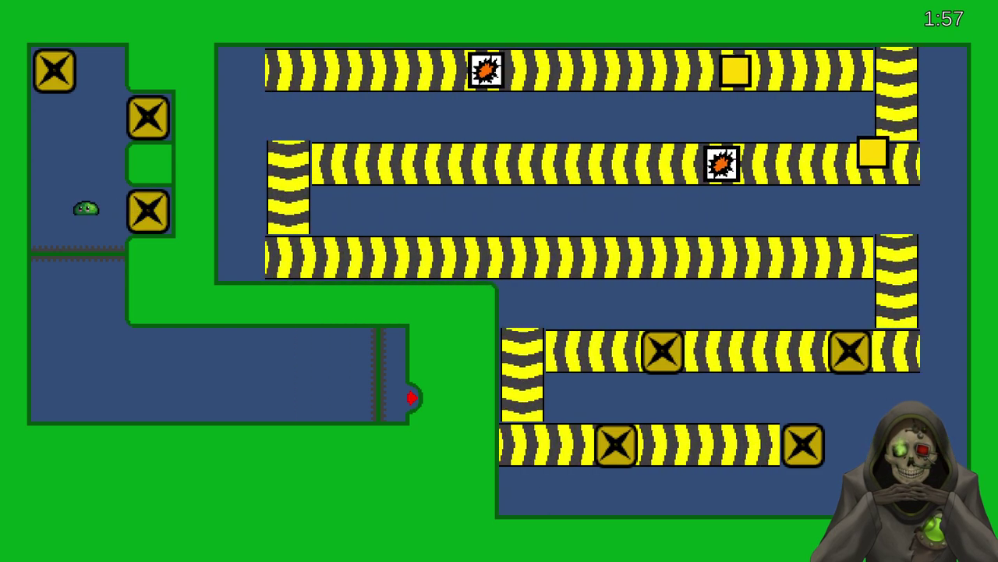
key("Left")
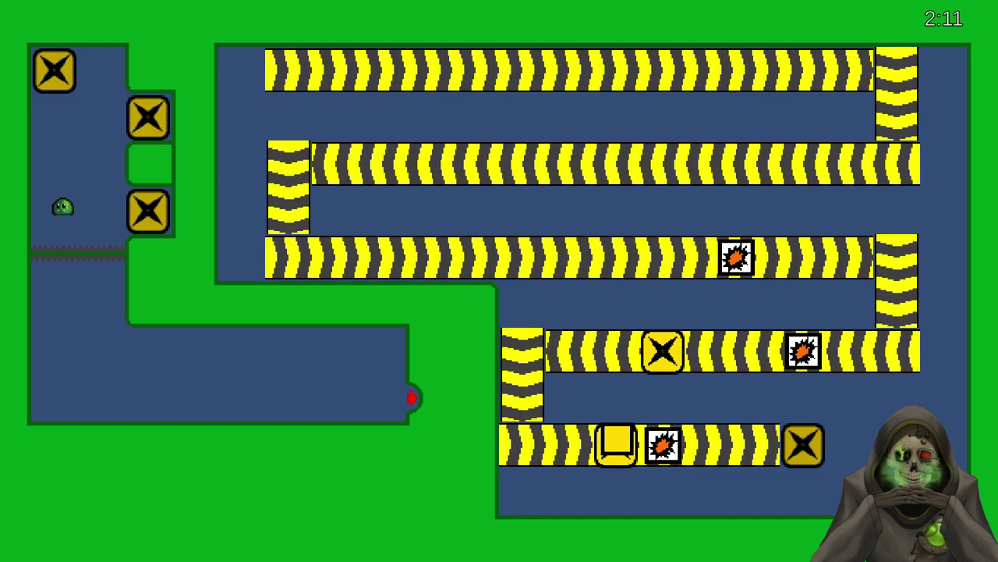
- Release a yellow block for the final conveyor switch, and guide the slime through the southern corridor to the exit
key("Up")
key("Right")
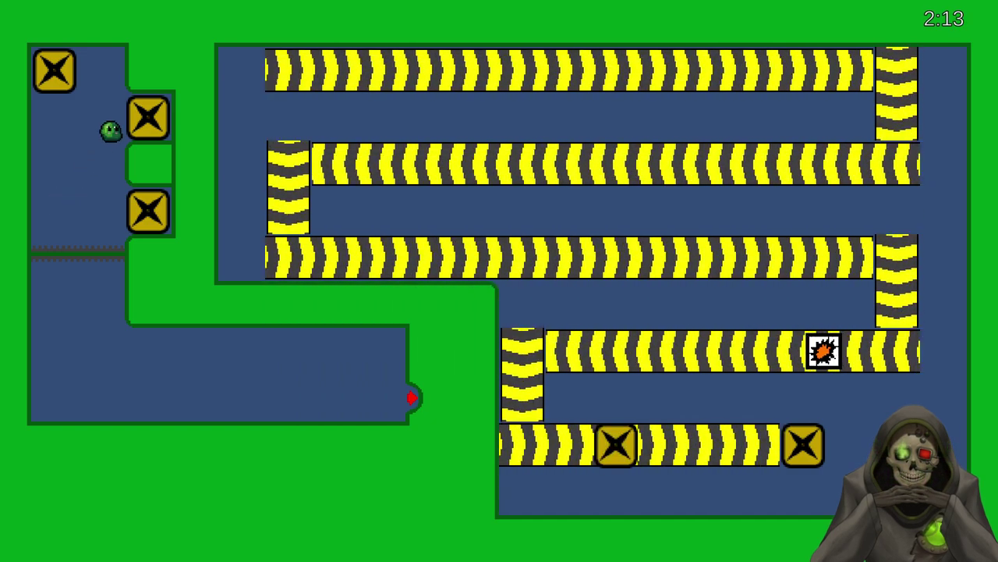
key("Left")
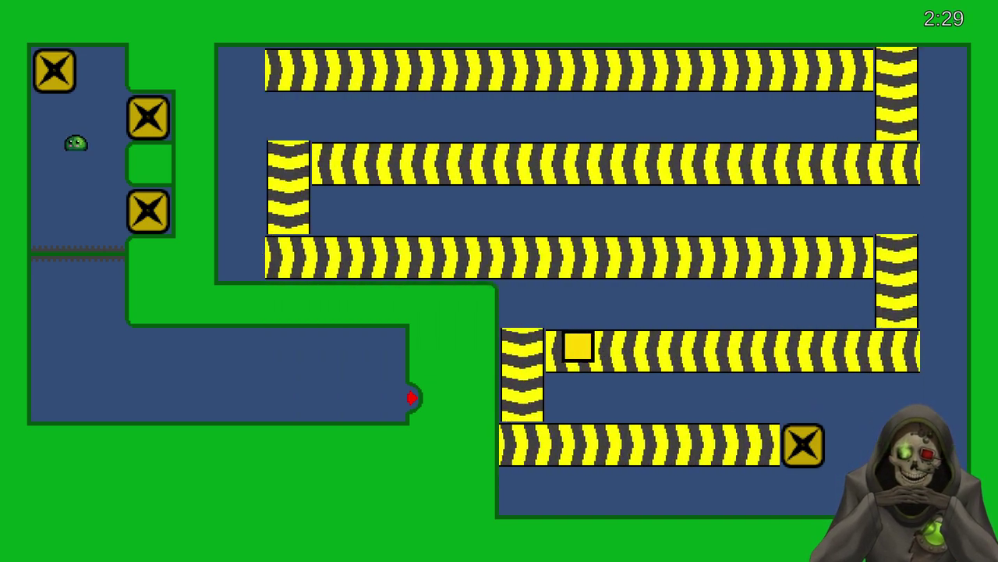
key("s")
key("d")
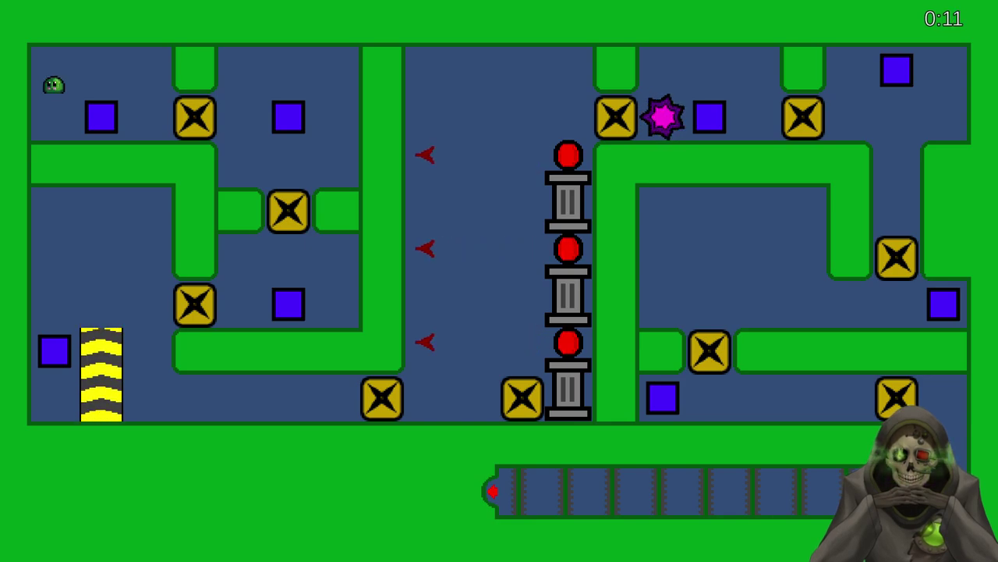
- Snip the full screen of the newly loaded level
key("shift+super+s")
left_click_drag(0, 0, 997, 561)
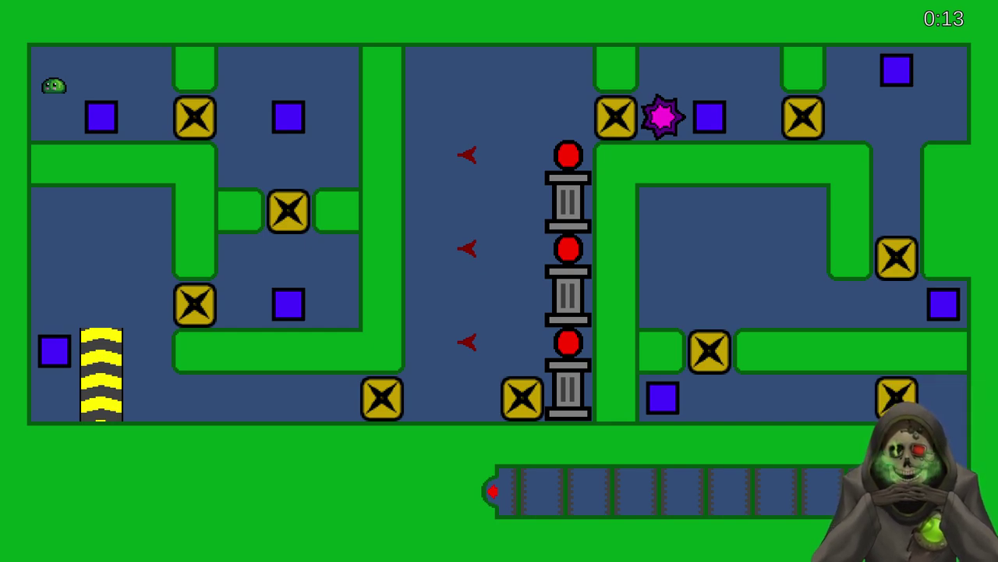
- Pull the first blue block east onto the yellow switch in the doorway, and move below the second blue block
key("Right")
key("space")
key("Left")
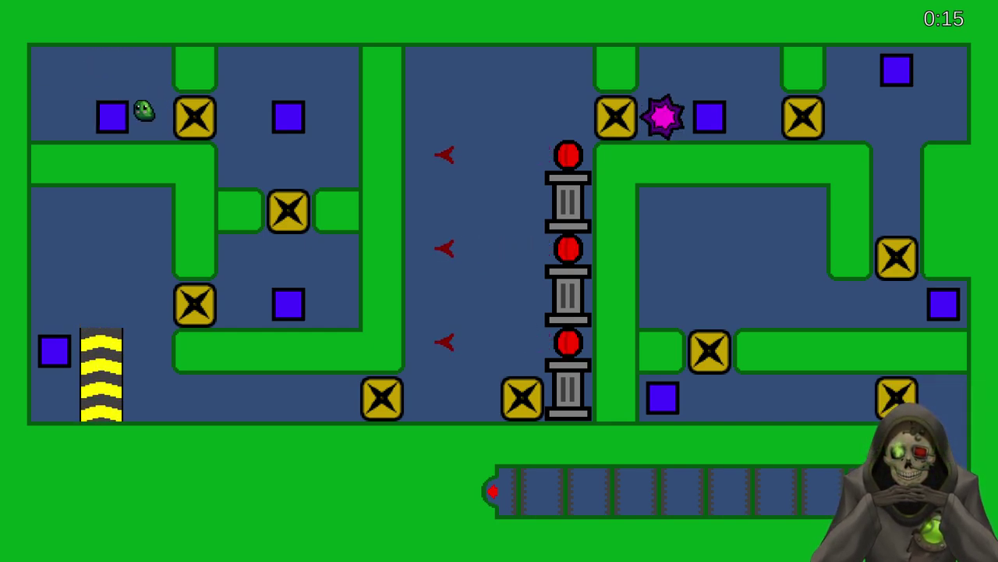
key("Right")
key("Down")
key("Right")
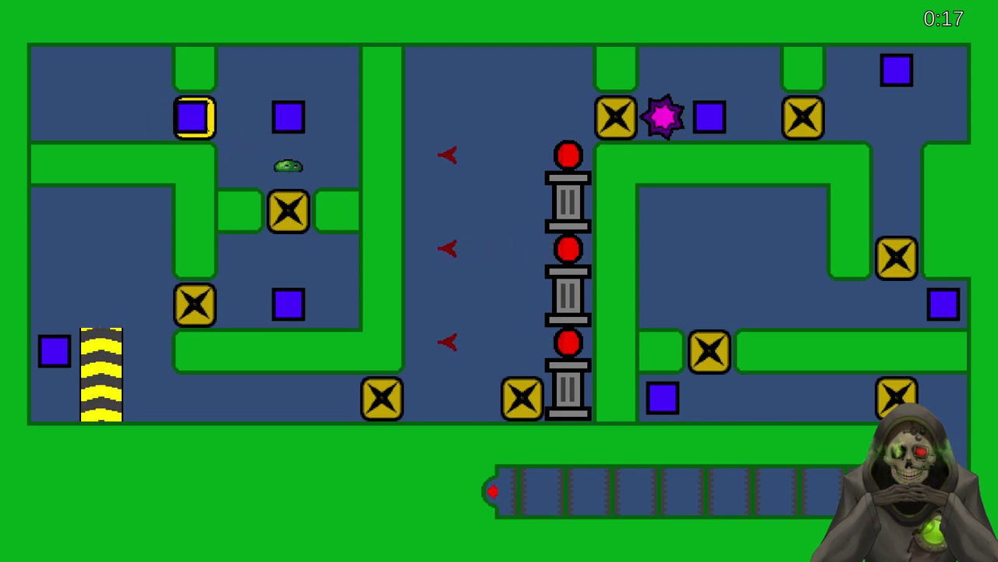
- Pull the second blue block south onto the switch in the gap, and the third one west onto the doorway switch
key("Down")
key("Left")
key("Down")
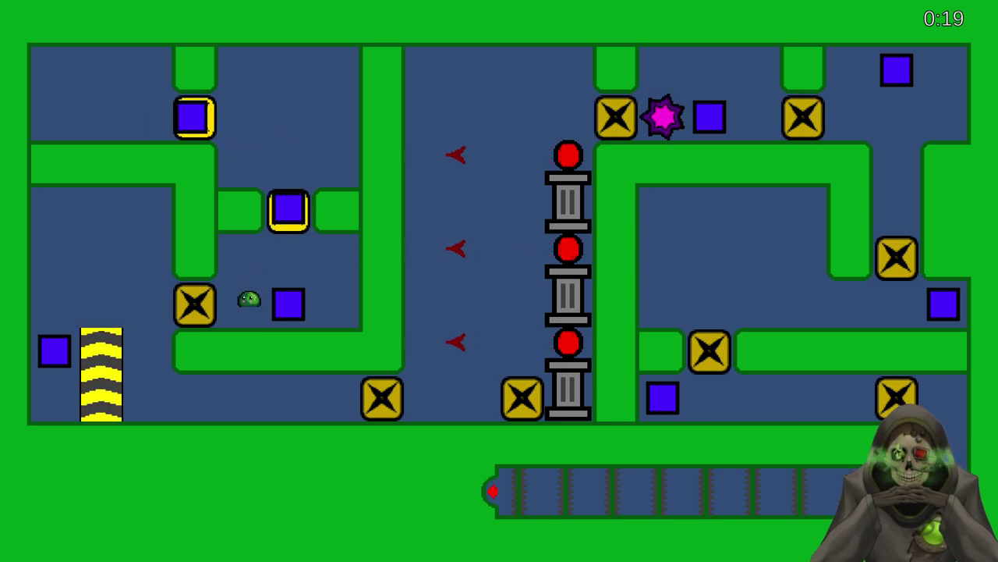
key("Left")
- Haul the blue block beside the conveyor across it and along the lower corridor onto the yellow switch
key("Left")
key("Down")
key("Left")
key("Right")
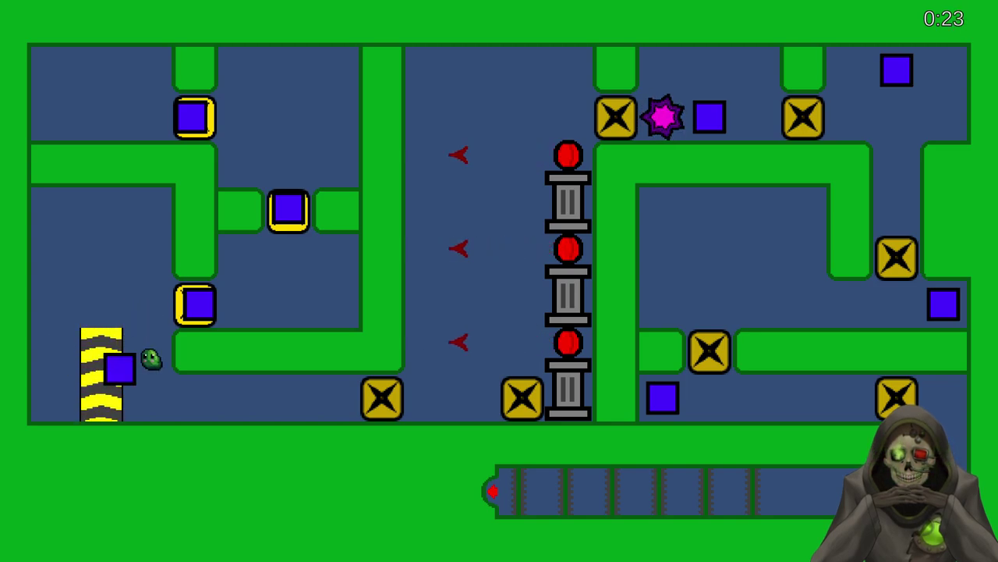
key("Down")
key("Right")
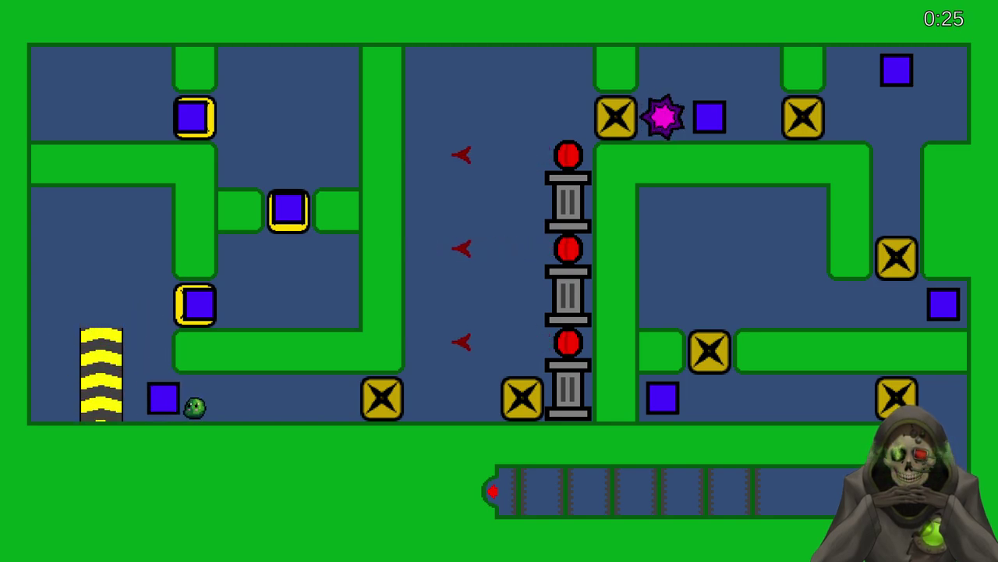
key("Right")
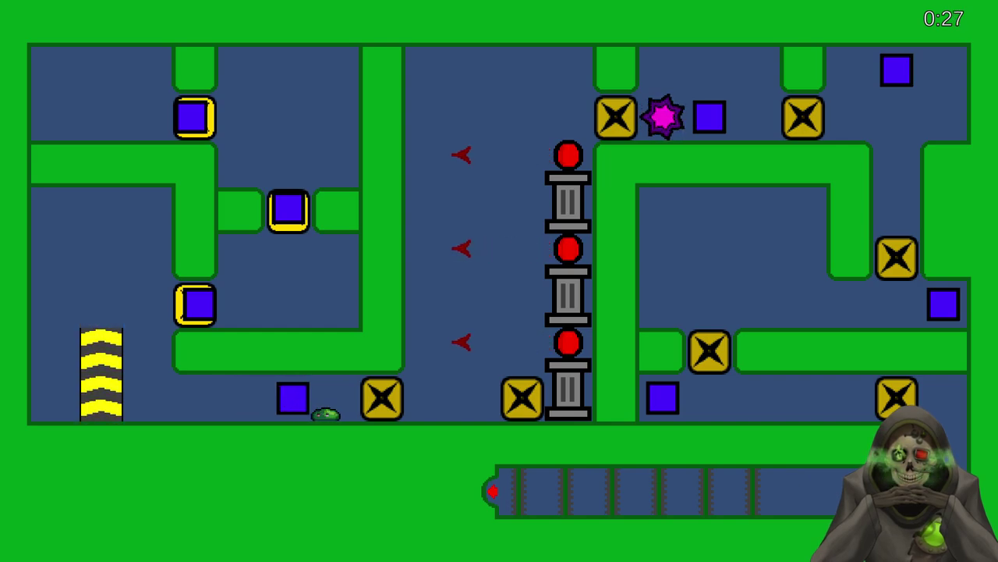
key("Right")
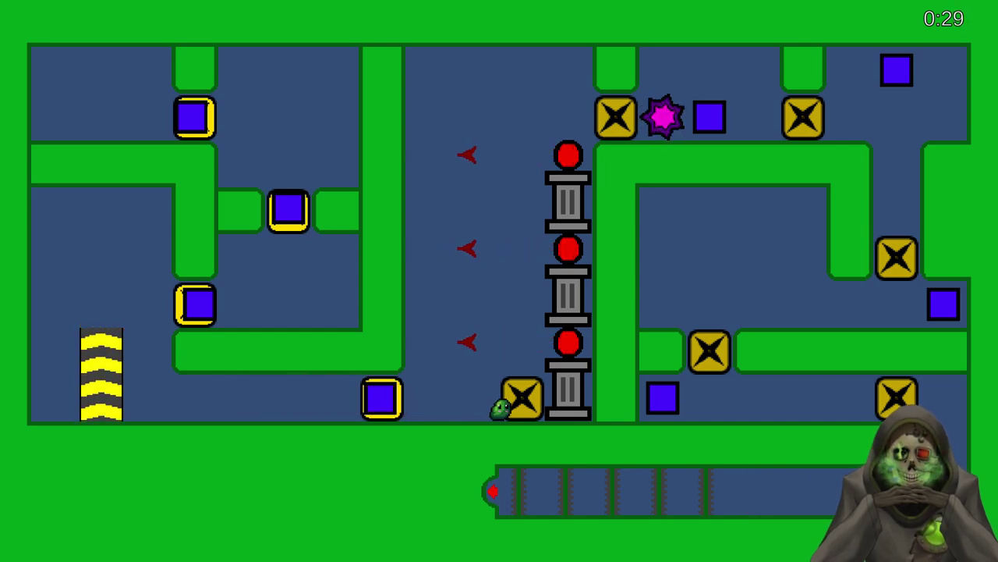
key("Left")
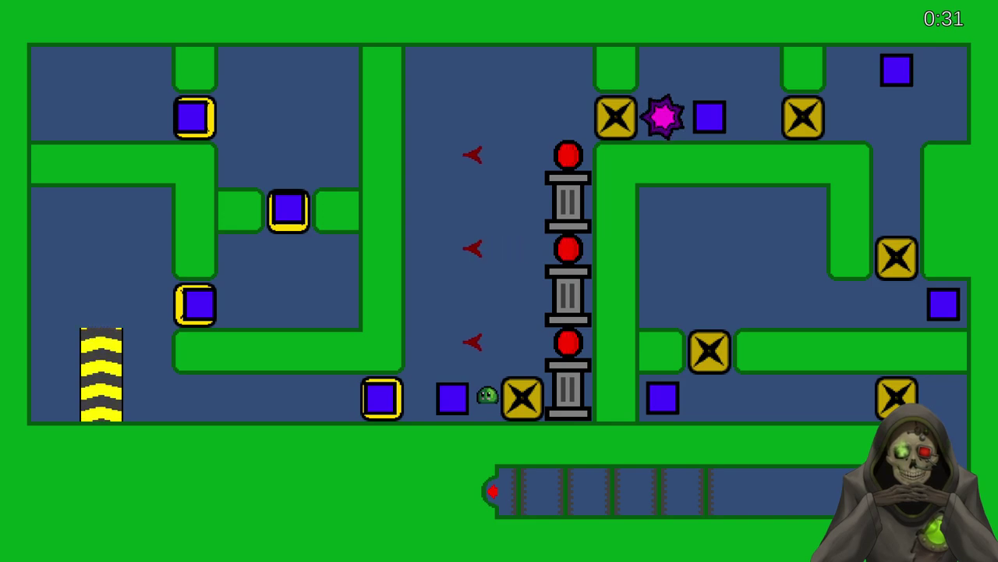
- Haul the blue block from the lower corridor north through the central chamber and east onto the yellow switch in the doorway
key("Up")
key("Left")
key("Up")
key("Up")
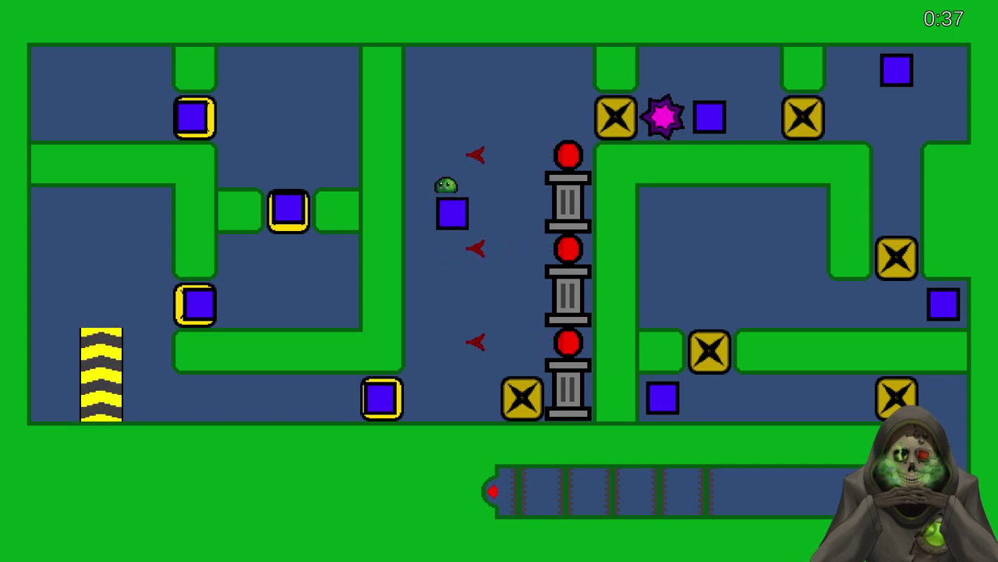
key("Up")
key("Right")
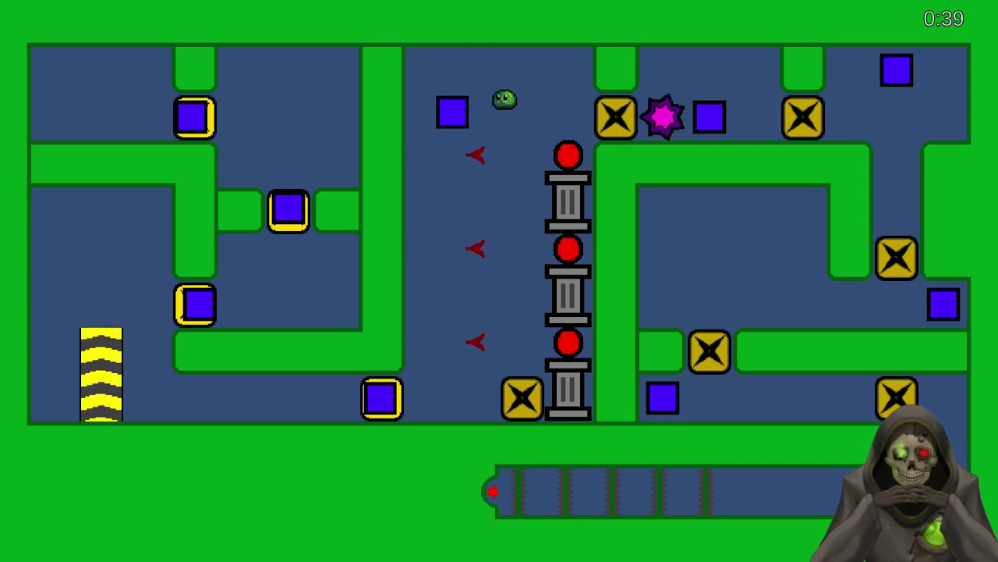
key("Right")
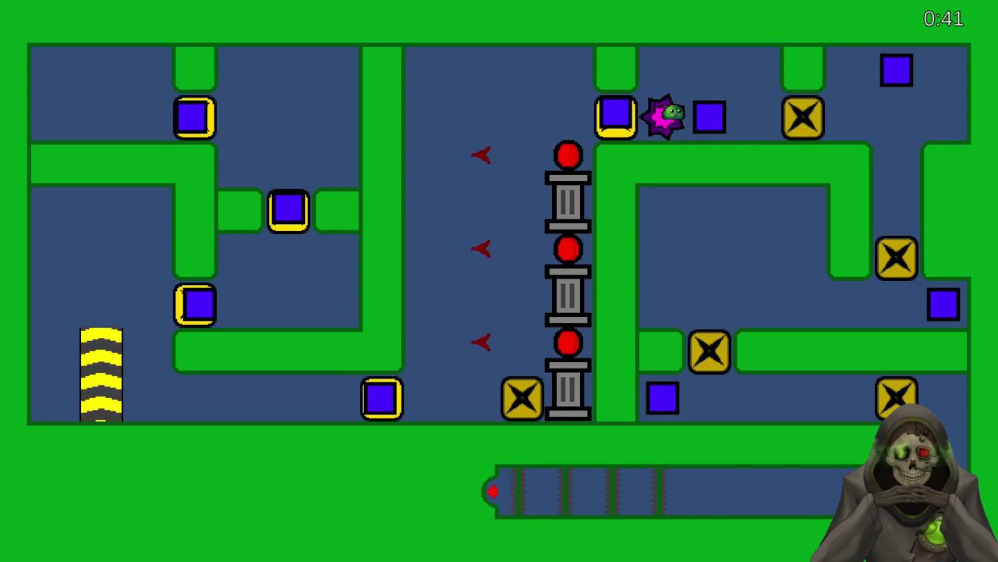
- Pull the block past the purple spiked hazard east onto the next doorway switch, and the corner block south onto the passage switch
key("Right")
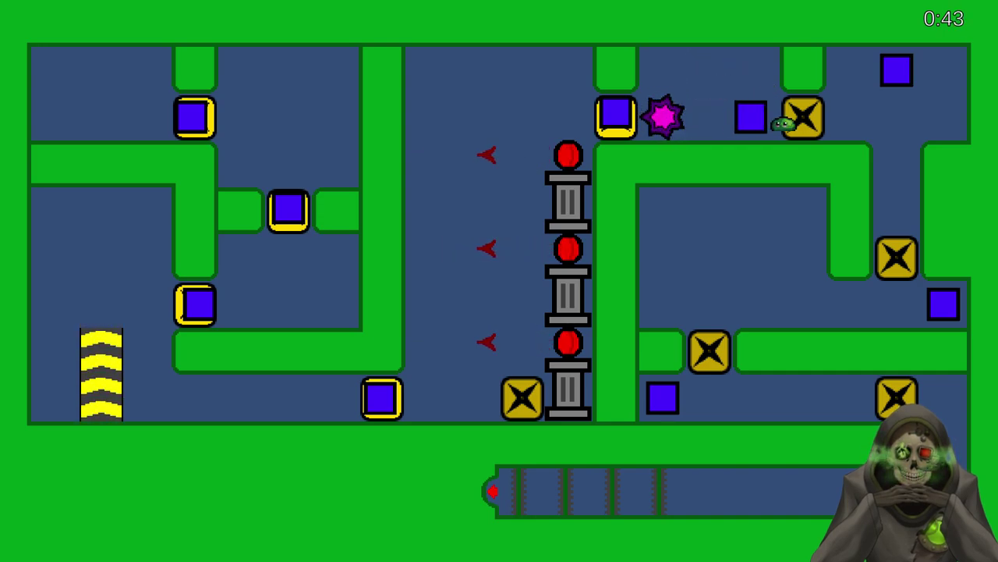
key("Down")
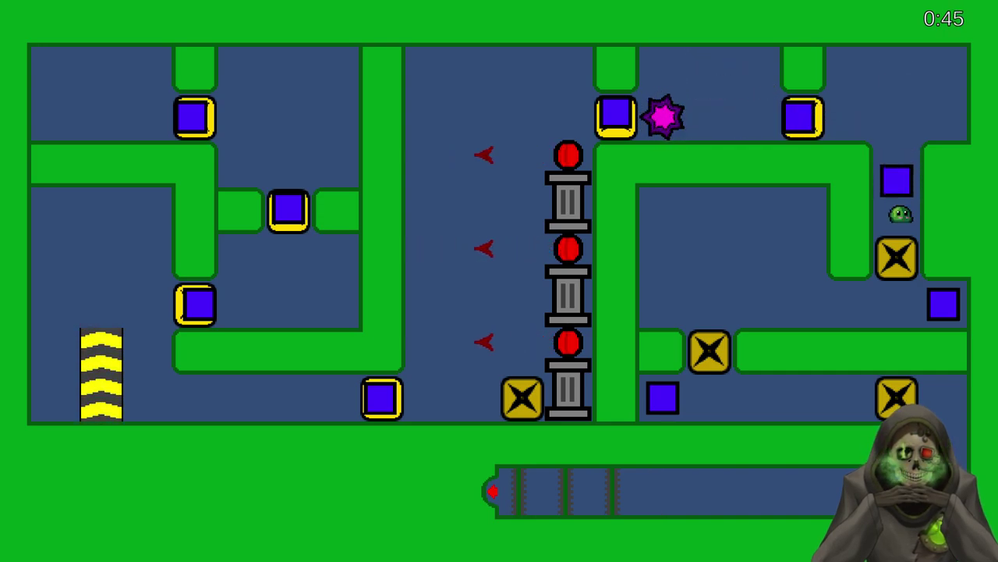
key("Right")
- Haul the blue block at the east wall west across the lower room and south onto the switch in the floor gap
key("Left")
key("Left")
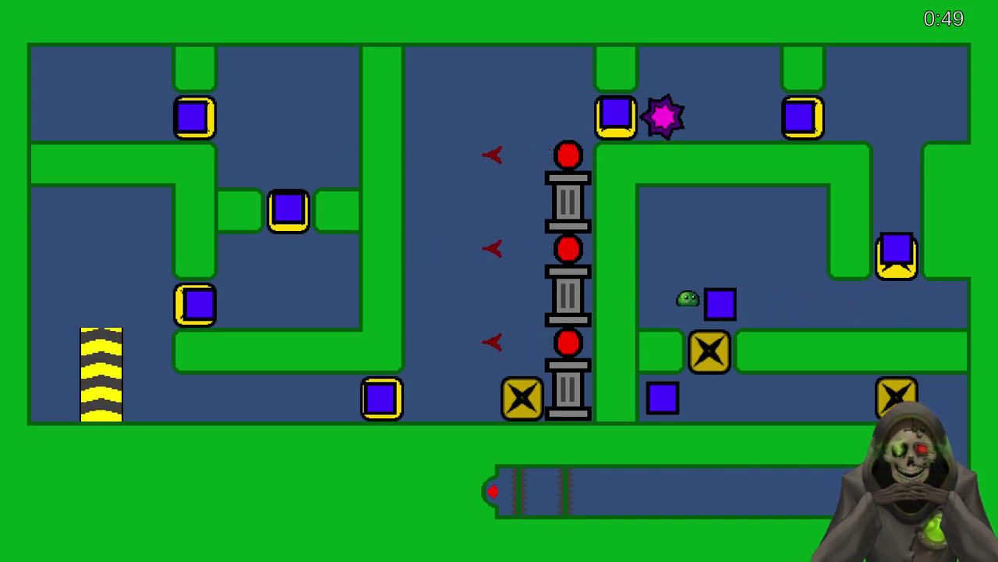
key("Up")
key("Up")
key("Right")
key("Down")
key("Left")
key("Down")
key("Down")
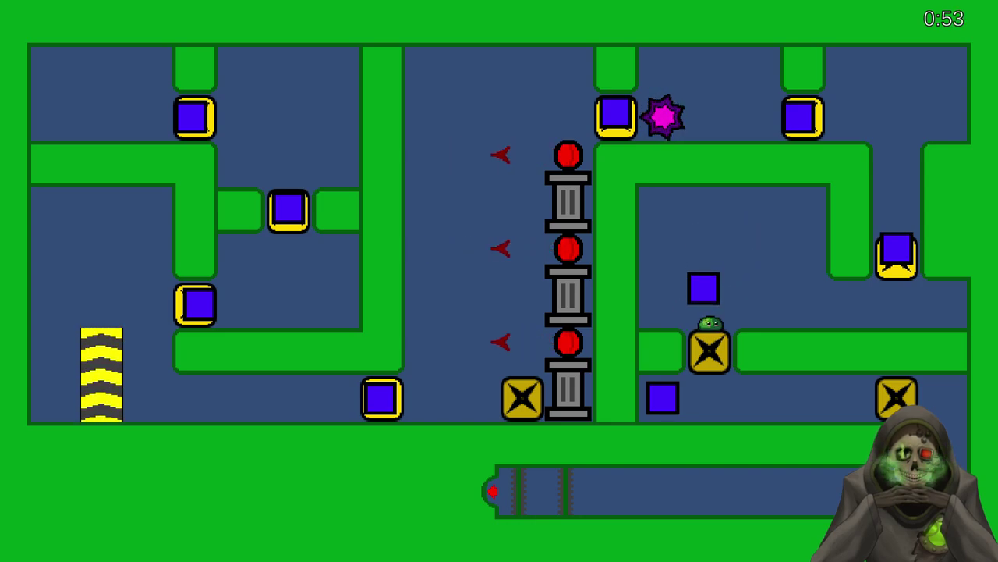
- Pull the last blue block east onto the bottom corridor switch, and head west into the opened exit corridor
key("Right")
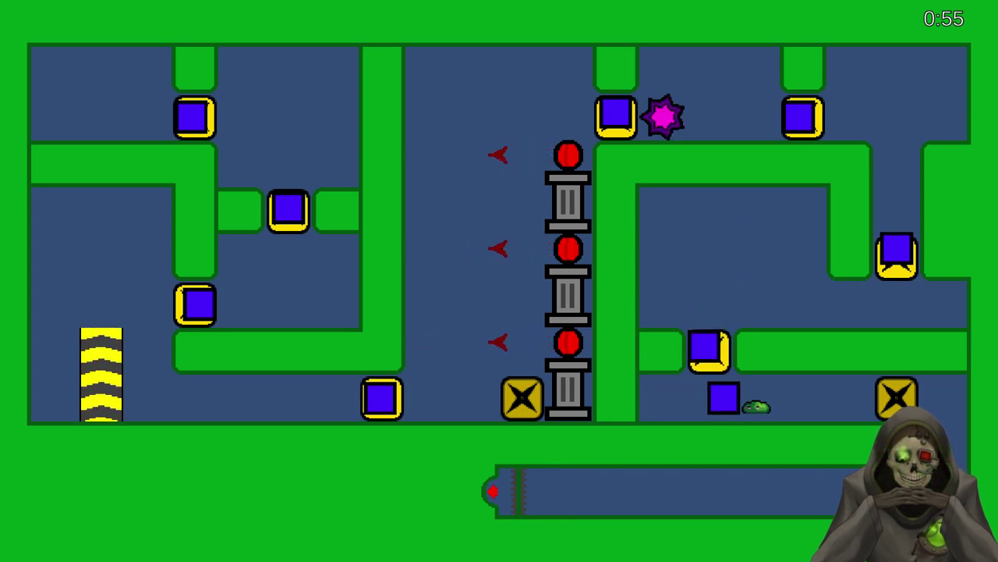
key("Down")
key("Left")
key("Left")
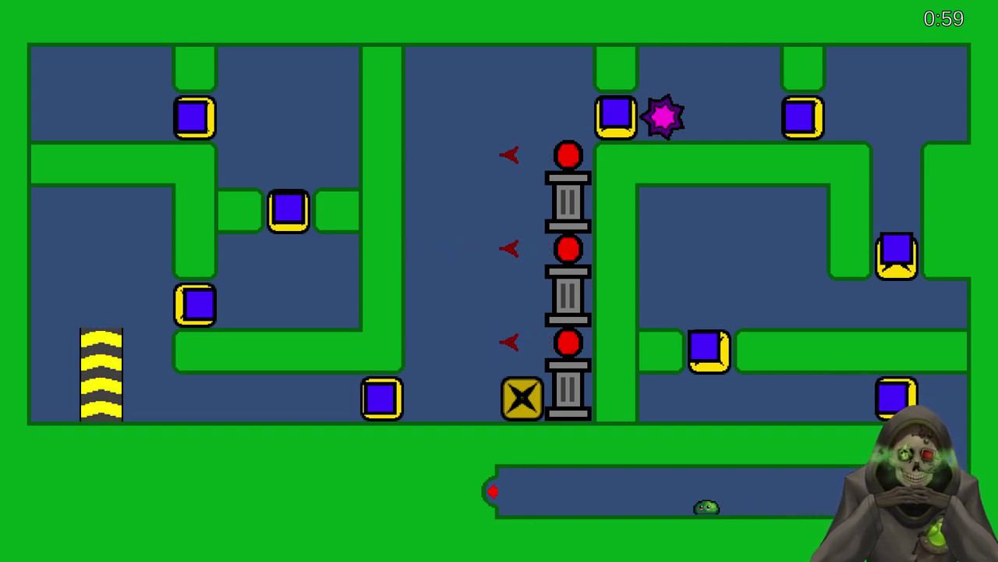
- Try to leave the level through the red exit at the west end of the exit corridor
key("Up")
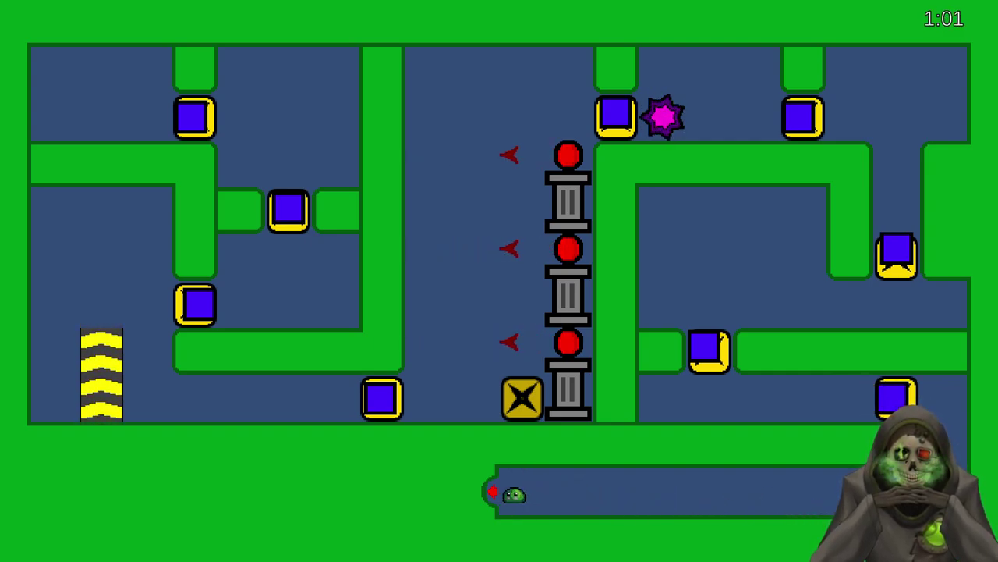
key("Right")
key("Left")
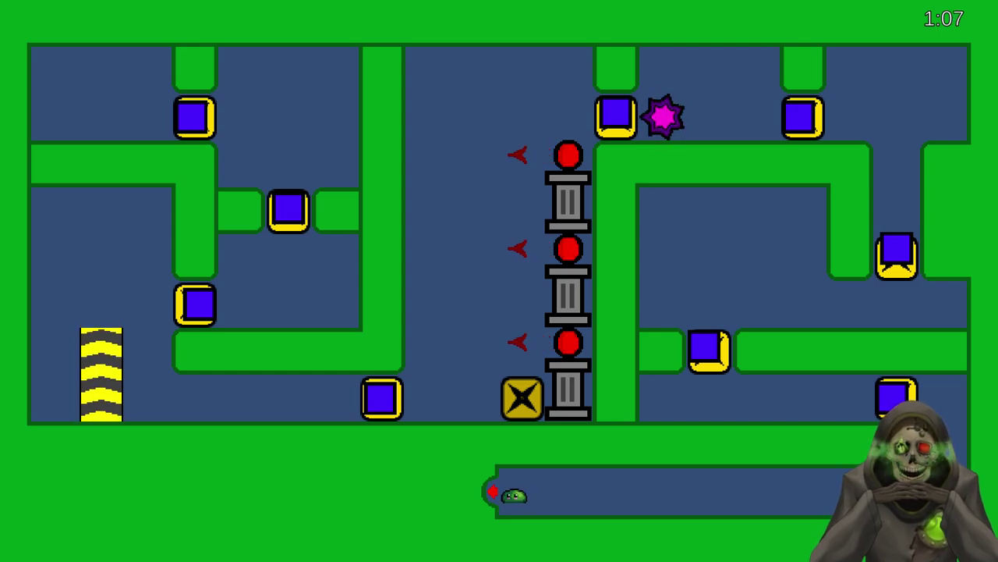
key("space")
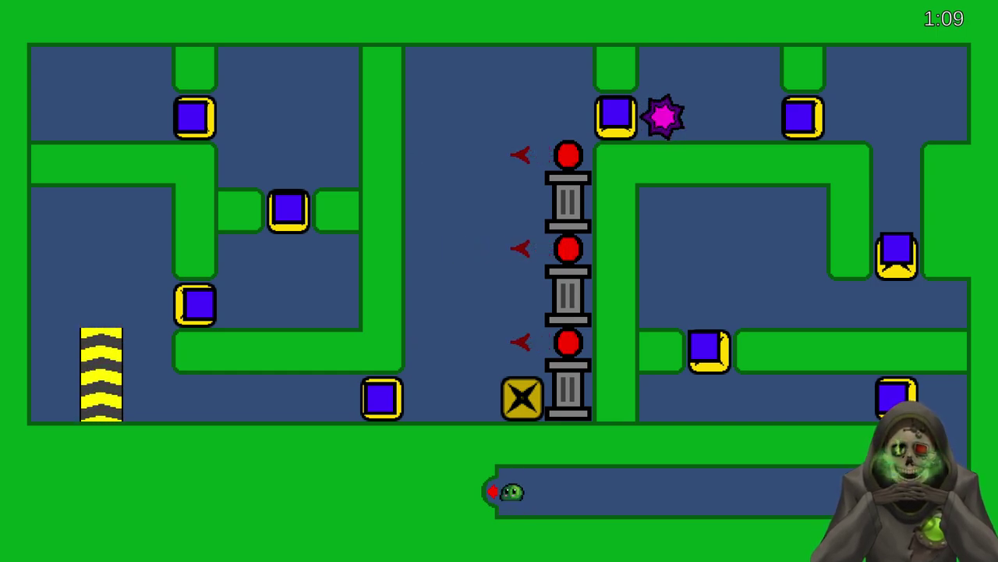
- Switch to the Notepad to-do list, add "3) Level 3-4's exit doesn't work. :(" as a new line, and save the file
key("super")
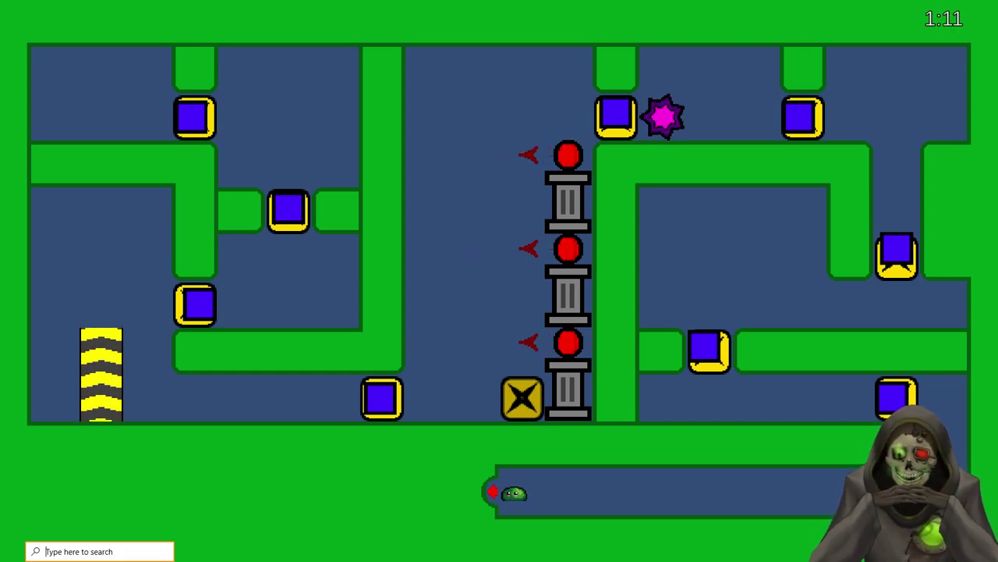
key("Escape")
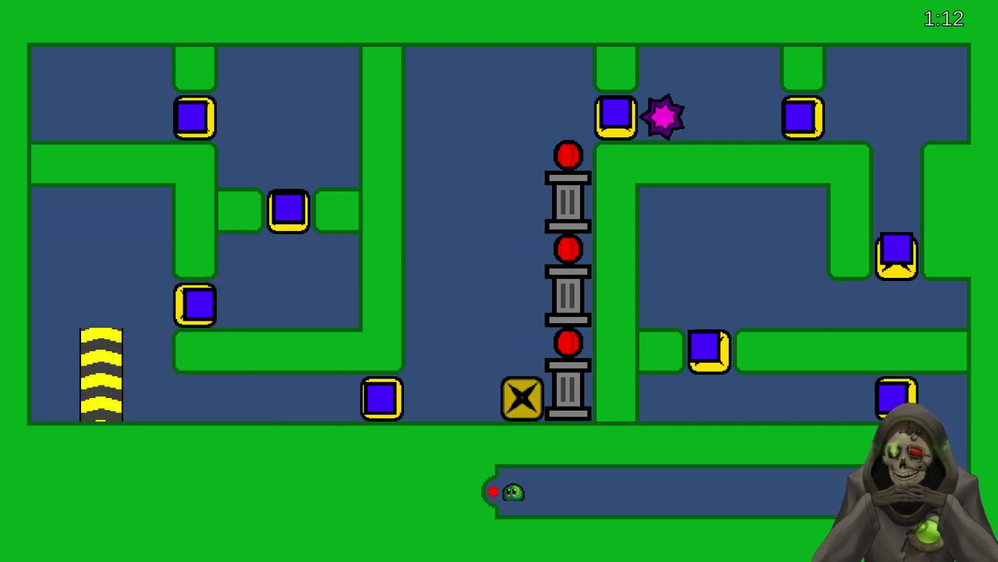
key("alt+Tab")
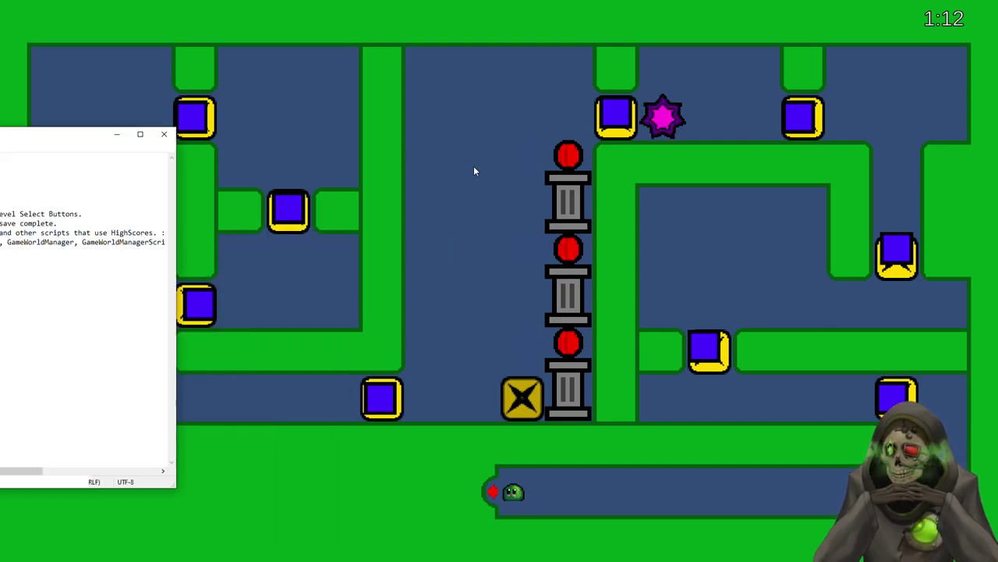
key("Return")
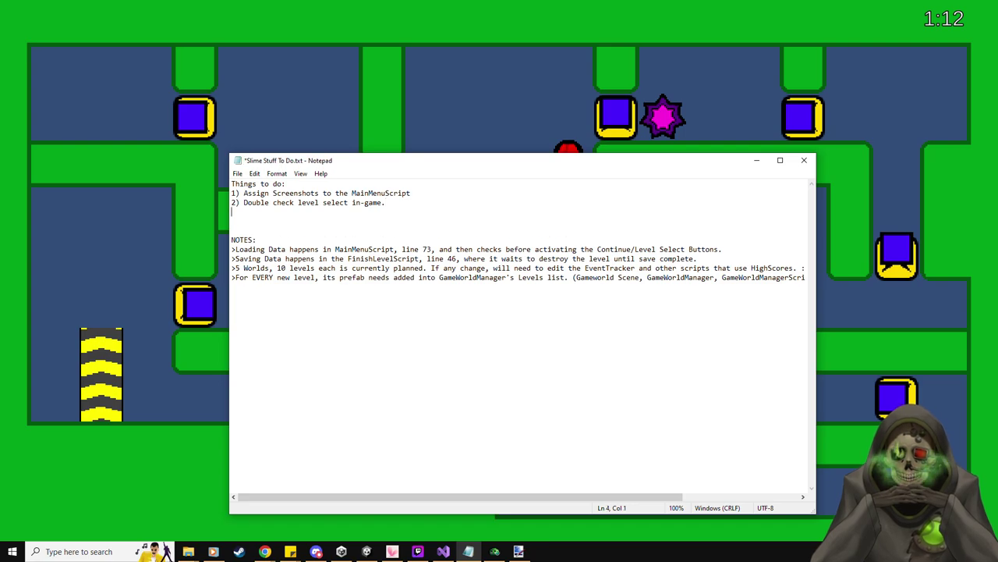
type("3) Level 3-4's exit doesn't work")
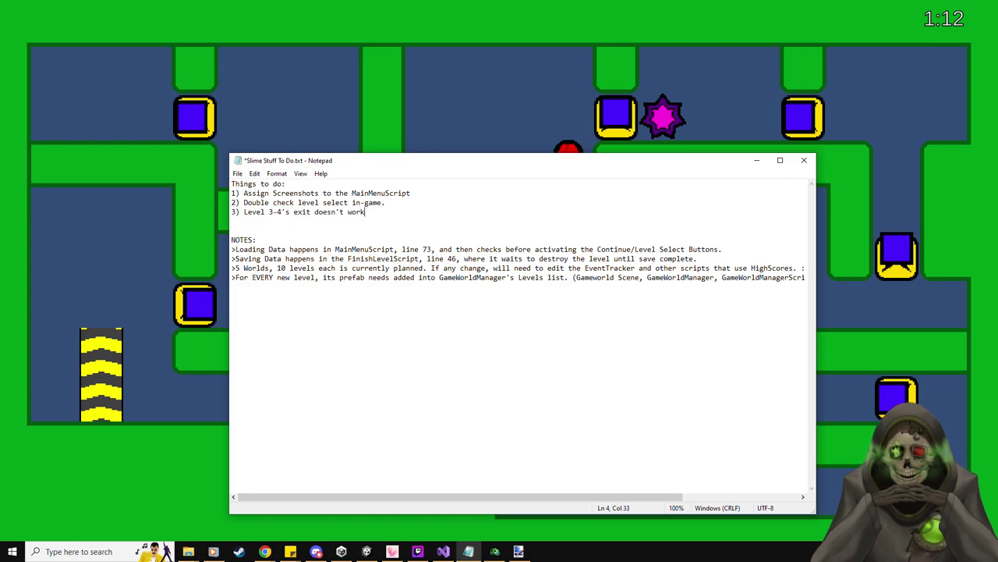
key("ctrl+s")
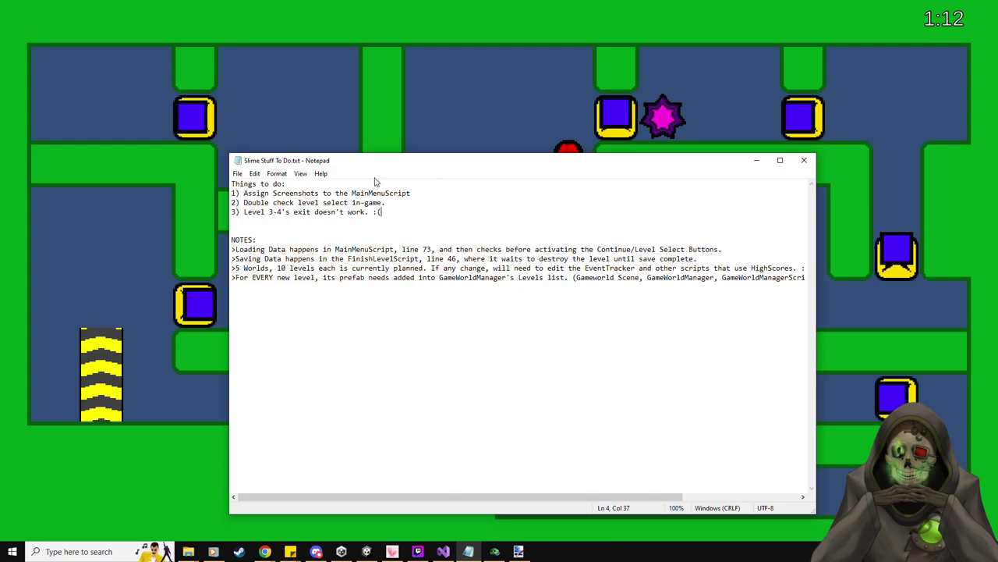
- Return to the game build, move the slime back to its spawn with Unstuck, and quit the game
key("alt+Tab")
key("Escape")
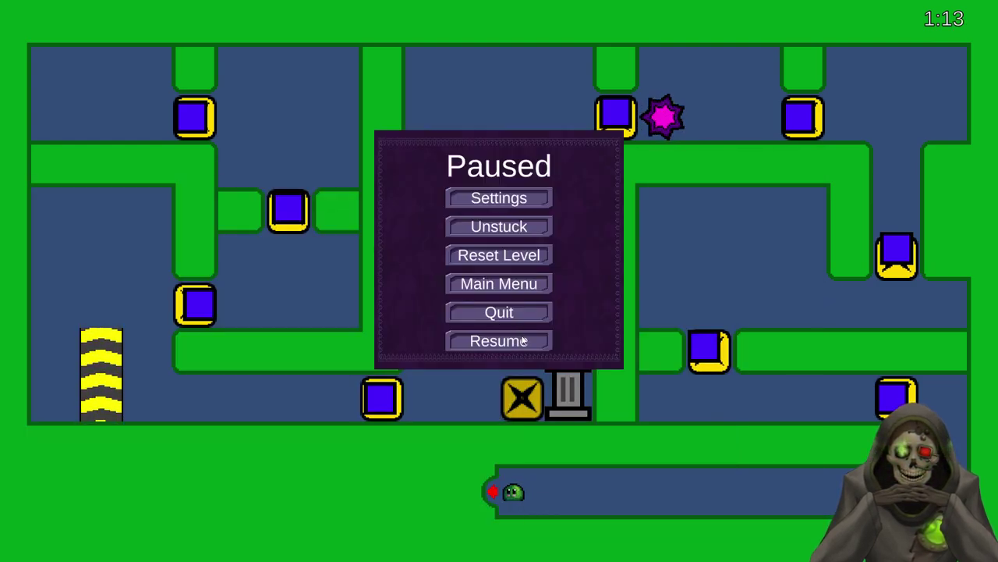
left_click(521, 226)
key("Escape")
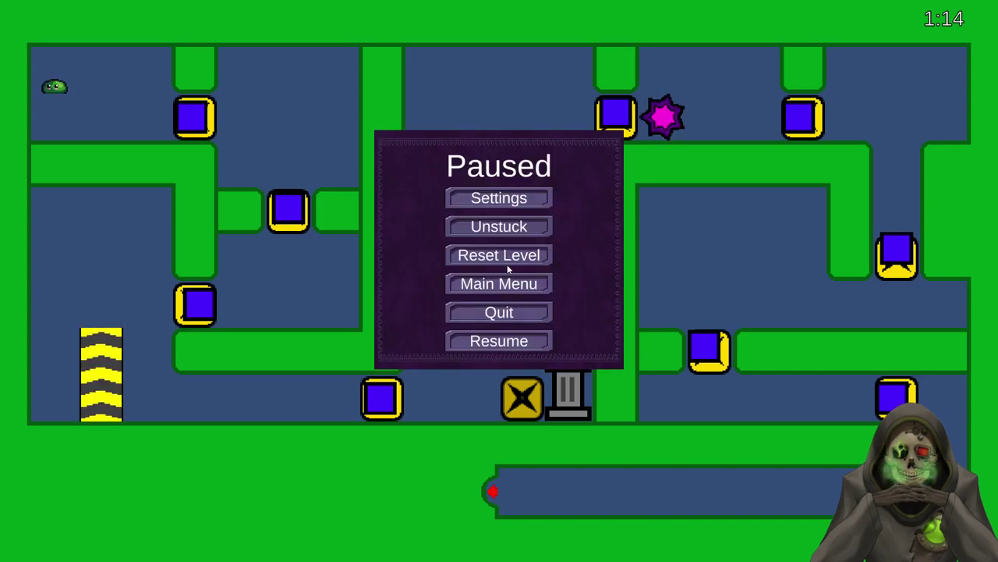
left_click(512, 316)
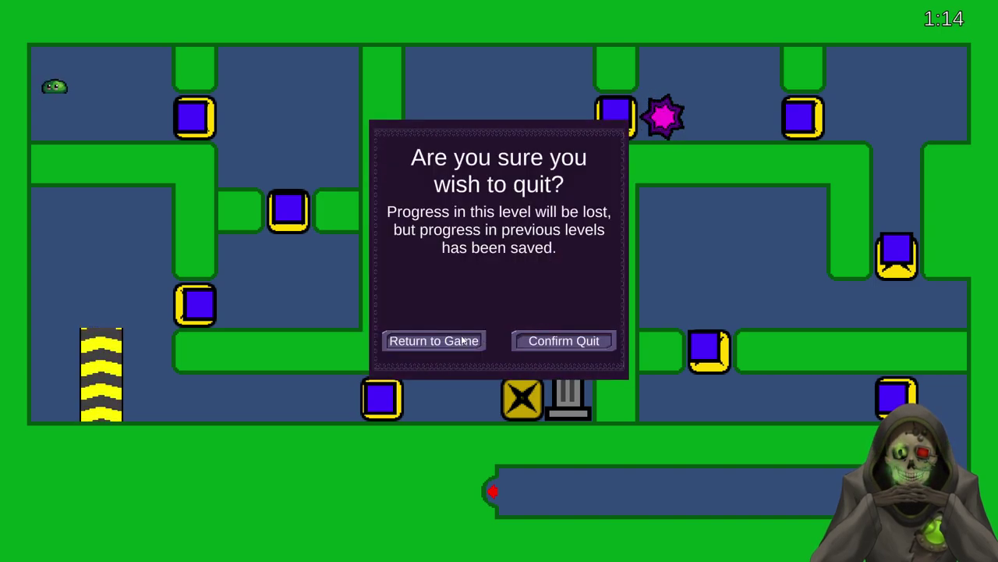
left_click(583, 341)
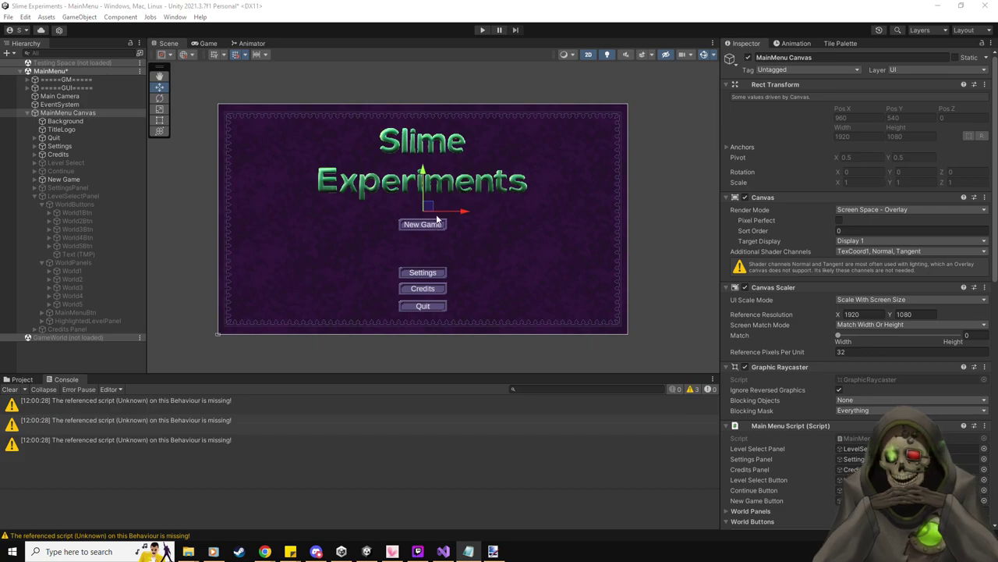
- Open the Level 3-4 prefab from the Levels folder in Unity for editing
left_click(20, 379)
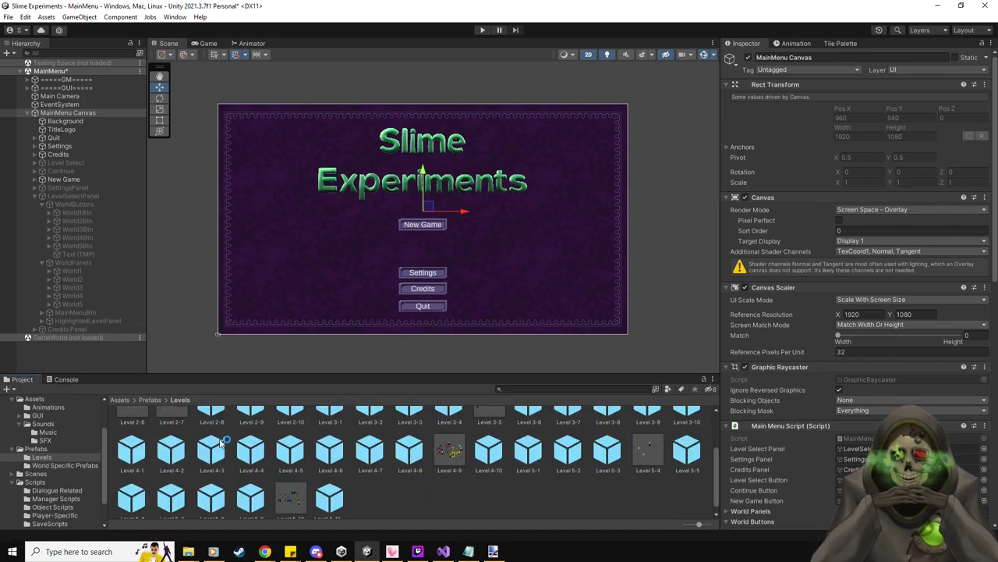
left_click(451, 416)
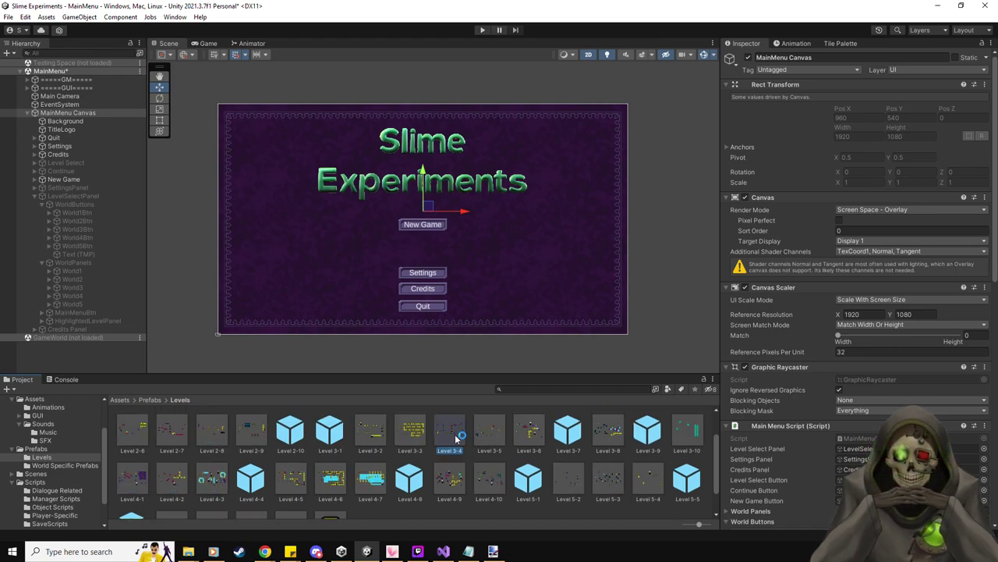
double_click(450, 429)
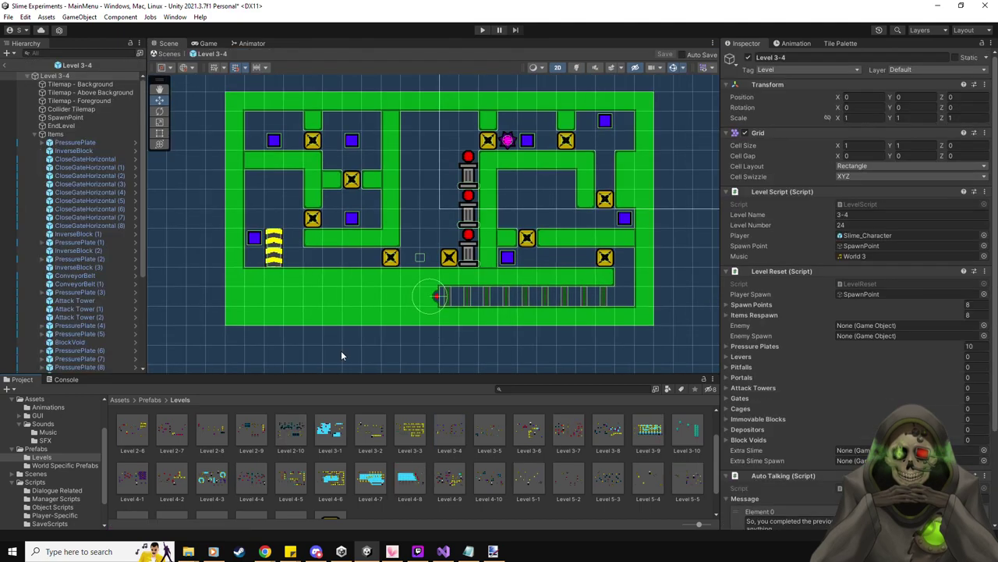
- Inspect the EndLevel object's circle collider and Finish Level Script settings around the exit of Level 3-4
left_click(62, 126)
scroll(448, 312, "up", 8)
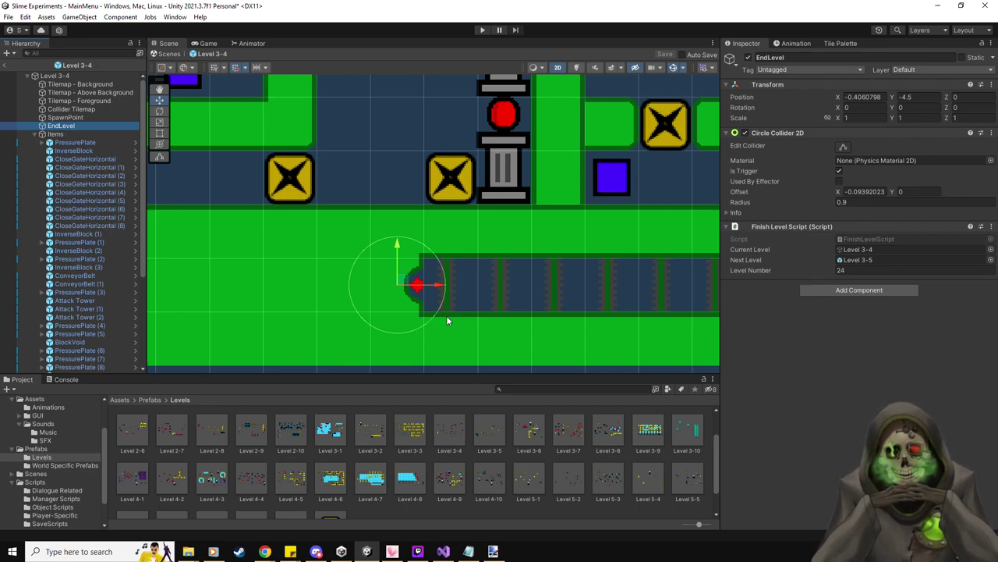
left_click_drag(439, 283, 439, 282)
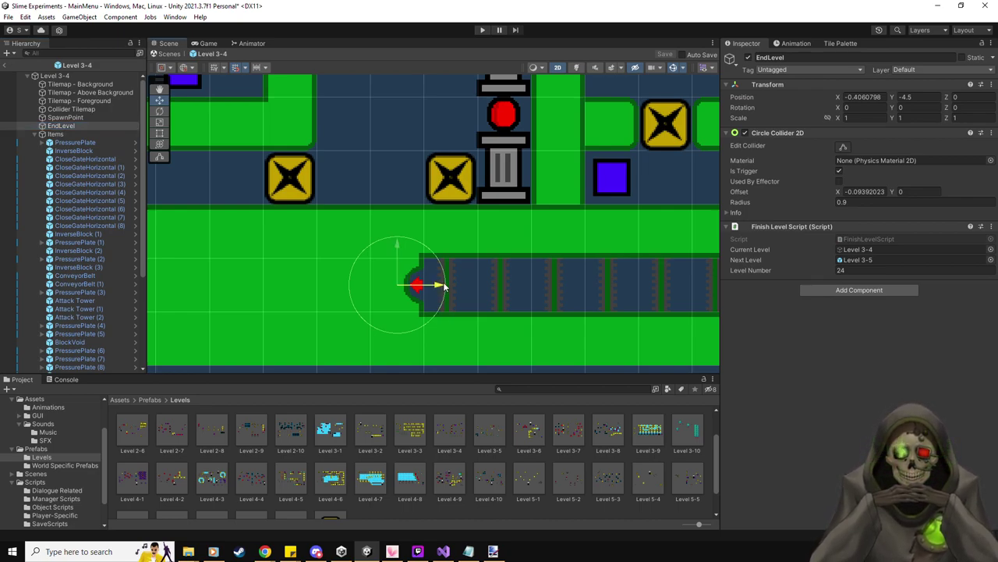
scroll(442, 287, "down", 1)
scroll(442, 287, "down", 3)
scroll(442, 287, "up", 3)
scroll(442, 287, "down", 3)
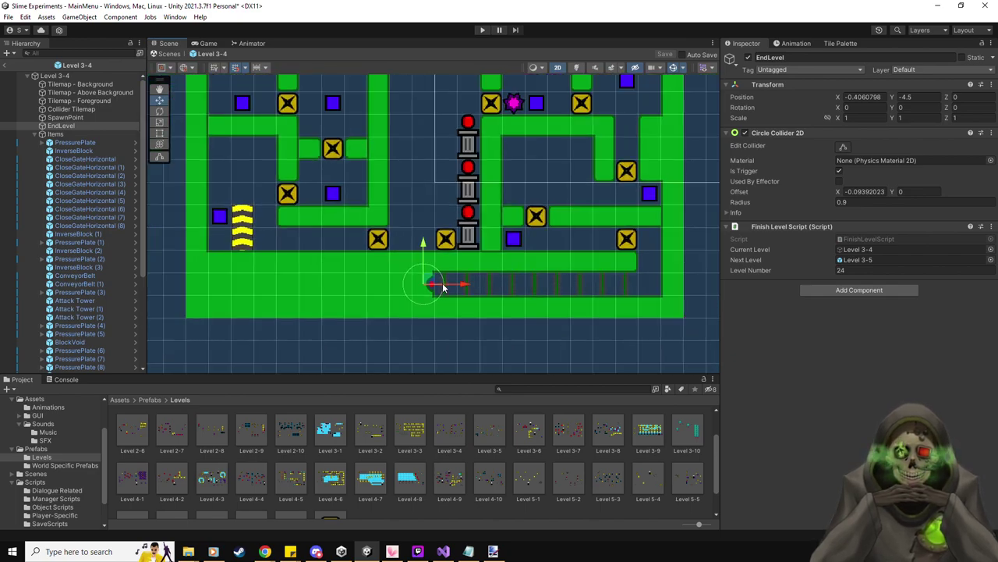
scroll(443, 282, "down", 1)
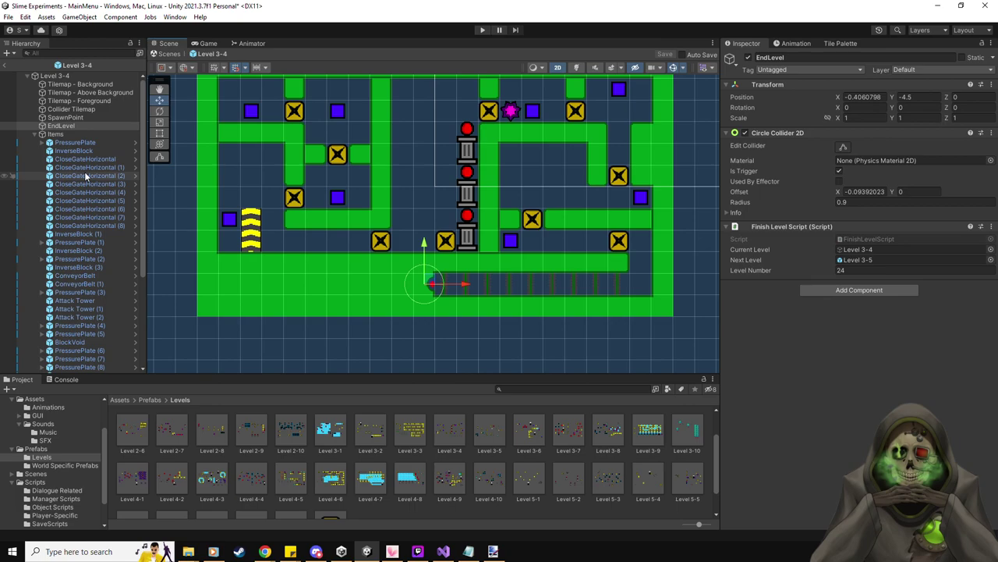
- Run the main menu in play mode and show the World 3 levels in the level select
left_click(478, 30)
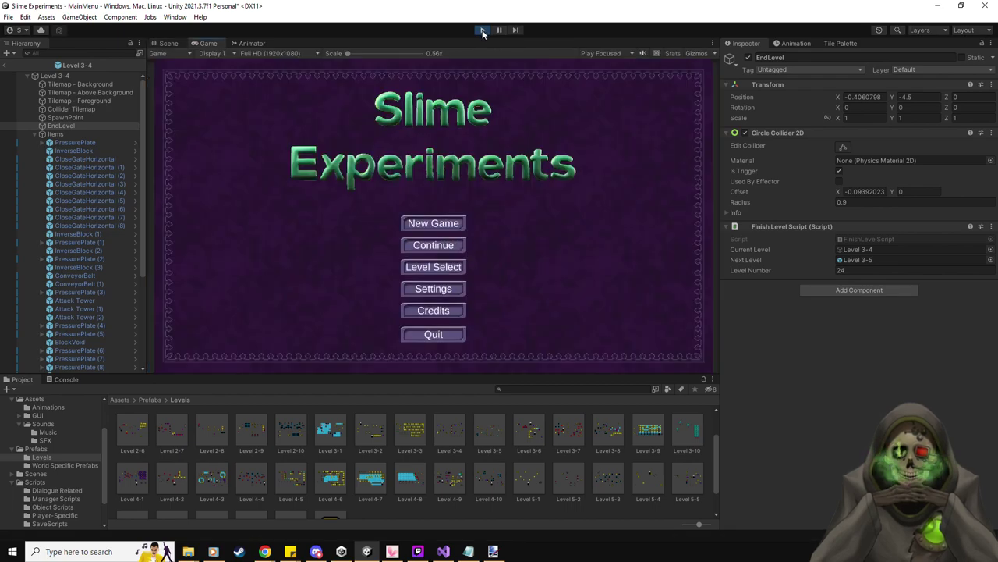
left_click(432, 266)
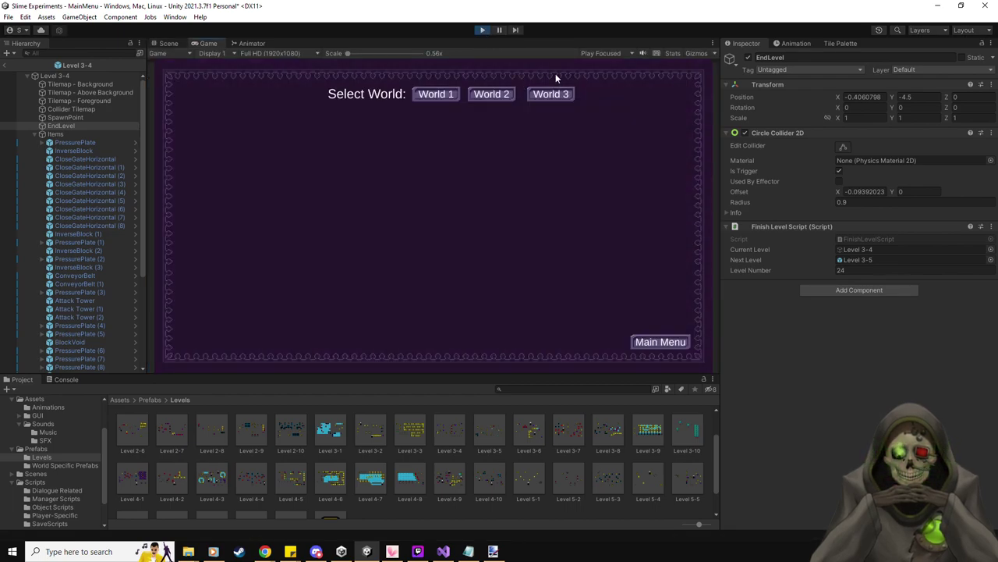
left_click(564, 98)
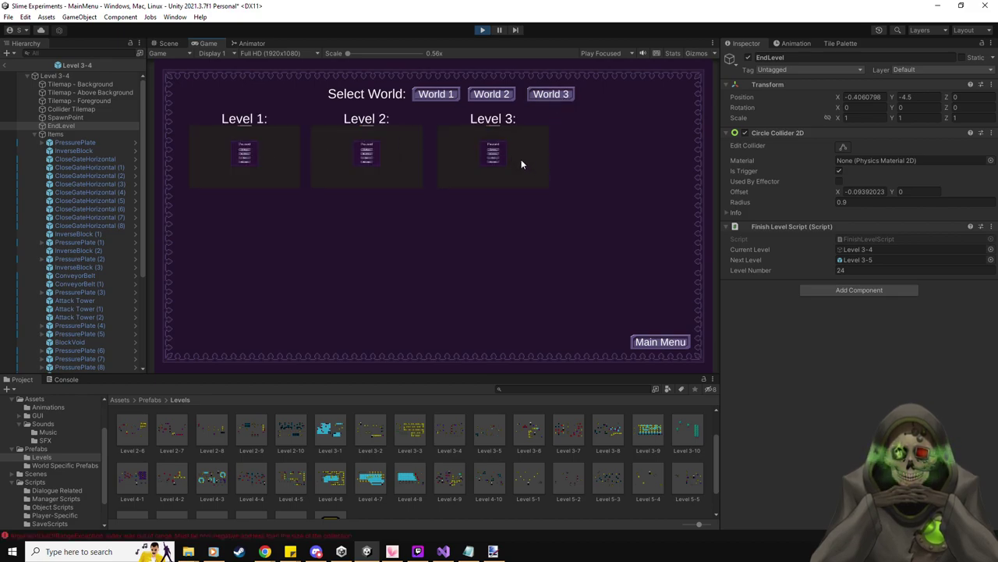
- Open the script line behind the ArgumentOutOfRangeException error in the console
left_click(66, 379)
double_click(87, 405)
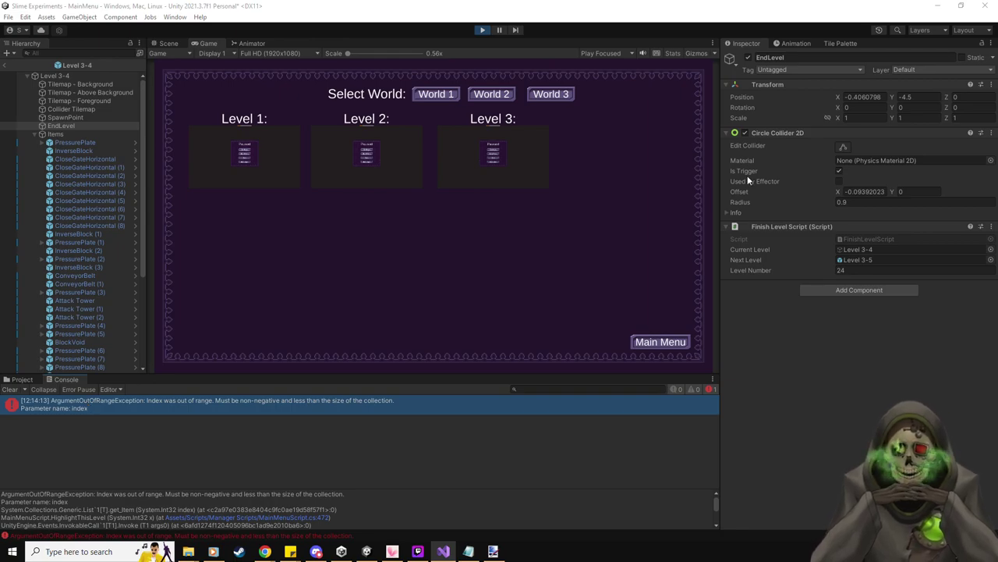
- Show the World 2 levels and view the enlarged image and best times of Level 10
left_click(494, 95)
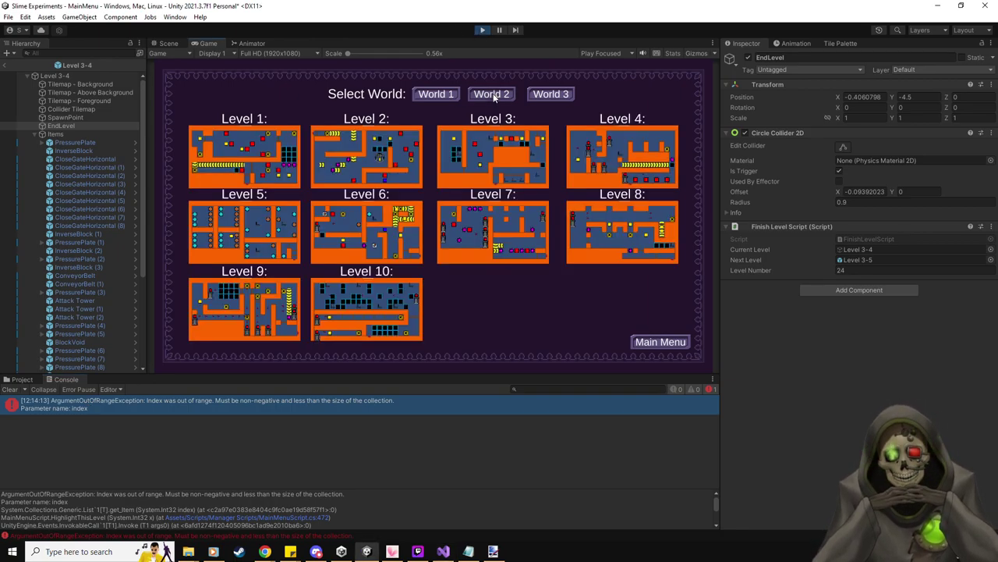
left_click(377, 307)
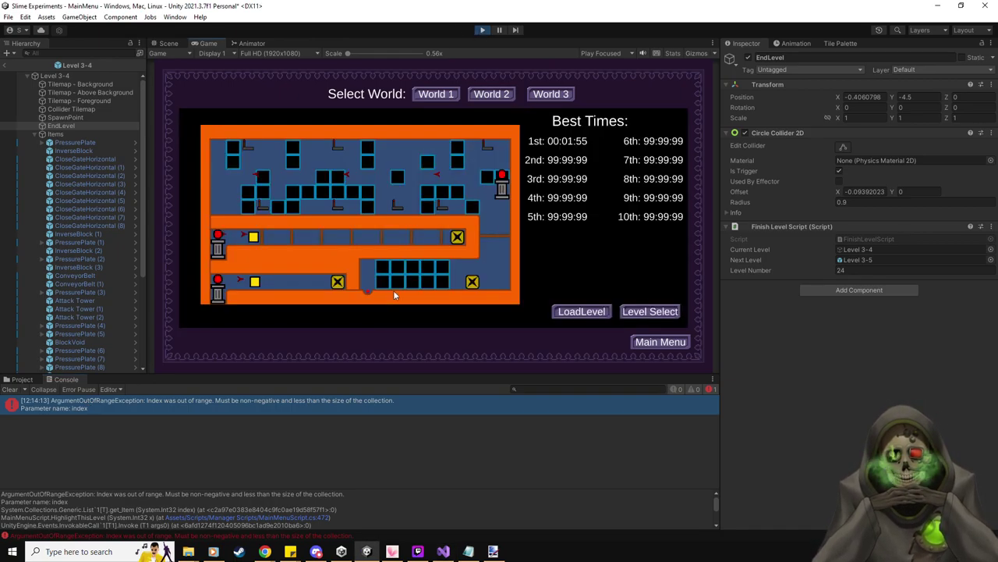
- View the World 1, World 2 and World 3 pages of the level select, and end the play session
left_click(549, 96)
left_click(444, 94)
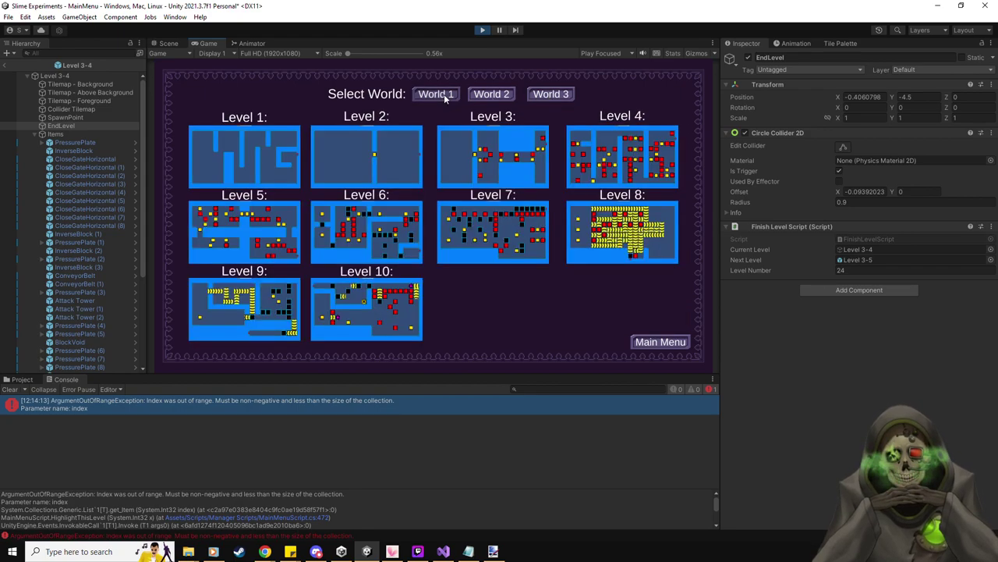
left_click(494, 95)
left_click(567, 94)
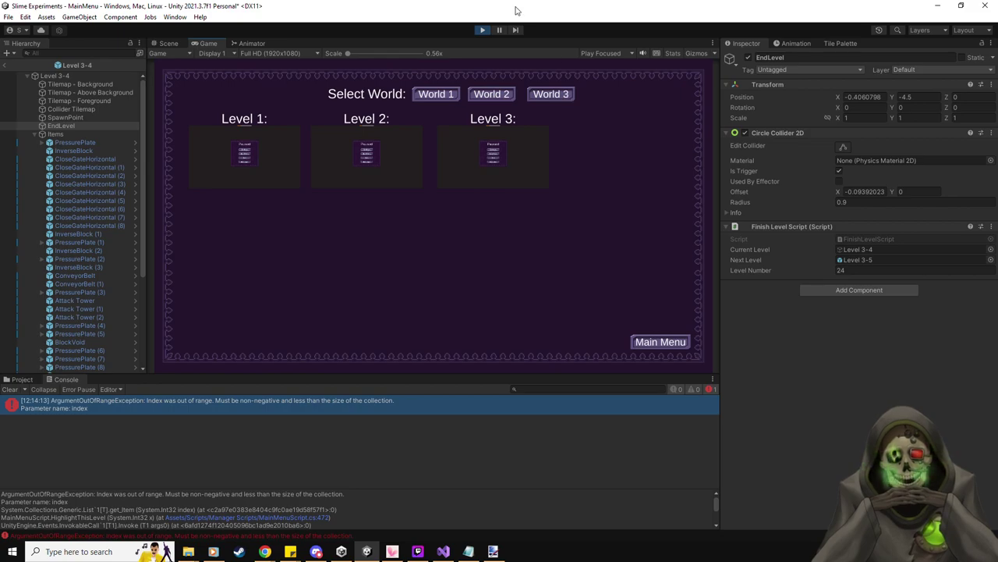
left_click(483, 30)
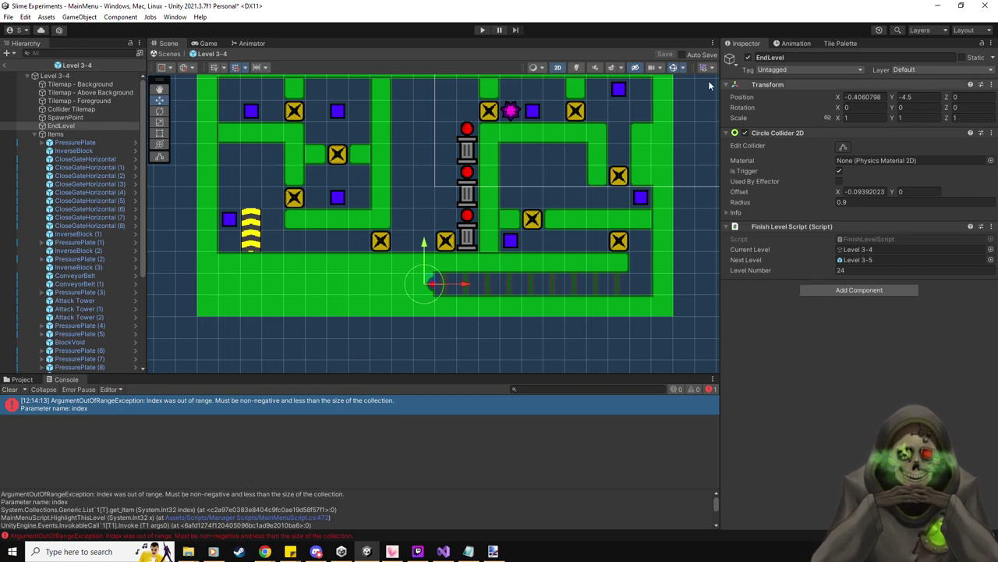
- Leave the Level 3-4 prefab, load the Testing Space scene and unload the MainMenu scene
left_click(7, 66)
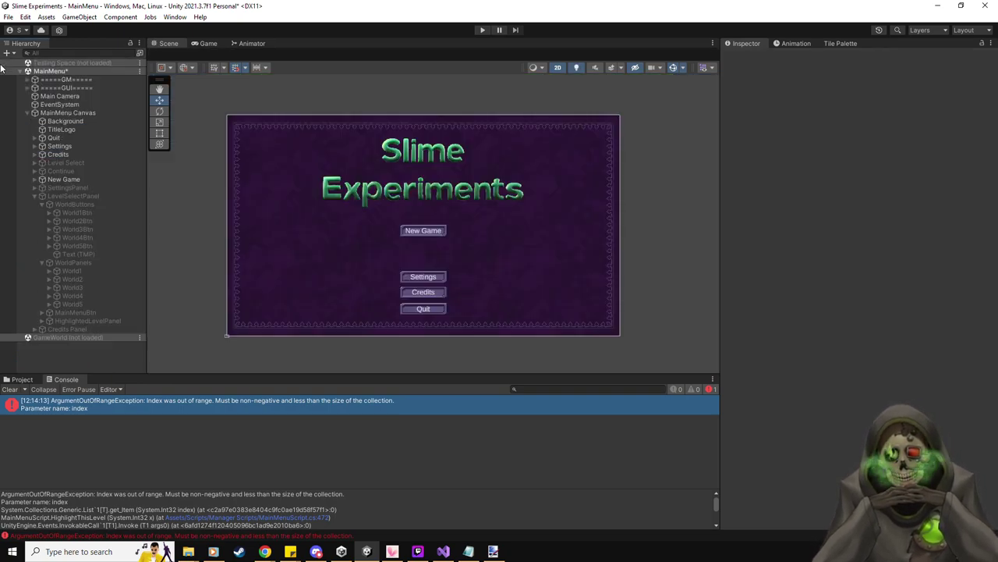
left_click(33, 196)
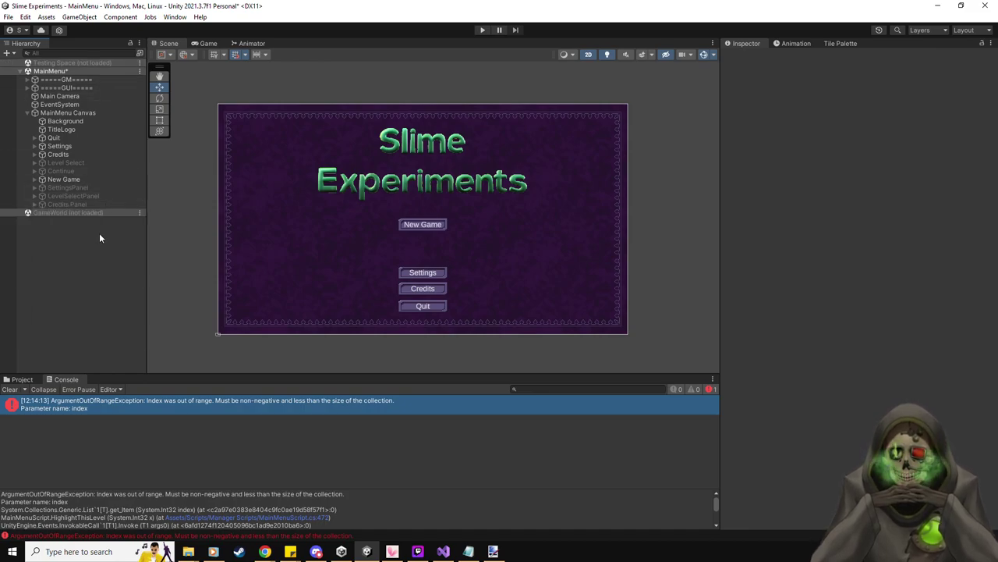
right_click(138, 62)
left_click(172, 68)
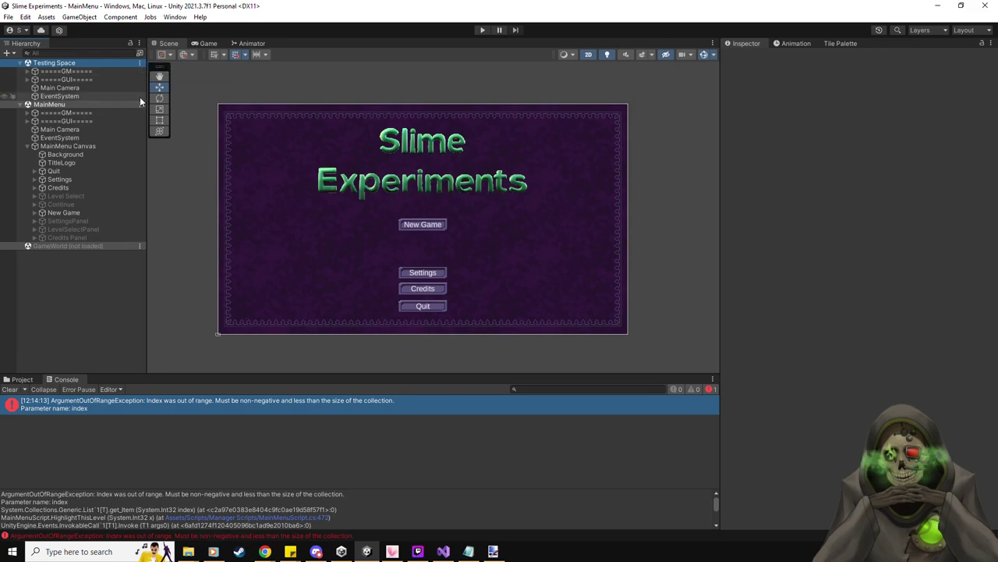
left_click(140, 105)
left_click(173, 168)
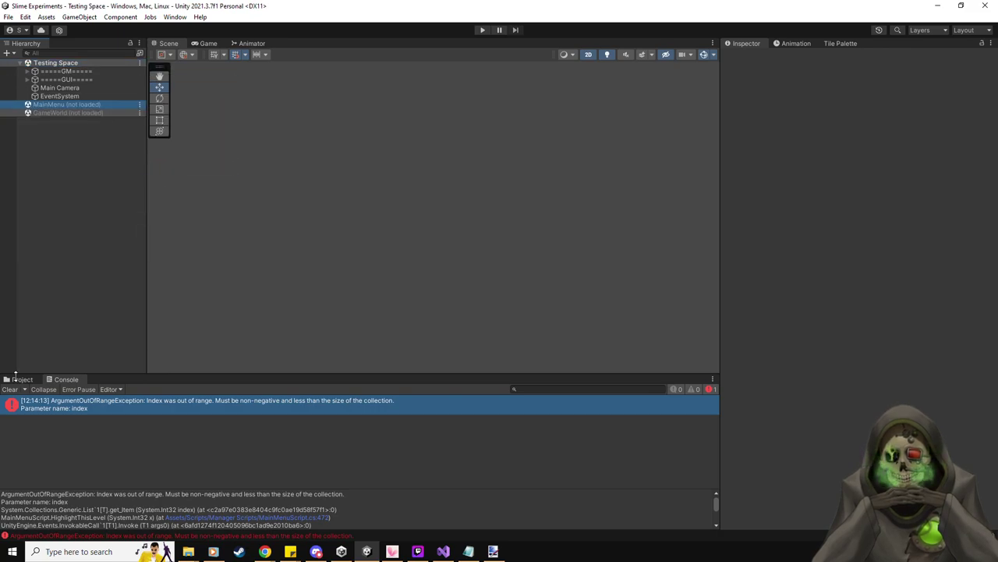
- Place the Level 3-4 prefab in the Testing Space scene and run it in play mode
left_click(21, 379)
left_click_drag(454, 440, 97, 87)
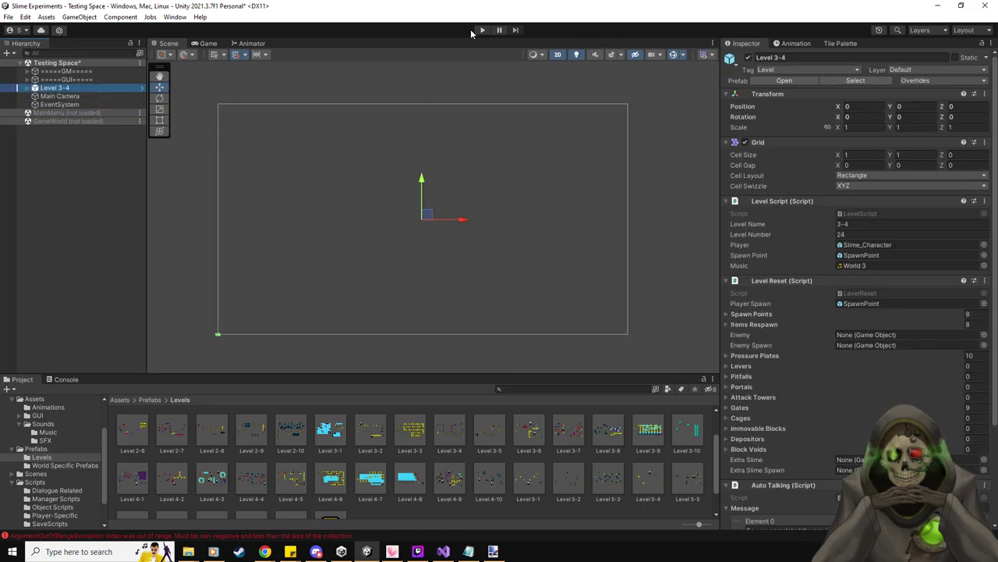
left_click(482, 30)
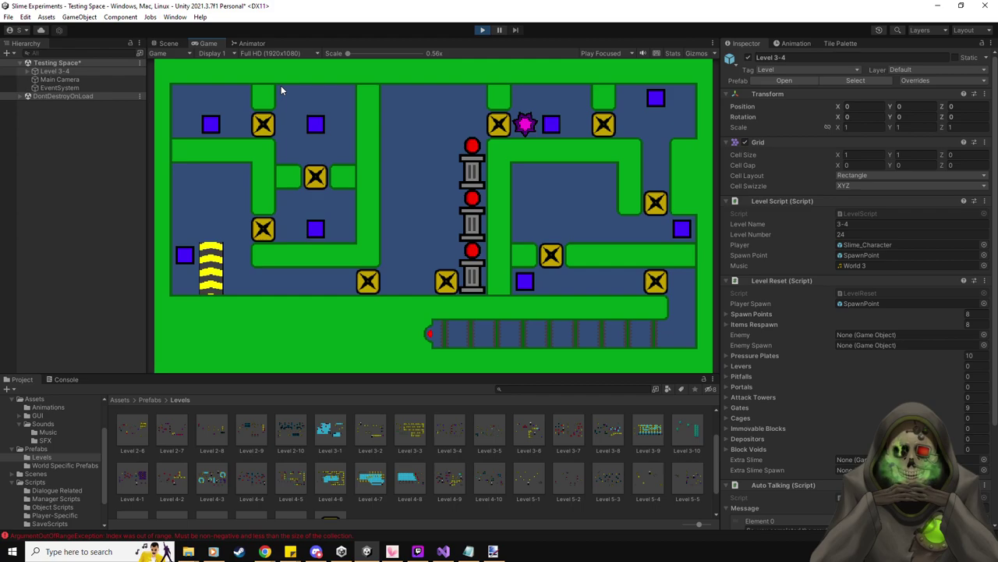
- Deactivate all nine CloseGateHorizontal objects in the running Level 3-4's Items group
left_click(170, 45)
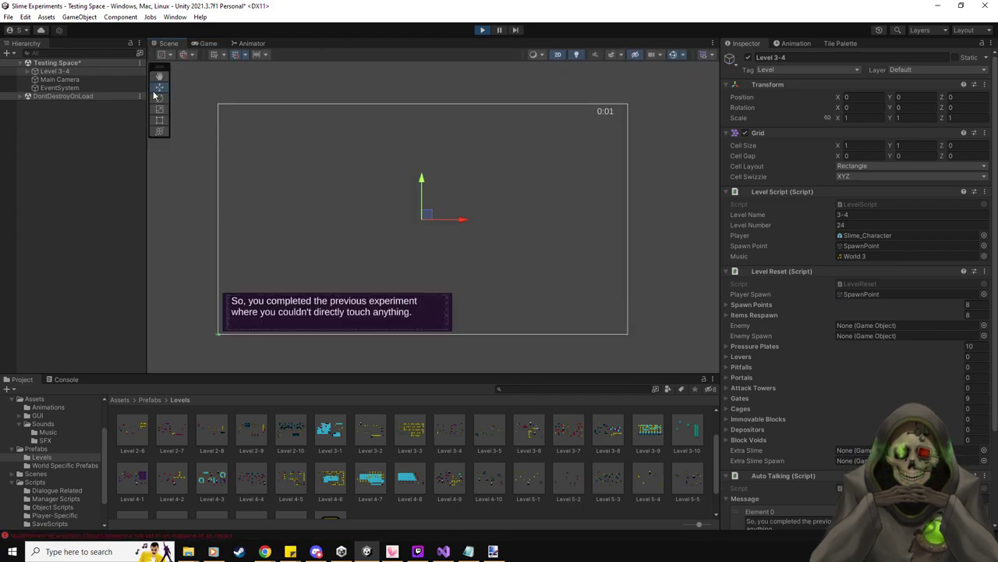
left_click(28, 71)
left_click(64, 135)
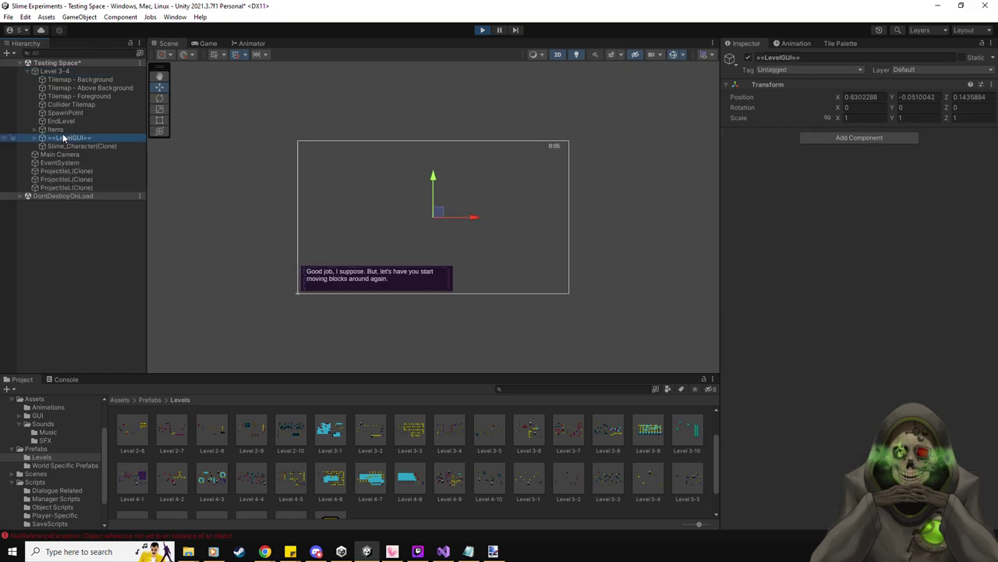
double_click(58, 129)
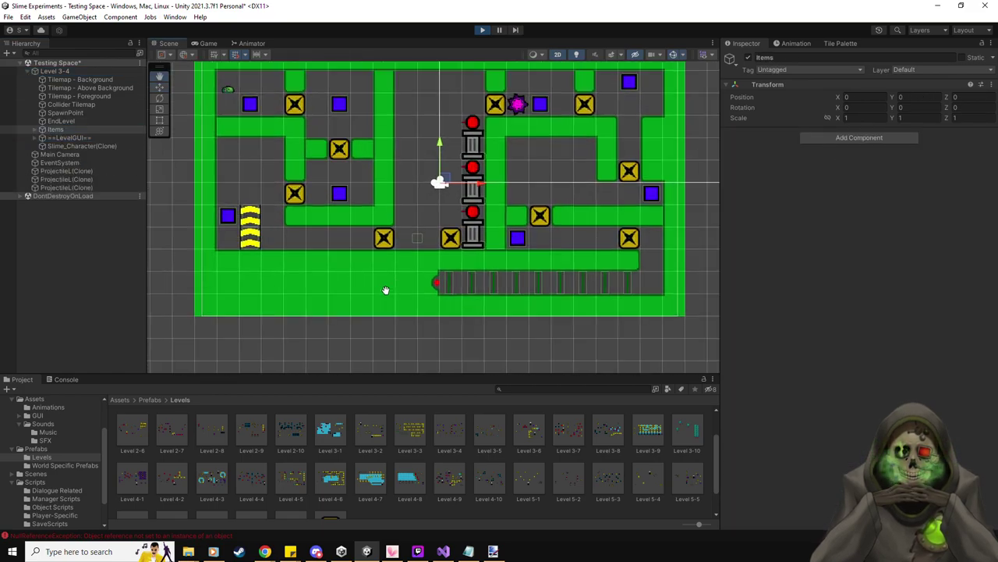
left_click(34, 130)
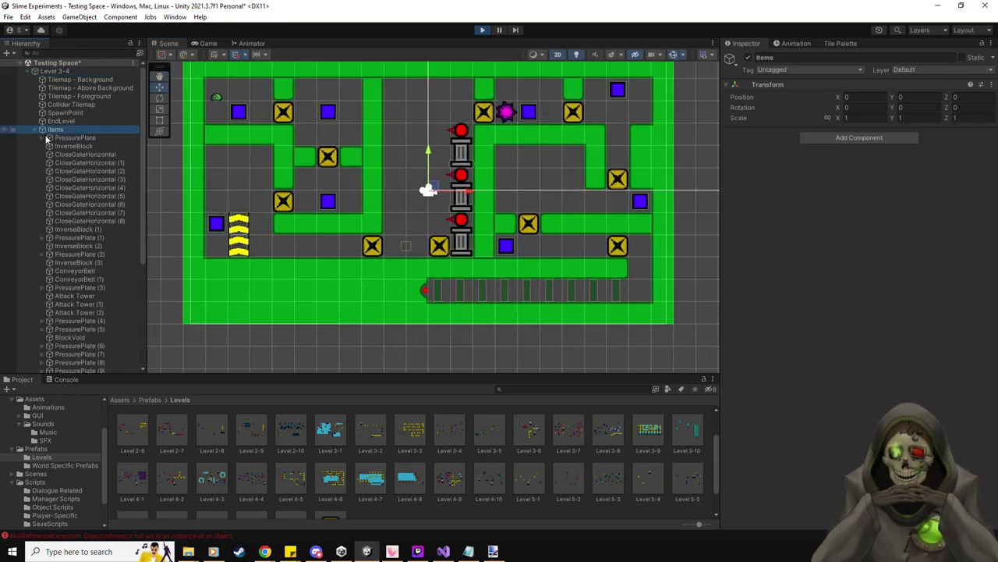
left_click(86, 154)
left_click(117, 221, "shift")
left_click(746, 59)
- Move the Slime_Character clone into the corridor in front of the level exit, at about X 2.5, Y -4
scroll(92, 214, "down", 6)
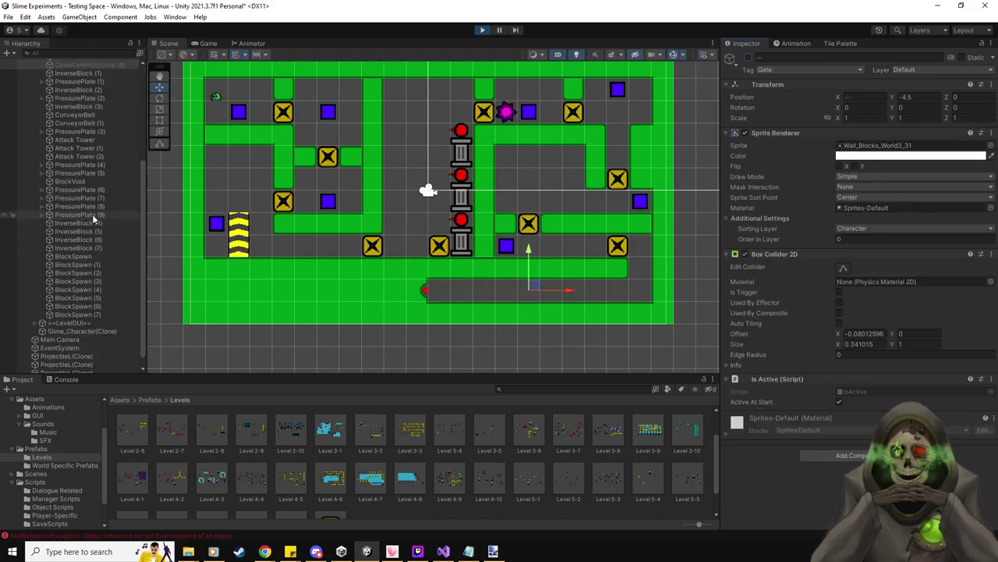
left_click(93, 319)
mouse_move(222, 74)
left_mouse_down()
mouse_move(236, 166)
mouse_move(269, 216)
mouse_move(422, 281)
mouse_move(486, 277)
left_mouse_up()
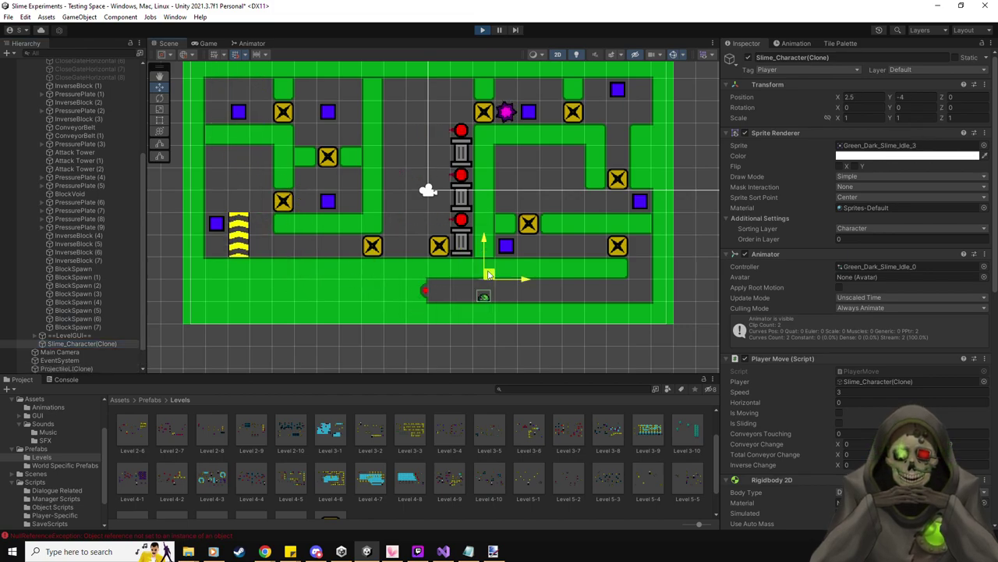
- Open the FinishLevelScript line behind the NullReferenceException in the console
left_click(78, 379)
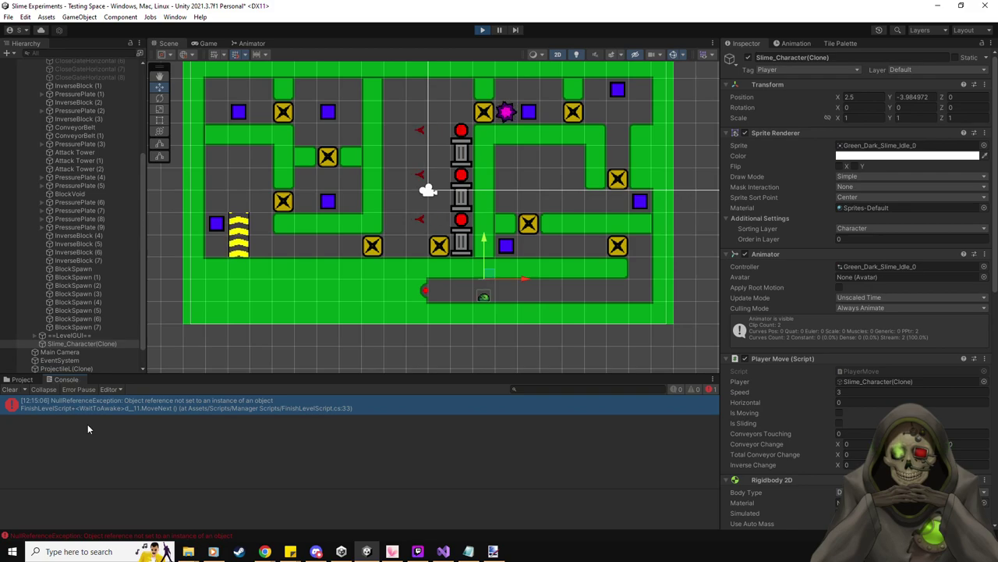
left_click(231, 410)
double_click(231, 410)
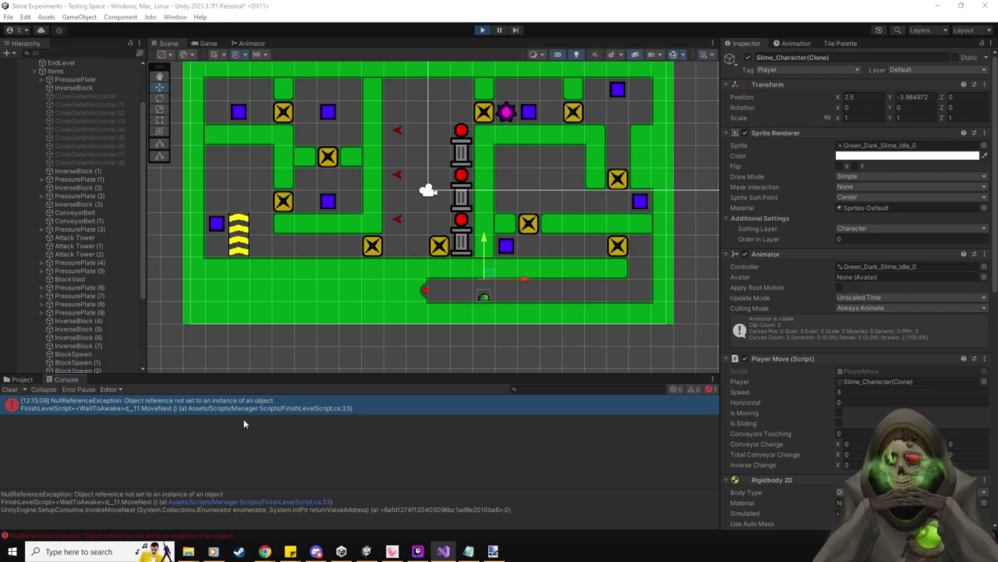
scroll(114, 252, "up", 3)
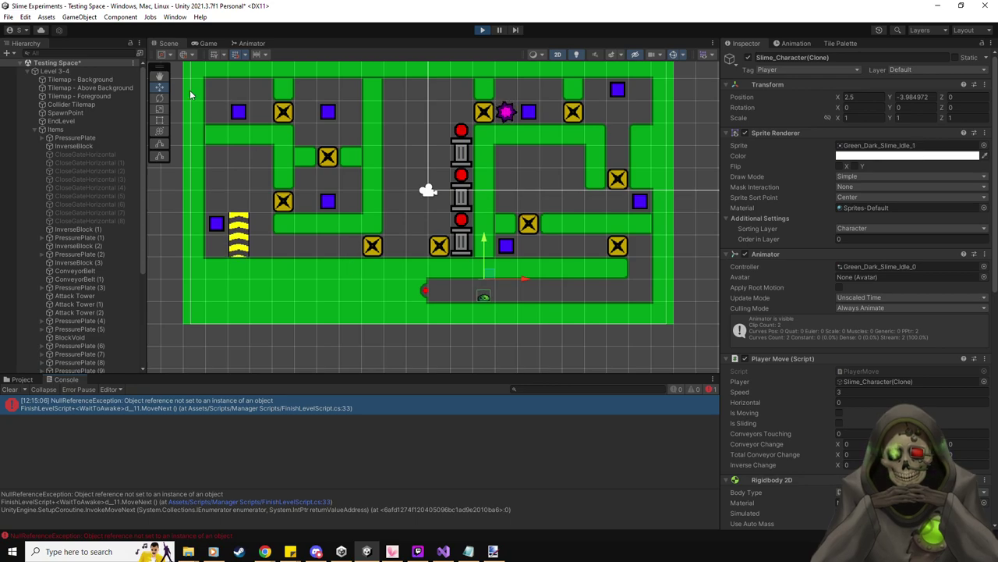
- Test the Level 3-4 exit by steering the slime into it and back, clearing the console during the test
left_click(205, 44)
key("Left")
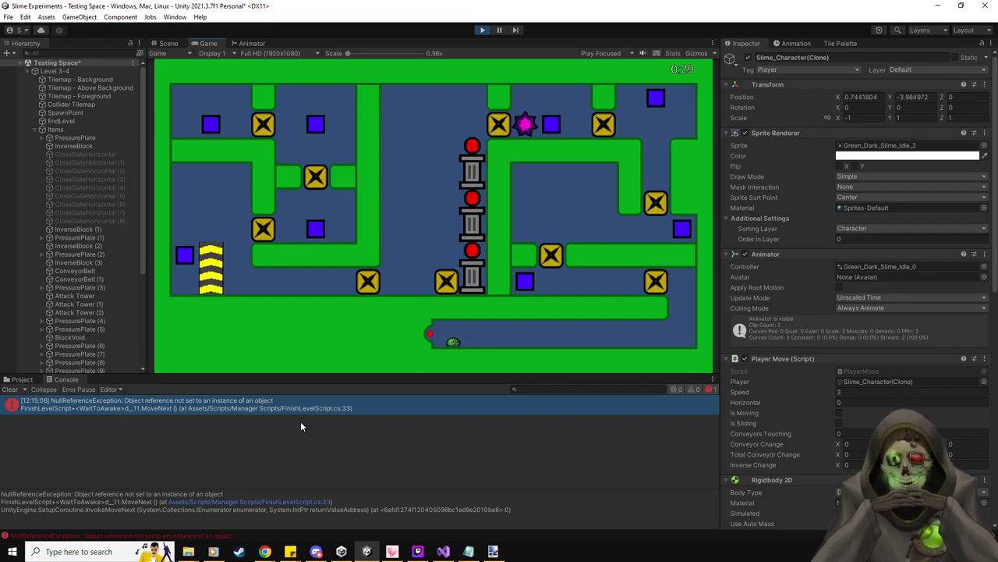
key("Right")
left_click(10, 389)
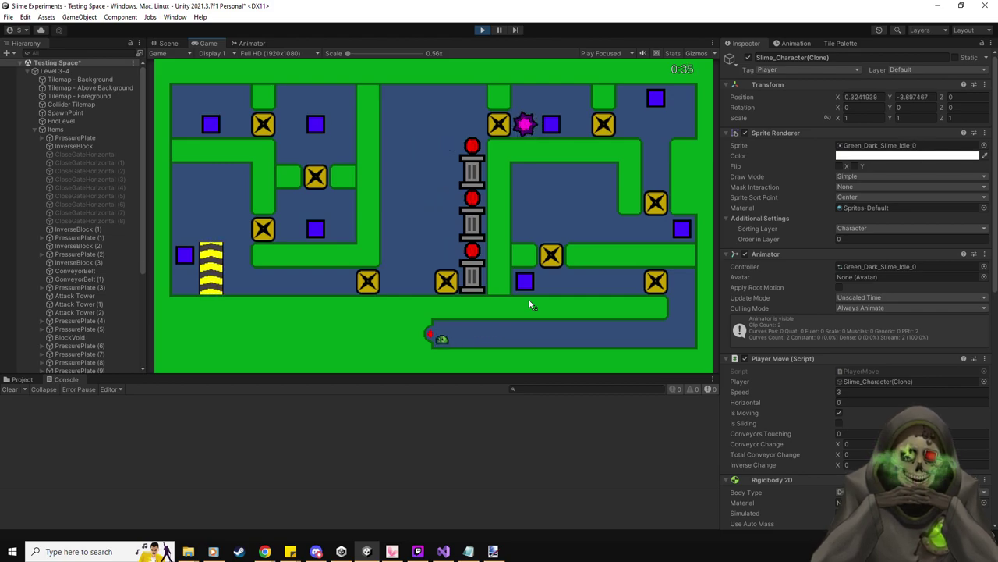
key("Right")
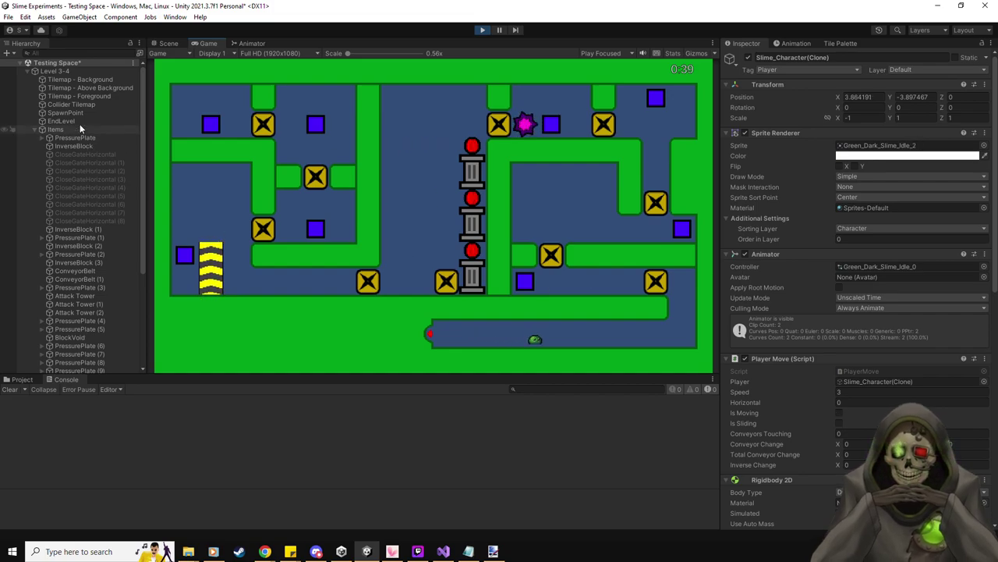
- Shift the EndLevel object toward the corridor to X 0.09392023 in the running level
left_click(62, 121)
left_click(170, 42)
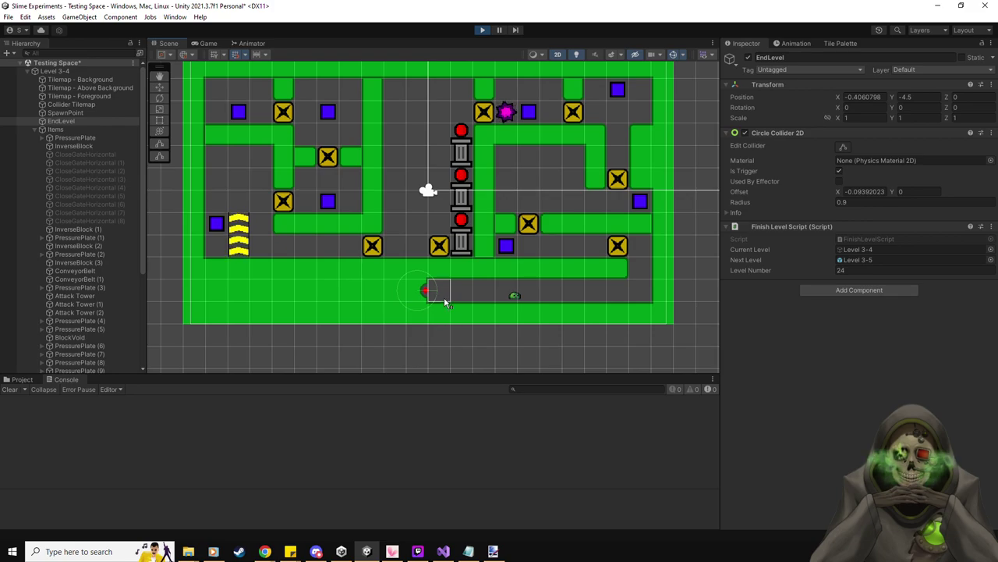
scroll(380, 257, "up", 3)
left_click(159, 87)
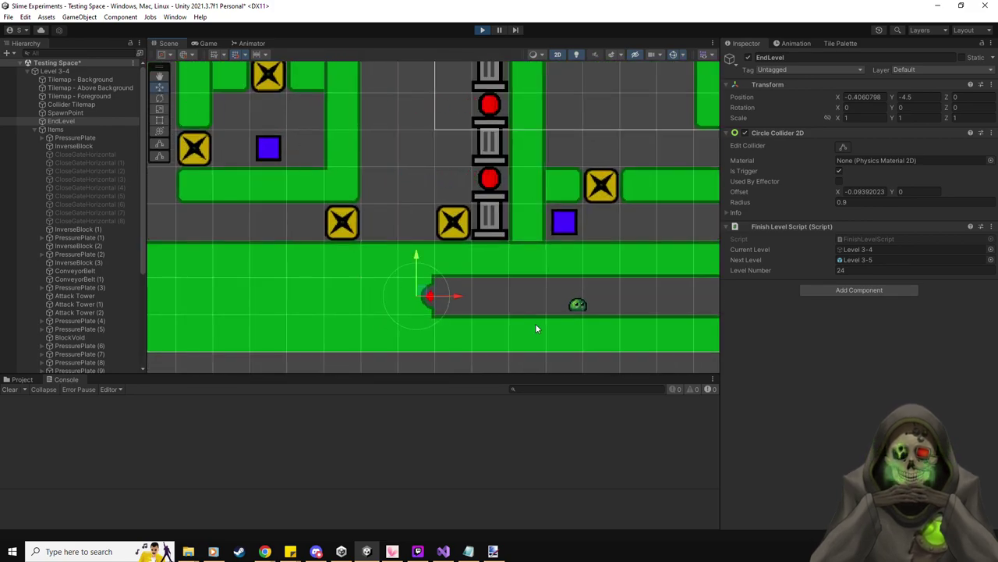
left_click_drag(457, 297, 472, 299)
- Retest the shifted exit by moving and jumping the slime against it, and walk the slime back
left_click(208, 43)
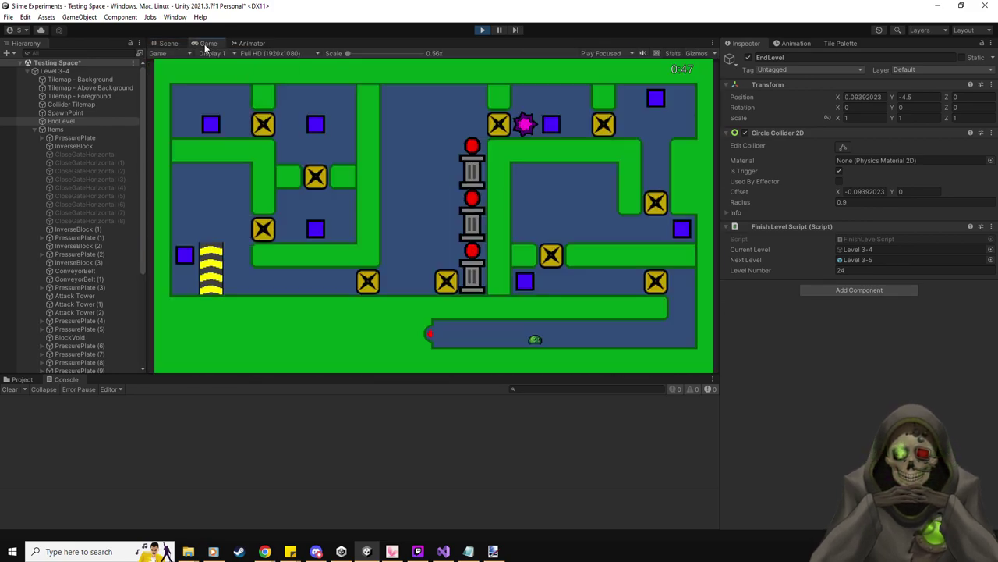
key("a")
key("space")
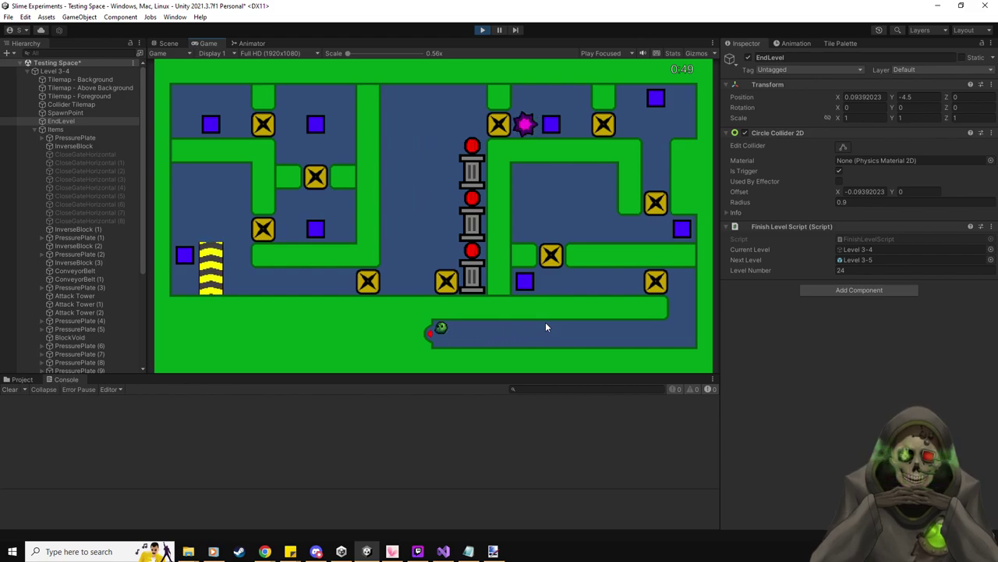
key("d")
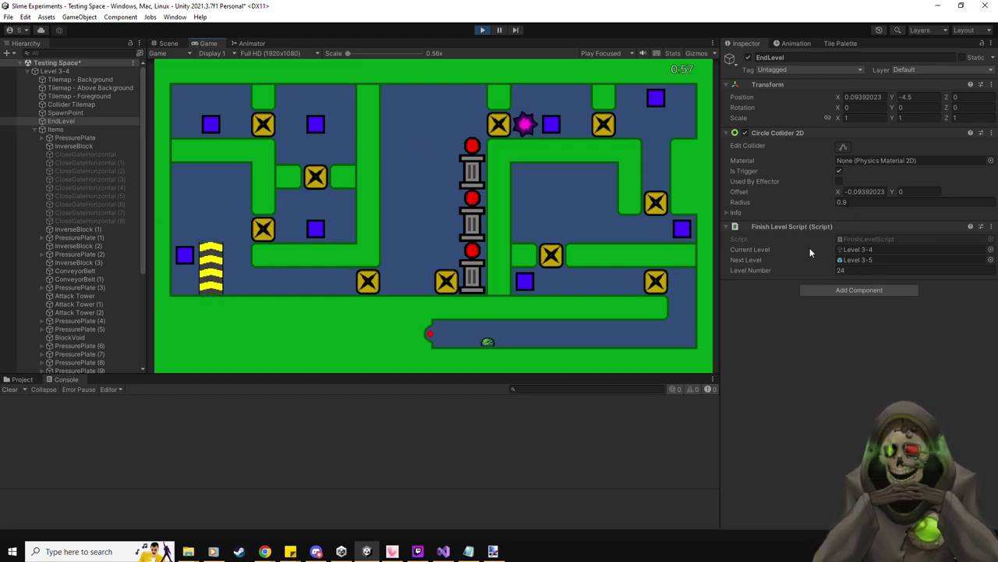
- Examine EndLevel's hidden Finish Level Script references in the Debug inspector, return to Normal mode and stop the play test
left_click(990, 43)
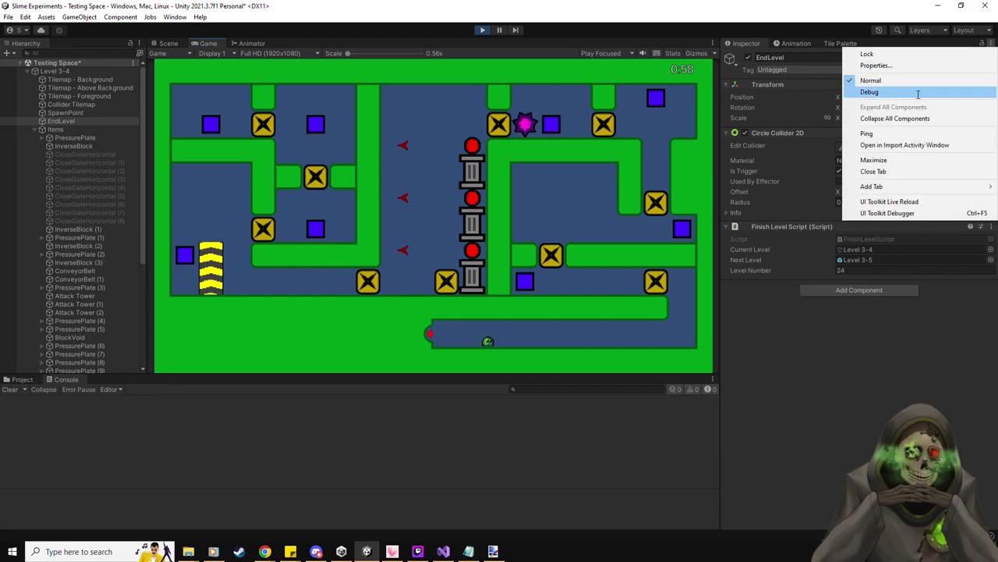
left_click(869, 91)
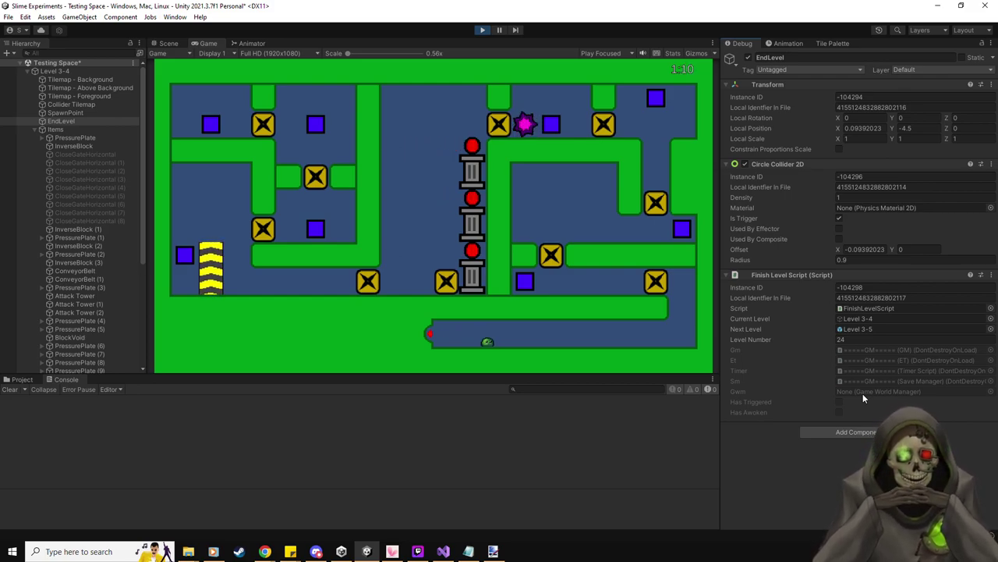
left_click(990, 43)
left_click(897, 81)
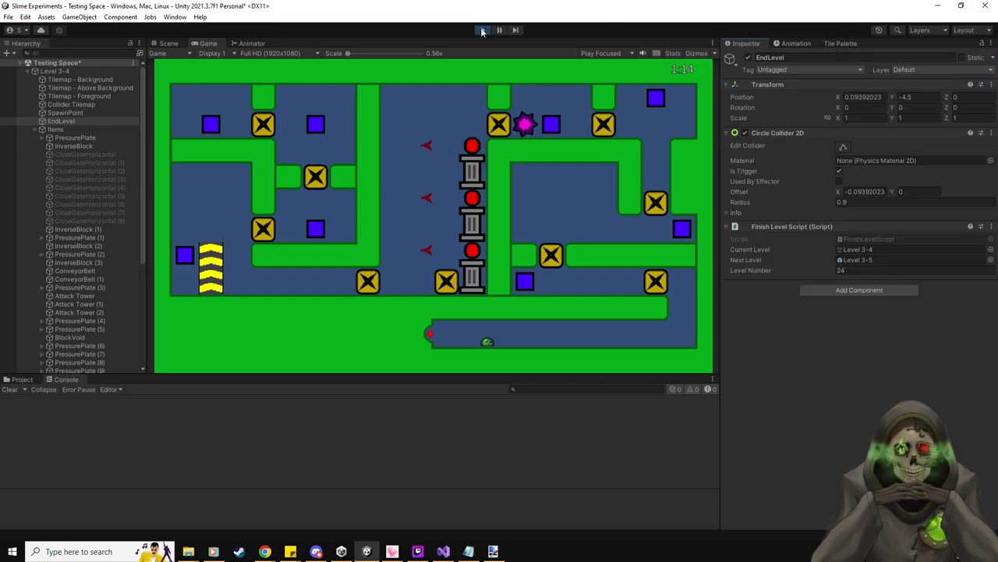
left_click(482, 29)
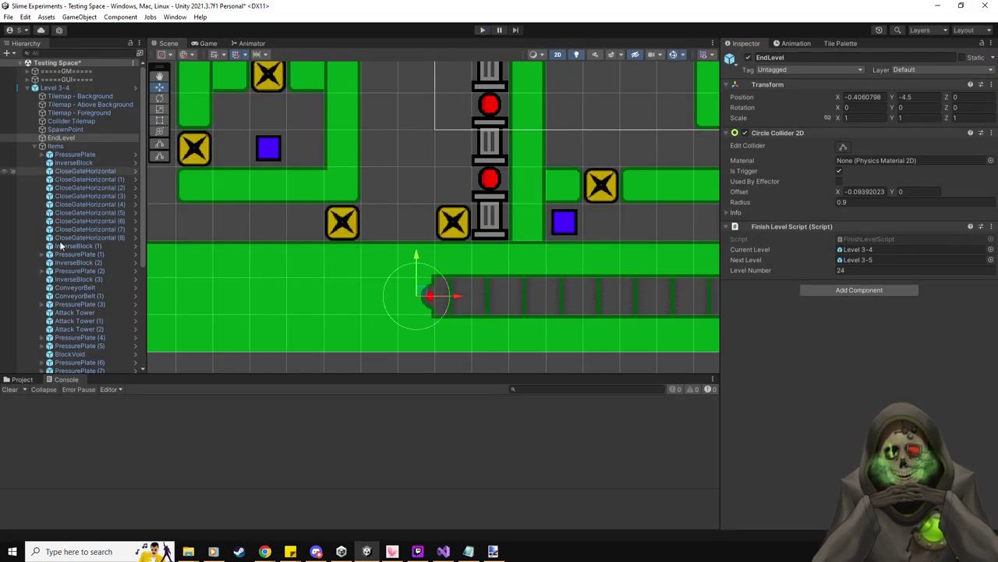
- Load the GameWorld scene alongside Testing Space
scroll(109, 258, "down", 6)
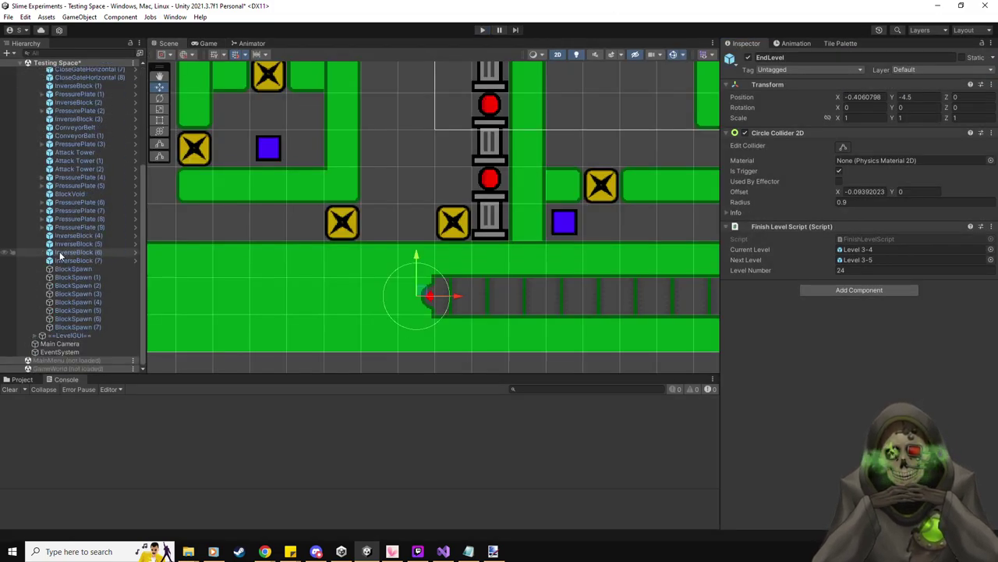
left_click(133, 368)
left_click(160, 376)
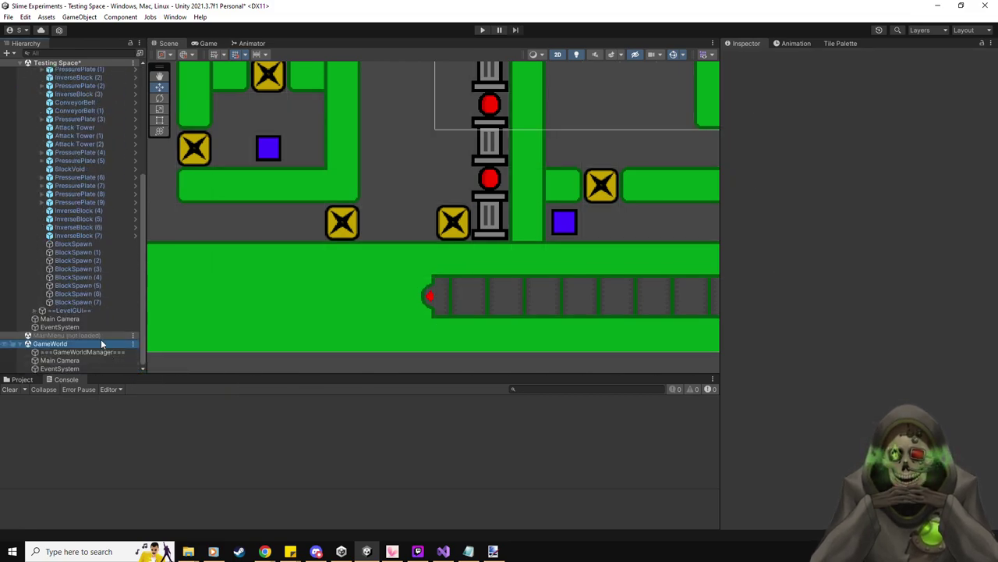
- Copy the GameWorldManager object from the GameWorld scene into the Testing Space scene
left_click(95, 352)
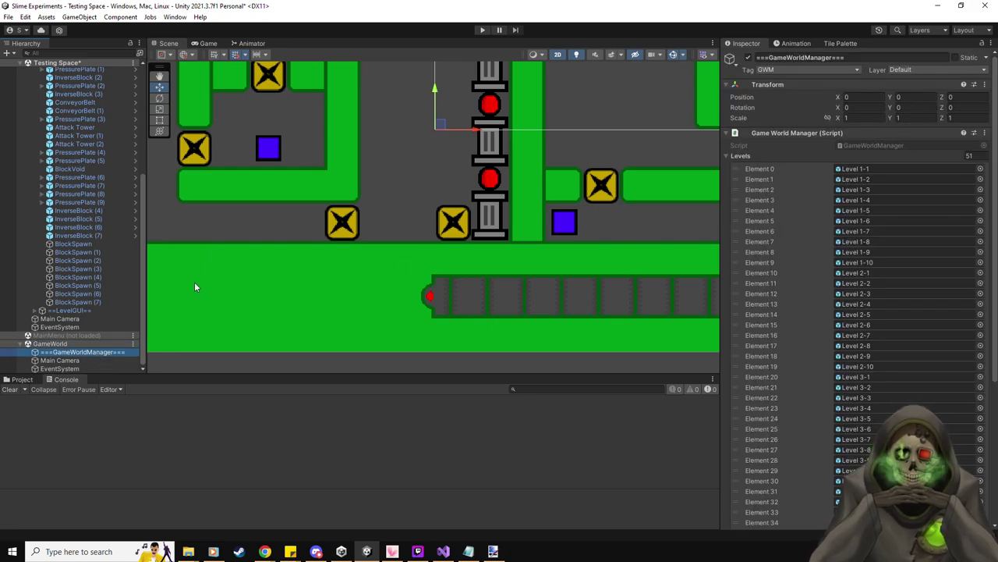
scroll(114, 289, "up", 6)
left_click(75, 72)
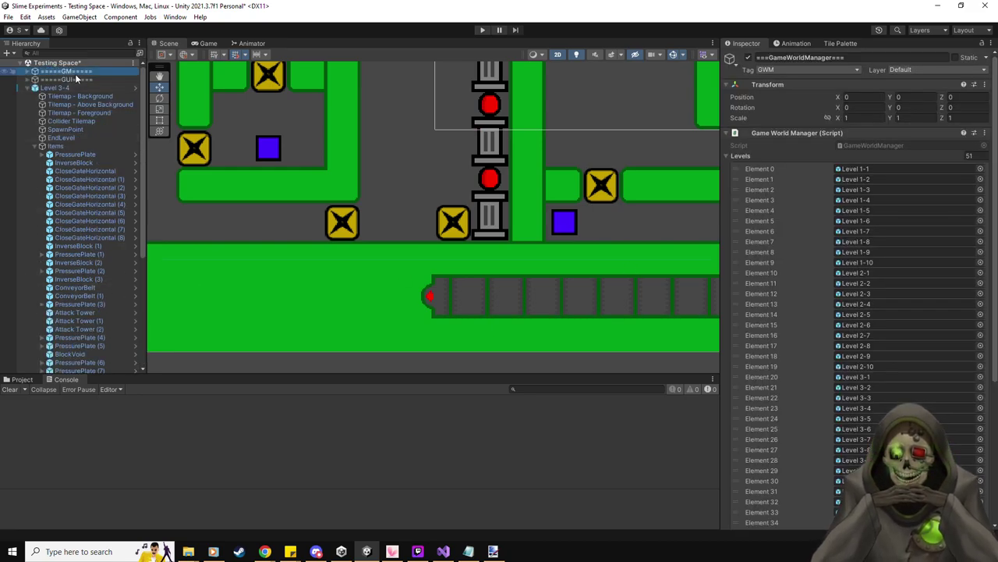
scroll(118, 103, "down", 4)
scroll(118, 104, "down", 3)
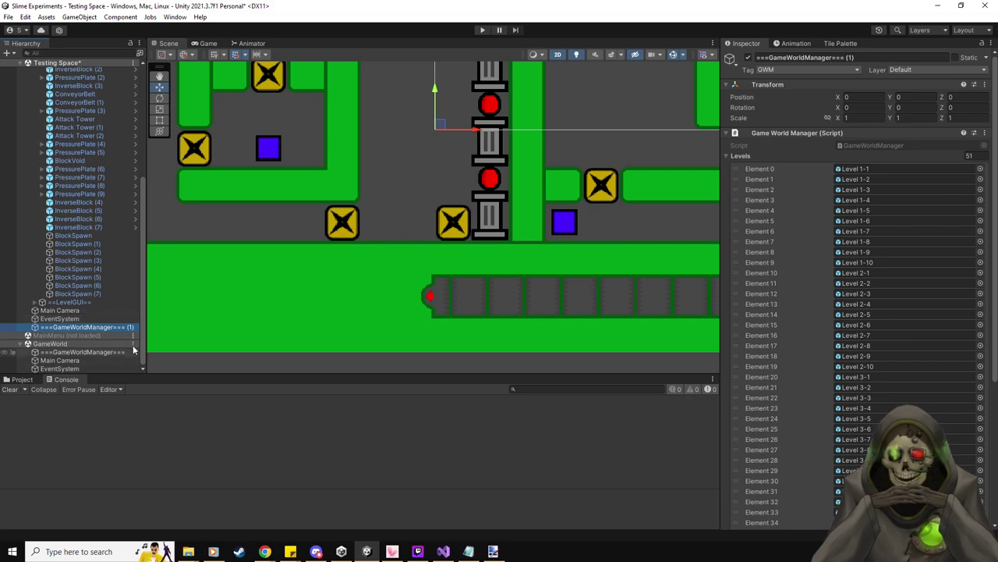
- Unload the GameWorld scene and start a play test of Testing Space
right_click(133, 345)
left_click(169, 404)
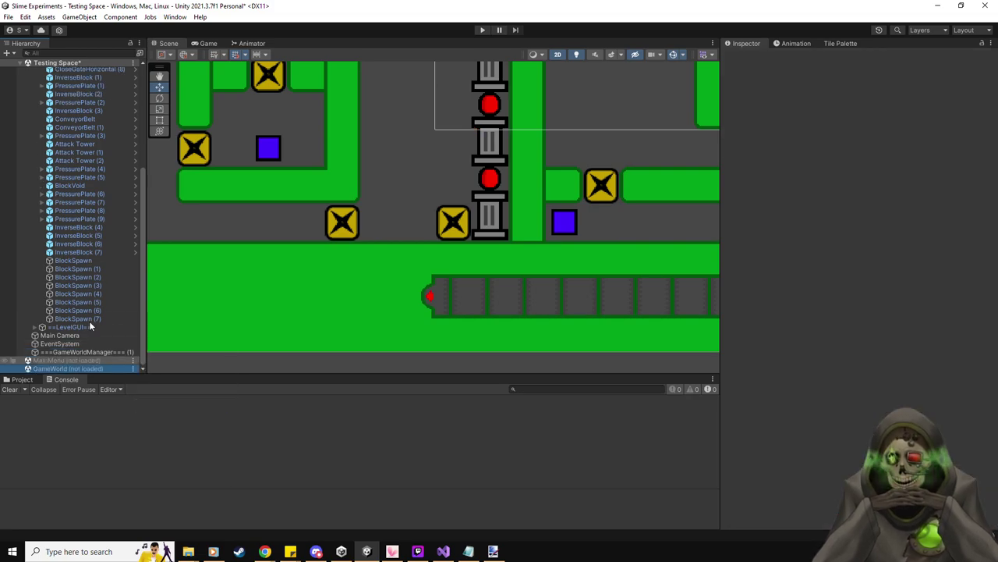
left_click(480, 31)
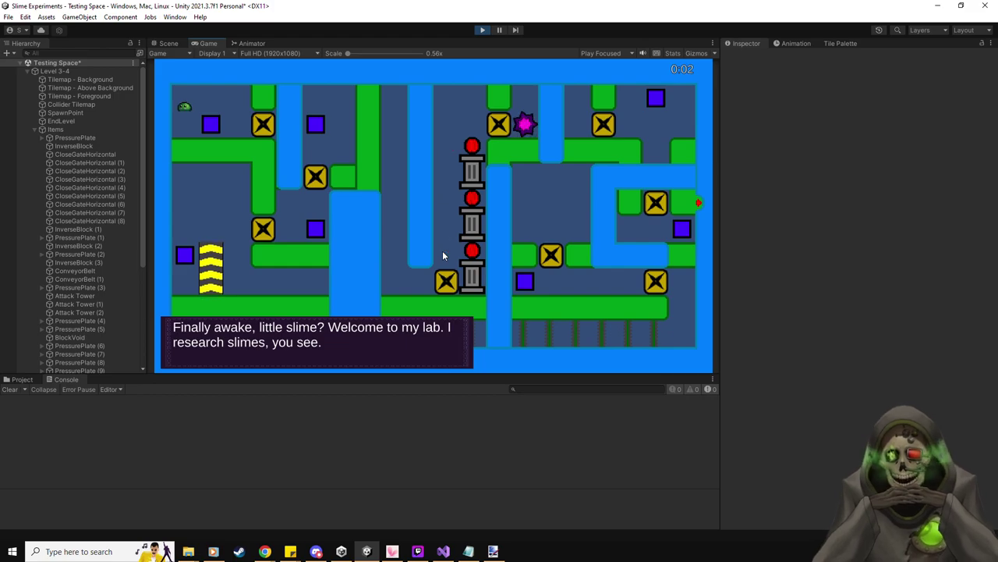
- Deactivate the spawned Level 1-1 clone in the running play test
left_click(39, 71)
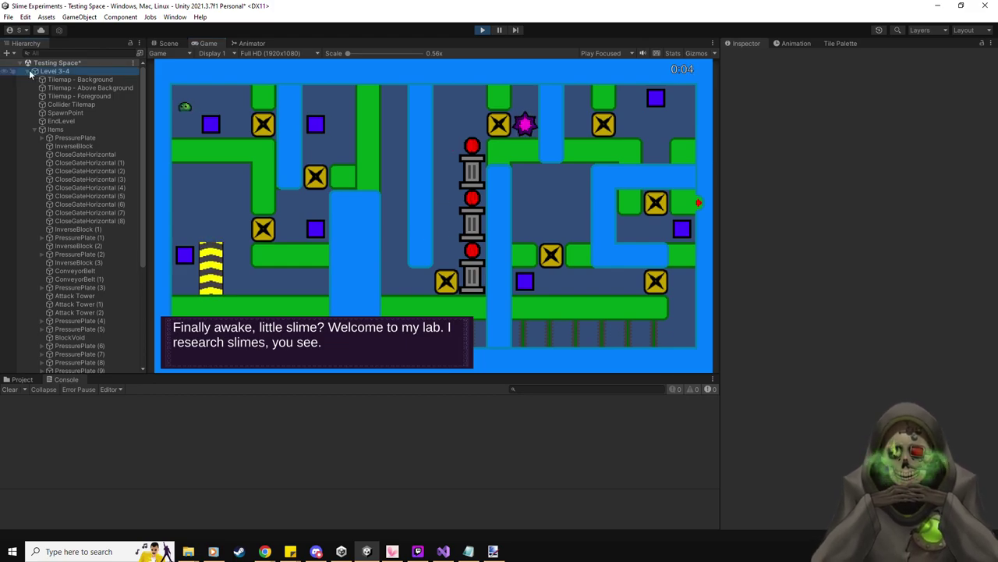
left_click(29, 71)
left_click(62, 104)
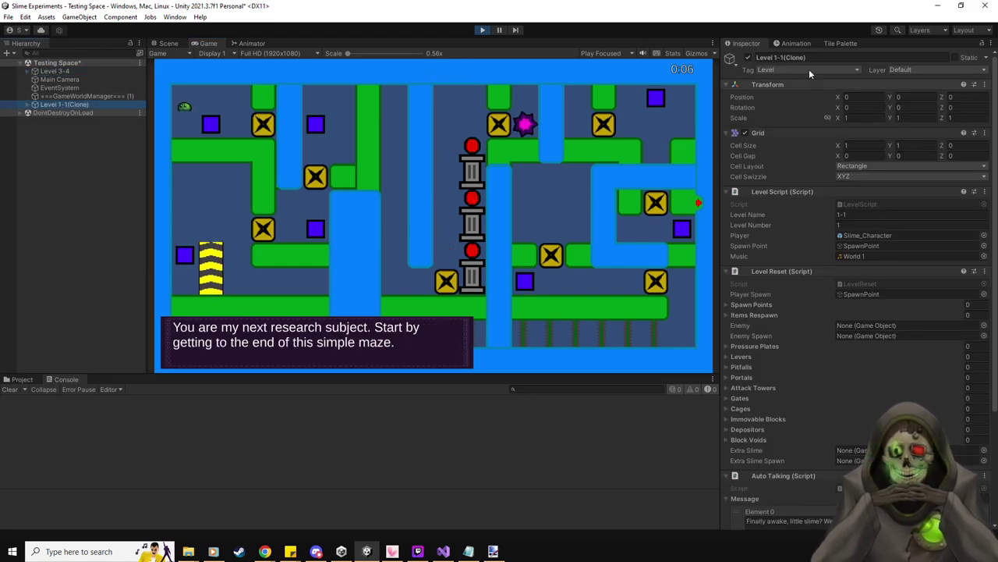
left_click(750, 58)
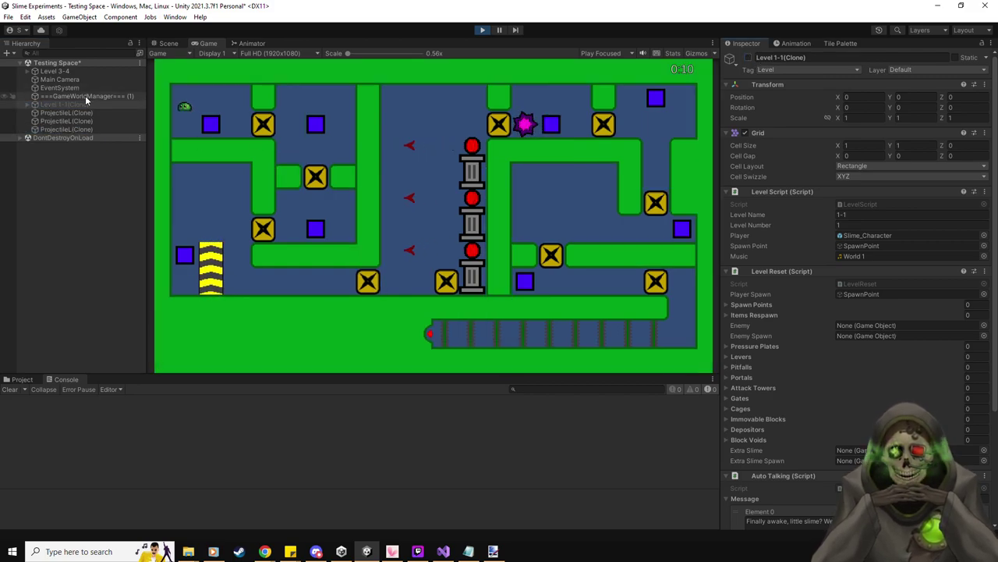
- Deactivate all nine CloseGateHorizontal objects among Level 3-4's items
left_click(74, 71)
left_click(28, 71)
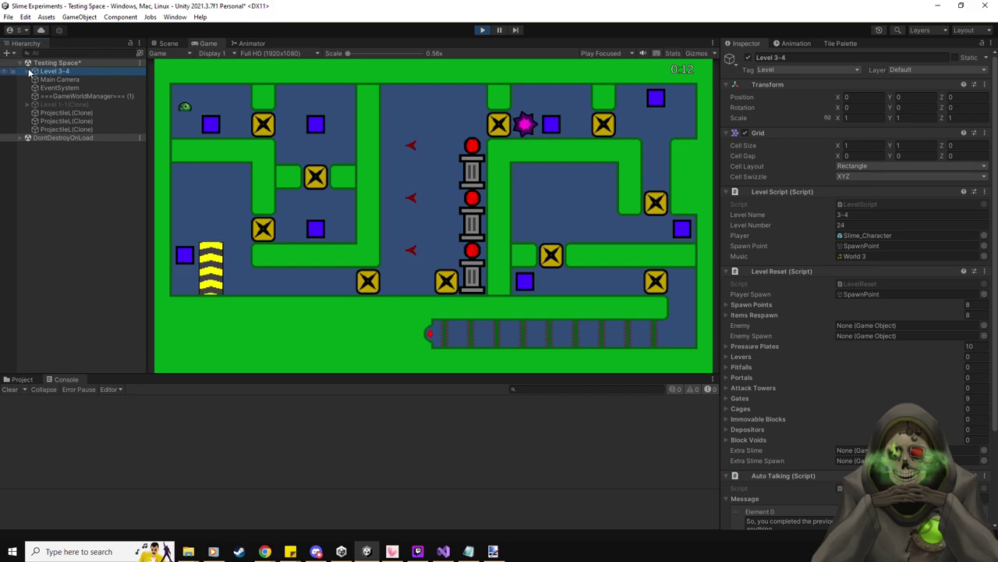
left_click(34, 128)
left_click(86, 154)
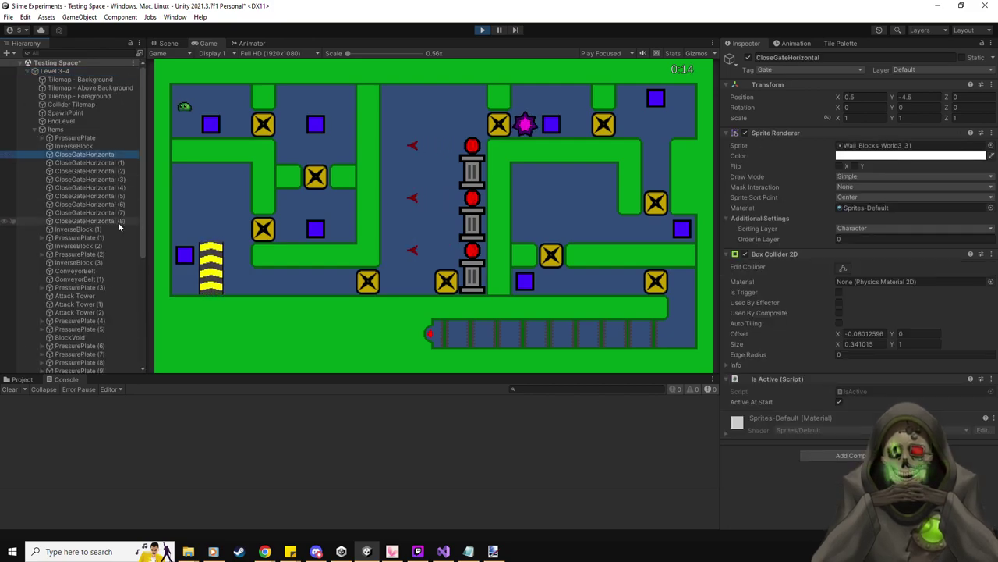
left_click(123, 221, "shift")
left_click(749, 58)
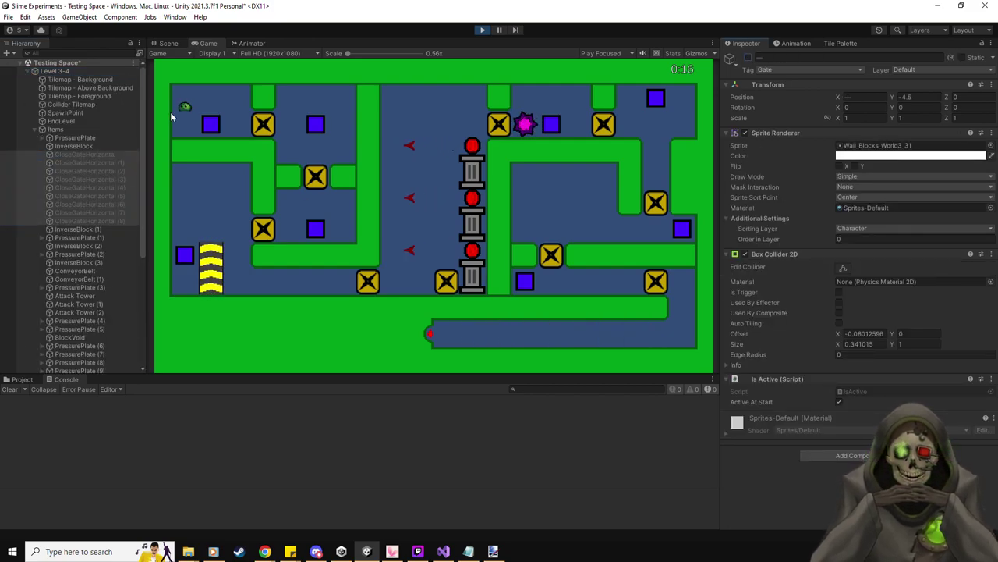
- Move the spawned slime character from its start point into the bottom corridor that leads to the exit
left_click(168, 43)
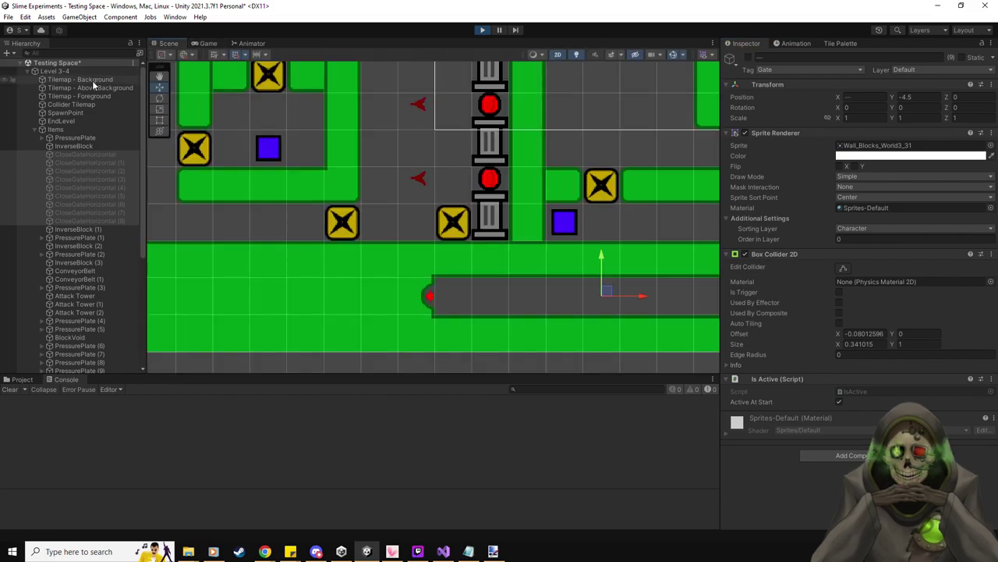
scroll(82, 285, "down", 3)
scroll(82, 285, "down", 4)
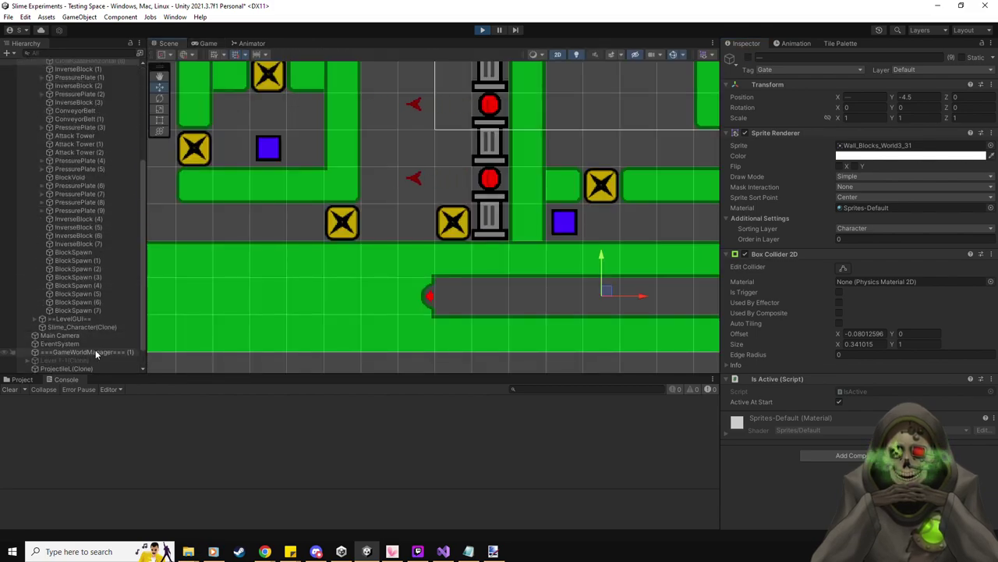
left_click(94, 352)
left_click(87, 328)
scroll(224, 248, "down", 10)
middle_click_drag(255, 246, 325, 241)
scroll(325, 241, "down", 2)
mouse_move(256, 101)
left_mouse_down()
mouse_move(252, 334)
mouse_move(500, 282)
left_mouse_up()
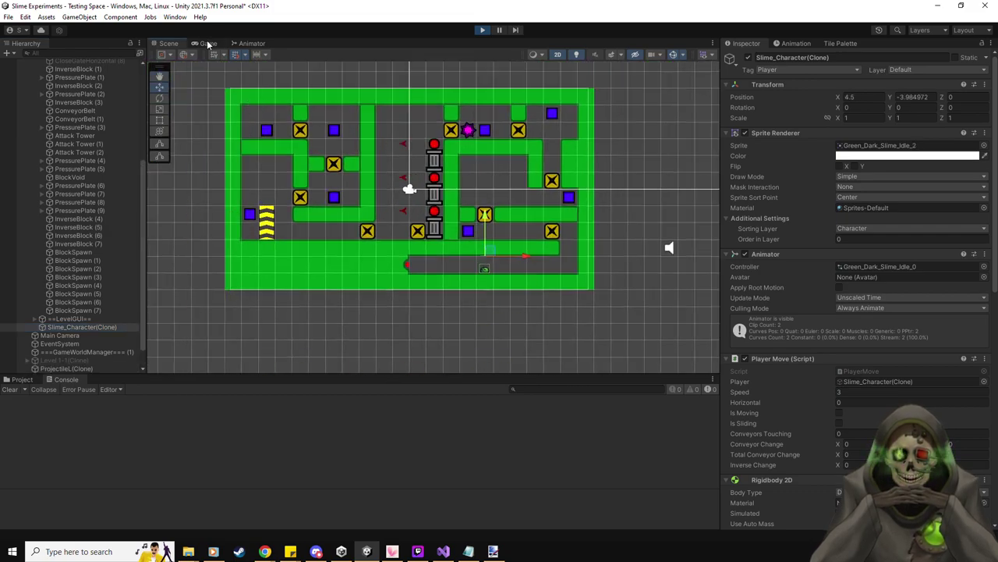
- Walk the slime into Level 3-4's exit in the Game view to test it, and stop the play test
left_click(207, 43)
key("a")
key("w")
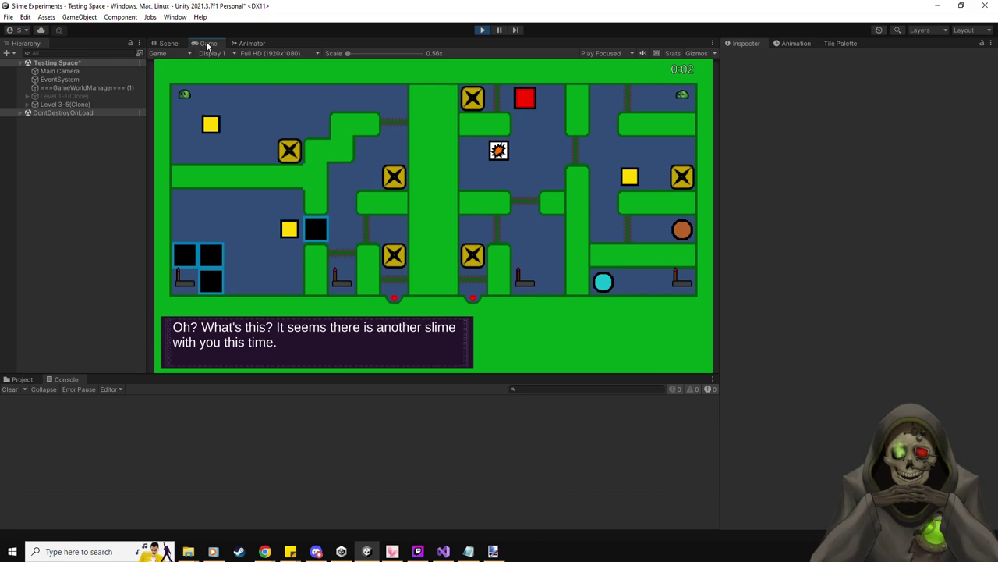
left_click(482, 30)
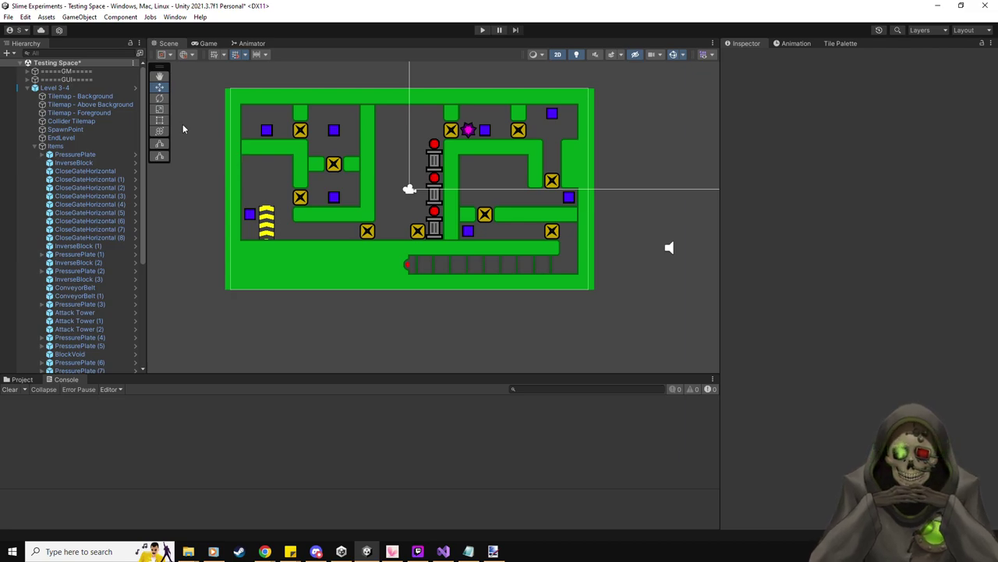
- Delete the Level 3-4 object from the Testing Space scene
left_click(78, 96)
left_click(76, 88)
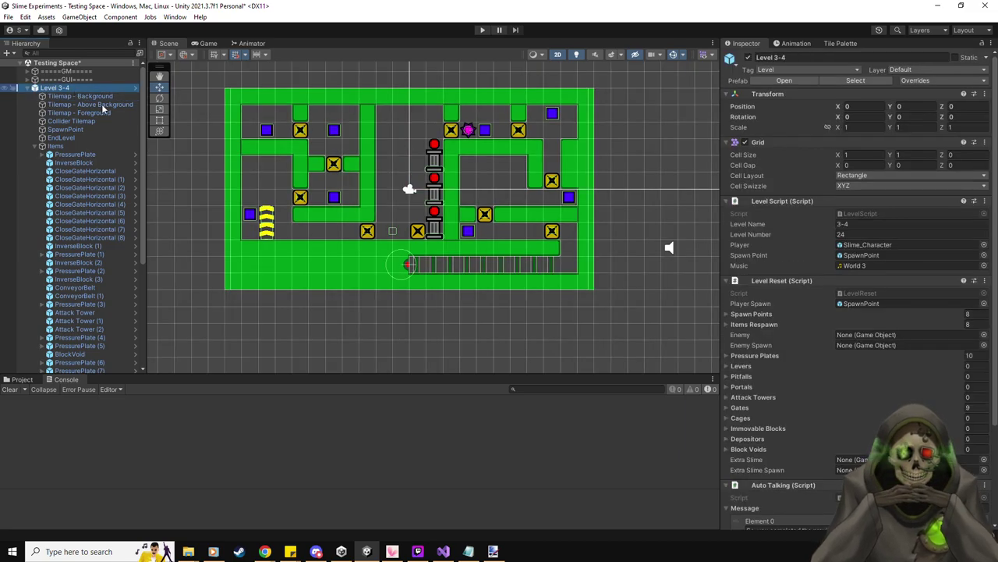
scroll(845, 319, "down", 5)
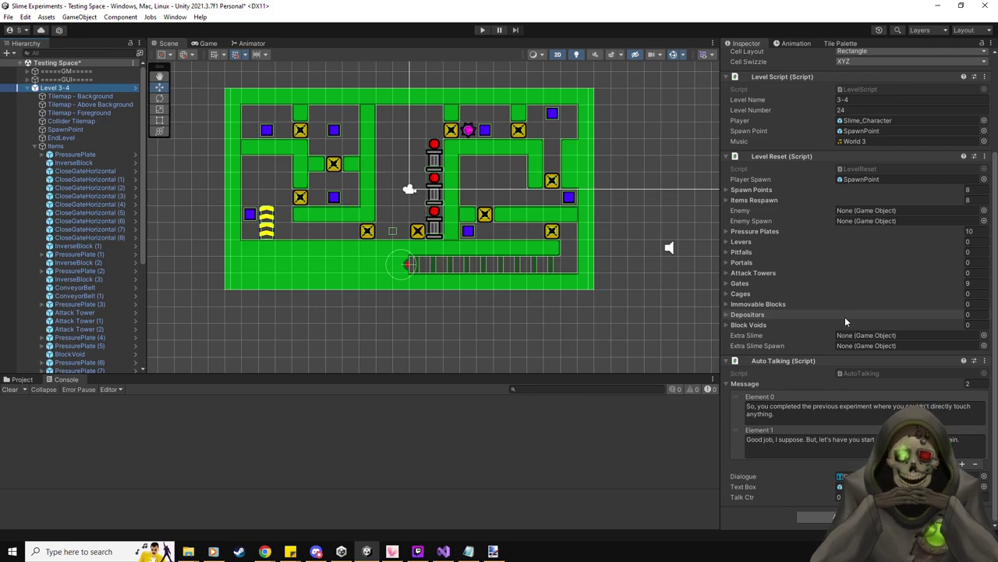
key("Delete")
- Load the MainMenu scene and unload Testing Space, saving its changes
left_click(103, 104)
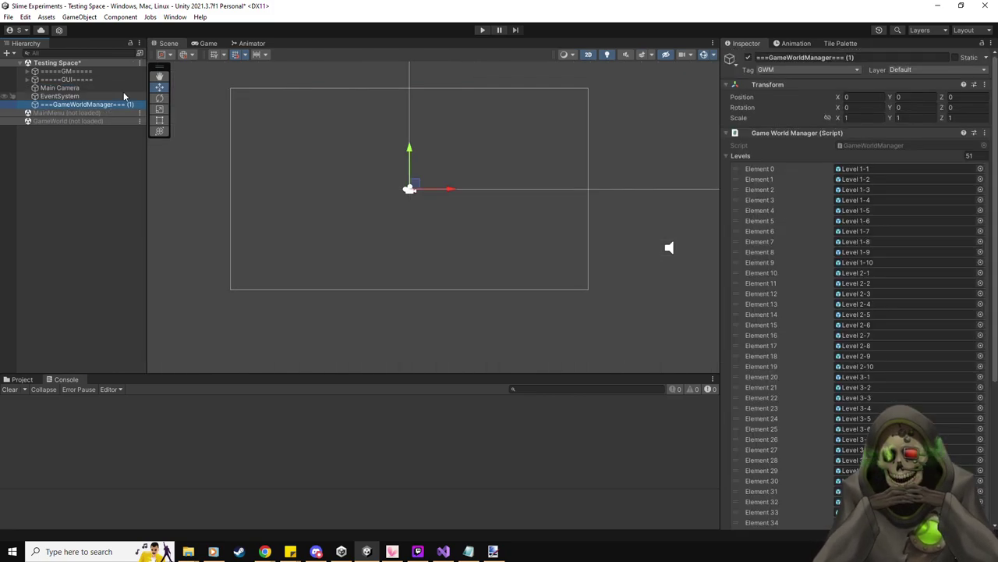
left_click(140, 64)
left_click(80, 176)
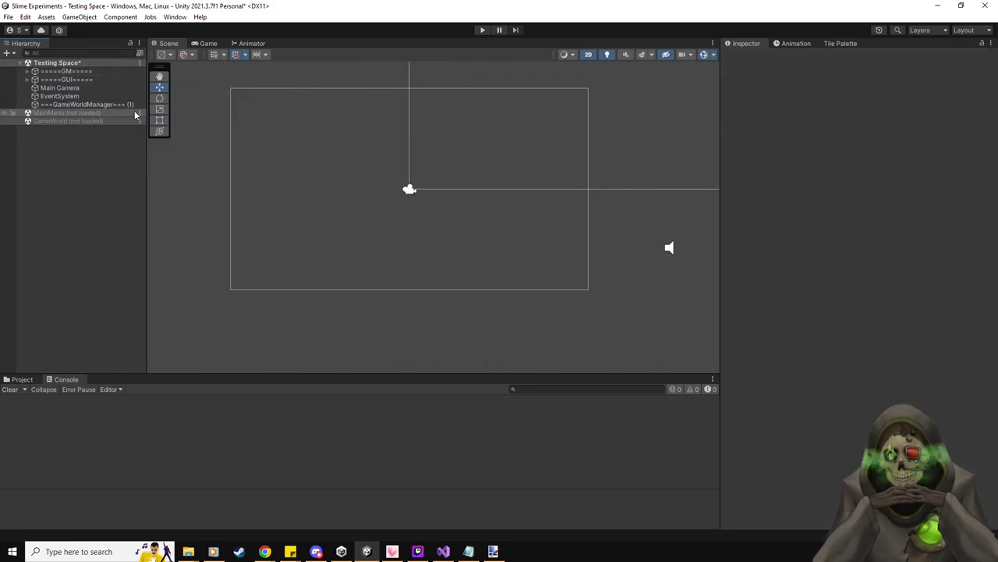
left_click(139, 115)
left_click(172, 117)
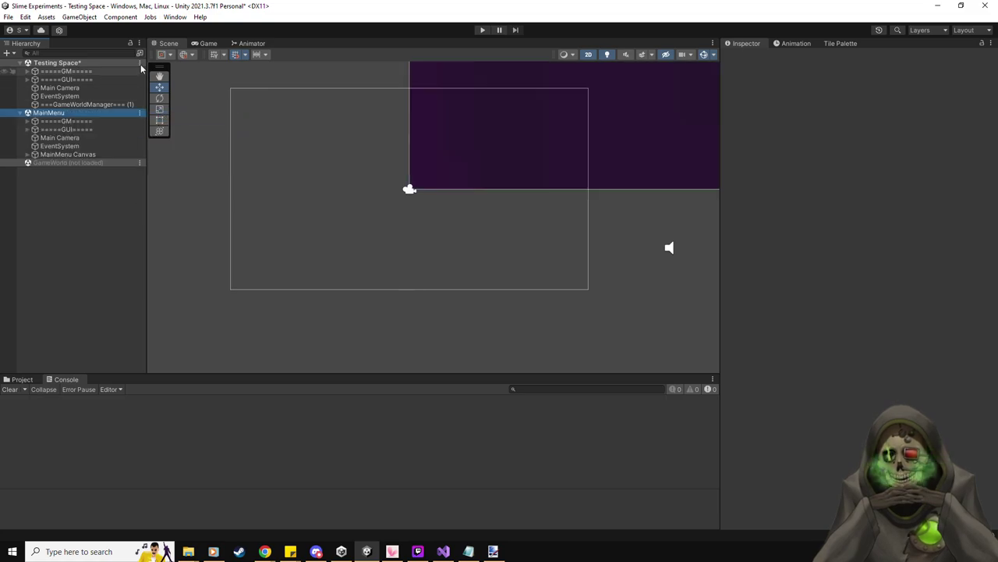
left_click(139, 63)
left_click(175, 124)
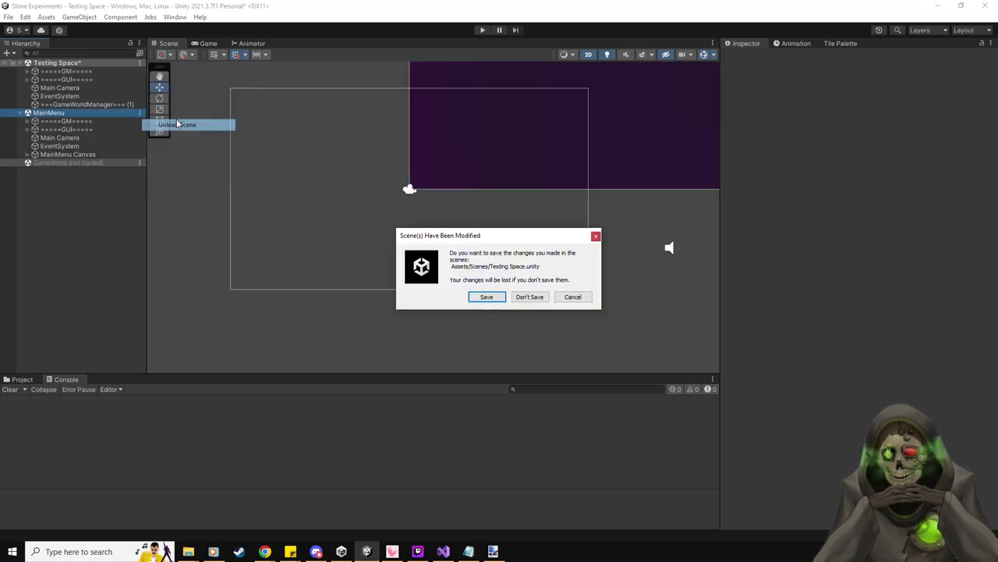
left_click(487, 297)
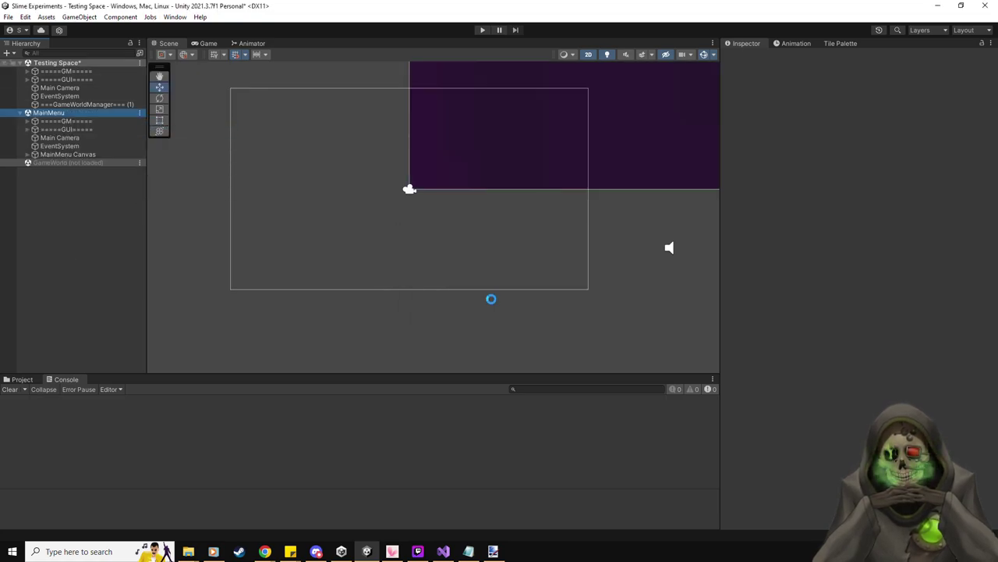
- Shift EndLevel in the Level 3-4 prefab to X 0.09392023, save the prefab and leave prefab editing
left_click(20, 380)
double_click(450, 431)
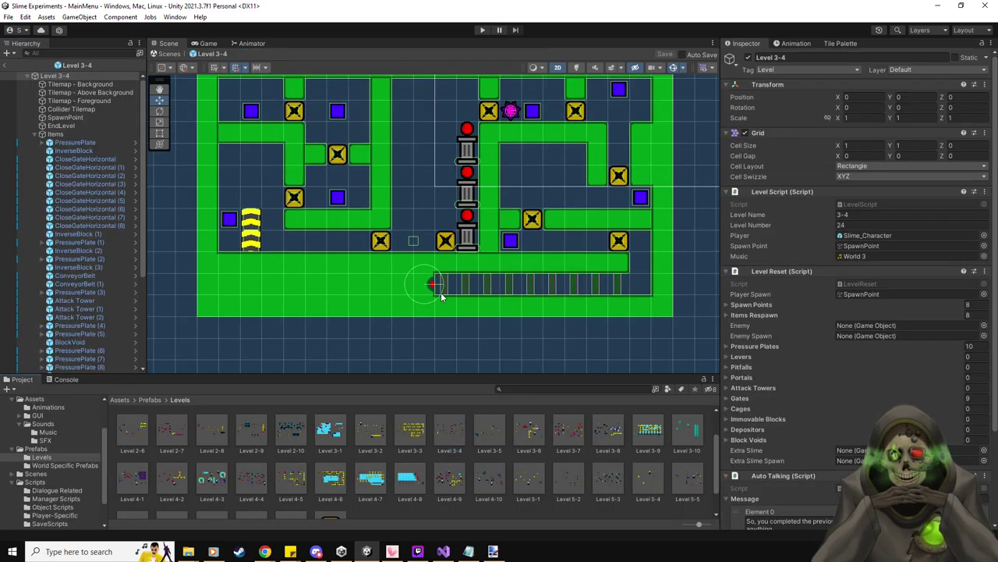
left_click(78, 127)
key("f")
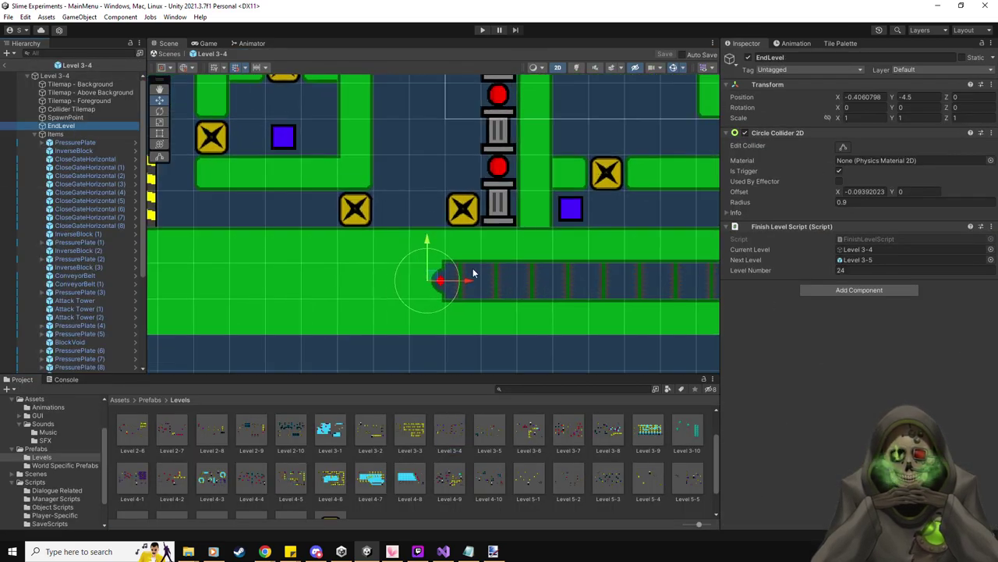
left_click_drag(479, 287, 483, 286)
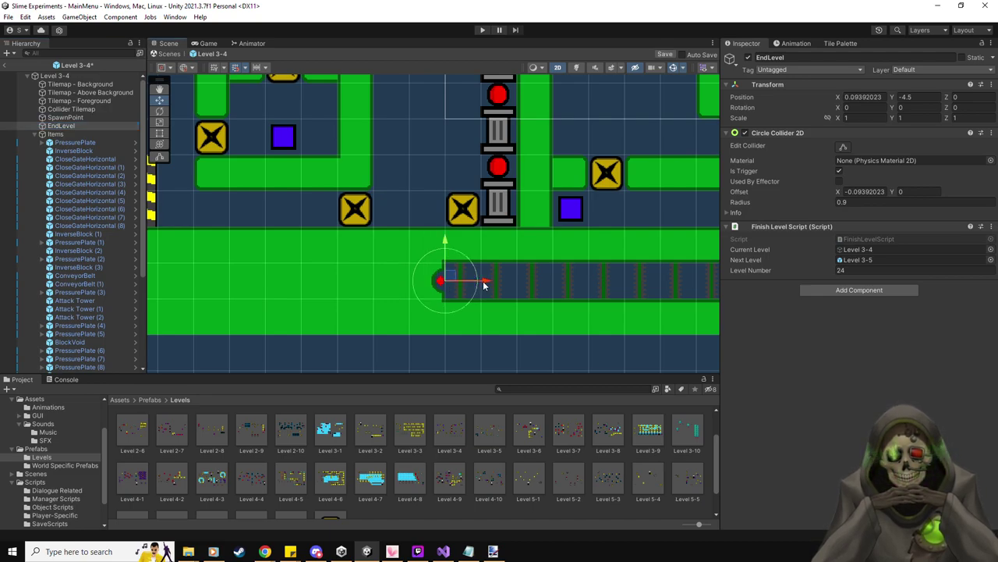
mouse_move(483, 286)
left_mouse_down()
mouse_move(452, 285)
mouse_move(483, 287)
left_mouse_up()
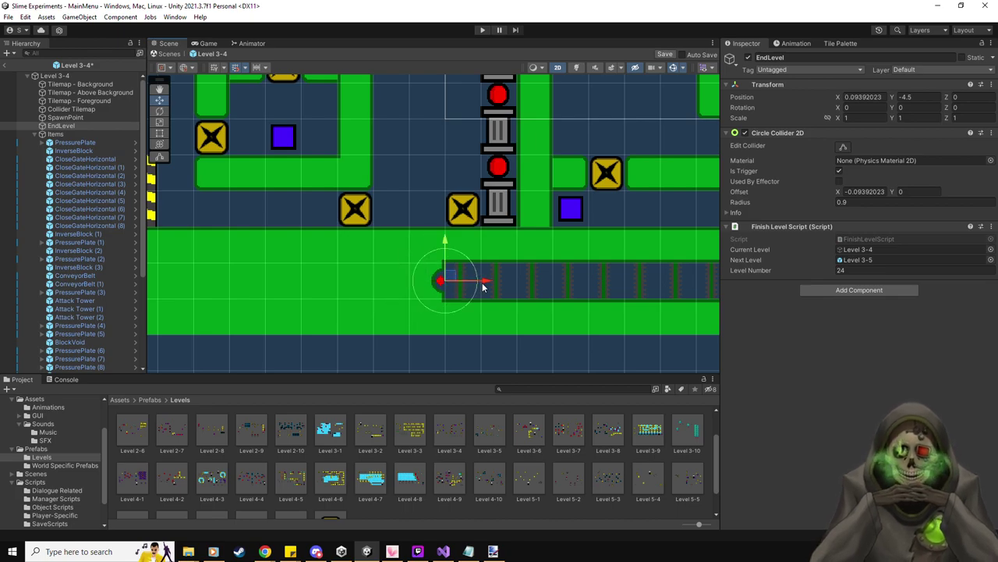
left_click(665, 55)
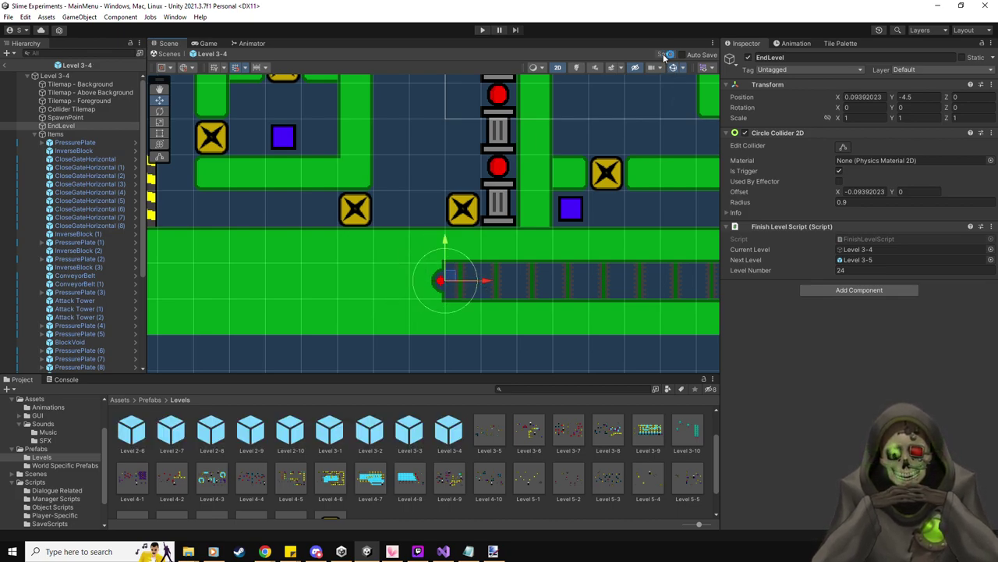
left_click(17, 68)
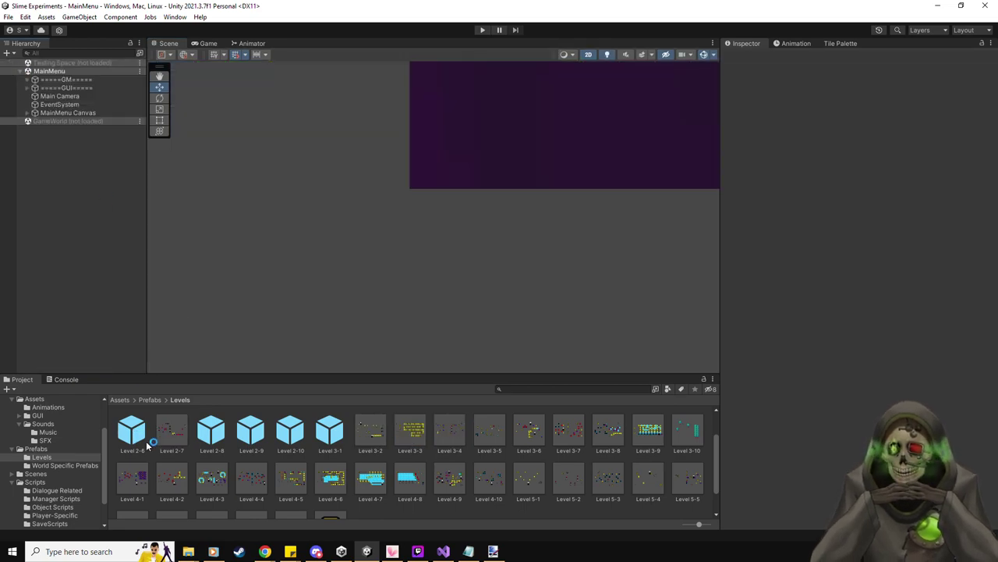
- Open the Level Screenshots folder in the GUI assets and collapse the 3-1 screenshot's sub-sprite
left_click(47, 408)
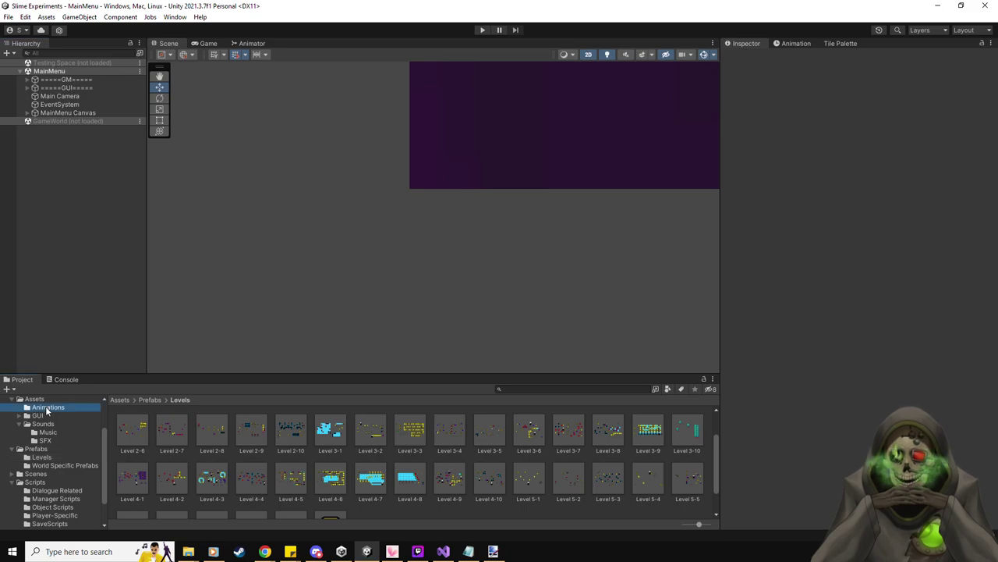
left_click(40, 416)
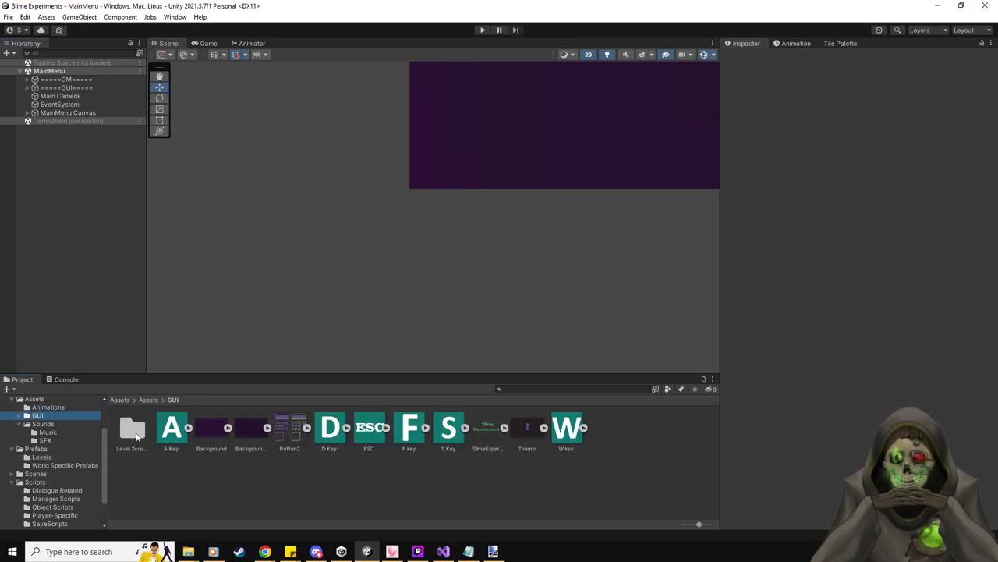
left_click(18, 416)
left_click(43, 424)
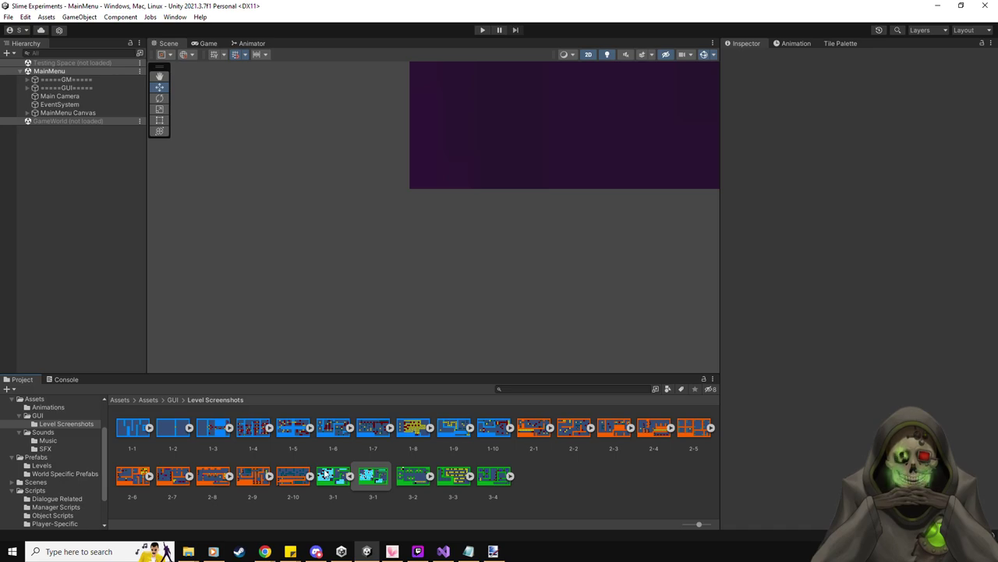
left_click(351, 477)
- Apply Compression None and Filter Mode Point (no filter) to screenshots 3-1 to 3-4, and check 2-10 and 3-1's import settings
left_click(335, 477)
left_click(452, 480, "shift")
left_click(884, 360)
left_click(879, 374)
left_click(858, 283)
left_click(858, 295)
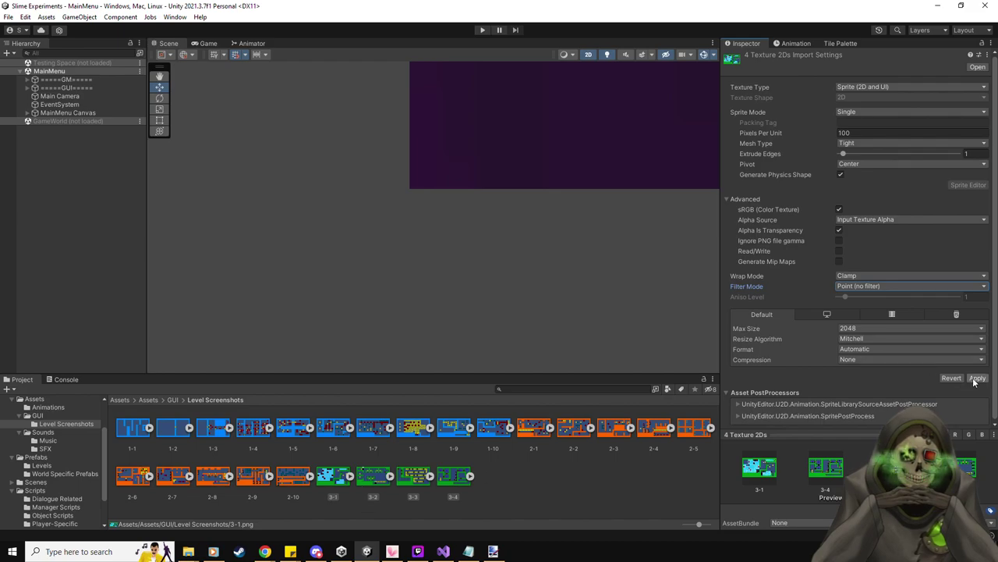
left_click(294, 479)
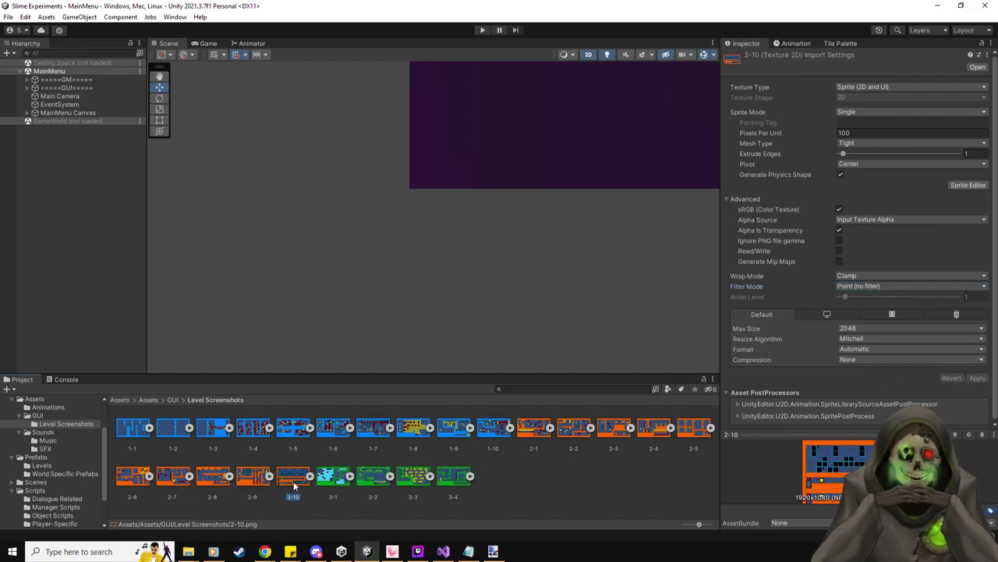
left_click(327, 481)
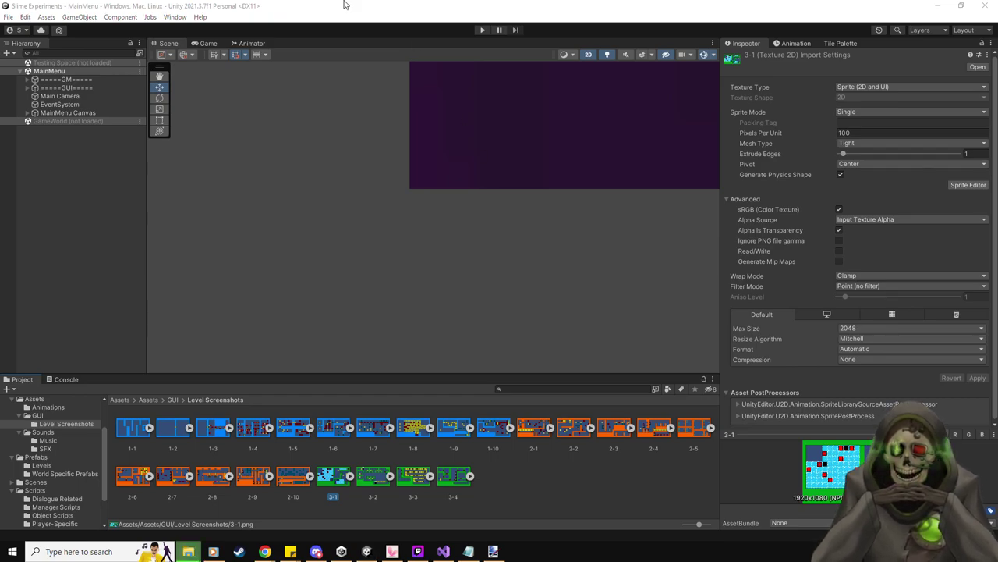
- Start a Windows build of the game with the MainMenu and GameWorld scenes
left_click(8, 16)
left_click(31, 144)
left_click(546, 354)
left_click(406, 285)
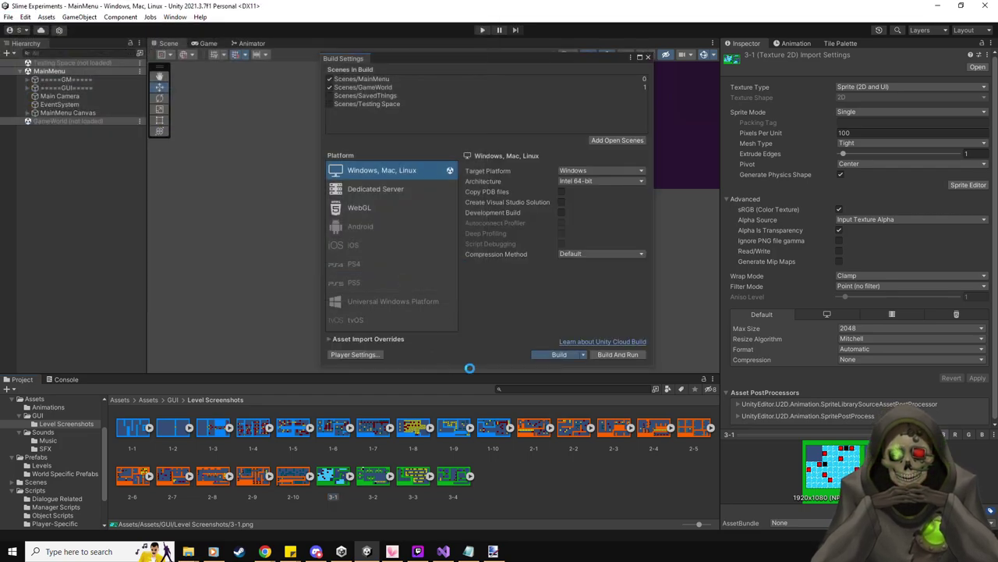
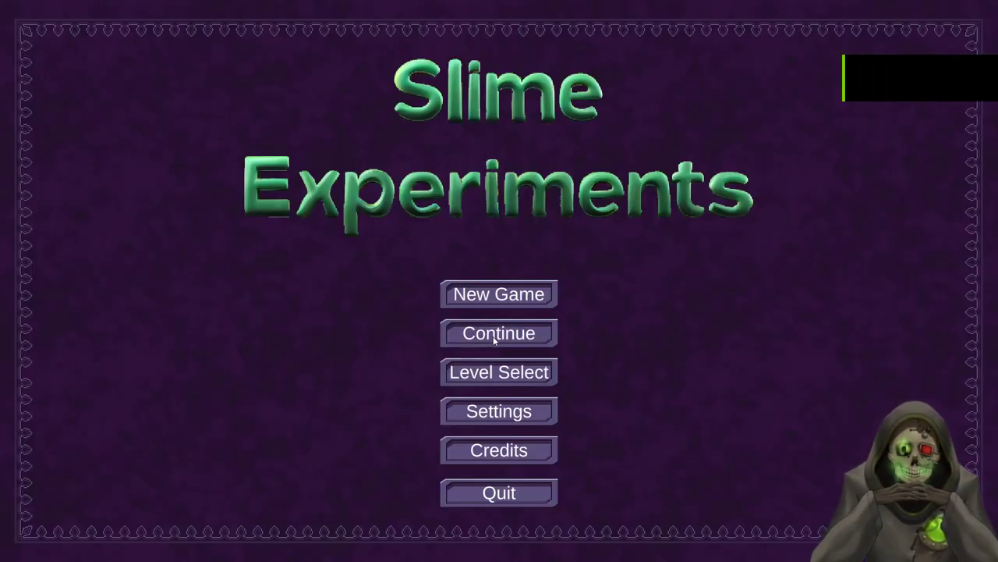
- Continue the saved game and copy a full-screen snip of its level into the open image in paint.net
left_click(493, 339)
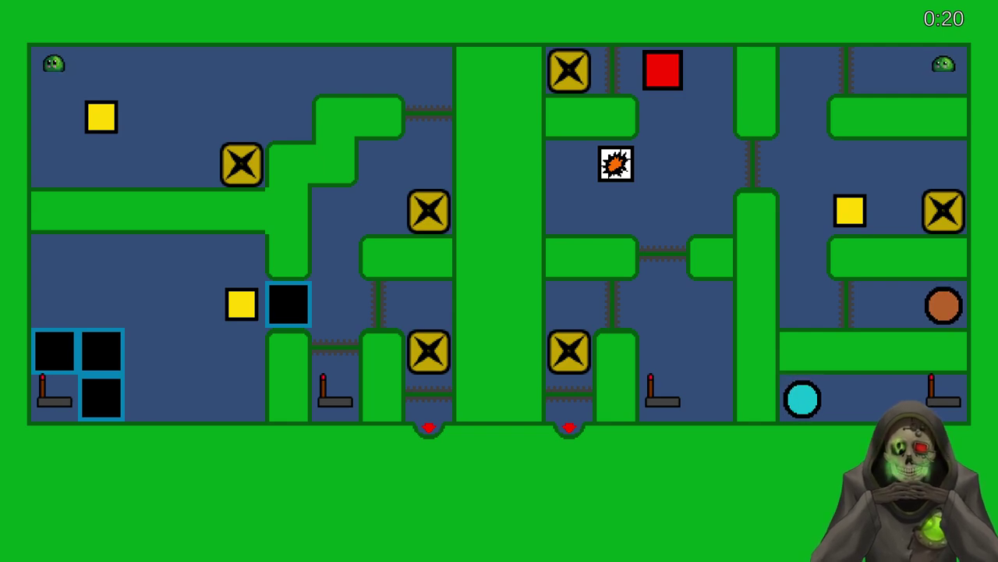
key("super+shift+s")
left_click_drag(1, 1, 856, 560)
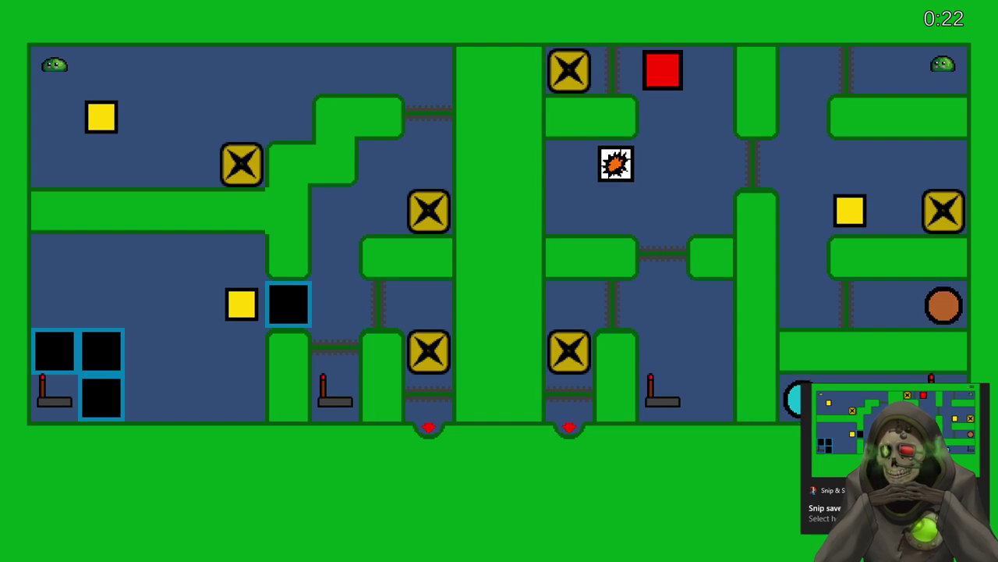
key("alt+Tab")
key("ctrl+v")
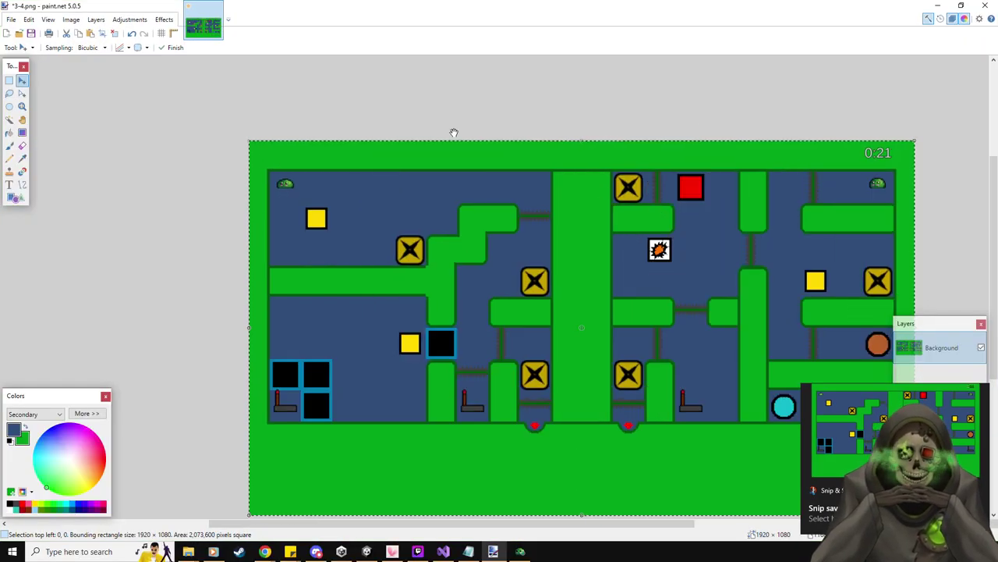
- Erase both slimes and the timer from the level image using rectangular selections
left_click(9, 81)
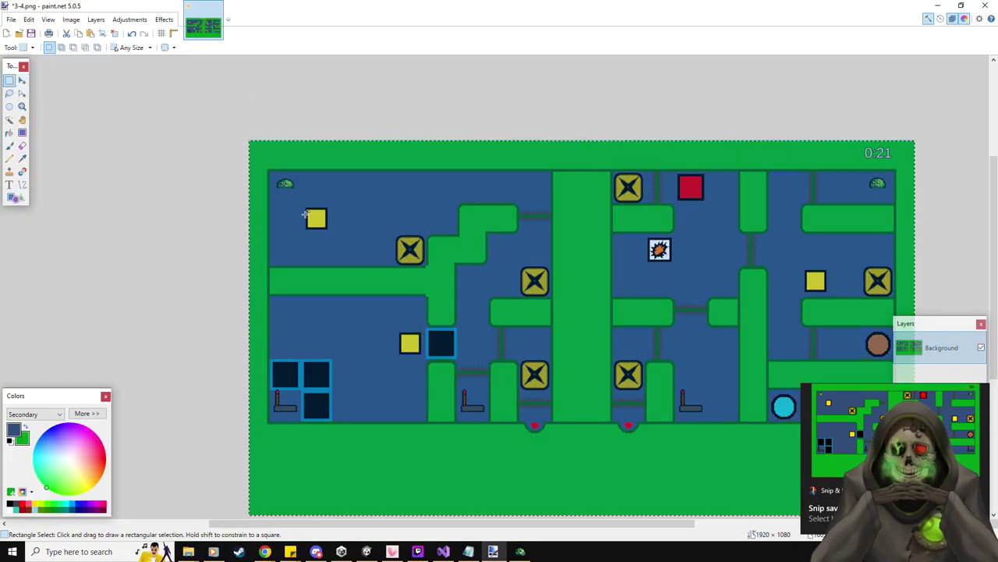
left_click_drag(277, 177, 289, 188)
key("Delete")
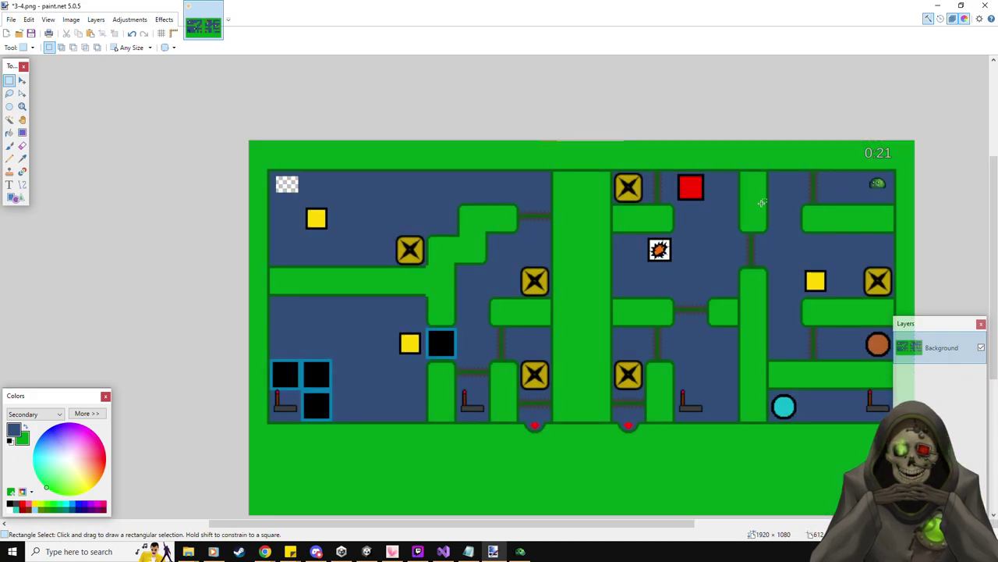
left_click_drag(864, 173, 874, 183)
key("Delete")
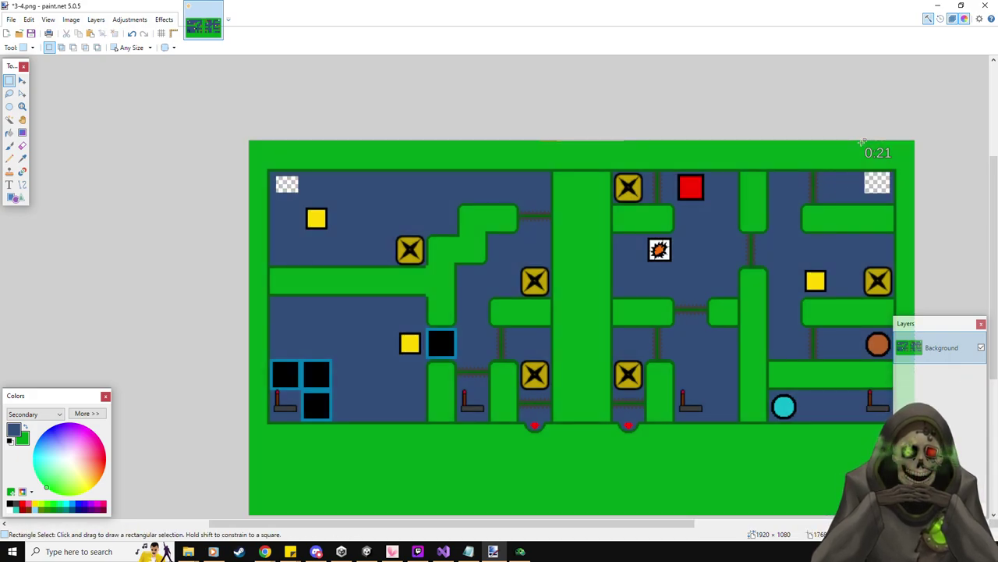
left_click_drag(858, 145, 902, 165)
key("Delete")
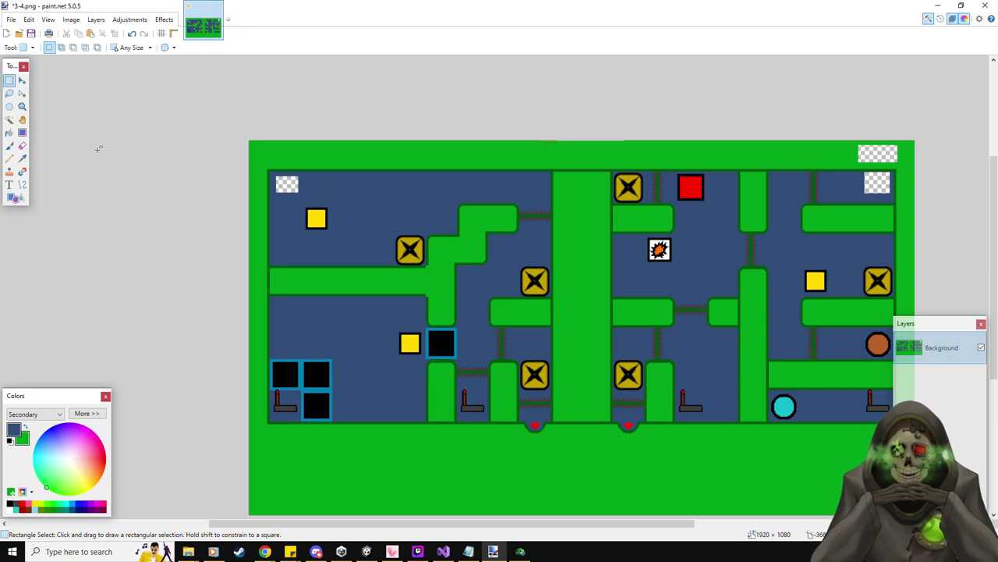
- Fill the erased slime and timer areas with the matching blue and green background colours
left_click(10, 134)
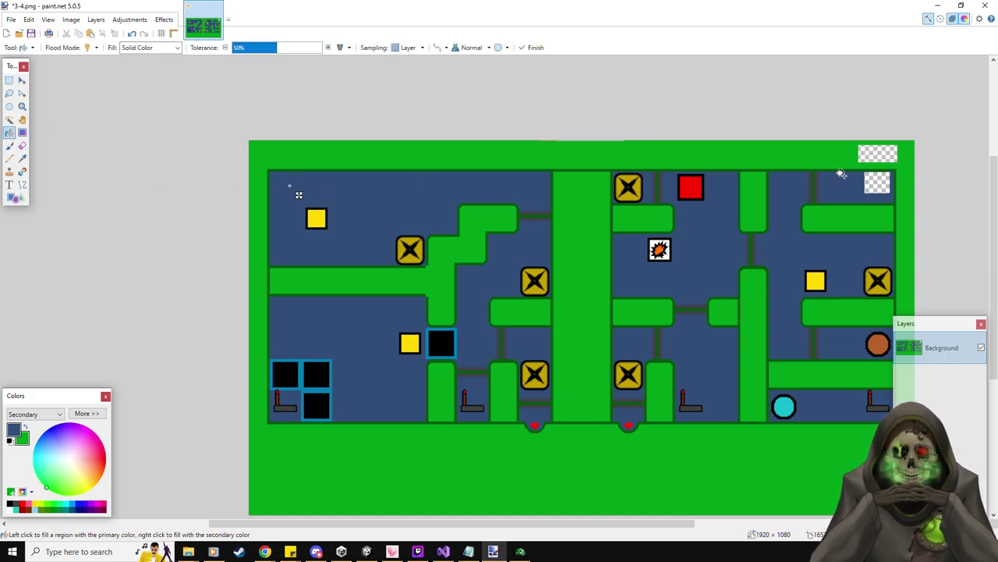
left_click(876, 183)
left_click(880, 149)
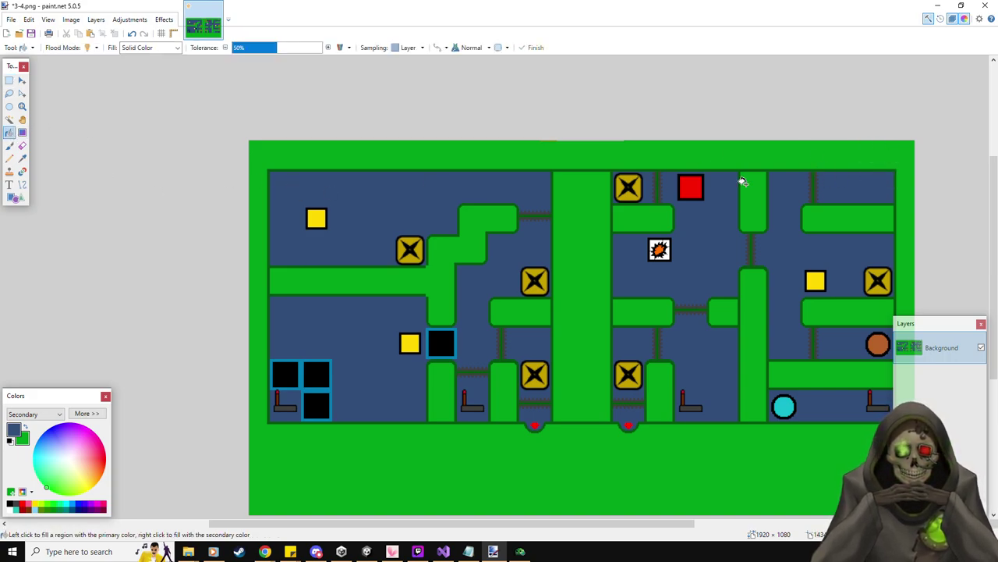
- Save the cleaned level image under the new name 3-5
left_click(11, 20)
left_click(45, 99)
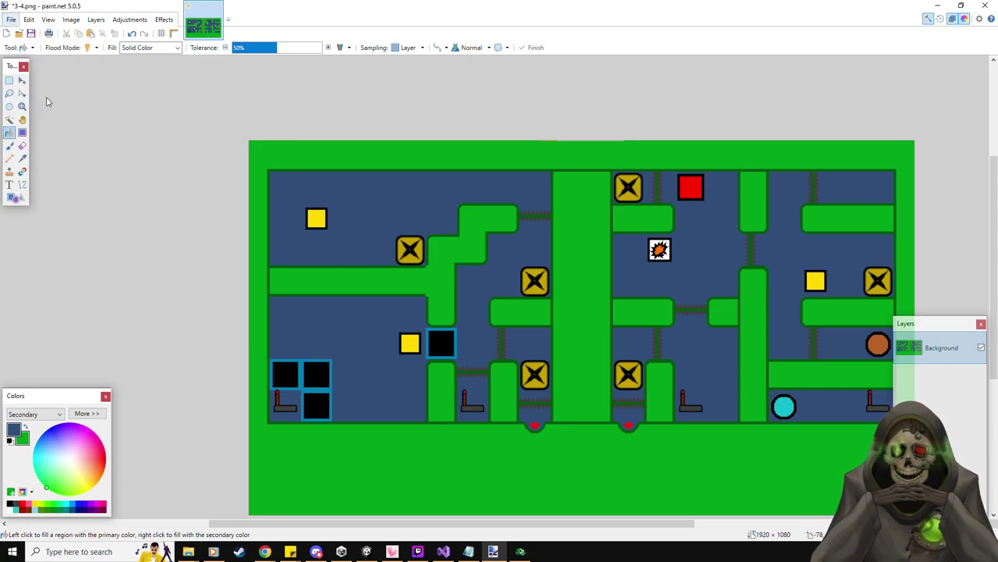
type("3-5")
key("Return")
key("Return")
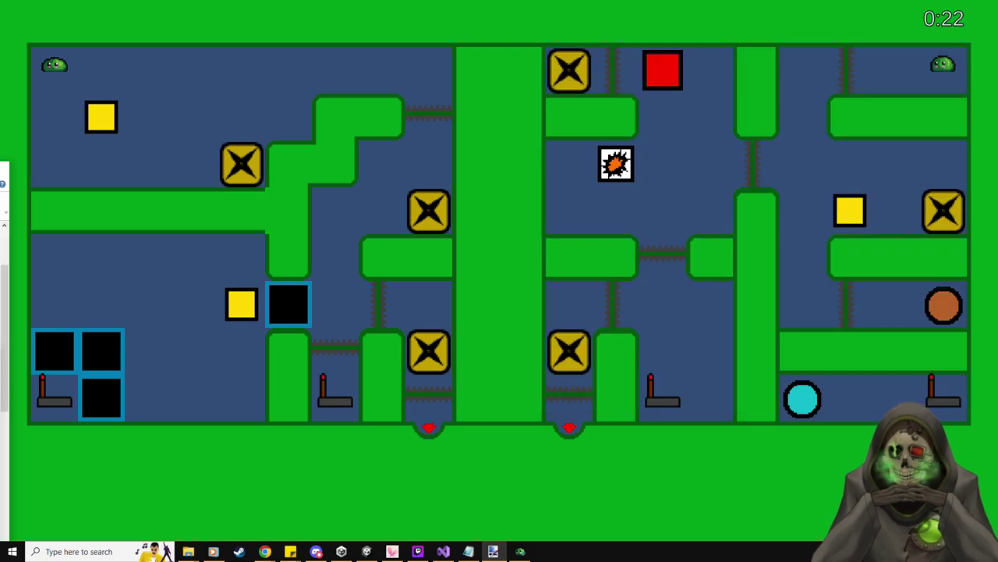
- Return to the Slime Experiments game and reset the level
key("Escape")
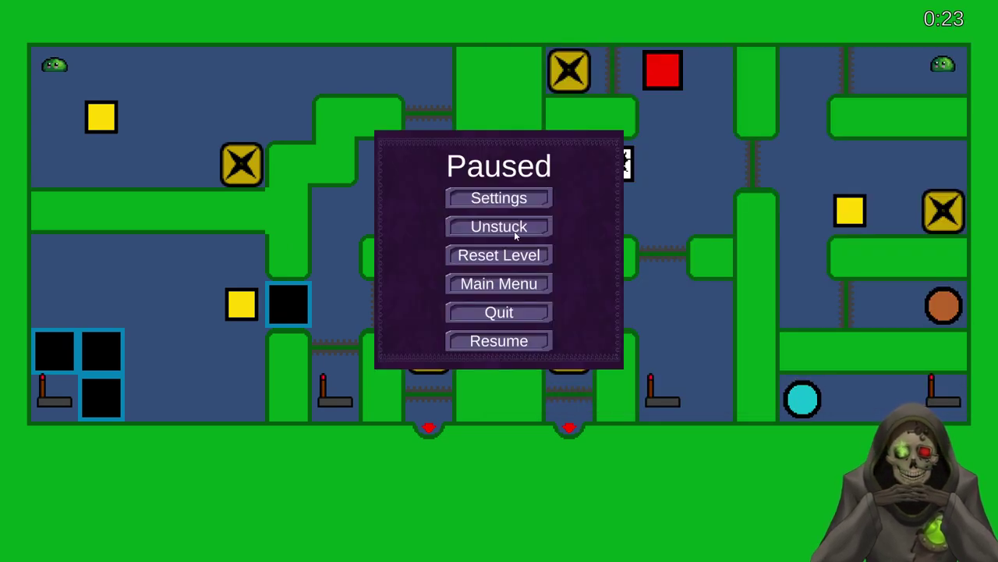
left_click(521, 257)
key("Escape")
left_click(521, 257)
key("Escape")
left_click(520, 258)
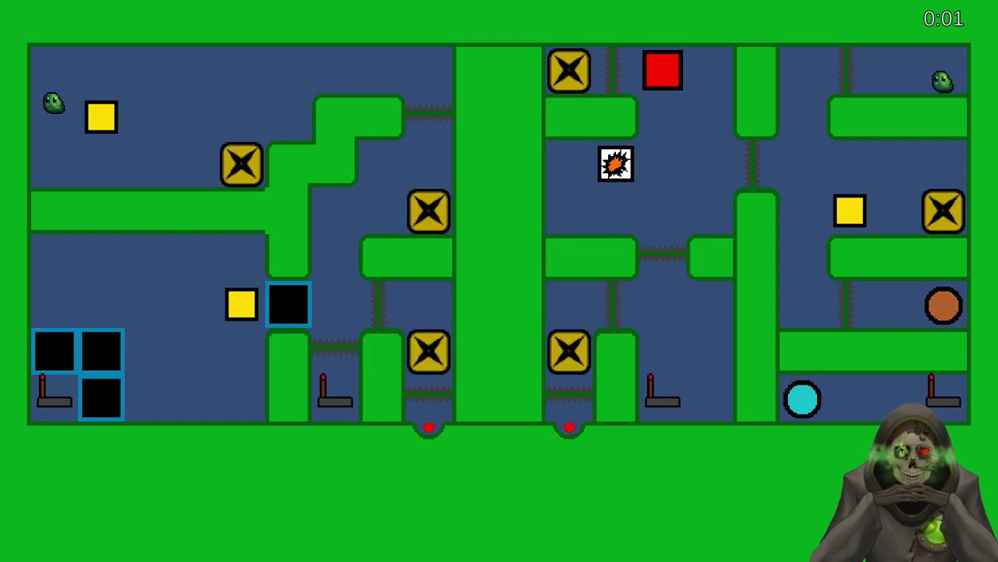
- Push the left room's upper yellow block onto its pressure plate and move the left slime onto the ledge above
key("Right")
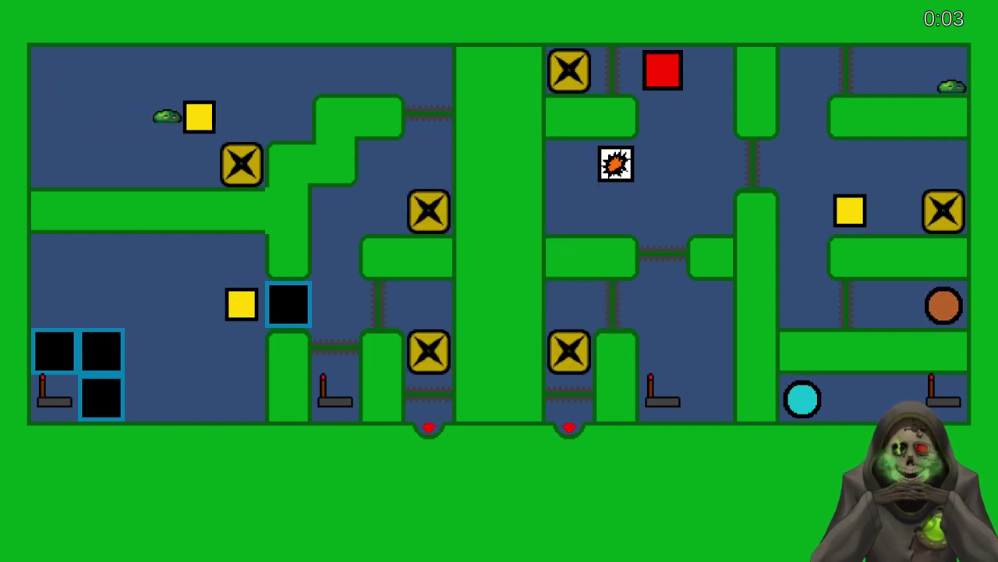
key("Up")
key("Up")
key("Right")
key("Right")
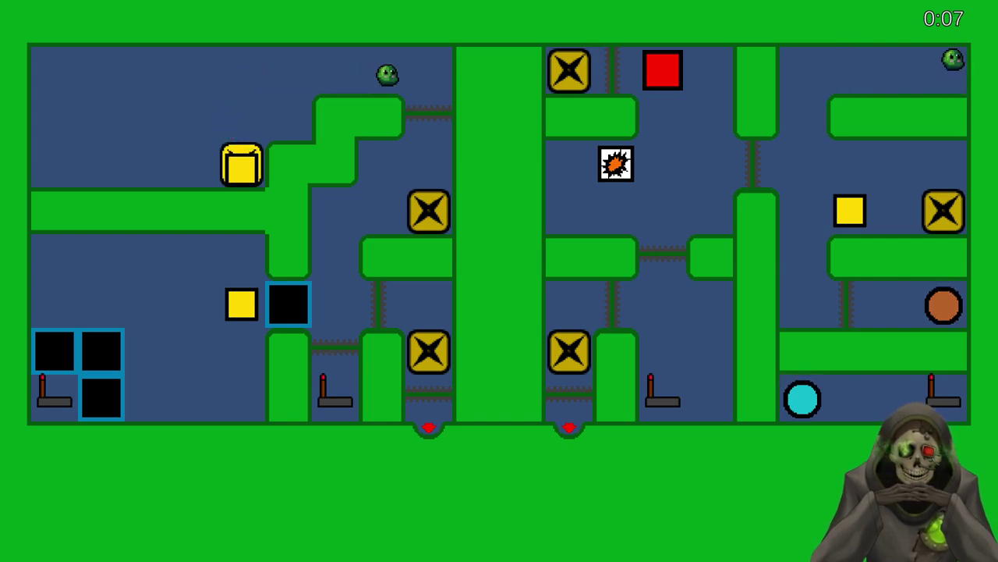
- Push the right room's yellow block onto its pressure plate and flip the lever at that room's lower end
key("Left")
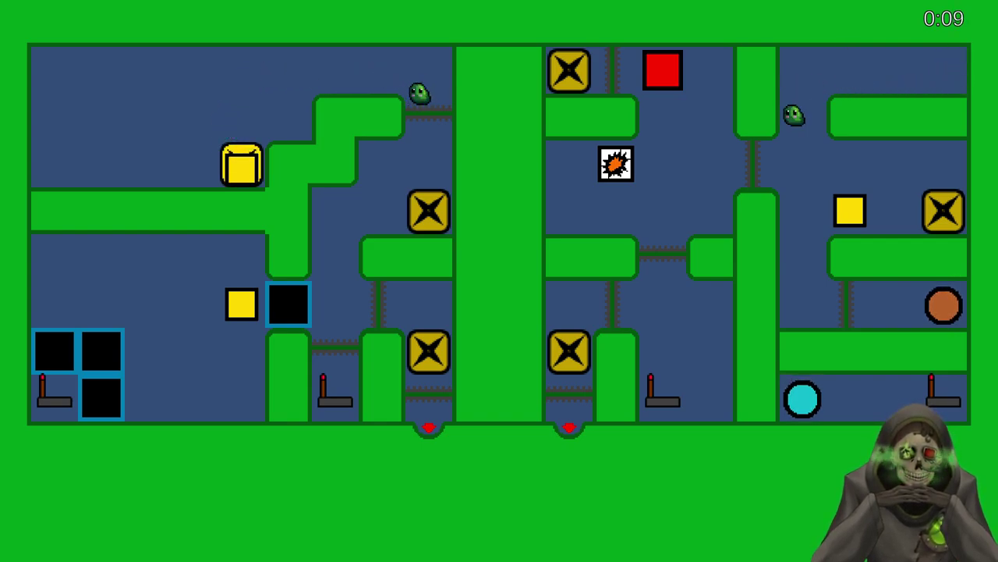
key("Right")
key("Left")
key("Right")
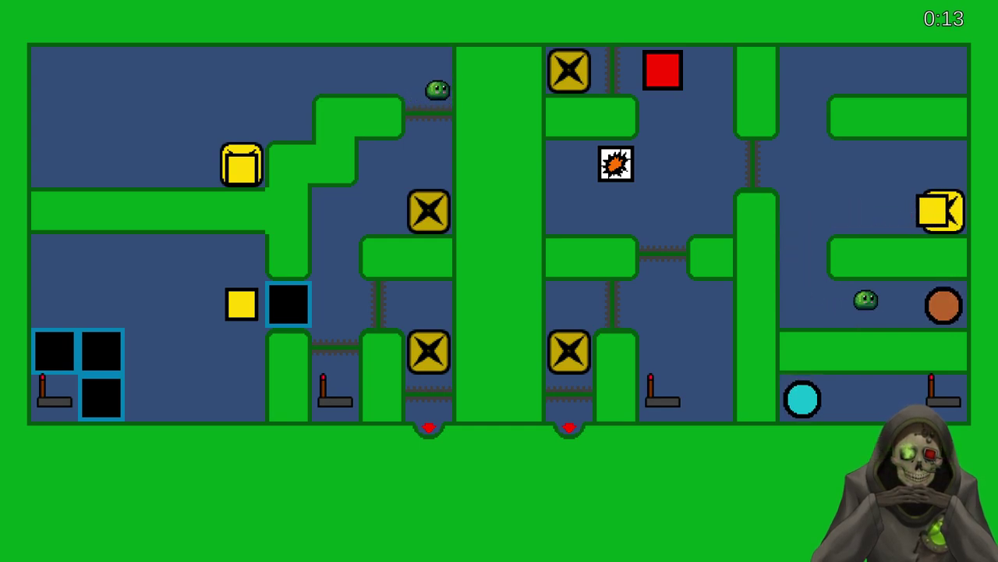
key("Right")
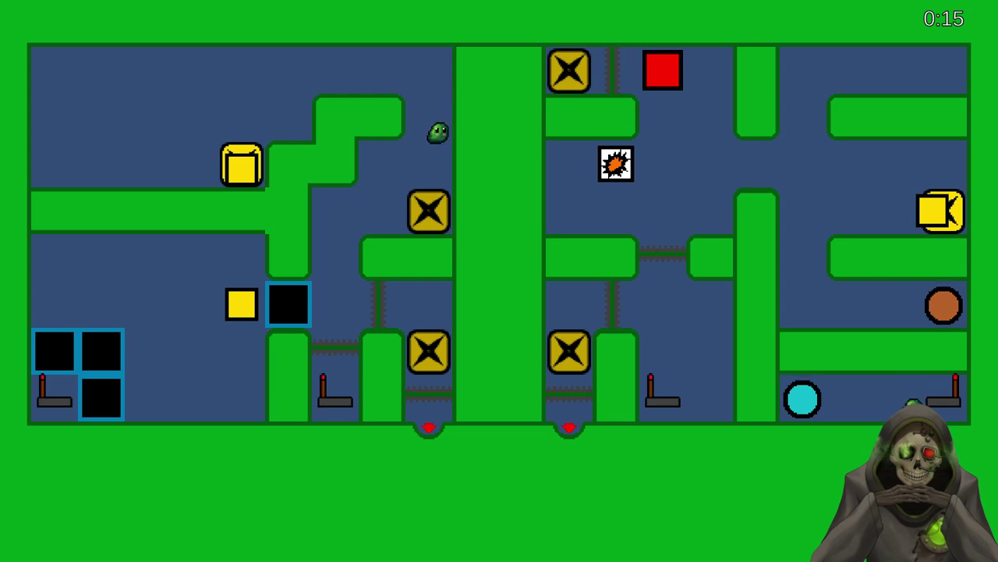
- Guide the right slime through the opened gate and destroy the red block with the explosive block
key("Left")
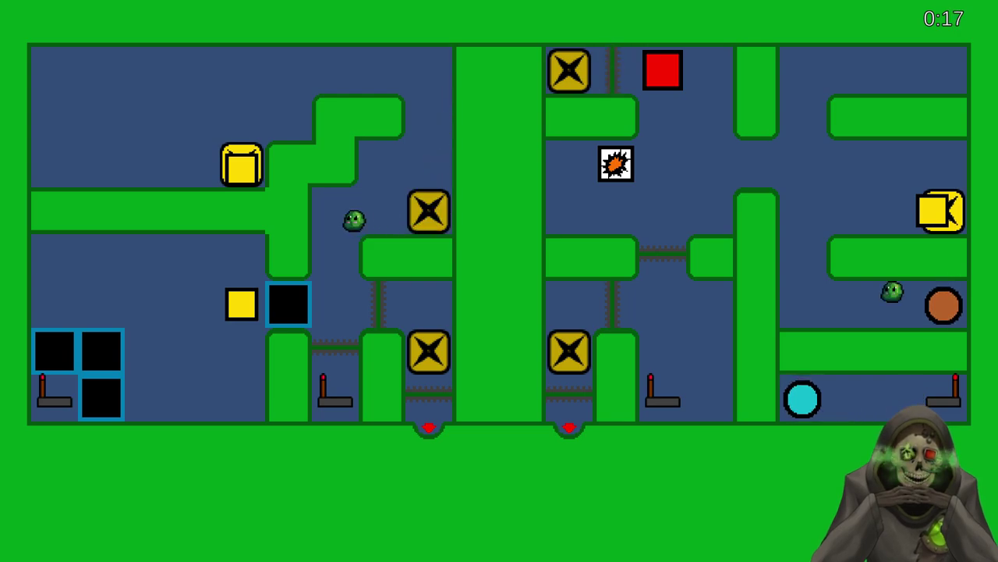
key("Left")
key("Up")
key("Left")
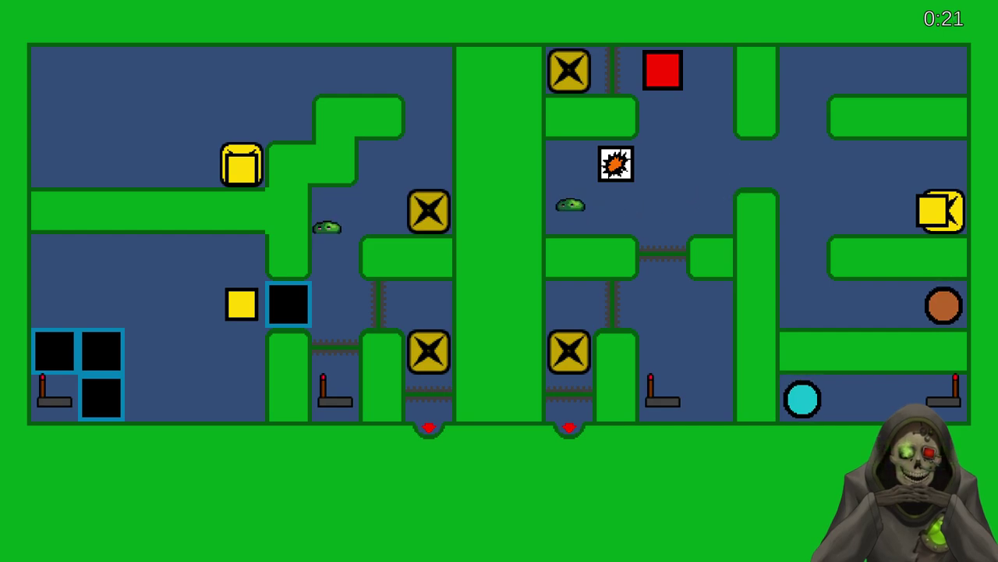
key("Right")
key("Right")
key("Up")
key("Up")
key("Left")
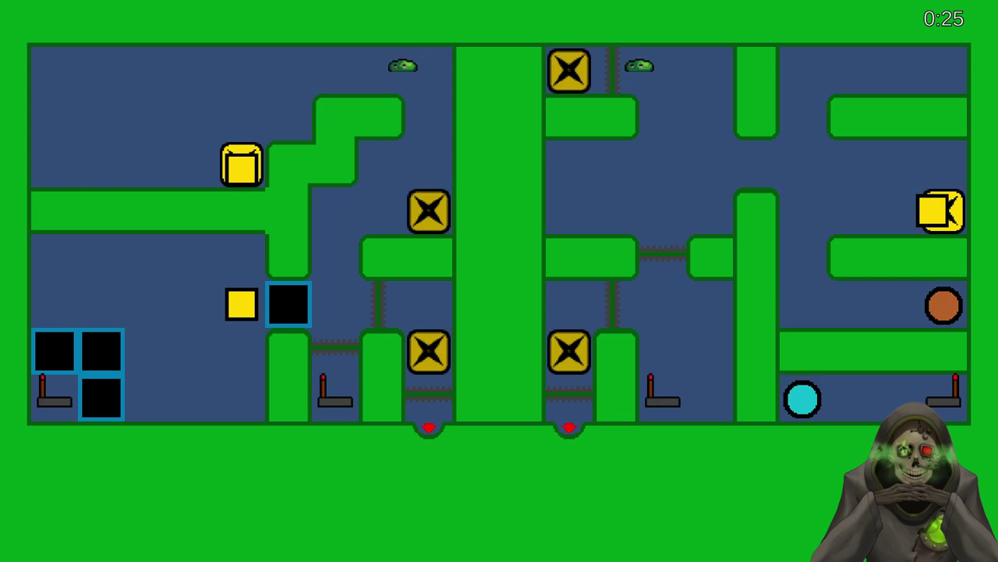
- Bring the left slime to the upper edge of its pressure plate and the right slime up near its room's upper gate
key("Right")
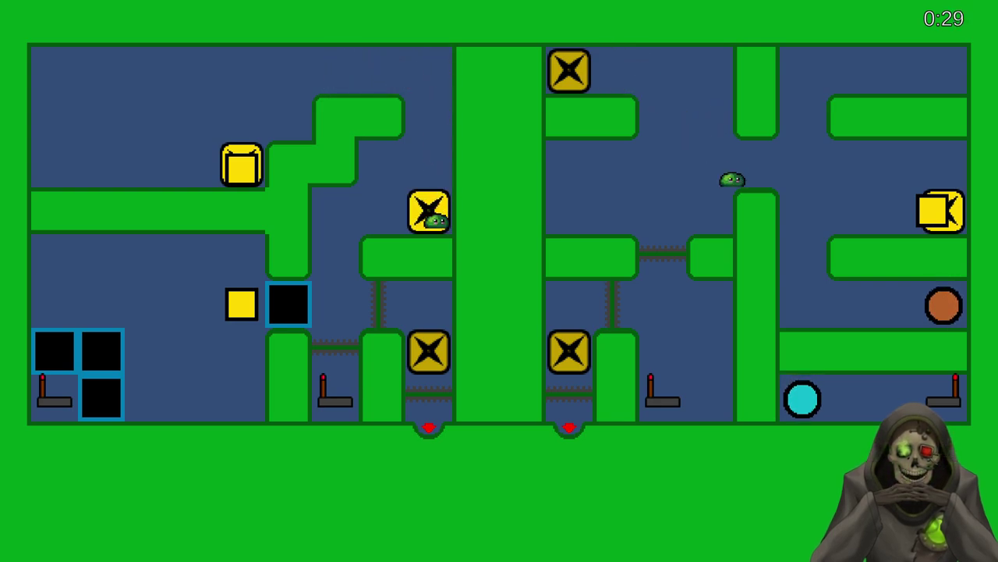
key("Up")
key("Left")
key("Right")
key("Left")
key("Right")
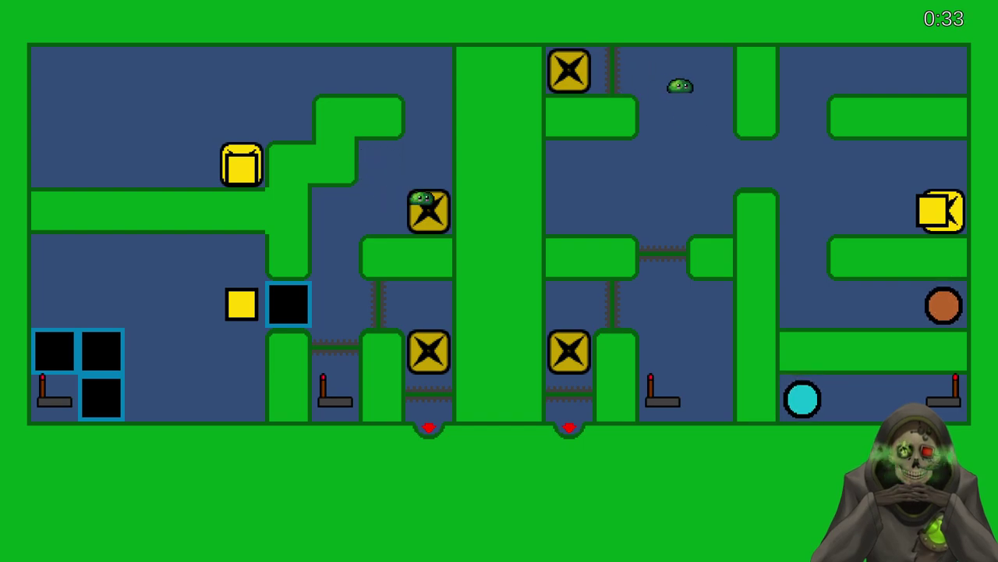
- Raise the left slime beside the end of the upper ledge while holding the right slime next to the upper gate
key("Down")
key("Up")
key("Left")
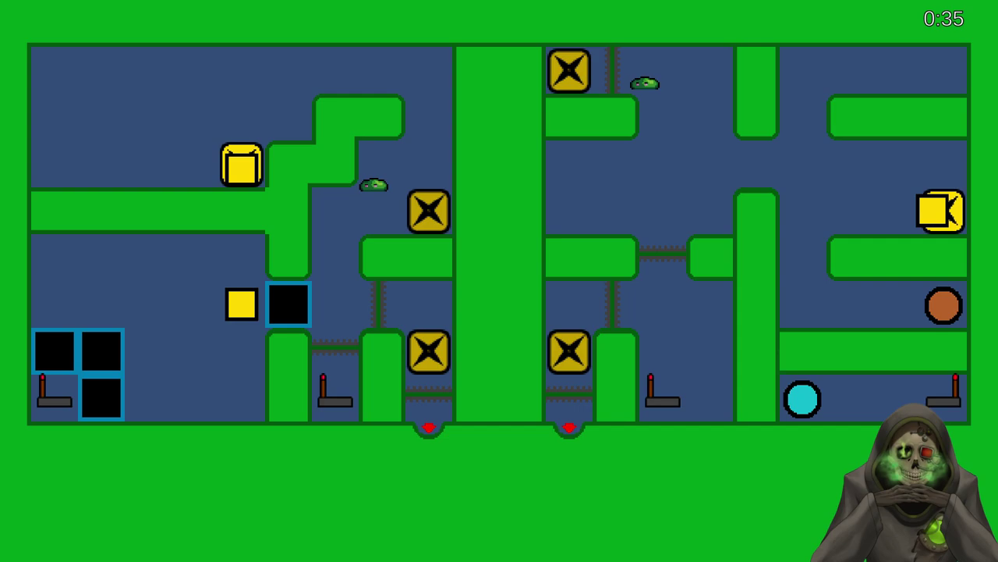
key("Right")
key("Up")
key("Left")
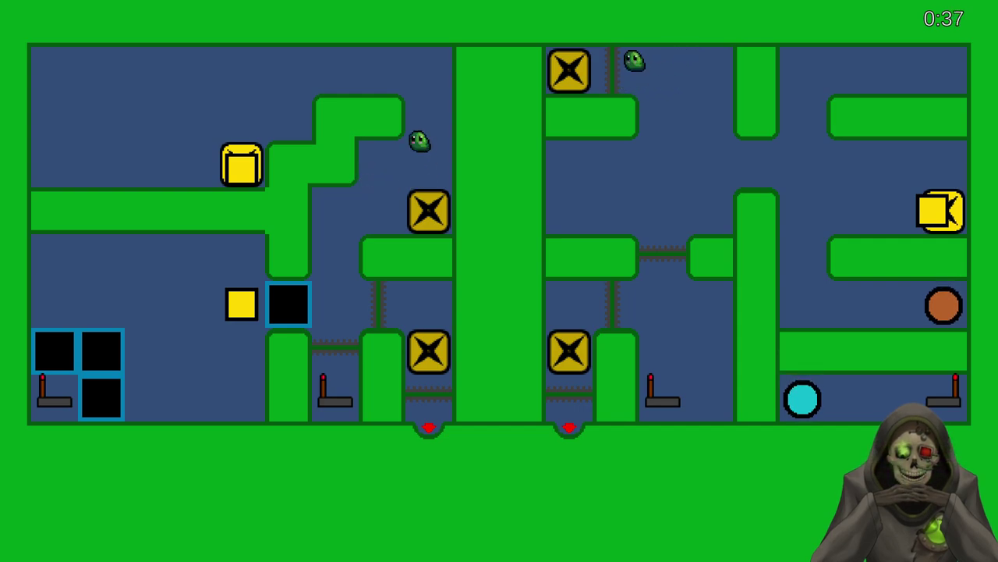
key("Right")
key("Up")
key("Left")
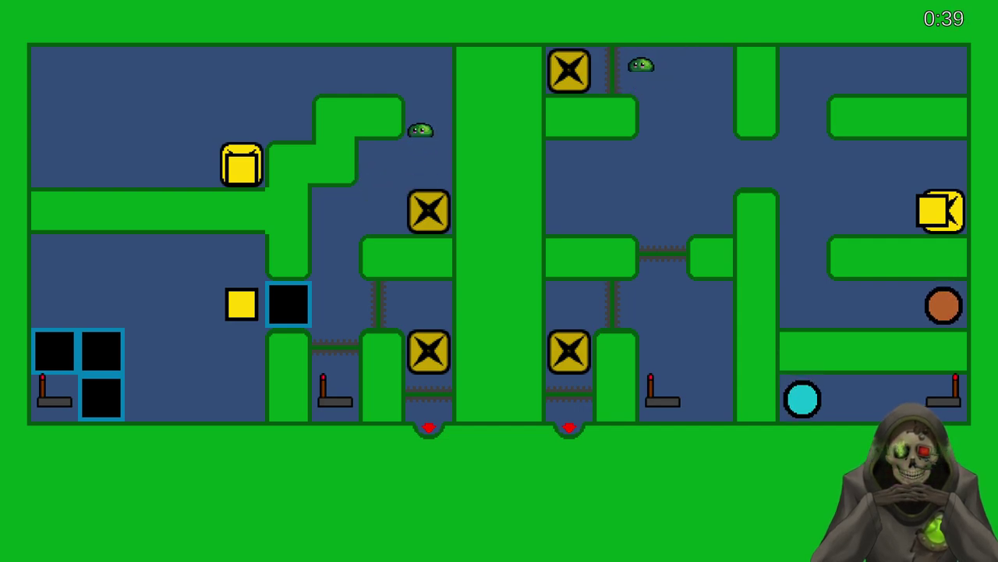
- Try to open the upper gate with the left slime on its plate and pass the right slime through
key("Left")
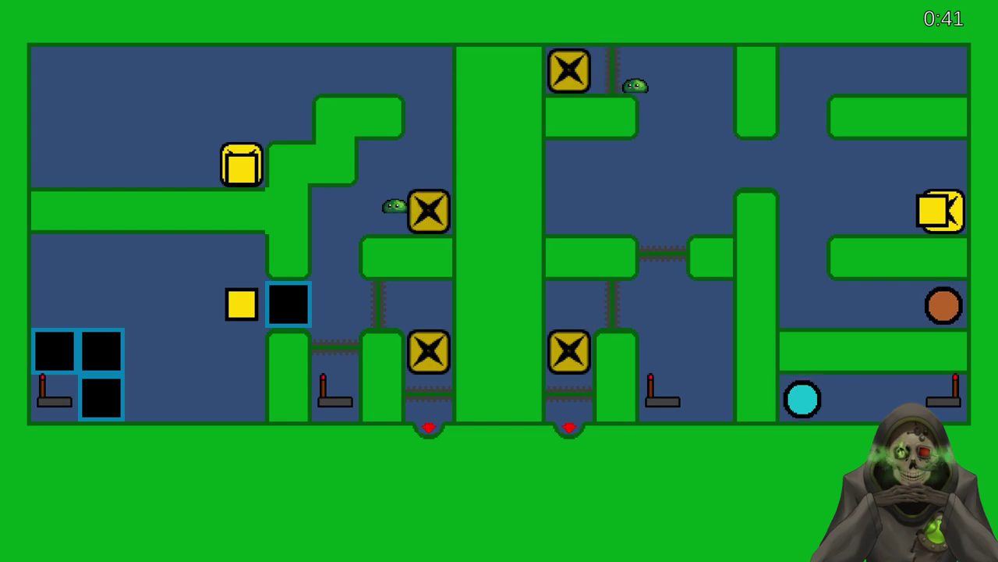
key("Right")
key("Up")
key("Left")
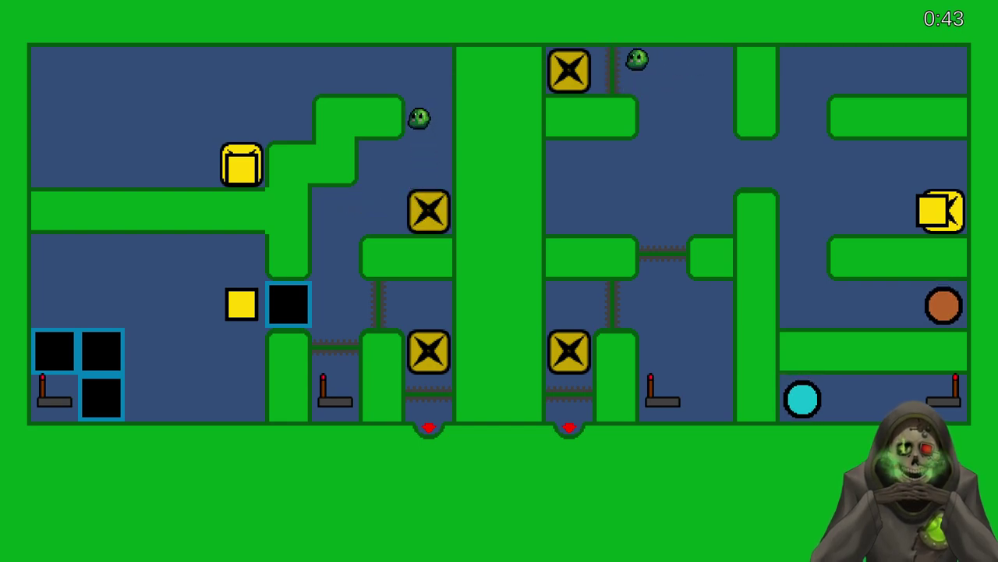
key("Down")
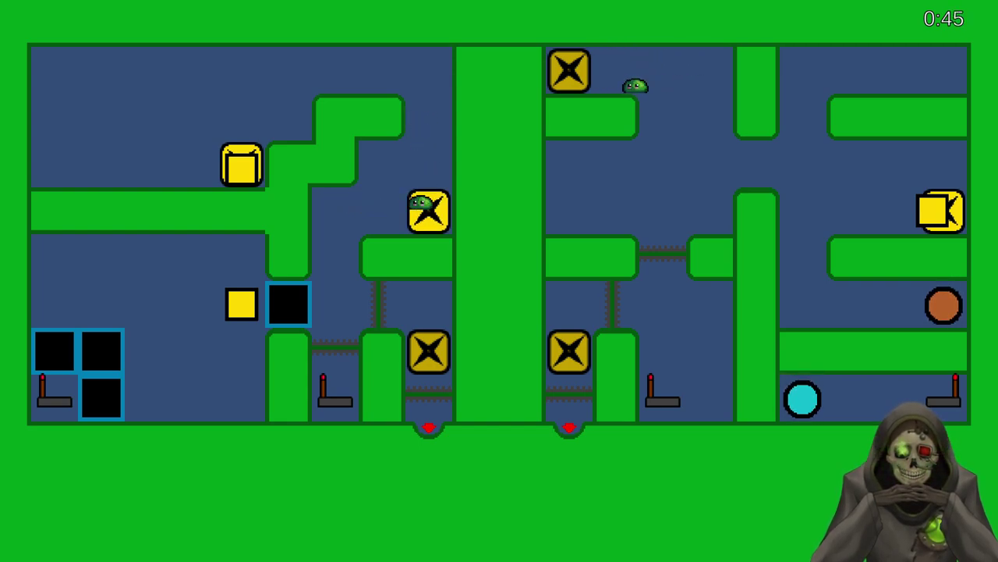
key("Left")
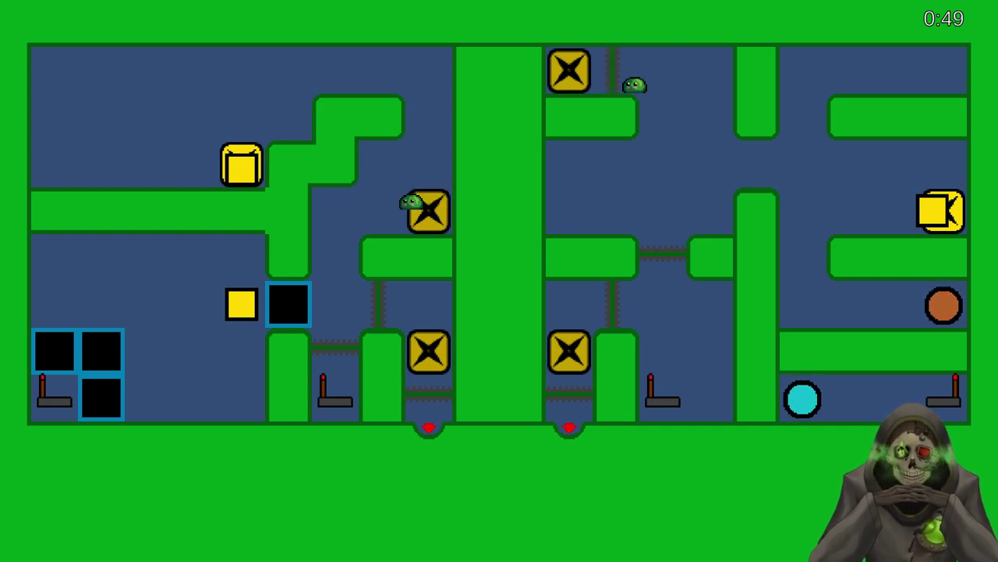
- Guide the left slime onto the top of the upper ledge while keeping the right slime against the upper gate
key("Up")
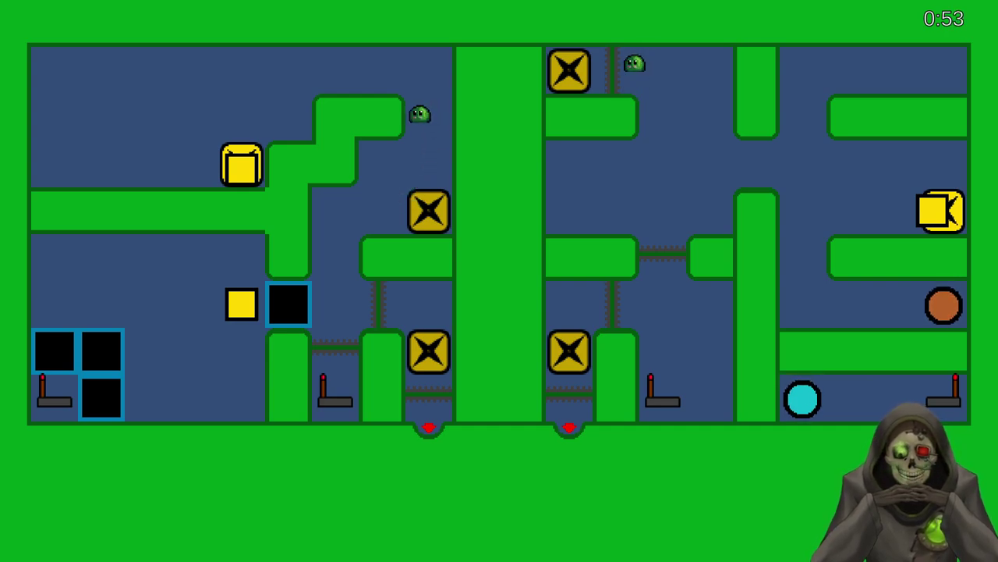
key("Right")
key("Left")
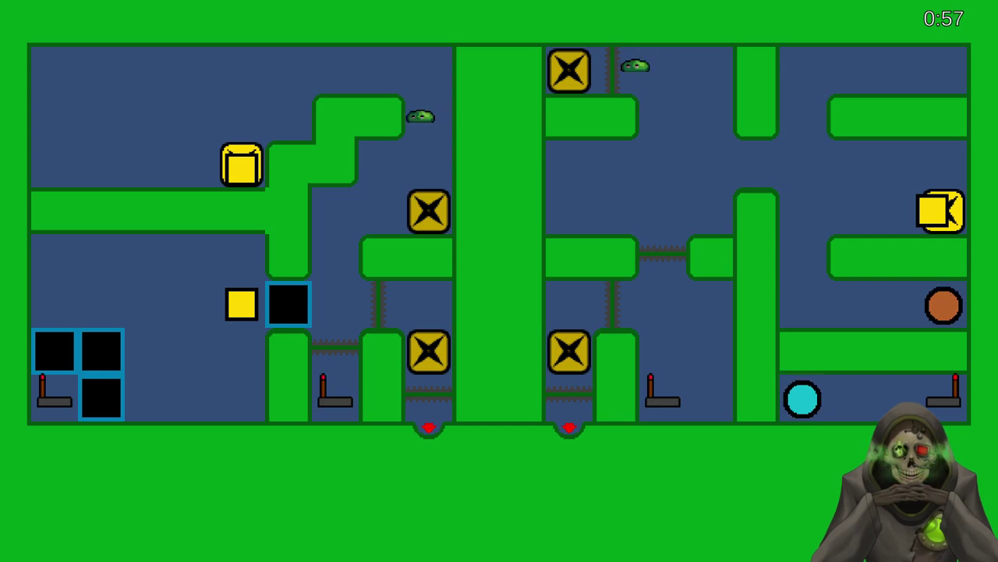
key("Right")
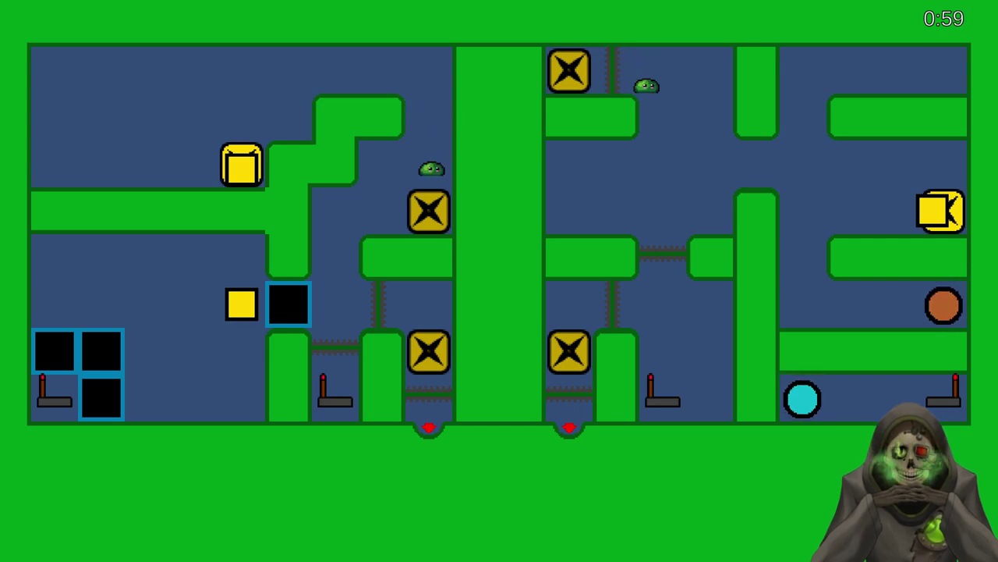
key("Left")
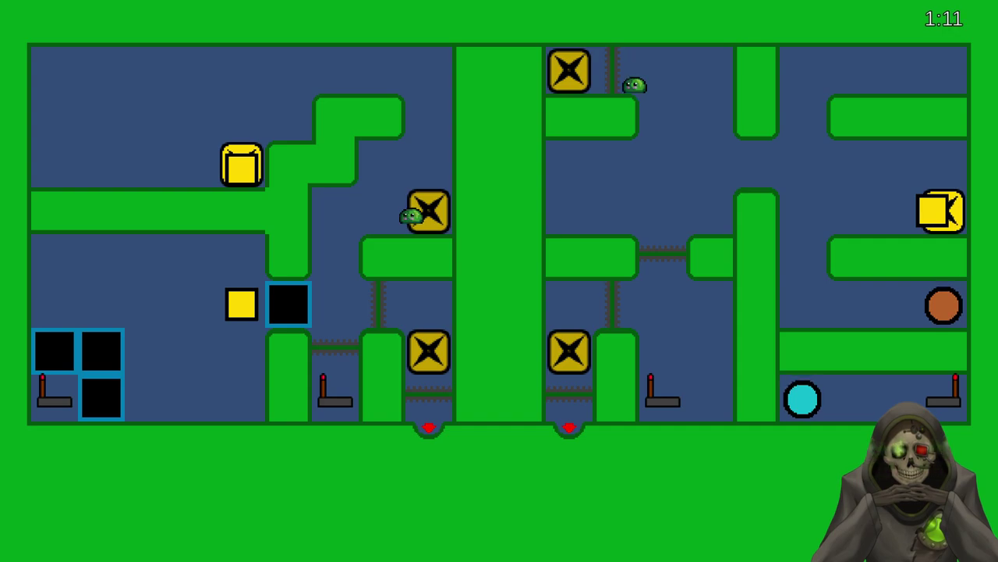
key("Right")
key("Left")
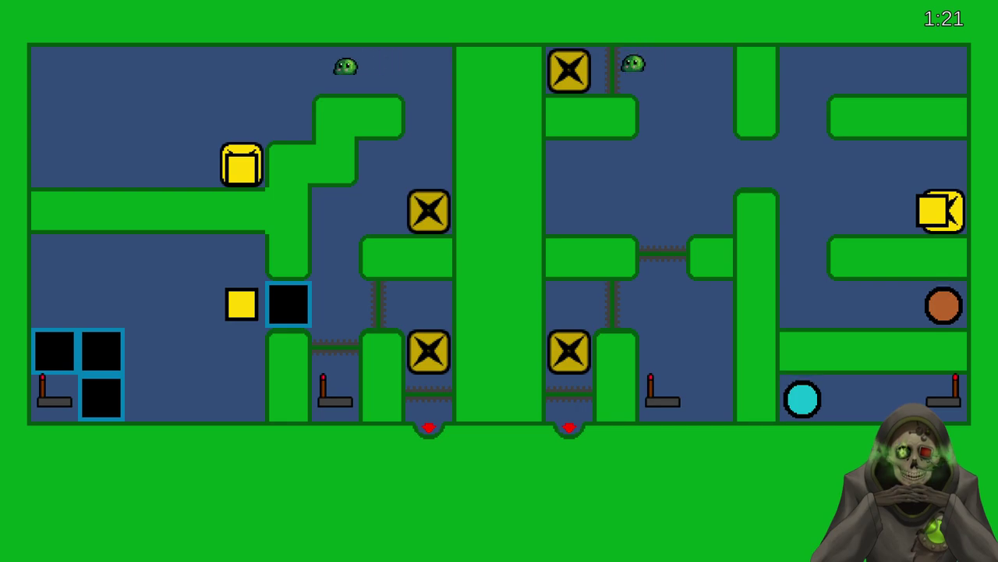
- Return the left slime to its pressure plate and bring the right slime down to the middle of its room
key("Left")
key("space")
key("Right")
key("space")
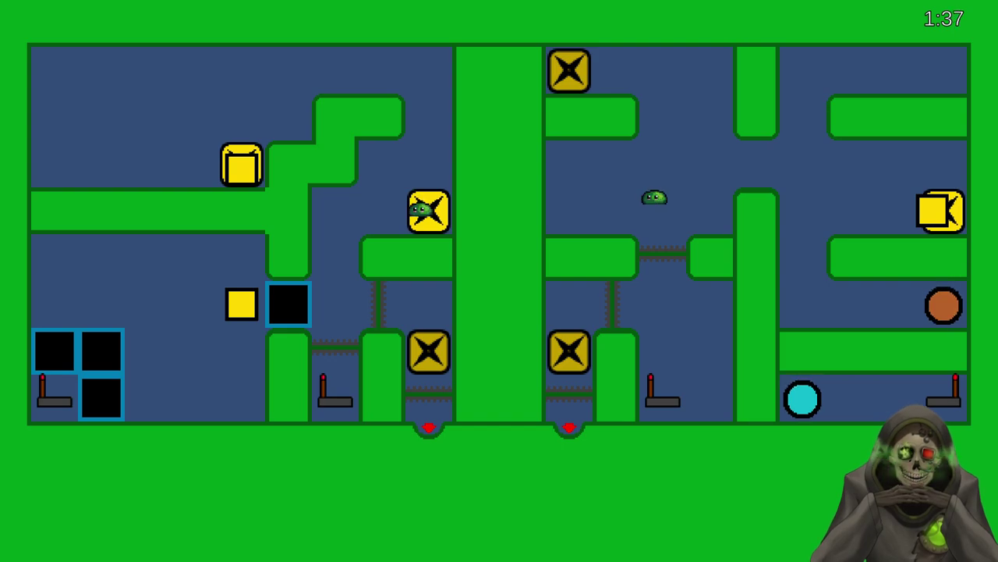
- Shift the slimes up and down repeatedly so the left slime toggles the upper gate from its plate
key("Up")
key("Up")
key("Down")
key("Up")
key("Down")
key("Up")
key("Down")
key("Up")
key("Down")
key("Up")
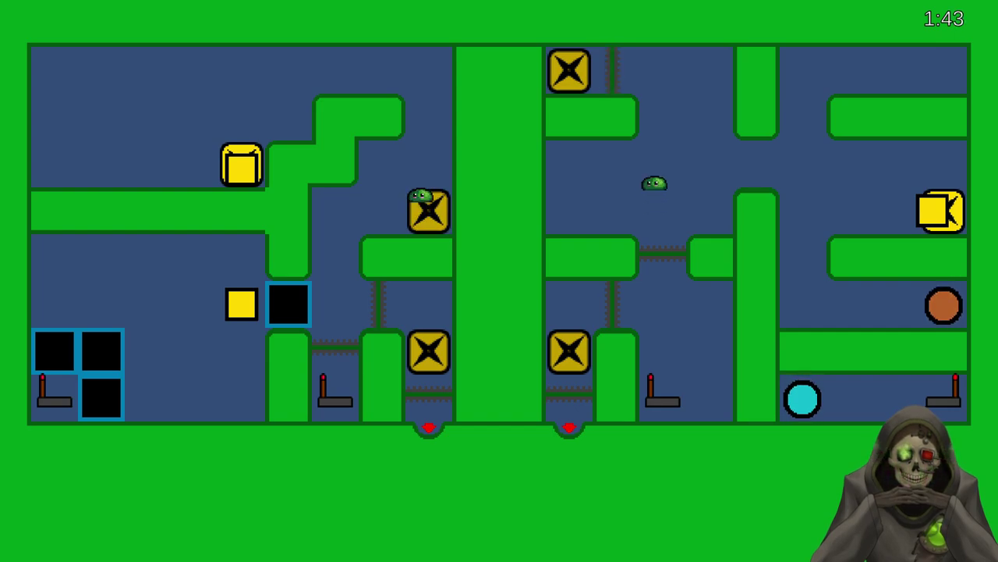
- Lower the left slime into the shaft beside the black block and move the right slime up to the upper alcove
key("Left")
key("Right")
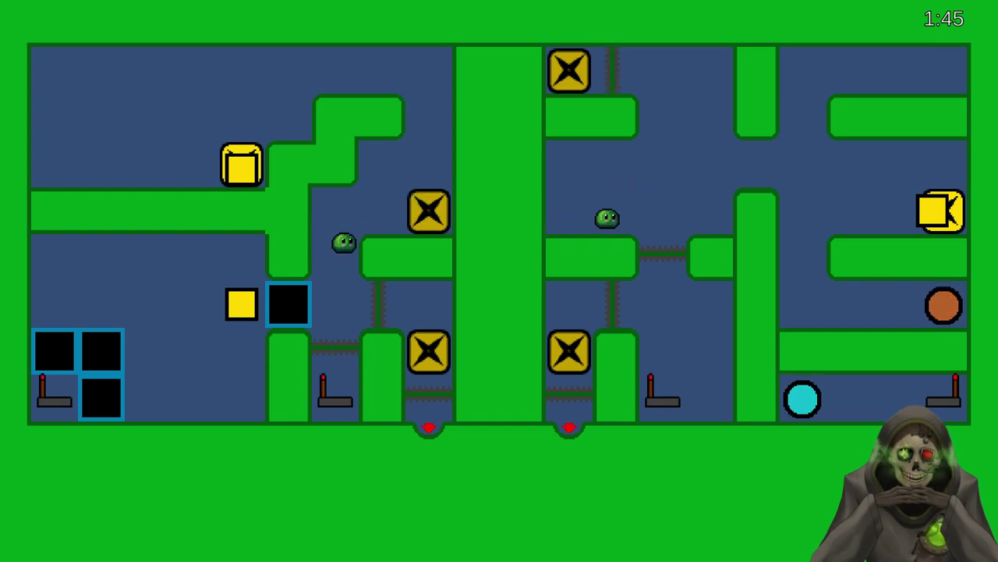
key("Up")
key("Right")
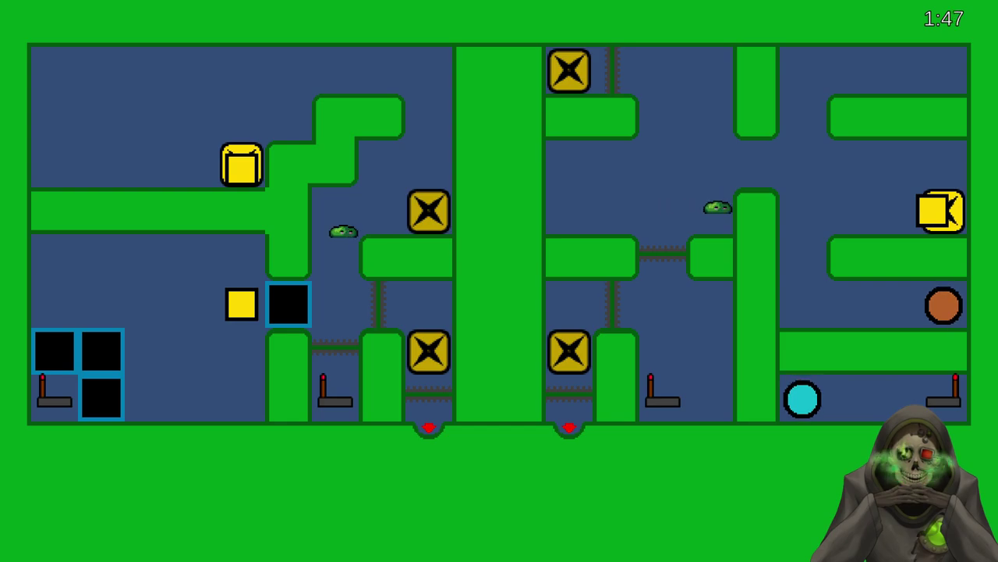
key("Down")
key("Right")
key("Up")
key("Left")
key("Right")
key("Up")
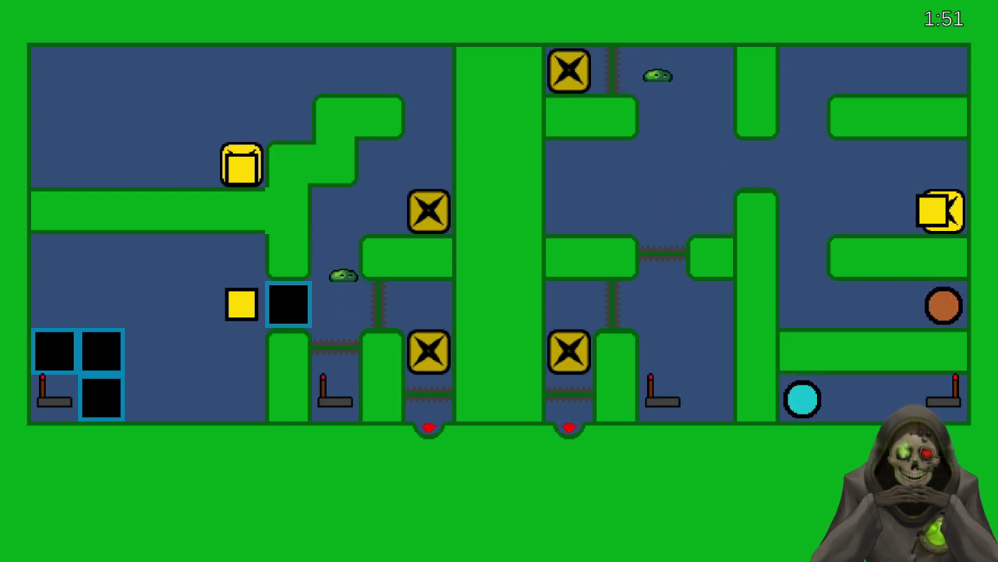
- Realign the left slime above its plate, lower it onto the plate and try to slip the right slime through the upper gate
key("Left")
key("Right")
key("Up")
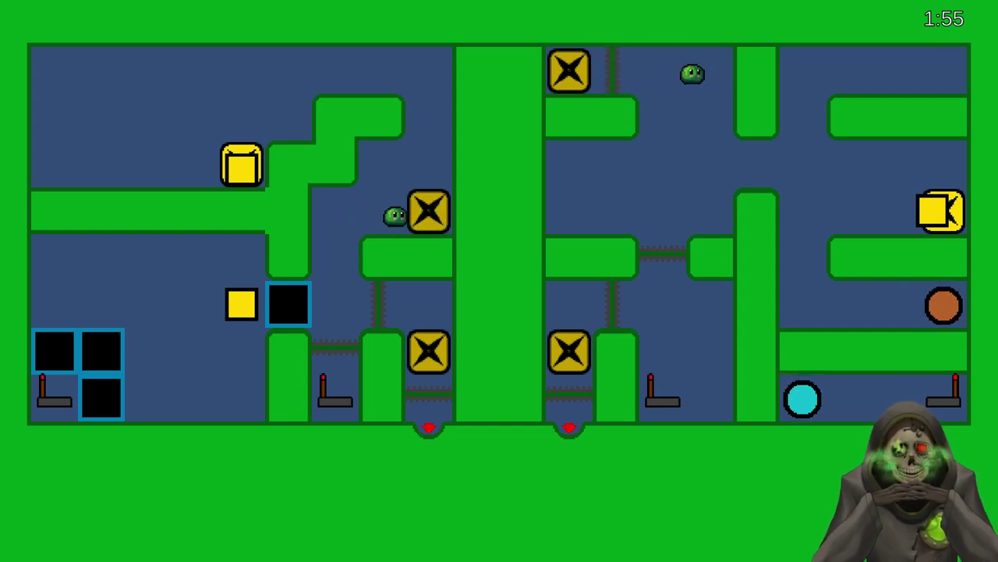
key("Up")
key("Left")
key("Up")
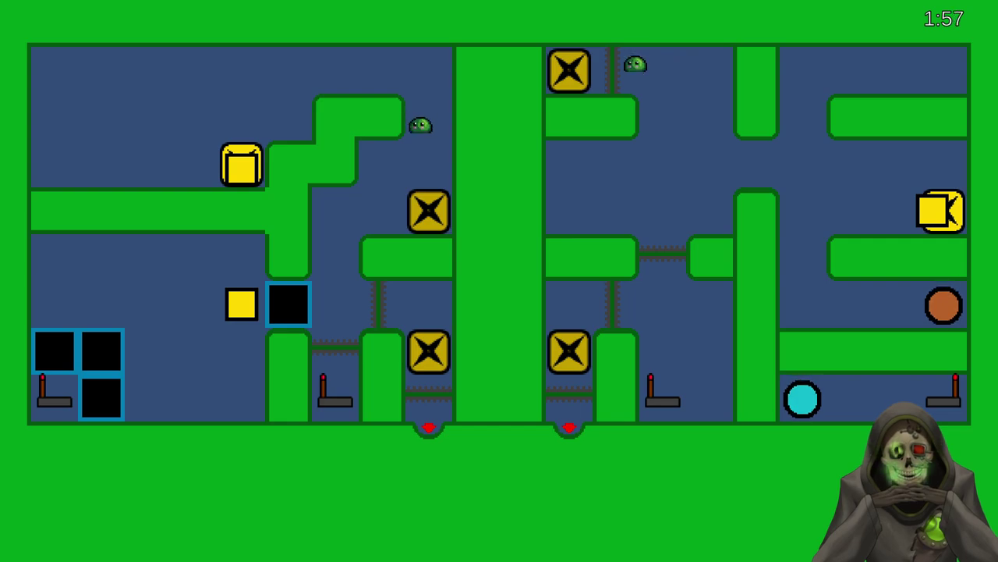
key("Down")
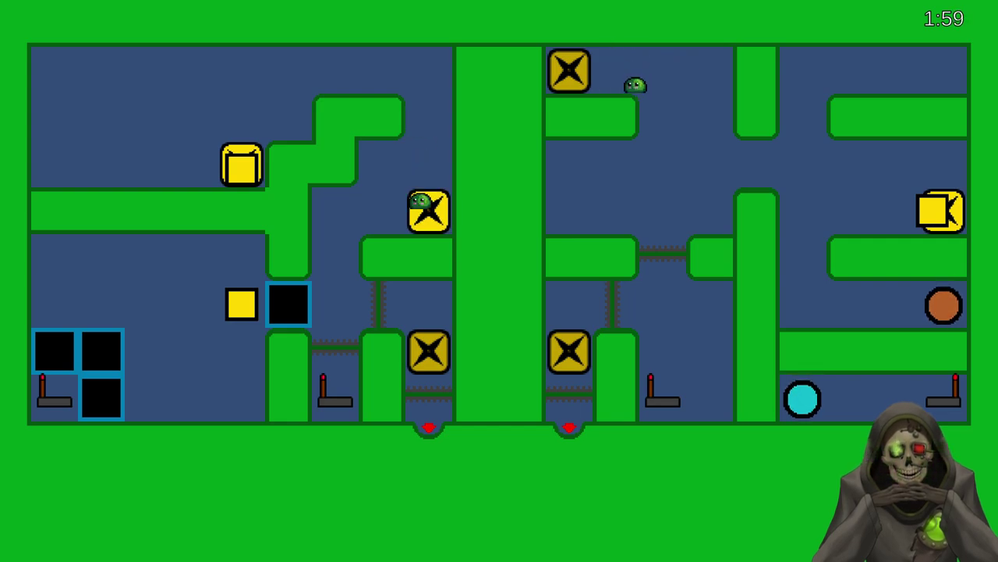
key("Left")
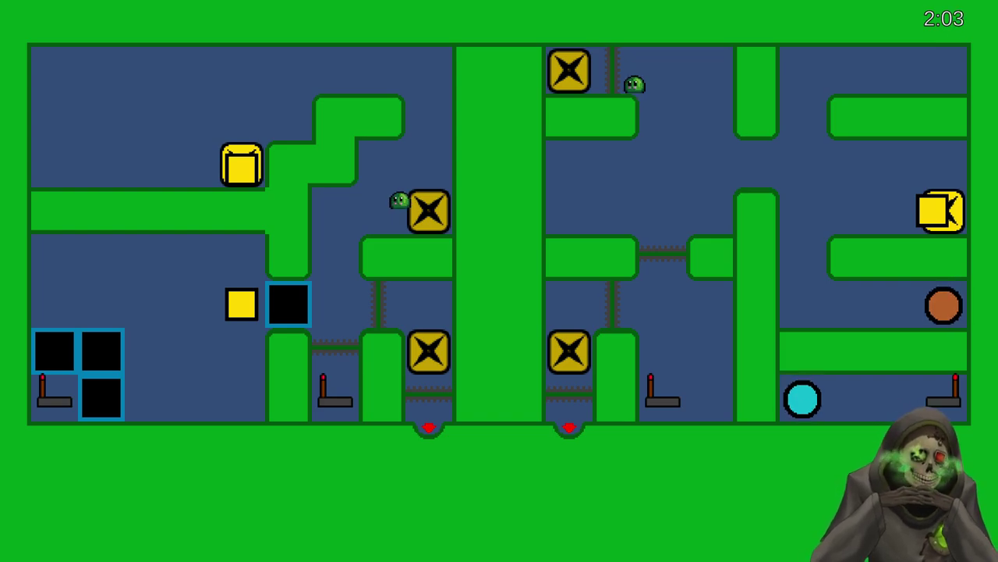
- Reposition the left slime on its plate with the right slime at the upper gate and retry the gate passage
key("Right")
key("Up")
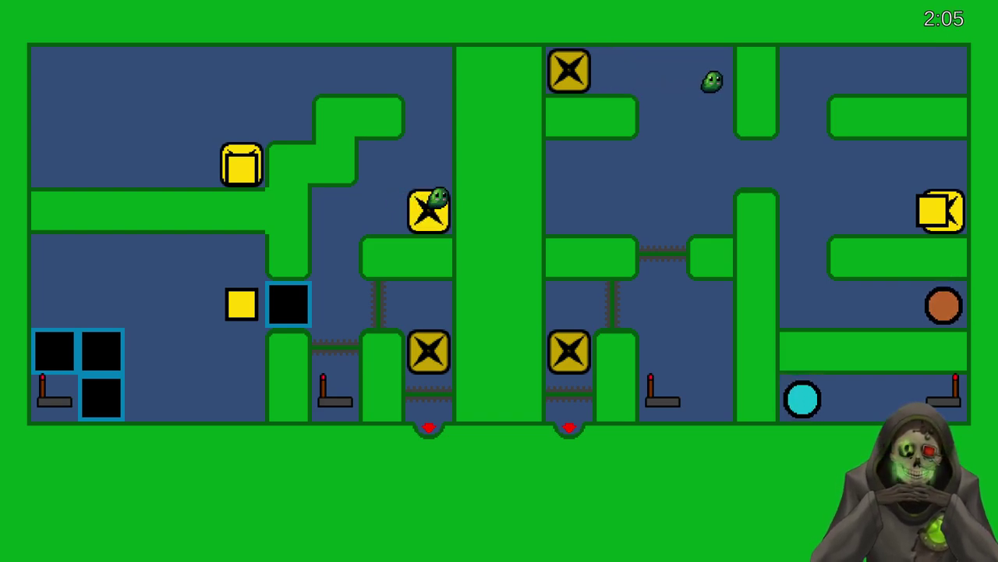
key("Down")
key("Left")
key("Right")
key("Up")
key("Left")
key("Up")
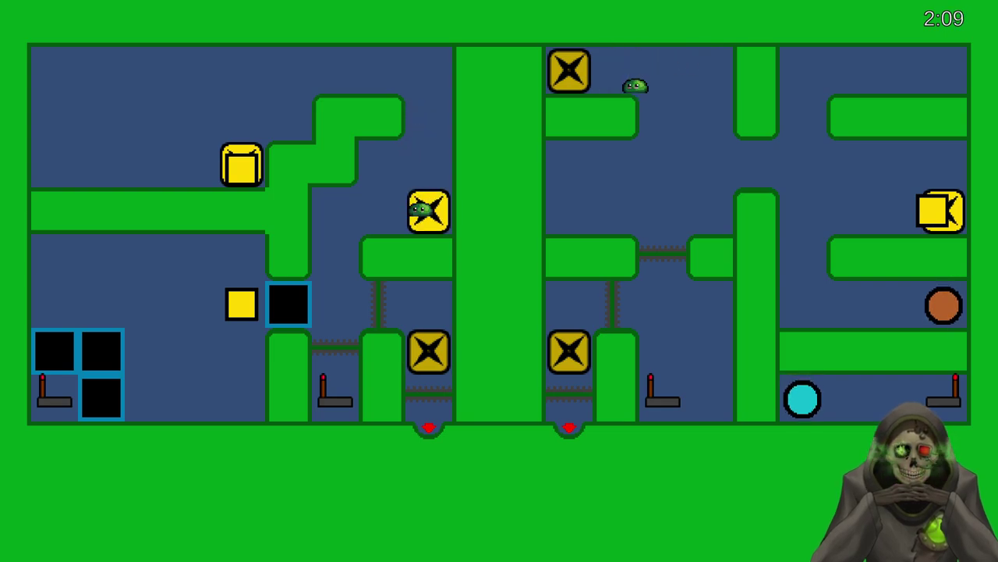
key("Left")
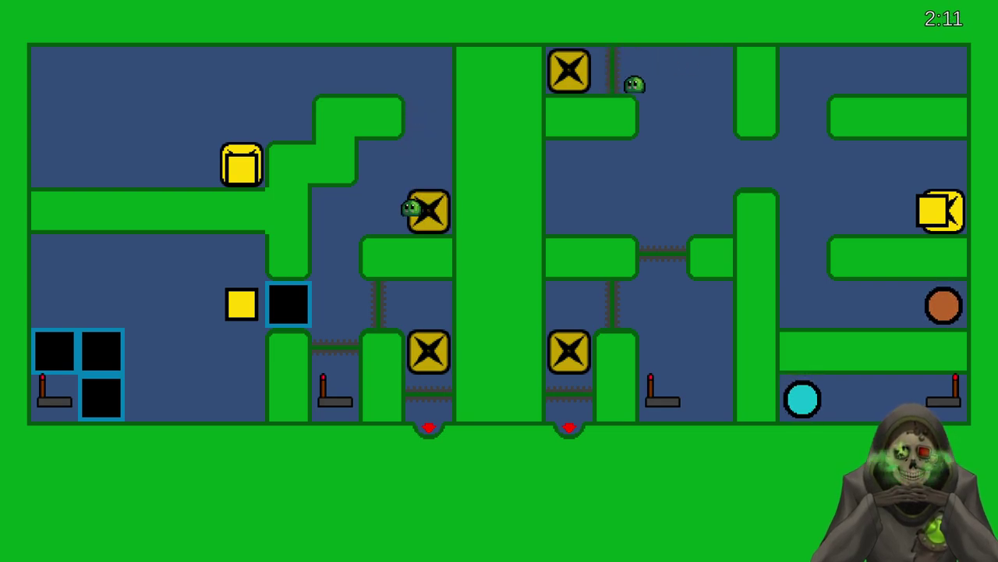
- Set the left slime at the lower edge of its plate and try again to move the right slime through the gate
key("Up")
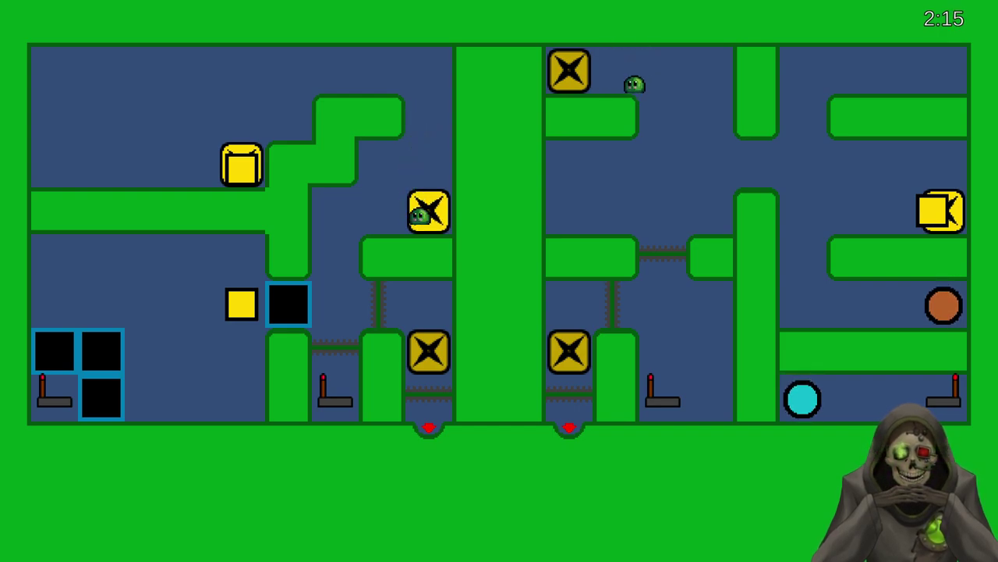
key("Left")
key("Right")
key("Up")
key("Left")
key("Down")
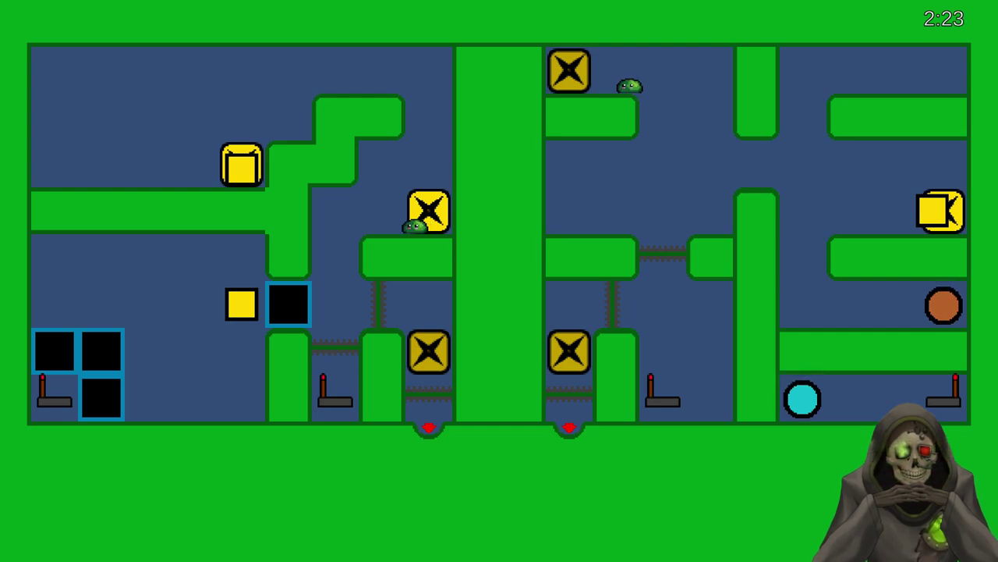
key("Left")
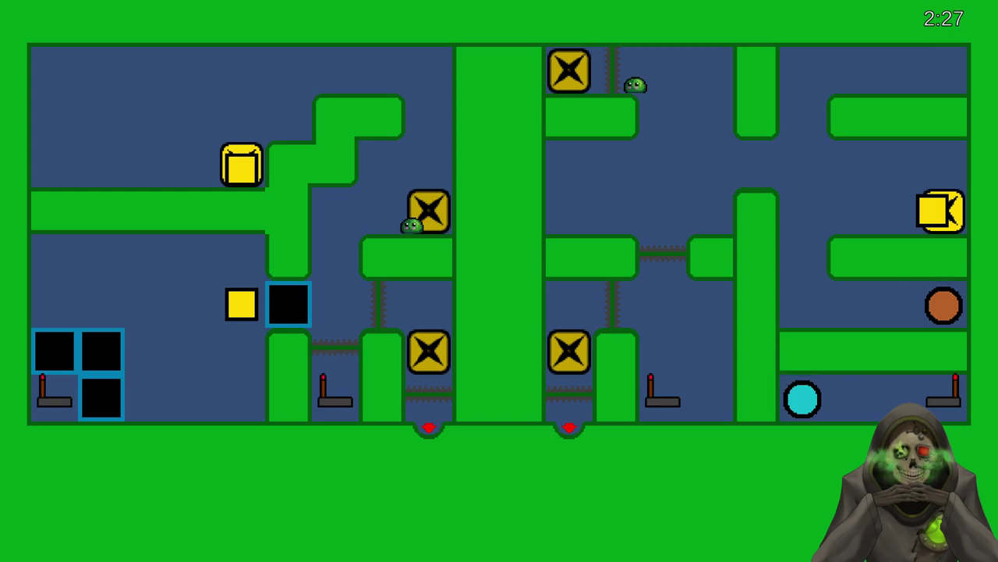
- Shuffle the left slime against the wall beside its plate while the right slime moves back and forth near the upper pillar
key("Right")
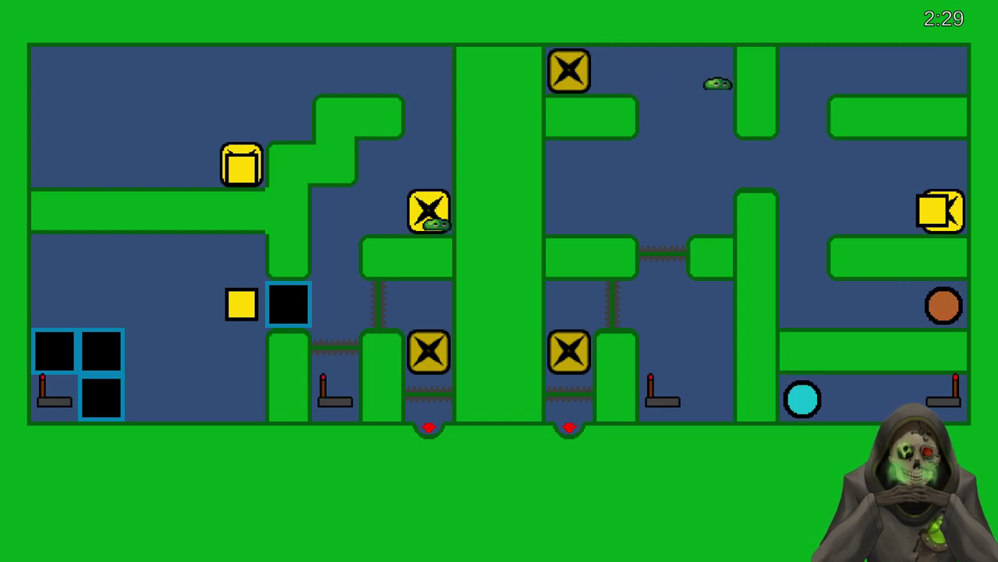
key("Left")
key("Right")
key("Left")
key("Right")
key("Up")
key("Down")
key("Left")
key("Right")
key("Up")
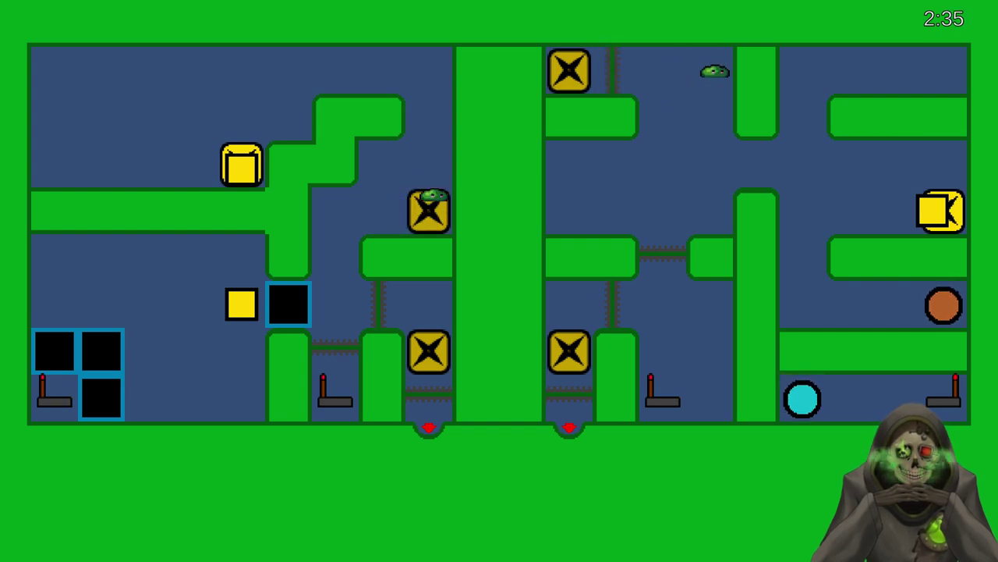
- Move the left slime off its pressure plate to the ledge beside it and bring the right slime back towards the upper gate
key("Left")
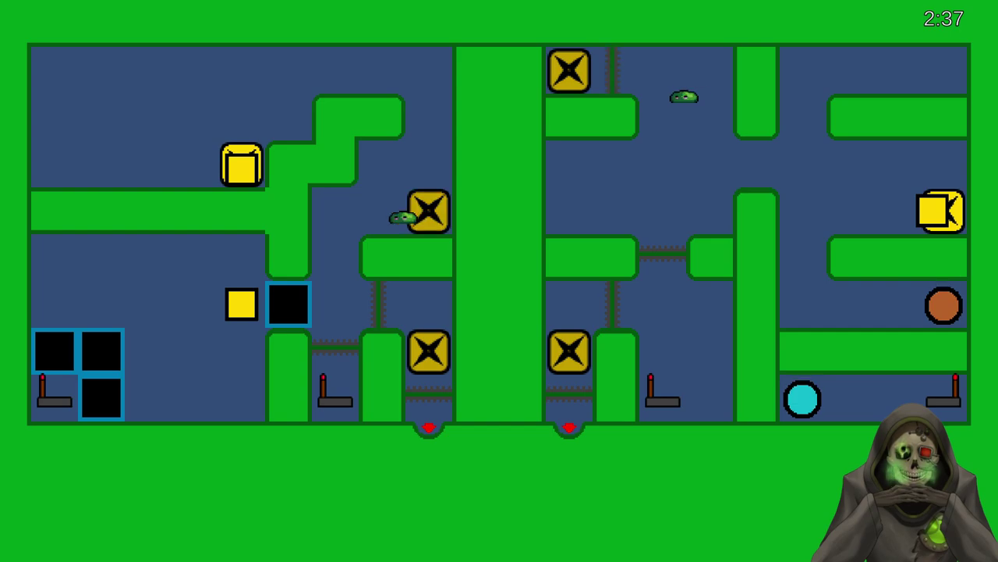
key("Left")
key("Right")
key("Left")
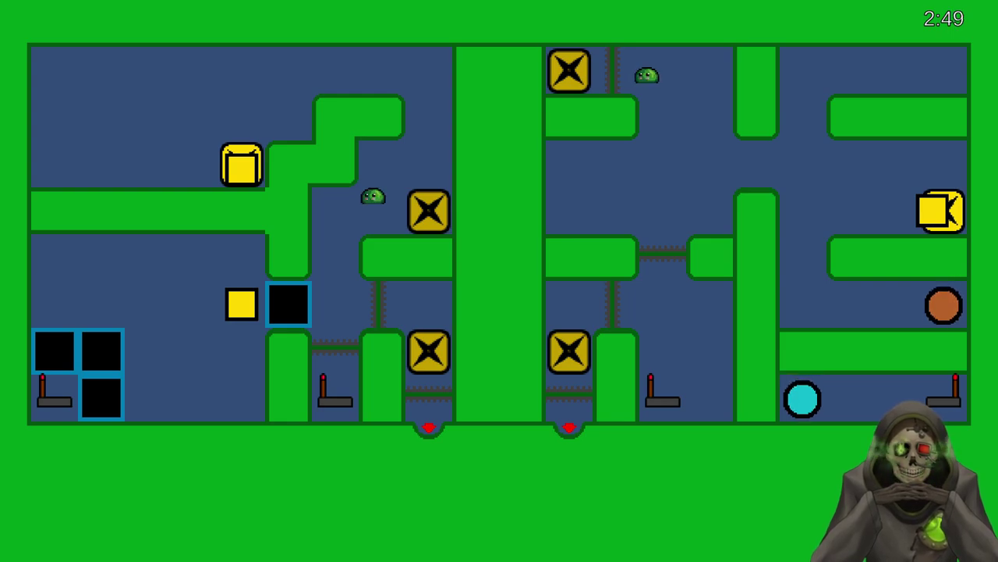
- Quit the game from its pause screen and return to the Unity editor's Build Settings
key("Escape")
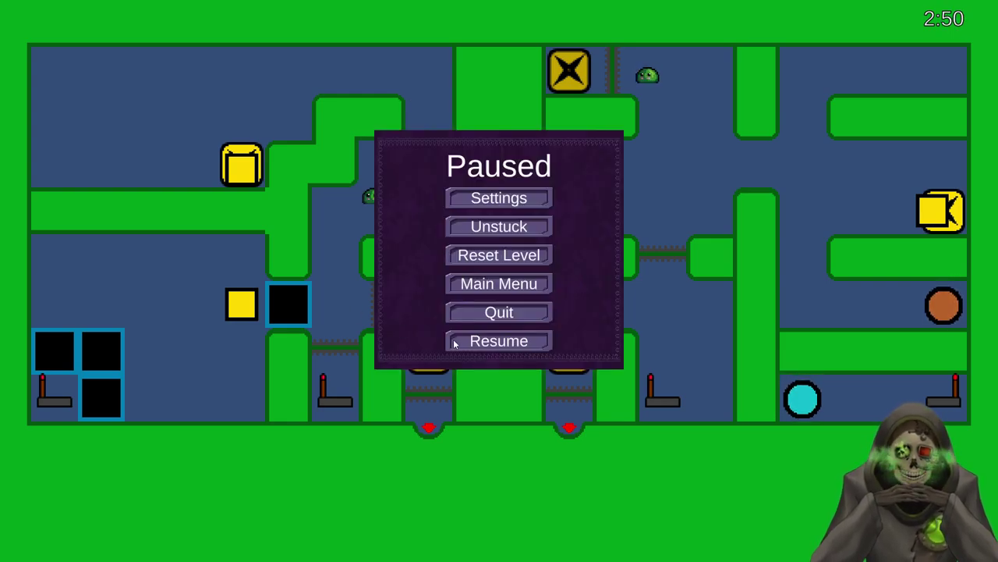
left_click(499, 312)
left_click(565, 348)
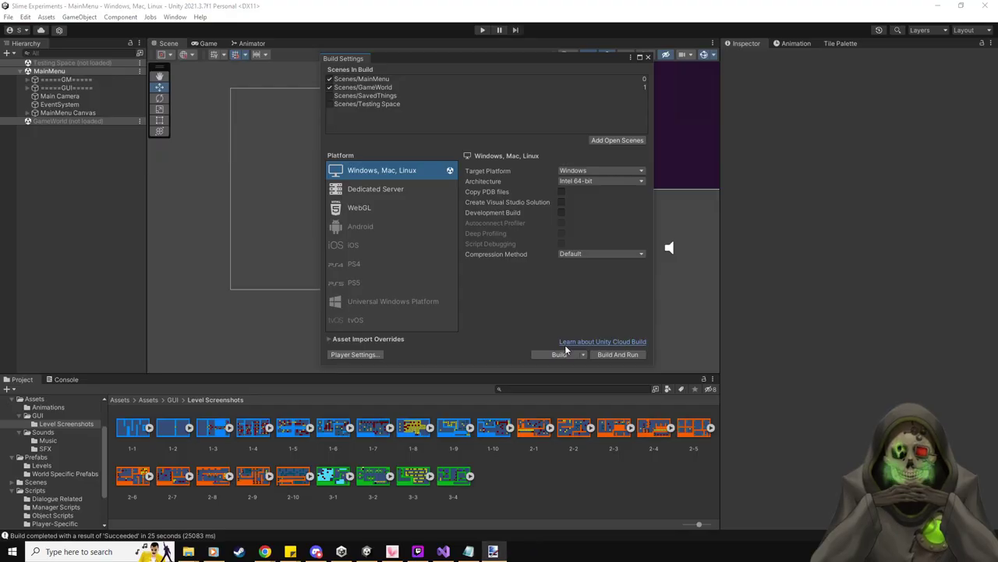
- Close the Build Settings and open the Level 3-5 prefab from the Levels folder for editing
left_click(648, 57)
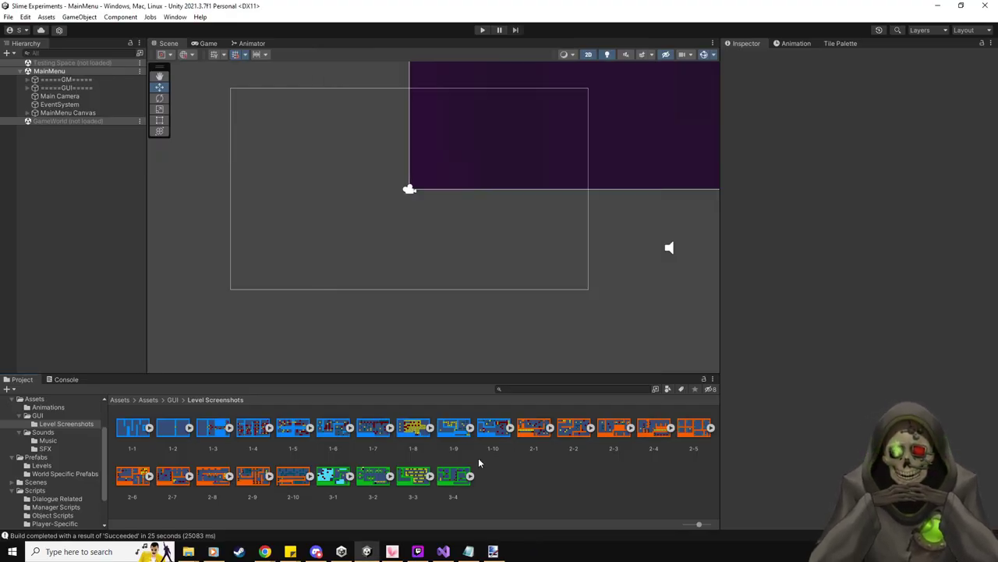
left_click(39, 465)
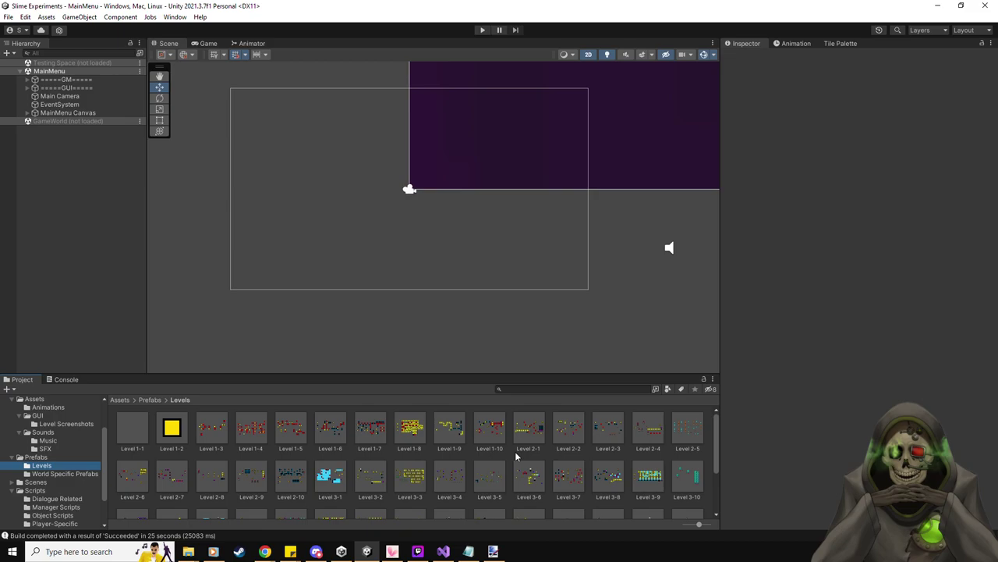
left_click(491, 498)
double_click(489, 481)
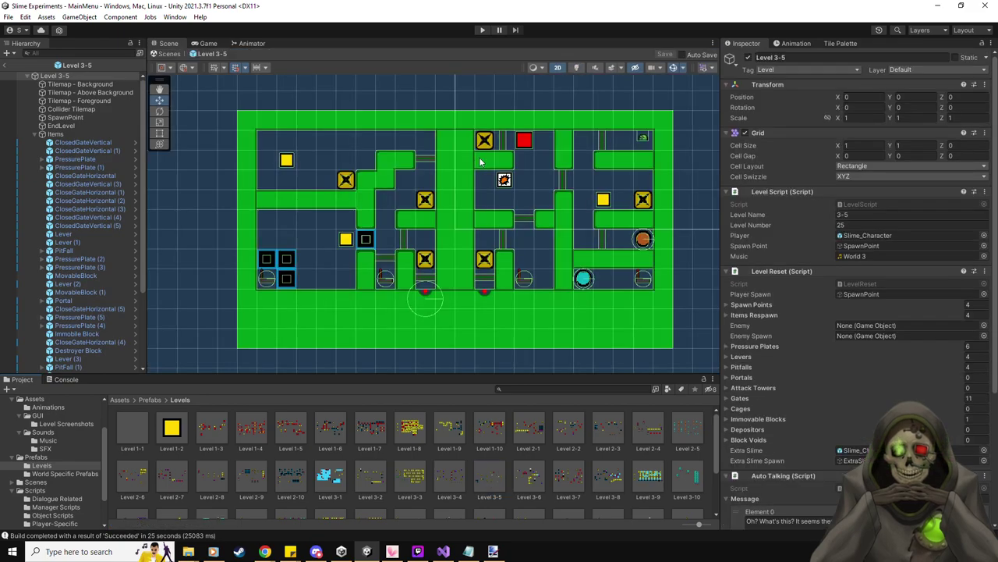
scroll(481, 162, "up", 5)
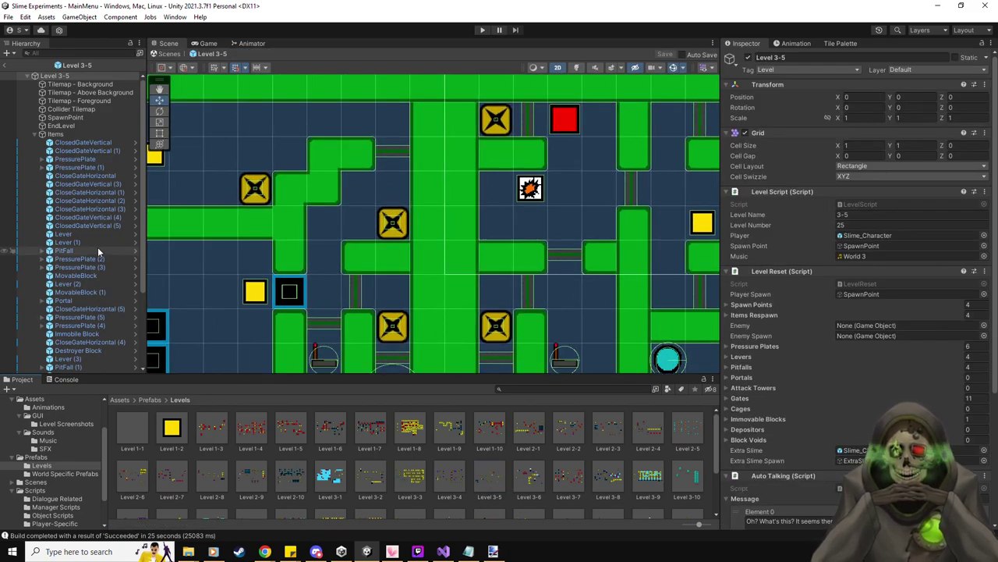
- Duplicate CloseGateHorizontal (1), place the copy at X -2, Y 1.5 beside the pressure plate left of the central wall, and save the prefab
left_click(108, 184)
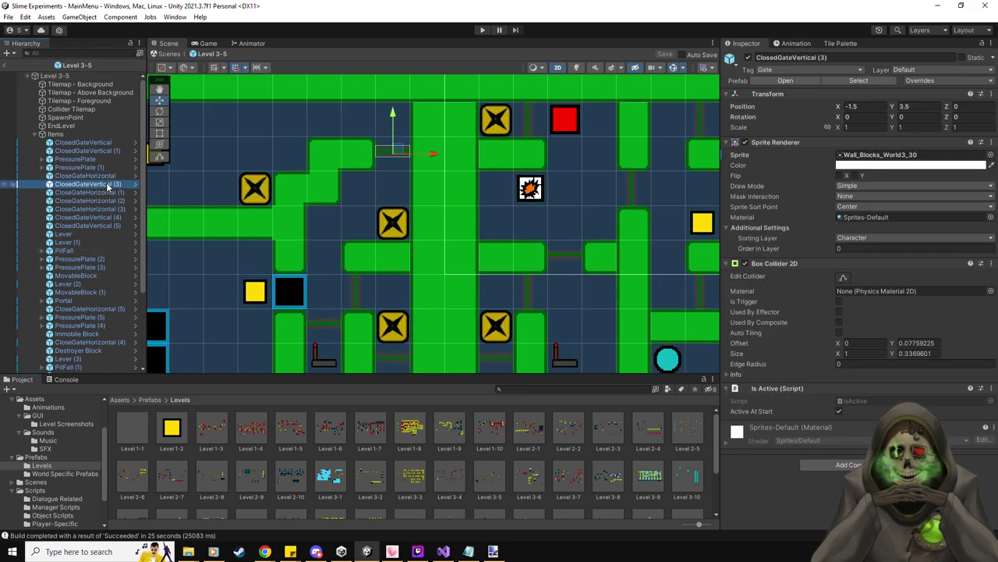
left_click(109, 193)
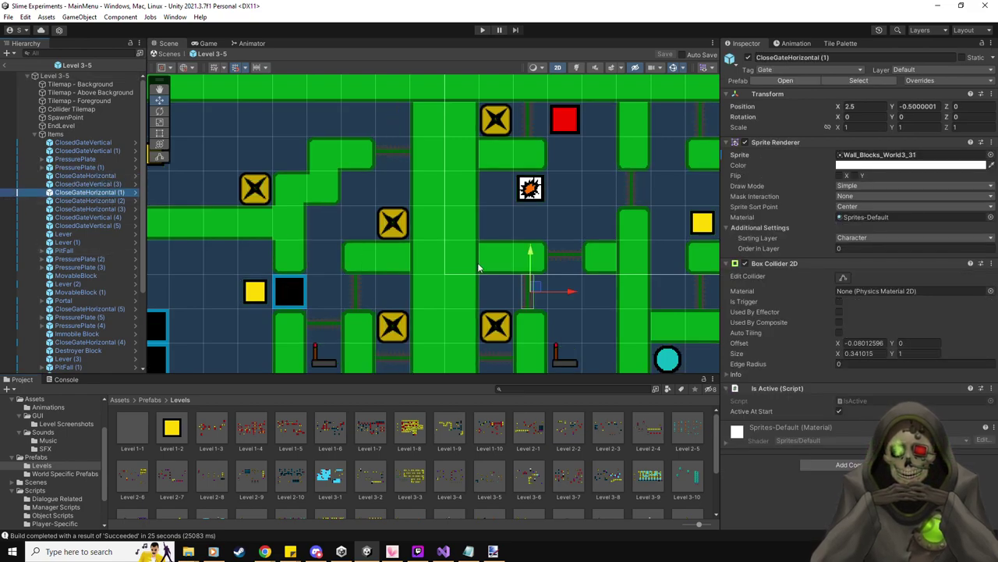
key("ctrl+d")
left_click_drag(532, 290, 377, 221)
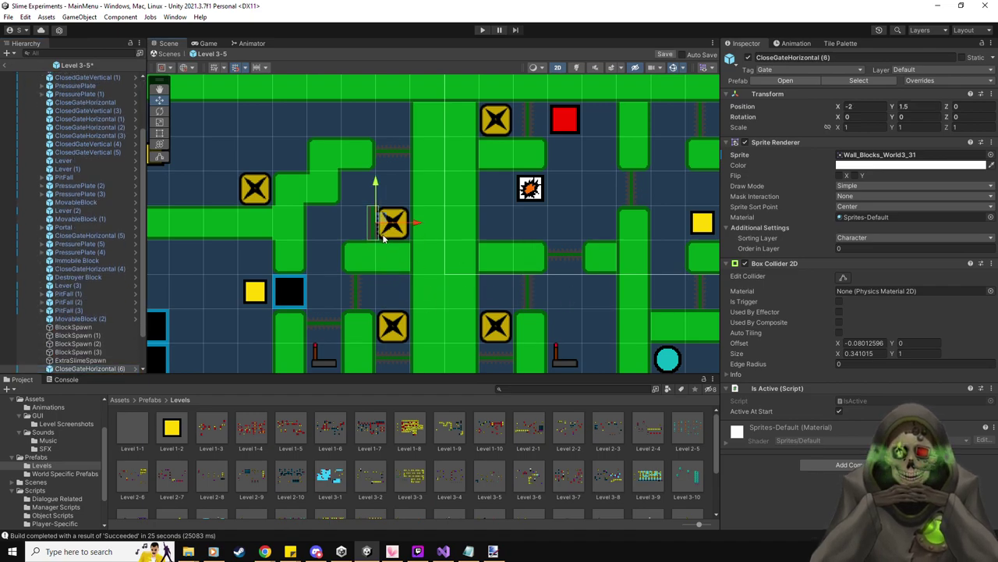
scroll(383, 237, "up", 3)
scroll(383, 238, "down", 1)
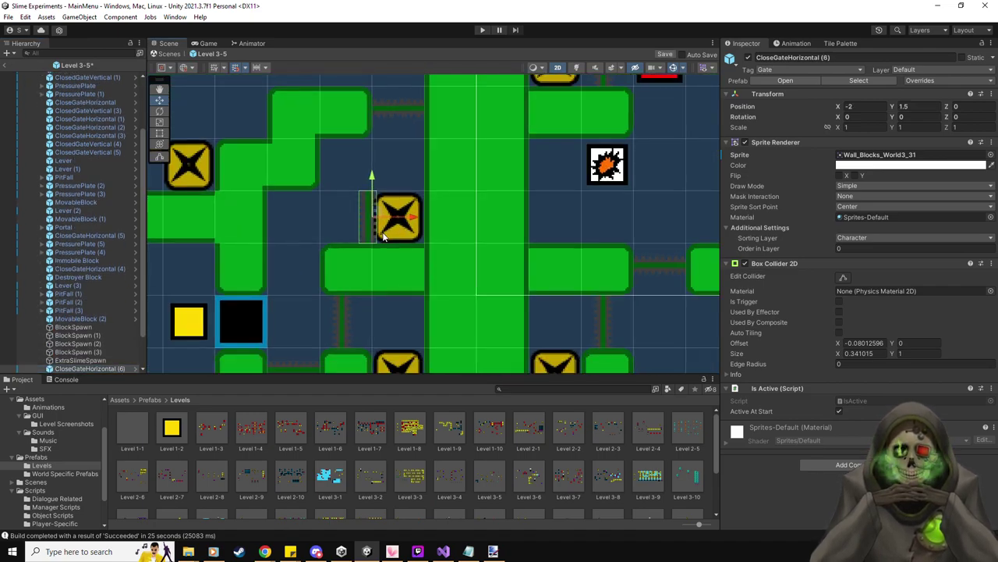
scroll(383, 238, "down", 2)
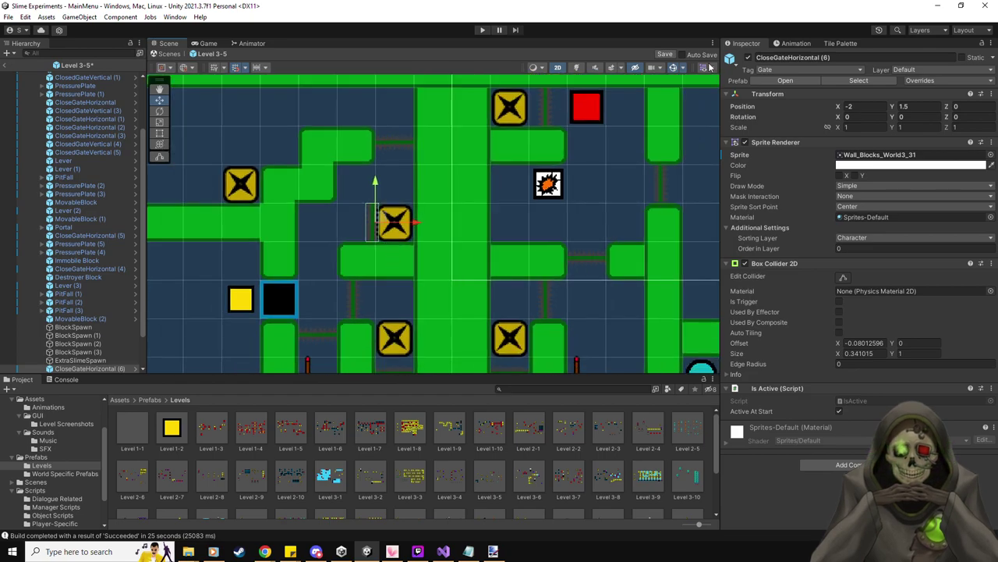
left_click(665, 53)
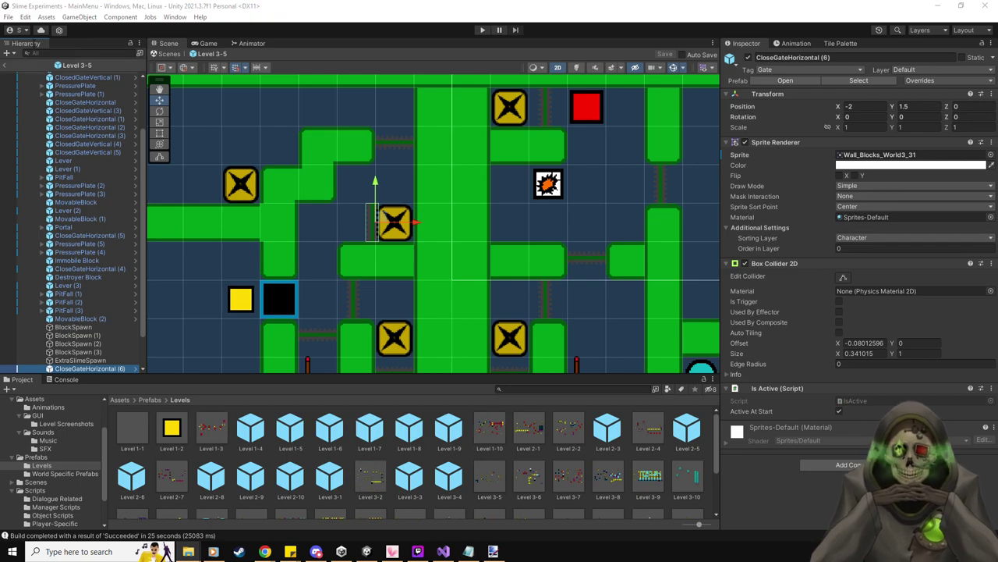
- Rebuild the Windows game into the Slime Experiments folder and continue the saved game in the new build
left_click(8, 16)
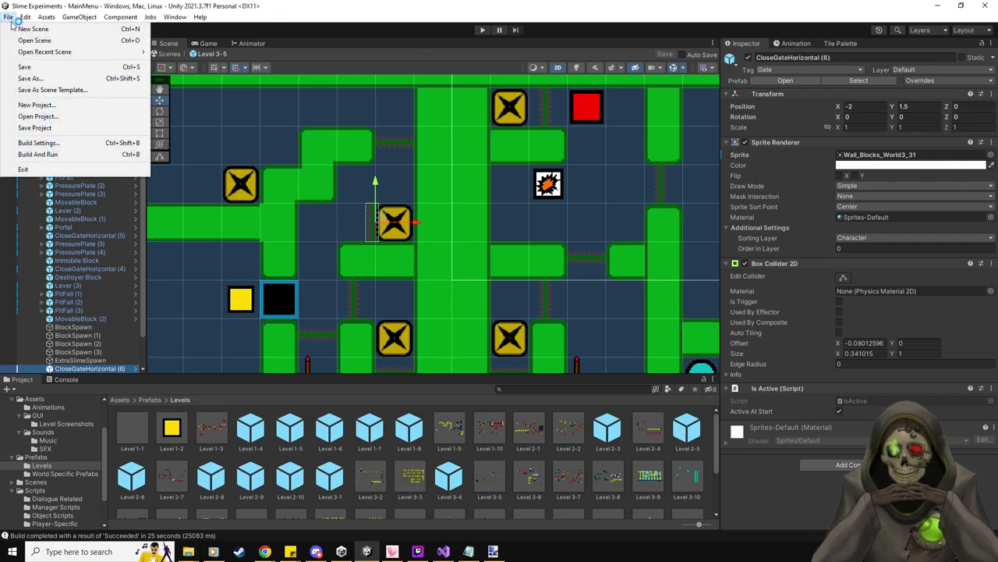
left_click(43, 143)
left_click(553, 354)
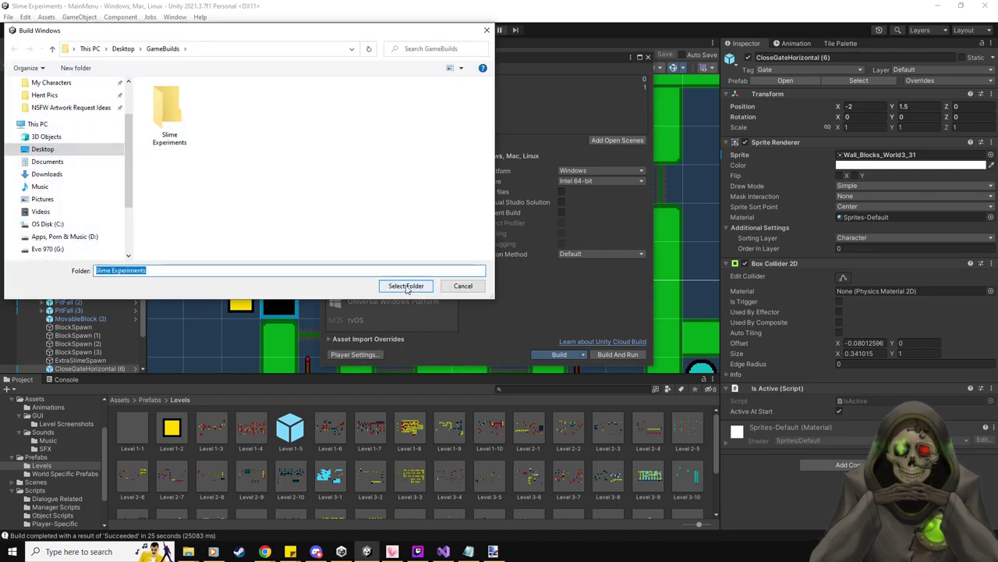
left_click(406, 286)
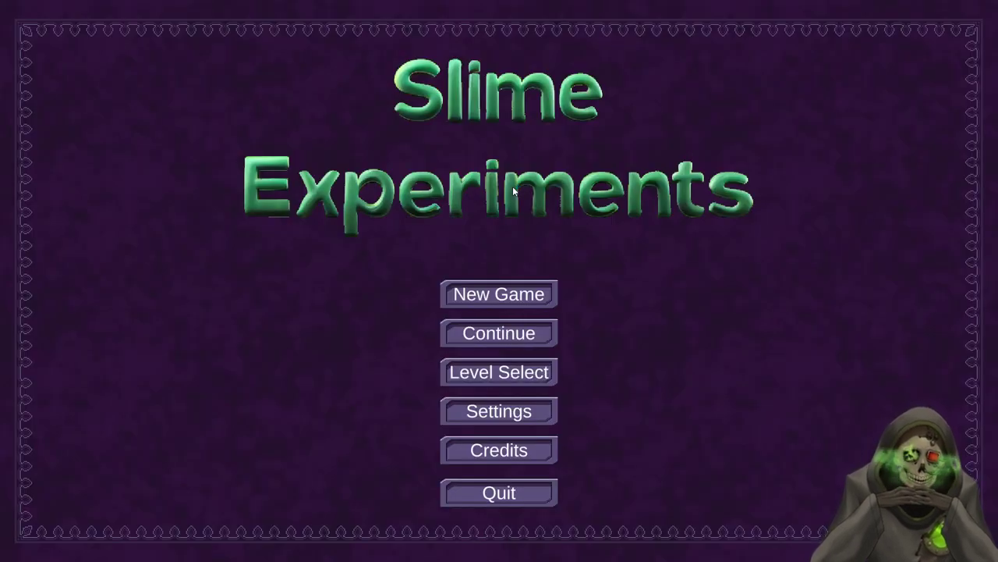
left_click(517, 329)
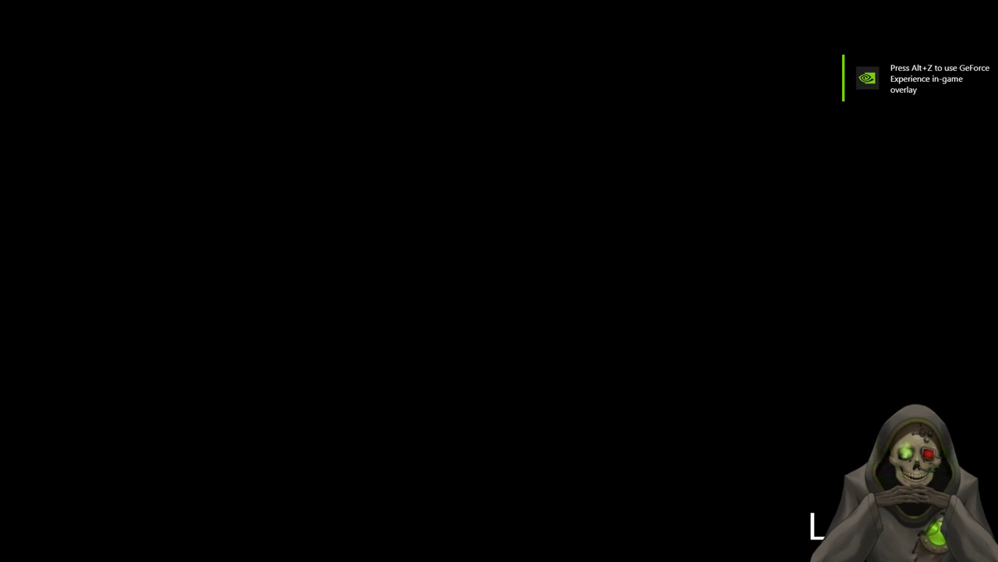
- Use the two slimes to push the upper-left yellow block and the far-right yellow block onto their pressure plates
key("d")
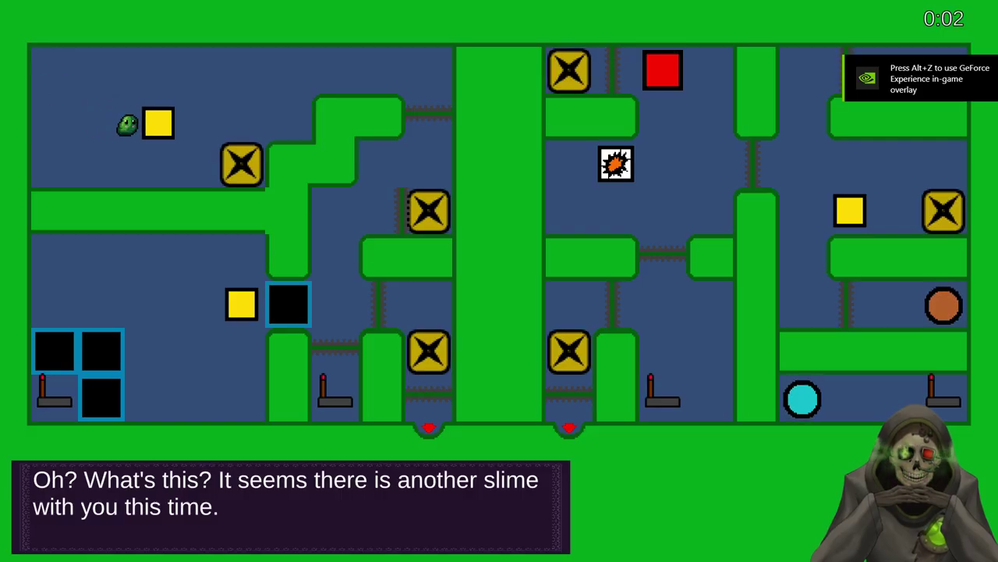
key("w")
key("d")
key("Down")
key("Left")
key("Left")
key("Left")
key("Down")
key("Right")
key("Left")
key("Left")
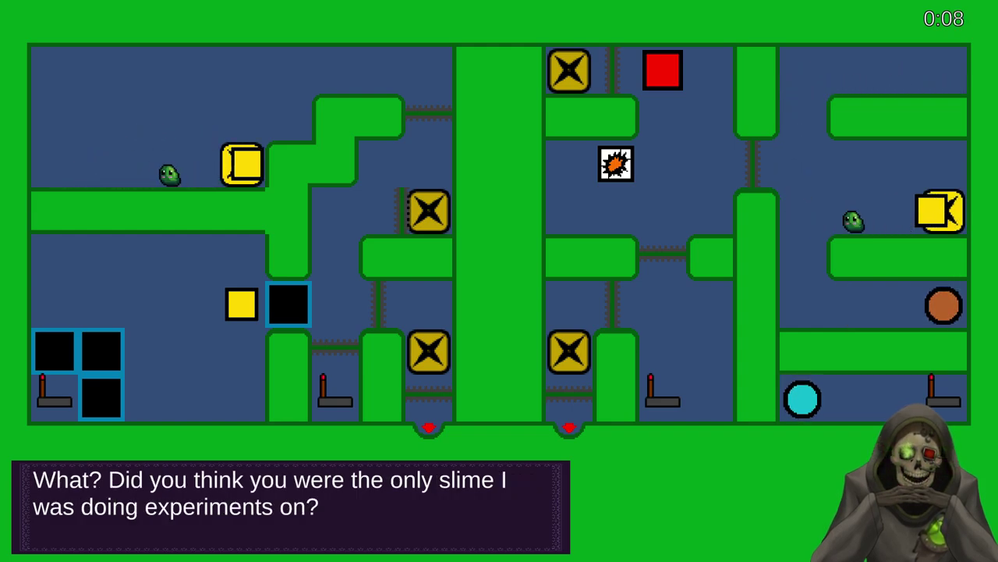
- Flip the lower-right lever with the right slime and move the left slime up onto the stepped ledge
key("Right")
key("Right")
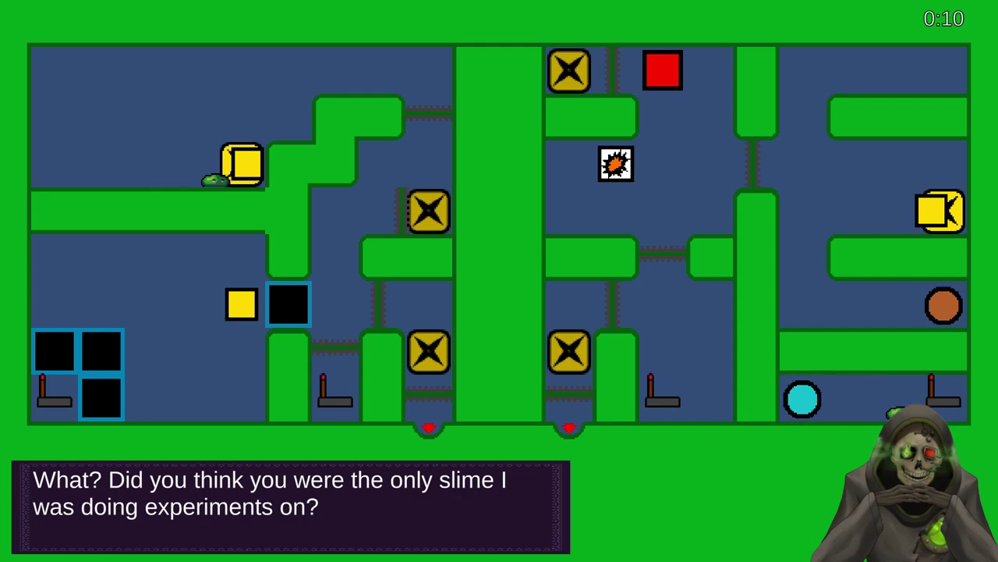
key("Up")
key("Up")
key("Right")
key("Right")
- Bring the right slime through the opened gate to destroy the red block, and move the left slime beside the central wall
key("Right")
key("Right")
key("Right")
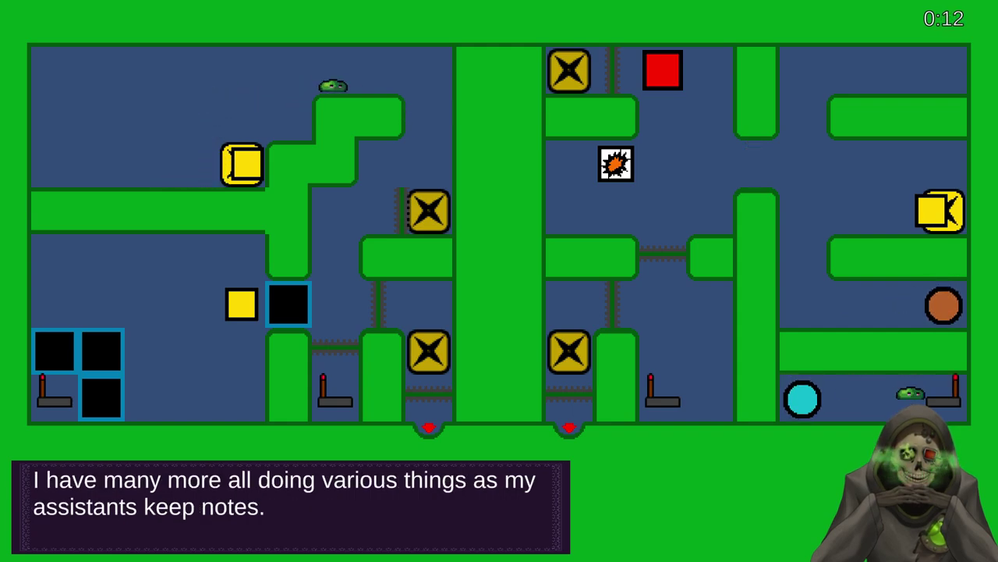
key("Down")
key("Down")
key("Down")
key("Left")
key("Up")
key("Left")
key("Up")
key("Up")
key("Left")
key("Down")
key("Up")
key("Right")
- Try to bring the right slime to the upper gate while keeping the left slime near its pressure plate
key("Up")
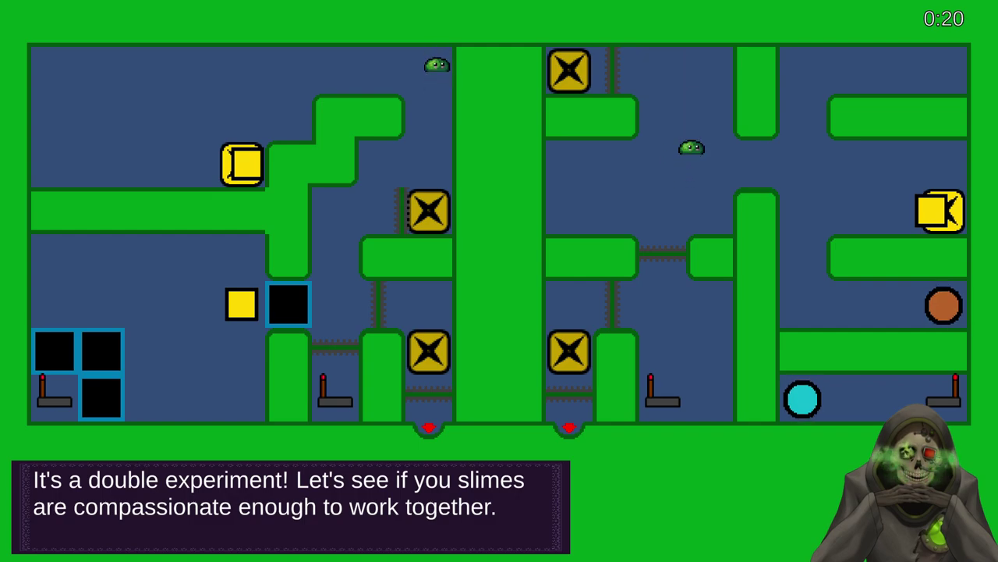
key("Up")
key("Left")
key("Right")
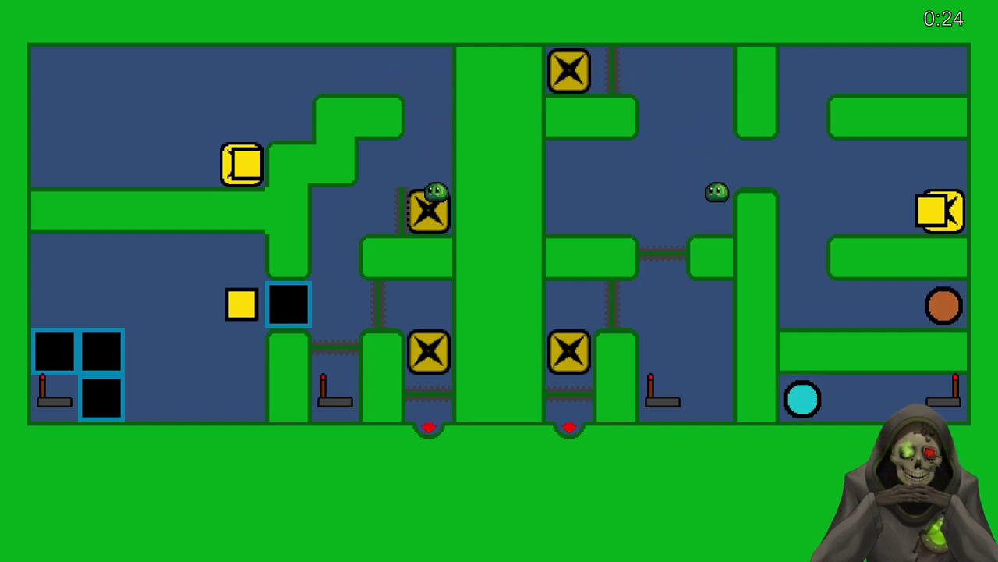
key("Left")
key("Up")
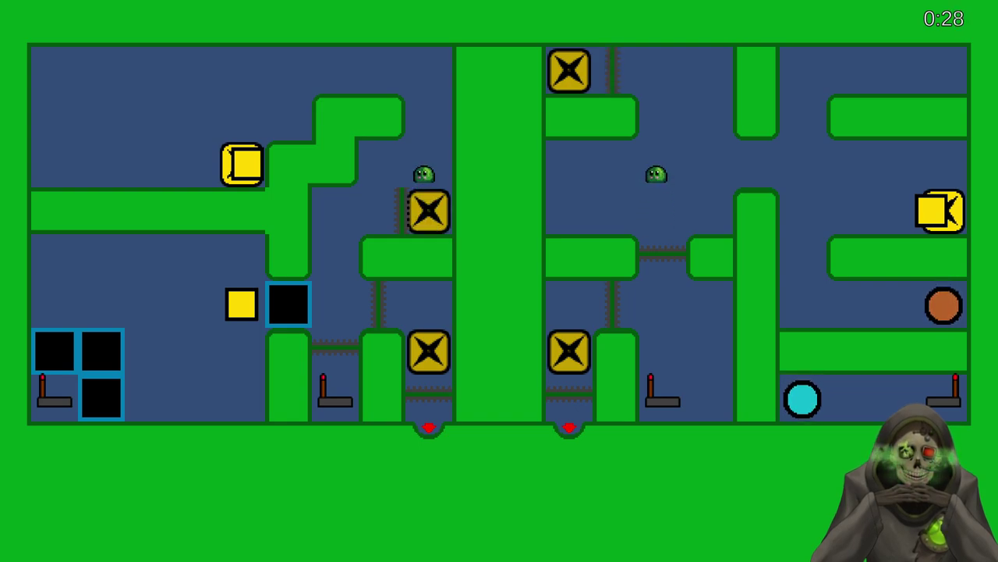
key("Up")
key("Left")
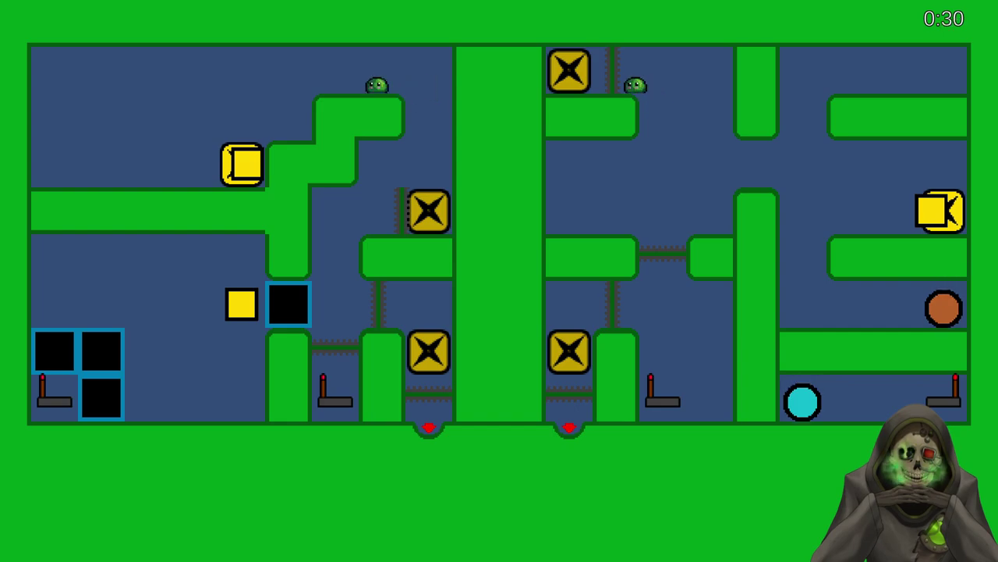
key("Right")
- Shift both slimes back and forth to line the left one up above the new gate while the right one stays near the upper gate
key("Right")
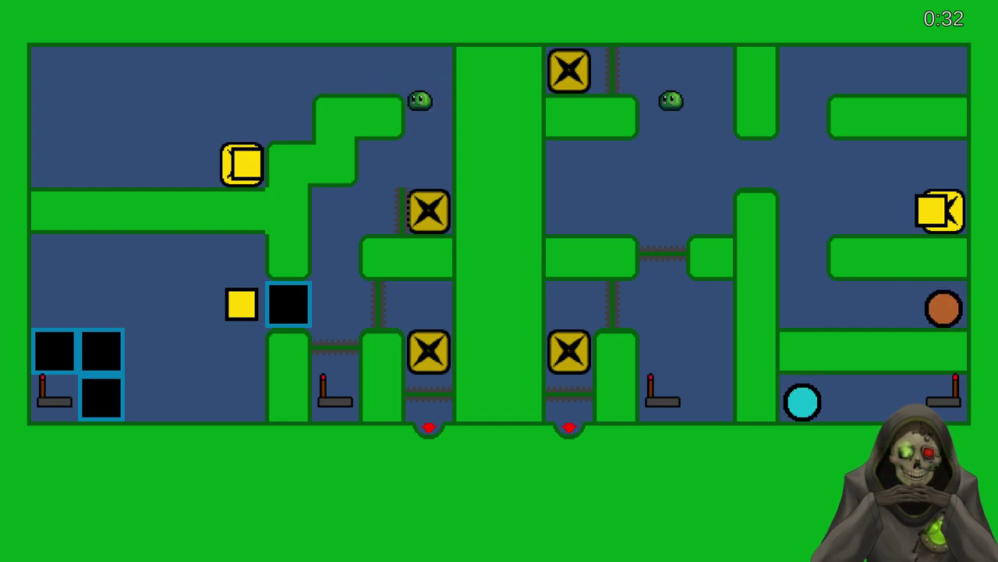
key("Left")
key("Up")
key("Left")
key("Right")
key("Right")
key("Left")
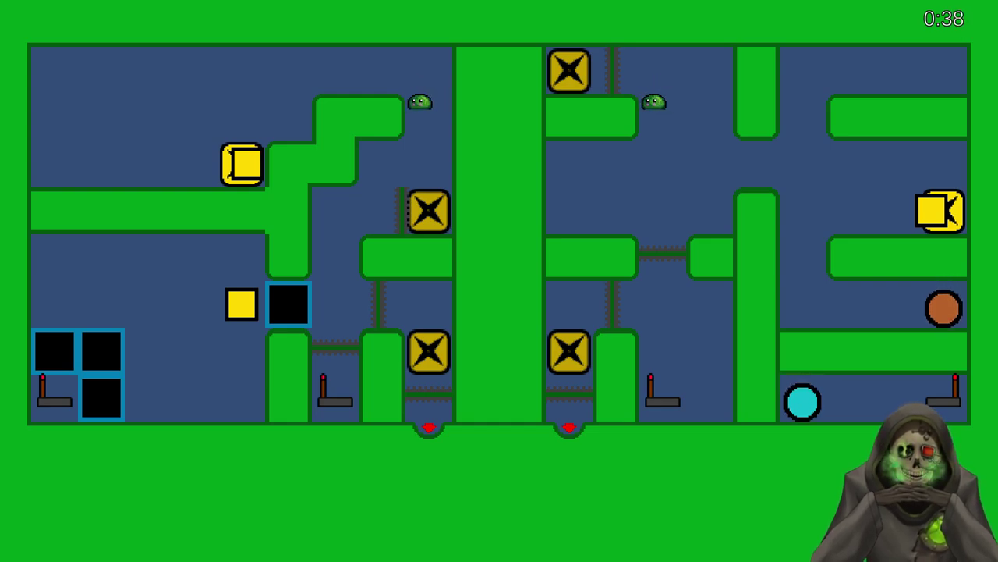
key("Up")
key("Down")
key("Left")
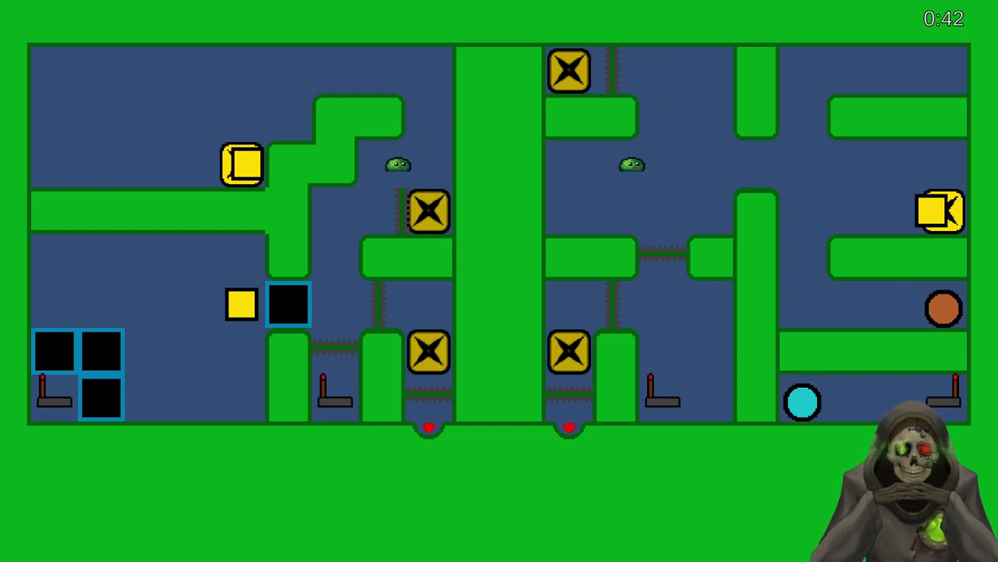
- Drop the left slime onto its pressure plate and move the right slime through the upper gate onto the plate behind it
key("Up")
key("Right")
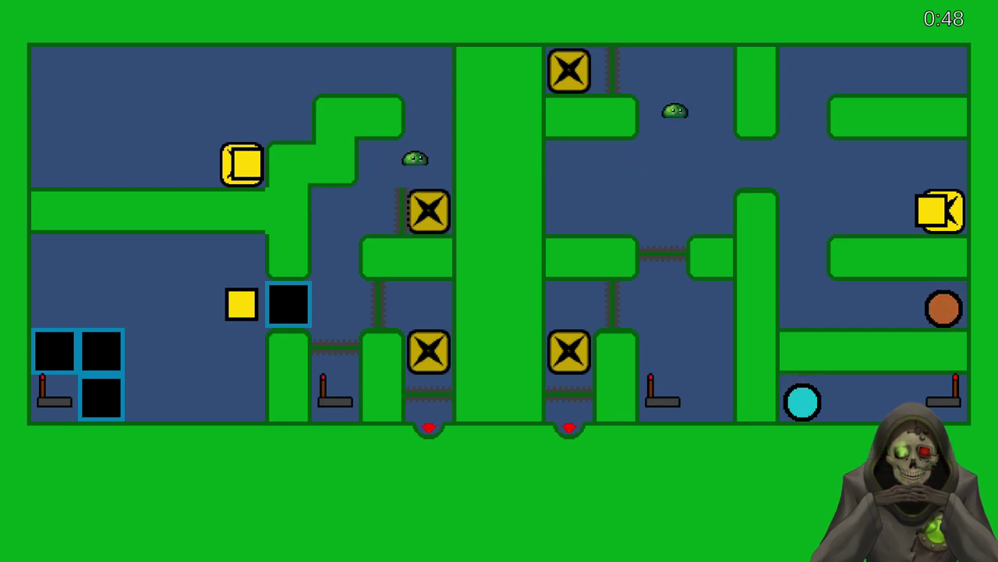
key("Left")
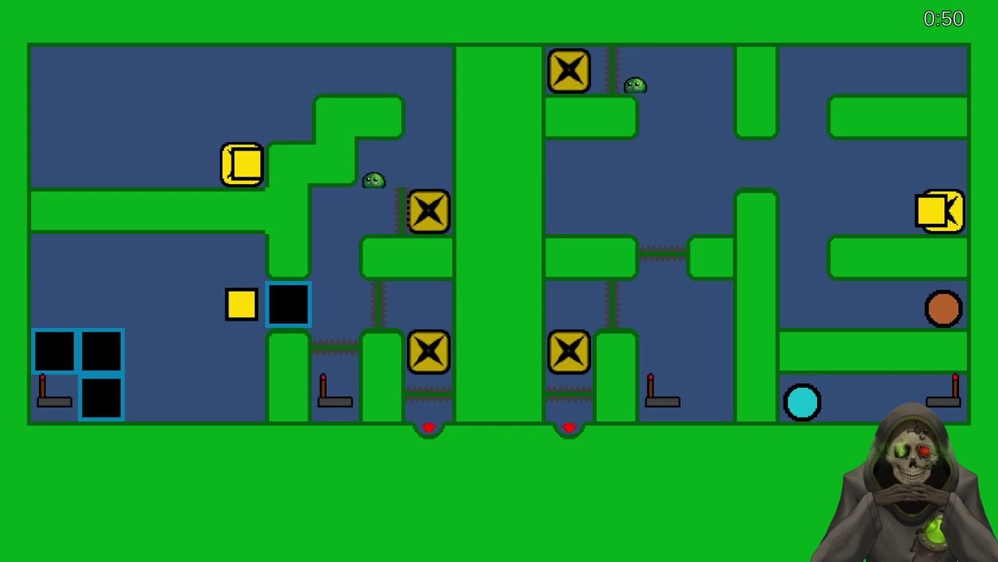
key("Right")
key("Left")
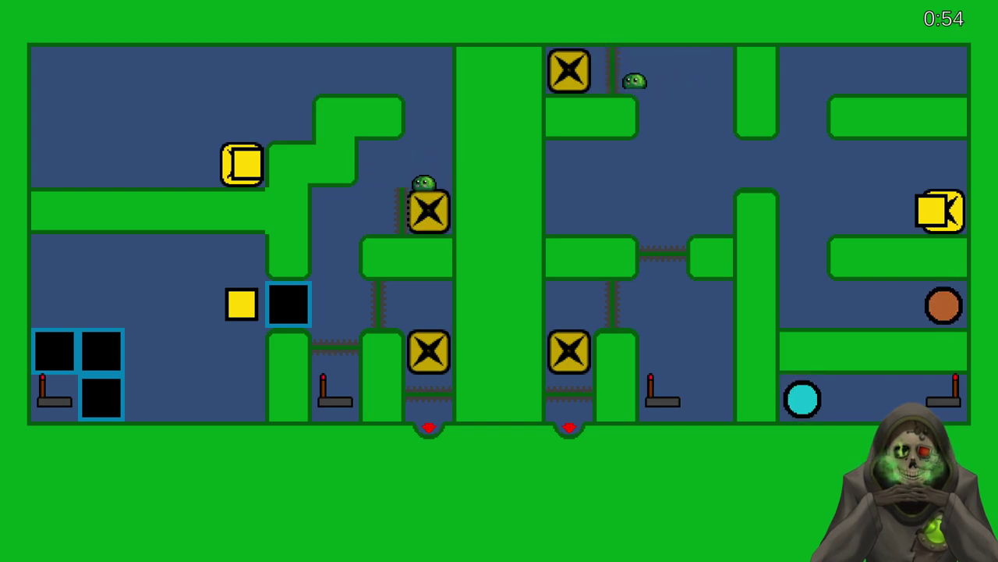
key("Left")
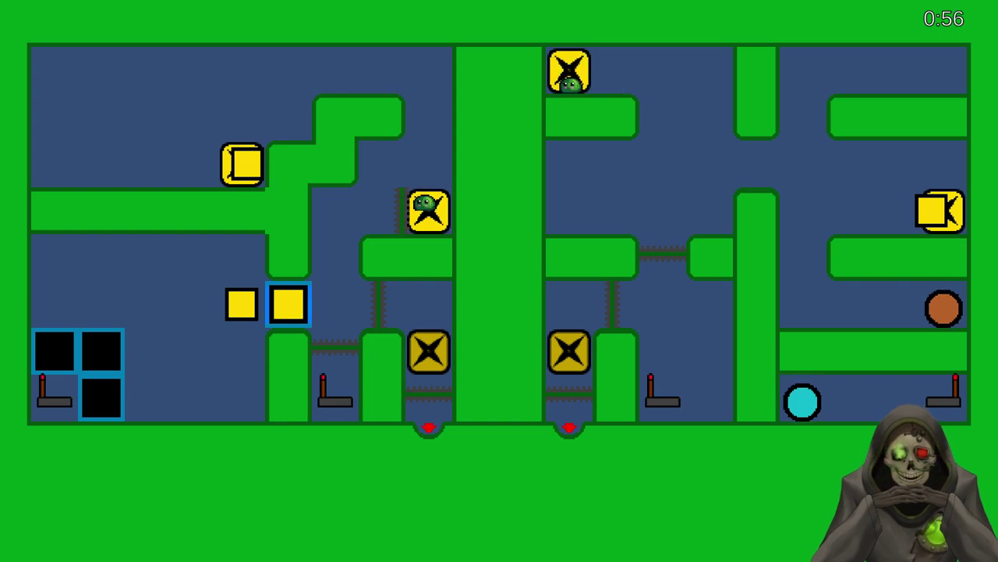
- Take the left slime past the new gate and across the filled pit, and push the lower yellow block into the pit above the lower-left lever
key("Left")
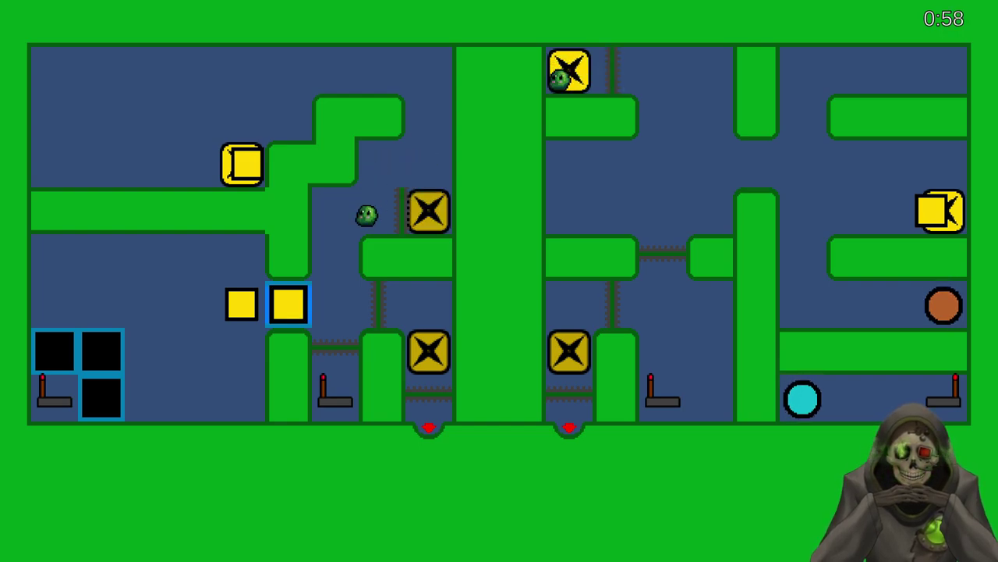
key("Down")
key("Left")
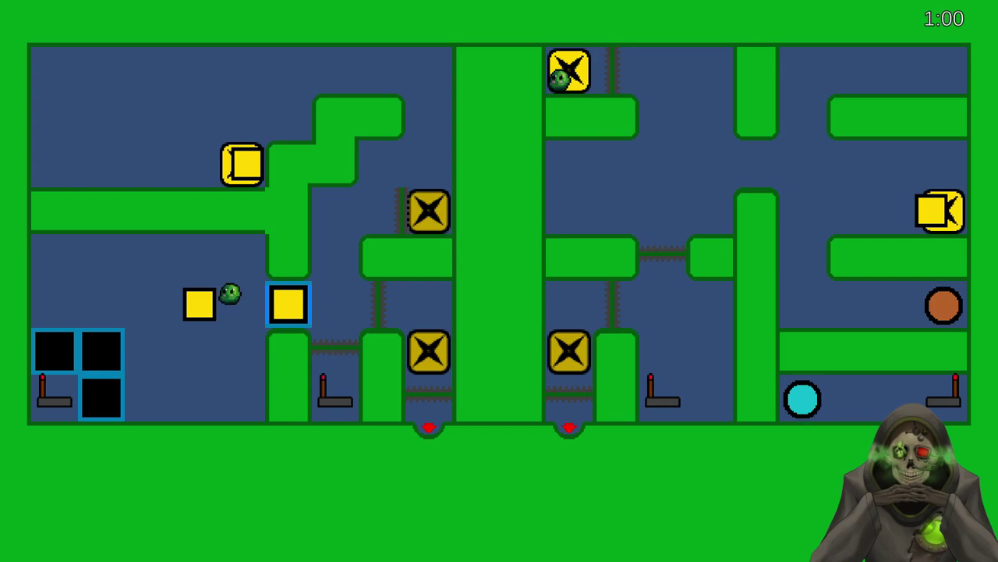
key("Left")
key("Up")
key("Right")
key("Left")
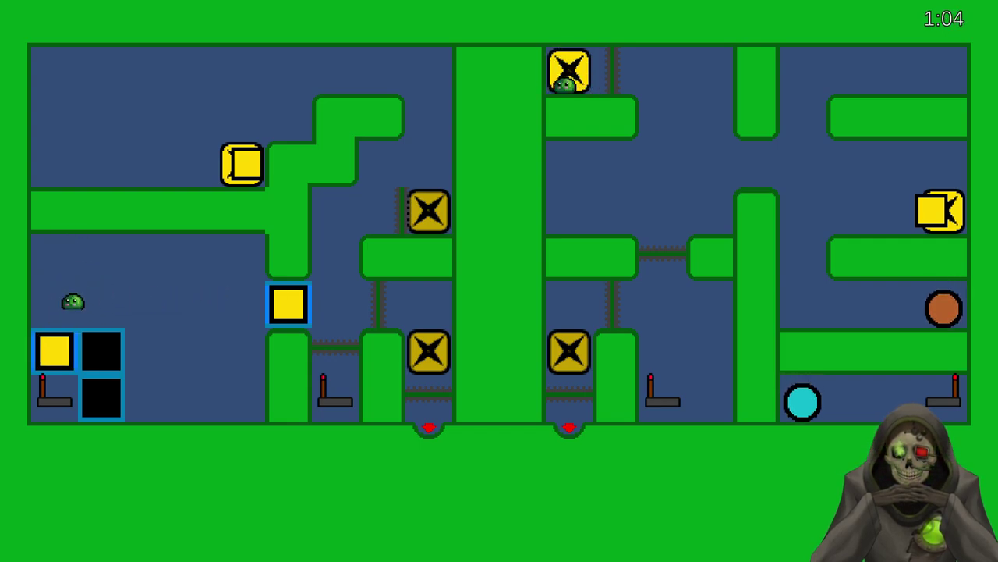
- Flip the lower-left lever, return the left slime to its pressure plate, and bring the right slime down to the middle lever
key("Down")
key("Up")
key("Right")
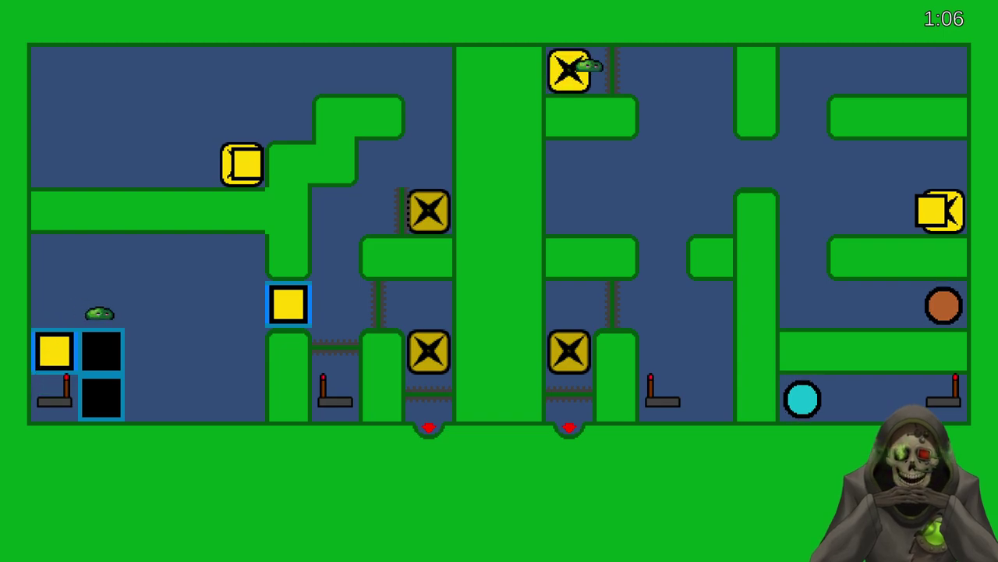
key("Up")
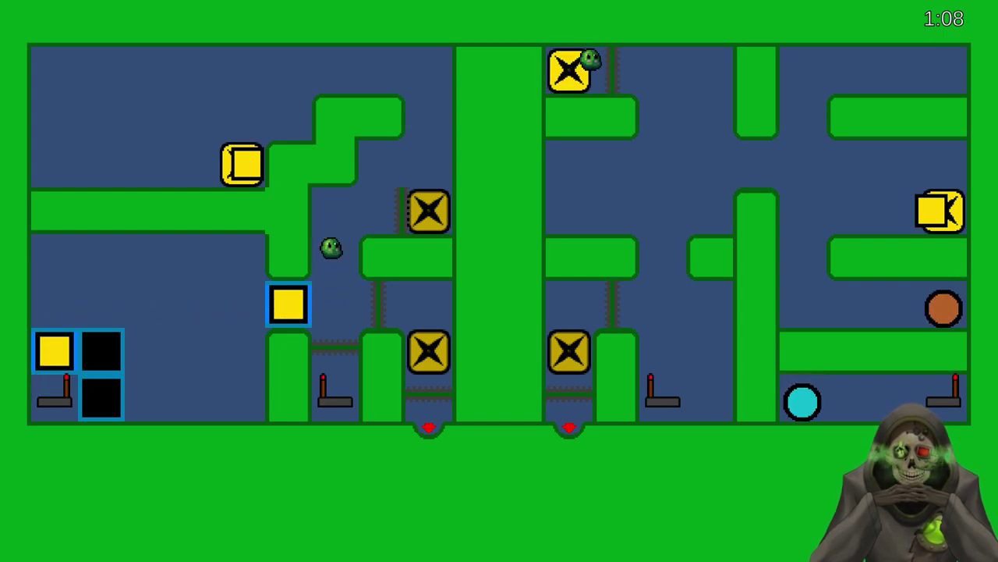
key("Right")
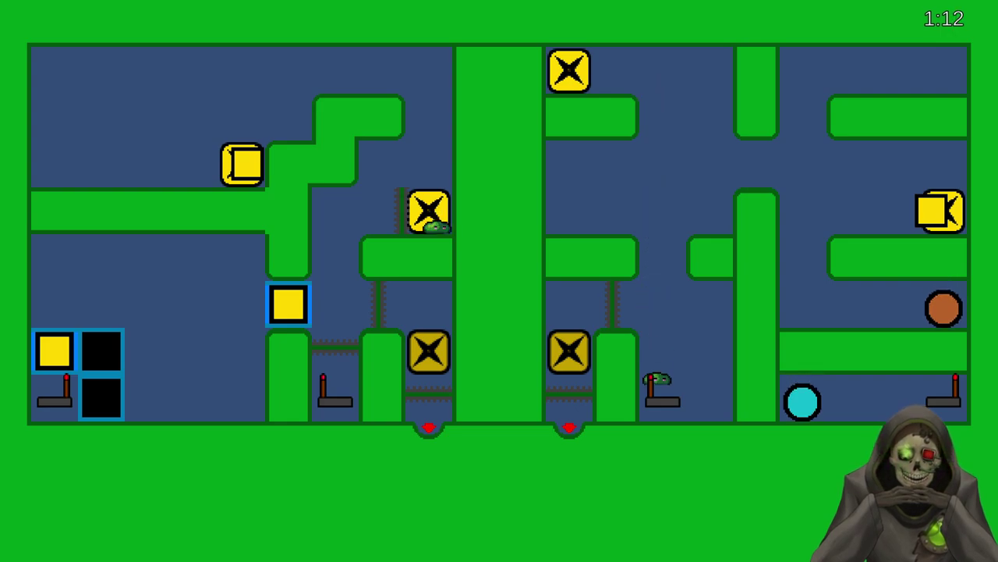
- Flip the left room's middle lever with the left slime, and guide both slimes over the last plates into their exits
key("Up")
key("Left")
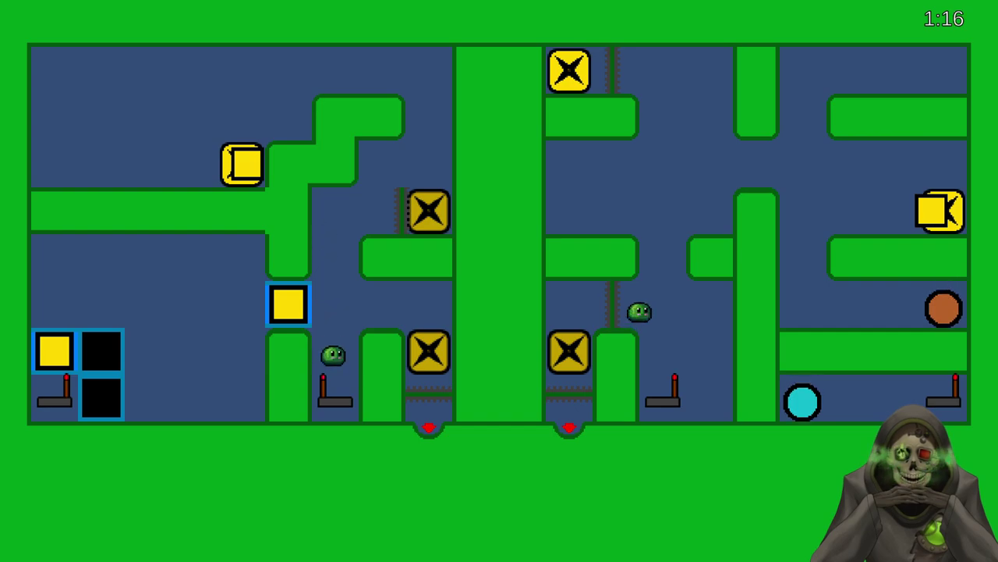
key("Up")
key("Right")
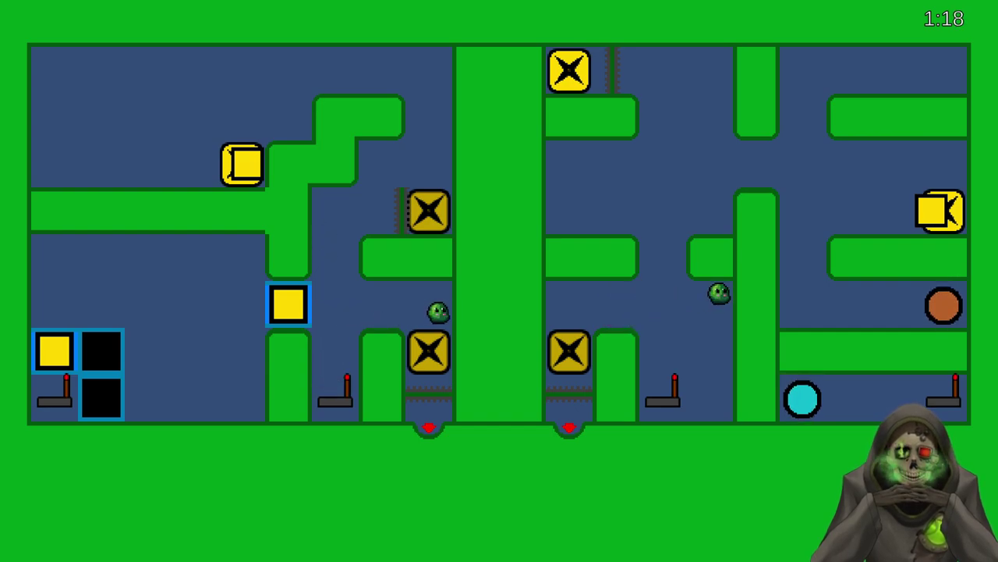
key("Left")
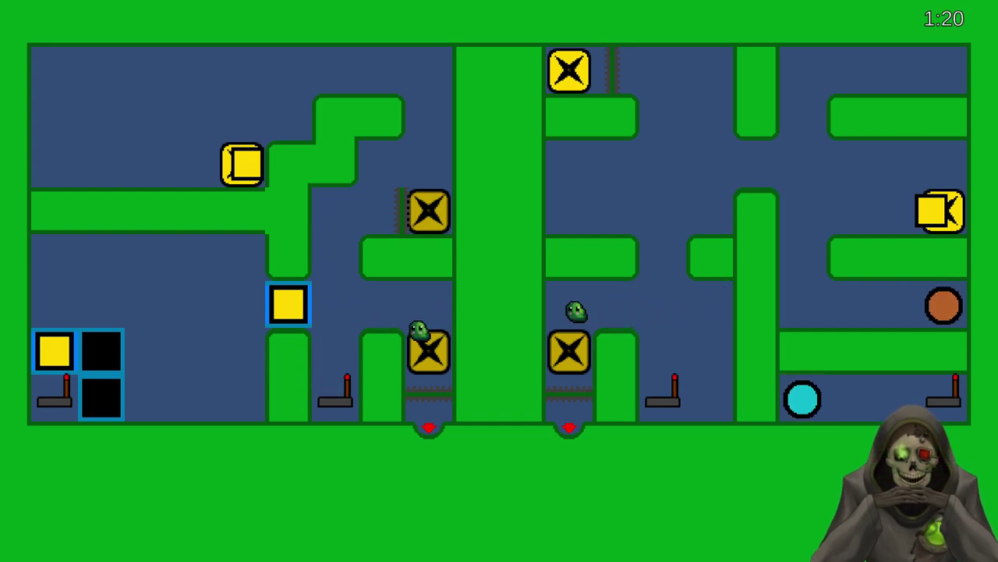
key("Right")
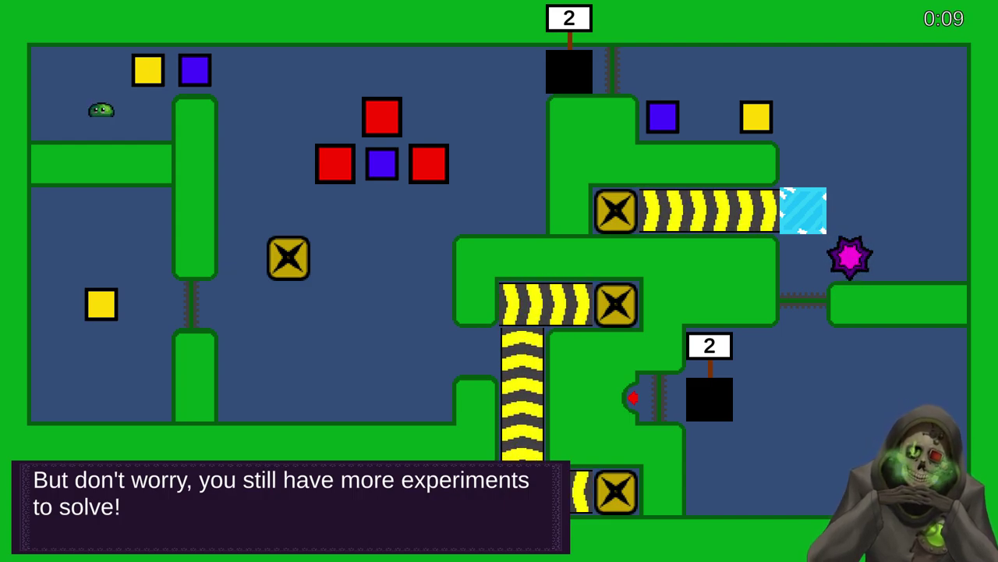
- Advance through the skeleton's opening dialogue of the next level until it closes
key("space")
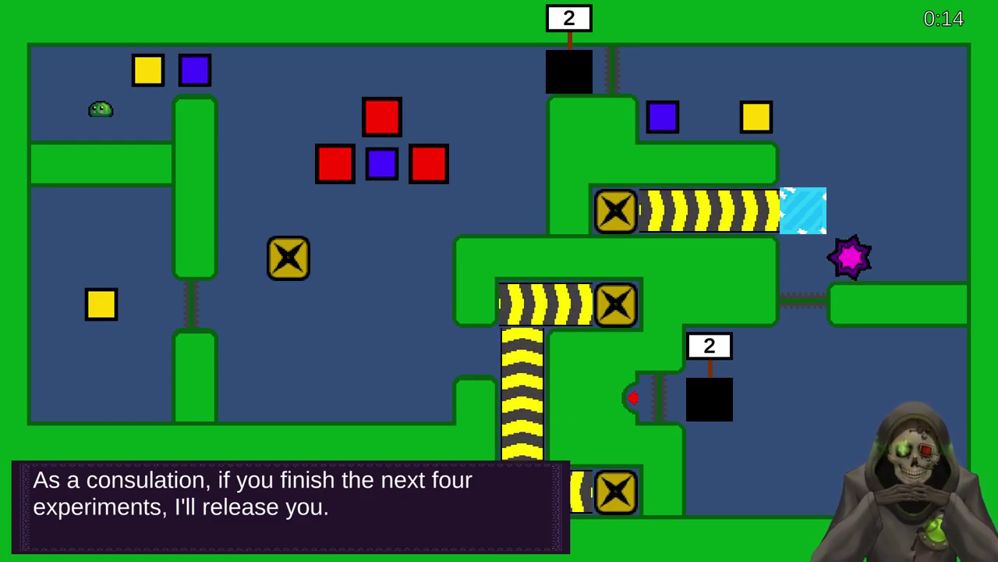
key("space")
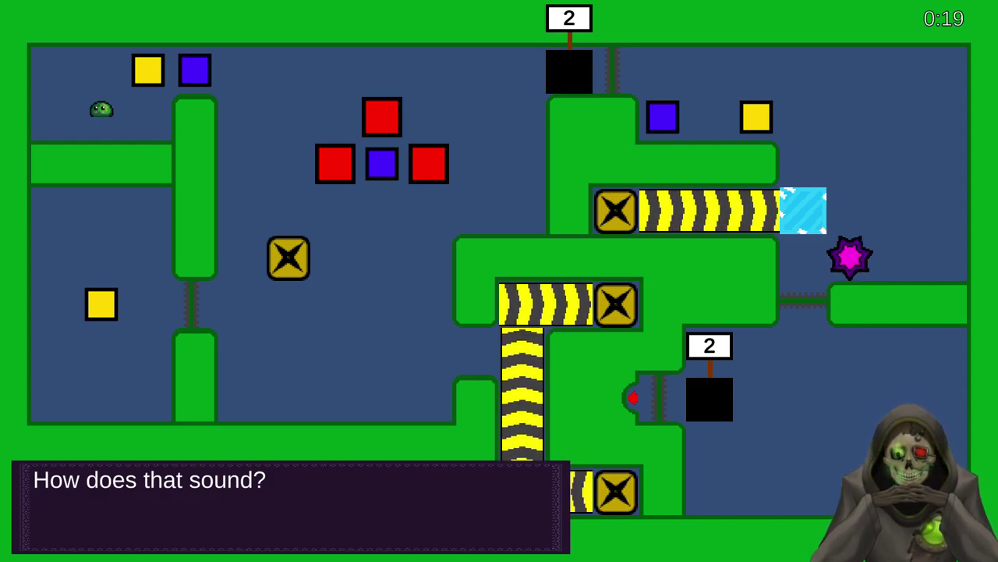
key("space")
- Capture a full-screen snip of the new level, switch to paint.net and paste it over the 3-5.png canvas
key("super+shift+s")
left_click_drag(0, 0, 997, 561)
key("super")
key("super")
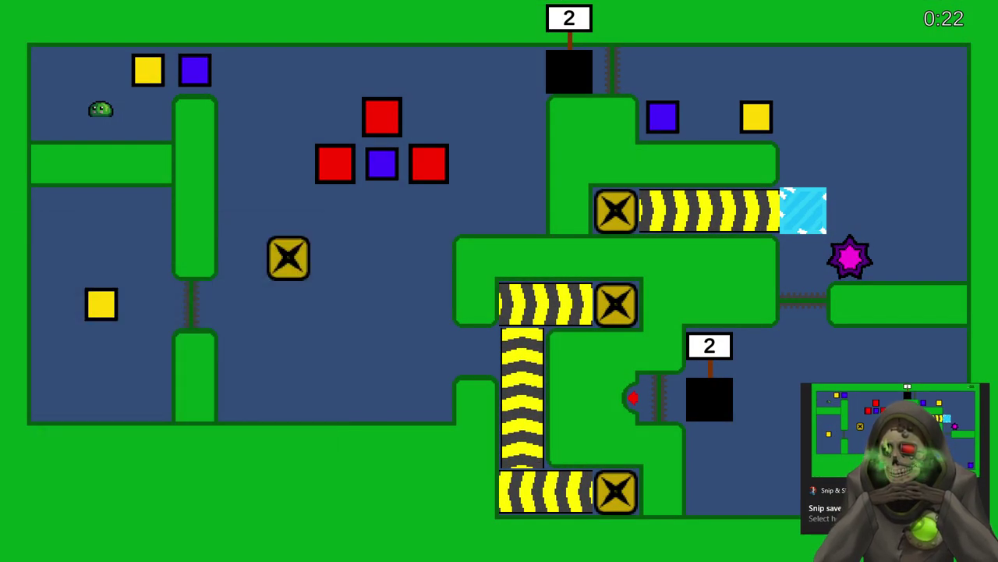
key("alt+Tab")
key("ctrl+v")
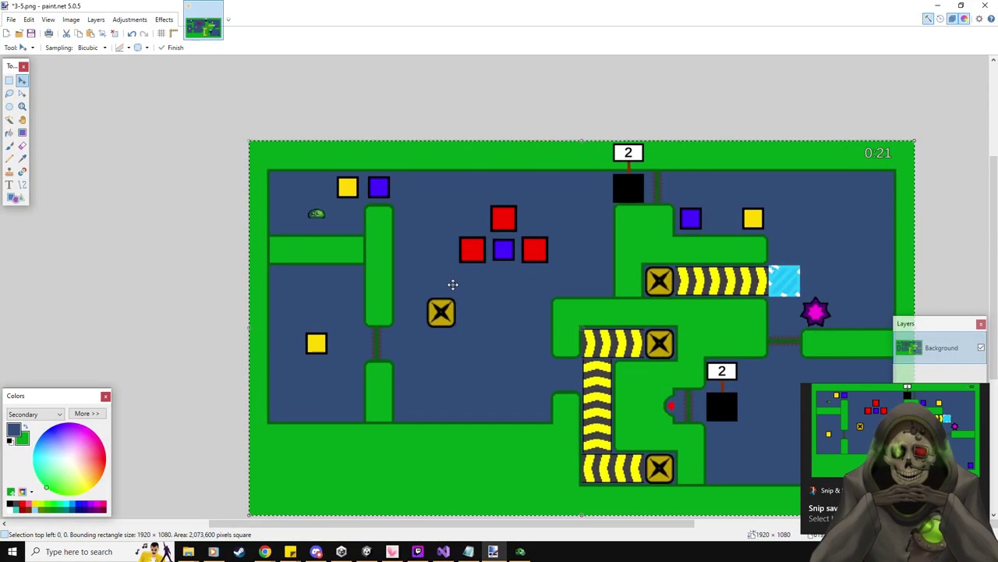
- Erase the slime and the timer from the level picture and fill the gaps with the matching blue and green backgrounds
left_click(11, 81)
left_click_drag(303, 203, 329, 223)
key("Delete")
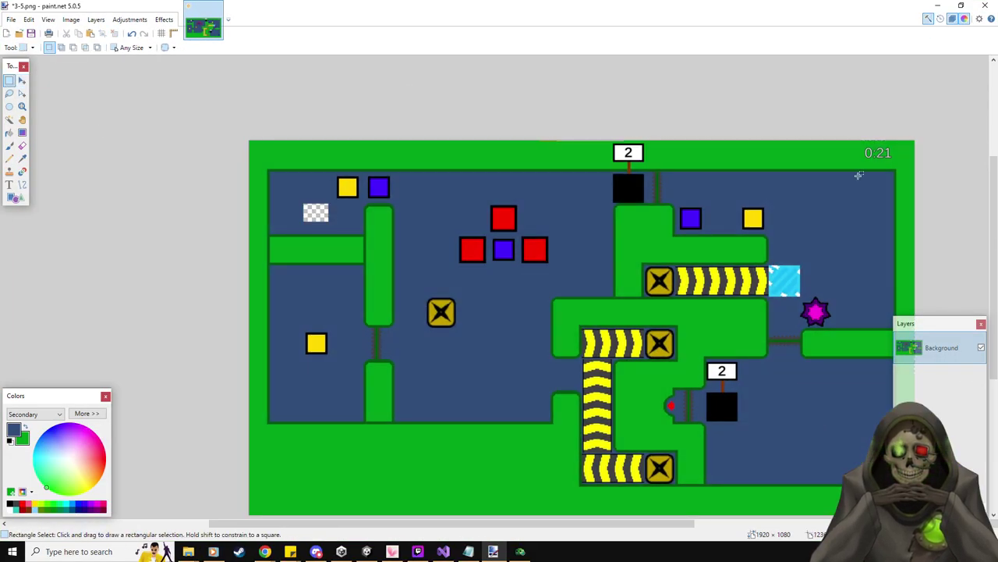
left_click_drag(860, 144, 896, 160)
key("Delete")
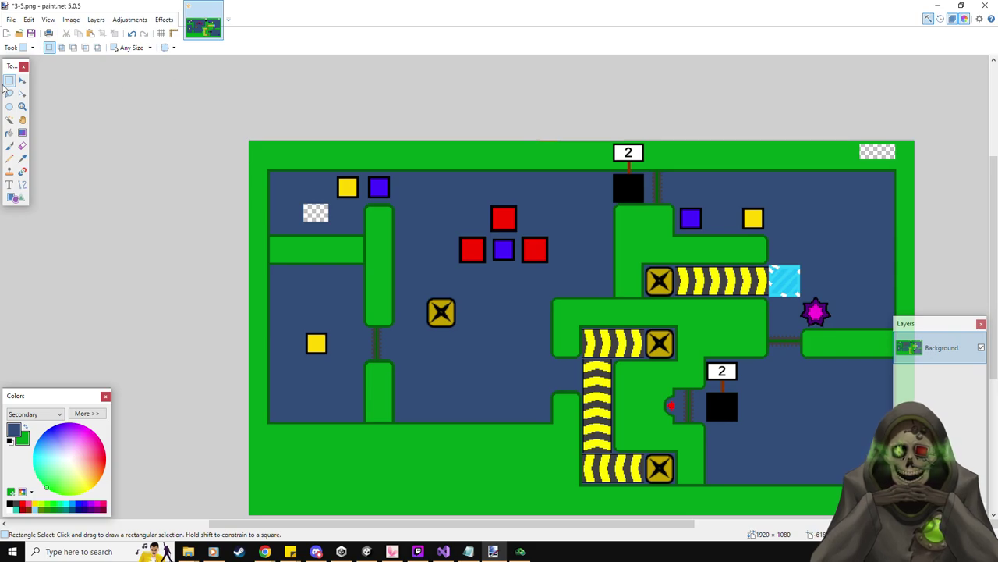
left_click(9, 133)
left_click(320, 213)
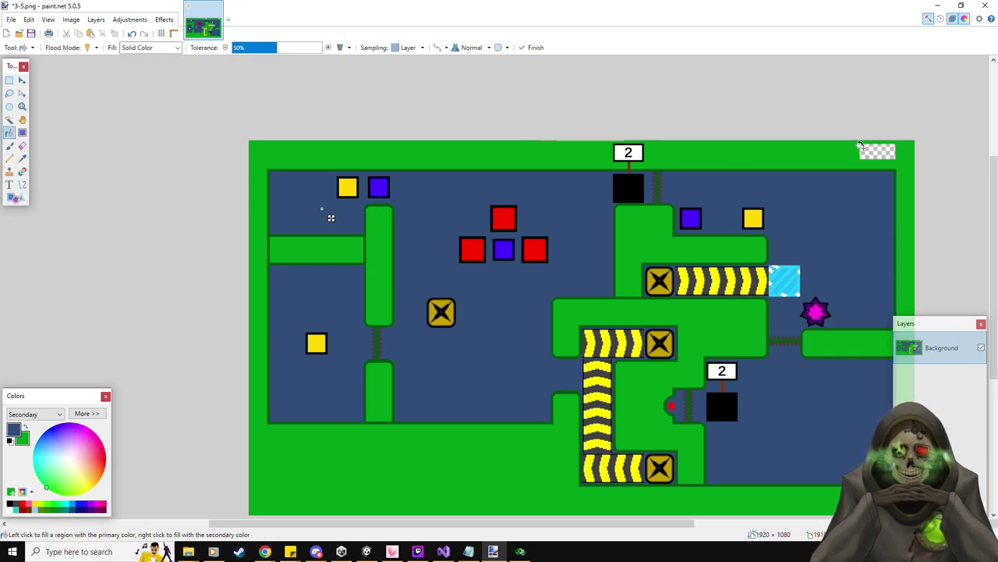
- Save the cleaned picture as a PNG in the Level Pictures folder and return to the game
left_click(10, 20)
left_click(47, 97)
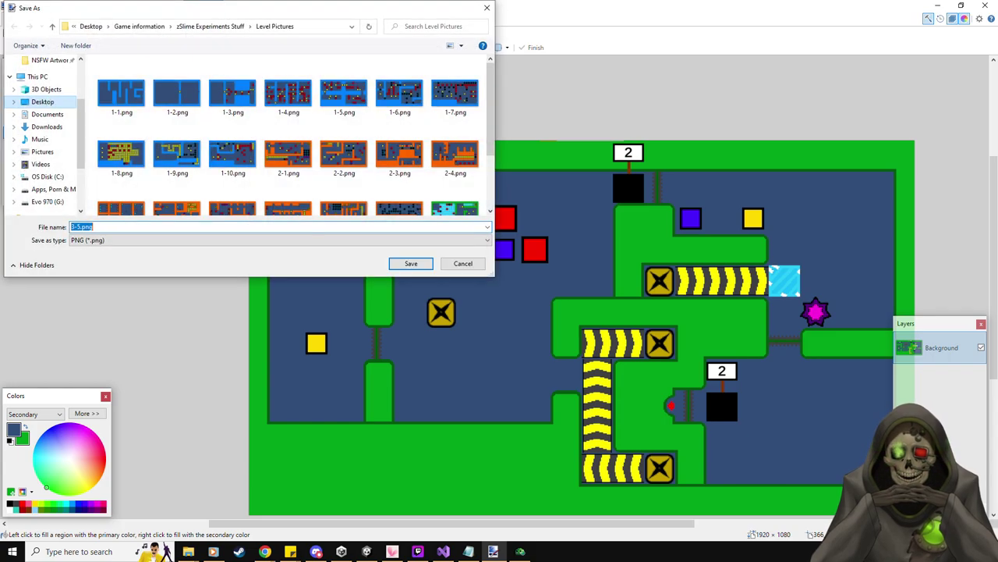
key("Return")
key("Return")
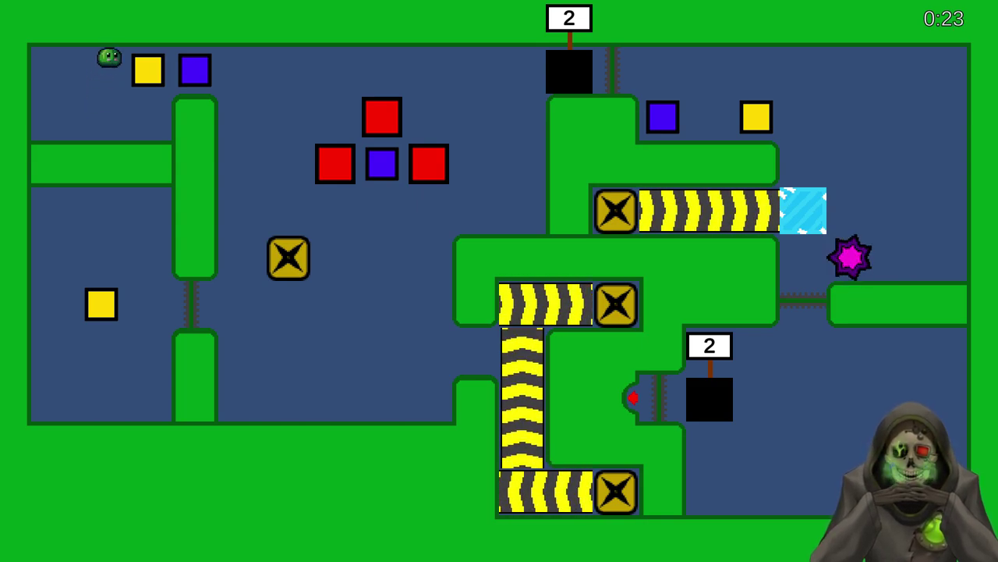
- Push the upper-left yellow and blue blocks together past the wall, and bring the slime down beside the red blocks
key("Right")
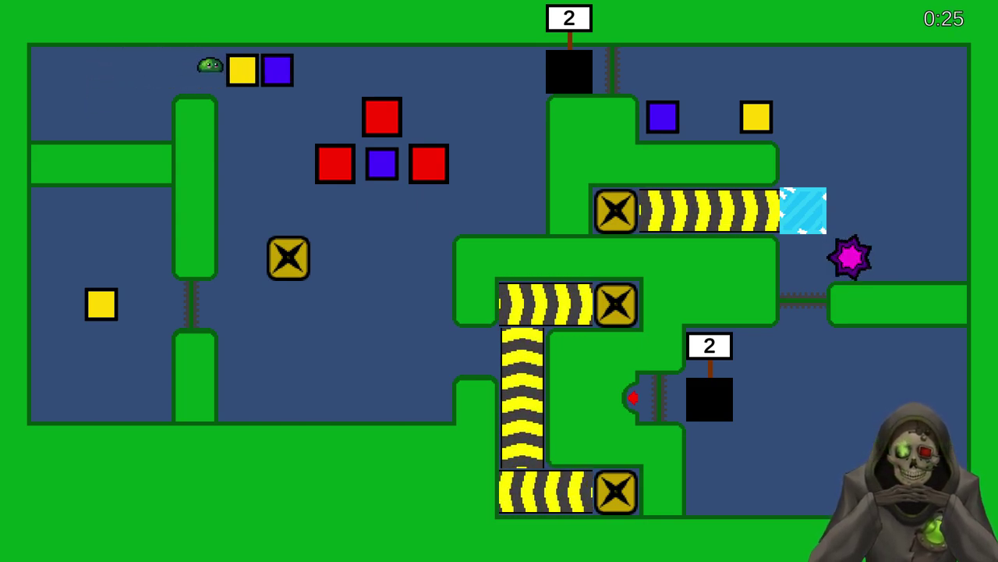
key("Down")
key("Right")
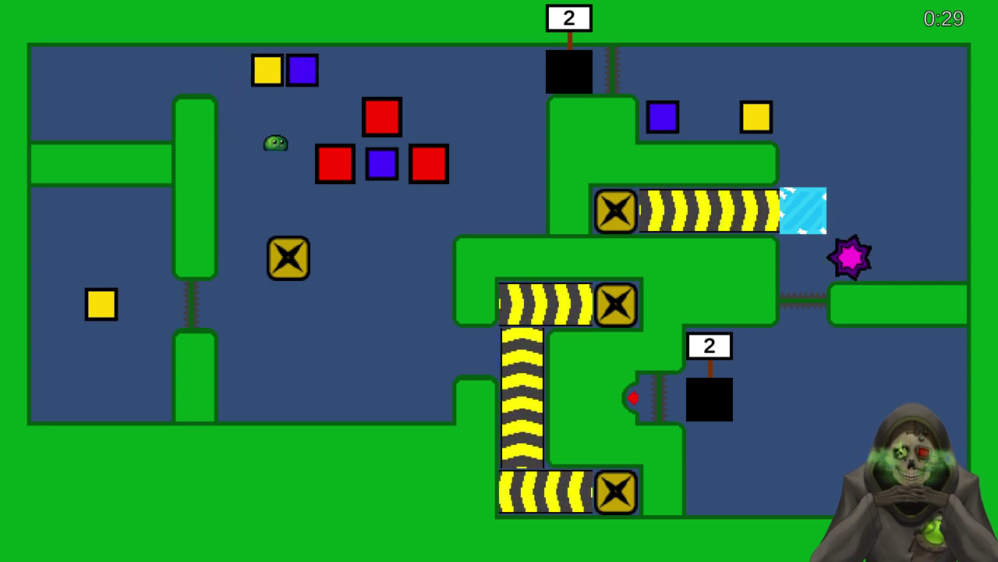
- Push the blue block out from between the red blocks and onto the left pressure plate
key("Down")
key("Right")
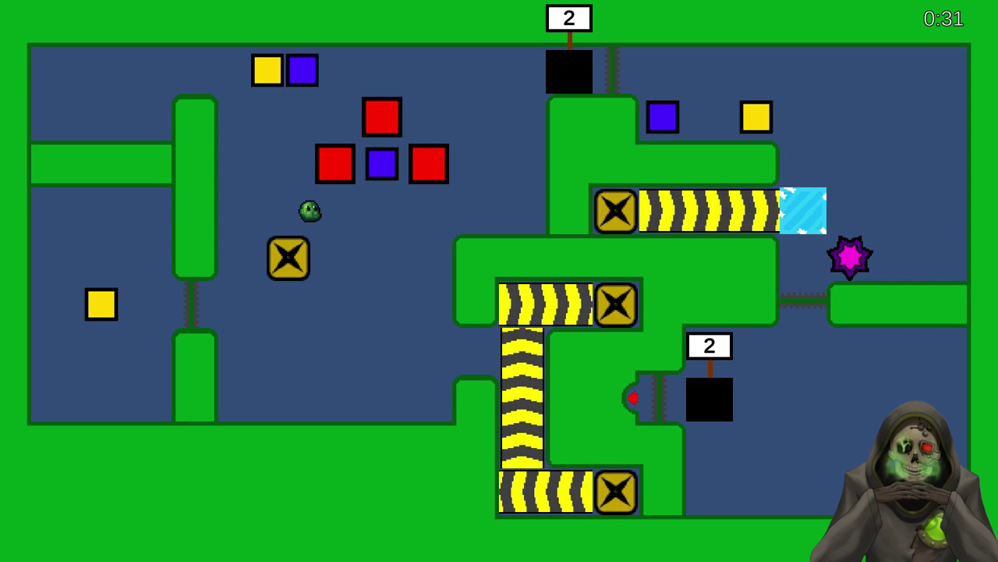
key("Down")
key("Left")
key("Up")
key("Left")
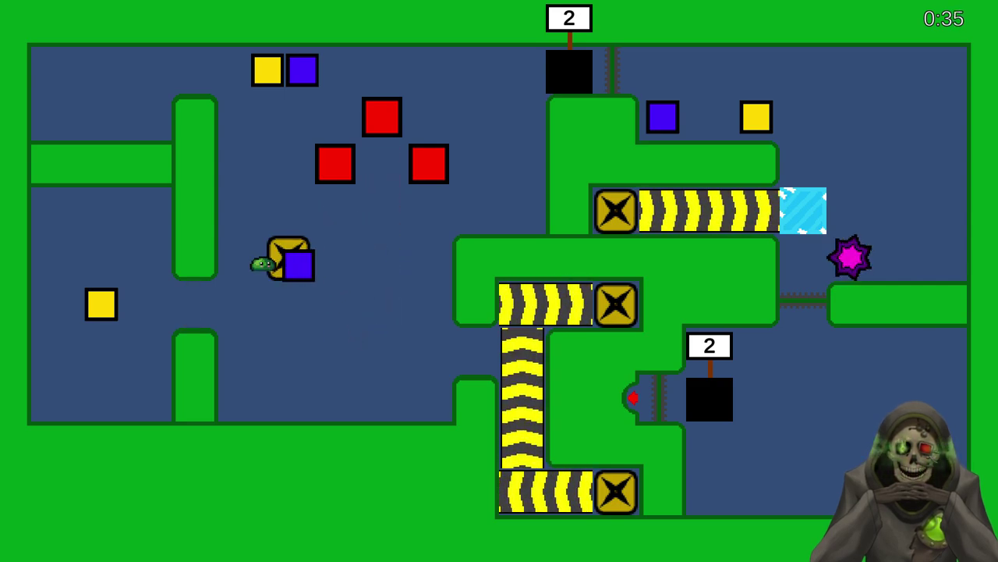
- Enter the lower-left room through the opened gate and push its yellow block out past the pressure plate
key("Left")
key("Up")
key("Left")
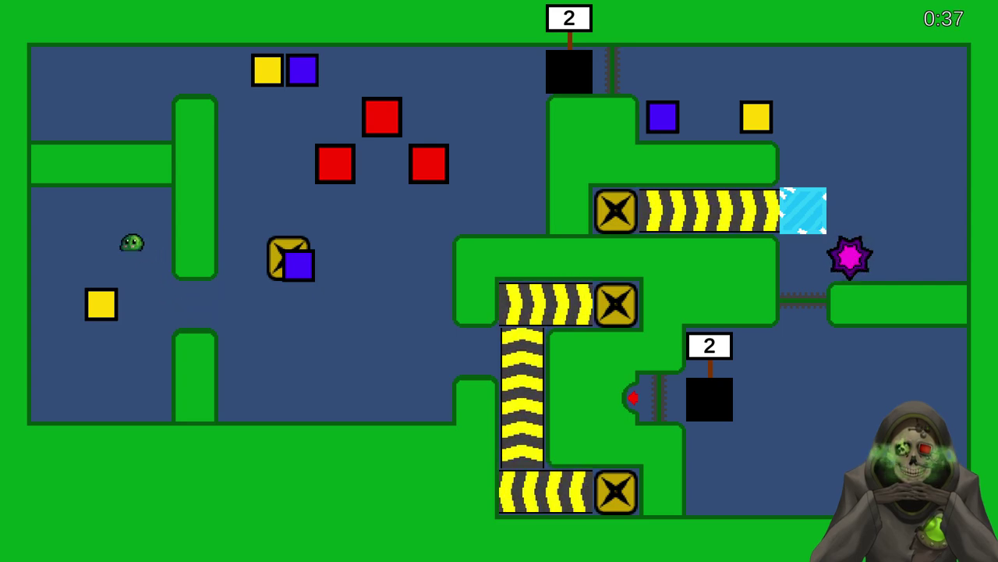
key("Down")
key("Right")
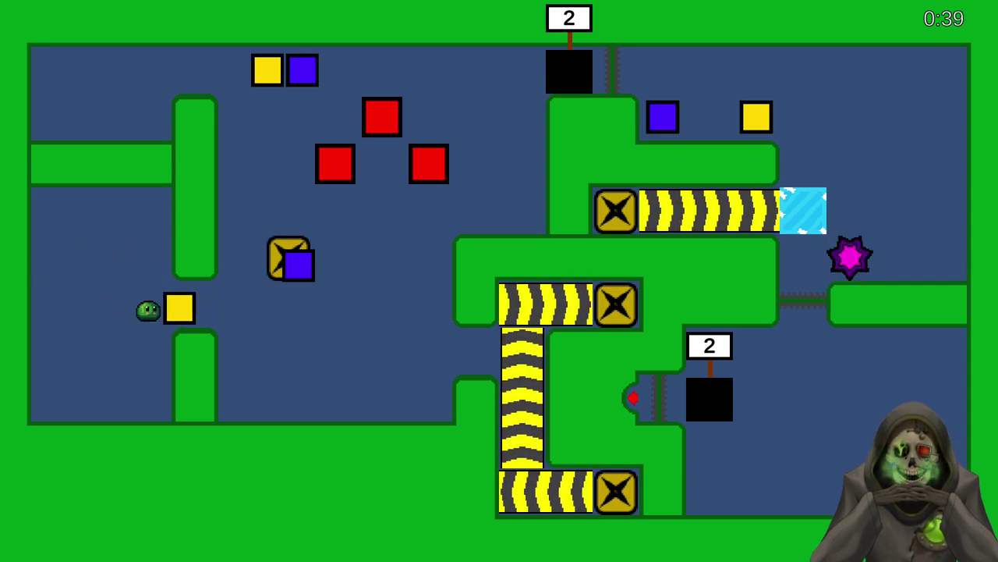
key("Right")
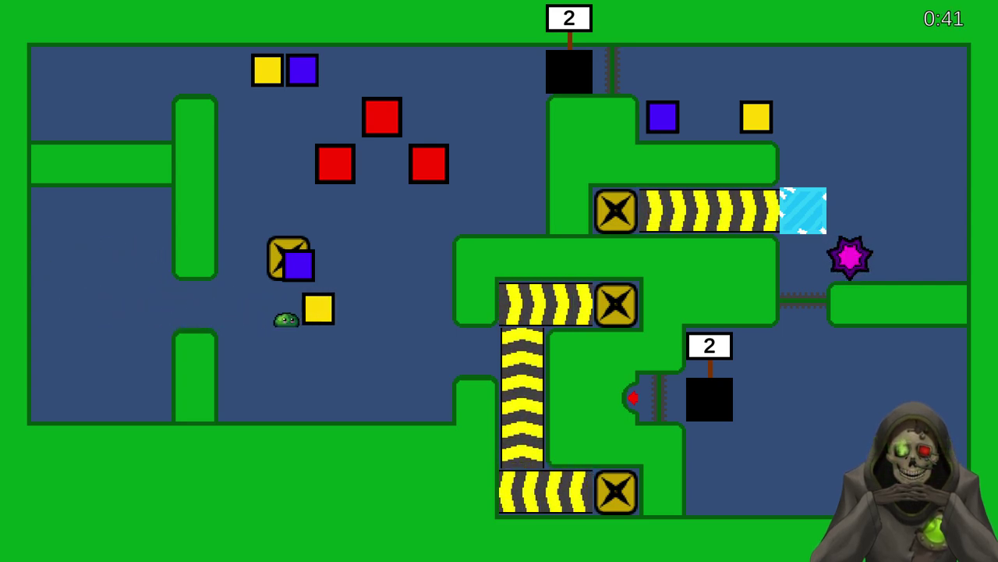
key("Down")
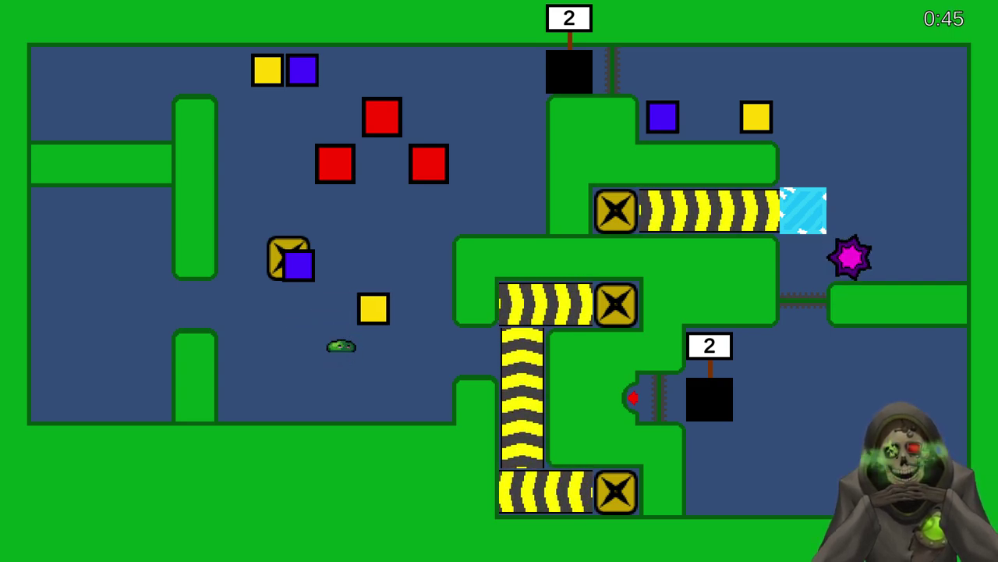
- Separate the upper blue block from the yellow one and push the yellow block along the top corridor into the upper pit
key("Left")
key("Up")
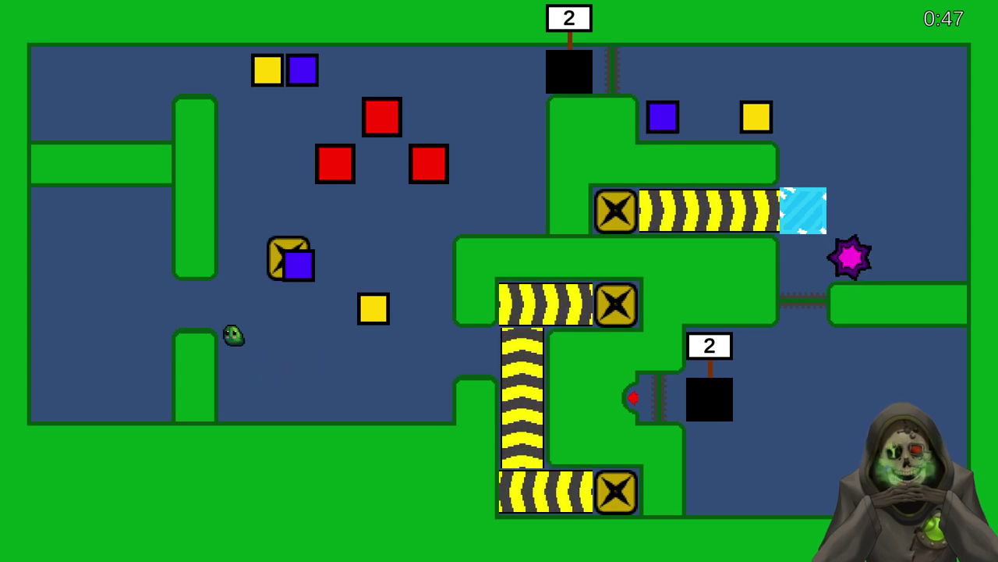
key("Up")
key("Right")
key("Down")
key("Left")
key("Down")
key("Left")
key("Up")
key("Right")
key("Right")
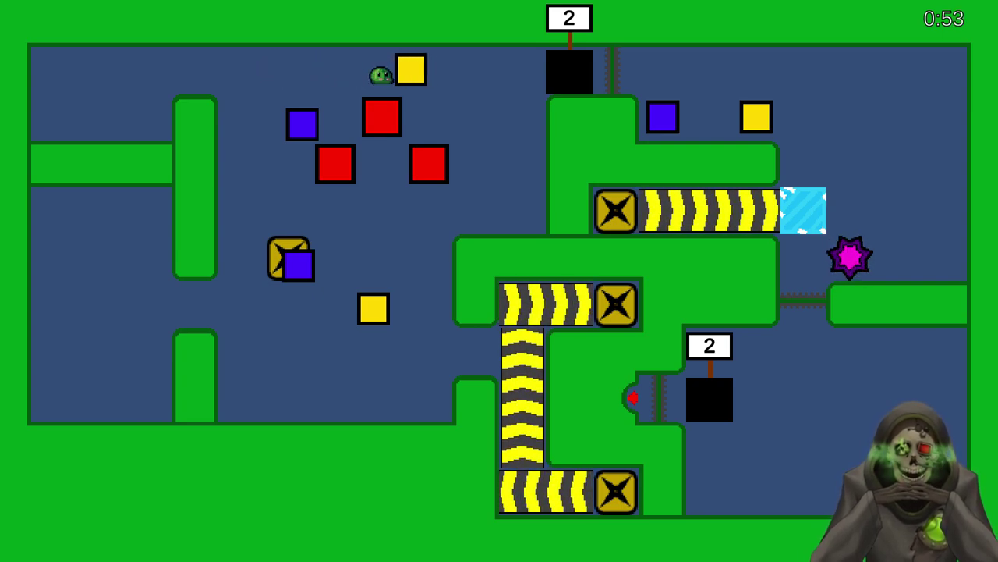
key("Right")
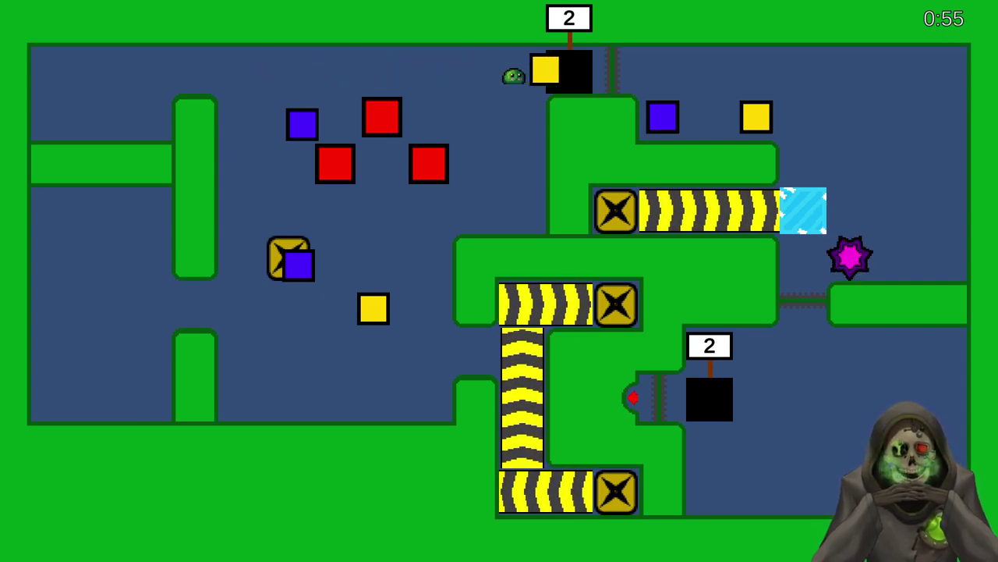
- Move the blue block off the pressure plate to the right and push the remaining left-area yellow block up past the plate
key("Down")
key("Left")
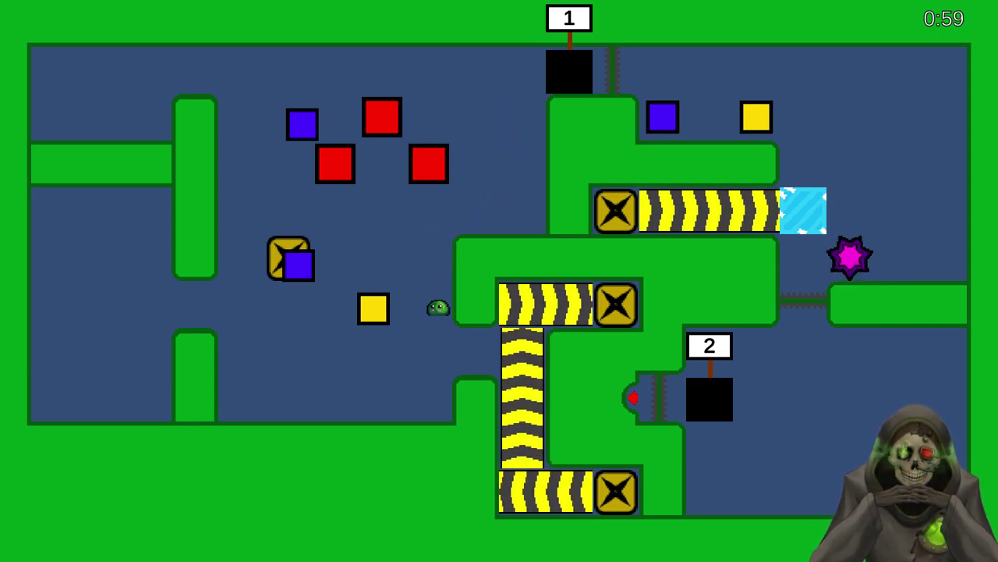
key("Up")
key("Left")
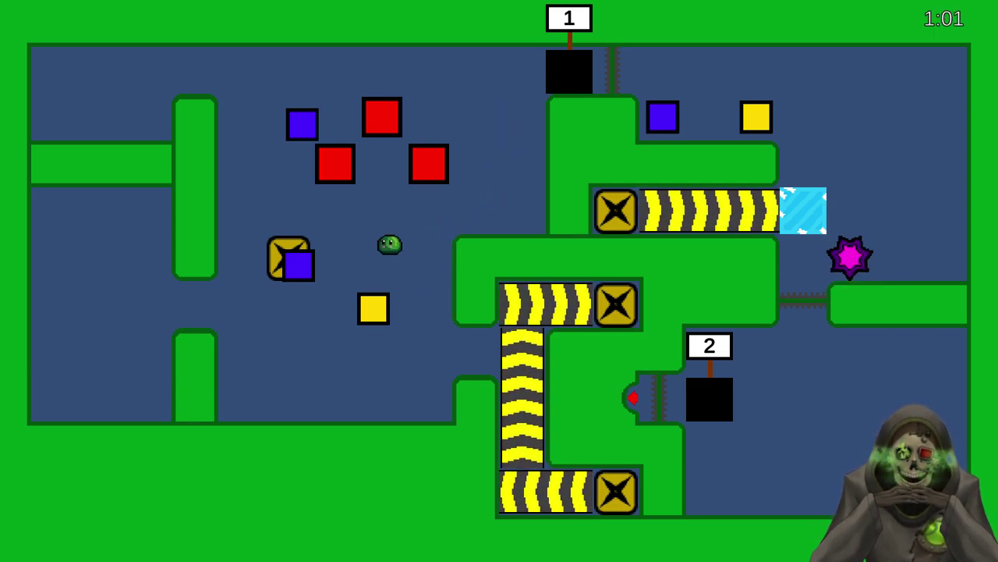
key("Right")
key("Down")
key("Left")
key("Down")
key("Left")
key("Up")
- Push the yellow block farther up and move the upper blue block around the red blocks to their right side
key("Up")
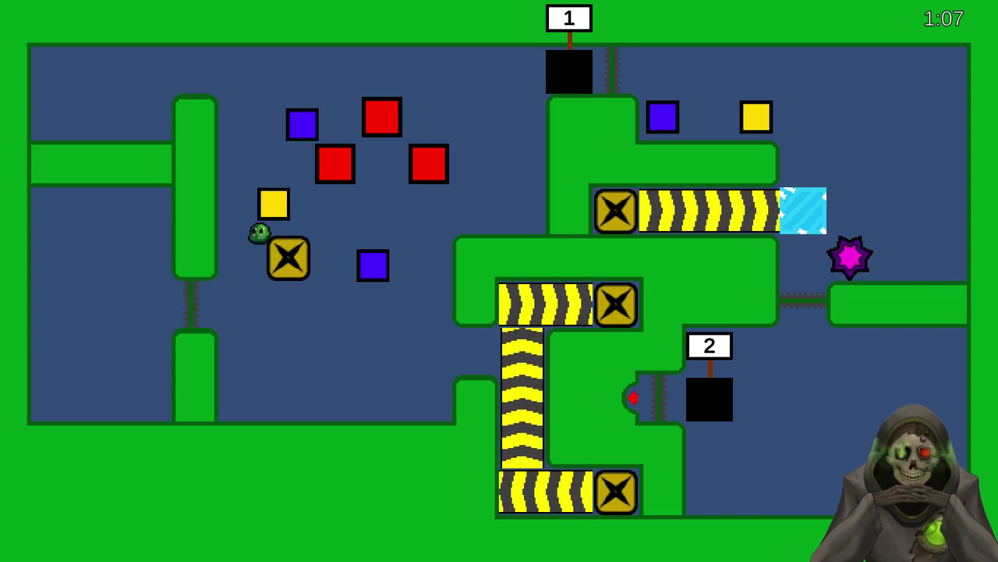
key("Up")
key("Right")
key("Up")
key("Right")
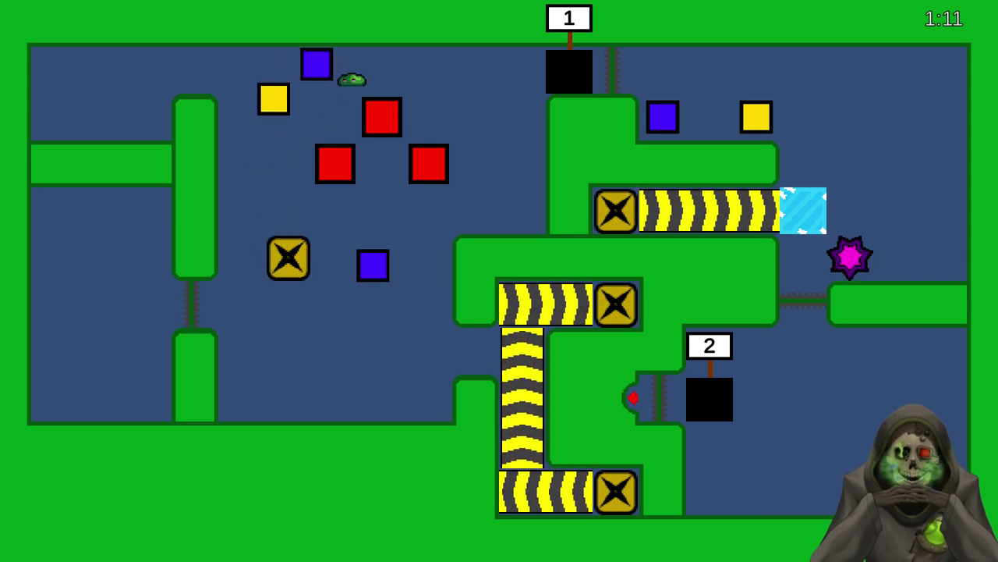
key("Down")
key("Right")
key("Right")
key("Down")
key("Down")
key("Left")
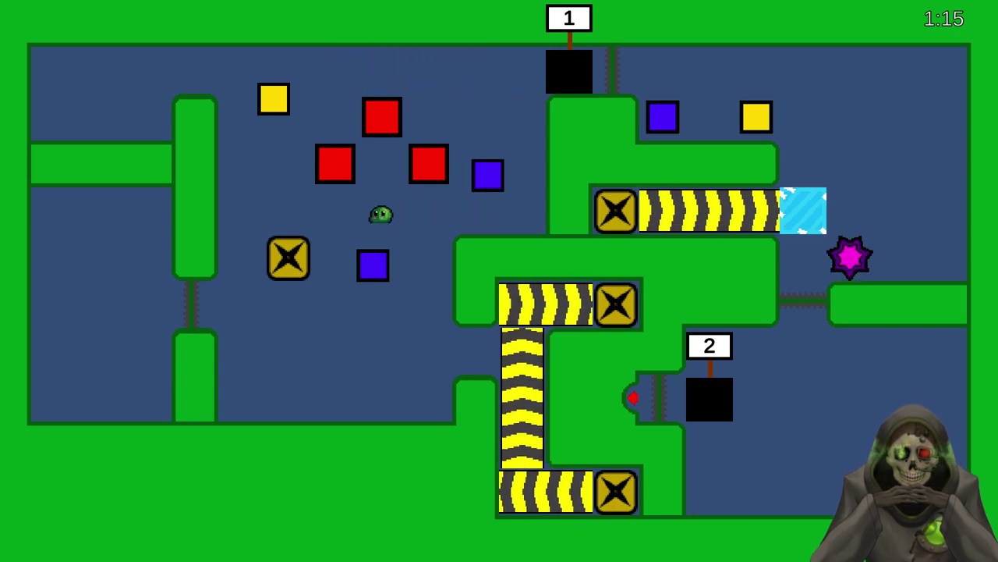
- Push the yellow block up into the top corridor and along it into the upper pit, and cross to the gate behind
key("Up")
key("Up")
key("Left")
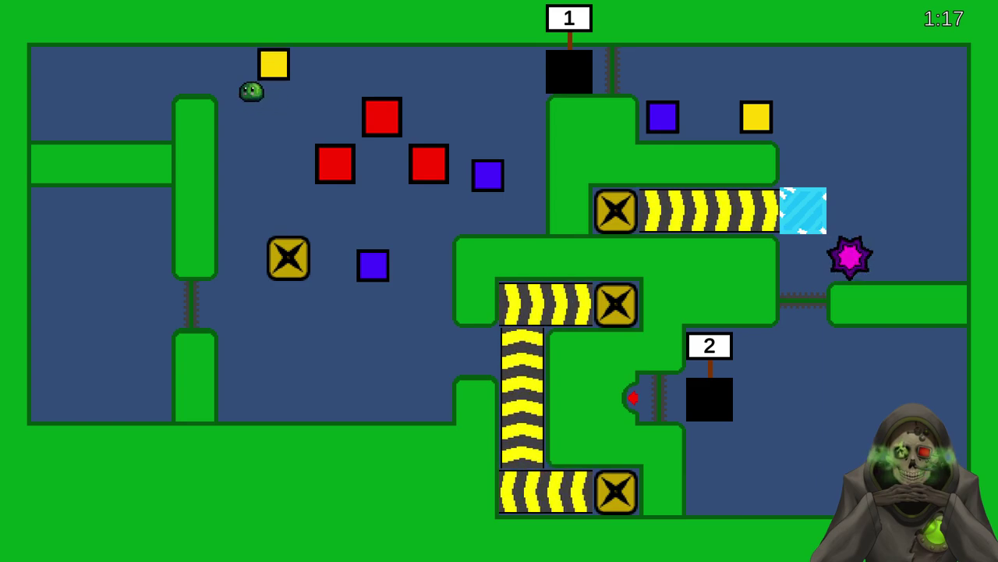
key("Up")
key("Right")
key("Right")
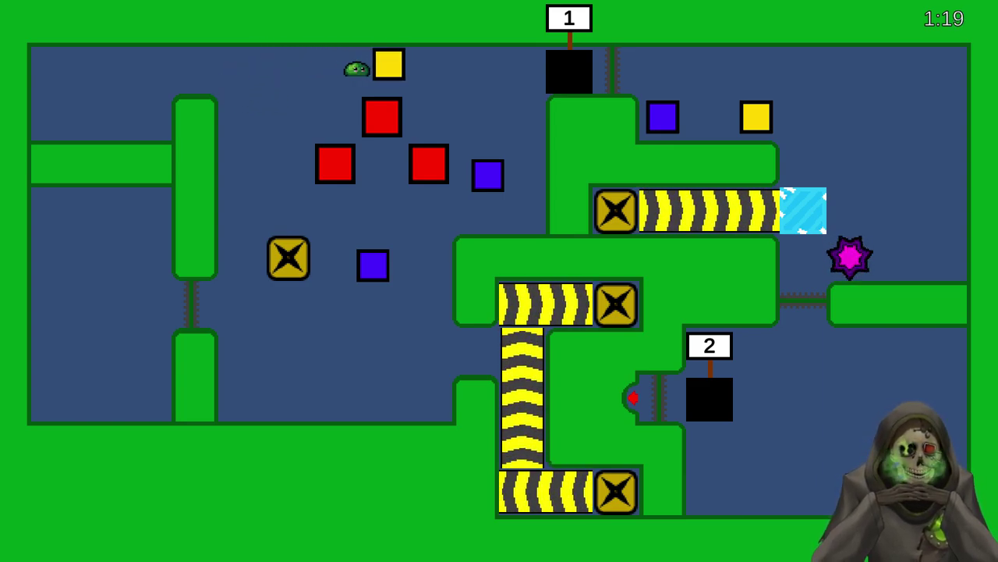
key("Right")
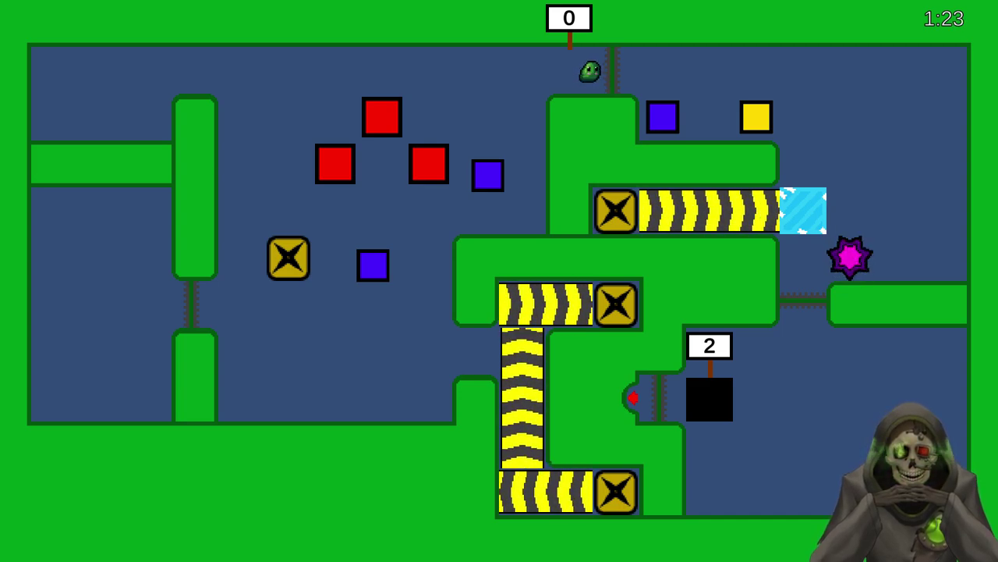
- Return to the lower blue block and push it left toward the pressure plate, bringing the slime onto the plate
key("Left")
key("Down")
key("Left")
key("Left")
key("Down")
key("Left")
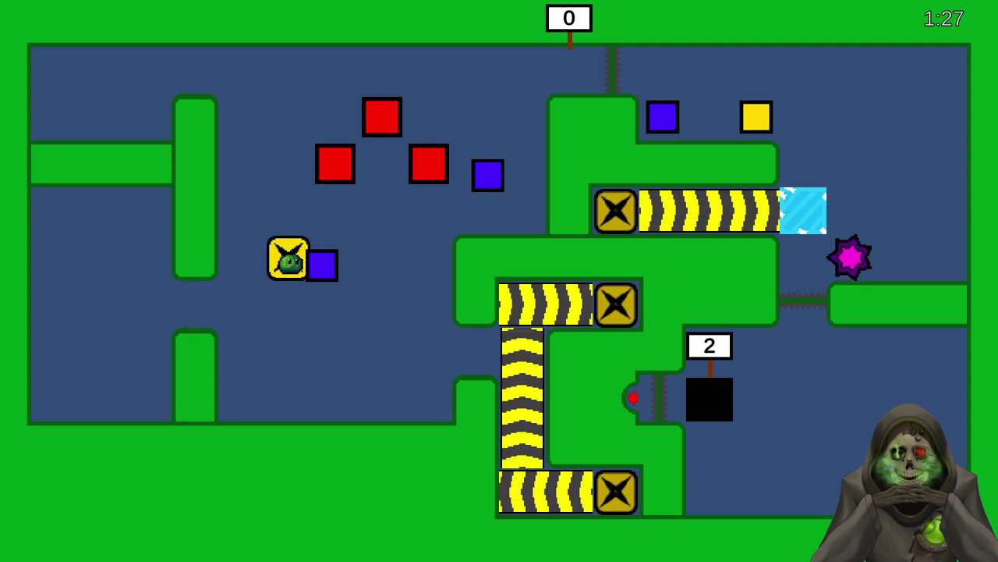
- Leave the blue block on the plate, move the slime to the entrance of the vertical conveyor and pause the game
key("Down")
key("Right")
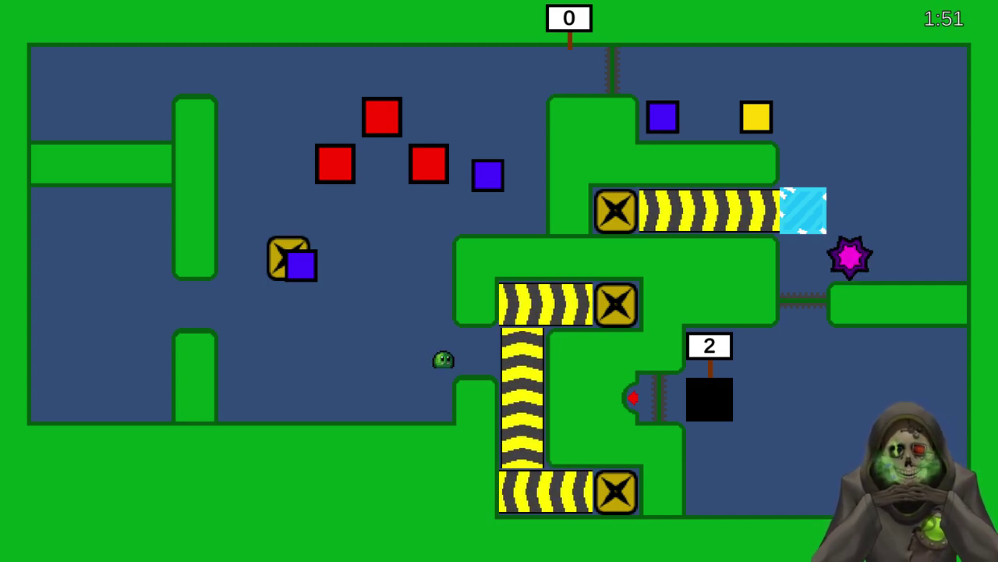
key("Escape")
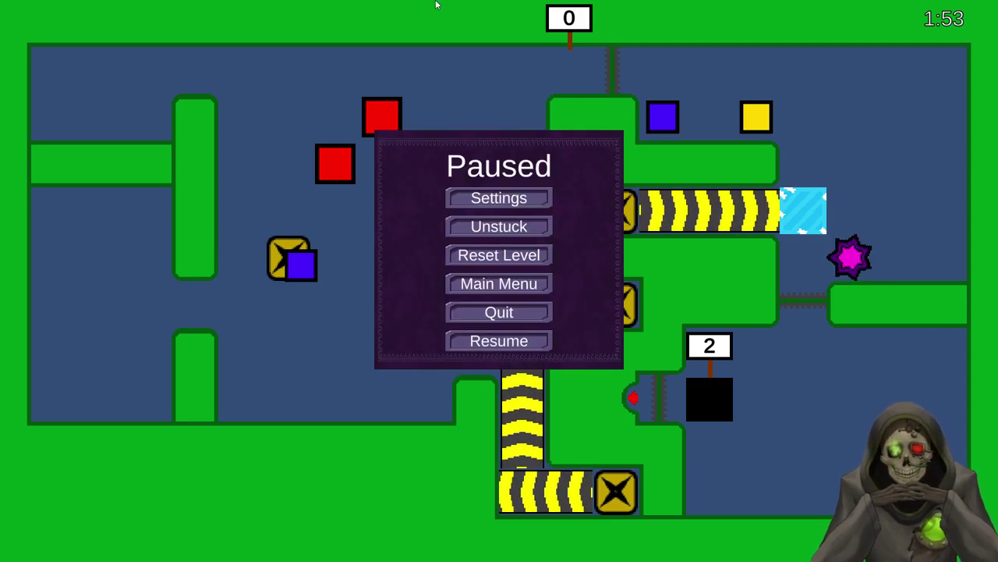
- Reset the level and nudge the yellow and blue blocks rightward along the top corridor
left_click(470, 256)
key("Up")
key("Right")
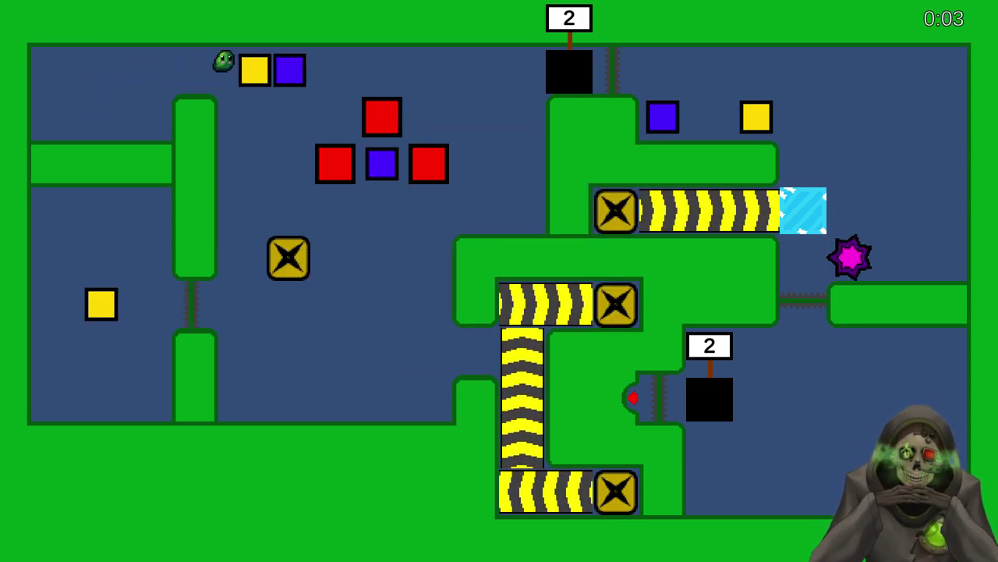
key("Down")
key("Right")
key("Right")
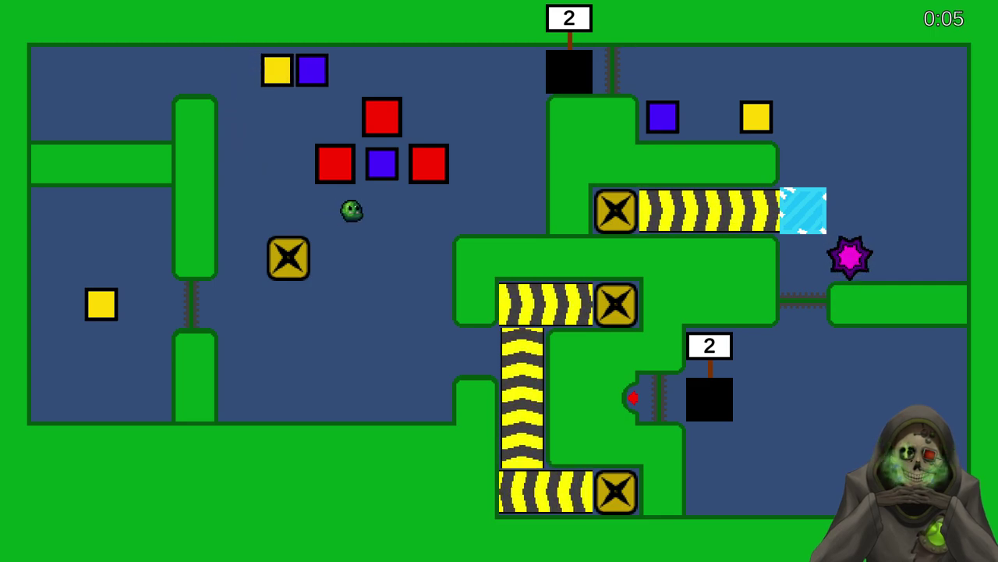
- Pull the blue block down from between the red blocks and place it on the pressure plate at the left
key("Down")
key("Left")
key("Up")
key("Left")
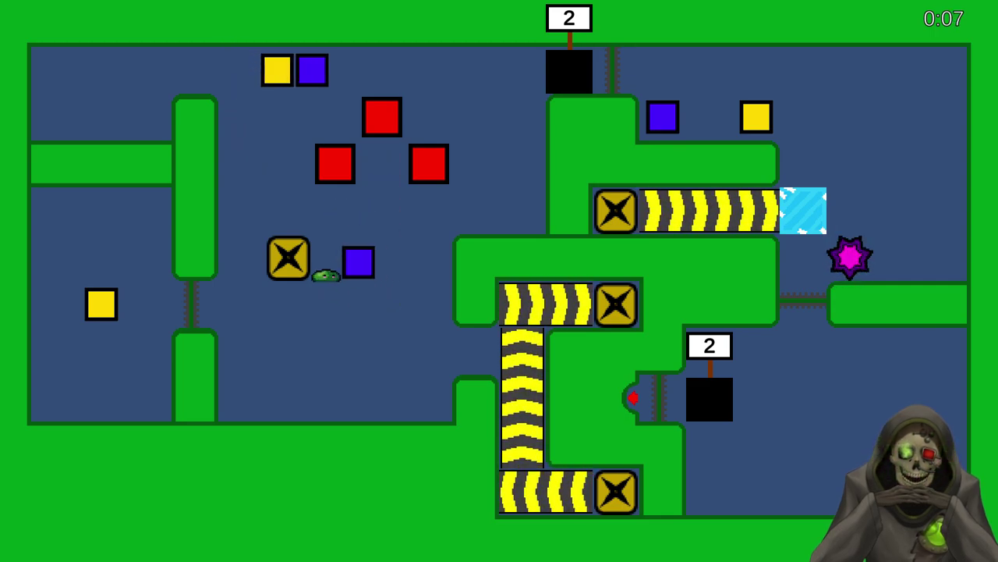
key("Down")
key("Left")
key("Left")
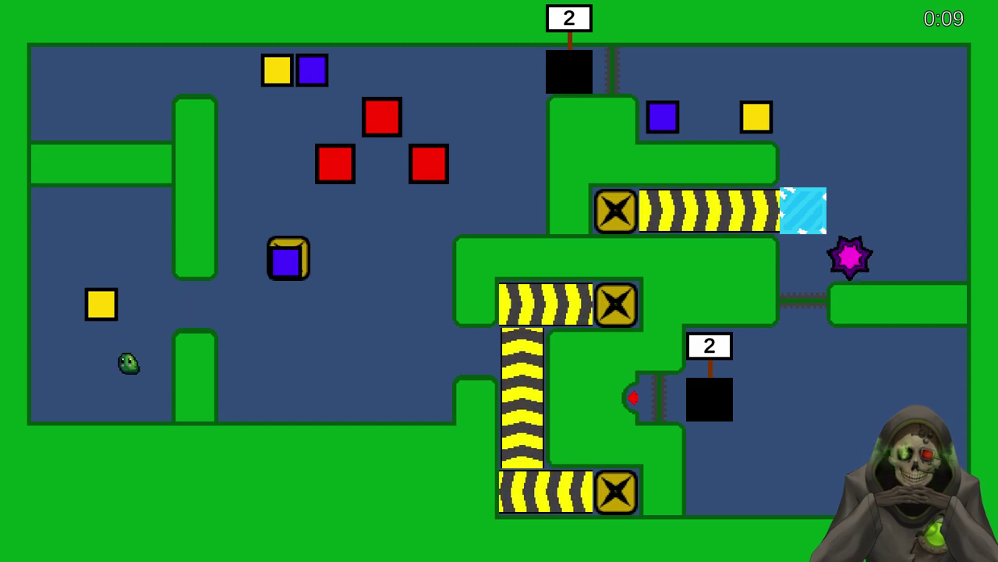
- Enter the left room through the open gate and push its yellow block right into the main room
key("Up")
key("Right")
key("Right")
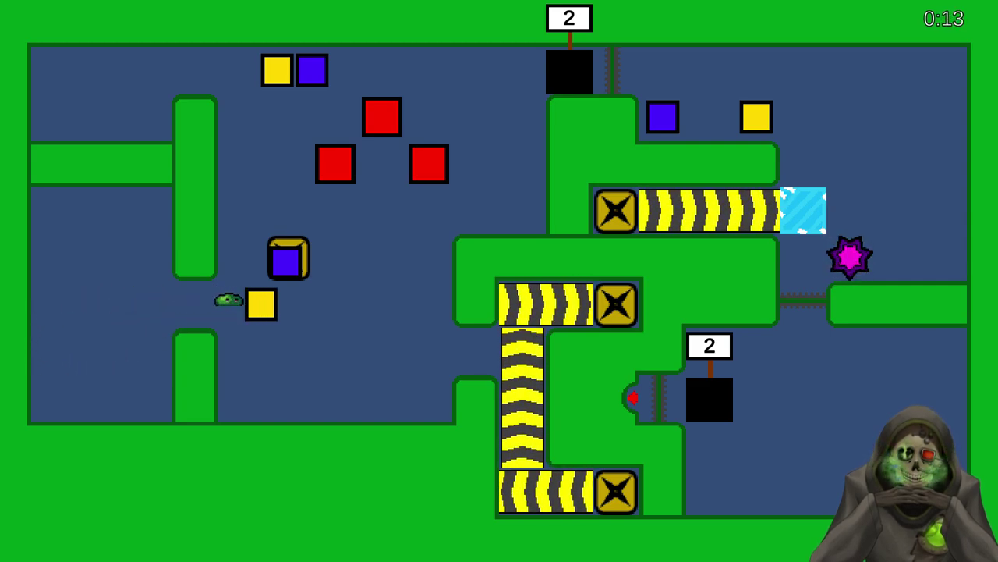
- Take the blue block off the pressure plate to the left and push it down with the yellow block below it
key("Left")
key("Up")
key("Left")
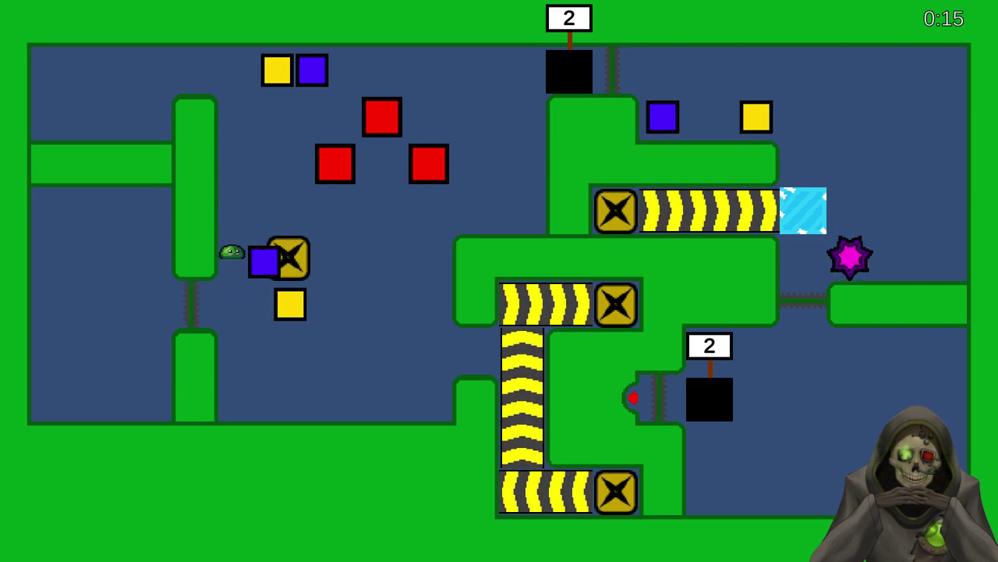
key("Down")
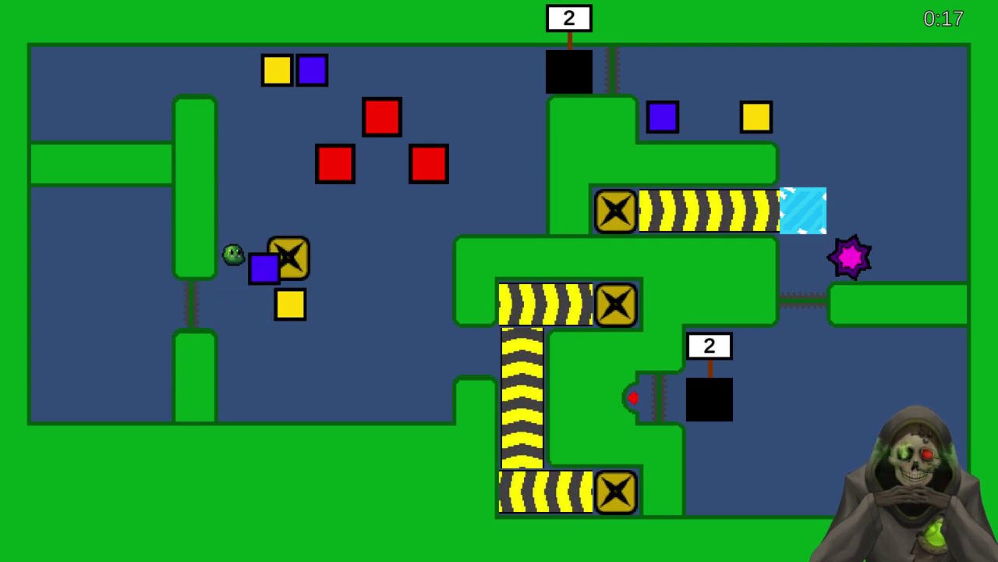
key("Down")
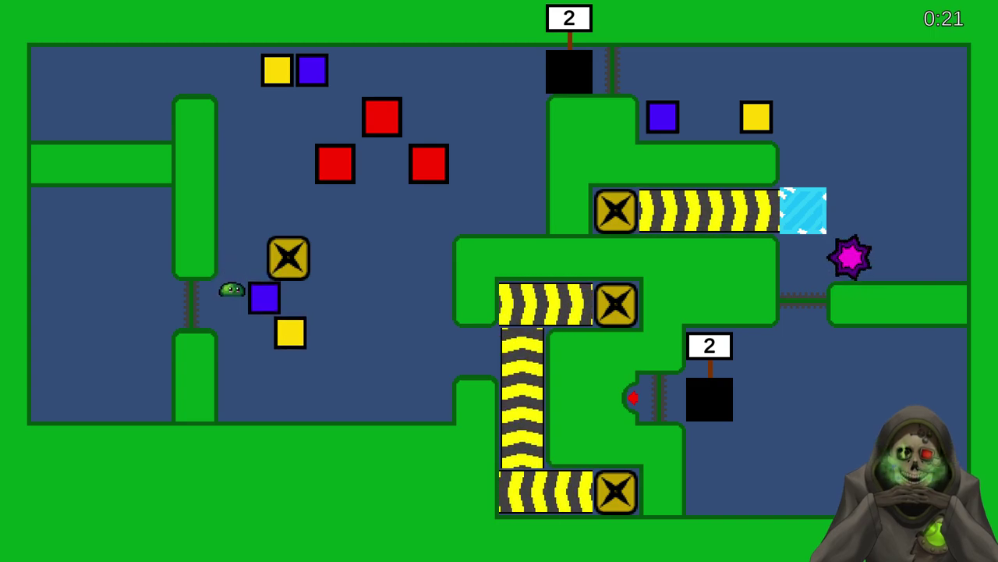
- Use Unstuck from the pause screen, move the slime to the blue block's right side and pull the block right
key("Escape")
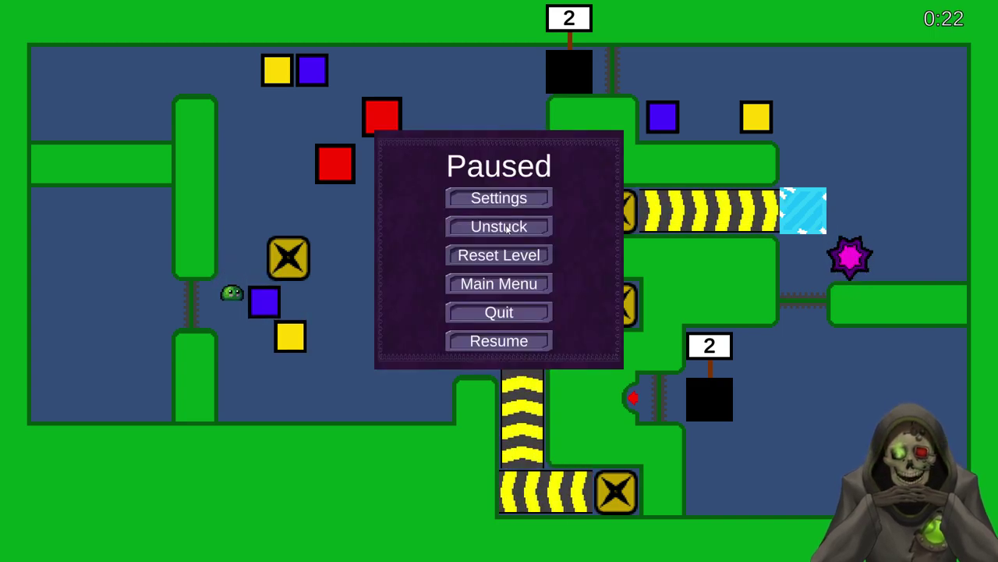
left_click(507, 226)
key("Right")
key("Down")
key("Left")
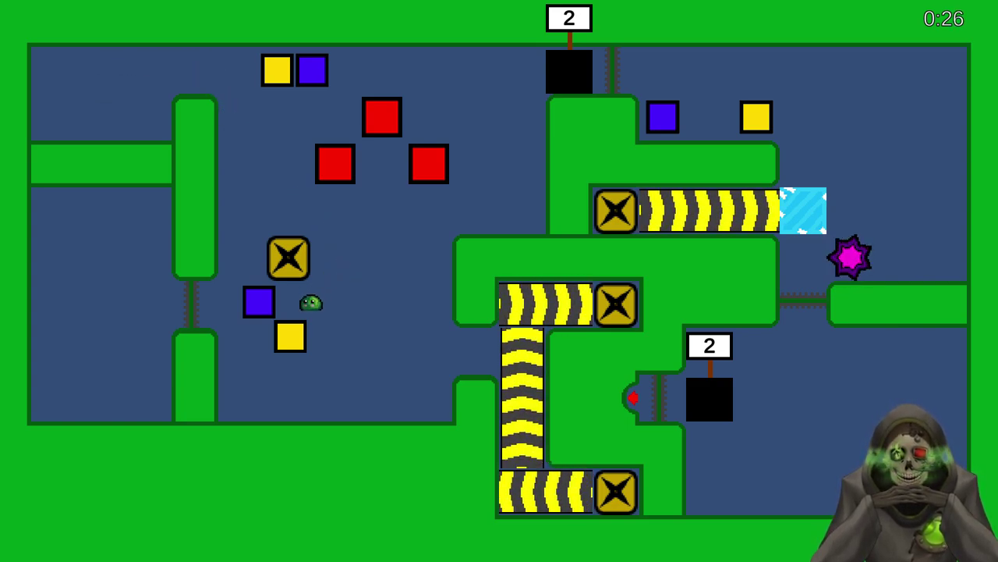
key("space")
key("Right")
key("Right")
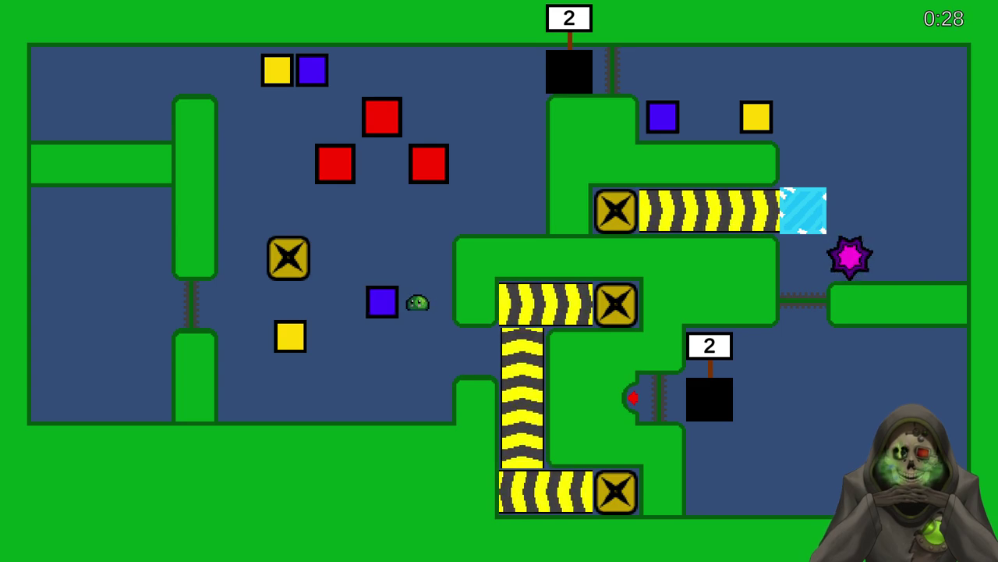
- Push the blue block down level with the yellow block and push the yellow block right against it
key("Down")
key("Left")
key("space")
key("Down")
key("Left")
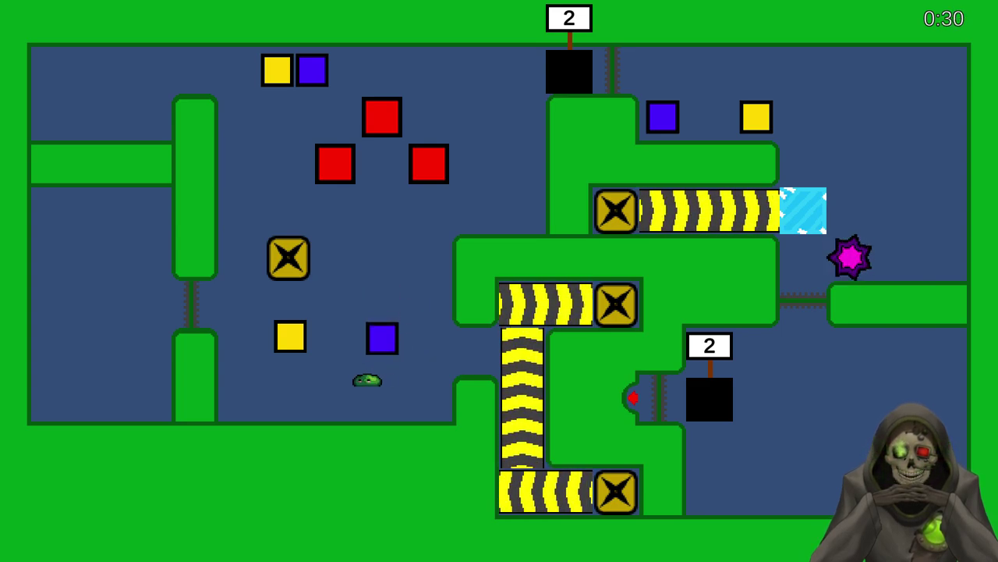
key("Up")
key("Right")
- Nudge the yellow and blue blocks into line with the passage to the vertical conveyor while moving them right
key("Right")
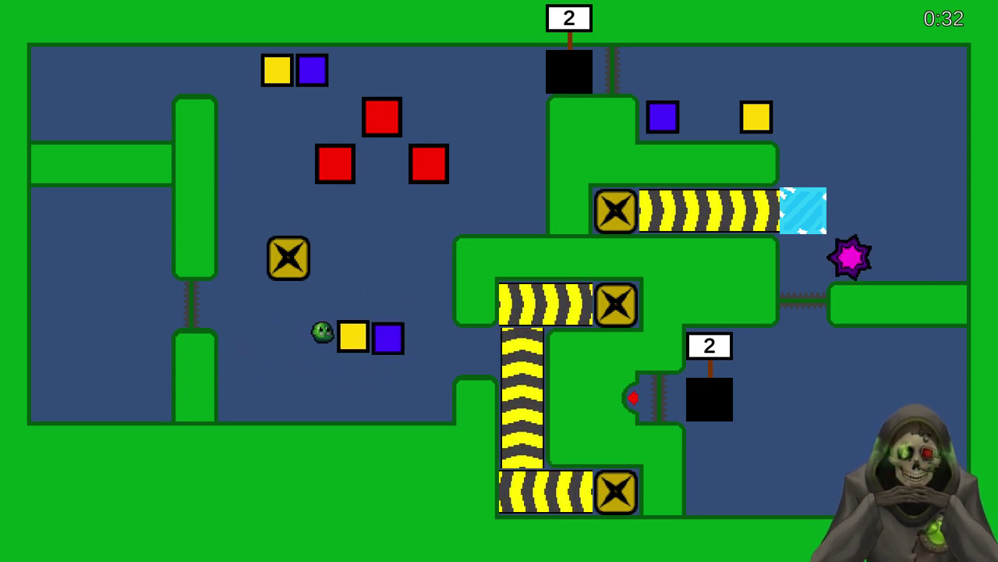
key("Down")
key("Right")
key("Up")
key("Down")
key("Left")
key("Up")
key("Right")
key("Down")
key("Left")
key("Down")
- Push both blocks onto the vertical conveyor, sending the blue one to the lower plate and the yellow one to the upper plate
key("Right")
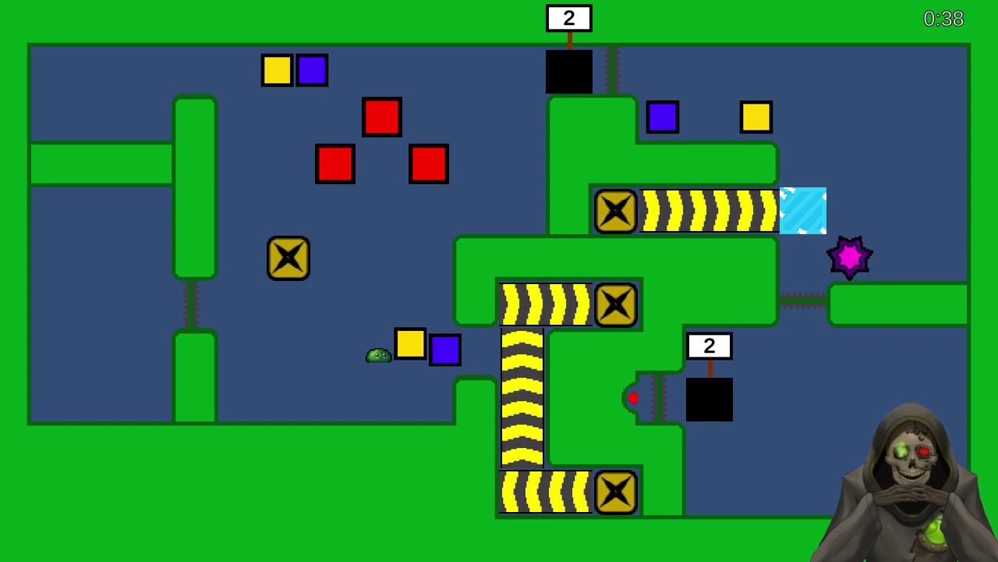
key("Right")
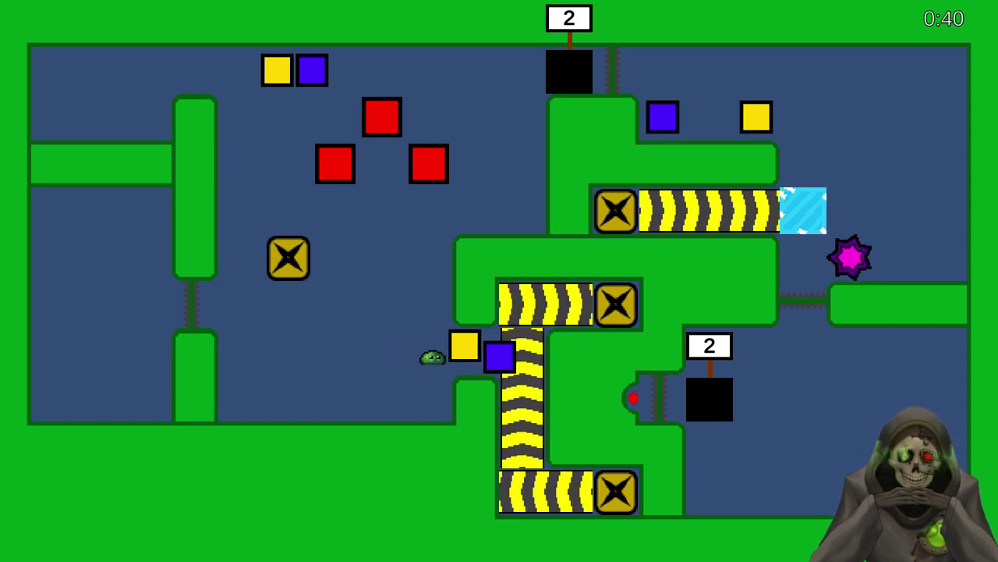
key("Right")
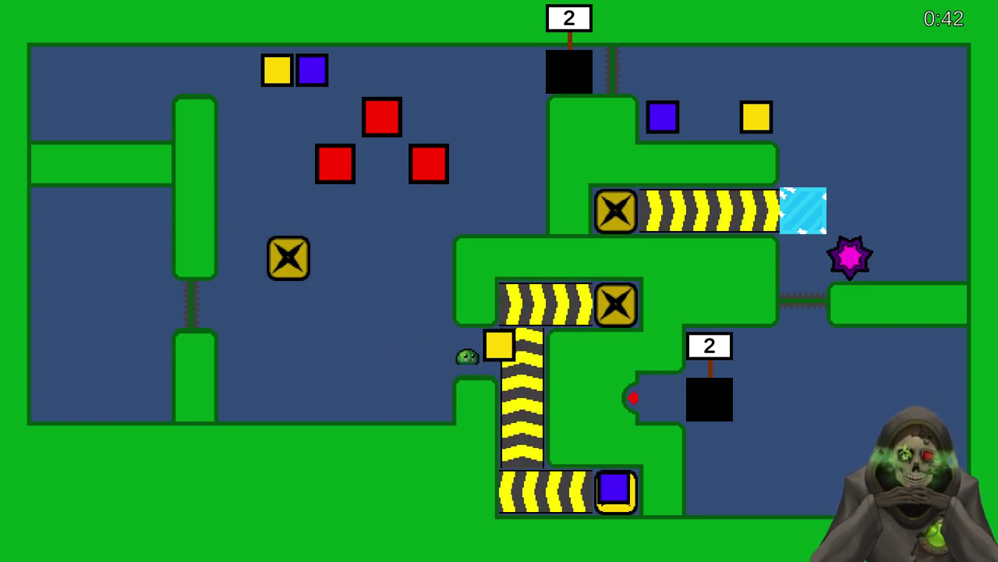
key("Left")
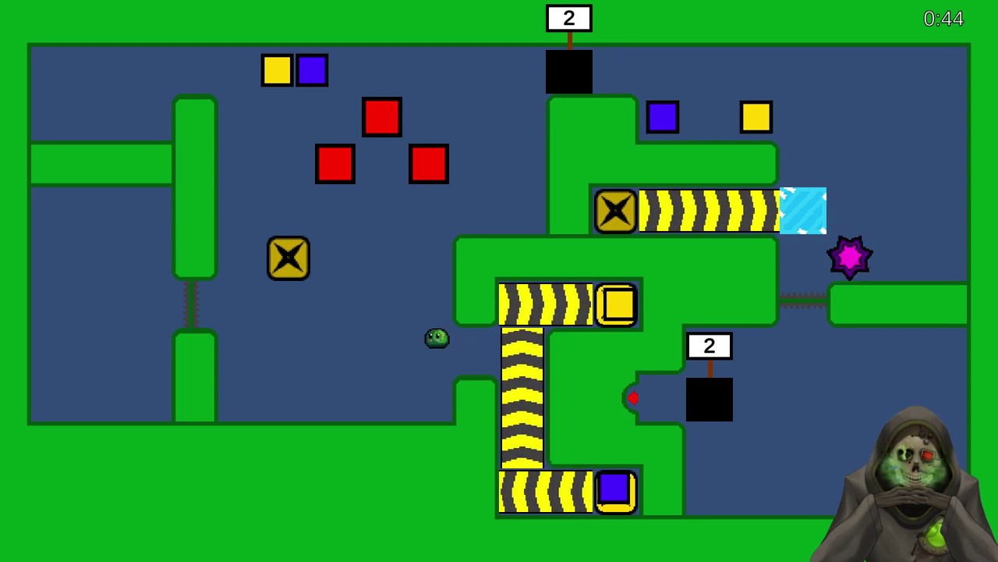
- Return to the top corridor, push its yellow and blue blocks into the upper pit and cross into the right room
key("Left")
key("Up")
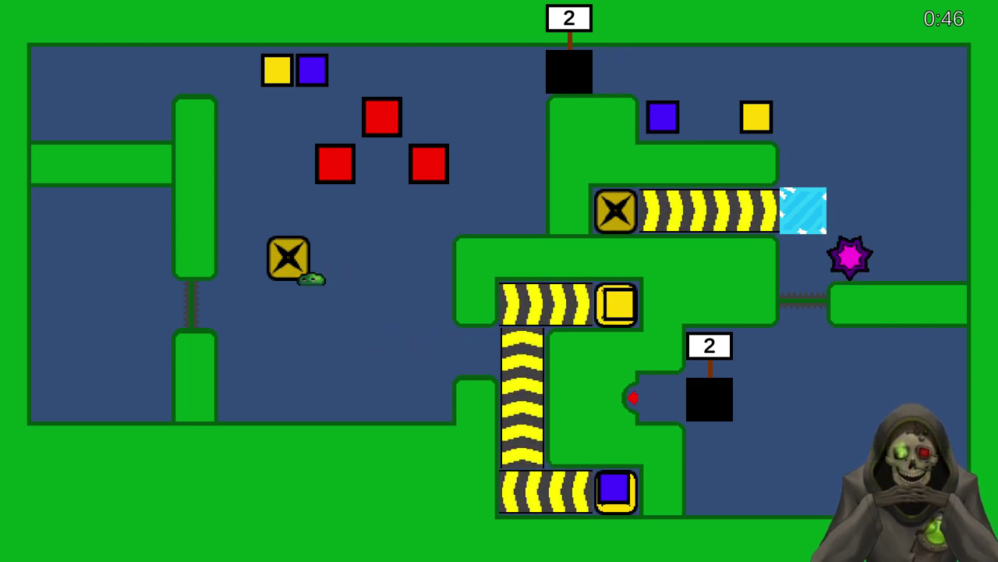
key("Right")
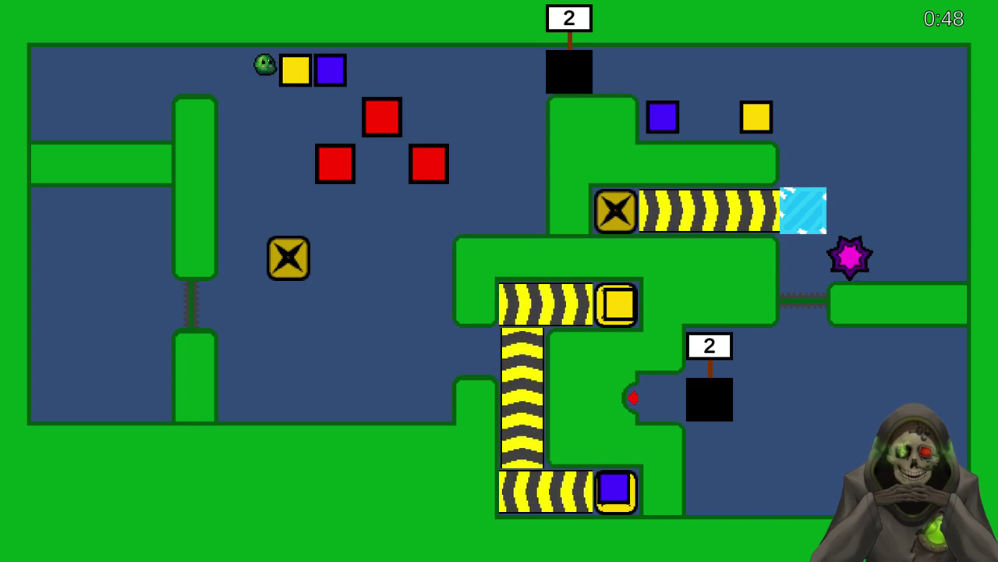
key("Right")
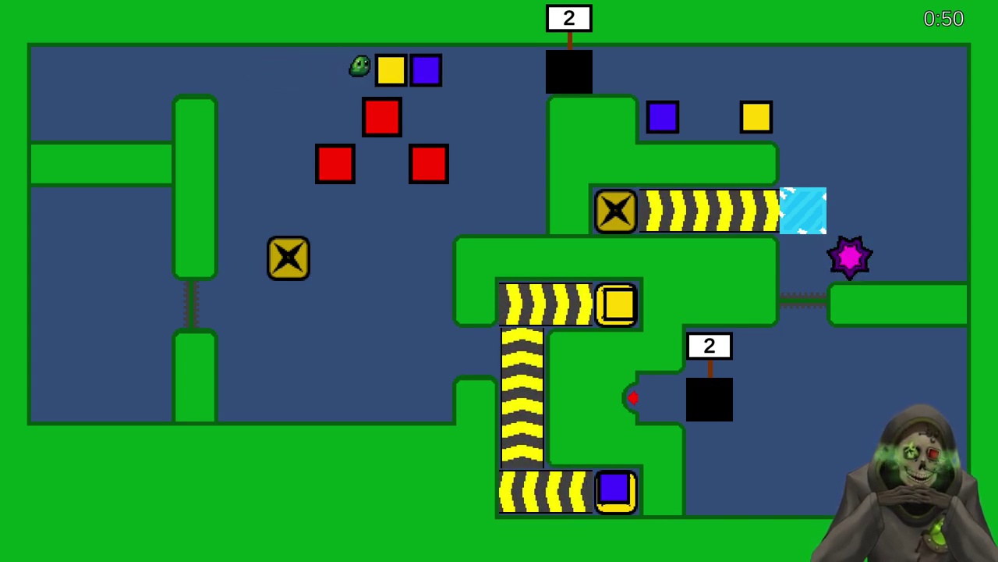
key("Right")
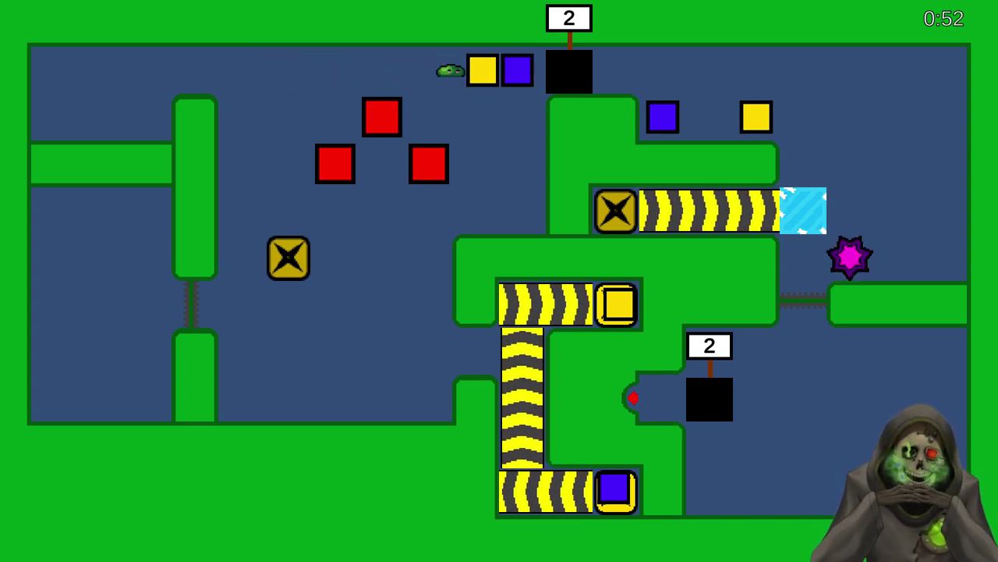
key("Right")
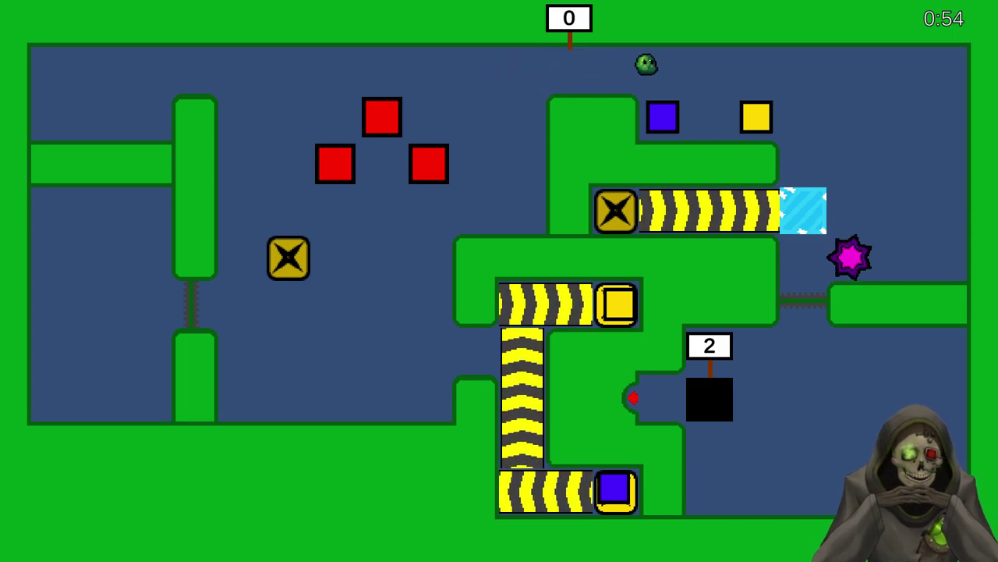
- Push the right room's yellow block right and down until it is level with the ice tile
key("Down")
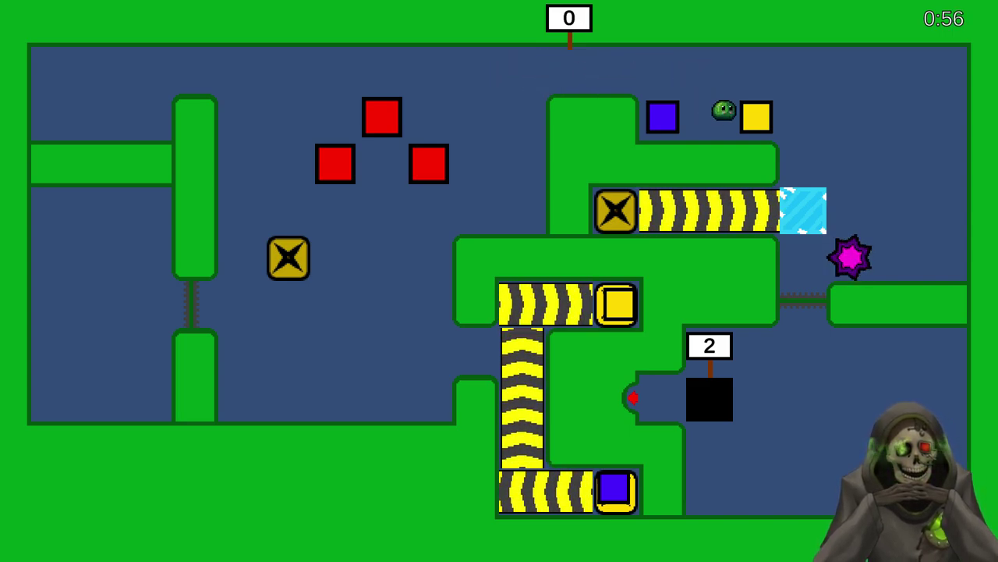
key("Right")
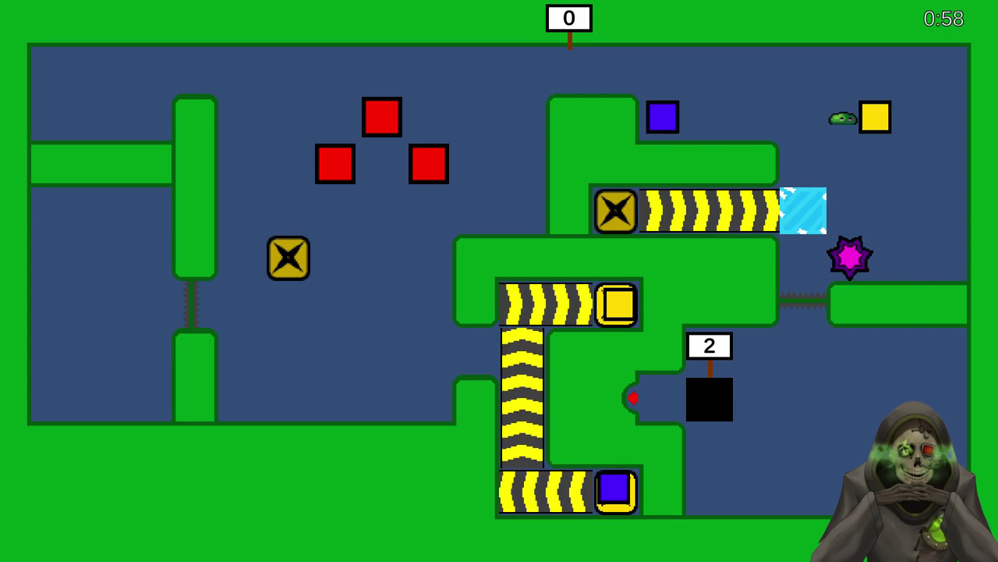
key("Up")
key("Right")
key("Down")
key("Down")
key("Left")
key("Down")
key("Right")
key("Up")
key("Left")
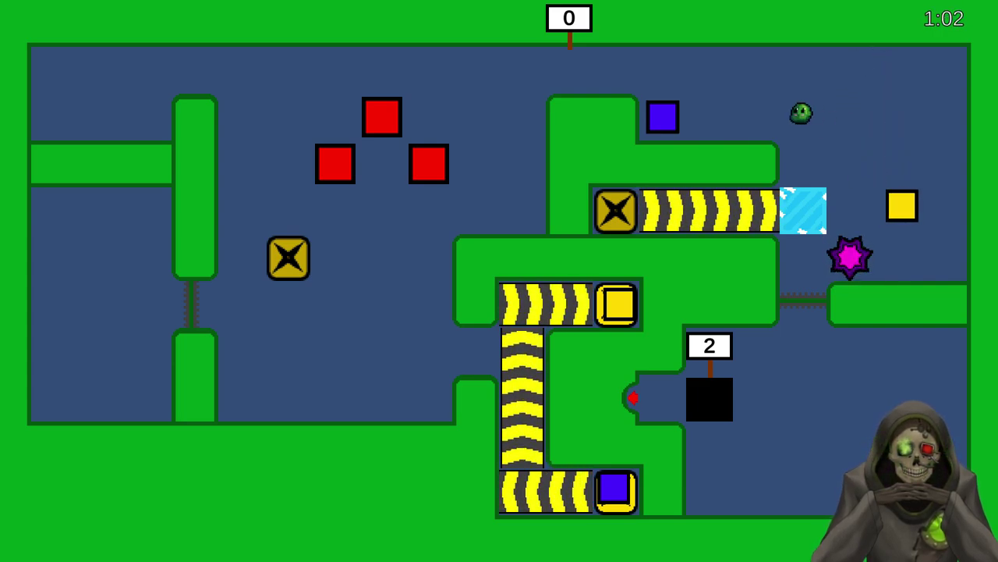
- Pull the right room's blue block right and bring it down between the ice tile and the yellow block
key("Right")
key("Right")
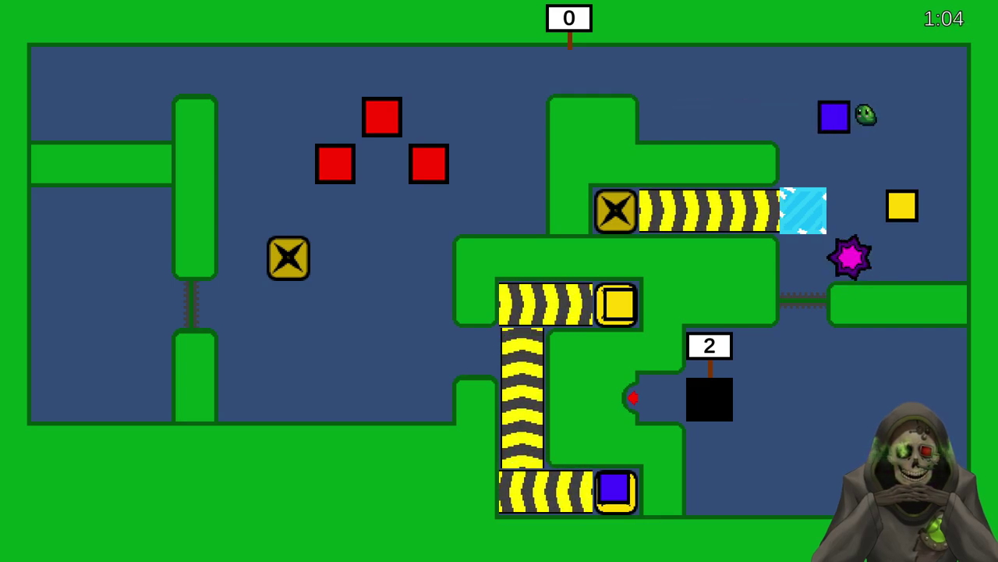
key("Down")
key("Left")
key("Down")
key("Down")
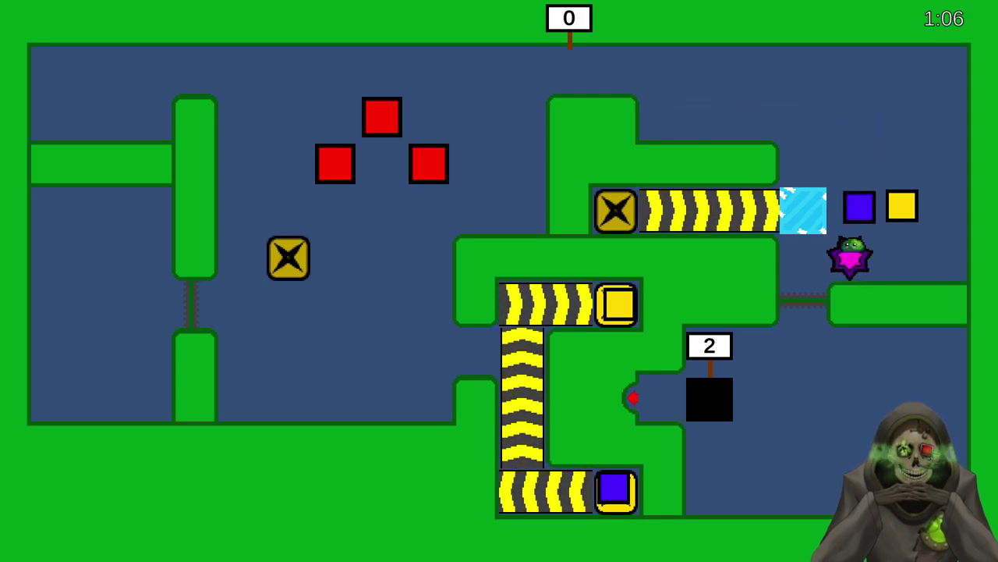
- Push the blue block left across the ice onto the horizontal conveyor and pull the yellow block back off the ice
key("Right")
key("Up")
key("Left")
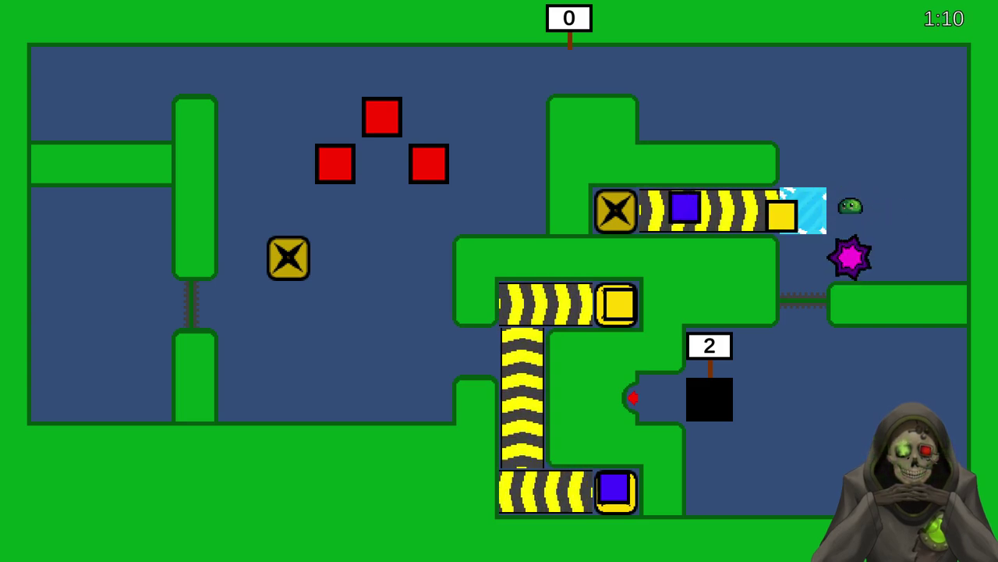
key("Right")
key("Down")
key("Left")
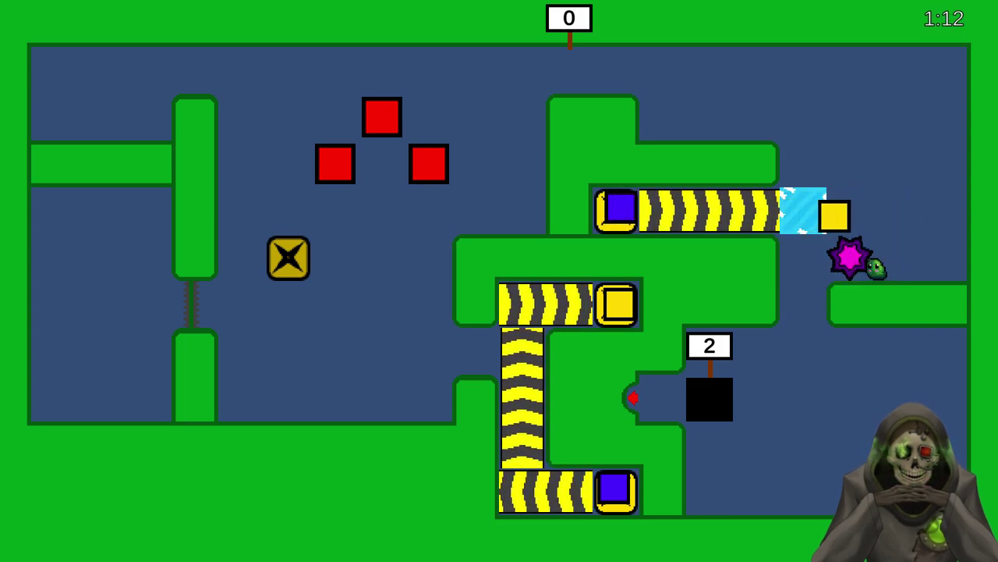
- Enter the lower right room through the open gate, push its blue block toward the pit and return to the yellow block
key("Down")
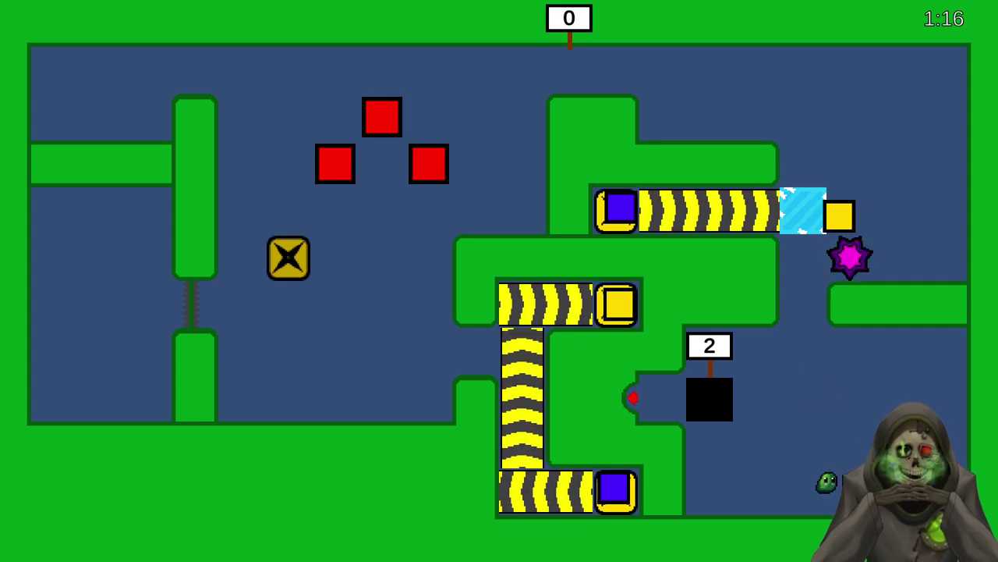
key("Left")
key("Up")
key("Right")
key("Up")
key("Up")
key("Right")
- Push the yellow block up above the ice tile's row and move the slime to its right side
key("Up")
key("Right")
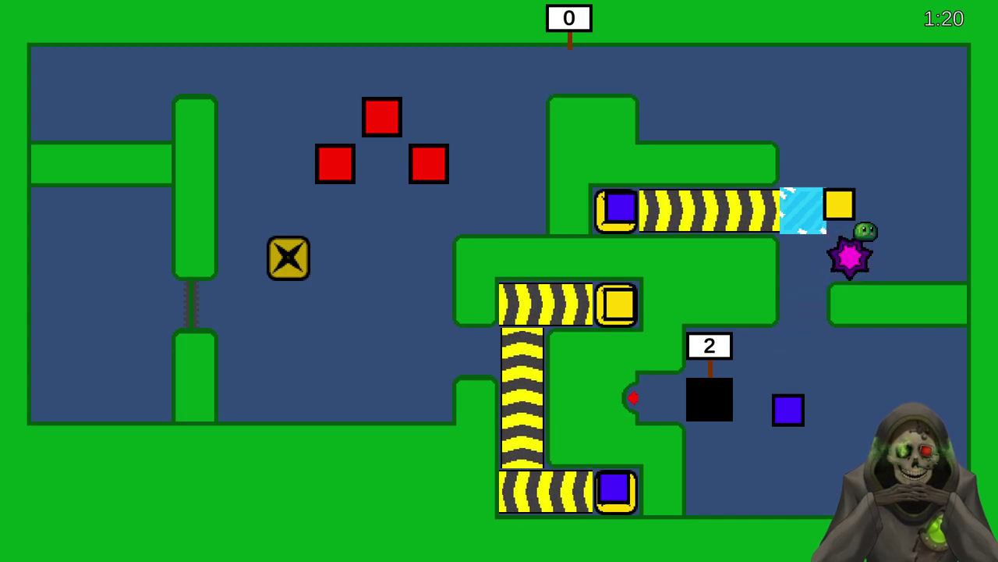
key("Right")
key("Down")
key("Left")
key("Up")
key("Right")
- Push the yellow block left into the ice tile's column and down across the ice into the lower right room
key("Up")
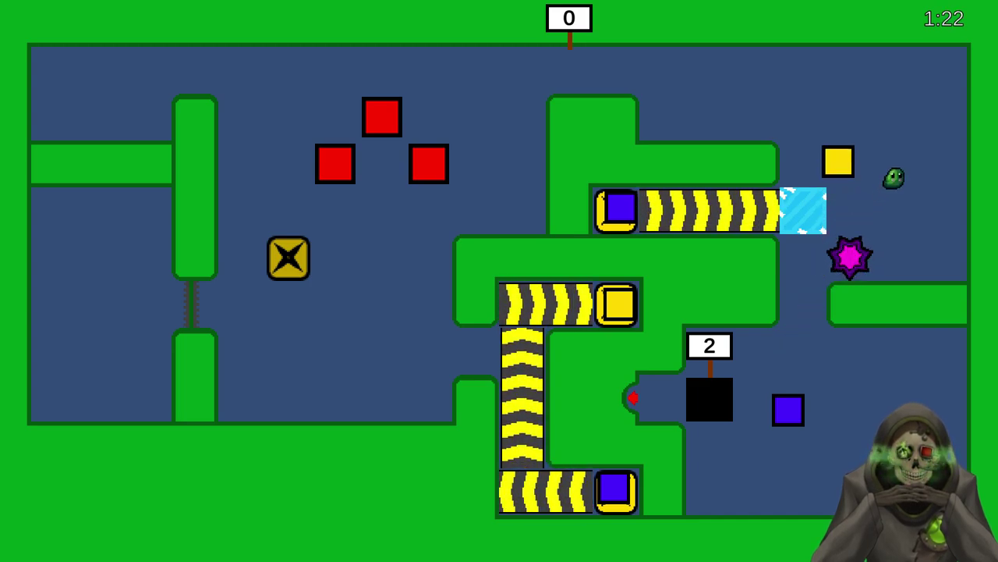
key("Left")
key("Up")
key("Left")
key("Down")
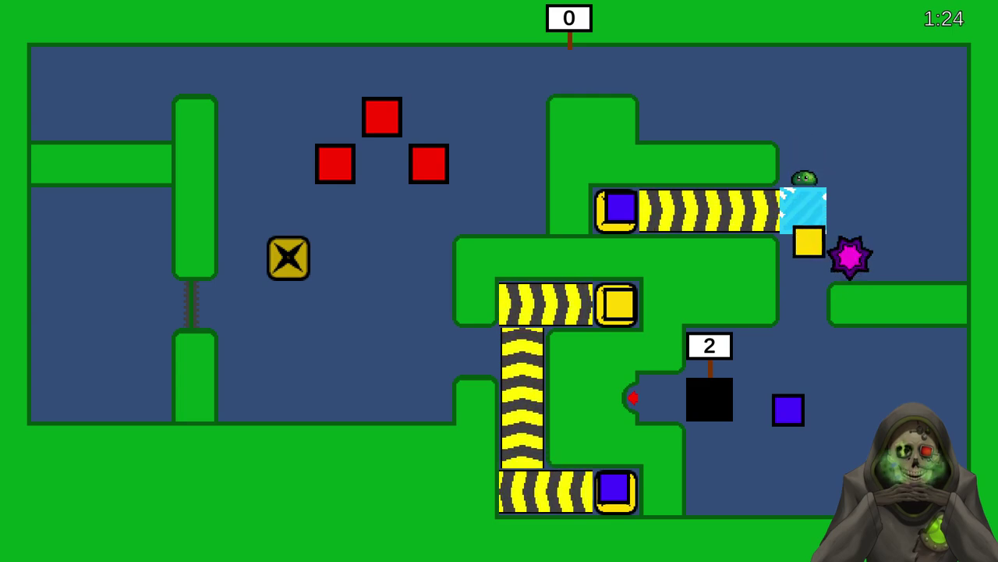
key("Down")
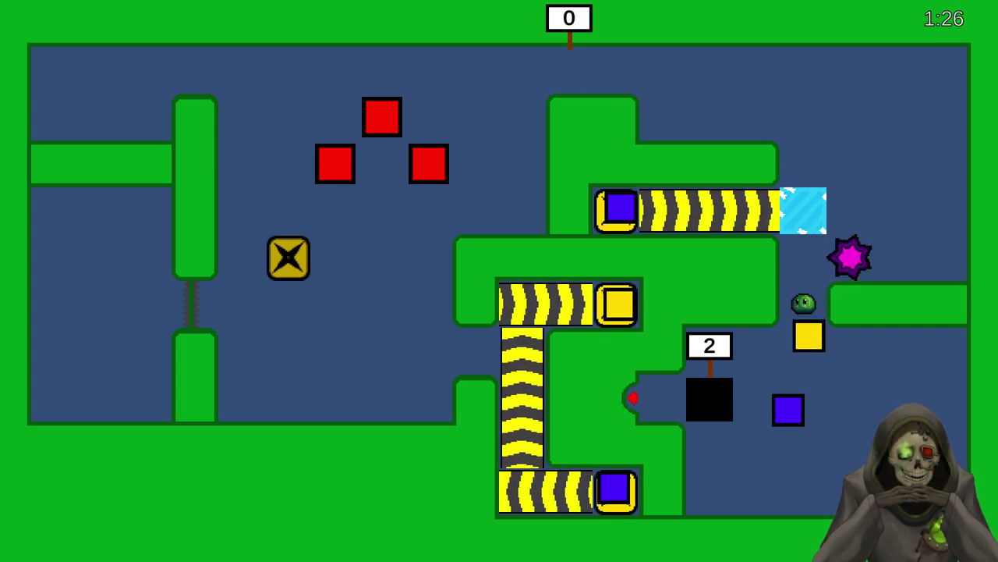
- Push the yellow block right across the lower right room to the wall, in the pit's row
key("Left")
key("Right")
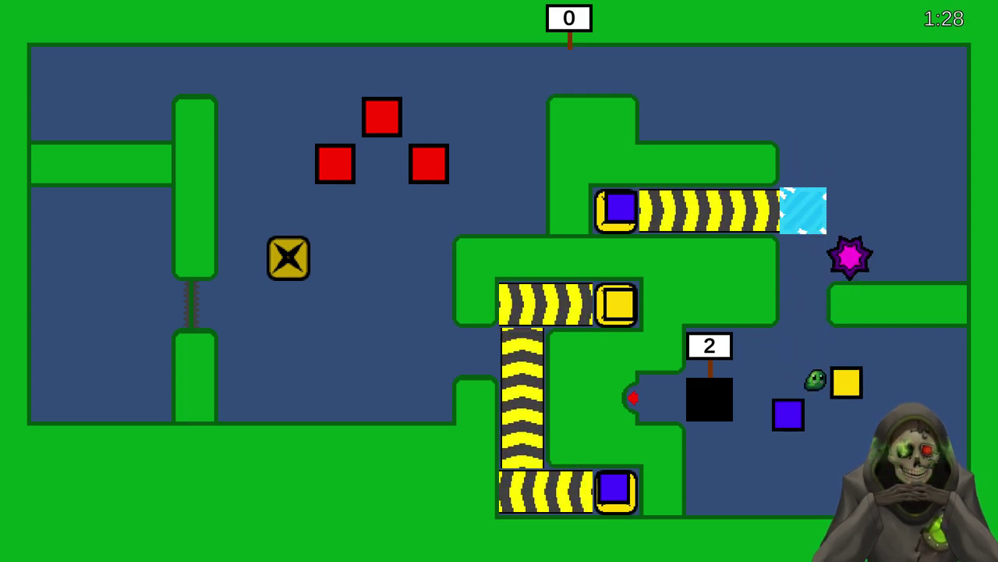
key("Down")
key("Right")
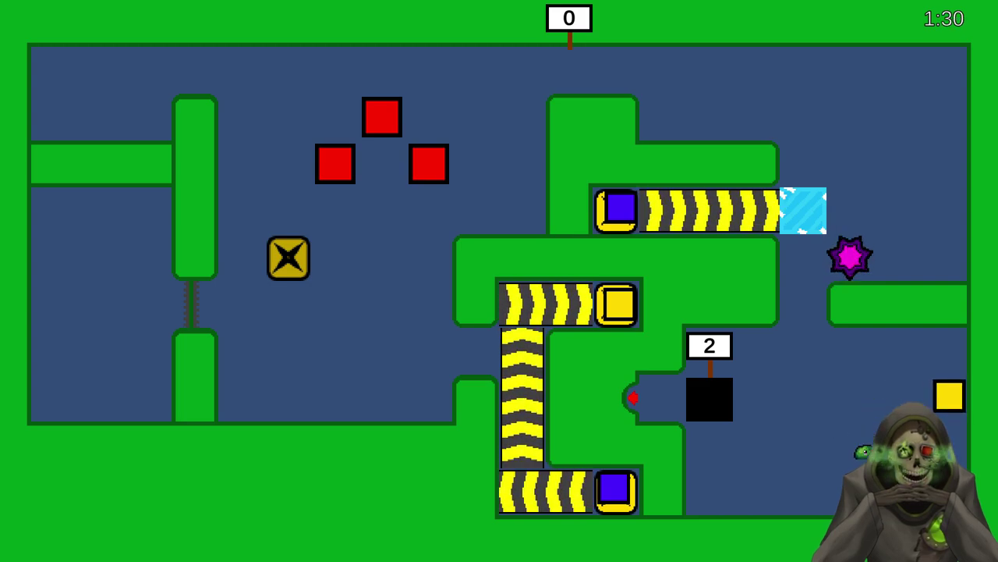
- Push the blue block back left and line it up with the pit's row
key("Left")
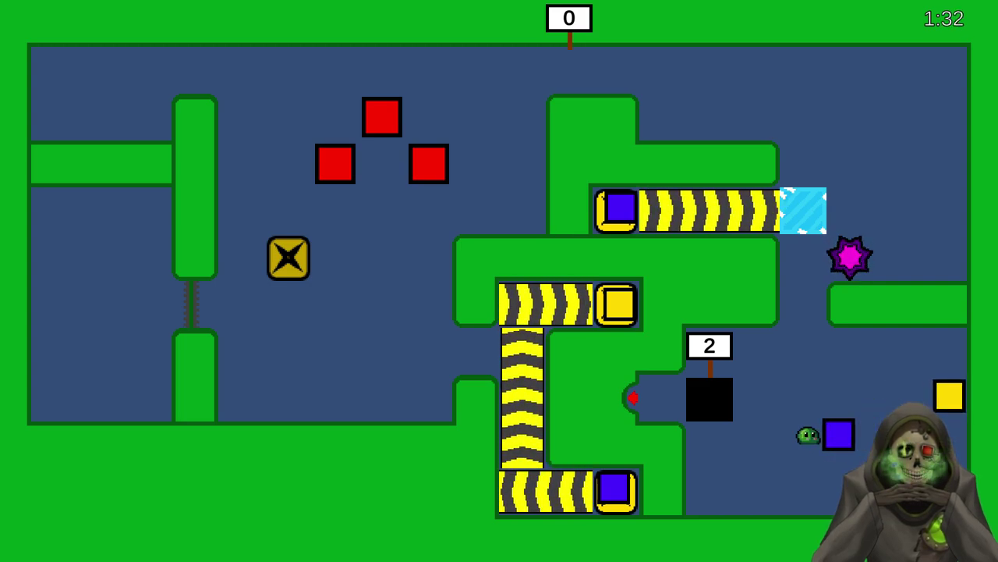
key("Down")
key("Right")
key("Up")
key("Left")
key("Down")
key("Up")
key("Down")
key("Up")
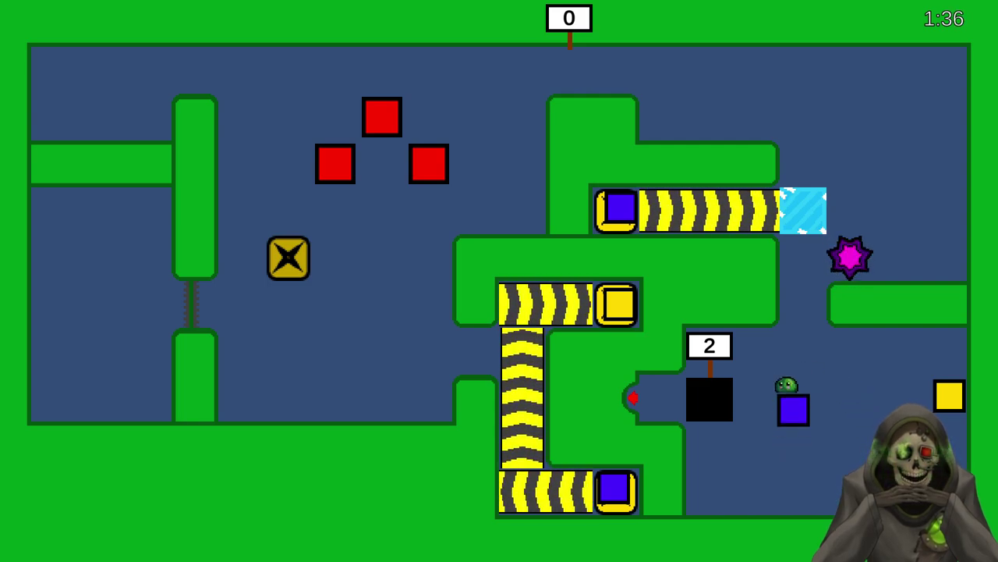
- Pull the yellow block off the wall and push both blocks left to fill the pit, then take the slime to the exit
key("Right")
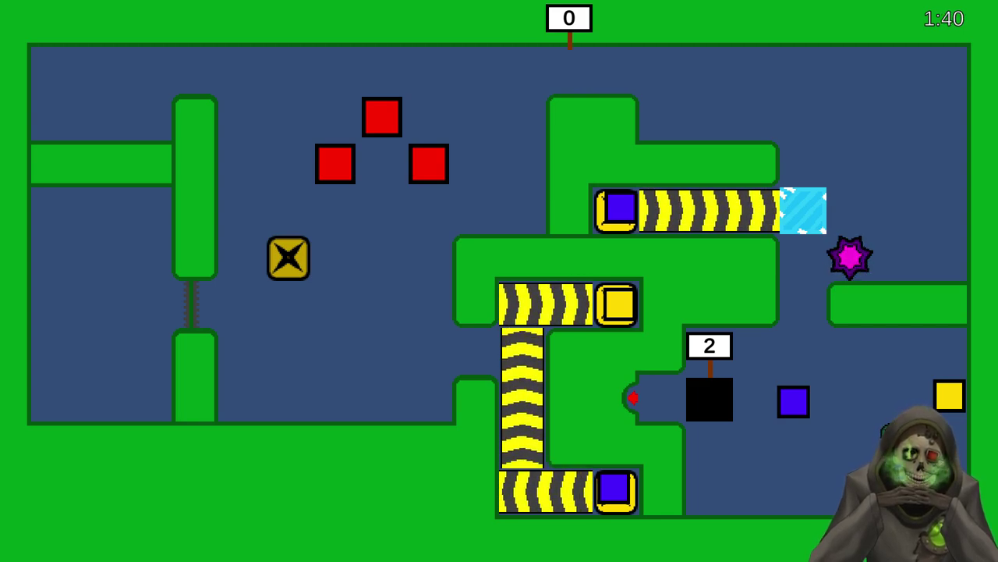
key("Right")
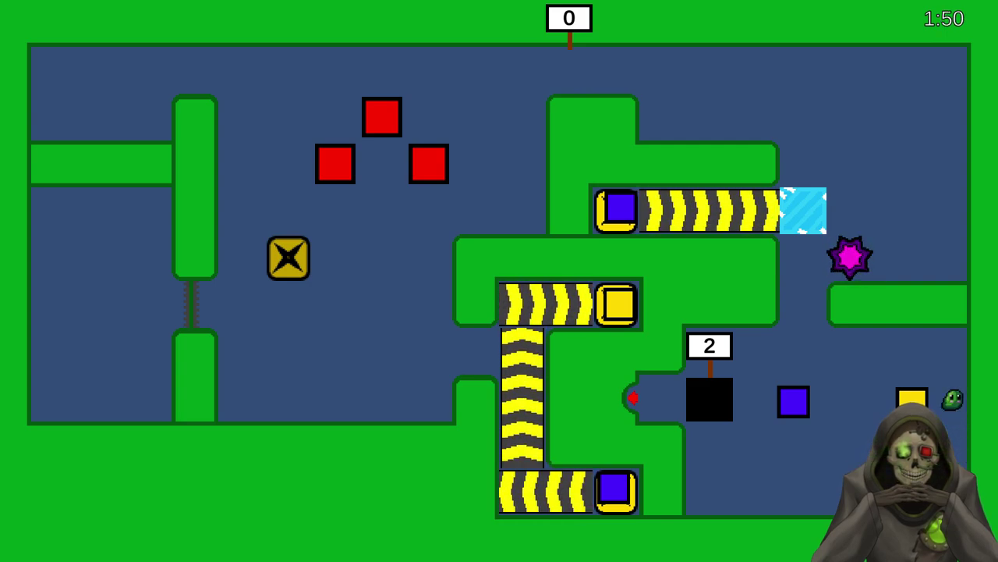
key("Left")
key("Left")
key("Left")
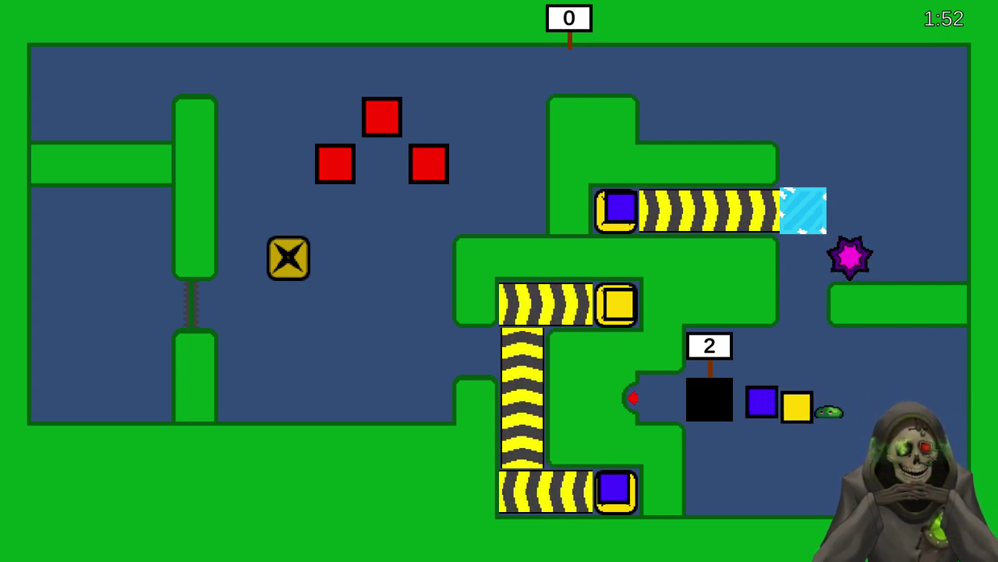
key("Left")
key("Left")
key("Left")
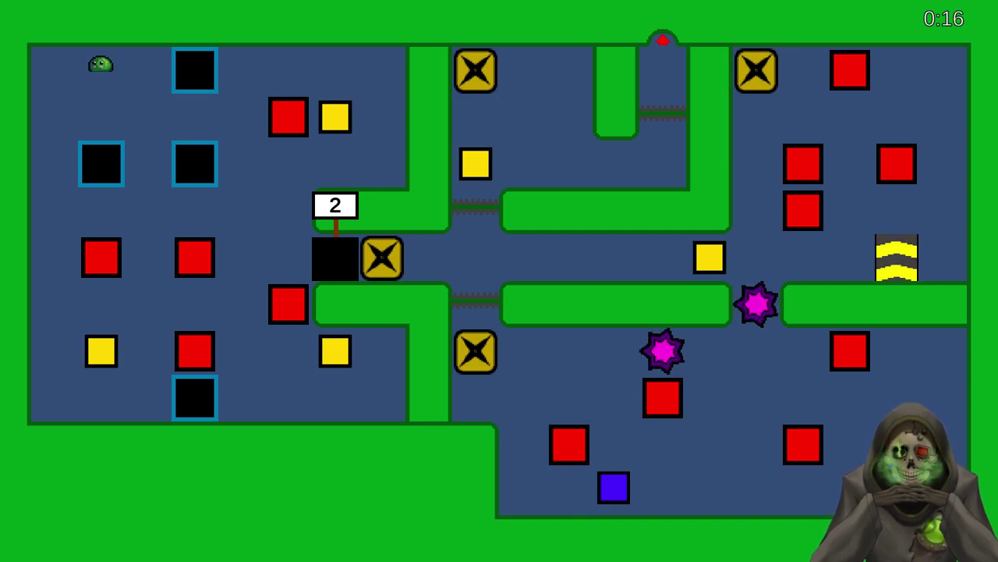
- Capture a full-screen snip of the new level and paste it over the 3-6 picture in paint.net
key("super+shift+s")
left_click_drag(0, 0, 997, 560)
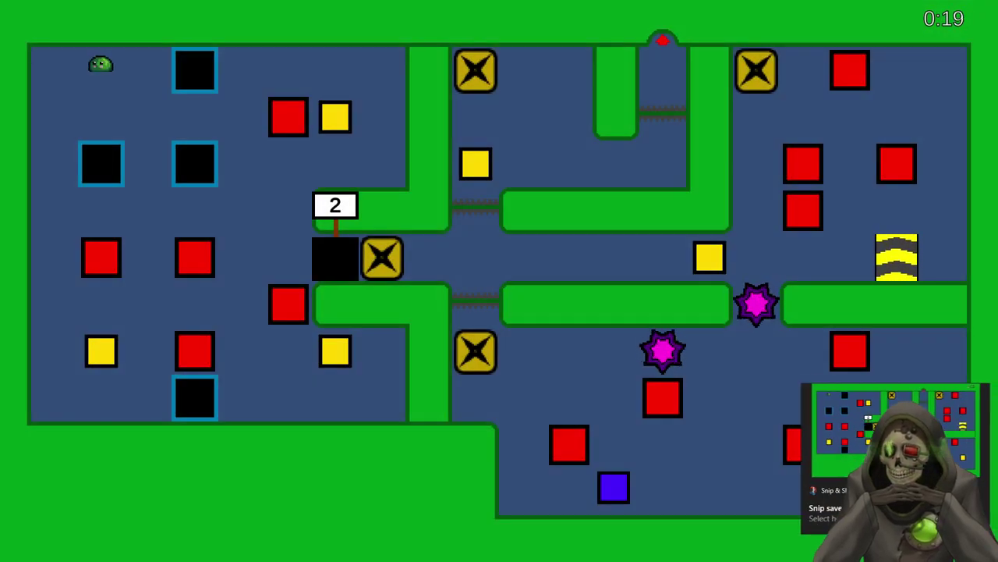
left_click_drag(0, 7, 369, 0)
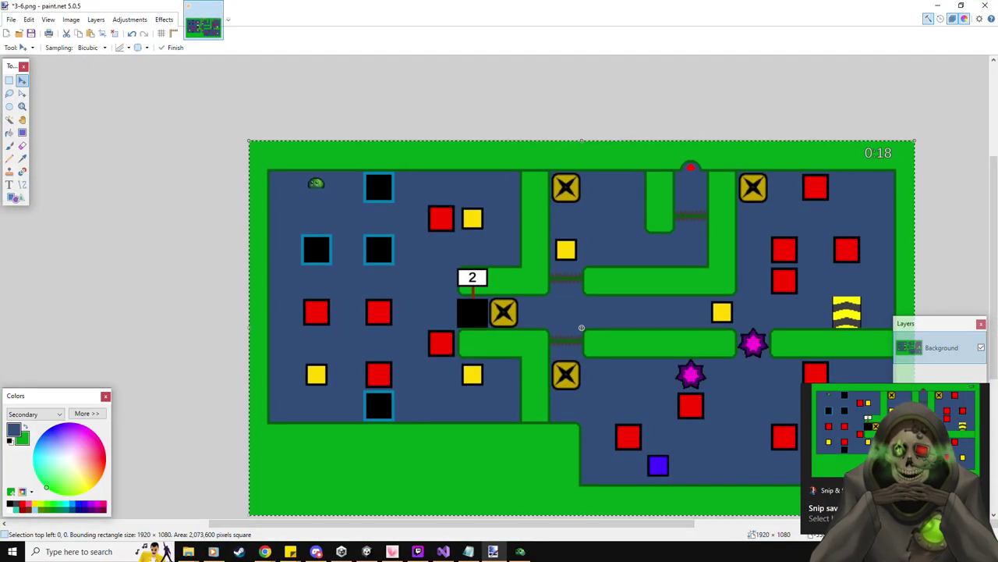
- Select the slime and the timer with rectangular selections and delete both from the picture
left_click(9, 80)
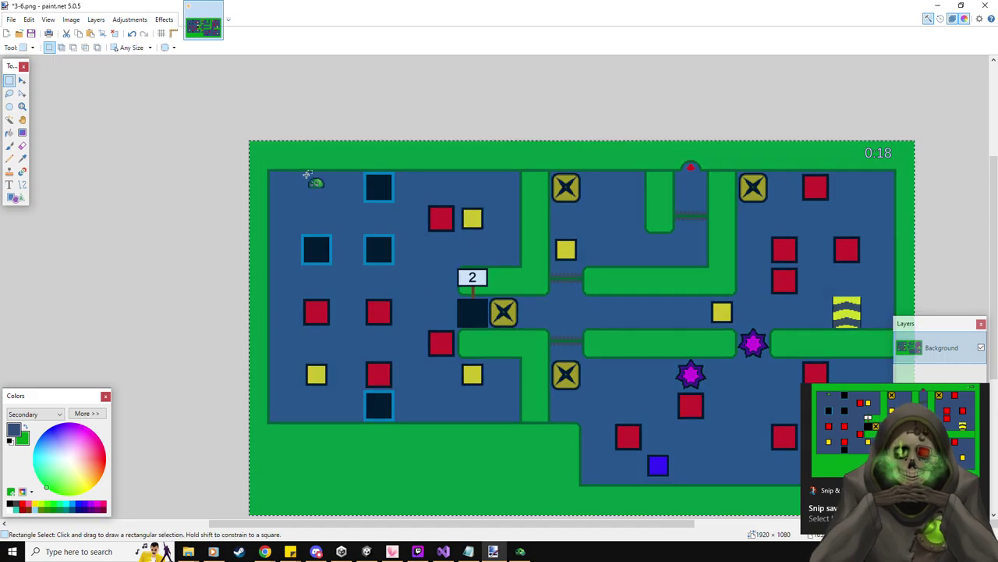
left_click_drag(305, 172, 330, 197)
key("Delete")
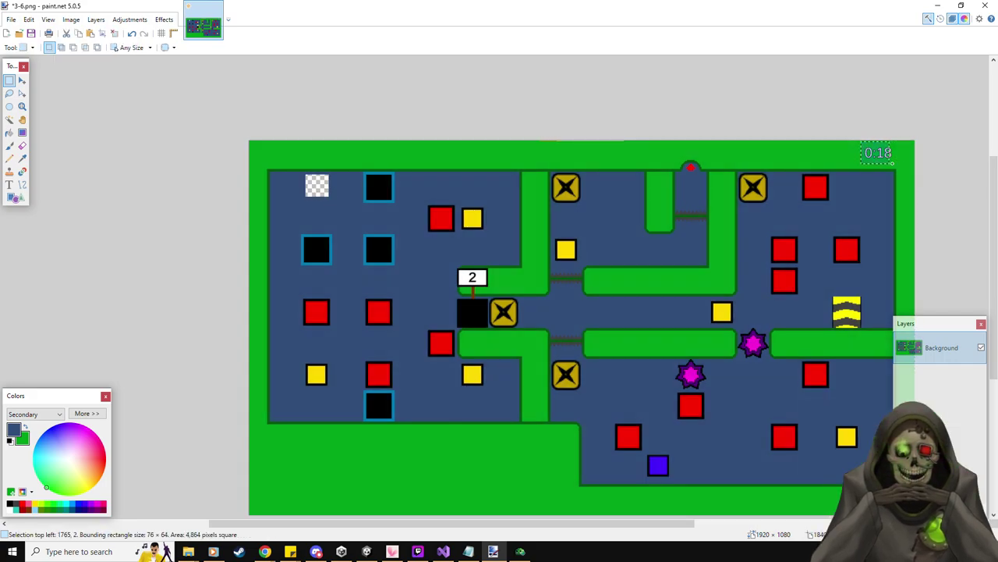
left_click_drag(861, 141, 898, 163)
key("Delete")
- Fill the erased slime area with the floor blue and the erased timer area with the wall green
left_click(9, 133)
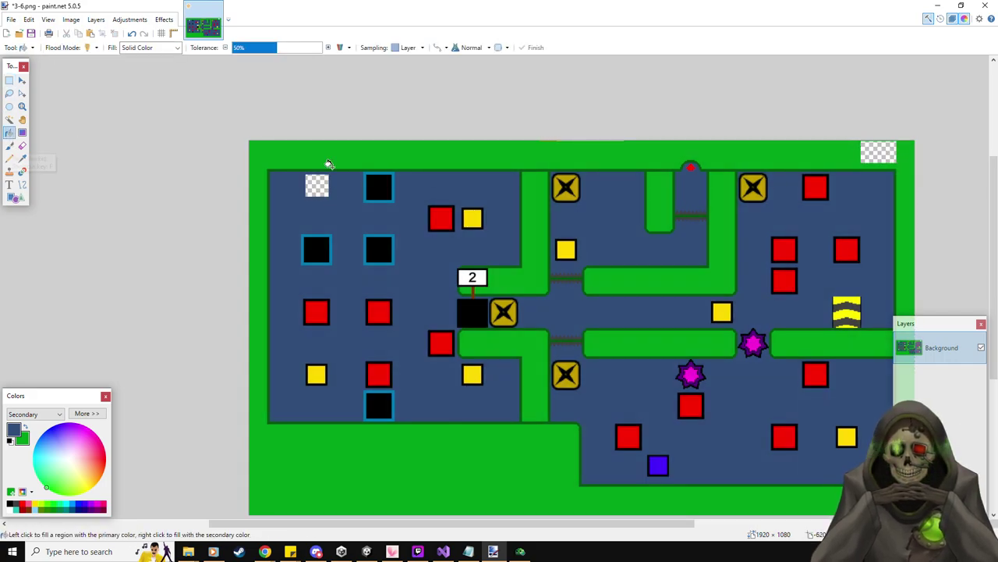
left_click(316, 185)
left_click(877, 155)
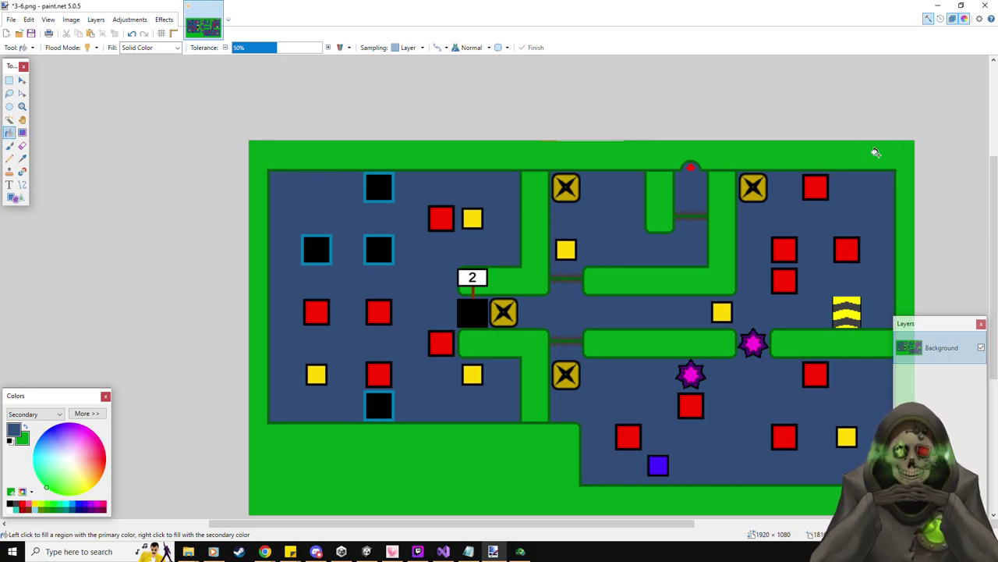
- Save the cleaned picture as a new PNG named 3-7 in the Level Pictures folder
left_click(11, 21)
left_click(56, 100)
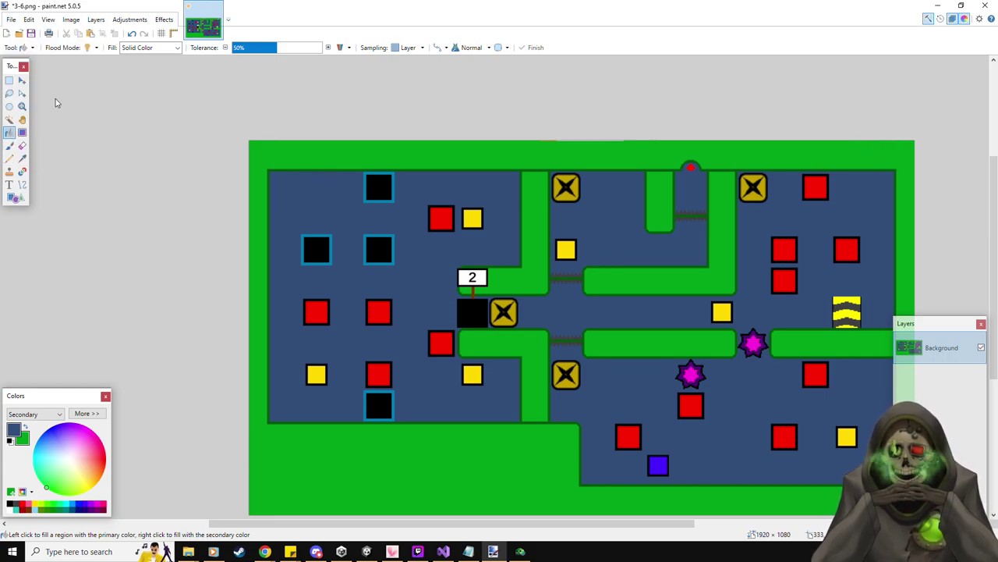
type("3-7")
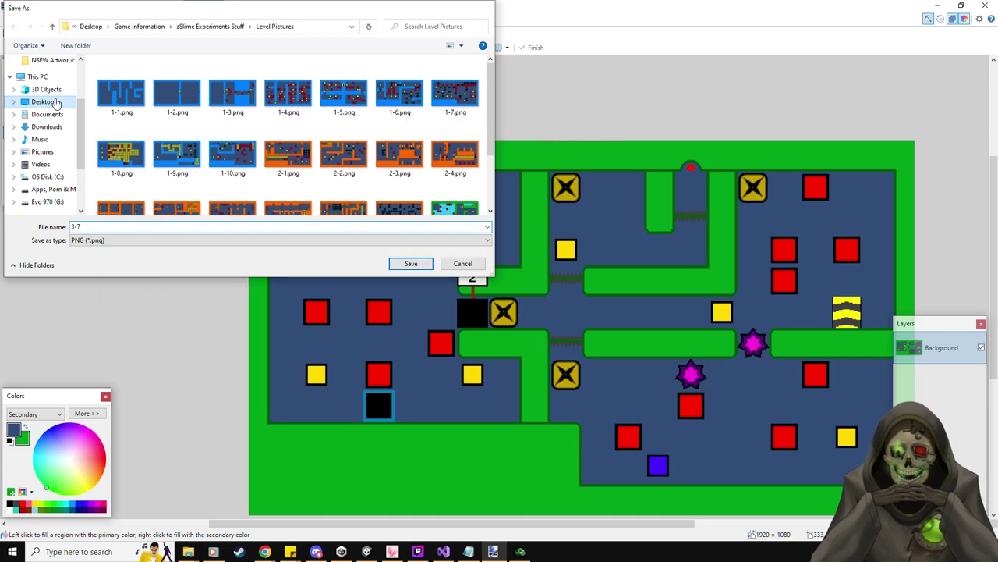
key("Return")
key("Return")
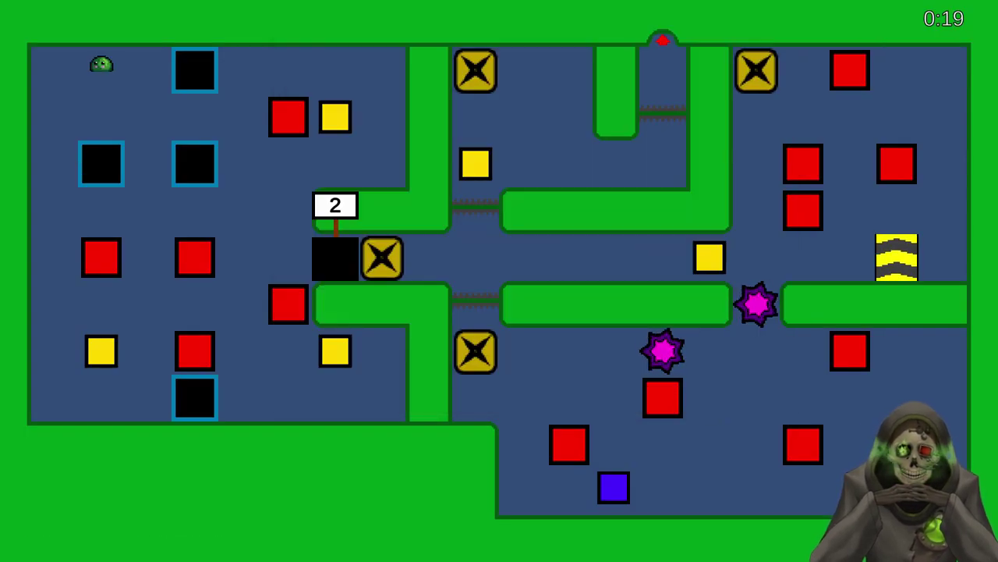
- Back in Slime Experiments, push the lower left yellow block right one tile and up between the red blocks
key("Down")
key("Left")
key("Down")
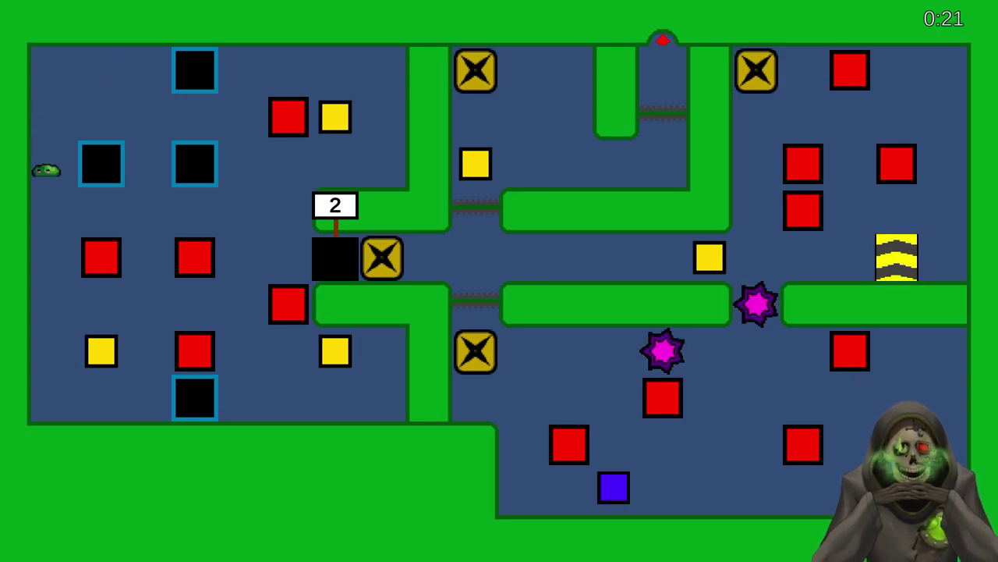
key("Down")
key("Right")
key("Left")
key("Up")
key("Right")
key("Down")
key("Up")
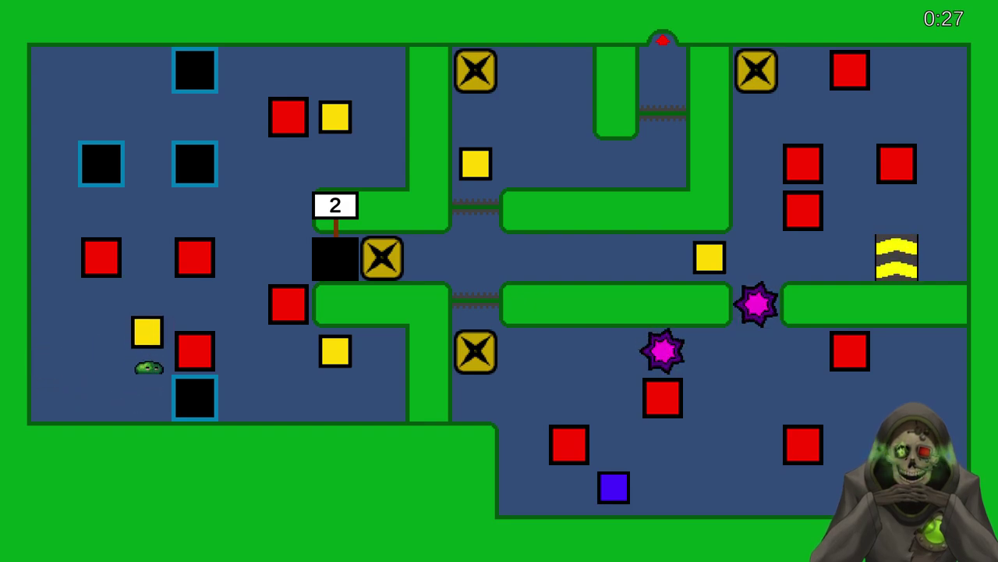
- Move the slime around the yellow block and push it right along the row above the two middle red blocks
key("Down")
key("Left")
key("Up")
key("Right")
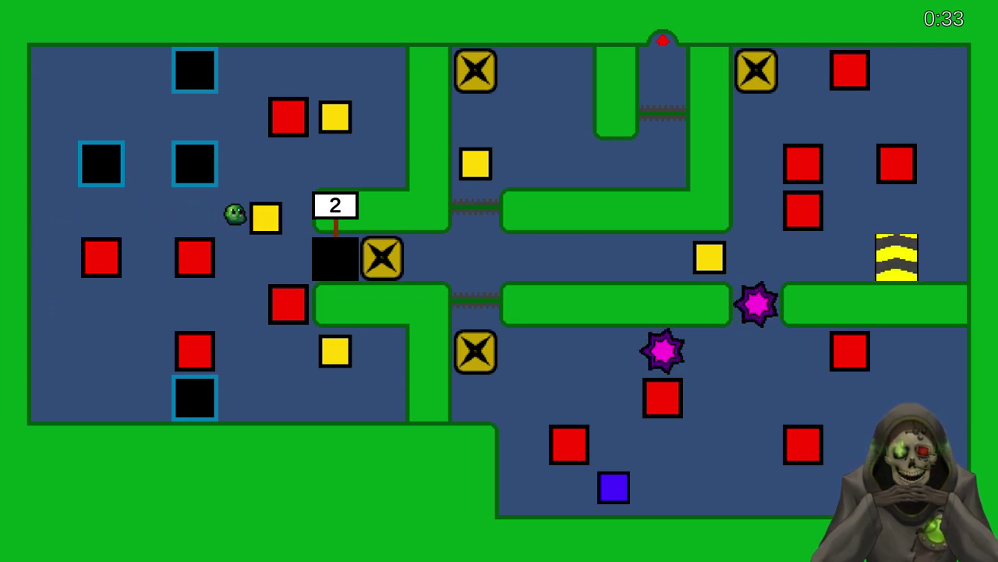
- Push the yellow block down into the numbered pit's row and right into the pit
key("Up")
key("Down")
key("Left")
key("Down")
key("Right")
key("Left")
key("Down")
key("Right")
key("Up")
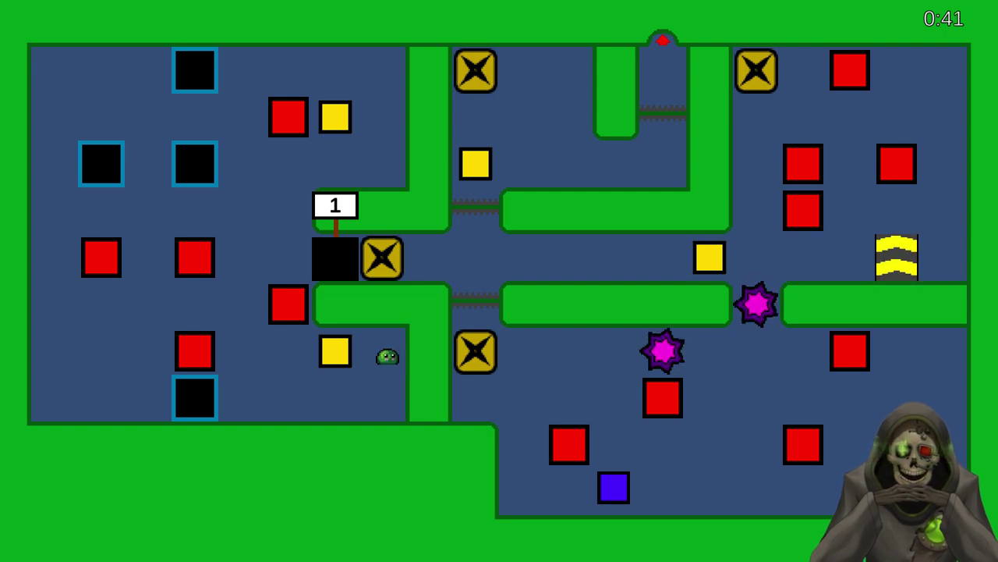
key("Down")
key("Left")
key("Up")
- Push the upper yellow block down from beside its red block and left toward the blue-rimmed pits
key("Right")
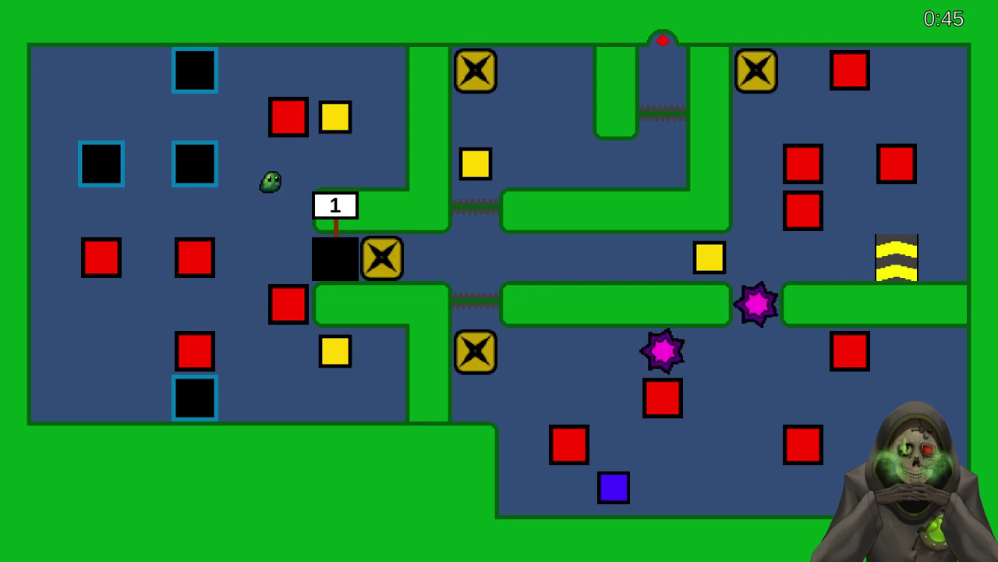
key("Up")
key("Left")
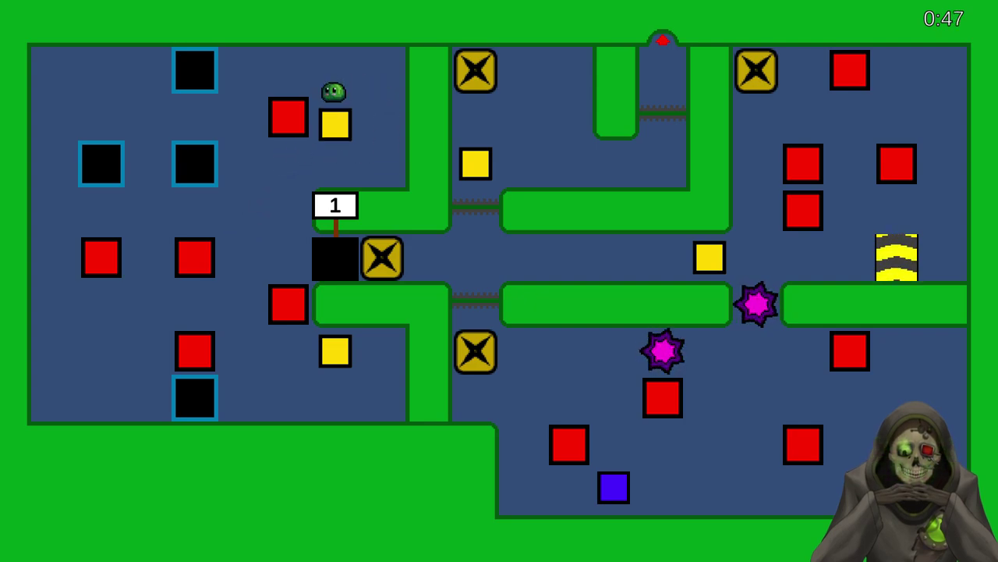
key("Down")
key("Right")
key("Left")
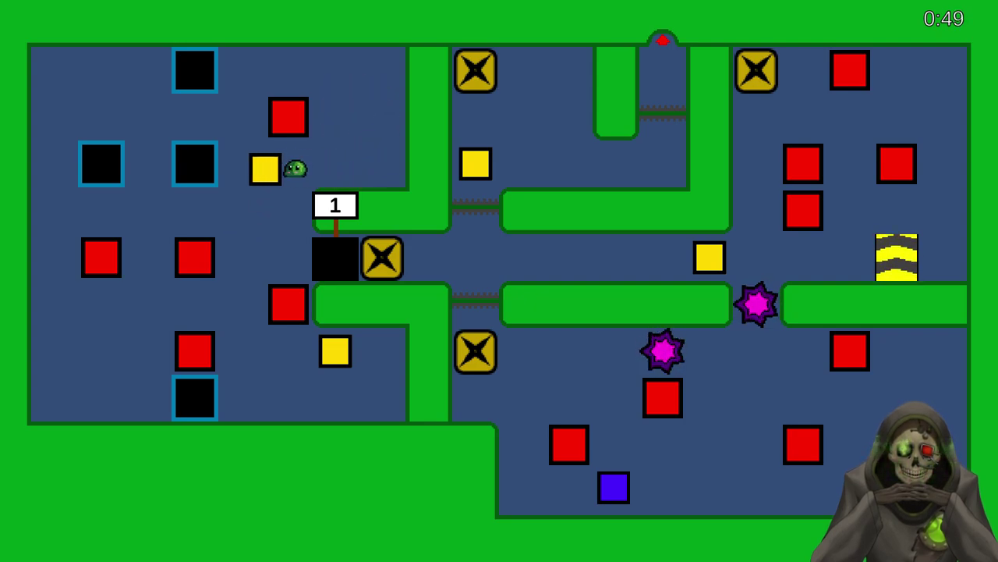
- Push the upper yellow block down one row from above, then start pushing it right from its left side
key("Right")
key("Up")
key("Up")
key("Left")
key("Down")
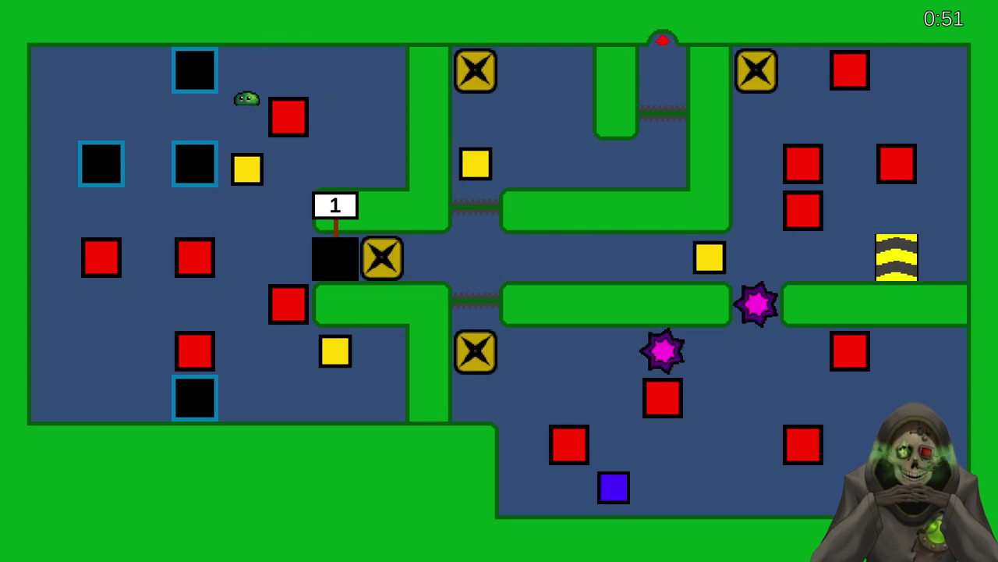
key("Up")
key("Left")
key("Down")
key("Right")
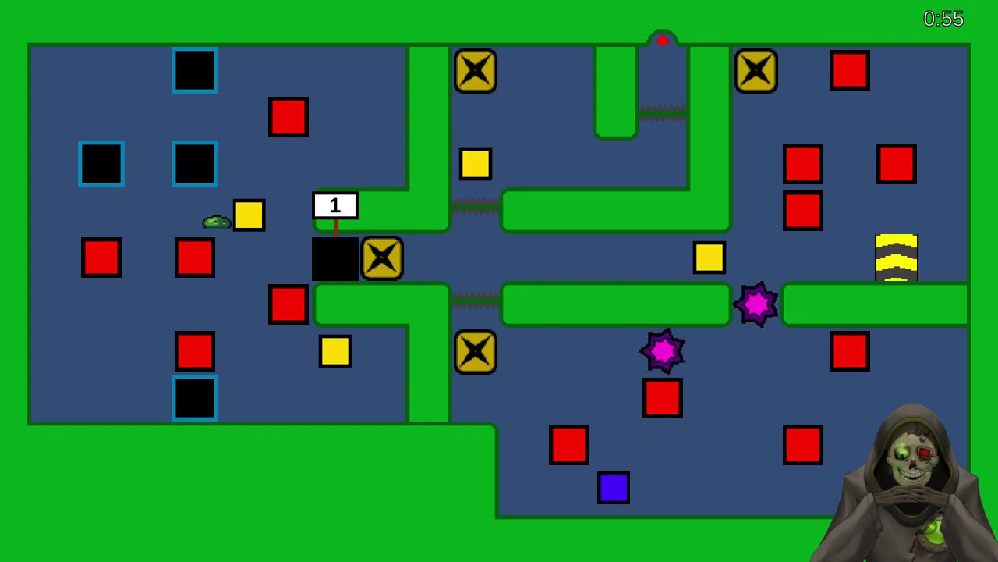
- Push the yellow block down and right into the numbered pit, and walk the slime across onto the X plate
key("Up")
key("Right")
key("Down")
key("Down")
key("Left")
key("Down")
key("Right")
key("Right")
key("Right")
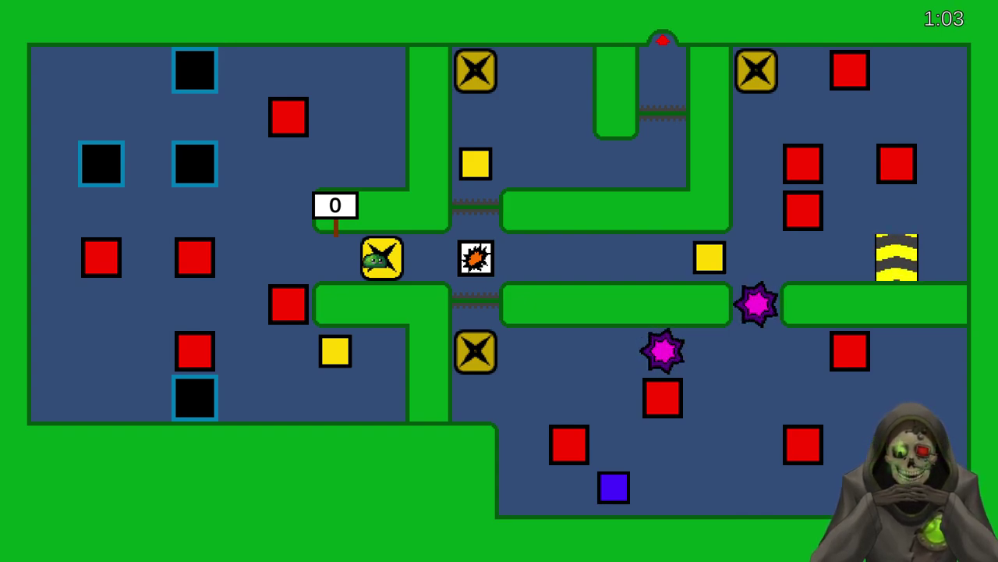
- Go around to the right side of the lower yellow block and push it left past the red block above
key("Left")
key("Down")
key("Right")
key("Right")
key("Up")
key("Left")
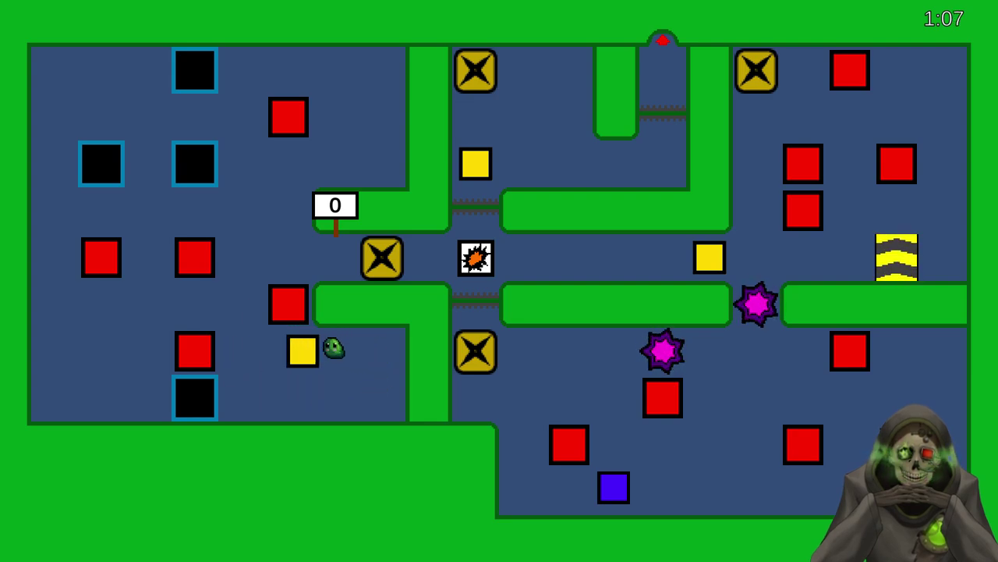
key("Left")
- Push the lower yellow block up between the red blocks, then right toward the wall above the corridor entrance
key("Down")
key("Left")
key("Up")
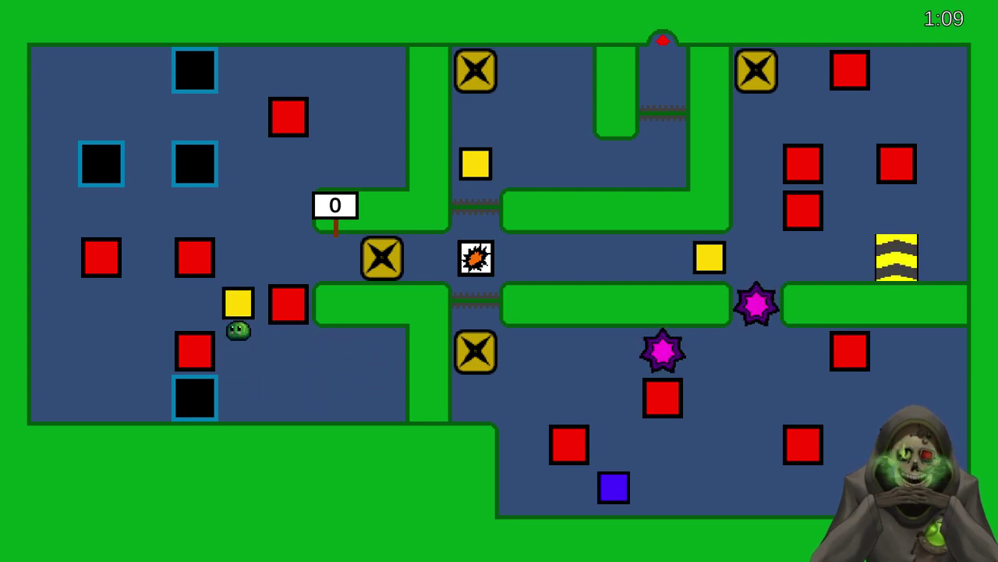
key("Up")
key("Down")
key("Left")
key("Up")
key("Up")
key("Right")
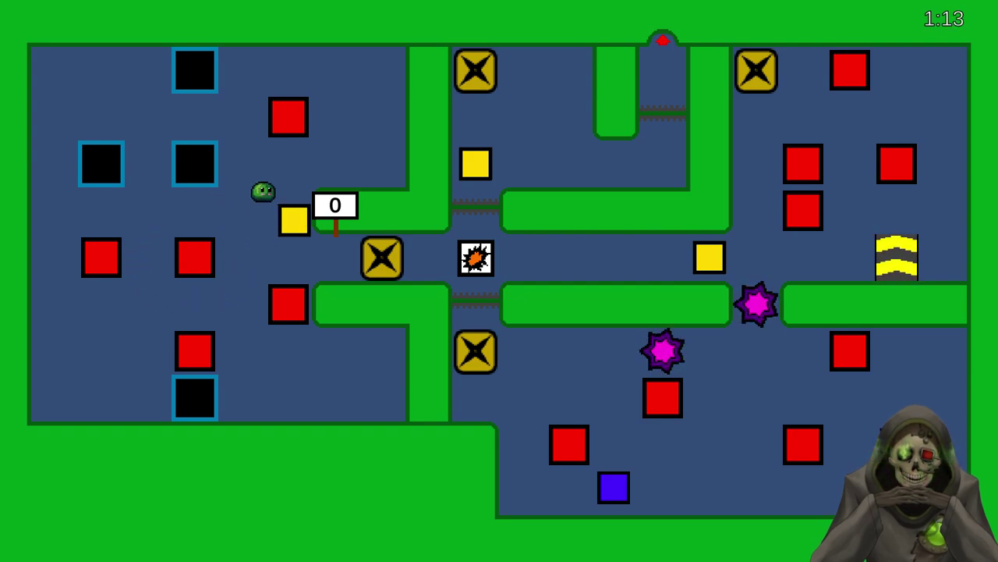
- Push the yellow block down and right across the X plate into the bomb, then advance to the corridor's yellow block
key("Down")
key("Left")
key("Down")
key("Right")
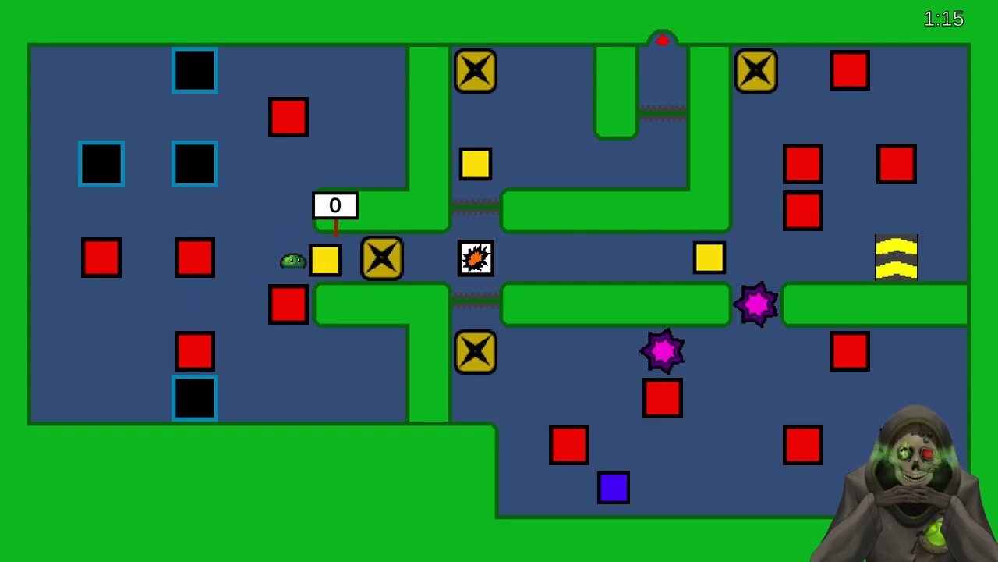
key("Right")
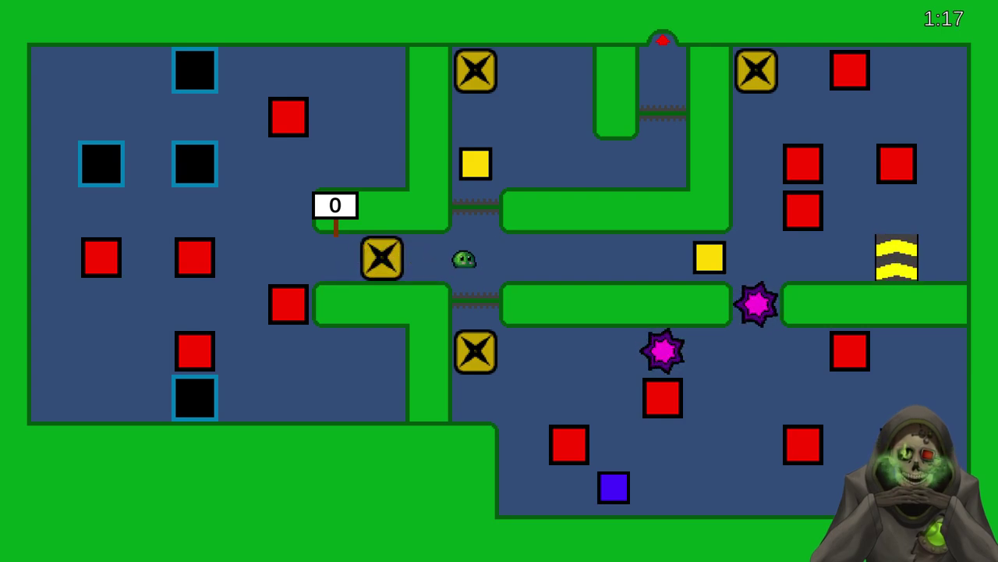
key("Right")
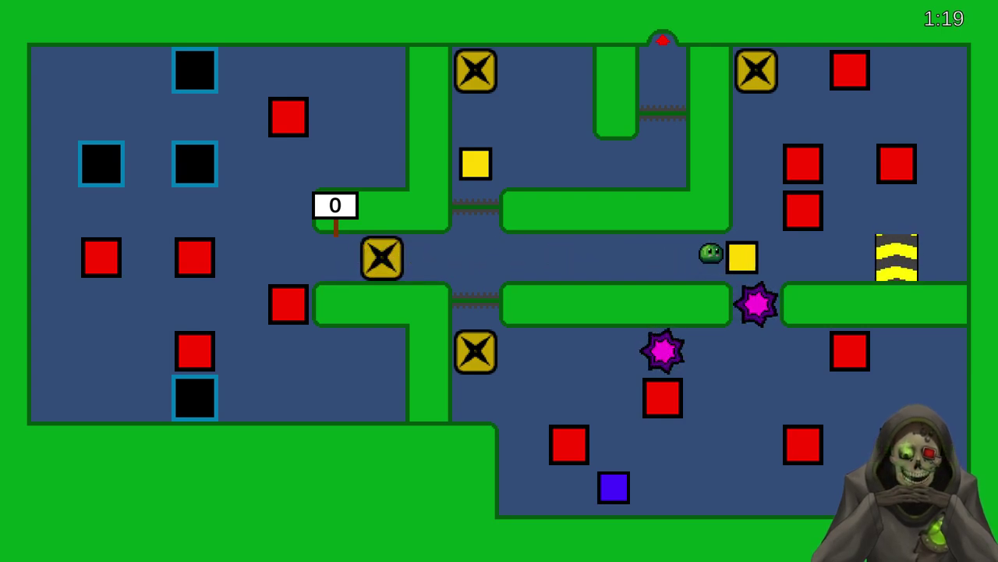
- Push the corridor's yellow block right past the red blocks and up off the conveyor
key("Up")
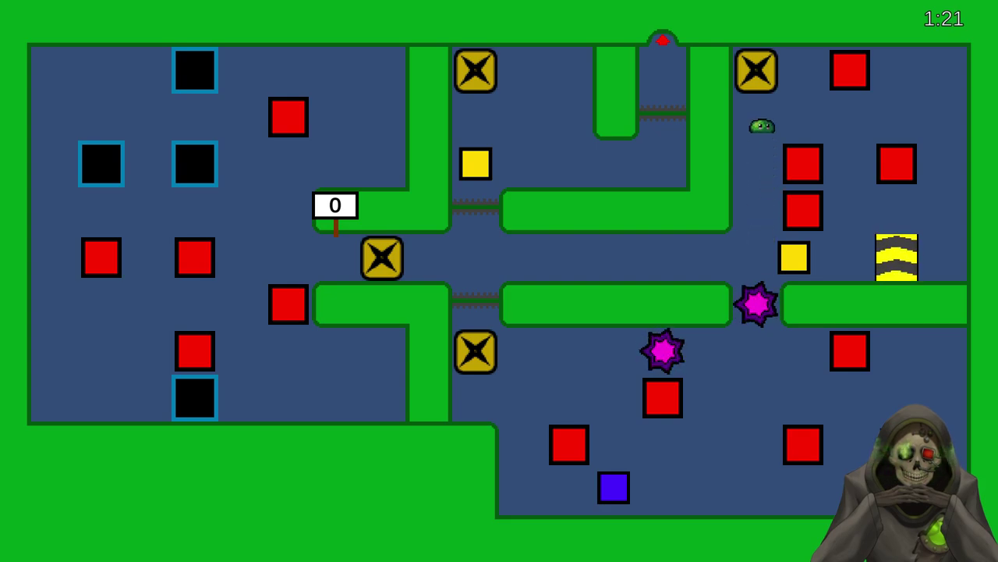
key("Down")
key("Down")
key("Right")
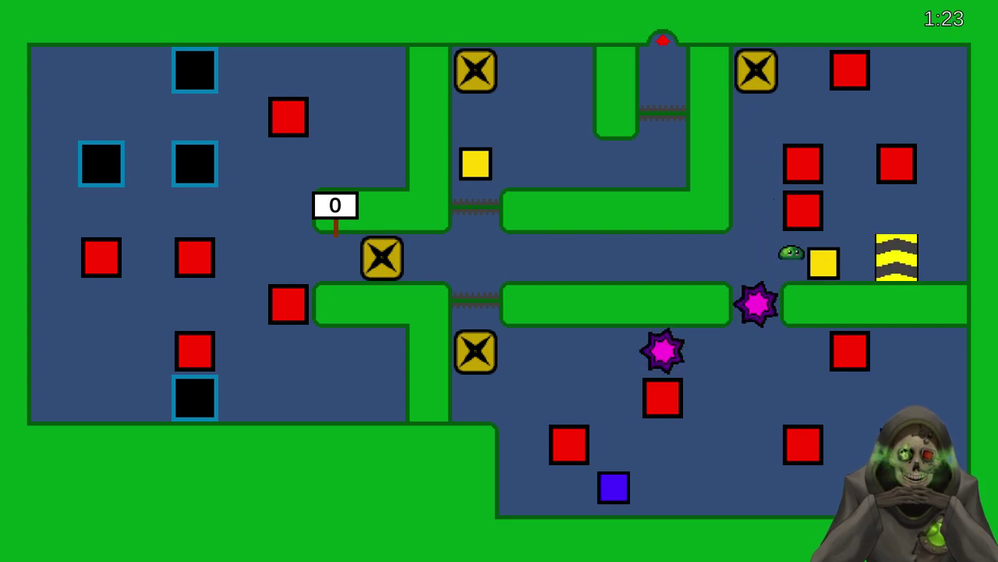
- Push the yellow block up and left between the red blocks, then up onto the X plate in the upper-right room
key("Down")
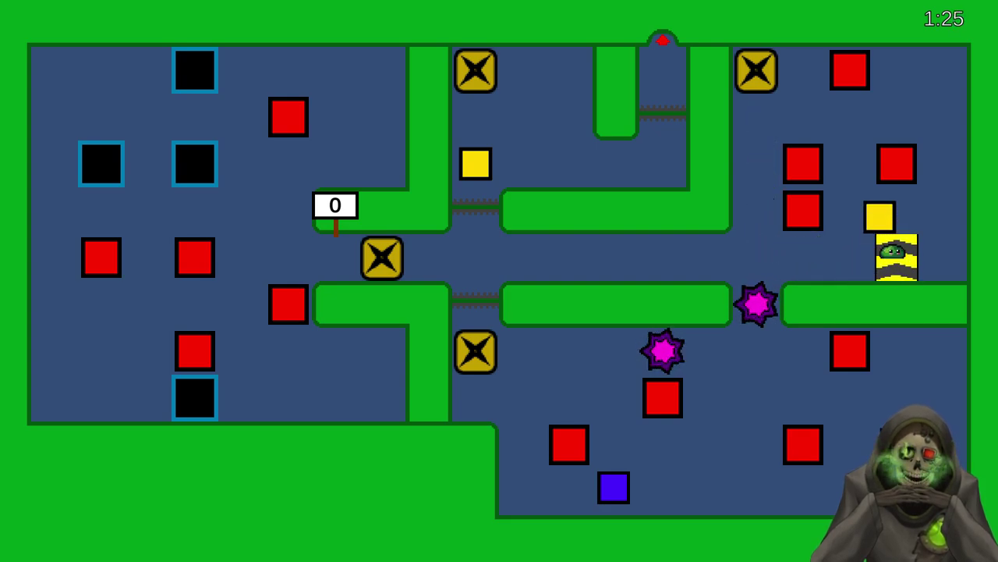
key("Left")
key("Left")
key("Up")
key("Down")
key("Up")
key("Left")
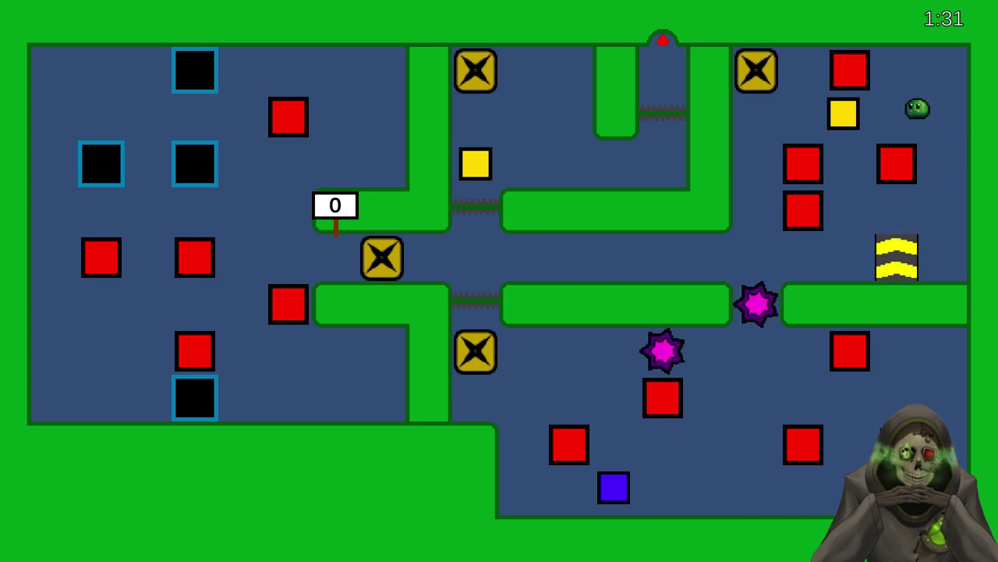
key("Right")
key("Down")
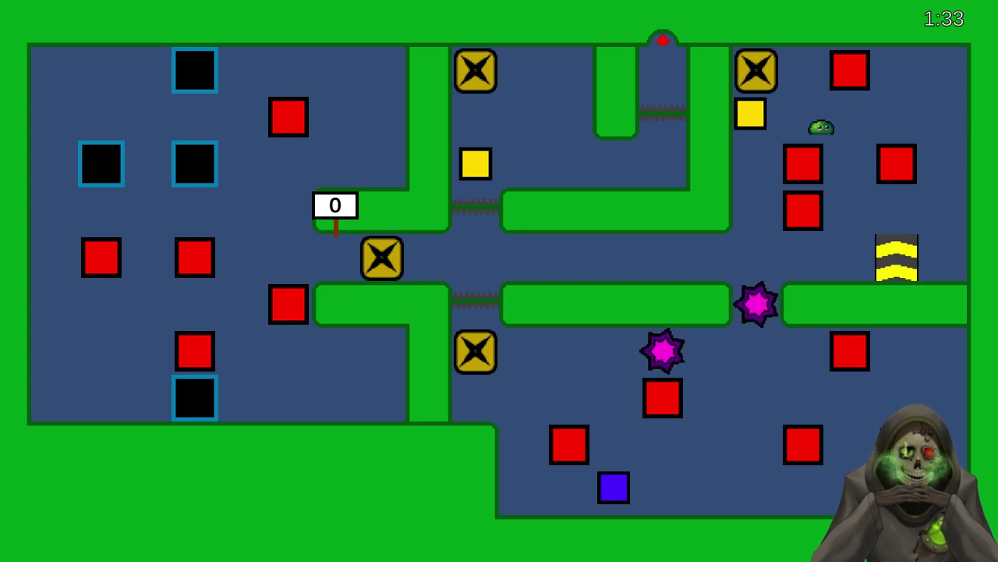
key("Up")
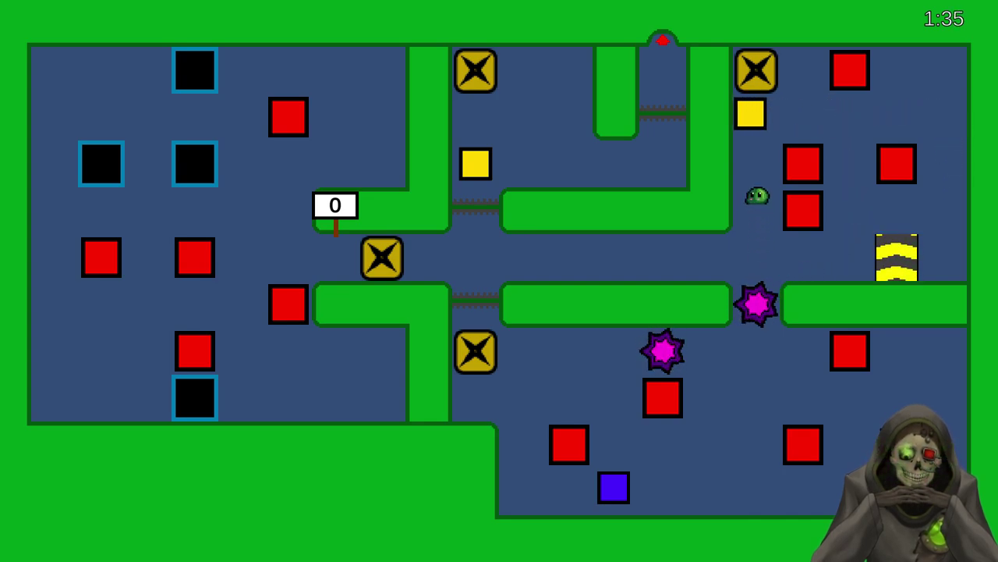
key("Down")
- Lead the slime down through the bomb gap into the lower room, circle its yellow block, and push it left
key("Down")
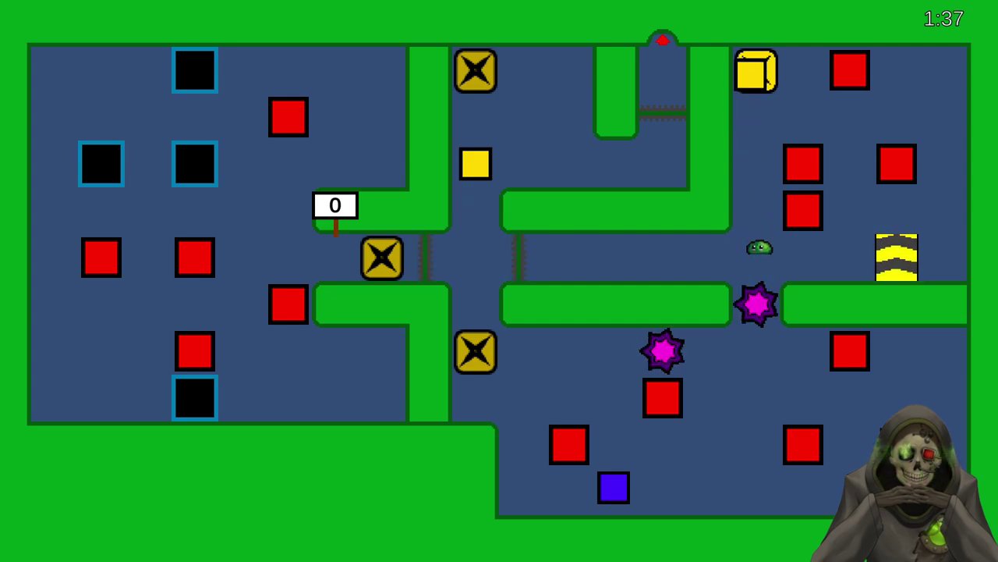
key("Down")
key("Down")
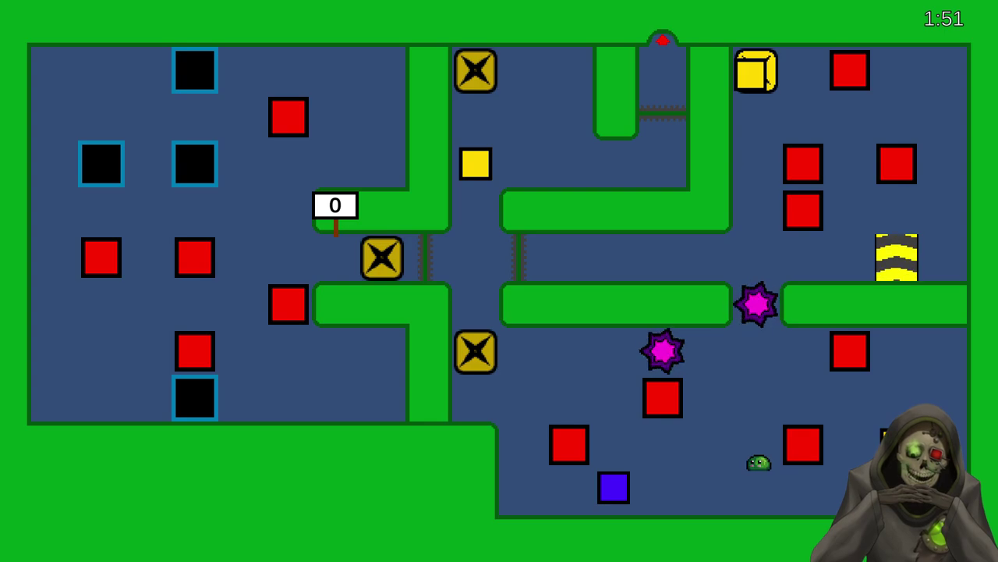
key("Left")
key("Up")
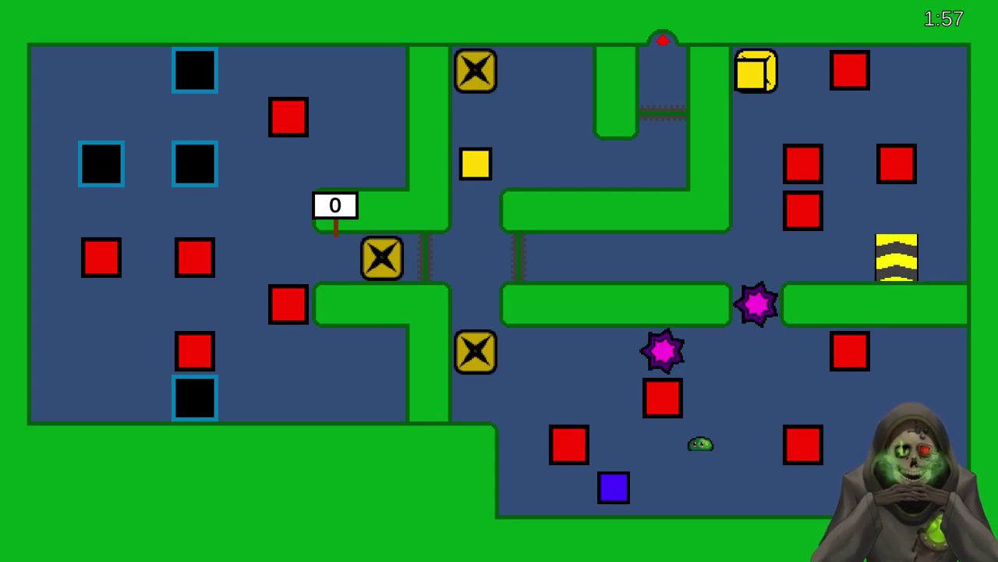
key("Down")
key("Right")
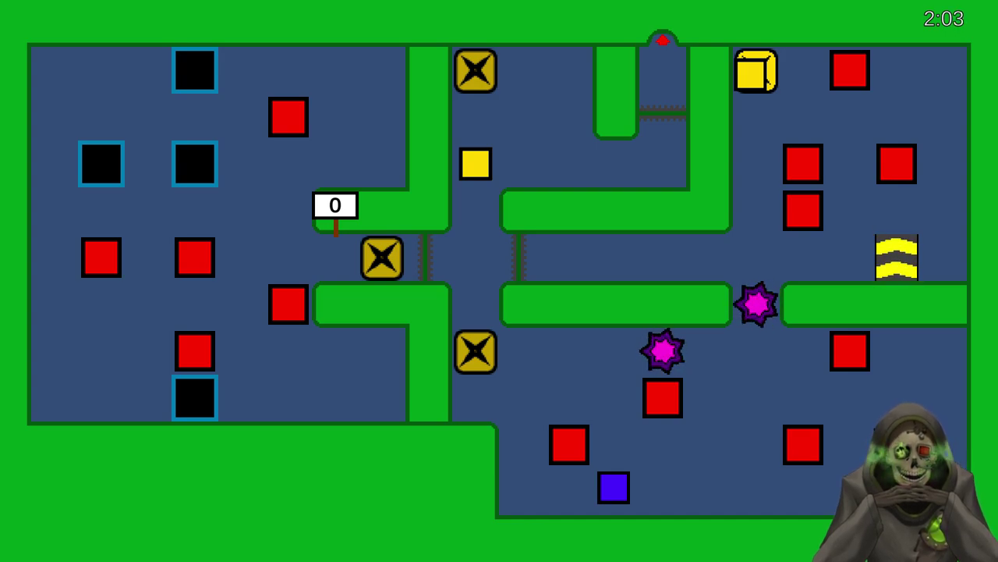
key("Up")
key("Left")
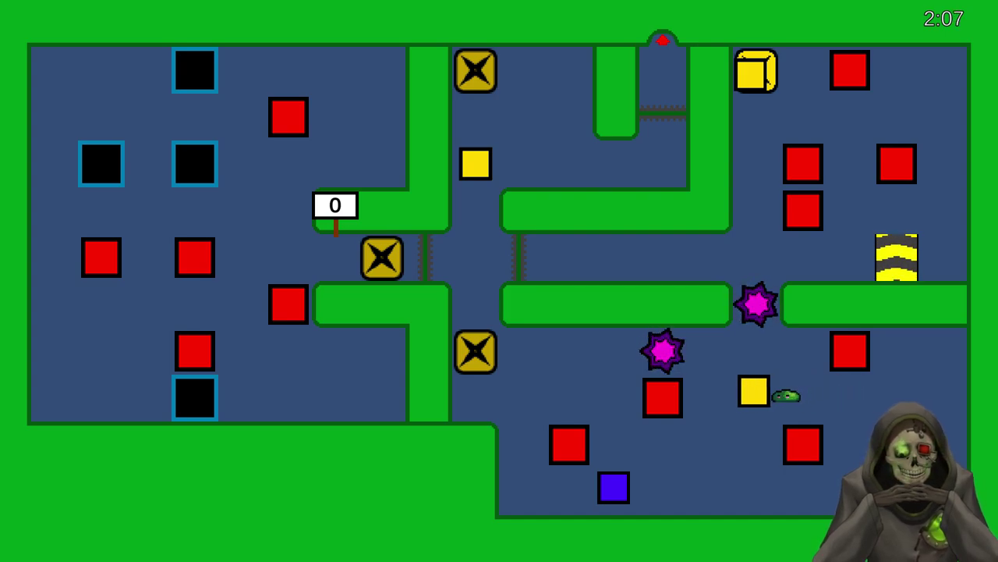
- Push the yellow block down and left until it sits directly beneath the red block under the bomb
key("Up")
key("Down")
key("Right")
key("Down")
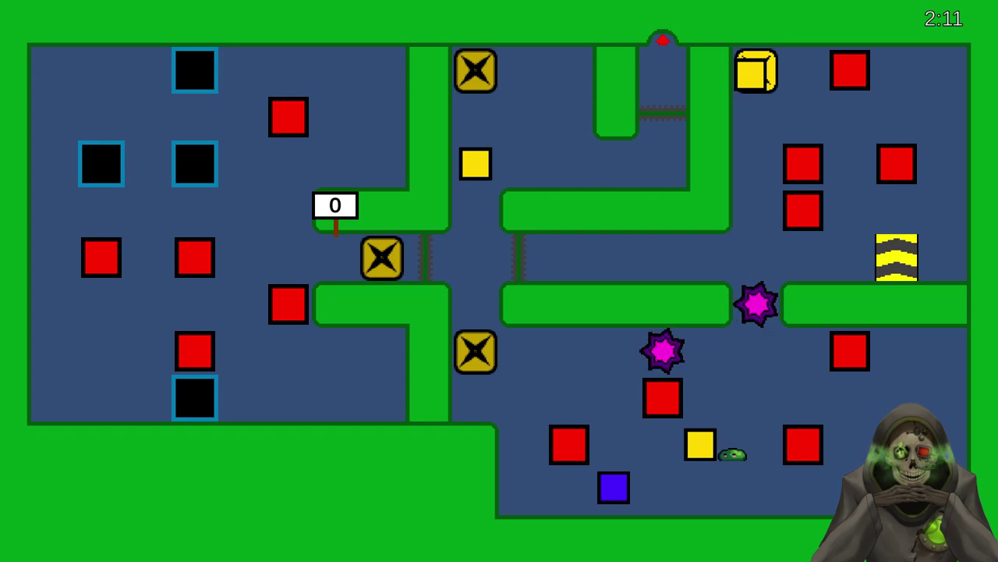
key("Left")
key("Right")
key("Down")
key("Left")
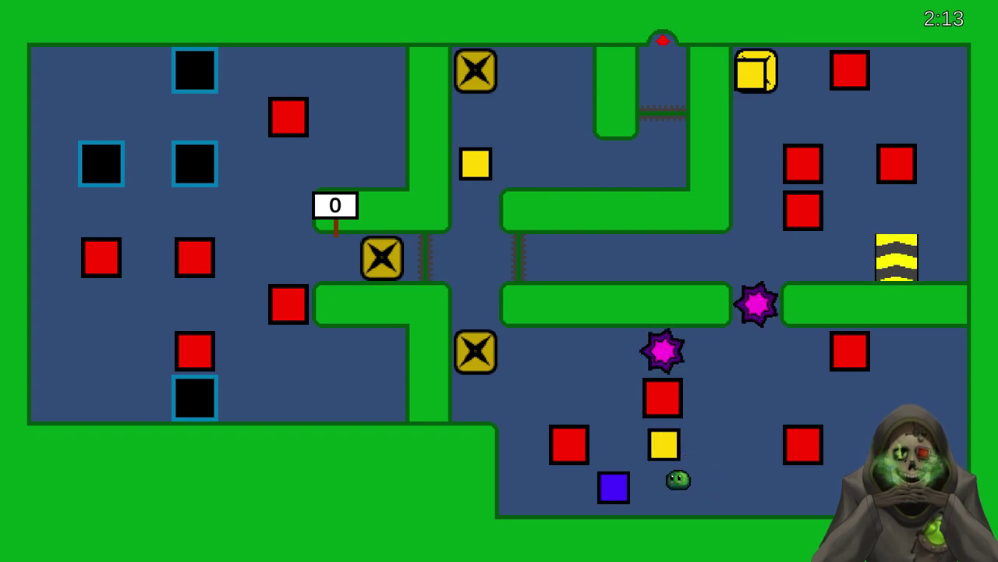
- Pull the blue block right along the bottom wall to clear the way, and return beside the yellow block
key("Right")
key("Right")
key("Right")
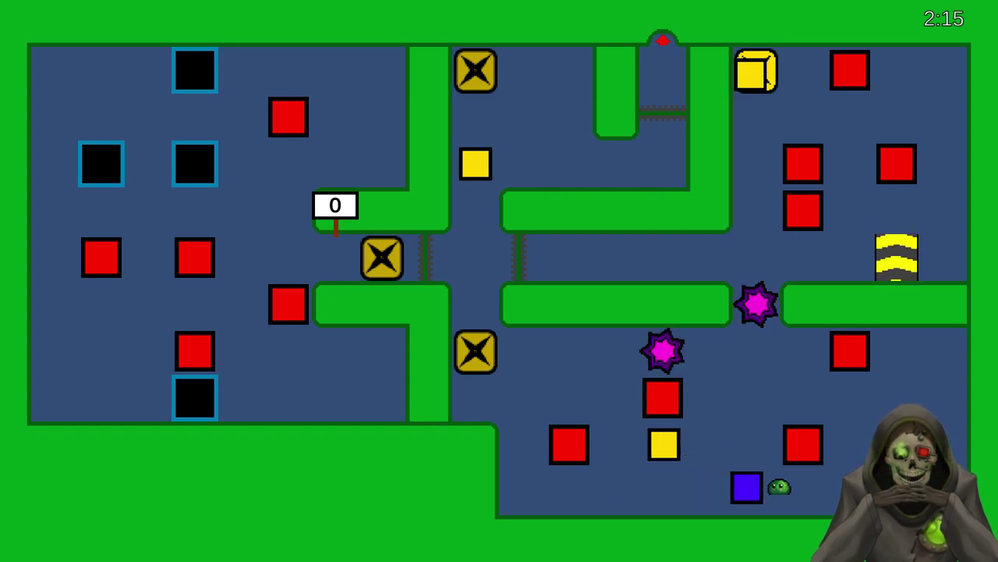
key("Left")
key("Left")
key("Left")
key("Left")
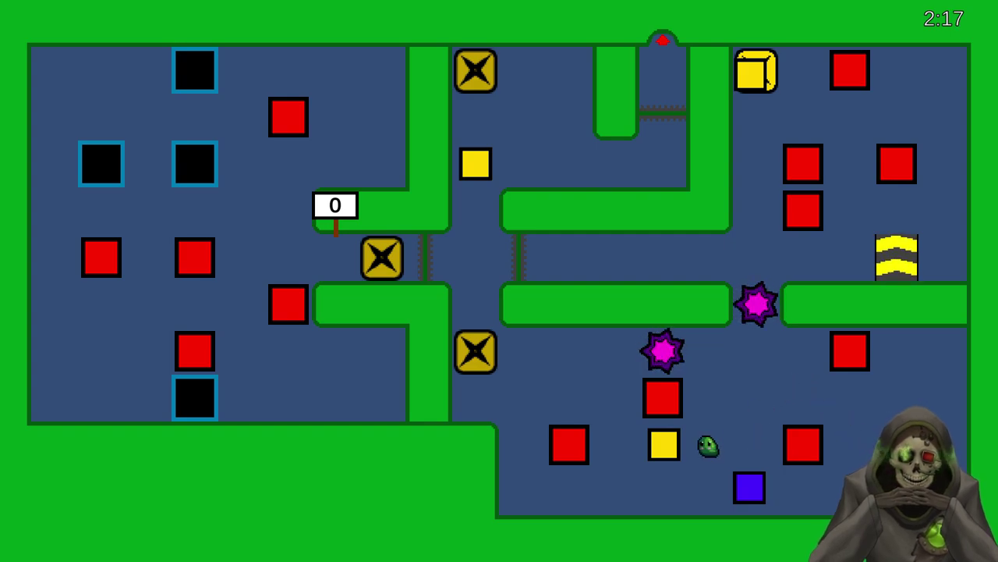
- Push the yellow block left and up around the red blocks, then left along the room's upper wall toward the lower X plate
key("Down")
key("Left")
key("Up")
key("Up")
key("Down")
key("Right")
key("Right")
key("Up")
key("Left")
key("Left")
key("Left")
key("Left")
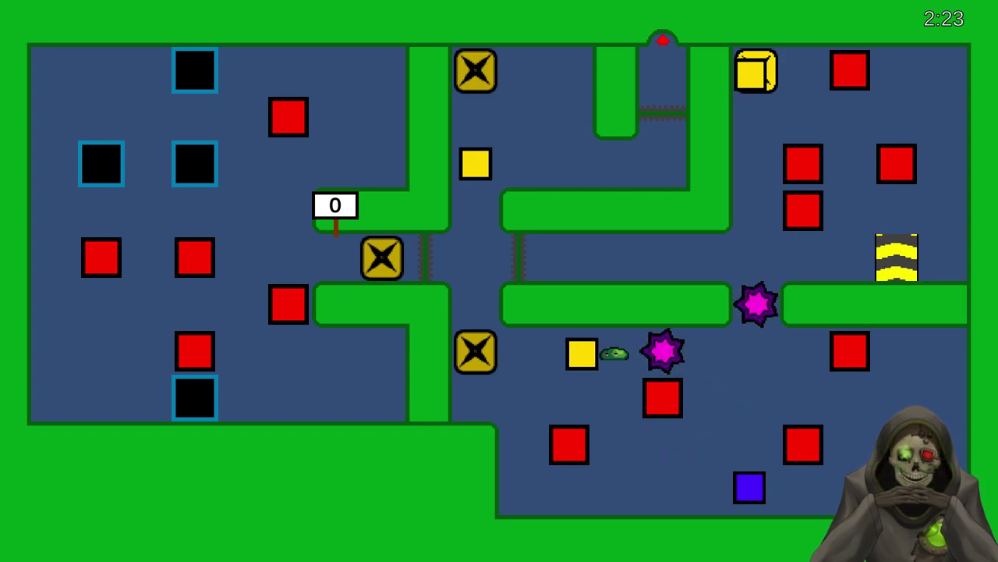
key("Left")
- Walk the slime up from the lower X plate through the corridor crossing to the yellow block above
key("Down")
key("Left")
key("Up")
key("Up")
key("Up")
key("Up")
key("Up")
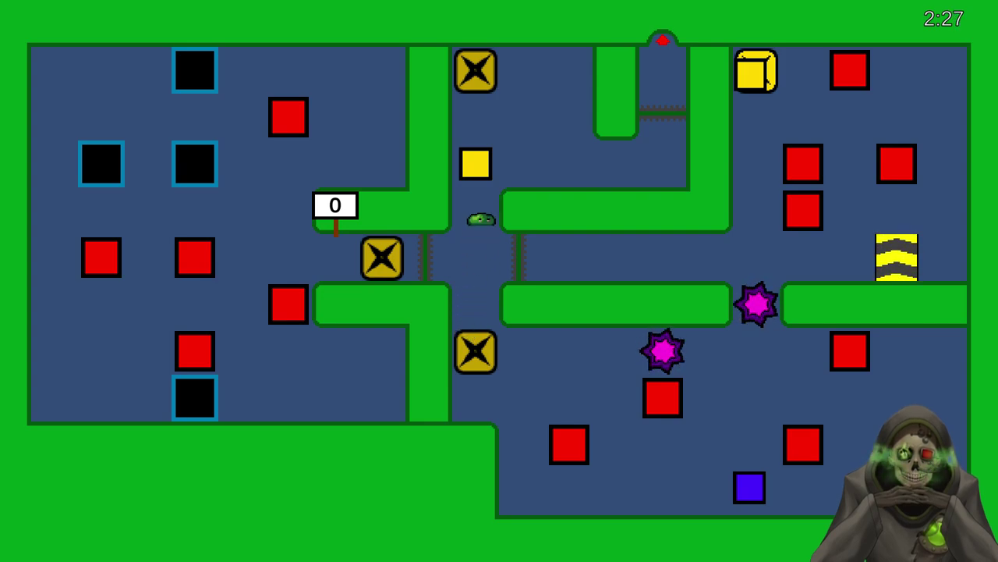
- Place the upper yellow block on the X plate above it and leave level 3-7 through the exit at the top
key("Down")
key("Right")
key("Right")
key("Right")
key("Right")
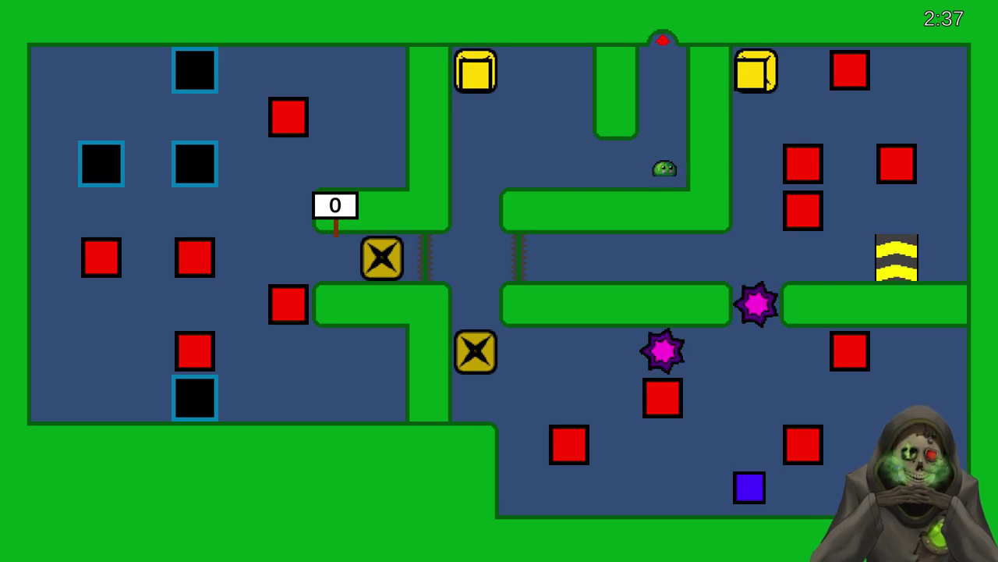
key("Up")
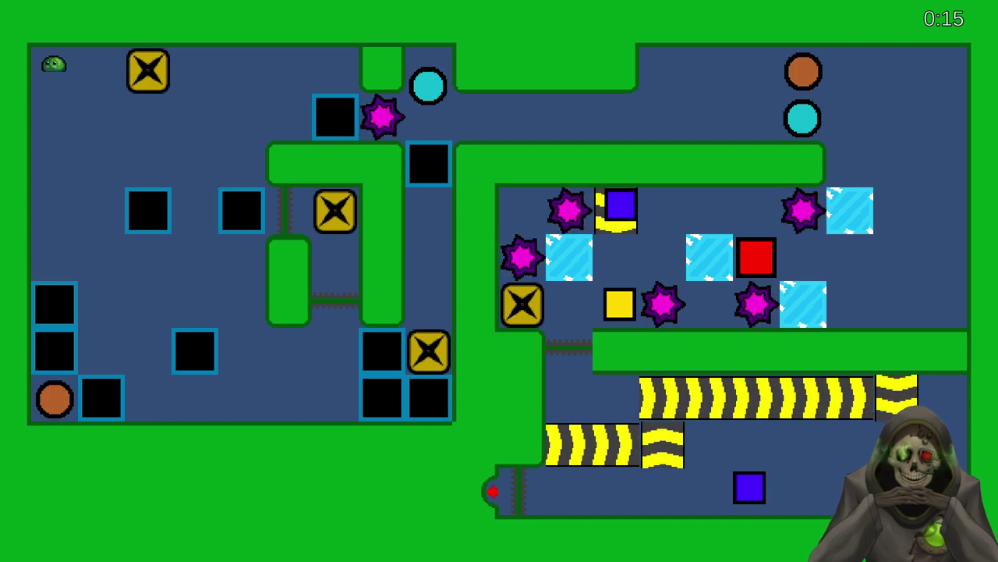
- Snip the whole screen of level 3-8 and erase the slime and the timer from the copy in paint.net
key("super+shift+s")
left_click_drag(1, 0, 997, 561)
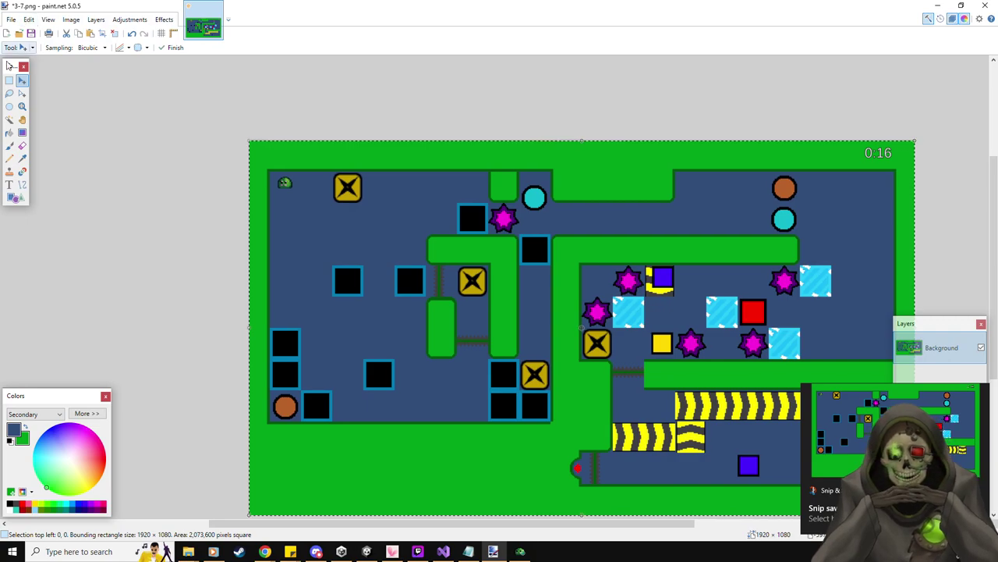
left_click(9, 80)
left_click_drag(274, 174, 298, 190)
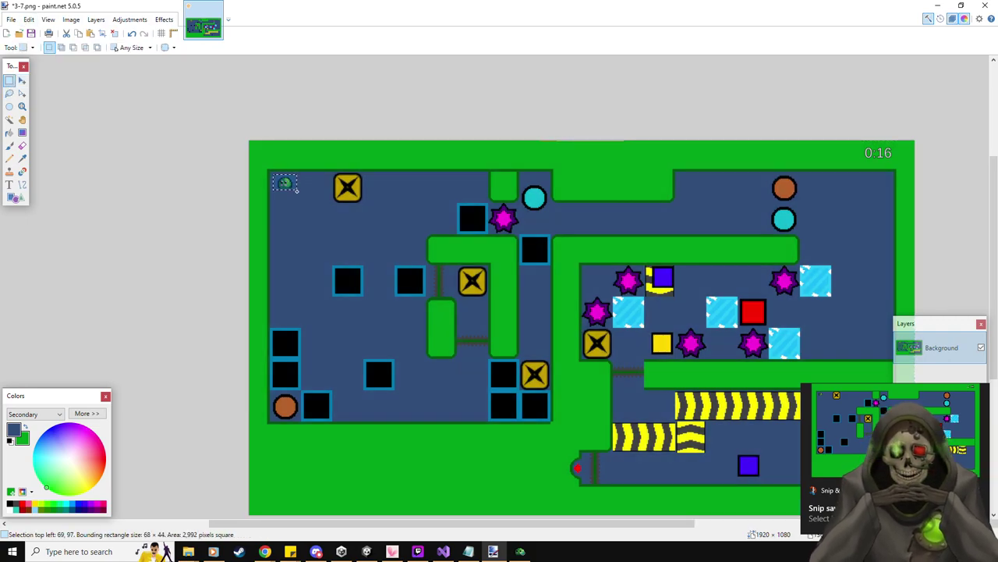
key("Delete")
left_click_drag(857, 144, 894, 163)
key("Delete")
- Fill the erased slime area with the floor blue and the erased timer area with the wall green
left_click(10, 132)
left_click(287, 184)
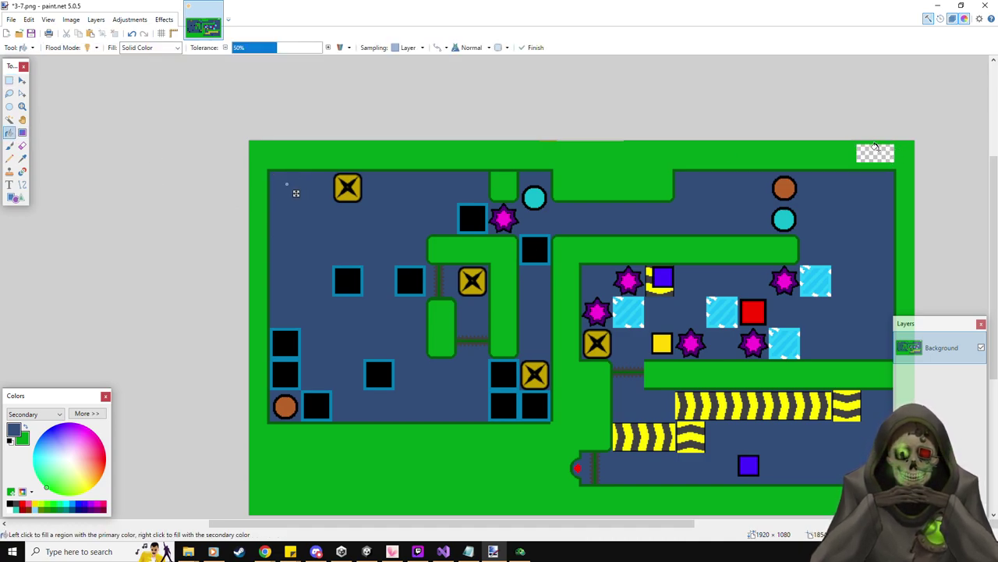
left_click(875, 149)
- Save the cleaned picture as 3-8.png in the Level Pictures folder with the default PNG settings
left_click(12, 20)
left_click(44, 99)
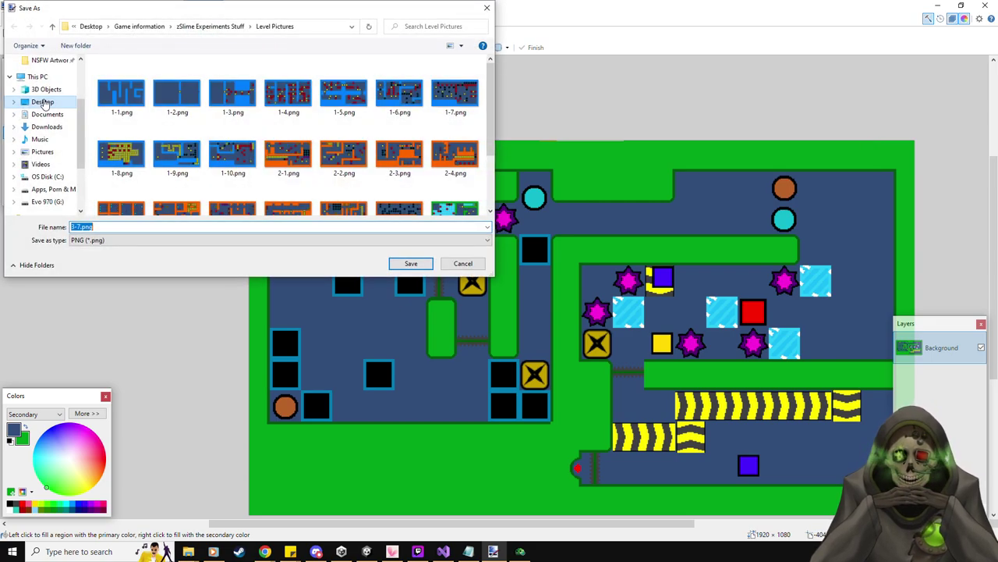
key("Return")
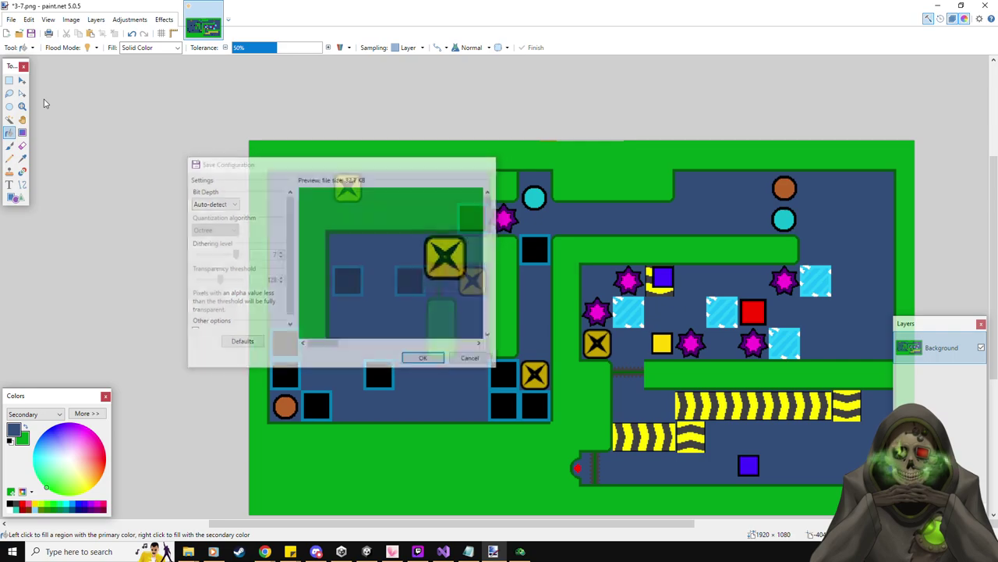
key("Return")
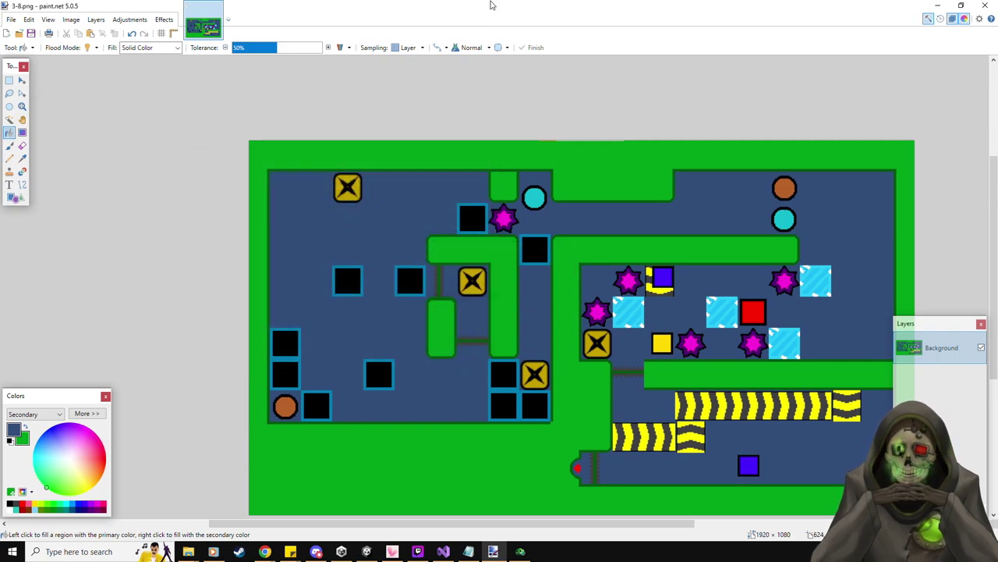
- Switch back to the game and reset level 3-8
left_click_drag(495, 9, 136, 117)
left_click(545, 270)
key("Escape")
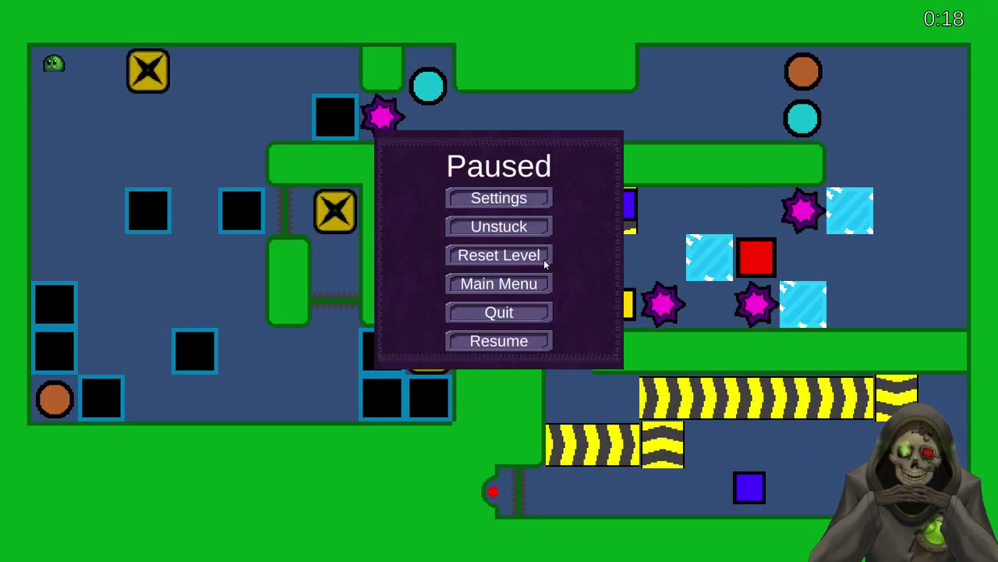
left_click(524, 259)
key("Escape")
left_click(525, 259)
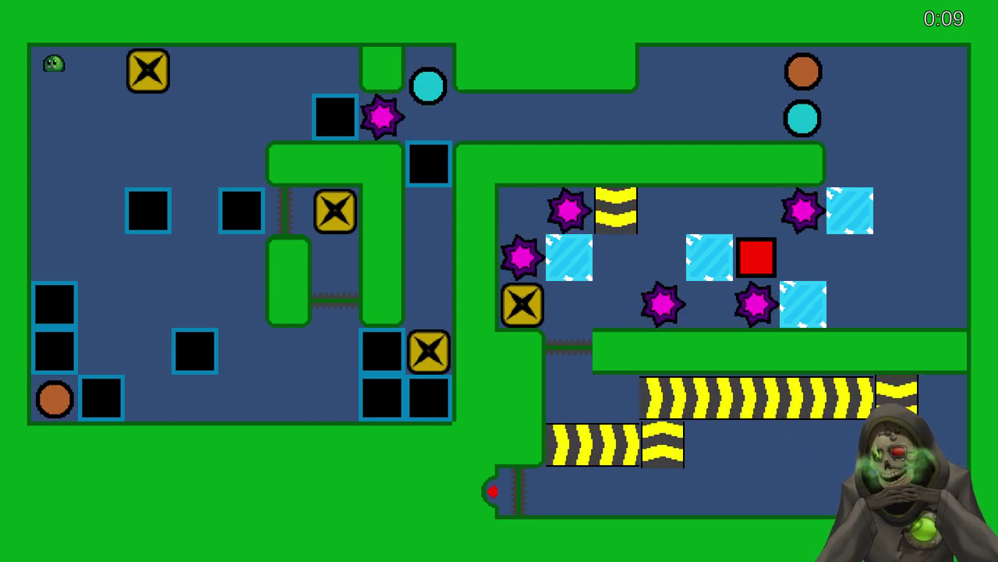
- Pause the game and view the saved level pictures 3-8.png and 3-7.png in Pictureflect Photo Viewer
key("Escape")
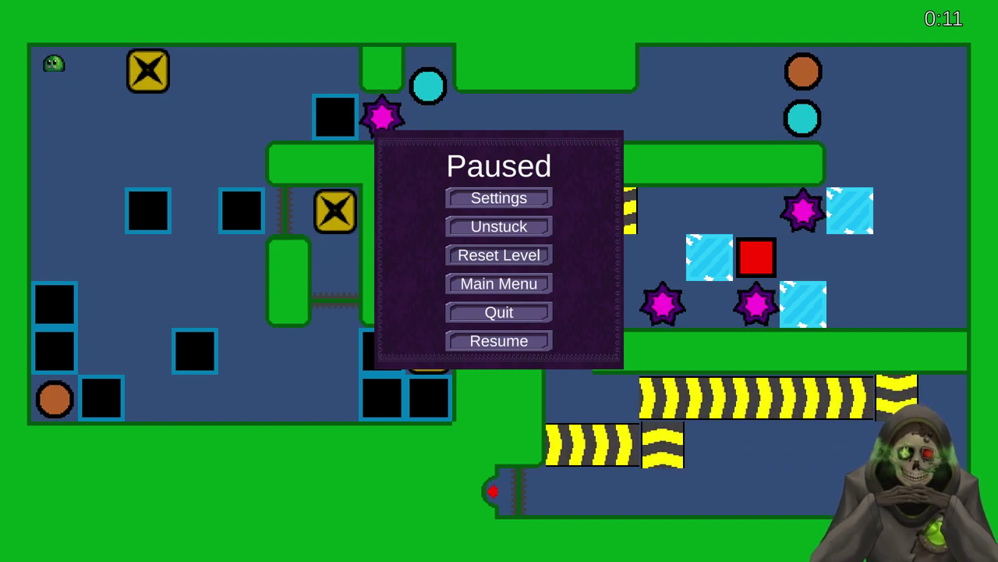
key("alt+Tab")
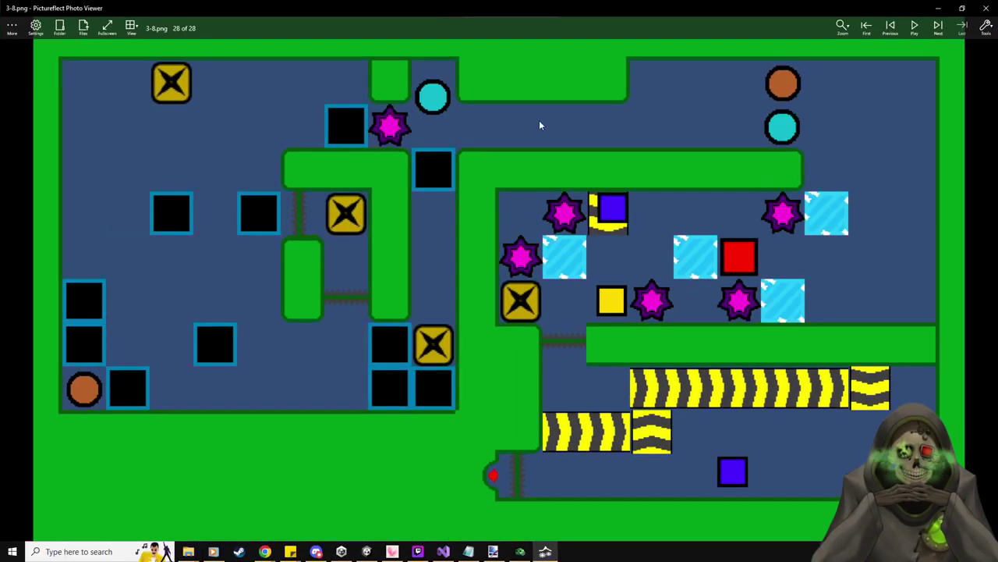
key("Left")
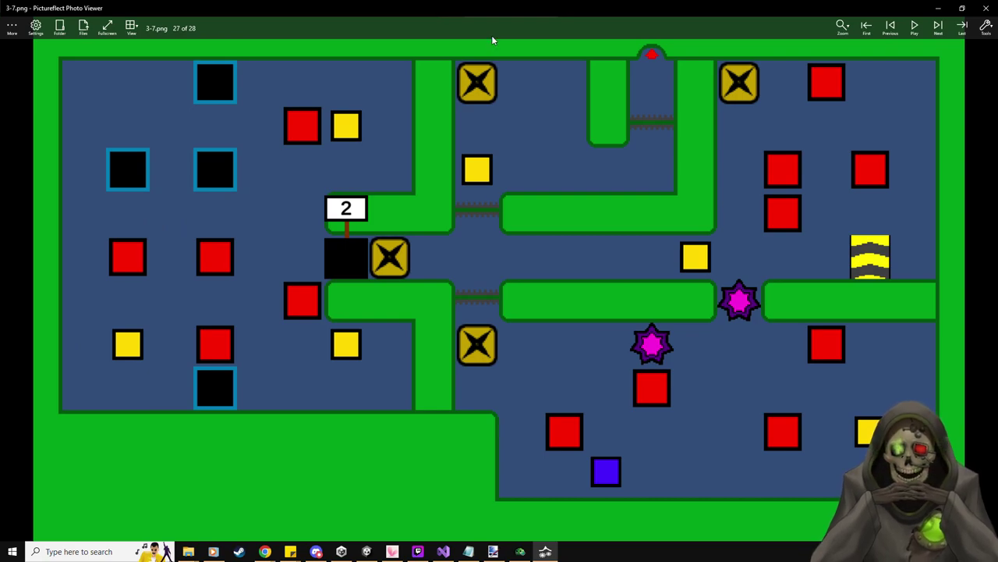
key("alt+Tab")
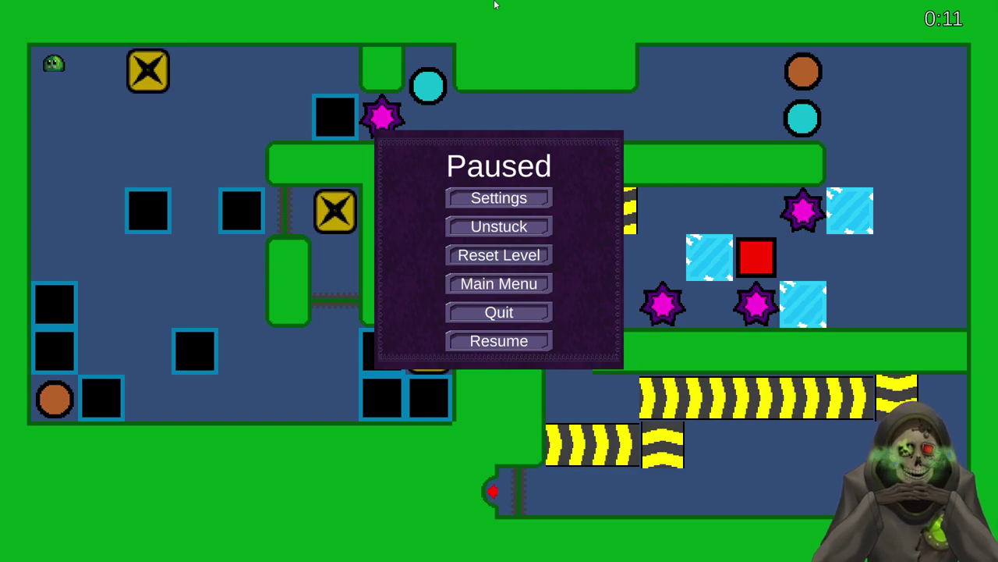
key("Escape")
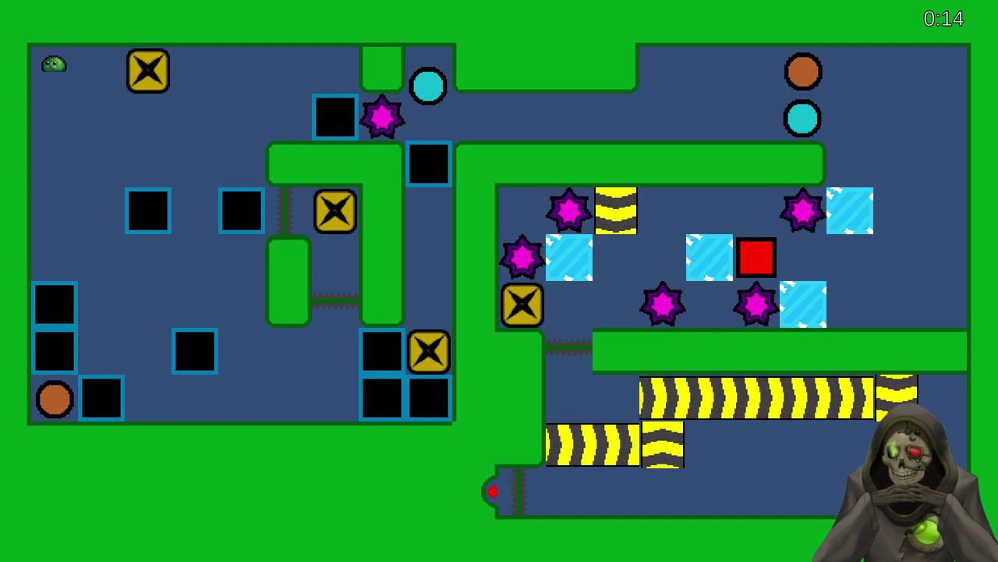
key("Escape")
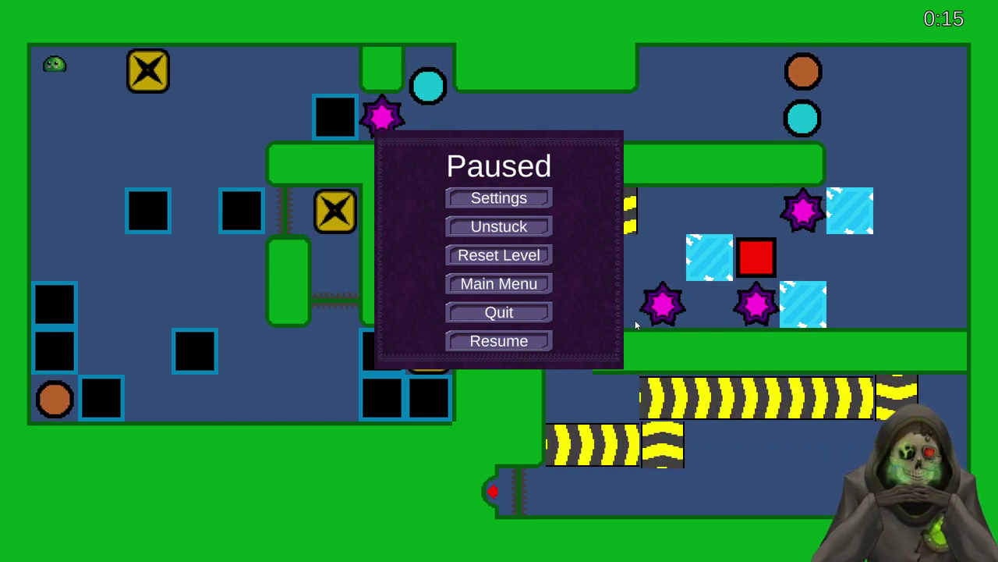
key("Escape")
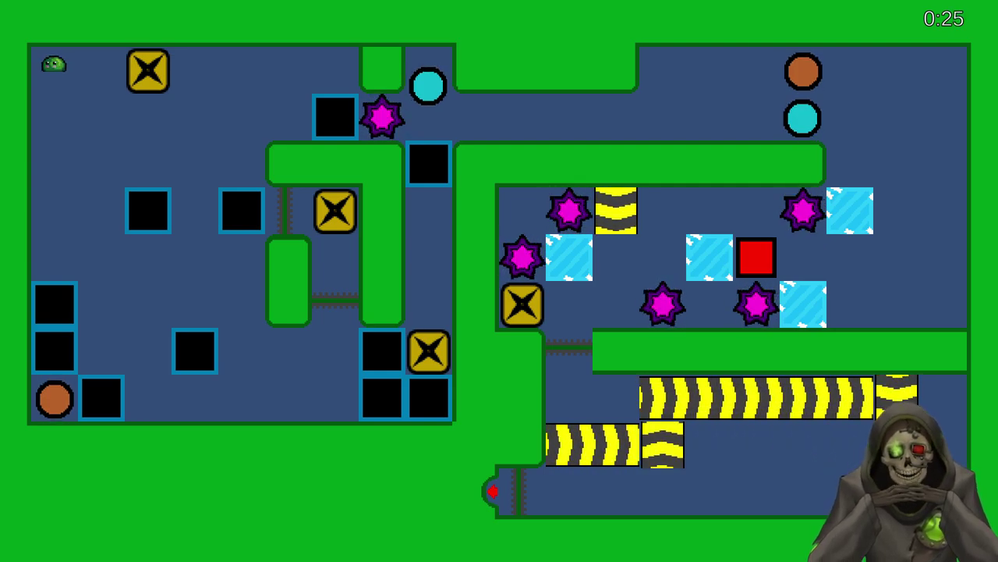
- Pause the game, switch to the Unity editor and close the Build Settings window
key("Escape")
key("super")
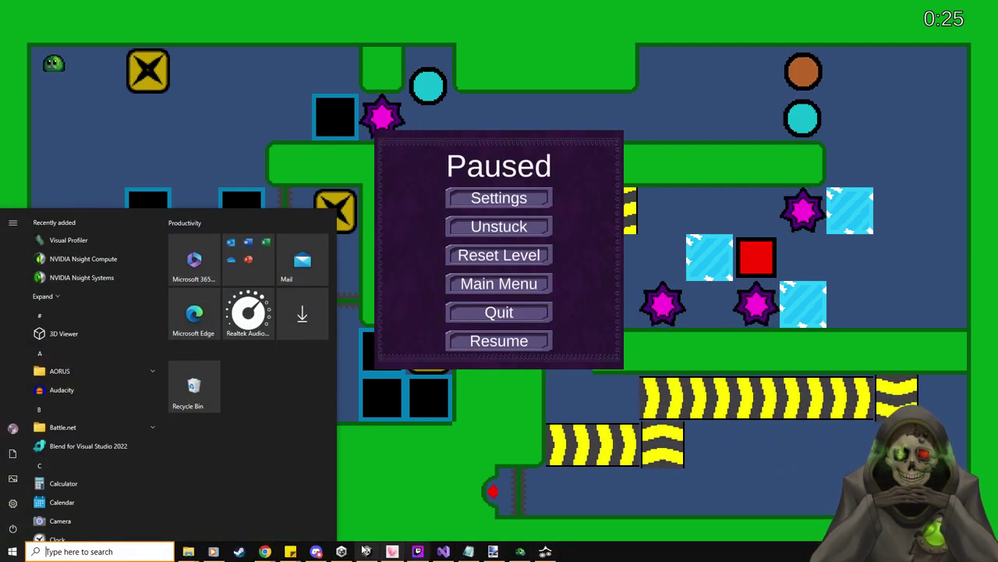
left_click(367, 551)
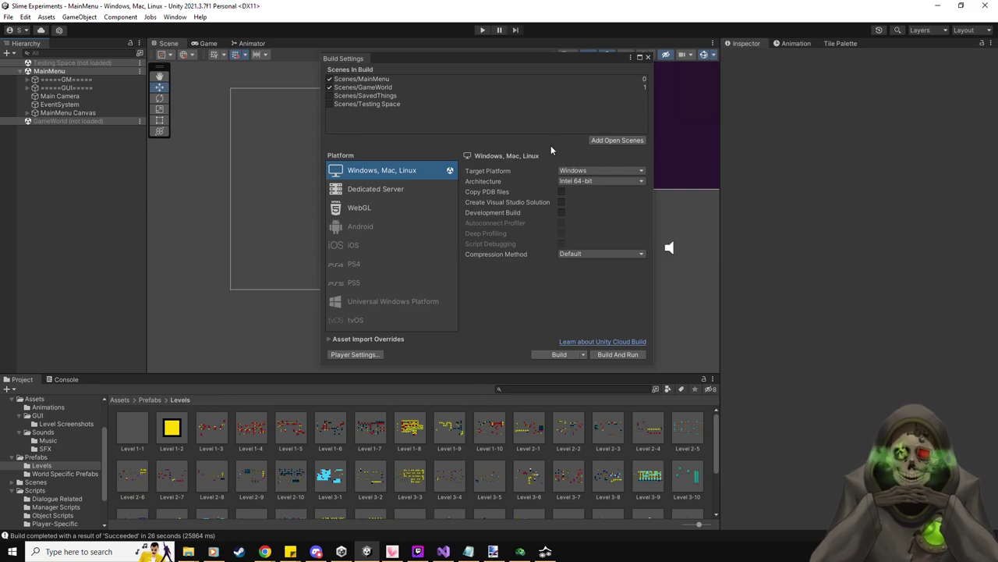
left_click(648, 57)
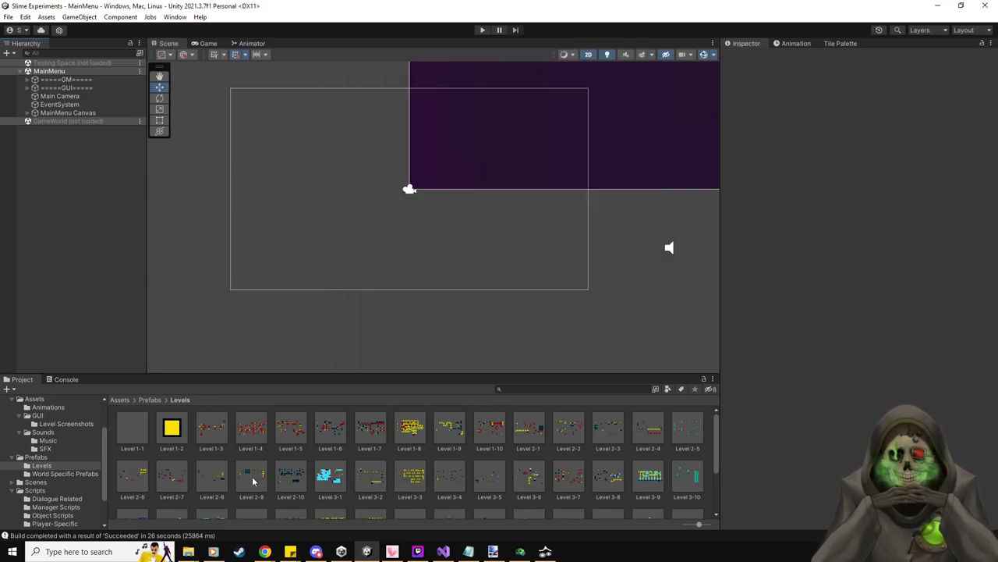
- Examine the Level 3-9, 3-8 and 3-7 prefabs, including 3-7's Items group, and reopen Level 3-8 to check its block layout
double_click(648, 482)
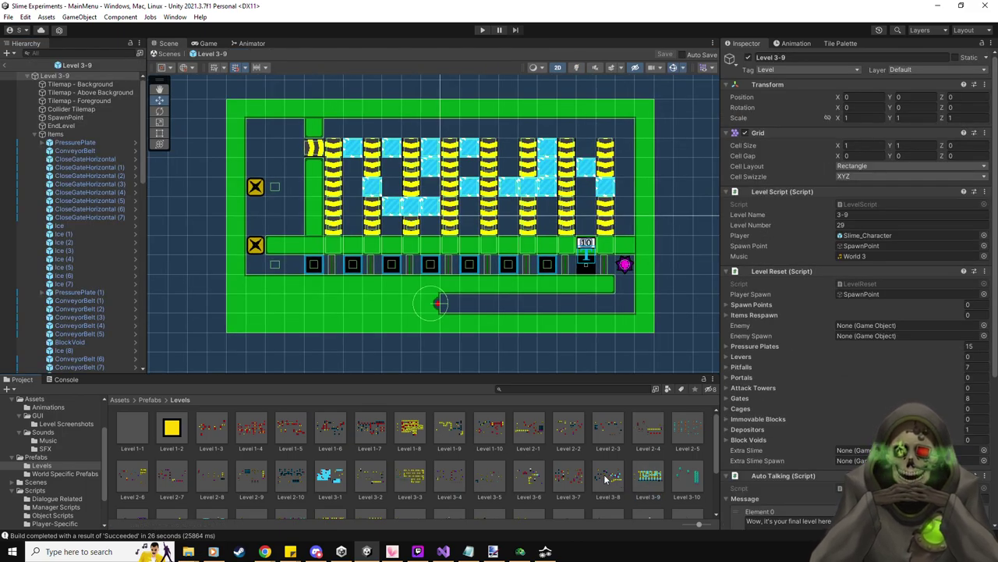
double_click(606, 477)
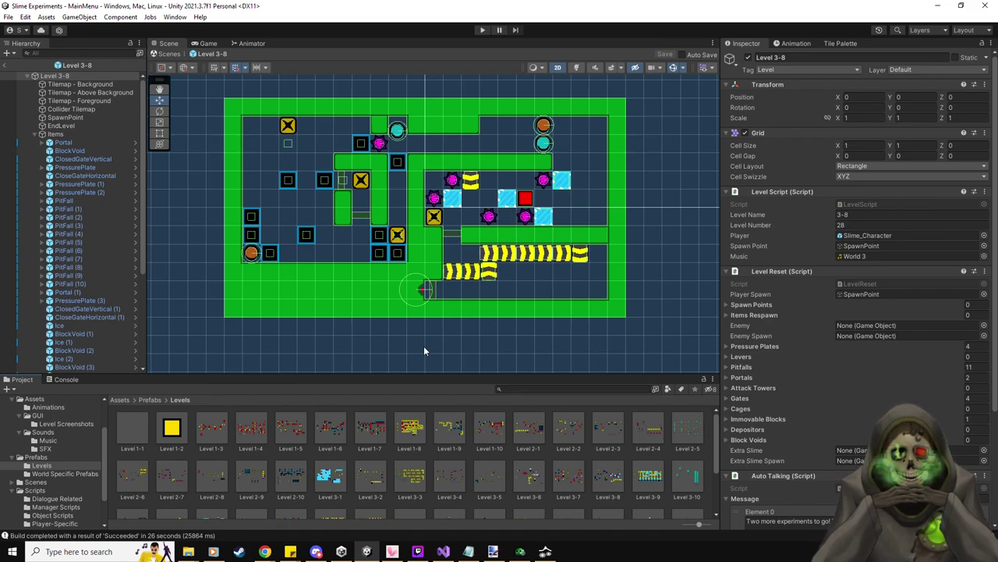
double_click(566, 478)
left_click(70, 134)
scroll(425, 279, "up", 5)
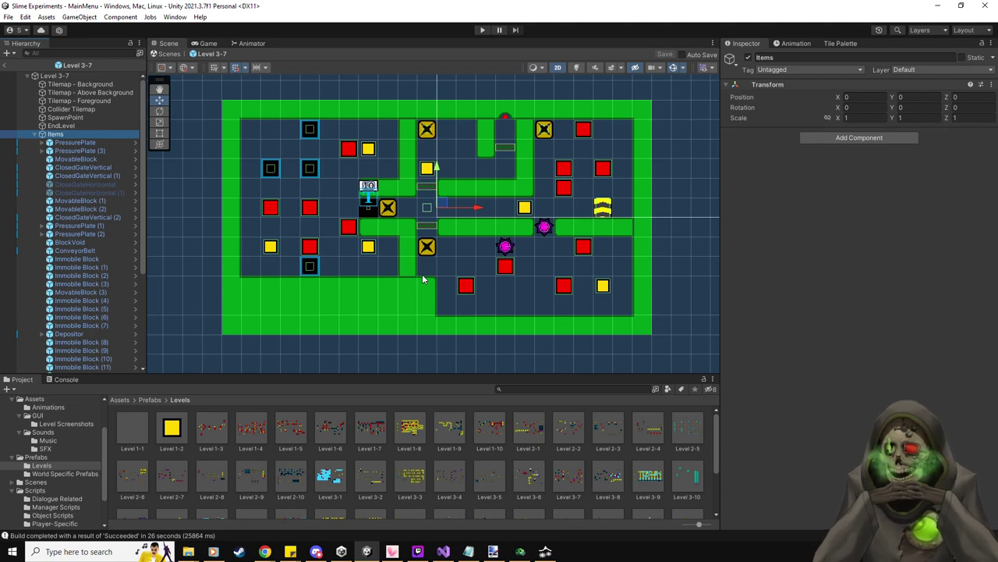
scroll(423, 279, "up", 1)
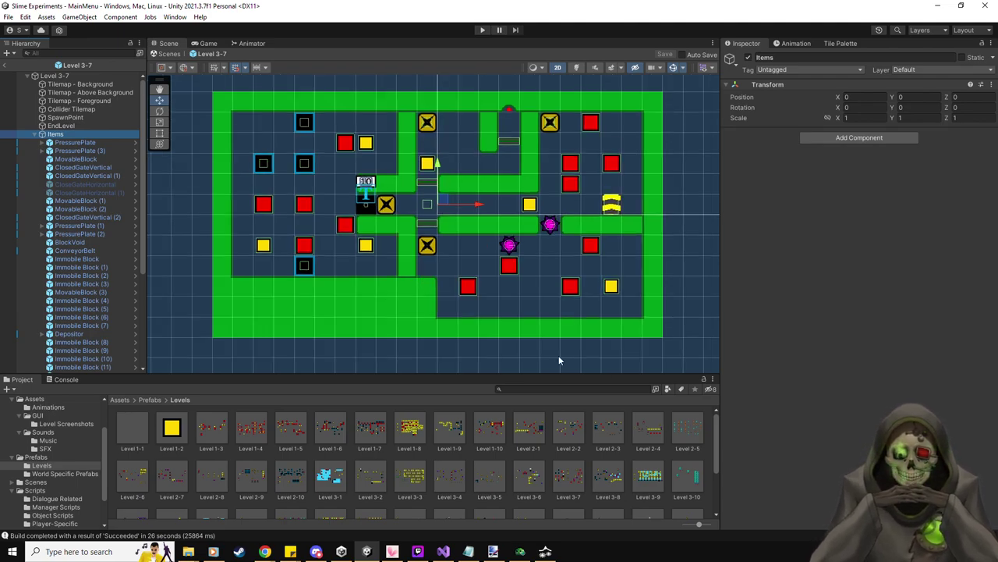
double_click(611, 479)
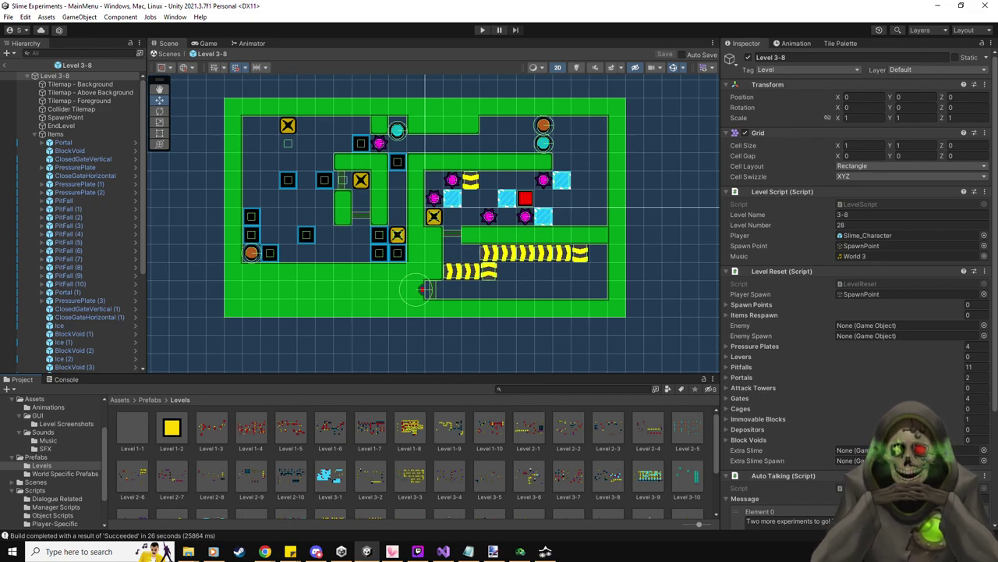
- Switch to the Notepad window
left_click(468, 551)
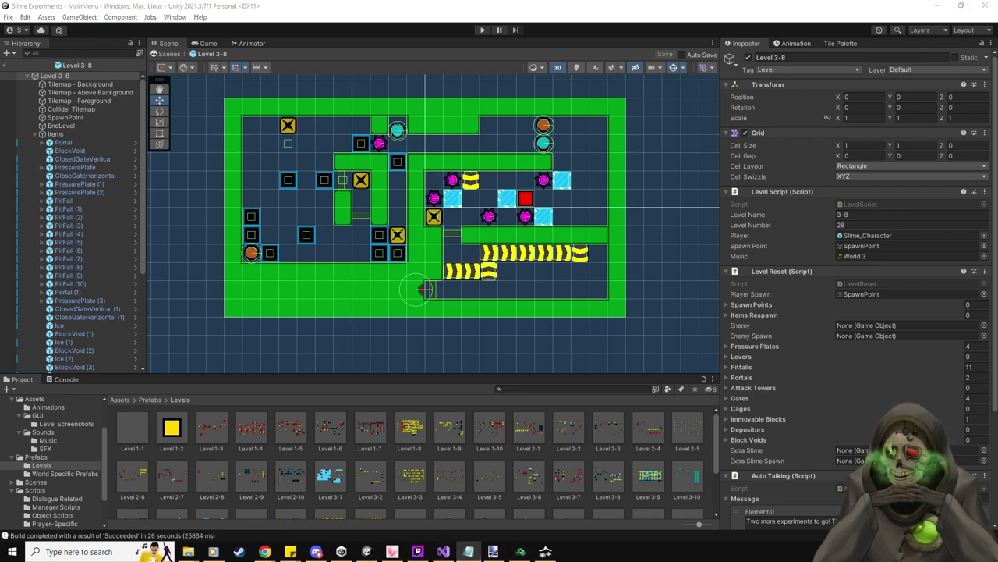
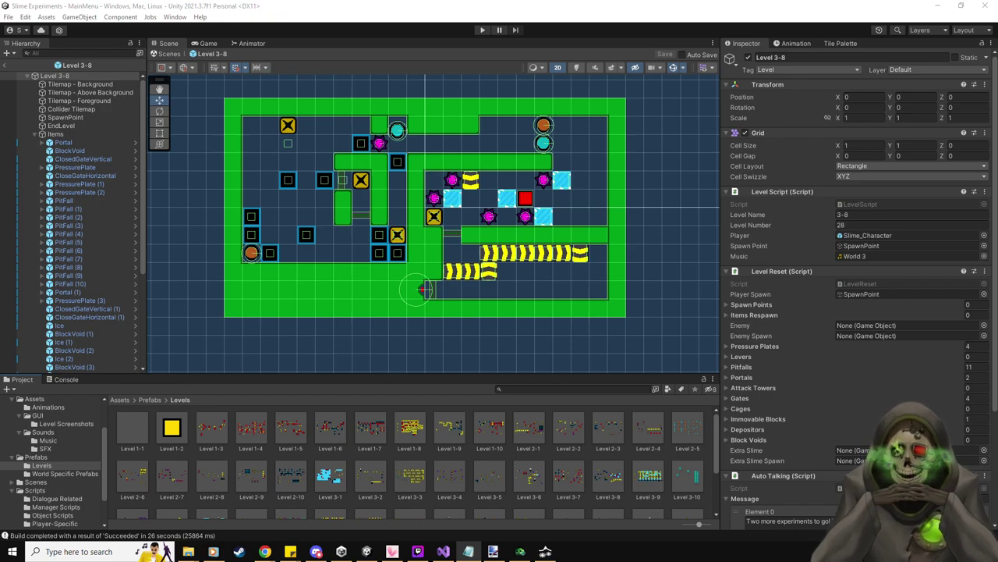
- Save the to-do list Slime Stuff To Do.txt in Notepad and switch back to the Unity editor
left_click_drag(997, 80, 582, 80)
key("ctrl+s")
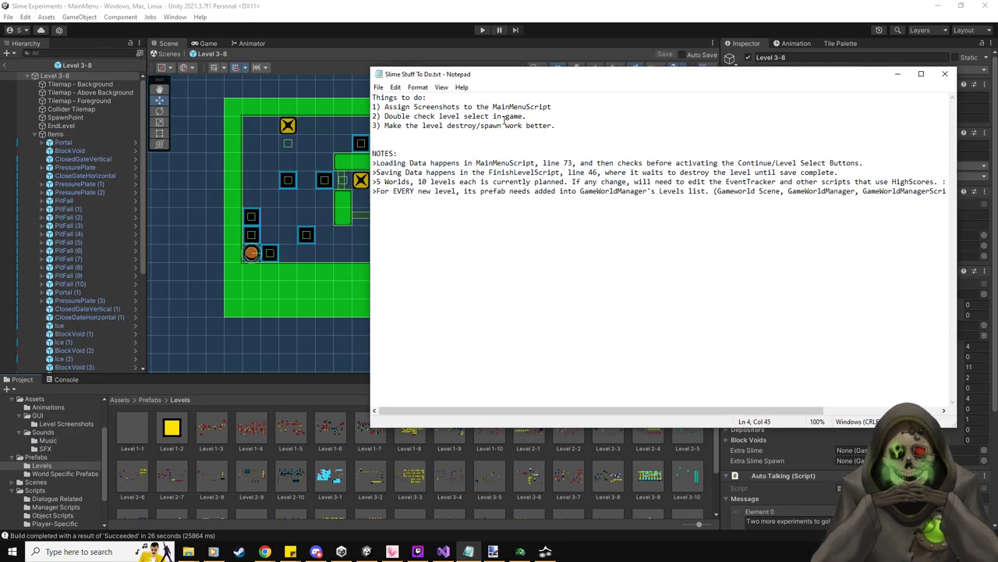
key("alt+Tab")
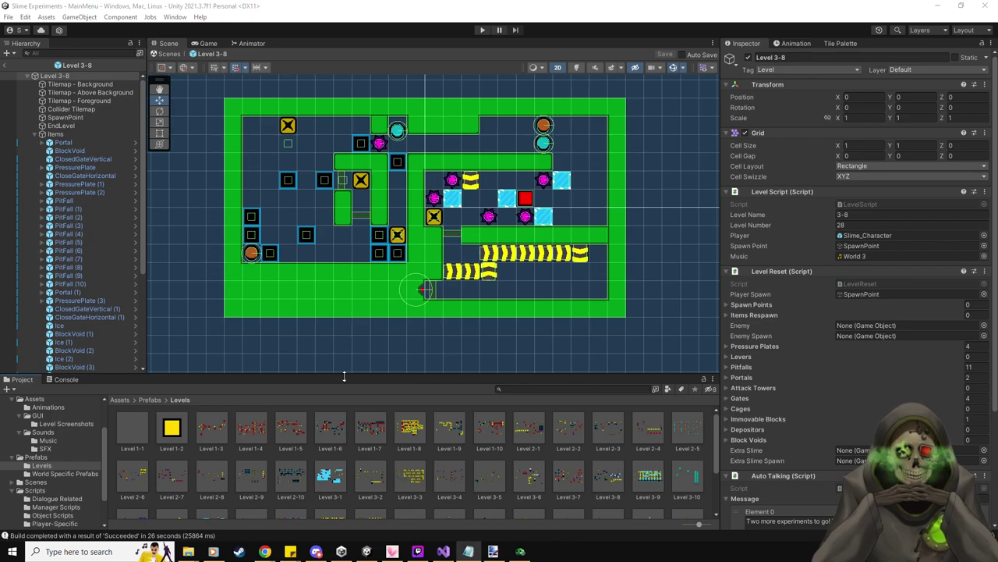
- Switch to the game, reset level 3-8 and capture a full-screen screenshot of it for 3-8.png in paint.net
left_click(521, 551)
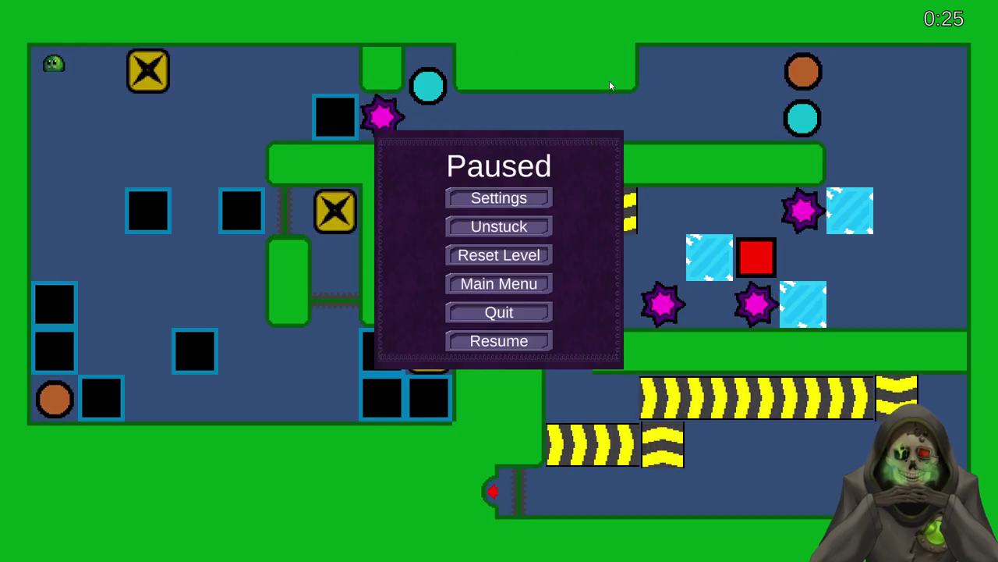
left_click(538, 255)
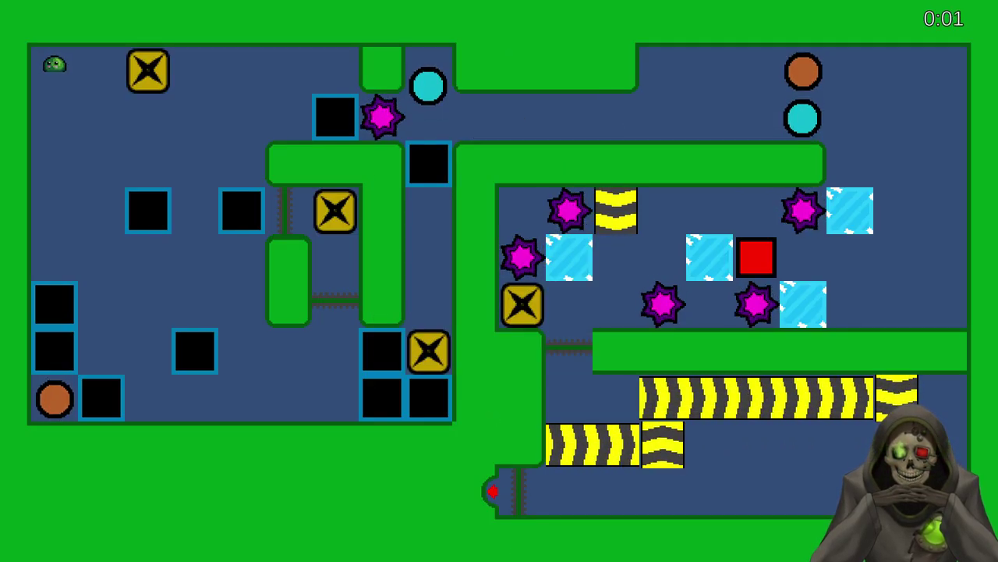
key("super+shift+s")
left_click_drag(1, 2, 208, 175)
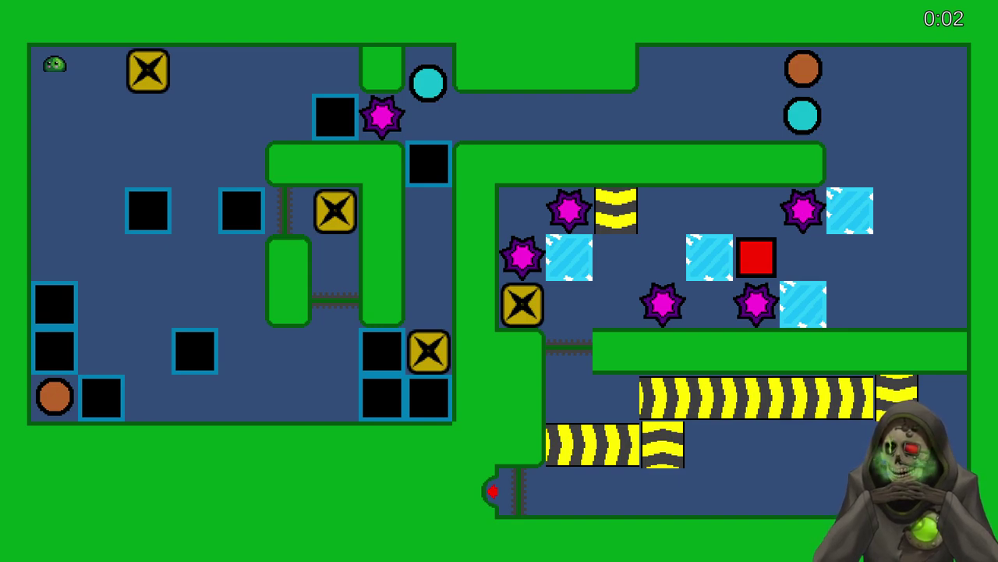
key("alt+Tab")
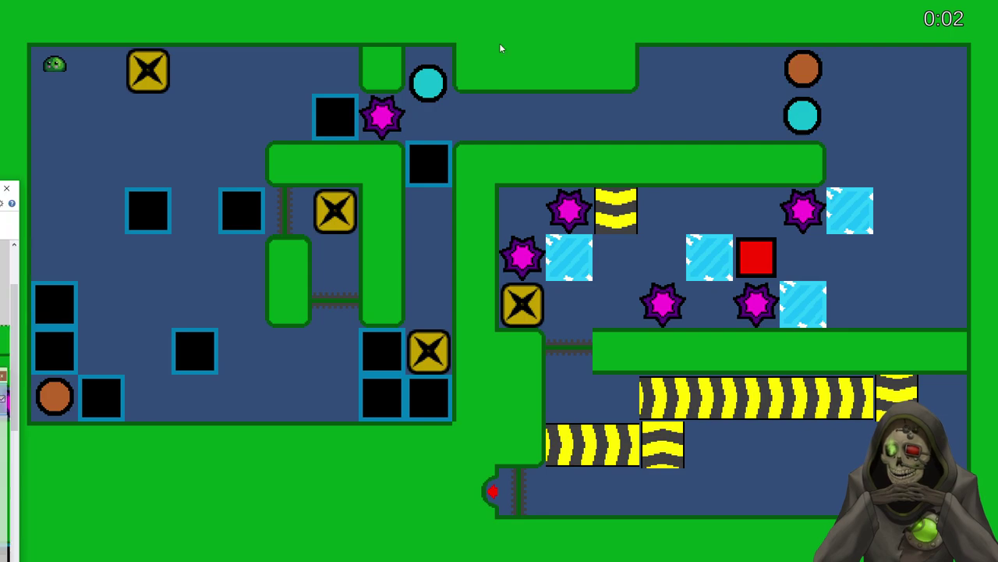
- Erase the slime character and the timer from the 3-8.png level picture
left_click(9, 80)
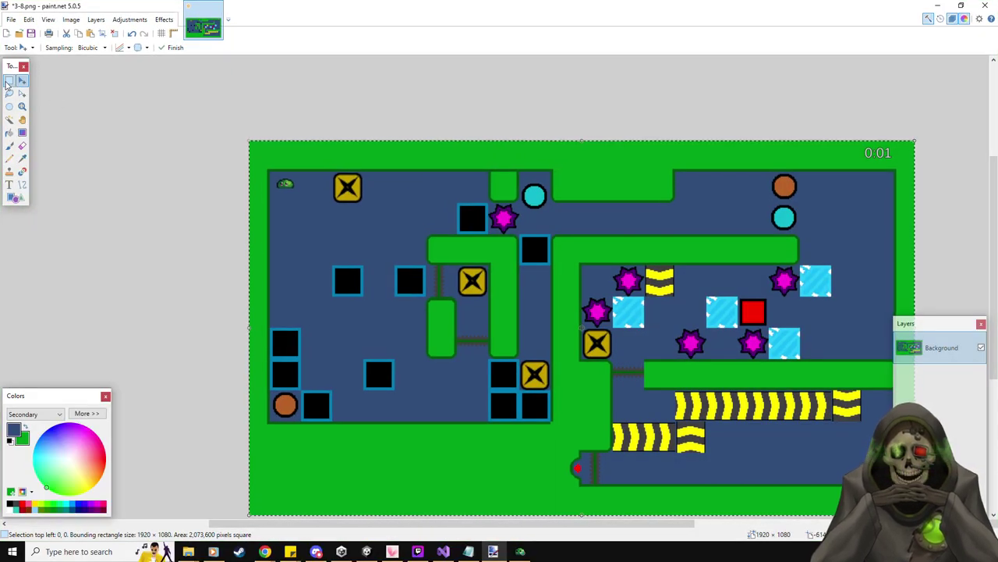
left_click_drag(272, 174, 295, 190)
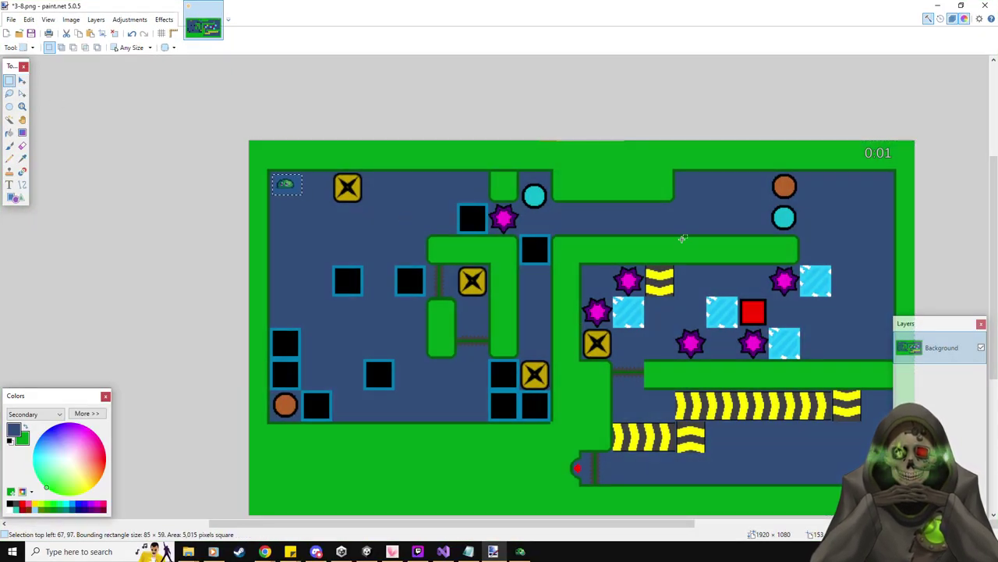
key("Delete")
left_click_drag(861, 142, 862, 145)
key("Delete")
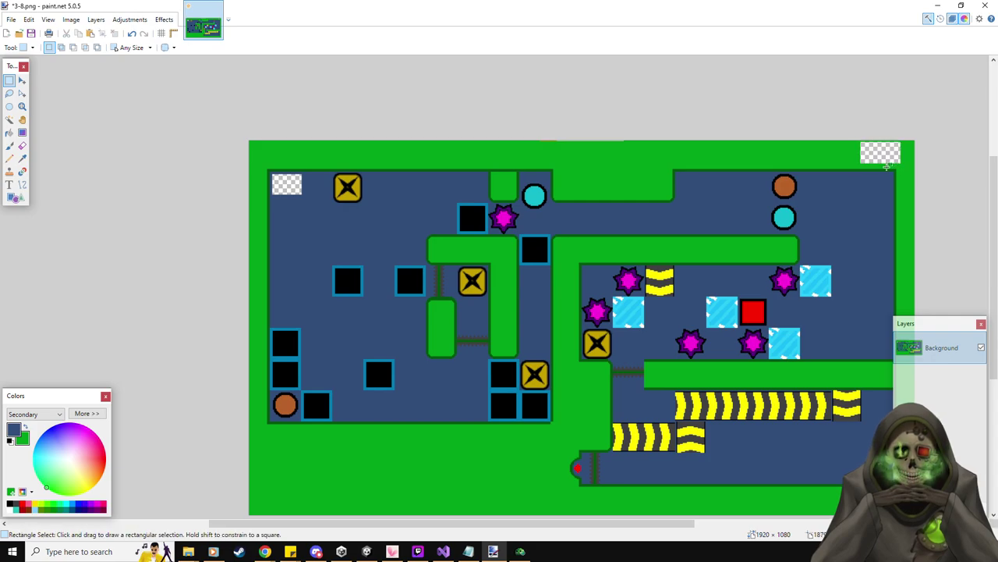
- Fill the erased slime area with floor blue and the erased timer area with wall green, and save 3-8.png
left_click(9, 134)
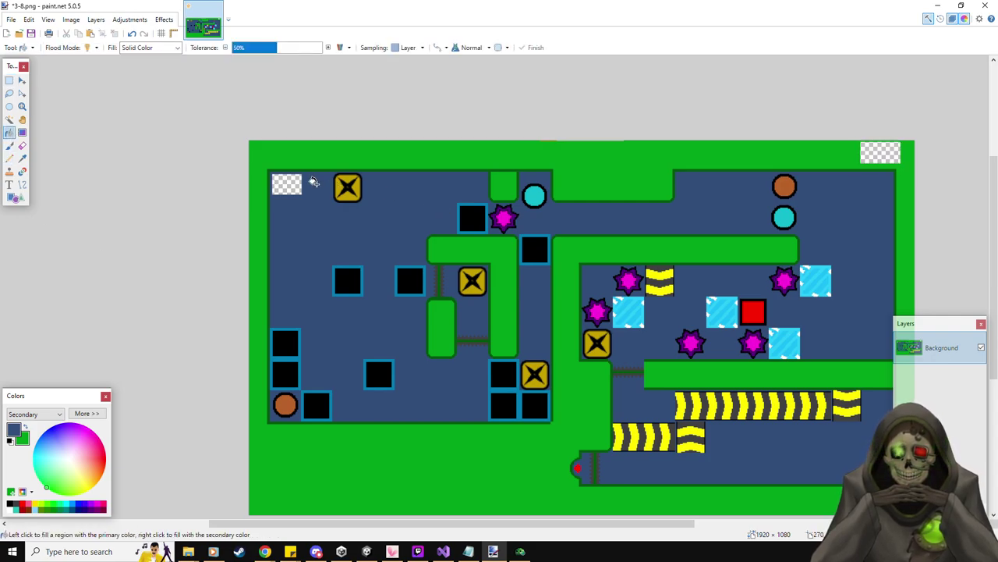
left_click(876, 154)
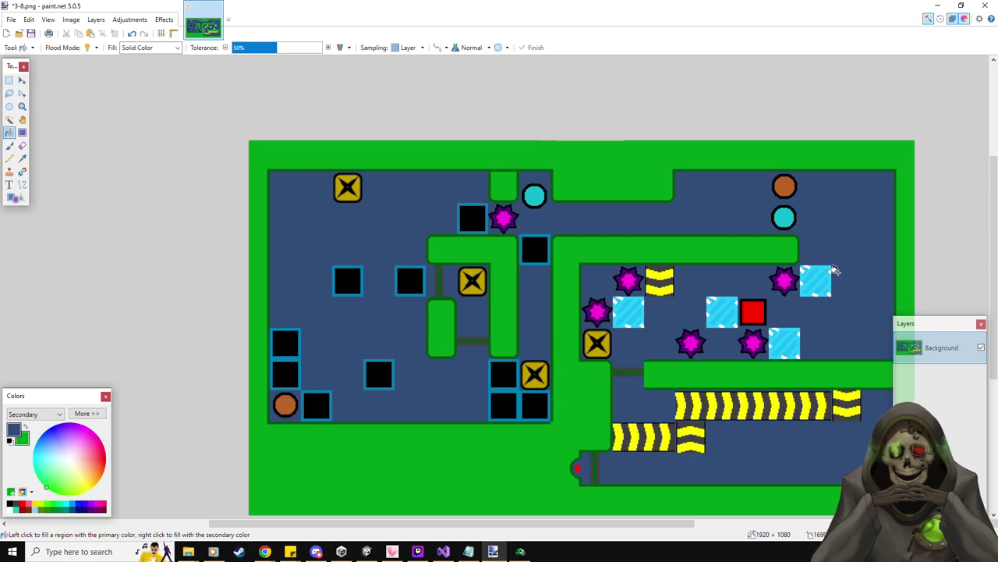
key("ctrl+s")
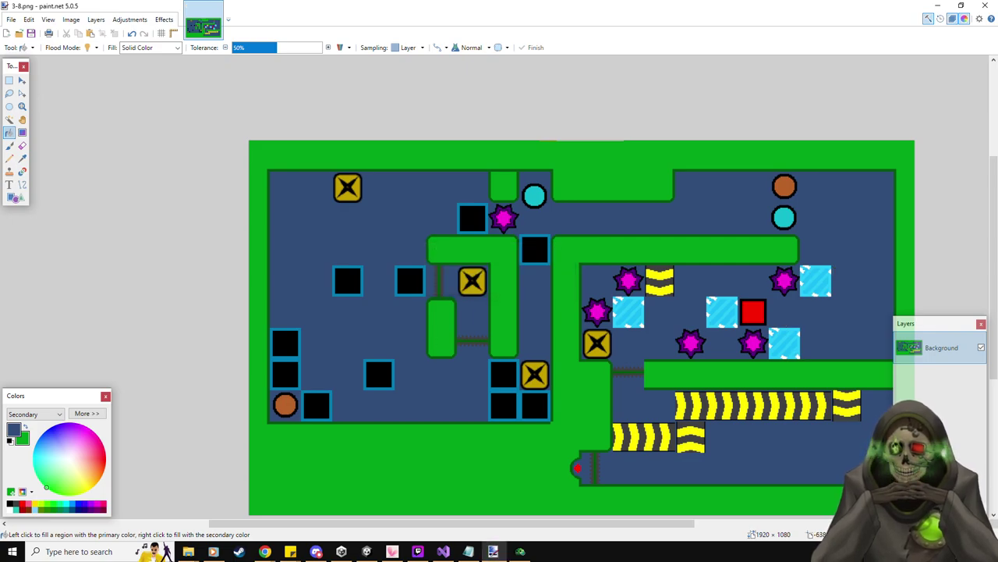
- Review 3-6.png and 3-7.png in Pictureflect Photo Viewer, close the viewer and open 3-7.png in paint.net
mouse_move(997, 88)
left_mouse_down()
mouse_move(442, 72)
mouse_move(375, 0)
left_mouse_up()
key("Left")
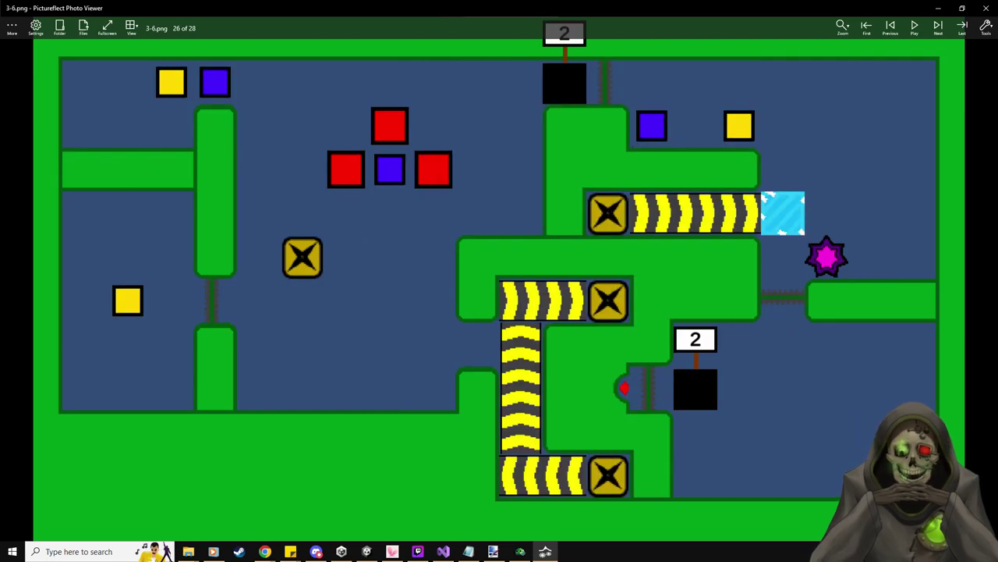
key("Right")
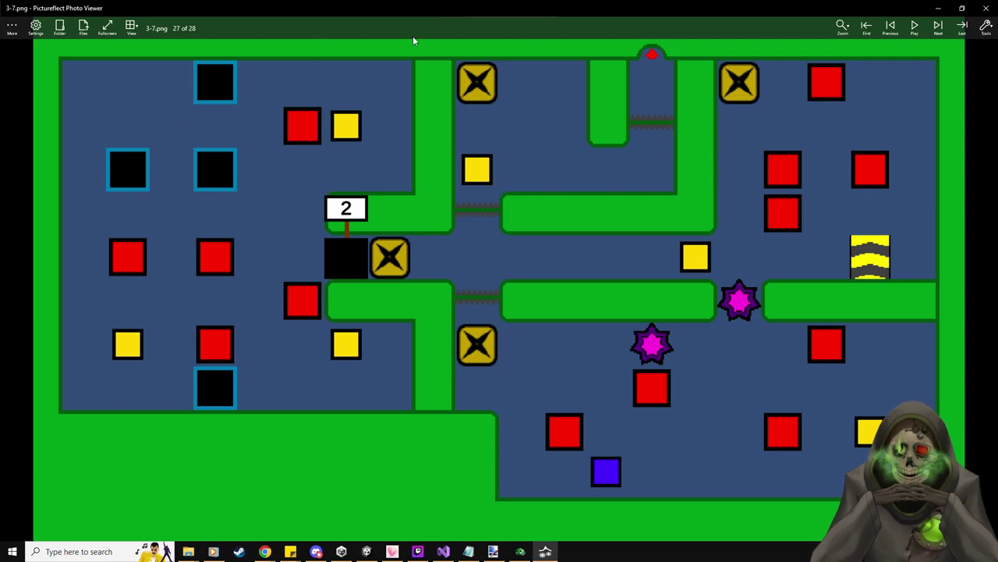
left_click(990, 7)
left_click_drag(308, 207, 476, 276)
left_click(476, 276)
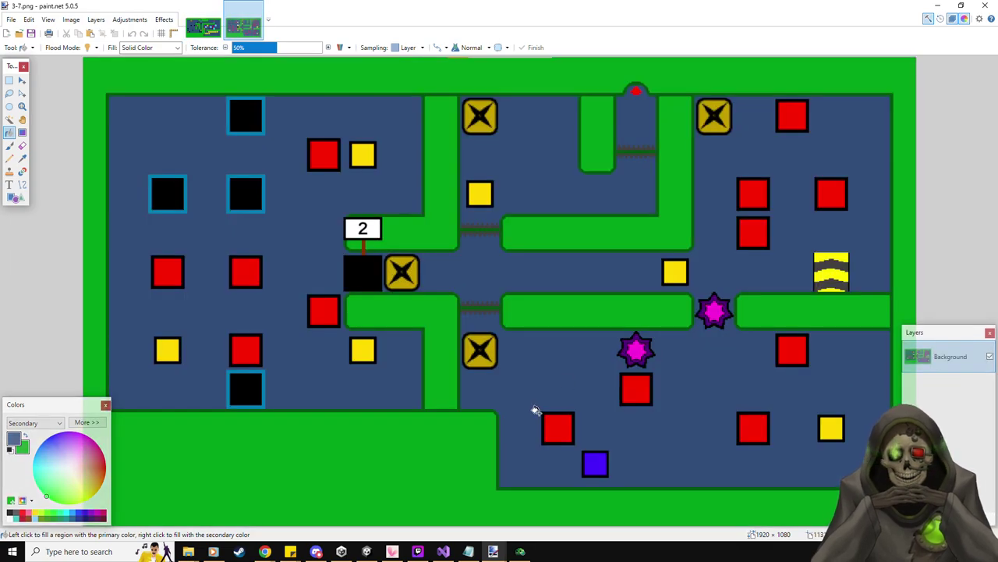
- Erase the blue block near the lower wall of the 3-7.png picture and fill the gap with floor blue
left_click(9, 81)
left_click_drag(578, 446, 614, 482)
key("Delete")
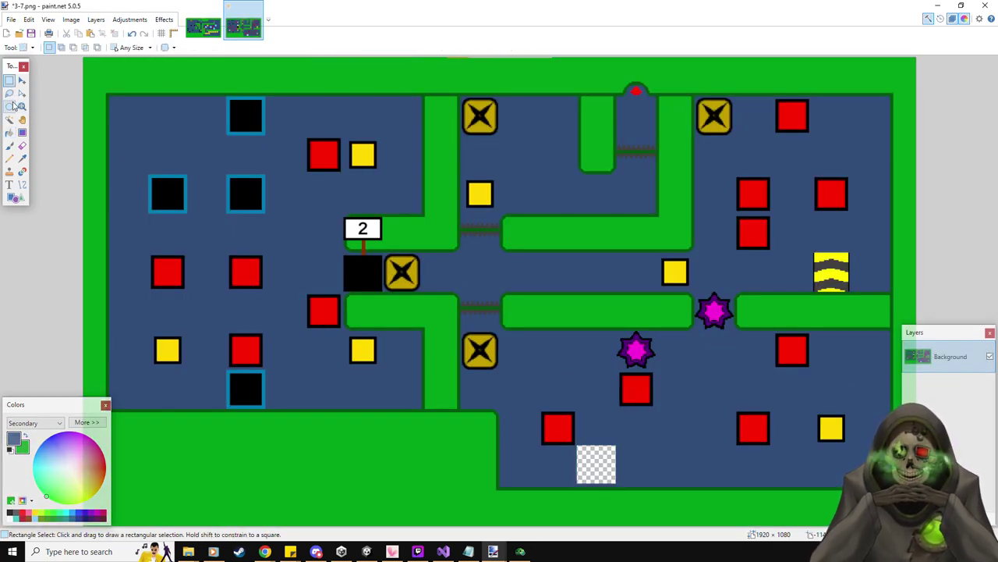
left_click(9, 134)
left_click(595, 462)
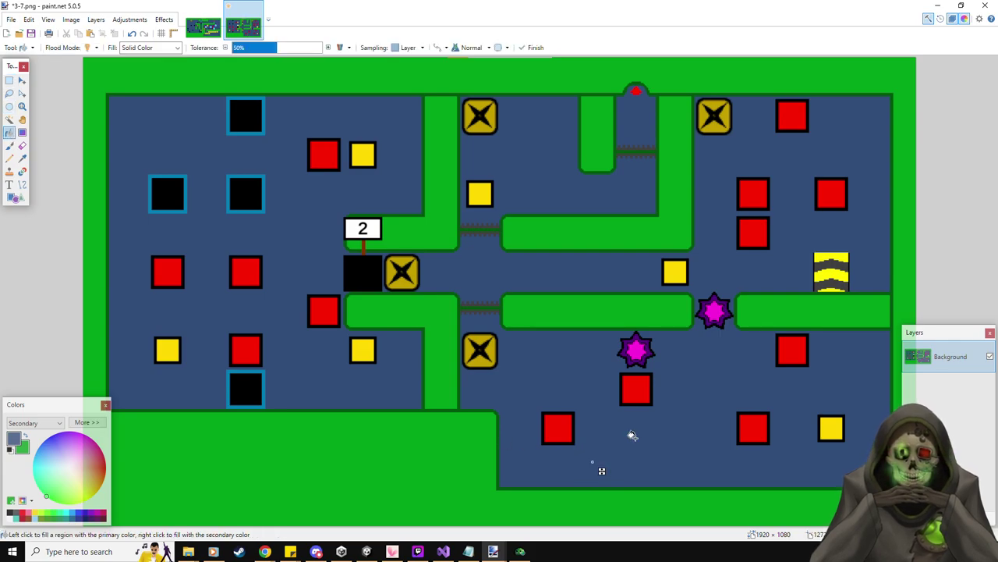
- Save 3-7.png with the offered save configuration and close the image
key("ctrl+s")
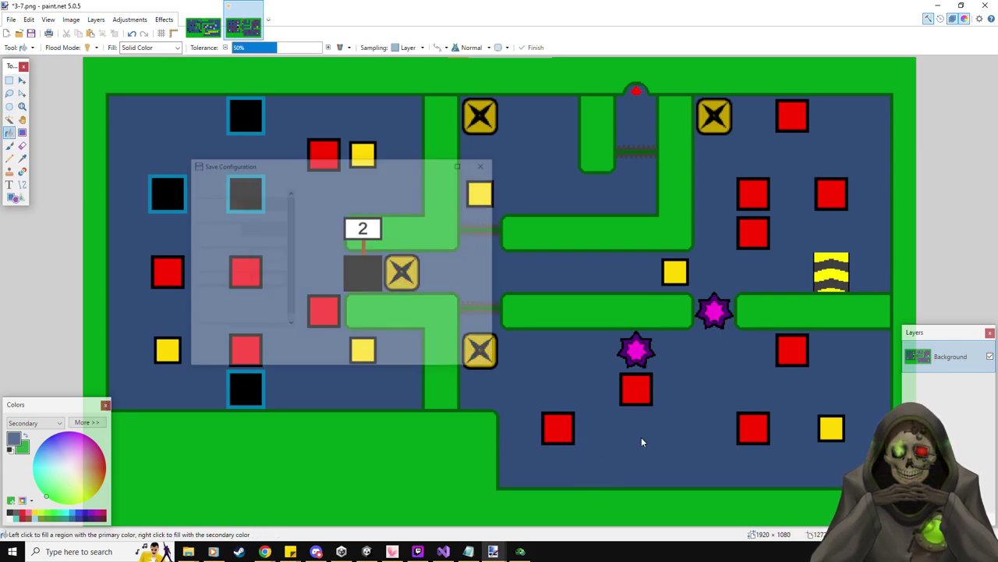
key("Return")
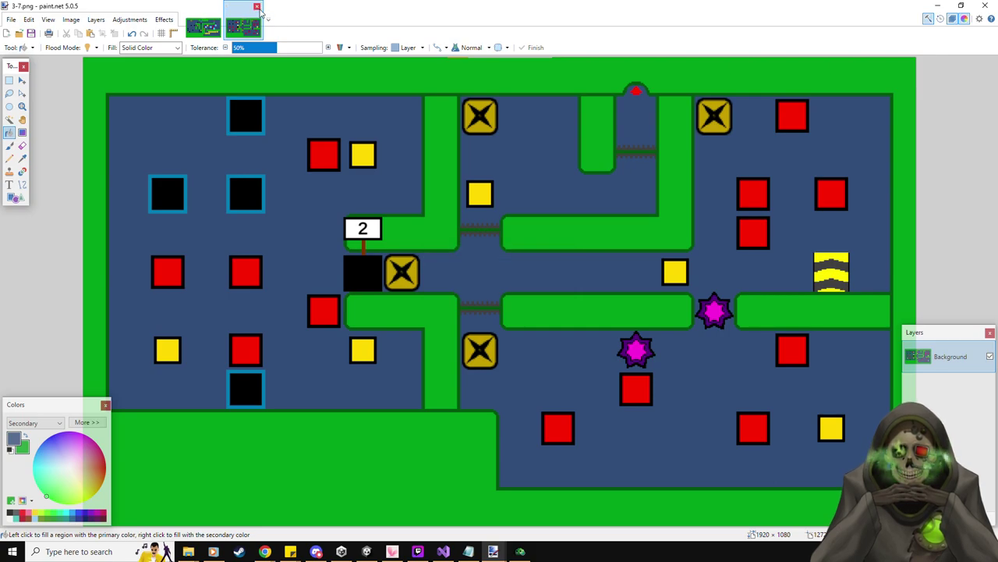
left_click(256, 7)
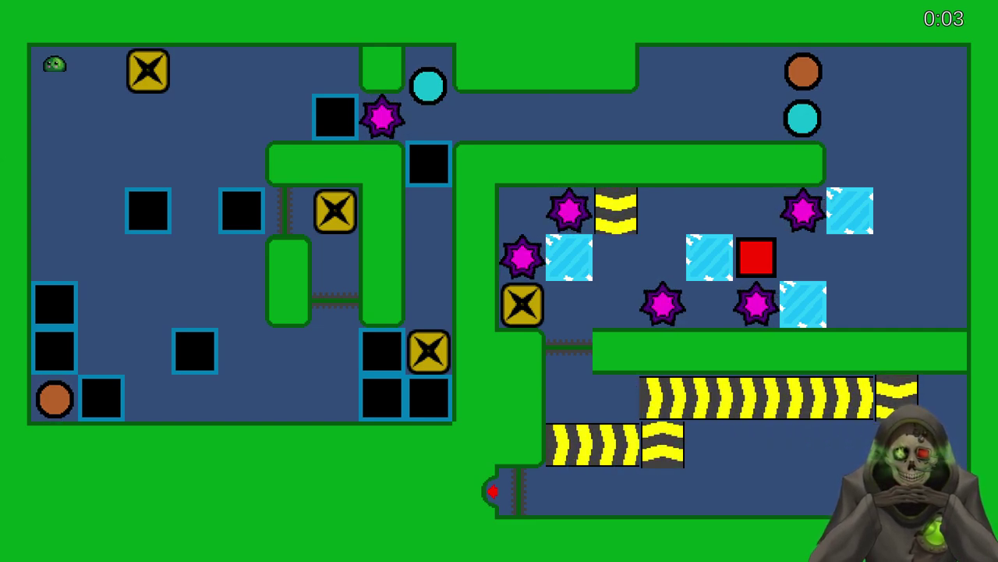
- Reset level 3-8 in the game, spawn a yellow block and push it down into the pit below the first pressure plate
key("Escape")
left_click(538, 255)
key("Right")
key("Down")
key("Down")
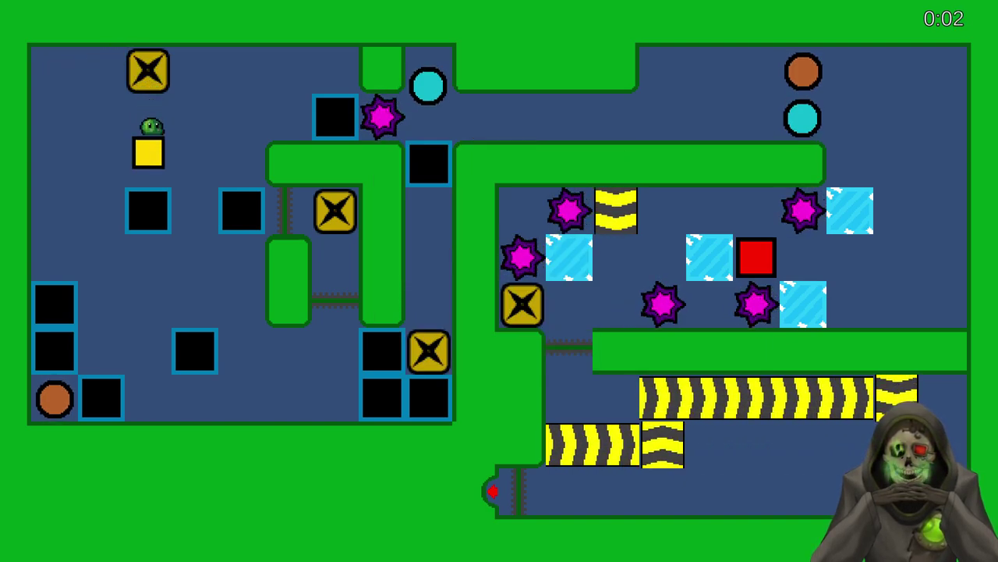
- Spawn a second yellow block and push it right into the pit beside the magenta star
key("Up")
key("Down")
key("Left")
key("Down")
key("Right")
key("Right")
key("Right")
key("Right")
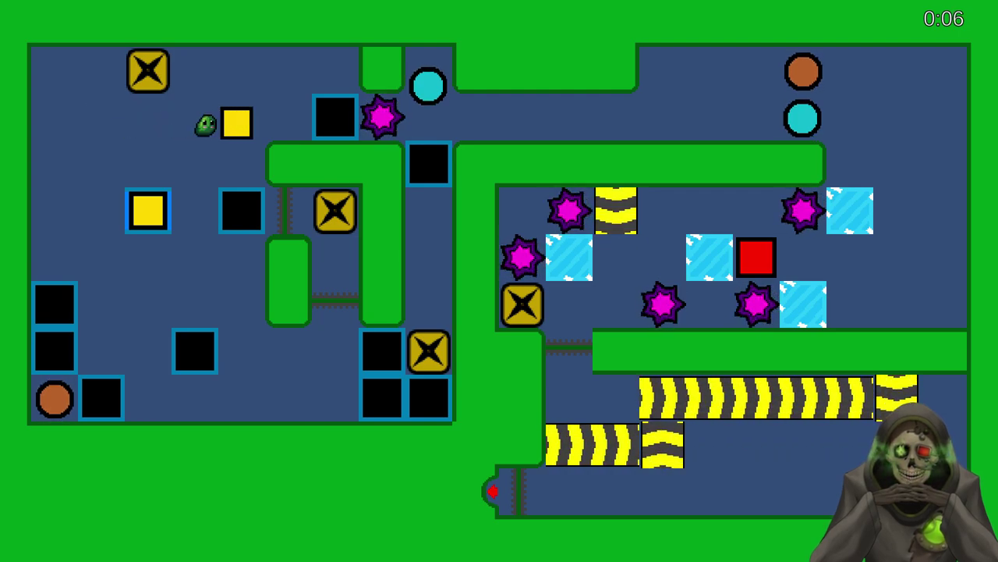
- Spawn a third yellow block and push it down over the filled pit and into the pit beside the lower orange portal
key("Left")
key("Up")
key("Down")
key("Down")
key("Down")
key("Down")
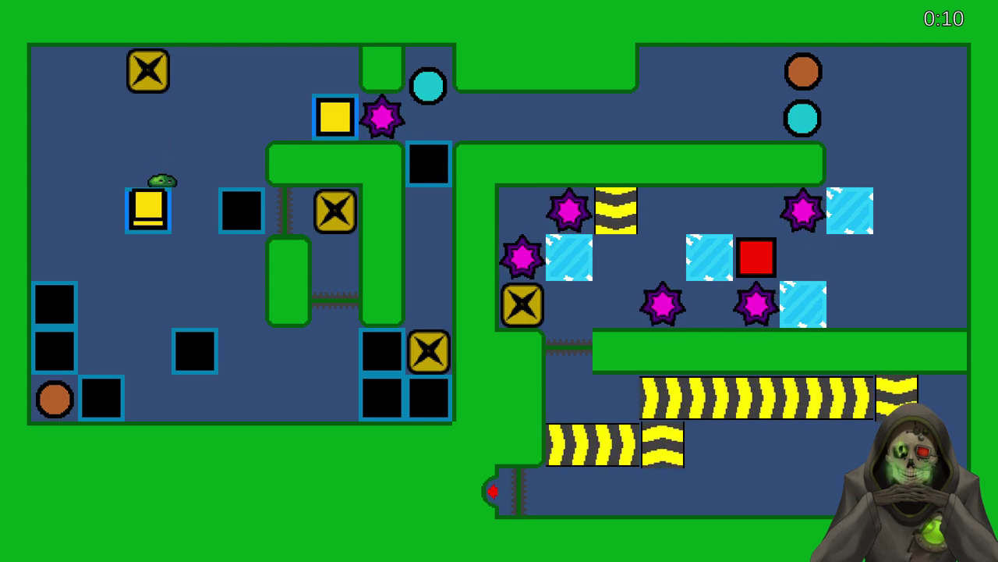
key("Down")
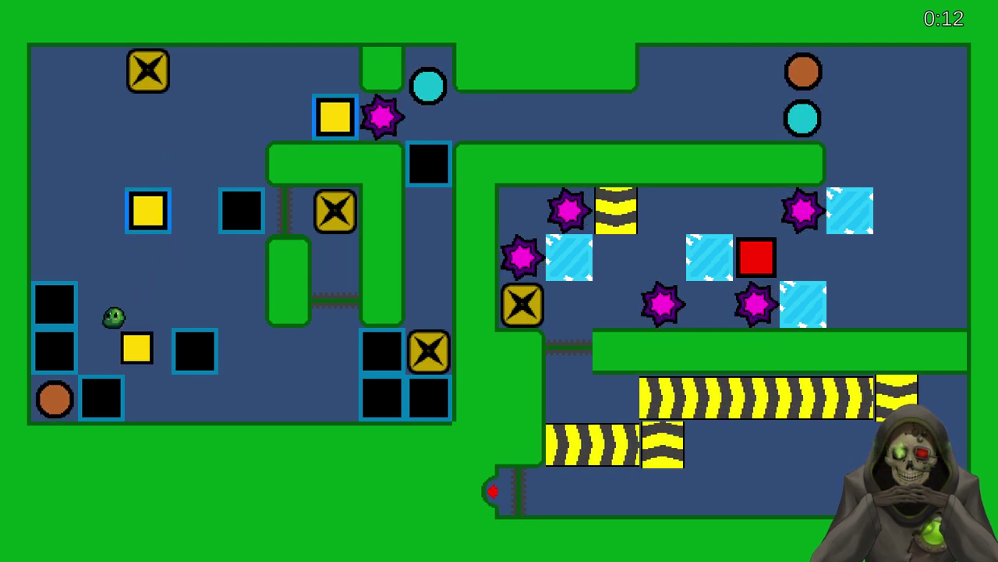
key("Down")
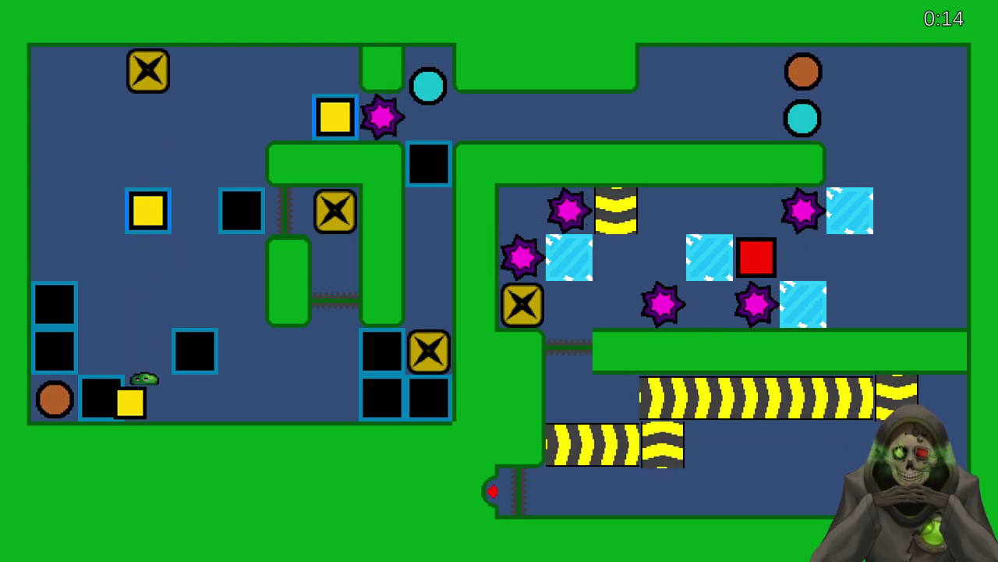
key("Right")
key("Down")
key("Left")
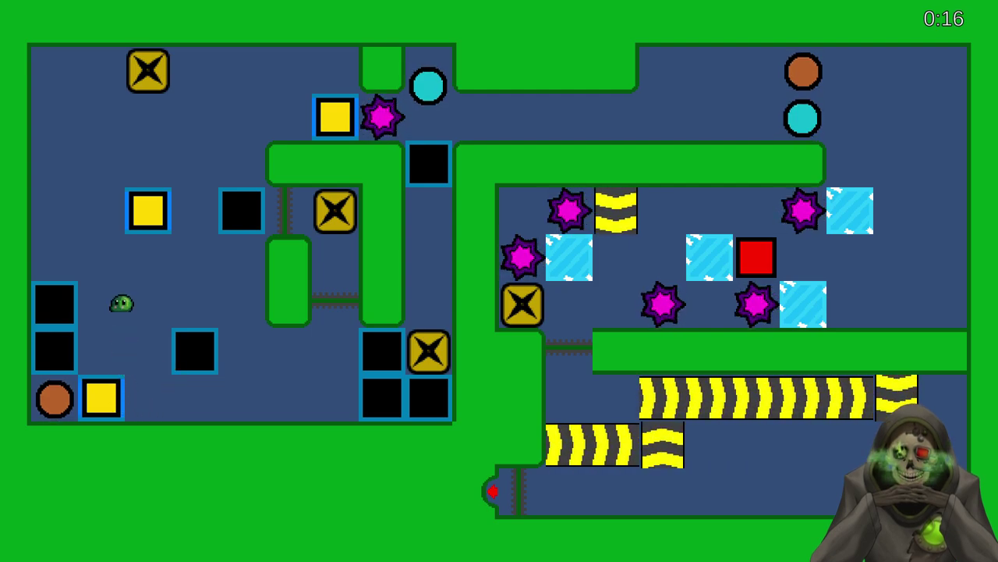
- Spawn a fourth yellow block and push it down and right into the pit before the vertical gate
key("Down")
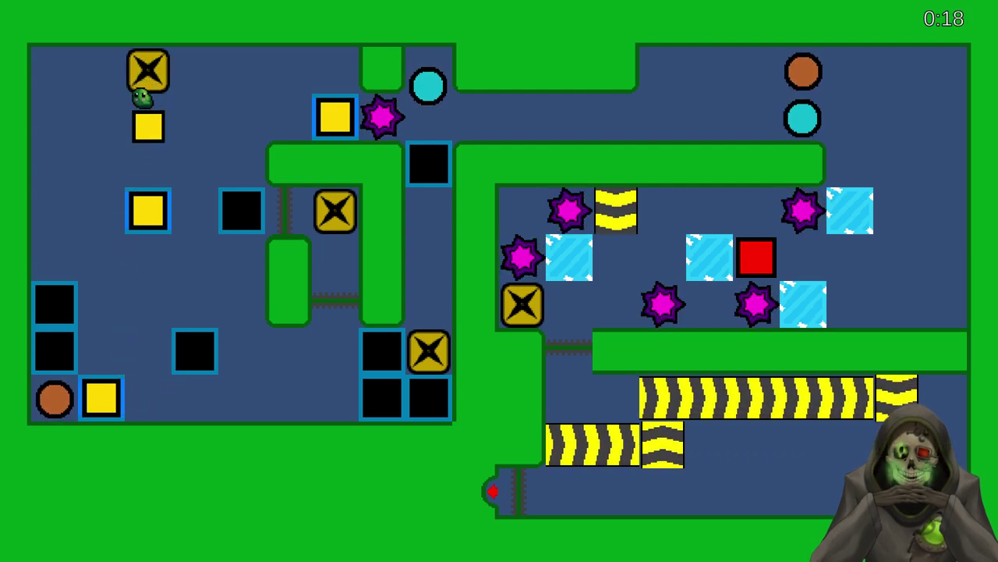
key("Left")
key("Right")
key("Right")
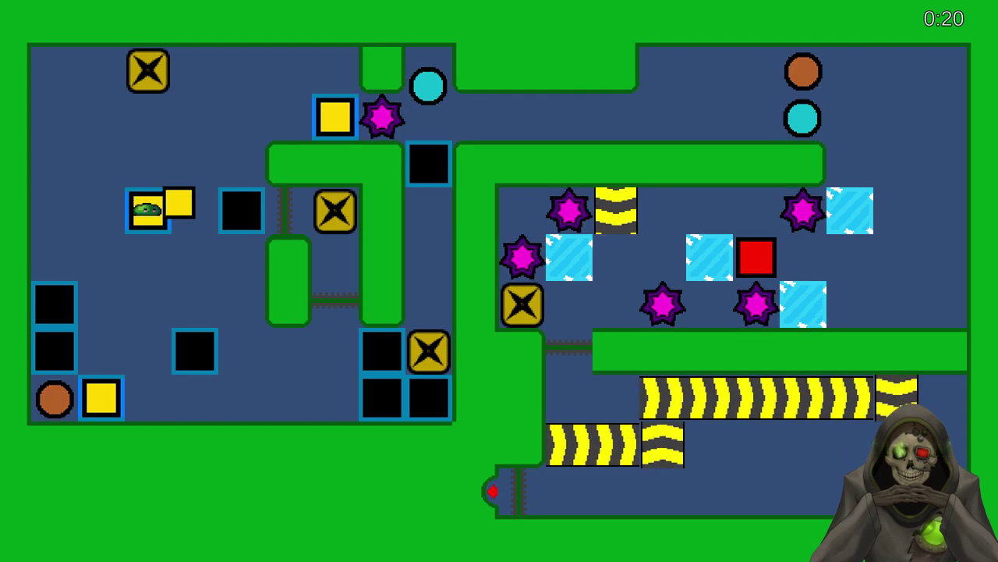
- Spawn a fifth yellow block and push it down and right into the single pit in the lower middle of the first room
key("Up")
key("Down")
key("Down")
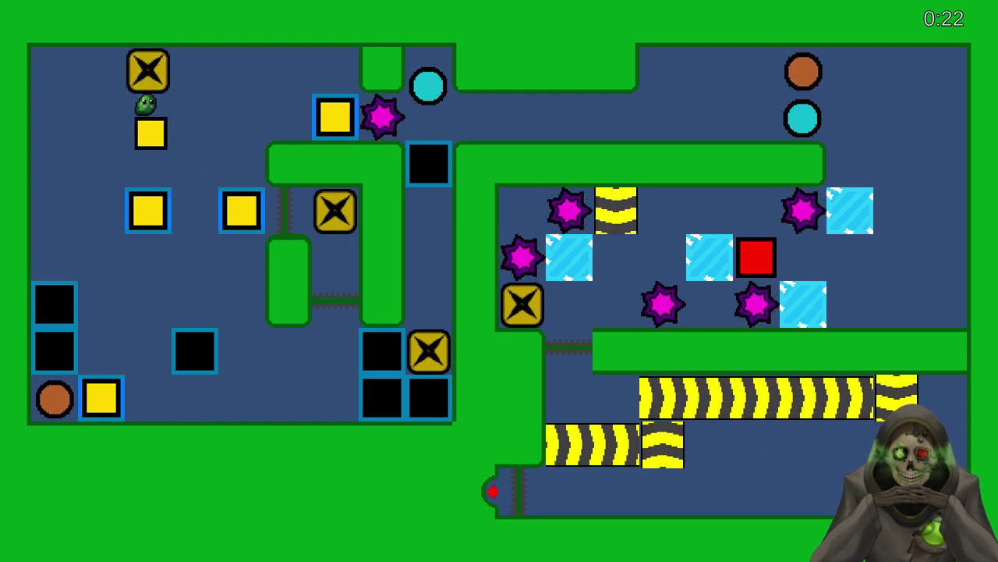
key("Down")
key("Down")
key("Down")
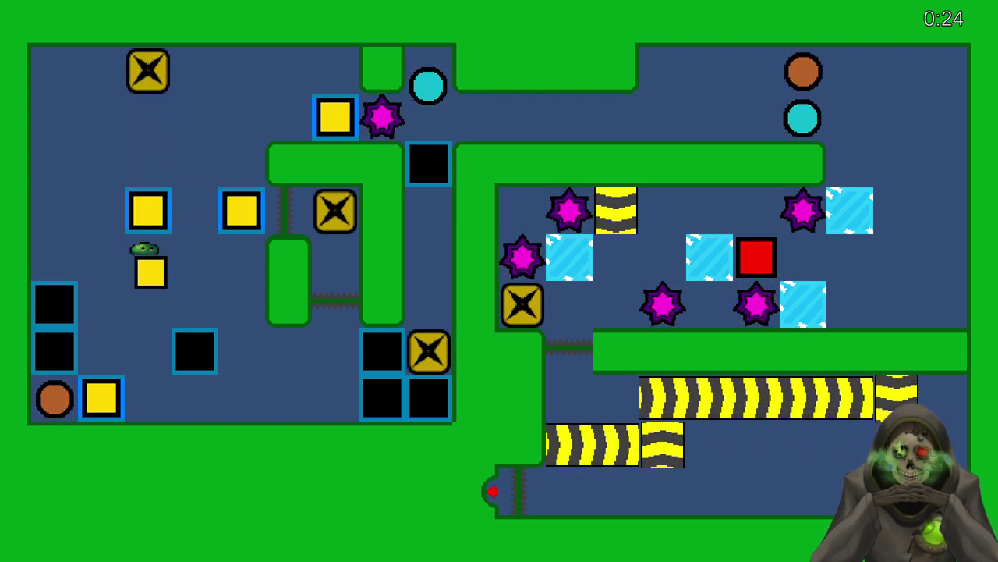
key("Left")
key("Down")
key("Right")
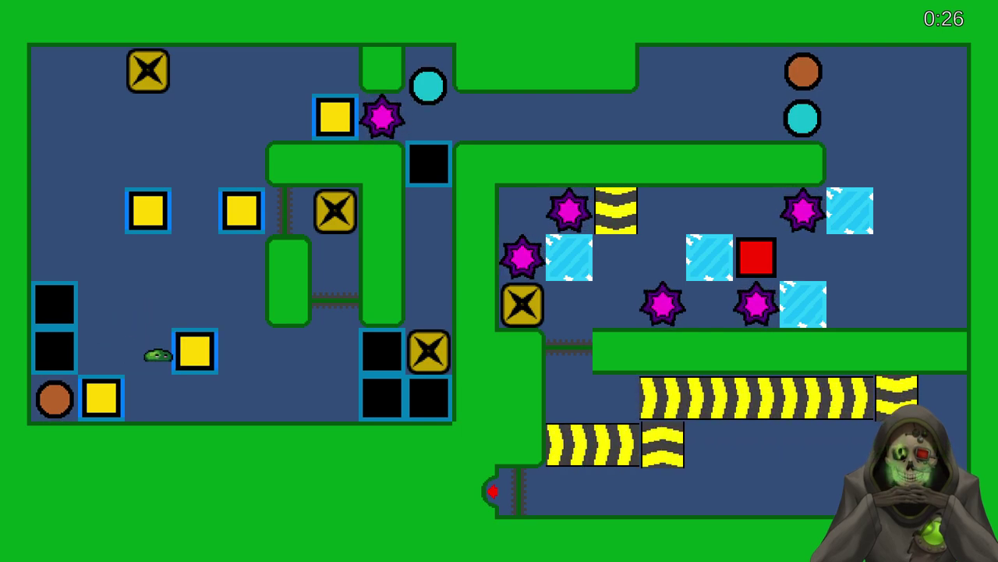
- Spawn a sixth yellow block and push it down over the filled pit to the row of the lower middle pit
key("Up")
key("Down")
key("Down")
key("Down")
key("Down")
key("Down")
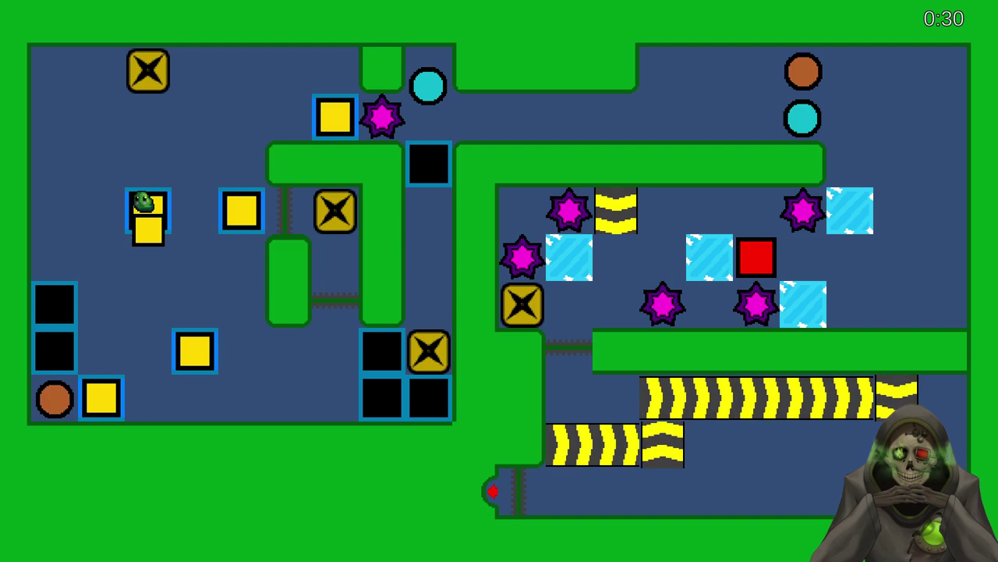
key("Left")
- Push the sixth yellow block right over the filled pit and into the pit beside the lower X button
key("Down")
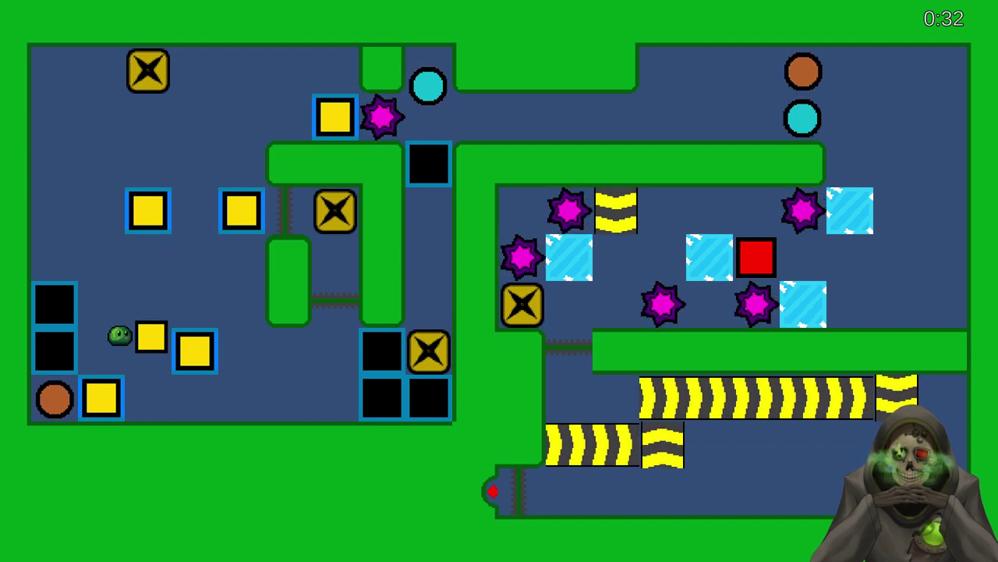
key("Right")
key("Up")
key("Right")
key("Down")
key("Left")
key("Down")
key("Right")
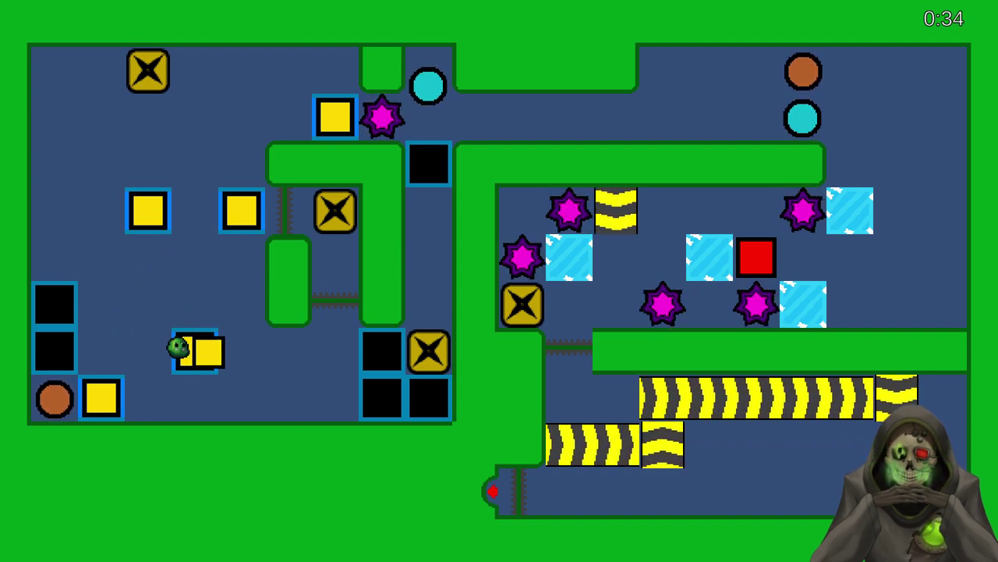
key("Right")
key("Right")
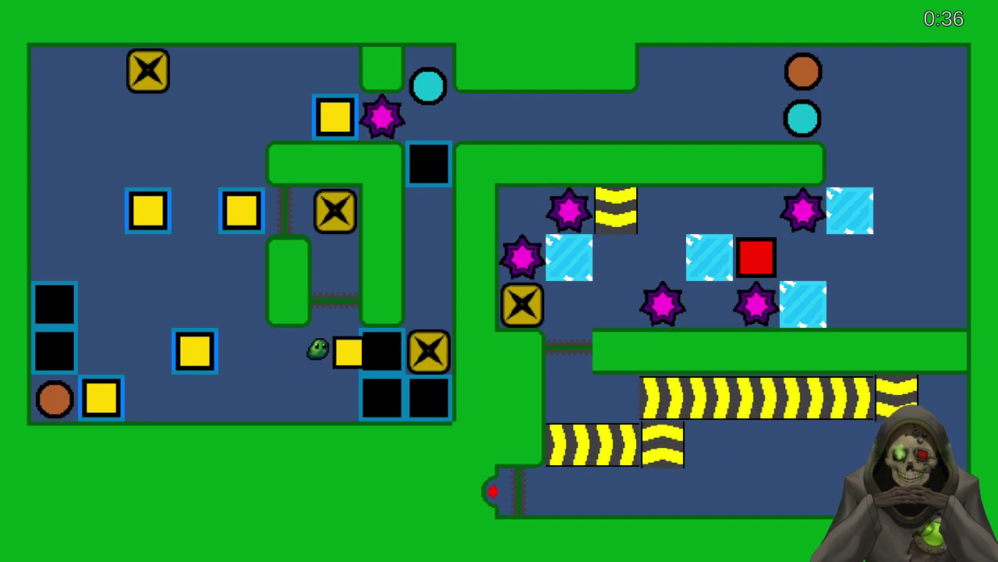
- Return to the upper X button and spawn three more yellow blocks, spreading them out below it
key("Left")
key("Left")
key("Up")
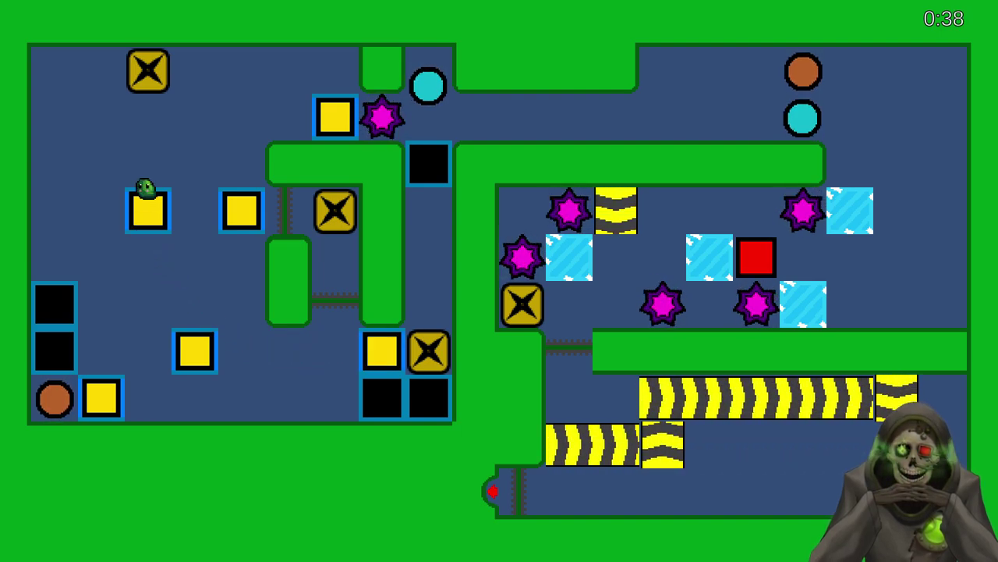
key("Up")
key("Down")
key("Up")
key("Right")
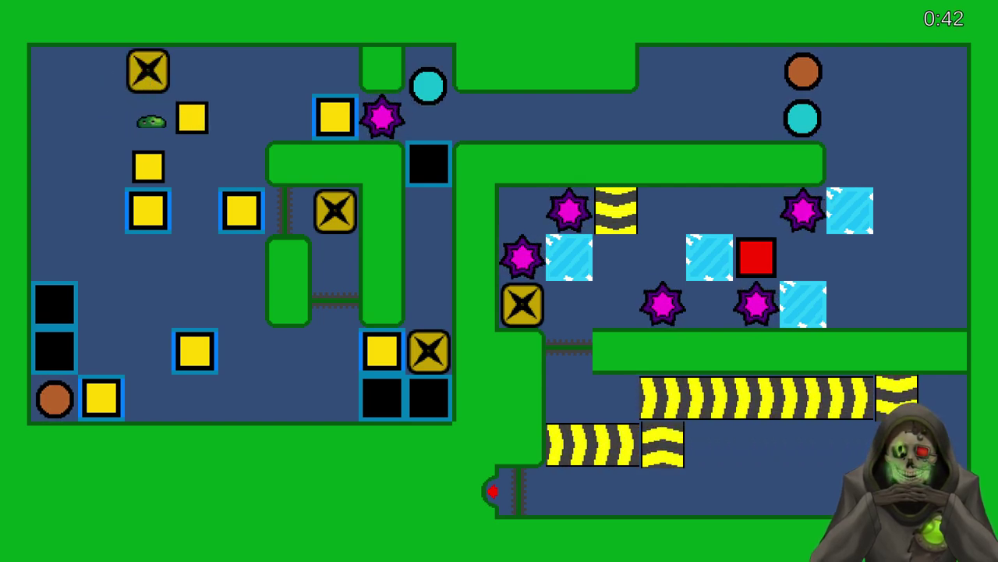
key("Up")
key("Right")
key("Down")
key("Right")
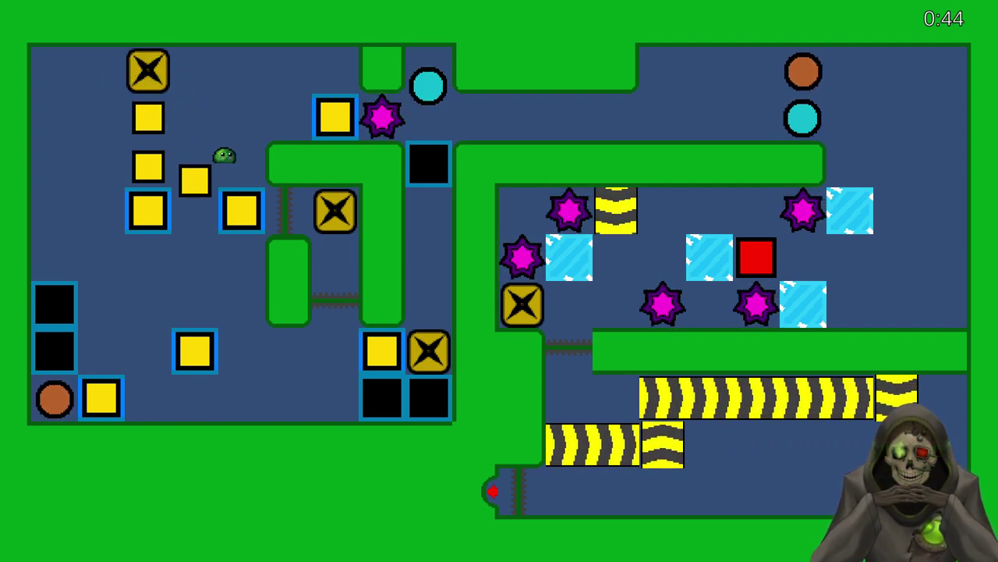
- Push the loose yellow block up and left against the other block, and nudge the block below the upper X button right
key("Left")
key("Left")
key("Up")
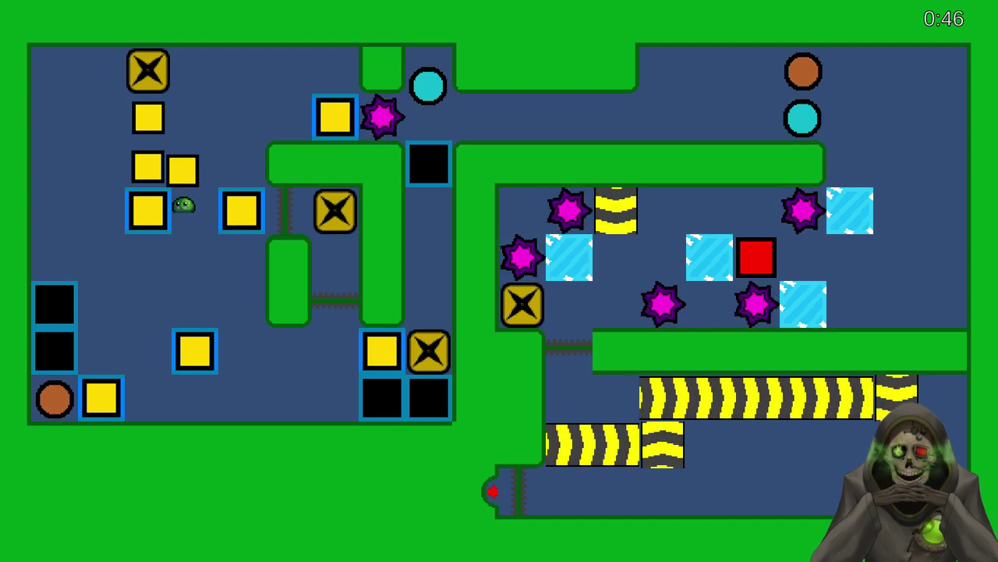
key("Up")
key("Left")
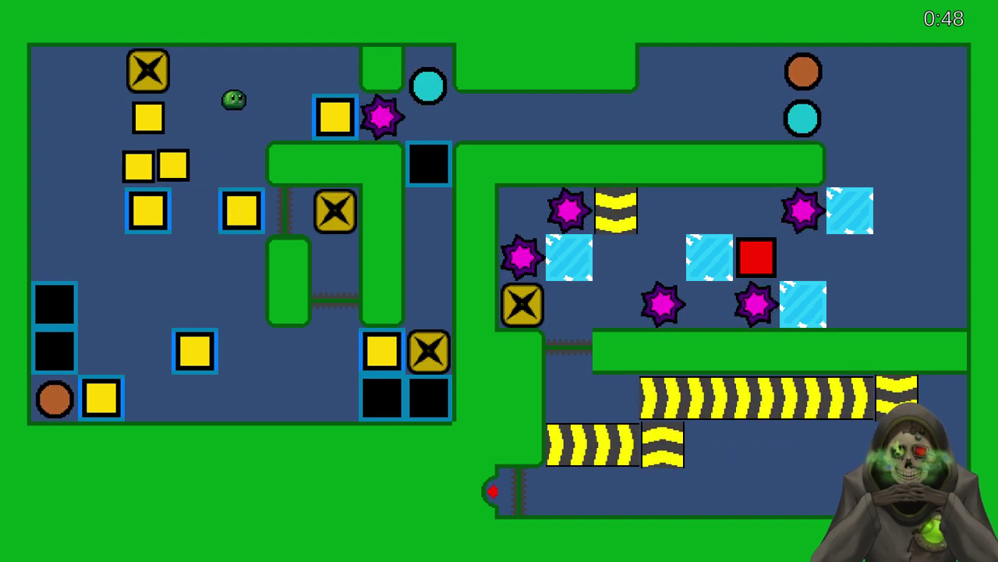
key("Left")
key("Down")
key("Right")
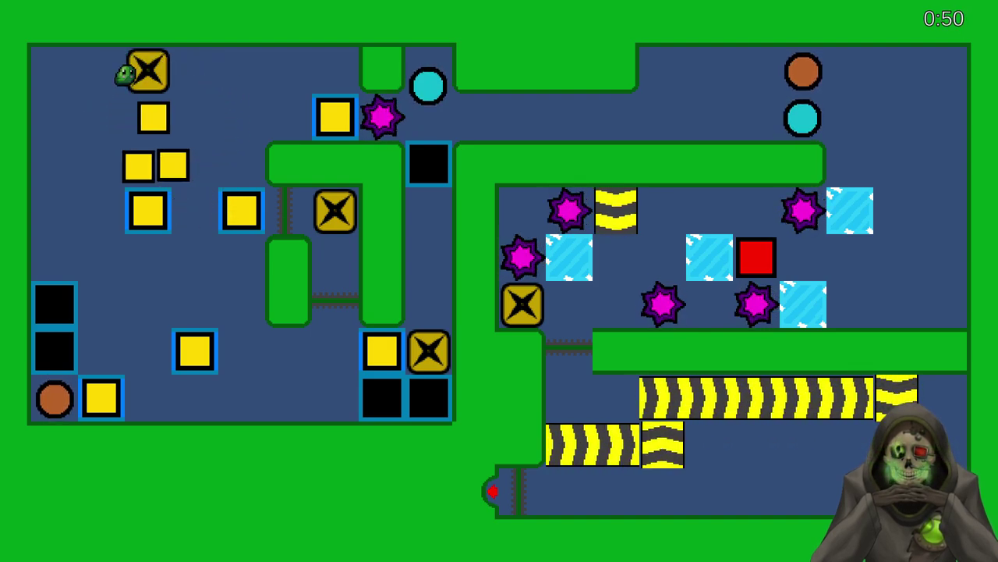
- Push the three yellow blocks down and right to fill the two lower-right pits and rest one on the lower X button
key("Right")
key("Down")
key("Down")
key("Down")
key("Down")
key("Down")
key("Right")
key("Right")
key("Right")
key("Right")
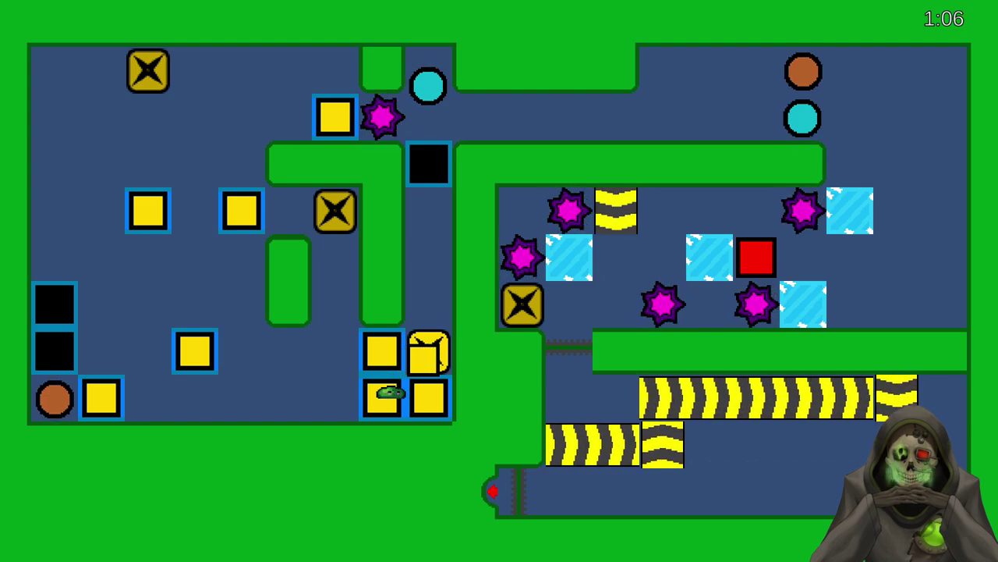
- Push the yellow block off the lower X button and up the narrow corridor into the pit at its upper end
key("Up")
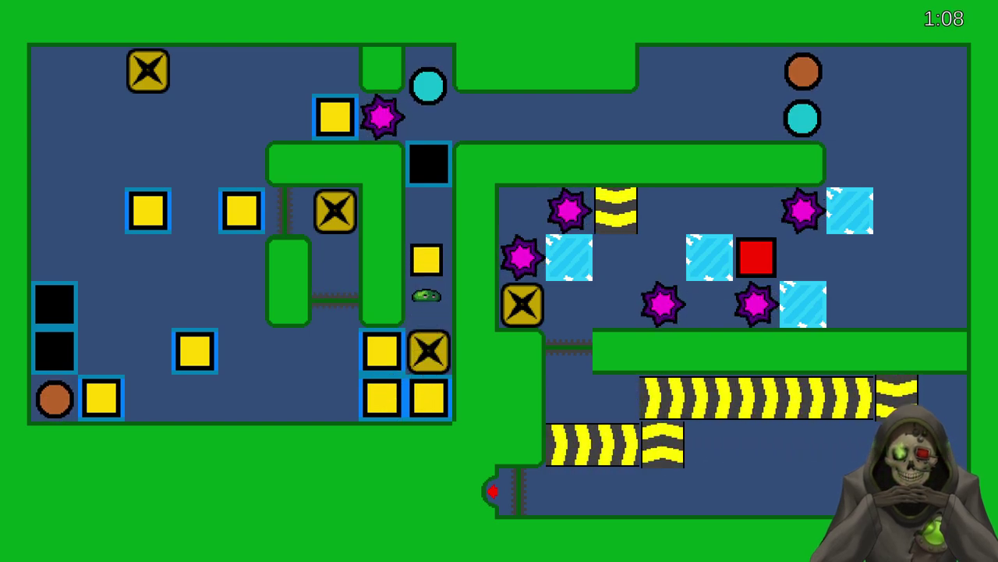
key("Down")
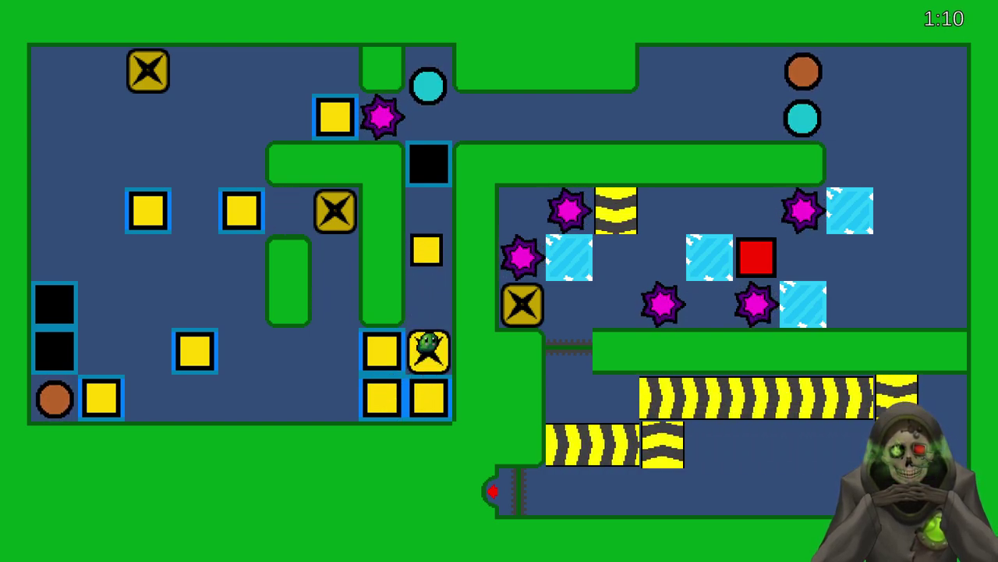
key("Up")
key("Up")
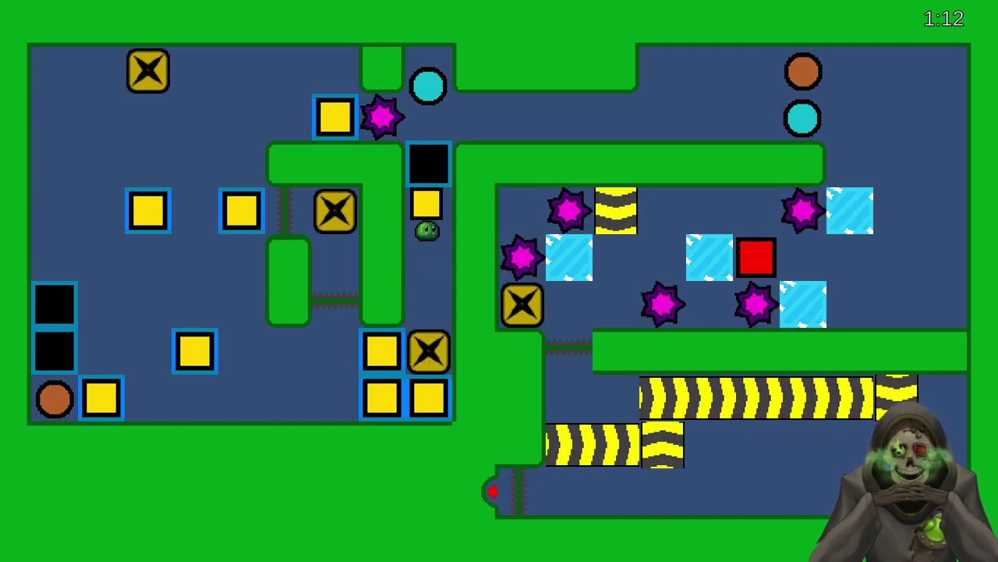
- Spawn another yellow block and push it down over the filled pit below the upper X button
key("Down")
key("Left")
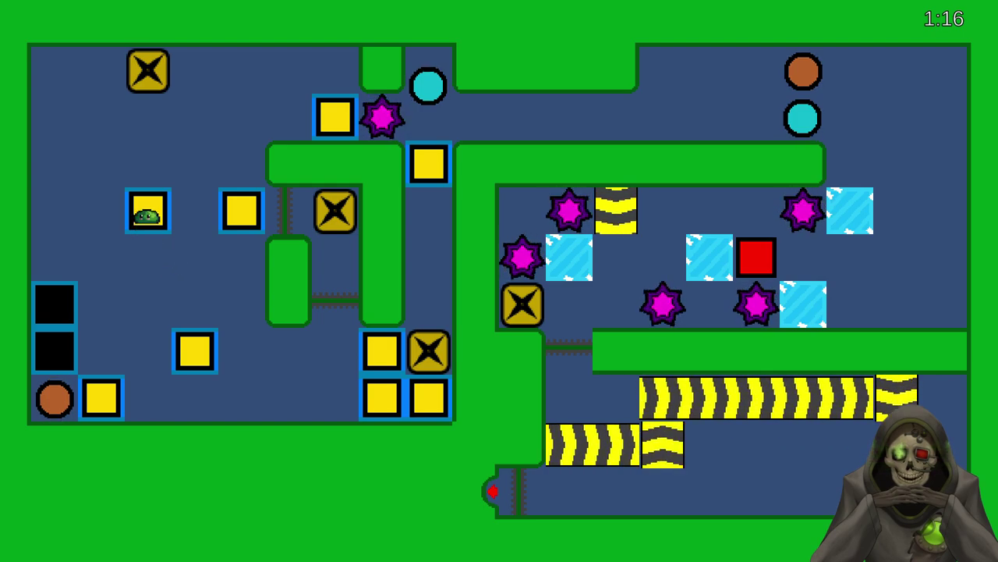
key("Up")
key("Down")
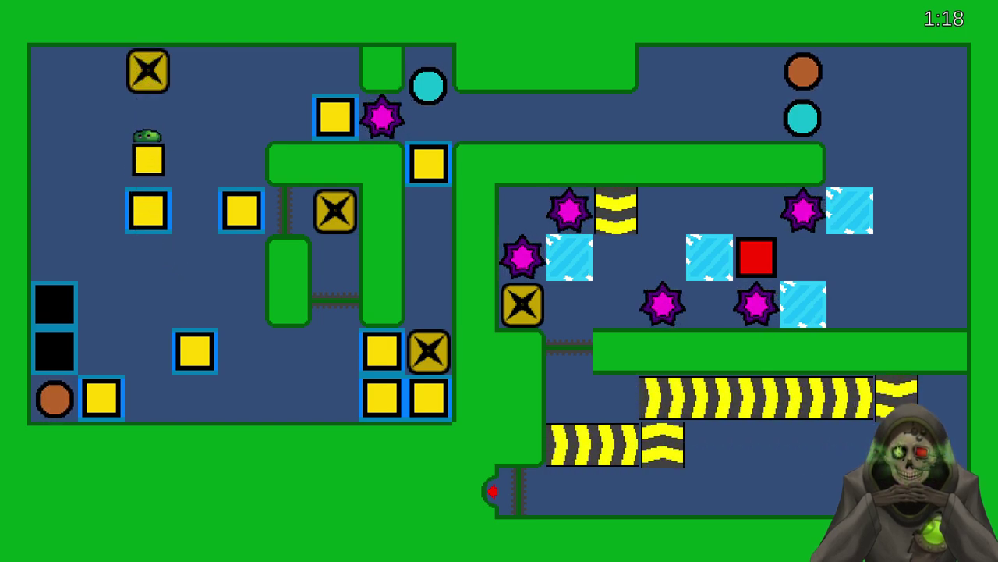
key("Down")
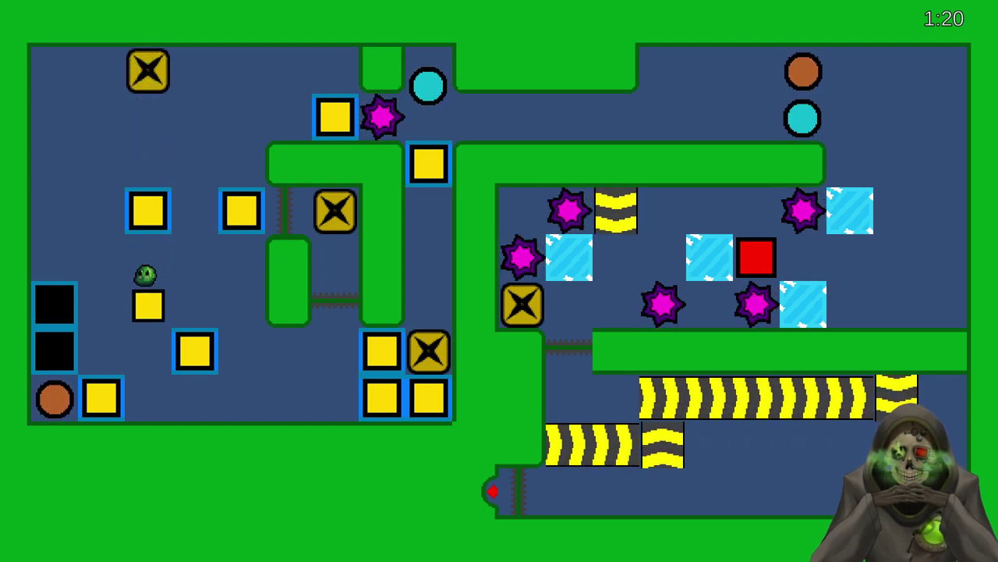
- Push the new yellow block down and right over the filled pits onto the lower X button
key("Left")
key("Down")
key("Right")
key("Right")
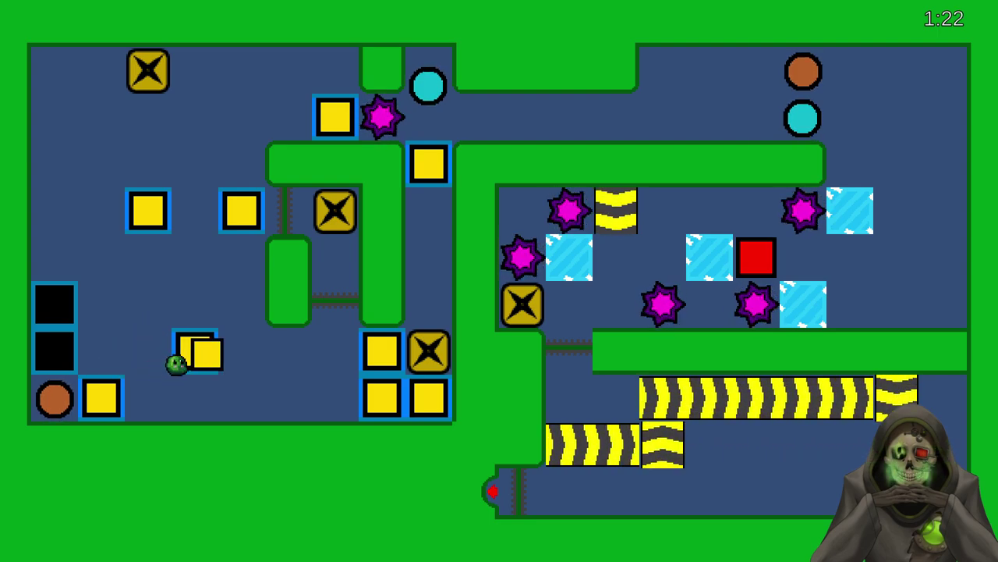
key("Right")
key("Right")
key("Right")
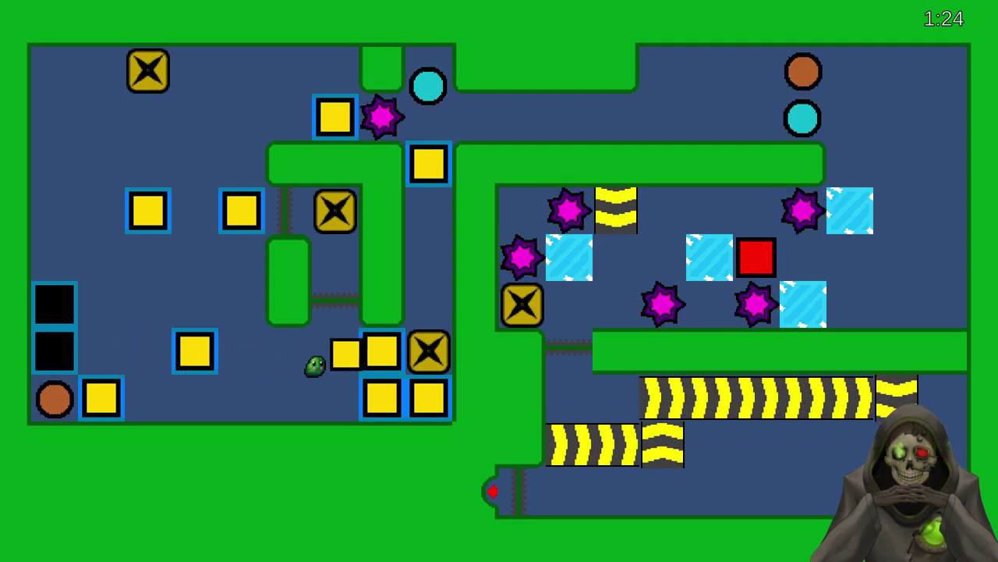
key("Right")
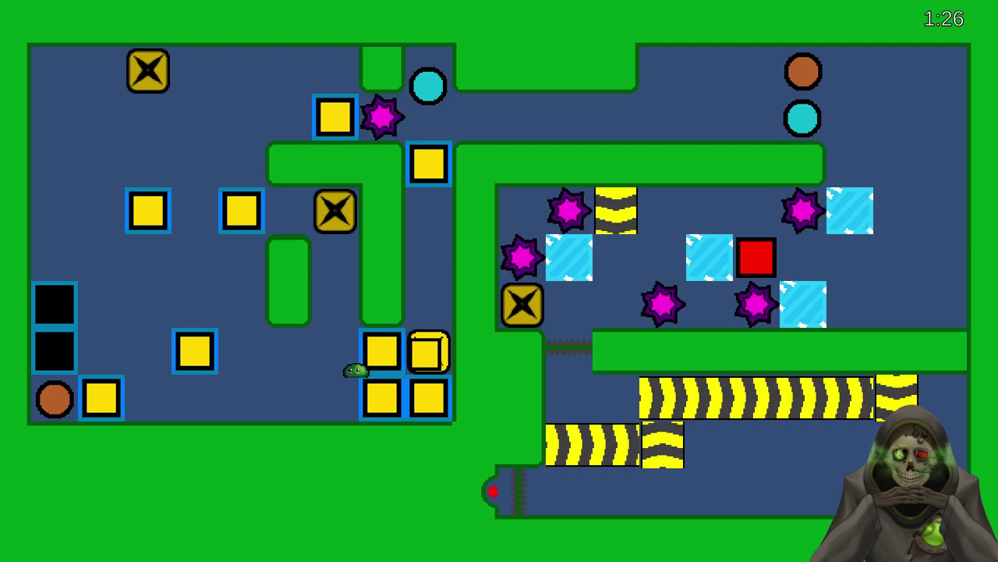
- Spawn two bombs in the gated room, pushing one out past the vertical gate and leaving the other in its opening
key("Up")
key("Left")
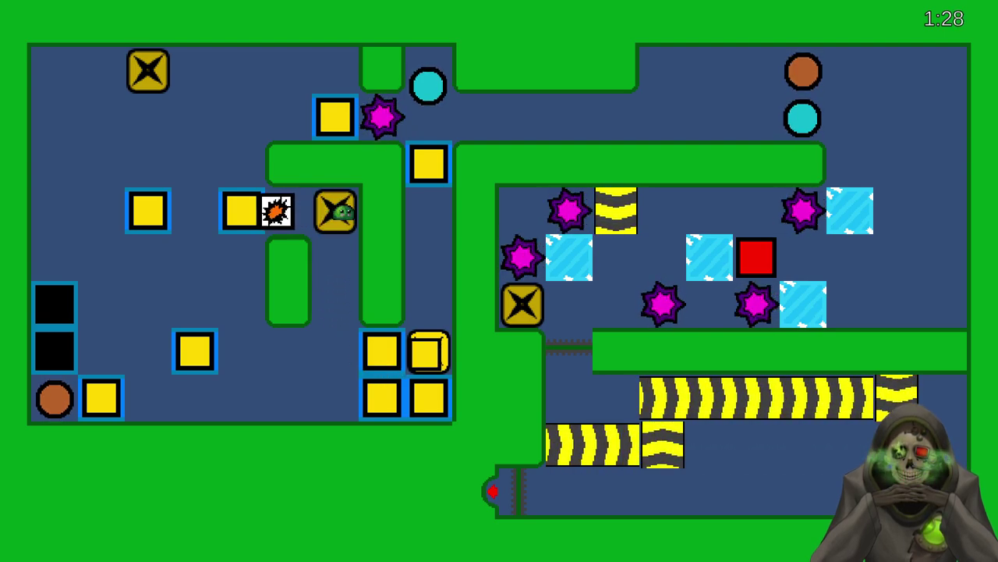
key("Left")
key("Right")
key("Down")
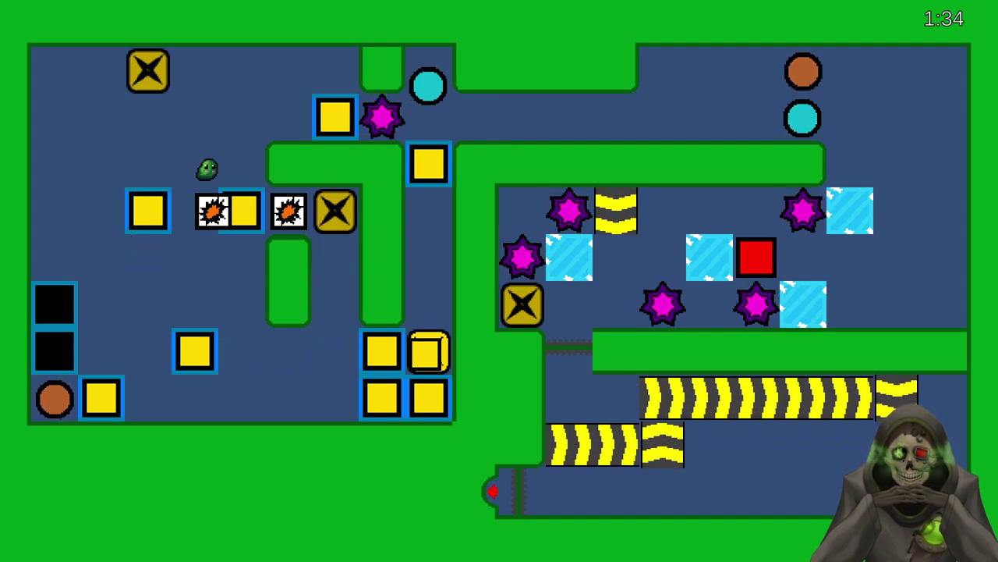
- Push the outer bomb down and right to the column below the horizontal gate
key("Down")
key("Left")
key("Down")
key("Right")
key("Up")
key("Right")
key("Down")
key("Left")
key("Down")
key("Right")
- Push the bomb up into the opening of the horizontal gate
key("Right")
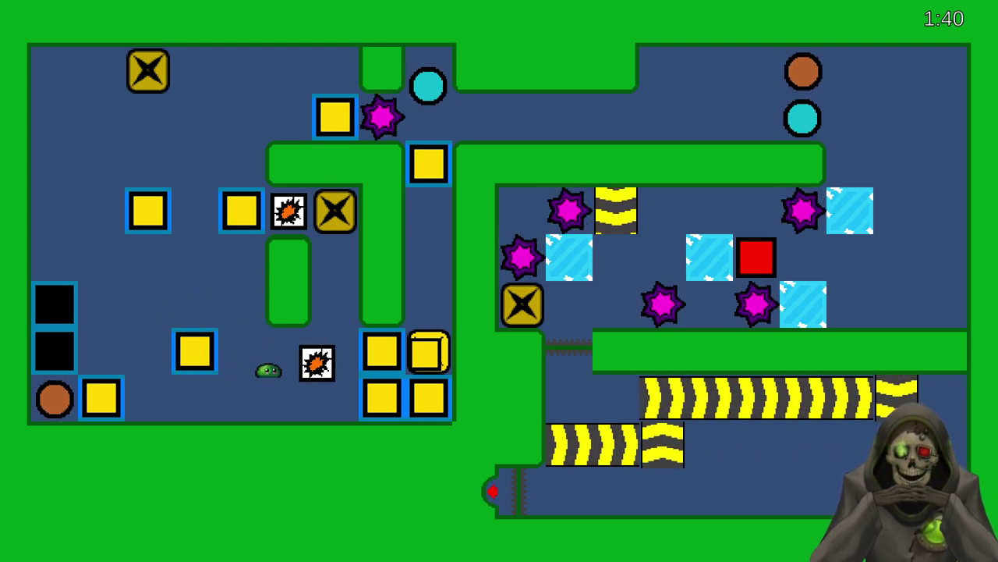
key("Down")
- Push the yellow block up off the lower X button into the corridor and stand on the button
key("Right")
key("Up")
key("Up")
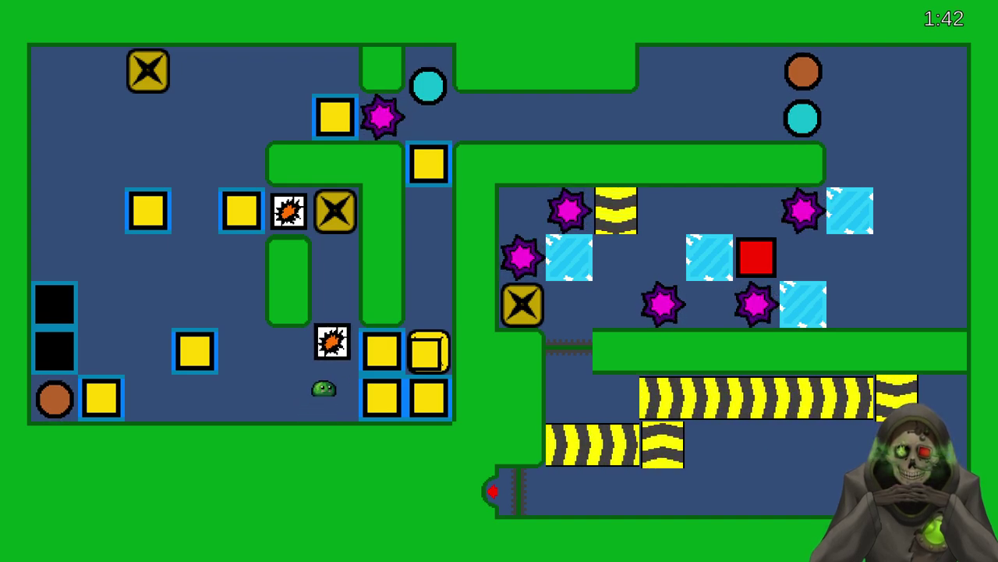
key("Up")
key("Down")
key("Right")
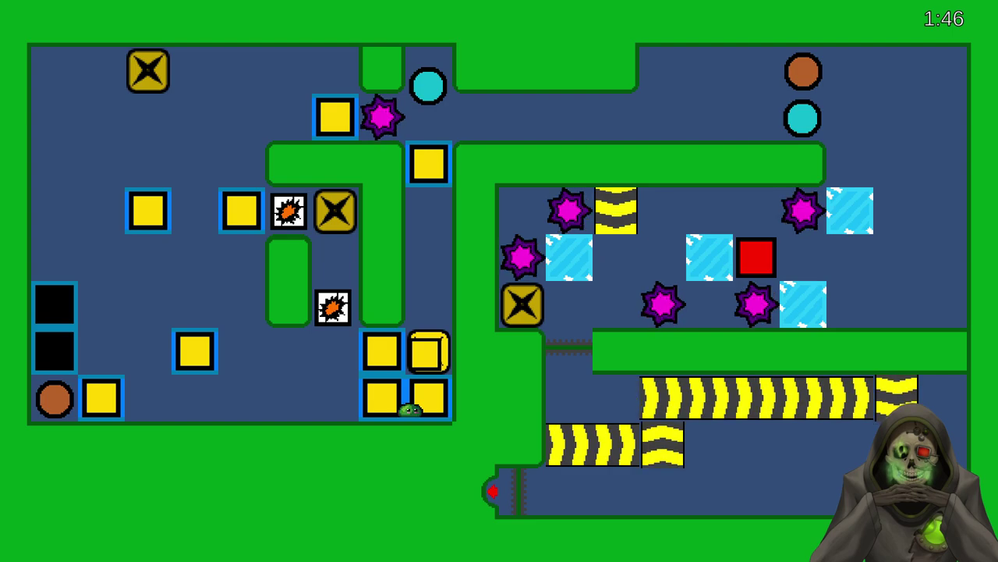
key("Up")
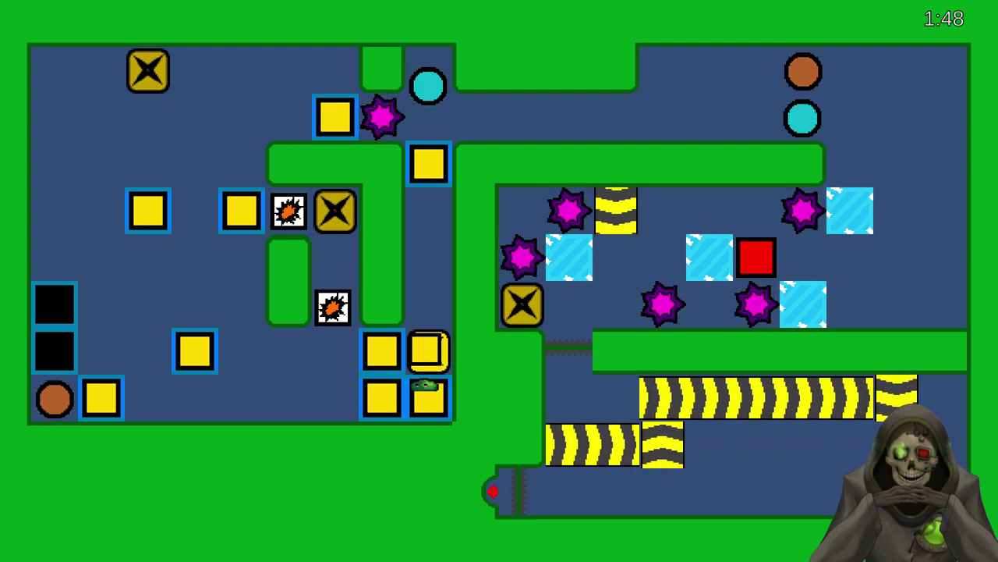
key("Left")
key("Right")
key("Up")
key("Down")
key("Up")
key("Left")
key("Right")
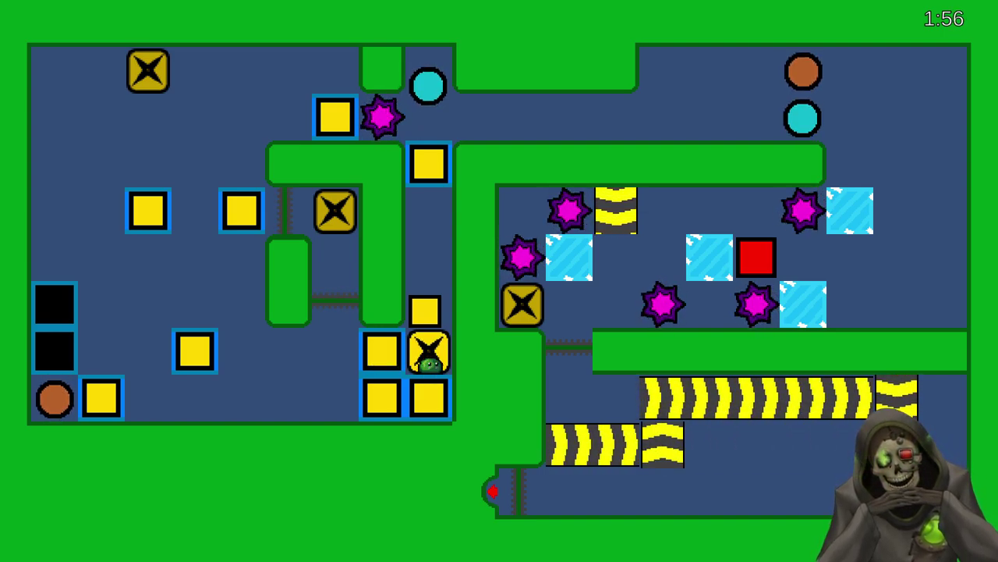
- Step off and on the lower X button to toggle the gates, ending off the button
key("Left")
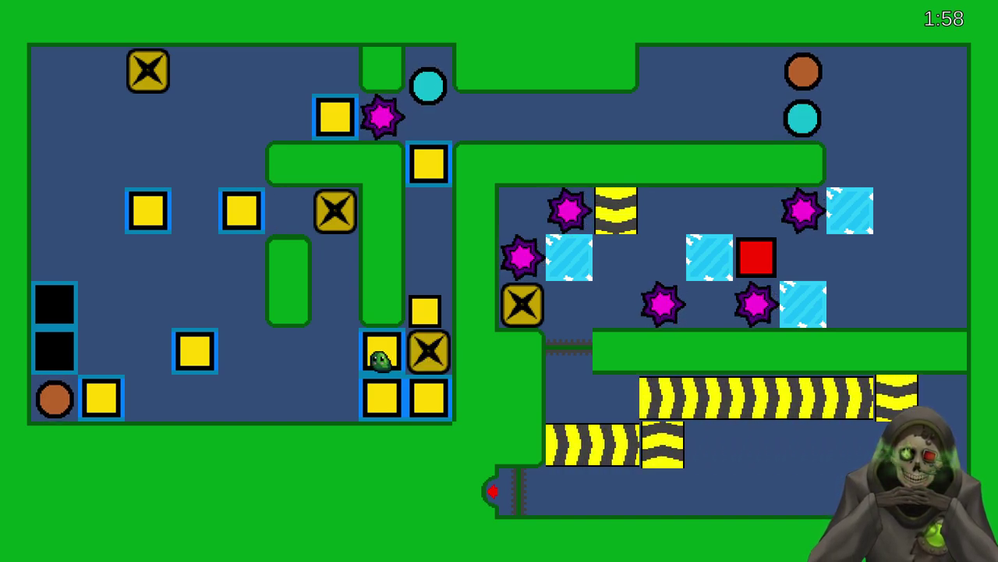
key("Right")
key("Left")
key("Right")
key("Left")
- Spawn a bomb in the gated room and push it left through the vertical gate and down to the bottom row
key("Up")
key("Up")
key("Left")
key("Left")
key("Left")
key("Down")
key("Down")
key("Down")
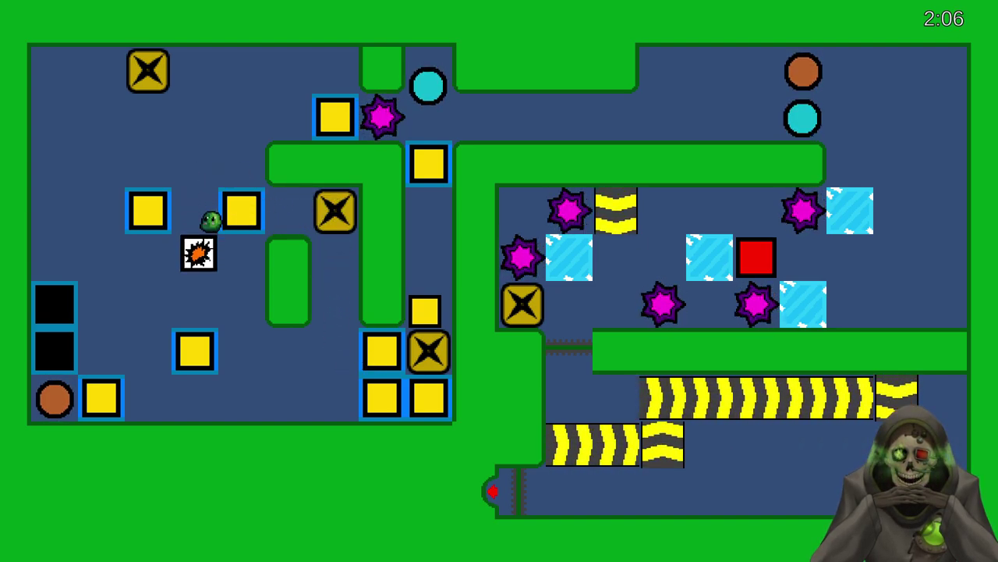
key("Down")
key("Right")
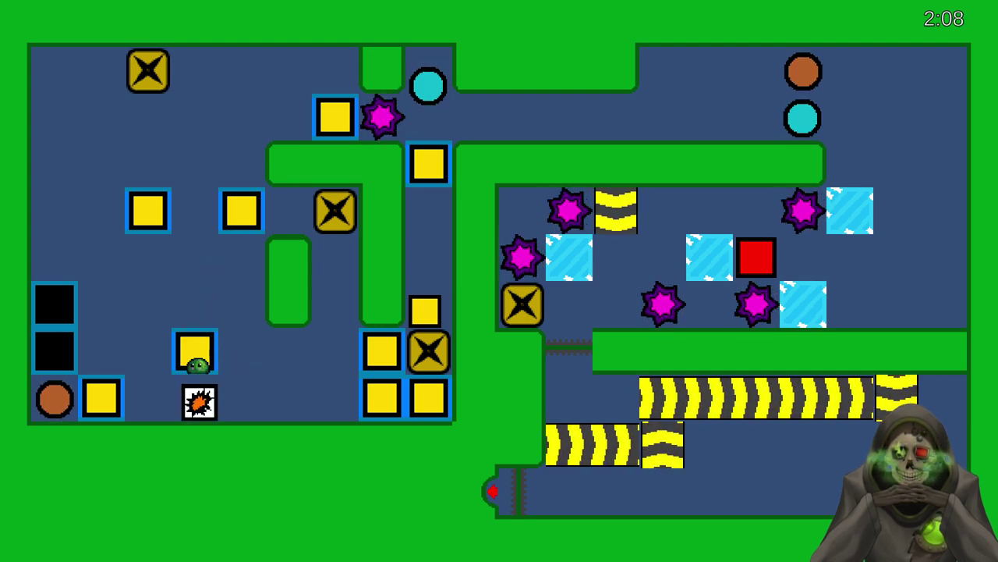
- Push the bomb left along the bottom row into the lower orange portal
key("Down")
key("Left")
key("Left")
key("Left")
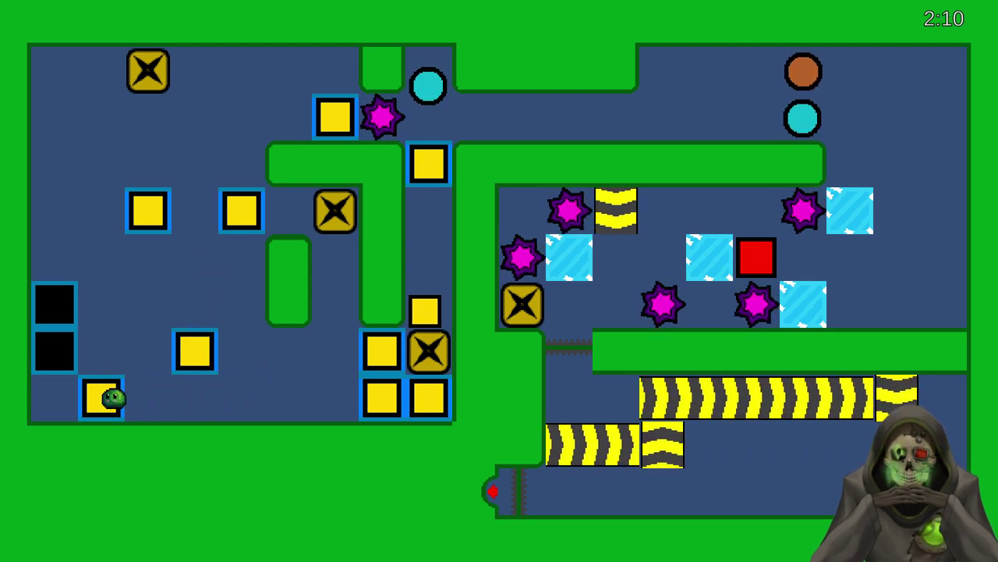
- Return to the upper X button and spawn one yellow block
key("Up")
key("Up")
key("Up")
key("Up")
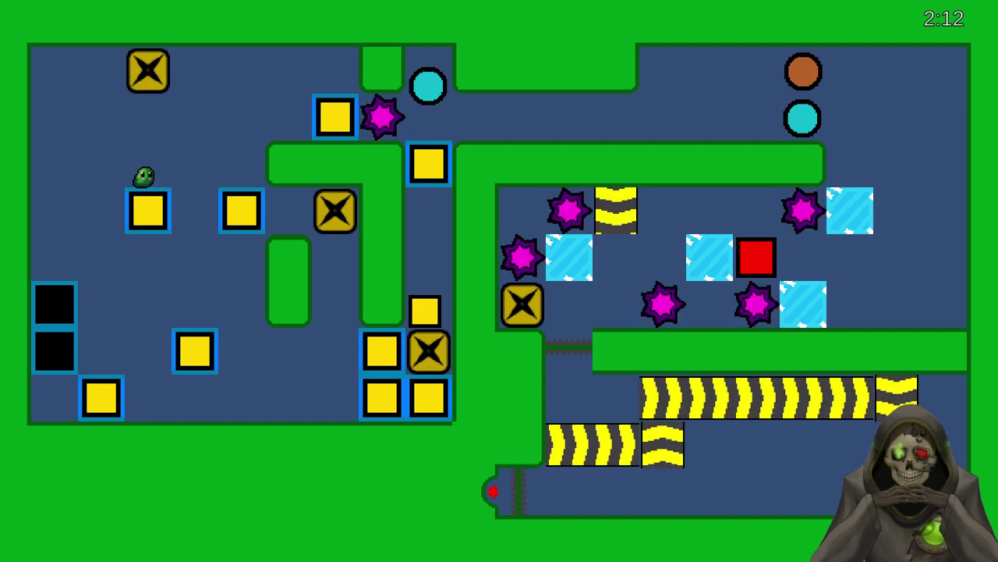
key("Up")
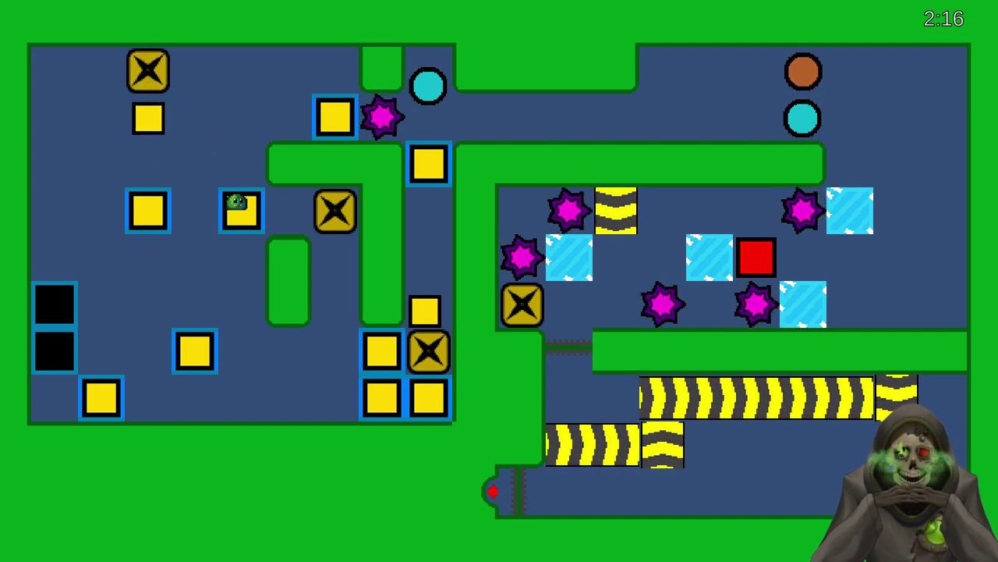
- Push the yellow block in the narrow corridor up over the filled pit to just below the cyan portal
key("Down")
key("Down")
key("Right")
key("Up")
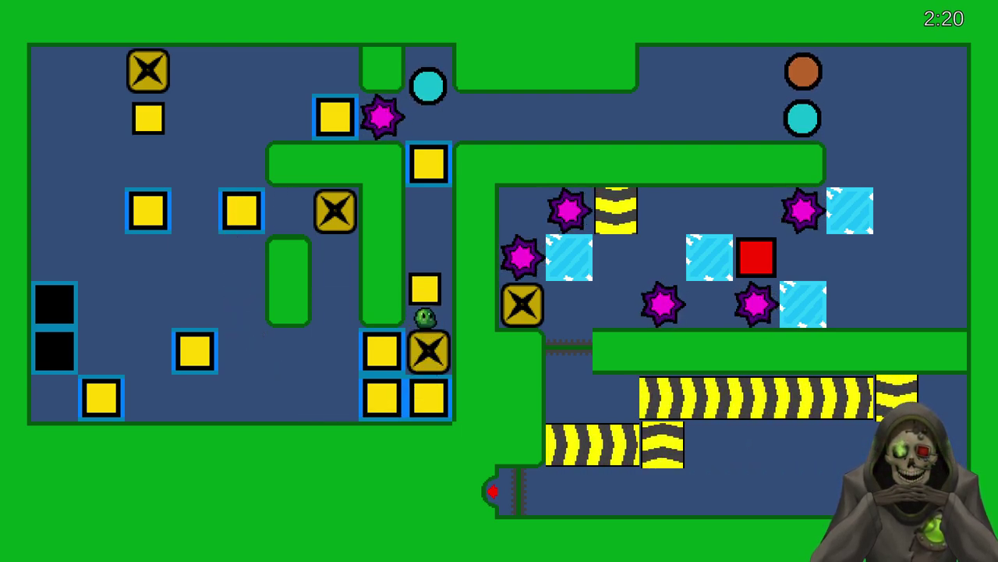
key("Up")
key("Up")
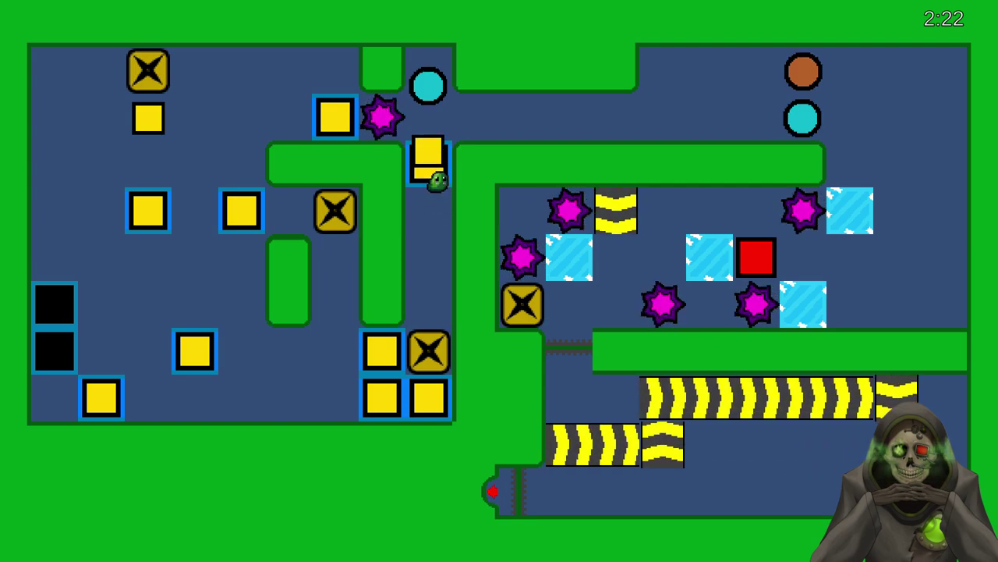
- Go back into the gated room, spawn another bomb and push it left out through the vertical gate
key("Down")
key("Left")
key("Up")
key("Up")
key("Left")
key("Left")
- Push the bomb down and right over the filled pit into the lower X button
key("Left")
key("Up")
key("Left")
key("Down")
key("Down")
key("Left")
key("Down")
key("Right")
key("Right")
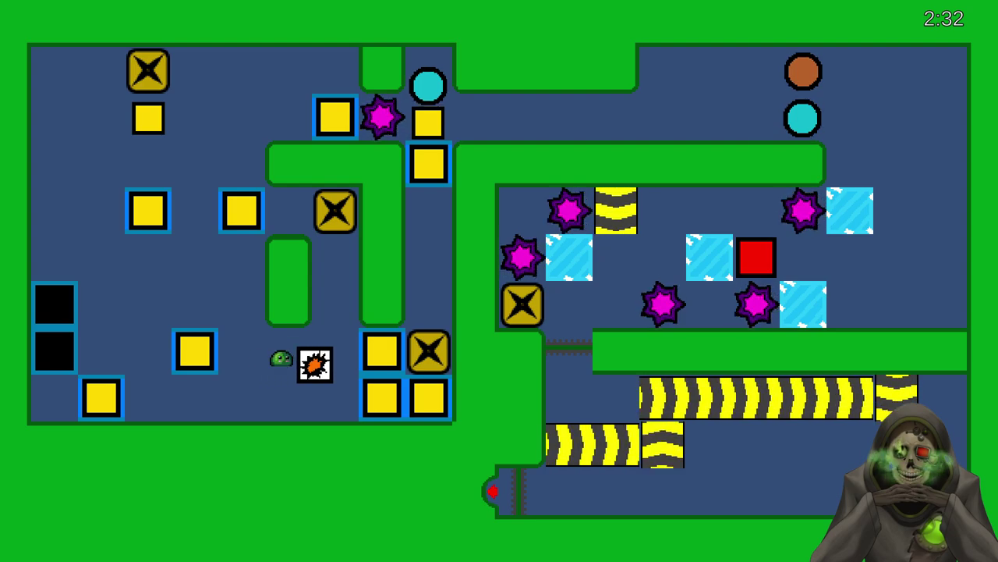
key("Up")
key("Right")
key("Right")
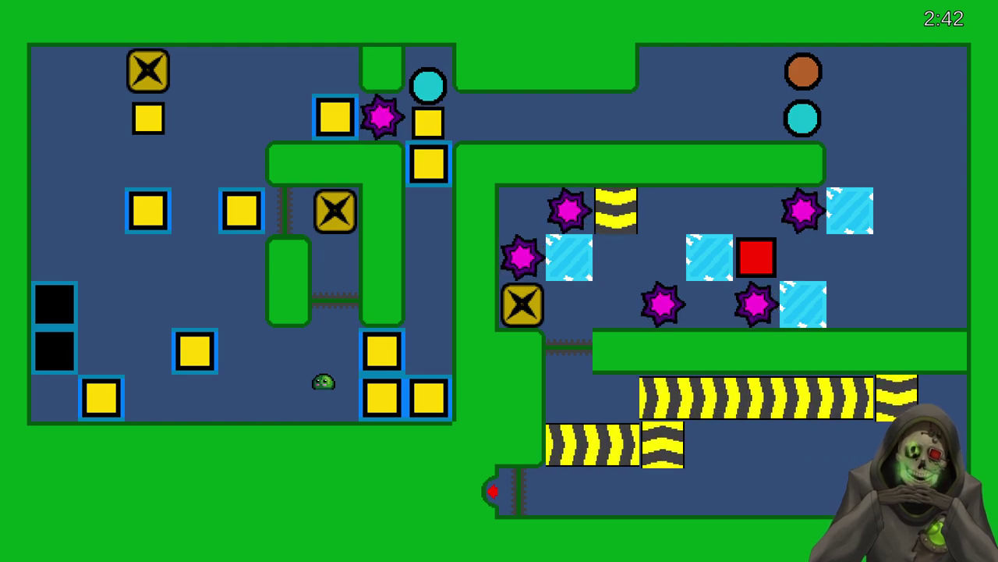
- Restart level 3-8, spawn a yellow block at the upper X button and push it straight down into the first pit
key("Escape")
left_click(499, 255)
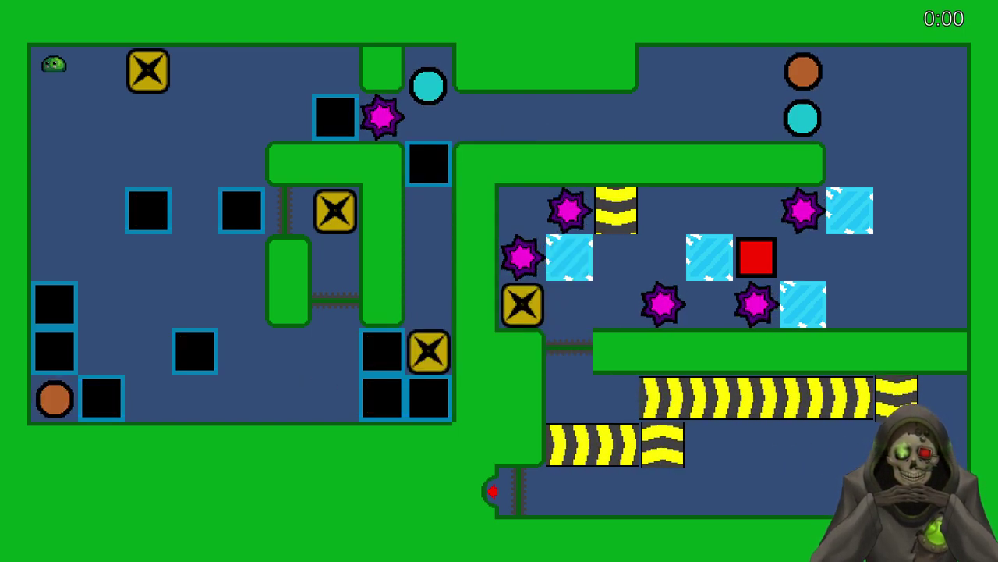
key("Right")
key("Down")
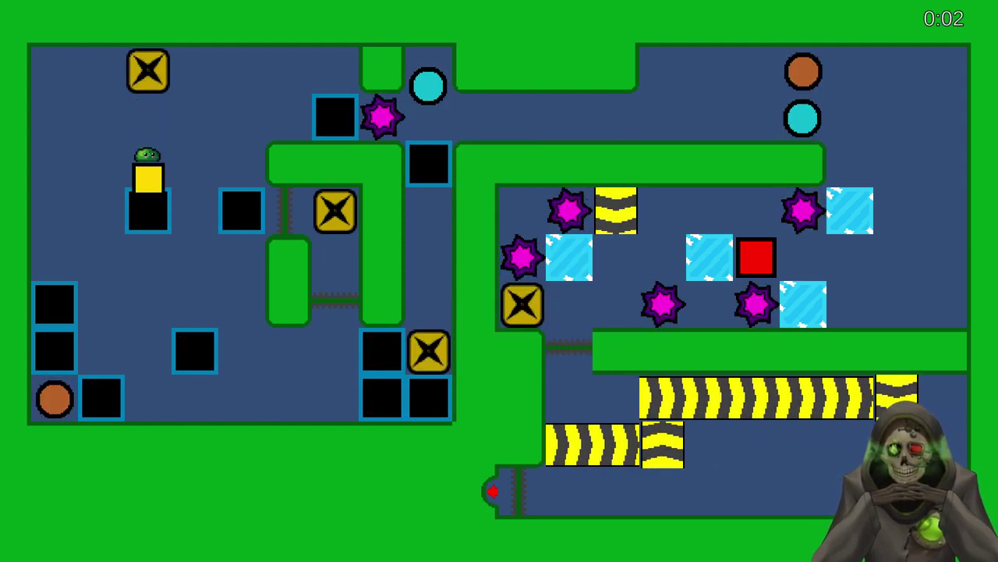
- Spawn another yellow block and push it right into the pit beside the upper-left purple spike
key("Left")
key("Down")
key("Right")
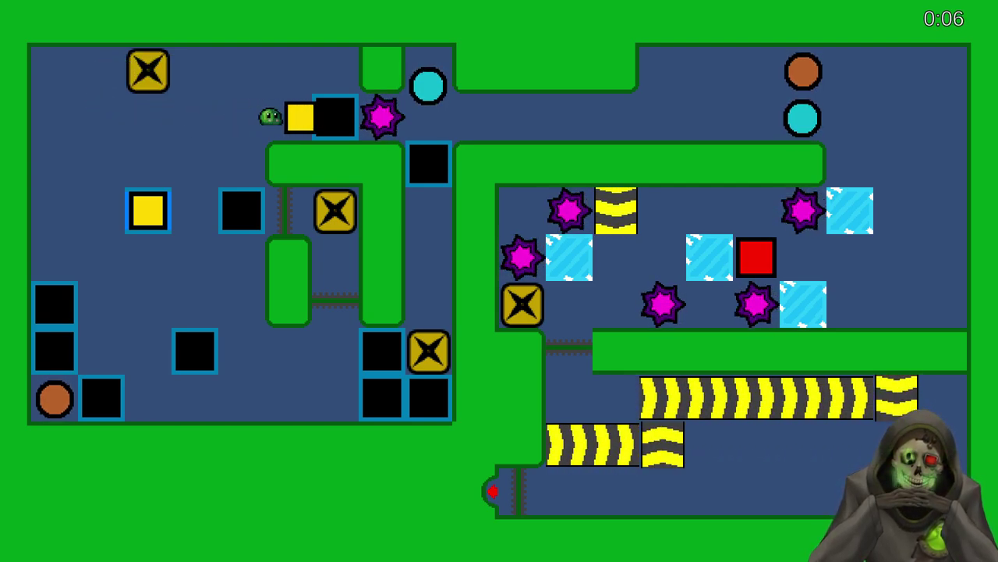
- Spawn a yellow block, push it down onto the filled pit and then right into the pit outside the vertical gate
key("Left")
key("Down")
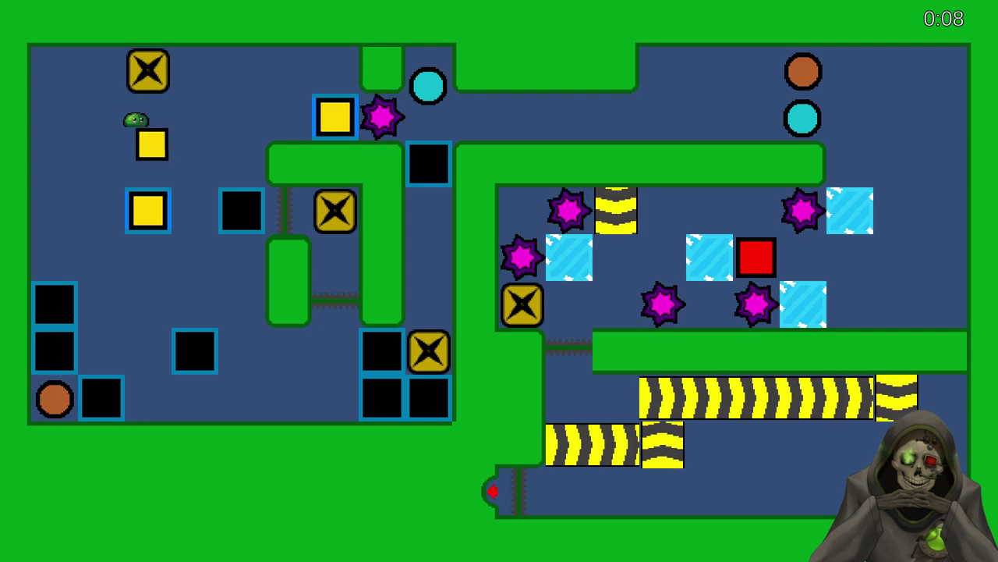
key("Right")
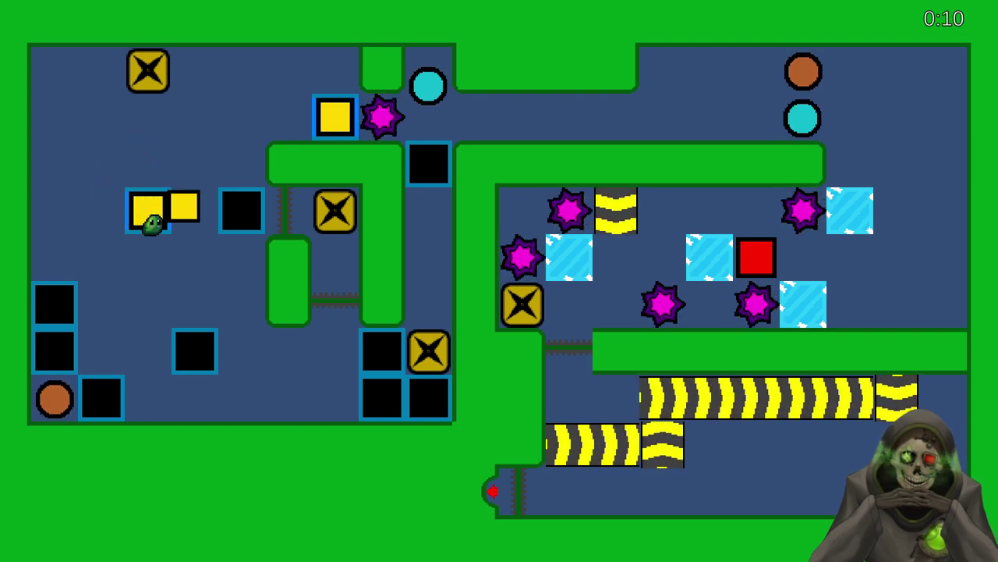
- Spawn a yellow block and push it down across the filled pit, then right into the lone pit in the lower area
key("Up")
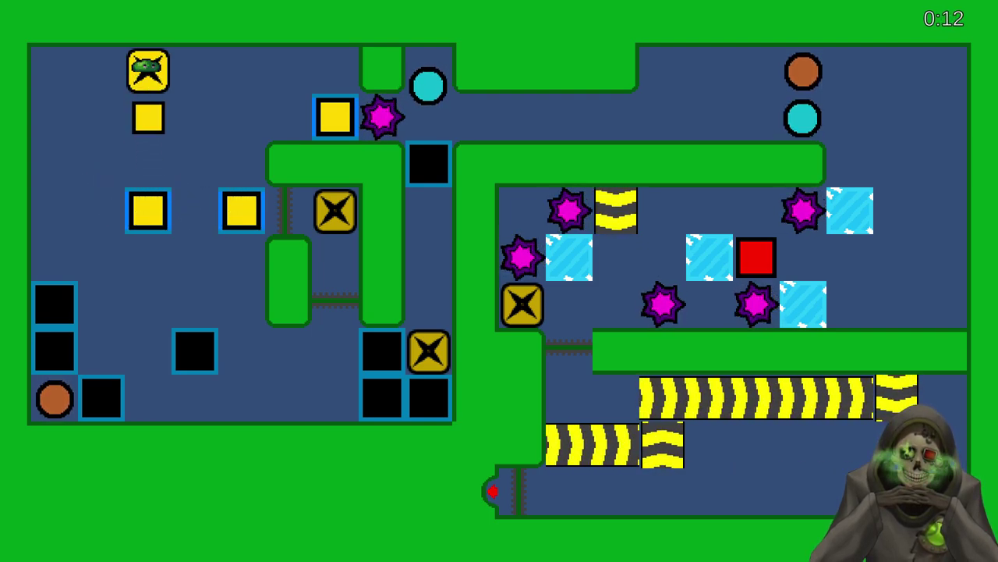
key("Down")
key("Down")
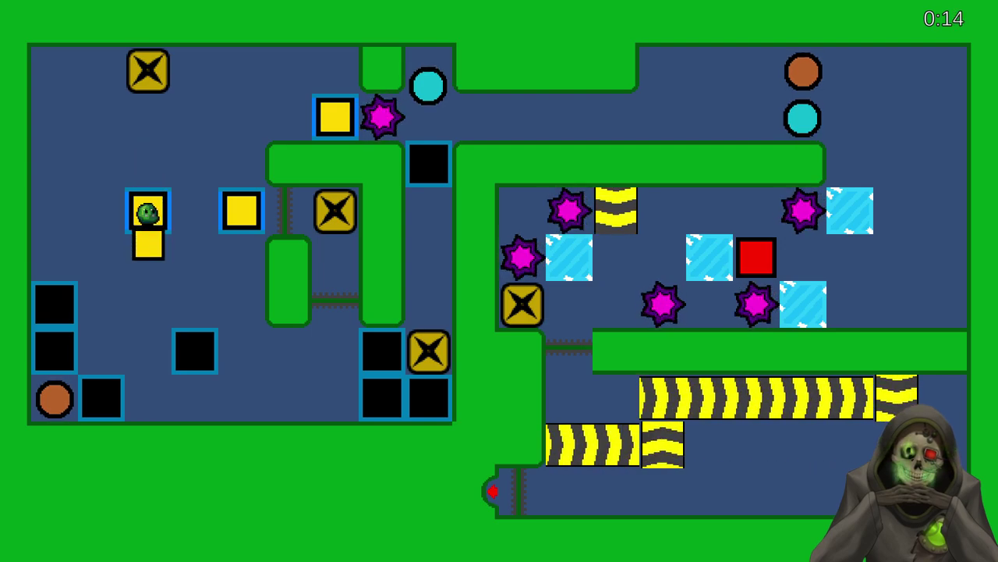
key("Right")
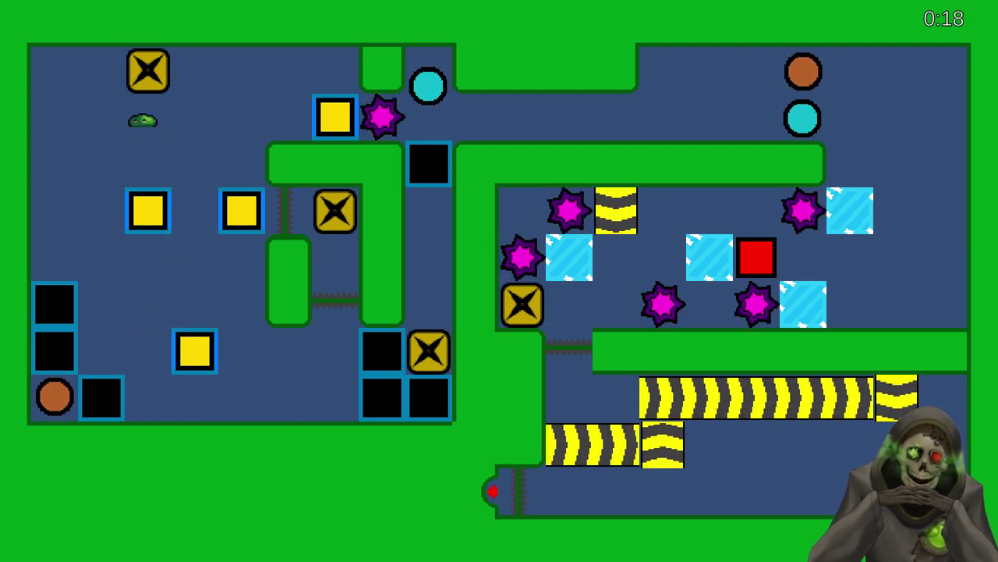
- Spawn another yellow block and push it down and left into the pit beside the lower-left orange portal
key("Up")
key("Down")
key("Down")
key("Right")
key("Left")
key("Down")
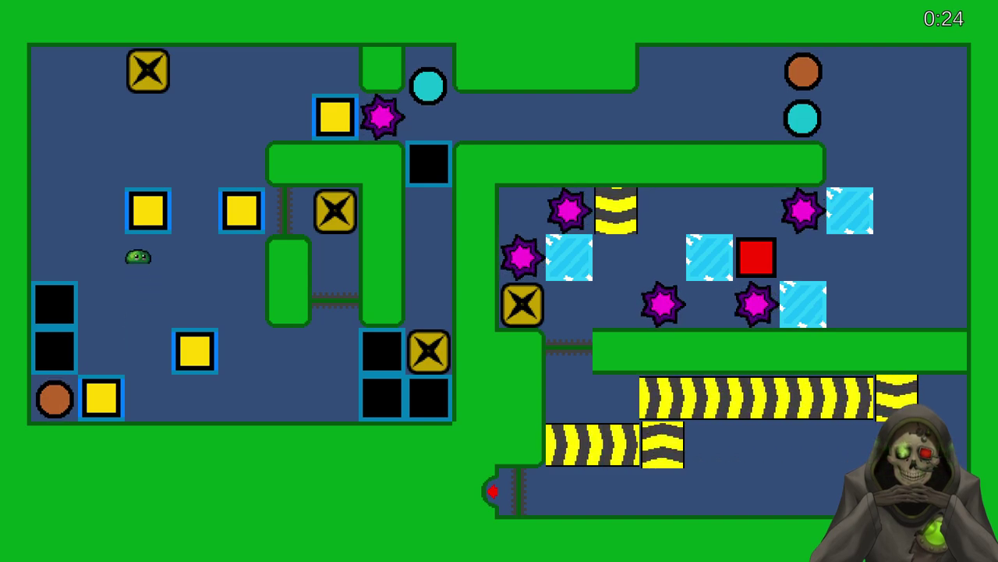
- Spawn three yellow blocks and push them as a column down to the room's lower wall
key("Up")
key("Down")
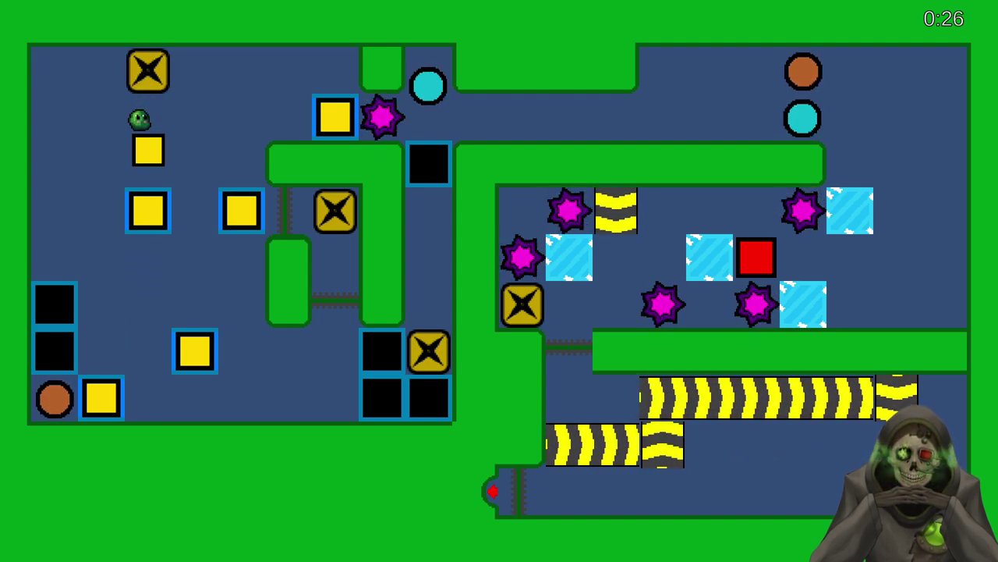
key("Down")
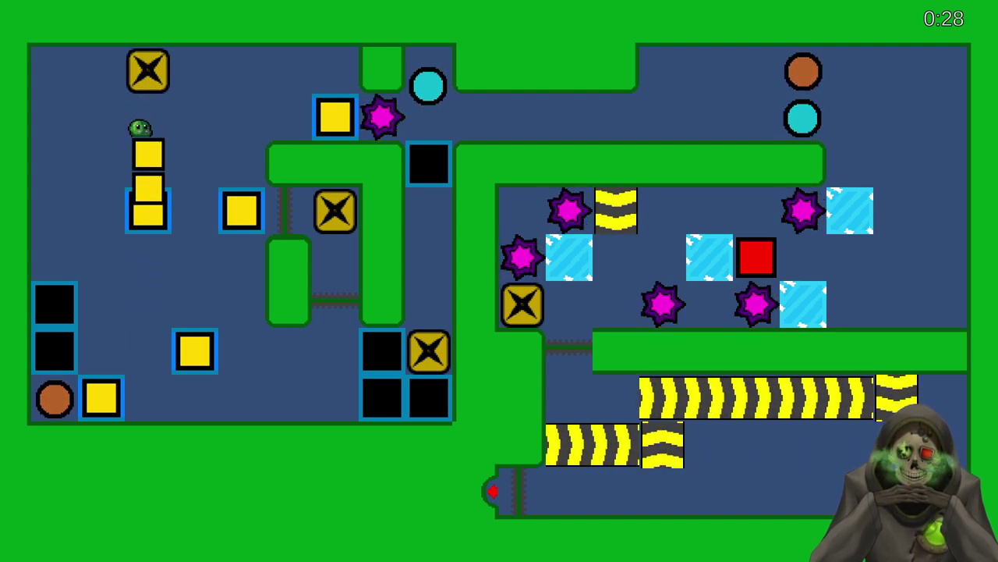
key("Up")
key("Down")
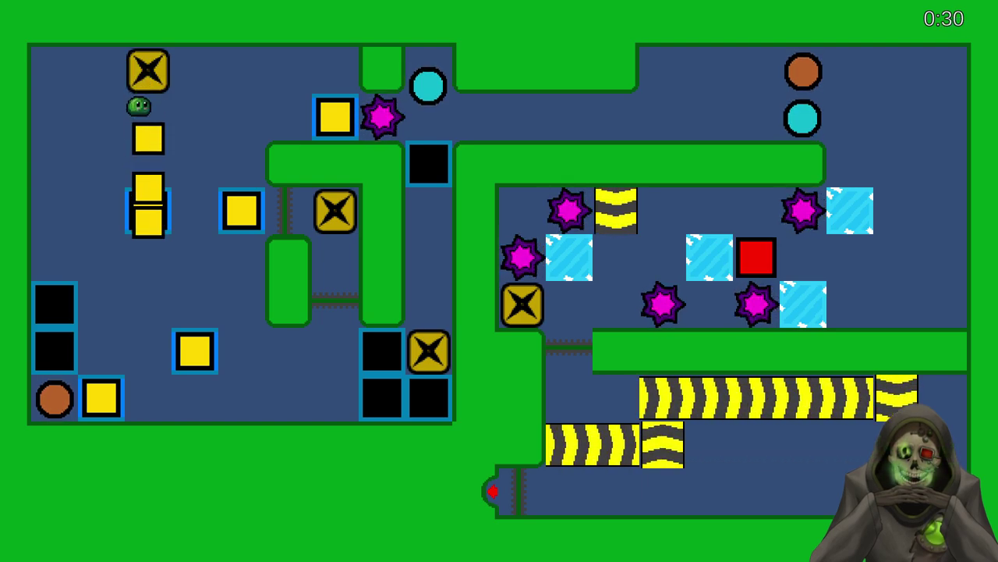
key("Down")
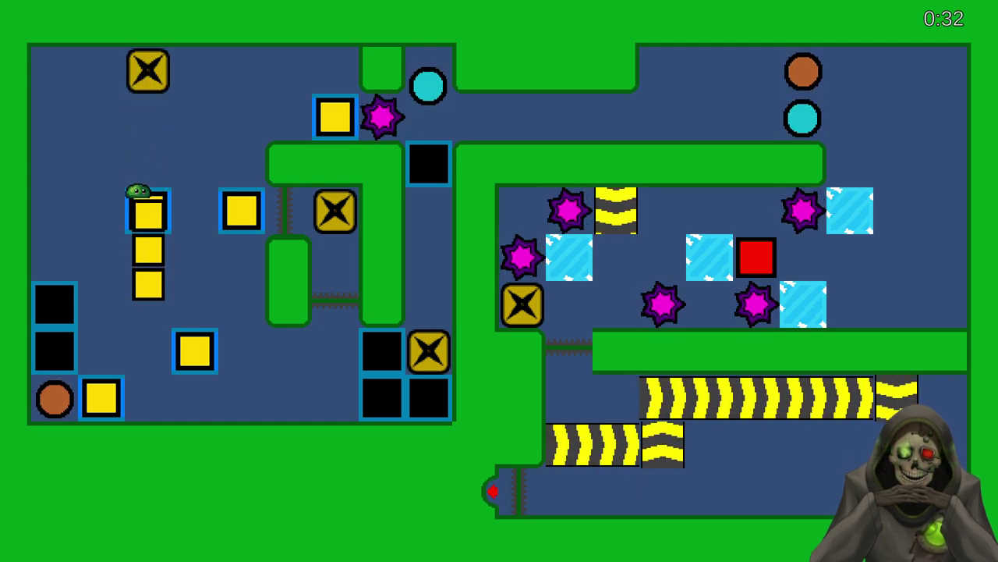
key("Down")
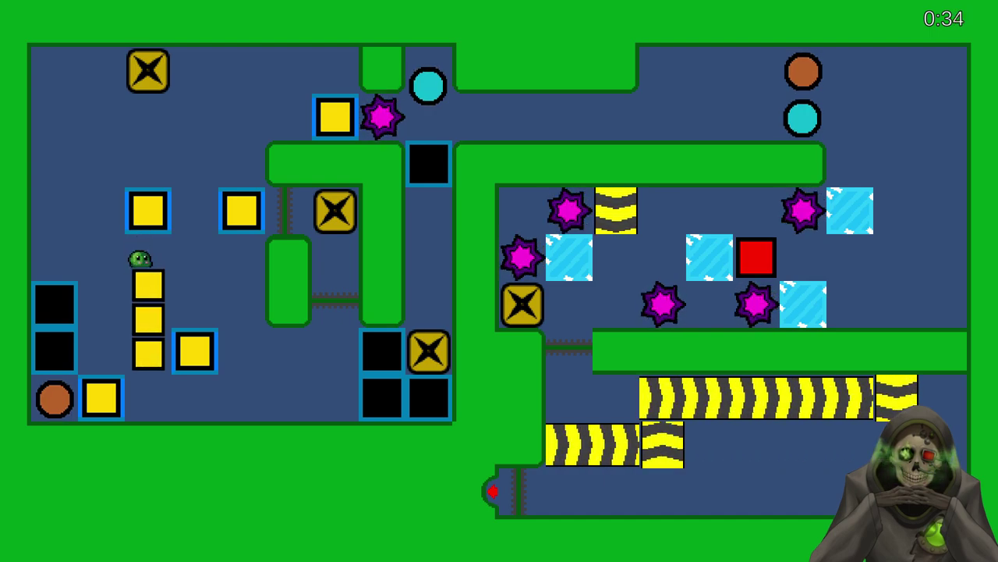
key("Down")
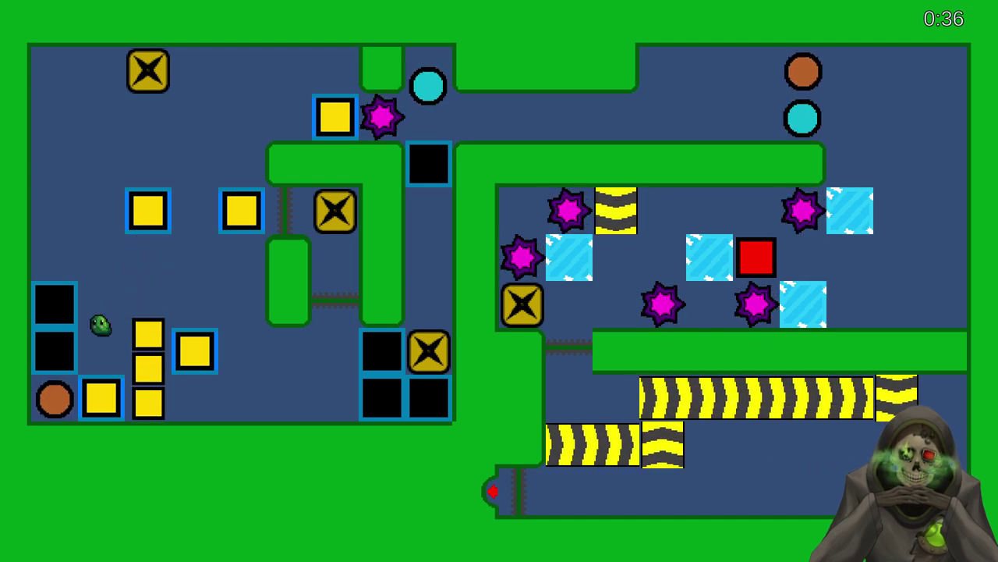
- Push the three yellow blocks right along the lower wall into the three pits around the lower X button
key("Right")
key("Down")
key("Down")
key("Right")
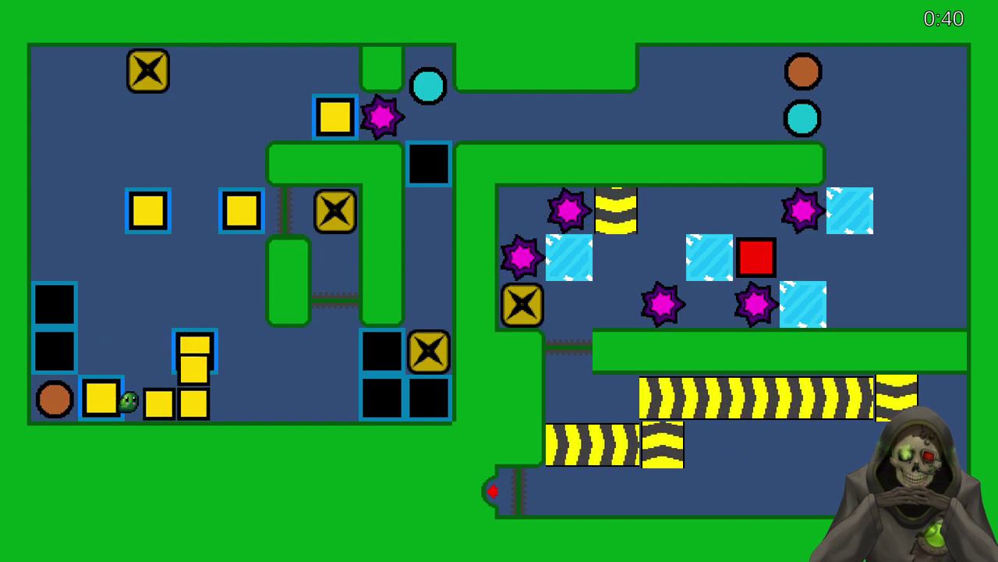
key("Right")
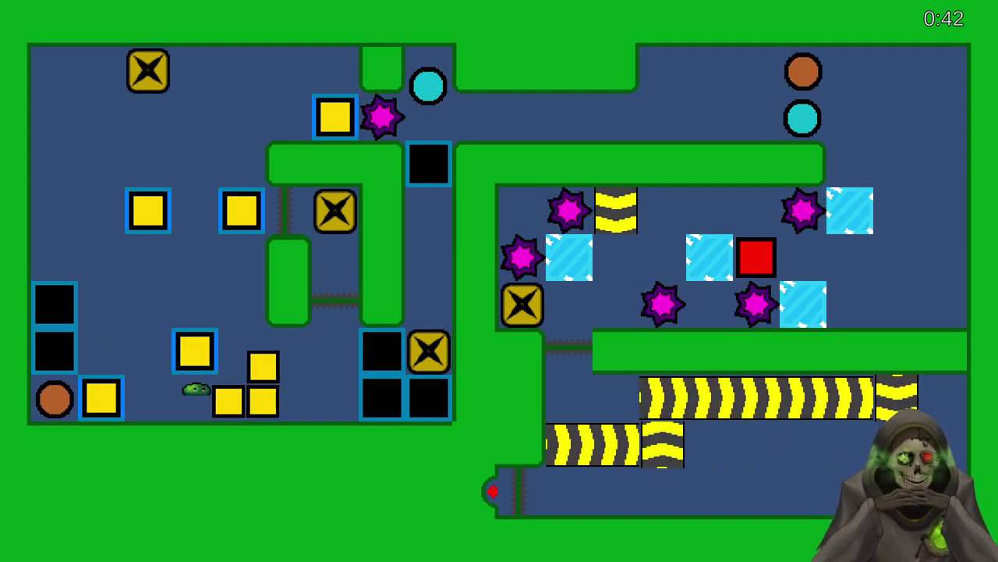
key("Right")
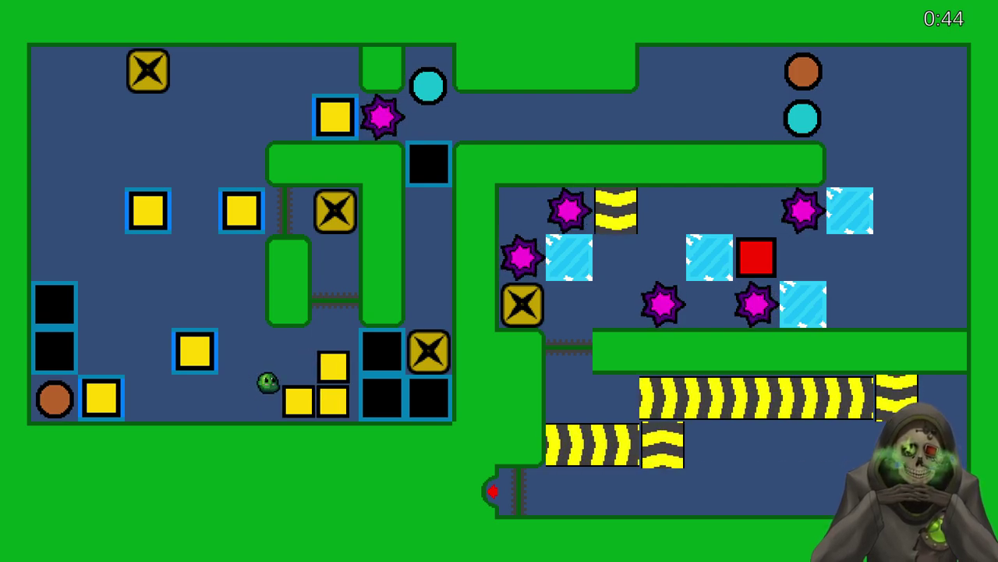
key("Right")
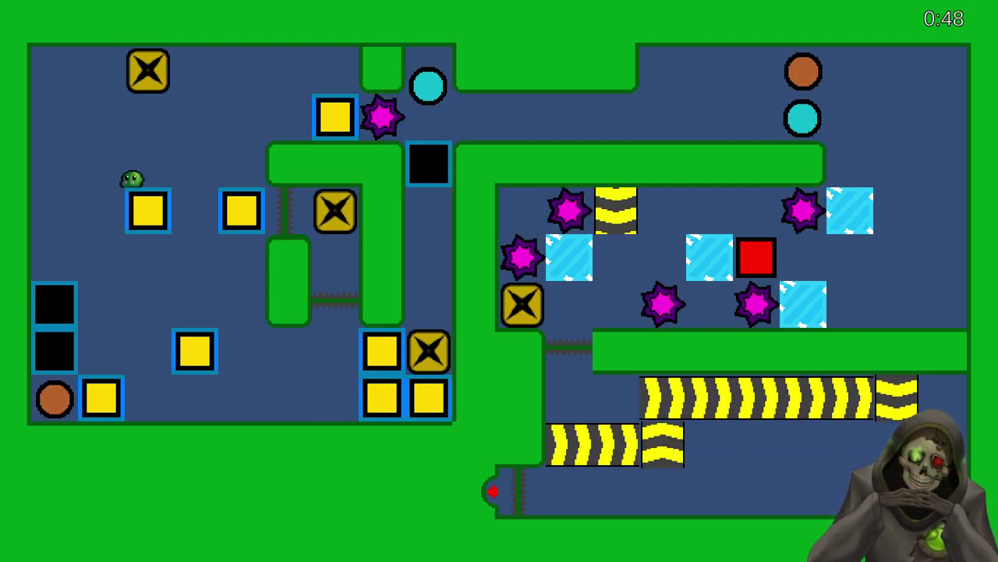
- Spawn one more yellow block and push it down and right over the filled pit towards the lower X button
key("Down")
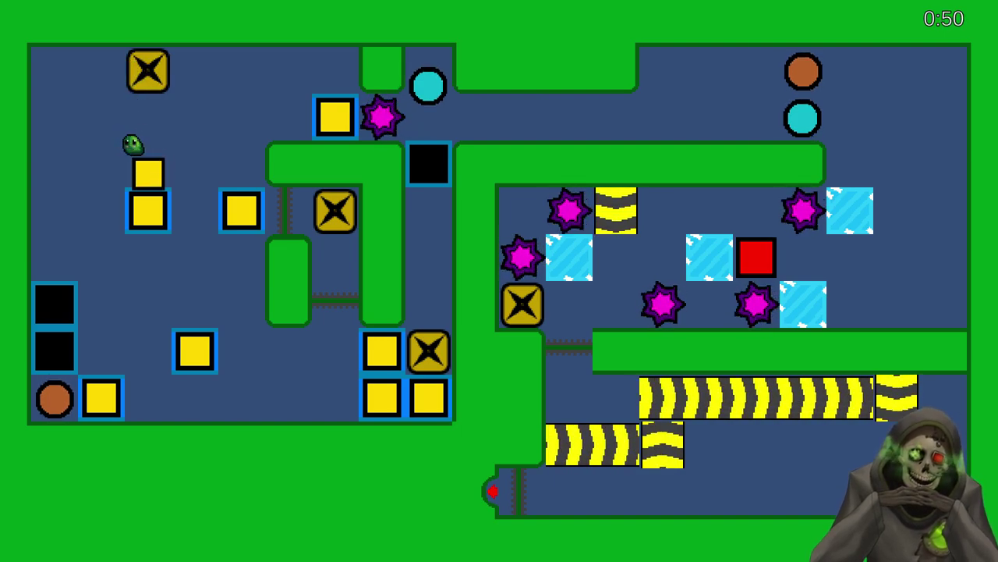
key("Down")
key("Right")
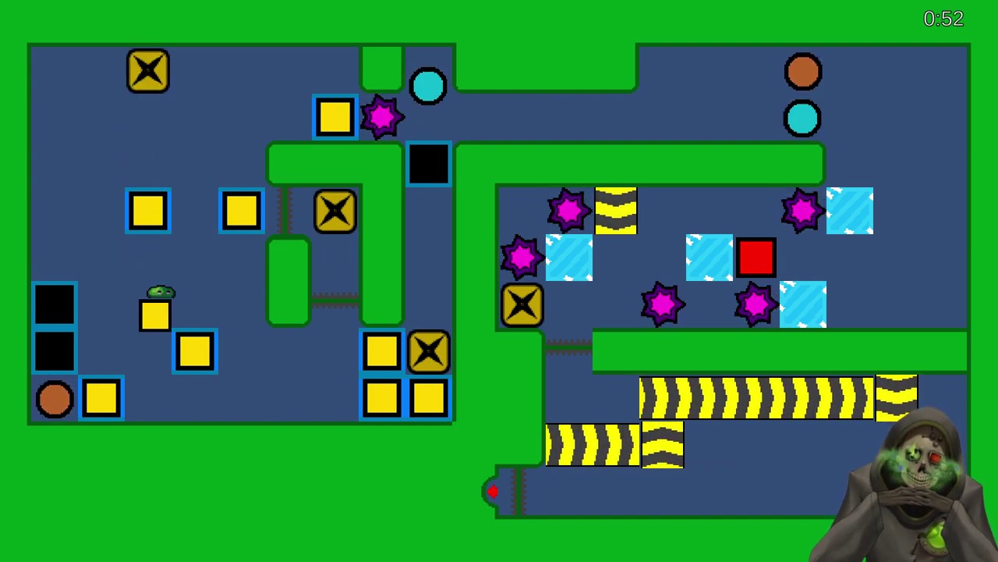
key("Down")
key("Right")
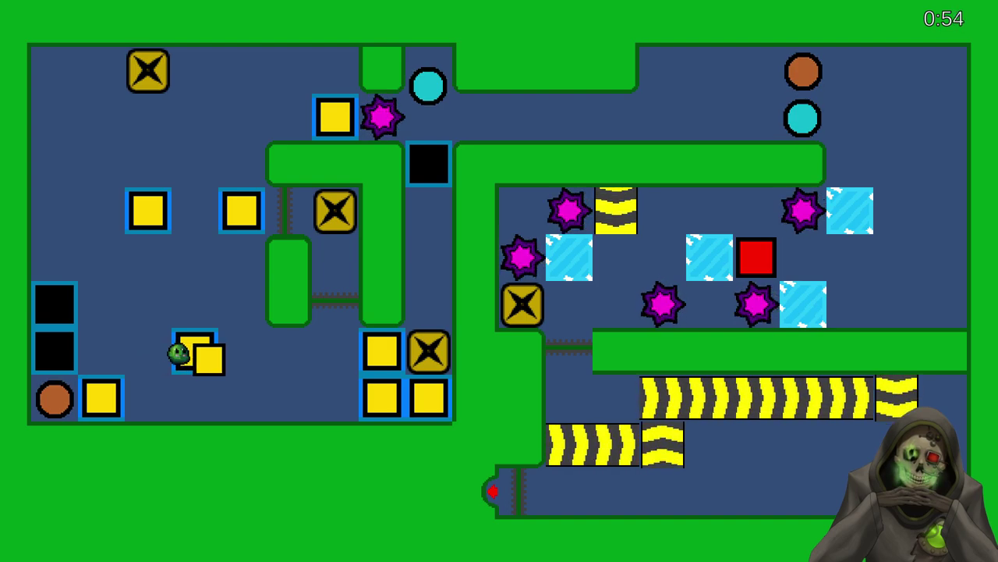
key("Right")
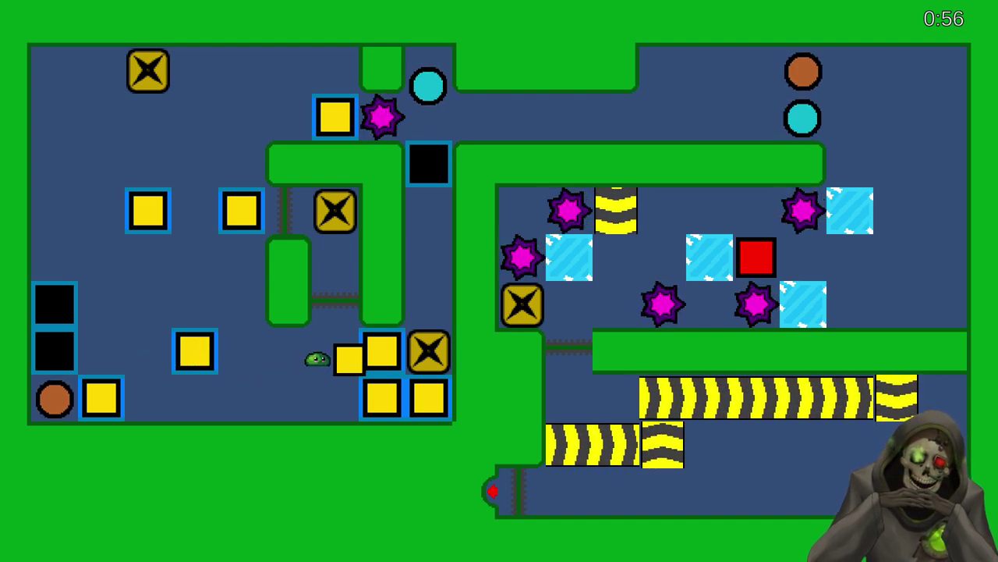
- Spawn a bomb in the opened gated room, push it out and down, then left into the orange portal
key("Up")
key("Left")
key("Up")
key("Down")
key("Down")
key("Right")
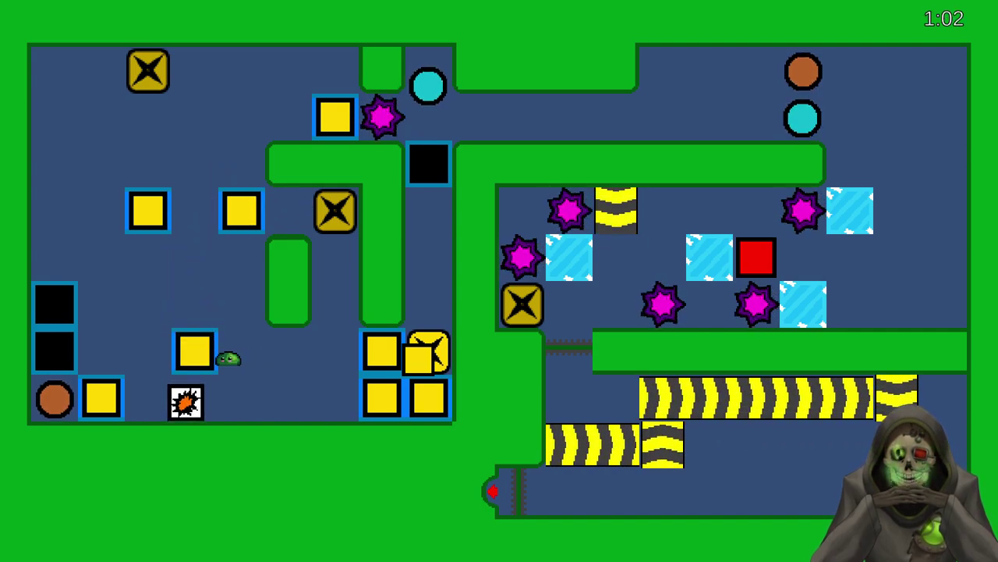
key("Down")
key("Left")
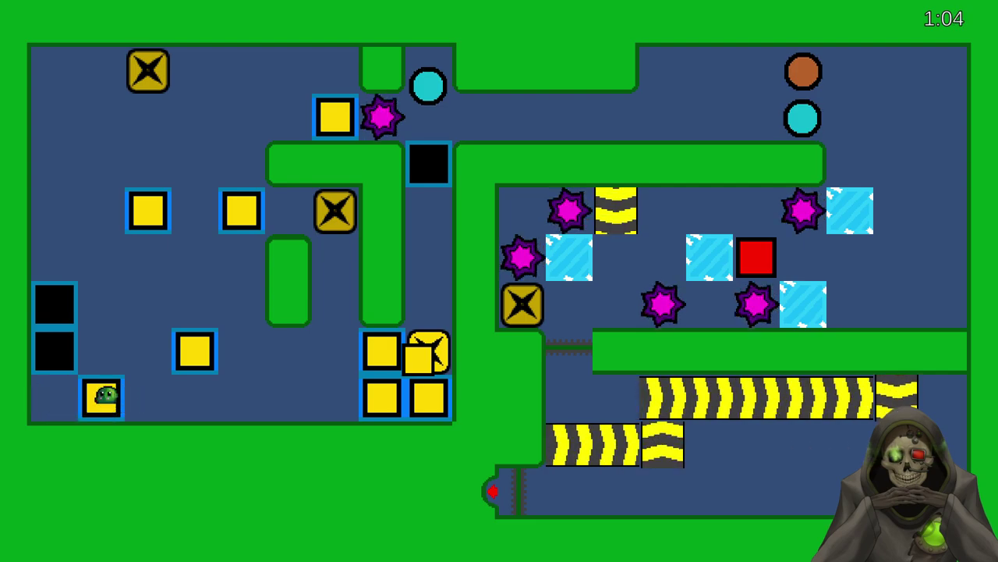
- Spawn another bomb in the gated room and push it out, down and right to the lower X button's row
key("Right")
key("Left")
key("Up")
key("Left")
key("Down")
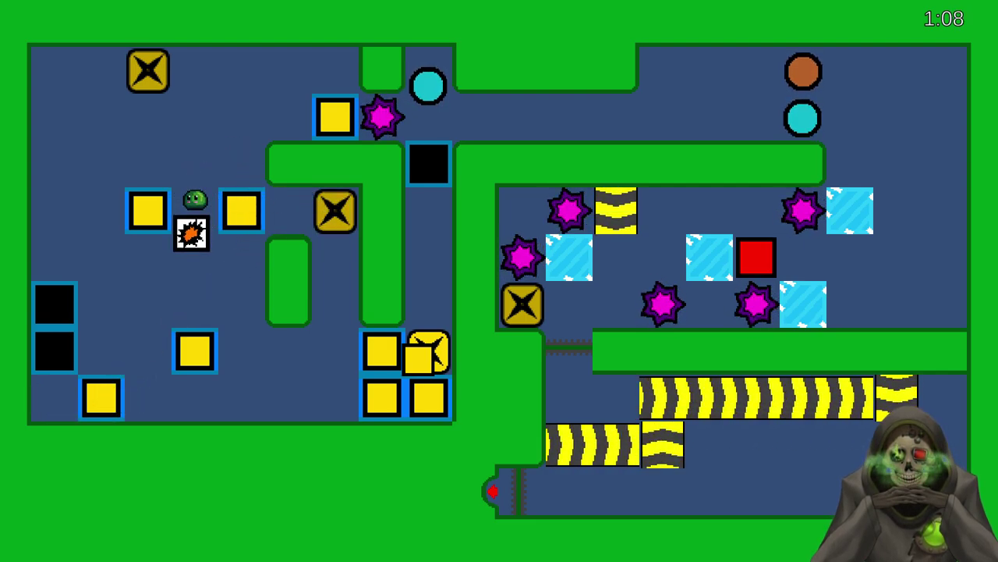
key("Left")
key("Right")
key("Down")
key("Right")
key("Right")
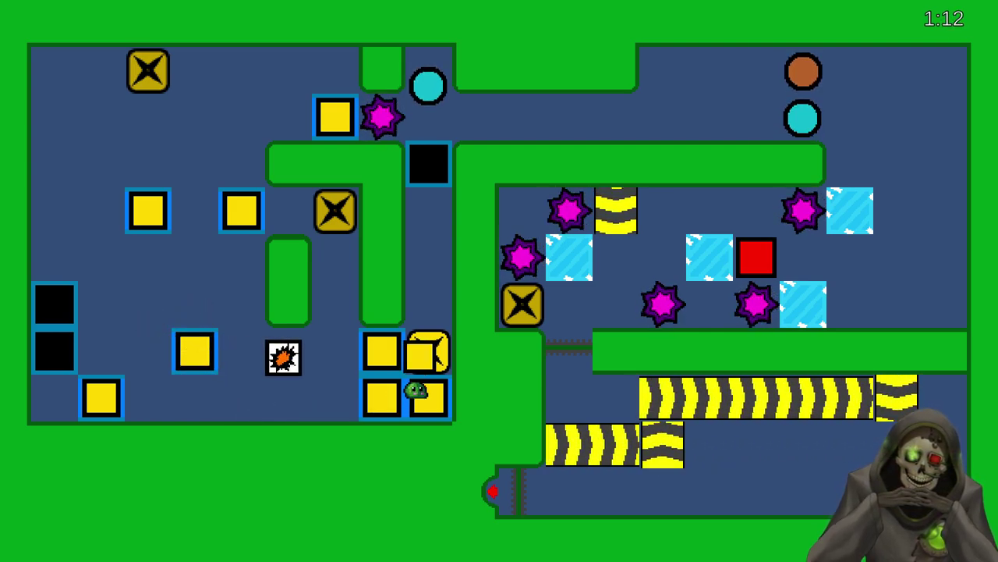
- Push the yellow block up off the lower X button, then push the bomb right into that button
key("Up")
key("Down")
key("Left")
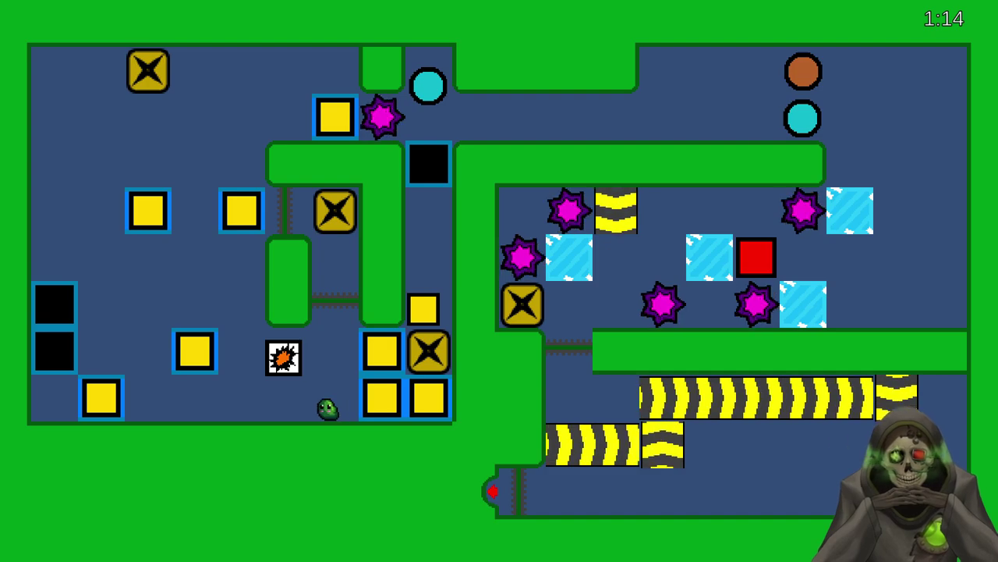
key("Right")
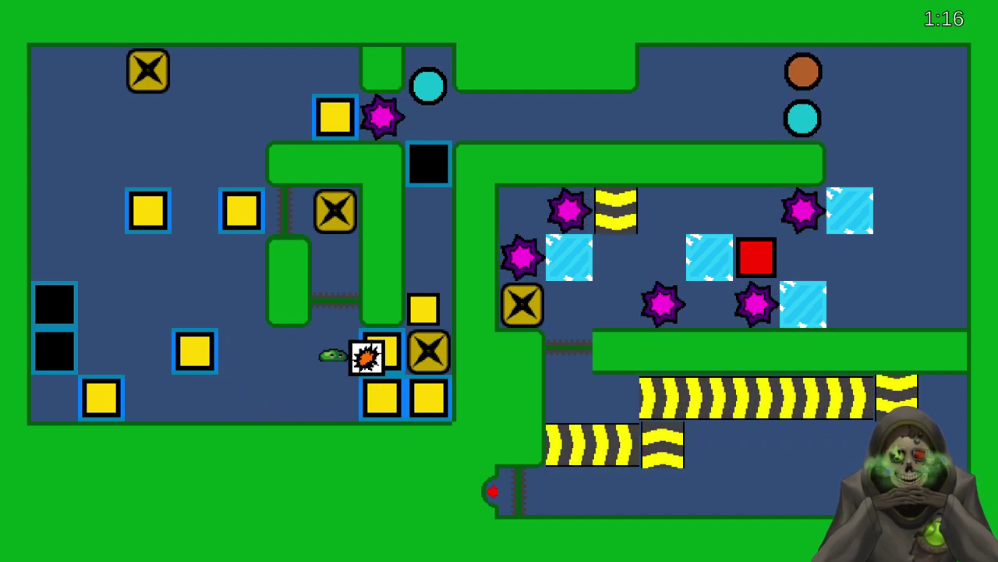
key("Right")
- Push the yellow block up the narrow corridor into the pit below the cyan portal
key("Up")
key("Up")
key("Up")
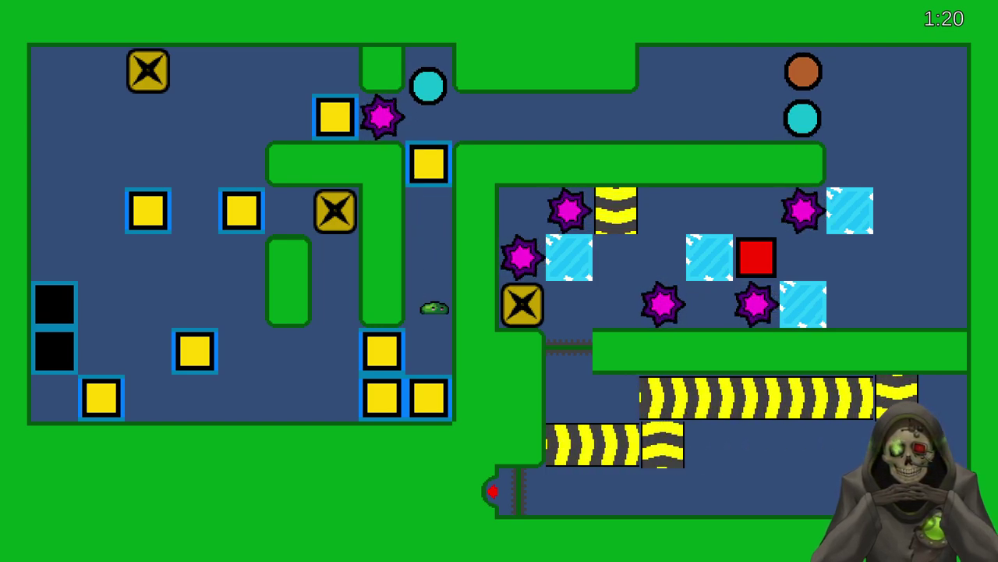
- Return to the gated room, spawn a bomb and push it left out through the vertical gate opening
key("Up")
key("Left")
key("Left")
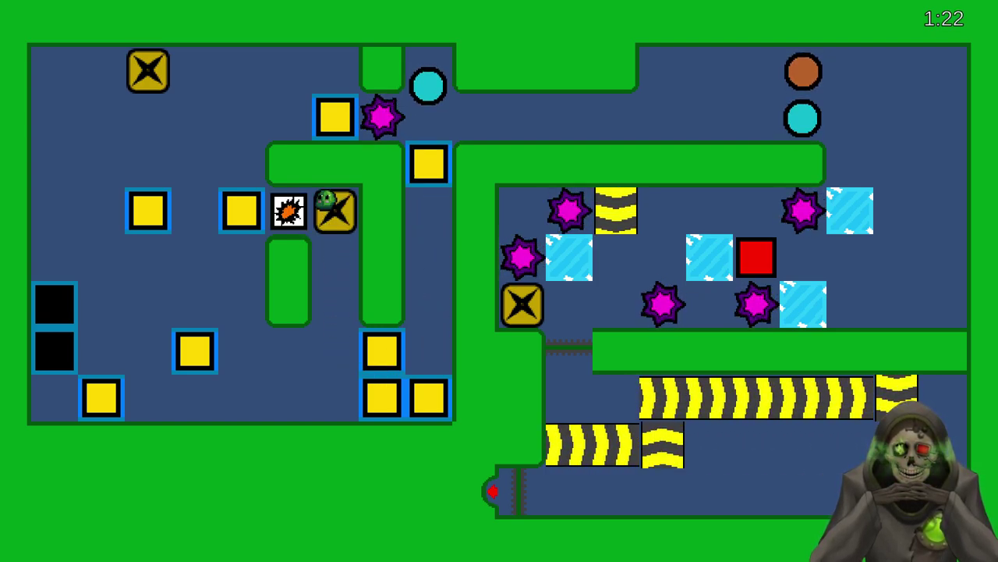
key("Up")
key("Left")
- Push the bomb down between the filled pits and then right towards the narrow corridor
key("Down")
key("Down")
key("Down")
key("Left")
key("Down")
key("Right")
key("Right")
key("Right")
key("Right")
key("Right")
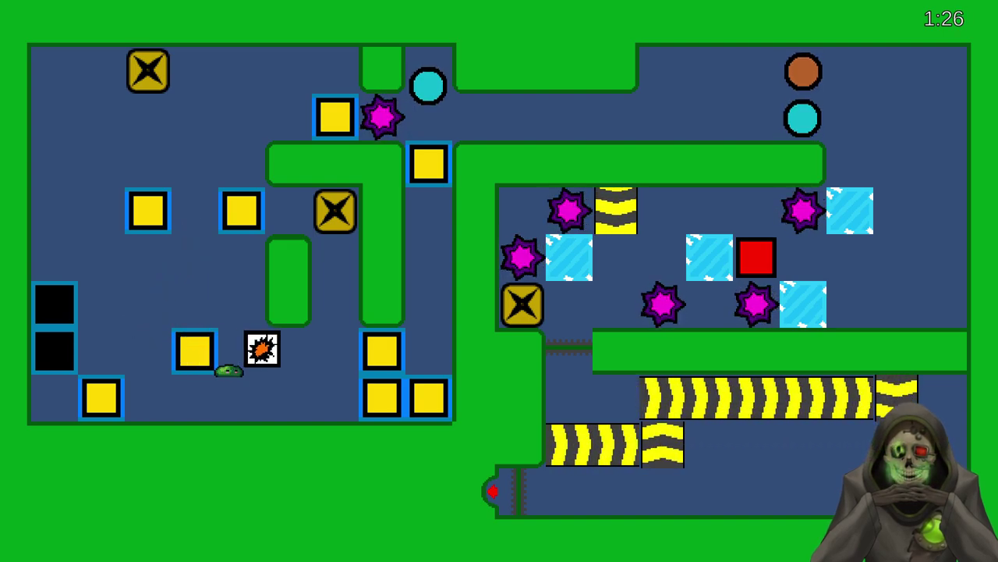
- Push the bomb up the narrow corridor over the filled pit into the cyan portal
key("Up")
key("Up")
key("Up")
key("Up")
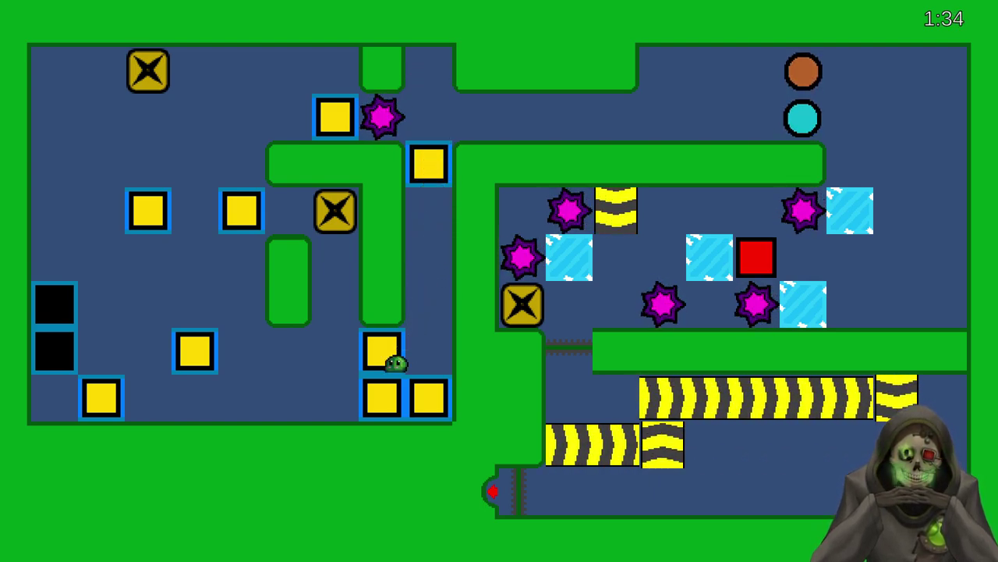
- Go back into the gated room, spawn a further bomb and push it left out of the opening, then down
key("Up")
key("Left")
key("Left")
key("Up")
key("Down")
key("Down")
key("Down")
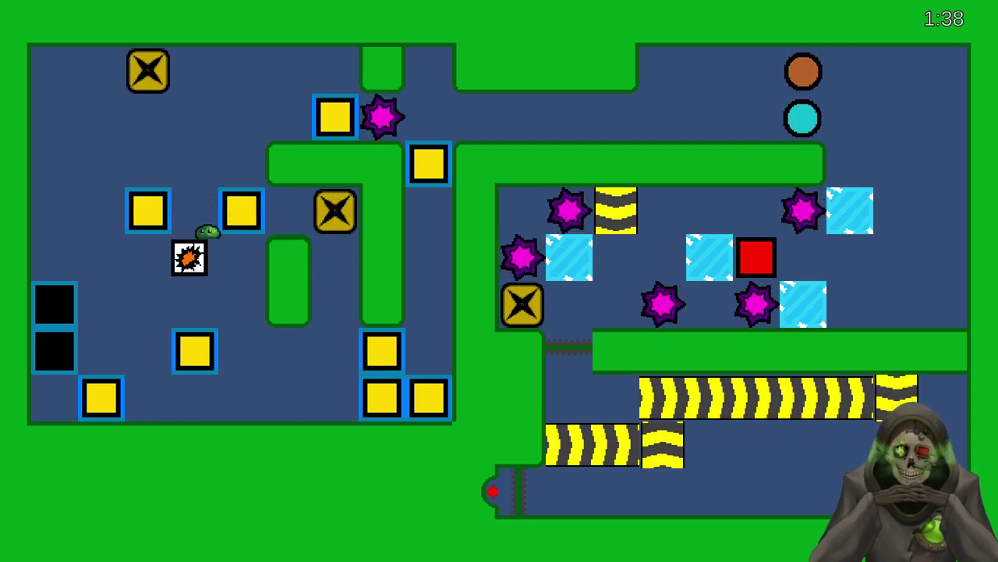
- Push the bomb down between the upper filled pits and right past the lower filled pit
key("Left")
key("Down")
key("Right")
key("Right")
key("Right")
key("Right")
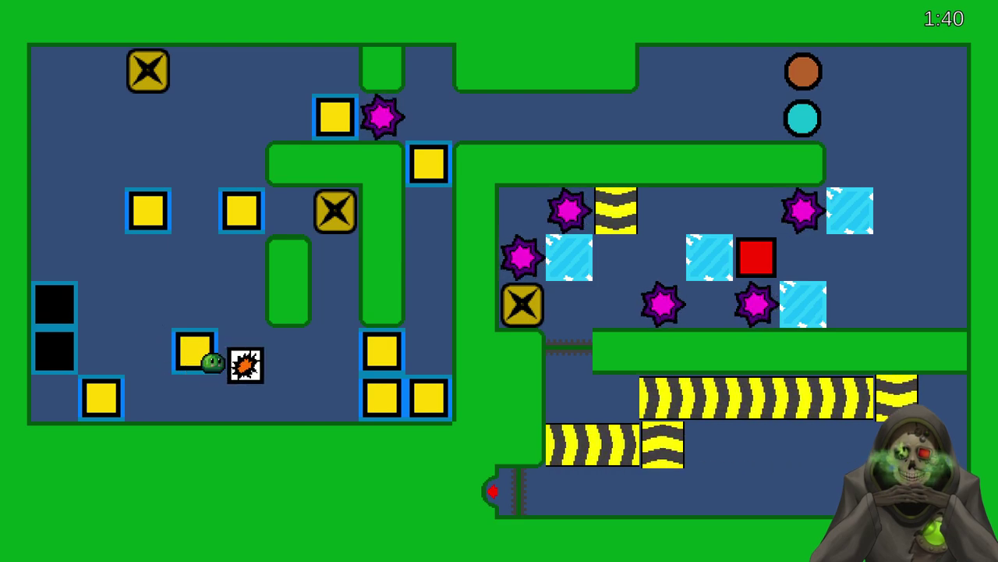
- Push the bomb right across the filled pits and up the narrow corridor into the upper passage
key("Down")
key("Right")
key("Up")
key("Up")
key("Up")
key("Up")
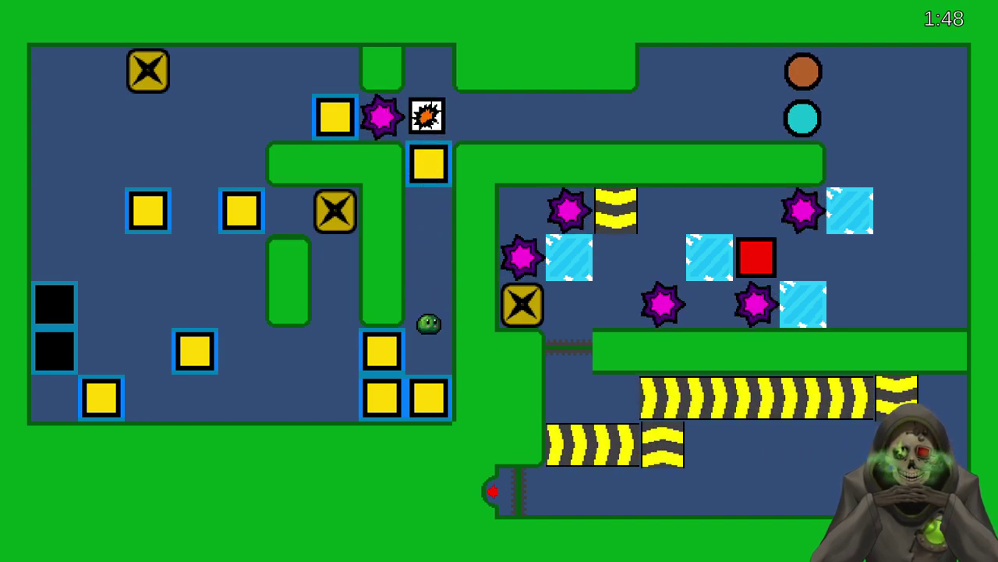
- Walk around to the upper passage and push the bomb right along it into the cyan circle
key("Left")
key("Up")
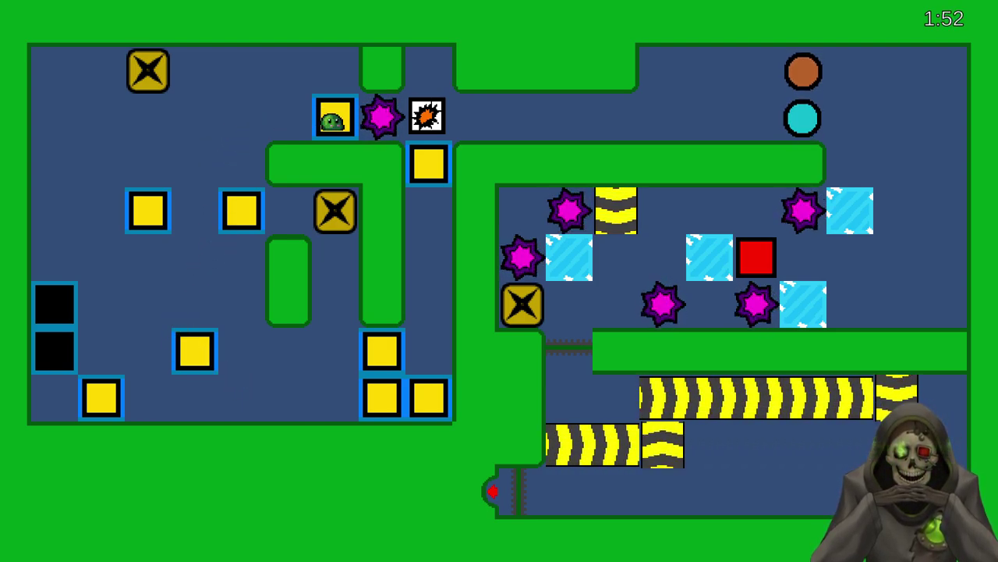
key("Right")
key("Right")
key("Right")
key("Right")
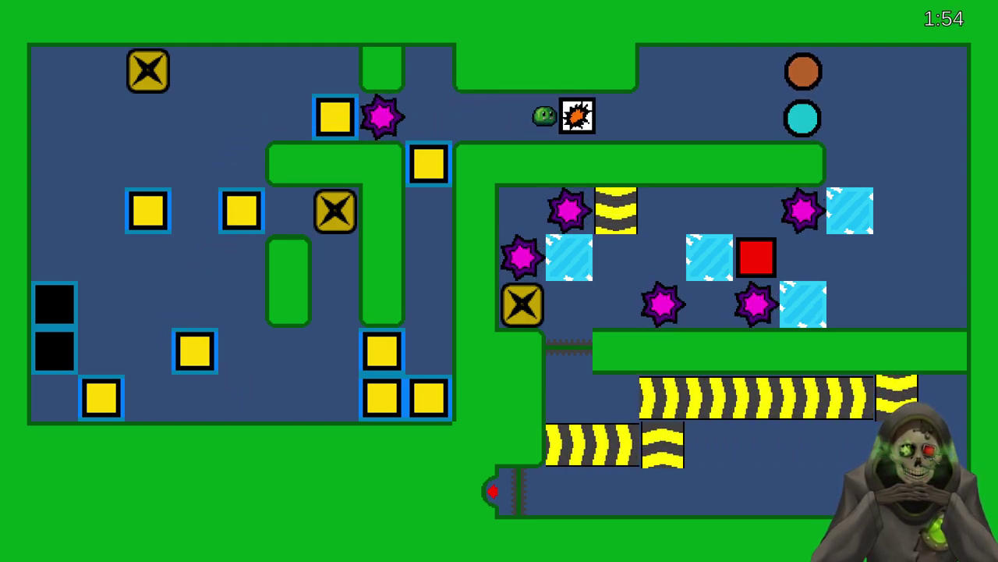
key("Right")
key("Right")
key("Right")
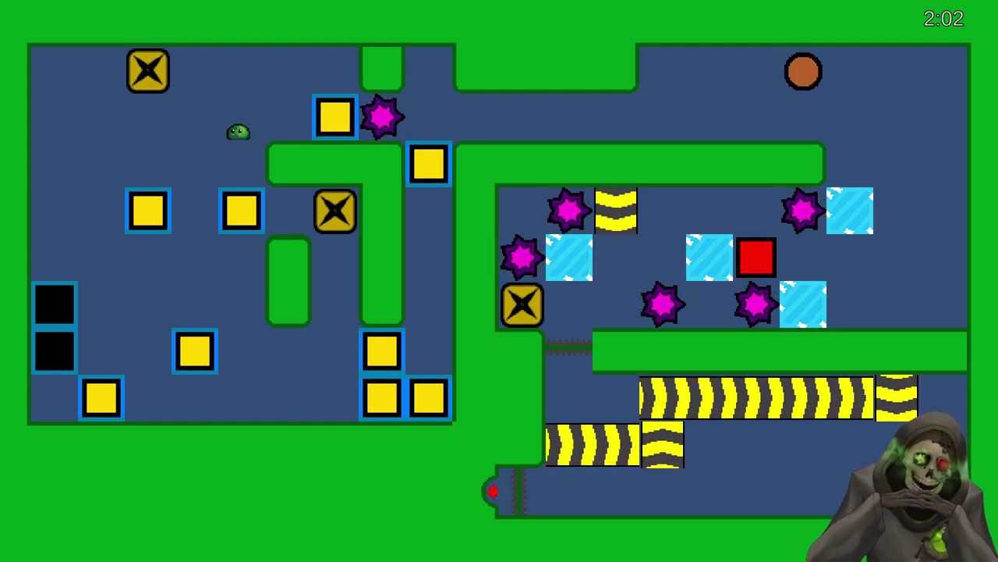
- Spawn another bomb in the gated room and push it left past the filled pit
key("Right")
key("Left")
key("Left")
key("Up")
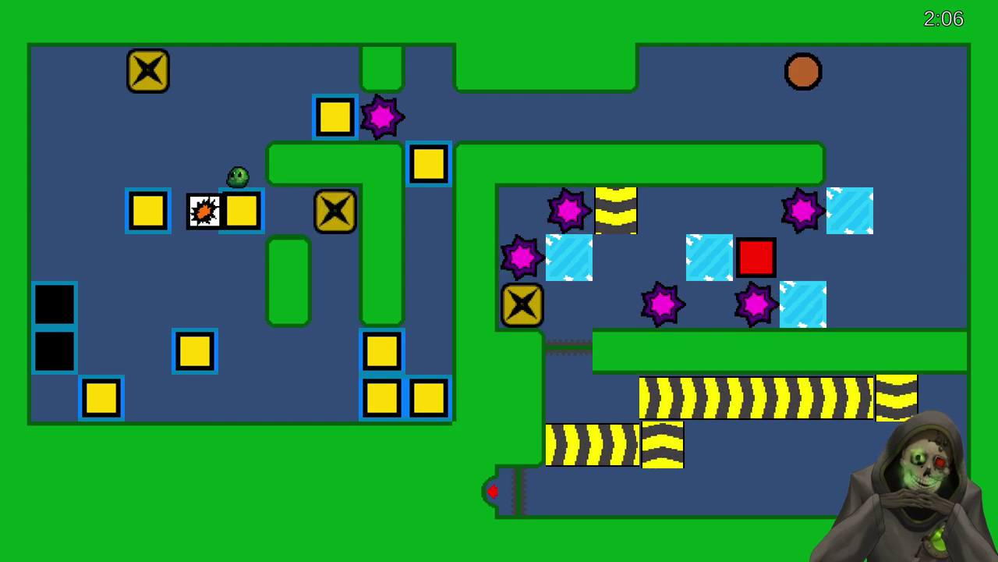
- Push the bomb down between the filled pits and right towards the filled pits beside the narrow corridor
key("Down")
key("Left")
key("Down")
key("Right")
key("Right")
key("Right")
key("Right")
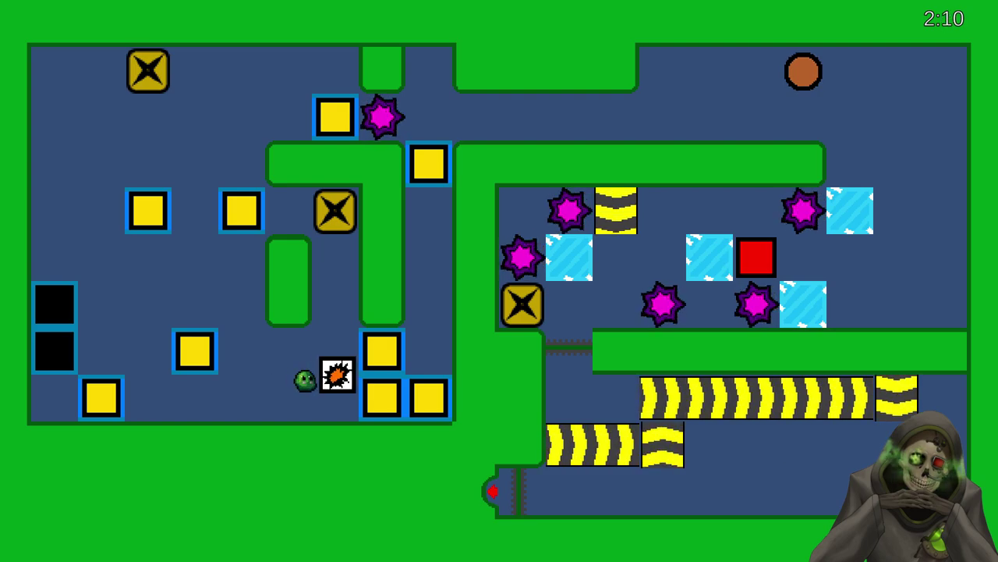
- Push the bomb right over the filled pits and up the narrow corridor to the spot beside the purple spikes
key("Right")
key("Left")
key("Down")
key("Right")
key("Up")
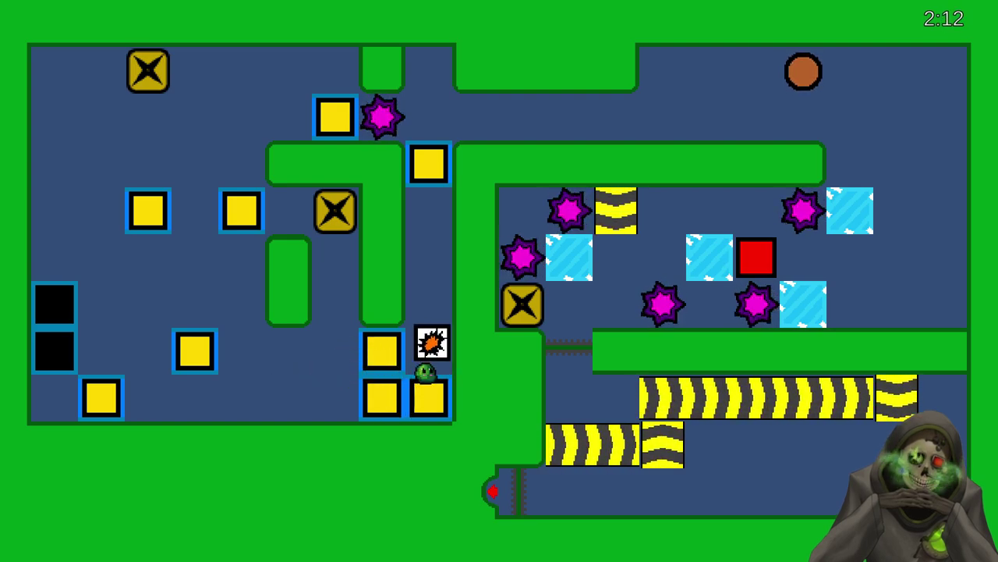
key("Up")
key("Up")
key("Up")
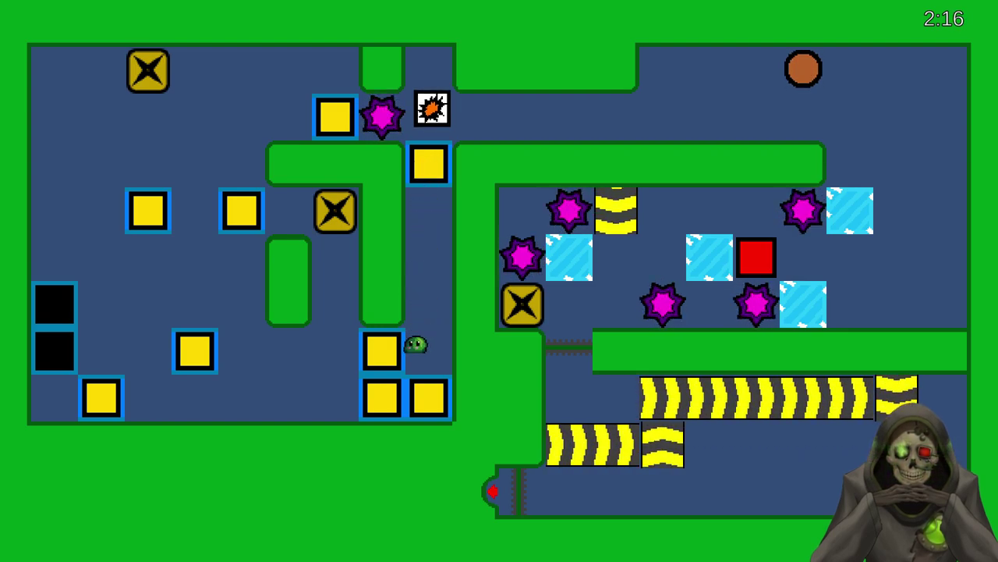
- Spawn a yellow block from the upper-left spawner and push it down and right above the gap between the filled pits
key("Up")
key("Left")
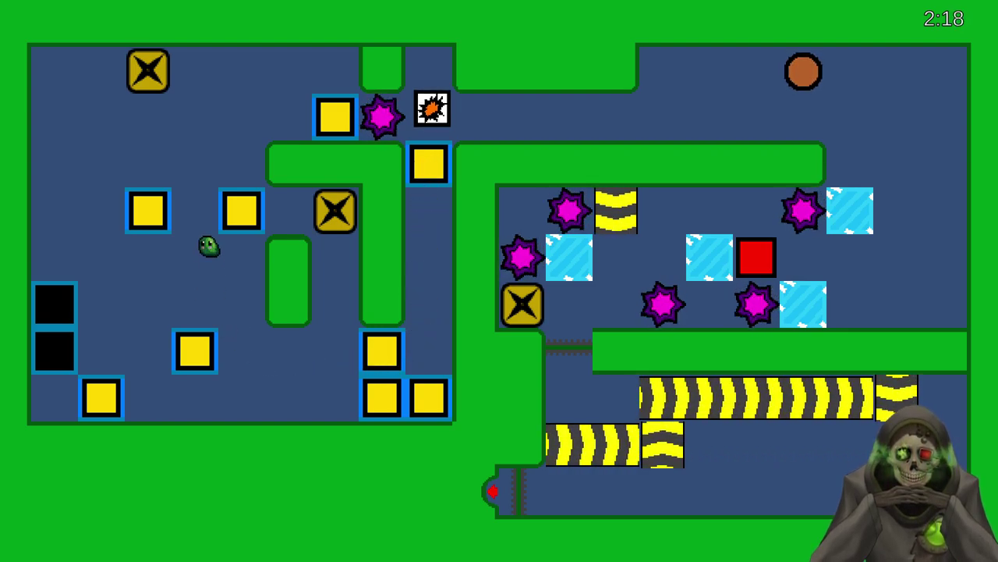
key("Left")
key("Down")
key("Right")
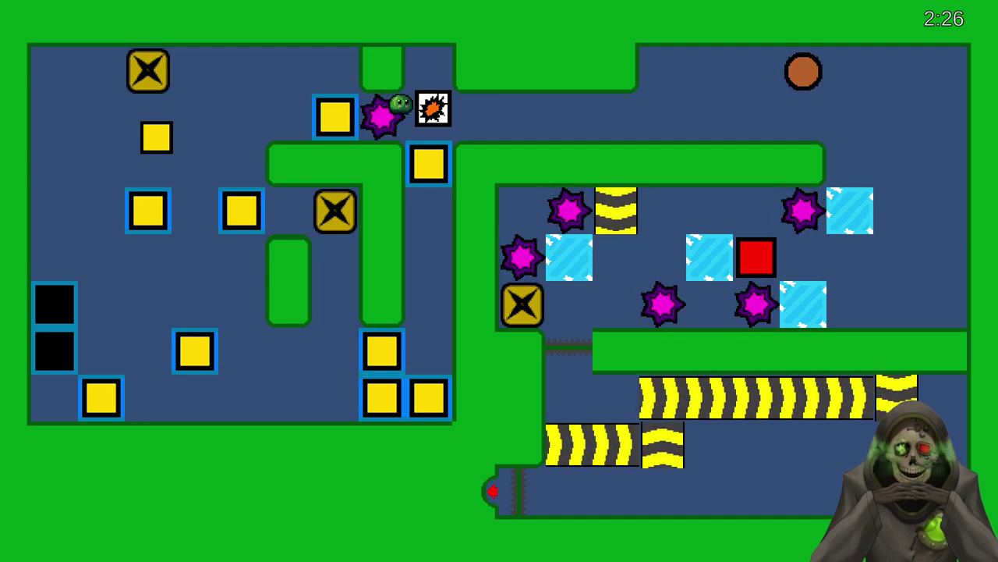
key("Left")
key("Down")
key("Left")
key("Down")
key("Right")
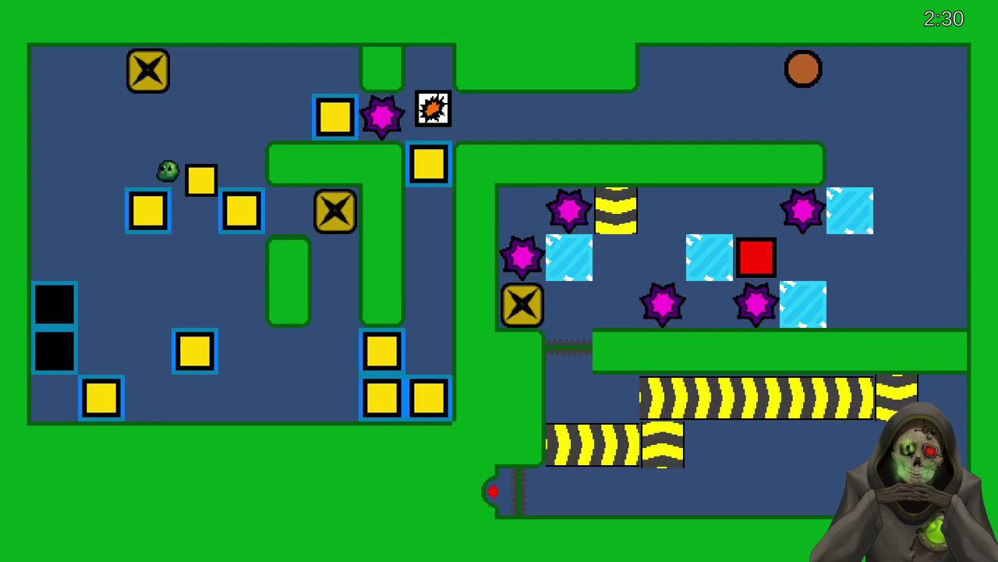
- Push the yellow block down through the gap and right onto the filled pit near the narrow corridor
key("Right")
key("Down")
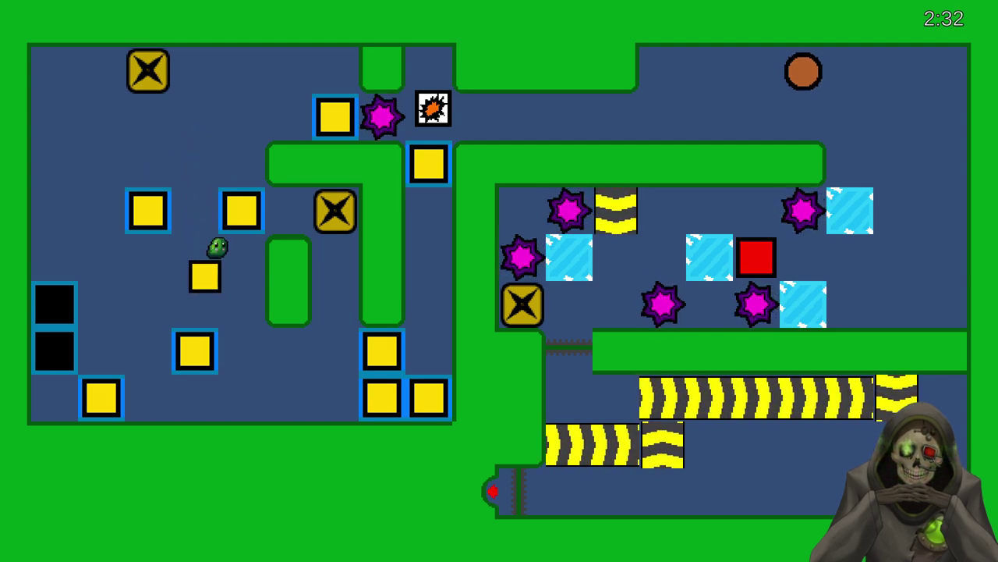
key("Down")
key("Down")
key("Right")
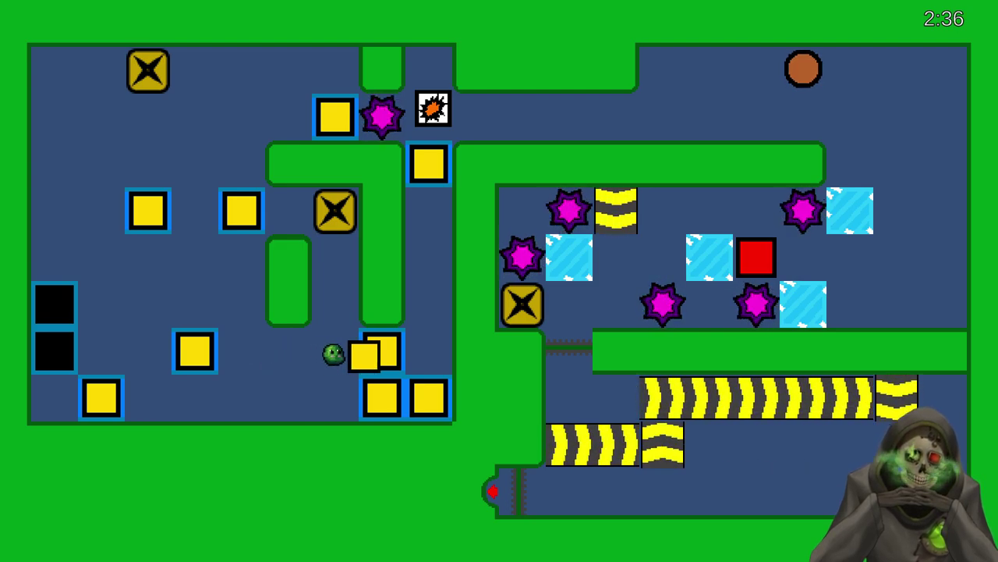
- Park the waiting bomb in the alcove above the narrow corridor, then spawn another bomb and push it left and down
key("Down")
key("Up")
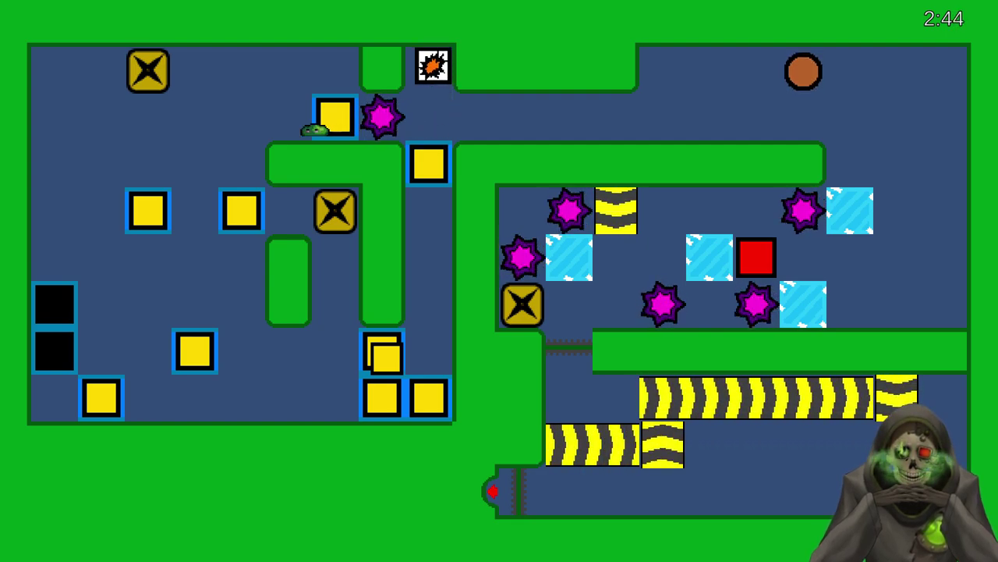
key("Right")
key("Left")
key("Up")
key("Down")
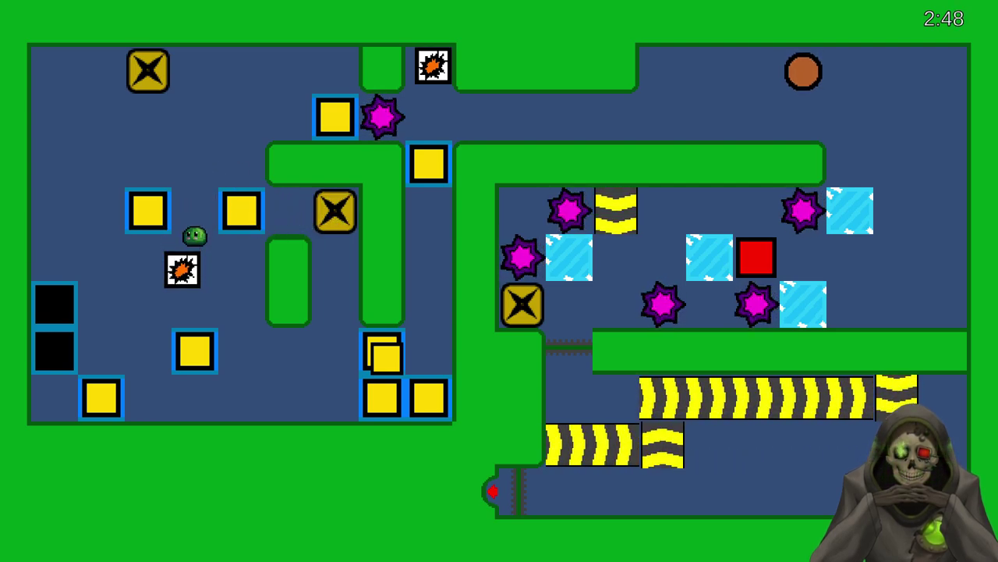
- Push the new bomb down and right to the spot beside the lower filled pit
key("Left")
key("Down")
key("Right")
- Push the yellow block left off the filled pit and up into the lower opening of the gated room
key("Down")
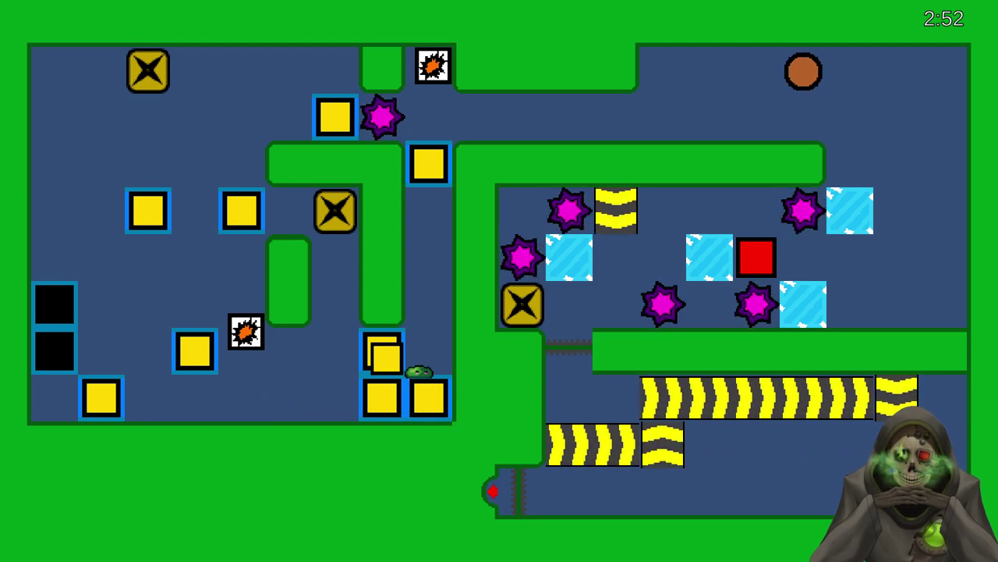
key("Left")
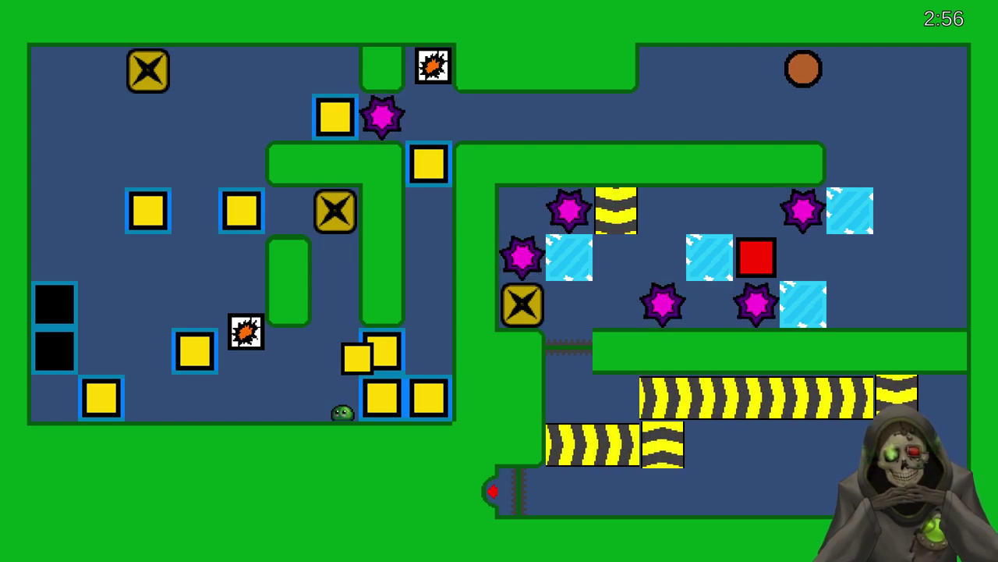
key("Right")
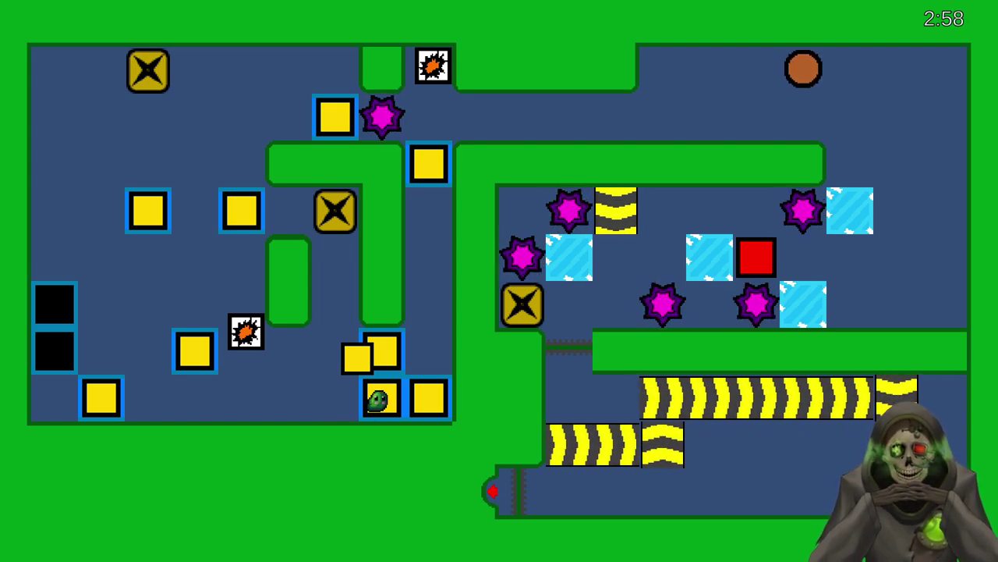
key("Up")
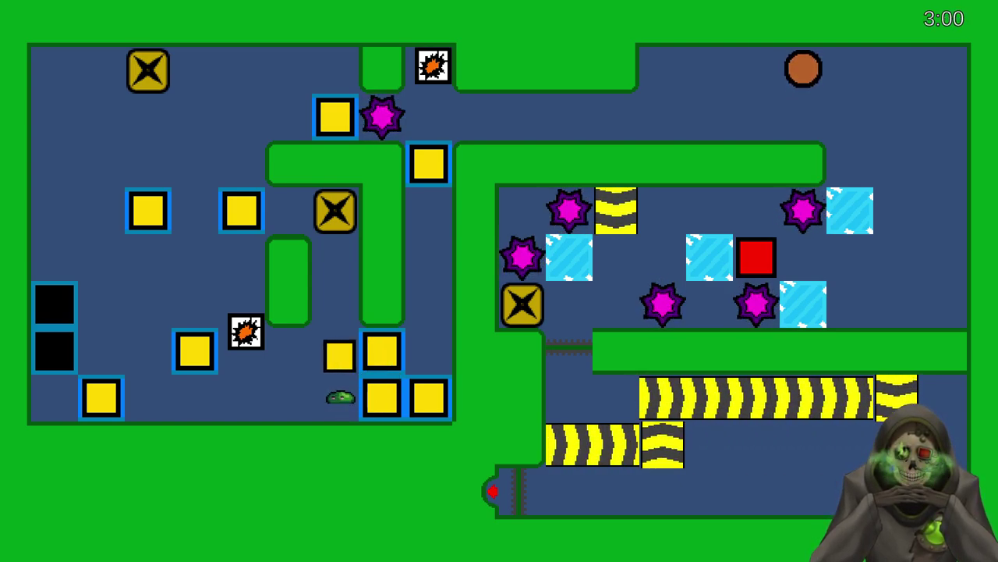
key("Up")
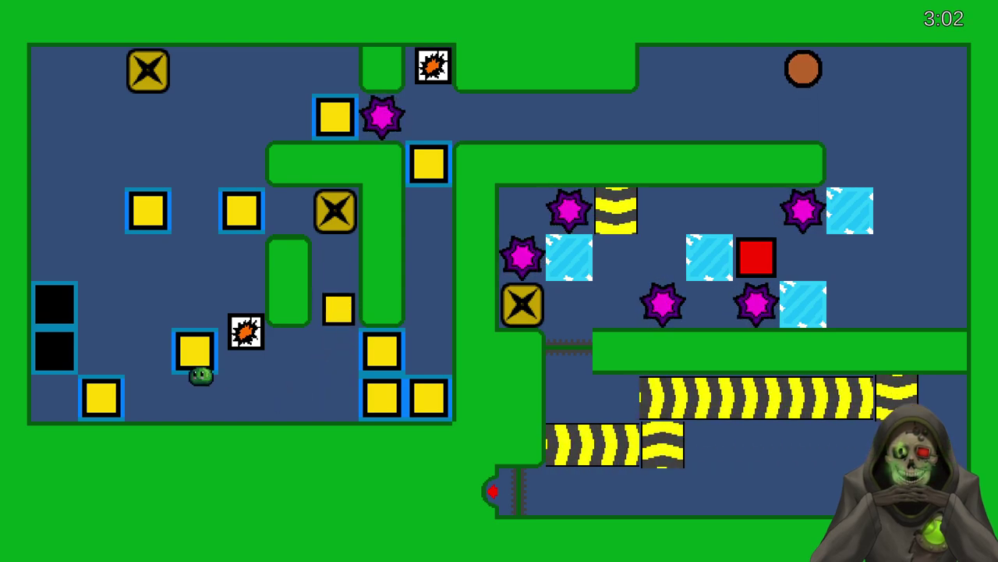
- Push the bomb down, right over the filled pits and up the narrow corridor onto its upper filled pit
key("Down")
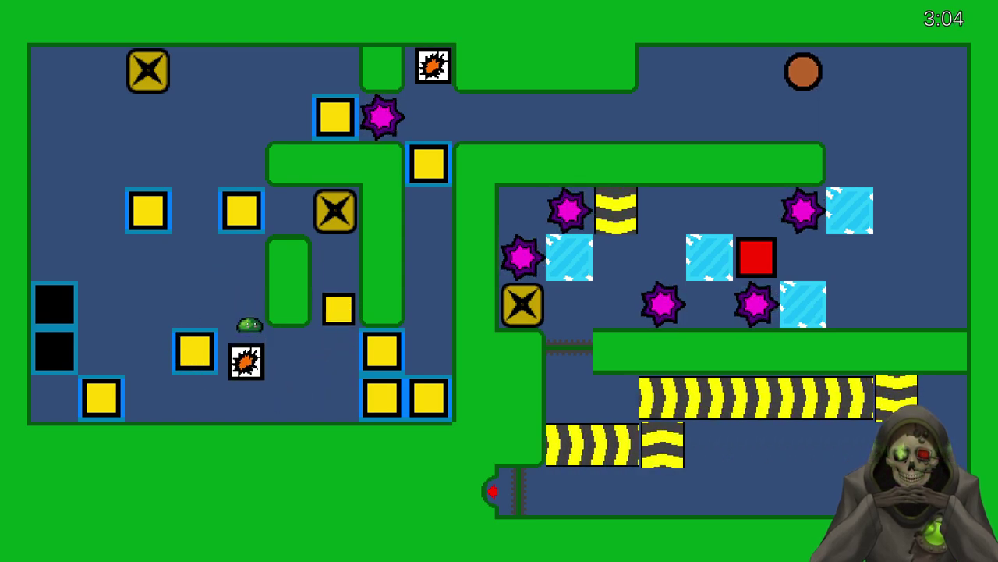
key("Right")
key("Right")
key("Right")
key("Right")
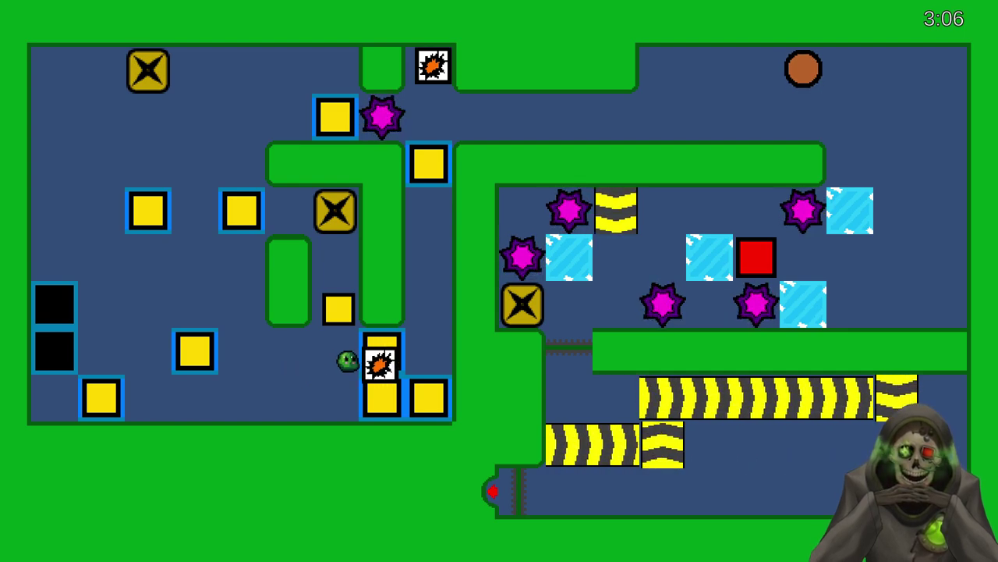
key("Up")
key("Up")
key("Up")
key("Up")
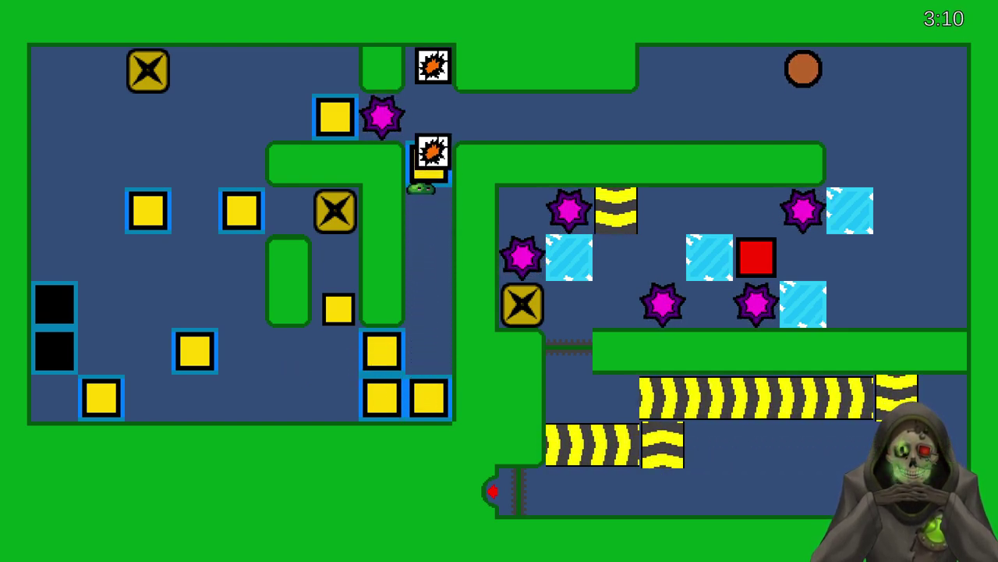
- Leave the narrow corridor and walk around through the left area to the start of the upper passage
key("Down")
key("Down")
key("Down")
key("Down")
key("Left")
key("Left")
key("Left")
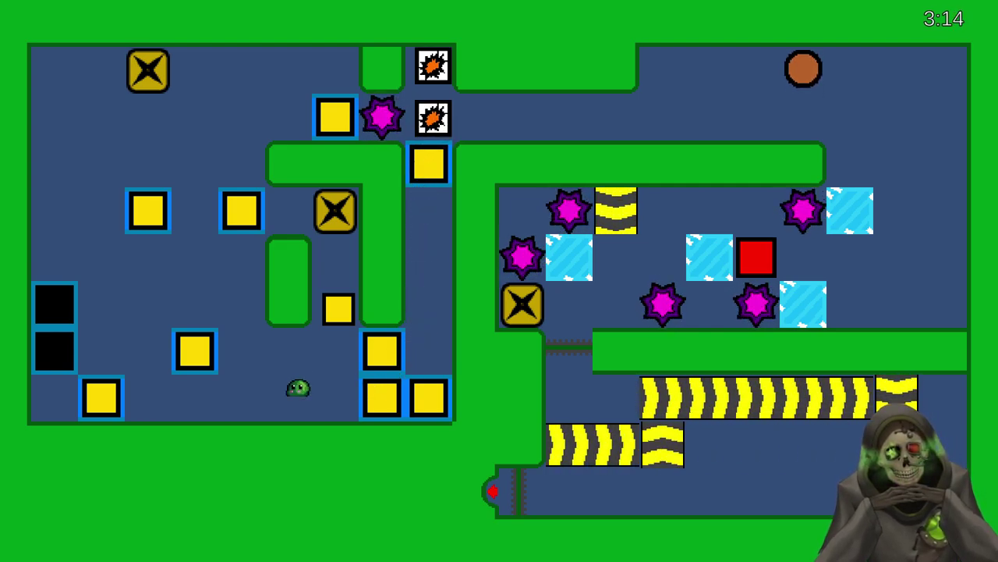
key("Left")
key("Left")
key("Up")
key("Up")
key("Up")
key("Up")
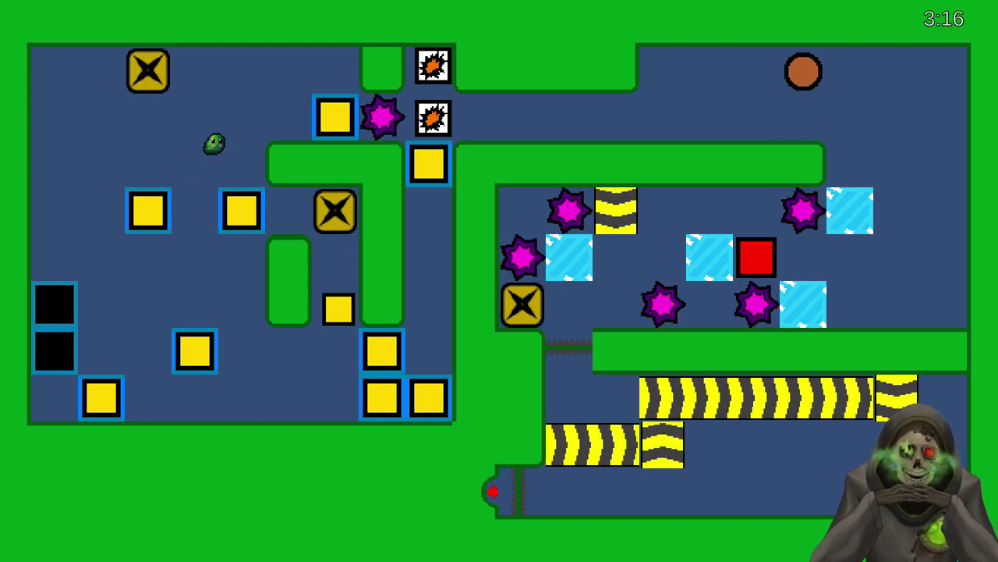
- Push the bomb right along the upper passage and down past the ice tile to the red block's row
key("Right")
key("Right")
key("Right")
key("Right")
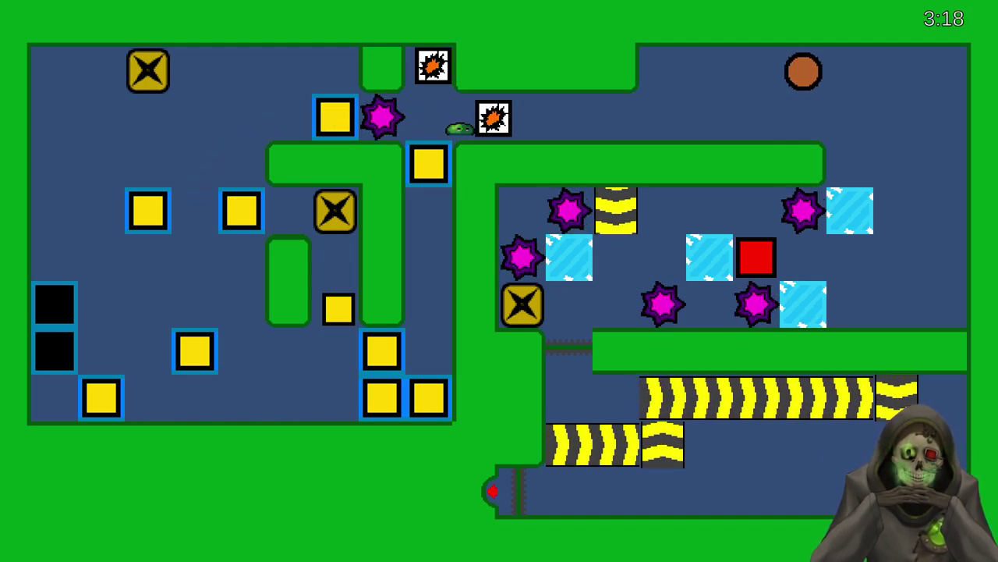
key("Right")
key("Right")
key("Right")
key("Right")
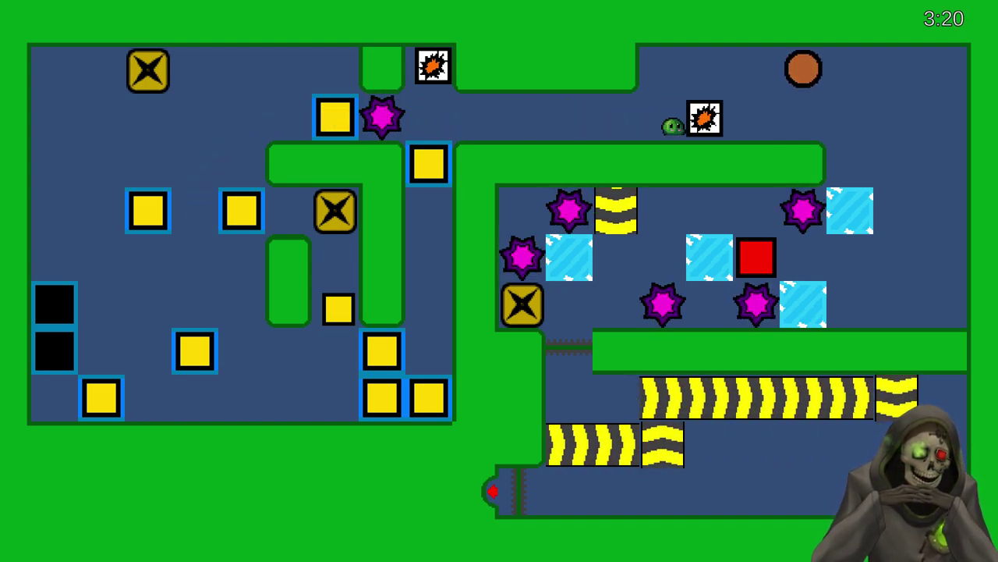
key("Right")
key("Up")
key("Right")
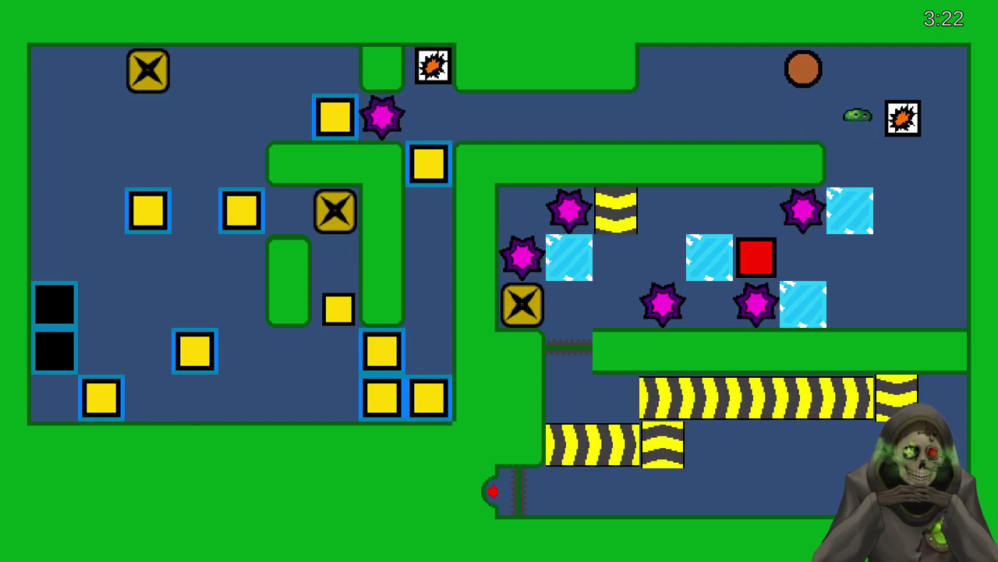
key("Down")
key("Down")
- Push the bomb left into the red block to blow it up and head back along the upper passage
key("Down")
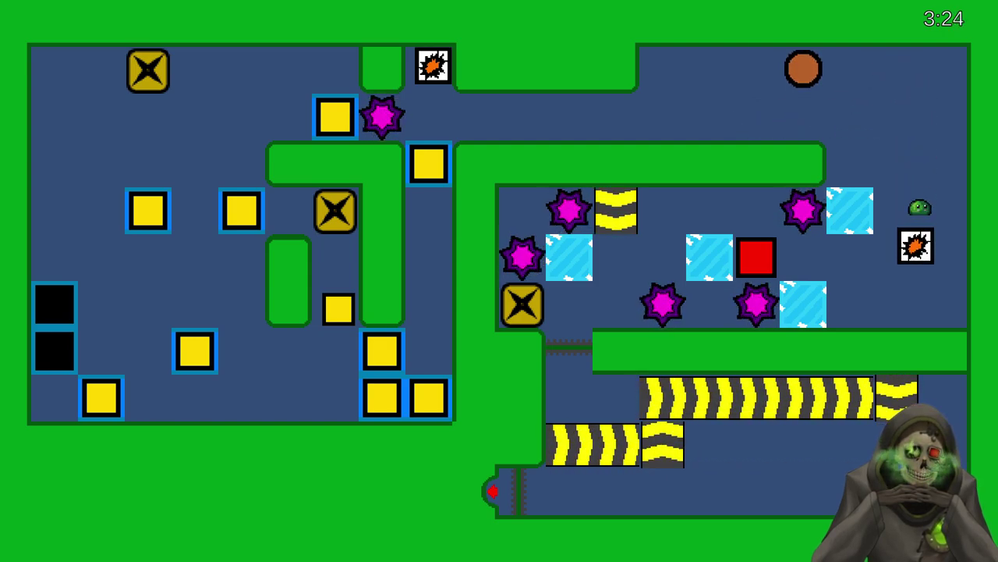
key("Right")
key("Down")
key("Left")
key("Left")
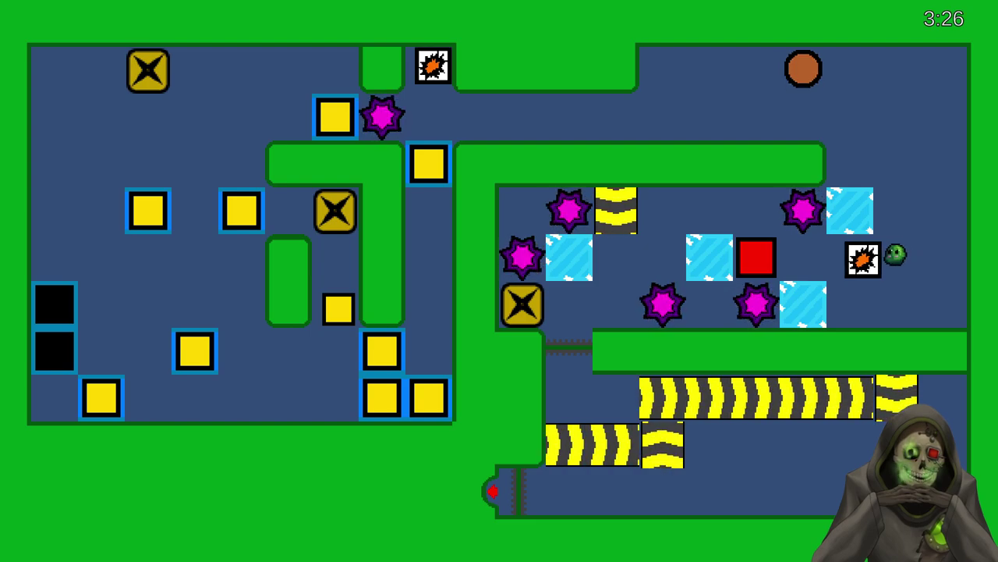
key("Right")
key("Up")
key("Left")
key("Left")
key("Left")
key("Left")
key("Left")
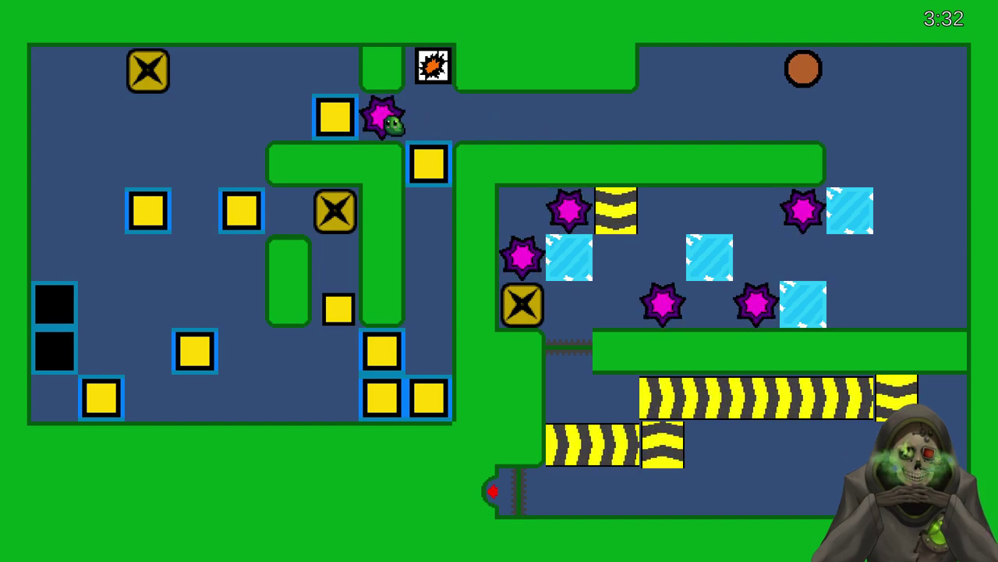
- Enter the gated room, spawn a bomb and push the yellow block down out of the lower opening and right
key("Left")
key("Right")
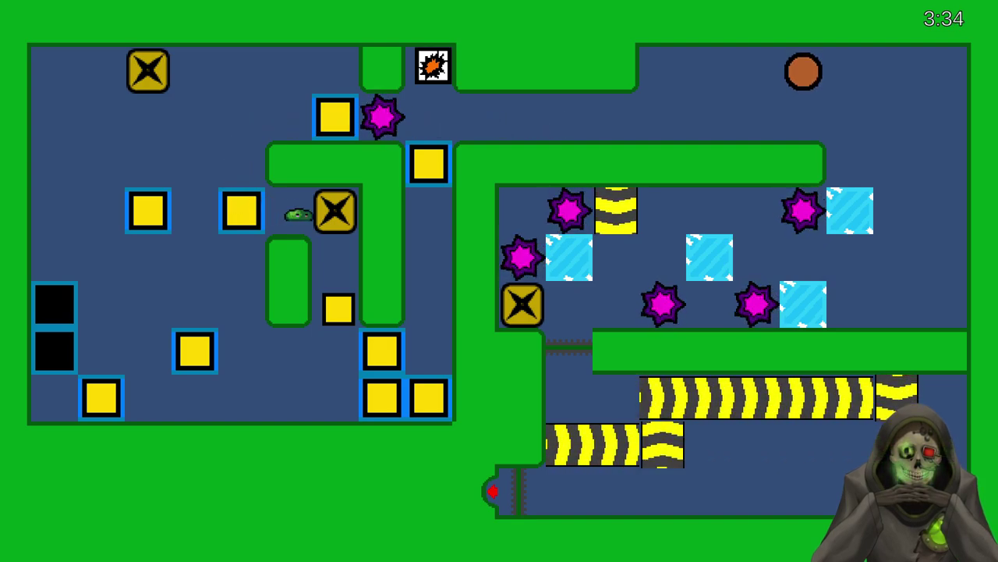
key("Down")
- Push the yellow block up the narrow corridor to the spot beside the purple spikes
key("Down")
key("Left")
key("Right")
key("Right")
key("Right")
key("Down")
key("Right")
key("Up")
key("Up")
key("Up")
key("Up")
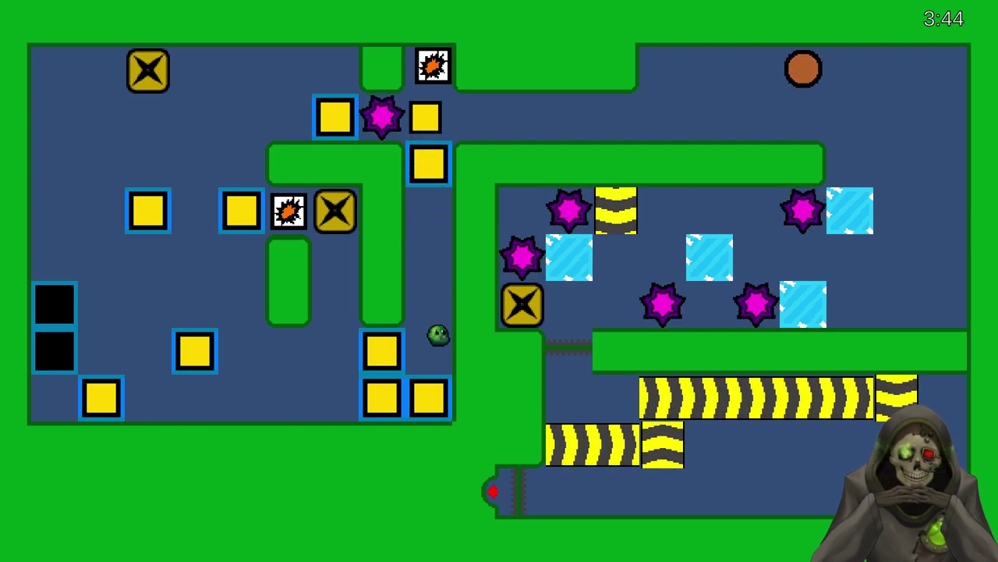
- Push the bomb beside the middle cross pad left between the two yellow-block tiles and return to the upper passage
key("Left")
key("Up")
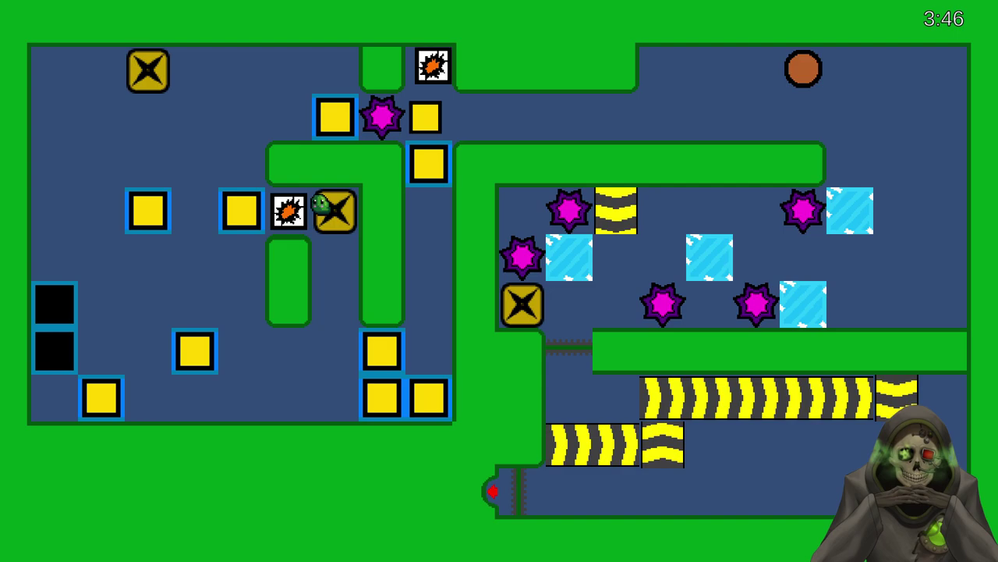
key("Left")
key("Left")
key("Up")
key("Up")
key("Right")
- Push the yellow block beside the purple spikes right along the upper passage, past the brown circle
key("Right")
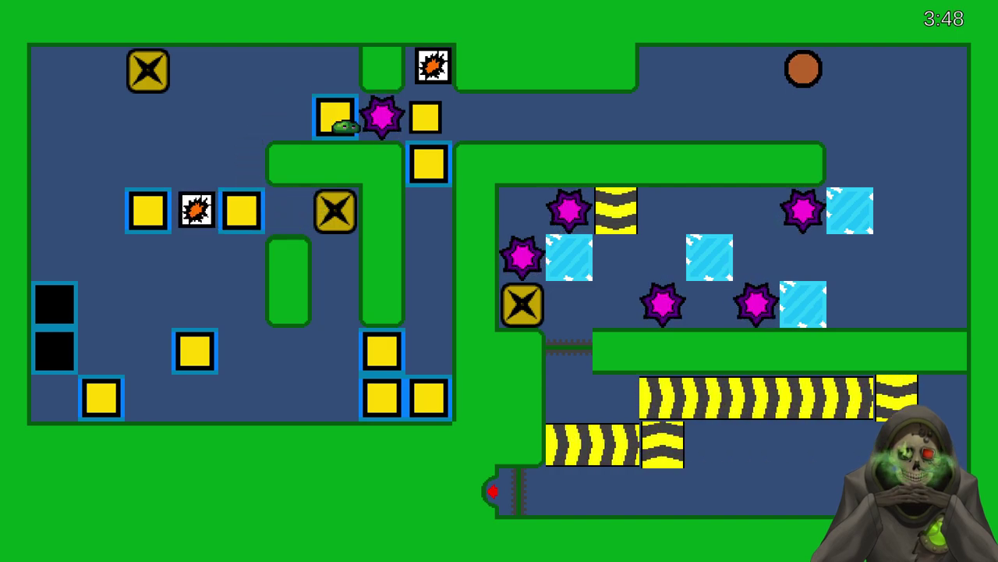
key("Right")
key("Right")
key("Right")
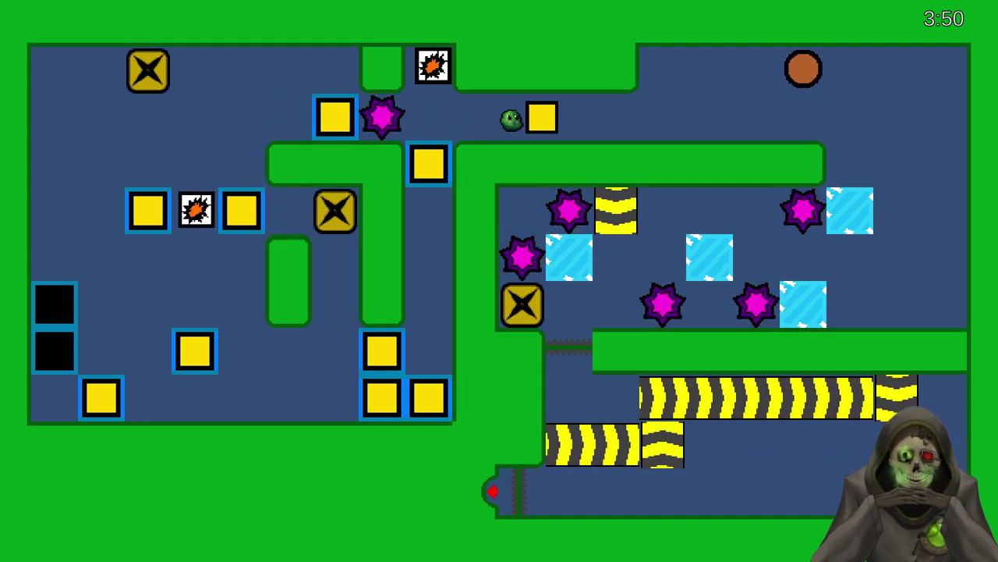
key("Right")
key("Right")
key("Right")
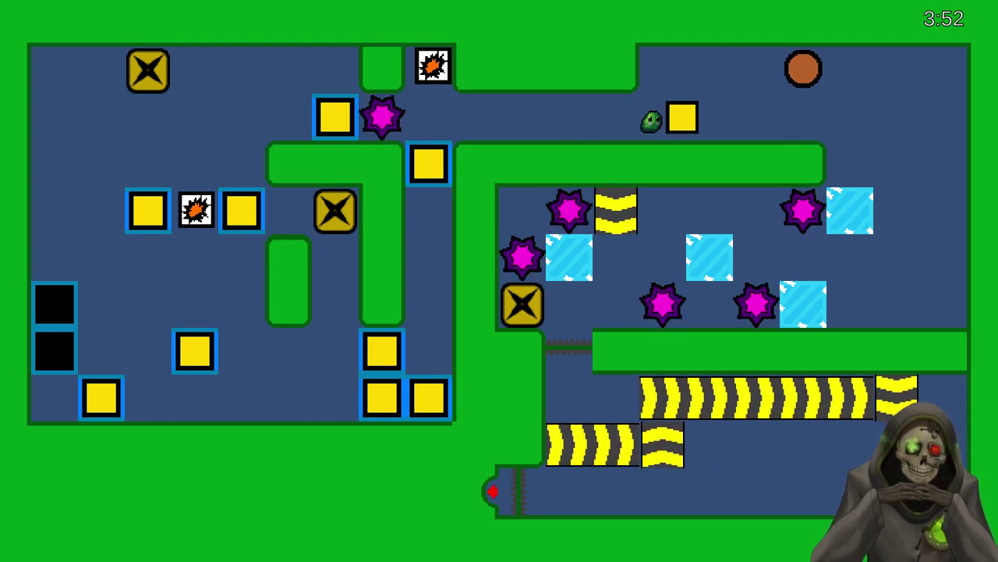
key("Right")
key("Right")
key("Right")
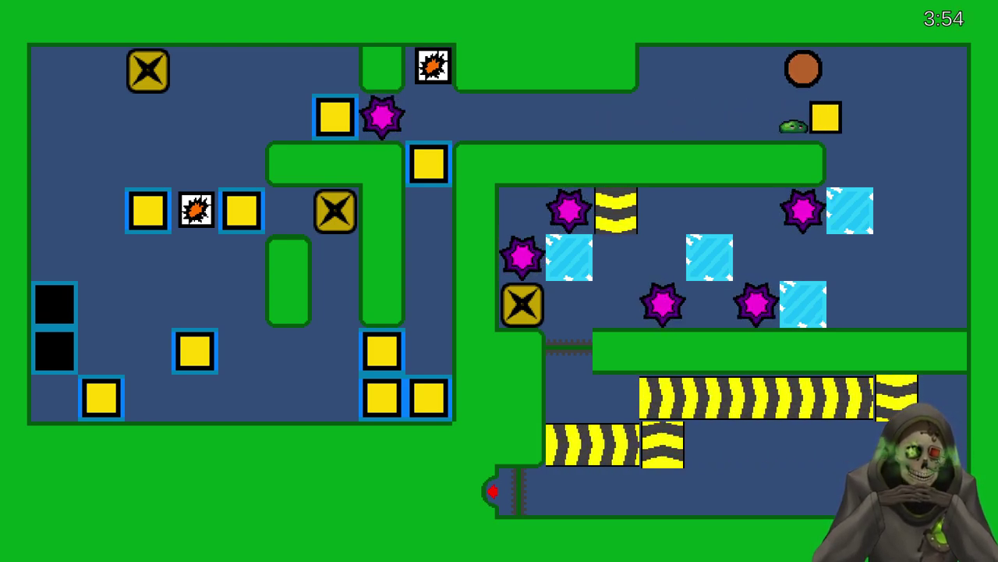
key("Right")
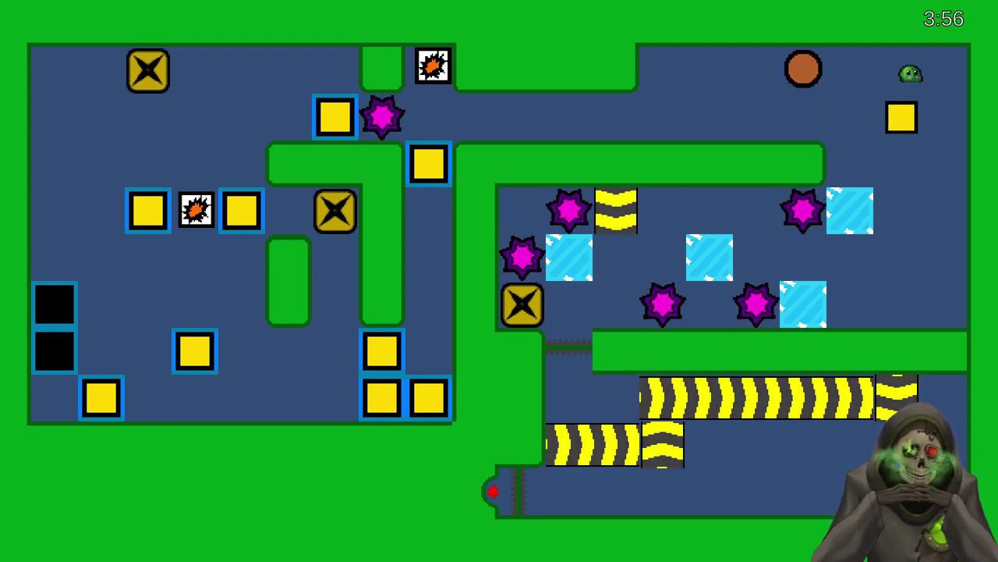
- Push the yellow block down into the ice room and left onto the cross pad to open the gate
key("Down")
key("Down")
key("Down")
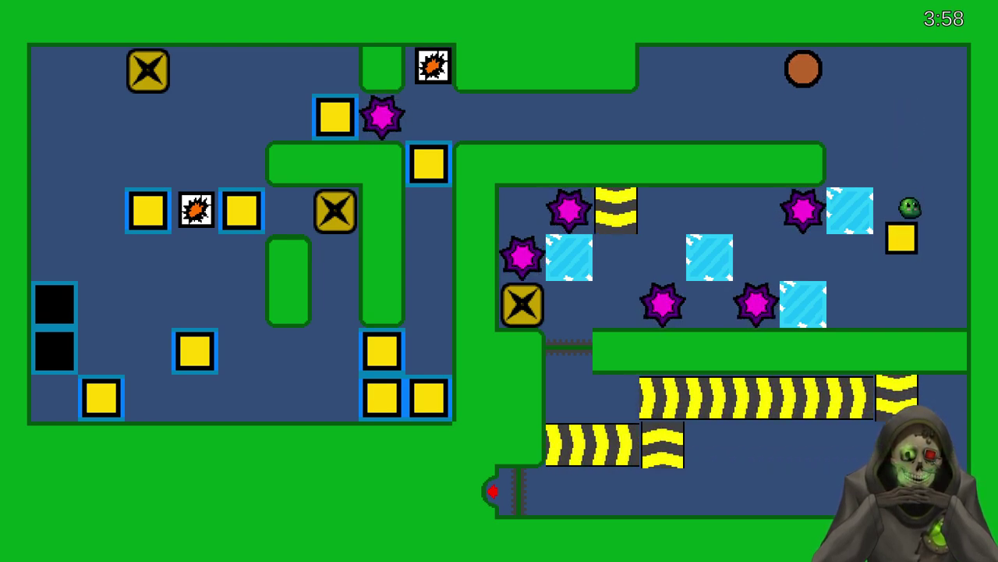
key("Down")
key("Right")
key("Down")
key("Left")
key("Left")
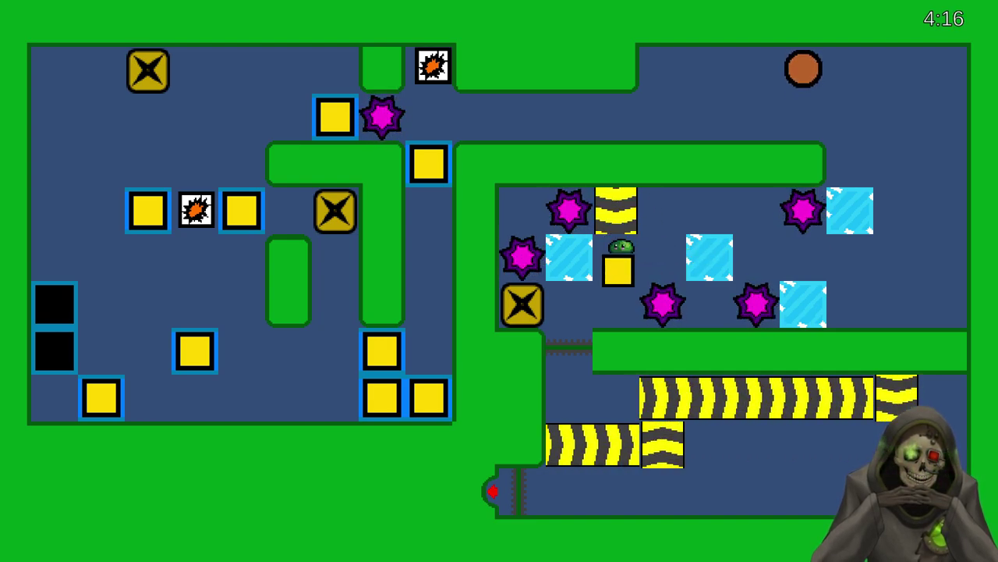
key("Left")
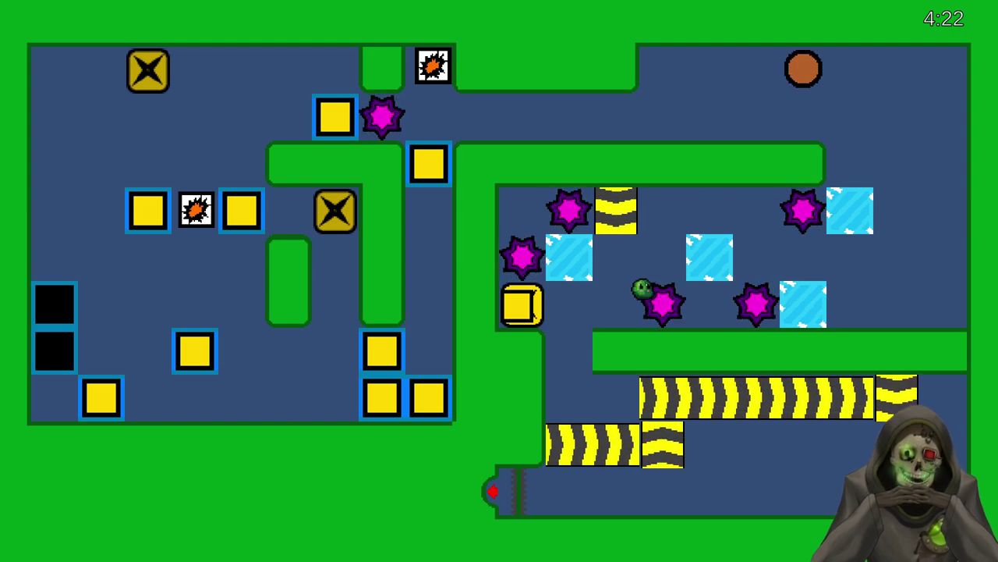
- Return to the left room and push the bomb from between the yellow-block tiles down and right along the bottom row
key("Right")
key("Up")
key("Left")
key("Left")
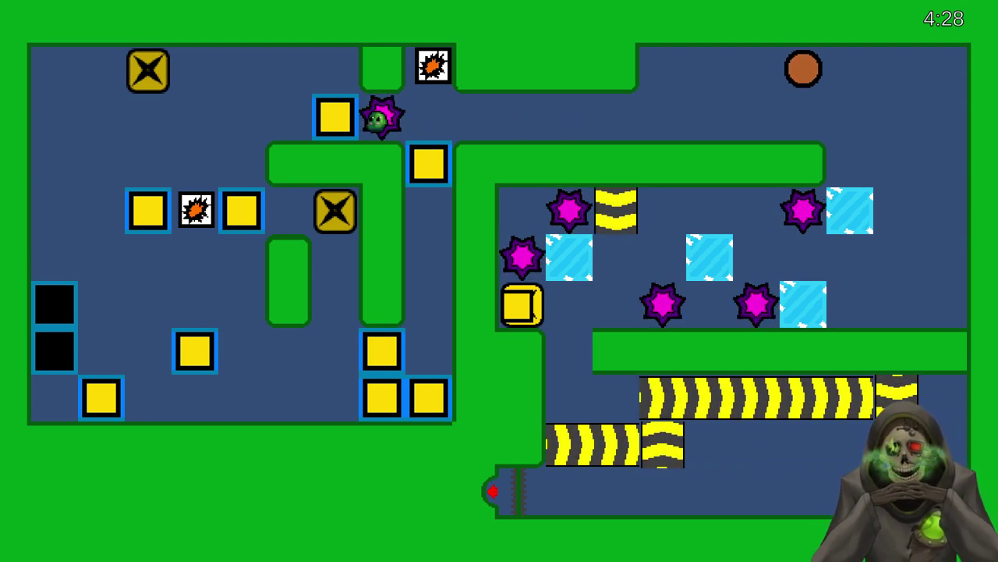
key("Down")
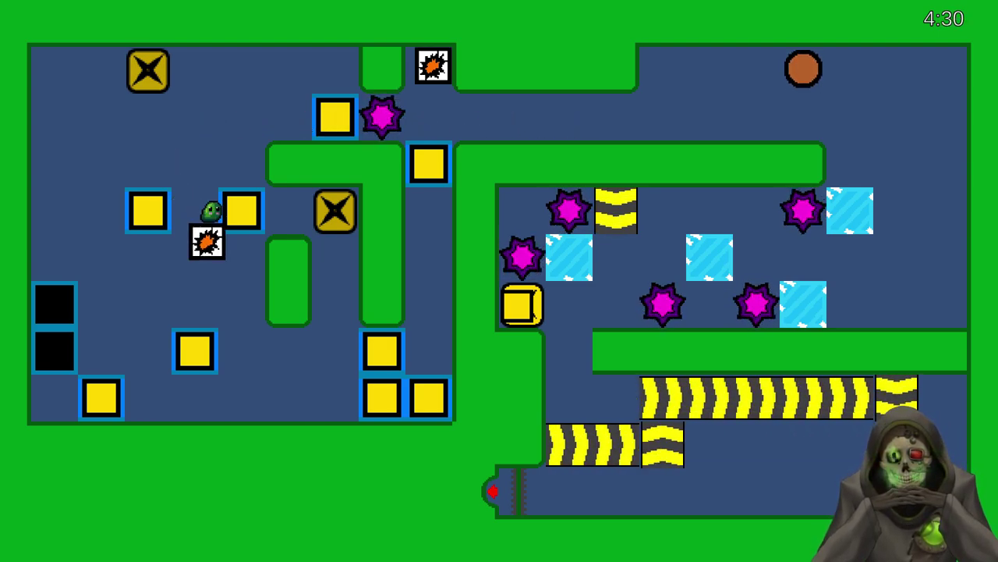
key("Up")
key("Left")
key("Down")
key("Right")
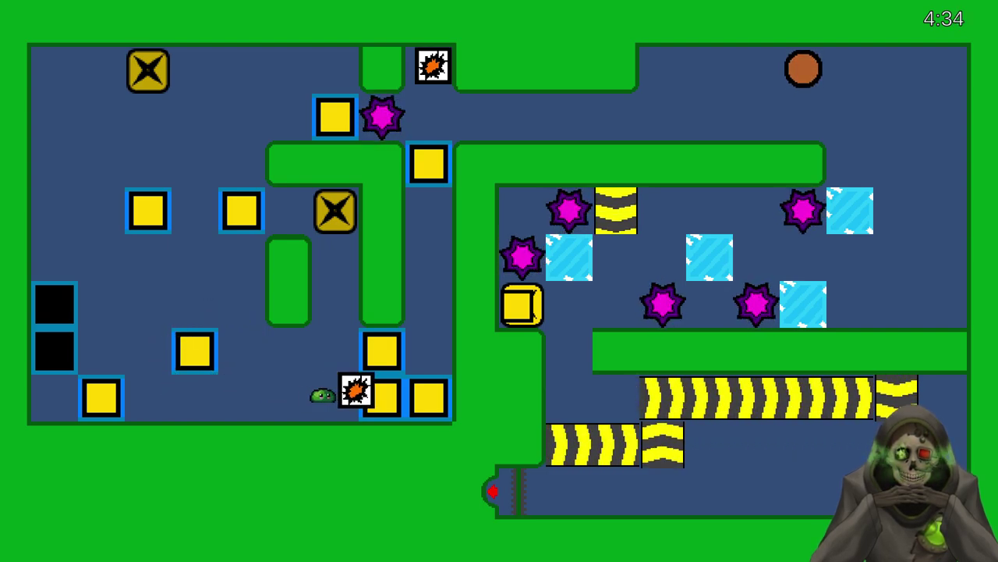
- Try to work the bomb past the bottom yellow-block tiles and out of the room's lower corner
key("Down")
key("Right")
key("Up")
key("Left")
key("Down")
key("Right")
key("Up")
key("Left")
key("Down")
key("Right")
key("Right")
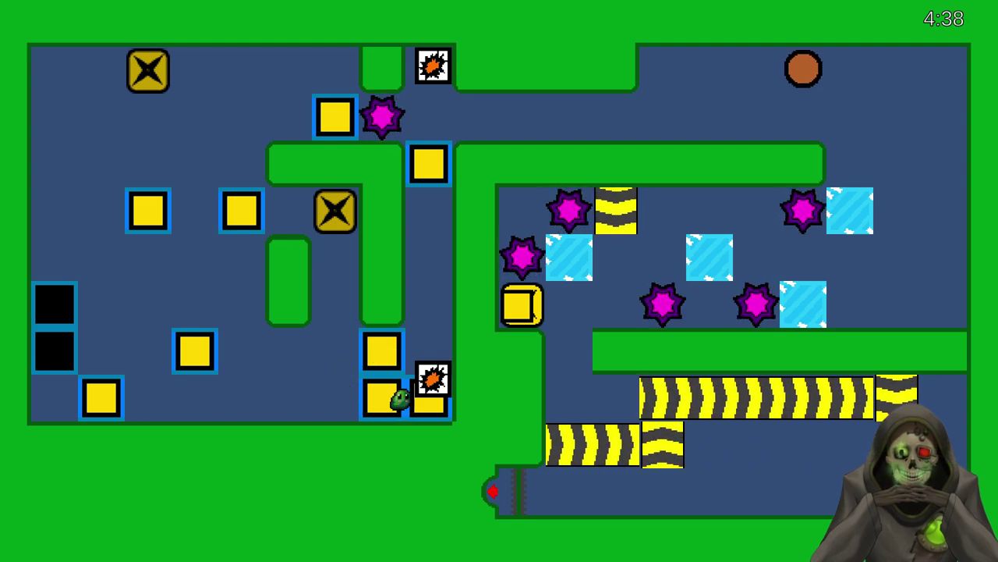
key("Down")
key("Right")
key("Left")
key("Down")
- Fetch a second bomb and push it right along the lower rows towards the bomb in the corner
key("Right")
key("Up")
key("Left")
key("Up")
key("Left")
key("Up")
key("Left")
key("Left")
key("Down")
key("Down")
key("Down")
key("Left")
key("Down")
key("Right")
key("Right")
key("Right")
key("Right")
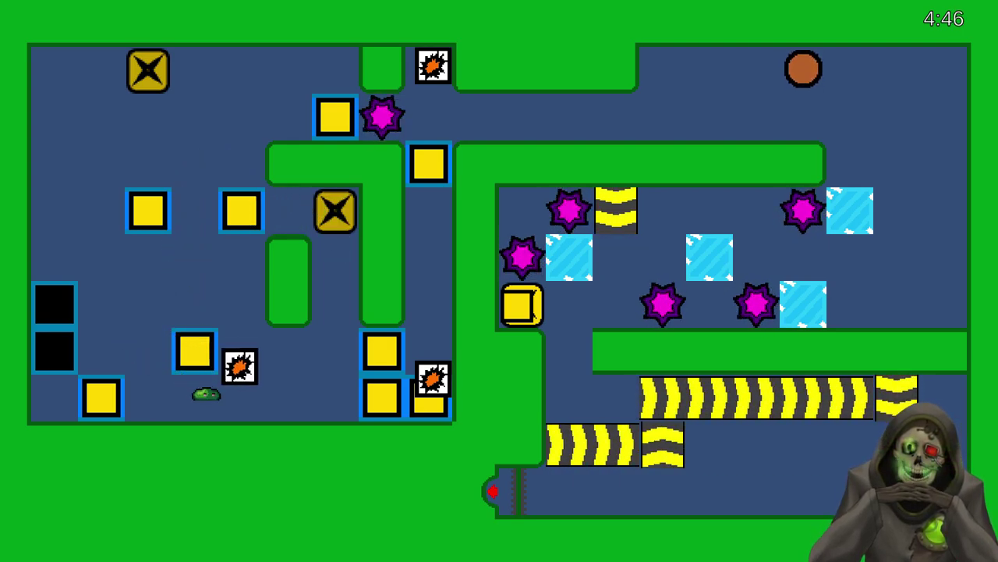
key("Up")
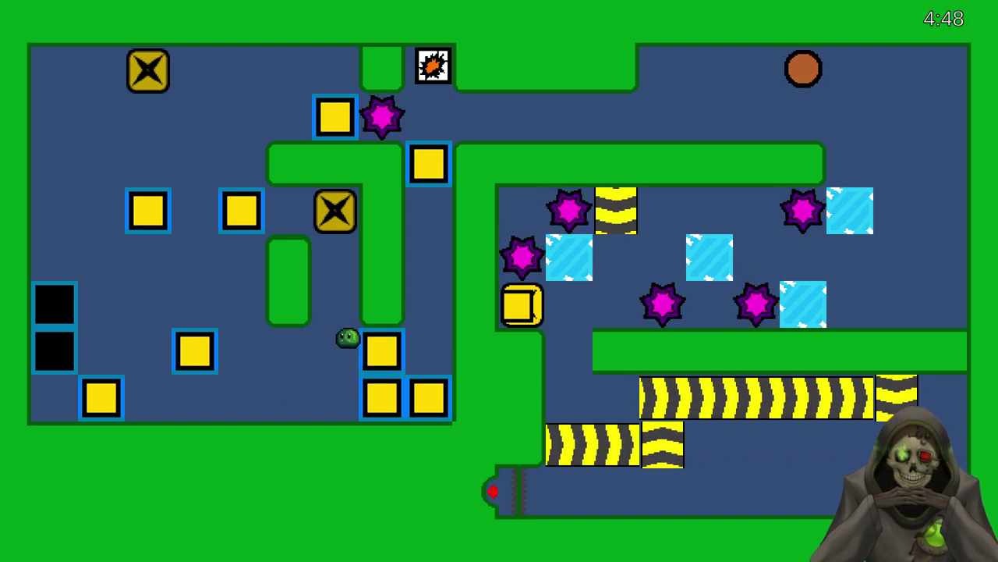
- Fetch another bomb and push it right from beside the lone yellow-block tile in the lower left room
key("Up")
key("Left")
key("Left")
key("Up")
key("Left")
key("Down")
key("Right")
key("Left")
key("Down")
key("Right")
- Push the bomb right to the narrow corridor and up through it to the spot beside the purple spikes
key("Right")
key("Right")
key("Right")
key("Right")
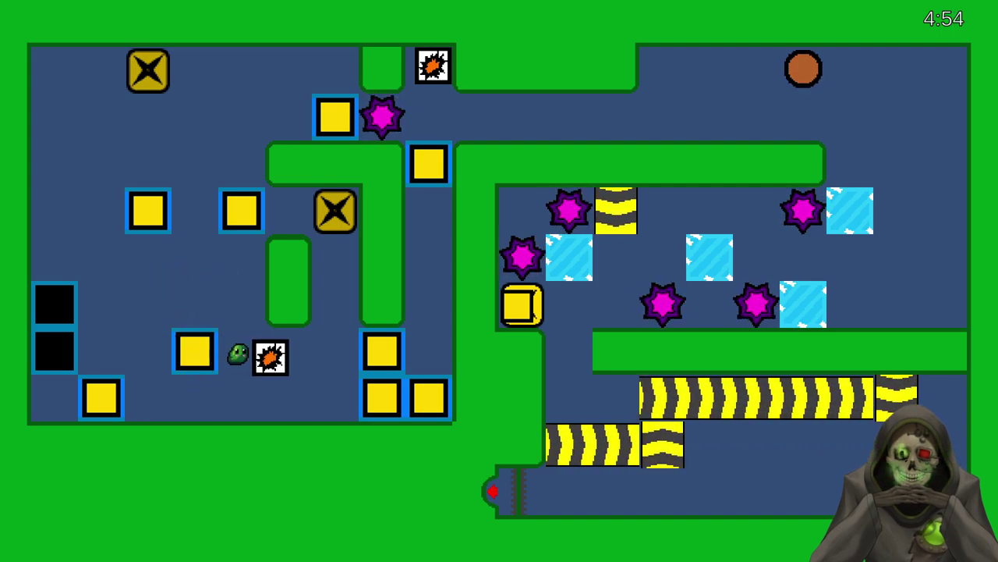
key("Right")
key("Down")
key("Right")
key("Up")
key("Up")
- Walk back down the corridor and around through the left room to the start of the upper passage
key("Up")
key("Up")
key("Up")
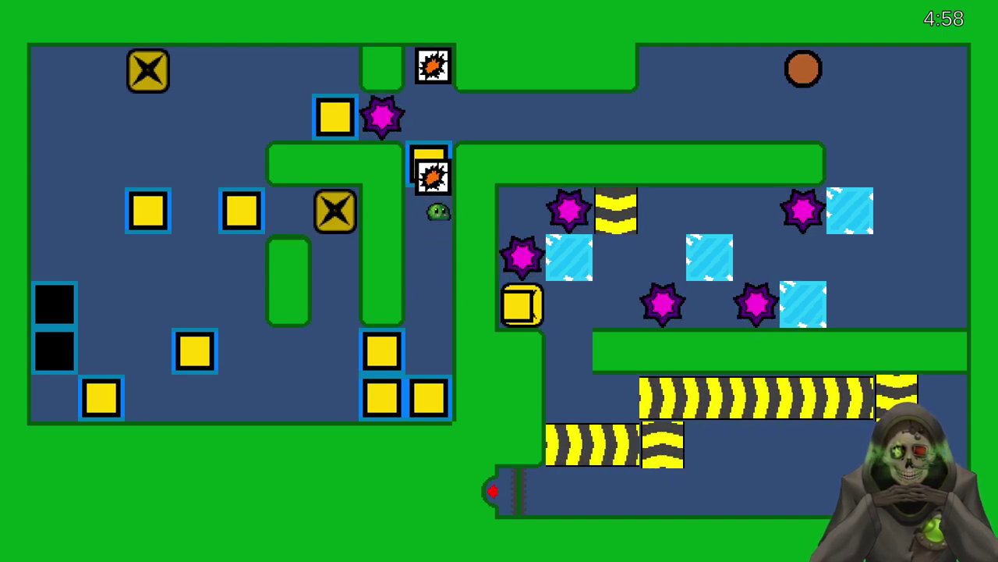
key("Down")
key("Down")
key("Left")
key("Left")
key("Left")
key("Up")
key("Up")
key("Up")
key("Up")
key("Up")
key("Up")
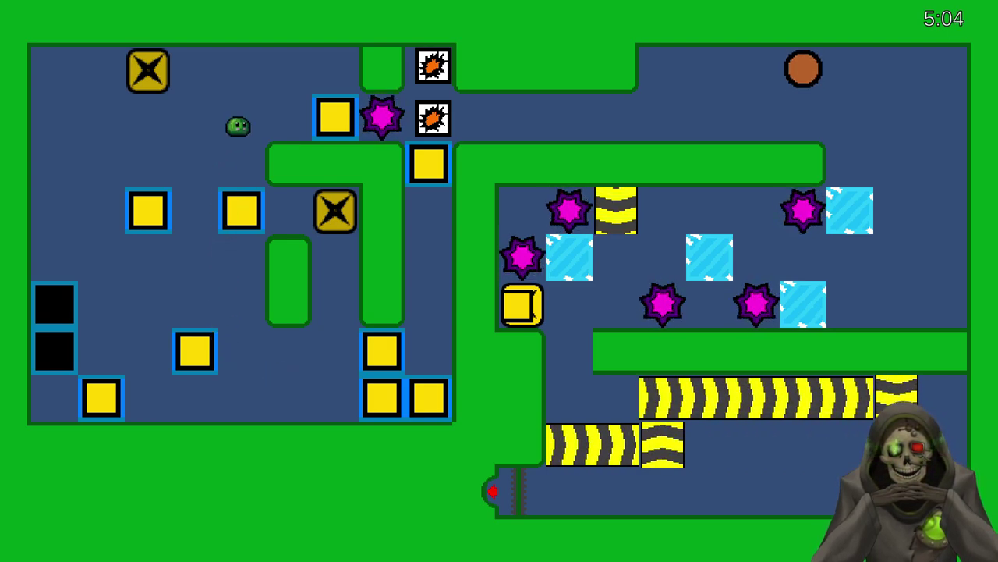
- Push the bomb right along the upper passage to the open area under the brown circle
key("Right")
key("Right")
key("Right")
key("Right")
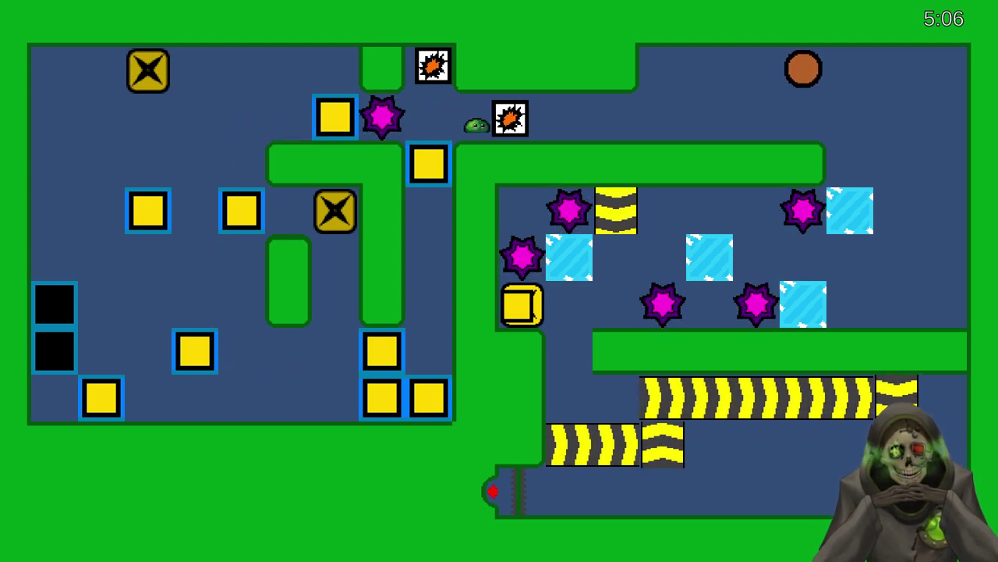
key("Right")
key("Right")
key("Right")
key("Right")
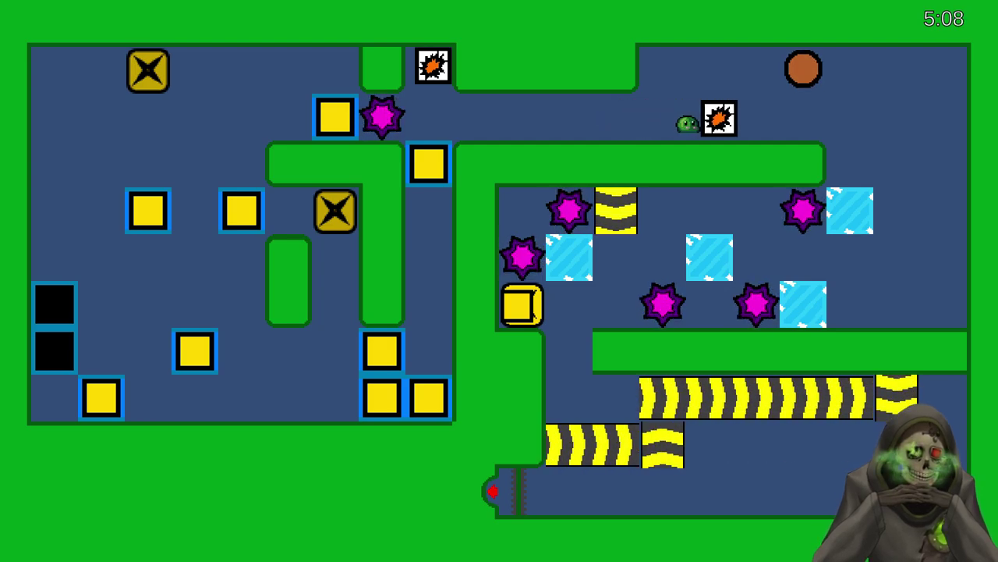
key("Right")
key("Right")
key("Right")
- Push the bomb down beside the ice room and left through it to the spot above the opened gate
key("Up")
key("Right")
key("Down")
key("Down")
key("Down")
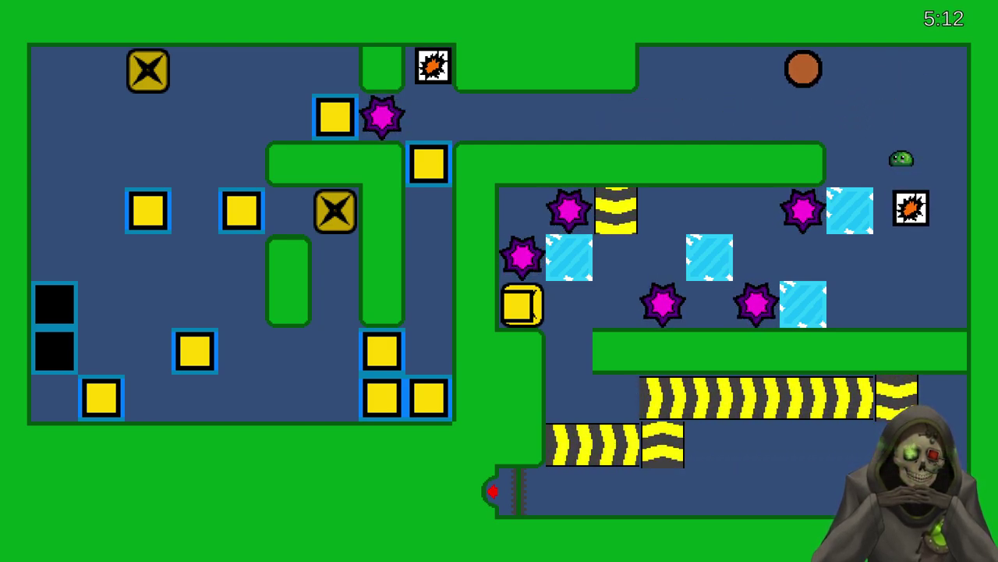
key("Down")
key("Right")
key("Down")
key("Down")
key("Up")
key("Left")
key("Left")
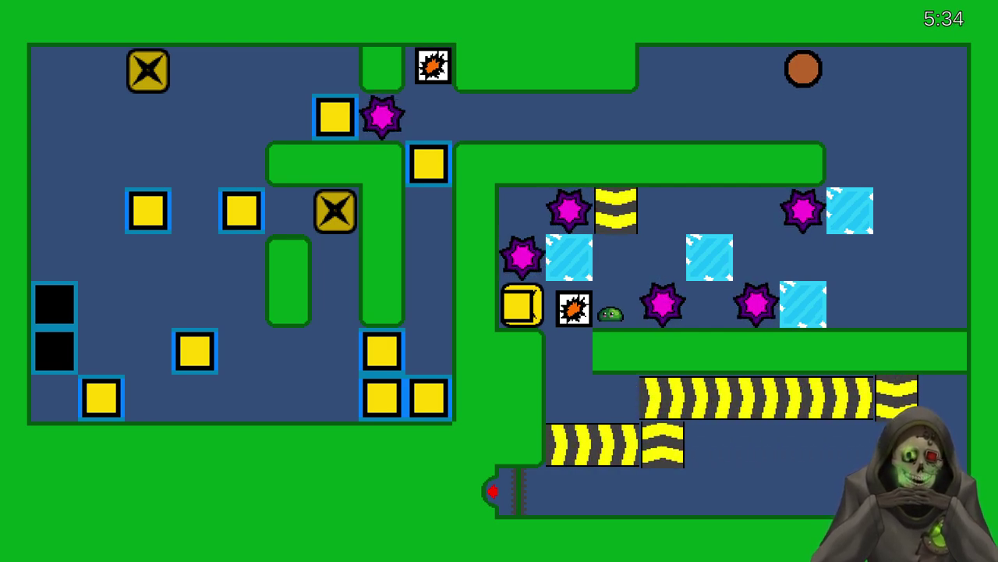
- Push the bomb down through the opened gate onto the long conveyor
key("Left")
key("Up")
key("Left")
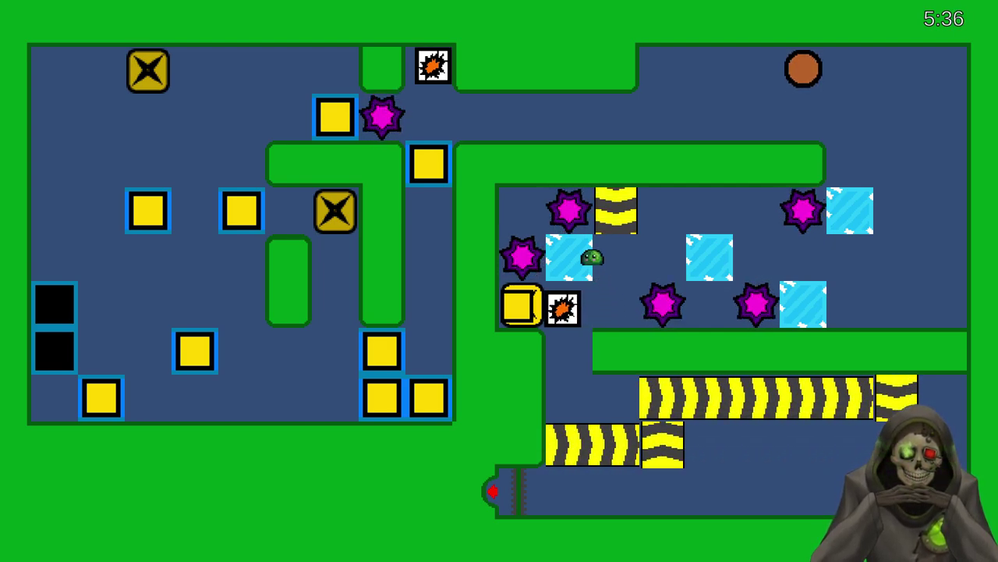
key("Down")
key("Down")
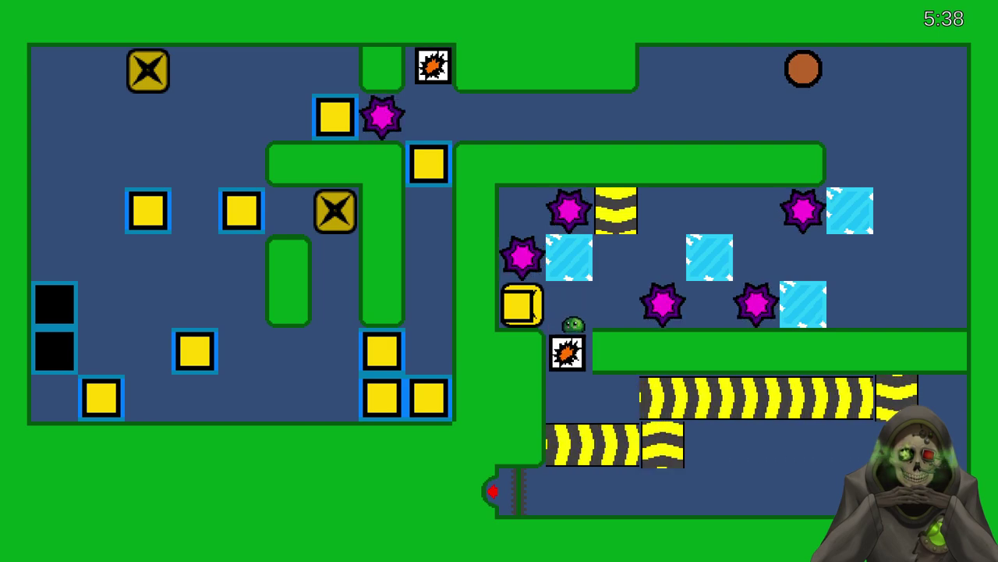
key("Down")
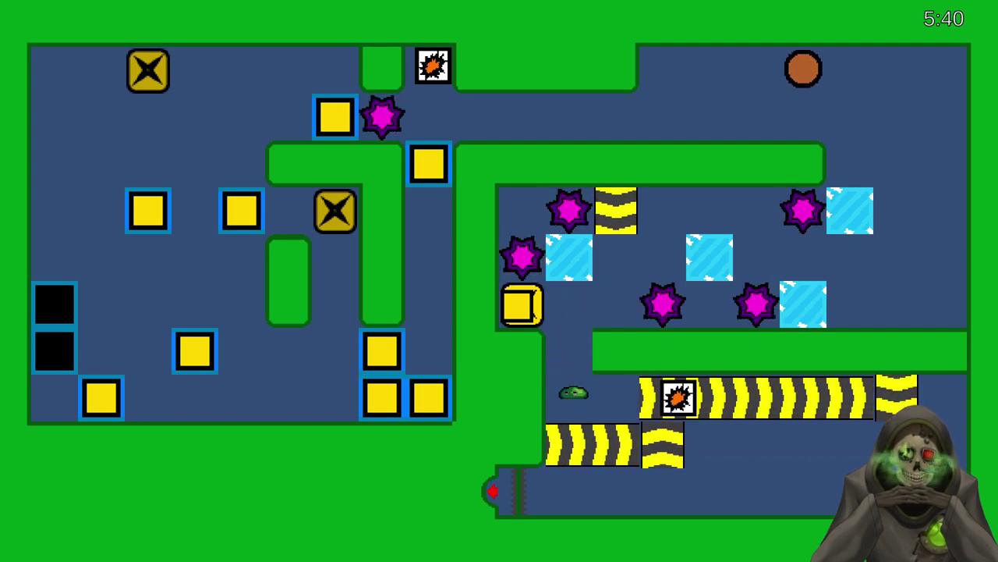
- Follow the bomb along the conveyor and push it left along the bottom passage towards the gate before the red marker
key("Right")
key("Right")
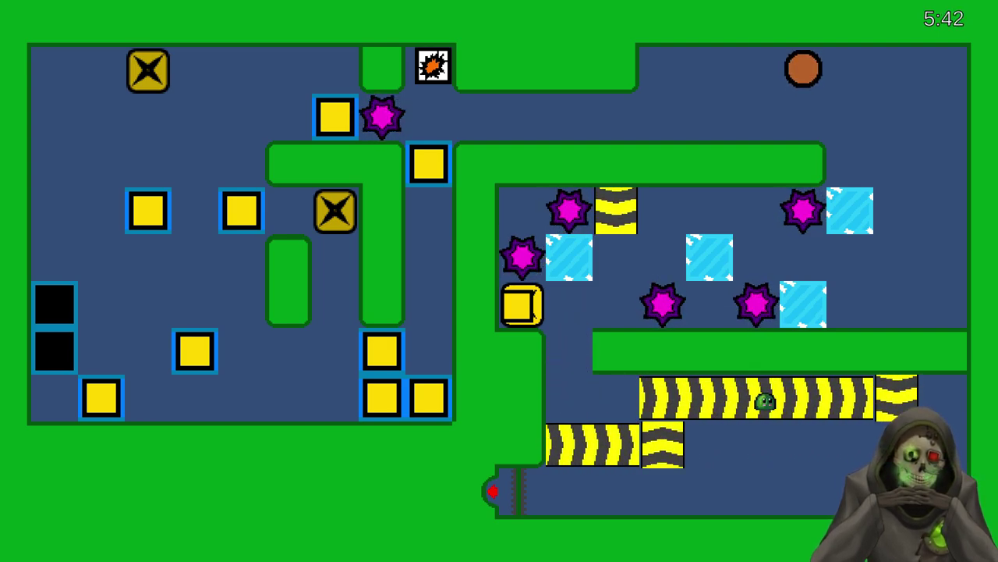
key("Right")
key("Down")
key("Left")
key("Escape")
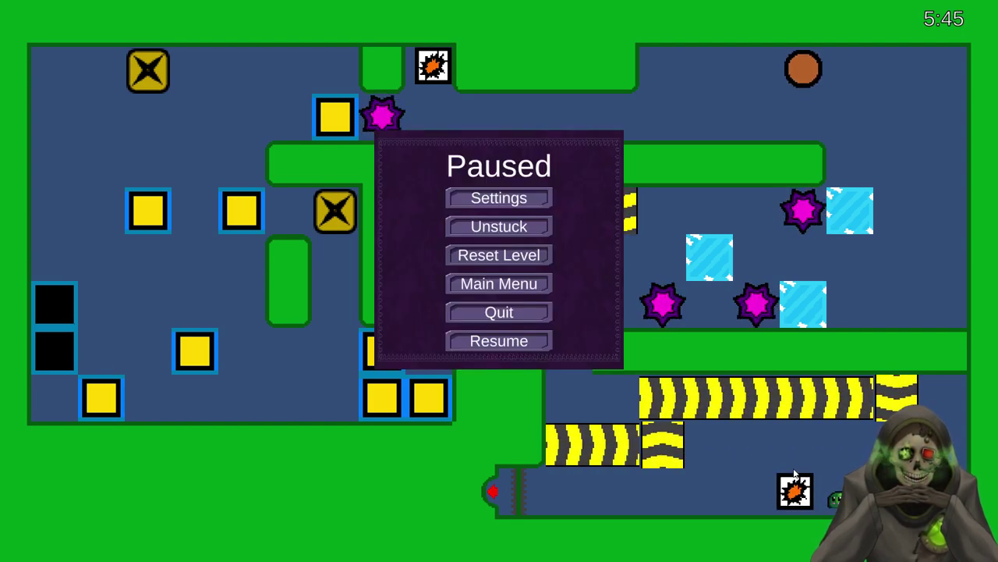
key("Escape")
key("Left")
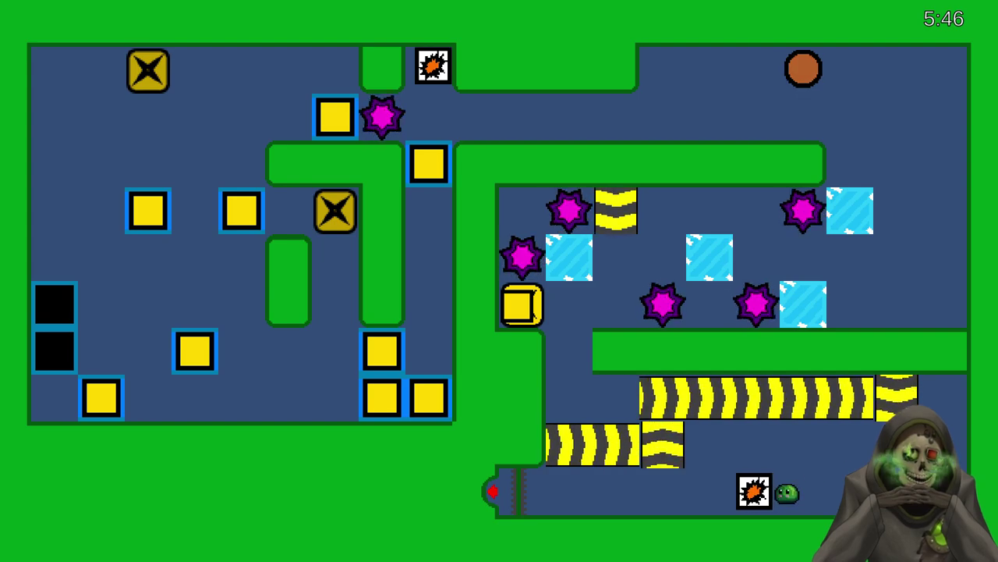
key("Left")
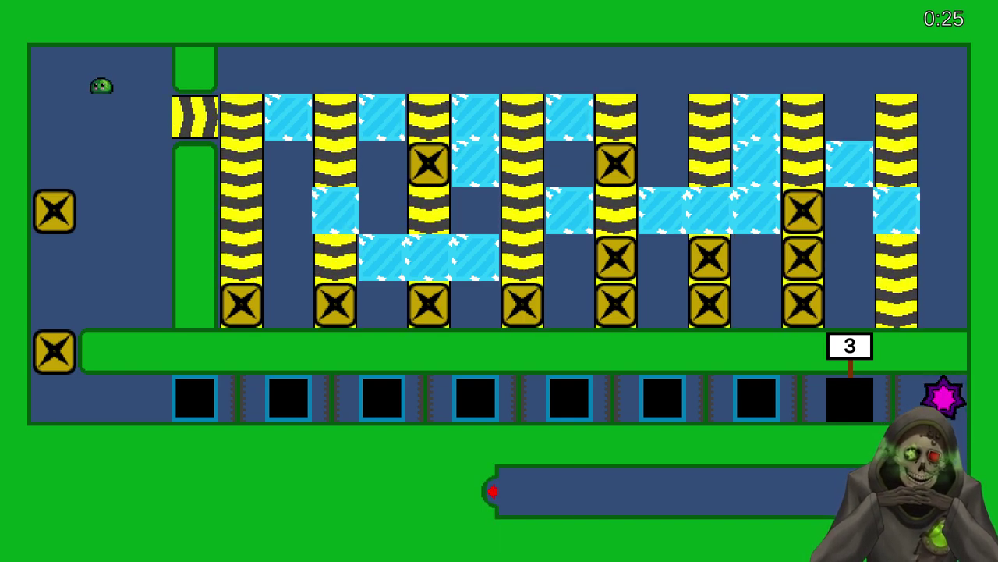
- Take a full-screen snip of the next level and paste it over the level 3-8 picture in paint.net
key("super+shift+s")
left_click_drag(0, 0, 997, 561)
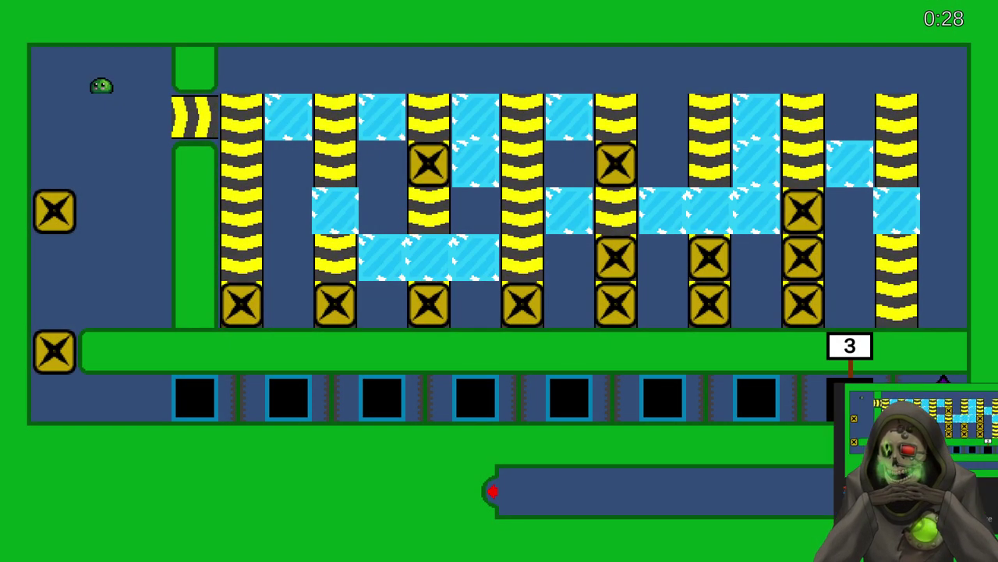
key("alt+Tab")
key("alt+Tab")
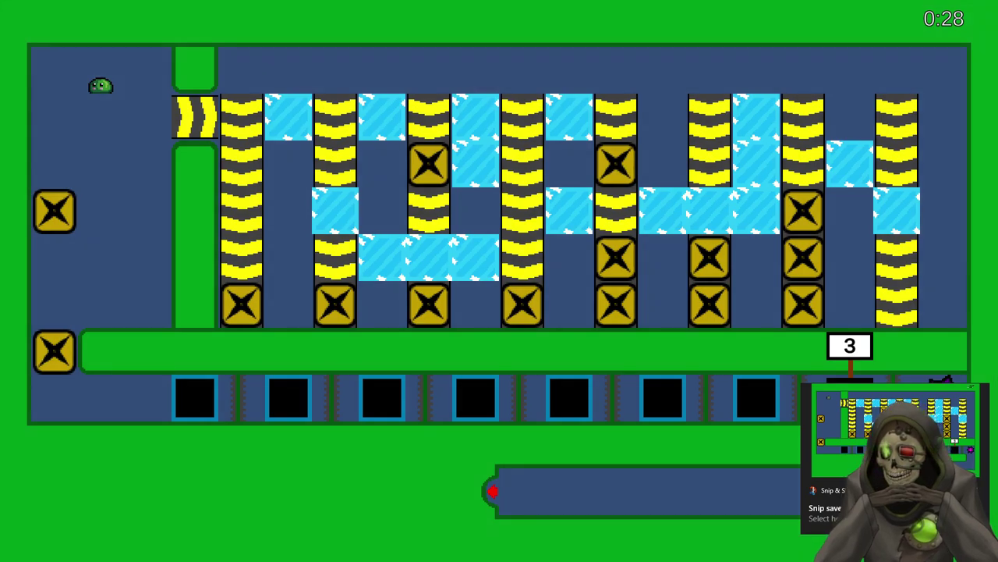
key("alt+Tab")
key("ctrl+v")
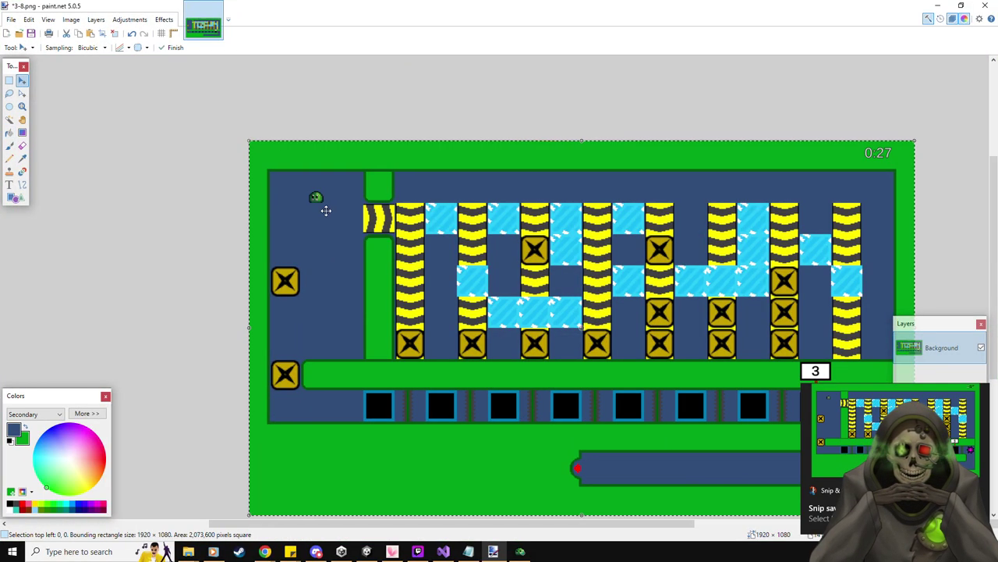
left_click_drag(667, 346, 589, 297)
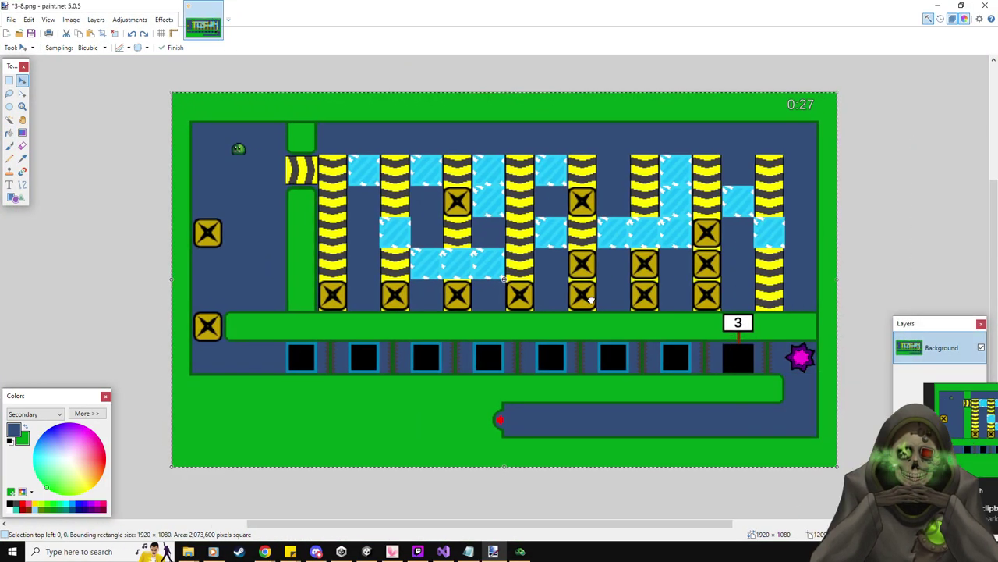
- Erase the slime and the timer from the picture and fill the gaps with the matching blue and green
left_click(9, 79)
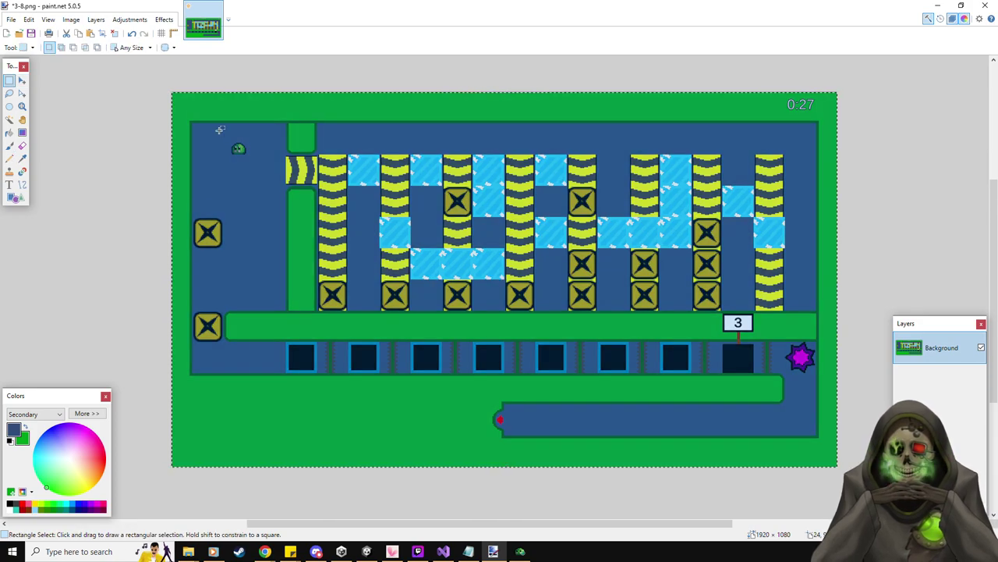
left_click_drag(226, 134, 258, 160)
key("Delete")
left_click_drag(780, 94, 816, 116)
key("Delete")
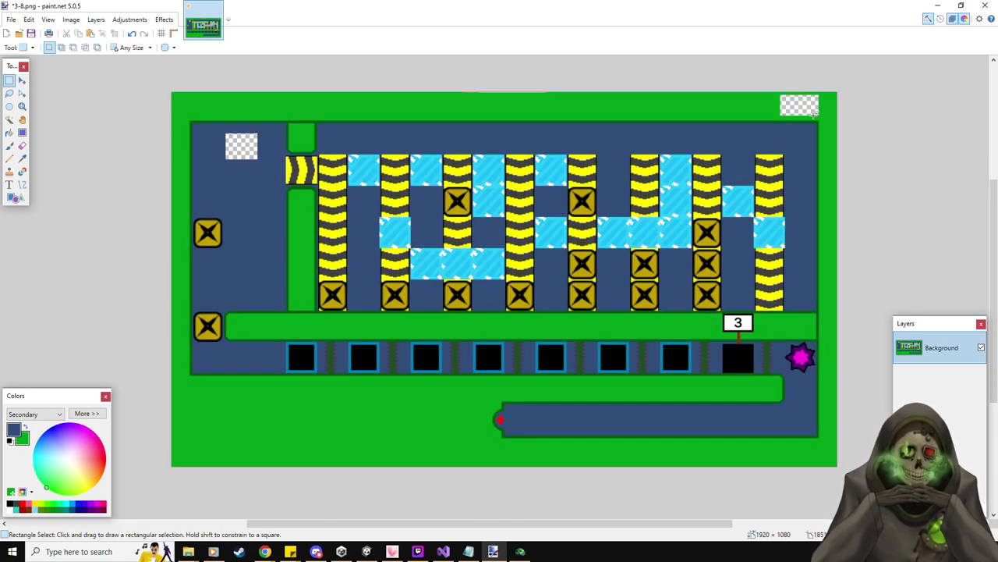
left_click(8, 133)
left_click(241, 148)
right_click(801, 103)
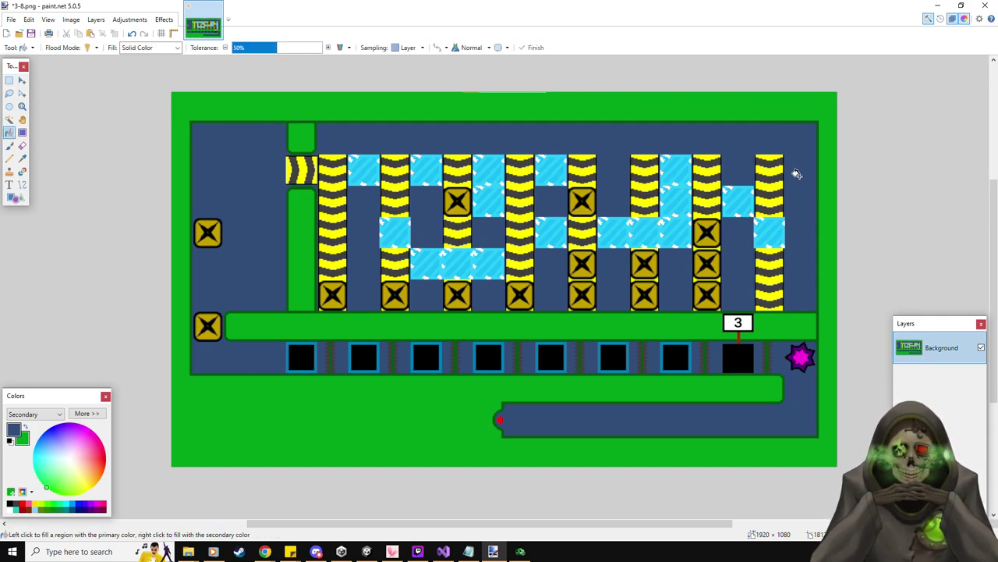
- Save the picture as 3-9 in PNG format in the Level Pictures folder
left_click(10, 20)
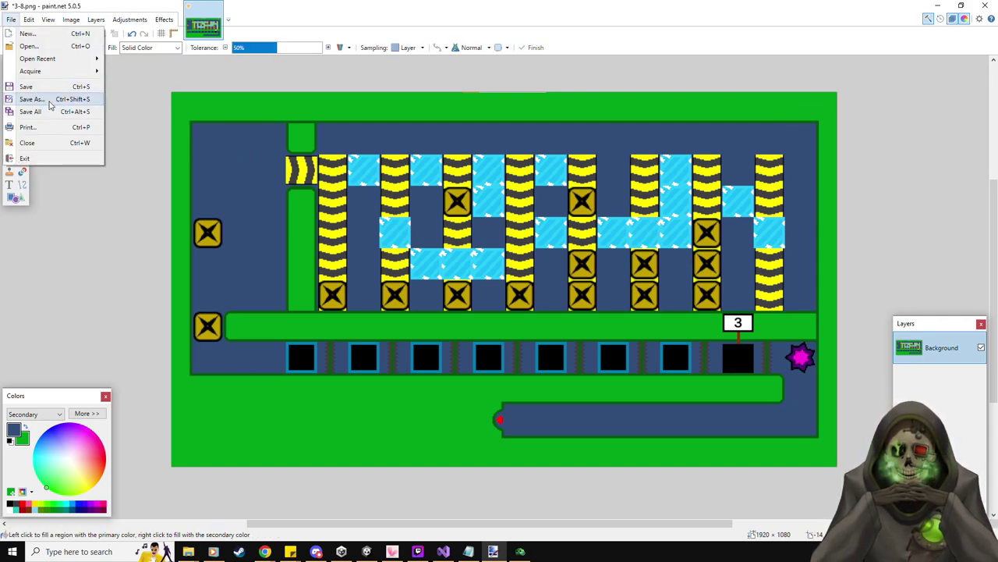
left_click(48, 100)
type("3-9")
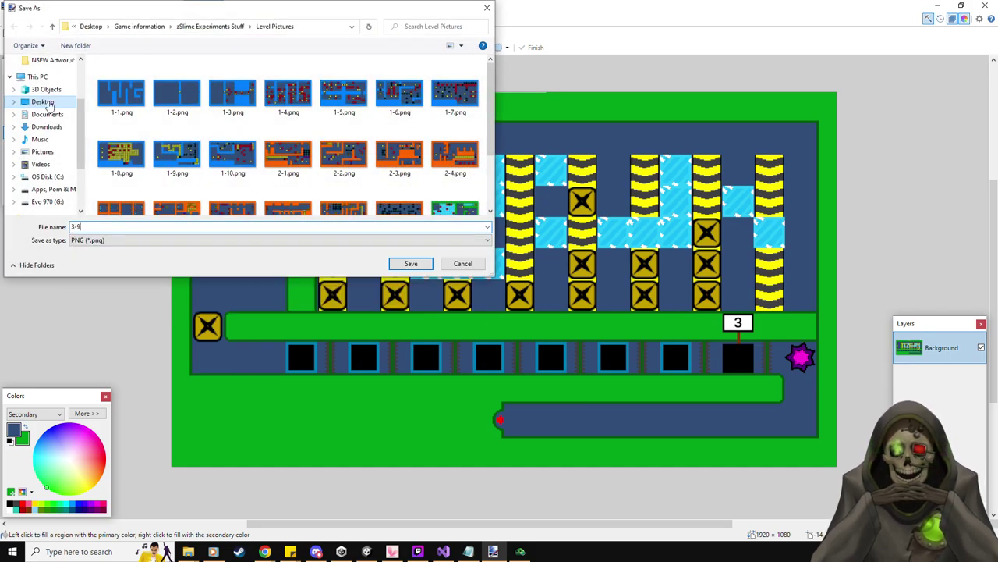
key("Return")
key("Return")
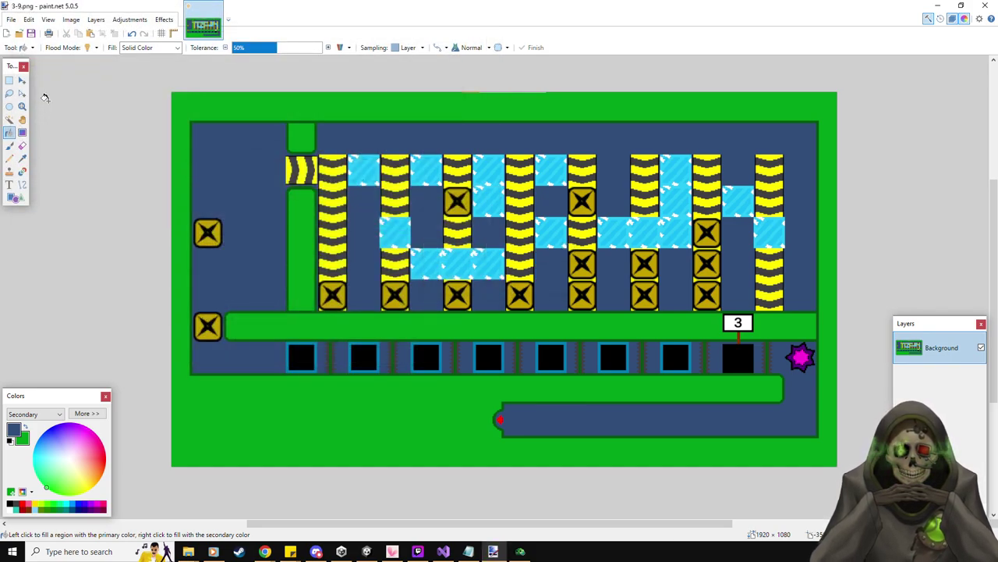
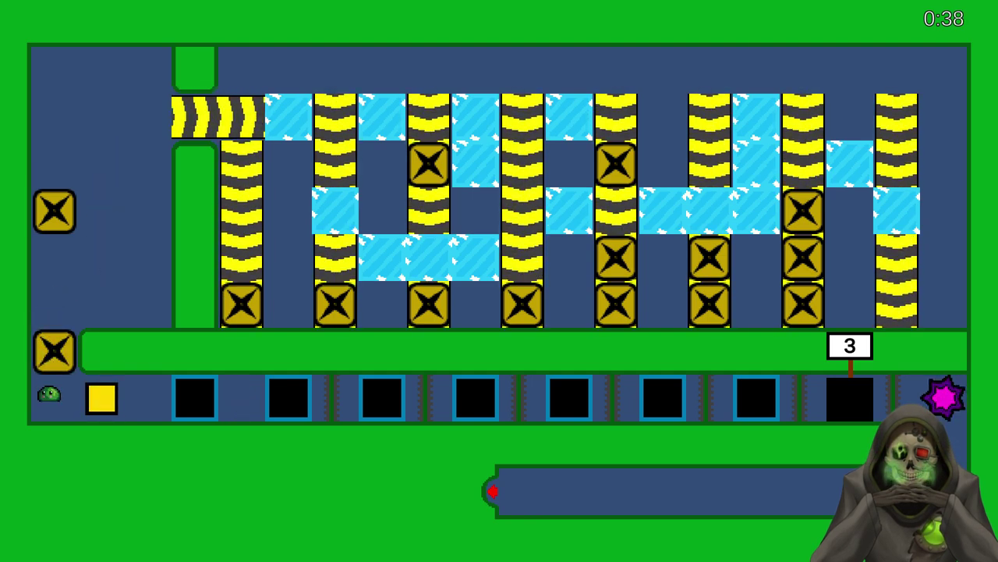
- Spawn yellow blocks with the lower X-marked plate and push them right along the bottom passage into the first two black voids
key("Right")
key("Left")
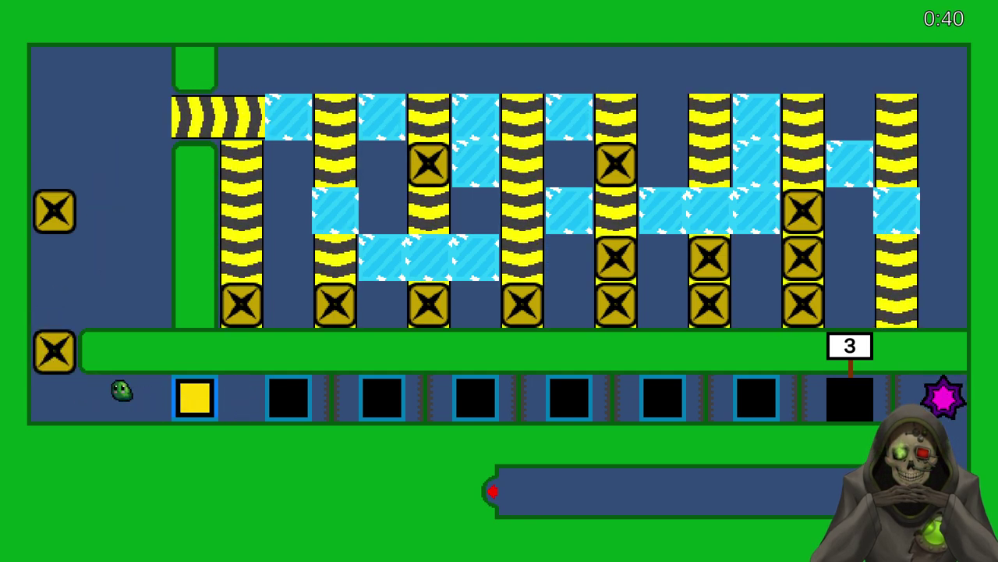
key("Up")
key("Down")
key("Right")
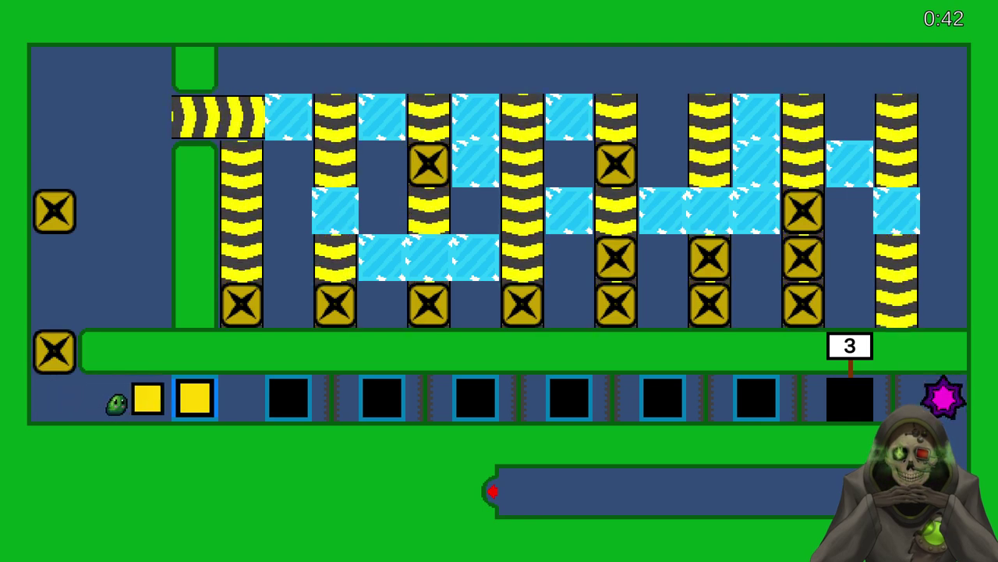
key("Left")
key("Up")
key("Down")
key("Right")
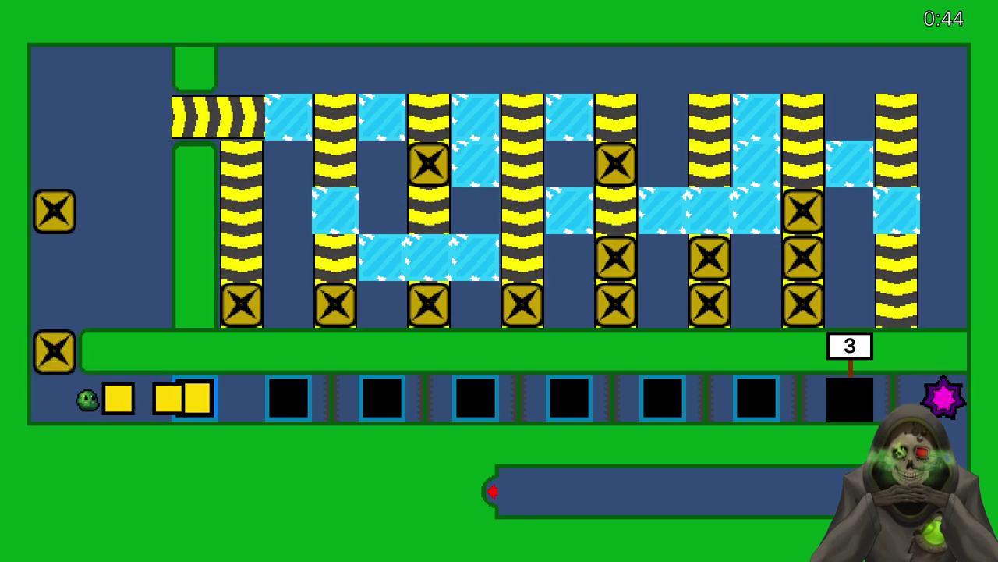
key("Right")
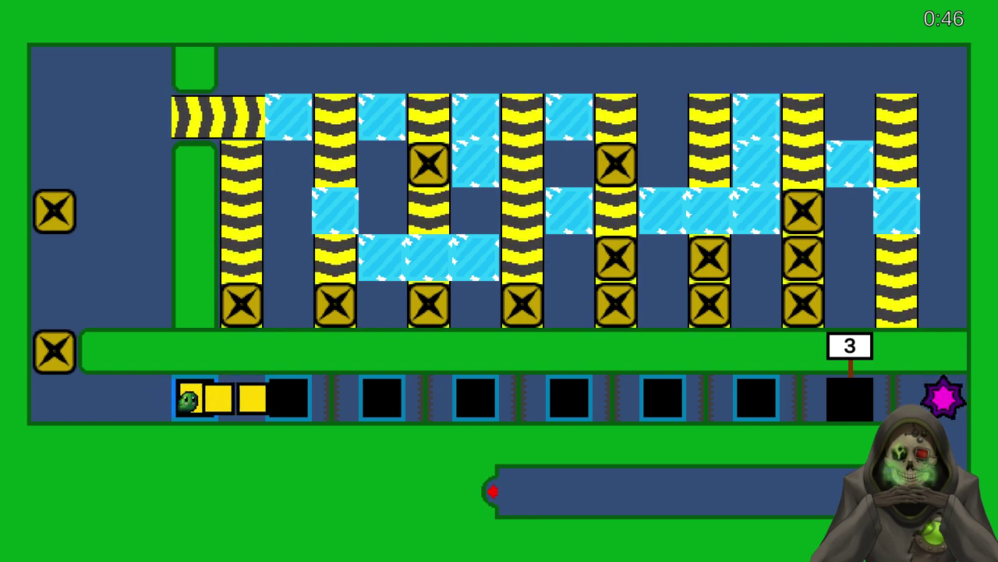
- Spawn a bomb block at the upper X-marked plate and push it up and onto the horizontal conveyor
key("Left")
key("Left")
key("Up")
key("Right")
key("Down")
key("Right")
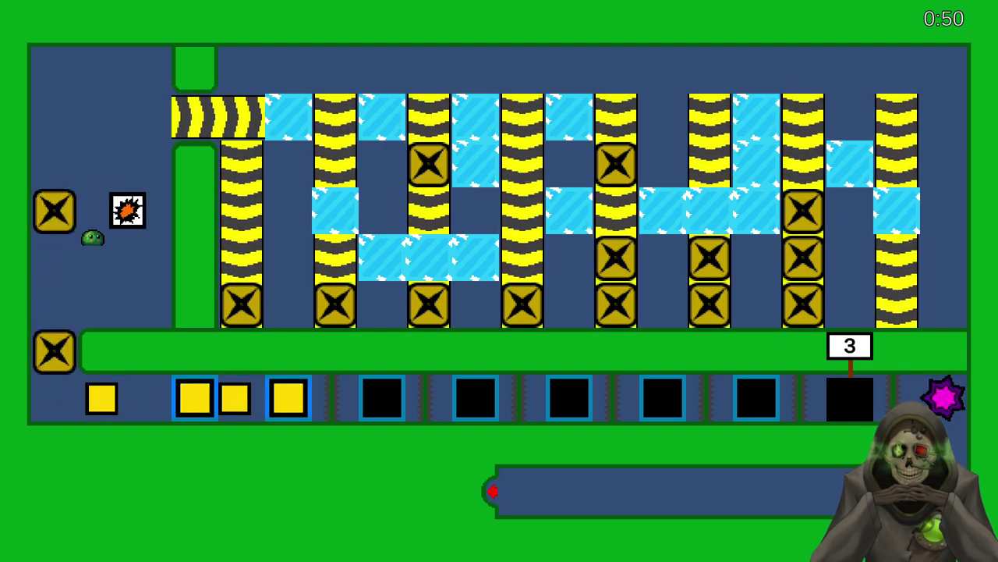
key("Right")
key("Up")
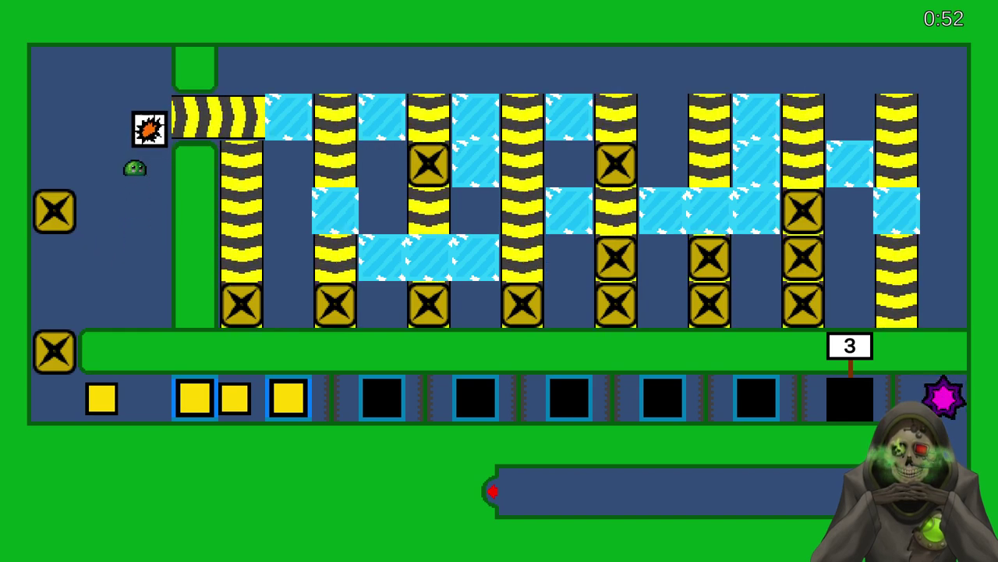
key("Up")
- Step on the upper X-marked plate again and push a second bomb through the wall gap onto the conveyor
key("Left")
key("Down")
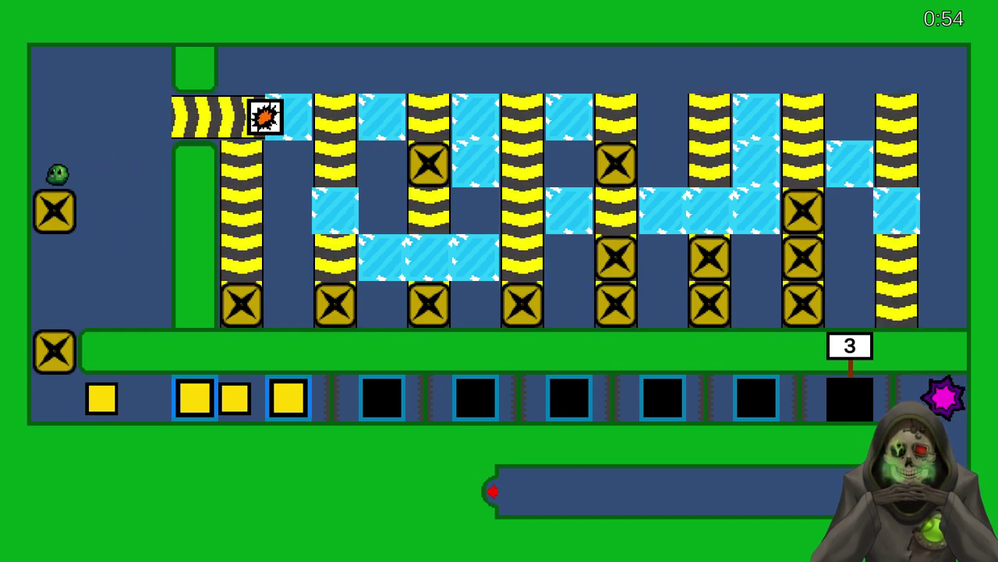
key("Right")
key("Up")
key("Left")
key("Up")
key("Right")
key("Left")
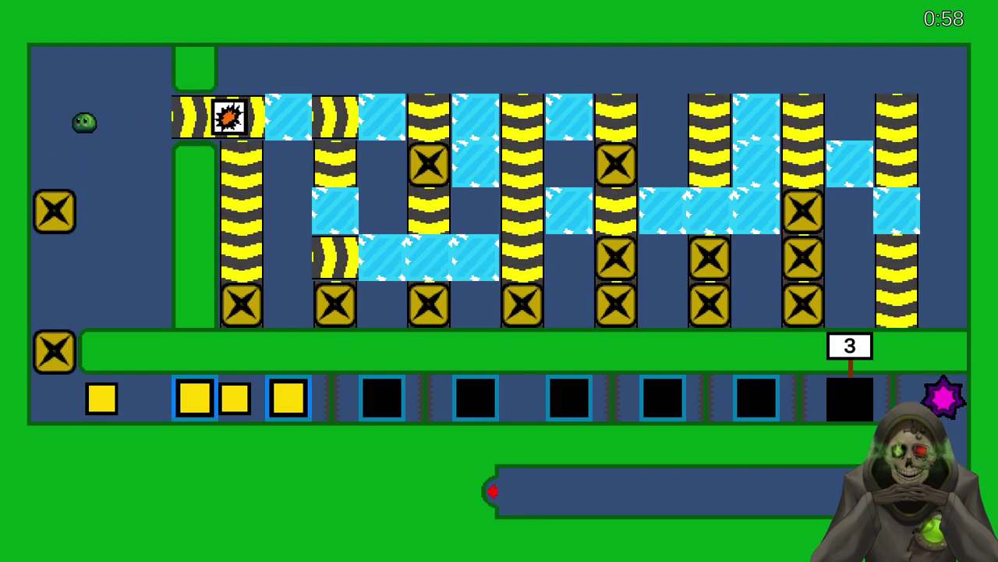
- Push a third bomb up the left chamber and onto the conveyor leading into the ice area
key("Down")
key("Right")
key("Right")
key("Up")
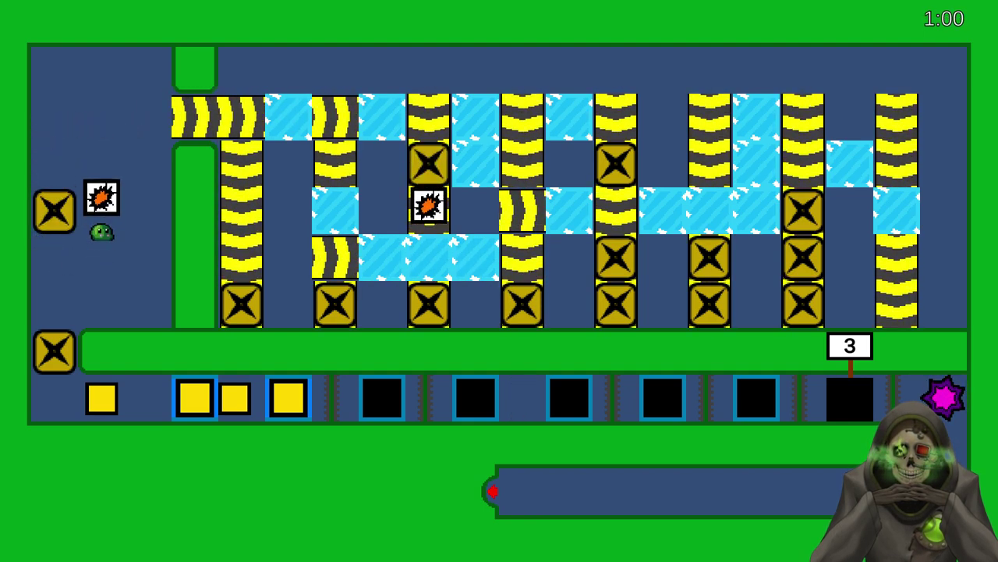
key("Left")
key("Up")
key("Right")
key("Left")
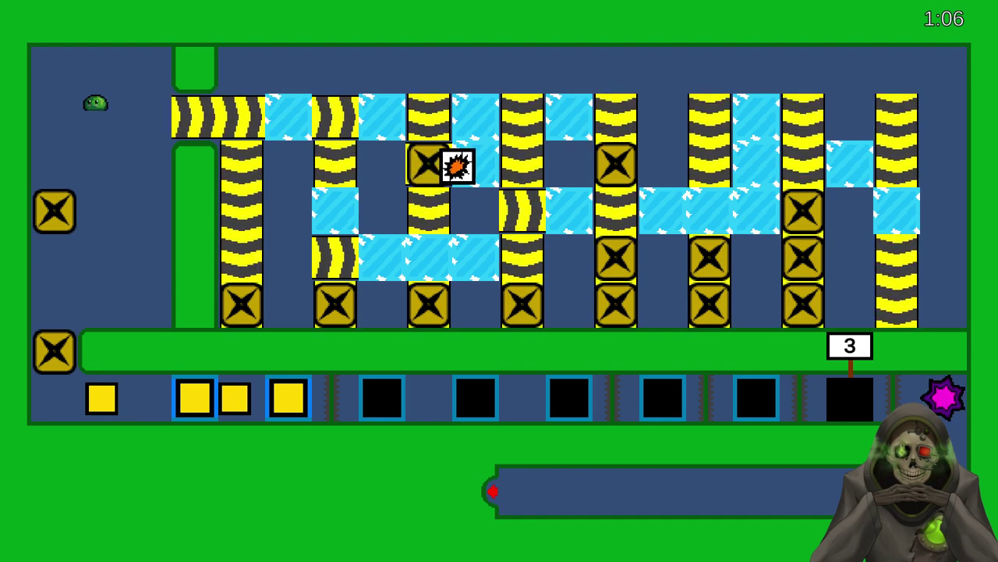
- Spawn a fourth bomb at the upper X-marked plate and move it right towards the conveyor entrance
key("Down")
key("Left")
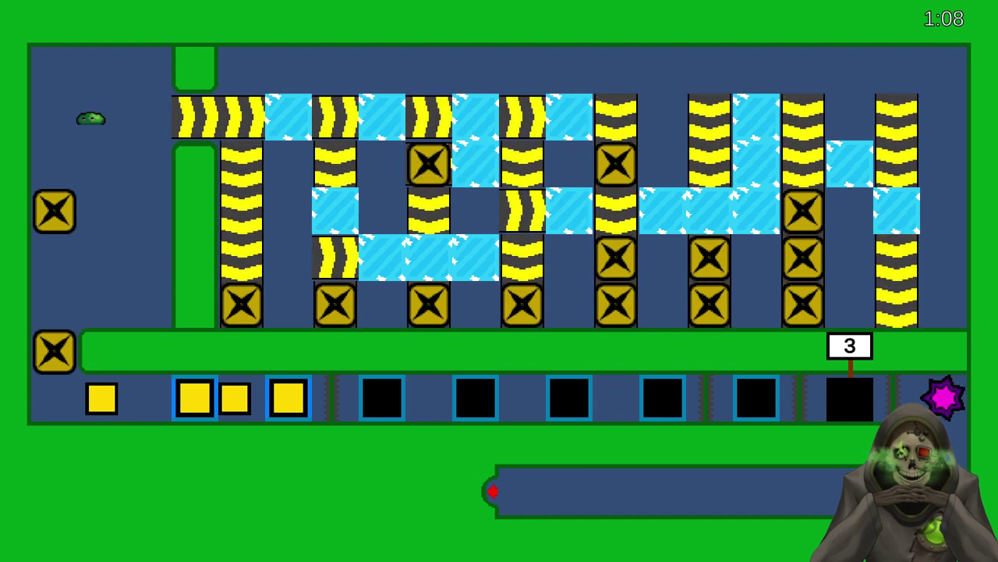
key("Right")
key("Up")
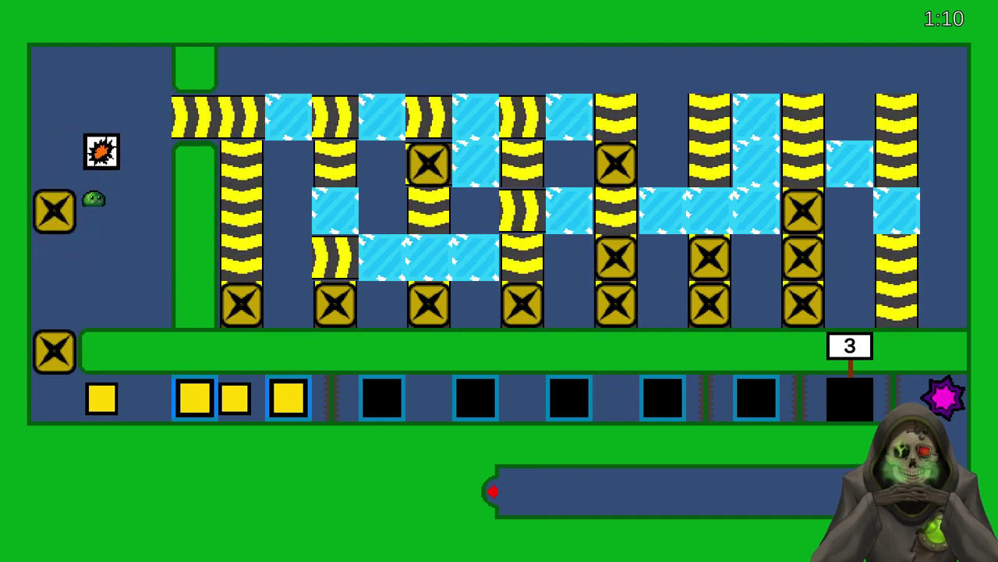
key("Up")
key("Left")
key("Right")
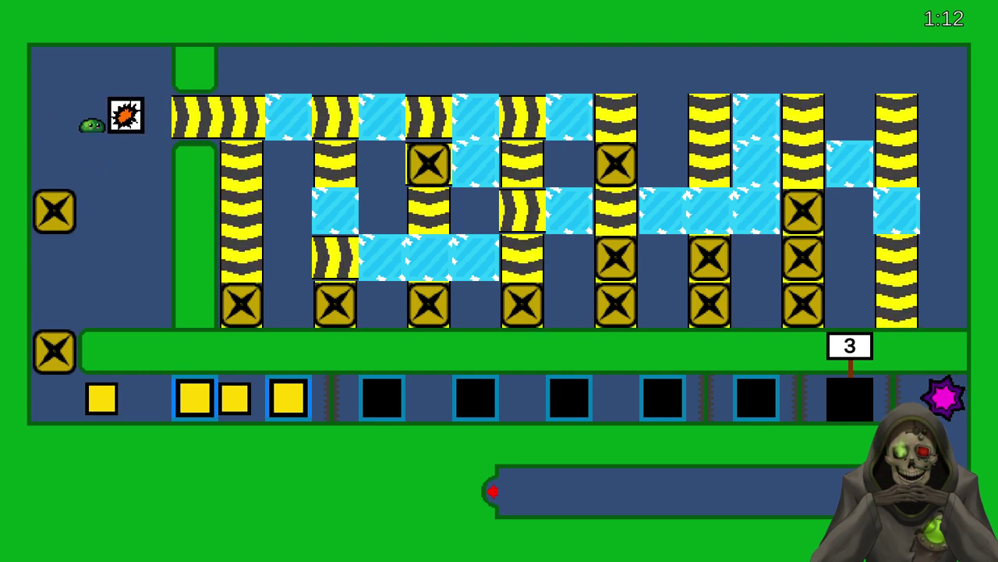
- Keep spawning bombs in the left chamber and send them along the conveyor towards the remaining X-marked plates
key("Down")
key("Right")
key("Up")
key("Up")
key("Left")
key("Right")
key("Up")
key("Right")
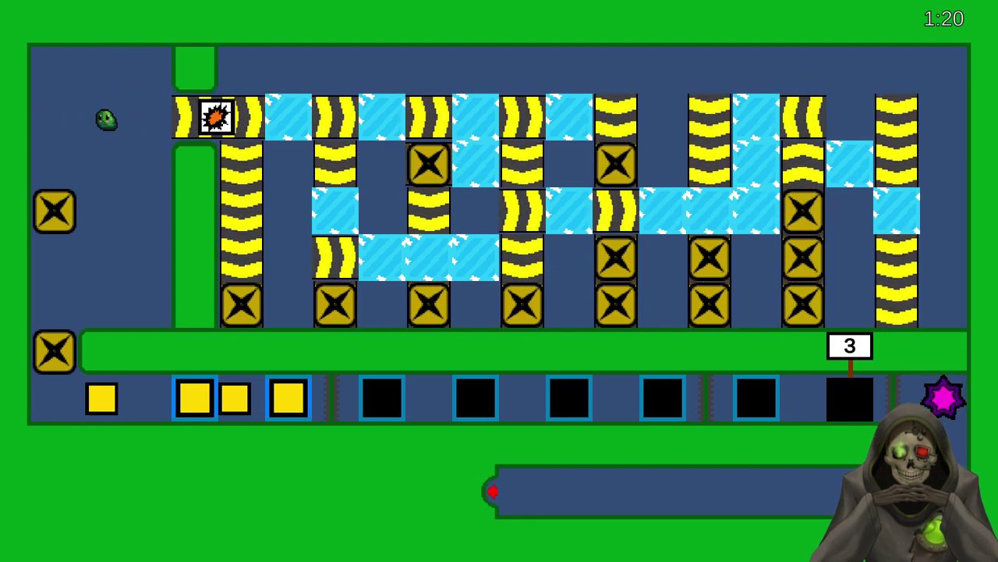
- Line up another bomb with the wall gap and push it onto the redirected conveyor route
key("Down")
key("Right")
key("Up")
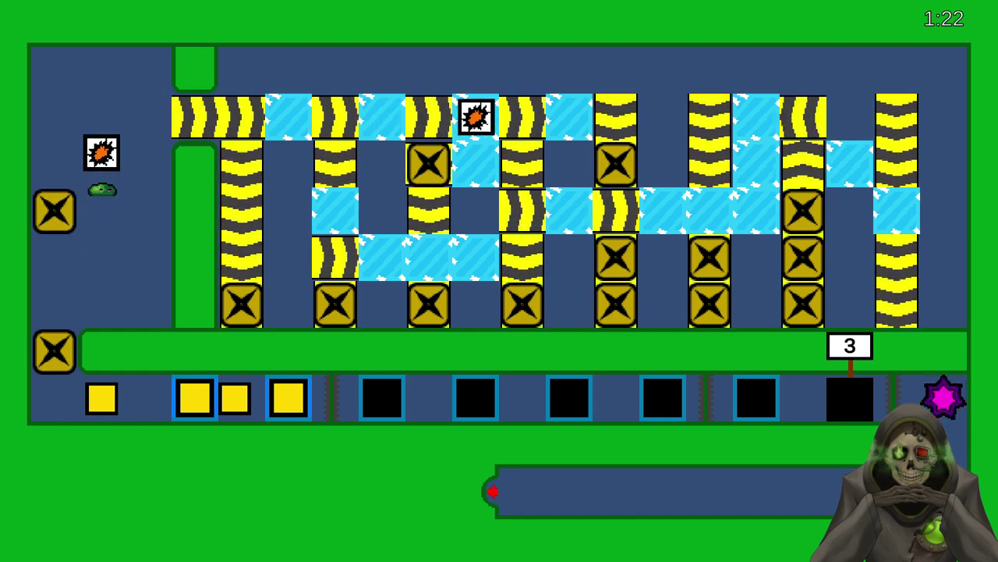
key("Left")
key("Up")
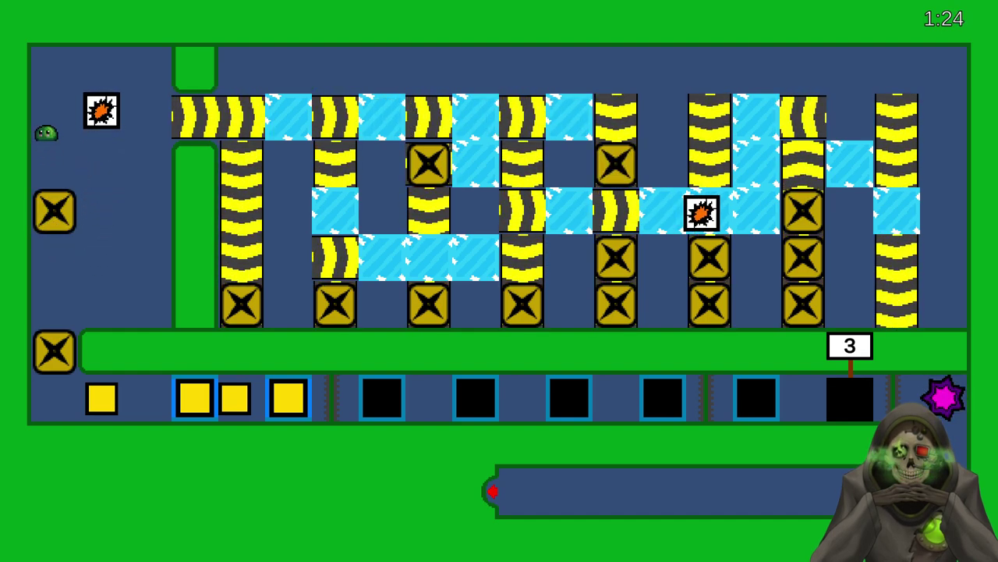
key("Right")
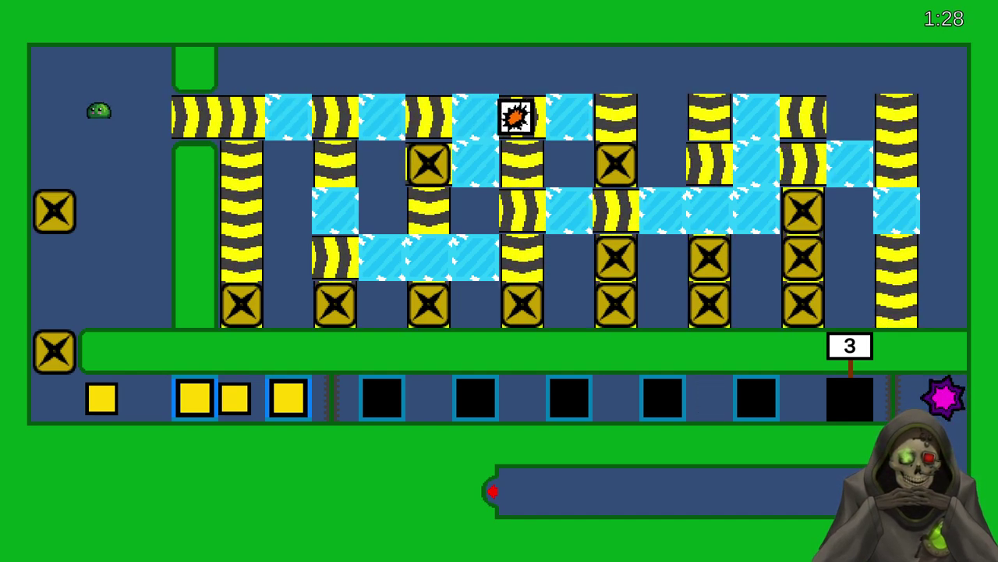
- Send one more bomb along the conveyor route and return to the upper X-marked plate to spawn its replacement
key("Down")
key("Right")
key("Up")
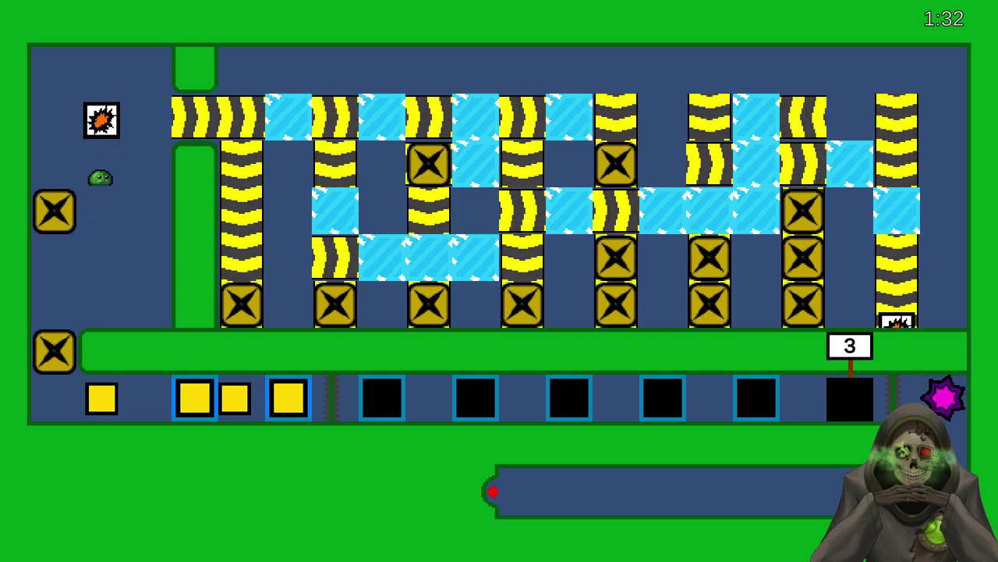
key("Left")
key("Up")
key("Right")
key("Left")
key("Down")
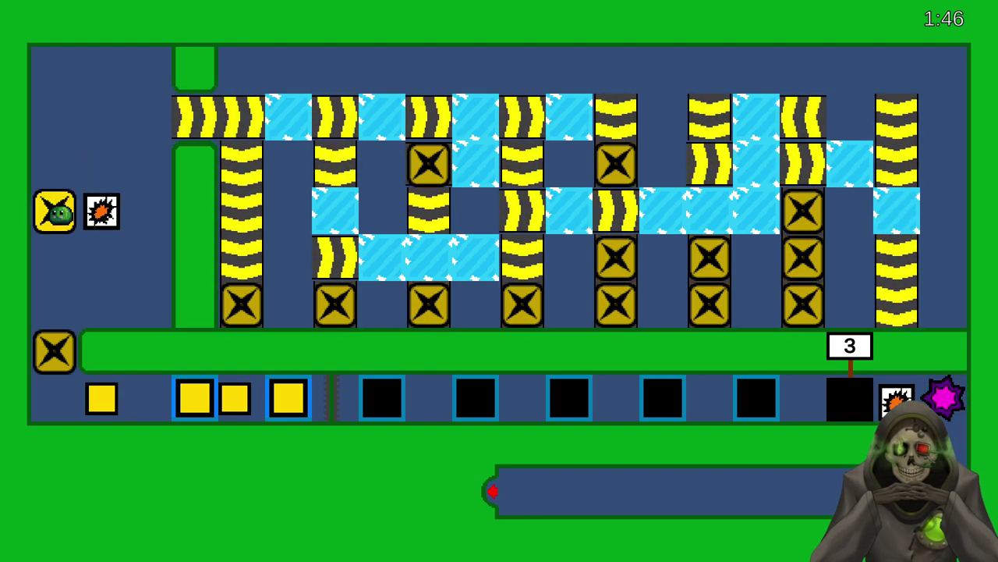
- Reset the level and retry sending bombs from the left chamber onto the conveyor
key("Escape")
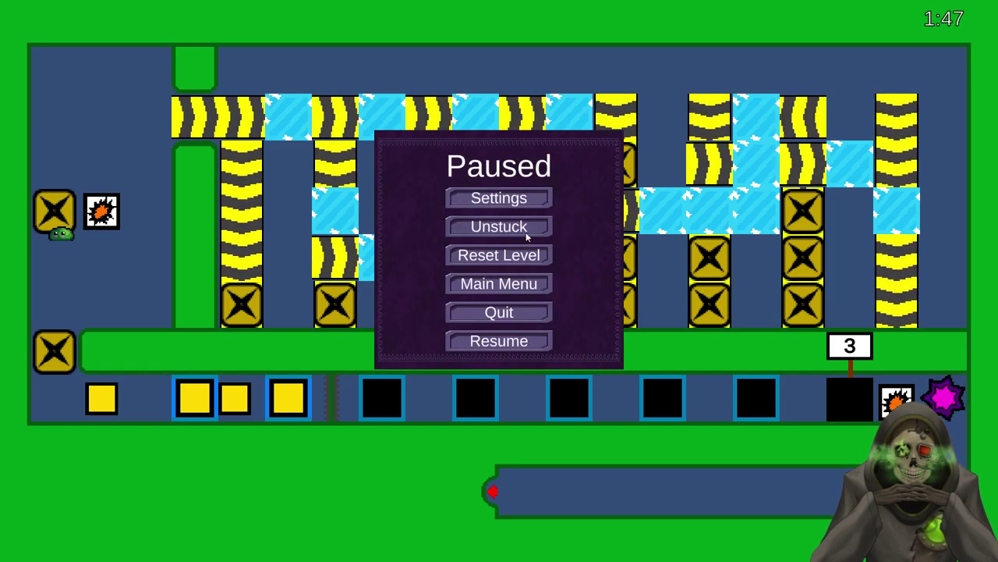
left_click(499, 255)
key("Left")
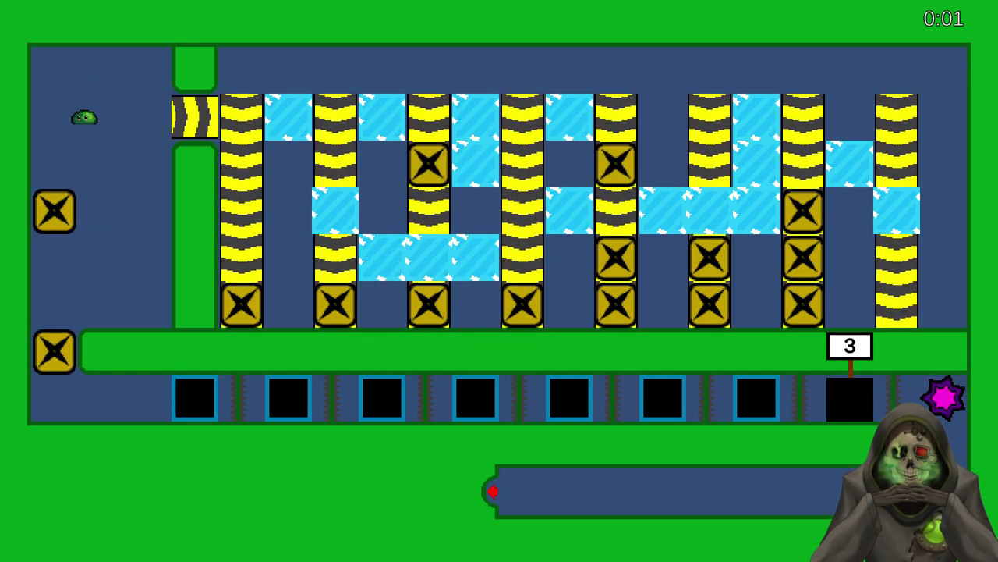
key("Right")
key("Up")
key("Right")
key("Up")
key("Left")
key("Up")
key("Right")
key("Left")
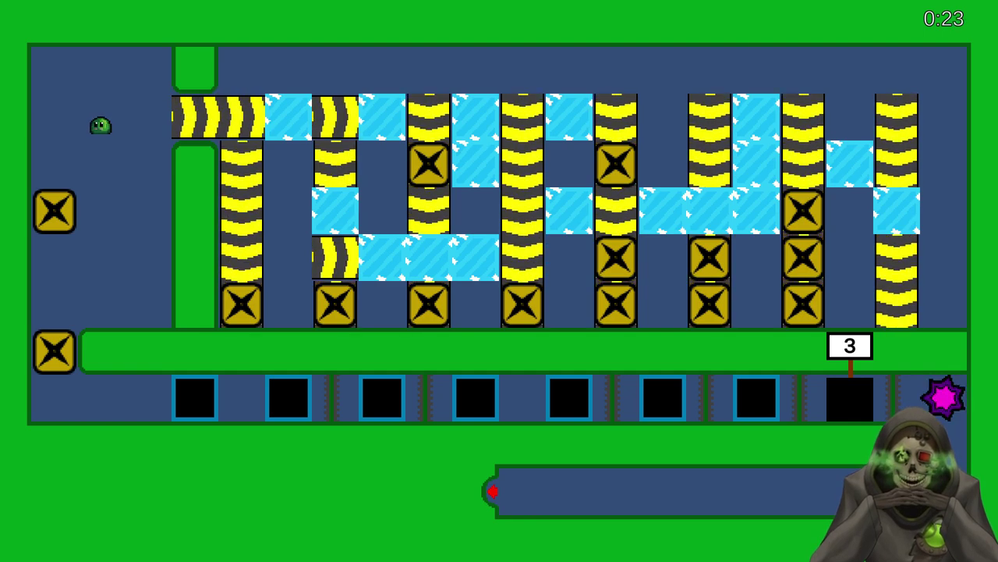
- Reset the level once more and exit to the main menu, confirming the loss of level progress
key("Escape")
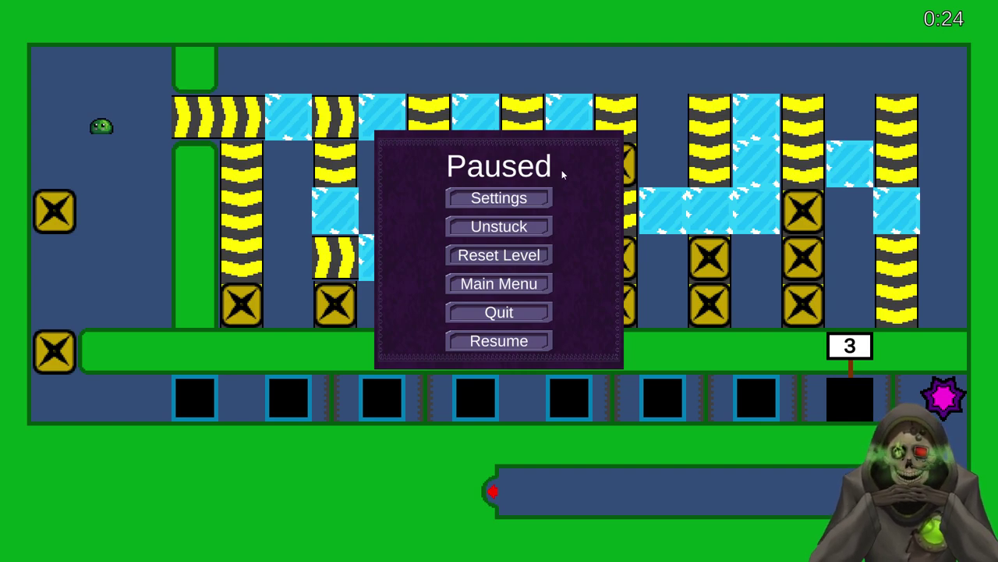
left_click(514, 261)
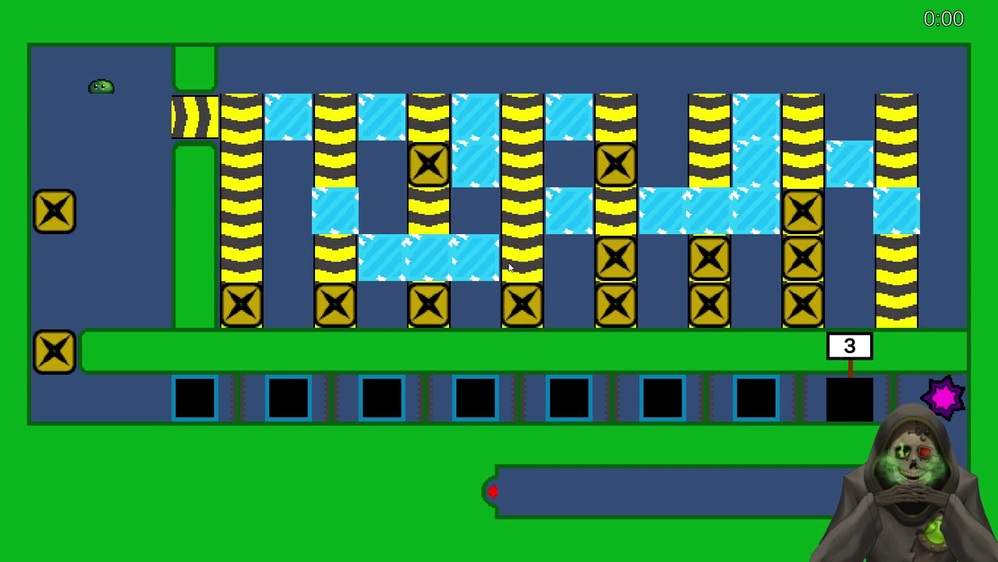
key("Escape")
key("Escape")
key("Escape")
left_click(492, 284)
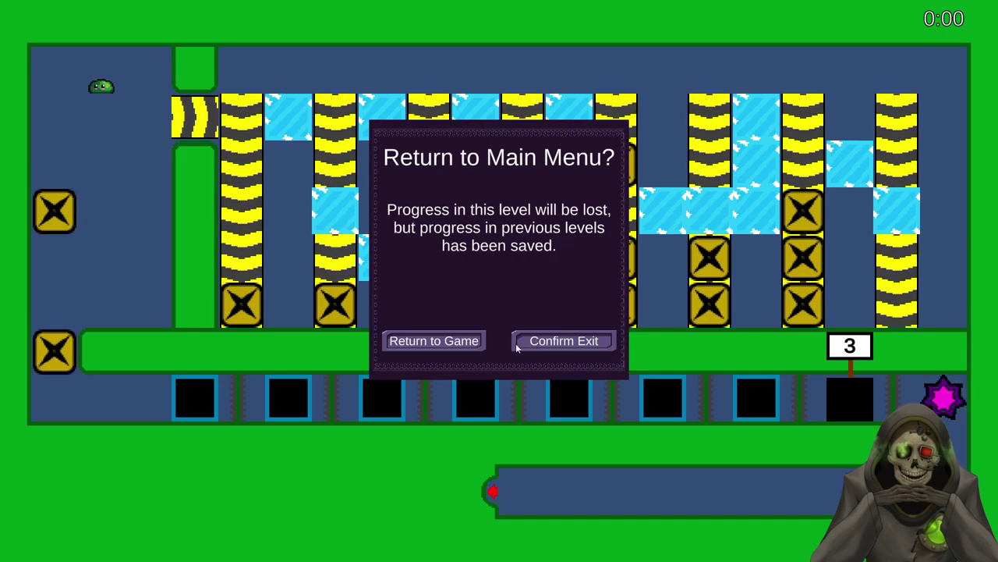
left_click(572, 343)
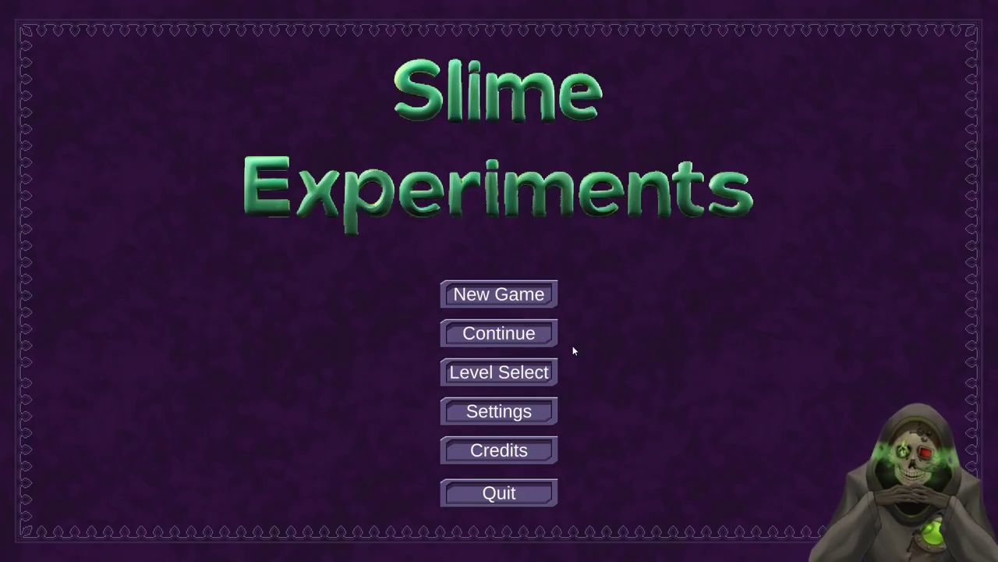
- Check the level pictures for World 1, World 2 and World 3 on the level select screen
left_click(524, 373)
left_click(521, 67)
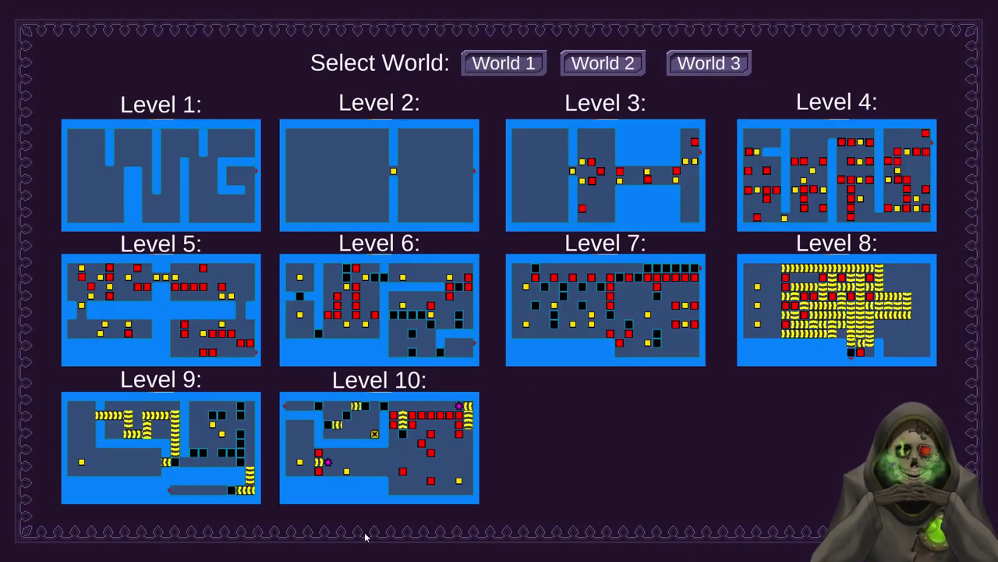
left_click(624, 64)
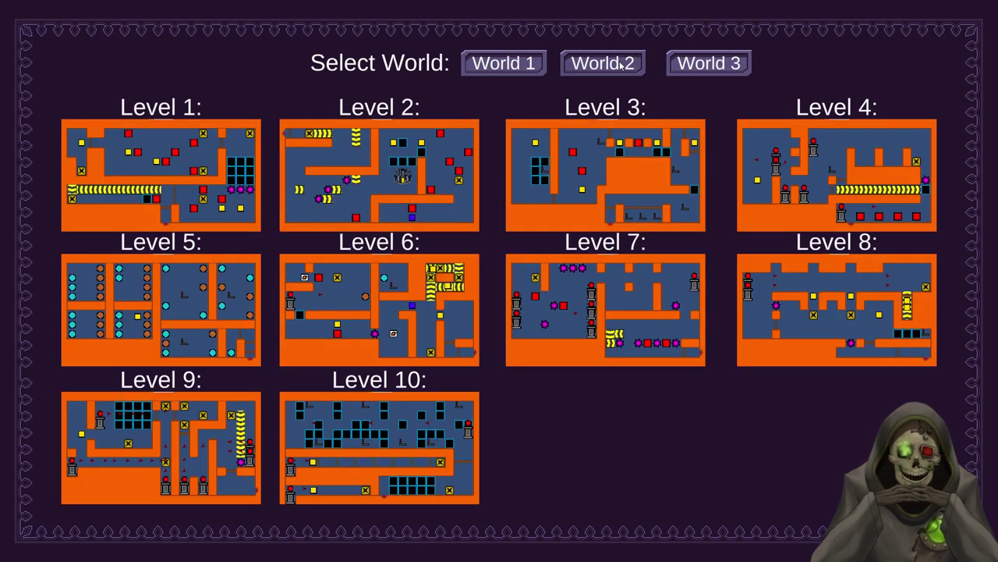
left_click(693, 69)
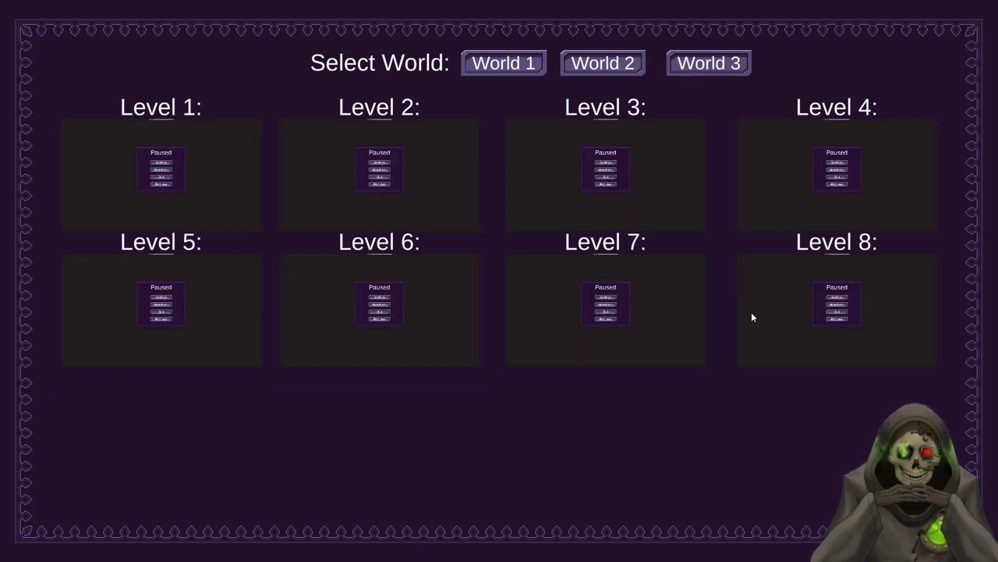
left_click(574, 63)
left_click(733, 64)
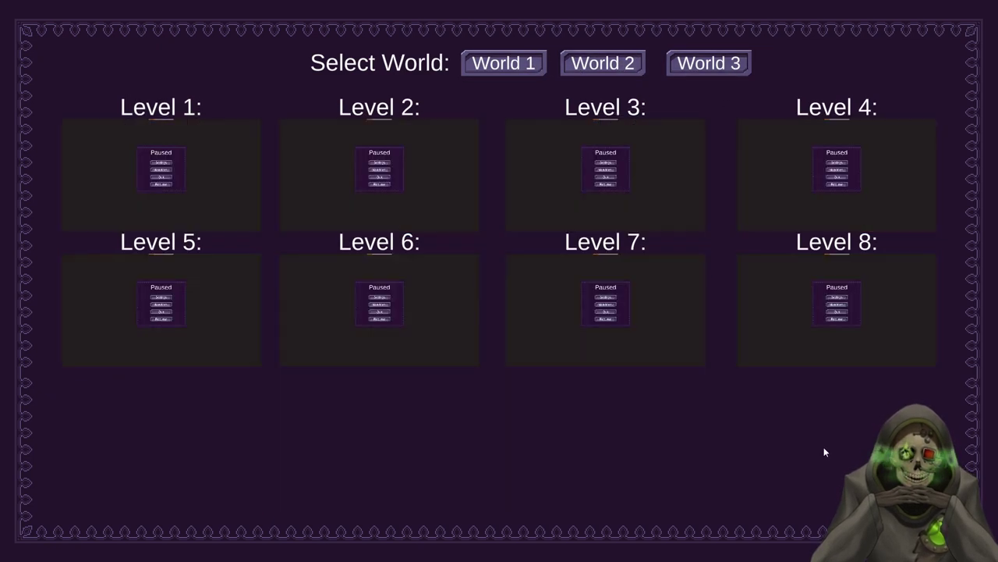
key("Escape")
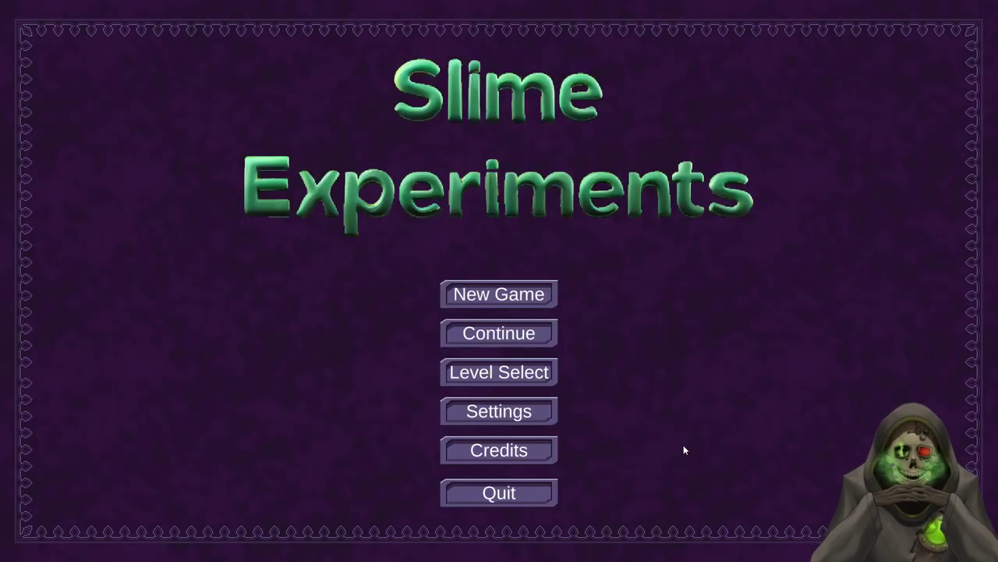
- Look over the controls and volume settings, and quit the game
left_click(509, 413)
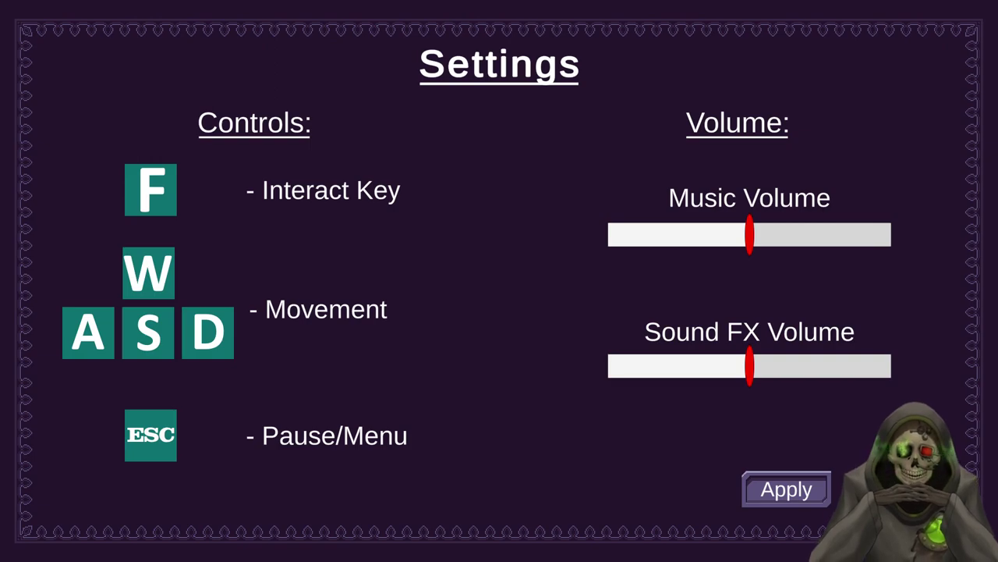
key("Escape")
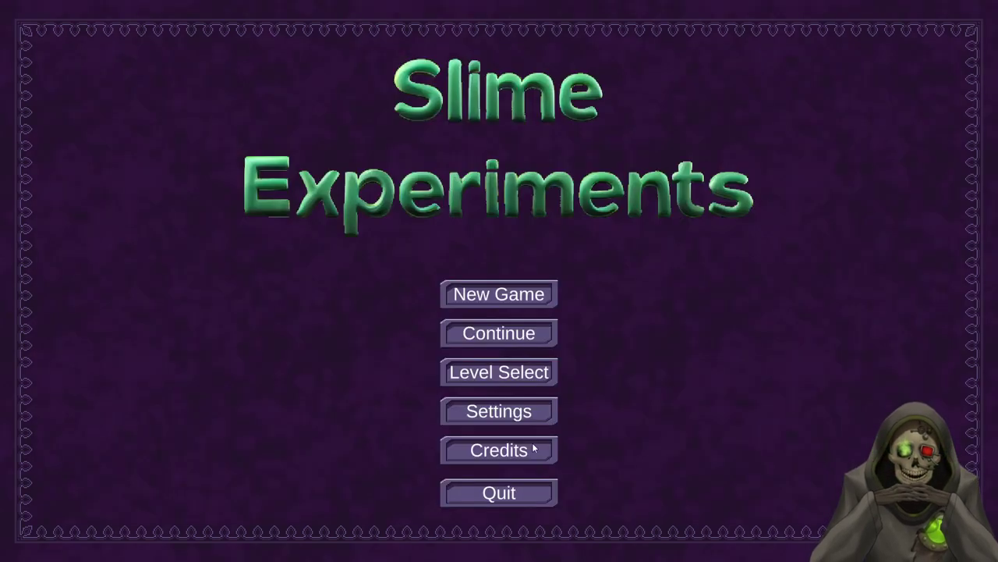
left_click(516, 493)
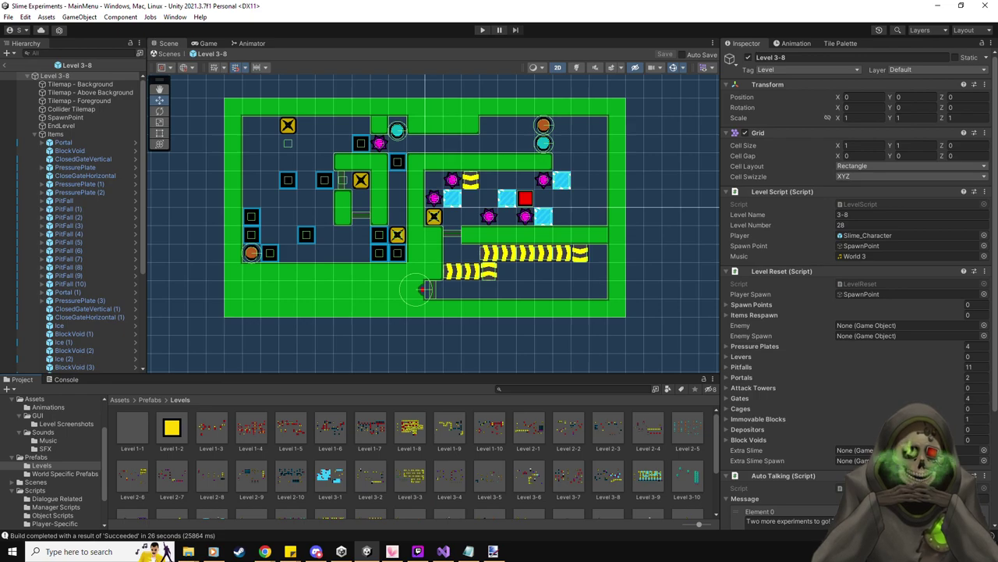
left_click(214, 552)
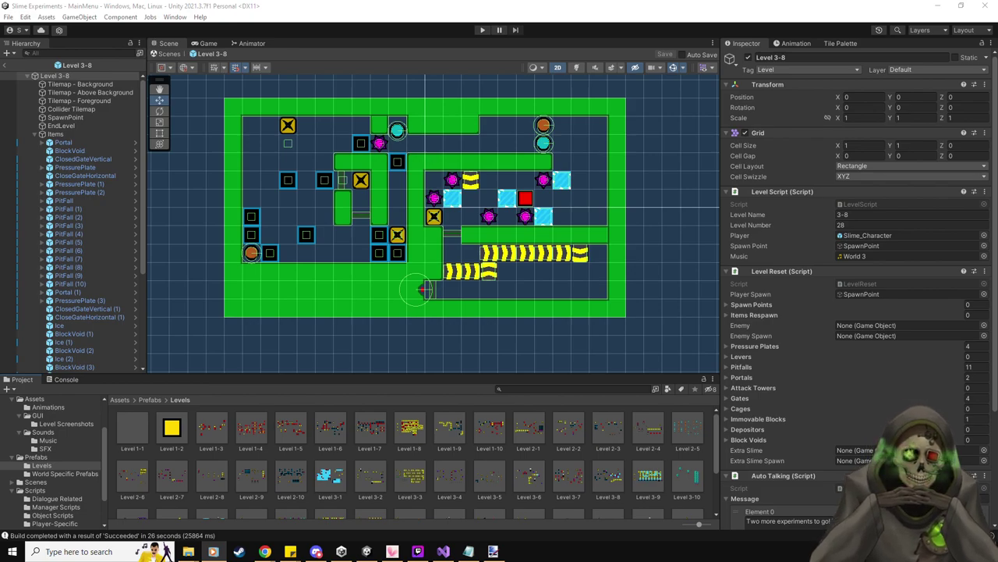
left_click(599, 182)
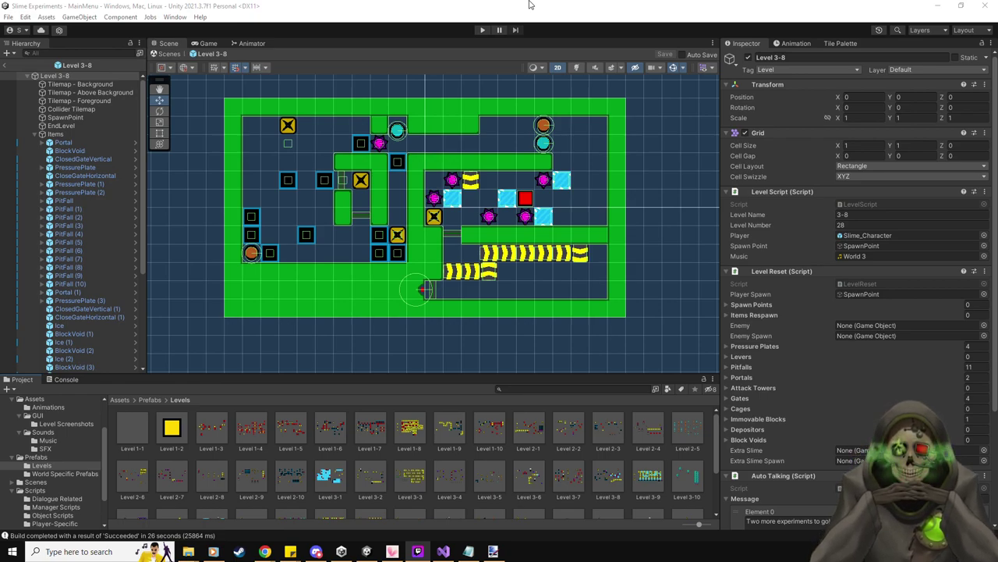
key("XF86AudioLowerVolume")
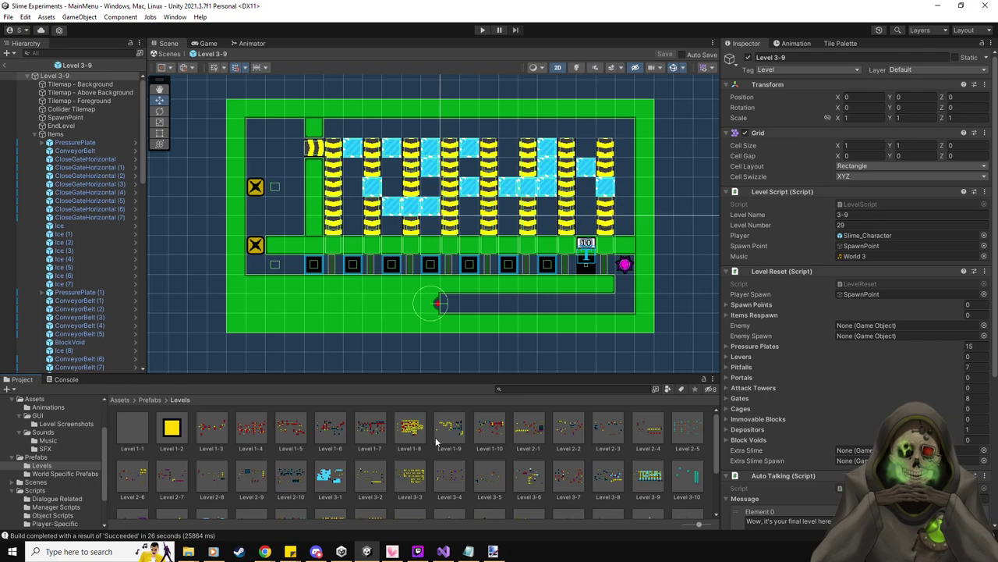
- Examine the Level 3-9 layout and the sorting settings of PressurePlate (1)
scroll(424, 294, "up", 3)
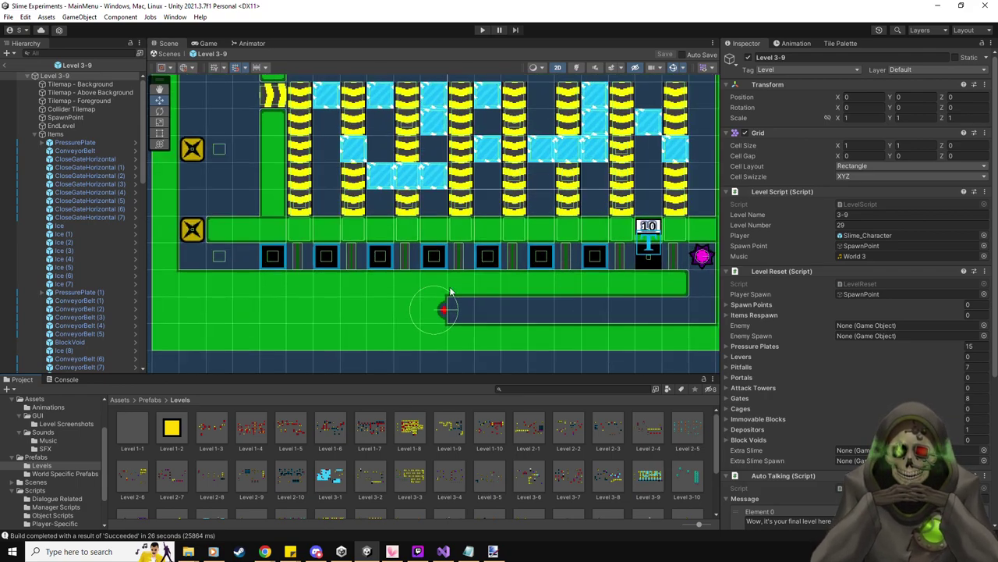
scroll(450, 291, "down", 2)
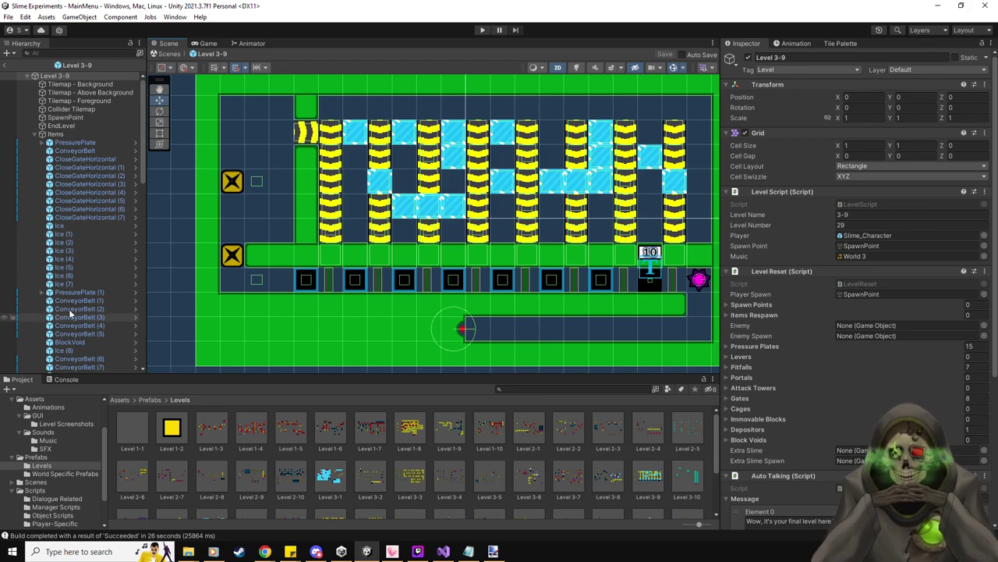
left_click(85, 292)
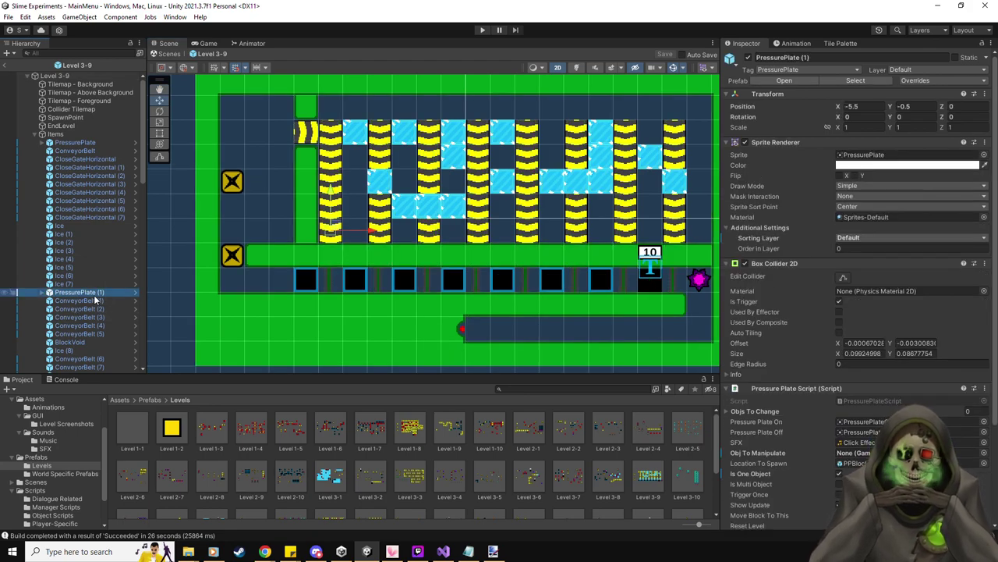
scroll(78, 195, "down", 2)
- Filter the hierarchy by "conve", set all conveyor belts to sorting layer Above Background with order in layer 1, and save the prefab
left_click(88, 53)
type("conven")
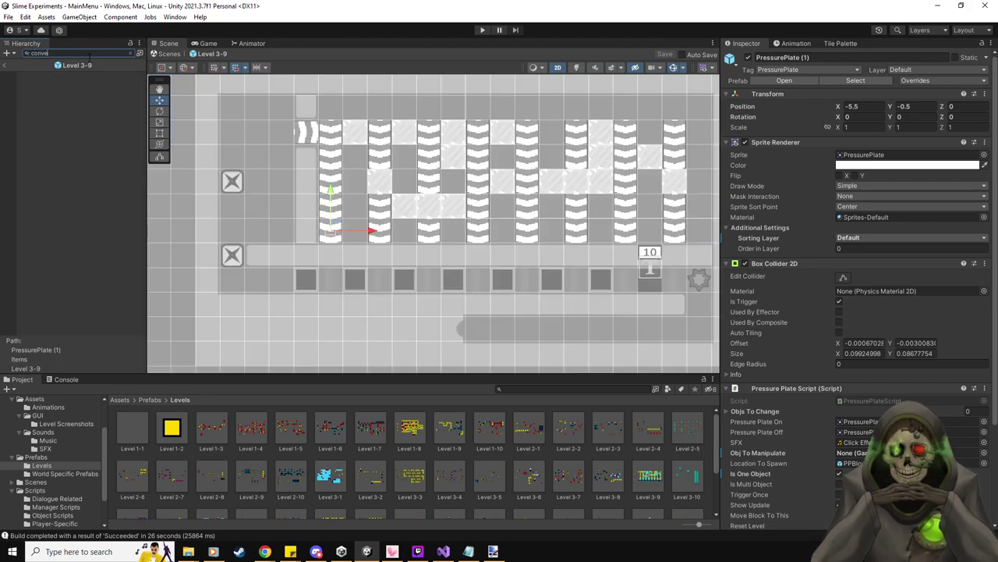
key("BackSpace")
left_click(81, 76)
scroll(107, 286, "down", 3)
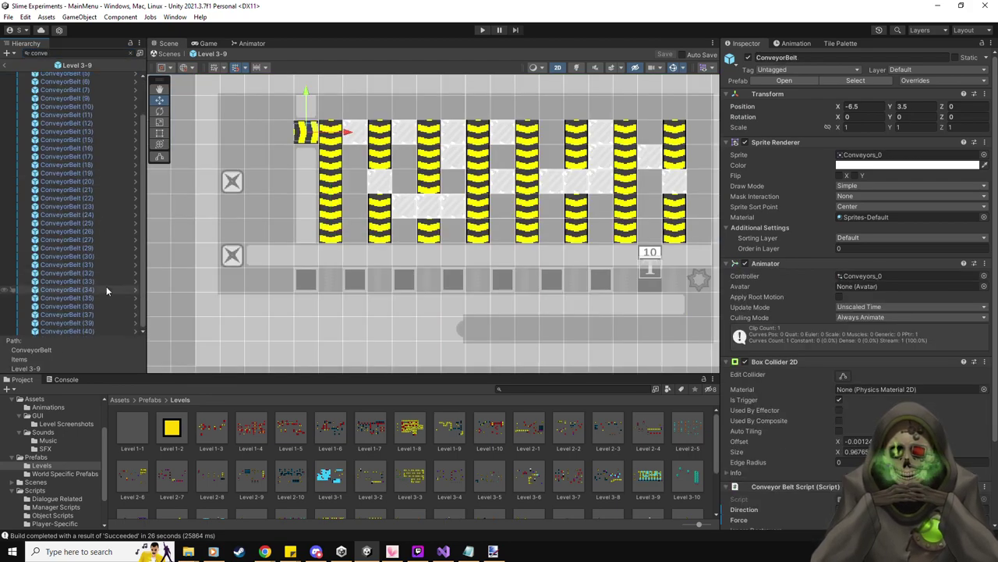
left_click(94, 331, "shift")
left_click(860, 239)
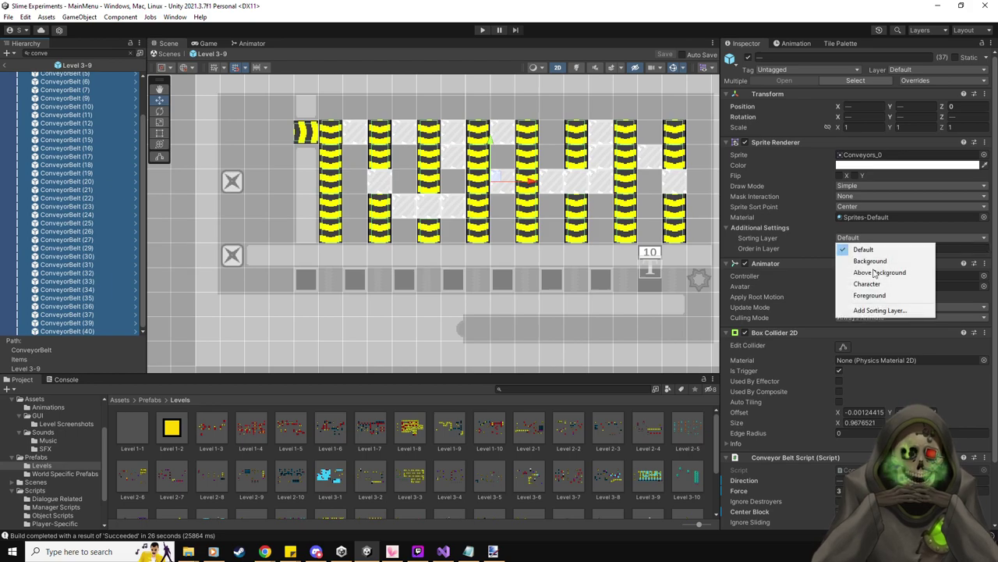
left_click(866, 269)
left_click(871, 249)
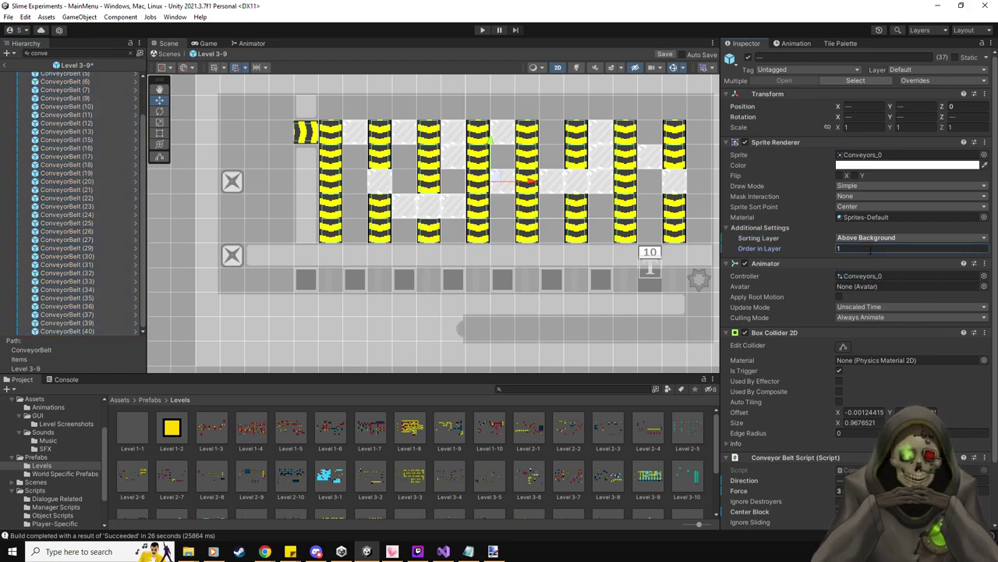
type("1")
left_click(664, 56)
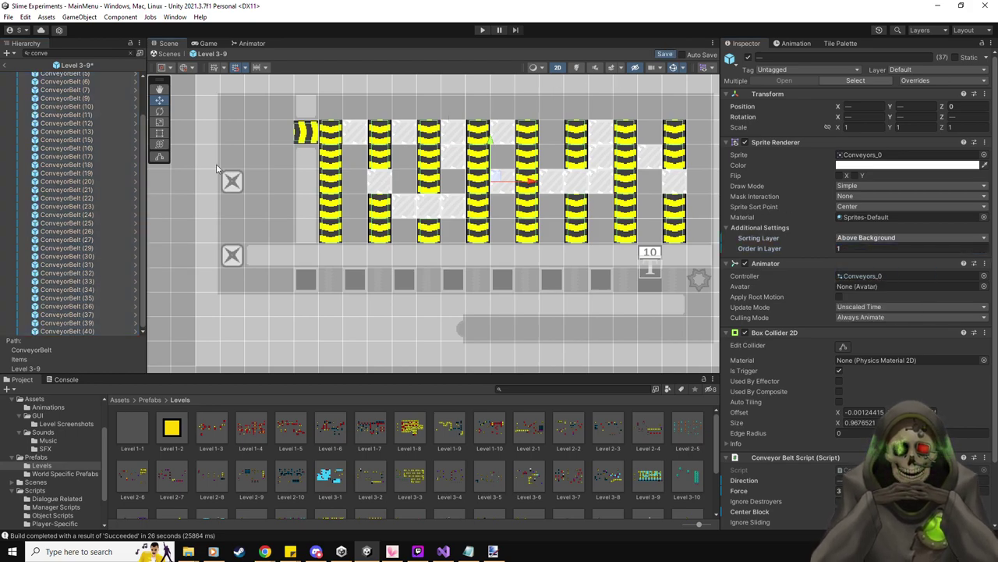
- Exit the Level 3-9 prefab, reopen it, and expand its root and Items group
left_click(8, 65)
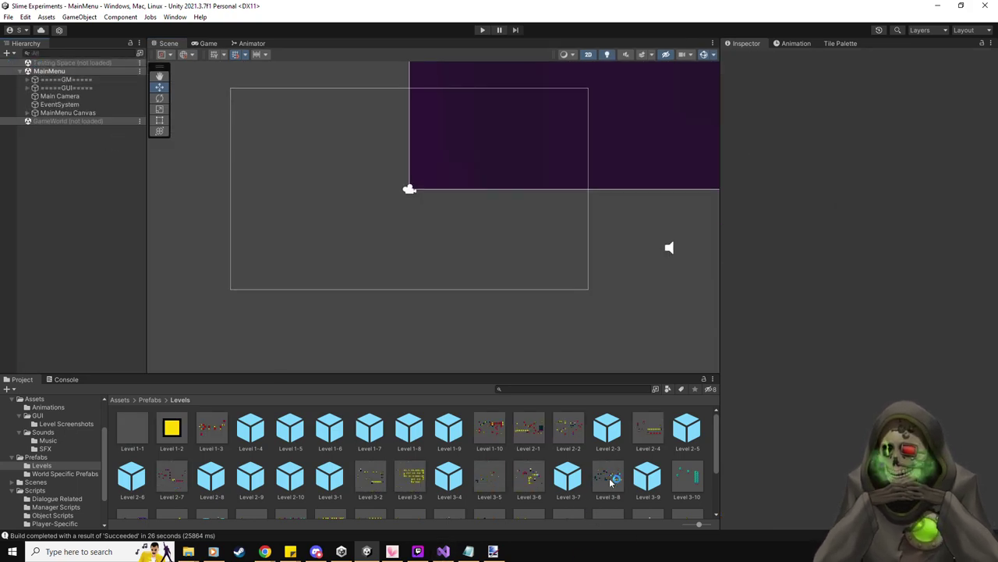
double_click(638, 478)
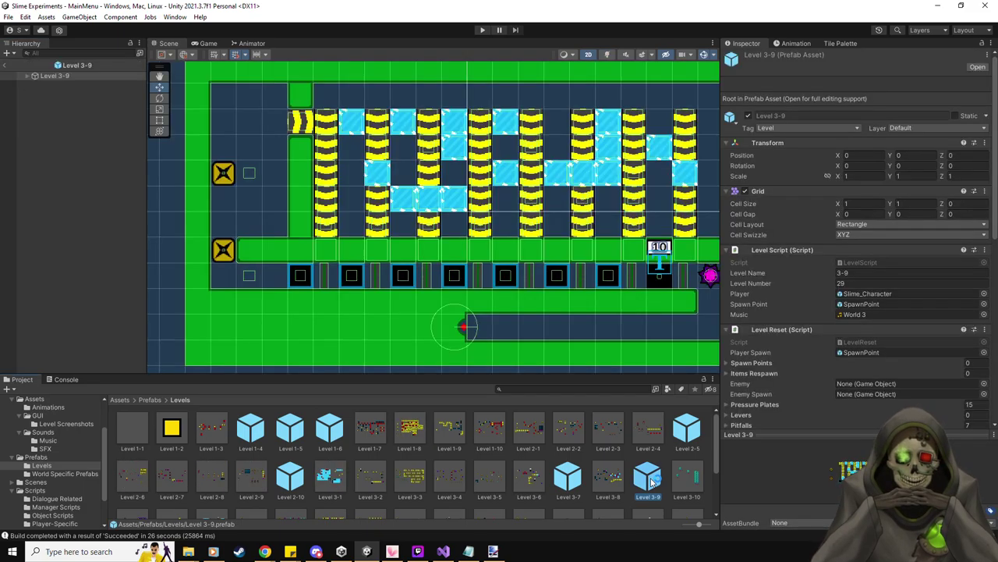
left_click(28, 77)
left_click(35, 134)
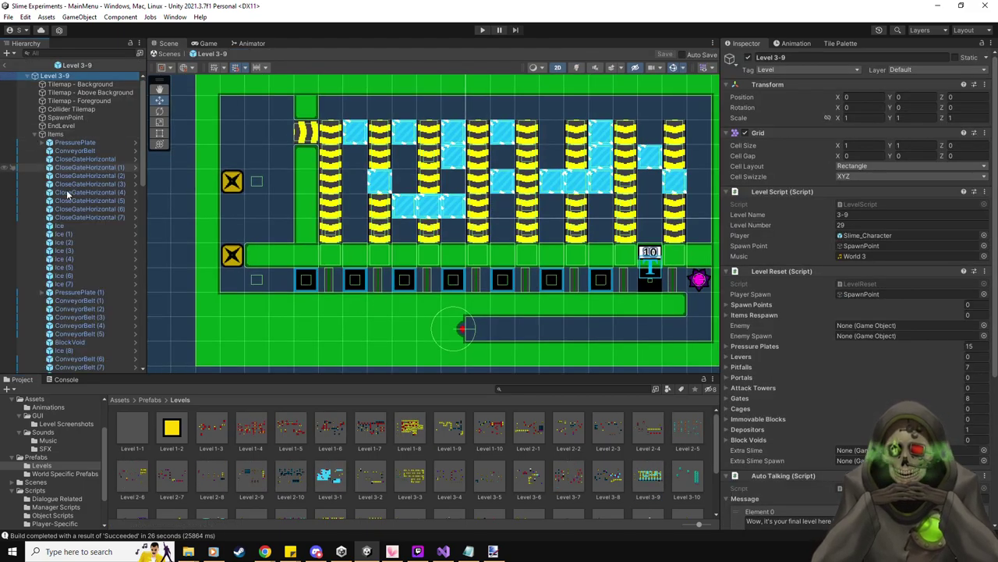
- Compare the sorting layer and order settings of the pressure plates, conveyor belts and ice in Level 3-9
left_click(78, 144)
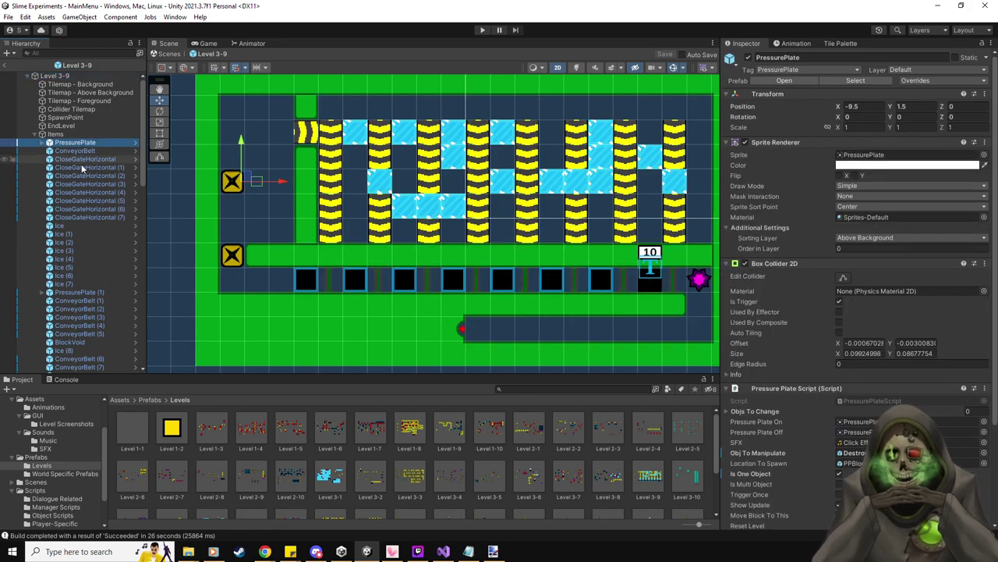
left_click(381, 208)
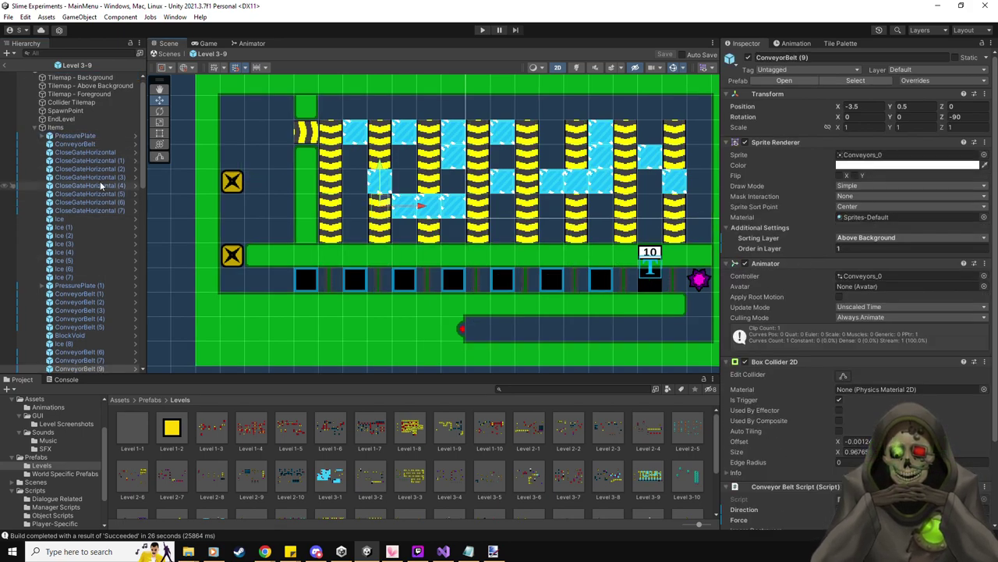
scroll(90, 202, "down", 3)
scroll(91, 202, "down", 1)
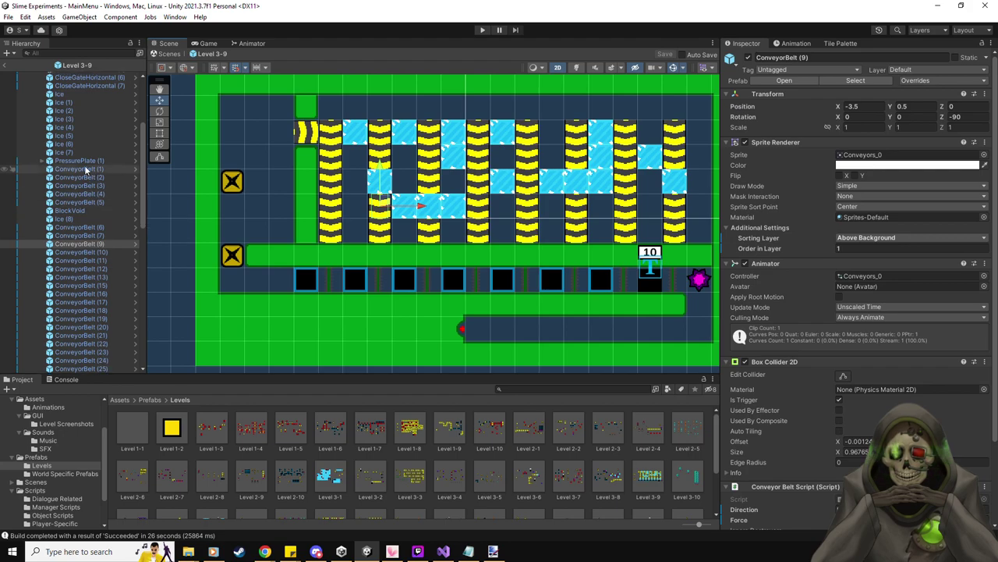
left_click(86, 160)
key("Down")
key("Down")
key("Down")
key("Down")
key("Down")
key("Down")
key("Down")
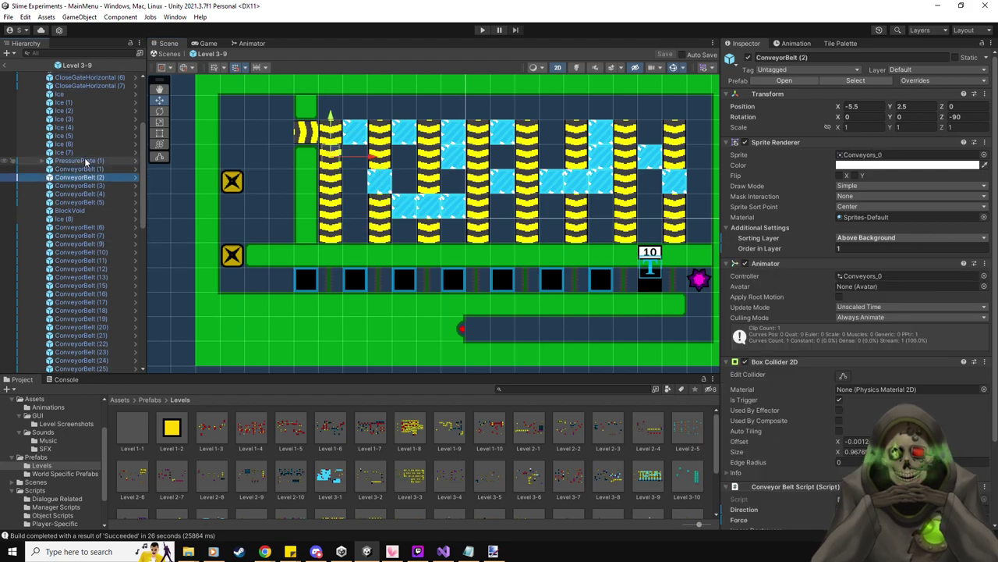
- Filter the hierarchy by "conve" and switch all conveyor belts off and on again to view the pressure plates beneath
left_click(94, 53)
type("conve")
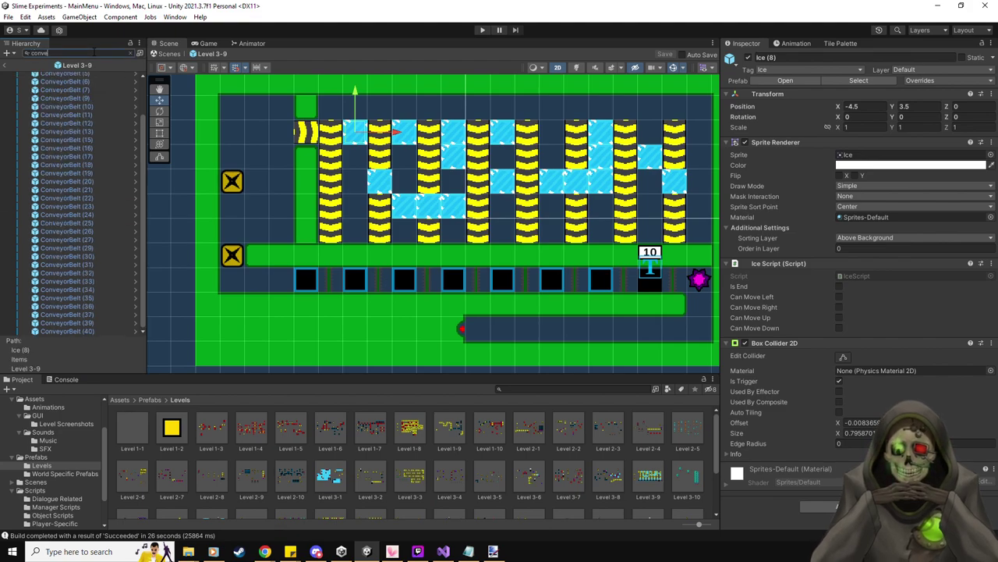
scroll(78, 82, "down", 3)
scroll(65, 94, "up", 3)
left_click(70, 78)
scroll(77, 207, "down", 3)
left_click(90, 329, "shift")
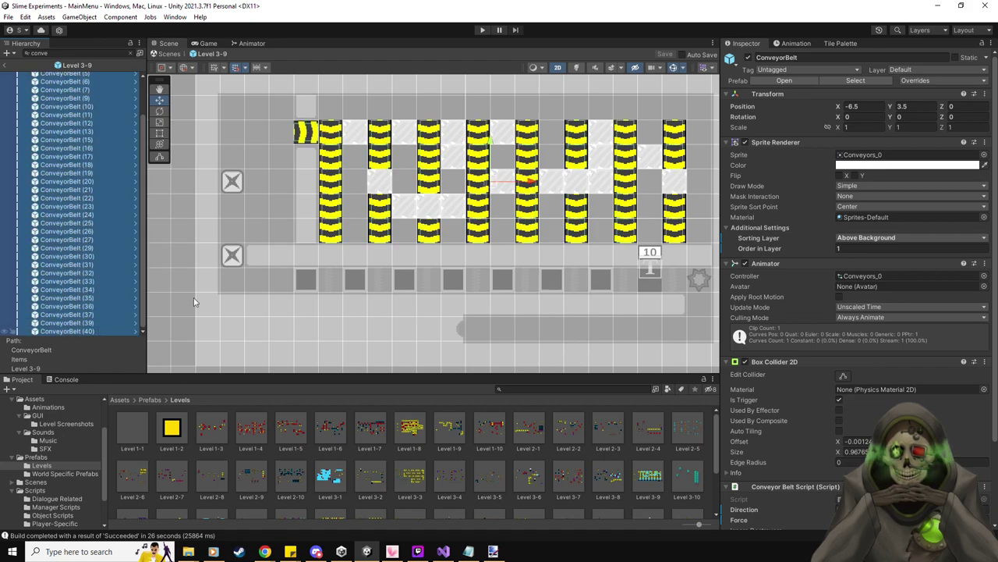
left_click(746, 58)
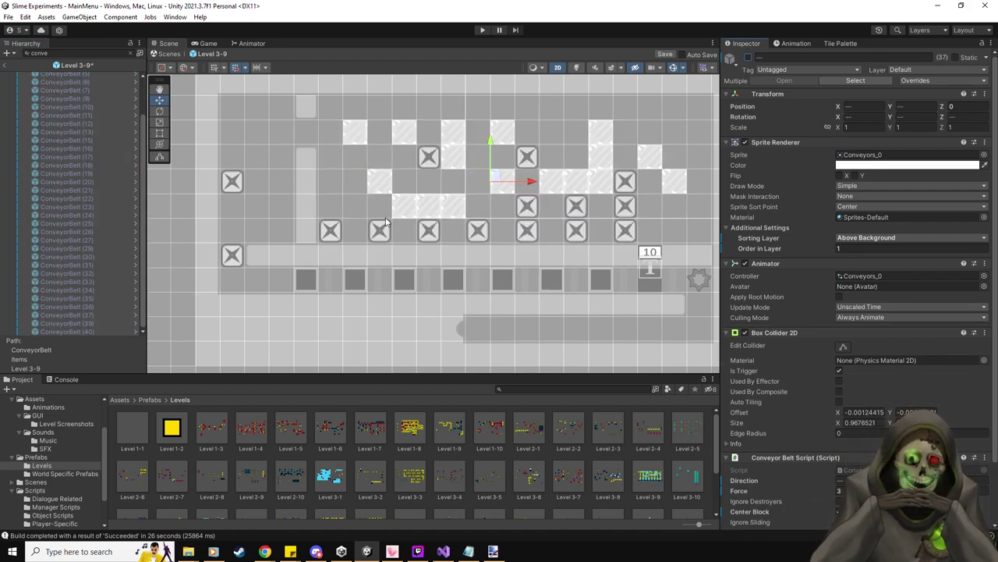
left_click(749, 59)
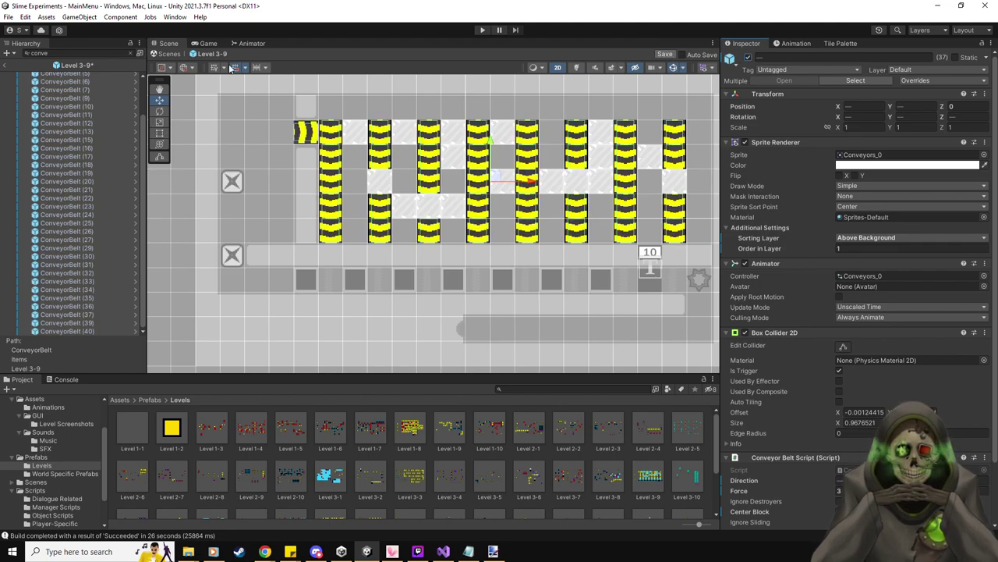
- Clear the hierarchy filter and examine the sorting and script settings of PressurePlate (2)
double_click(41, 53)
key("BackSpace")
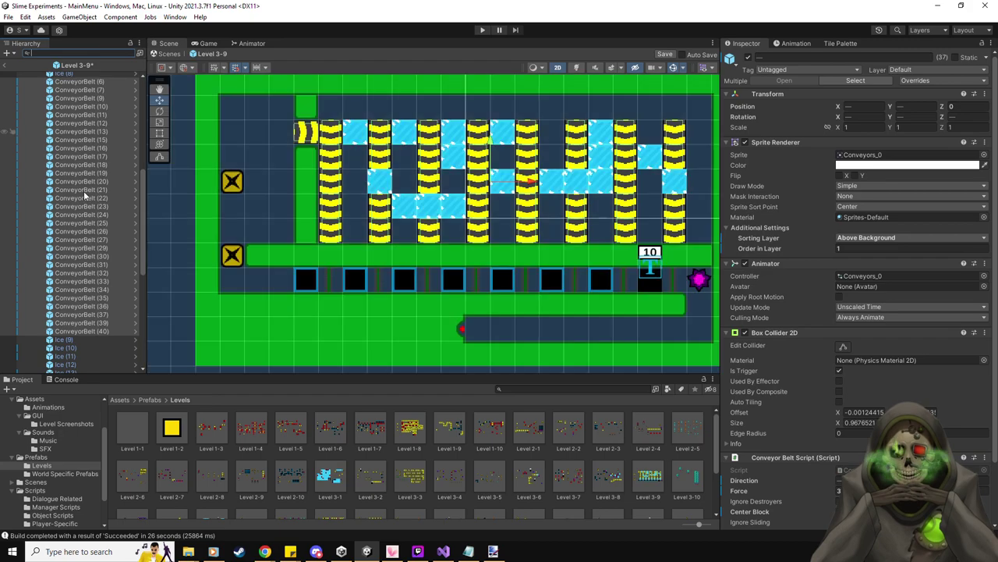
scroll(82, 241, "down", 4)
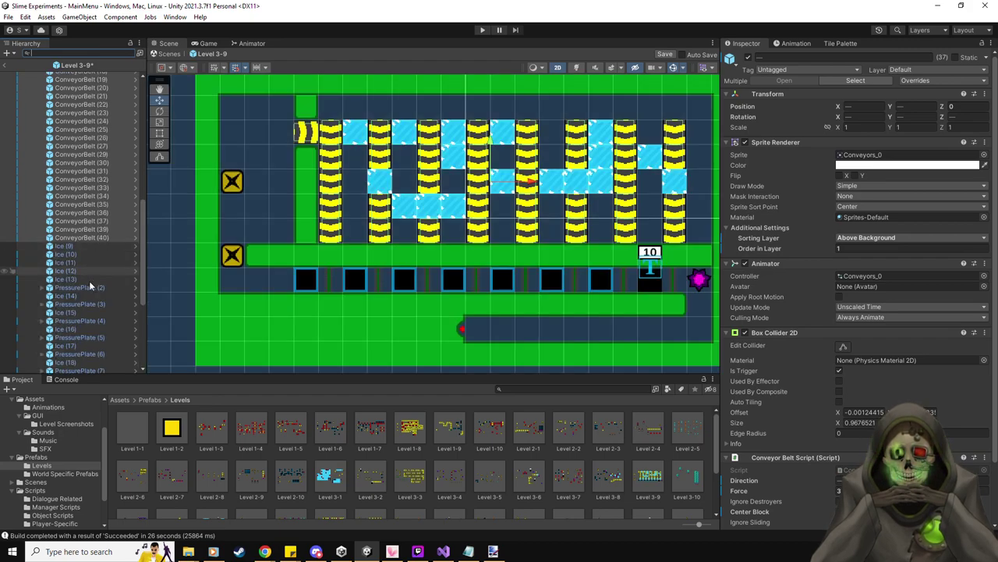
left_click(89, 287)
key("f")
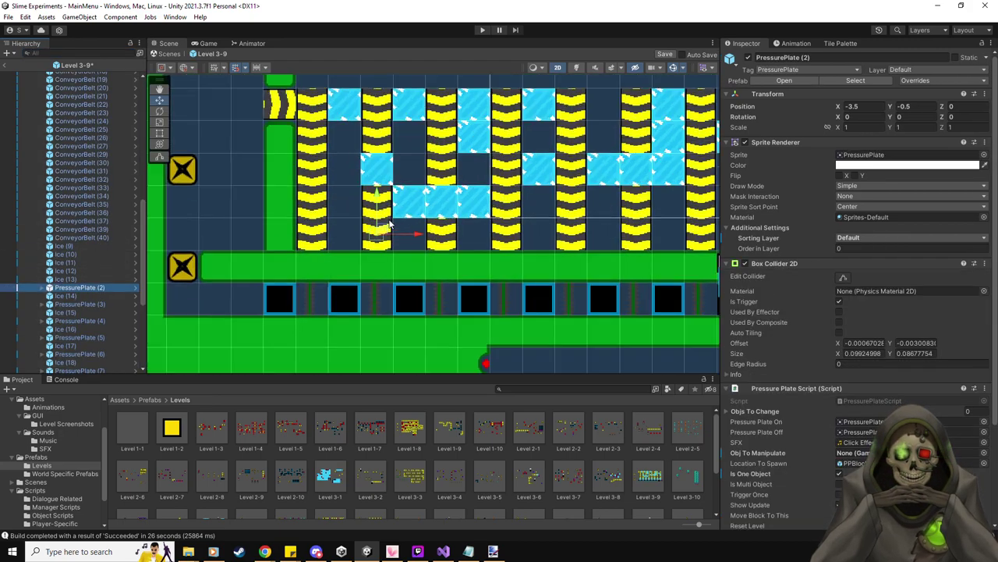
scroll(387, 218, "up", 2)
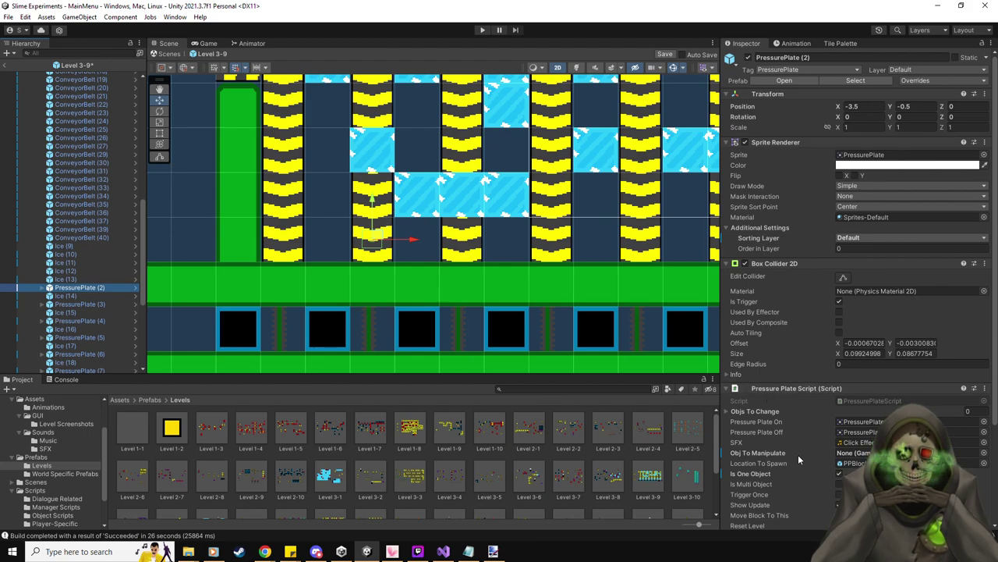
scroll(798, 454, "down", 2)
scroll(798, 454, "down", 1)
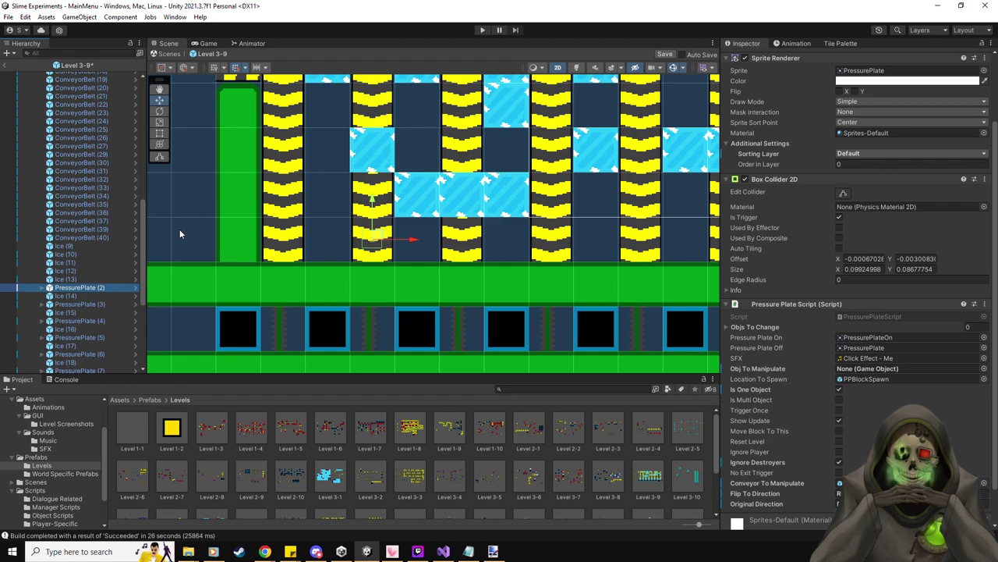
- Review the settings of ConveyorBelt (9) and ConveyorBelt (10), and save the Level 3-9 prefab
scroll(74, 206, "up", 3)
left_click(72, 99)
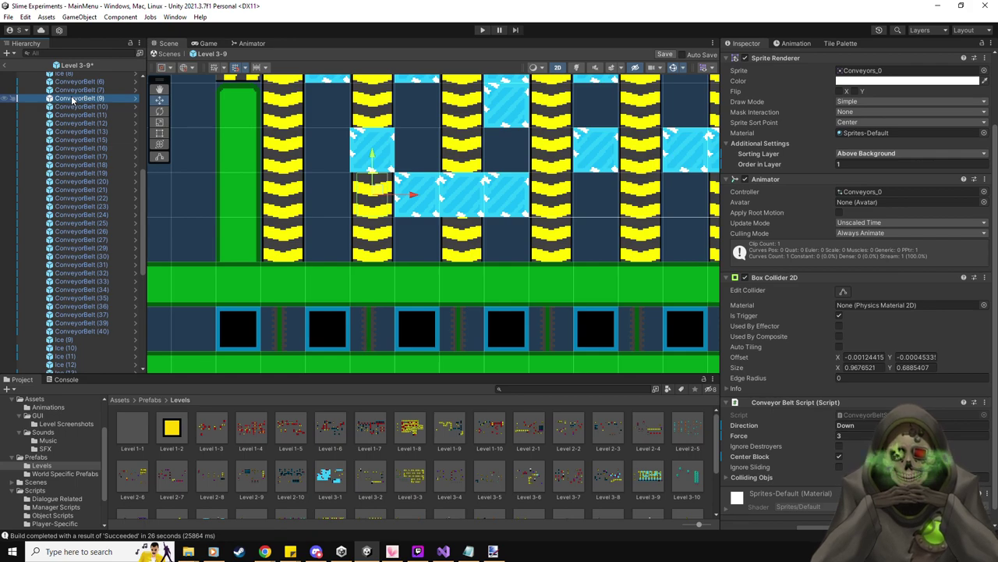
left_click(73, 99)
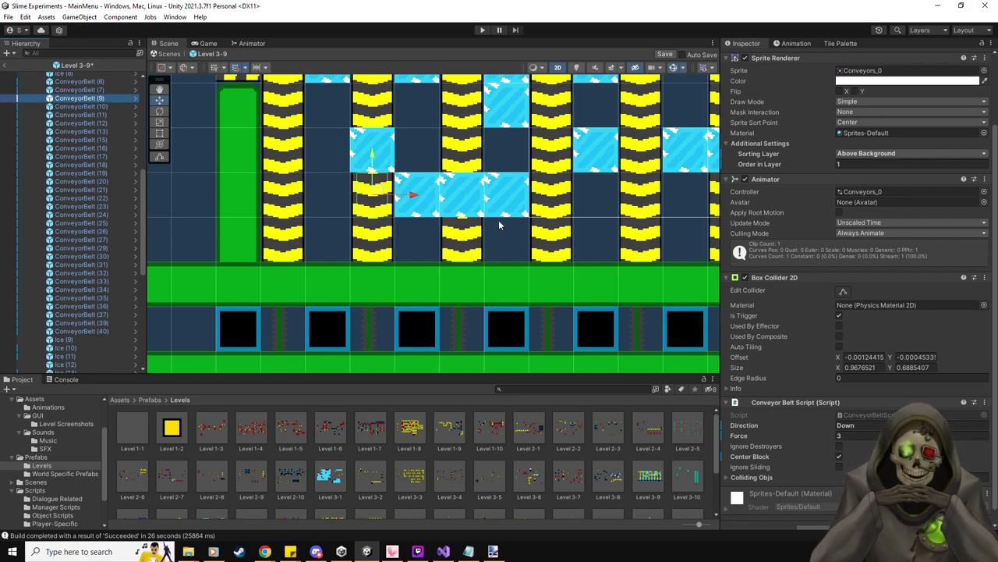
scroll(500, 226, "down", 2)
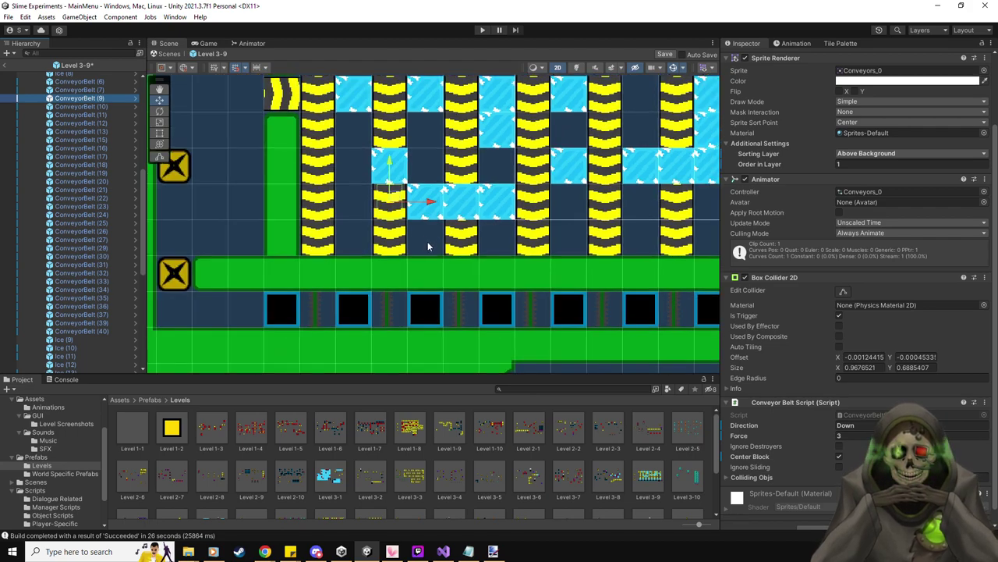
middle_click_drag(427, 247, 414, 259)
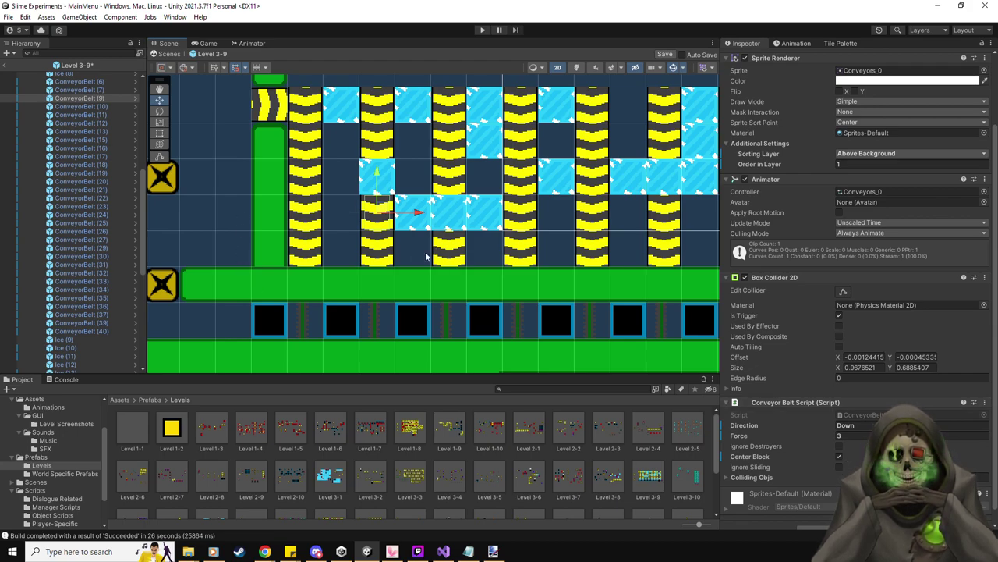
left_click(380, 248)
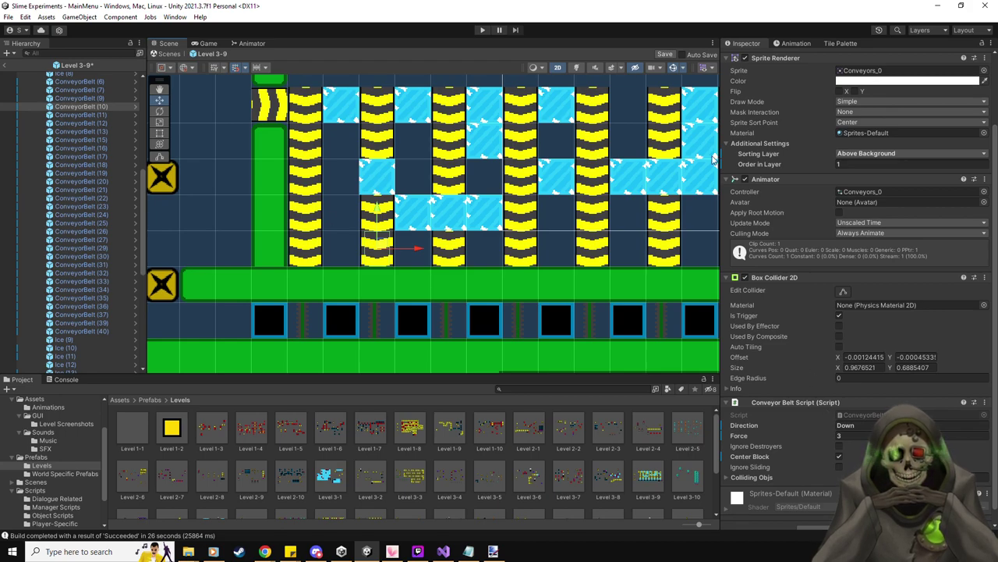
left_click(664, 54)
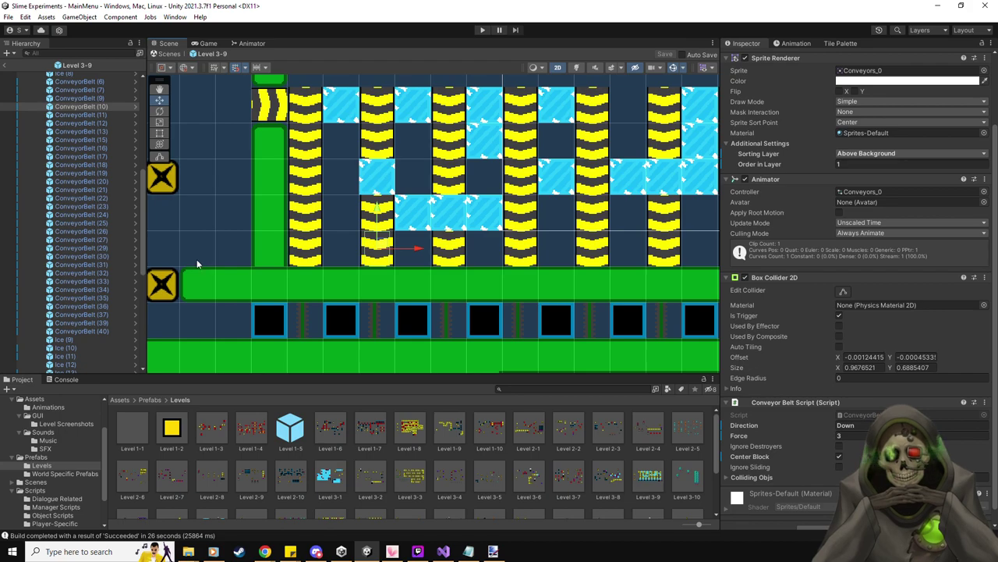
- Check PressurePlate (1) and go through the items below it as far as ConveyorBelt (7)
scroll(90, 201, "up", 3)
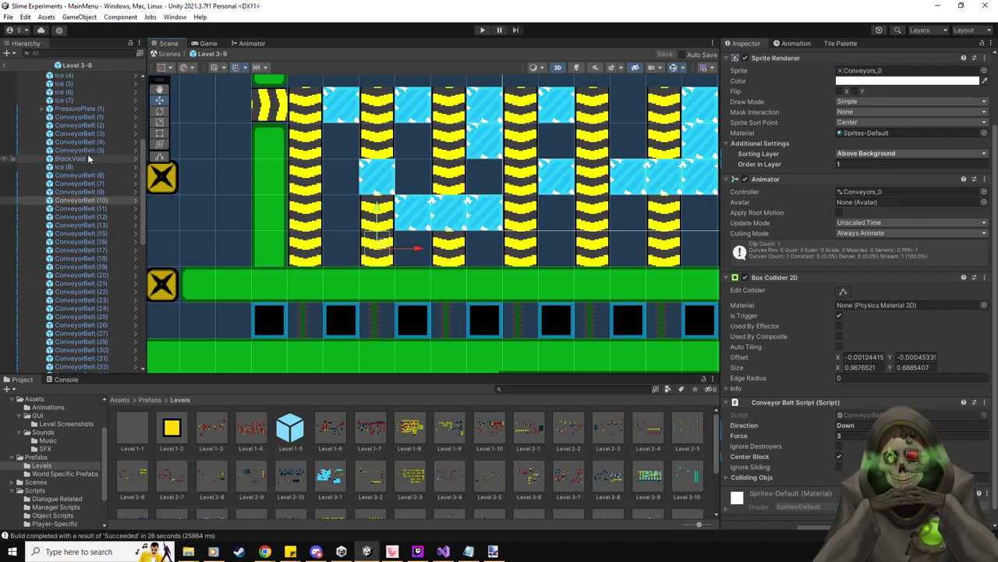
left_click(98, 109)
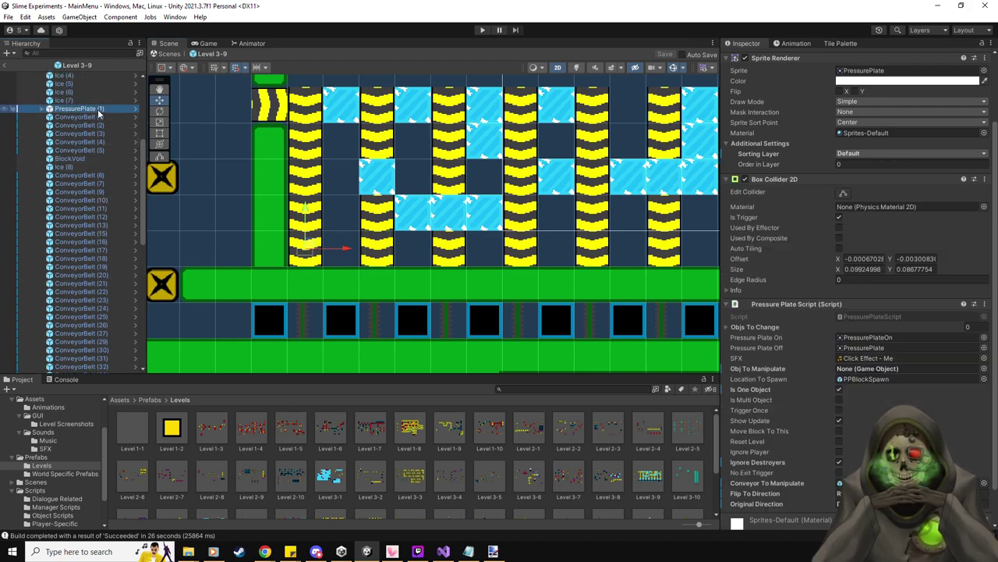
key("Down")
key("Down")
key("Down")
key("Down")
key("Down")
key("Down")
key("Down")
key("Down")
key("Down")
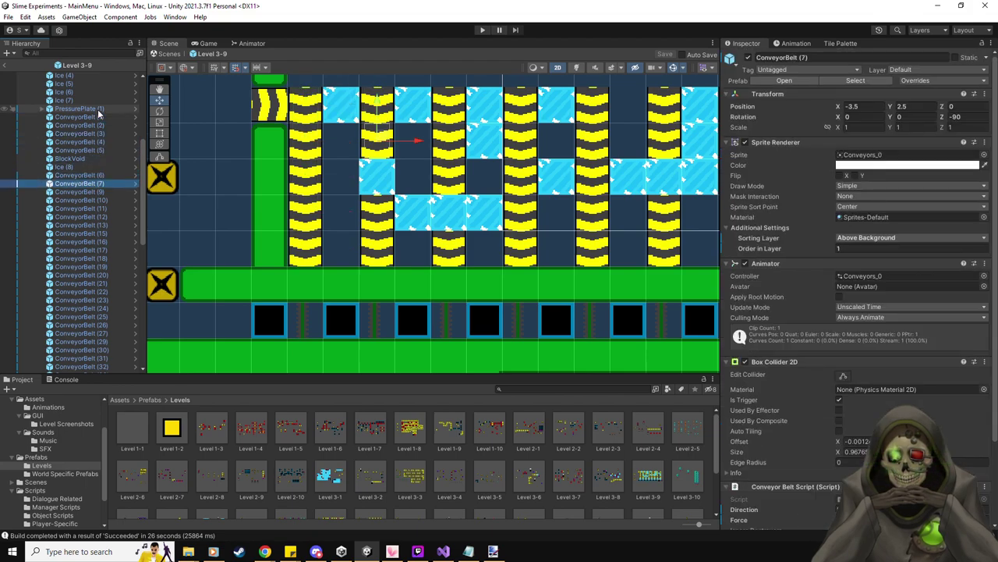
- Move PressurePlate (2) straight down to Y -1.5, below the conveyor column, and save the Level 3-9 prefab
key("Down")
key("Down")
scroll(114, 194, "down", 9)
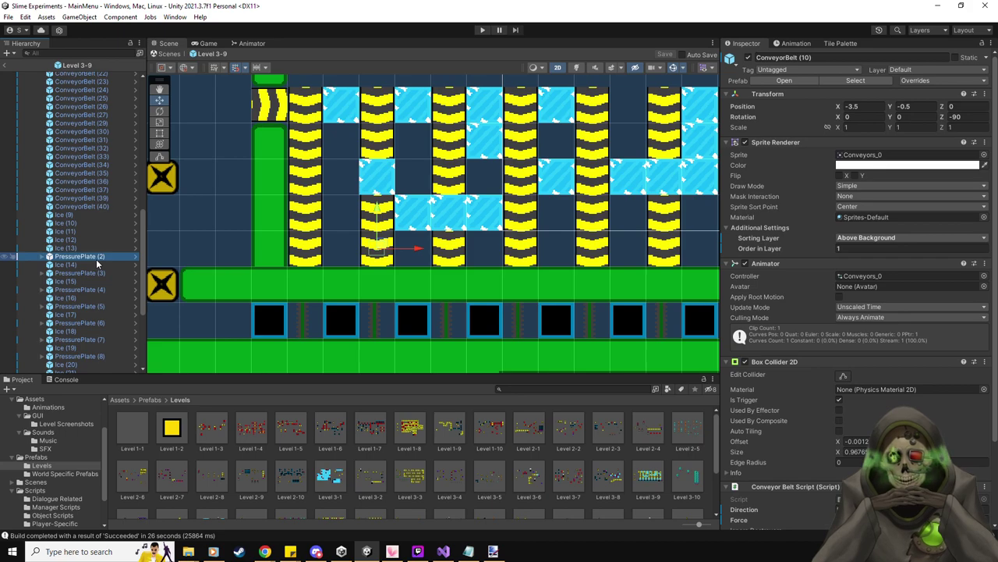
left_click(96, 258)
left_click_drag(376, 205, 374, 244)
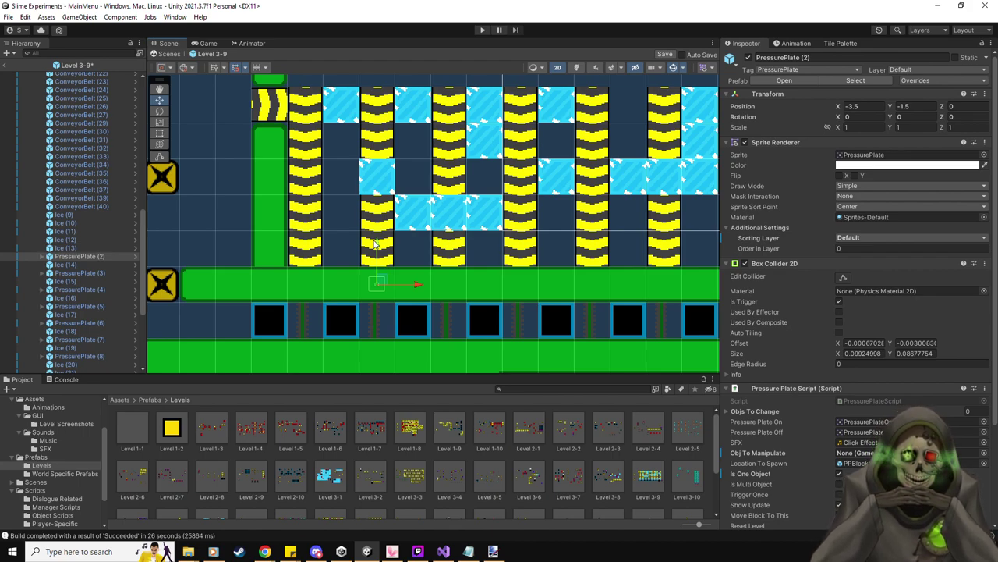
left_click(667, 55)
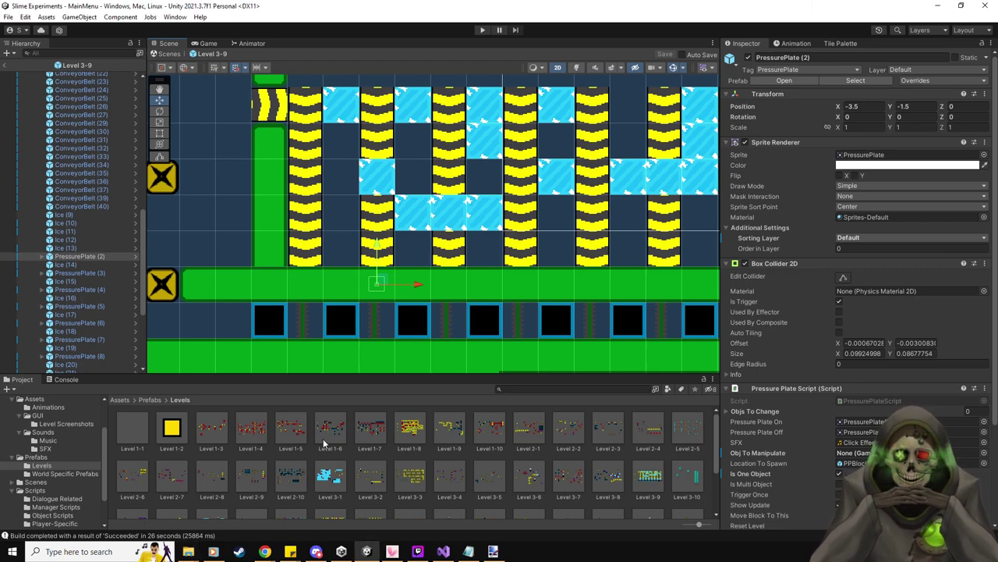
- Switch to Visual Studio and examine the LevelSpawn and GameLoaded coroutines in GameWorldManager.cs
left_click(444, 552)
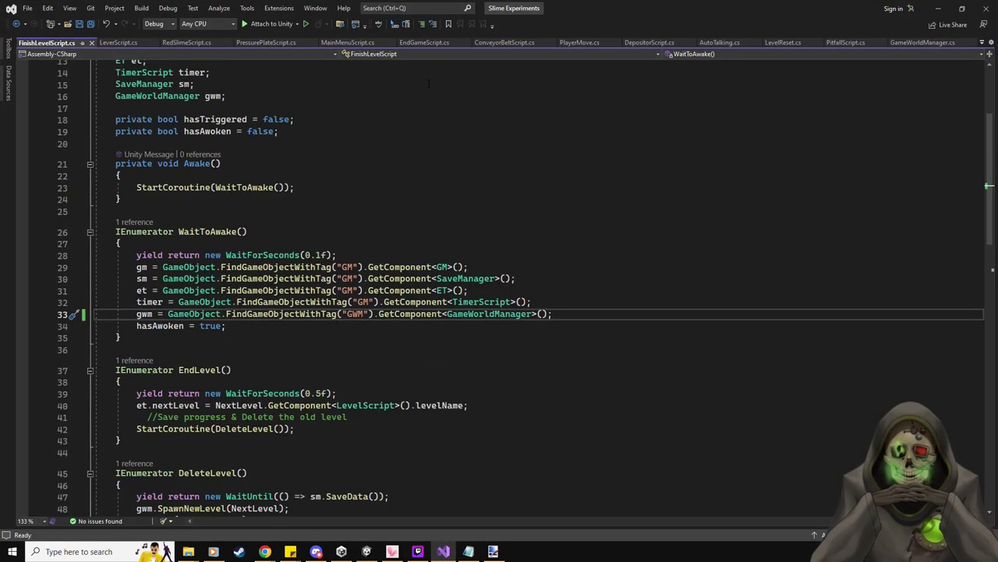
left_click(923, 42)
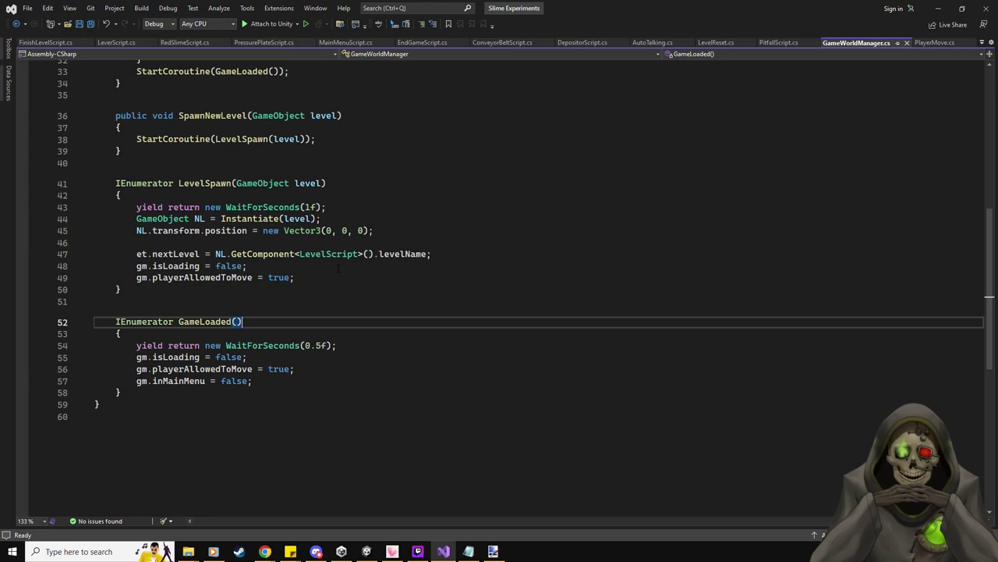
left_click(368, 345)
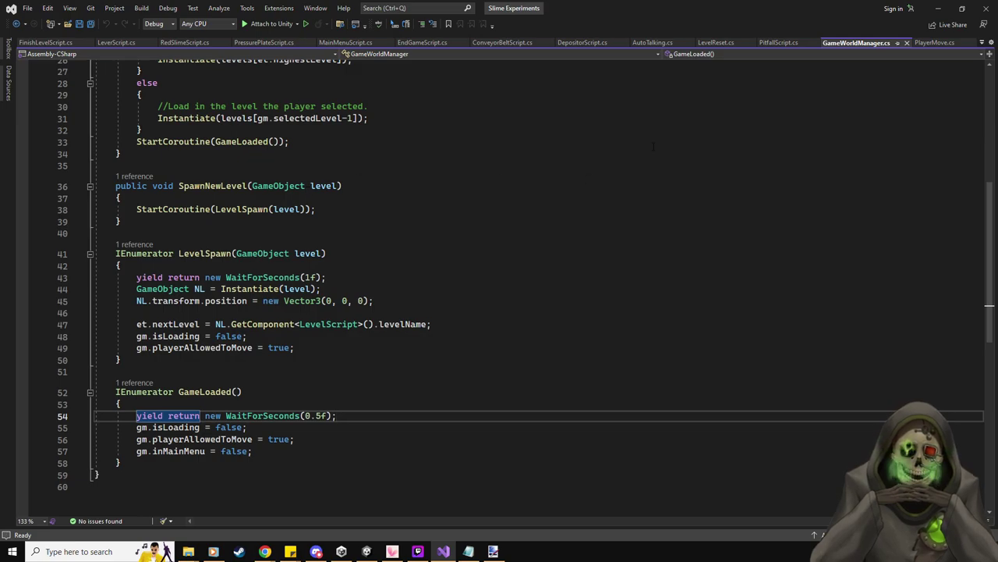
- Close the pitfall, end game, lever, red slime, pressure plate, conveyor belt, depositor, attack projectile, block void and portal scripts
middle_click(787, 43)
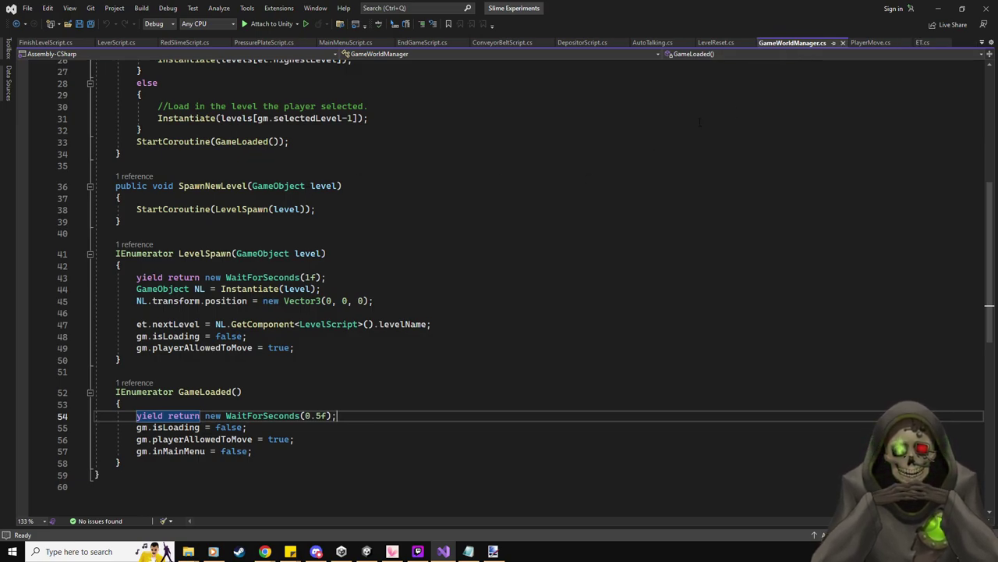
left_click(424, 43)
middle_click(424, 43)
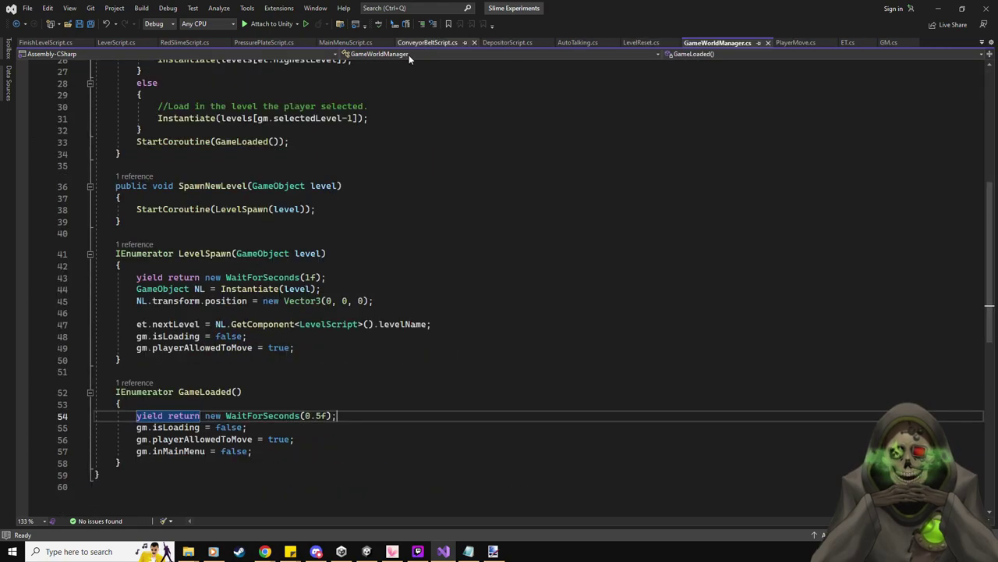
middle_click(127, 43)
middle_click(127, 44)
middle_click(127, 44)
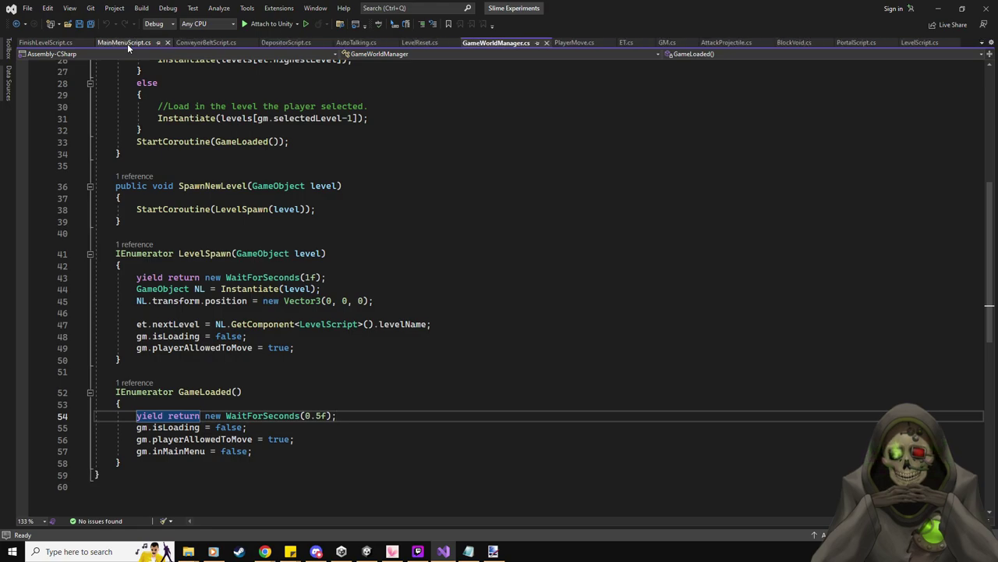
middle_click(210, 44)
middle_click(211, 45)
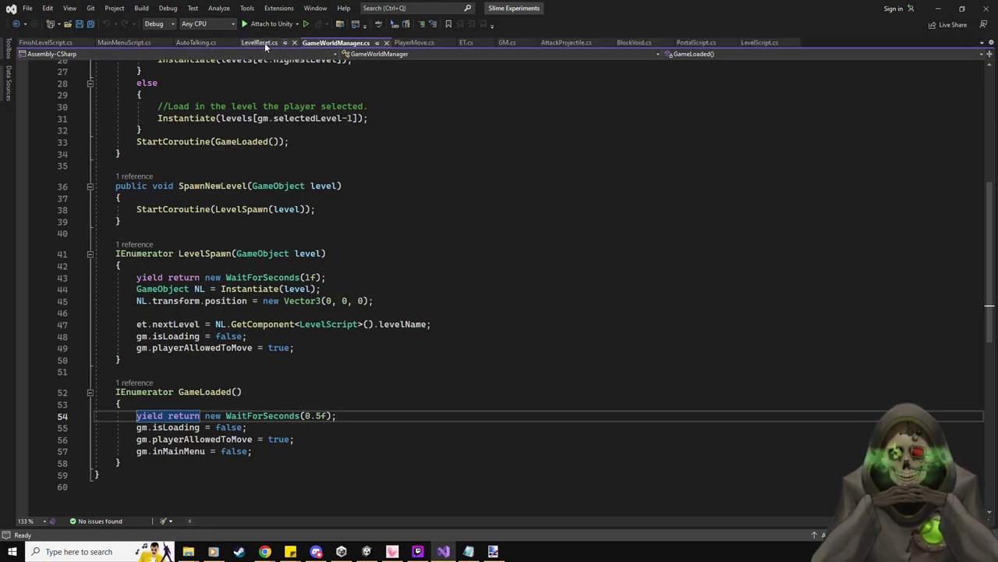
middle_click(582, 42)
middle_click(566, 40)
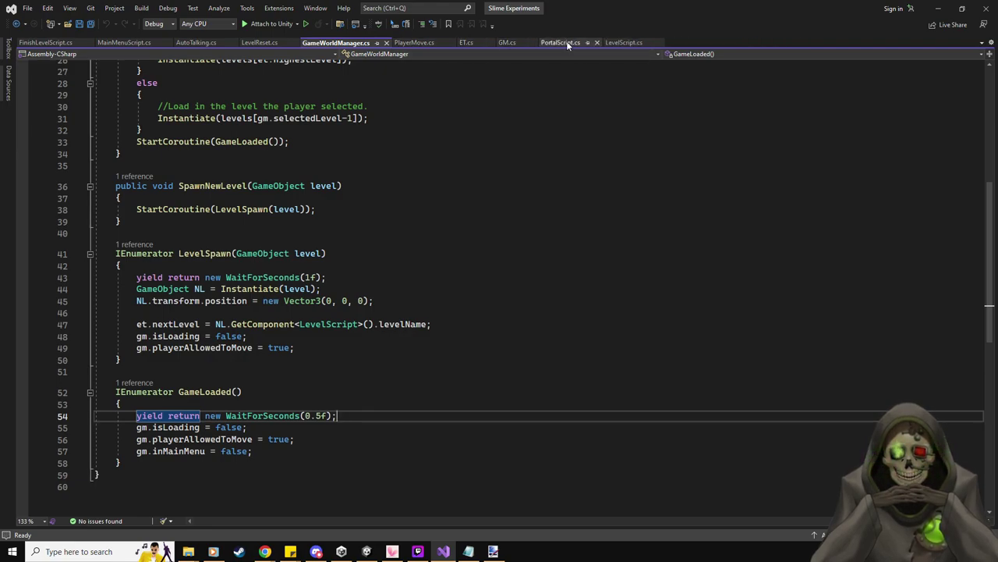
middle_click(566, 41)
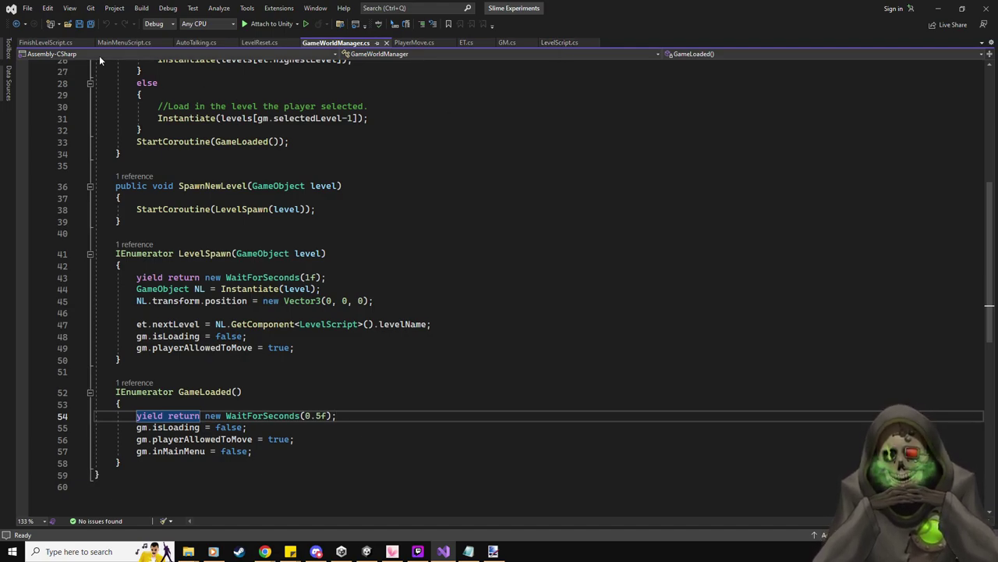
- Examine the EndLevel, DeleteLevel and OnTriggerEnter2D code in FinishLevelScript.cs
left_click(45, 42)
scroll(312, 234, "down", 2)
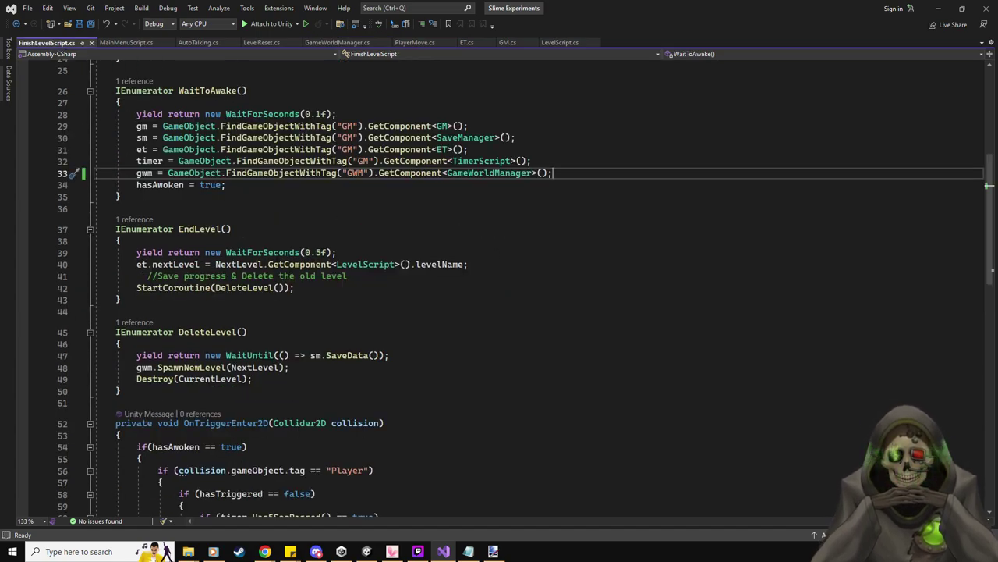
left_click(365, 293)
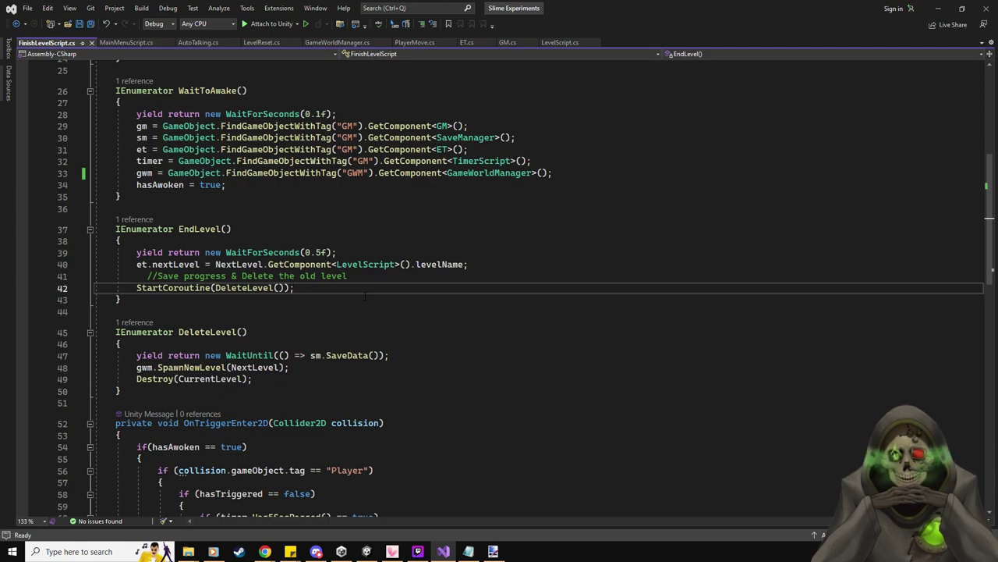
scroll(365, 296, "down", 2)
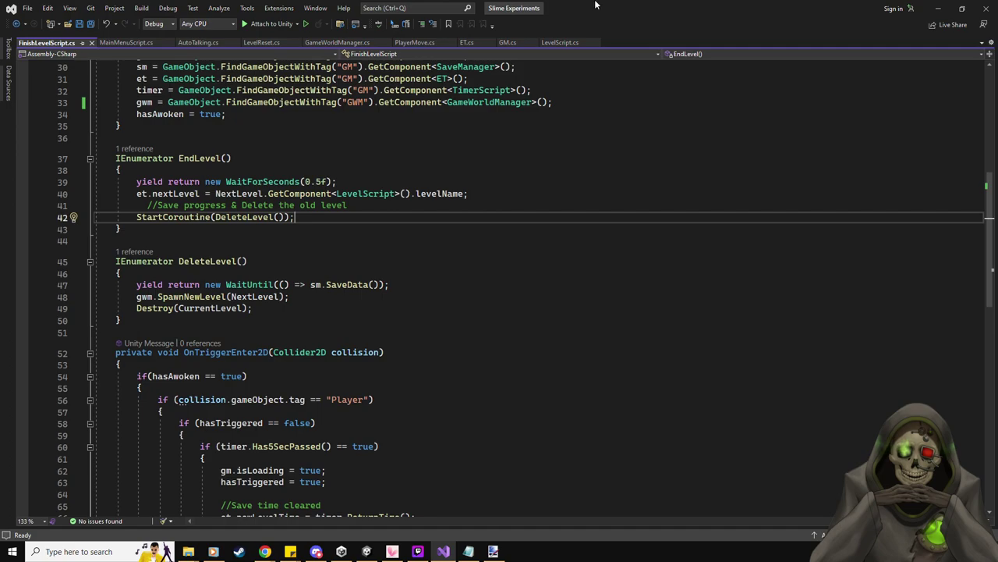
- Switch back to Unity, leave the Level 3-9 prefab and load the Testing Space scene
key("alt+Tab")
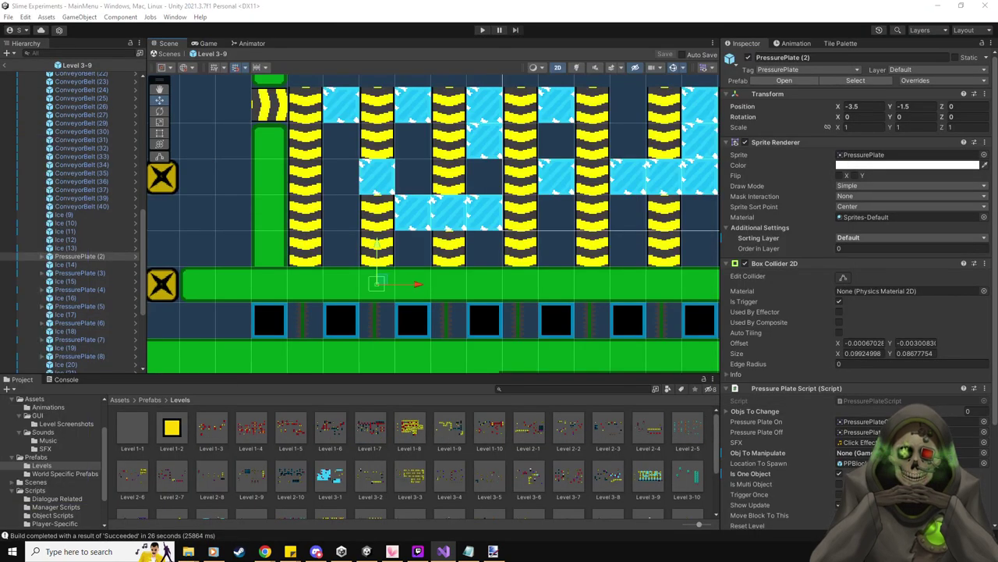
scroll(75, 283, "up", 13)
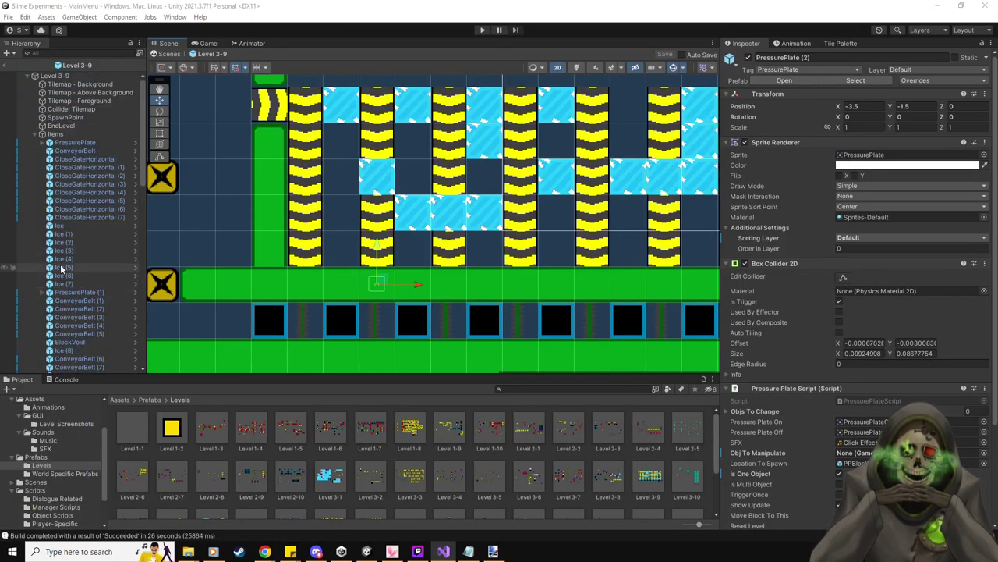
left_click(5, 64)
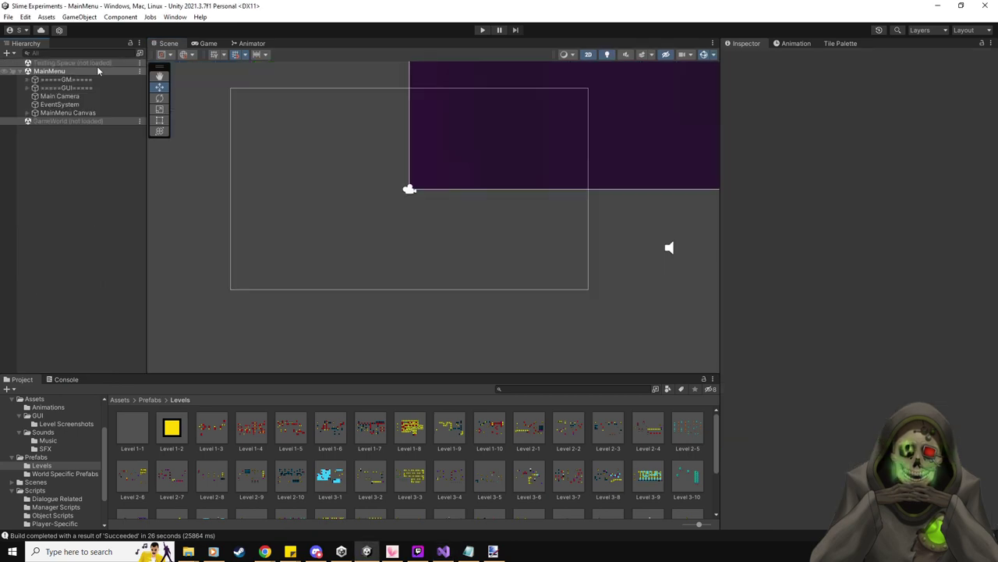
left_click(140, 63)
left_click(162, 68)
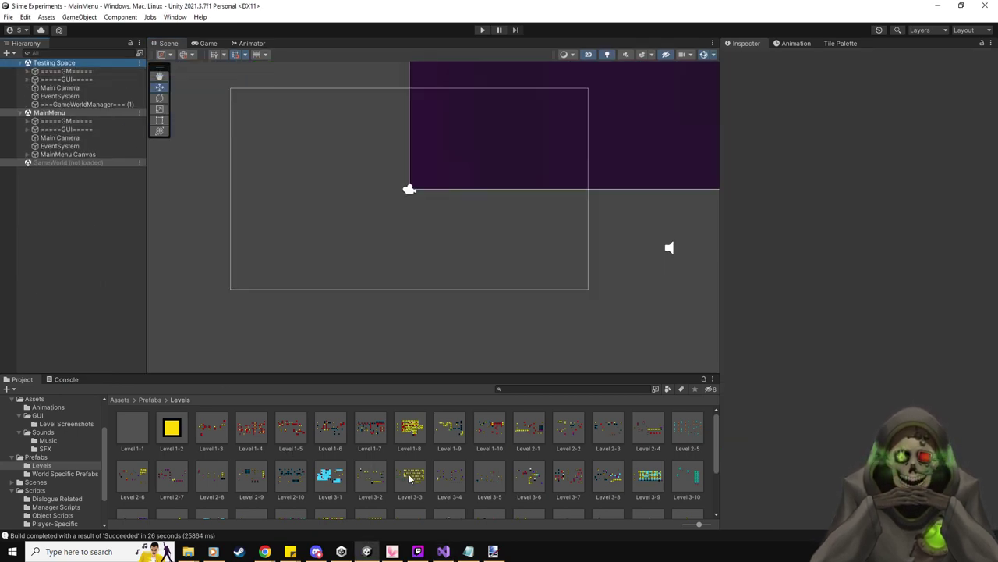
- Open the Level 3-6 prefab and check the Spawn Points list of its Level Reset script
scroll(414, 472, "down", 2)
left_click(492, 452)
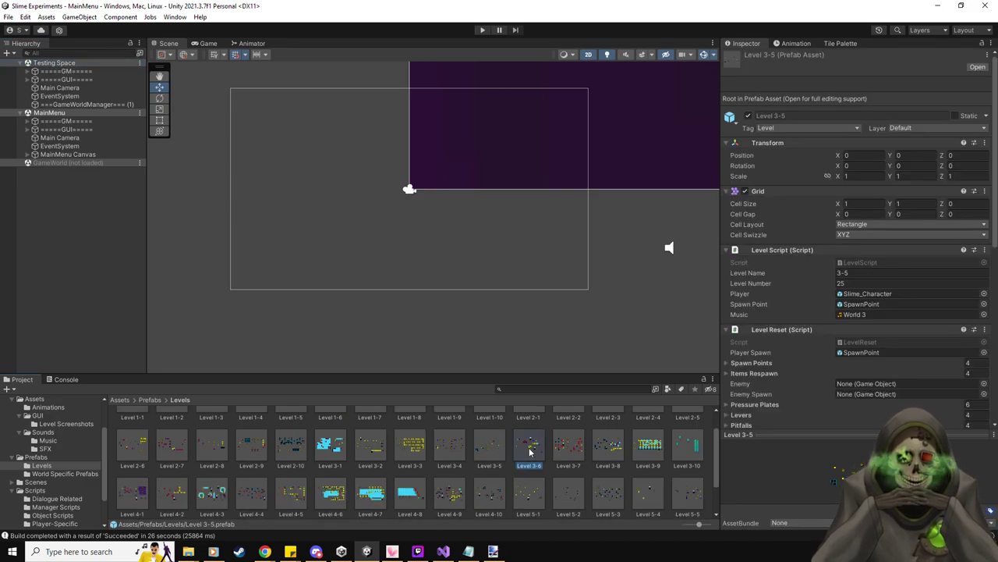
double_click(529, 447)
left_click_drag(503, 284, 537, 217)
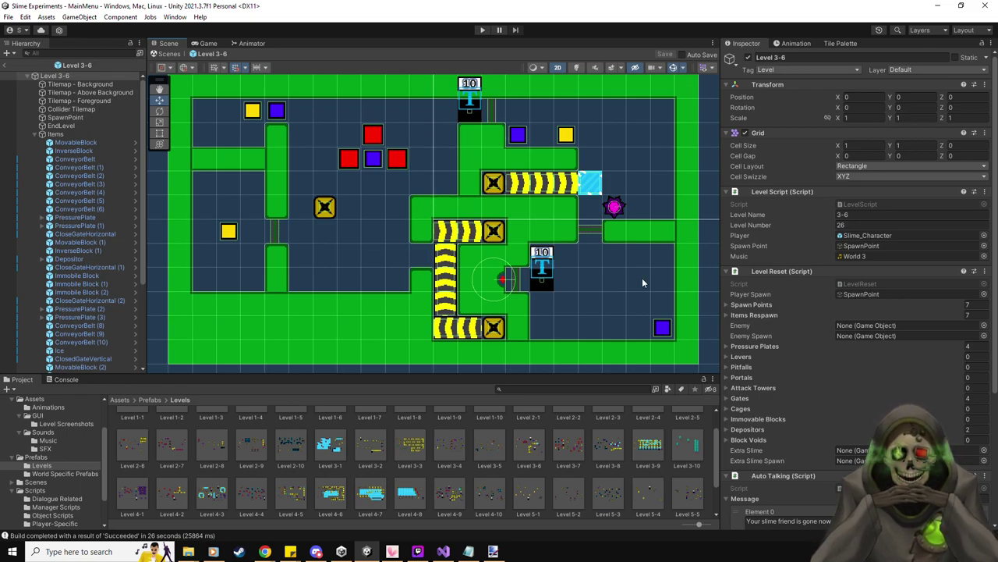
left_click(765, 304)
left_click(753, 304)
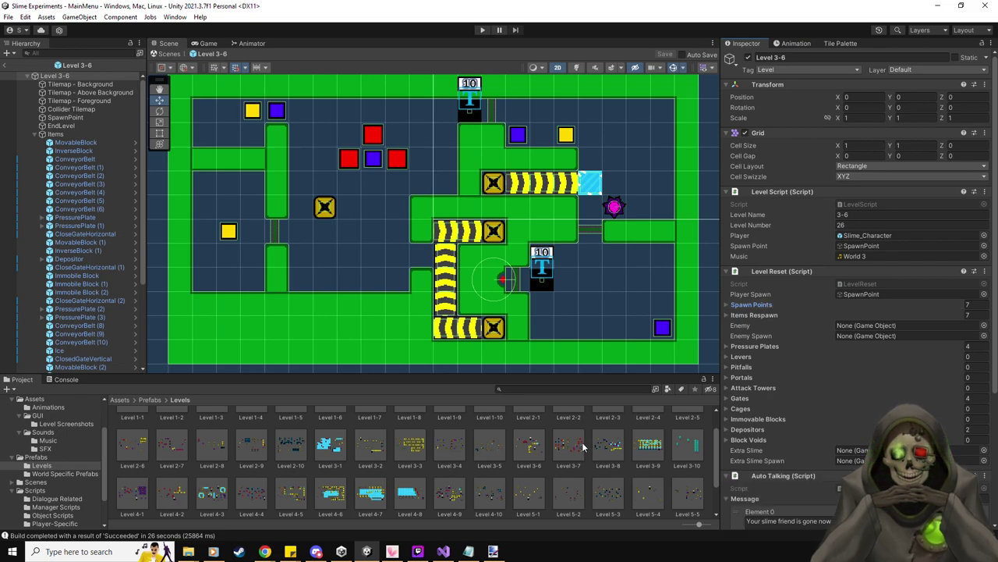
- Compare the layouts and reset settings of the Level 3-8, 3-7 and 3-6 prefabs, and exit prefab editing
double_click(612, 448)
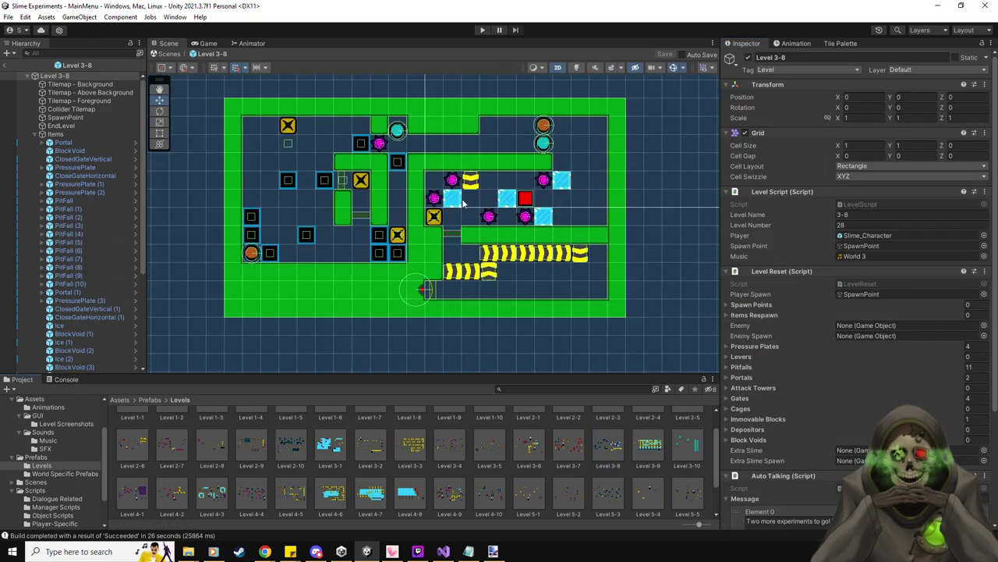
double_click(567, 451)
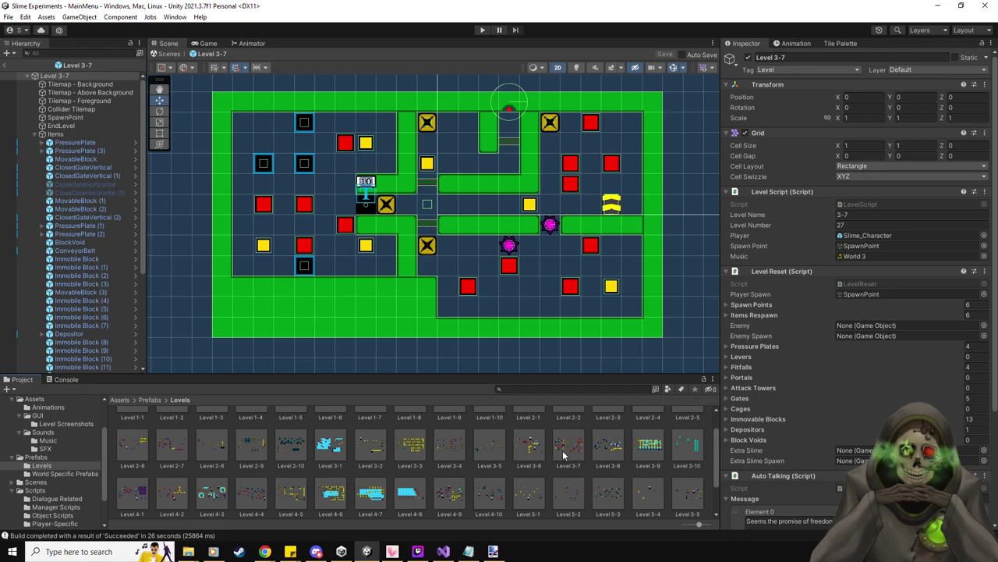
double_click(524, 442)
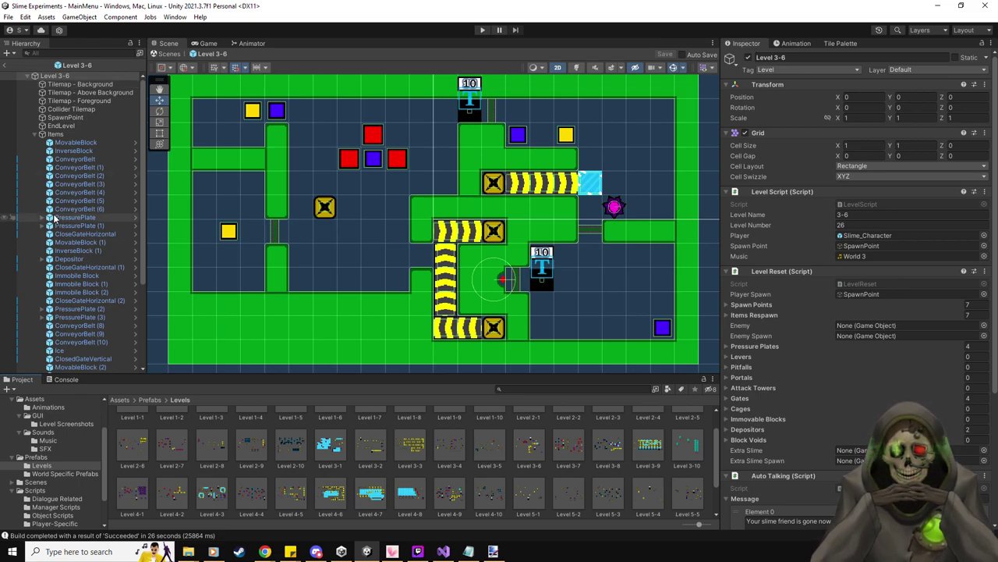
left_click(5, 67)
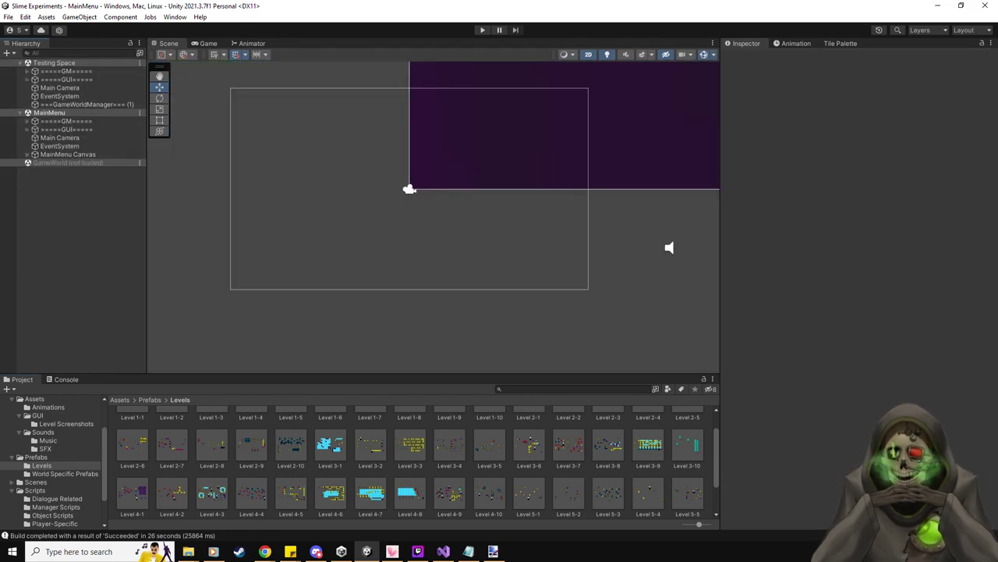
- Switch to Visual Studio and review the Destroy(CurrentLevel) line in DeleteLevel of FinishLevelScript.cs
left_click_drag(0, 210, 537, 1)
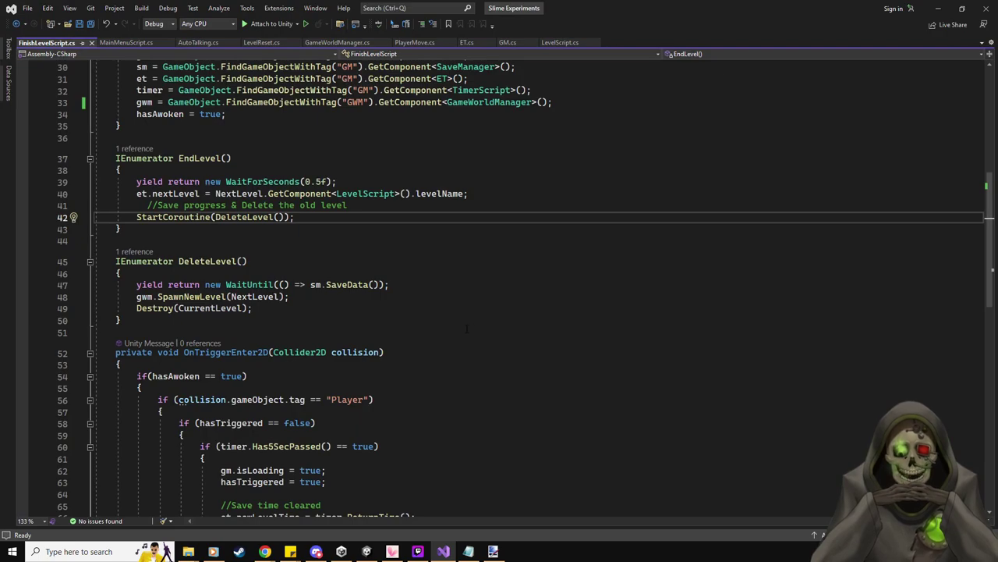
left_click_drag(290, 310, 138, 310)
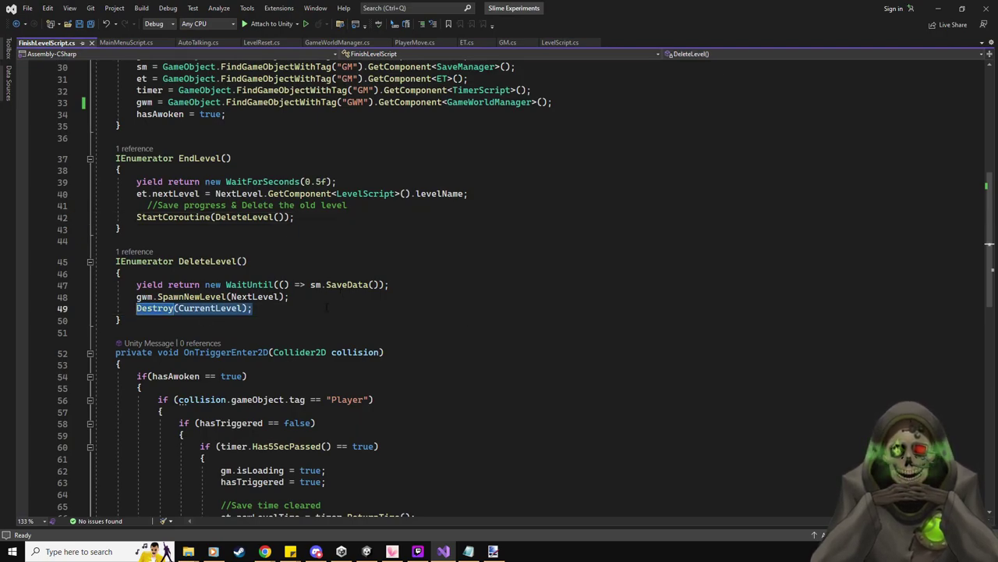
left_click(326, 308)
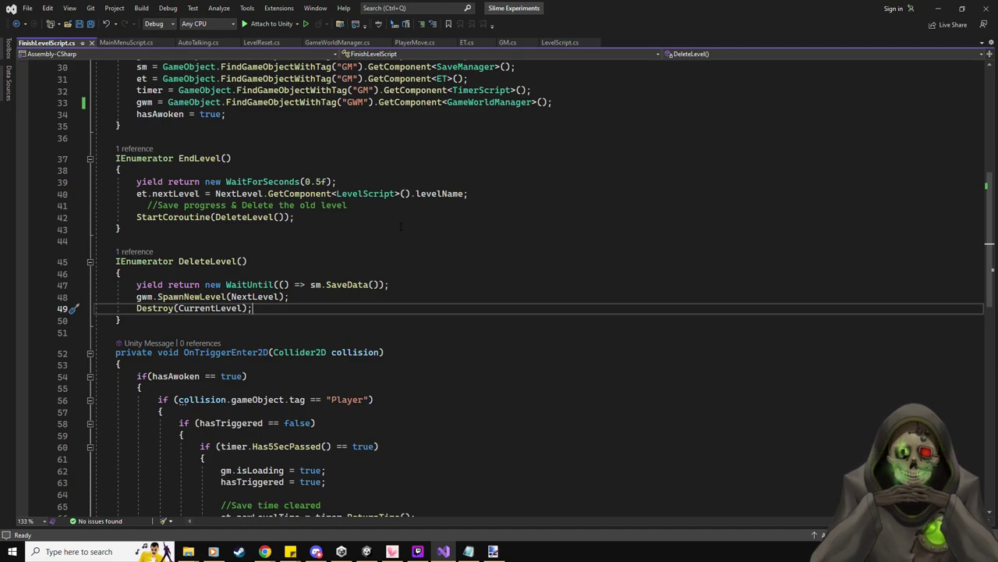
- Return to Unity, check the Spawn Points and Items Respawn lists of the Level 3-6 prefab, and exit it
key("alt+Tab")
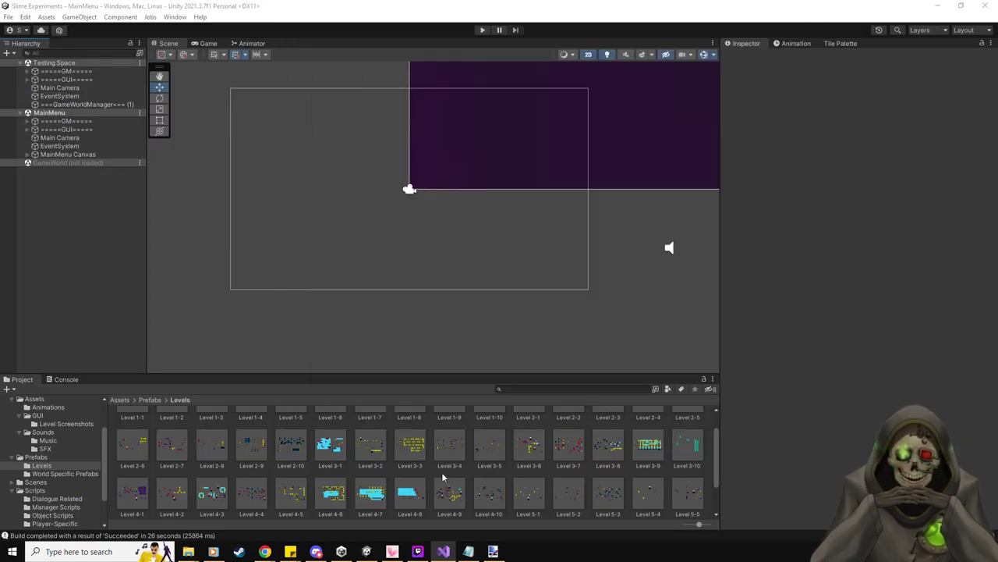
double_click(528, 446)
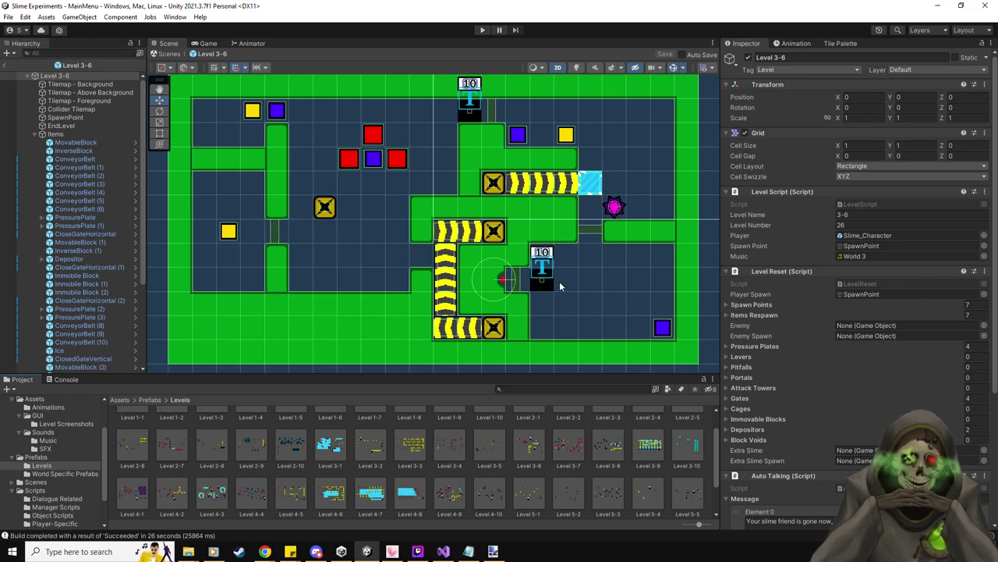
left_click(763, 305)
left_click(766, 306)
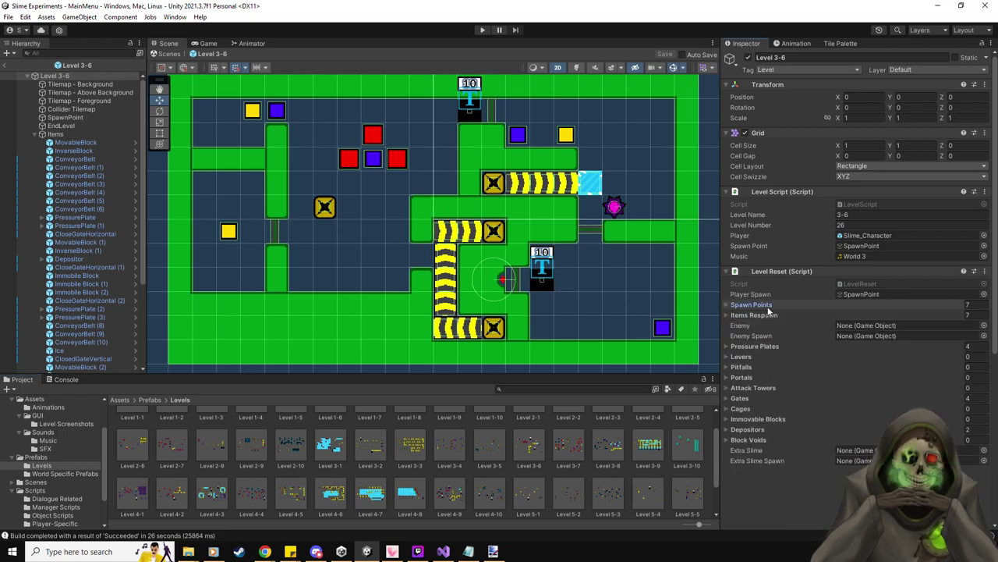
left_click(767, 315)
left_click(768, 315)
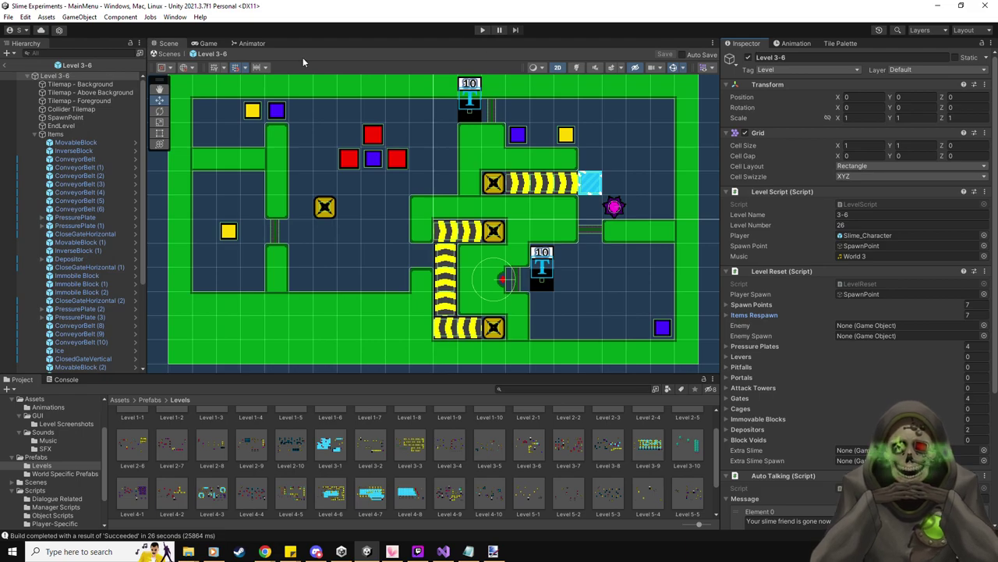
left_click(5, 65)
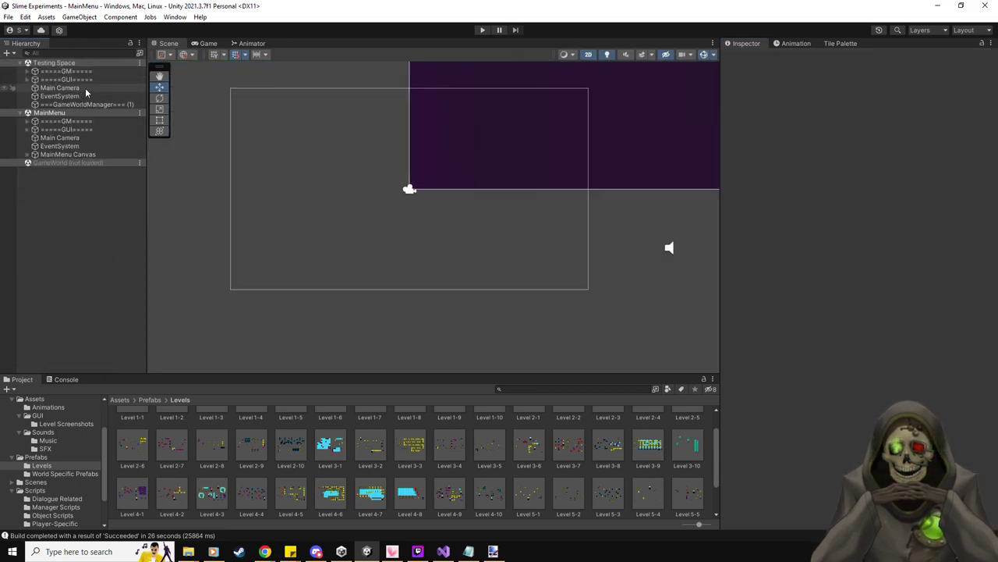
- Unload the MainMenu scene, add the Level 3-6 prefab to the Testing Space scene, and expand its child objects
right_click(141, 113)
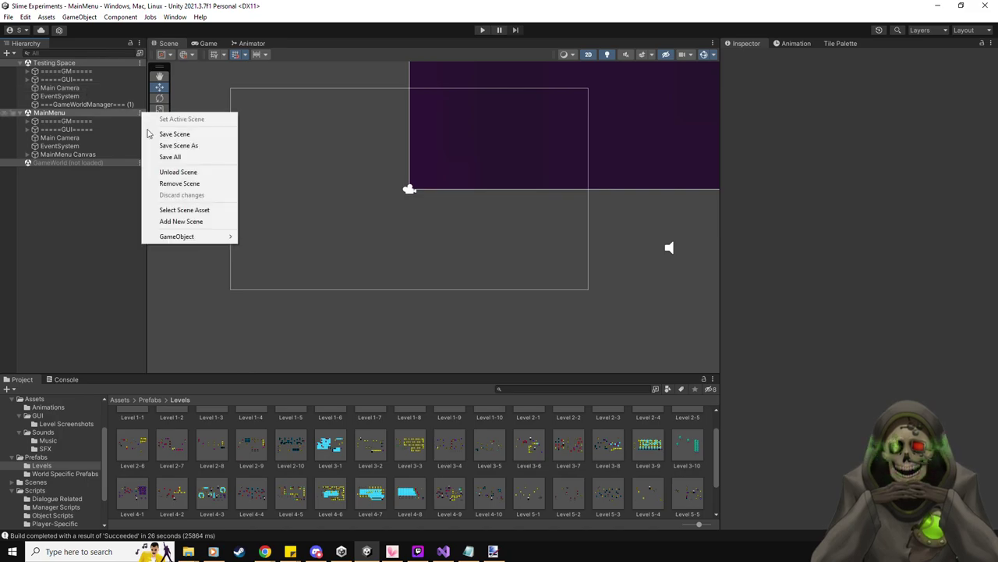
left_click(177, 172)
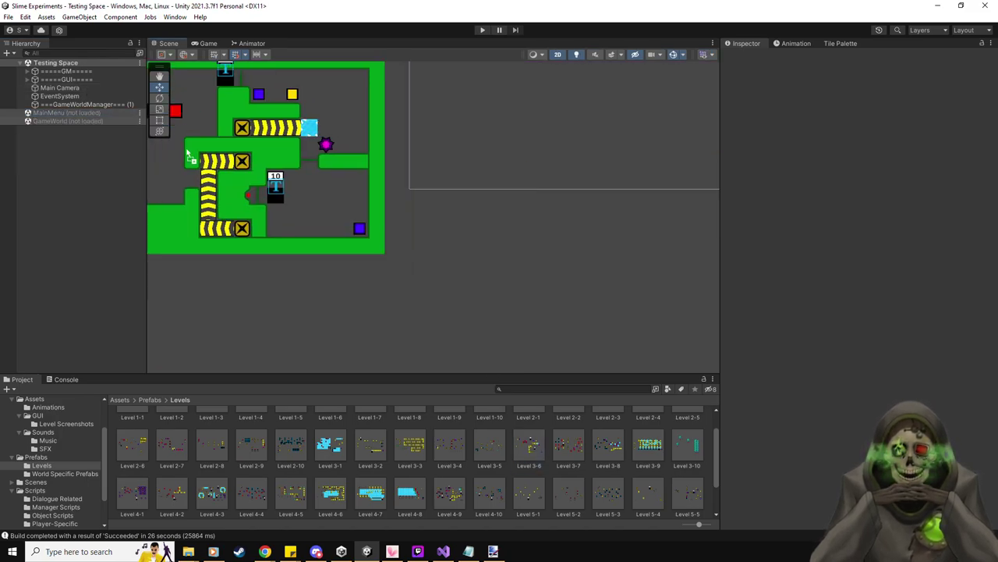
left_click_drag(105, 102, 87, 84)
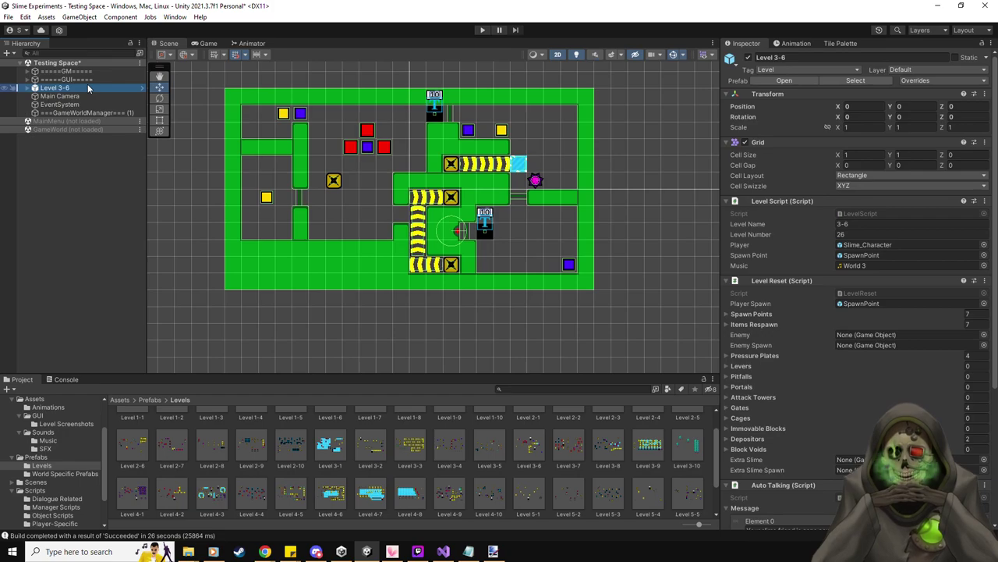
left_click(27, 88)
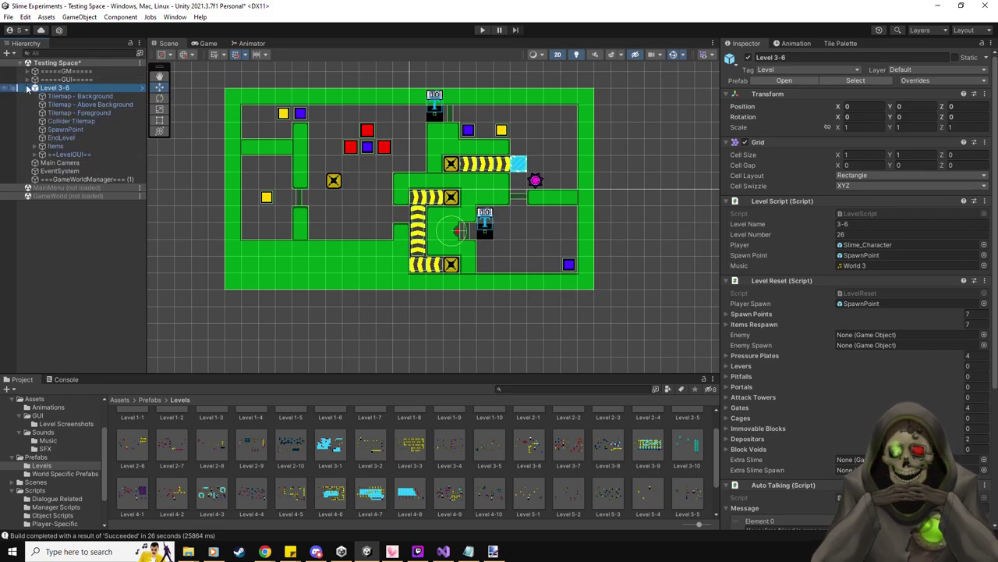
- Playtest Level 3-6 by pushing the upper-left yellow and blue blocks along the top corridor into the upper depositor
left_click(480, 30)
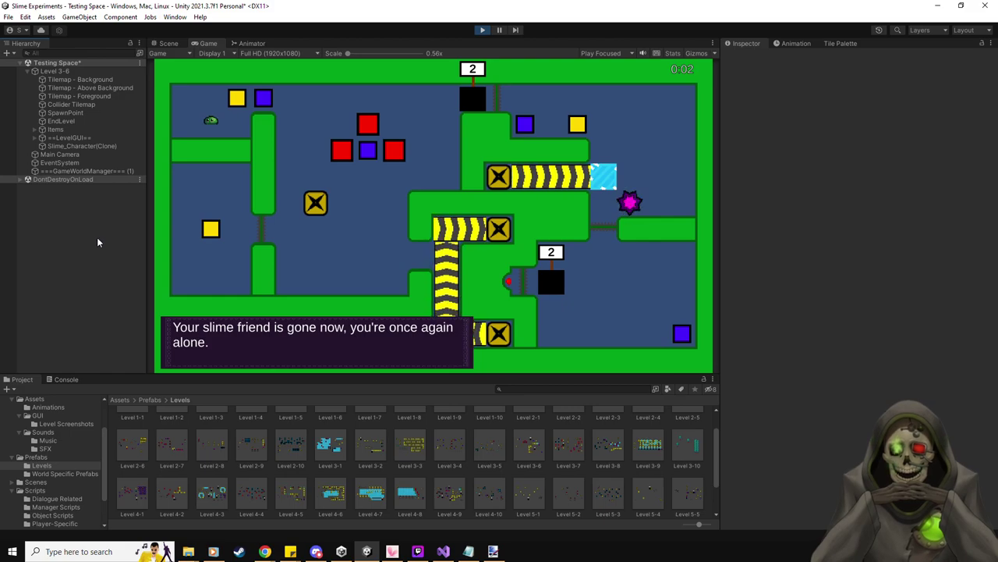
key("a")
key("w")
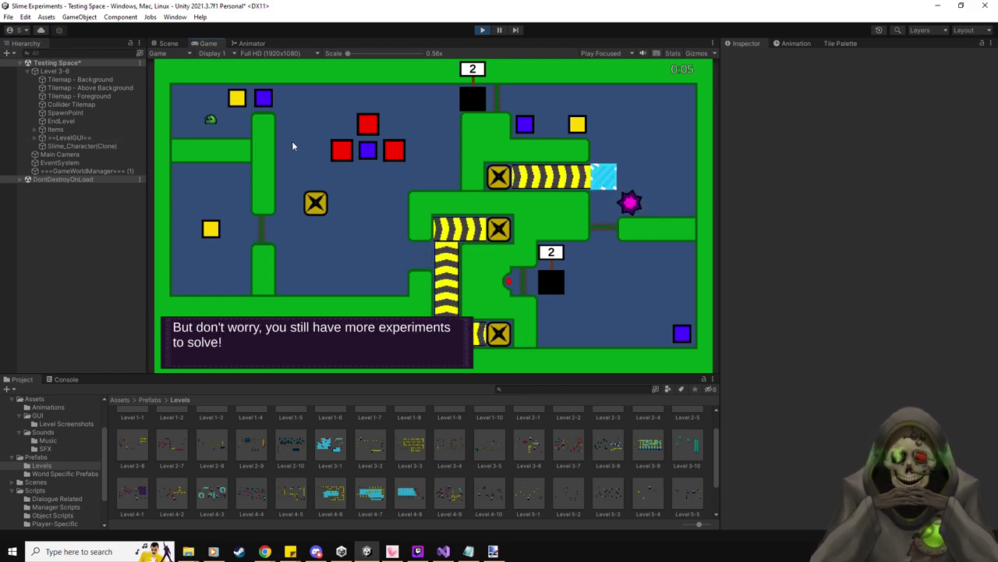
key("d")
key("Right")
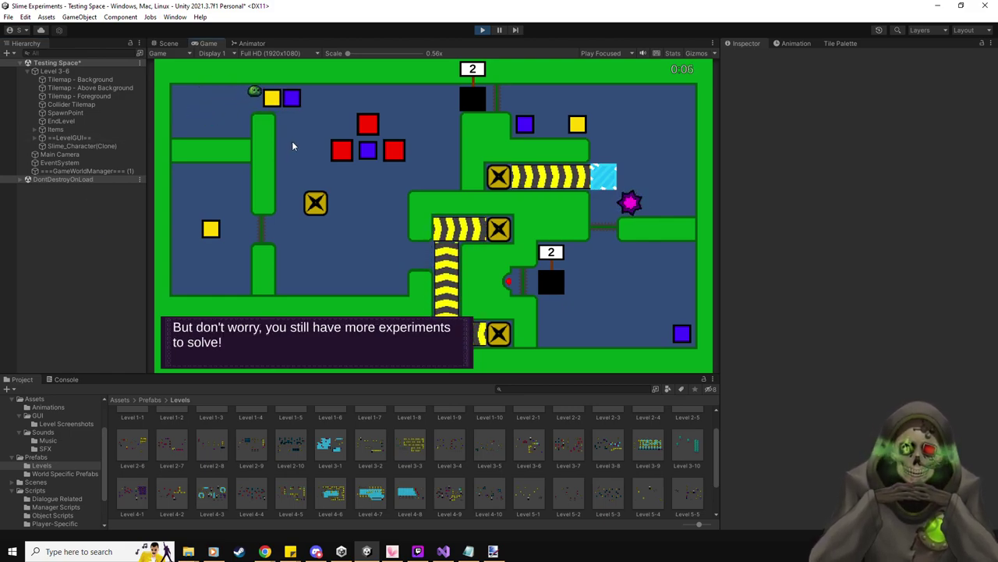
key("Right")
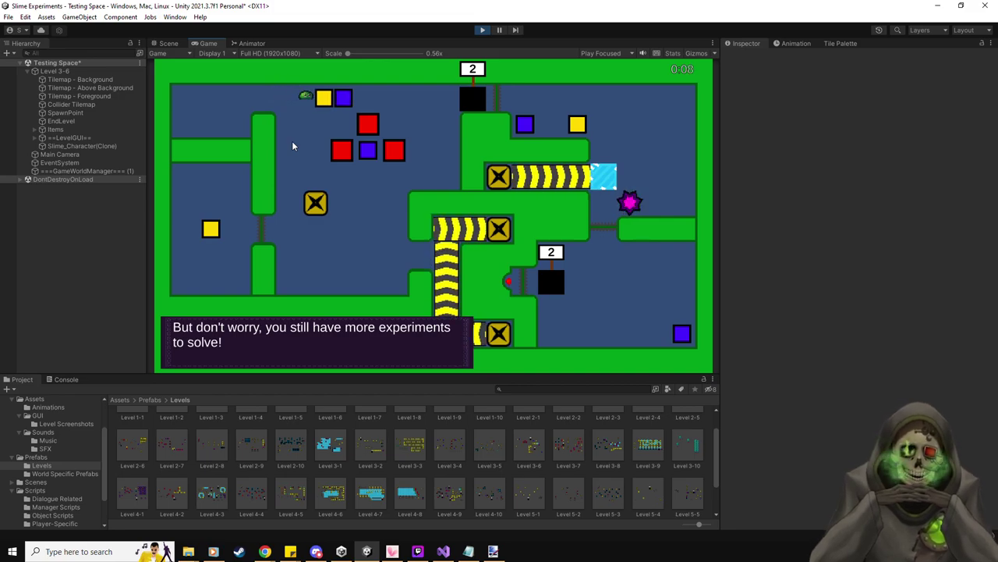
key("Right")
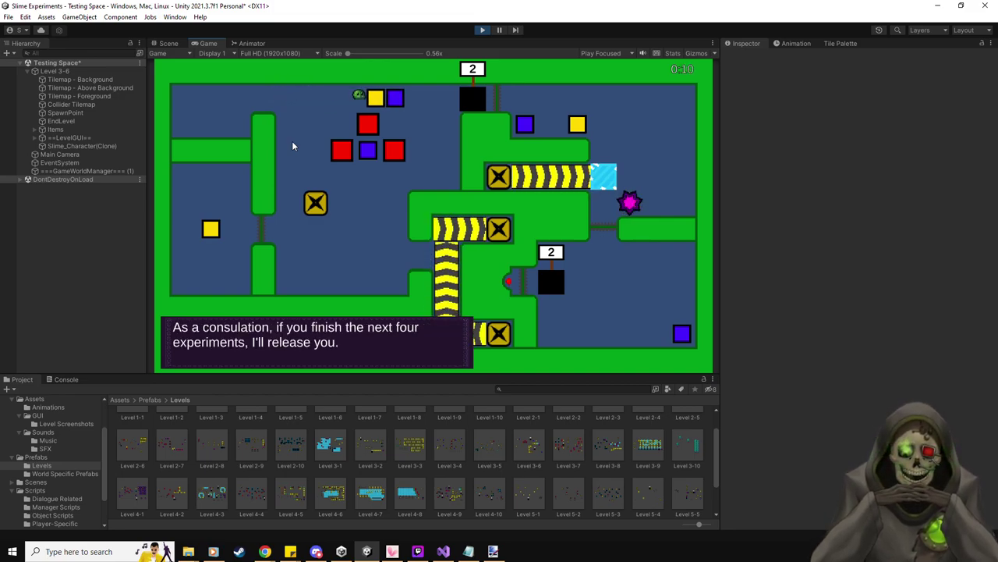
key("Right")
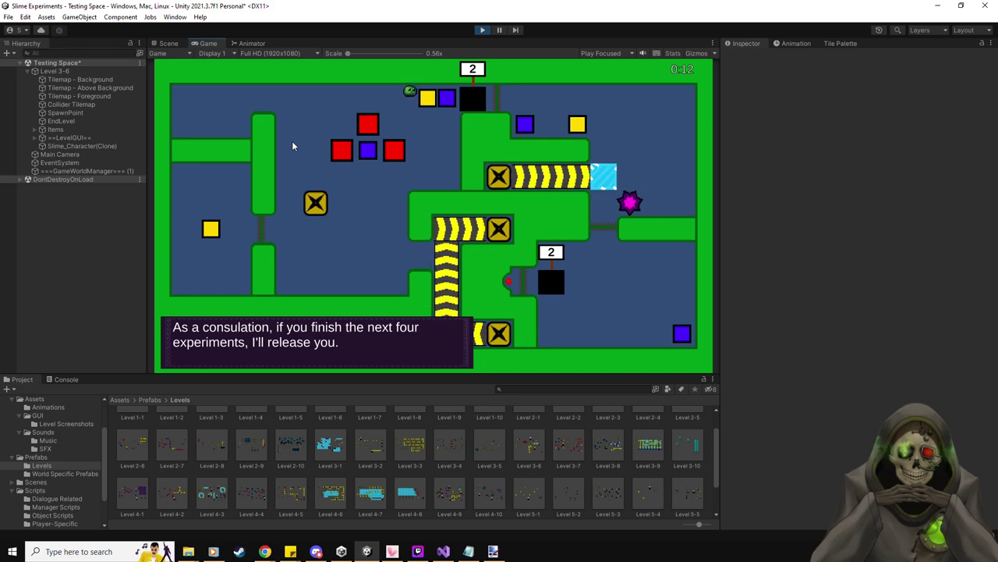
key("Right")
- Pause the game, reset the level, and inspect the respawned block clones against the Level 3-6 object's children
key("Escape")
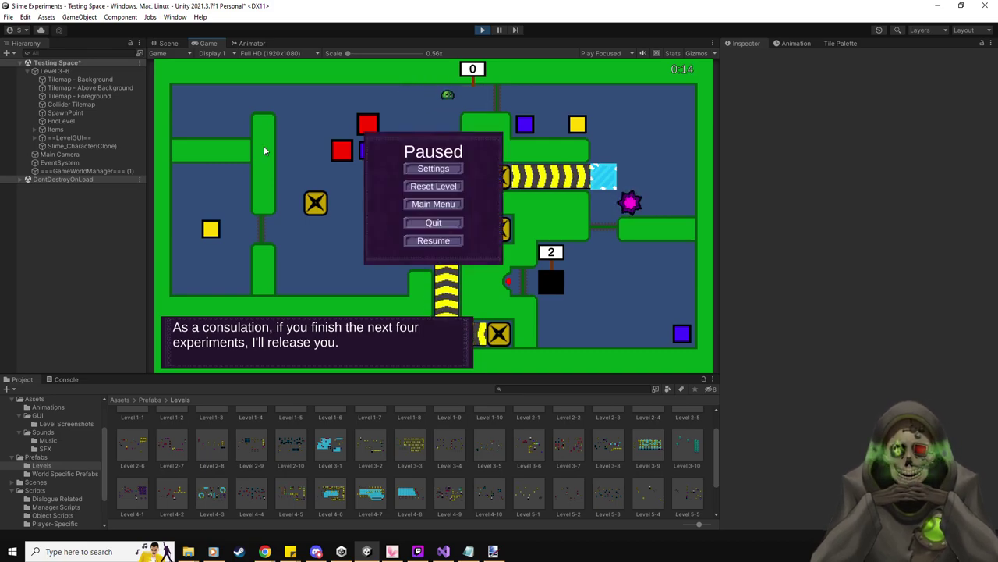
left_click(437, 186)
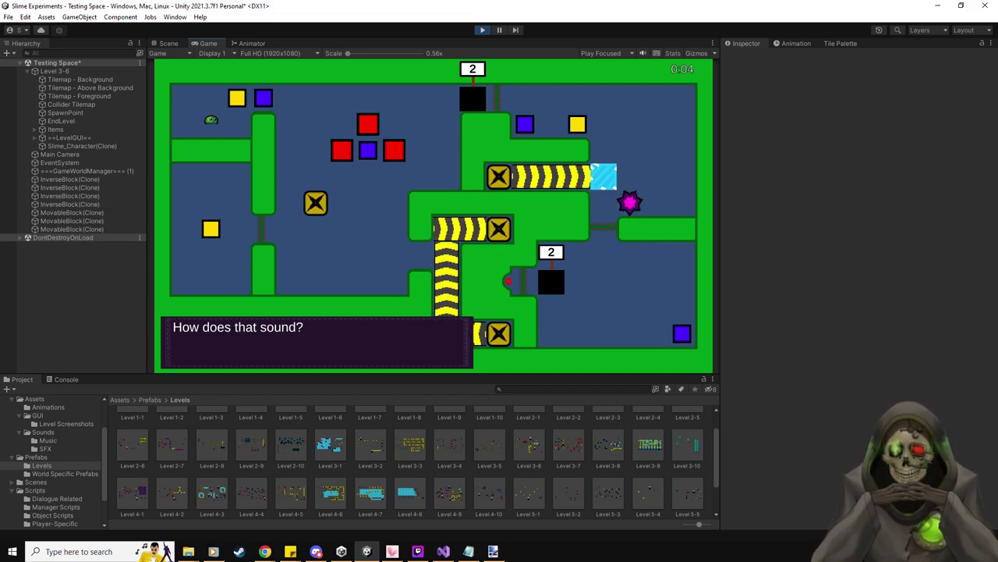
left_click(117, 180)
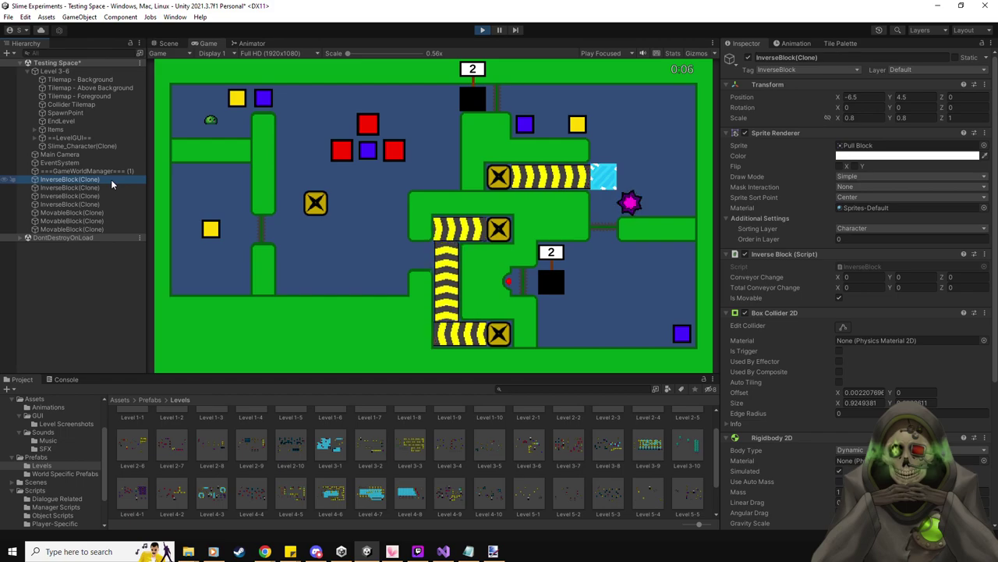
left_click(55, 71)
left_click(27, 71)
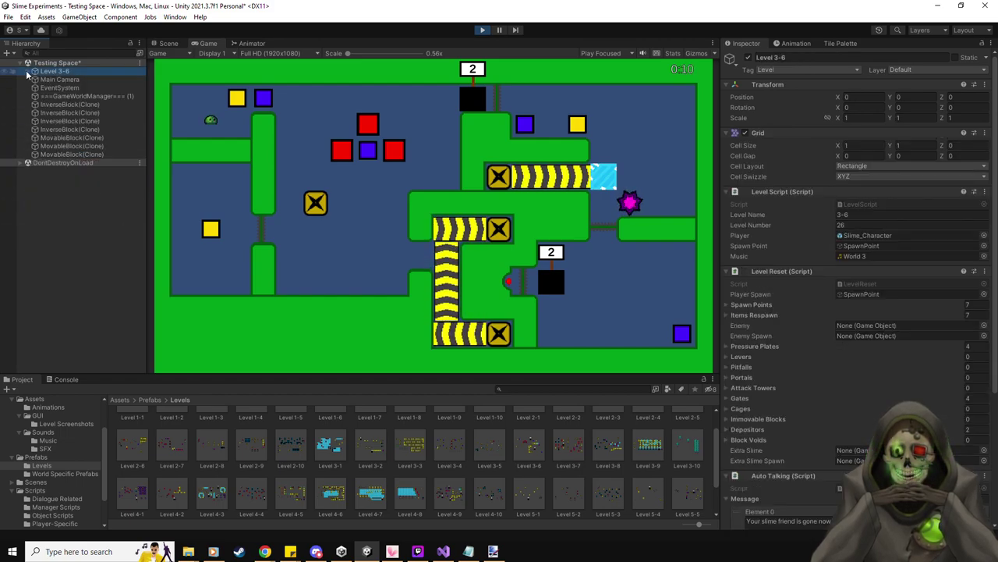
left_click(28, 71)
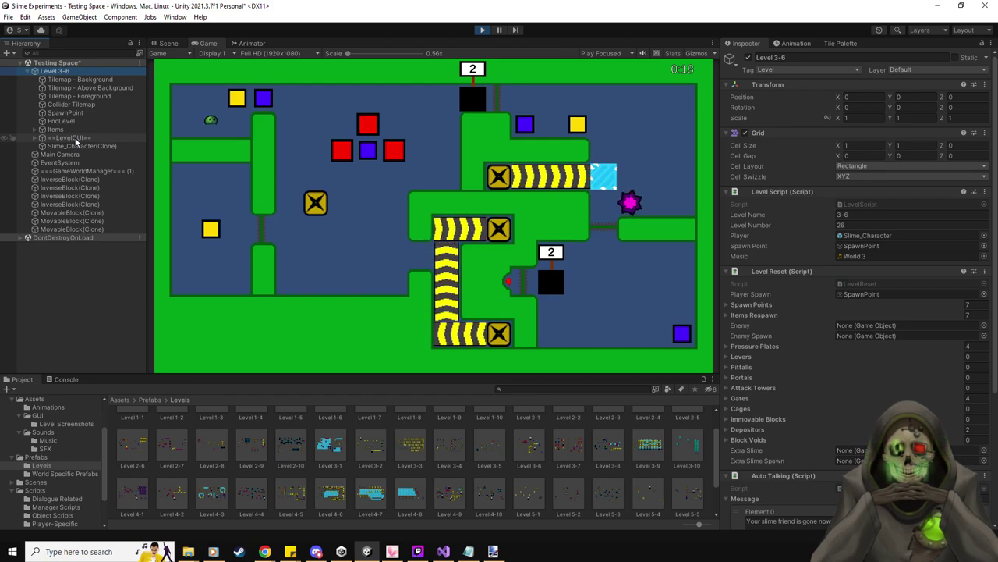
- Delete the Level 3-6 object from the running game to see which blocks remain, and stop playing
left_click(58, 71)
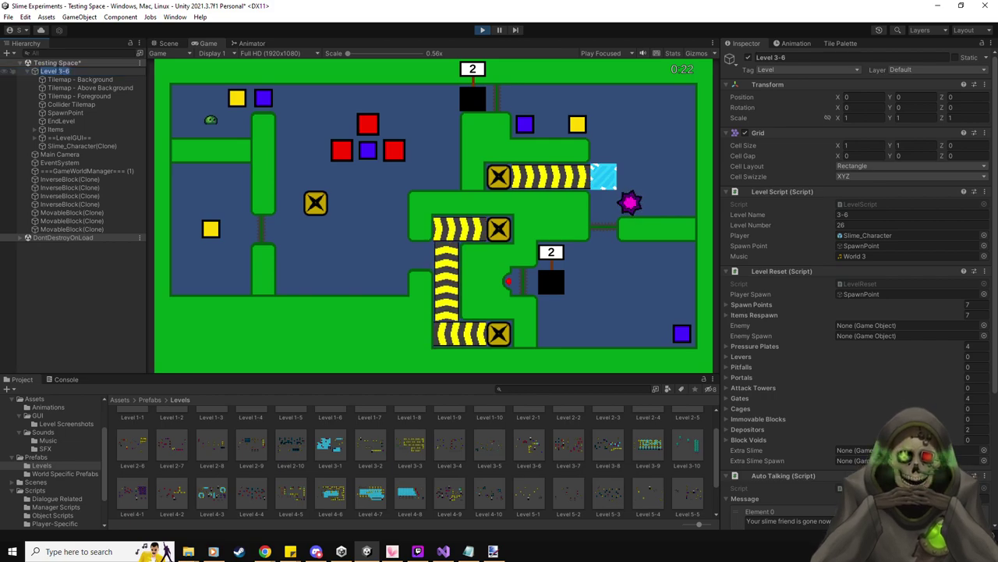
key("BackSpace")
left_click(66, 85)
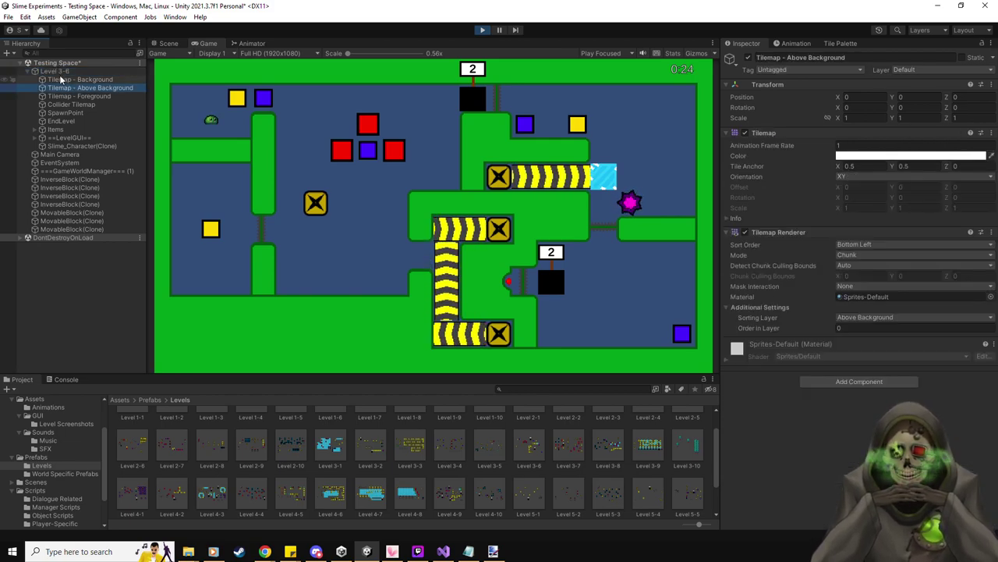
left_click(64, 74)
key("Delete")
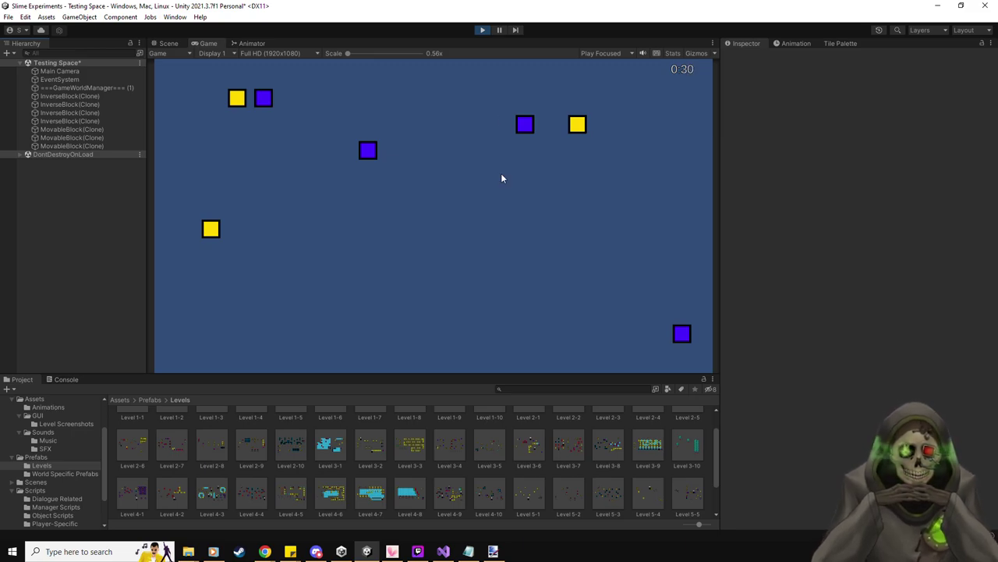
left_click(482, 30)
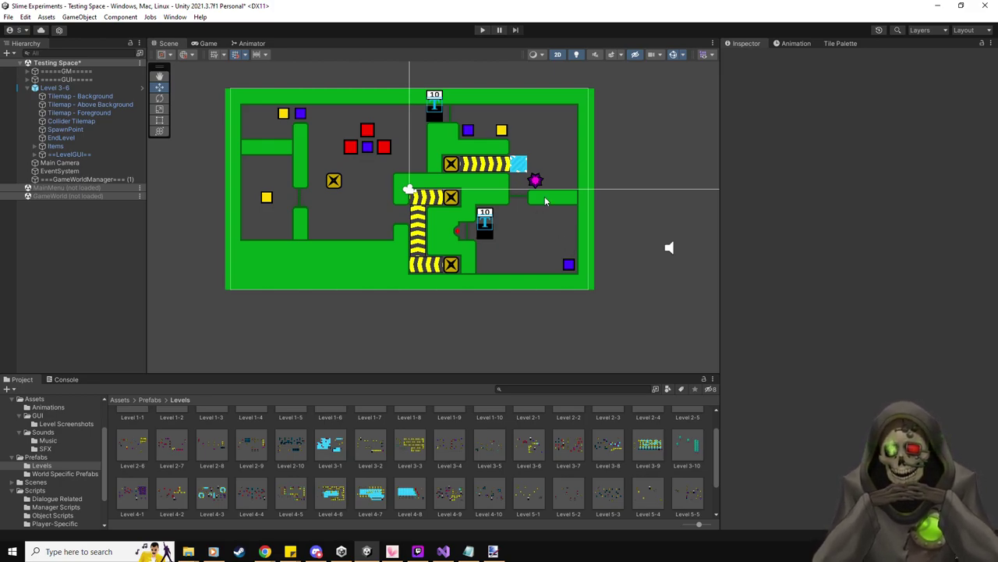
- Select Level 3-6 in the scene, switch to Visual Studio, and review the WaitToAwake coroutine in LevelScript.cs
left_click(70, 88)
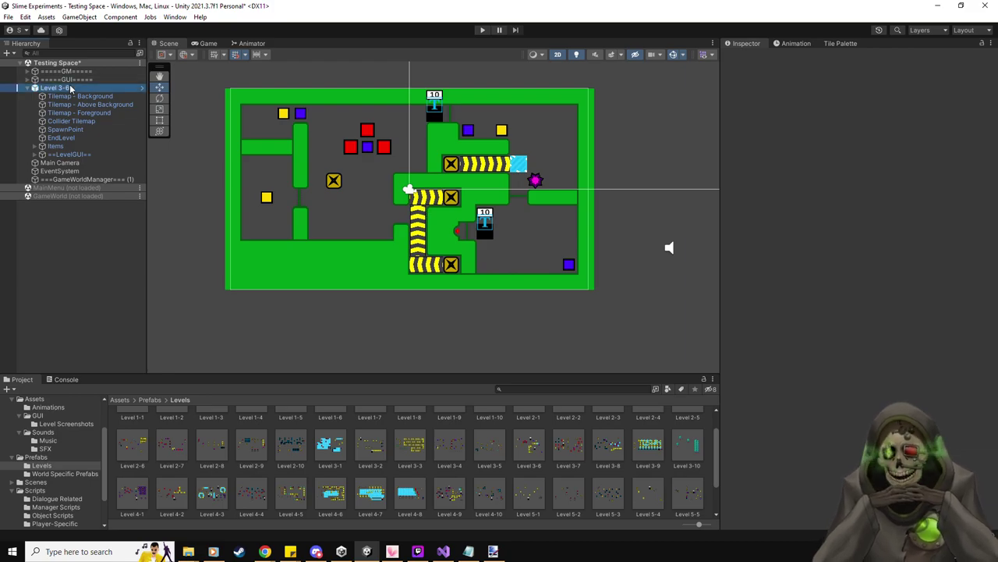
key("alt+Tab")
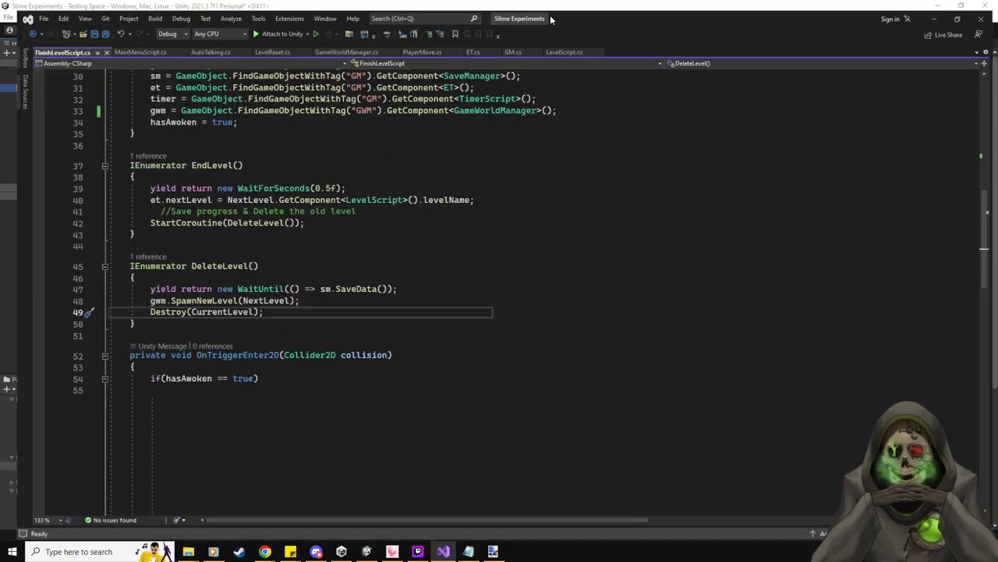
left_click(559, 43)
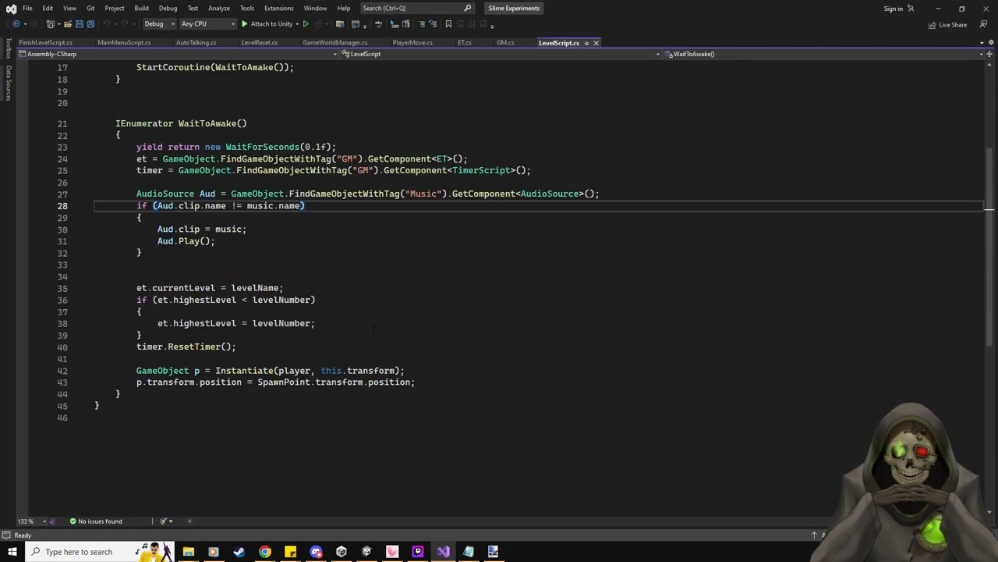
scroll(515, 333, "up", 5)
scroll(391, 334, "down", 3)
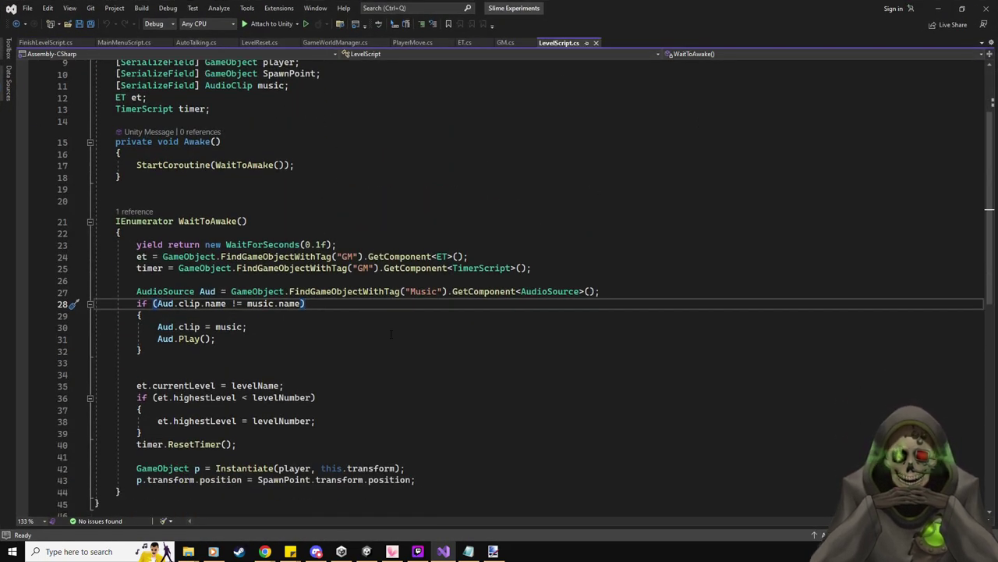
- Review the ResetLevel method in LevelReset.cs, examining how it destroys blocks and resets ice, the extra slime and block voids
left_click(262, 41)
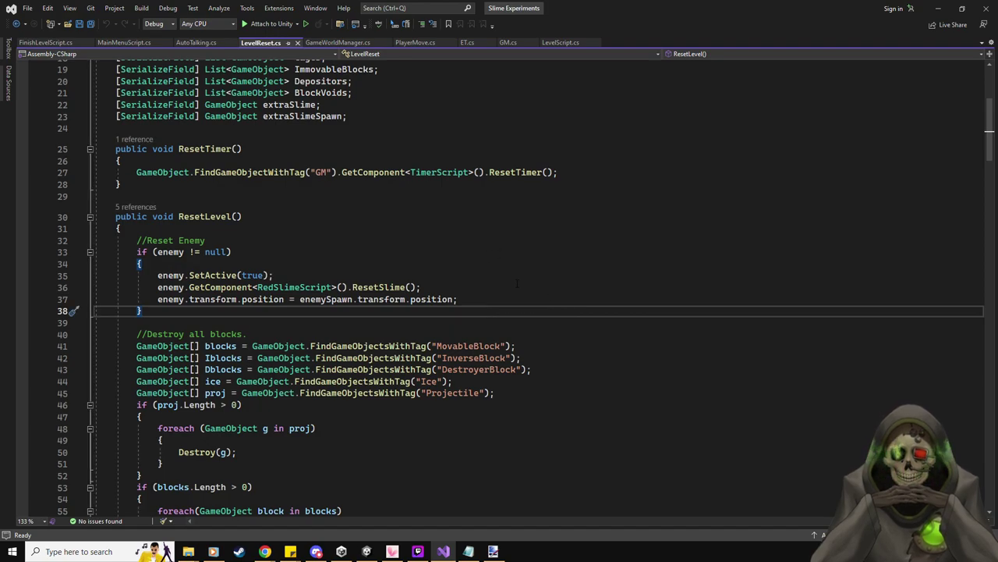
scroll(516, 284, "down", 6)
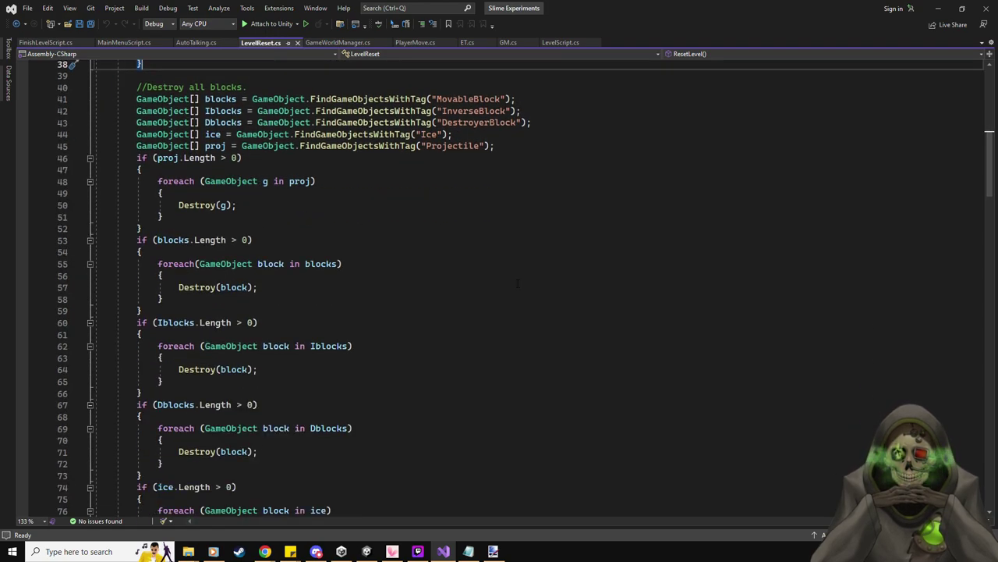
scroll(516, 284, "down", 7)
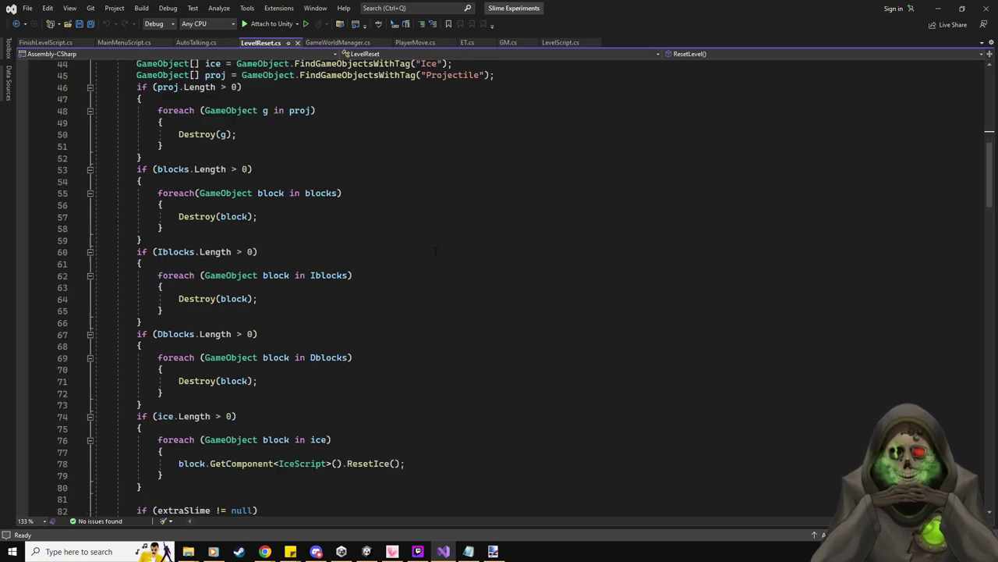
scroll(374, 226, "down", 6)
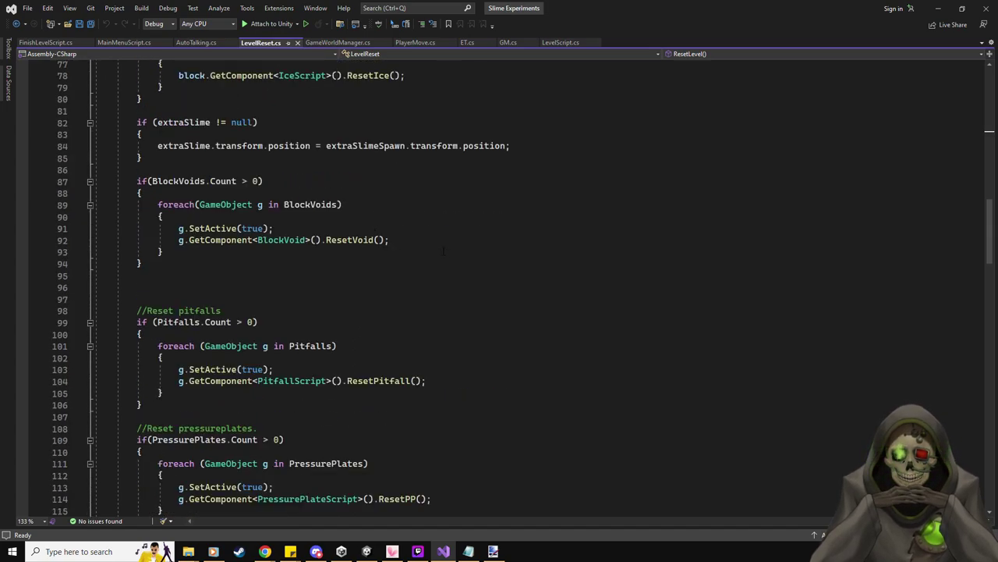
scroll(443, 251, "up", 4)
scroll(461, 295, "up", 6)
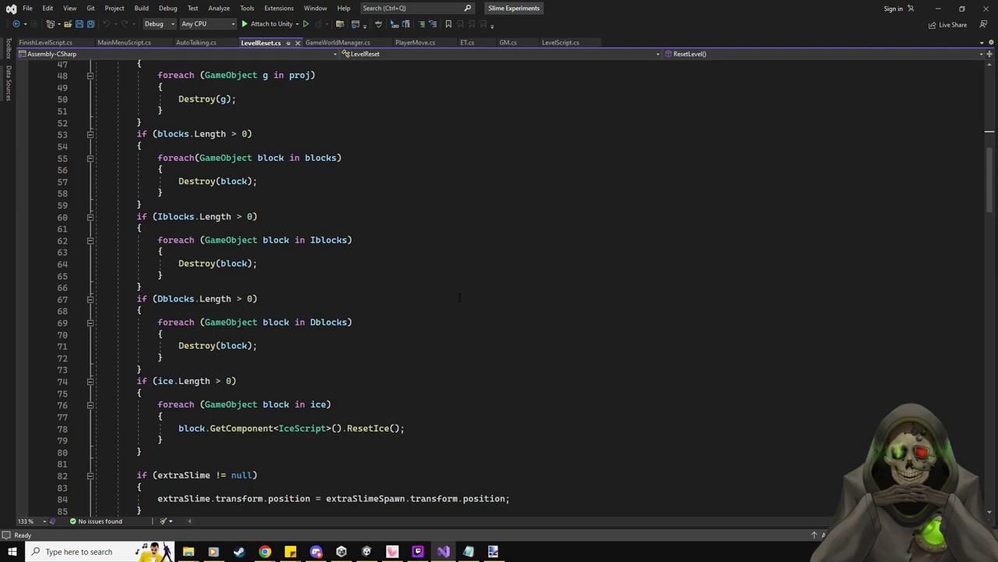
scroll(461, 296, "up", 1)
scroll(414, 289, "down", 9)
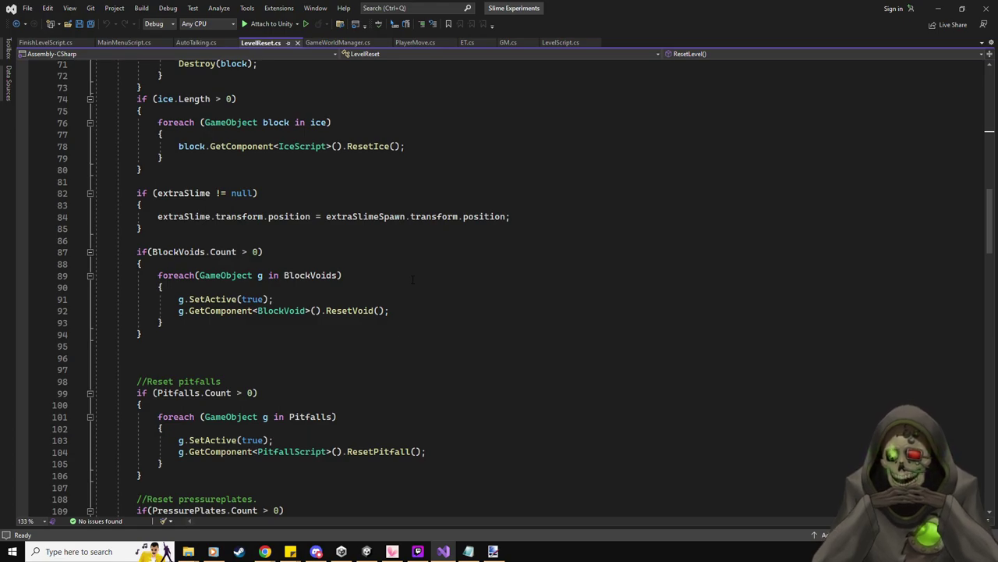
scroll(414, 280, "down", 2)
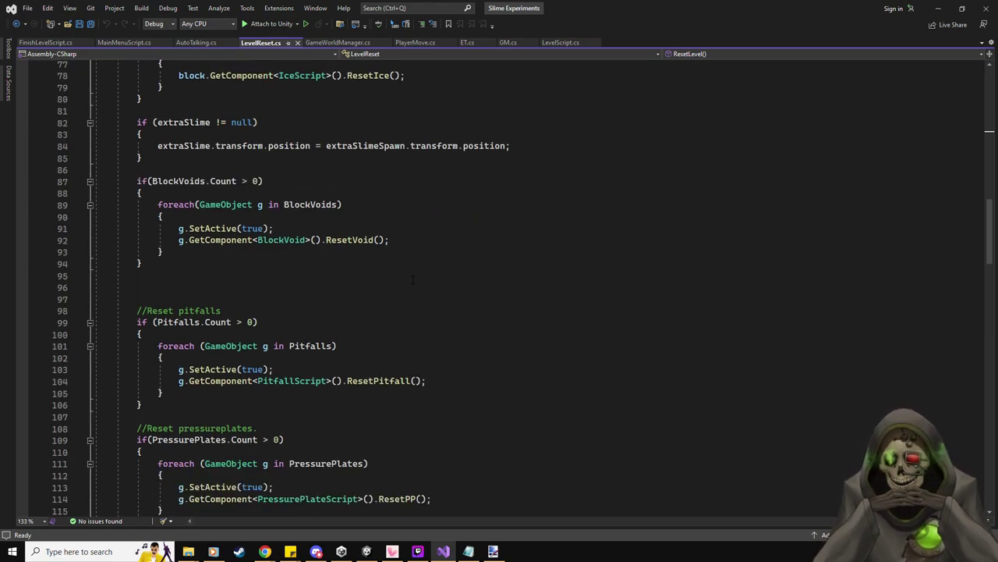
scroll(414, 280, "up", 1)
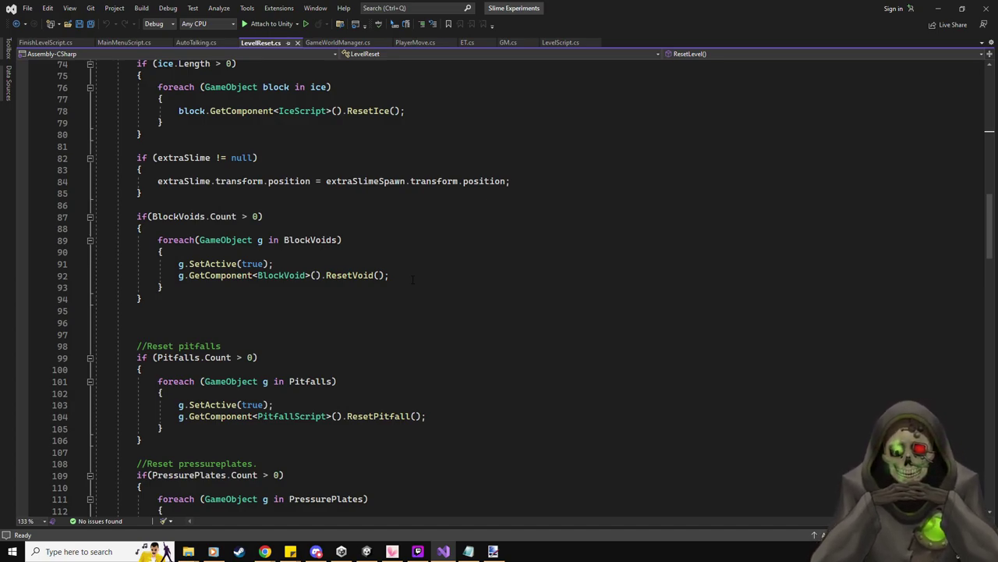
- Examine the loose-item respawn loop in ResetLevel and place the cursor at the end of the SpawnPoints[ctr] position line
scroll(413, 280, "down", 1)
scroll(414, 280, "down", 10)
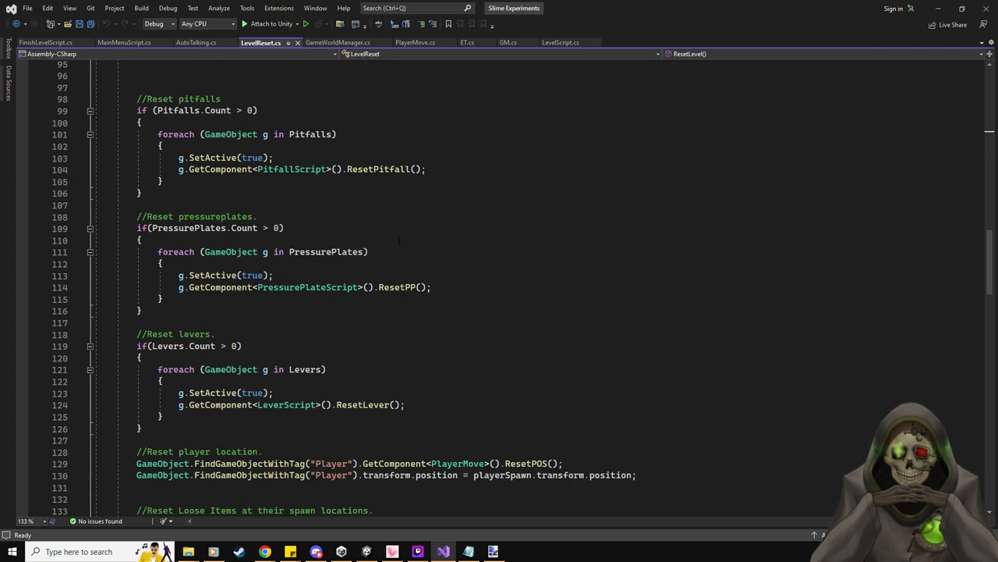
scroll(400, 242, "down", 5)
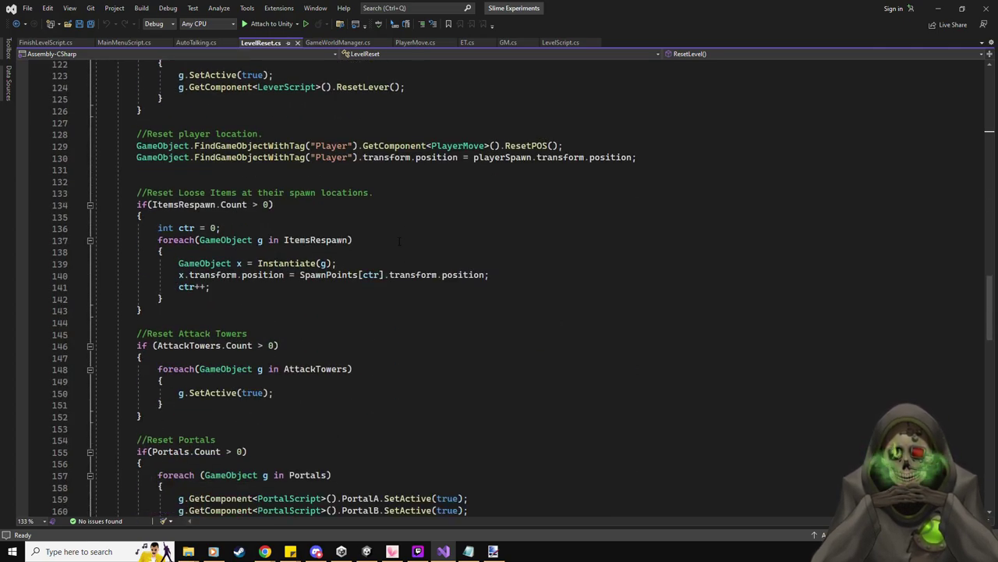
scroll(585, 153, "down", 1)
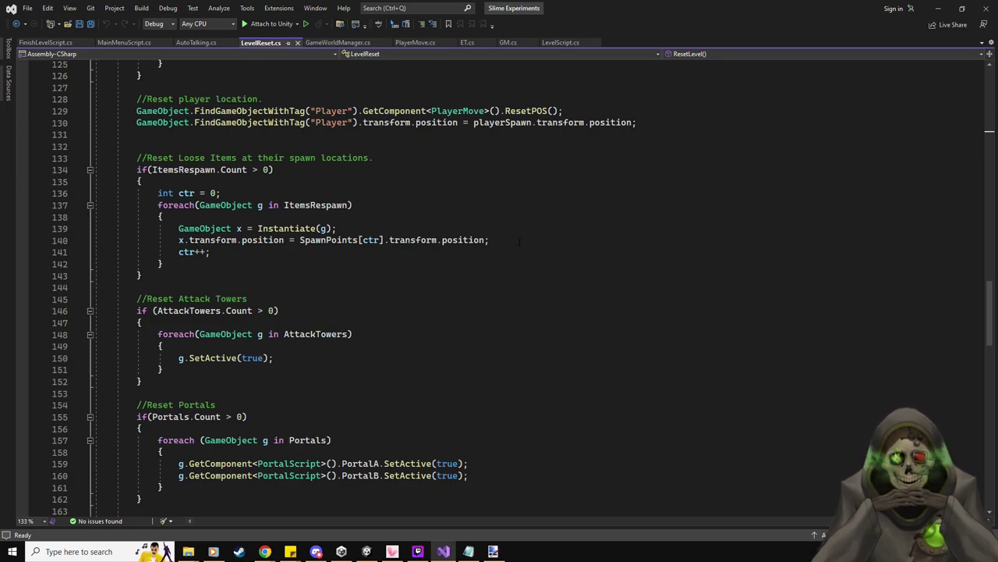
left_click(546, 243)
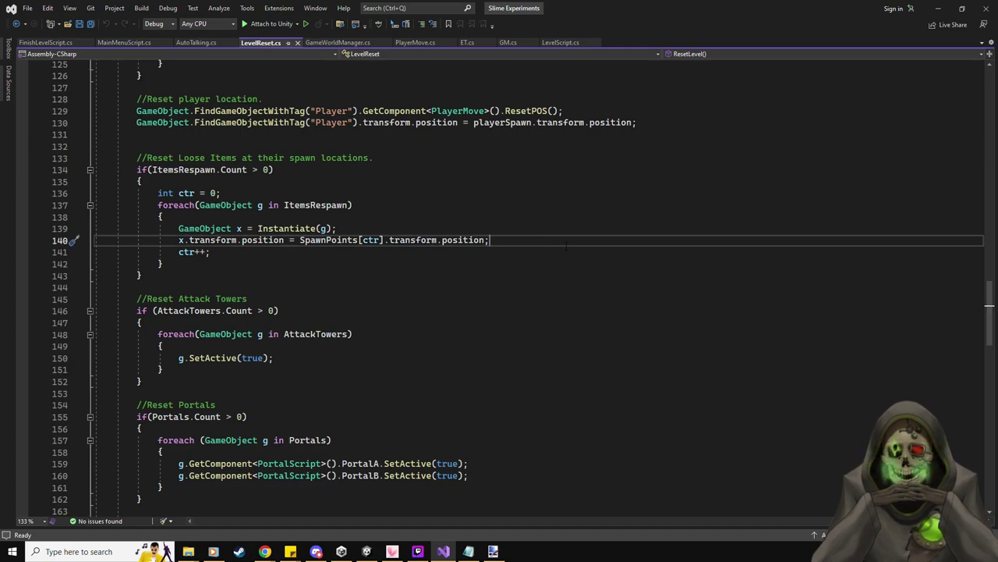
- Below the SpawnPoints[ctr] position line in the loose-item loop, begin an assignment to x.transform.parent and check the Level 3-6 hierarchy in Unity
key("Return")
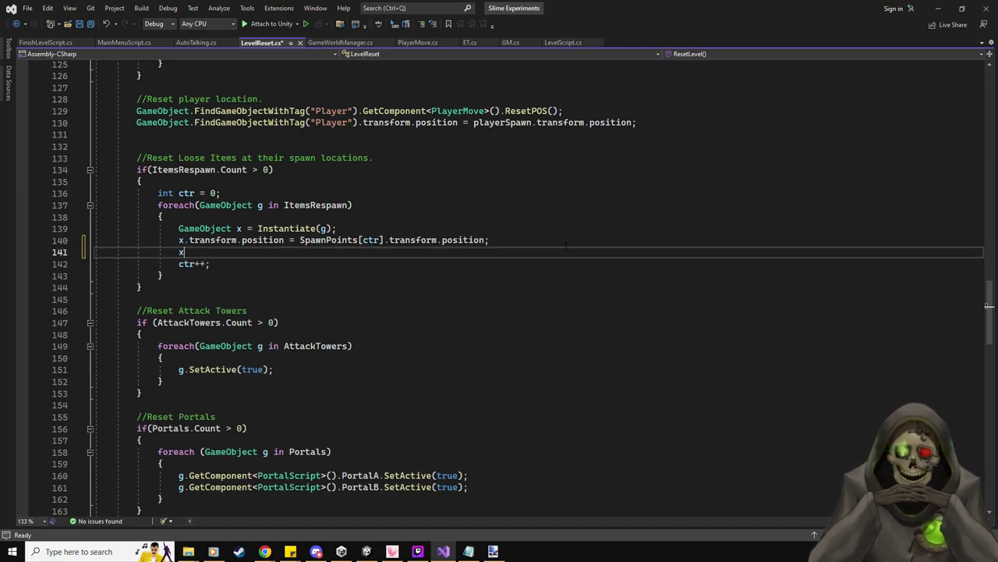
type("x.SetP")
key("BackSpace")
key("BackSpace")
key("BackSpace")
key("BackSpace")
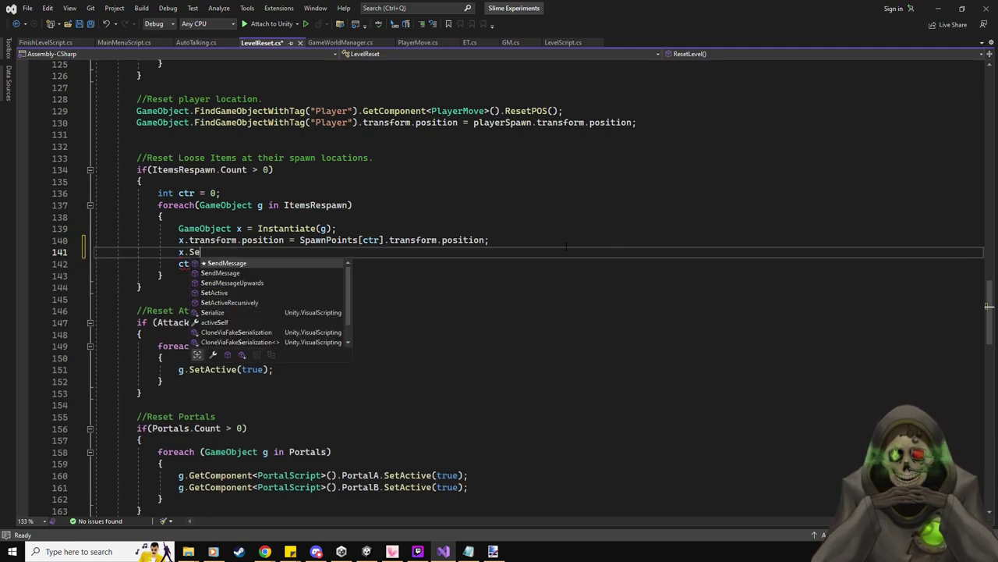
type("tra")
key("Tab")
type(".parent ")
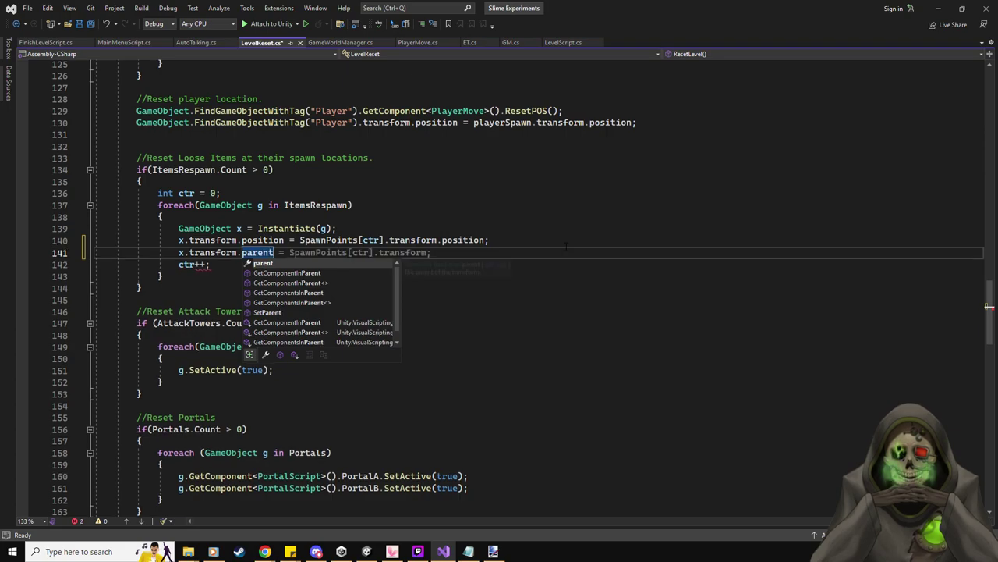
type("=")
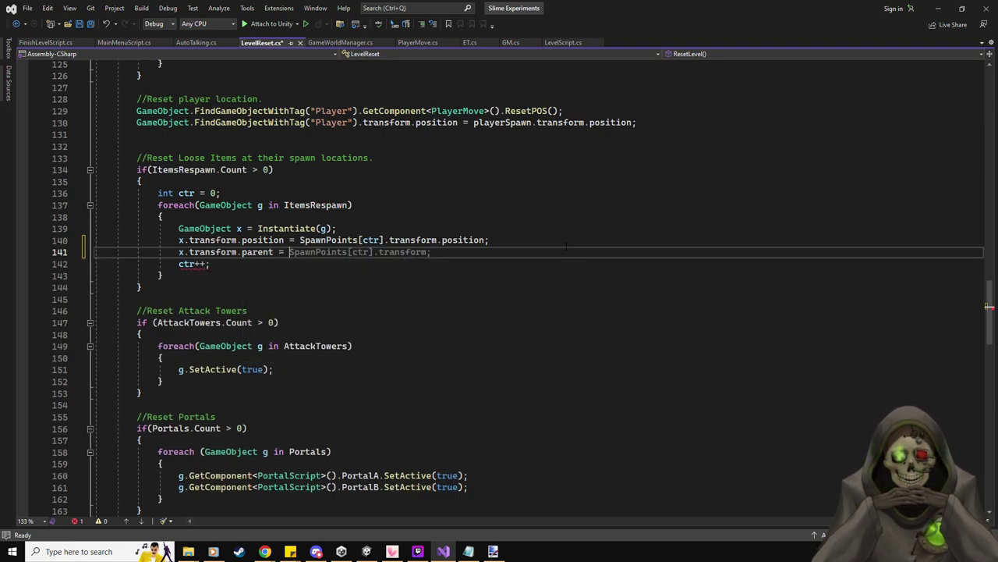
key("alt+Tab")
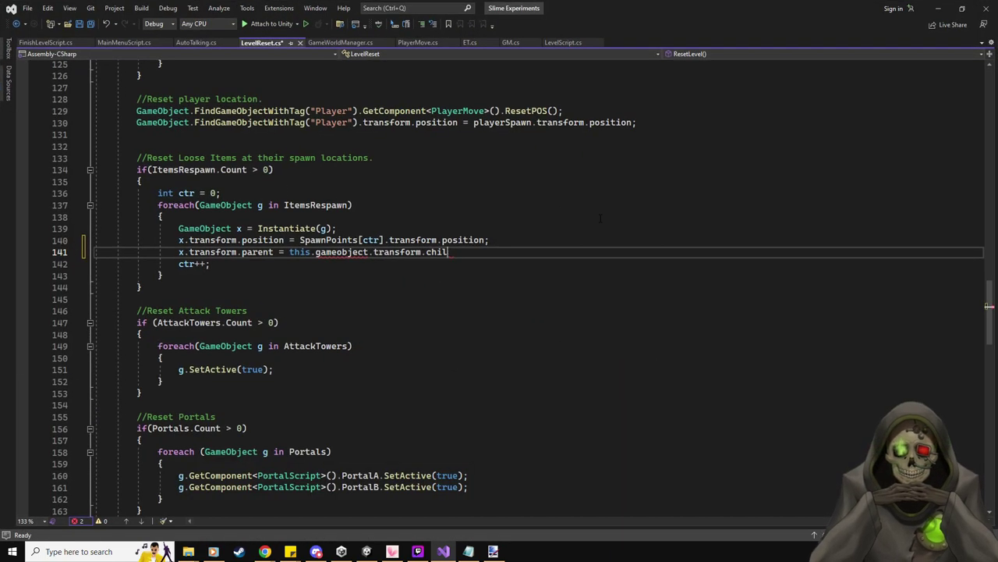
- Complete the parent assignment as this.gameObject.transform.GetChild[6];, checking the child order of Level 3-6 in Unity for the index
key("BackSpace")
key("BackSpace")
key("BackSpace")
key("BackSpace")
key("BackSpace")
key("BackSpace")
key("BackSpace")
key("BackSpace")
key("BackSpace")
key("BackSpace")
key("BackSpace")
key("BackSpace")
key("BackSpace")
key("BackSpace")
key("BackSpace")
key("BackSpace")
key("BackSpace")
key("BackSpace")
key("BackSpace")
key("BackSpace")
key("BackSpace")
key("BackSpace")
key("BackSpace")
key("BackSpace")
type("gameObject")
type(".transform.")
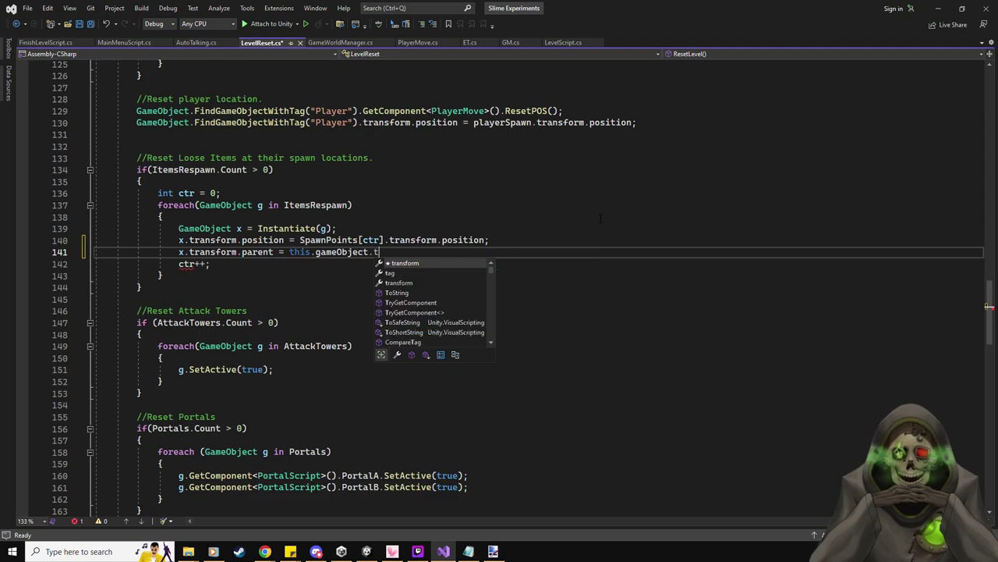
type("ch")
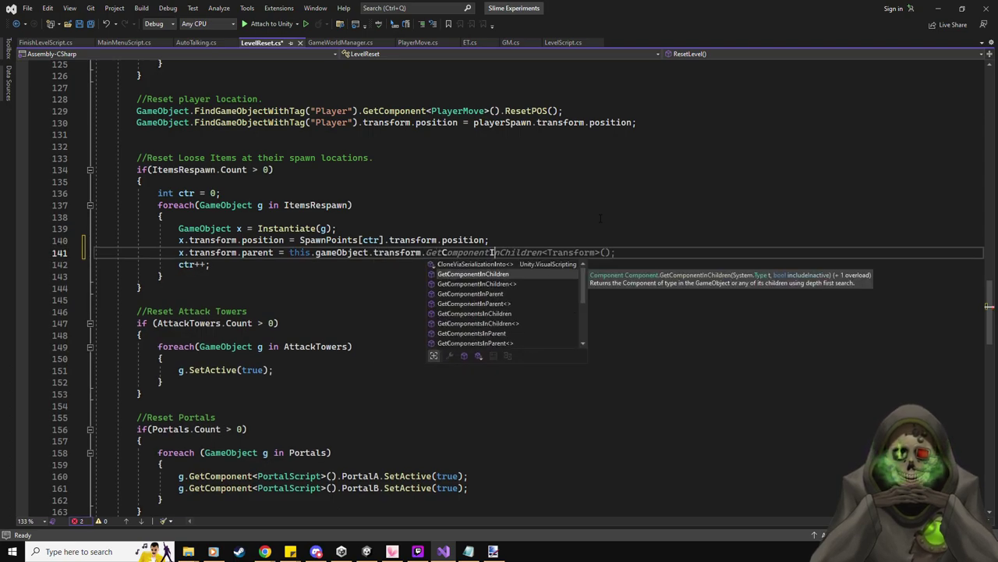
type("ild")
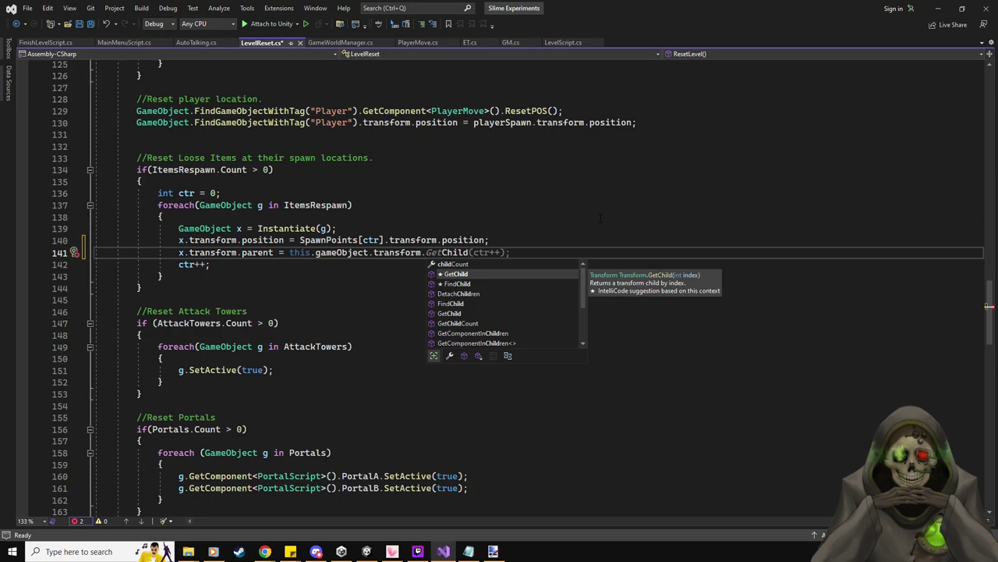
type("[")
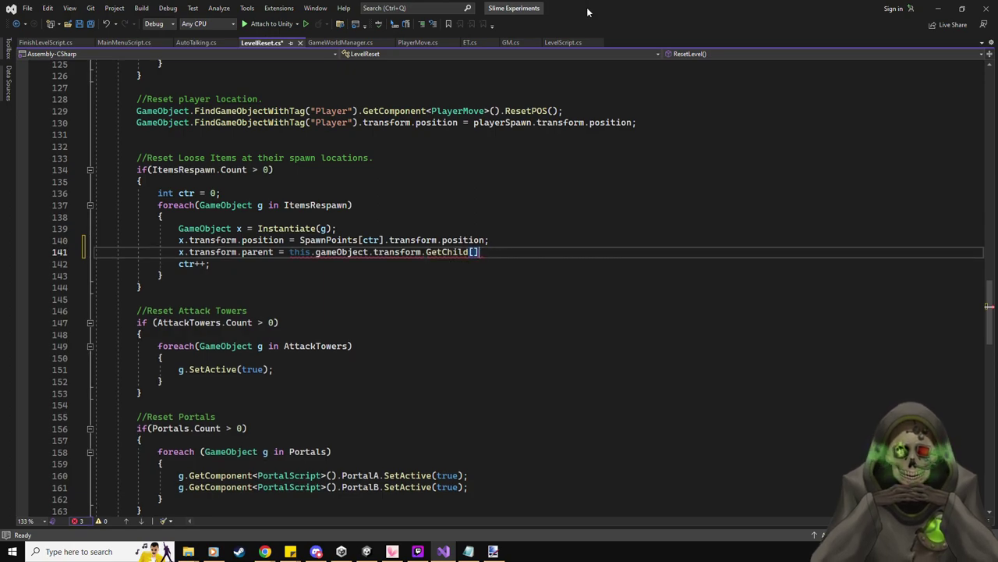
key("alt+Tab")
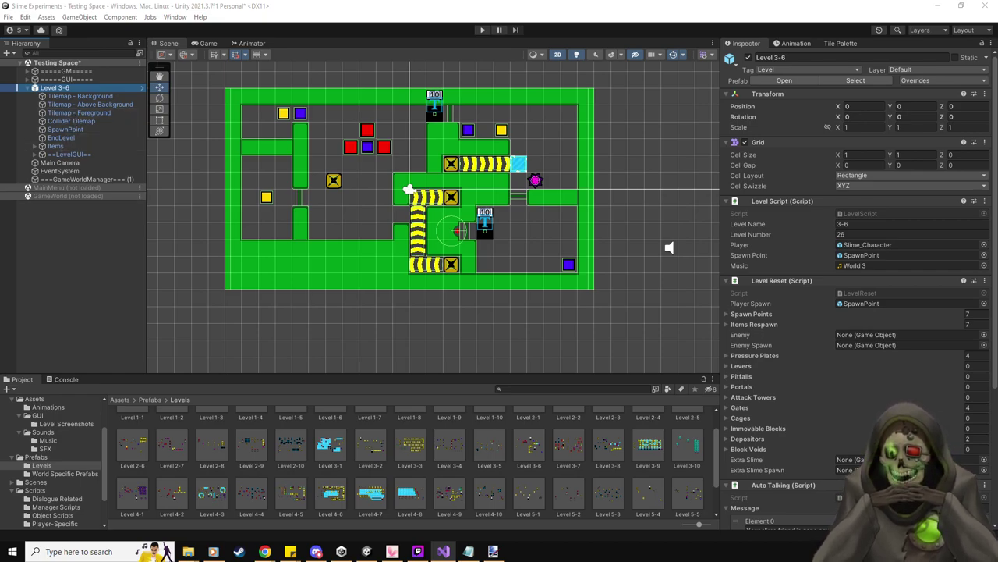
left_click_drag(535, 183, 647, 1)
type("];")
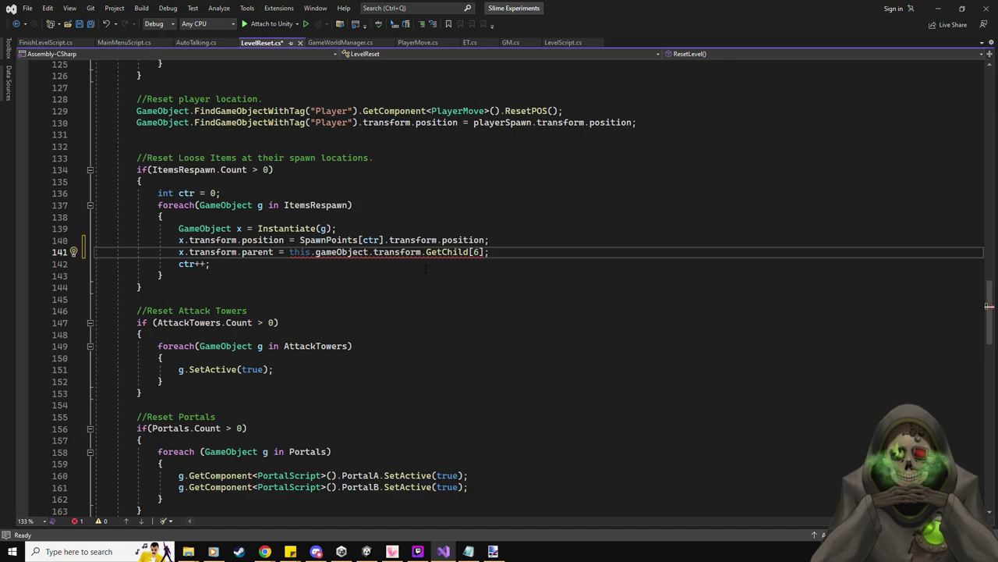
- Replace the square brackets around the 6 with parentheses so the call reads GetChild(6)
mouse_move(462, 252)
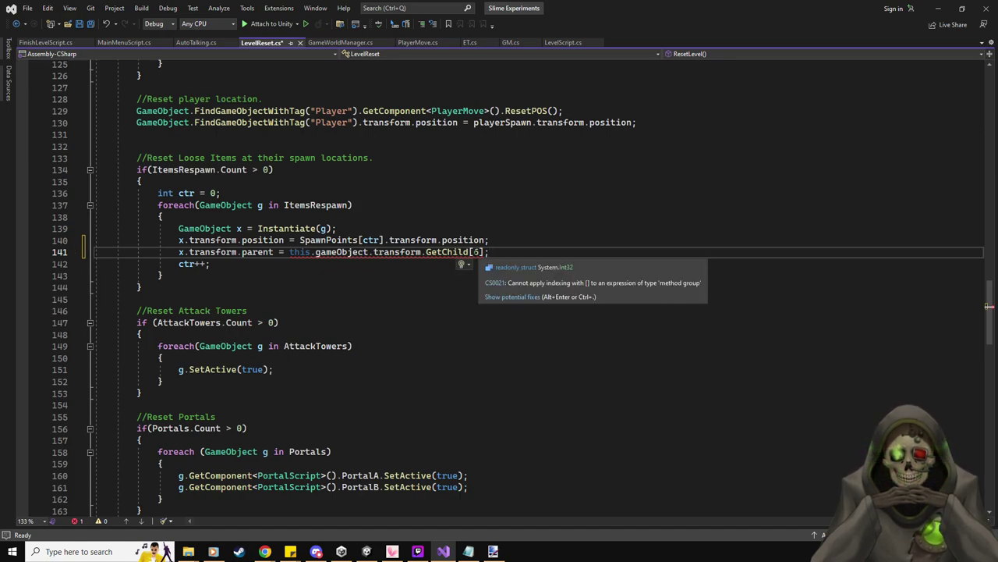
key("BackSpace")
type("(")
key("Delete")
type(")")
left_click(544, 245)
left_click(538, 250)
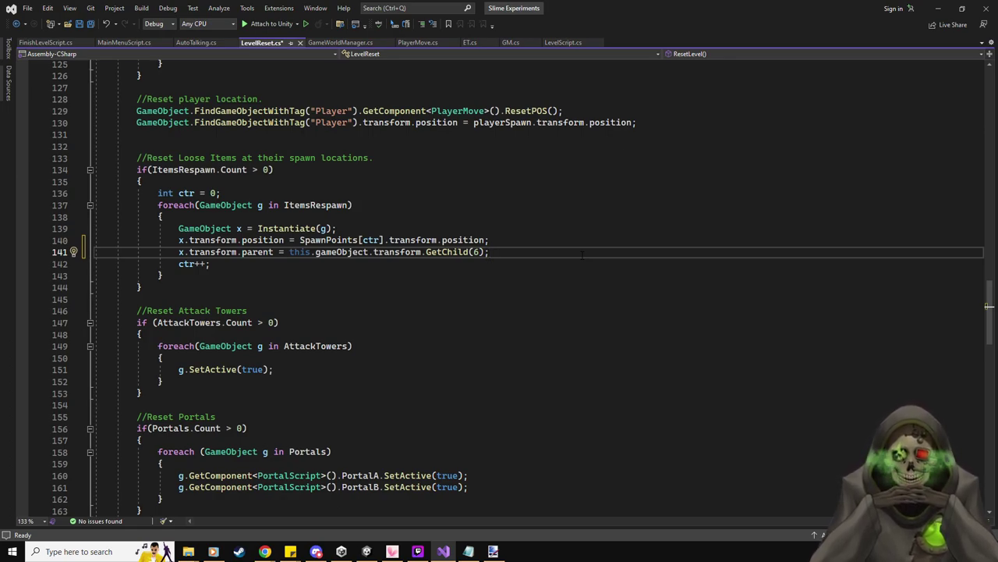
key("shift+Home")
- Look back through ResetLevel, search LevelReset.cs for other uses of "Instantiate", and save the script
scroll(413, 245, "up", 15)
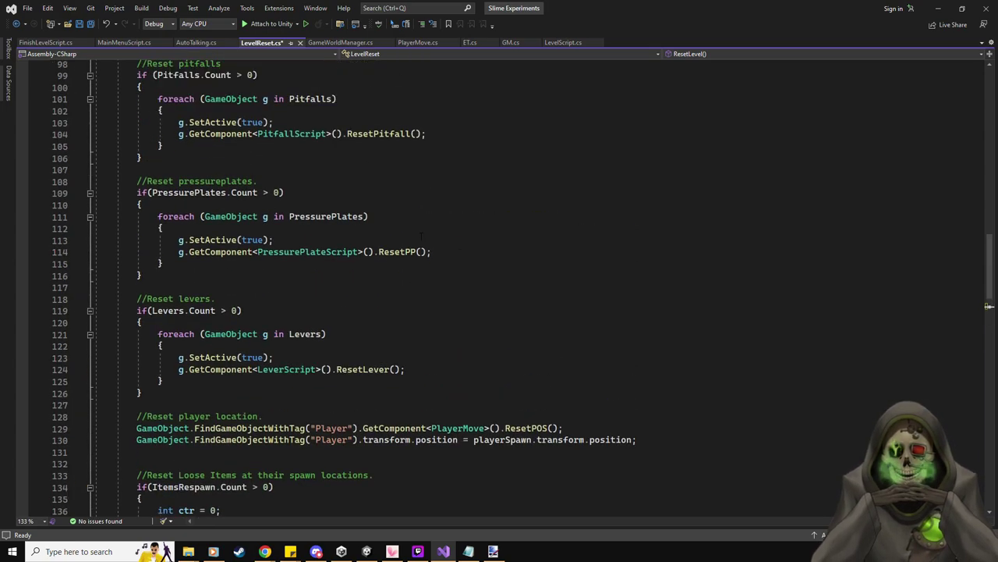
scroll(413, 245, "up", 5)
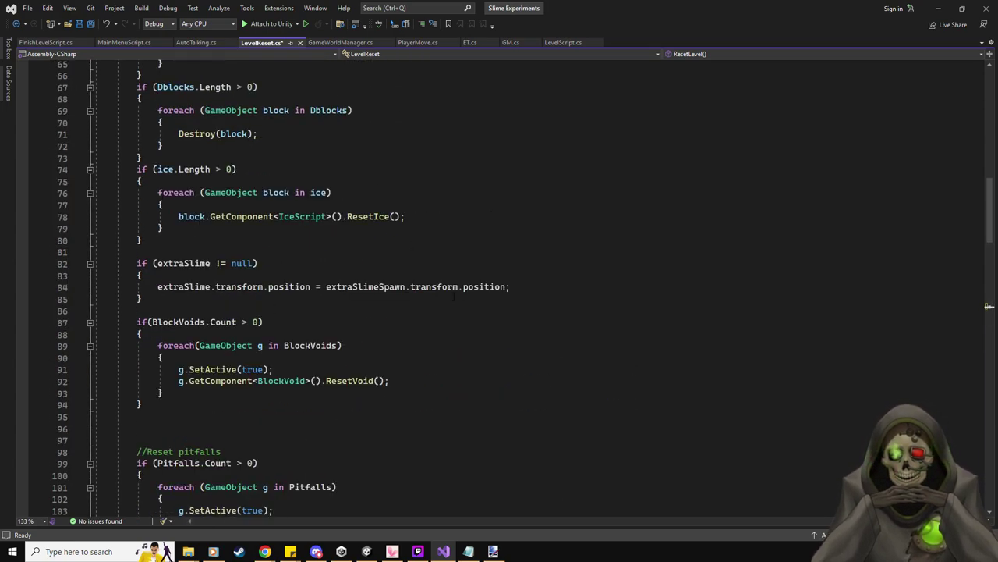
scroll(559, 323, "up", 9)
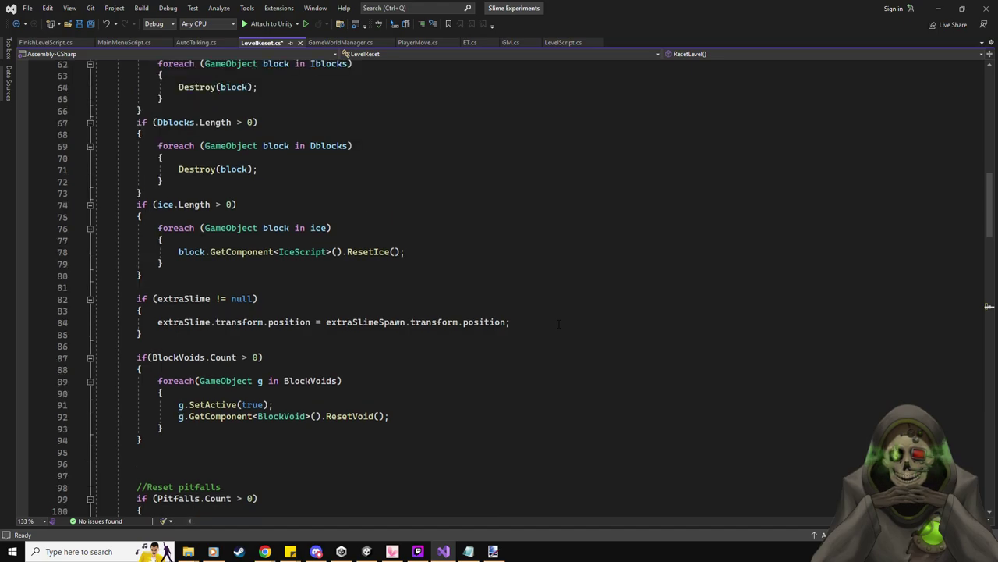
left_click(559, 323)
key("ctrl+f")
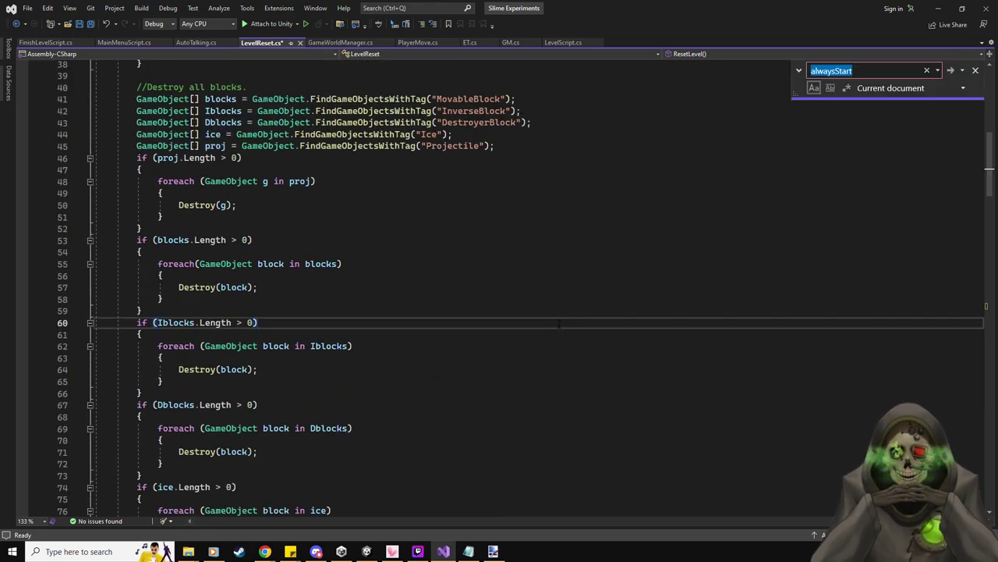
type("Instantiate")
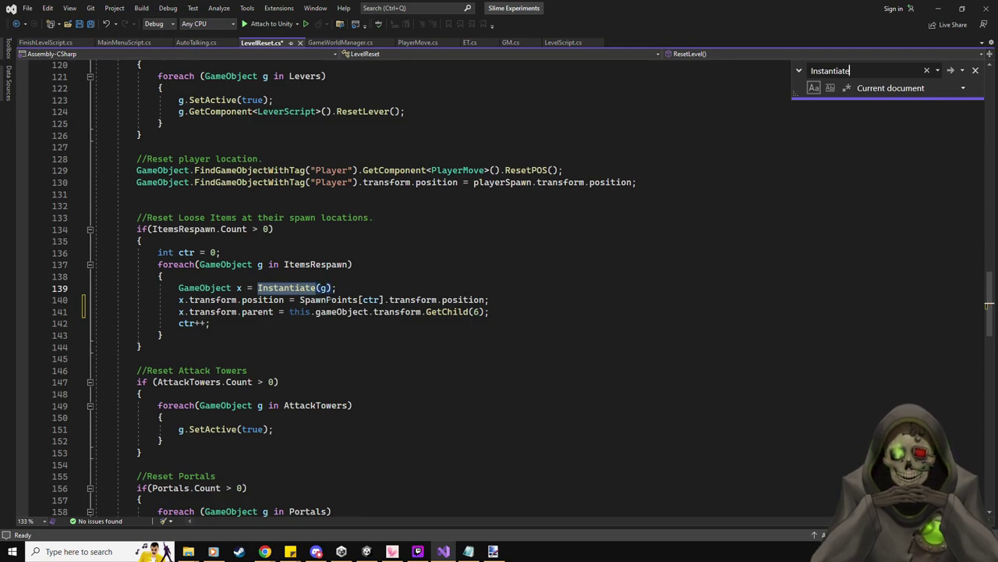
key("Return")
key("Return")
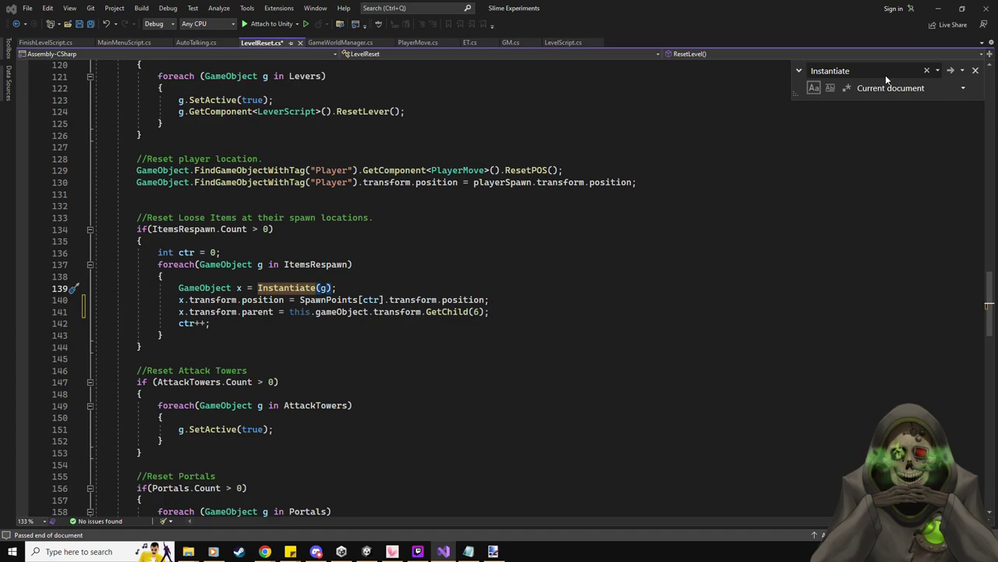
left_click(975, 70)
left_click(565, 263)
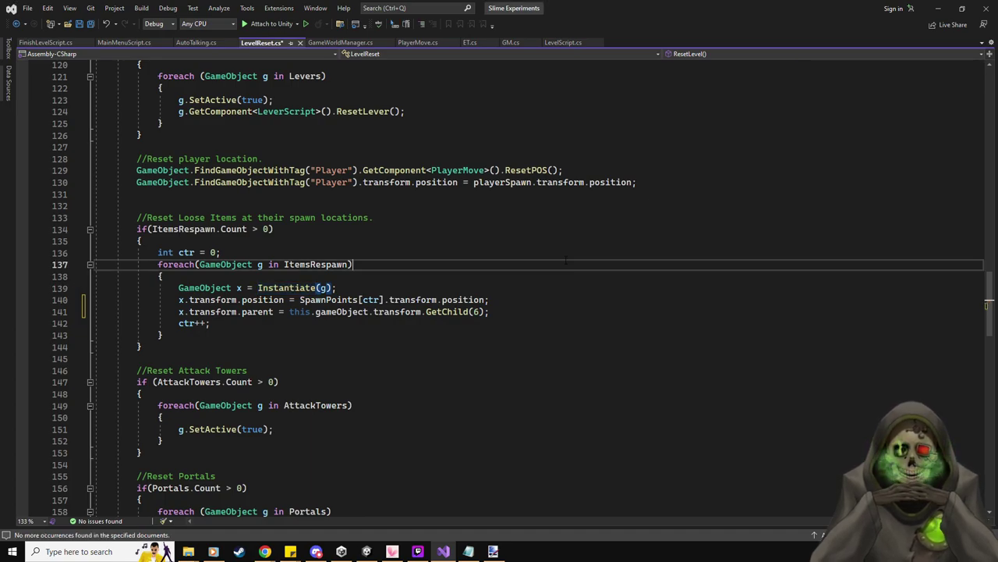
key("ctrl+s")
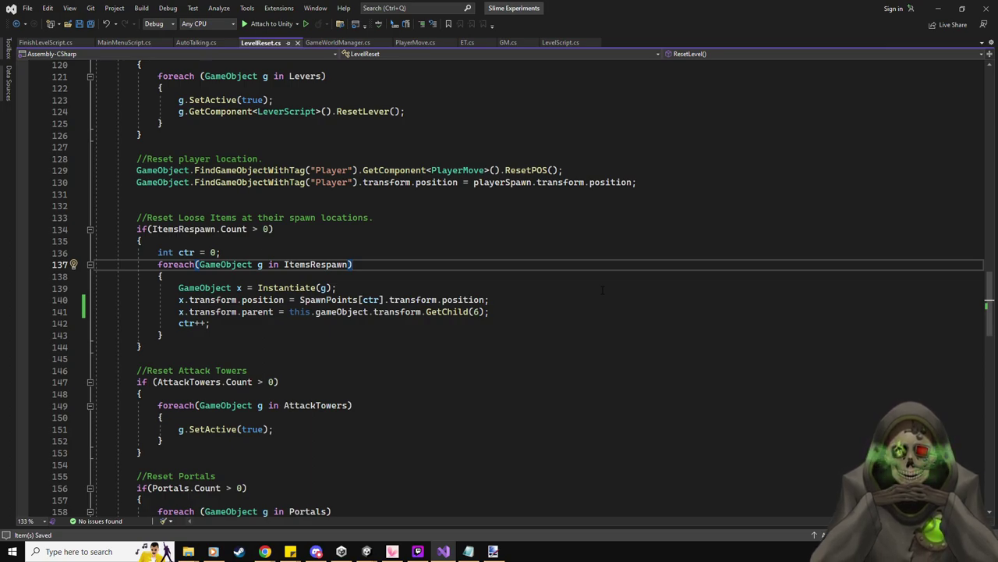
- Switch to Unity and inspect level prefabs such as 3-7 to 3-10, 4-2 to 4-4 and 2-9 for their spawn point and respawn item settings
key("alt+Tab")
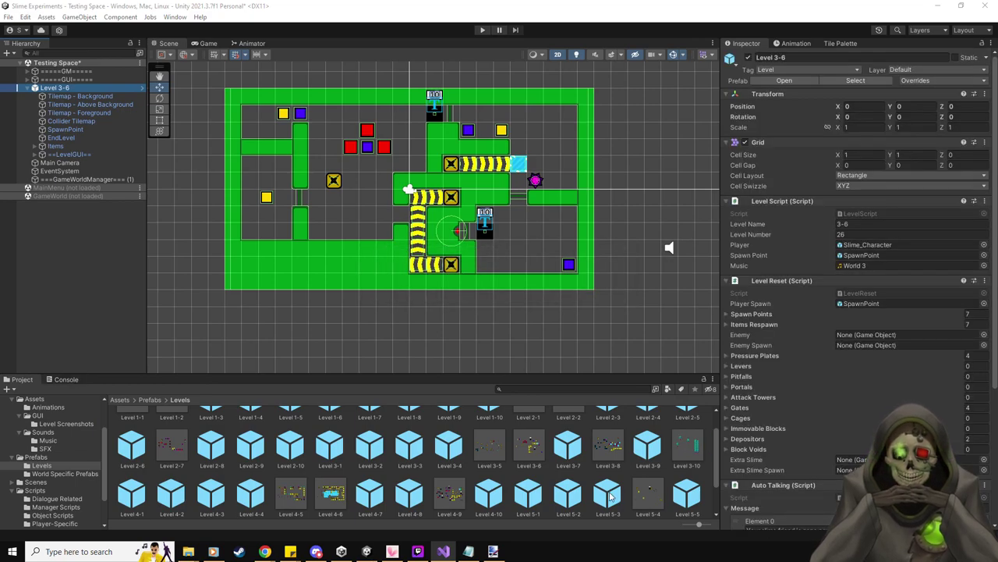
left_click(612, 448)
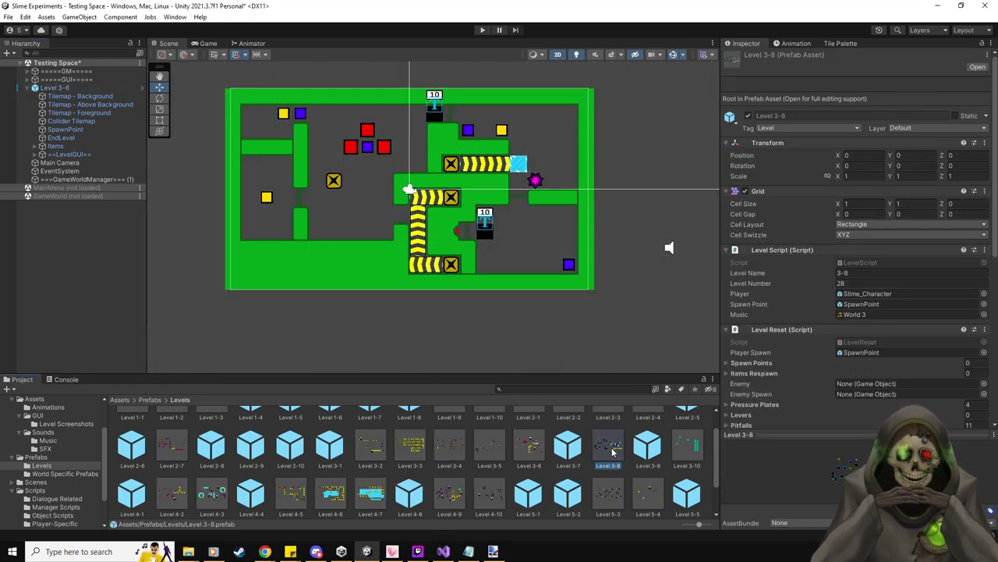
left_click(567, 445)
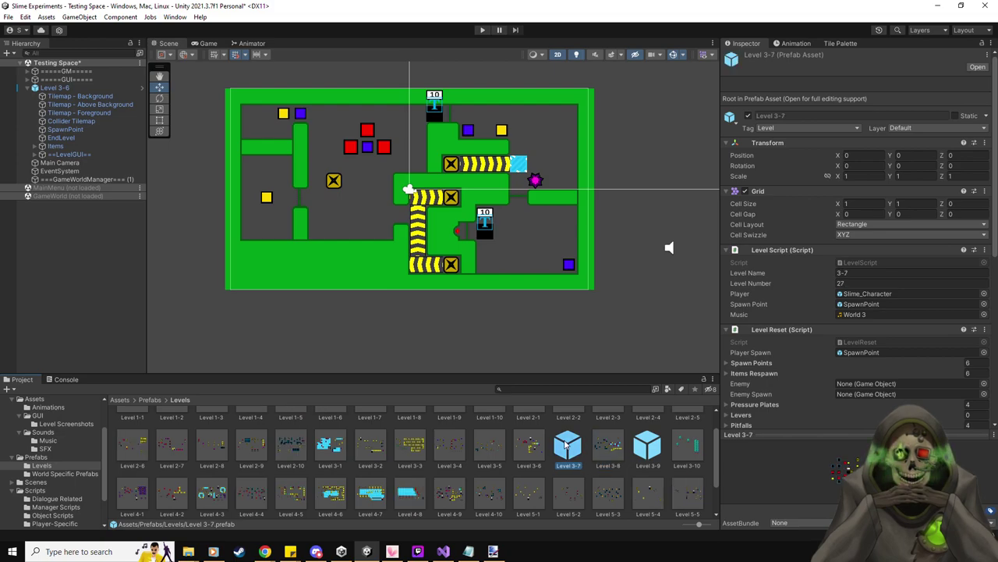
left_click(613, 449)
left_click(659, 452)
left_click(687, 449)
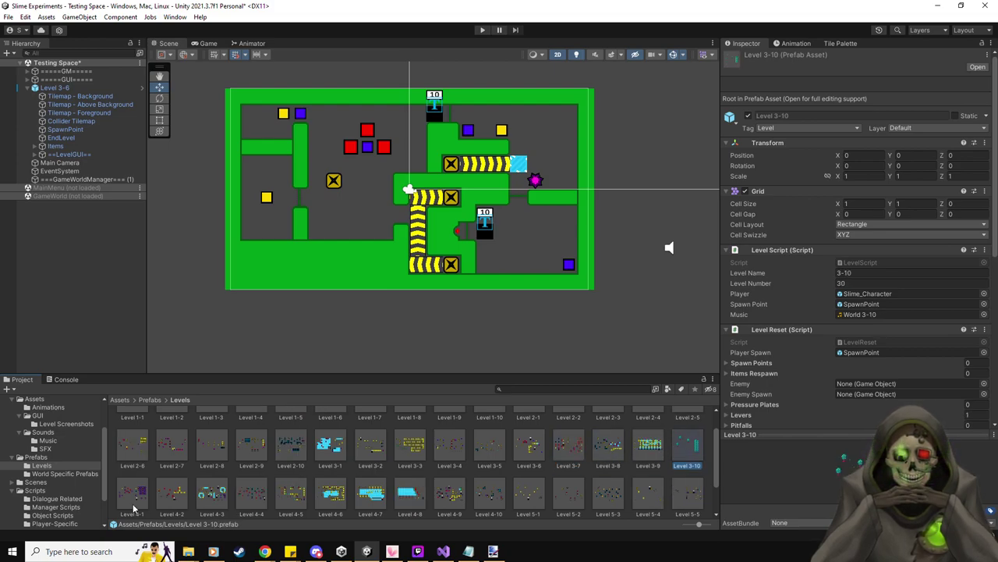
left_click(170, 496)
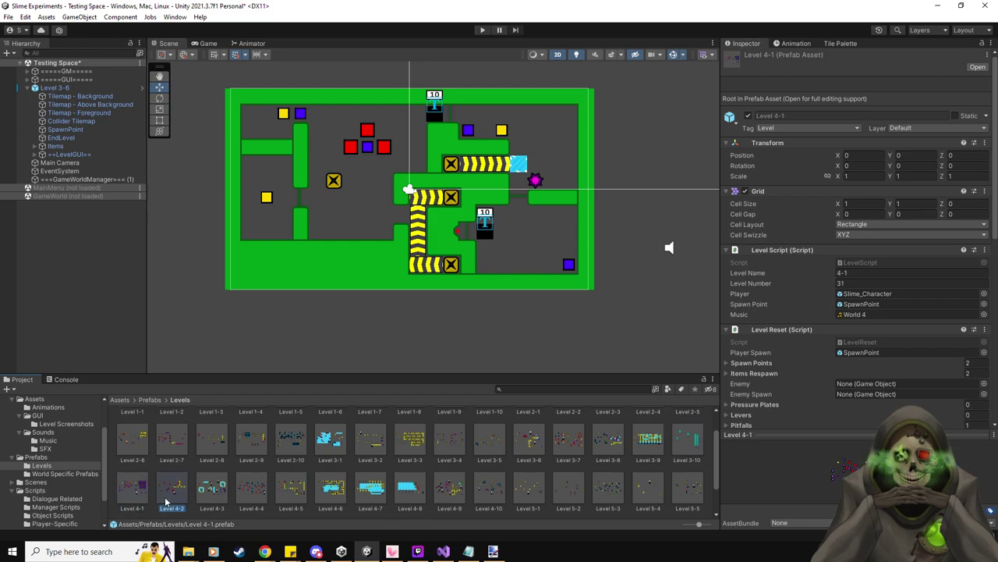
left_click(228, 491)
left_click(260, 495)
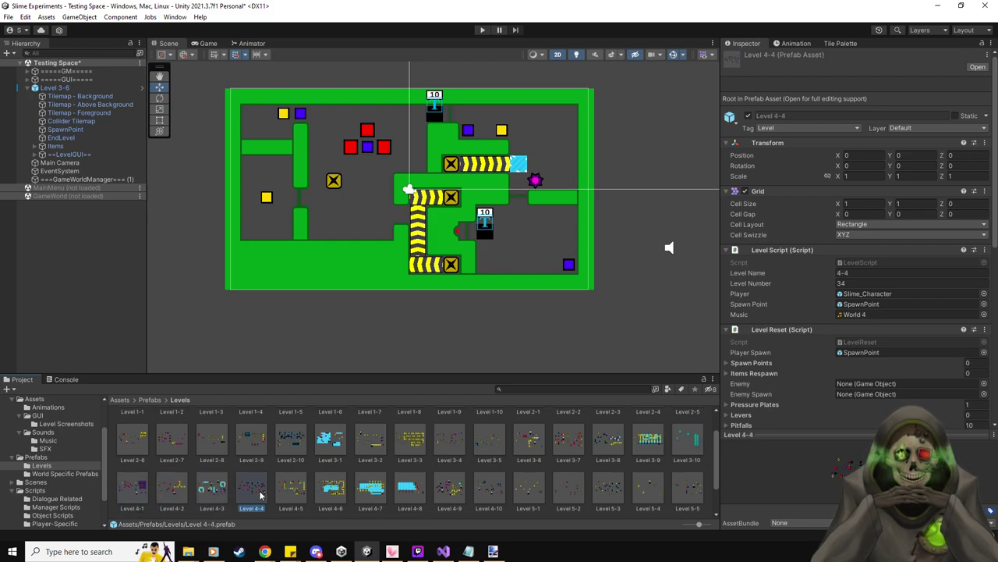
left_click(262, 446)
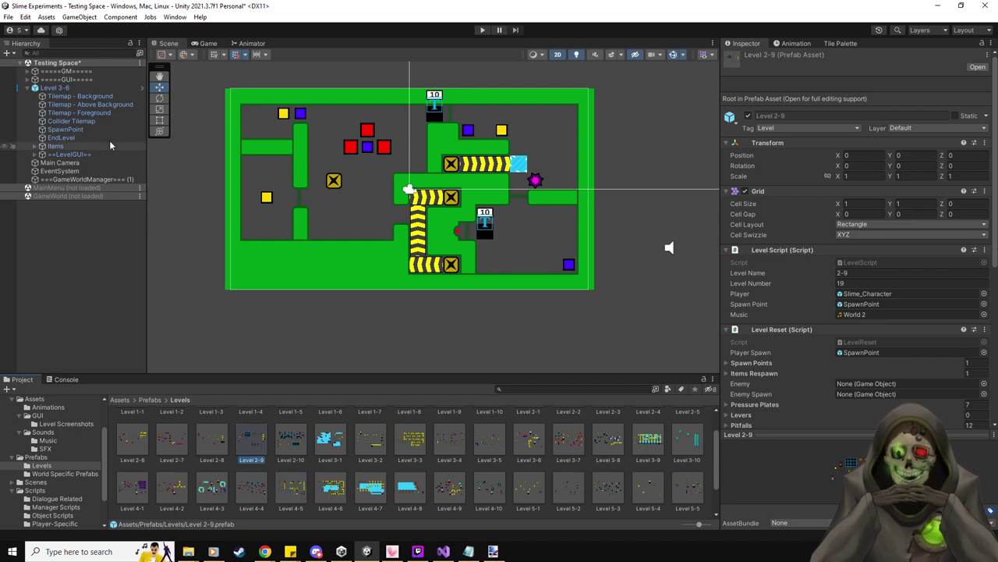
- Select Level 3-6 in the scene, start playing the game, and delete the Level 1-1(Clone) object from the running scene
left_click(74, 89)
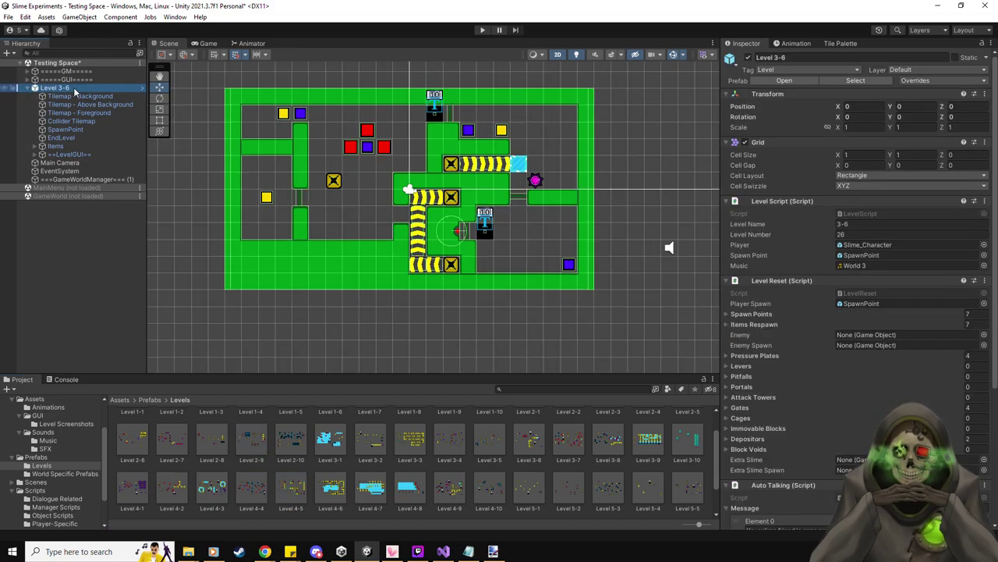
left_click(483, 30)
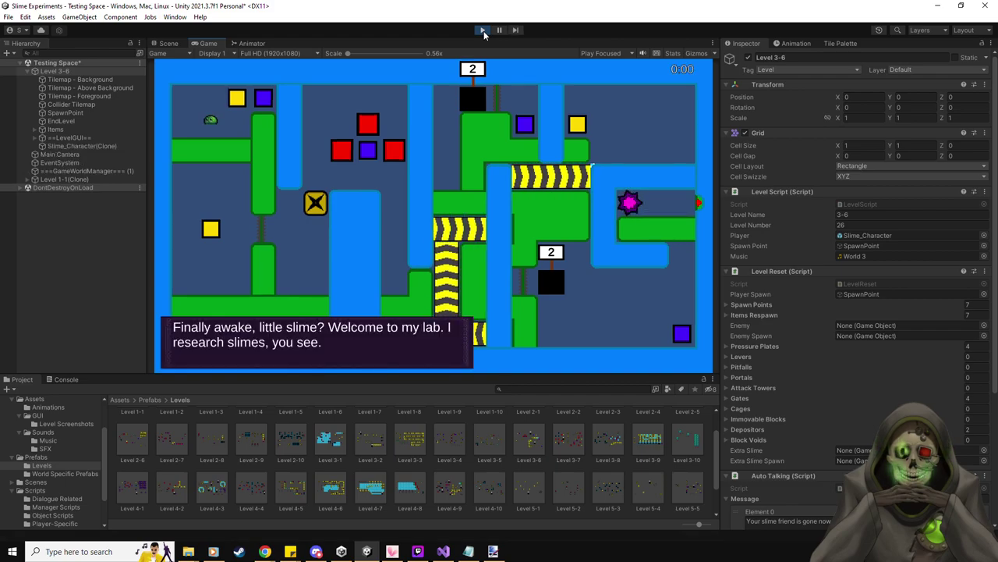
left_click(71, 180)
key("Delete")
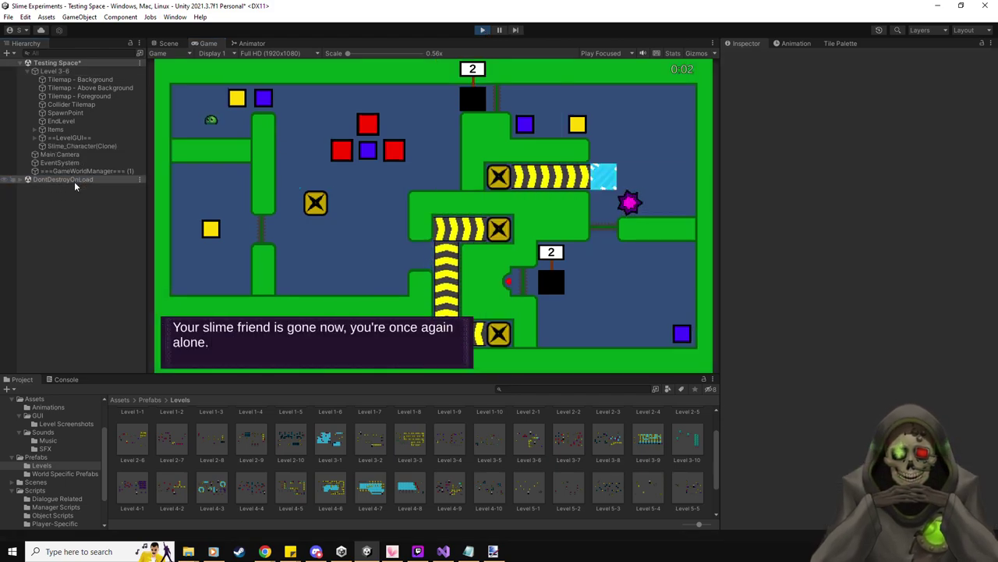
- Pause the running Level 3-6 and reset the level
left_click(374, 202)
key("Escape")
left_click(421, 188)
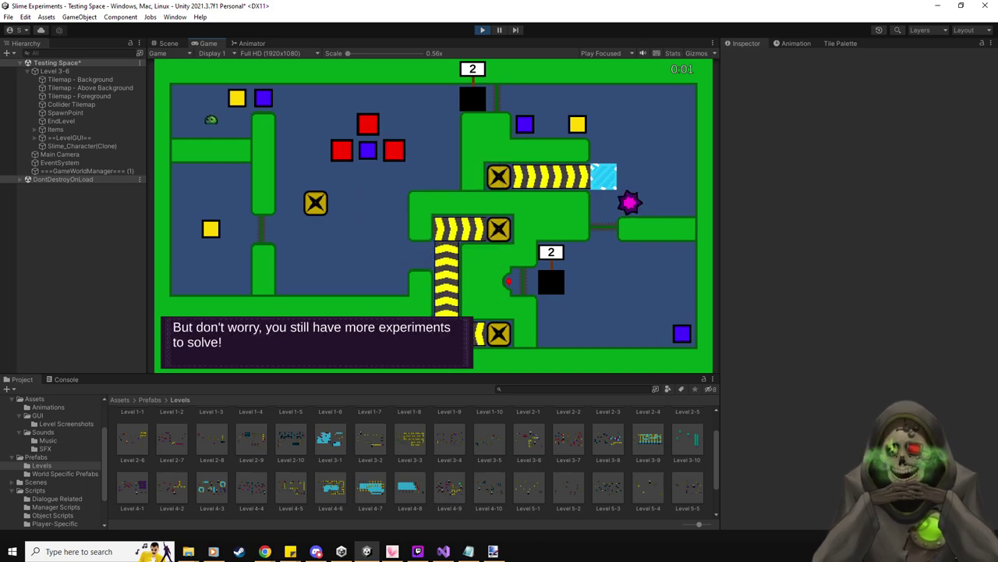
- Move the slime through Level 3-6, pushing the yellow and blue blocks into the black depositor at the end of the upper corridor
key("space")
key("d")
key("Right")
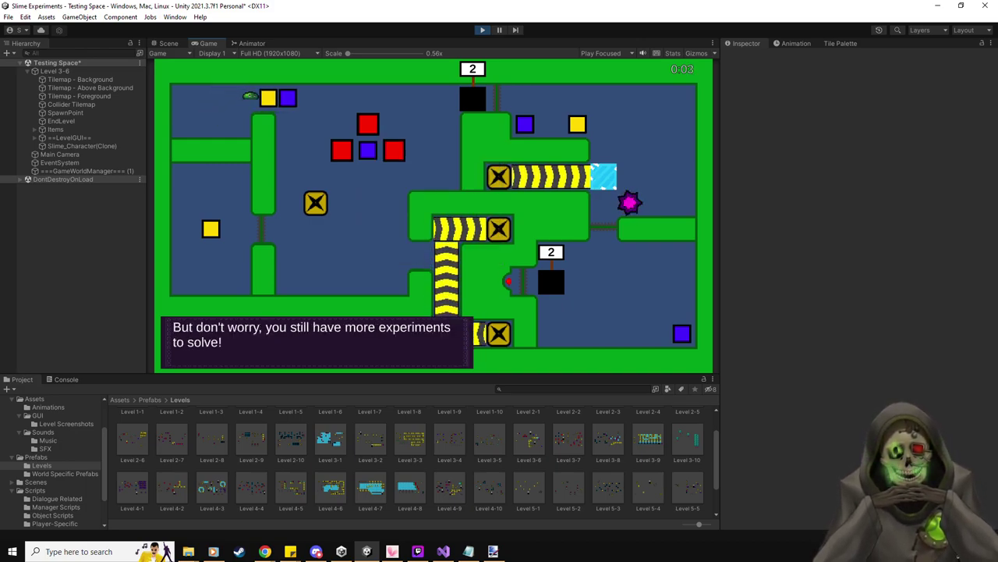
key("Right")
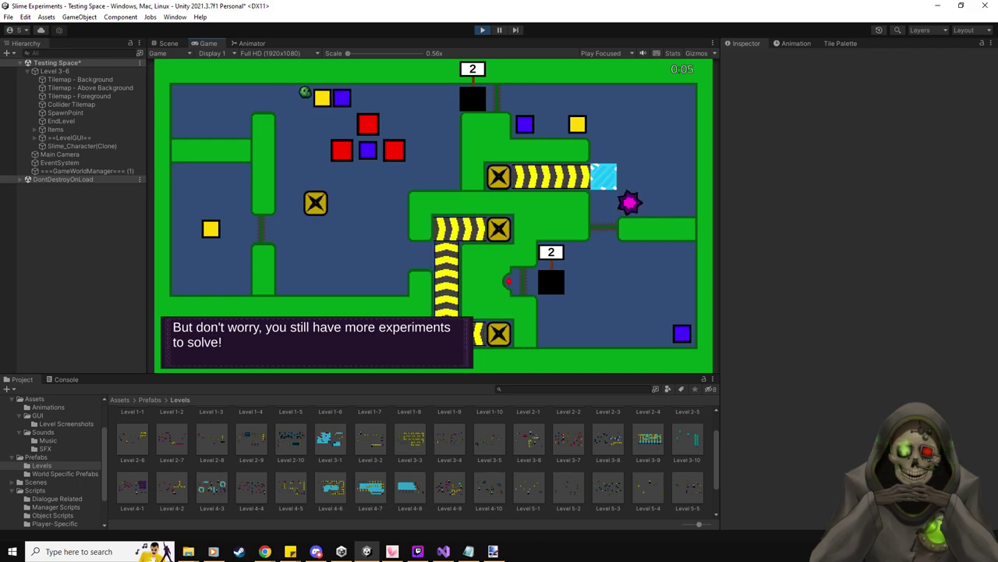
key("Right")
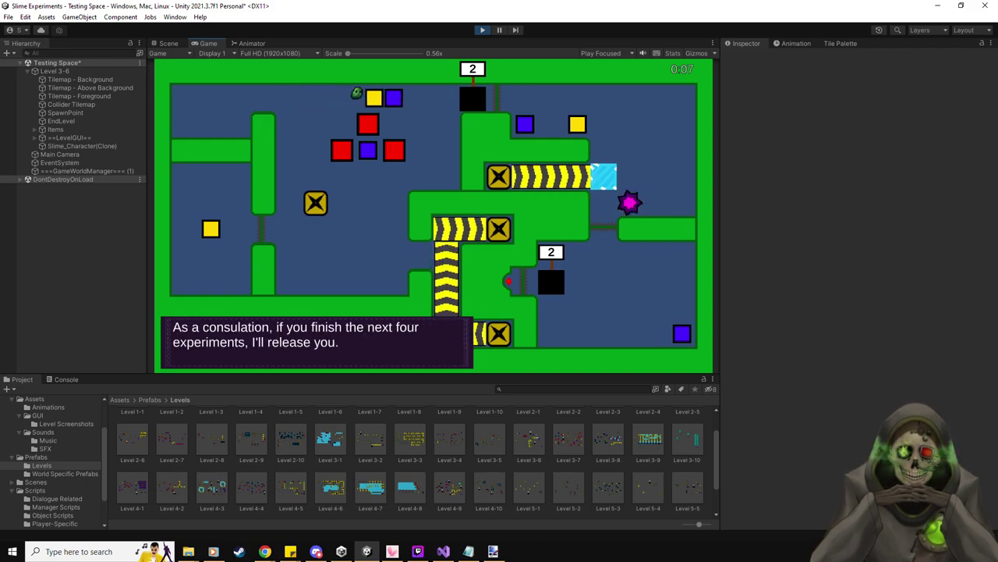
key("Right")
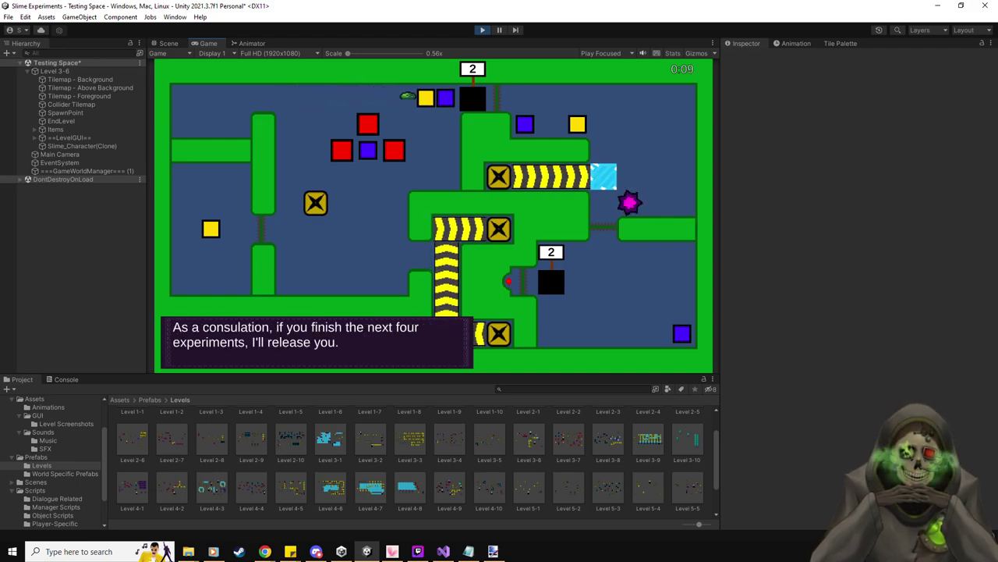
- Reset Level 3-6 again to check how the blocks respawn, and stop playing the game
key("Escape")
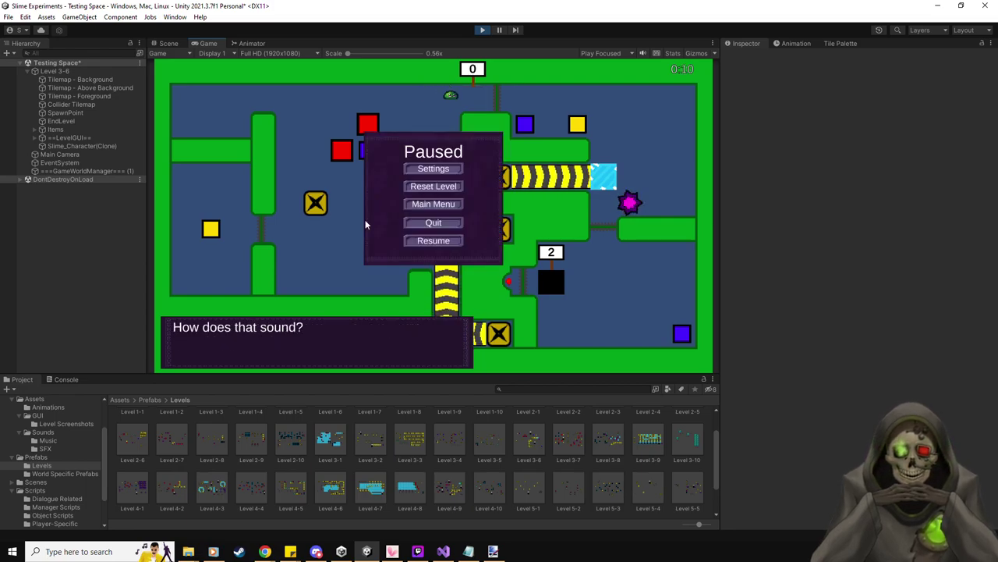
left_click(457, 188)
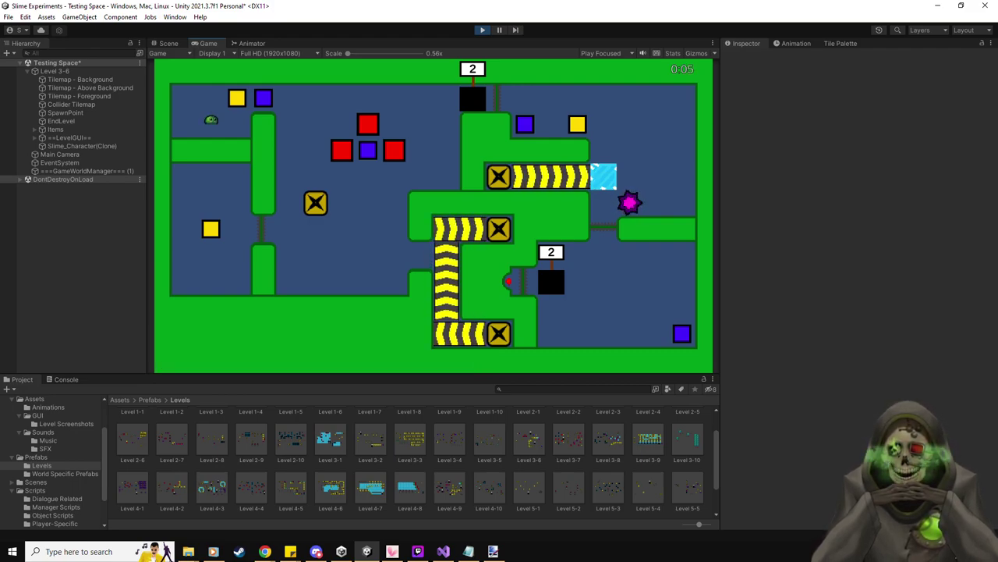
key("Escape")
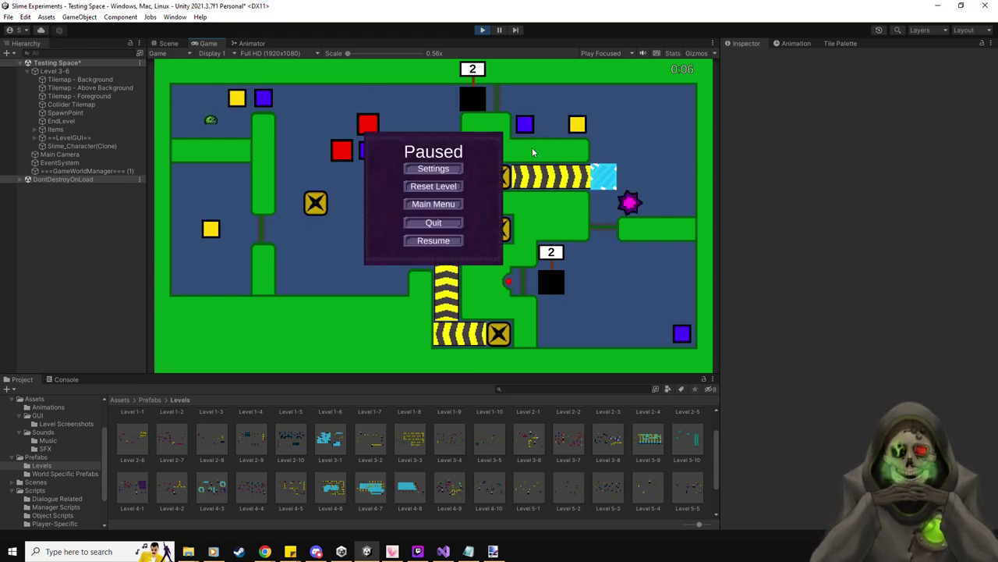
left_click(482, 30)
- Replace Level 3-6 in the scene with the Level 2-7 prefab and briefly test-play it
left_click(57, 88)
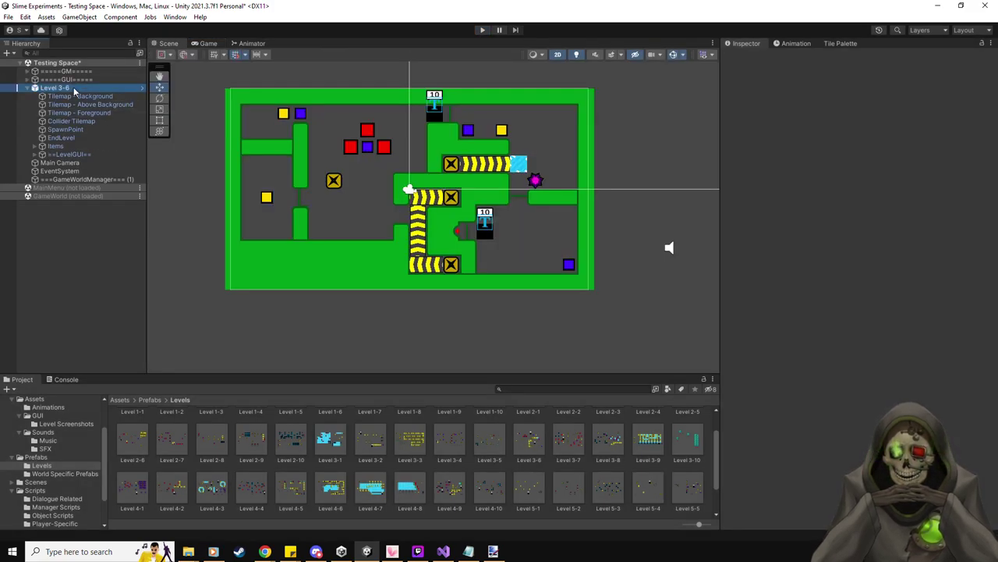
key("Delete")
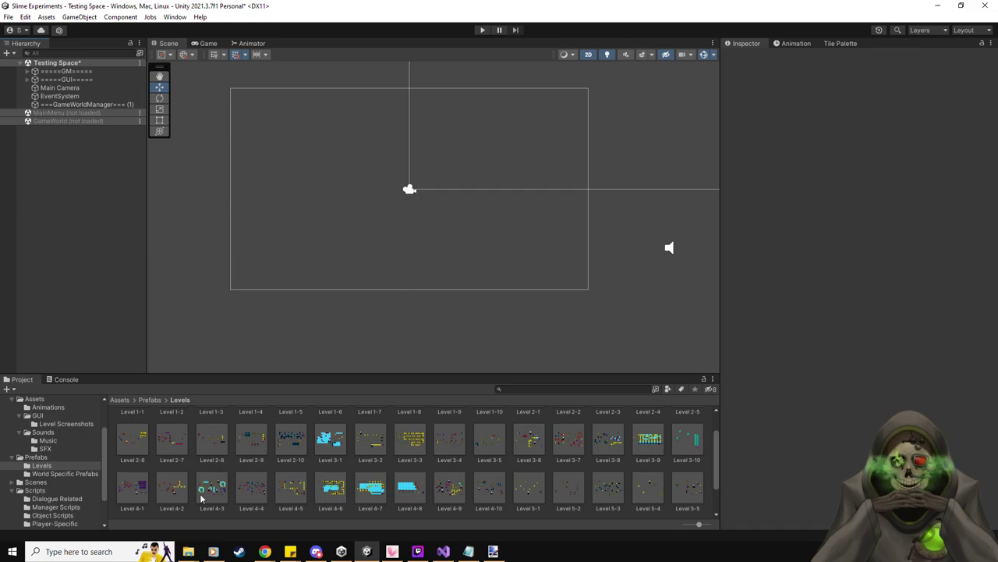
left_click(173, 439)
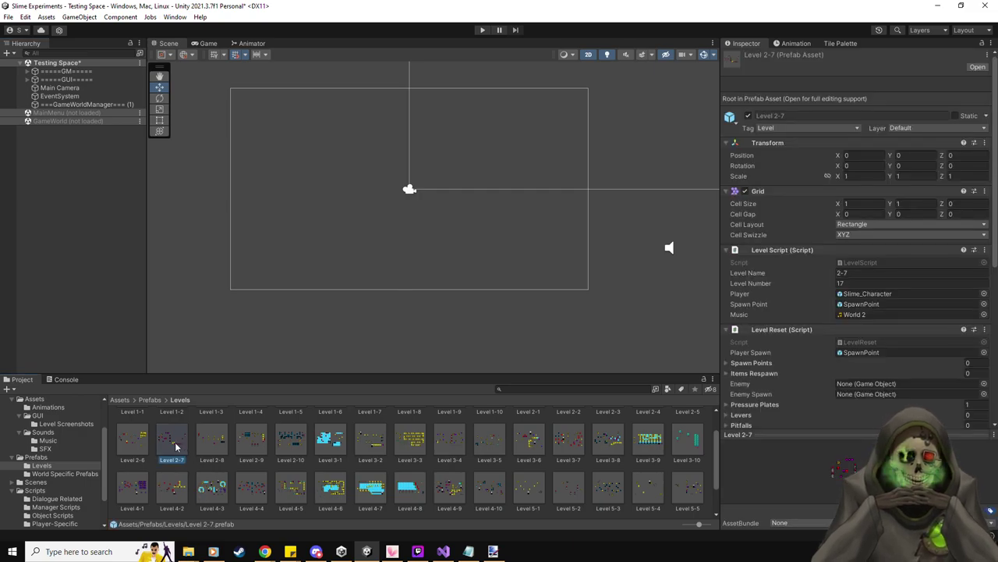
left_click_drag(175, 446, 78, 89)
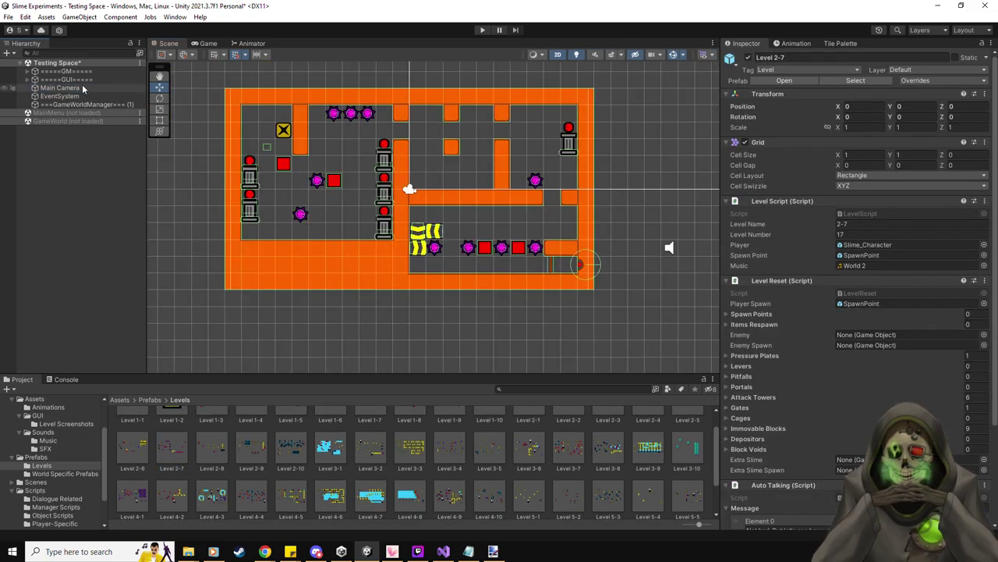
left_click(482, 30)
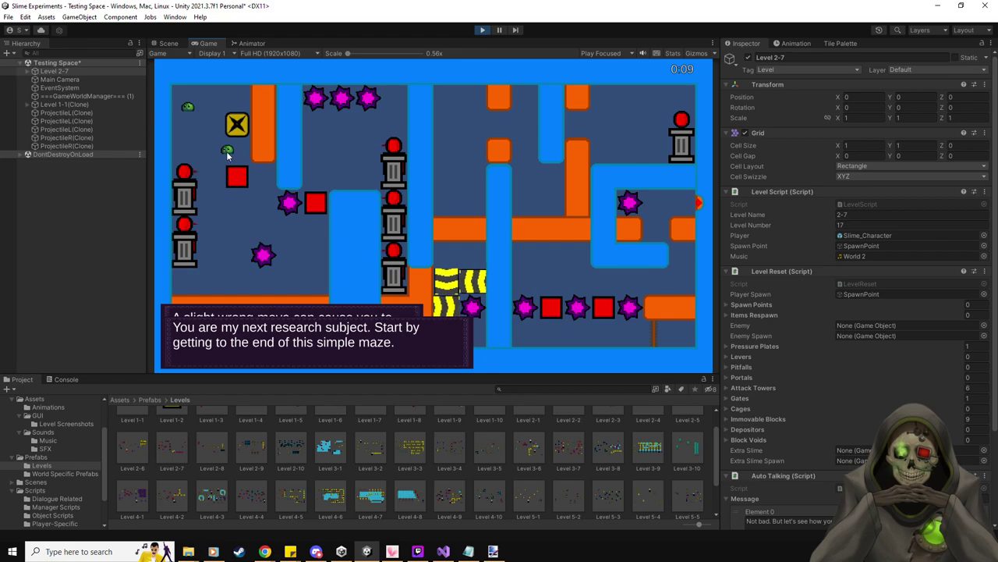
left_click(482, 29)
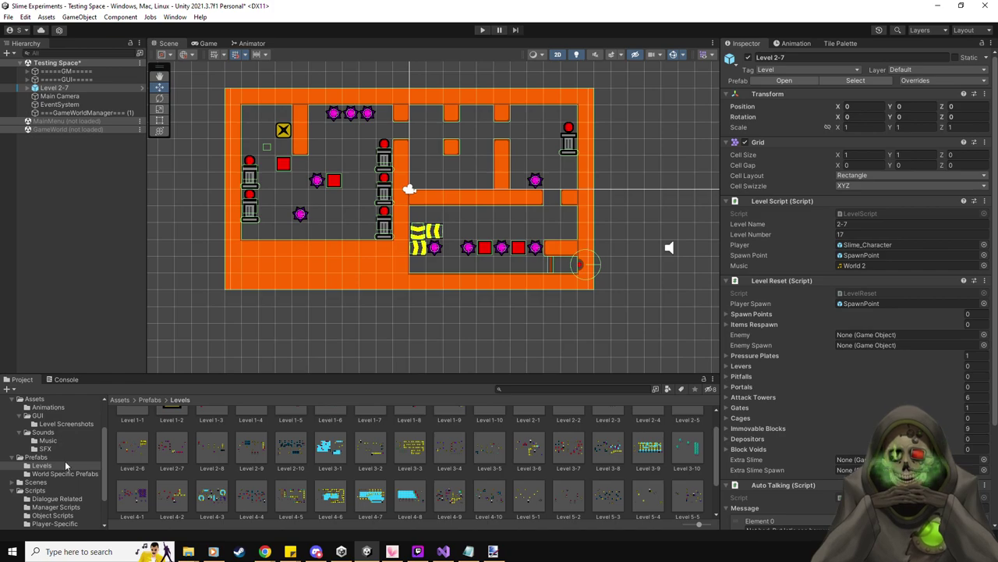
- Find the Attack Tower prefab in the Prefabs folder and open its AttackTower script for editing
left_click(45, 457)
left_click(213, 428)
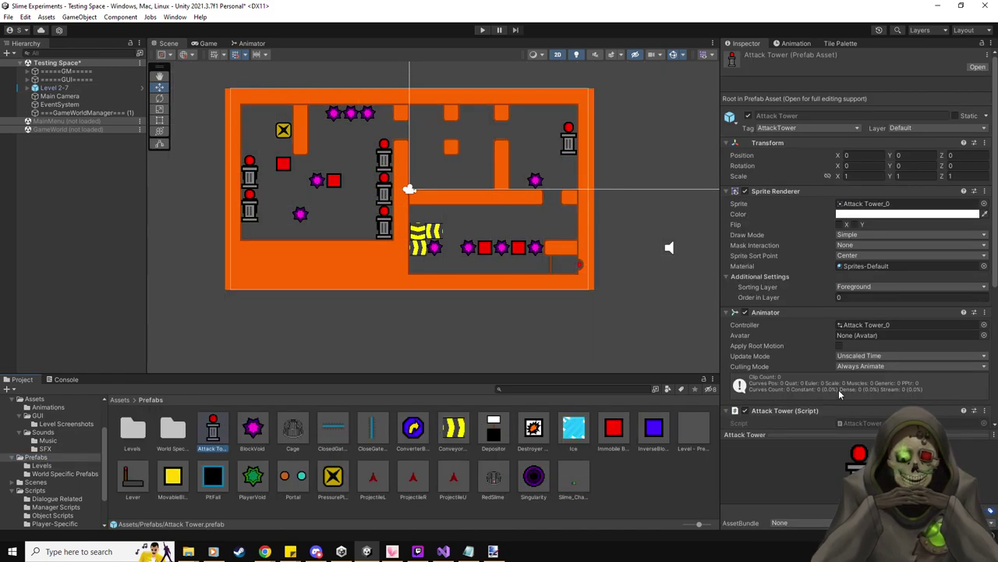
scroll(858, 312, "down", 3)
left_click(866, 339)
double_click(877, 338)
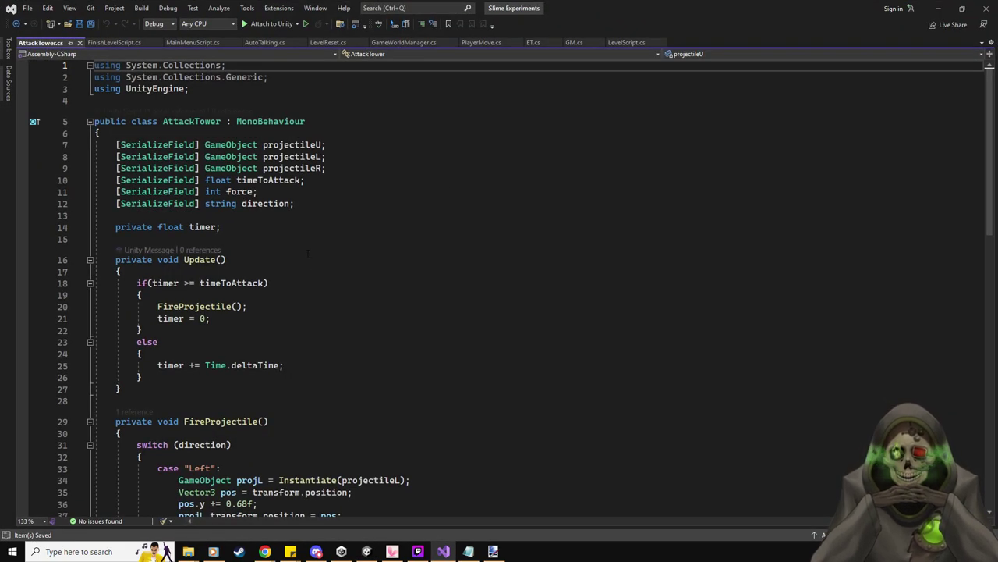
- Paste the copied transform.parent assignment below the projL Instantiate line in the Left case of FireProjectile
scroll(428, 242, "down", 7)
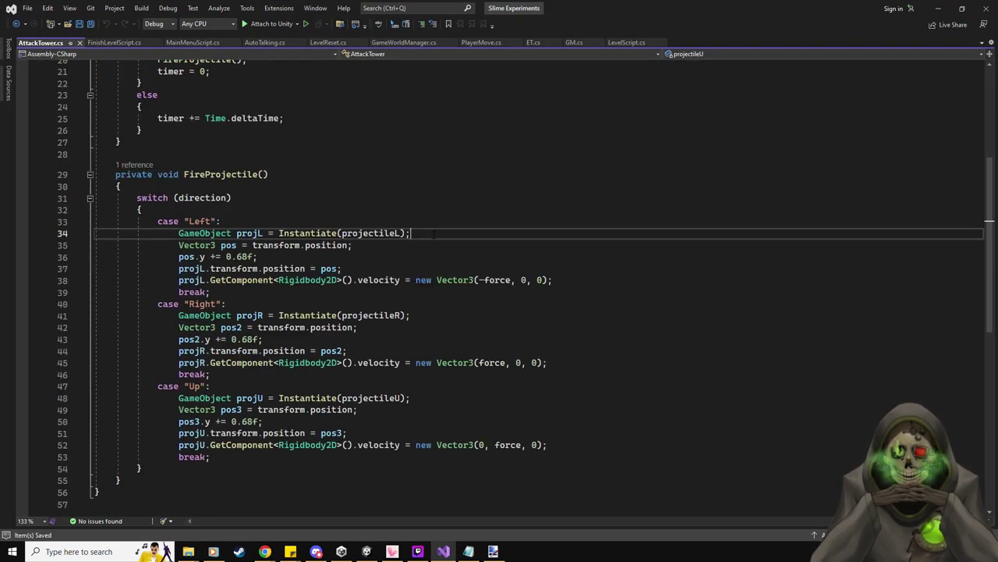
left_click(433, 232)
scroll(445, 233, "up", 7)
scroll(466, 232, "down", 6)
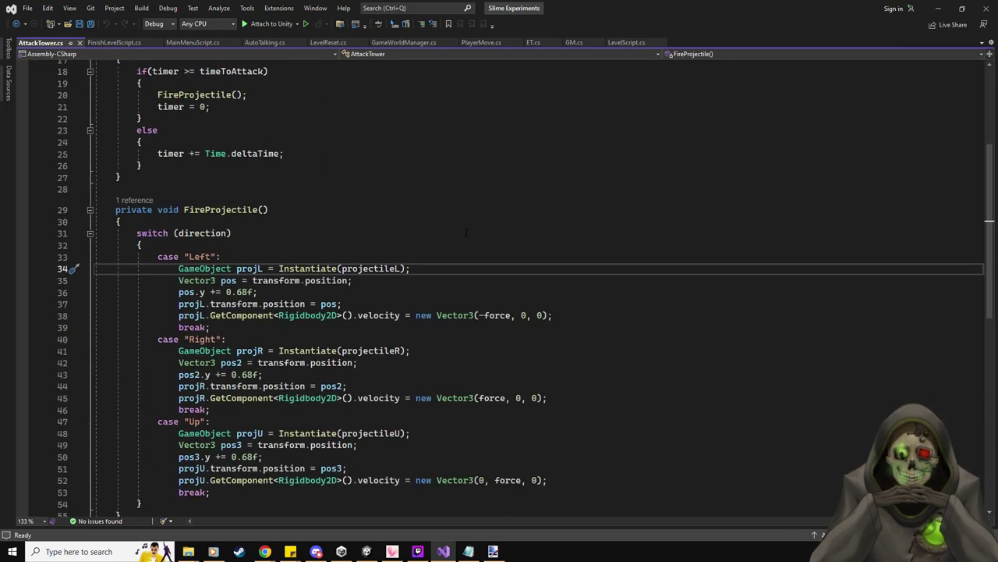
scroll(467, 233, "down", 4)
key("Return")
type("x.transform.parent = this.gameObject.transform.GetChild(6);")
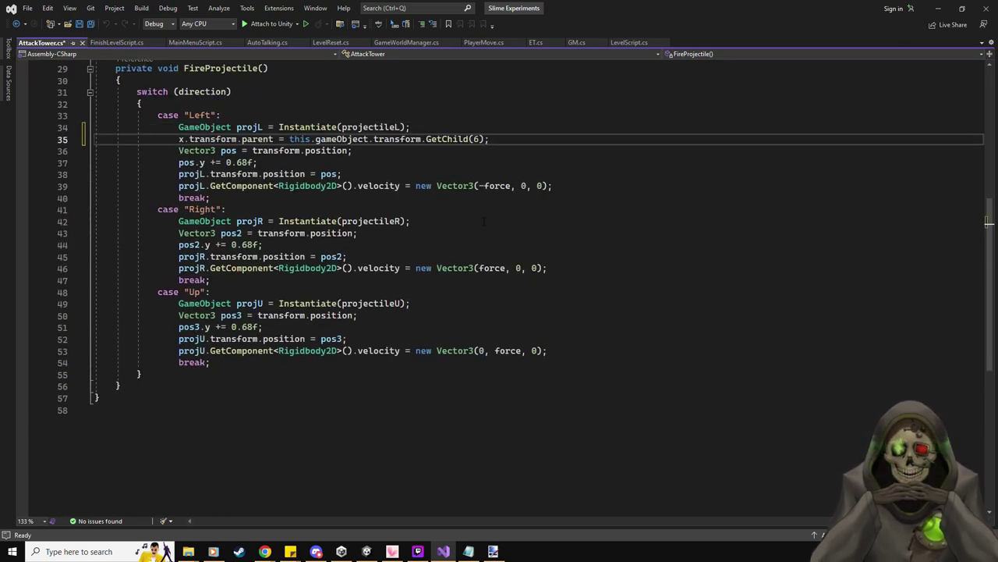
- Replace this.gameObject in the pasted line with GameObject.FindGameObjectWithTag("Level")
scroll(483, 221, "up", 4)
left_click_drag(369, 281, 311, 281)
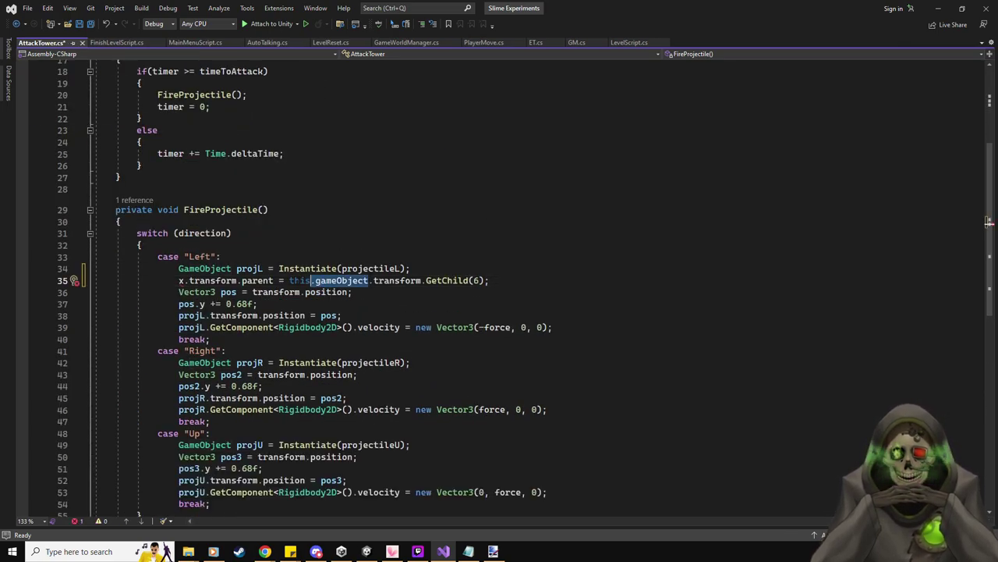
type("GameObject.")
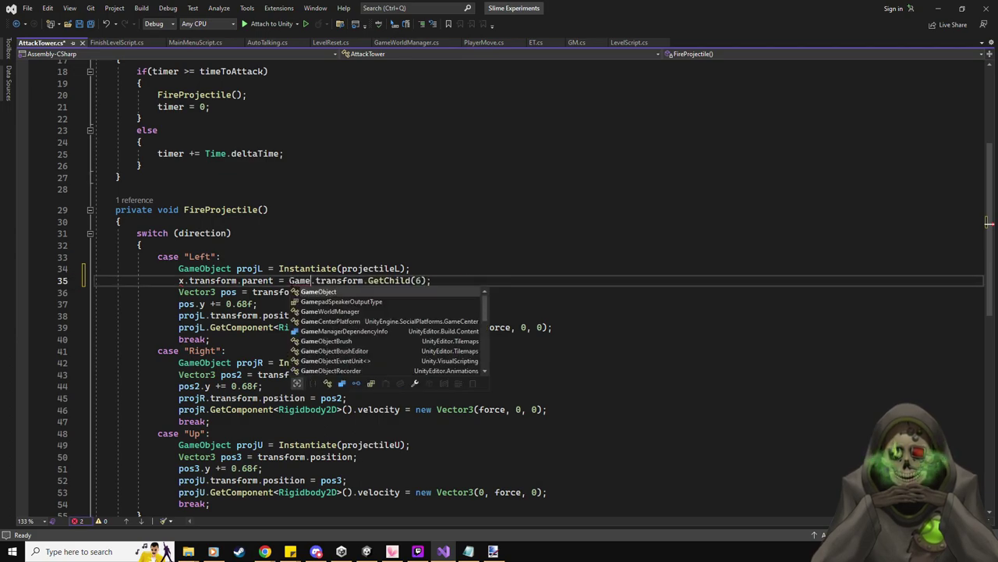
type("Find")
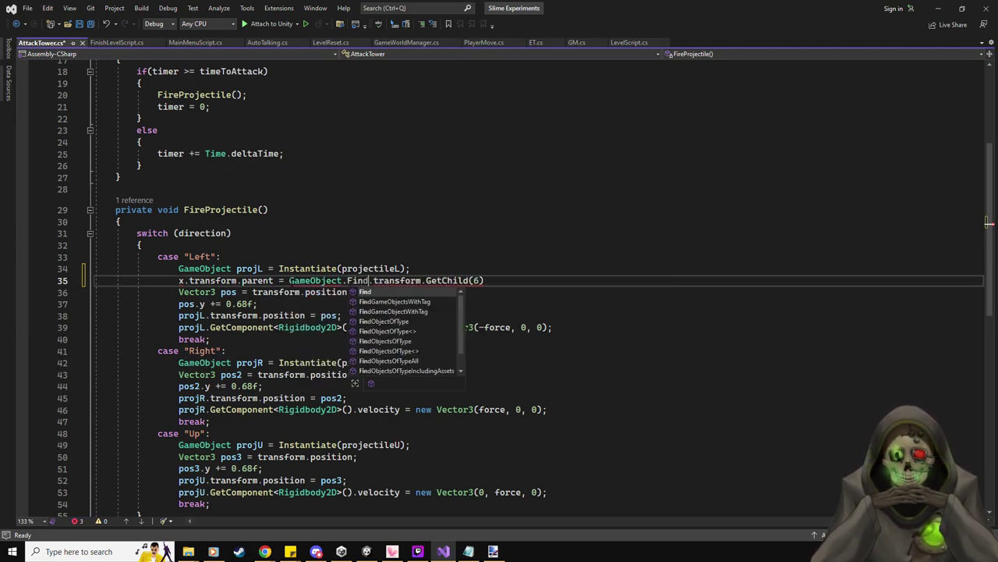
key("Down")
type("GameObjectWithTag(\"")
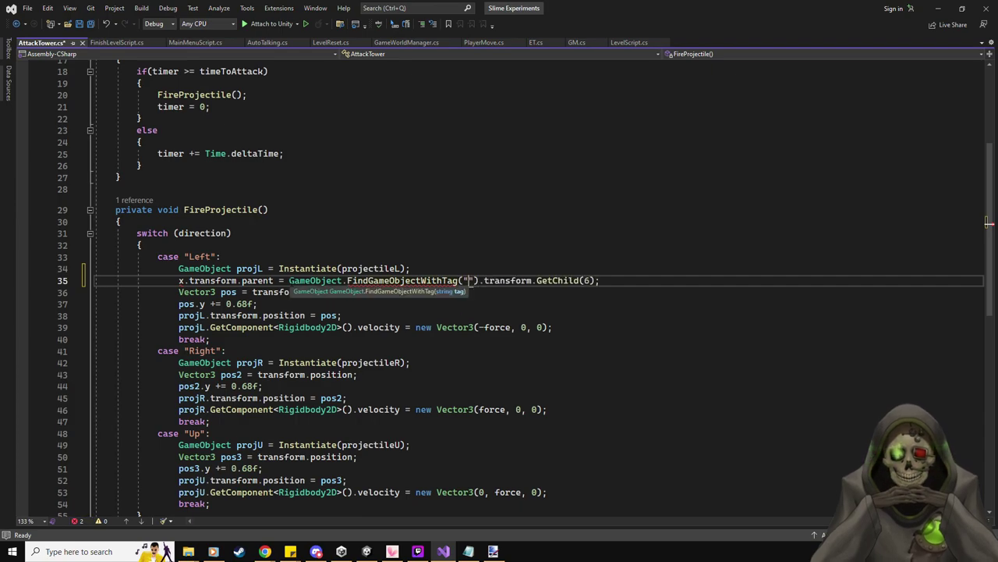
type("Level\"")
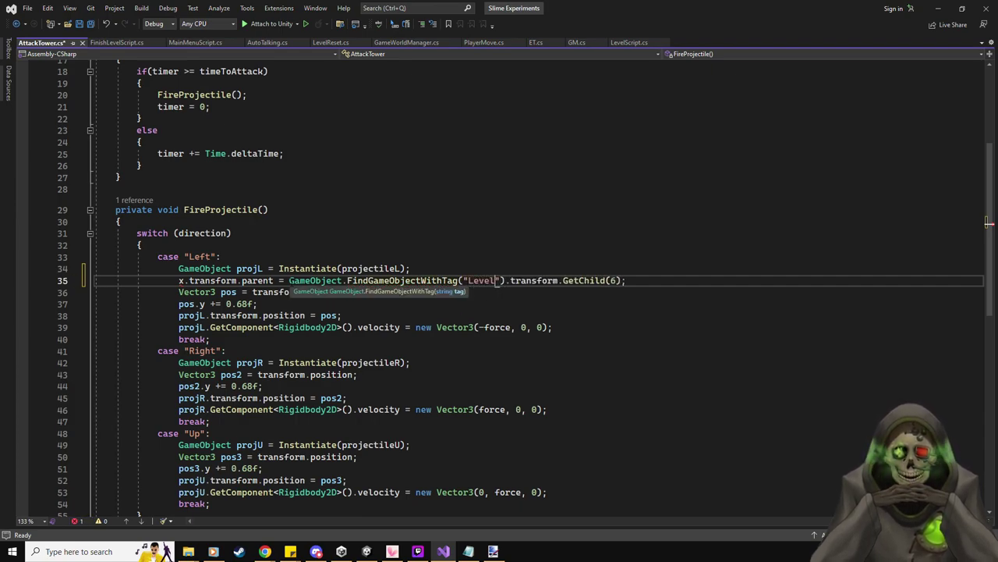
type(")")
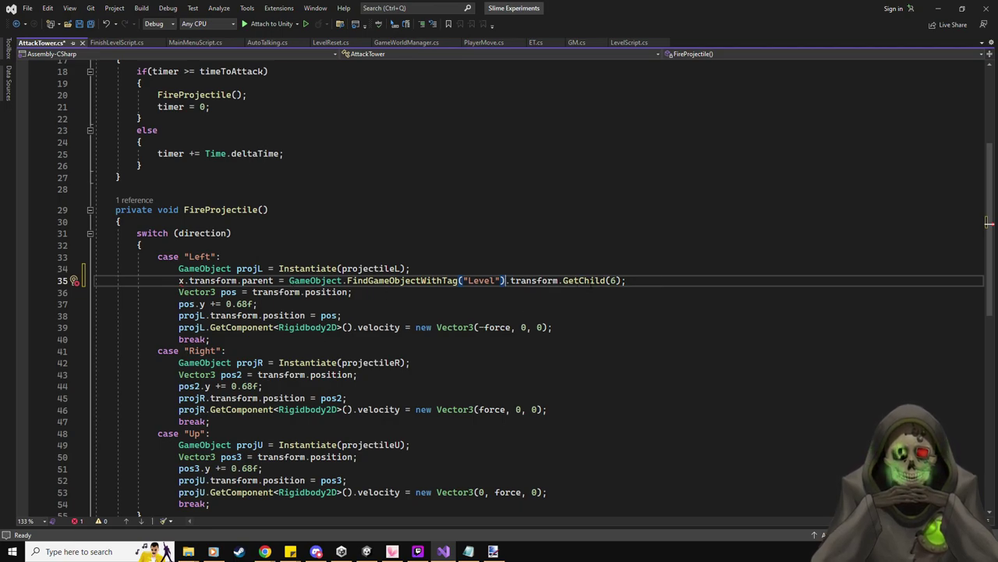
- Replace the variable x at the start of the parent assignment with projL
left_click(184, 281)
key("BackSpace")
type("projL")
- Copy the parent assignment below the Instantiate line in the Right case and change its variable to projR
key("Home")
key("shift+End")
key("ctrl+c")
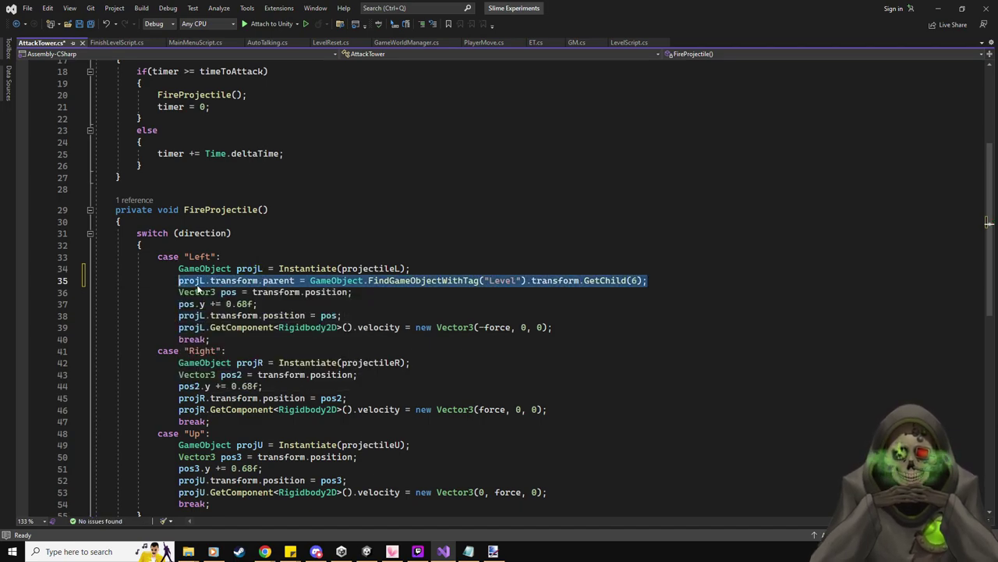
left_click(437, 362)
key("Return")
key("ctrl+v")
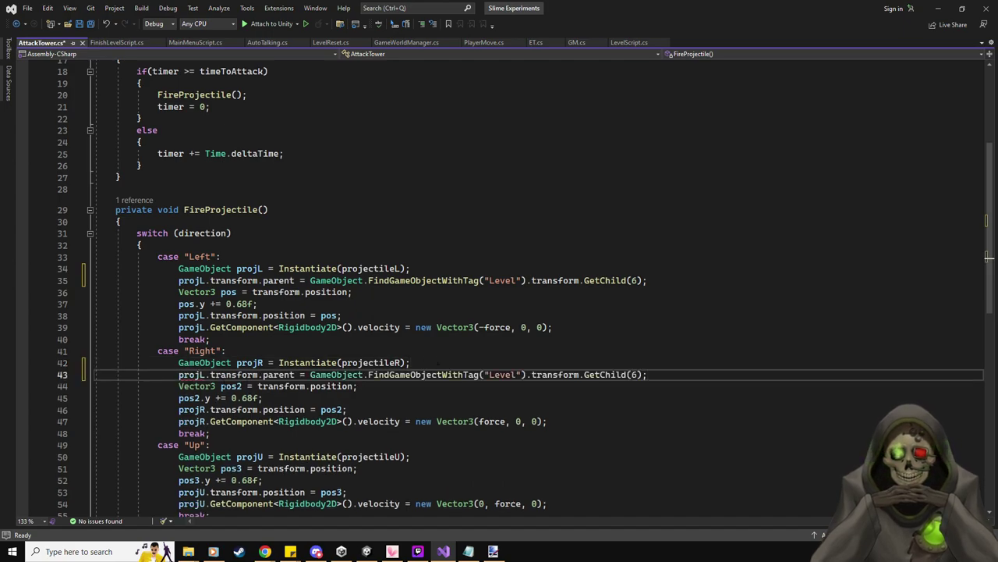
left_click(205, 375)
key("BackSpace")
type("R")
- Add the same parent assignment below the Instantiate line in the Up case with projU, and save AttackTower.cs
scroll(365, 322, "down", 4)
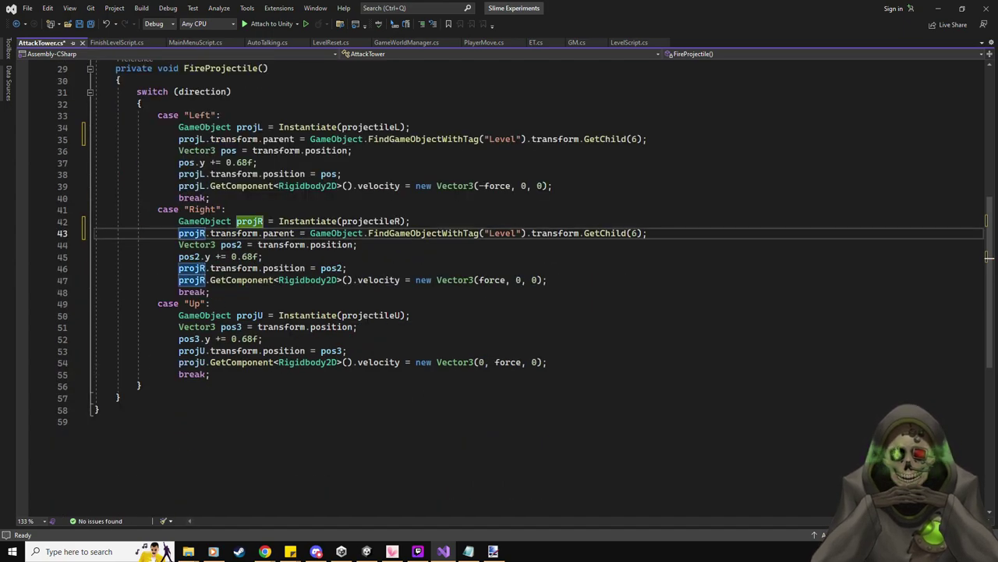
left_click(419, 315)
key("Return")
key("ctrl+v")
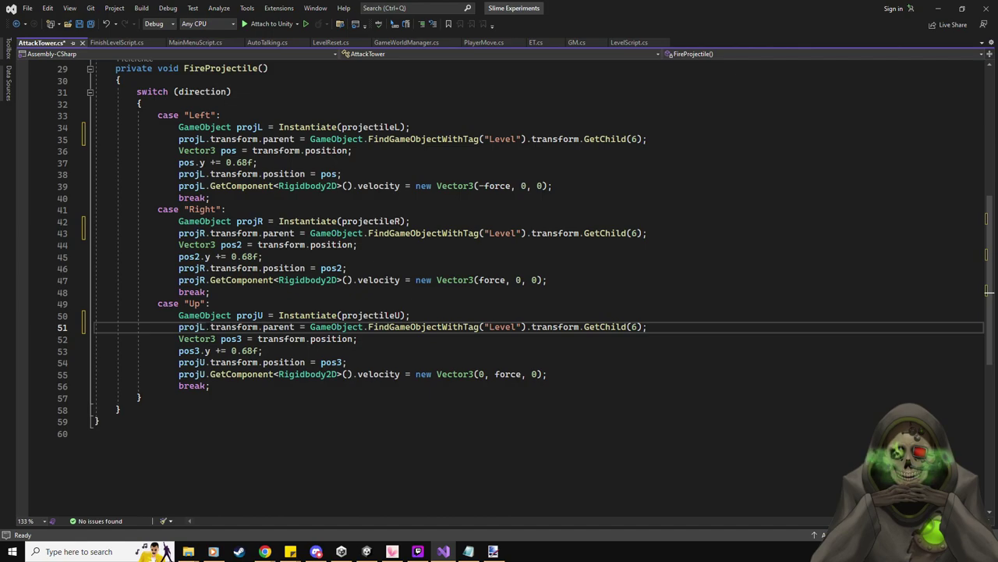
key("BackSpace")
type("U")
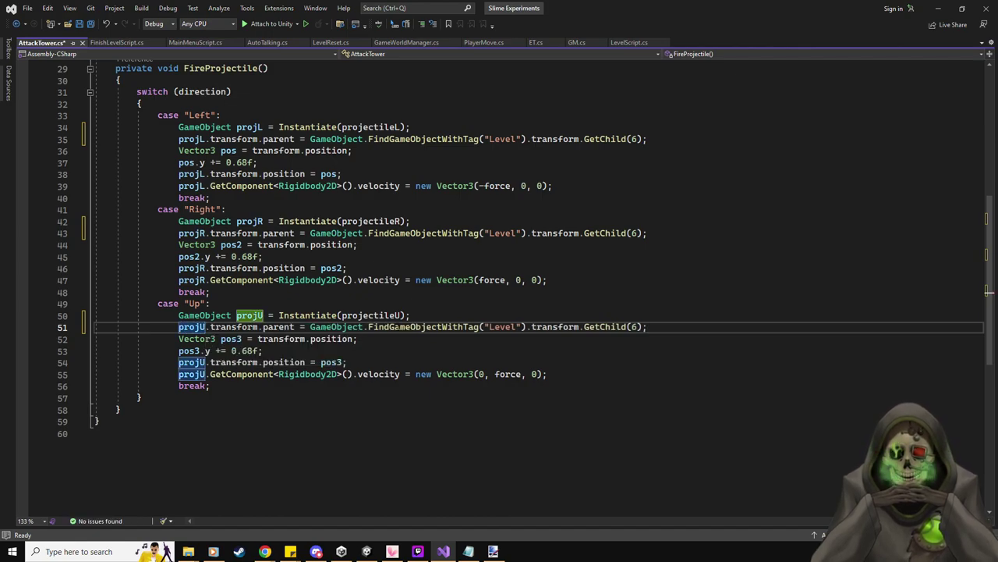
left_click(713, 295)
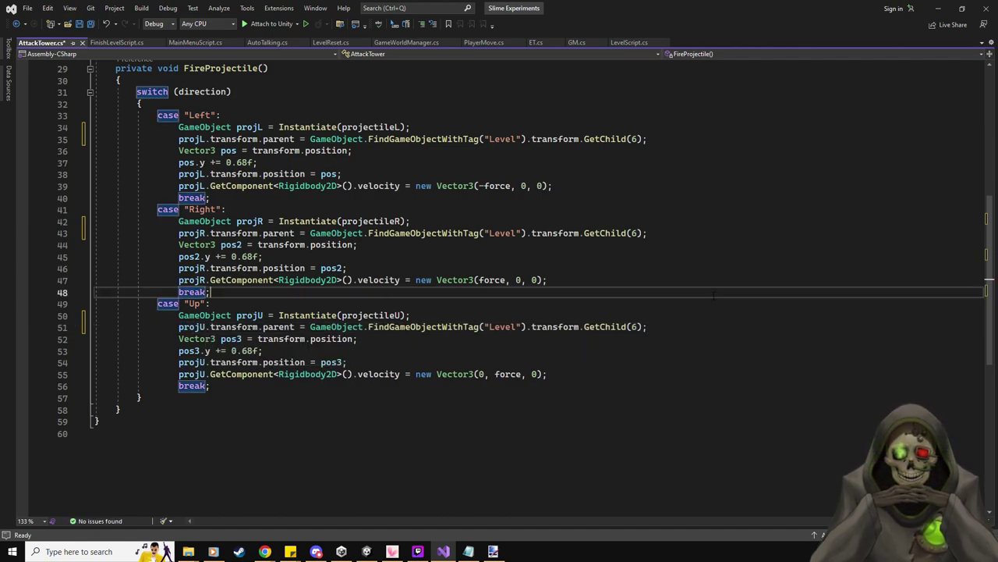
key("ctrl+s")
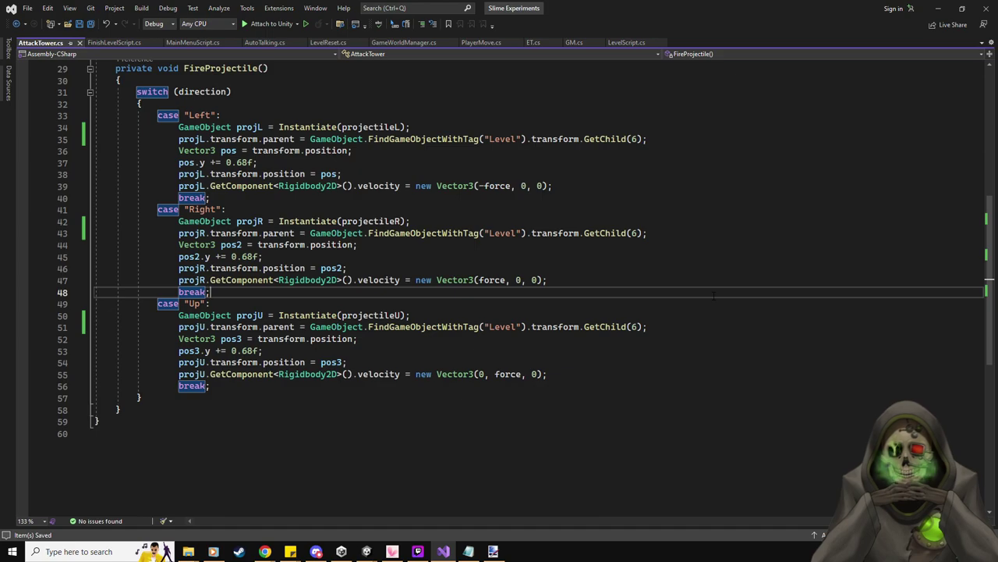
- Switch to Unity, run the Testing Space scene, and inspect Level 2-7's Items children for the spawned projectile clones
key("alt+Tab")
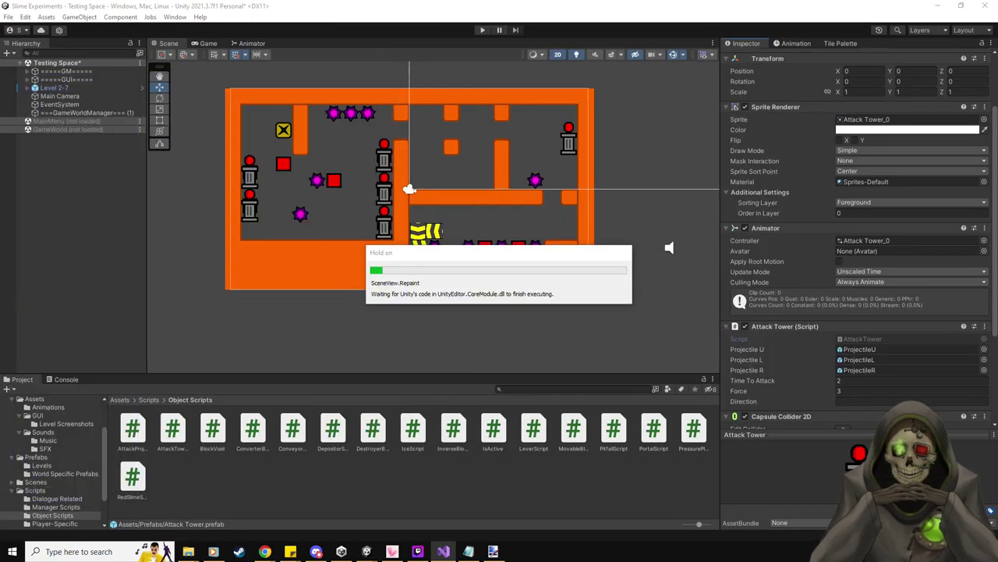
left_click(481, 30)
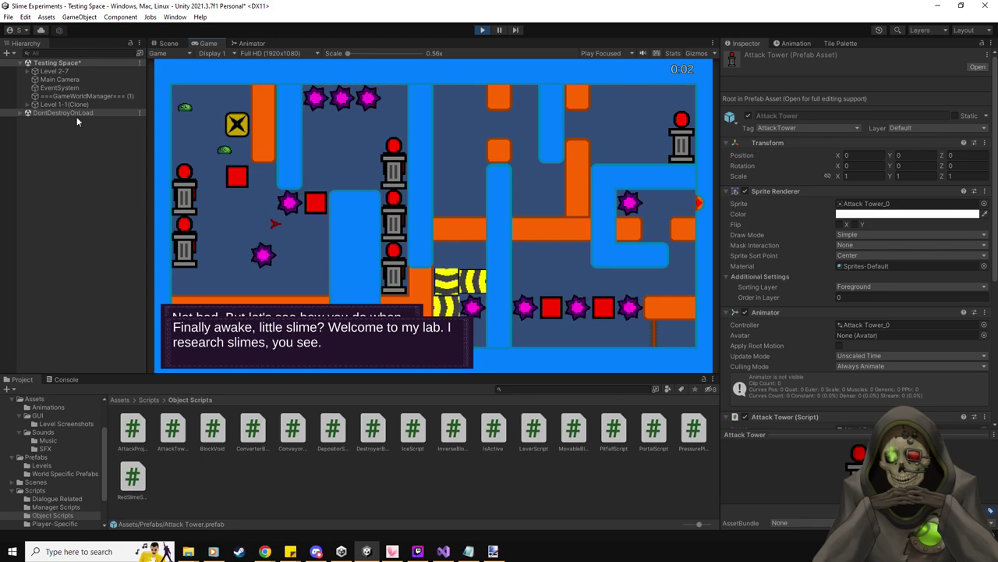
left_click(28, 71)
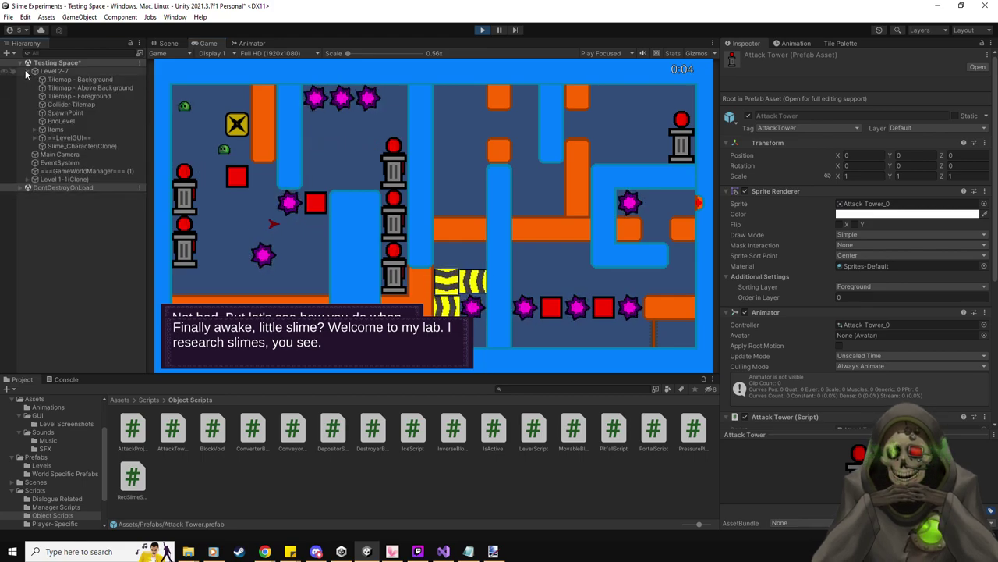
left_click(33, 129)
scroll(71, 221, "down", 3)
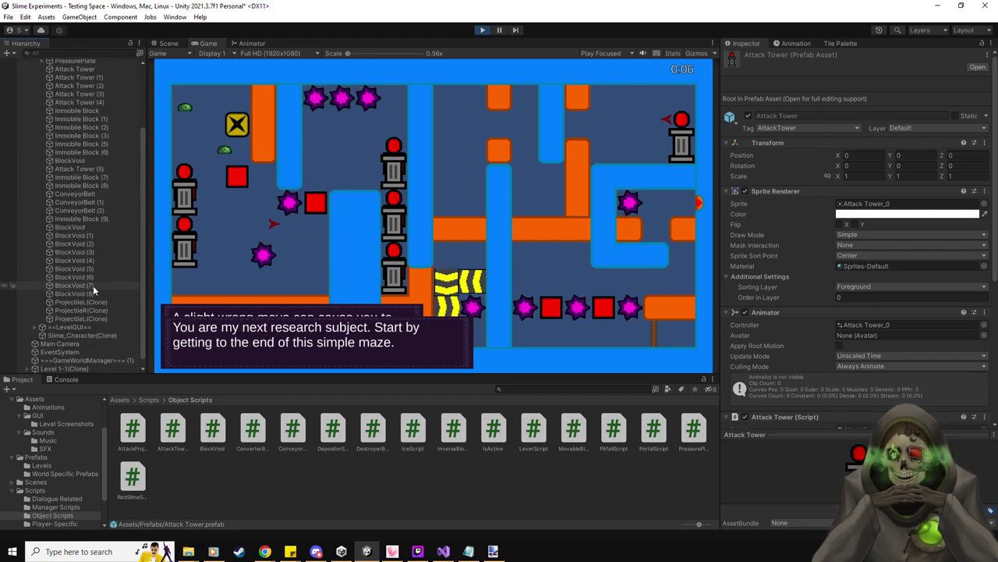
scroll(78, 249, "up", 3)
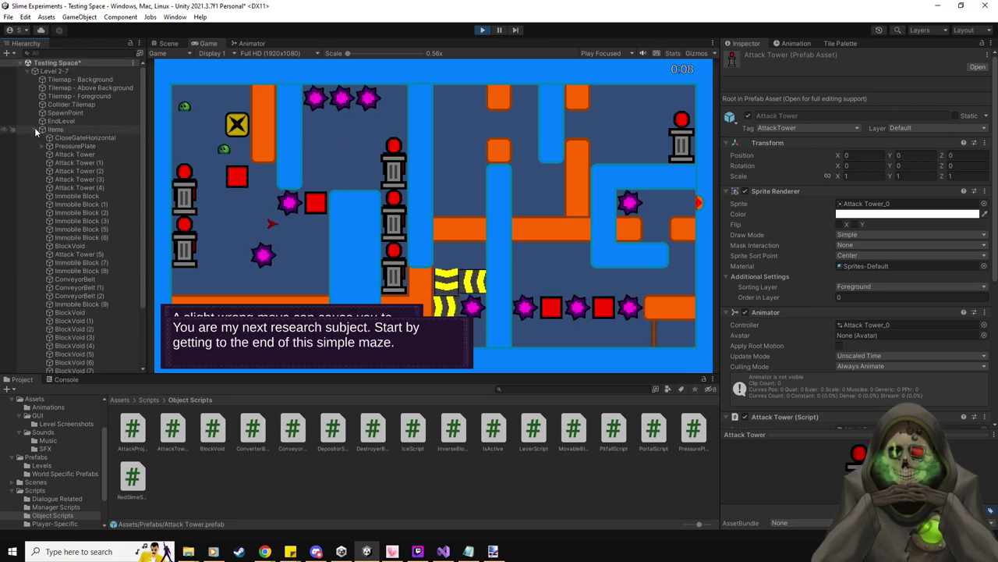
left_click(35, 127)
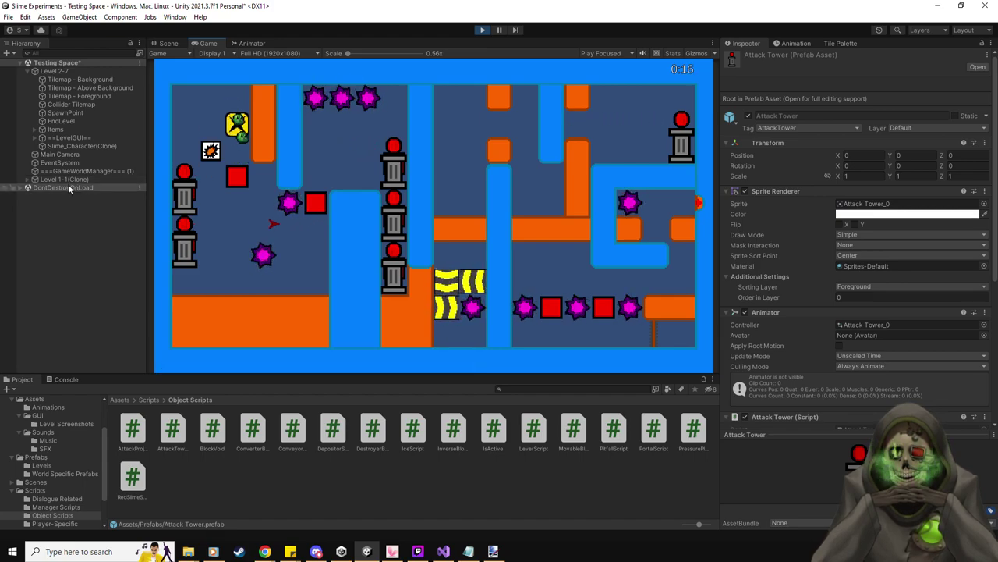
- Check the Items children for the spawned Destroyer Block clone and delete Level 1-1(Clone) from the running scene
left_click(34, 130)
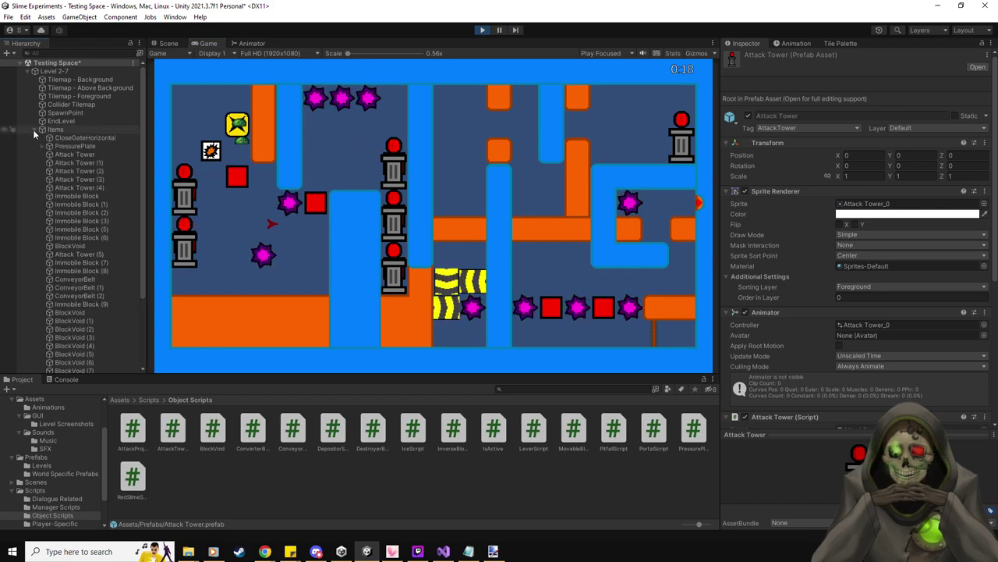
scroll(33, 130, "down", 3)
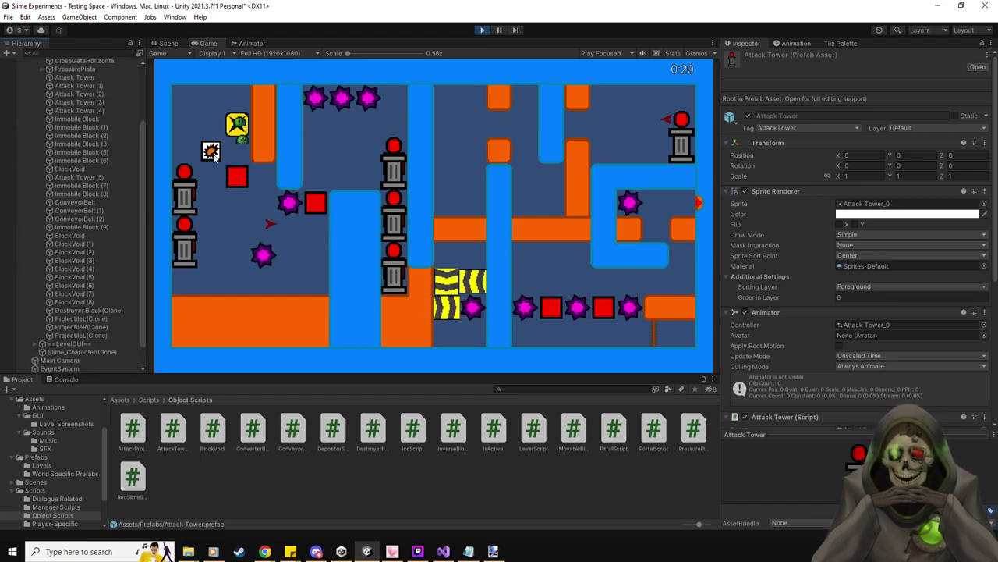
scroll(119, 169, "up", 3)
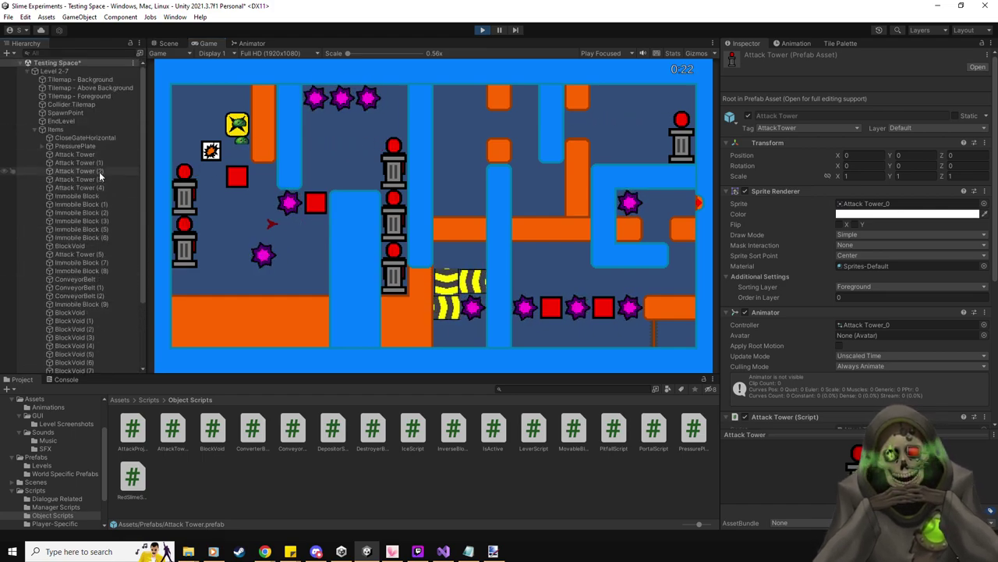
scroll(88, 312, "down", 4)
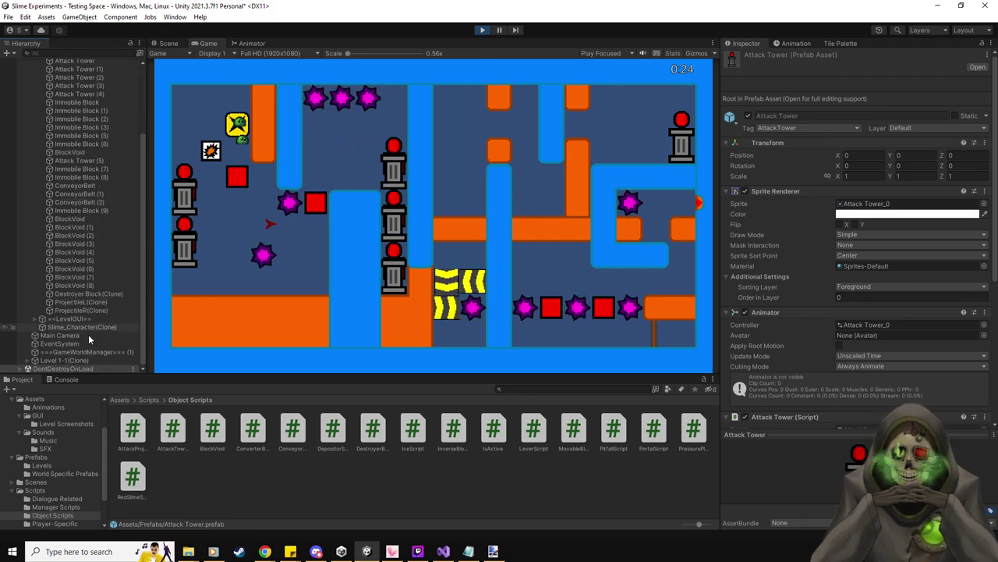
left_click(78, 359)
key("Delete")
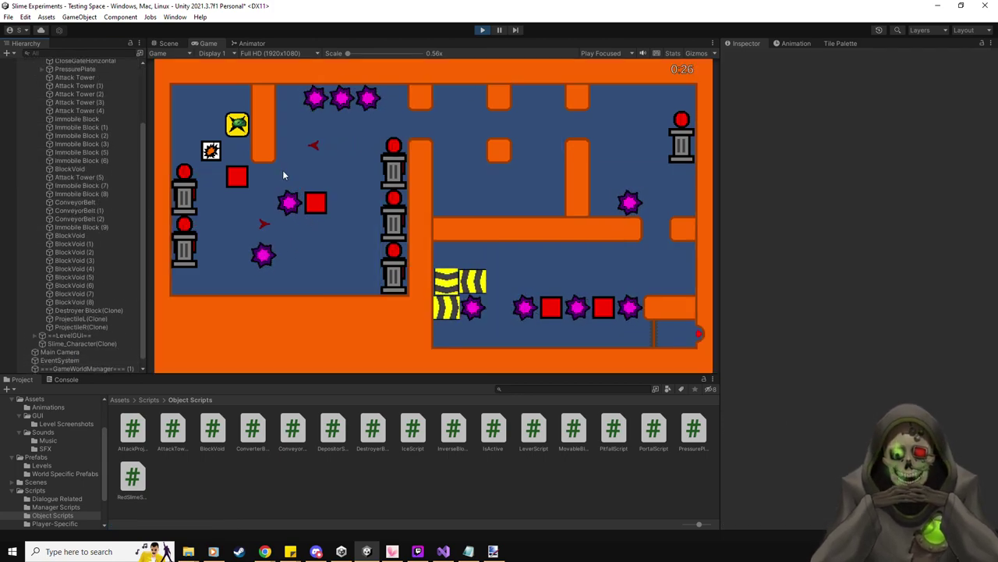
- Move the slime off and back onto the pressure plate, check the new block's parenting under Items, and stop the playtest
key("a")
key("s")
key("Up")
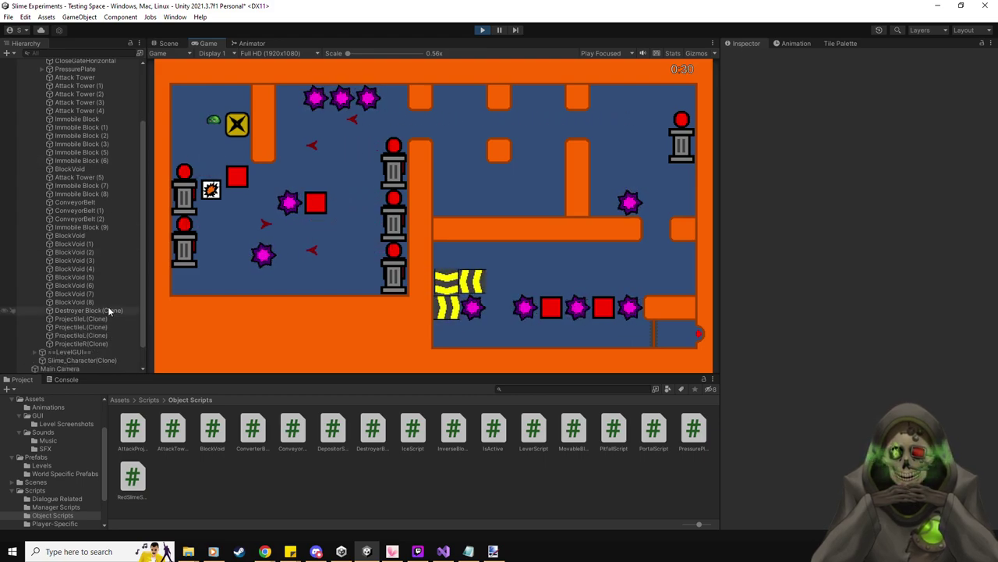
key("Right")
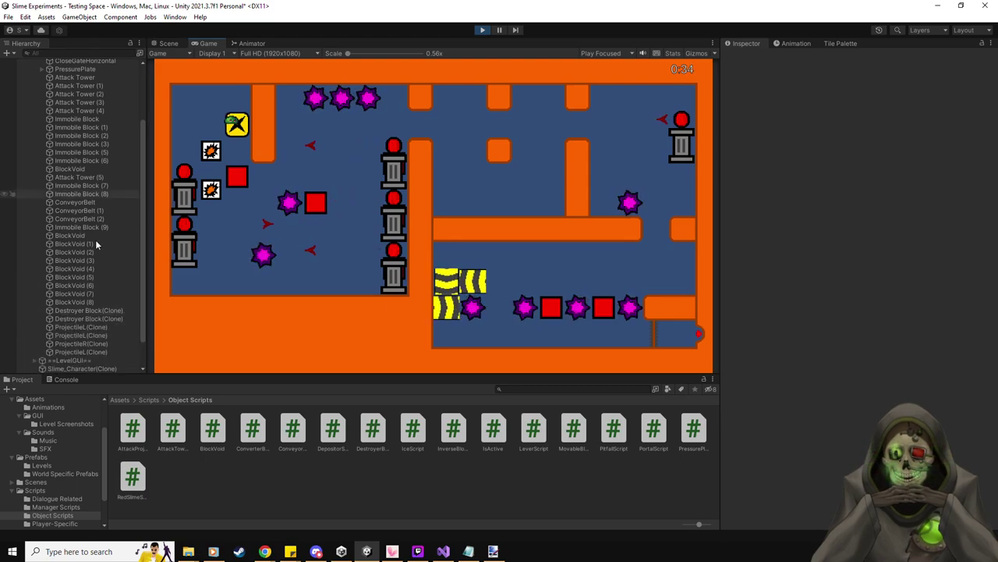
scroll(88, 217, "up", 3)
left_click(35, 130)
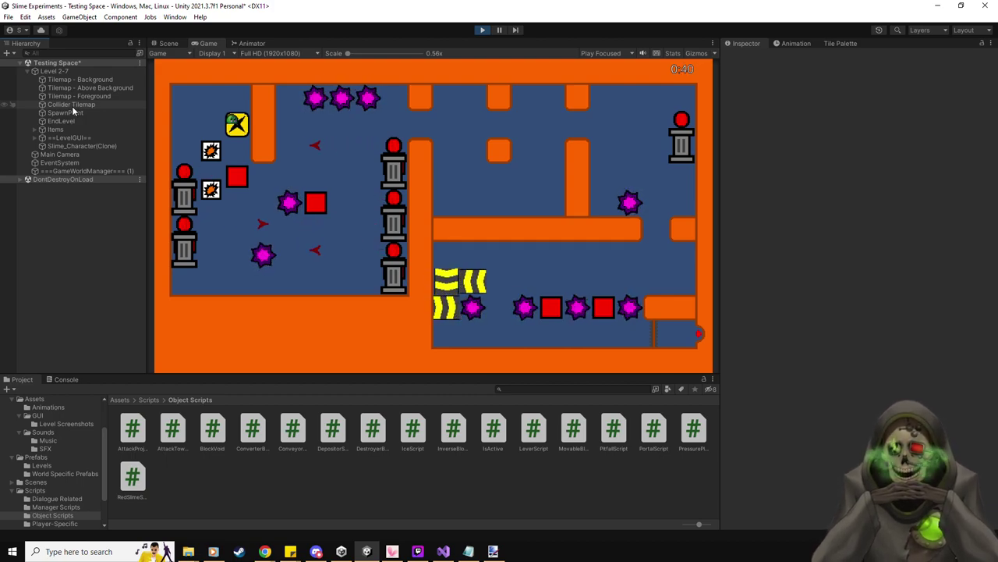
left_click(483, 31)
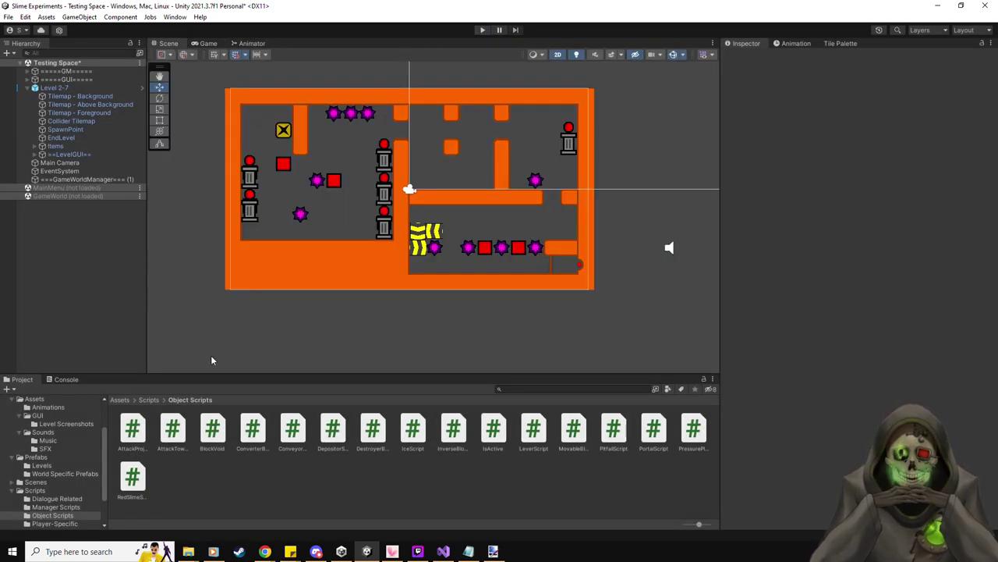
- Open the script attached to the PressurePlate prefab in Visual Studio
left_click(39, 458)
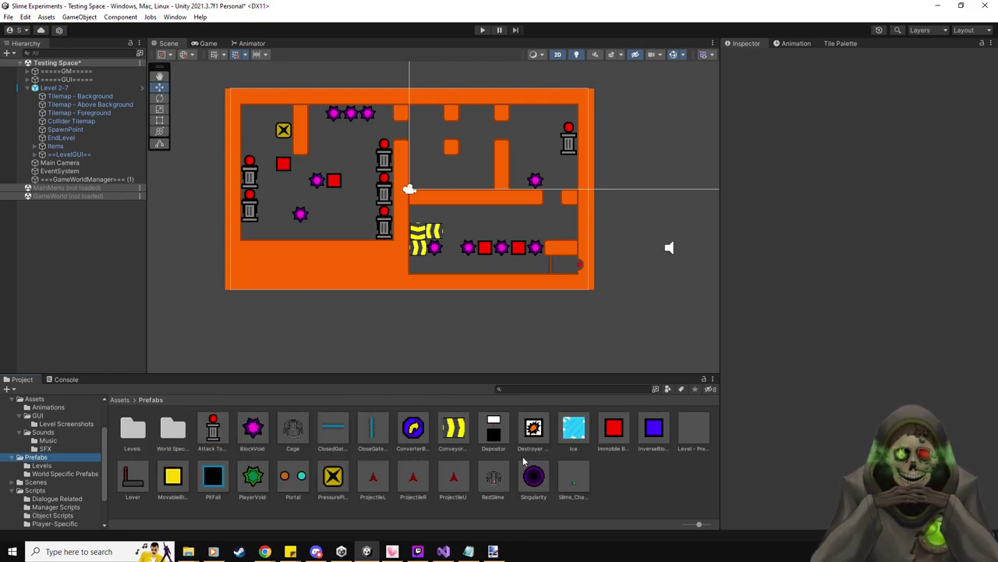
left_click(333, 479)
scroll(870, 312, "down", 5)
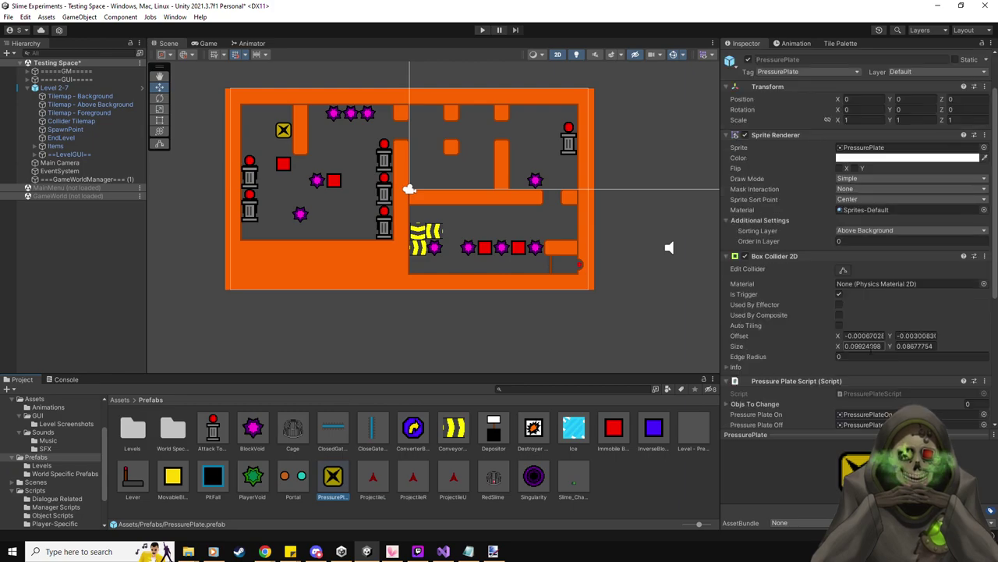
left_click(870, 308)
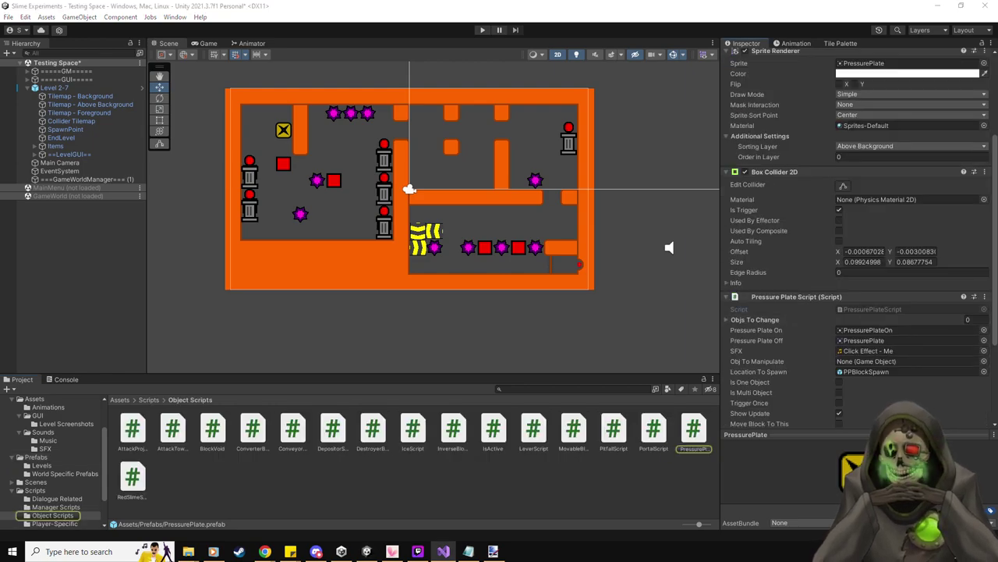
- Search PressurePlateScript.cs for "Instantiate" and review how the spawned blocks are parented
key("ctrl+f")
type("irstant")
key("BackSpace")
key("BackSpace")
key("BackSpace")
key("BackSpace")
key("BackSpace")
key("BackSpace")
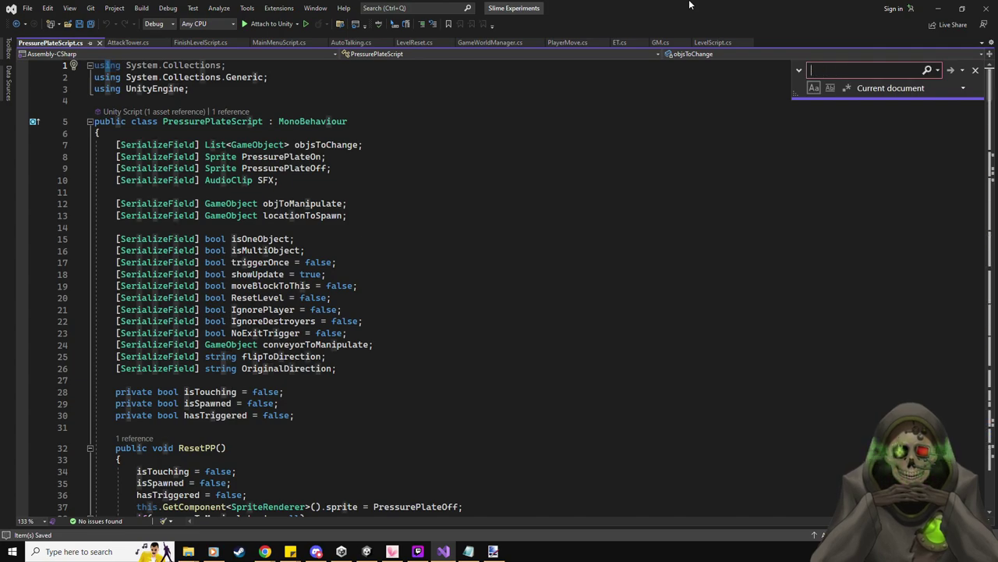
type("Instantiate")
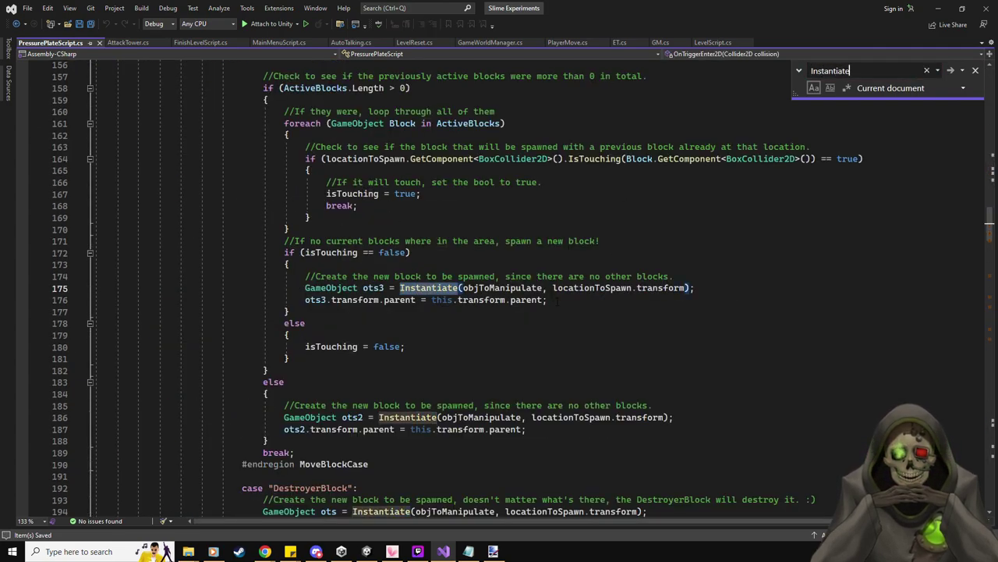
left_click(556, 300)
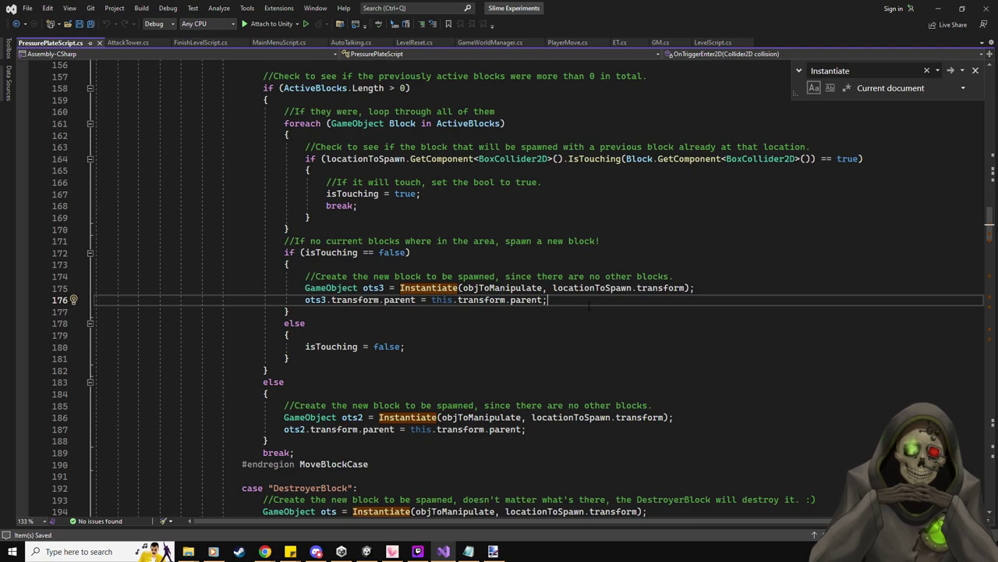
- Close PressurePlateScript.cs and AttackTower.cs, and look over MainMenuScript.cs and FinishLevelScript.cs
middle_click(62, 43)
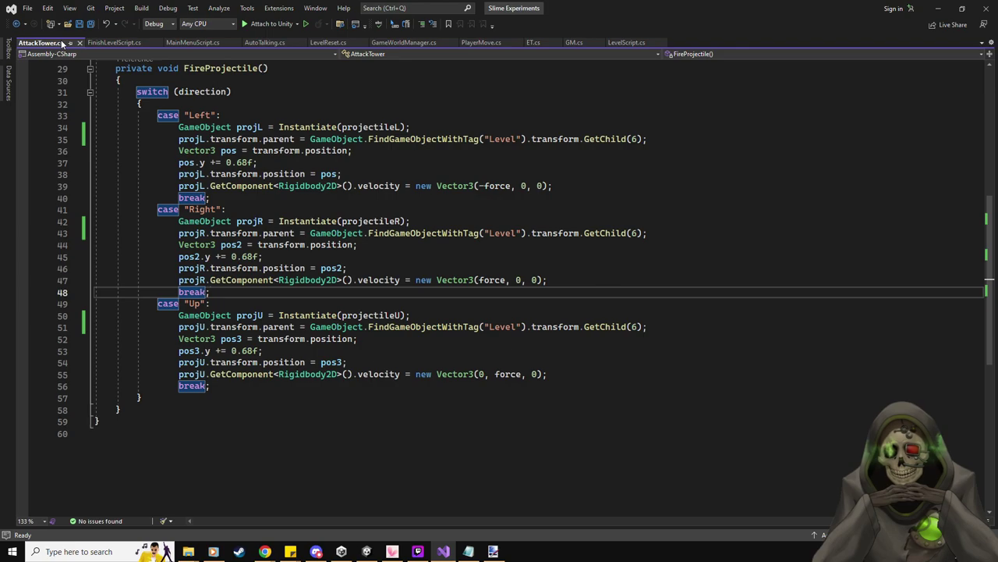
middle_click(61, 42)
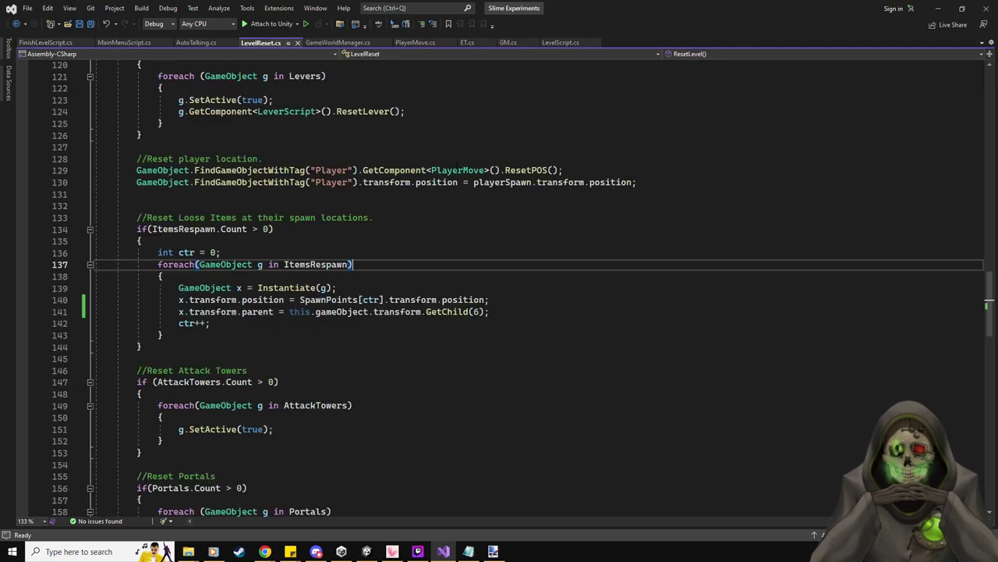
left_click(47, 42)
left_click(124, 42)
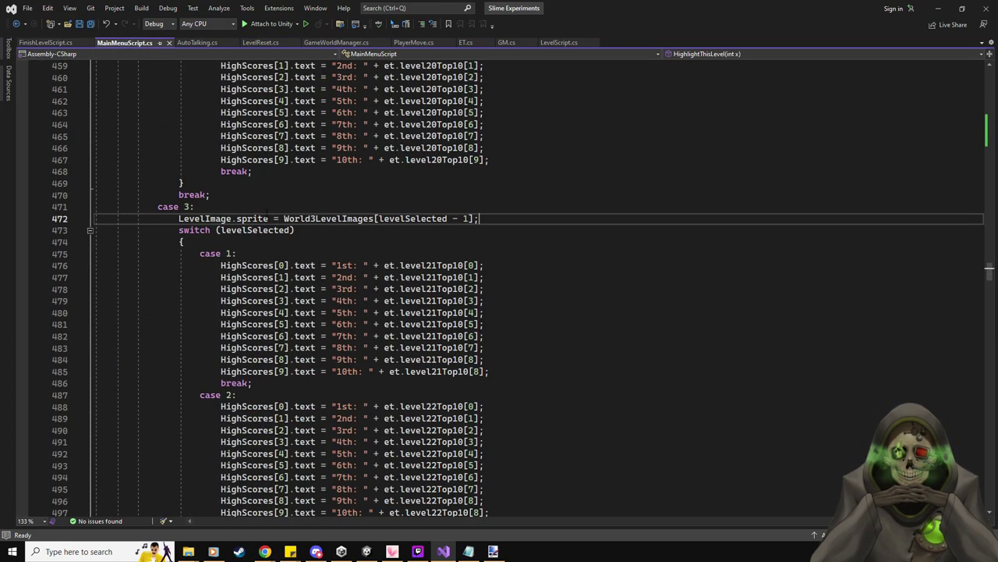
left_click(45, 43)
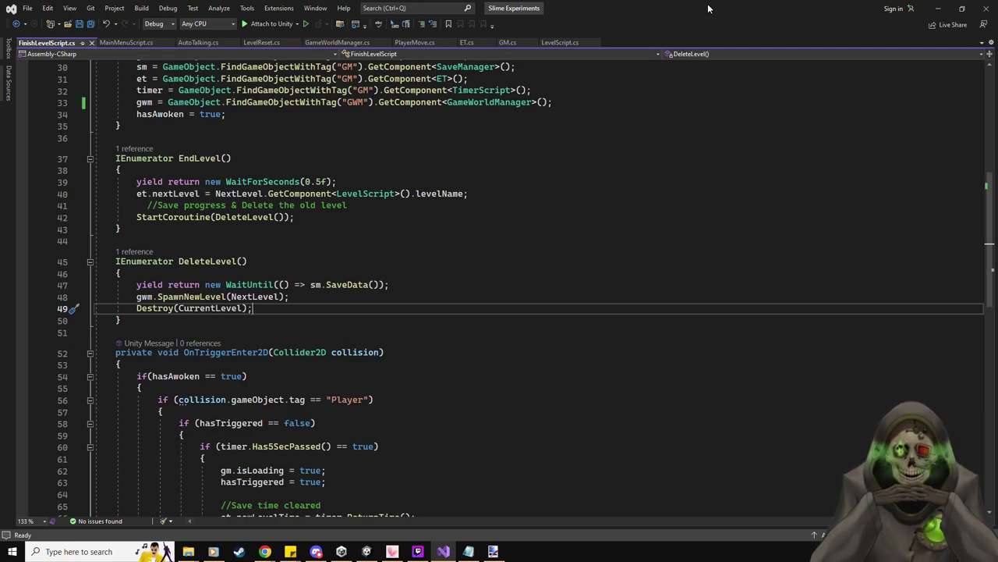
- Open the ConverterBlock prefab's script from Unity and review the parenting of its instantiated blocks
key("alt+Tab")
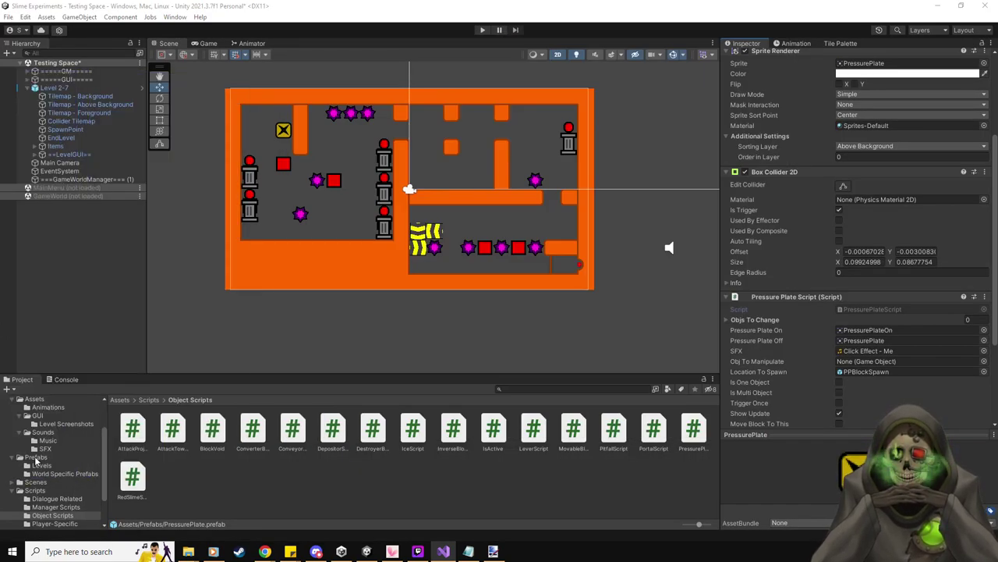
left_click(37, 457)
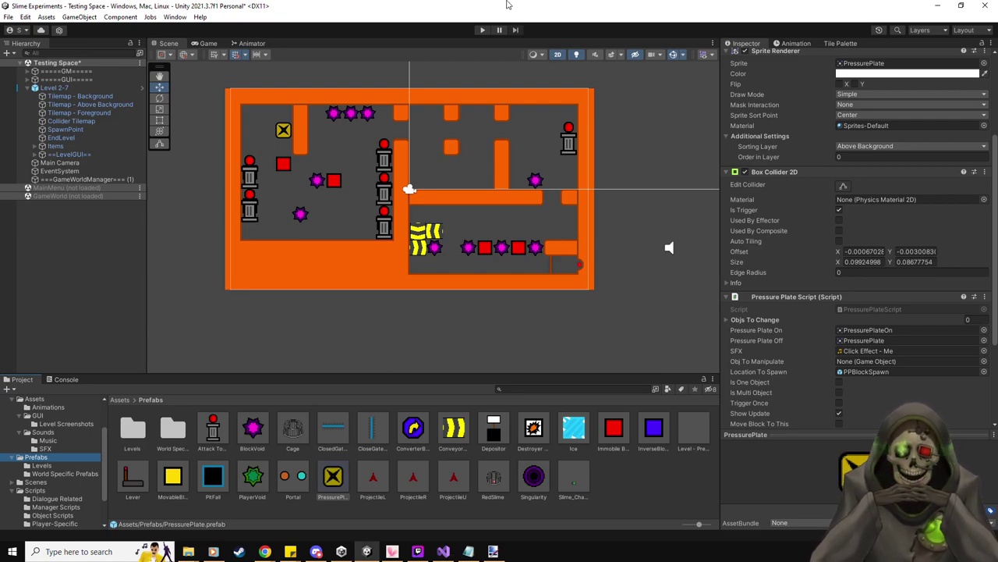
left_click(414, 431)
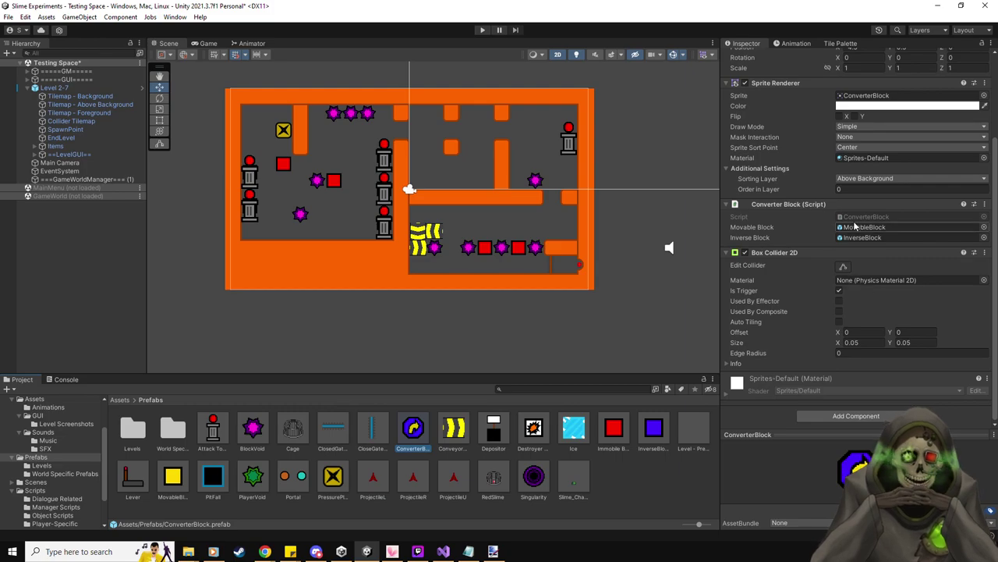
left_click(858, 216)
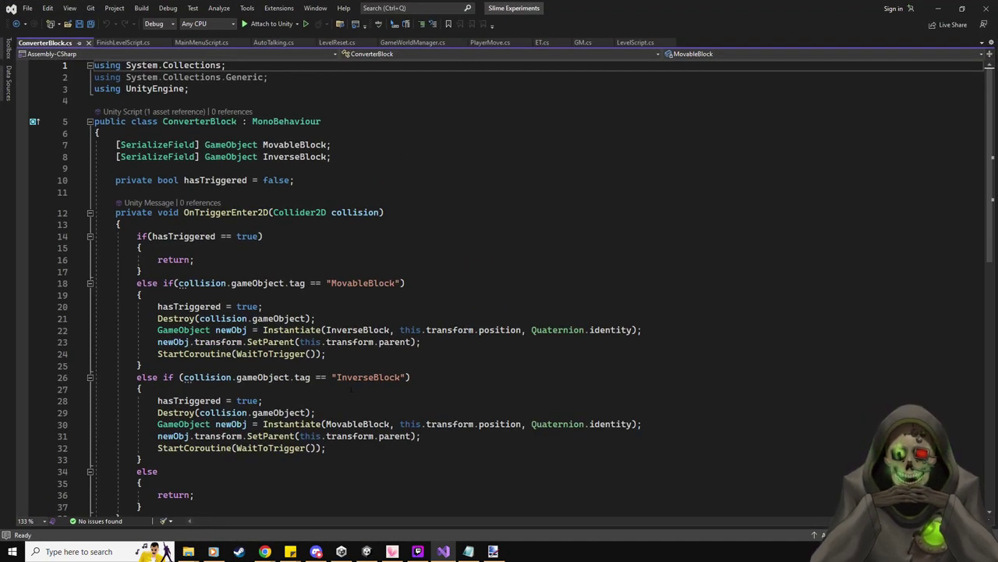
scroll(348, 385, "down", 3)
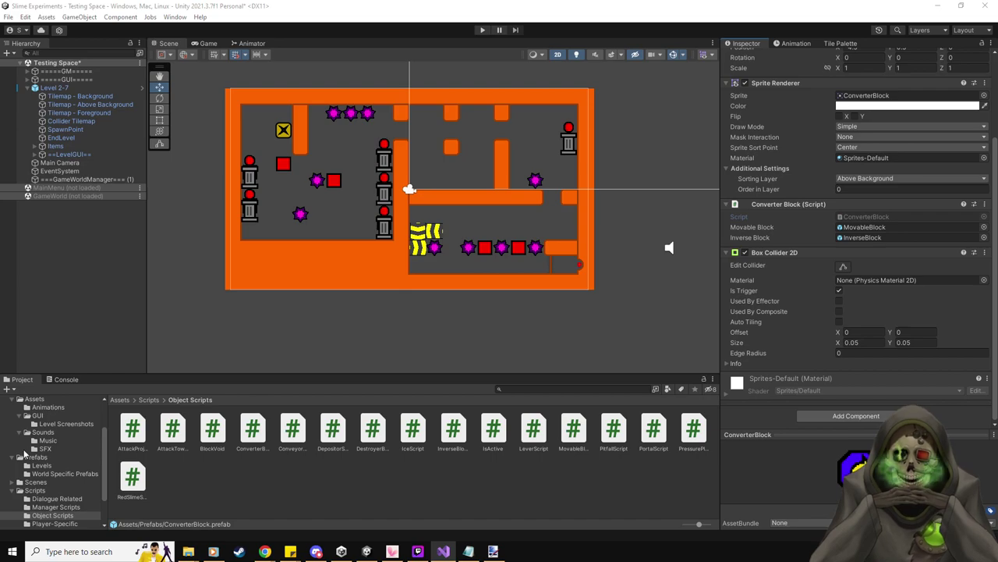
- Open the BlockVoid prefab's script from Unity and review the SetParent line below the SingularityBlock Instantiate call
left_click(36, 456)
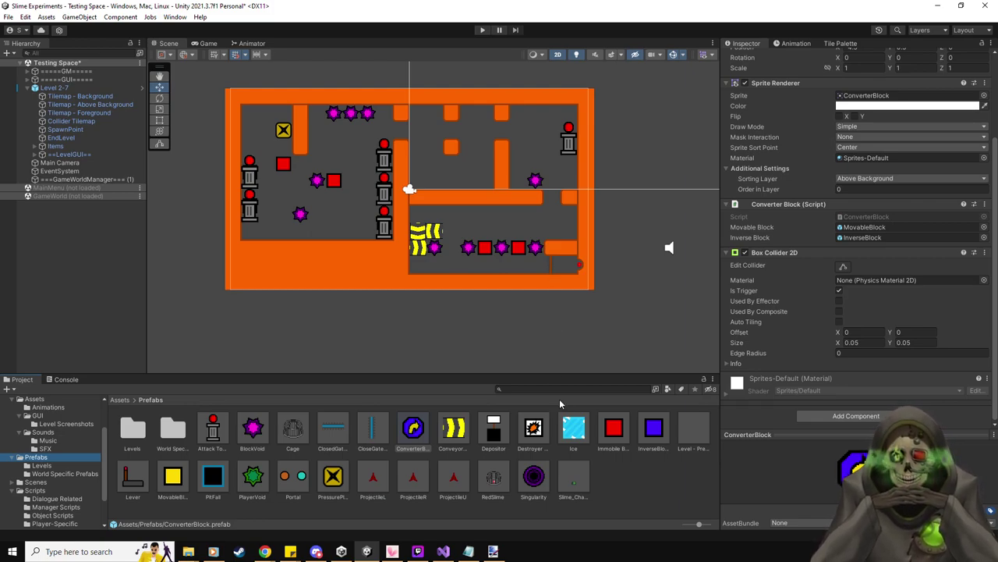
left_click(252, 429)
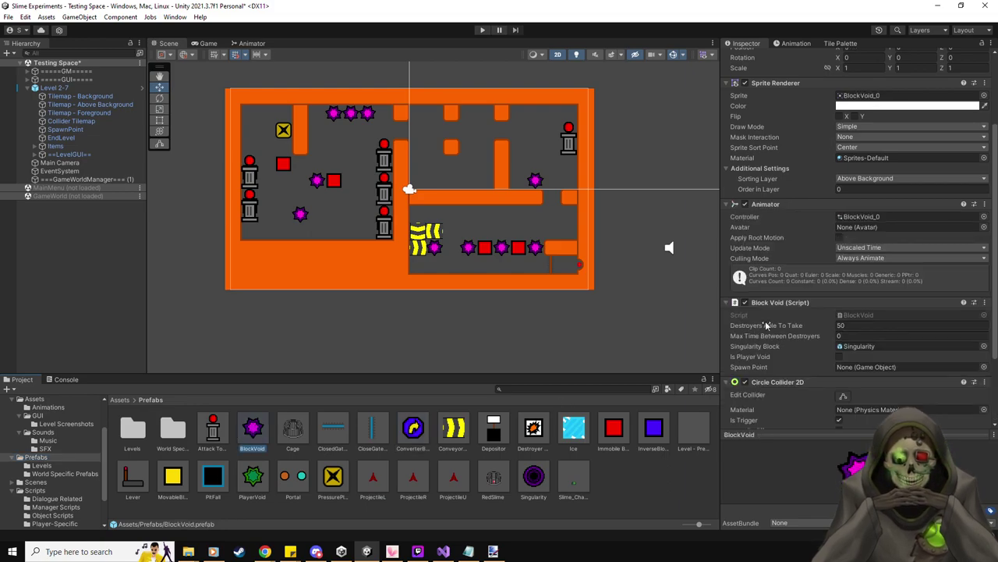
left_click(858, 317)
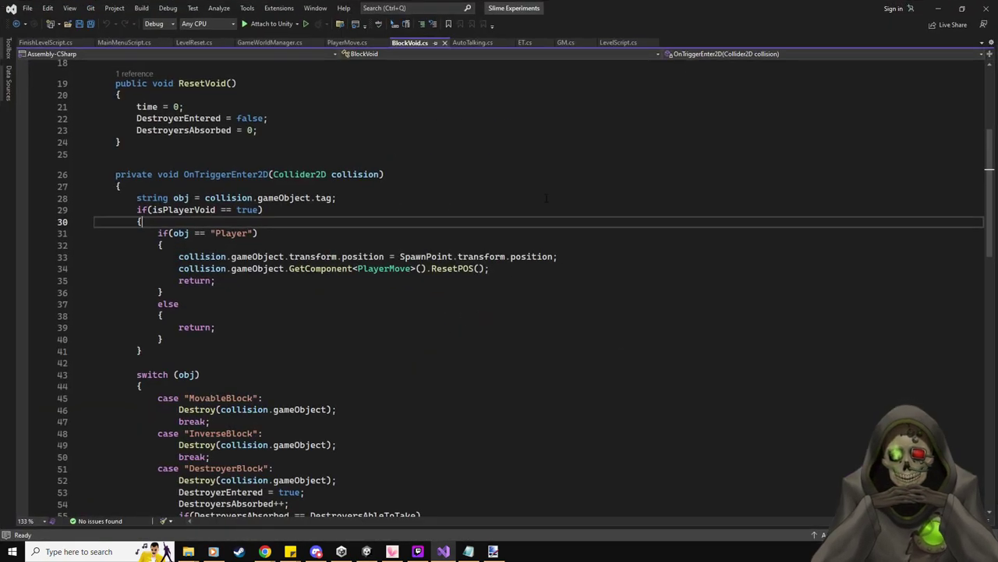
scroll(413, 340, "down", 4)
scroll(413, 340, "down", 3)
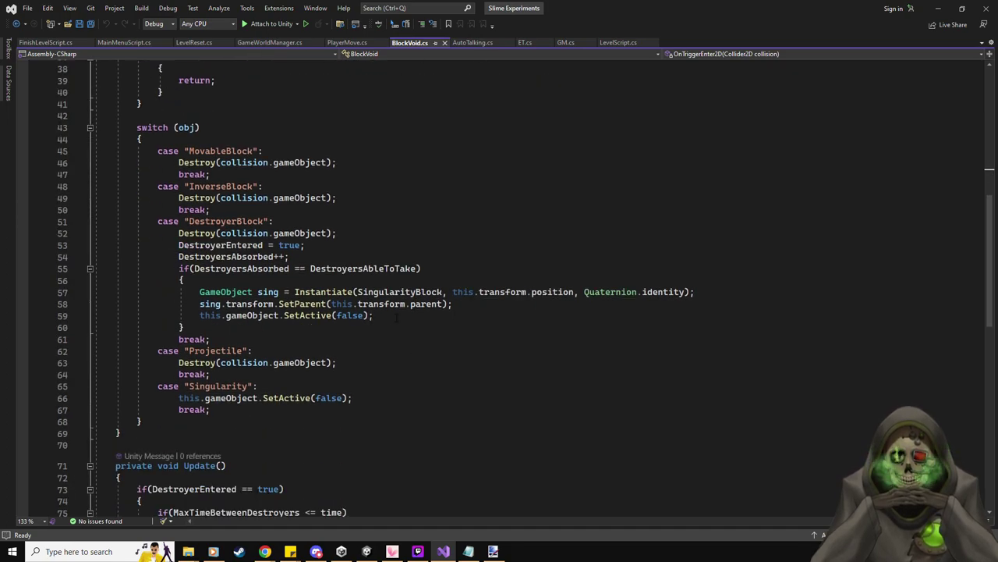
left_click(465, 305)
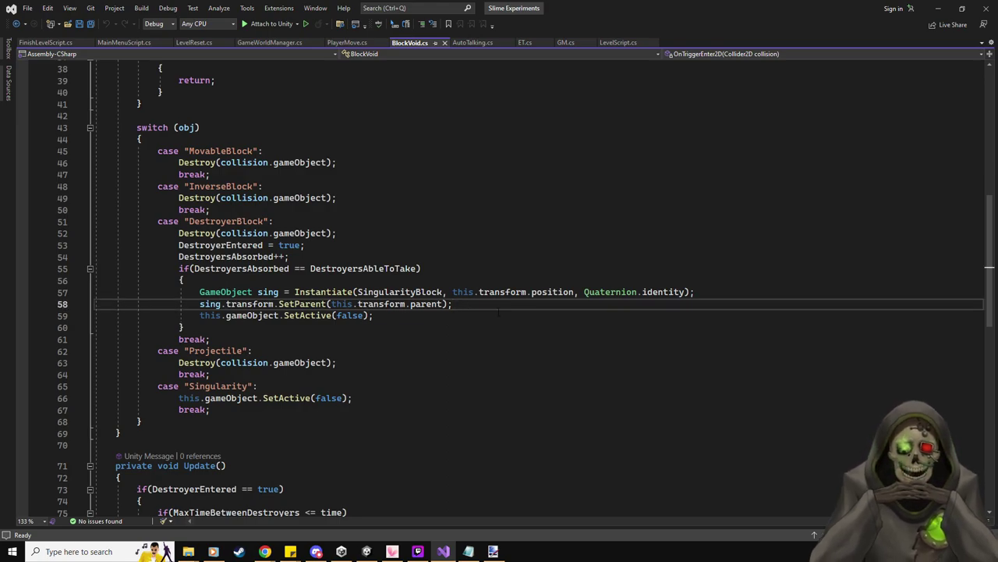
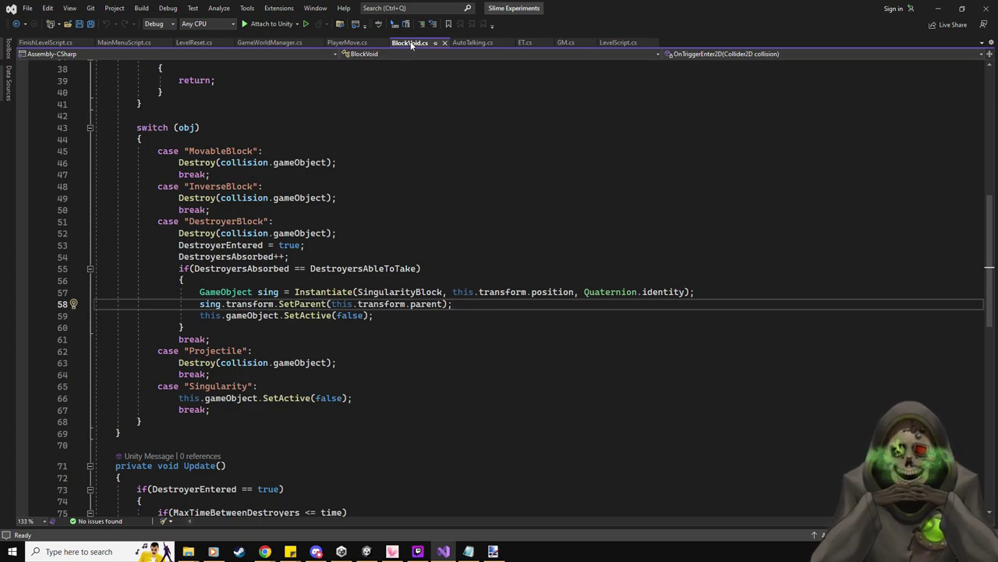
- Close BlockVoid.cs and open the Prefabs folder of the Unity project
left_click(444, 42)
left_click_drag(637, 5, 0, 54)
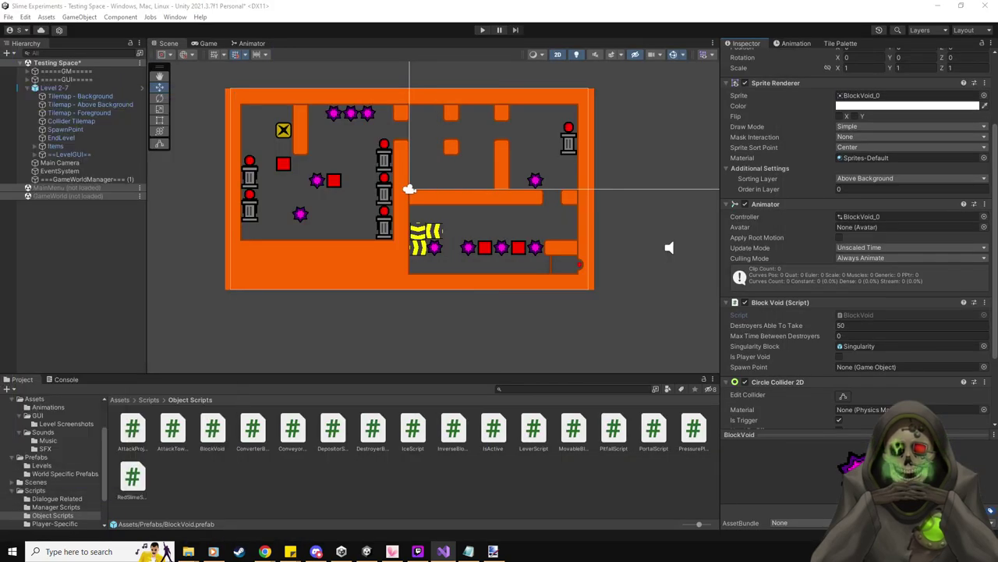
left_click(47, 457)
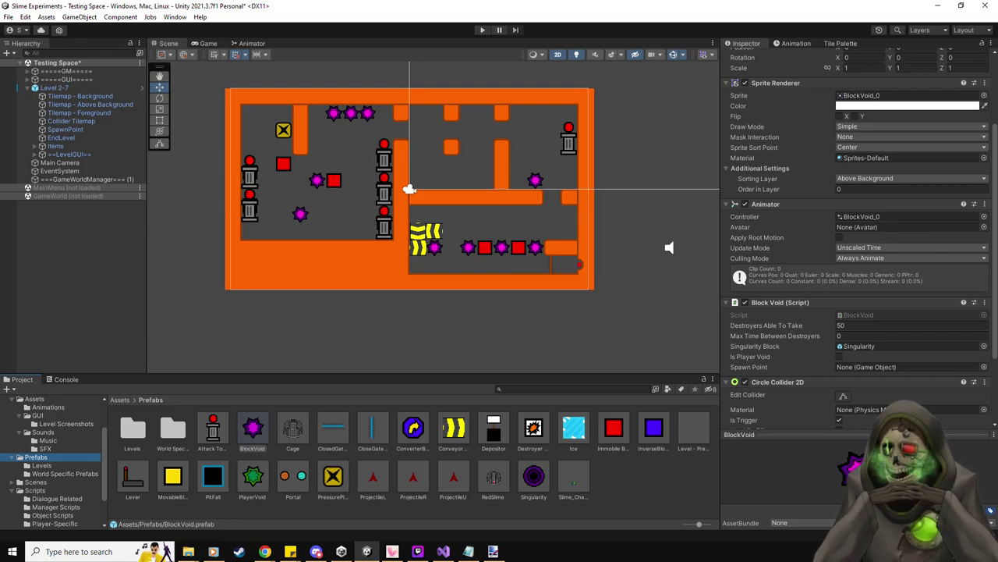
- Switch to Notepad, delete the finished entries at the end of the to-do list in Slime Stuff To Do.txt, and save it
key("alt+Tab")
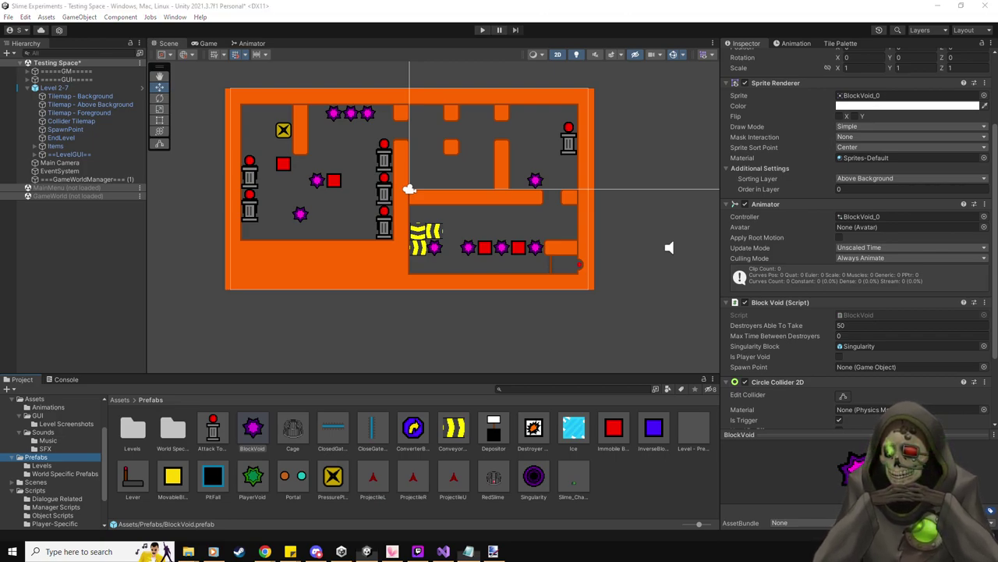
key("shift+Home")
key("BackSpace")
key("BackSpace")
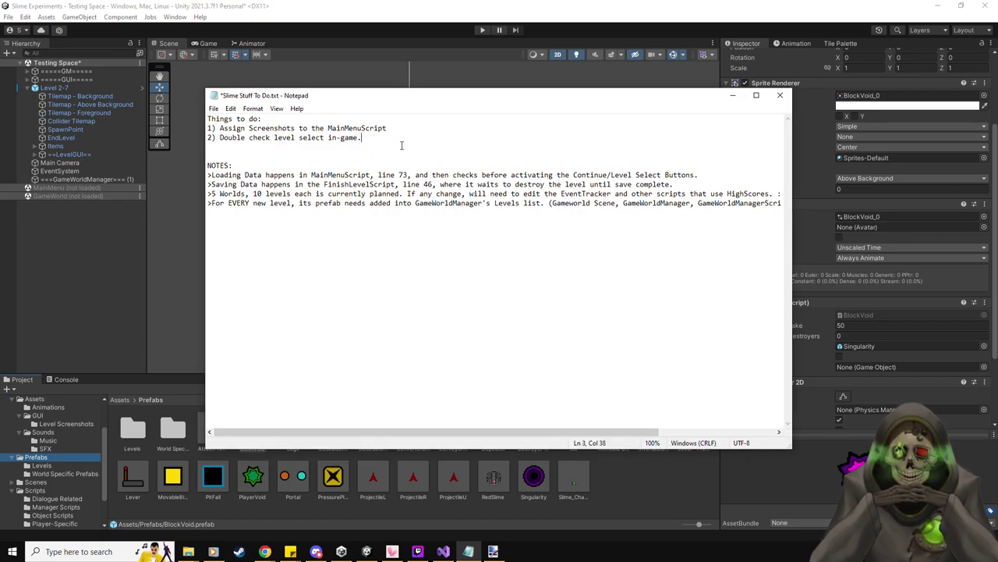
key("shift+Home")
key("BackSpace")
key("ctrl+s")
key("alt+Tab")
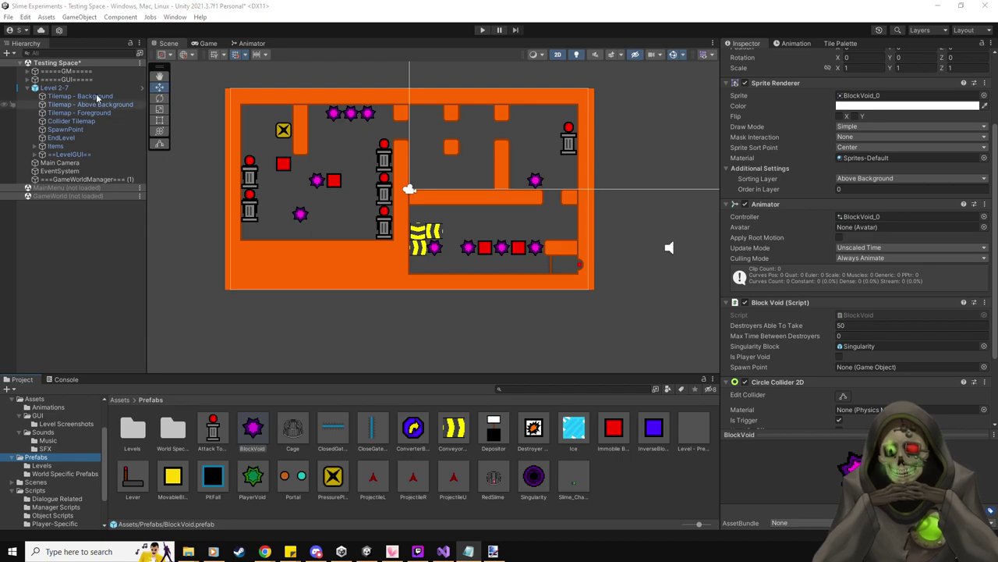
- Delete the Level 2-7 object from the Testing Space scene and save the scene
left_click(67, 88)
key("Delete")
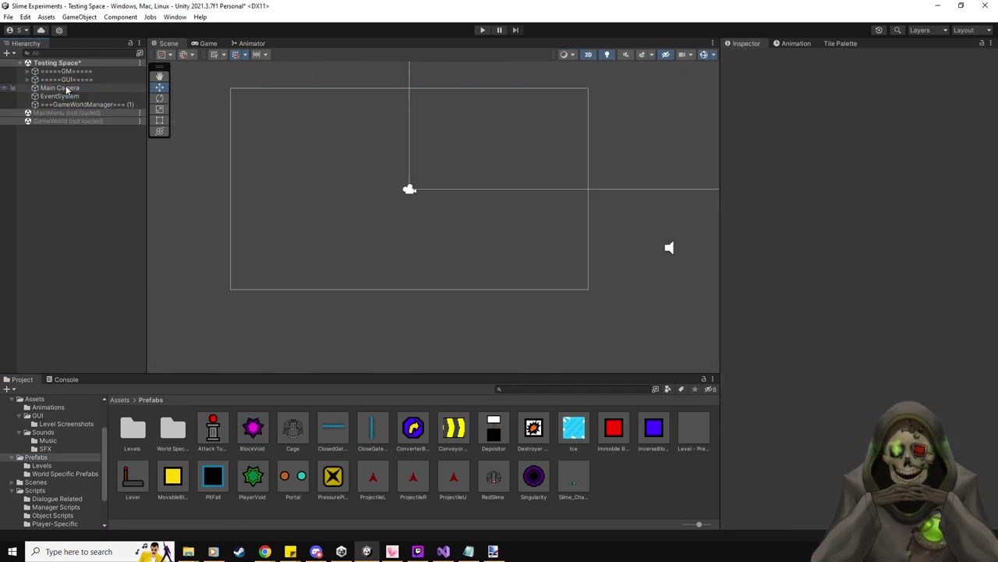
key("ctrl+s")
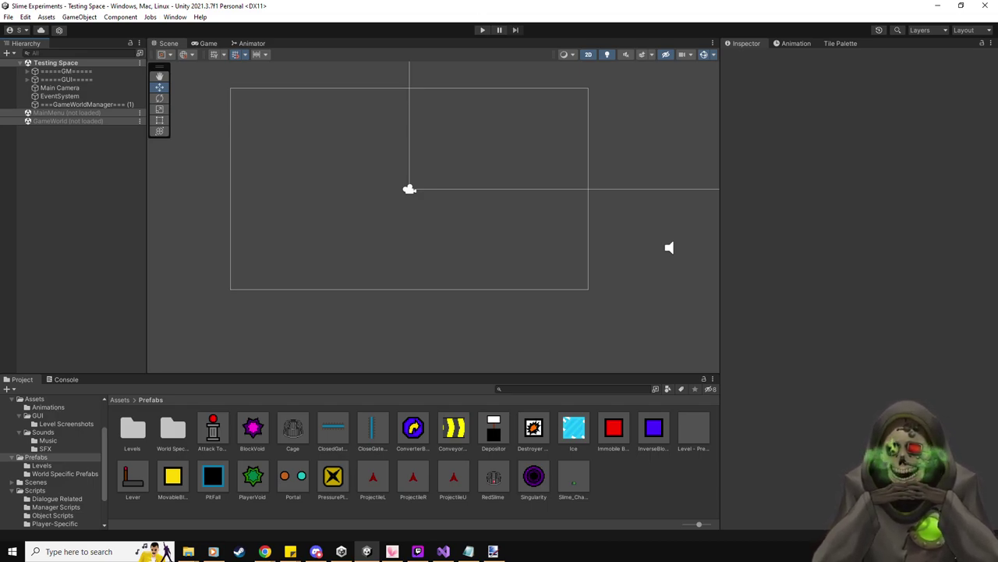
- Try a 0.25f wait in the LevelSpawn coroutine of GameWorldManager.cs, comparing it with DeleteLevel in FinishLevelScript.cs
key("alt+Tab")
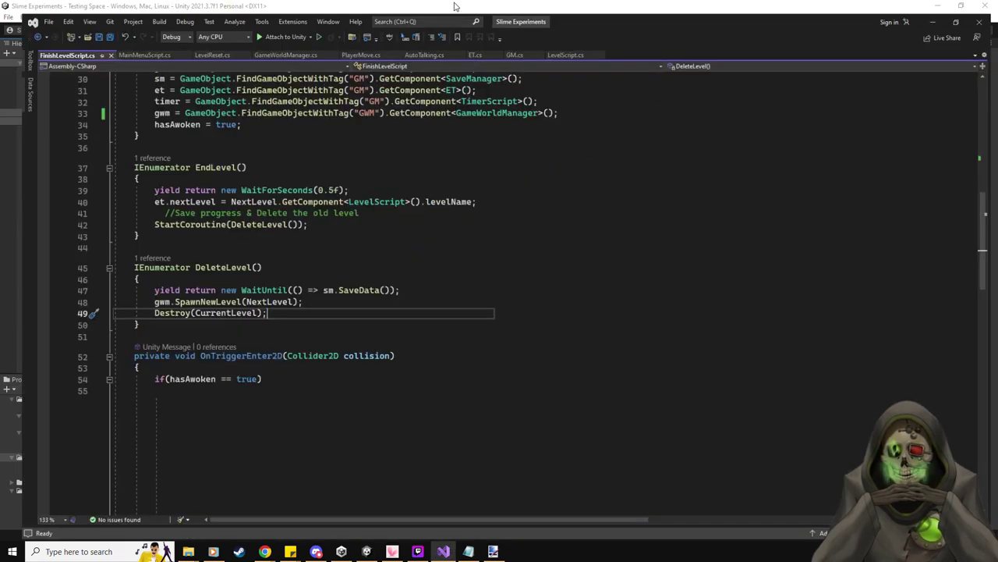
left_click(286, 45)
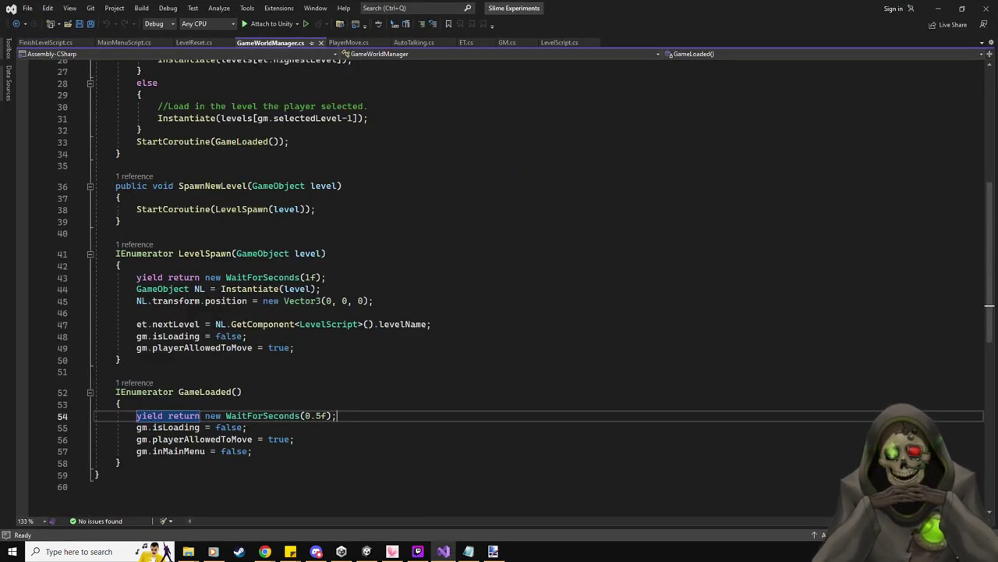
left_click(312, 278)
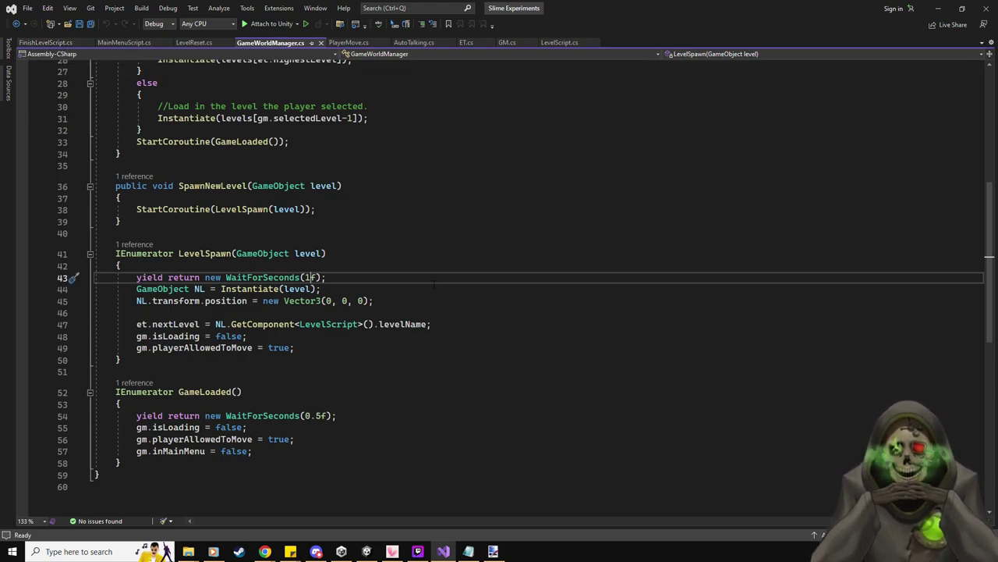
key("BackSpace")
type("0.25")
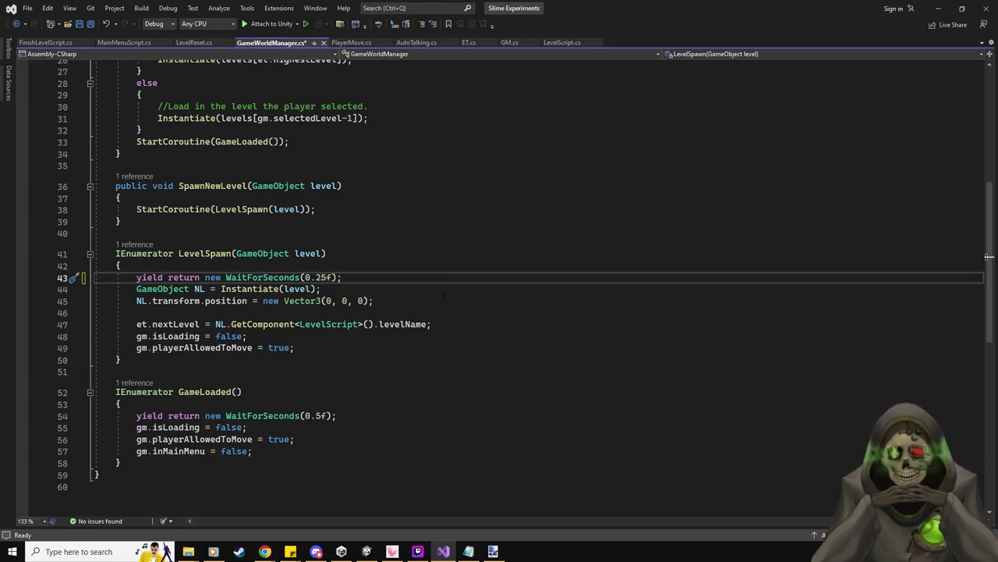
left_click(44, 42)
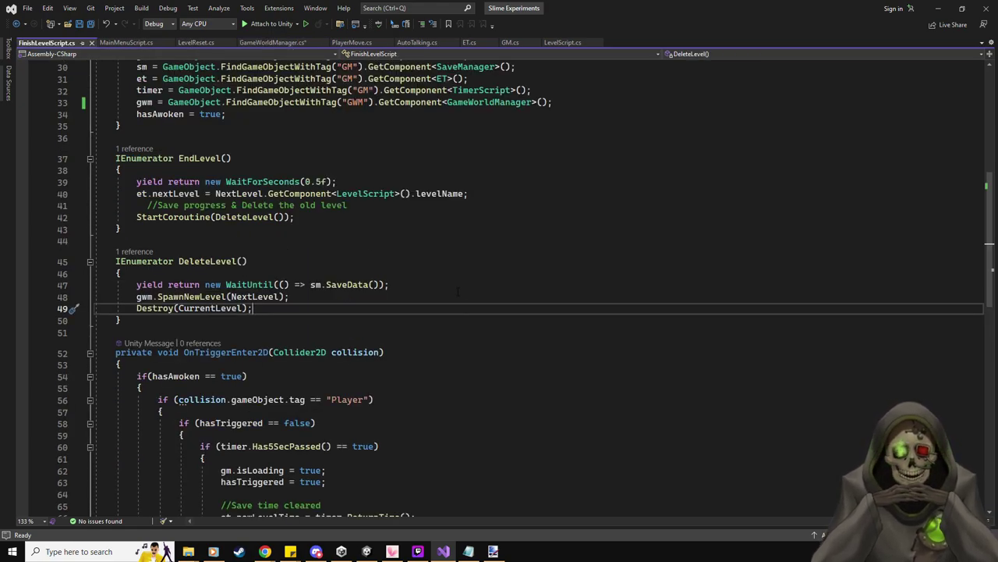
left_click(266, 43)
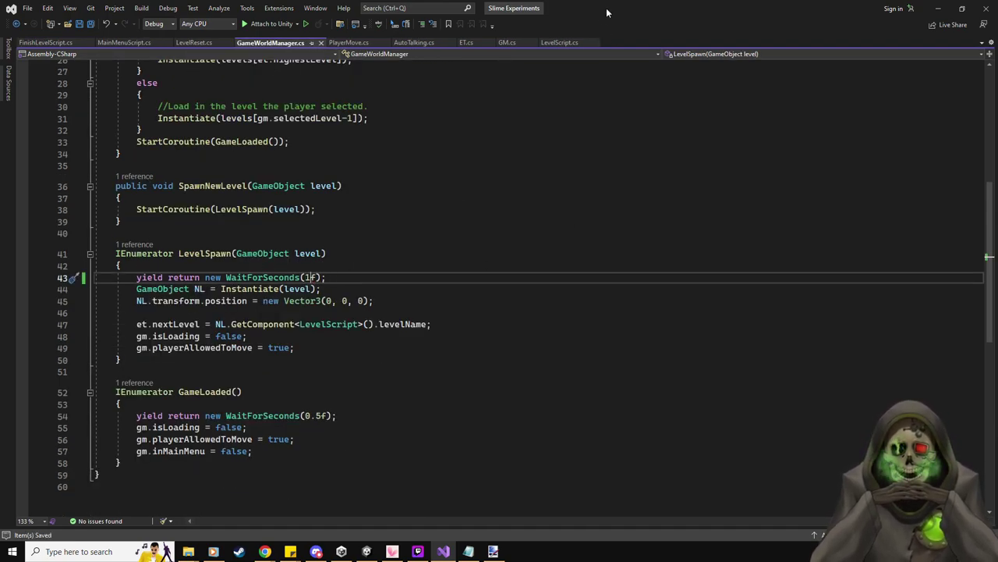
- Switch to Unity and build the game for Windows into the Slime Experiments folder in GameBuilds
key("alt+Tab")
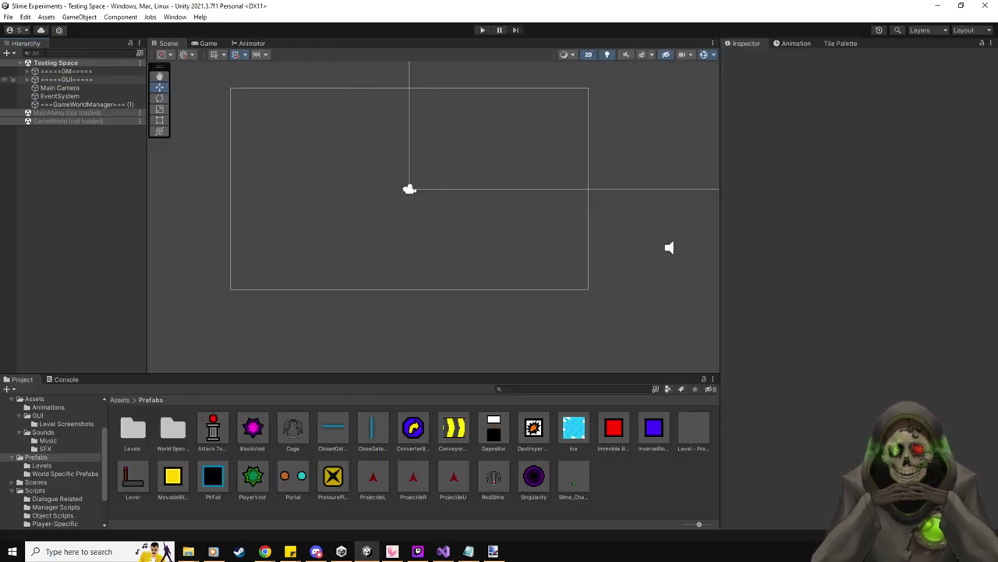
left_click(8, 17)
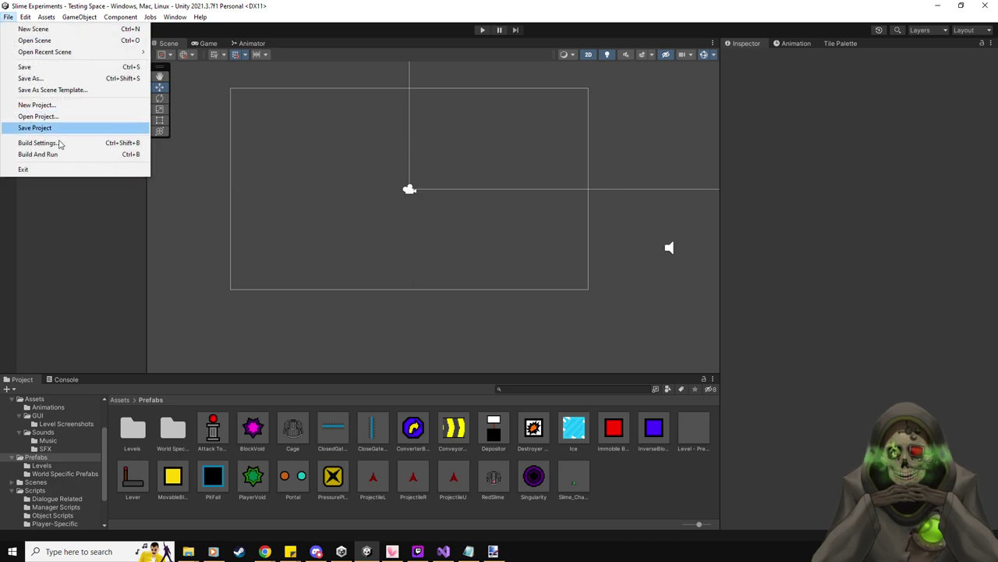
left_click(38, 143)
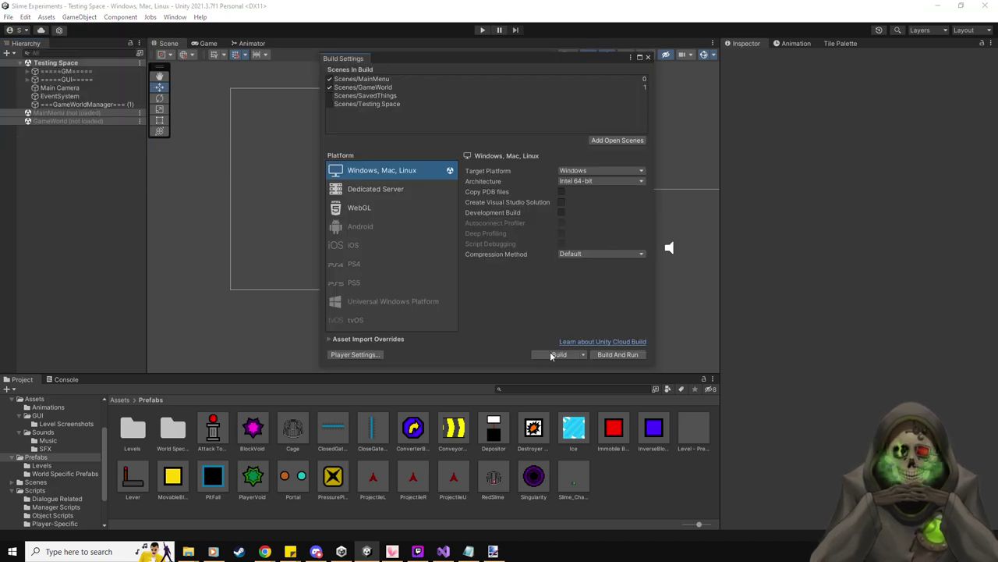
left_click(558, 354)
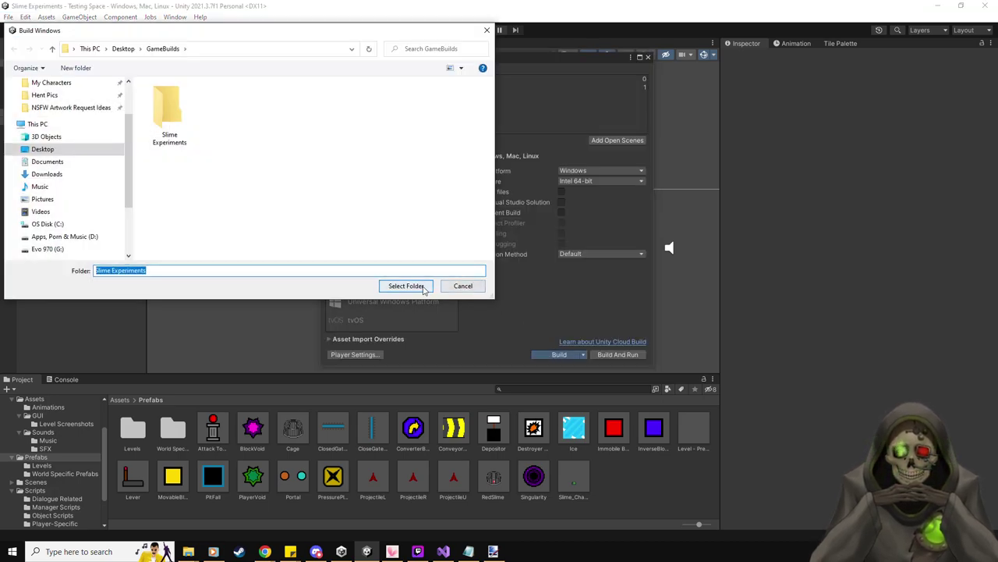
left_click(407, 285)
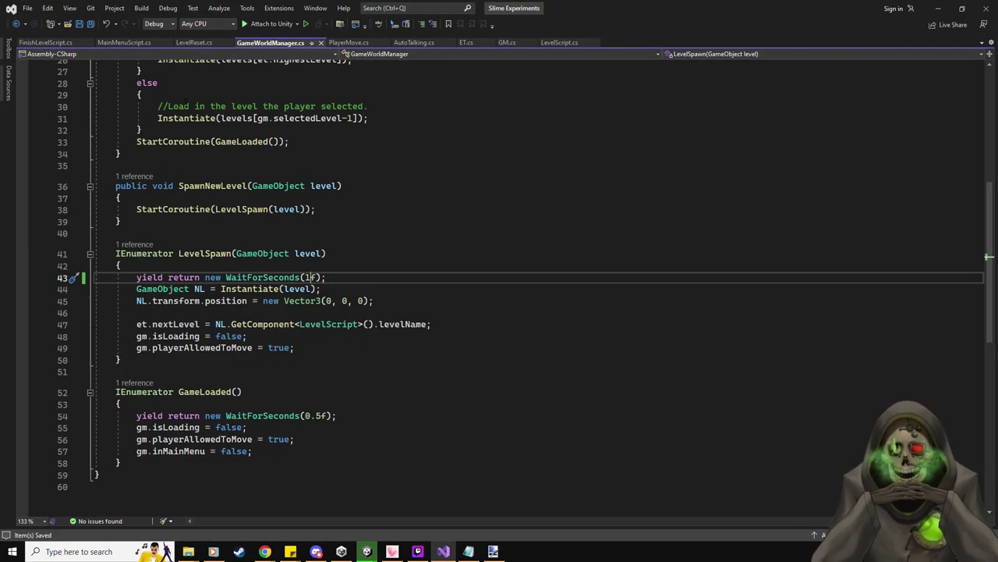
- Search LevelReset.cs for "Instantiate" and review how the respawned items are parented, plus the reset code below
left_click(192, 42)
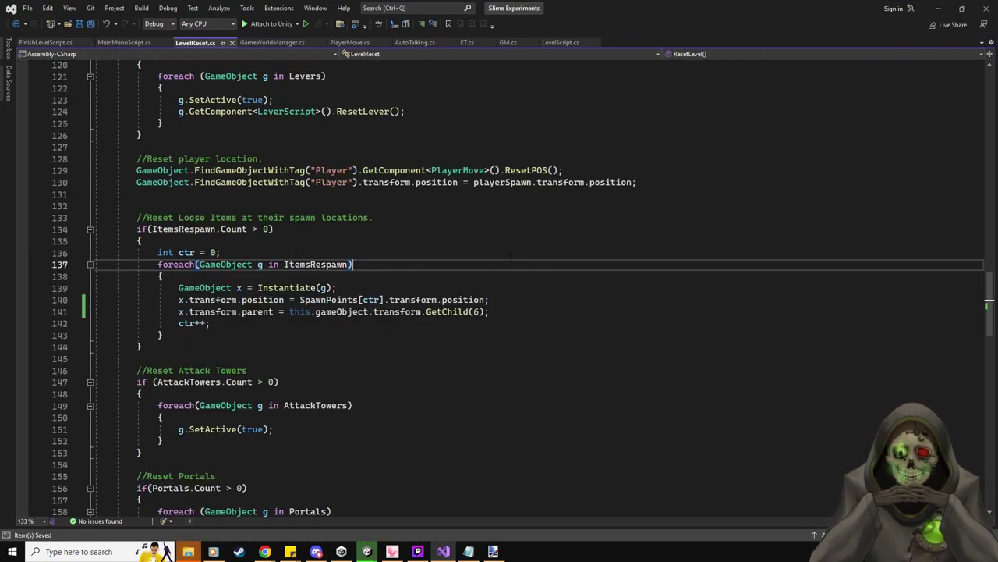
key("ctrl+f")
type("Instna")
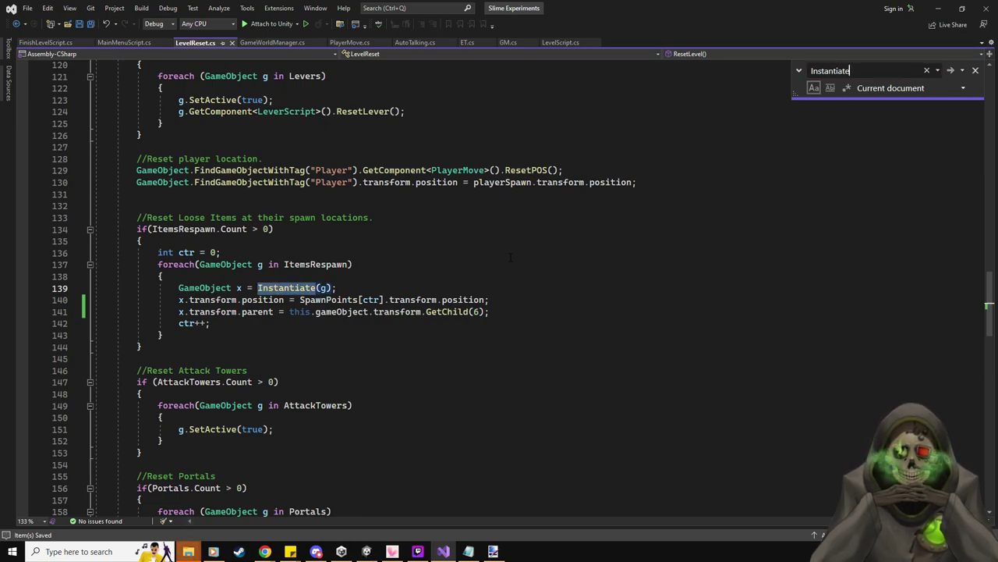
key("Return")
key("Return")
key("Return")
scroll(510, 257, "down", 16)
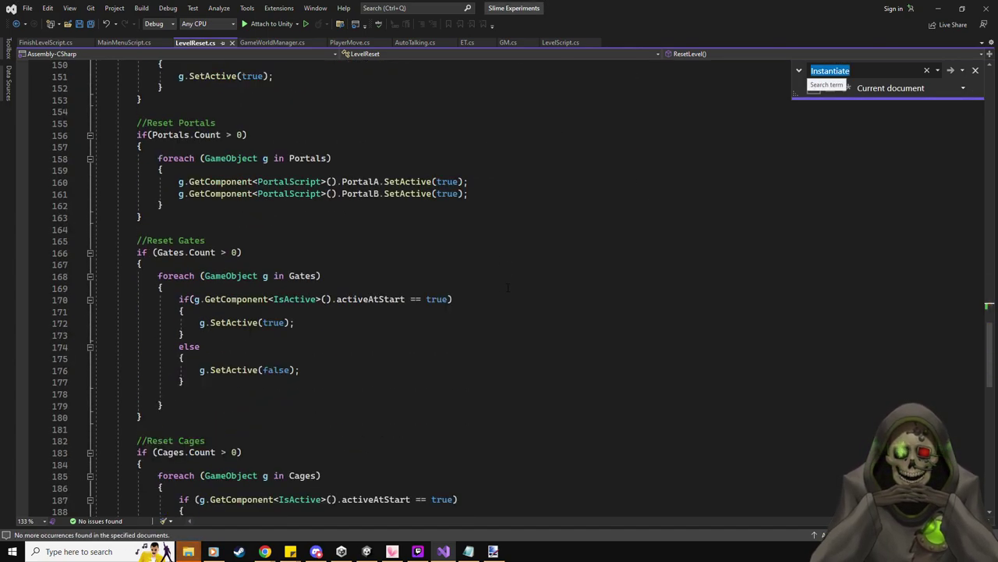
left_click(977, 70)
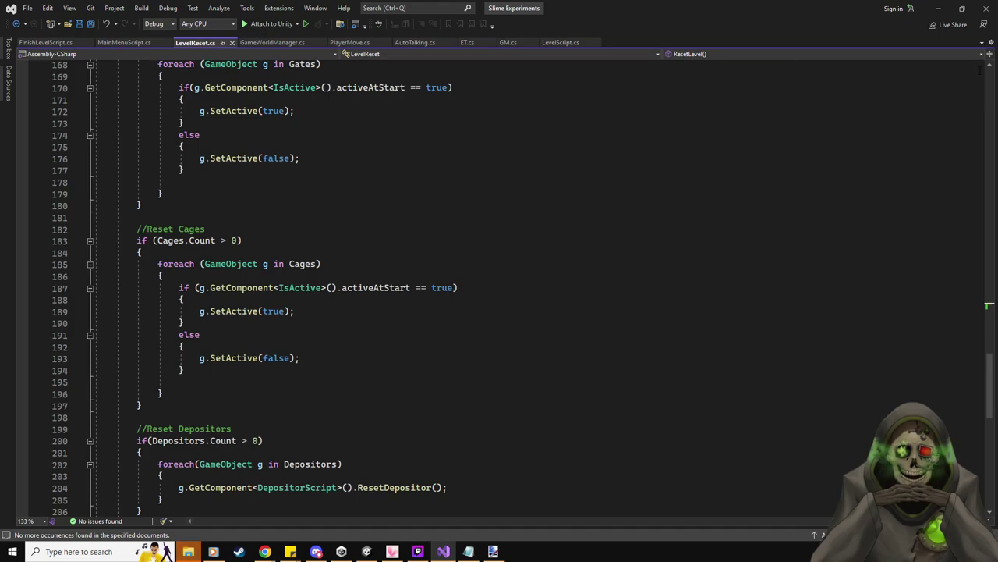
- Switch to the built Slime Experiments game, continue the saved game, and spawn a destroyer block with the upper pressure plate
left_click_drag(731, 19, 0, 117)
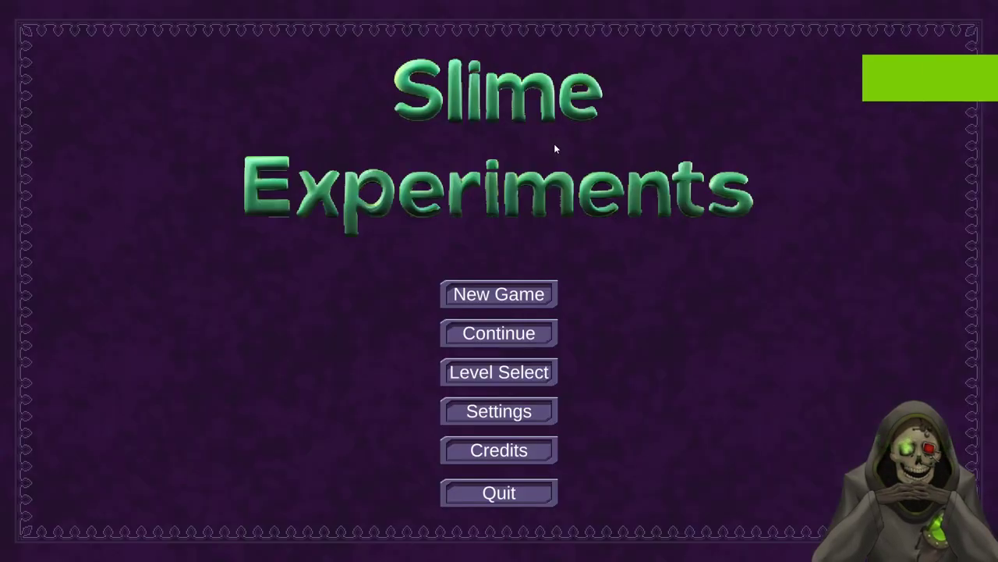
left_click(515, 343)
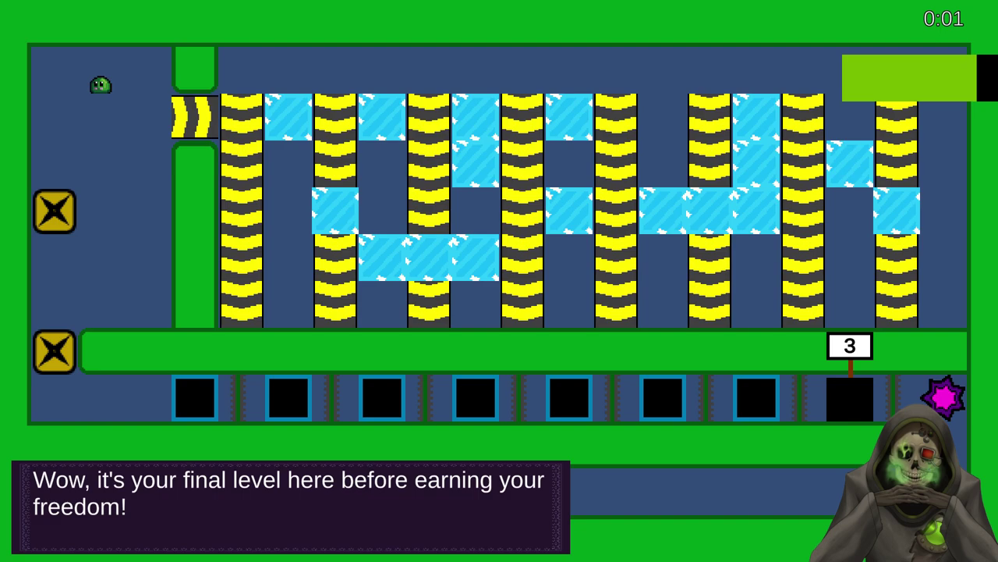
key("s")
key("a")
key("XF86AudioLowerVolume")
key("a")
key("w")
key("d")
key("s")
key("d")
key("w")
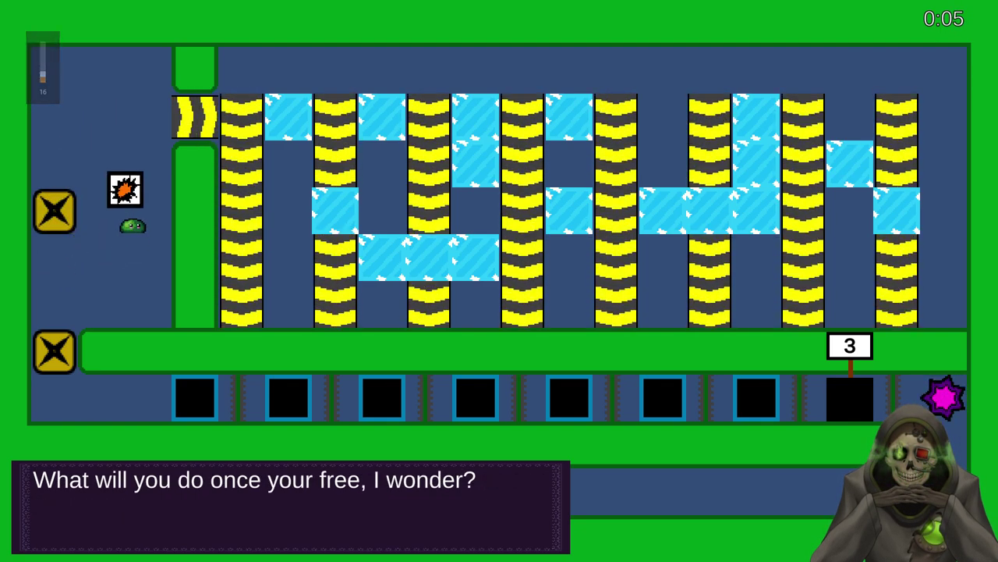
- Keep spawning destroyer blocks with the upper pressure plate and push them one after another onto the entry conveyor to clear the gates
key("s")
key("a")
key("w")
key("d")
key("s")
key("a")
key("d")
key("w")
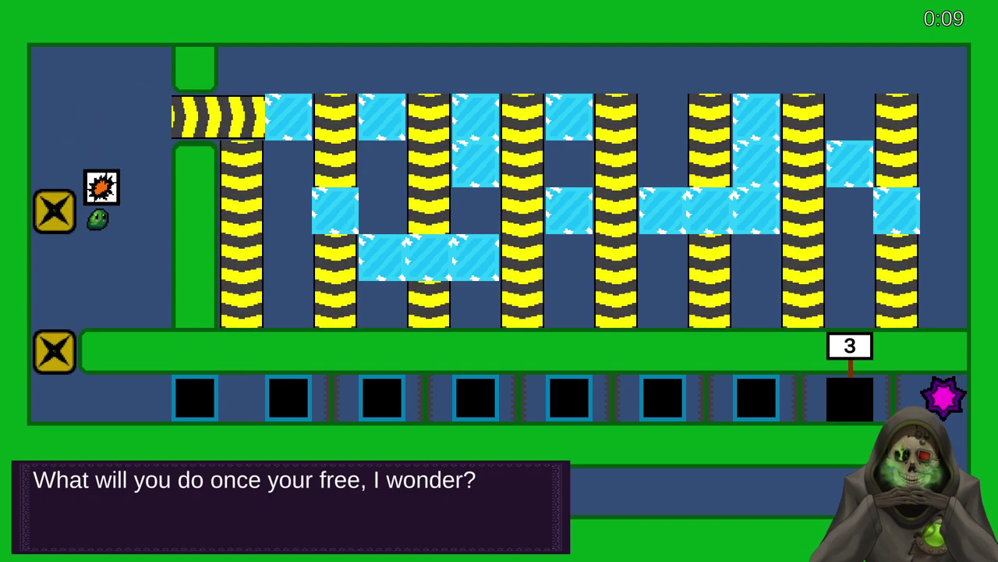
key("a")
key("w")
key("d")
key("s")
key("a")
key("s")
key("d")
key("w")
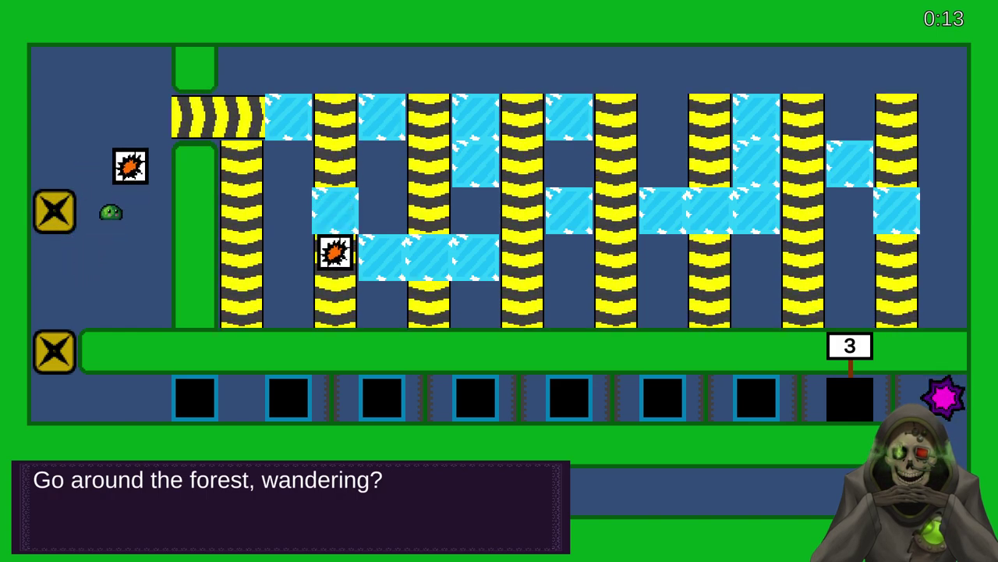
key("Left")
key("s")
key("d")
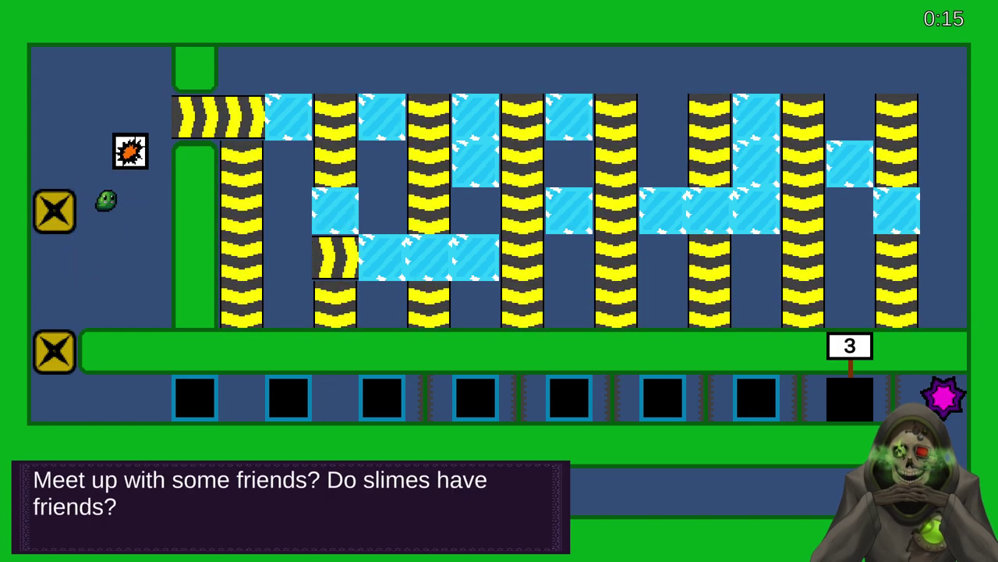
key("w")
key("a")
key("d")
key("s")
key("a")
key("d")
key("s")
key("Up")
key("Up")
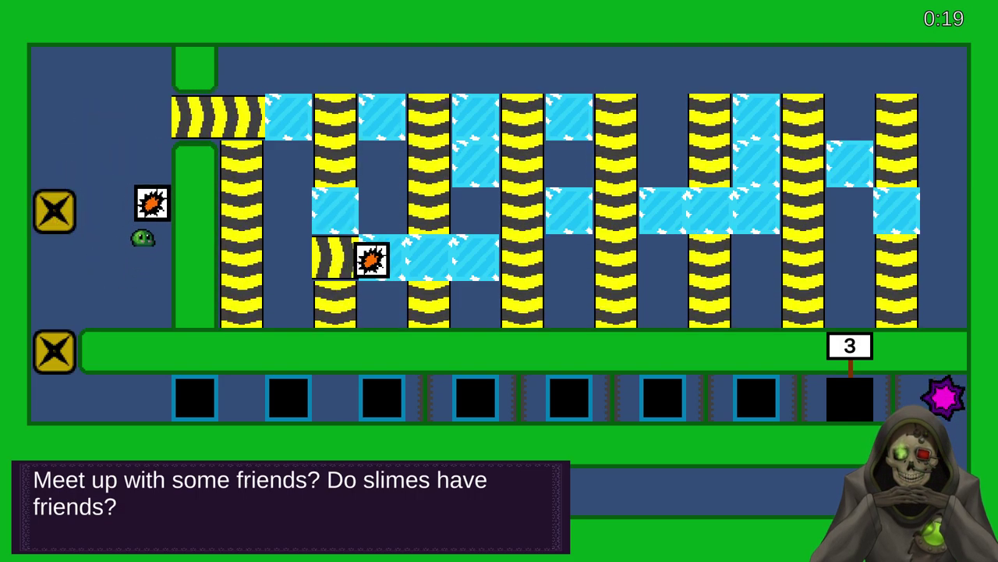
key("a")
key("s")
key("d")
key("w")
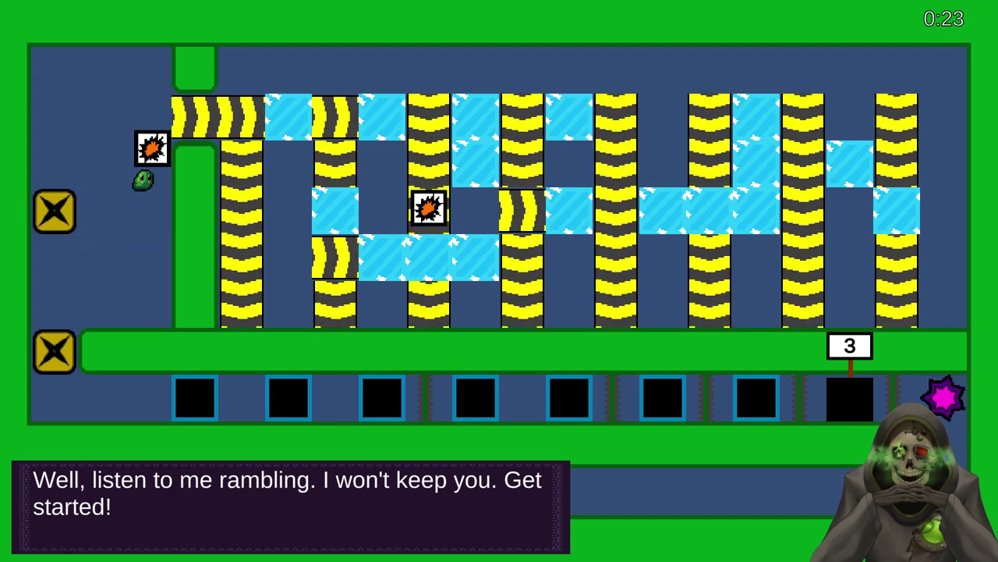
key("a")
key("s")
key("a")
key("d")
key("Right")
key("Up")
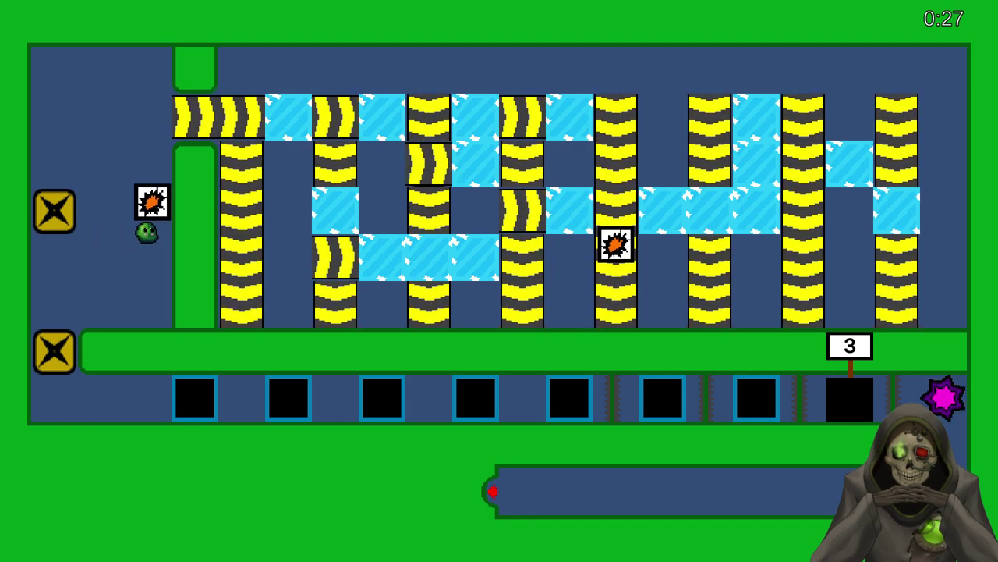
key("a")
key("s")
key("d")
key("w")
key("Up")
key("Down")
key("Right")
key("Down")
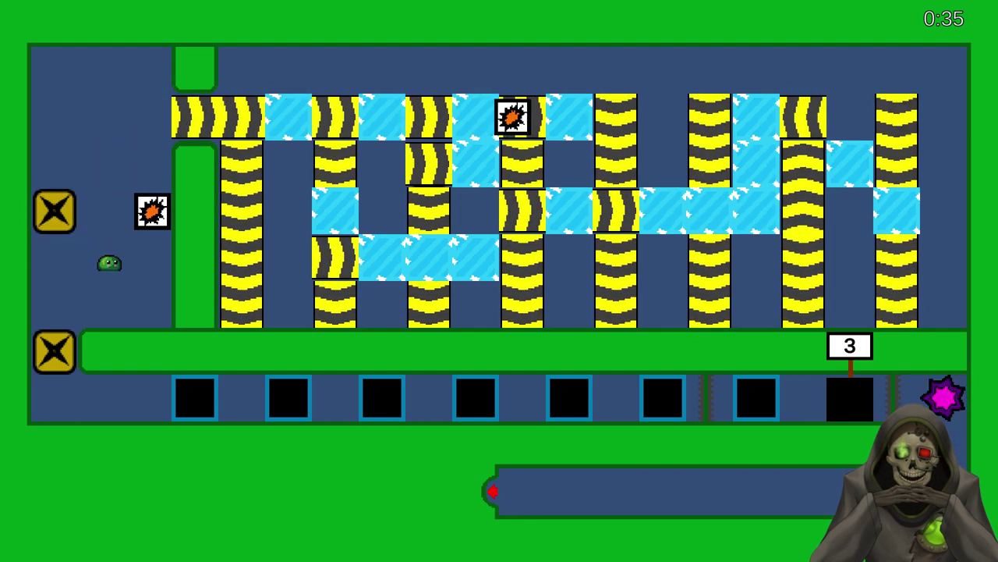
key("Right")
key("Up")
key("Up")
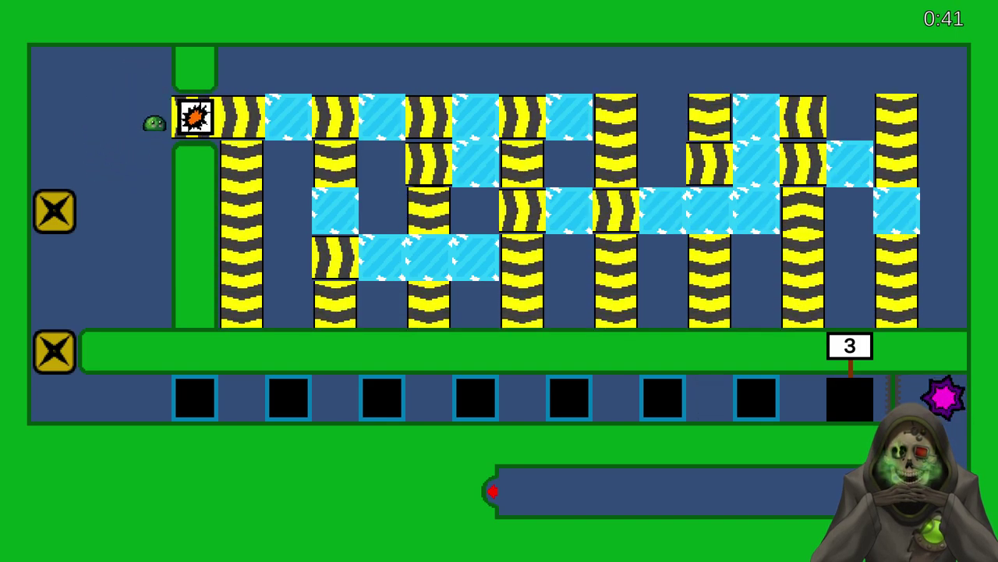
- Move the slime to the lower pressure plate, spawn yellow blocks, and push them one by one toward the first receptacle in the bottom corridor
key("Left")
key("Down")
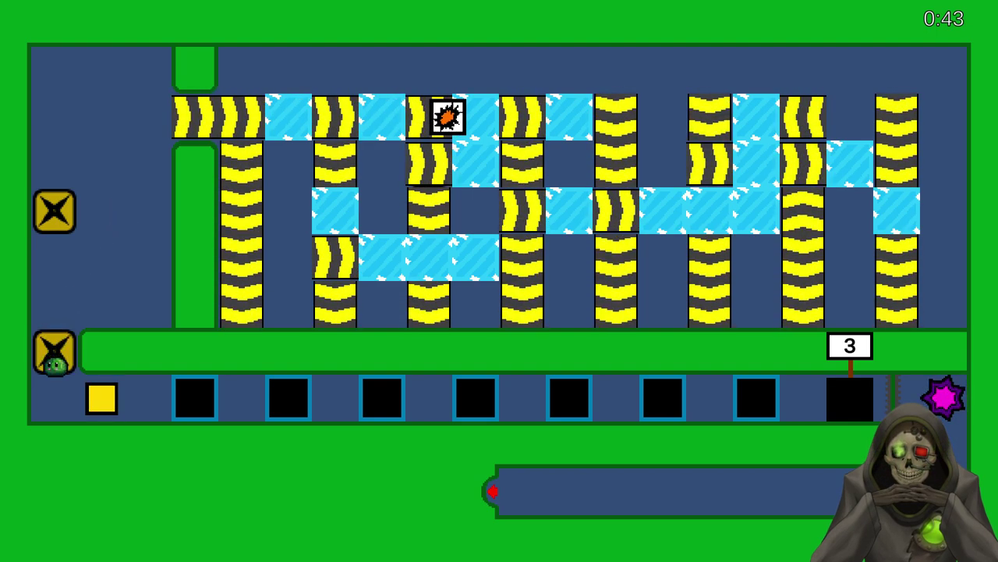
key("Right")
key("Left")
key("Up")
key("Right")
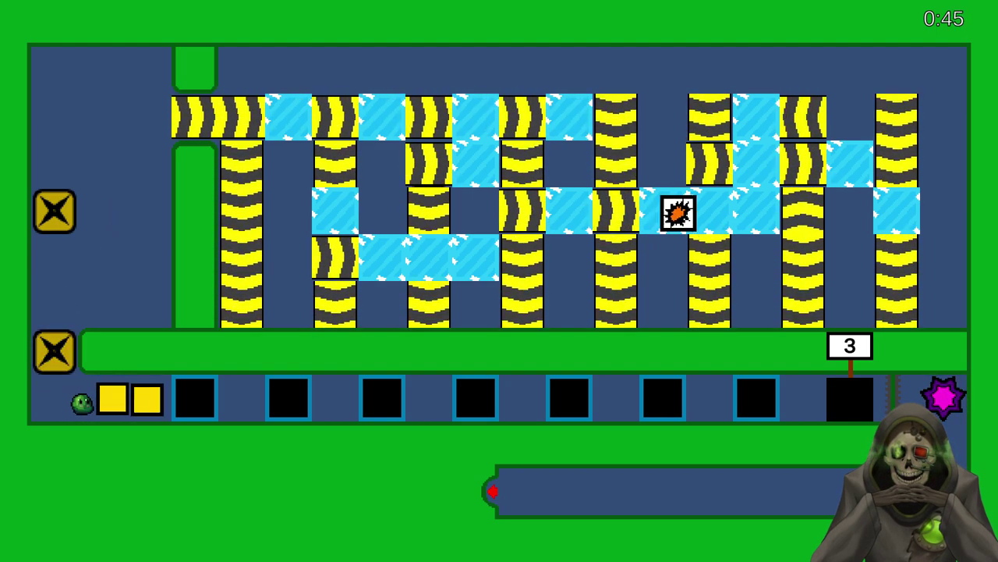
key("Left")
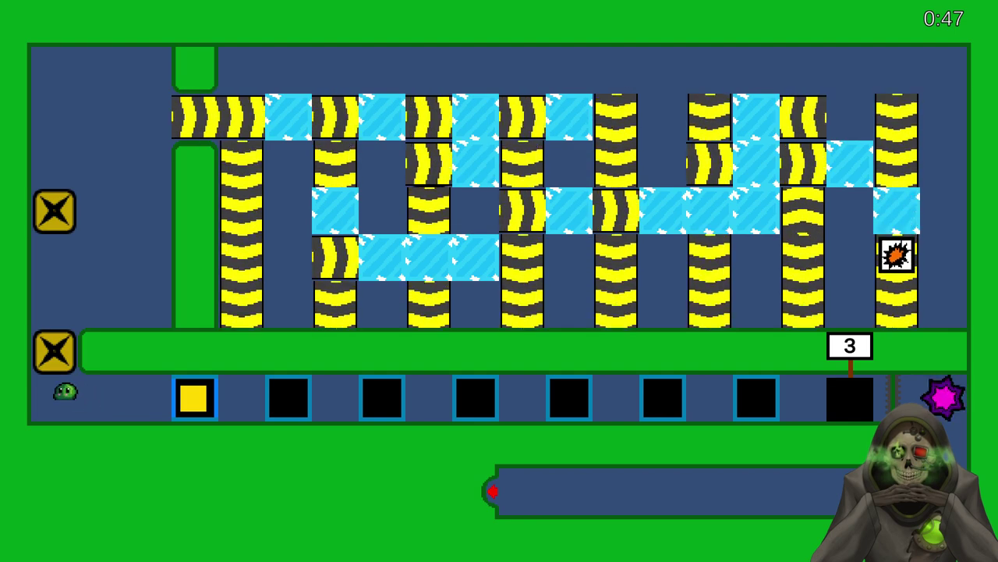
key("Right")
key("Left")
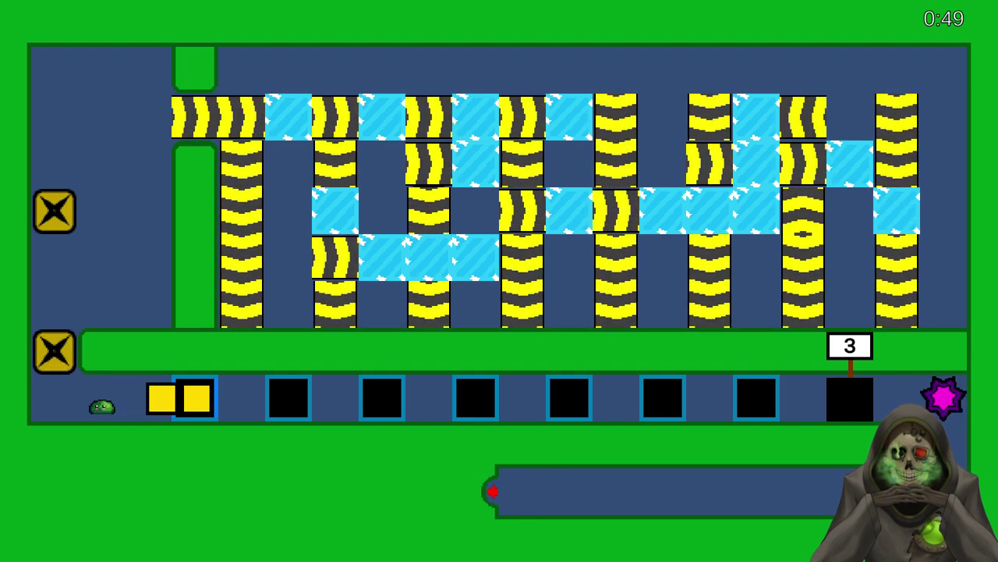
key("Right")
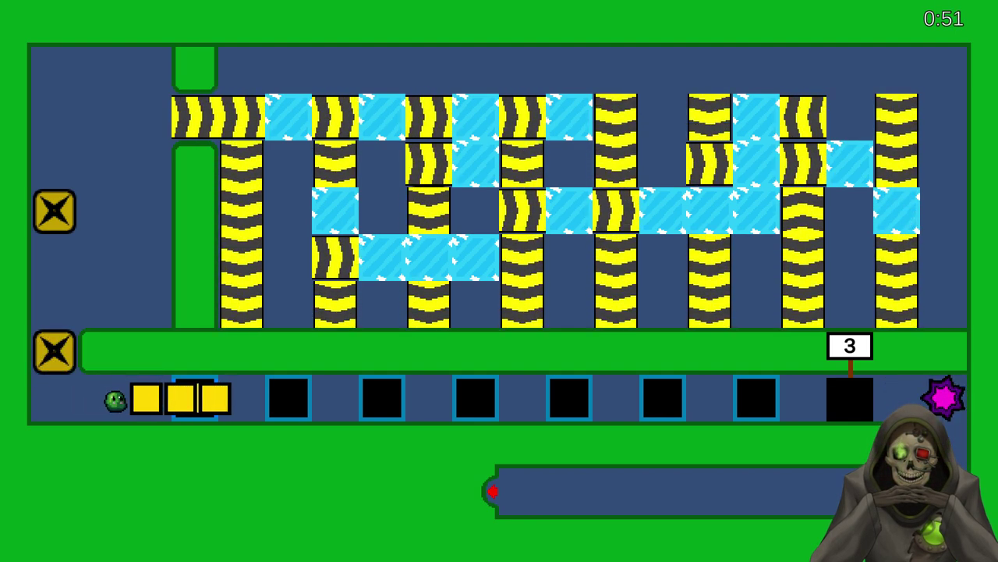
- Spawn another yellow block with the lower pressure plate and push the row so a block reaches the second receptacle
key("Left")
key("Up")
key("Down")
key("Right")
key("Right")
- Push the row of yellow blocks along the bottom corridor until the first five receptacles are filled
key("Right")
key("Right")
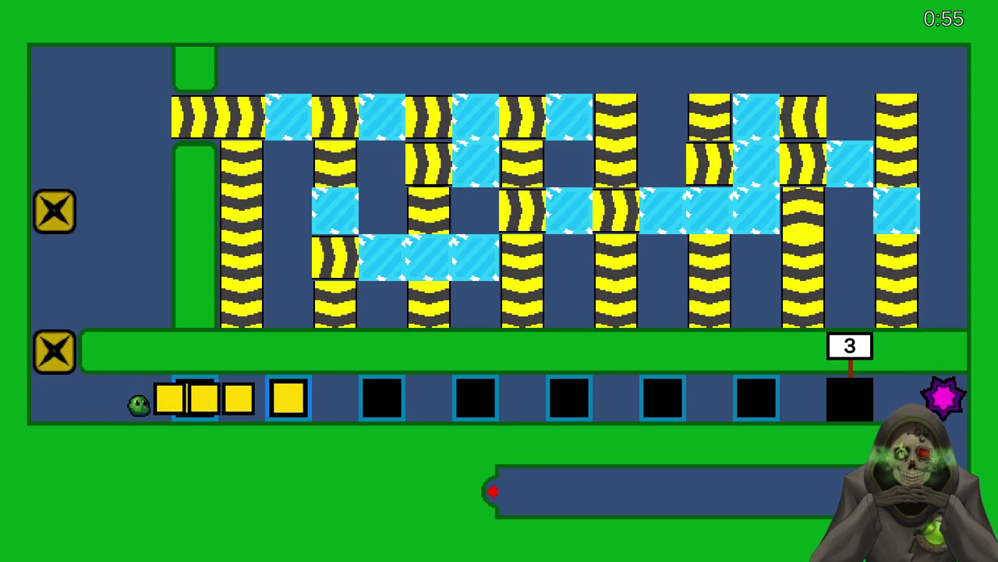
key("Right")
key("Right")
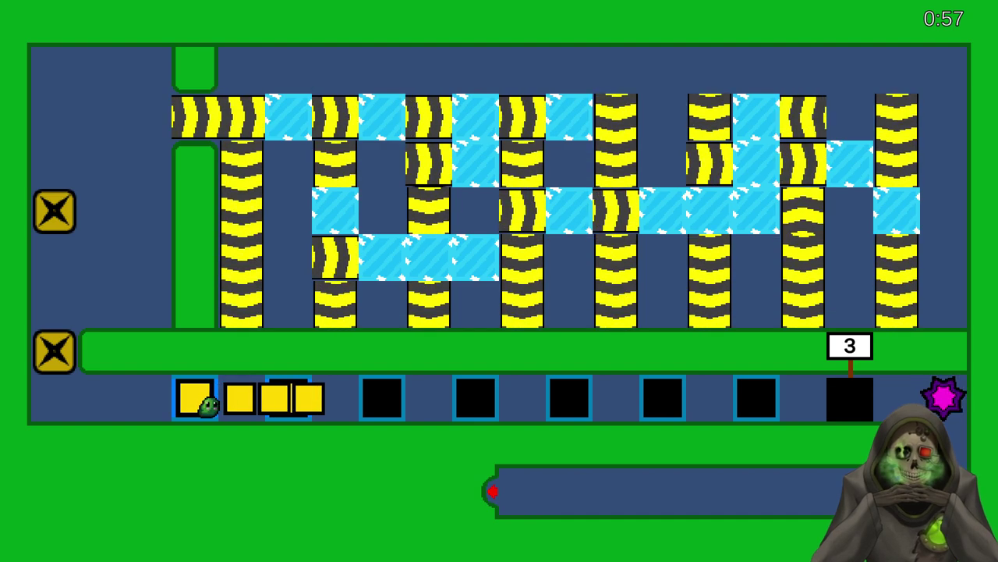
key("Right")
key("Right")
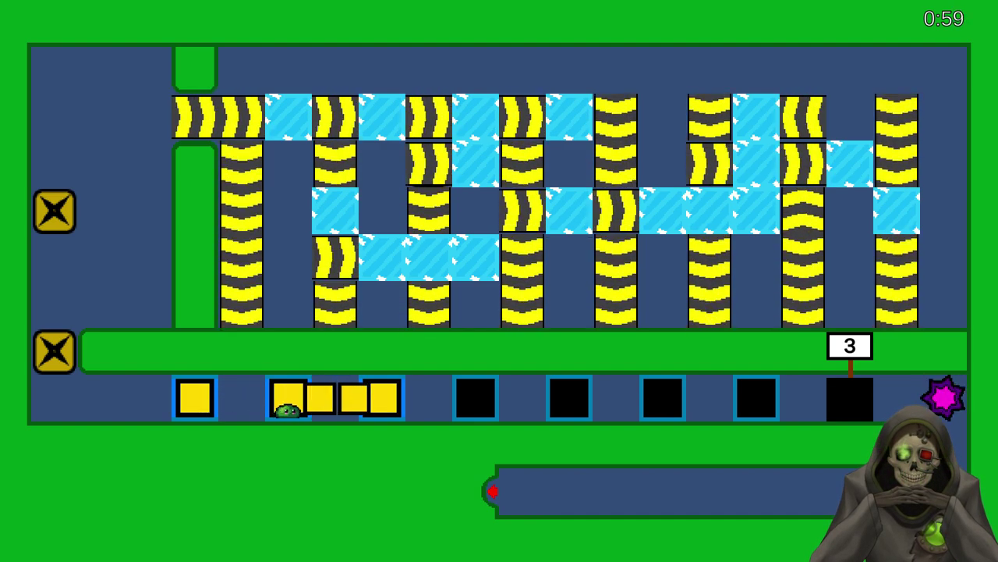
key("Right")
key("Right")
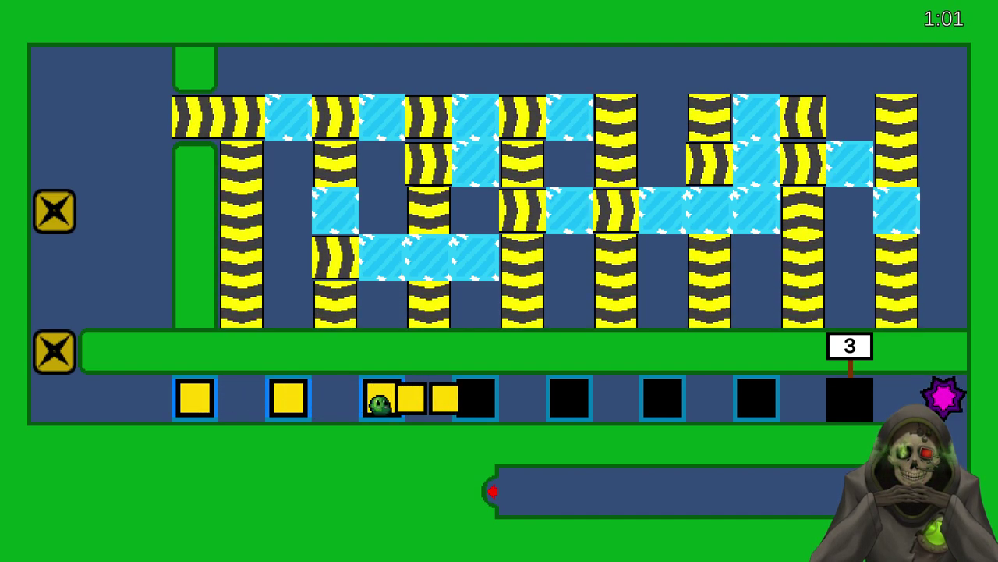
key("Right")
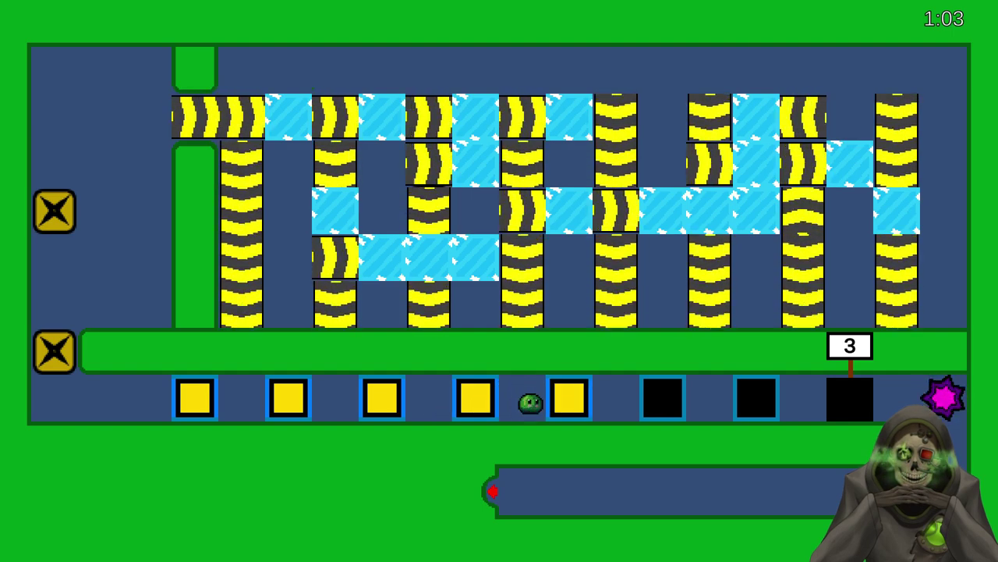
- Return to the lower pressure plate, spawn two more yellow blocks, and push each past the first filled receptacle
key("Left")
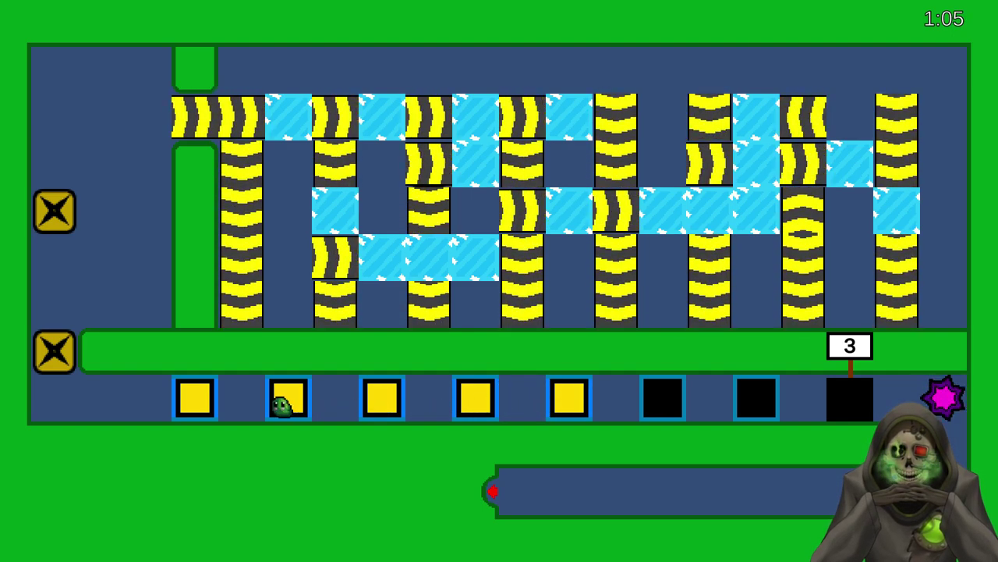
key("Up")
key("Down")
key("Right")
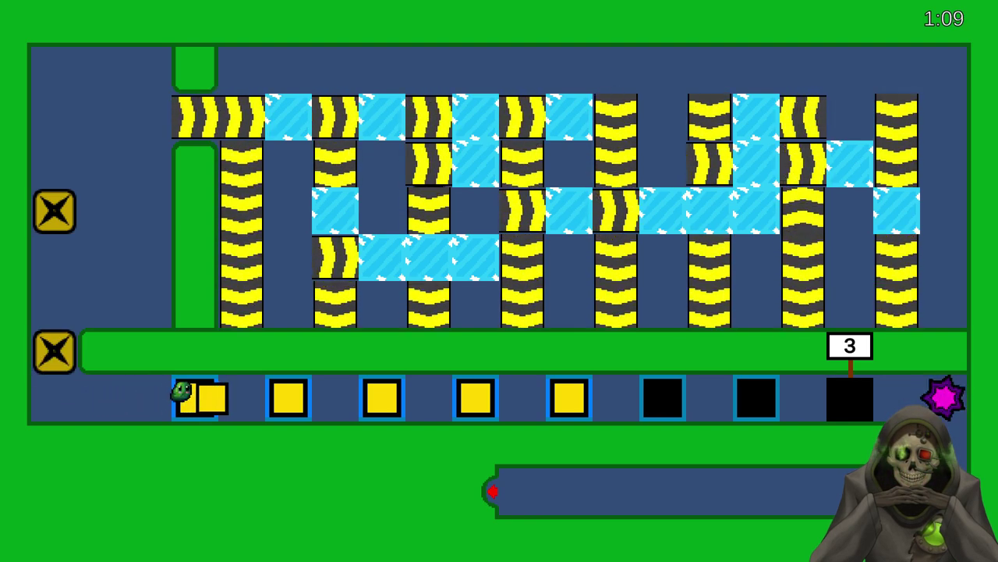
key("Left")
key("Left")
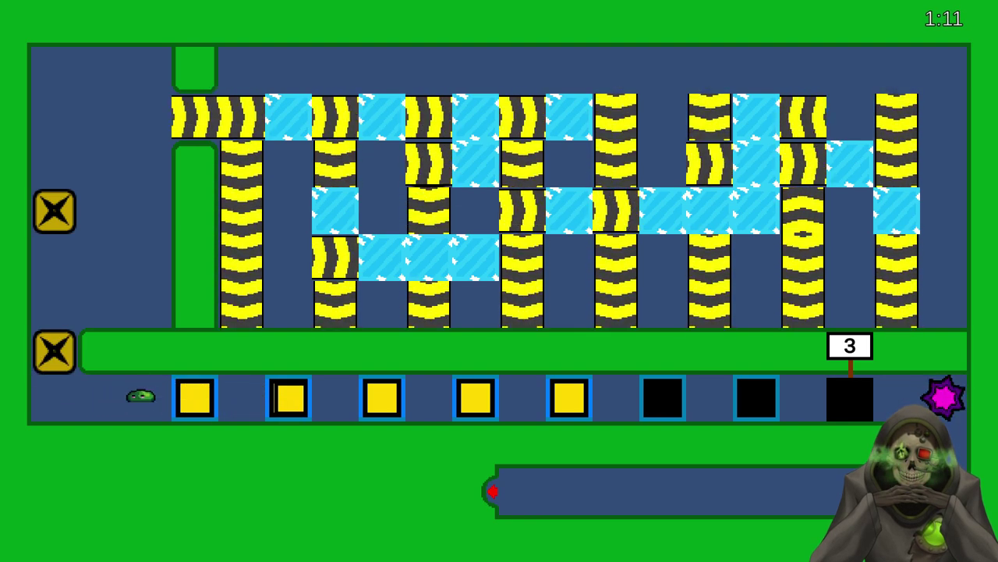
key("Up")
key("Down")
key("Right")
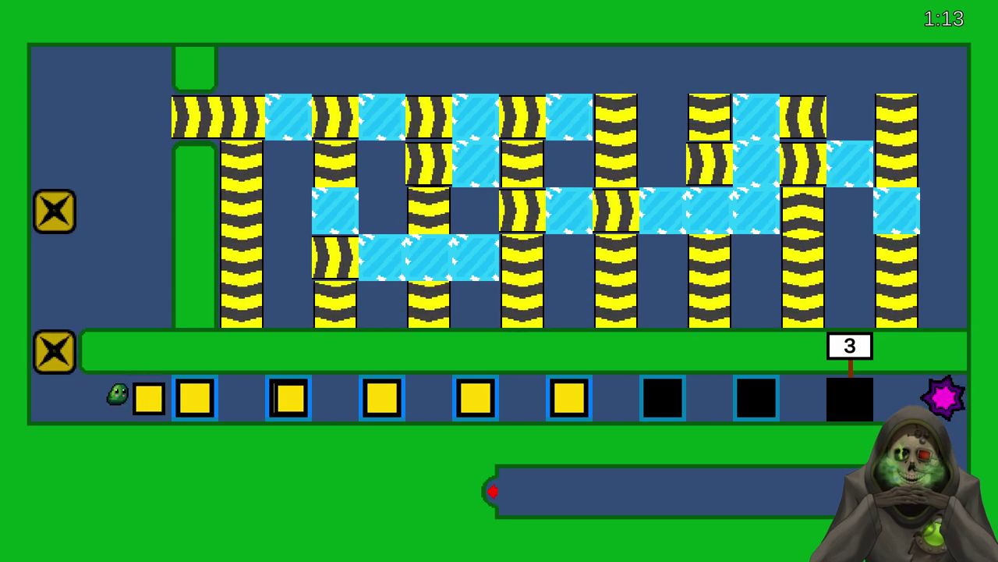
key("Right")
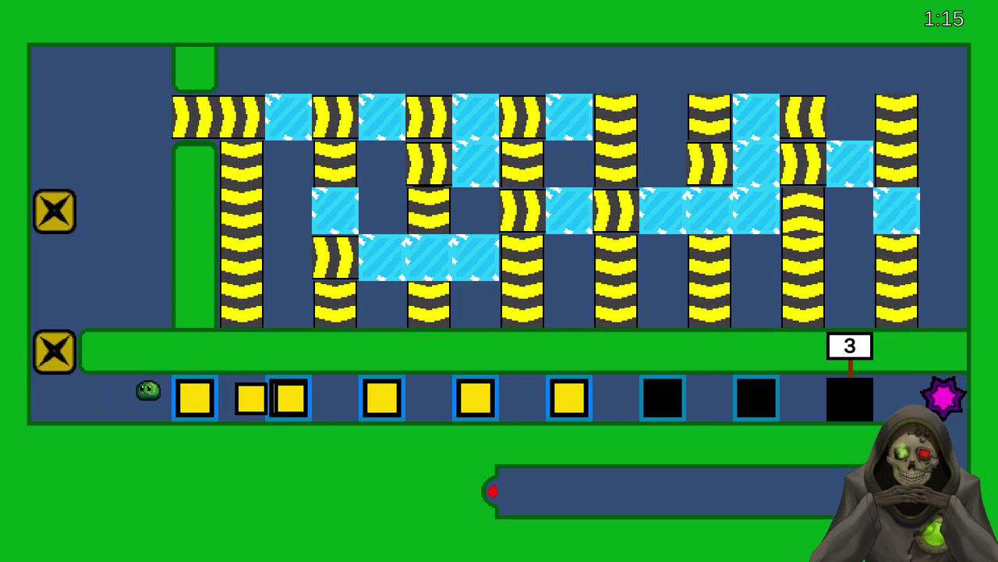
- Spawn three more yellow blocks with the lower pressure plate and push them into one continuous row of five
key("Up")
key("Down")
key("Right")
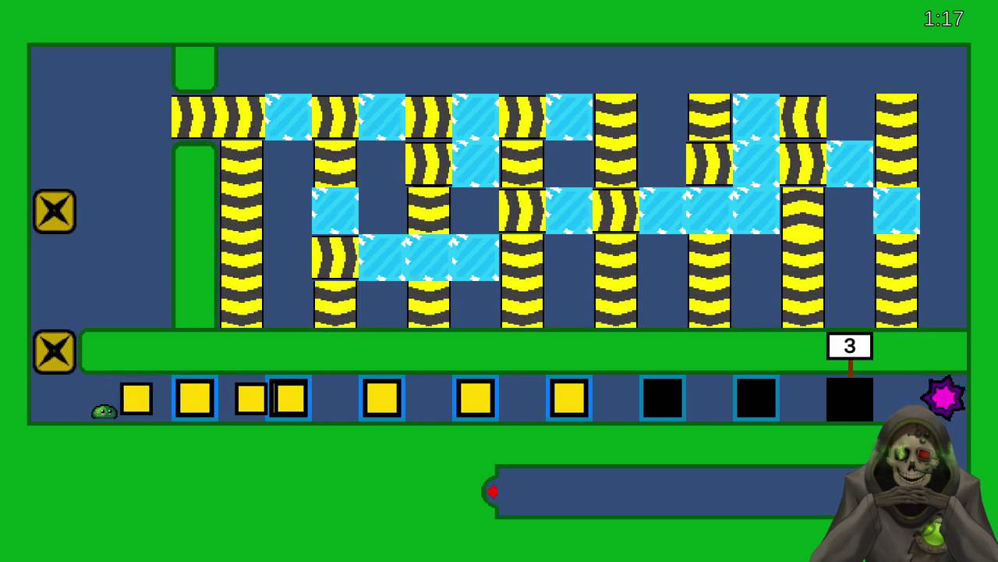
key("Right")
key("Left")
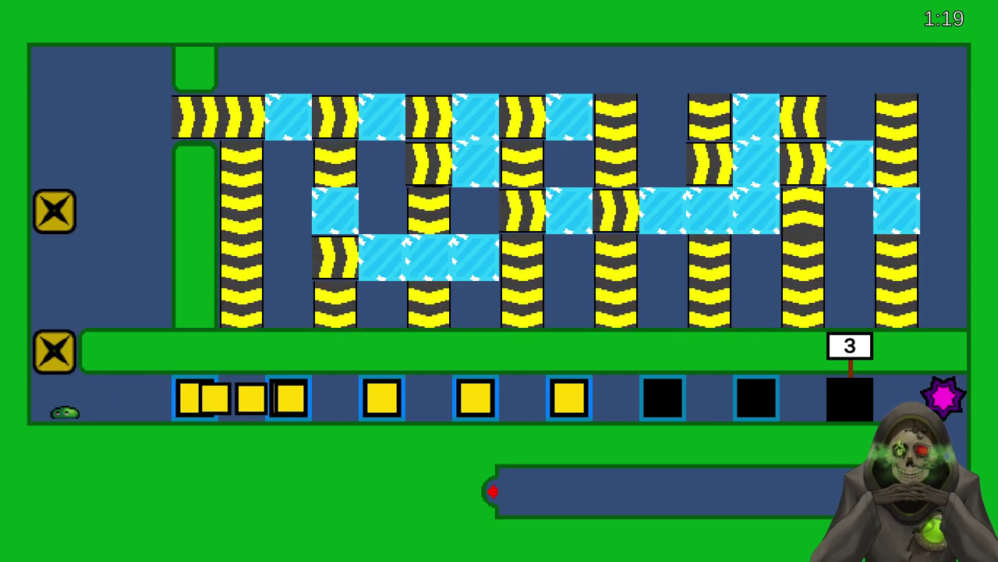
key("Up")
key("Down")
key("Right")
key("Left")
key("Up")
key("Down")
key("Right")
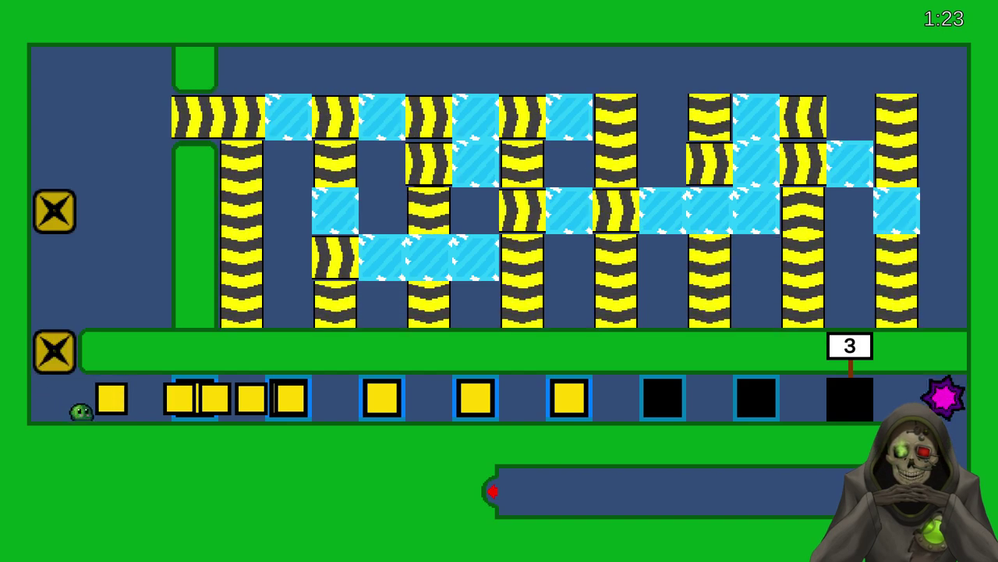
key("Right")
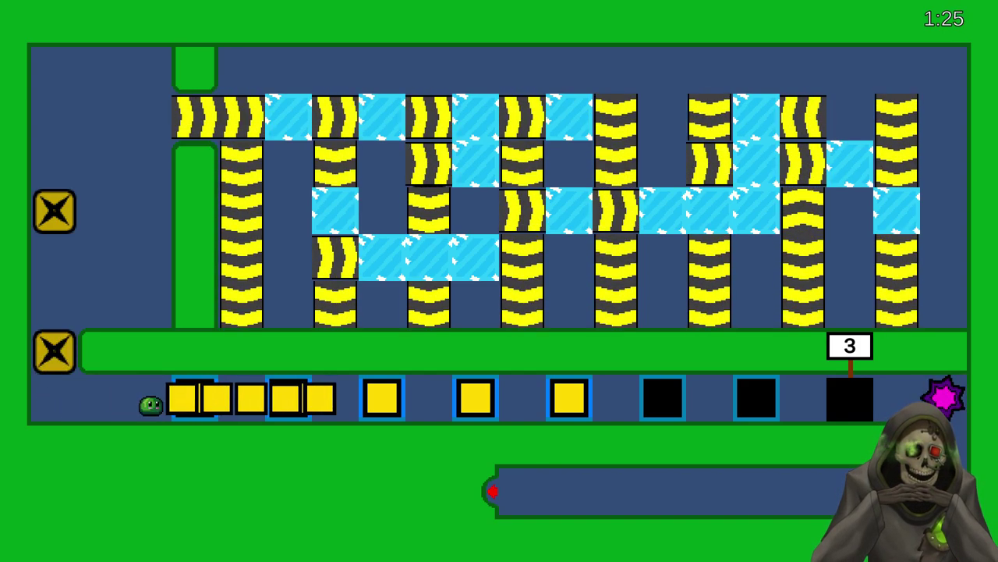
- Push the five-block row along the corridor to fill the last two receptacles and the numbered pit, and finish the level at the exit
key("Right")
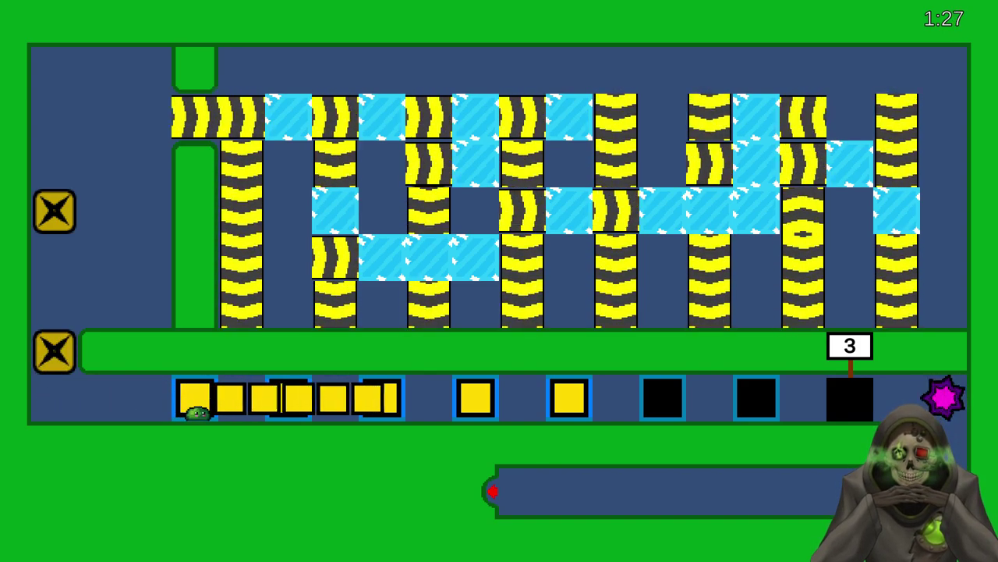
key("Right")
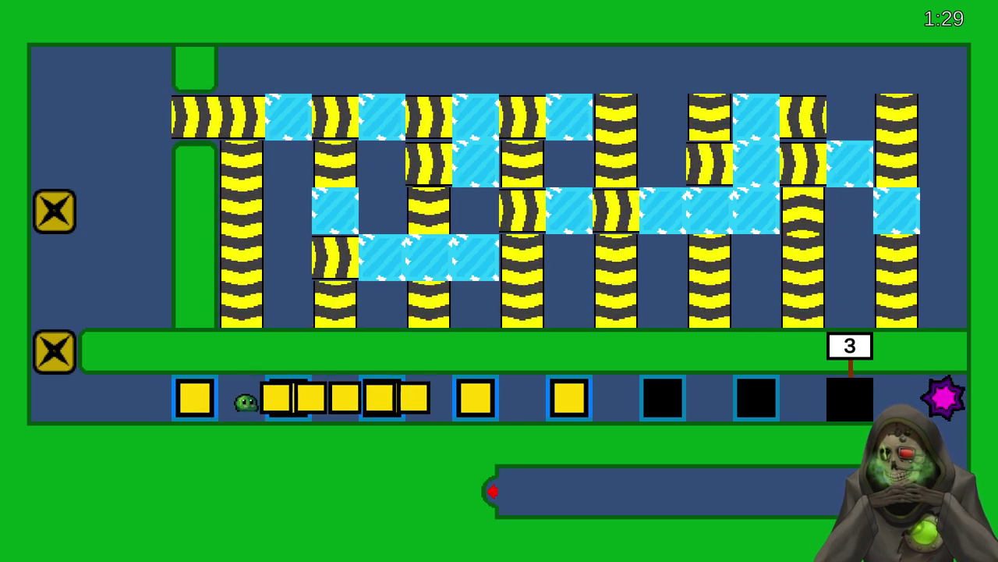
key("Right")
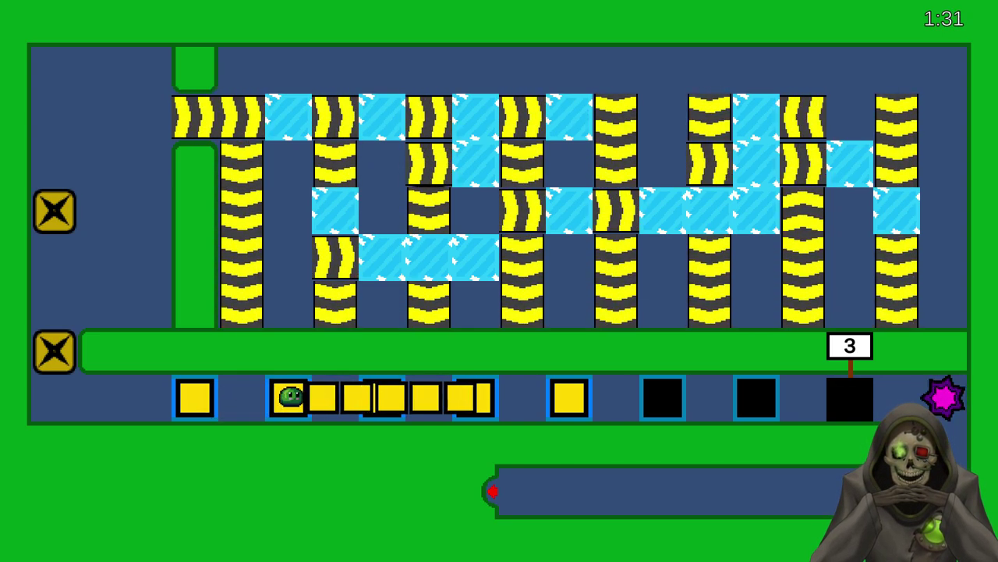
key("Right")
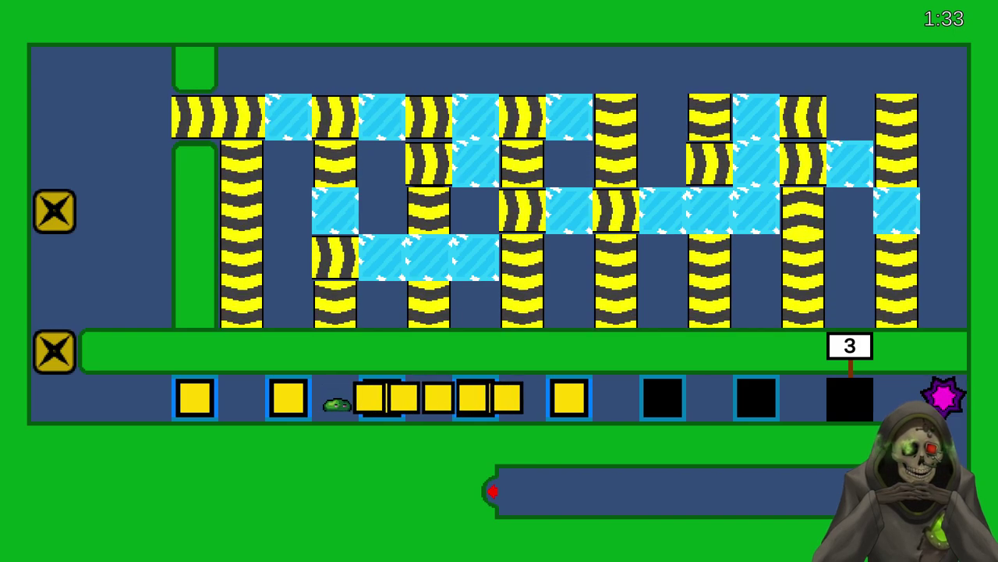
key("Right")
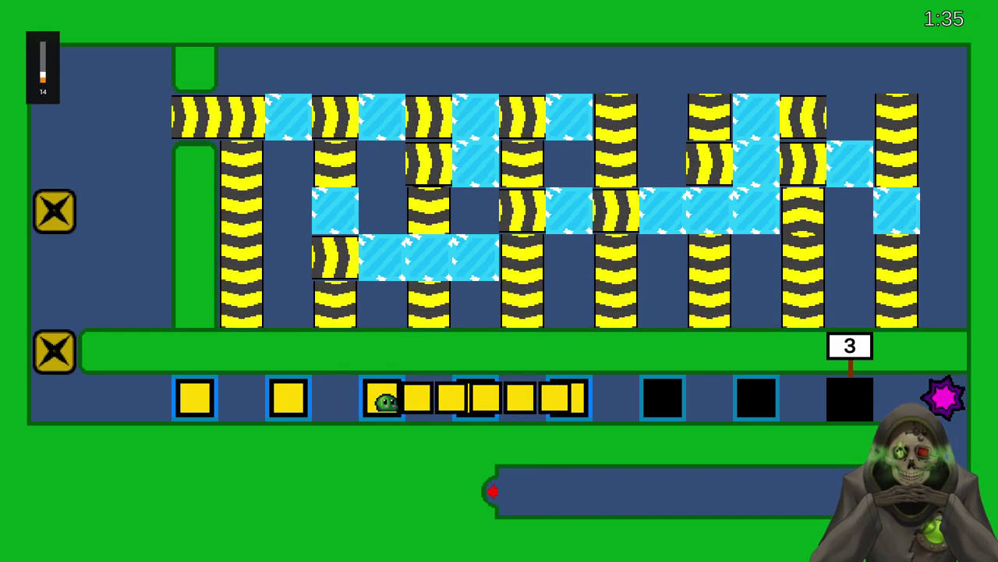
key("Right")
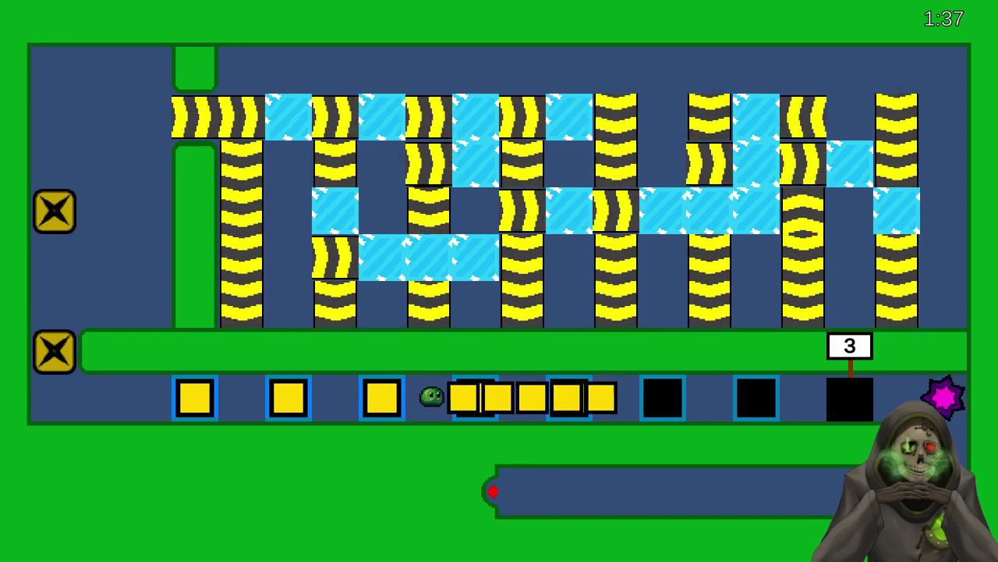
key("Right")
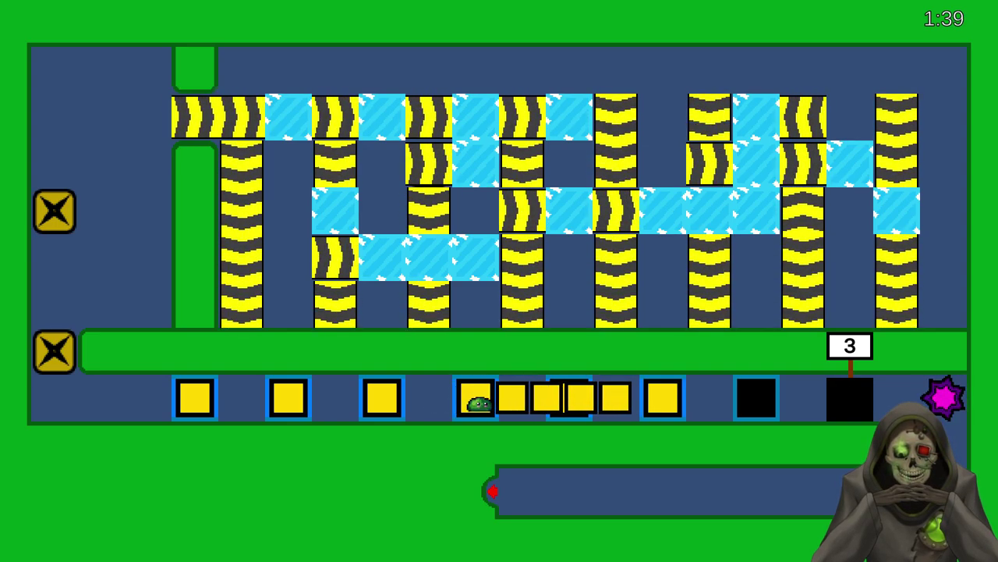
key("Right")
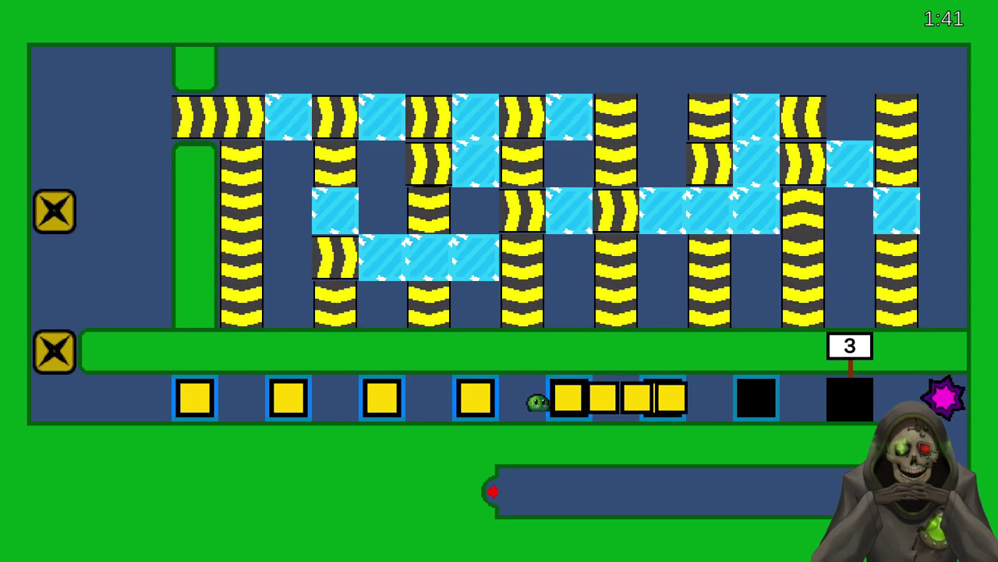
key("Right")
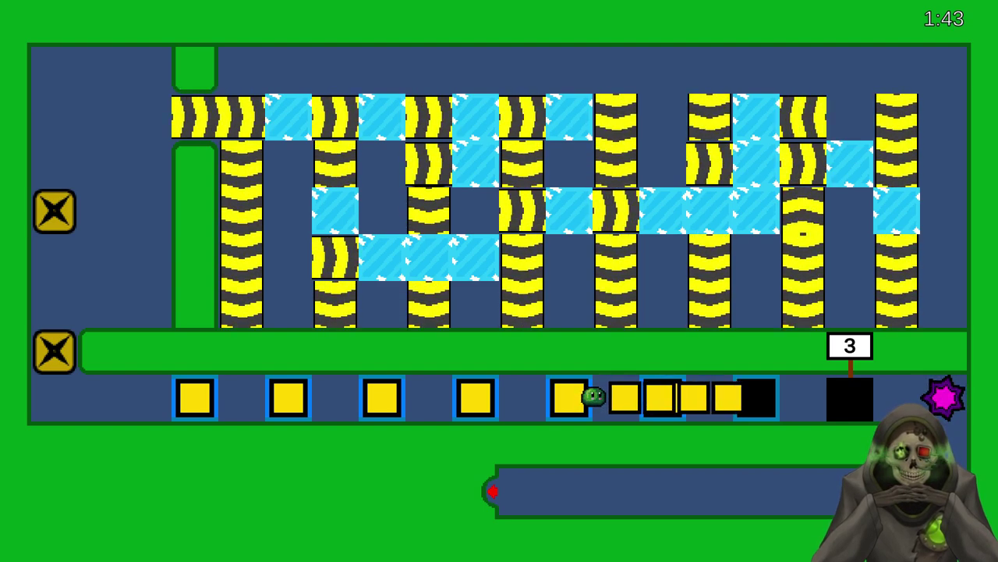
key("Right")
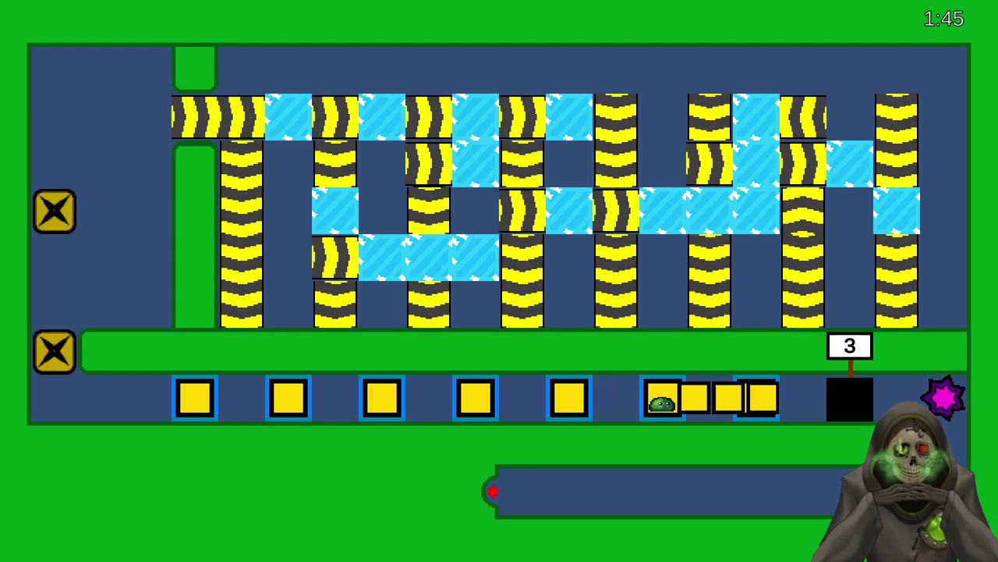
key("Right")
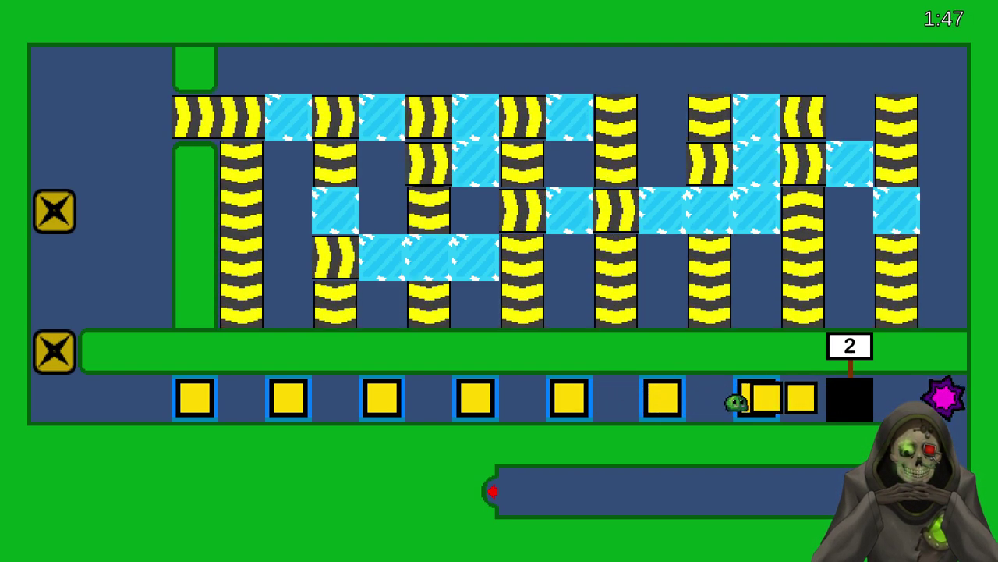
key("Right")
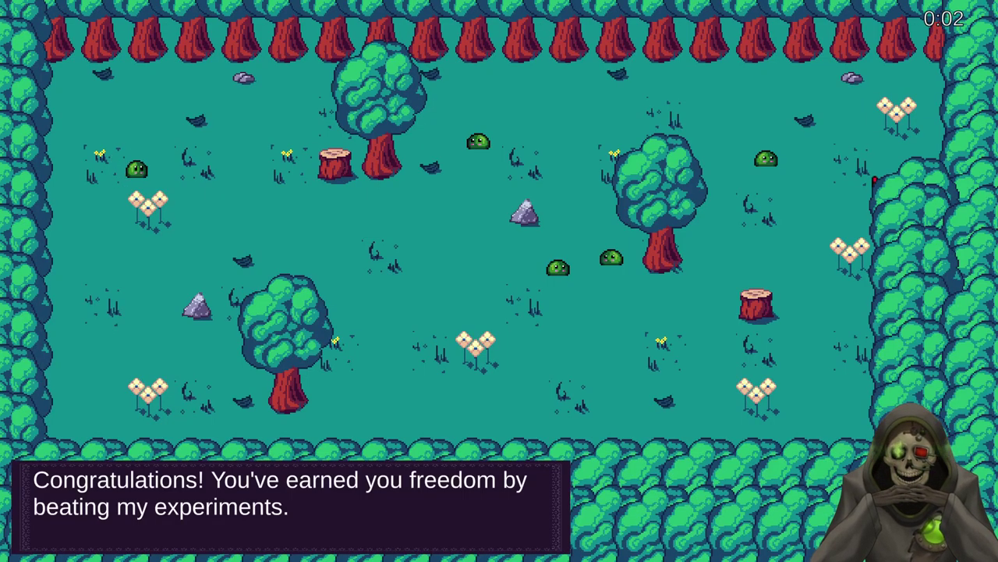
- Capture a full-screen snip of the ending scene, advance its dialogue, then switch to paint.net and paste the snip into the 3-9.png image
key("super+shift+s")
left_click_drag(0, 0, 997, 561)
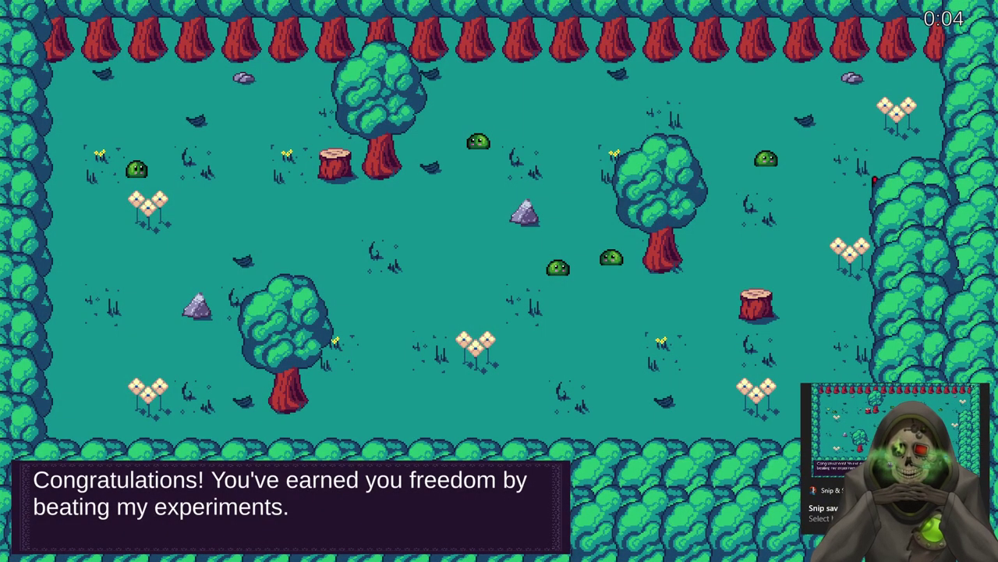
key("space")
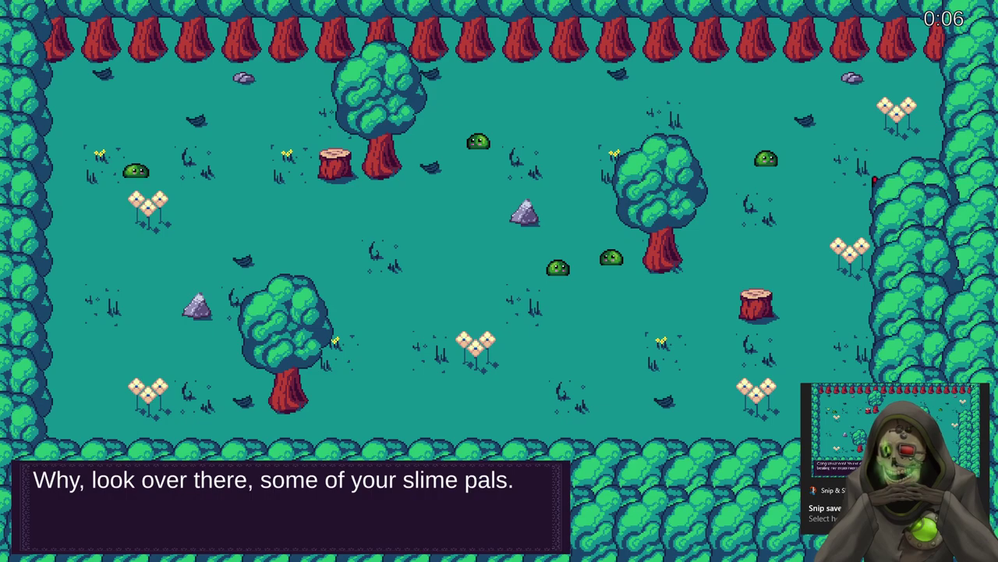
key("alt+Tab")
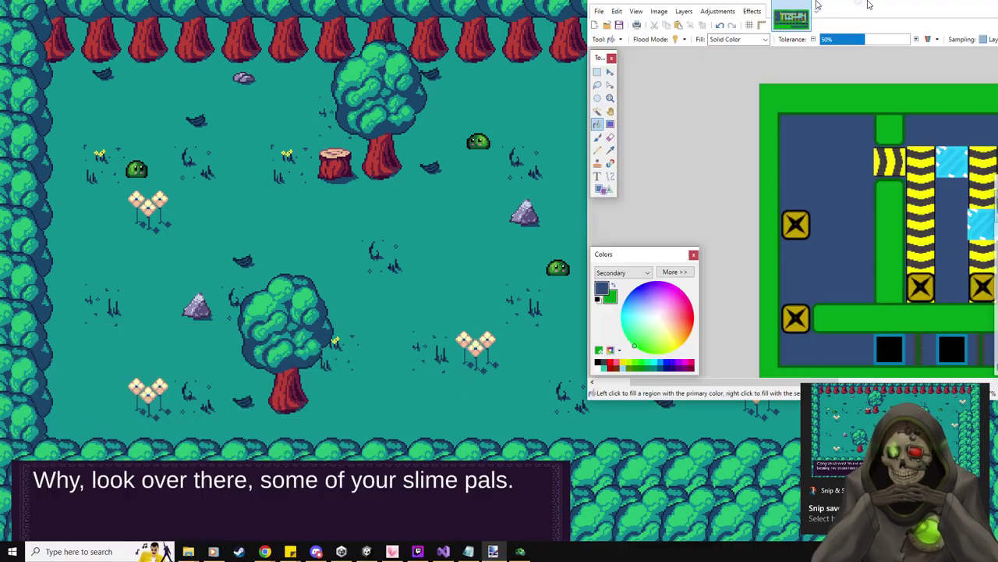
key("ctrl+v")
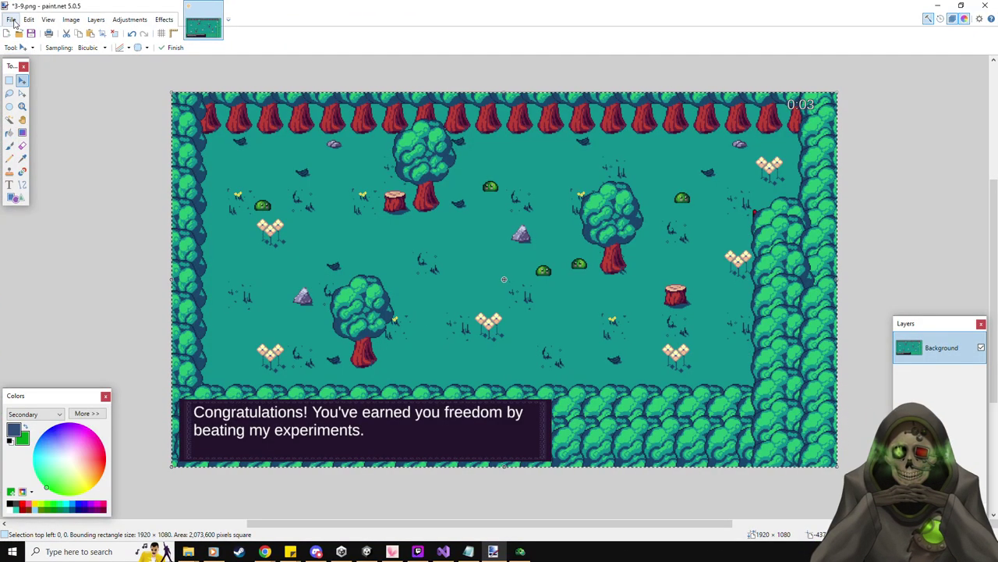
- Save the pasted ending scene as 3-10.png in the Level Pictures folder
left_click(11, 19)
left_click(41, 101)
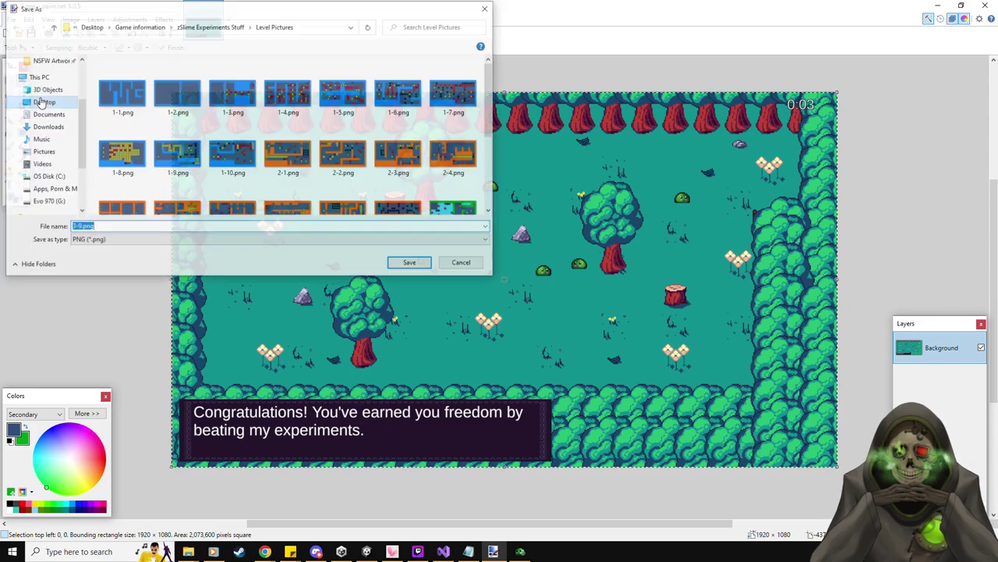
key("Right")
key("Left")
key("Left")
key("Left")
key("Left")
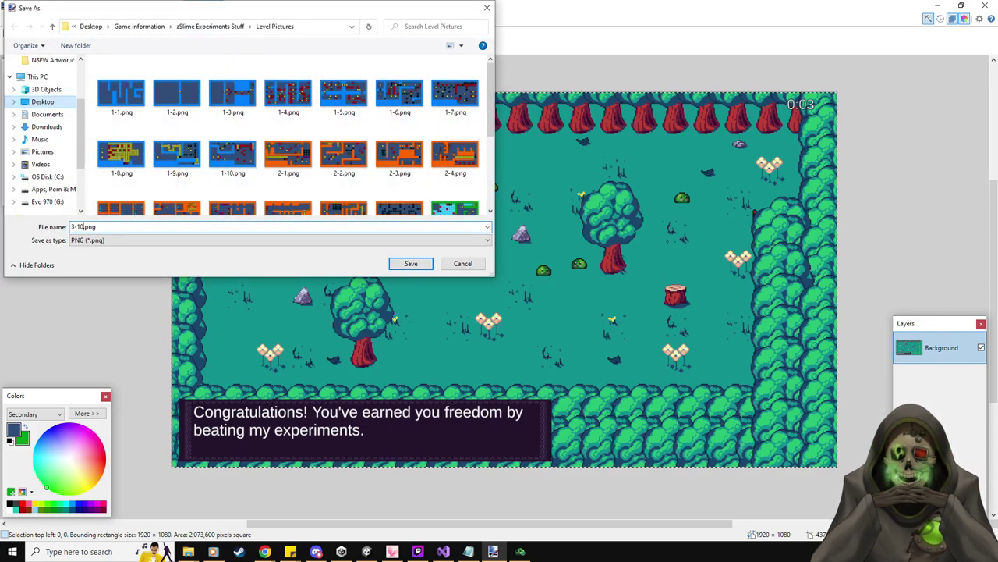
key("Return")
key("Return")
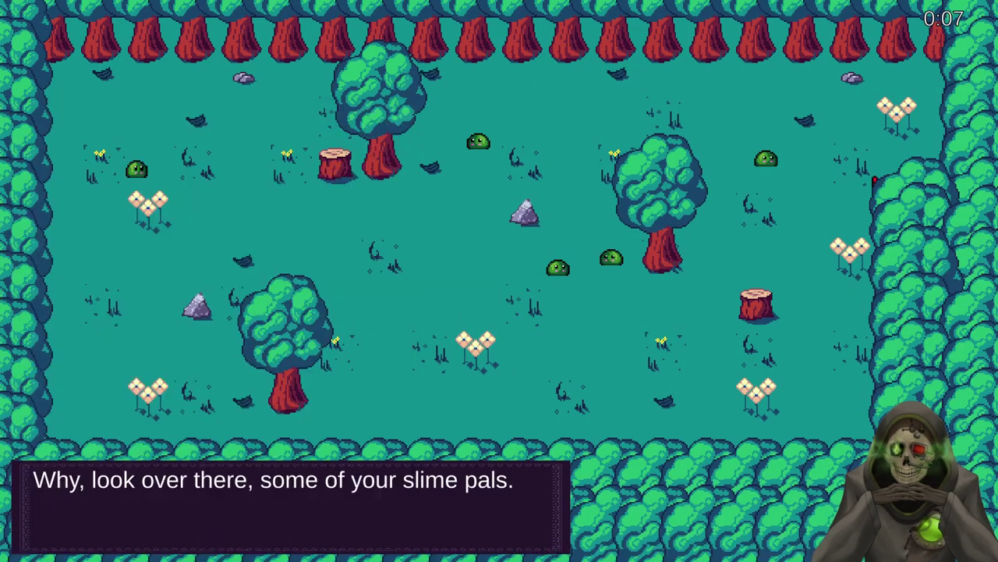
- Switch back to the game, guide the slime past the wooden slimes, and leave the forest scene through the red exit on its east edge
key("d")
key("s")
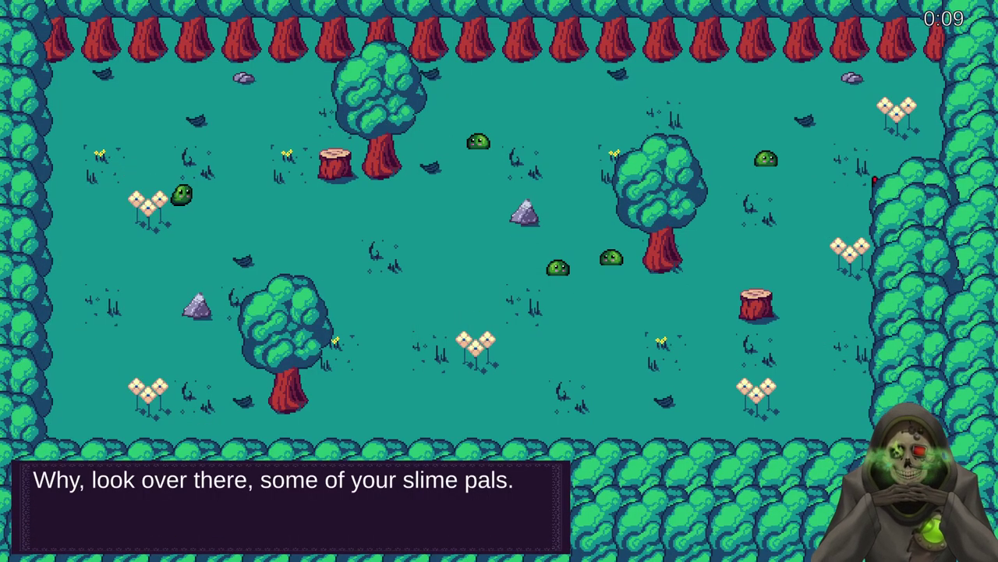
key("s")
key("d")
key("w")
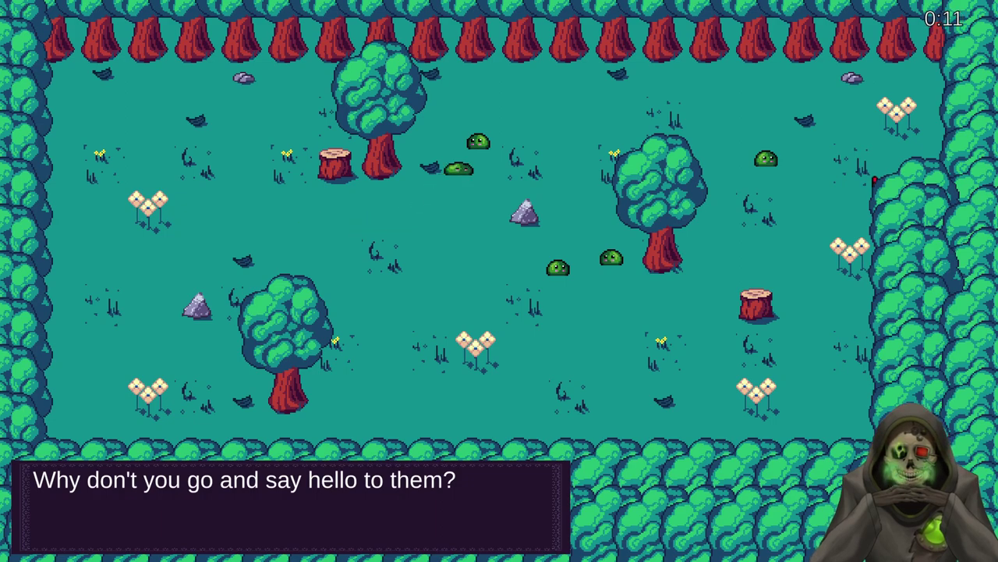
key("s")
key("d")
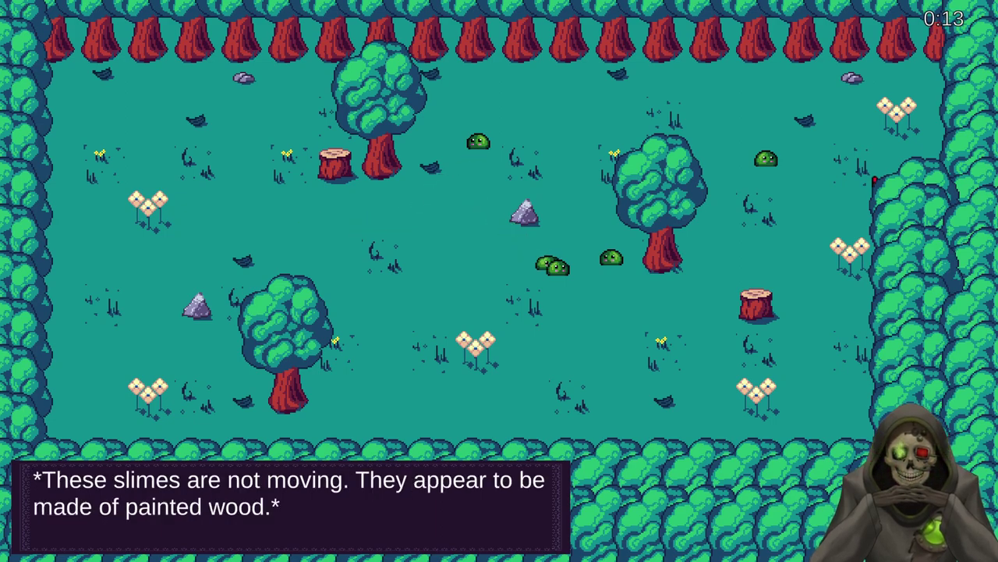
key("Right")
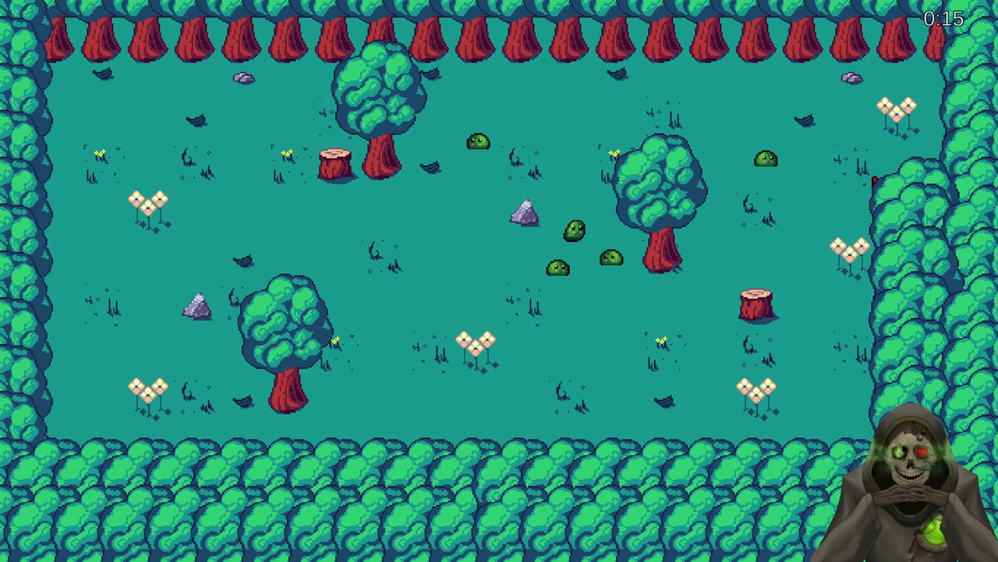
key("Right")
key("Right")
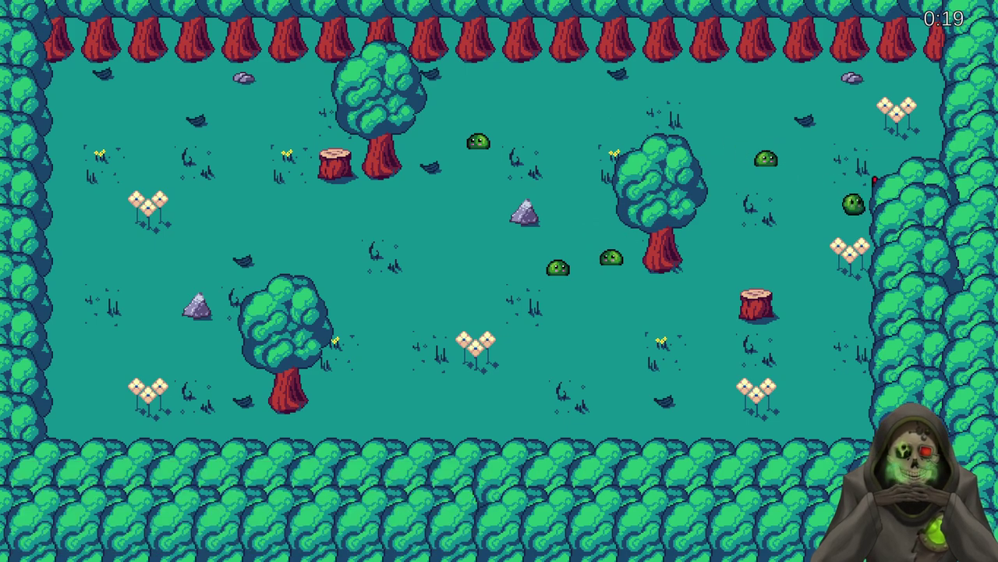
key("Down")
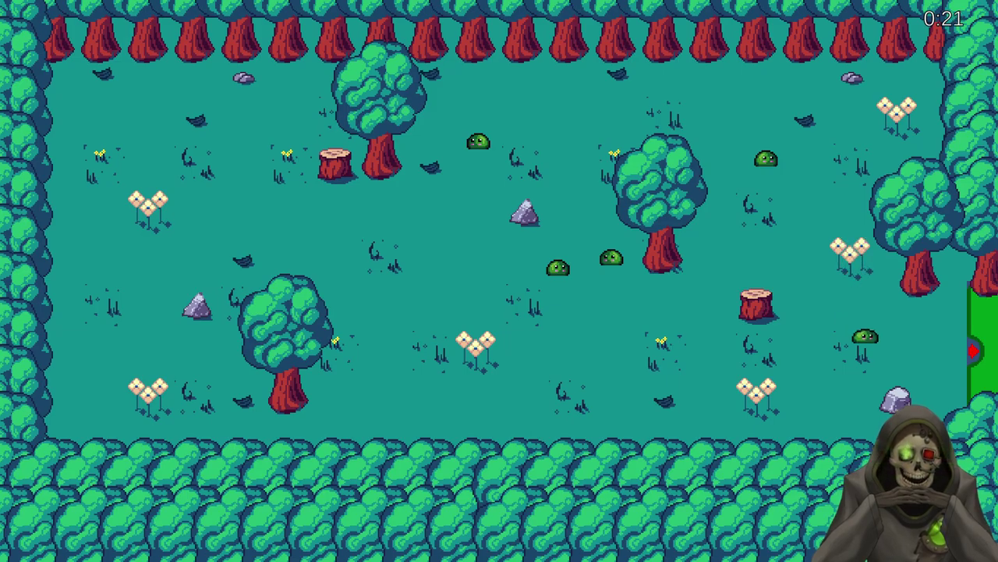
key("Right")
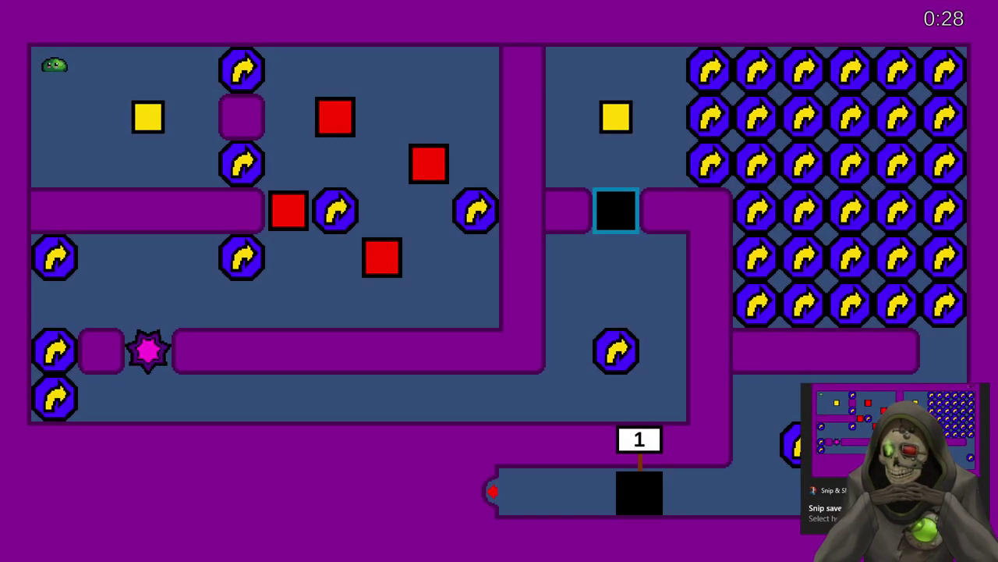
- Switch to paint.net, paste the snip of the new purple level, save it as 4-1.png, and return to the game
key("alt+Tab")
key("ctrl+v")
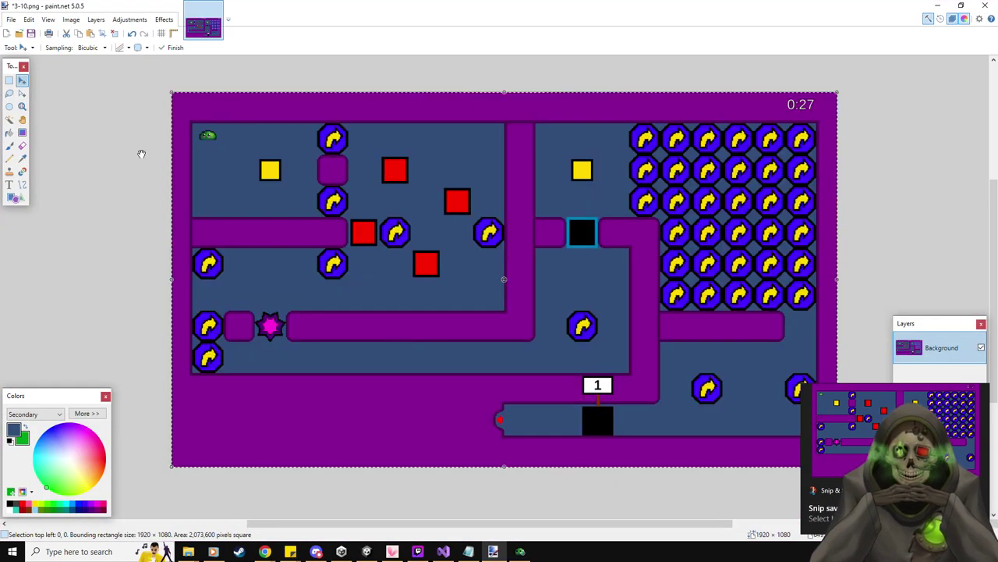
left_click(12, 20)
left_click(31, 99)
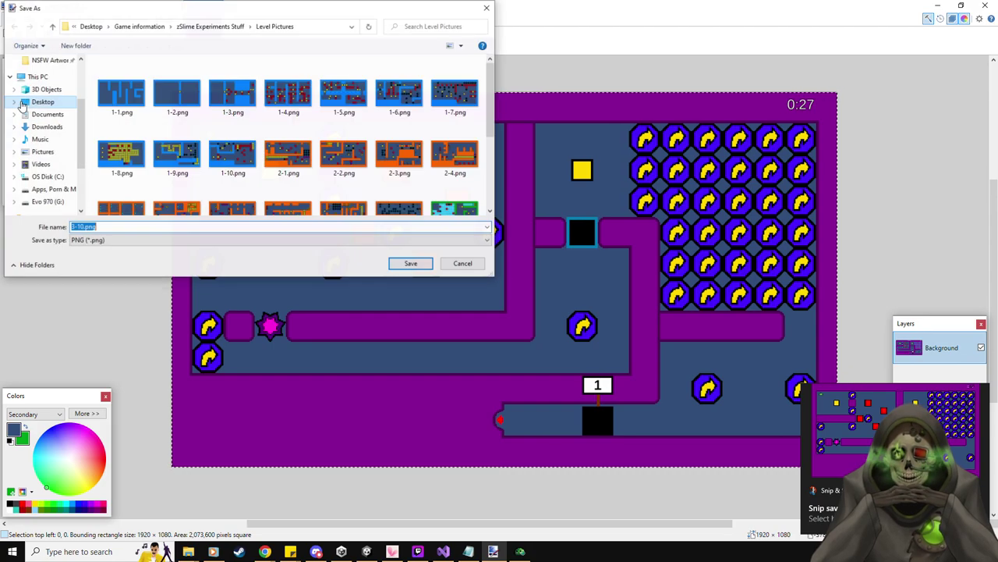
type("4-1")
key("Return")
key("Return")
key("alt+Tab")
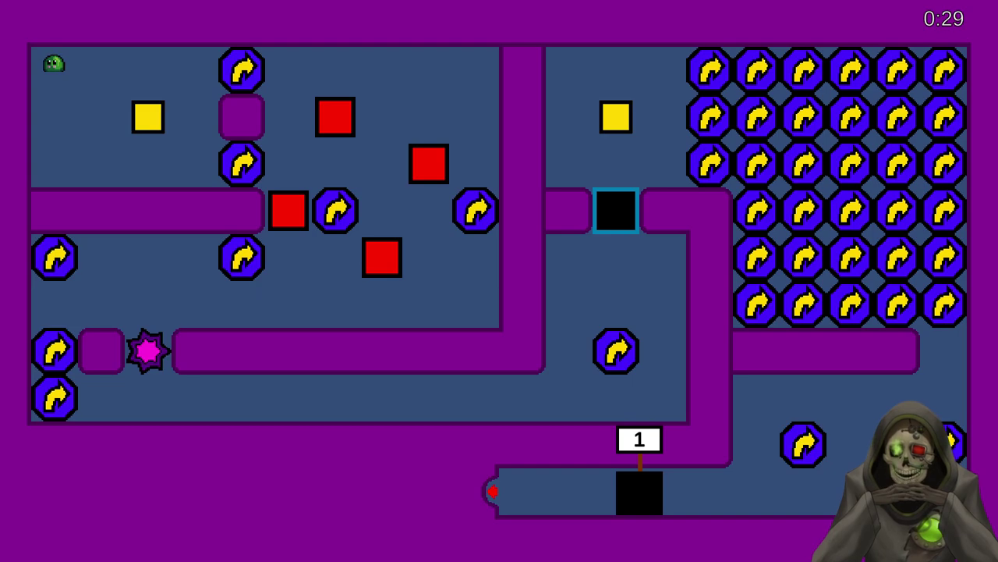
- Push the first yellow block onto the lower arrow tile beside the short wall, enter via the upper tile, and pull the block eastward
key("Right")
key("Down")
key("Up")
key("Right")
key("Down")
key("Left")
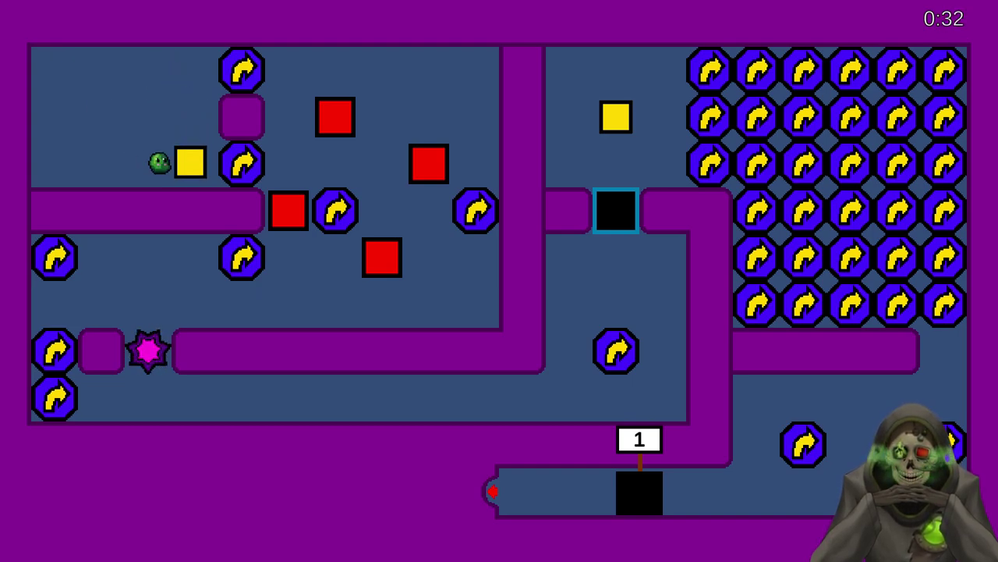
key("Right")
key("Up")
key("Right")
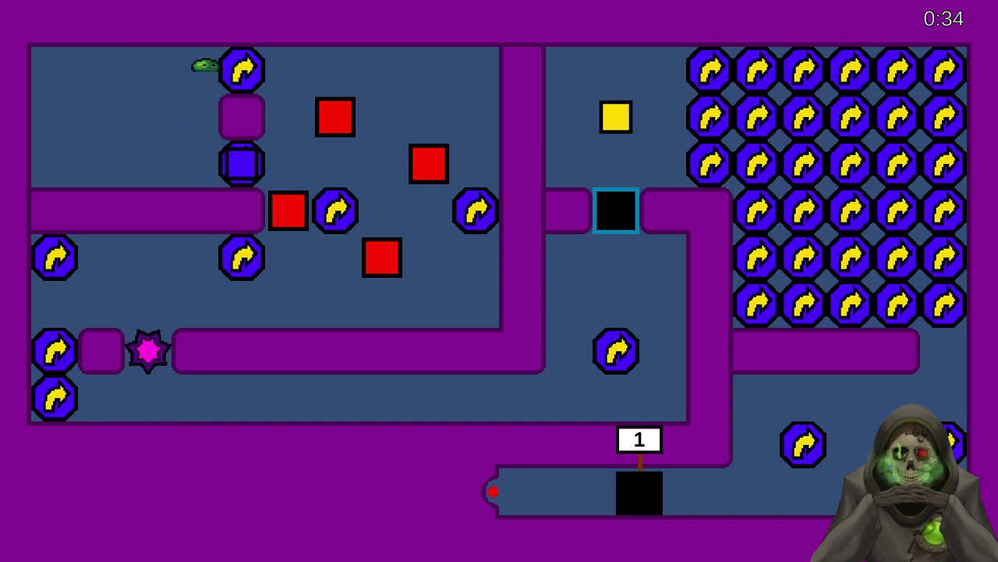
key("Right")
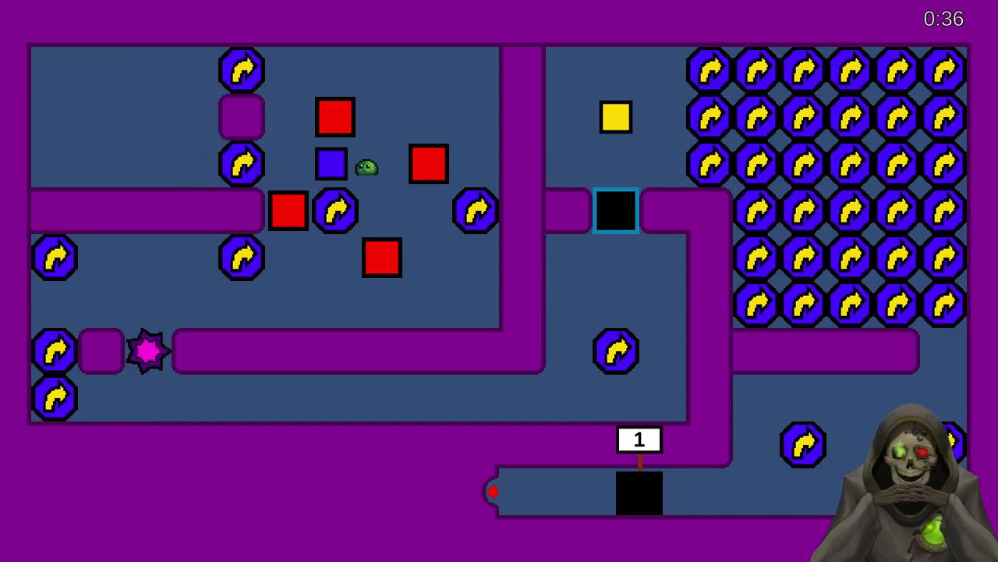
- Move the block down across the arrow tile beside the red square and push it into the row above the long wall
key("Left")
key("Right")
key("Up")
key("Left")
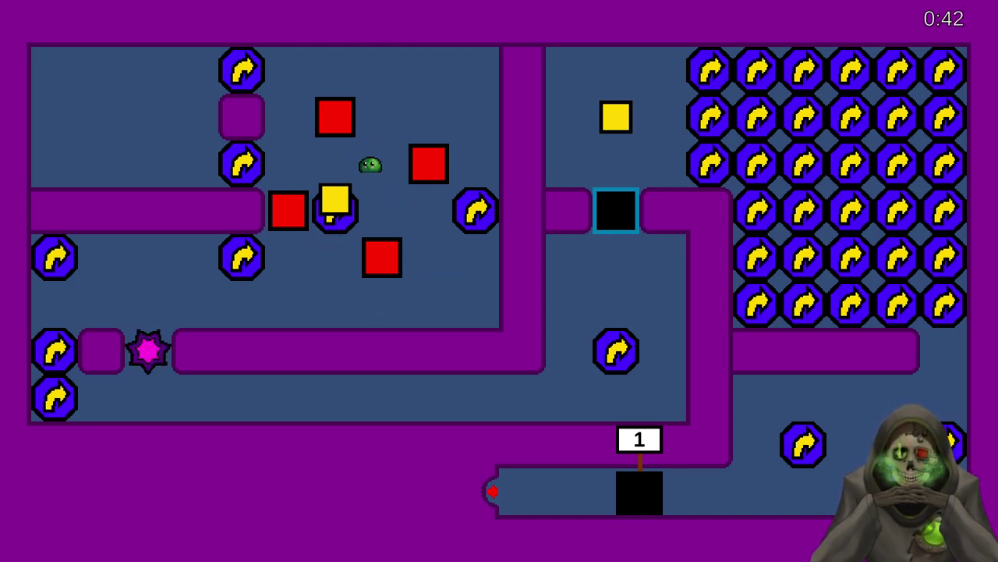
key("Down")
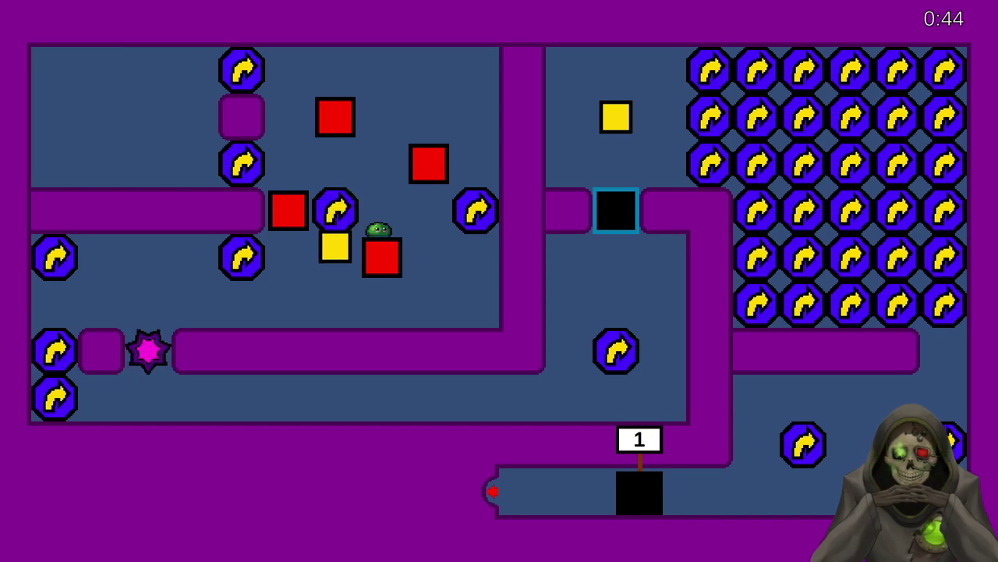
key("Left")
key("Down")
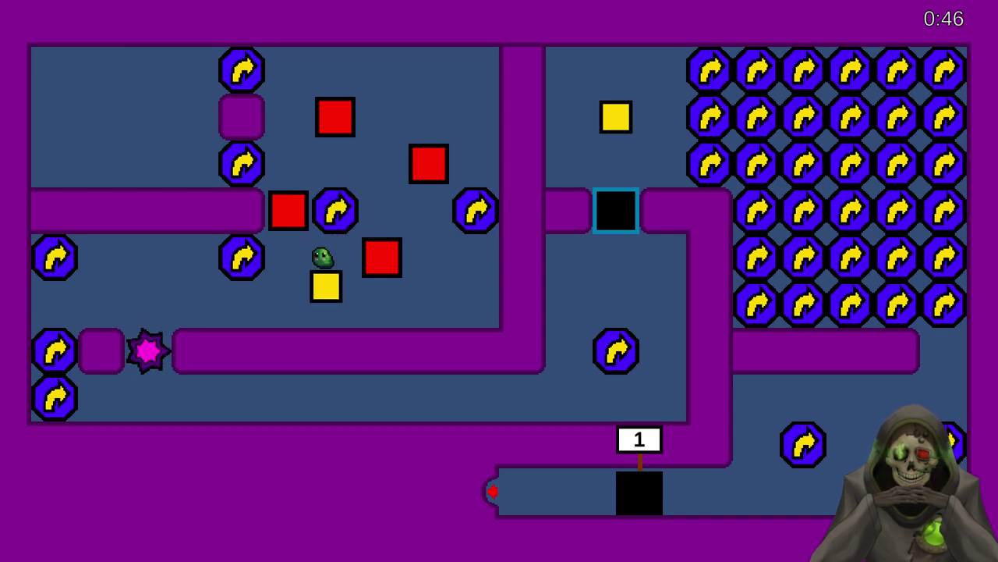
- Push the yellow block west to the outer wall and down onto the arrow tile in the narrow gap
key("Up")
key("Right")
key("Left")
key("Left")
key("Left")
key("Left")
key("Up")
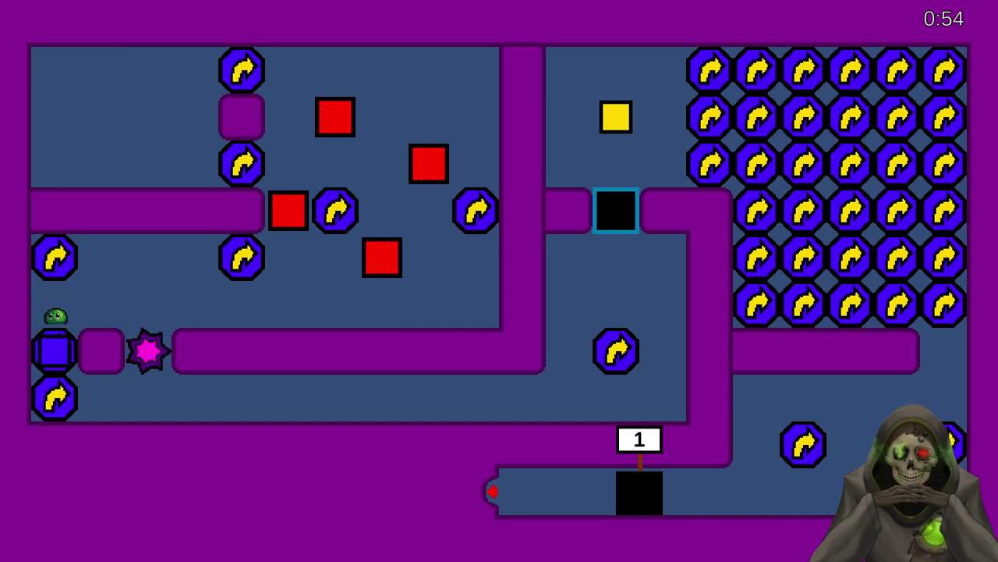
- Work the block through the paired arrow tiles in the southwest corner until it sits on the bottom one
key("Up")
key("Right")
key("Left")
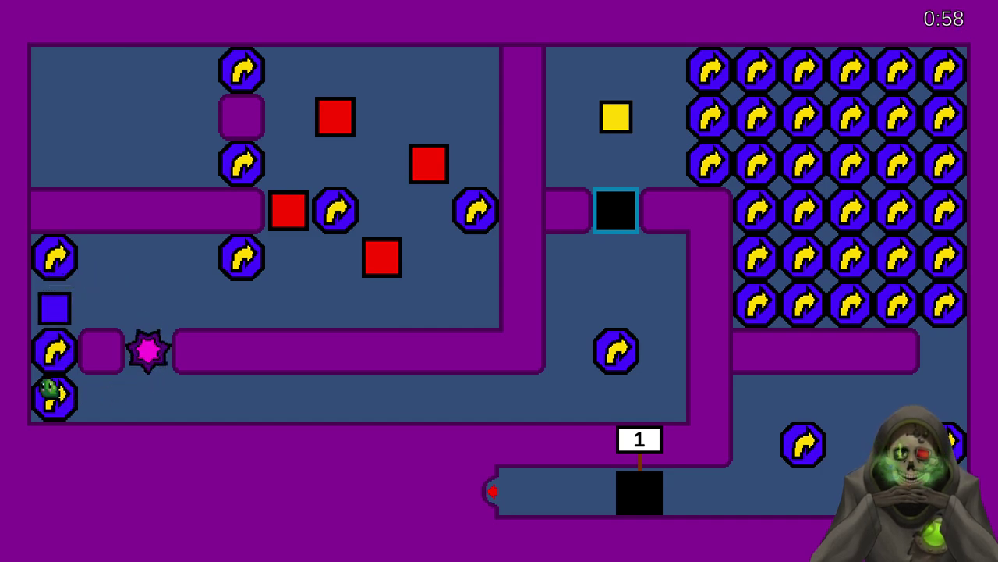
key("Right")
key("Right")
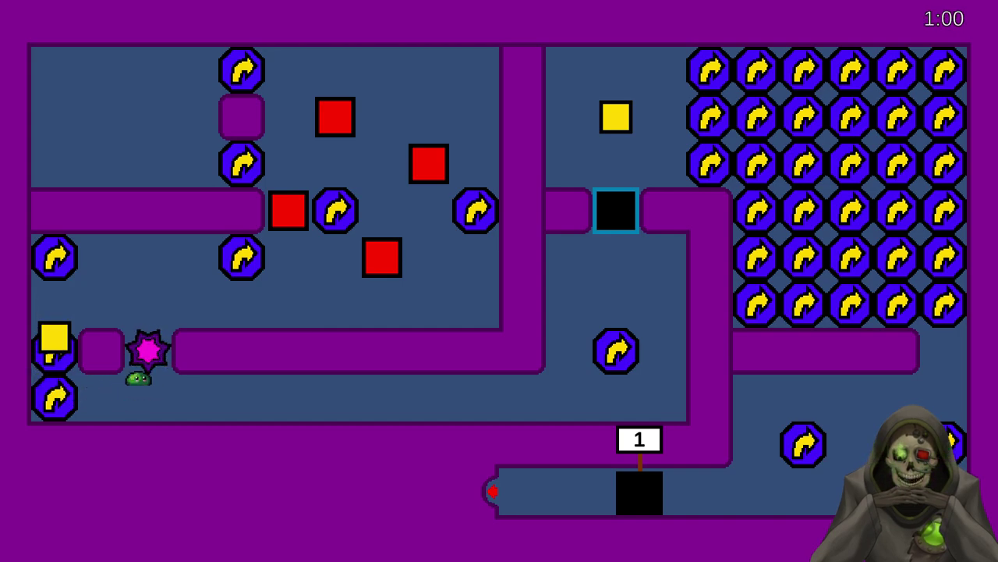
key("Left")
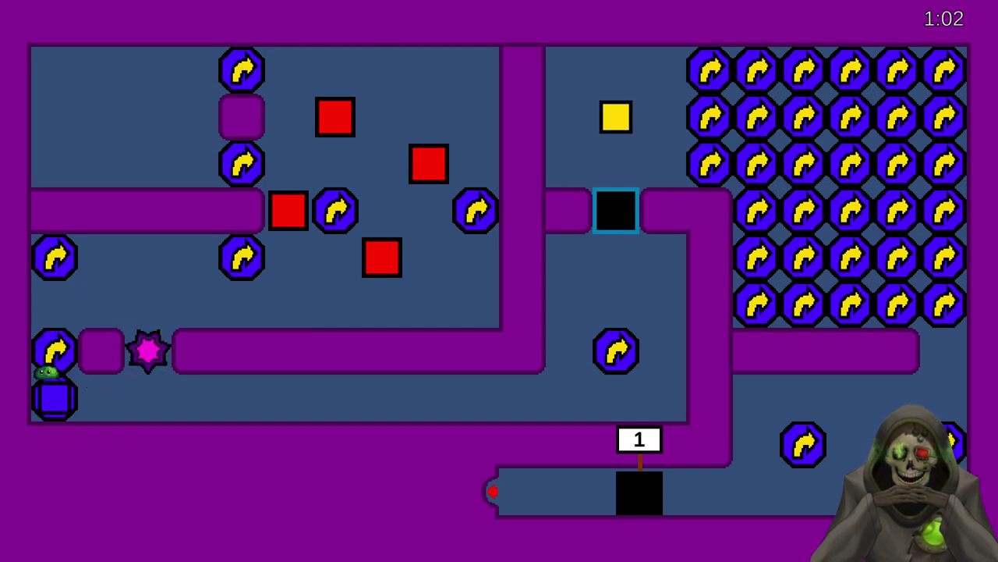
- Pull the blue block east along the bottom corridor and position it directly below the single arrow tile
key("Right")
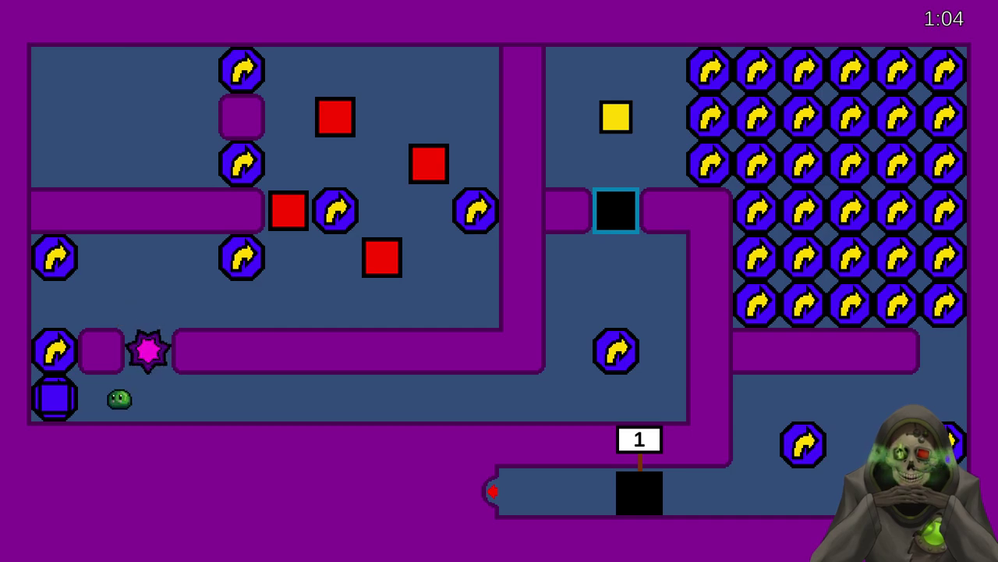
key("Right")
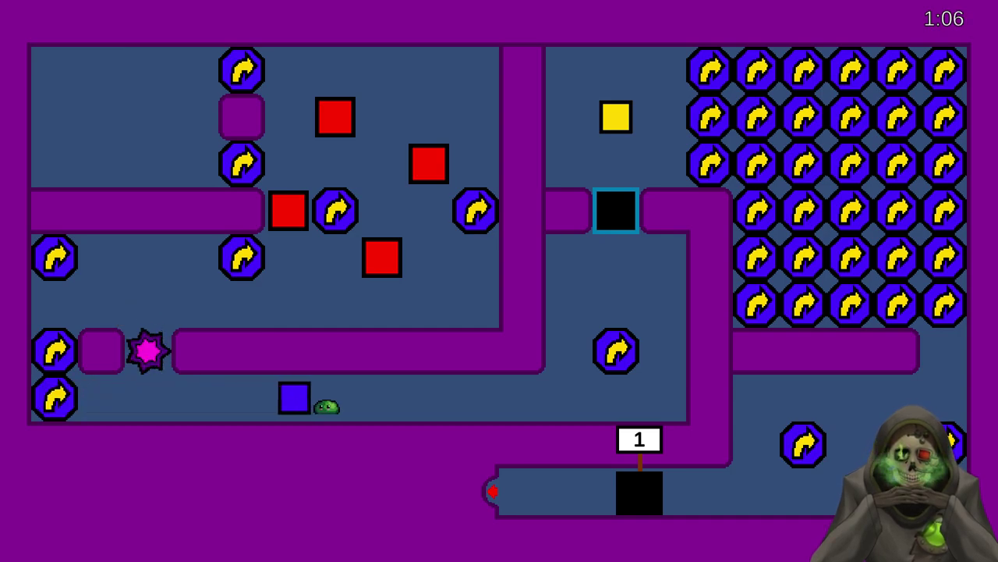
key("Right")
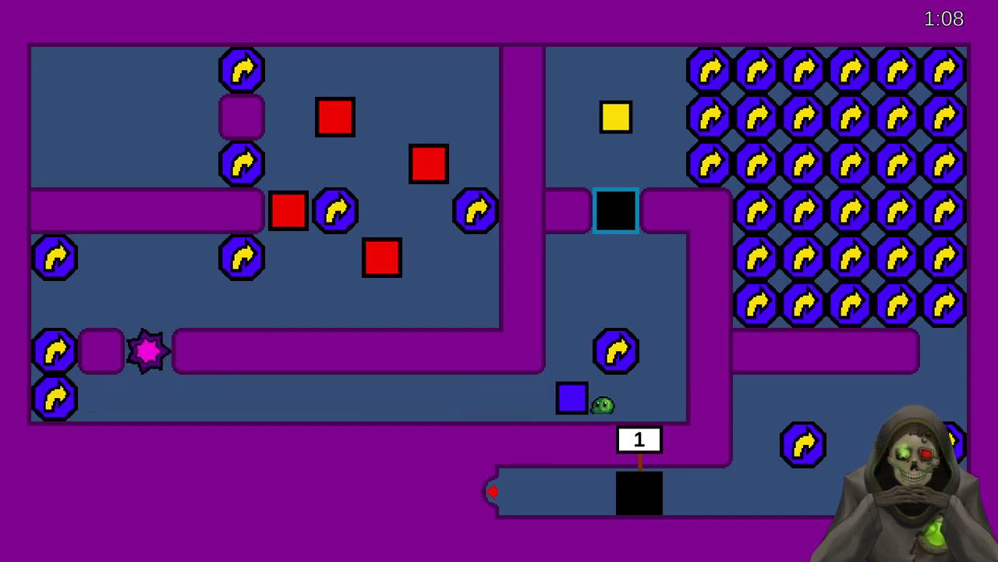
key("Up")
key("Left")
key("Right")
key("Up")
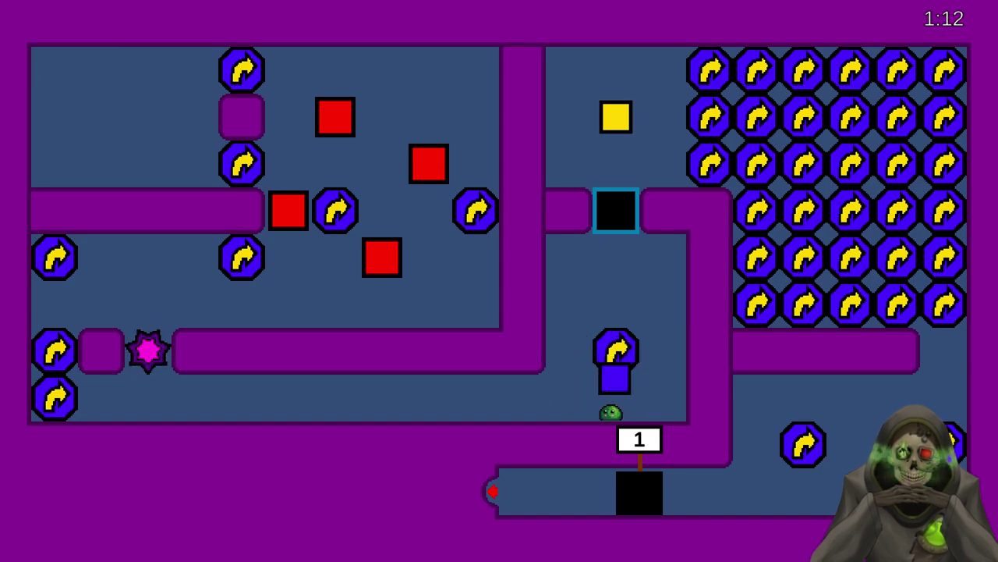
- Free the trapped slime with Unstuck and walk it from the level start back to the bottom corridor
key("Escape")
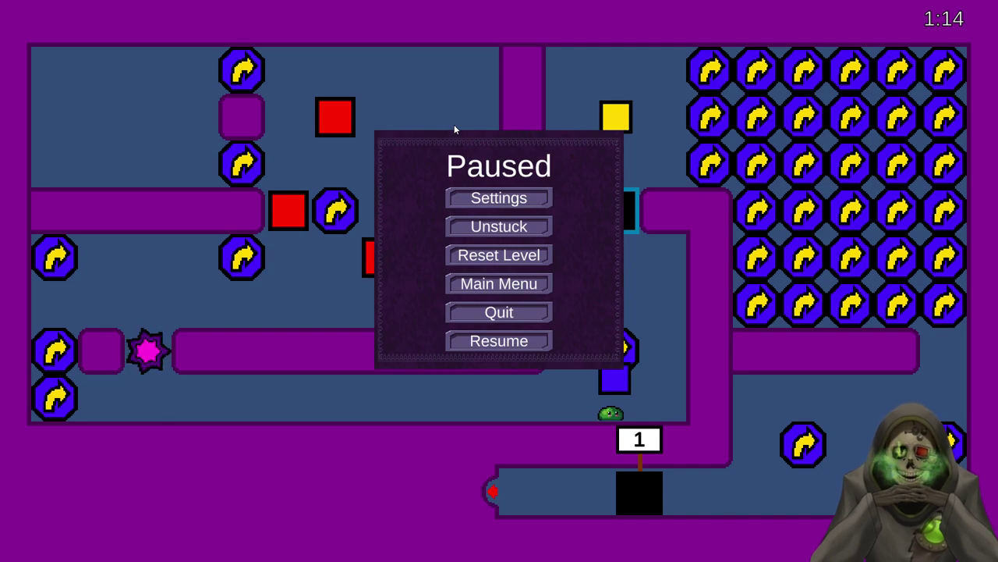
left_click(493, 225)
key("Down")
key("Right")
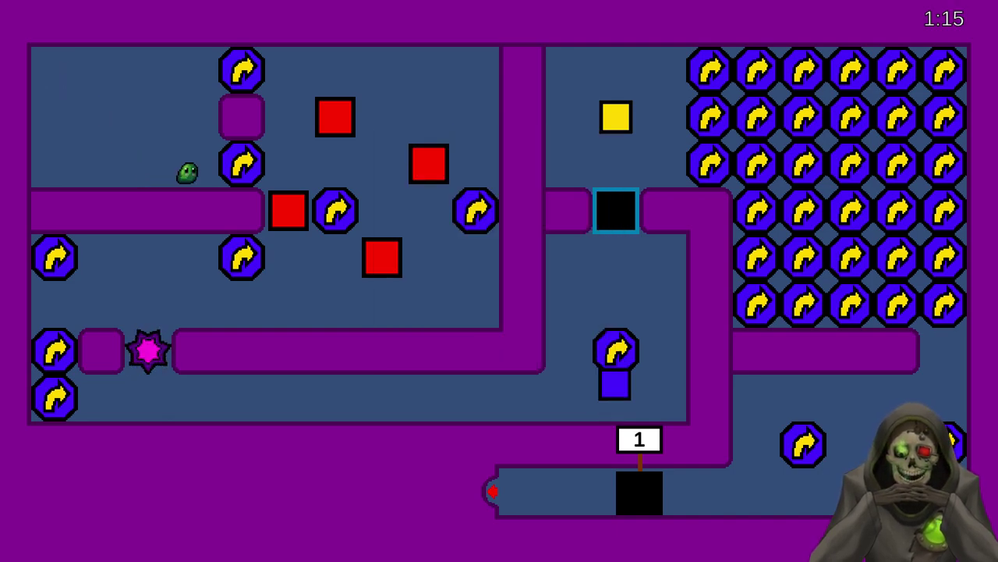
key("Down")
key("Left")
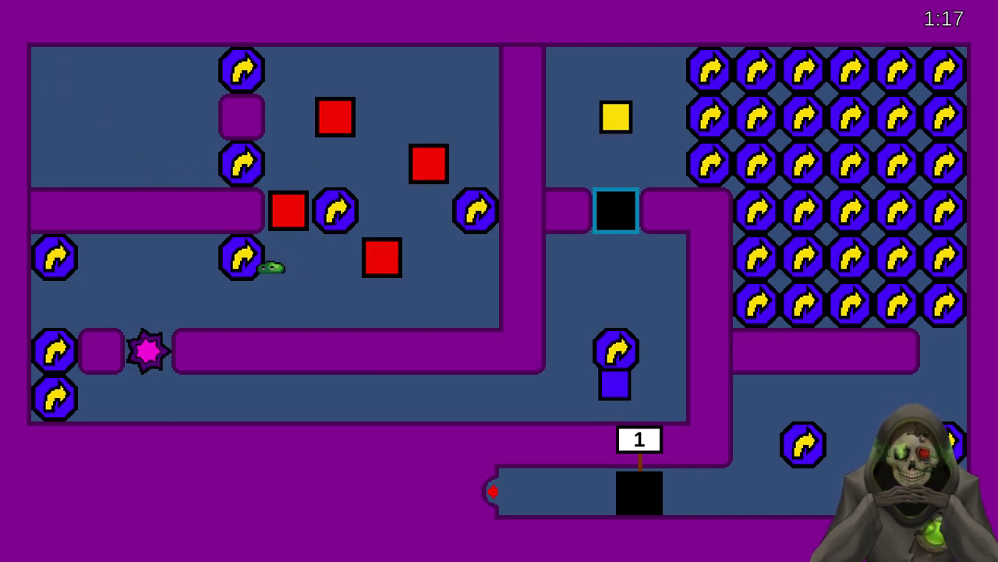
key("Down")
key("Right")
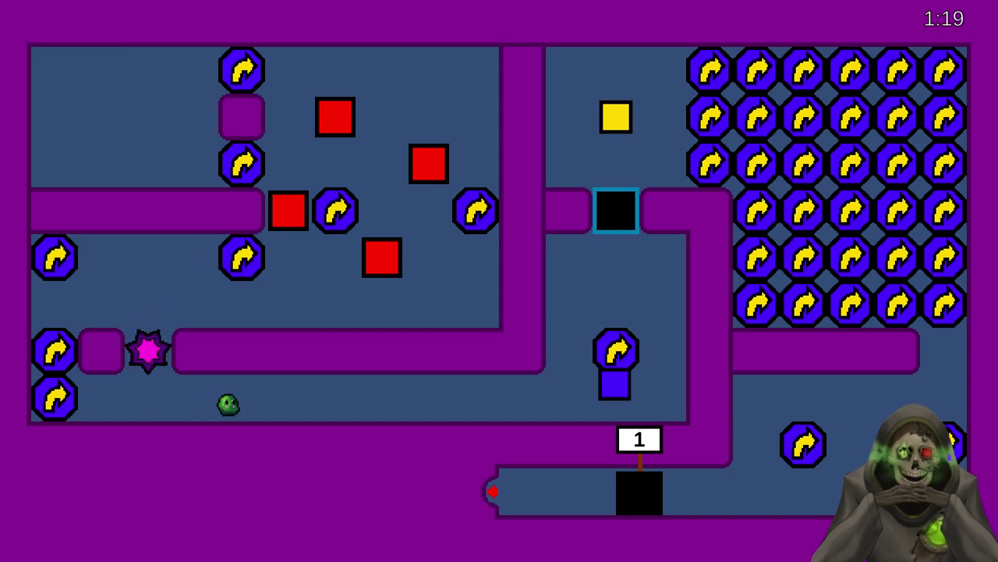
- Push the block up across the single arrow tile and into the blue-outlined pit in the wall gap
key("Up")
key("Right")
key("Right")
key("Left")
key("Up")
key("Up")
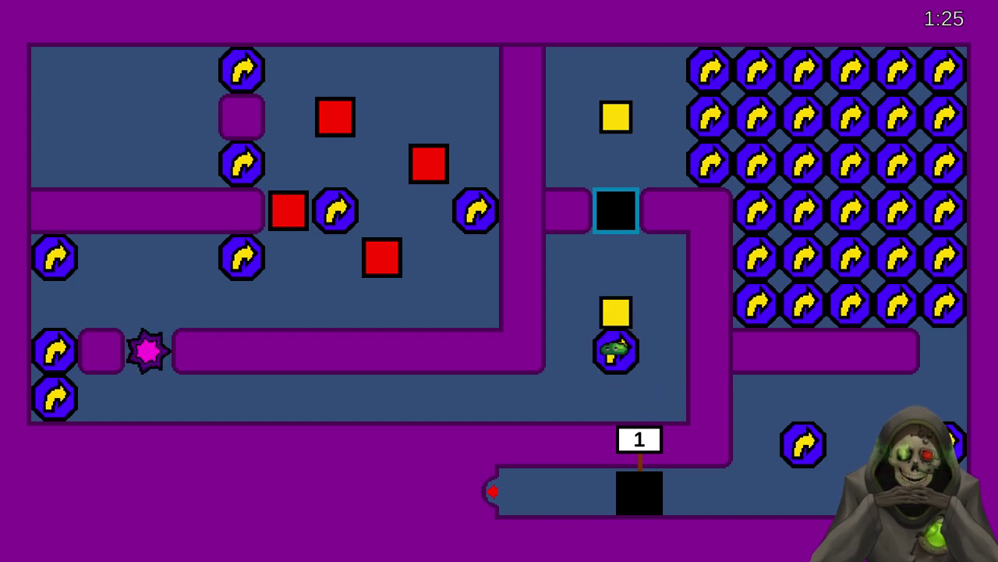
key("Left")
key("Up")
- Push the upper yellow block east onto the arrow grid's first column and bring the slime around to its east side
key("Right")
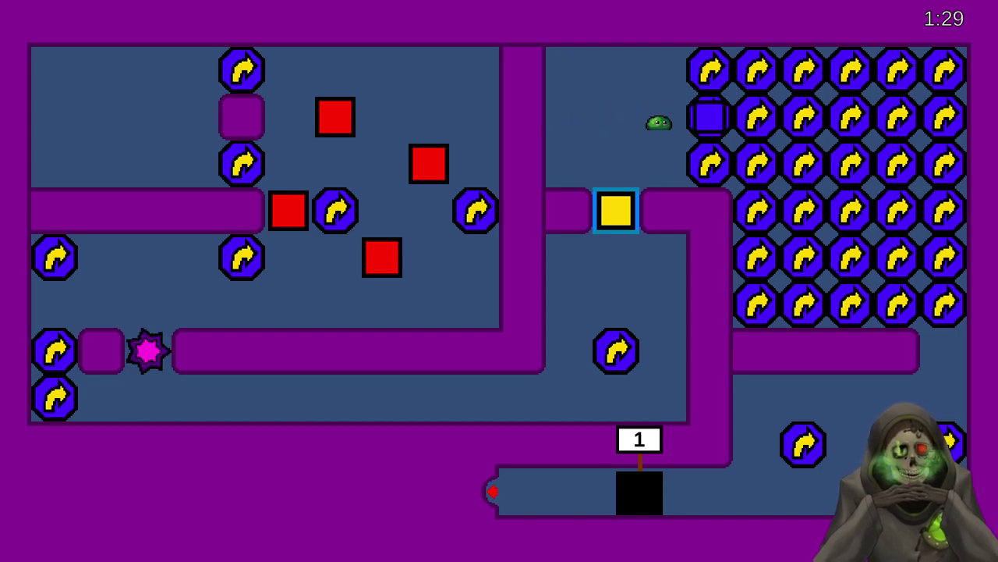
key("Up")
key("Right")
key("Down")
key("Left")
key("Right")
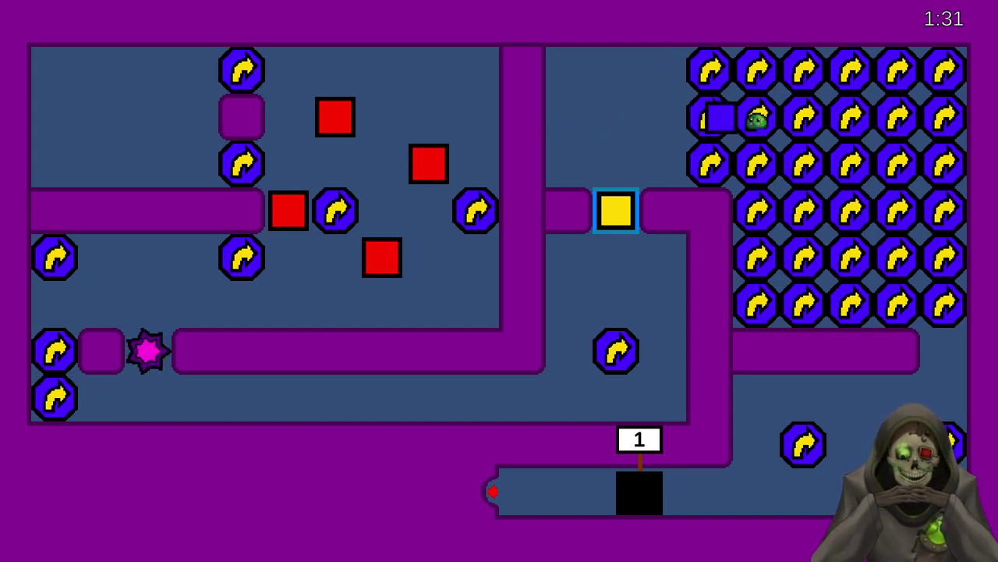
- Return the slime to the block's west side, push the block east through the arrow grid and finish level 4-1
key("Up")
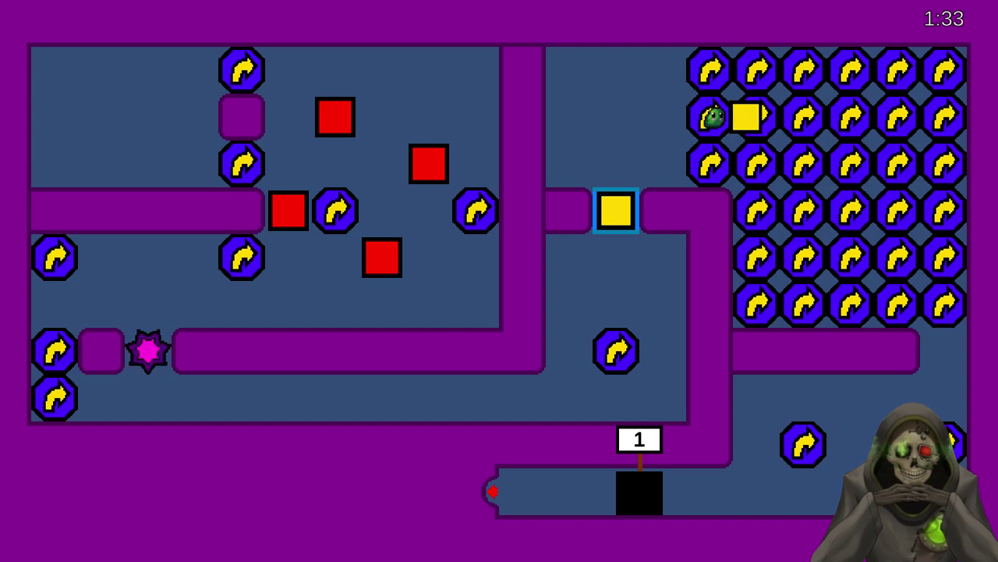
key("Down")
key("Right")
key("Up")
key("Down")
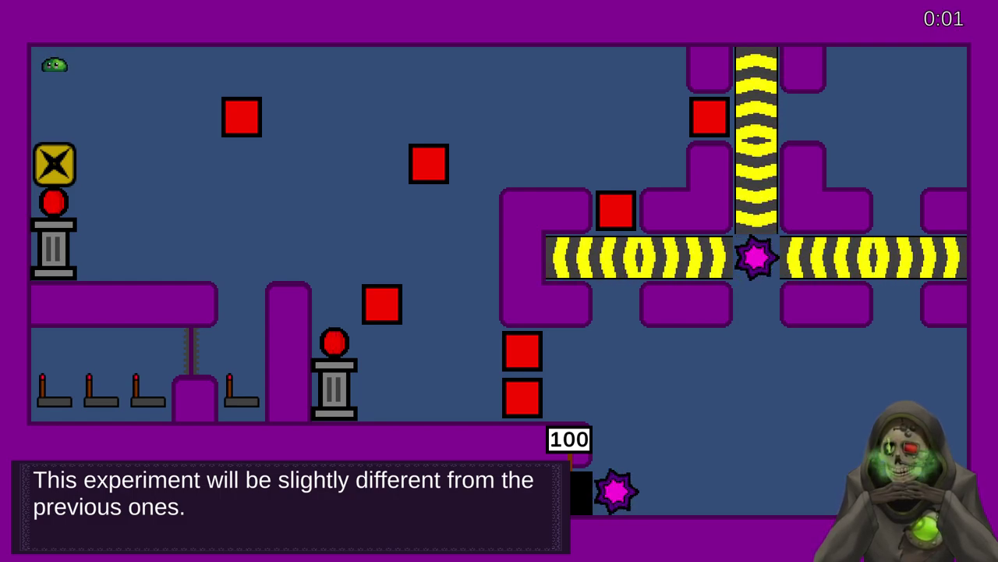
- Capture a full-screen snip of the newly loaded level with its opening dialogue
key("super+shift+s")
left_click_drag(0, 0, 997, 560)
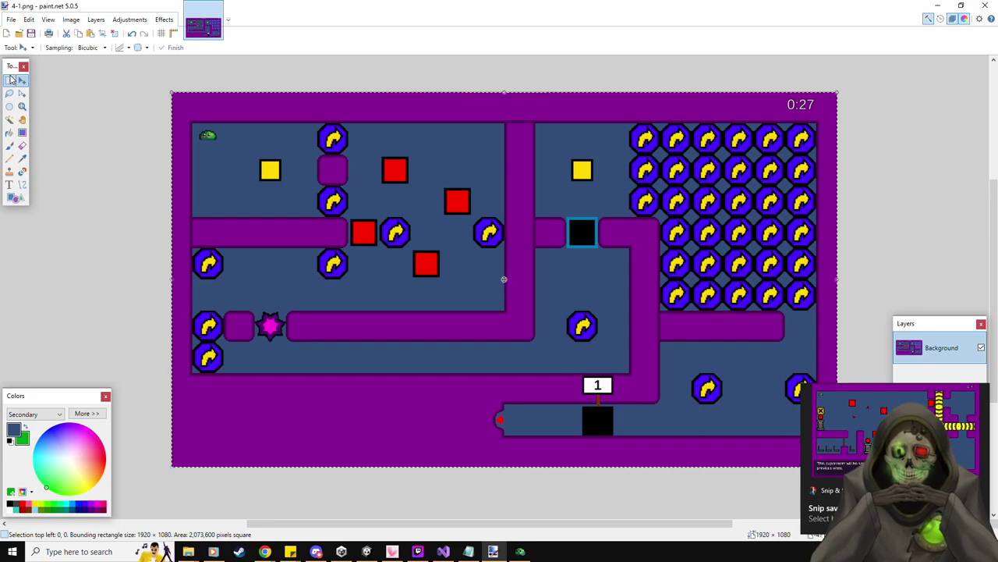
- In paint.net, erase the slime and the timer from the 4-1.png level picture
left_click(9, 80)
left_click(197, 127)
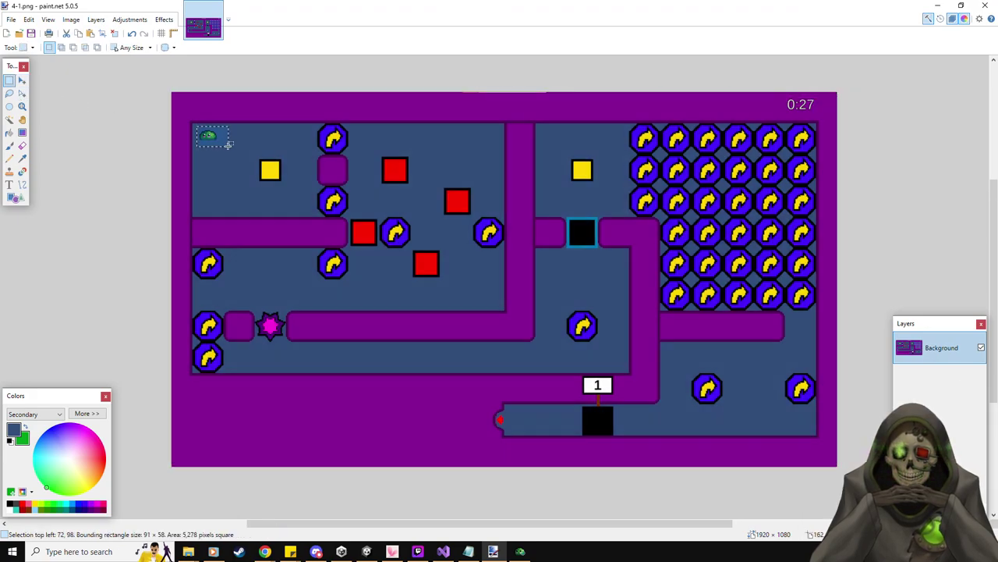
key("Delete")
left_click_drag(784, 97, 821, 111)
key("Delete")
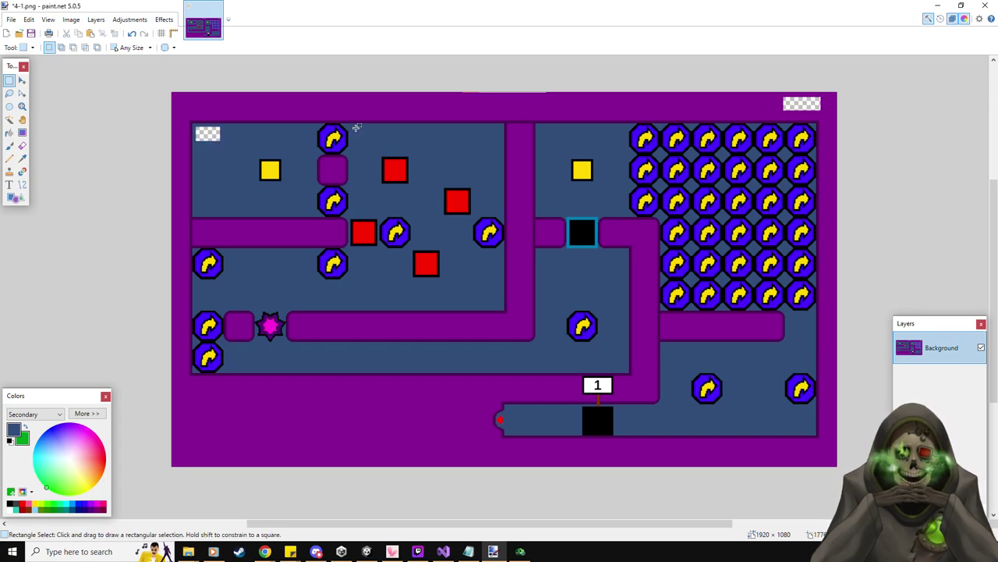
- Fill the erased slime area with the floor blue and the erased timer area with purple sampled from the wall
left_click(10, 133)
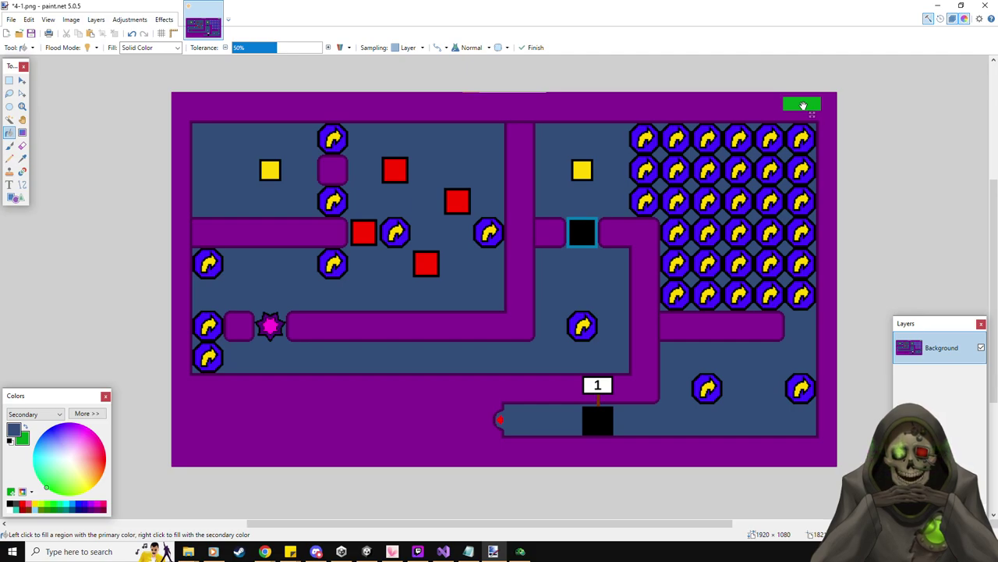
key("ctrl+z")
left_click(22, 158)
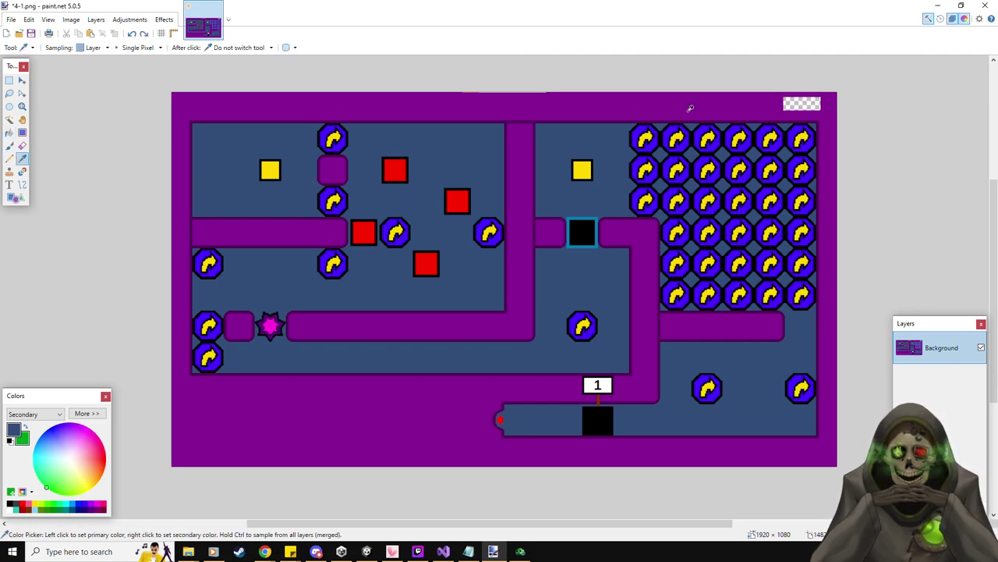
left_click(9, 134)
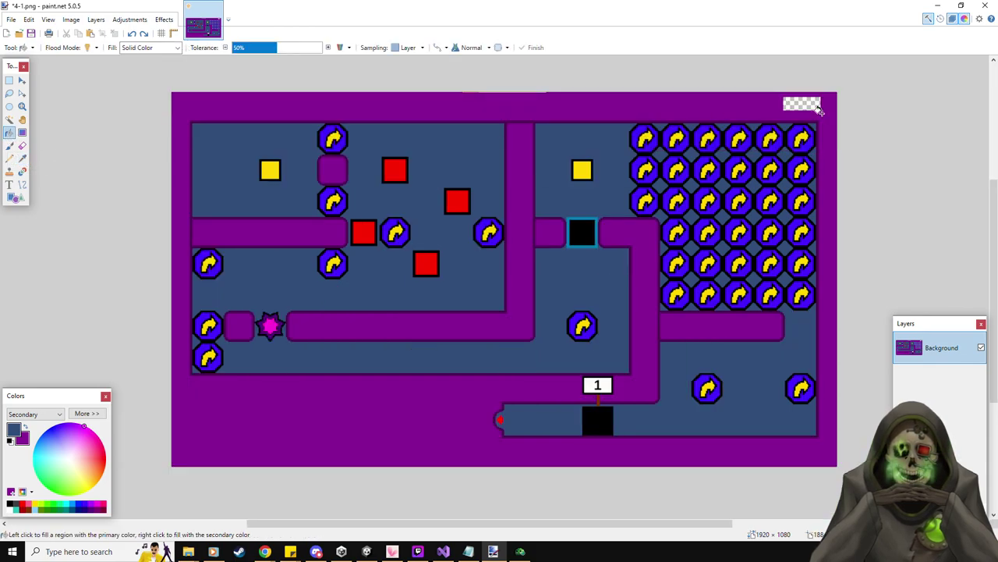
left_click(803, 104)
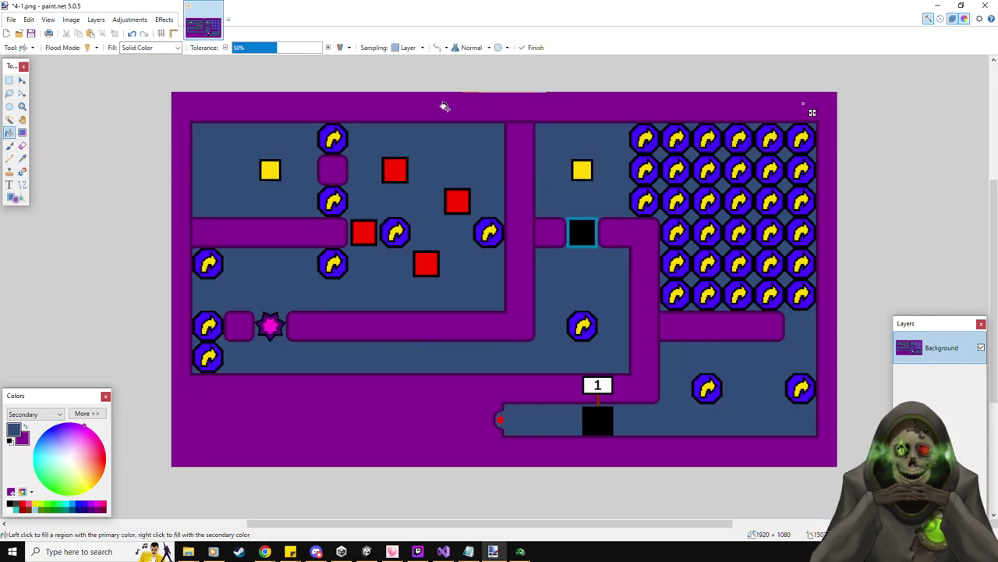
- Inspect the thin stray strip along the picture's upper edge and save 4-1.png
left_click(23, 107)
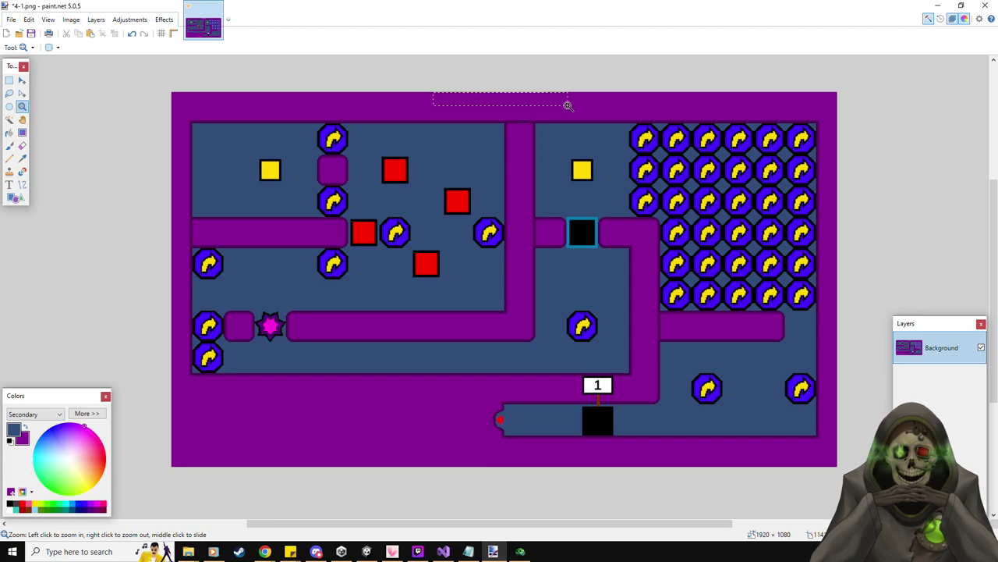
left_click_drag(568, 106, 570, 106)
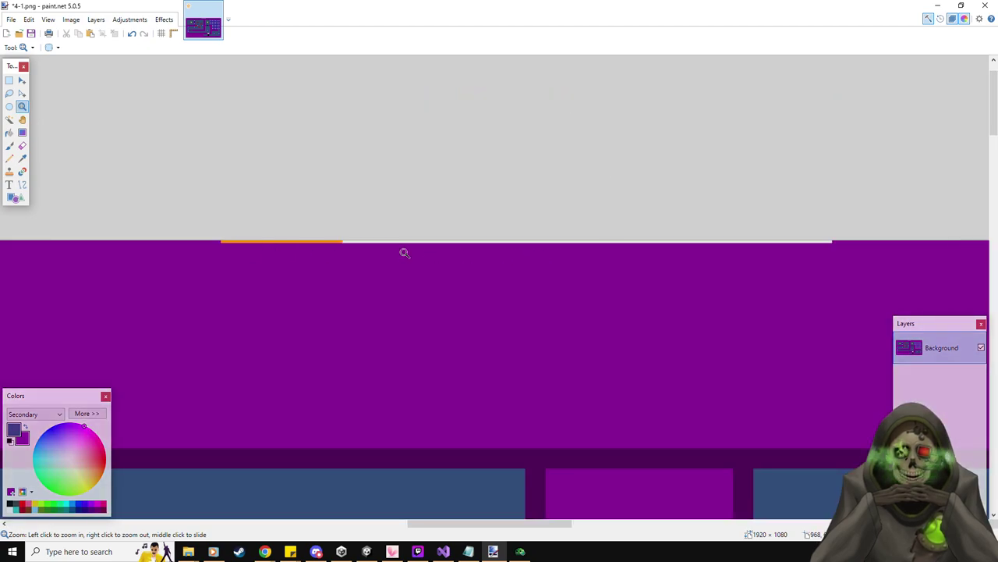
scroll(424, 289, "down", 8, "ctrl")
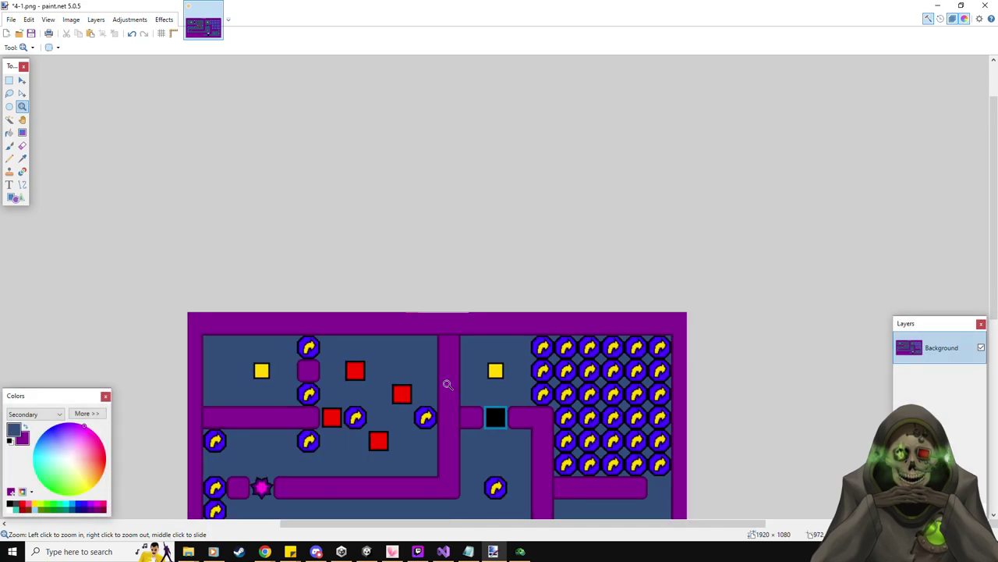
middle_click_drag(453, 346, 455, 273)
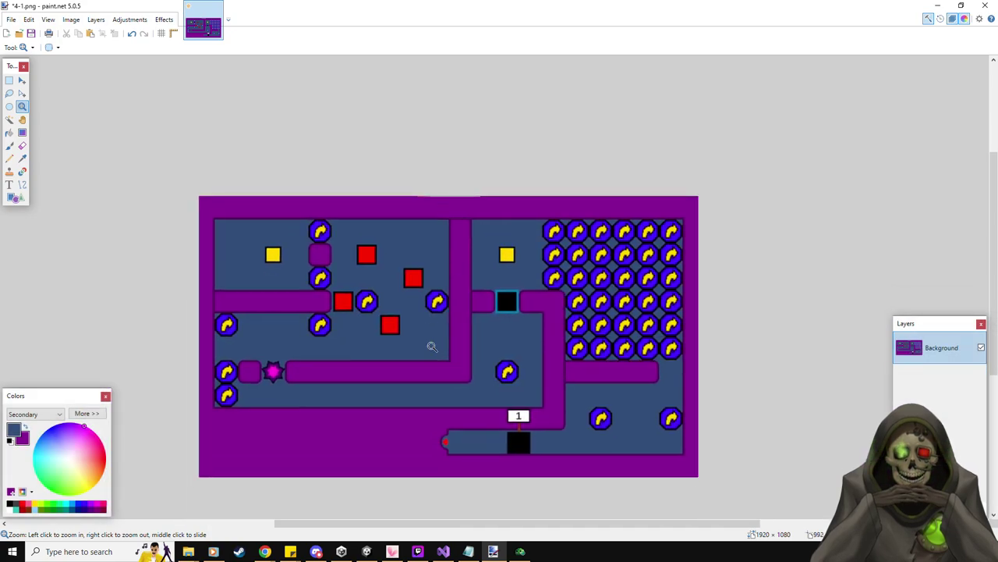
left_click(430, 345)
key("ctrl+s")
left_click_drag(456, 5, 448, 219)
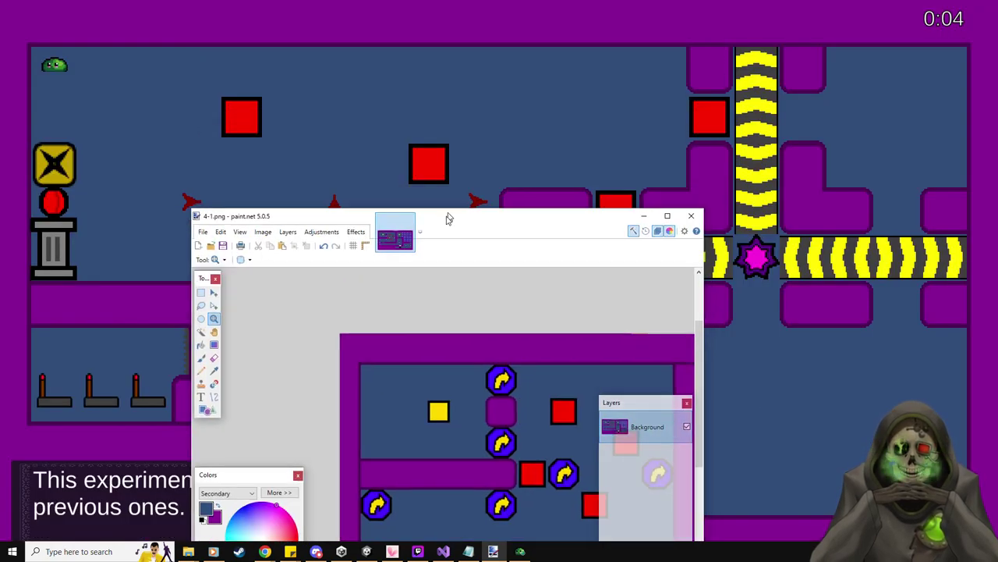
left_click_drag(448, 218, 502, 2)
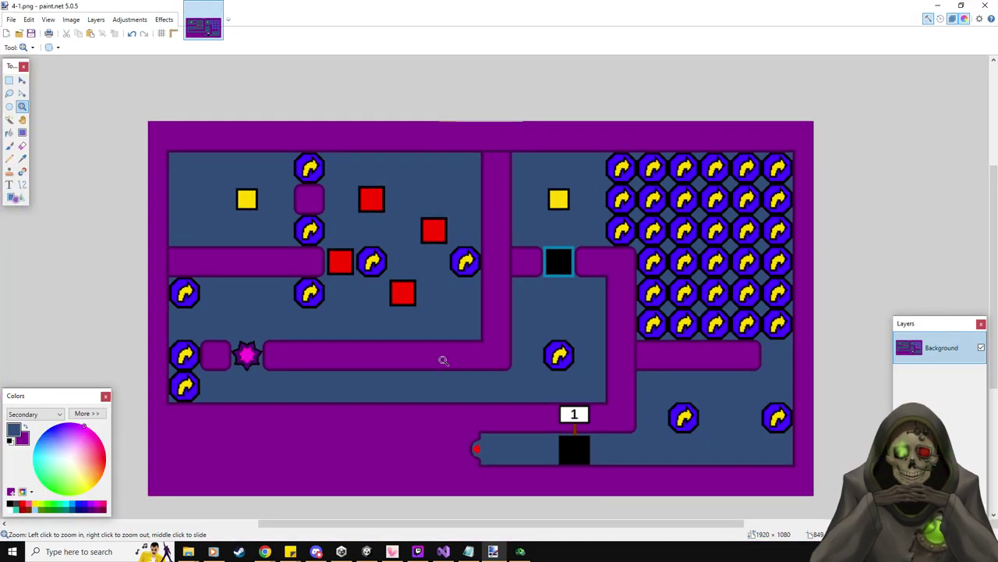
- Paste the new level's snip over the picture and replace its slime and timer with the floor and wall colours
key("ctrl+v")
key("ctrl+d")
left_click(8, 80)
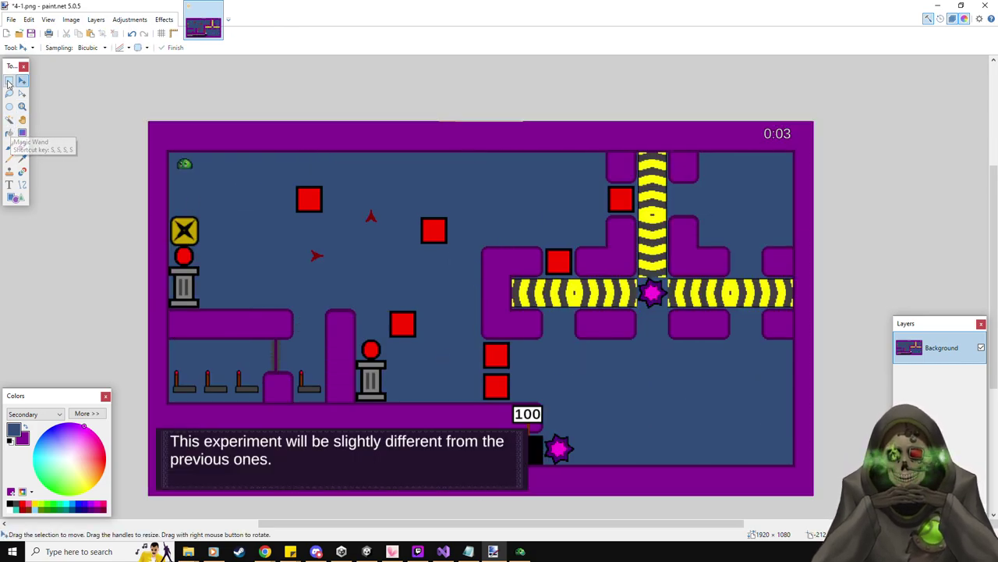
key("Delete")
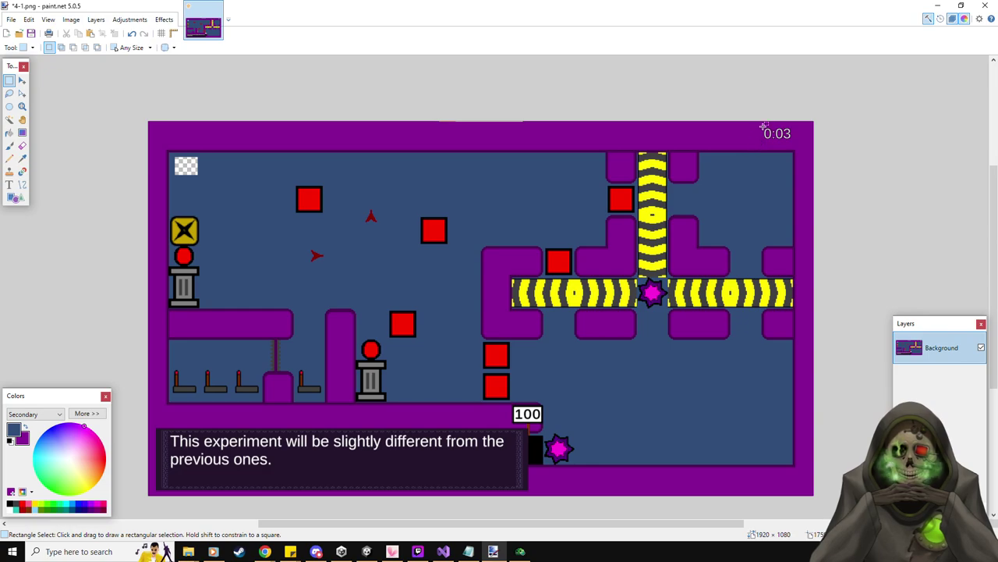
key("Delete")
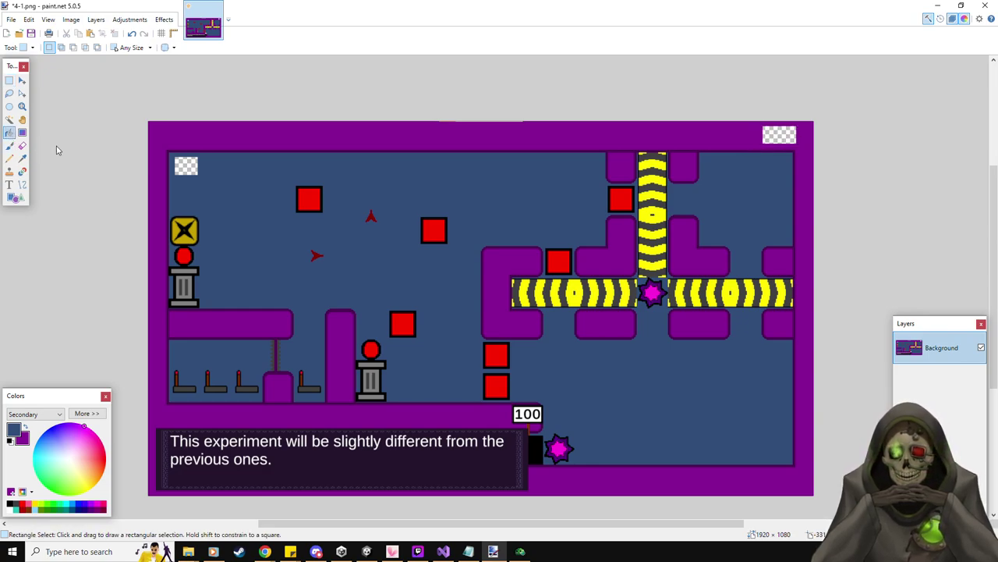
left_click(10, 133)
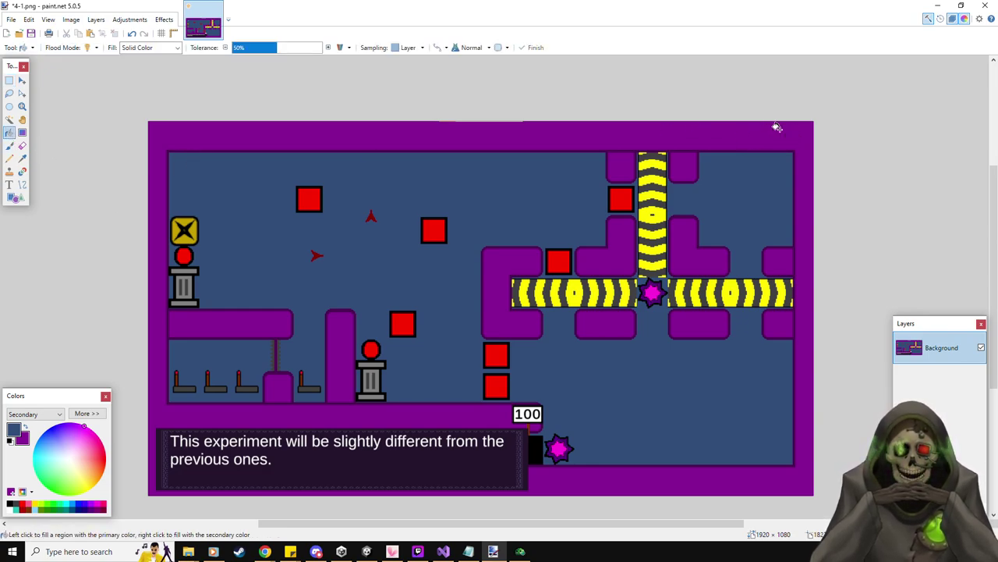
- Save the pasted level picture under the new file name 4-2
left_click(12, 19)
left_click(31, 100)
type("4-2")
key("Return")
key("Return")
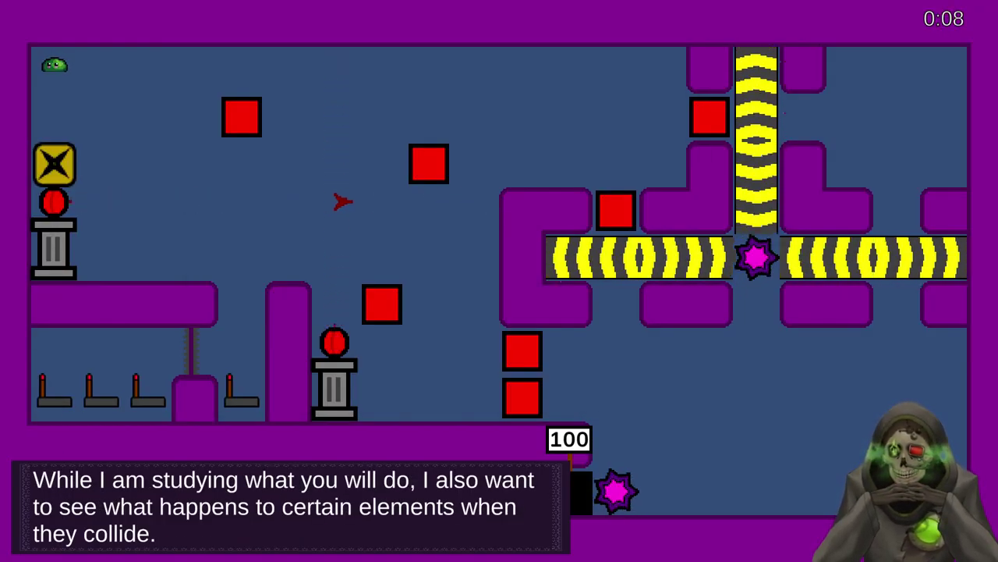
- Switch back to the game, reset the level, wait until the dialogue closes and capture the whole screen
key("Escape")
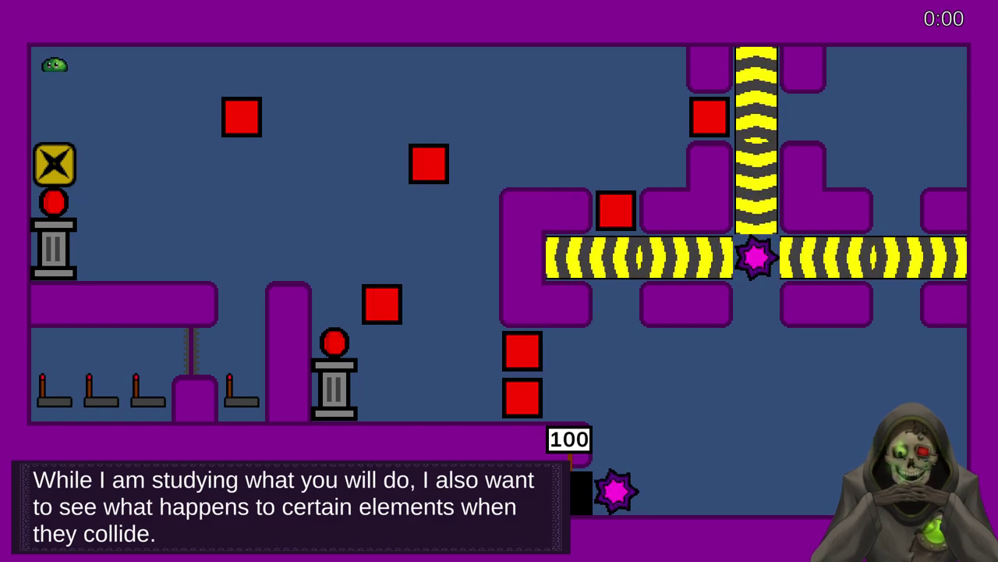
key("Escape")
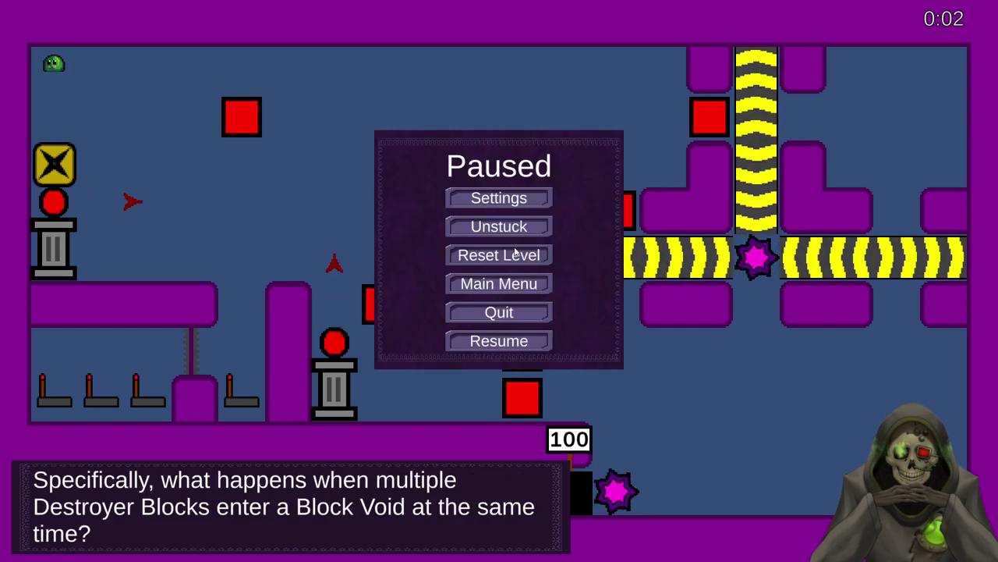
key("r")
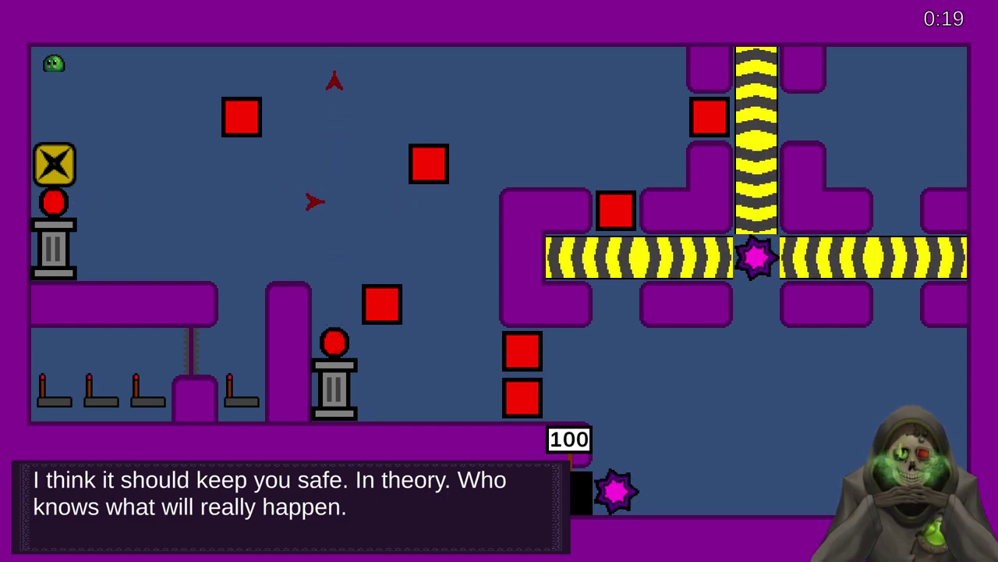
key("super+shift+s")
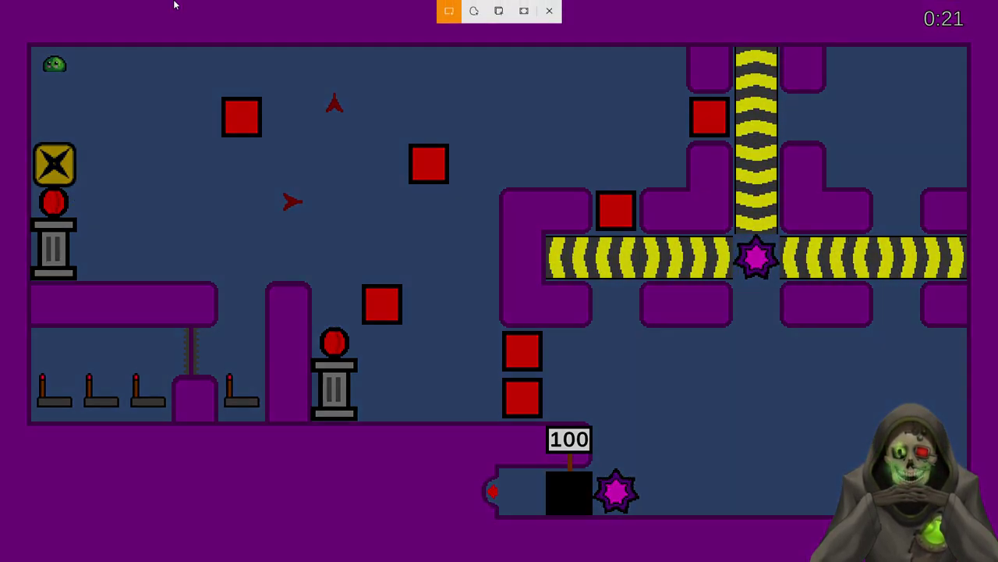
left_click_drag(74, 88, 997, 561)
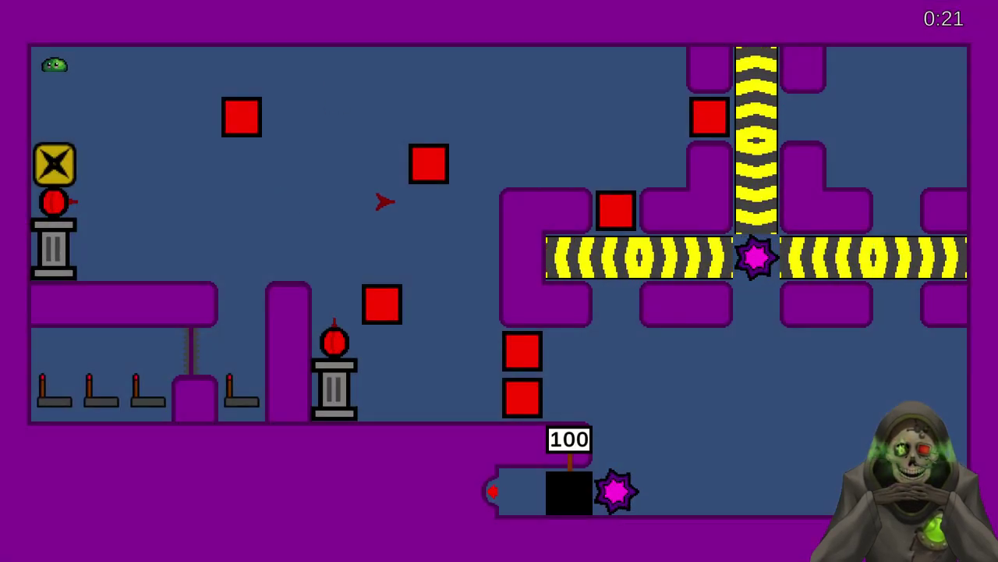
- In paint.net, paste the dialogue-free snip over 4-2.png and replace its slime and timer with the floor and wall colours
key("super")
key("alt+Tab")
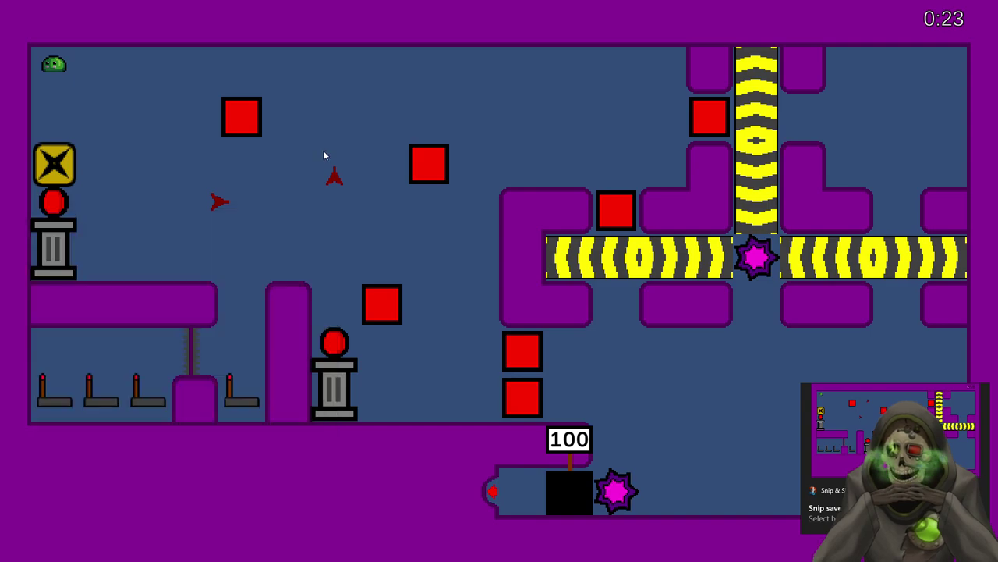
key("ctrl+v")
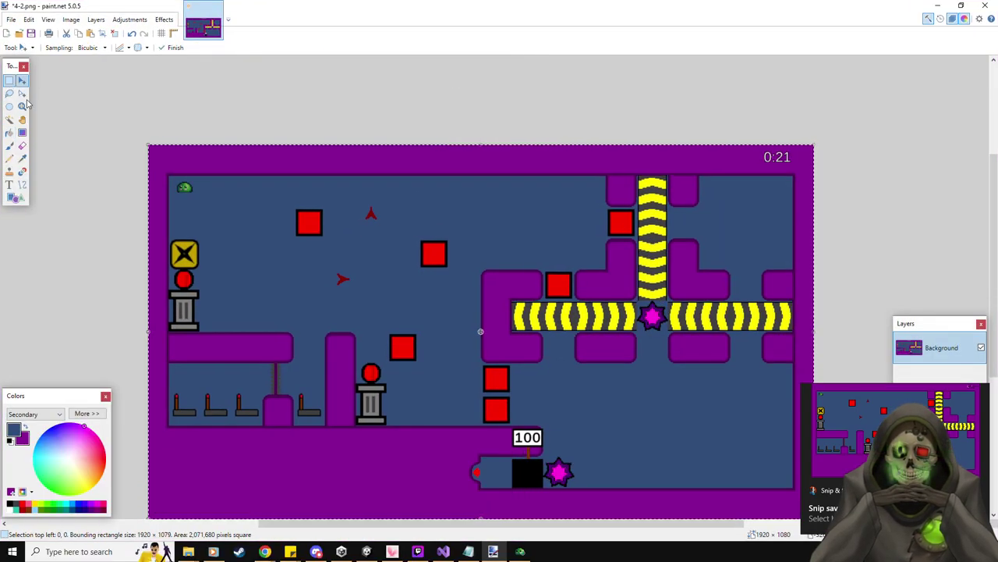
left_click(9, 81)
left_click(178, 180)
key("Delete")
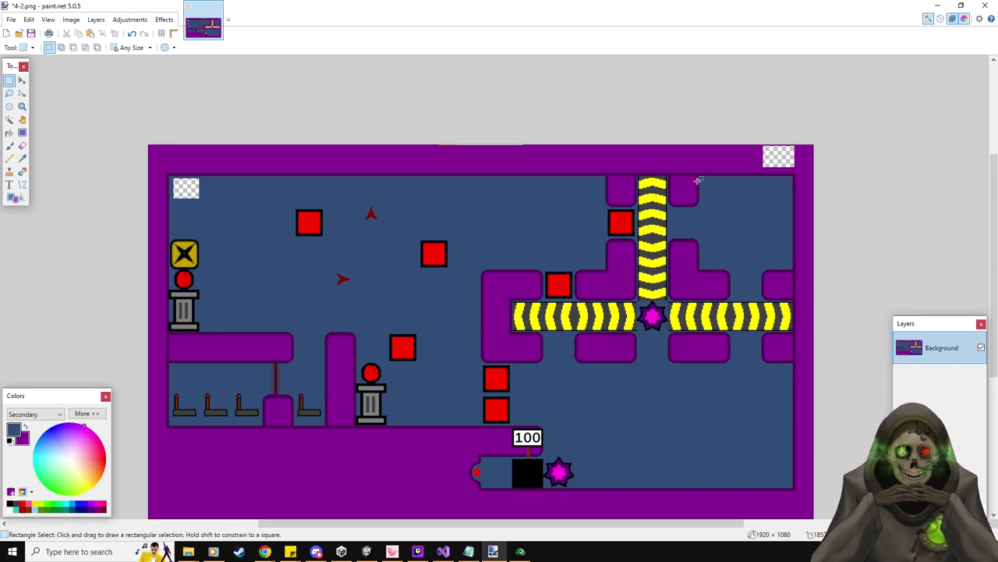
left_click(10, 133)
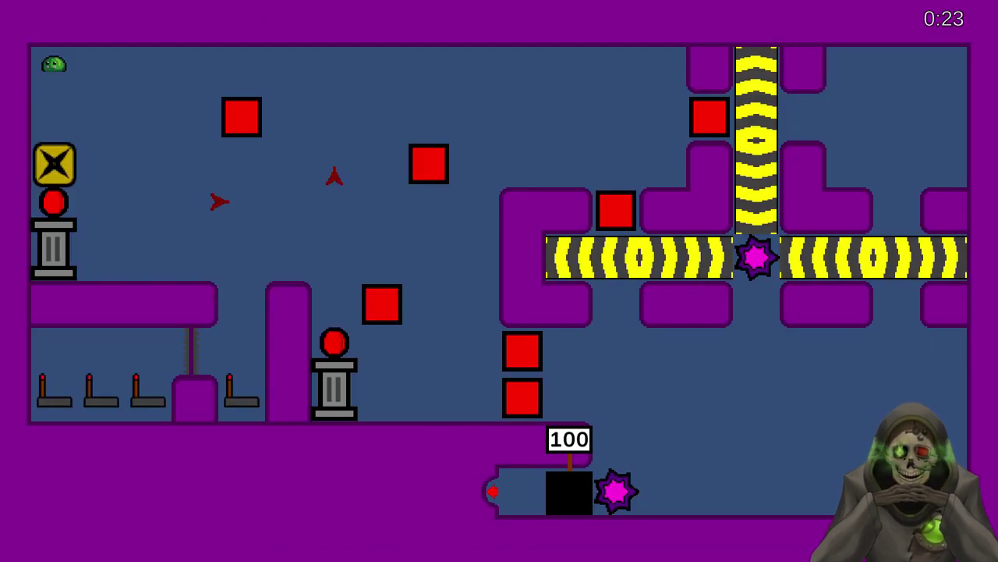
- Return to the game, reset the level and push the white explosion block east from beside the yellow X tile
key("Escape")
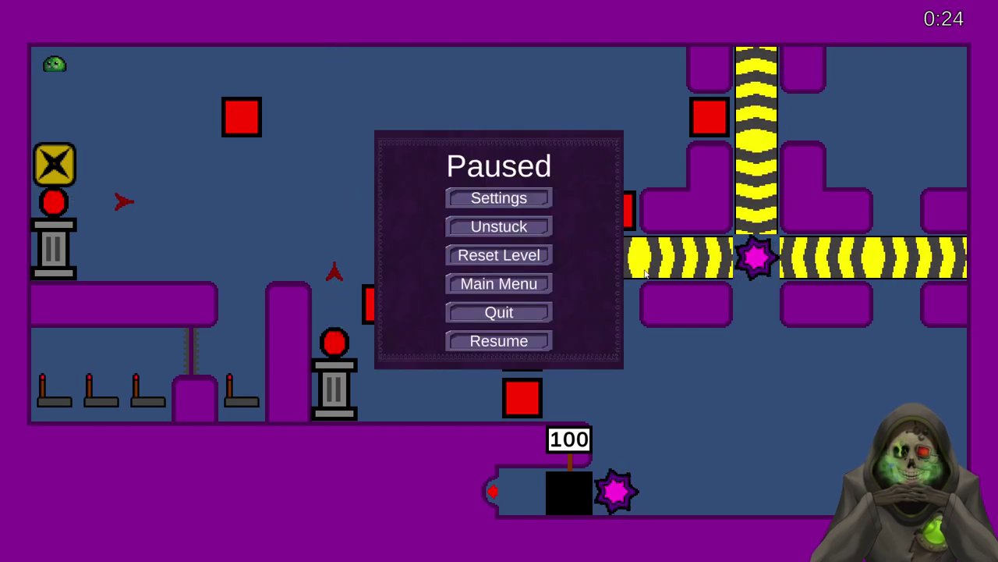
left_click(522, 256)
key("Down")
key("Right")
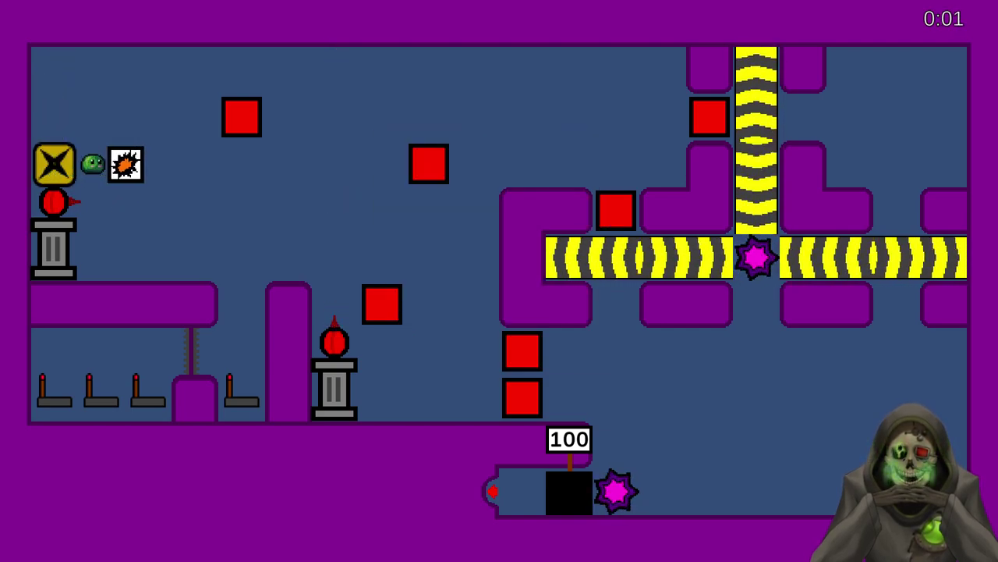
key("Right")
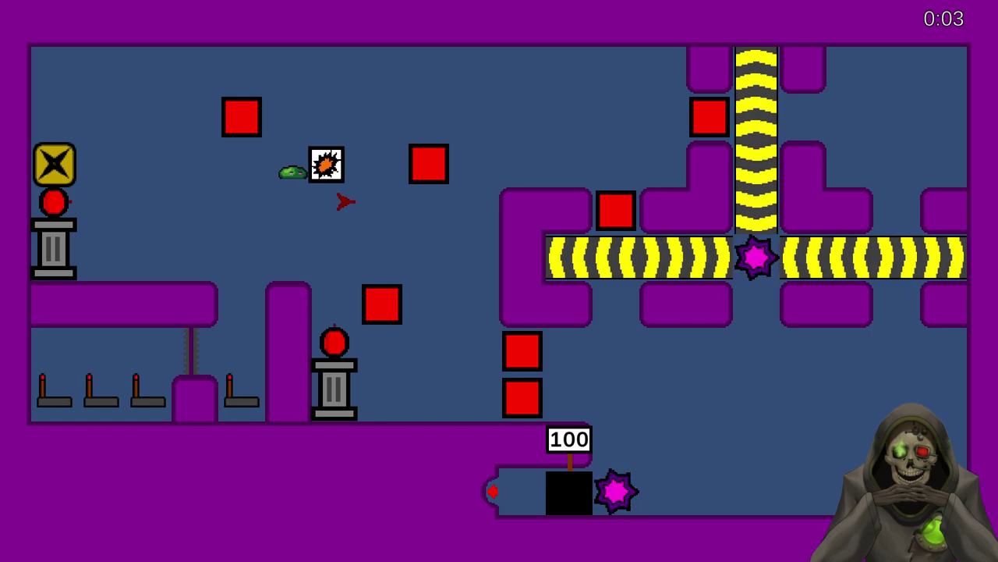
- Walk the slime back west to the yellow X tile above the red turret
key("Up")
key("Left")
key("Left")
key("Down")
- Push the explosion block south beside the upper red turret's pedestal and shove it west into the turret
key("Down")
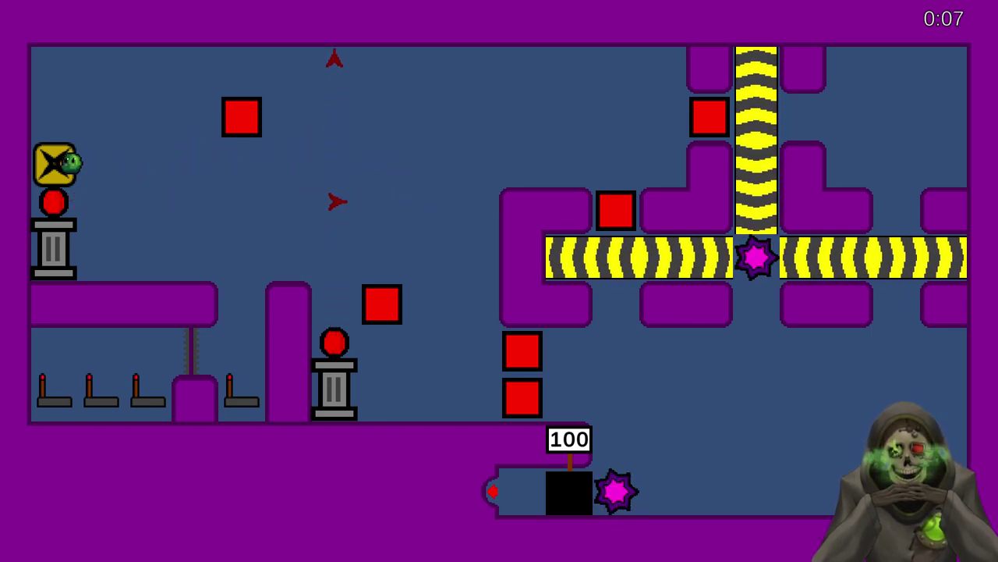
key("Up")
key("Right")
key("Down")
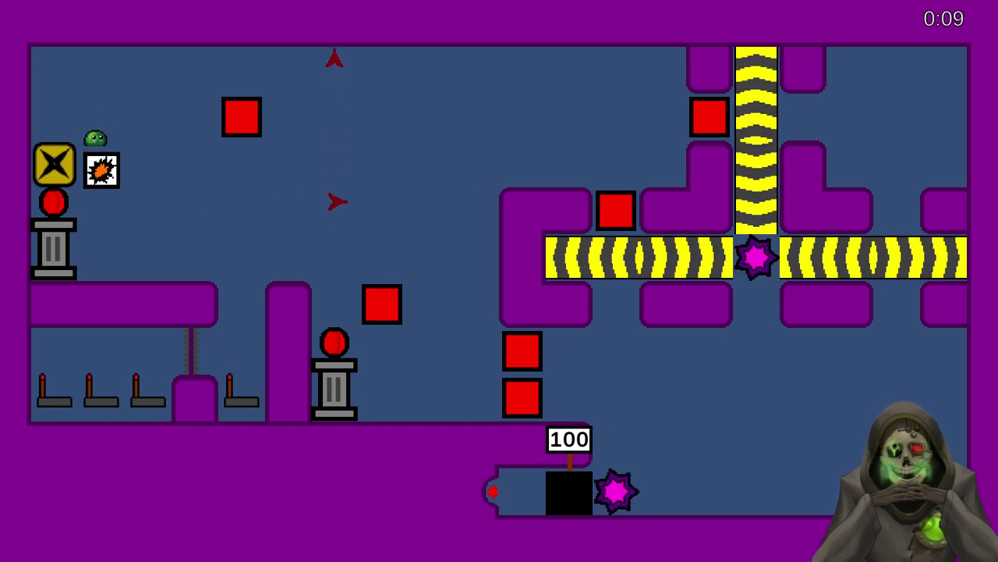
key("Down")
key("Right")
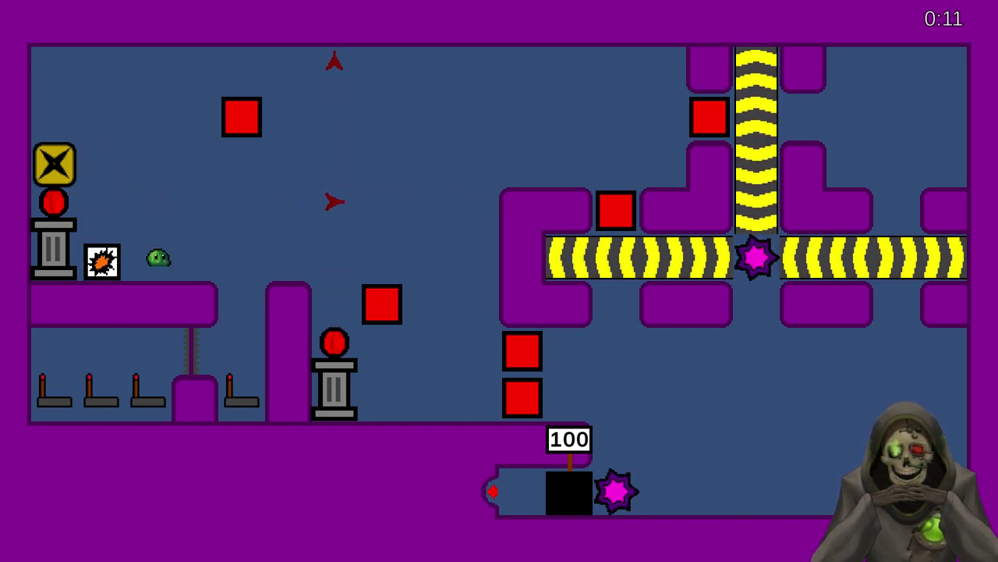
key("Left")
- Fetch more explosion blocks from the yellow X tile and blast the red block nearest that tile
key("Up")
key("Right")
key("Right")
key("Up")
key("Right")
key("Down")
key("Down")
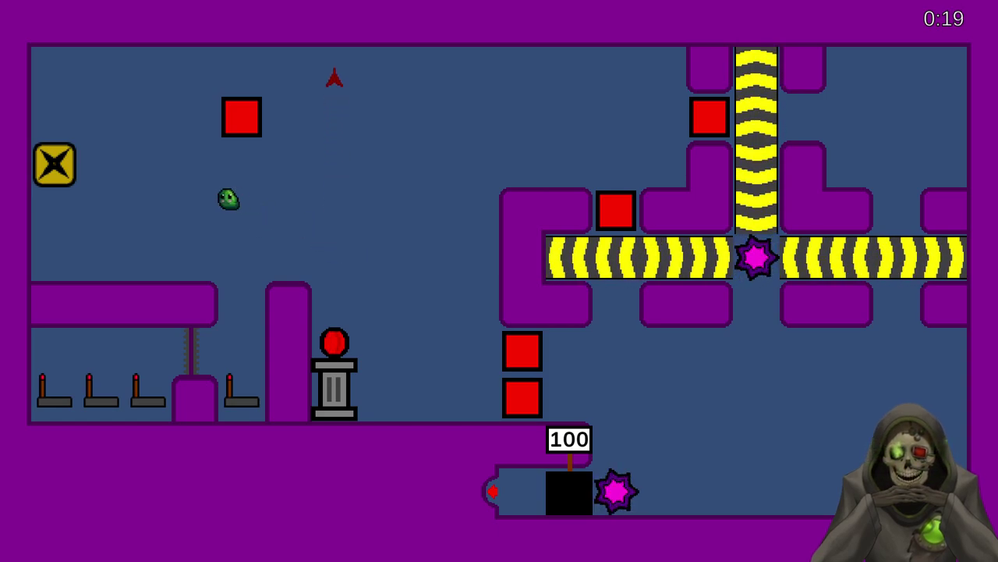
key("Left")
key("Right")
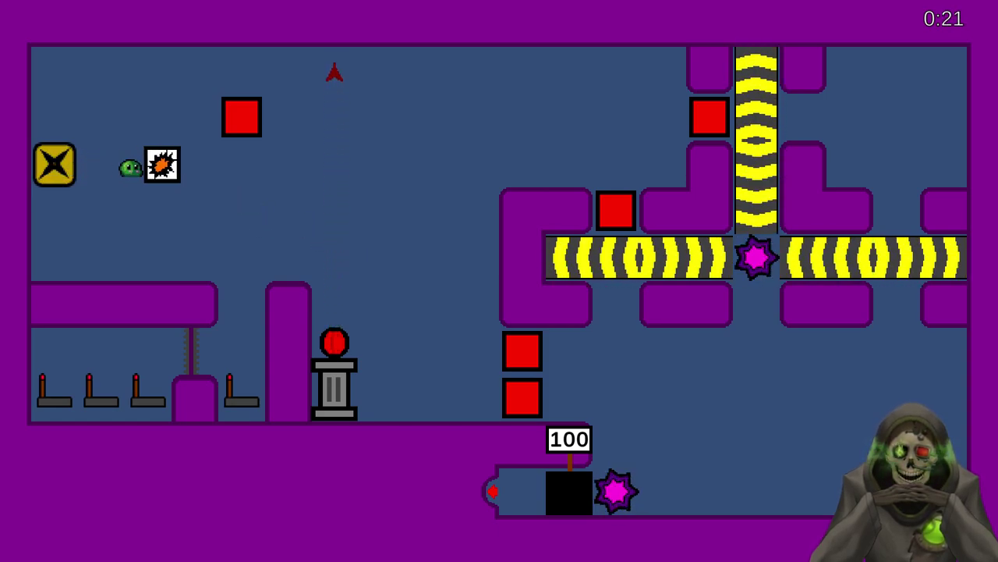
key("Down")
key("Up")
key("Right")
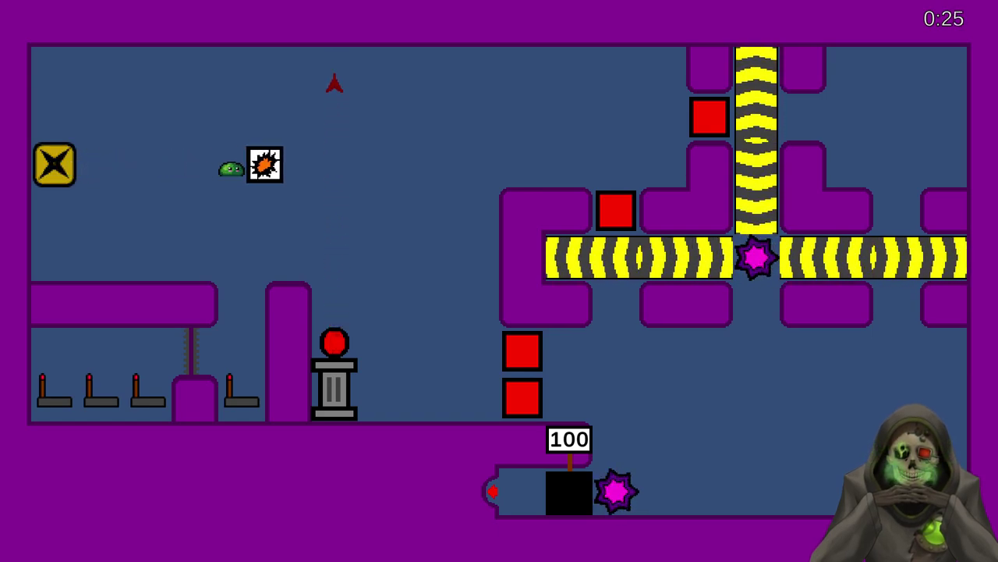
- Push the explosion block east past the tall pillar, down to the floor and west into the lower red turret
key("Left")
key("Right")
key("Right")
key("Up")
key("Right")
key("Down")
key("Left")
key("Right")
key("Down")
key("Left")
key("Left")
key("Up")
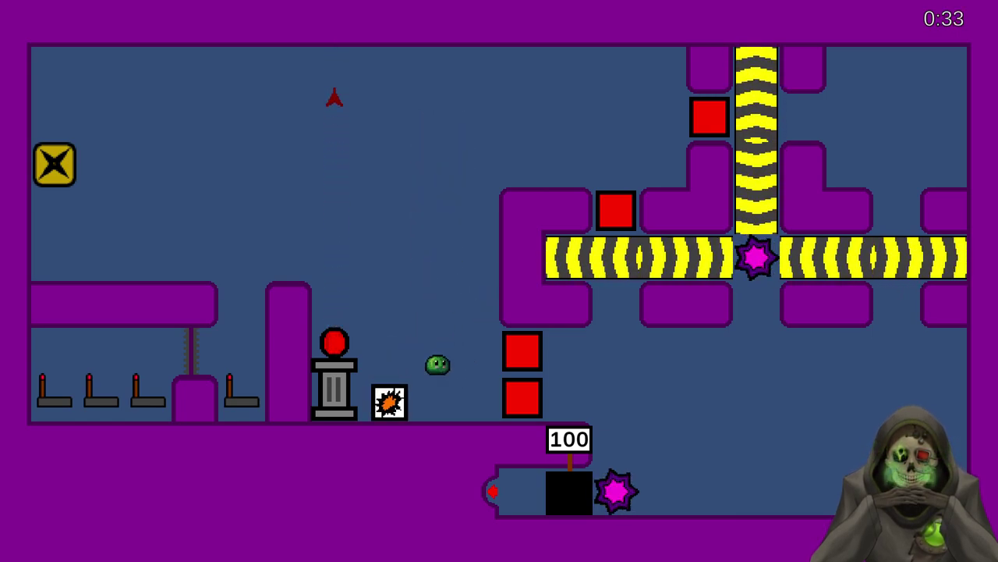
key("Left")
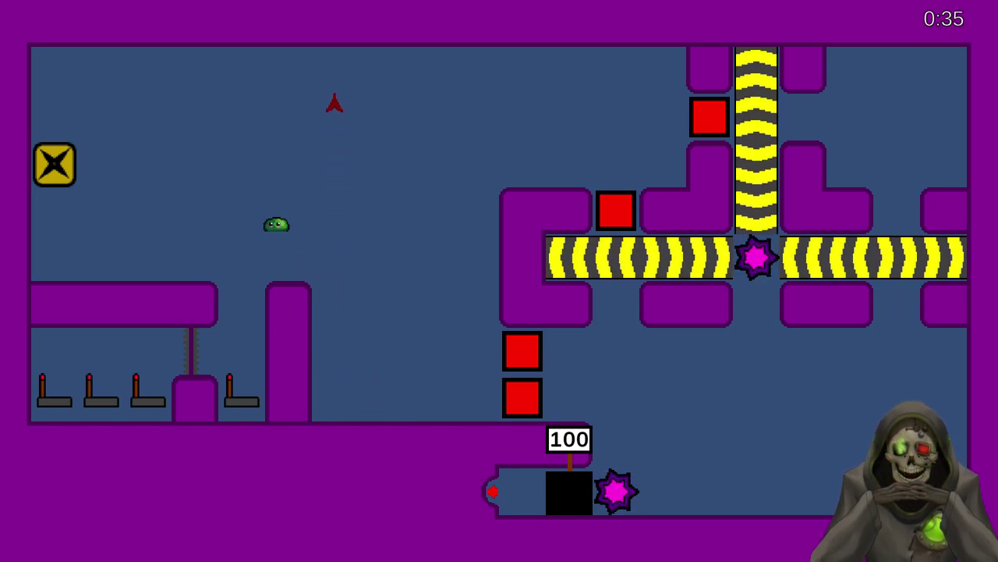
- Push a fresh explosion block from the yellow X tile east into the red block guarding the vertical conveyor
key("Left")
key("Right")
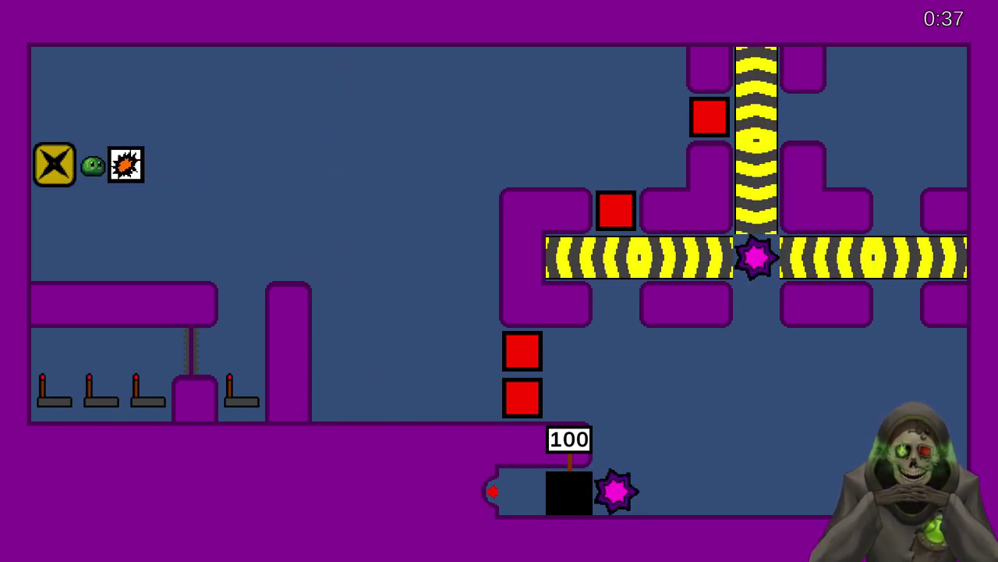
key("Right")
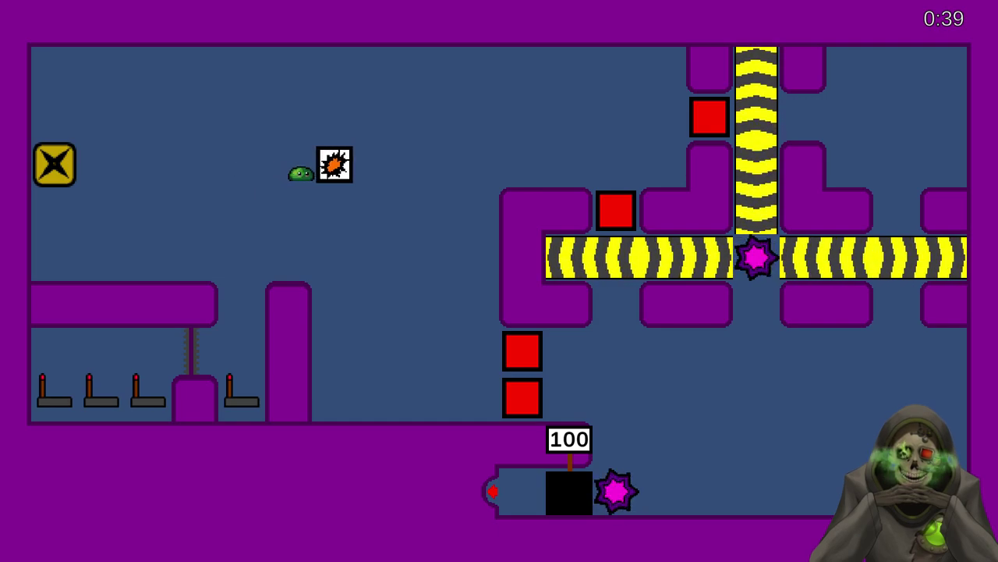
key("Right")
key("Down")
key("Right")
key("Up")
key("Left")
key("Up")
key("Right")
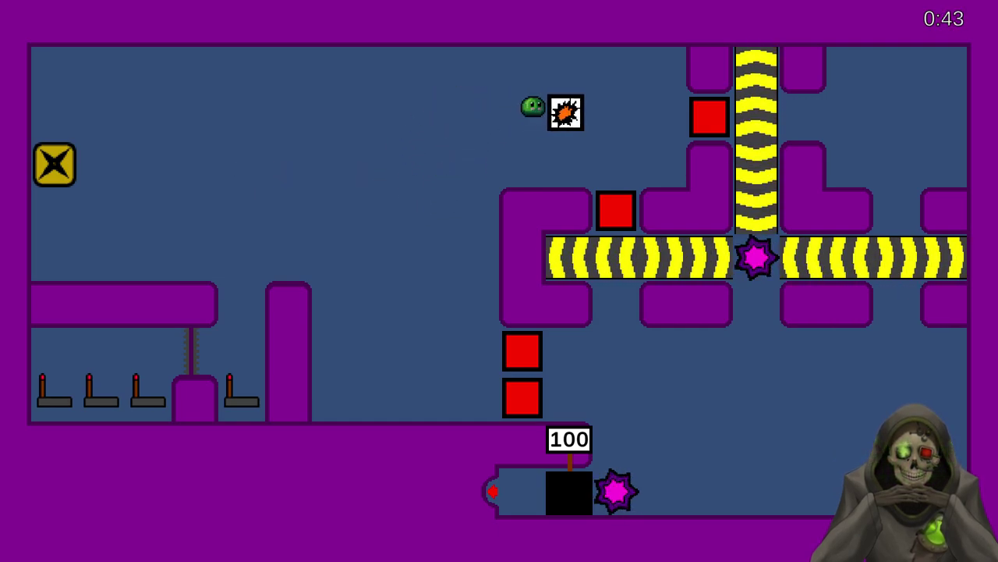
key("Right")
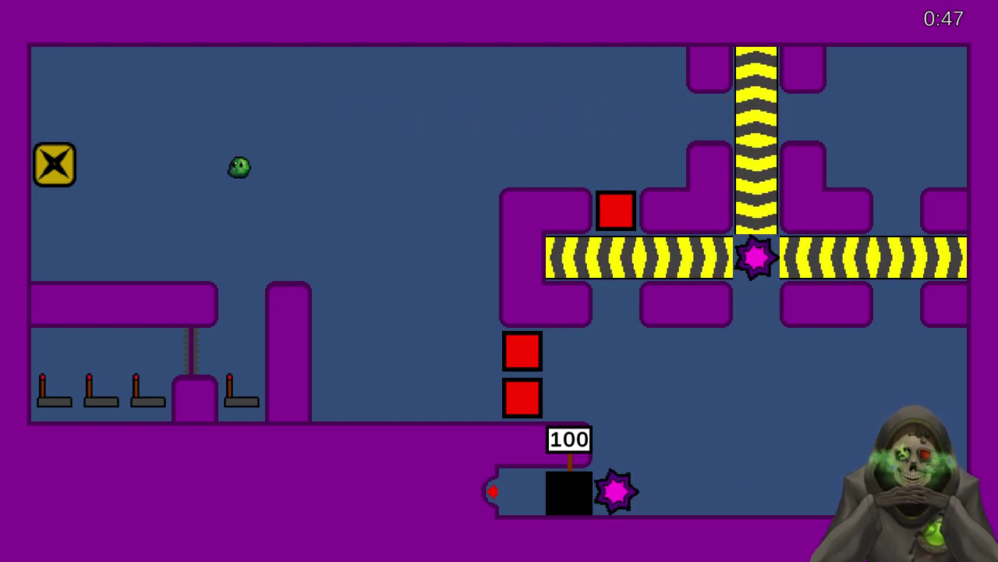
- Push another explosion block from the yellow X tile east through the opened gap onto the vertical conveyor
key("Right")
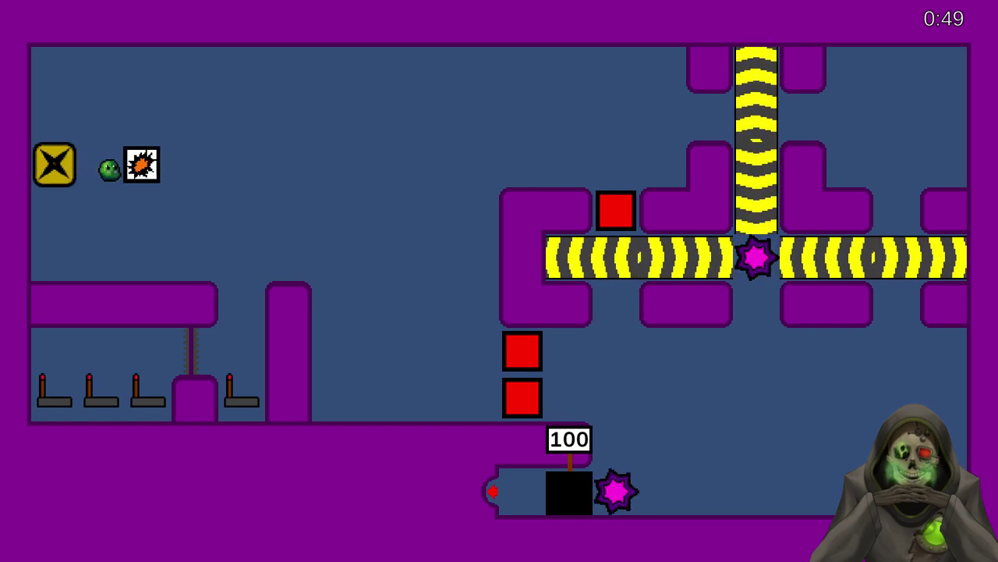
key("Right")
key("Down")
key("Left")
key("Up")
key("Right")
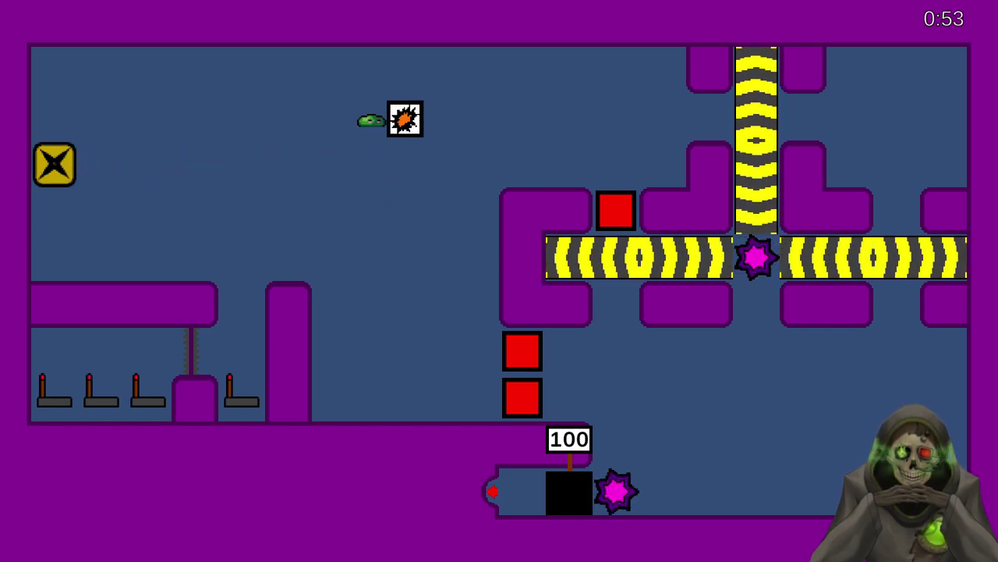
key("Right")
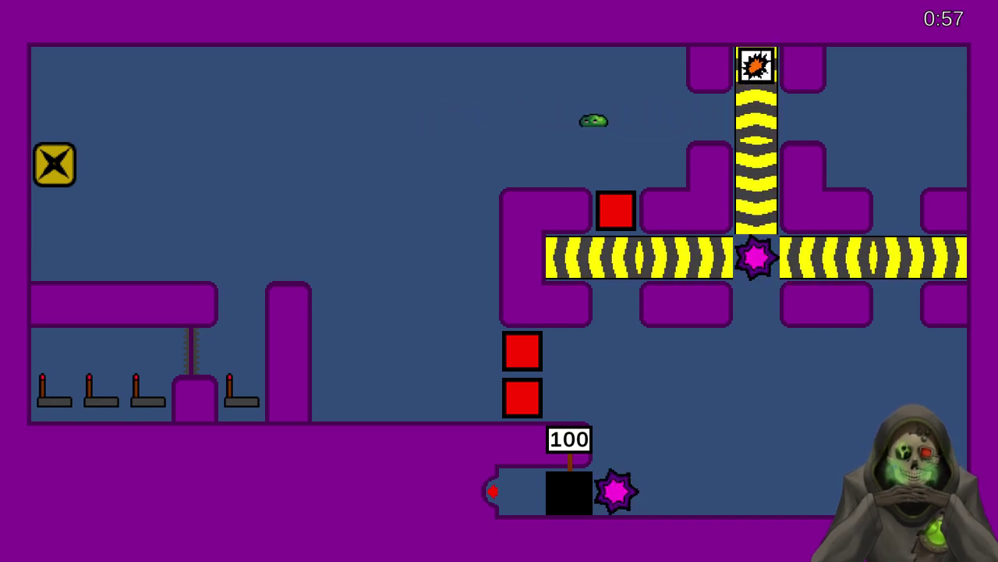
- Return to the yellow X tile and push a new explosion block into the red block above the western horizontal conveyor
key("Left")
key("Right")
key("Right")
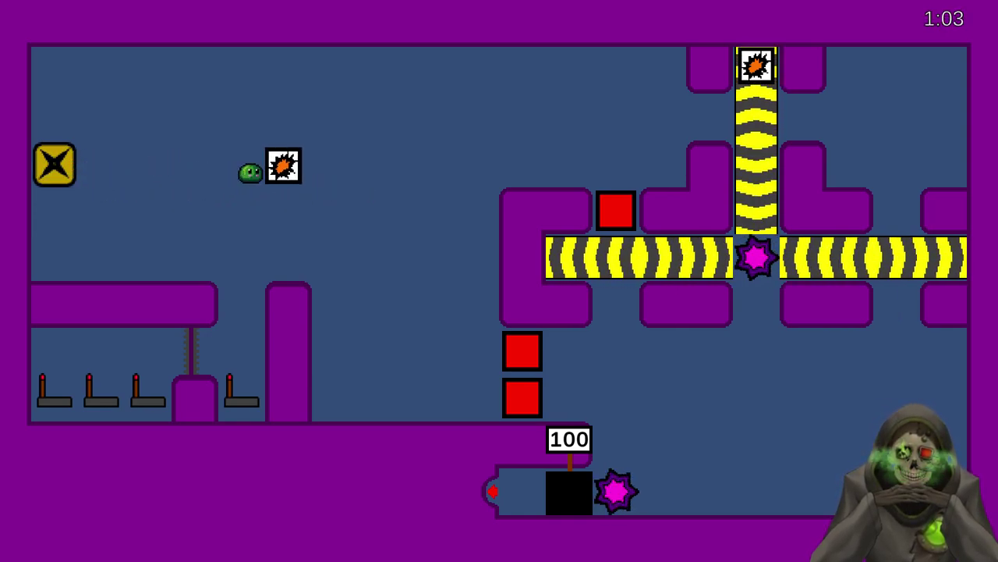
key("Right")
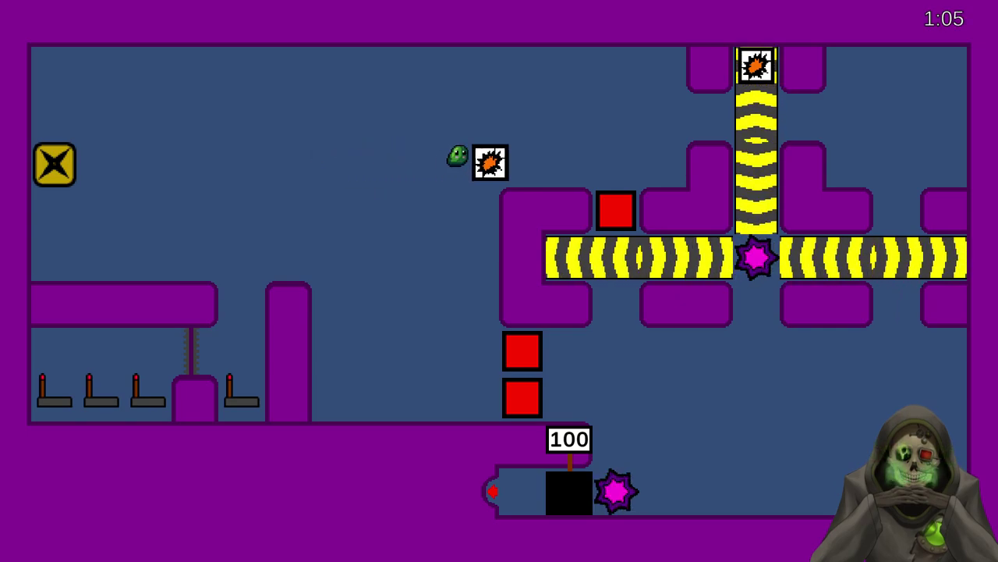
key("Right")
key("Up")
key("Left")
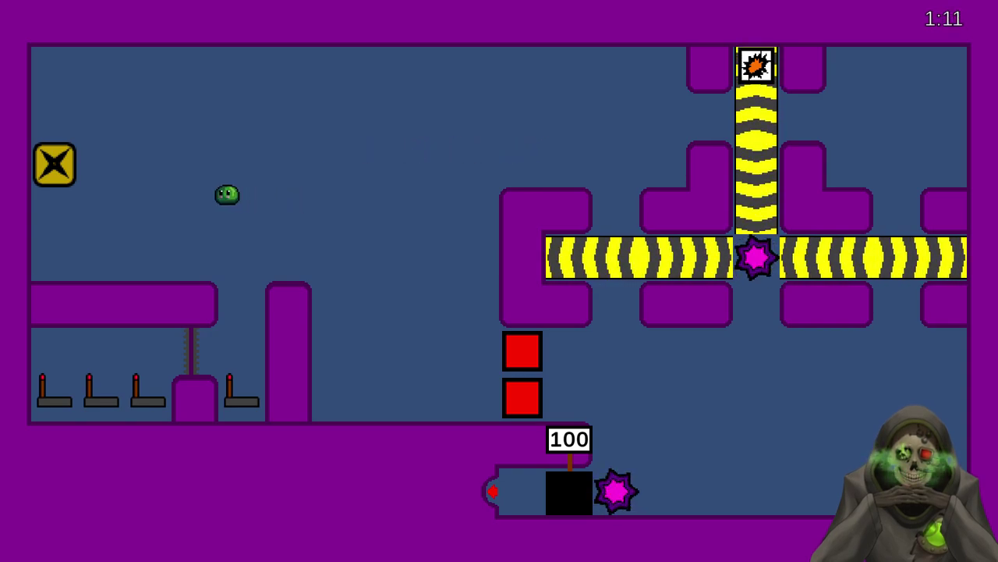
- Push an explosion block from the yellow X tile east and down through the cleared gap onto the western horizontal conveyor
key("Right")
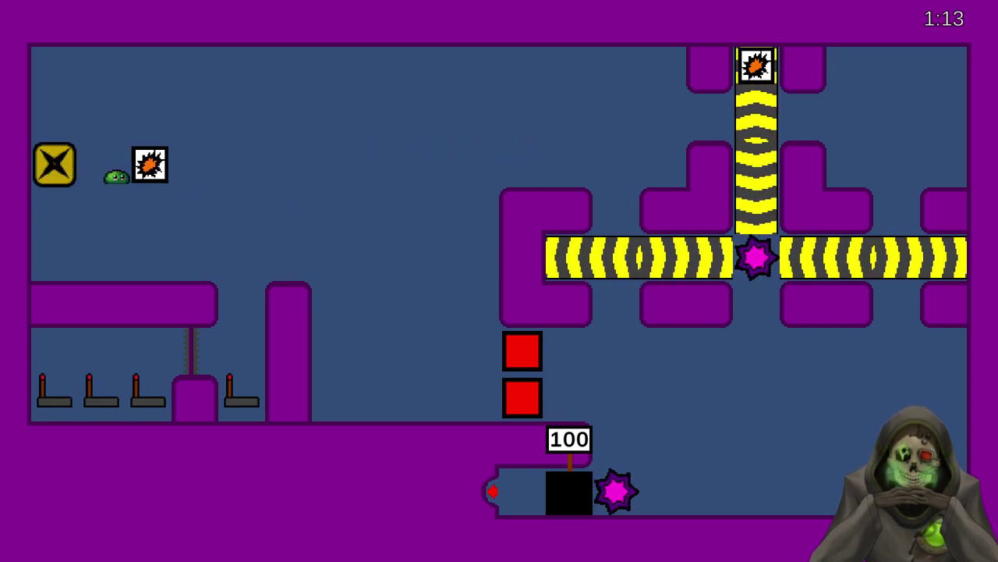
key("Right")
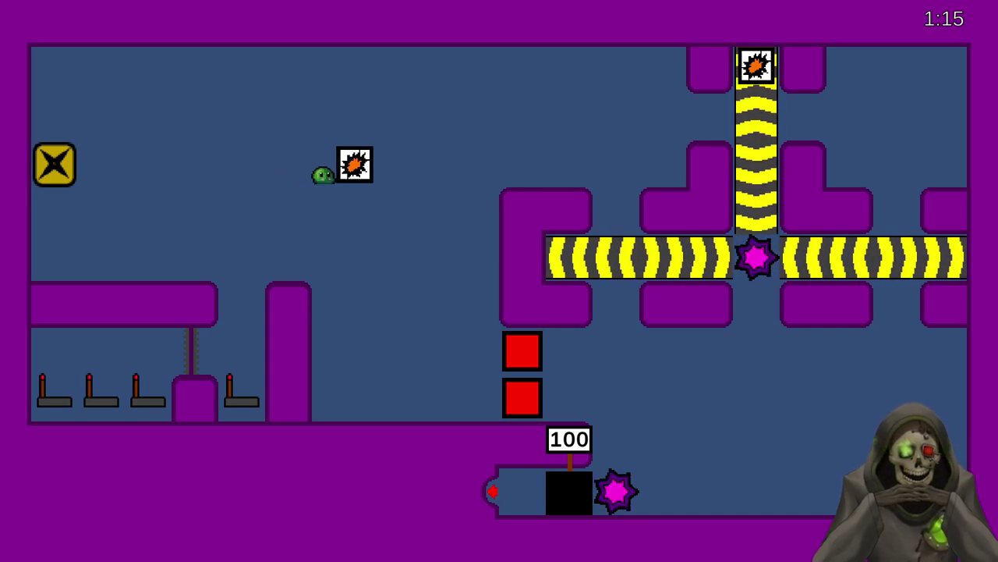
key("Right")
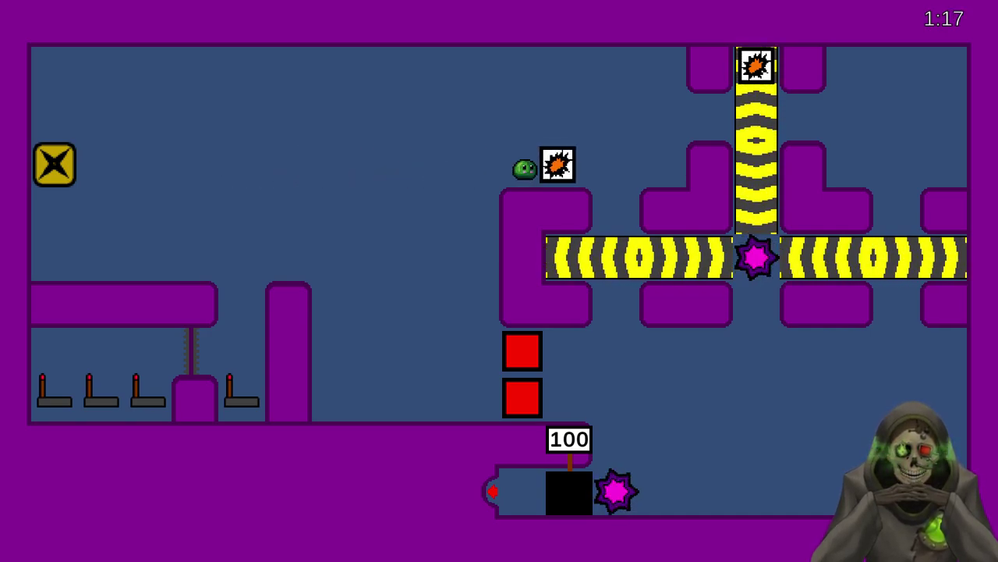
key("Up")
key("Down")
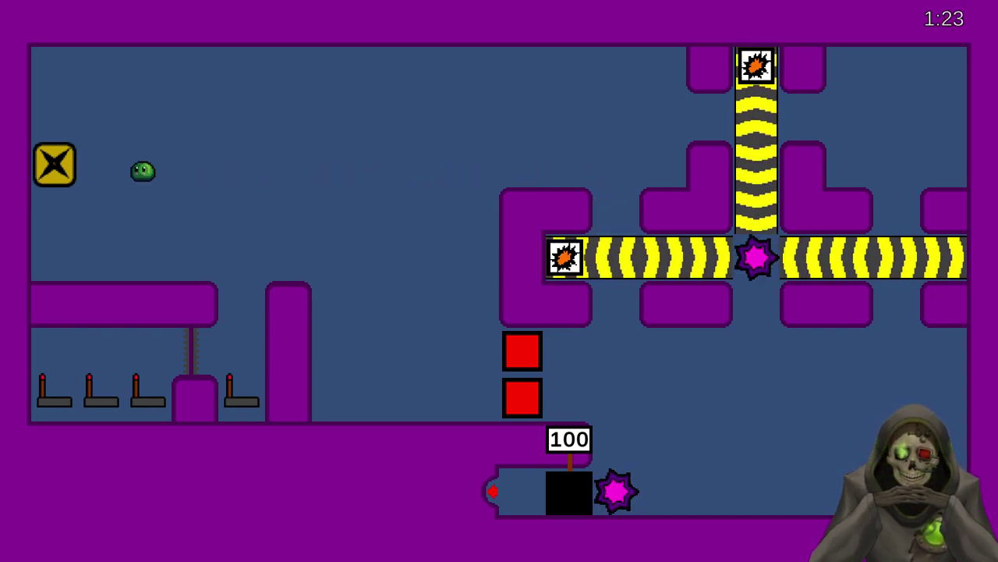
- Push a further explosion block east and south, and blast the two stacked red blocks above the 100 sign
key("Right")
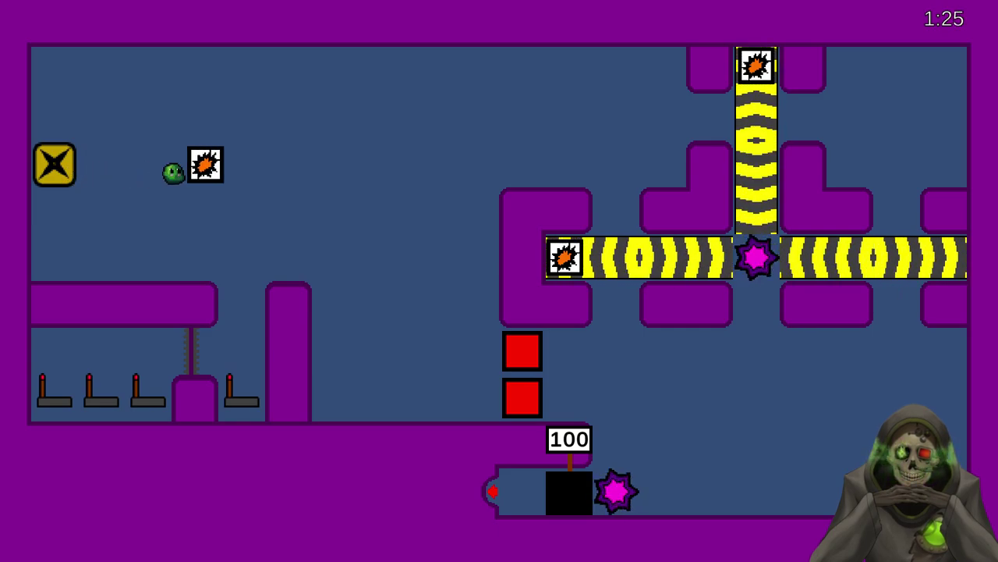
key("Right")
key("Up")
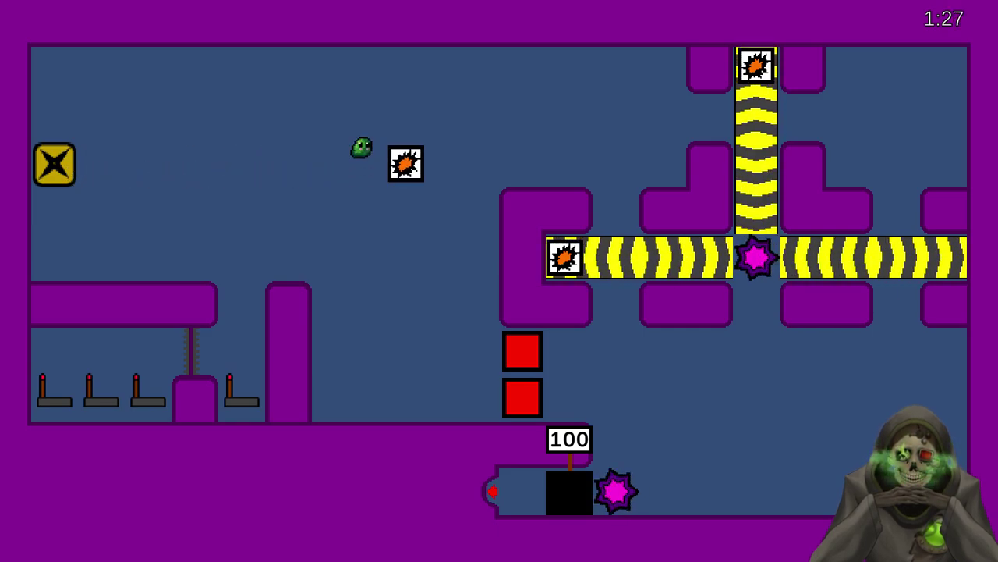
key("Down")
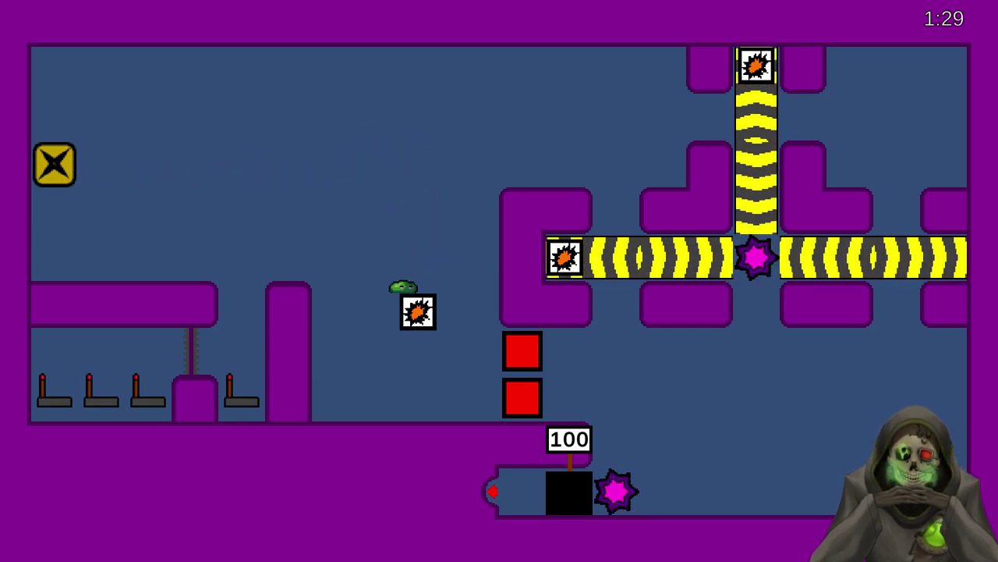
key("Left")
key("Right")
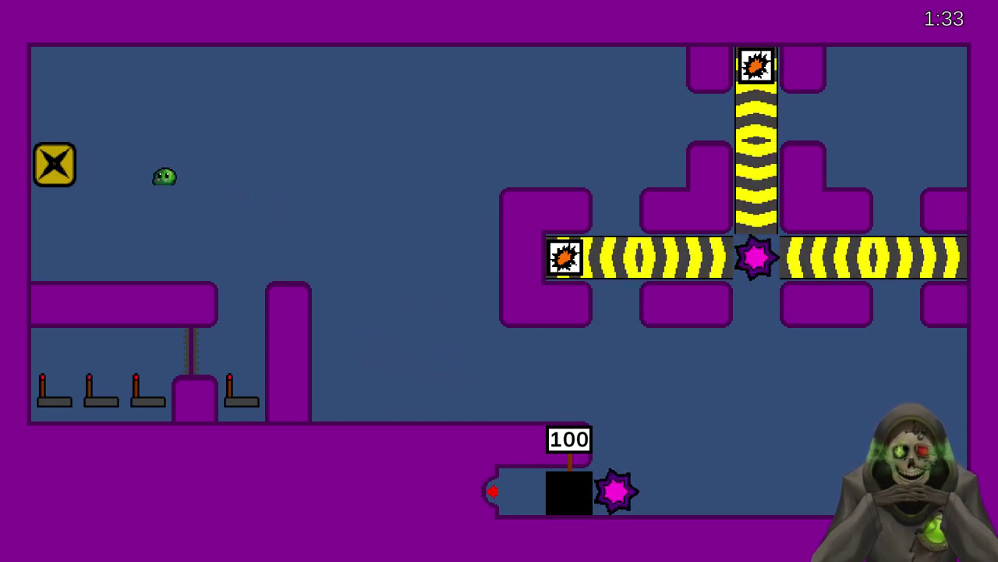
- Push one more explosion block through the lower passage to the east side and up onto the eastern horizontal conveyor
key("Right")
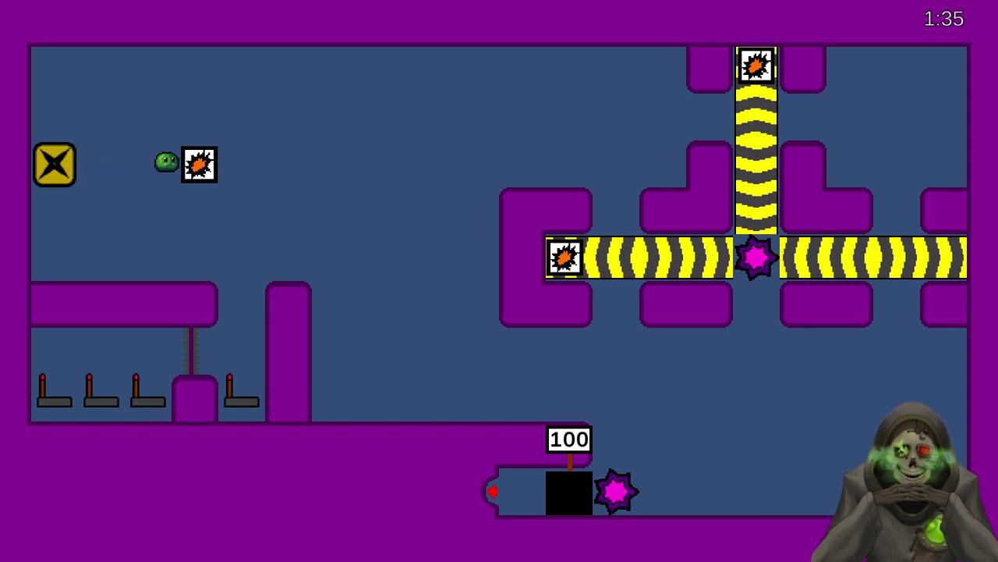
key("Up")
key("Down")
key("Down")
key("Left")
key("Down")
key("Right")
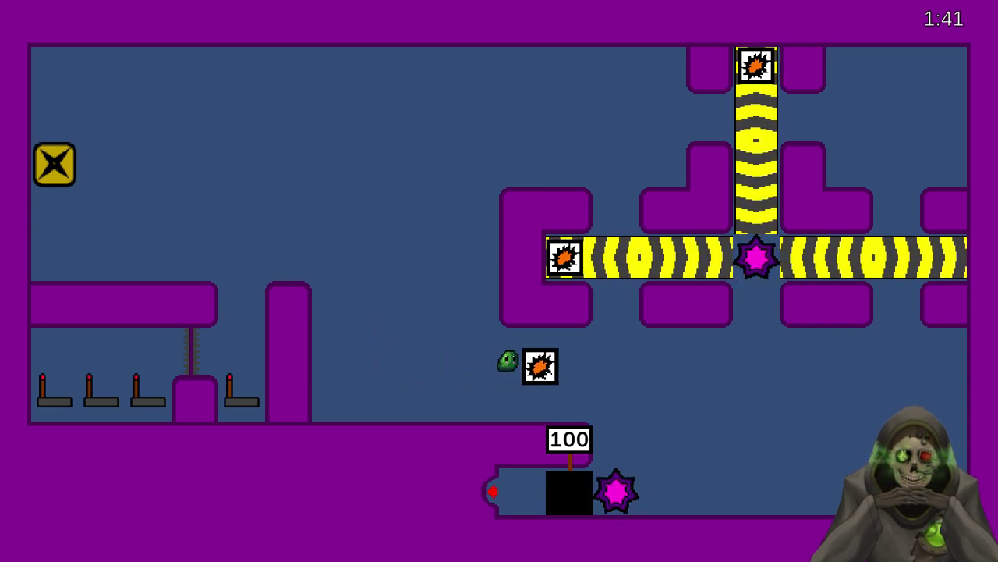
key("Right")
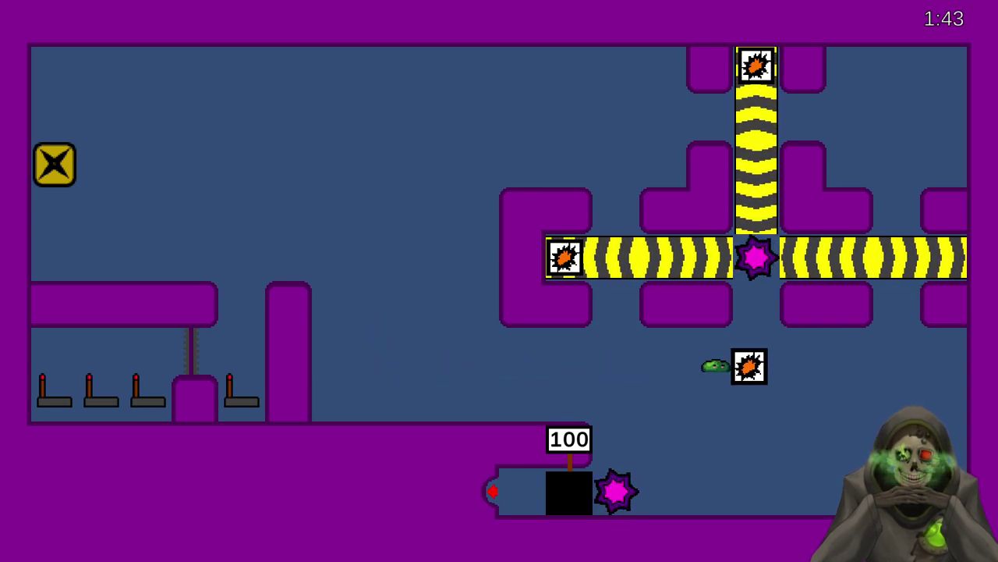
key("Right")
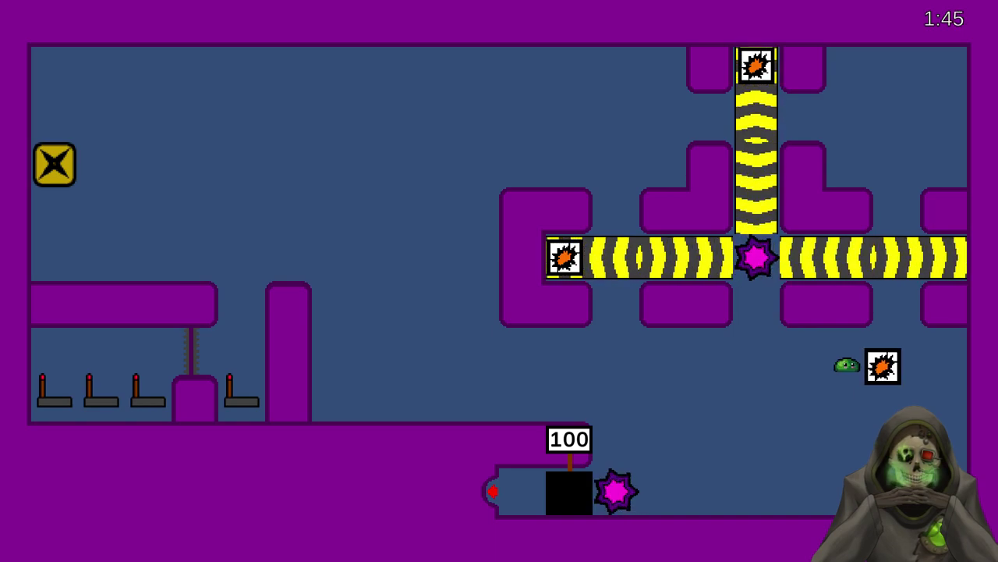
key("Up")
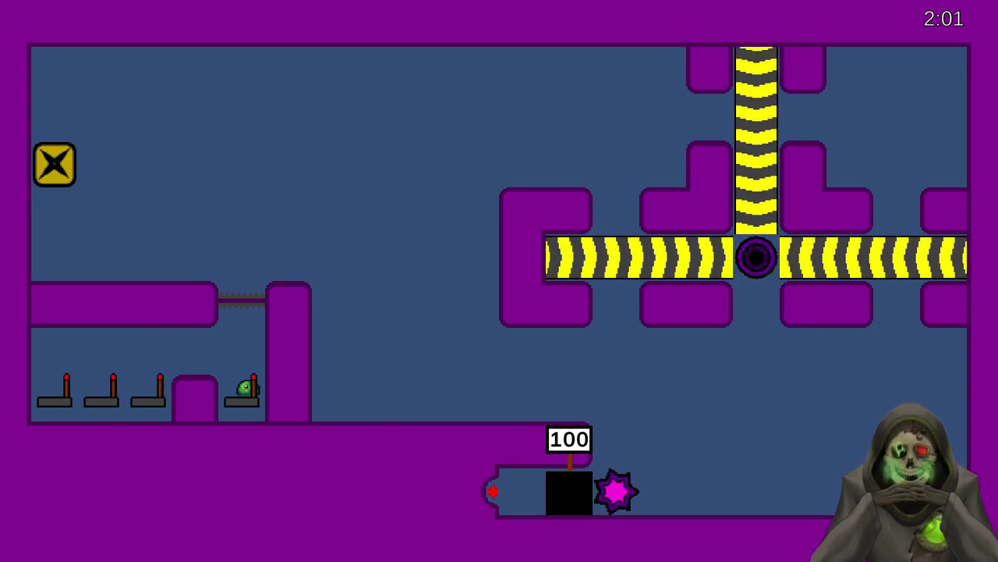
- Operate the lever beside the tall pillar and move on to the next level
key("e")
key("space")
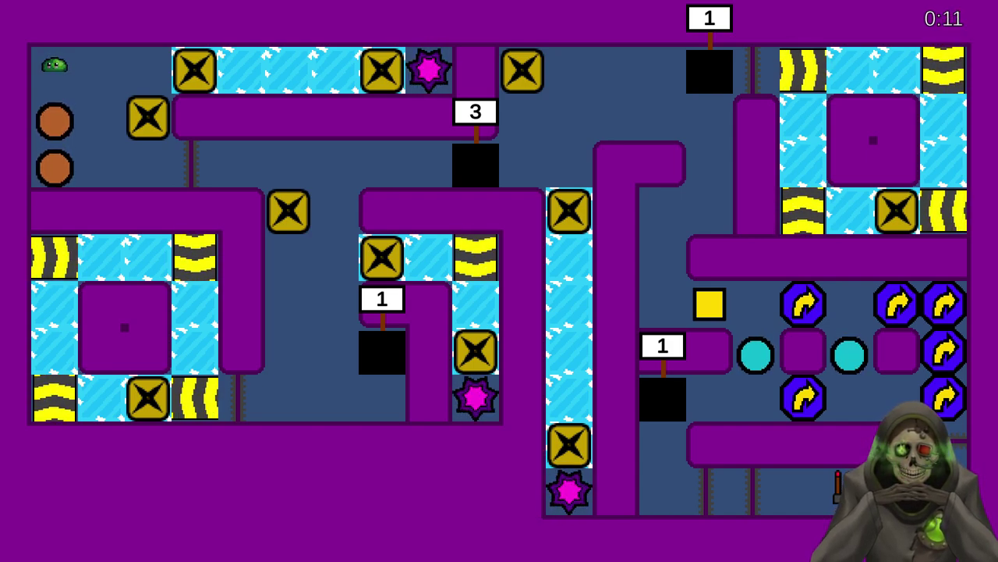
- Snip the whole screen of the new level and paste it over 4-2.png in paint.net
key("super+shift+s")
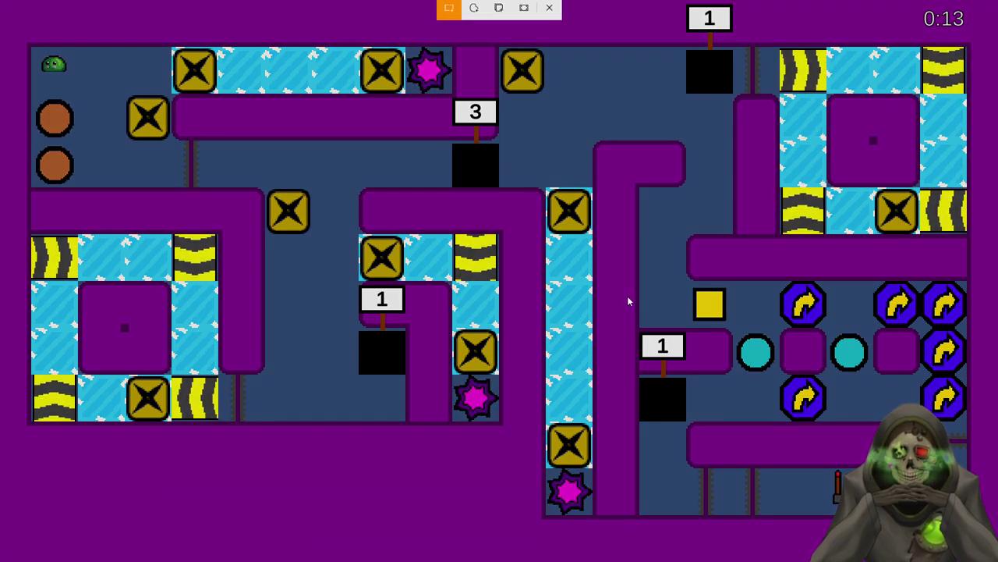
left_click_drag(0, 0, 997, 560)
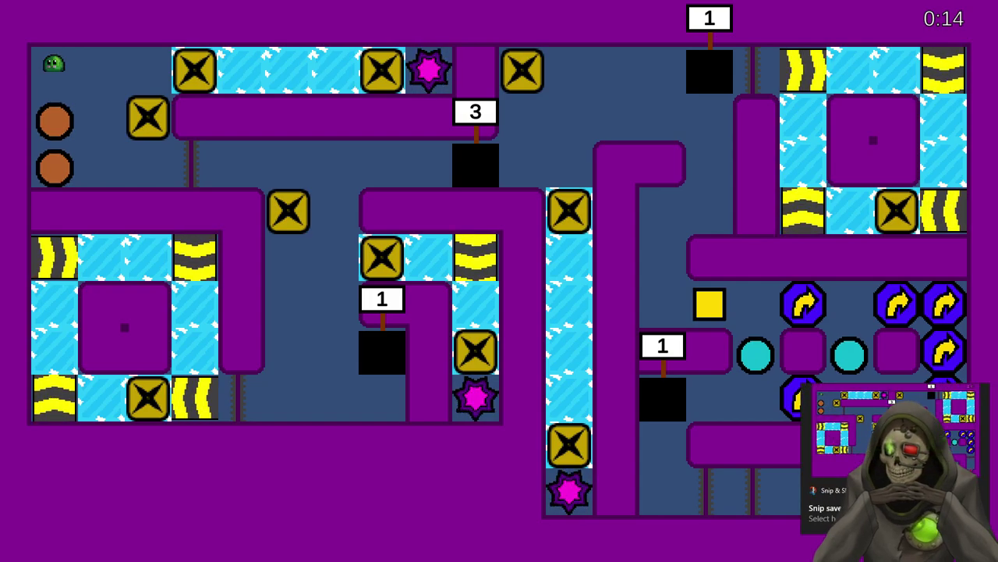
key("alt+Tab")
key("ctrl+v")
- Erase the slime and the timer from the pasted level picture and fill the cleared areas with the surrounding colours
key("s")
left_click_drag(174, 178, 190, 190)
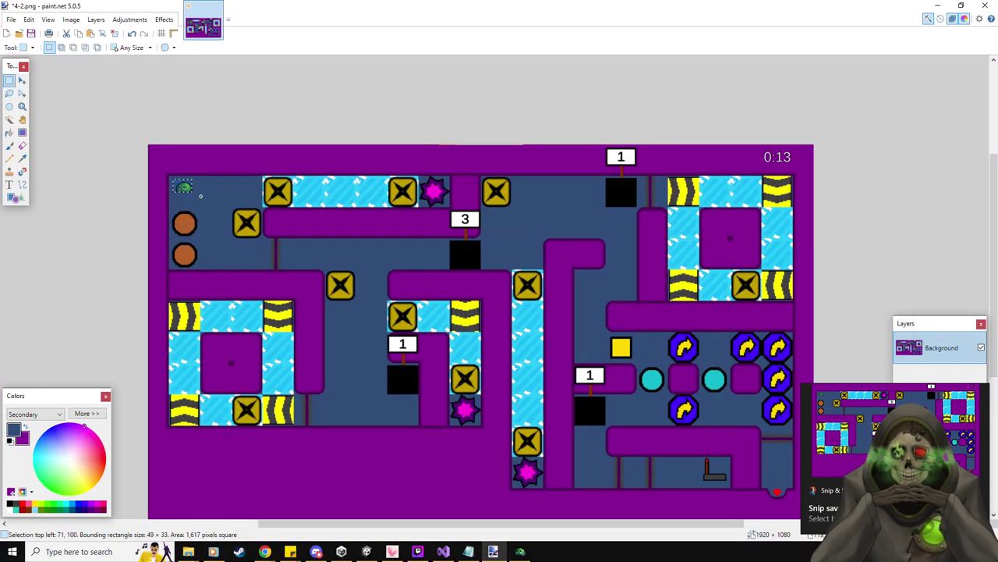
key("Delete")
left_click_drag(759, 150, 797, 164)
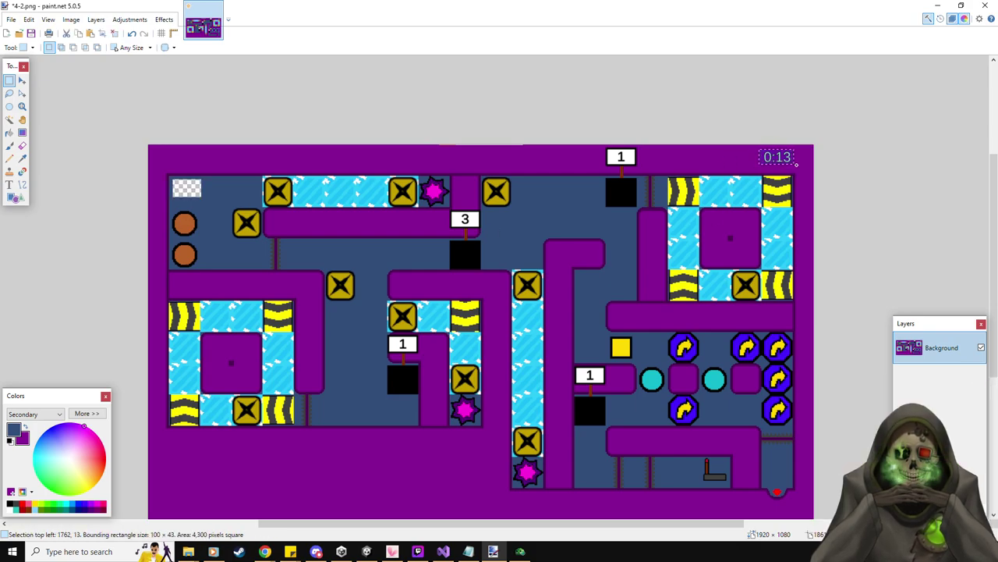
key("Delete")
key("f")
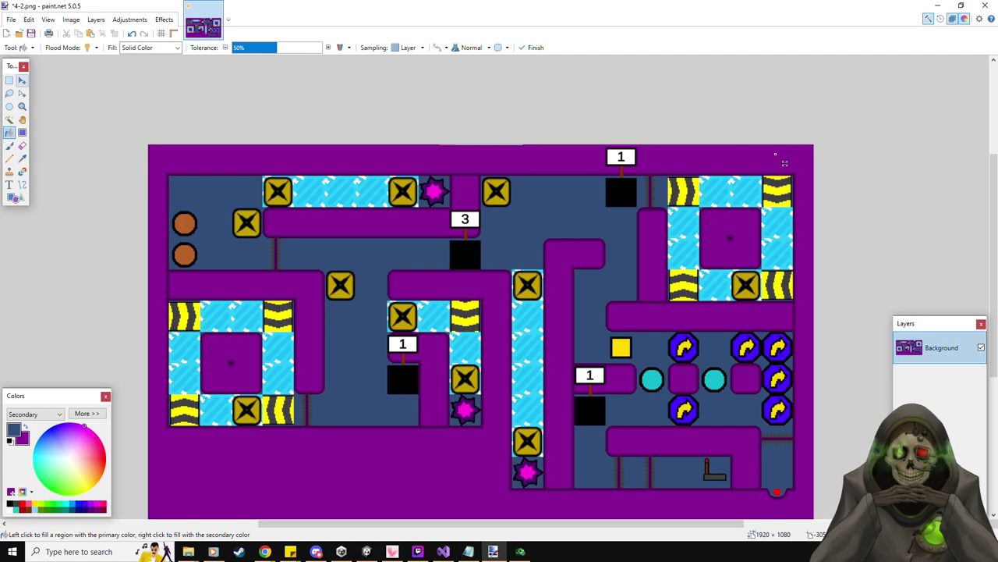
- Save the cleaned picture as 4-3 and return to the game
left_click(11, 20)
left_click(35, 98)
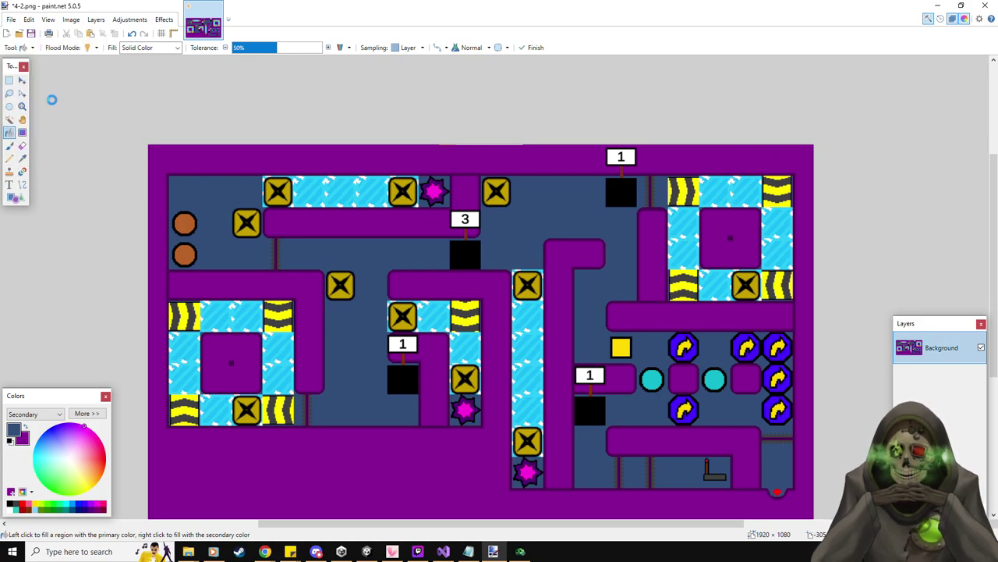
type("4-3")
key("Return")
key("Return")
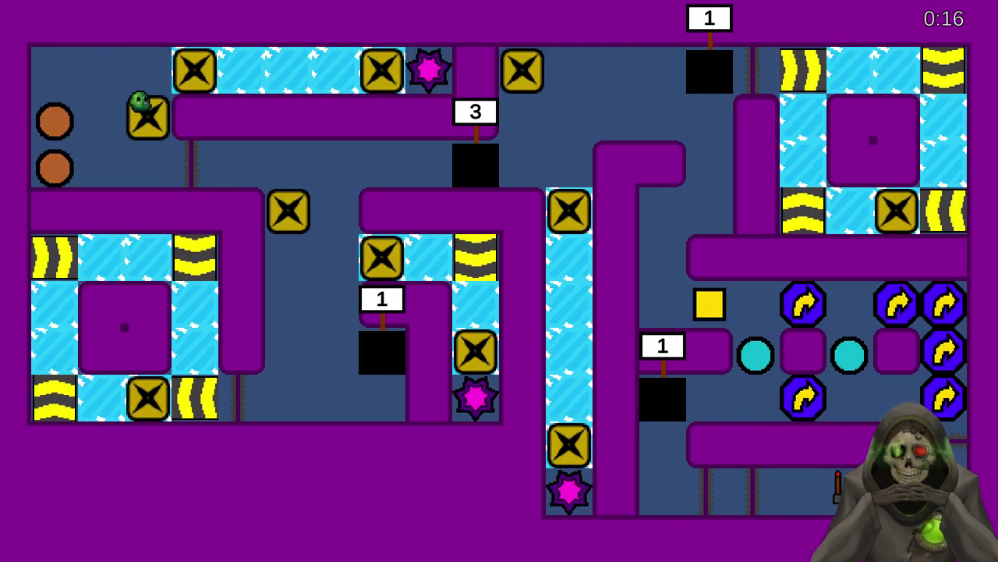
- Push a yellow block south and east into the pit under the western 1 sign
key("Left")
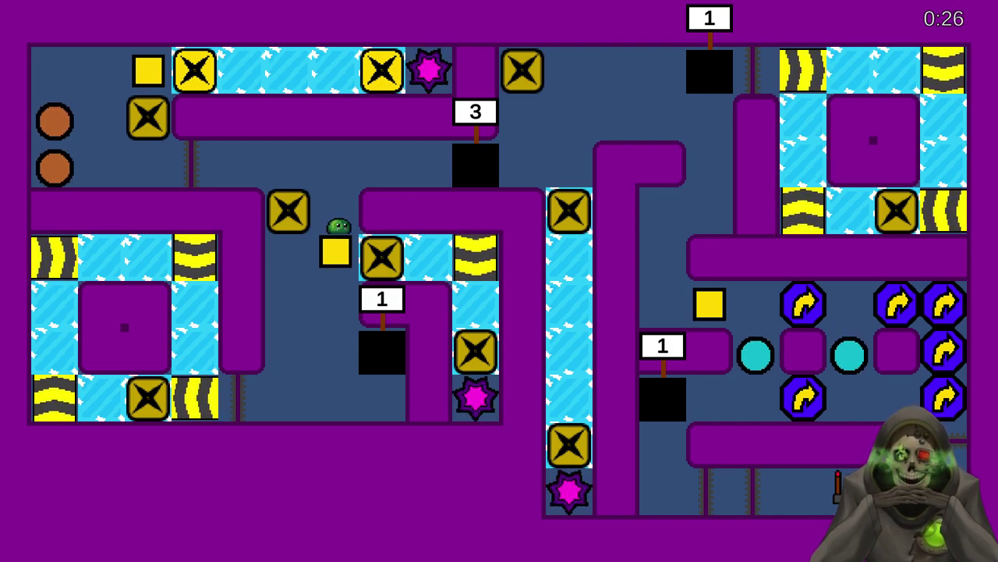
key("Down")
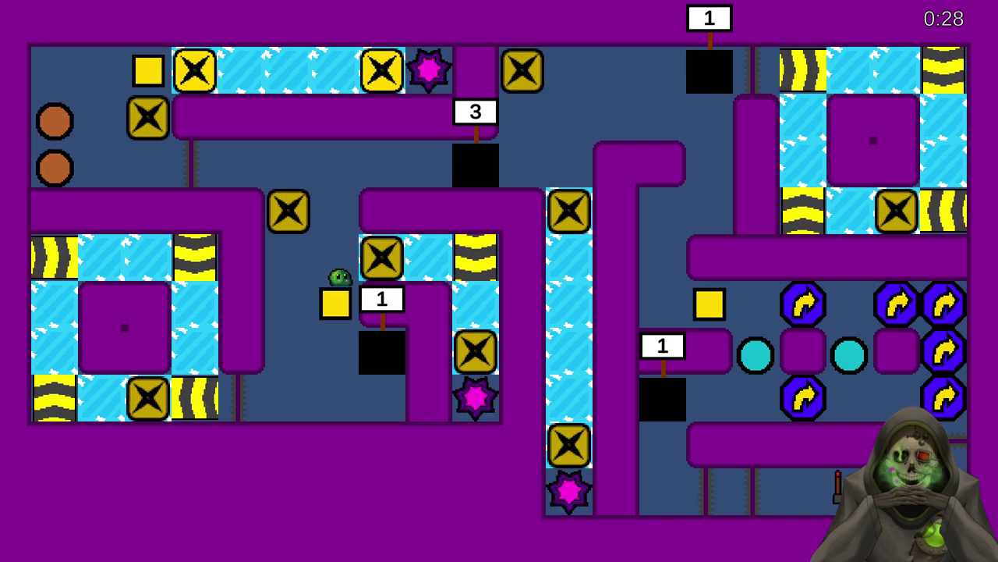
key("Down")
key("Right")
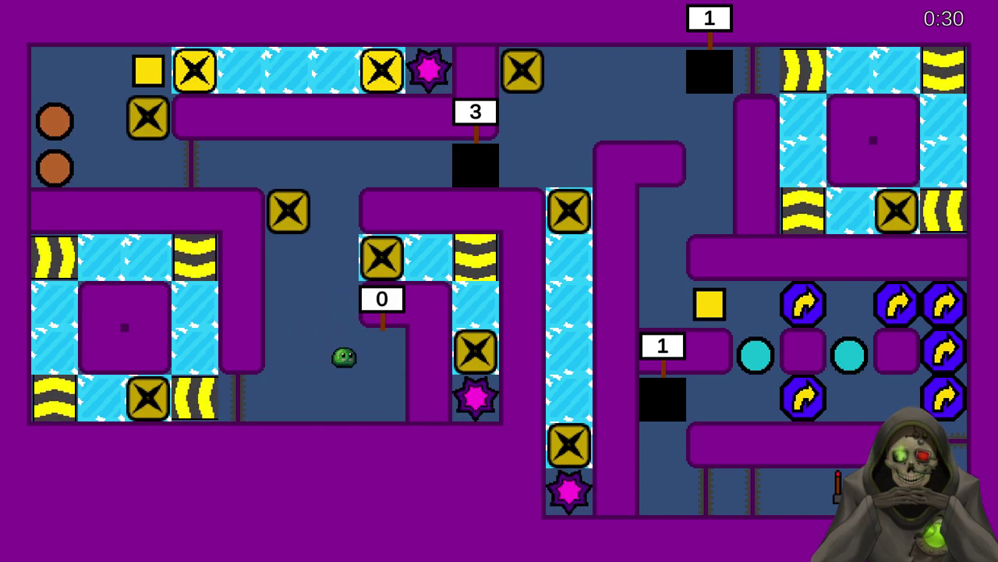
- Push another yellow block south and west through the lower passage toward the western conveyor loop
key("Up")
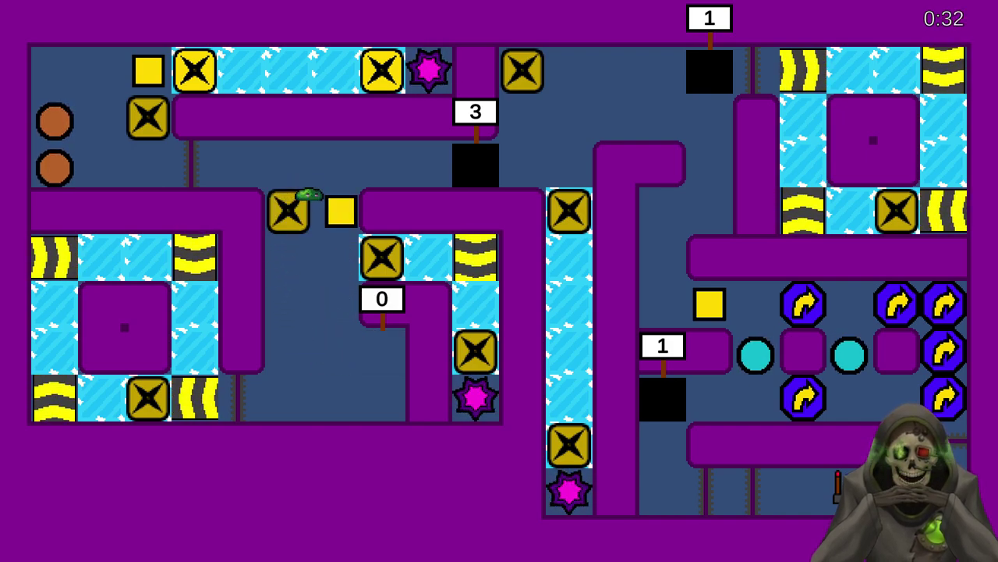
key("Down")
key("Down")
key("Down")
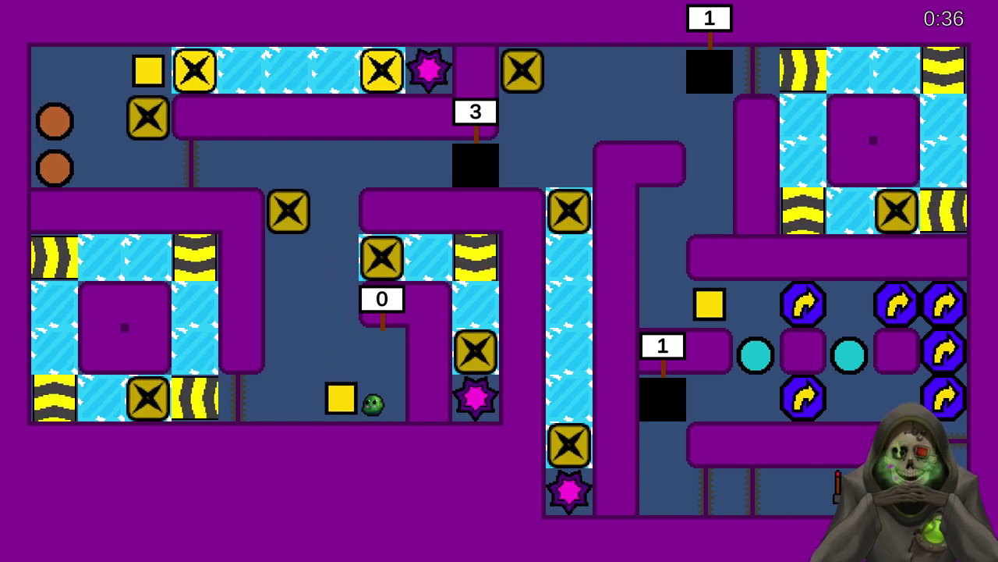
key("Left")
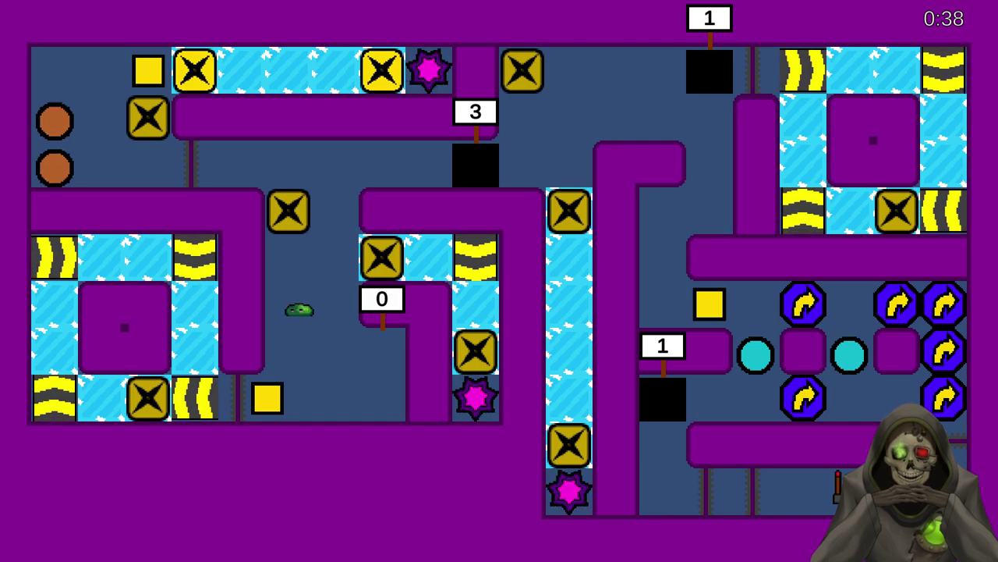
- Push a further yellow block south and east onto the short ice track above the western 1 sign
key("Right")
key("Down")
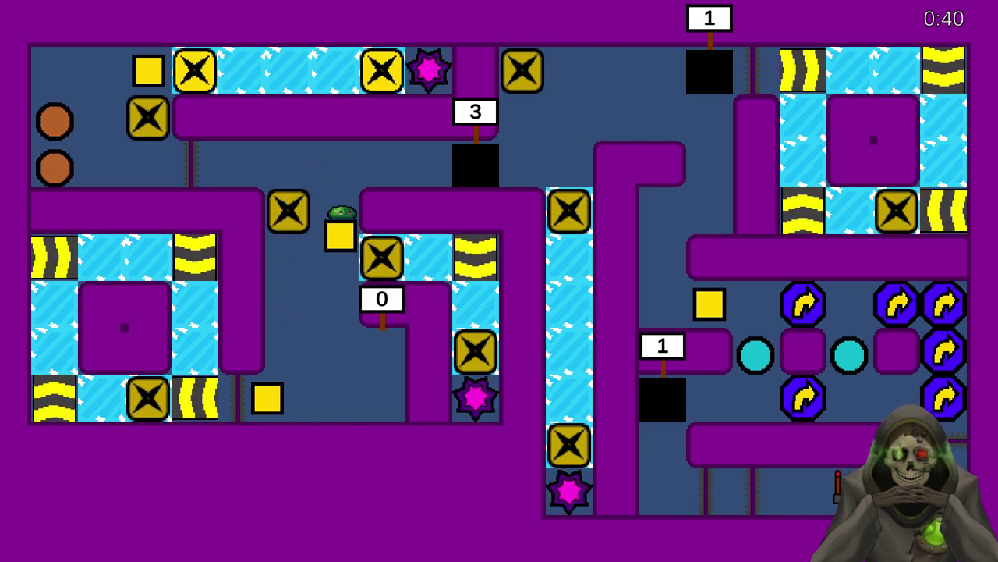
key("Right")
key("Down")
key("Right")
key("Up")
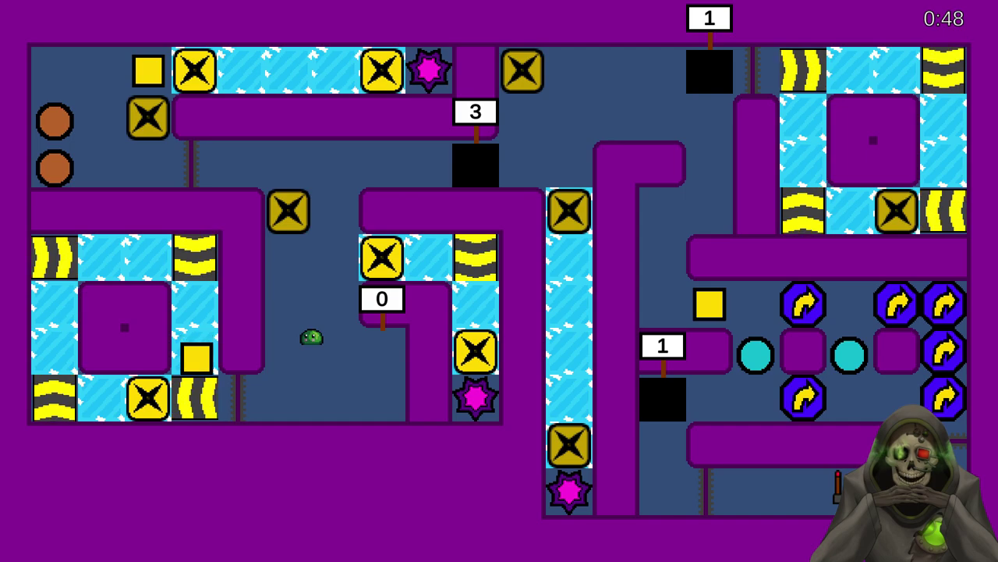
- Bring two yellow blocks to the corridor junction and push the upper one east toward the 3 sign pit
key("Up")
key("Left")
key("Down")
key("Right")
key("Up")
key("Down")
key("Left")
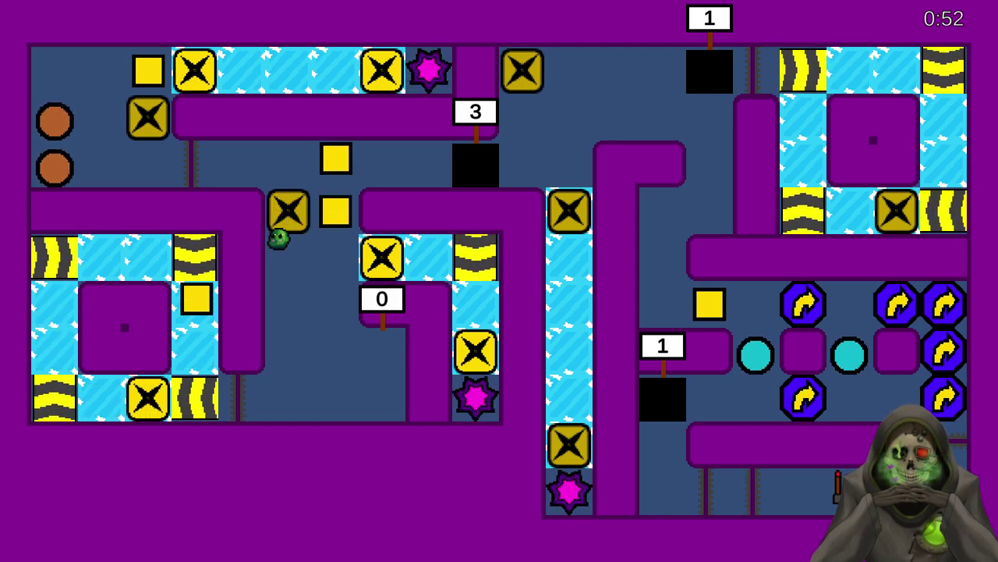
key("Up")
key("Right")
key("Right")
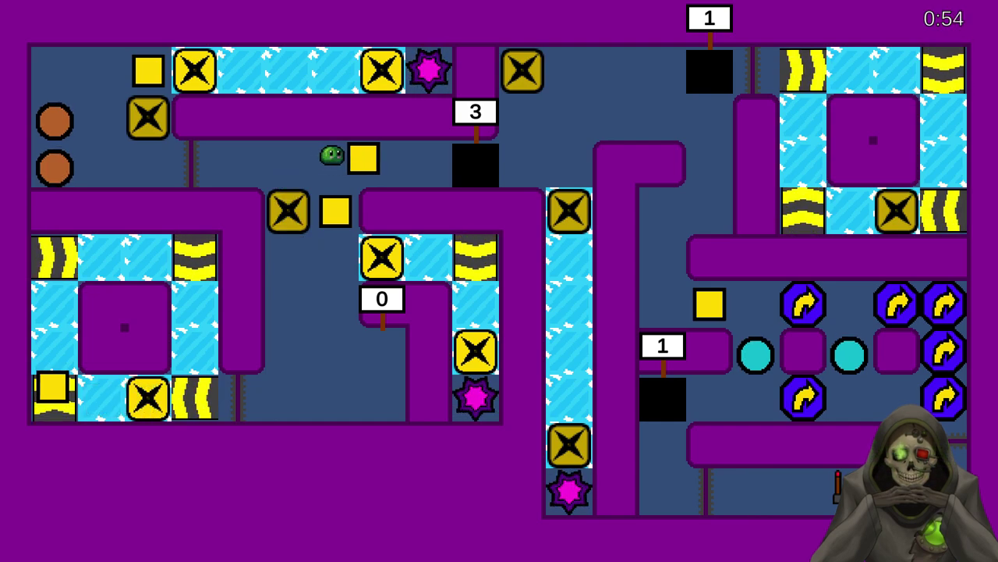
- Line up a second yellow block behind the first and push both east into the pit under the 3 sign
key("Left")
key("Down")
key("Right")
key("Up")
key("Left")
key("Up")
key("Right")
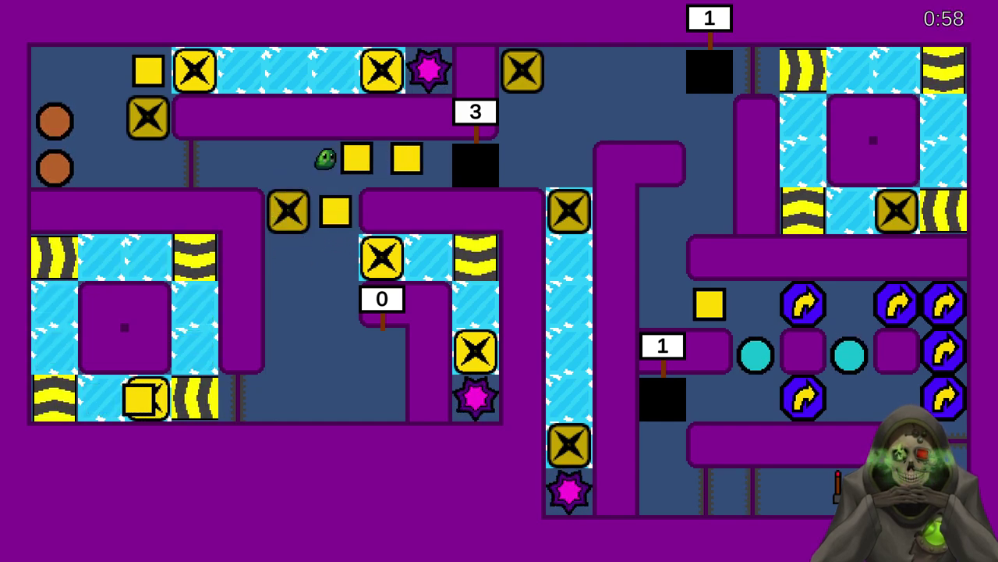
key("Right")
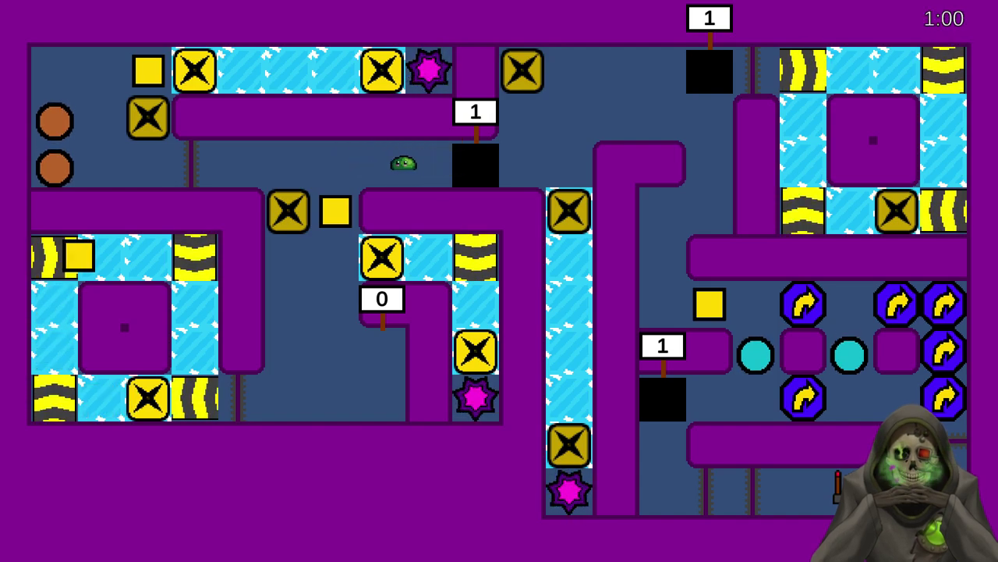
- Push the yellow block at the junction north into the corridor and east to the pit under the 3 sign
key("Down")
key("Right")
key("Up")
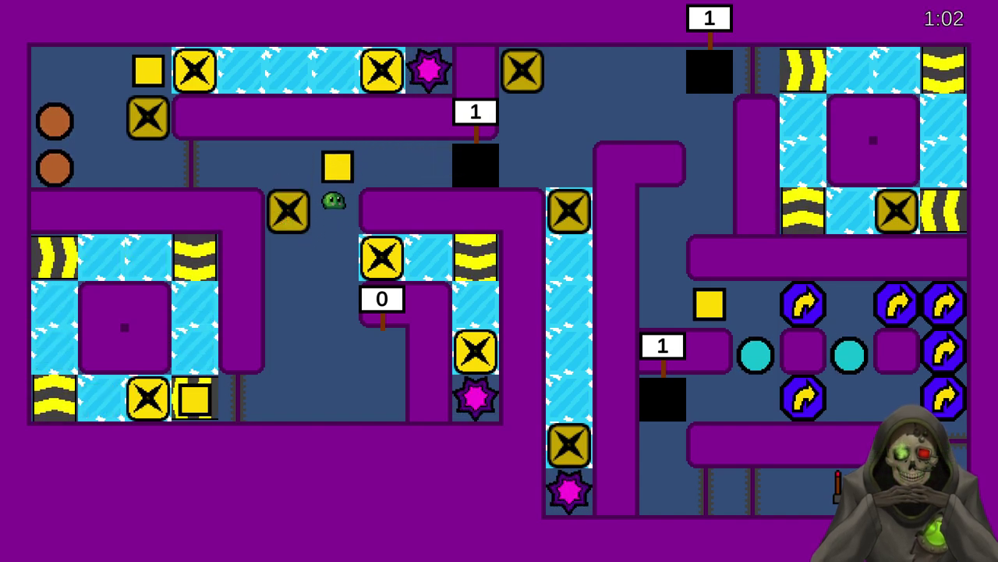
key("Right")
key("Right")
key("Right")
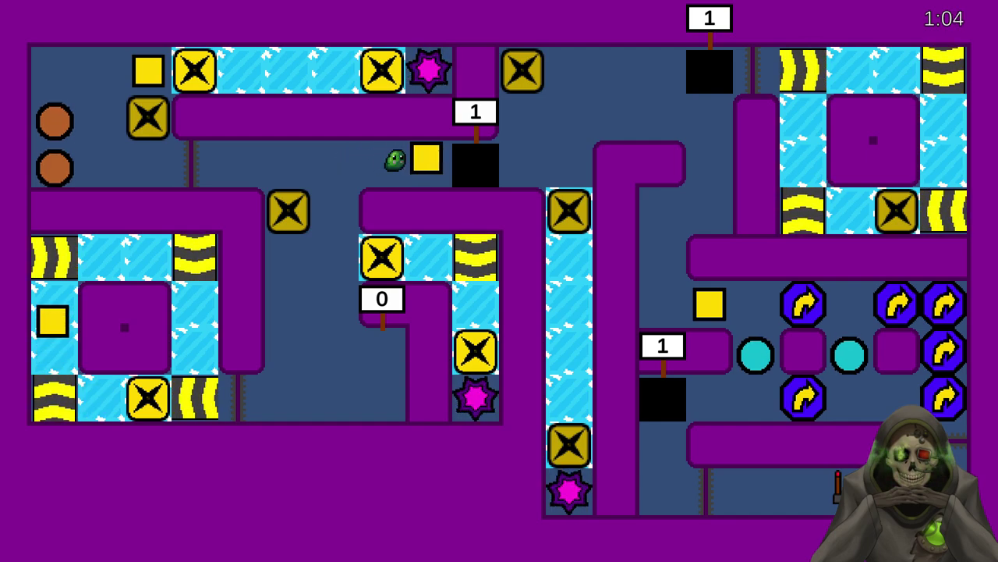
- Push a yellow block across to the northern area and into the pit under the northern 1 sign
key("Up")
key("Up")
key("Down")
key("Right")
key("Up")
key("Left")
key("Up")
key("Right")
- Push a yellow block up to the northern row and east toward the northeastern conveyor loop
key("Right")
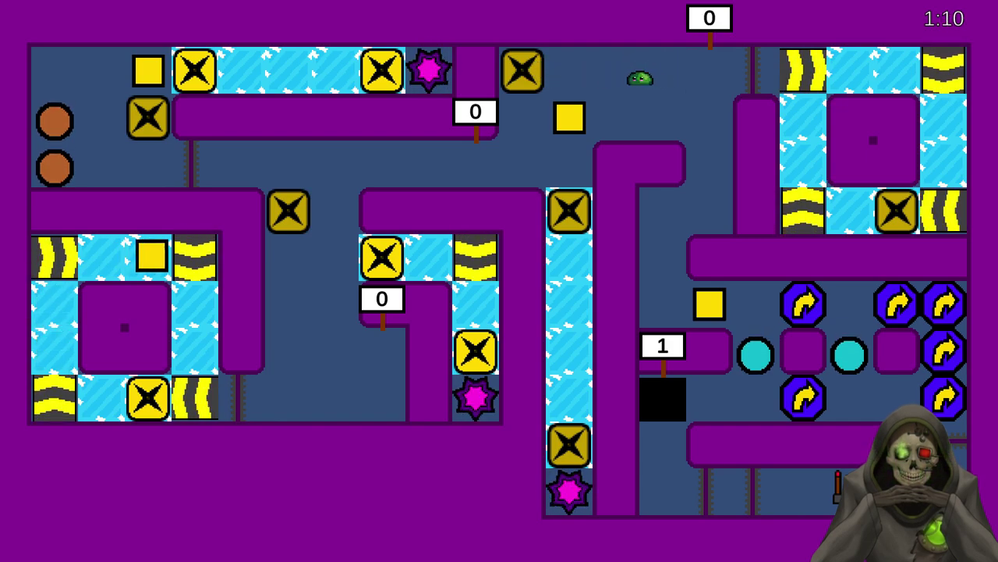
key("Left")
key("Down")
key("Down")
key("Right")
key("Up")
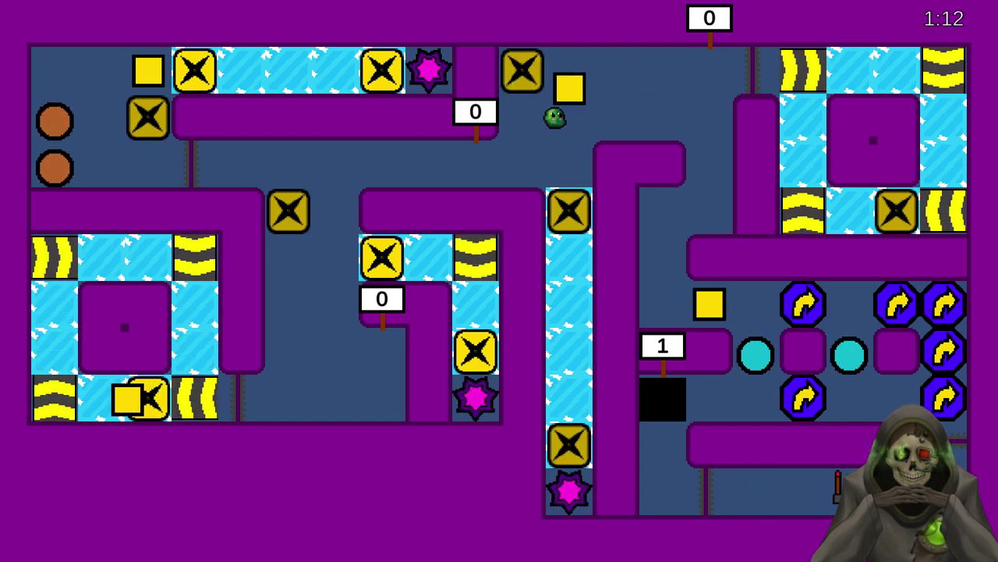
key("Right")
key("Right")
key("Right")
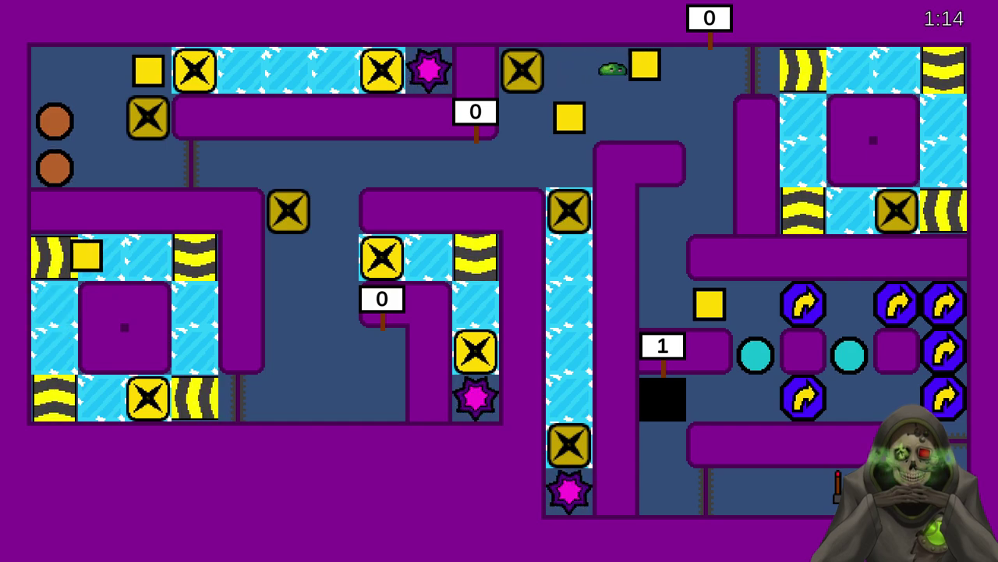
key("Right")
key("Left")
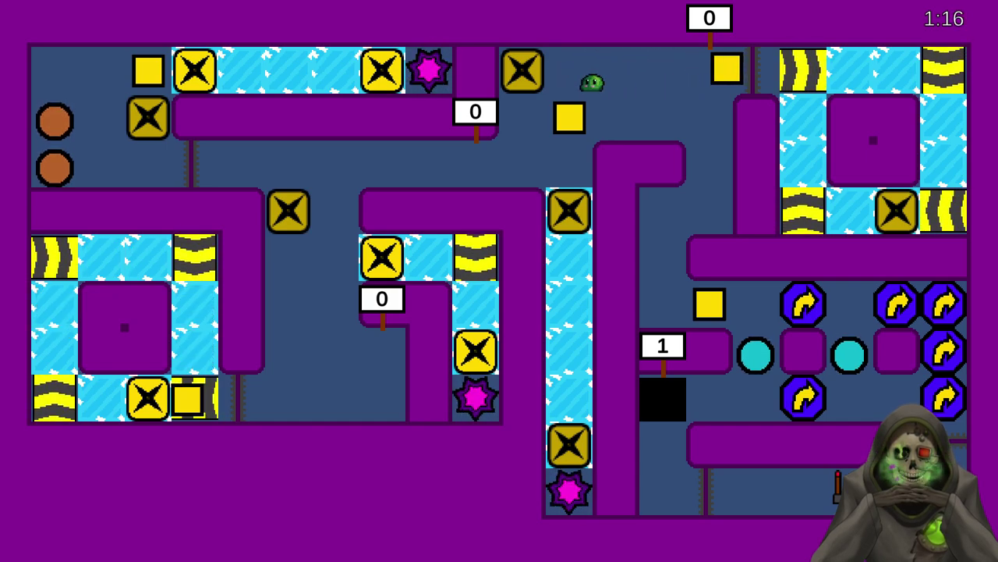
- Send a yellow block down the central ice column and head to the passage west of the northeastern conveyor loop
key("Down")
key("Down")
key("Up")
key("Right")
key("Up")
key("Right")
key("Right")
key("Right")
key("Left")
key("Left")
key("Down")
key("Right")
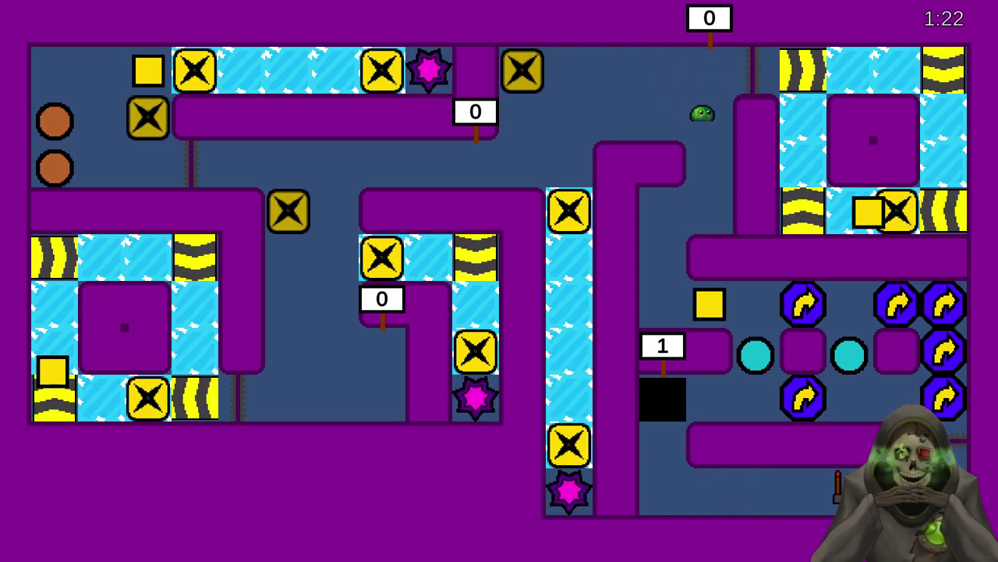
- Go south into the eastern room and push its yellow block east onto the first turn-arrow tile
key("Down")
key("Down")
key("Left")
key("Down")
key("Down")
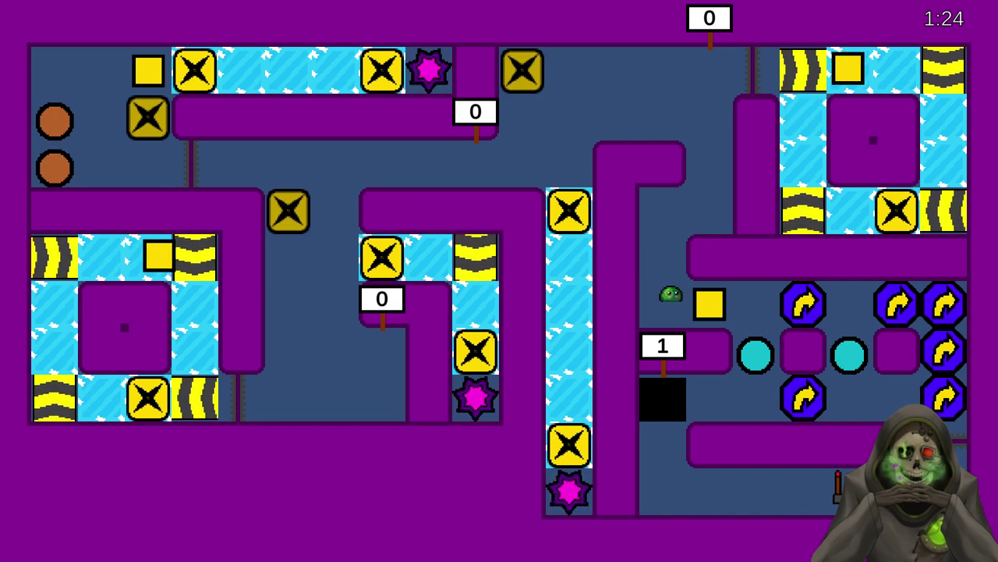
key("Right")
key("Right")
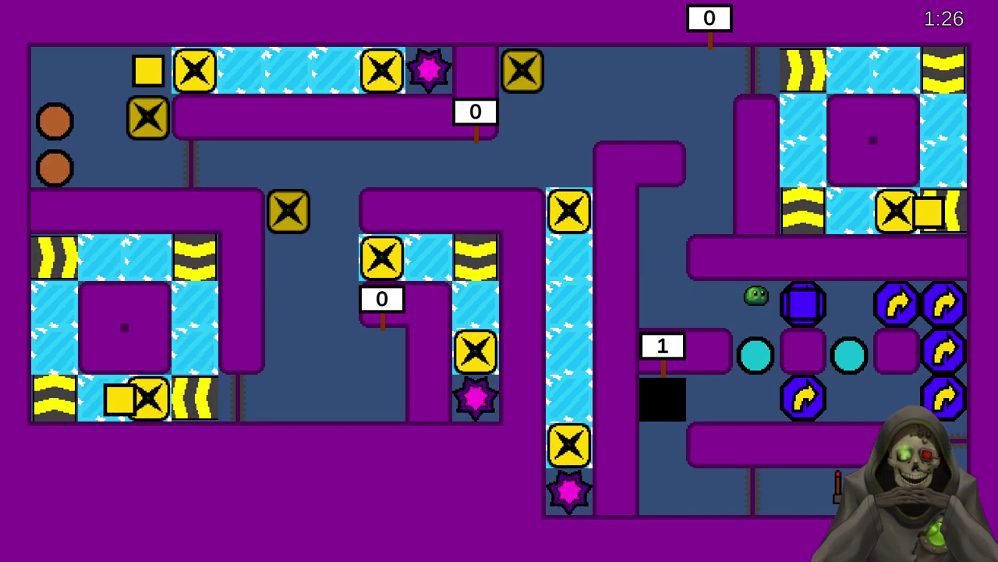
key("Right")
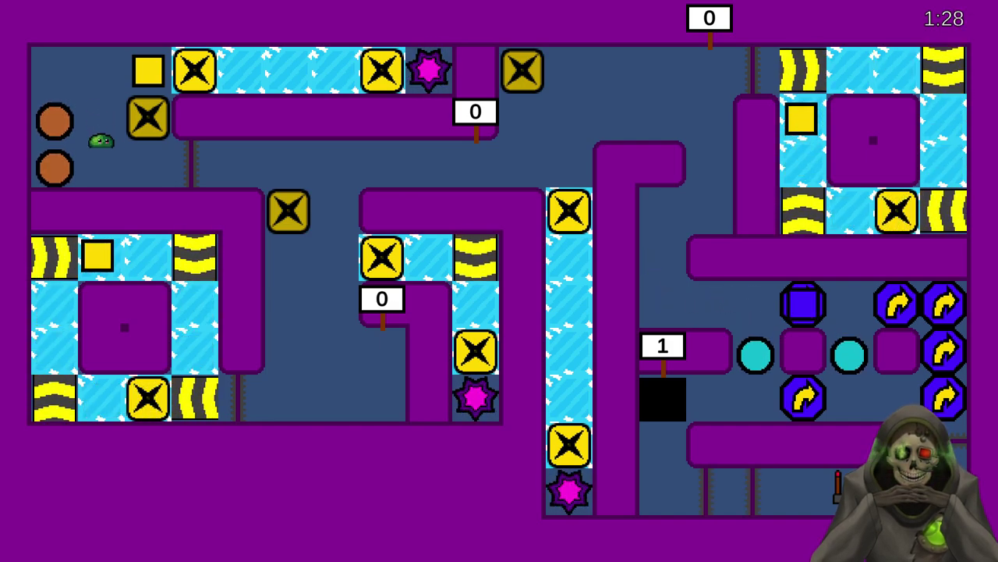
- Work through the eastern turn-arrow tiles, finish the level and move on to the next one
key("Right")
key("Up")
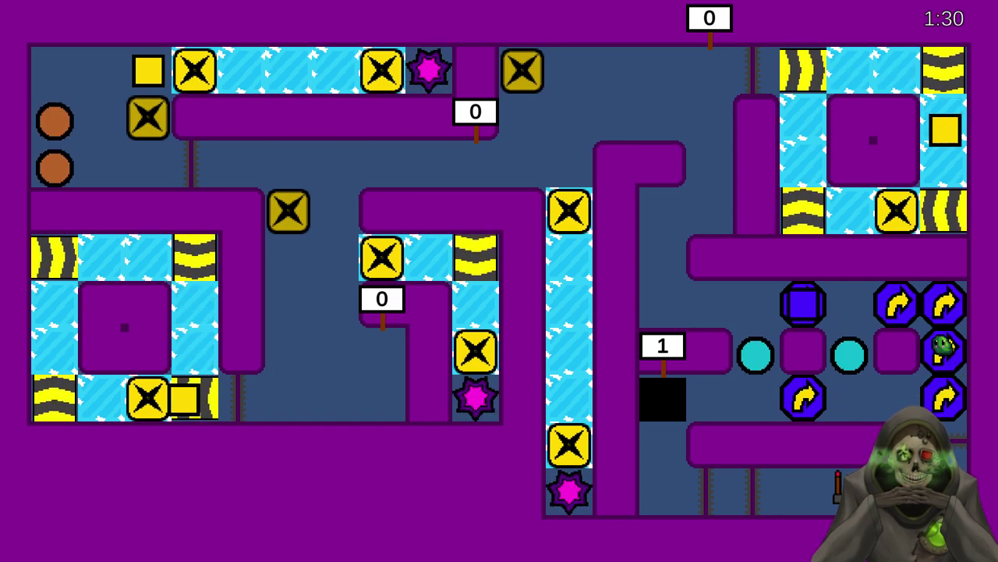
key("Left")
key("Right")
key("Down")
key("Left")
key("Up")
key("Left")
key("Right")
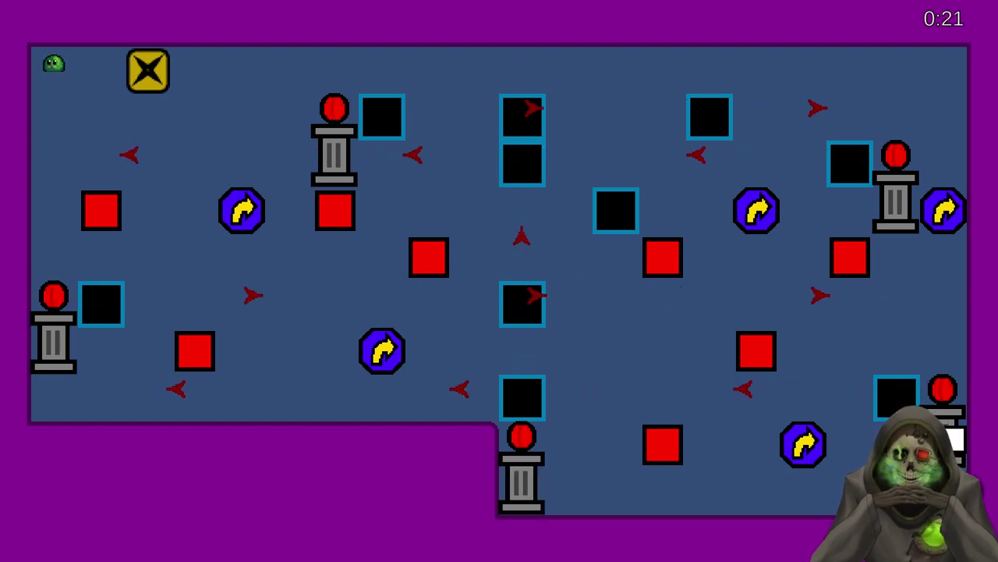
- Snip the whole screen of the new level and paste it over 4-3.png in paint.net
key("super+shift+s")
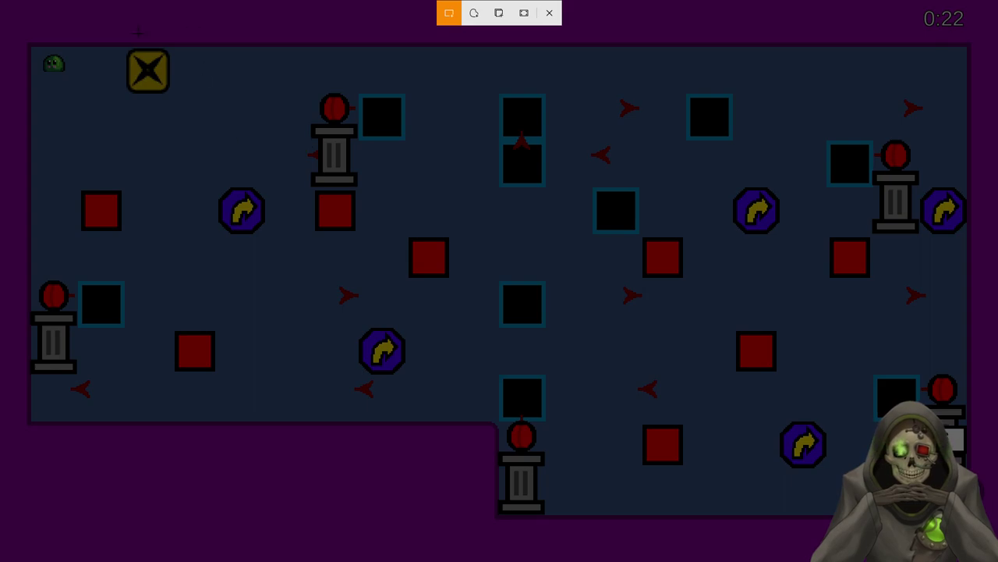
left_click_drag(2, 1, 997, 561)
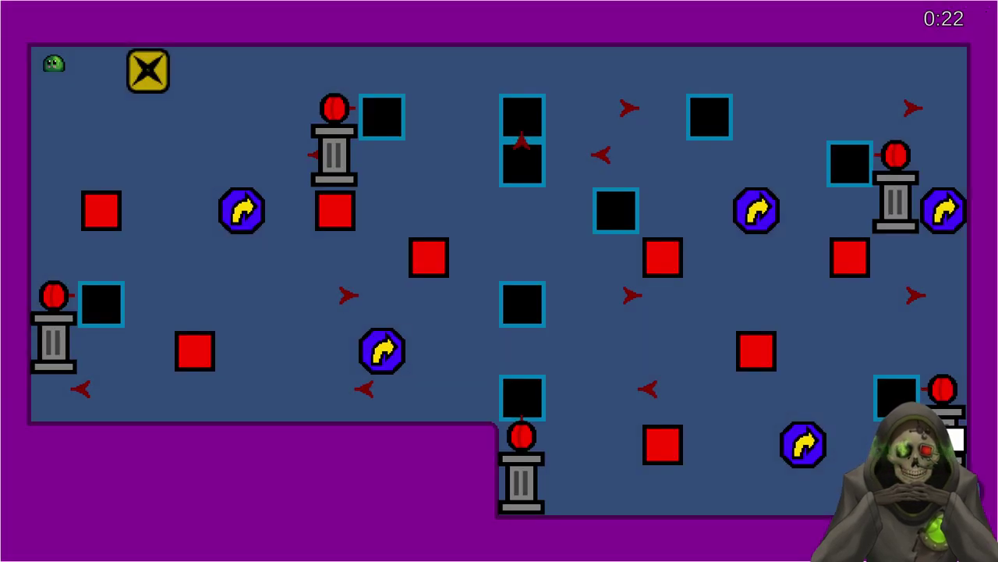
key("alt+Tab")
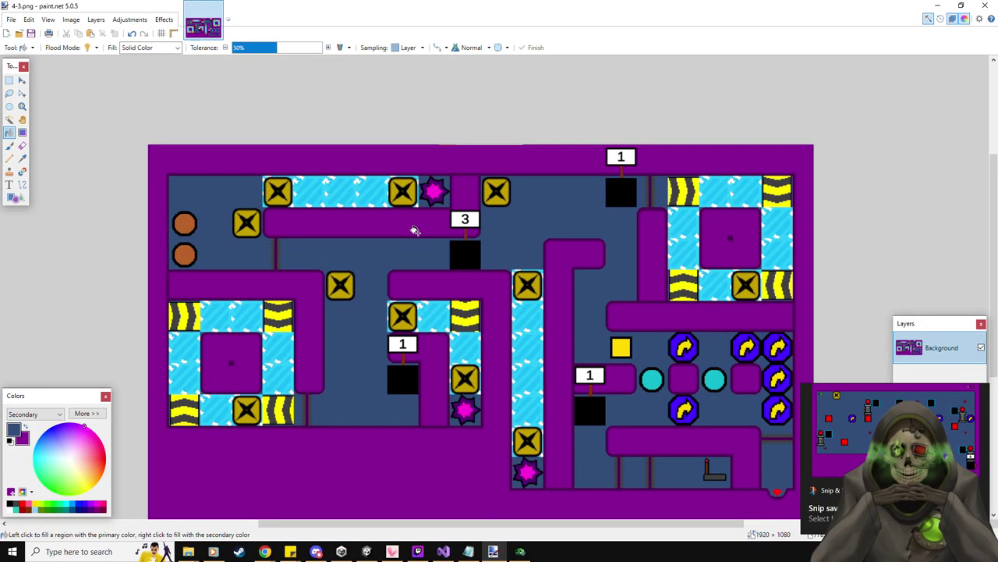
key("ctrl+v")
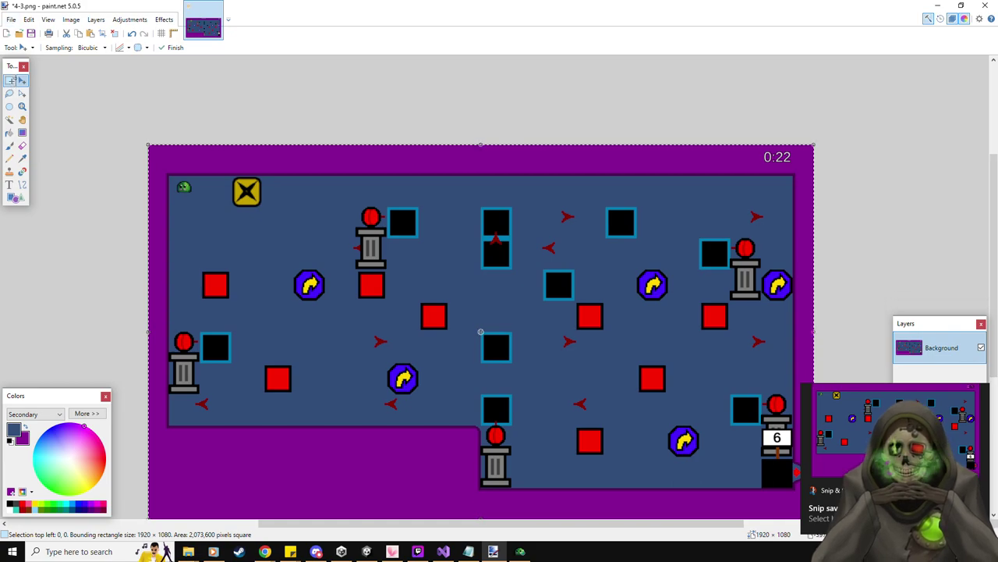
- Paint out the slime and the timer in the pasted level picture and save it as 4-4
key("s")
left_click(183, 188)
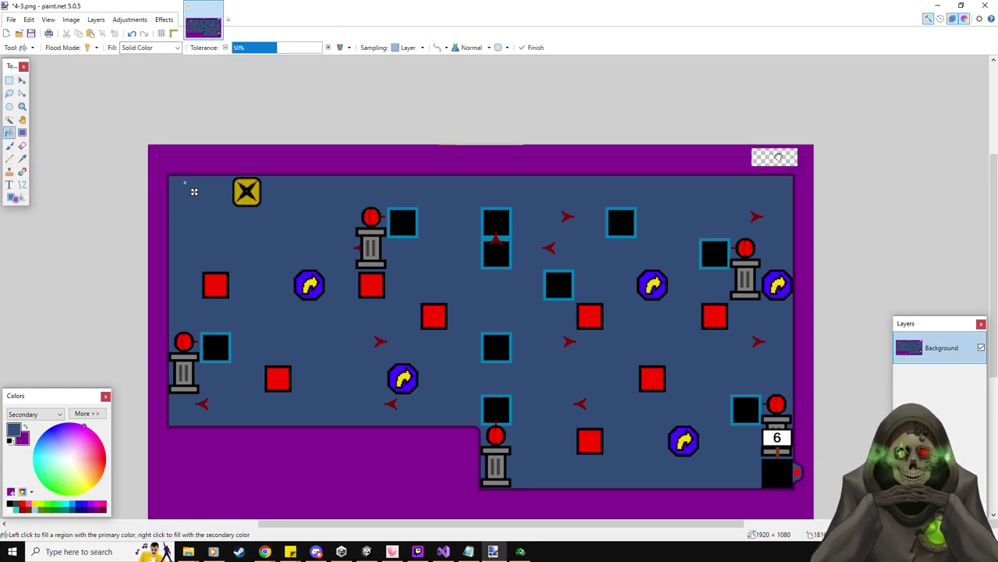
left_click(11, 20)
left_click(36, 95)
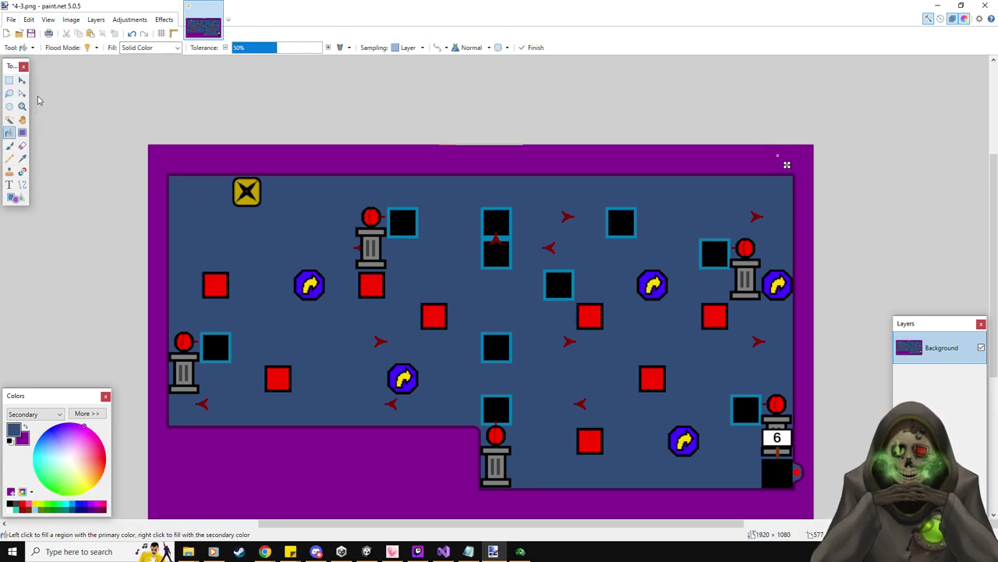
type("4-4")
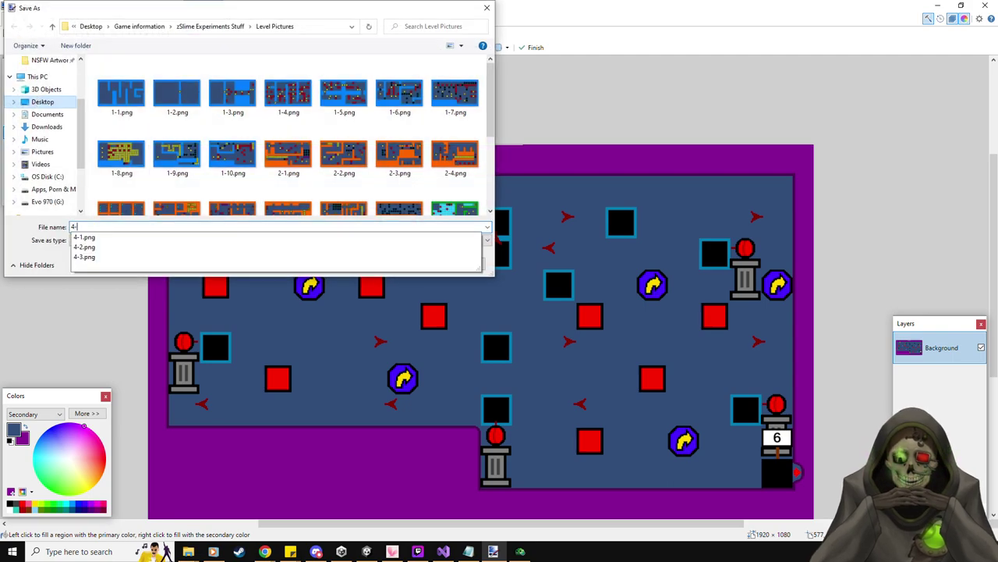
key("Return")
key("Return")
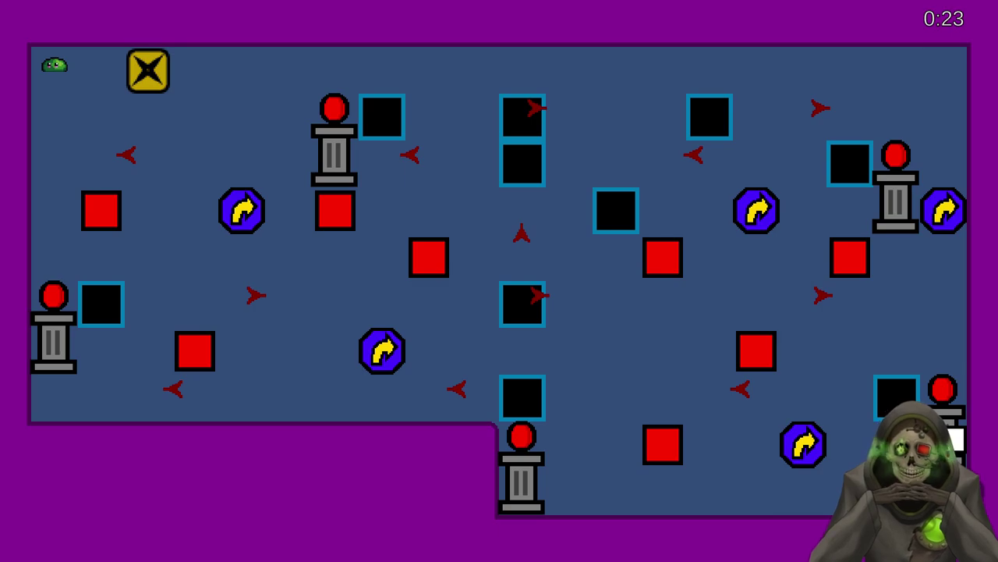
- Get a yellow block from the dispenser in the level and push it east to the northwestern pillar
key("Right")
key("Right")
key("Down")
key("Down")
key("Left")
- Get another yellow block from the dispenser and push it south, then west into the black socket beside the western pillar
key("Down")
key("Right")
key("Right")
key("Up")
key("Left")
key("Up")
key("Down")
key("Right")
key("Down")
key("Down")
key("Down")
key("Right")
key("Down")
key("Left")
key("Up")
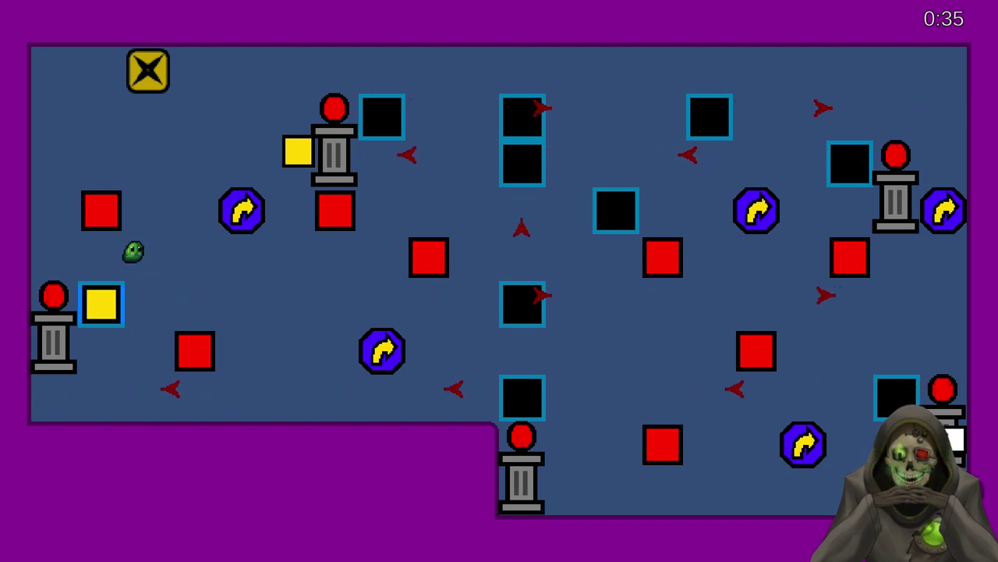
- Push one more yellow block from the dispenser south and west onto the filled socket by the western pillar
key("Up")
key("Up")
key("Up")
key("Up")
key("Down")
key("Down")
key("Down")
key("Down")
key("Right")
key("Down")
key("Left")
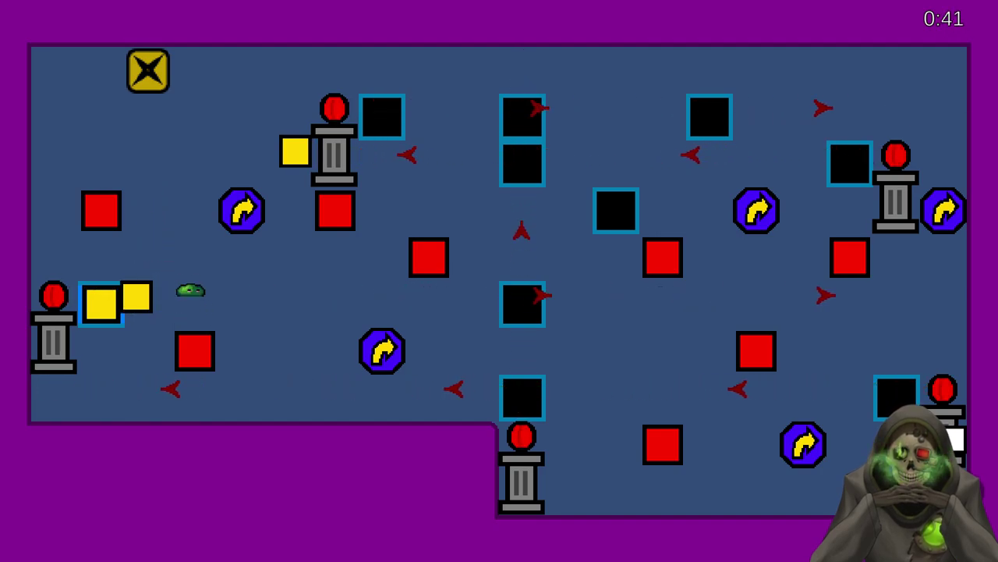
key("Up")
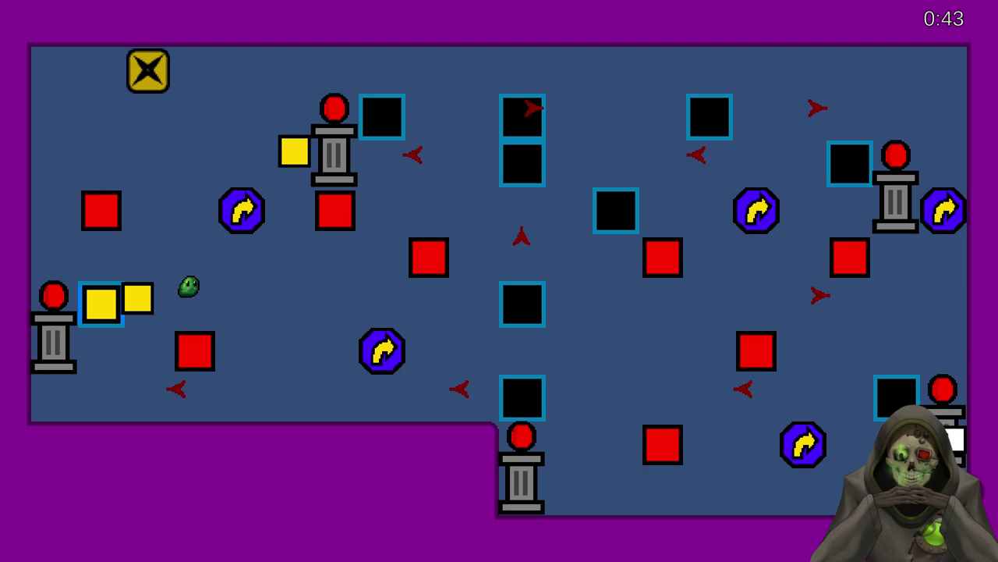
key("Left")
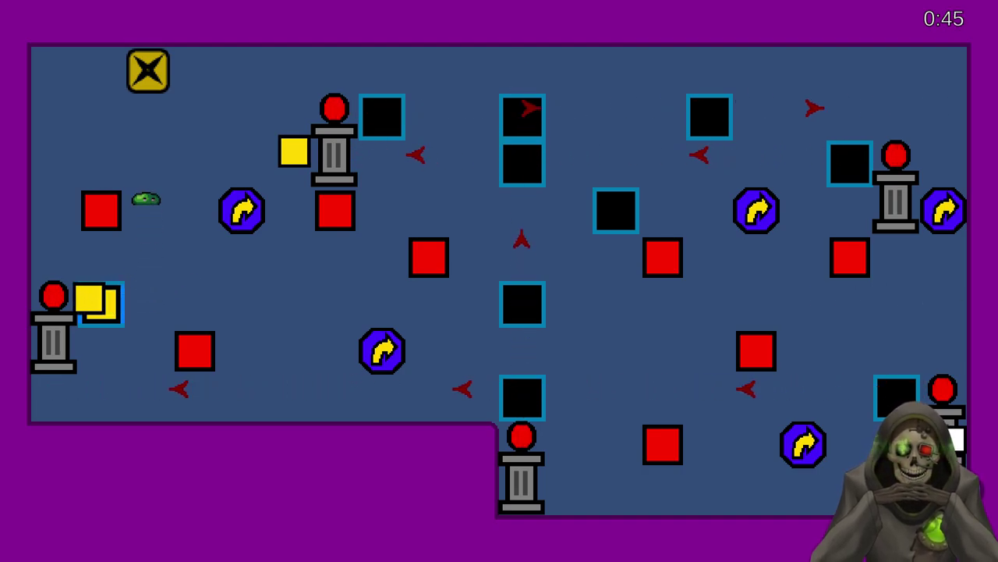
- Bring a new yellow block down from the dispenser and push it east into the central socket north of the southern pillar
key("Up")
key("Down")
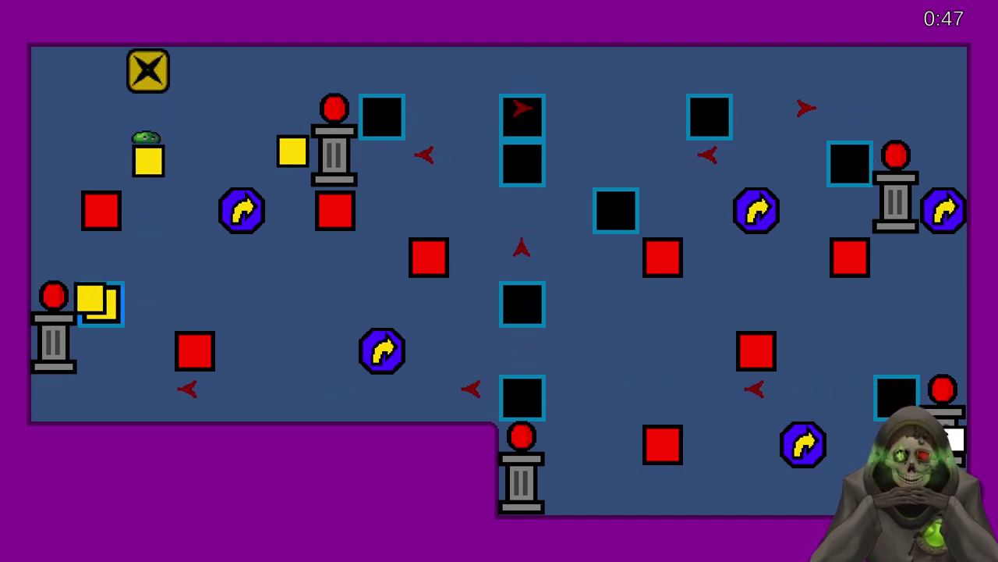
key("Left")
key("Down")
key("Right")
key("Up")
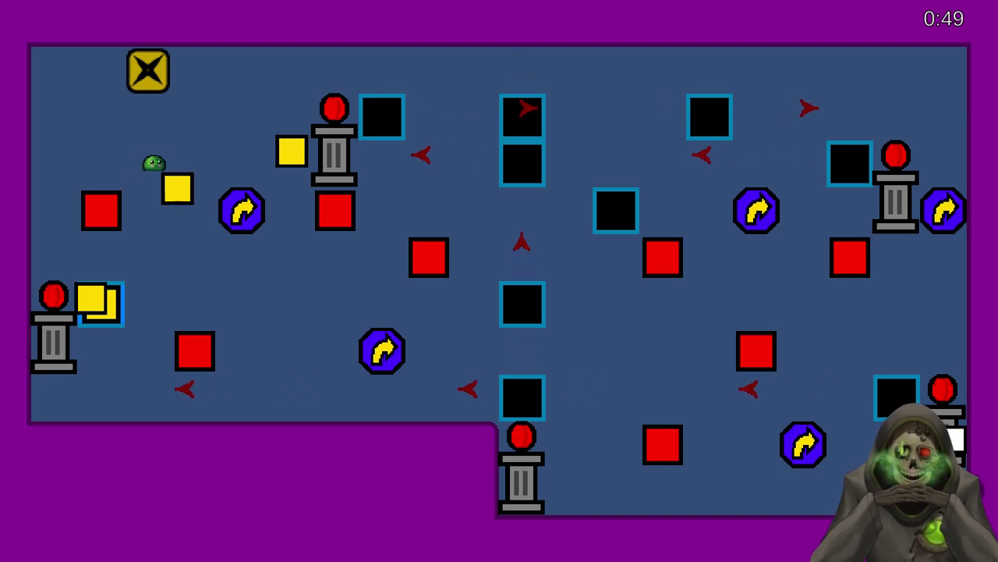
key("Up")
key("Down")
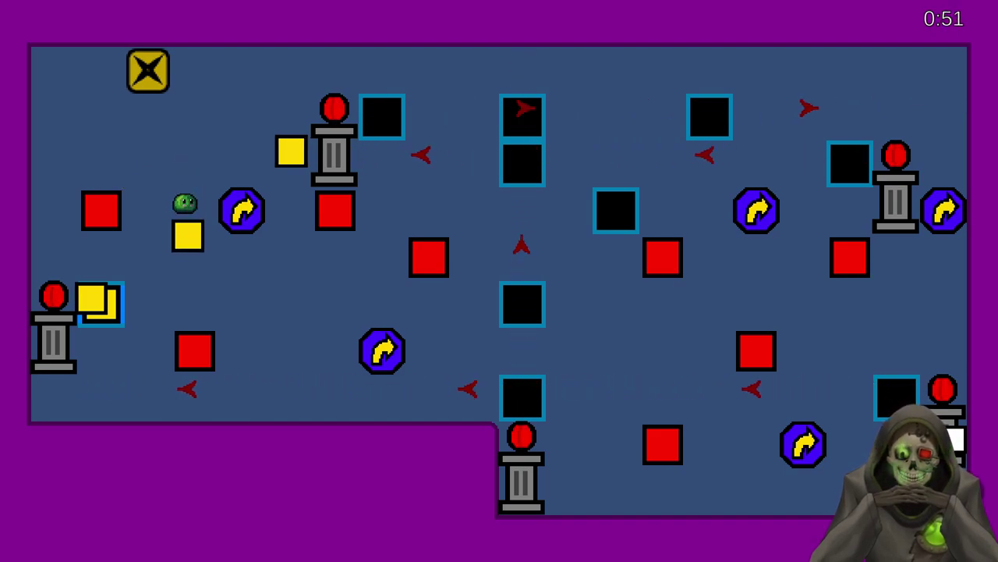
key("Right")
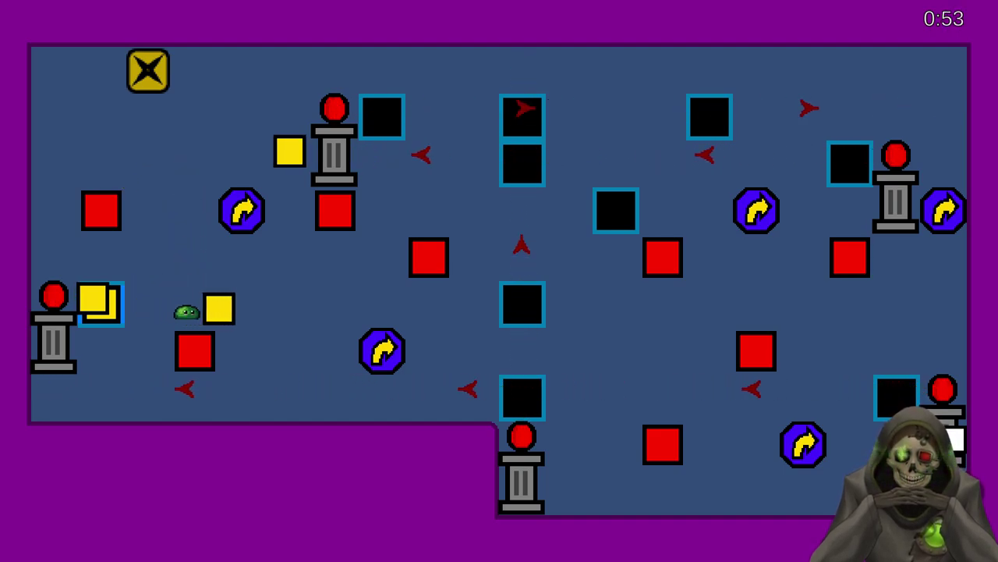
key("Right")
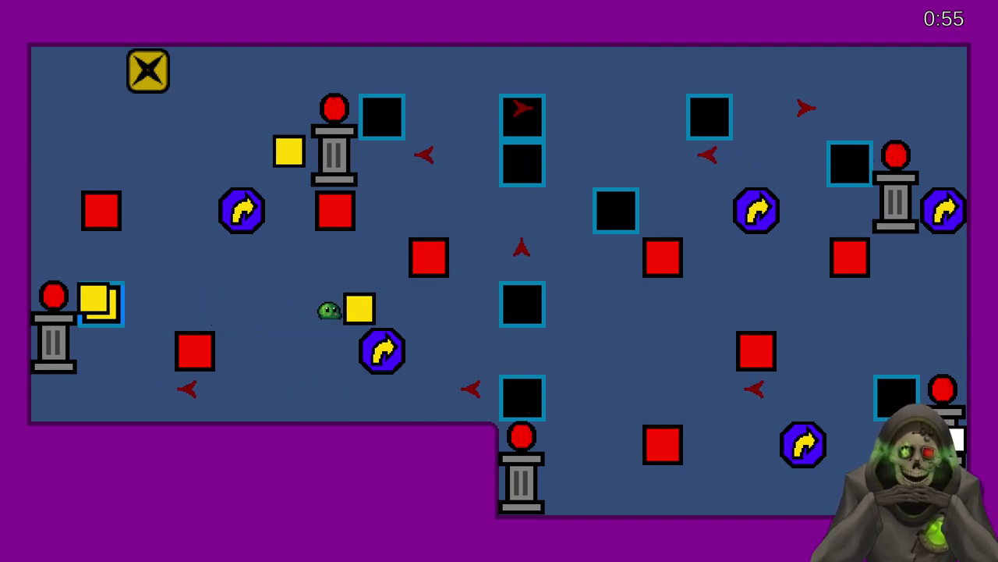
key("Right")
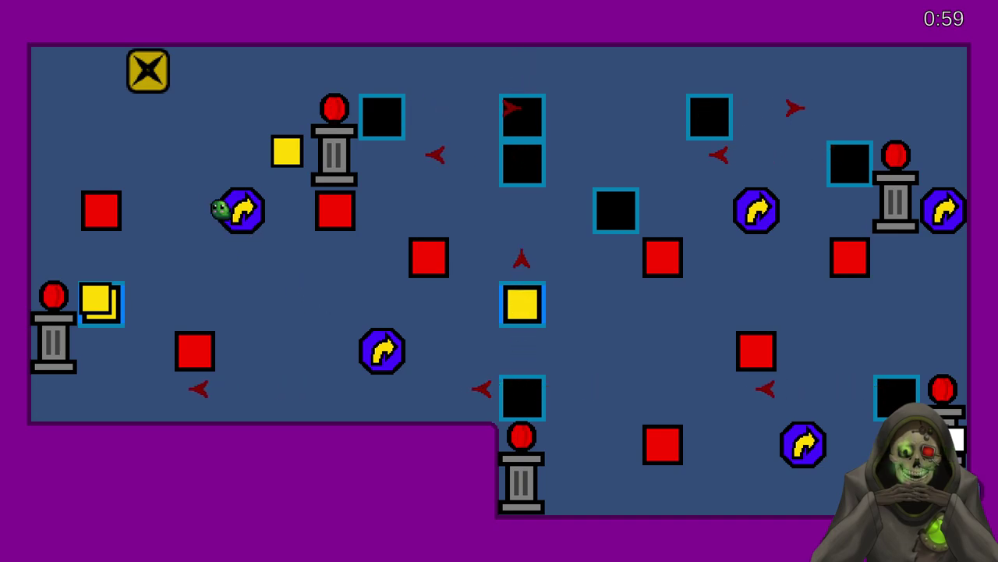
- Get three more yellow blocks from the dispenser and gather them between it and the northwestern turn-arrow tile
key("Up")
key("Down")
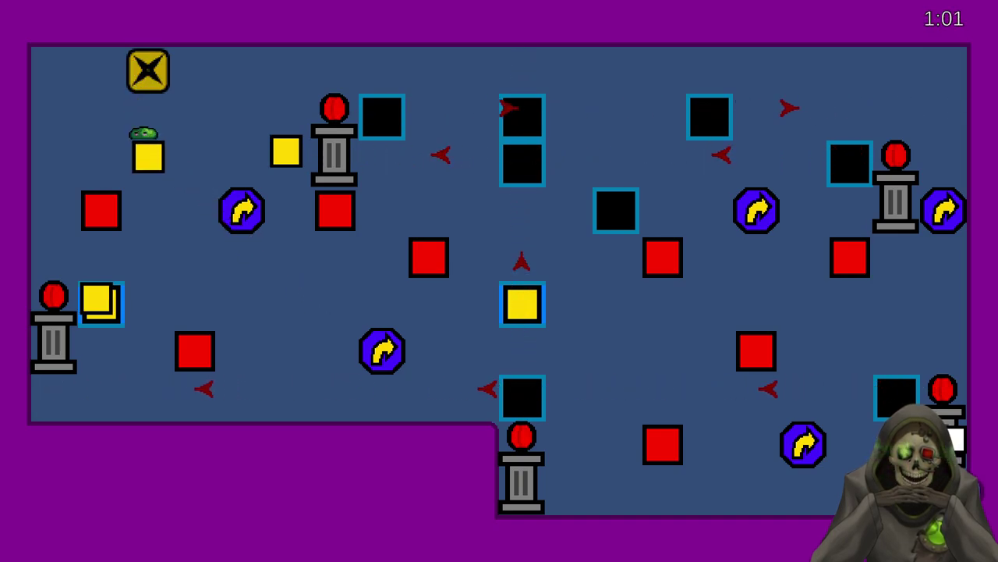
key("Right")
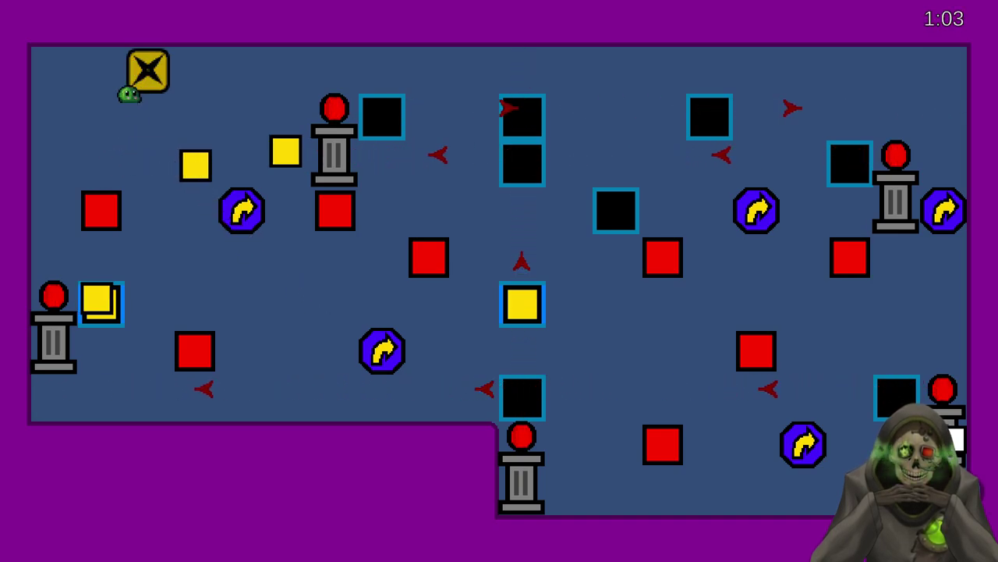
key("Down")
key("Right")
key("Down")
key("Down")
key("Up")
key("Down")
key("Left")
key("Down")
key("Right")
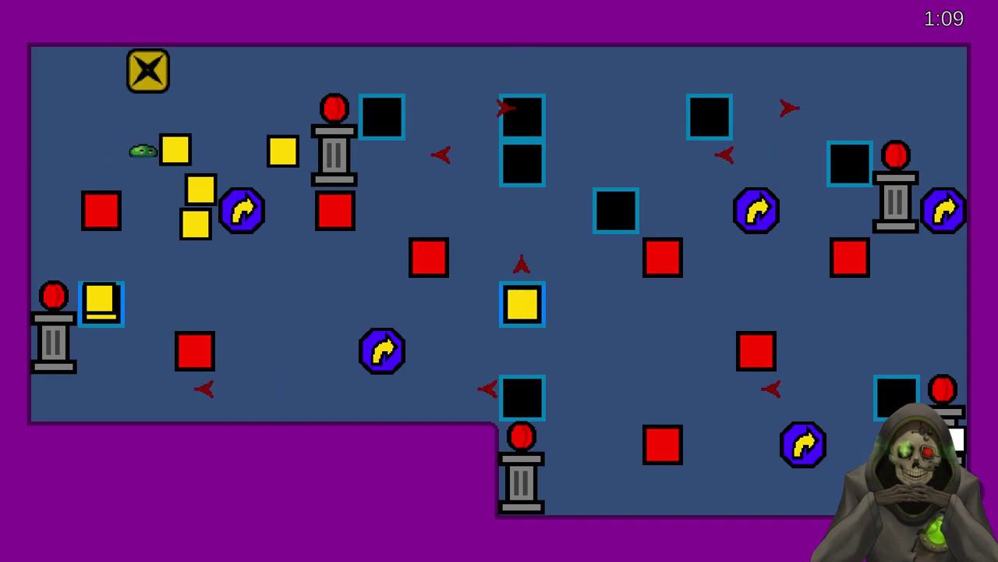
- Push the three gathered blocks south as a column and shove the lowest one east past the southwestern red block
key("Right")
key("Down")
key("Down")
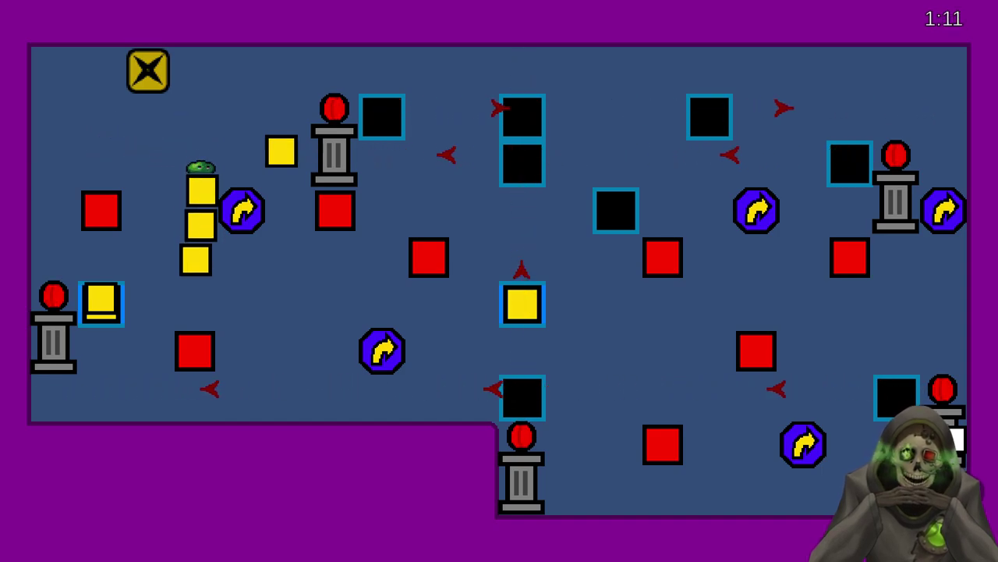
key("Down")
key("Down")
key("Down")
key("Right")
key("Right")
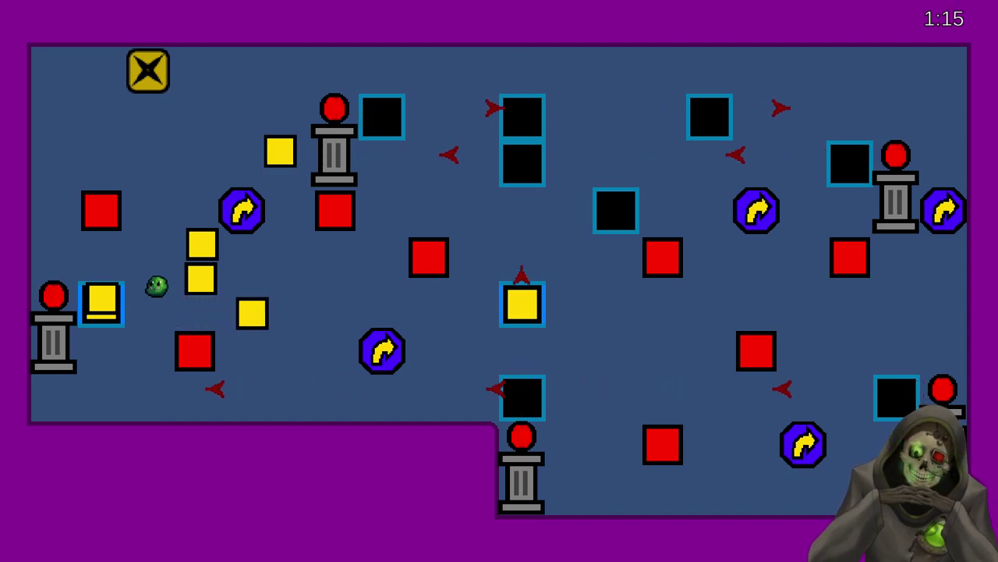
- Move the other two blocks east and south to form a row of three leading toward the southwestern turn-arrow tile
key("Up")
key("Right")
key("Down")
key("Left")
key("Down")
key("Right")
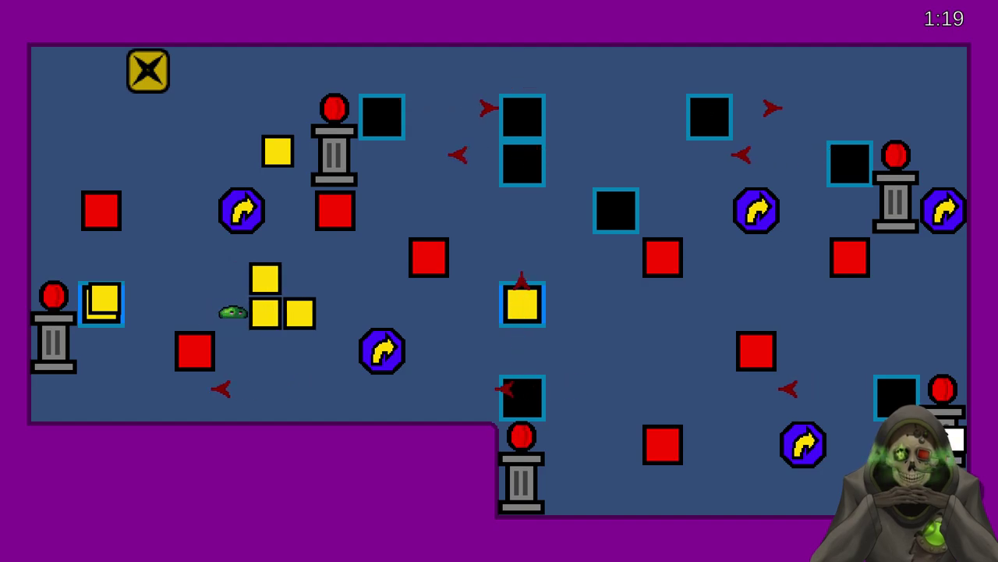
key("Right")
key("Left")
key("Right")
key("Left")
key("Right")
key("Down")
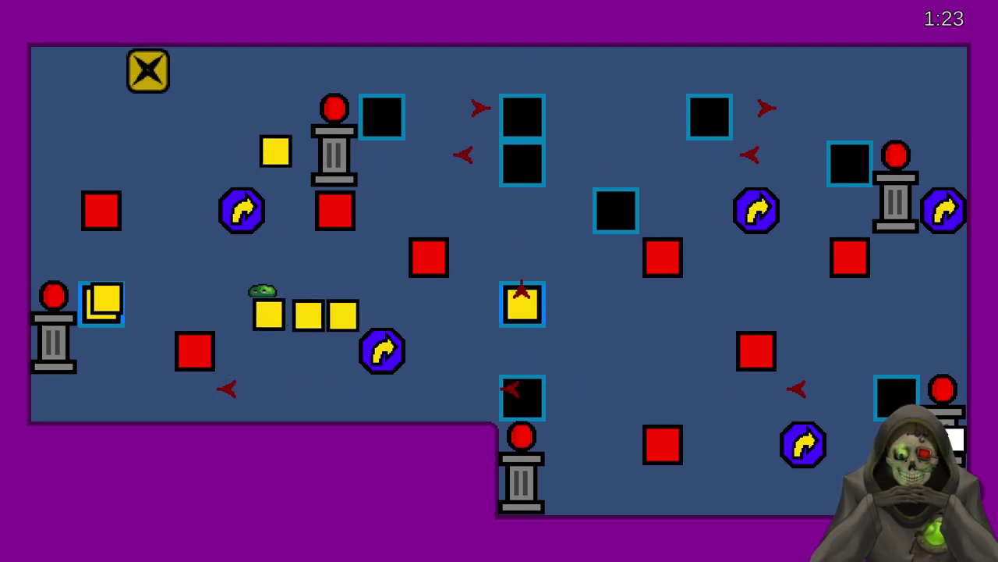
- Push the row of three yellow blocks east past the filled central socket
key("Right")
key("Right")
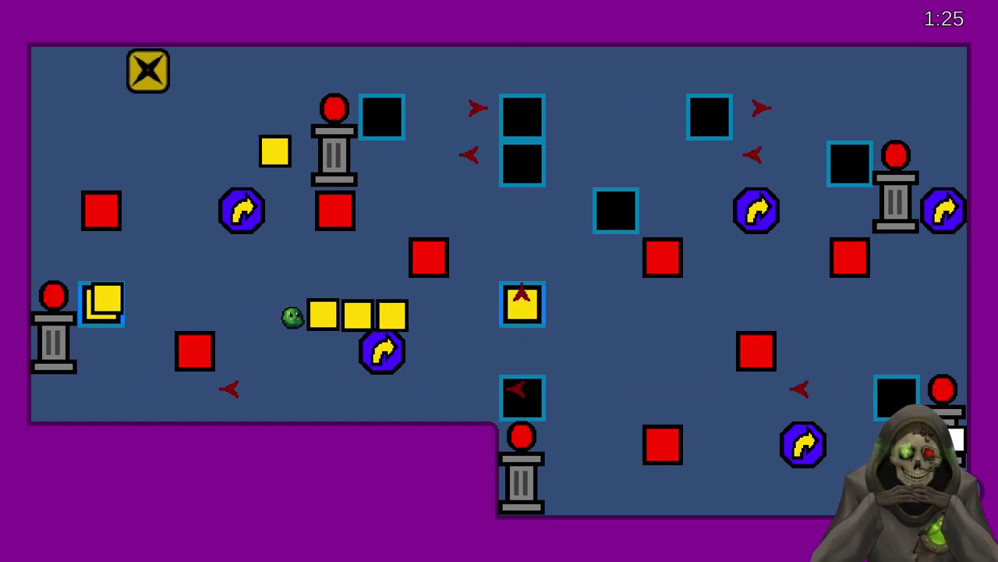
key("Right")
key("Right")
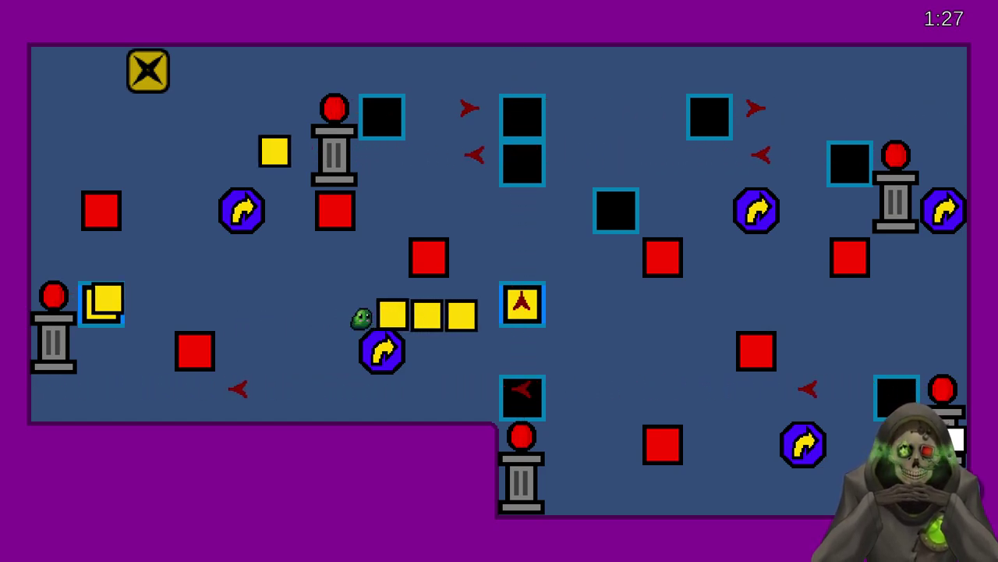
key("Right")
key("Right")
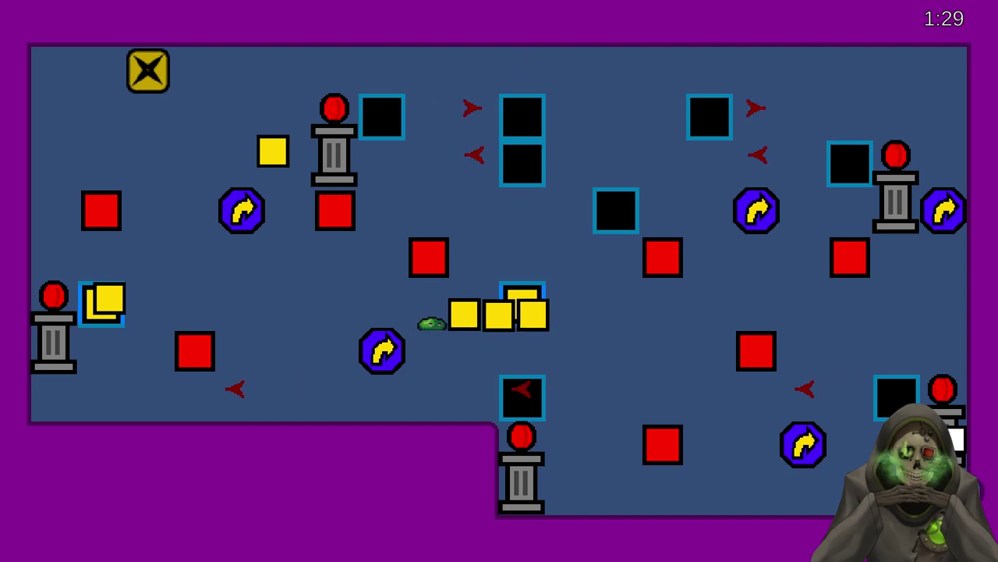
key("Right")
key("Right")
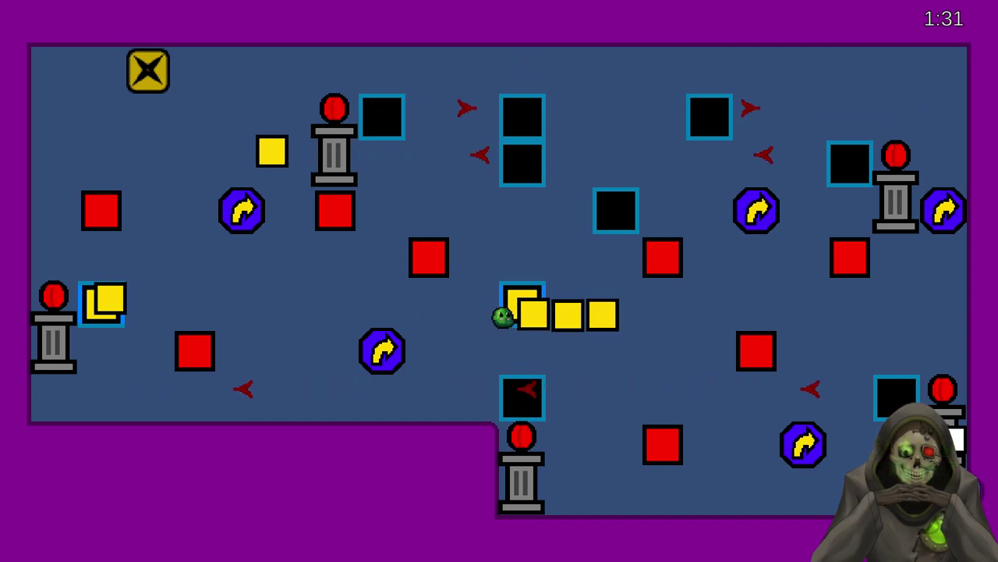
key("Right")
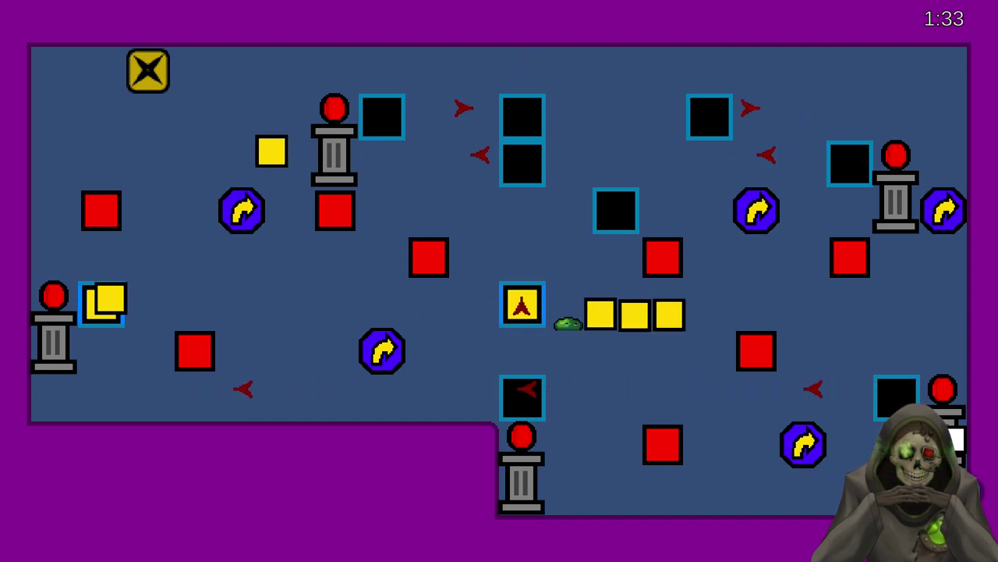
- Push the three blocks south into the lane between the two southeastern red blocks
key("Down")
key("Up")
key("Right")
key("Down")
key("Right")
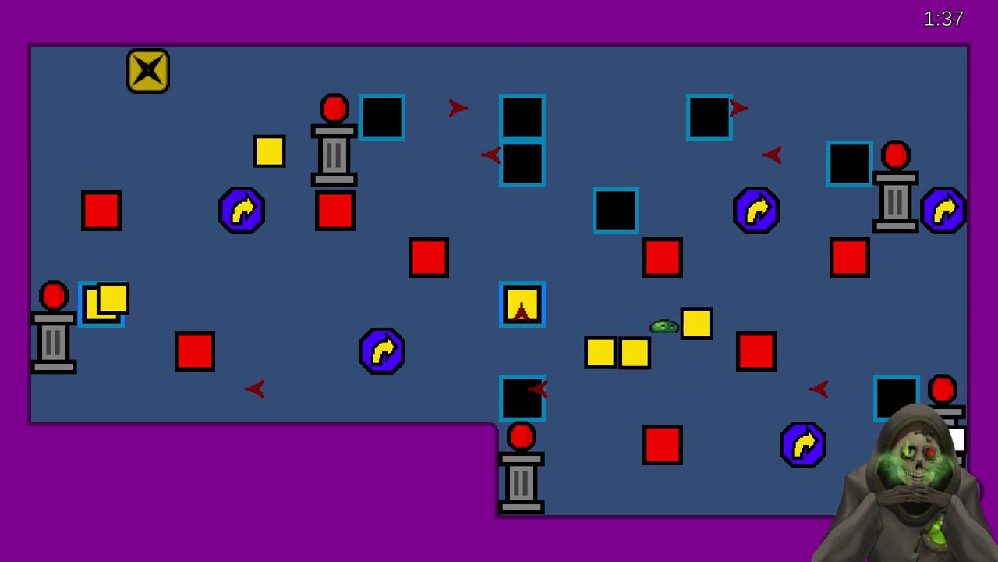
key("Down")
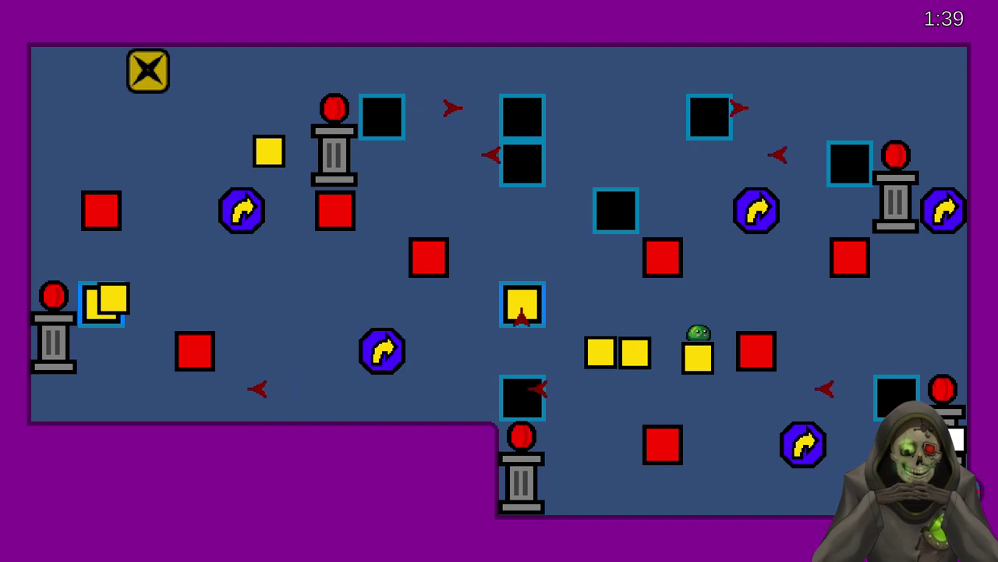
key("Down")
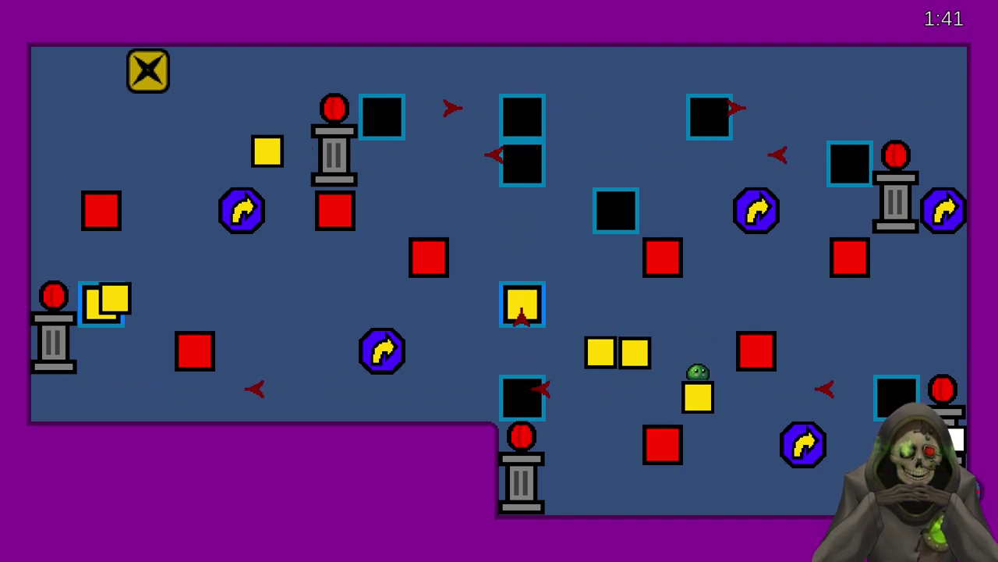
key("Down")
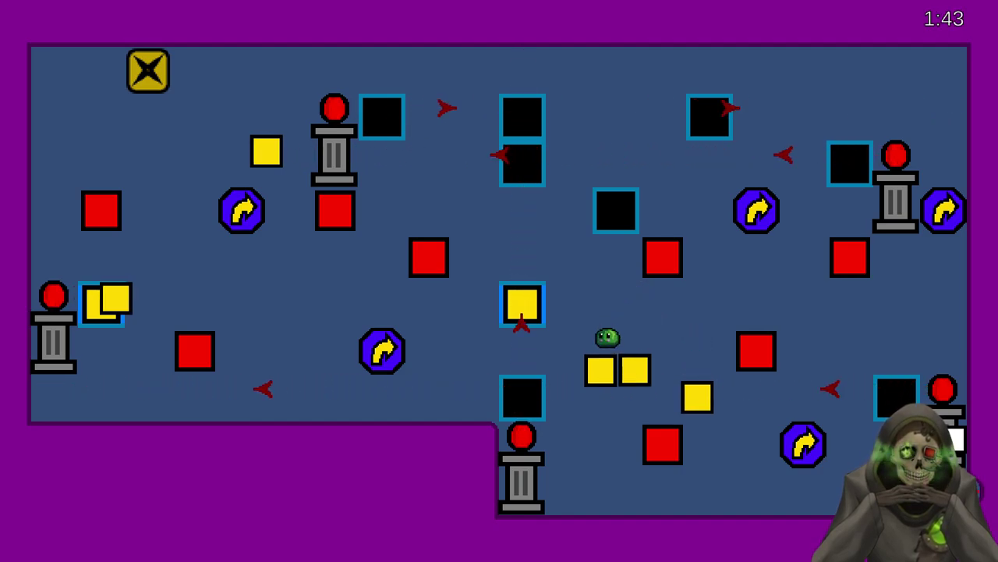
- Push the three blocks east toward the southeastern turn-arrow tile and move the lead block down to the southern wall
key("Right")
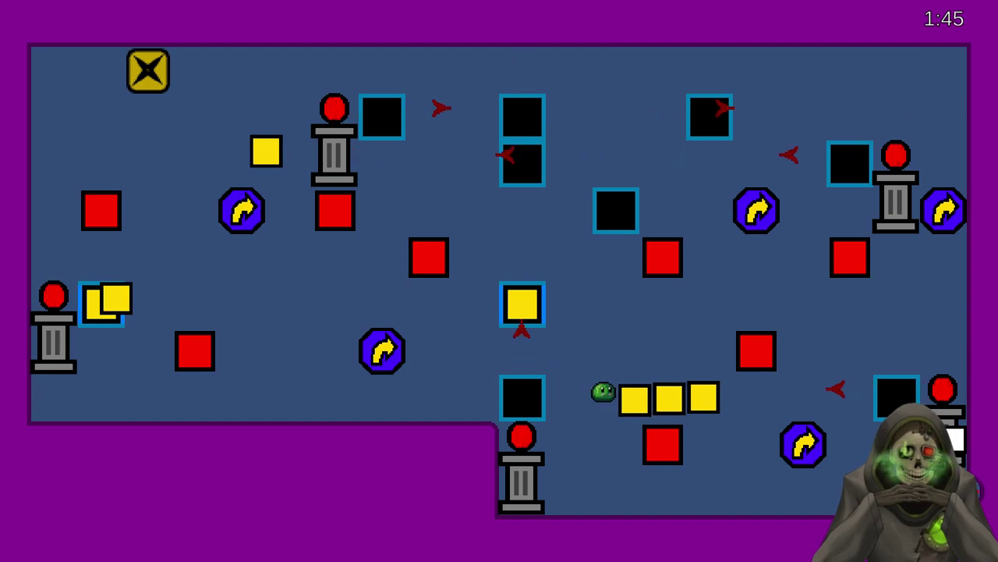
key("Right")
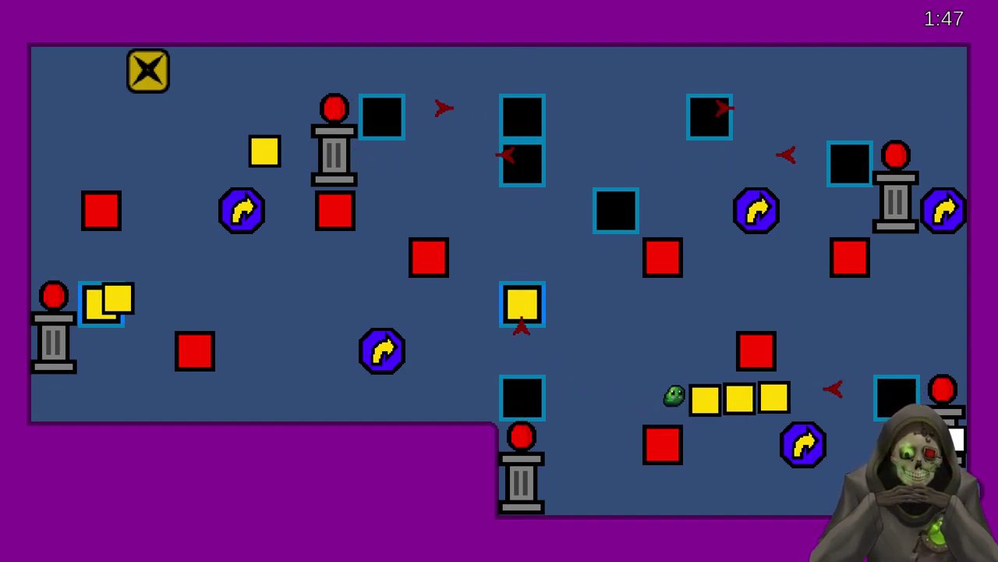
key("Right")
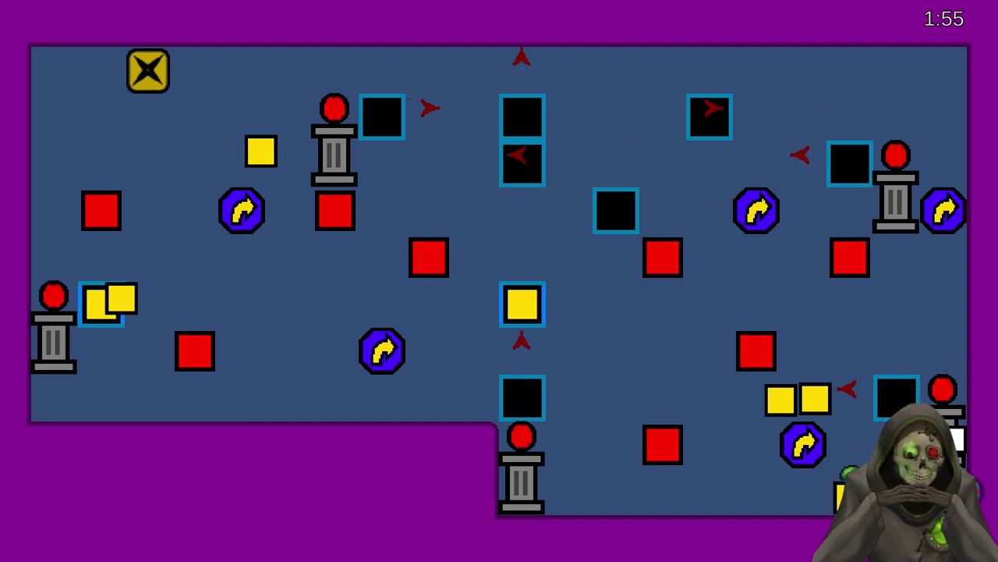
- Push the two remaining yellow blocks back west, away from the southeastern turn-arrow tile and past the eastern red block
key("Left")
key("Up")
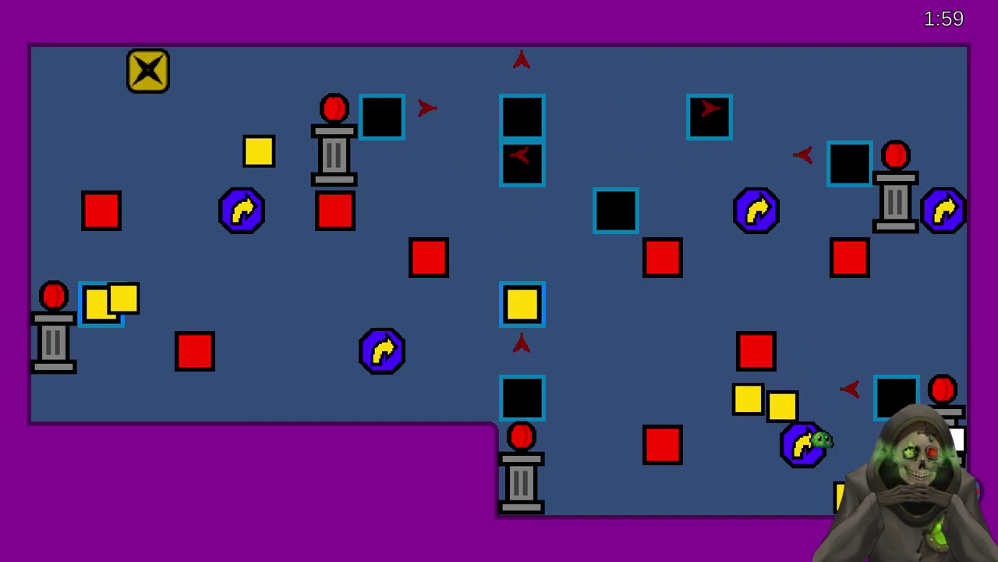
key("Left")
key("Down")
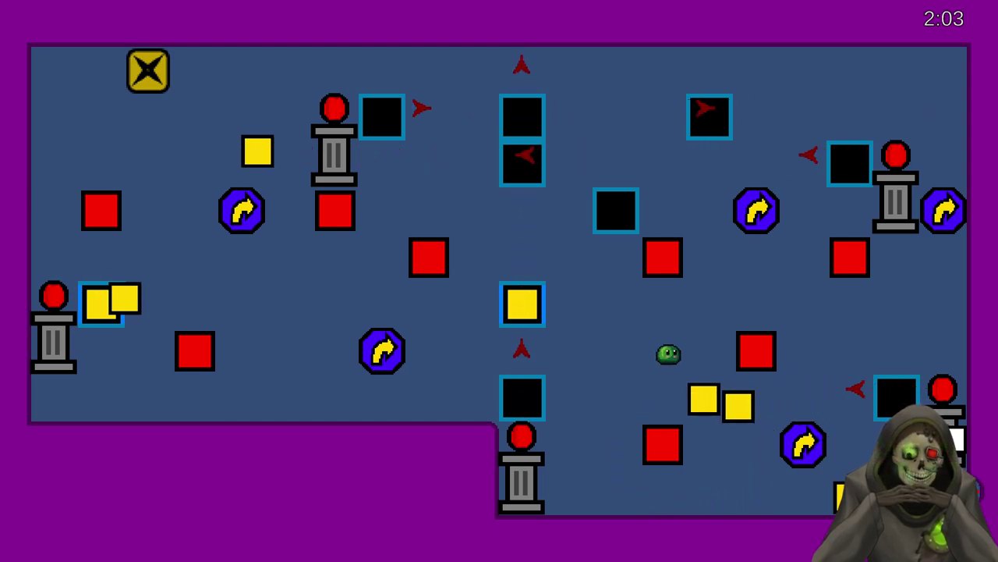
- Push the pair of yellow blocks south to the southern wall and then east along it to the southeastern corner
key("Down")
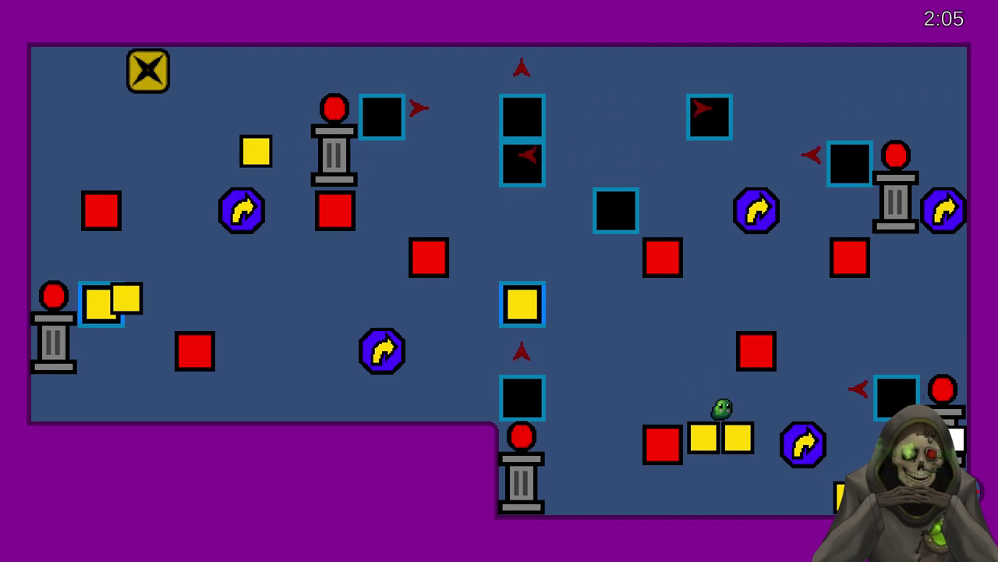
key("Down")
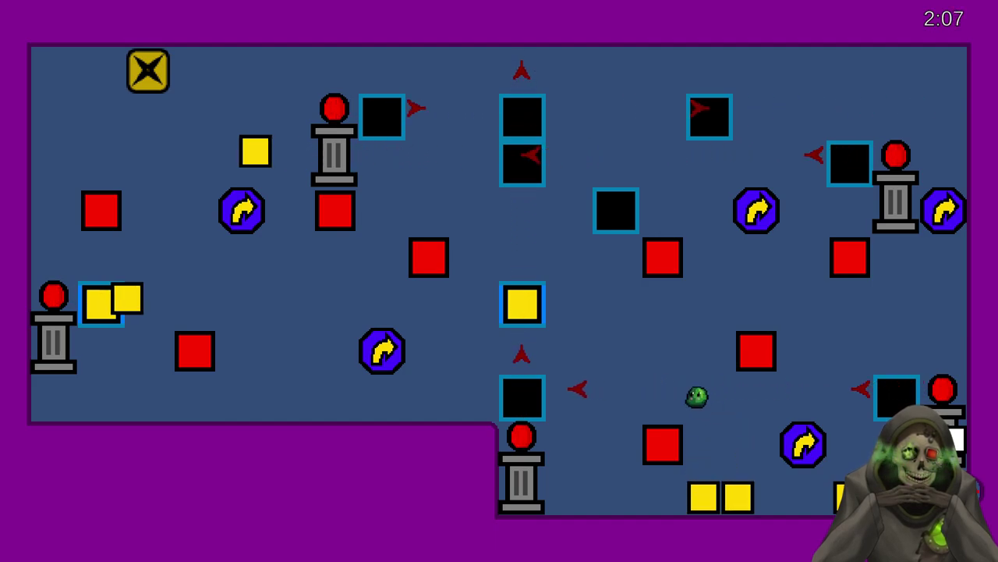
key("Right")
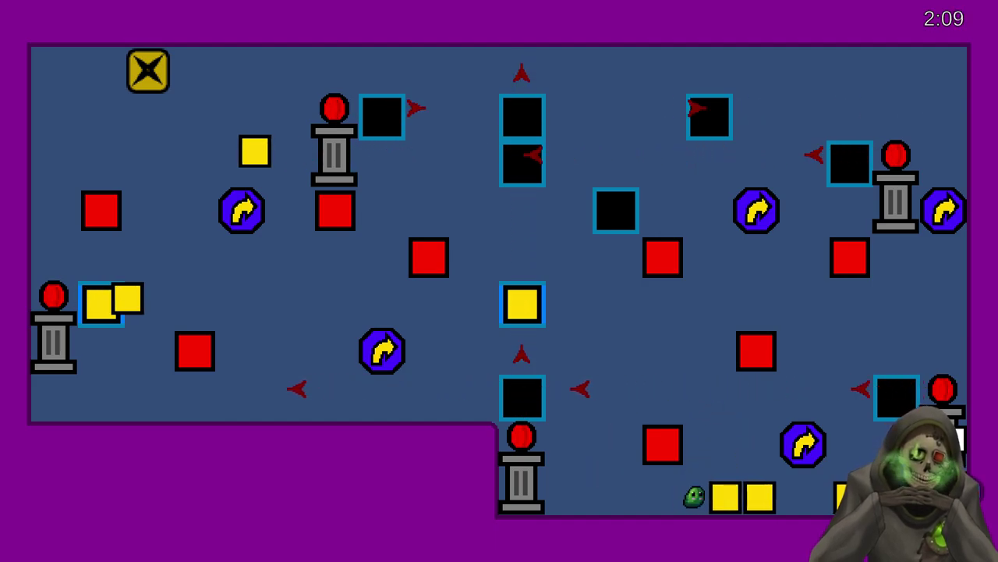
key("Right")
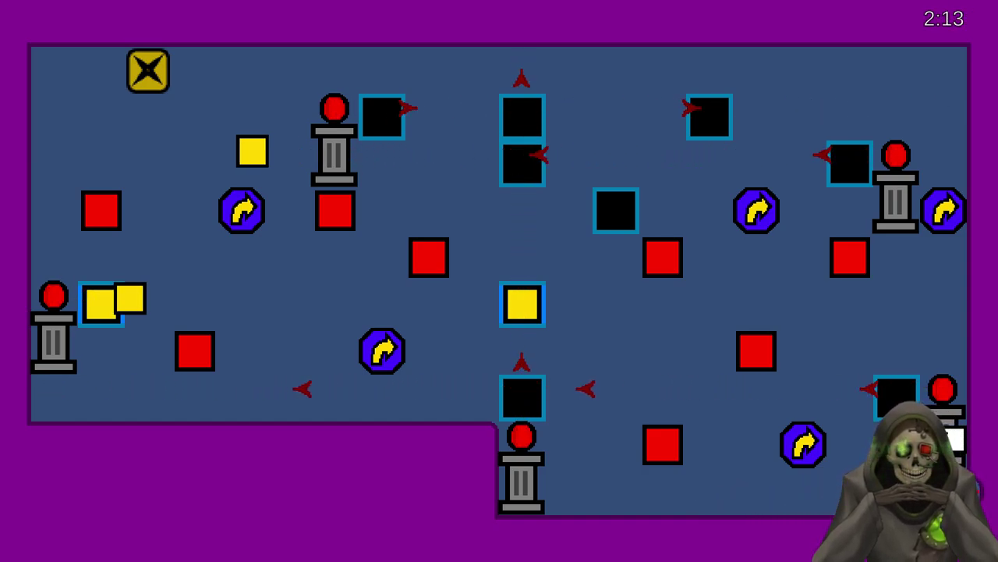
- Return the slime to the northwest, shift the loose block at the western socket west, and push the northwestern loose block against the pillar
key("Left")
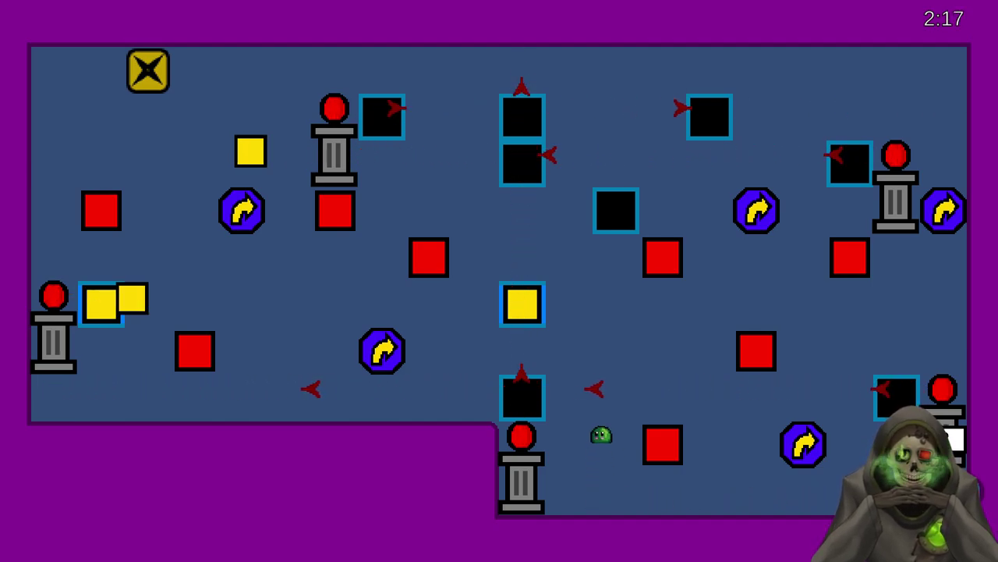
key("Left")
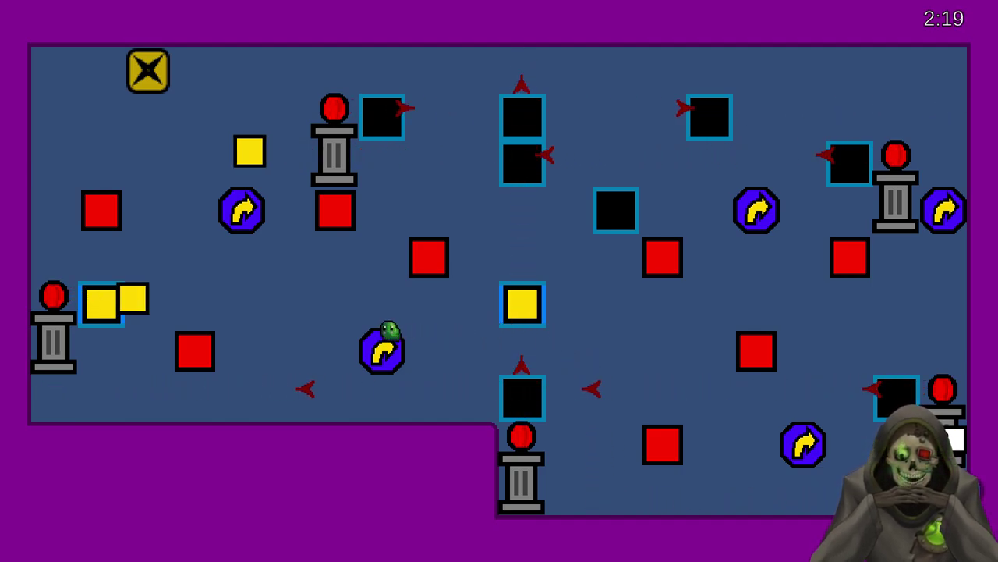
key("Left")
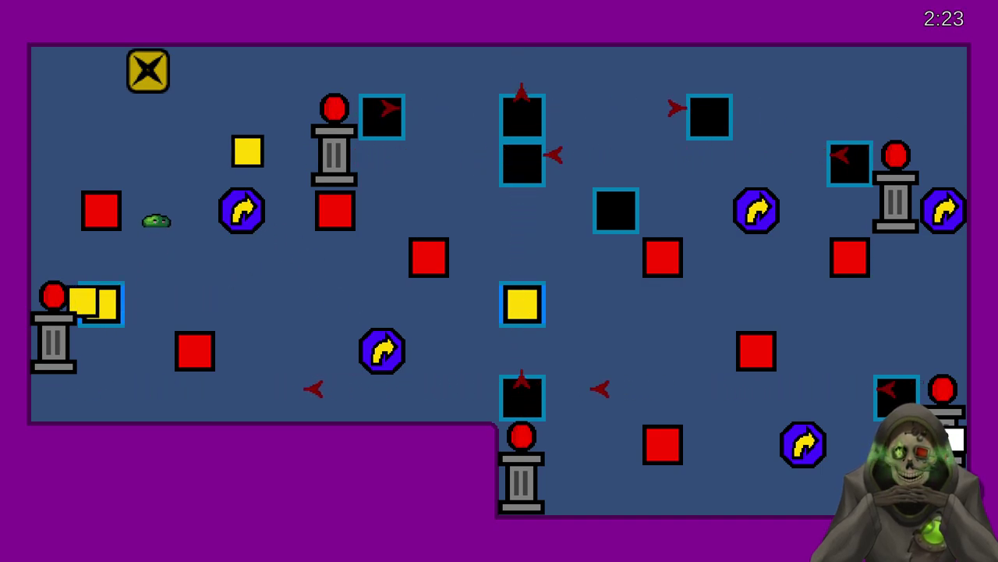
key("Right")
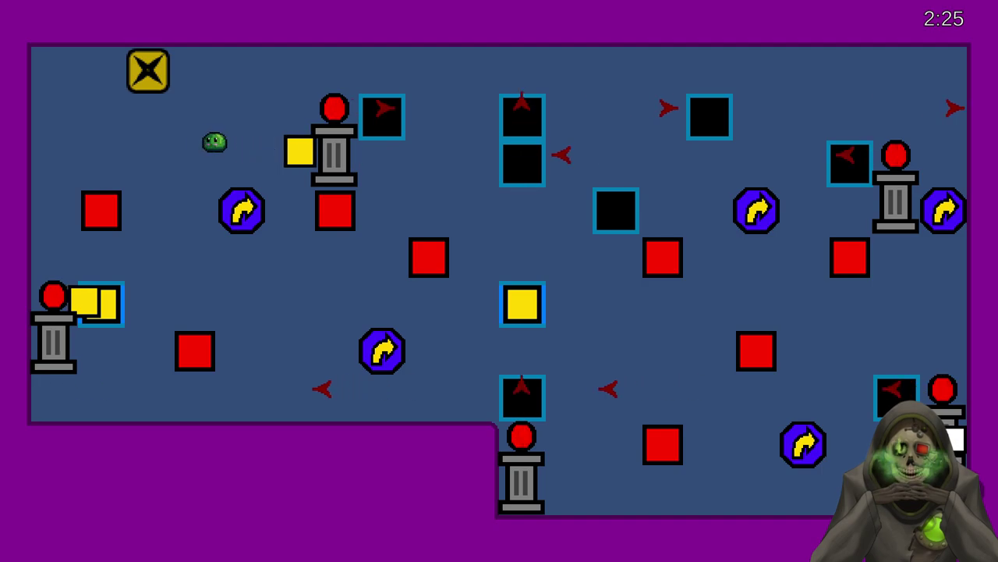
- Draw two new yellow blocks from the northwestern block dispenser and move them southeast of it
key("Up")
key("Down")
key("Left")
key("Down")
key("Right")
key("Up")
key("Left")
key("Down")
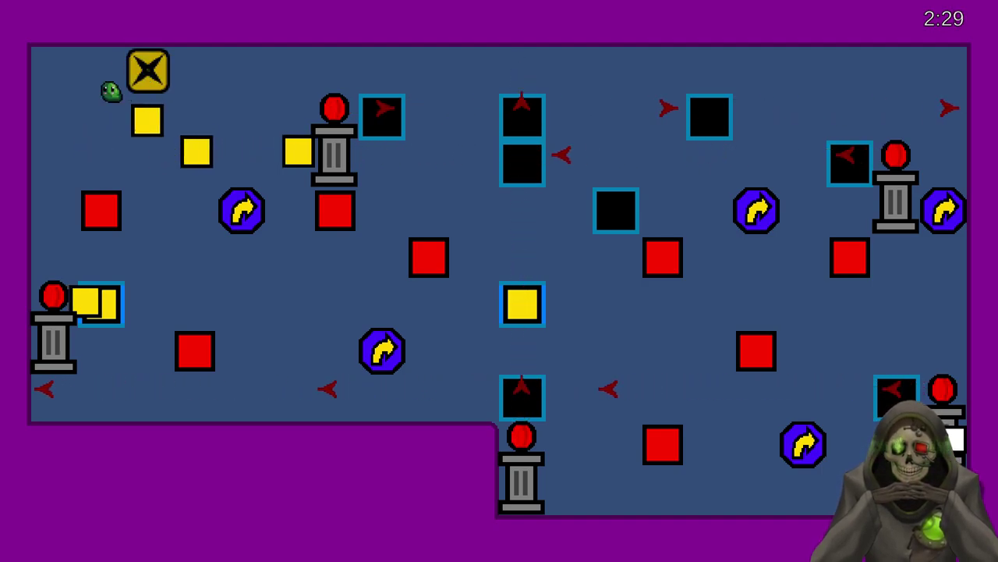
- Draw two more yellow blocks from the dispenser and stack the two lead blocks vertically beside the northwestern turn-arrow tile
key("Right")
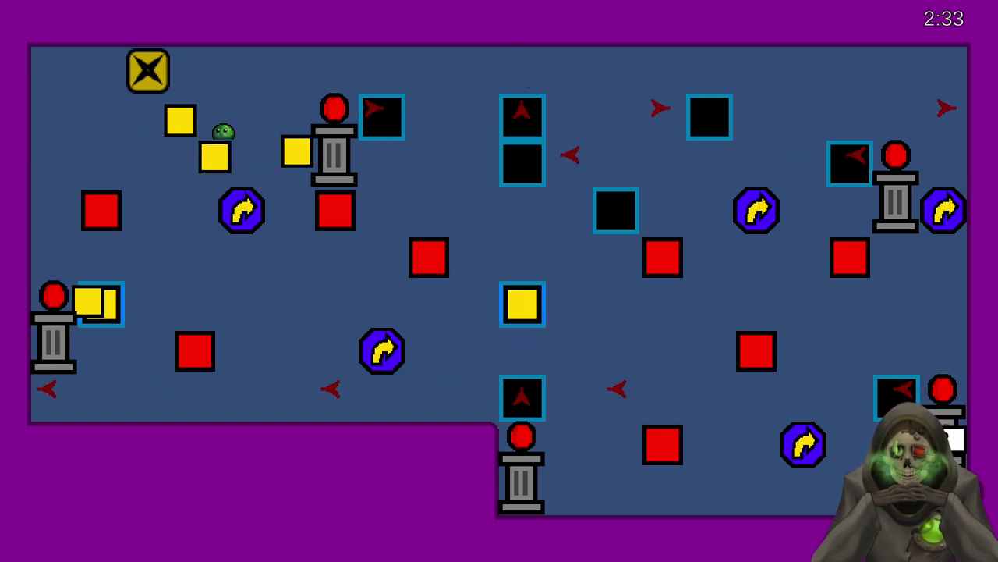
key("Left")
key("Right")
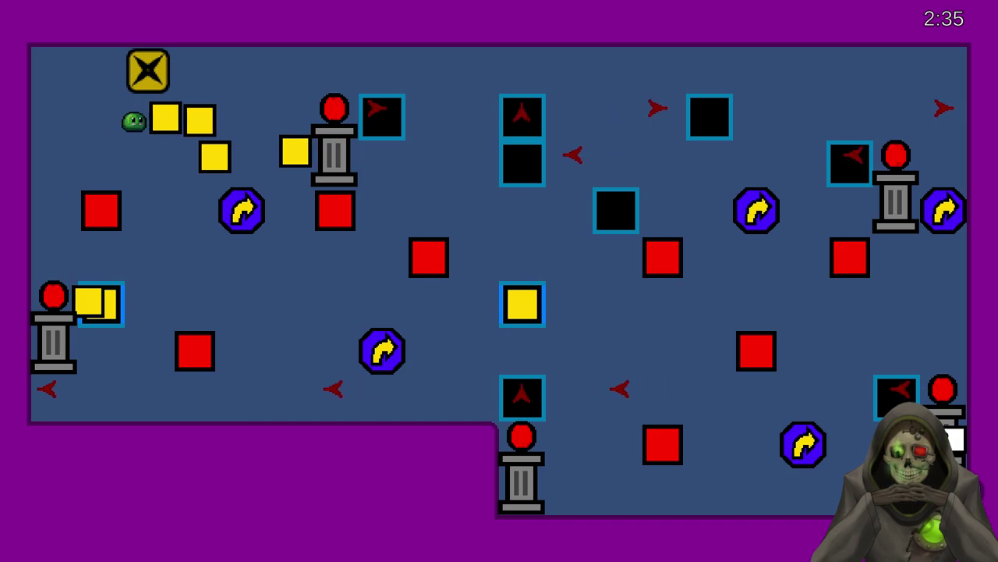
key("Up")
key("Down")
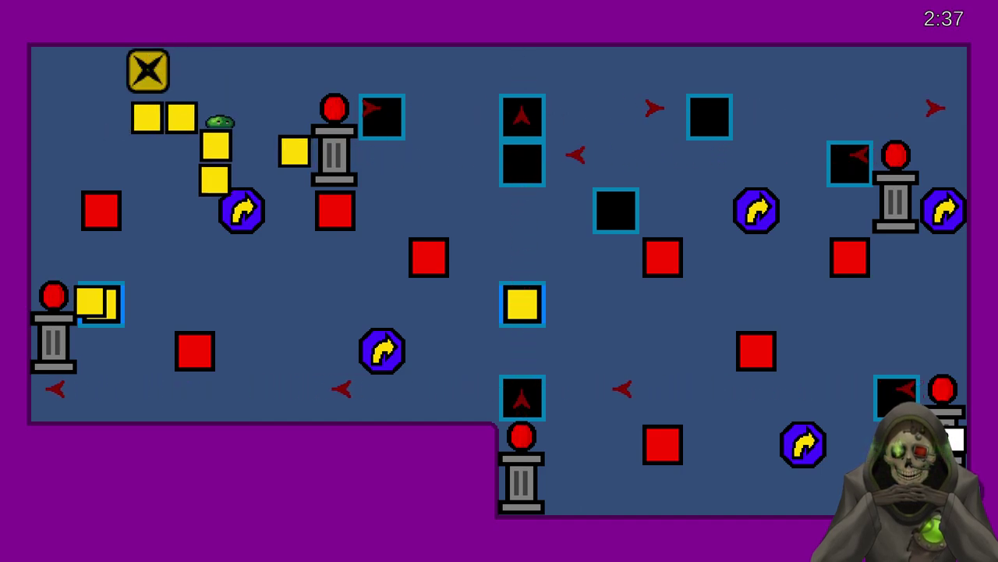
- Arrange three yellow blocks in a column west of the turn-arrow tile and push it south onto the southwestern red block
key("Down")
key("Left")
key("Up")
key("Right")
key("Down")
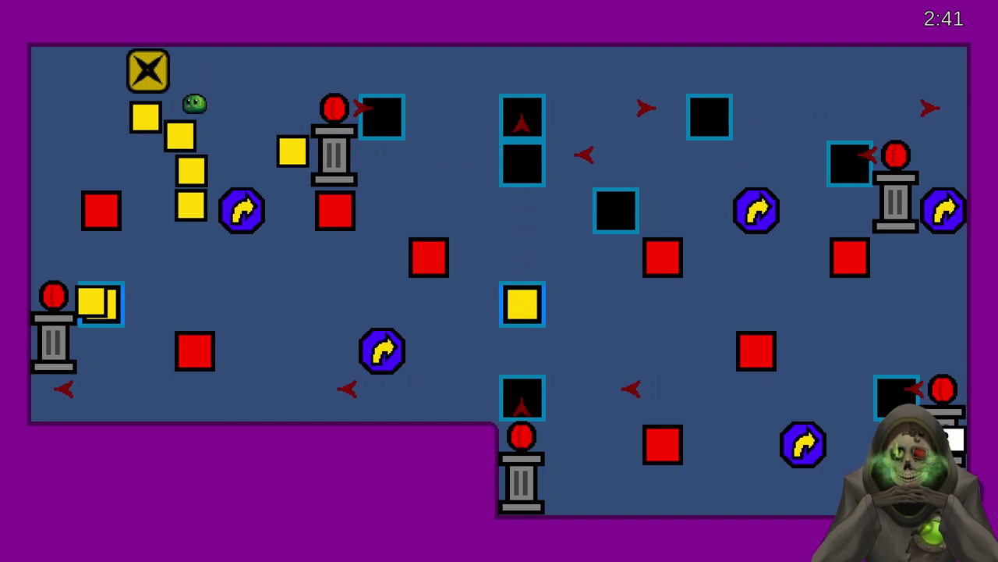
key("Down")
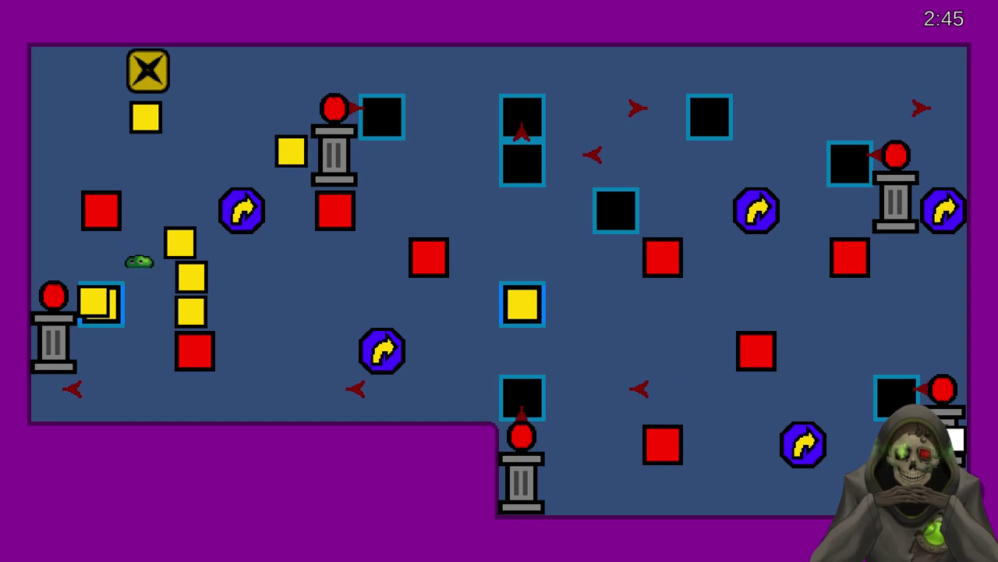
- Push the column's blocks east one at a time above the southwestern red block
key("Right")
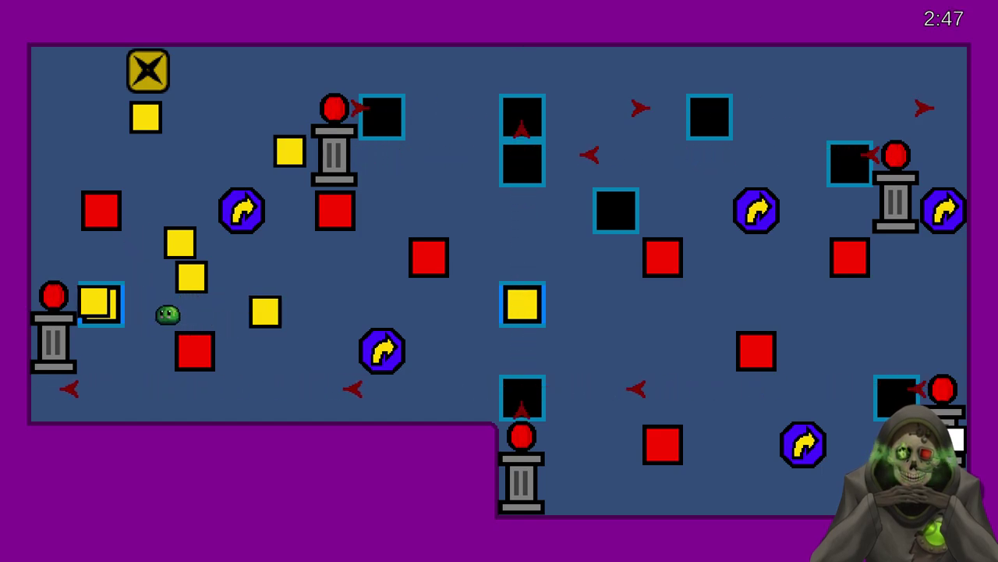
key("Down")
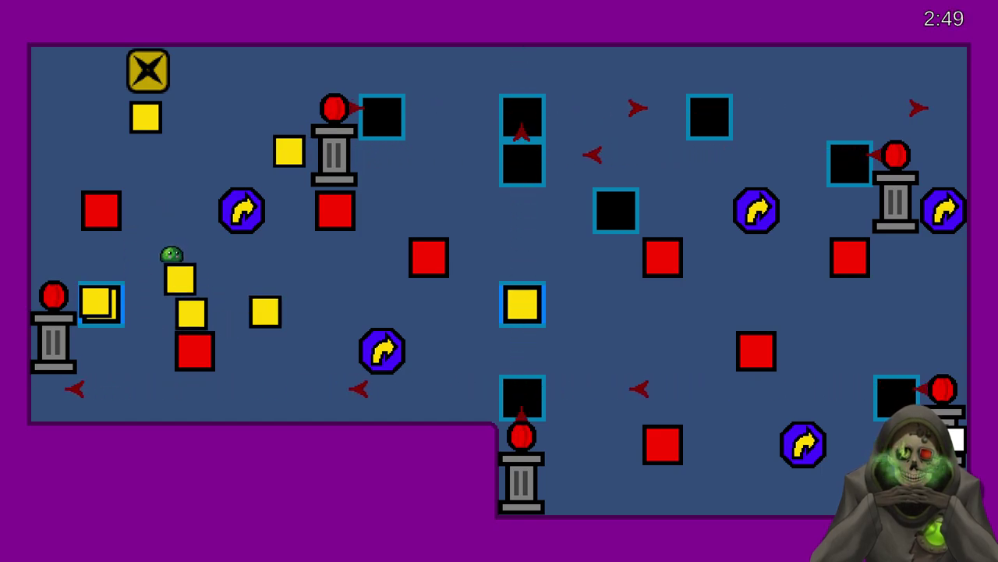
key("Right")
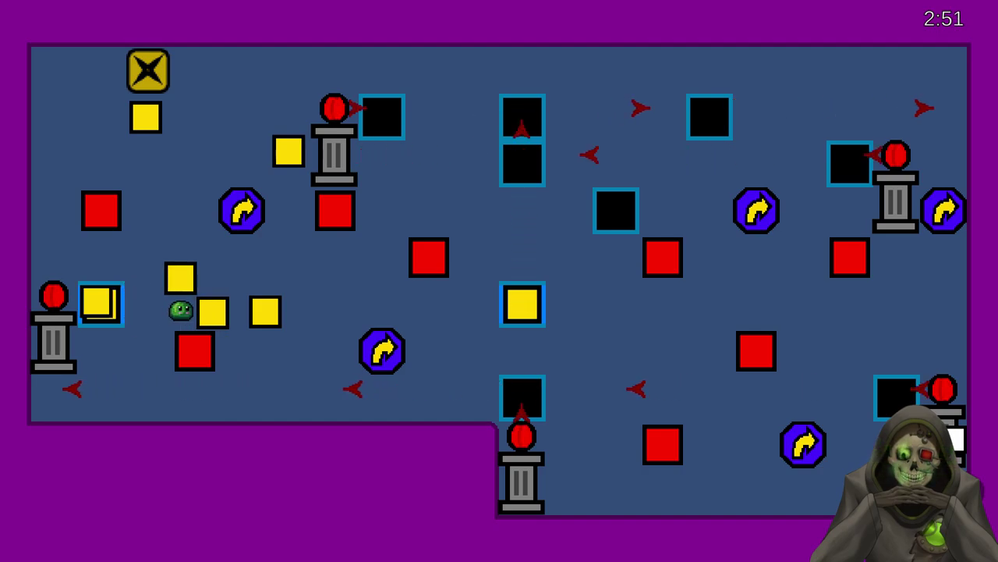
- Join the third block to the other two in a row and push all three east past the filled central socket
key("Up")
key("Right")
key("Down")
key("Left")
key("Down")
key("Right")
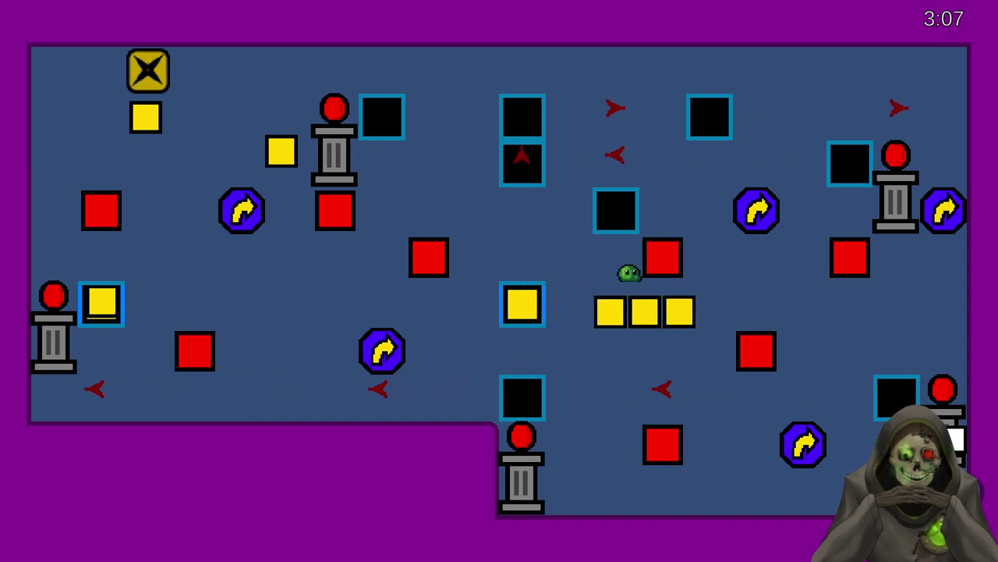
- Separate the row's easternmost block by pushing it east and move the other two blocks south
key("Down")
key("Up")
key("Right")
key("Down")
key("Up")
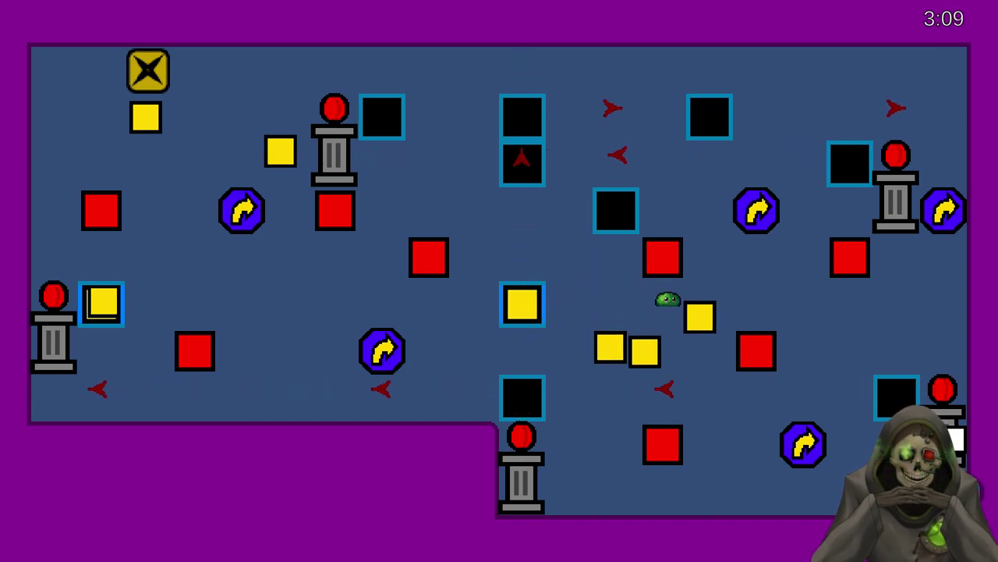
key("Down")
key("Left")
key("Down")
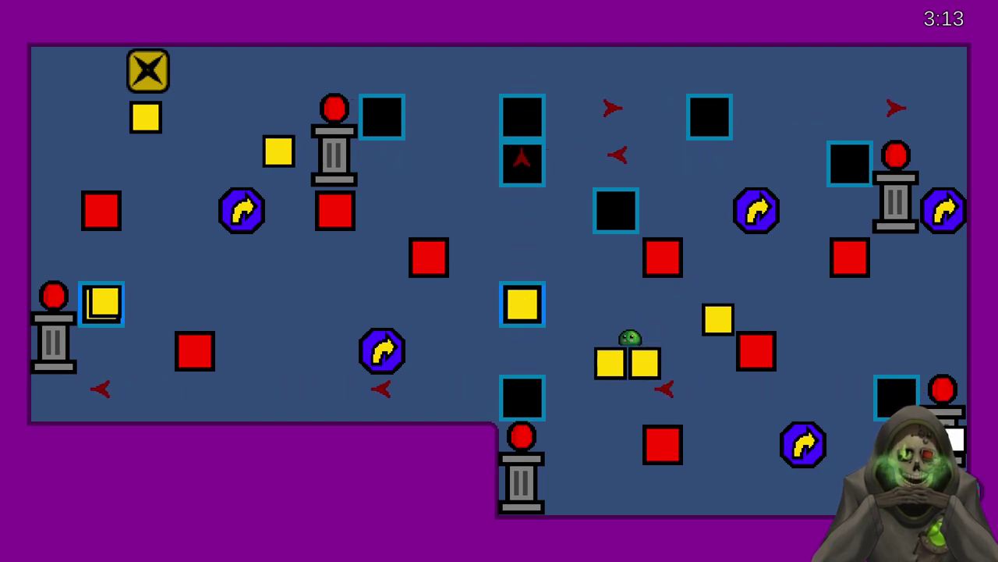
- Push the pair of blocks east into the lane between the two southeastern red blocks and south to the southern wall
key("Right")
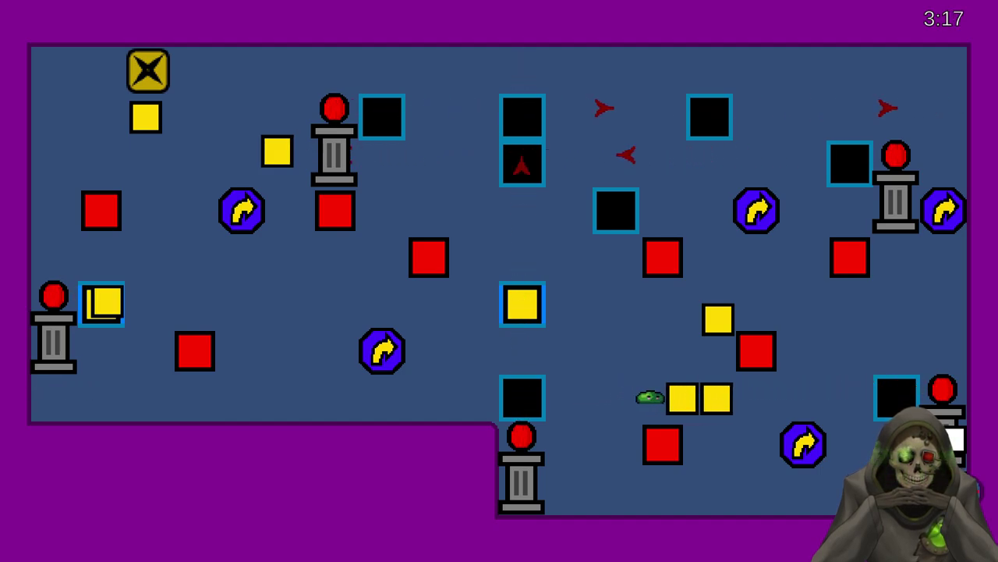
key("Up")
key("Down")
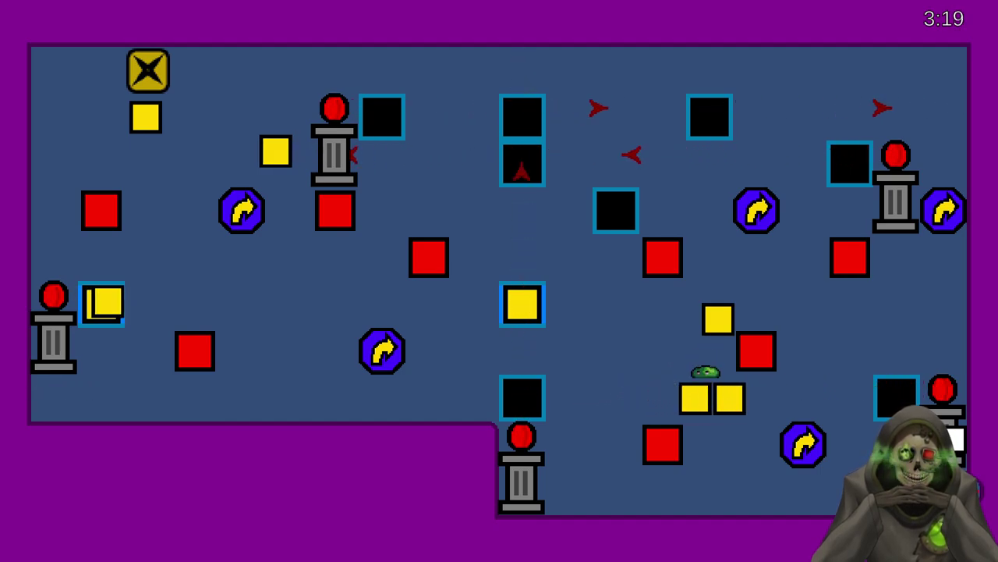
key("Left")
key("Down")
key("Right")
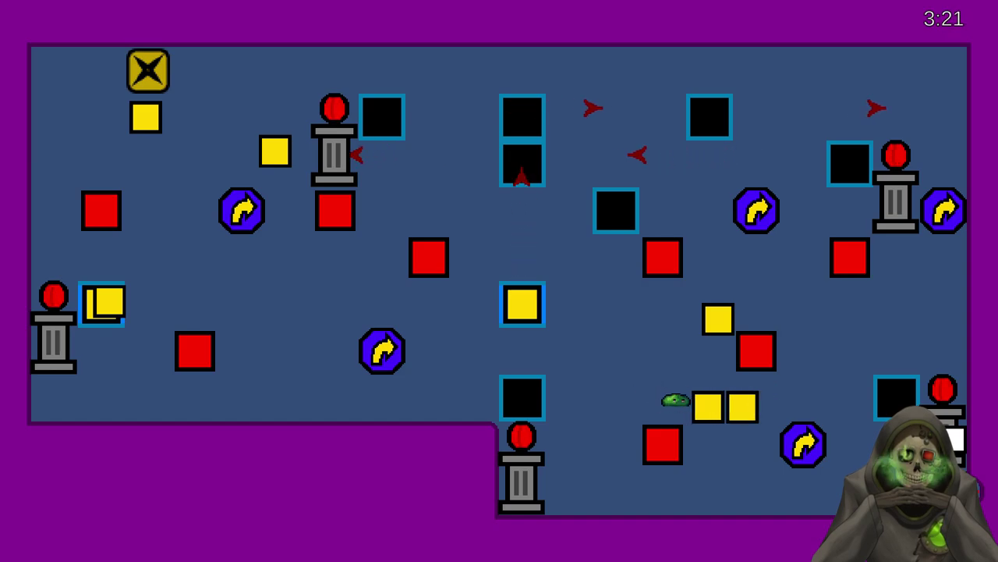
key("Up")
key("Right")
key("Down")
key("Down")
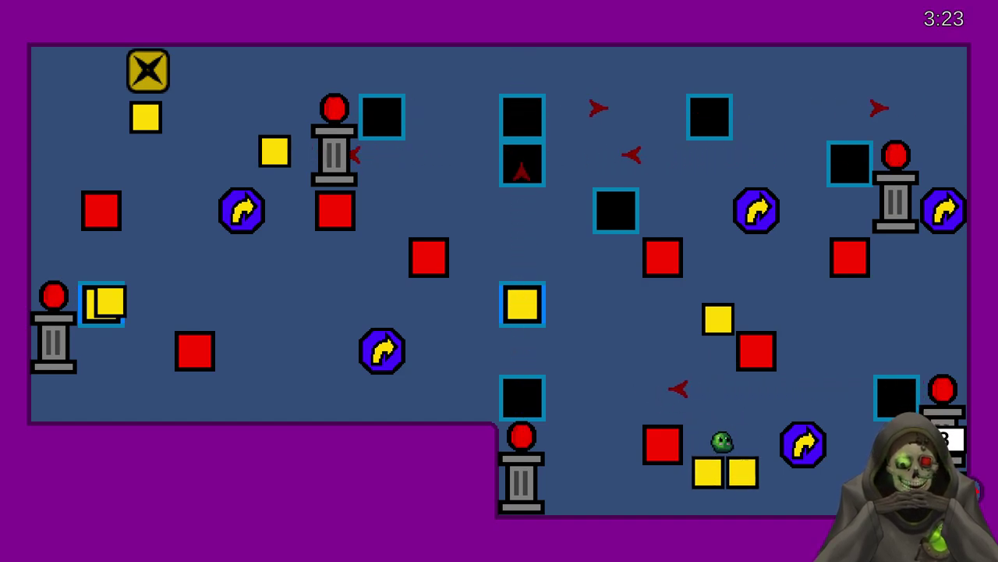
key("Up")
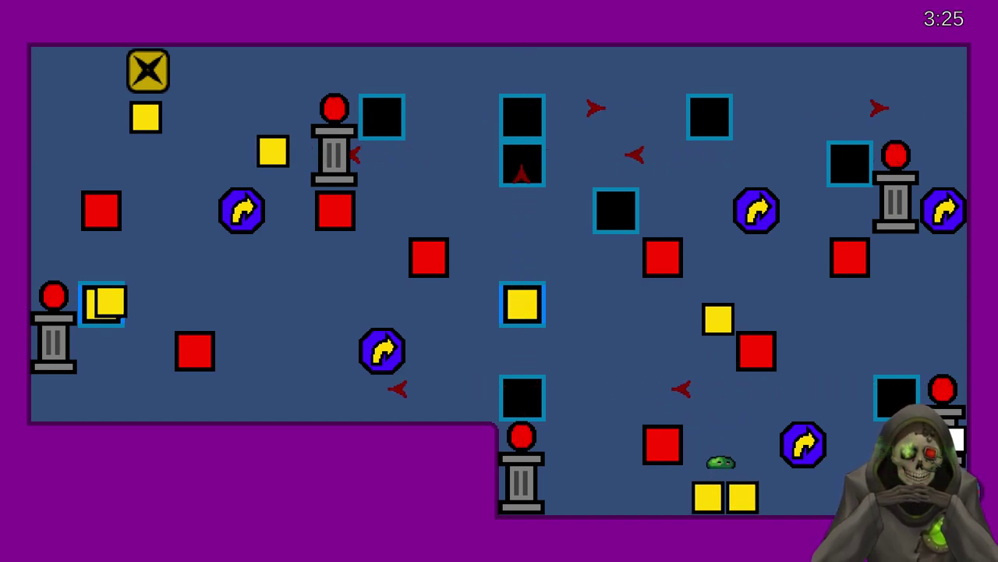
- Push the pair of yellow blocks east along the southern wall into the southeastern corner
key("Left")
key("Down")
key("Right")
key("Right")
key("Right")
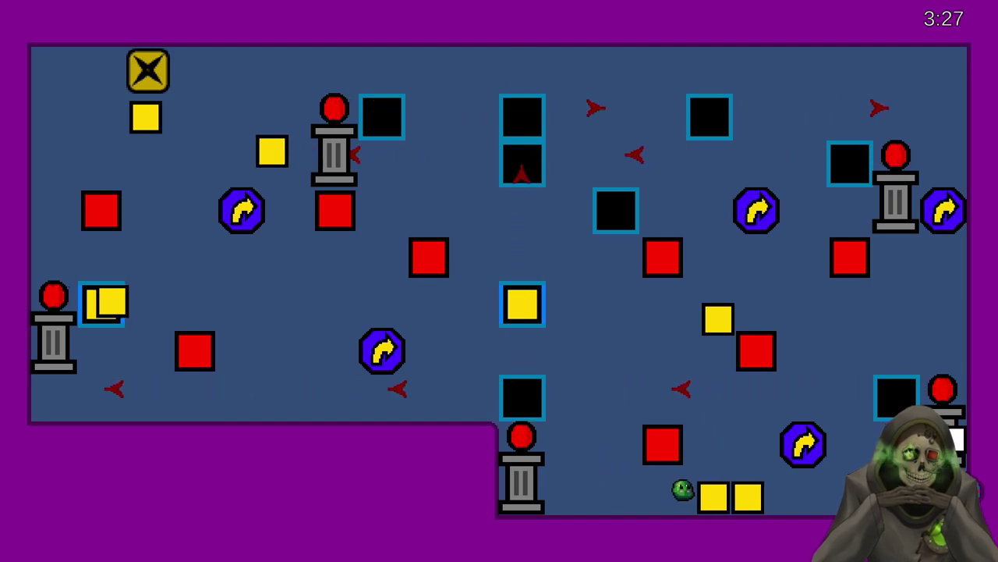
key("Right")
key("Right")
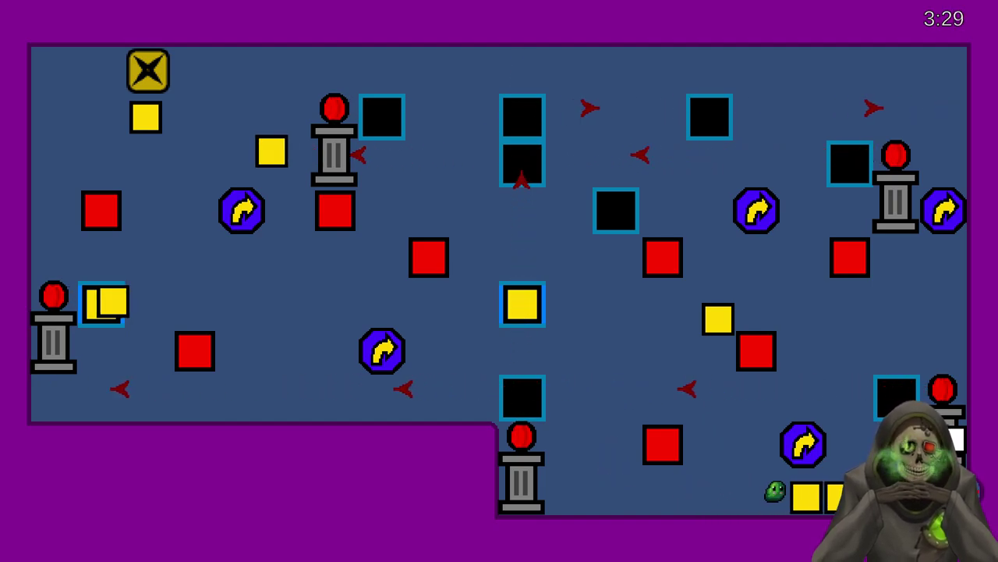
key("Right")
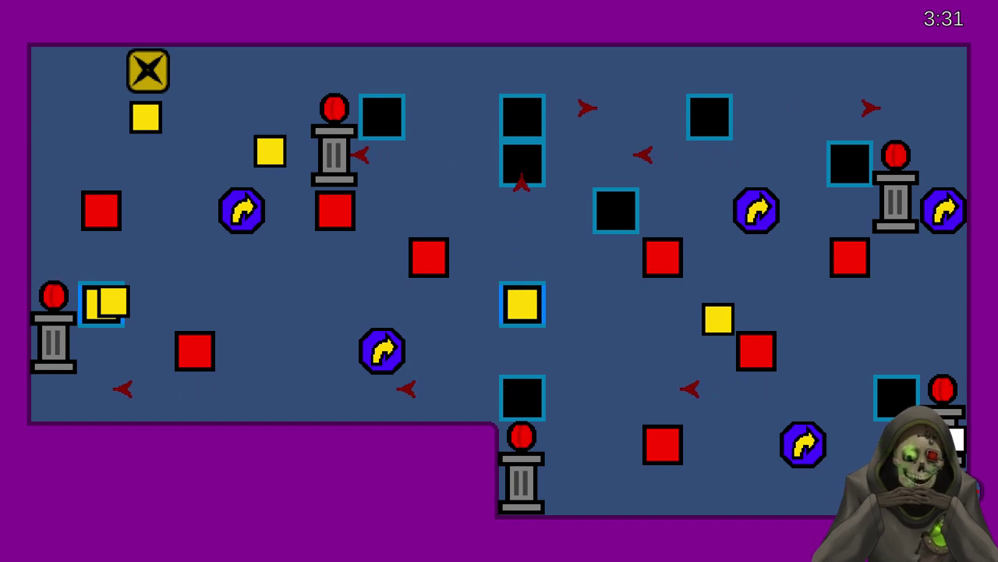
- Return to the third block beside the red block and push it south through the lane toward the southern wall
key("Up")
key("Left")
key("Up")
key("Left")
key("Up")
key("Left")
key("Down")
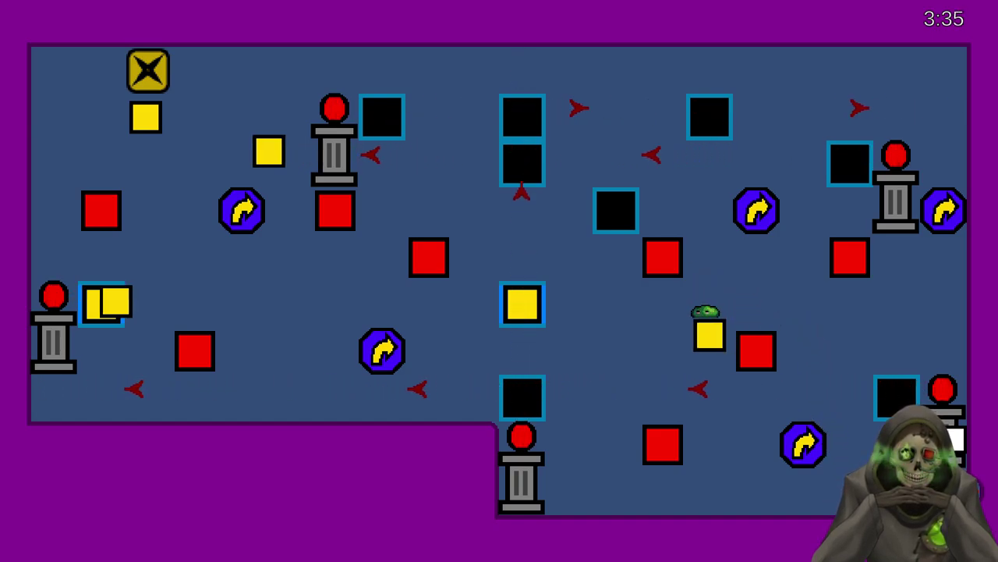
key("Down")
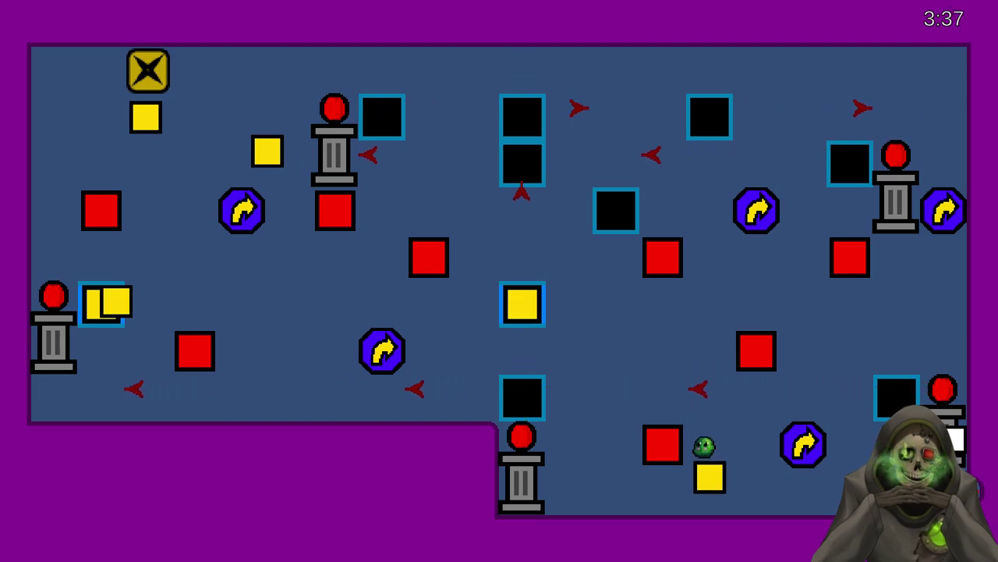
- Bring the slime behind the third block and push it east along the southern wall to the southeastern corner
key("Up")
key("Left")
key("Left")
key("Down")
key("Right")
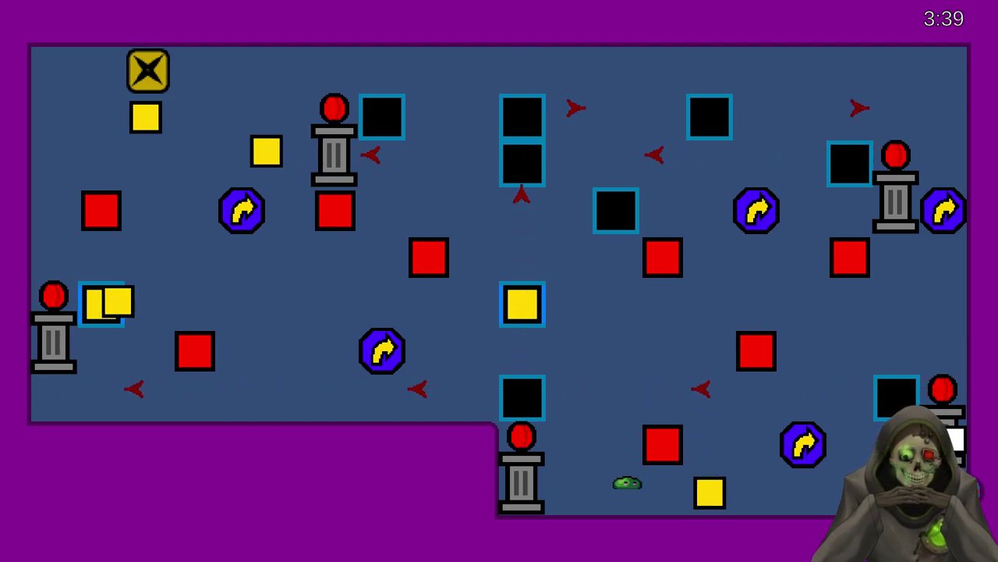
key("Right")
key("Right")
key("Right")
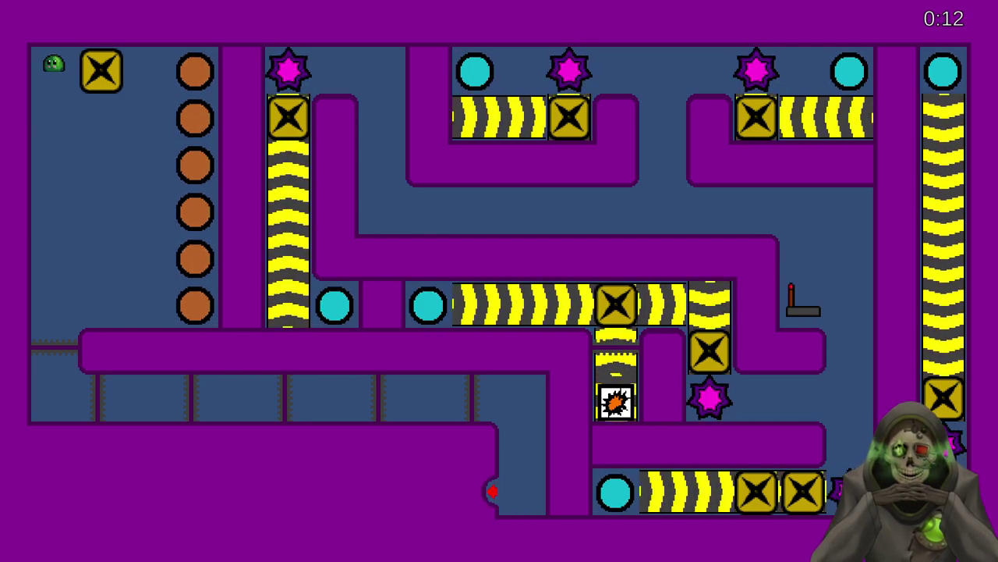
- Capture a full-screen snip of the new level with the hazard-striped conveyor lanes
key("super+shift+s")
left_click_drag(0, 0, 997, 561)
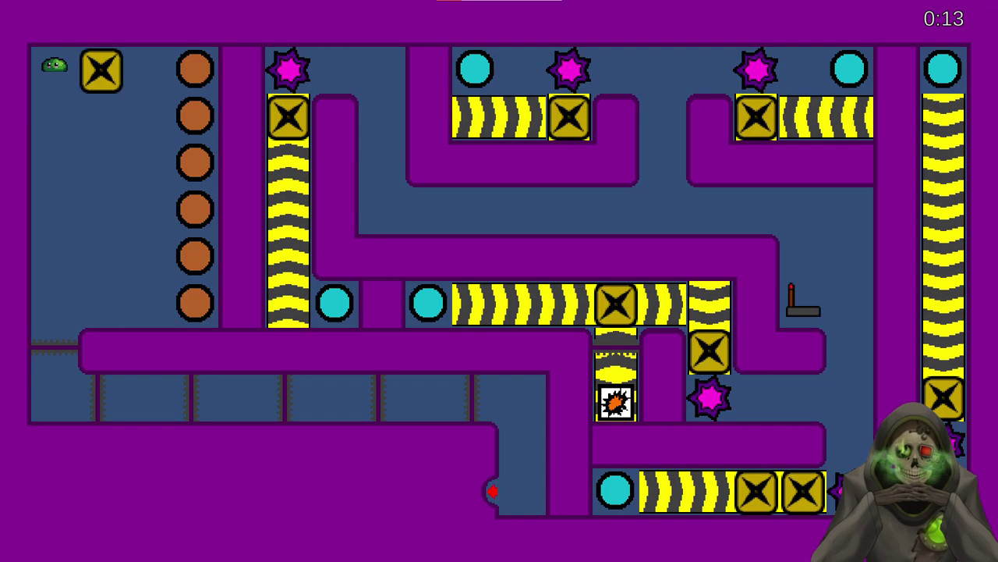
- Paste the level snip into the paint.net picture and delete the slime and the timer from it
key("alt+Tab")
key("ctrl+v")
left_click(10, 79)
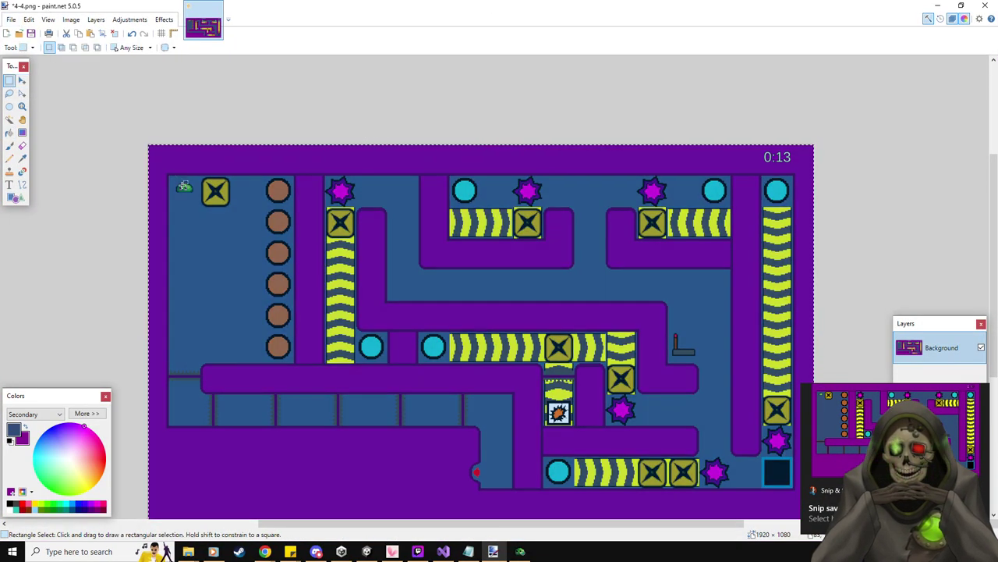
left_click_drag(173, 179, 198, 195)
key("Delete")
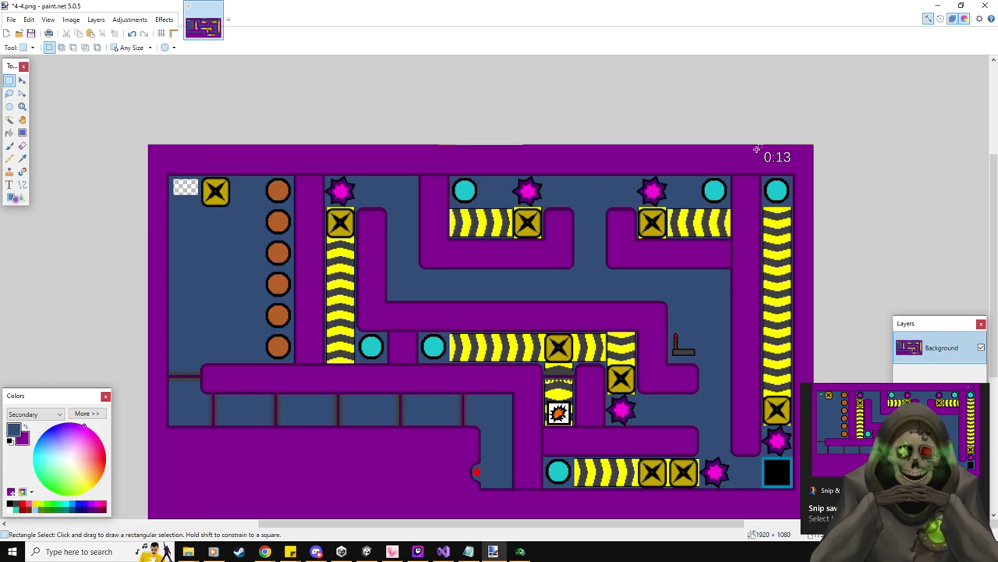
left_click_drag(756, 148, 795, 166)
key("Delete")
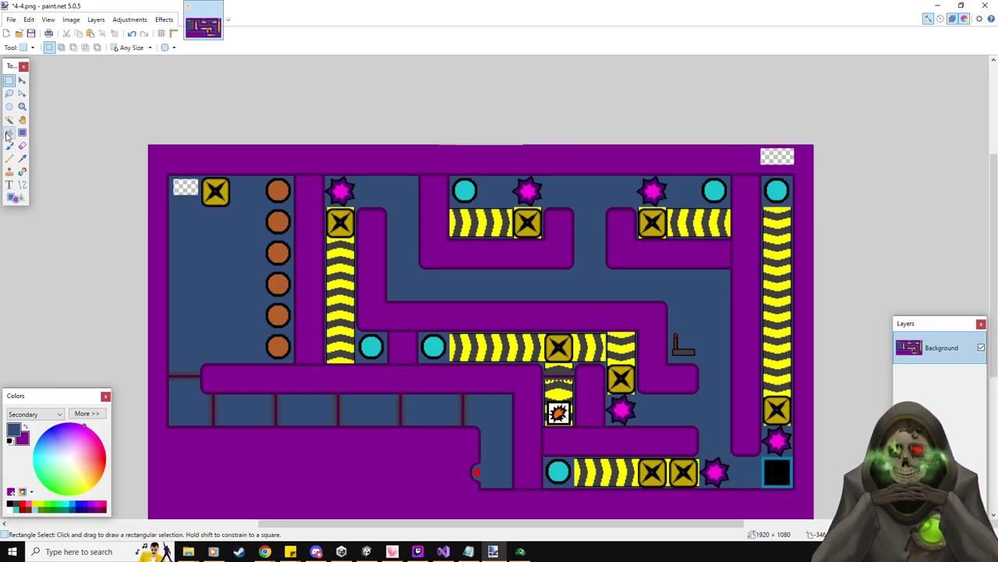
- Fill the erased patches with the matching floor and wall colours and save the picture as 4-5
left_click(9, 133)
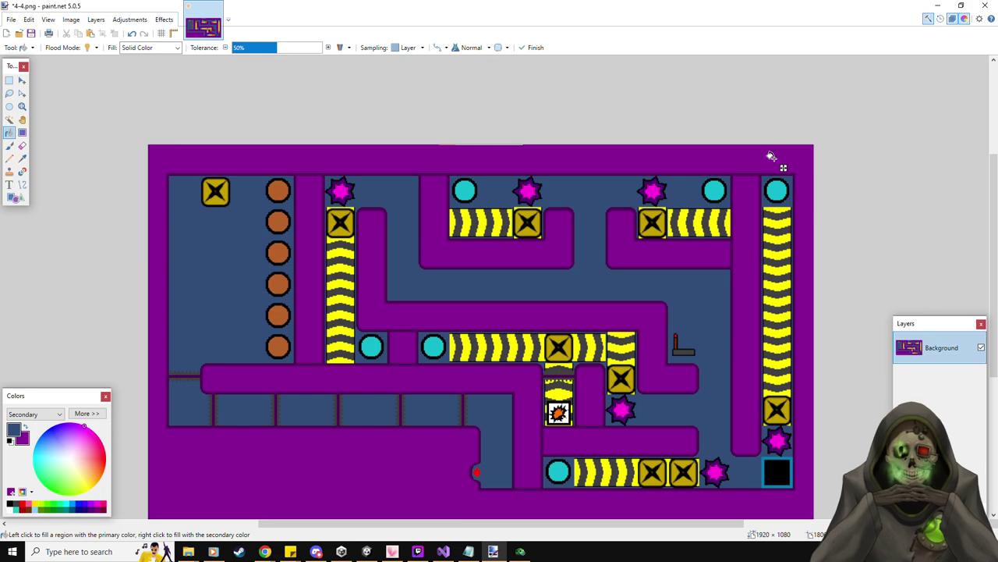
left_click(40, 97)
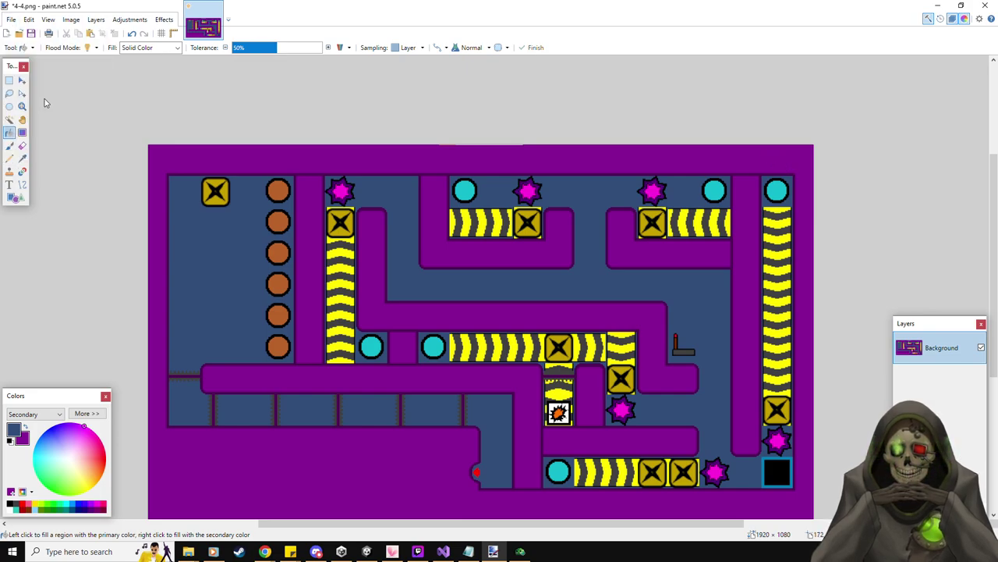
type("4")
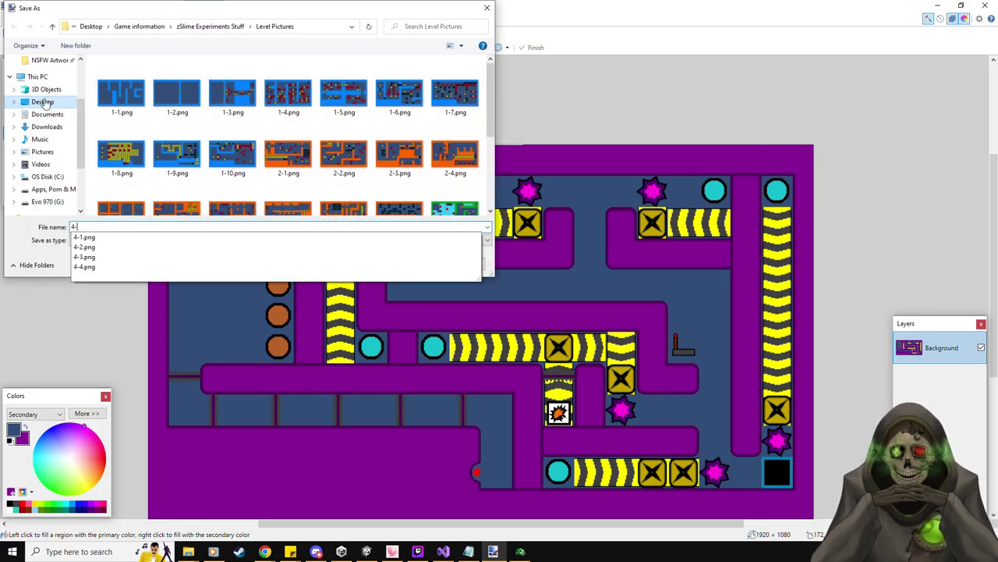
type("-5")
key("Return")
key("Return")
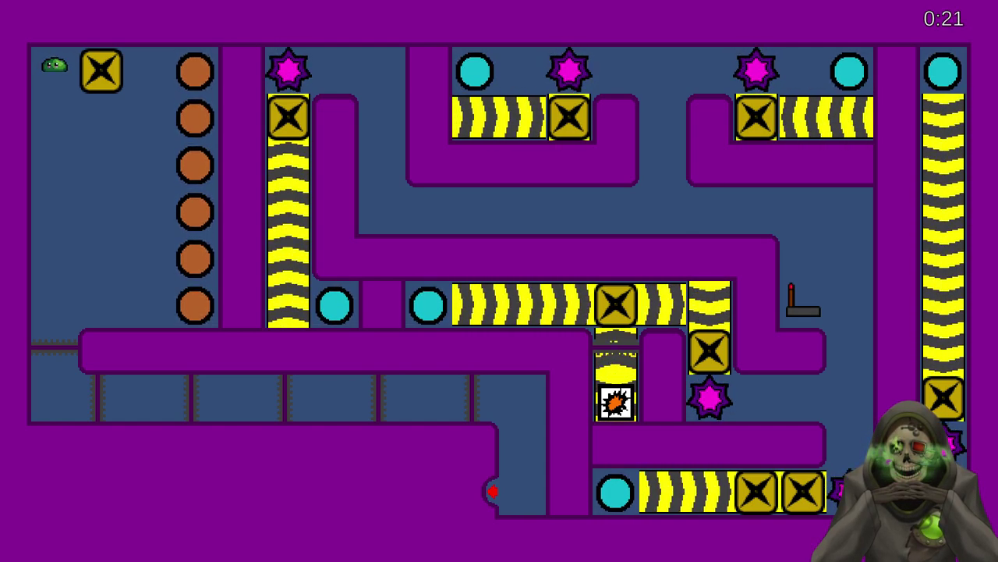
- Return to the game, release a yellow block with the northwestern button and push it east into the second orange circle
key("Right")
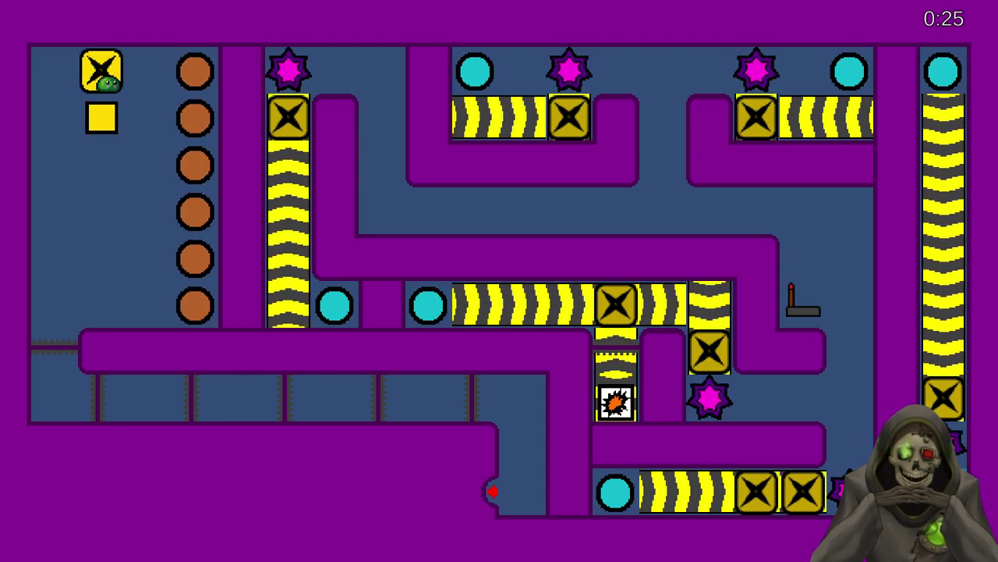
key("Left")
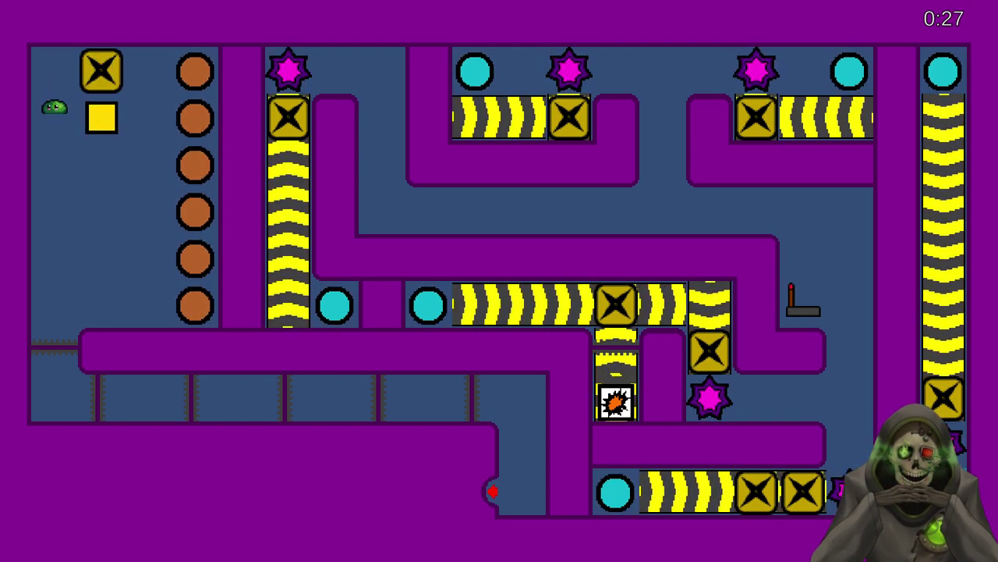
key("Right")
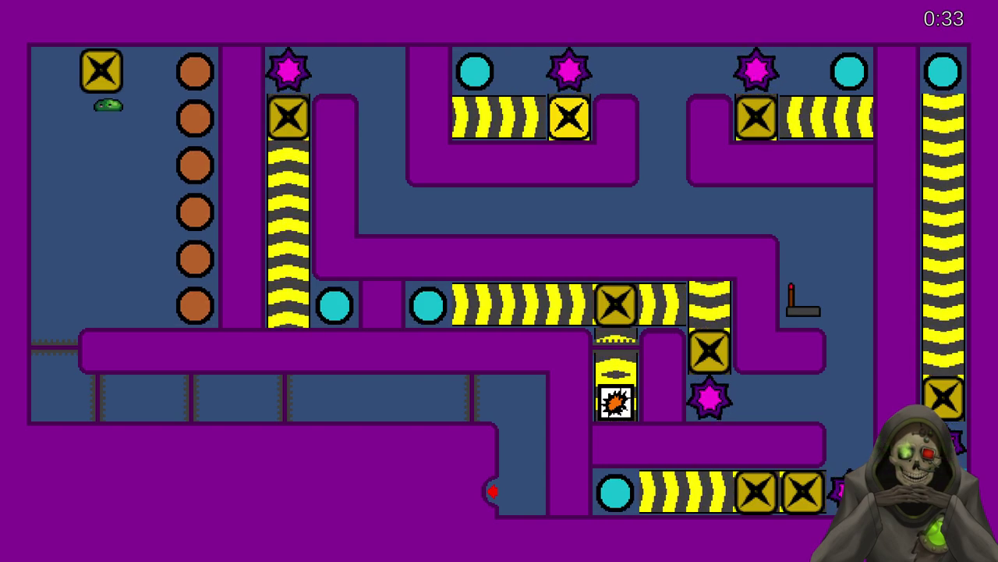
- Release another block from the northwestern button and push it east into the third orange circle
key("Up")
key("Left")
key("Down")
key("Left")
key("Right")
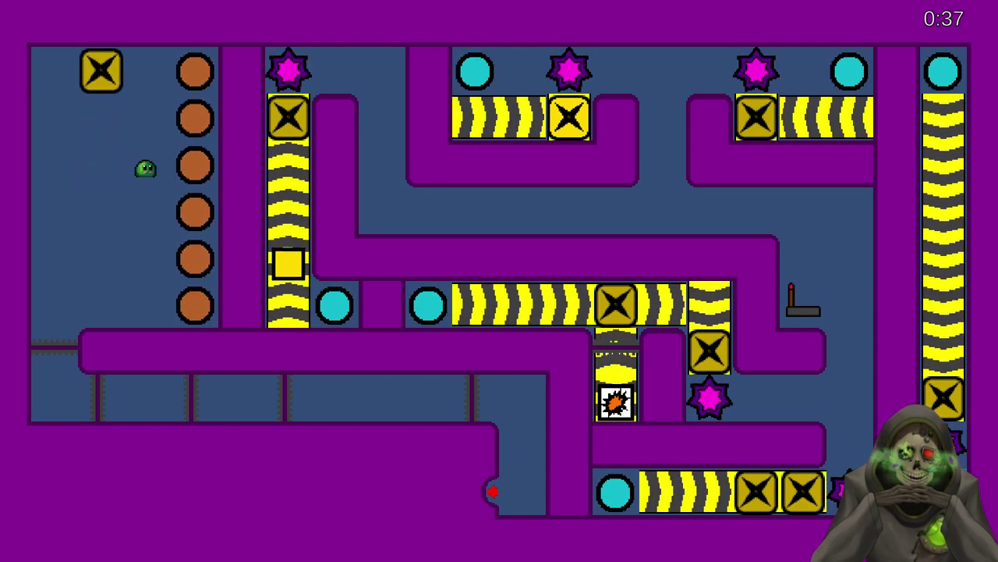
- Release a block, bring it north along the column beside the button and push it into the topmost orange circle
key("Up")
key("Left")
key("Down")
key("Right")
key("Down")
key("Up")
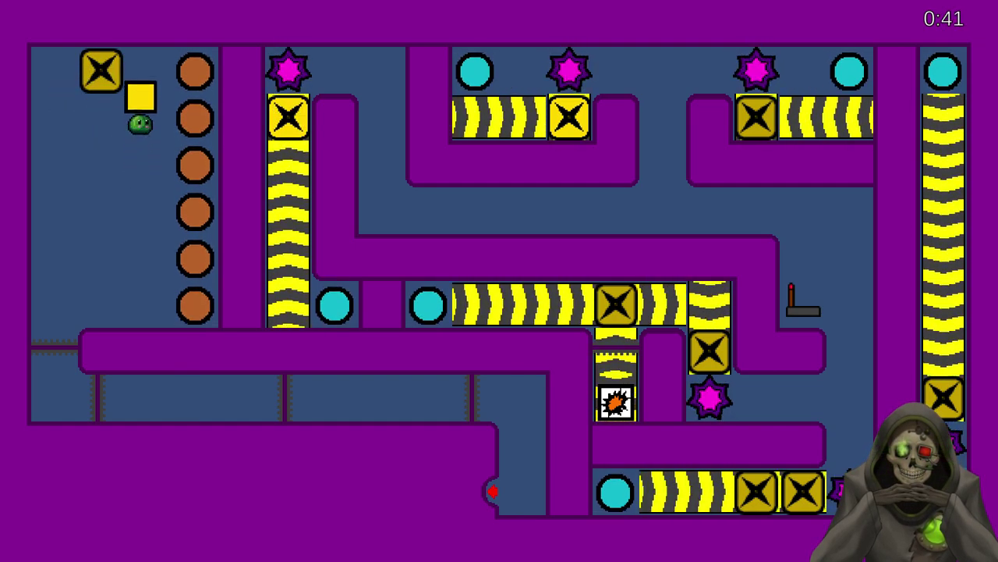
key("Left")
key("Up")
key("Right")
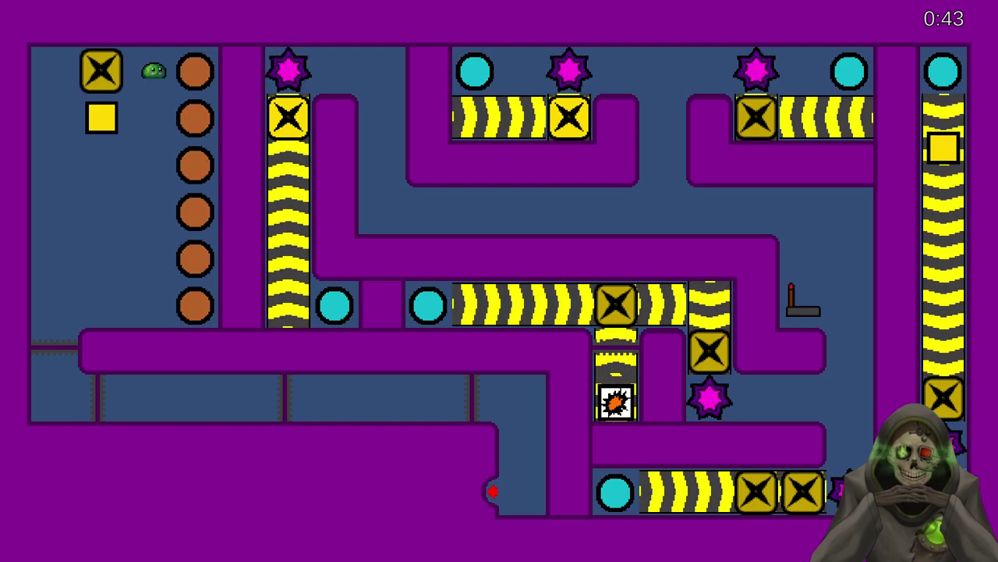
- Push the newly released block south to the chamber's lowest row and east into the bottom orange circle
key("Left")
key("Down")
key("Down")
key("Left")
key("Right")
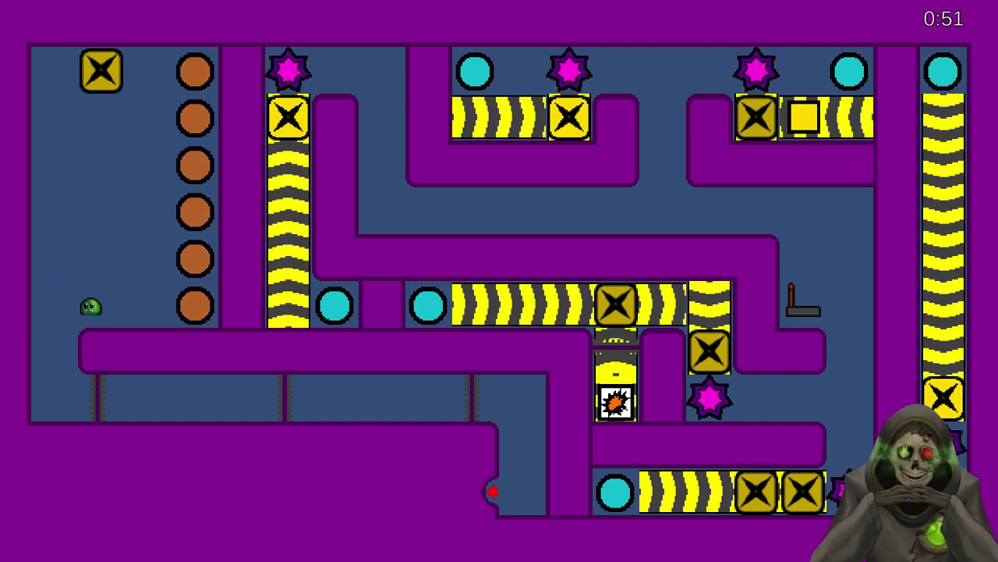
- Release two more blocks from the northwestern button and push them south down its column
key("Up")
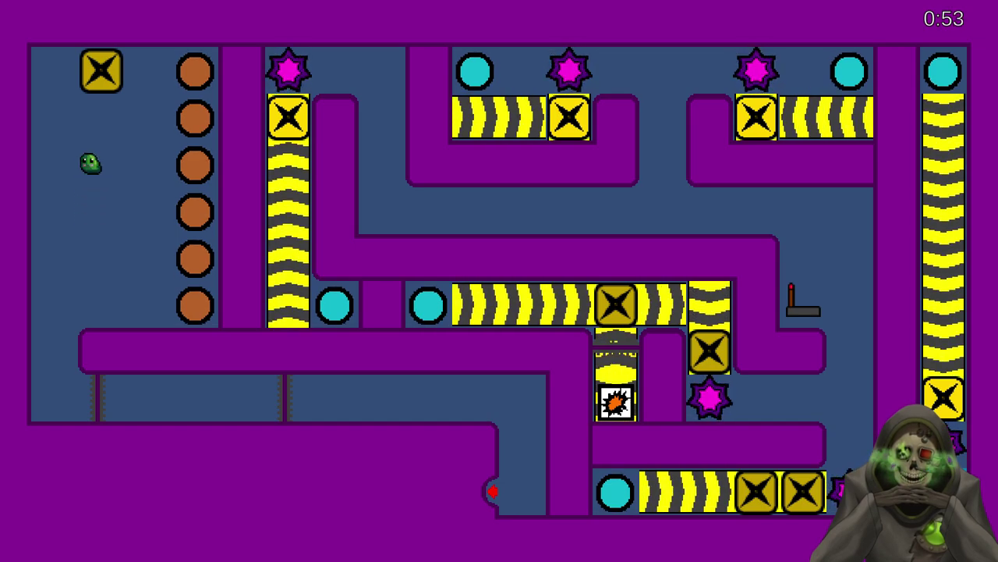
key("Down")
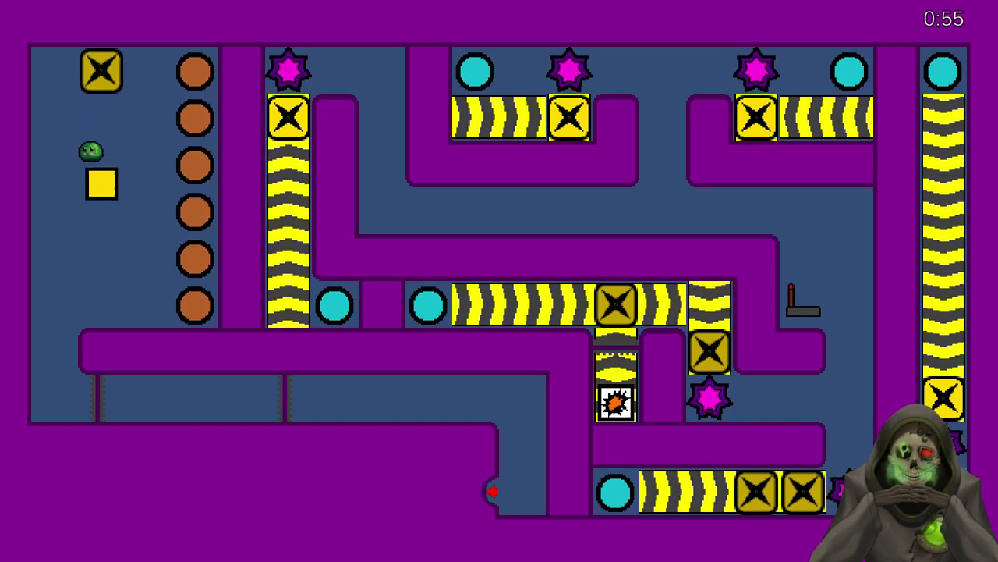
key("Up")
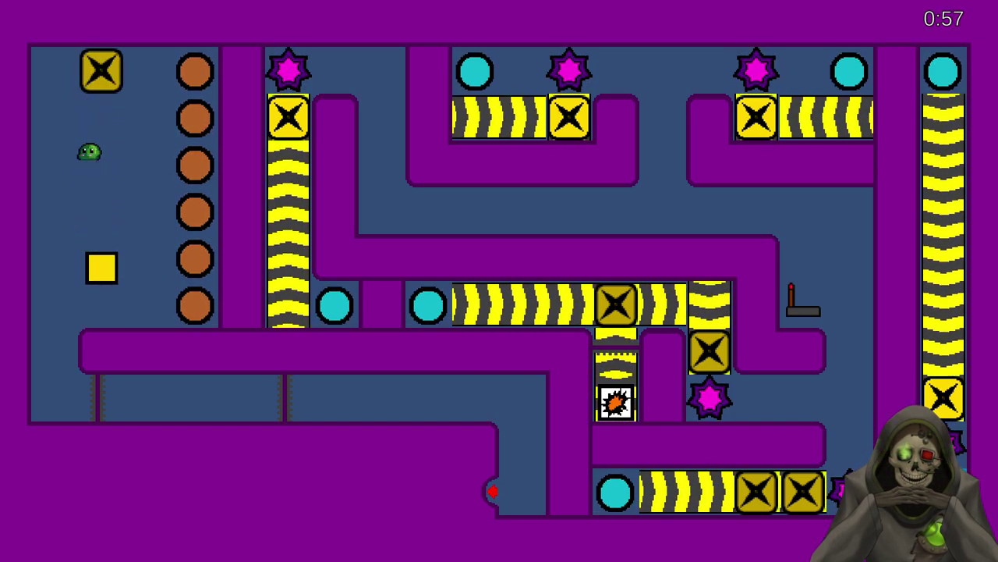
key("Down")
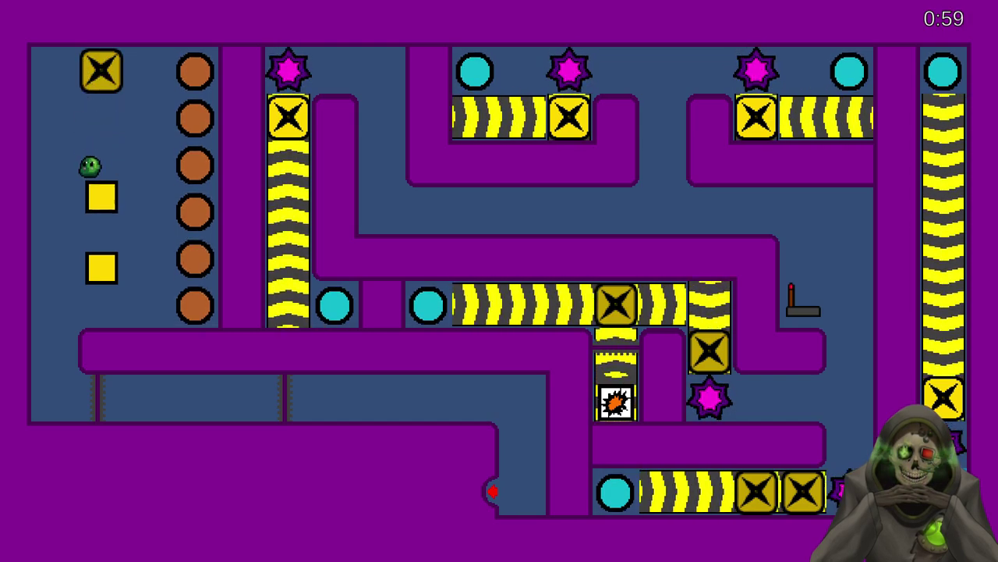
- Line up the two blocks with the fourth and fifth orange circles and push both east into them together
key("Left")
key("Down")
key("Right")
key("Up")
key("Right")
key("Up")
key("Right")
key("Down")
key("Left")
key("Down")
key("Right")
key("Up")
key("Left")
key("Up")
key("Right")
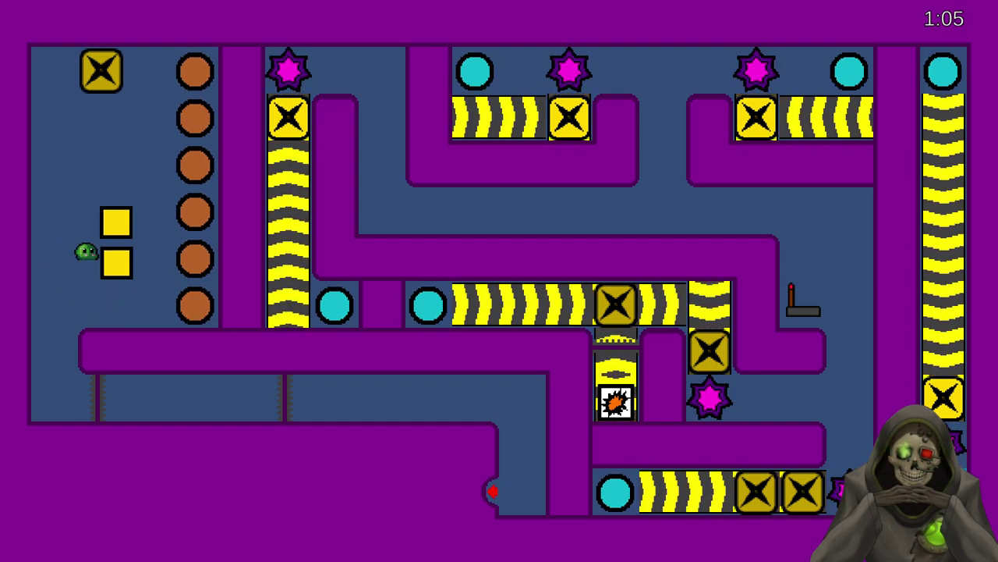
key("Right")
key("Left")
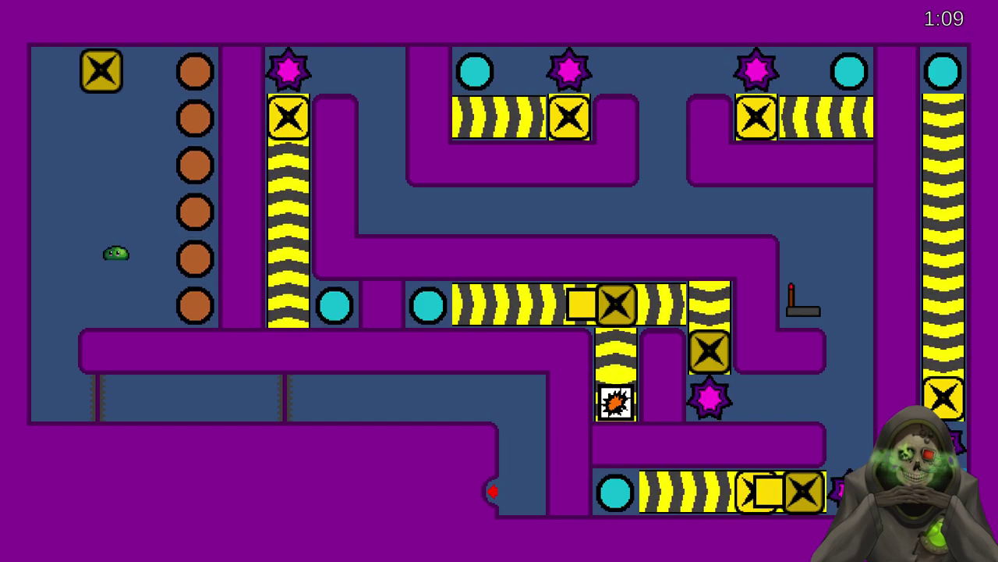
- Head back to the northwestern button, release a block and push it east into the fourth orange circle
key("Left")
key("Up")
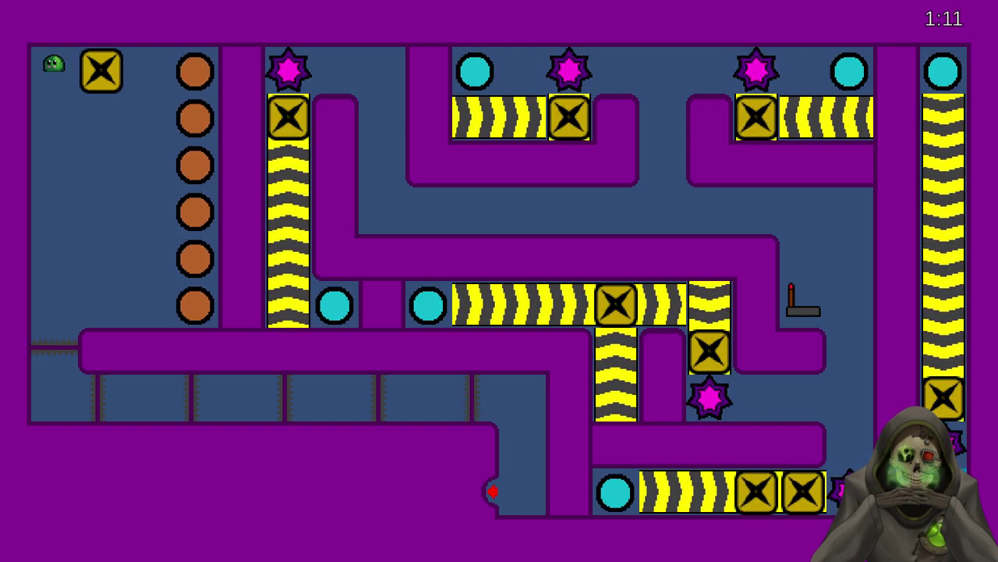
key("Right")
key("Down")
key("Left")
key("Down")
key("Right")
key("Left")
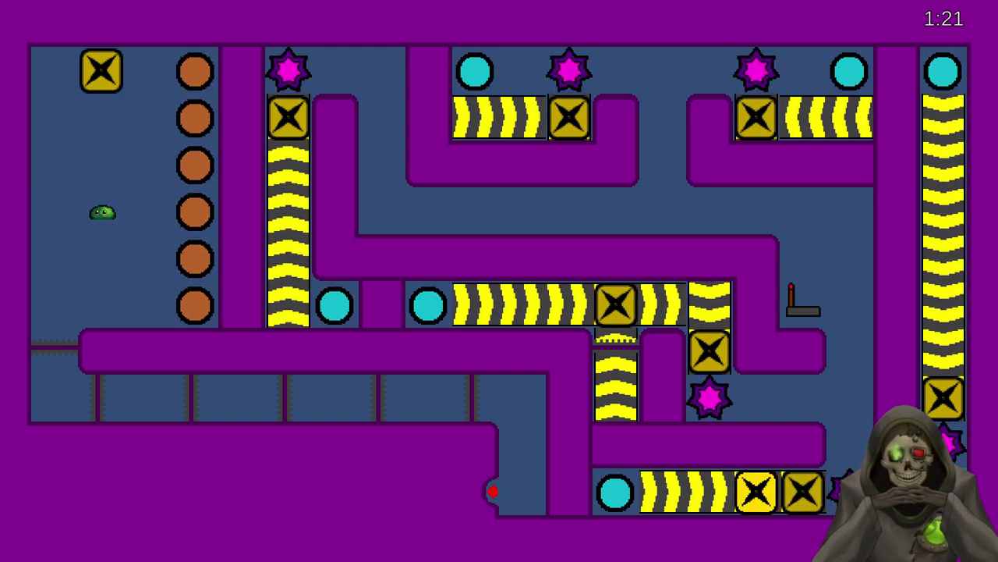
- Reset the level three times in a row and pause the game again
key("Escape")
left_click(538, 254)
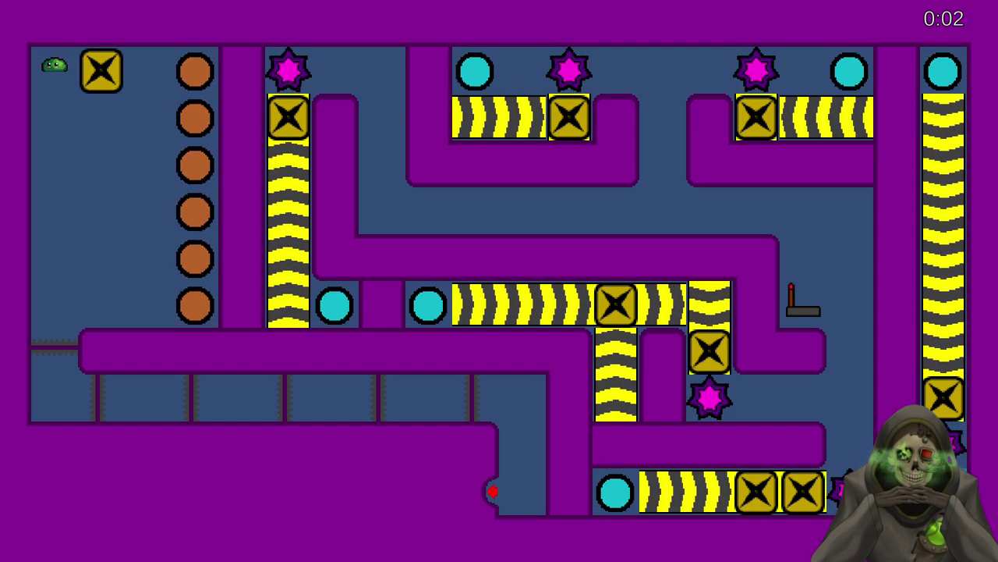
key("Escape")
left_click(539, 256)
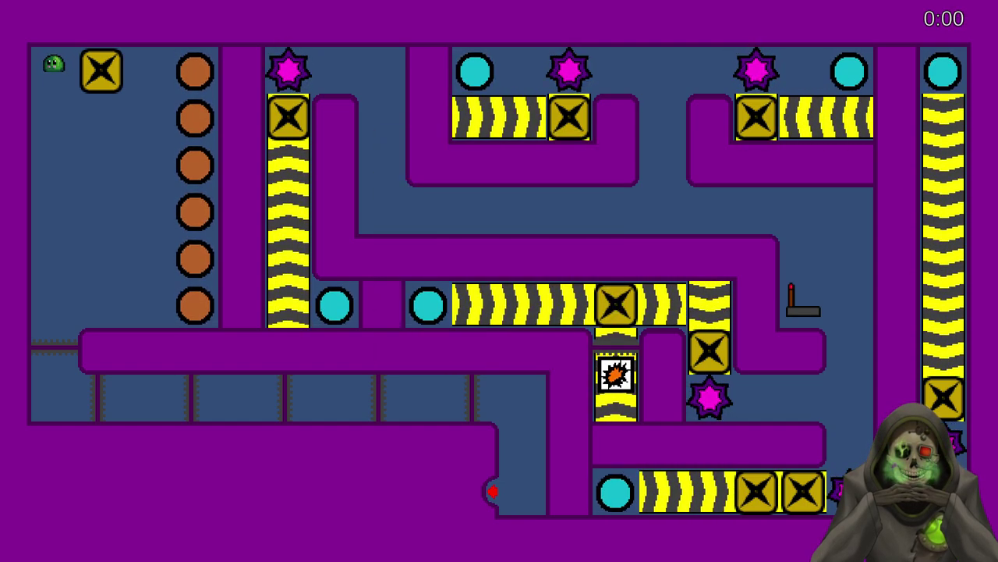
key("Escape")
left_click(541, 256)
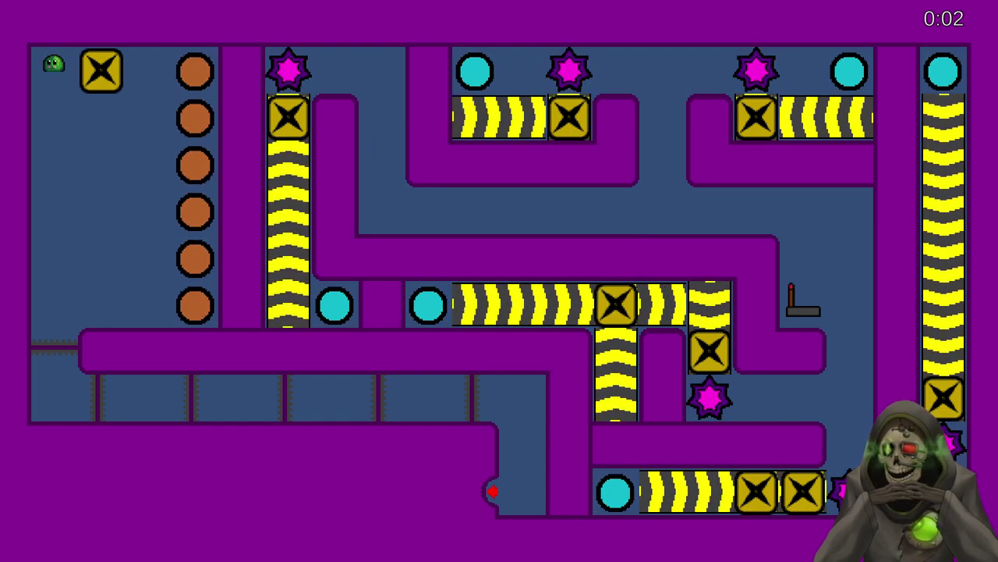
key("Escape")
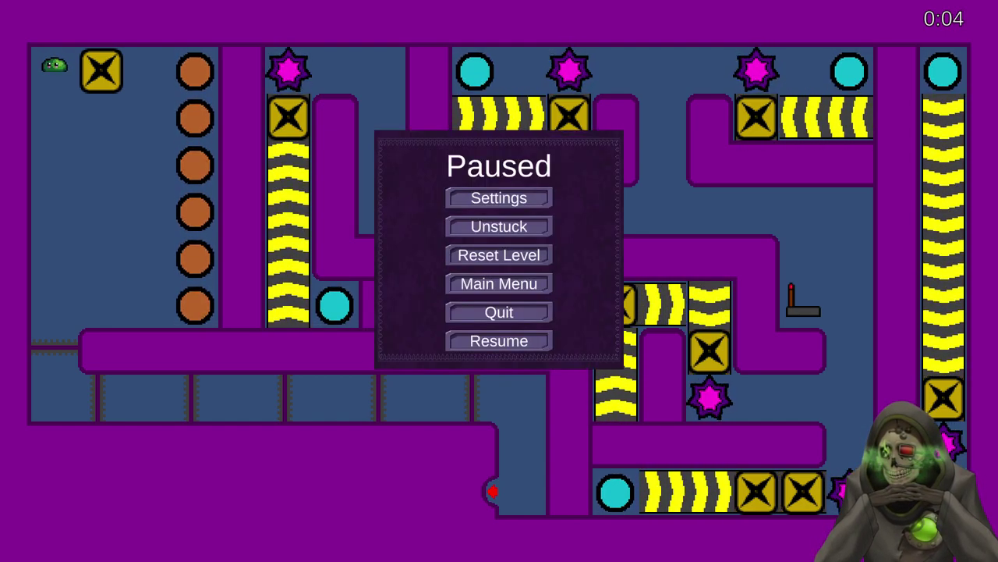
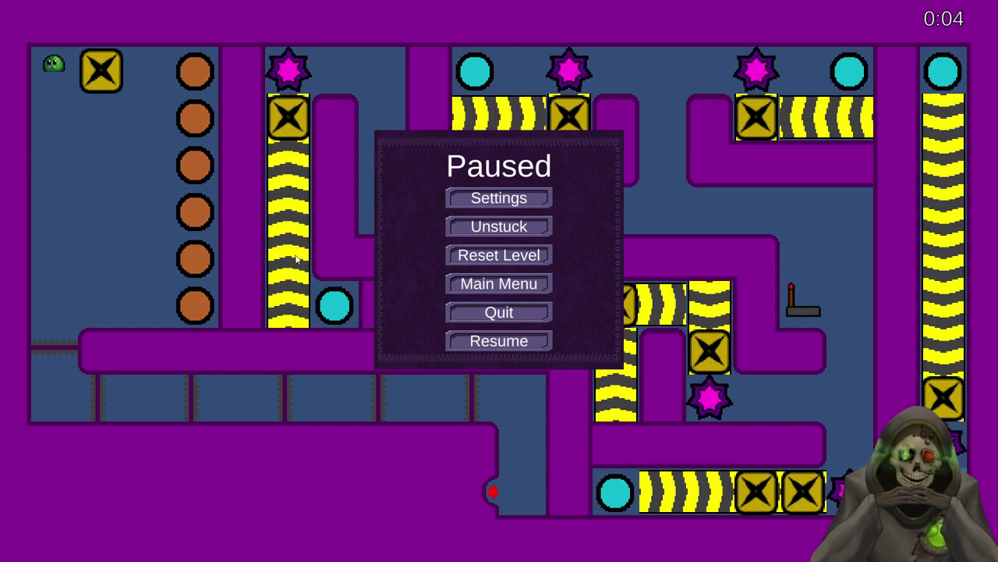
- Switch to the Unity editor, close the Build Settings, and open the Level 4-5 prefab from Prefabs/Levels
key("super")
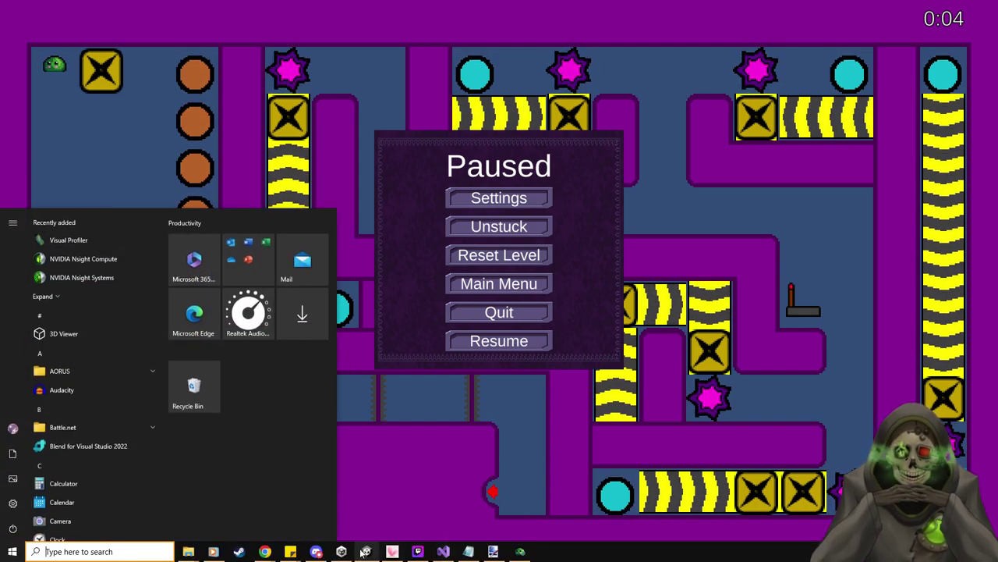
left_click(365, 552)
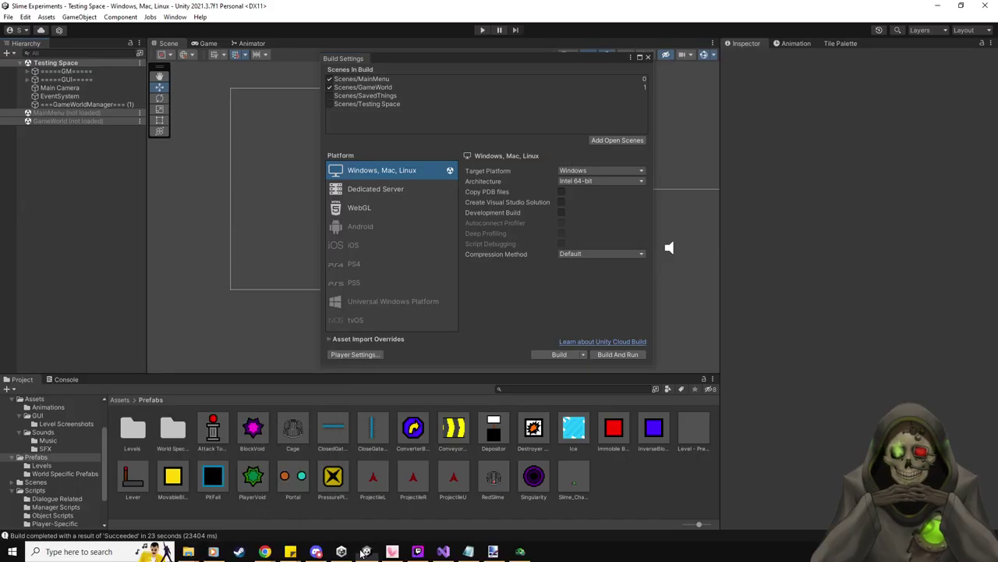
left_click(649, 58)
left_click(41, 465)
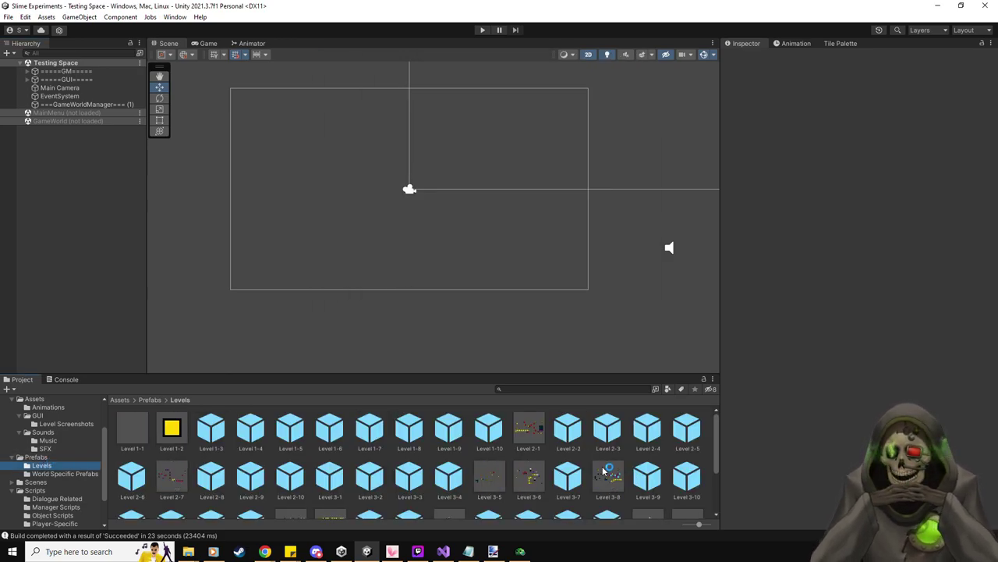
scroll(607, 469, "down", 1)
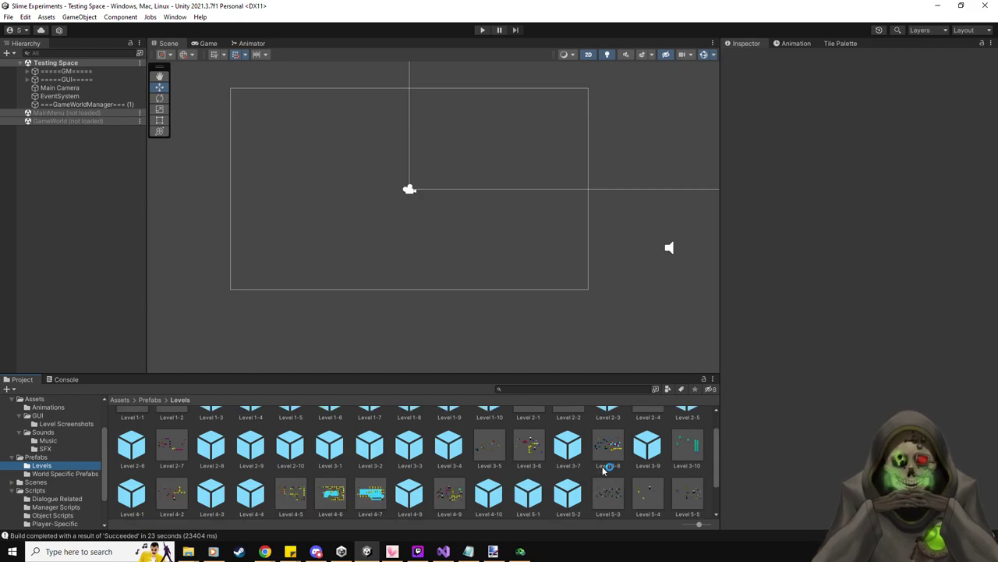
double_click(303, 497)
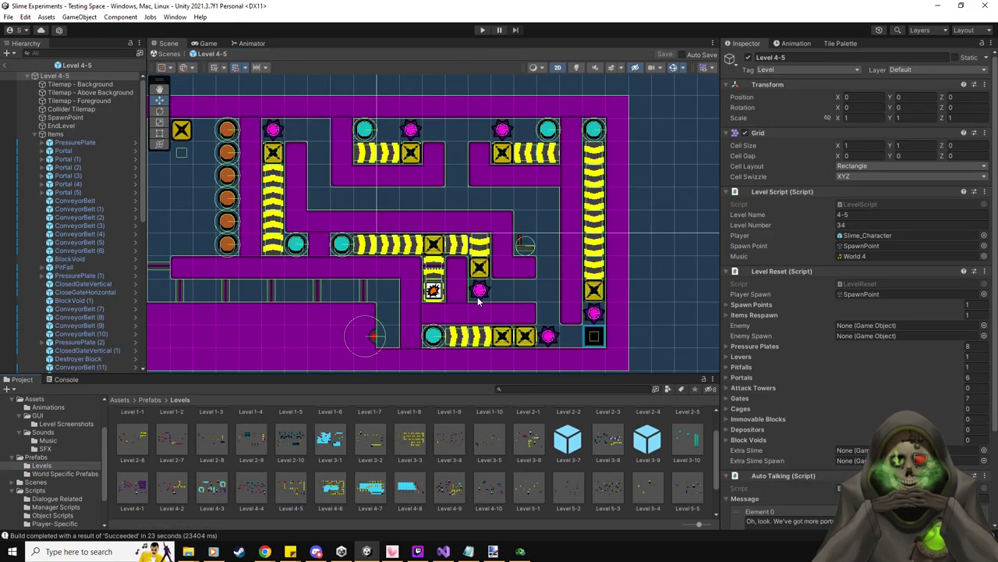
- Inspect the Pressure Plate Script settings of the two adjacent pressure plates on the level's lowest conveyor
scroll(465, 306, "up", 2)
scroll(465, 305, "up", 2)
left_click(540, 342)
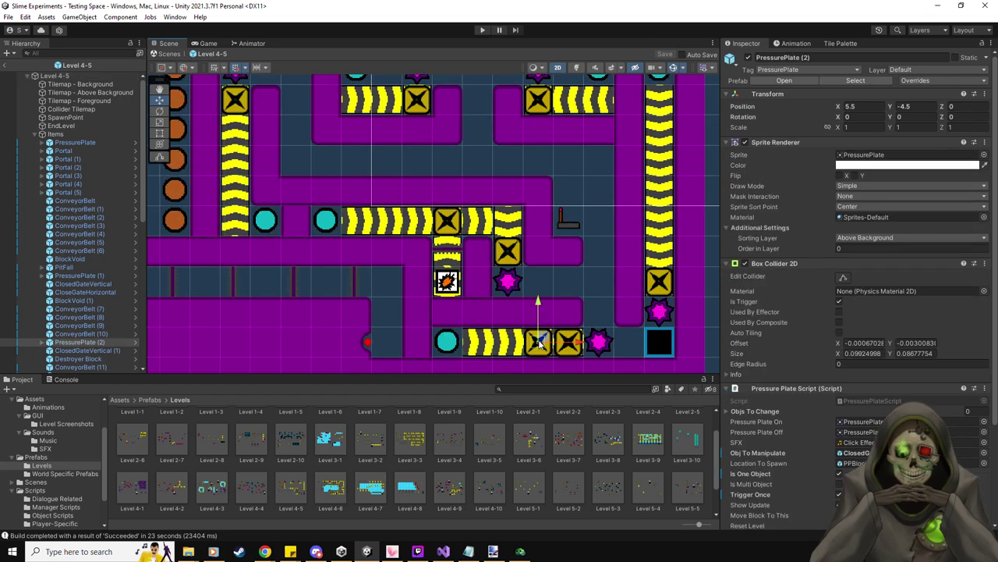
scroll(856, 387, "down", 3)
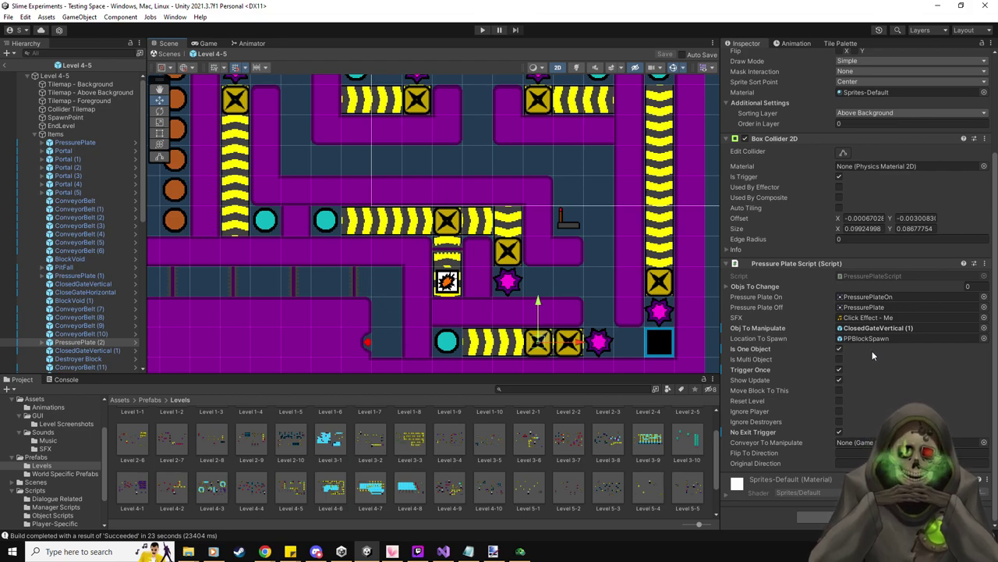
left_click(569, 351)
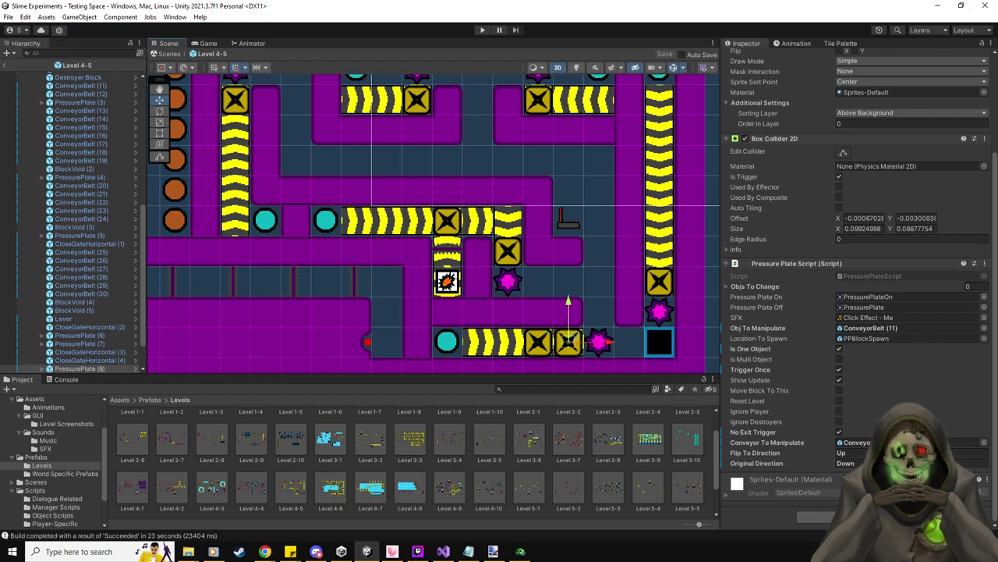
- Open PressurePlateScript and examine the ResetPP, DoTrigger and UndoTrigger methods that set the conveyor's direction
double_click(866, 276)
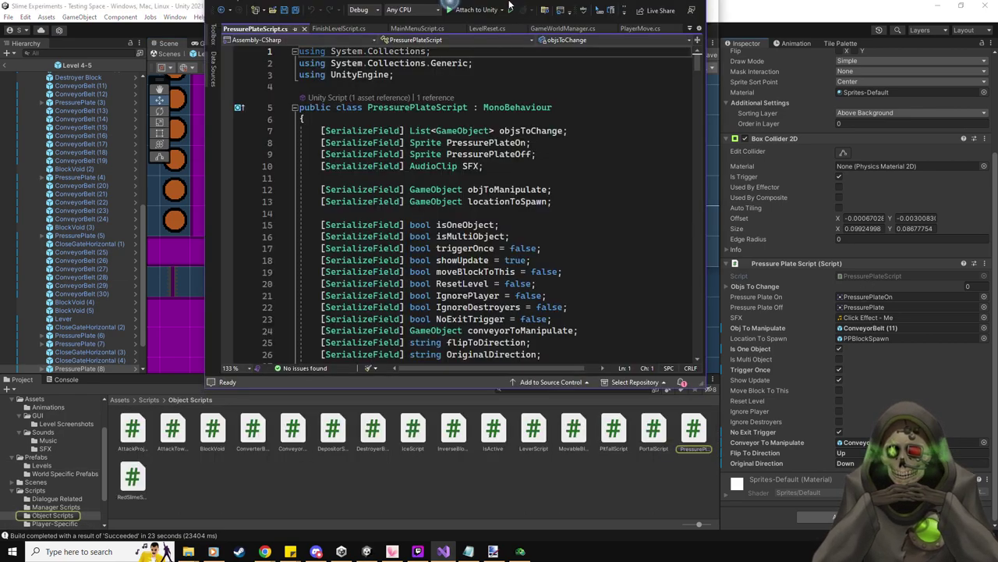
scroll(241, 285, "down", 7)
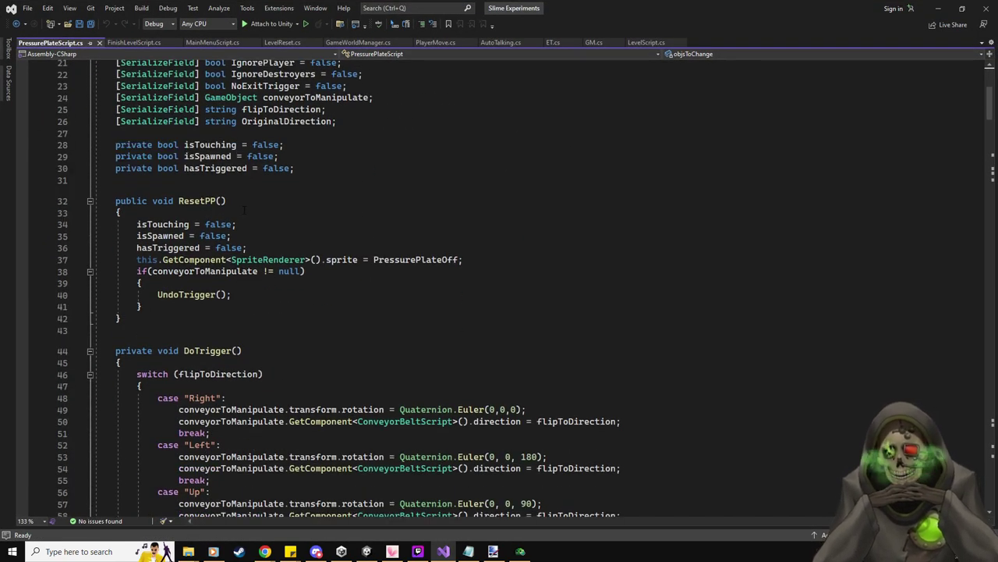
scroll(279, 291, "down", 11)
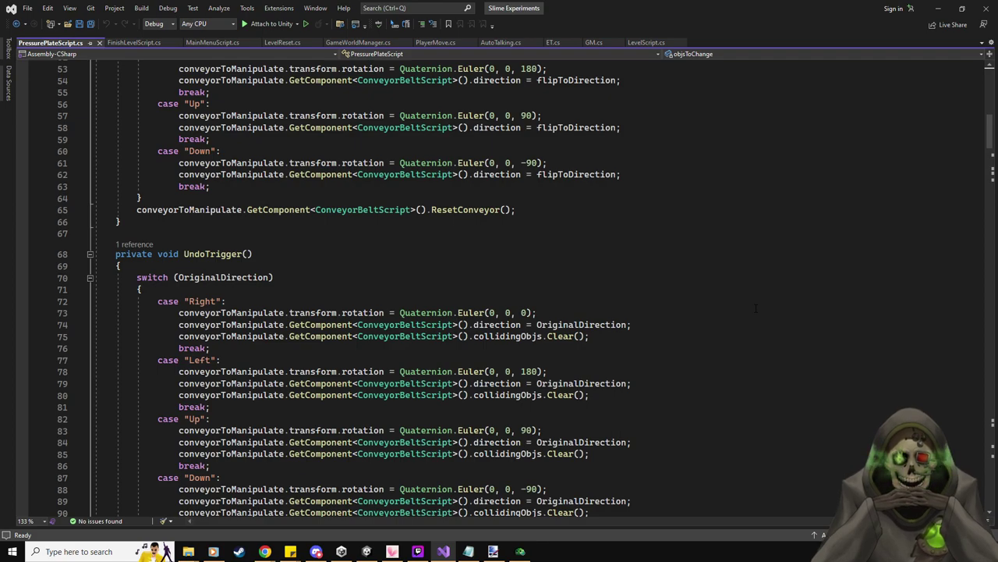
scroll(756, 308, "down", 2)
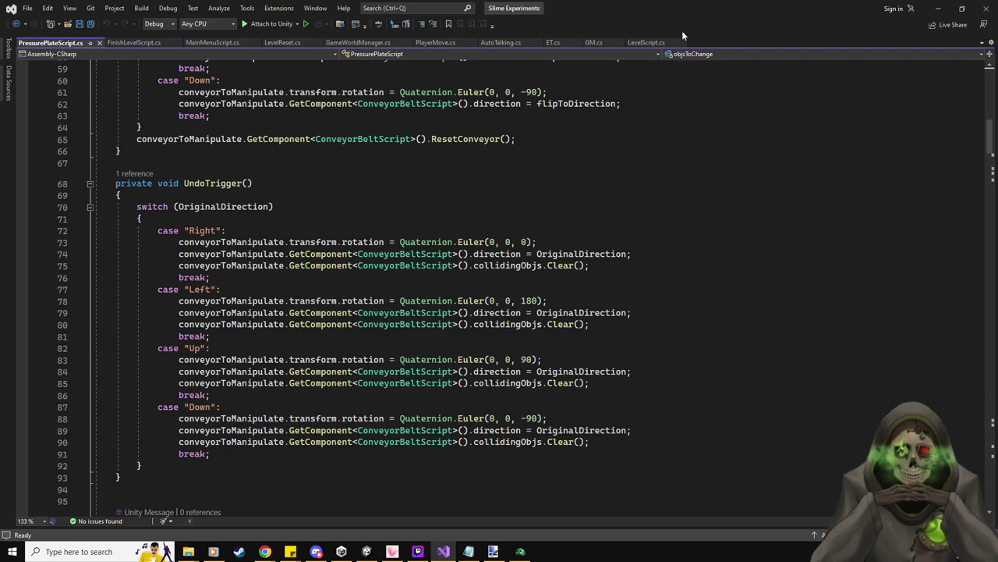
left_click_drag(638, 14, 0, 139)
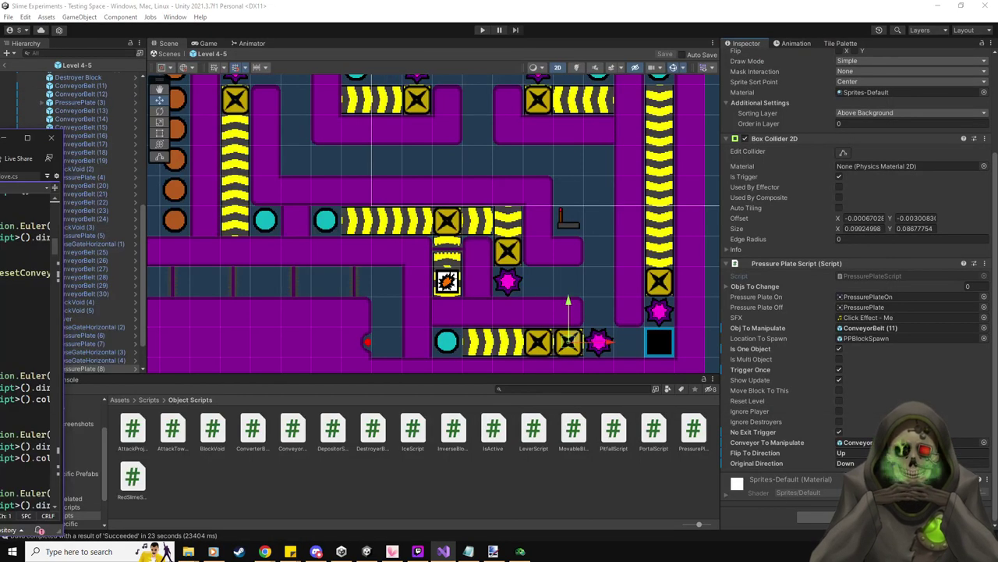
left_click_drag(0, 138, 538, 0)
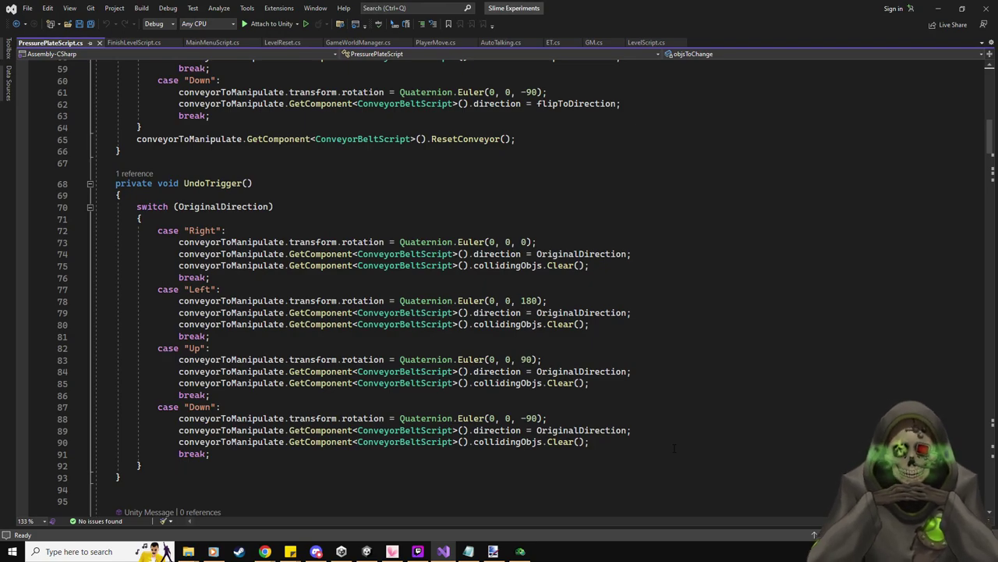
scroll(675, 447, "up", 2)
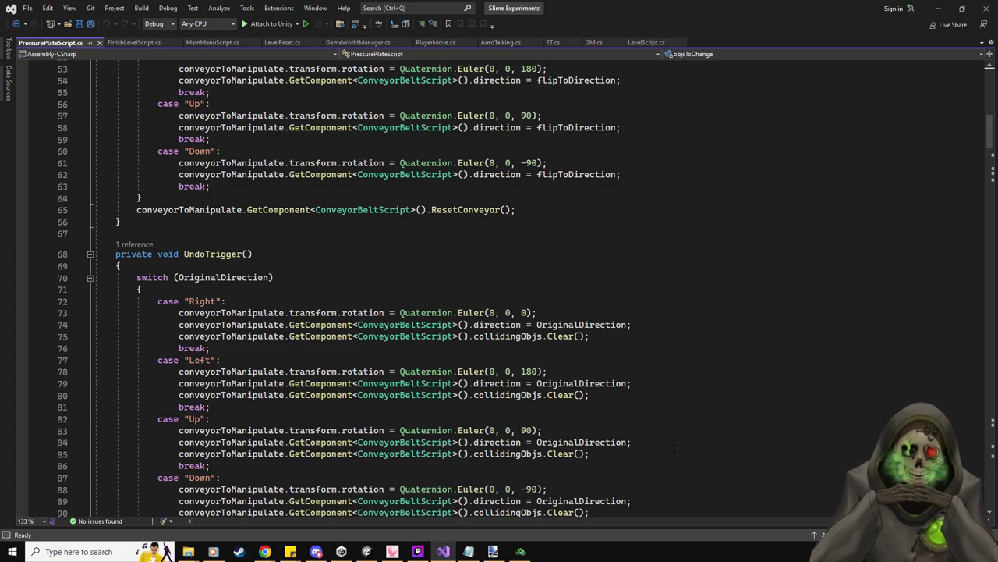
scroll(674, 448, "down", 2)
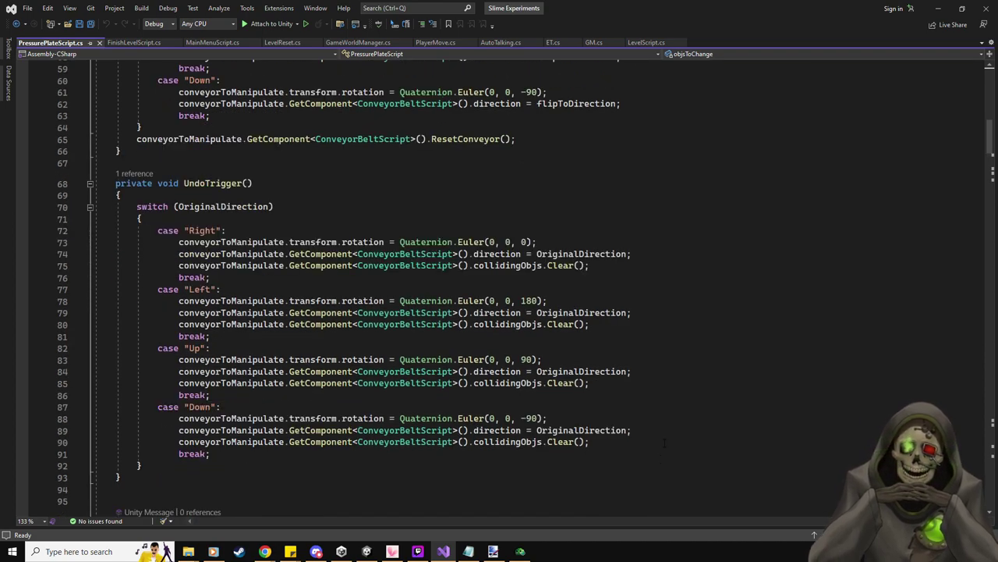
scroll(665, 443, "down", 5)
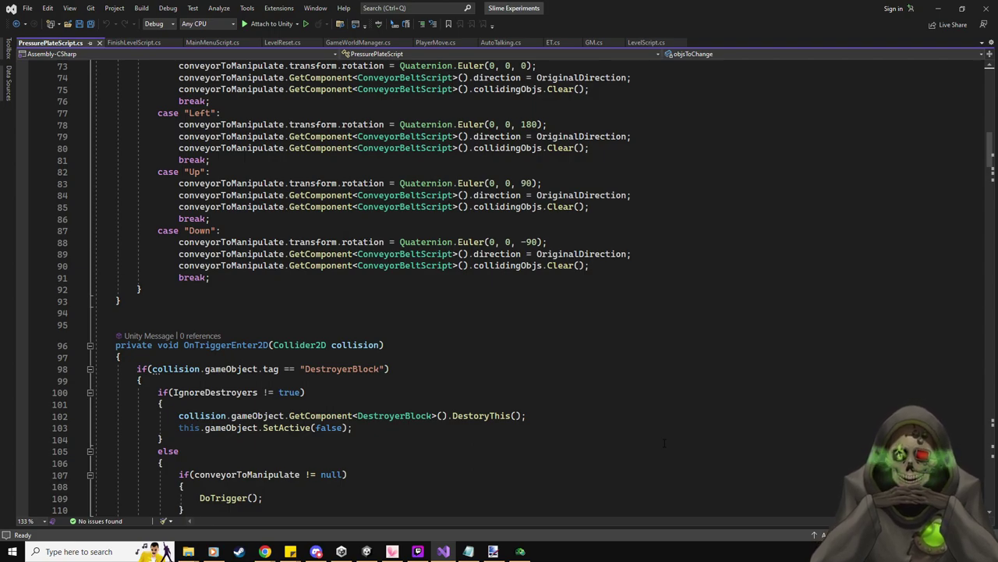
scroll(665, 443, "up", 9)
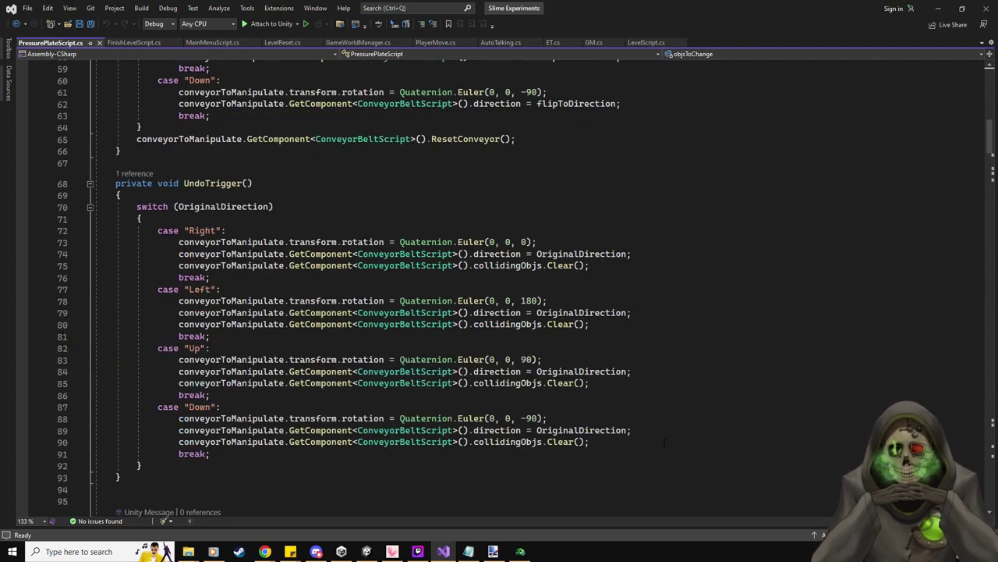
left_click_drag(698, 3, 0, 71)
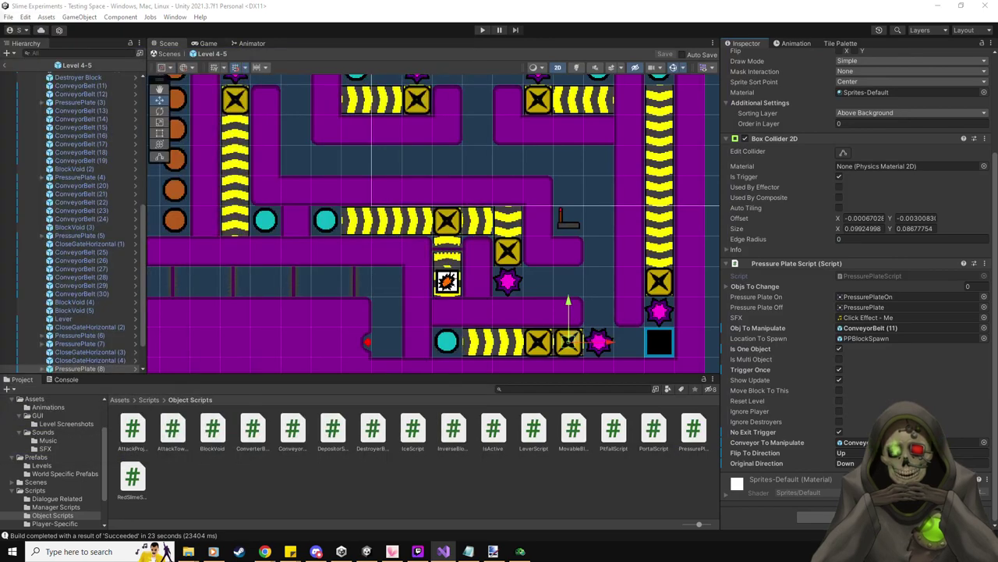
- Return to the Testing Space scene in Unity and add the Level 4-5 prefab to its hierarchy, expanding its children
left_click(174, 5)
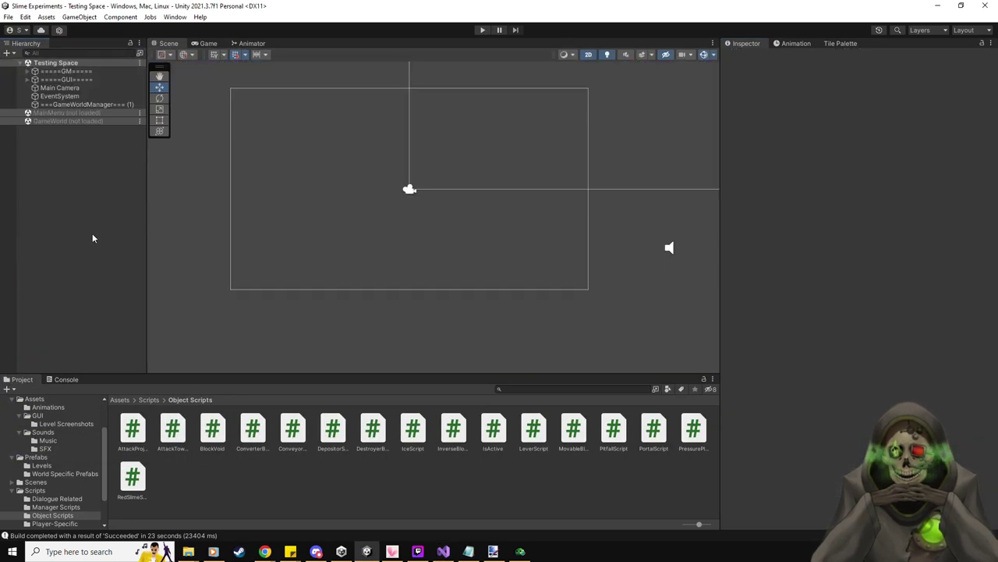
left_click(42, 467)
scroll(346, 496, "down", 5)
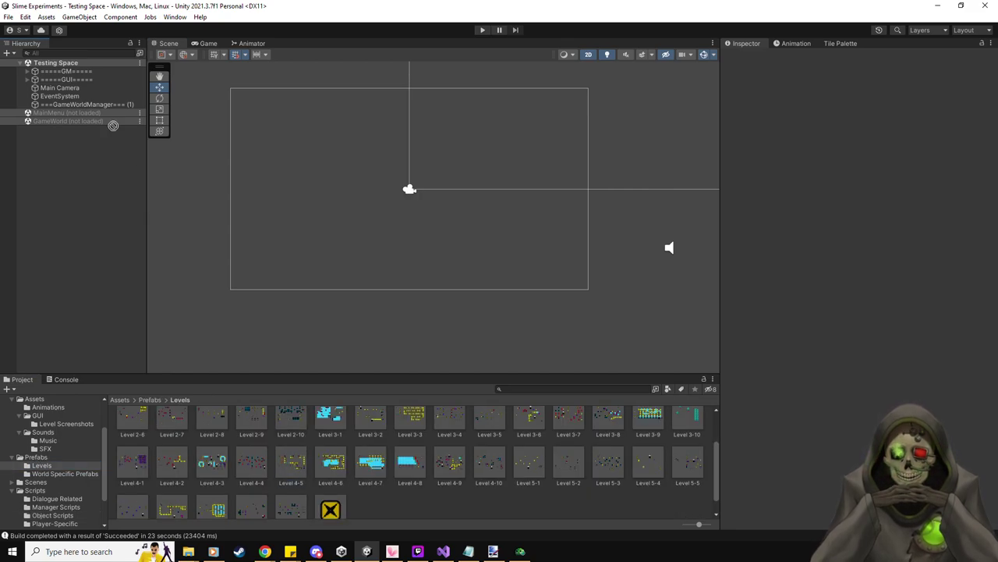
left_click_drag(84, 90, 85, 89)
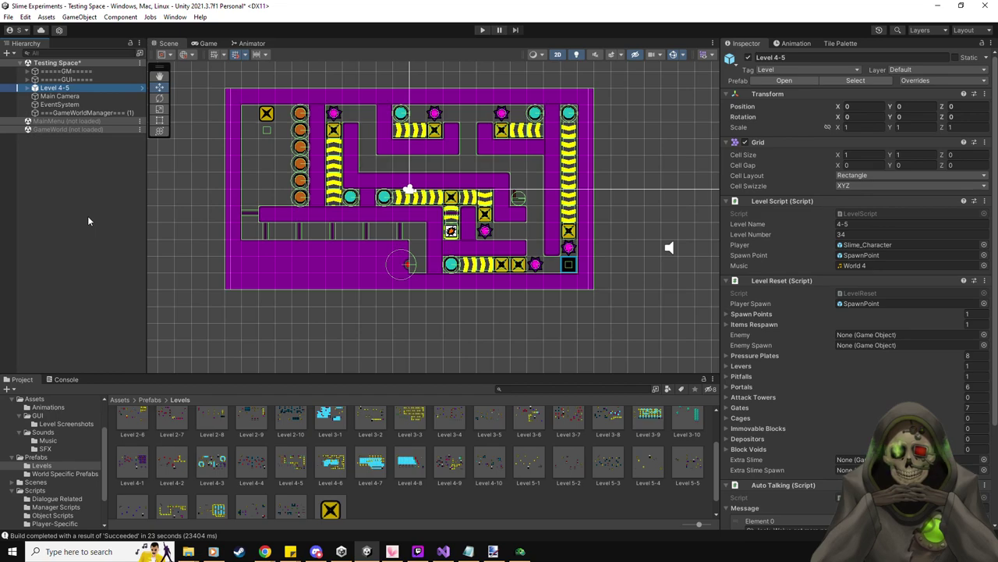
left_click(29, 88)
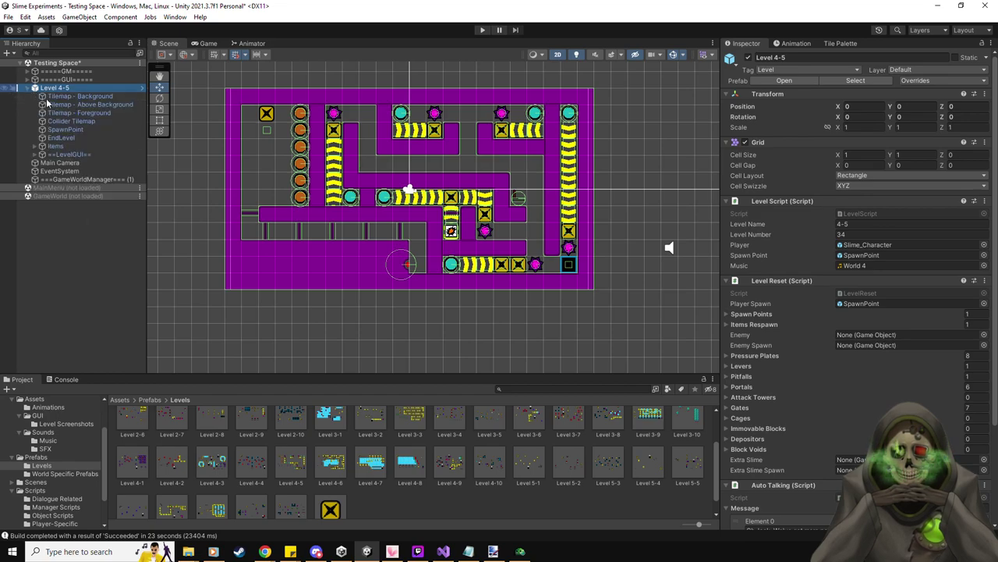
- Play the scene without the Level 1-1 clone, move the slime toward the first pressure plate, and reset the level
left_click(482, 29)
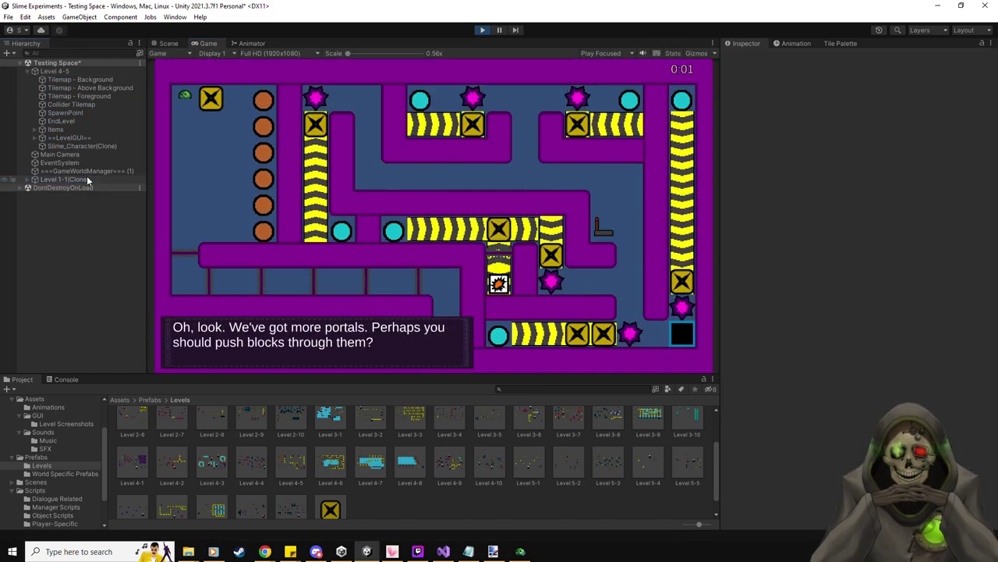
key("d")
key("s")
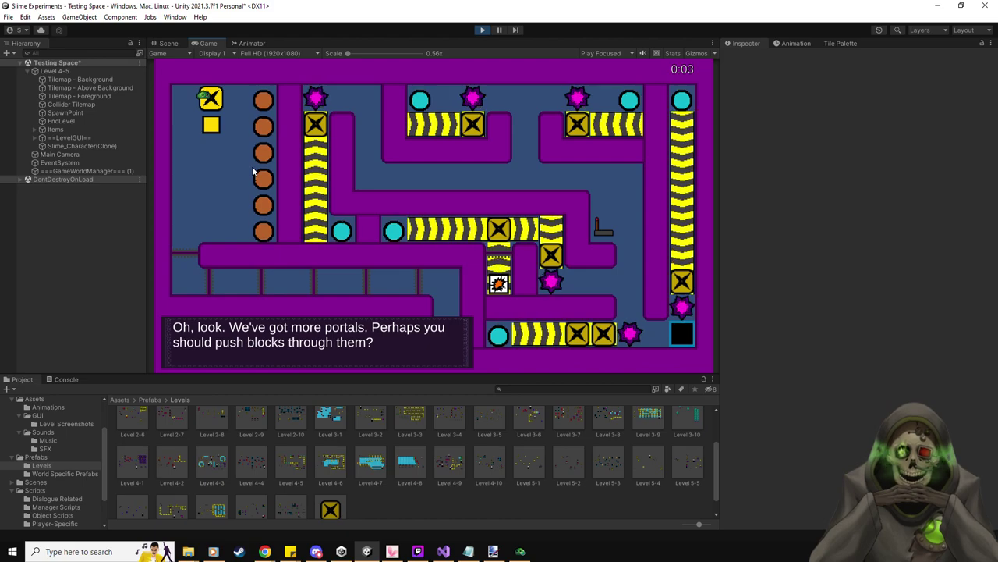
key("Escape")
left_click(437, 185)
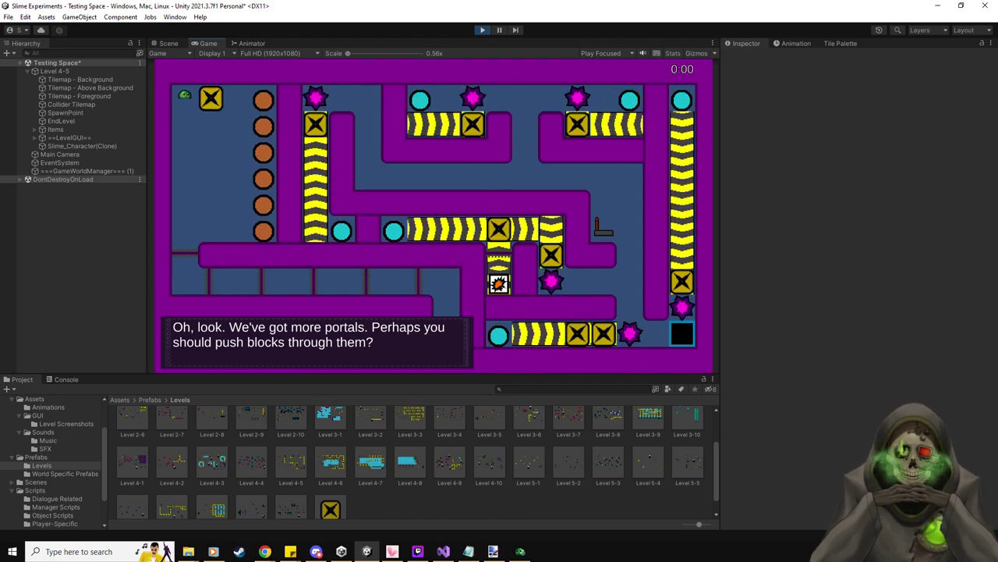
- Push the yellow block down and into an orange portal to trigger the pressure plates, and reset the level again
key("Down")
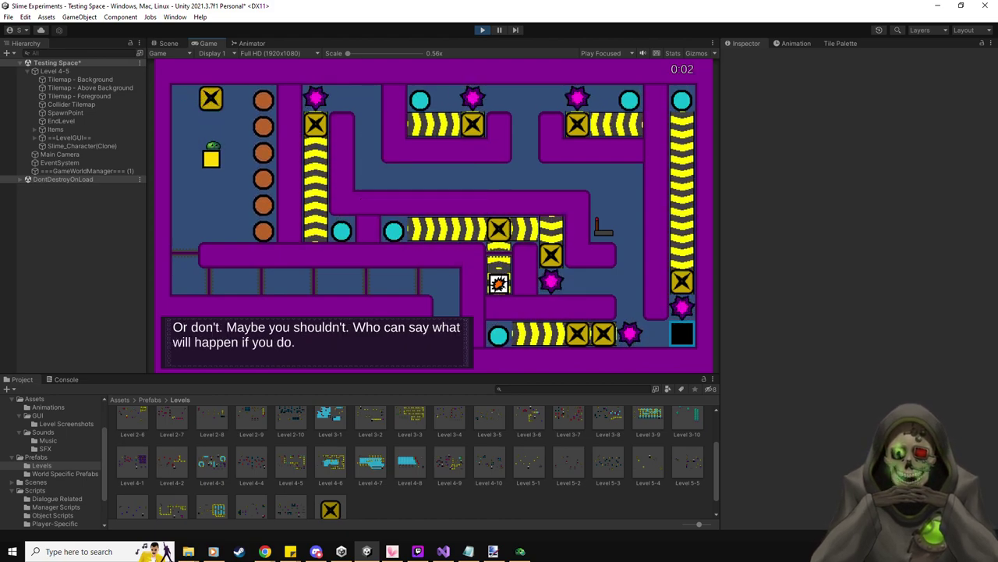
key("Right")
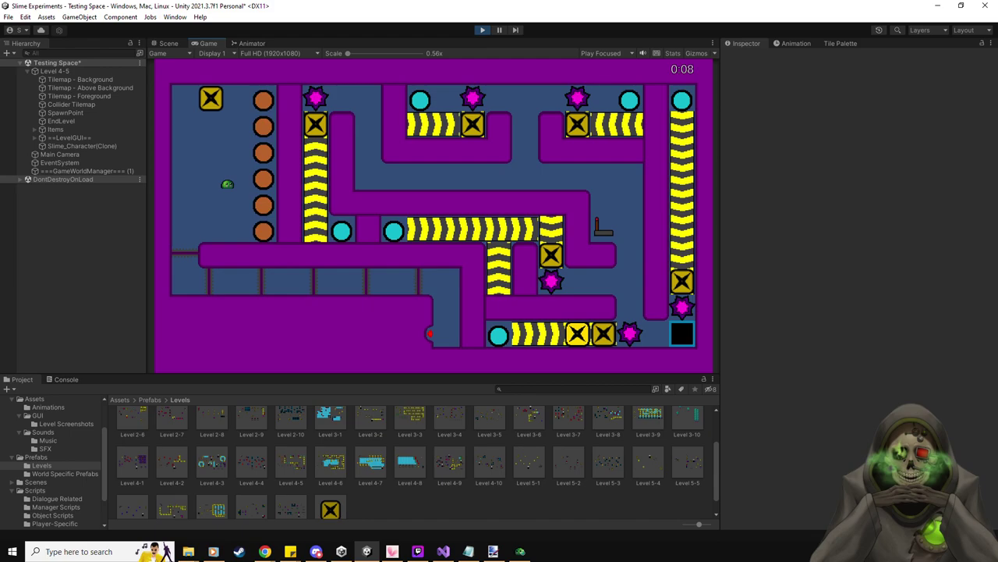
key("Escape")
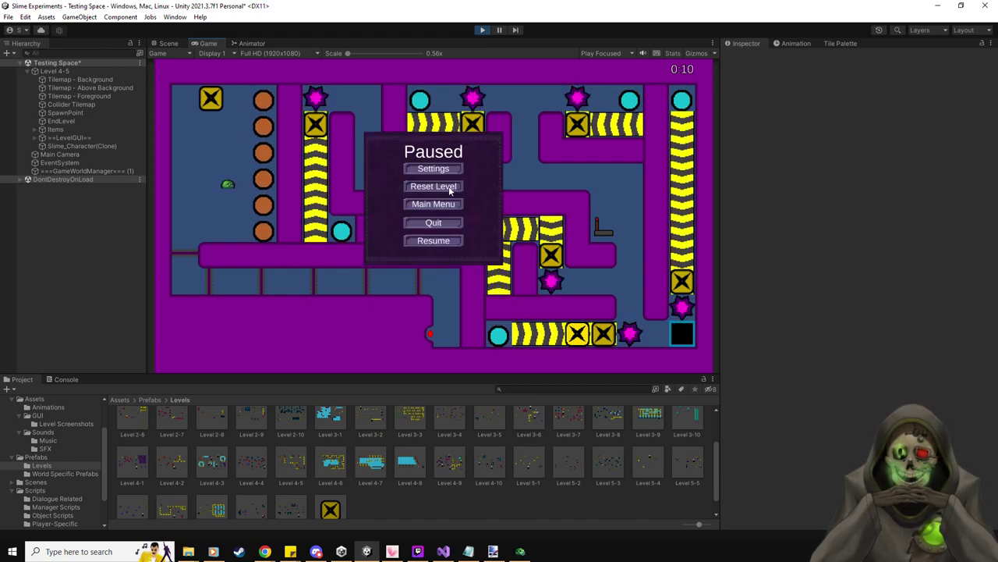
left_click(453, 190)
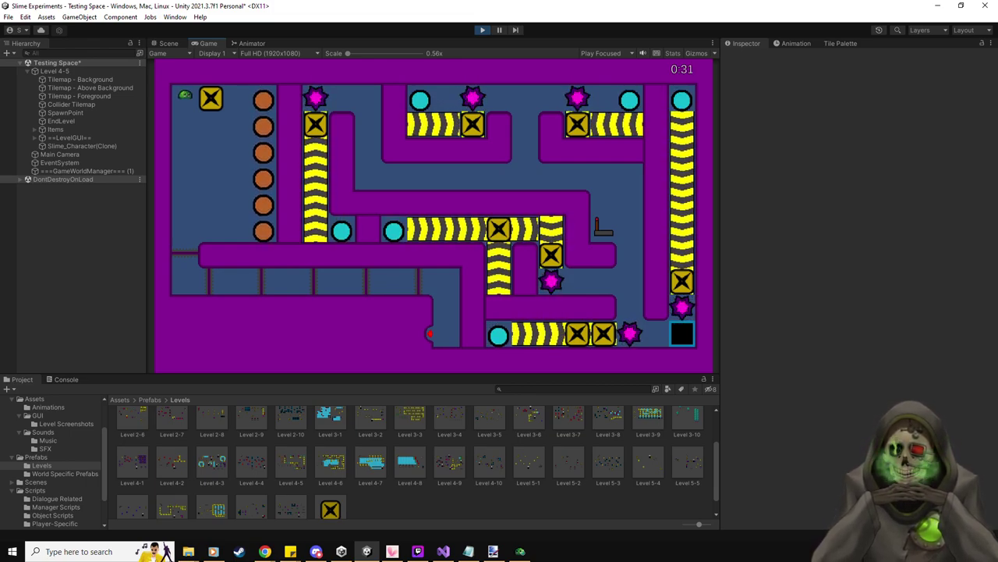
- Switch to PressurePlateScript in Visual Studio and add Debug.Log("Undoing Trigger"); as the first line of the UndoTrigger method
key("alt+Tab")
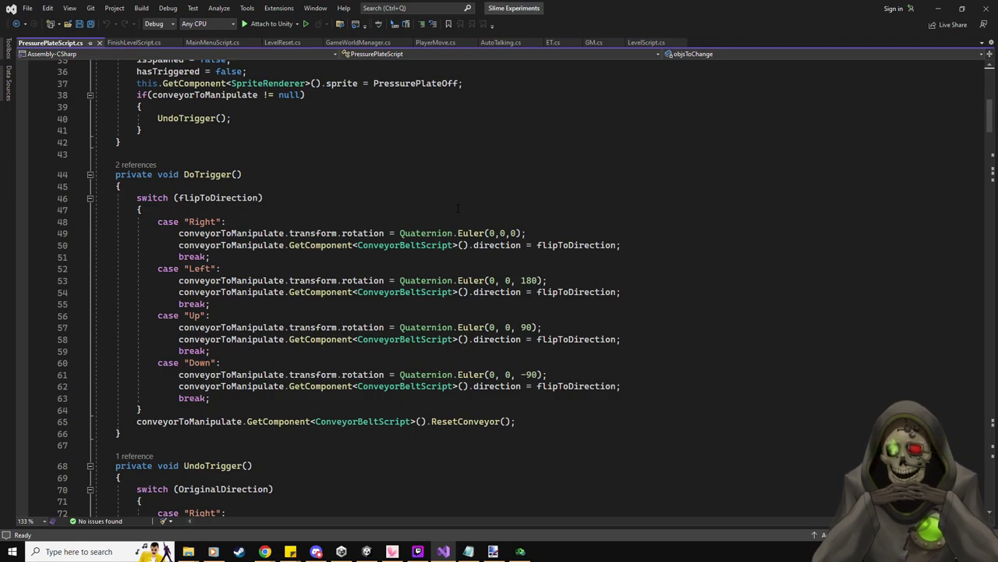
scroll(458, 209, "down", 8)
left_click(306, 197)
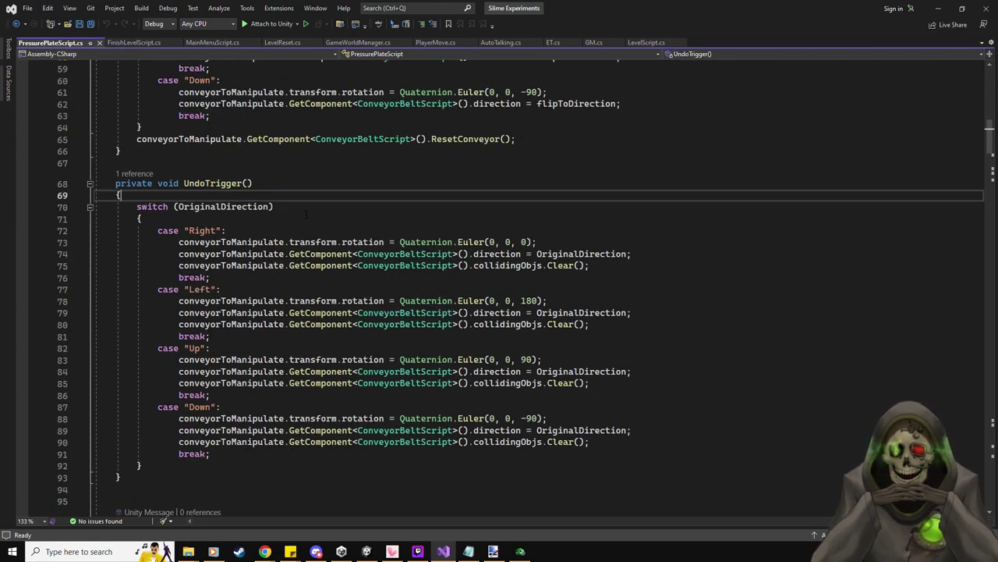
key("Return")
type("Db")
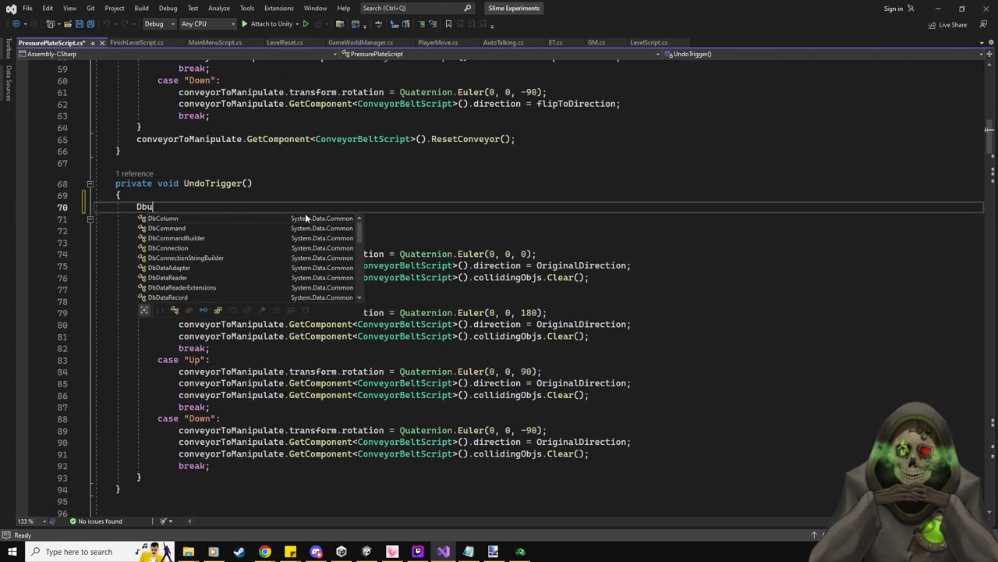
key("BackSpace")
type("ub.")
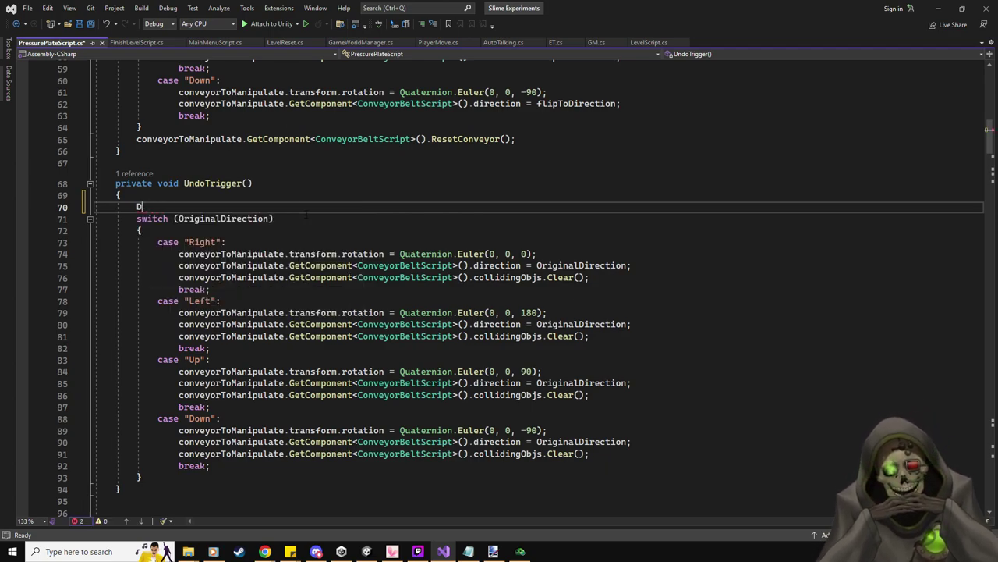
type(".Log(\"Undoing")
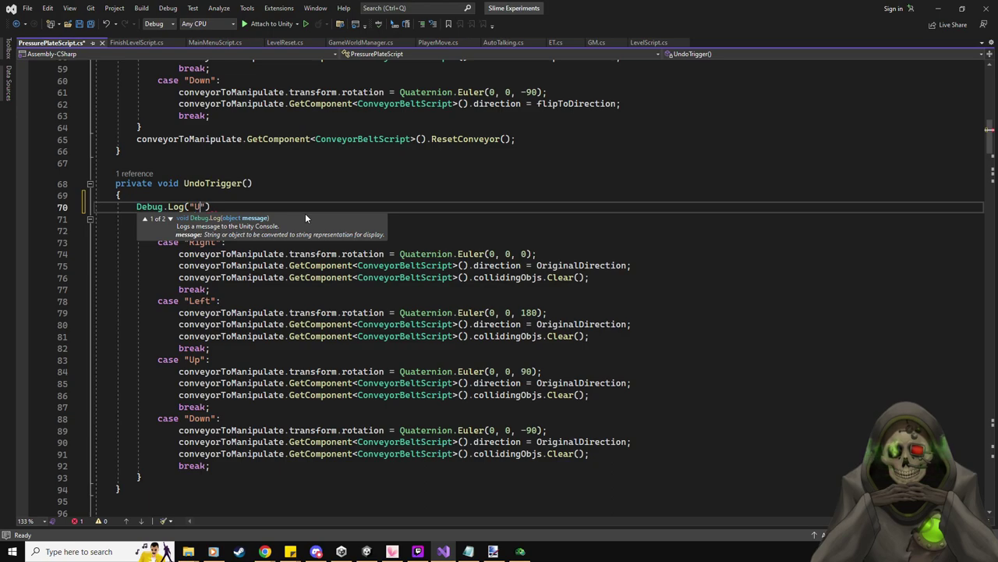
type(" Trigger\");")
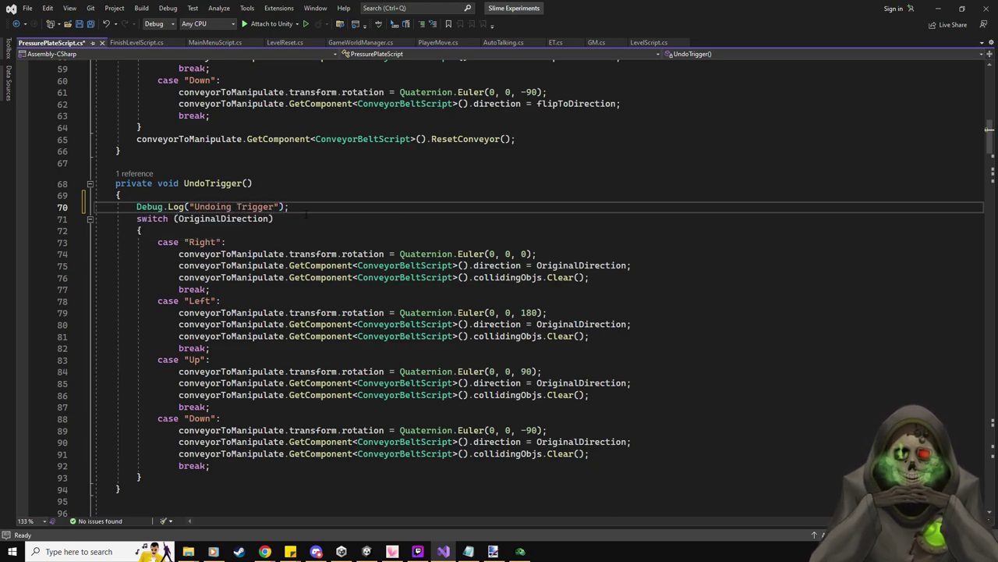
- Return to Unity and inspect the script settings of PressurePlate (3), PressurePlate (8) and the vertical ConveyorBelt (11) in the Scene view
left_click_drag(720, 4, 997, 9)
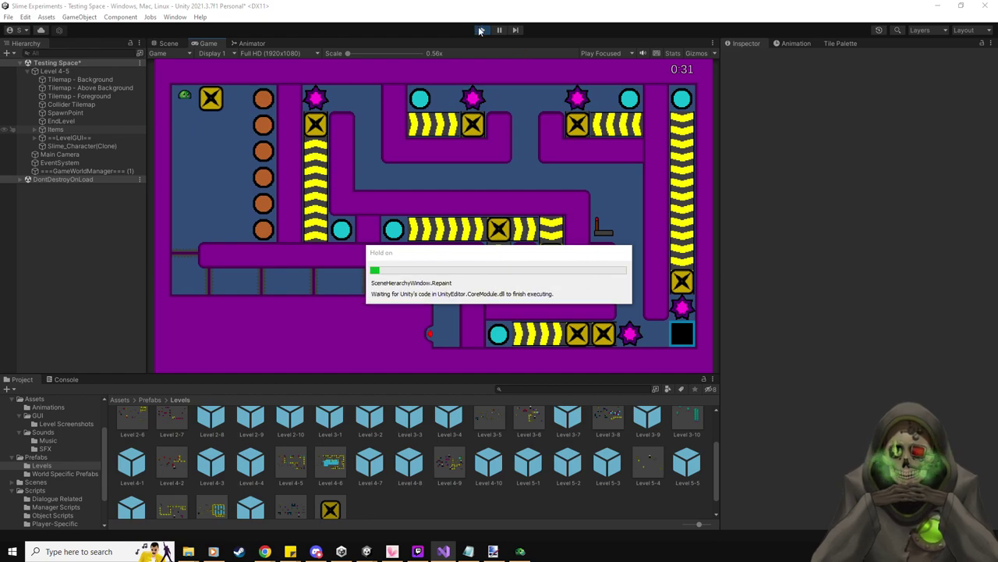
scroll(99, 240, "down", 3)
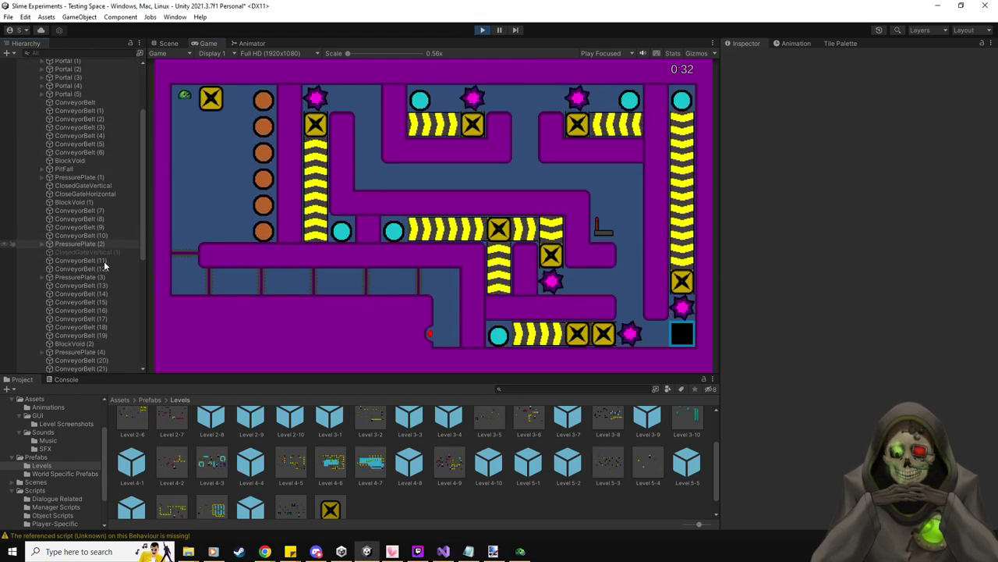
left_click(106, 276)
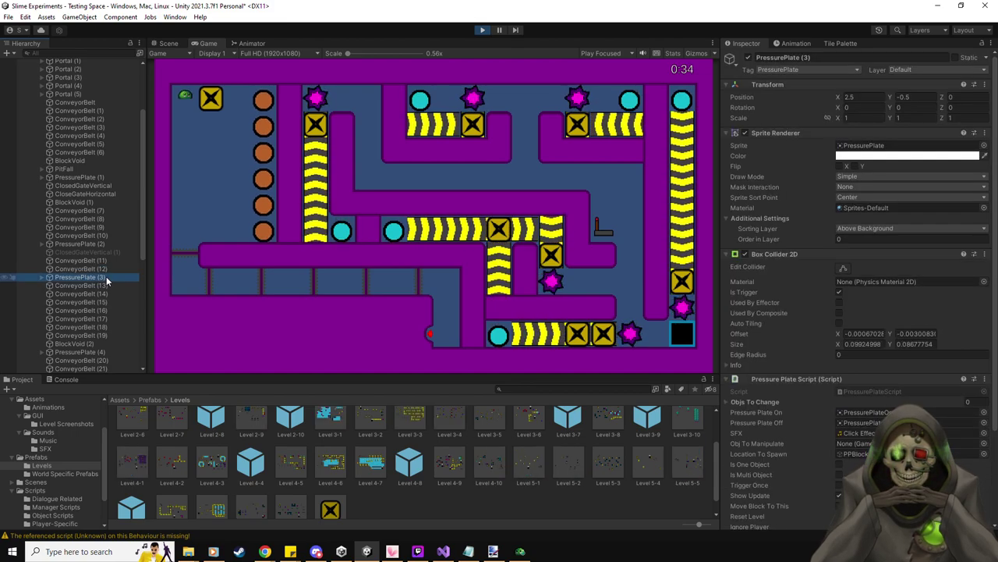
left_click(166, 43)
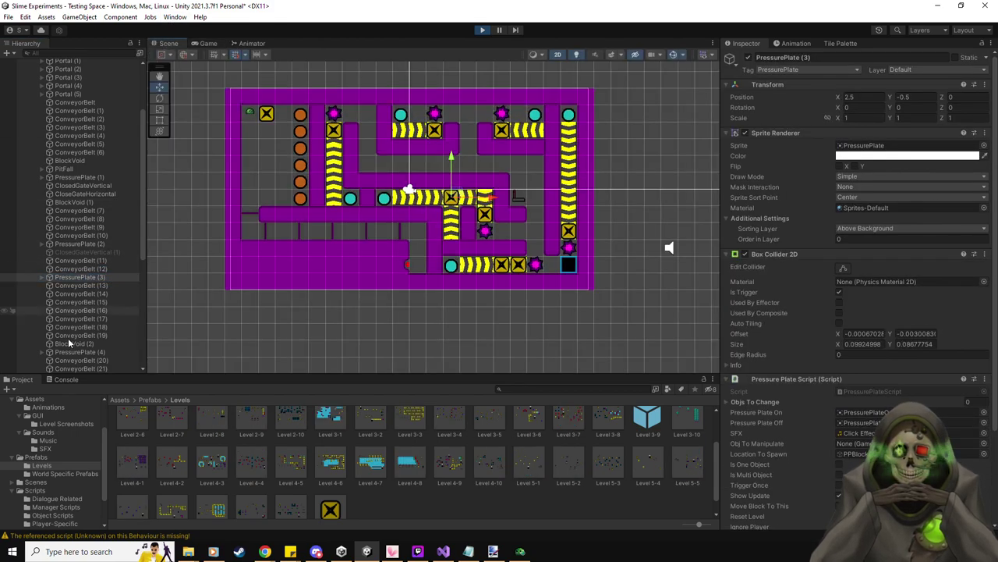
left_click(521, 269)
scroll(804, 391, "down", 3)
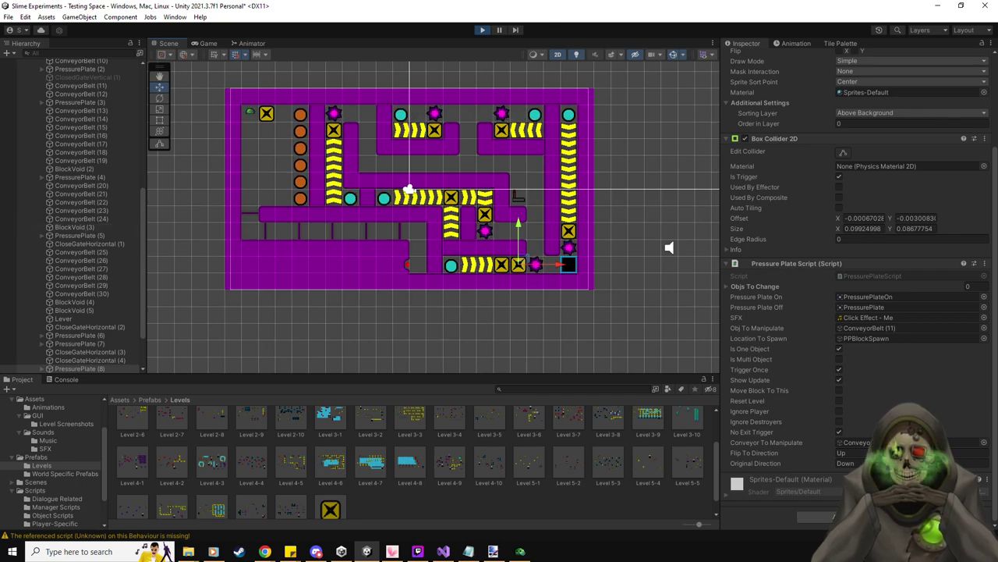
left_click(452, 225)
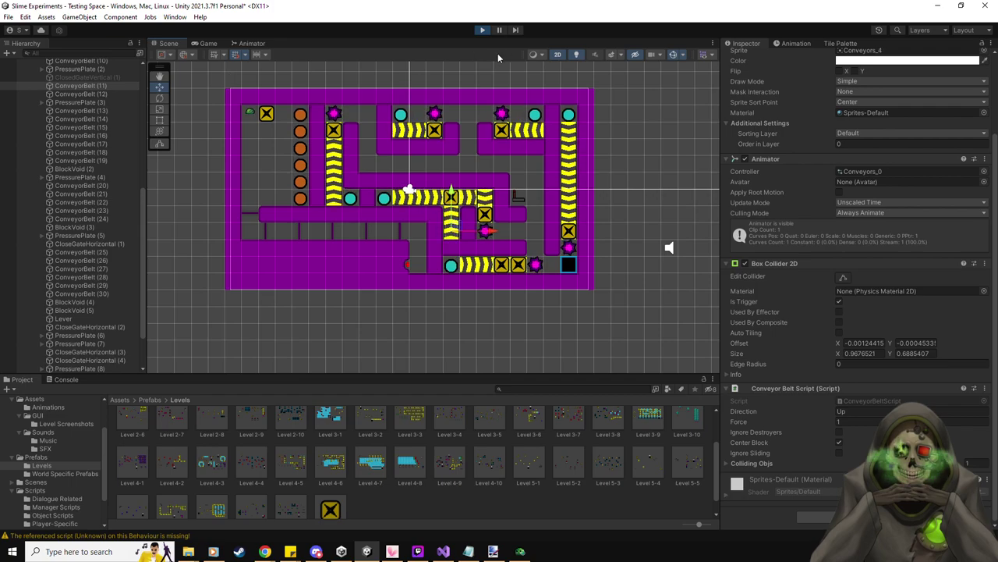
- Reset the running level, pause the game, and show an emptied Console
left_click(207, 44)
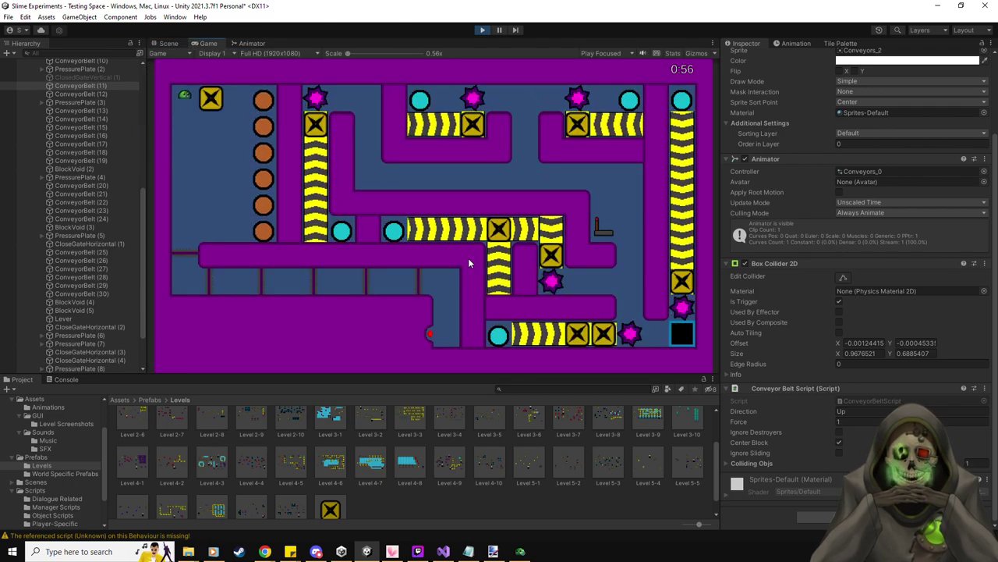
key("Escape")
left_click(433, 186)
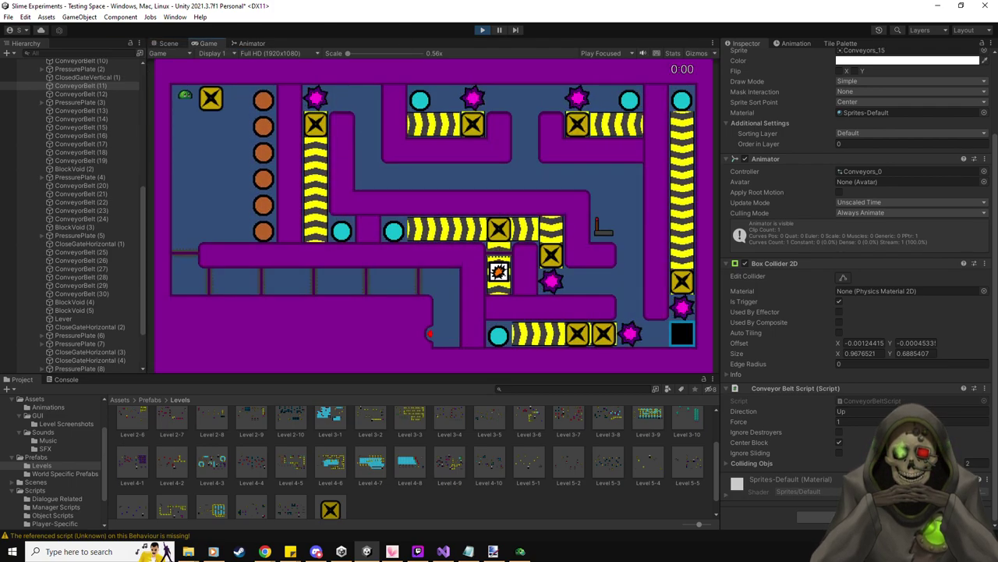
key("Escape")
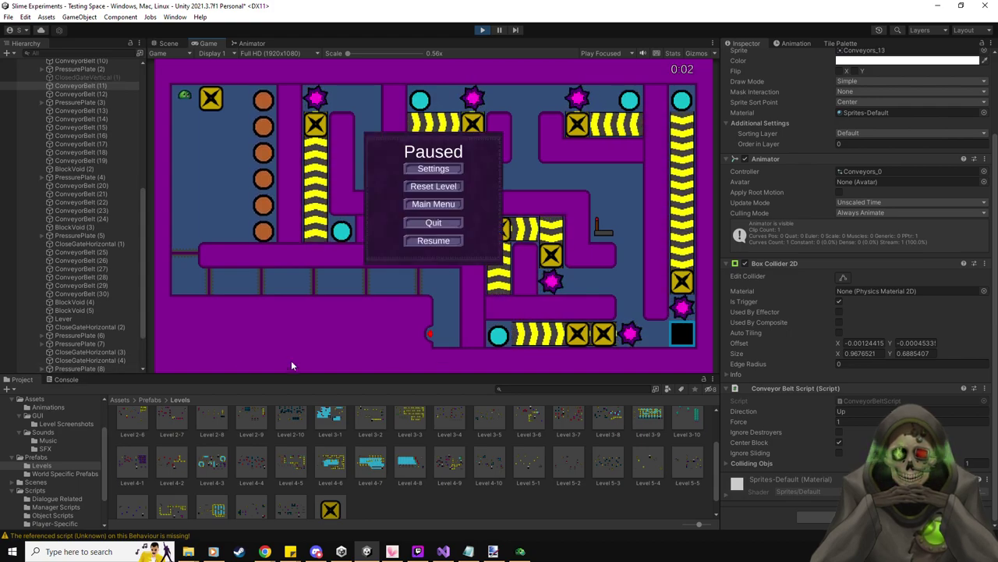
left_click(66, 379)
left_click(11, 389)
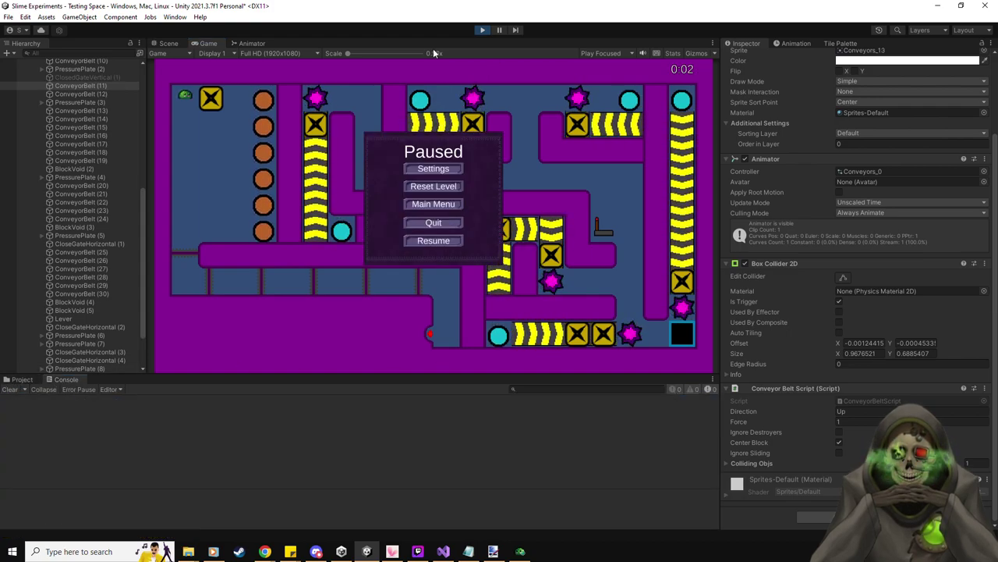
- Restart play mode, pause the game, and delete the Level 1-1(Clone) object from the hierarchy
left_click(482, 30)
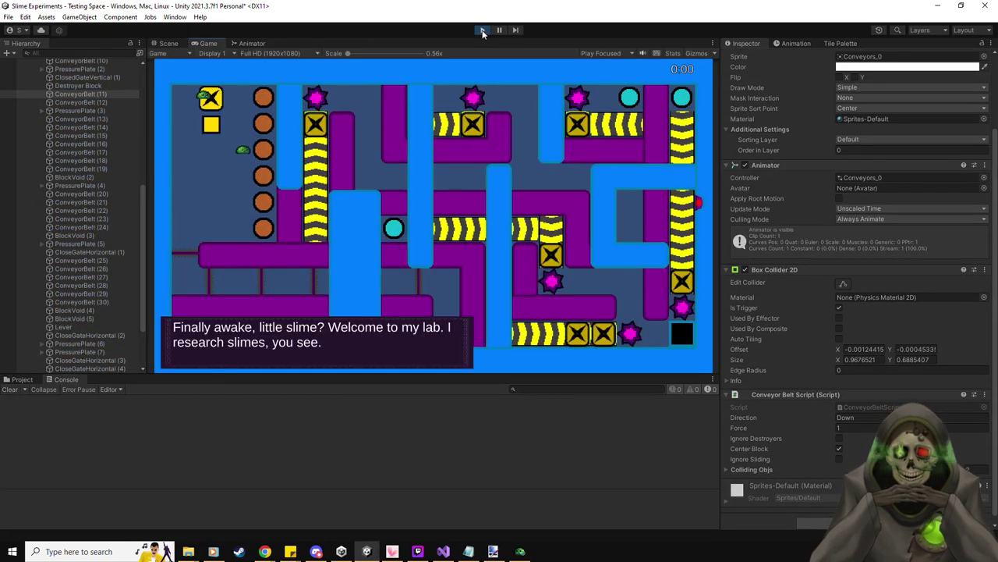
key("Escape")
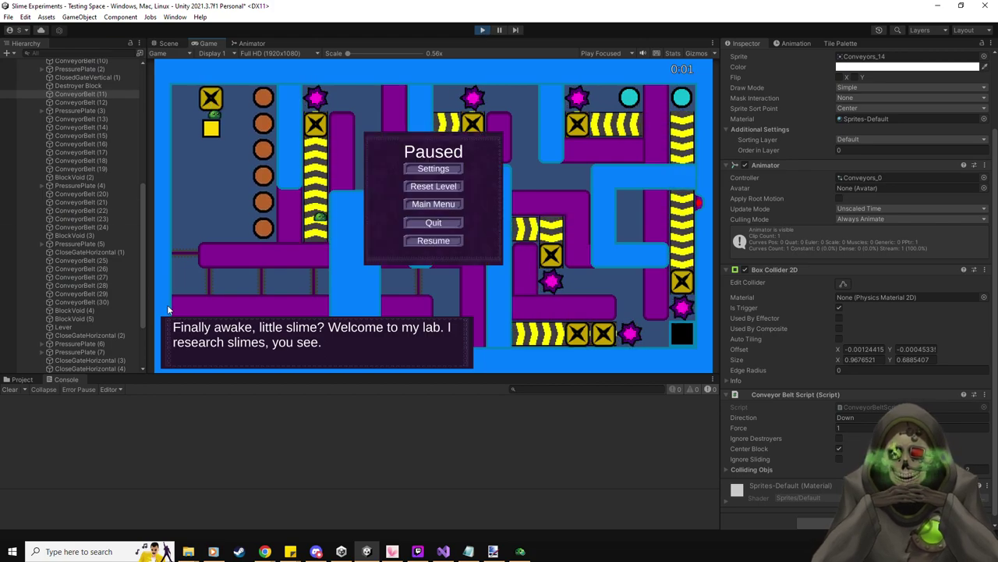
scroll(73, 302, "down", 5)
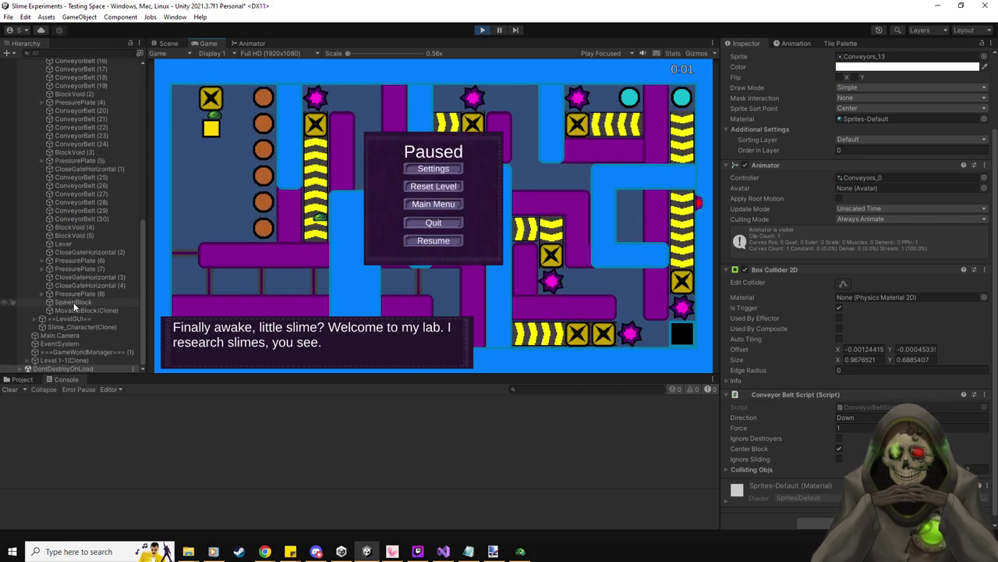
left_click(84, 361)
key("Delete")
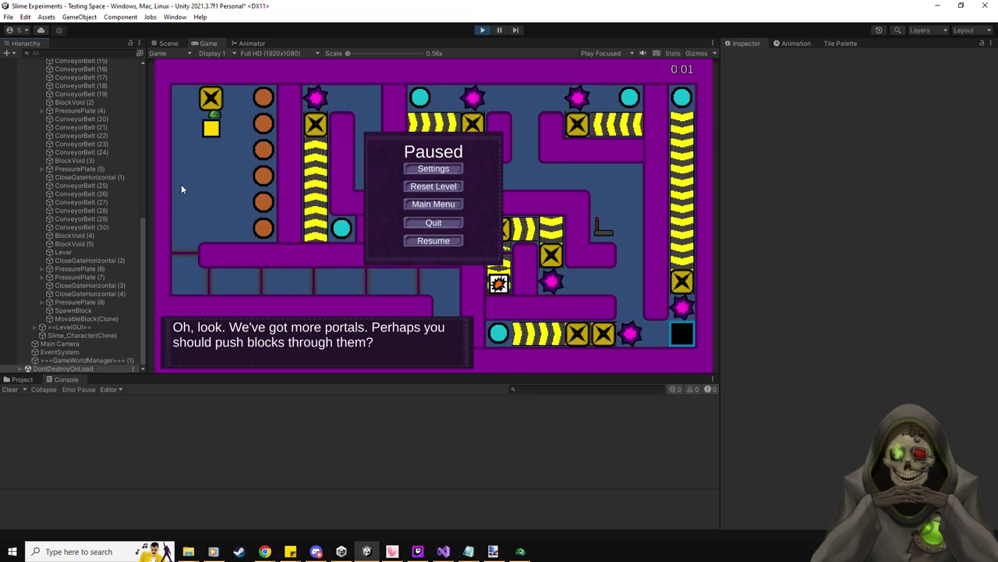
- Resume the game, push the yellow block down and into an orange portal, and reset the level
key("Escape")
key("a")
key("s")
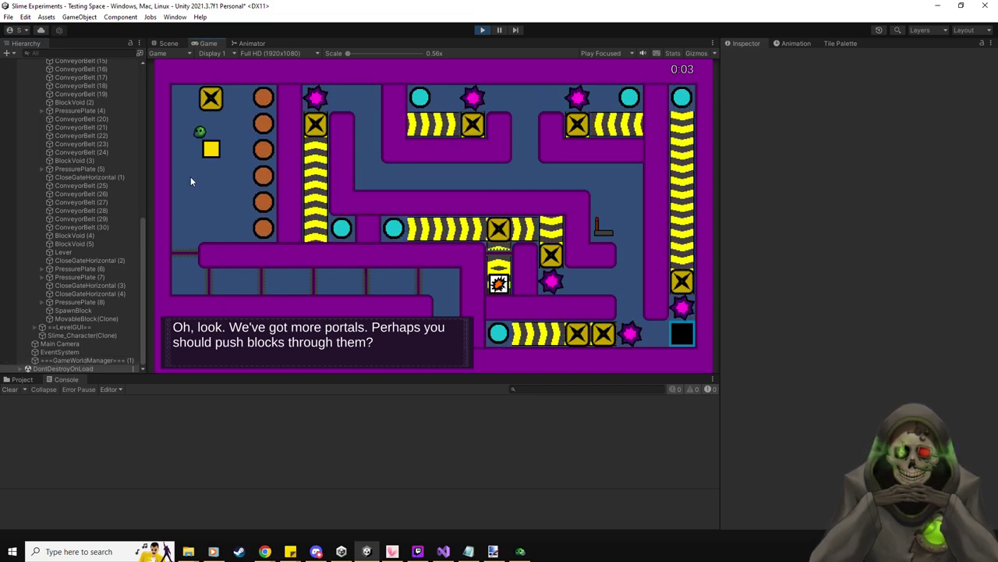
key("Right")
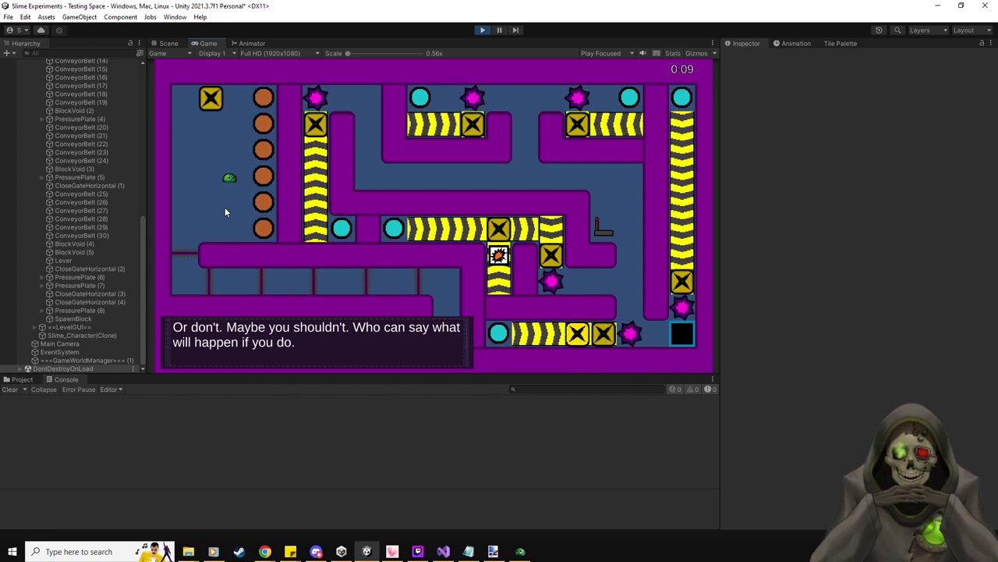
key("Escape")
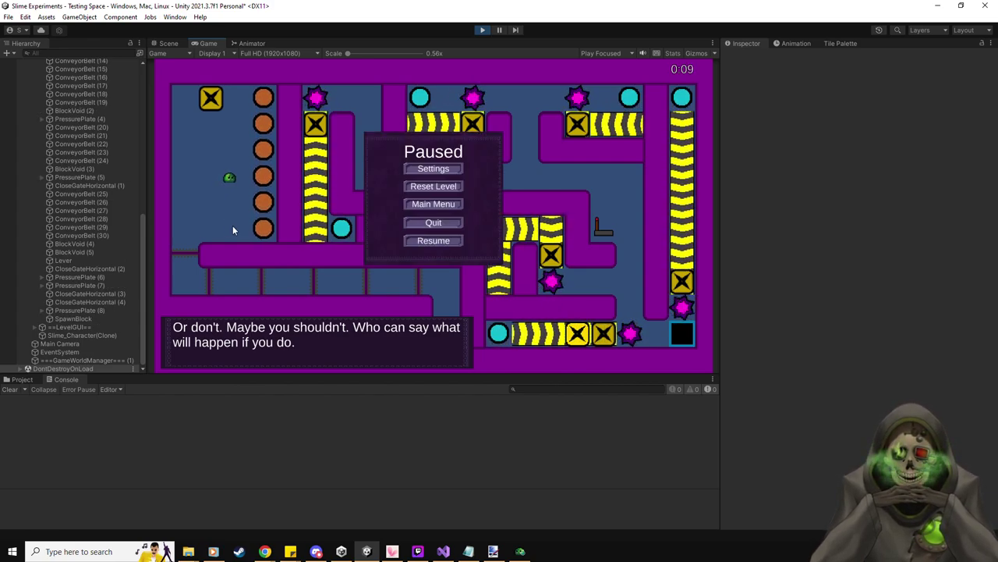
left_click(434, 186)
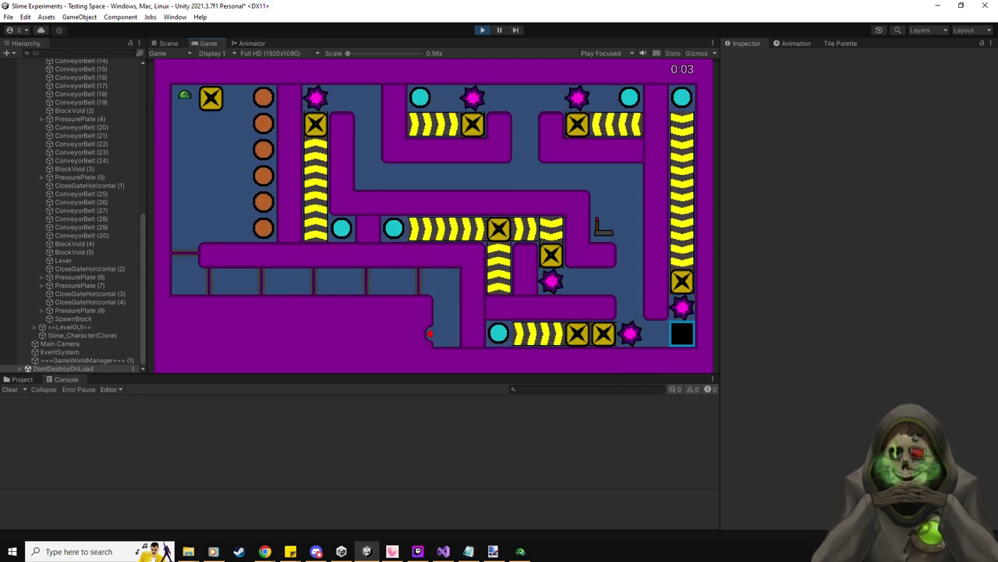
- Pause the game and examine the Pressure Plate Script settings of PressurePlate (8) in the Scene view
key("Escape")
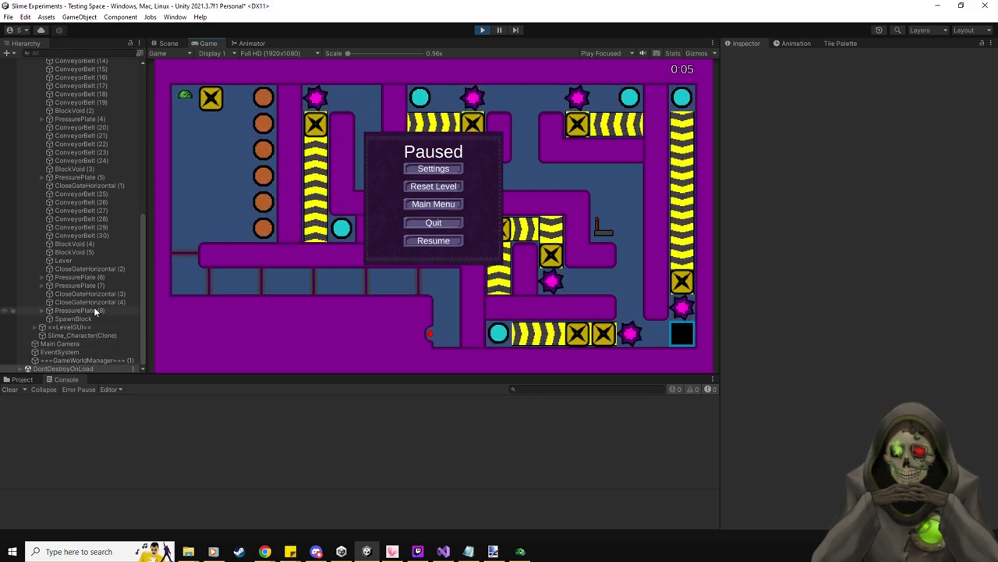
left_click(97, 286)
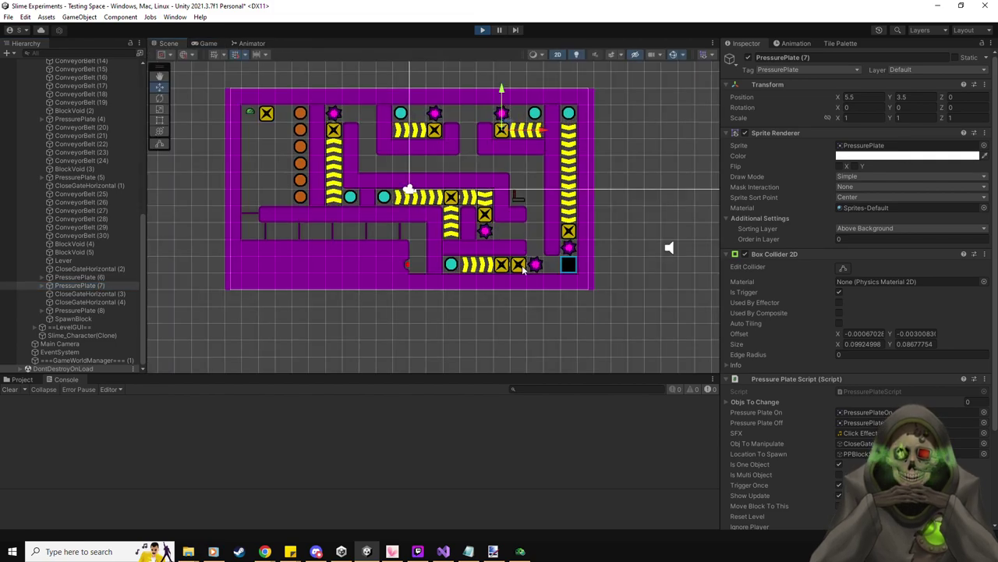
left_click(568, 264)
scroll(826, 408, "down", 3)
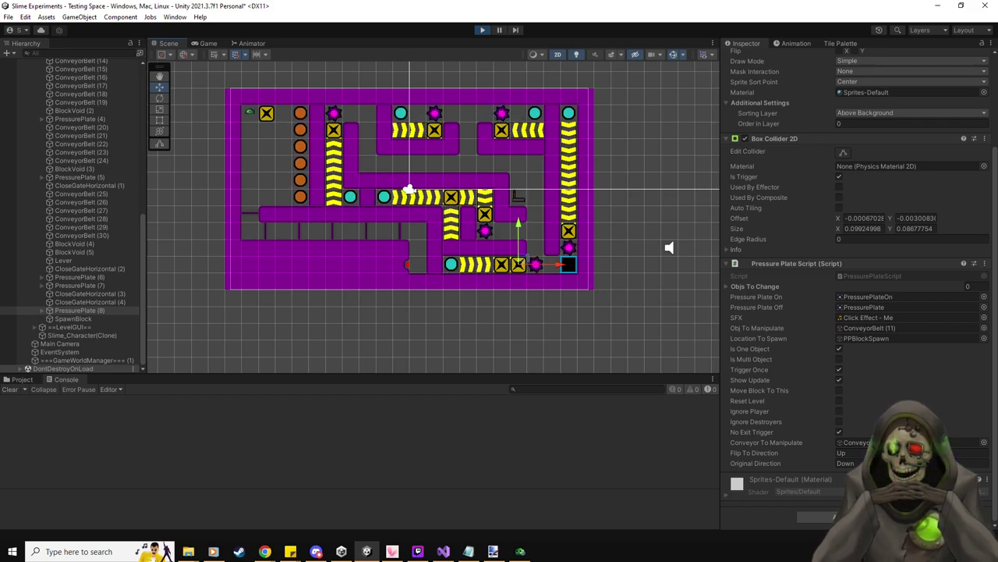
- Switch to PressurePlateScript in Visual Studio and add Debug.Log("Resetting Pressure Plate"); as the first line of the ResetPP method
key("alt+Tab")
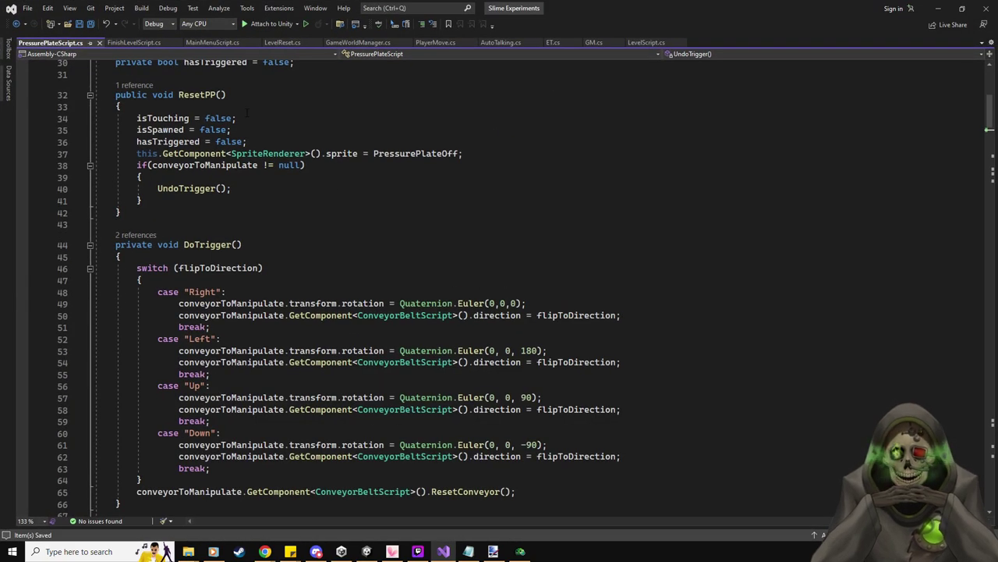
left_click(300, 106)
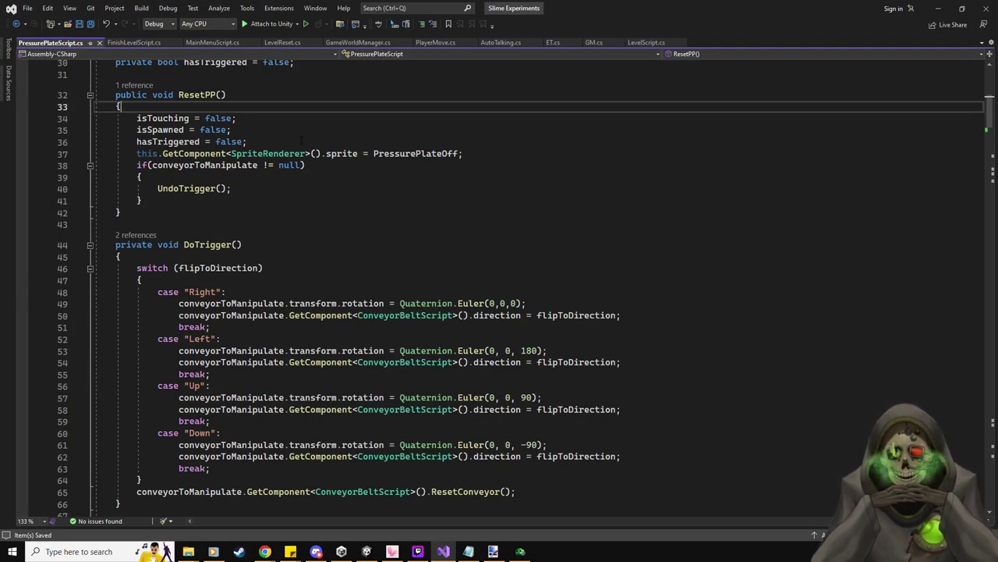
key("Return")
type("Debug.L")
type("og(\"Reset")
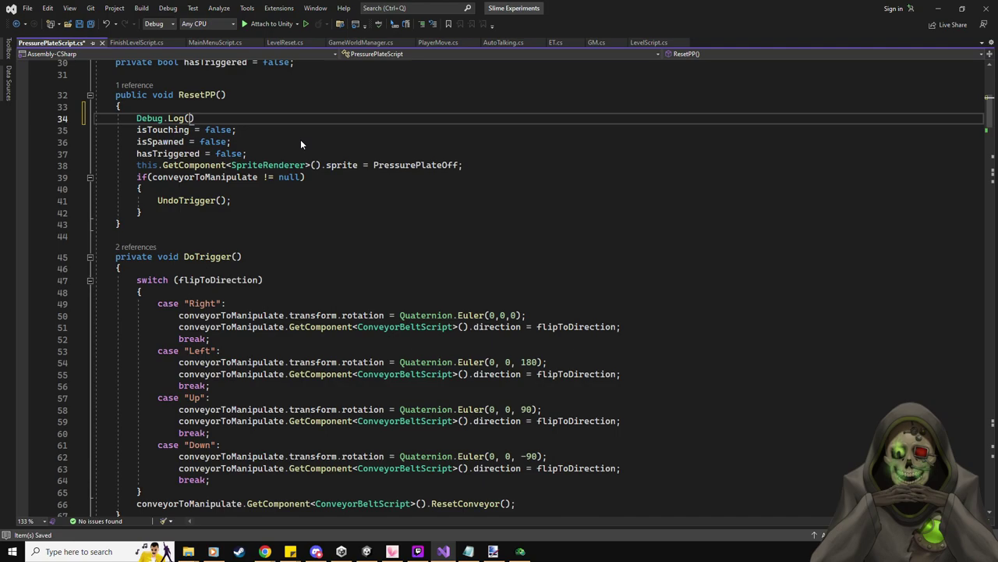
type("ting PResure P")
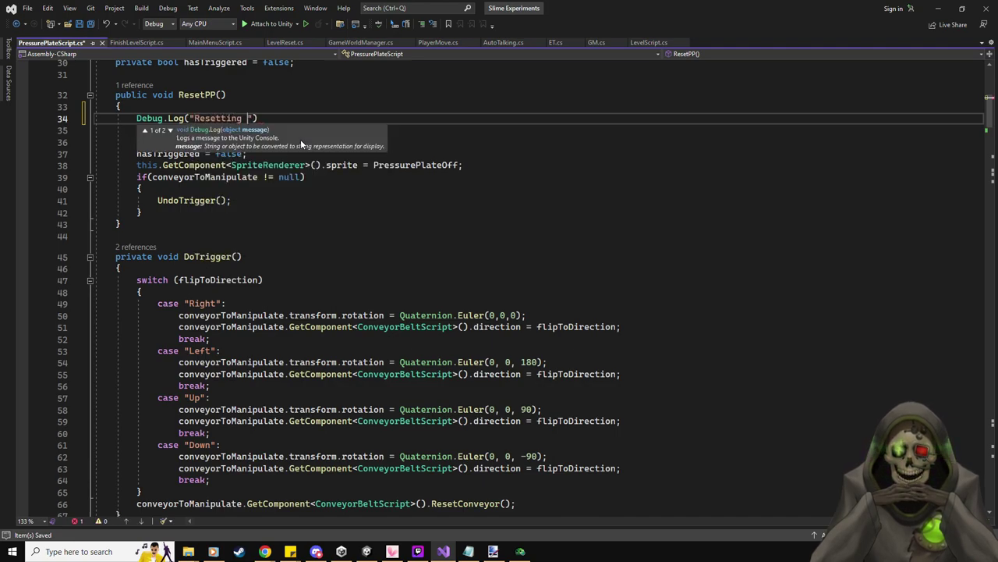
type("late")
key("Left")
key("Left")
key("Left")
key("Left")
key("Left")
key("Left")
key("Left")
key("Left")
key("Left")
key("shift+Left")
key("shift+Left")
type("res")
key("End")
type(";")
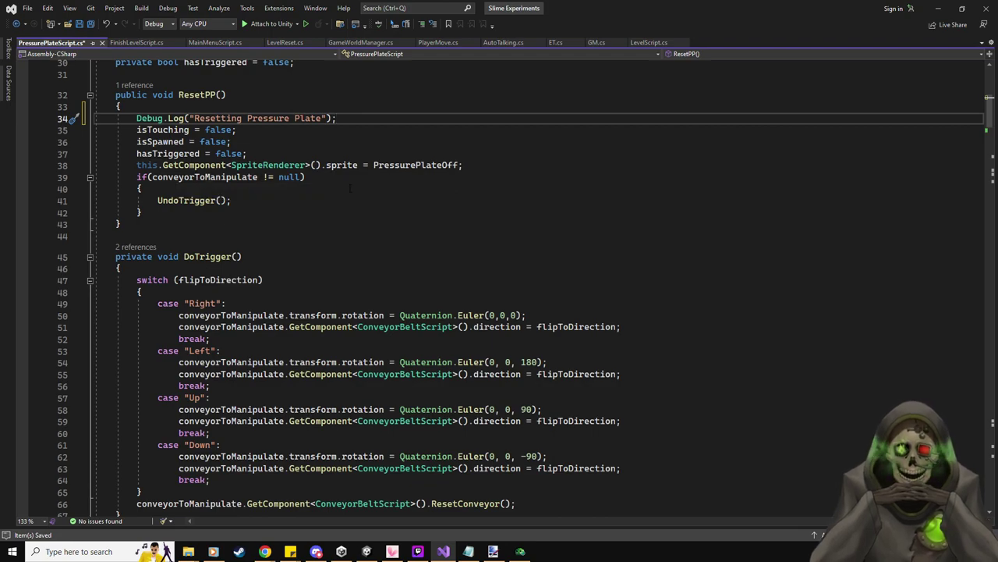
- Review the DoTrigger and UndoTrigger code, and switch back to Unity
scroll(283, 198, "down", 5)
scroll(283, 198, "down", 2)
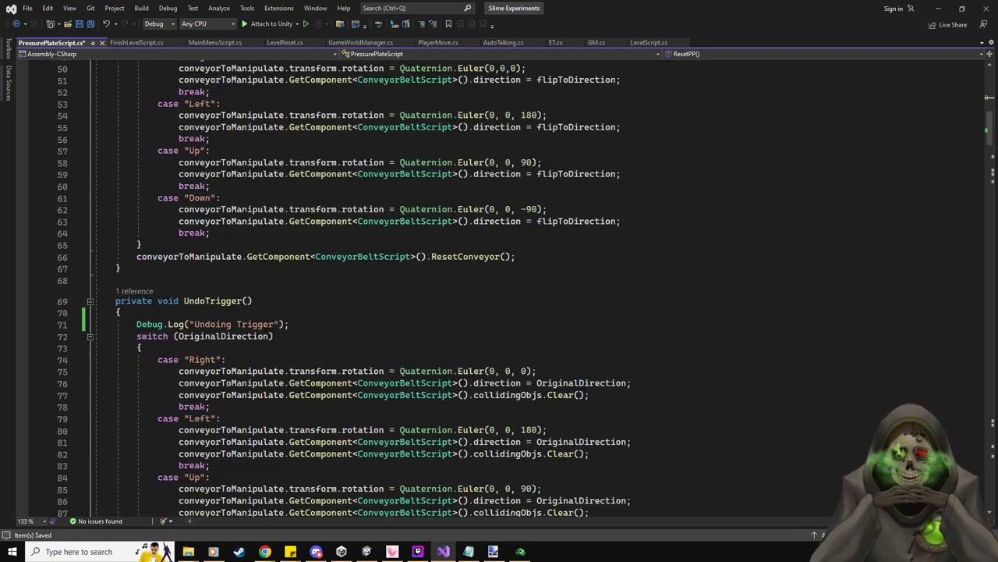
scroll(283, 198, "up", 4)
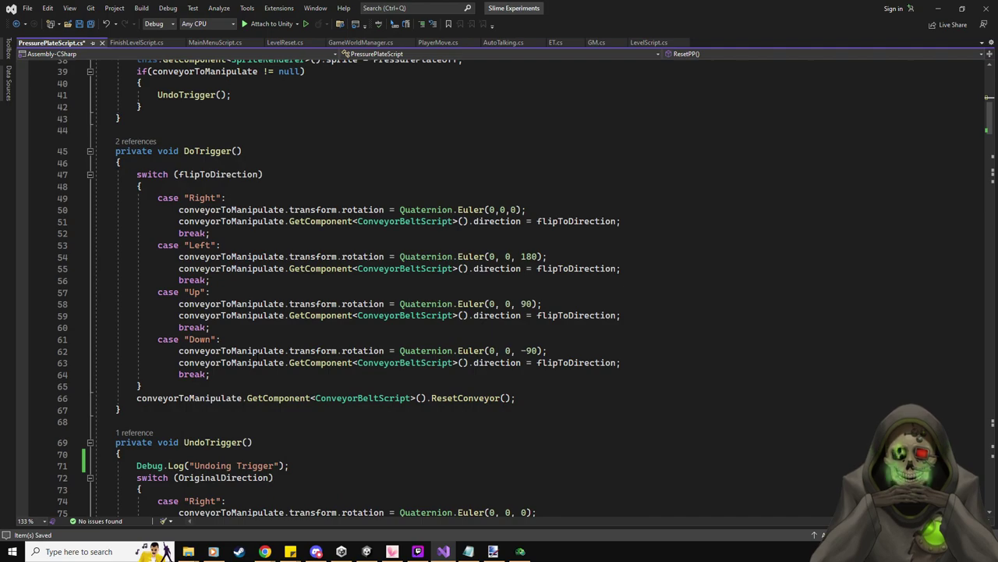
scroll(258, 362, "up", 1)
key("alt+Tab")
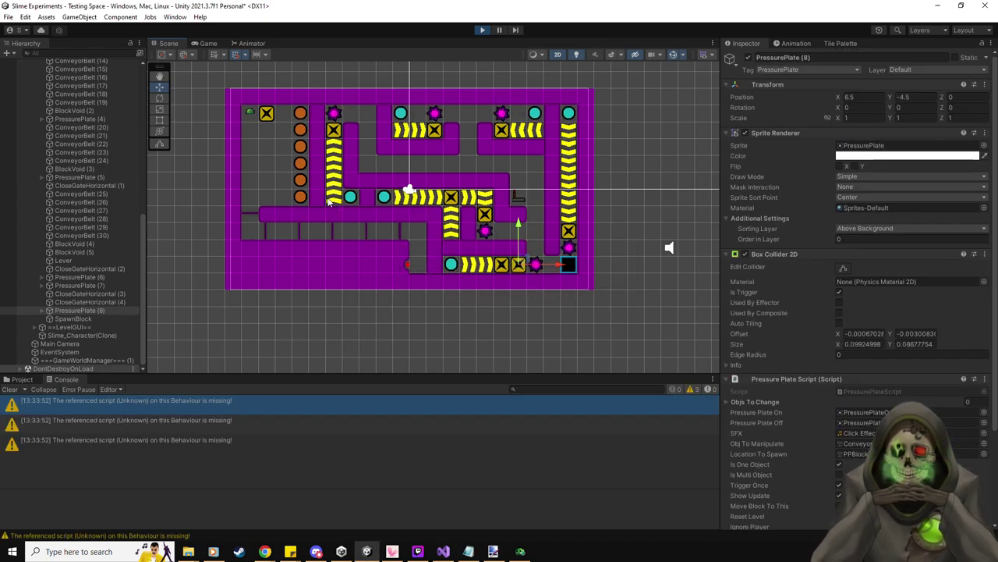
- Reset the level in the Game view, pause it, and review the "Resetting Pressure Plate" messages in the Console
left_click(208, 43)
left_click(433, 186)
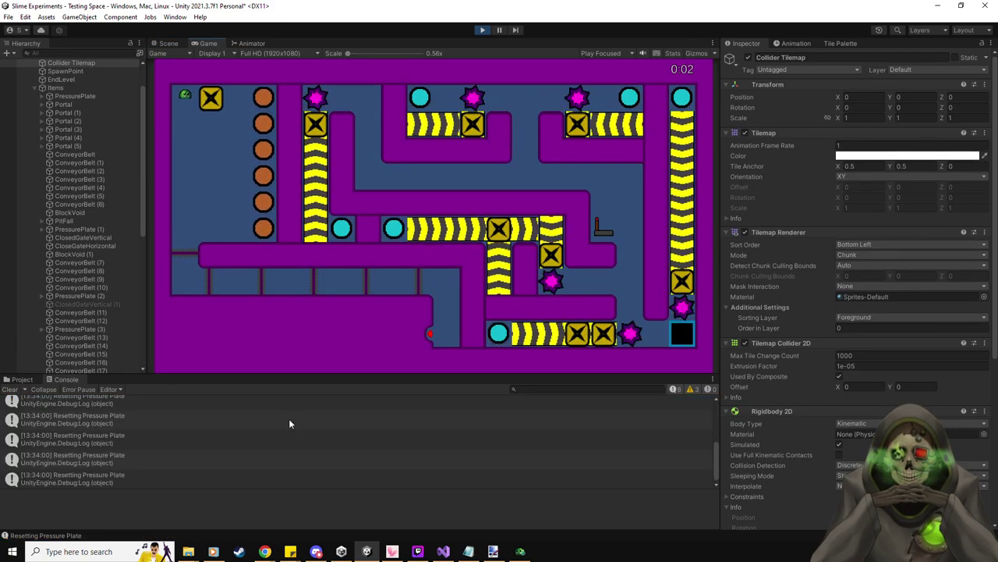
key("Escape")
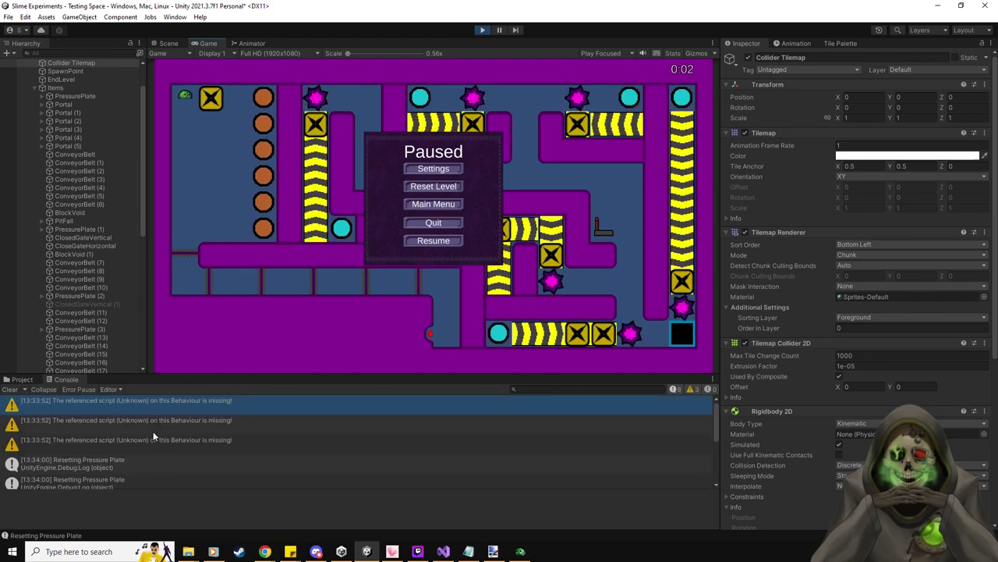
left_click(152, 464)
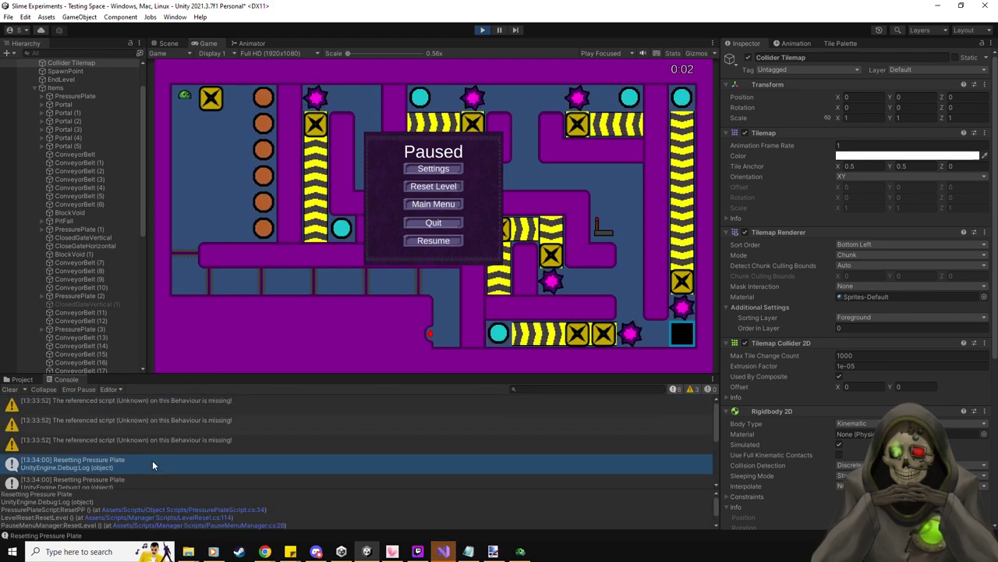
scroll(152, 464, "down", 3)
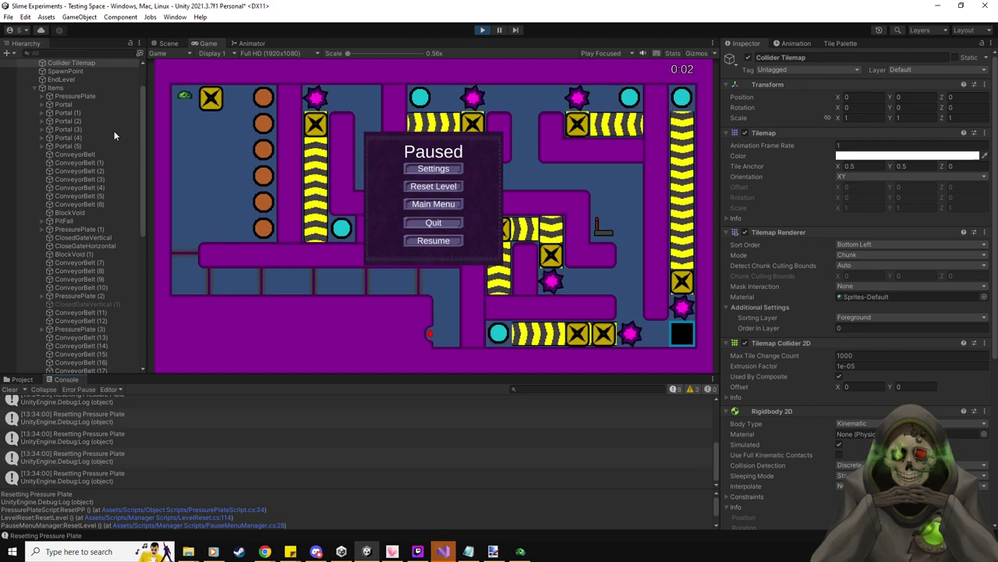
- Search the Hierarchy for "pressure" and compare the listed pressure plates with the reset log messages one by one
left_click(78, 52)
type("pressure")
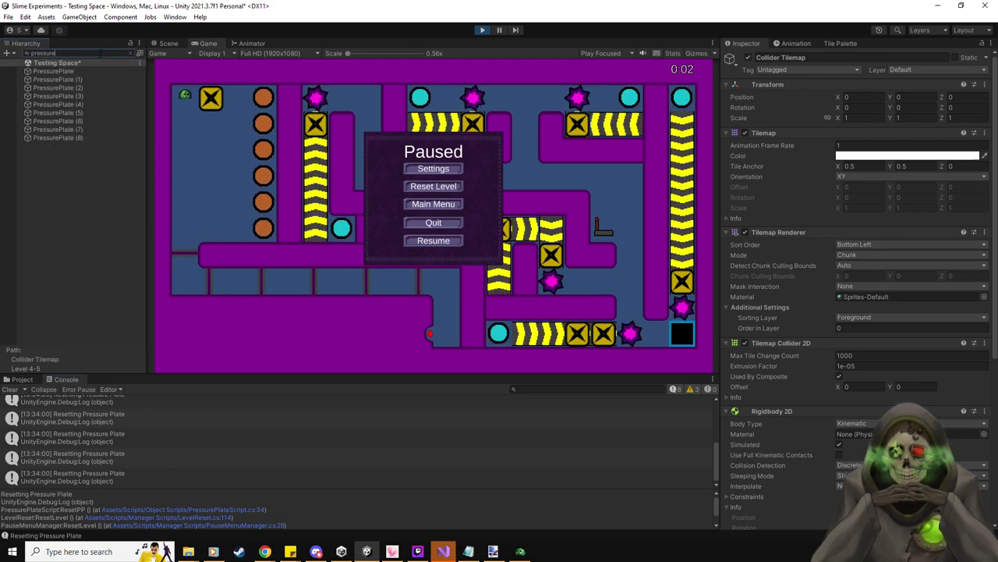
left_click(78, 71)
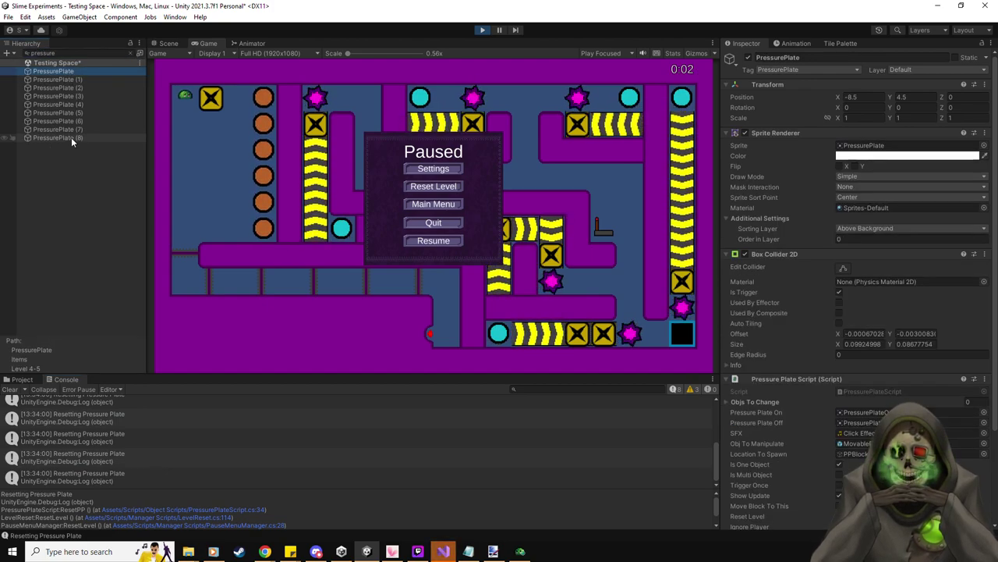
scroll(136, 421, "up", 2)
left_click(130, 433)
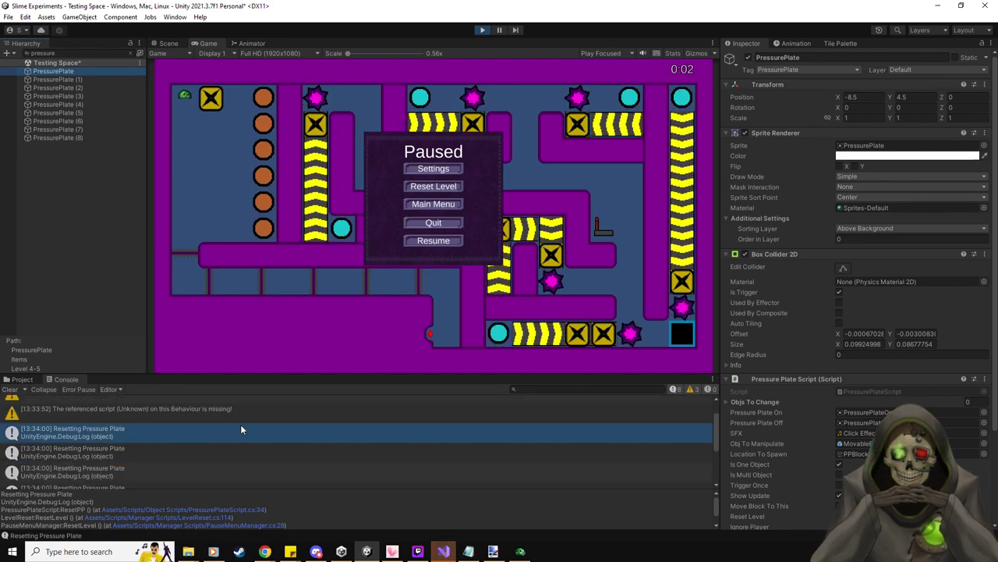
key("Down")
key("Down")
key("Down")
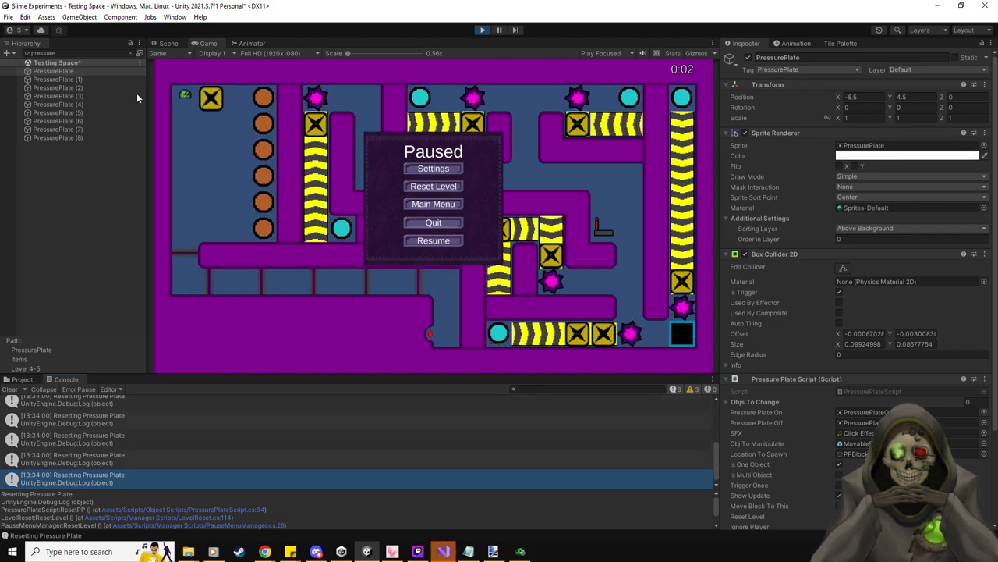
- Remove the Hierarchy search filter, exit play mode, and clear the Console
left_click(63, 52)
key("ctrl+a")
key("BackSpace")
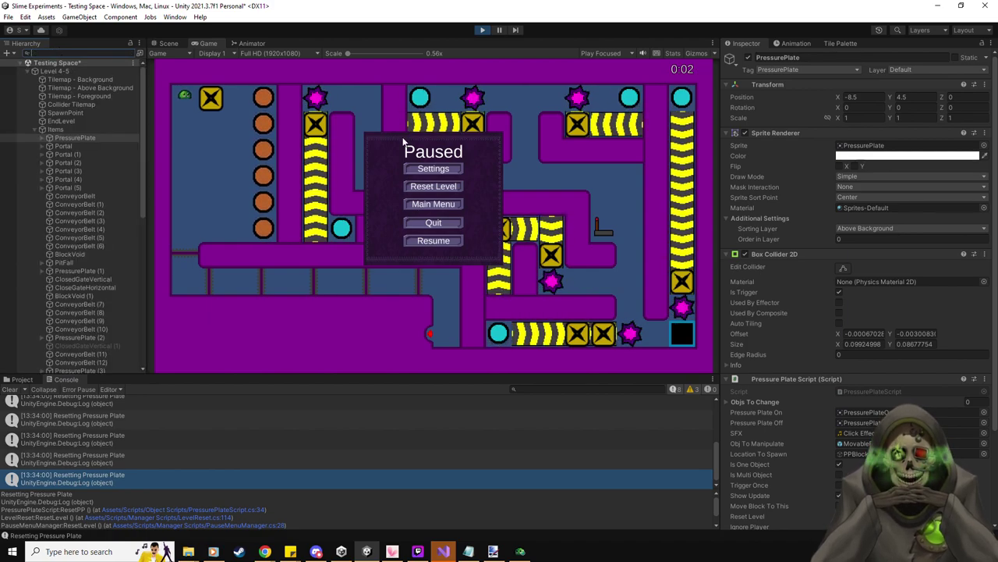
left_click(481, 31)
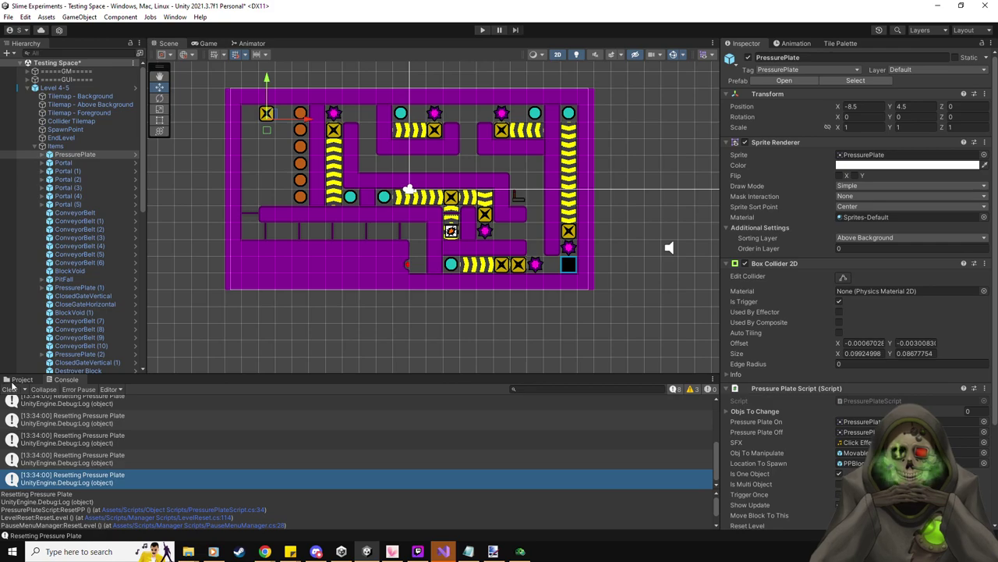
left_click(9, 390)
- Compare the Pressure Plates list in Level 4-5's Level Reset script with the pressure plates in the Hierarchy
left_click(54, 87)
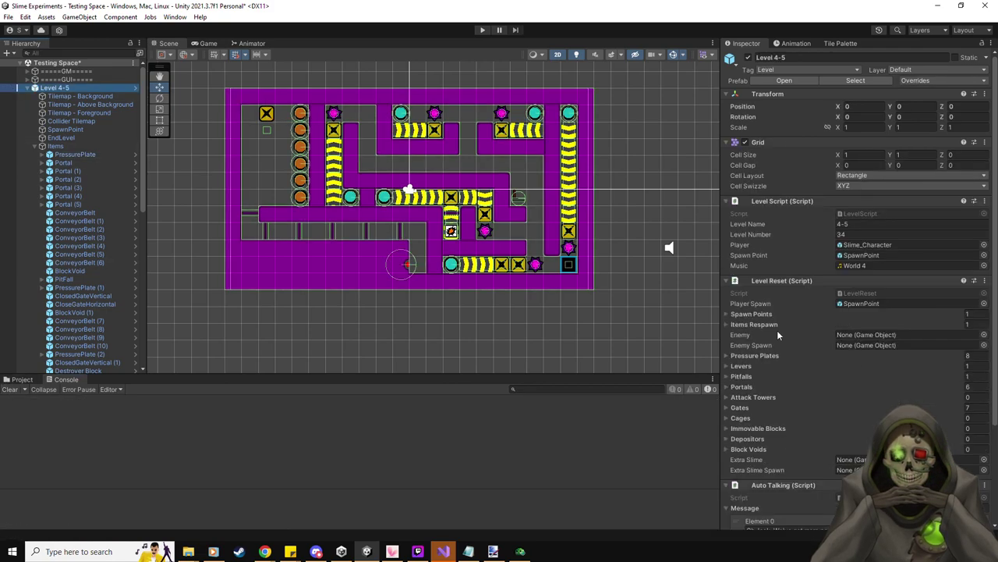
left_click(775, 358)
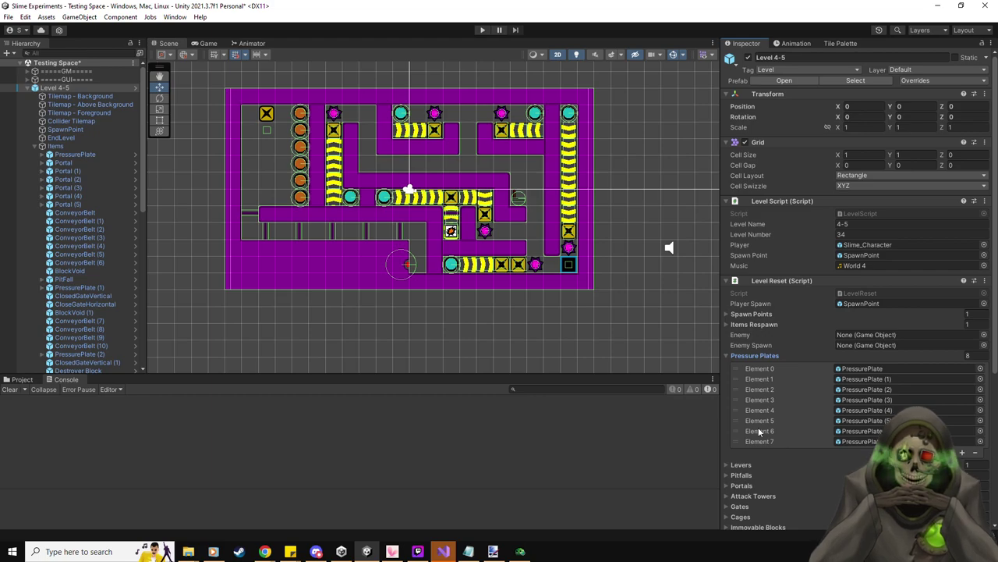
scroll(105, 274, "down", 10)
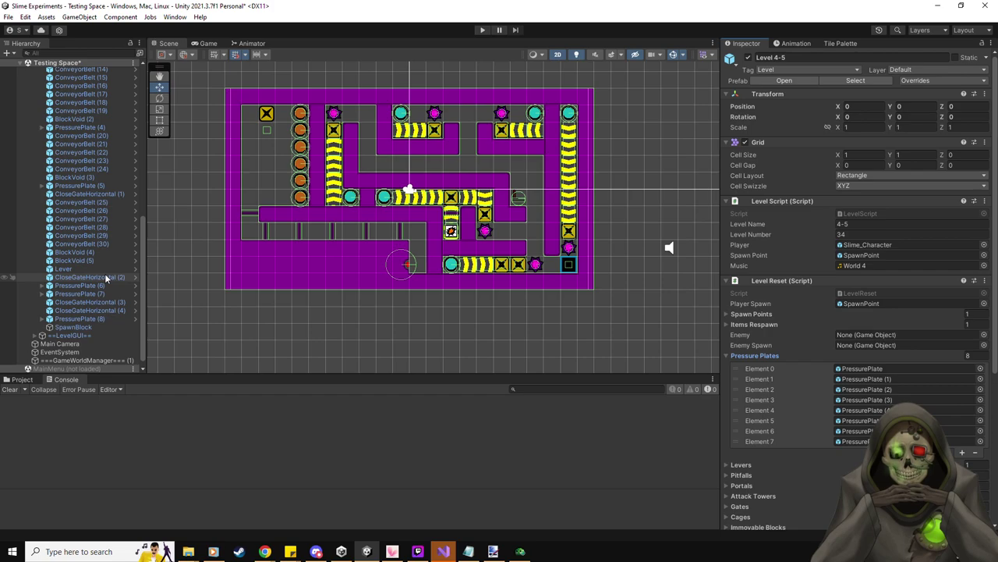
scroll(111, 154, "up", 8)
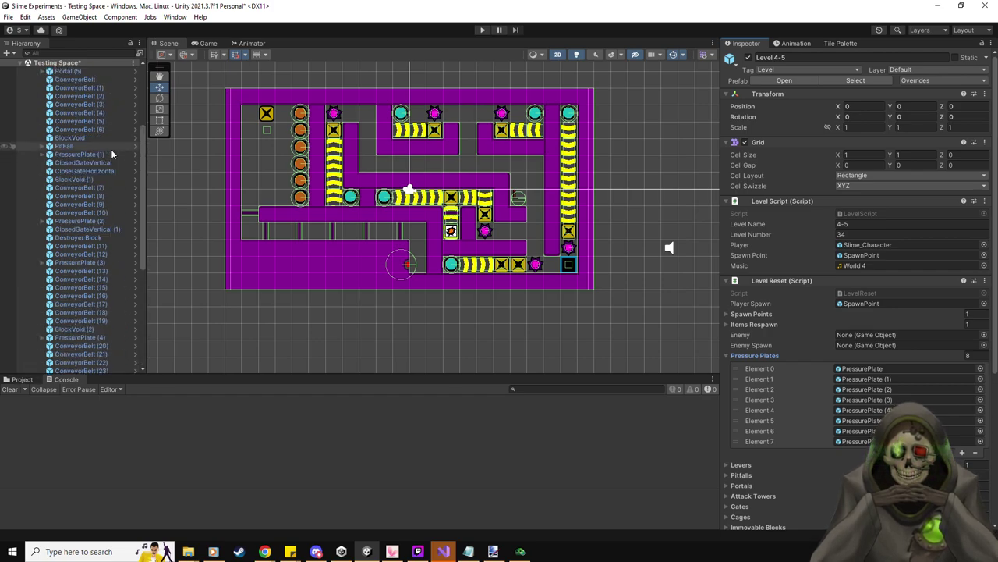
- Delete the Level 4-5 instance from the Testing Space scene
scroll(112, 149, "up", 3)
left_click(68, 80)
key("Delete")
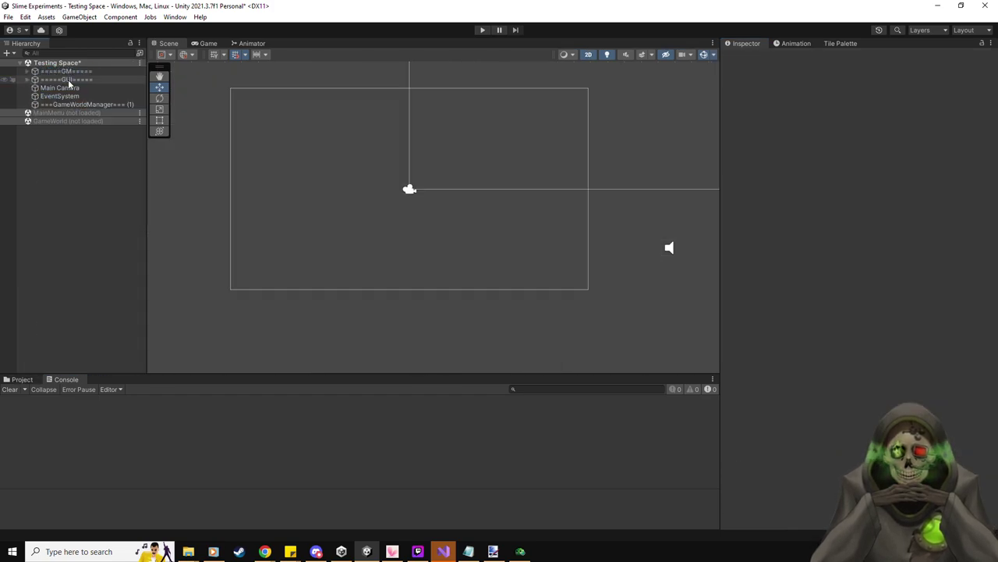
- In the Level 4-5 prefab, add PressurePlate (8) to Level Reset's Pressure Plates list, save the prefab, and return to the scene
left_click(22, 380)
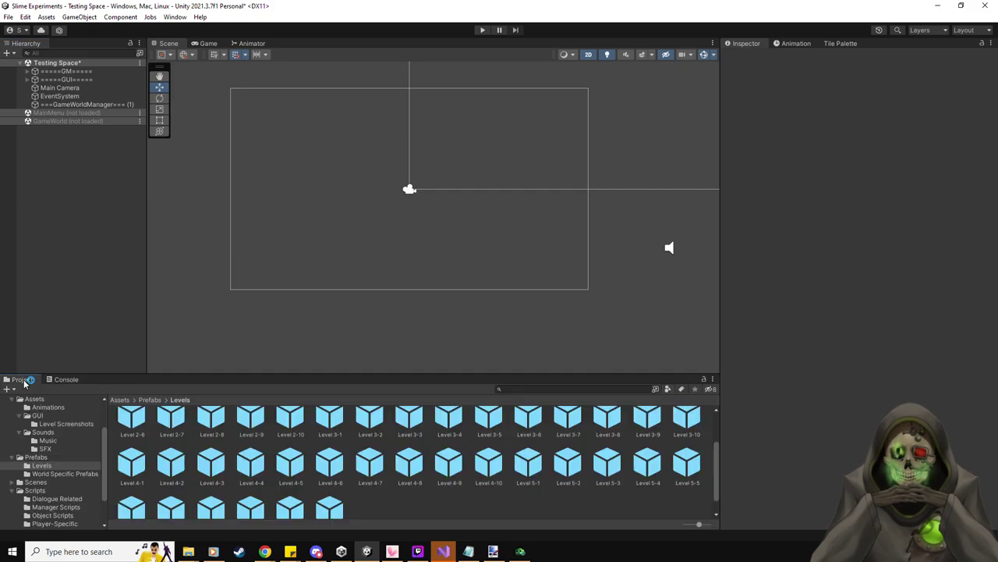
double_click(290, 464)
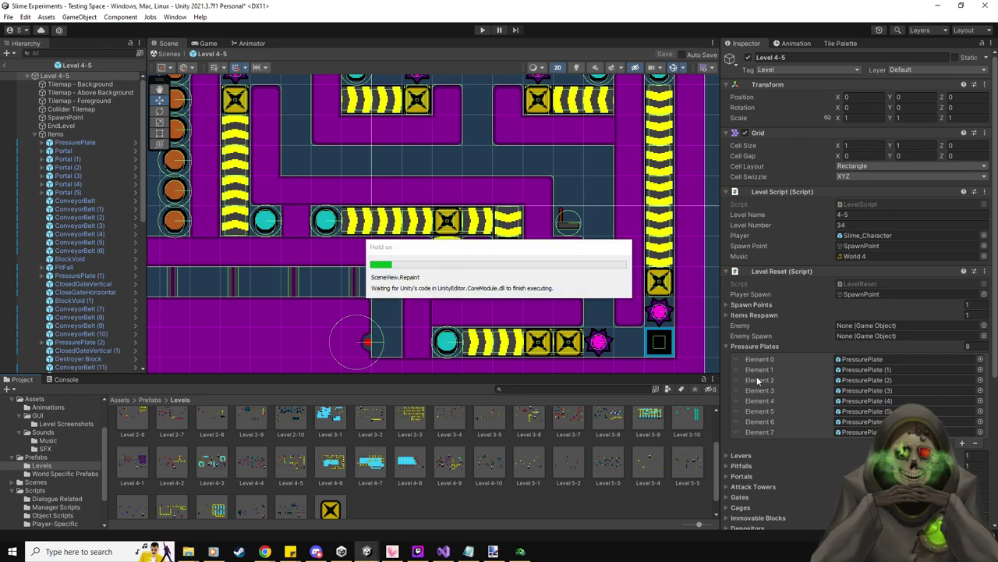
scroll(73, 270, "down", 3)
scroll(72, 270, "down", 5)
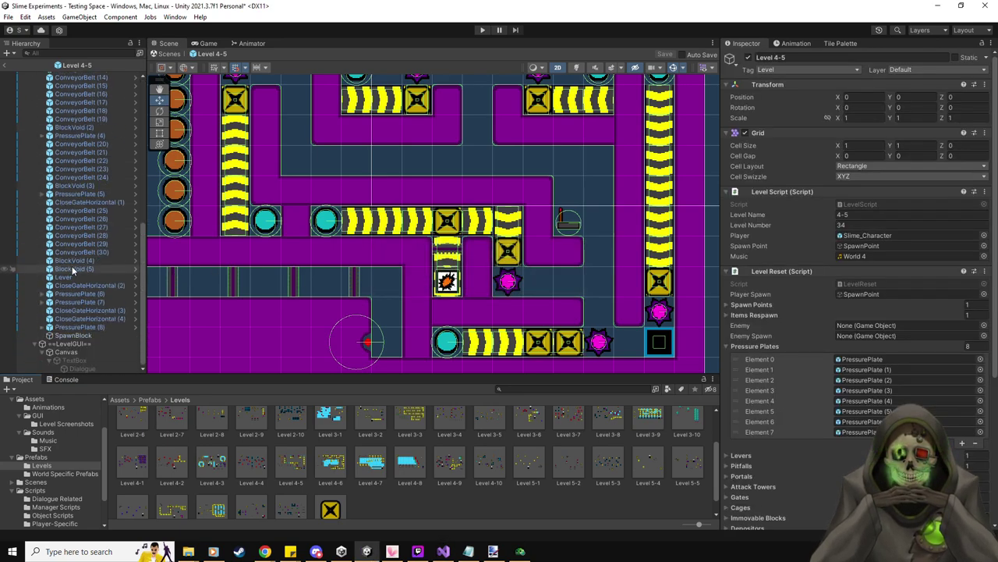
left_click(84, 327)
left_click_drag(85, 327, 780, 345)
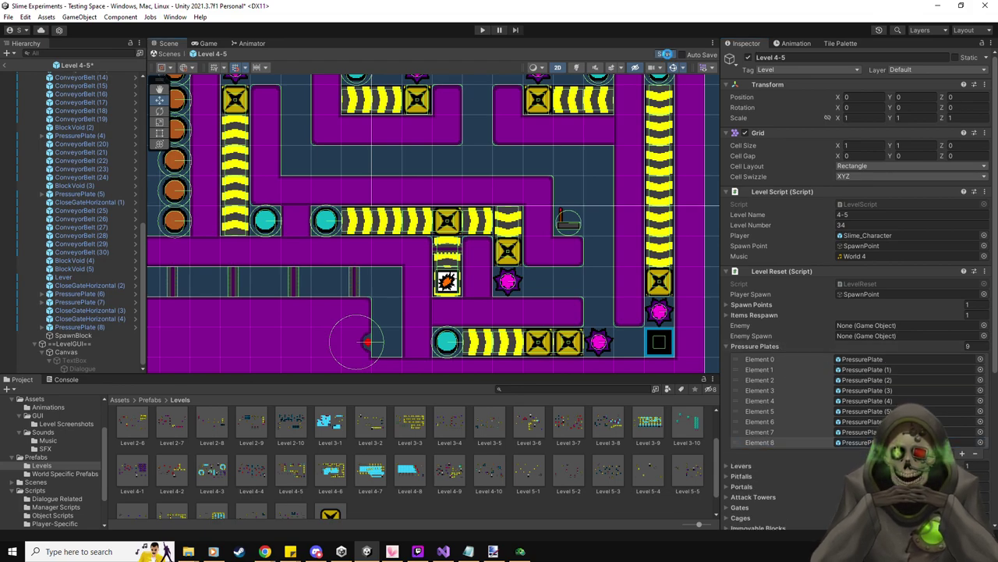
left_click(667, 56)
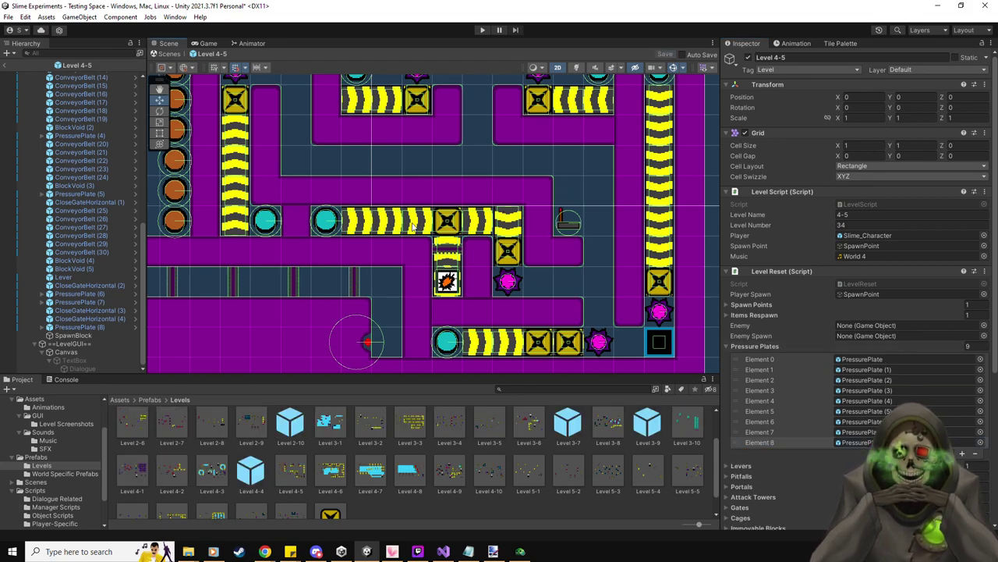
left_click(7, 68)
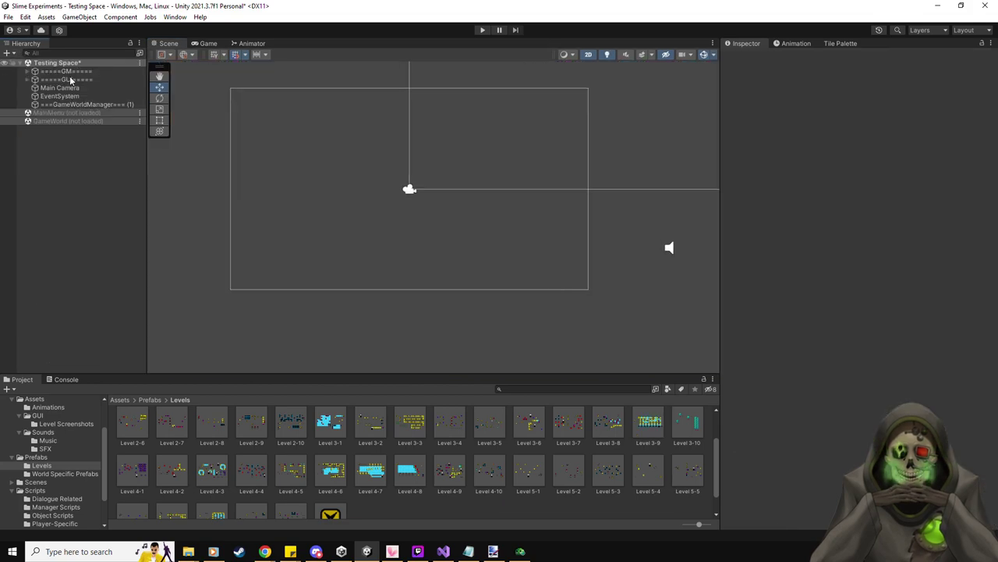
- Switch to the running Slime Experiments game, reset the level, and push the yellow block downward
left_click(521, 552)
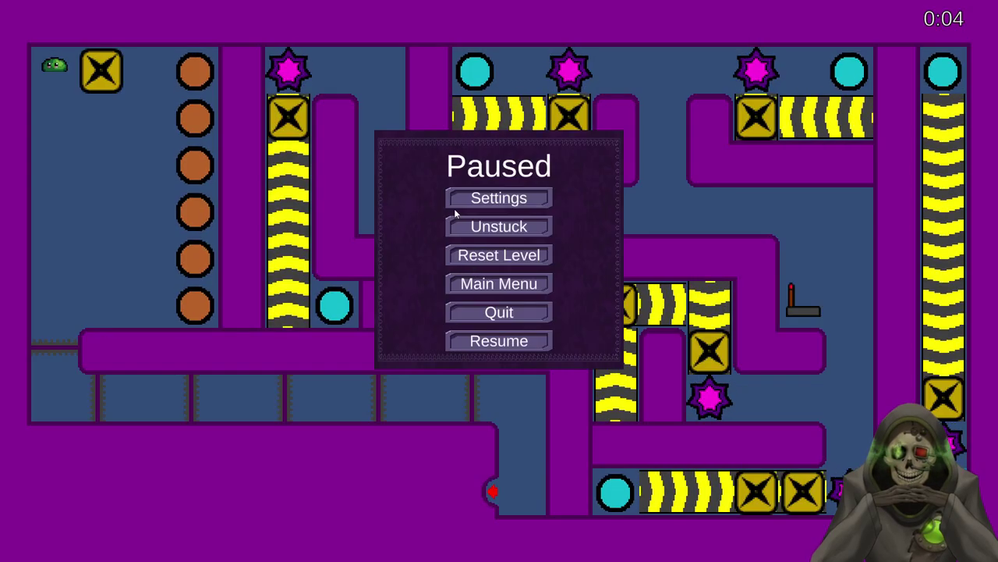
left_click(535, 256)
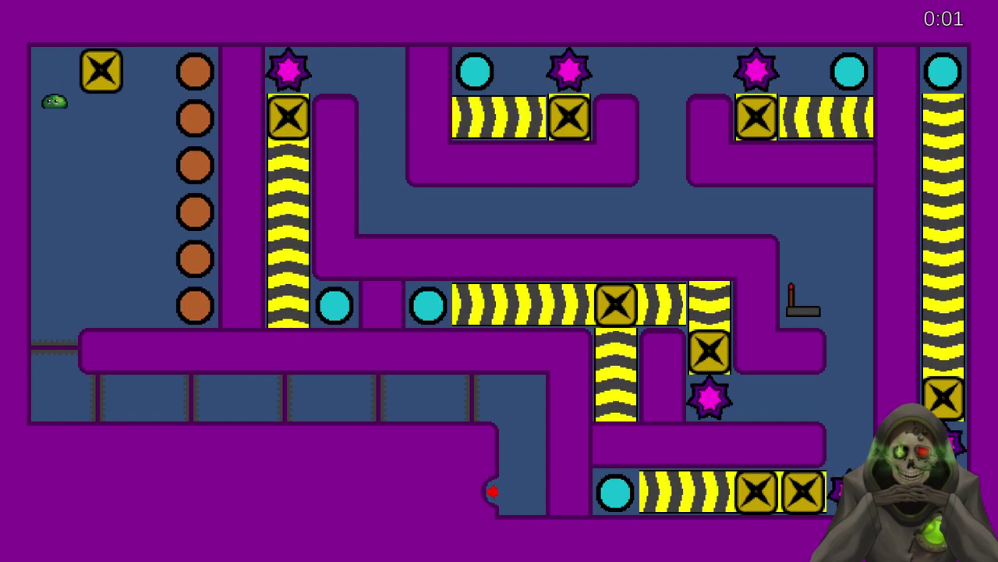
key("Right")
key("Down")
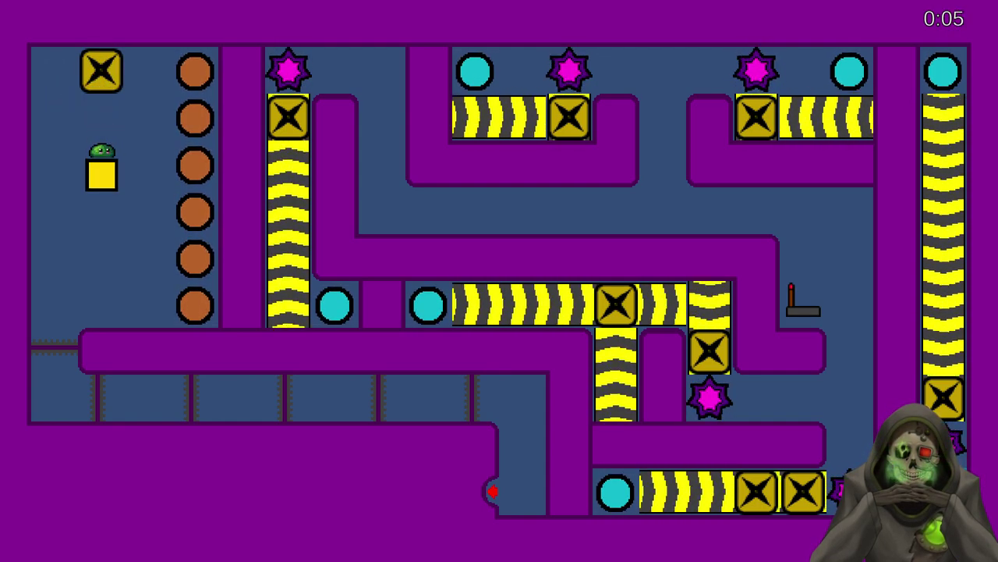
key("Down")
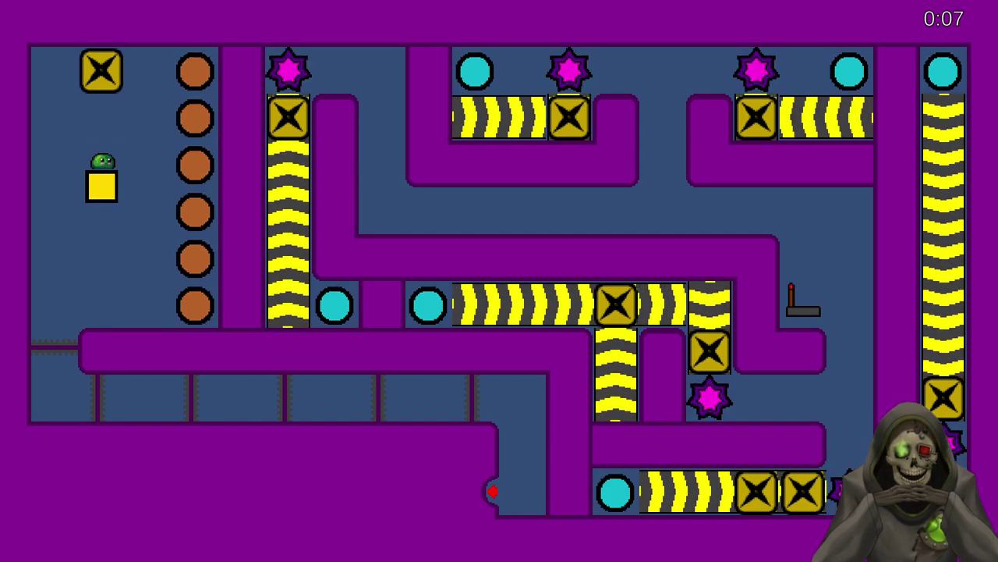
- Exit to the game's main menu and continue the saved game to reload the level
key("Escape")
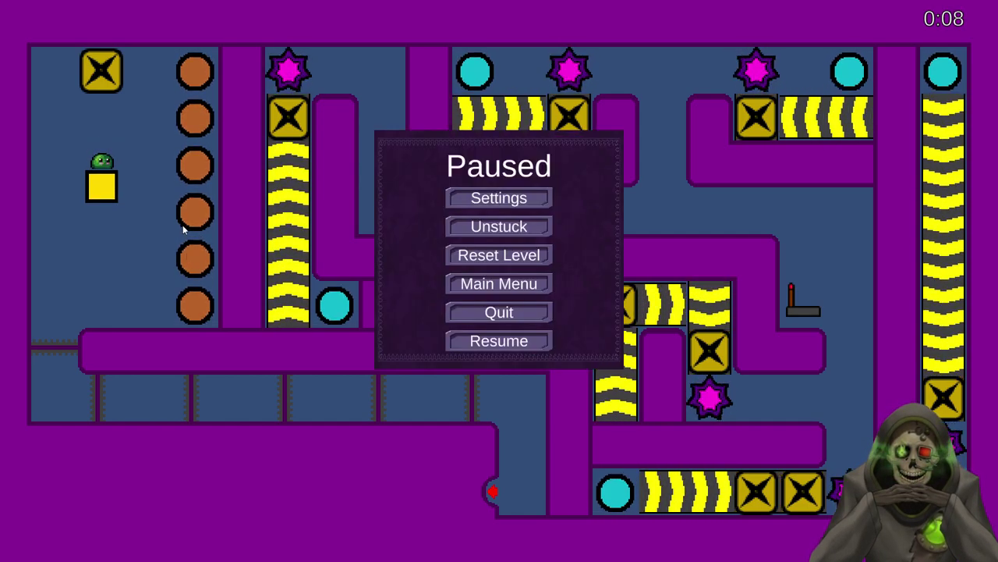
left_click(519, 284)
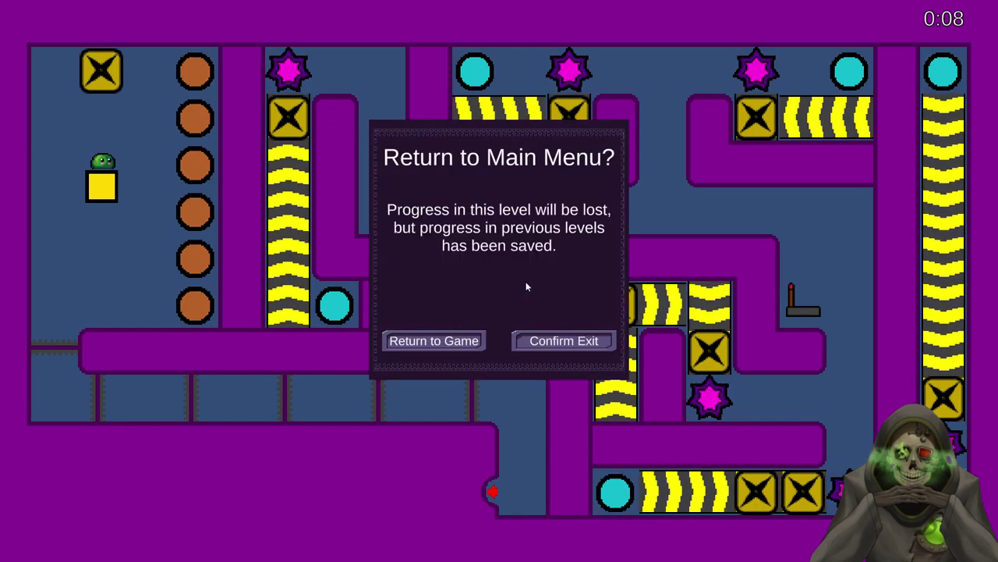
left_click(543, 346)
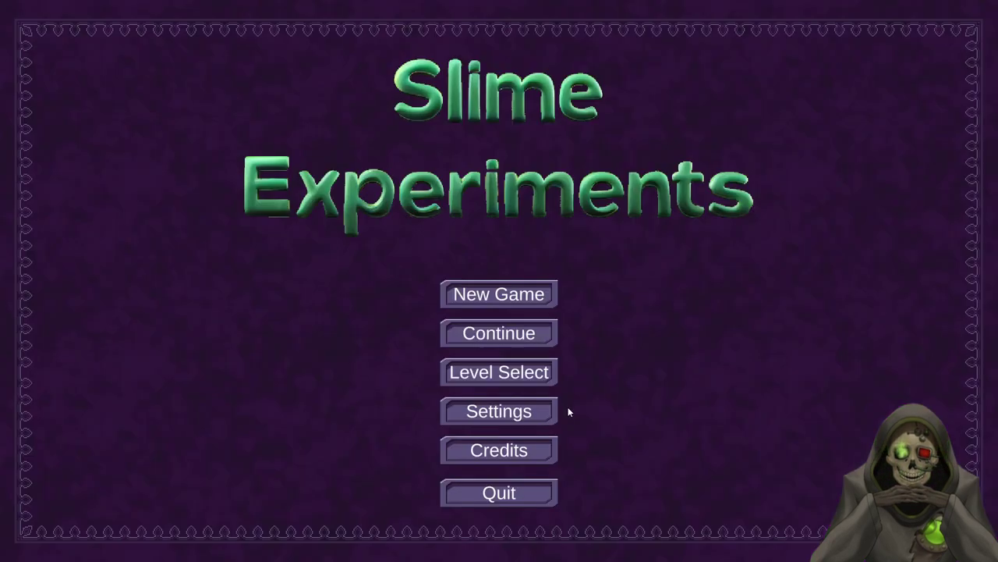
left_click(499, 331)
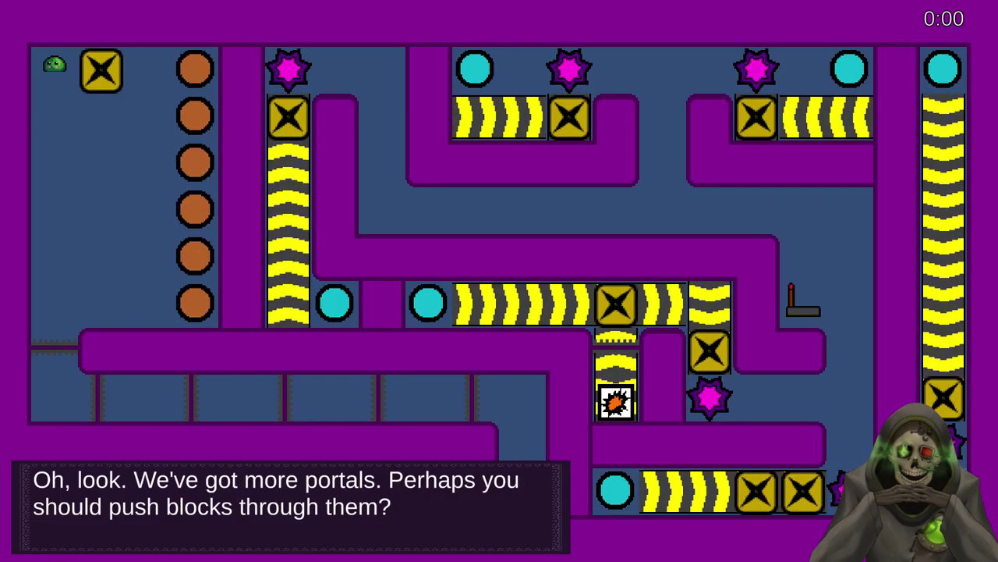
- Push the yellow block down from below the pressure plate and then right into one of the lower orange portals
key("Right")
key("Down")
key("Down")
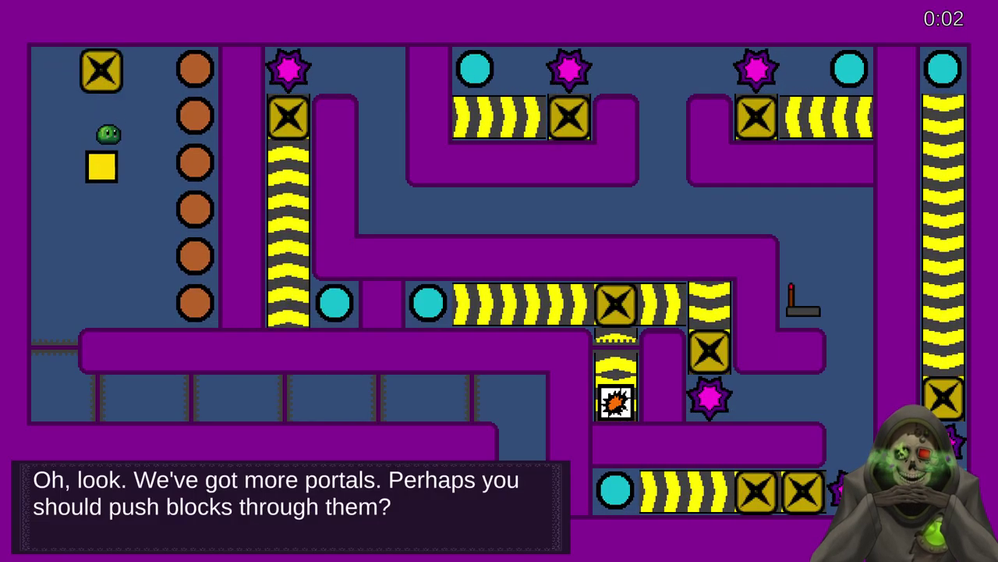
key("Left")
key("Down")
key("Right")
key("Right")
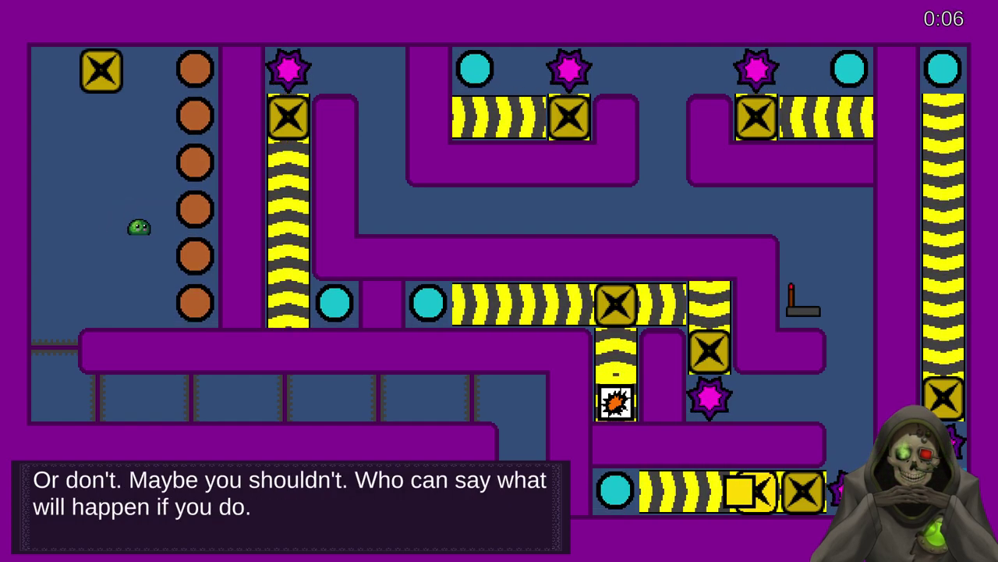
- Go back up to the starting pressure plate for a second yellow block and push it into the second orange portal
key("Up")
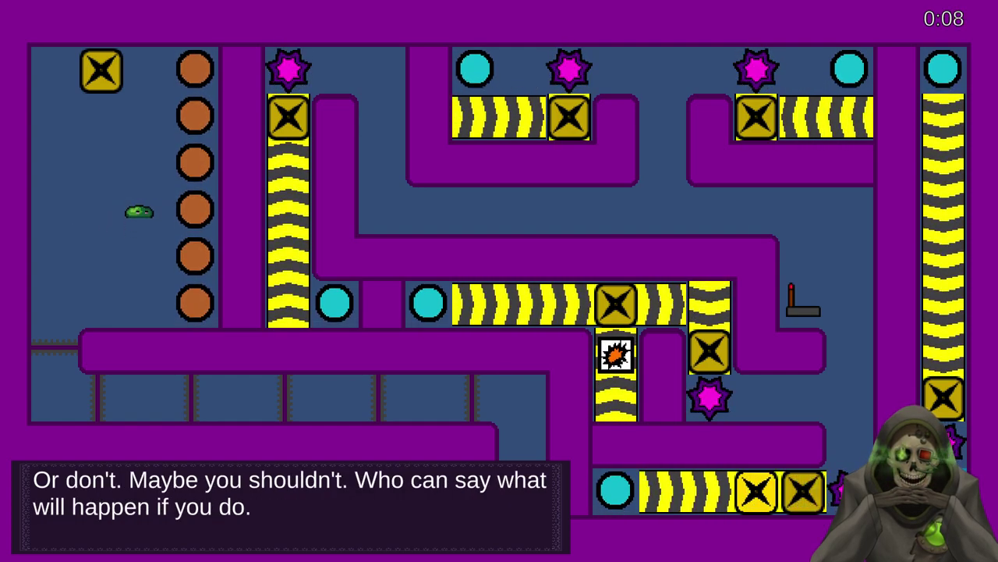
key("Left")
- Push the yellow block below the pressure plate into the second-row orange portal, then bring out another block beside the plate
key("Left")
key("Down")
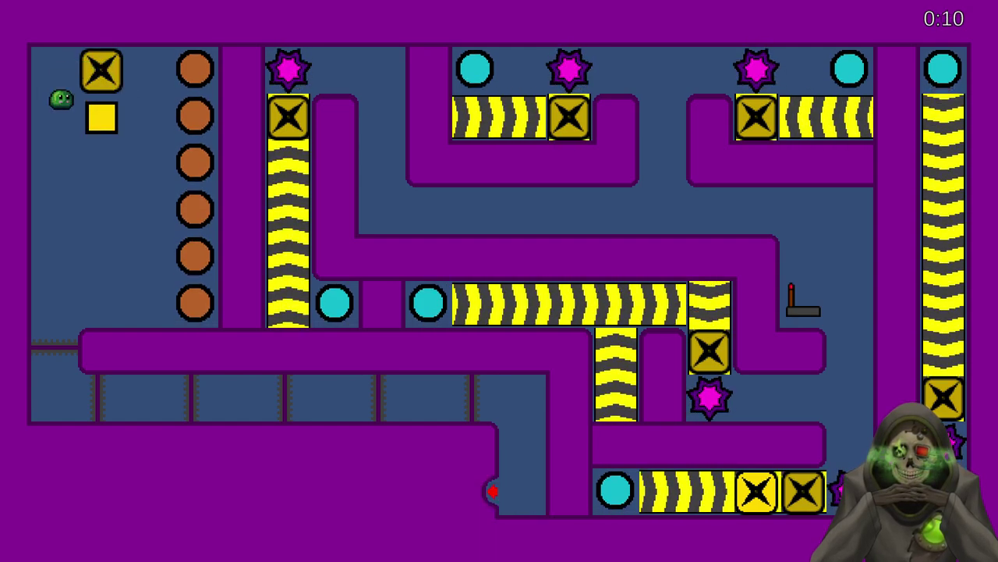
key("Right")
key("Right")
key("Up")
key("Left")
key("Left")
key("Down")
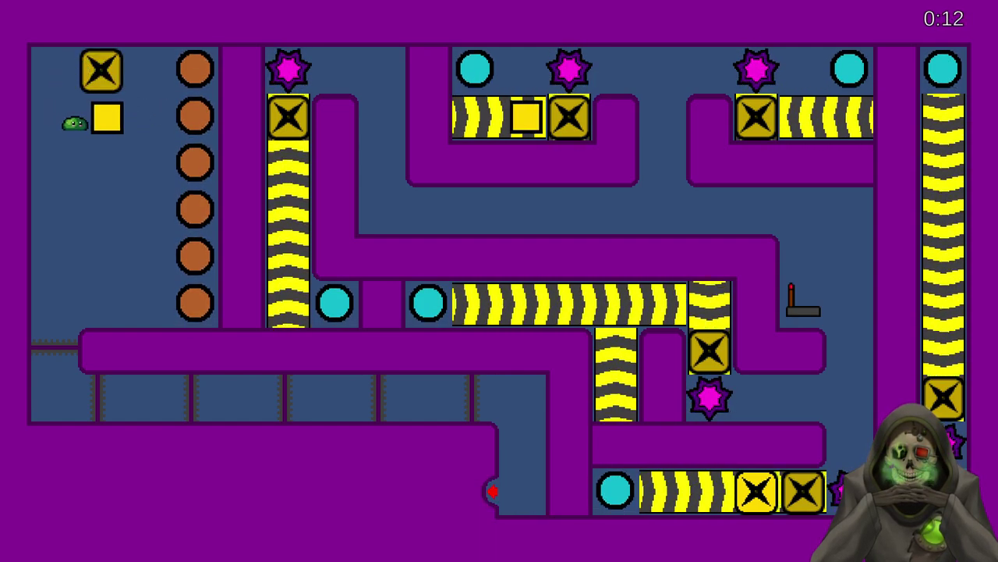
key("Right")
key("Down")
key("Right")
key("Up")
- Push the block beside the pressure plate into the top orange portal and send another block into a portal below it
key("Left")
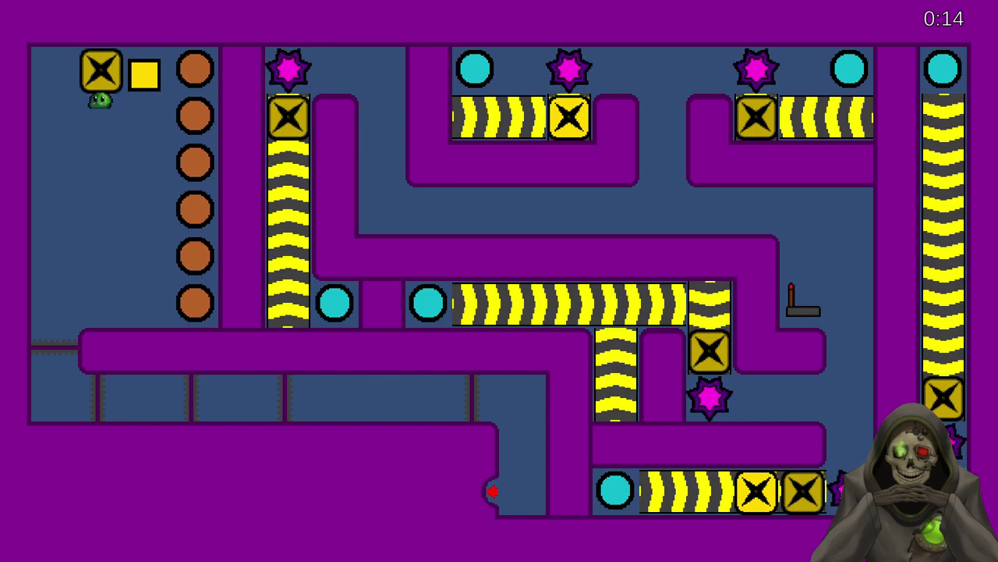
key("Up")
key("Right")
key("Left")
key("Down")
key("Left")
key("Down")
key("Right")
key("Up")
key("Left")
- Push the following yellow block down from the pressure plate and right into the fifth orange portal
key("Down")
key("Right")
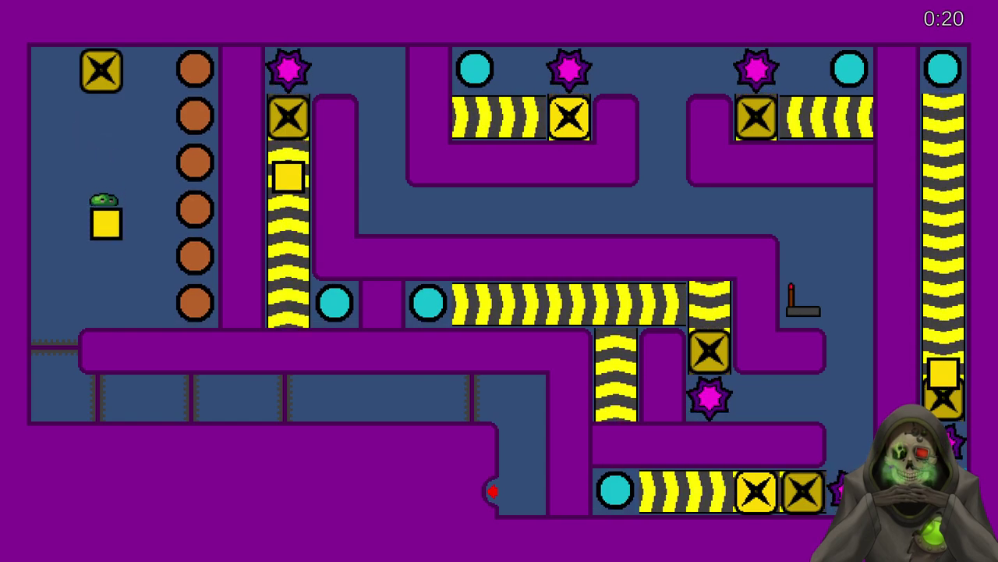
key("Down")
key("Left")
key("Right")
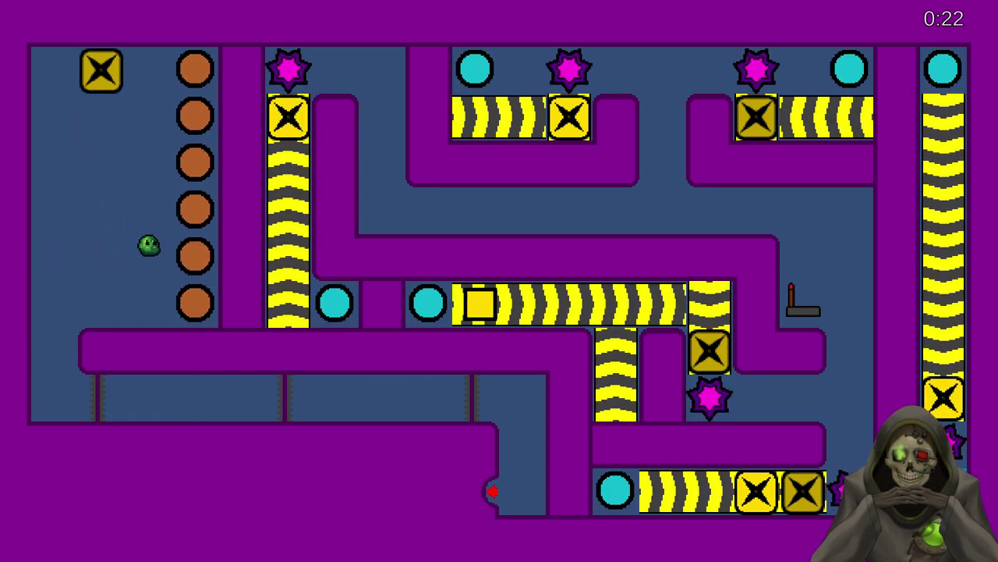
- Return to the pressure plate for another yellow block, push it down to the lowest row and right into the bottom orange portal
key("Up")
key("Down")
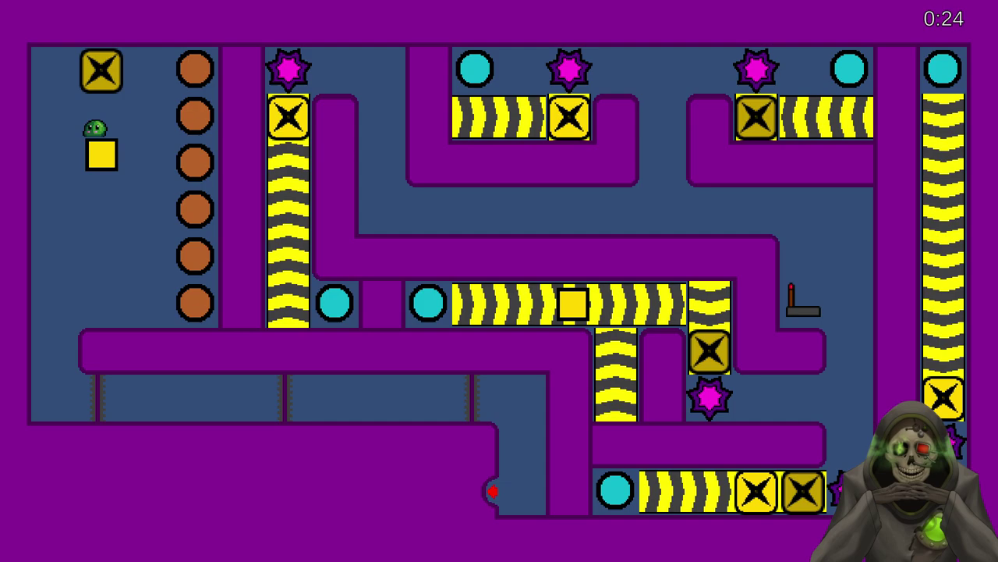
key("Down")
key("Left")
key("Right")
key("Right")
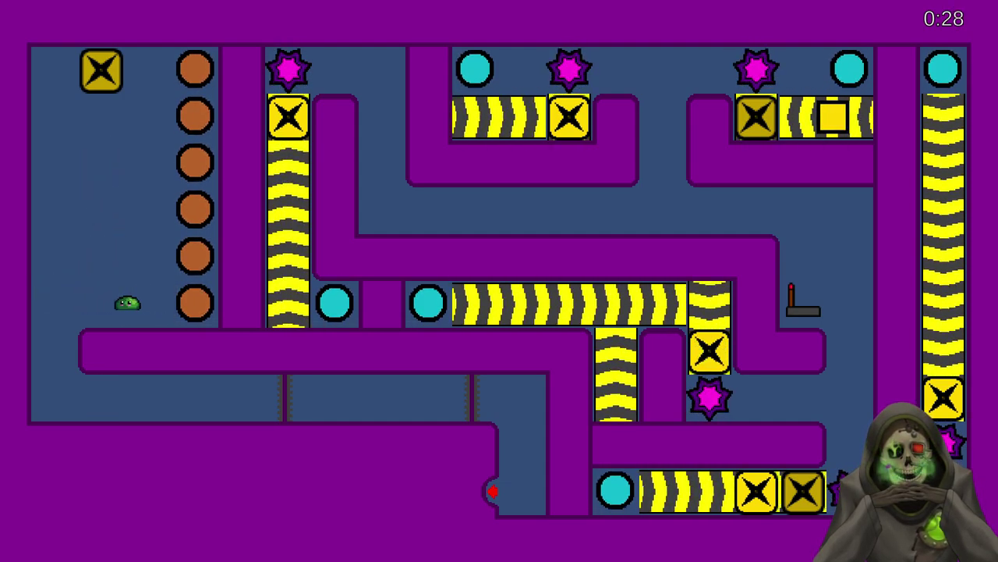
- Guide the slime along the central passage to flip the lever, then go through the lower corridor to the level's exit
key("Down")
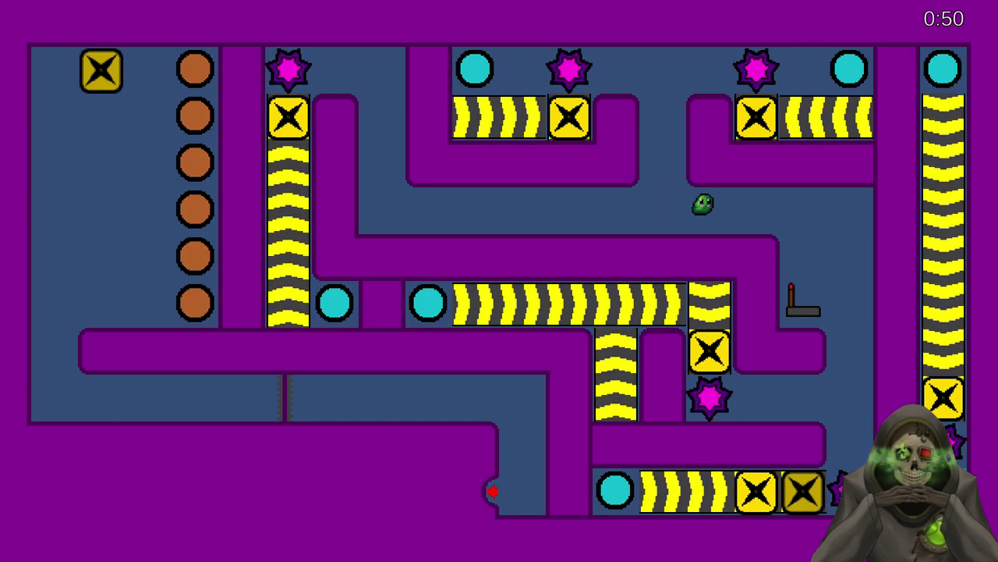
key("Down")
key("Right")
key("Down")
key("Left")
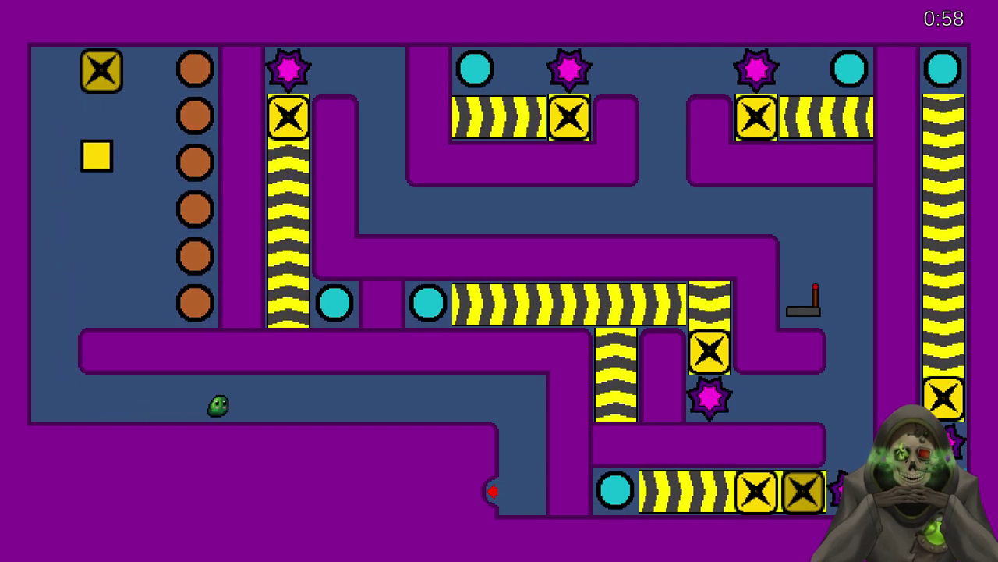
key("Right")
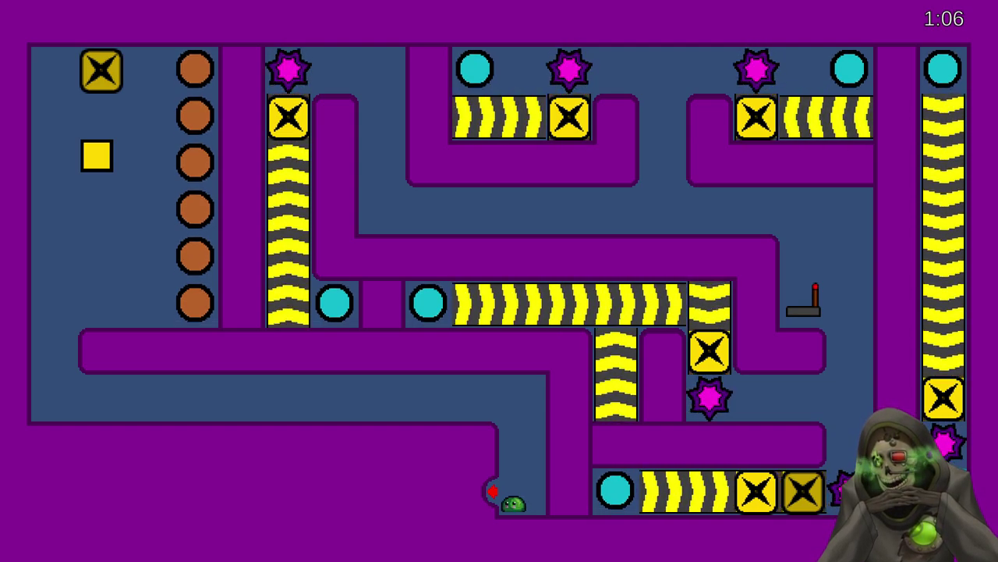
- Abandon the level by exiting to the game's main menu and switch to the Unity editor
key("Escape")
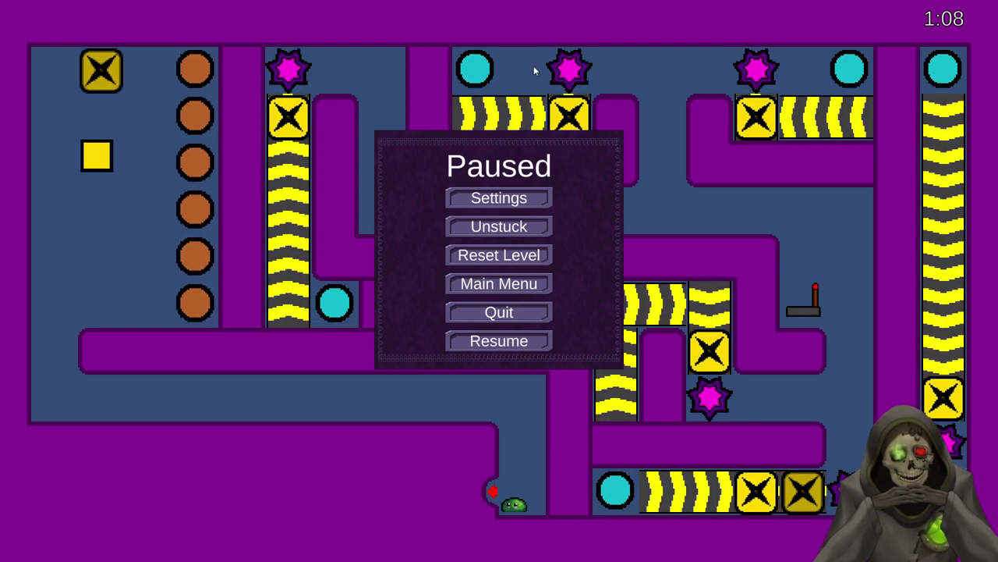
key("Escape")
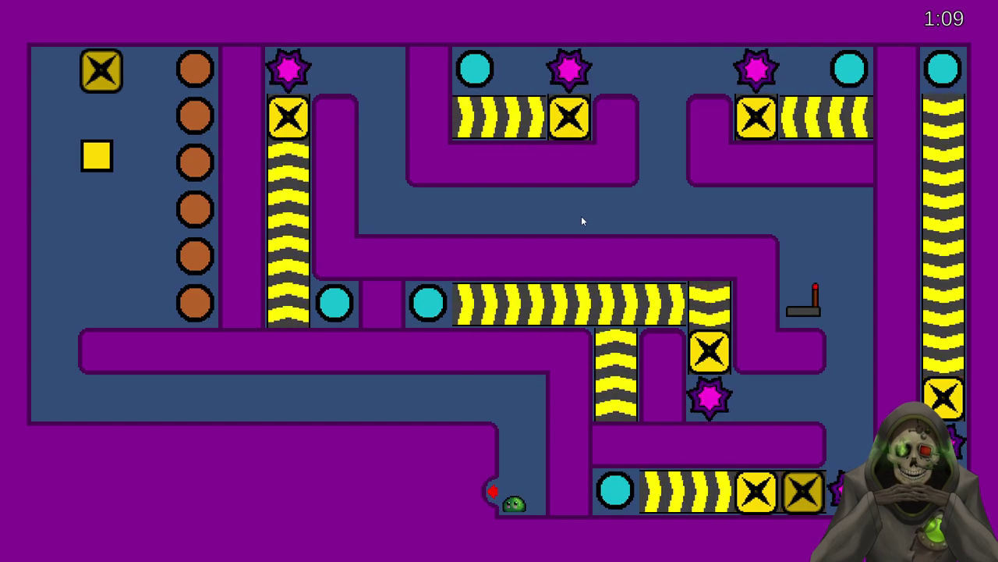
key("Escape")
left_click(519, 285)
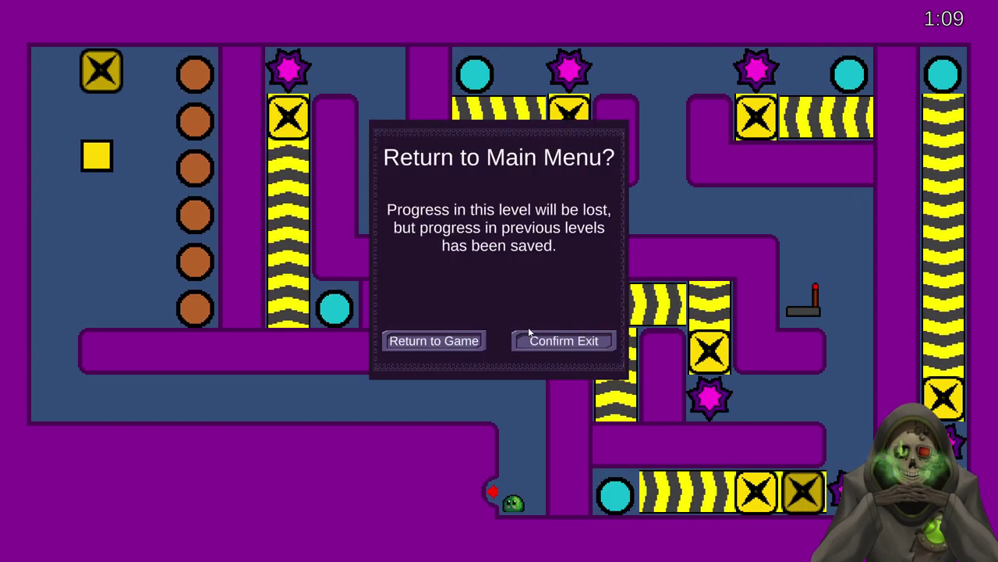
left_click(581, 340)
key("super")
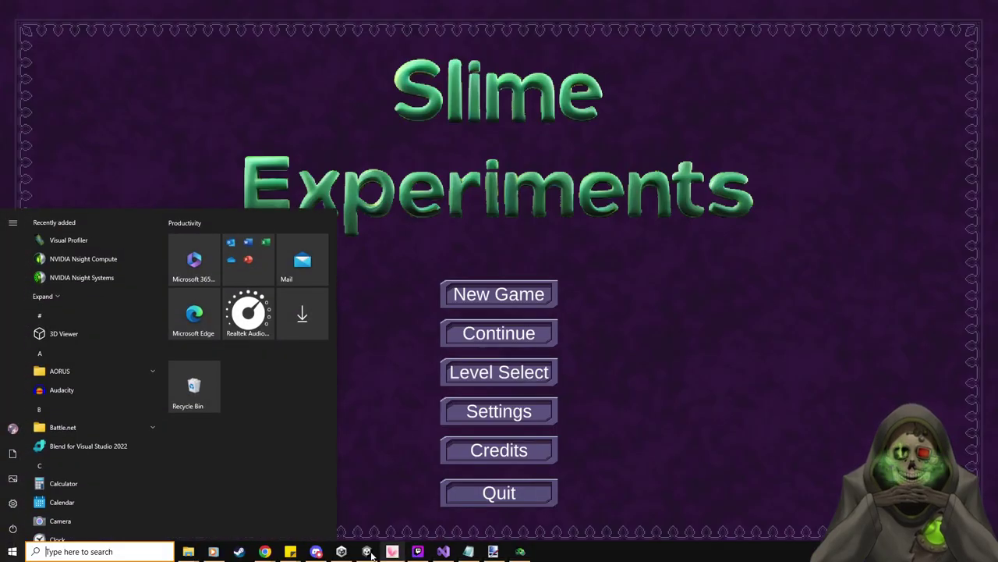
left_click(368, 551)
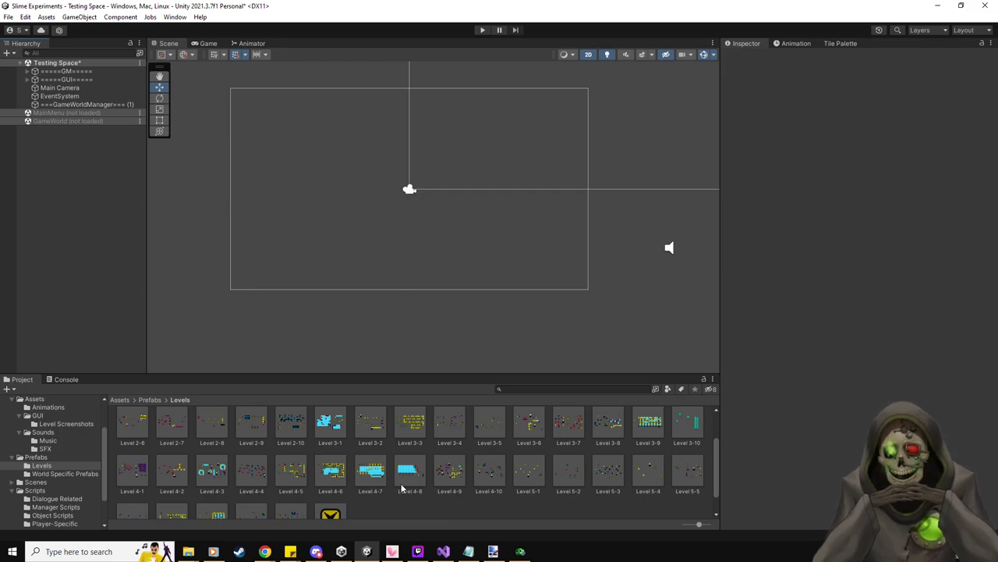
- Open the Level 4-5 prefab, focus on the exit area, and collapse the Items group
double_click(294, 470)
scroll(371, 344, "up", 3)
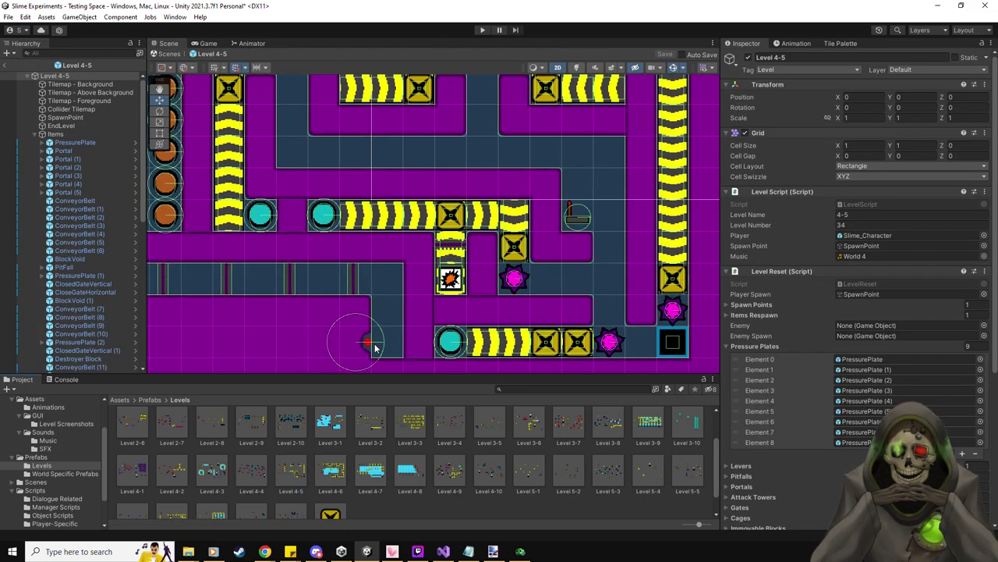
scroll(382, 342, "up", 1)
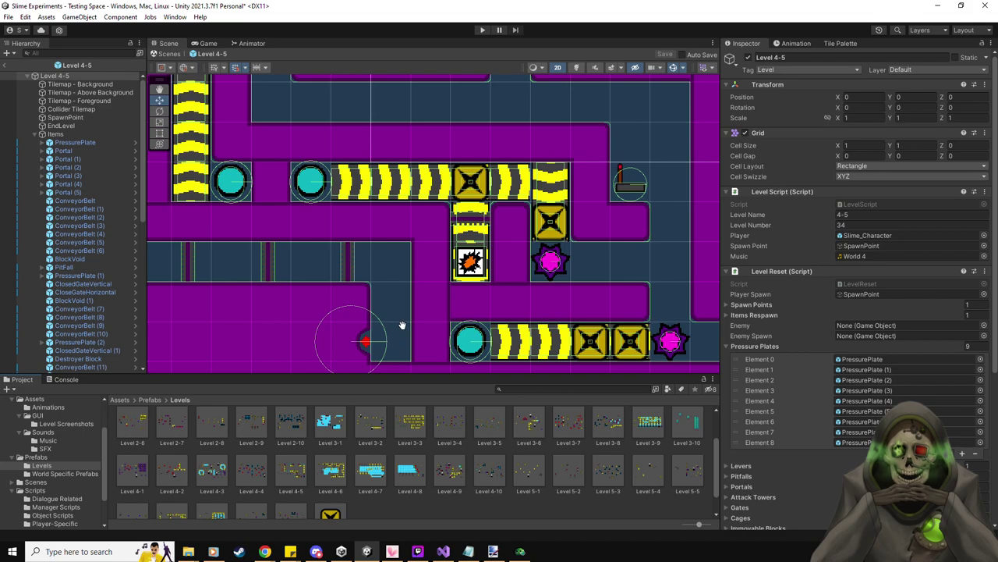
middle_click_drag(399, 327, 425, 304)
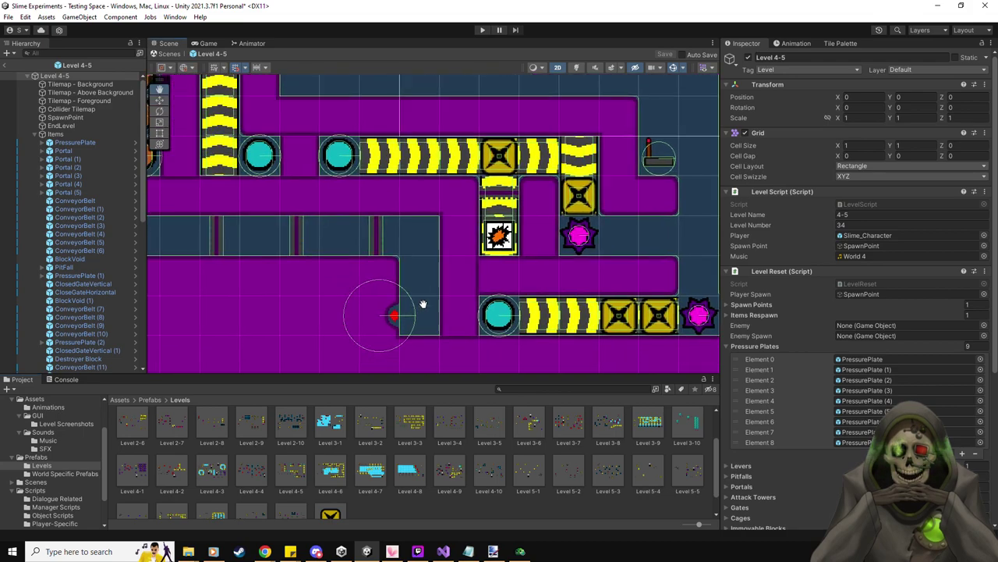
left_click(36, 134)
- Move the EndLevel trigger right to X 0.09392023, save the Level 4-5 prefab, and return to the Testing Space scene
left_click(61, 126)
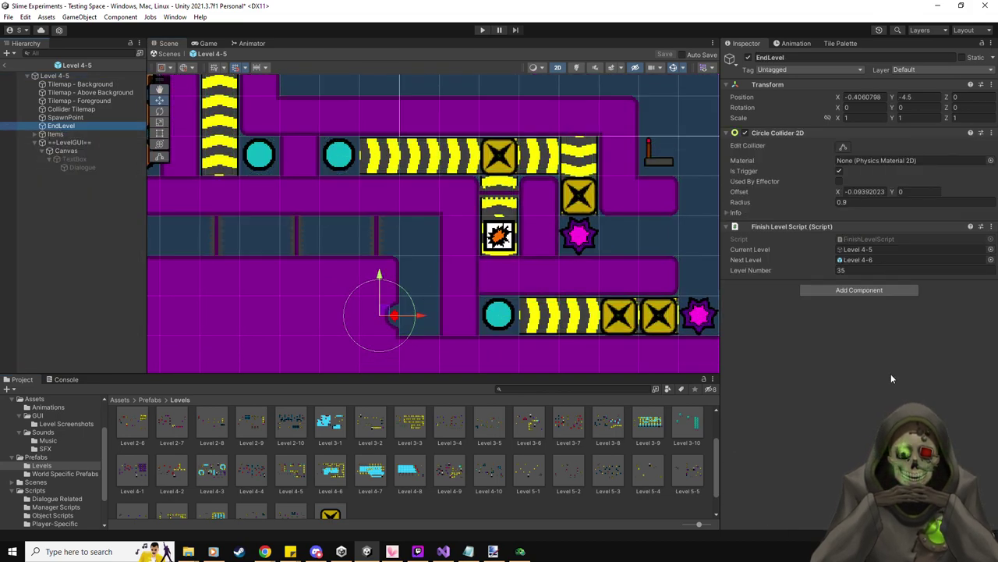
left_click(425, 312)
left_click(69, 118)
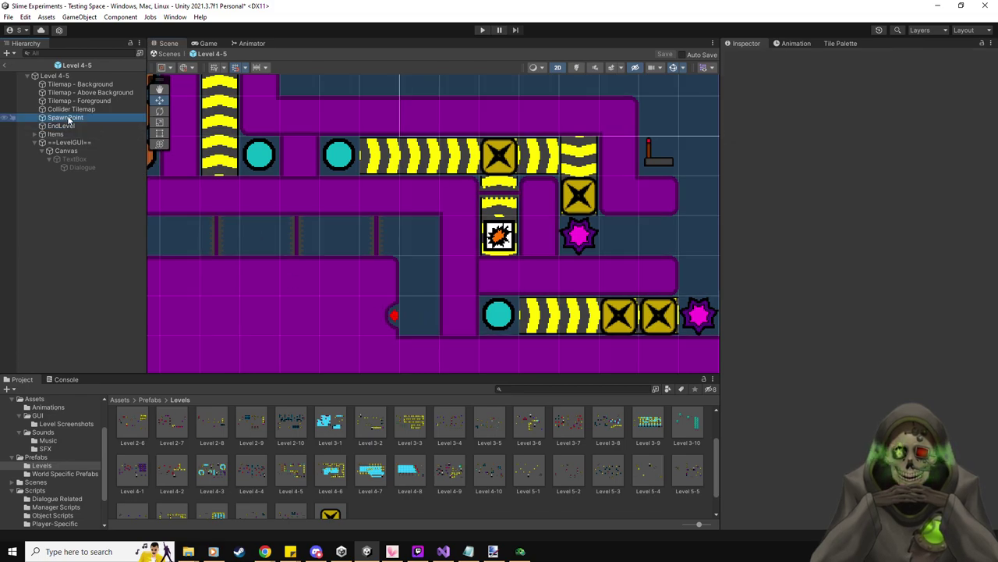
left_click(61, 126)
left_click_drag(420, 316, 440, 315)
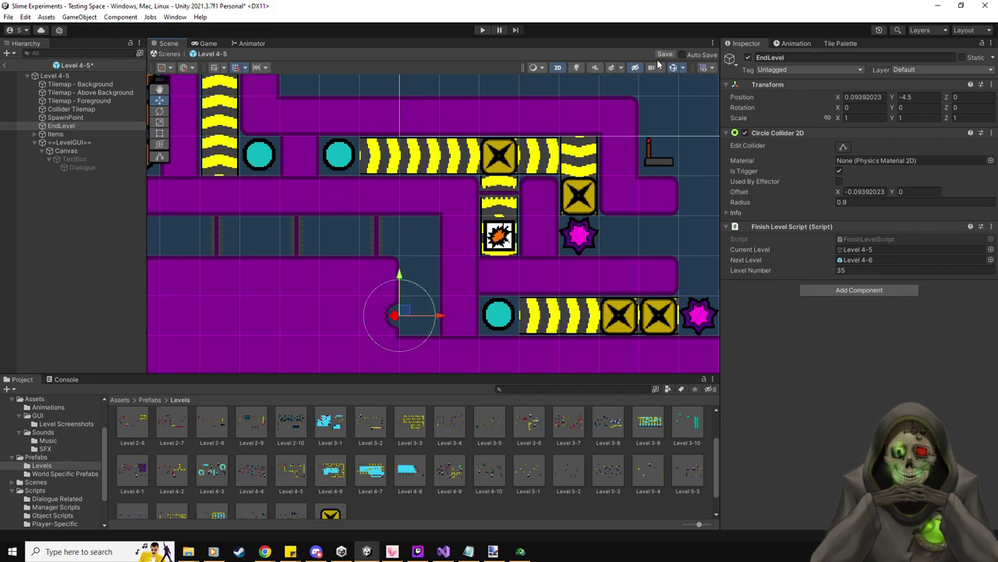
key("ctrl+s")
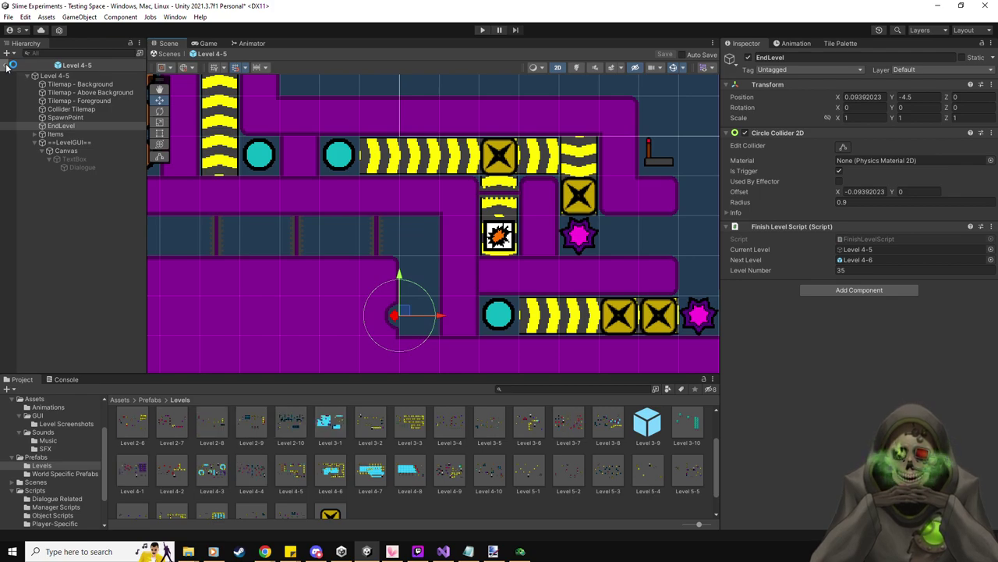
left_click(7, 66)
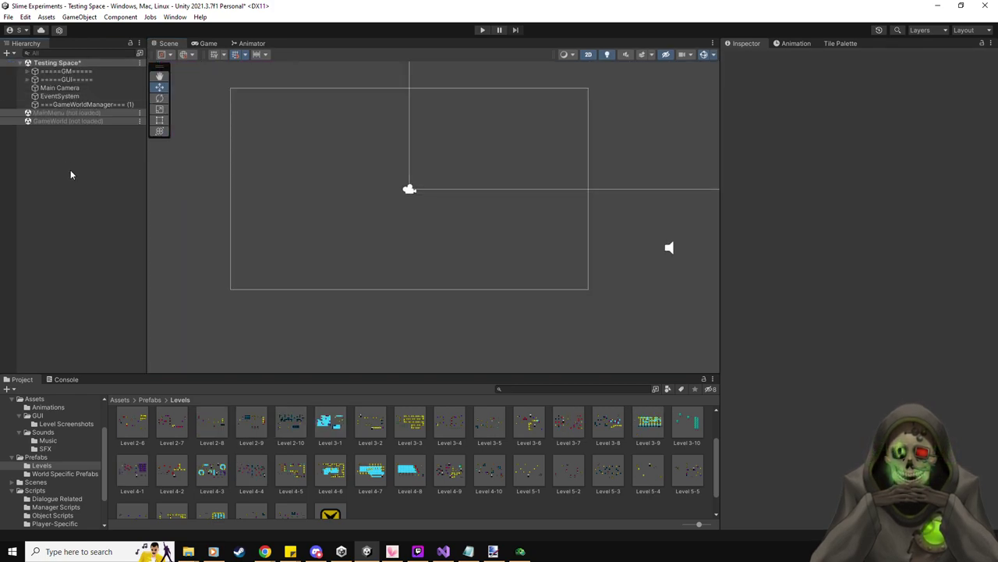
- Switch to the running Slime Experiments game, continue the saved game, and push the first yellow block down from the pressure plate
left_click(516, 552)
left_click(537, 337)
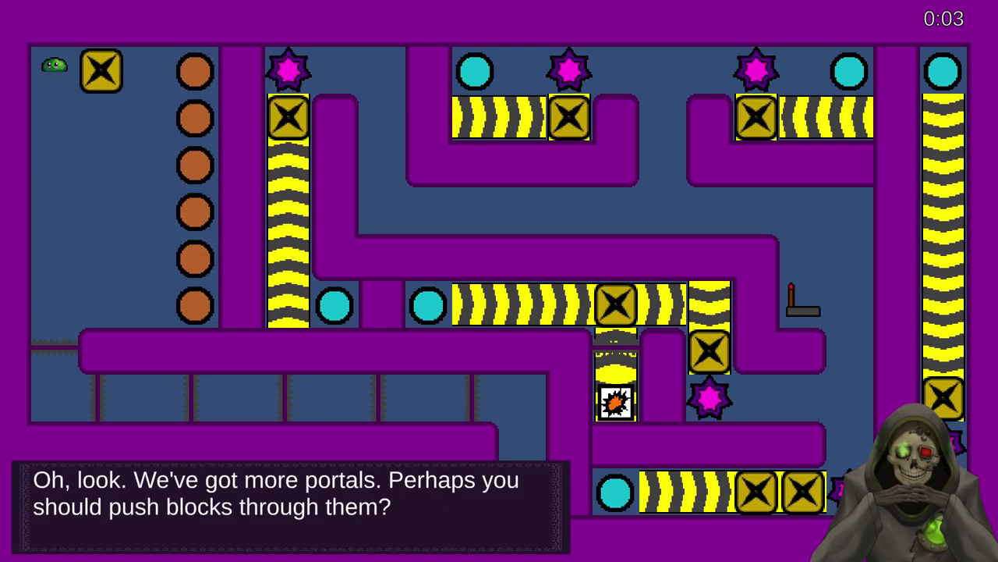
key("Right")
key("Down")
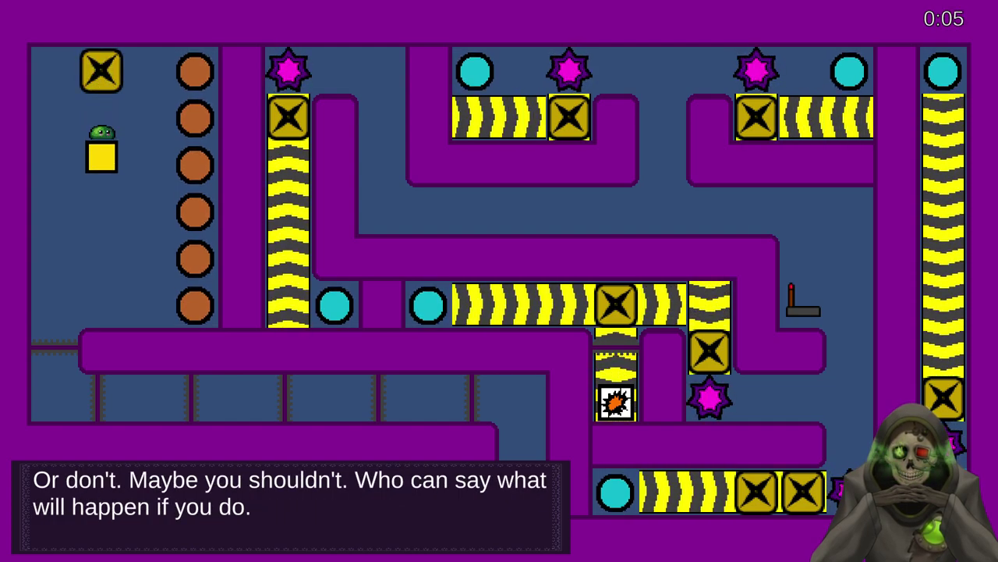
- Quit the running game from its pause screen and confirm the exit
key("Escape")
left_click(513, 316)
left_click(544, 341)
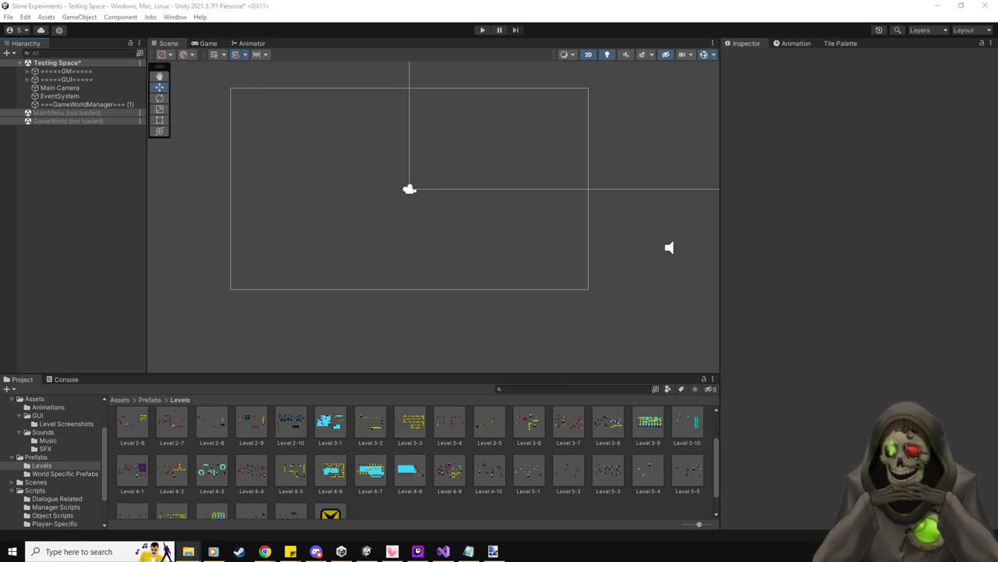
- Open the Level Screenshots folder and import the screenshots for levels 3-5 through 4-5 from File Explorer
left_click(36, 457)
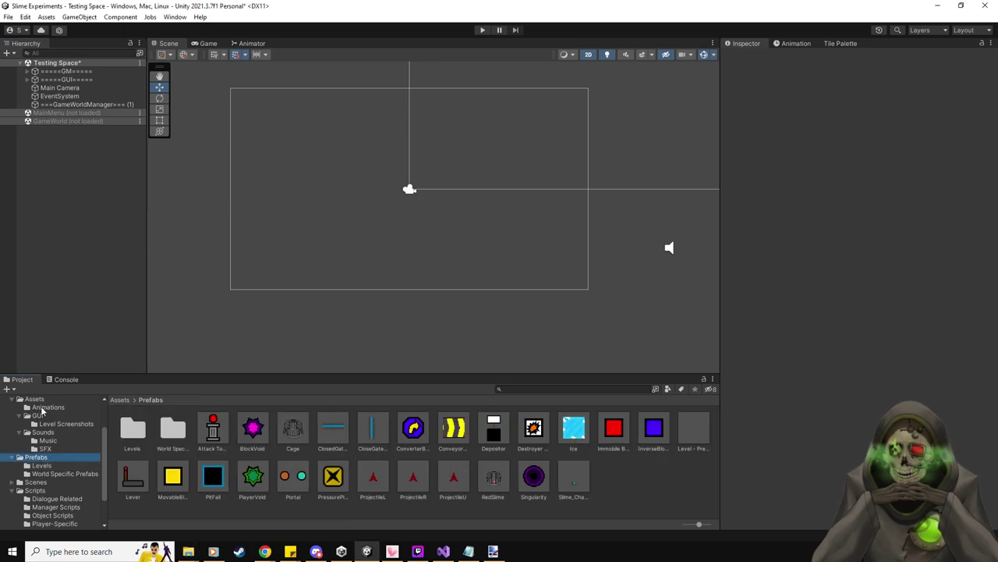
left_click(46, 423)
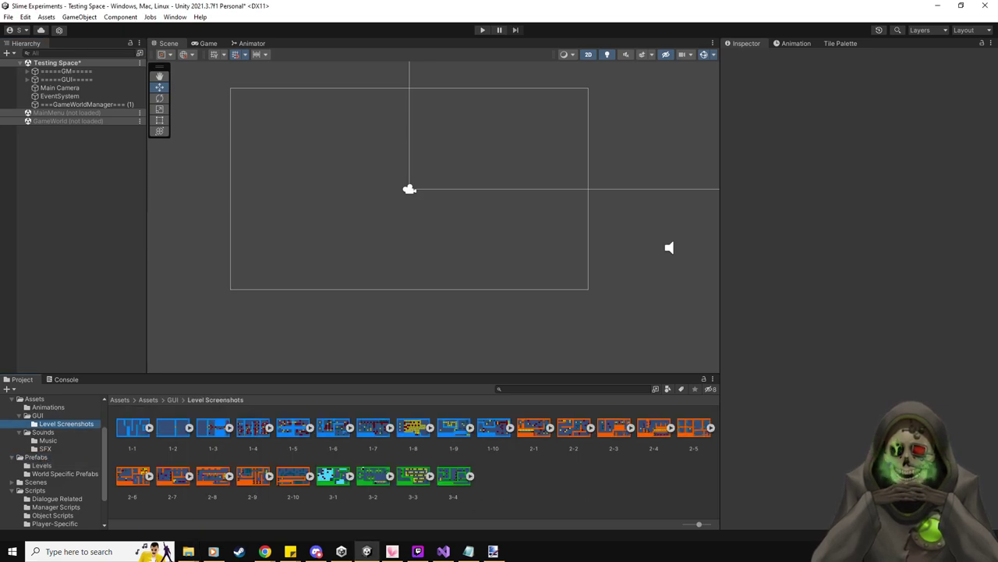
left_click(188, 552)
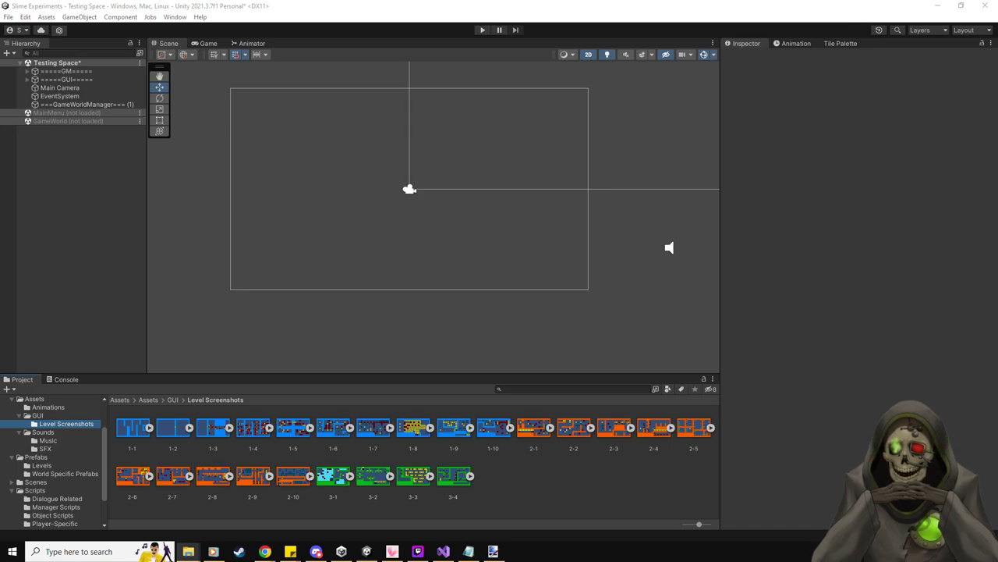
left_click_drag(593, 488, 591, 478)
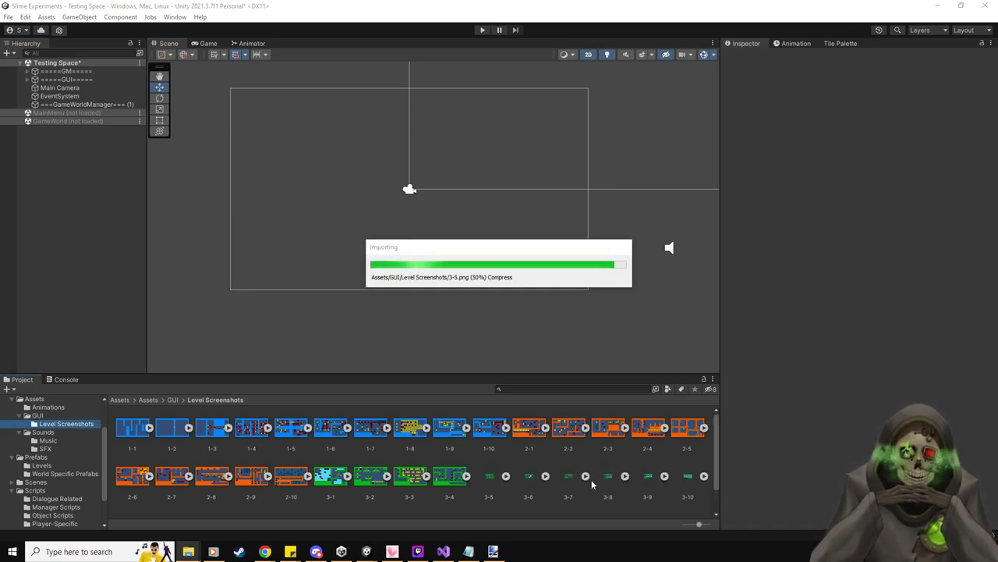
- Set the imported screenshots 3-5 through 4-5 to no compression and Point (no filter), apply the import settings, and deselect them
left_click(485, 475)
scroll(390, 483, "down", 1)
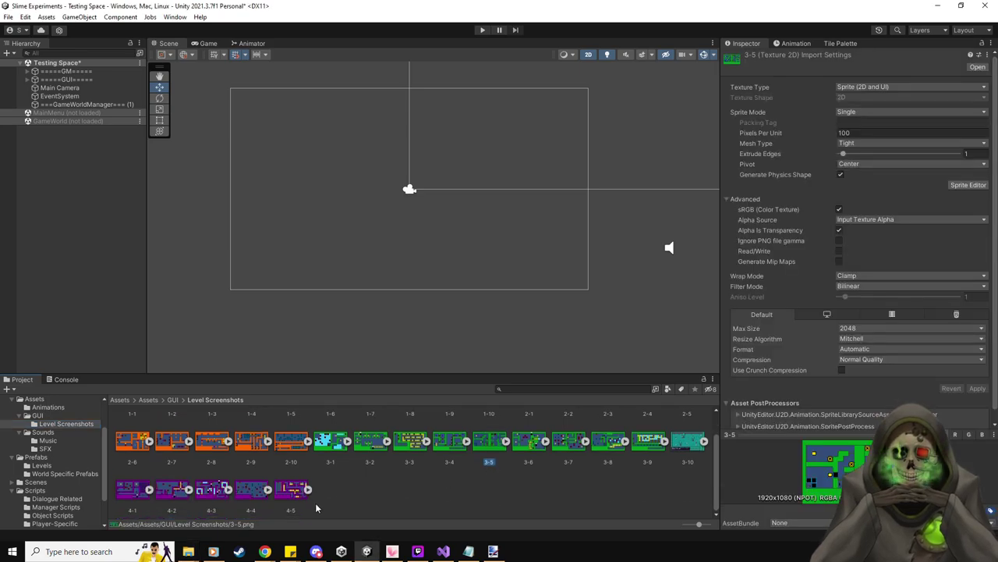
left_click(290, 489, "shift")
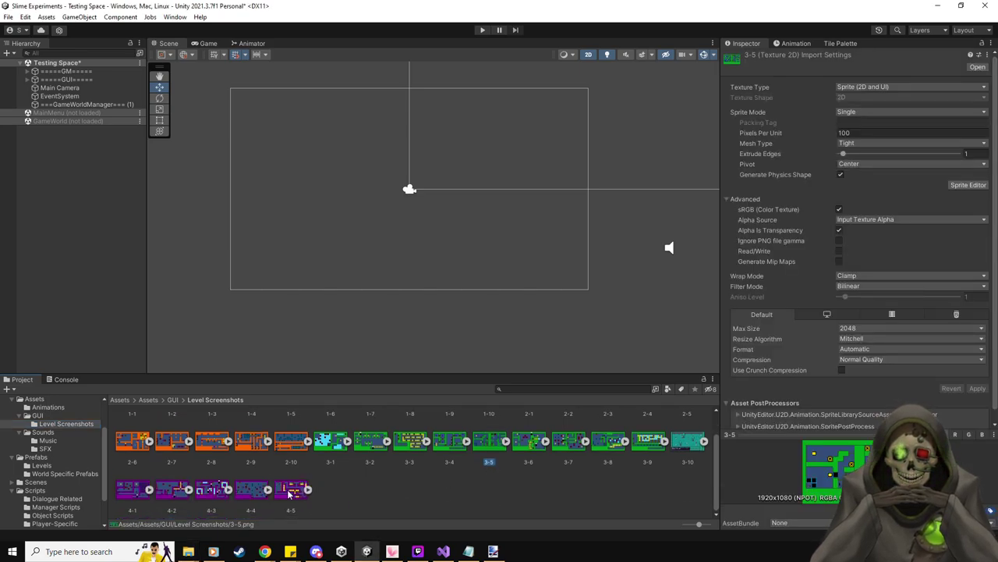
left_click(904, 361)
left_click(858, 372)
left_click(861, 286)
left_click(862, 297)
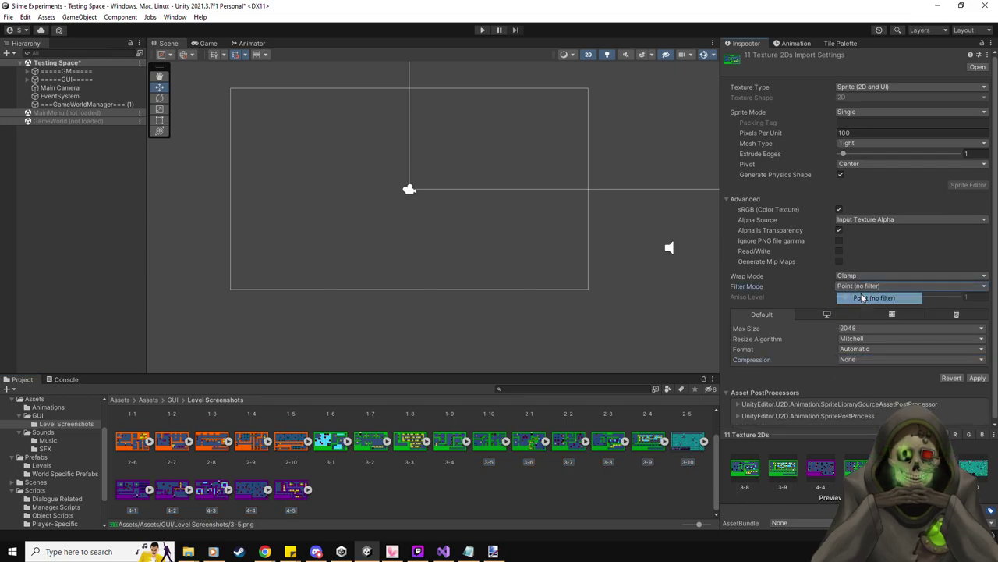
left_click(978, 378)
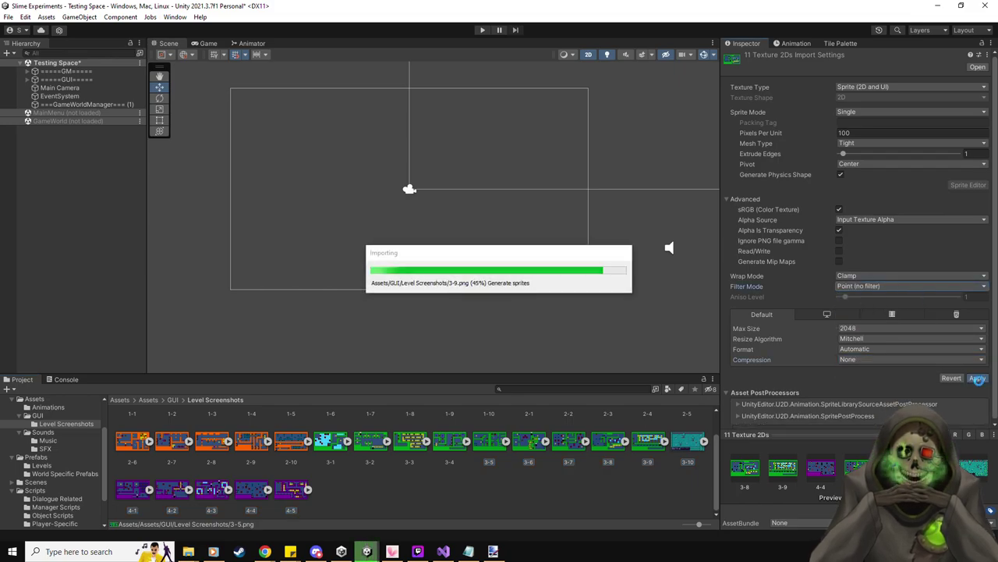
left_click(617, 477)
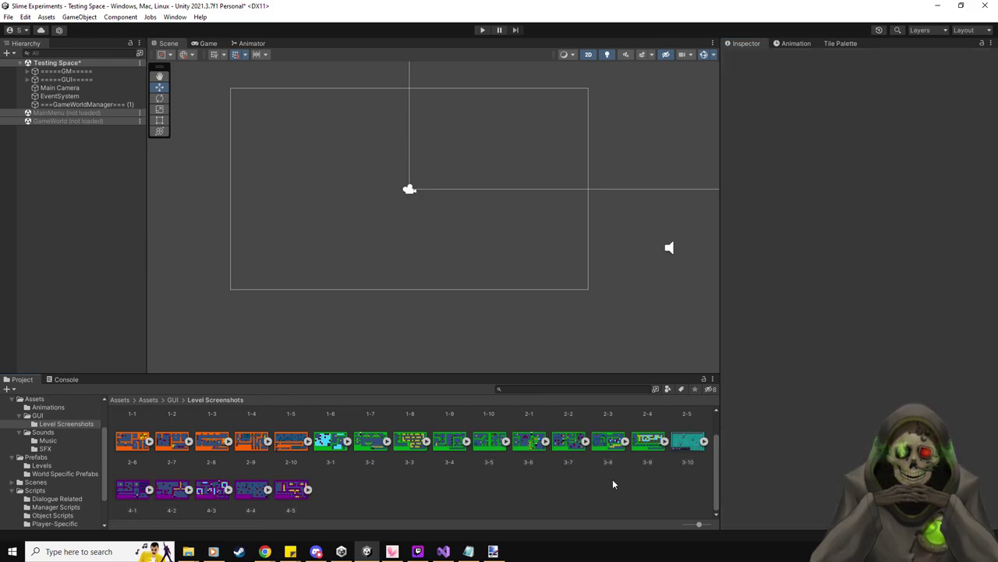
- Build the game for Windows from the Build Settings, saving the modified Testing Space scene
left_click(188, 552)
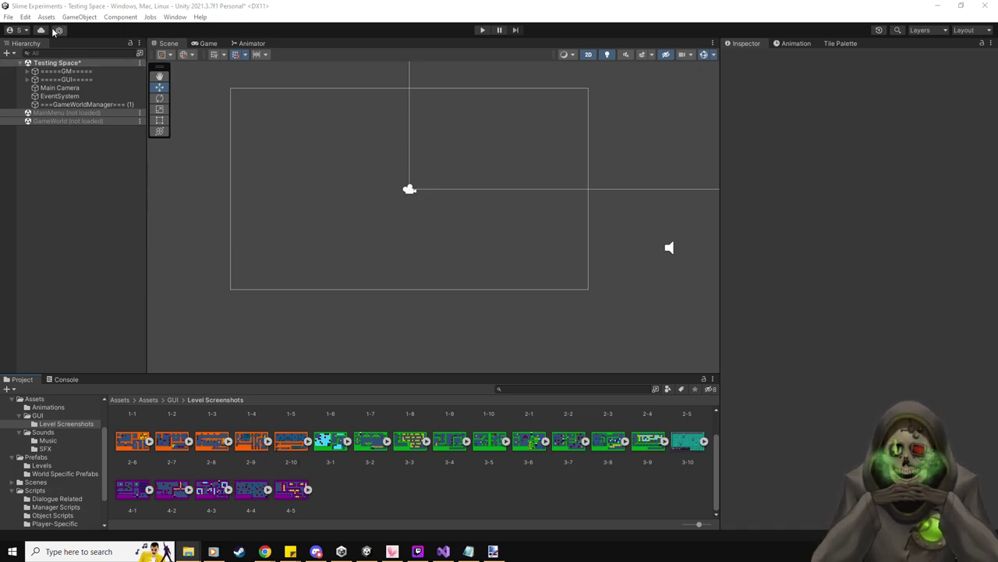
left_click(10, 17)
left_click(58, 143)
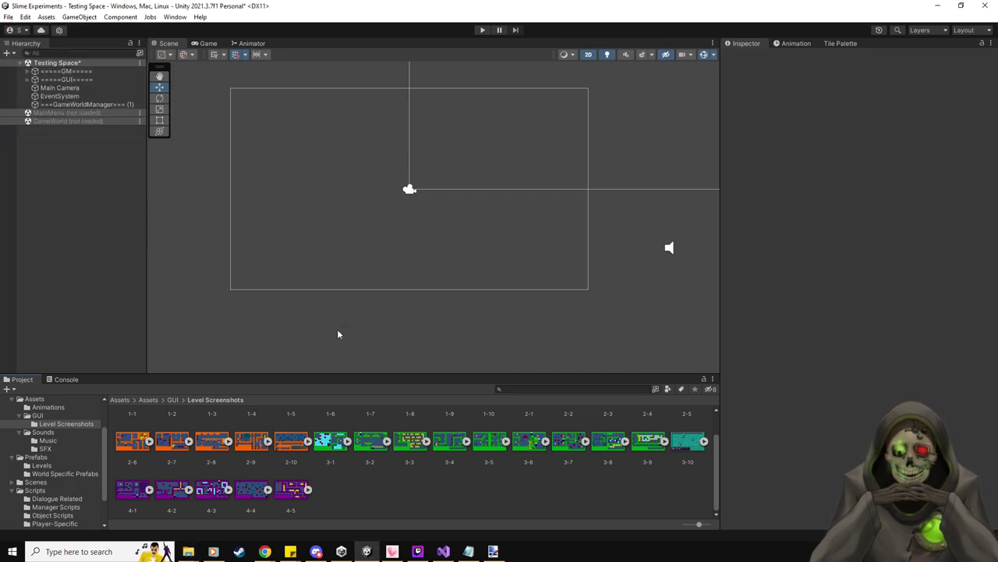
left_click(547, 355)
left_click(405, 285)
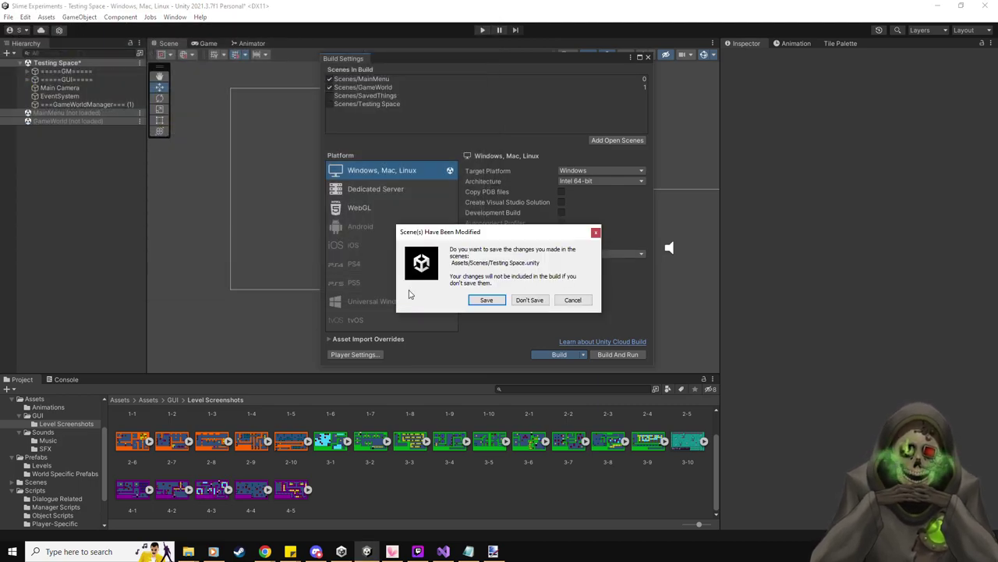
left_click(485, 301)
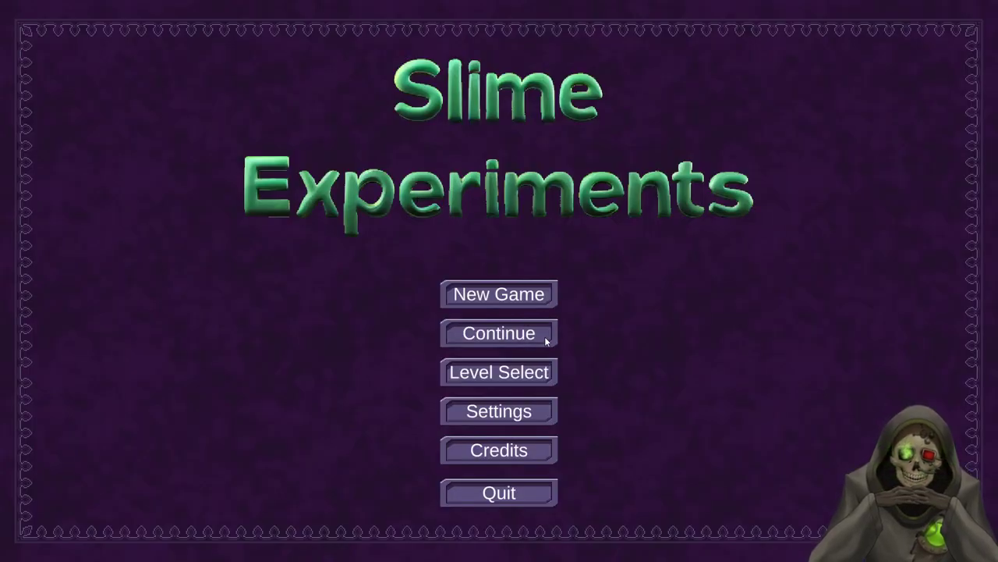
- Continue the saved game in the new build and push the first yellow block through the fourth orange portal in the starting room
left_click(545, 337)
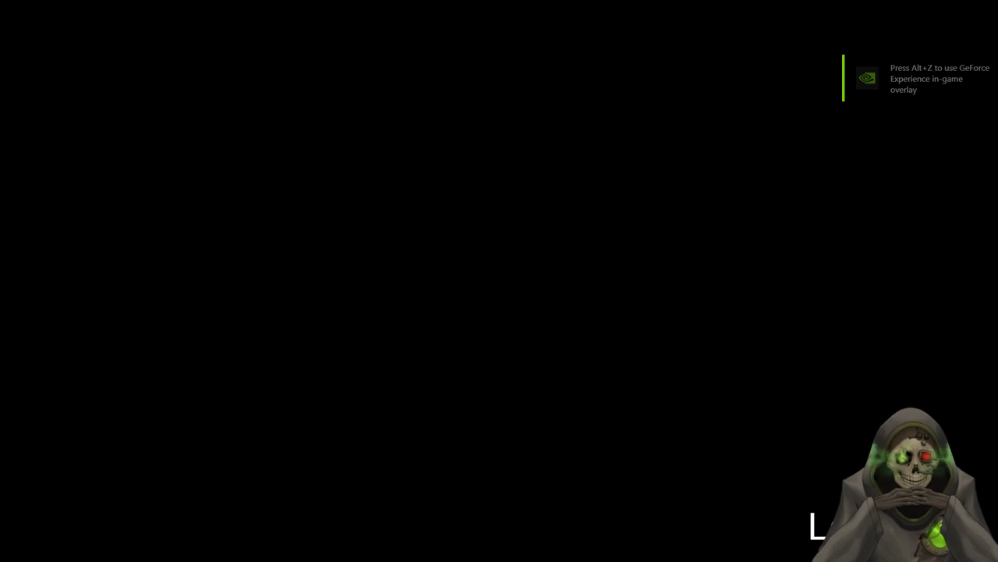
key("s")
key("d")
key("d")
key("w")
key("s")
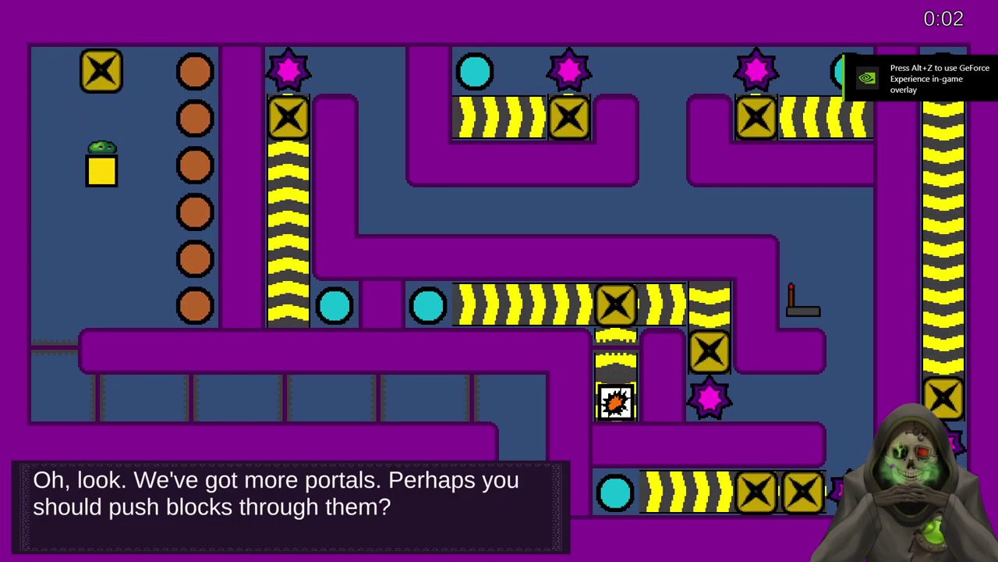
key("Left")
key("Right")
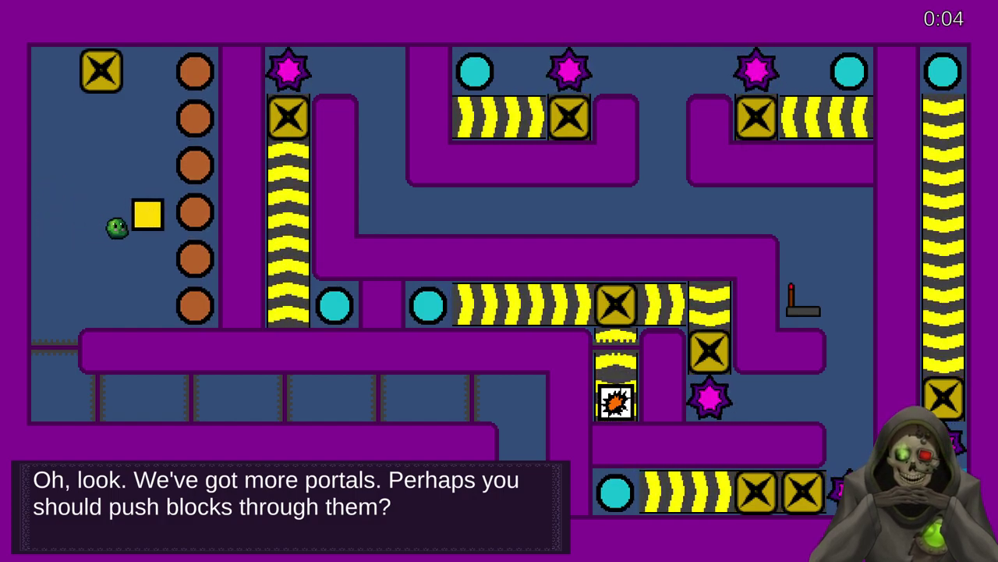
key("w")
key("s")
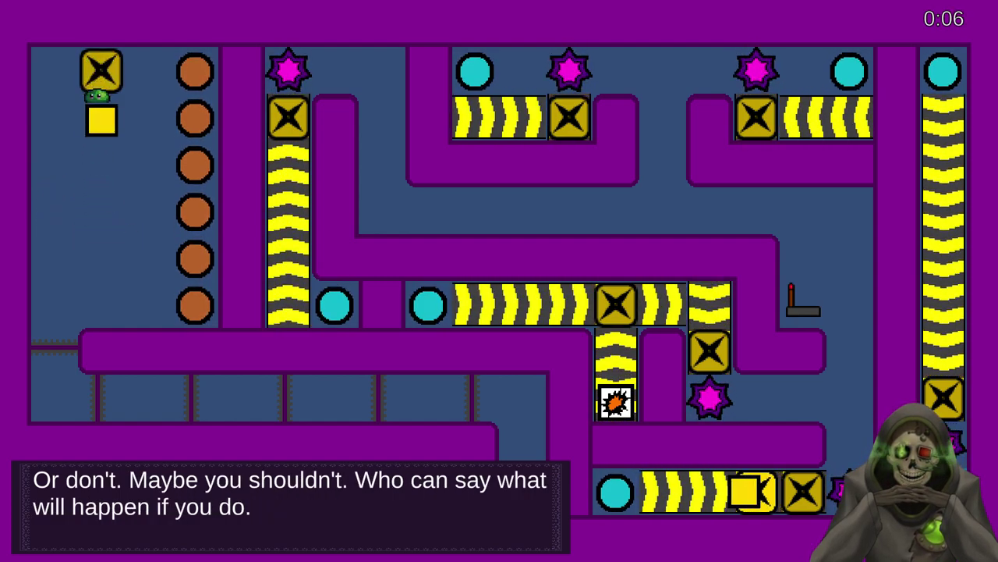
- Send another yellow block through the orange portals to the upper middle pressure plate, and spawn a replacement block
key("a")
key("s")
key("d")
key("a")
key("w")
key("Up")
key("Right")
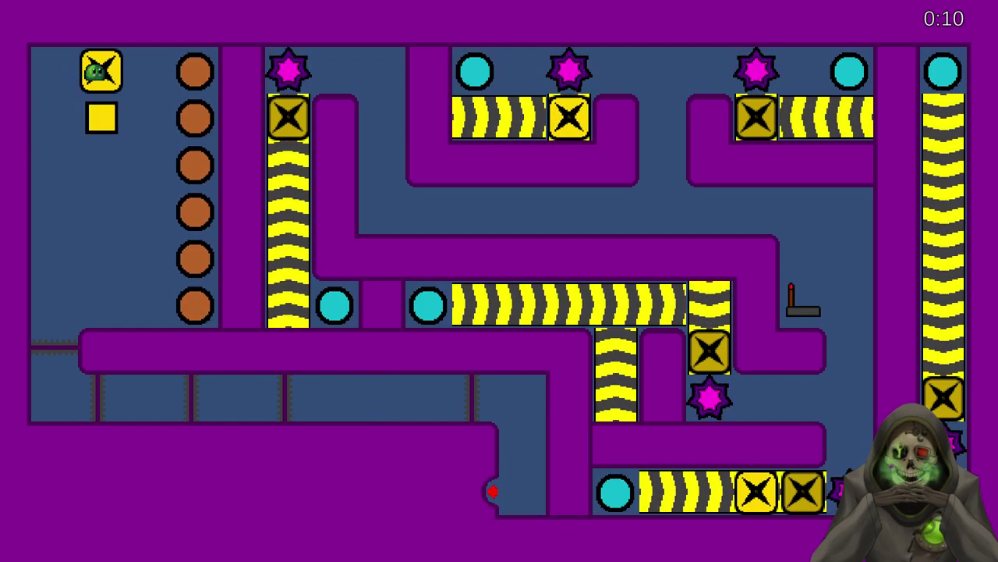
- Push a yellow block through an orange portal onto the vertical conveyor beside the starting room, and spawn another block
key("Down")
key("a")
key("s")
key("d")
key("a")
key("w")
key("s")
key("a")
key("s")
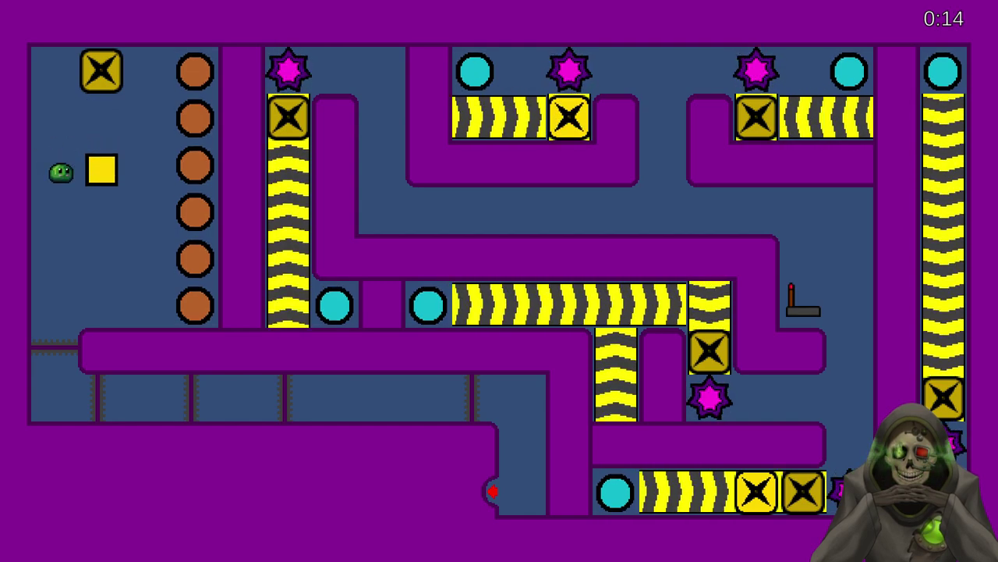
key("d")
key("Right")
key("Left")
key("Up")
- Push further yellow blocks through the orange portals onto the far-right vertical conveyor and the lowest horizontal conveyor
key("Up")
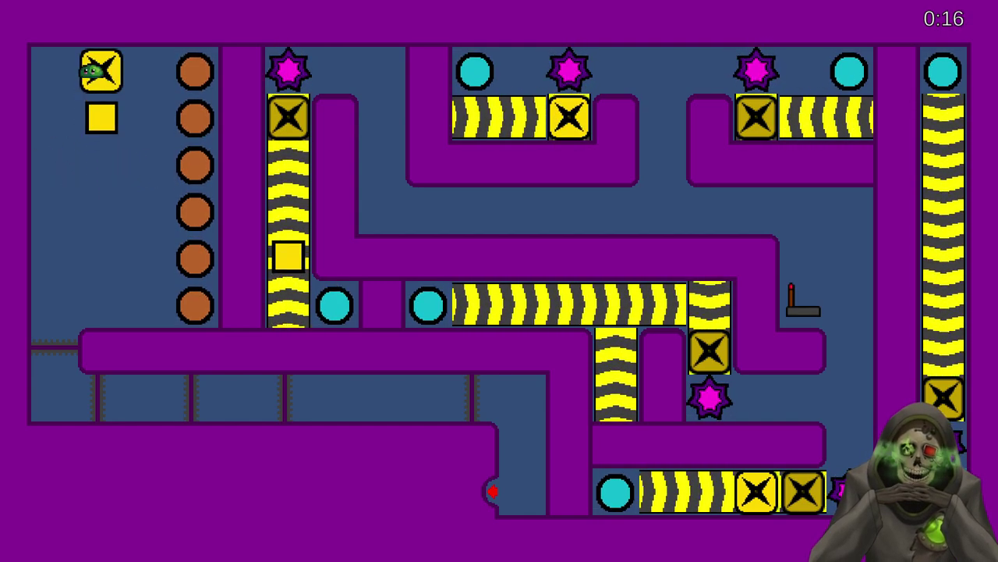
key("Left")
key("Down")
key("Right")
key("Down")
key("Right")
key("Up")
key("Left")
key("Up")
key("Right")
key("Left")
key("Down")
key("Down")
key("Left")
key("Down")
key("Right")
key("Left")
- Spawn two more yellow blocks, line them up vertically, and push them through the two lowest orange portals
key("Up")
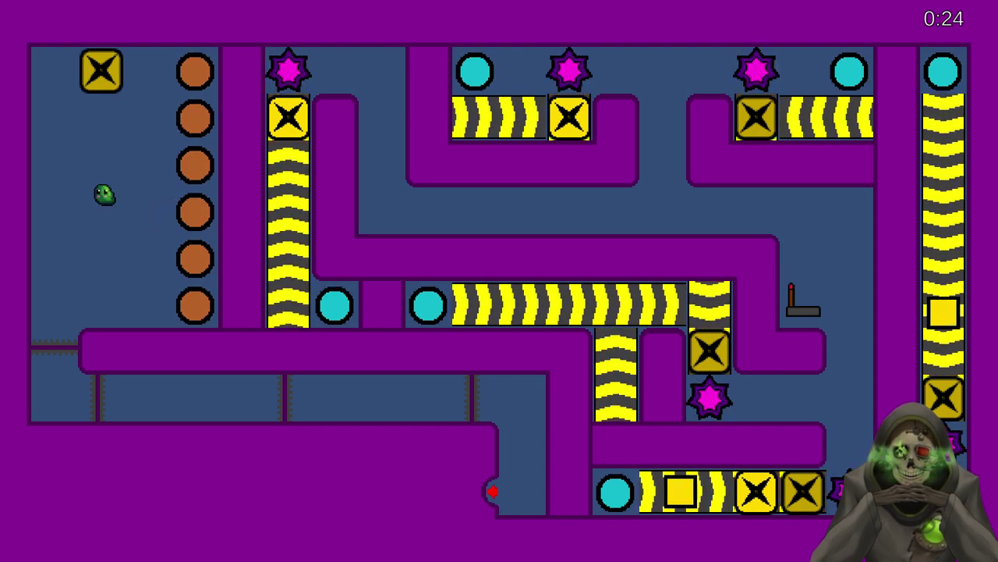
key("Right")
key("Down")
key("Up")
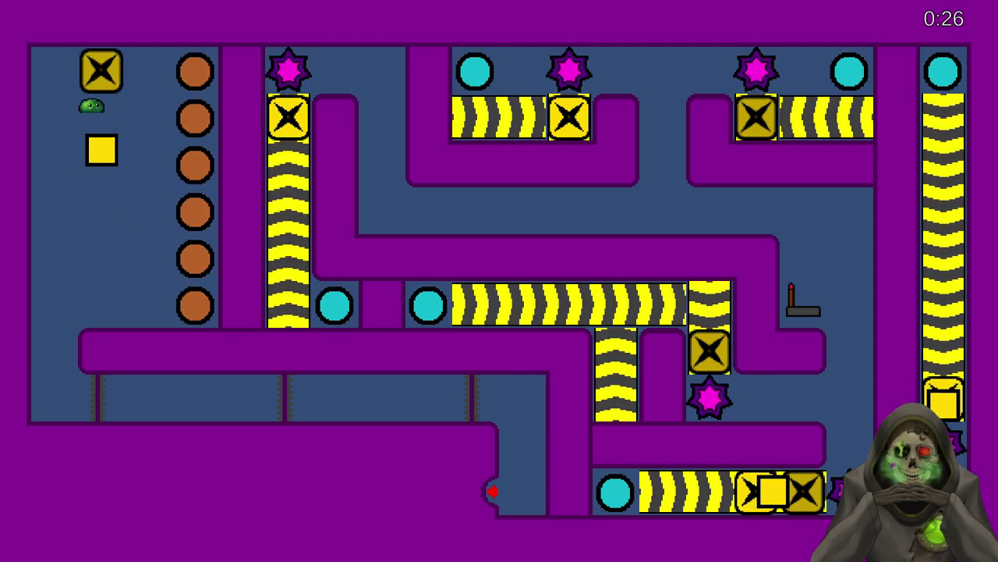
key("Down")
key("Down")
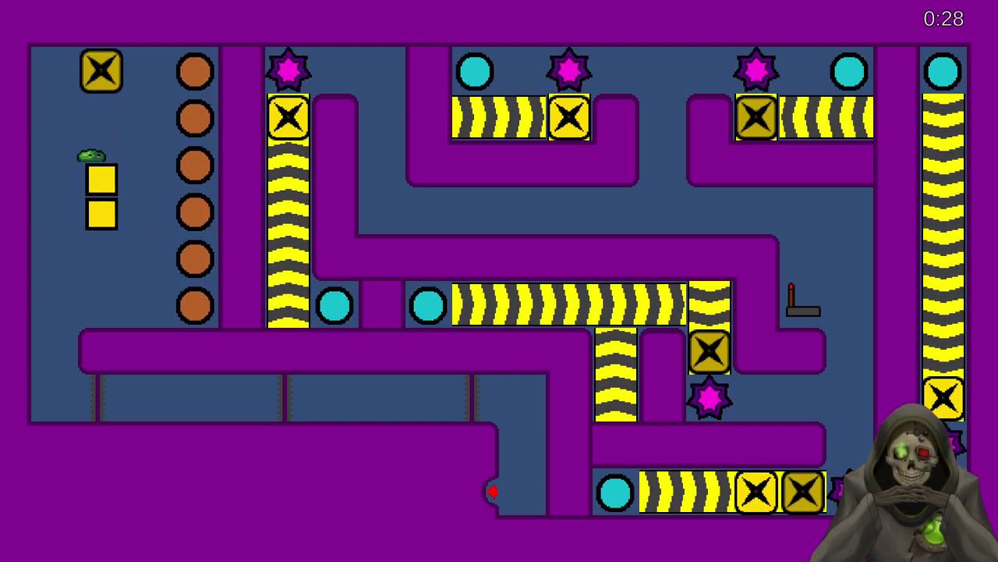
key("Down")
key("Down")
key("Left")
key("Down")
key("Right")
key("Left")
key("Down")
key("Right")
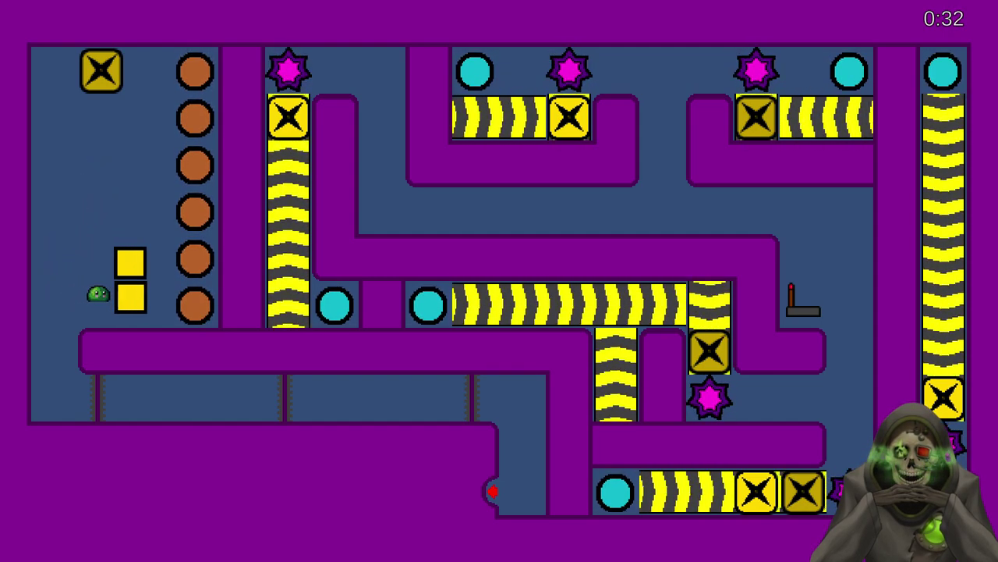
key("Right")
key("Up")
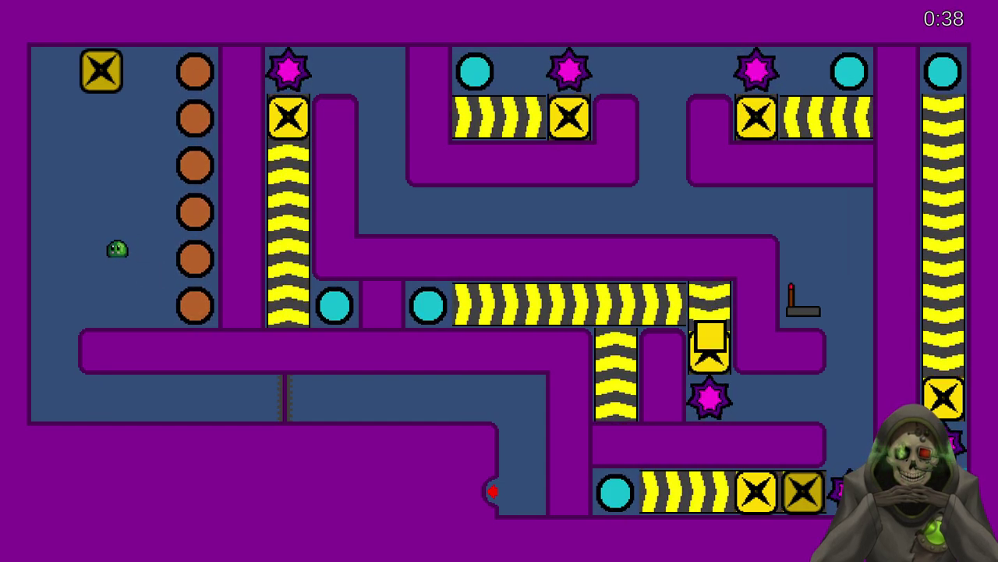
- Take the slime through the portal and along the conveyor to the far side, and flip the lever there
key("Right")
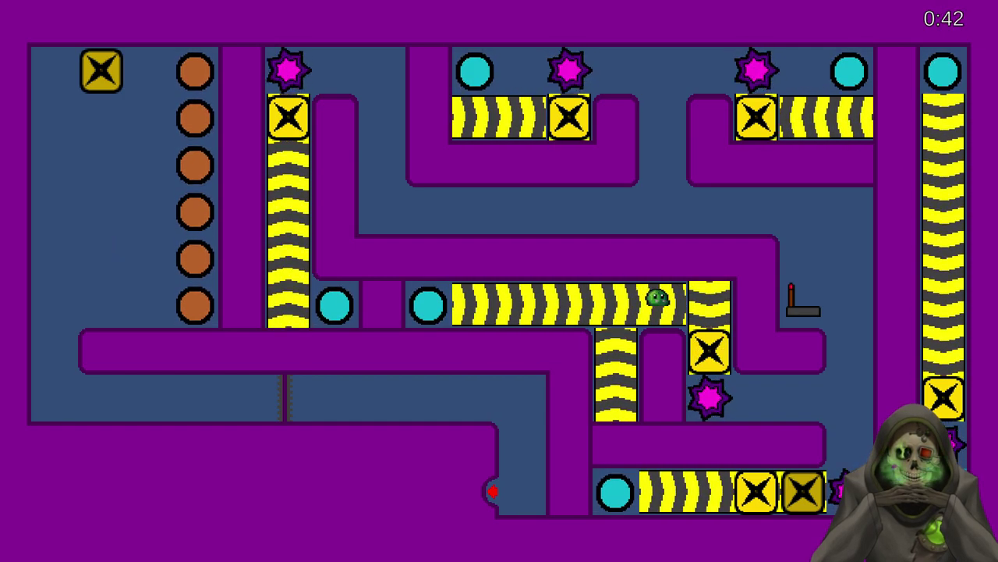
key("Right")
key("Up")
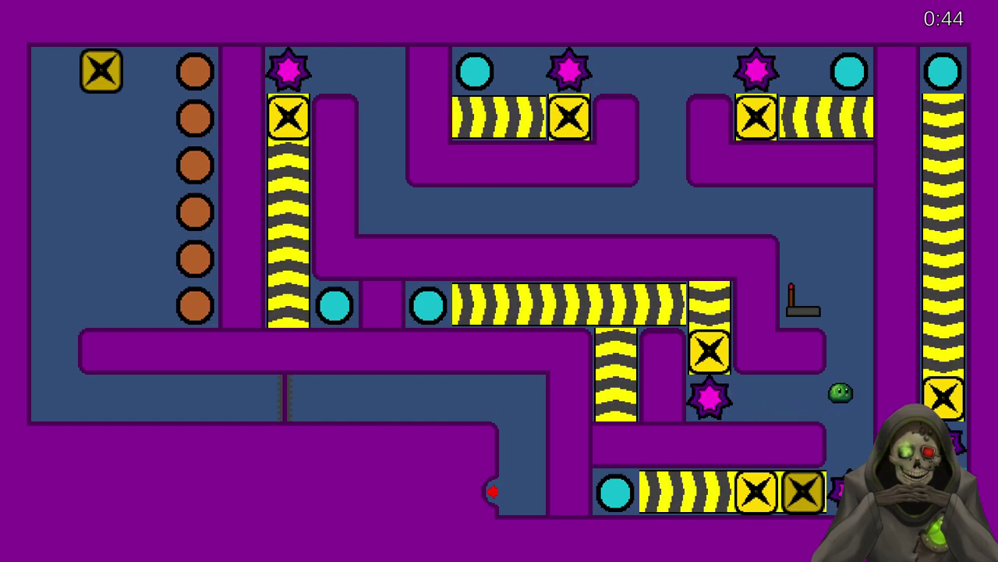
key("Left")
key("Right")
key("Down")
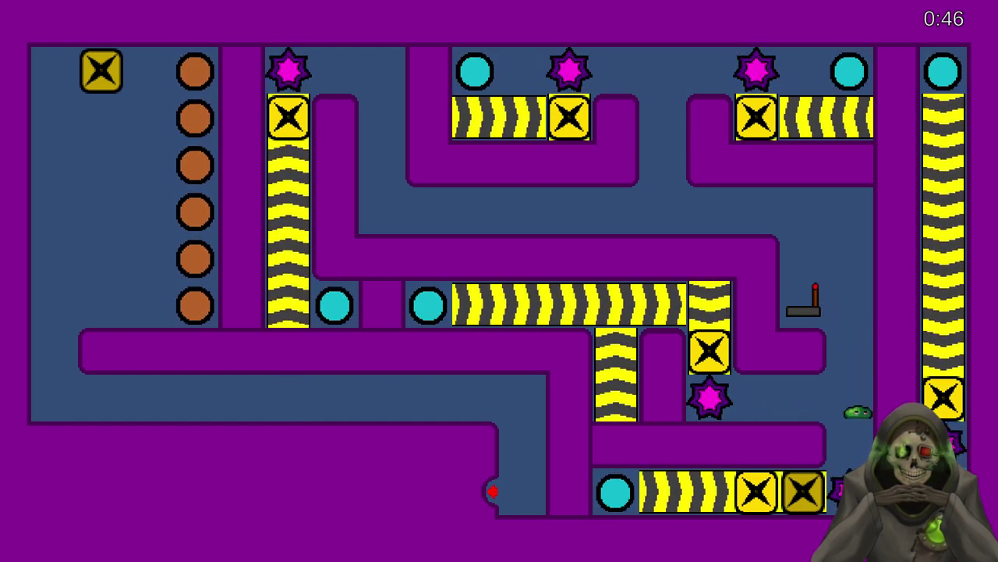
- Return the slime to the starting room and follow the lower corridor to the level's red exit
key("Right")
key("Down")
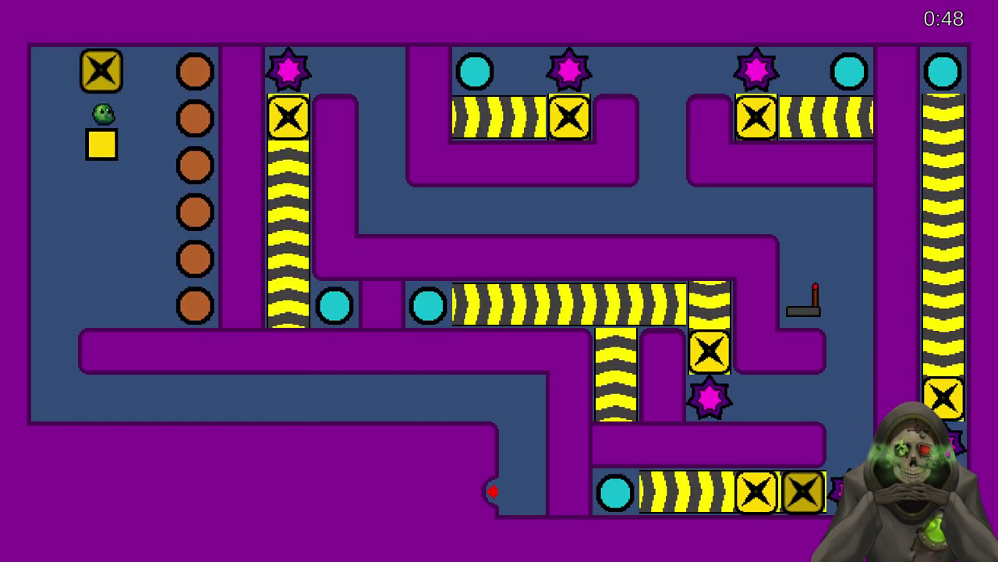
key("Left")
key("Down")
key("Right")
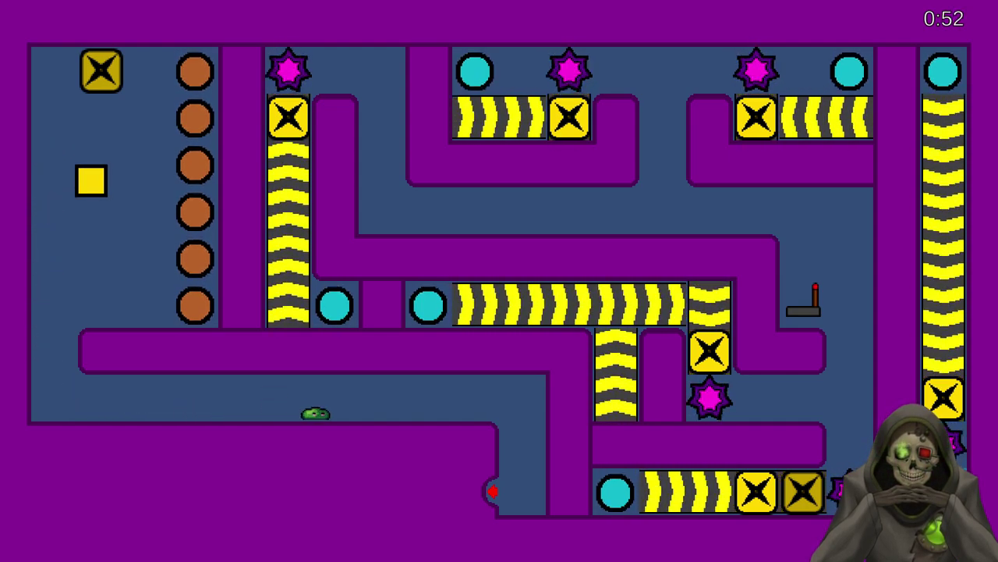
key("Down")
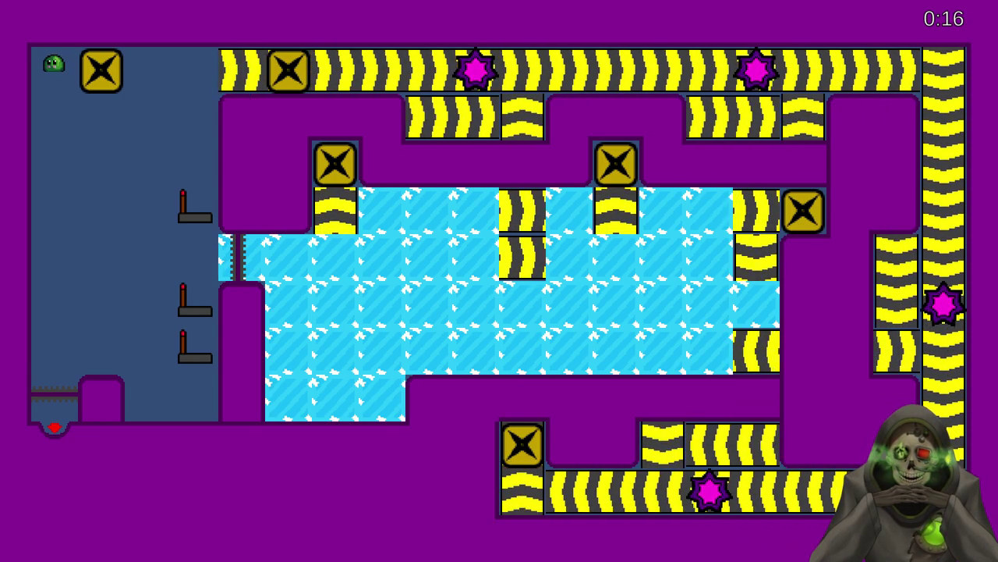
- Capture a full-screen snip of the new level and paste it into the open image in paint.net
key("super+shift+s")
left_click_drag(0, 0, 997, 561)
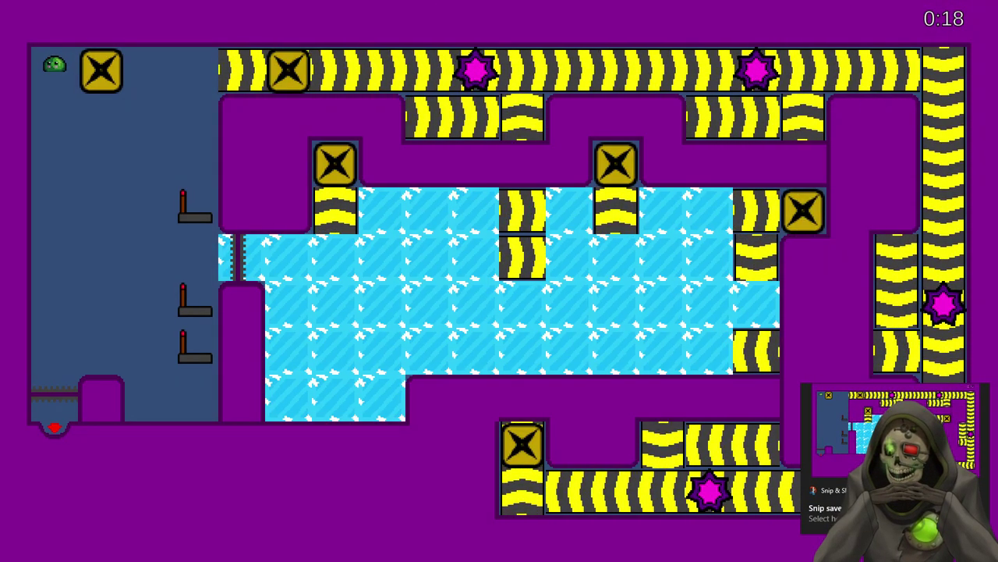
key("alt+Tab")
key("ctrl+v")
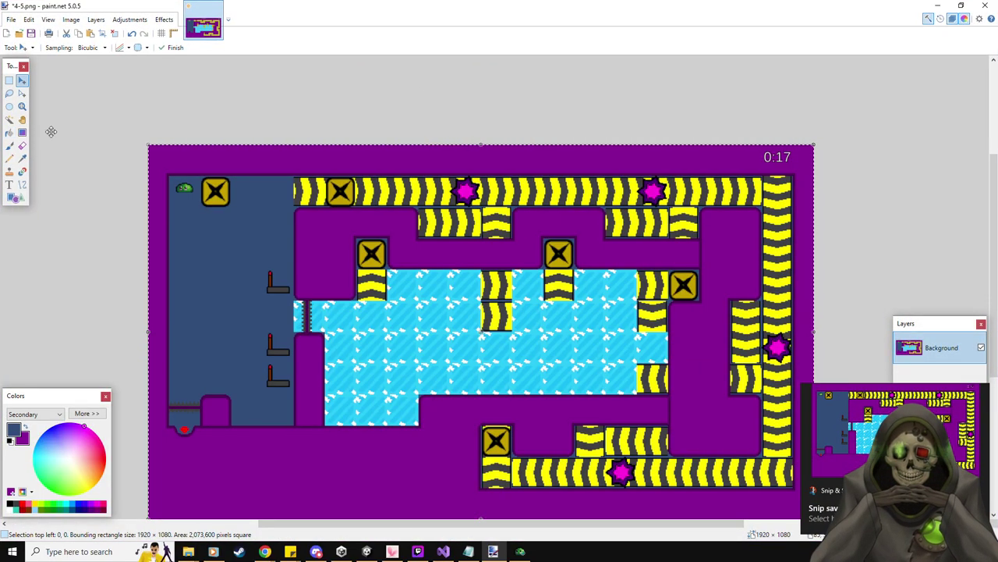
- Remove the slime and the timer from the screenshot, filling their areas with the surrounding floor blue and wall purple
left_click(9, 82)
left_click_drag(175, 179, 187, 189)
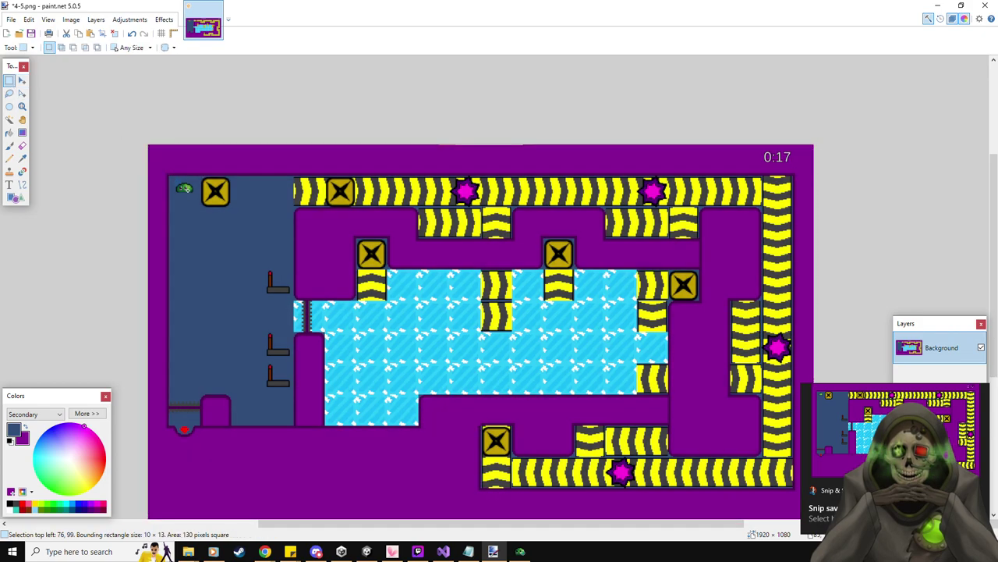
key("Delete")
left_click_drag(767, 152, 779, 157)
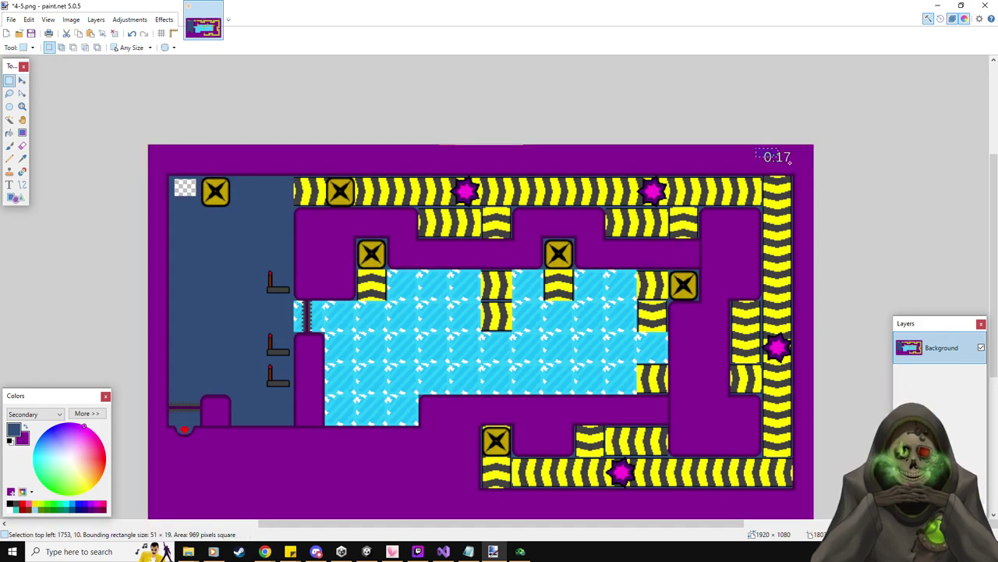
key("Delete")
left_click(10, 133)
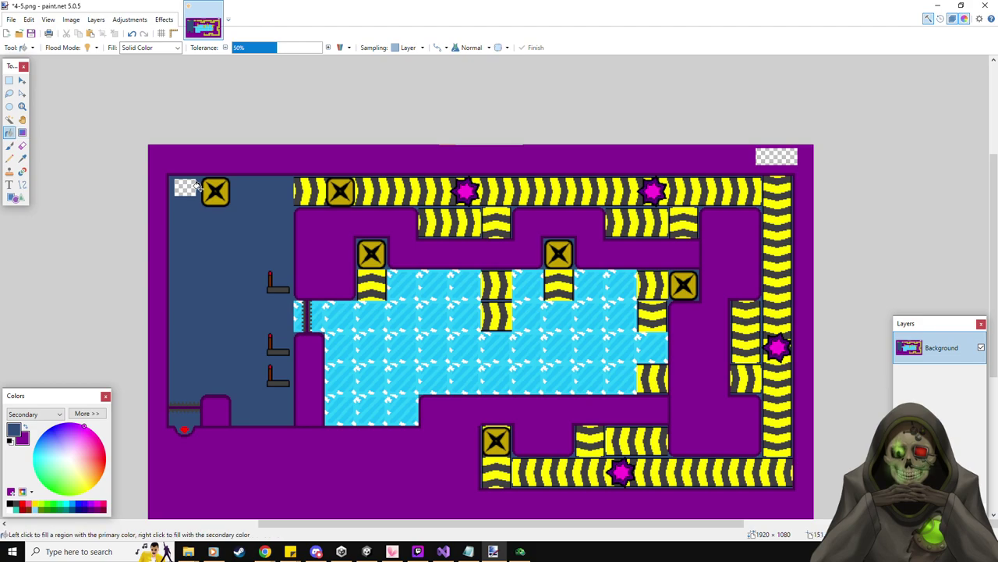
right_click(784, 154)
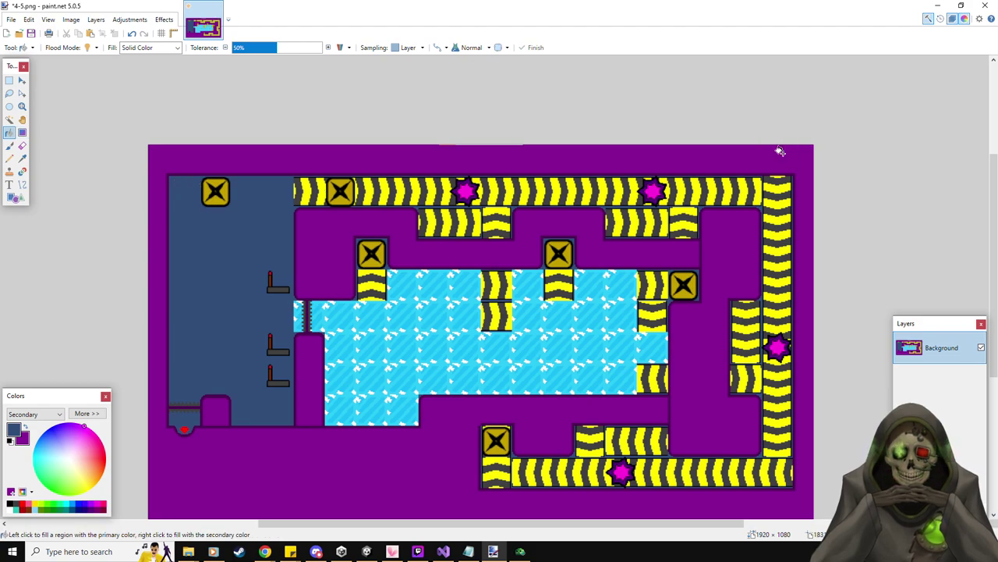
- Save the cleaned screenshot as a new file named 4-6, accepting the save options
left_click(11, 19)
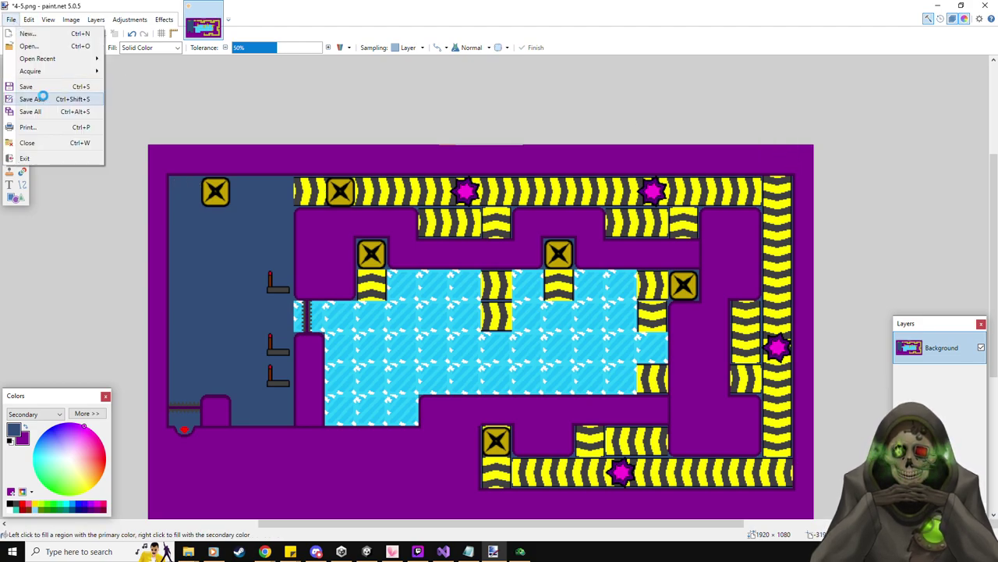
left_click(44, 99)
type("4-6")
key("Return")
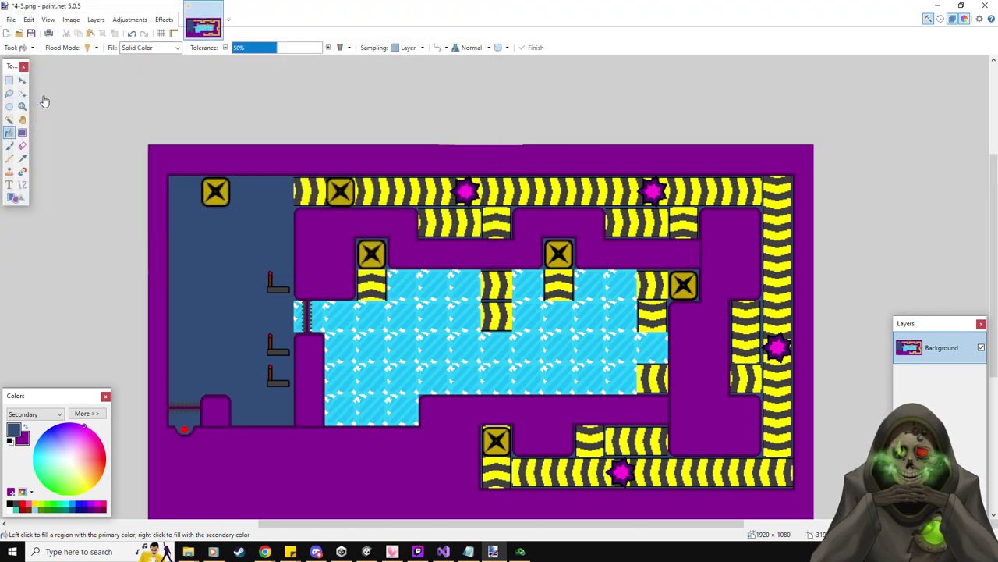
key("Return")
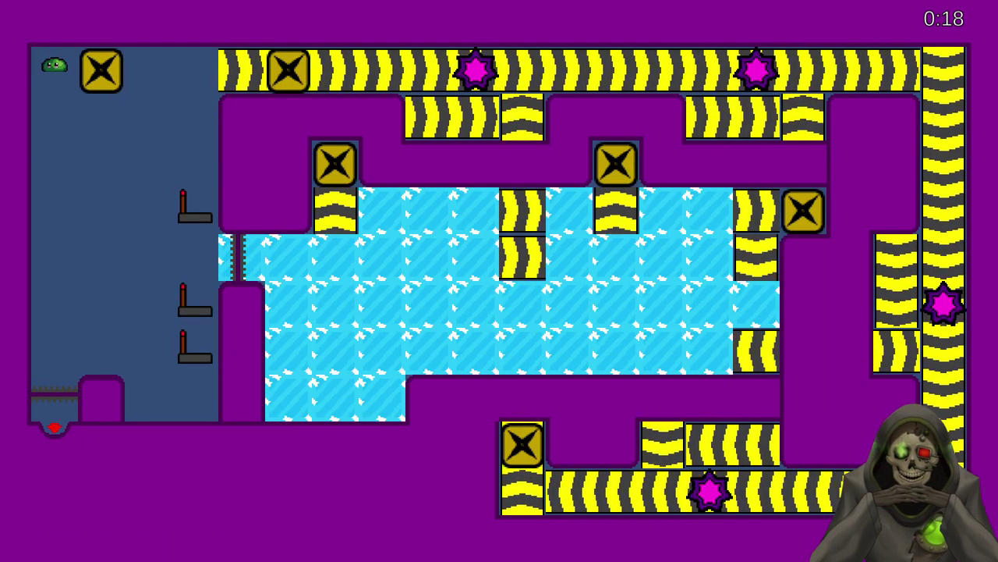
- Reset the level, release a yellow block from the starting-room dispenser and push it across to the room's east wall
key("Escape")
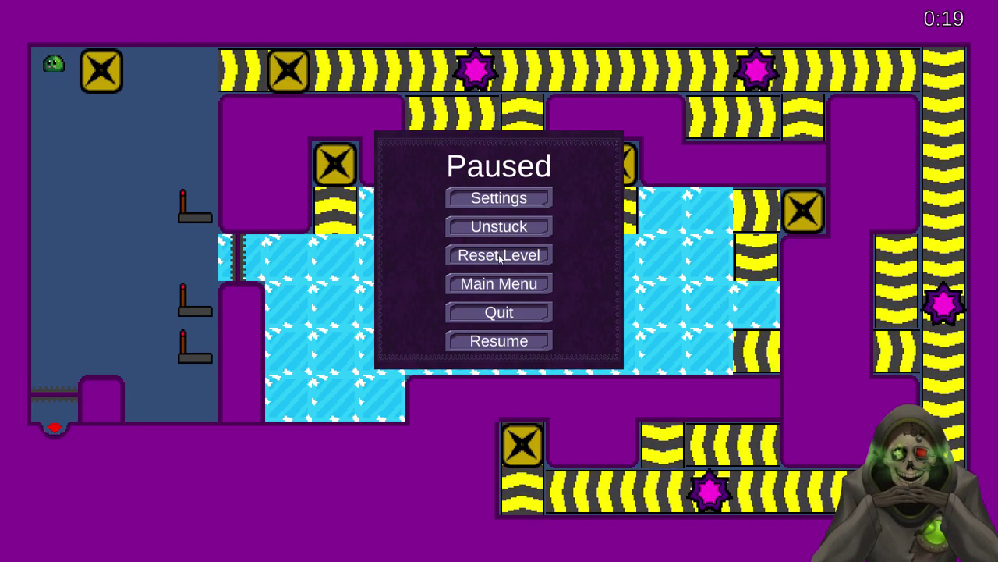
left_click(498, 256)
key("Right")
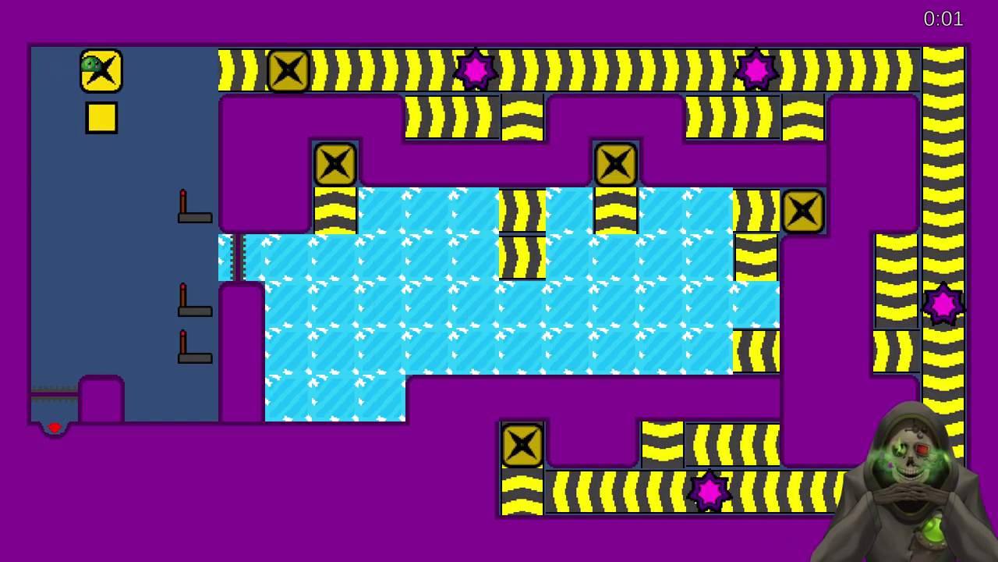
key("Left")
key("Right")
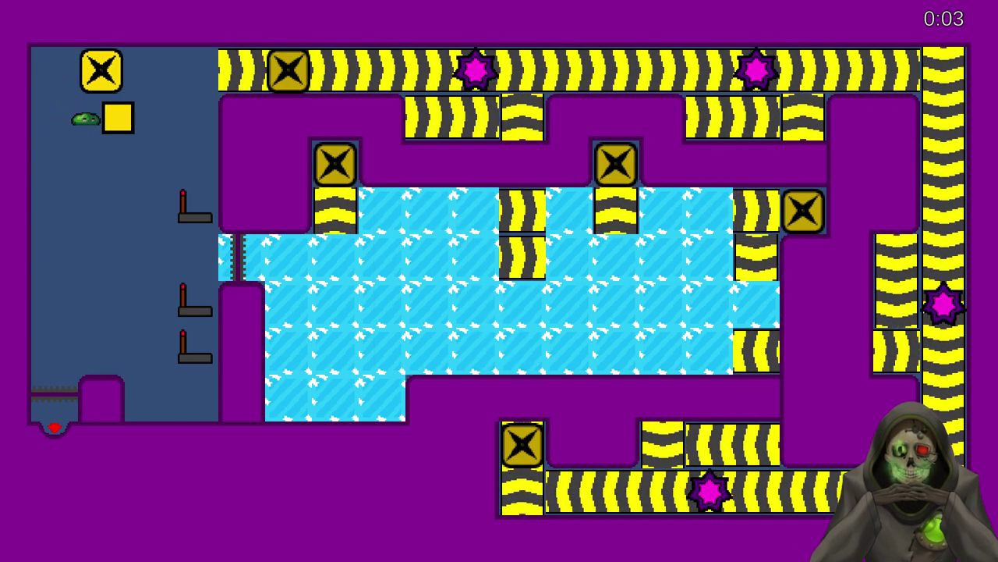
key("Down")
key("Right")
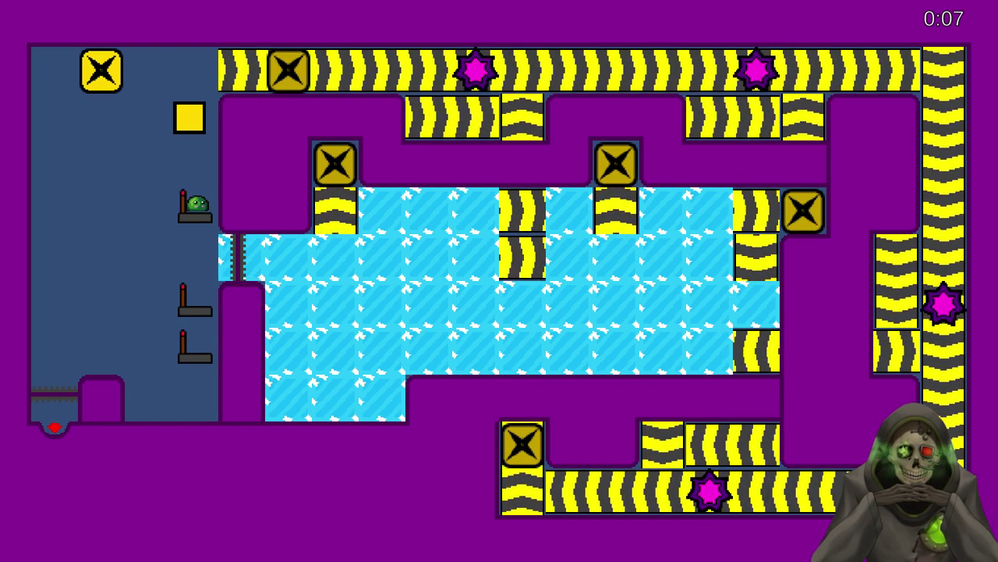
- Move the slime down the starting room's east wall and flip the middle and lower levers
key("Left")
key("Right")
key("Left")
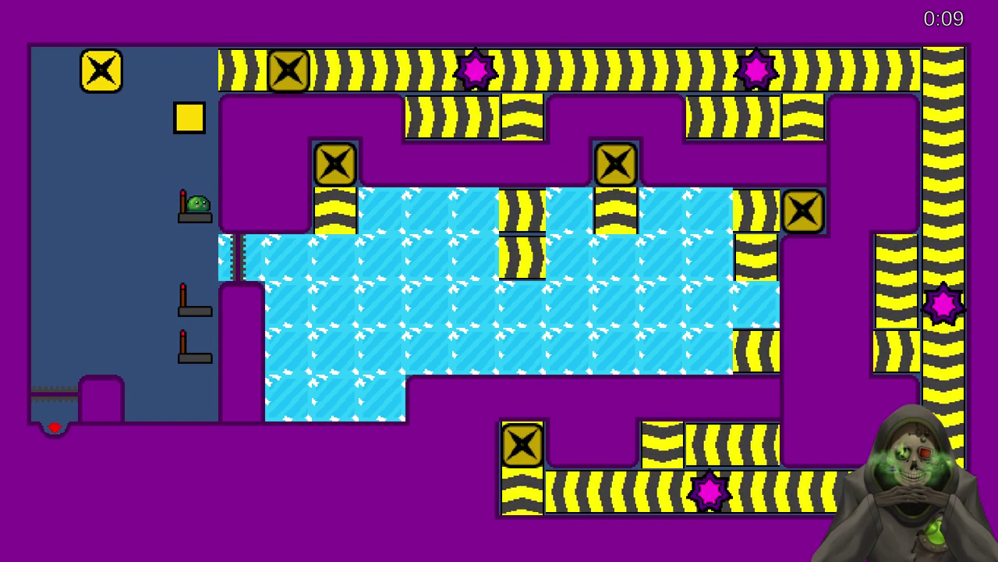
key("Left")
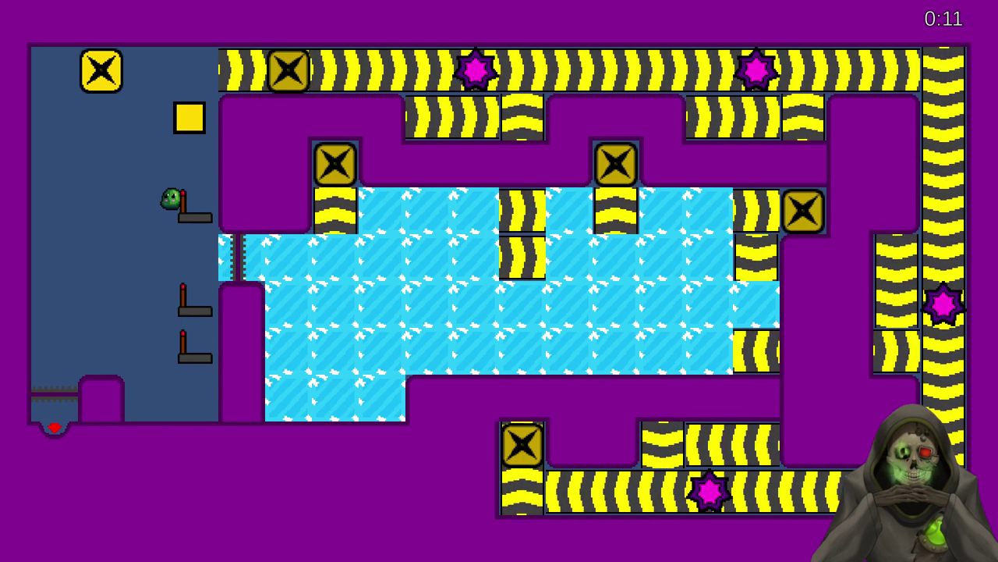
key("Right")
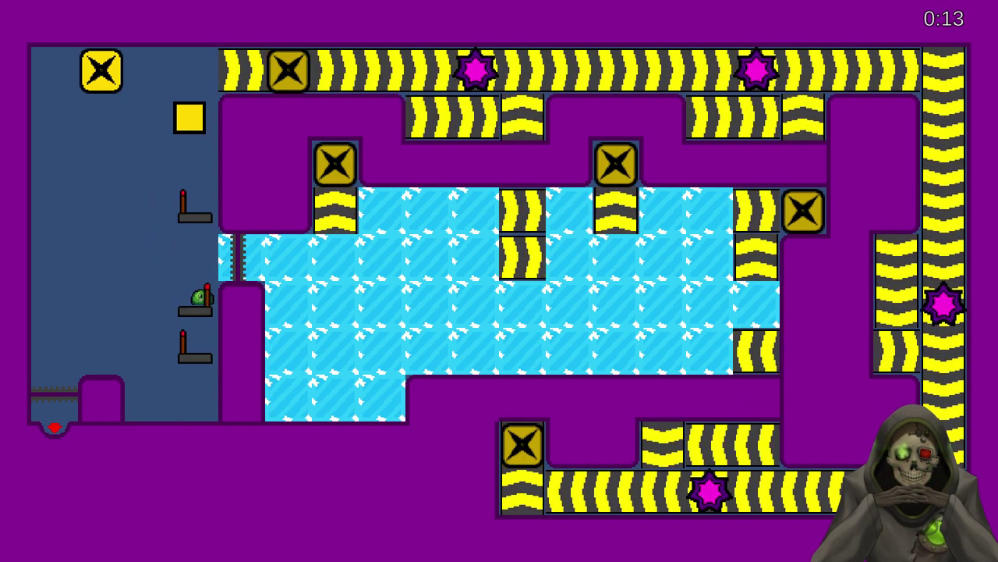
key("Left")
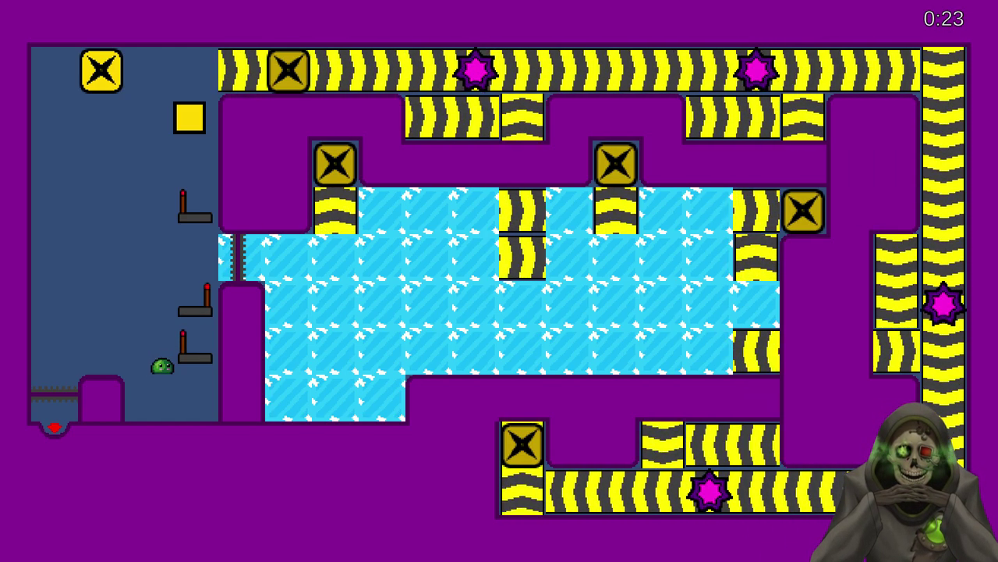
key("e")
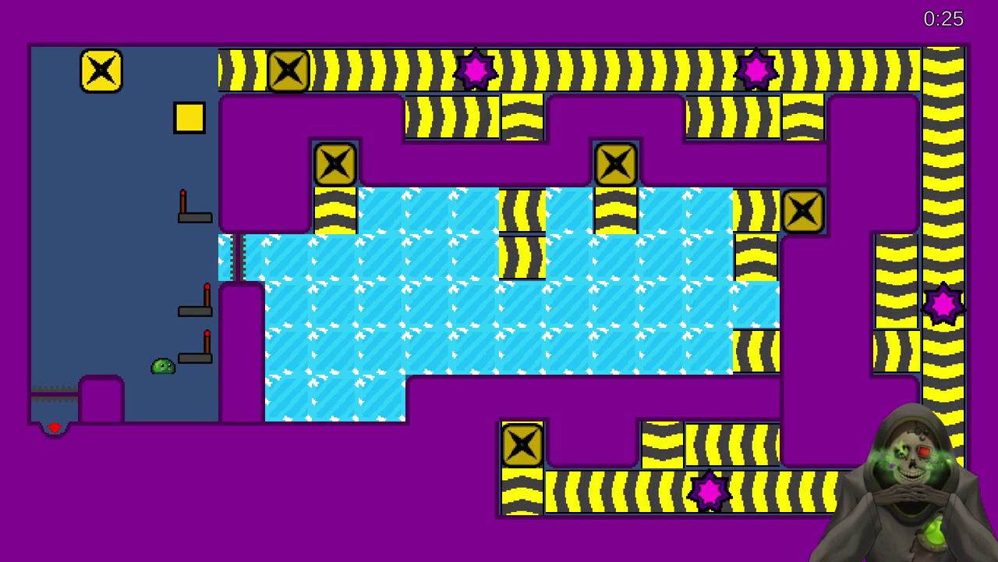
- Flip the upper lever and push the waiting block up to the entrance of the top conveyor
key("Up")
key("Up")
key("Left")
key("Up")
key("Left")
key("Up")
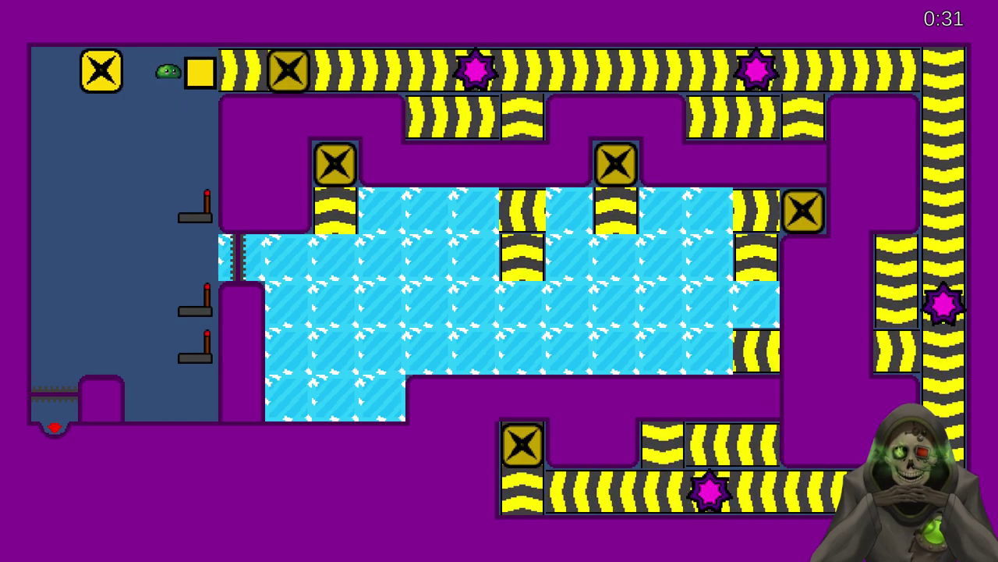
- Bring a second block down from the dispenser and push it through the open gate onto the ice
key("Left")
key("Down")
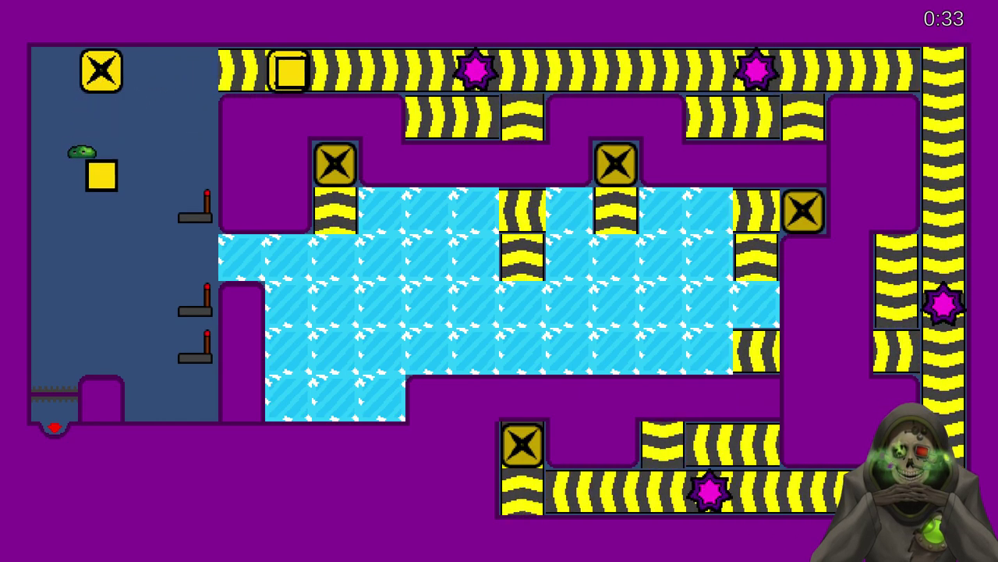
key("Down")
key("Left")
key("Down")
key("Right")
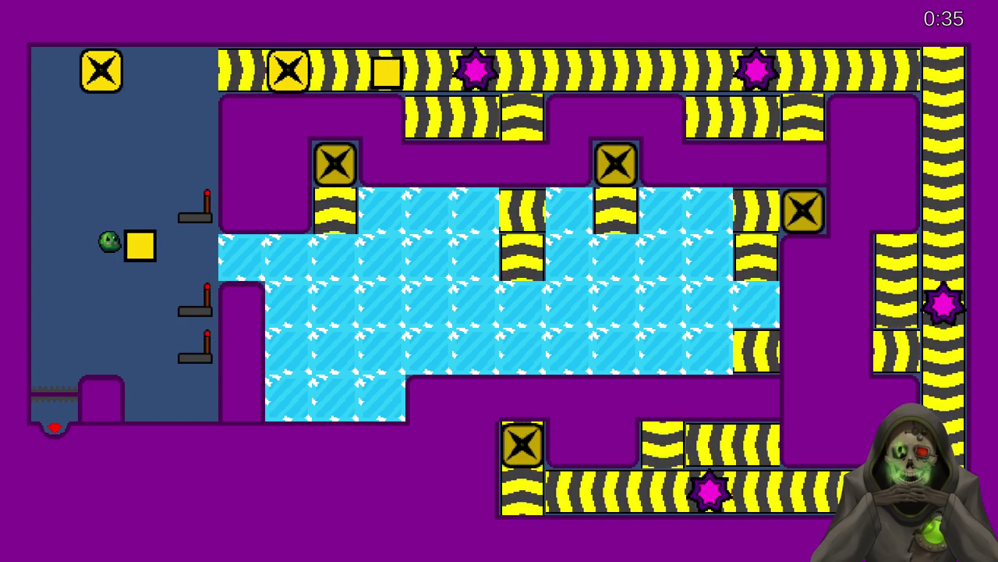
key("Right")
key("Down")
key("Left")
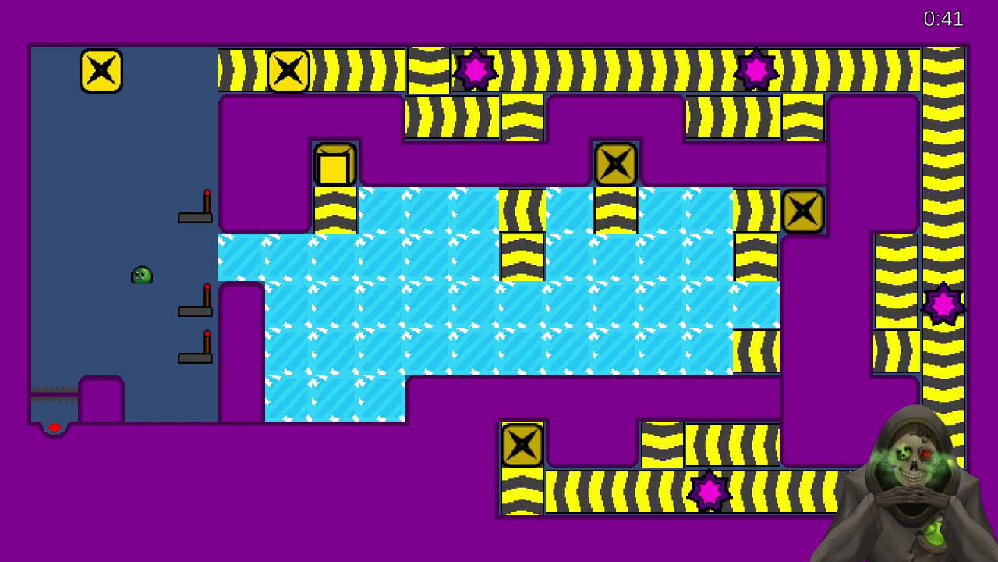
- Release another block, push it partway down the starting room and flip the lower lever back
key("Up")
key("Left")
key("Left")
key("Down")
key("Down")
key("Right")
key("Down")
key("Up")
key("Left")
- Push the waiting block down to the gate's row and slide it across the ice toward the second plate
key("Left")
key("Down")
key("Right")
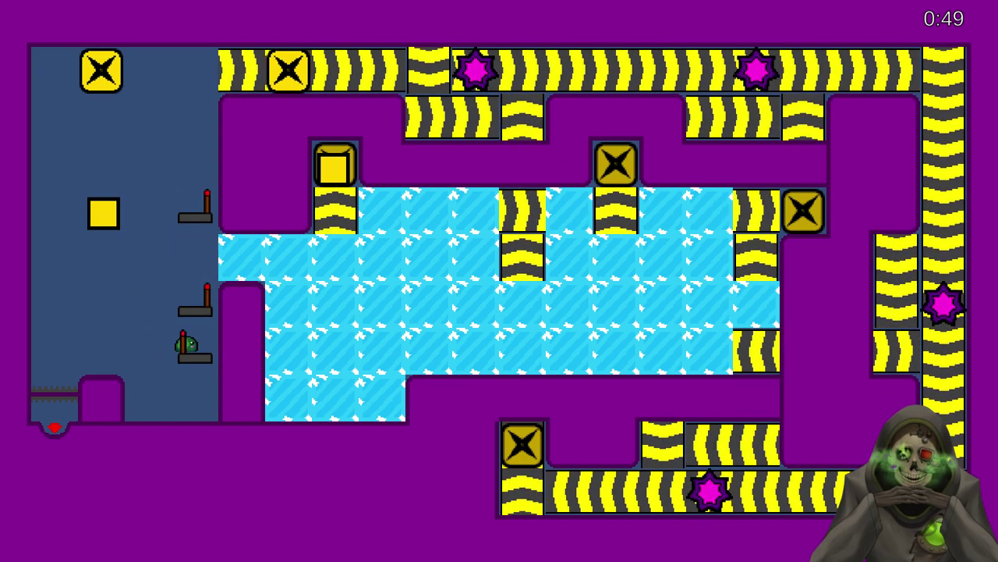
key("Up")
key("Left")
key("Right")
key("Down")
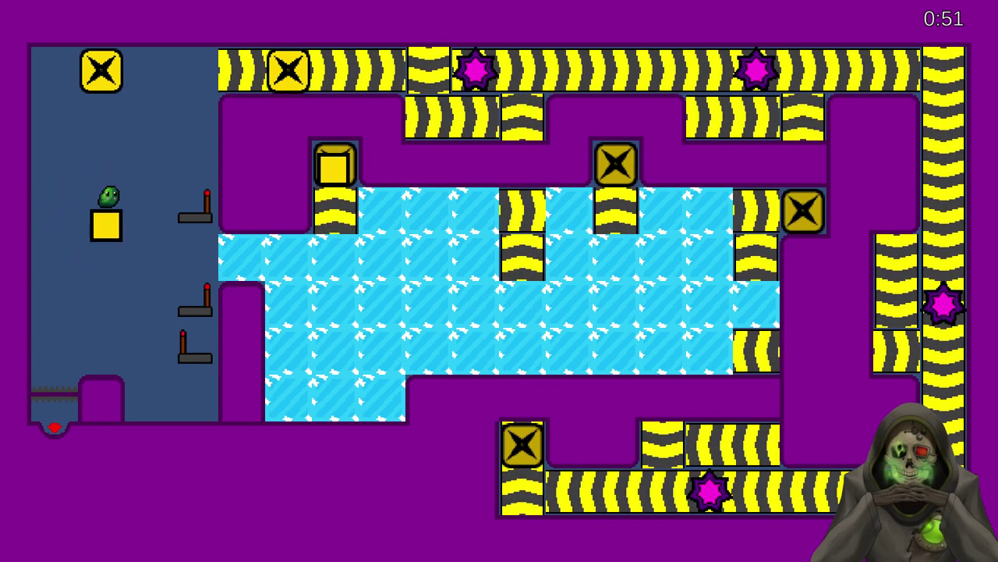
key("Left")
key("Down")
key("Right")
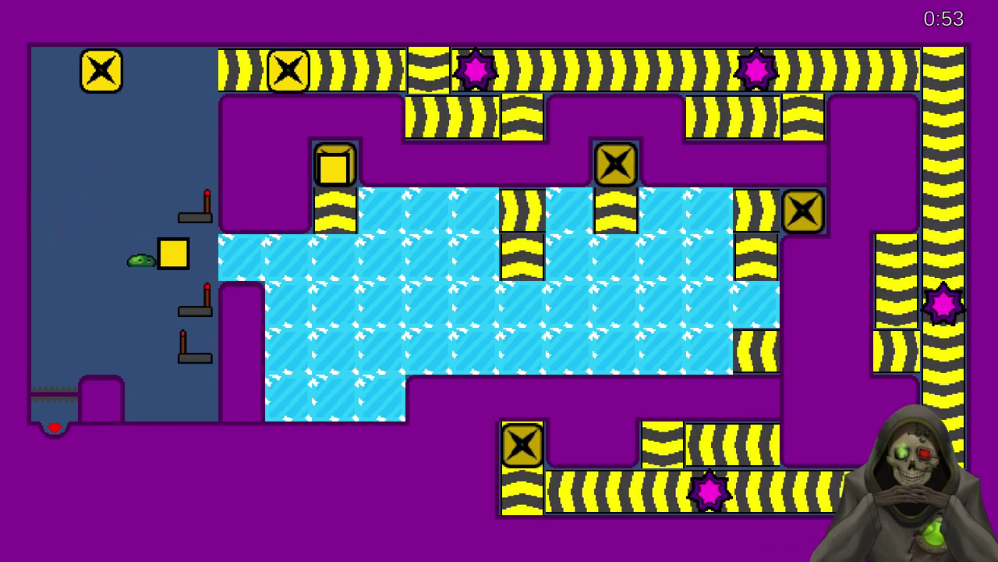
key("Left")
key("Down")
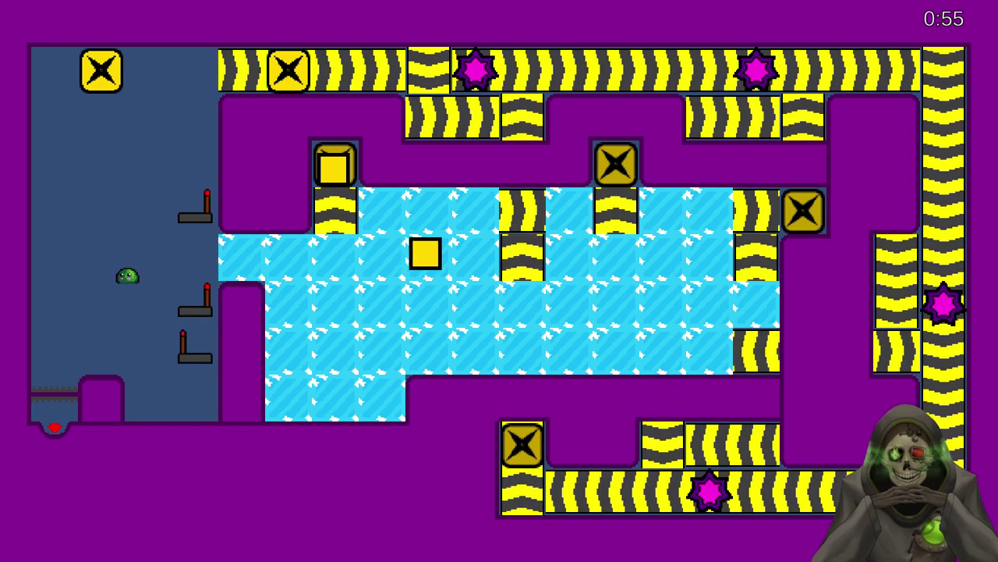
- Fetch a new block from the dispenser and push it along the top row toward the top conveyor
key("Up")
key("Up")
key("Up")
key("Up")
key("Left")
key("Down")
key("Right")
key("Down")
key("Right")
key("Up")
key("Up")
key("Left")
key("Left")
key("Up")
key("Right")
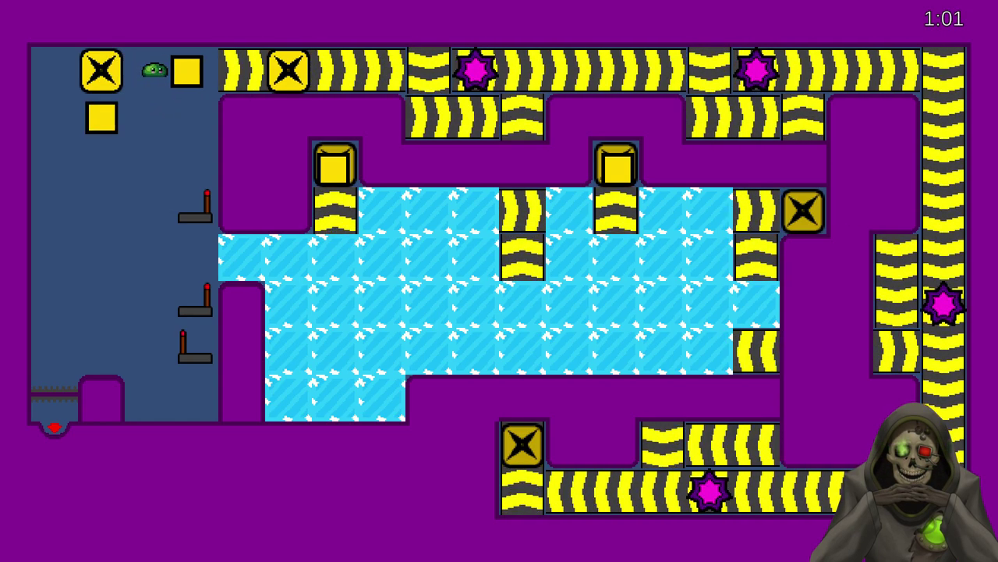
- Push the next dispensed block down the starting room to the row of the upper lever
key("Left")
key("Left")
key("Down")
key("Down")
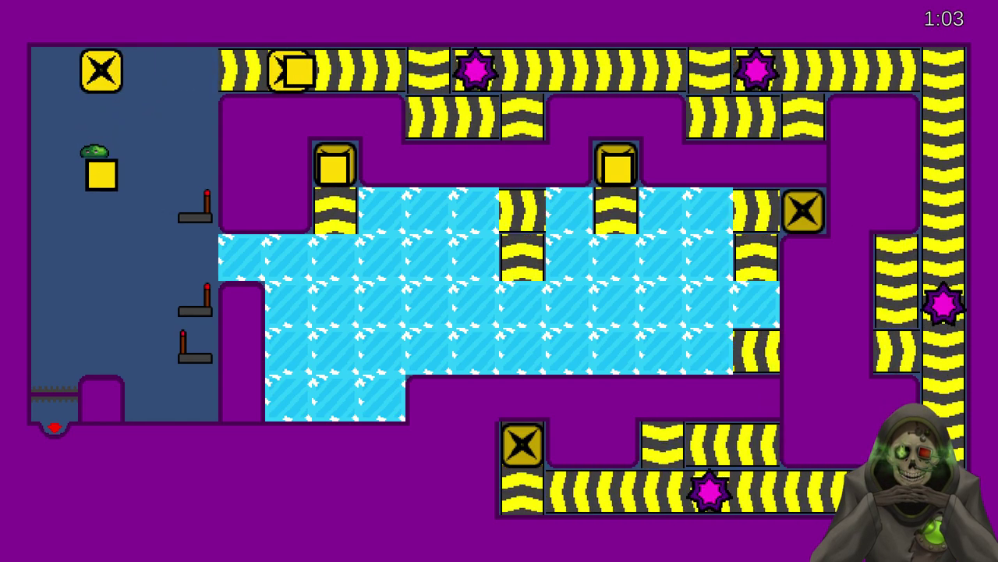
key("Down")
key("Left")
key("Right")
key("Up")
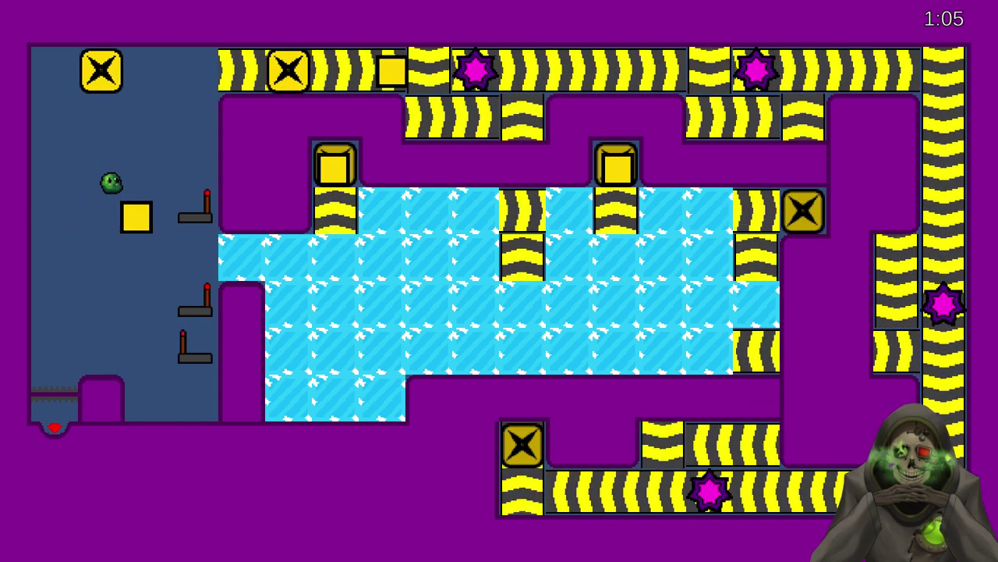
- Flip the upper lever back, then push the block down to the gate's row and onto the ice
key("Right")
key("Down")
key("Right")
key("Left")
key("Down")
key("Right")
key("Up")
key("Up")
key("Right")
key("Down")
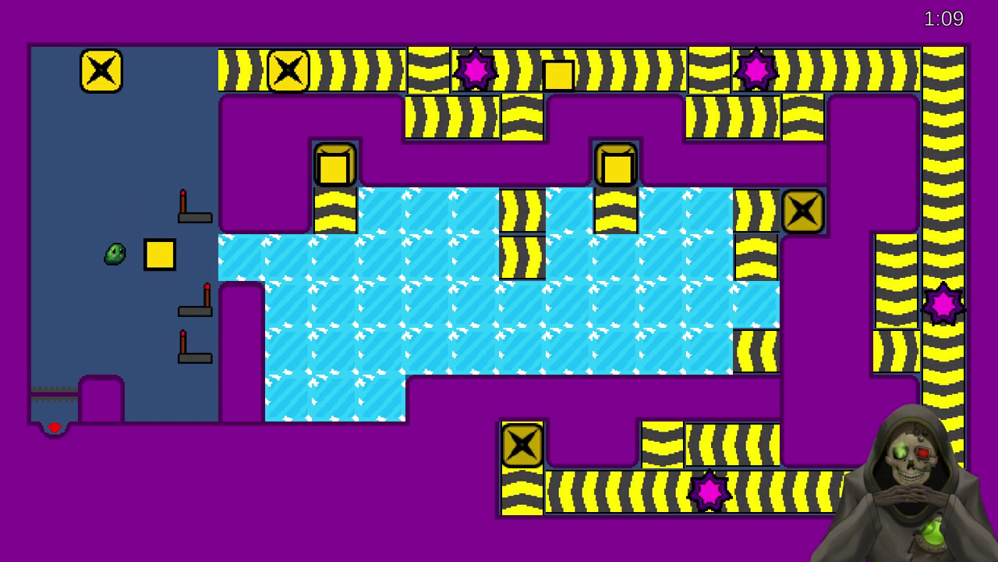
key("Right")
key("Down")
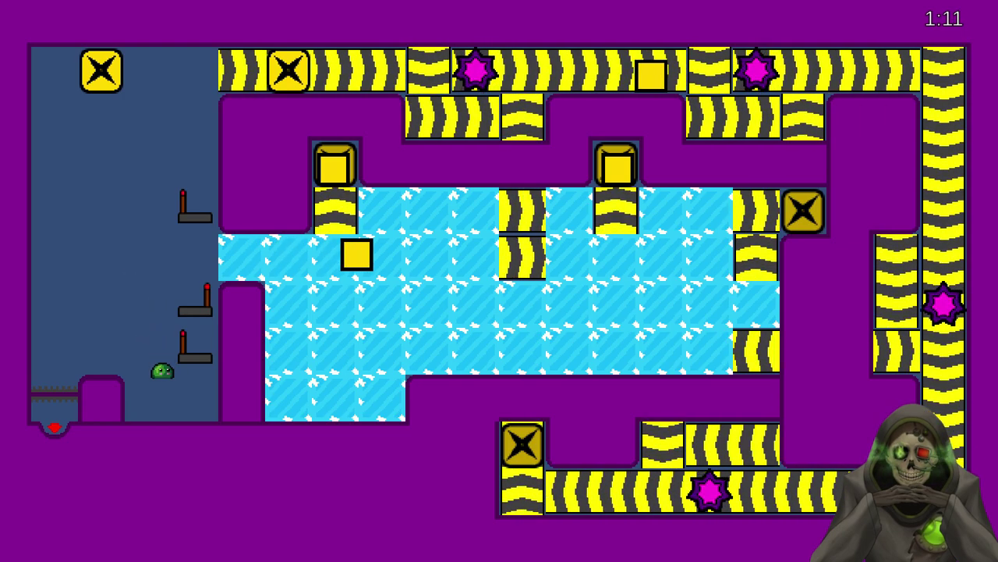
- Return to the middle lever and flip it back to its original side
key("Up")
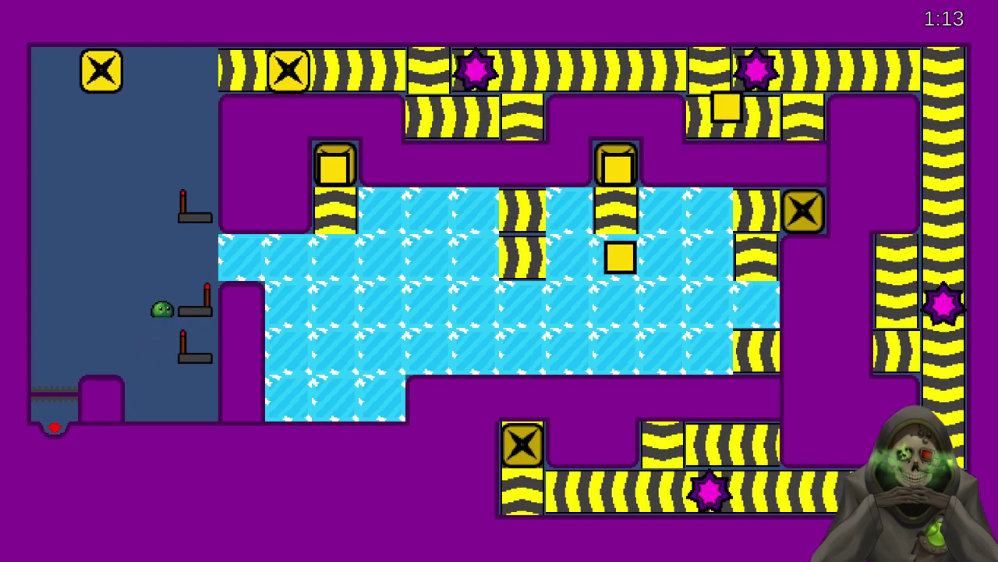
key("Up")
key("Left")
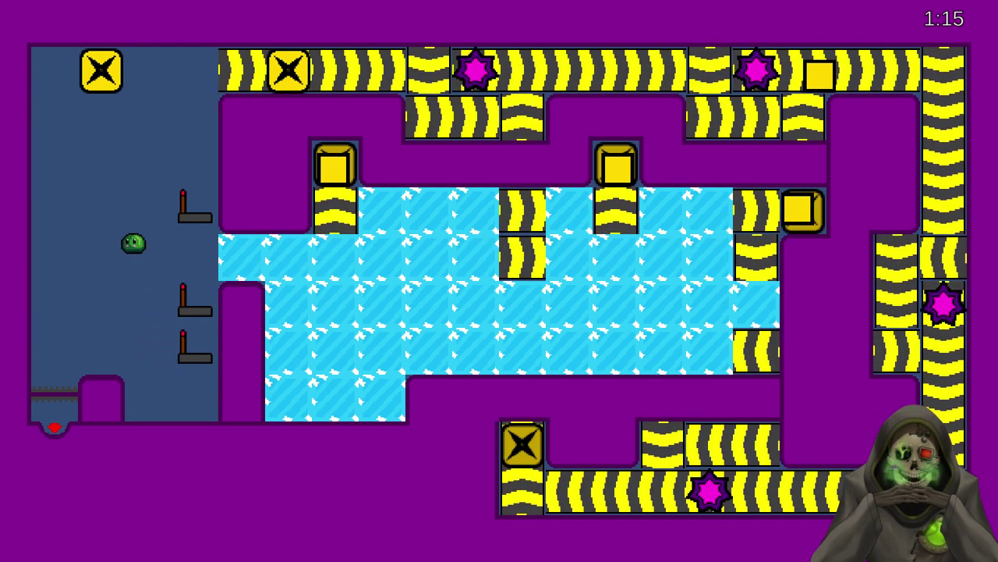
- Release one more block from the dispenser, push it down the room and slide it onto the ice
key("Left")
key("Down")
key("Down")
key("Down")
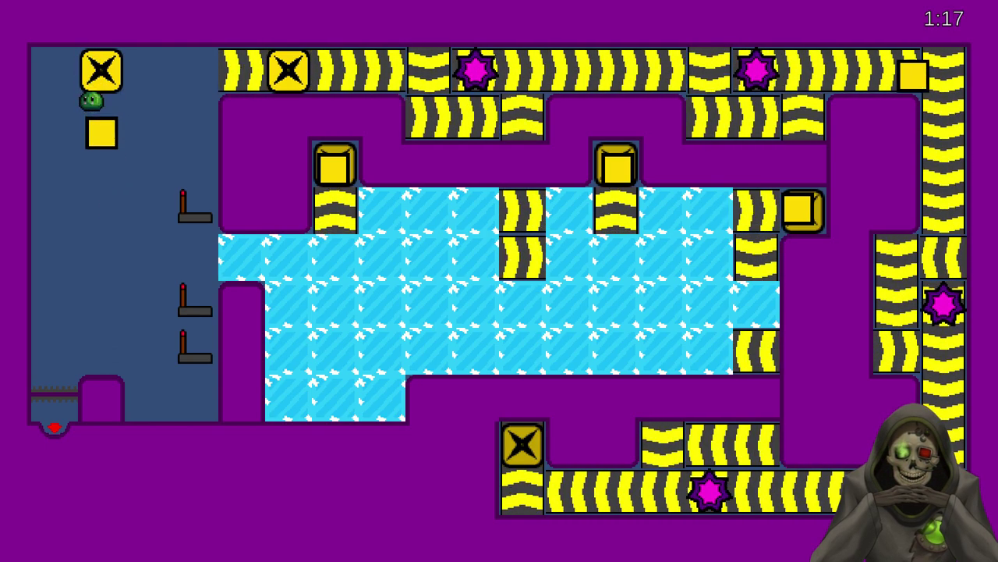
key("Down")
key("Left")
key("Down")
key("Right")
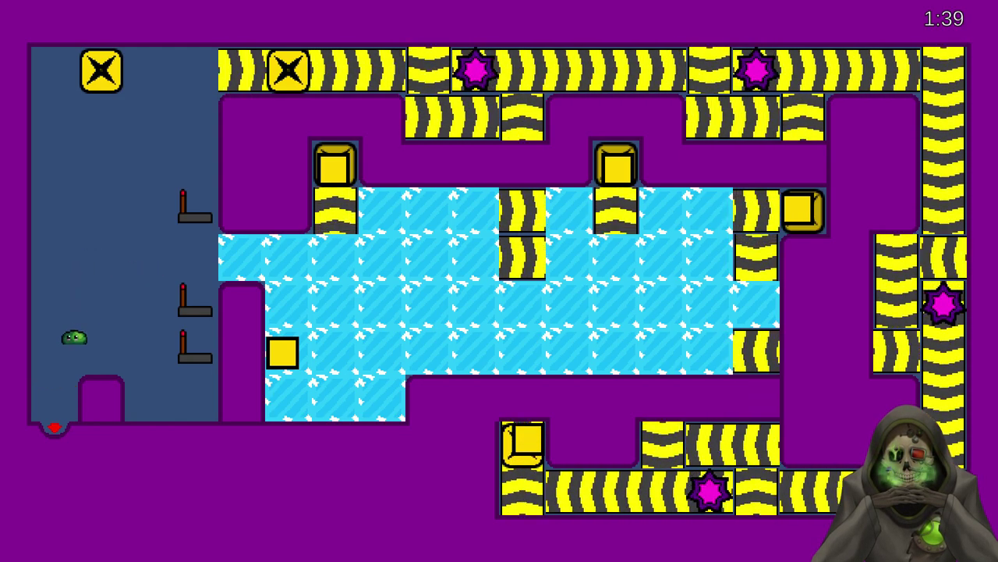
- Guide the slime through the opened lower gate to the level's red exit
key("super")
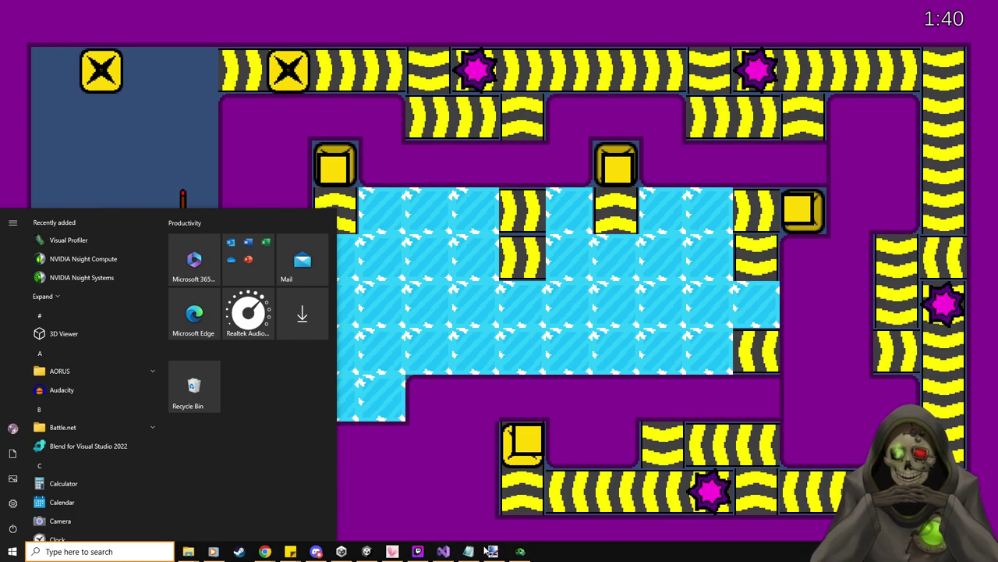
key("super")
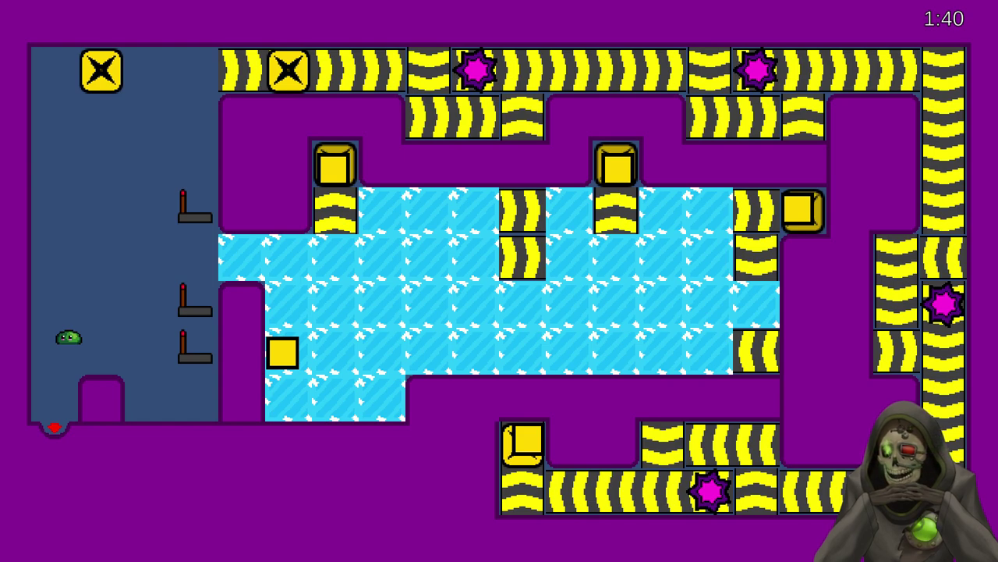
key("Left")
key("Down")
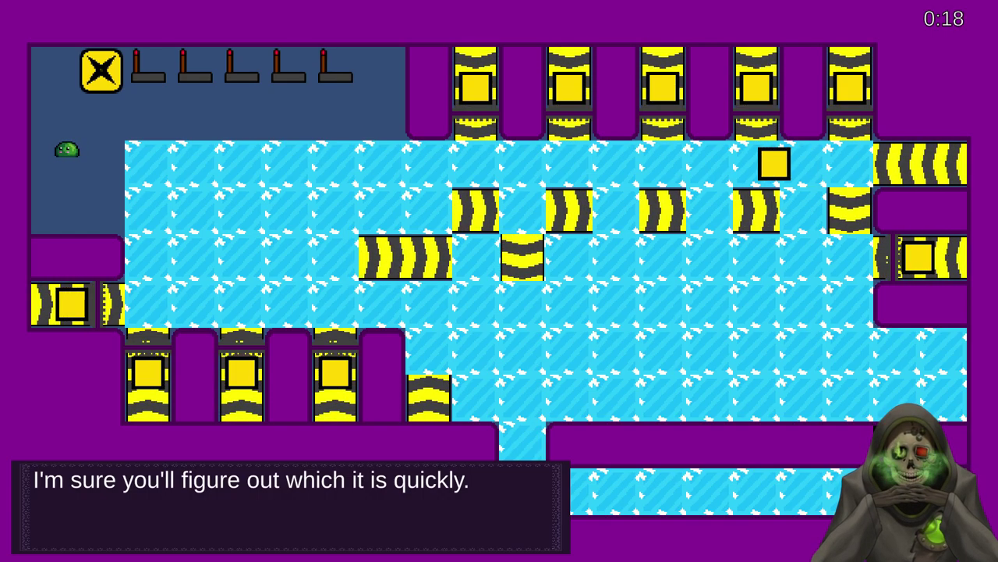
- Reset the new level, capture it as a full-screen snip and paste it over the open image in paint.net
key("Escape")
left_click(493, 258)
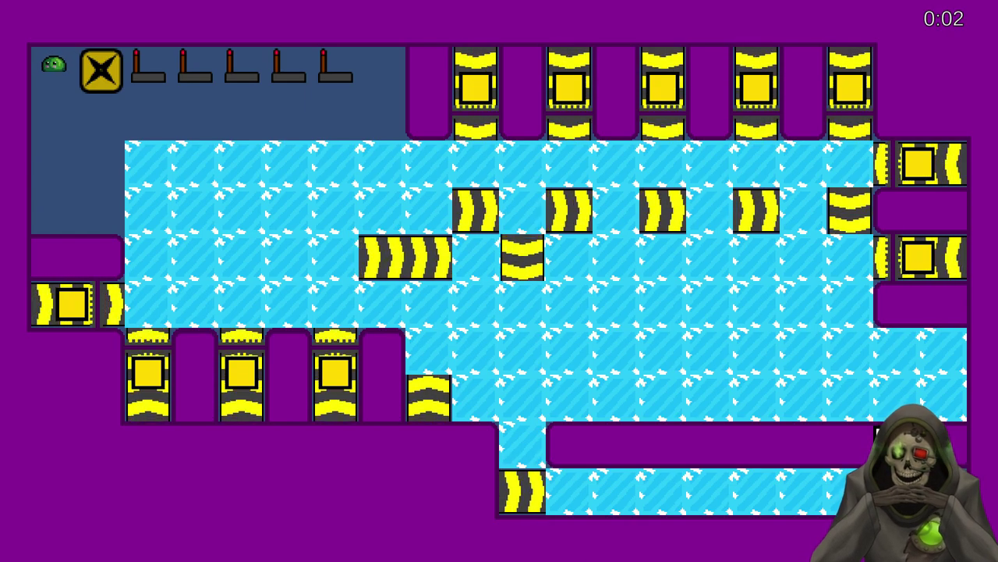
key("super+shift+s")
left_click_drag(1, 1, 997, 561)
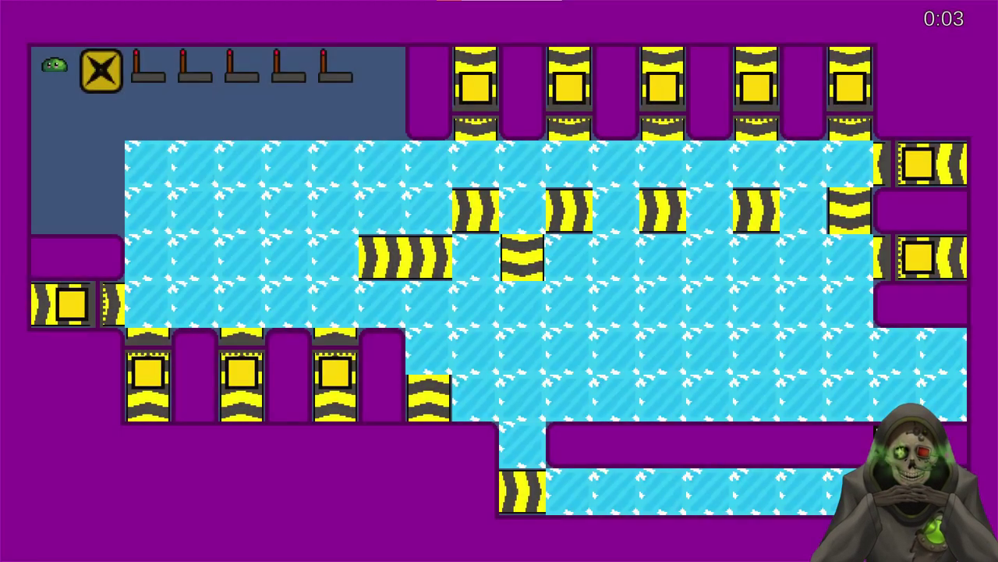
key("super")
key("Escape")
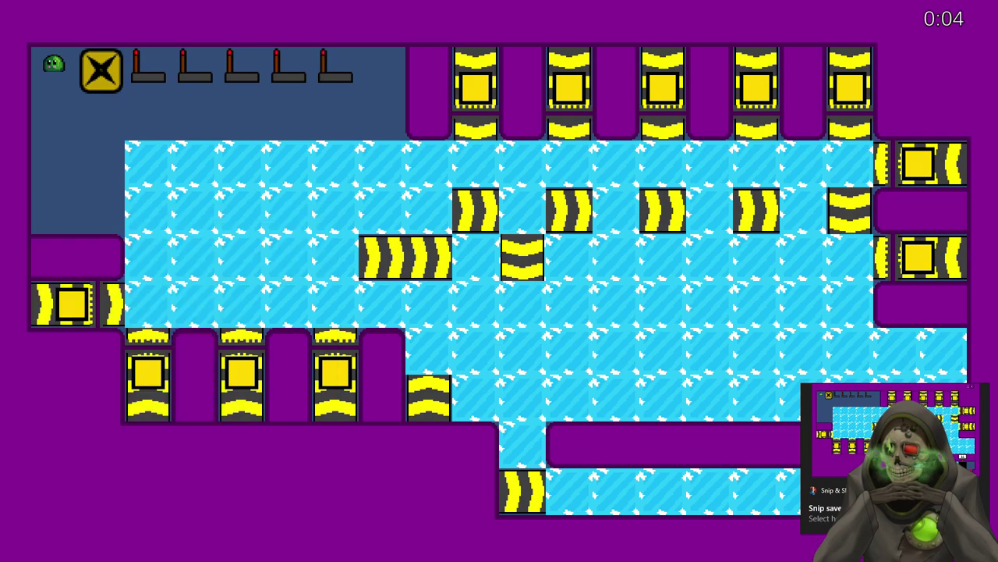
key("alt+Tab")
key("ctrl+v")
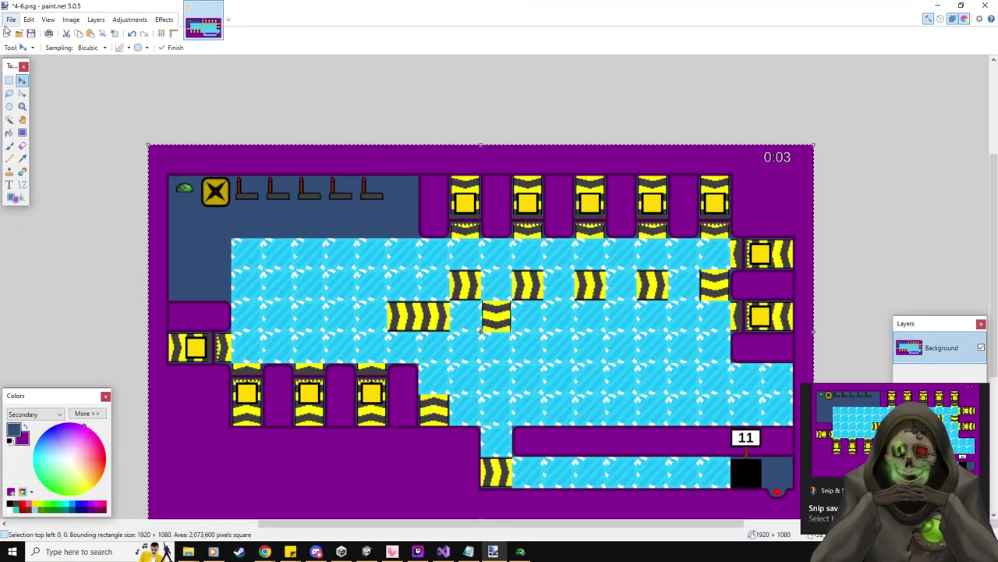
- Erase the slime and the timer from the screenshot and fill the gaps with floor blue and wall purple
left_click(10, 81)
left_click_drag(175, 181, 197, 196)
key("Delete")
left_click_drag(755, 148, 799, 165)
key("Delete")
key("ctrl+d")
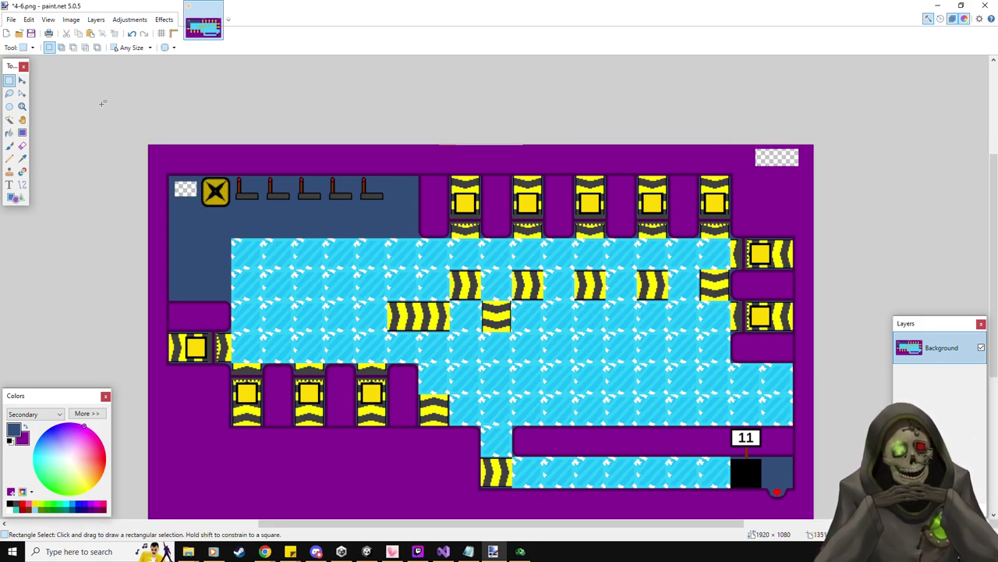
left_click(9, 133)
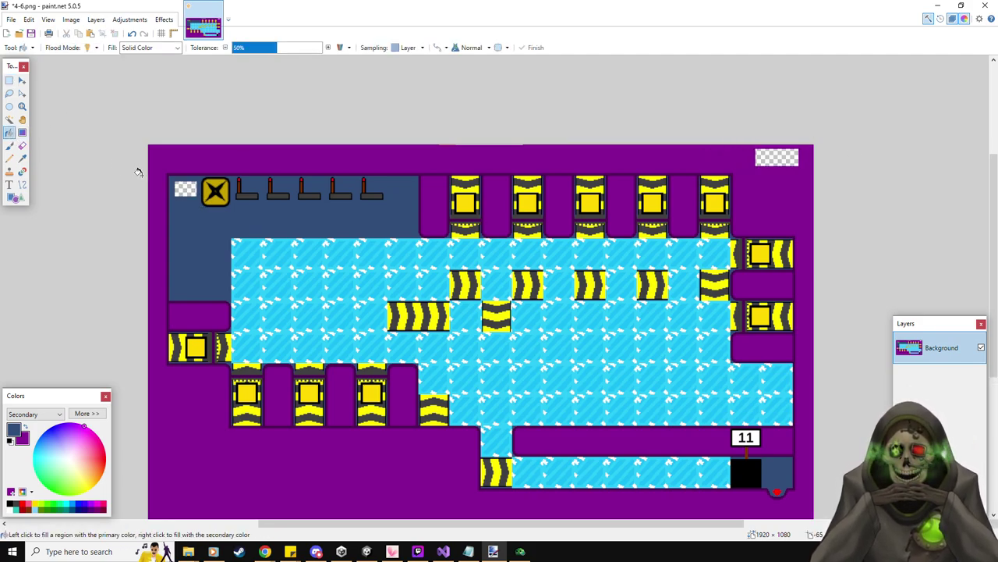
right_click(778, 160)
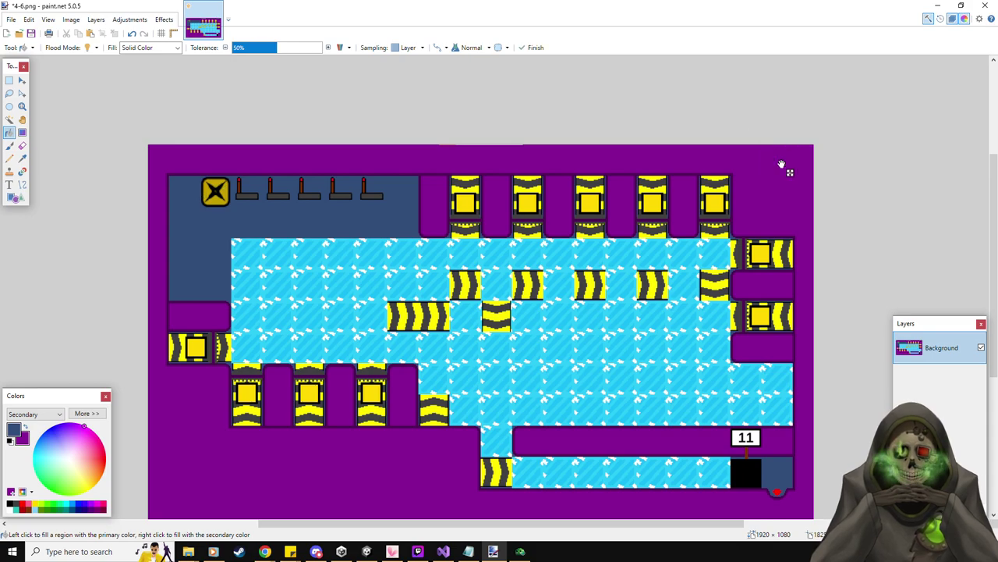
- Save the cleaned screenshot of the new level as a PNG file
left_click(4, 20)
left_click(60, 96)
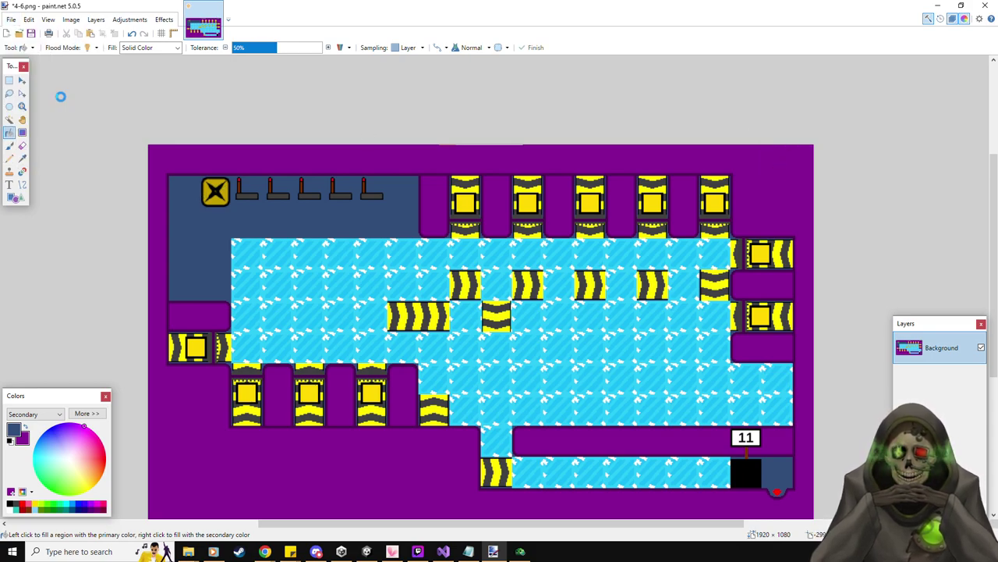
key("Return")
key("Return")
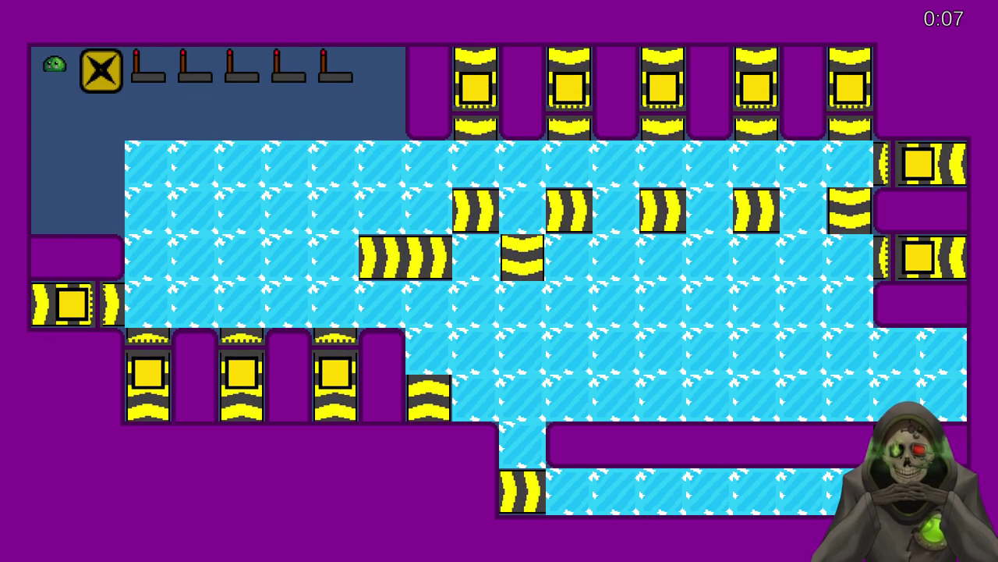
- Release a bomb block from the dispenser and slide it right along the top row of ice
key("Right")
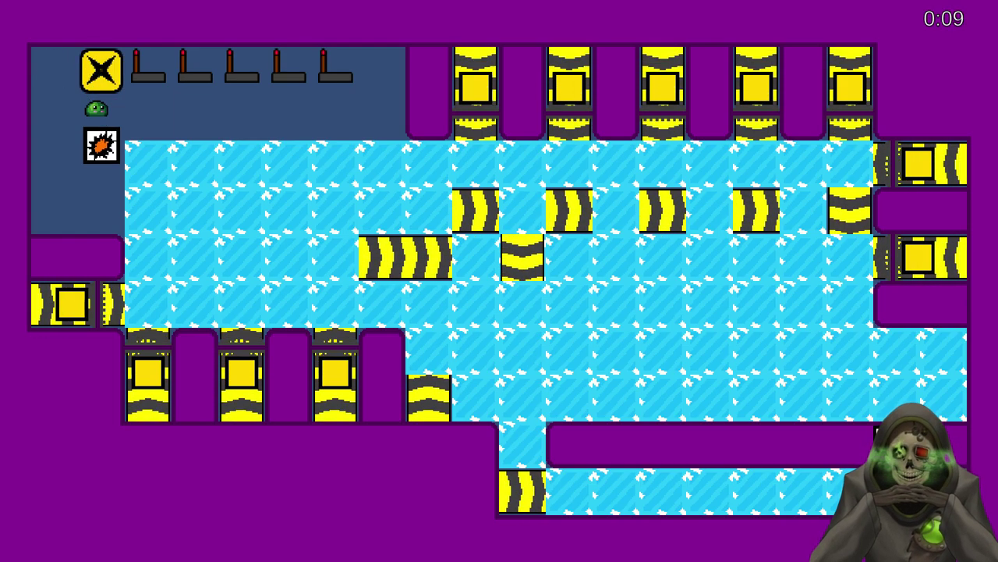
key("Right")
key("Left")
key("Down")
key("Up")
key("Right")
key("space")
key("space")
key("space")
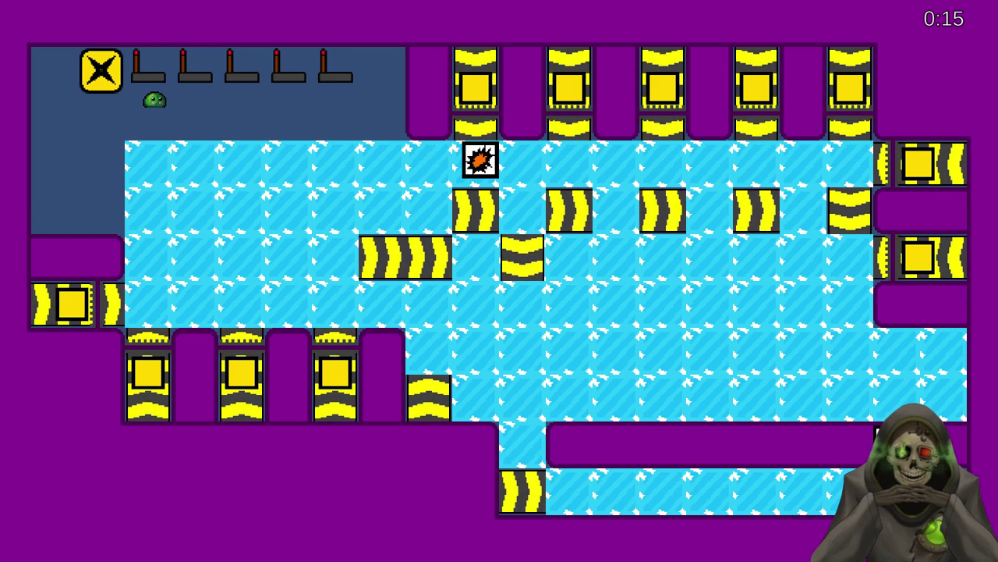
- Flip the five levers in order from the first to the fifth to redirect the sliding block
key("Up")
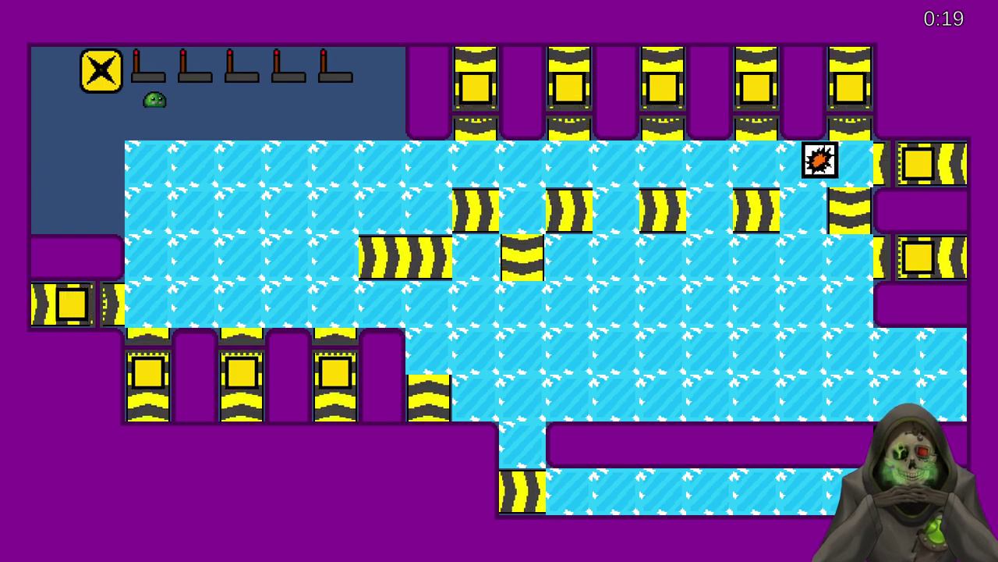
key("Right")
key("Right")
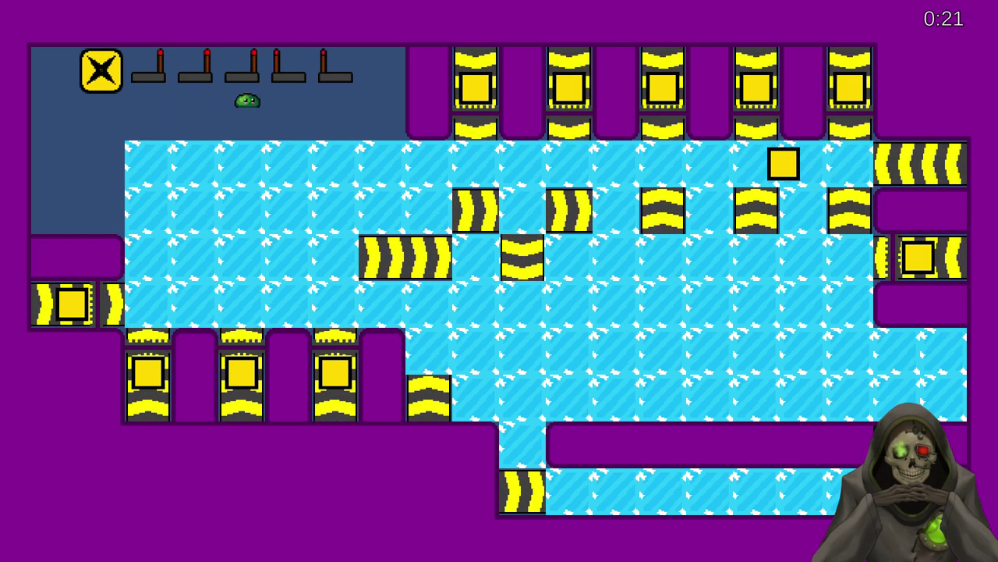
key("Up")
key("Right")
key("Right")
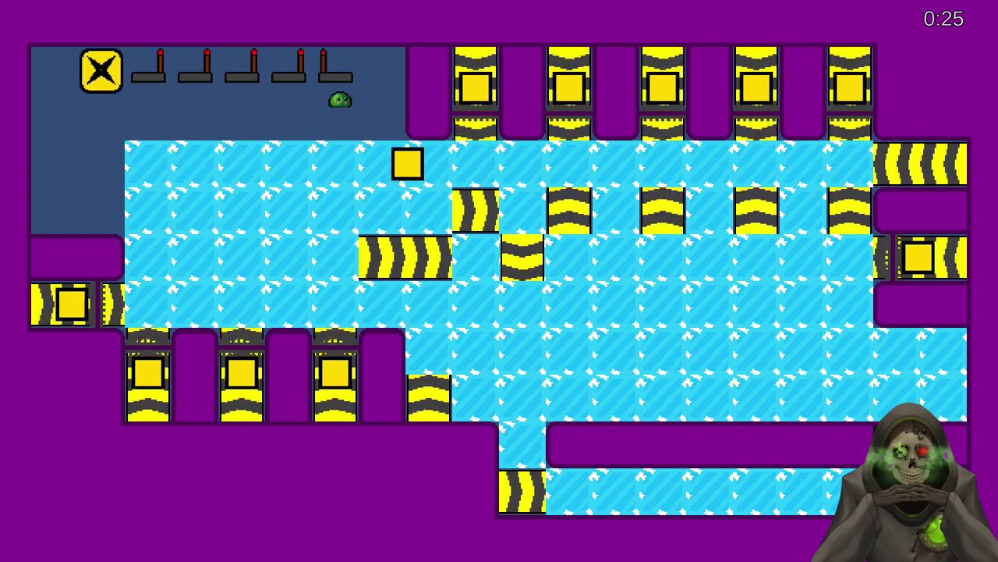
key("Up")
- Push the returned yellow block up off the ice's edge row and across the floor to the lever room's right wall
key("Left")
key("Left")
key("Left")
key("Down")
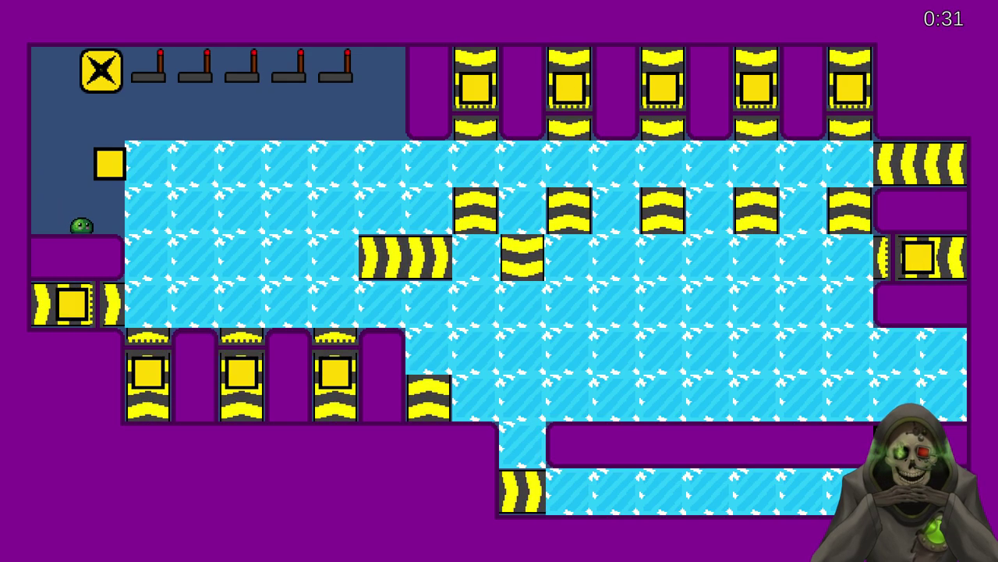
key("Up")
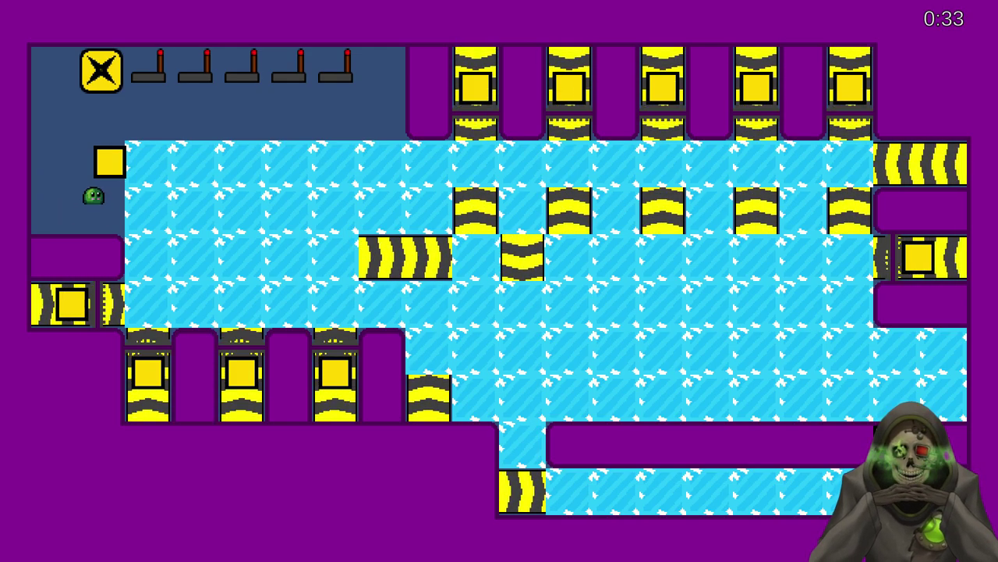
key("Up")
key("Right")
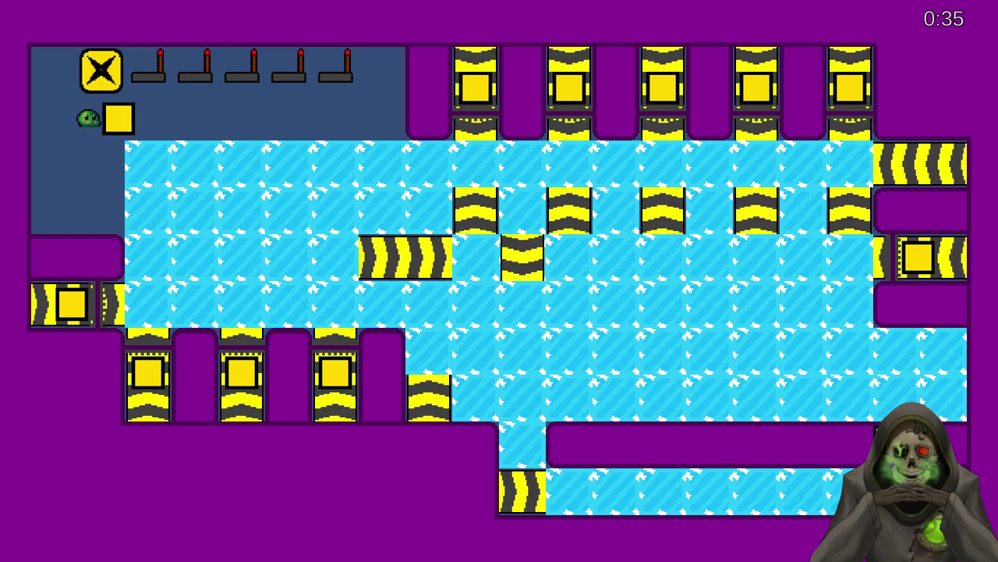
key("Right")
key("Right")
key("Right")
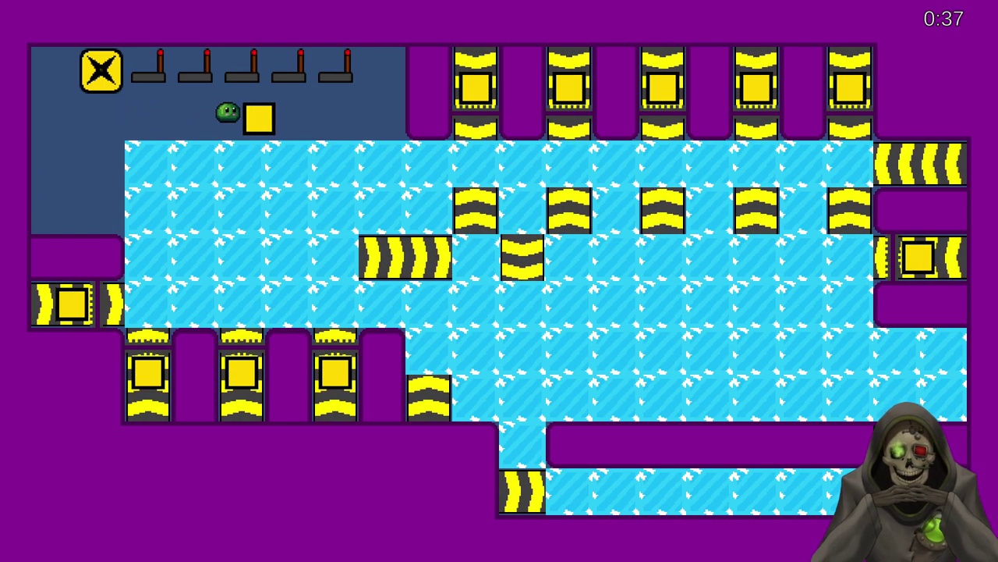
key("Right")
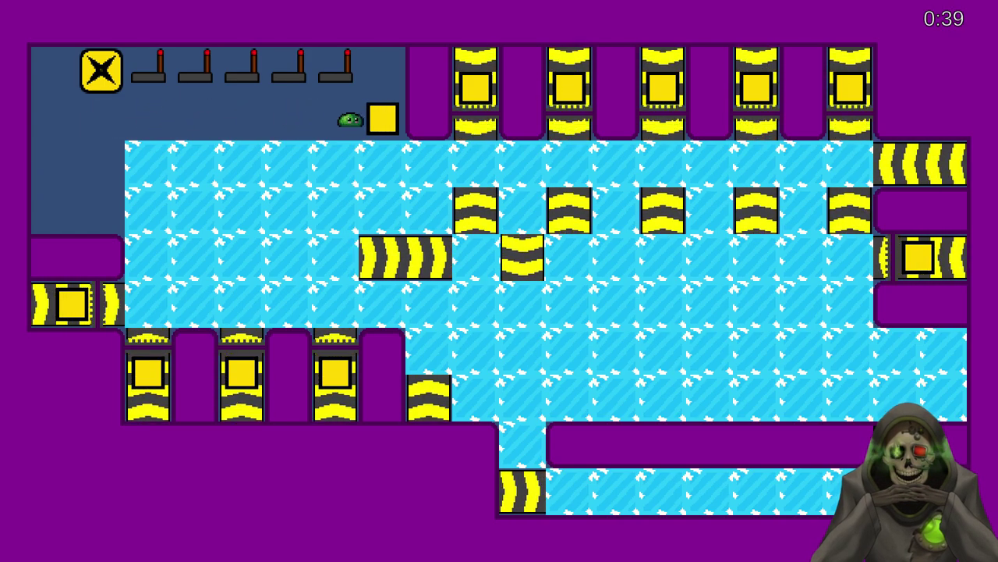
- Walk the slime back to the dispenser and release another bomb block
key("Left")
key("Left")
key("Left")
key("Left")
key("Left")
key("Up")
key("Down")
- Push the bomb block down beside the ice's second row and slide it right toward the conveyors
key("Left")
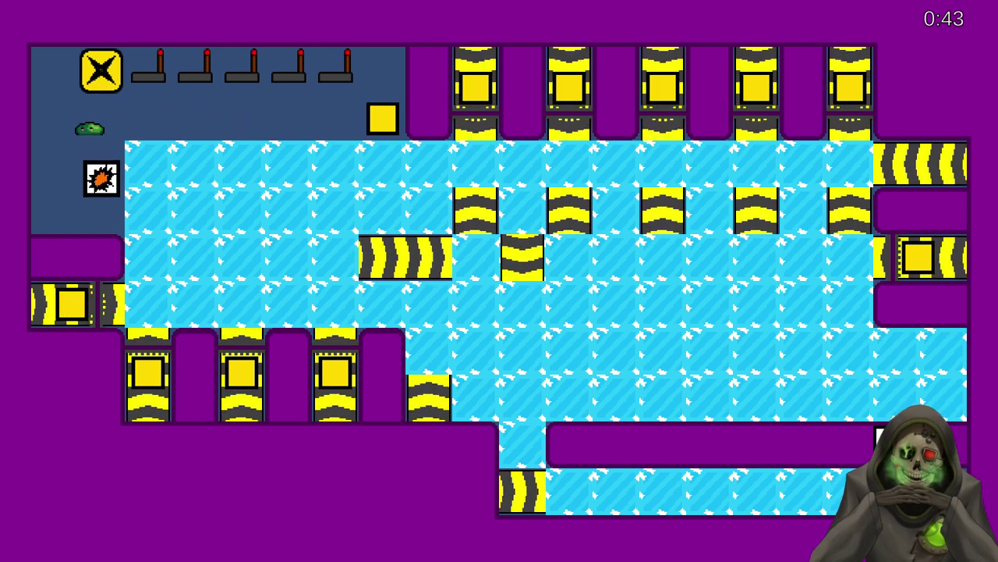
key("Down")
key("Down")
key("Right")
key("Up")
key("Left")
key("Up")
key("Right")
key("Down")
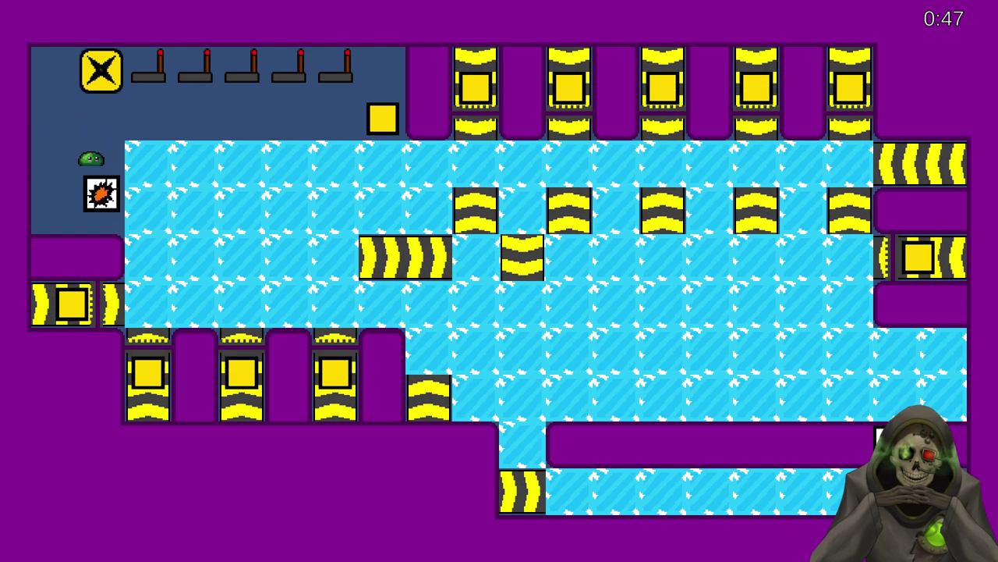
key("Left")
key("Right")
key("Left")
key("Up")
- Toggle the first, fourth and fifth levers to redirect the released blocks, and reset the level
key("Right")
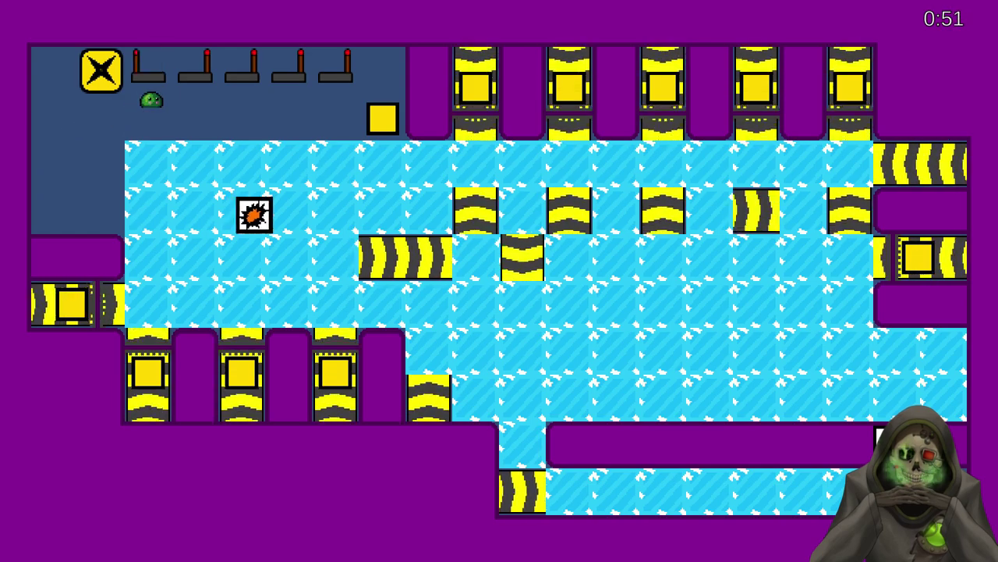
key("Right")
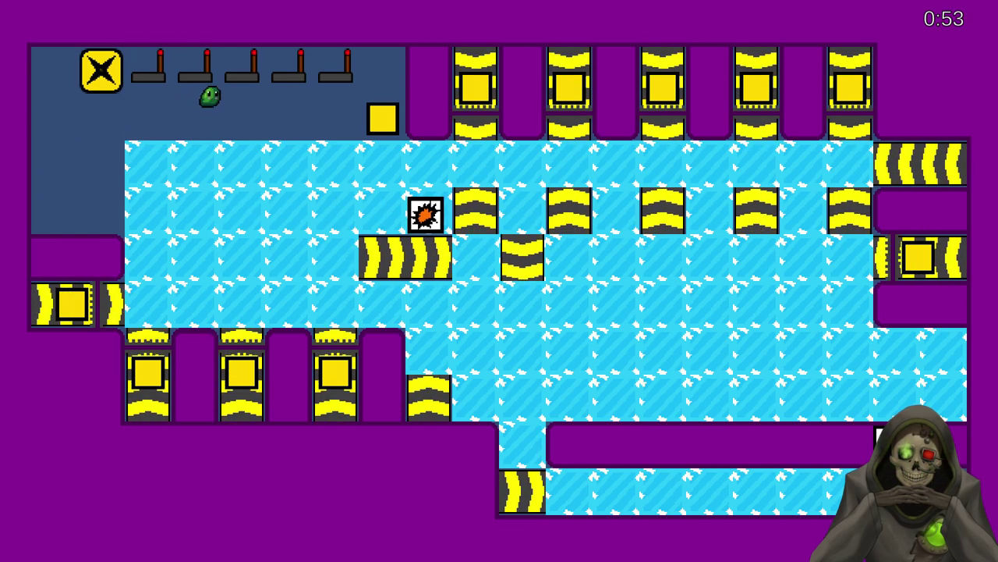
key("Right")
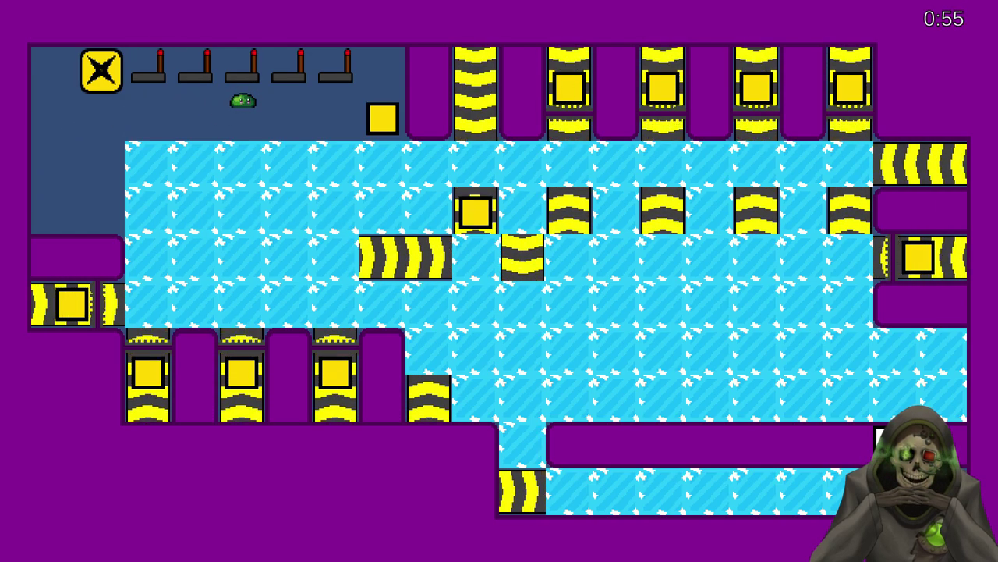
key("Right")
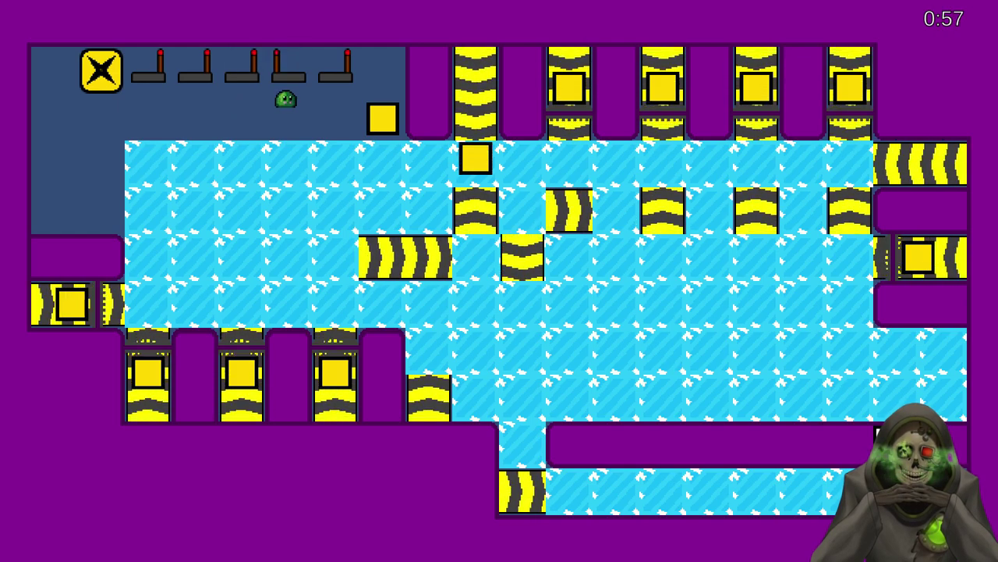
key("Right")
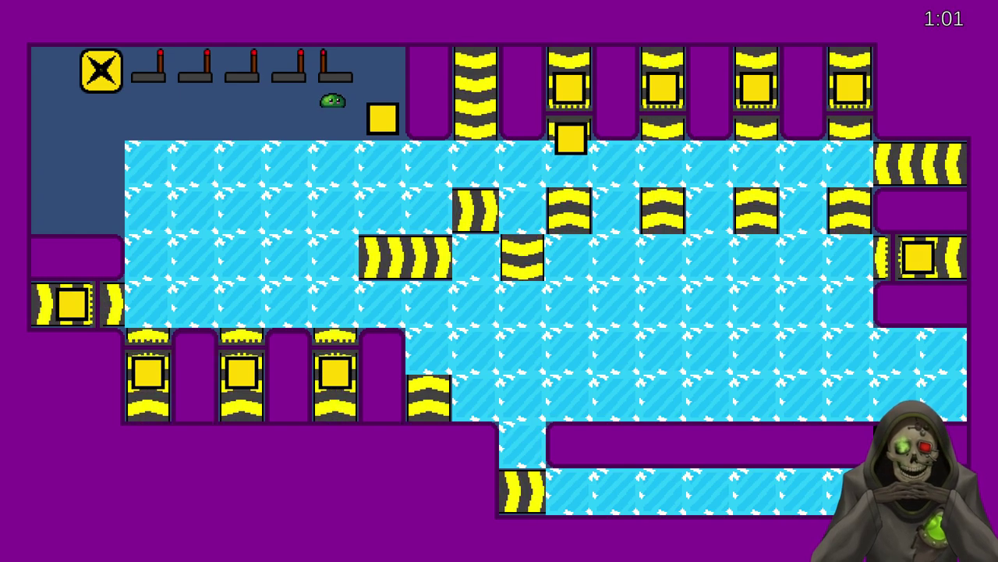
key("Escape")
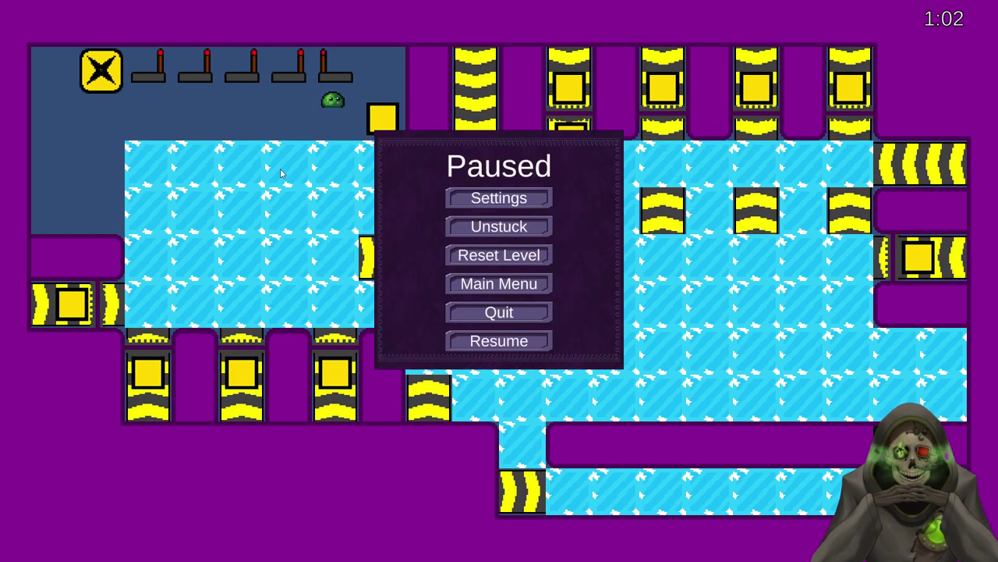
left_click(499, 255)
- Walk the slime along the levers and flip only the fifth one
key("Down")
key("Right")
key("Right")
key("Left")
key("Right")
key("space")
key("Left")
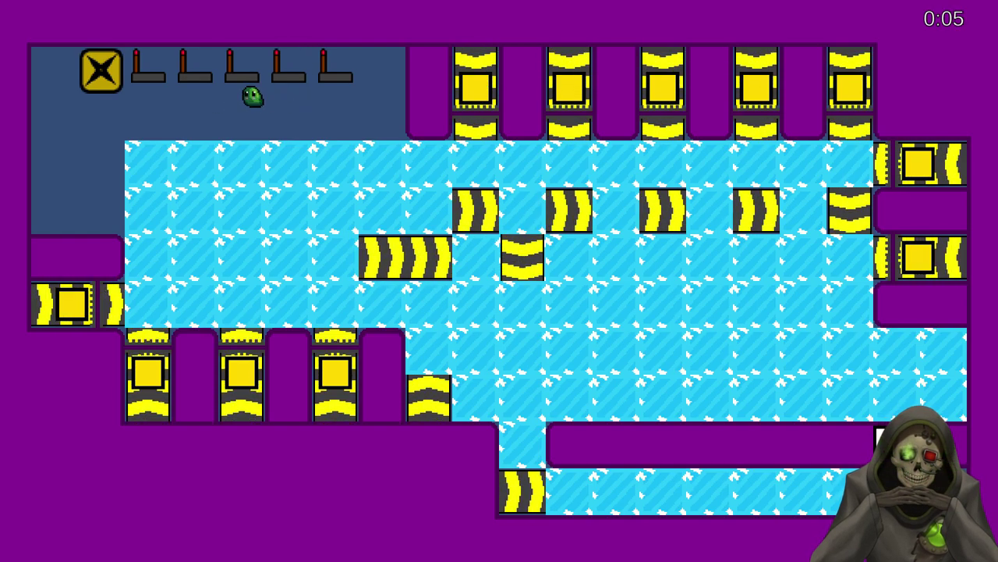
key("Right")
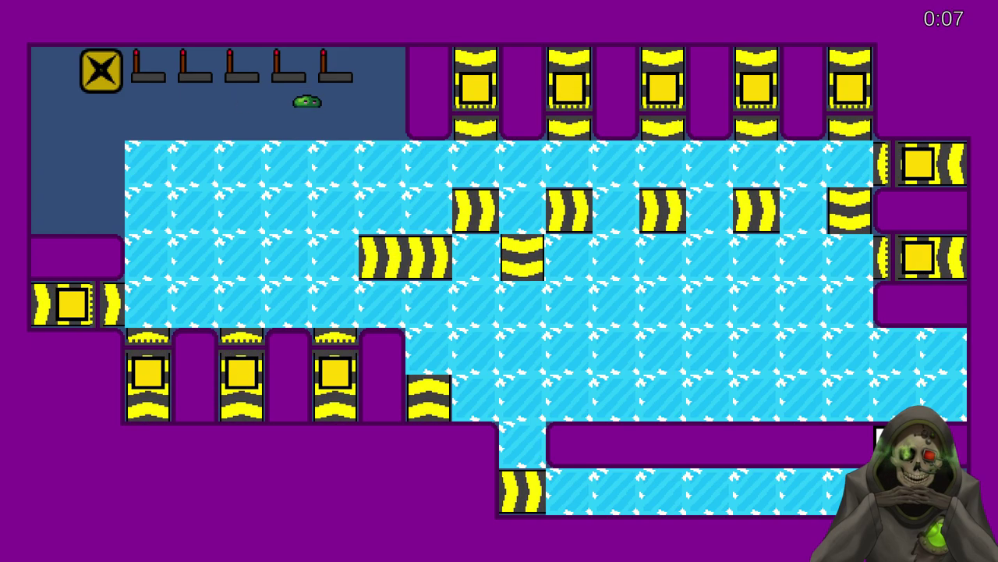
key("Left")
- Release a bomb block, push it down to the ice's second row and slide it toward the first upper block chute
key("Left")
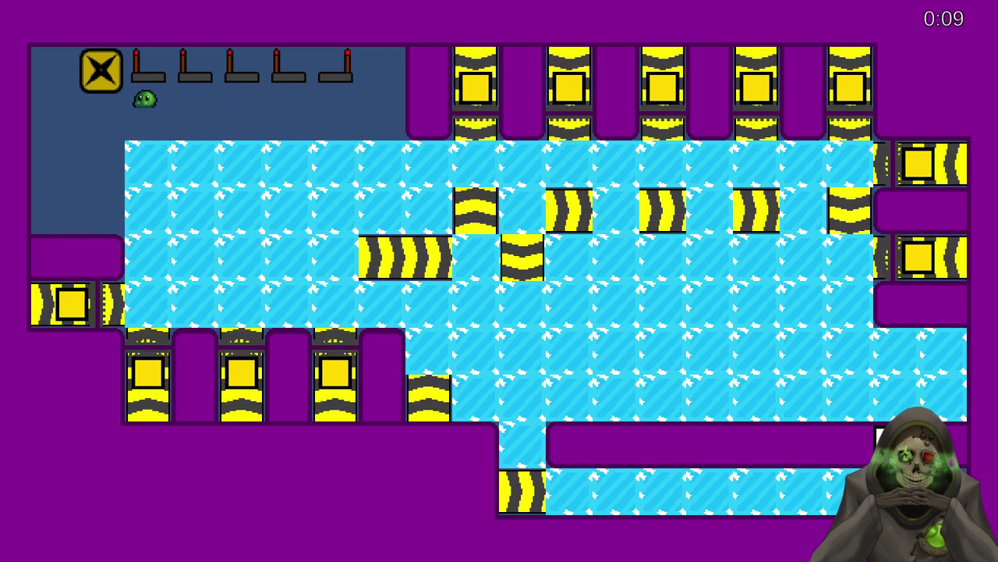
key("Left")
key("Right")
key("Up")
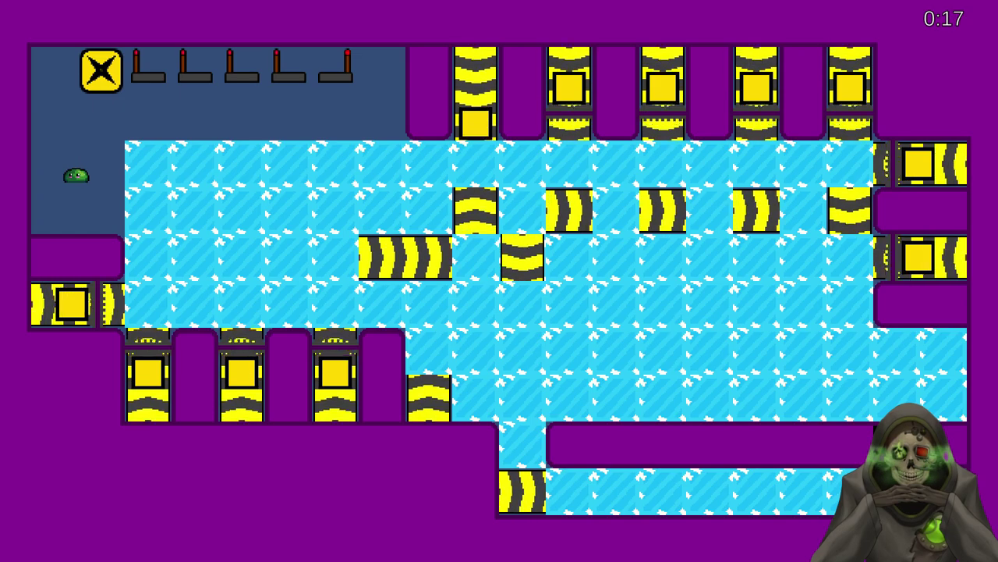
- Return the slime to the fifth lever and flip it back to its original side
key("Up")
key("Right")
key("Right")
key("Right")
key("Right")
key("Right")
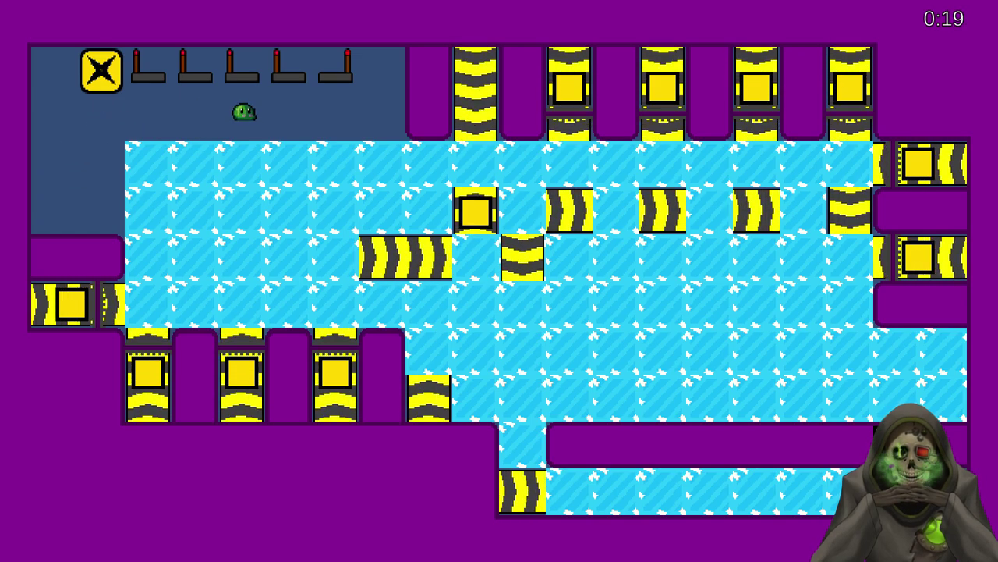
key("Right")
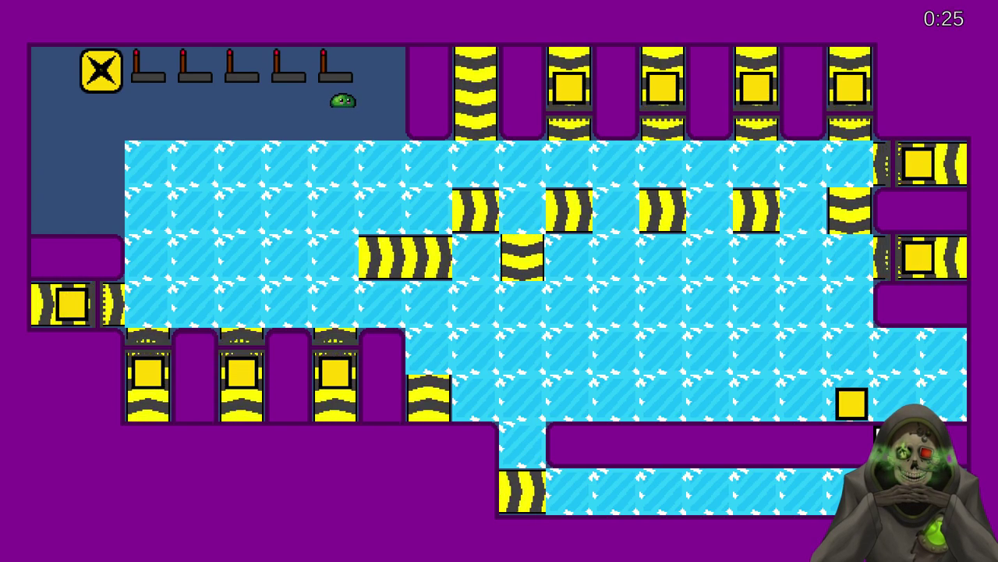
- Slide the slime over the second row of ice to the yellow block's right side and push the block left
key("Left")
key("Left")
key("Left")
key("Left")
key("Left")
key("Left")
key("Down")
key("Down")
key("Right")
key("Right")
key("Right")
key("Right")
key("Right")
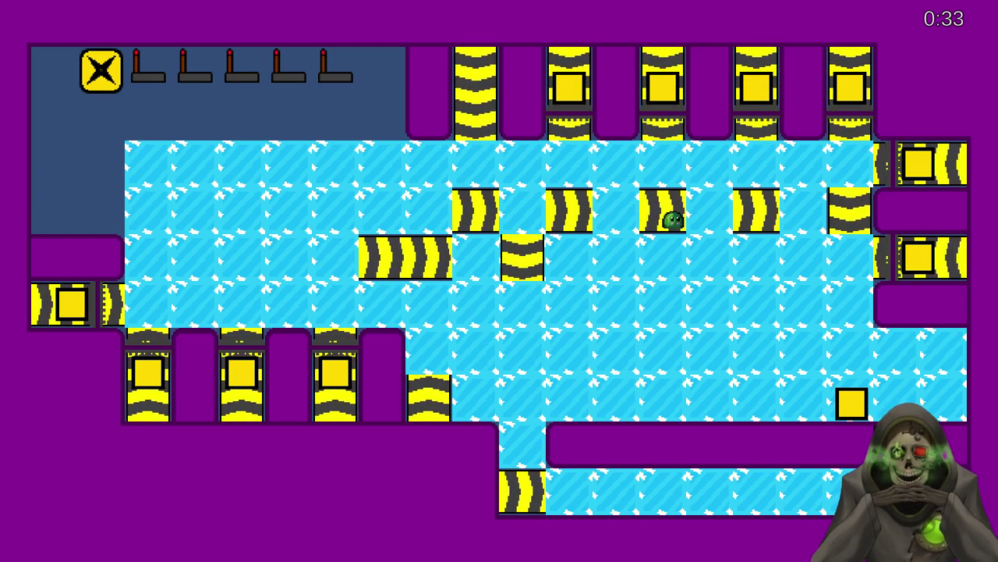
key("Down")
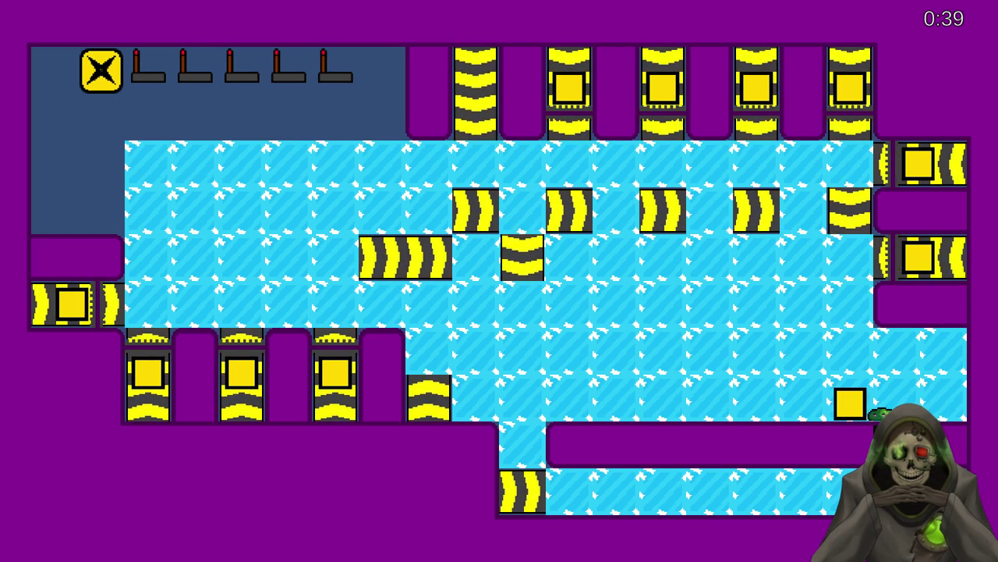
key("Left")
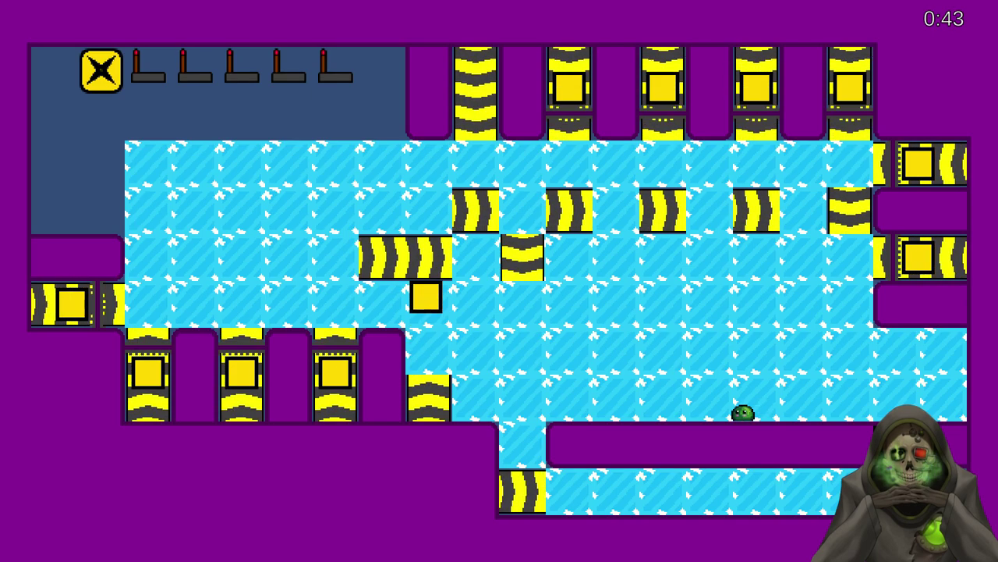
- Bring the slime back across the ice to the levers in the upper-left room
key("Up")
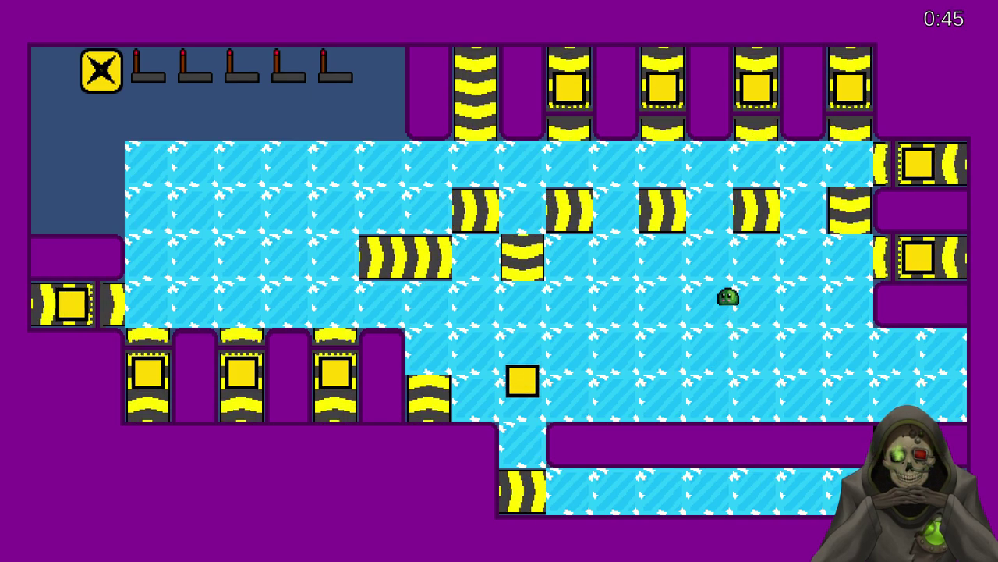
key("Left")
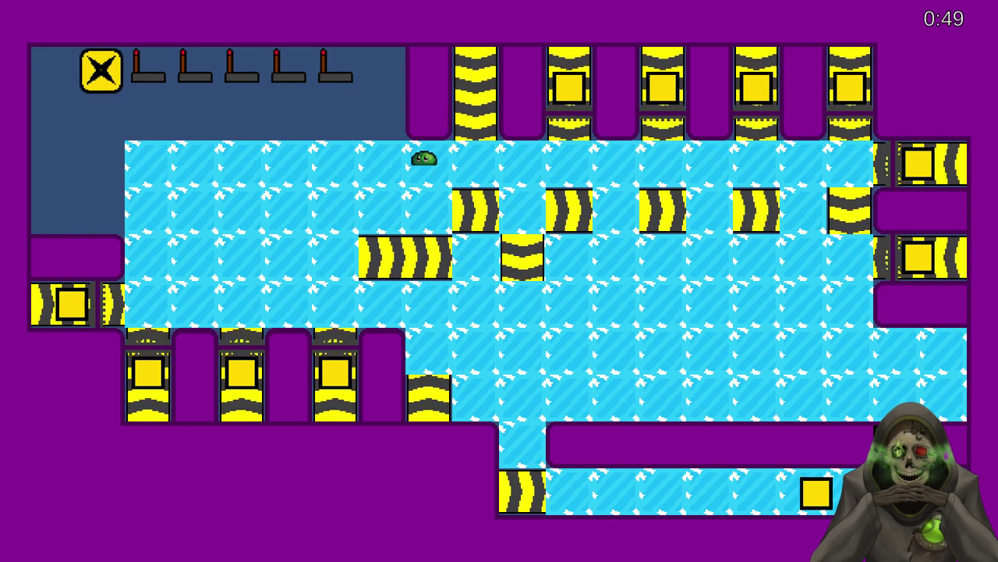
key("Up")
key("Right")
key("Right")
key("Right")
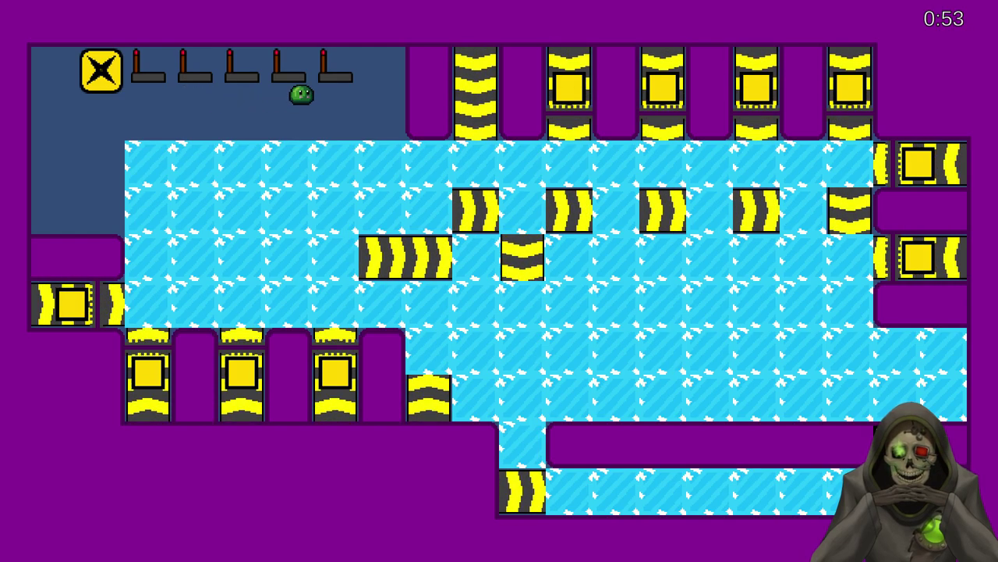
- Release a bomb block, push it down to the ice's second row and slide it toward the second upper block chute
key("Left")
key("Left")
key("Left")
key("Down")
key("Left")
key("Down")
key("Right")
- Return the slime to the fourth lever and flip it back to its original side
key("Up")
key("Left")
key("Up")
key("Right")
key("Right")
key("Right")
key("Right")
key("Right")
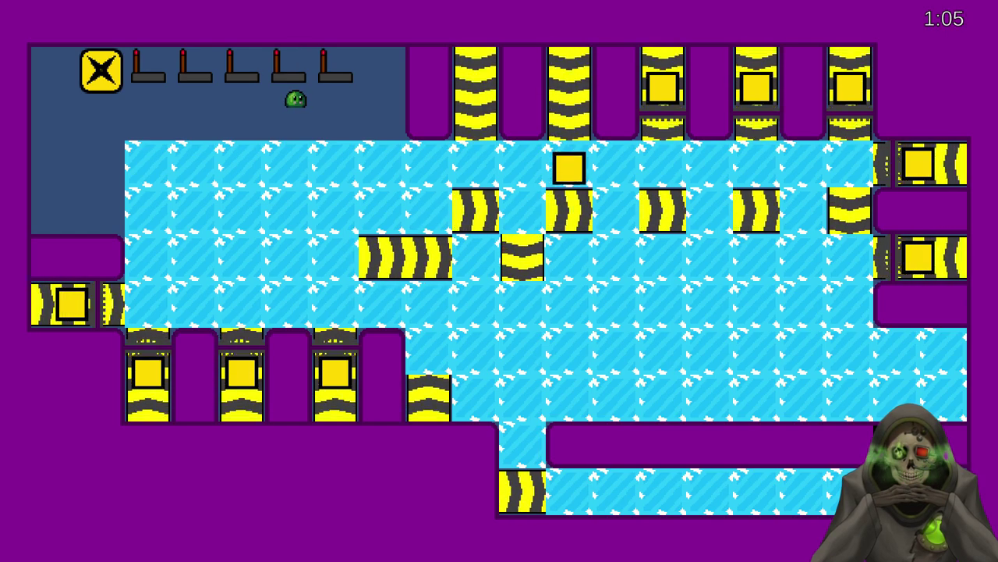
key("Left")
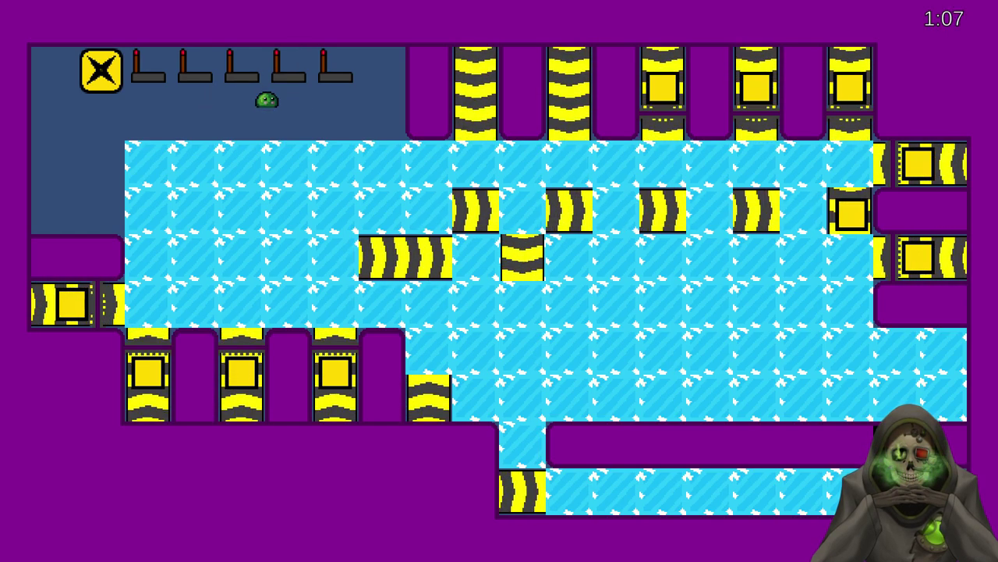
- Flip the third lever and slide a new bomb block along the ice's second row toward the third upper chute
key("Up")
key("Left")
key("Left")
key("Left")
key("Up")
key("Down")
key("Down")
key("Left")
key("Right")
- Slide the slime over the ice to the right side of the loose yellow block on the lower row and push the block left
key("Up")
key("Right")
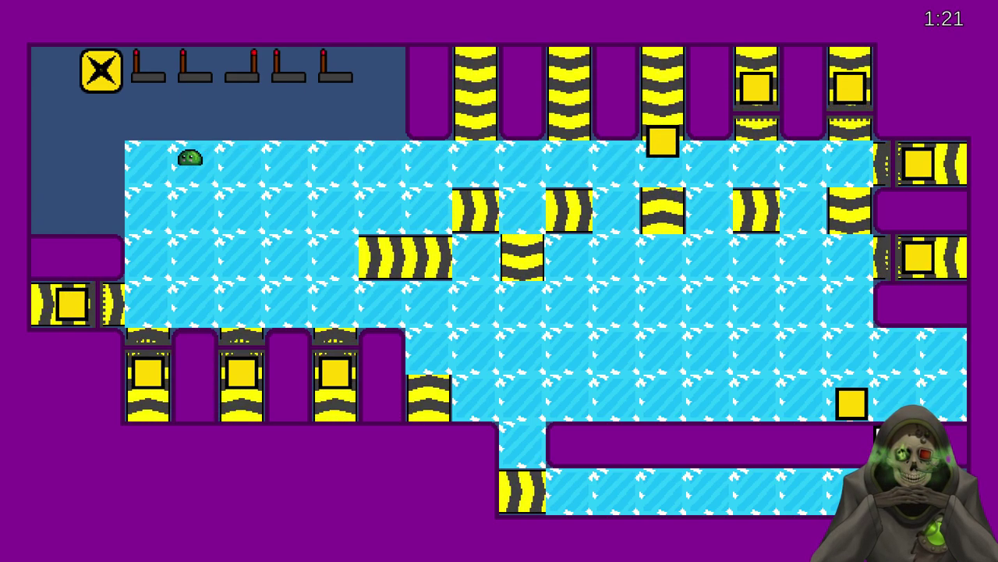
key("w")
key("d")
key("d")
key("s")
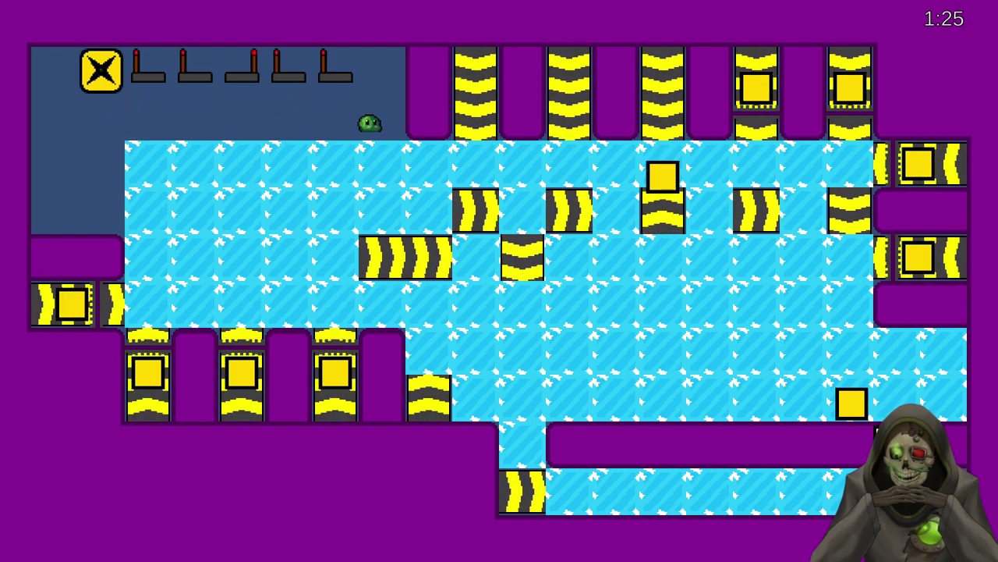
key("d")
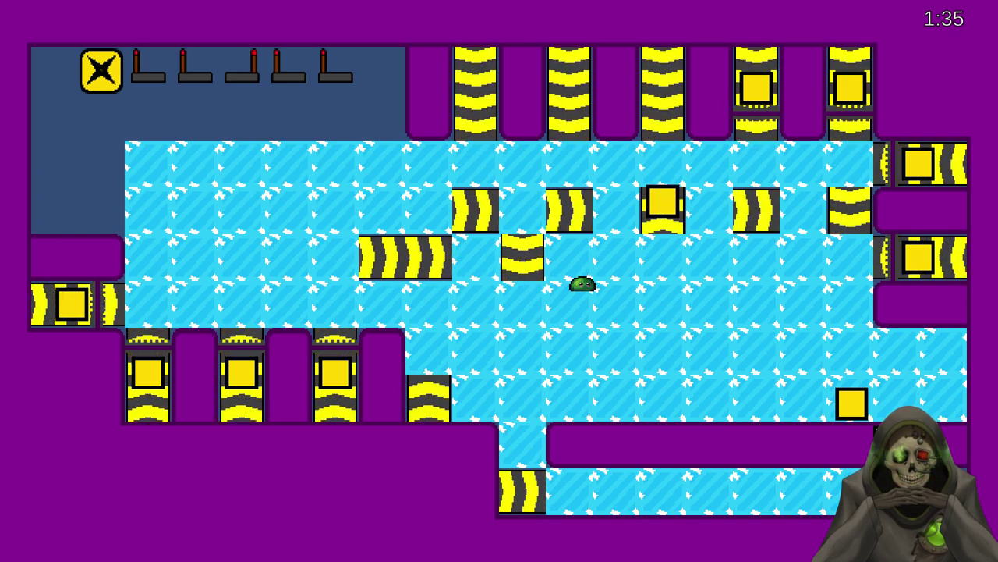
key("Down")
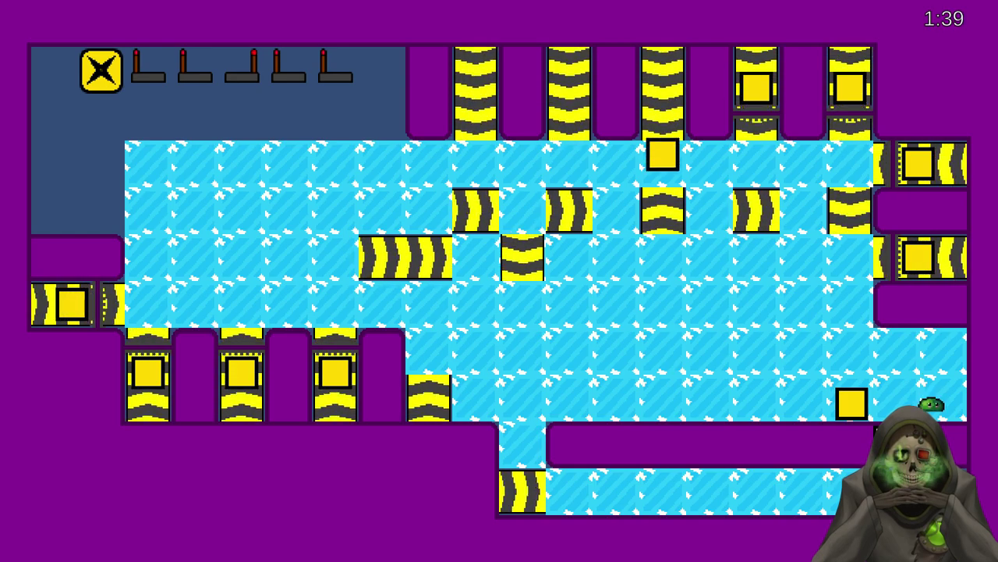
key("Left")
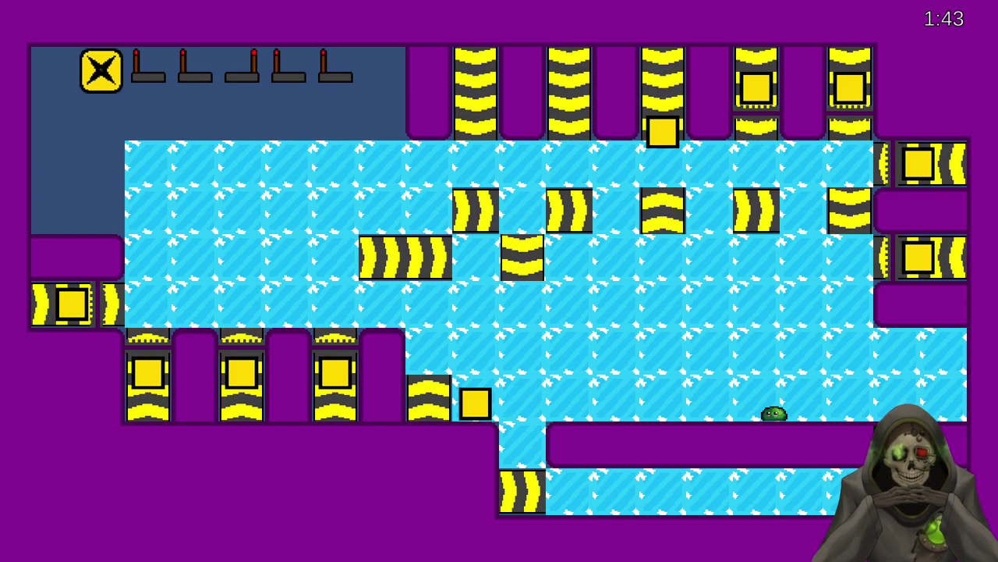
- Bring the slime back over the ice's top row into the upper-left lever room
key("Up")
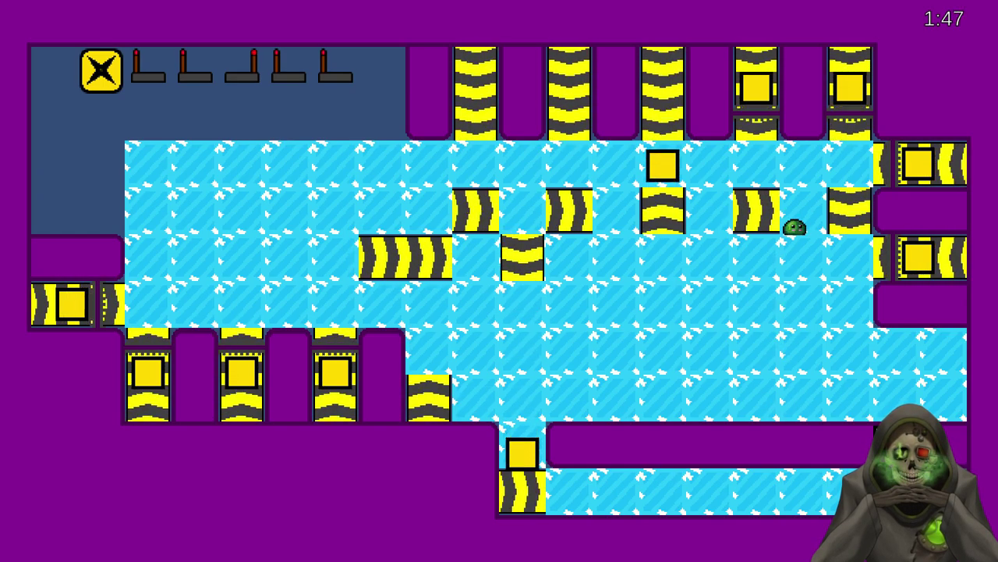
key("Left")
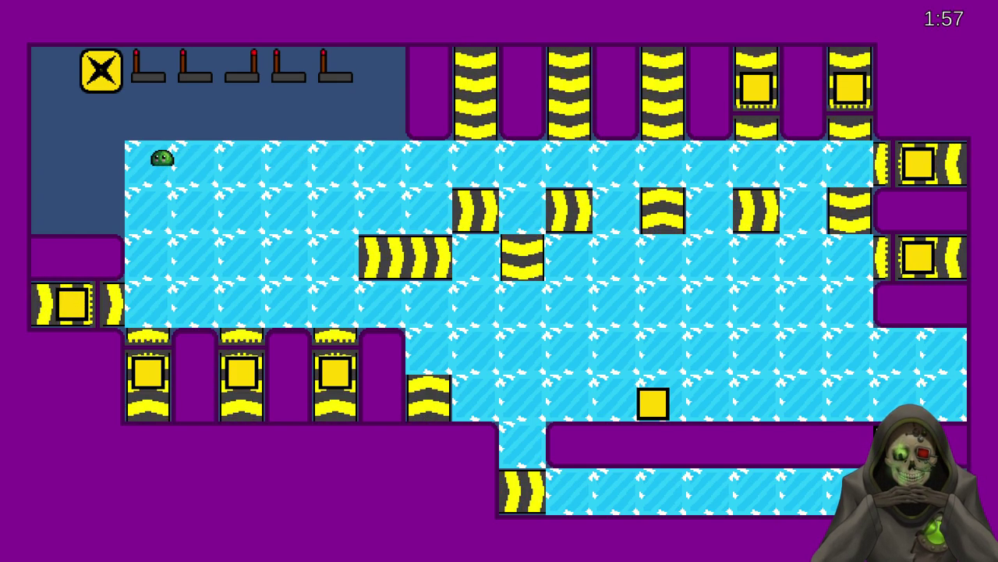
key("Up")
key("Right")
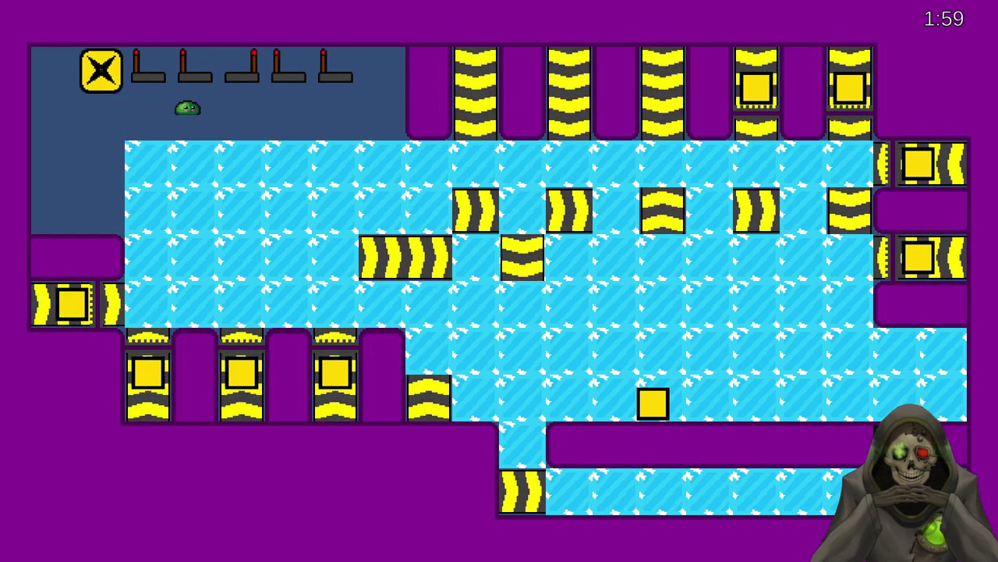
- Slide the slime to the right of the remaining yellow block on the lower ice row and push it left
key("Down")
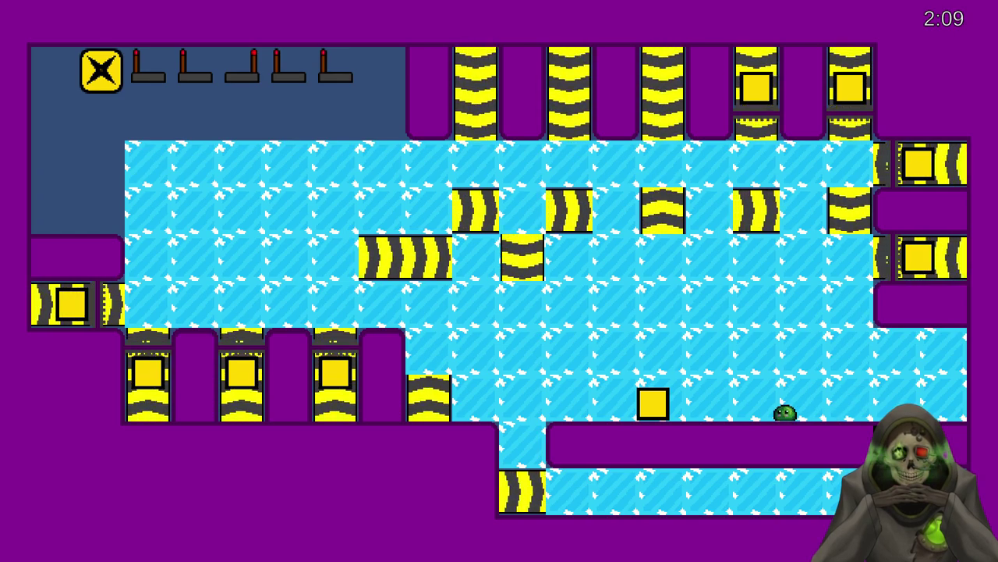
key("Left")
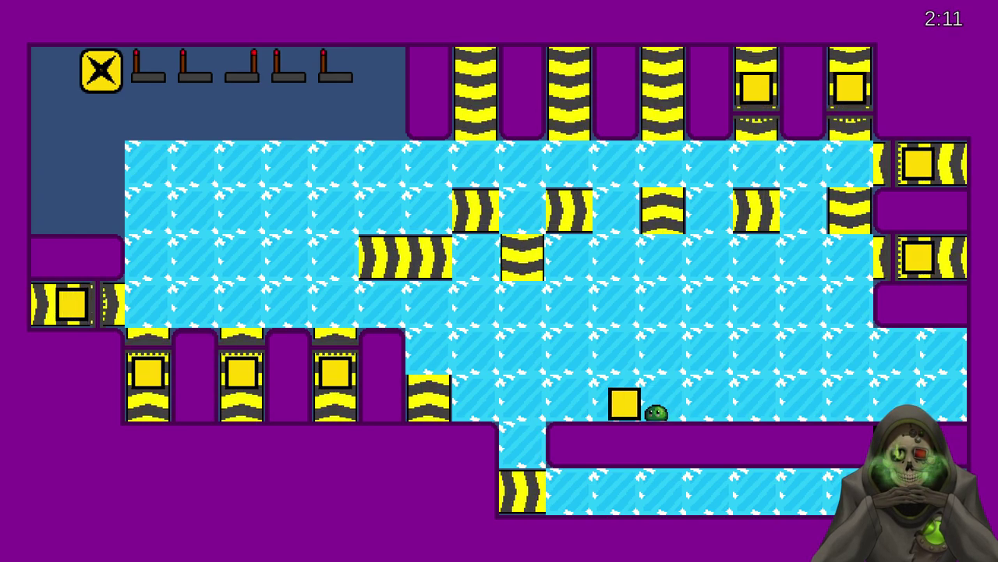
key("Left")
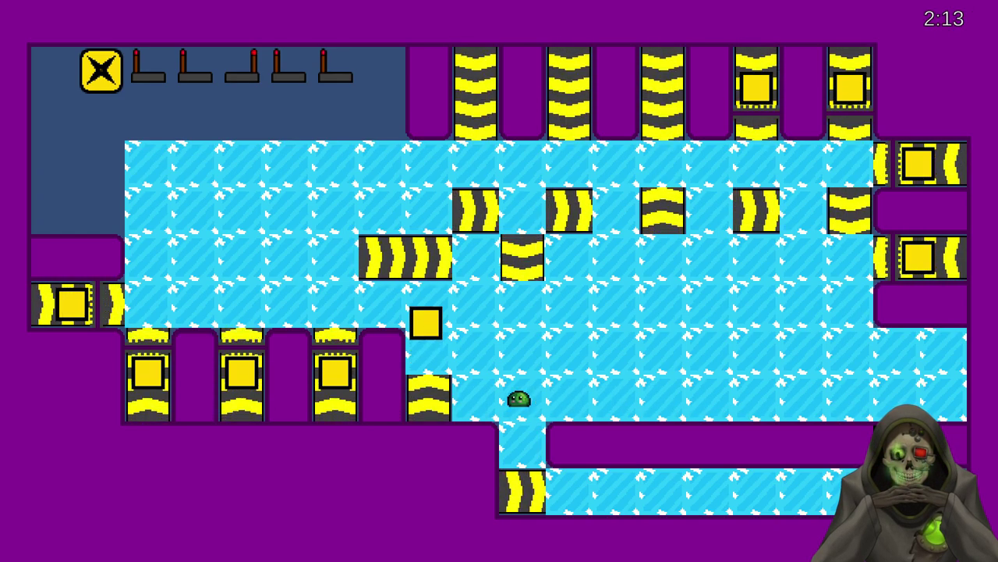
- Bring the slime back to the levers, return the third one to its original side and flip the second
key("Up")
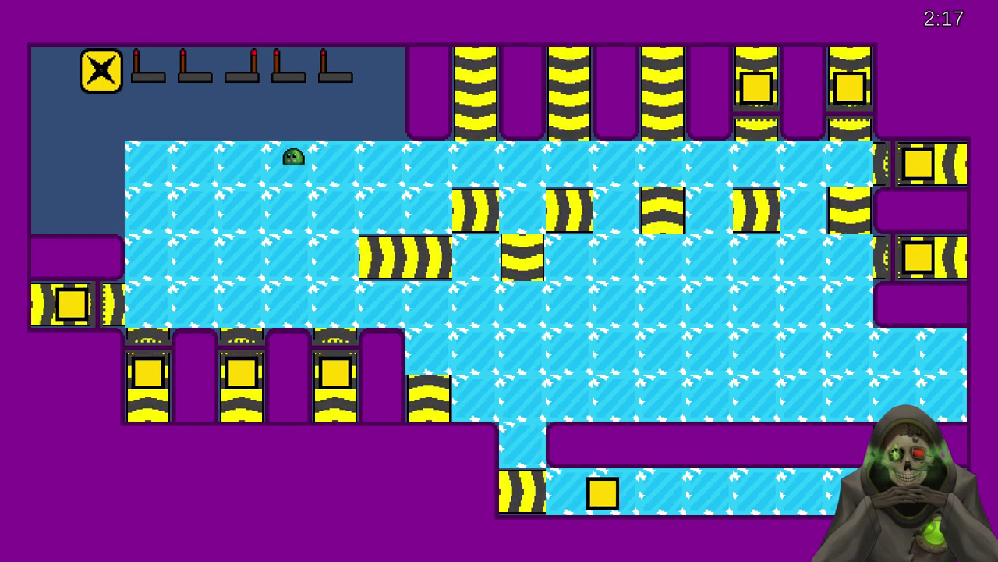
key("Up")
key("Right")
key("Up")
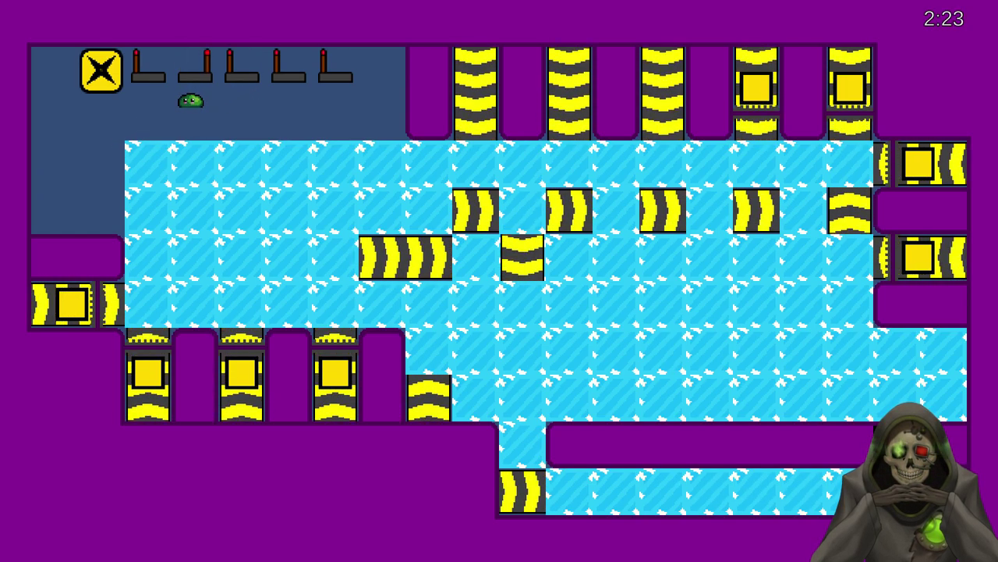
- Switch the first lever instead of the second and slide a new bomb block right along the ice's second row
key("Left")
key("Up")
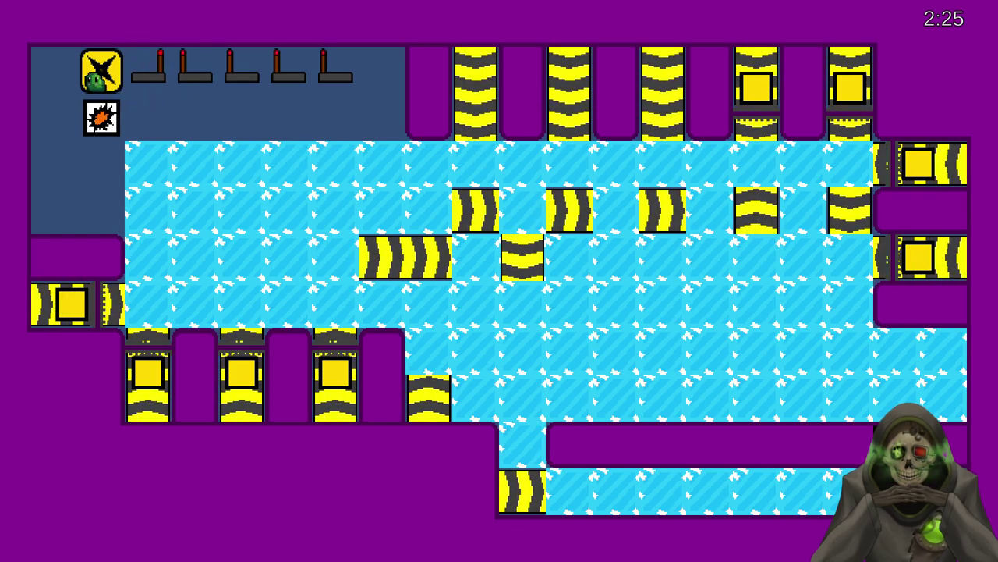
key("Down")
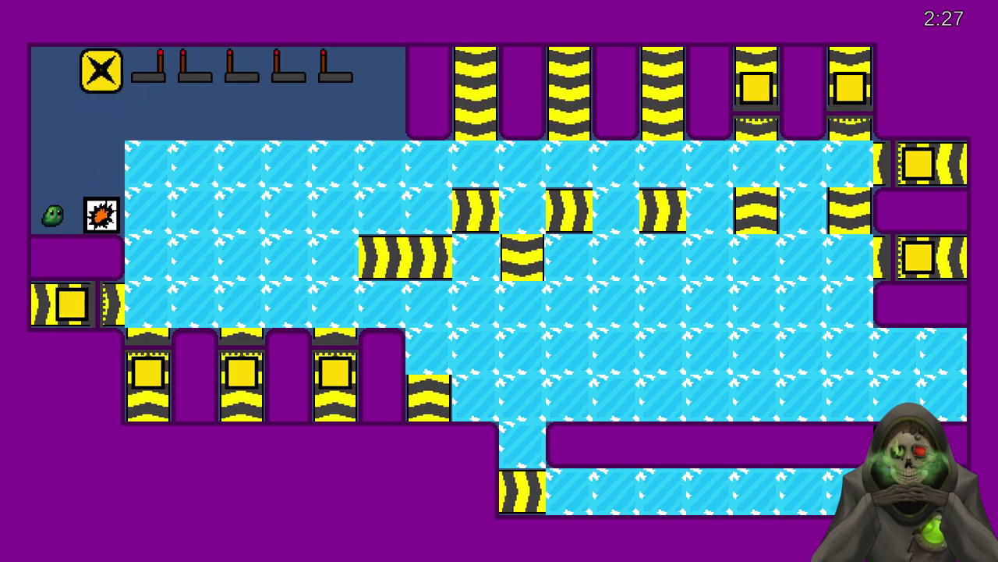
key("Right")
- Walk the slime back to just below the first lever while the bomb block slides
key("Left")
key("Up")
key("Right")
key("Up")
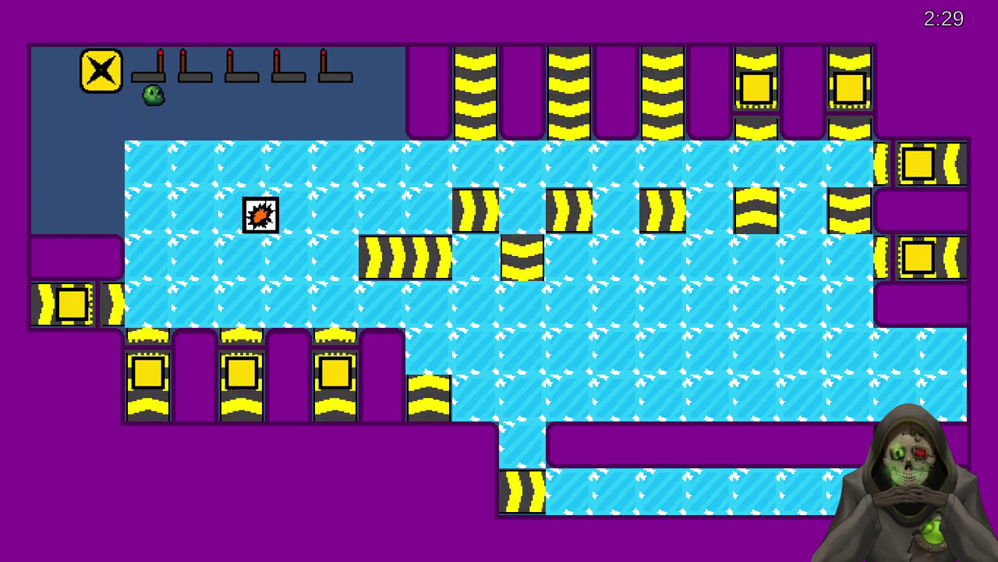
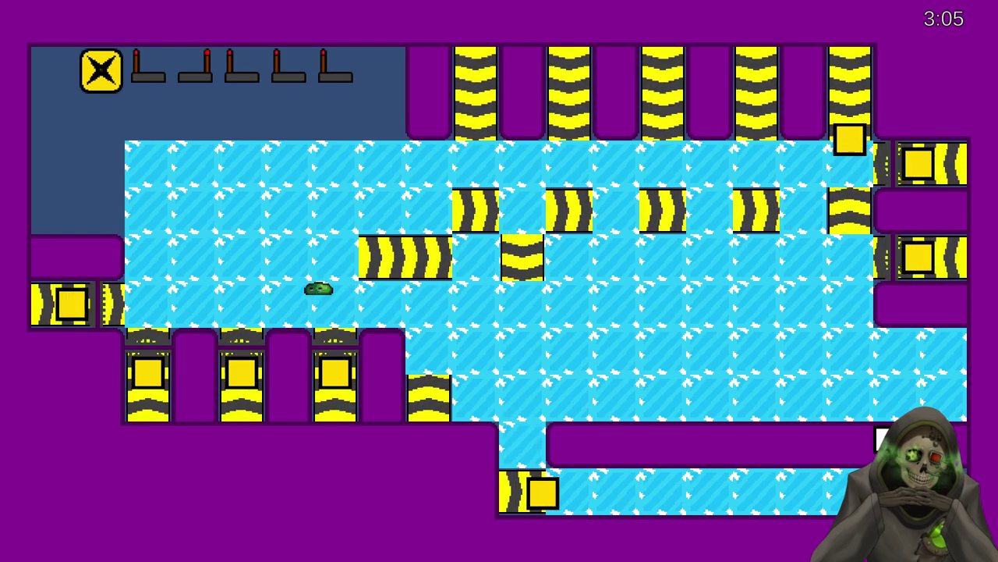
- Return the second lever to its original side and slide the slime to the right of the yellow block on the lower ice row
key("Up")
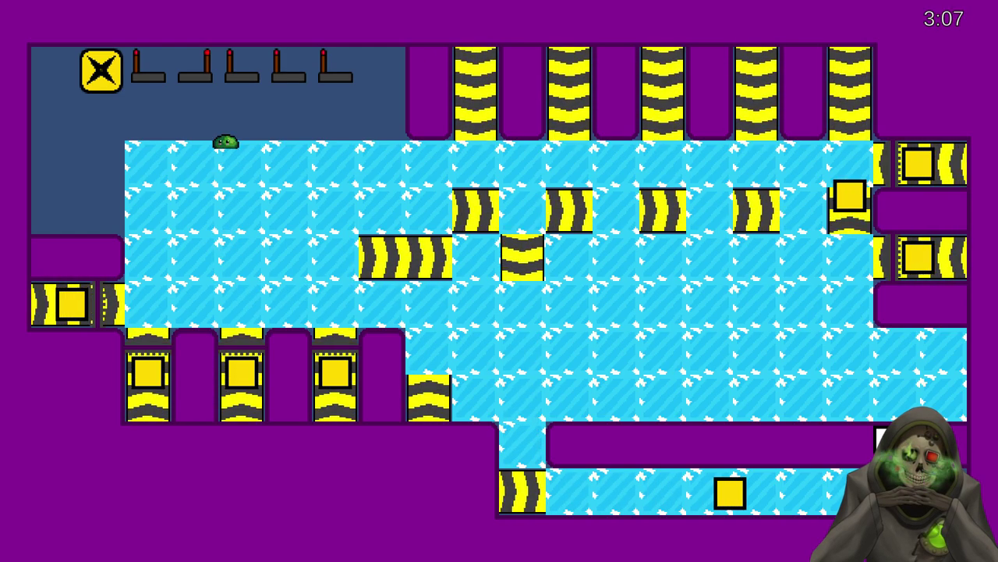
key("Right")
key("Down")
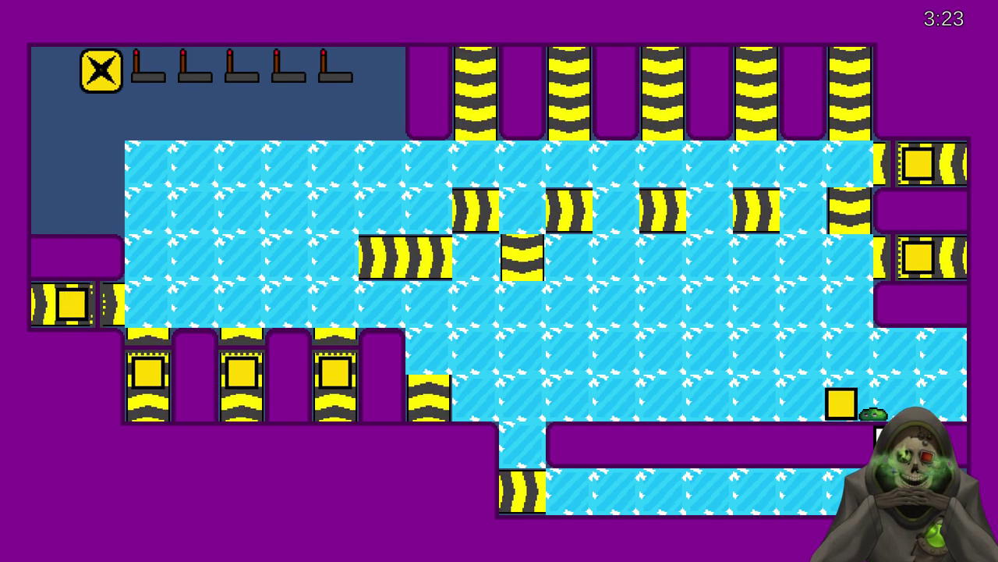
- Push the yellow block left along the lower ice row and bring the slime back to the bomb spawner
key("Left")
key("Up")
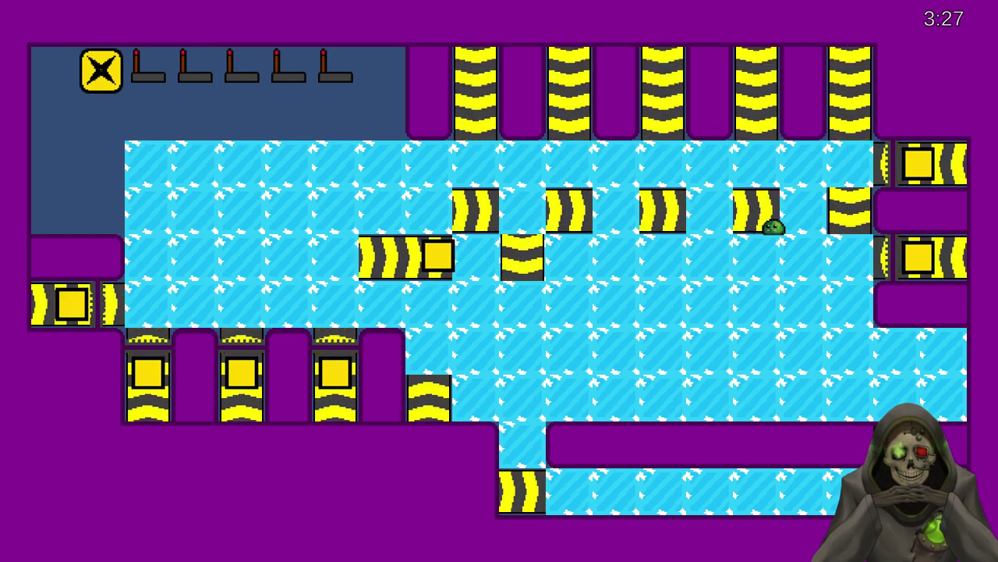
key("Left")
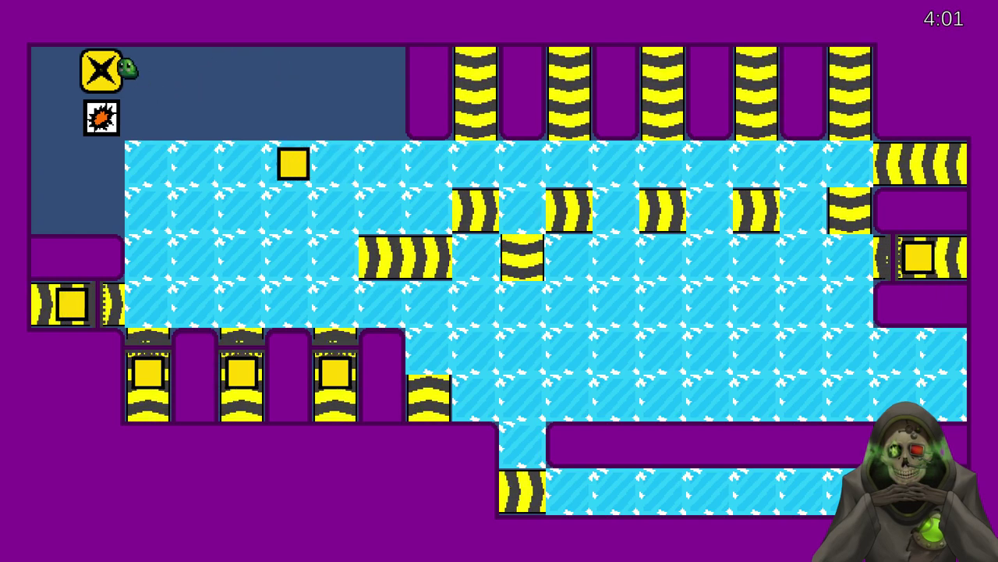
- Push the new bomb block right along the dark floor and down the ice column above the second lower chute
key("Right")
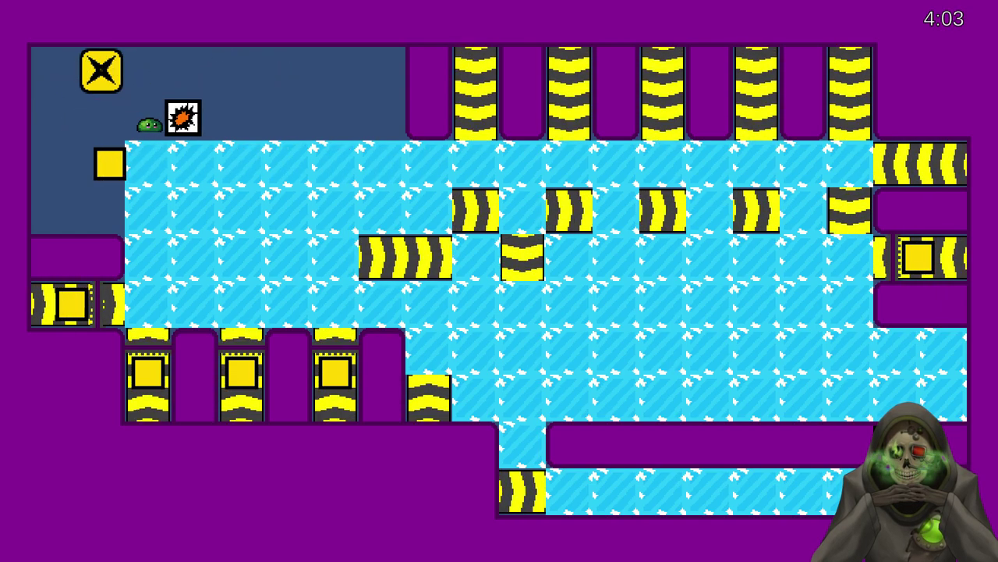
key("Up")
key("Right")
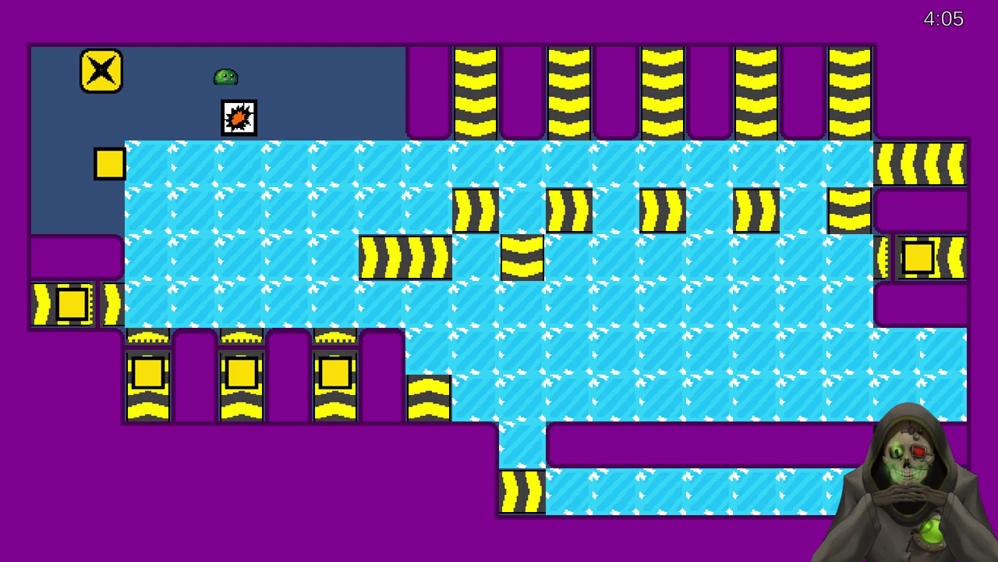
key("Down")
- Push the two yellow blocks right along the dark floor and send the leading one down the ice toward the double conveyor
key("Left")
key("Down")
key("Right")
key("Up")
key("Left")
key("Up")
key("Right")
key("Right")
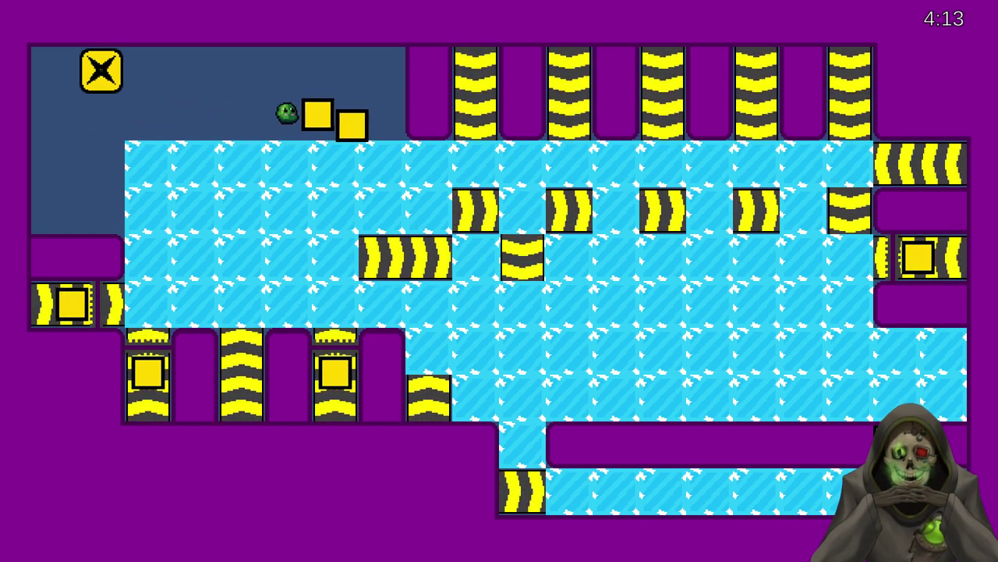
key("Right")
- Send the second yellow block down the ice onto the double conveyor and return the slime to the bomb spawner
key("Right")
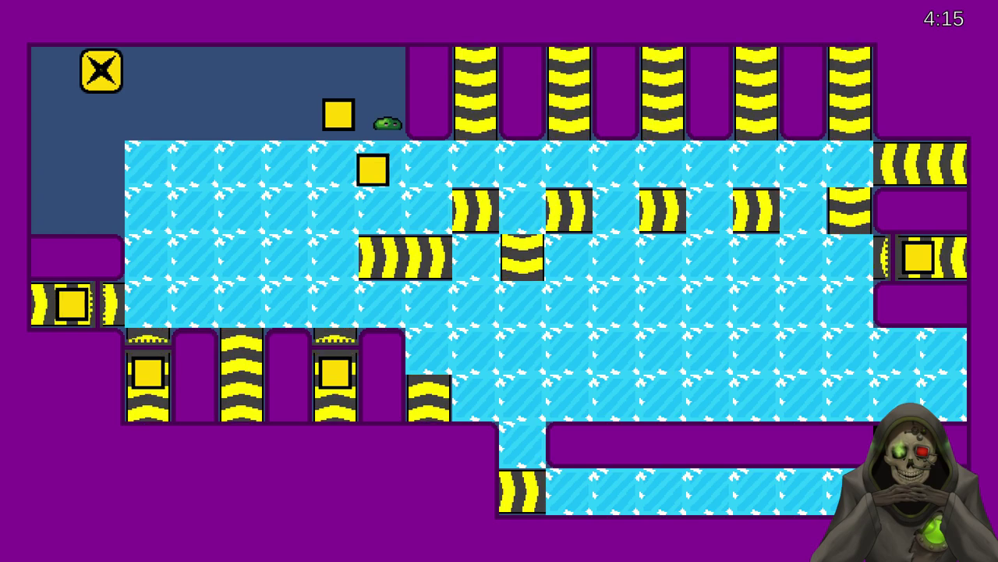
key("Down")
key("Right")
key("Up")
key("Left")
key("Down")
key("Right")
key("Up")
key("Right")
key("Down")
key("Left")
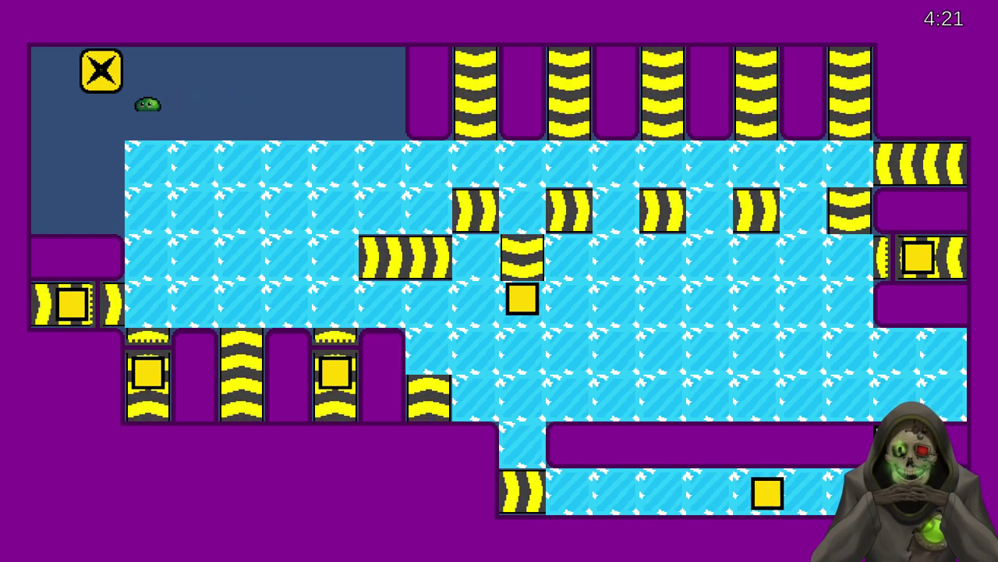
- Spawn a bomb block and push it right along the dark floor to above the third lower chute
key("Up")
key("Down")
key("Right")
key("Up")
key("Right")
key("Left")
- Push the bomb block down the ice toward the third lower chute and spawn another bomb block
key("Down")
key("Right")
key("Right")
key("Up")
key("Right")
key("Down")
key("Left")
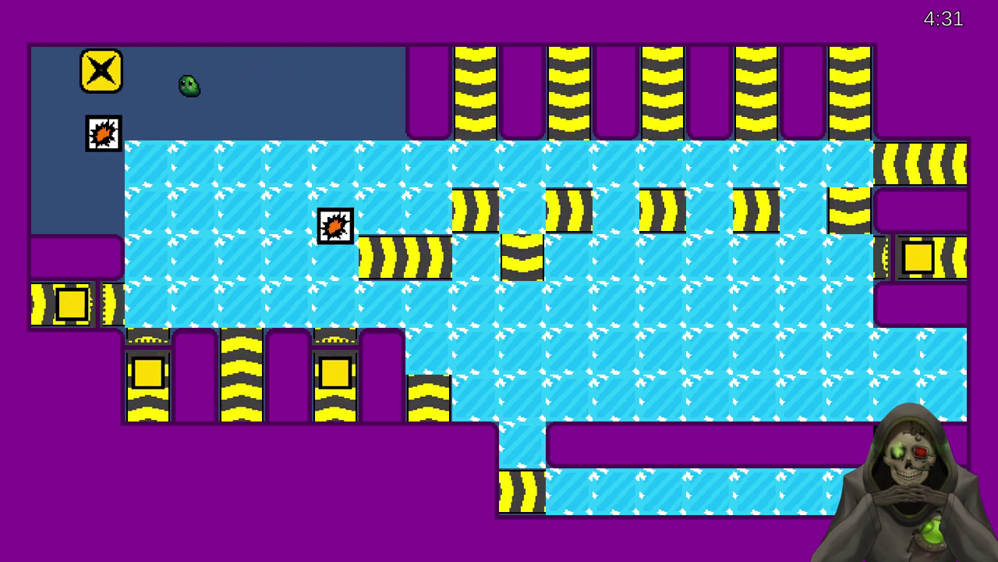
- Position the other bomb block above the first lower chute and push it down the first ice column
key("Right")
key("Up")
key("Left")
key("Up")
key("Right")
key("Up")
key("Right")
key("Down")
key("Left")
key("Up")
key("Left")
key("Down")
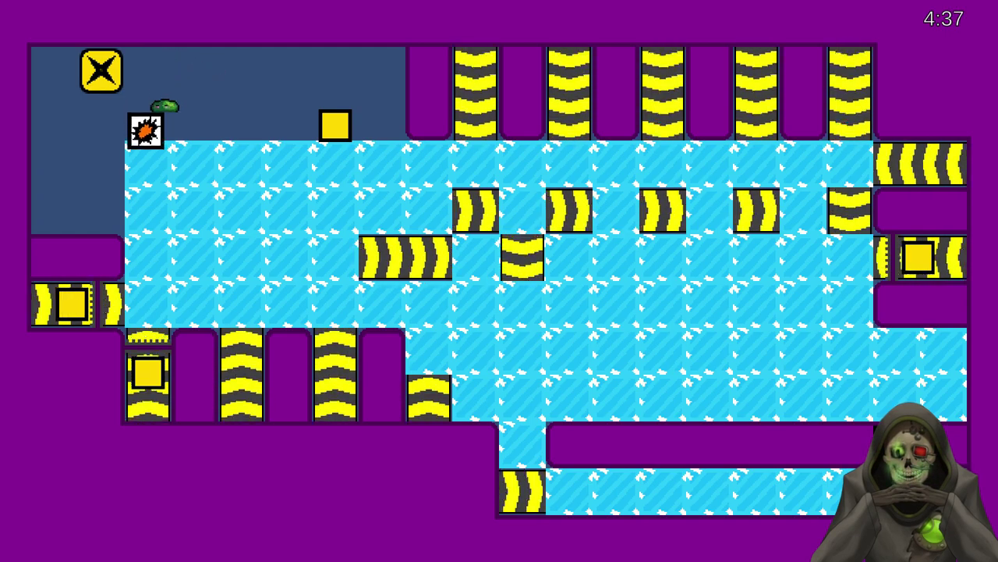
key("Left")
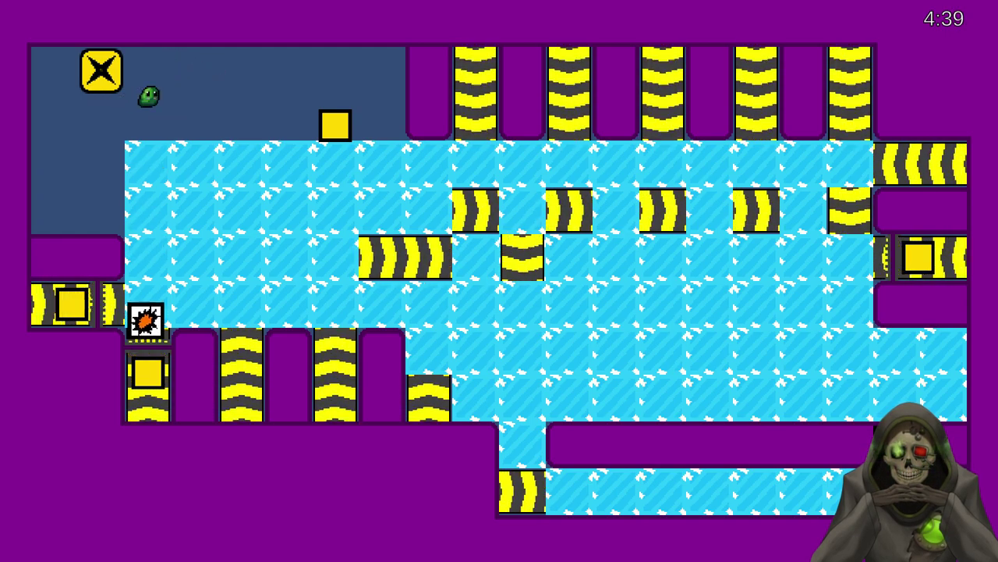
- Push the yellow block from the third chute right along the dark floor and down the ice onto the conveyor
key("Right")
key("Right")
key("Up")
key("Right")
key("Down")
key("Down")
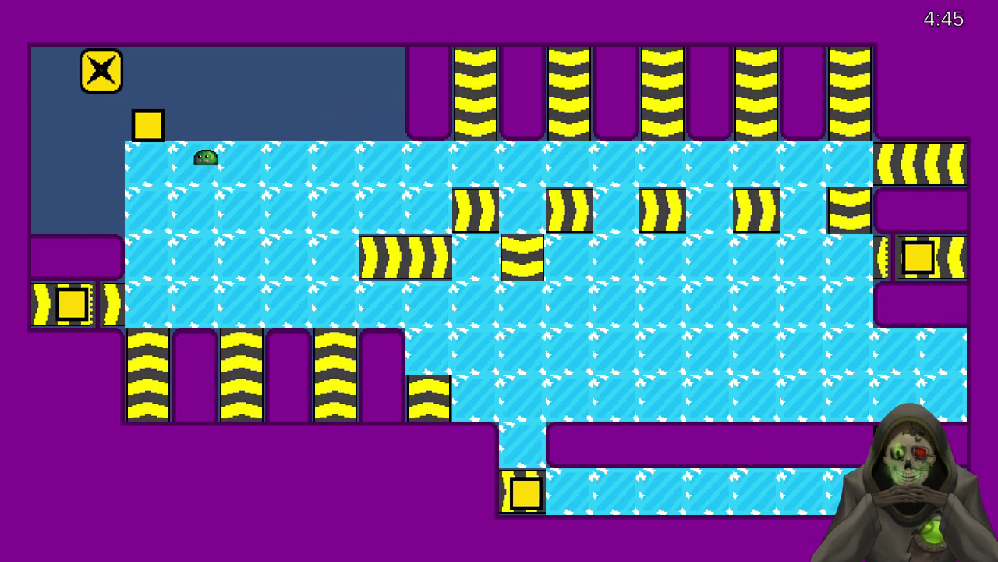
- Move the slime behind the first chute's yellow block and push it right along the dark floor to above the double conveyor
key("Up")
key("Up")
key("Left")
key("Down")
key("Right")
key("Right")
key("Right")
key("Right")
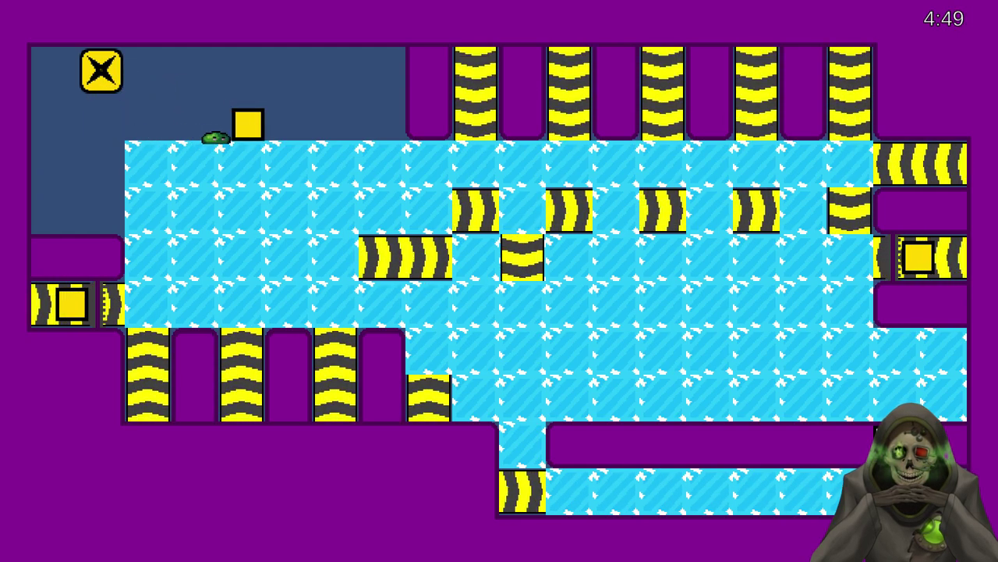
key("Right")
key("Right")
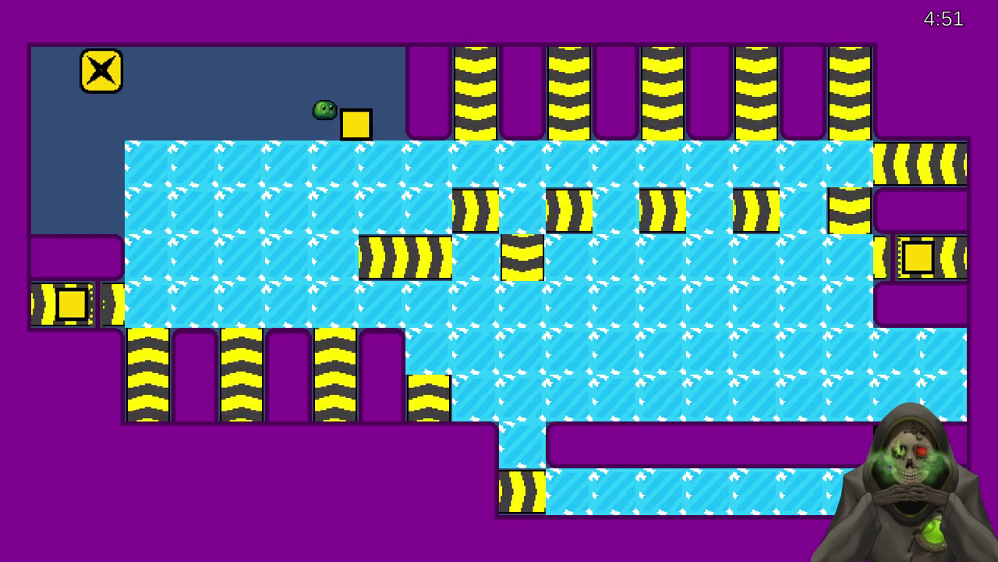
- Push the yellow block down the ice onto the double conveyor and head back along the dark floor
key("Down")
key("Up")
key("Left")
key("Left")
key("Left")
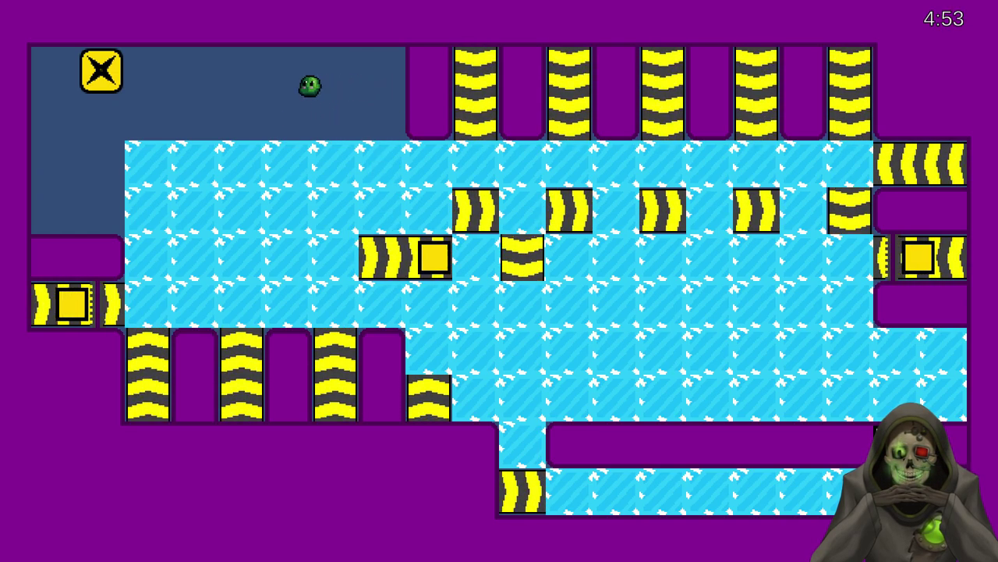
- Spawn a bomb block and push it down the second ice column to the fourth row, beside the left chute
key("Left")
key("Up")
key("Left")
key("Down")
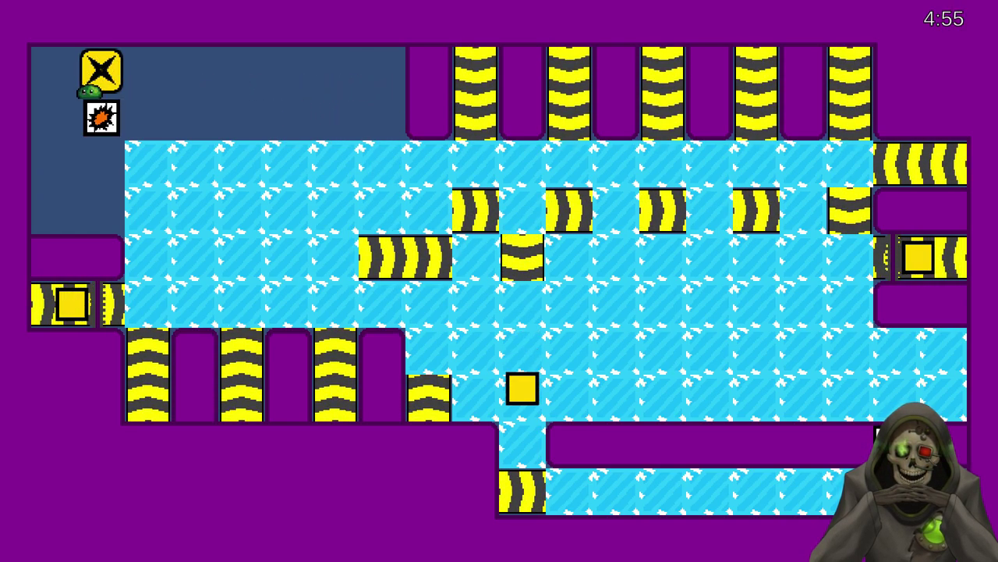
key("Right")
key("Up")
key("Right")
key("Down")
key("Up")
key("Right")
key("Right")
key("Down")
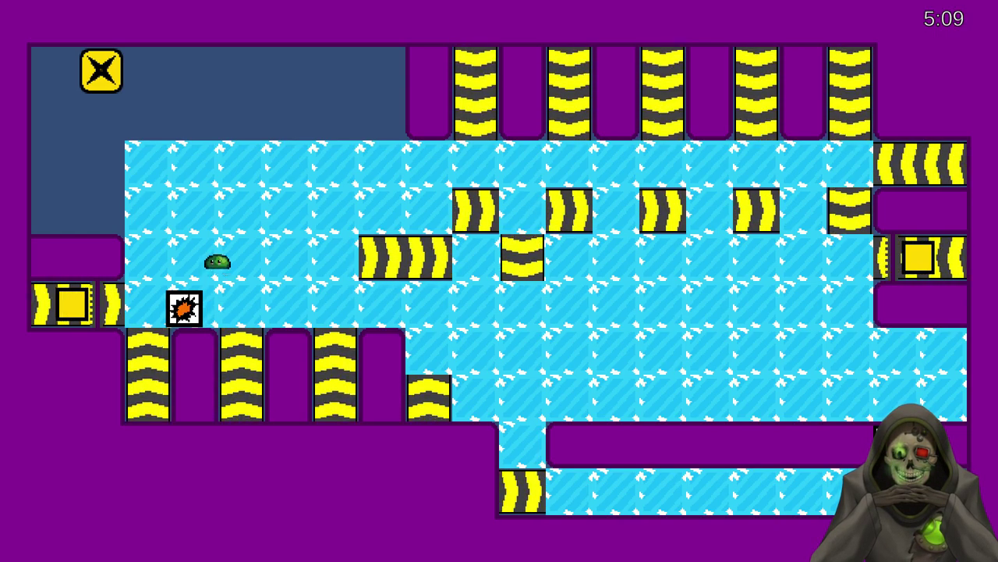
- Send another bomb block down the second ice column toward the first one and spawn a third at the spawner
key("Up")
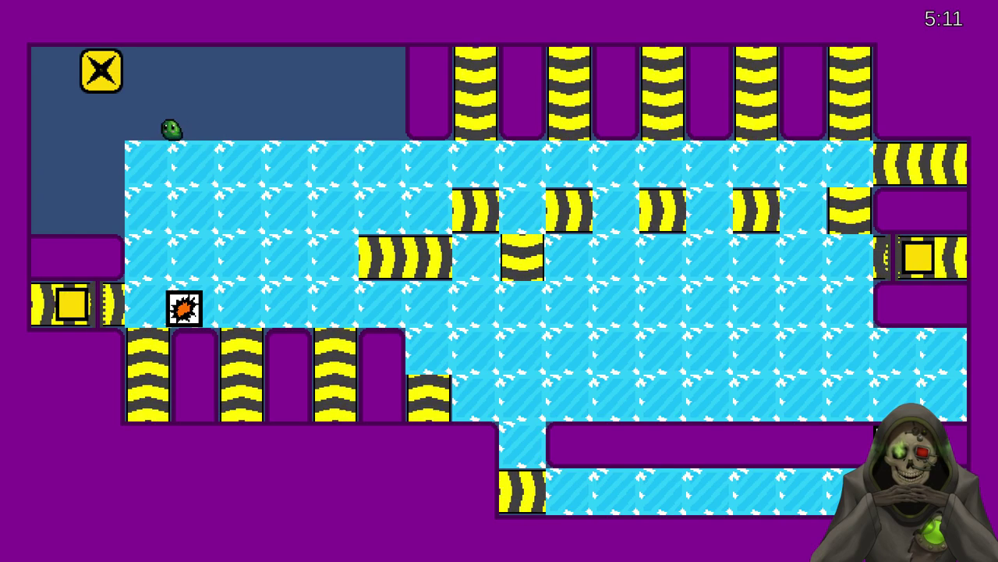
key("Left")
key("Up")
key("Right")
key("Right")
key("Right")
key("Up")
key("Left")
key("Left")
key("Left")
key("Down")
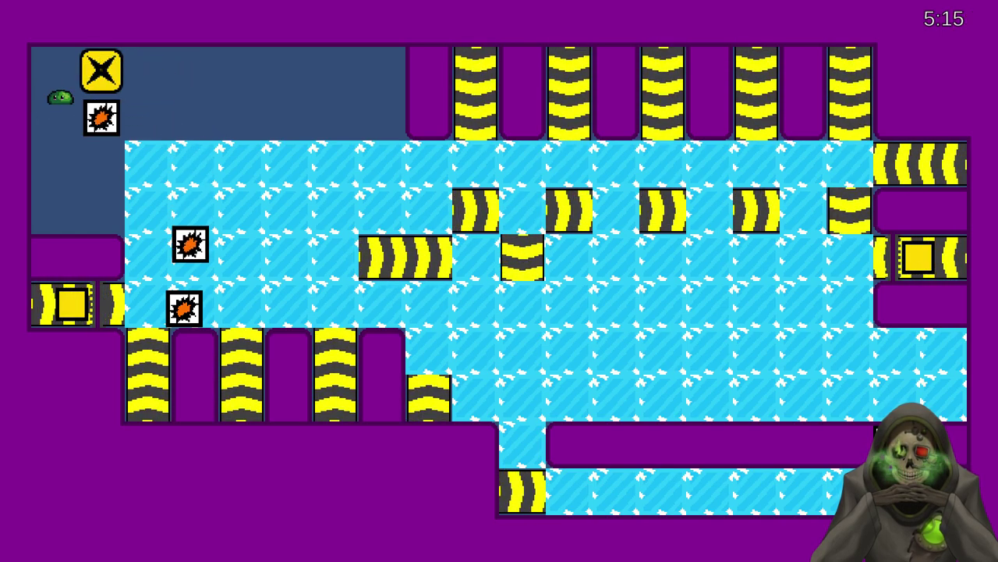
- Push the third bomb block down the ice and left against the left chute's gate, and return to the dark floor
key("Right")
key("Right")
key("Up")
key("Right")
key("Down")
key("Right")
key("Right")
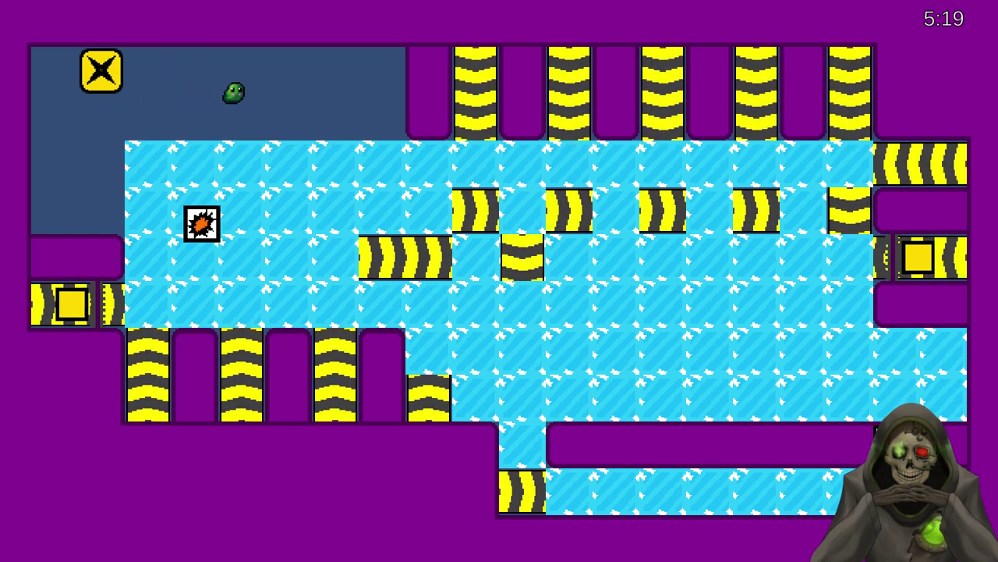
key("Down")
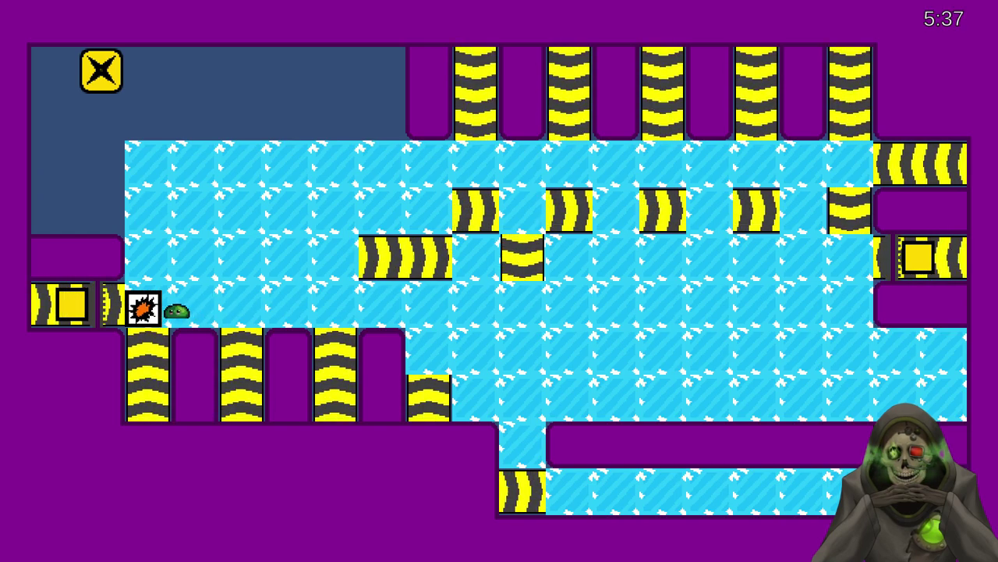
key("Up")
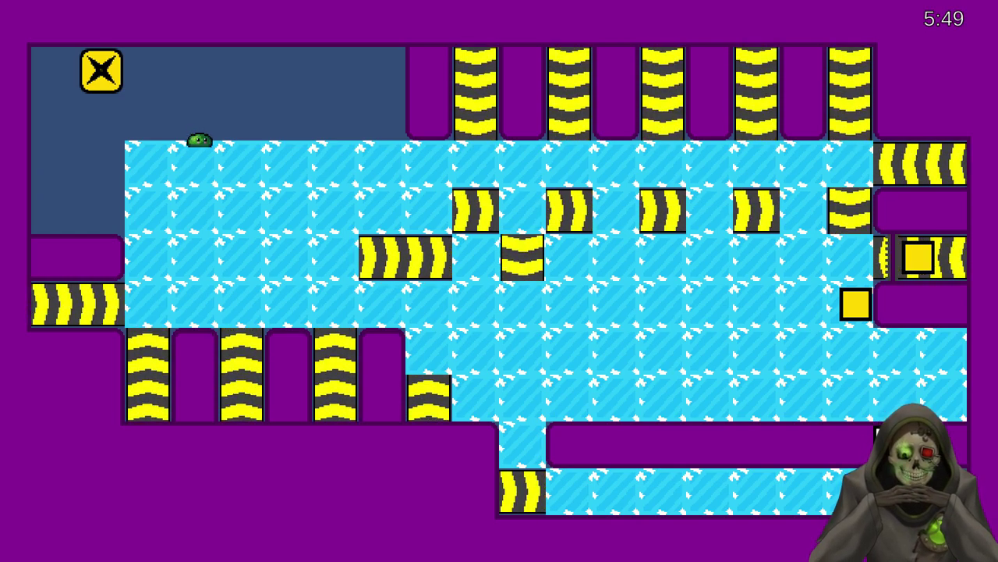
- Spawn a new bomb block and send it across the ice to the last closed chute on the level's right side
key("Left")
key("space")
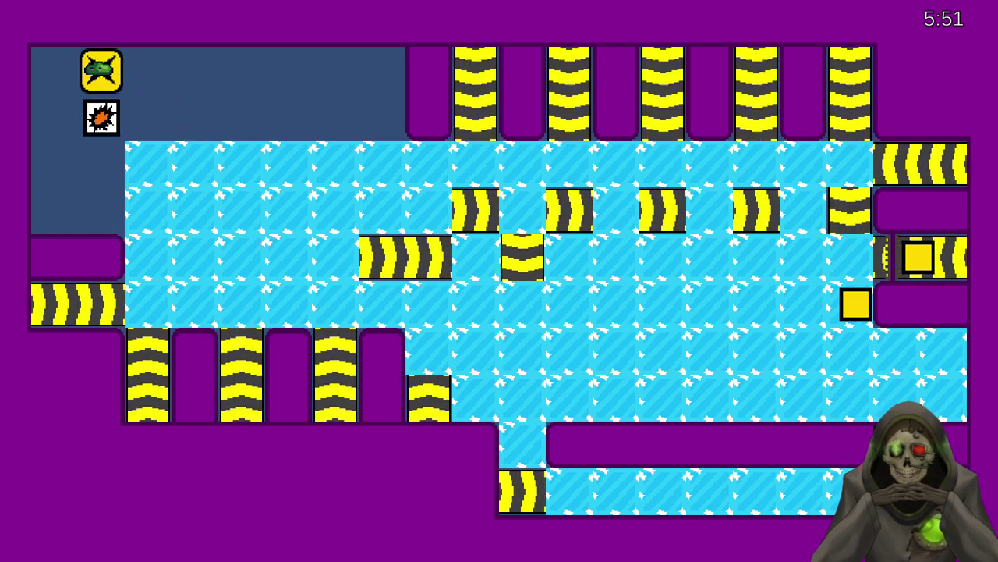
key("Down")
key("Right")
key("Up")
key("Left")
key("Up")
key("Right")
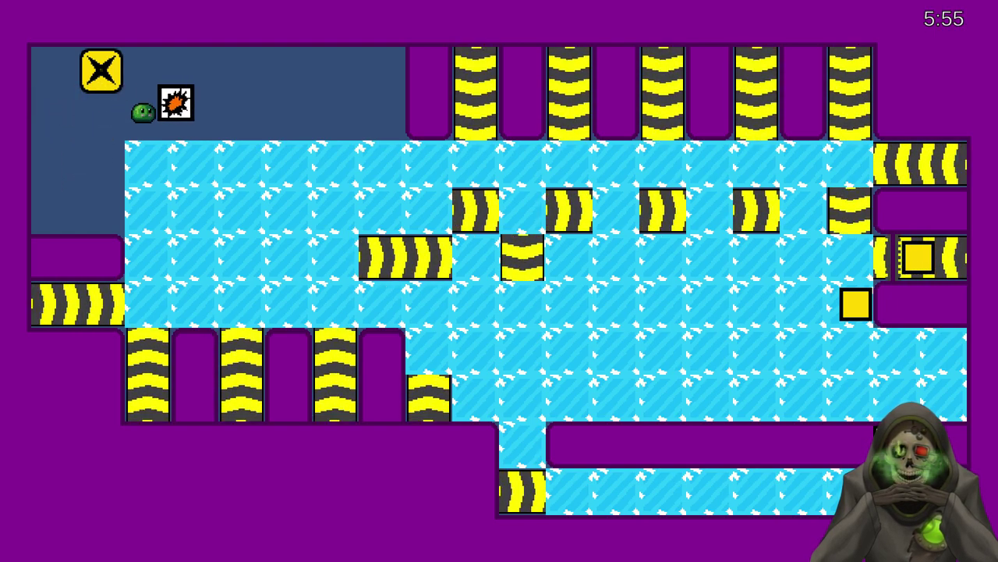
key("Up")
key("Right")
key("Down")
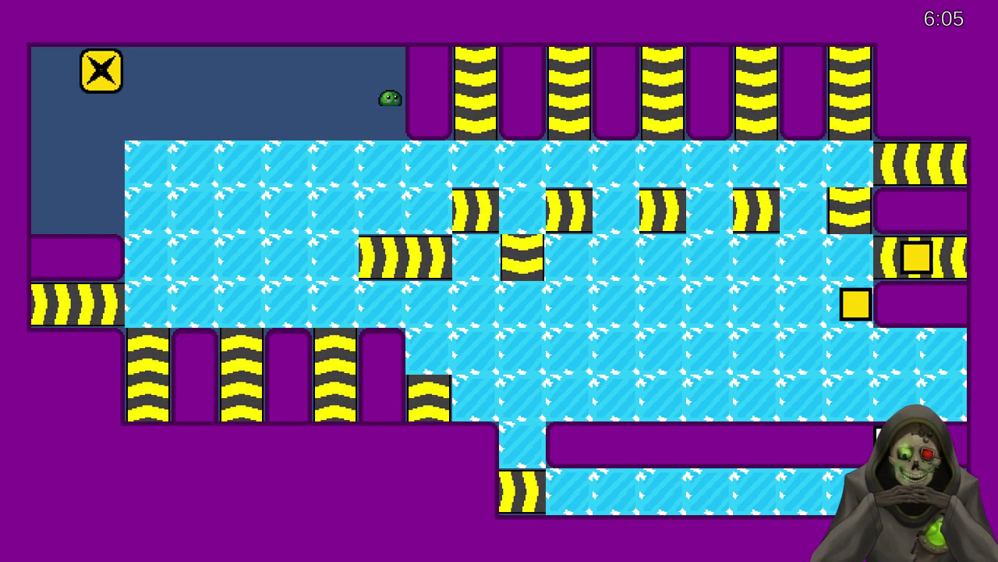
- Bring the slime back along the dark floor and step onto the ice's third column
key("Left")
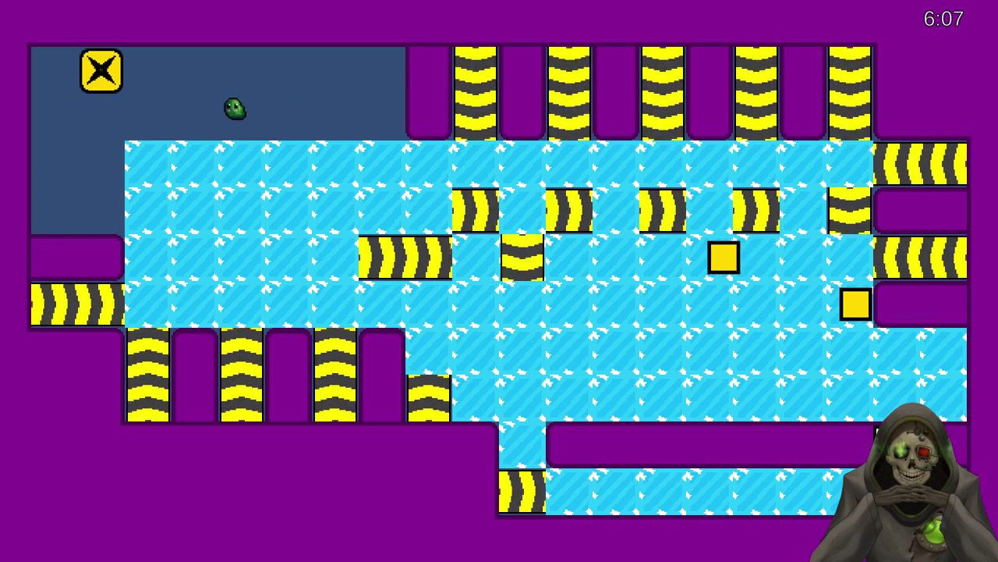
key("Down")
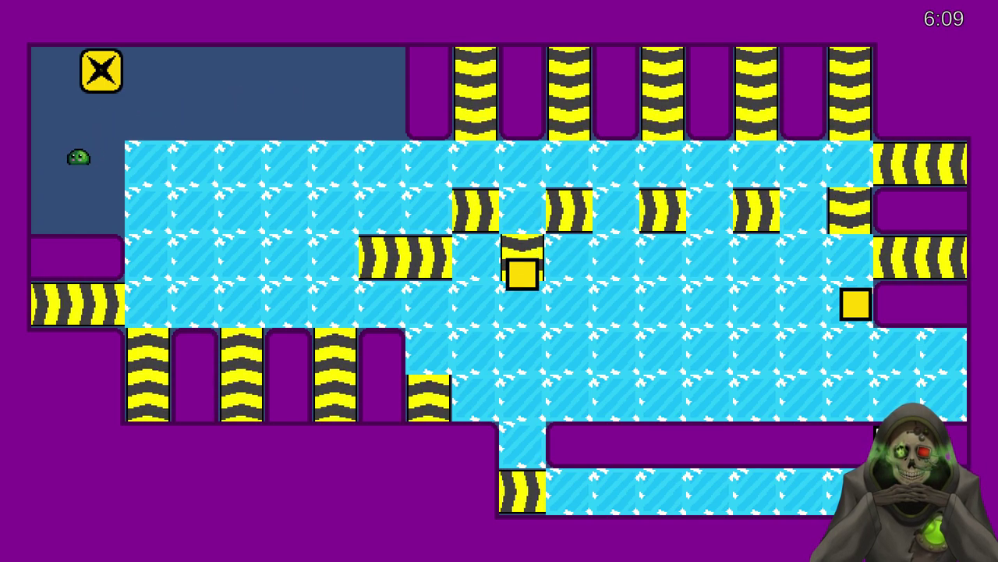
key("Up")
key("Right")
key("Right")
key("Down")
key("Down")
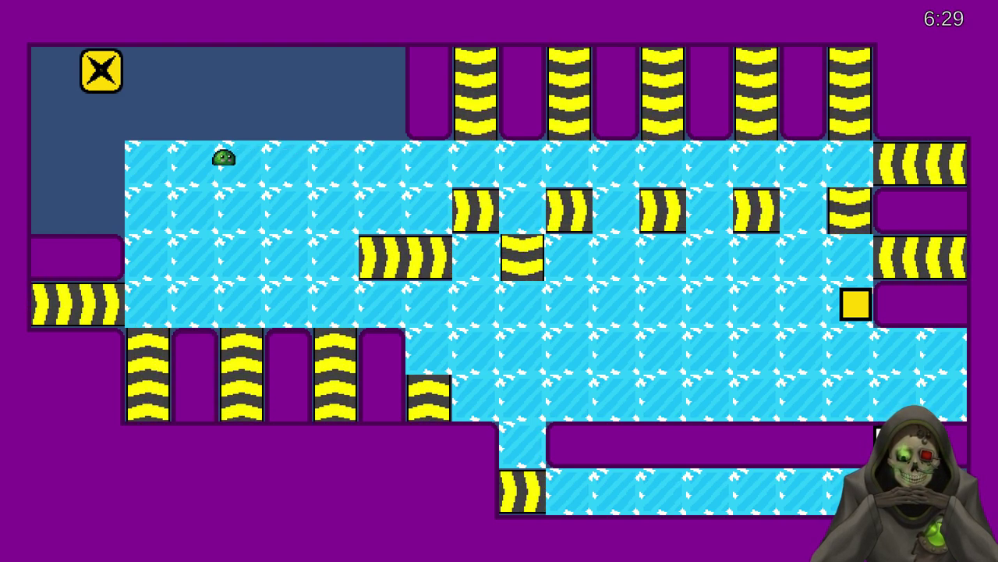
- Try to reach the remaining yellow block by sliding the slime right along the fourth ice row
key("Up")
key("Right")
key("Right")
key("Down")
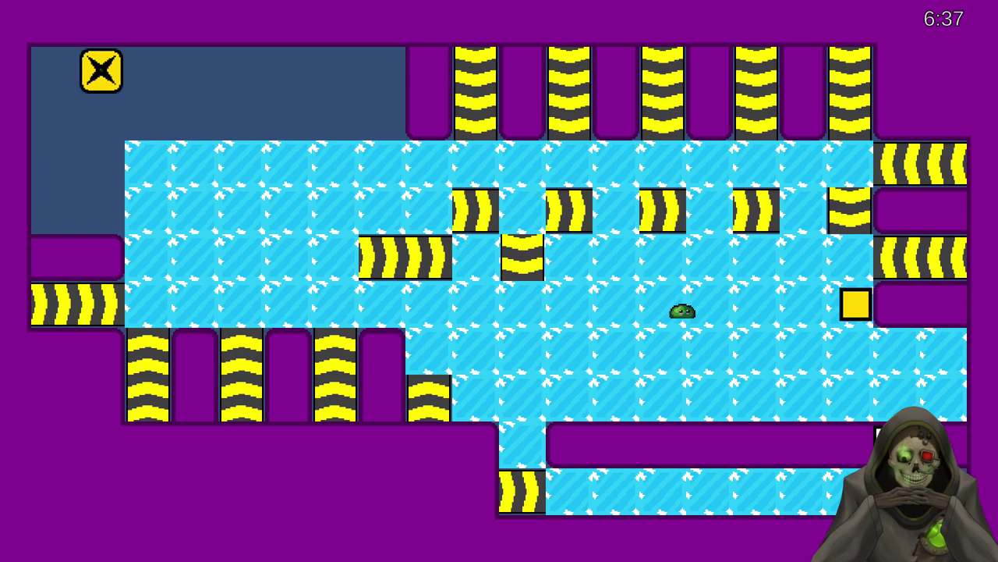
key("Up")
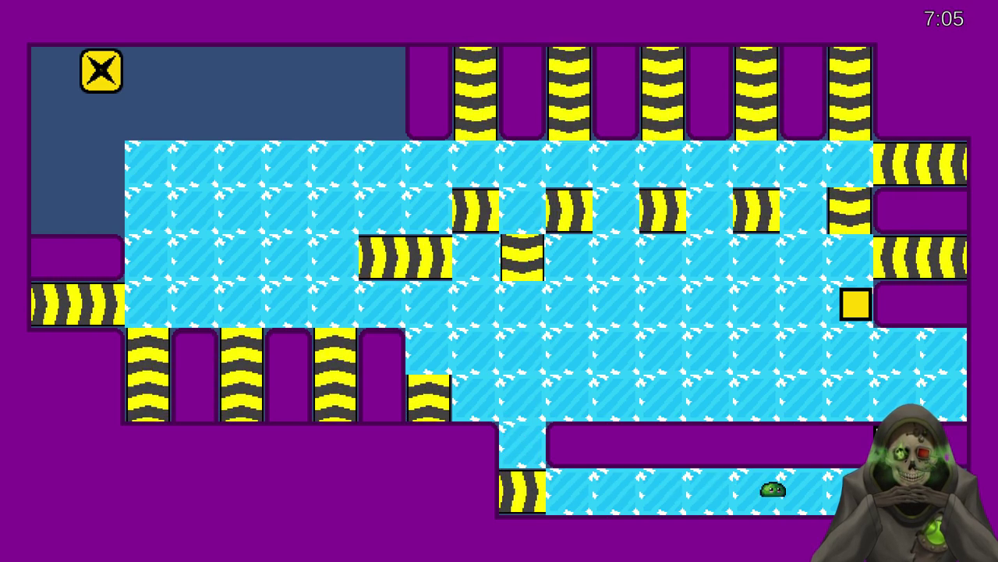
- Slide the slime right along the second ice row and over its last conveyor to push the remaining yellow block down
key("Down")
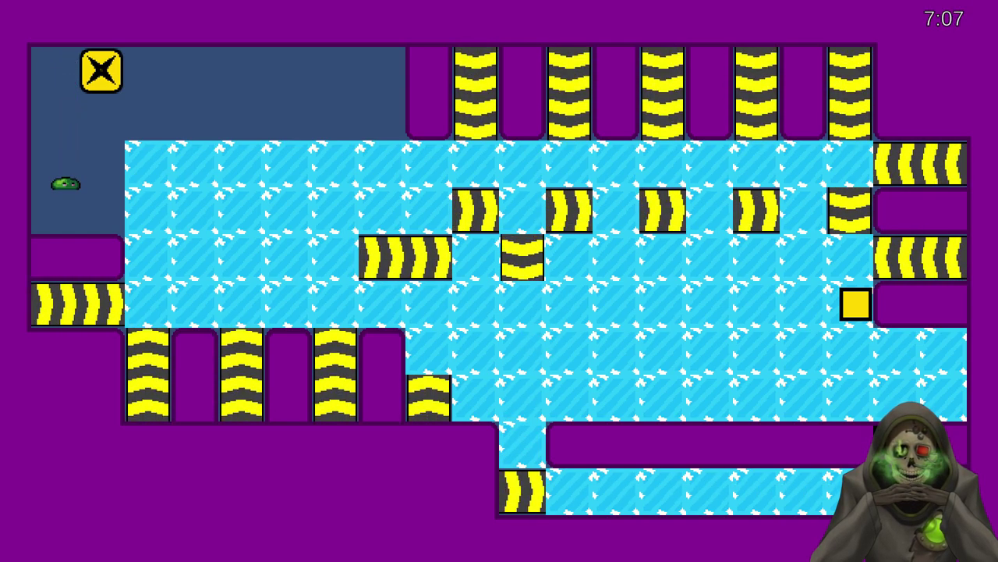
key("Up")
key("Right")
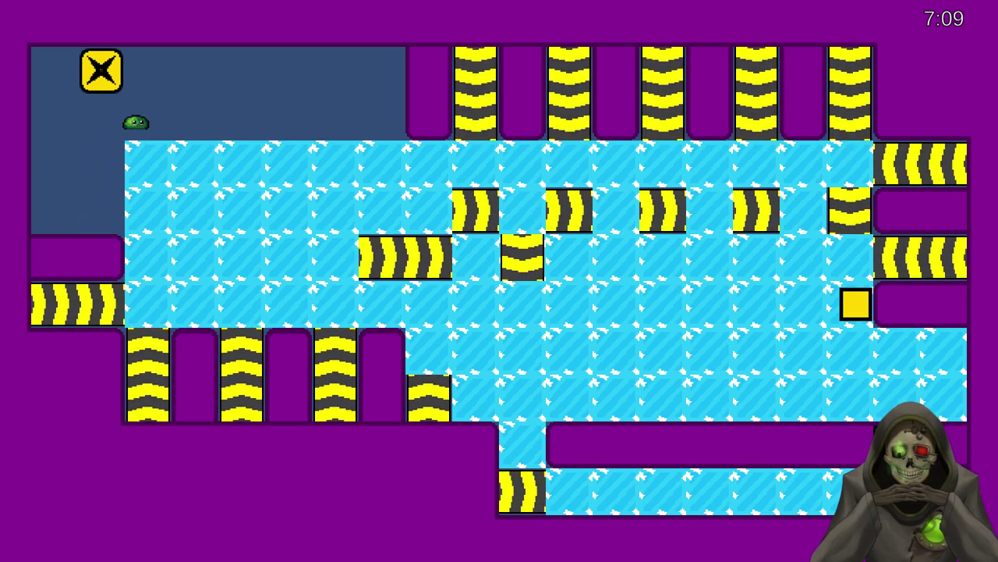
key("Left")
key("Down")
key("Right")
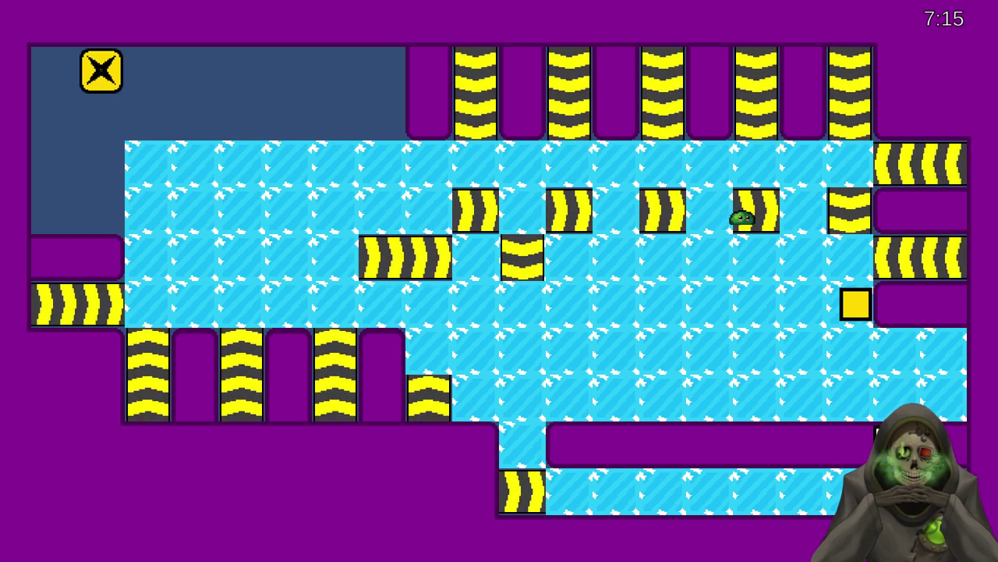
key("Down")
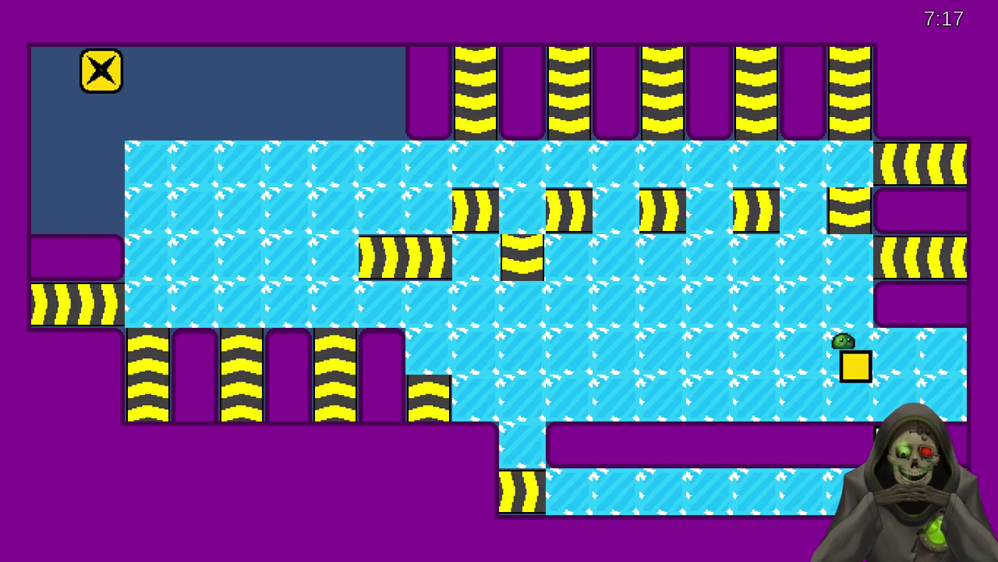
- Slide the slime left along the ice above the yellow block
key("Left")
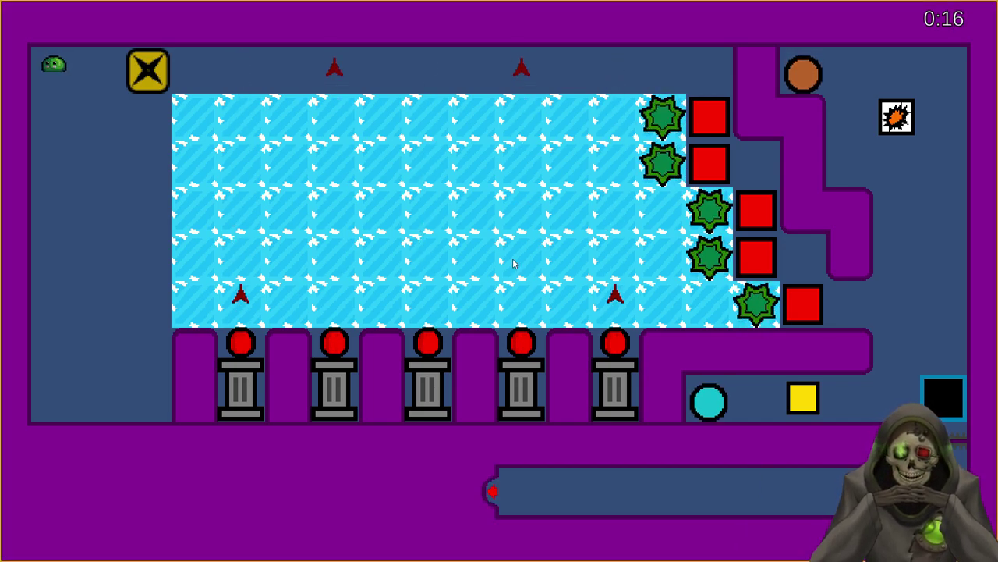
- Capture the whole game screen of the new level and paste it over the open level picture in paint.net
key("super+shift+s")
left_click_drag(0, 0, 997, 561)
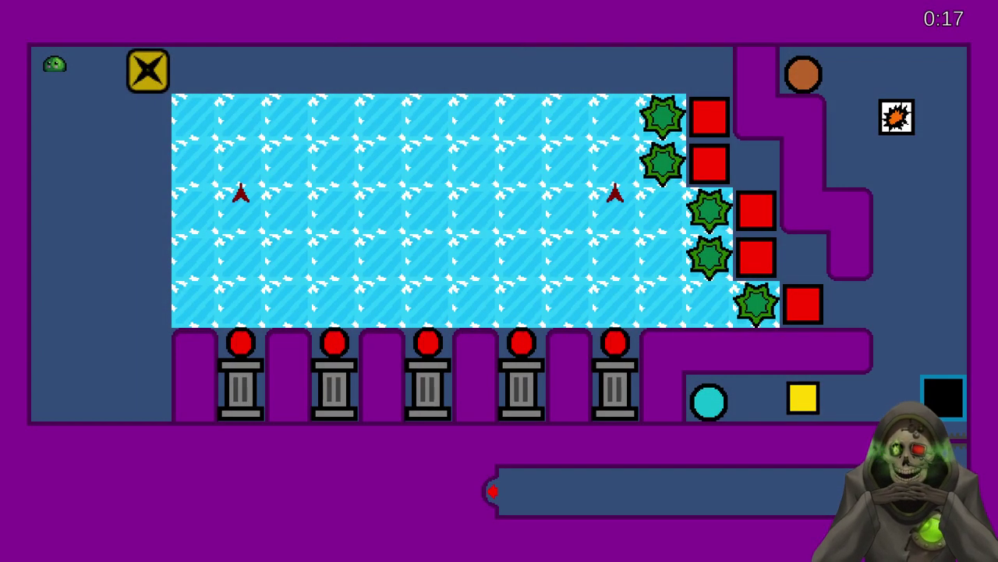
key("alt+Tab")
key("ctrl+v")
left_click(7, 22)
left_click(366, 10)
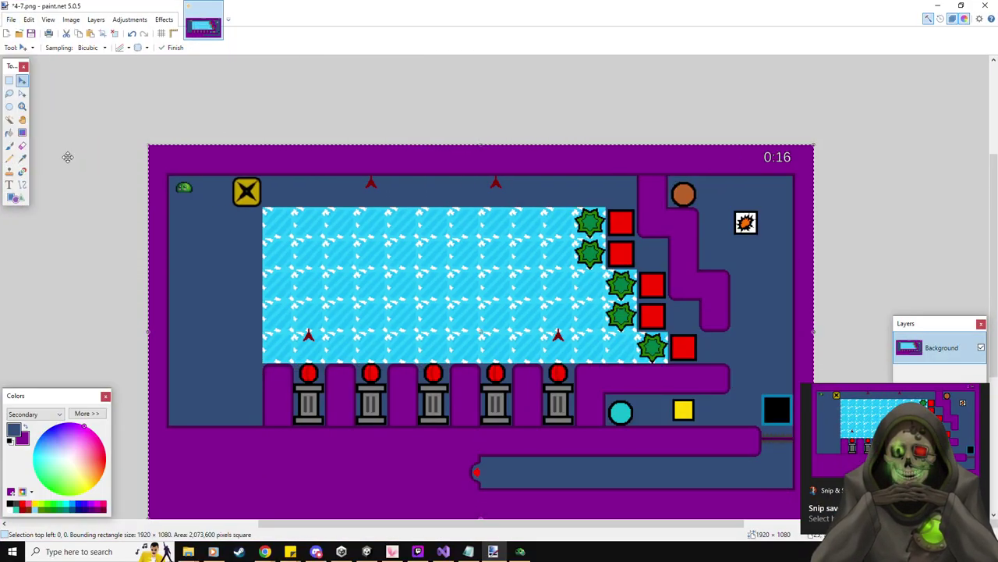
- Erase the slime and the timer from the level picture and fill the gaps with the surrounding floor and wall colours
left_click(9, 81)
left_click_drag(173, 179, 195, 200)
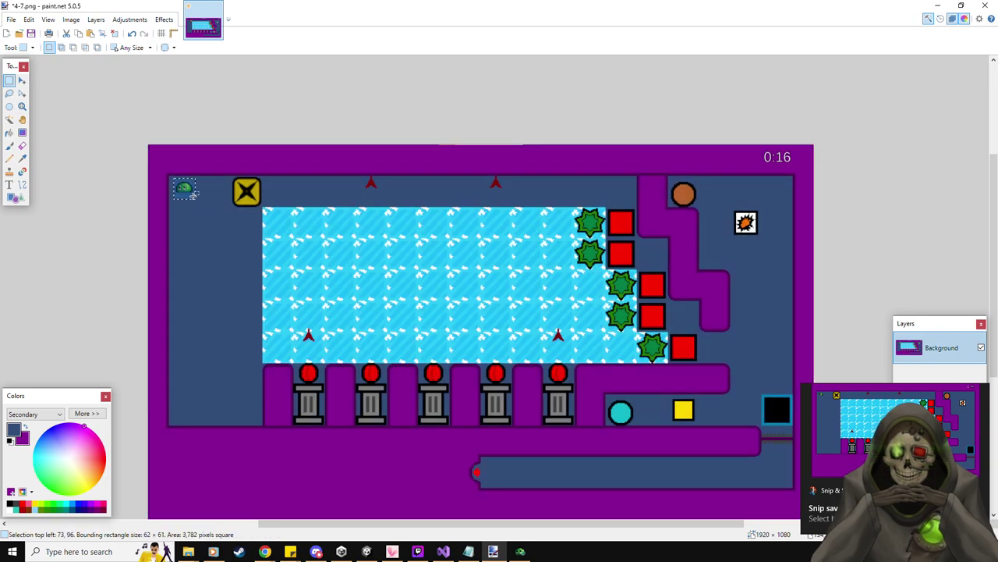
key("Delete")
left_click_drag(755, 151, 798, 169)
key("Delete")
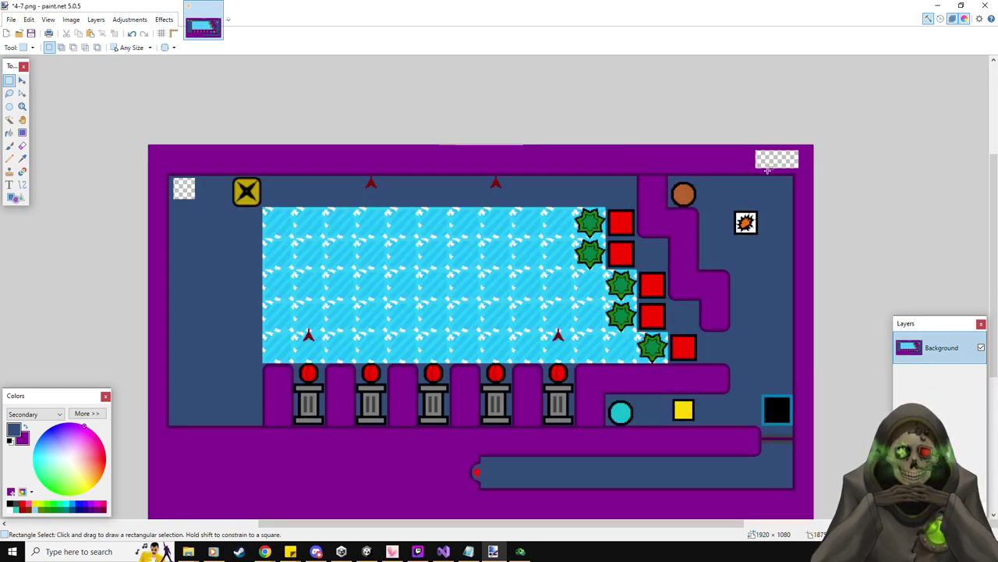
left_click(10, 133)
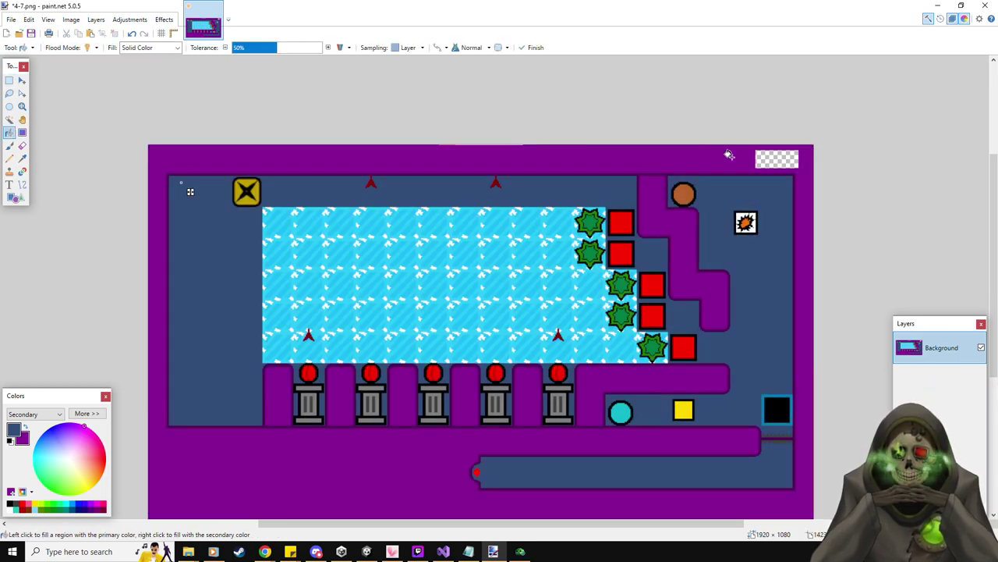
left_click(781, 157)
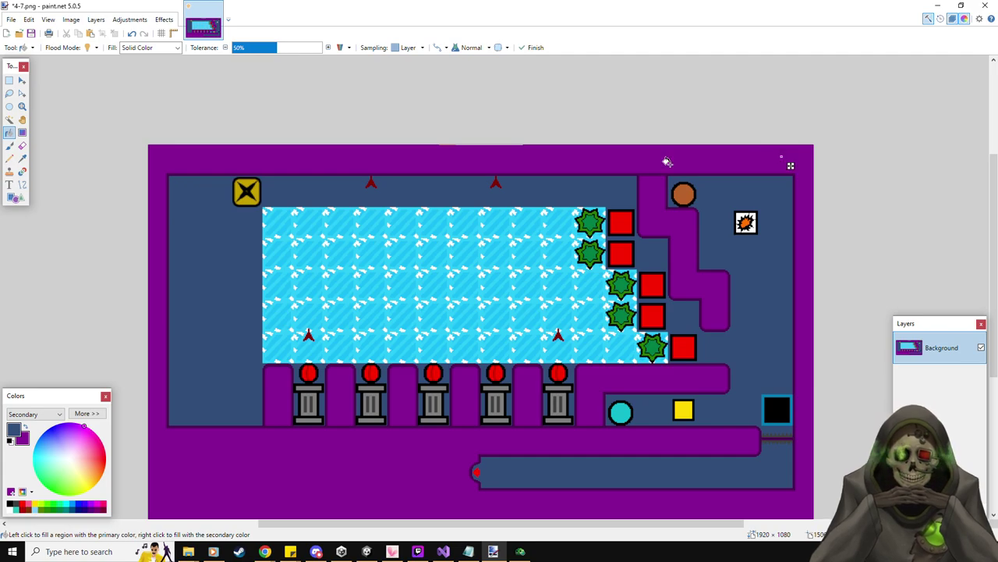
- Save the picture as the PNG file 4-8 in the Level Pictures folder and return to the game
left_click(12, 19)
left_click(37, 99)
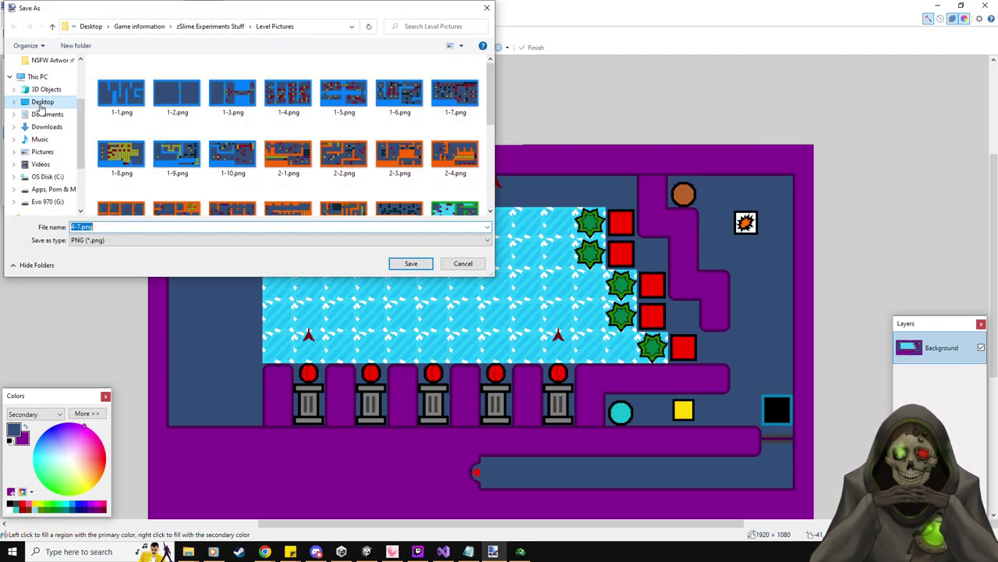
type("4-8")
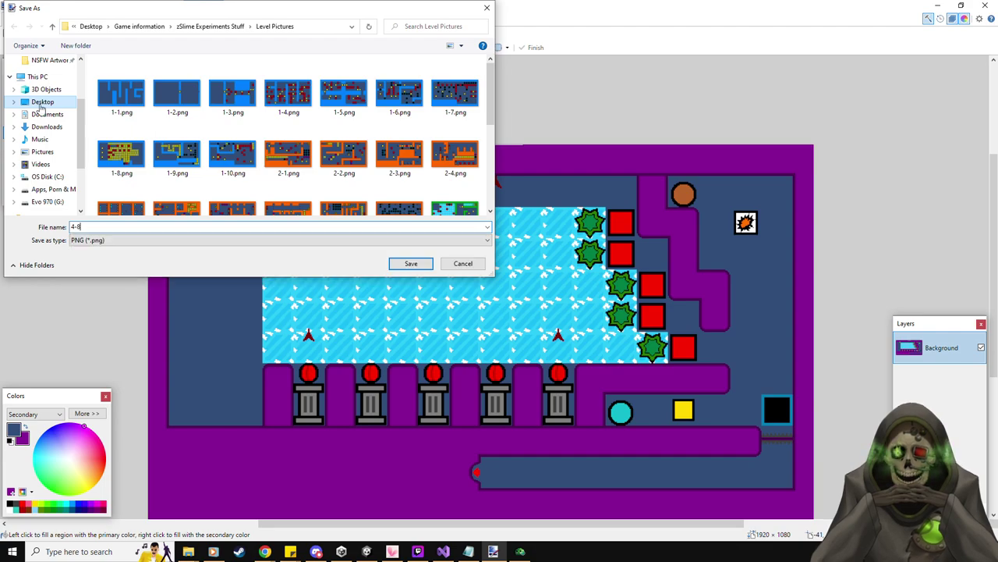
key("Return")
key("Return")
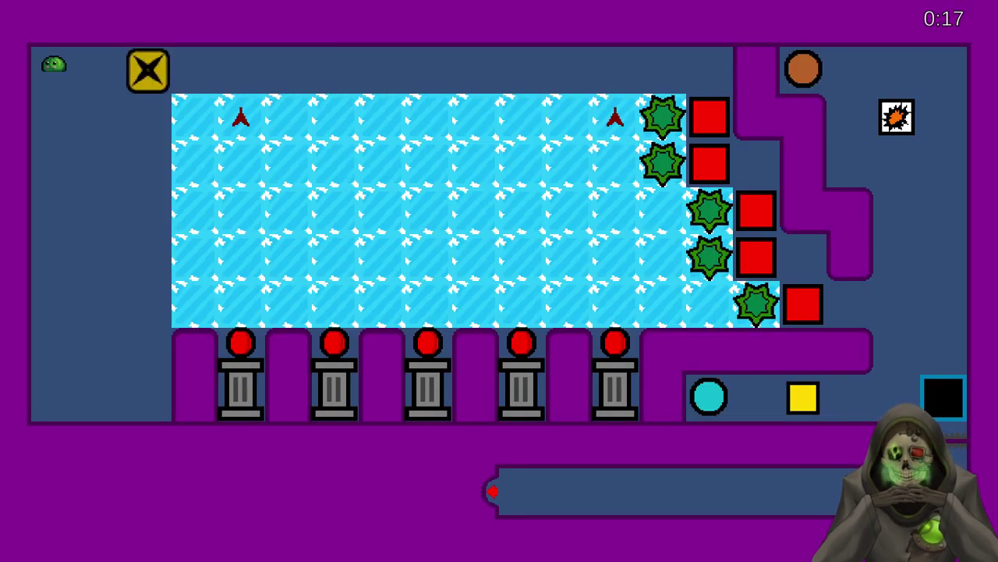
- Spawn a bomb block from the X plate and slide it right along the second ice row at the second red block
key("Right")
key("Right")
key("Left")
key("Down")
key("Down")
key("Right")
key("Right")
key("Up")
key("Left")
key("Up")
key("Right")
key("Up")
key("Right")
key("Left")
key("Down")
key("Right")
key("Up")
key("Up")
key("Right")
key("Left")
key("Down")
key("Down")
key("Right")
key("Up")
key("Left")
key("Up")
key("Right")
key("Left")
- Spawn another bomb block and slide it right between the third and fourth ice rows at the two middle red blocks
key("Up")
key("Right")
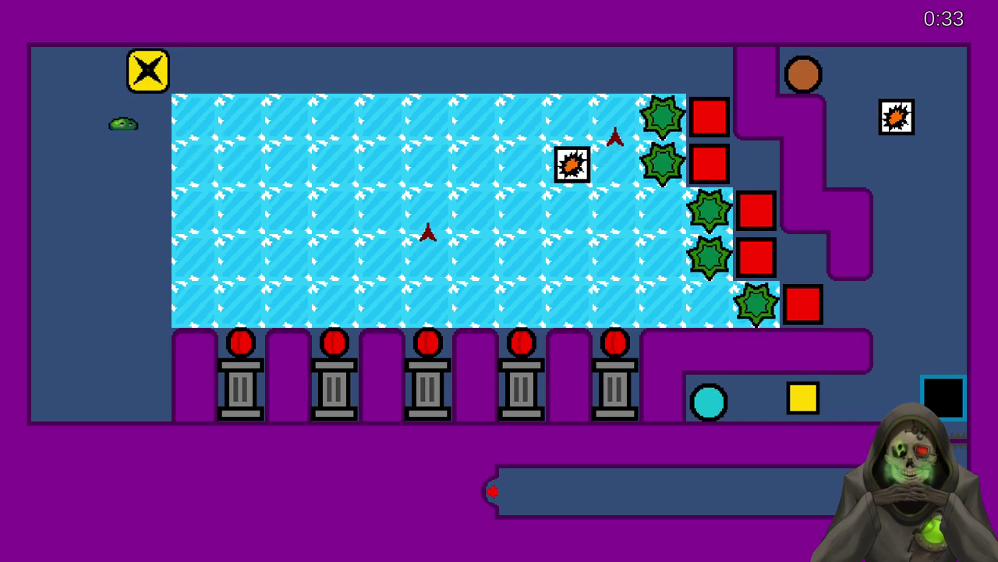
key("Up")
key("Right")
key("Down")
key("Down")
key("Down")
key("Left")
key("Down")
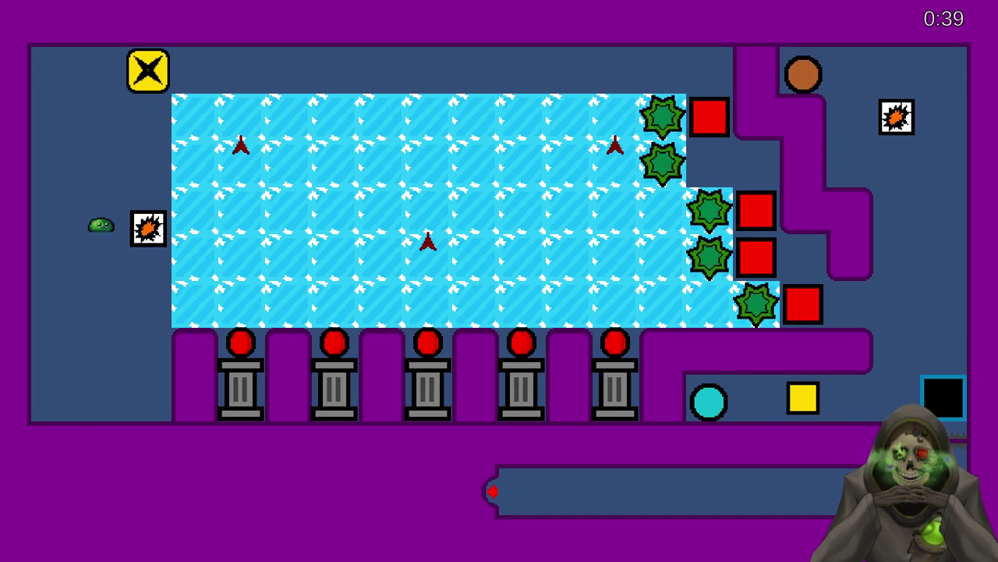
key("Right")
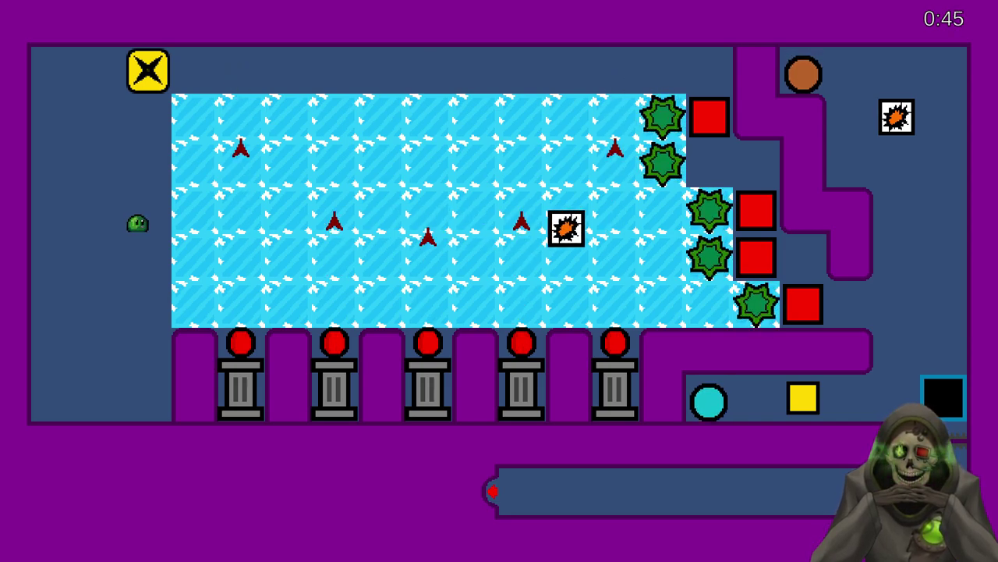
- Try to hit the top red block by sliding a new bomb block right between the first and second ice rows
key("Up")
key("Up")
key("Down")
key("Right")
key("Up")
key("Left")
key("Up")
key("Right")
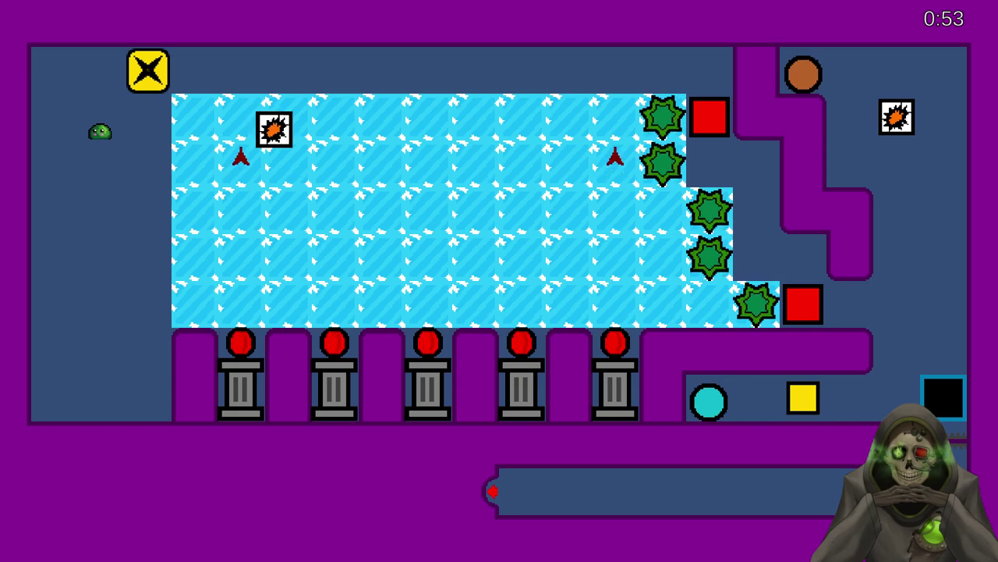
- Spawn a bomb block and position it on the dark floor beside the second ice row
key("Up")
key("Right")
key("Left")
key("Down")
key("Down")
key("Right")
key("Up")
key("Left")
key("Down")
key("Up")
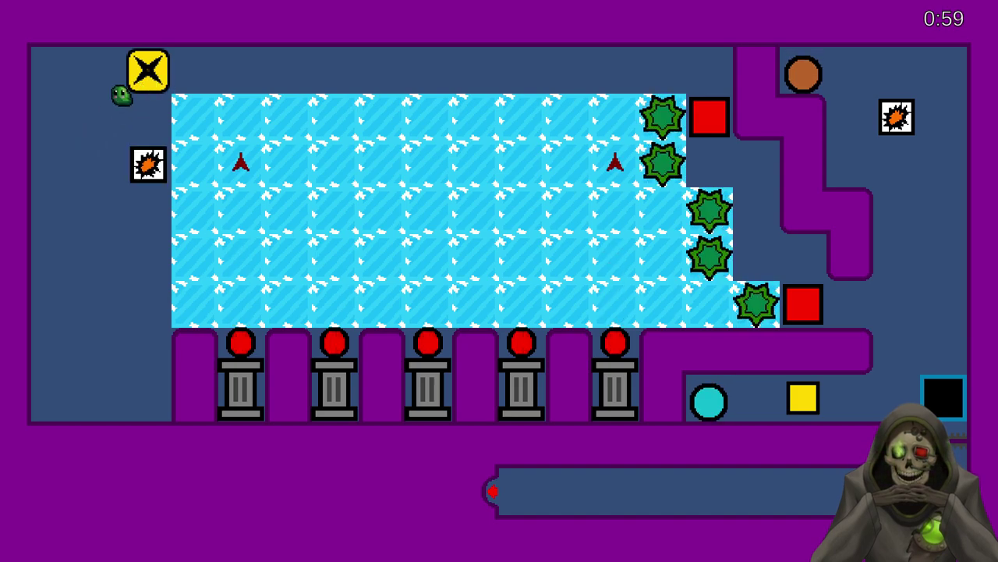
- Spawn a second bomb block on the floor beside the first ice row
key("Down")
key("Right")
key("Up")
key("Left")
key("Up")
key("Up")
key("Right")
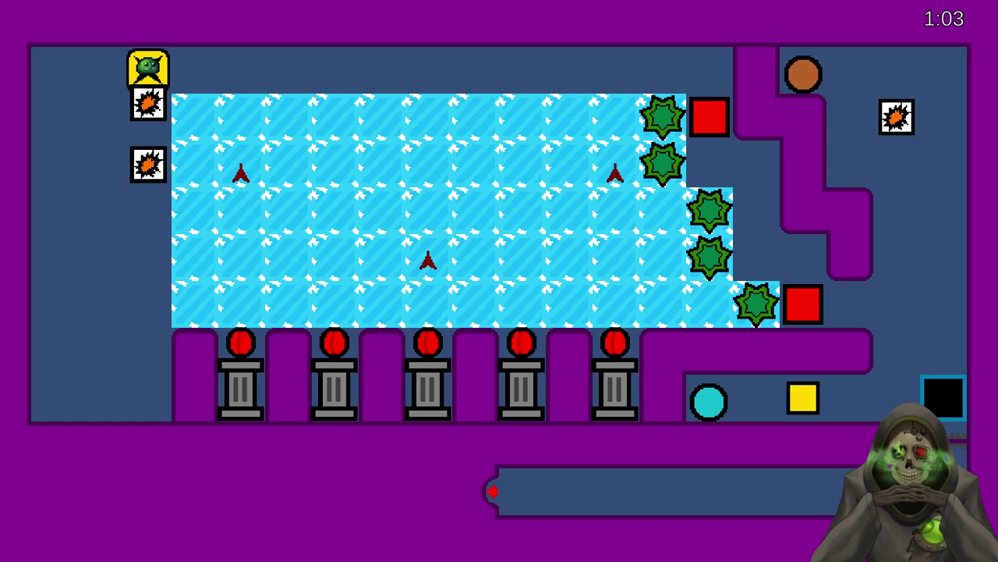
- Line the slime up between the two bomb blocks and try to send both right at the top red block
key("Left")
key("Down")
key("Down")
key("Up")
key("Down")
key("Right")
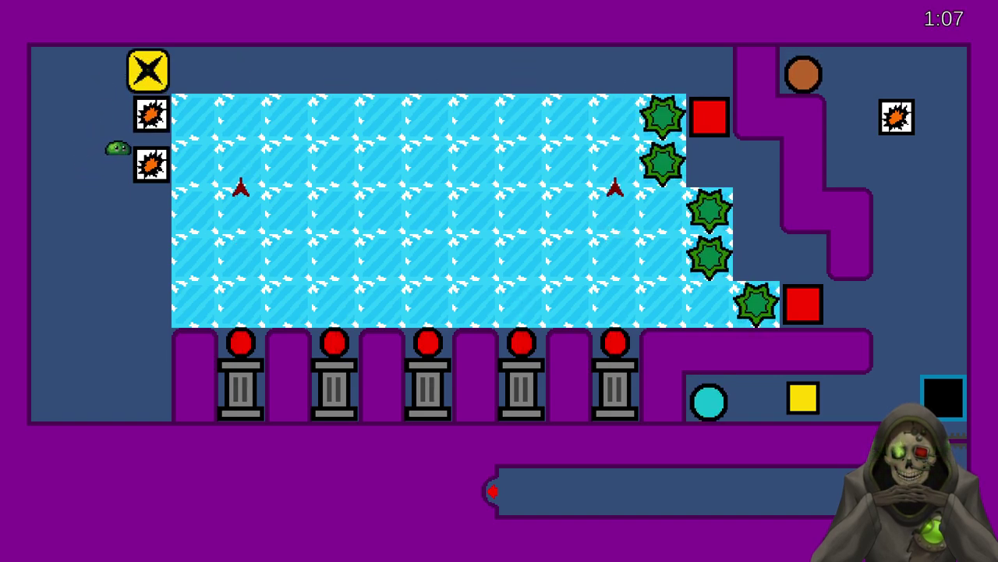
key("Left")
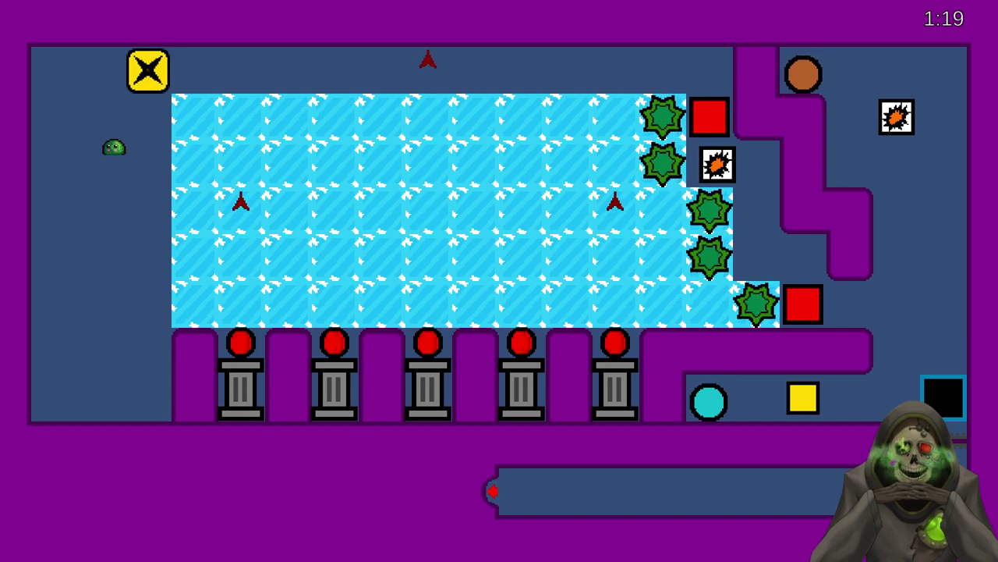
- Spawn a bomb block and push it down the dark floor beside the bottom ice row
key("Up")
key("Right")
key("Left")
key("Down")
key("Up")
key("Right")
key("Down")
key("Down")
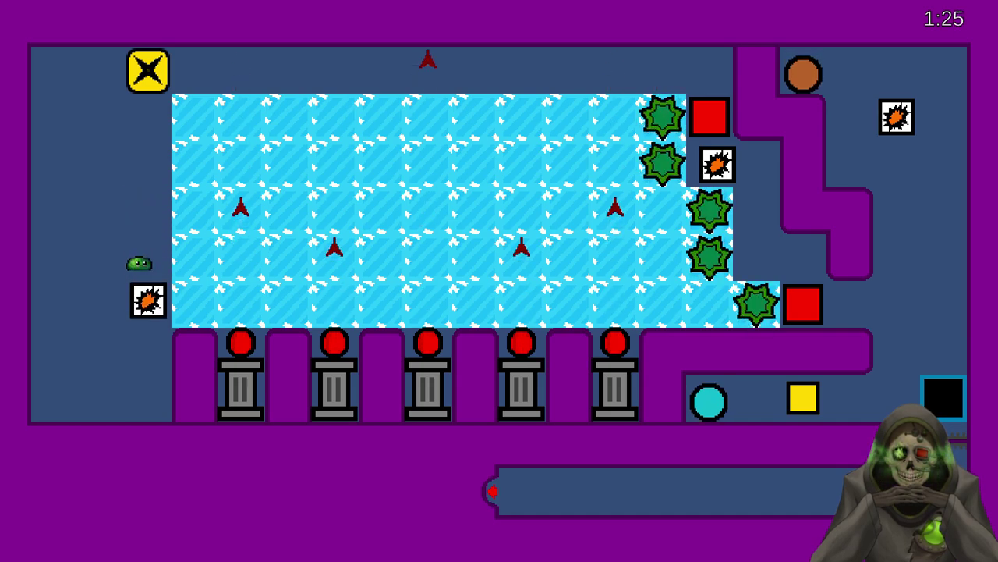
- Bring a second bomb block beside the fourth ice row and try to send both bombs right at the bottom red block
key("Up")
key("Up")
key("Up")
key("Up")
key("Down")
key("Down")
key("Down")
key("Down")
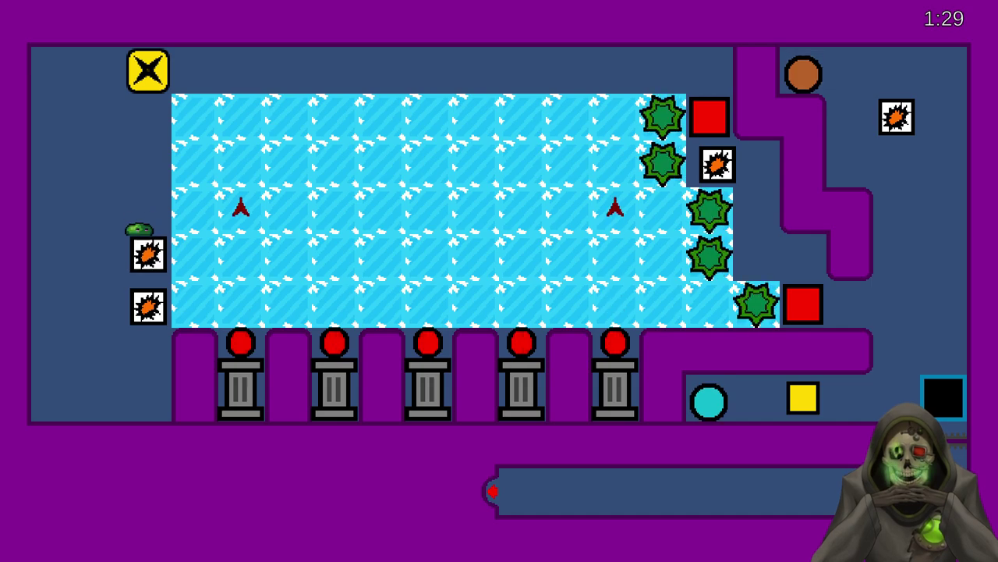
key("Left")
- Spawn a new bomb block, push it down beside the bottom ice row and move the slime beneath it
key("Down")
key("Right")
key("Up")
key("Up")
key("Up")
key("Up")
key("Down")
key("Down")
key("Down")
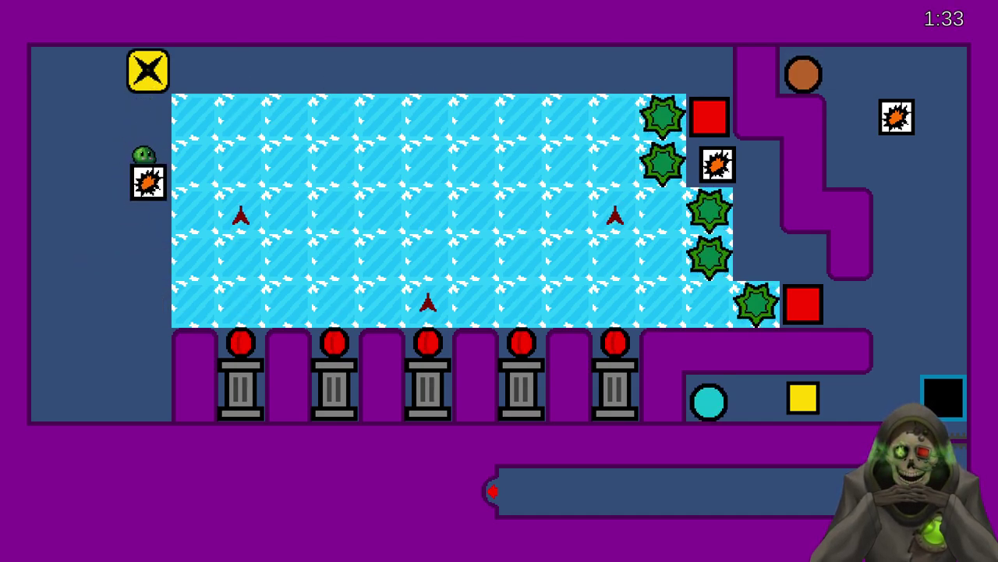
key("Down")
key("Left")
key("Down")
key("Down")
key("Right")
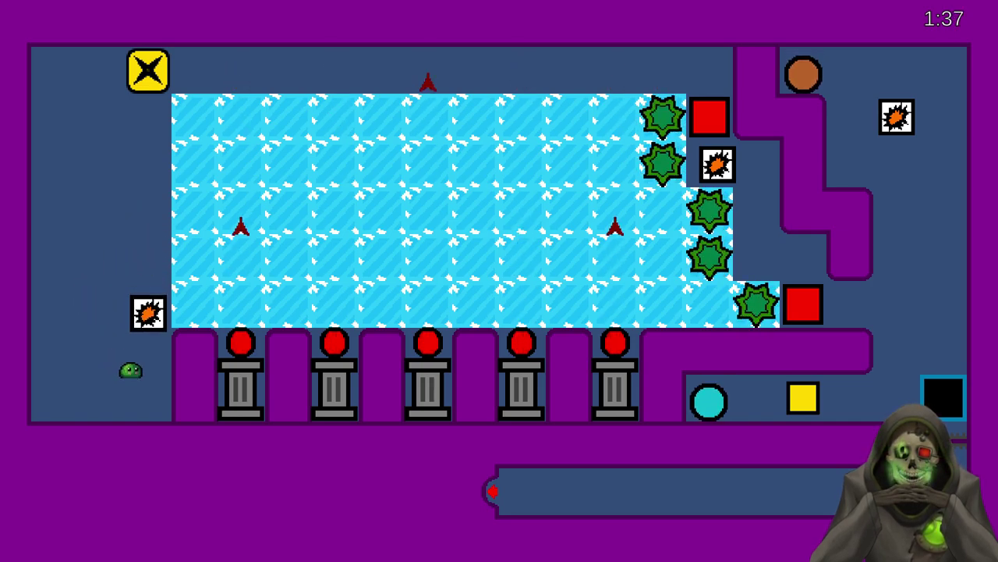
- Nudge the bomb block up level with the bottom ice row and try to slide it right at the red block
key("Up")
key("Left")
key("Up")
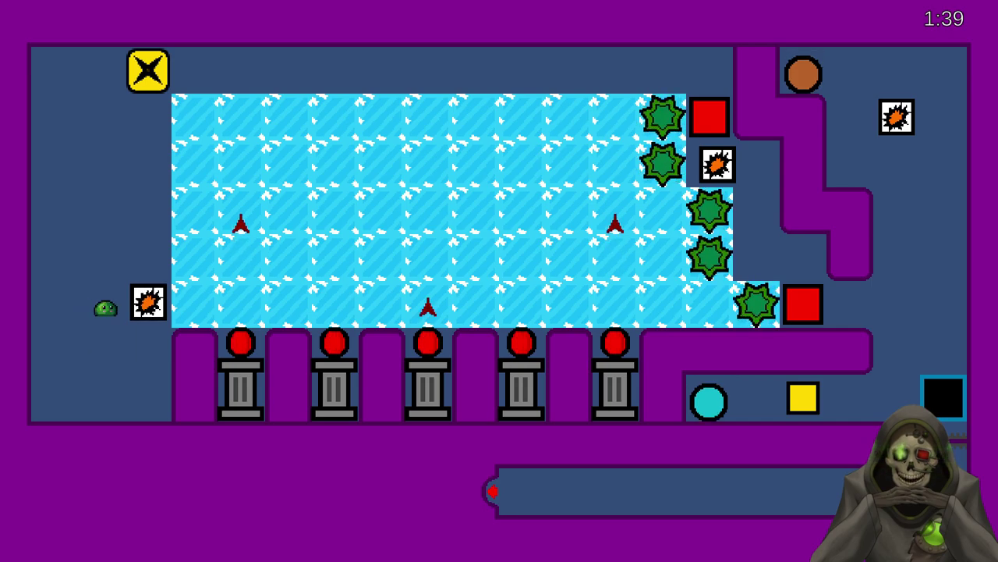
key("Right")
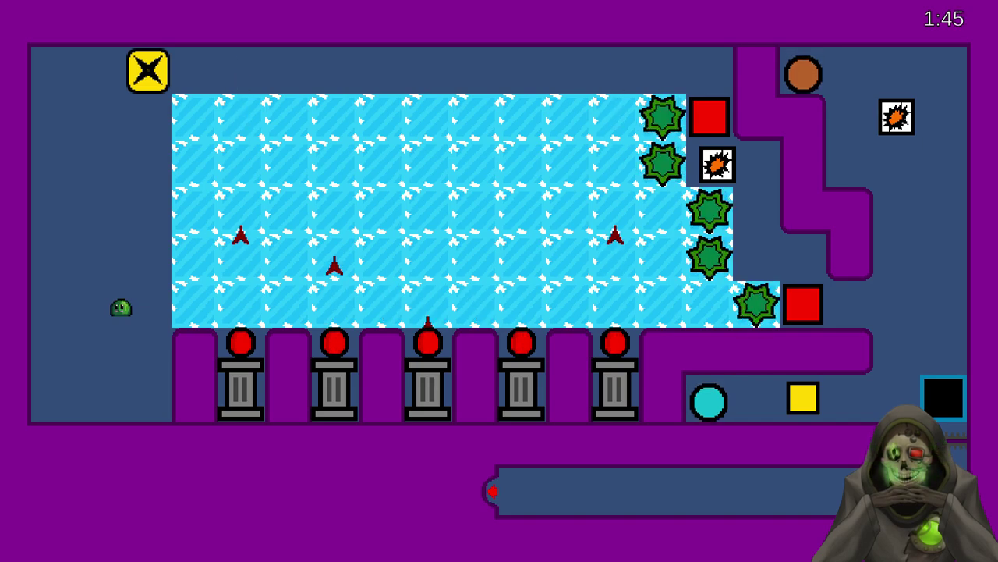
- Slide a new bomb block right between the first two ice rows at the top red block and place another beside the second row
key("Up")
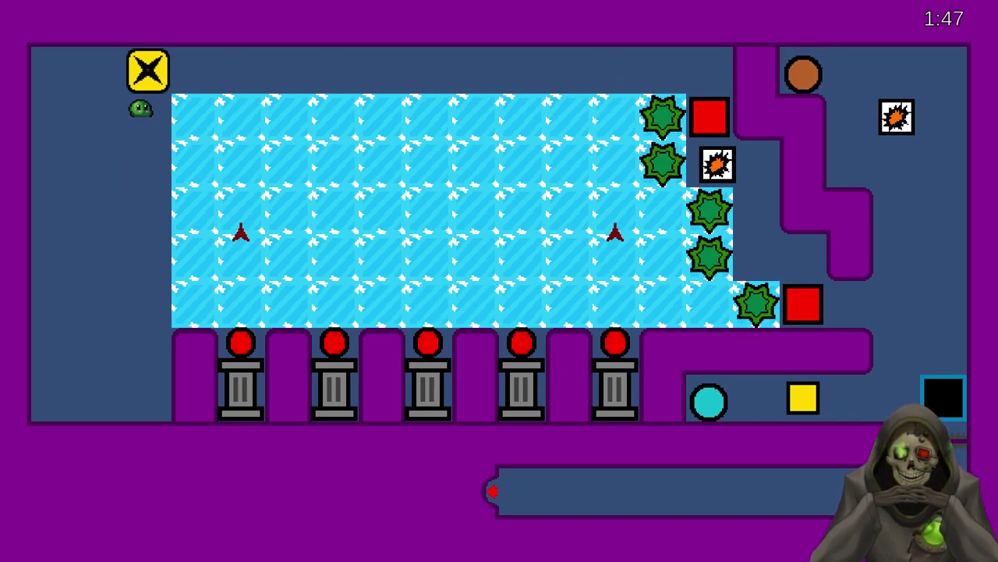
key("Left")
key("Right")
key("Up")
key("Left")
key("Right")
key("Up")
key("Left")
key("Down")
key("Right")
key("Up")
key("Left")
key("Right")
key("Up")
key("Left")
key("Down")
key("Right")
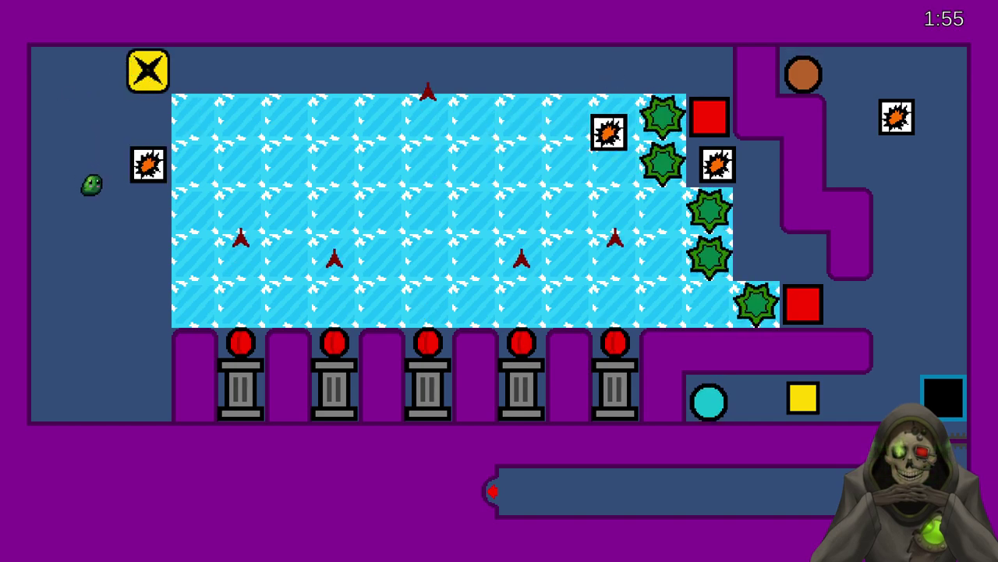
- Push the waiting bomb block down beside the bottom ice row and bring the slime behind it
key("Up")
key("Left")
key("Up")
key("Up")
key("Right")
key("Down")
key("Down")
key("Up")
key("Up")
key("Down")
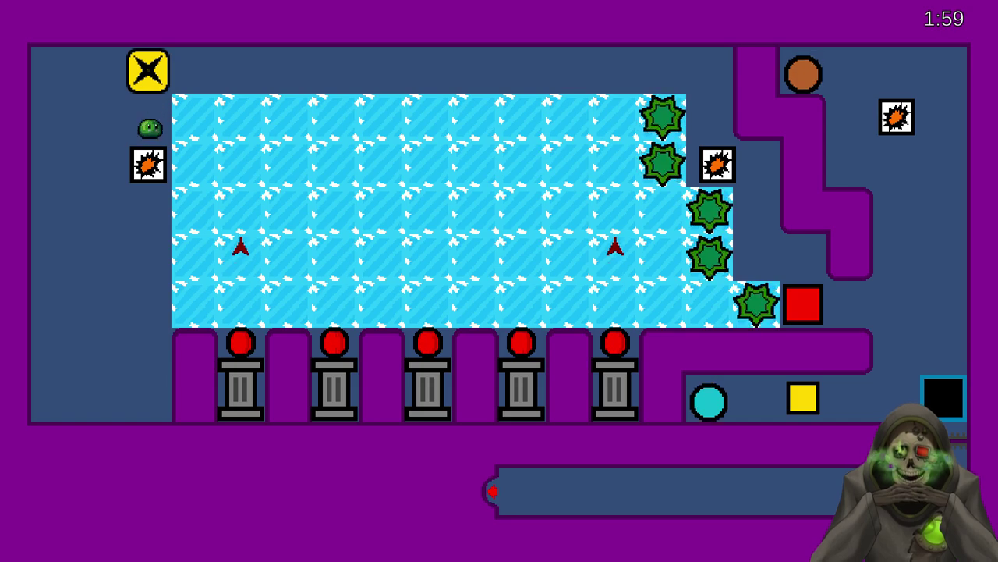
key("Down")
key("Down")
key("Down")
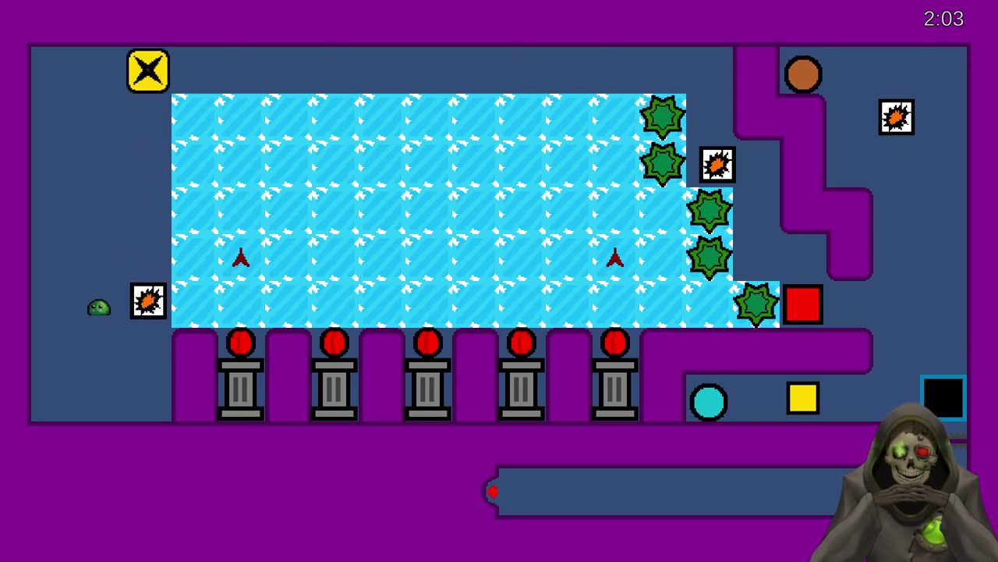
- Slide the bomb block right along the bottom ice row at the last red block and push another one down beside that row
key("Right")
key("Up")
key("Up")
key("Up")
key("Up")
key("Up")
key("Down")
key("Down")
key("Down")
key("Down")
key("Down")
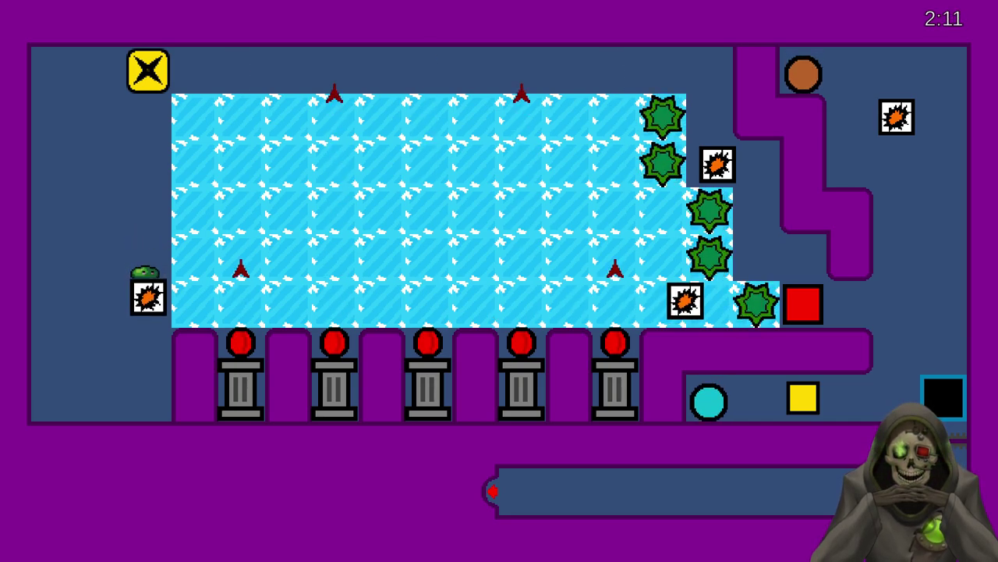
- Spawn another bomb block and move the slime along the top corridor to the bomb block just past the ice
key("Up")
key("Up")
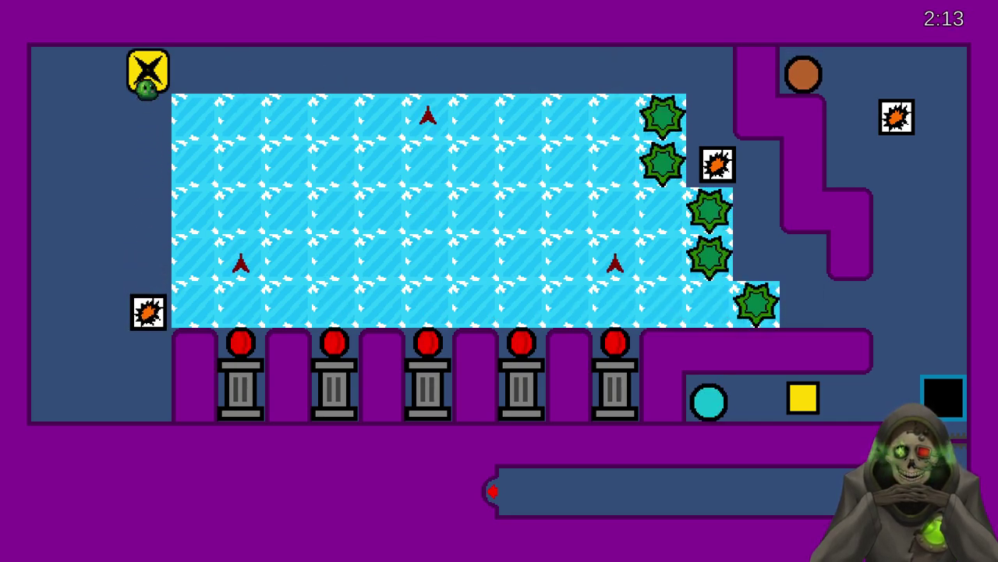
key("Right")
key("Right")
key("Right")
key("Right")
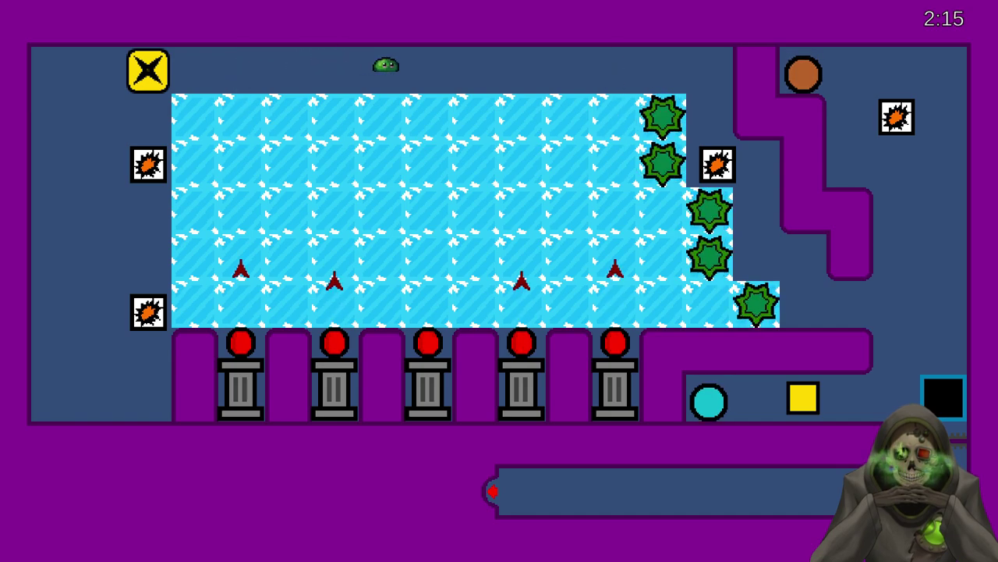
key("Right")
key("Right")
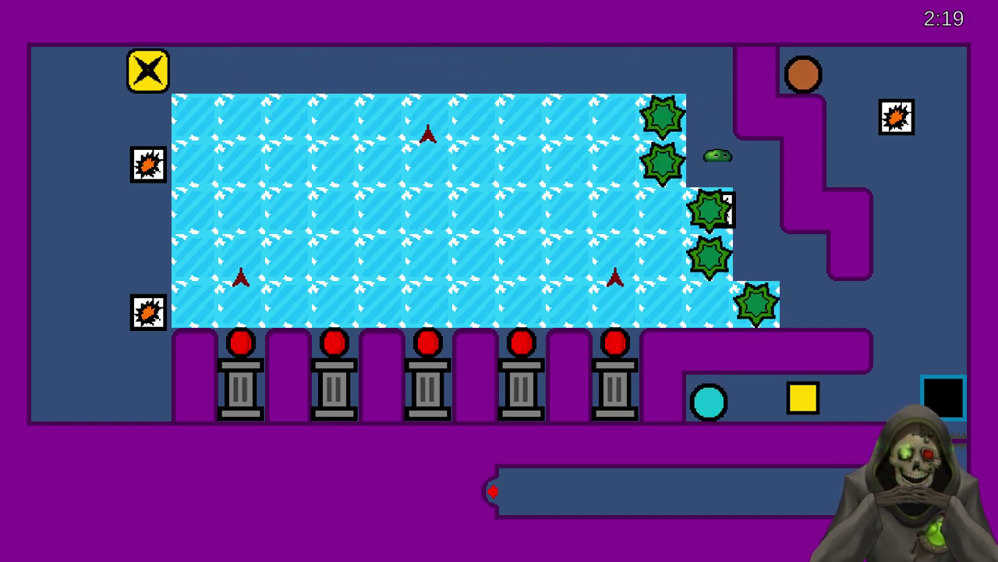
- Push that bomb block down to the bottom ice row and take the slime through the cleared gap into the far-right area
key("Down")
key("Down")
key("Right")
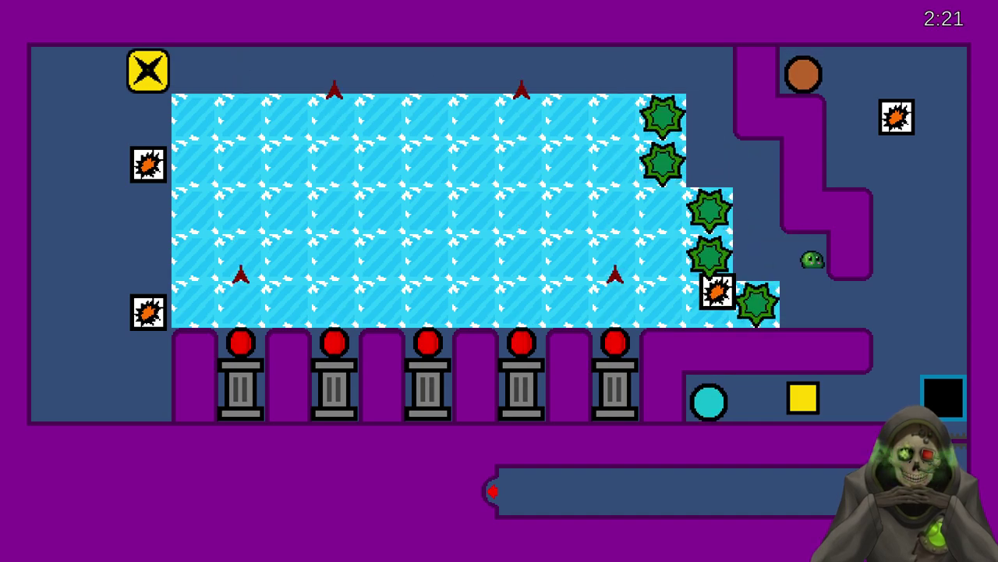
key("Right")
key("Right")
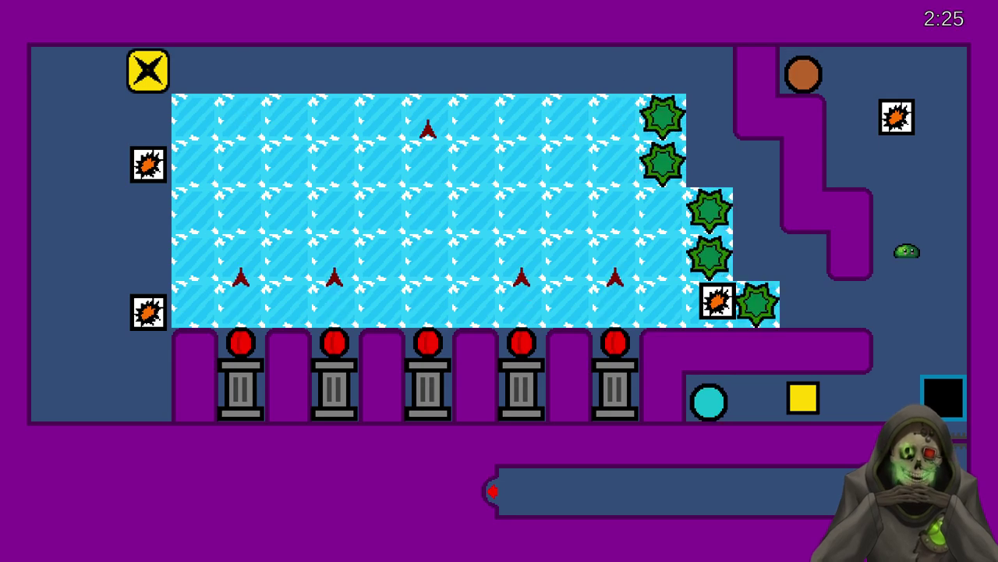
- Bring the slime to the yellow block in the lower passage and push it right onto the black target square
key("Up")
key("Up")
key("Left")
key("Up")
key("Right")
key("Right")
key("Right")
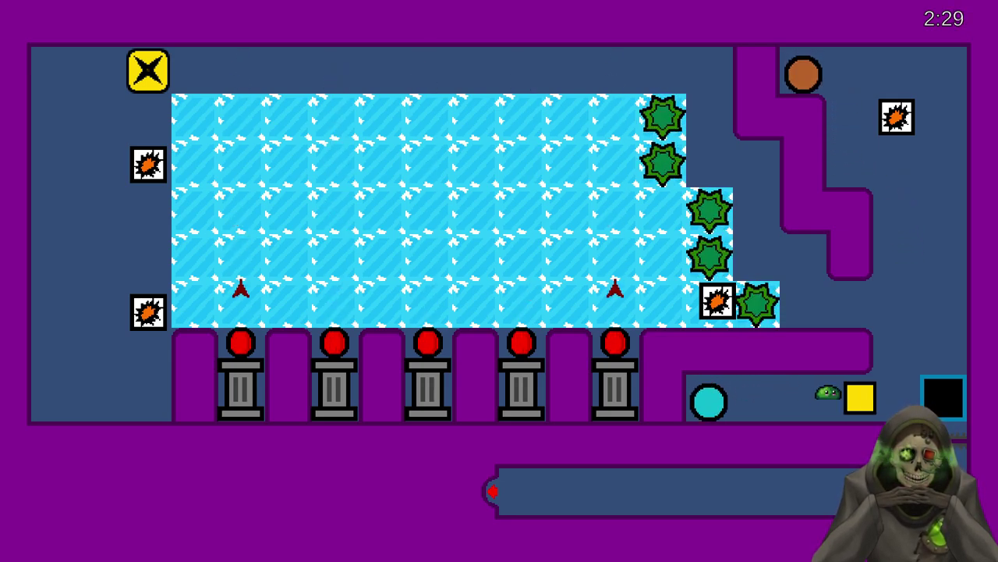
- Move the slime up to the bomb block in the upper-right area and push it right against the wall
key("Up")
key("Up")
key("Up")
key("Up")
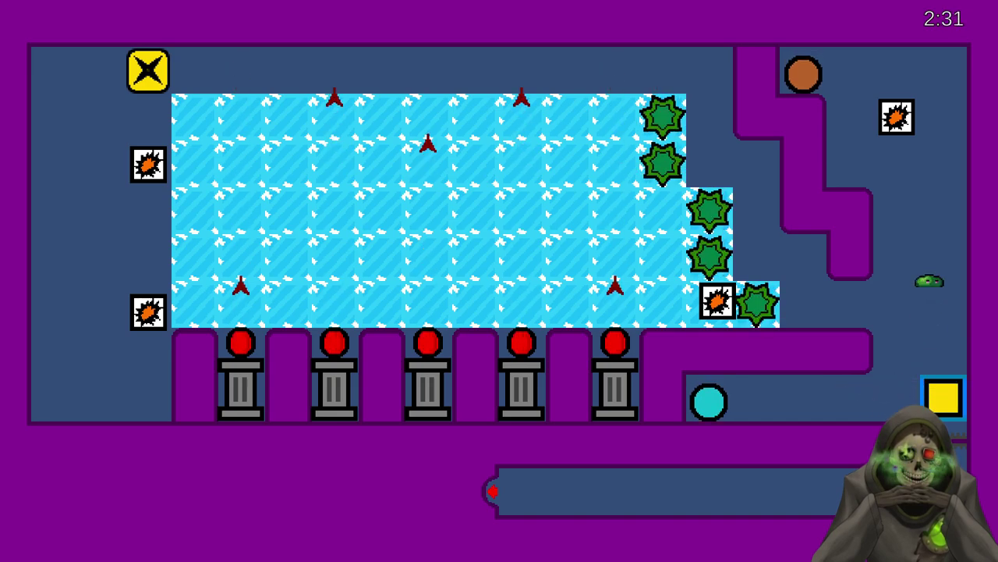
key("Right")
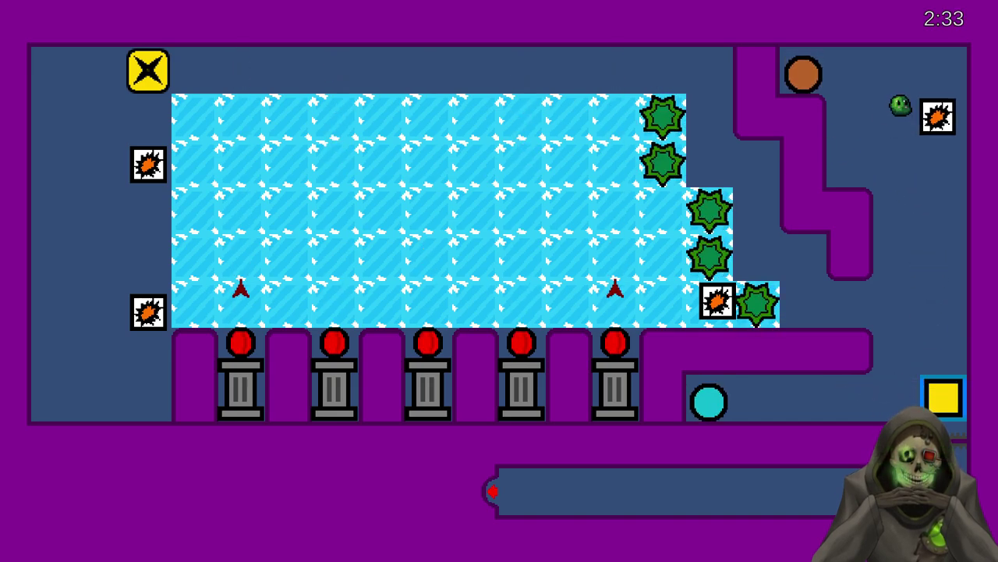
key("Up")
key("Right")
- Take the slime down into the bottom corridor and left to the exit to finish level 4-8
key("Down")
key("Down")
key("Down")
key("Down")
key("Down")
key("Down")
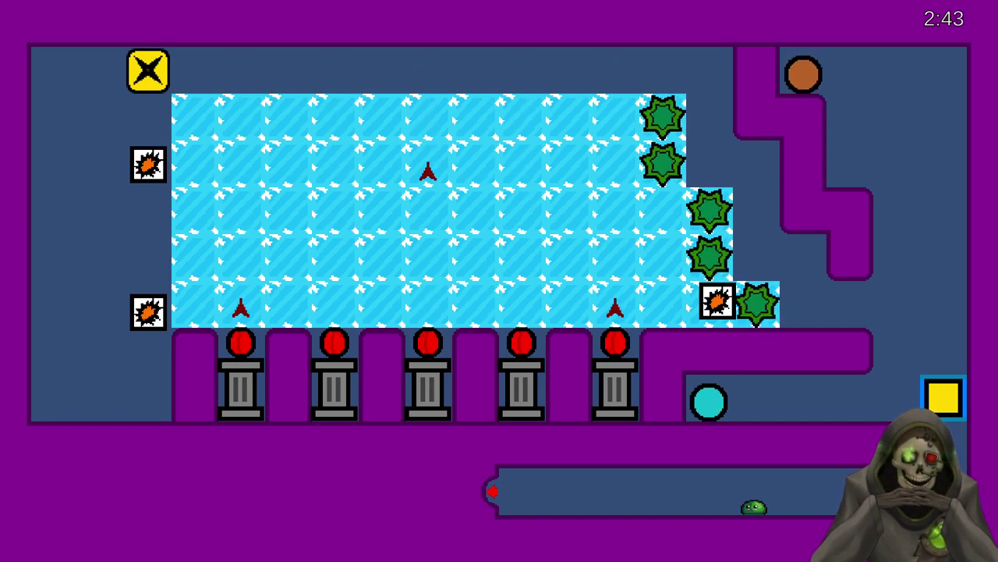
key("Left")
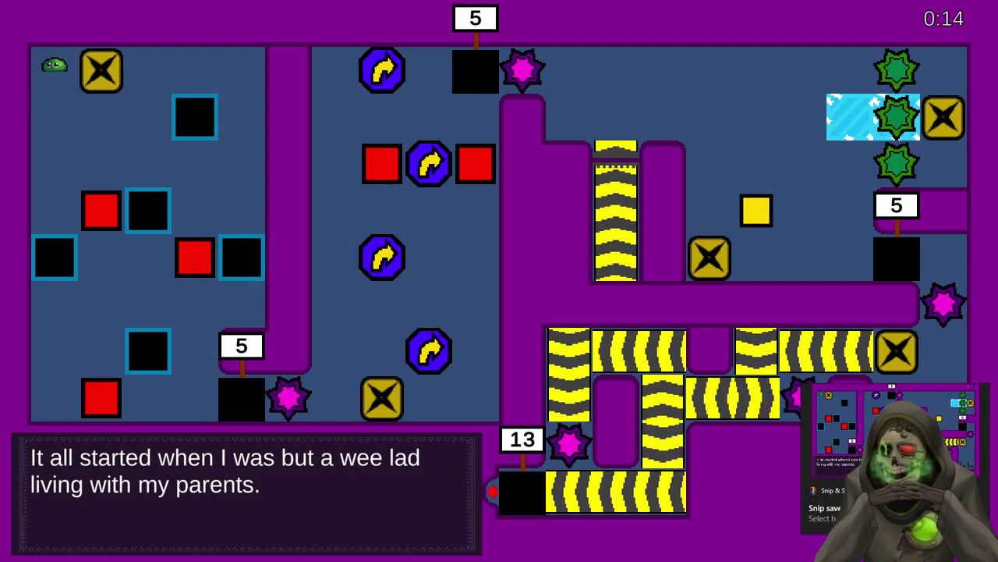
- Capture the full level 4-9 screen, paste it over the 4-8 picture in paint.net and save it as 4-9.png
left_click_drag(733, 0, 733, 0)
key("ctrl+v")
left_click(11, 20)
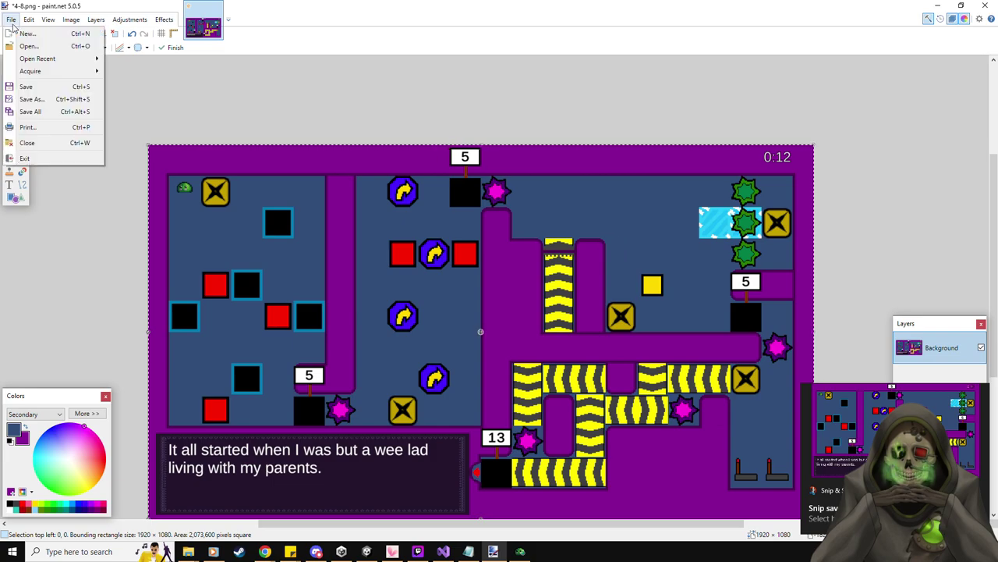
left_click(33, 99)
type("4-9")
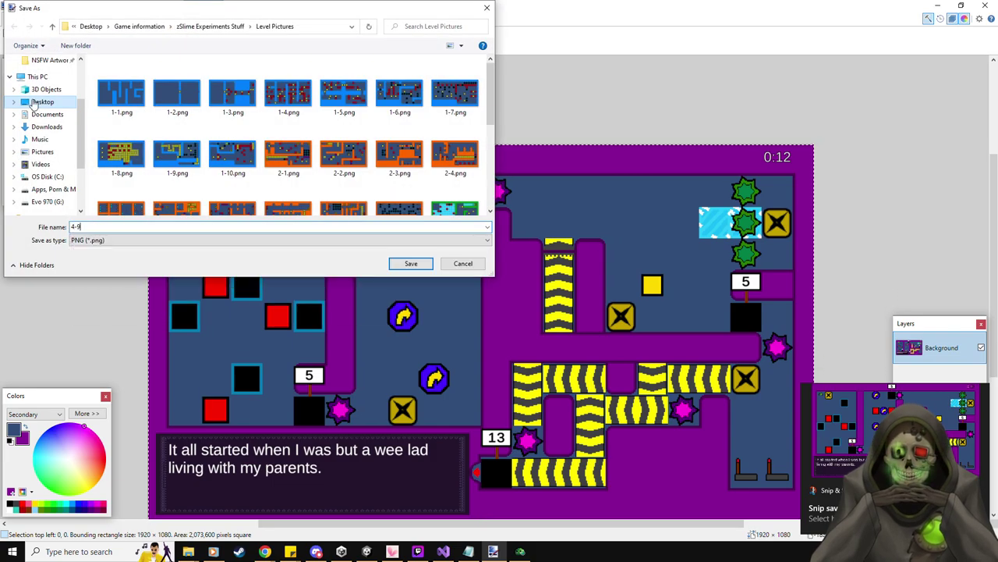
key("Return")
key("Return")
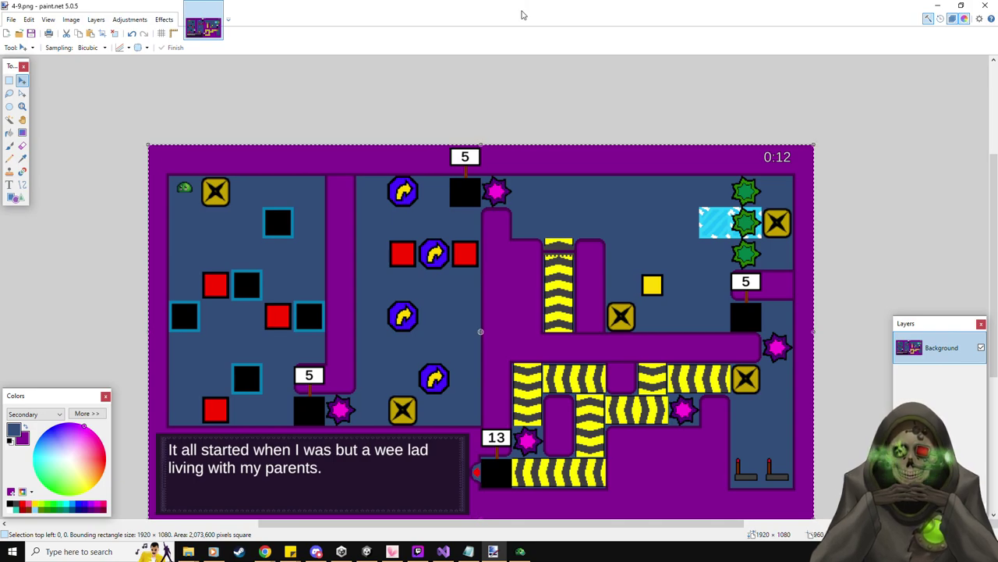
- Erase the slime, the timer and the dialogue box from the picture and fill the erased dialogue area
left_click(9, 82)
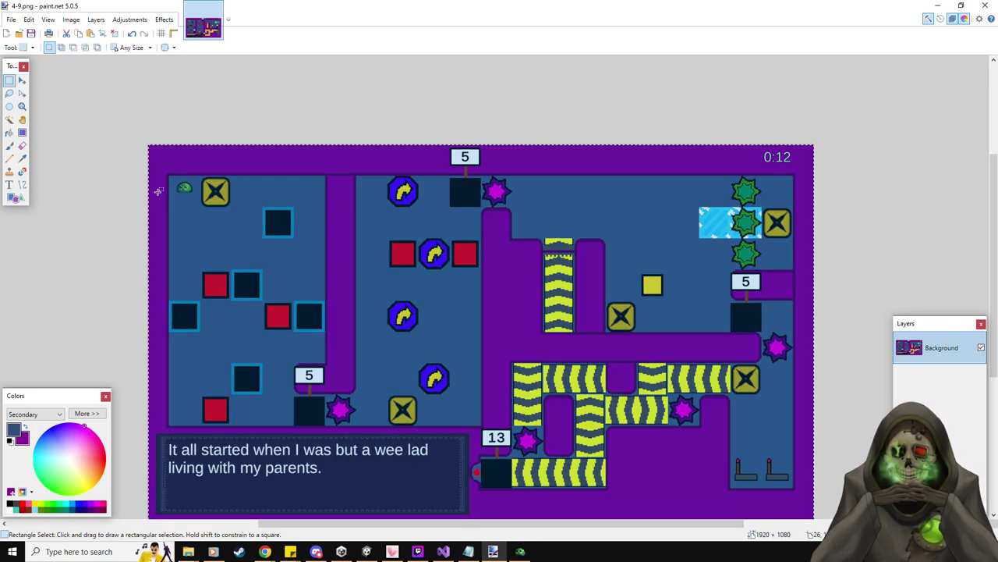
left_click_drag(176, 180, 187, 188)
key("Delete")
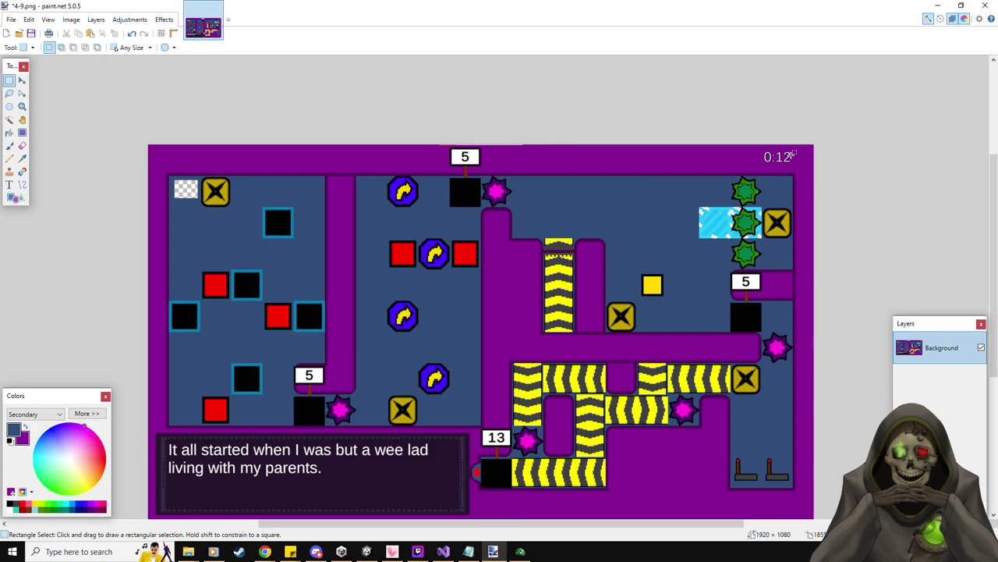
key("Delete")
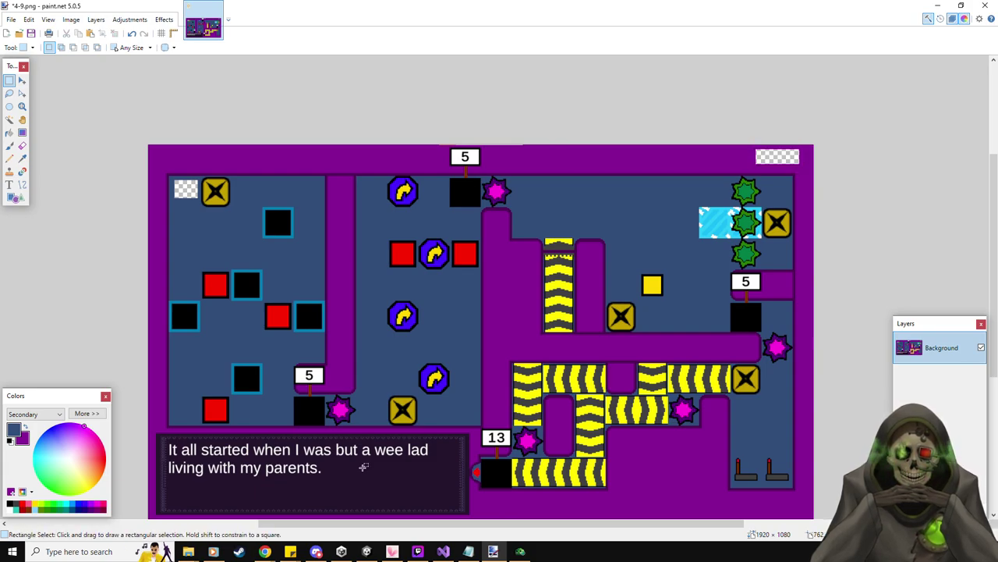
left_click_drag(470, 430, 153, 515)
key("Delete")
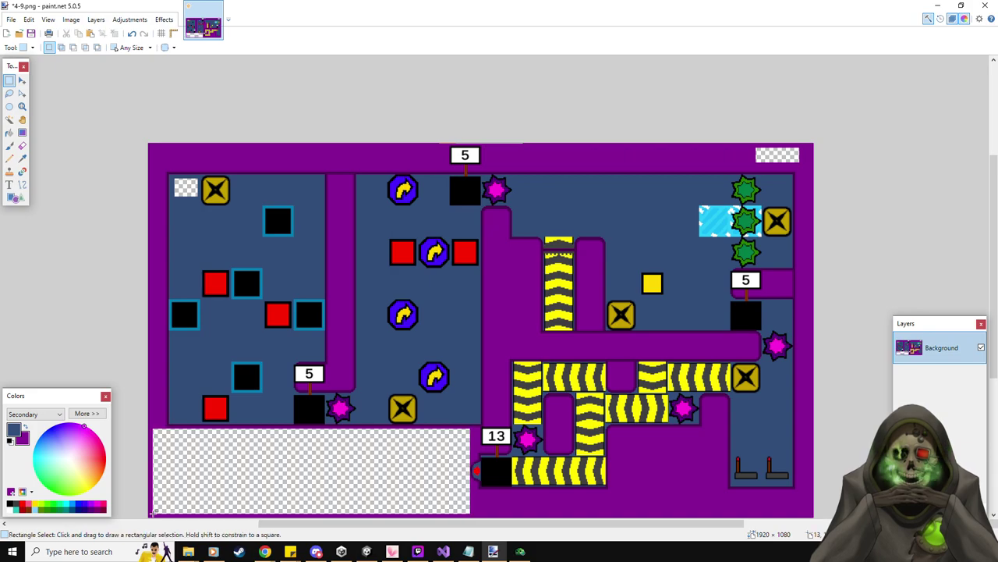
left_click(10, 134)
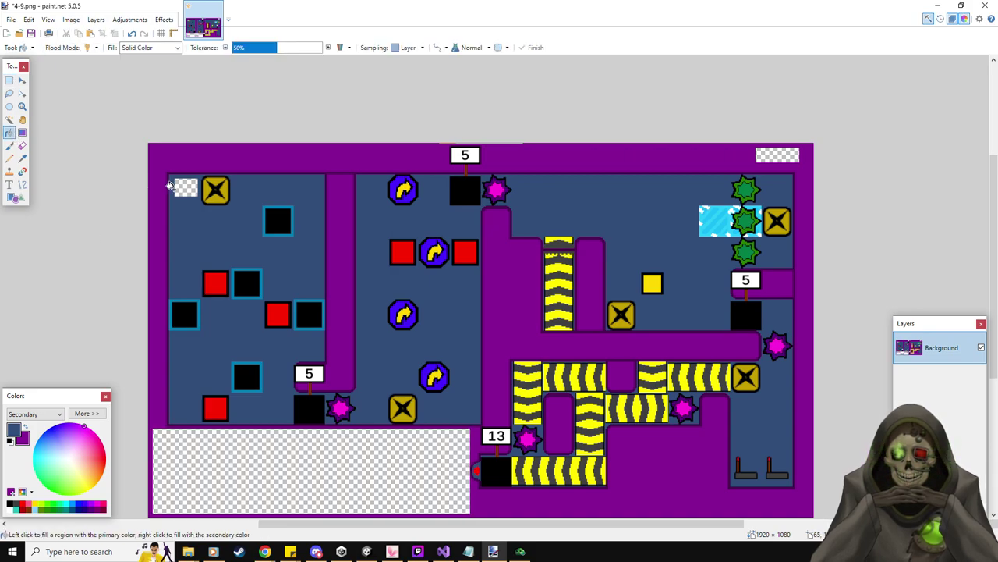
left_click(289, 486)
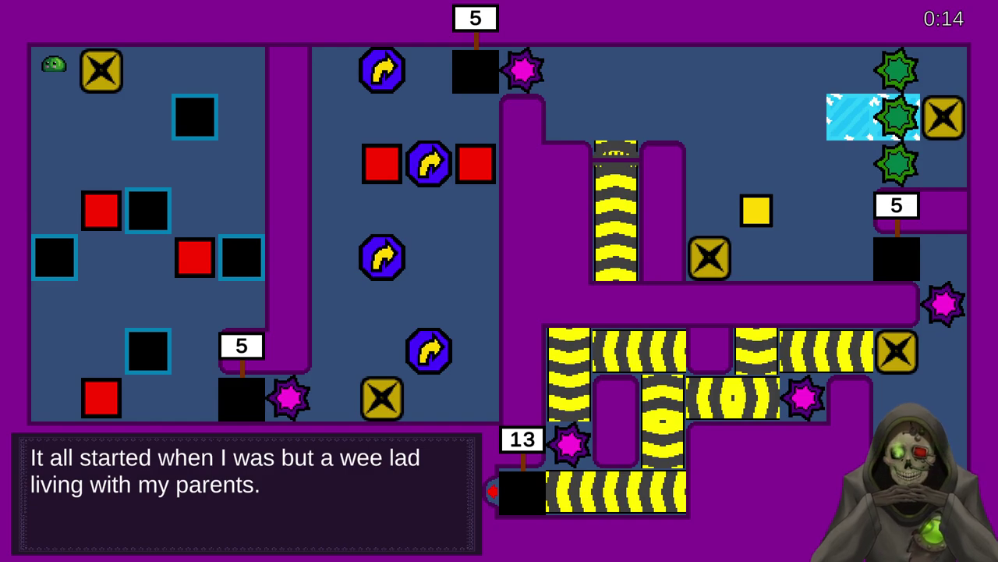
- Switch back to Slime Experiments and restart level 4-9
key("Escape")
left_click(499, 256)
key("Escape")
left_click(499, 255)
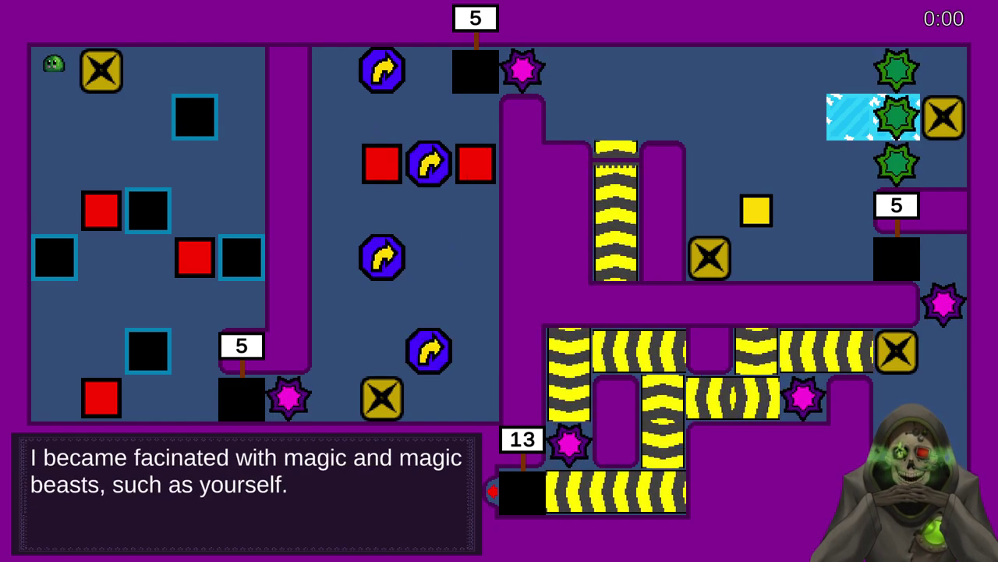
- Spawn a yellow block and push it right and down onto the target beside the upper red block
key("Right")
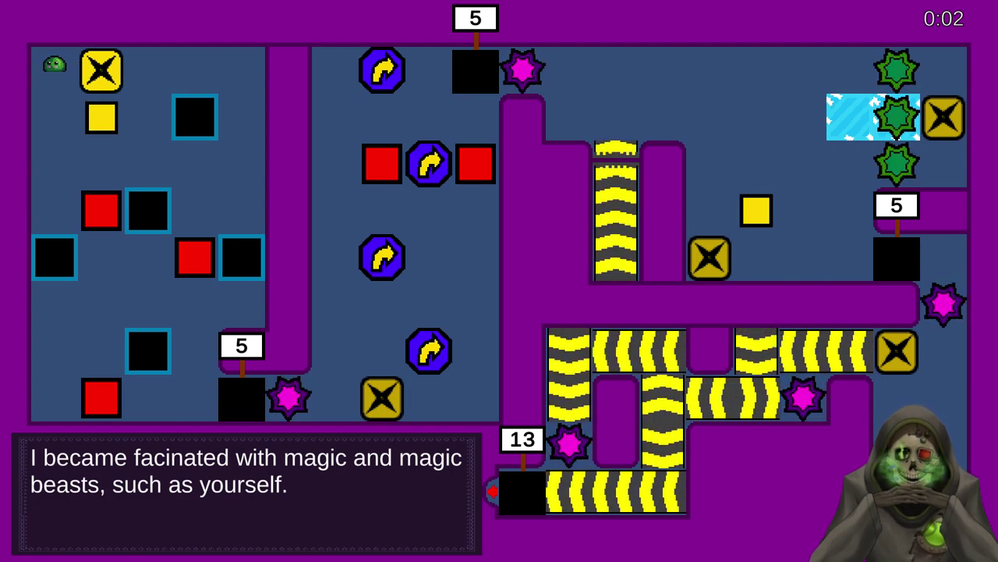
key("Right")
key("Down")
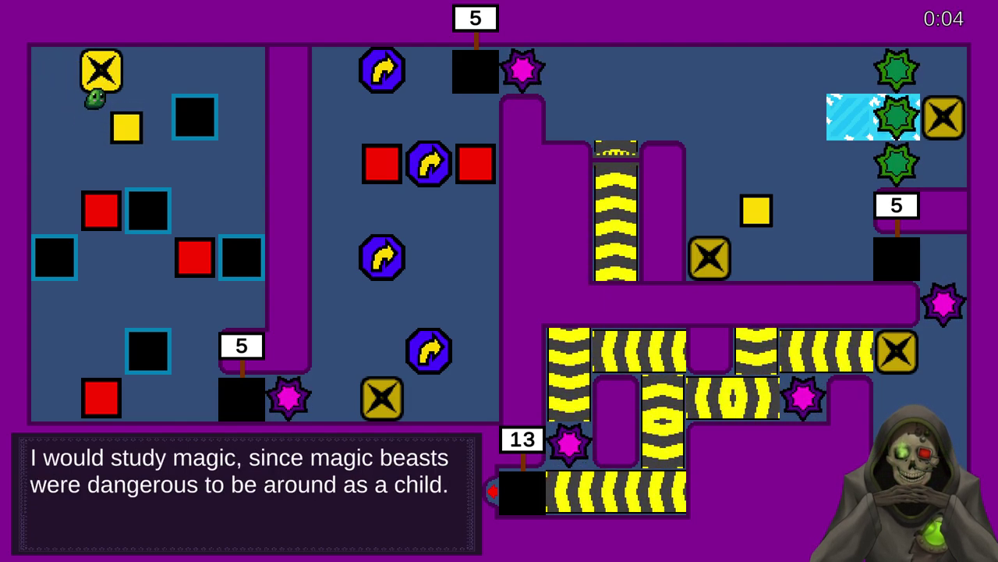
key("Right")
key("Down")
key("Down")
key("Up")
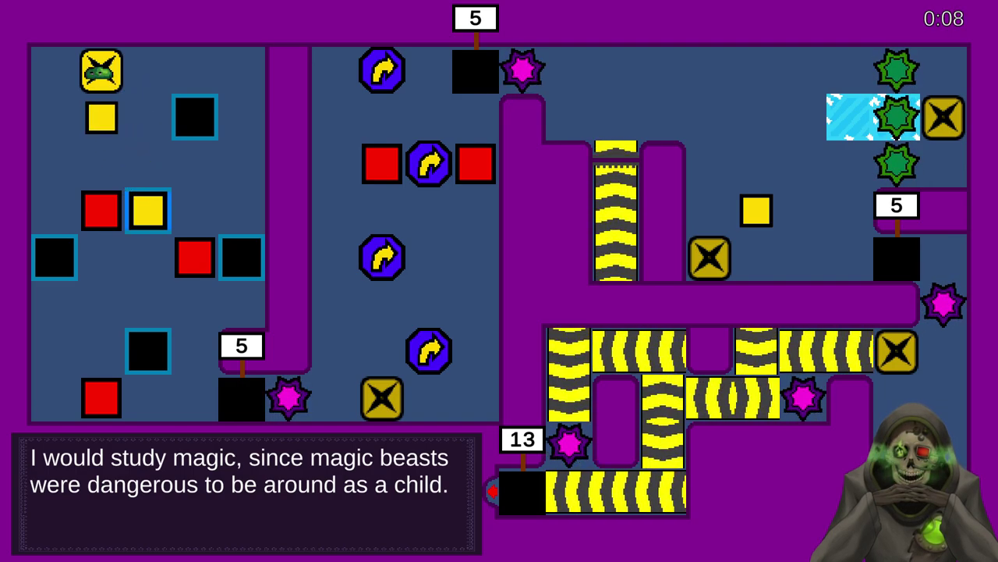
- Spawn three more yellow blocks and line them up in the column over the filled target
key("Right")
key("Up")
key("Down")
key("Right")
key("Up")
key("Down")
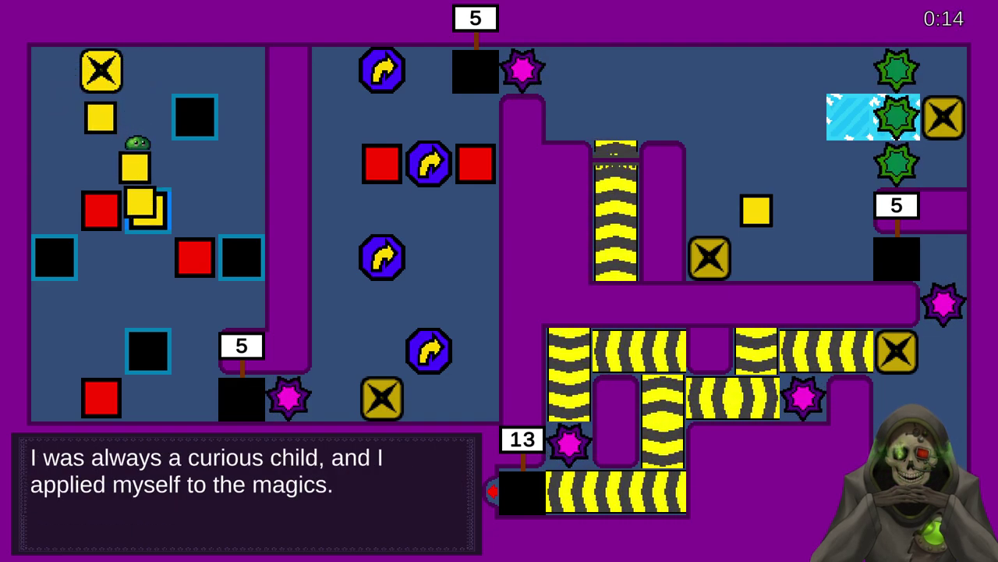
key("Left")
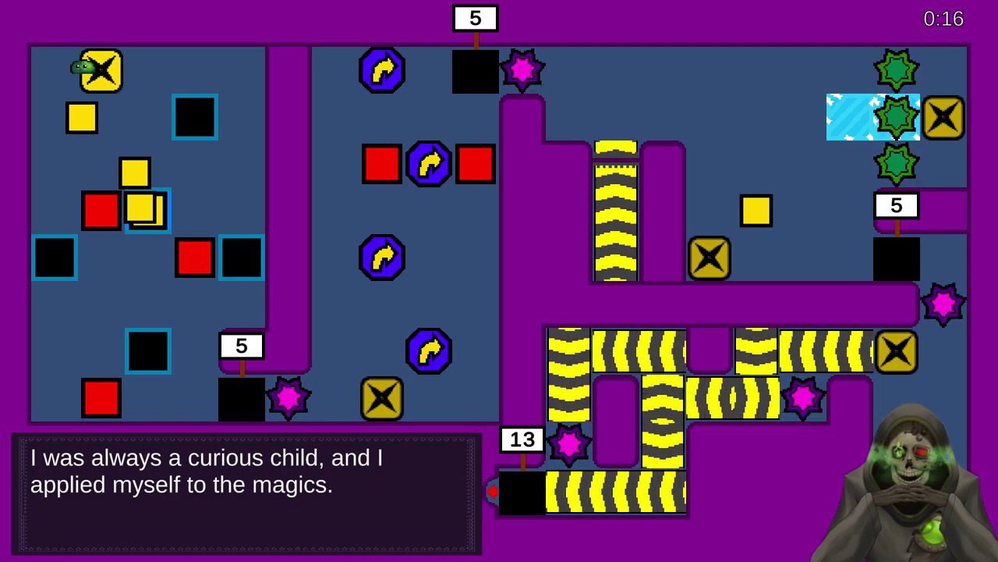
key("Right")
key("Down")
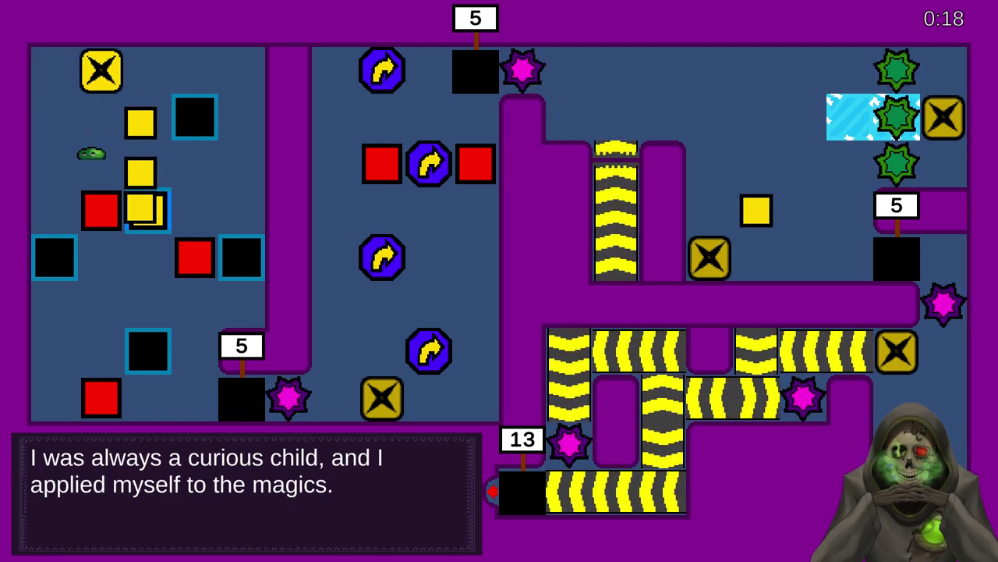
- Push the column of yellow blocks down so that one lands on the lower target, leaving a spare block under the spawner
key("Up")
key("Up")
key("Right")
key("Down")
key("Down")
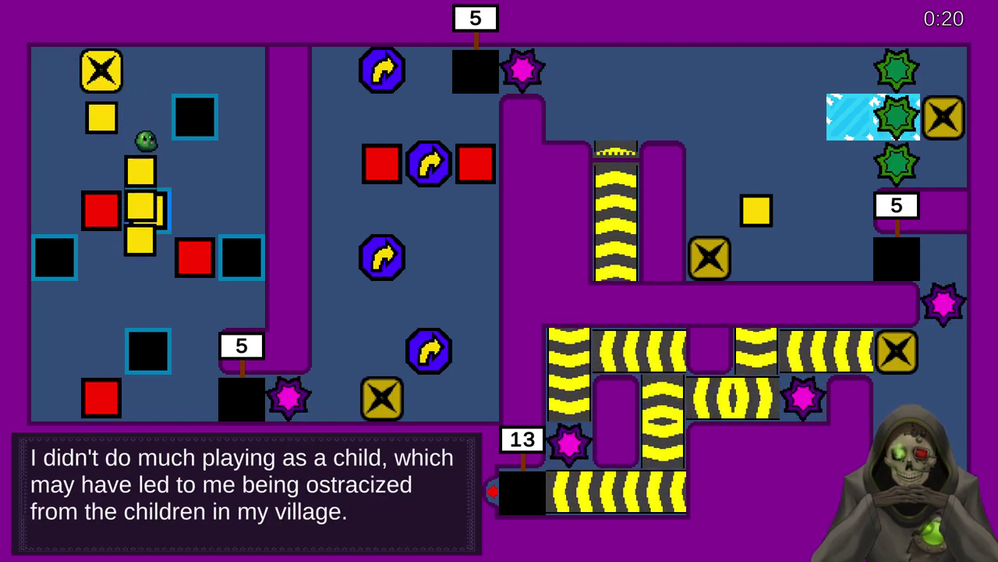
key("Down")
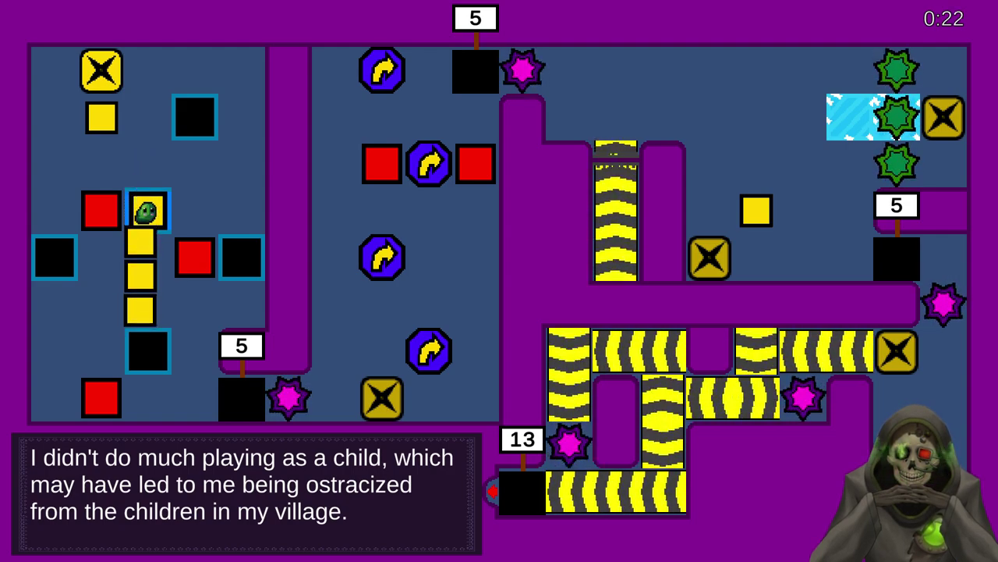
key("Down")
key("Down")
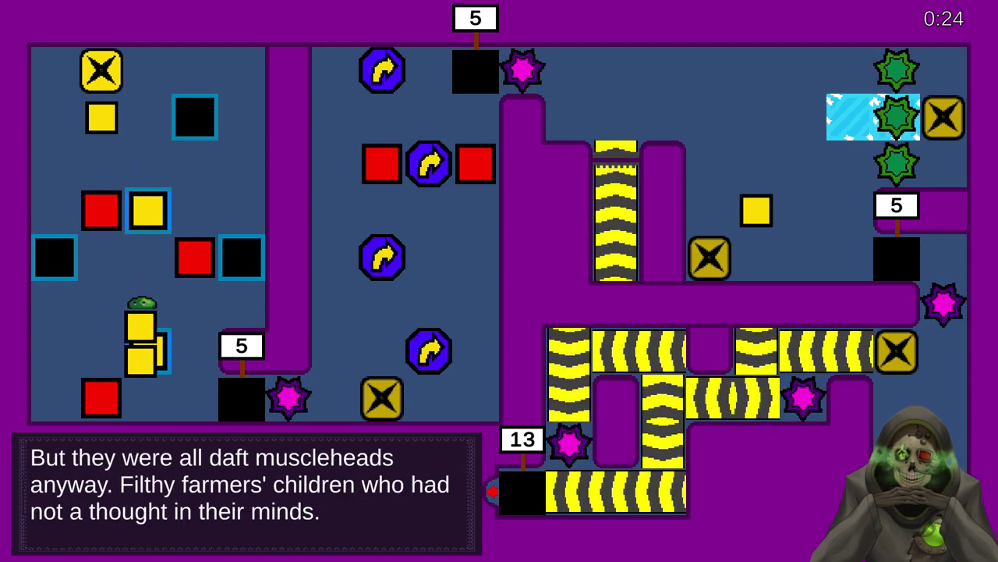
- Push the two leftover yellow blocks right and down, and feed them into the pit with the counter below the dividing wall
key("Right")
key("Right")
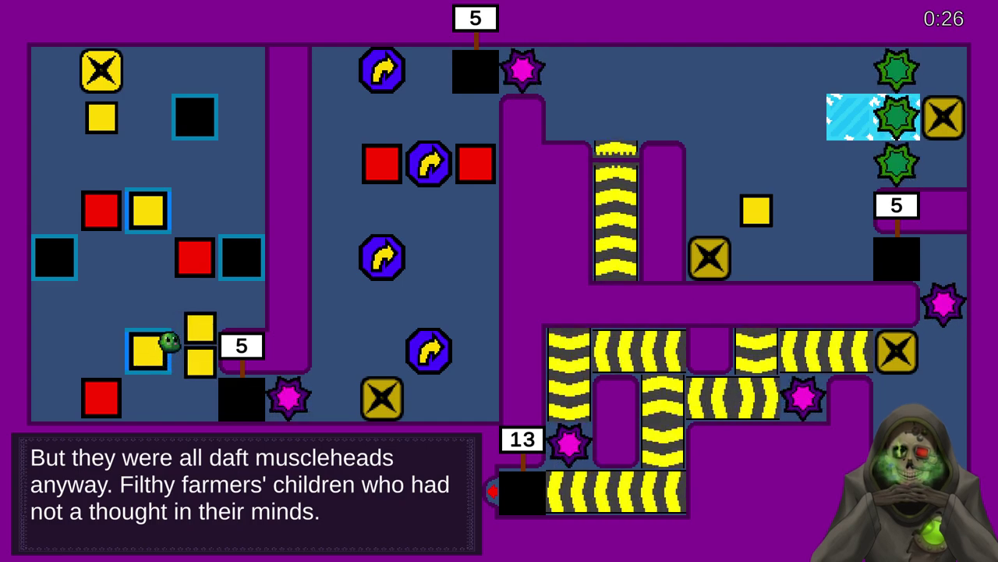
key("Down")
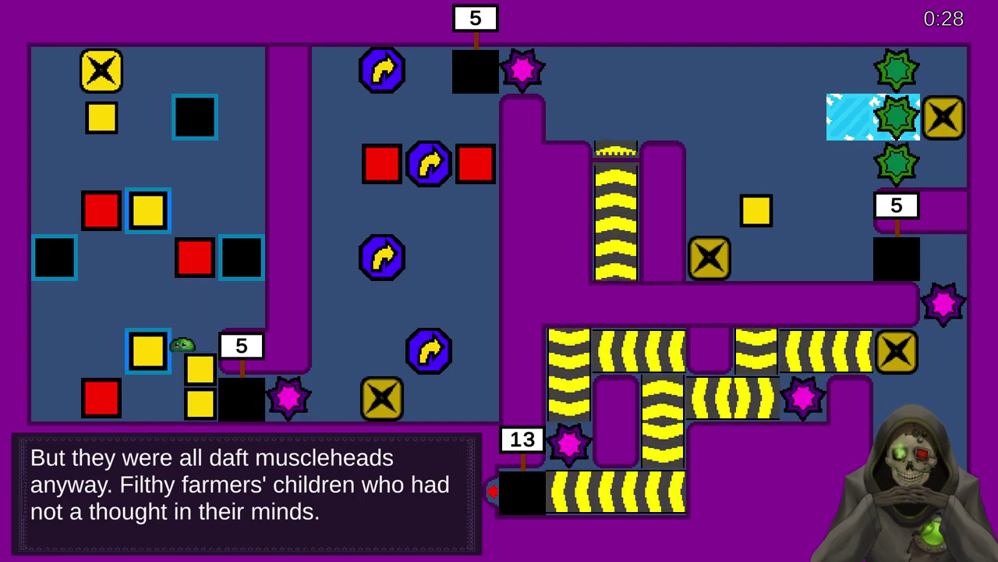
key("Right")
key("Right")
key("Down")
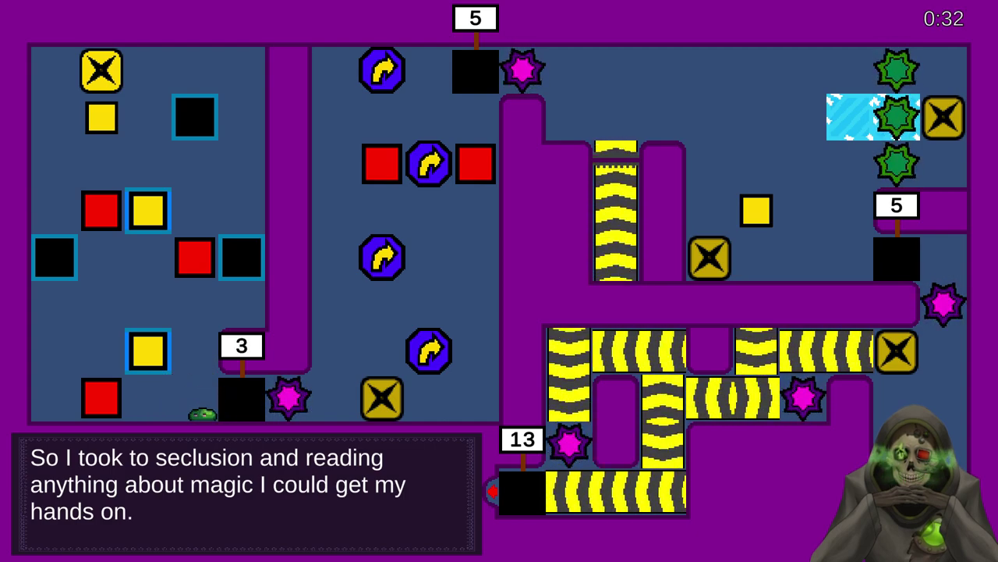
- Spawn more yellow blocks in the first room and push them right towards the column above the upper filled target
key("Up")
key("Left")
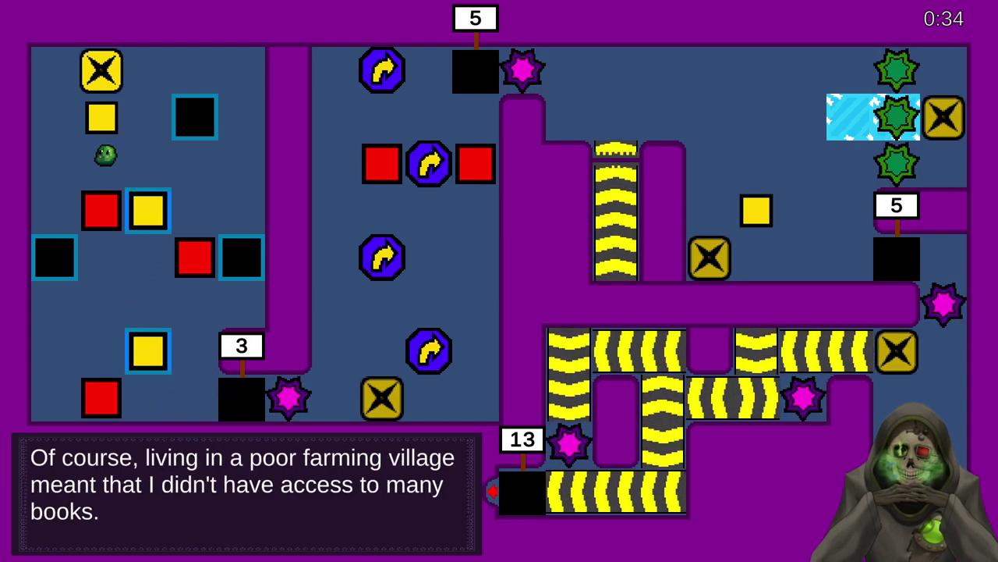
key("Right")
key("Up")
key("Left")
key("Down")
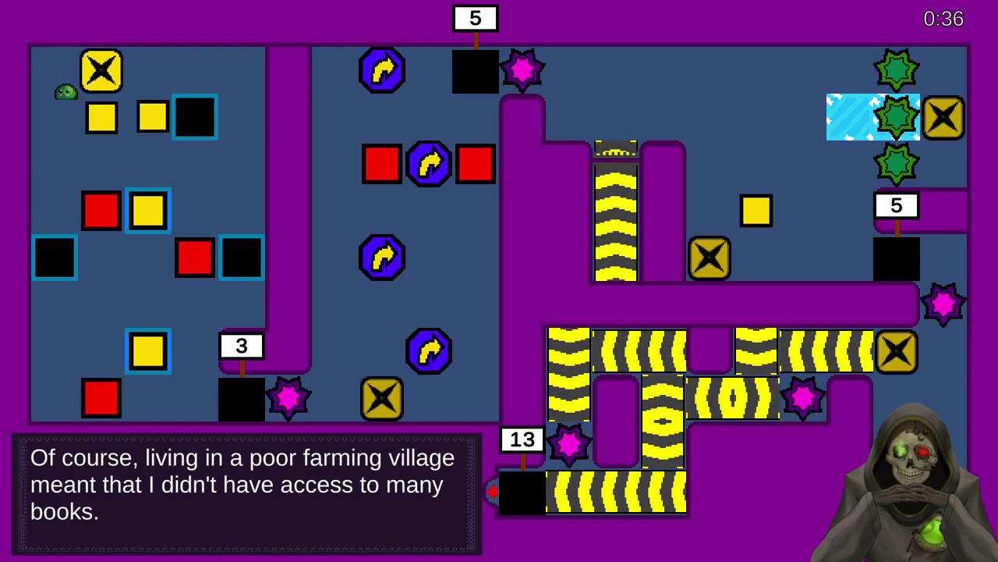
key("Down")
key("Left")
key("Down")
key("Right")
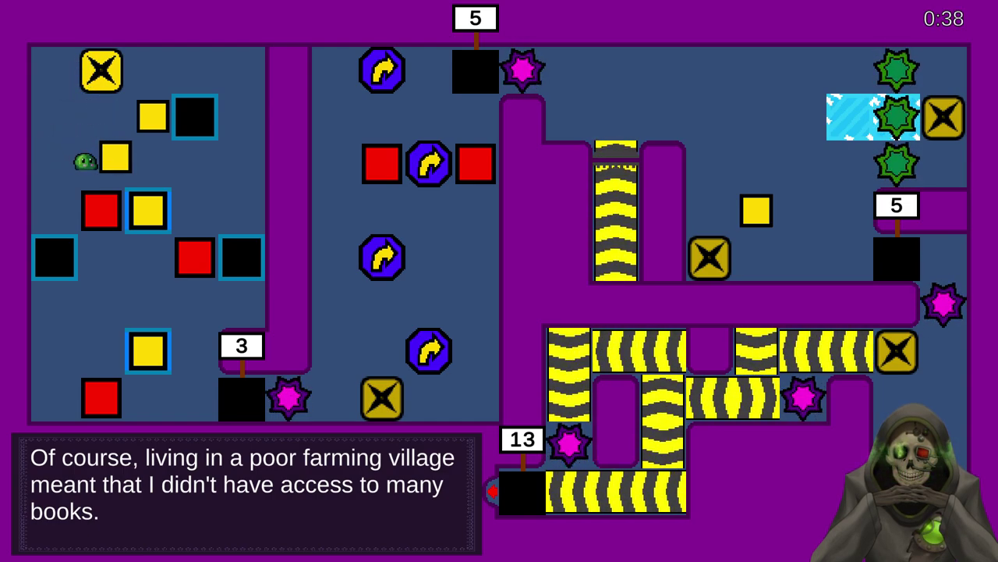
- Push the column of yellow blocks down past the upper target so that three spare blocks reach the lower target
key("Up")
key("Up")
key("Right")
key("Down")
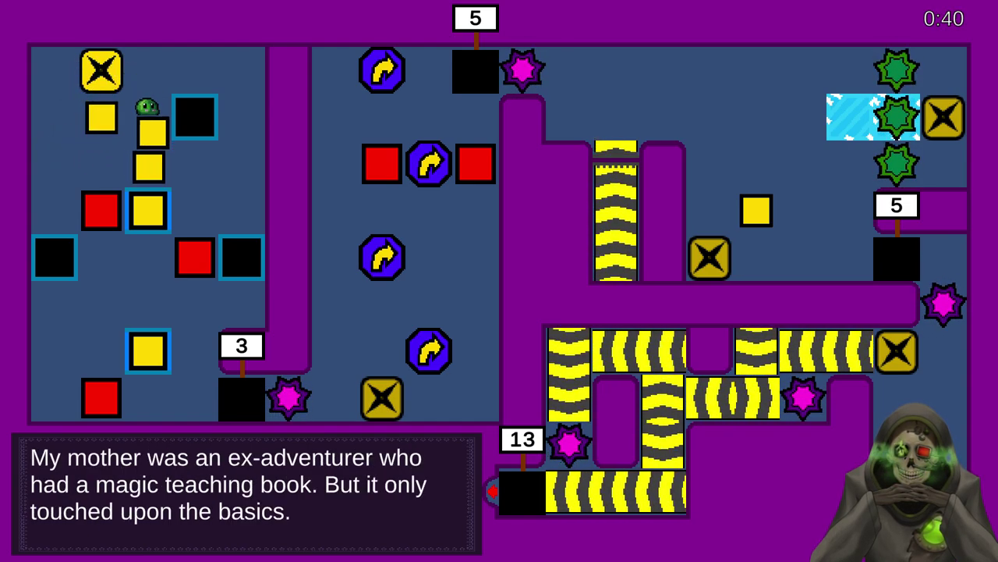
key("Down")
key("Down")
key("Right")
key("Up")
key("Right")
key("Down")
key("Down")
key("Down")
key("Down")
- Push the three spare yellow blocks right into a column beside the pit below the dividing wall
key("Left")
key("Right")
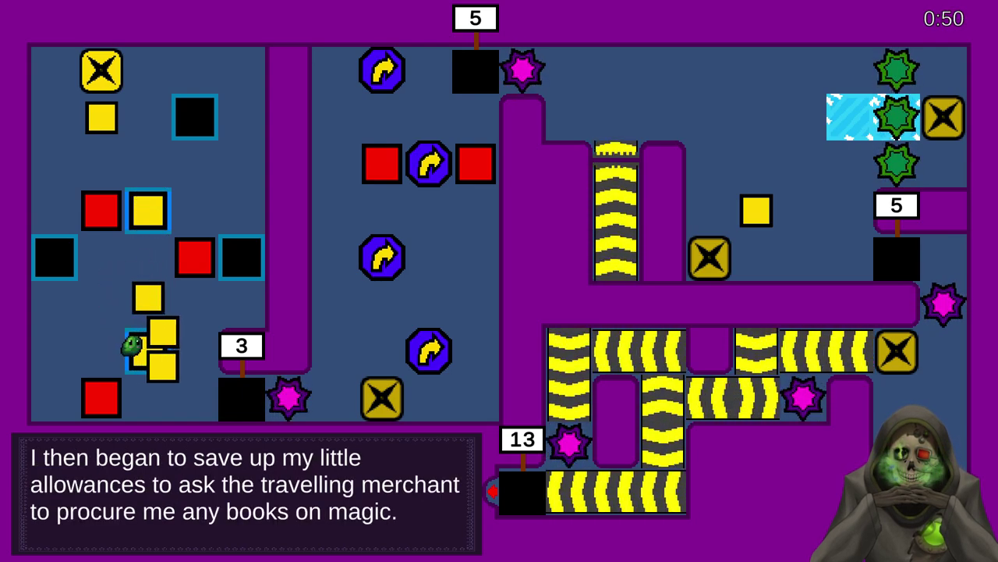
key("Right")
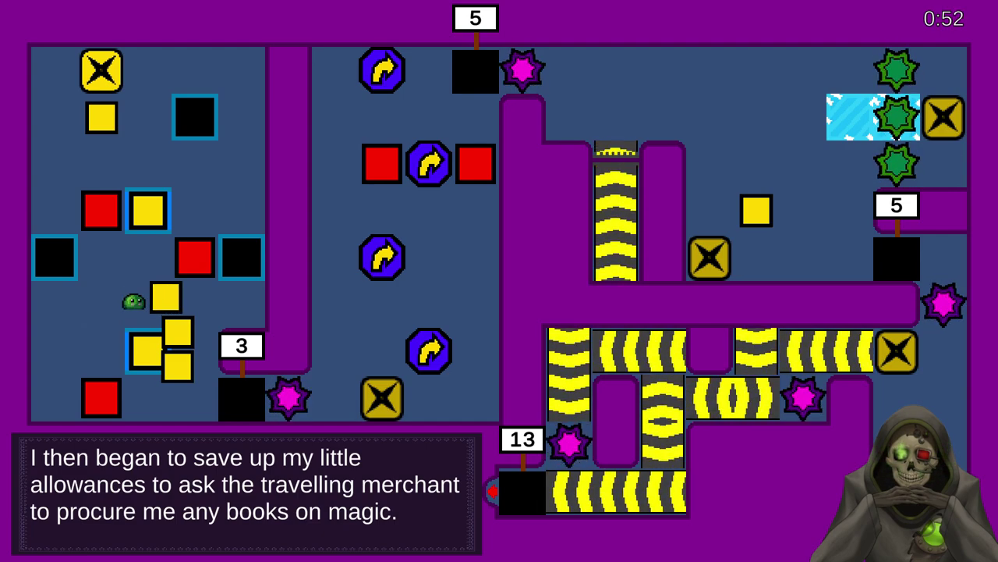
key("Down")
key("Left")
key("Right")
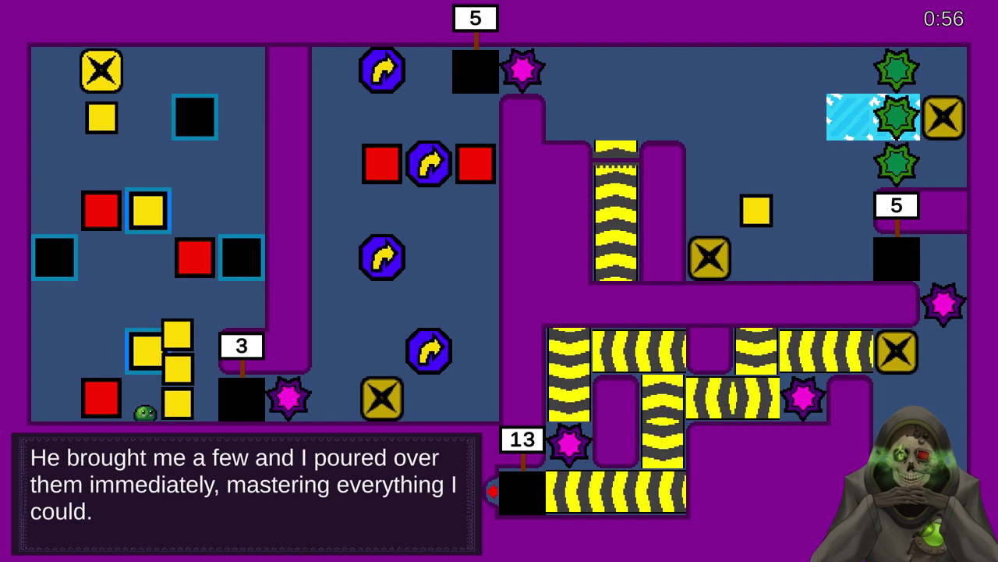
- Feed the first two yellow blocks of the column into the pit below the dividing wall
key("Right")
key("Left")
key("Up")
key("Right")
key("Right")
key("Down")
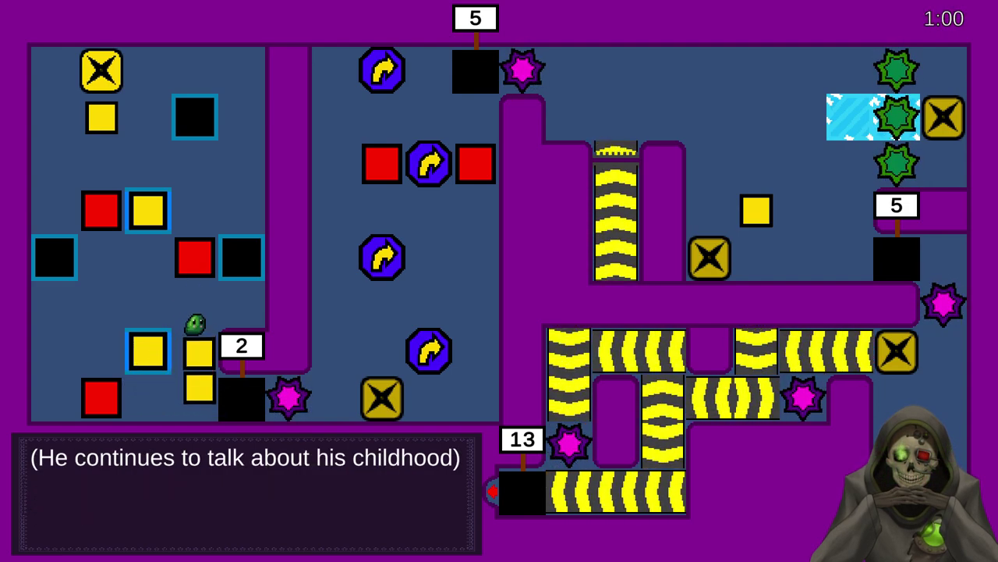
key("Right")
key("Left")
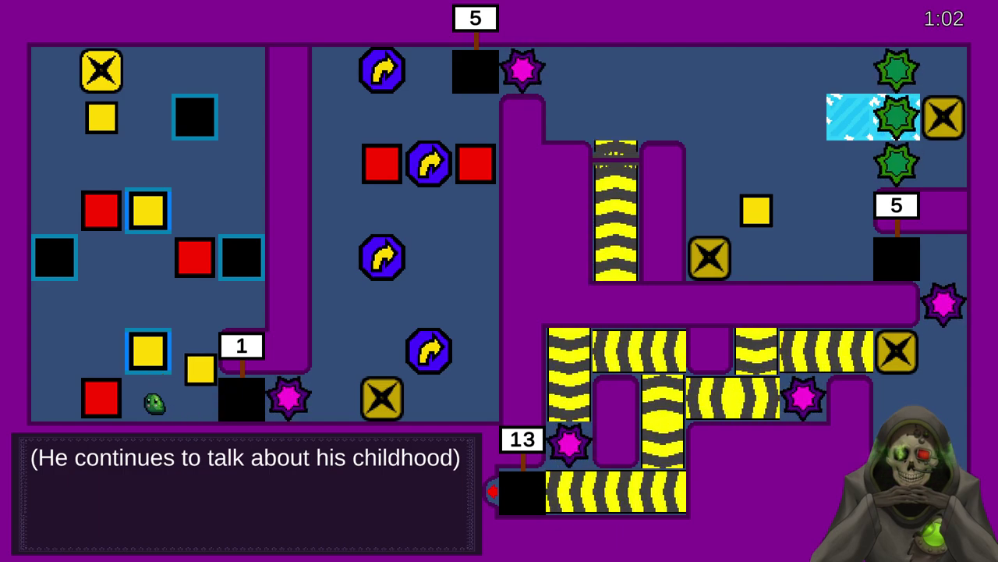
- Push the last spare yellow block down and into the pit, and cross to the yellow spawner in the middle room
key("Right")
key("Down")
key("Left")
key("Down")
key("Right")
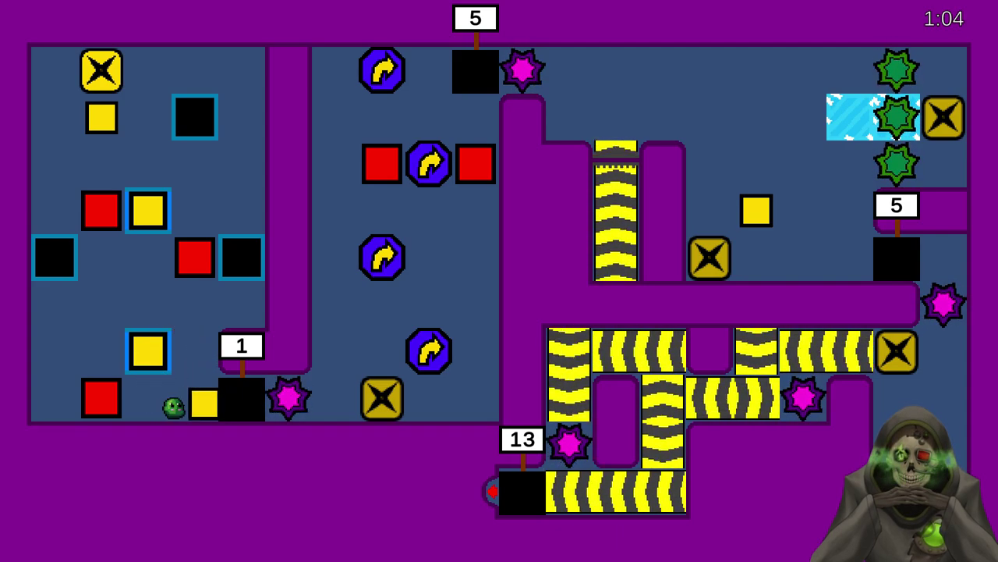
key("Right")
key("Right")
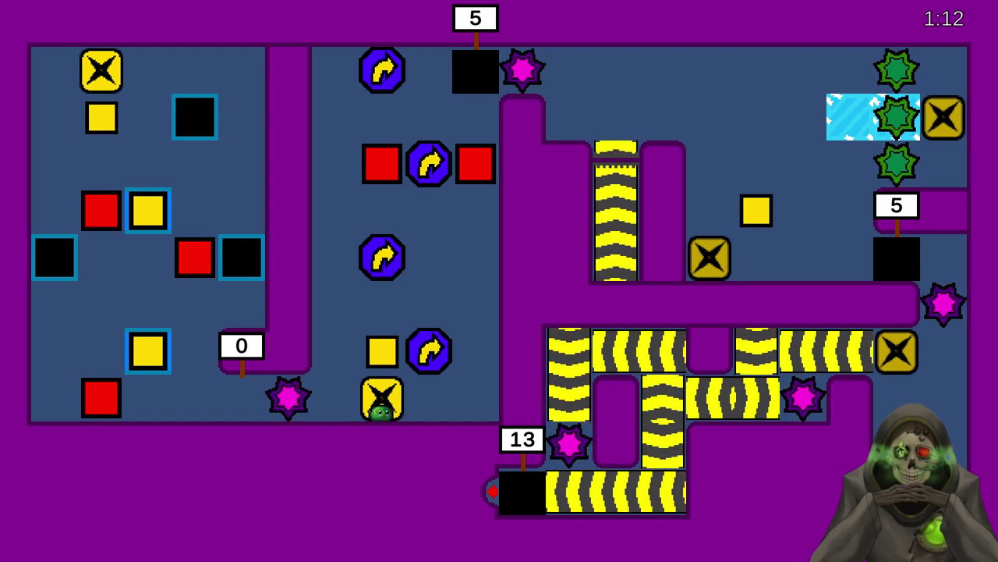
- Push the middle room's first yellow block up and right into the column below the arrow tile between the red blocks
key("Up")
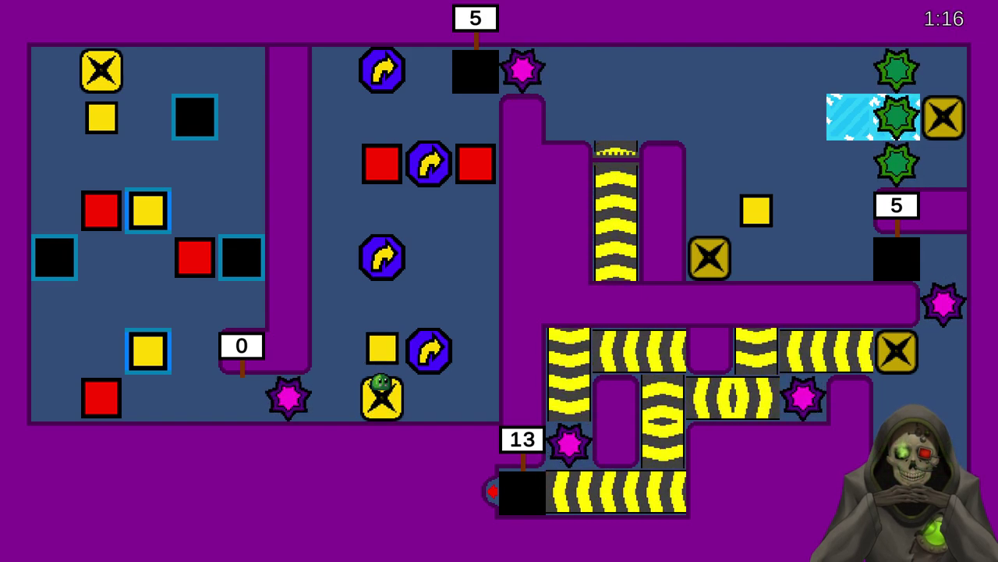
key("Up")
key("Left")
key("Up")
key("Right")
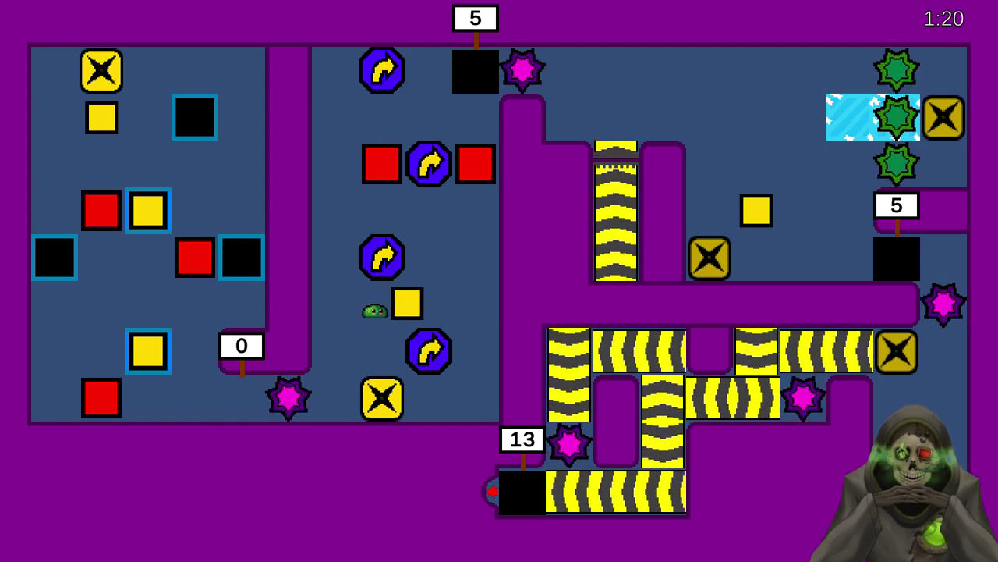
key("Down")
key("Right")
key("Up")
key("Up")
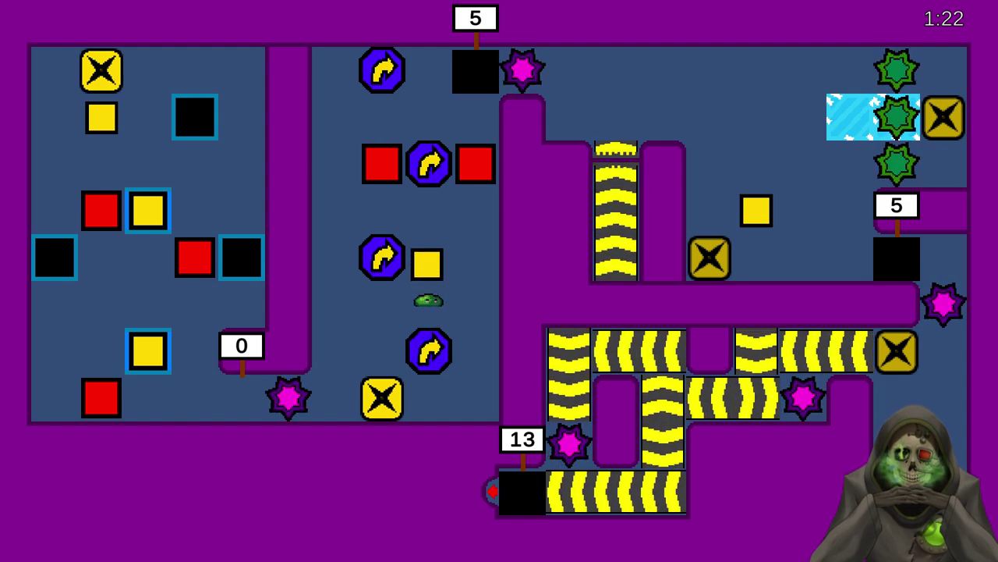
- Spawn a second yellow block and push it up in the column behind the first one
key("Down")
key("Left")
key("Right")
key("Up")
key("Left")
key("Up")
key("Right")
key("Left")
key("Down")
key("Right")
key("Up")
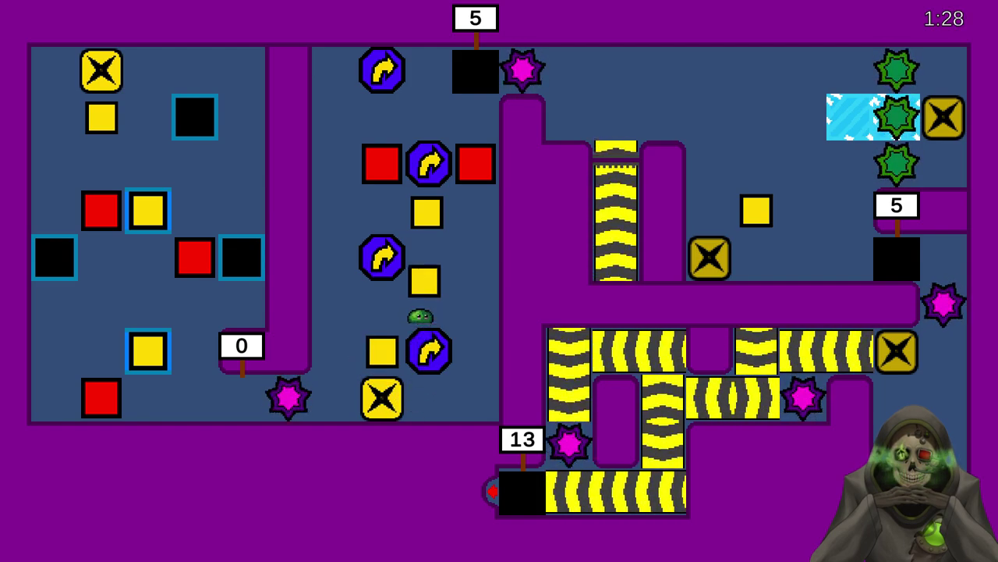
- Move a third yellow block up and right from the spawner to the lower end of the column
key("Down")
key("Up")
key("Down")
key("Left")
key("Up")
key("Up")
key("Left")
key("Up")
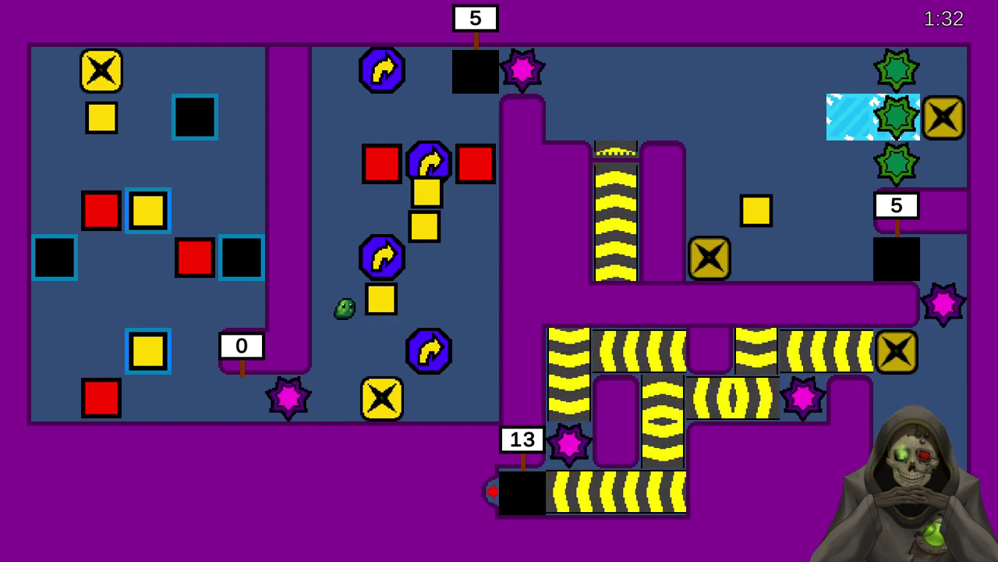
key("Right")
key("Down")
key("Right")
- Push the column up through the arrow tile between the red blocks, and bring a fourth yellow block from the spawner
key("Up")
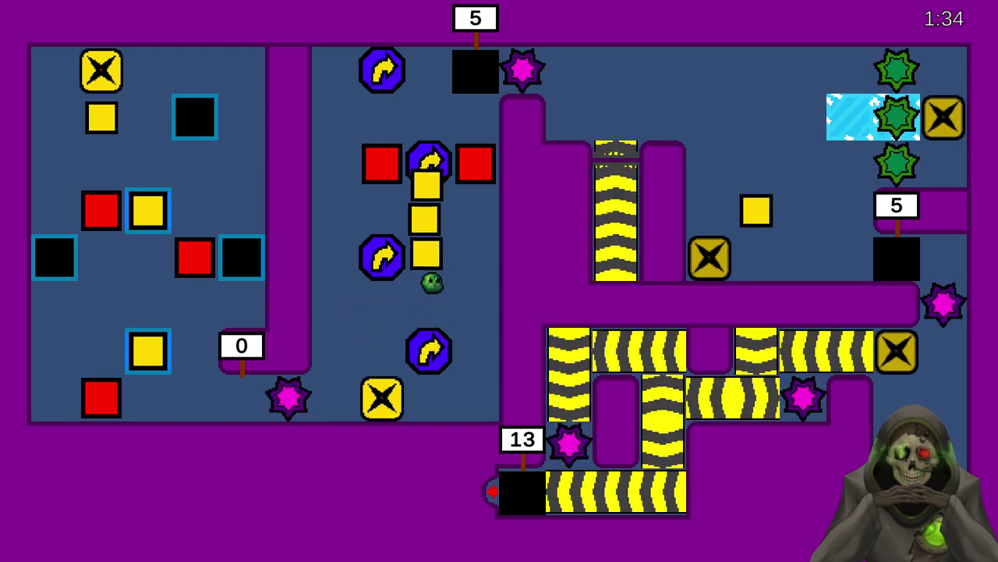
key("Up")
key("Down")
key("Down")
key("Right")
key("Left")
key("Up")
key("Left")
- Push the fourth yellow block up the column so that all four blocks pass into the red blocks' arrow tile as blue
key("Up")
key("Right")
key("Right")
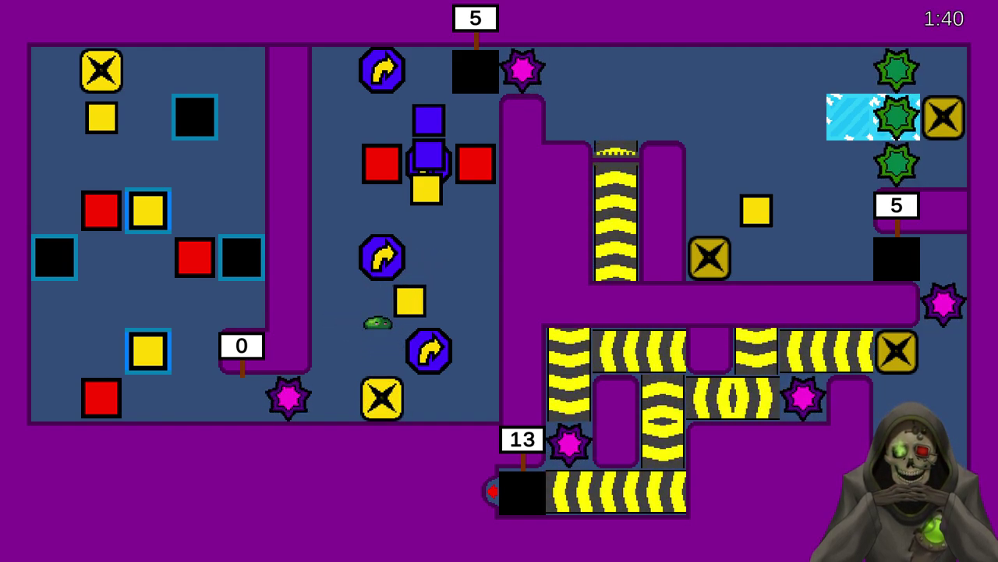
key("Left")
key("Up")
key("Right")
key("Down")
key("Right")
key("Up")
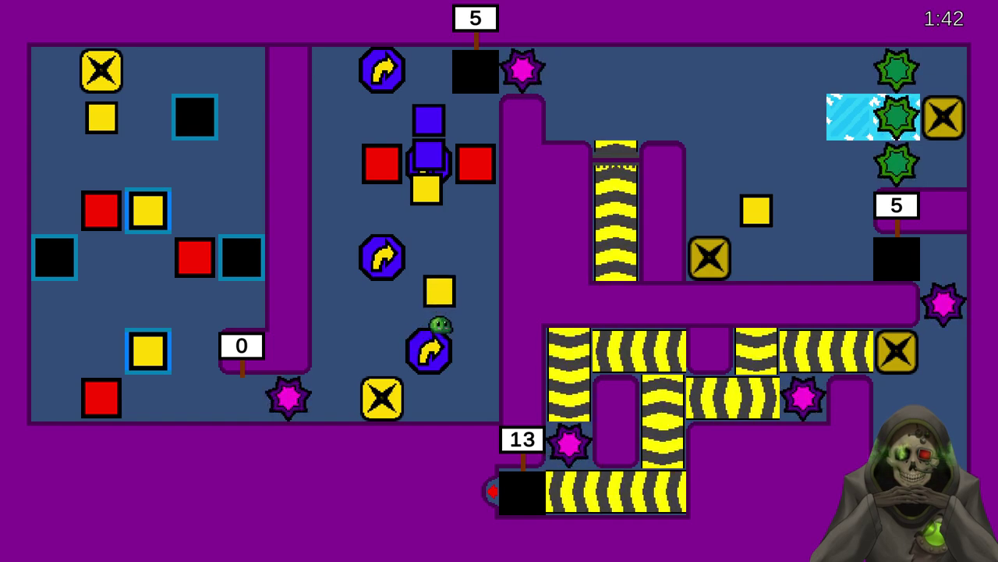
key("Up")
key("Up")
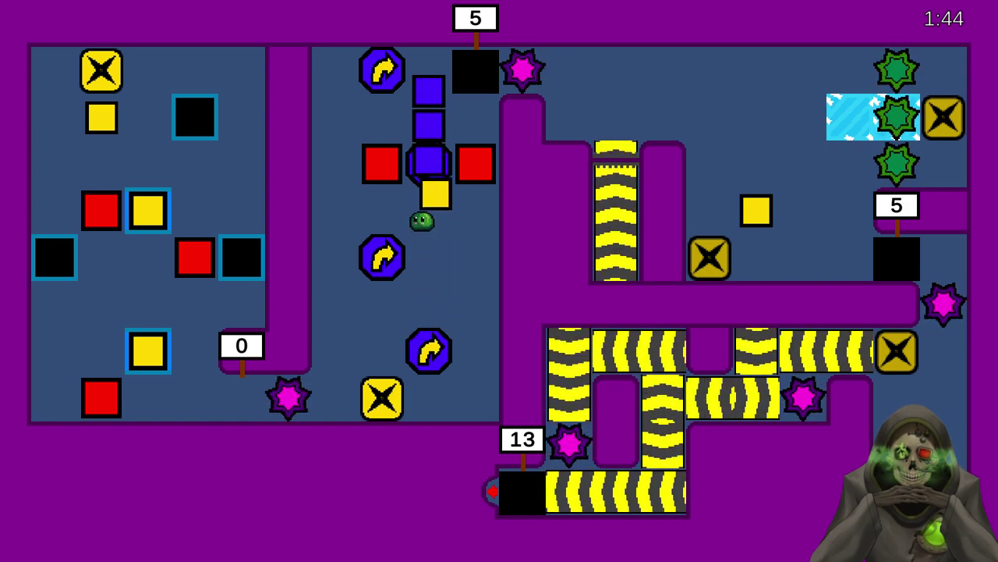
key("Up")
- Turn the topmost blue block yellow on the upper arrow tile and push it right to the edge of the upper pit
key("Left")
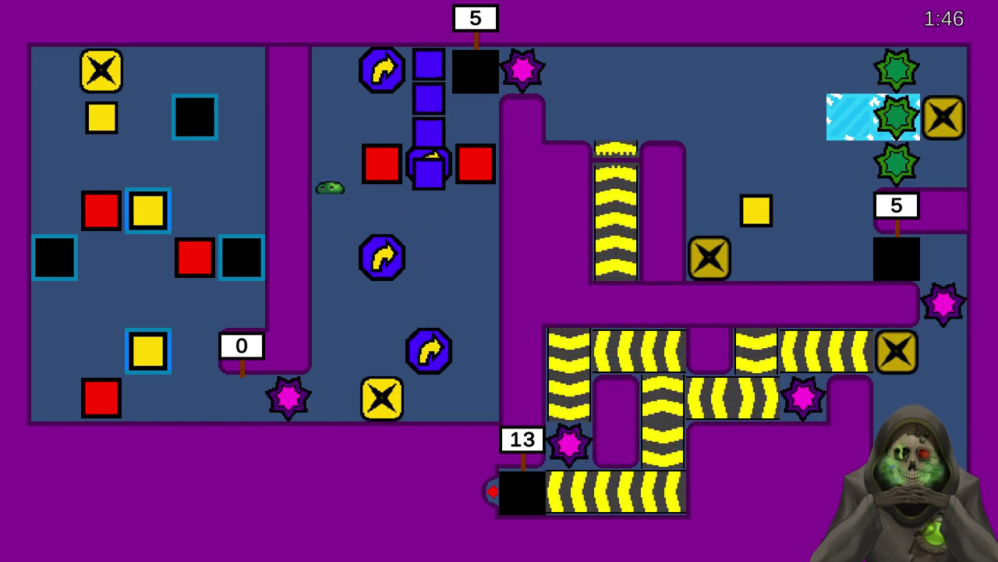
key("Left")
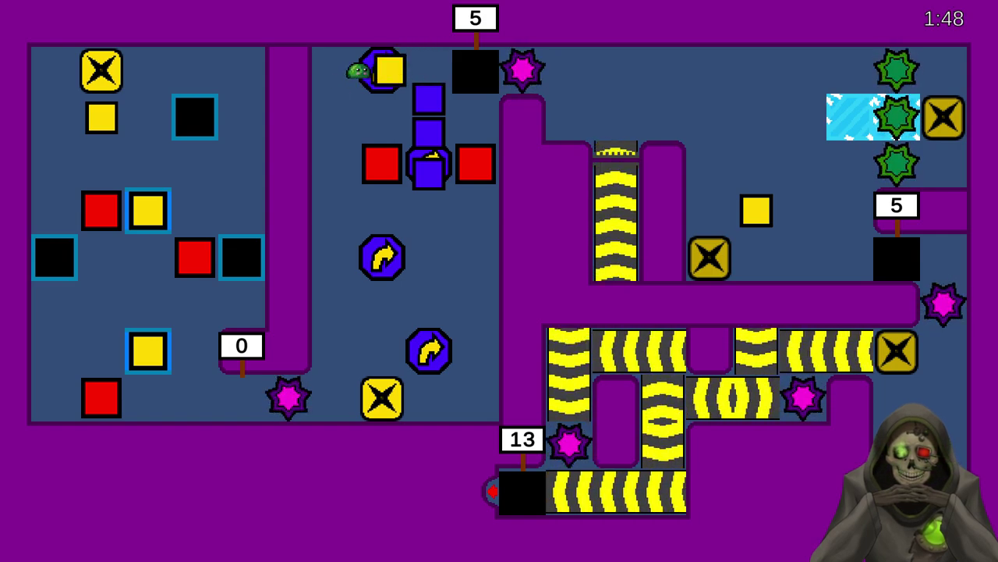
key("Right")
key("Right")
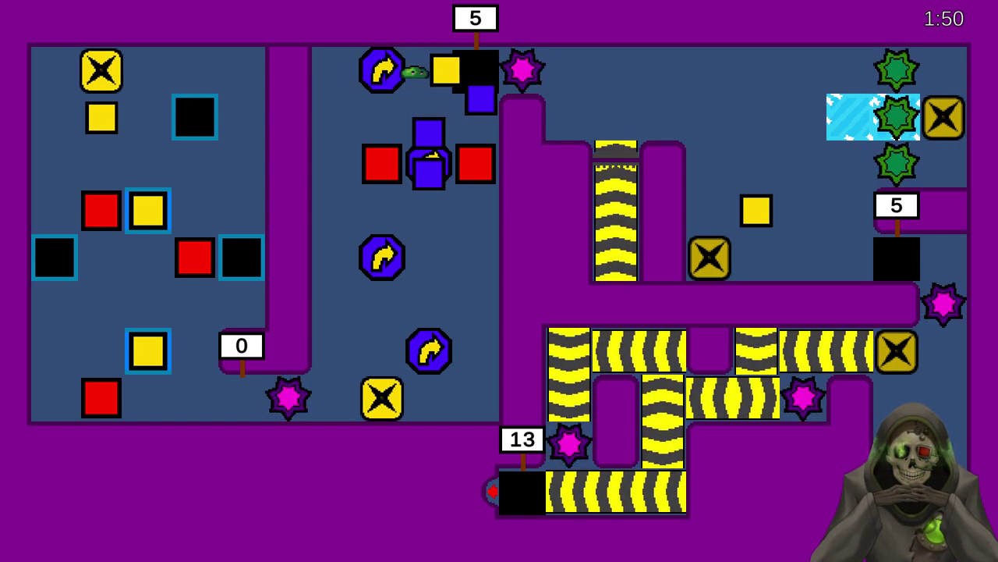
- Fetch another yellow block from the middle room's spawner and push it up the column towards the red blocks' arrow tile
key("Up")
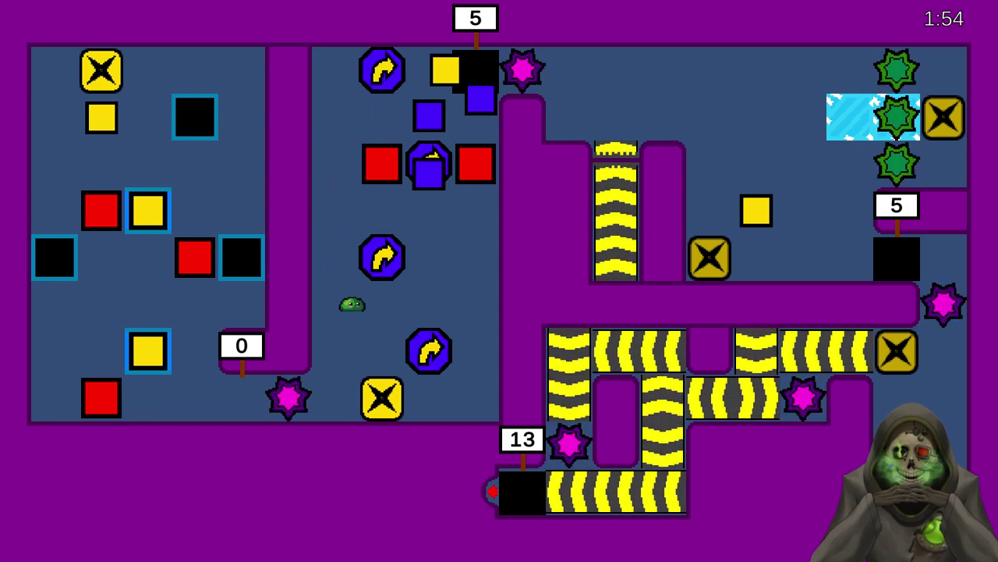
key("Down")
key("Up")
key("Up")
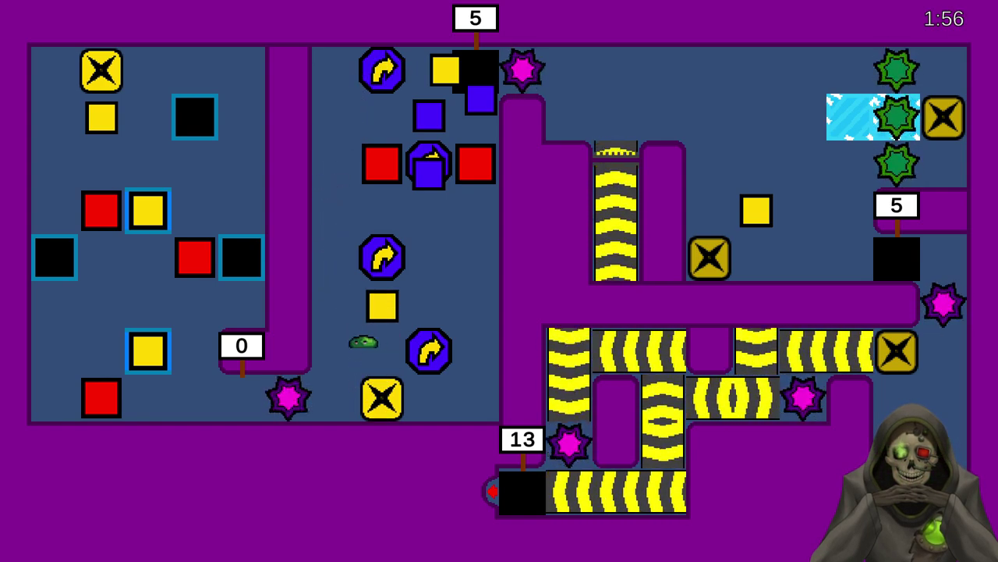
key("Right")
key("Up")
key("Up")
key("Up")
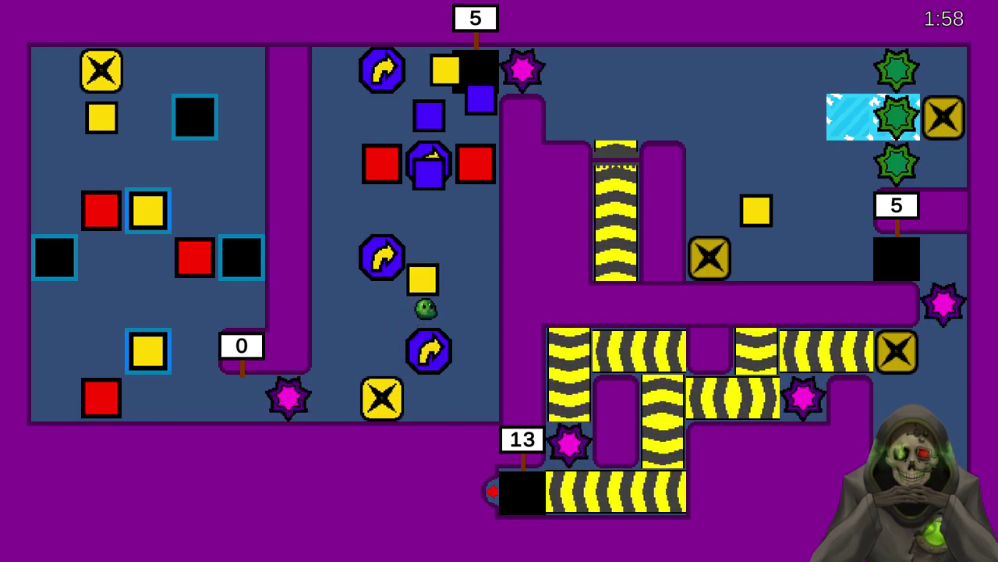
- Push the waiting yellow block into the upper pit, and turn the next blue block yellow and move it to the pit's edge
key("Left")
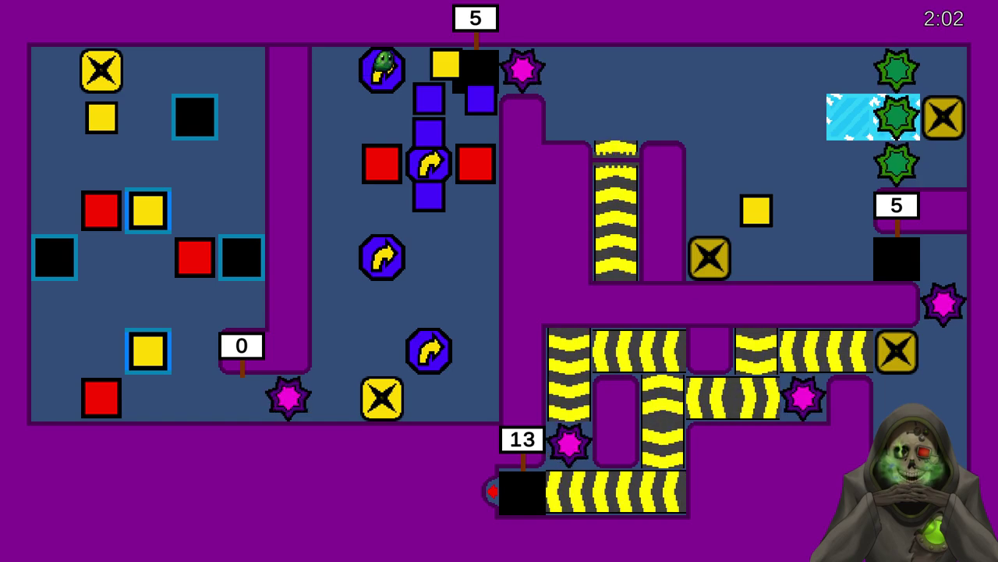
key("Right")
key("Left")
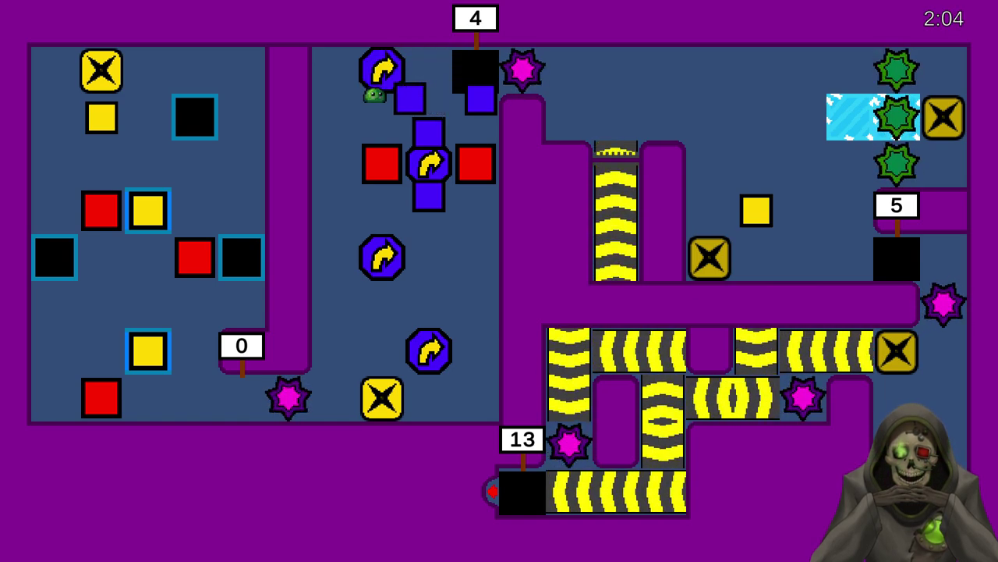
key("Left")
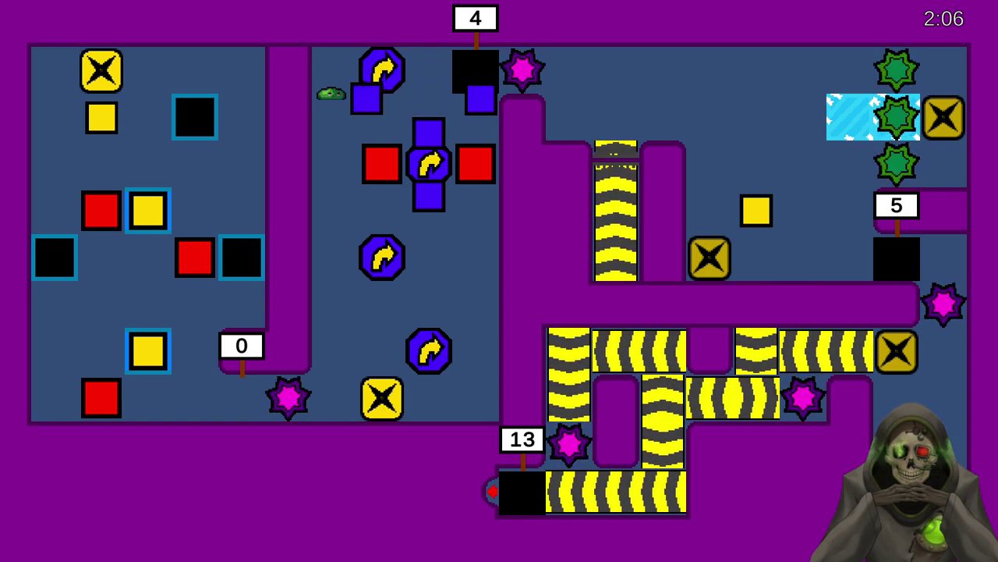
key("Left")
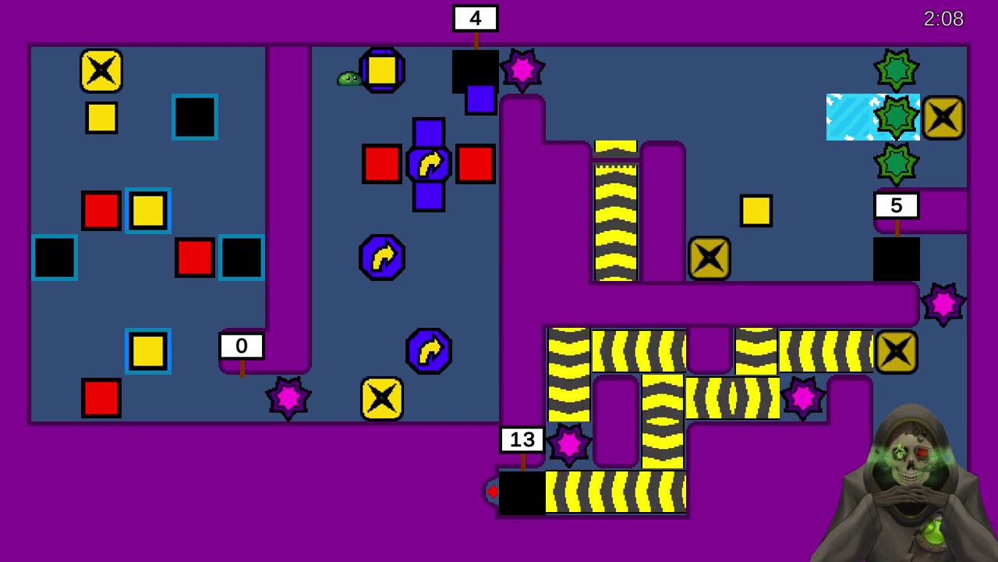
key("Right")
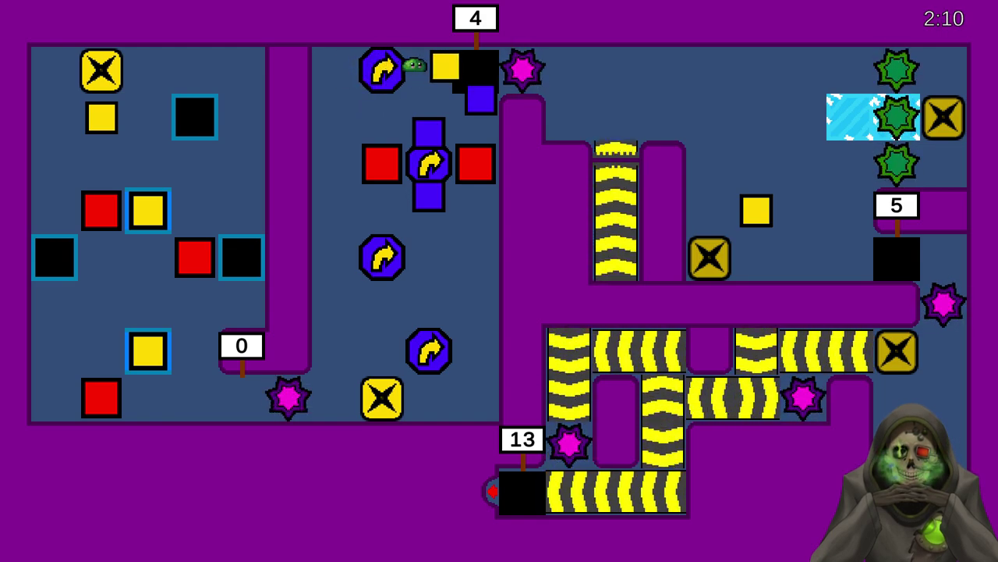
- Push the yellow and blue blocks at the upper pit's edge back left to the upper arrow tile
key("Down")
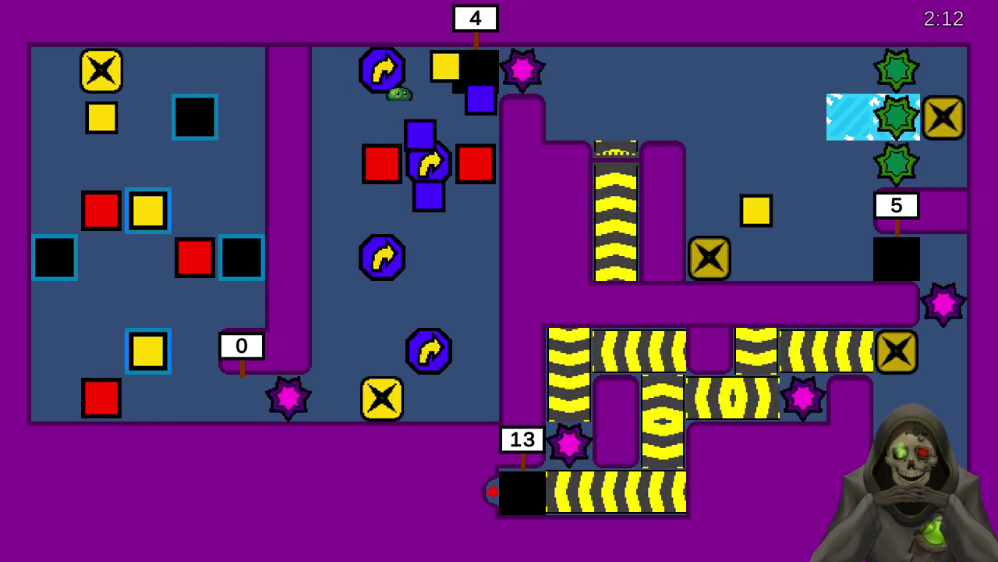
key("Down")
key("Right")
key("Left")
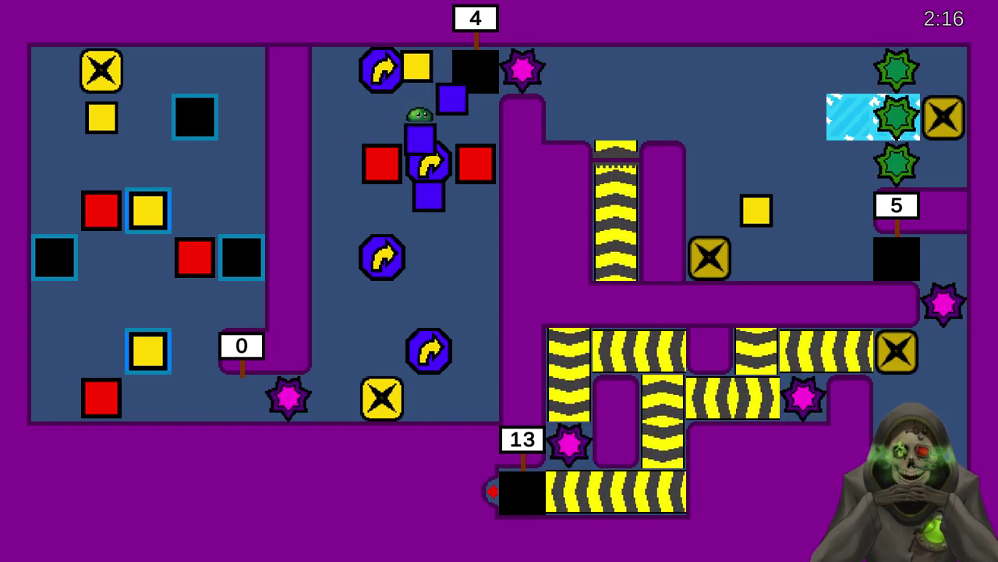
key("Left")
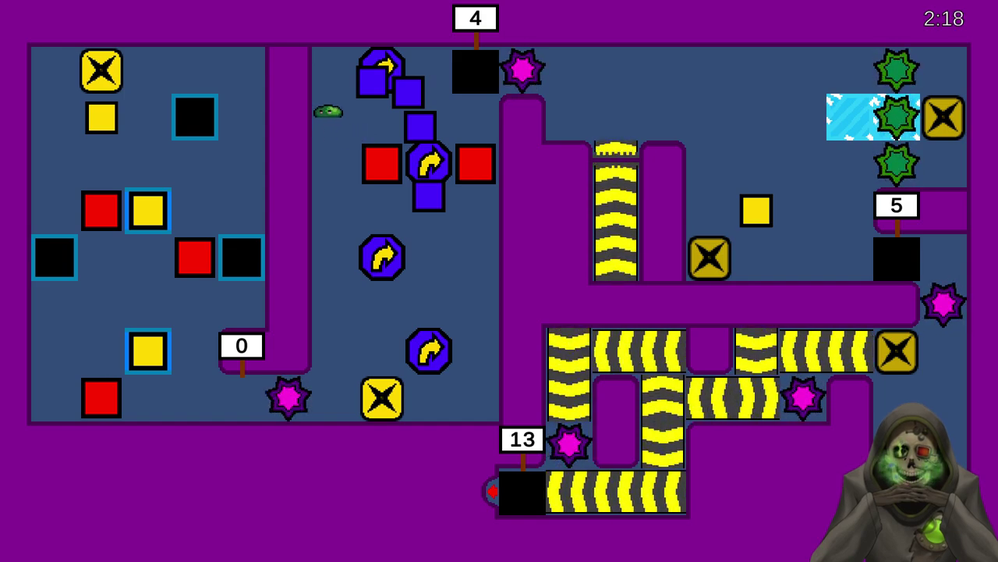
- Turn the block at the upper arrow tile yellow and push both waiting blocks right into the upper pit
key("Up")
key("Down")
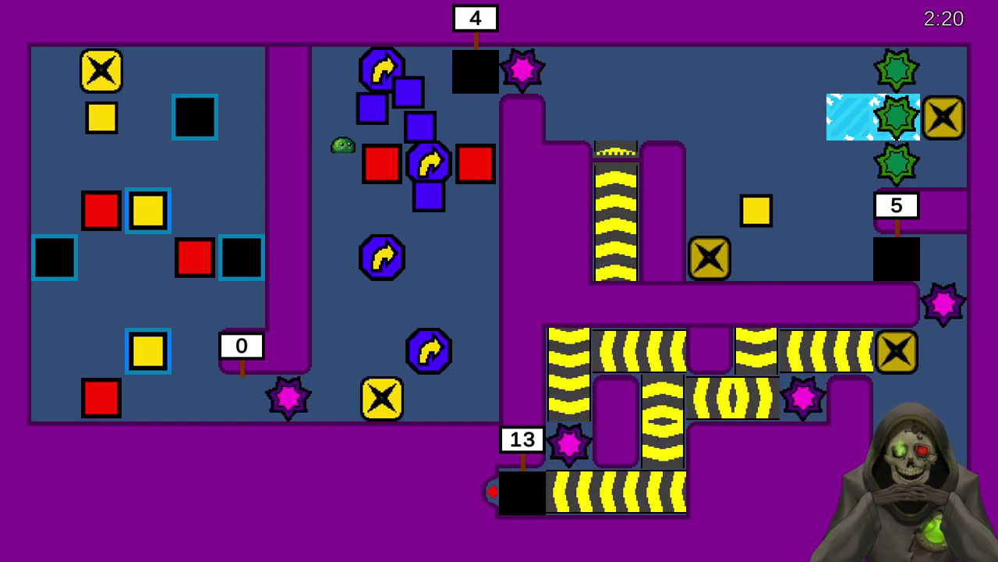
key("Right")
key("Left")
key("Right")
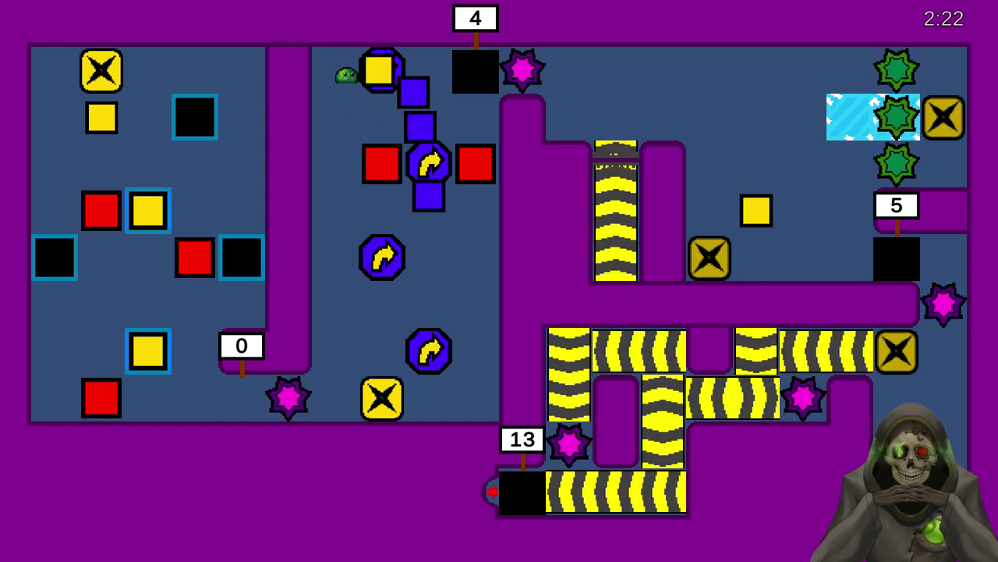
key("Right")
key("Right")
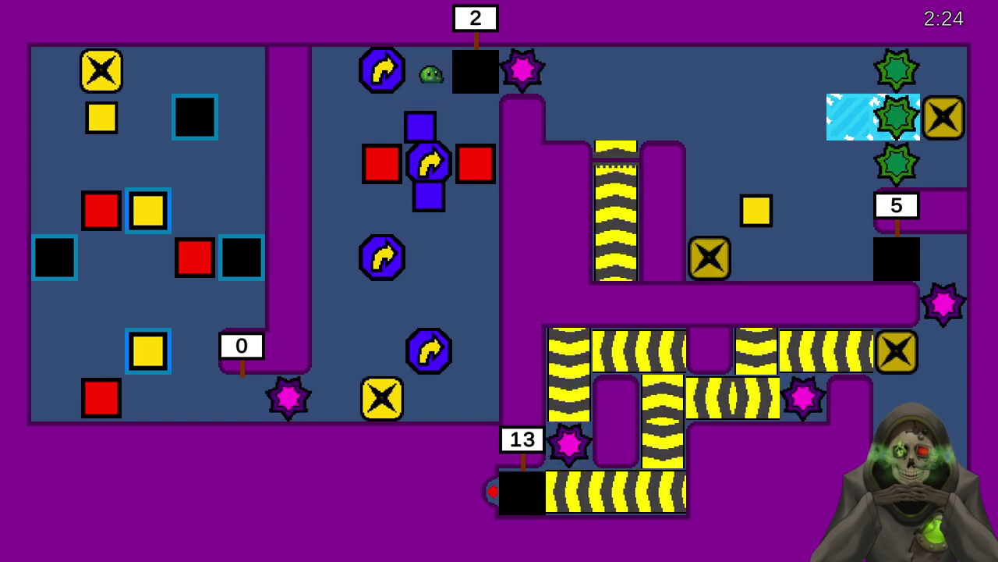
- Move the next blue block onto the upper arrow tile to turn it yellow and push it right into the upper pit
key("Up")
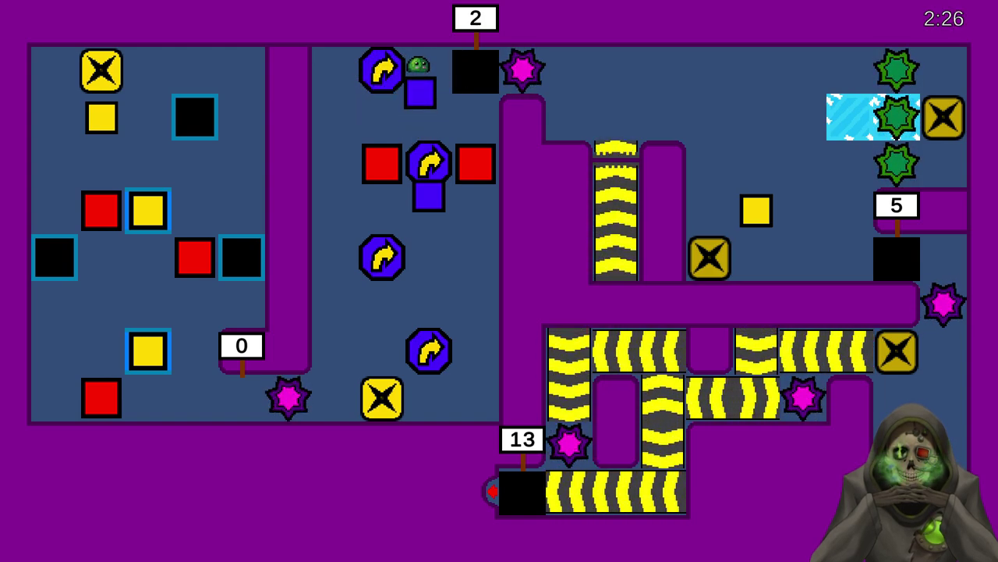
key("Left")
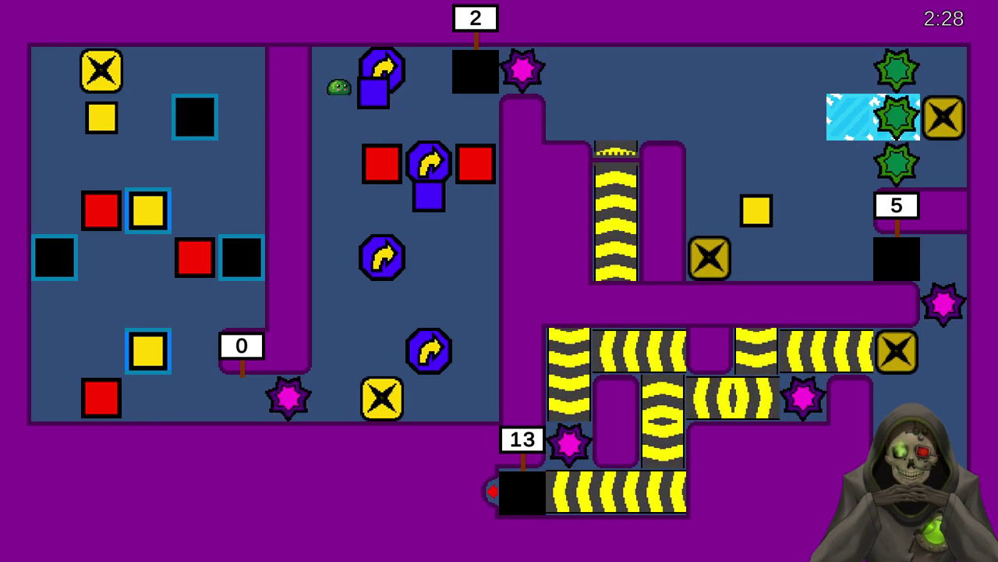
key("Down")
key("Right")
key("Right")
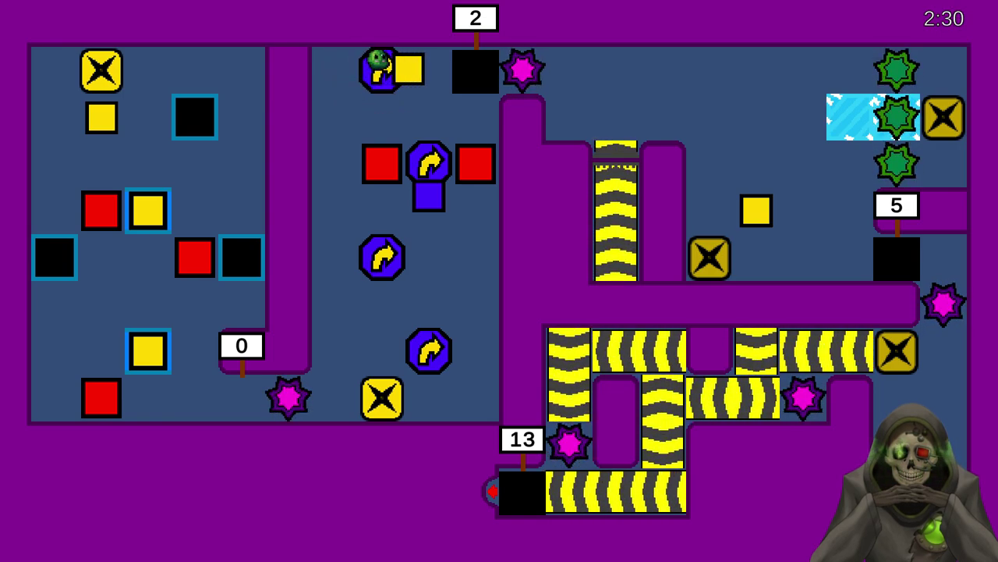
- Push the last block up through the red blocks' arrow tile and into the upper pit, and cross into the right room
key("Down")
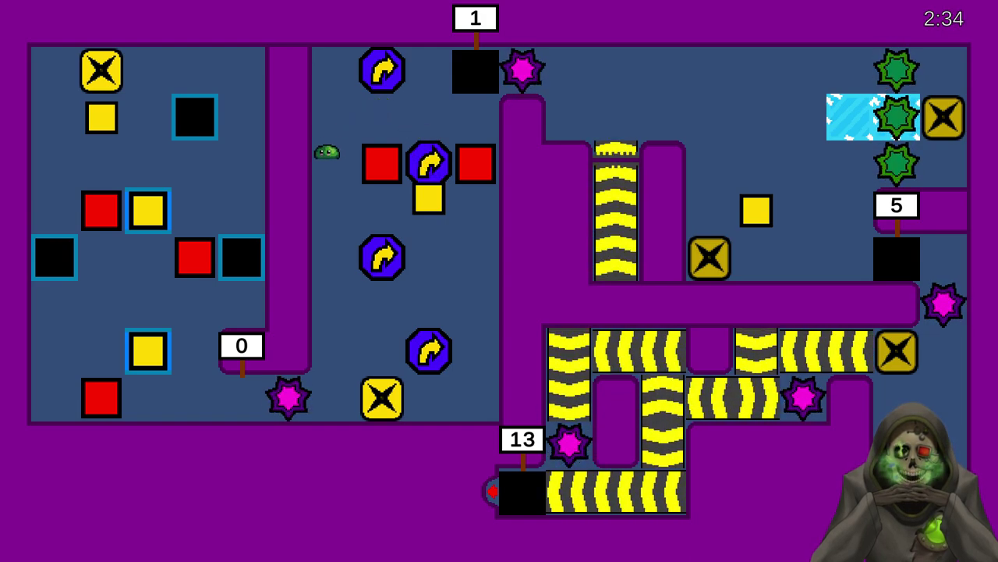
key("Up")
key("Down")
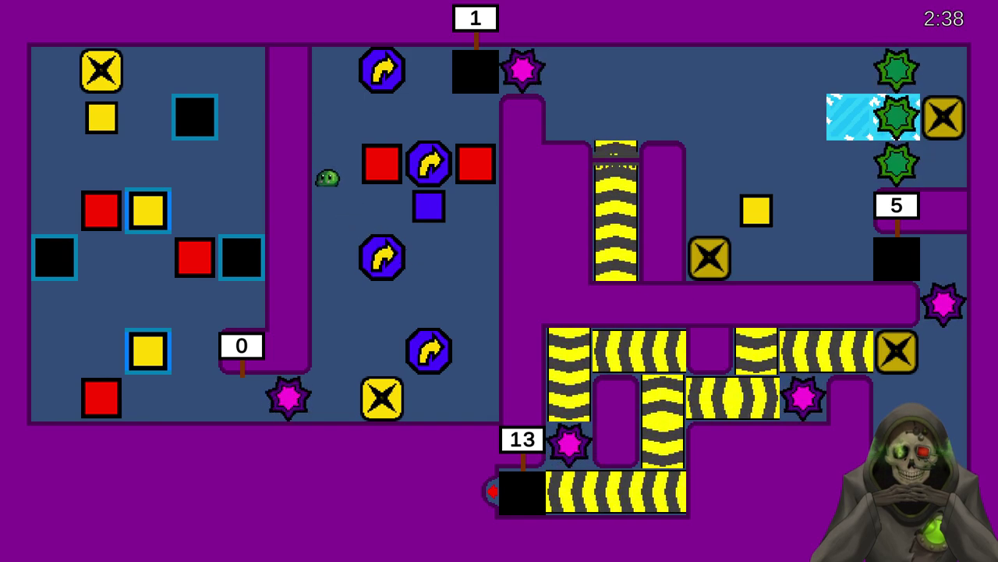
key("Up")
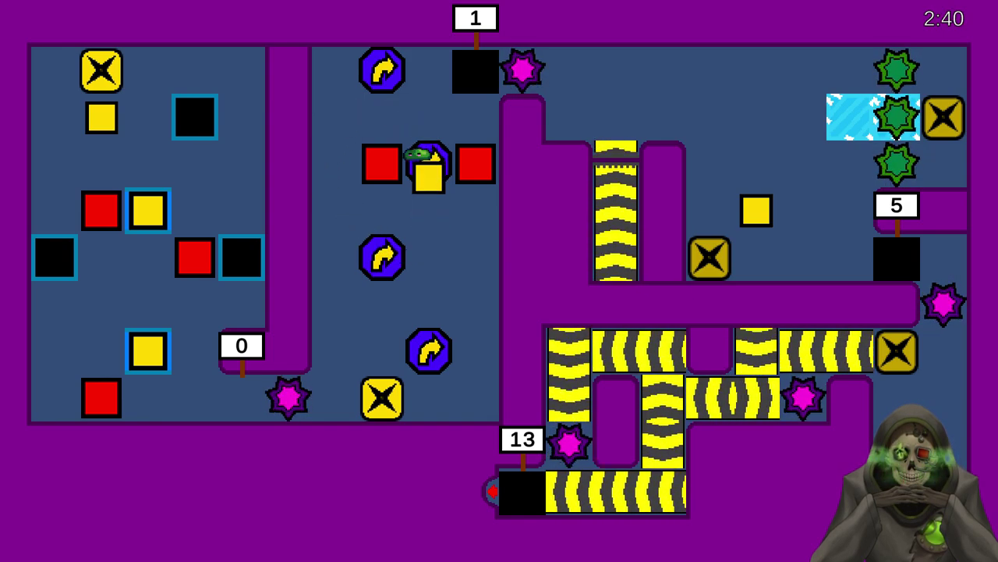
key("Right")
key("Up")
key("Up")
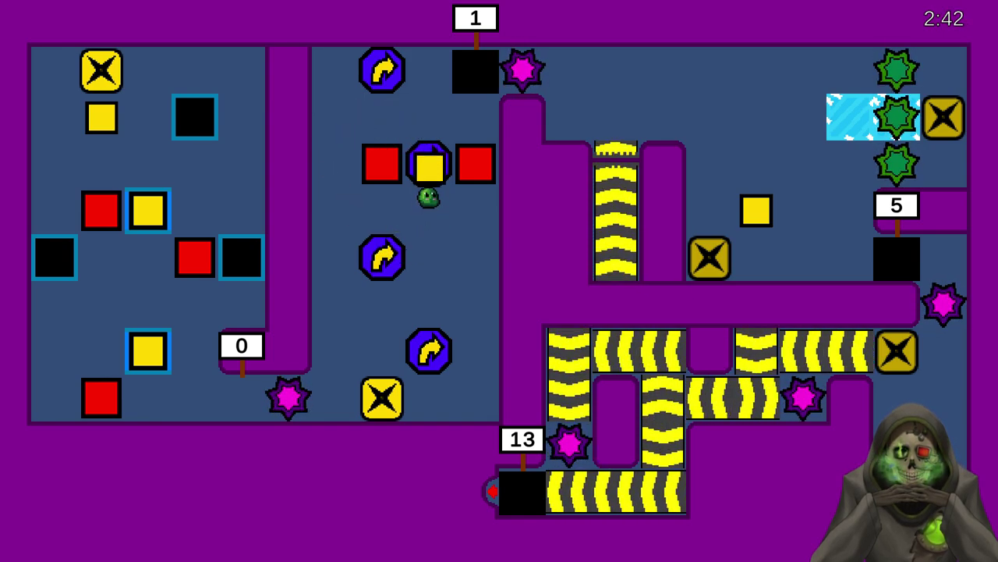
key("Up")
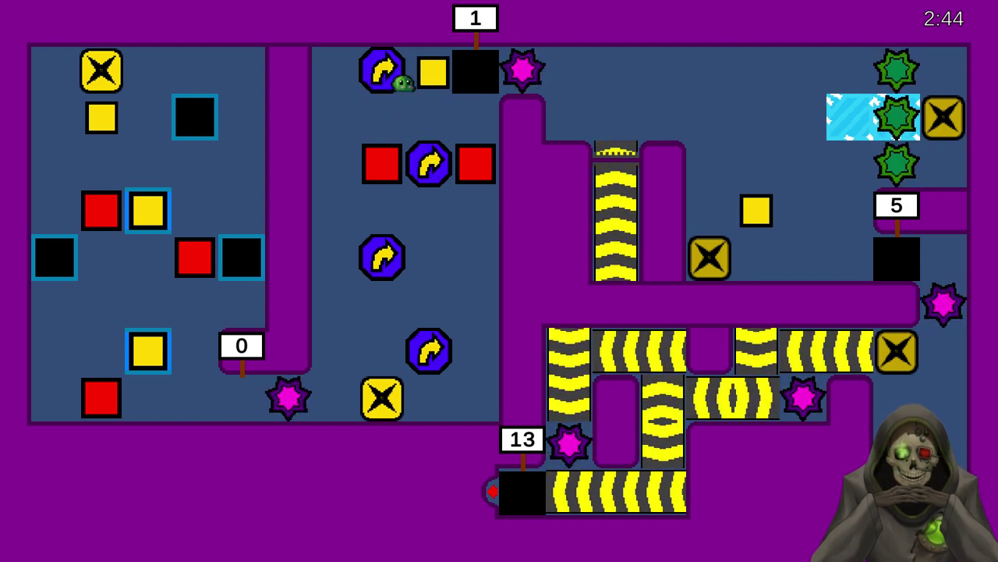
key("Right")
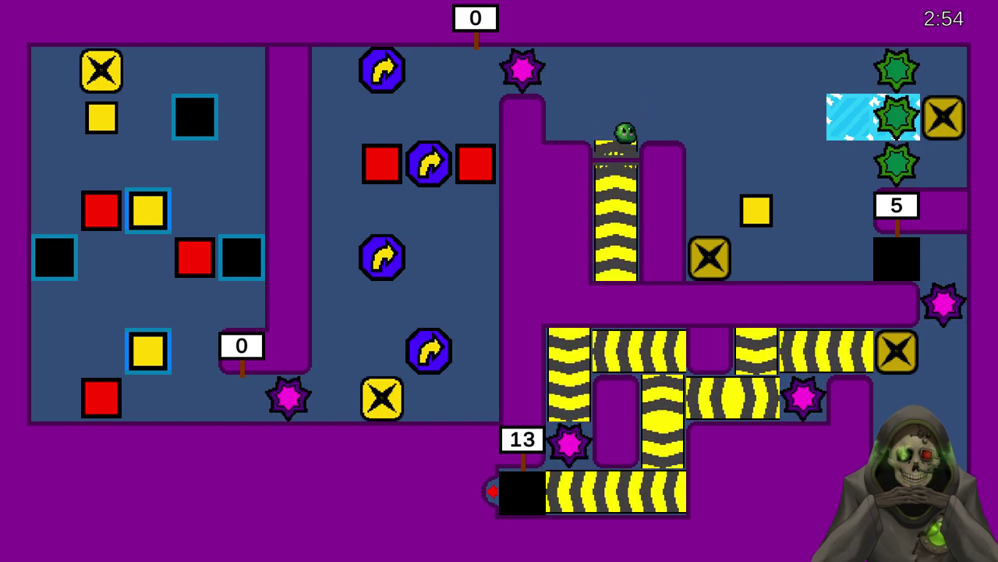
- Activate the X tile beside the conveyor and slide the right room's yellow block across the ice onto the far X tile
key("Down")
key("Left")
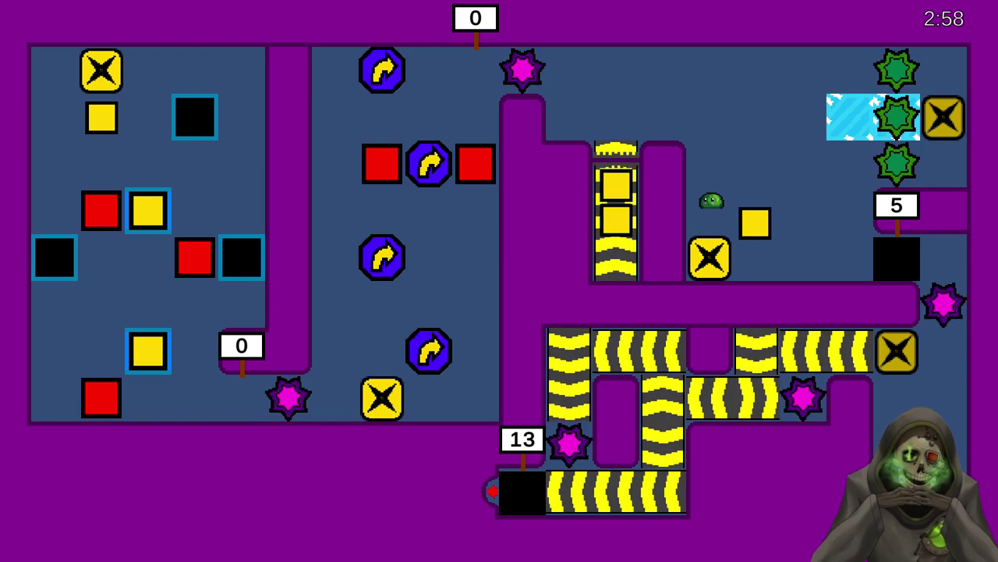
key("Right")
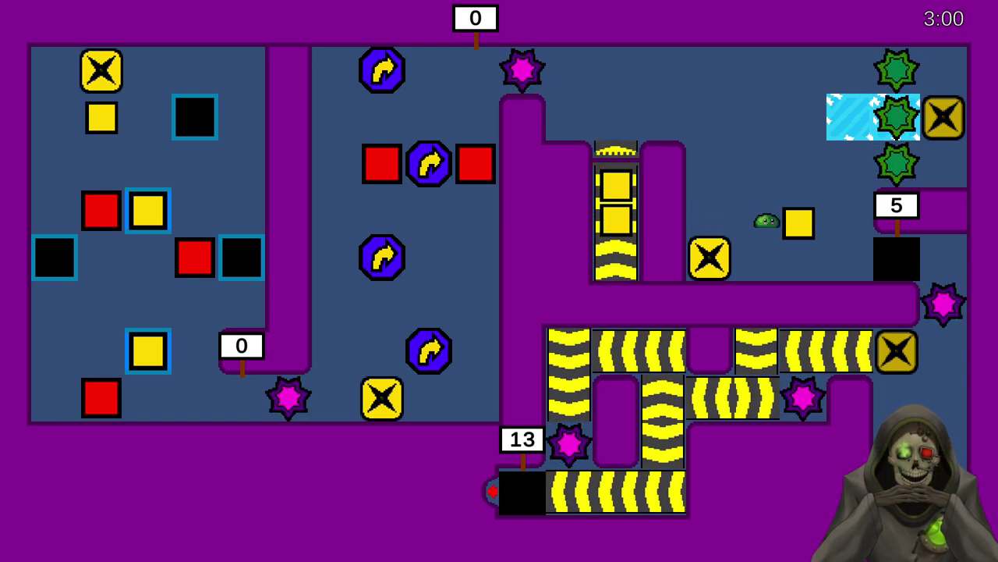
key("Right")
key("Up")
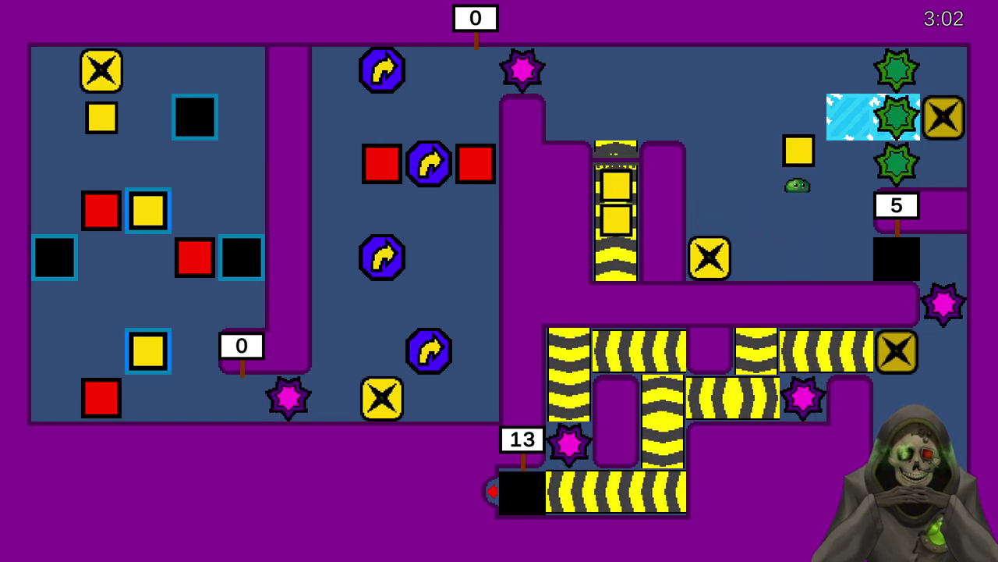
key("Right")
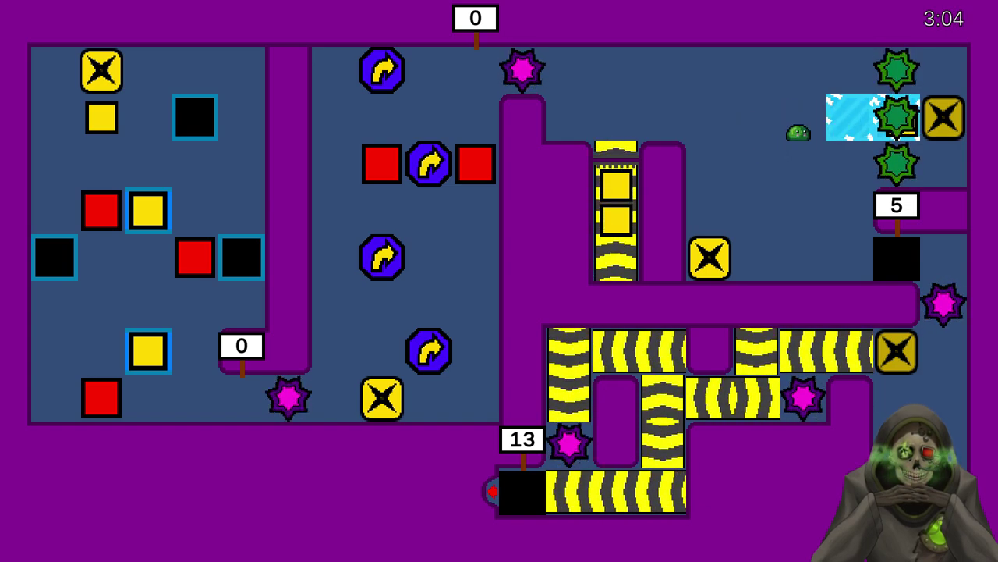
- Take a yellow block from the conveyor's upper end and push it right and down to the floor beside the right room's pit
key("Left")
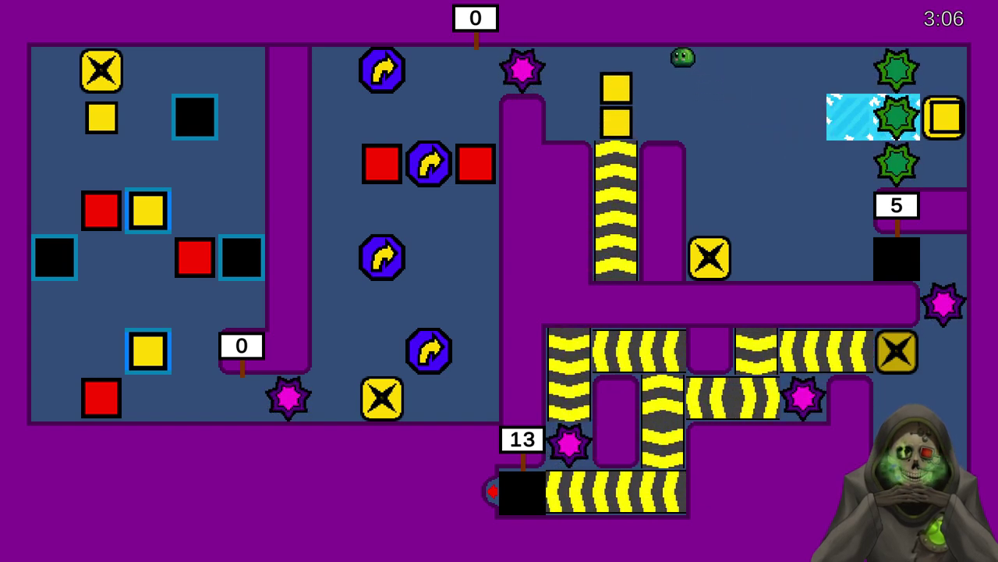
key("Left")
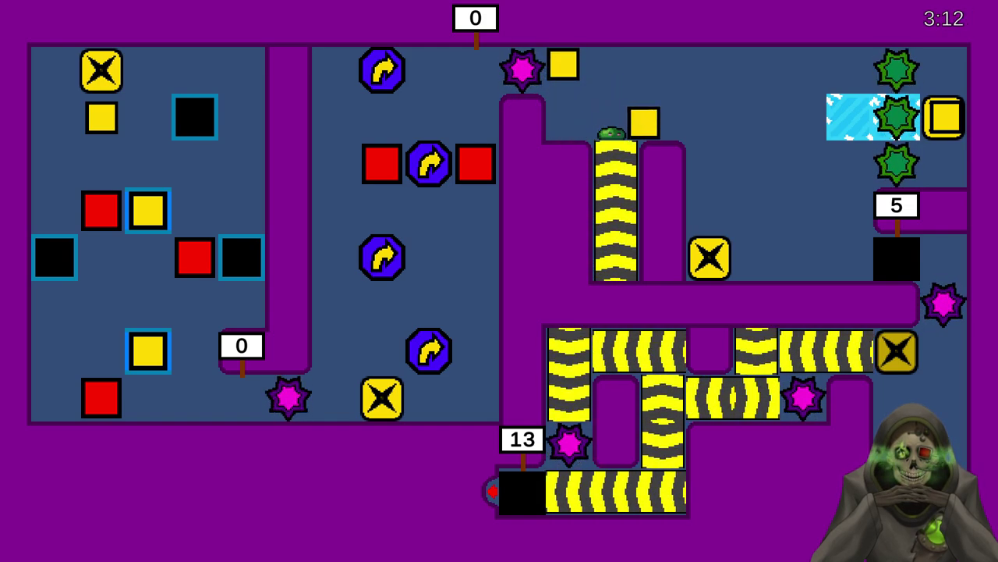
key("Right")
key("Right")
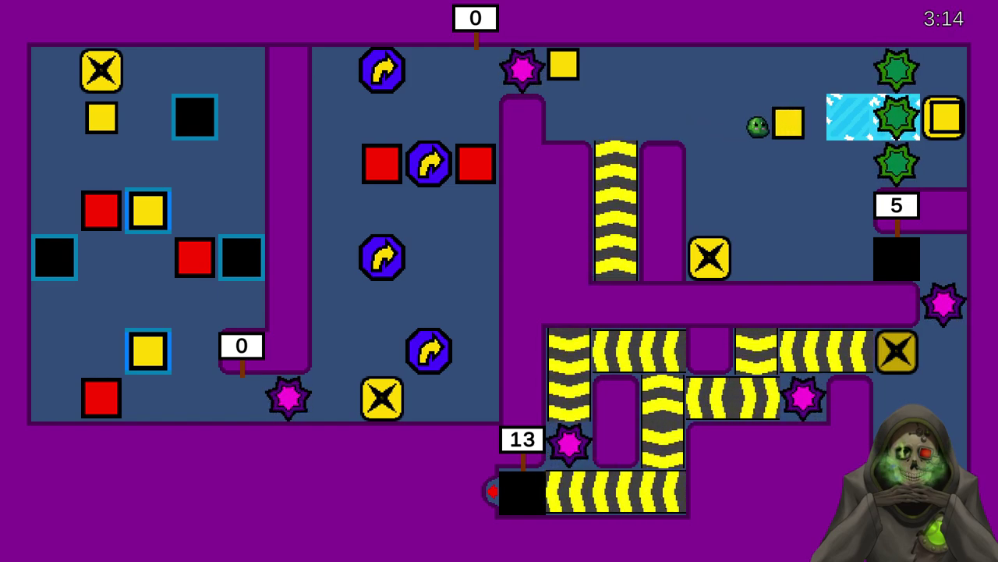
key("Down")
key("Down")
key("Down")
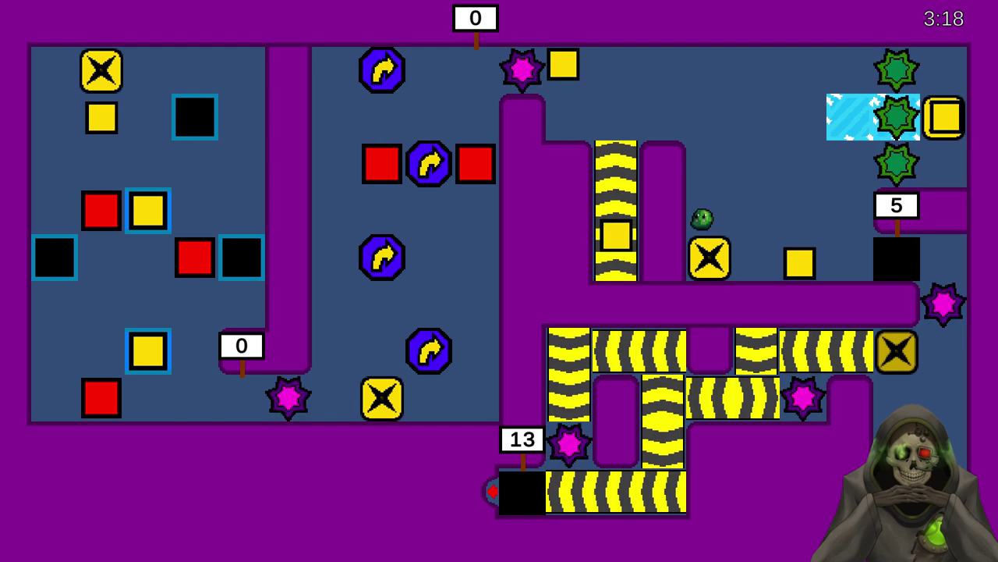
- Fetch a second yellow block from the conveyor and push it down on top of the block beside the right room's pit
key("Left")
key("Left")
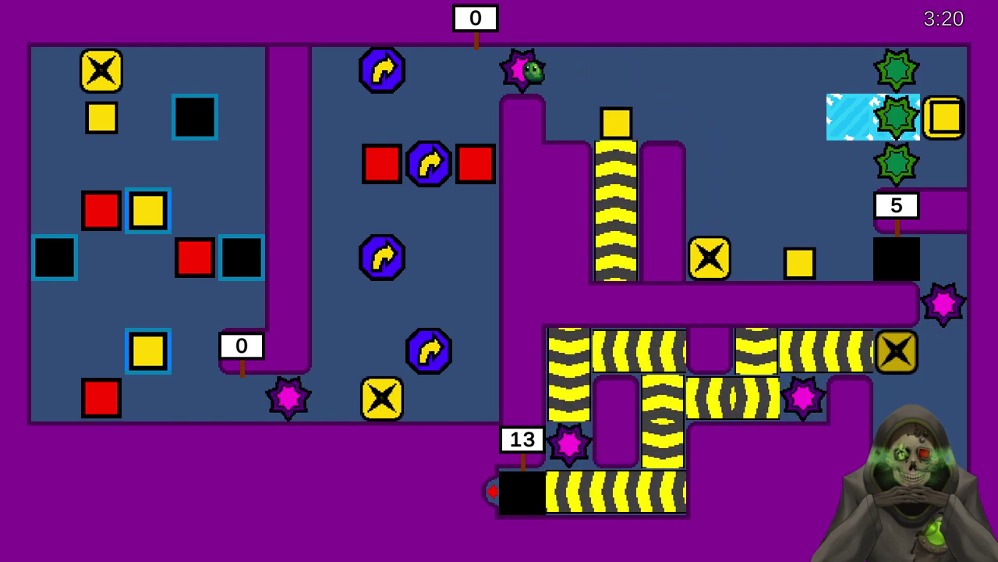
key("Right")
key("Right")
key("Right")
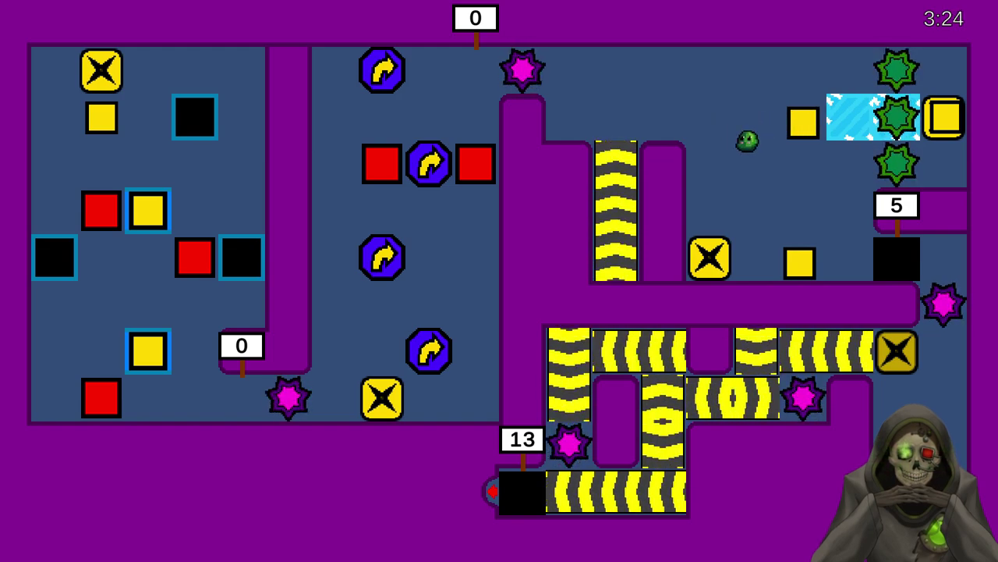
key("Right")
key("Down")
key("Down")
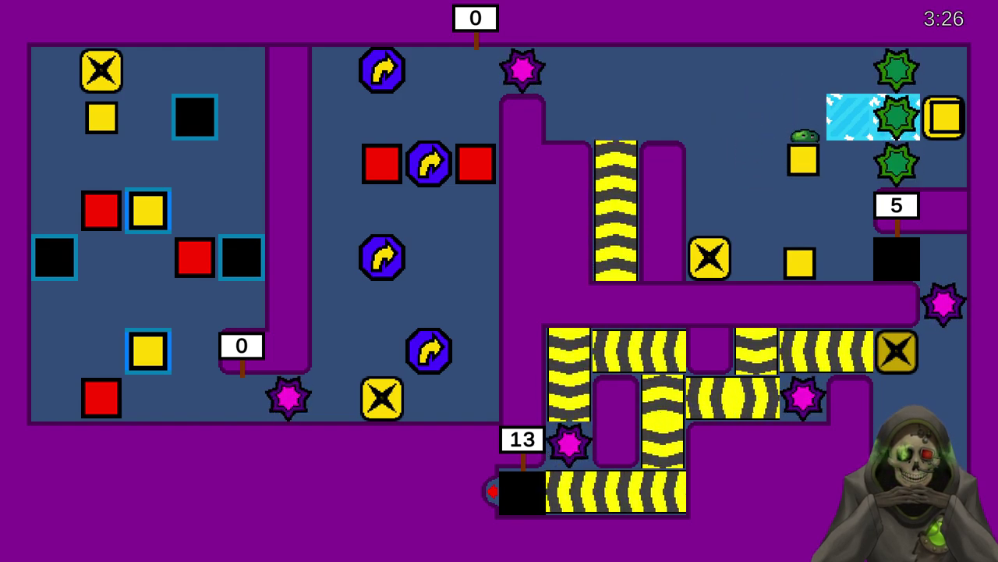
- Bring a third yellow block from the conveyor to the top of the column beside the right room's pit
key("Left")
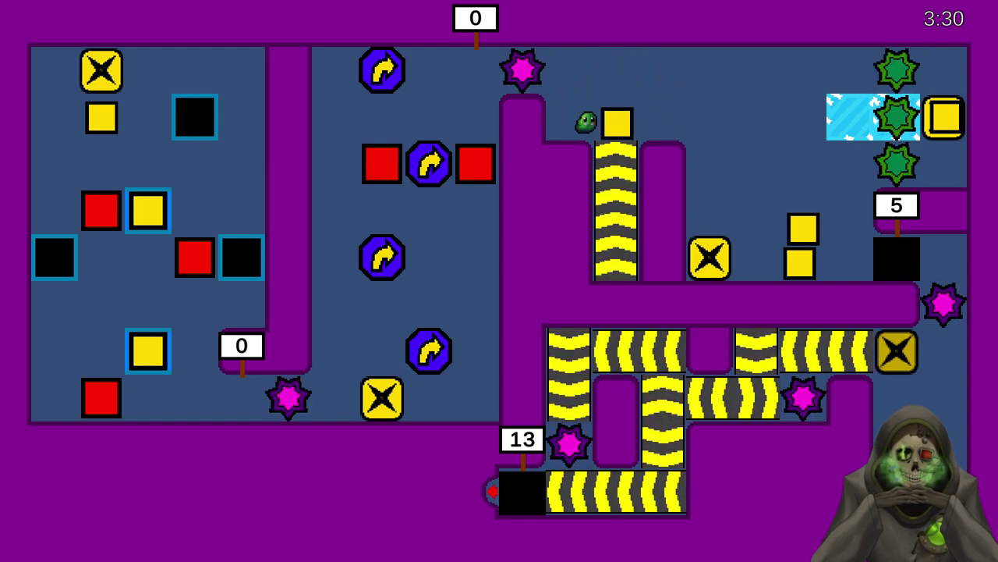
key("Right")
key("Right")
key("Right")
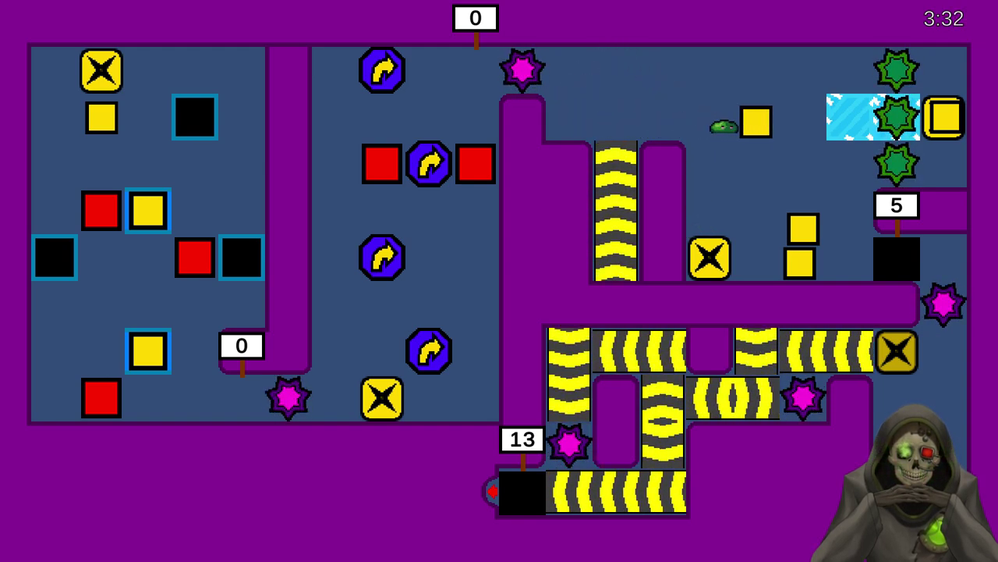
key("Up")
key("Down")
- Extend the column beside the right room's pit with a fourth yellow block from the conveyor
key("Left")
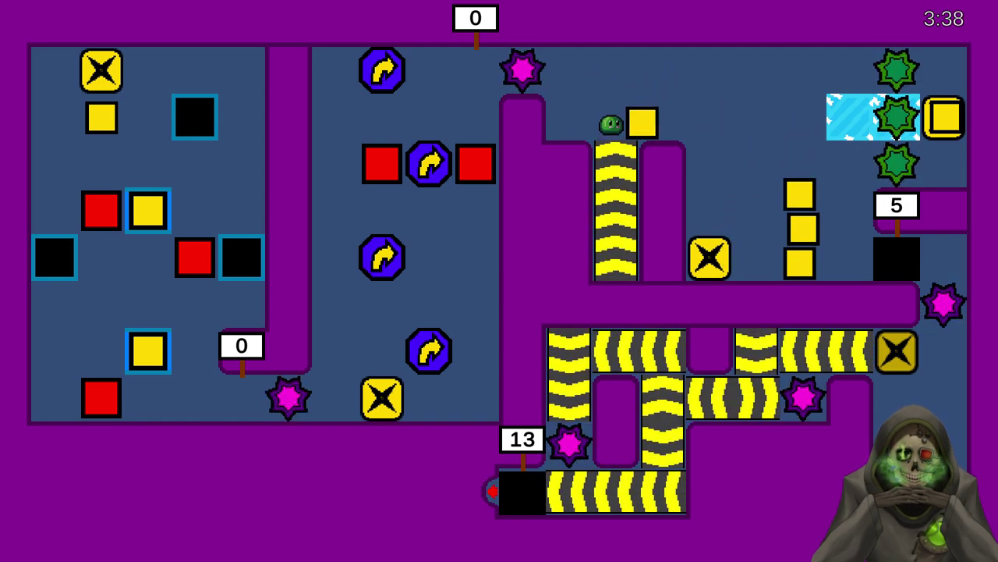
key("Right")
key("Right")
key("Right")
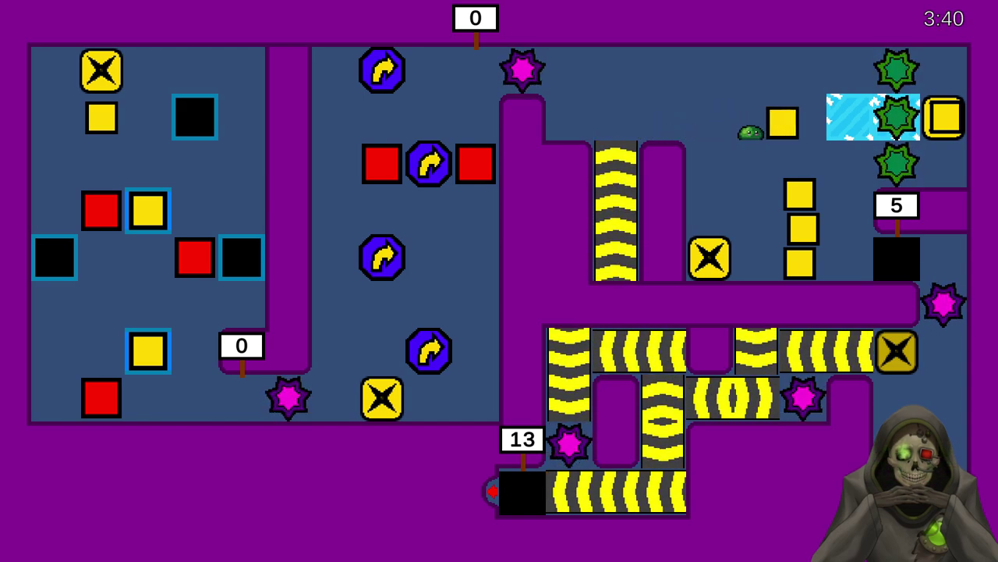
key("Up")
key("Right")
key("Down")
- Fetch a fifth yellow block from the conveyor, push one block into the right room's pit and keep four in the column
key("Left")
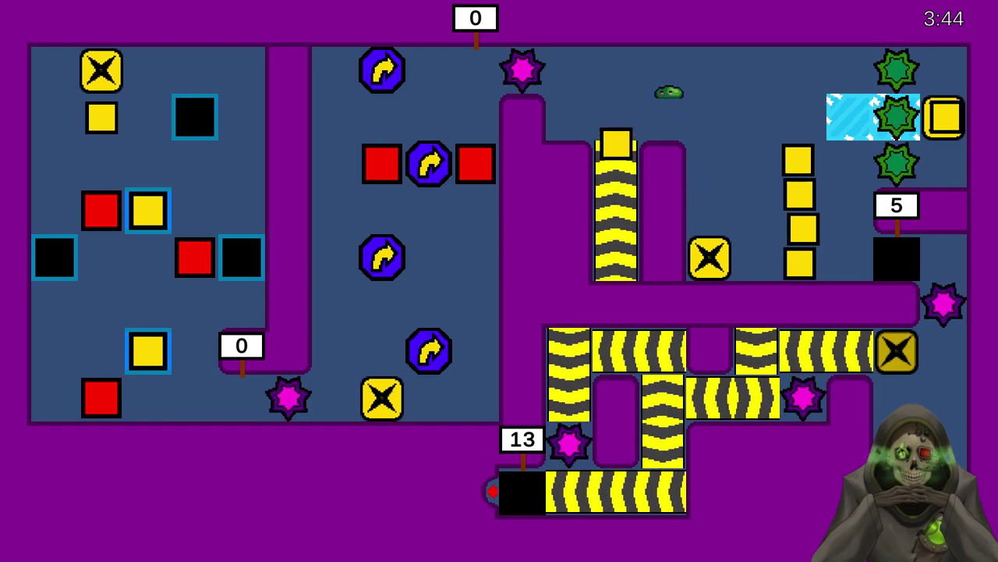
key("Right")
key("Right")
key("Down")
key("Right")
key("Right")
key("Left")
key("Up")
key("Left")
key("Right")
- Push the column's lowest yellow block into the right room's pit and move the remaining three blocks down
key("Down")
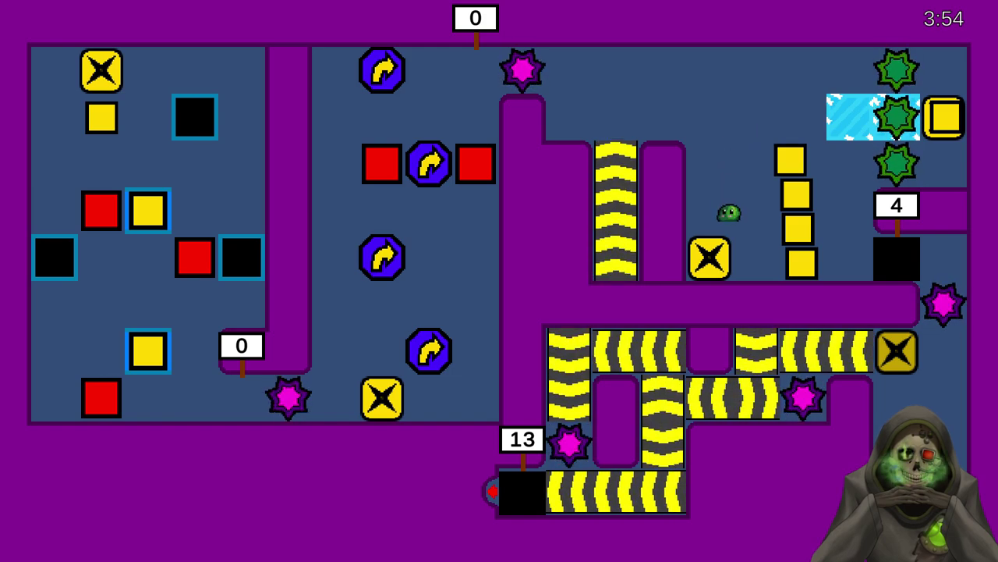
key("Right")
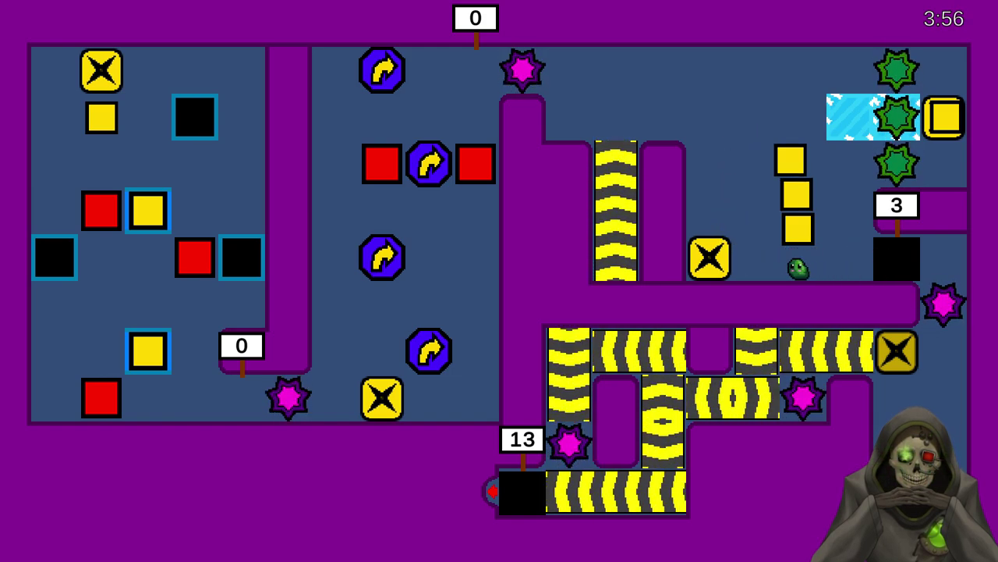
key("Down")
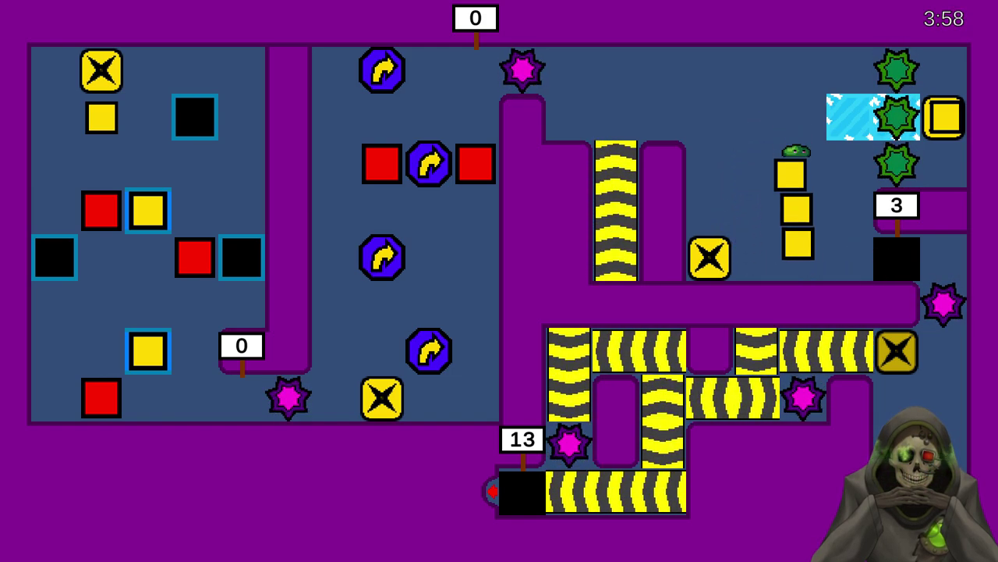
- Push the lowest yellow block into the right room's pit and bring the next block of the column beside it
key("Left")
key("Down")
key("Right")
key("Right")
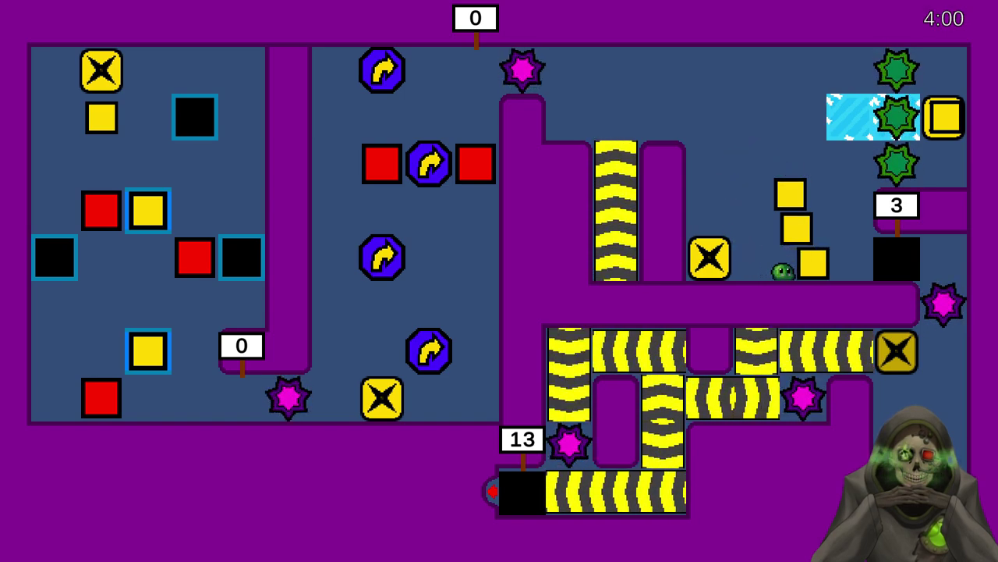
key("Up")
key("Right")
key("Down")
key("Left")
key("Down")
key("Right")
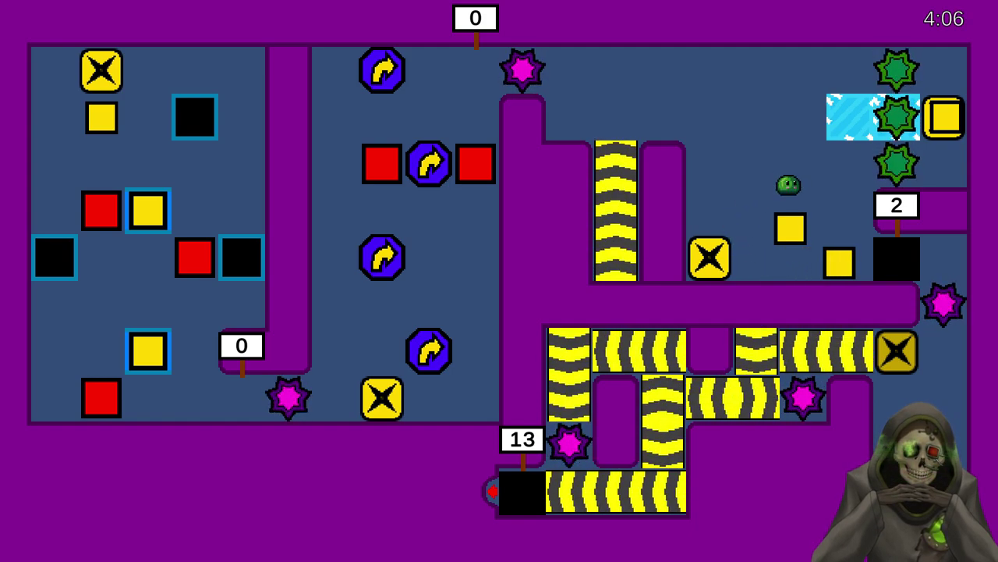
- Fill the right room's pit with the remaining two yellow blocks
key("Down")
key("Left")
key("Down")
key("Right")
key("Right")
key("Right")
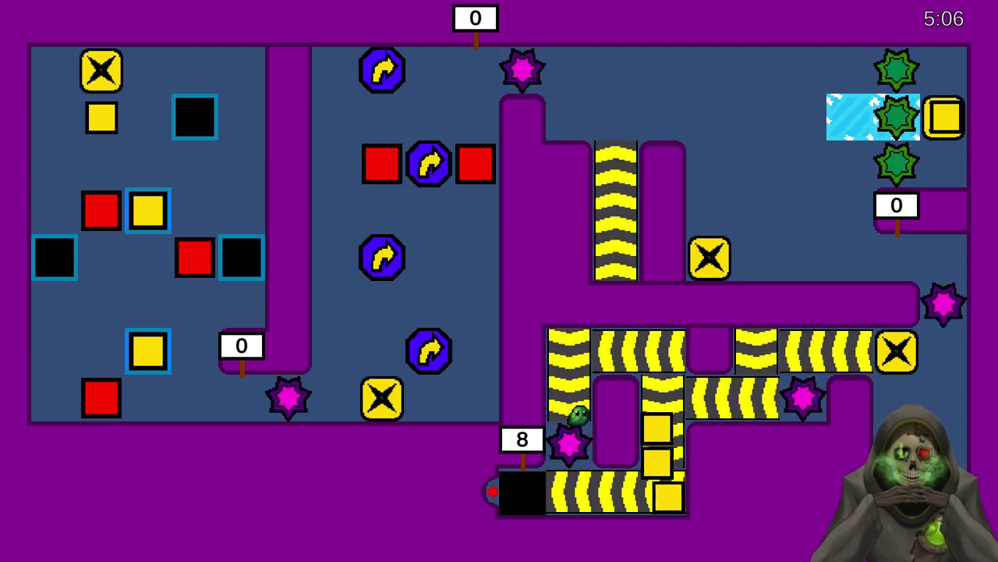
- Return the slime to the starting corner and reset the level
key("Escape")
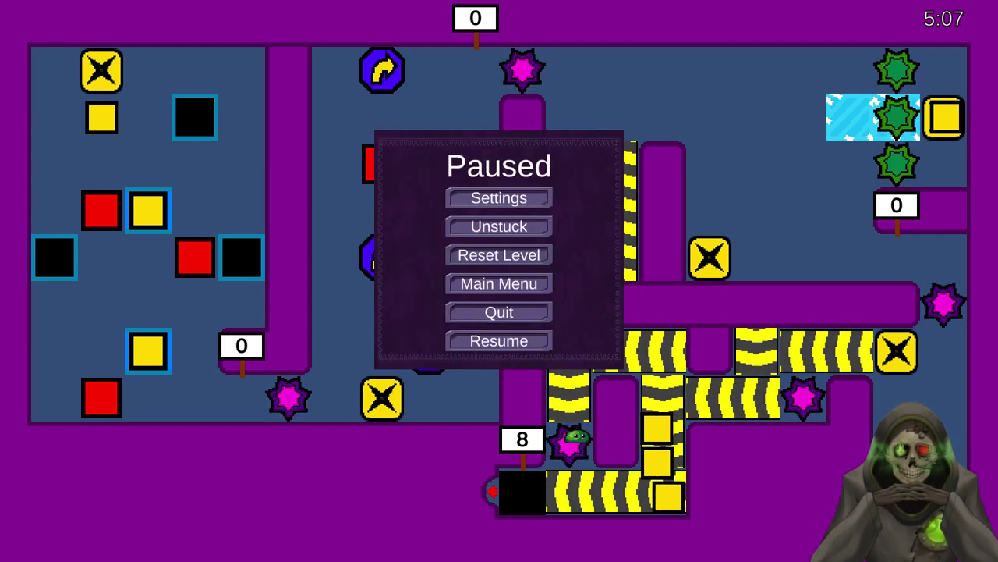
left_click(494, 259)
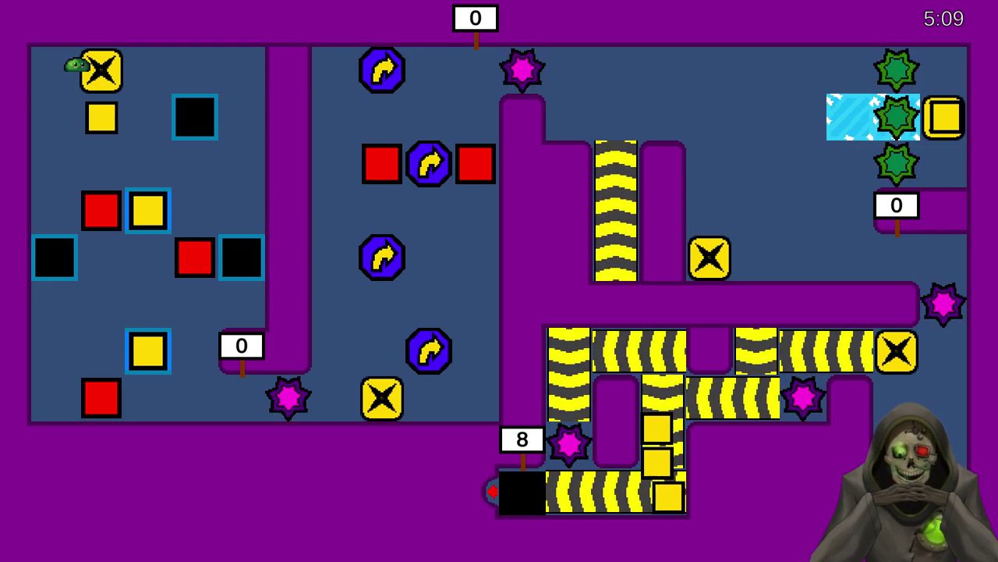
key("Escape")
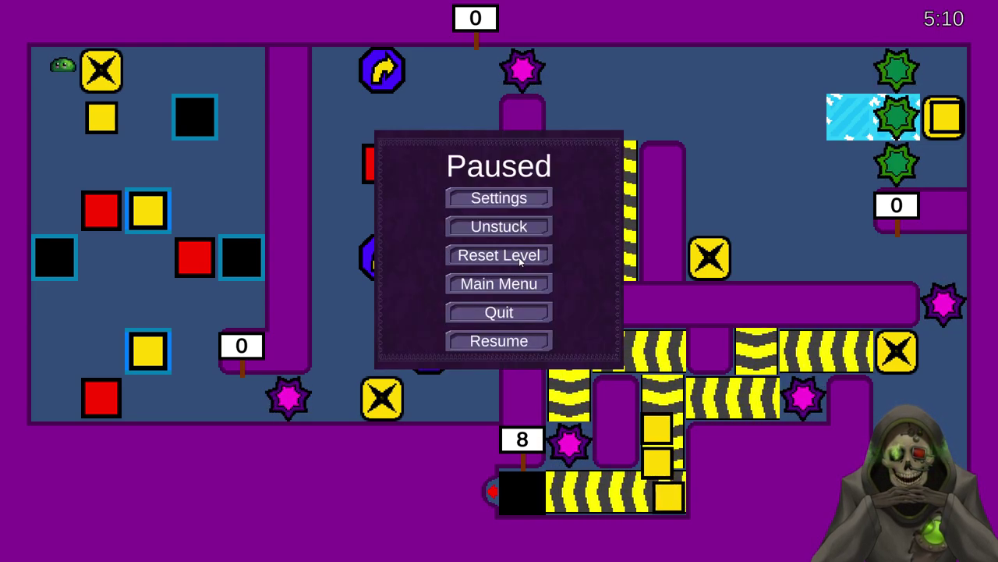
left_click(520, 259)
key("Right")
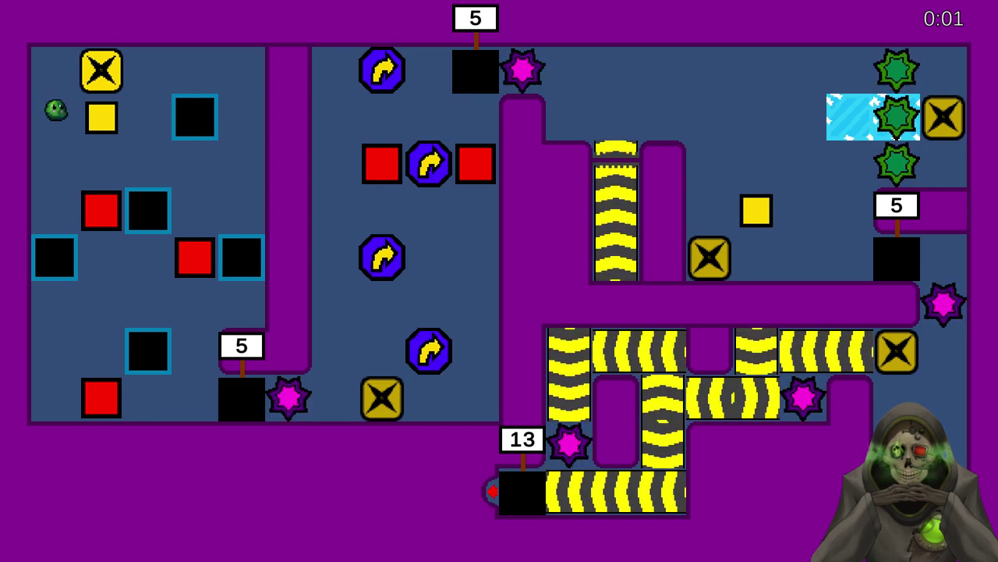
key("Right")
key("Up")
key("Right")
key("Down")
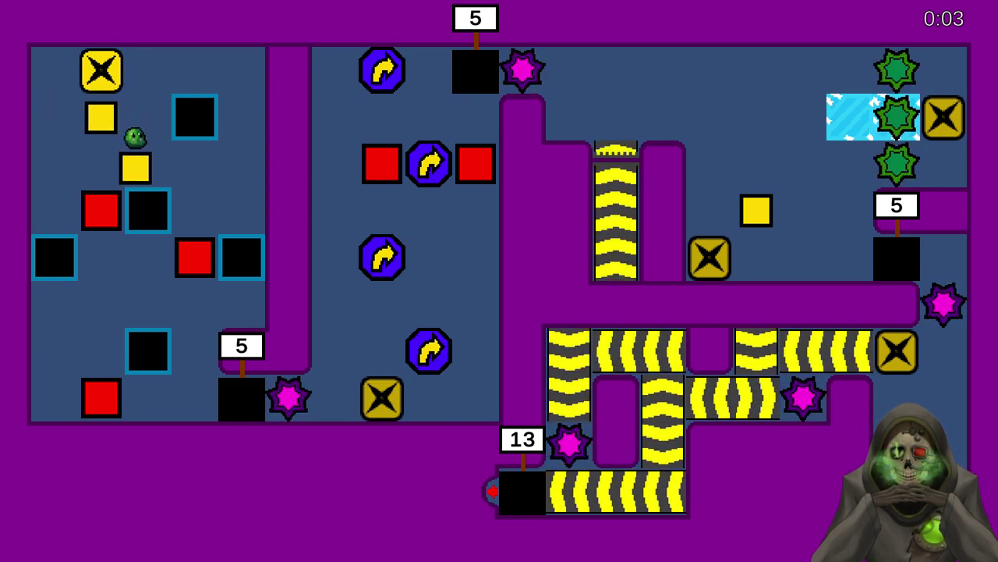
key("Left")
key("Down")
key("Right")
key("Right")
key("Up")
key("Right")
key("Down")
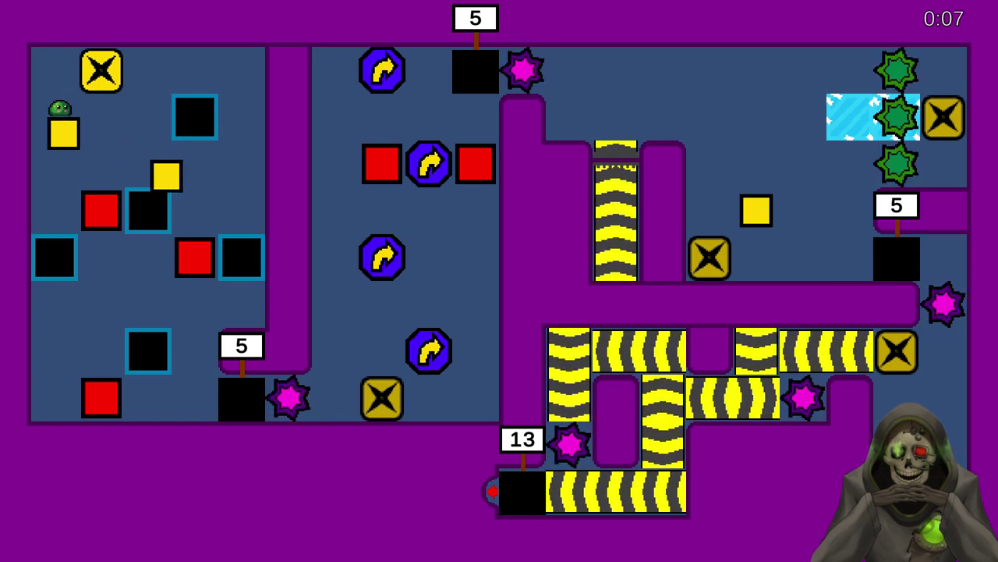
key("Escape")
left_click(499, 255)
- Push the first yellow block right into the blue-framed hole in the starting room's second row
key("Right")
key("Left")
key("Down")
key("Right")
- Push a second yellow block down into the blue-framed hole beside the upper red block
key("Right")
key("Left")
key("Down")
key("Right")
key("Up")
key("Right")
key("Down")
key("Down")
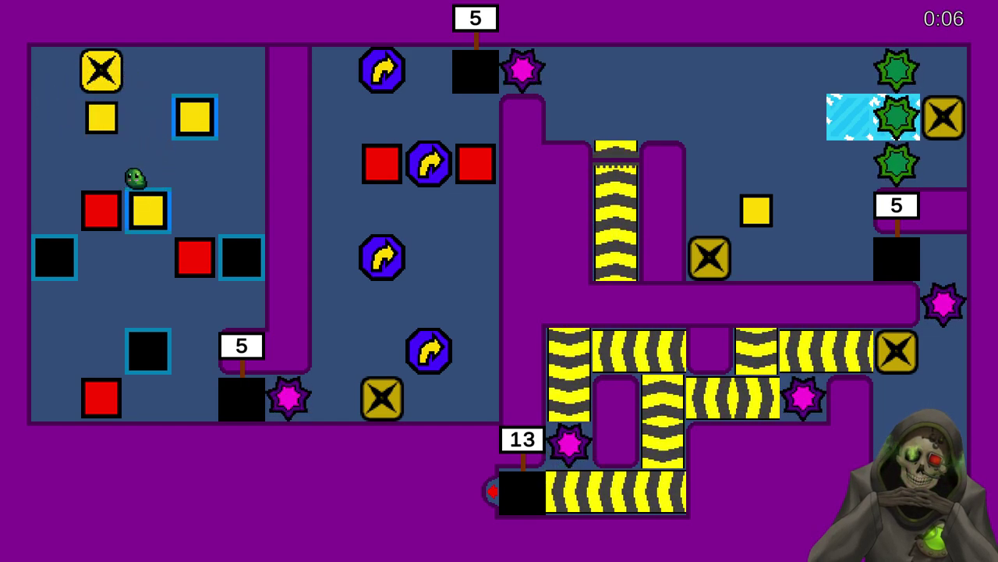
- Push a third yellow block down the same column into the starting room's lower blue-framed hole
key("Right")
key("Up")
key("Right")
key("Down")
key("Down")
key("Down")
key("Down")
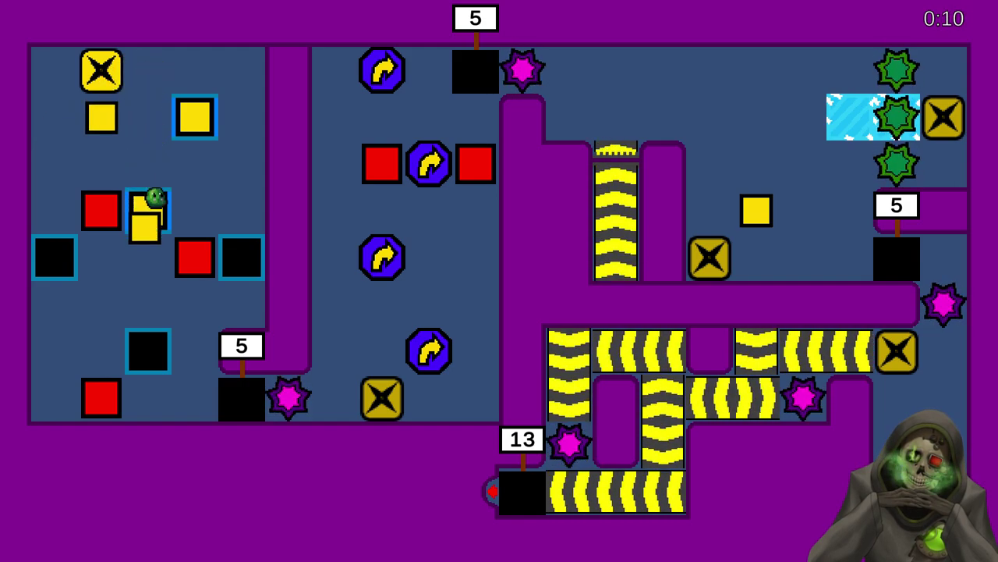
key("Down")
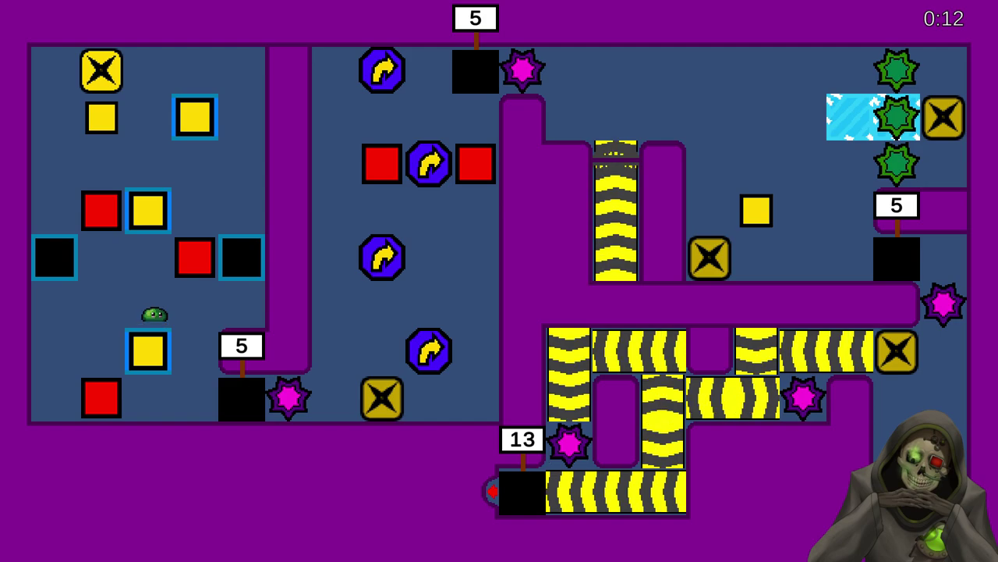
- Bring another yellow block from the starting corner down the column, past the filled upper hole and beside the red block
key("Left")
key("Left")
key("Up")
key("Right")
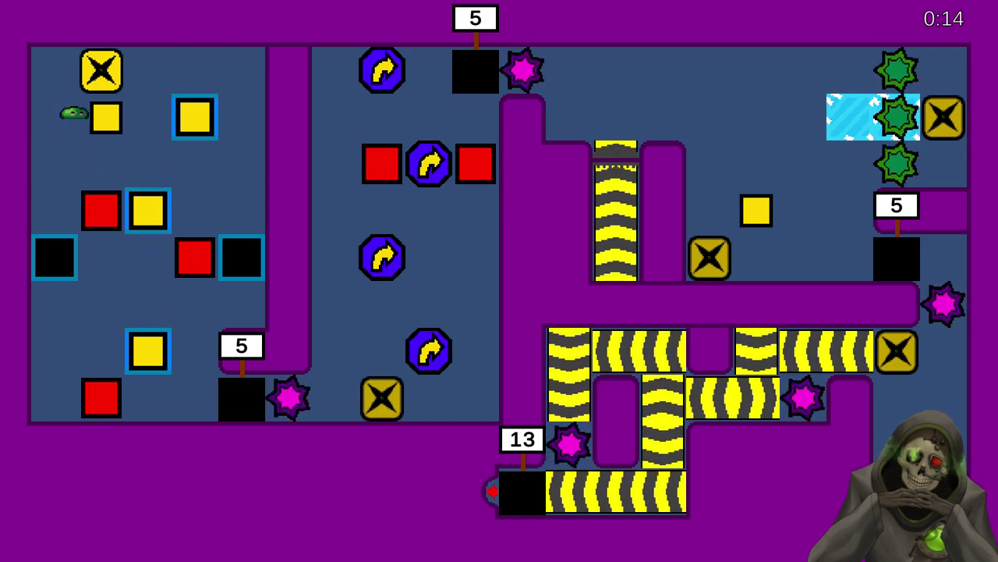
key("Up")
key("Down")
key("Down")
key("Down")
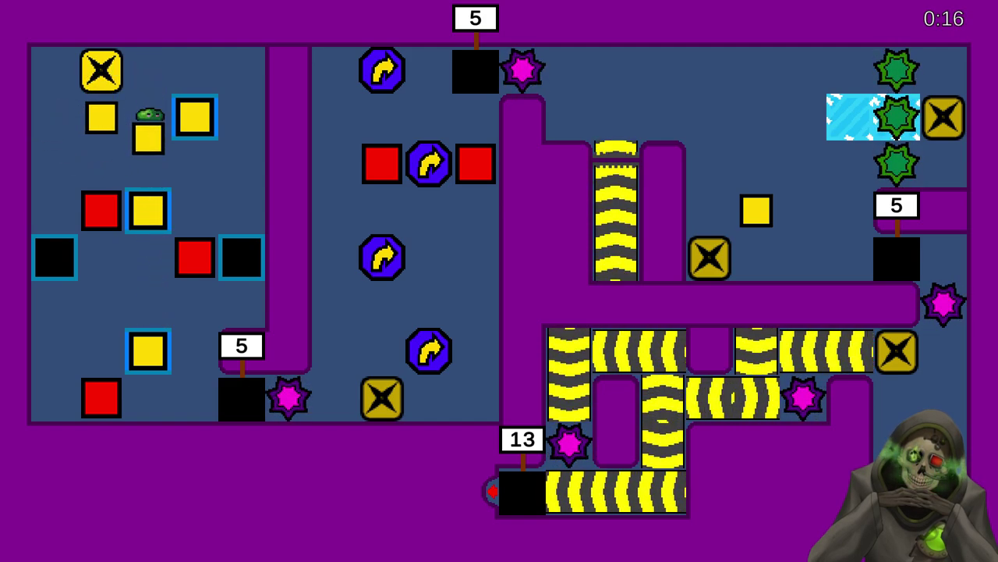
key("Down")
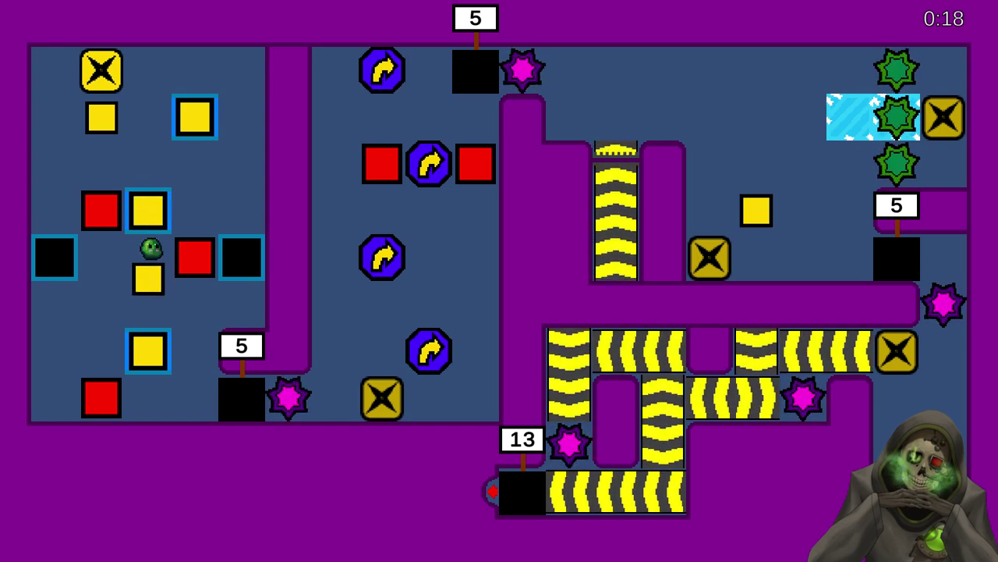
- Steer the yellow block around the lower filled hole and push it right into the starting room's numbered pit
key("Left")
key("Down")
key("Right")
key("Right")
key("Up")
key("Right")
key("Down")
key("Left")
key("Down")
- Return to the starting corner and begin a new column with one yellow block above the filled upper hole
key("Right")
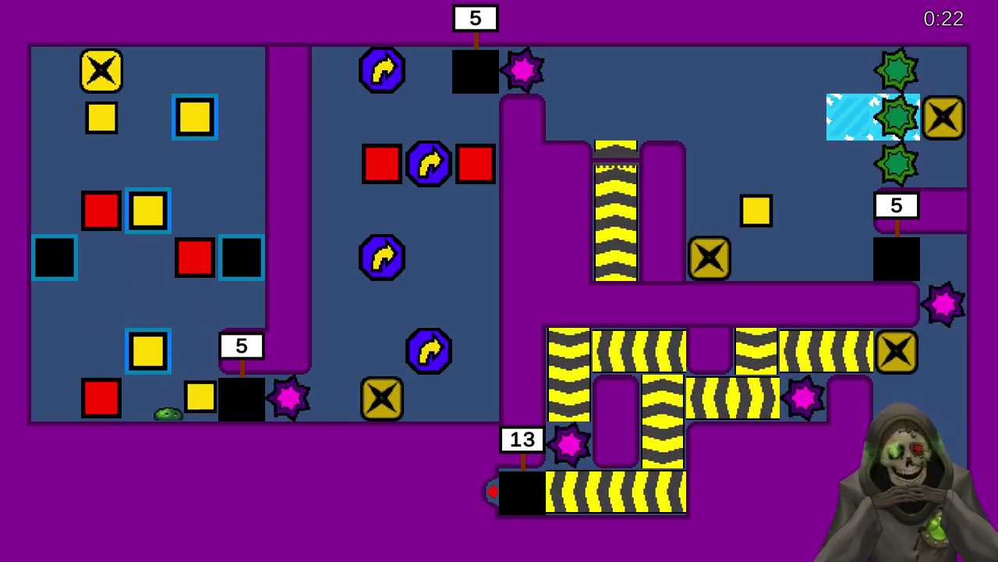
key("Up")
key("Right")
key("Up")
key("Left")
key("Up")
key("Right")
key("Right")
key("Left")
key("Up")
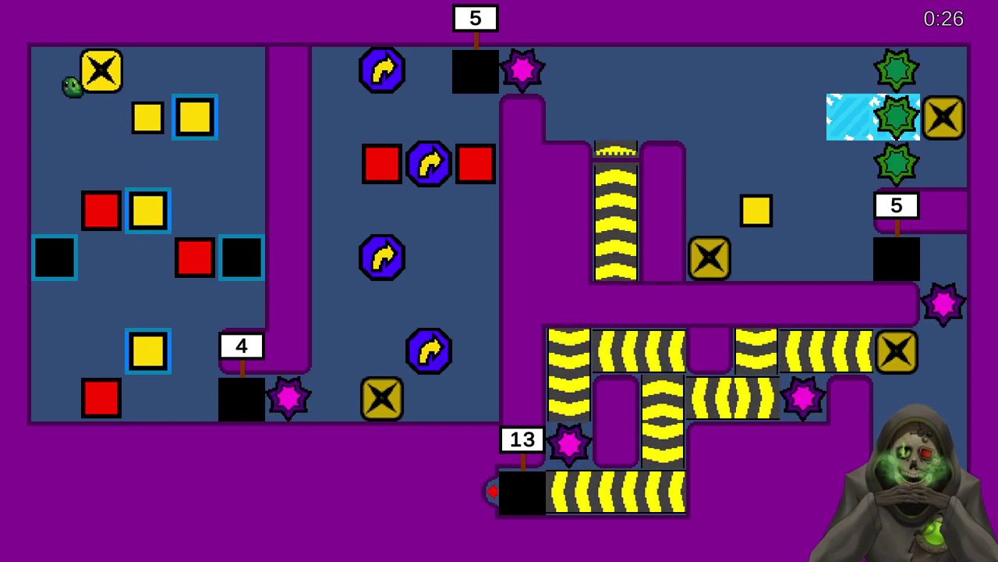
key("Right")
key("Down")
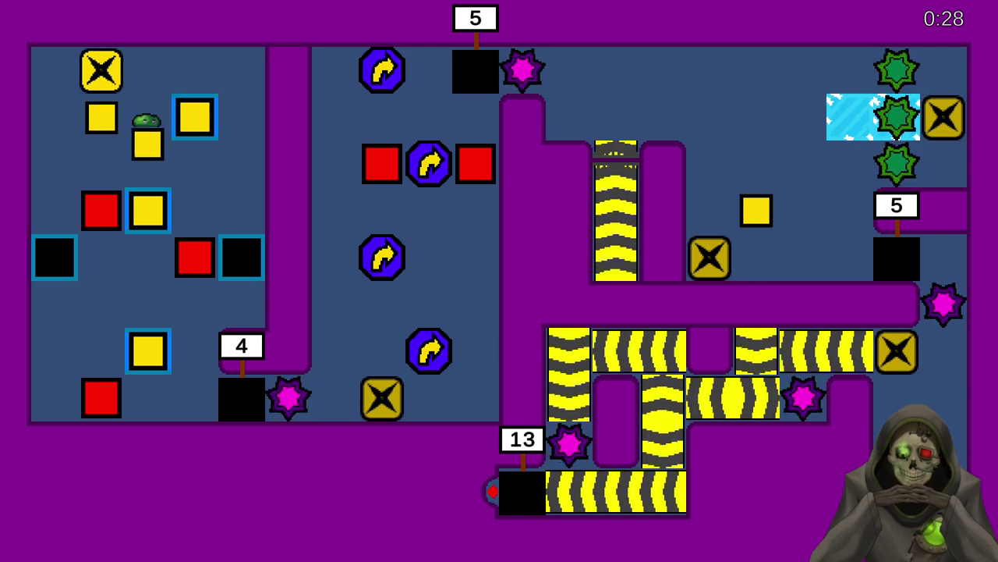
- Add a second yellow block to the top of the starting room's column
key("Left")
key("Down")
key("Right")
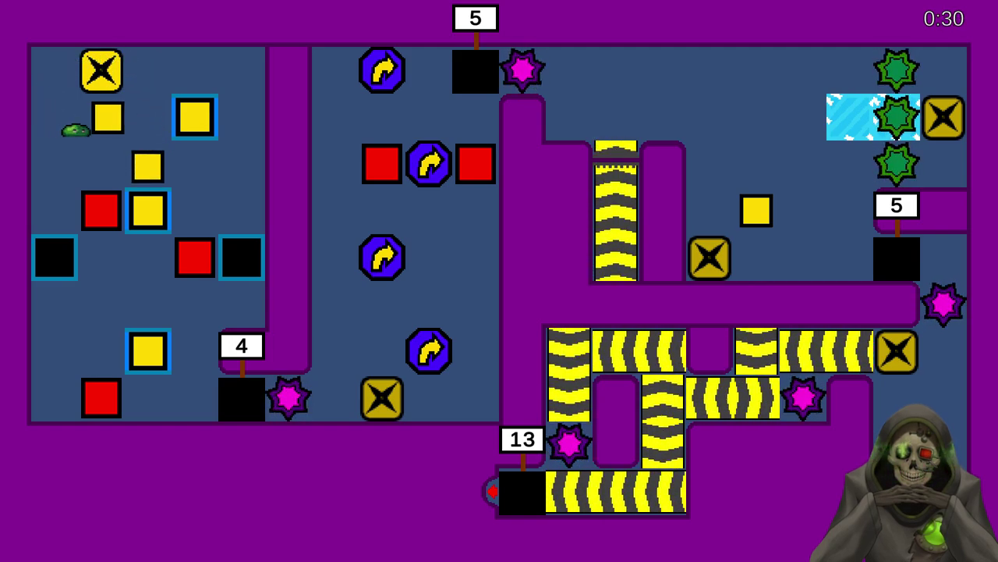
key("Up")
key("Right")
key("Down")
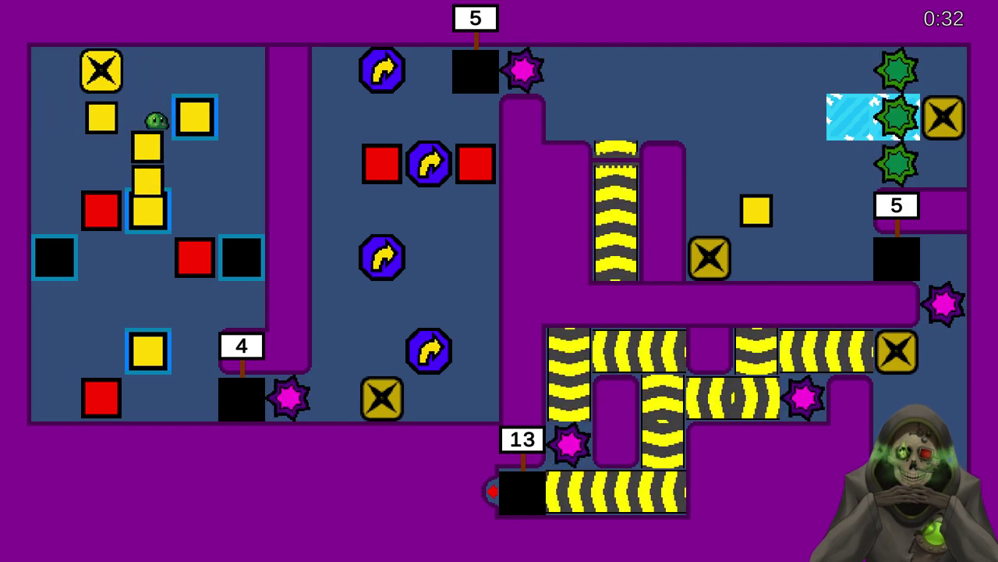
- Extend the starting room's column with a third yellow block
key("Left")
key("Left")
key("Down")
key("Right")
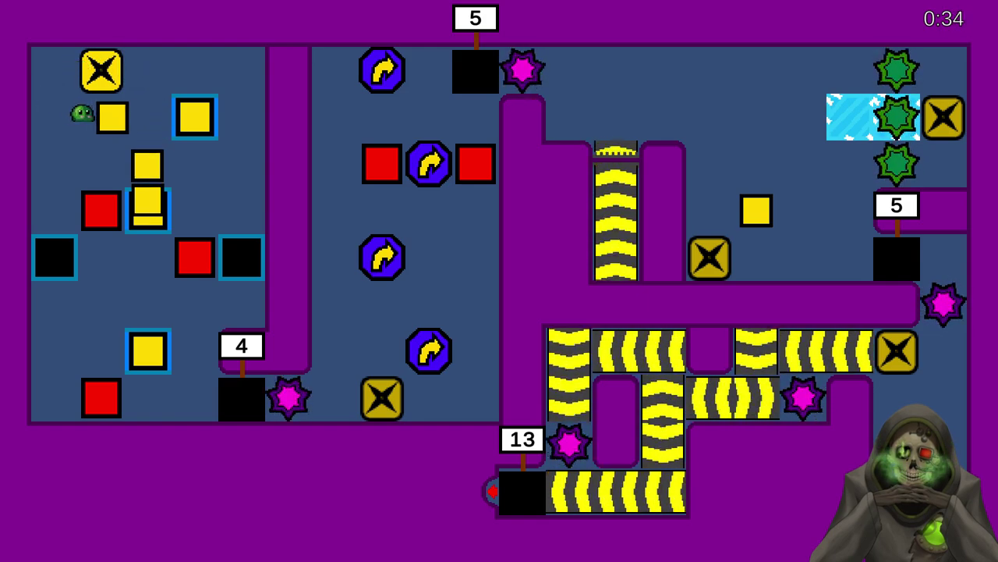
key("Up")
key("Right")
key("Down")
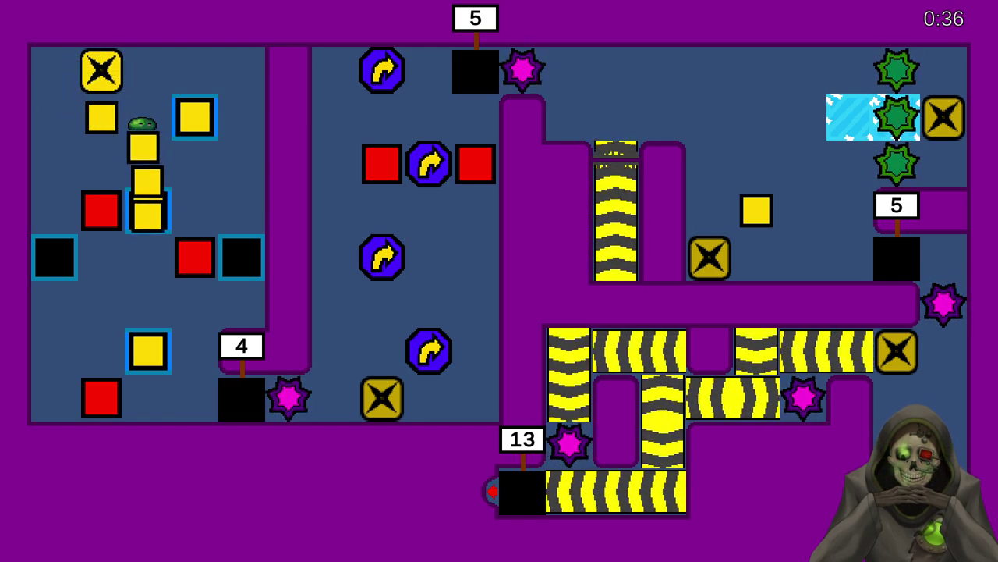
- Add a fourth yellow block to the column and push all four blocks down past the filled upper hole
key("Up")
key("Left")
key("Left")
key("Down")
key("Right")
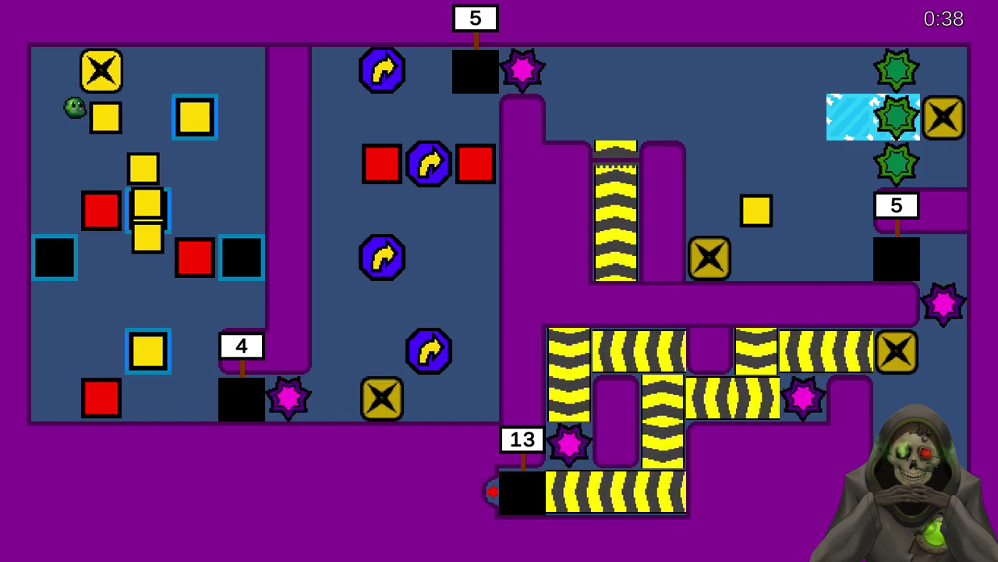
key("Up")
key("Right")
key("Down")
key("Down")
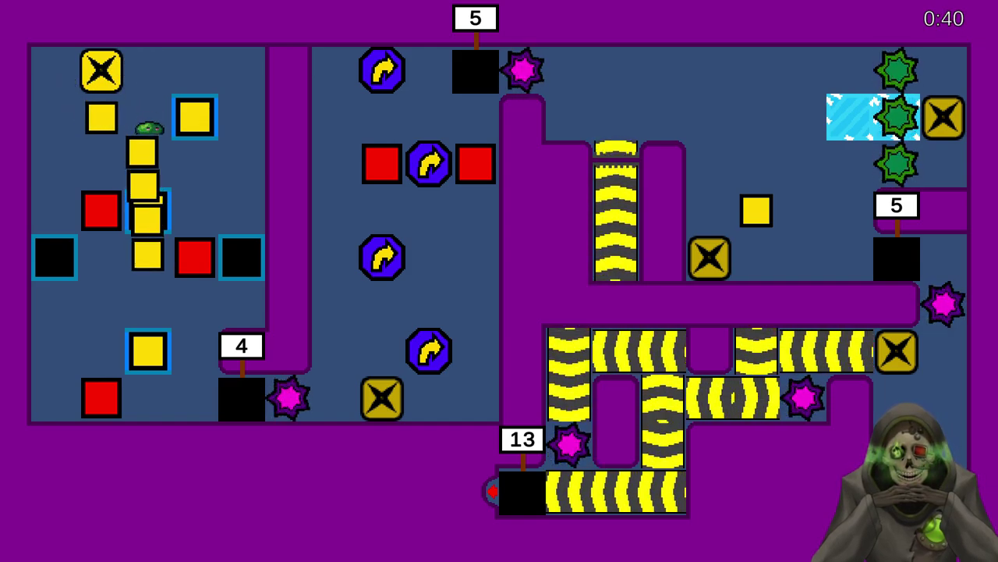
key("Down")
key("Down")
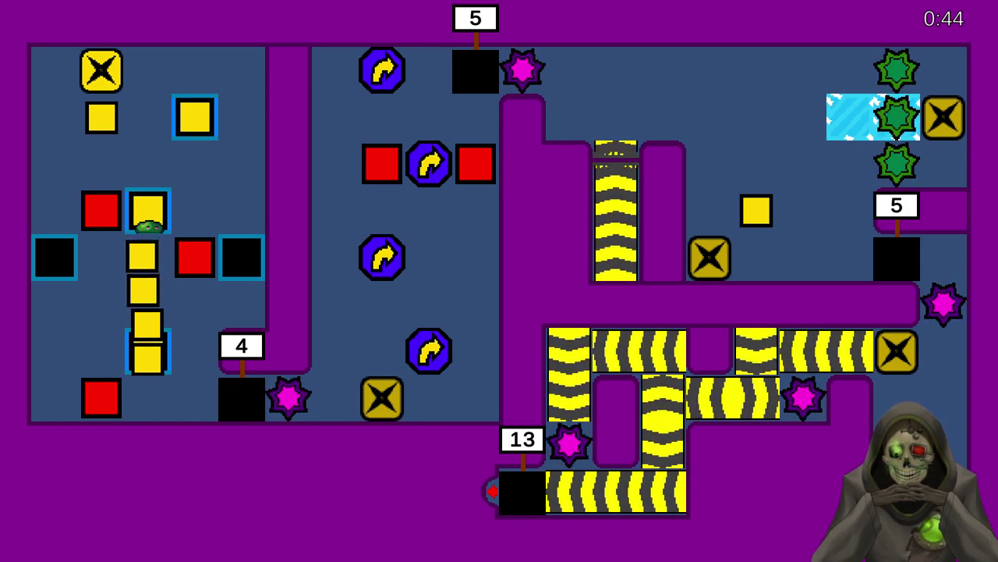
- Bring a yellow block from the starting corner down the left wall into the blue-framed hole there
key("Up")
key("Up")
key("Left")
key("Left")
key("Up")
- Move the column's two lower yellow blocks right, above the floor tile beside the starting room's numbered pit
key("Left")
key("Down")
key("Down")
key("Down")
key("Down")
key("Down")
key("Right")
key("Down")
key("Right")
key("Right")
key("Left")
key("Up")
- Push the lower of the two shifted yellow blocks into the starting room's numbered pit
key("Right")
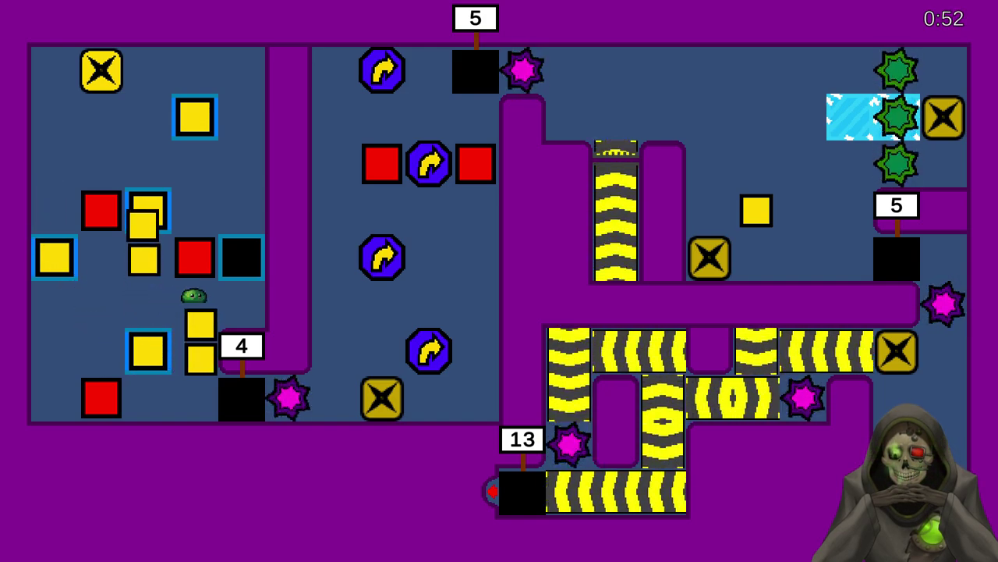
key("Down")
key("Left")
key("Down")
key("Right")
key("Left")
key("Up")
- Lower the other shifted yellow block to the floor row and push it into the starting room's numbered pit
key("Right")
key("Up")
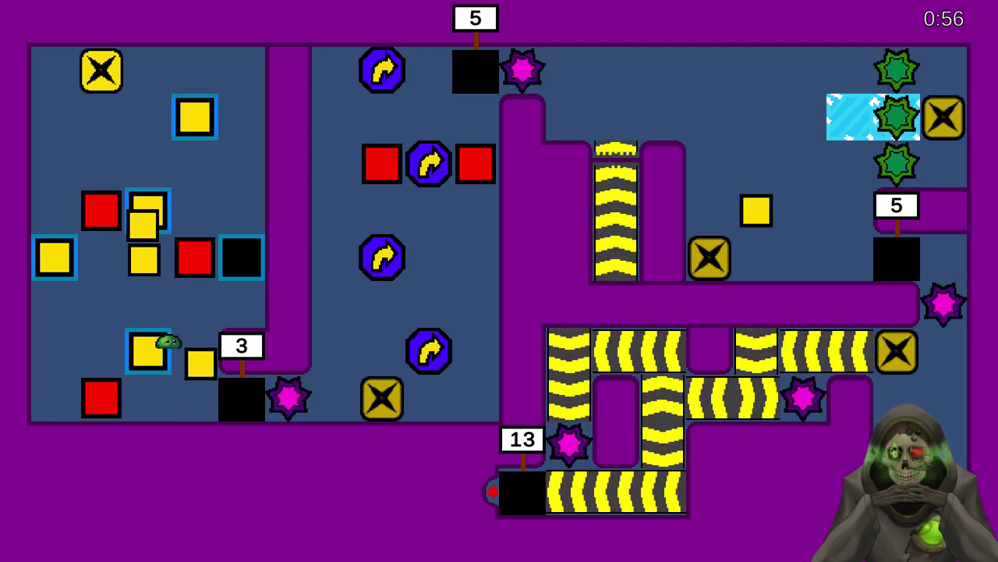
key("Right")
key("Down")
key("Left")
key("Down")
- Go back up and push the two remaining column blocks down to the lower filled hole
key("Right")
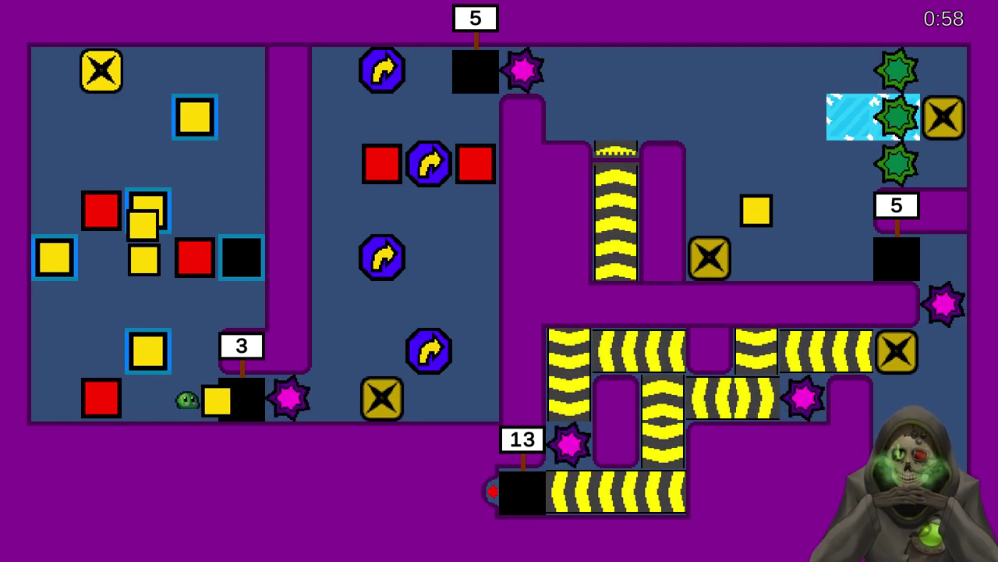
key("Up")
key("Left")
key("Up")
key("Right")
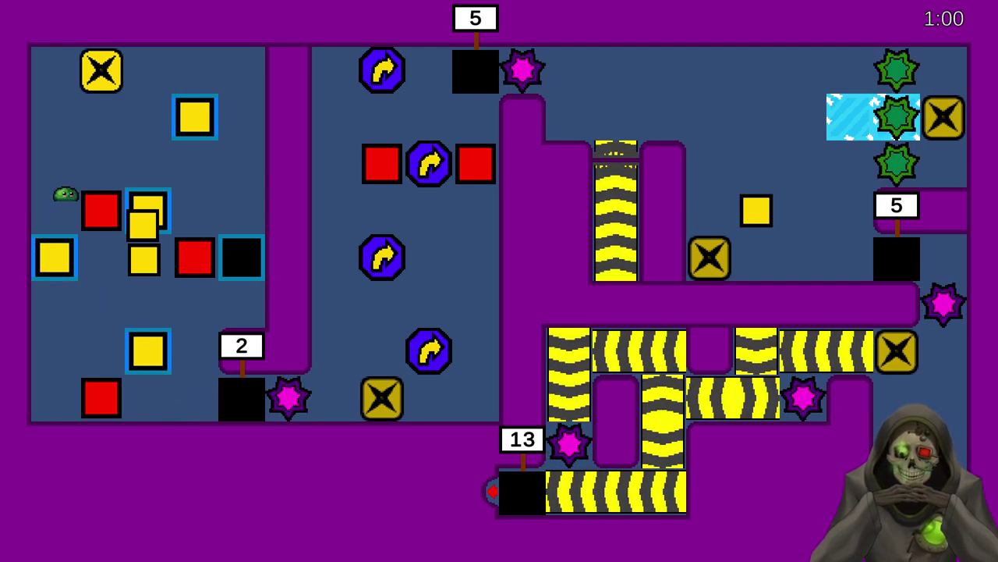
key("Down")
key("Down")
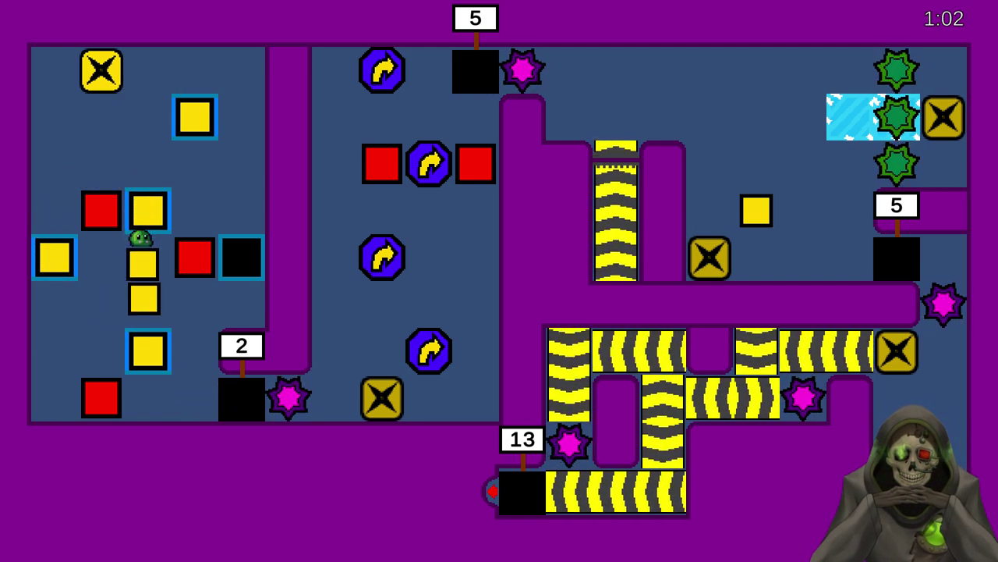
key("Left")
key("Down")
key("Up")
key("Right")
- Shift the last two yellow blocks right and push them down beside the starting room's numbered pit
key("Down")
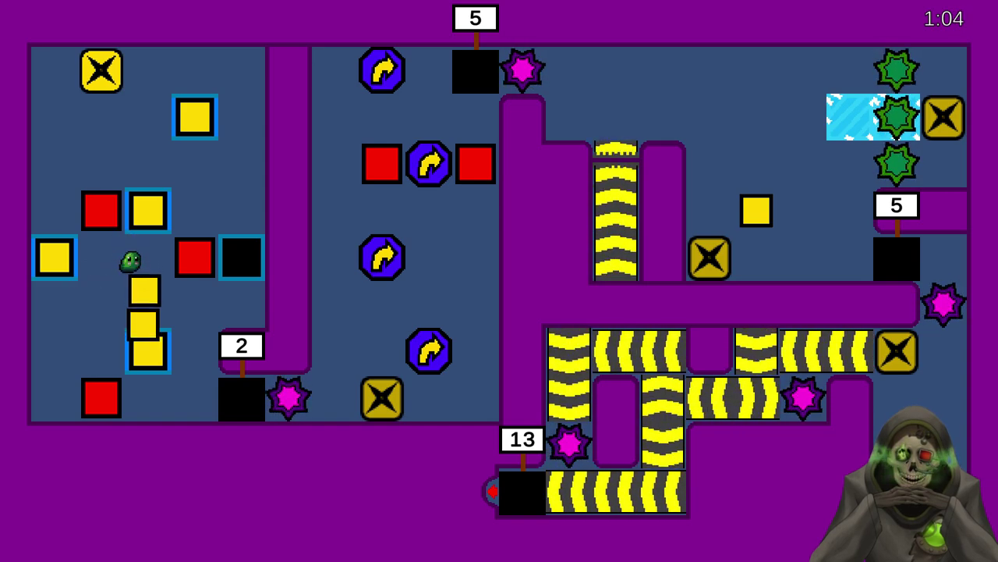
key("Left")
key("Down")
key("Right")
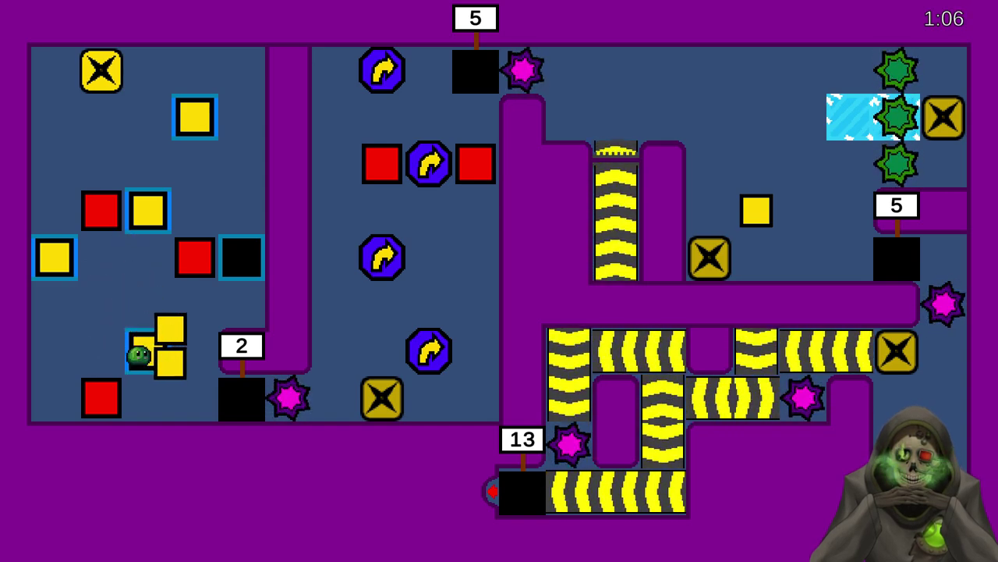
key("Up")
key("Right")
- Push one of the last two yellow blocks into the starting room's numbered pit and lower the other beside it
key("Down")
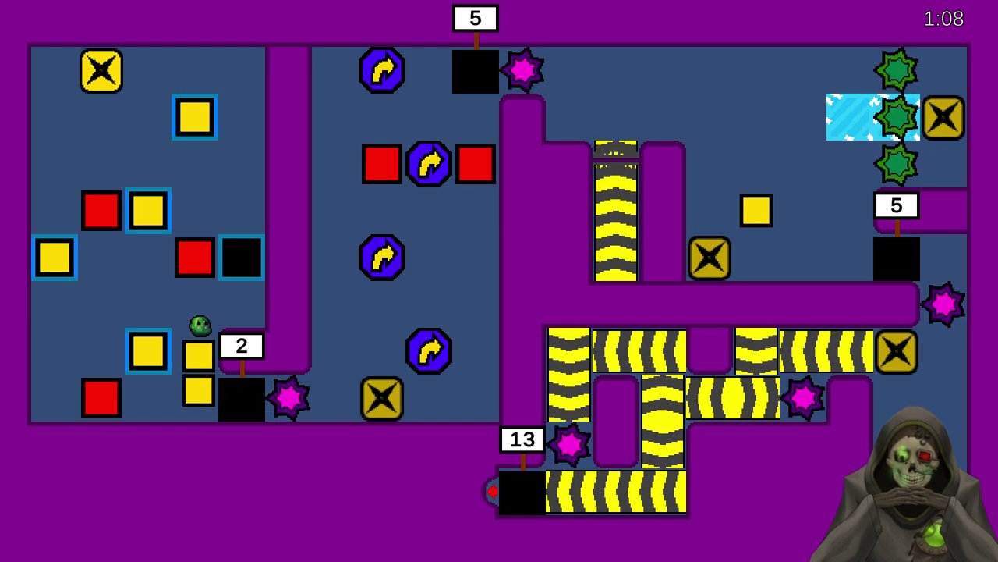
key("Left")
key("Down")
key("Right")
key("Left")
key("Up")
key("Right")
key("Down")
key("Left")
- Spawn a yellow block in the middle room and push it up onto the arrow tile between the red blocks
key("Down")
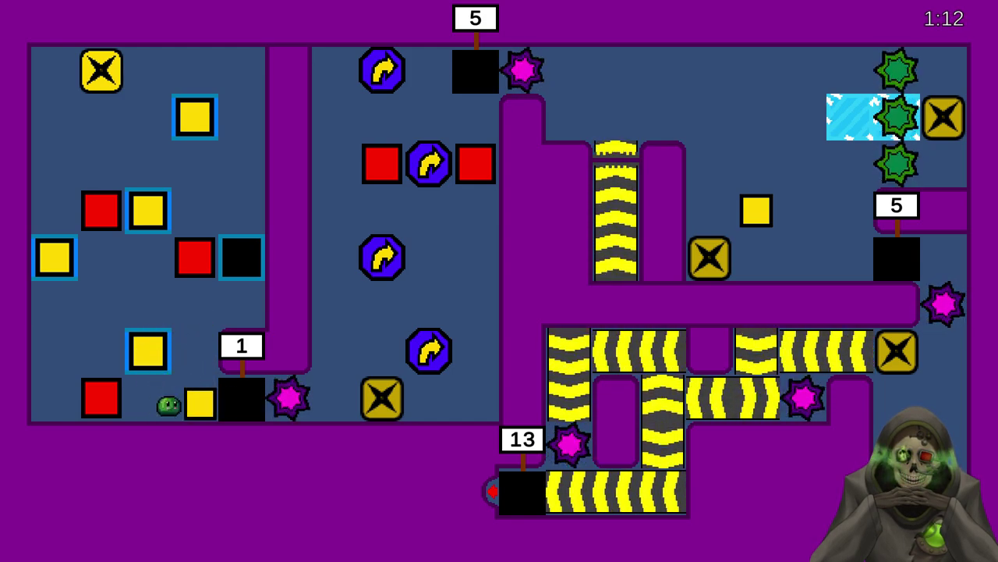
- Push the final yellow block into the starting room's numbered pit and cross into the middle room
key("Right")
key("Right")
key("Right")
key("Right")
key("Right")
key("Up")
key("Up")
key("Left")
key("Up")
key("Right")
key("Down")
key("Right")
key("Up")
key("Up")
key("Up")
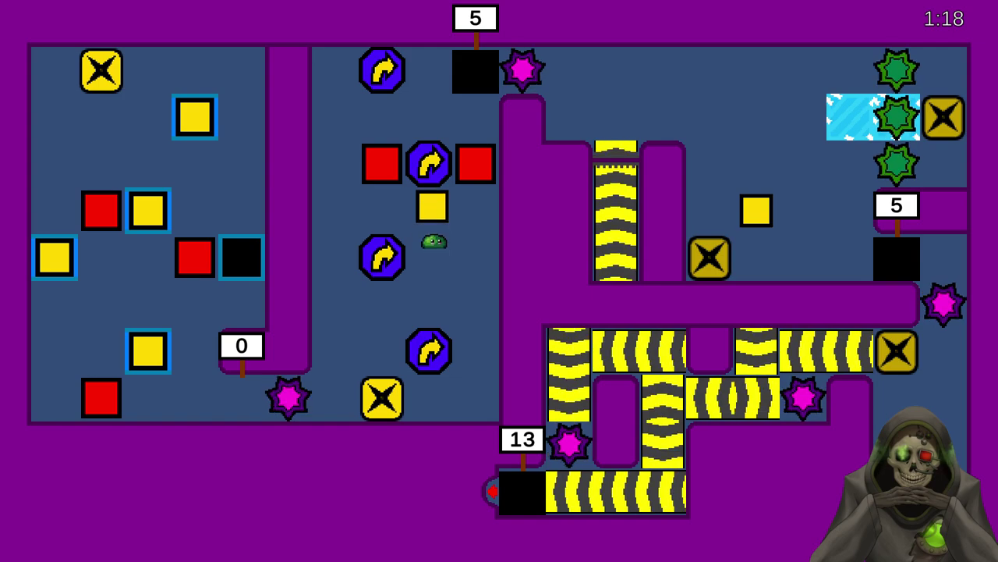
- Spawn a second yellow block from the middle room's X plate and push it up the column toward the red blocks
key("Down")
key("Down")
key("Left")
key("Down")
key("Down")
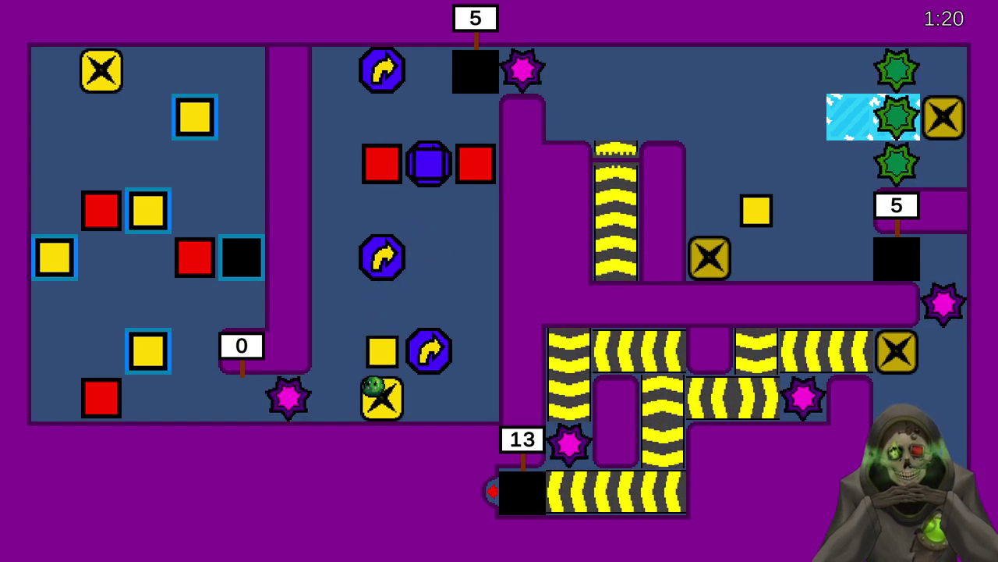
key("Up")
key("Left")
key("Up")
key("Right")
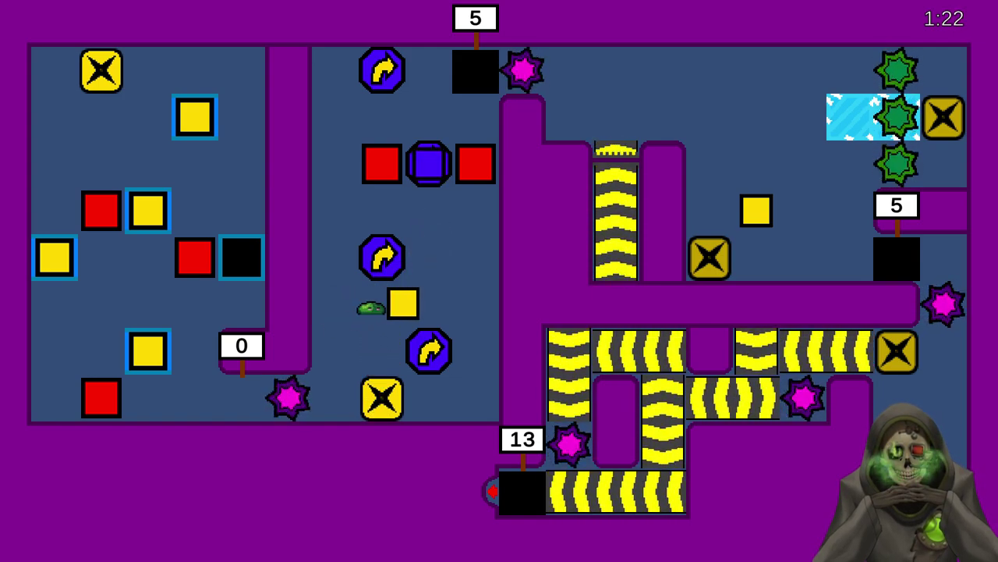
key("Down")
key("Right")
key("Up")
- Spawn a third yellow block in the middle room and push it up beneath the block already in the column
key("Up")
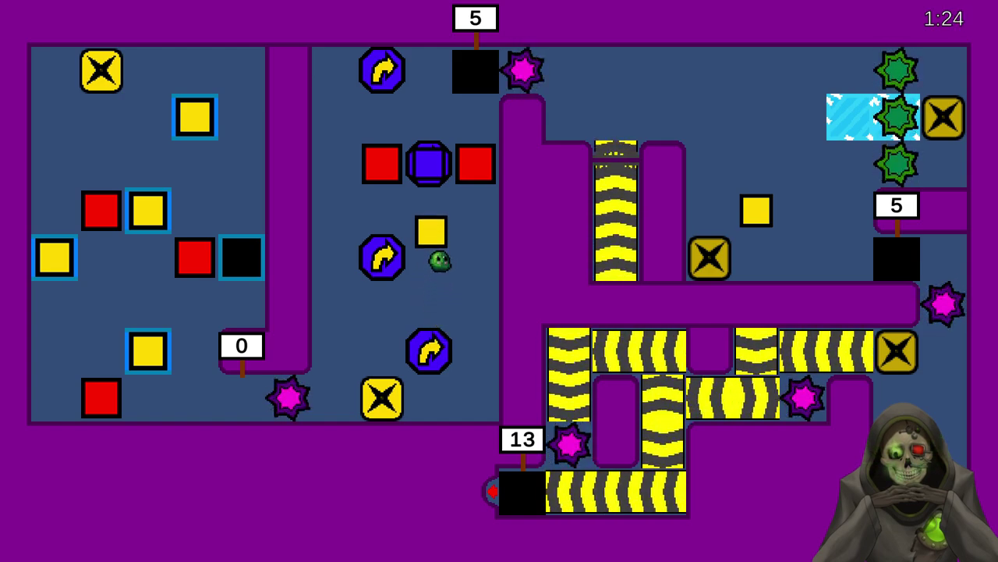
key("Down")
key("Left")
key("Down")
key("Down")
key("Up")
key("Left")
key("Up")
key("Right")
key("Down")
key("Right")
key("Up")
- Spawn a fourth yellow block in the middle room and add it to the bottom of the column
key("Up")
key("Down")
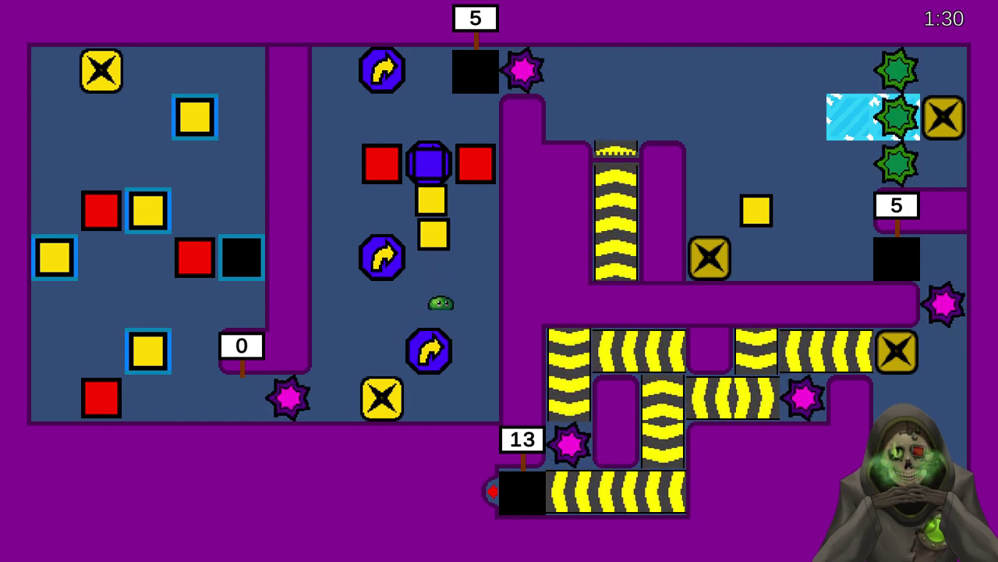
key("Down")
key("Up")
key("Left")
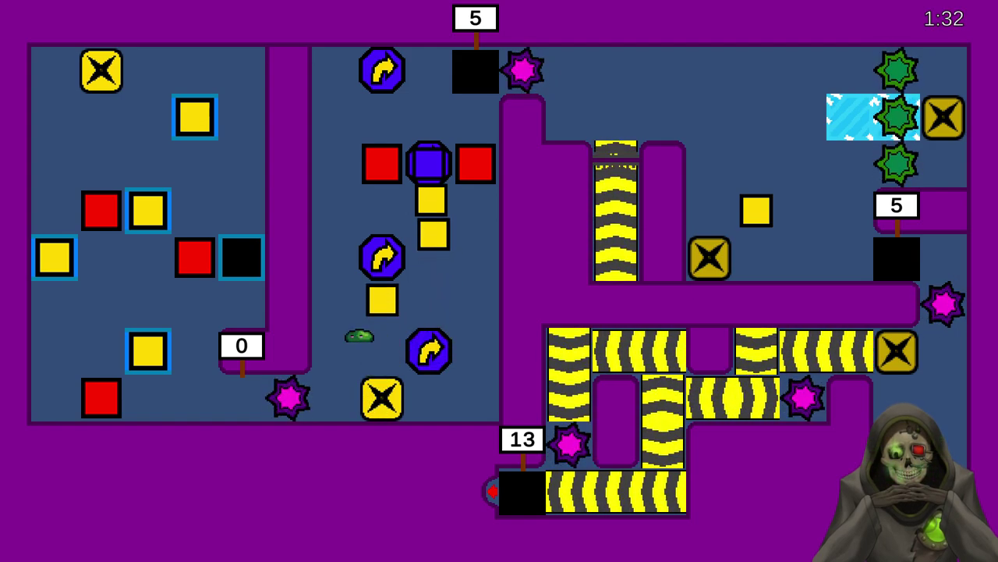
key("Up")
key("Right")
key("Right")
key("Down")
- Spawn a fifth yellow block in the middle room and push the whole column up to the top wall
key("Right")
key("Up")
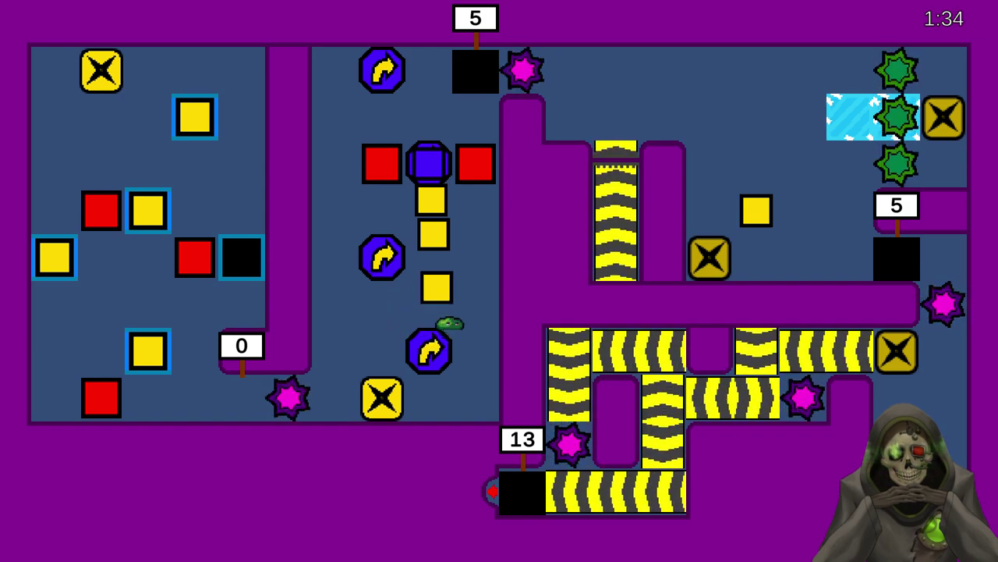
key("Down")
key("Down")
key("Up")
key("Left")
key("Up")
key("Right")
key("Down")
key("Right")
key("Up")
key("Up")
- Push the column's top block into the middle room's numbered pit, then raise the remaining column from below
key("Left")
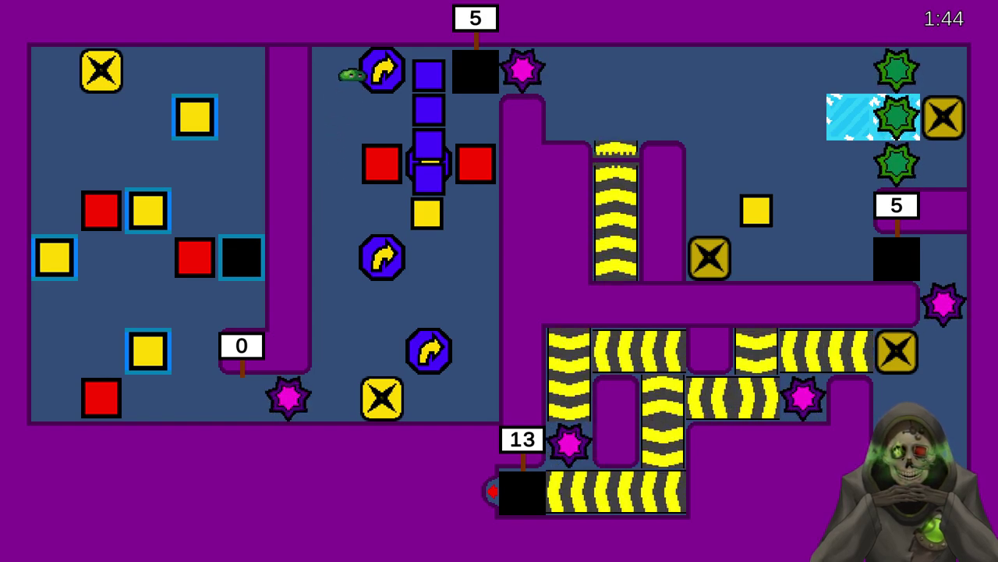
key("Right")
key("Right")
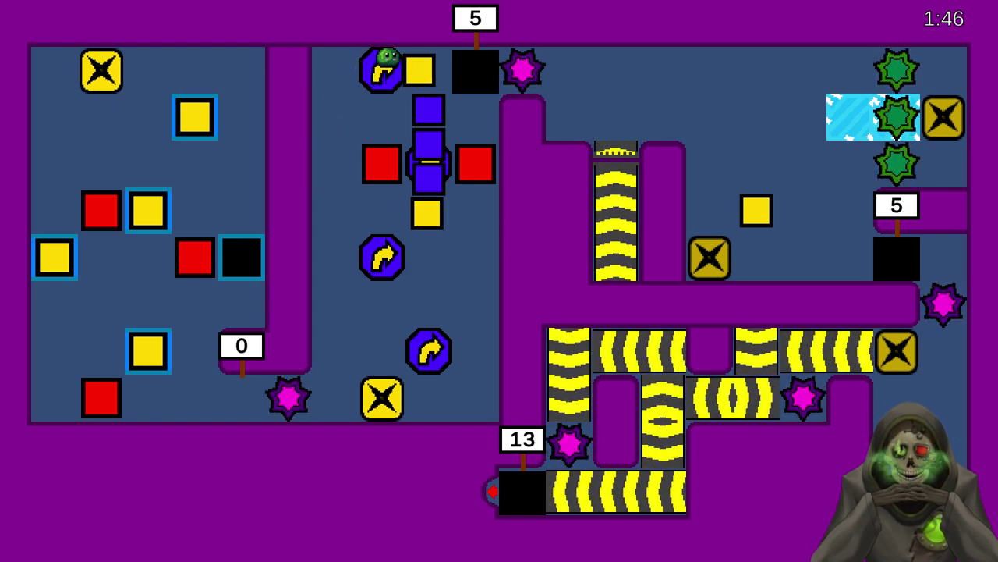
key("Left")
key("Down")
key("Left")
key("Down")
key("Right")
key("Up")
- Use the upper arrow tile to push the column's new top block into the middle room's numbered pit
key("Up")
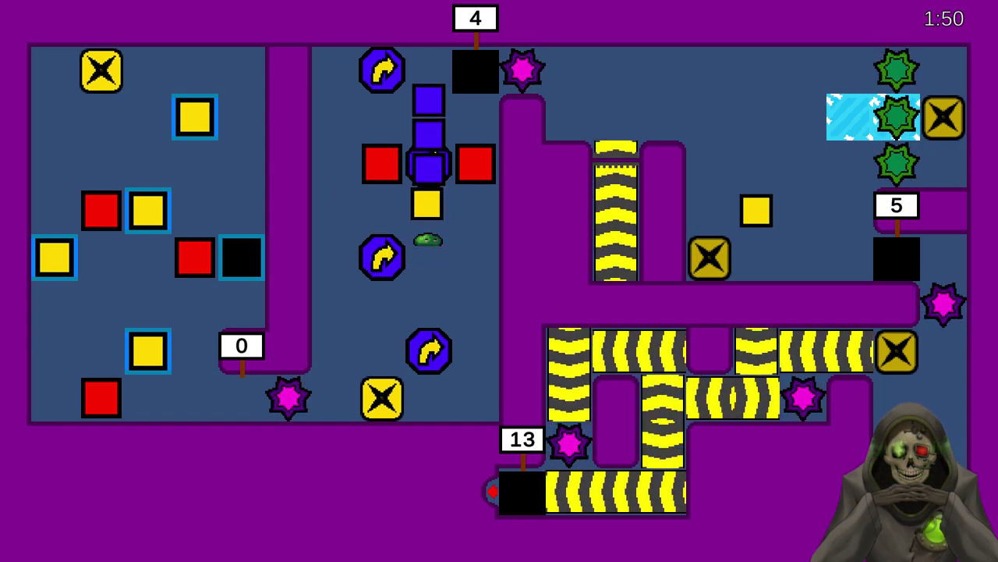
key("Left")
key("Up")
key("Right")
key("Right")
key("Right")
key("Left")
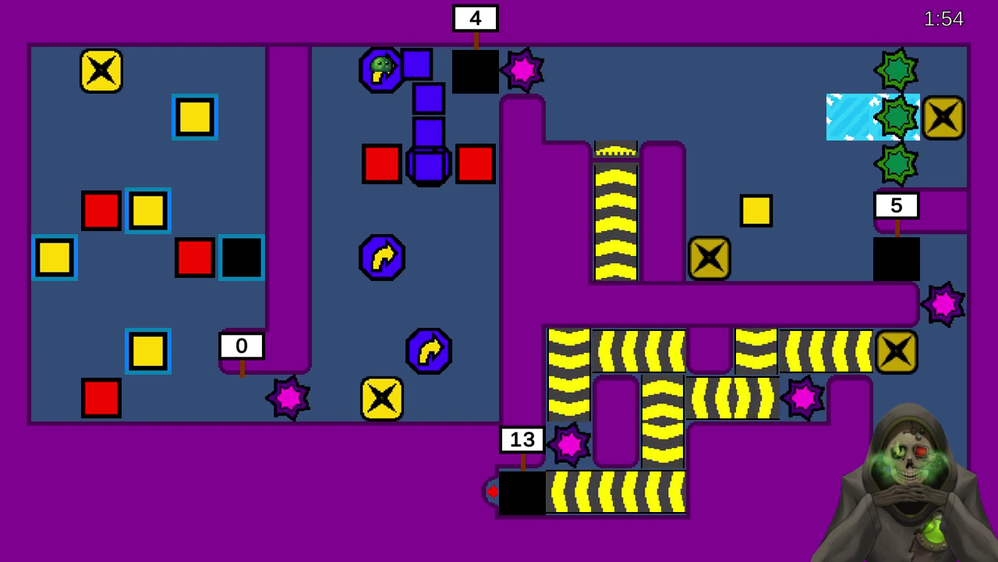
key("Right")
key("Right")
key("Down")
key("Right")
key("Up")
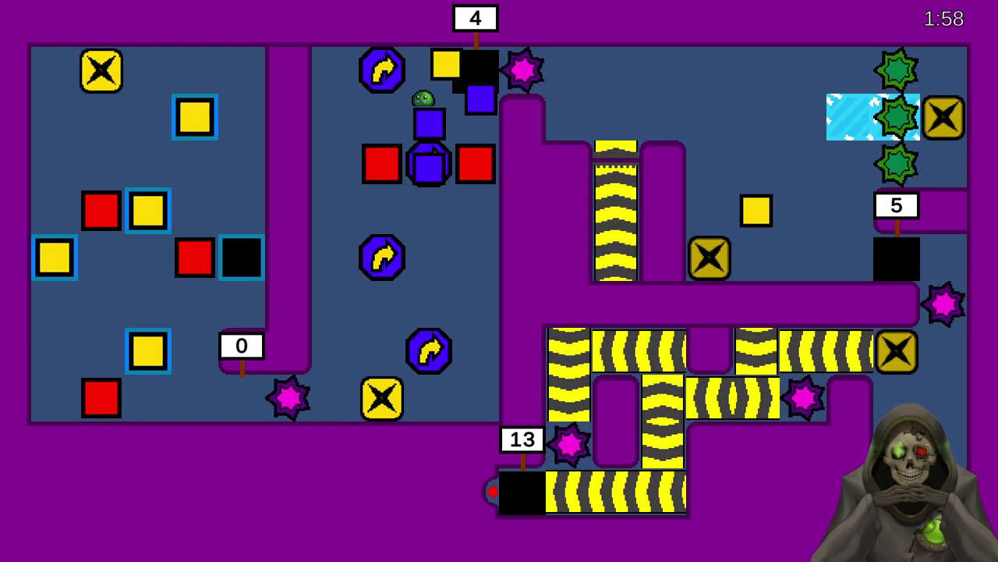
key("Left")
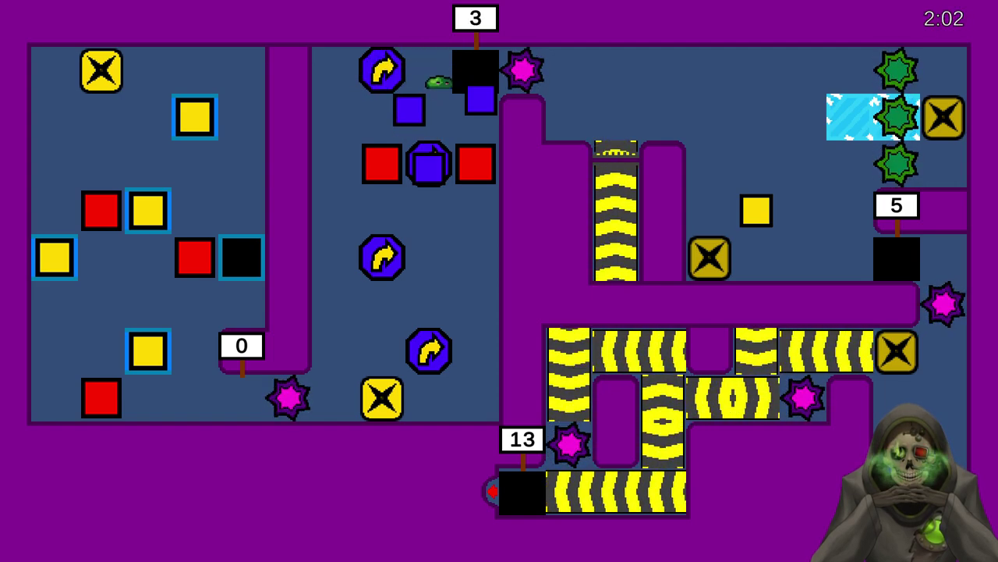
- Move the block below the middle room's numbered pit back left and push the next block into that pit
key("Left")
key("Right")
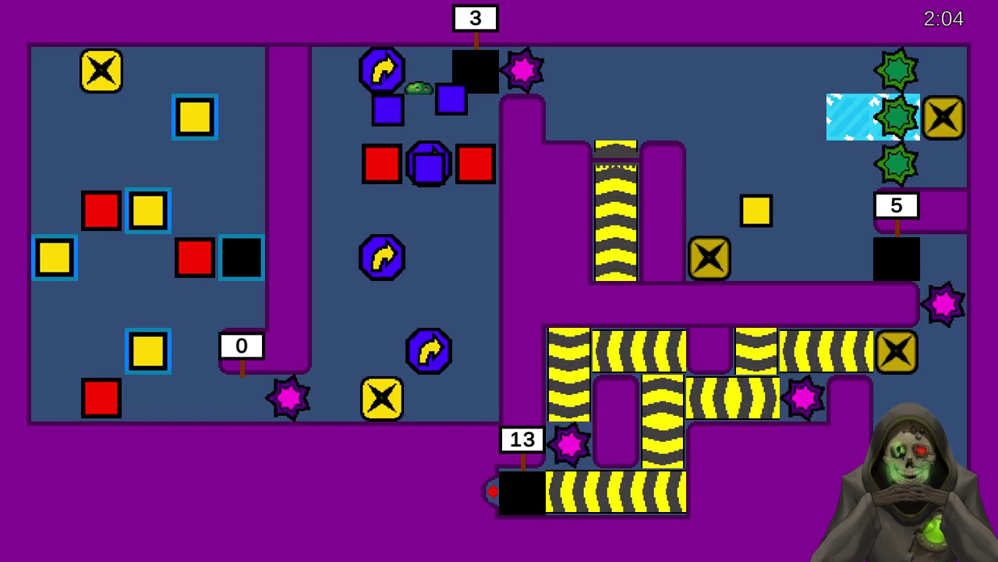
key("Up")
key("Left")
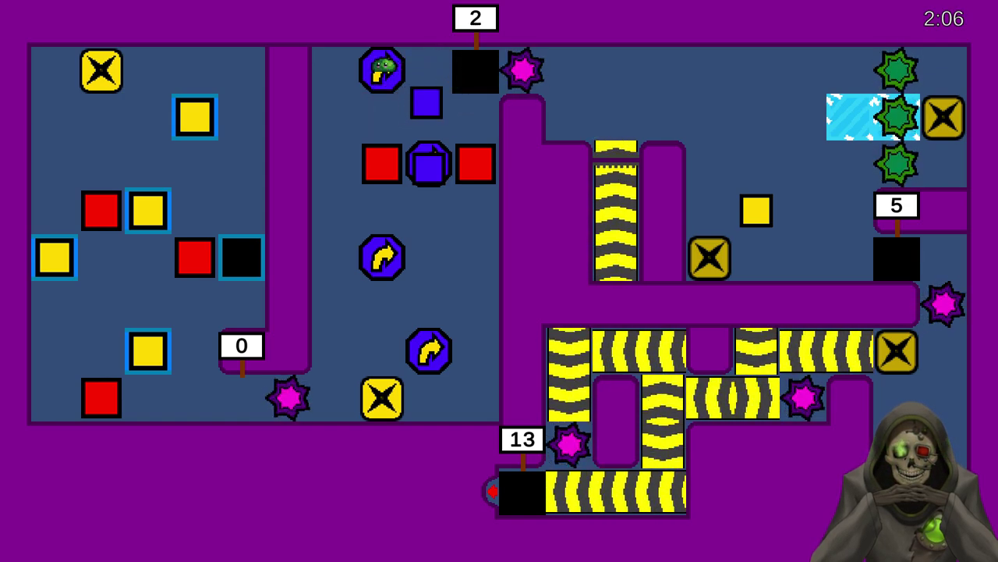
- Shift the block under the top row left and up, and push it right toward the middle room's numbered pit
key("Down")
key("Down")
key("Right")
key("Up")
key("Left")
key("Down")
key("Left")
key("Up")
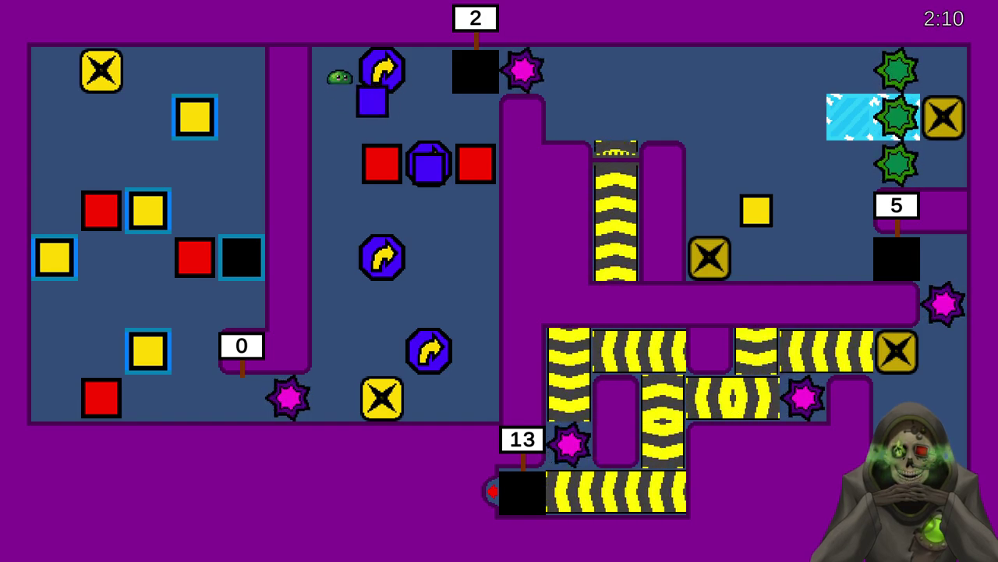
key("Right")
key("Down")
key("Right")
key("Right")
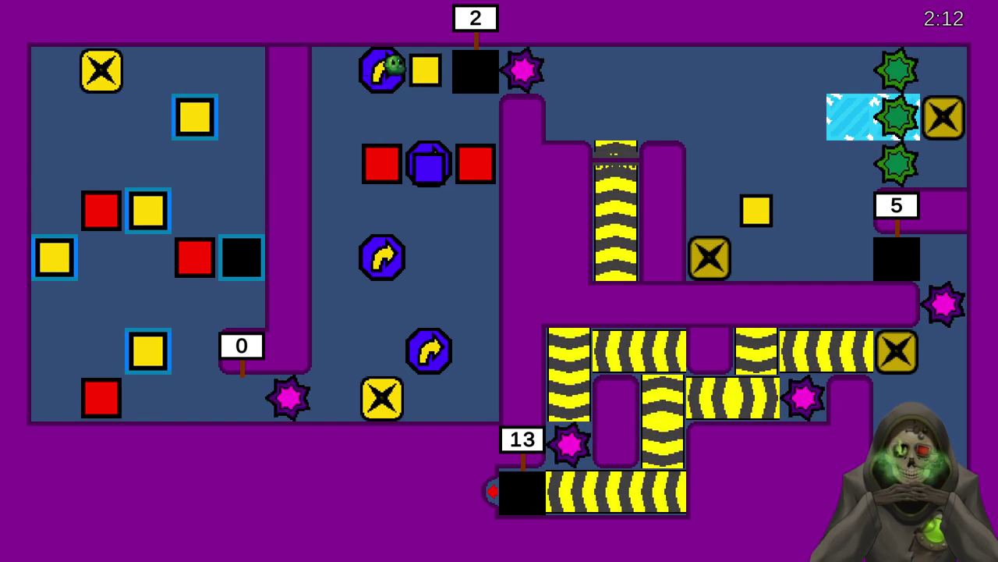
- Bring the last column block to the top row, push it into the pit and cross into the right room
key("Down")
key("Up")
key("Up")
key("Left")
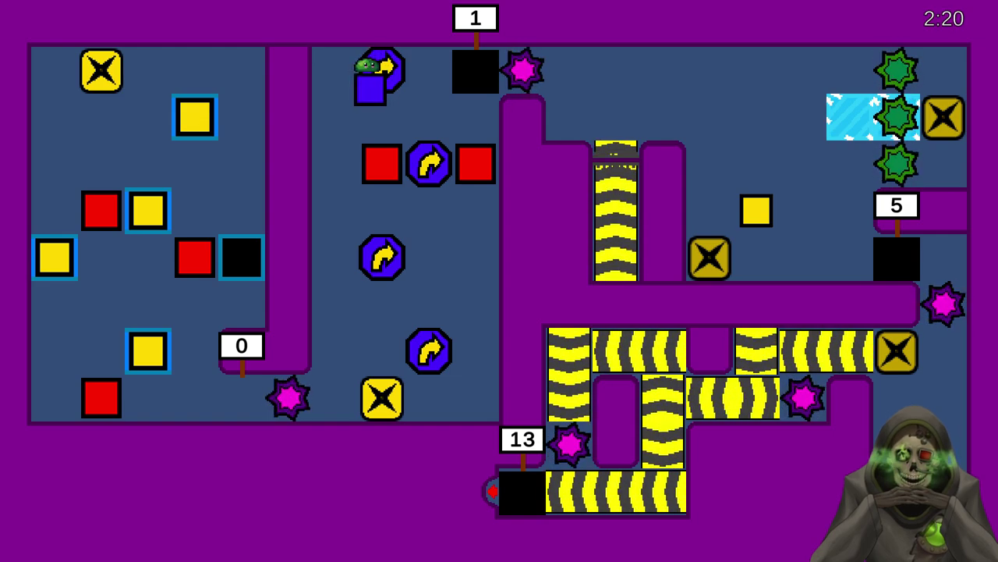
key("Right")
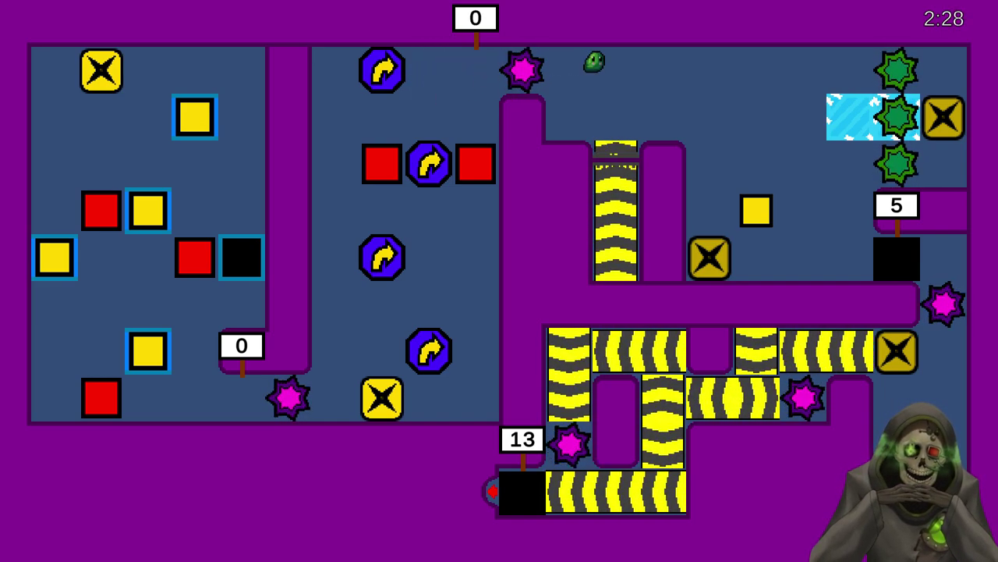
- Push the right room's loose yellow block up and across the ice onto the far X plate
key("Down")
key("Right")
key("Up")
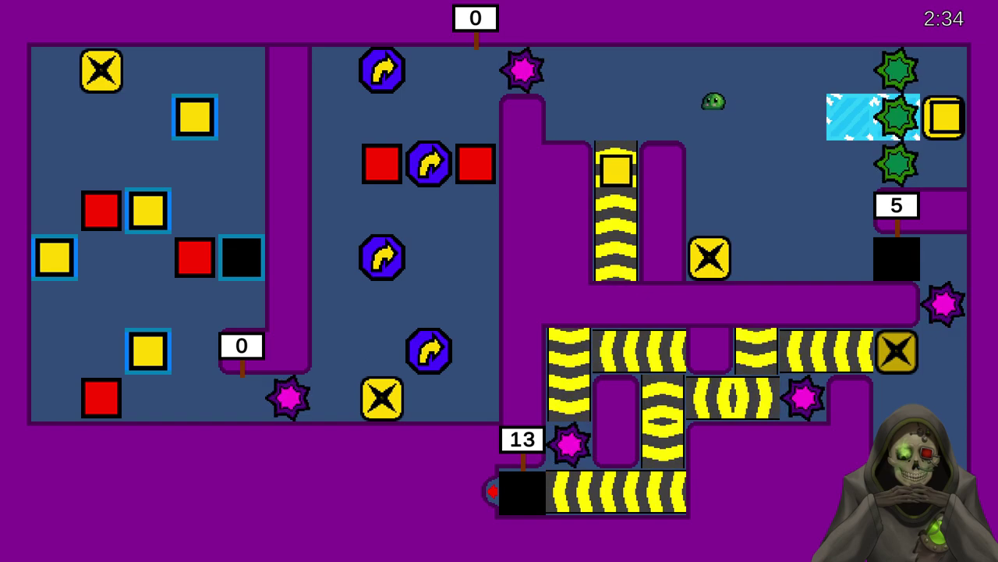
- Spawn another yellow block on the right room's vertical conveyor and push it right behind the first conveyor block
key("Right")
key("Down")
key("Up")
key("Left")
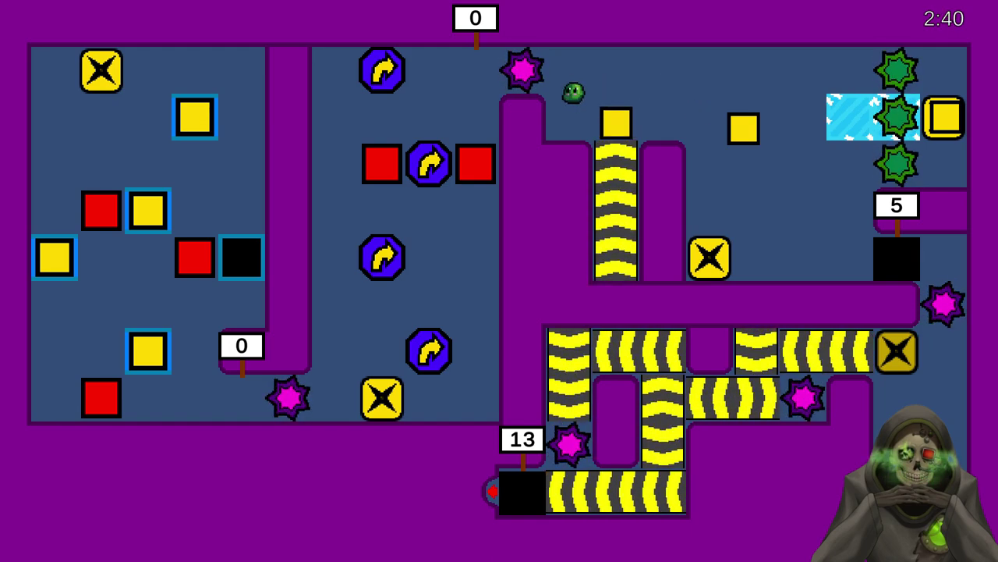
key("Right")
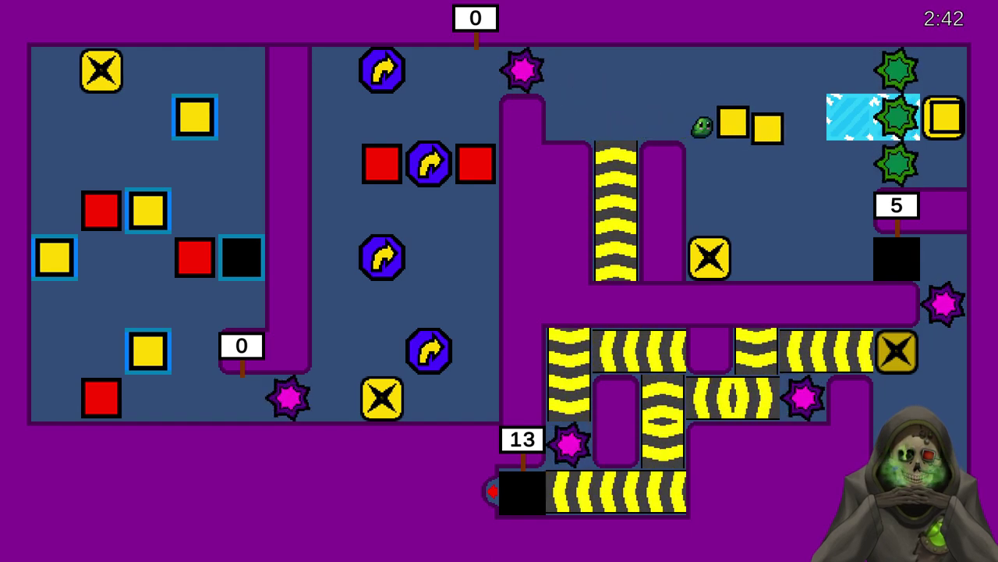
- Spawn a third conveyor block and push it right along the ice row behind the other two
key("Left")
key("Down")
key("Up")
key("Left")
key("Down")
key("Right")
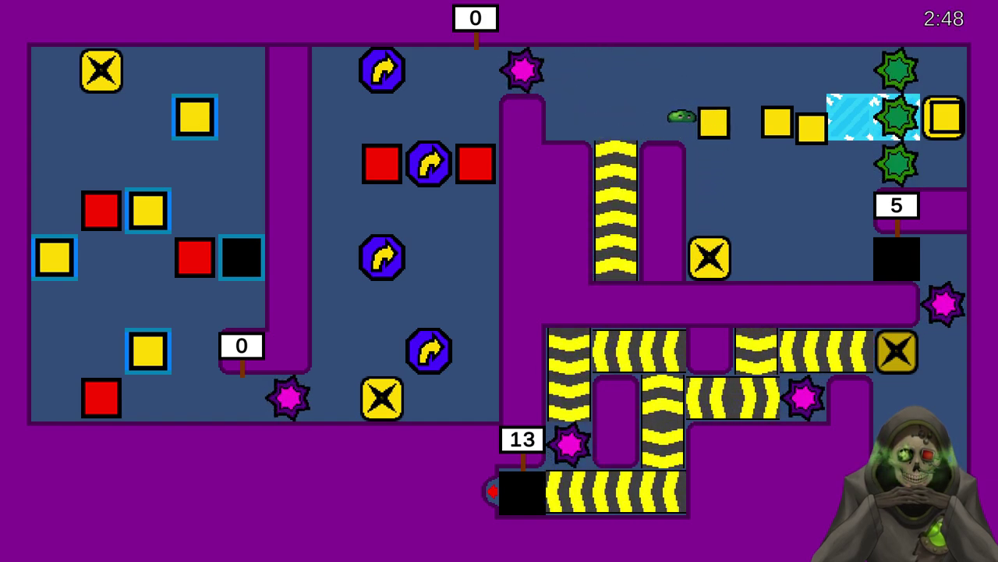
- Lower two of the conveyor blocks to the right room's floor row and push them right toward its numbered pit
key("Up")
key("Right")
key("Down")
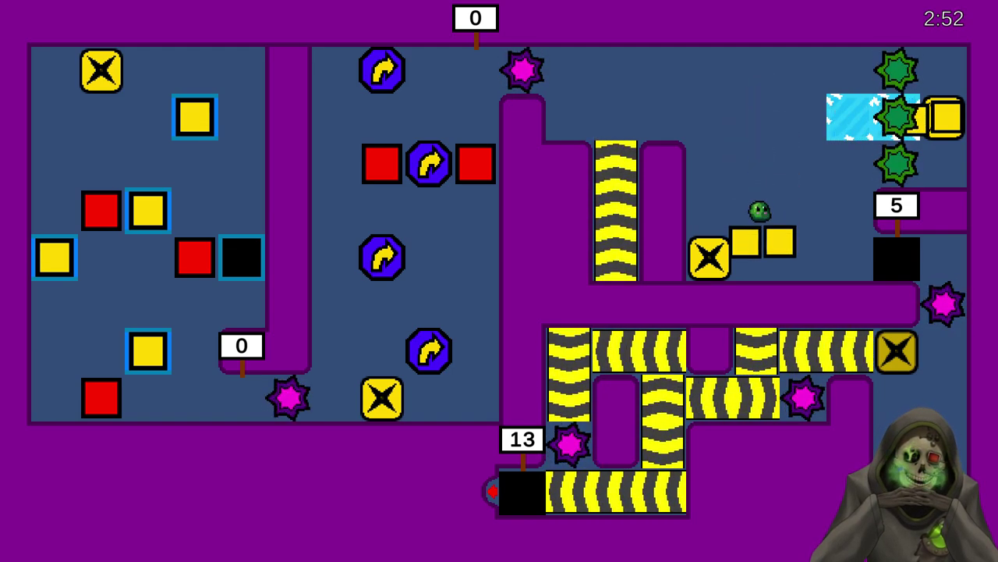
key("Up")
key("Left")
key("Down")
key("Right")
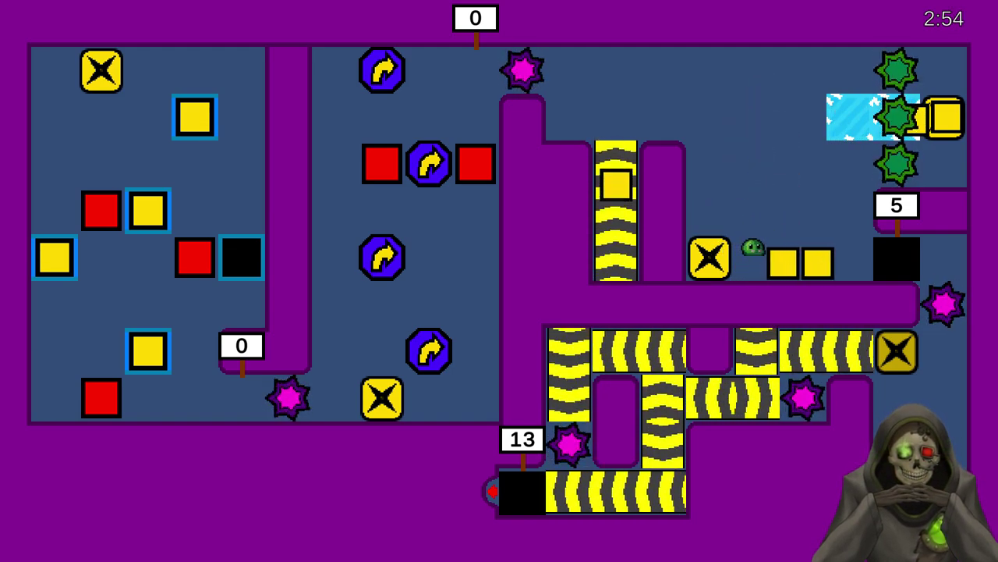
- Return to the top of the vertical conveyor and push the waiting yellow block right along the ice row
key("Up")
key("Left")
key("Up")
key("Left")
key("Down")
key("Right")
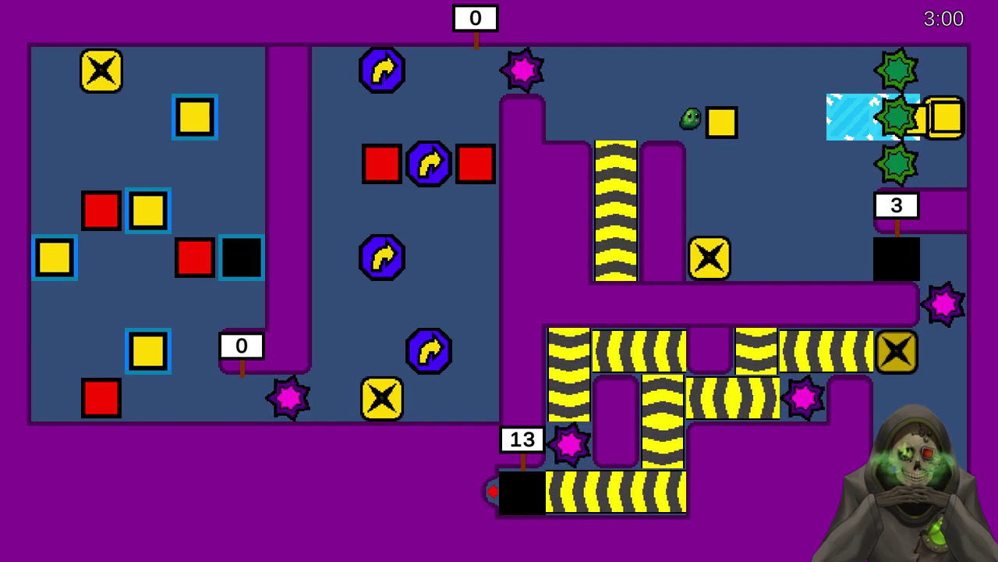
- Spawn another conveyor block from the lower X plate and push it right behind the block beside the ice
key("Left")
key("Down")
key("Left")
key("Up")
key("Down")
key("Up")
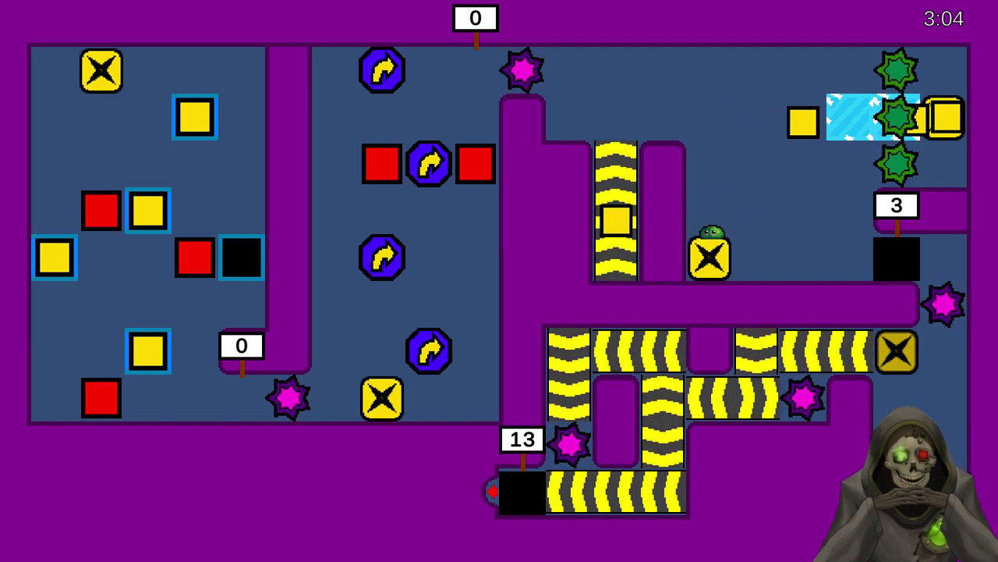
key("Left")
key("Left")
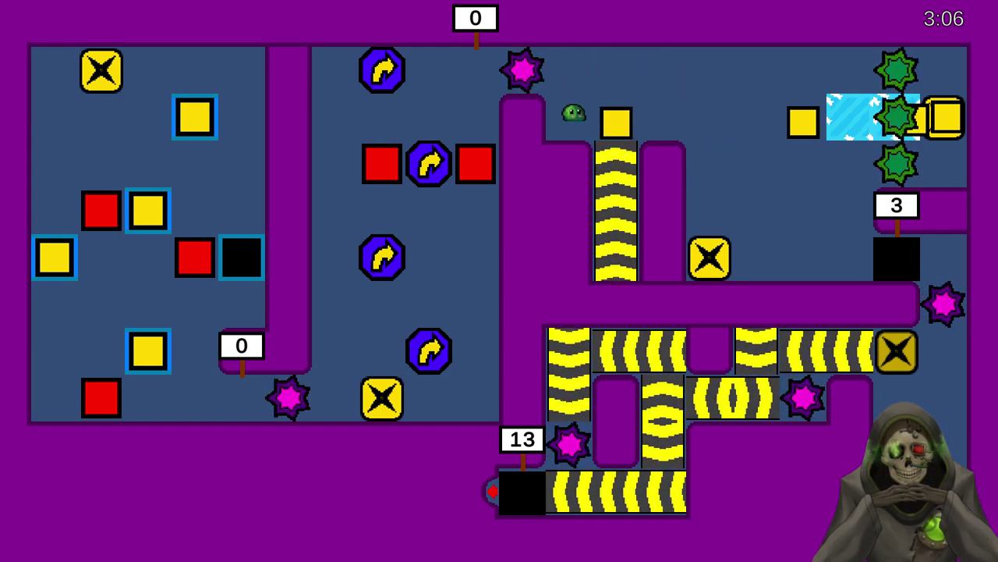
key("Right")
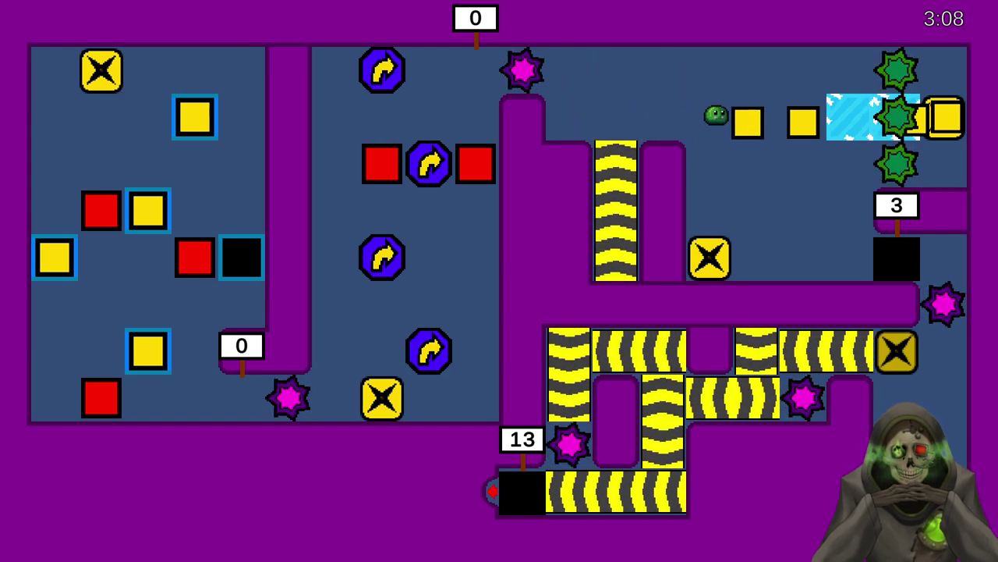
- Lower the pair of yellow blocks to the floor row and push both into the right room's numbered pit
key("Right")
key("Down")
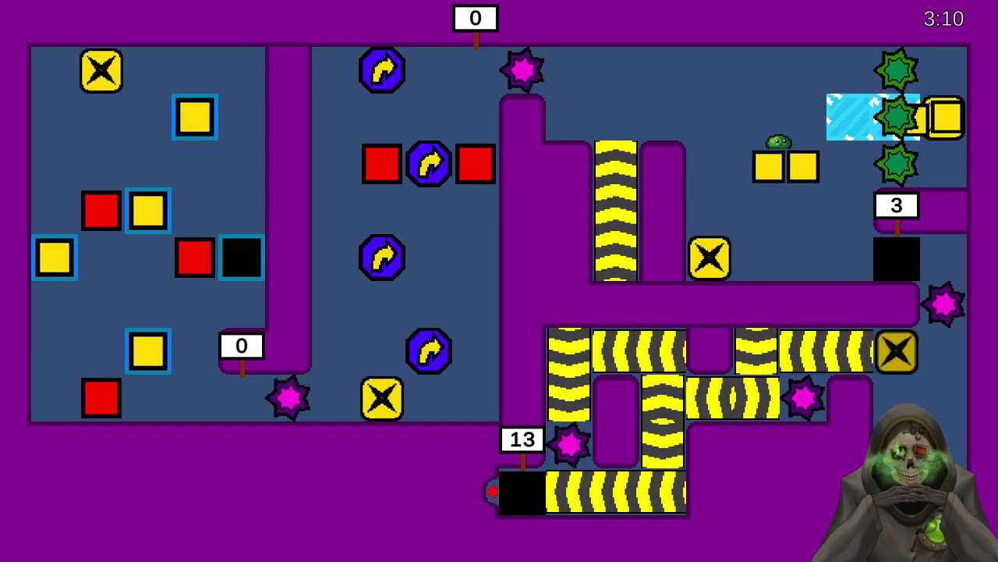
key("Down")
key("Left")
key("Right")
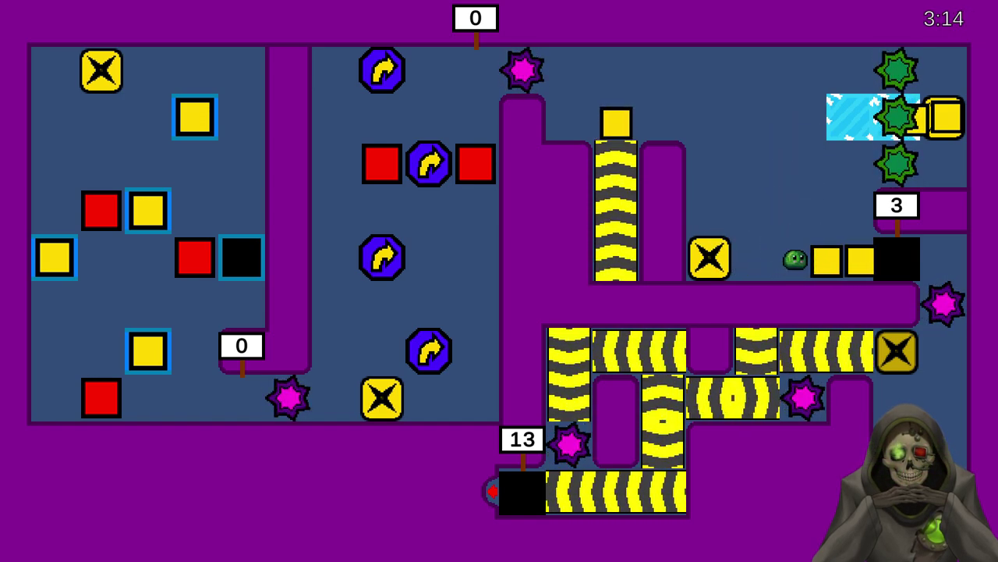
- Go back to the vertical conveyor's top and push the last waiting yellow block right, off the conveyor toward the ice
key("Up")
key("Left")
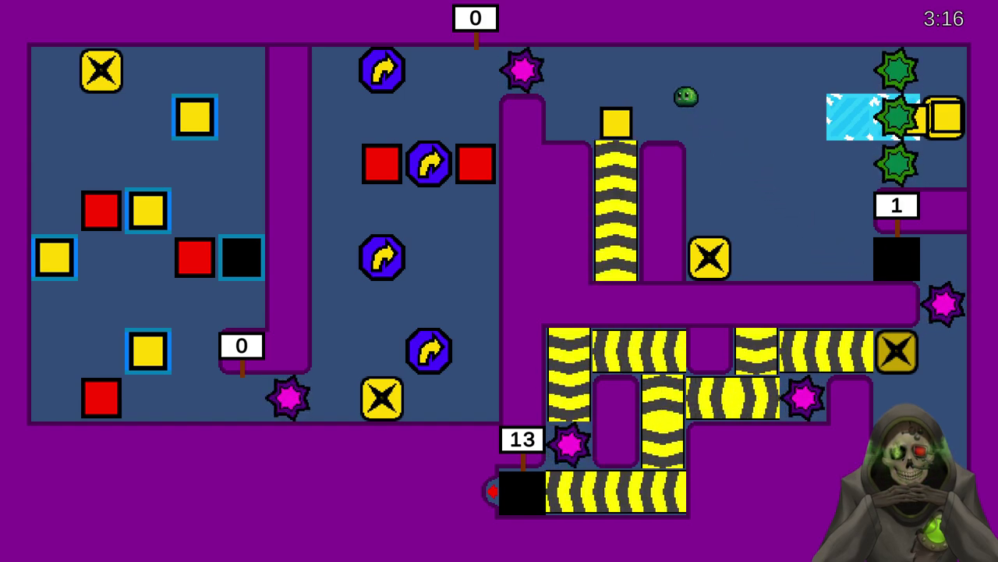
key("Right")
key("Right")
key("Right")
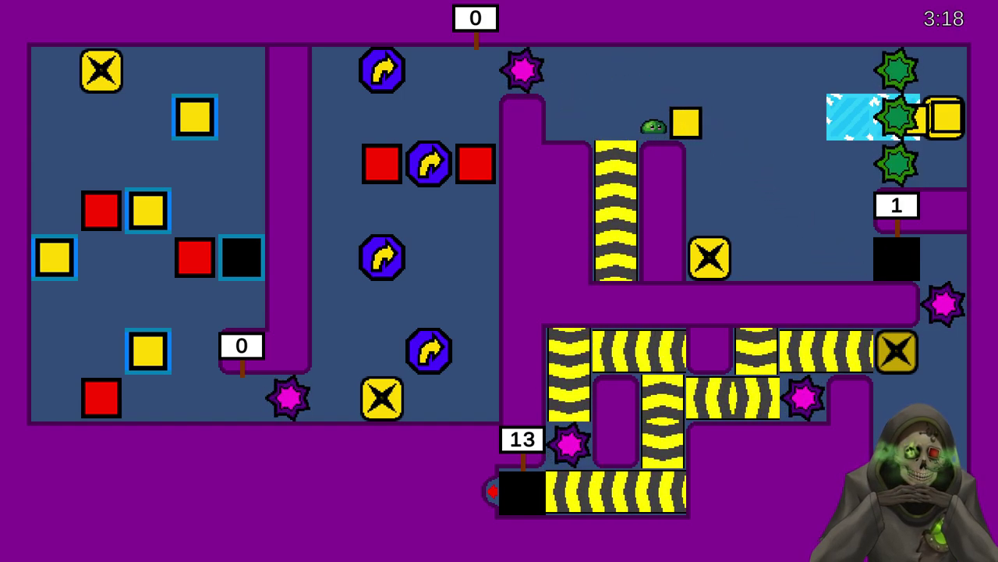
- Lower the single yellow block to the floor row and push it right to fill up the right room's numbered pit
key("Down")
key("Down")
key("Down")
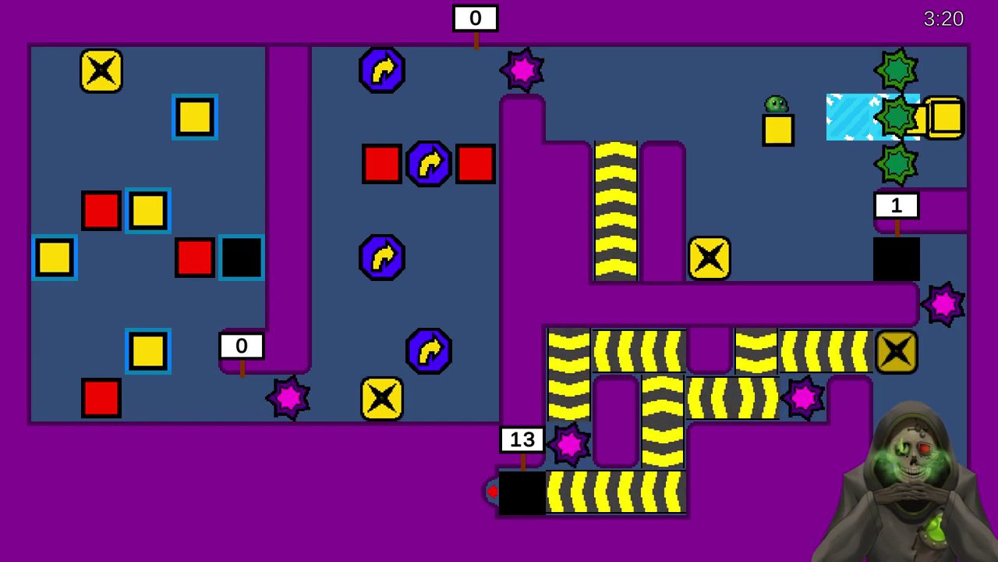
key("Down")
key("Left")
key("Down")
key("Right")
key("Right")
key("Right")
key("Right")
key("Right")
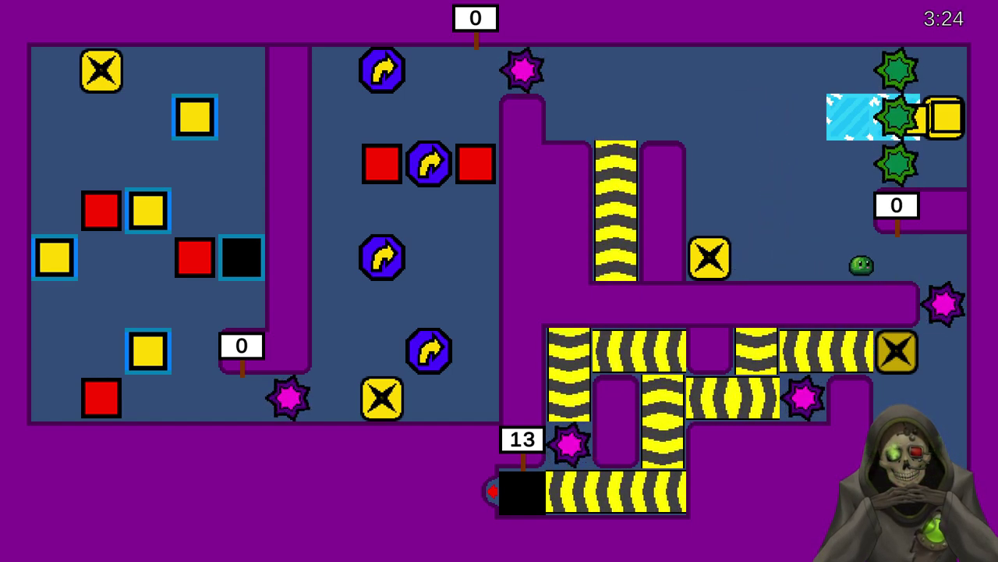
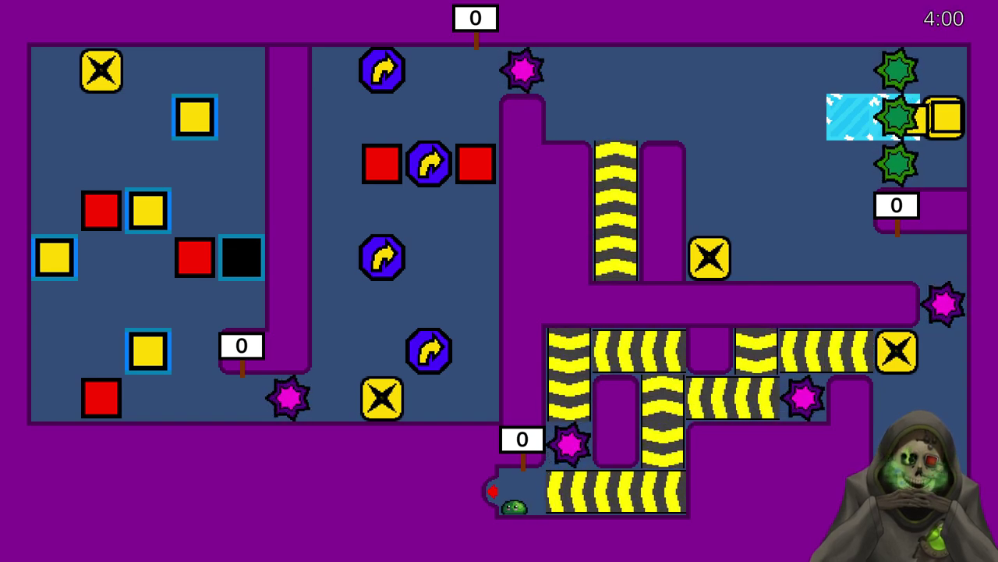
- Quit the running level, confirm the loss of its progress, and close the game to return to the Unity editor
key("Up")
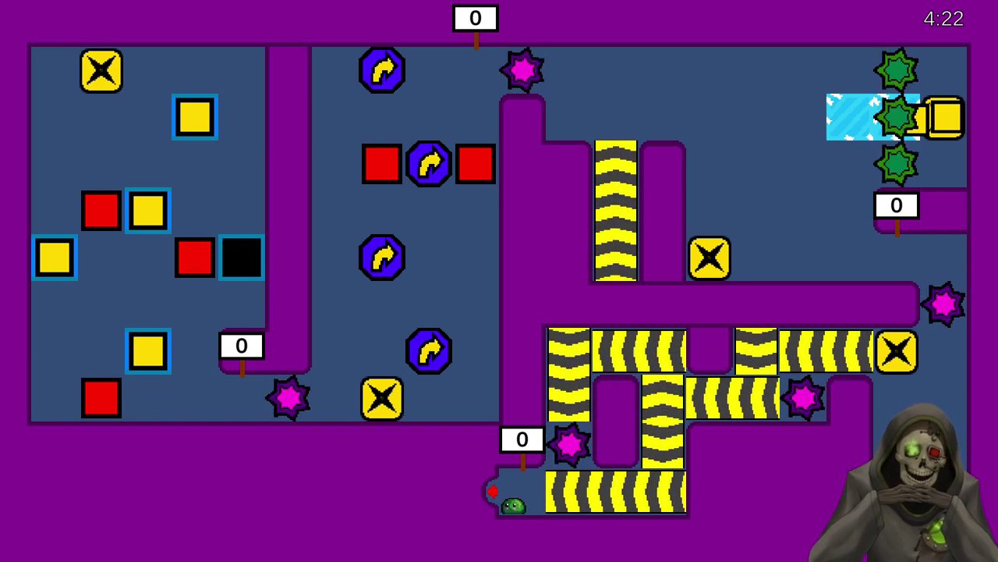
key("Escape")
left_click(517, 312)
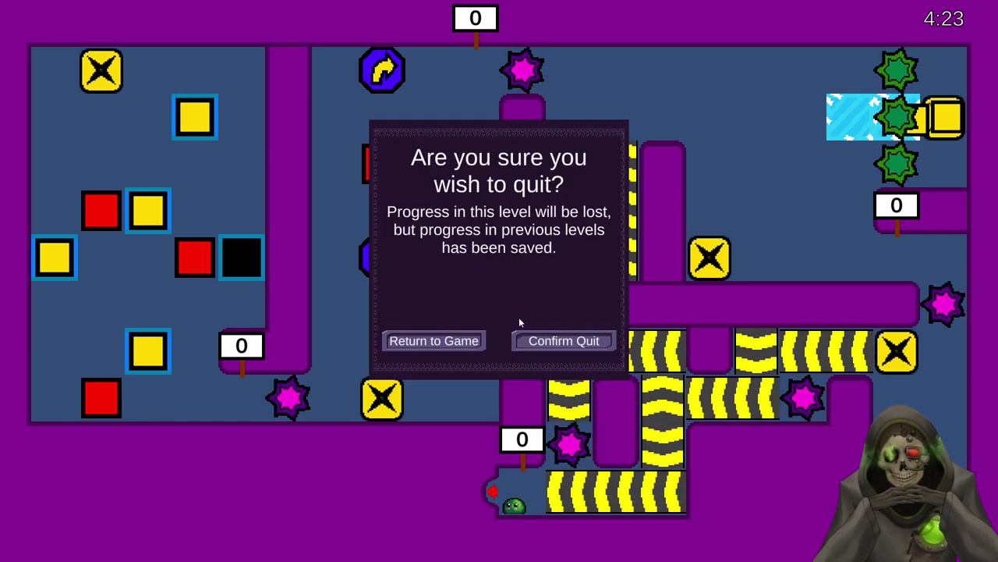
left_click(563, 341)
left_click(648, 58)
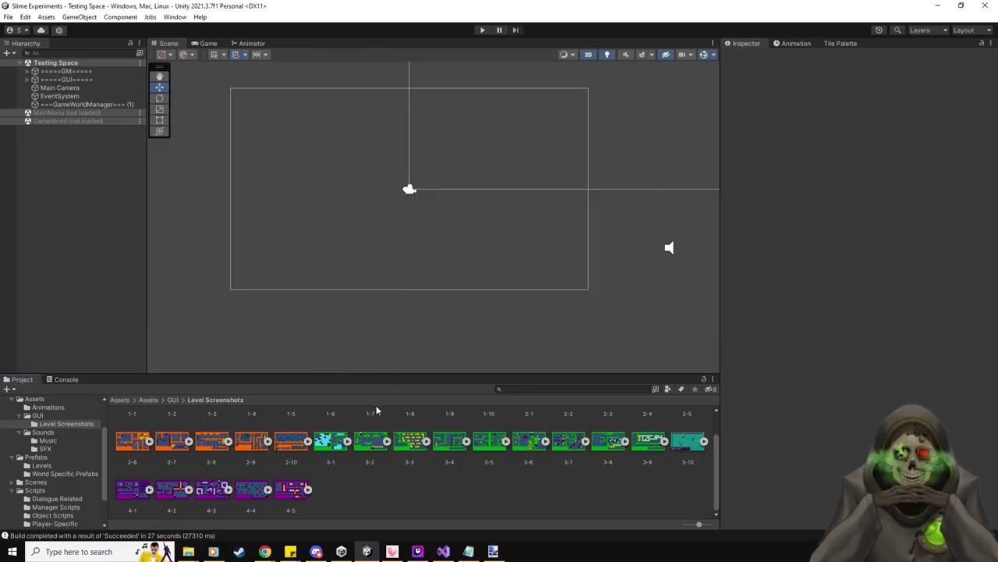
- Open the Level 4-9 prefab from the Levels folder and frame its EndLevel object in the scene
left_click(41, 466)
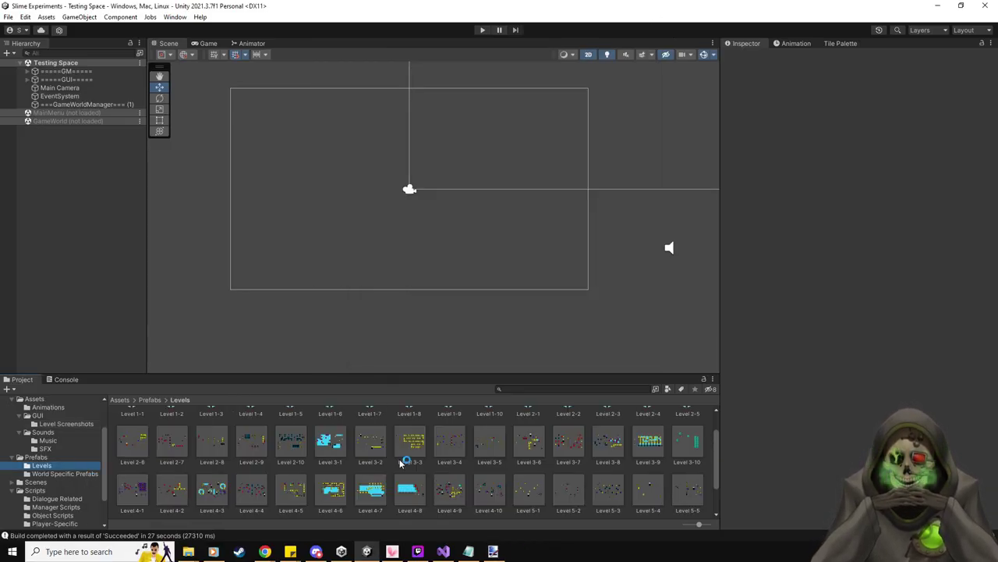
double_click(449, 490)
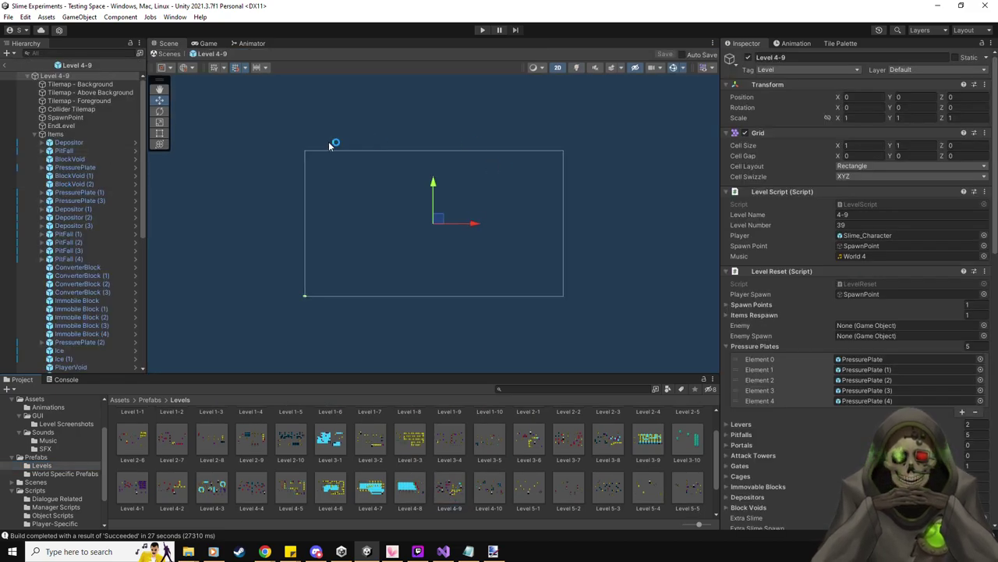
double_click(61, 125)
scroll(450, 316, "down", 5)
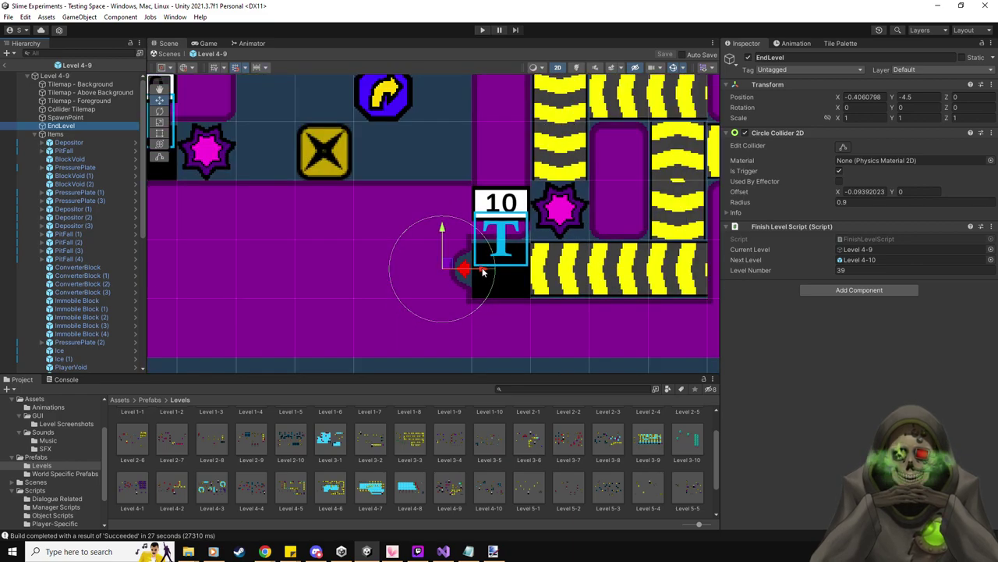
left_click_drag(482, 271, 503, 271)
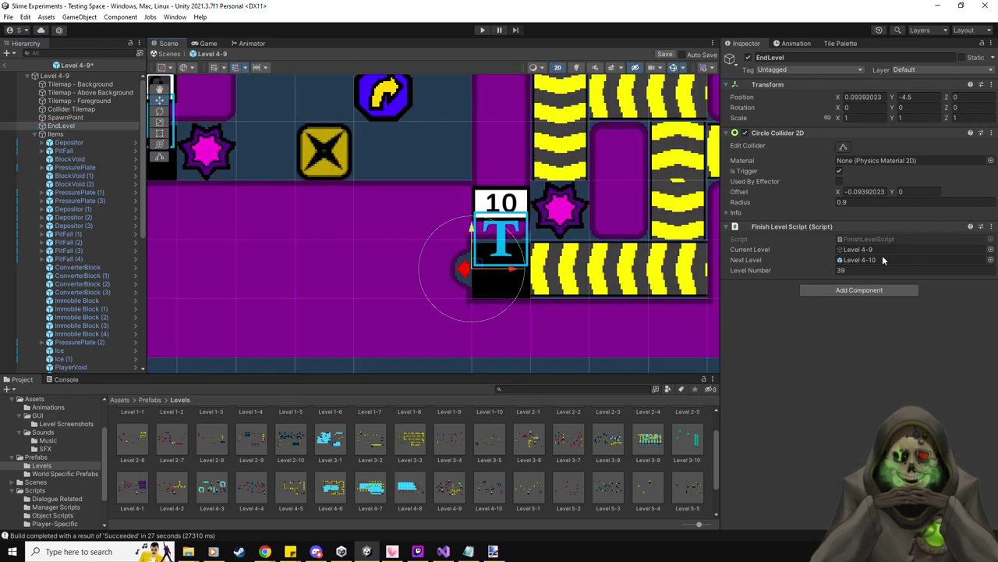
left_click(869, 191)
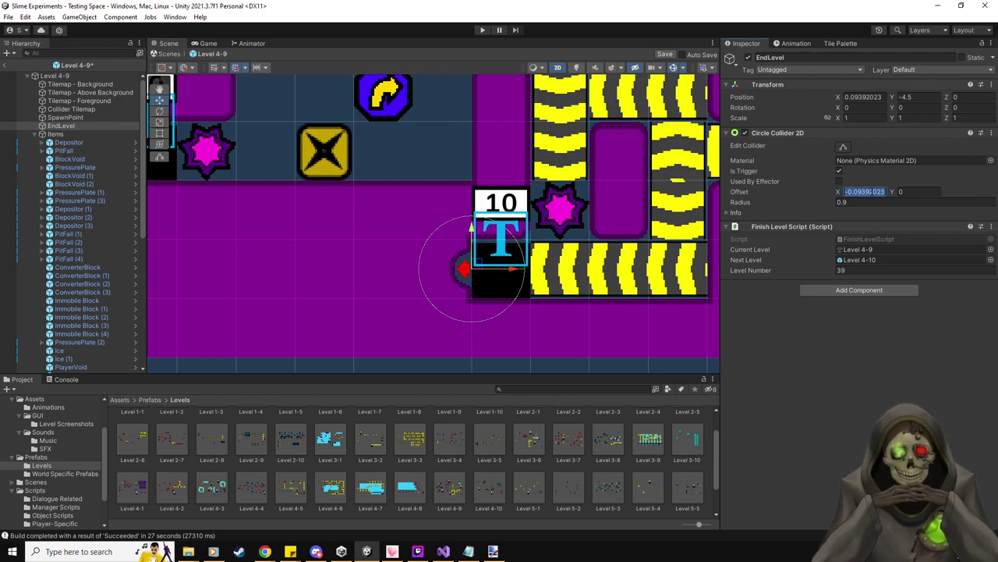
key("ctrl+z")
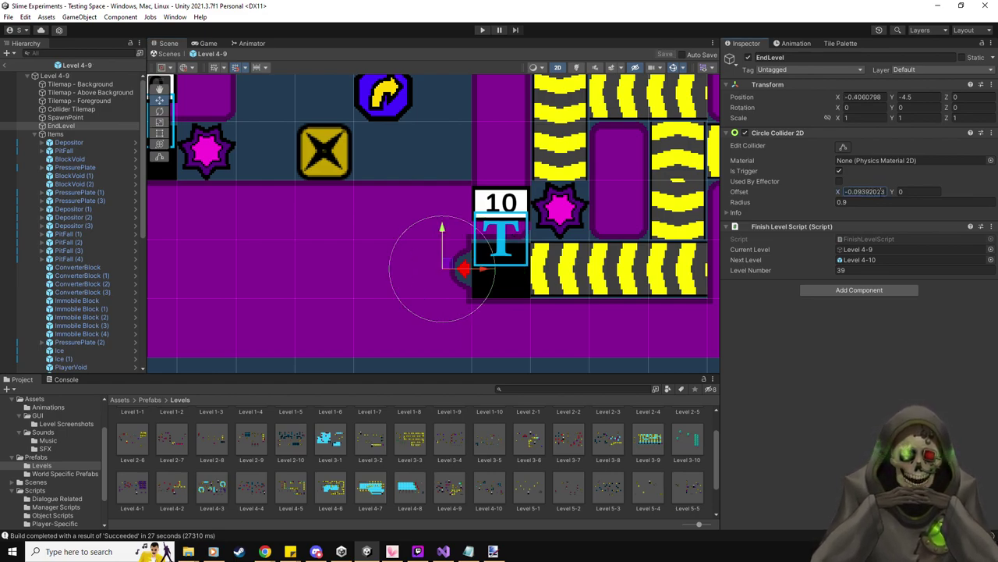
type("0")
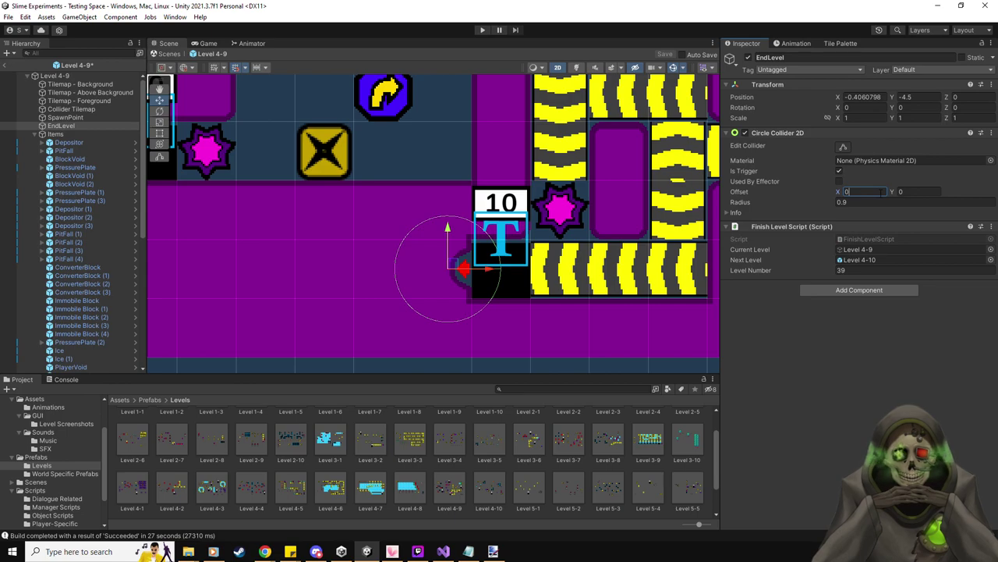
key("ctrl+z")
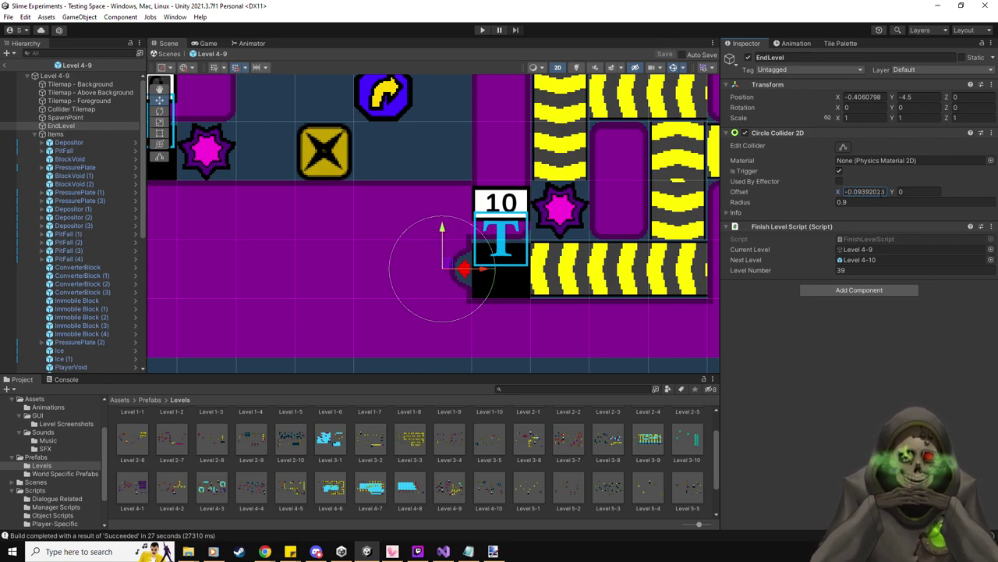
type("0")
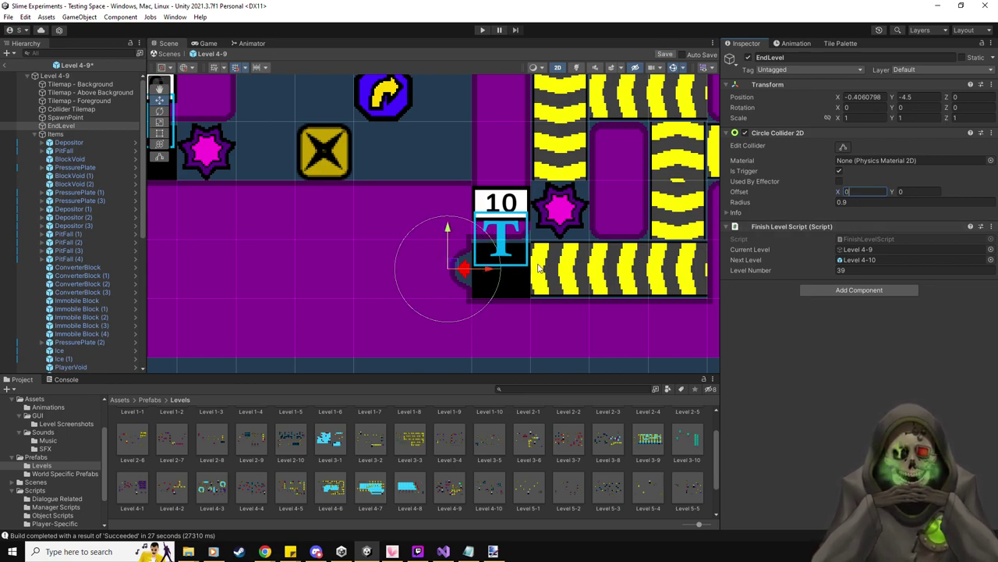
left_click_drag(486, 271, 490, 273)
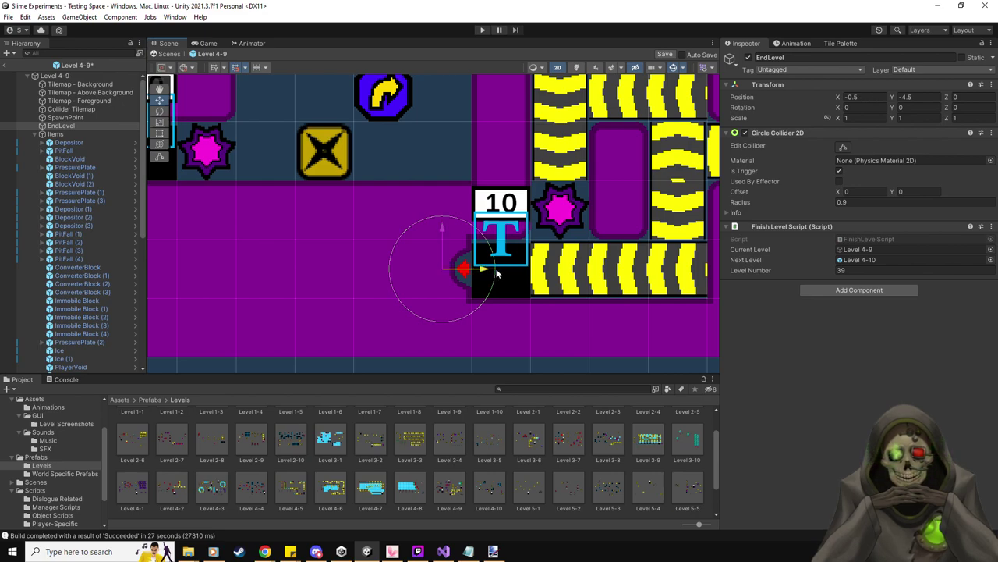
- Shift EndLevel slightly right without grid snapping, to X about -0.368, and save the Level 4-9 prefab
left_click_drag(483, 271, 489, 271)
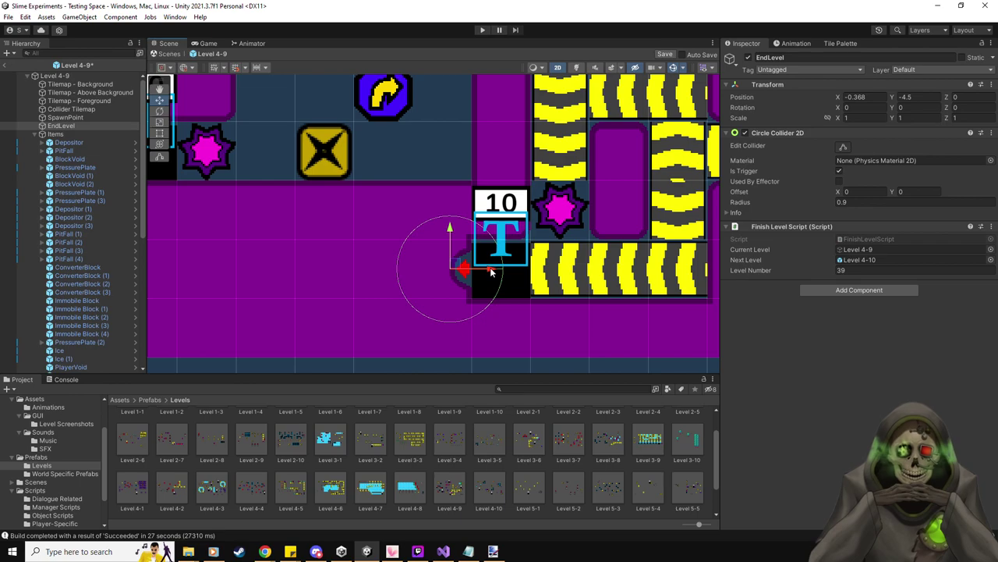
left_click(664, 54)
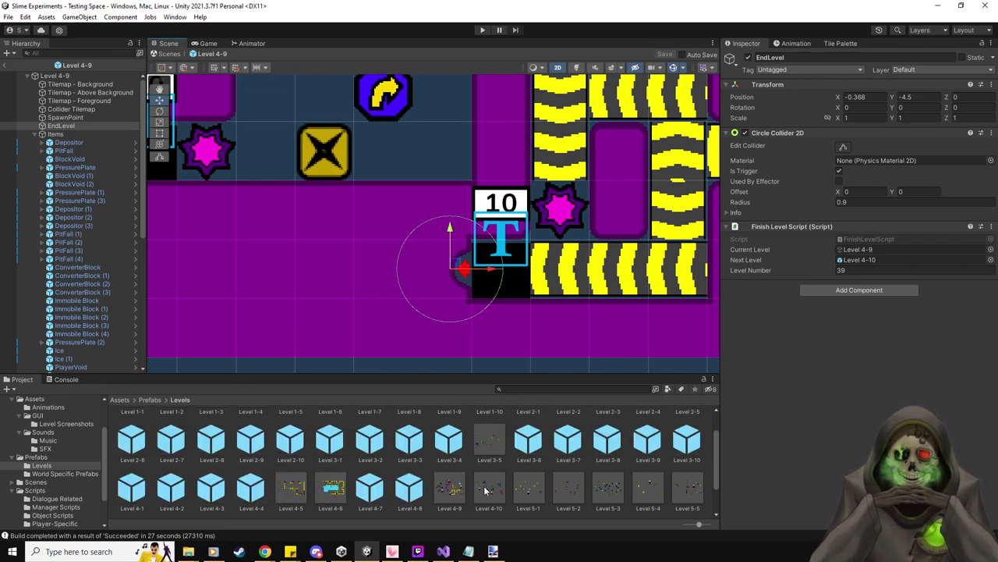
- Open the Level 4-10 prefab, shift its EndLevel object right to X about -0.28, and save
double_click(485, 489)
scroll(406, 324, "up", 4)
scroll(406, 328, "up", 2)
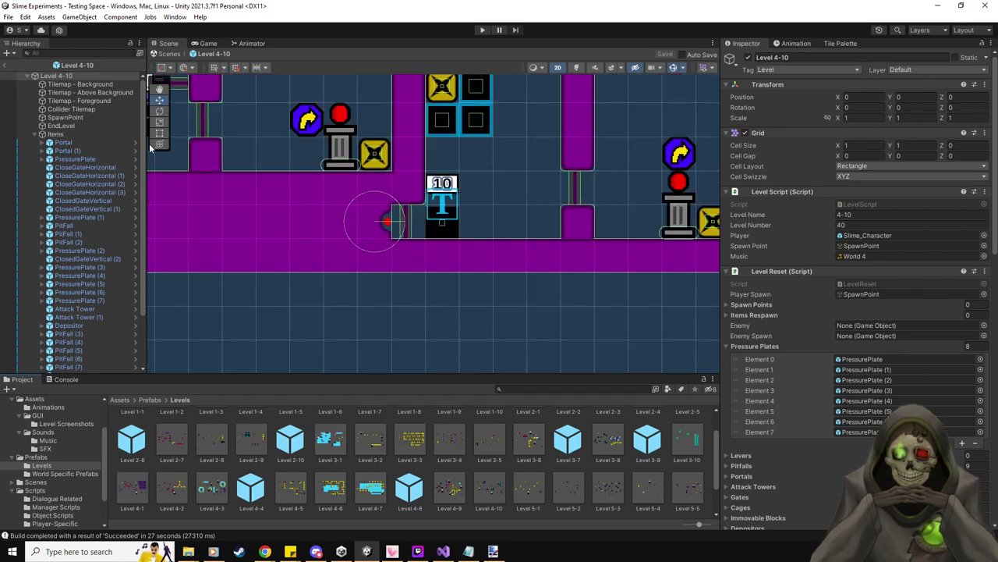
left_click(70, 126)
scroll(416, 275, "up", 1)
scroll(416, 276, "up", 1)
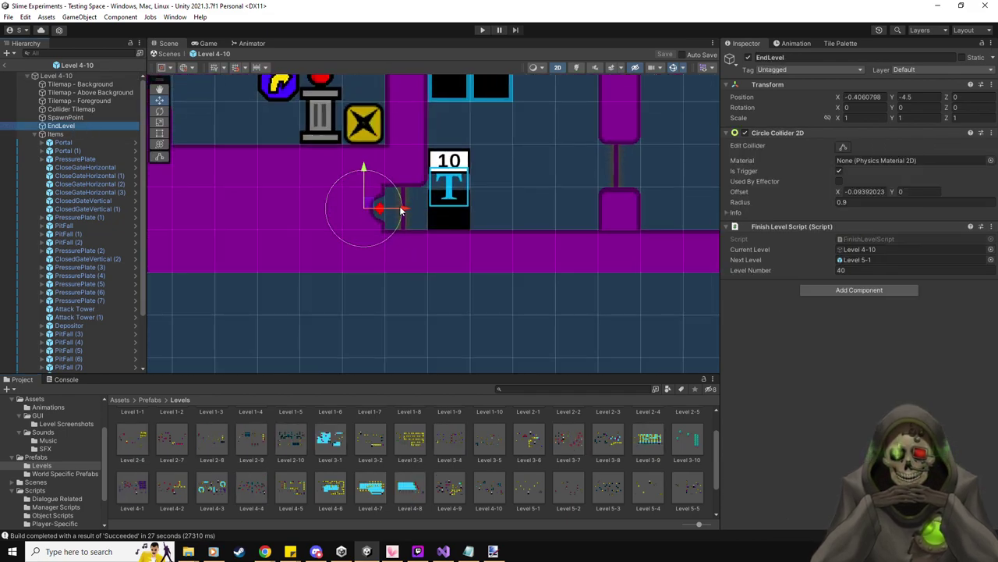
left_click_drag(404, 210, 405, 210)
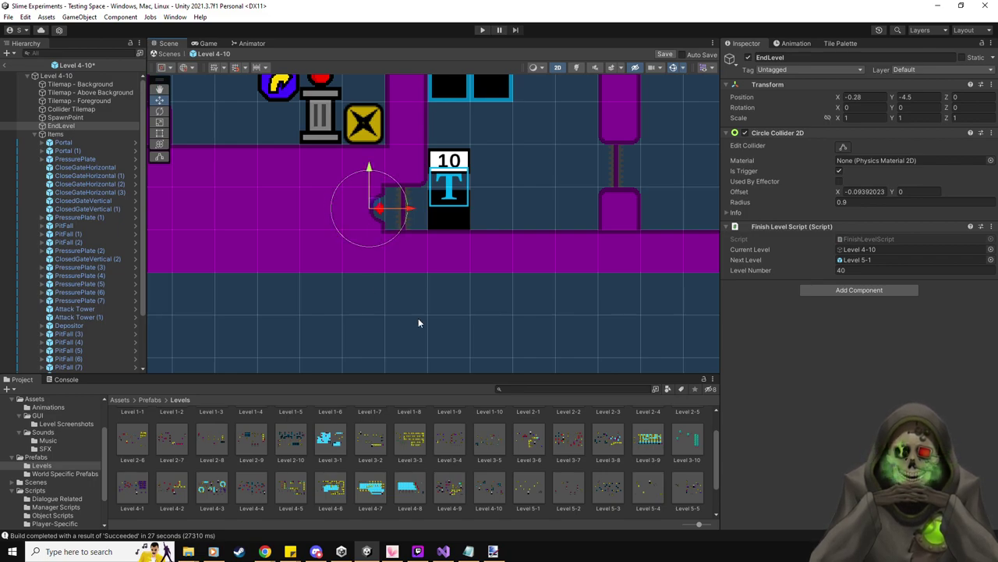
left_click(664, 55)
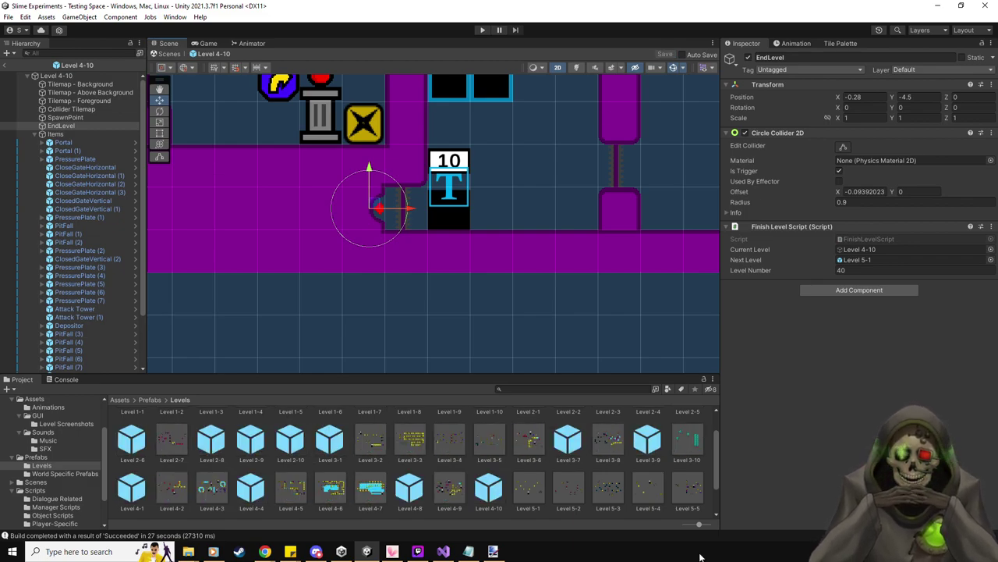
- Open the Level 5-1 prefab, shift its EndLevel object right to X about -0.27, and save
double_click(535, 500)
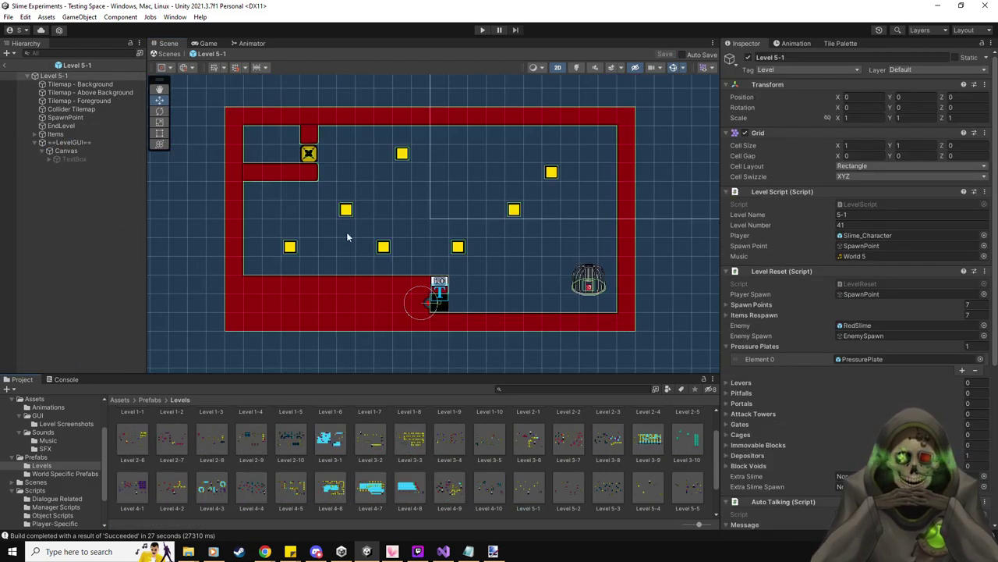
scroll(261, 216, "up", 2)
left_click(75, 126)
scroll(449, 313, "up", 2)
scroll(455, 316, "up", 2)
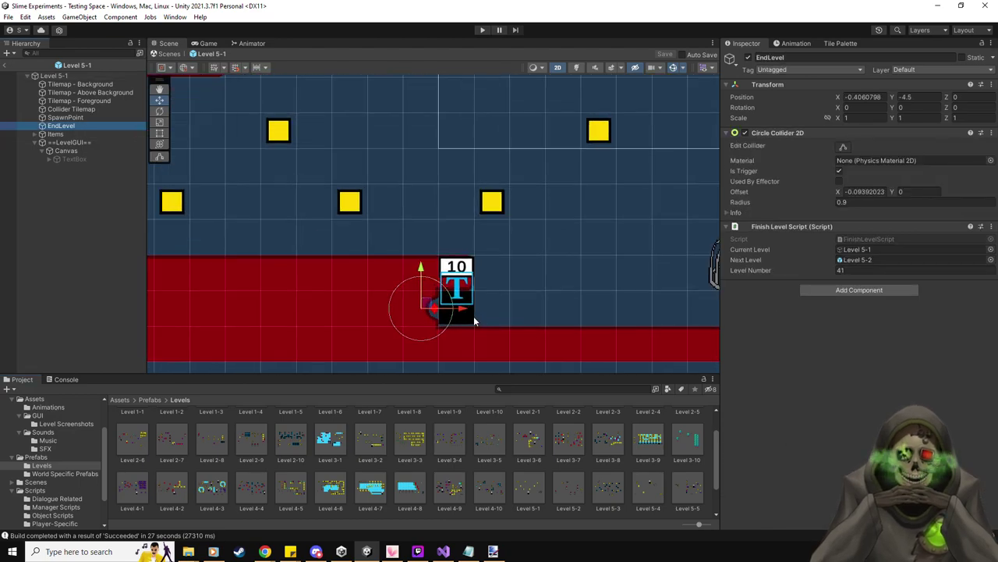
left_click_drag(456, 312, 462, 312)
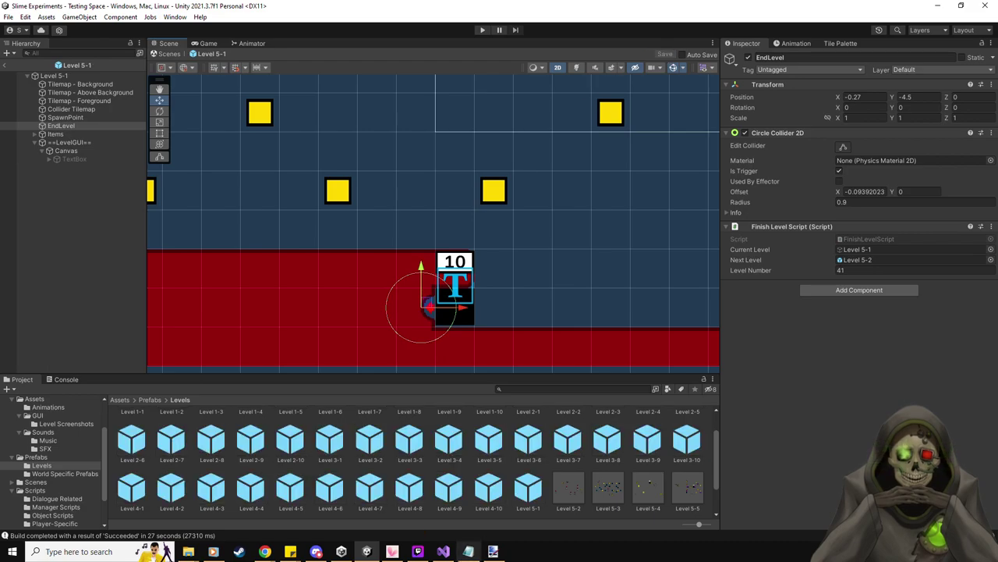
- Pass over Level 5-2, open the Level 5-3 prefab, and shift its EndLevel right to X about -0.19, saving the change
double_click(573, 493)
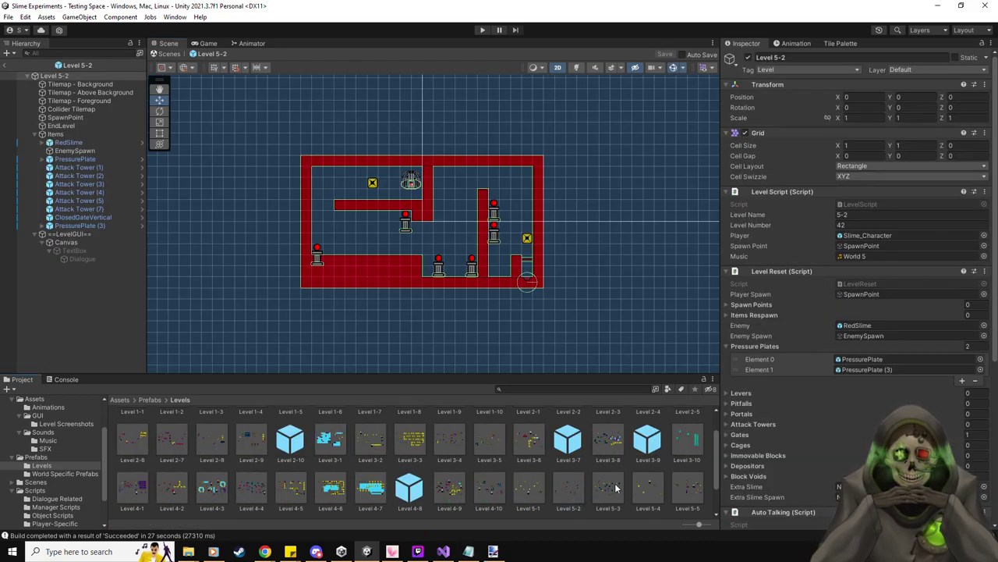
double_click(613, 484)
scroll(439, 275, "up", 7)
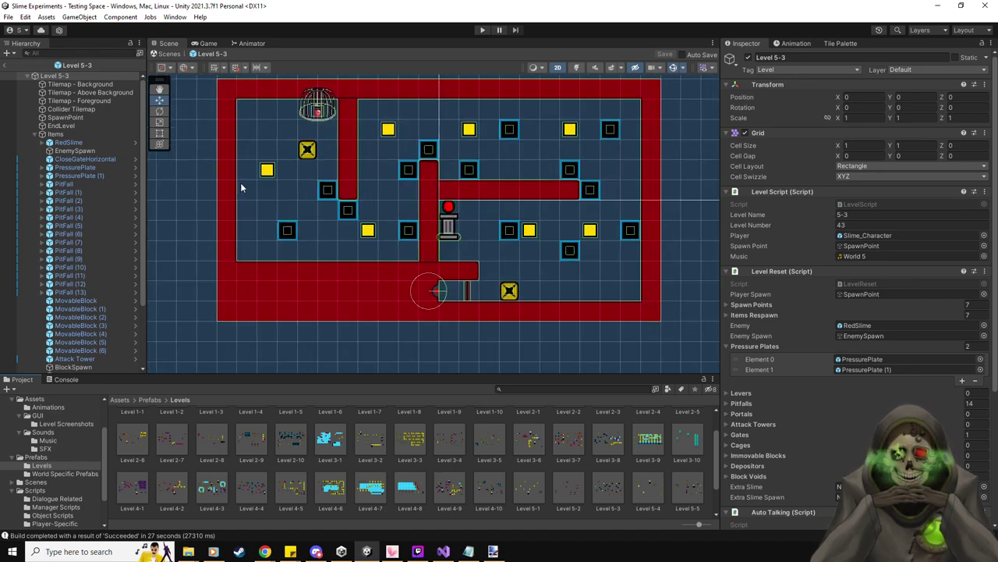
middle_click_drag(575, 348, 150, 135)
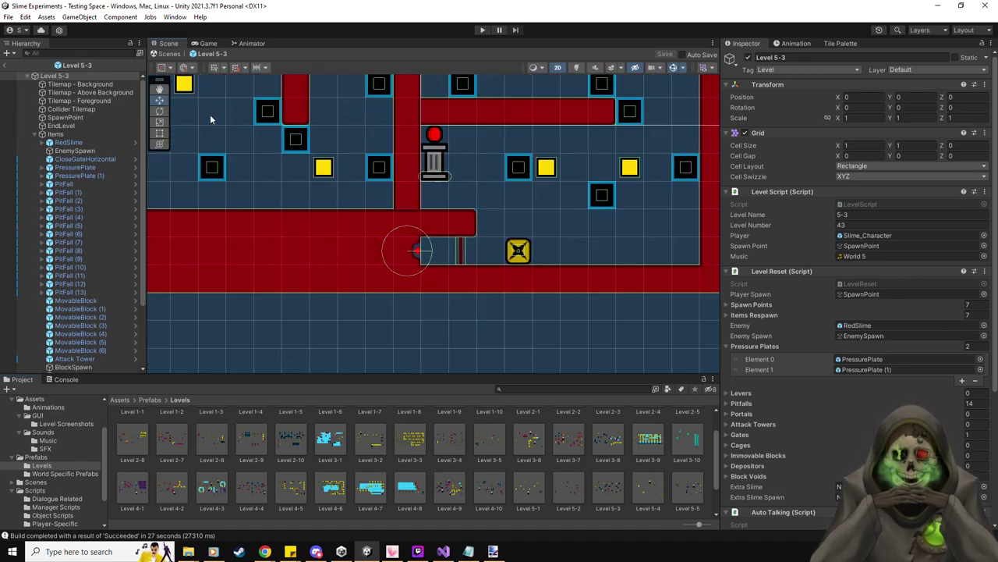
scroll(417, 251, "up", 6)
left_click(62, 126)
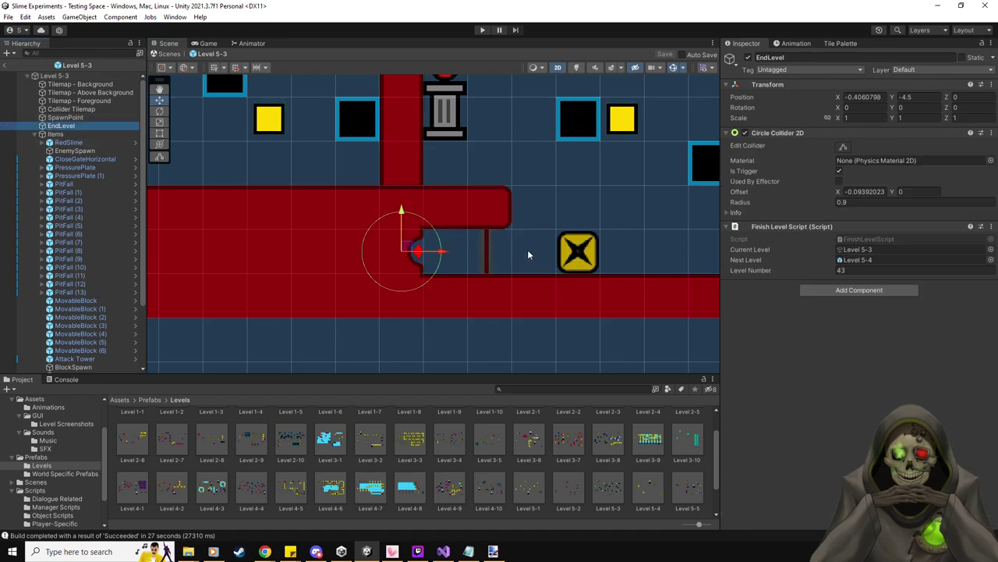
left_click_drag(444, 255, 454, 254)
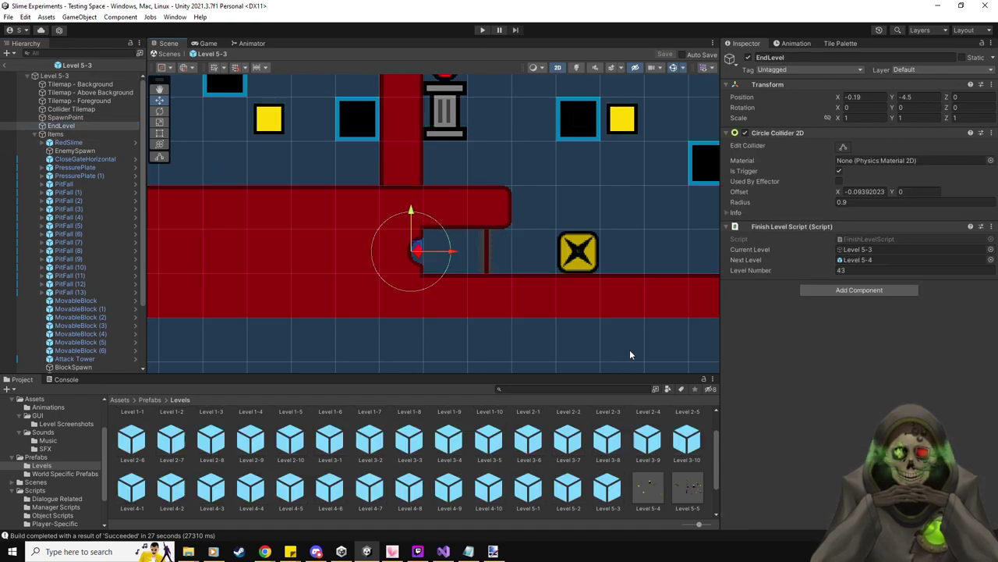
- Open the Level 5-4 and Level 5-5 prefabs and examine how each EndLevel trigger circle reaches over the exit
double_click(654, 485)
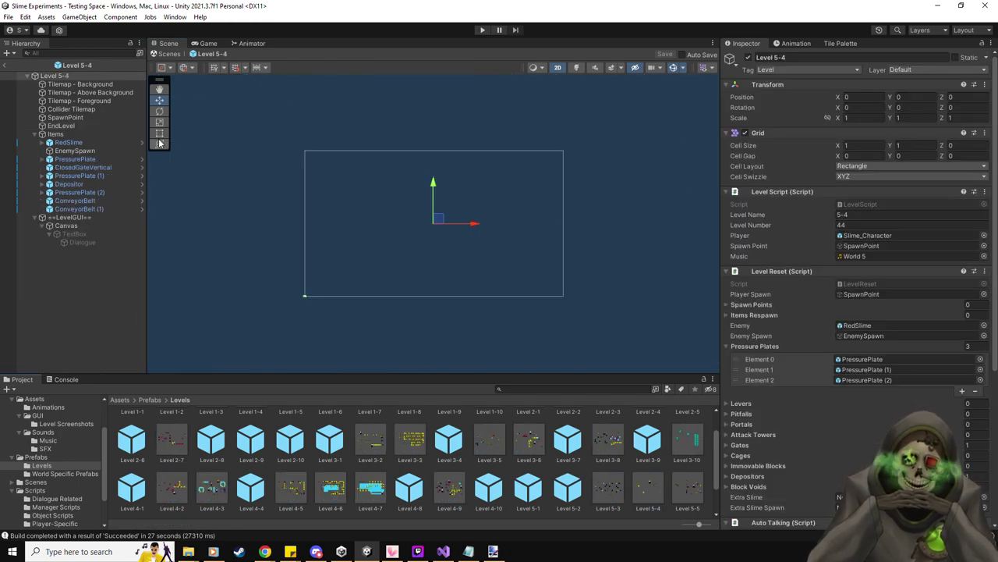
double_click(85, 125)
scroll(444, 292, "down", 4)
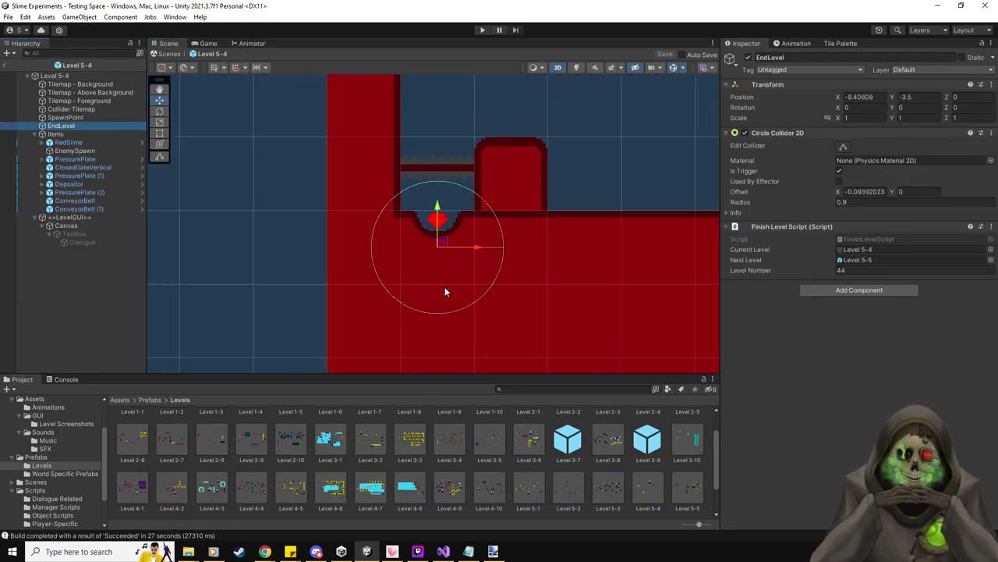
double_click(689, 490)
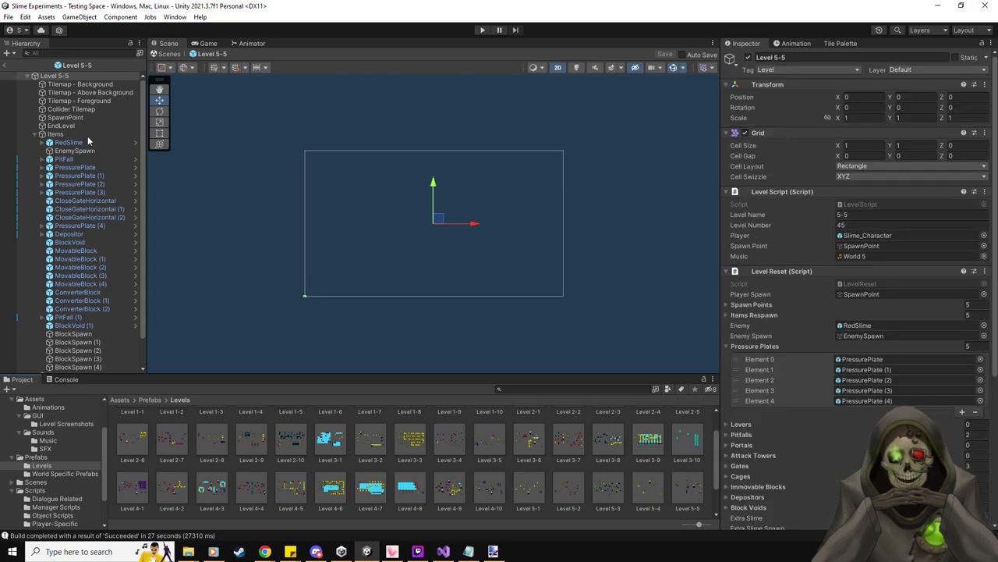
double_click(78, 126)
scroll(384, 266, "down", 3)
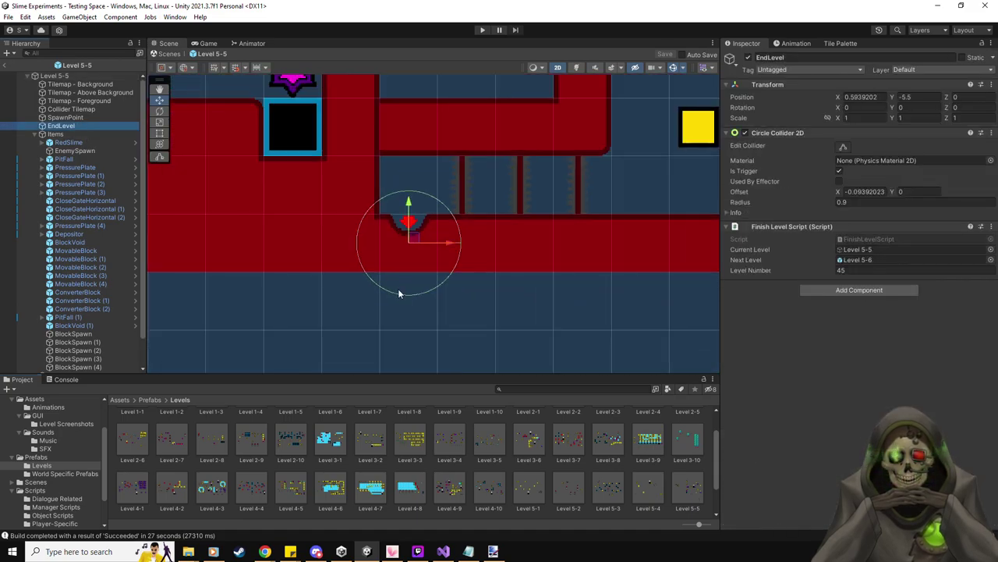
- Open the Level 5-6 prefab, shift its EndLevel object right to X about 4.71, and save
scroll(140, 512, "down", 2)
double_click(130, 496)
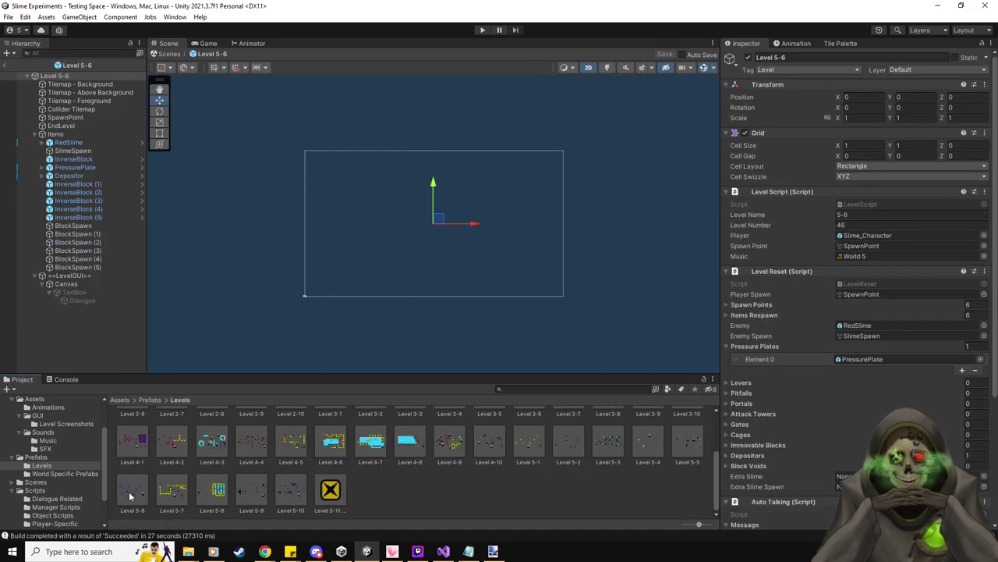
double_click(81, 126)
scroll(360, 213, "down", 5)
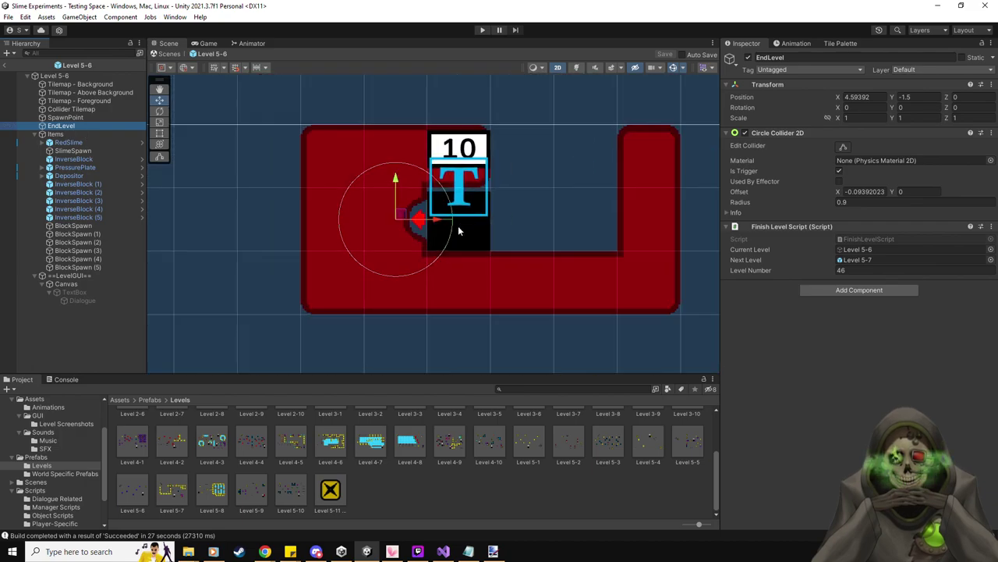
left_click_drag(450, 226, 456, 225)
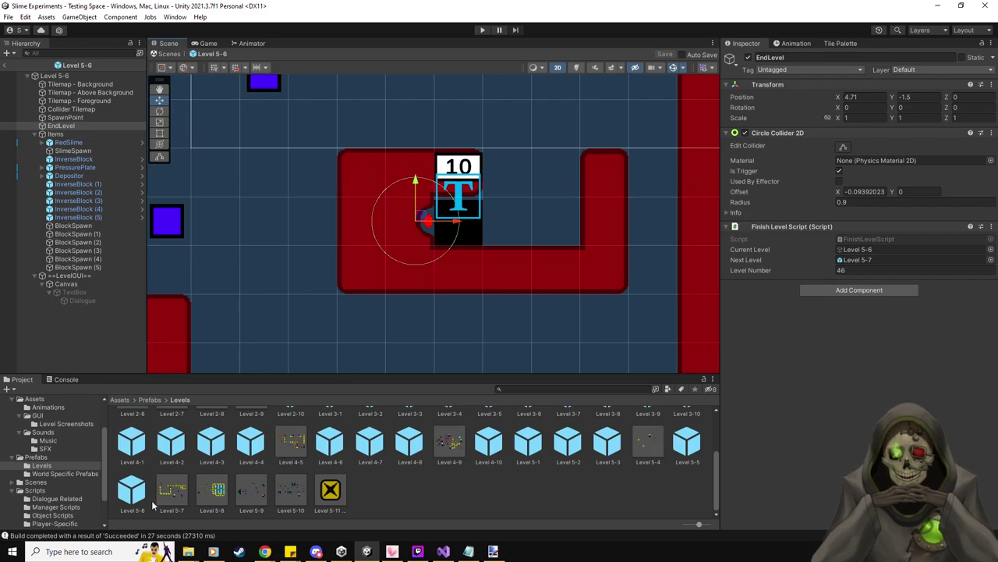
- Open the Level 5-7 prefab, shift its EndLevel object right to X -0.32, and save
double_click(173, 490)
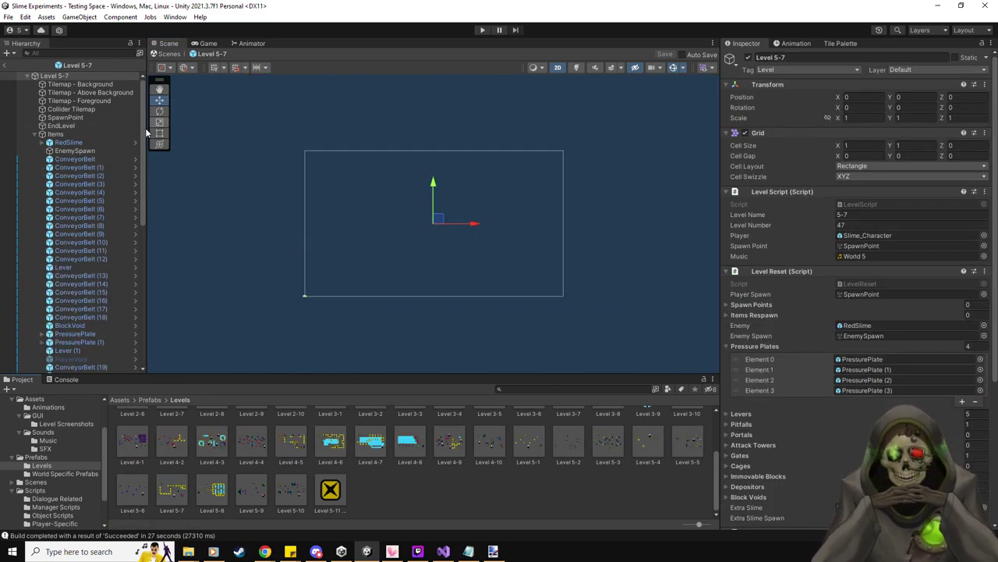
double_click(60, 126)
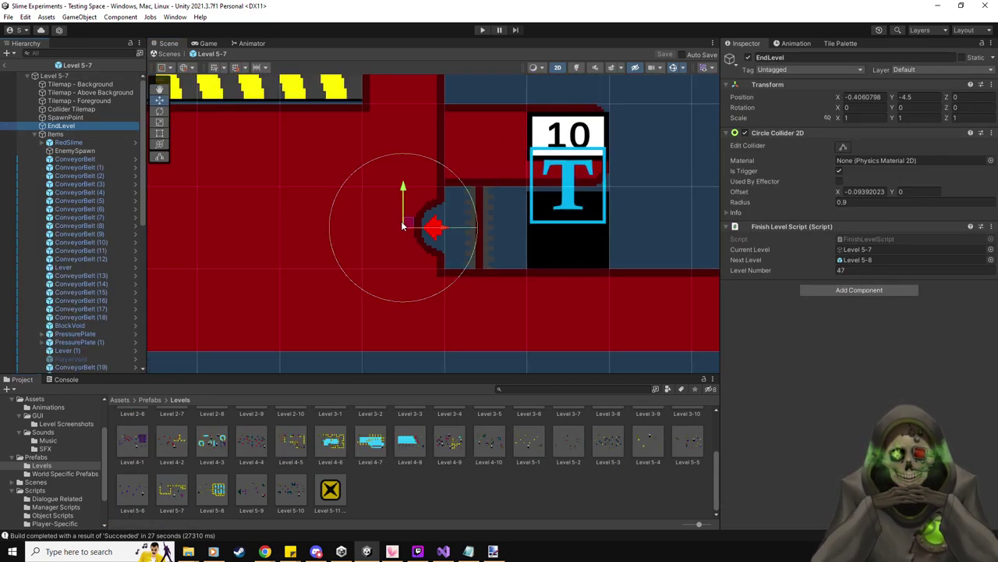
left_click_drag(441, 227, 448, 229)
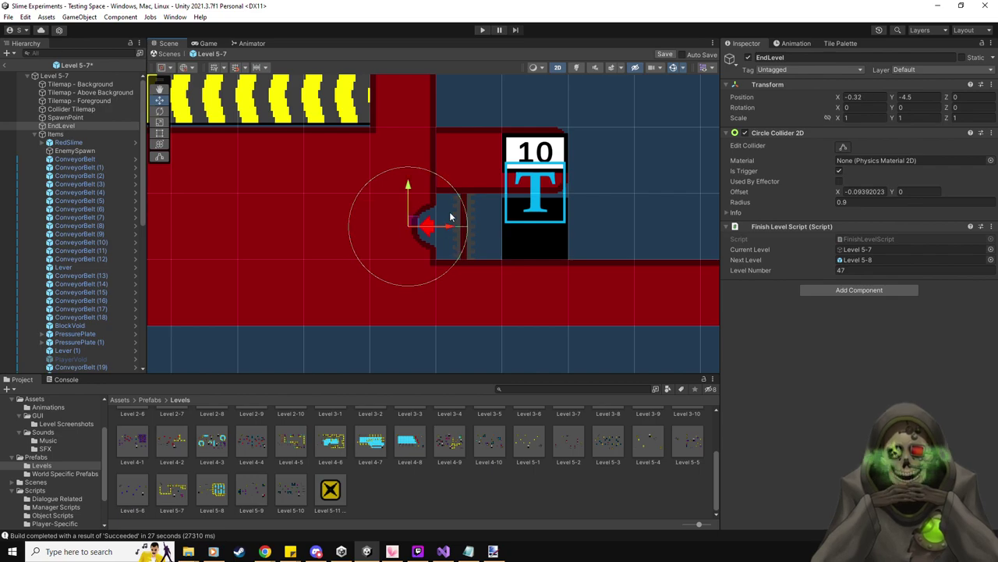
- Open the Level 5-8, 5-9 and 5-10 prefabs and examine how each EndLevel trigger circle sits around its exit
double_click(216, 499)
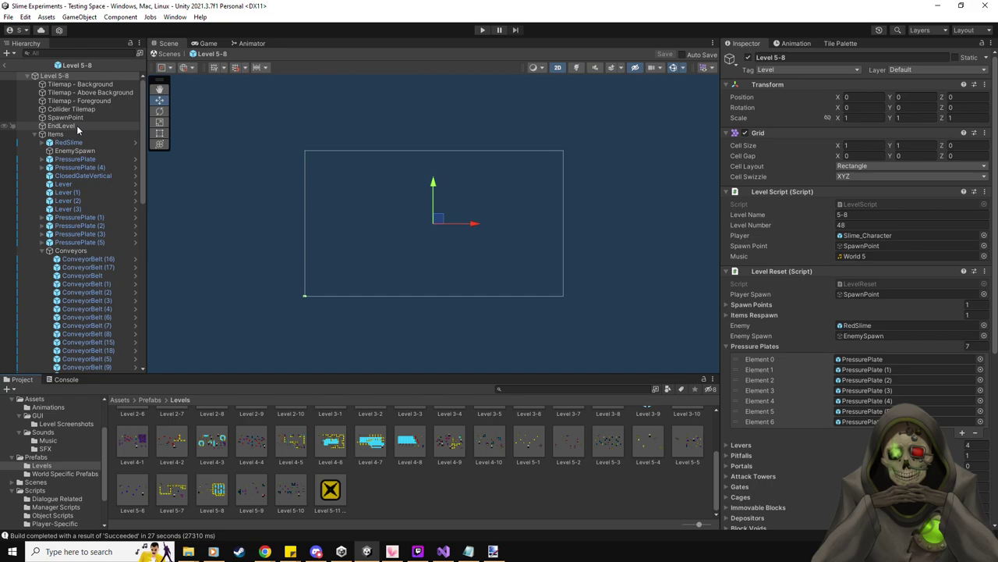
double_click(77, 125)
scroll(529, 251, "down", 2)
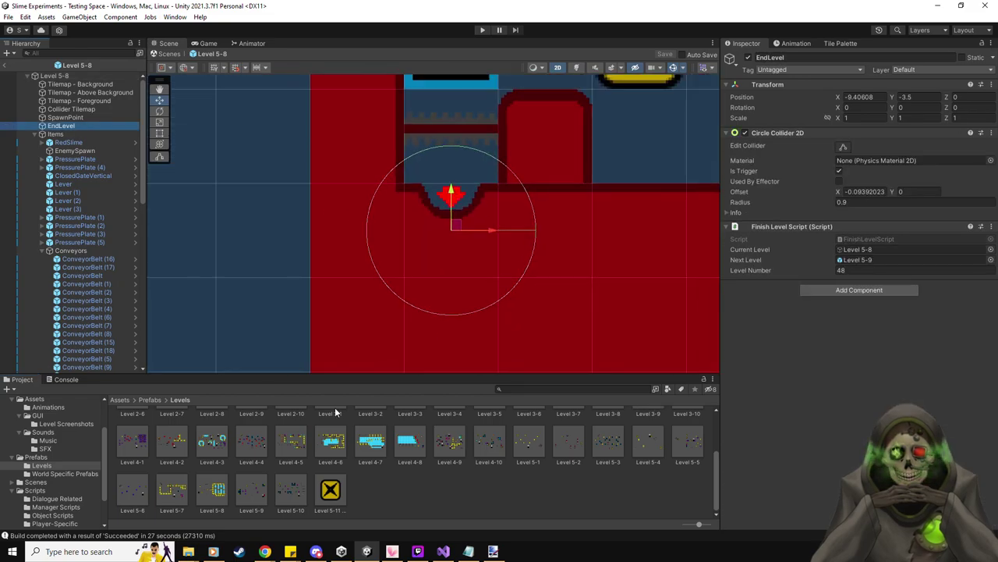
double_click(251, 492)
double_click(67, 126)
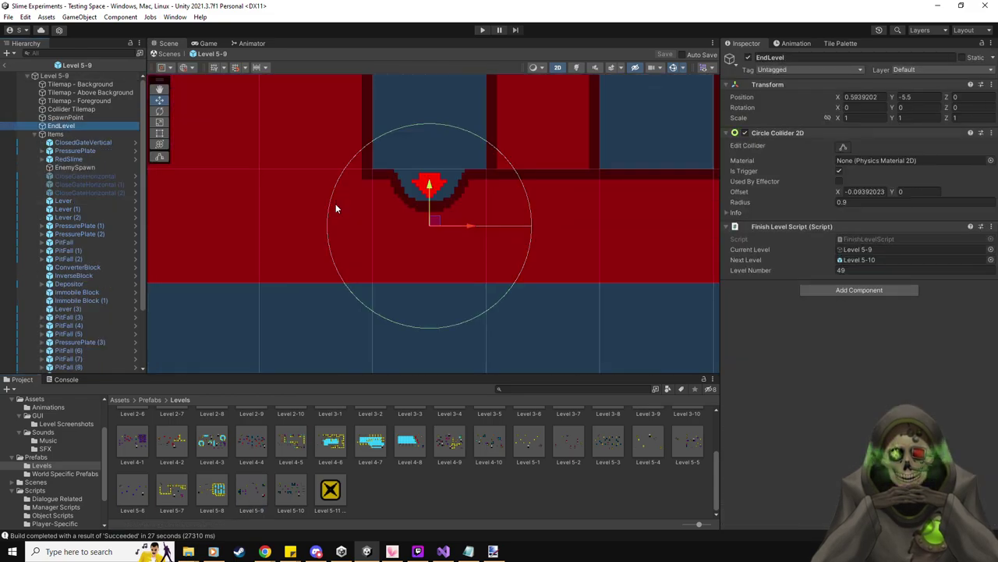
double_click(290, 490)
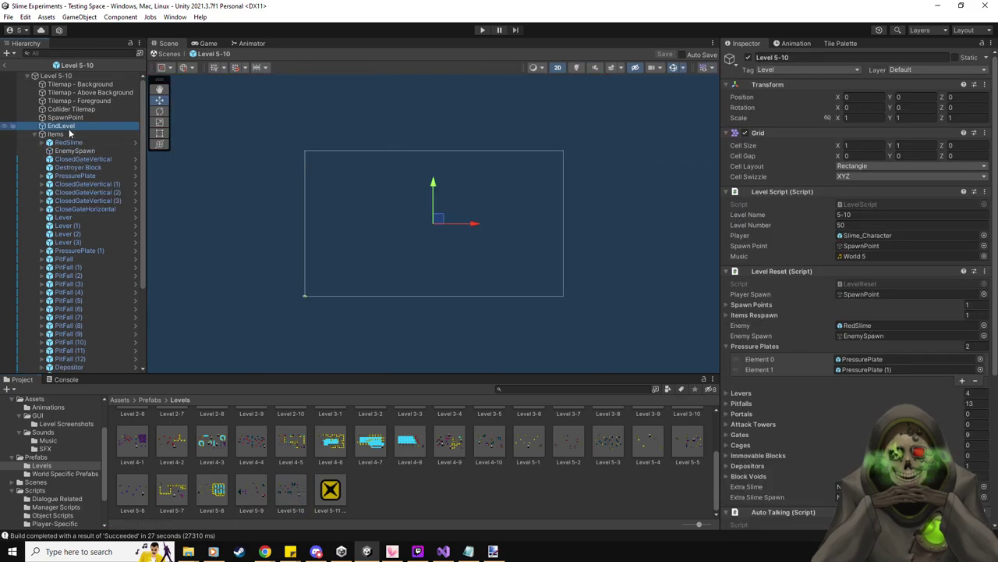
double_click(67, 126)
scroll(421, 249, "down", 2)
- Open the Level 5-11 - Final prefab for a brief check and return to the Testing Space scene
left_click(328, 500)
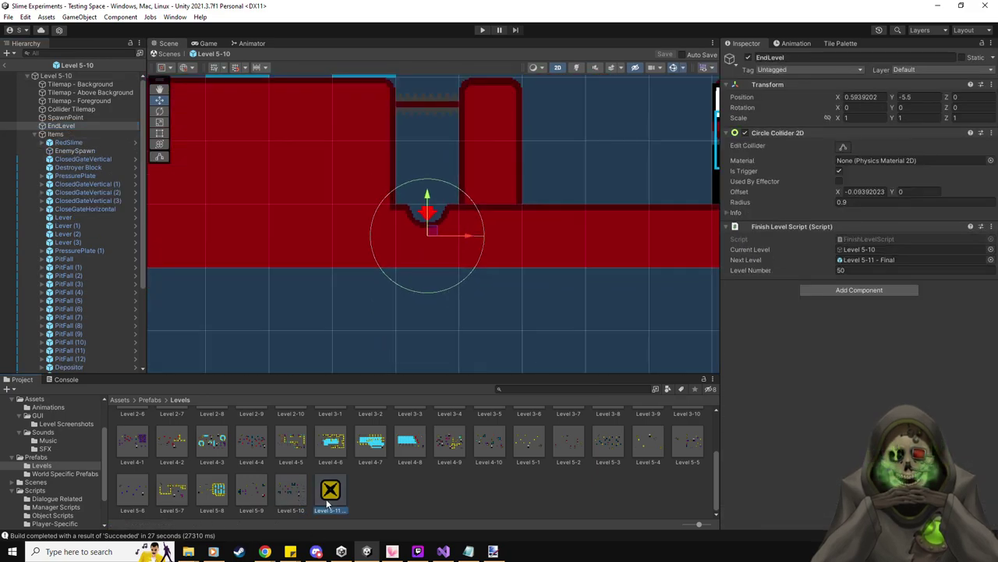
double_click(329, 499)
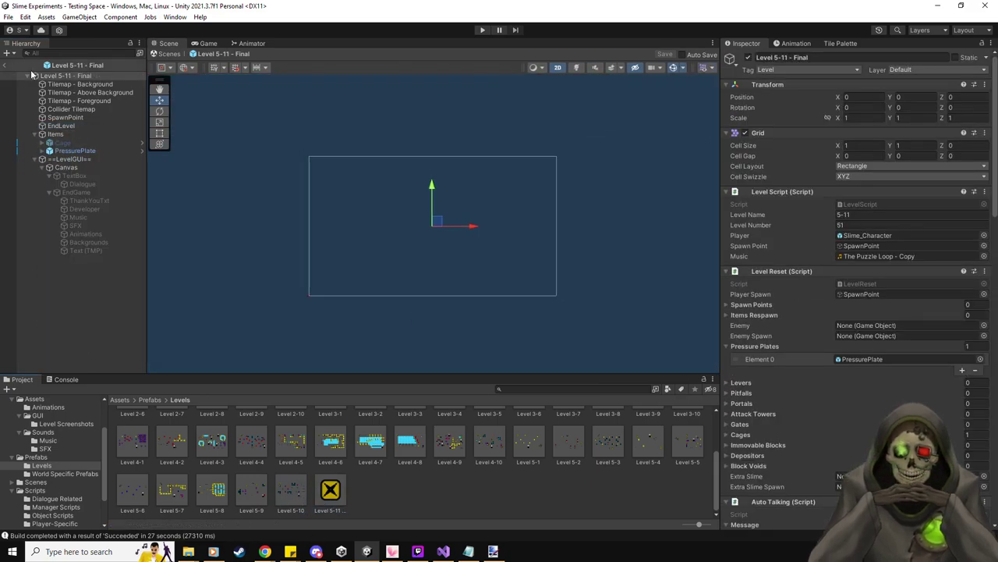
left_click(7, 65)
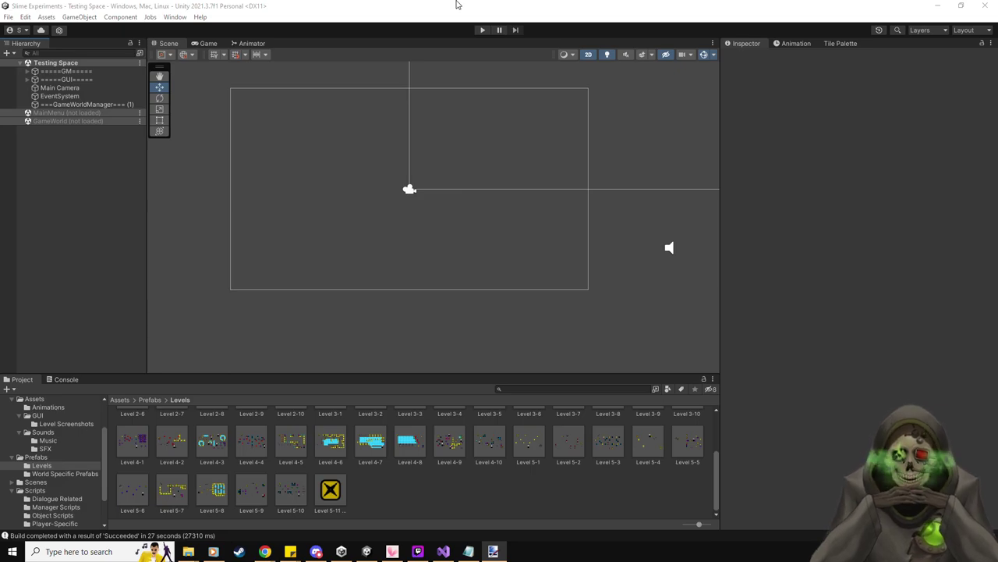
- Open the Level 4-6 prefab and set the Order in Layer of the ice tile under the pressure plate to 1
double_click(328, 446)
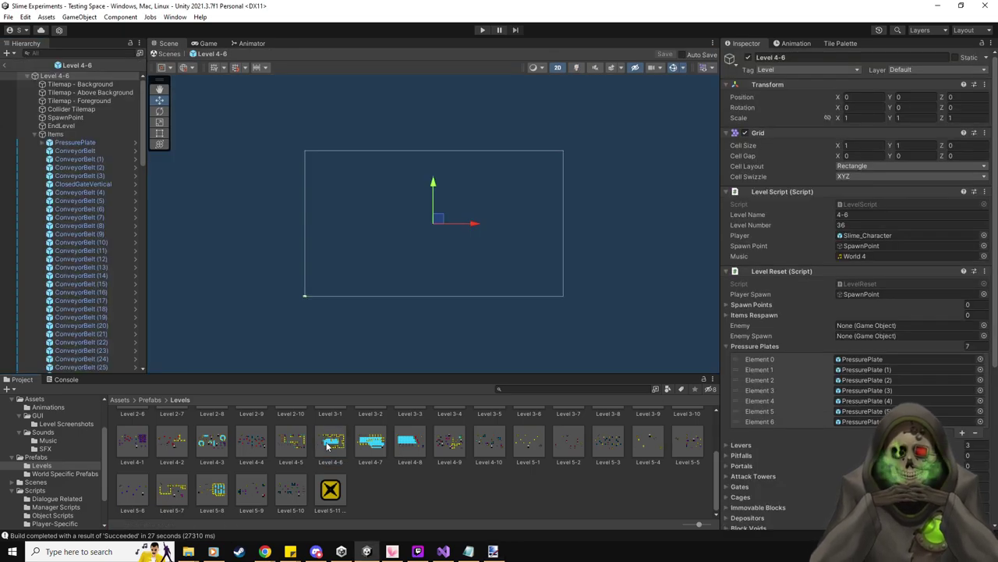
scroll(82, 202, "down", 7)
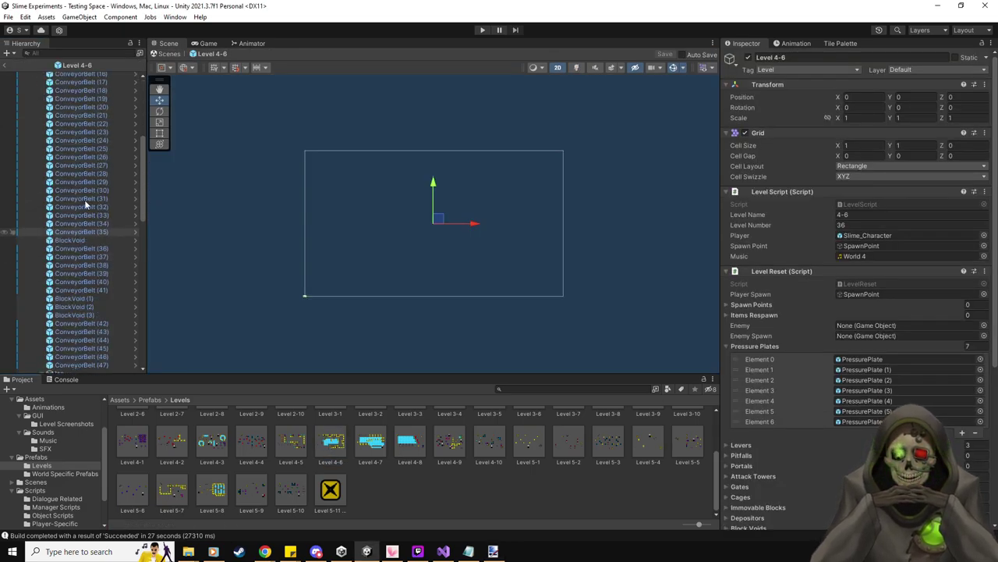
scroll(76, 122, "up", 6)
double_click(60, 135)
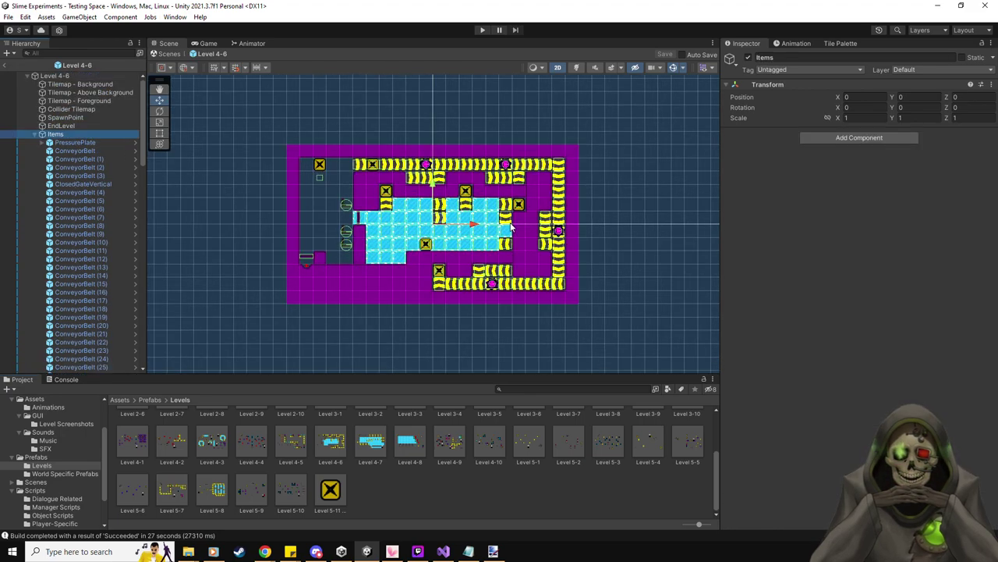
scroll(449, 250, "up", 4)
scroll(448, 248, "up", 3)
left_click(412, 240)
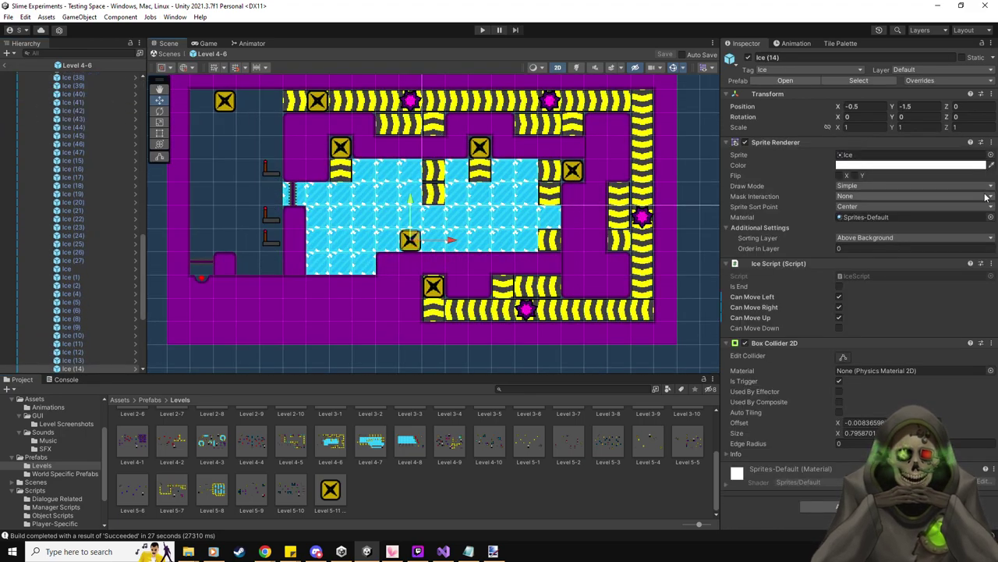
left_click(864, 248)
type("1")
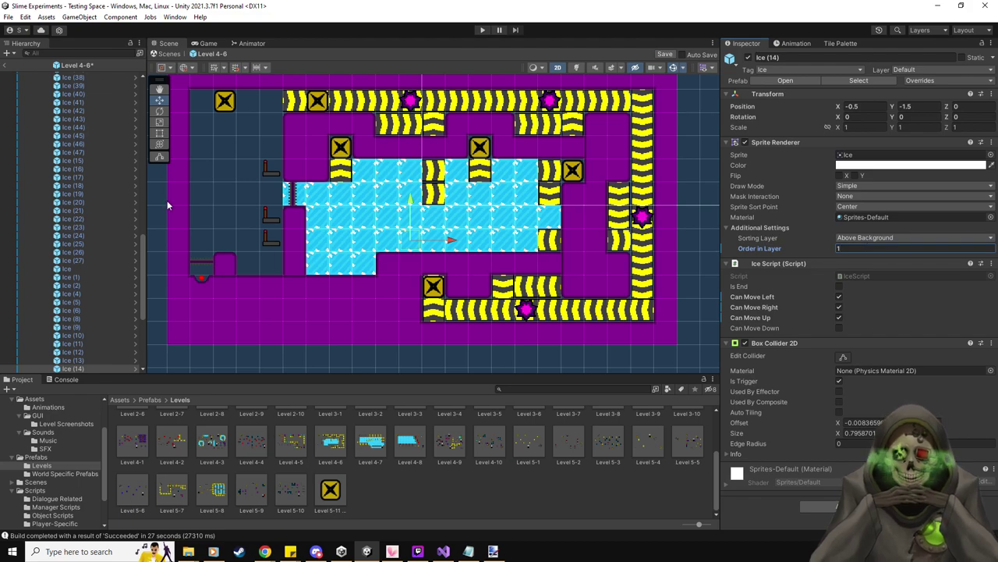
- Look through Level 4-6's ice tiles and pressure plates for the plate that sits on the ice
left_click(456, 236)
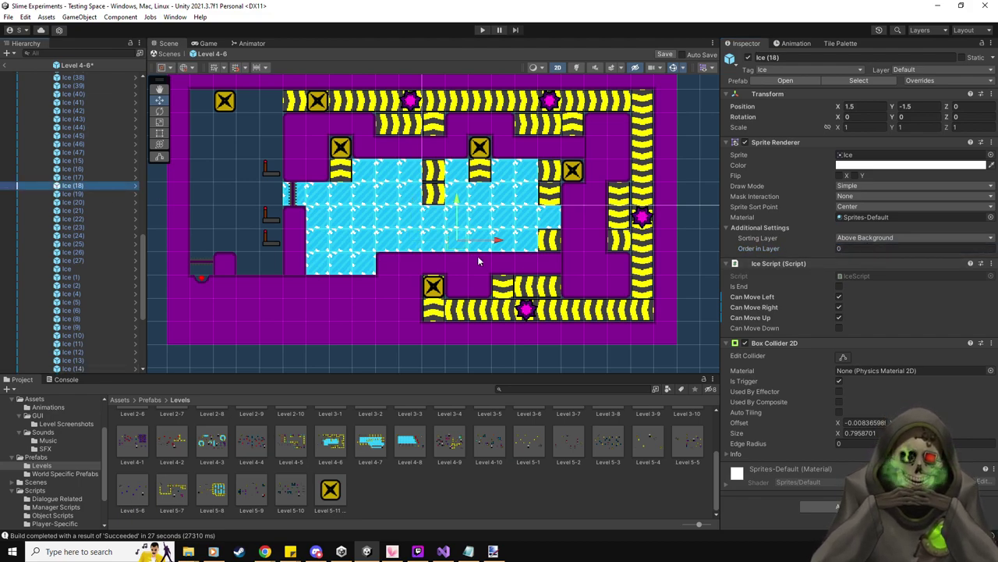
scroll(88, 286, "down", 5)
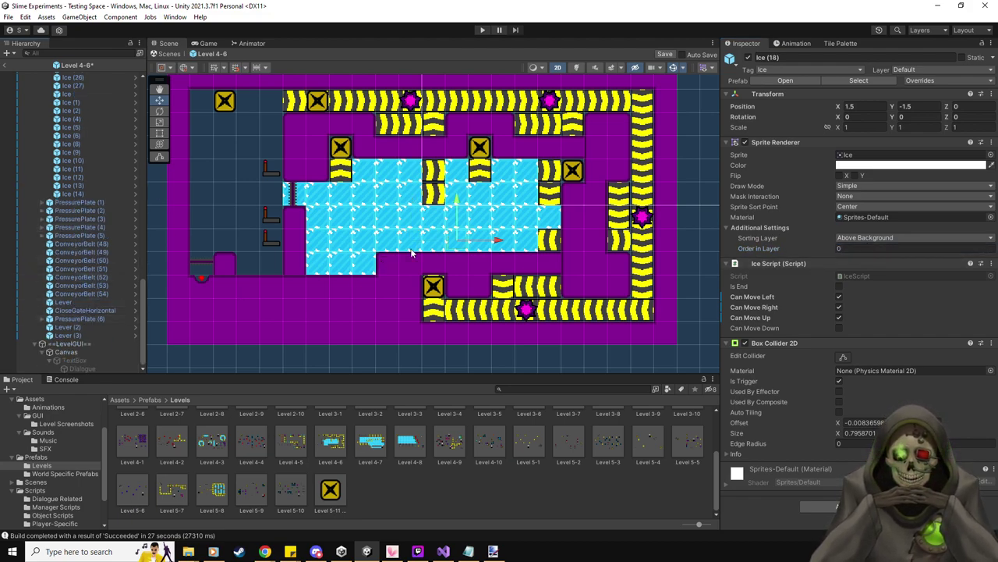
left_click(80, 319)
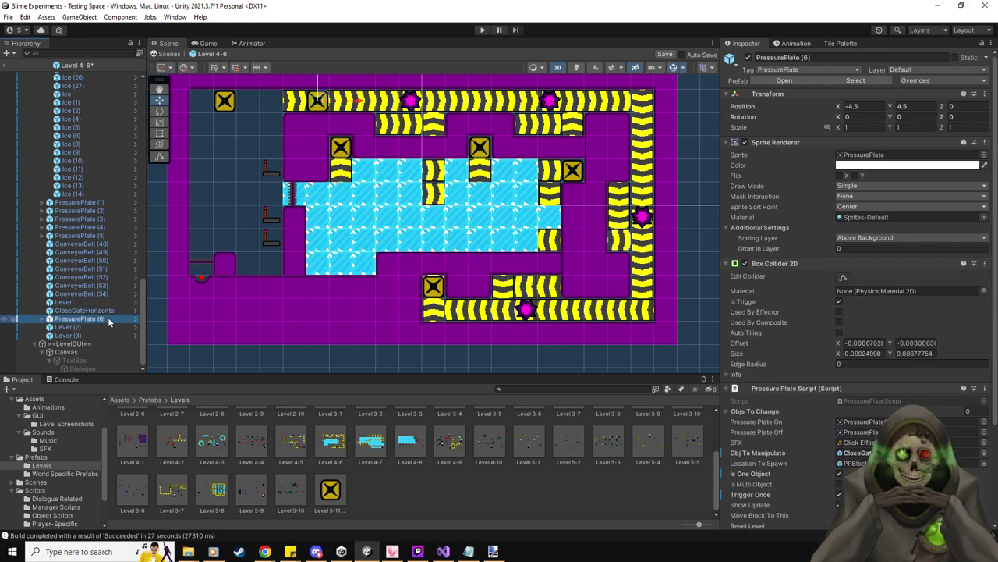
key("Up")
key("Up")
key("Up")
key("Up")
key("Up")
key("Up")
key("Up")
key("Up")
key("Up")
key("Up")
key("Up")
key("Up")
key("Up")
key("Up")
key("Up")
key("Up")
key("Up")
key("Up")
key("Up")
key("Up")
key("Down")
key("Down")
key("Down")
key("Down")
key("Down")
key("Down")
key("Down")
key("Down")
key("Down")
scroll(107, 317, "up", 4)
scroll(108, 317, "up", 15)
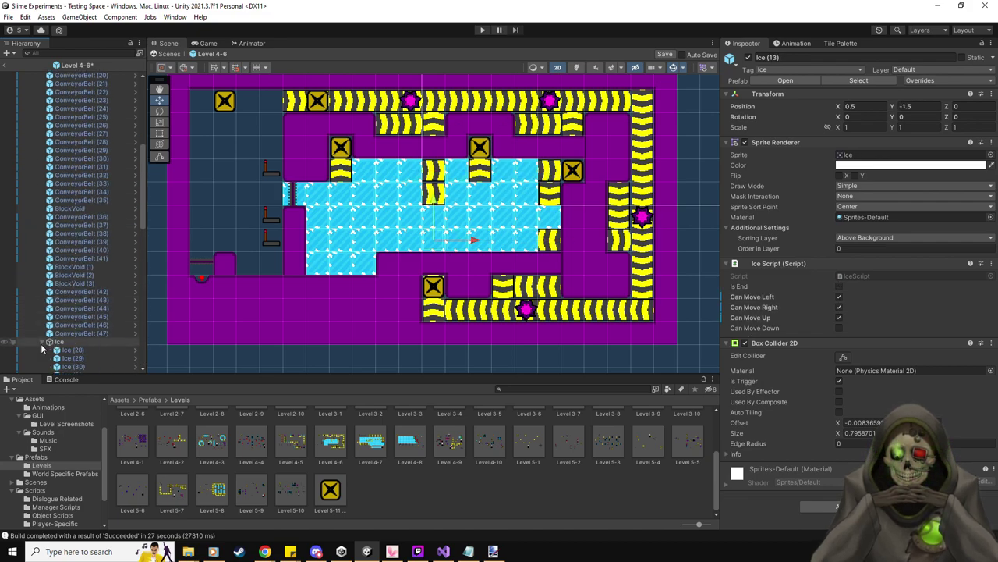
scroll(43, 348, "up", 10)
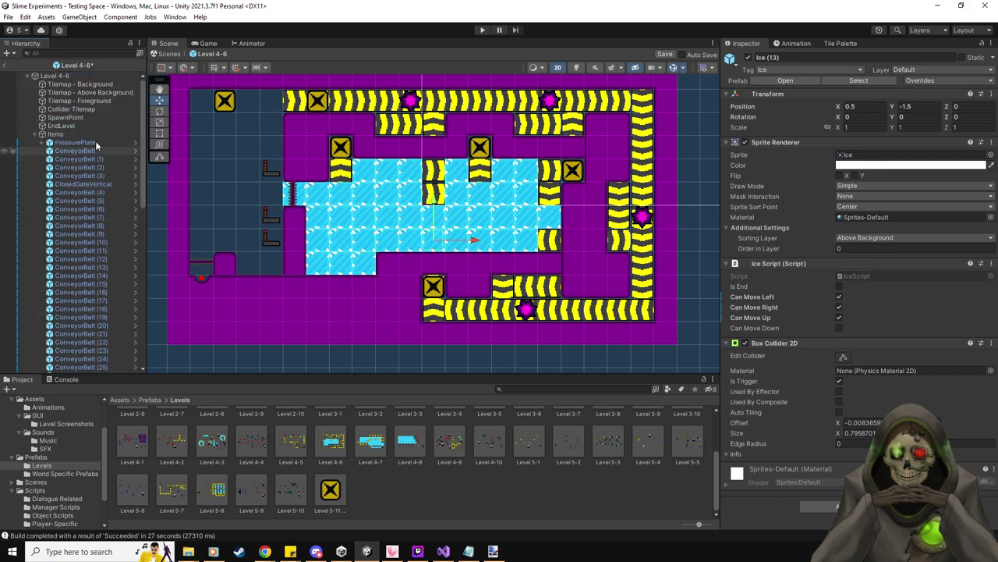
left_click(97, 144)
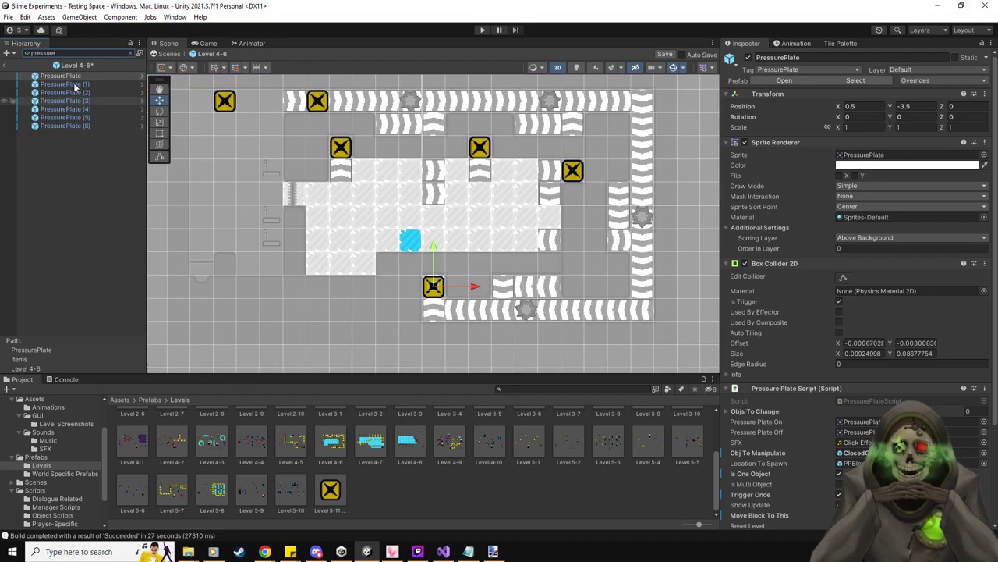
- Filter the hierarchy by "pressure", set the Order in Layer of PressurePlate (5) to 1, and save the prefab
left_click(75, 85)
key("Up")
key("Down")
key("Down")
key("Down")
key("Down")
key("Down")
key("Down")
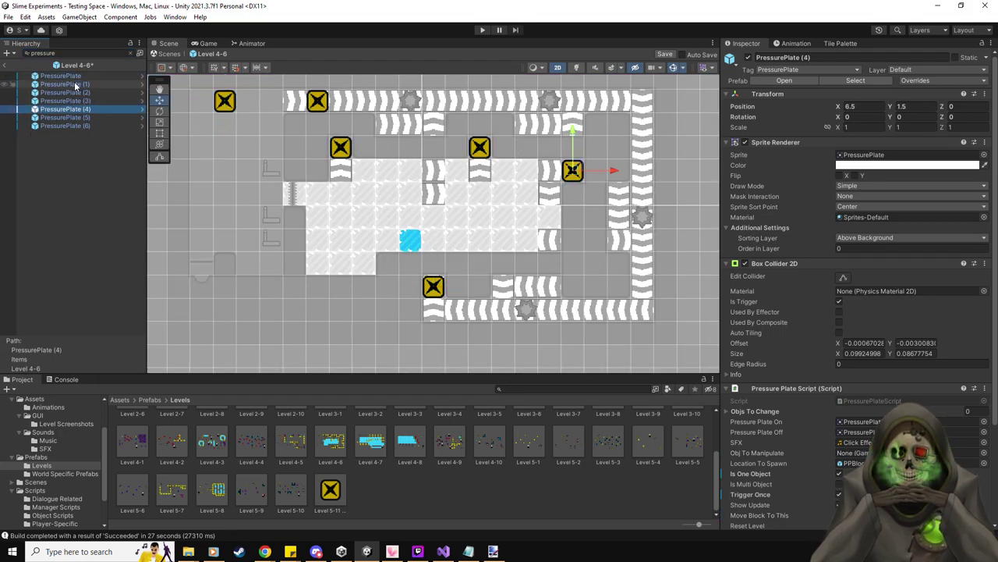
key("Up")
left_click(876, 248)
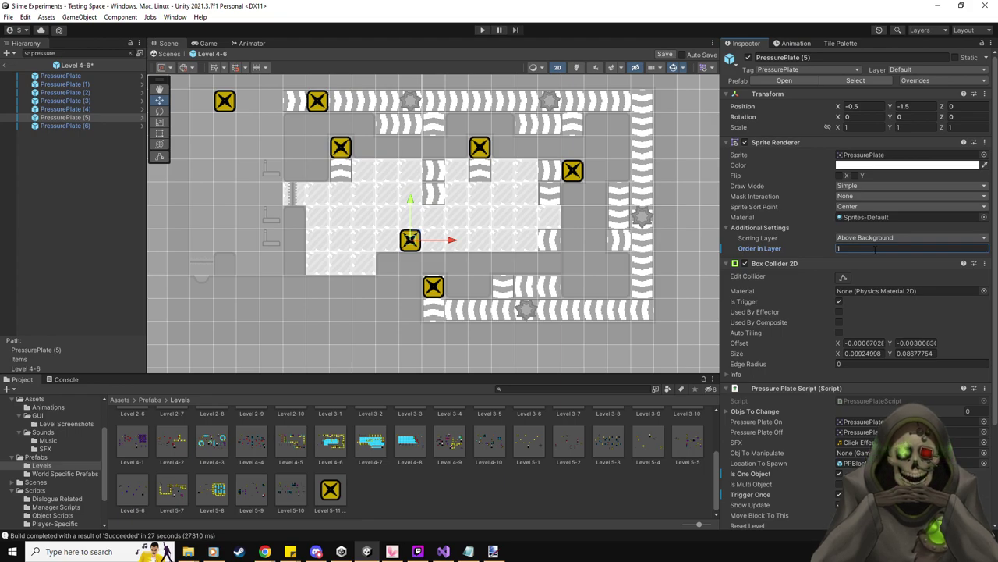
left_click(664, 54)
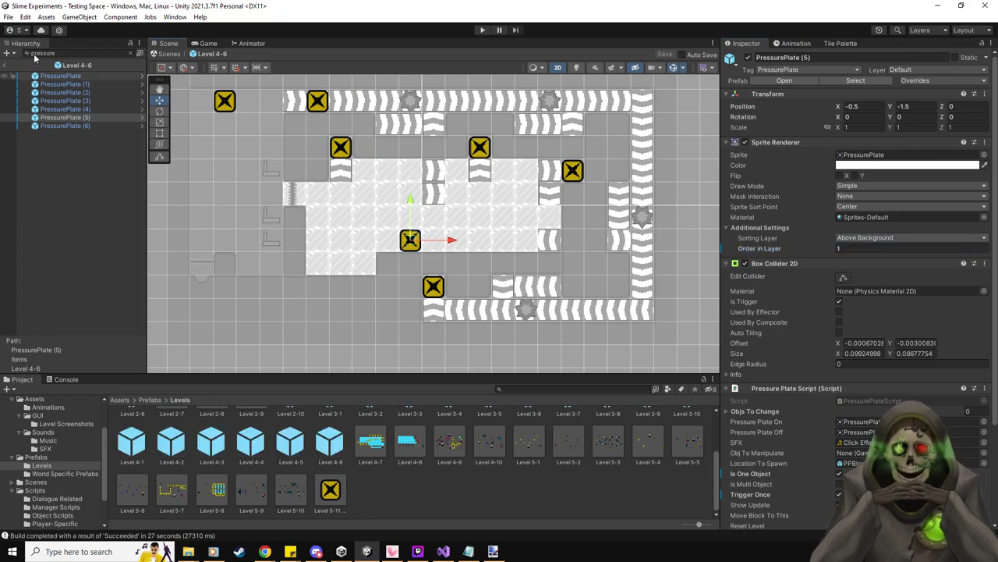
- Clear the hierarchy filter and leave the Level 4-6 prefab for the Testing Space scene
left_click(62, 54)
key("BackSpace")
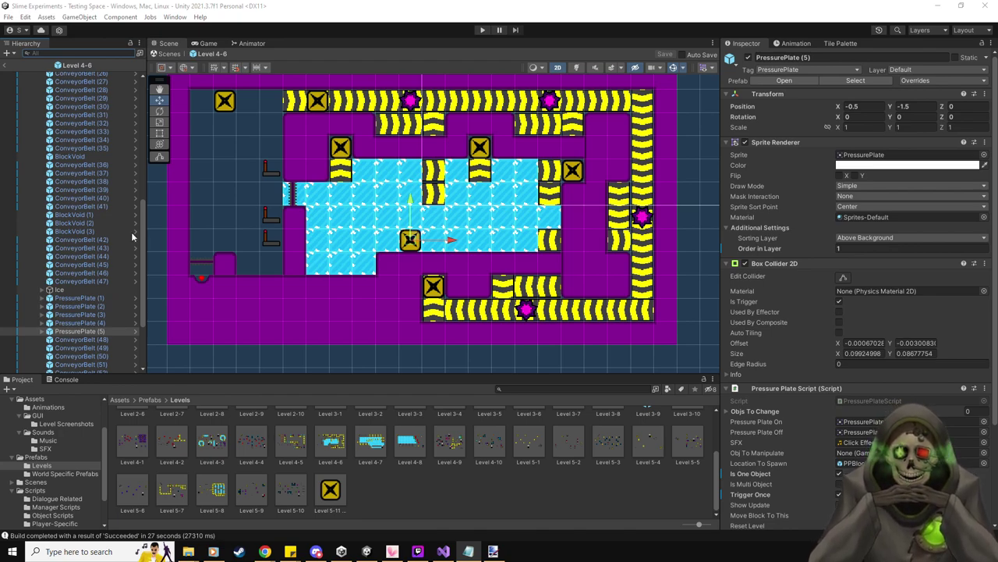
scroll(92, 161, "up", 10)
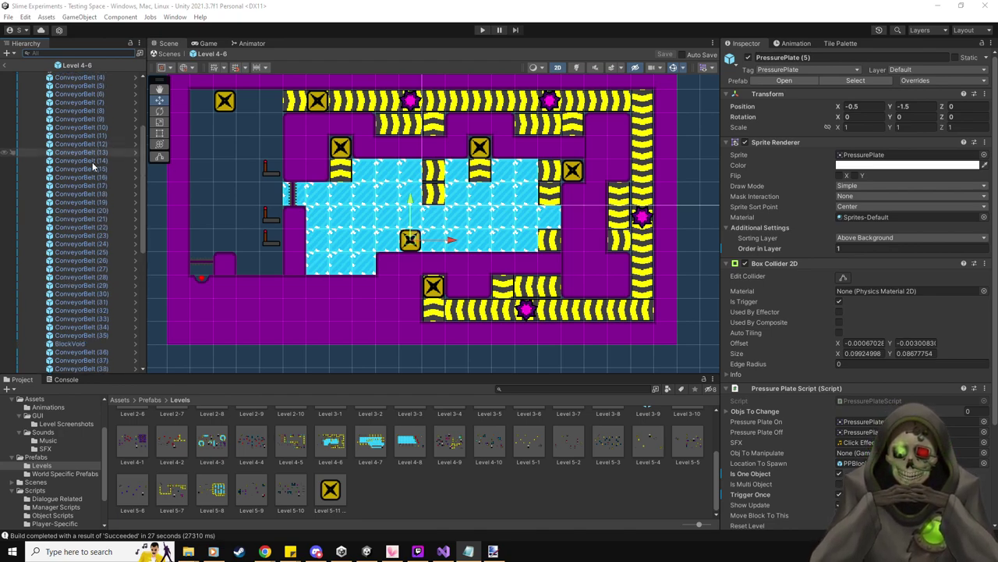
left_click(5, 66)
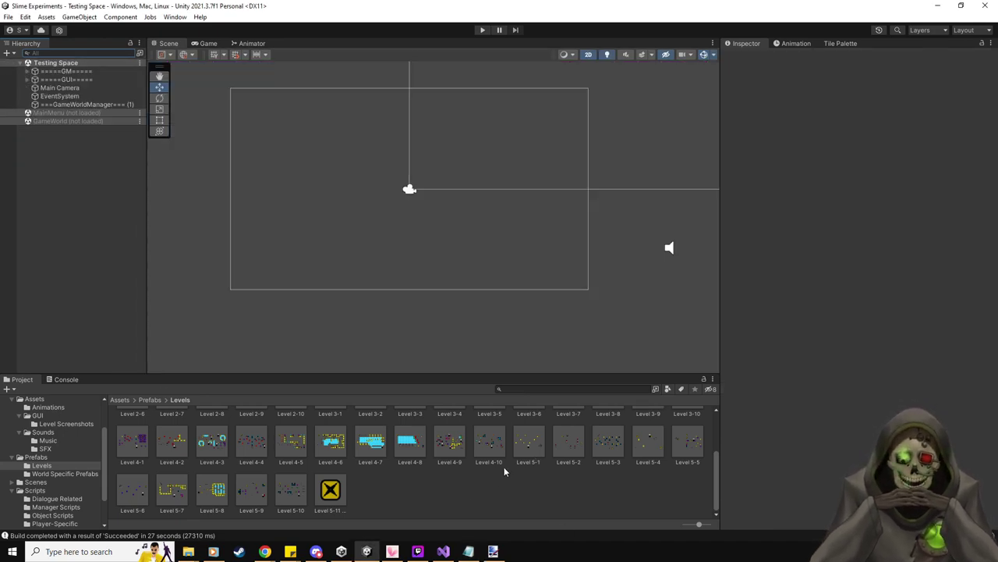
- Add the Level 4-9 prefab to the Testing Space scene and start playing it
mouse_move(440, 451)
left_mouse_down()
mouse_move(127, 151)
mouse_move(133, 101)
mouse_move(79, 87)
left_mouse_up()
key("f")
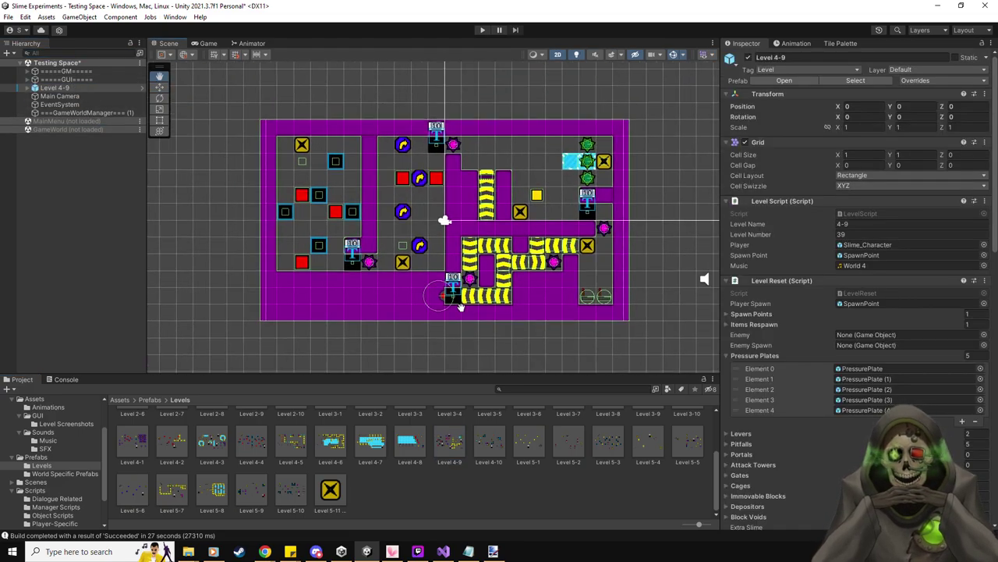
scroll(462, 312, "up", 2)
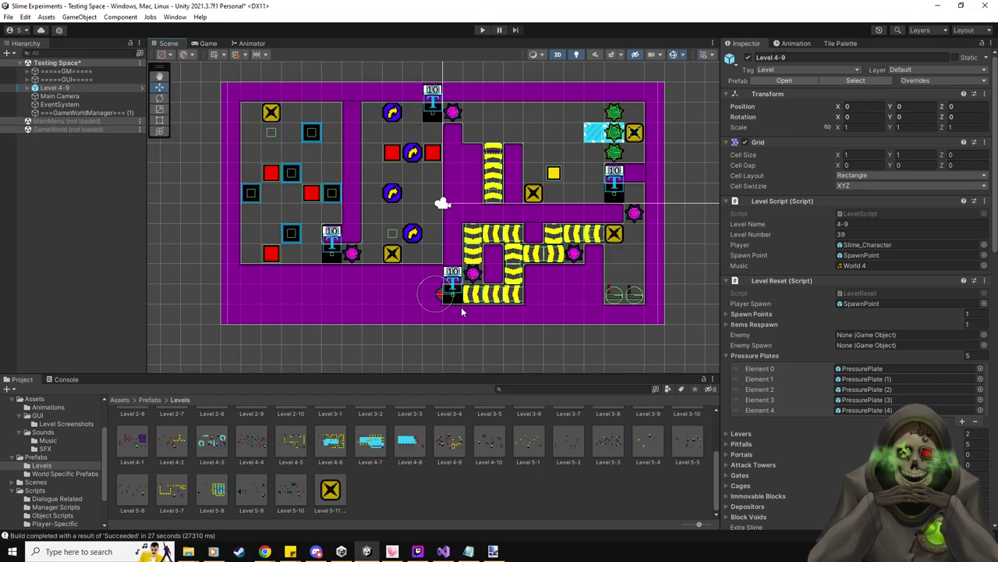
left_click(486, 30)
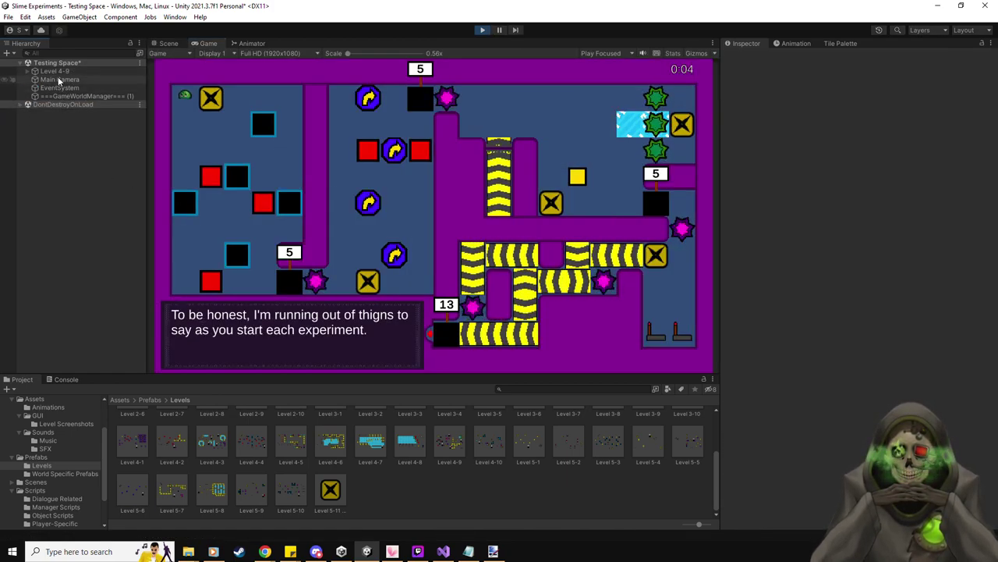
- Expand the running Level 4-9's Items group and deactivate the Depositor blocking the level exit
left_click(28, 71)
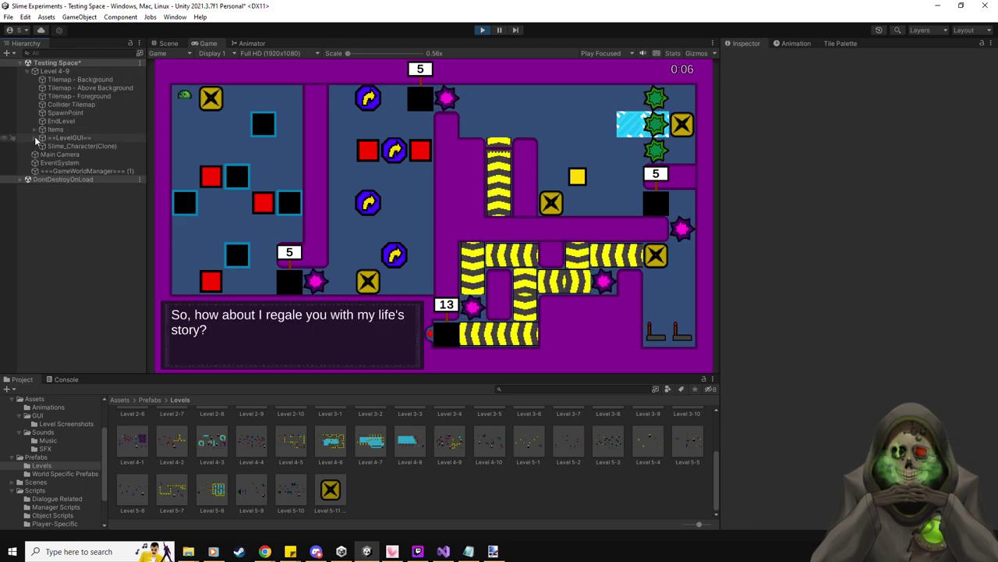
left_click(34, 131)
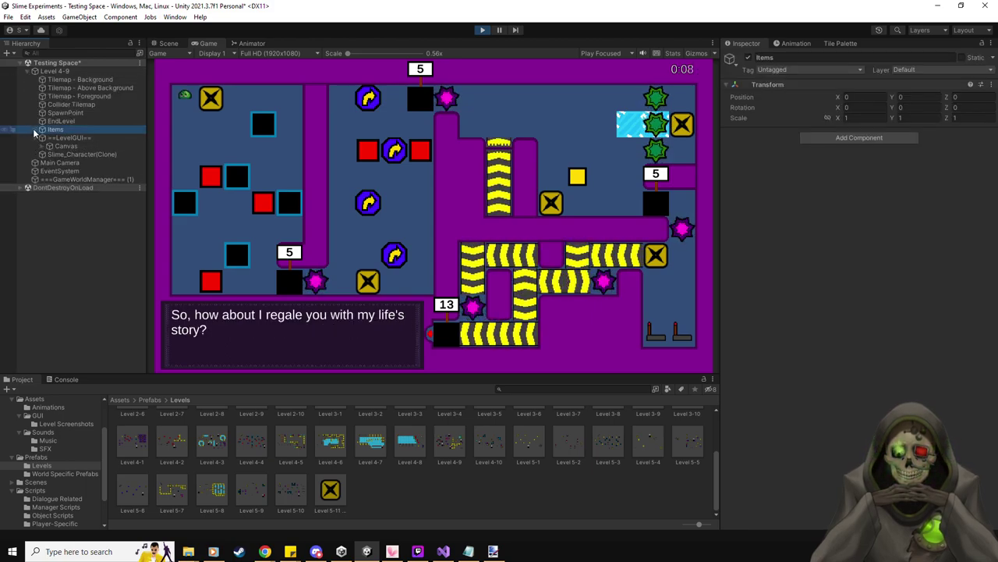
left_click(34, 130)
left_click(80, 136)
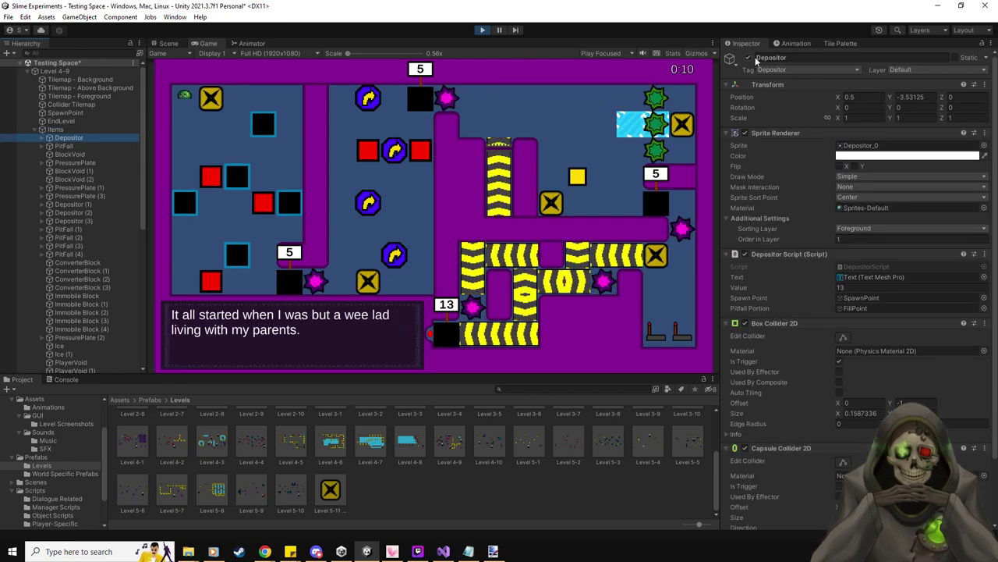
left_click(747, 57)
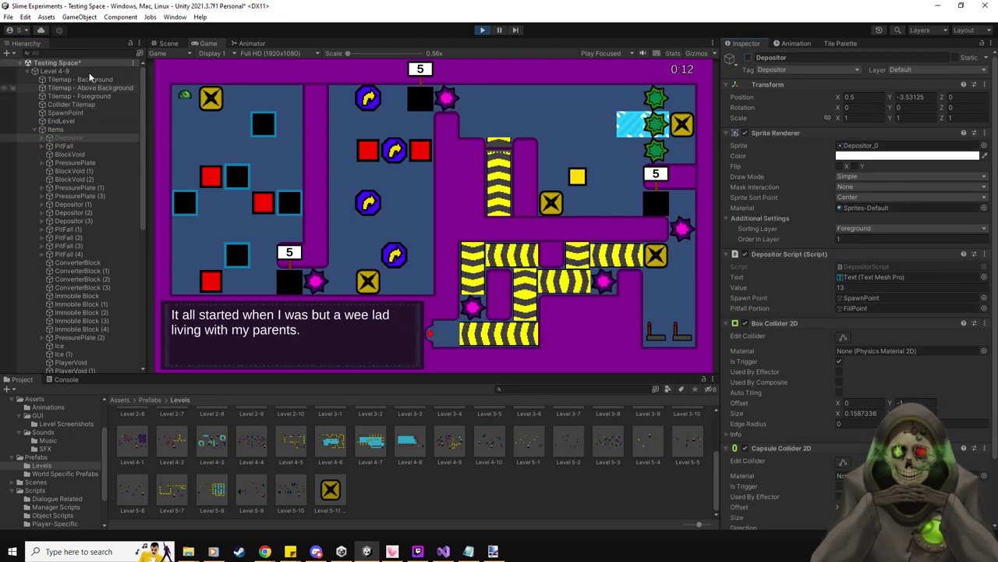
- Move the running Slime_Character(Clone) to the area above the levers in the scene and resume the game to test Level 4-9's exit
left_click(176, 43)
scroll(85, 262, "down", 10)
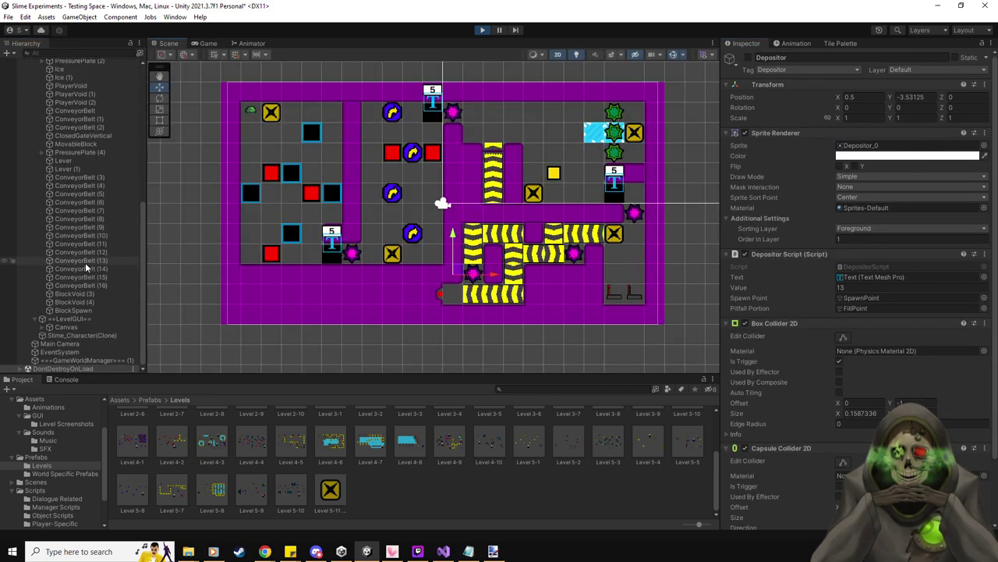
left_click(97, 334)
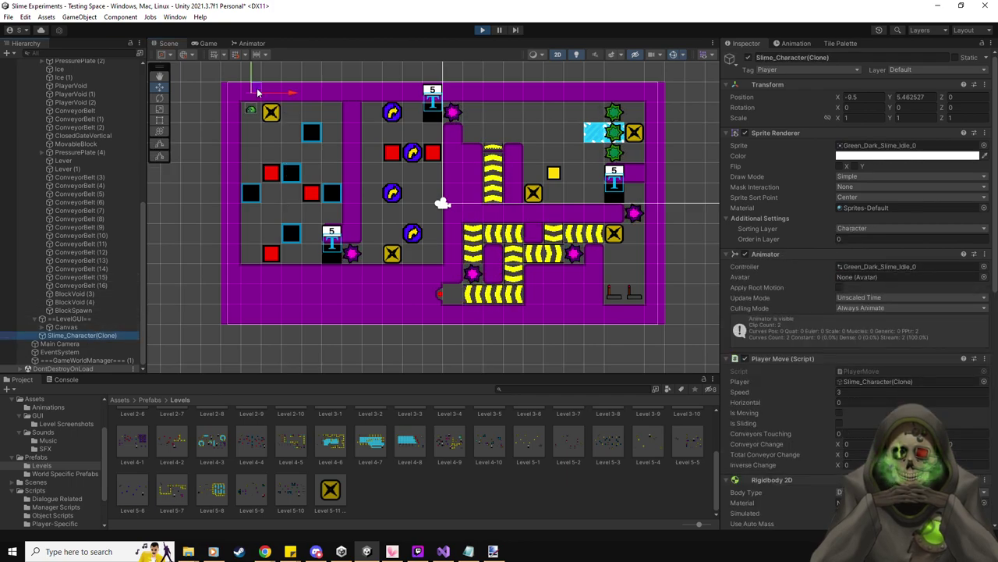
left_click_drag(263, 100, 638, 232)
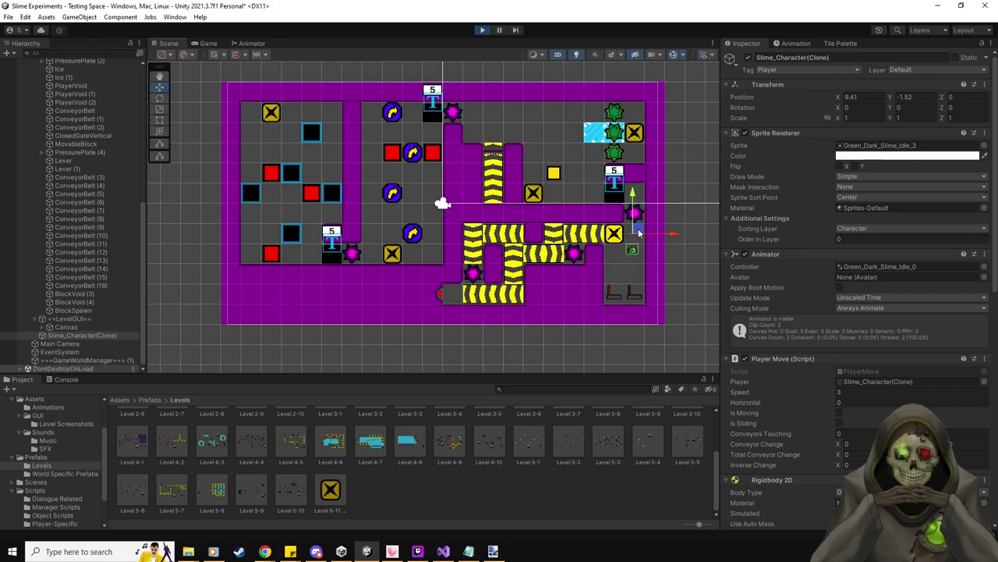
left_click(207, 44)
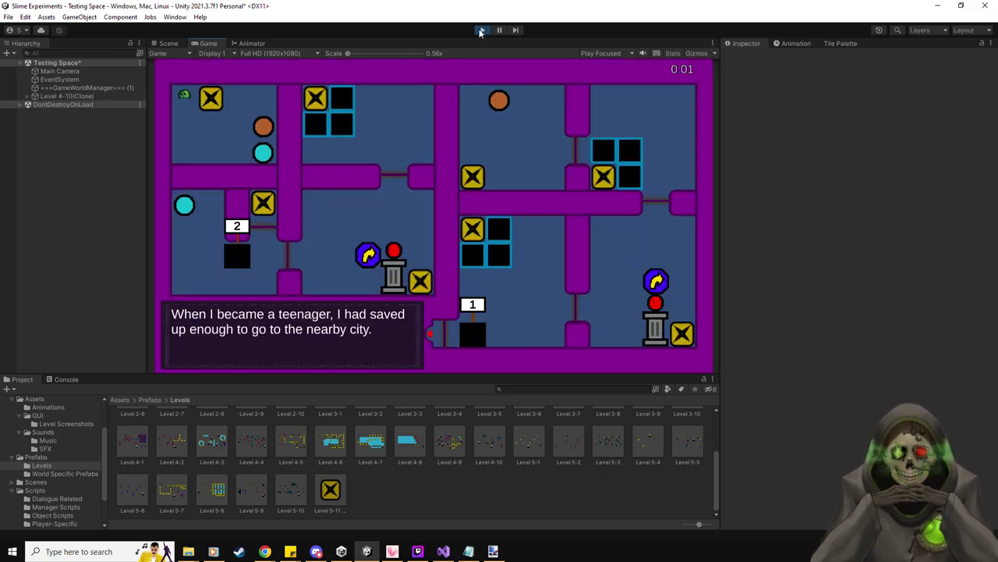
- Stop the playtest, delete Level 4-9 from the Testing Space scene and save the scene
left_click(481, 30)
left_click(69, 88)
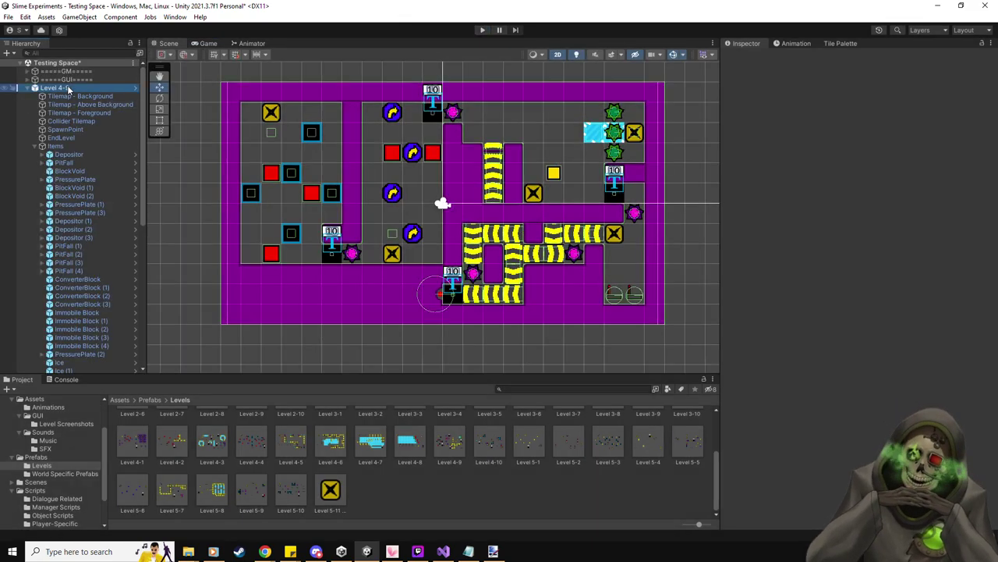
key("Delete")
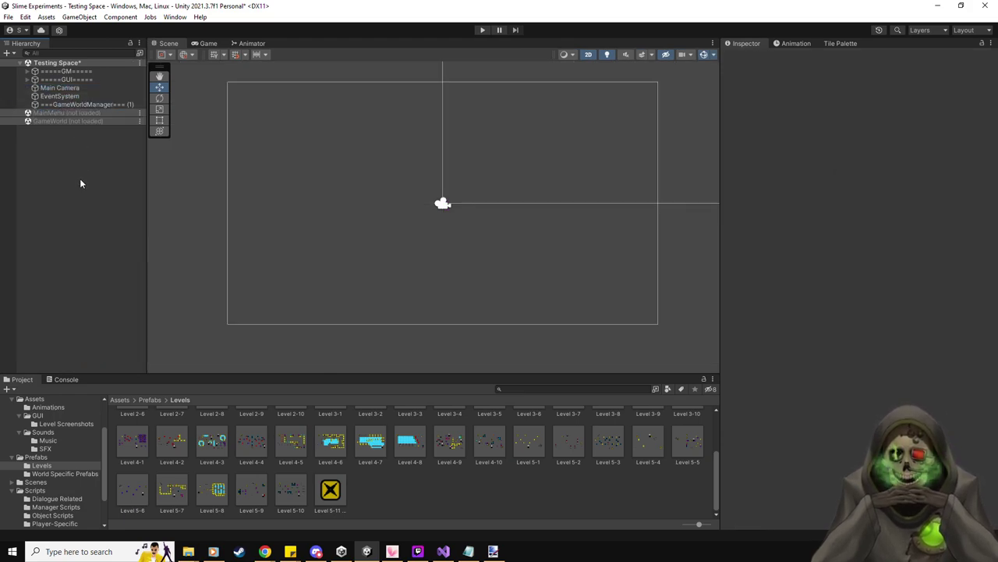
key("ctrl+s")
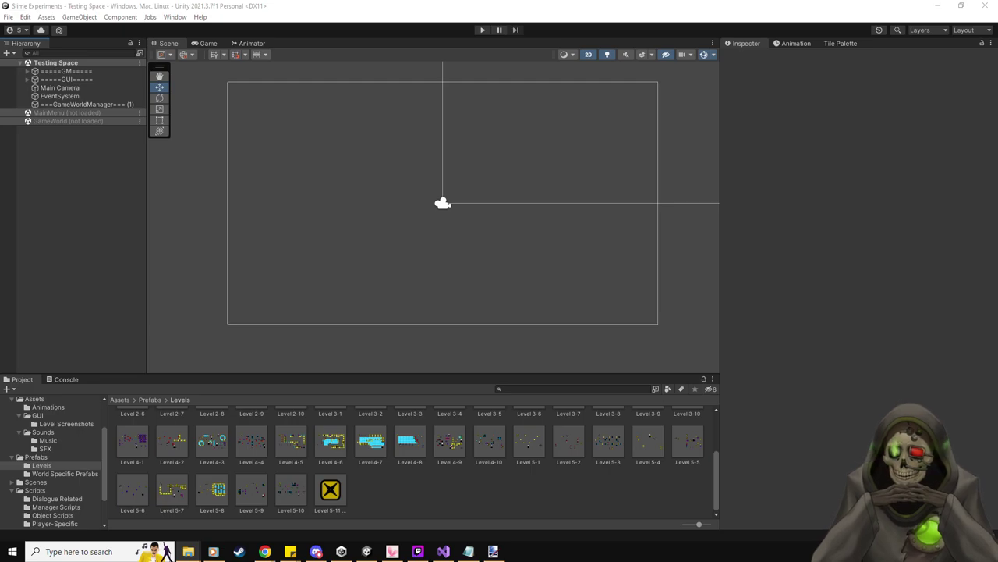
- Build the game for Windows with the MainMenu and GameWorld scenes
left_click(8, 17)
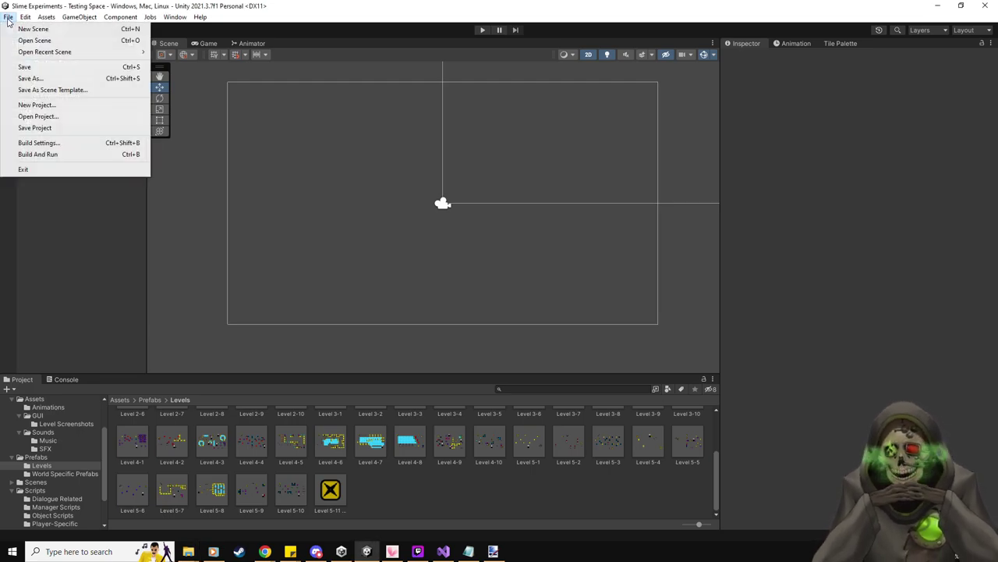
left_click(63, 148)
left_click(556, 355)
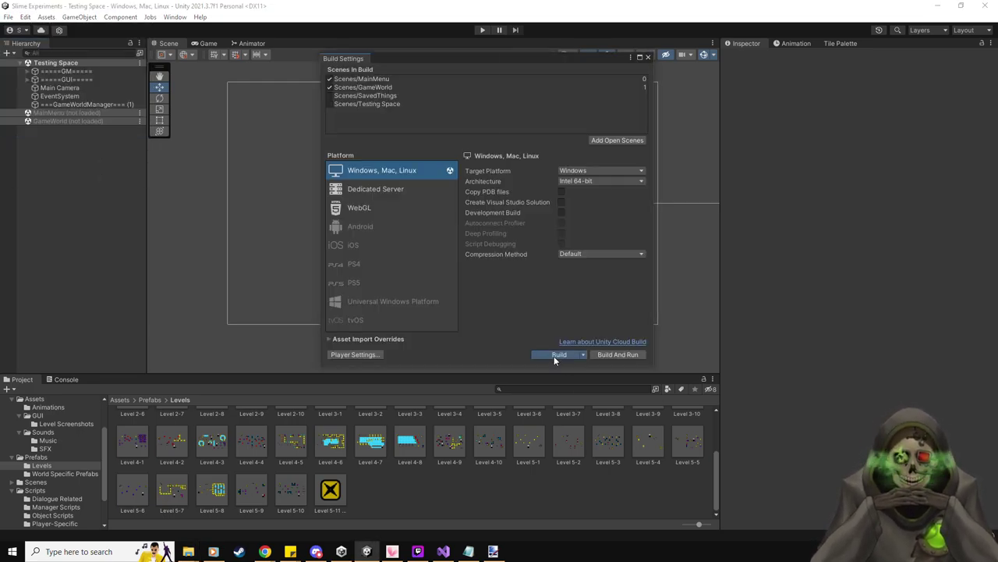
left_click(417, 286)
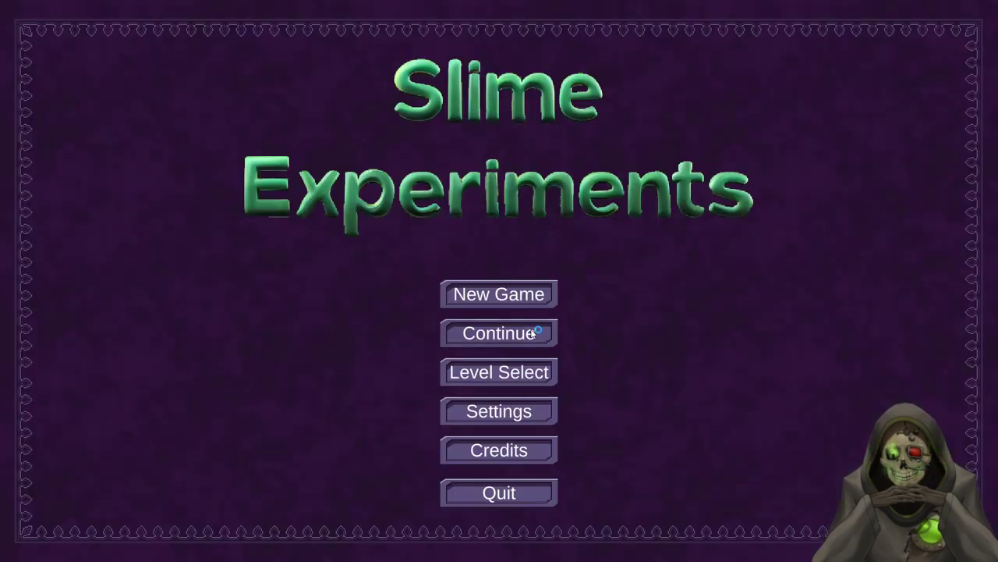
- Continue the saved game, capture the full Level 4-10 screen and paste it over the 4-9.png image in paint.net
left_click(499, 333)
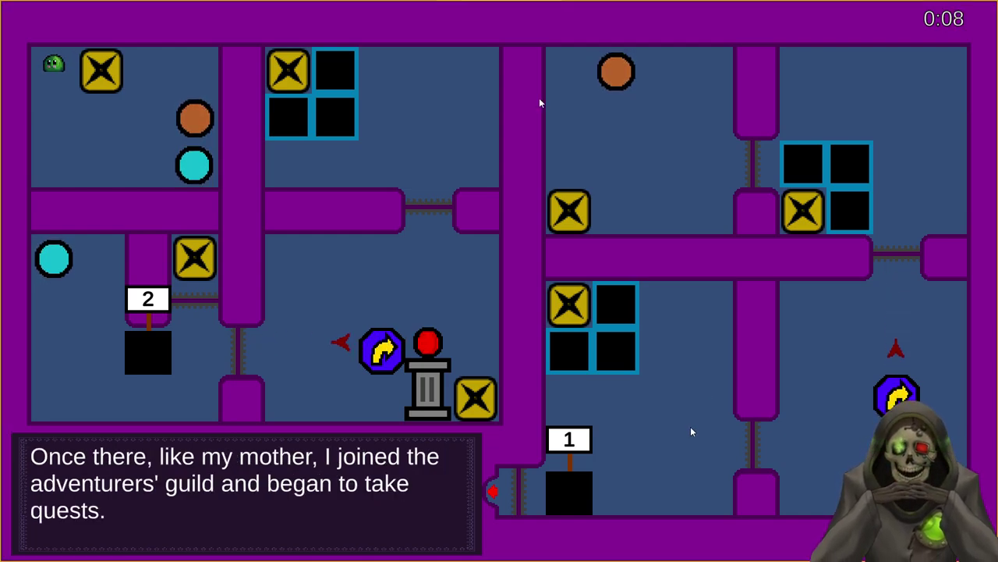
key("super+shift+s")
left_click_drag(0, 0, 997, 561)
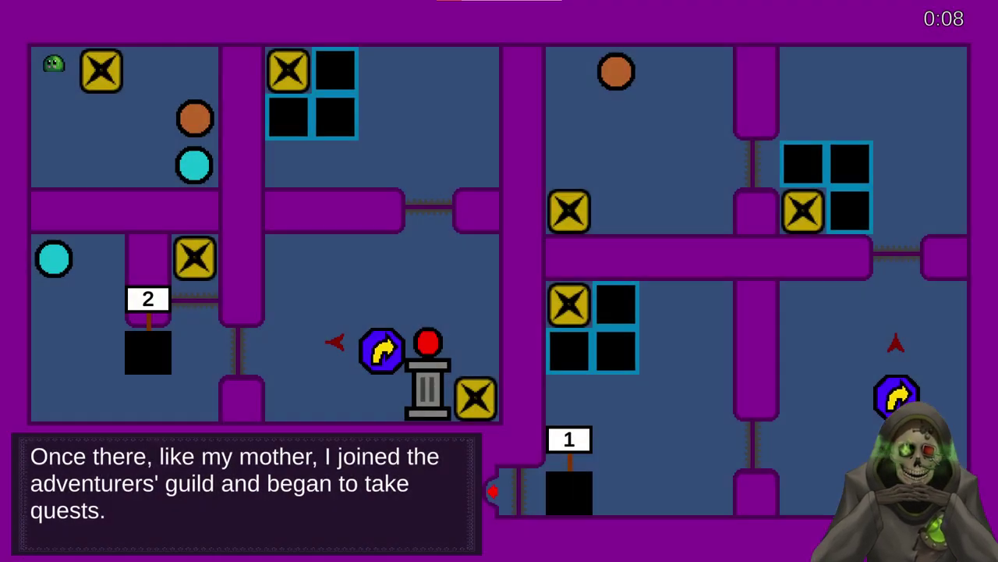
key("alt+Tab")
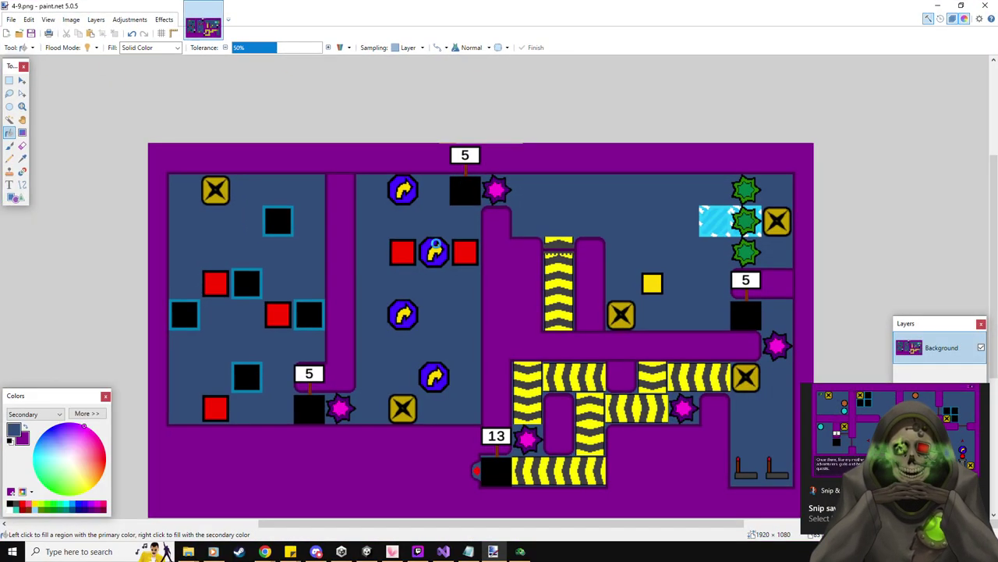
key("ctrl+v")
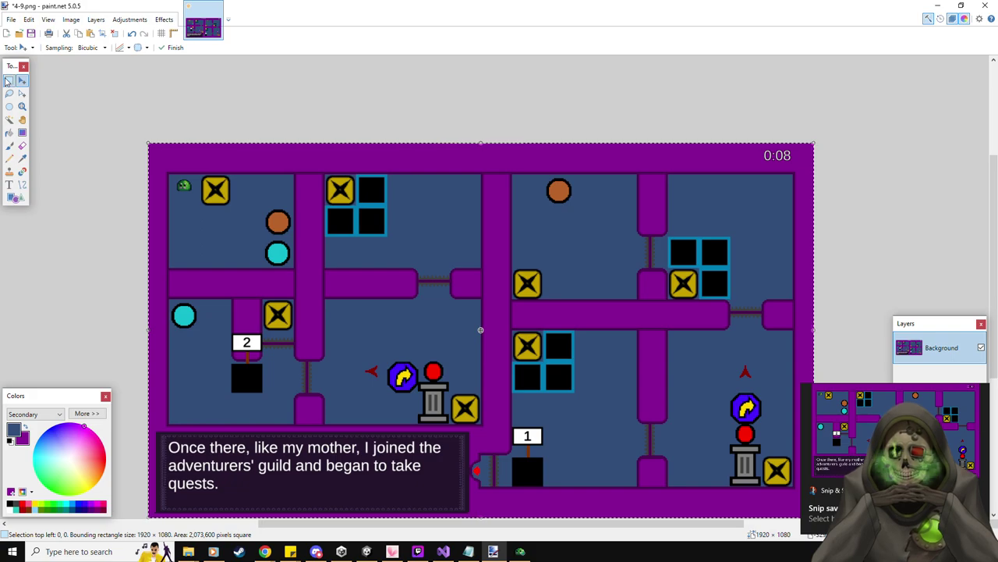
- Erase the slime, timer and dialogue box from the pasted capture and fill the gaps with the matching blue and purple
left_click(9, 80)
left_click_drag(172, 177, 203, 198)
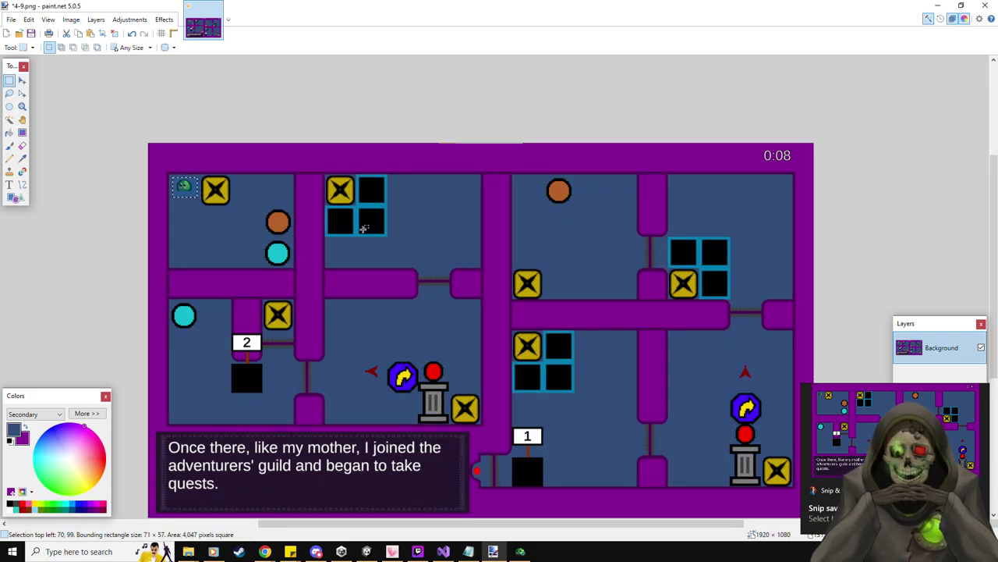
key("Delete")
key("Delete")
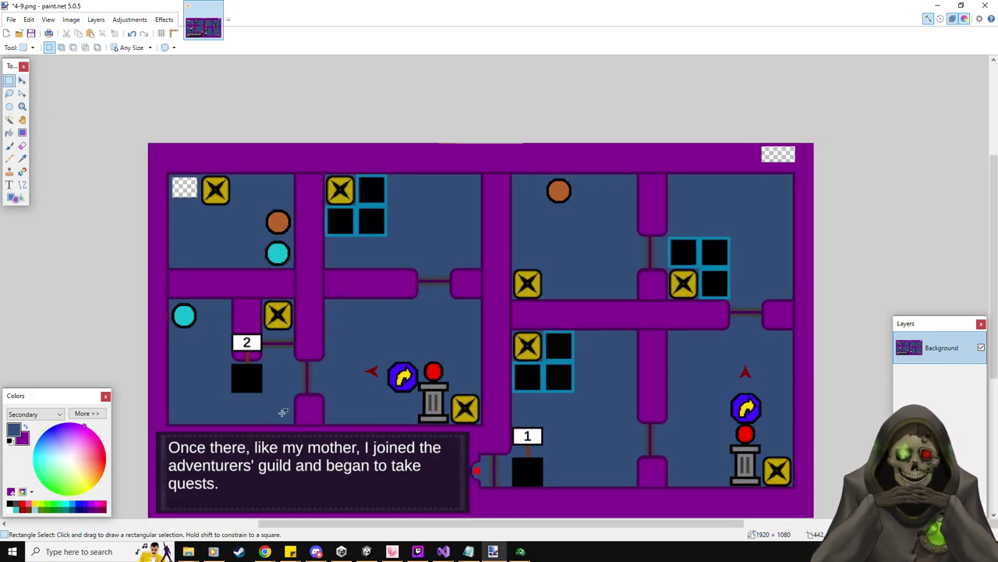
left_click_drag(154, 429, 470, 518)
key("Delete")
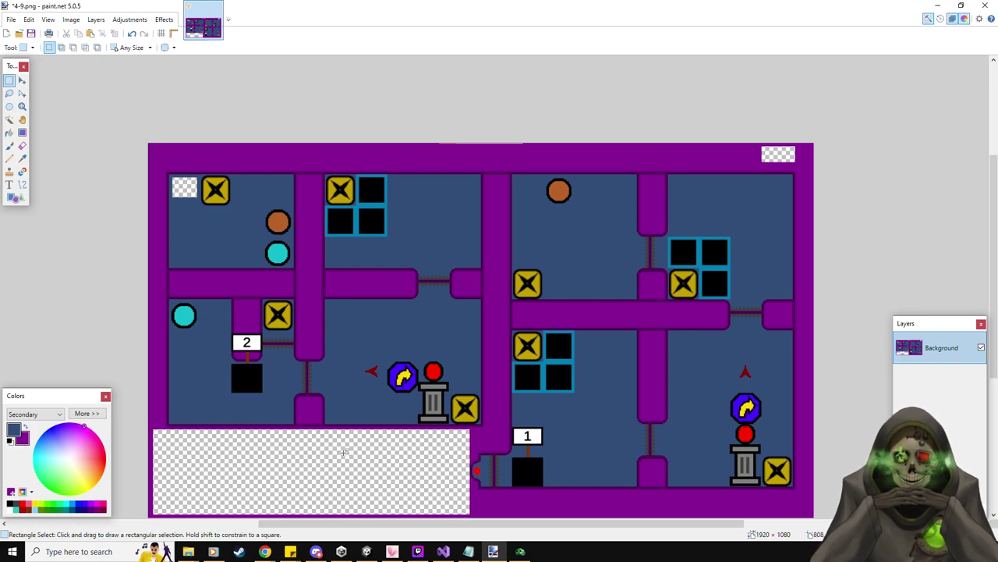
left_click(23, 159)
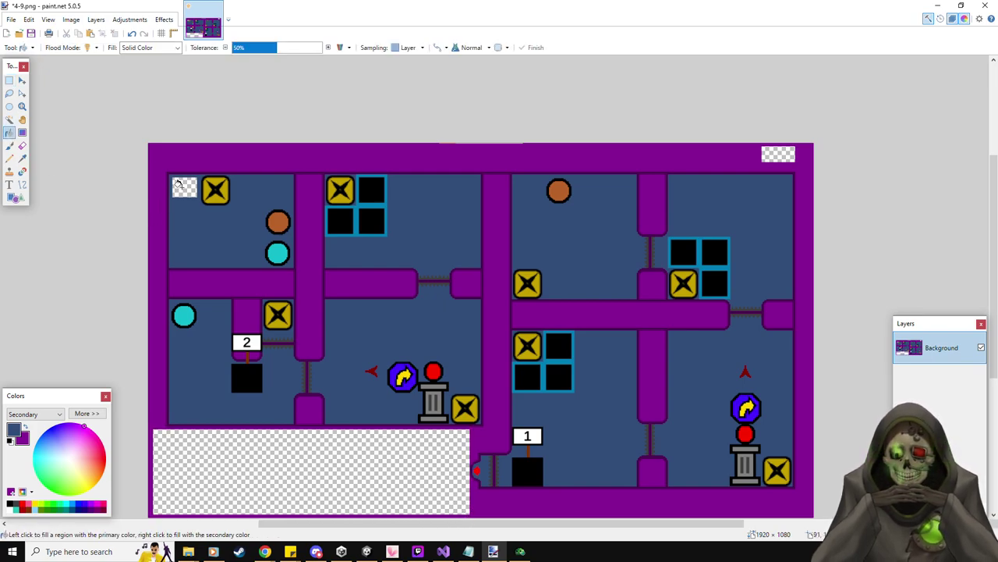
left_click(342, 466)
- Save the cleaned level picture as 4-10 in PNG format in the Level Pictures folder
left_click(11, 20)
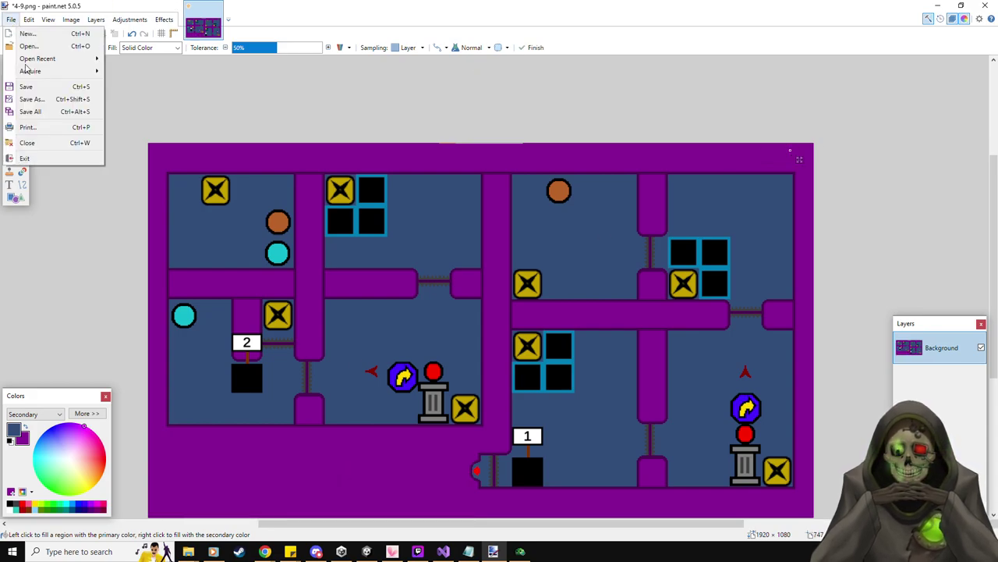
left_click(33, 99)
type("4-10")
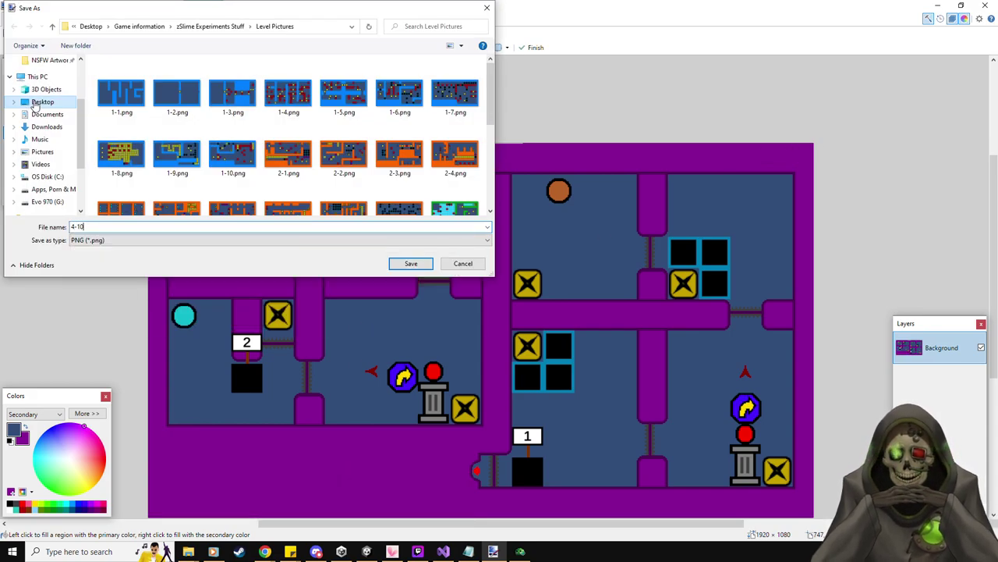
key("Return")
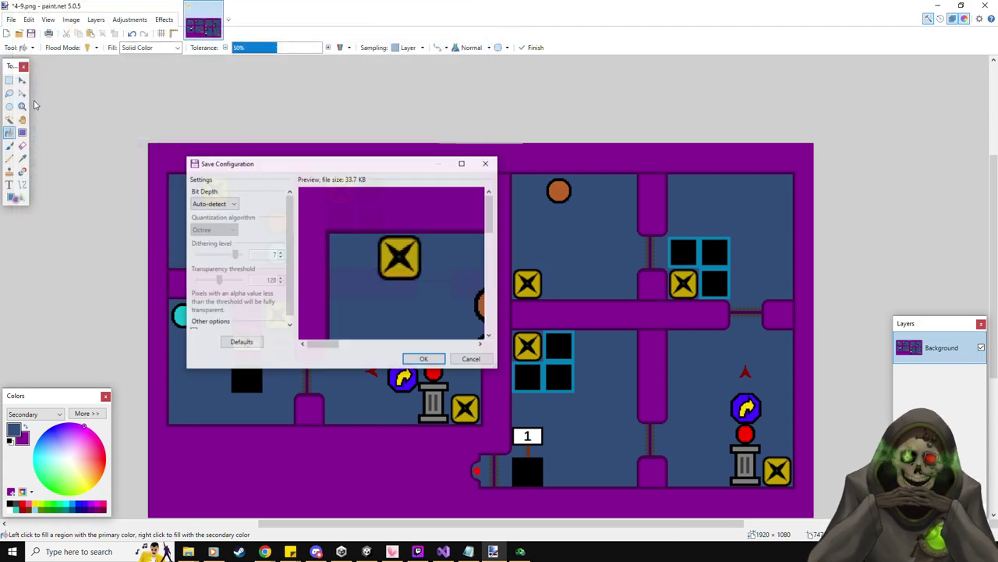
key("Return")
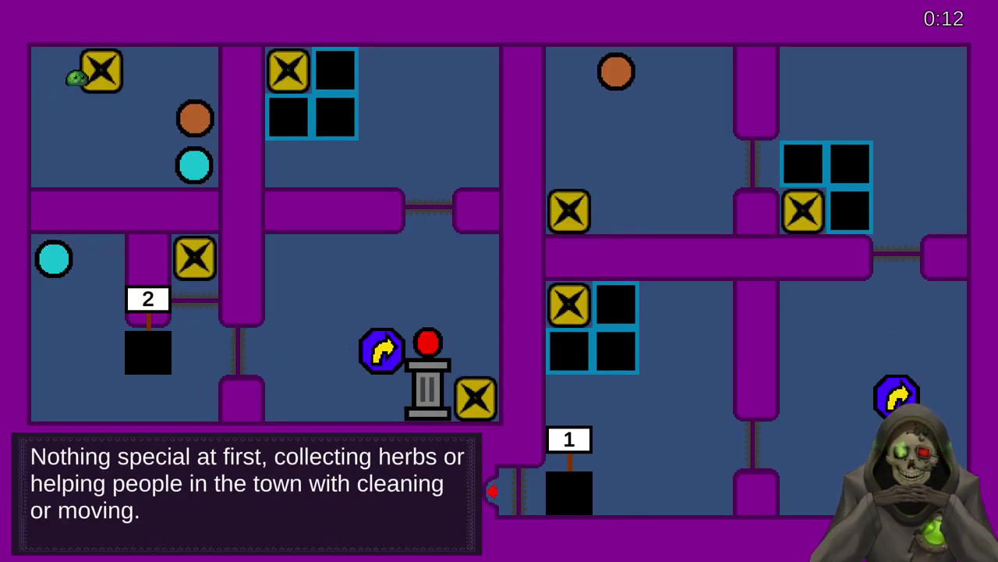
- Switch to the running game and send yellow blocks from Level 4-10's starting room through the cyan and brown teleporters
key("Right")
key("Left")
key("Right")
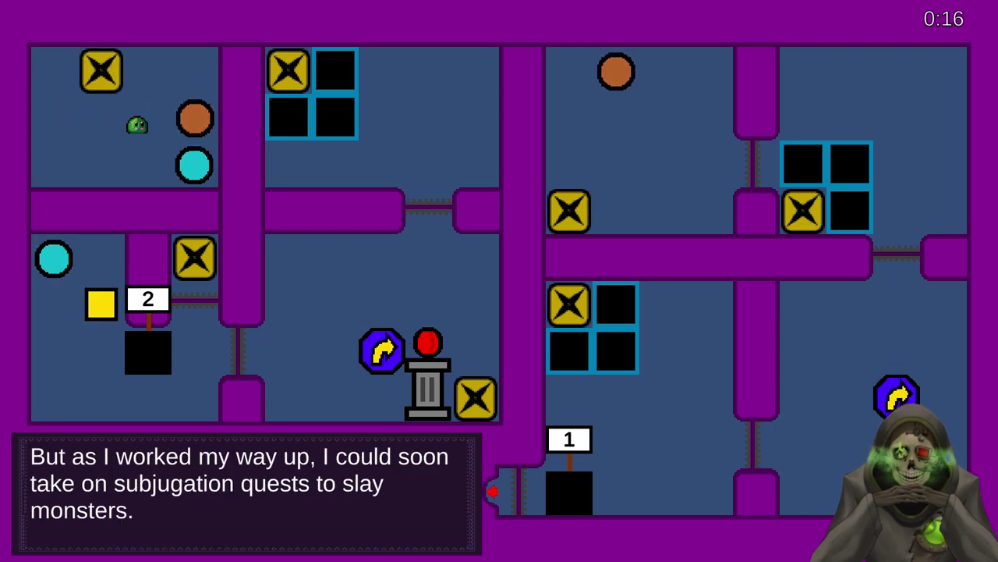
key("Left")
key("Up")
key("Down")
key("Left")
key("Right")
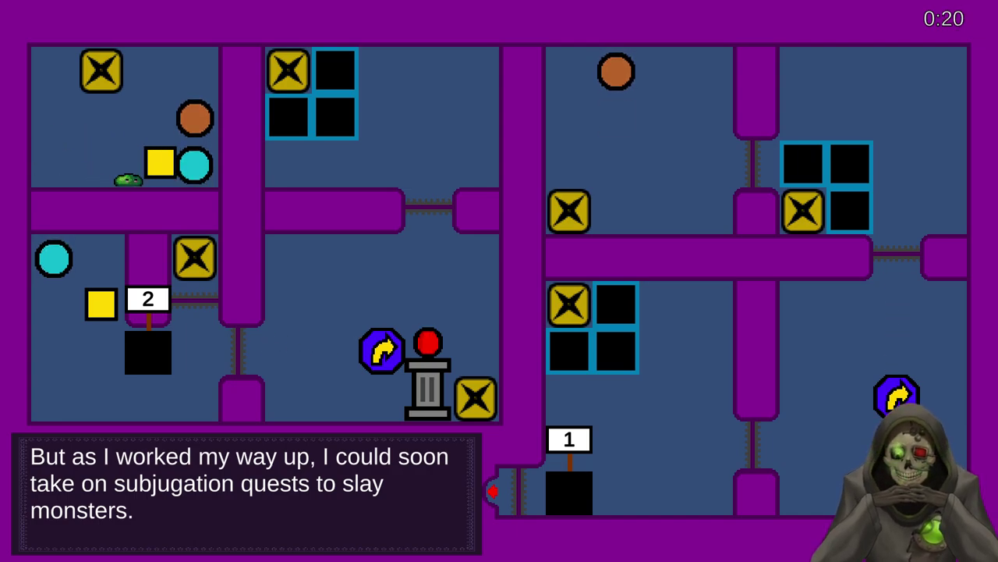
key("Right")
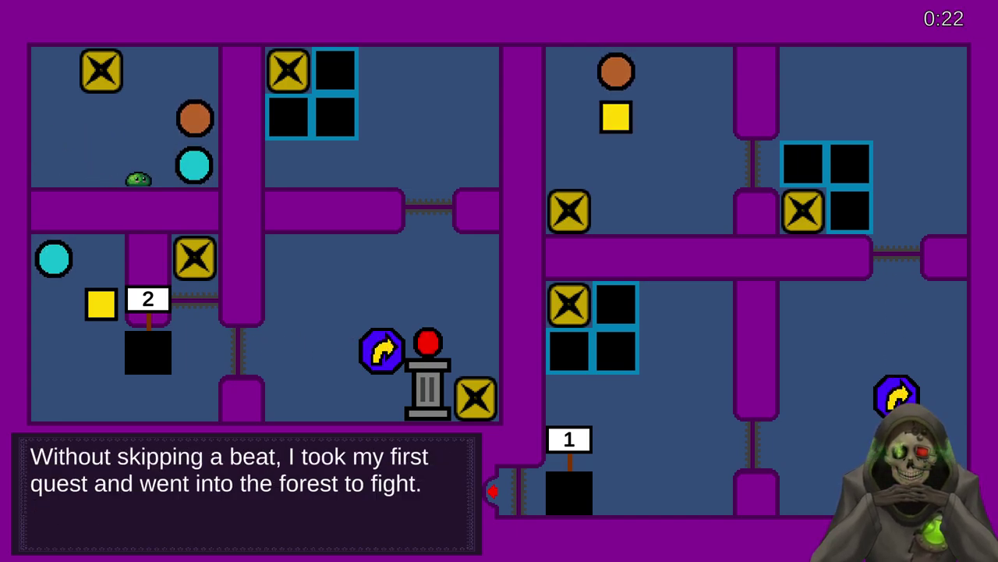
- Push two yellow blocks into the depositor marked 2 and return to the starting room for another block
key("Down")
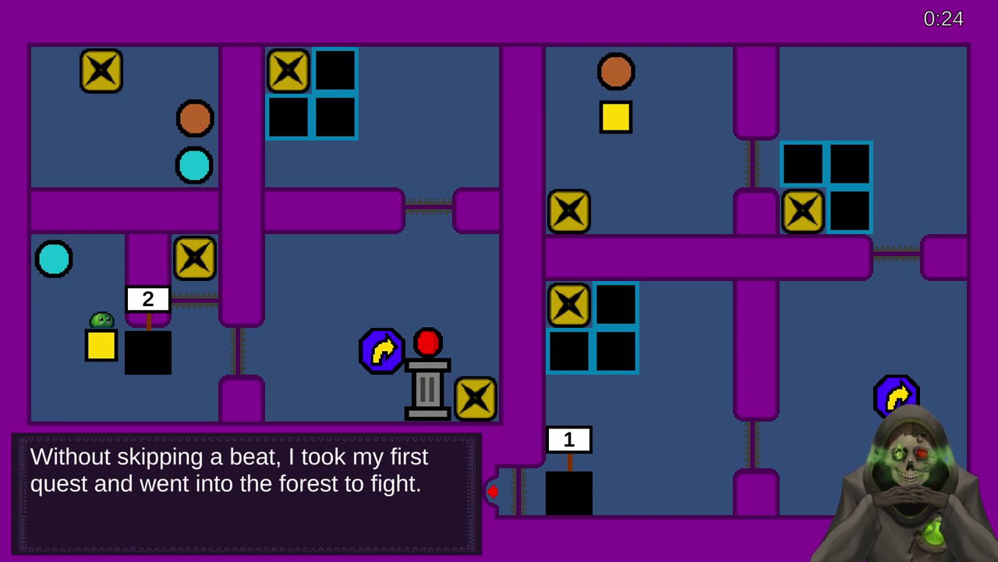
key("Right")
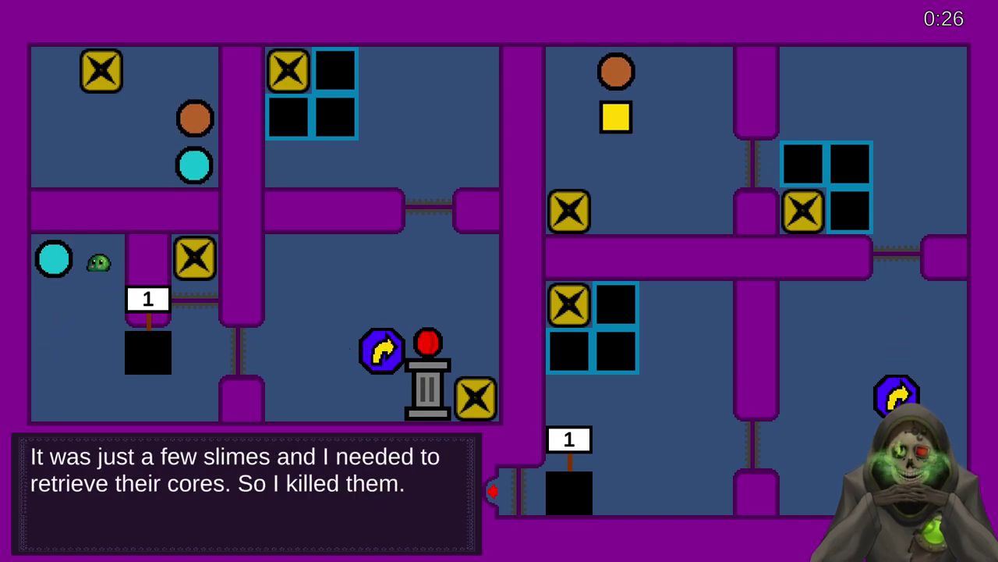
key("Down")
key("Right")
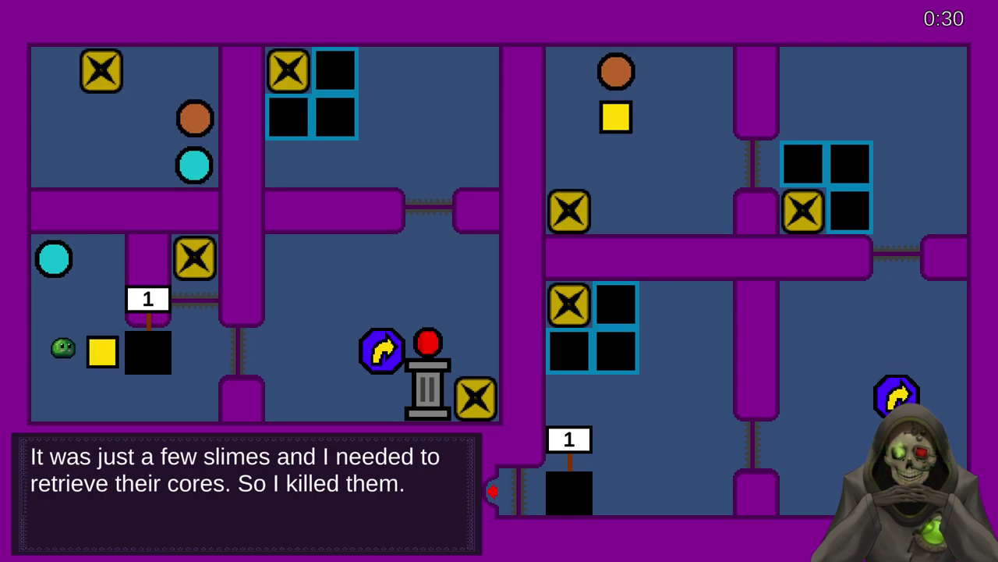
key("Right")
key("Left")
key("Down")
key("Left")
key("Down")
key("Right")
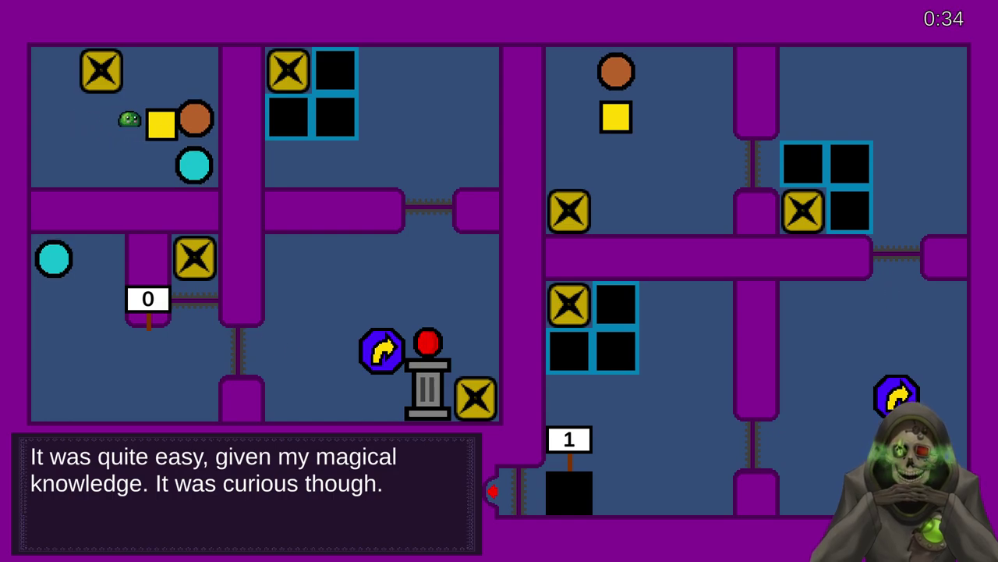
- Push another yellow block past the filled depositor to the area below the X-marked plate
key("z")
key("Down")
key("Right")
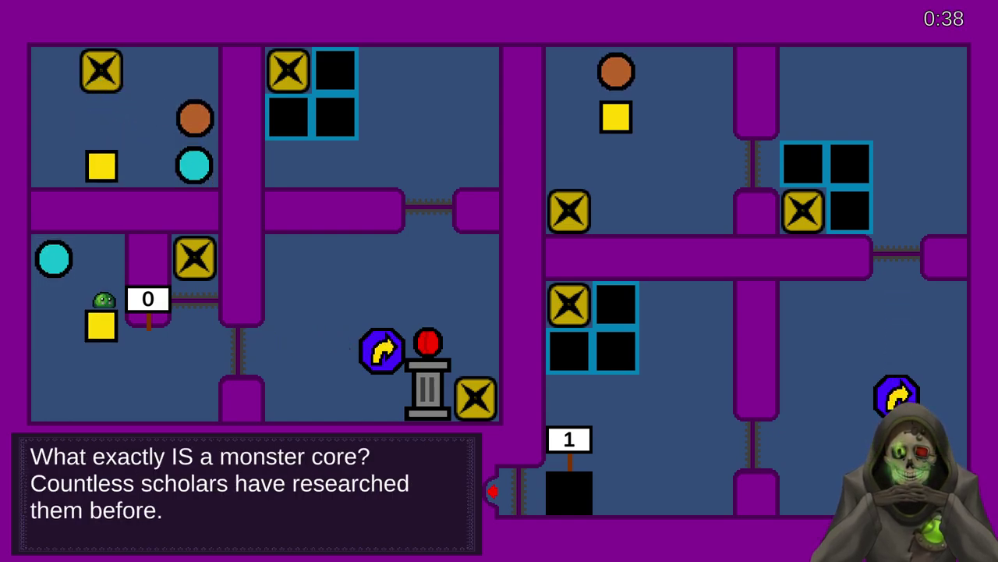
key("Down")
key("Right")
key("Right")
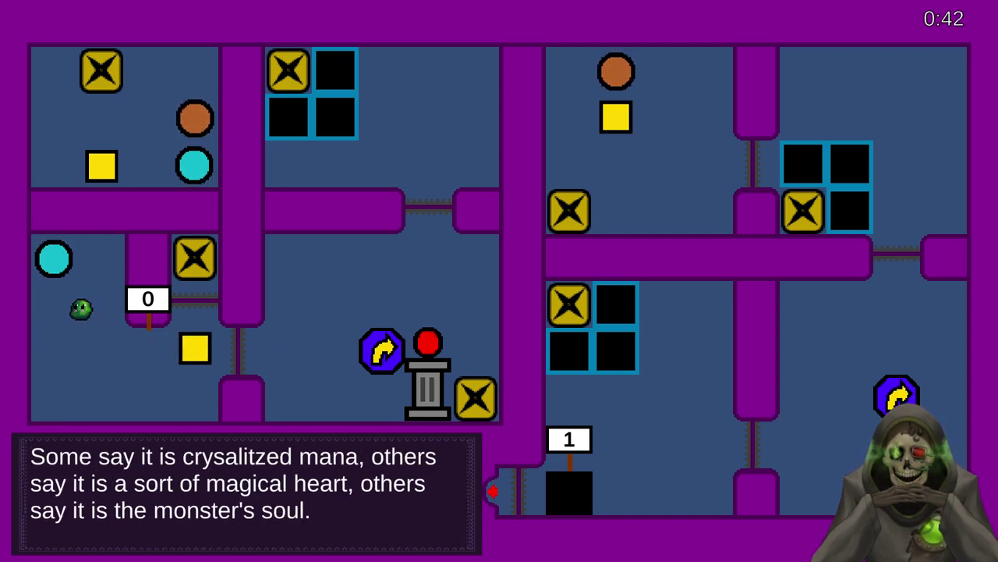
- Take the slime through the brown teleporter and push the waiting yellow block onto that room's X-marked plate
key("Down")
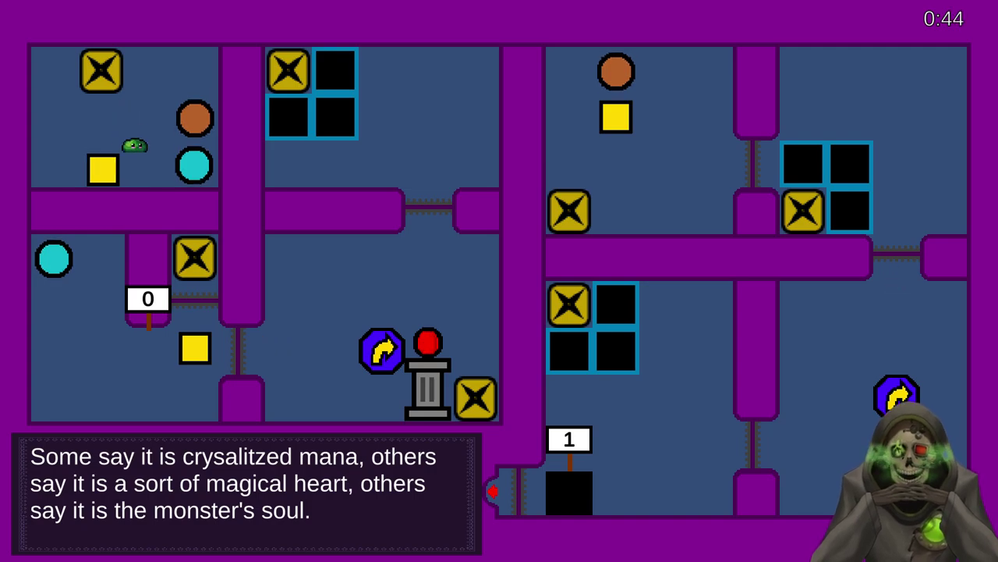
key("Up")
key("Right")
key("Down")
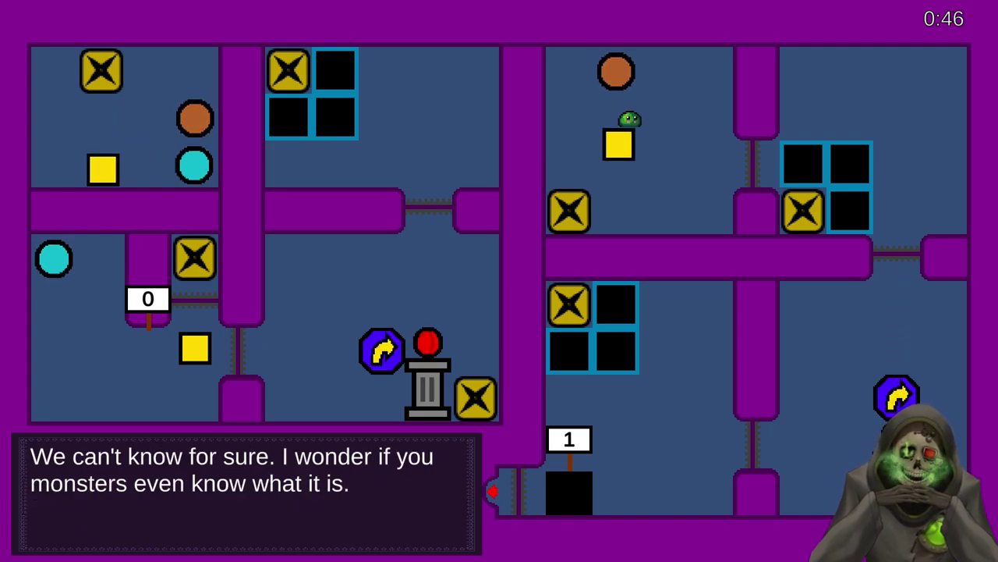
key("Down")
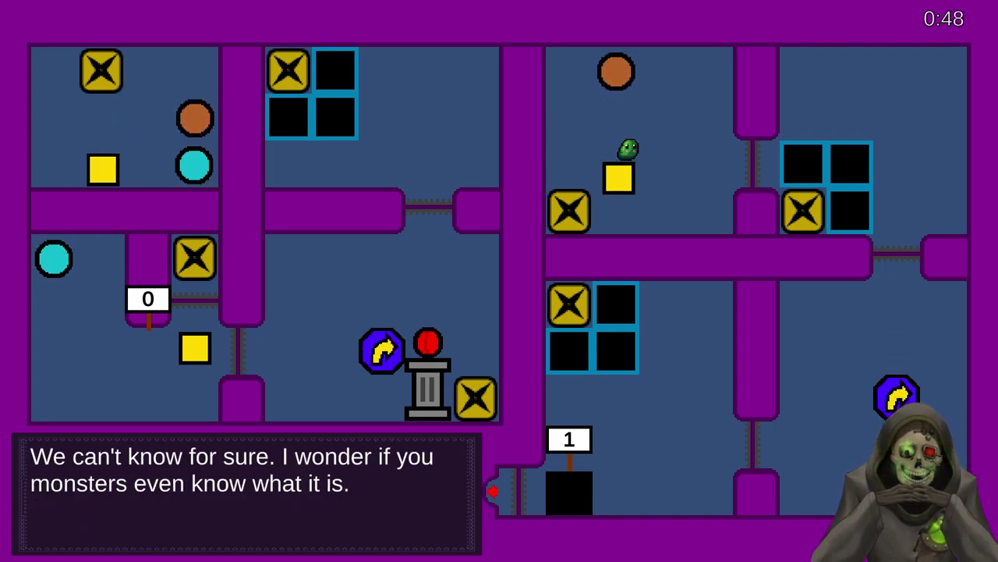
key("Right")
key("Down")
key("Left")
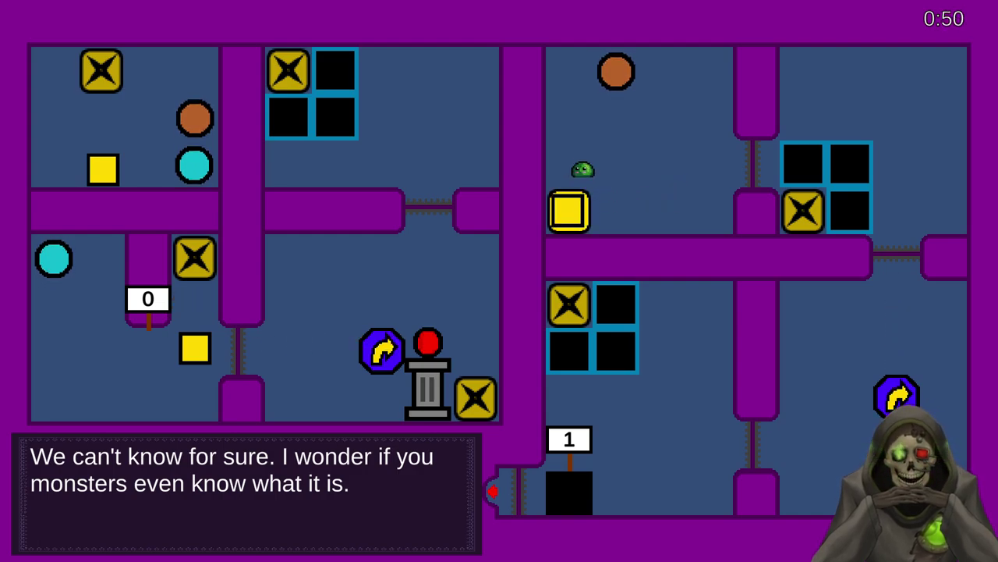
- Take the slime through the cyan teleporter and push the waiting yellow block up onto that room's X-marked plate
key("Up")
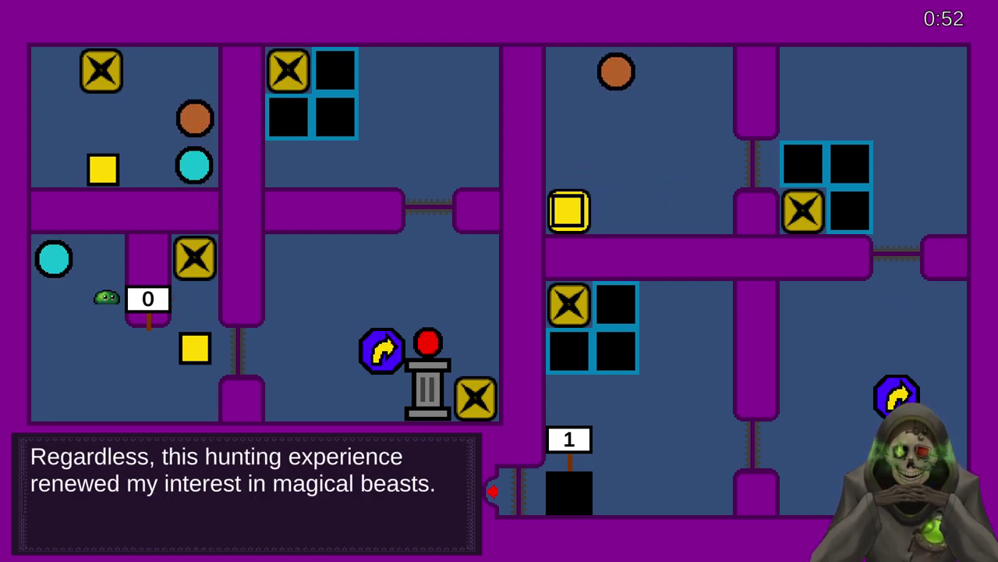
key("Up")
key("Up")
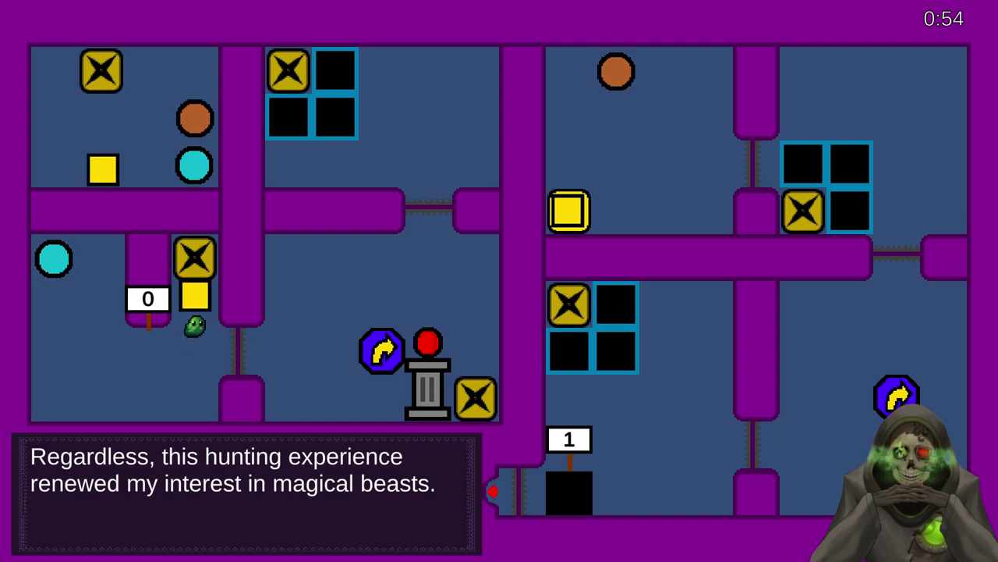
key("Down")
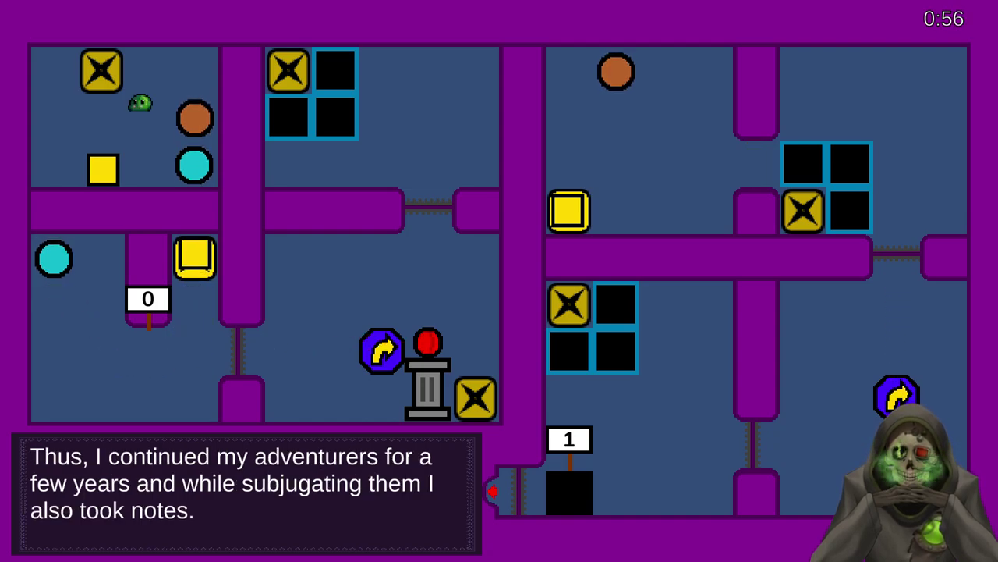
- Push a yellow block from the starting room through the brown teleporter and line up another one
key("Down")
key("Right")
key("Right")
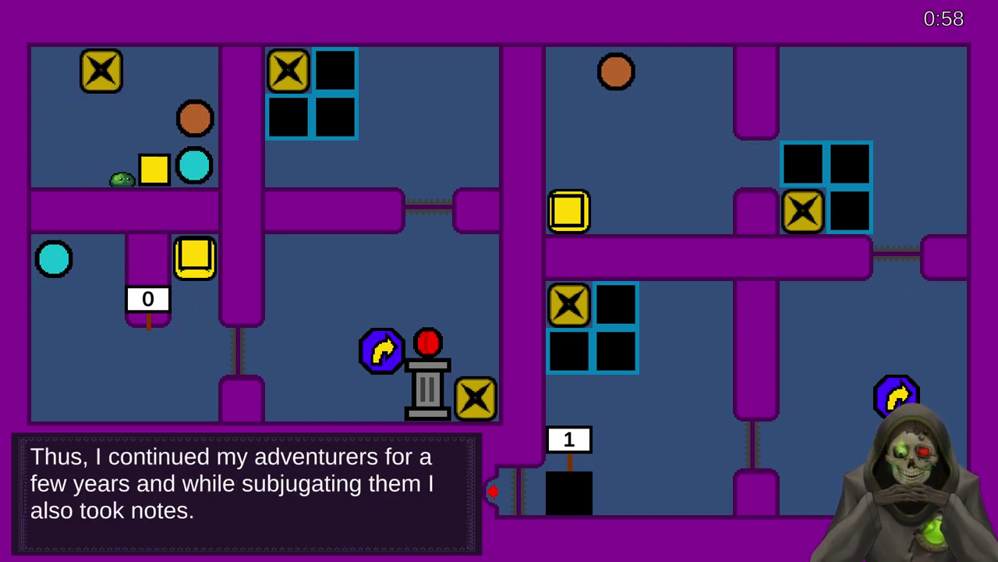
key("Left")
key("Up")
key("Left")
key("Down")
key("Right")
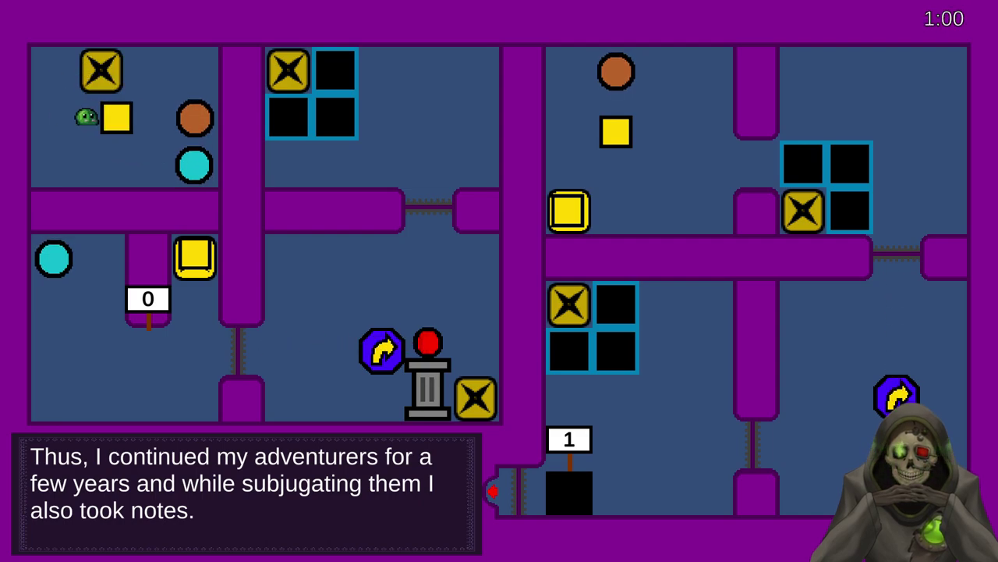
- Send the next yellow block through the cyan teleporter and push it against the closed gate beside the lever room
key("Down")
key("Left")
key("Right")
key("Right")
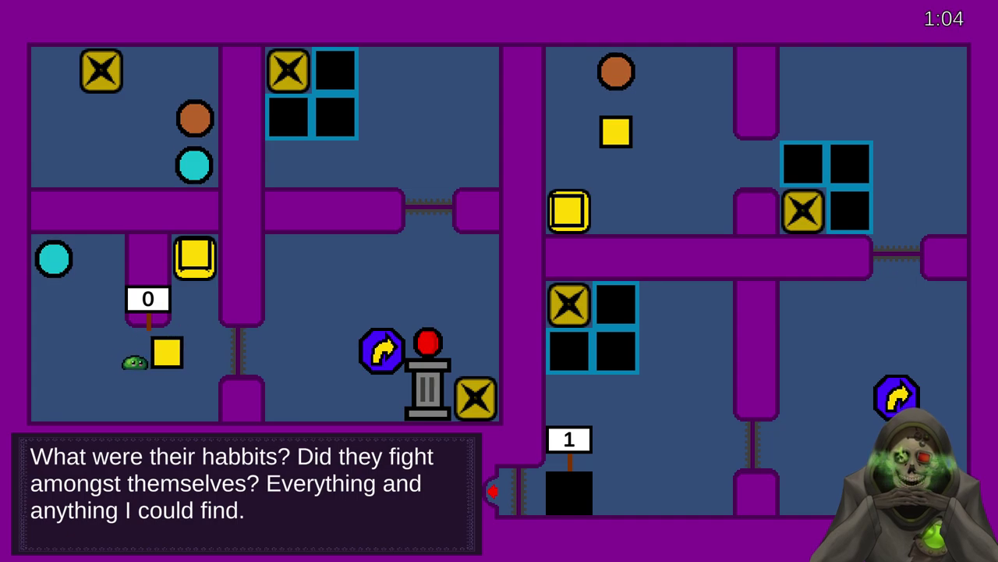
key("Left")
key("Left")
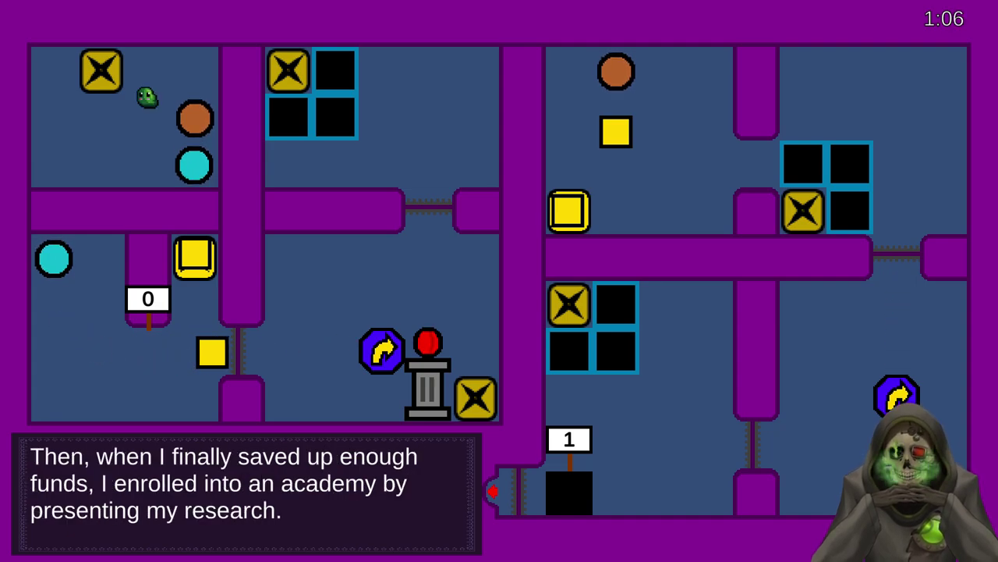
- Enter the brown teleporter and push the waiting yellow block through the open gate into the nearest depositor cell
key("Right")
key("Down")
key("Right")
key("Left")
key("Down")
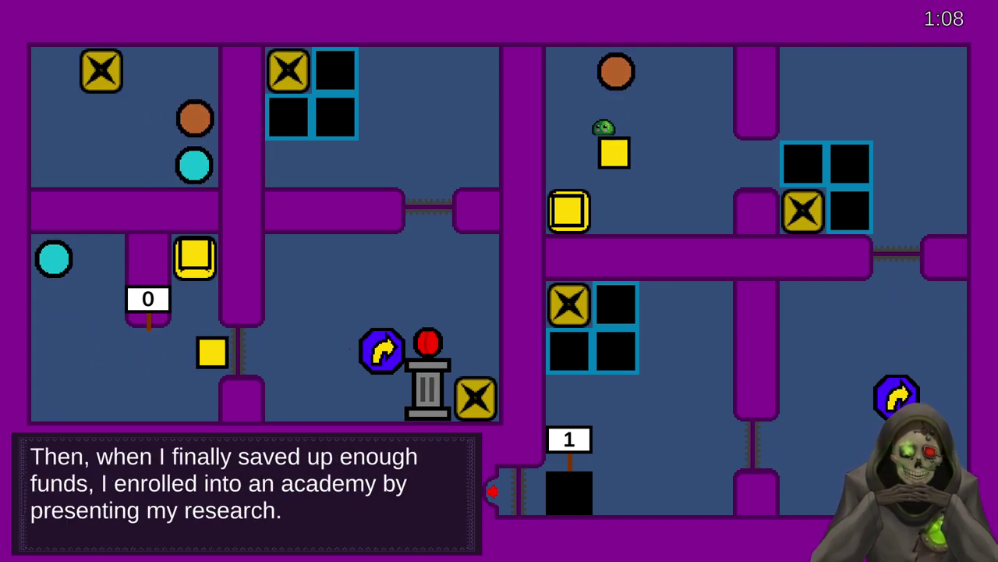
key("Down")
key("Right")
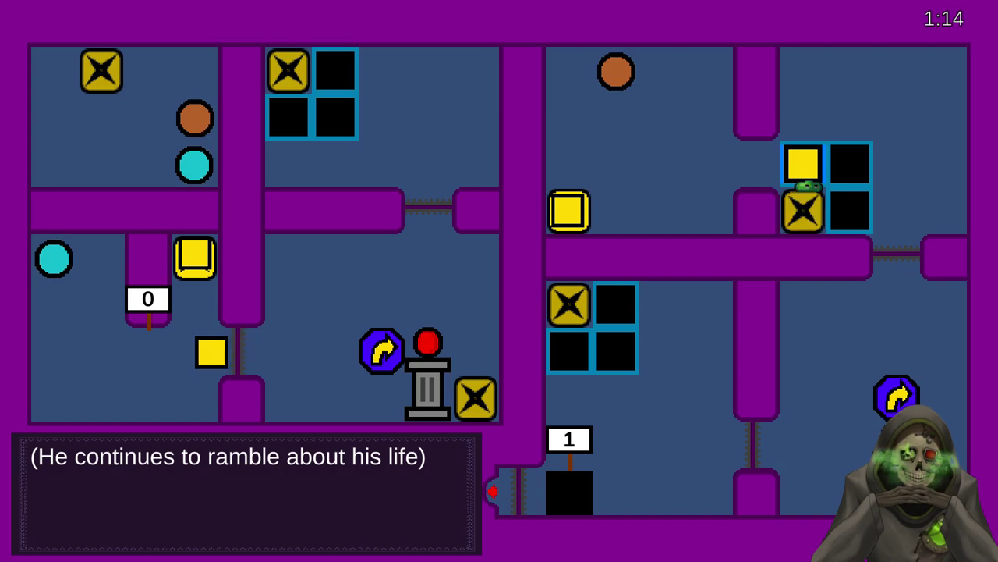
- Send two more yellow blocks through the brown teleporter and line them up at the open gate
key("Left")
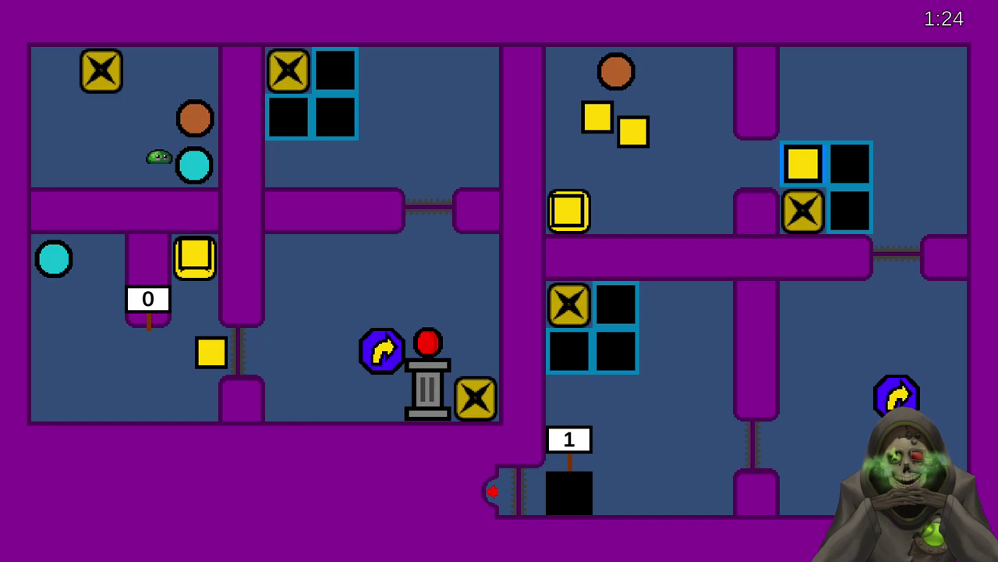
key("Right")
key("Down")
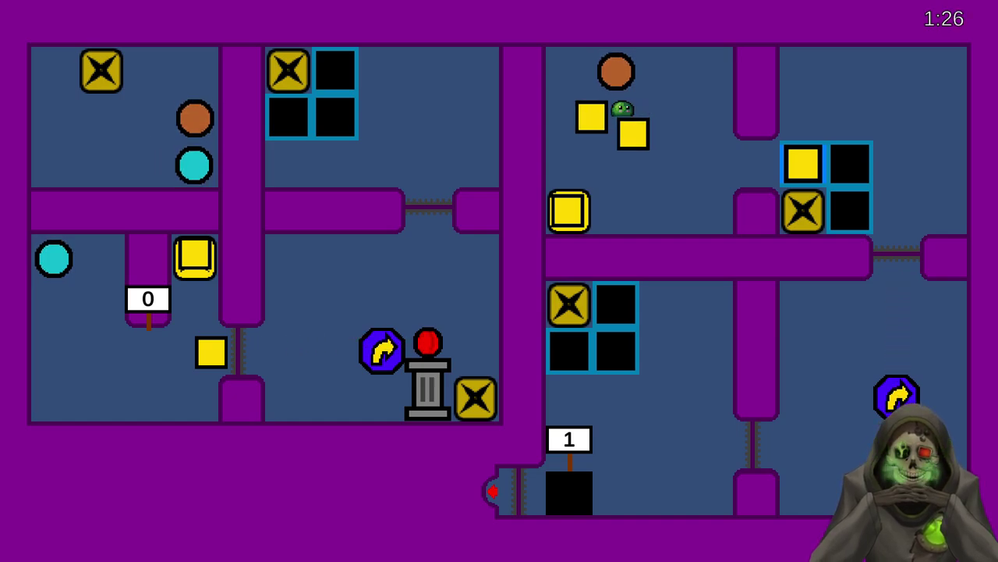
key("Right")
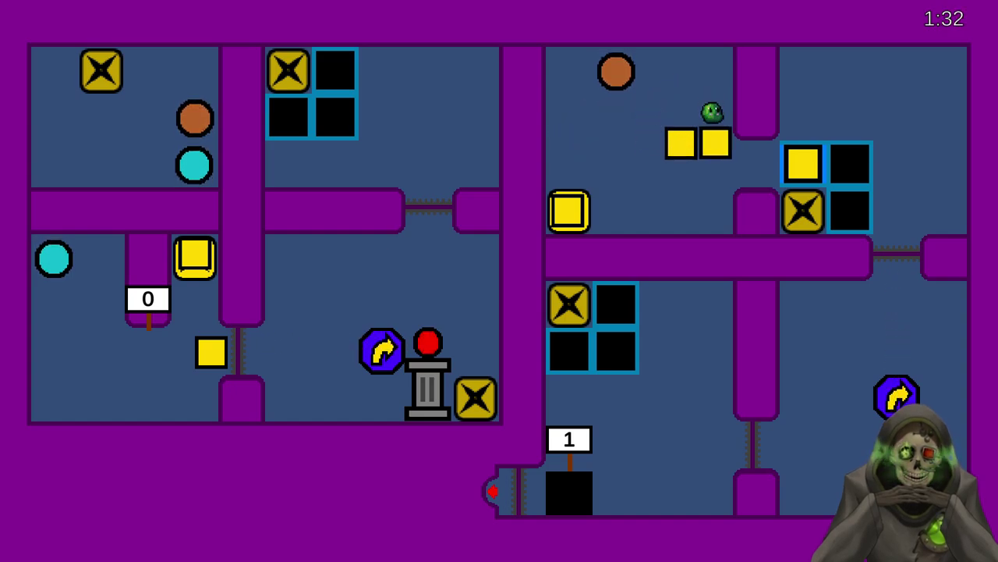
- Push the two yellow blocks into the depositor room, onto the second upper depositor cell and the X-marked plate
key("Down")
key("Left")
key("Down")
key("Right")
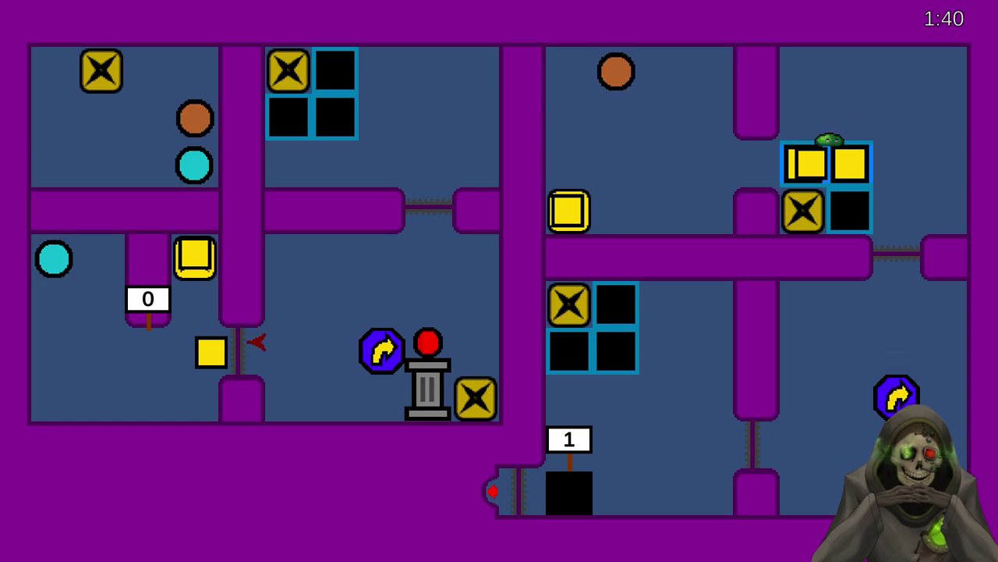
key("Left")
key("Down")
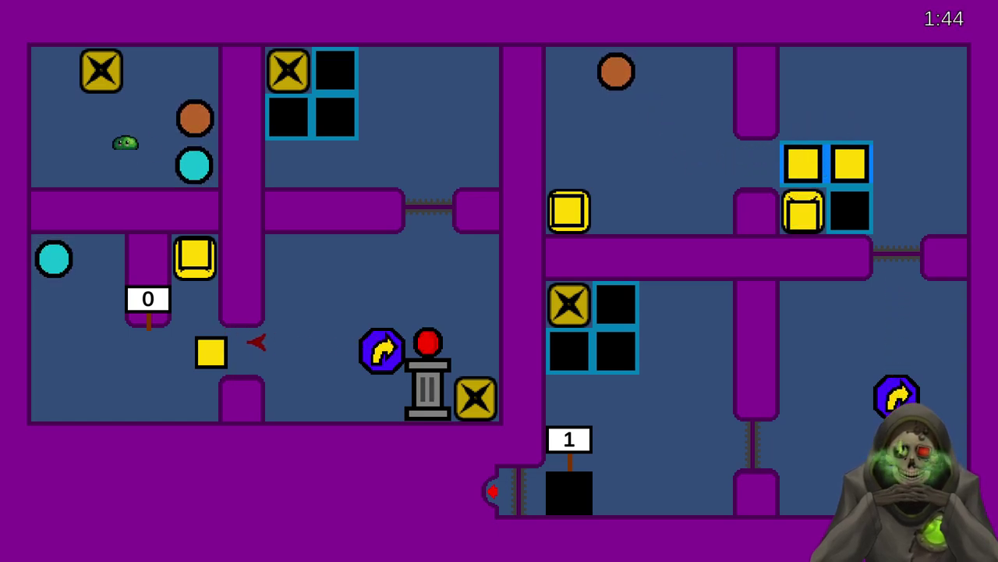
- Take the slime through the cyan teleporter and push the block at the opened gate into the lever room, above the blue arrow
key("Right")
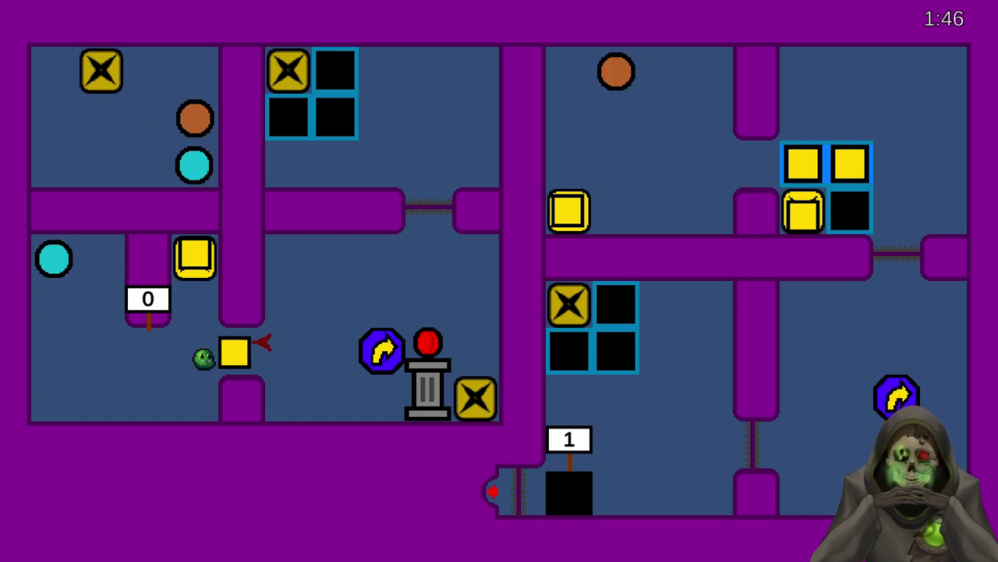
key("Right")
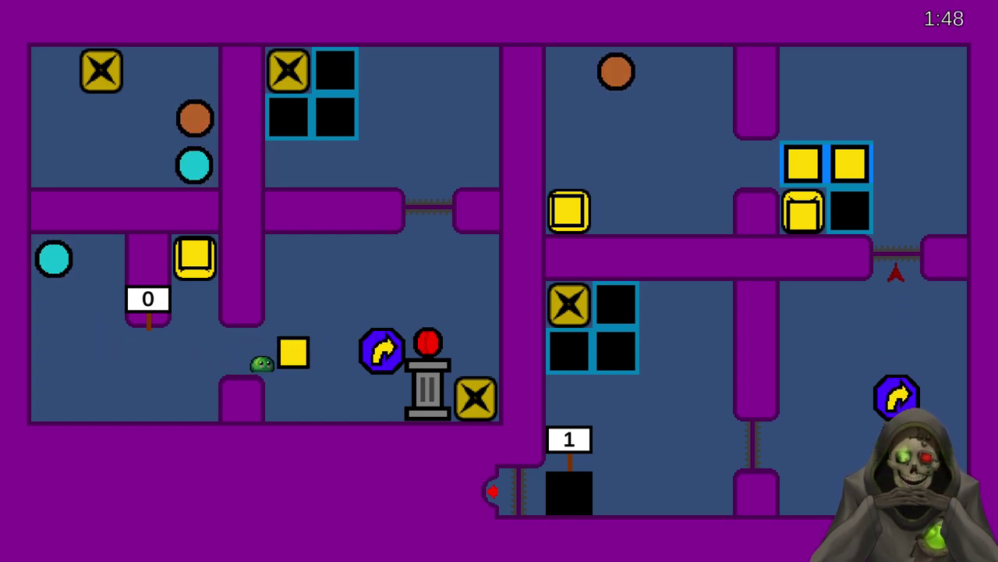
key("Right")
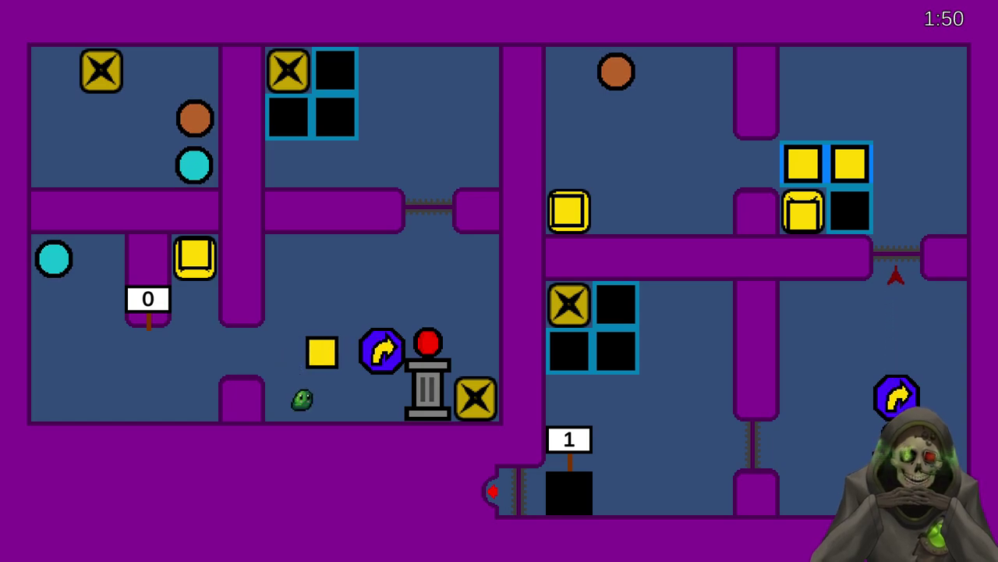
key("Up")
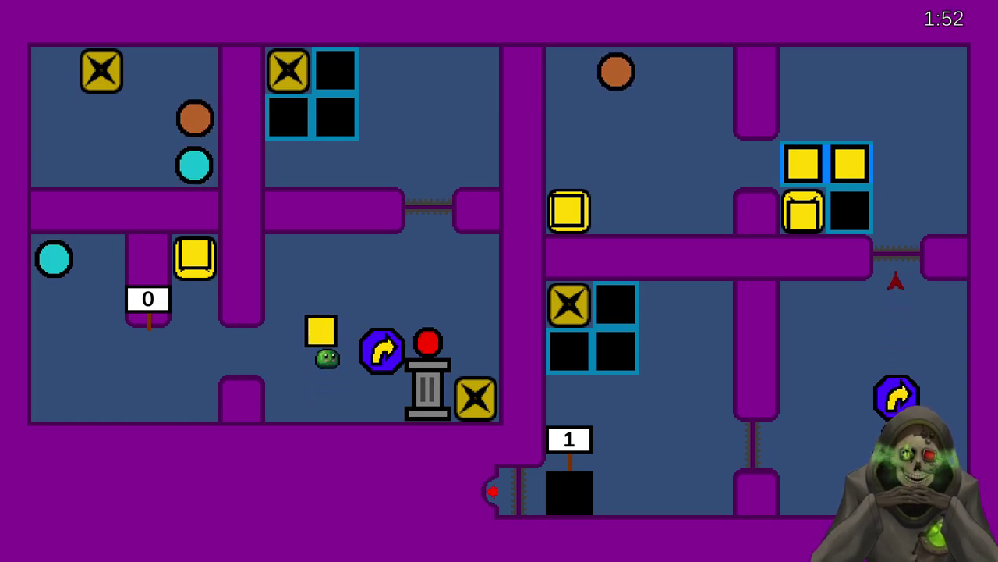
key("Left")
key("Right")
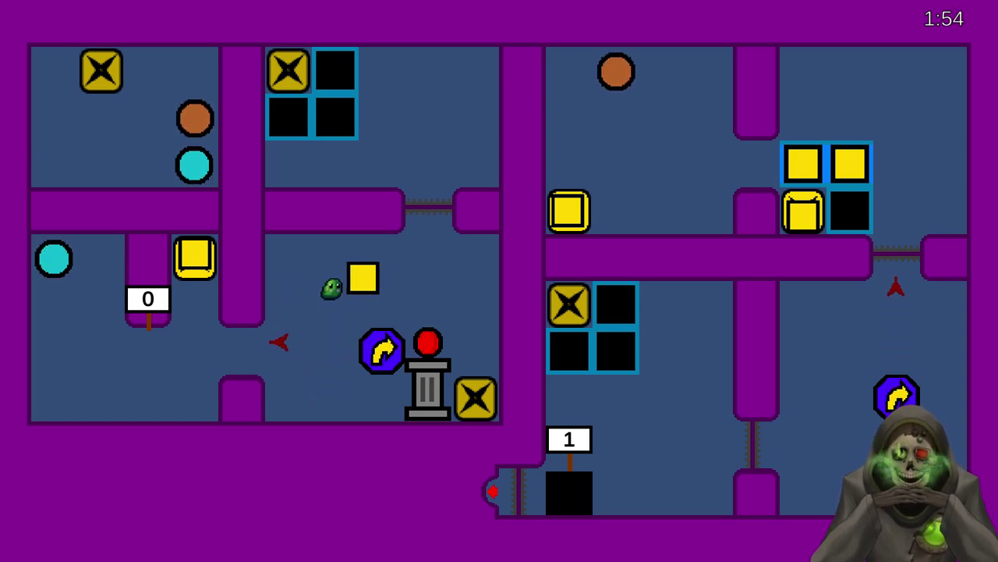
- Move the yellow block around the red lever's pillar and down onto the X-marked plate in the corner
key("Down")
key("Right")
key("Up")
key("Right")
key("Down")
key("Left")
key("Down")
key("Right")
key("Up")
key("Right")
key("Down")
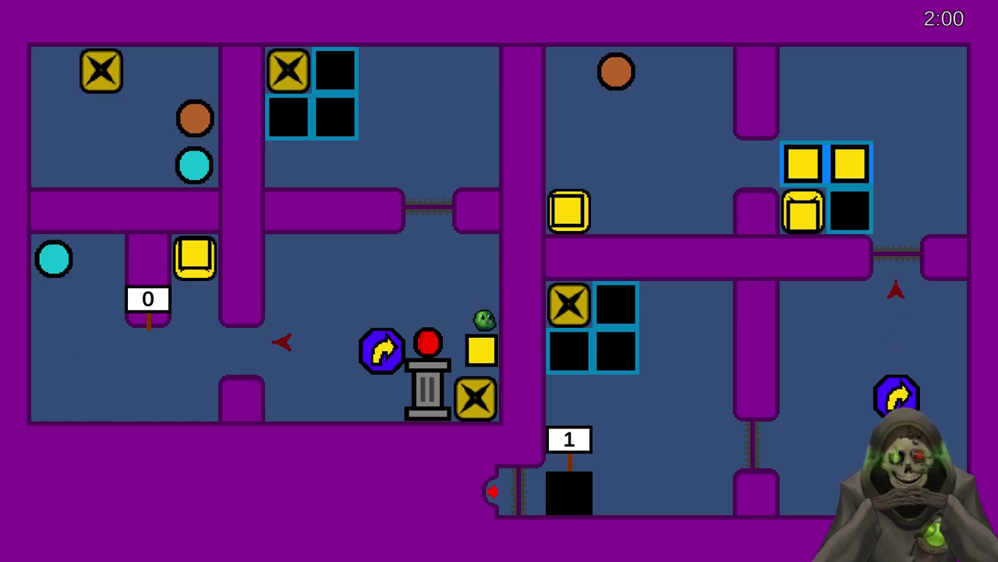
key("Up")
key("Left")
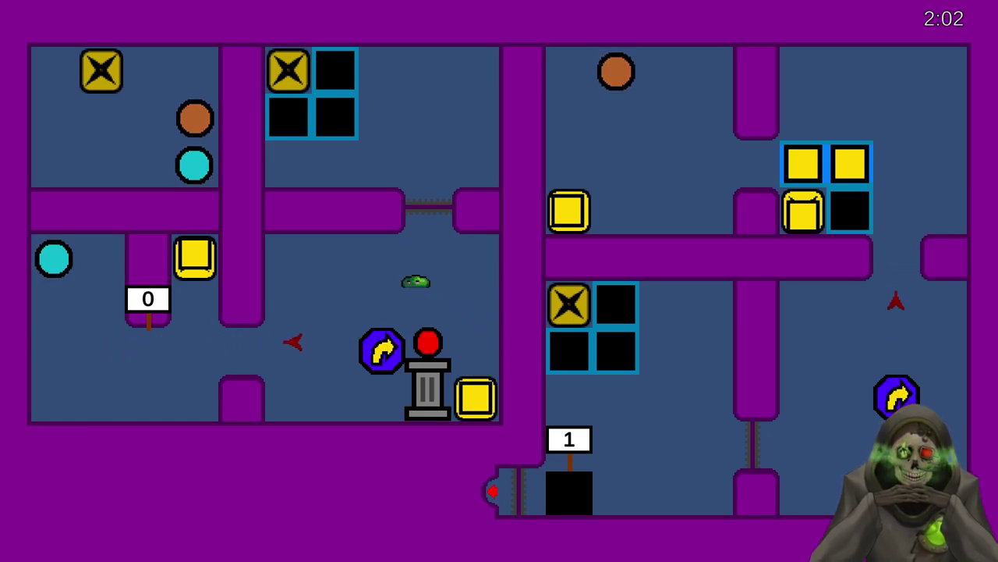
- Return to the starting room and send another yellow block through the cyan teleporter
key("Down")
key("Down")
key("Left")
key("Up")
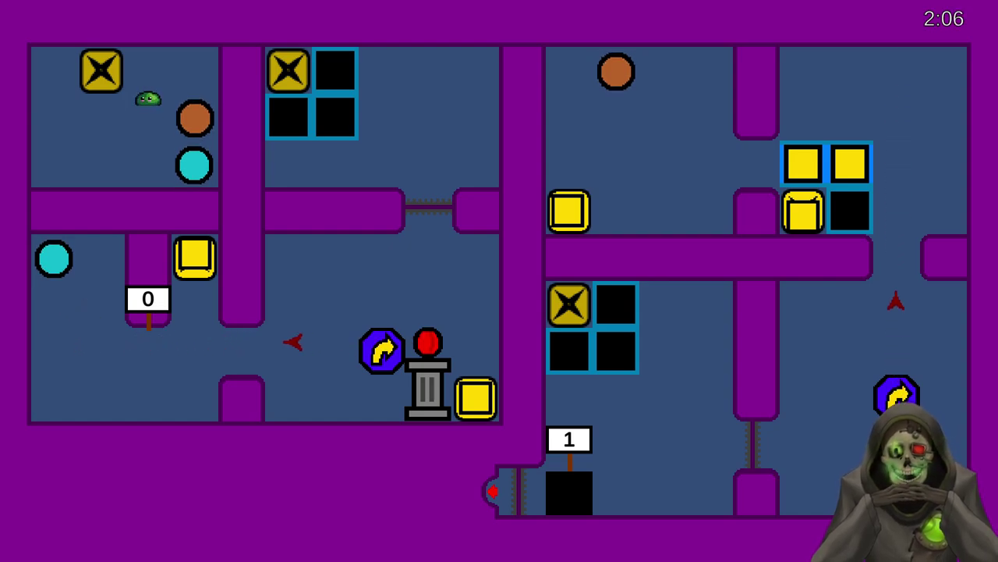
key("Left")
key("Left")
key("Down")
key("Right")
key("Right")
key("Left")
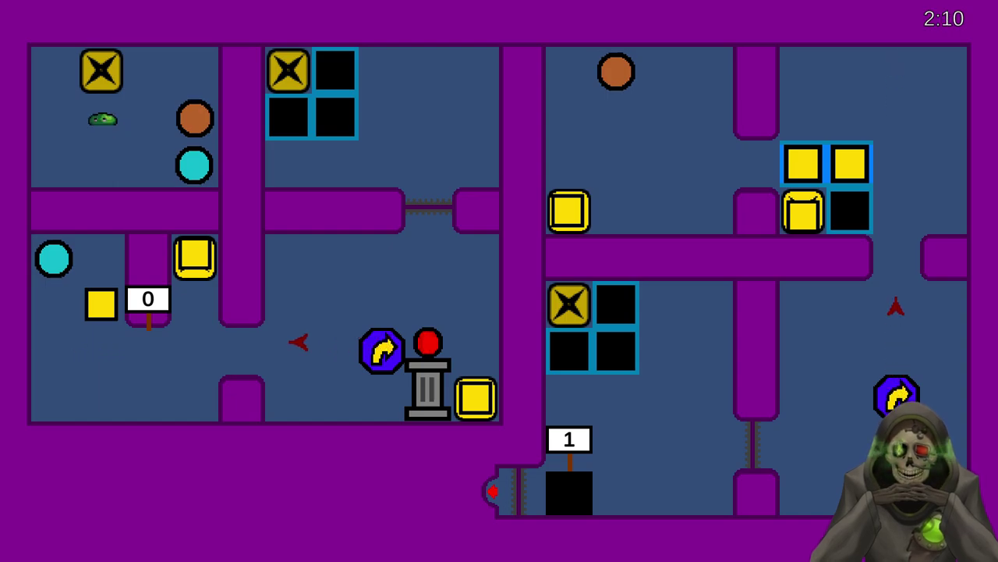
- Step on the starting room's X-marked plate for another yellow block and push it towards the teleporters
key("Up")
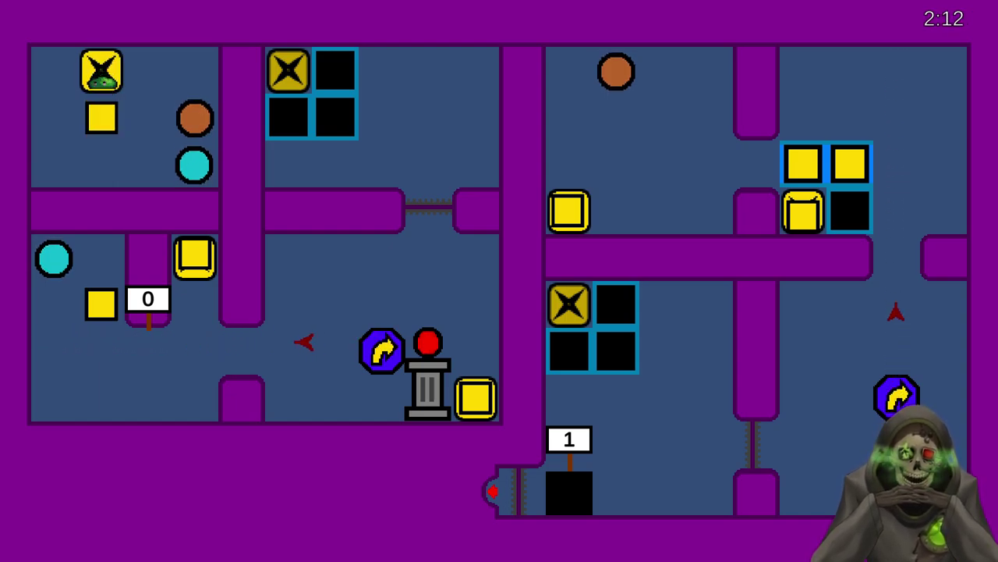
key("Down")
key("Left")
key("Down")
key("Right")
- Send the yellow block through the brown teleporter and push it through the gate onto the filled depositor
key("Right")
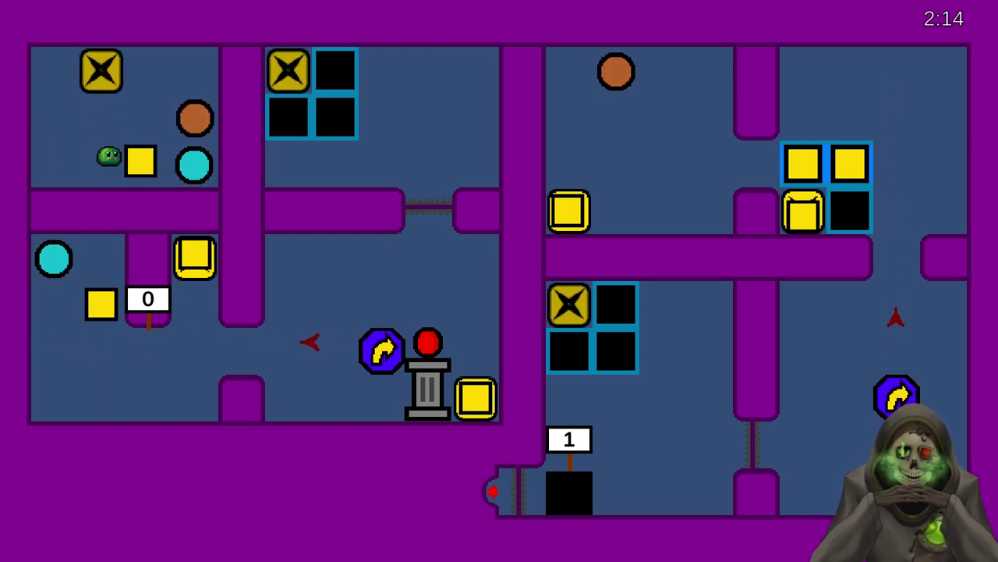
key("Left")
key("Down")
key("Left")
key("Down")
key("Right")
key("Right")
key("Up")
key("Down")
key("Right")
- Move the yellow block past the filled depositors and down through the opened gate to just above the blue arrow
key("Right")
key("Right")
key("Right")
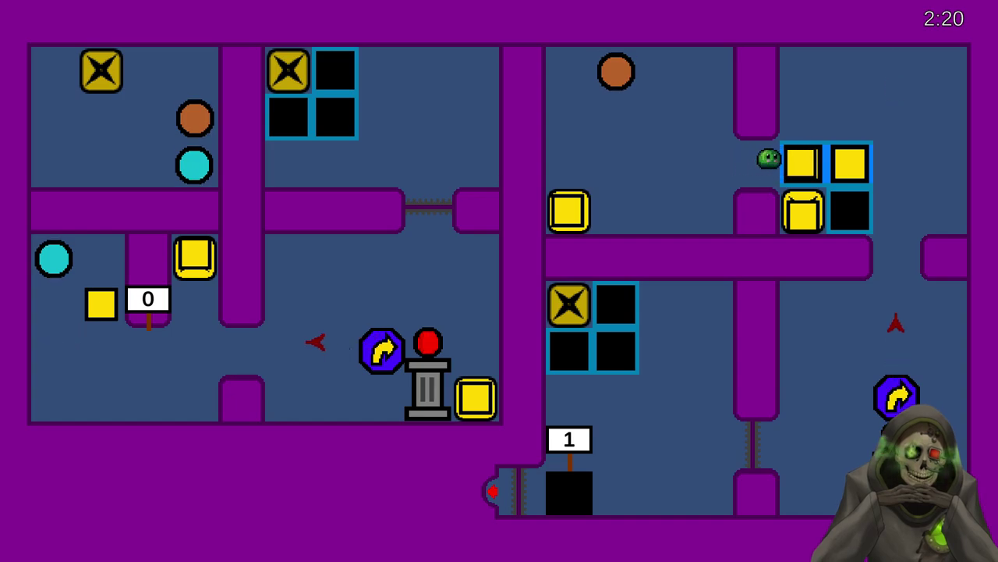
key("Up")
key("Right")
key("Down")
key("Down")
key("Down")
key("Down")
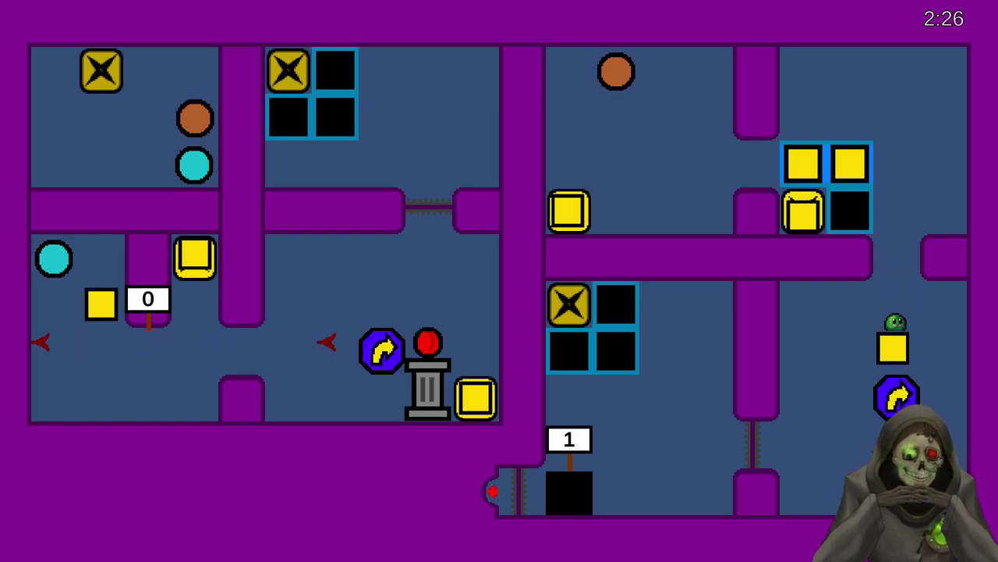
- Guide the yellow block around the blue arrow and down along the outer wall of the lower room
key("Left")
key("Down")
key("Right")
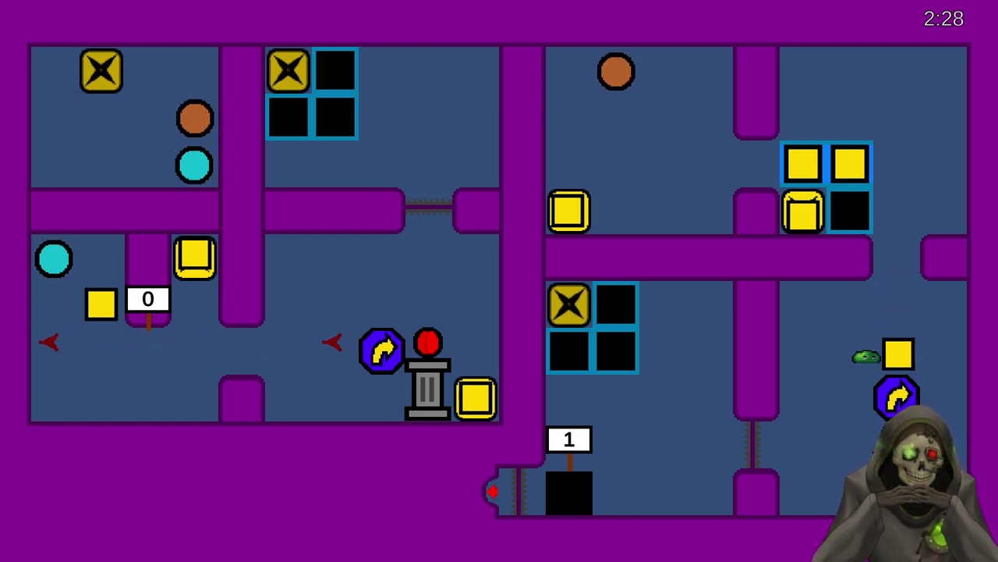
key("Up")
key("Right")
key("Down")
key("Down")
key("Down")
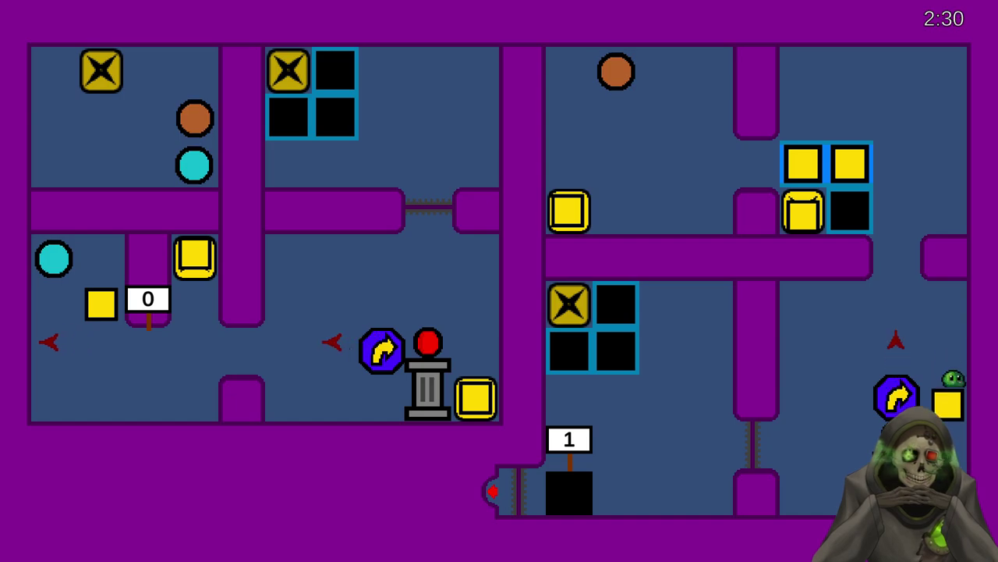
key("Right")
key("Up")
key("Left")
key("Down")
key("Right")
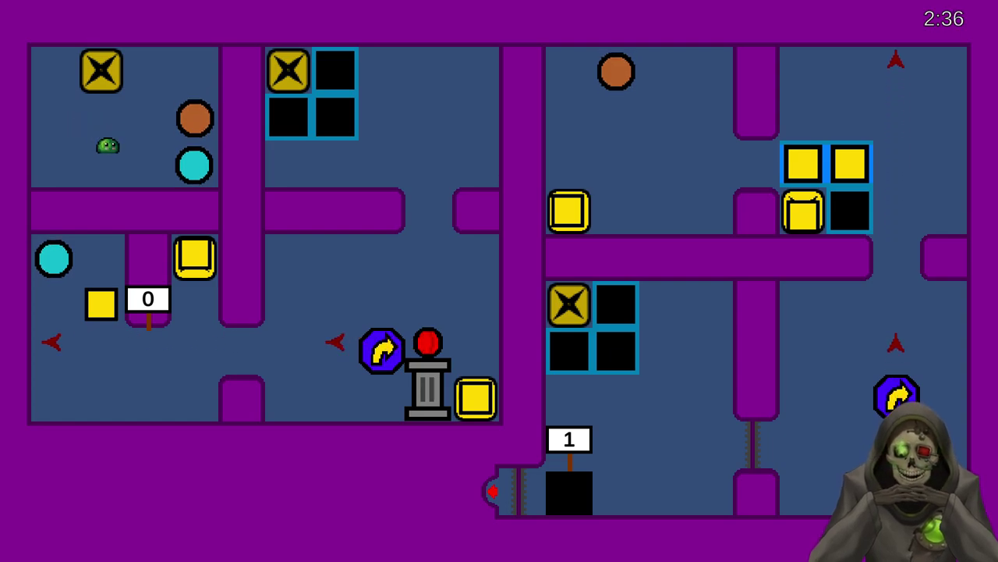
- Follow the yellow block through the cyan teleporter and push it through the lower passage to the blue arrow
key("Down")
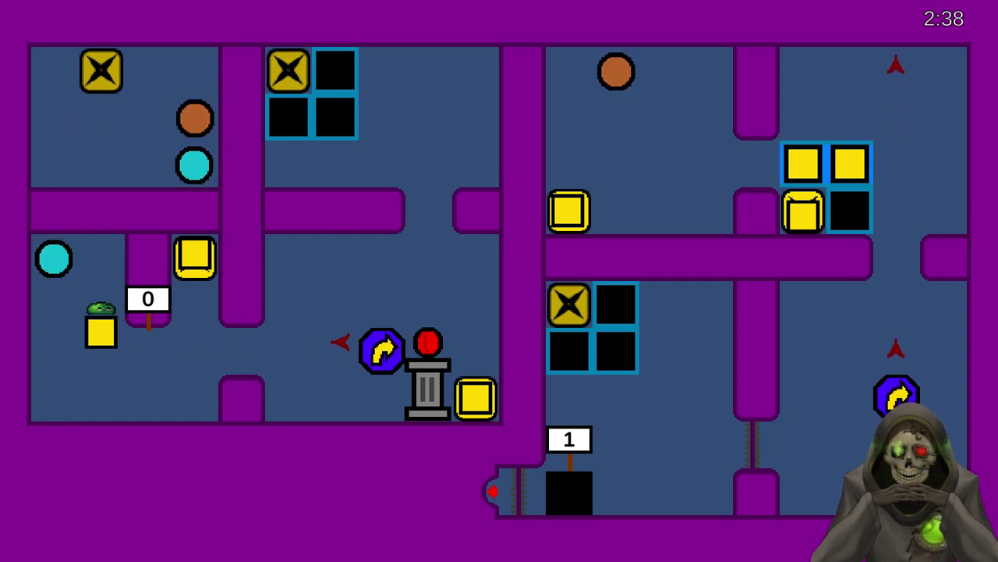
key("Left")
key("Right")
key("Right")
key("Right")
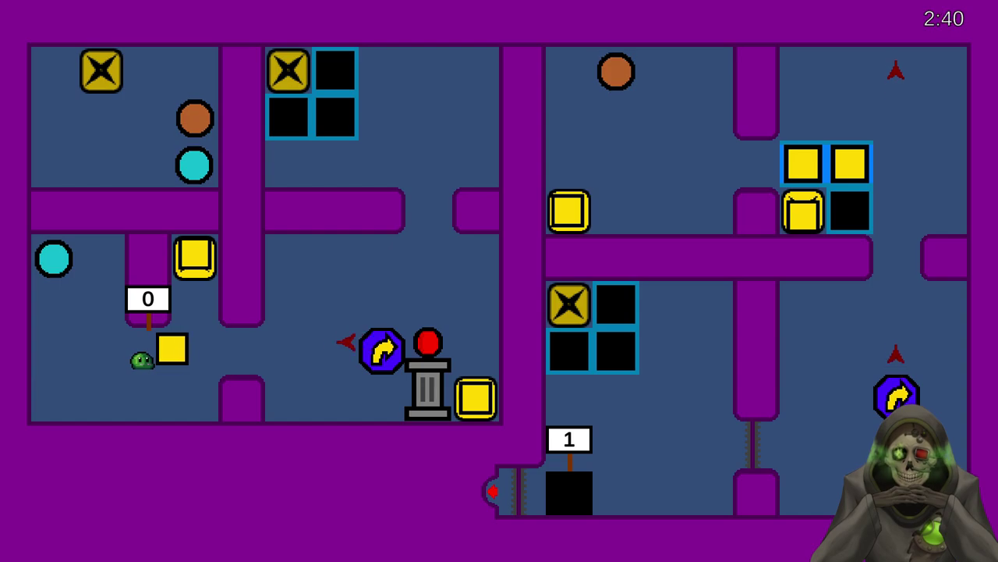
key("Right")
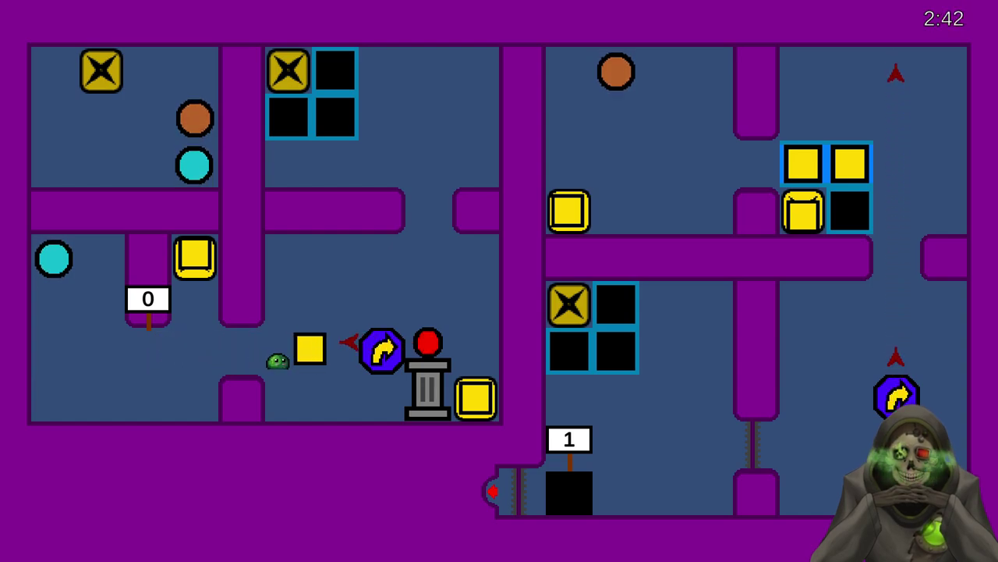
key("Right")
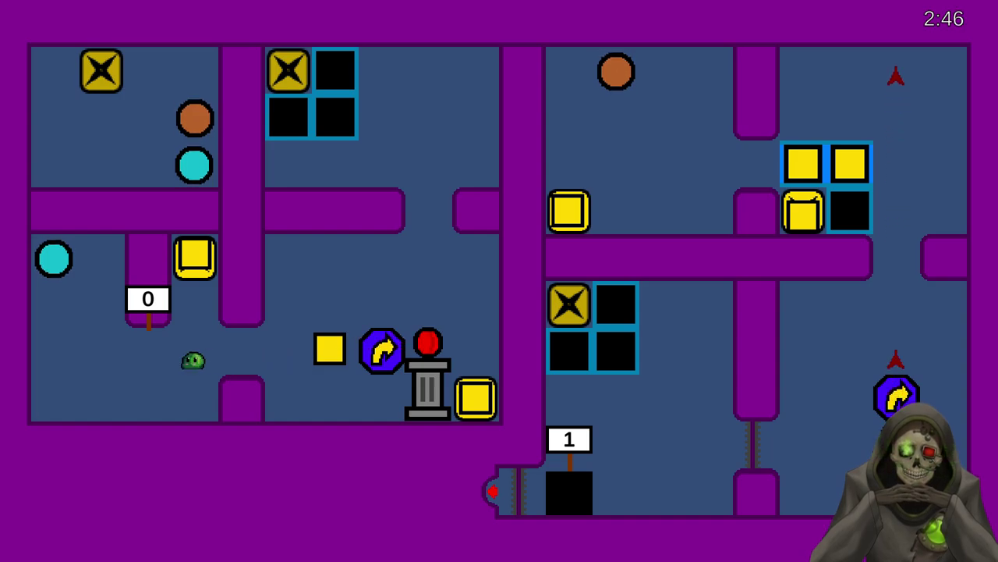
key("Right")
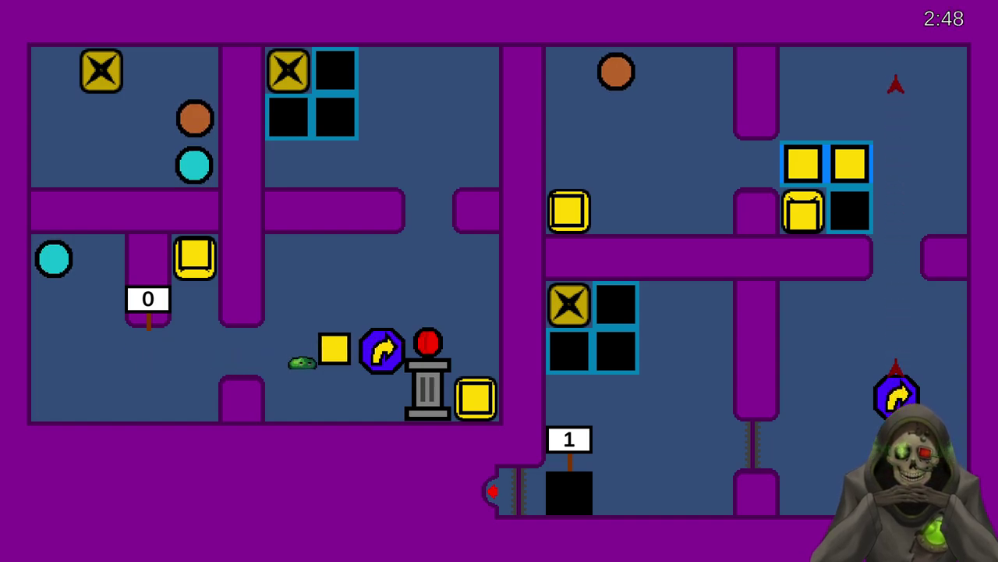
- Guide the yellow block past the blue arrow, up through the wall gap and left onto the depositor beside the X-marked plate
key("Up")
key("Left")
key("Right")
key("Up")
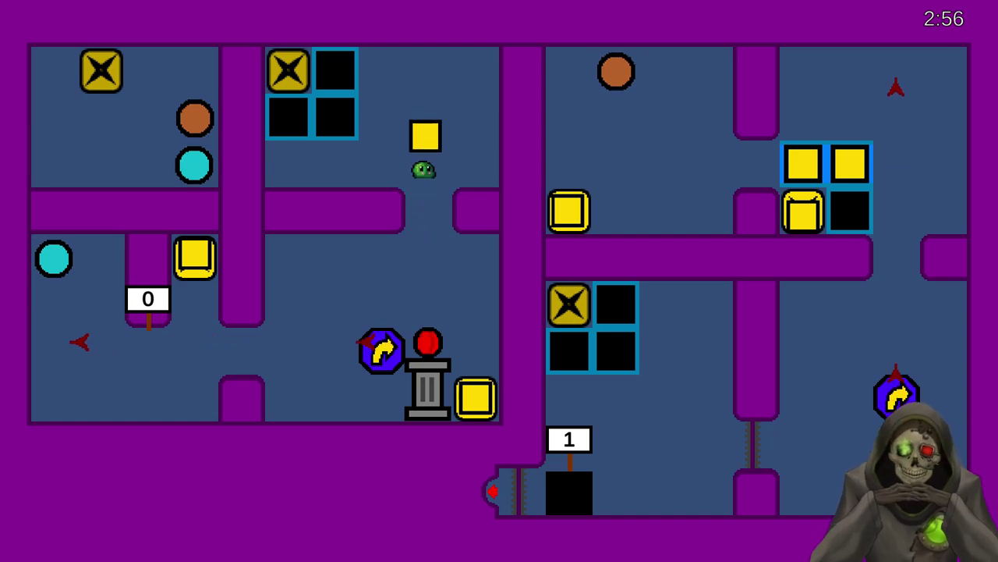
key("Up")
key("Left")
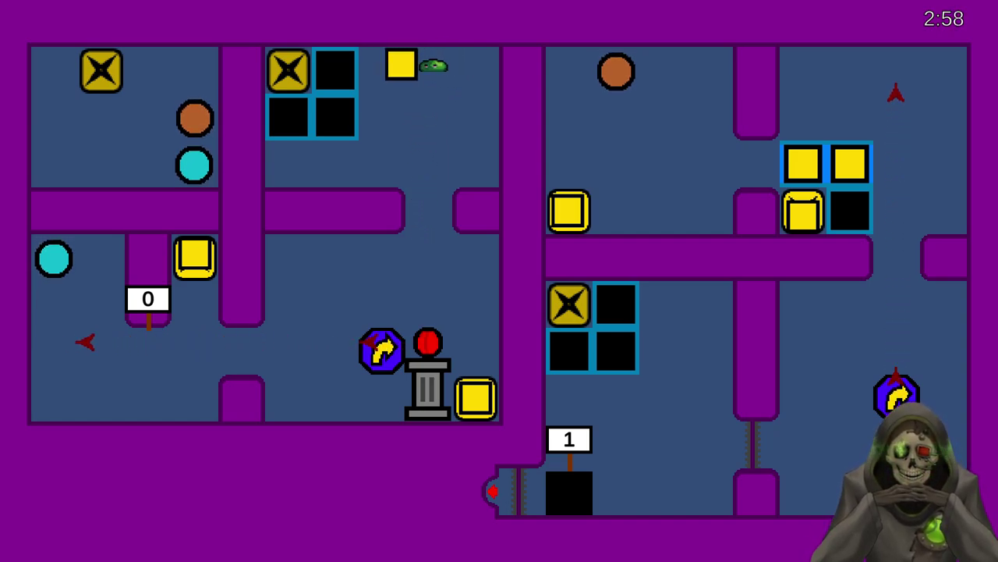
- Return to the starting room, send a new yellow block through the cyan teleporter and spawn another one
key("Down")
key("Left")
key("Left")
key("Up")
key("Left")
key("Down")
key("Right")
key("Left")
key("Up")
key("Down")
key("Right")
key("Right")
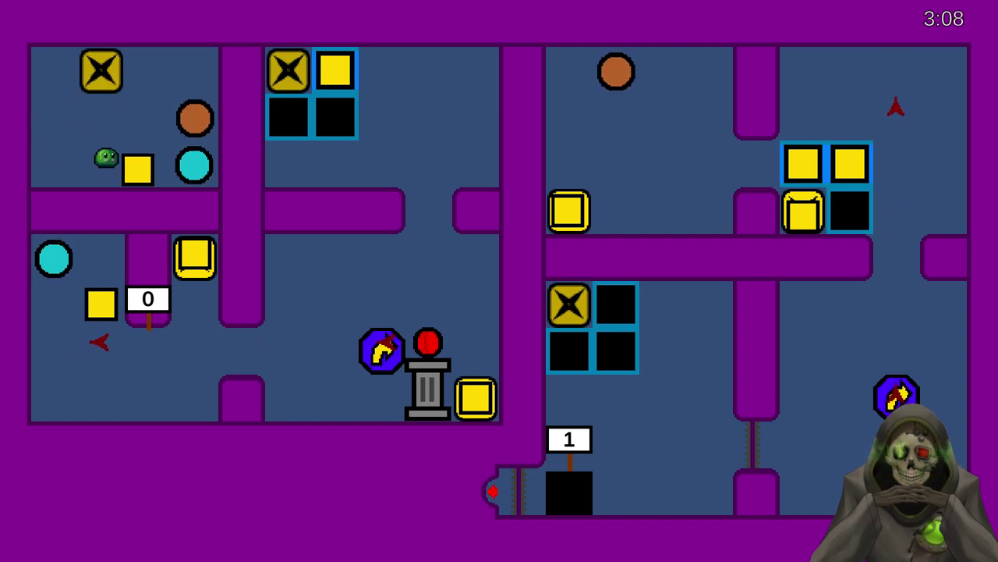
- Send two yellow blocks from the starting room through the brown teleporter
key("Left")
key("Down")
key("Left")
key("Down")
key("Right")
- Spawn a yellow block below the starting room's X-marked plate and leave through the cyan teleporter
key("Right")
key("Up")
key("Up")
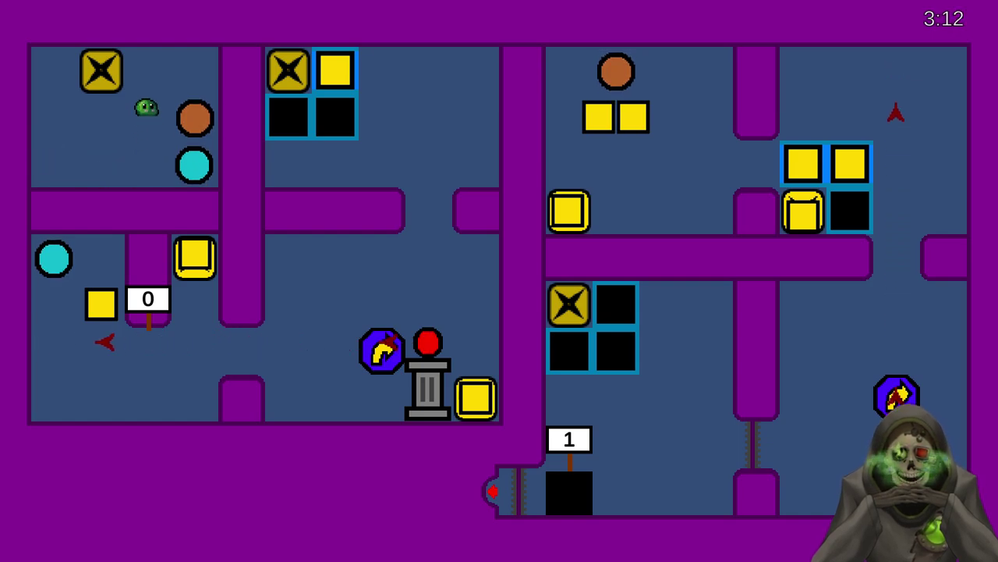
key("Left")
key("Left")
key("Down")
key("Right")
key("Up")
- Push the yellow block waiting near the cyan exit down and right through the lower passage
key("Down")
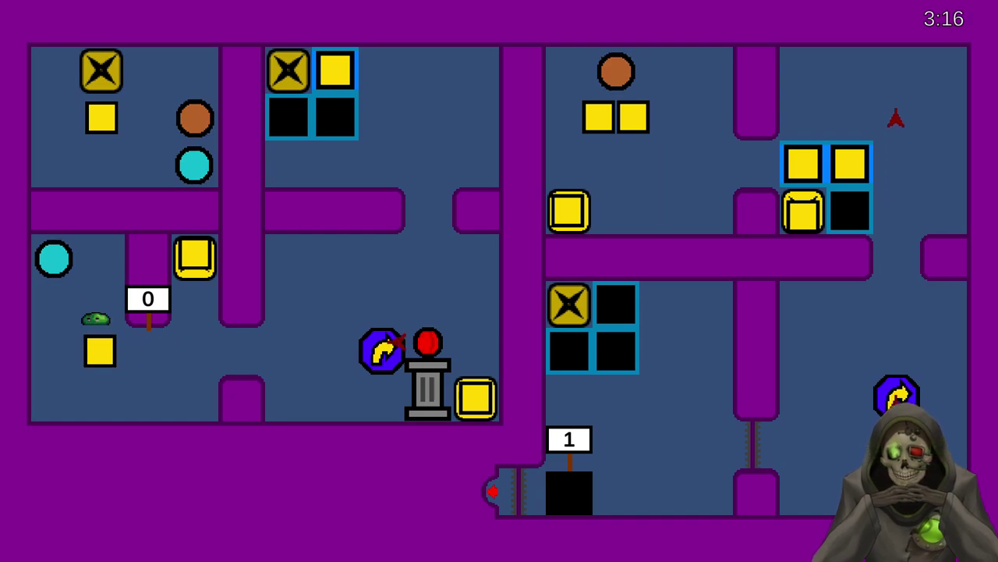
key("Down")
key("Right")
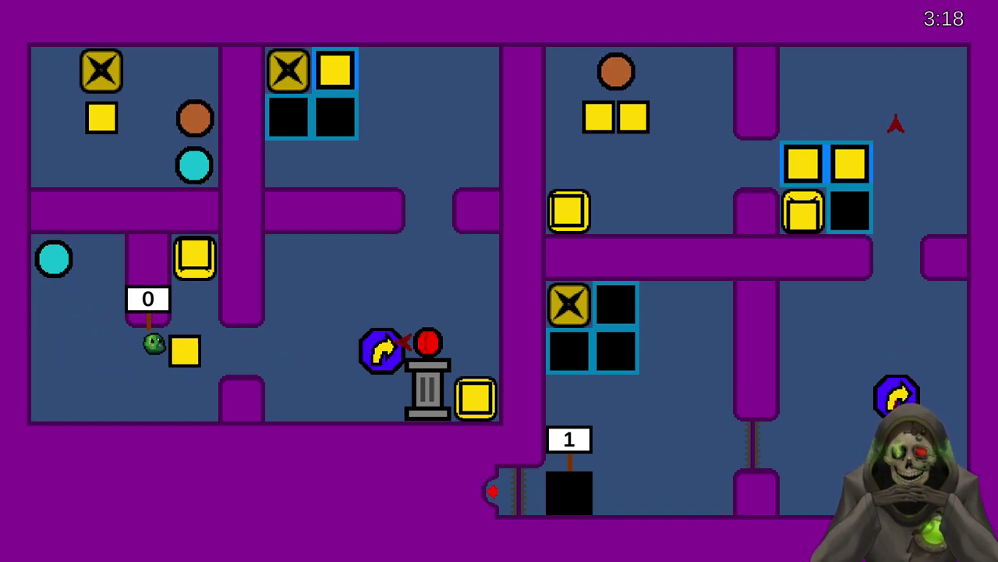
key("Right")
key("Down")
key("Right")
- Steer the yellow block around the blue arrow and up through the wall gap into the depositor room
key("Up")
key("Up")
key("Left")
key("Up")
key("Right")
key("Down")
key("Up")
key("Up")
key("Up")
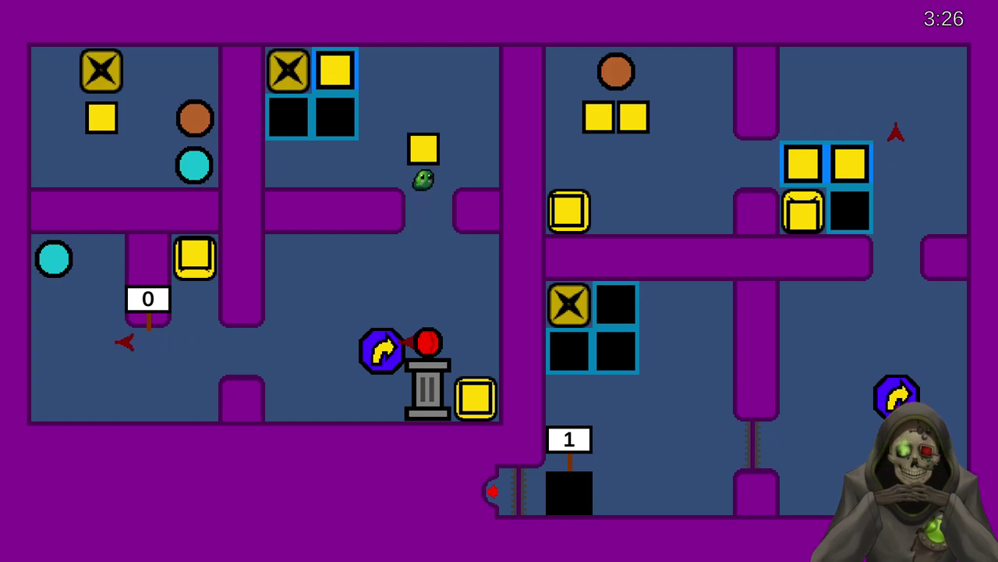
- Push the yellow block along the upper wall, over the filled depositor and onto the X-marked plate
key("Up")
key("Right")
key("Up")
key("Left")
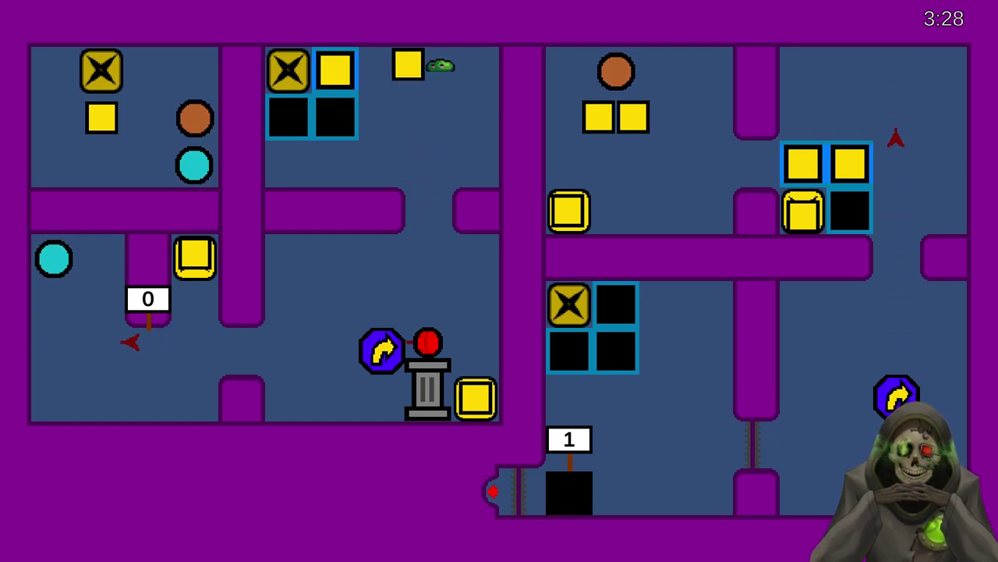
key("Left")
key("Left")
- Travel back through the cyan and brown teleporters to the two waiting yellow blocks
key("Right")
key("Down")
key("Down")
key("Down")
key("Down")
key("Left")
key("Left")
key("Left")
- Line up the two yellow blocks side by side in front of the doorway to the filled depositors
key("Left")
key("Up")
key("Right")
key("Down")
key("Up")
key("Right")
key("Down")
key("Down")
key("Left")
key("Up")
key("Right")
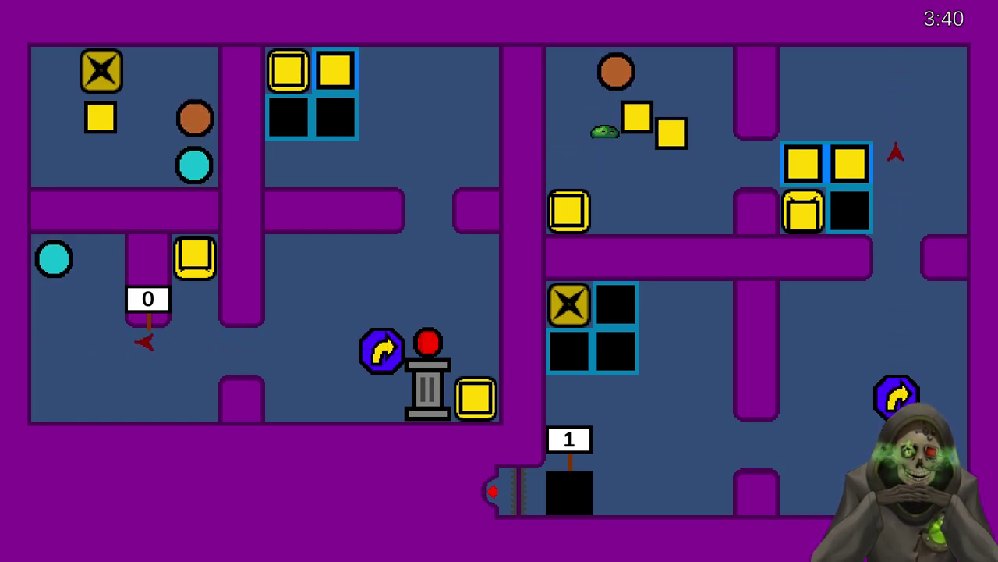
key("Up")
key("Right")
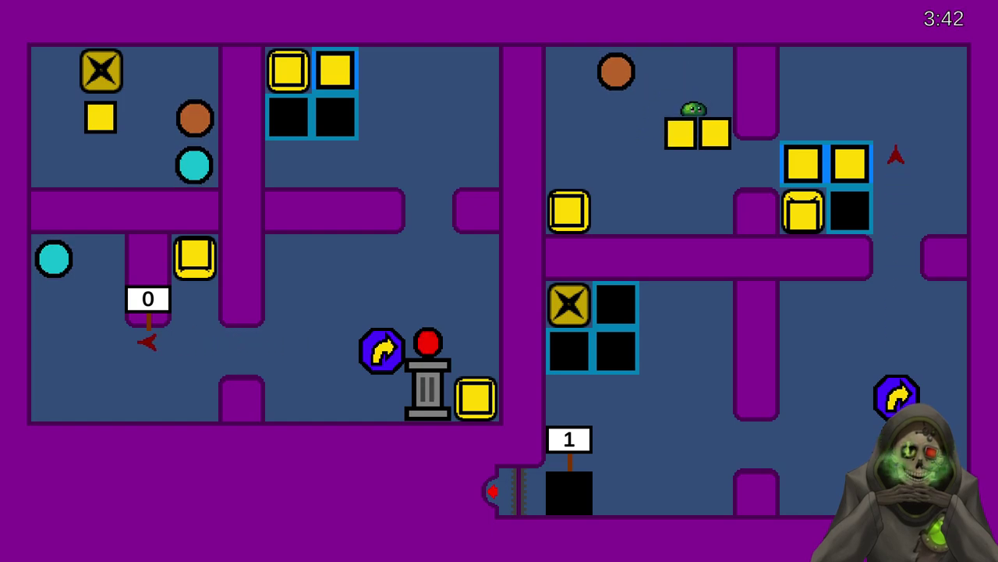
key("Down")
- Push the yellow block pair through the doorway over the filled depositors and move the leading block down towards the gap
key("Right")
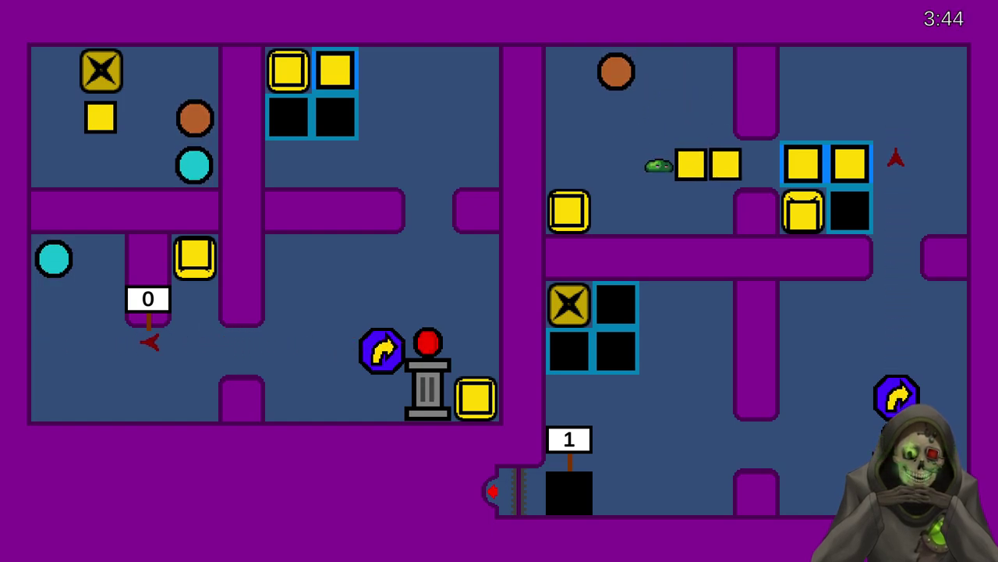
key("Right")
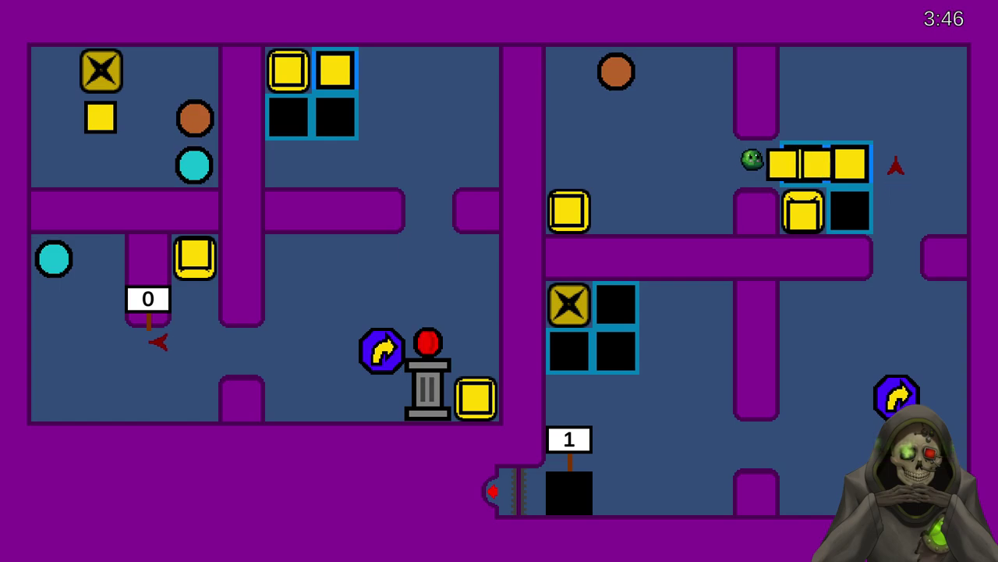
key("Up")
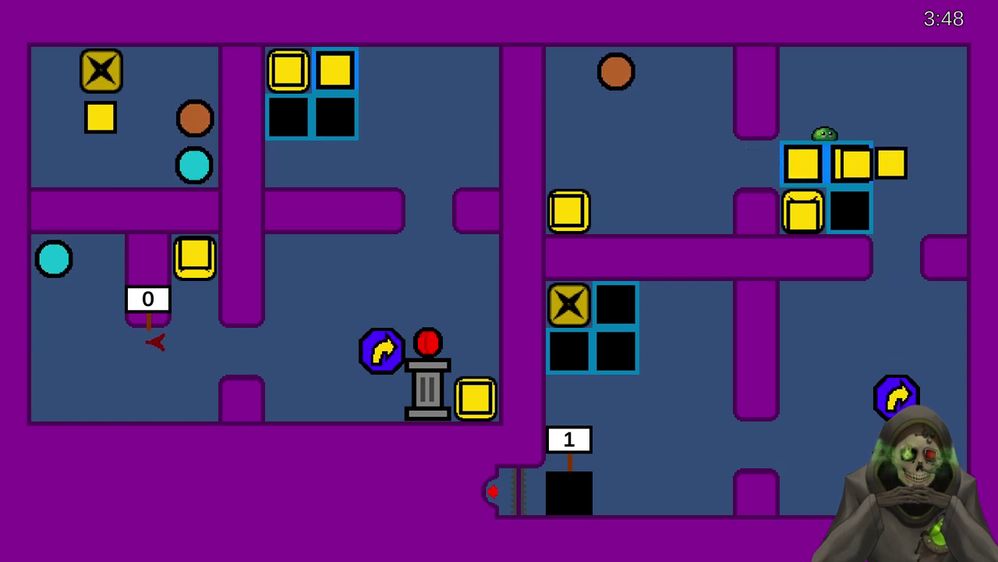
key("Down")
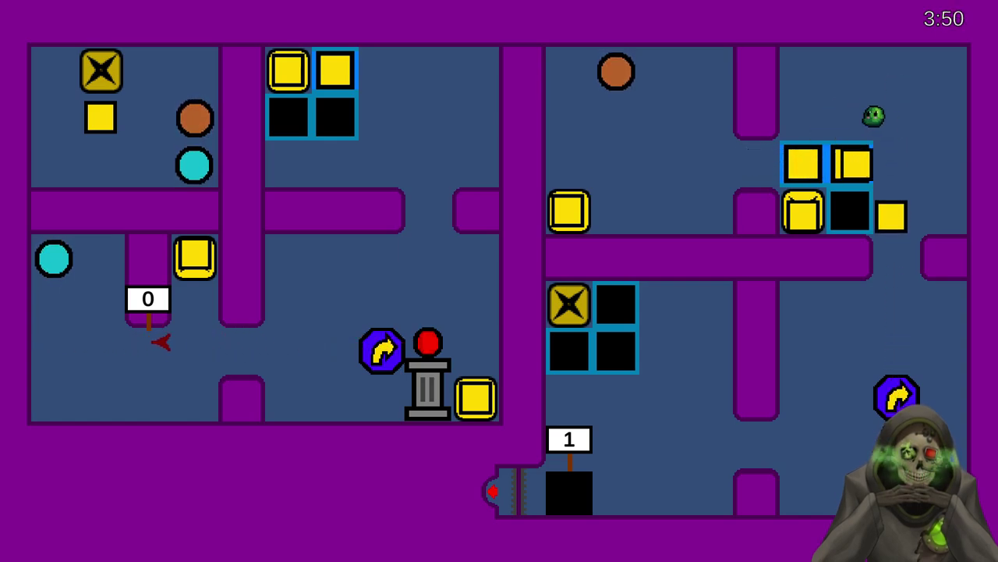
- Stack the second yellow block above the first and push both down through the gap to the blue arrow
key("Right")
key("Up")
key("Right")
key("Down")
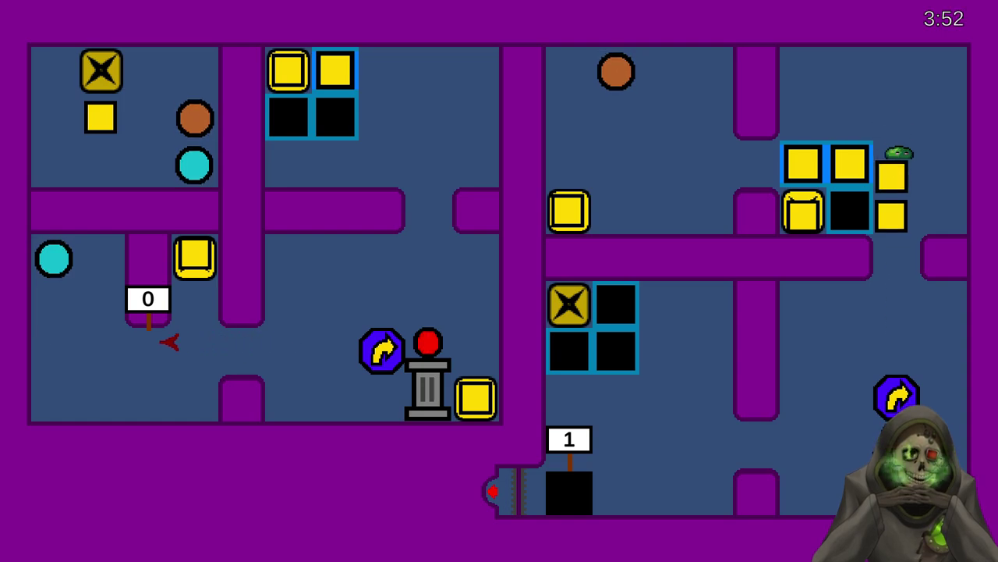
key("Down")
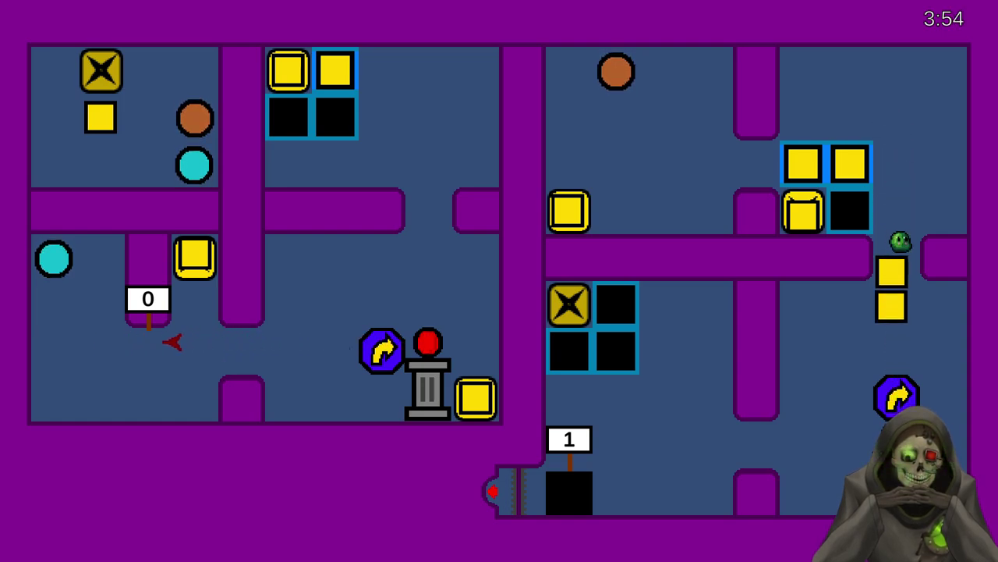
key("Down")
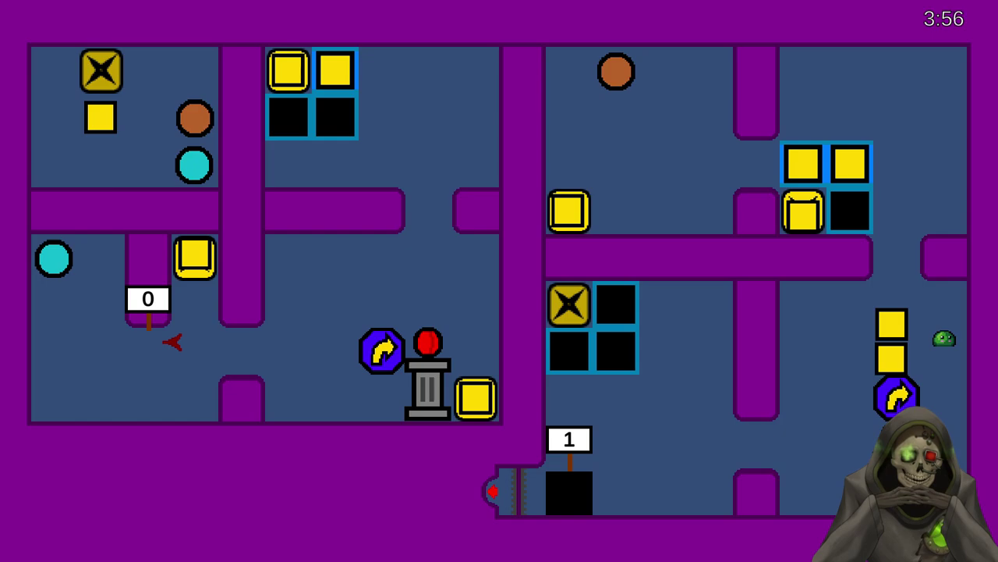
- Shift the stacked yellow blocks left of the blue arrow and push them down to the opened gate's level
key("Left")
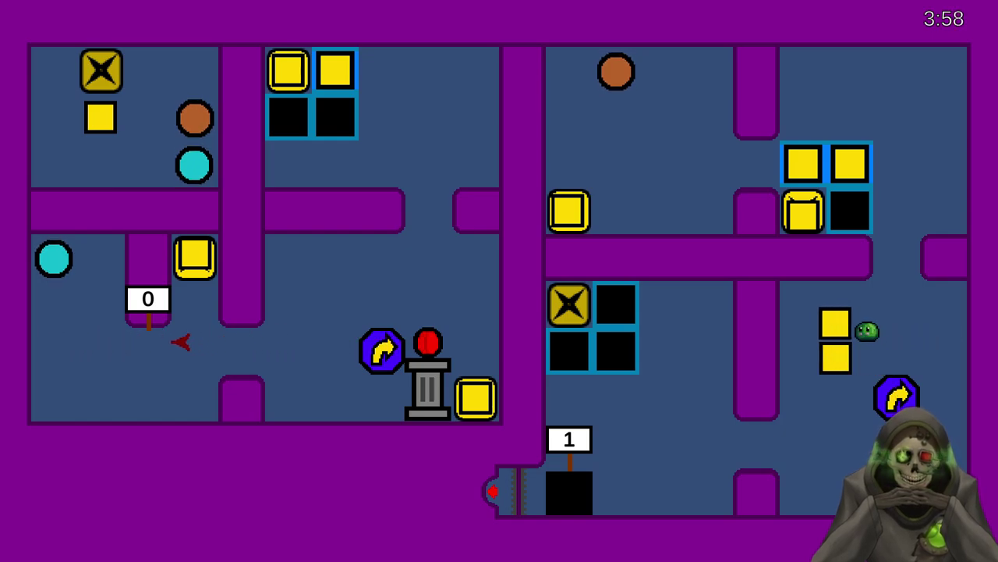
key("Left")
key("Down")
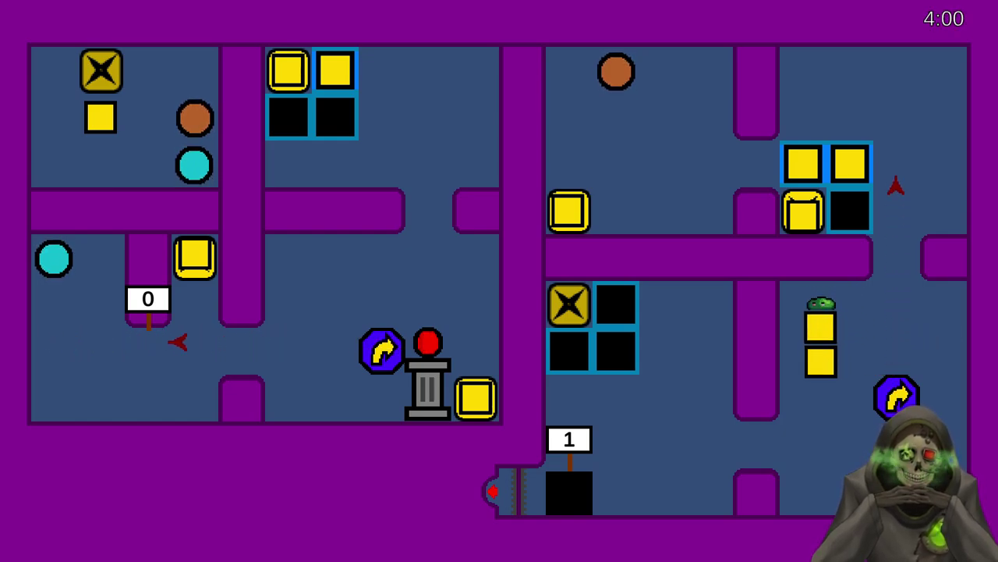
key("Right")
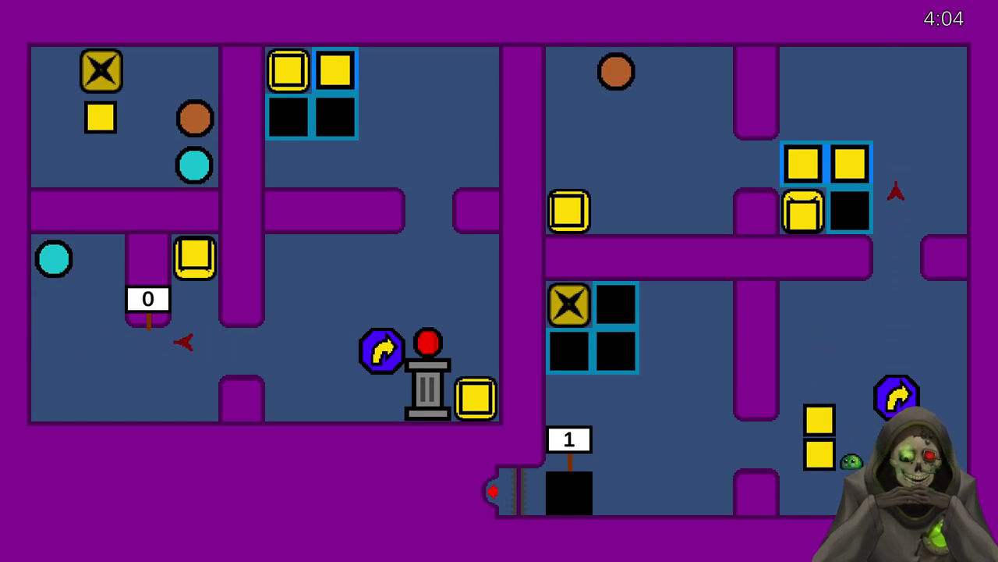
- Push the lower yellow block left into the opened gate and bring the other one down behind it
key("Left")
key("Left")
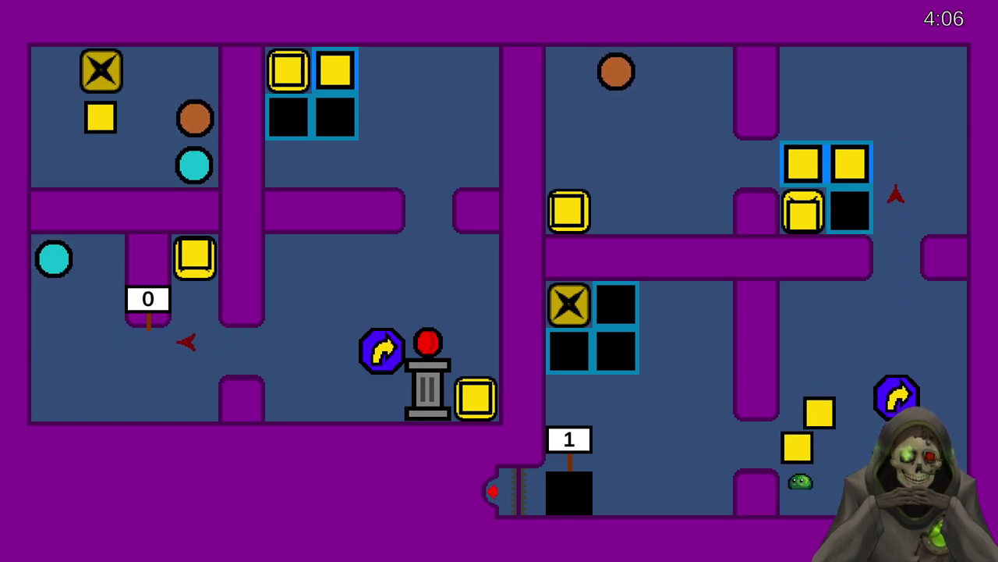
key("Up")
key("Right")
key("Up")
key("Left")
key("Right")
key("Left")
key("Down")
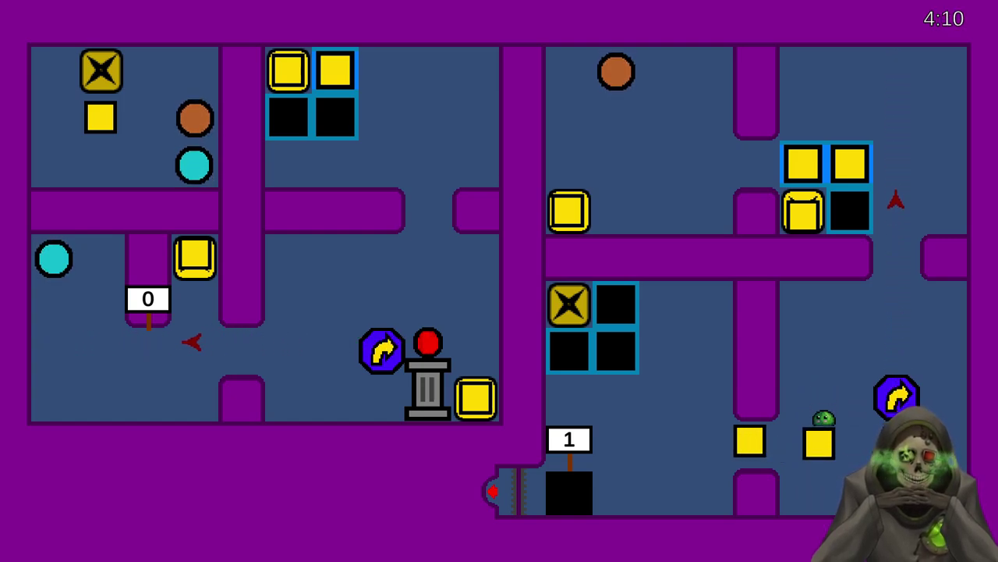
- Align the second yellow block with the first and push both left through the opened gate
key("Down")
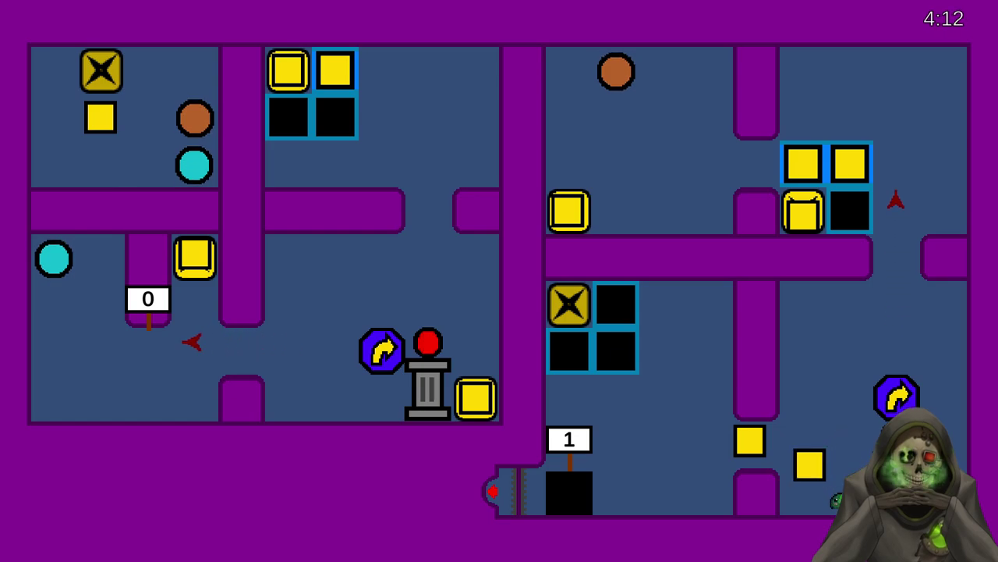
key("Up")
key("Left")
key("Left")
key("Up")
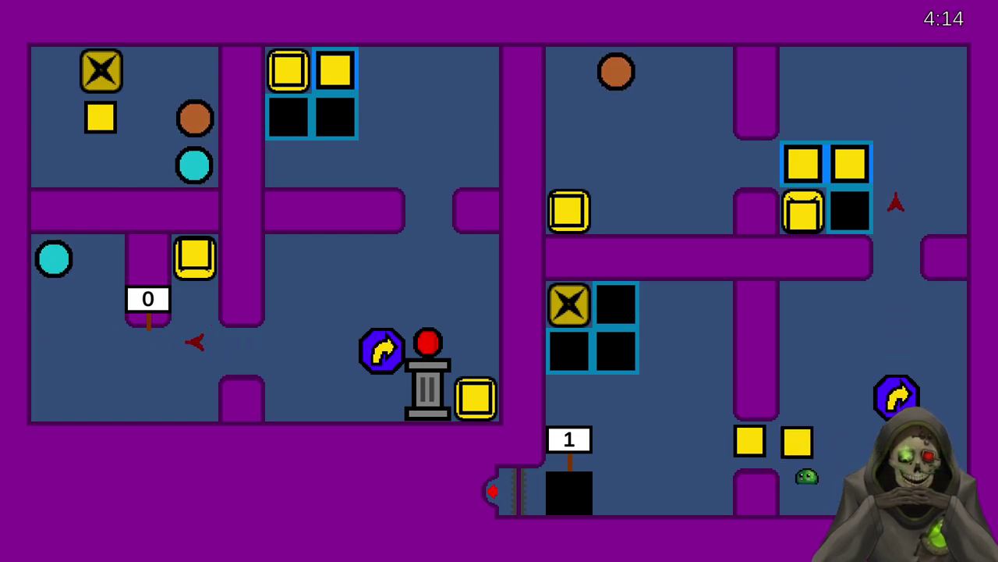
key("Left")
key("Left")
key("Left")
key("Left")
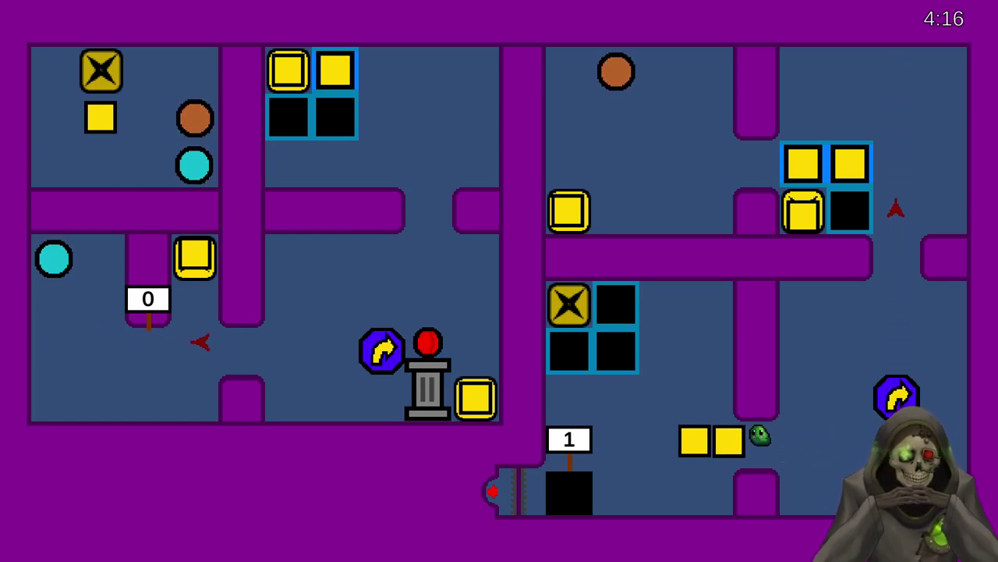
- Push the yellow block pair towards the hole marked 1 and separate the rear block upwards
key("Left")
key("Down")
key("Left")
key("Up")
key("Up")
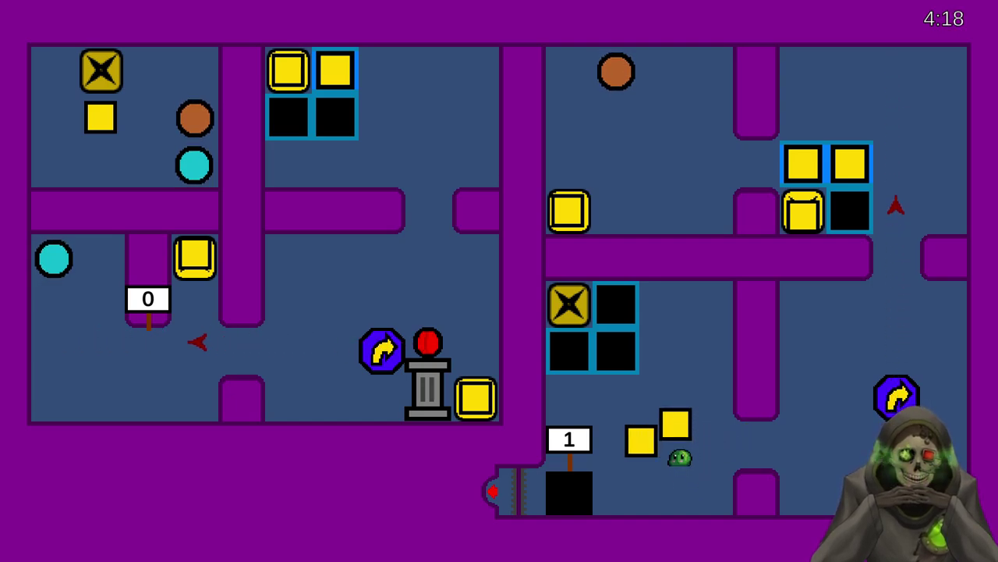
- Push the separated yellow block up and left onto the depositor beside the lower room's X-marked plate
key("Up")
key("Up")
key("Up")
key("Up")
key("Right")
key("Up")
key("Left")
- Push the remaining yellow block down and left into the black hole under the counter sign
key("Left")
key("Right")
key("Down")
key("Down")
key("Left")
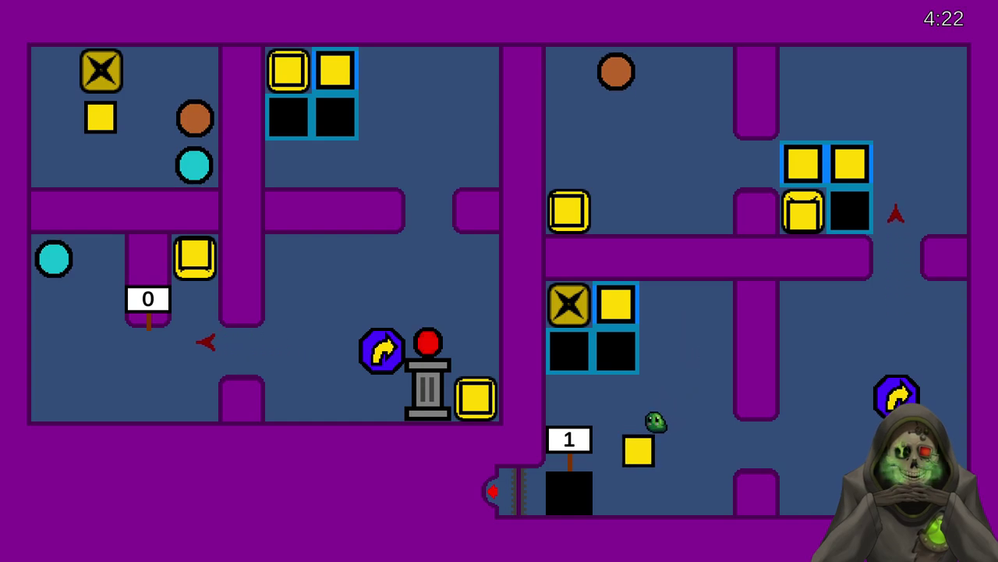
key("Down")
key("Right")
key("Down")
key("Left")
key("Left")
key("Right")
- Return to the starting room and take its waiting yellow block through the cyan teleporter
key("Up")
key("Right")
key("Up")
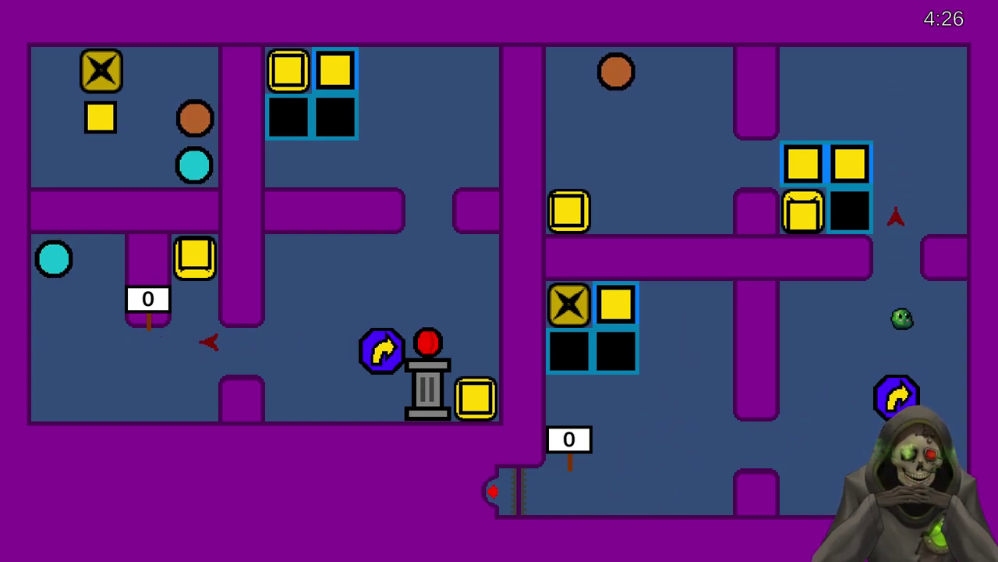
key("Left")
key("Down")
key("Right")
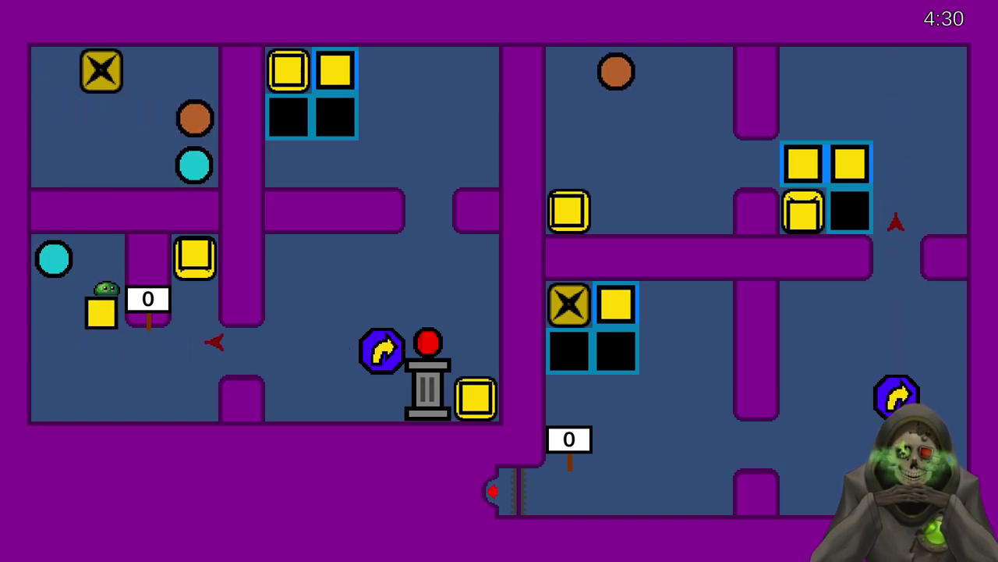
- Return through the cyan teleporter to the starting room and send its yellow block through the brown teleporter
key("Left")
key("Down")
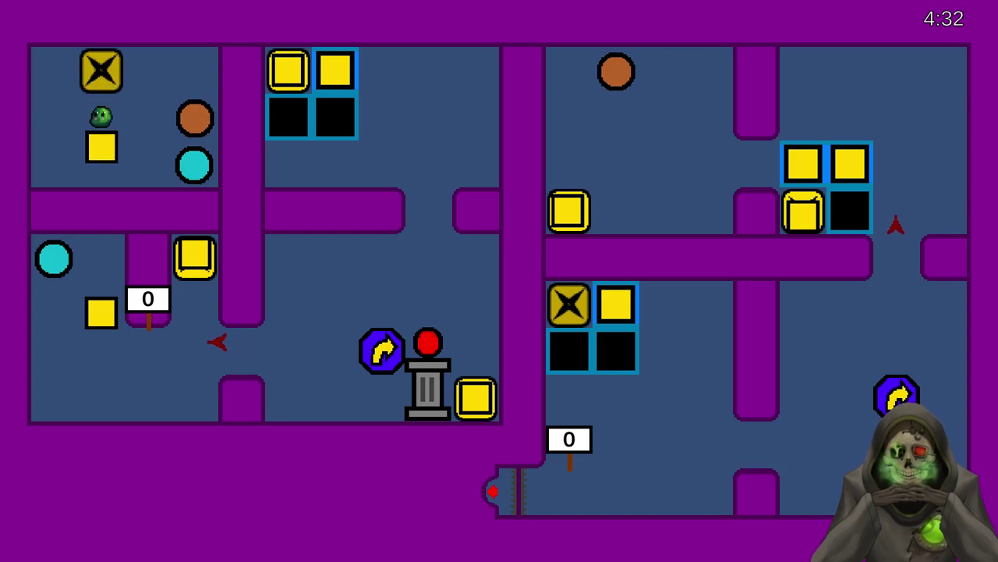
key("Left")
key("Down")
key("Right")
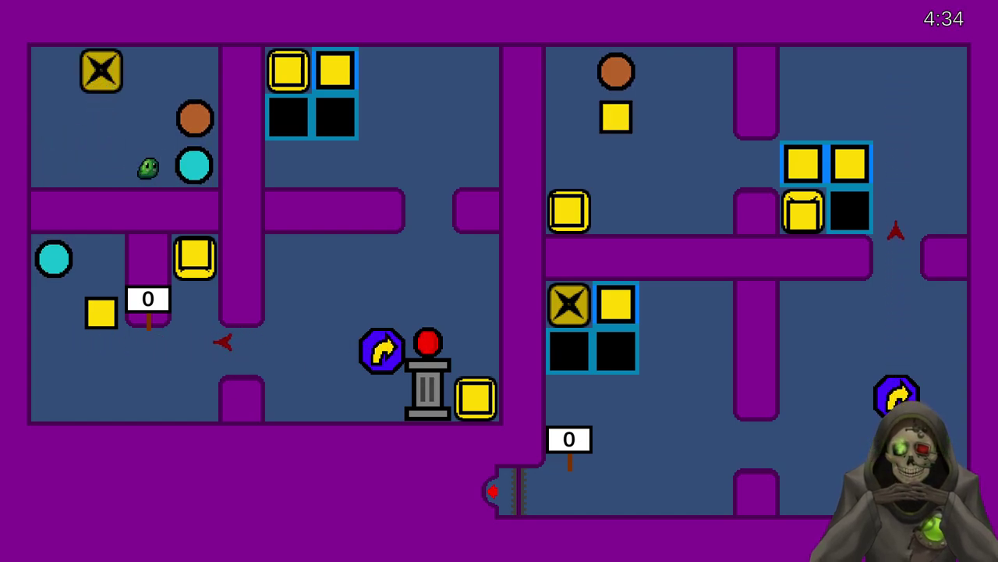
- Follow the yellow block through the brown teleporter and push it down towards the row of the wall gap
key("Up")
key("Right")
key("Left")
key("Down")
key("Left")
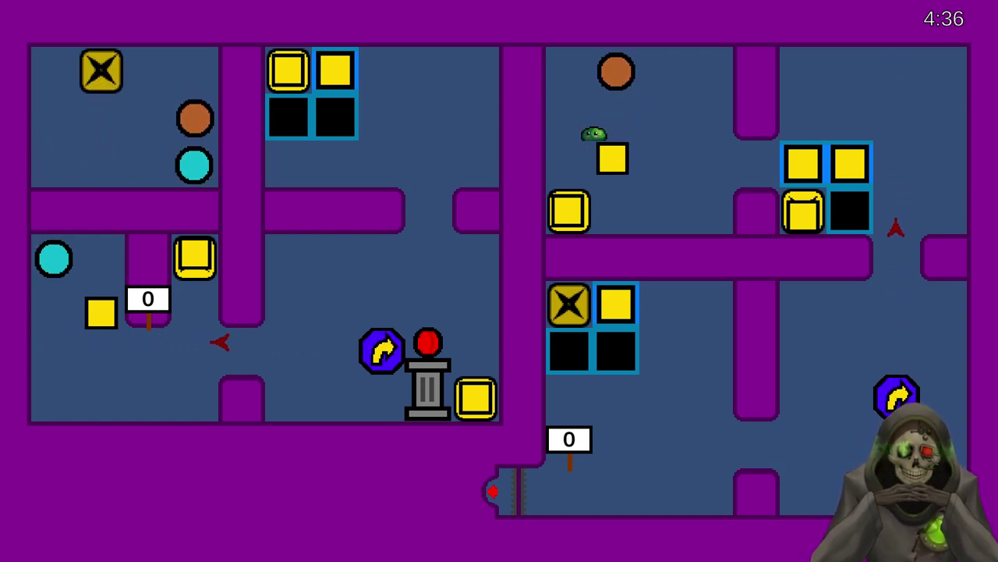
- Push the yellow block right through the wall gap onto the first filled depositor tile
key("Down")
key("Right")
key("Right")
key("Right")
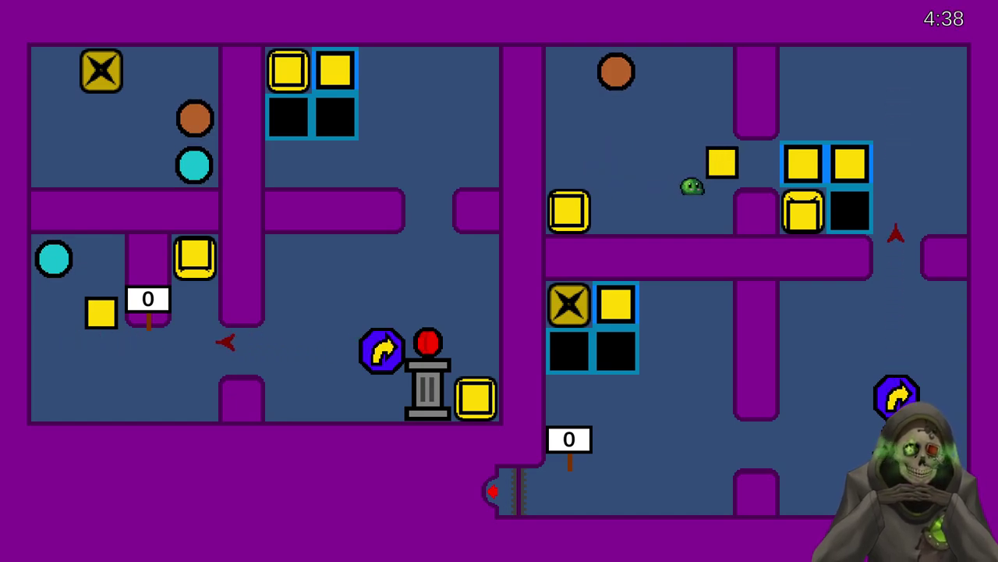
- Push the yellow block right past the filled depositors and down through the opening into the lower room
key("Right")
key("Right")
key("Right")
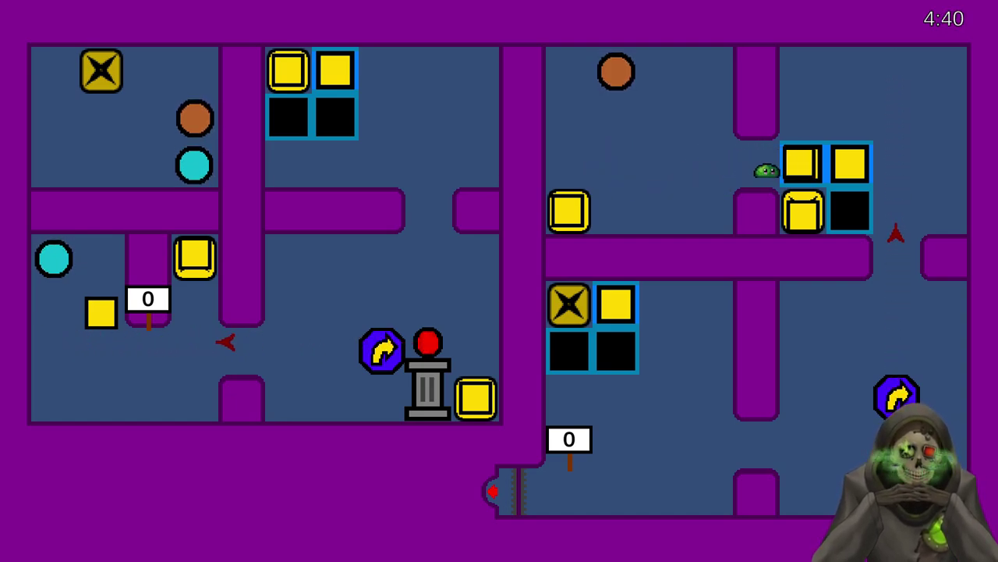
key("Right")
key("Up")
key("Right")
key("Down")
key("Down")
key("Down")
key("Down")
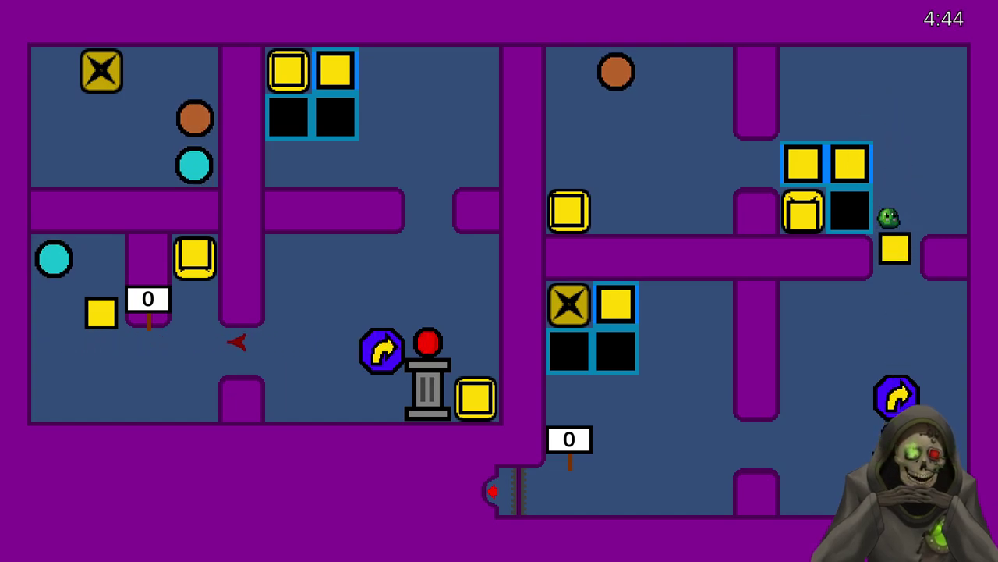
key("Down")
- Push the yellow block left and down in the lower room, then left into the lower wall gap
key("Right")
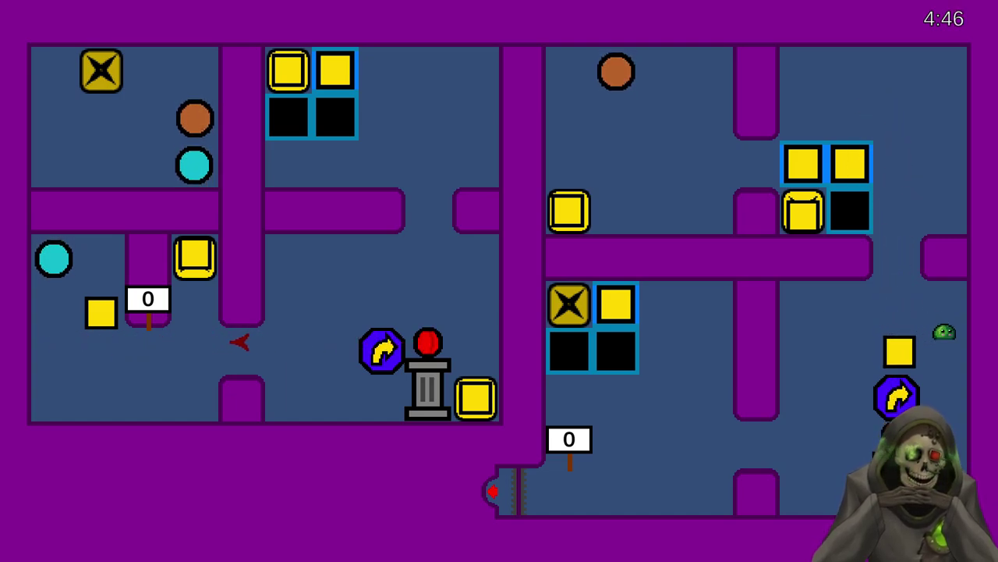
key("Left")
key("Left")
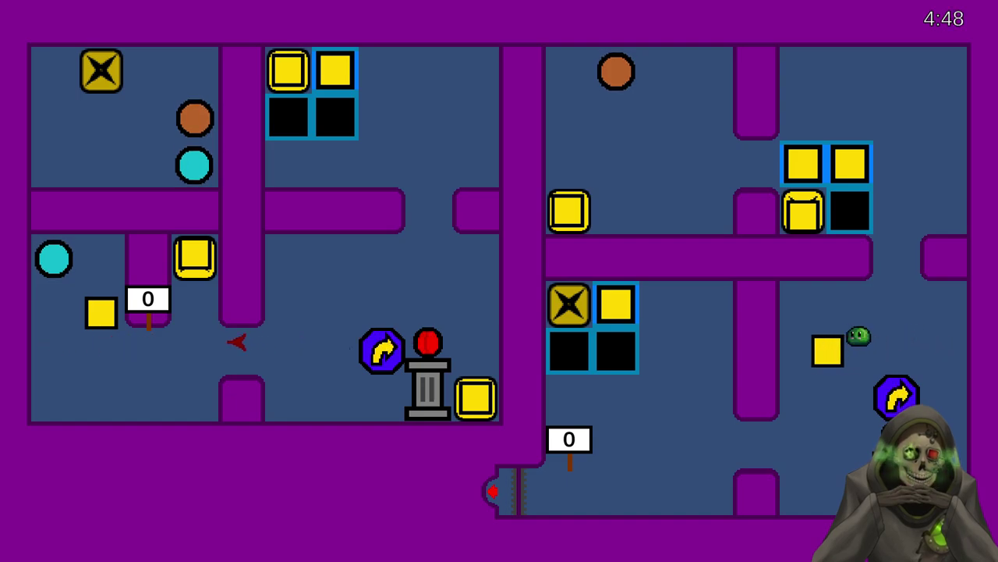
key("Down")
key("Down")
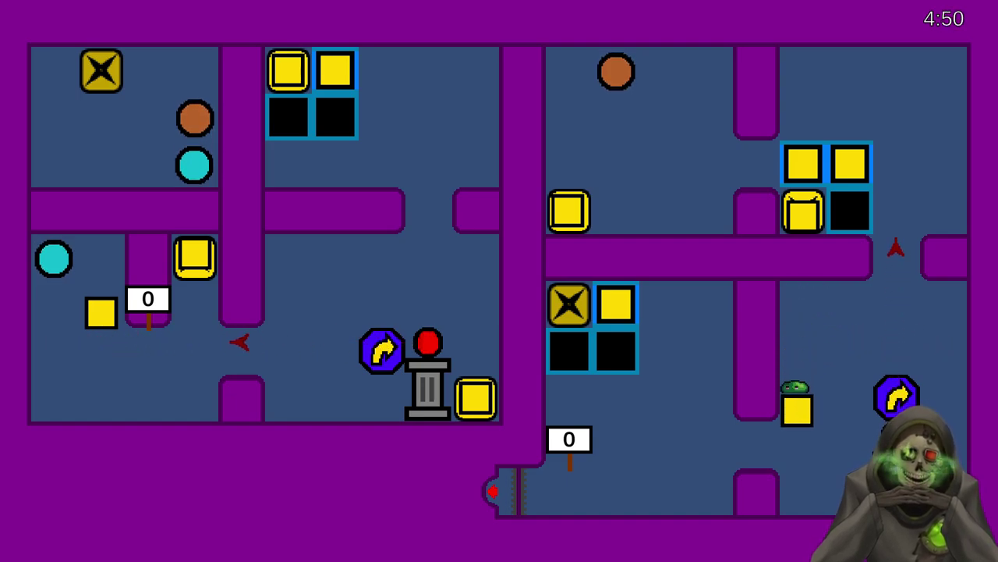
key("Down")
key("Left")
key("Left")
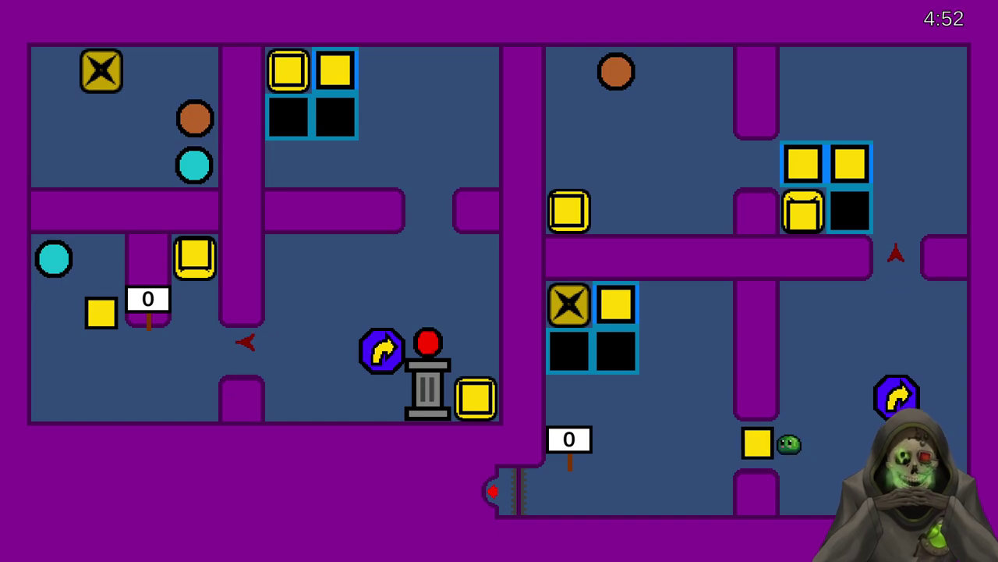
- Move the yellow block up and left onto the lower room's X-marked plate and leave Level 4-10
key("Down")
key("Left")
key("Up")
key("Up")
key("Up")
key("Right")
key("Up")
key("Left")
key("Left")
key("Down")
key("Left")
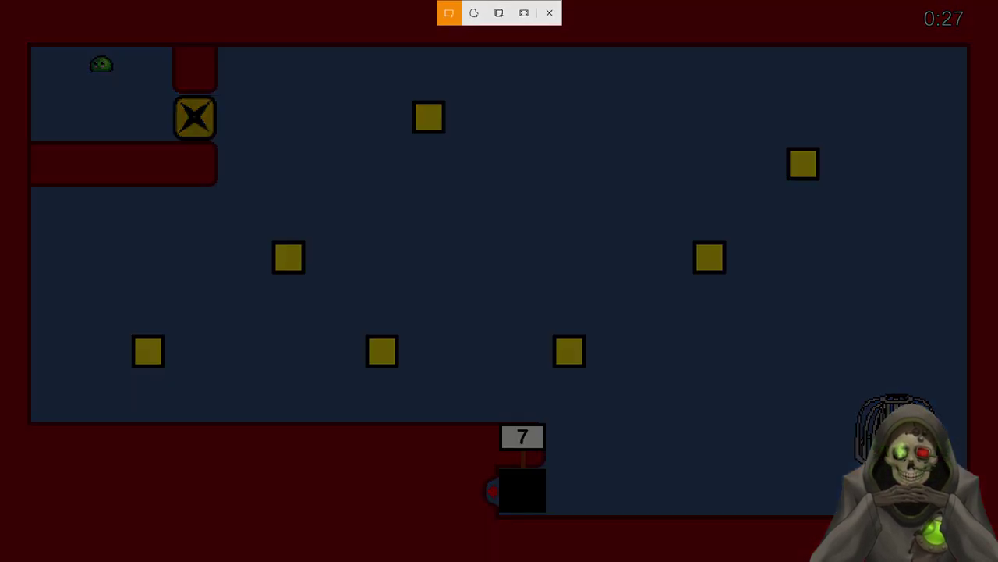
- Capture a full-screen snip of Level 5-1 and paste it over the 4-10 picture in paint.net
left_click_drag(0, 0, 997, 560)
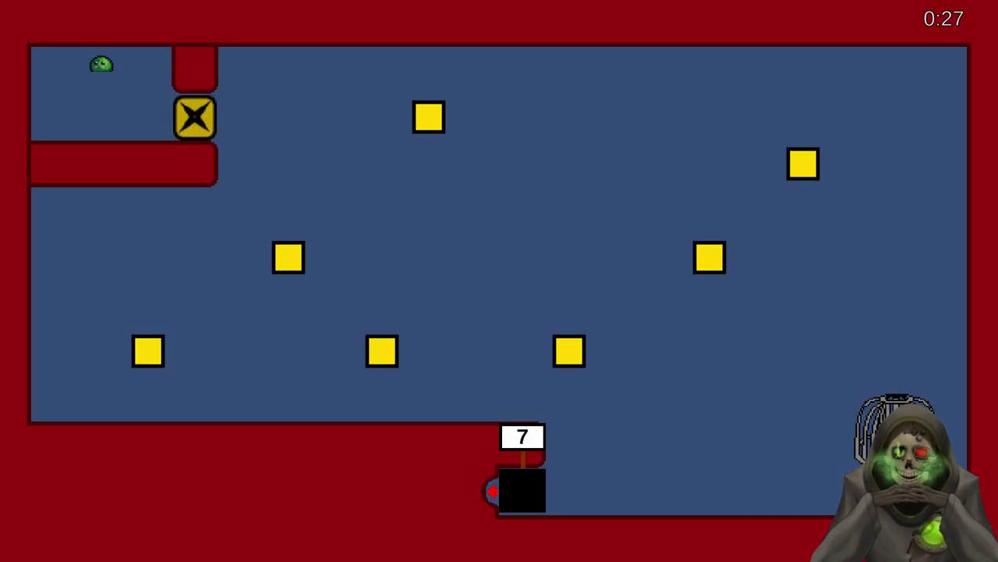
left_click_drag(500, 0, 517, 1)
key("ctrl+v")
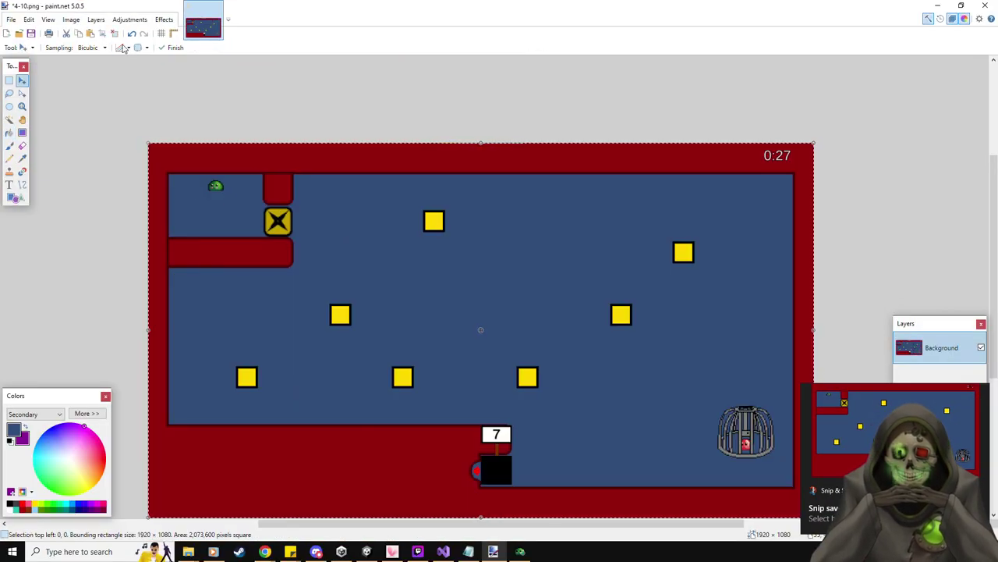
left_click(4, 8)
left_click(12, 20)
left_click(13, 20)
left_click(268, 128)
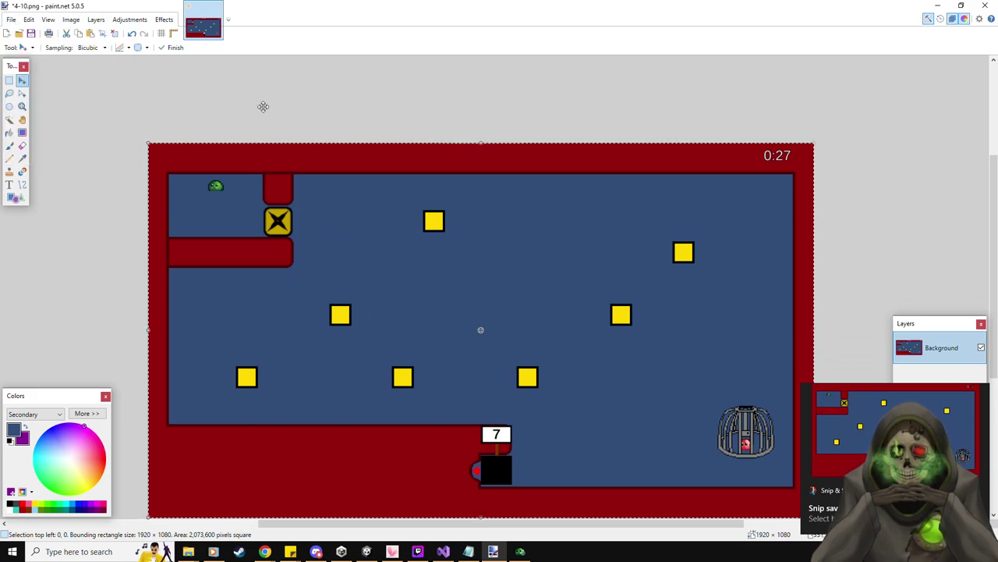
- Sample the wall's red as the secondary colour and erase the slime and the timer from the picture
left_click(22, 157)
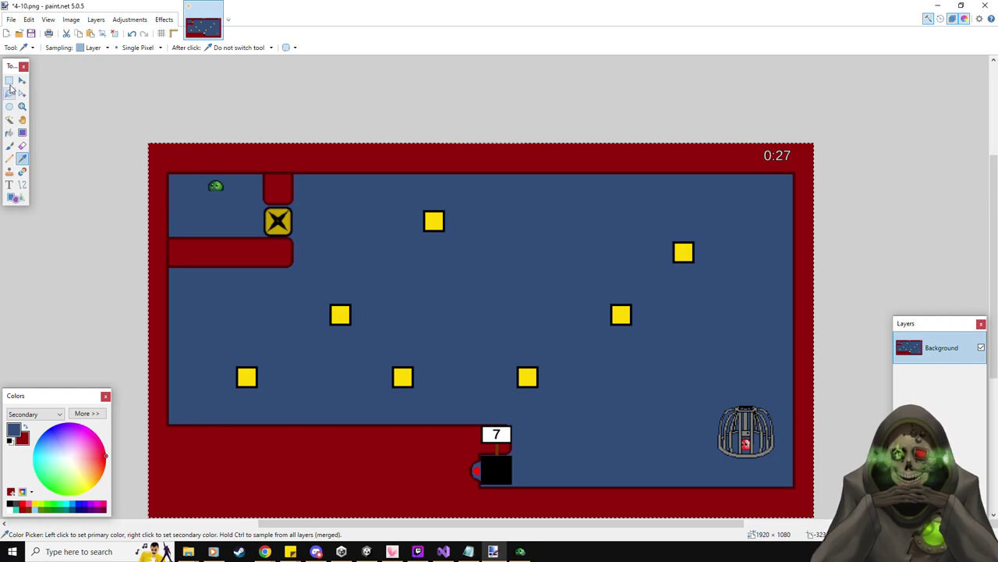
left_click(10, 82)
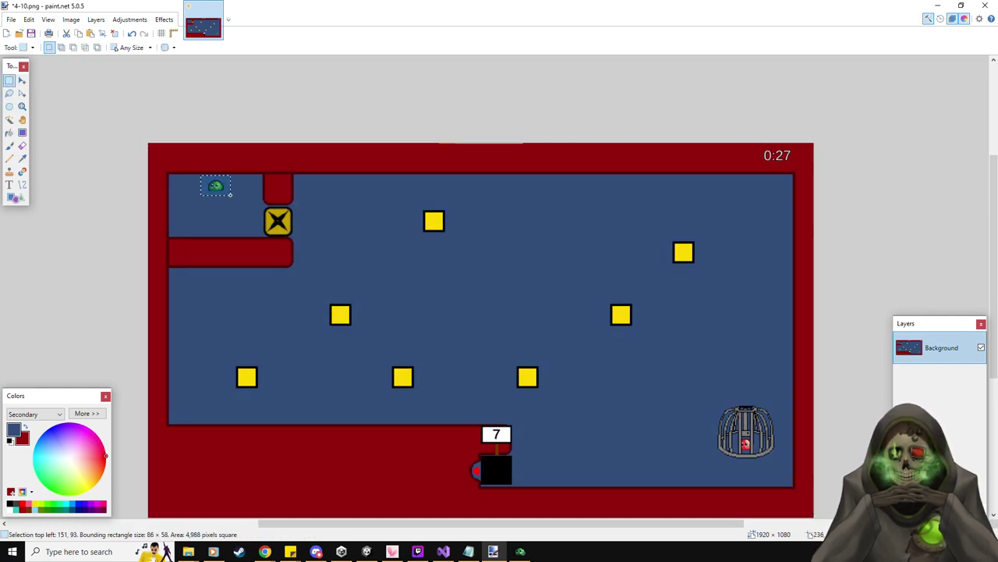
left_click_drag(200, 175, 228, 196)
key("Delete")
key("Delete")
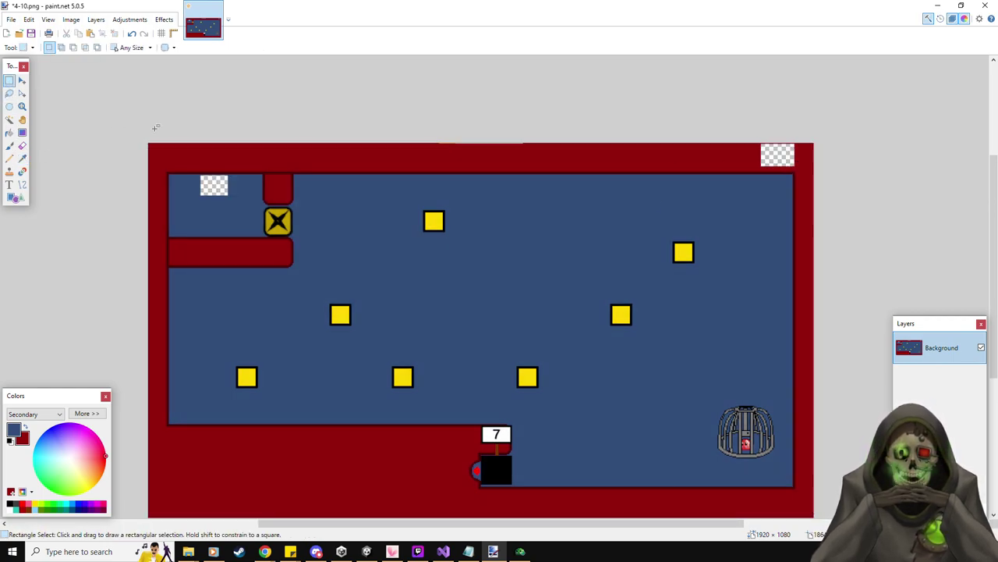
- Fill the erased slime area with floor blue and the timer area with wall red, and save the picture as 5-1
left_click(9, 132)
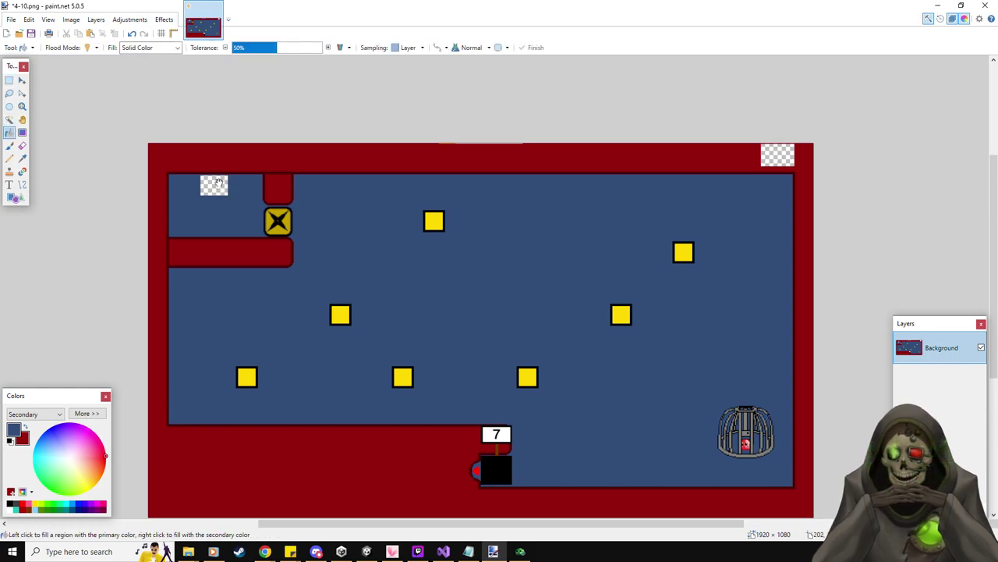
left_click(11, 21)
left_click(36, 97)
type("5-1")
key("Return")
key("Return")
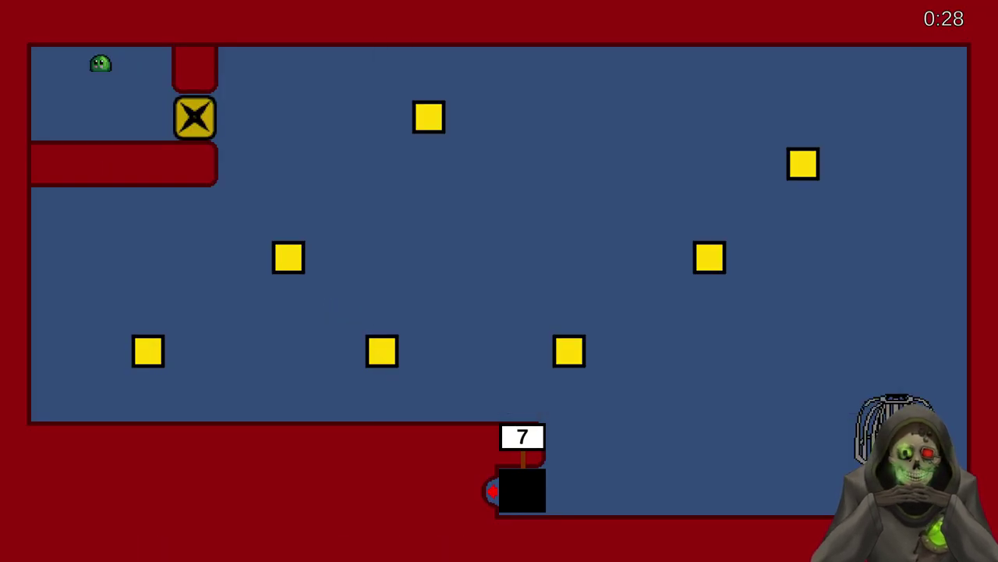
- Switch back to the game, reset Level 5-1 and test the X-marked plate by moving the slime across it
key("Escape")
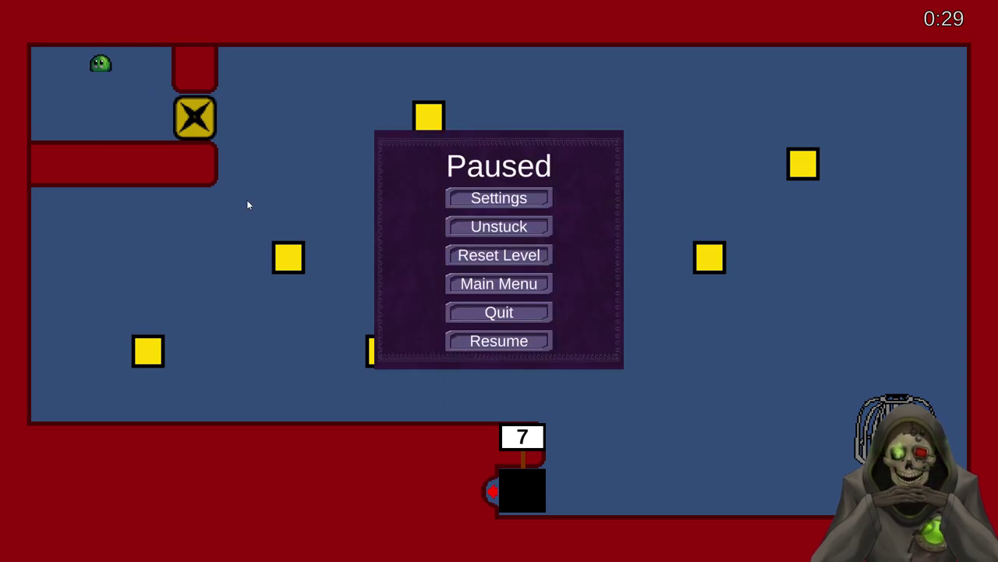
left_click(457, 255)
key("Right")
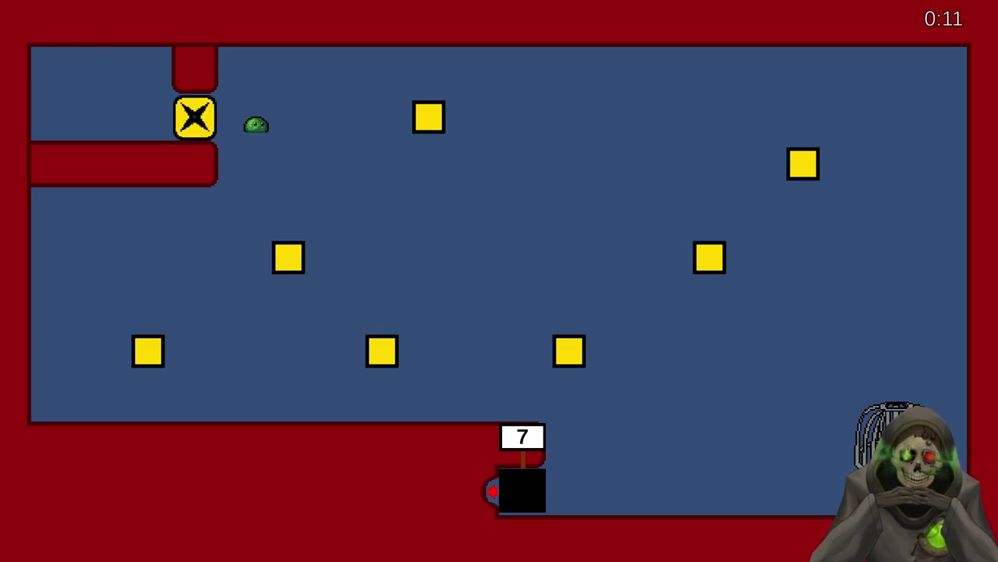
- Quit the running game and close the Build Settings window in Unity
key("Escape")
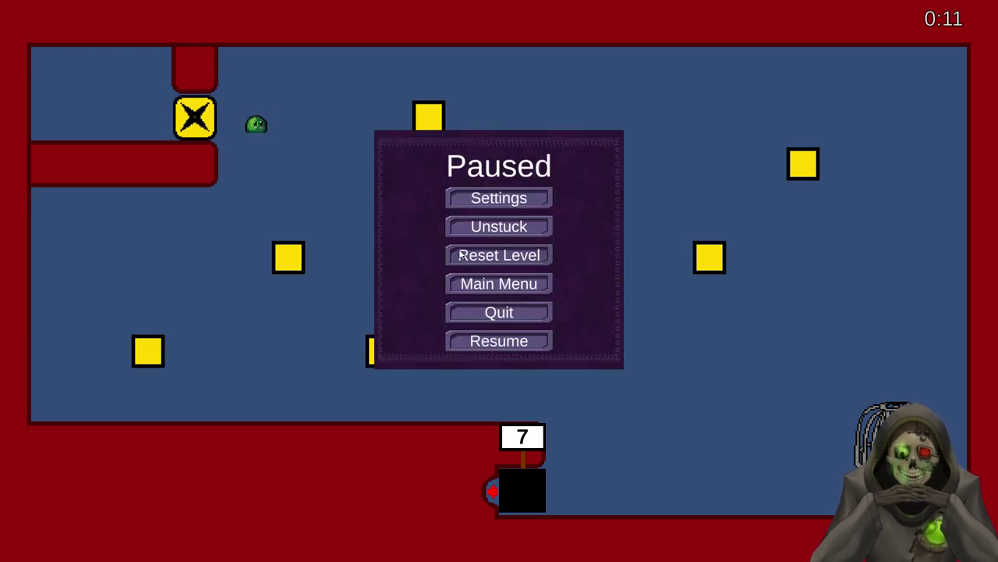
left_click(529, 311)
left_click(515, 343)
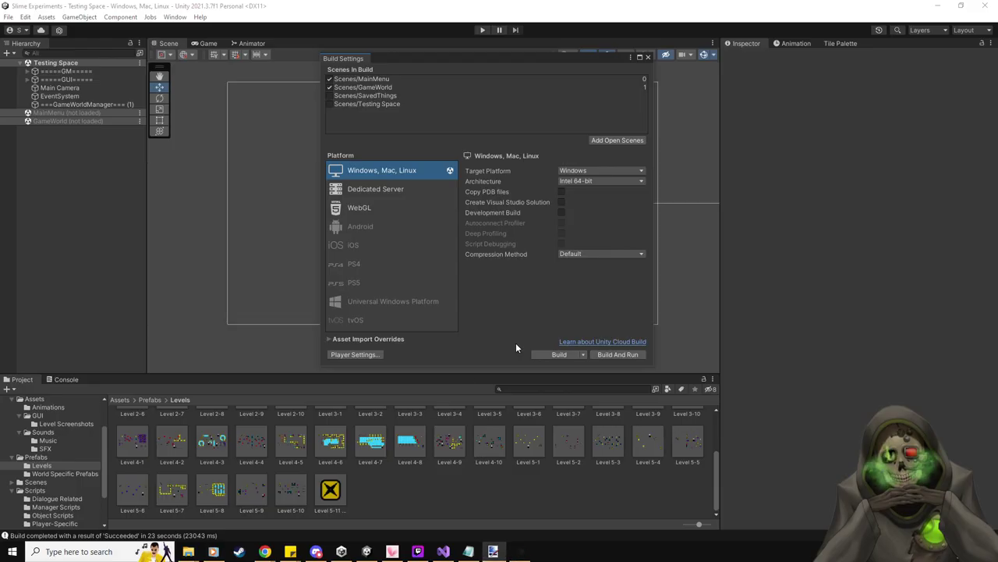
left_click(648, 58)
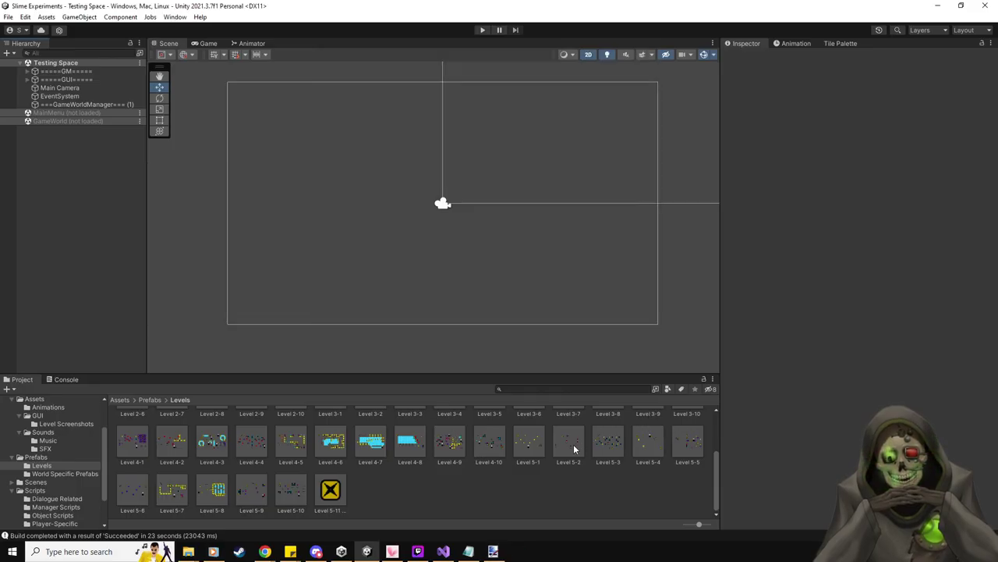
- In the Level 5-1 prefab, enable Is One Object and Trigger Once on PressurePlate and assign RedSlime as Obj To Manipulate
double_click(528, 442)
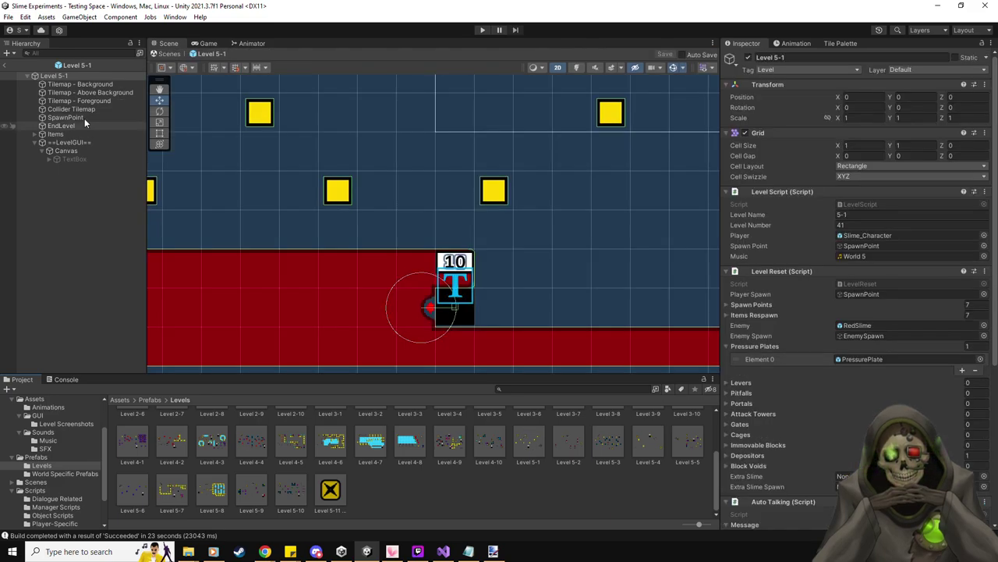
left_click(31, 134)
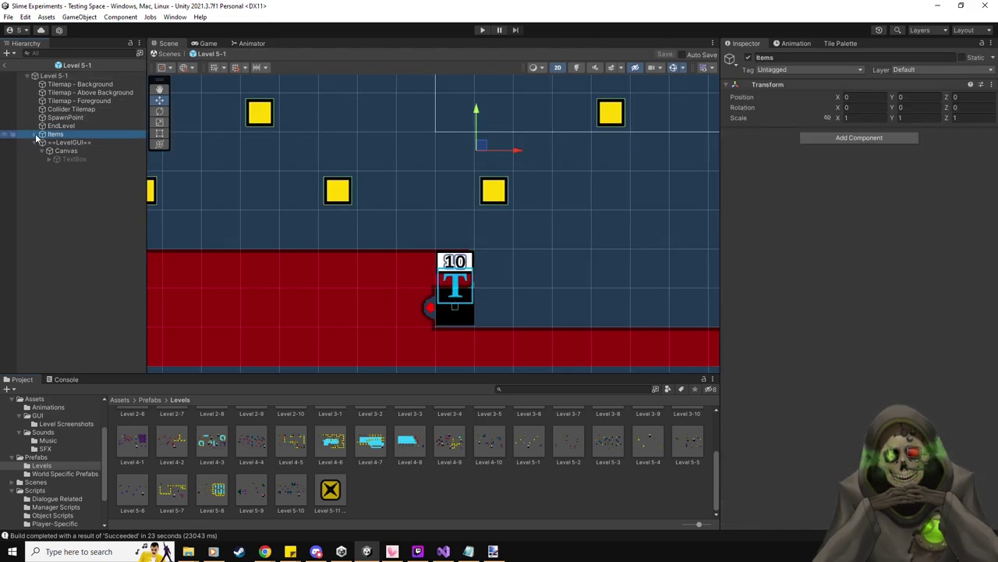
left_click(35, 134)
left_click(93, 201)
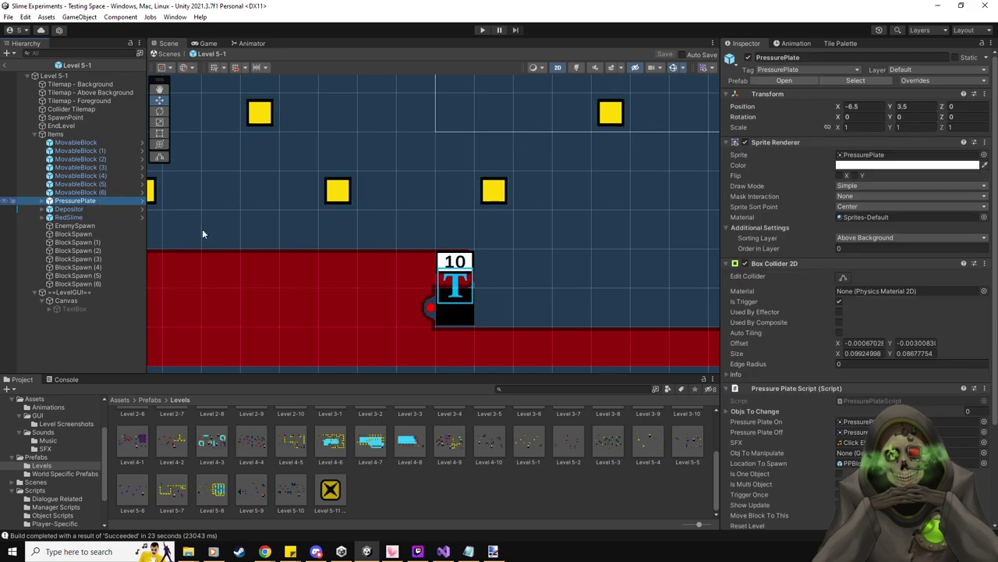
scroll(760, 392, "down", 4)
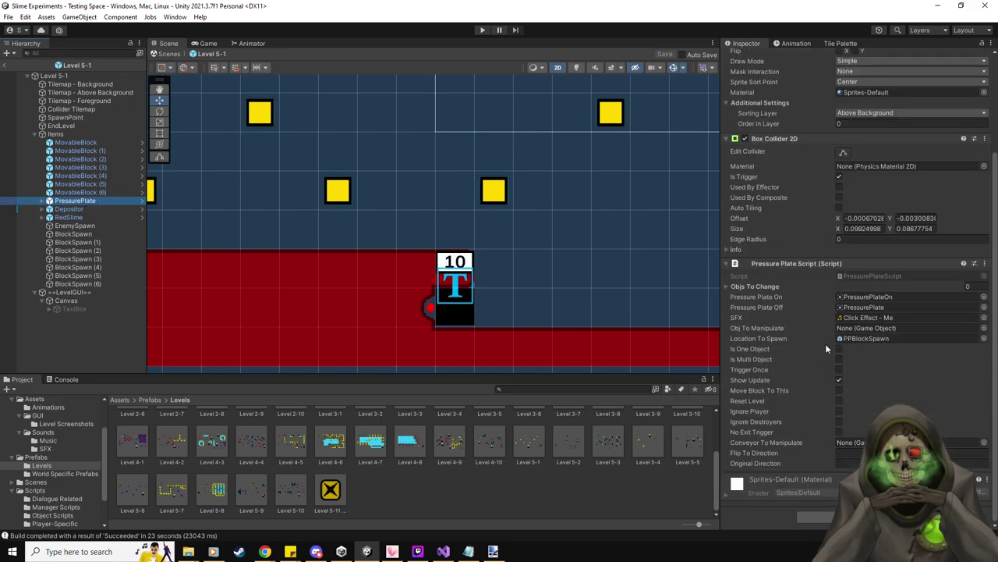
left_click(840, 349)
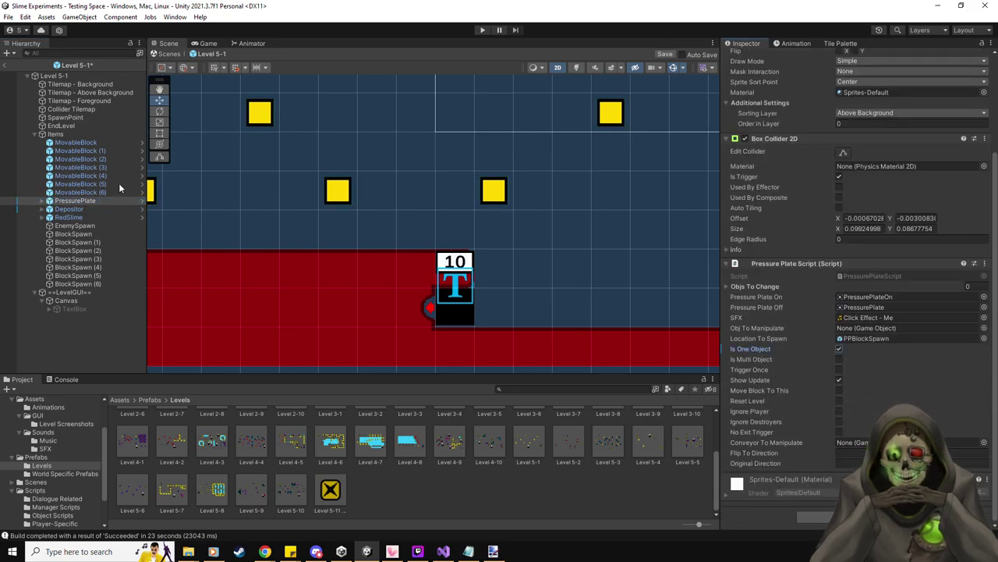
left_click_drag(86, 221, 870, 330)
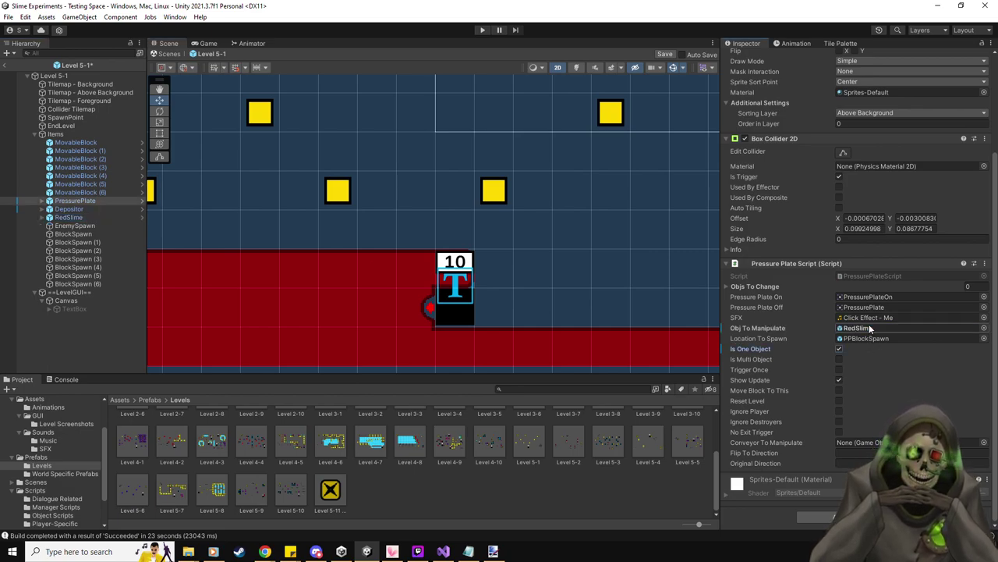
left_click_drag(869, 323, 869, 325)
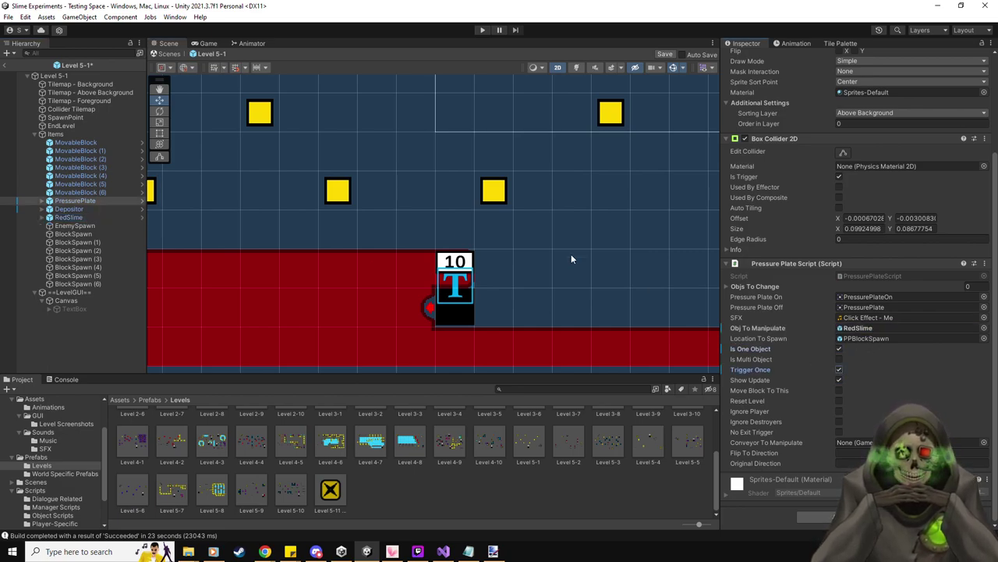
- Review the Depositor and the Level 5-1 root's reset settings, and save the prefab
scroll(567, 252, "down", 5)
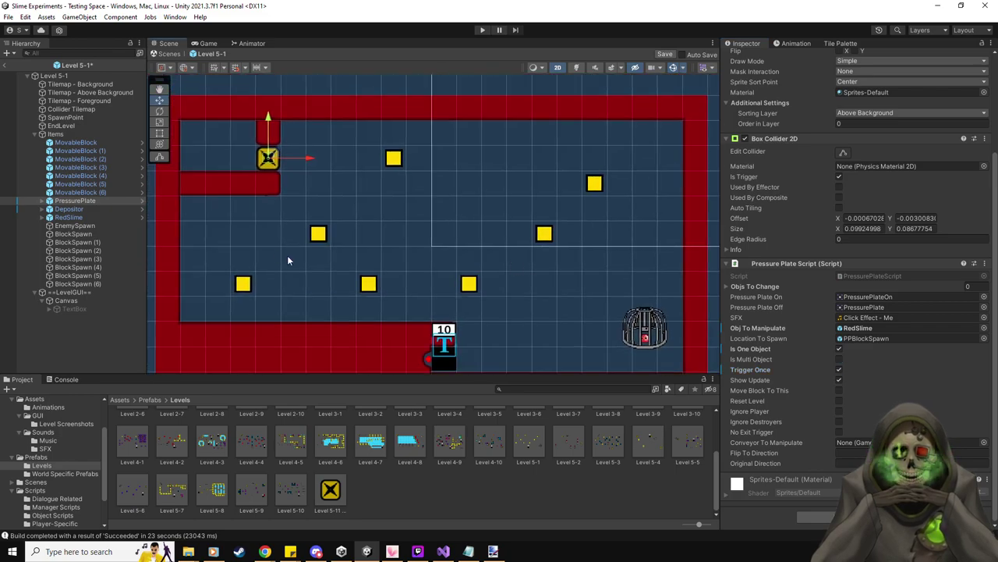
left_click(77, 209)
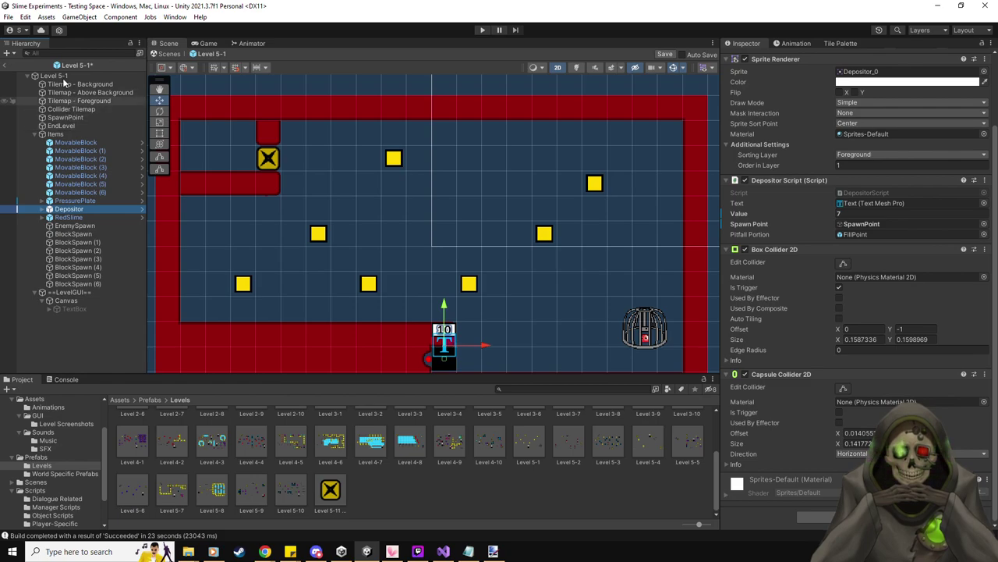
left_click(64, 77)
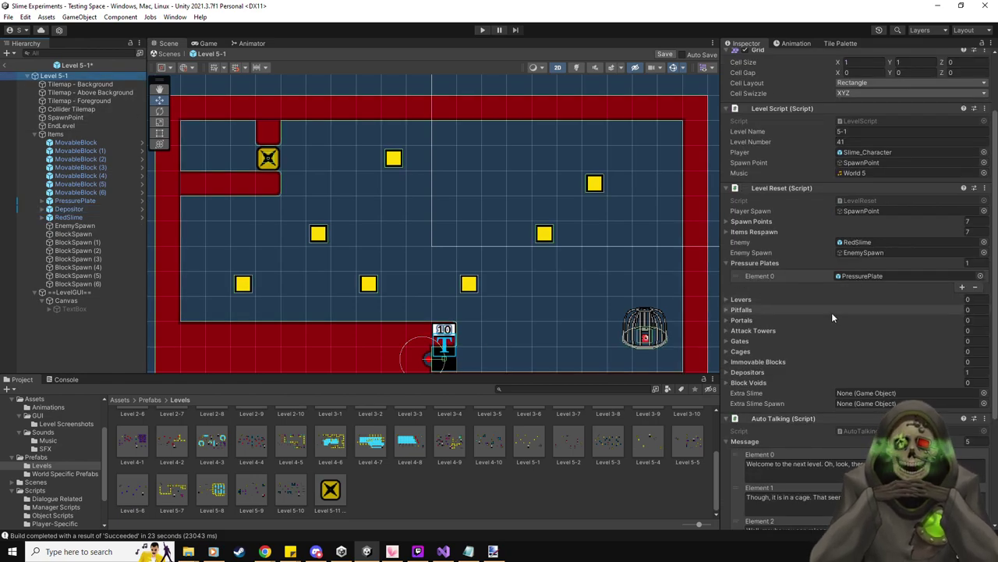
left_click(664, 54)
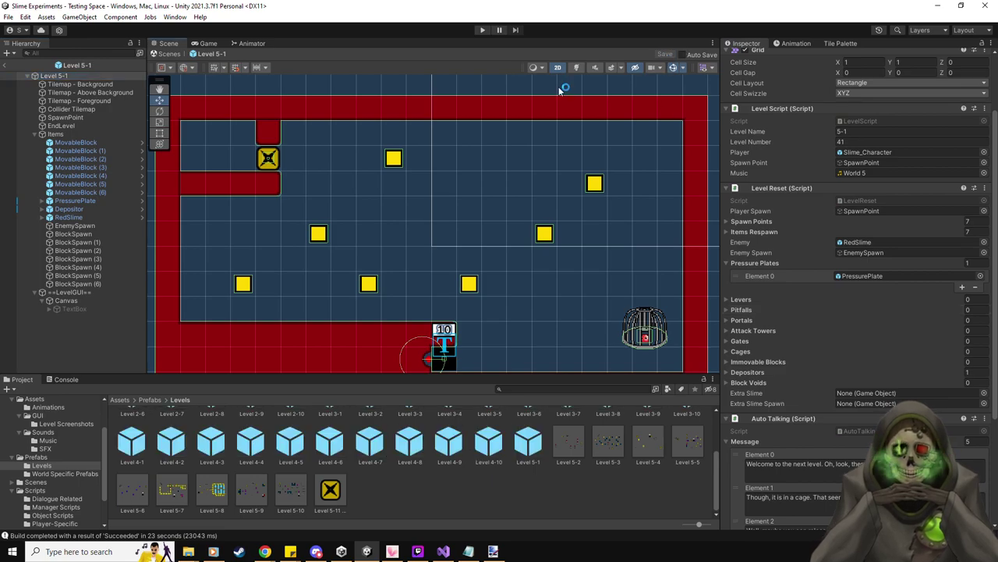
- Leave the Level 5-1 prefab and rebuild the game for Windows from the Build Settings
left_click(7, 69)
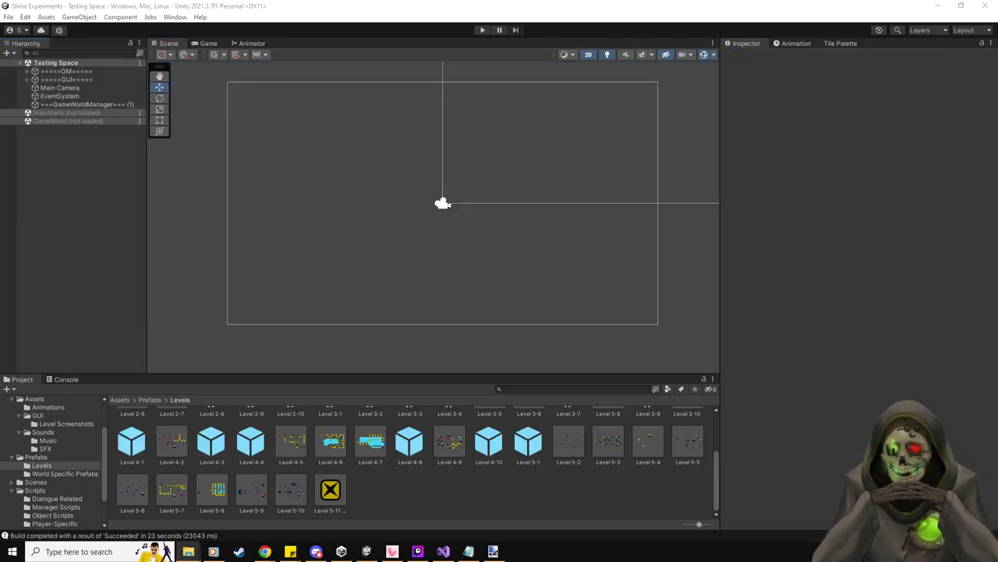
left_click(8, 16)
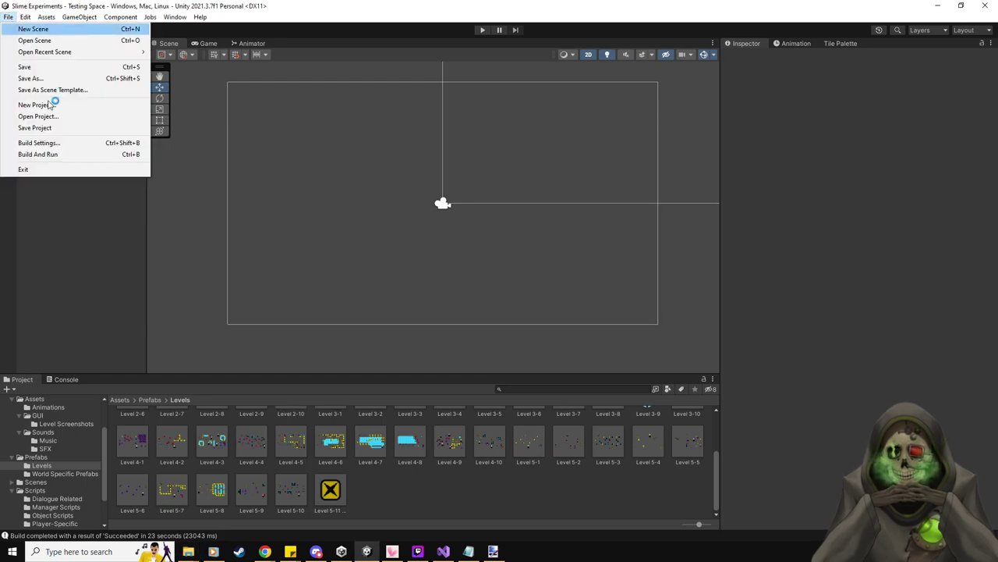
left_click(47, 142)
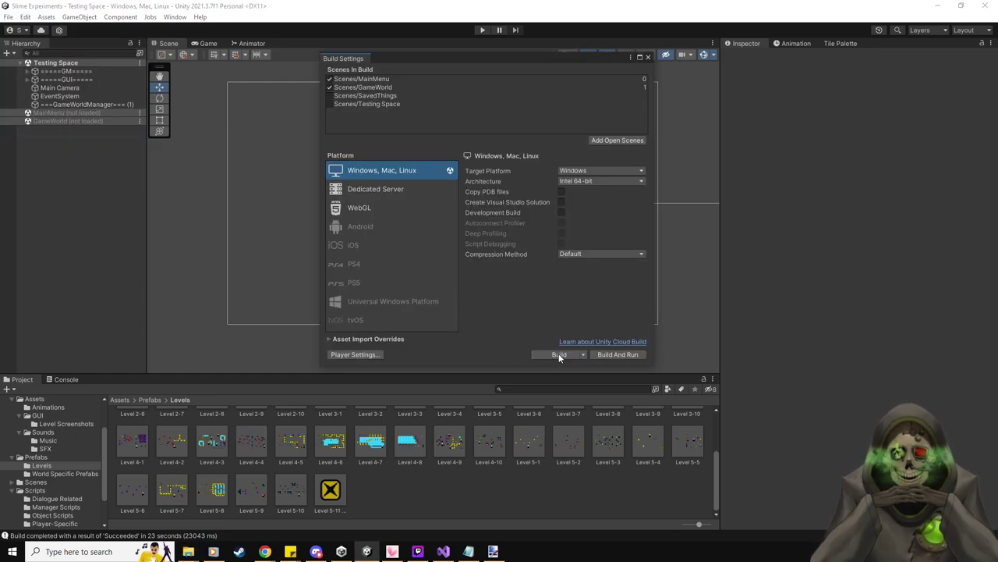
left_click(558, 355)
left_click(407, 285)
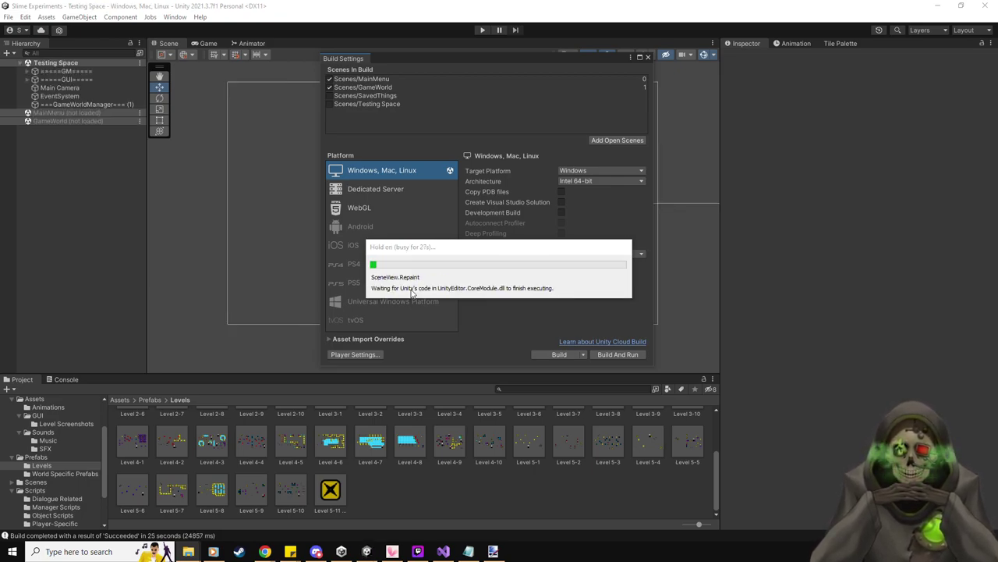
- Close the Build Settings window, launch the rebuilt game and continue the saved game in Level 5-1
left_click(648, 57)
key("super+e")
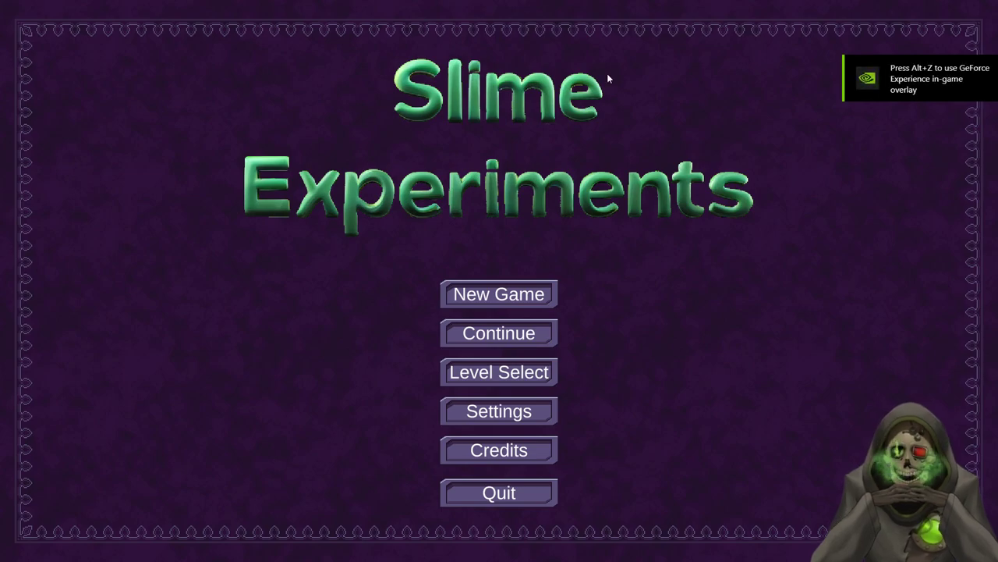
left_click(548, 337)
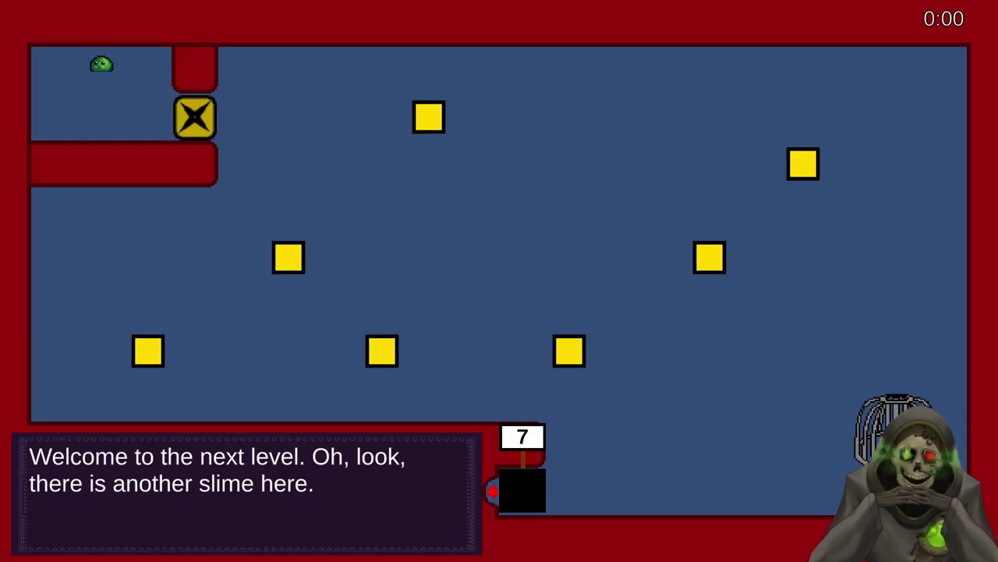
- Release the red slime by crossing the X-marked plate, and push the first yellow blocks into the black depositor
key("d")
key("s")
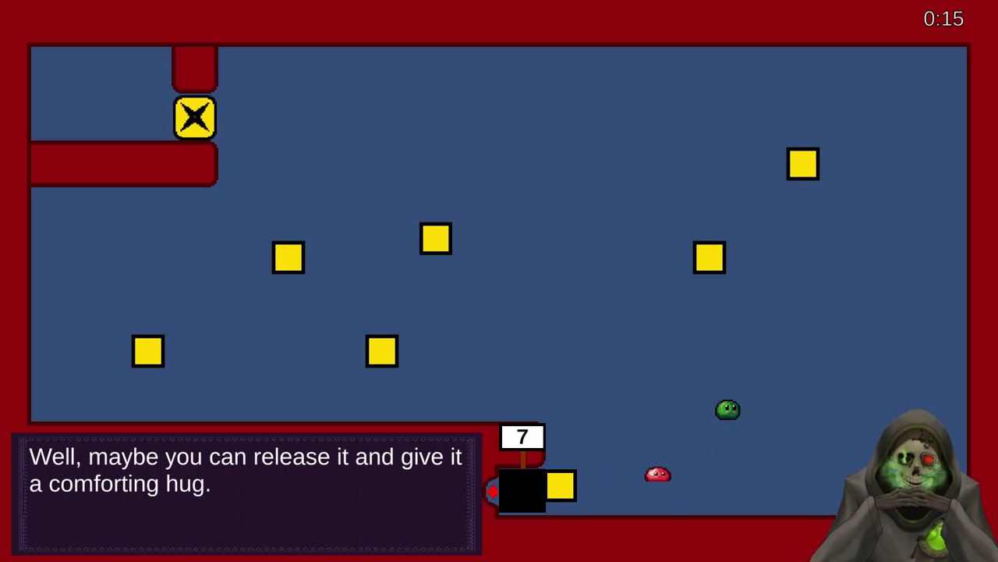
key("w")
key("a")
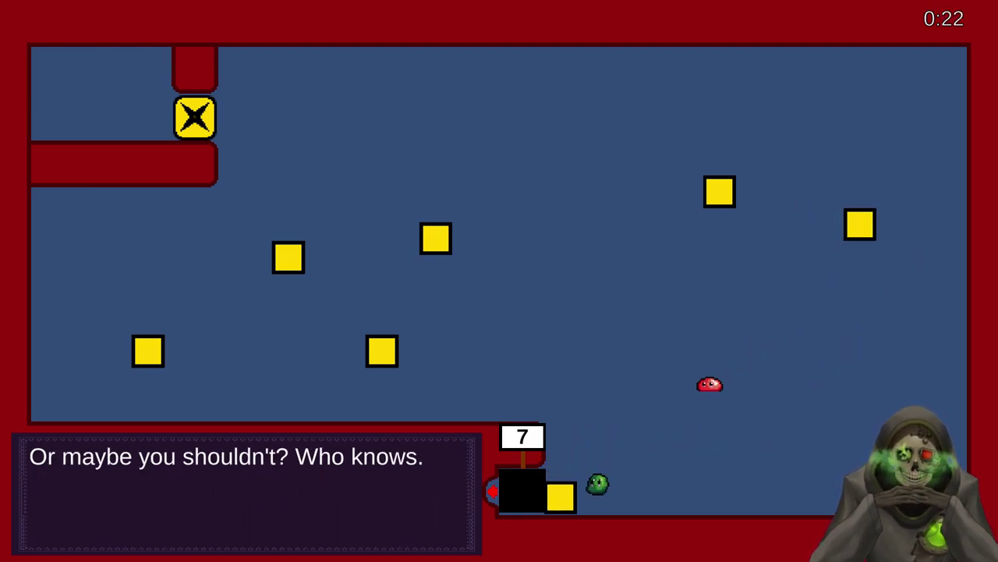
key("Left")
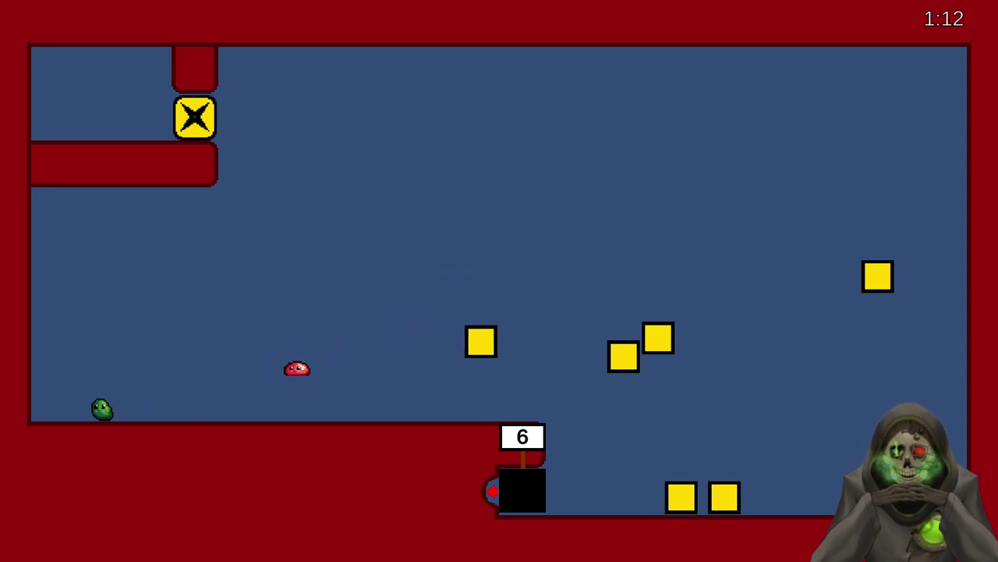
key("Up")
key("Right")
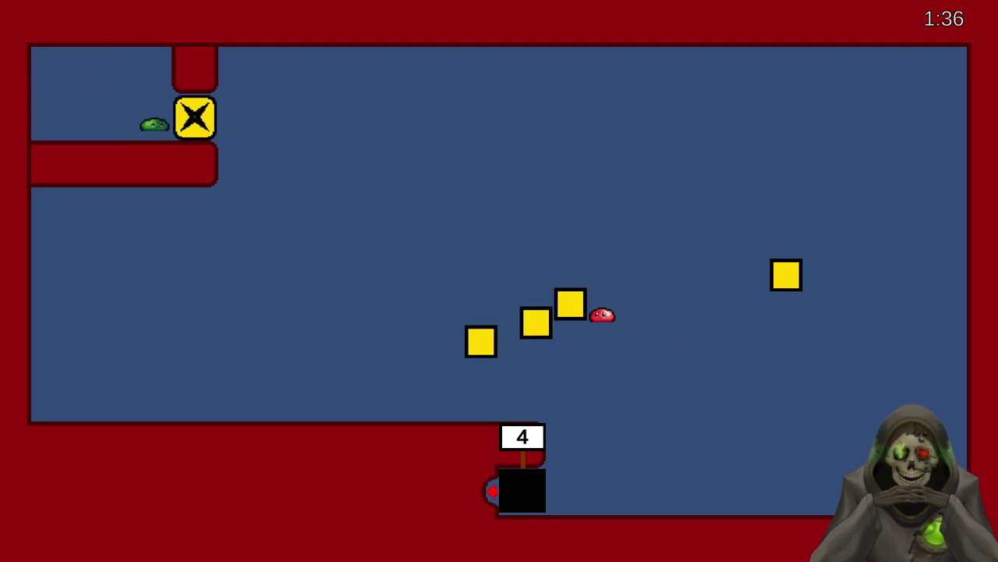
- Keep the green slime away from the red one while pushing the remaining yellow blocks into the depositor to complete Level 5-1
key("Left")
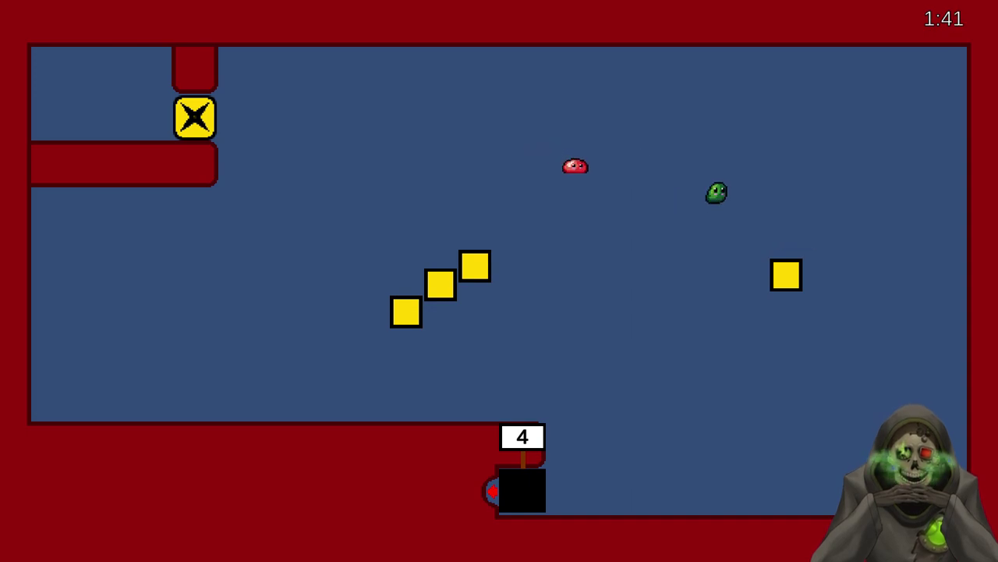
key("Right")
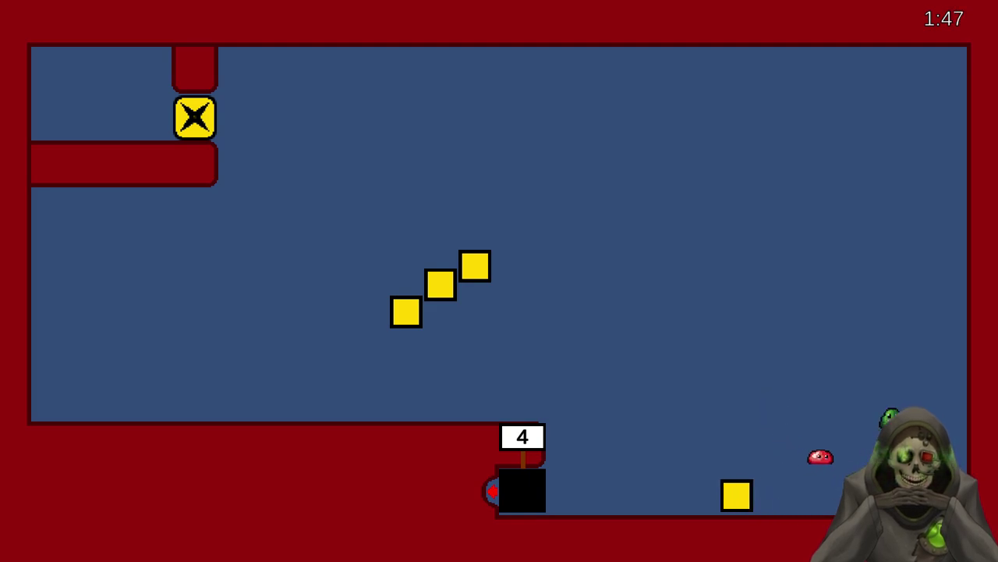
key("Left")
key("Up")
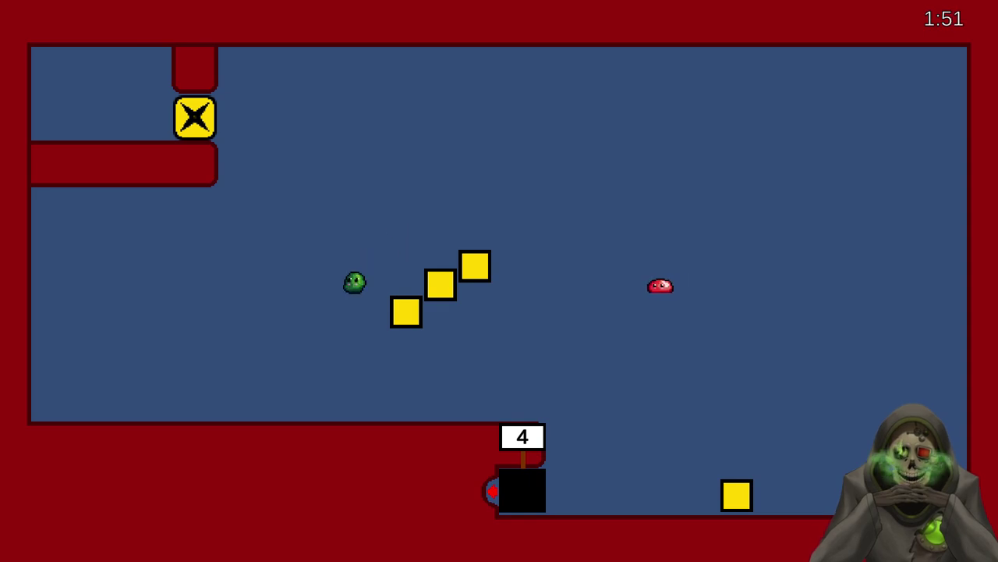
key("Right")
key("Up")
key("Up")
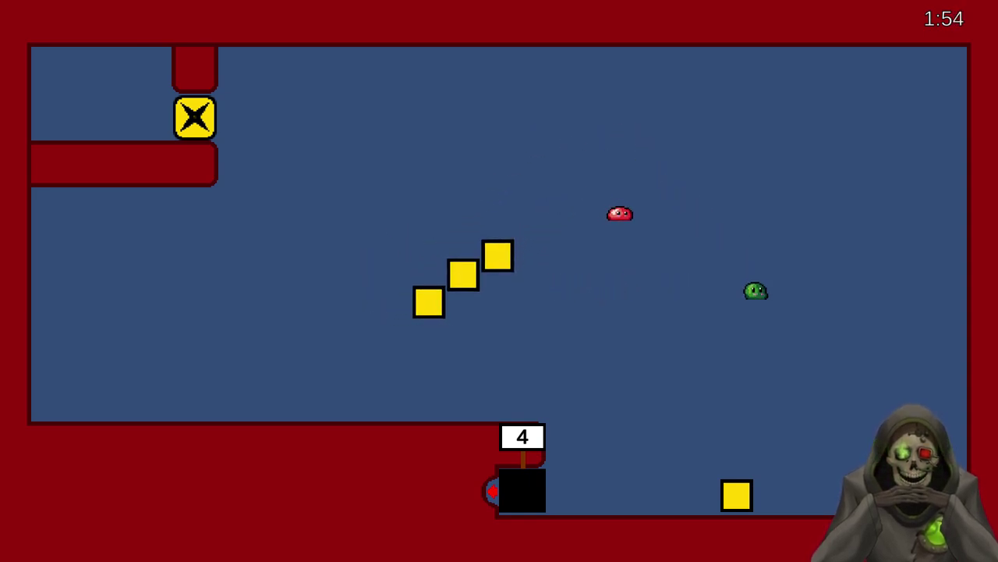
key("Right")
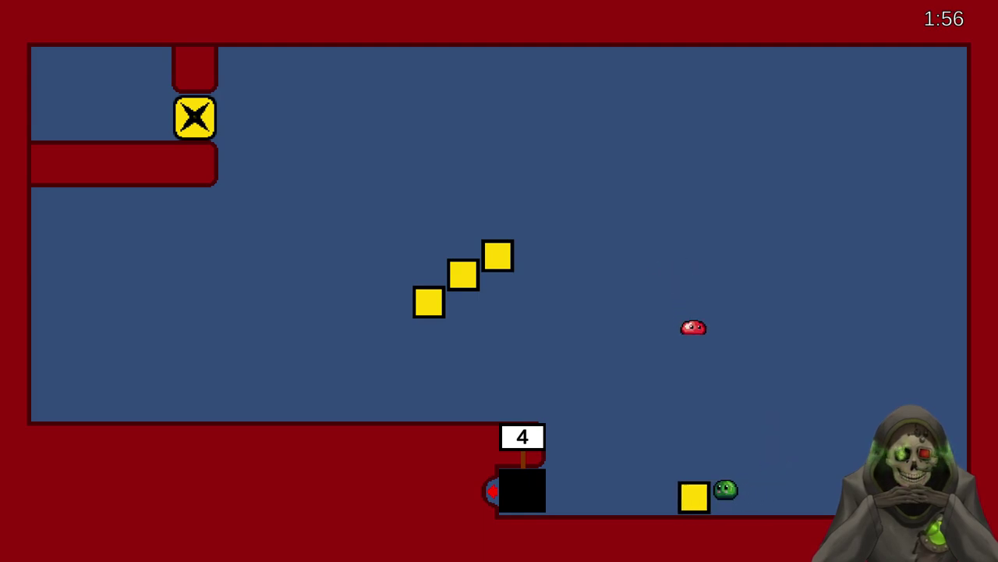
key("Right")
key("Up")
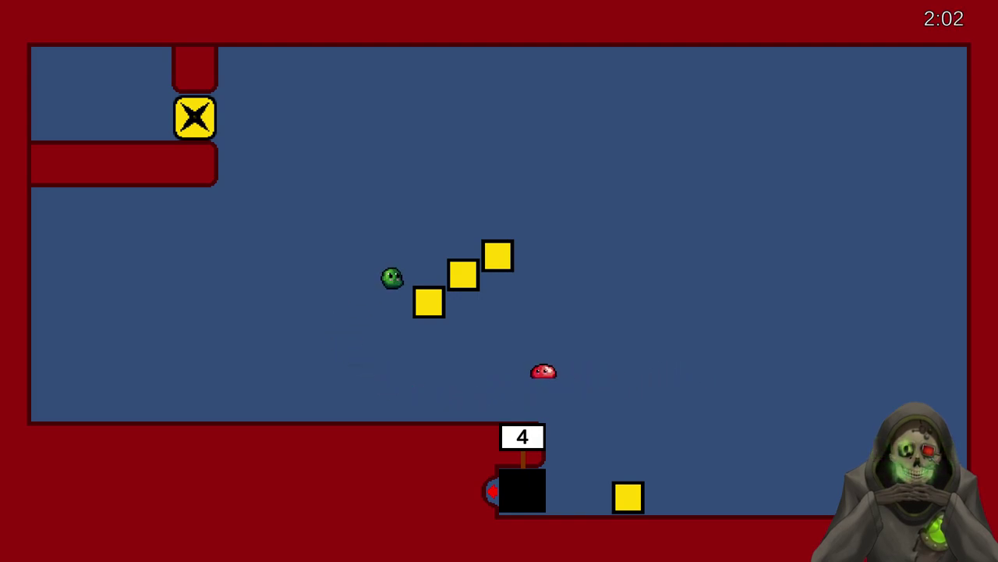
key("Left")
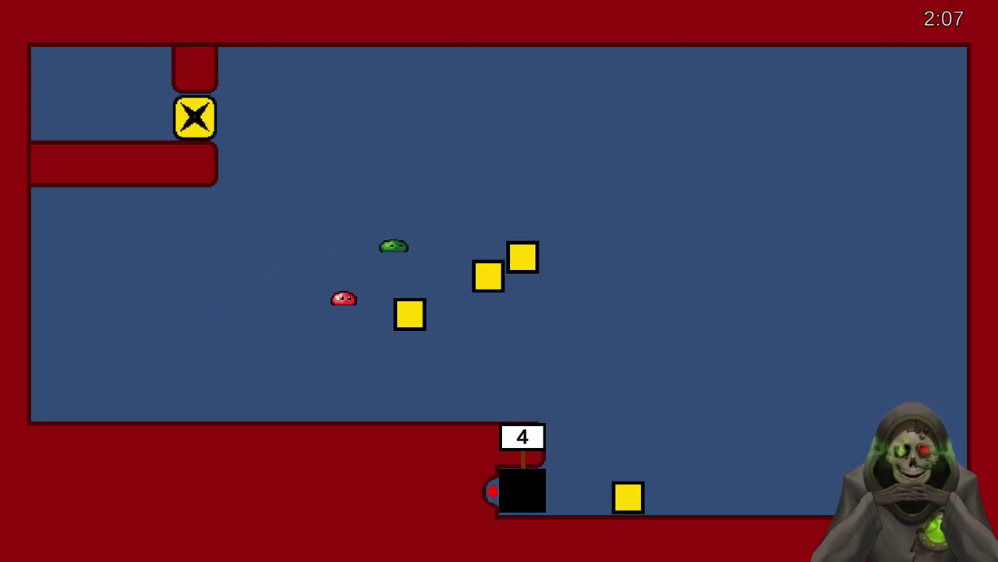
key("Right")
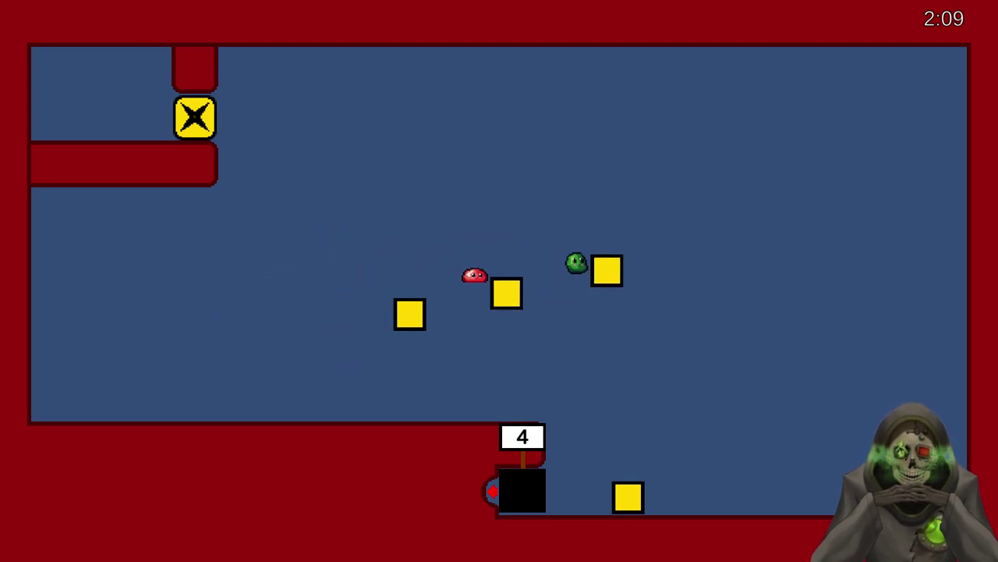
key("Right")
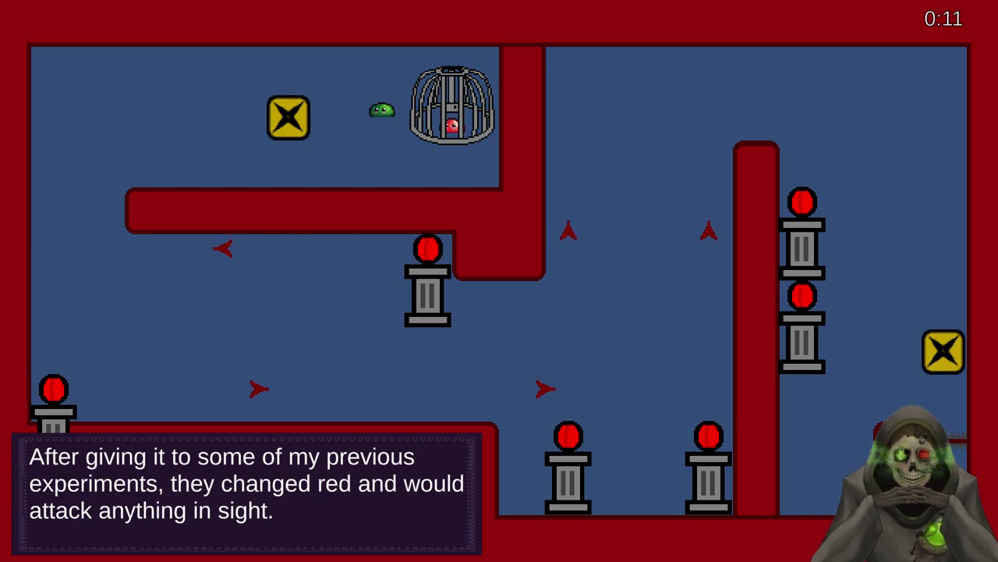
- Capture a full-screen snip of Level 5-2 without its dialogue box and paste it over the 5-1.png image in paint.net
key("super")
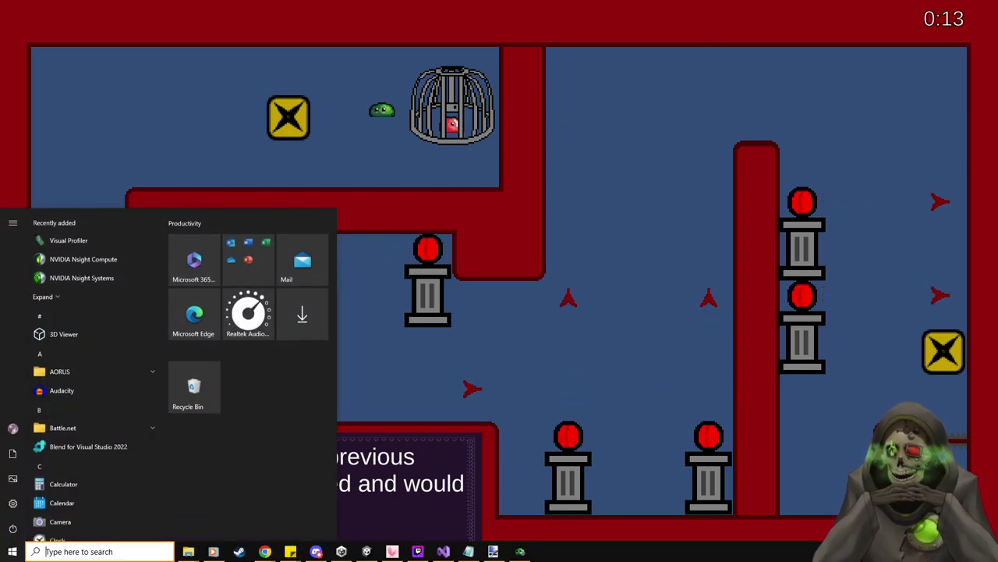
key("super")
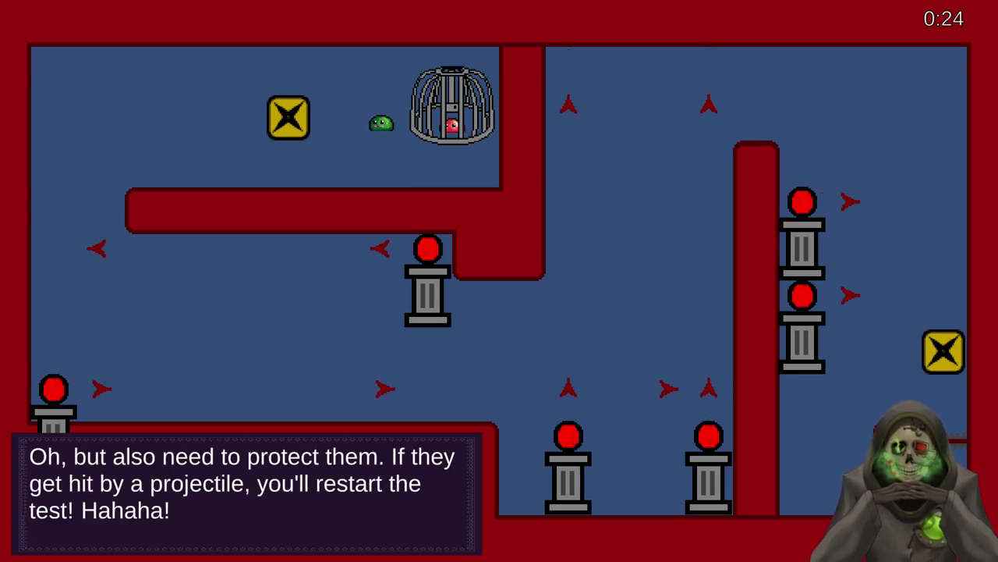
key("super+shift+s")
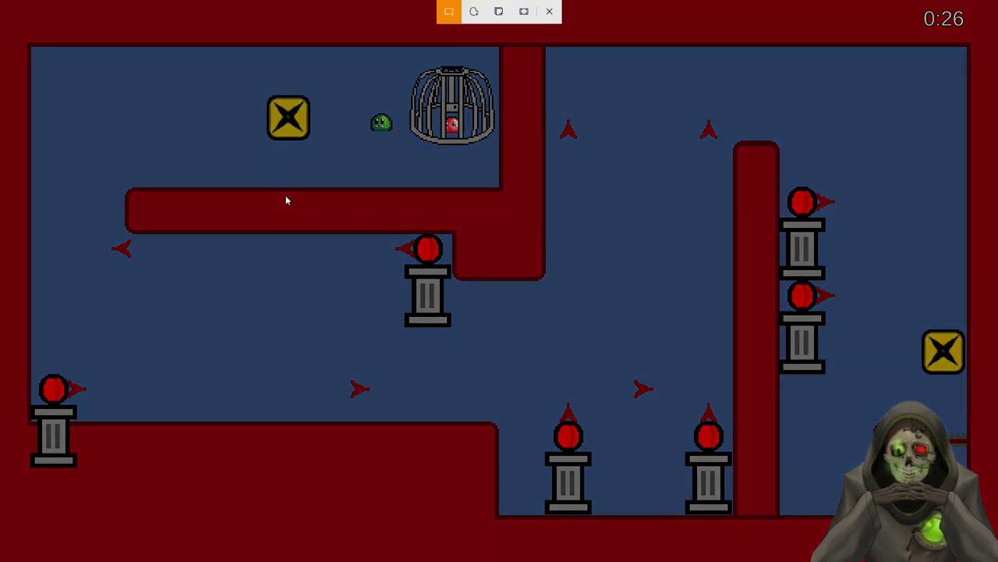
key("Escape")
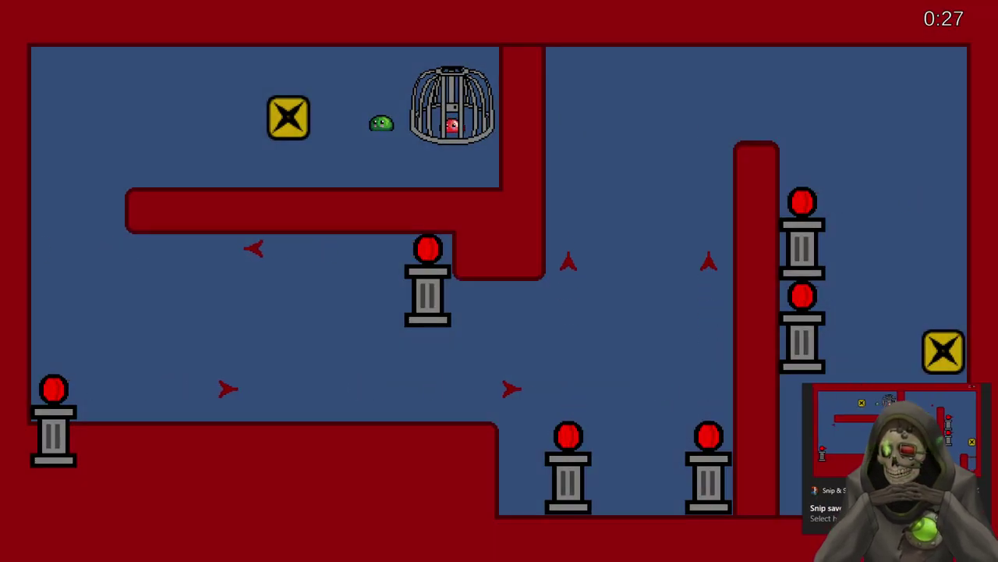
key("alt+Tab")
key("super+Up")
key("ctrl+v")
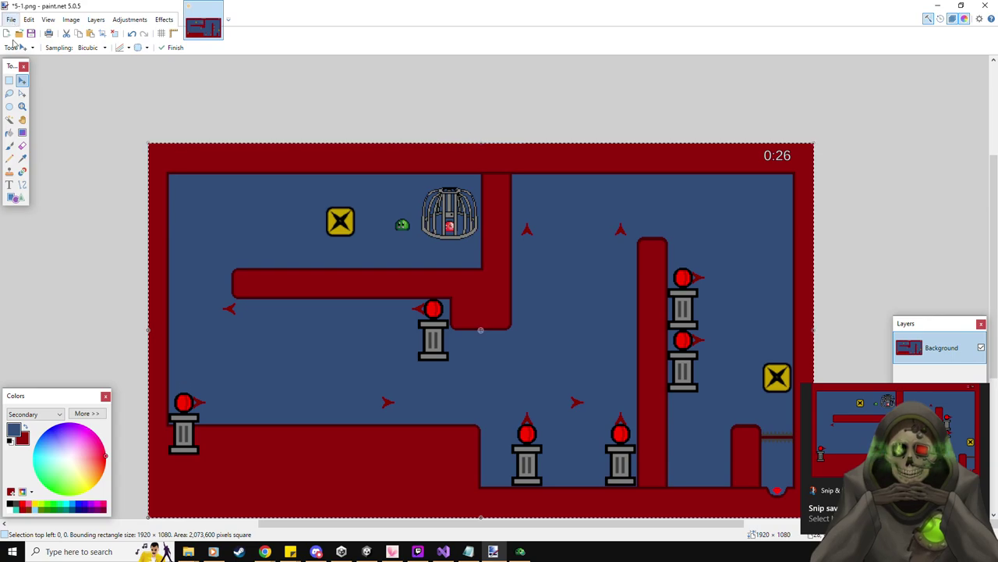
- Erase the green slime and the timer from the pasted level picture, matching the surrounding blue and red
key("s")
left_click_drag(383, 210, 412, 238)
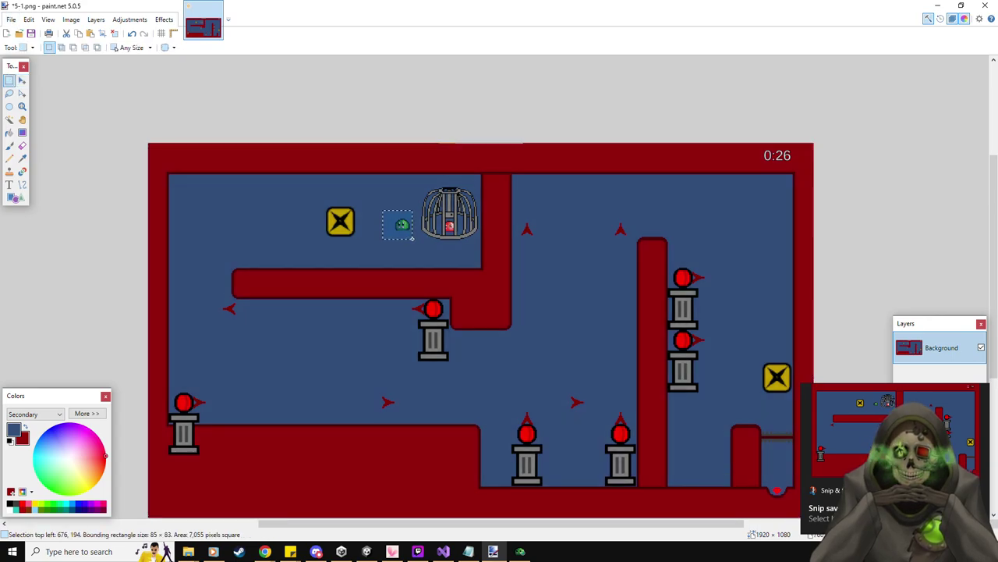
key("Delete")
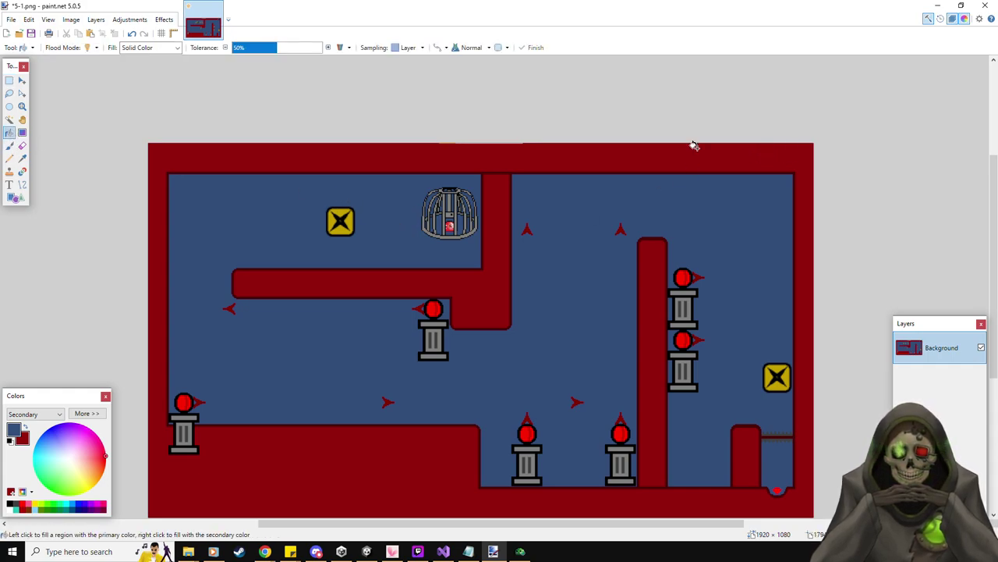
- Save the cleaned level picture as a new file named 5-2 and switch back to the game
left_click(11, 19)
left_click(55, 99)
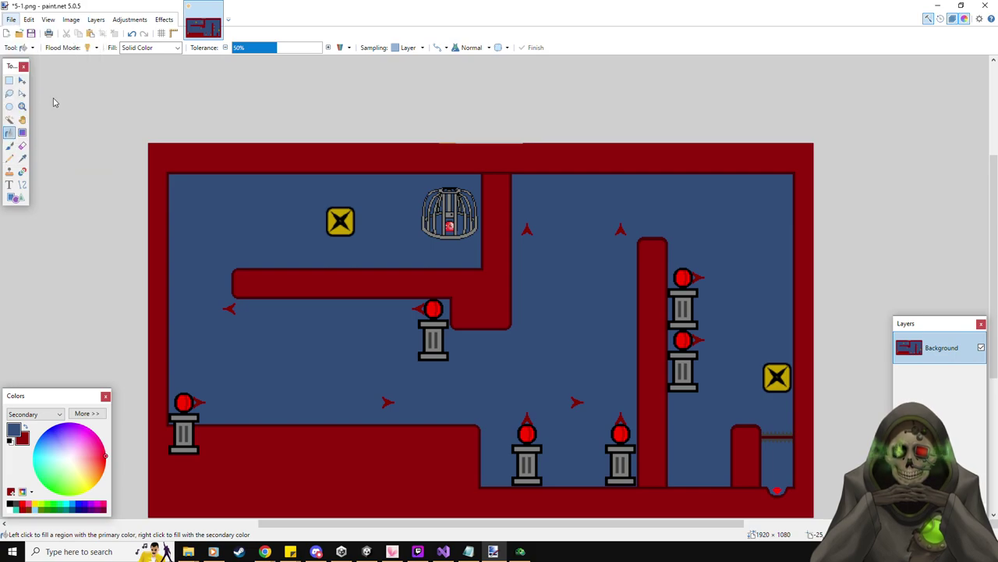
type("5-2")
key("Return")
key("Return")
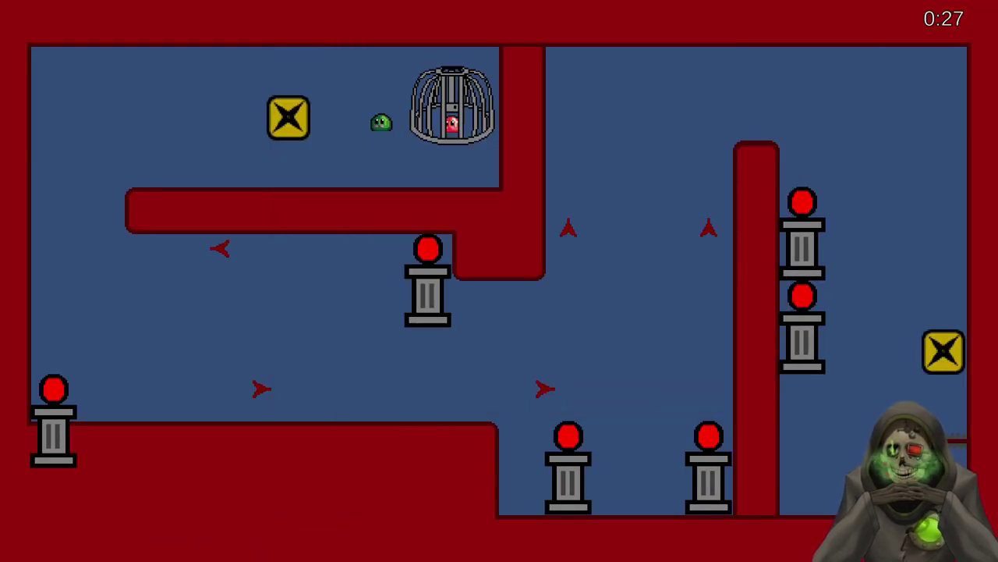
- Try to release the caged red slime in Level 5-2 and lead it past the projectile towers beneath the central wall
key("Left")
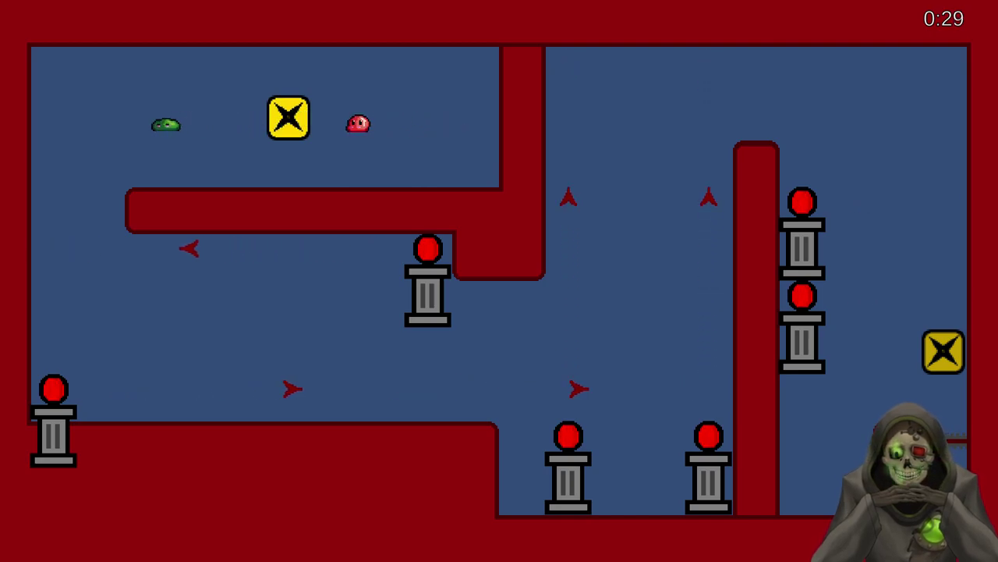
key("Down")
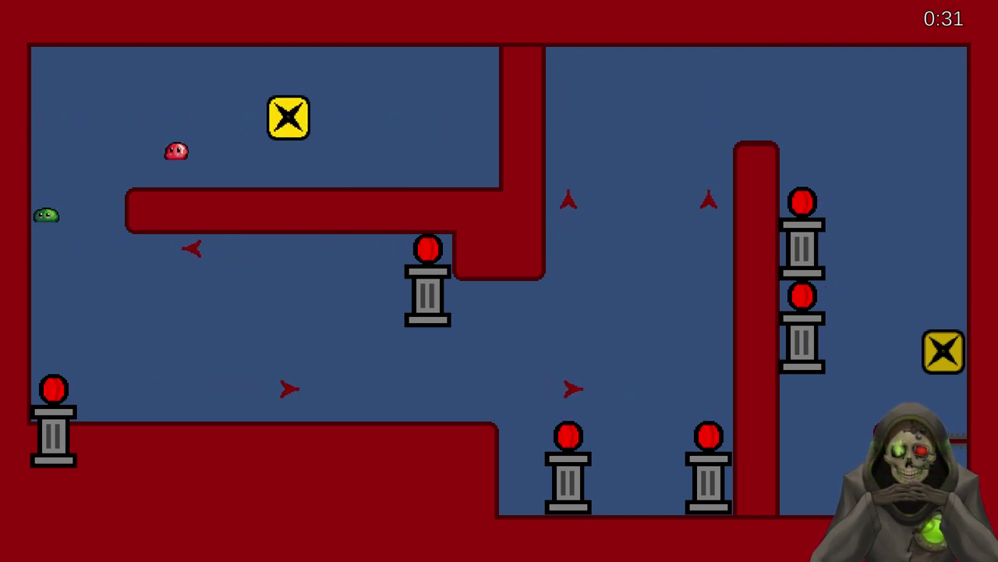
key("Down")
key("Right")
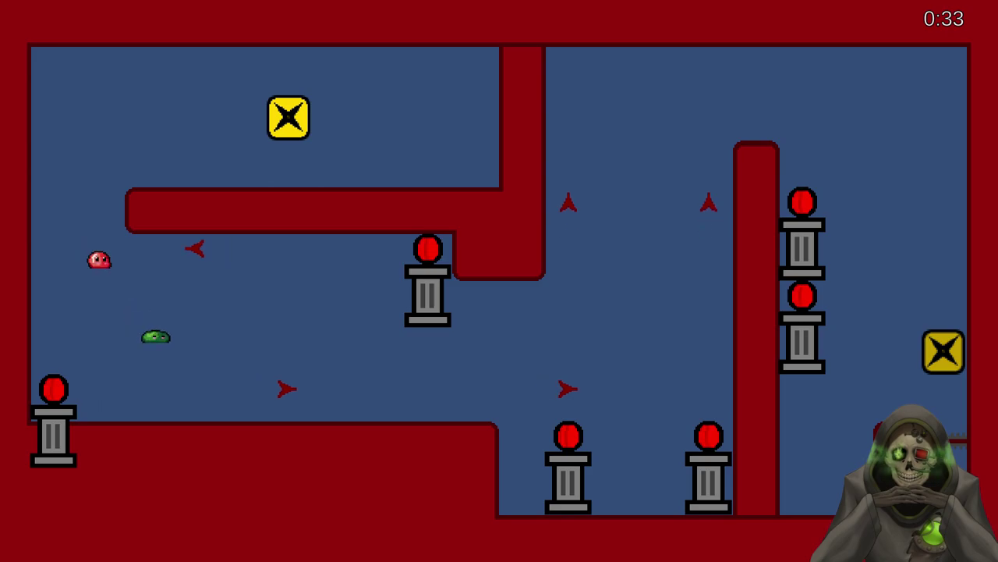
key("Right")
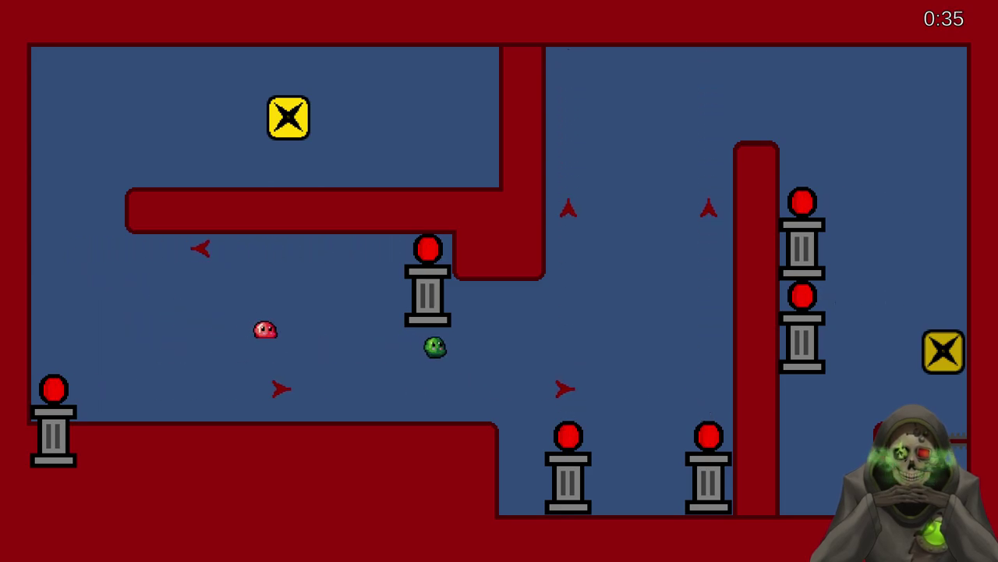
key("Right")
key("Up")
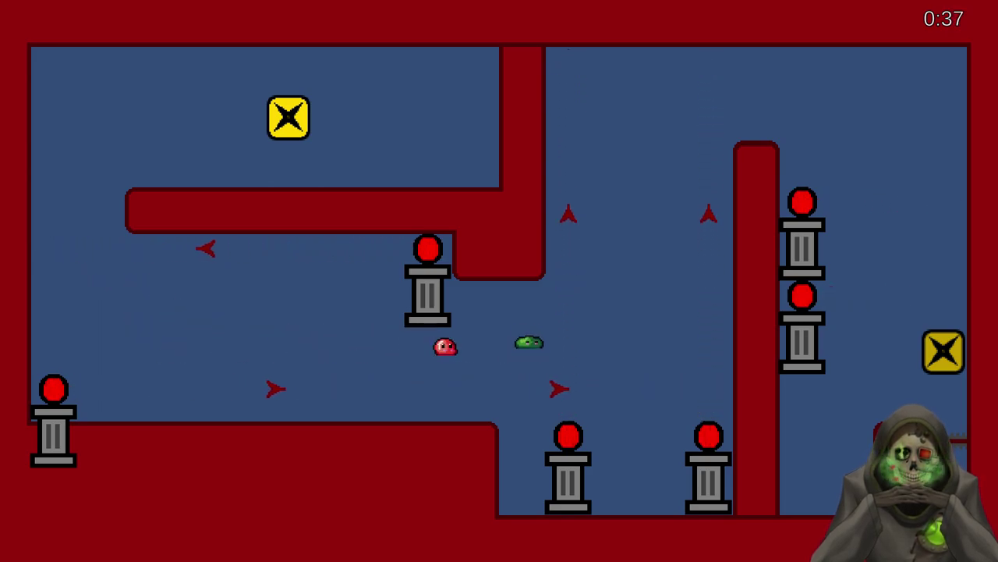
key("Right")
key("Up")
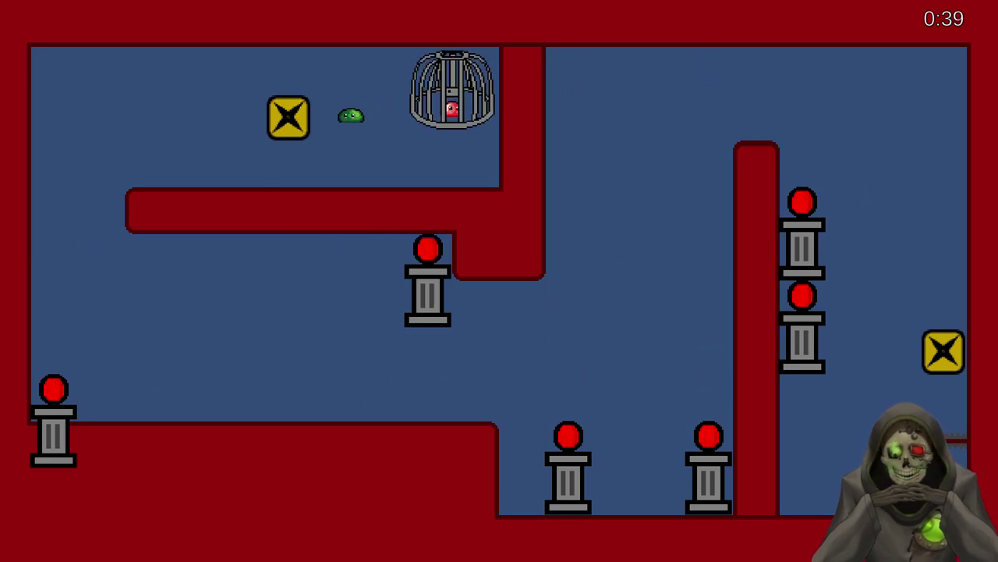
- Try twice to free the caged red slime with the yellow switch and lead it around the horizontal wall's open end
key("Left")
key("Down")
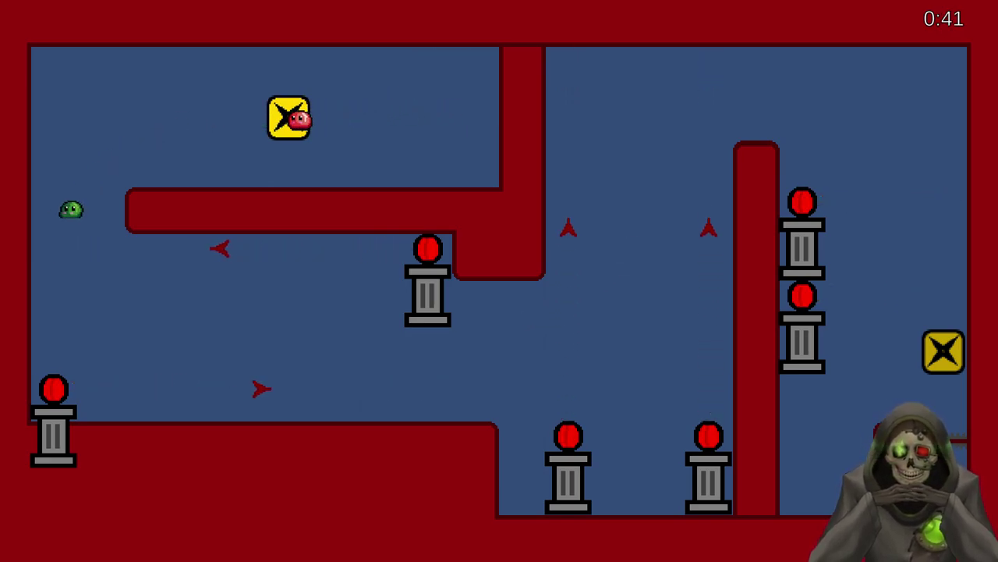
key("Left")
key("Down")
key("Left")
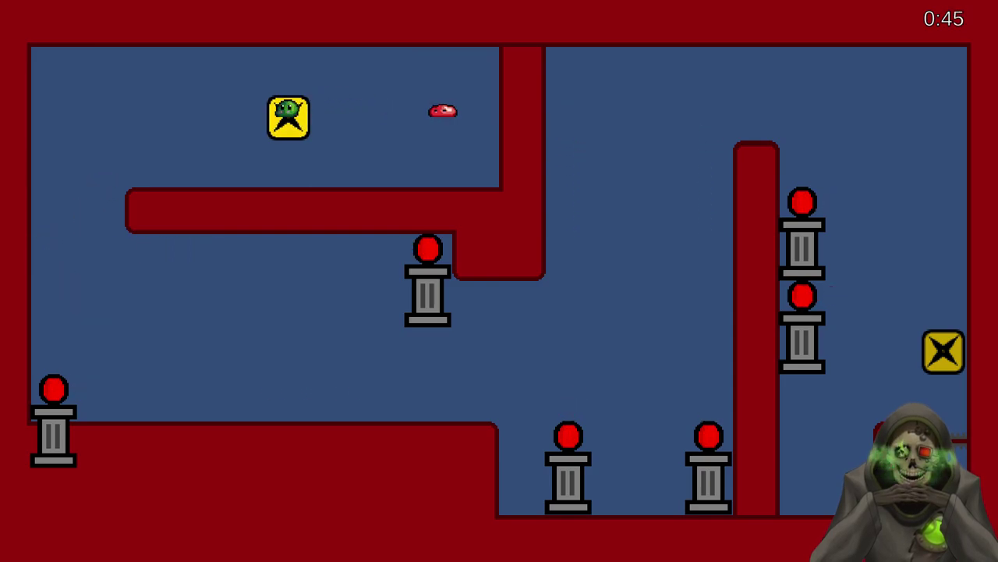
key("Down")
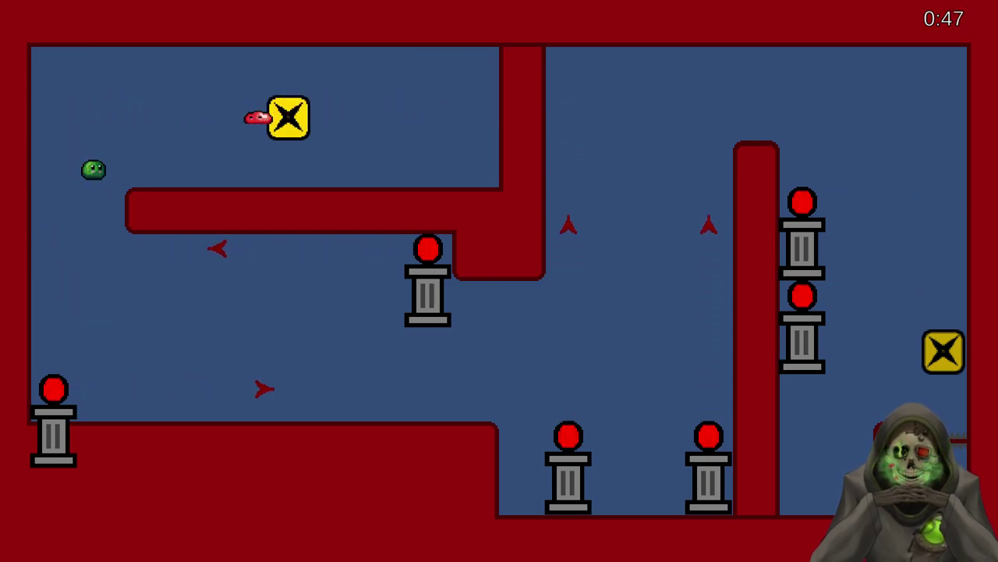
key("Left")
key("Down")
key("Right")
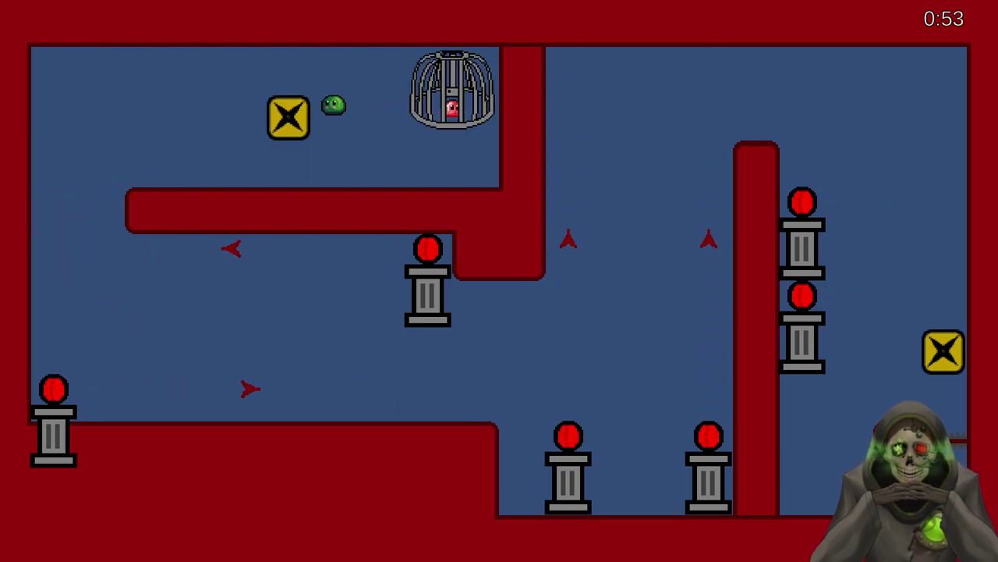
- Try to free the red slime again, descend along the level's left wall and cross between the projectile lanes
key("Left")
key("Down")
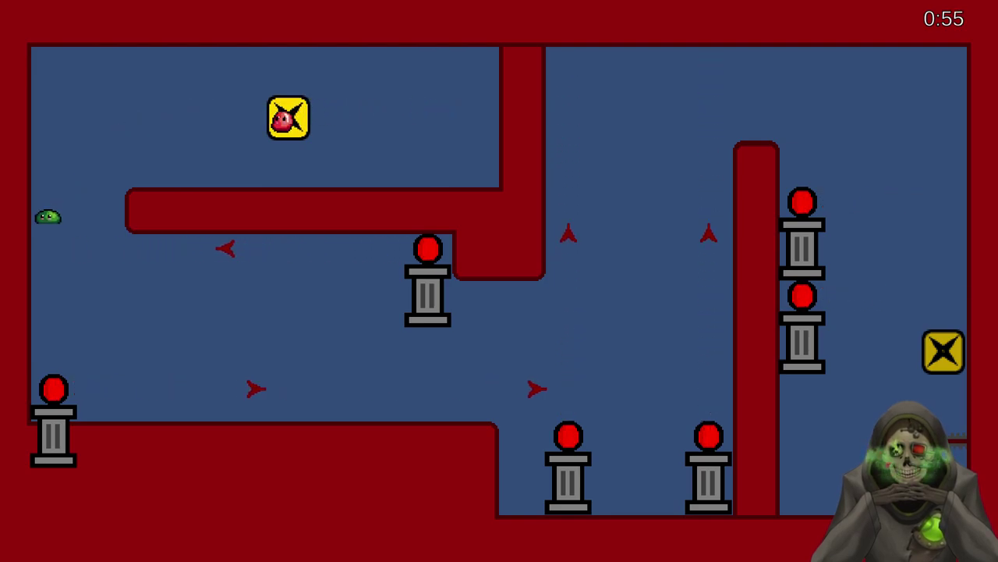
key("Down")
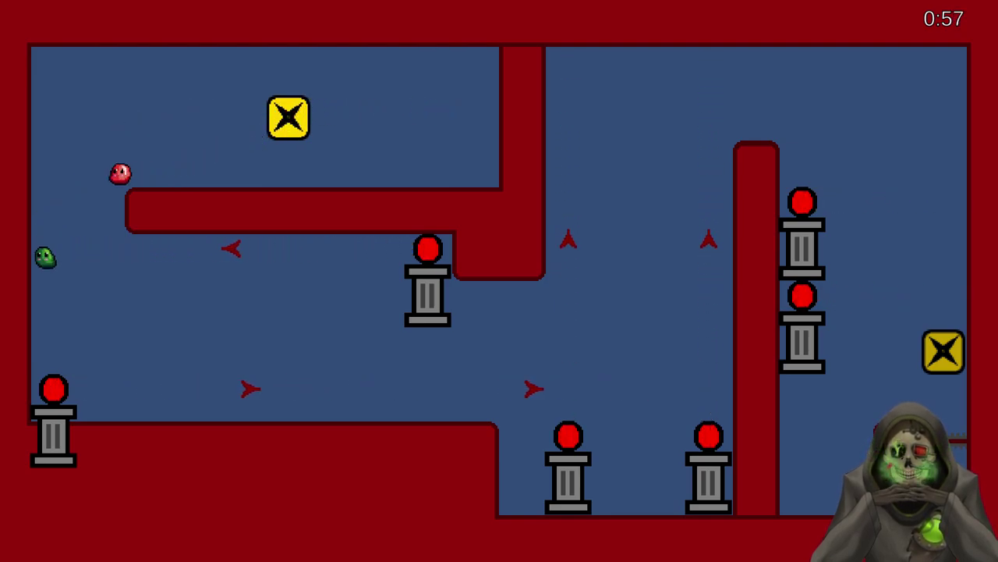
key("Right")
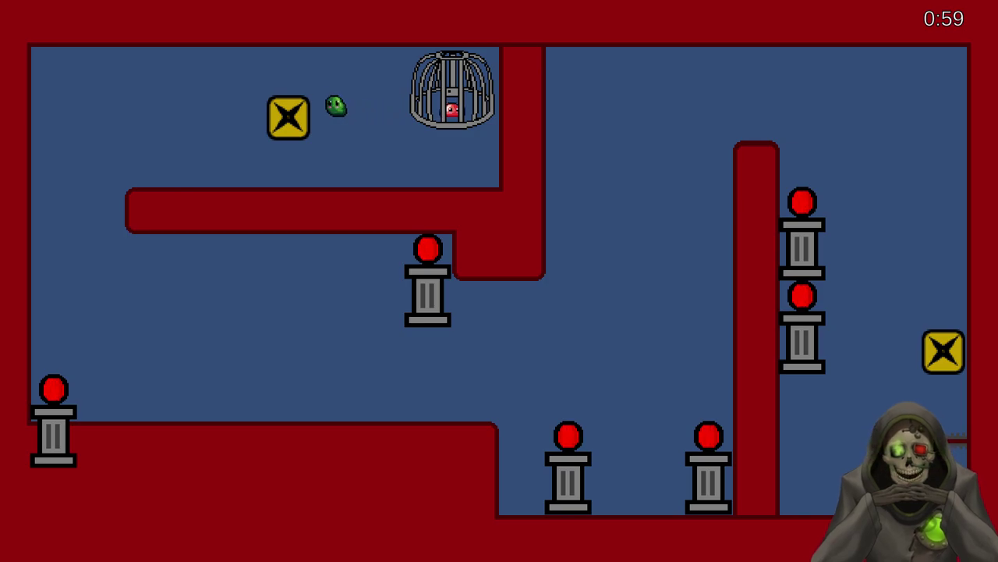
- Free the red slime with the yellow switch and lower the green slime along the left wall to just above the corner tower
key("Left")
key("Down")
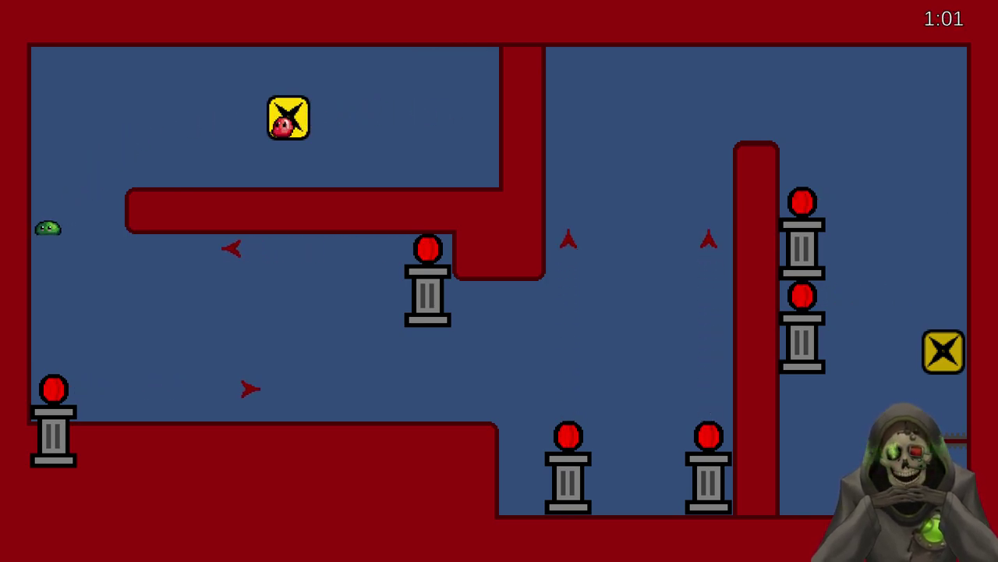
key("Down")
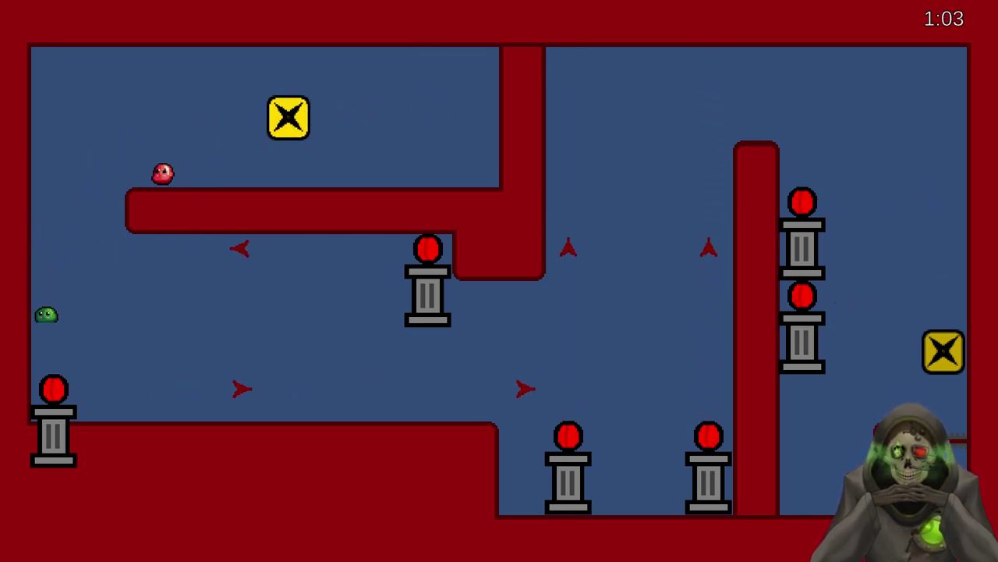
key("Down")
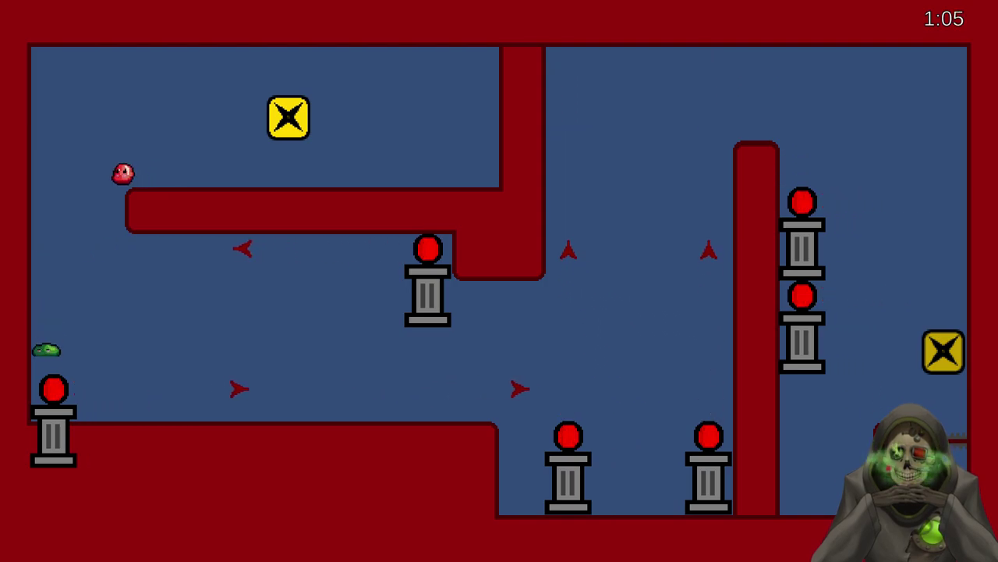
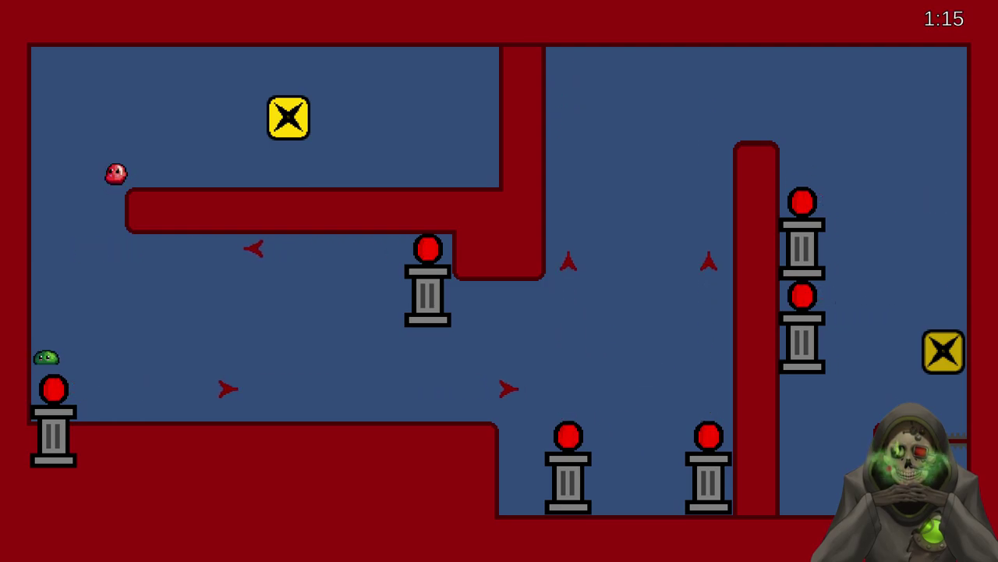
- Lead the green and red slimes between the projectile lanes, from the left wall to beneath the central wall
key("Left")
key("Right")
key("Right")
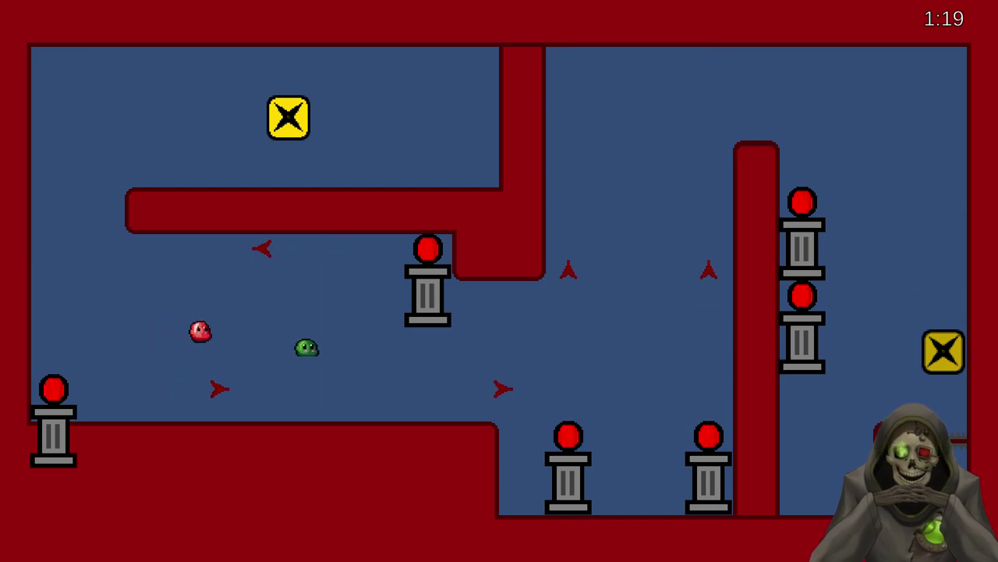
key("Right")
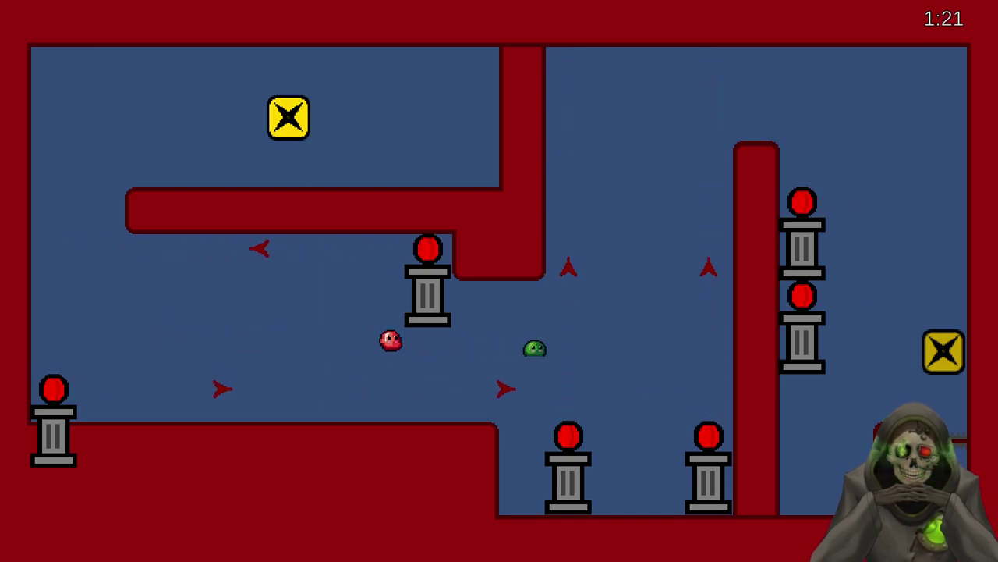
key("Right")
- Try to guide both slimes up the shaft between the upward projectiles of the two floor towers
key("space")
key("space")
key("space")
key("Left")
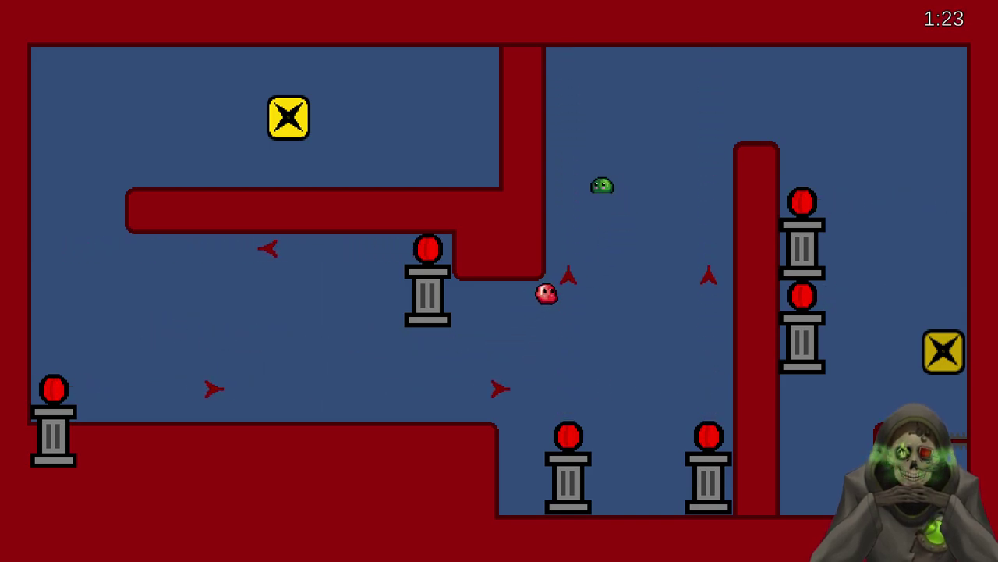
key("Right")
key("space")
key("Left")
key("space")
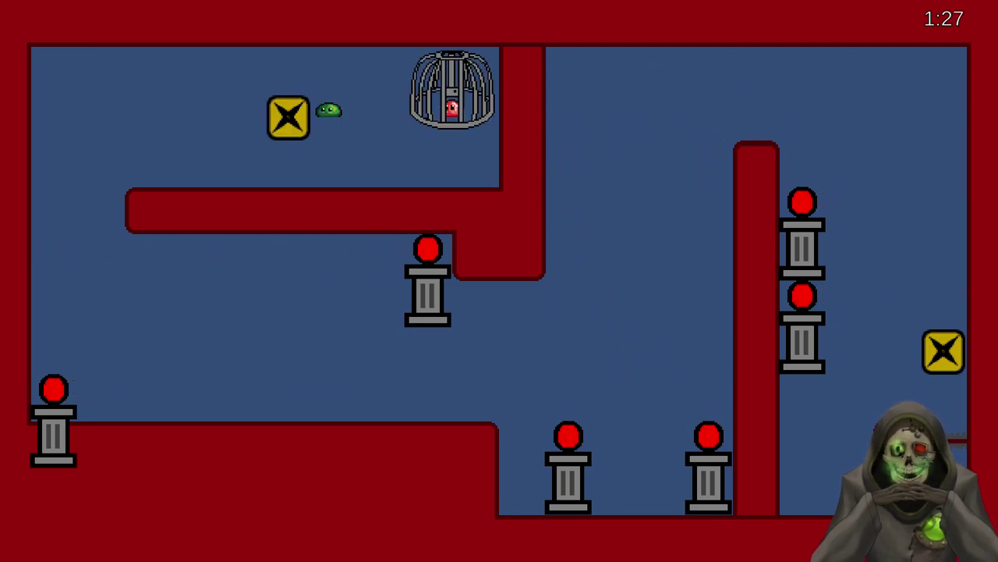
- Try twice to free the caged red slime with the yellow switch and bring it down past the horizontal wall's open end
key("Left")
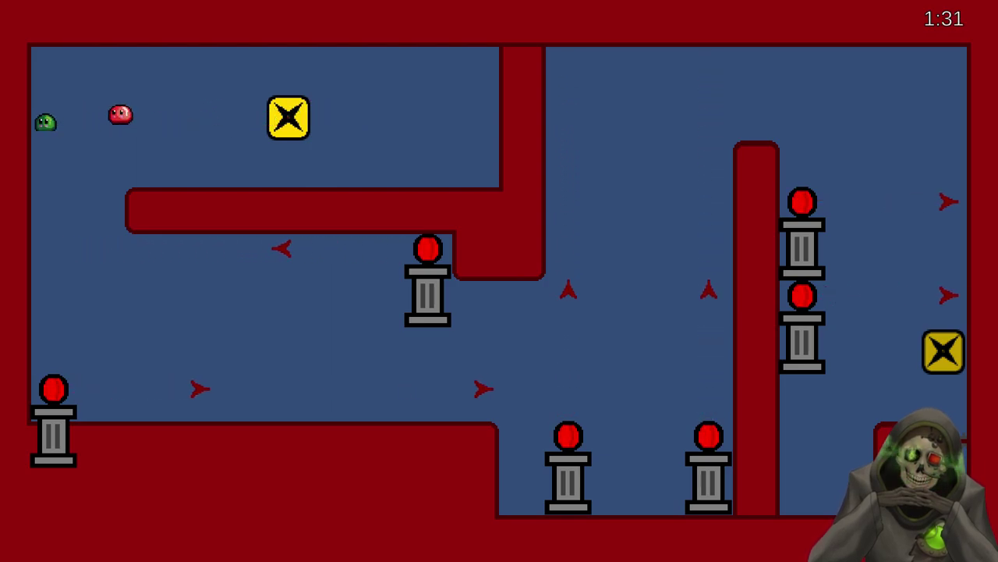
key("Down")
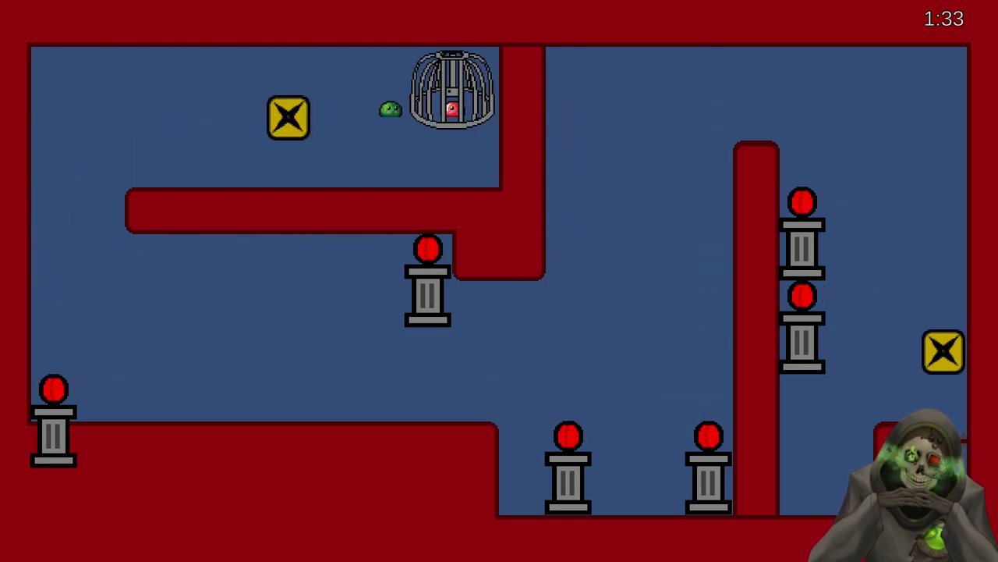
key("Left")
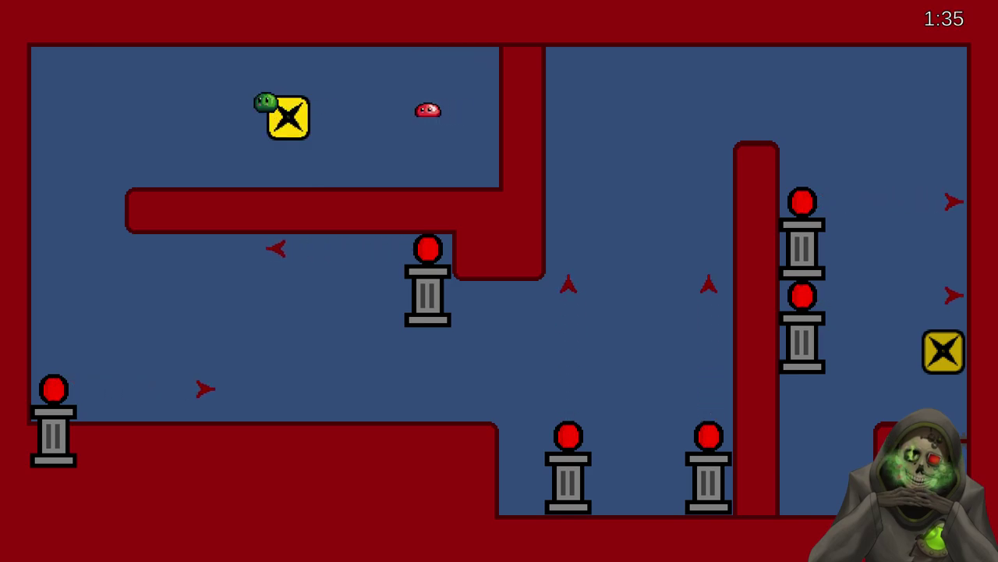
key("Down")
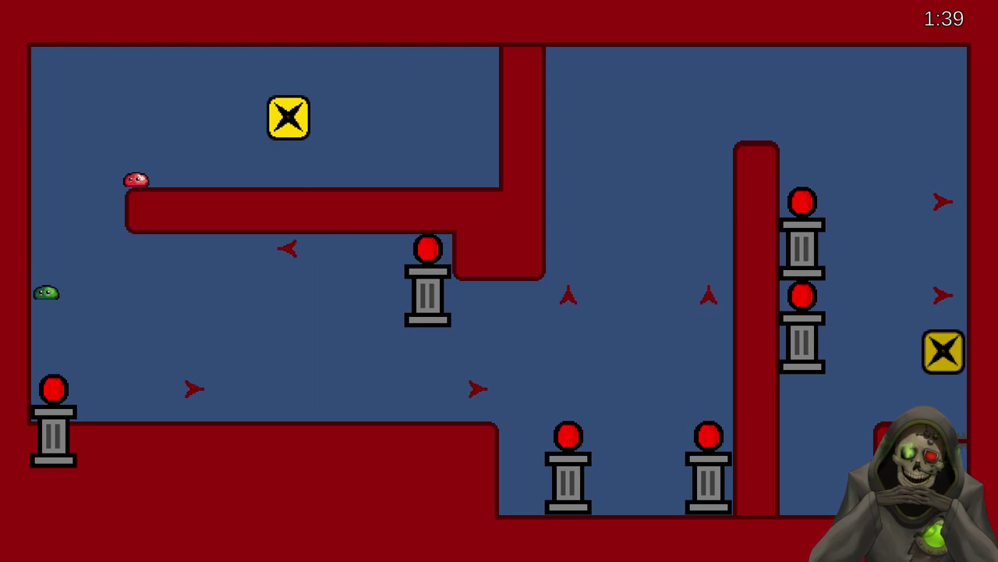
key("Down")
key("Right")
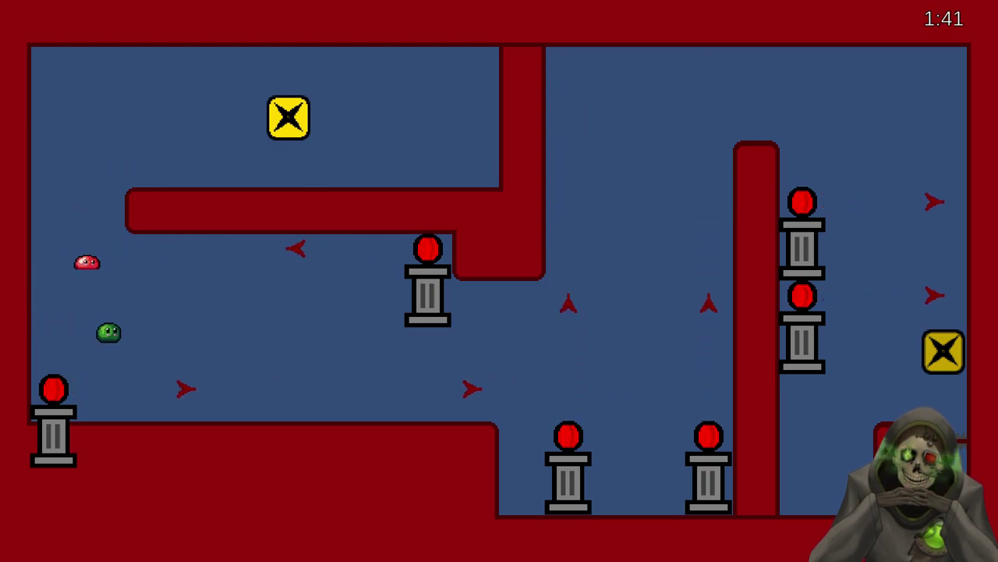
- Lead both slimes beneath the central wall and up the shaft to the top of the tall pillar
key("Right")
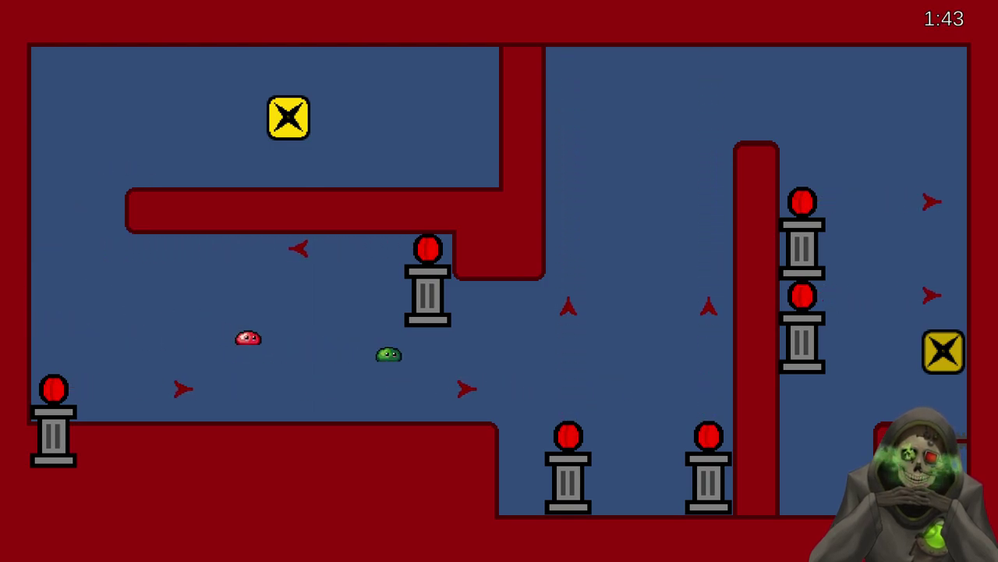
key("Right")
key("Up")
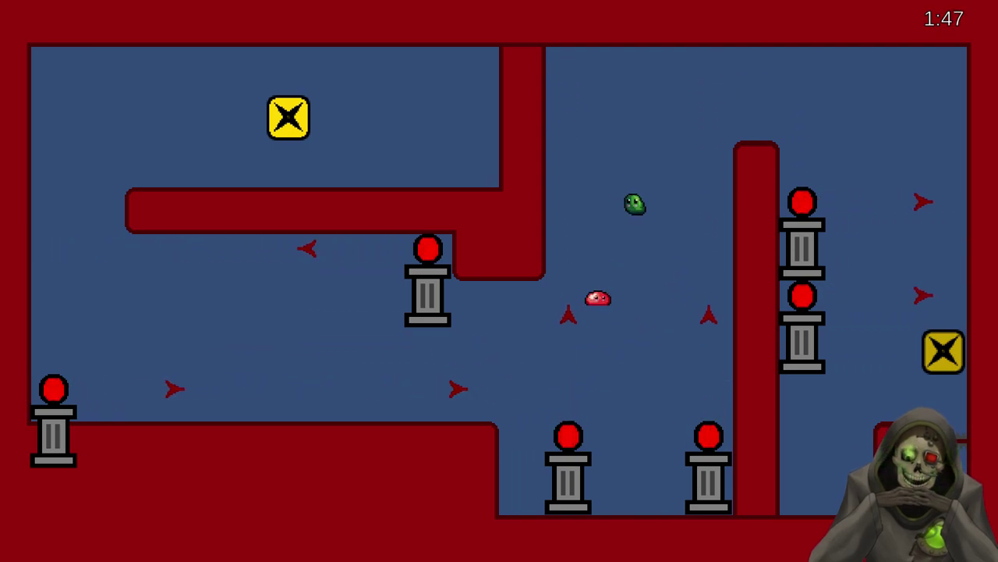
key("Right")
key("Up")
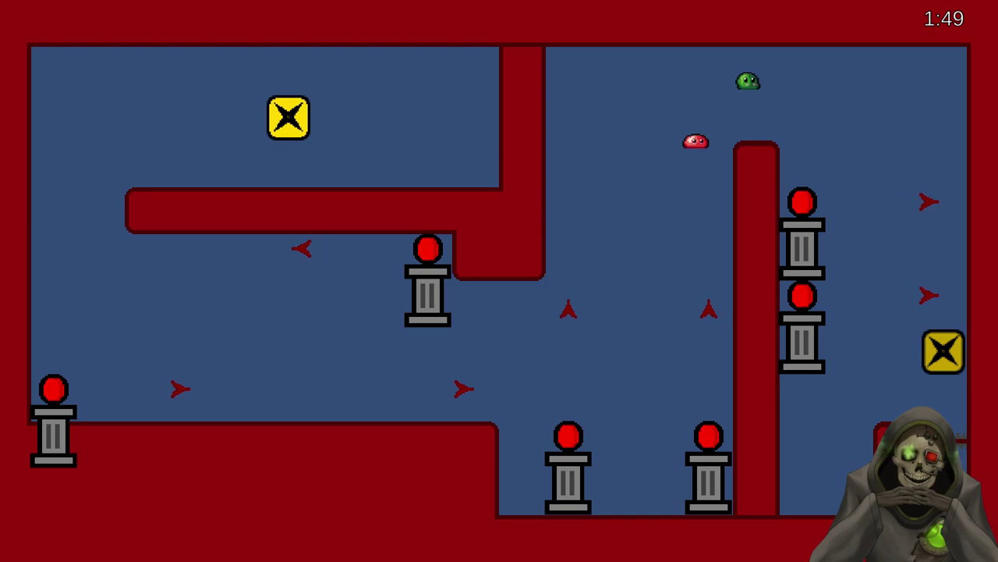
- Try to bring both slimes over the tall pillar and down past its two side towers
key("Down")
key("Left")
key("Down")
key("Right")
key("Left")
key("Up")
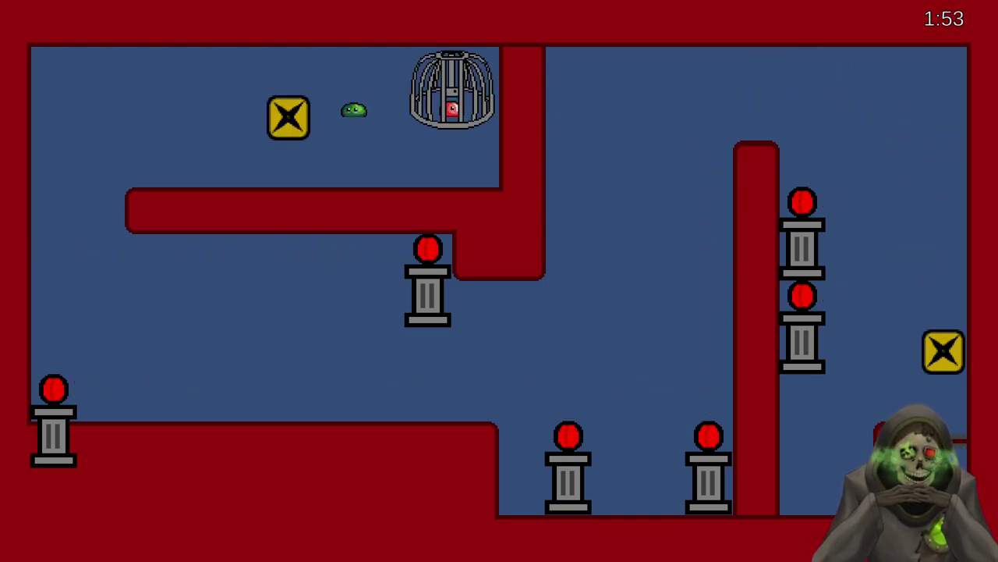
- Try to free the red slime again and lead it along the left wall past the leftward projectile lane
key("Left")
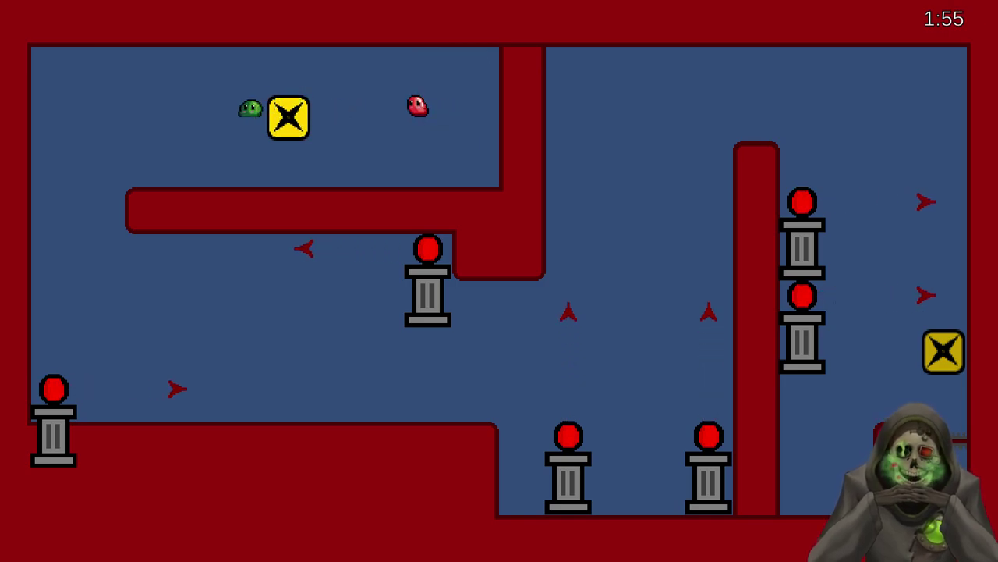
key("Down")
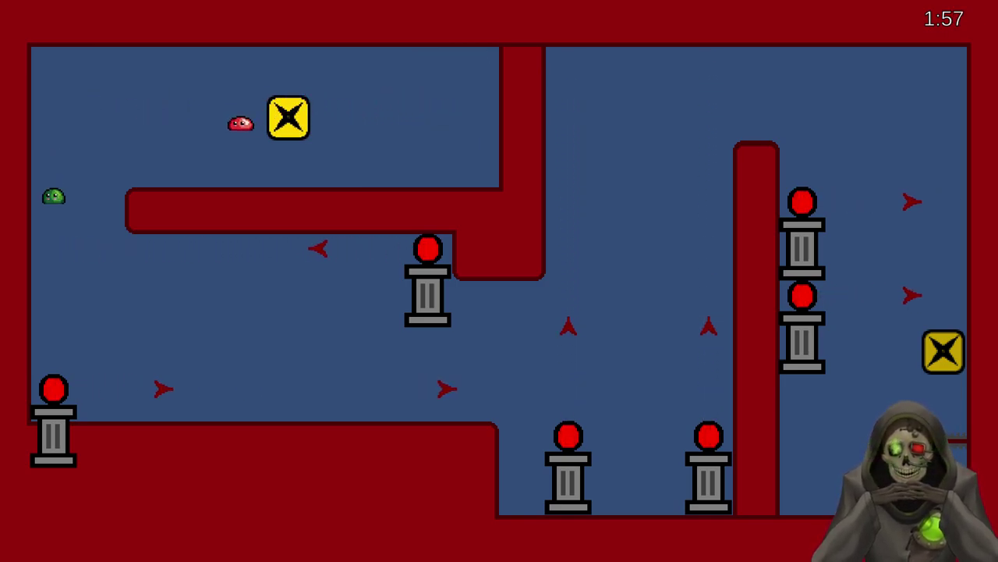
key("Right")
key("Down")
key("Right")
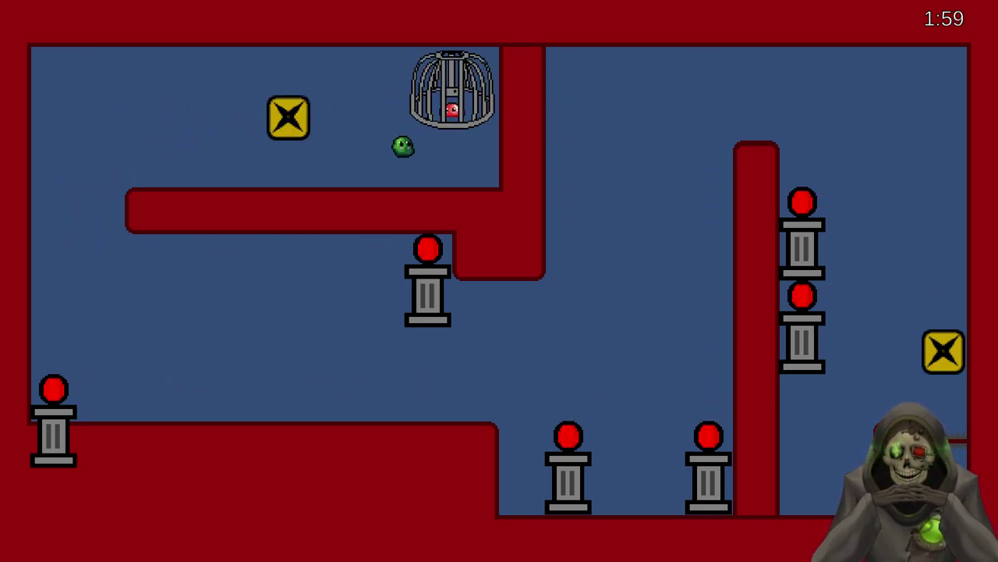
- Free the red slime with the yellow switch and lead both slimes down between the two horizontal projectile lanes
key("Left")
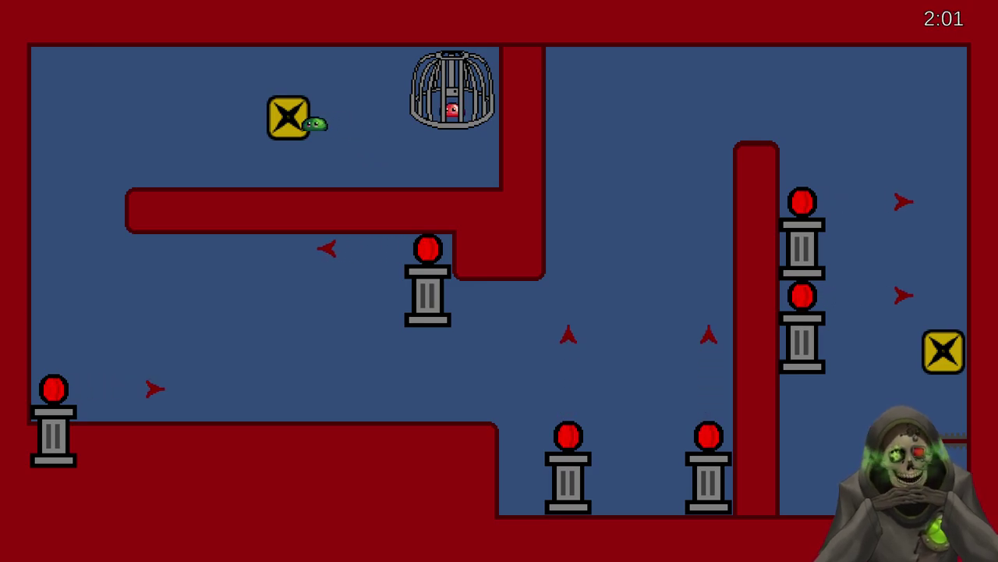
key("Left")
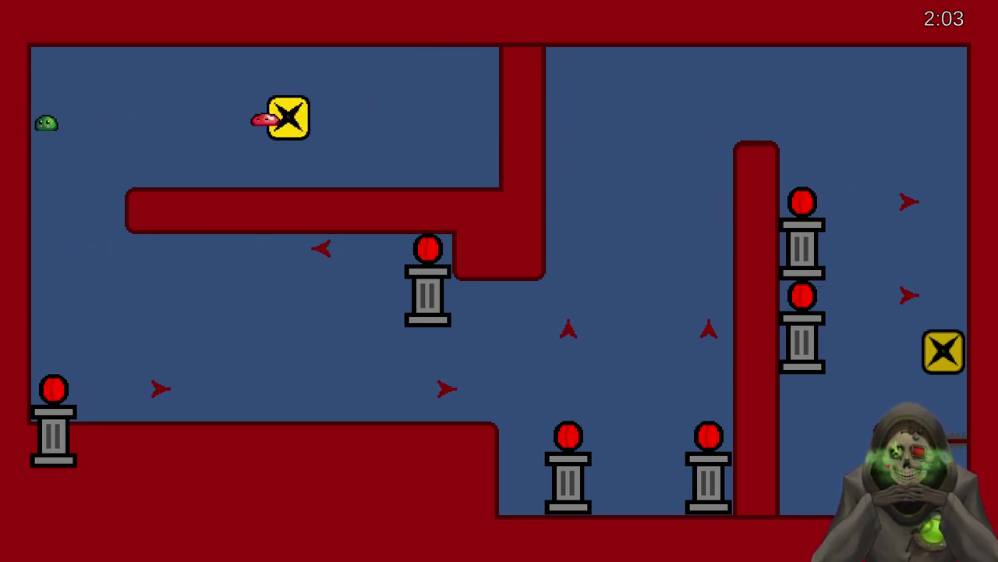
key("Down")
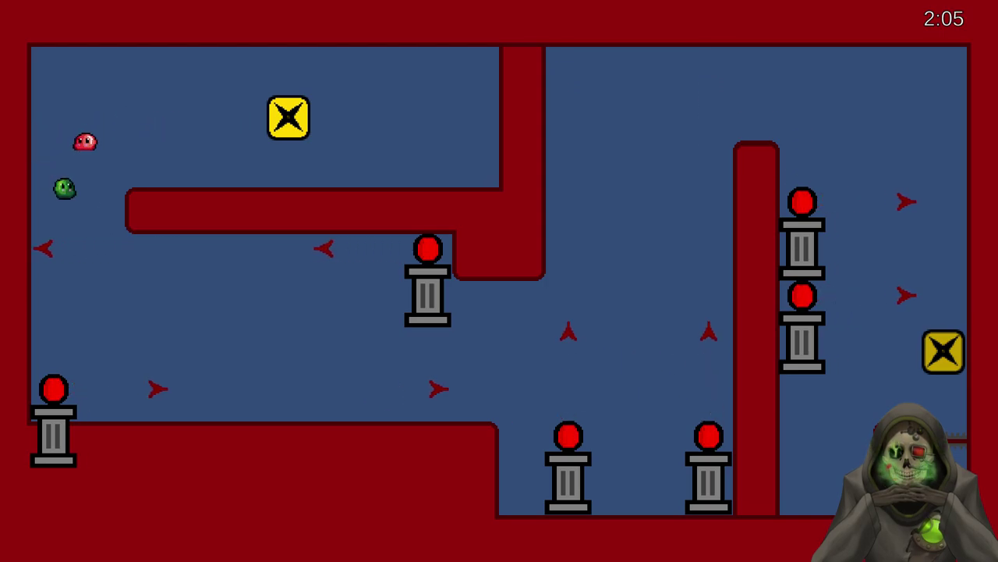
key("Right")
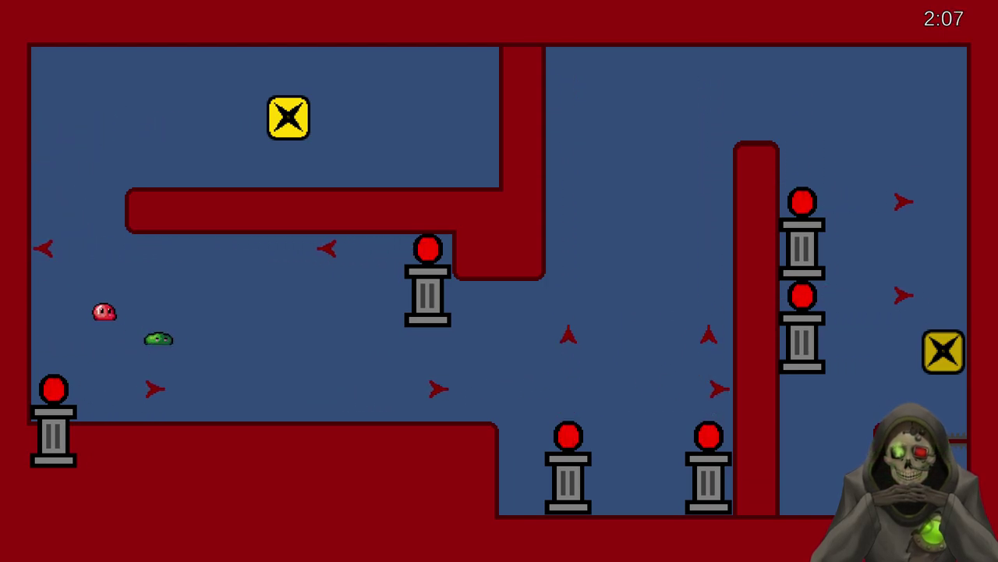
- Try to cross beneath the central wall and climb the shaft with both slimes
key("Right")
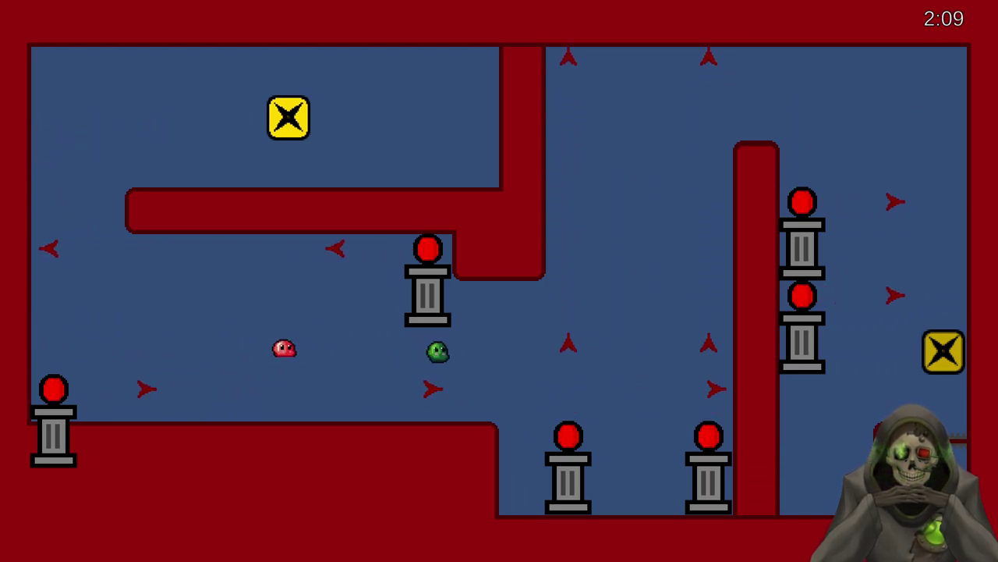
key("Right")
key("Up")
key("Up")
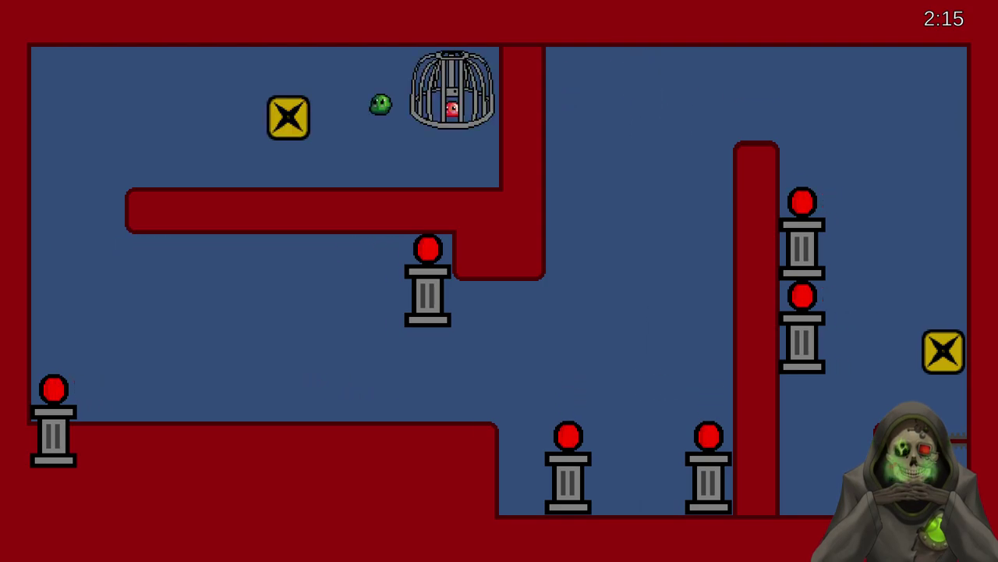
- Try twice to release the red slime and steer it toward the left wall ahead of the leftward projectiles
key("Left")
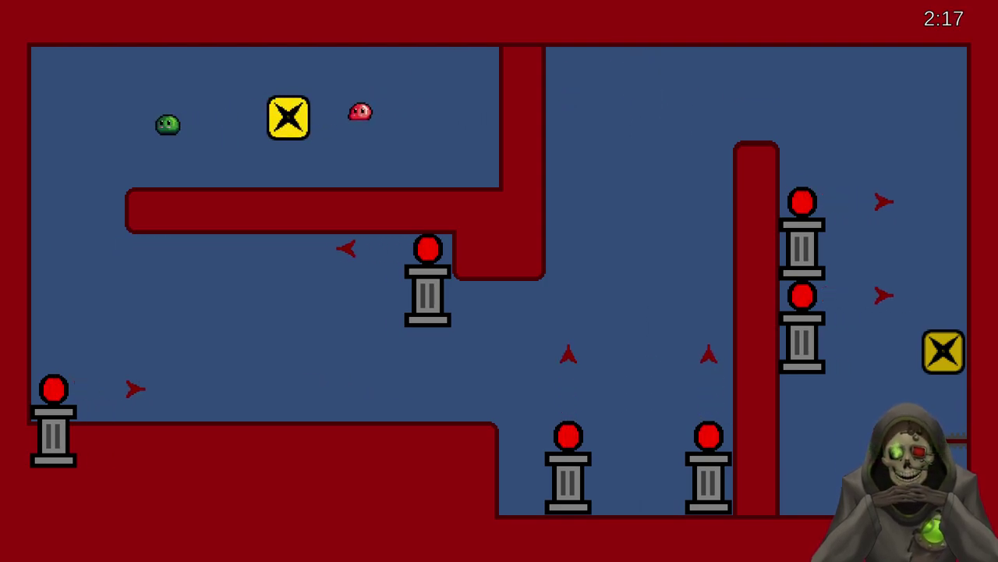
key("Down")
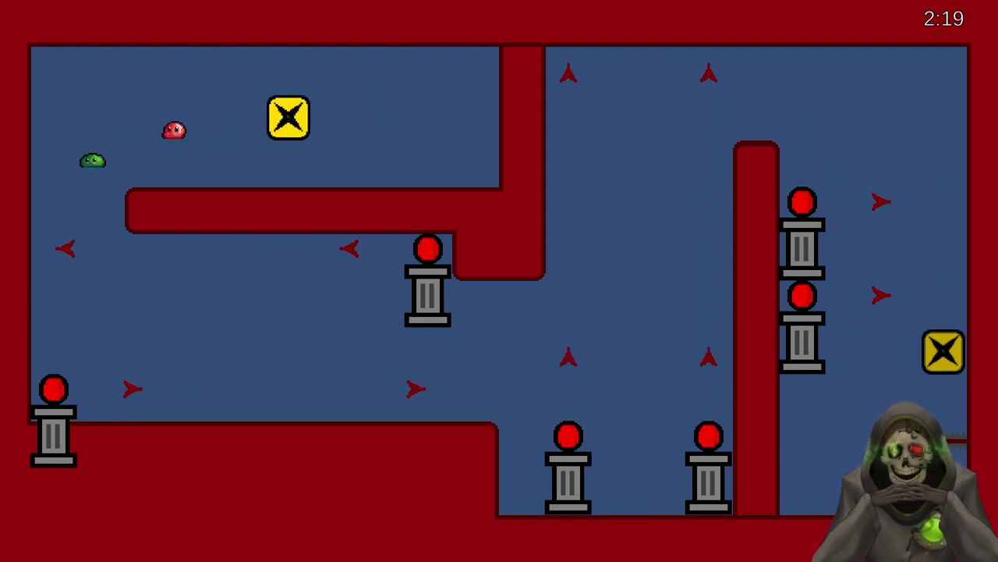
key("Left")
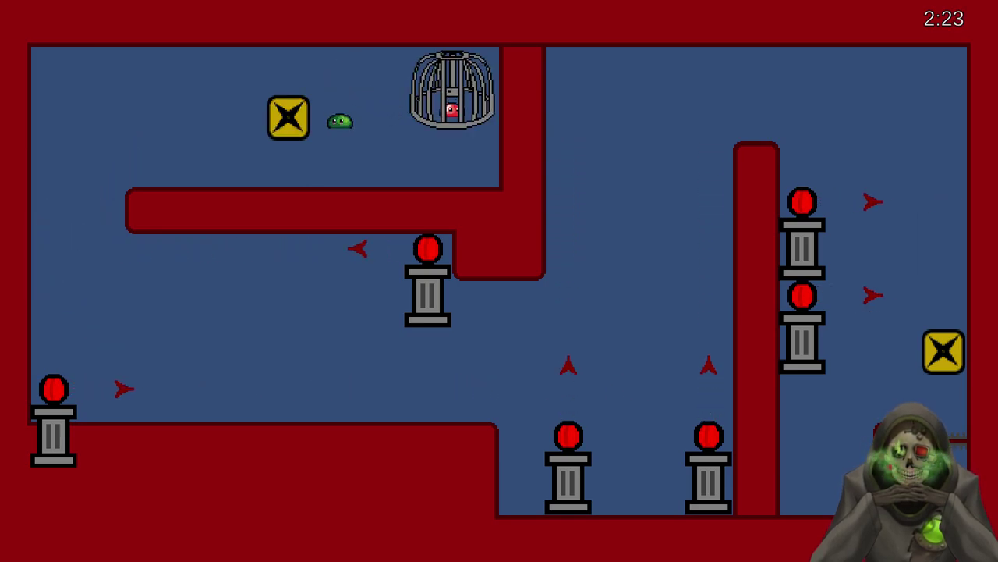
key("Left")
key("Left")
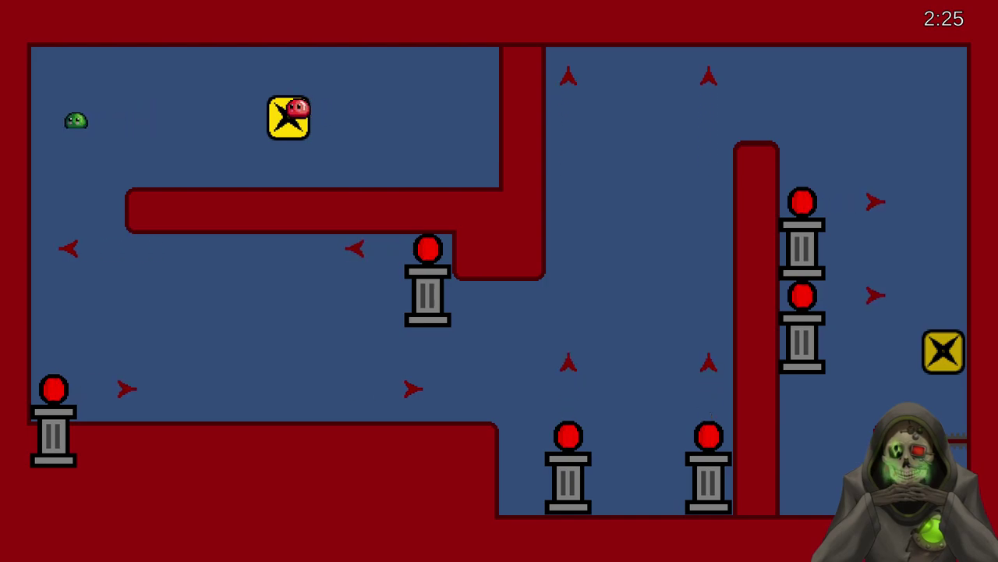
key("Left")
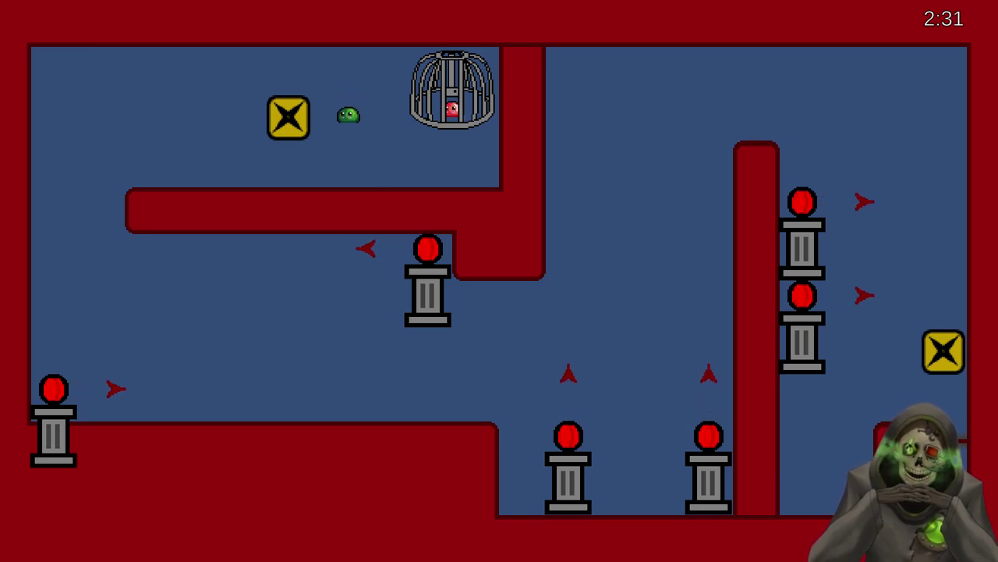
- Release the red slime with the yellow switch and lower both slimes along the left wall to above the corner tower
key("Left")
key("Left")
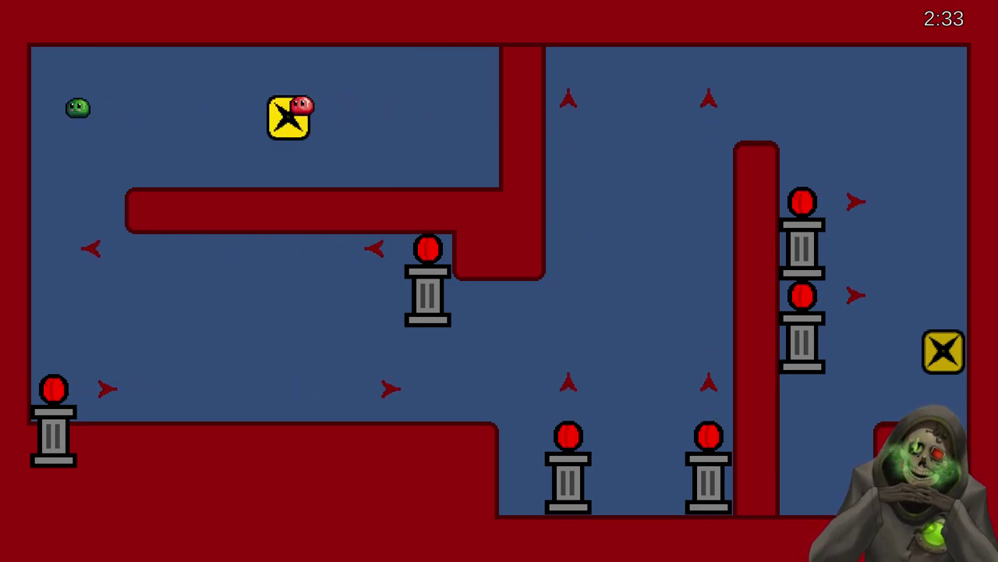
key("Left")
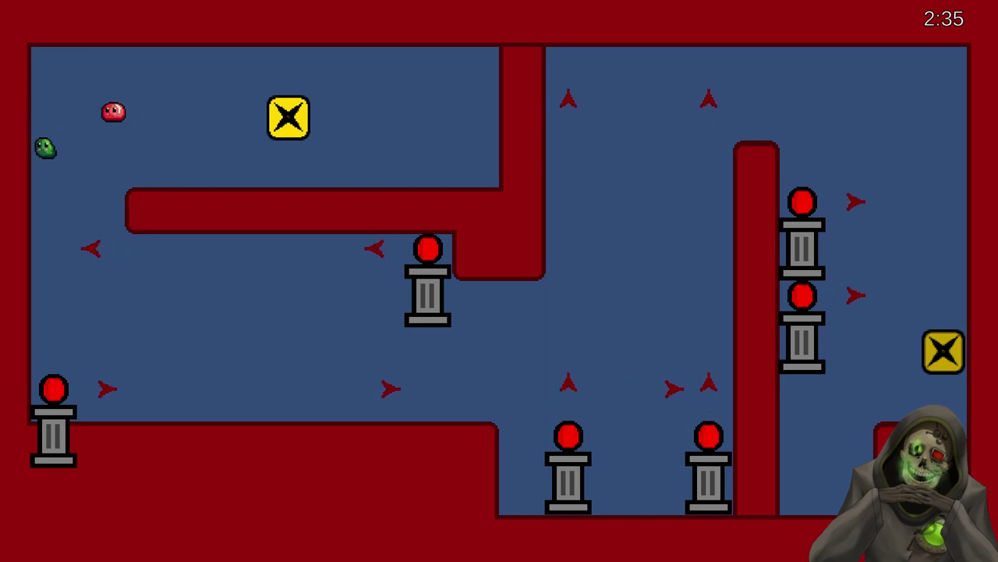
key("Right")
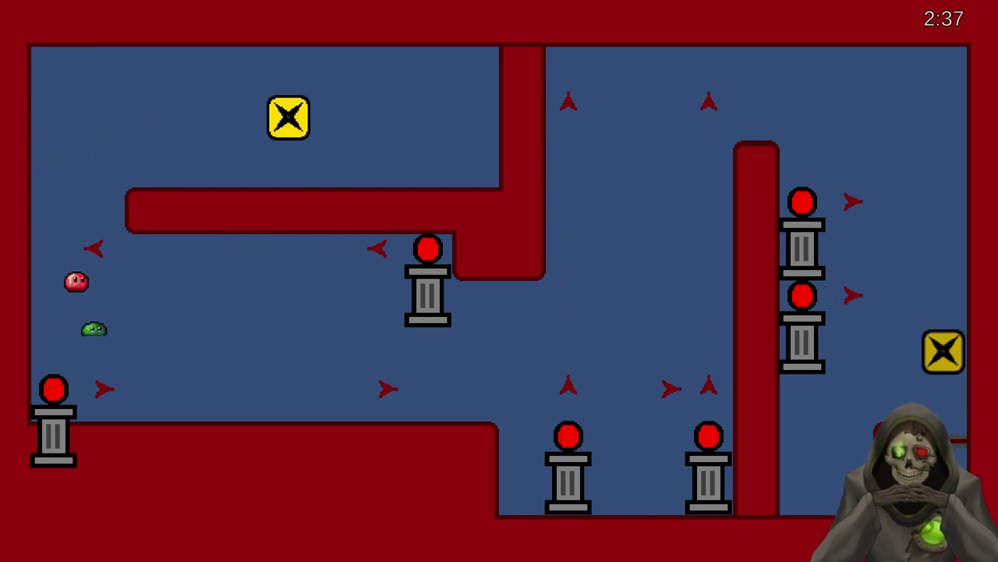
- Lead both slimes beneath the central wall and up between the two vertical projectile lanes to the top of the shaft
key("Right")
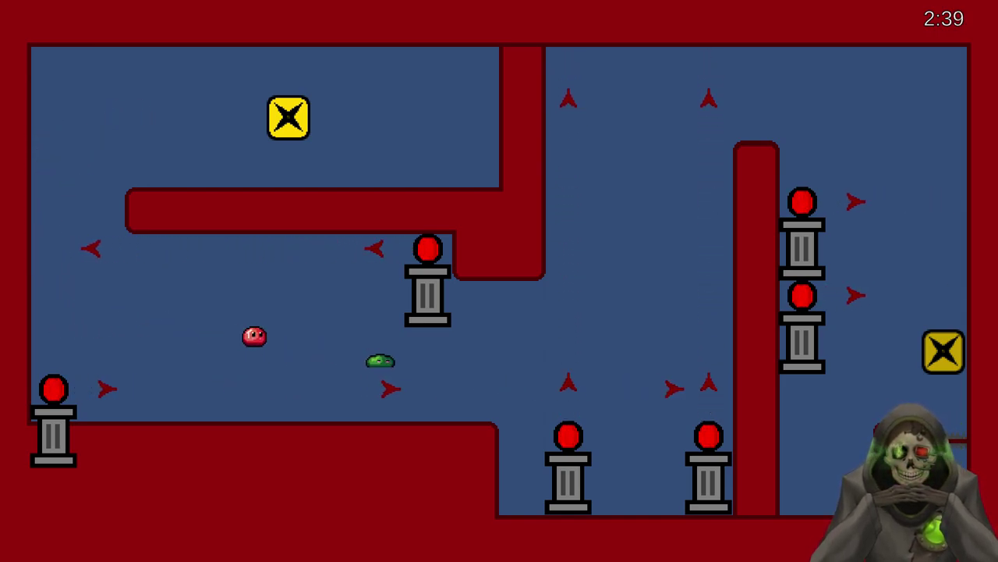
key("Right")
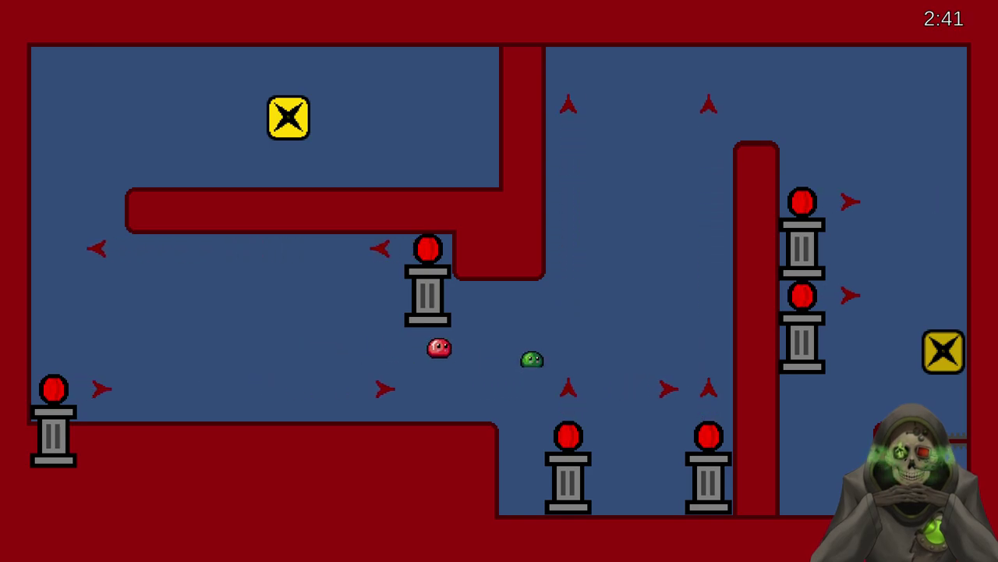
key("Up")
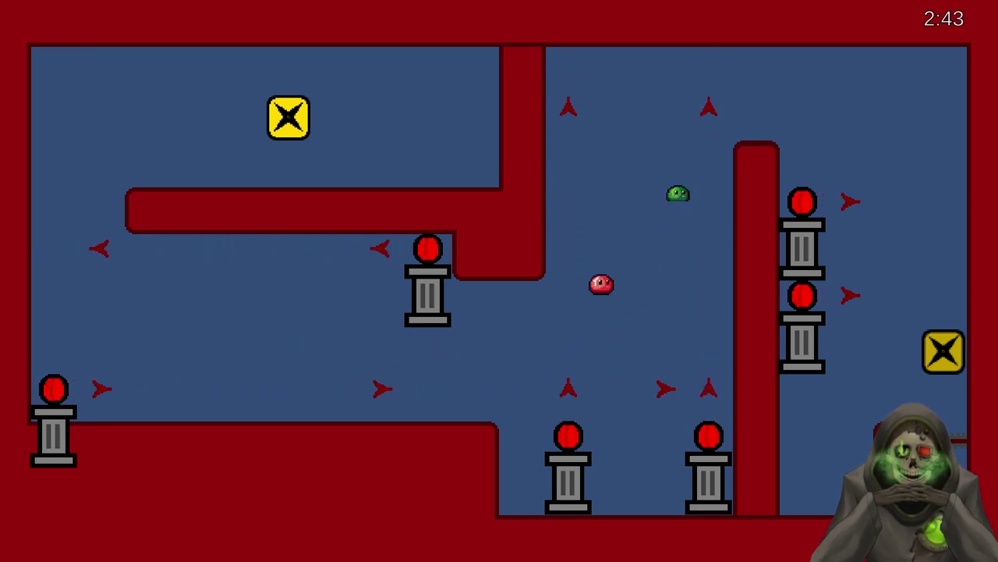
key("Up")
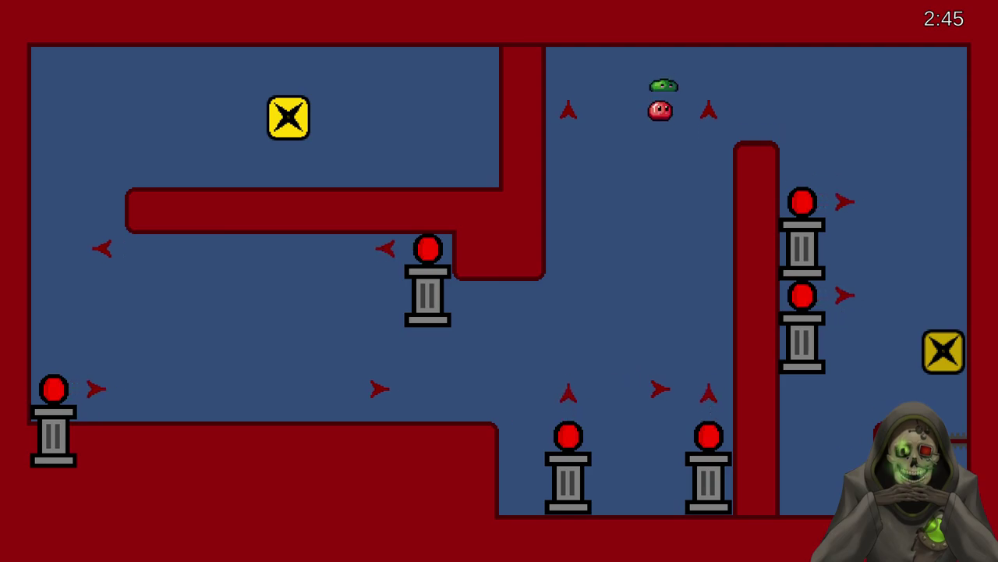
- Try to dodge the vertical projectiles at the top of the shaft and pass over the tall pillar
key("Up")
key("Left")
key("Left")
key("Up")
key("Right")
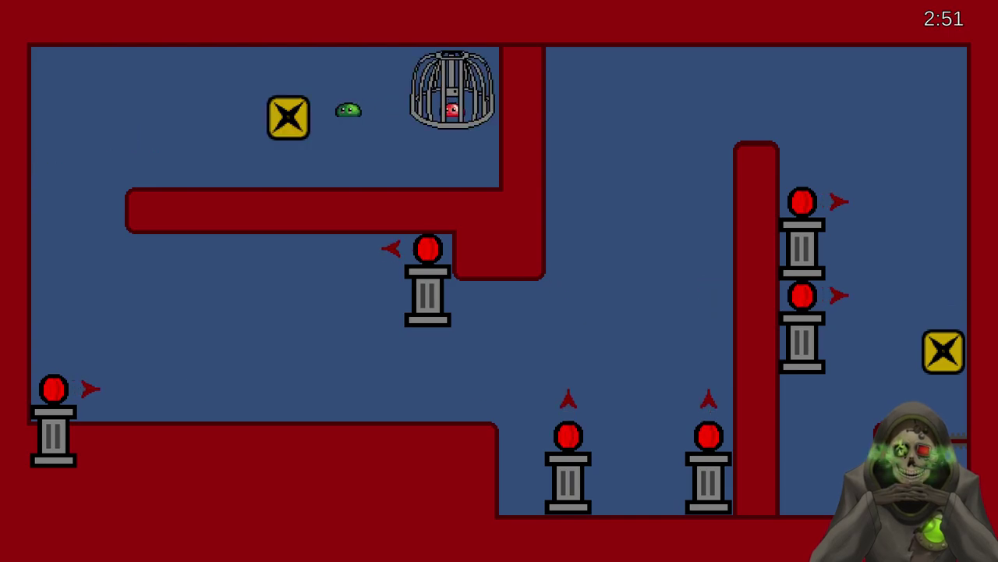
- Try to release the red slime with the yellow switch and lead both slimes to the left wall
key("Left")
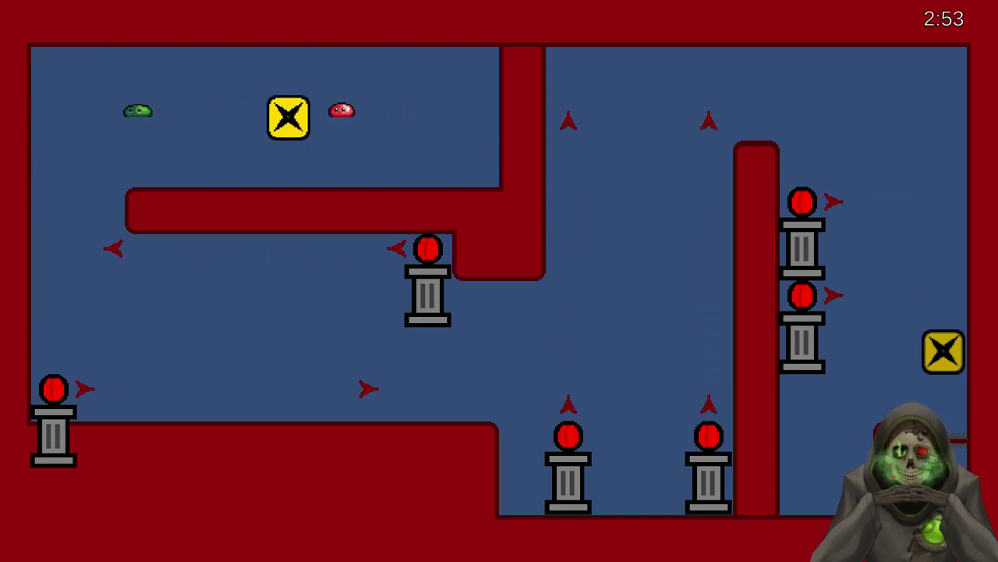
key("Down")
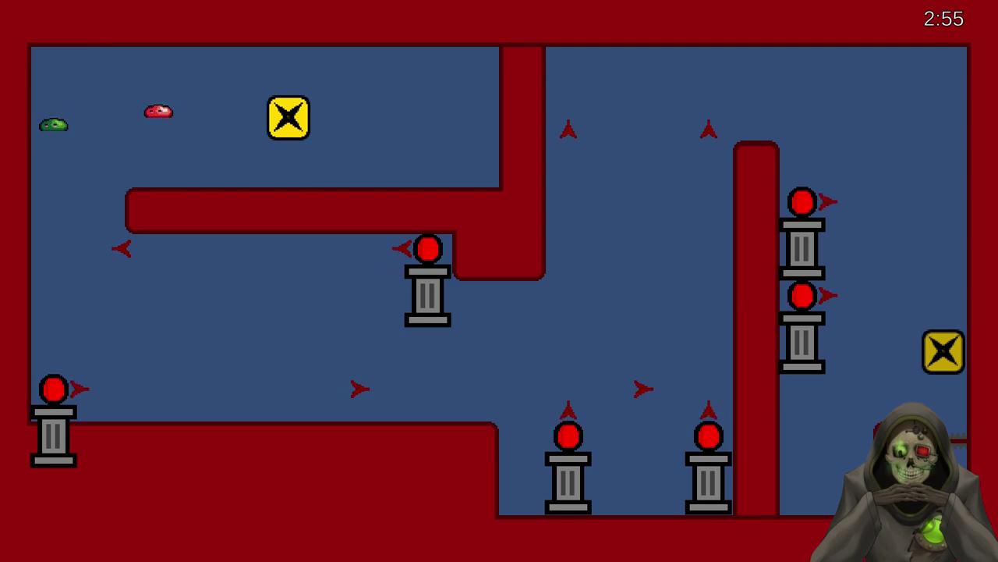
key("Right")
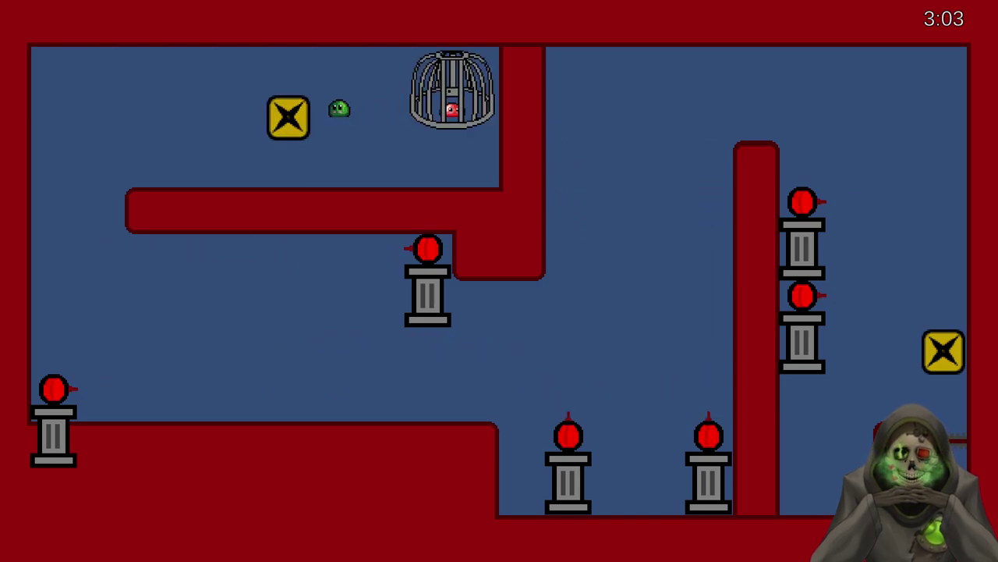
- Try to bring both slimes around the horizontal ledge, along the lower corridor and up into the projectile shaft
key("Left")
key("Left")
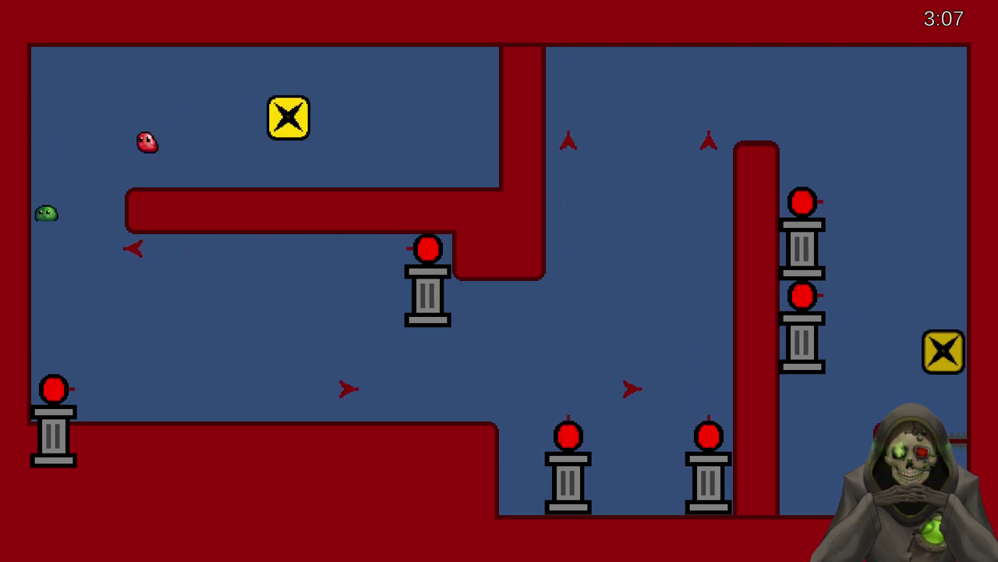
key("Down")
key("Right")
key("Right")
key("Down")
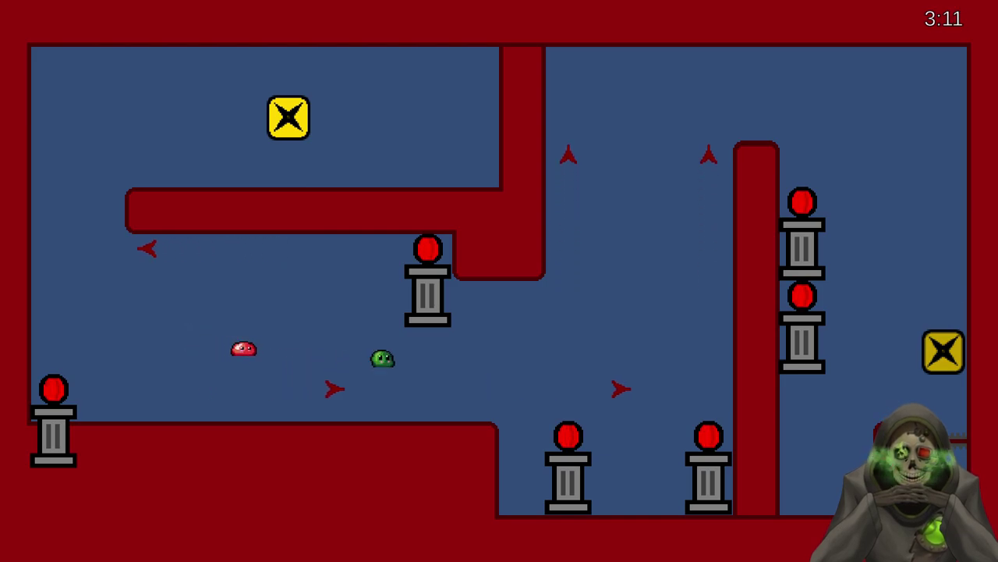
key("Right")
key("Up")
- Try again to release the red slime and head down past the end of the horizontal ledge
key("Left")
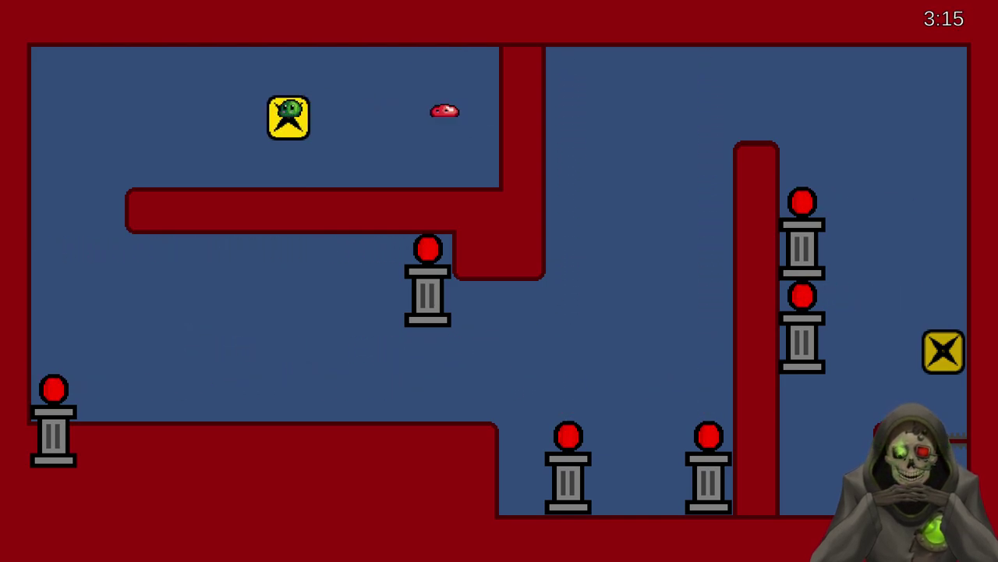
key("Left")
key("Down")
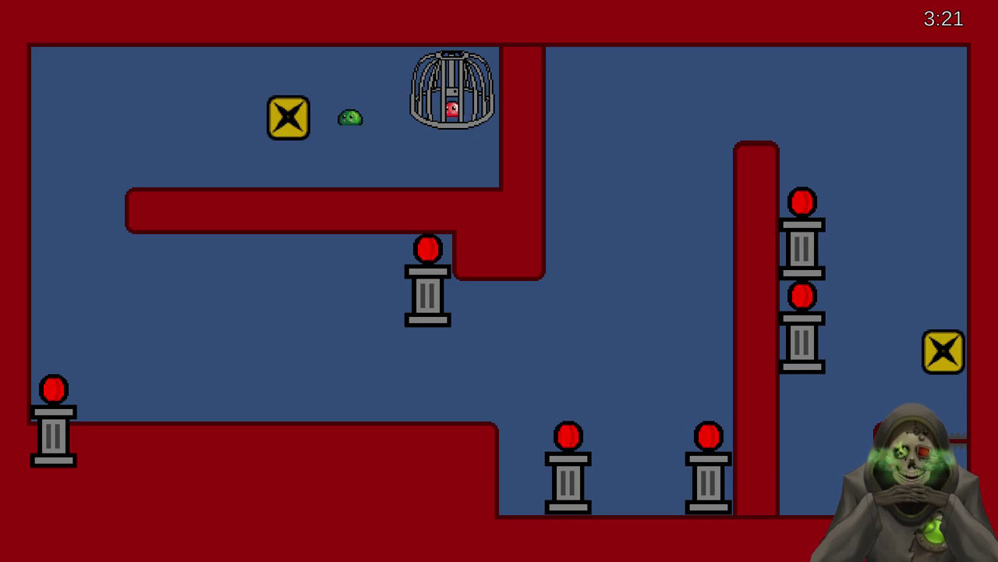
- Try to lead both slimes around the ledge, through the lower corridor and up over the tall pillar
key("Left")
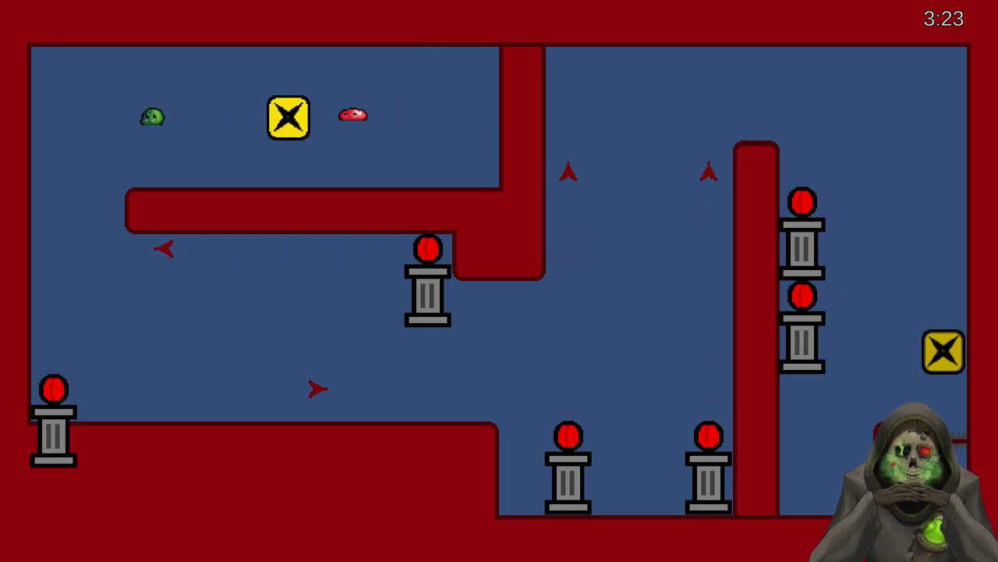
key("Down")
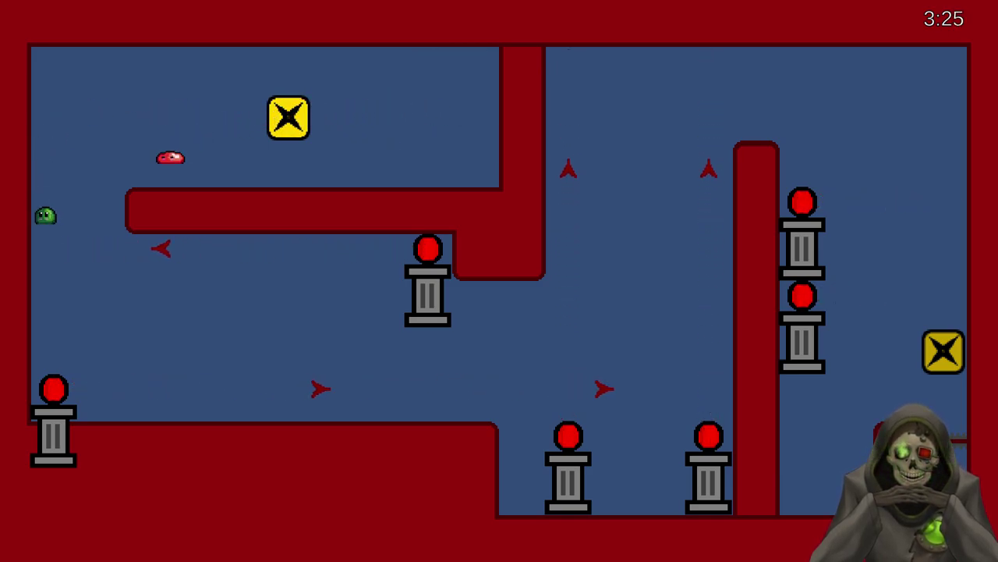
key("Down")
key("Right")
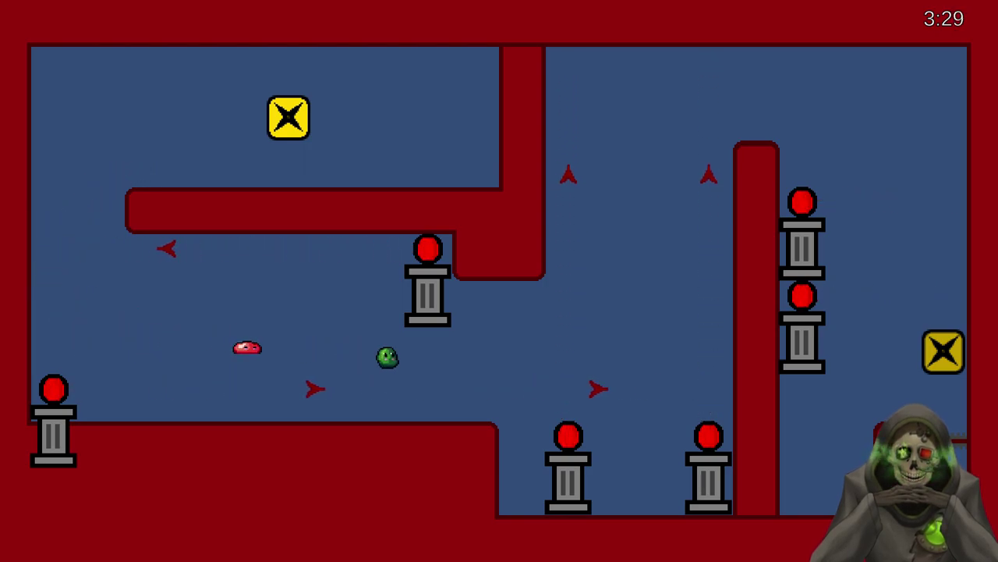
key("Up")
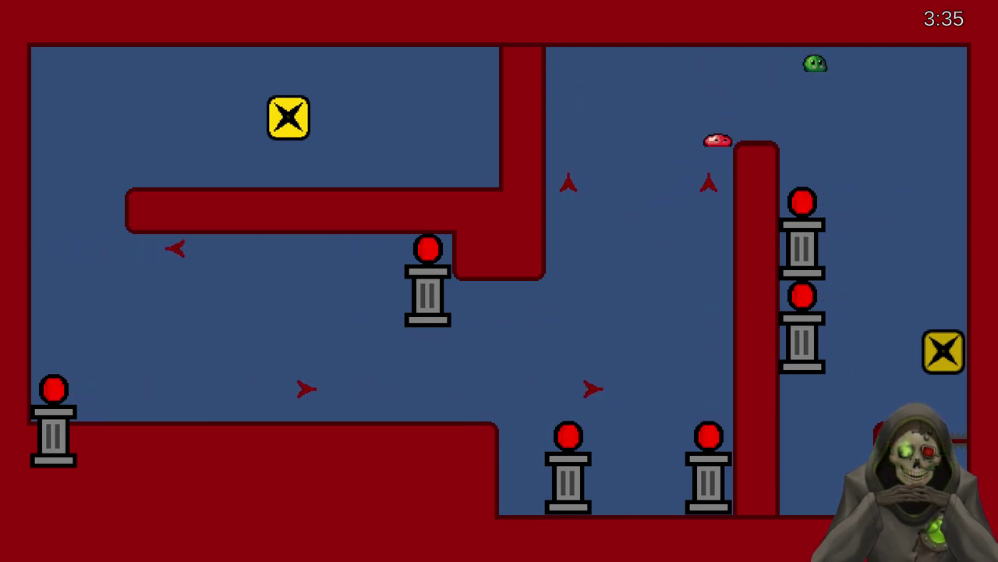
- Restart the level, release the red slime with the yellow switch and lower both slimes along the left wall
key("Left")
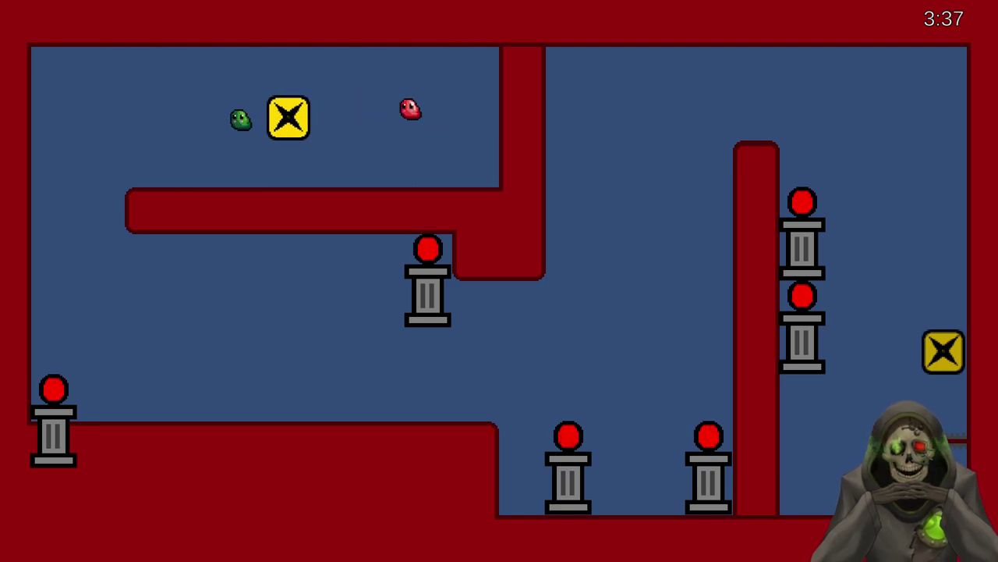
key("r")
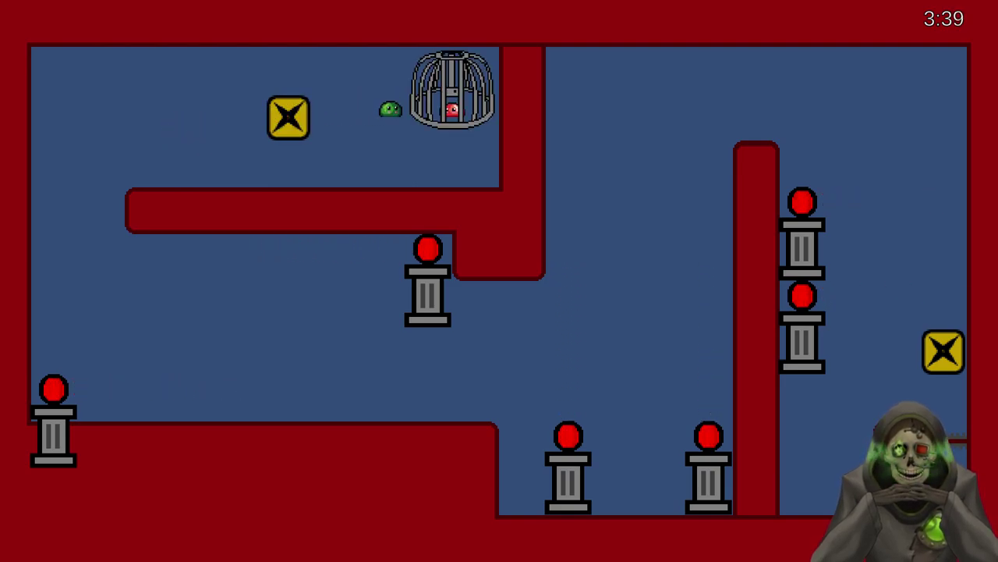
key("Left")
key("Left")
key("Left")
key("Down")
key("Down")
key("Right")
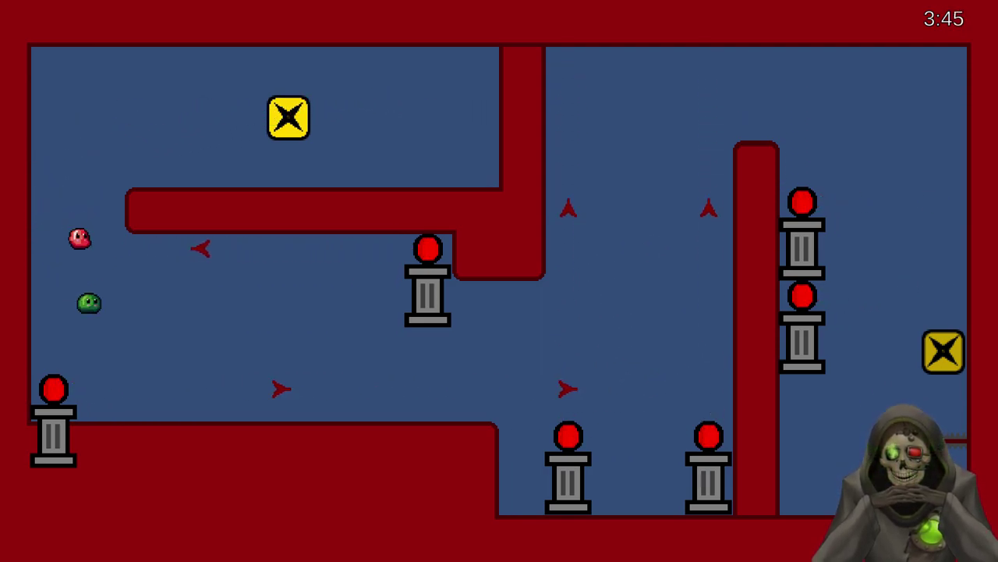
- Steer both slimes through the lower corridor, above the rightward projectiles, toward the vertical projectile lanes
key("Right")
key("Right")
key("Right")
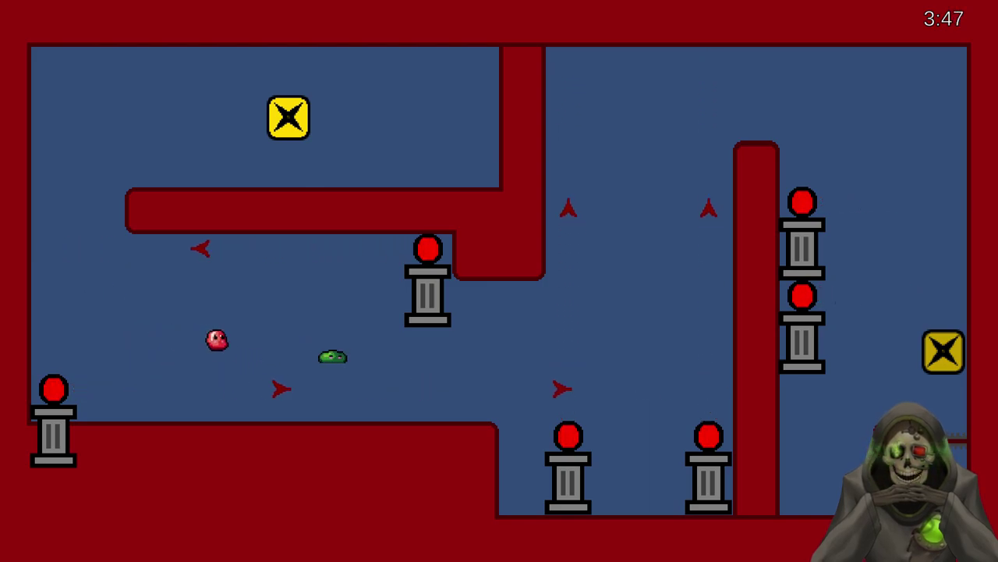
key("Right")
key("Right")
key("Right")
key("Right")
key("Right")
key("Right")
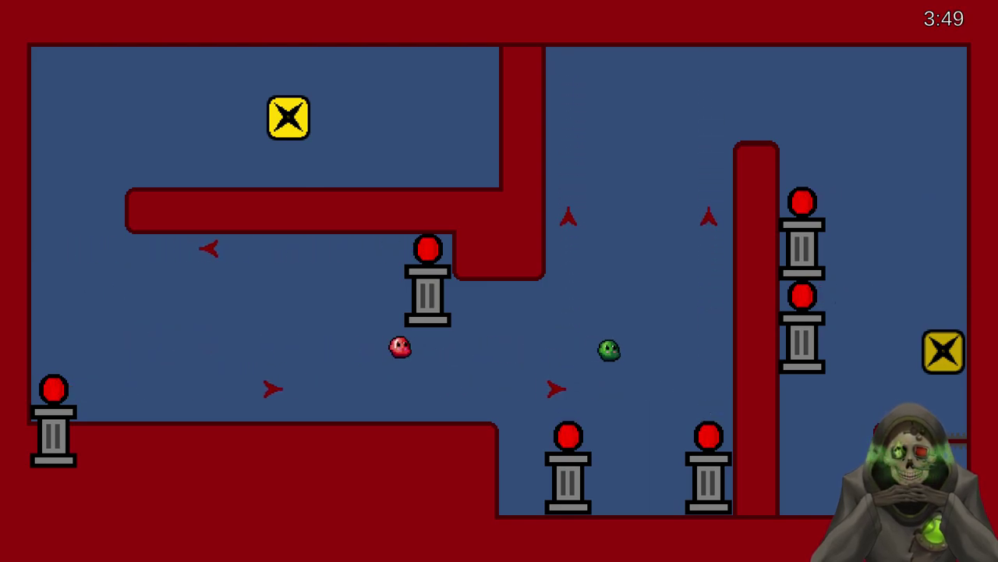
- Try to climb the shaft between the two vertical projectile lanes and bring the red slime up behind the green one
key("Up")
key("Right")
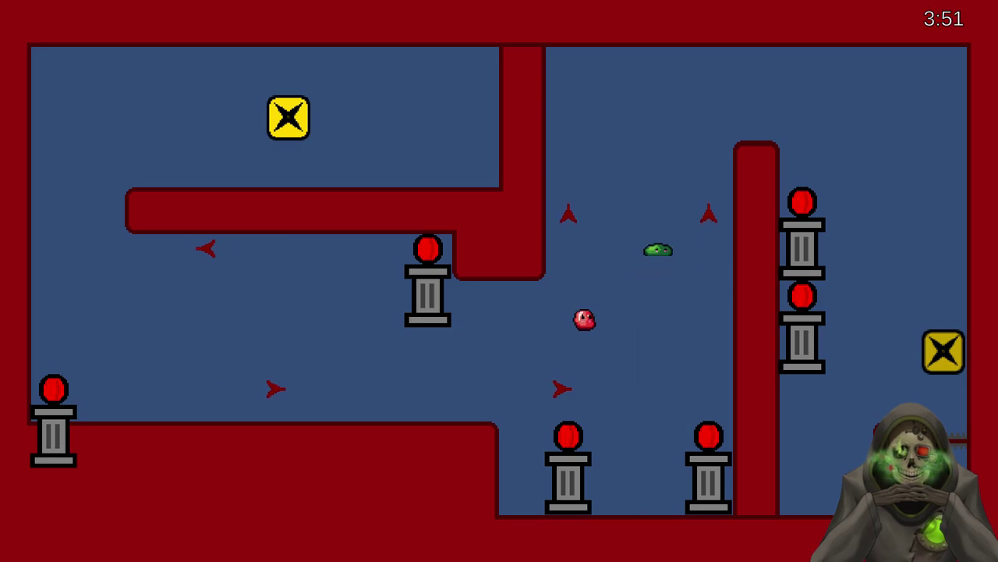
key("Up")
key("Up")
key("Up")
key("Left")
key("Down")
key("Right")
key("Up")
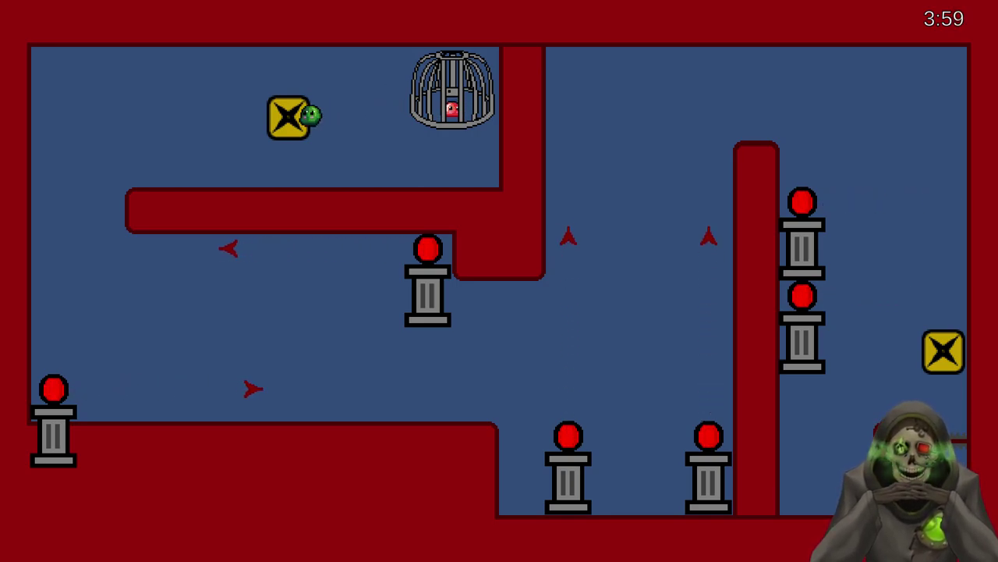
- Release the red slime with the yellow switch and lower both slimes between the left wall and the ledge
key("Left")
key("Left")
key("Down")
key("Down")
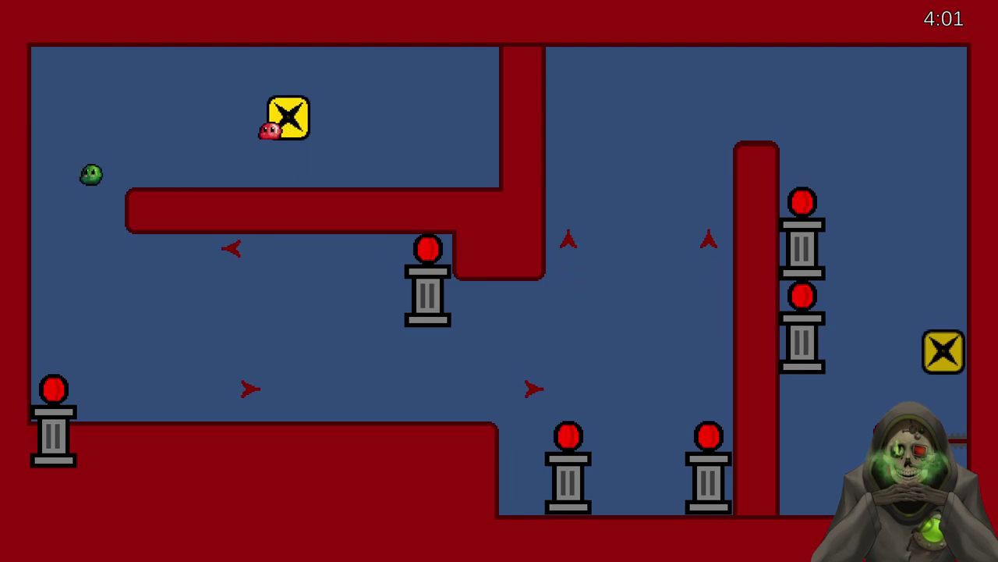
key("Down")
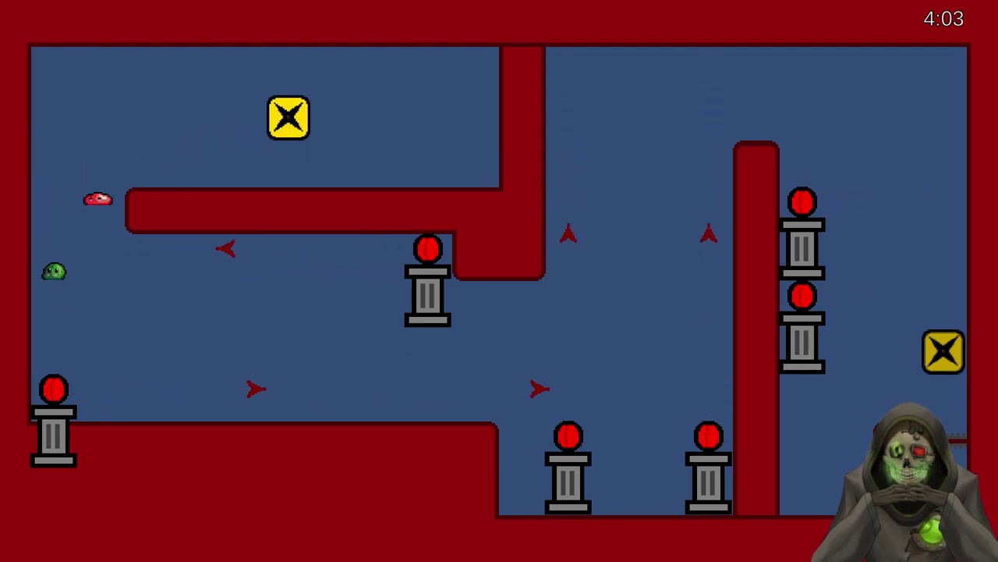
- Try to take both slimes along the lower corridor and up between the projectile lanes over the tall pillar
key("Right")
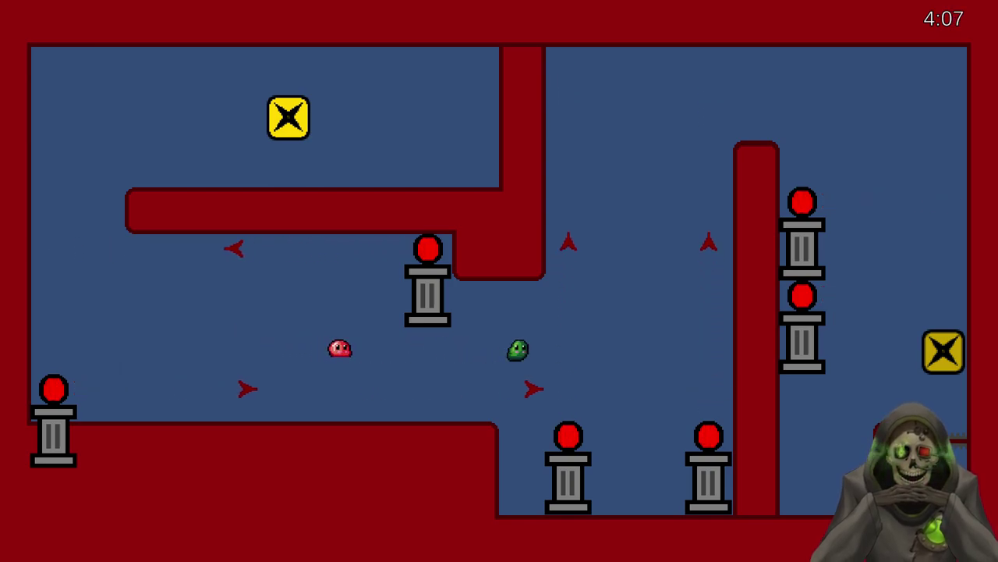
key("Up")
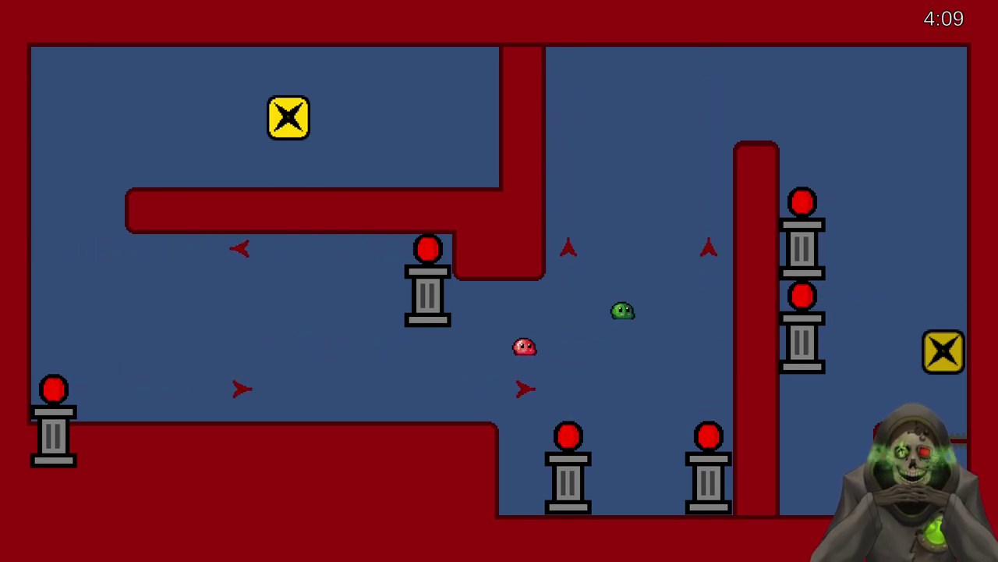
key("Up")
key("Right")
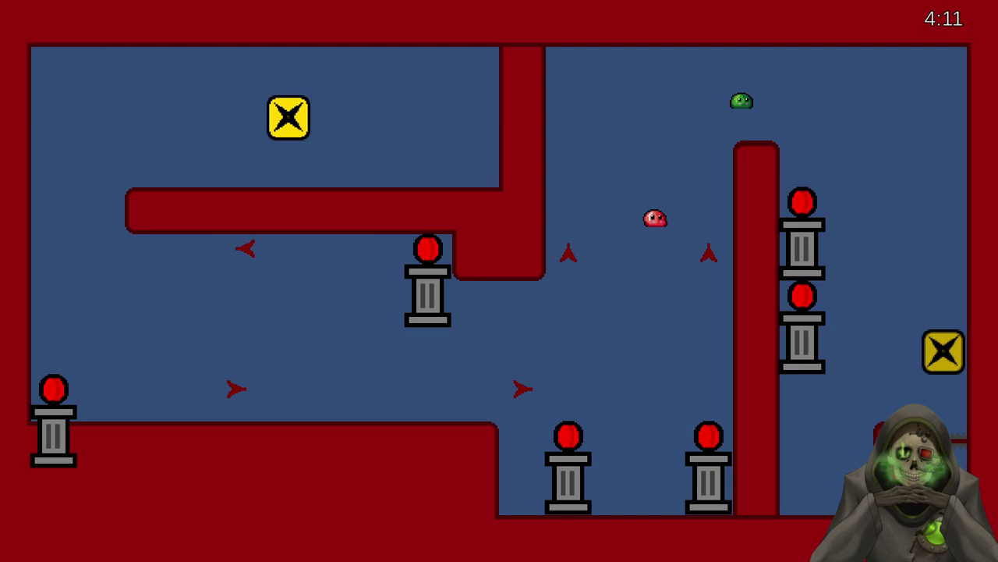
- Try to release the red slime and draw it past the yellow switch toward the left wall
key("Left")
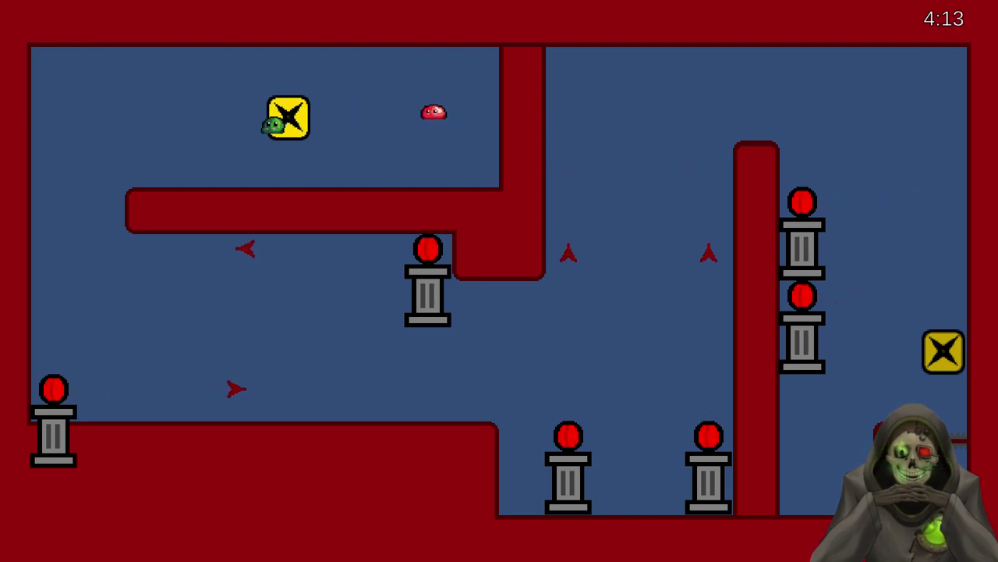
key("Left")
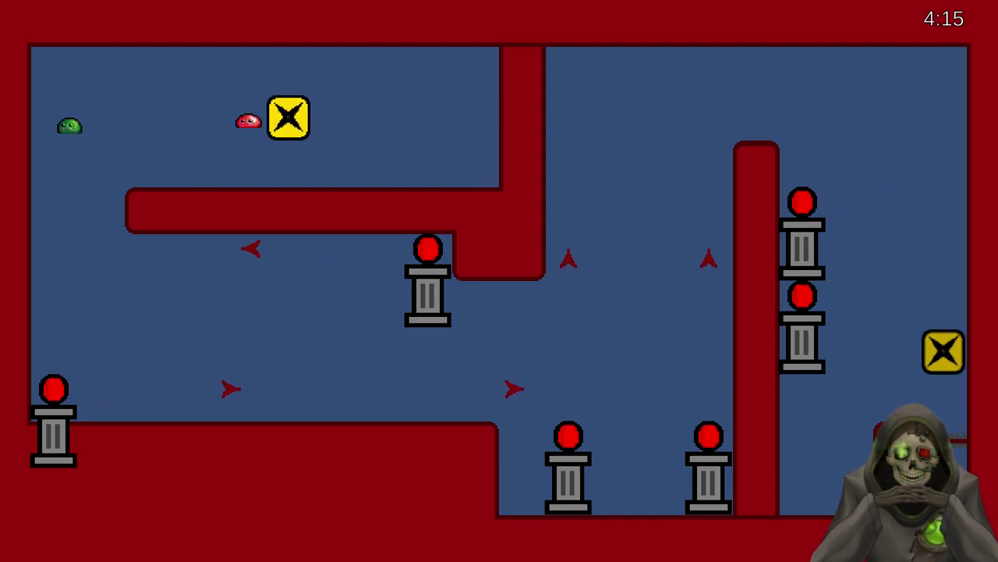
key("Right")
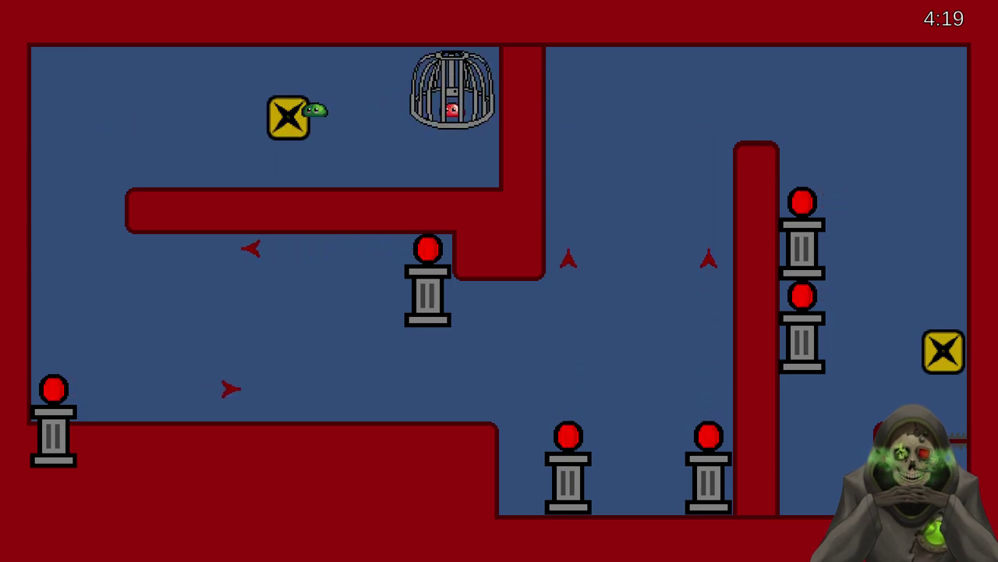
- Release the red slime with the yellow switch and lower both slimes along the left wall past the ledge
key("Left")
key("Down")
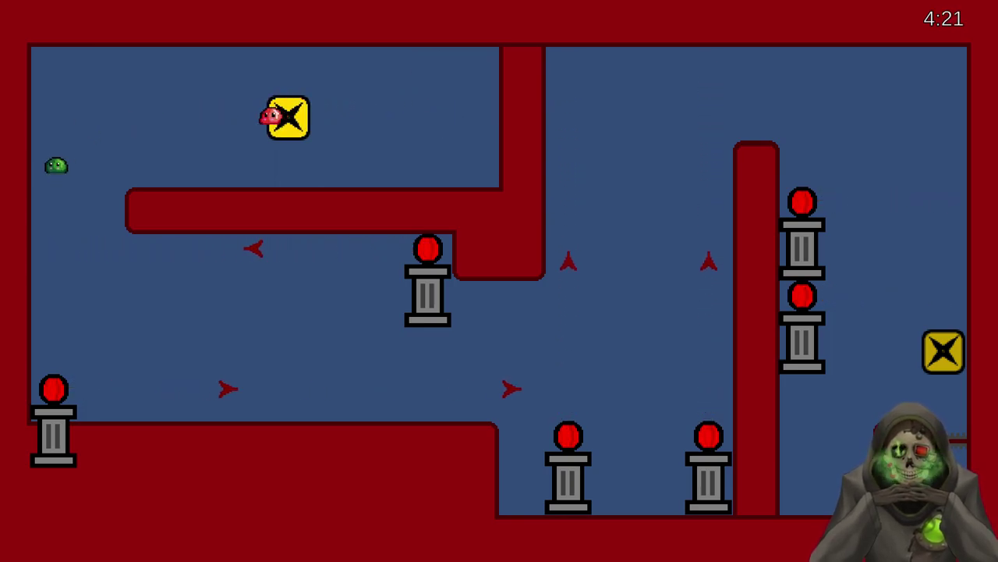
key("Down")
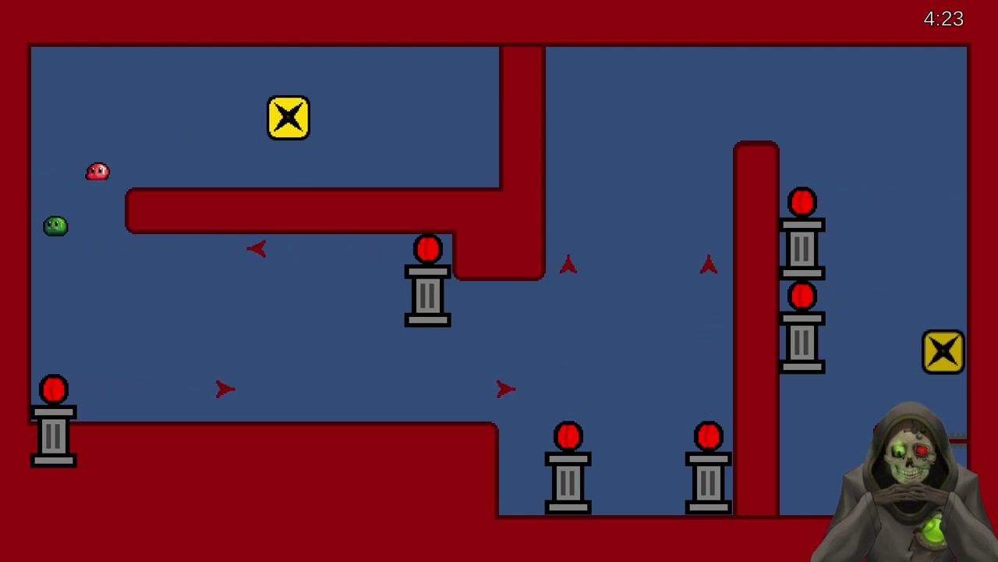
- Steer both slimes through the lower corridor beneath the central wall and into the shaft
key("Right")
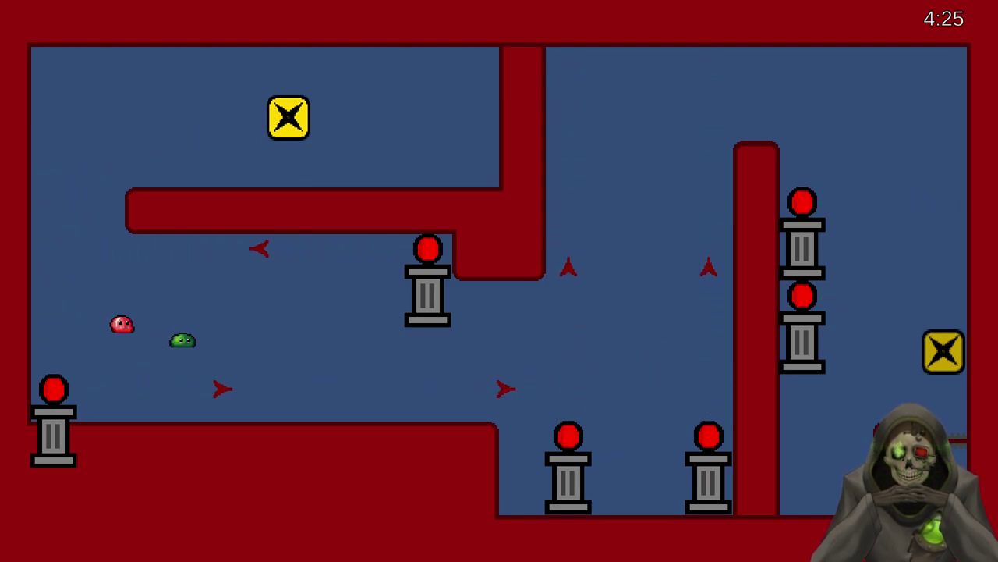
key("Right")
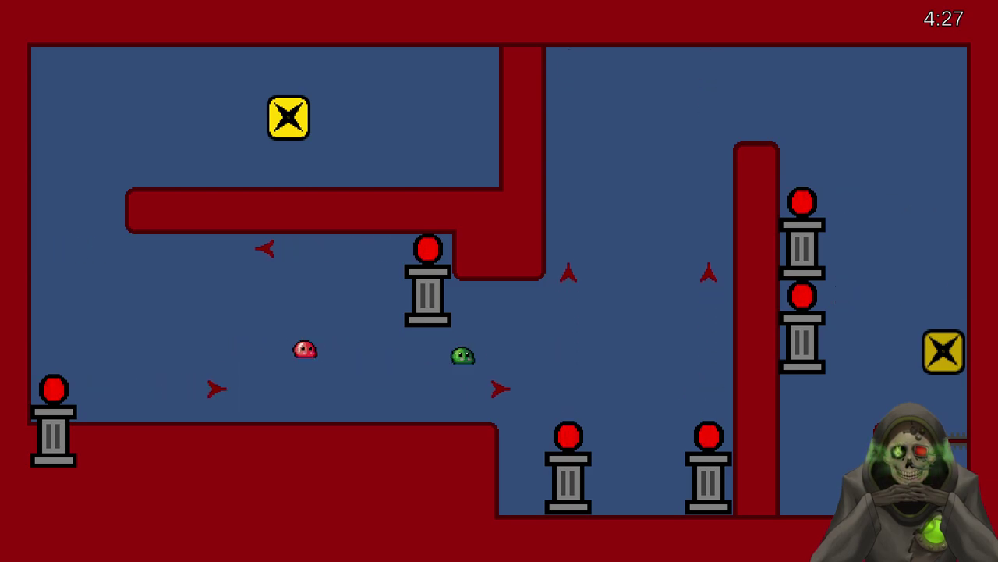
key("Right")
- Try to climb between the vertical projectile lanes and hold the green slime near the top of the tall pillar
key("Right")
key("Up")
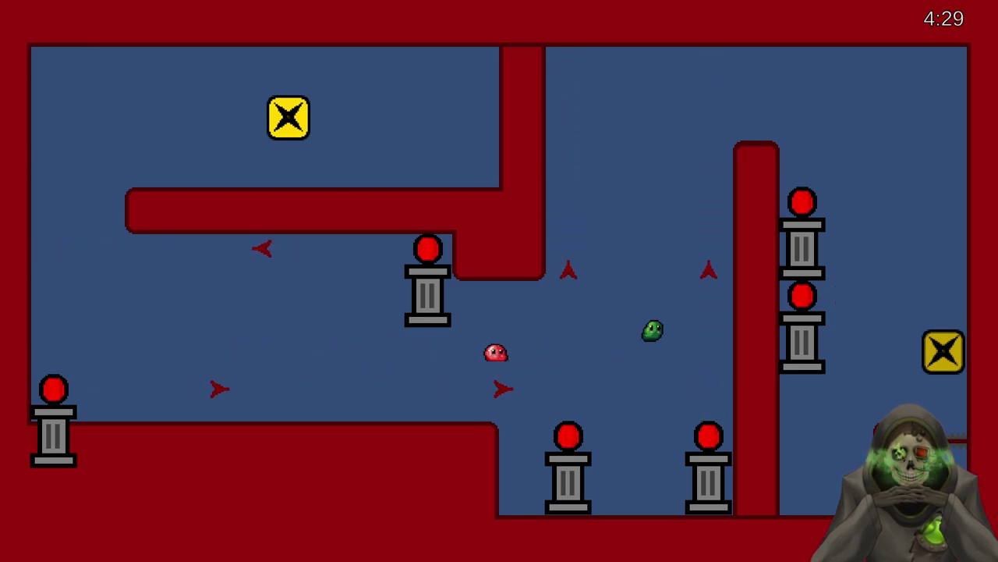
key("Up")
key("Right")
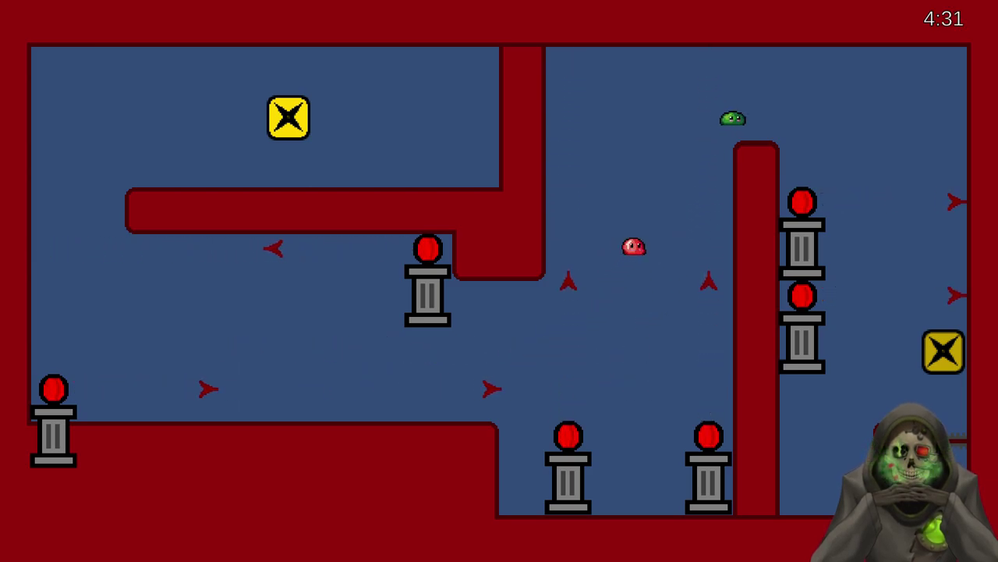
key("Left")
key("Up")
- Try to release the red slime from a lower approach to the yellow switch and descend along the left wall
key("Down")
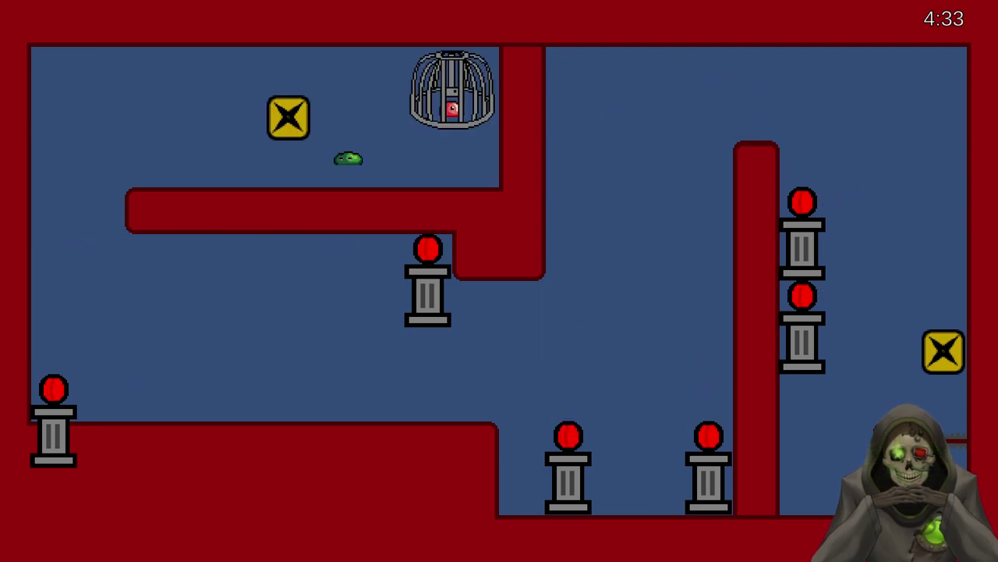
key("Left")
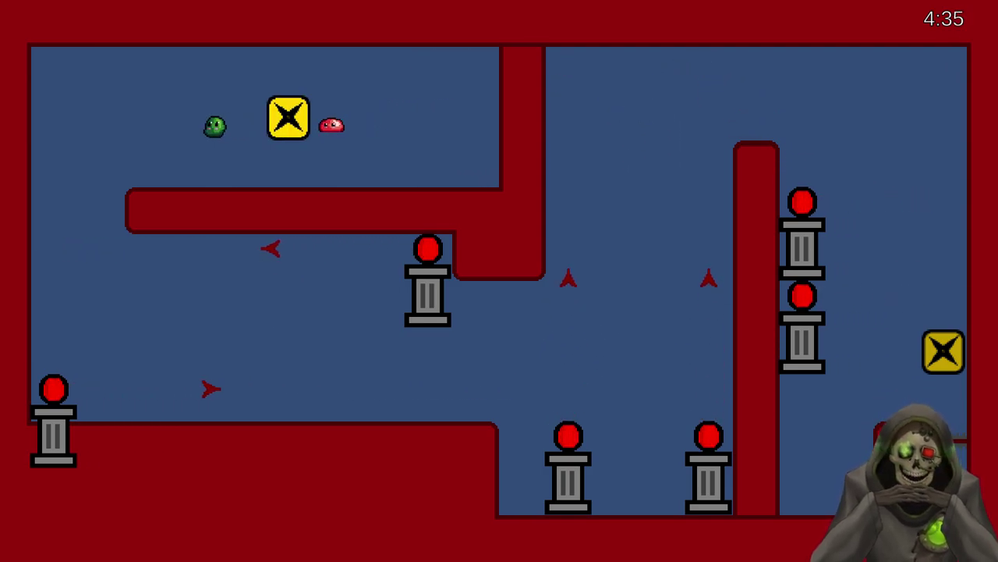
key("Left")
key("Down")
key("Left")
key("Down")
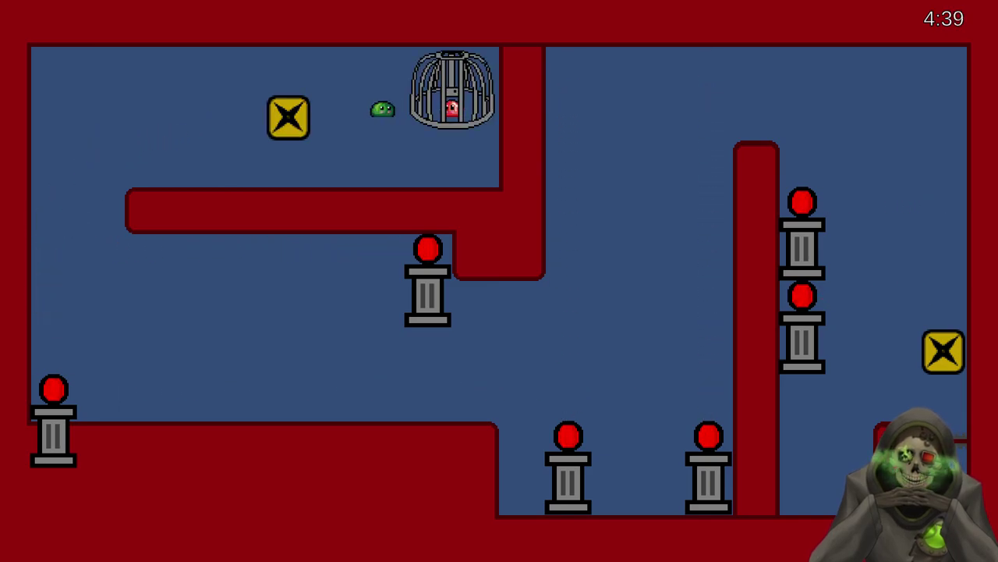
- Try to free the red slime with the upper yellow switch and lower both slimes past the ledge's open end
key("Left")
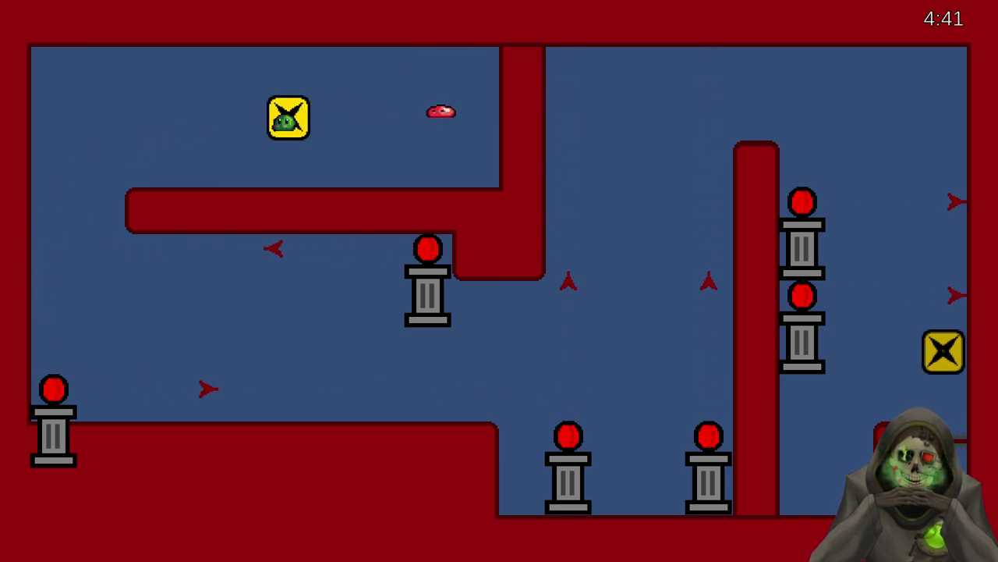
key("Down")
- Try to guide both slimes through the lower corridor and climb the shaft between the two vertical projectile lanes
key("Down")
key("Right")
key("Right")
key("Up")
key("Down")
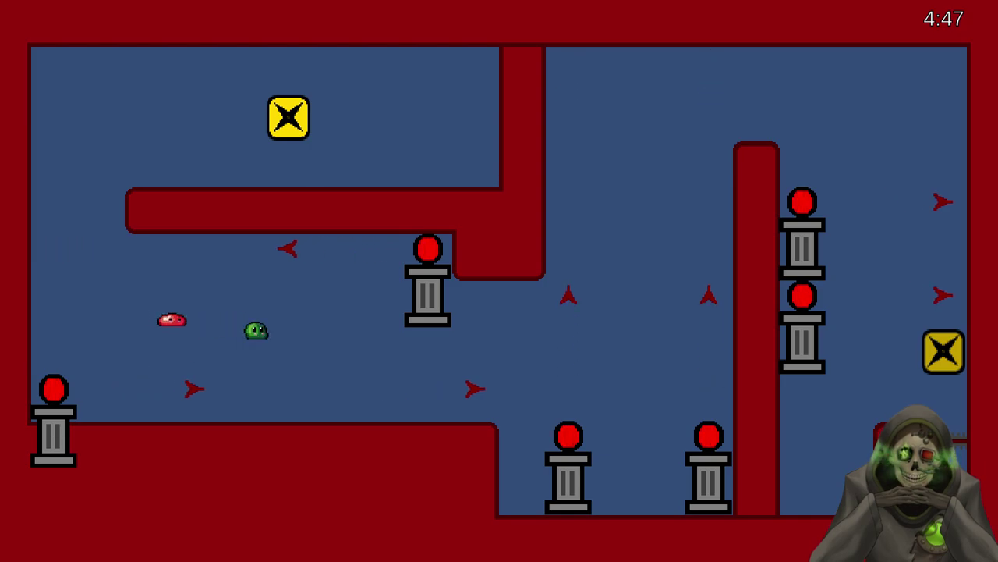
key("Right")
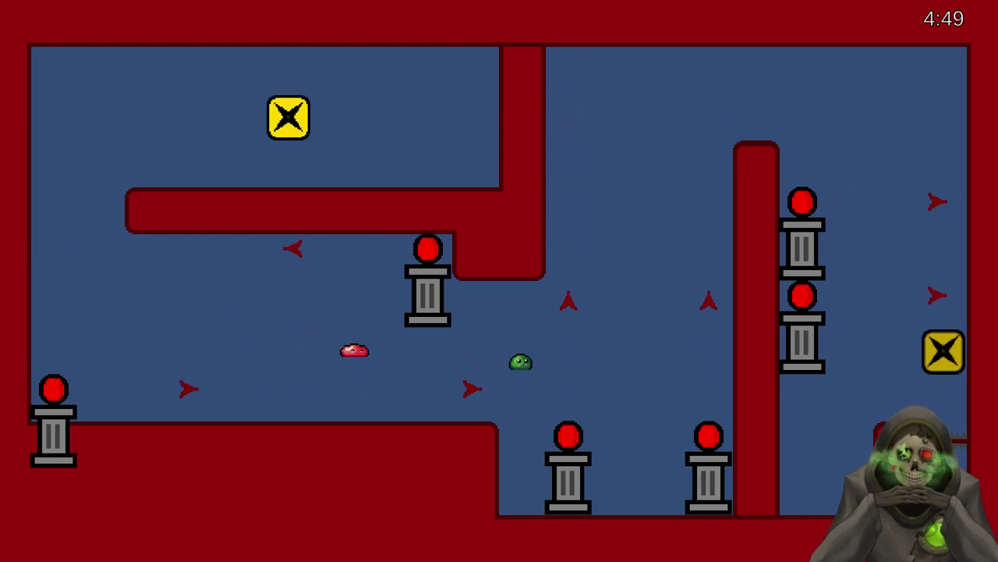
key("Up")
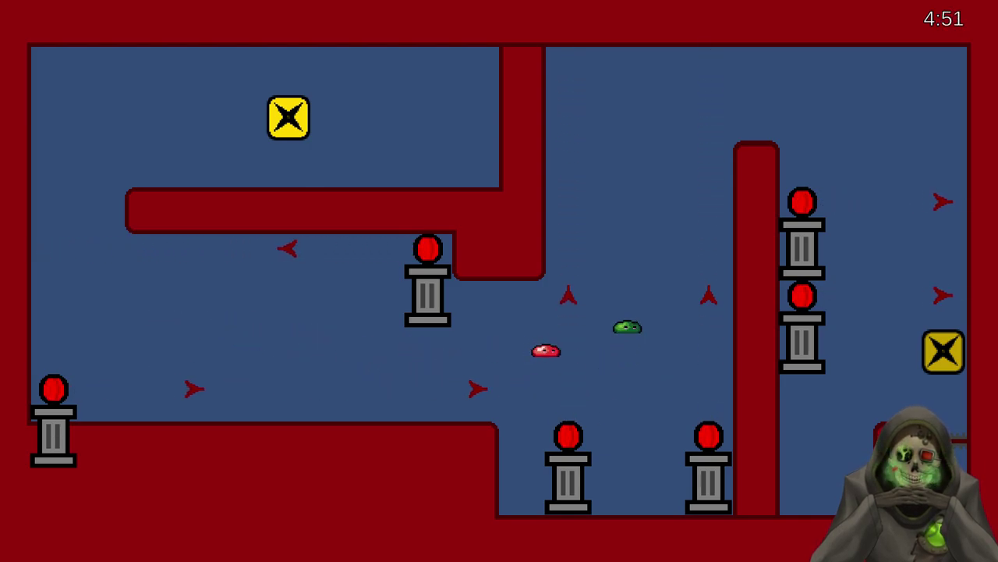
key("Up")
- Try to release the red slime again and bring both slimes down along the left wall below the ledge
key("Left")
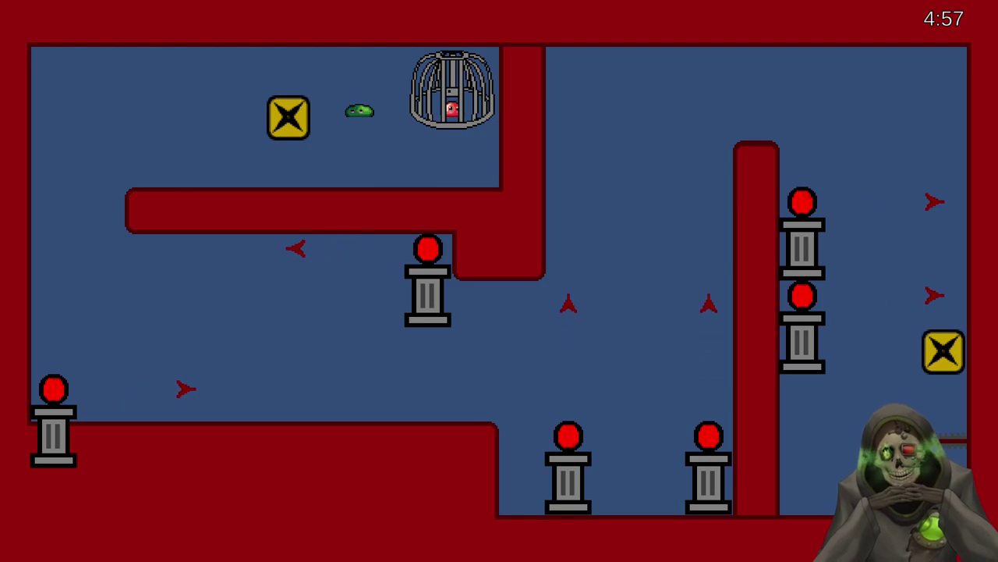
key("Left")
key("Left")
key("Down")
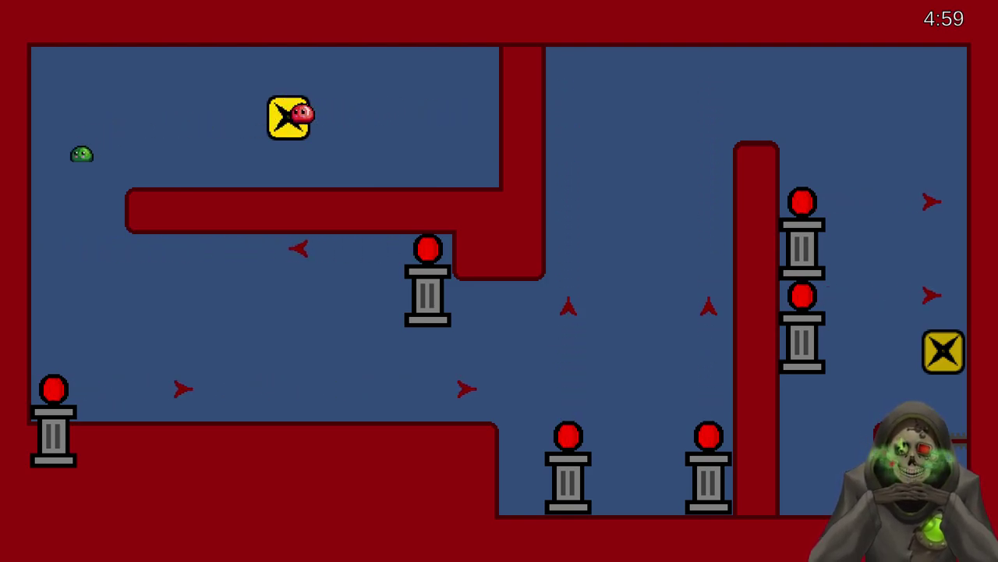
key("Left")
key("Down")
- Try to advance through the lower corridor, holding the green slime beneath the central wall before crossing the first vertical projectile lane
key("Right")
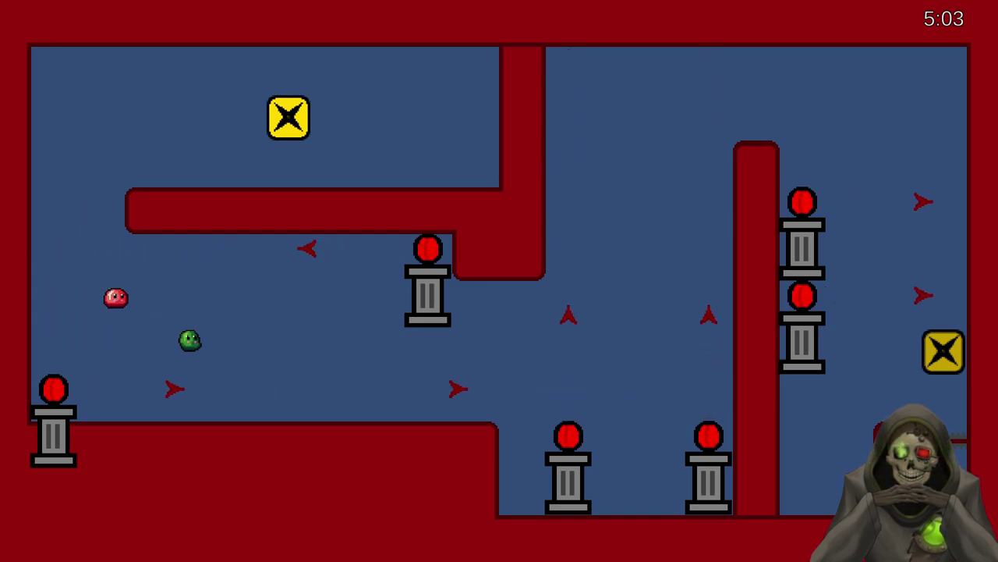
key("Right")
key("Up")
key("Left")
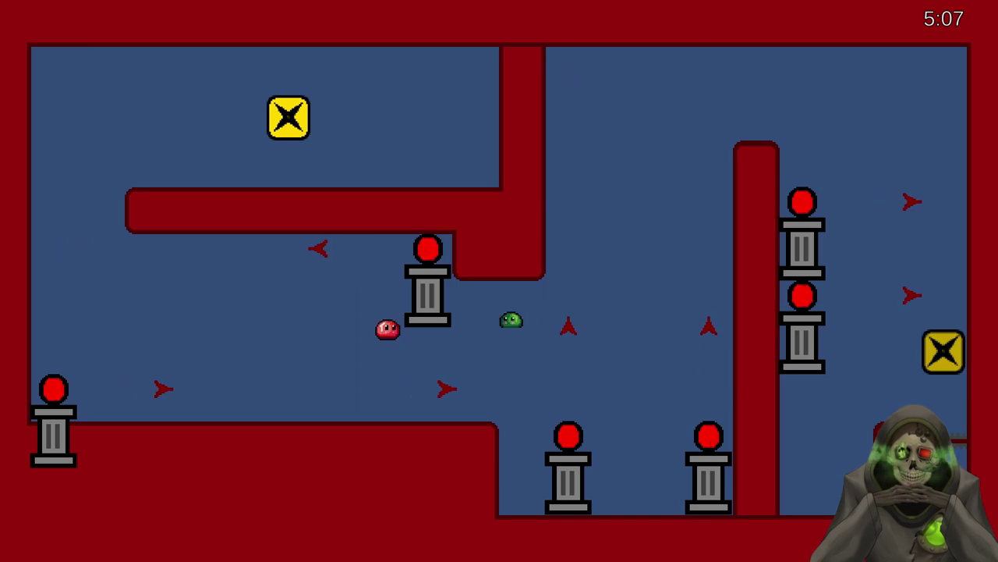
key("Down")
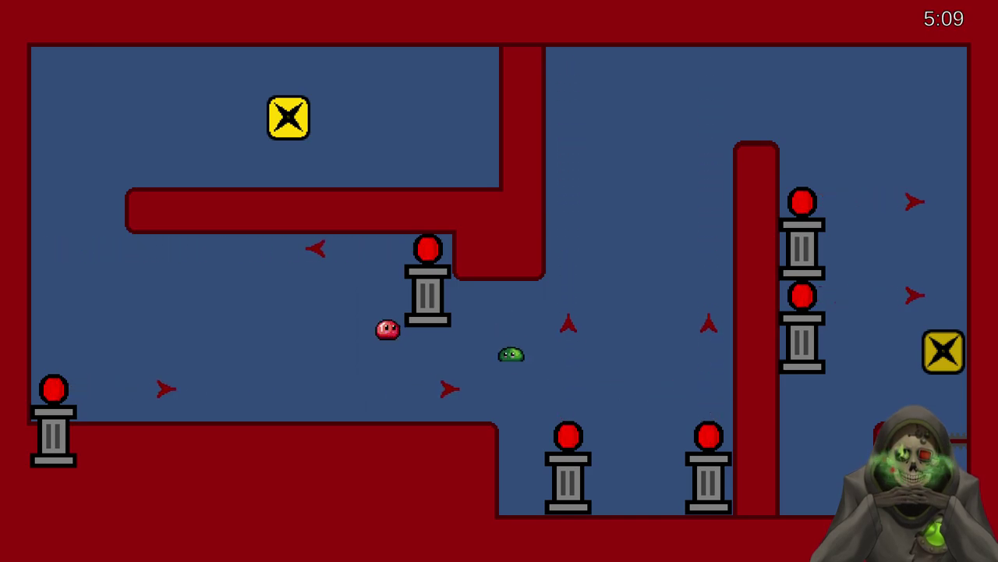
key("Right")
key("Down")
key("Up")
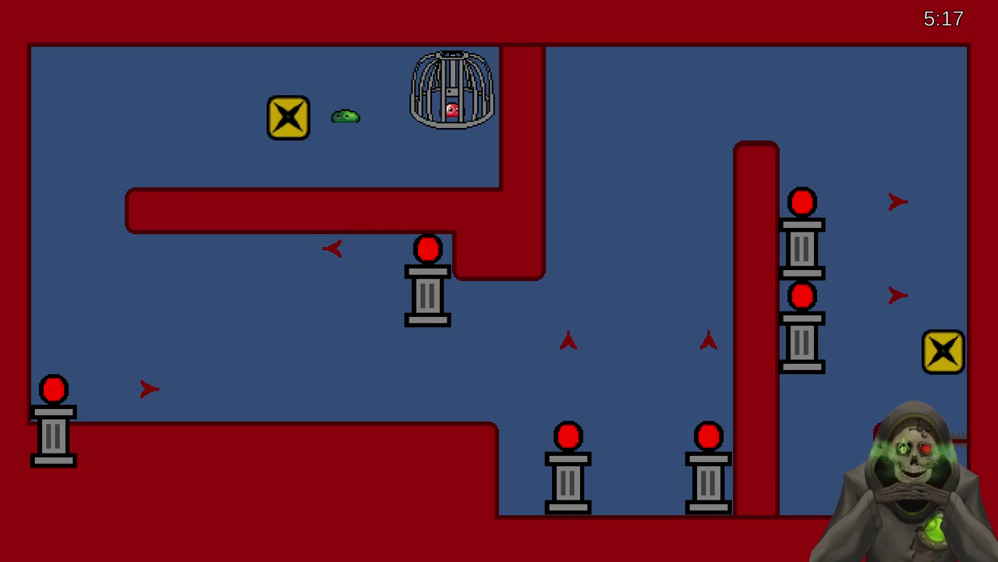
- Try to free the red slime, descend along the left wall and turn both slimes into the lower corridor
key("Left")
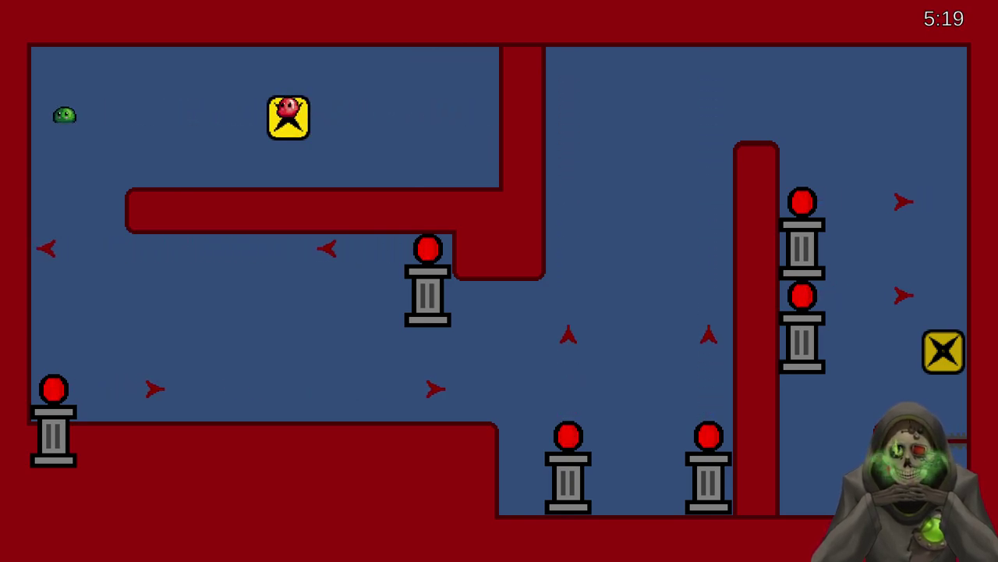
key("Down")
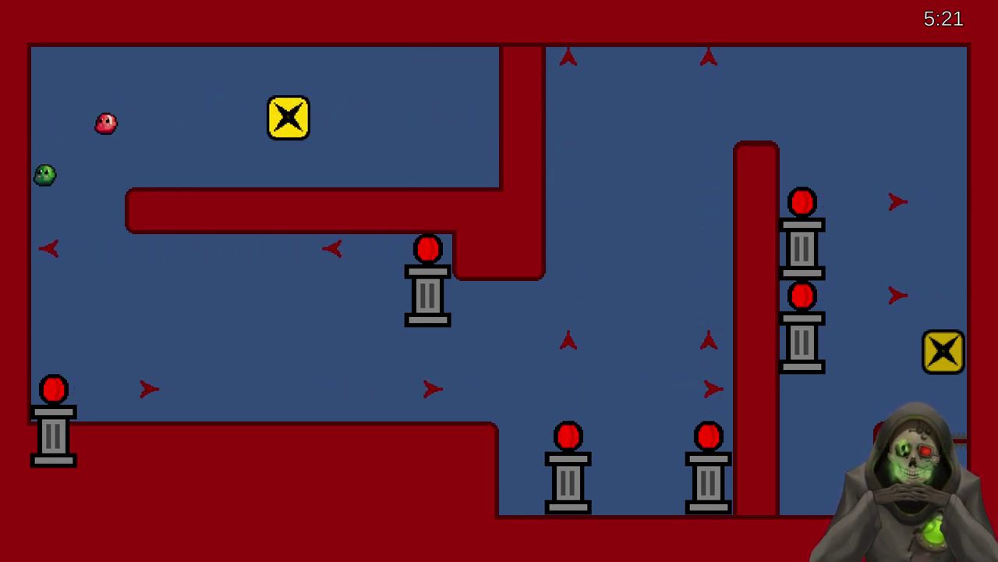
key("Right")
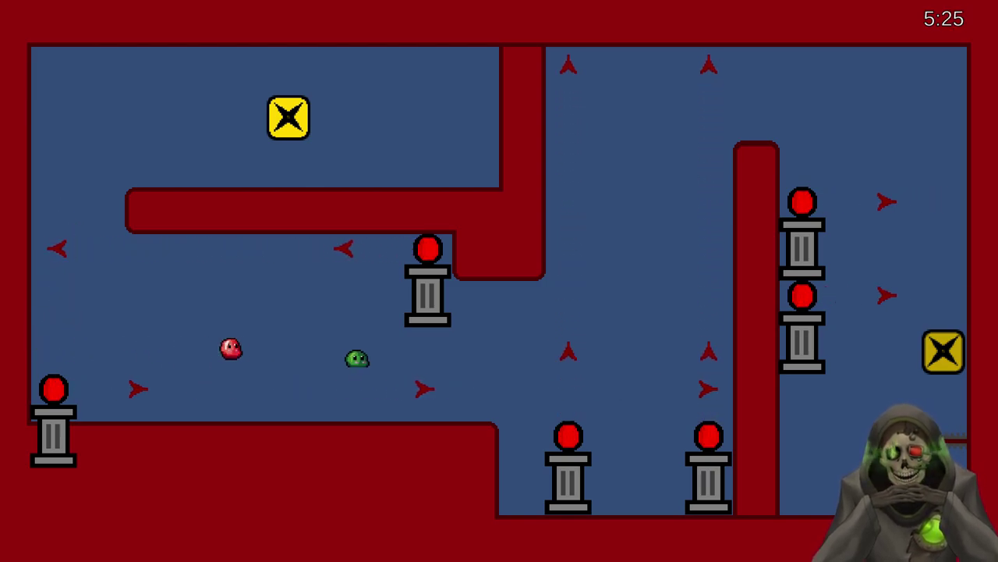
- Try to climb the shaft, cross over the tall pillar and descend with both slimes to the second yellow switch
key("Up")
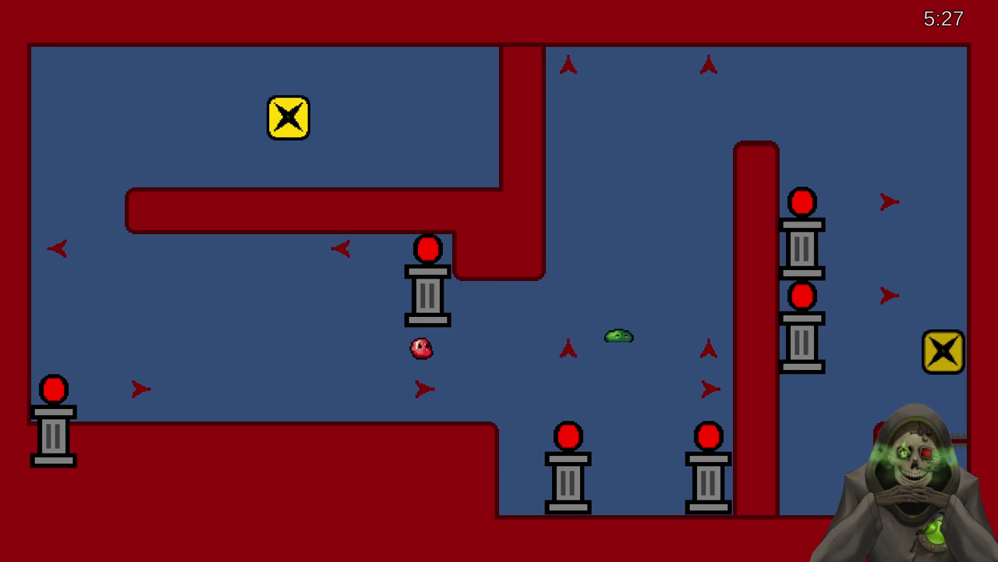
key("Up")
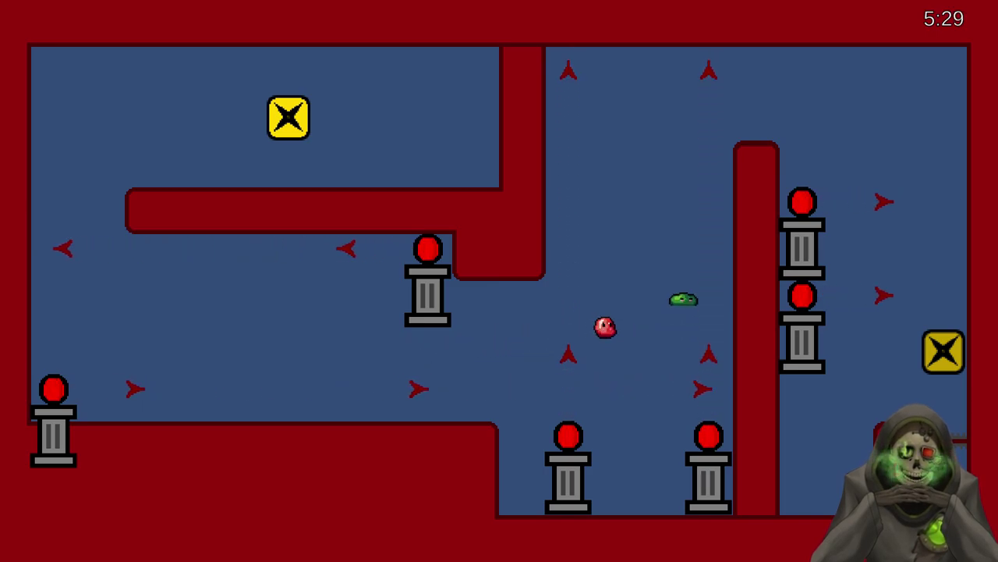
key("Right")
key("Down")
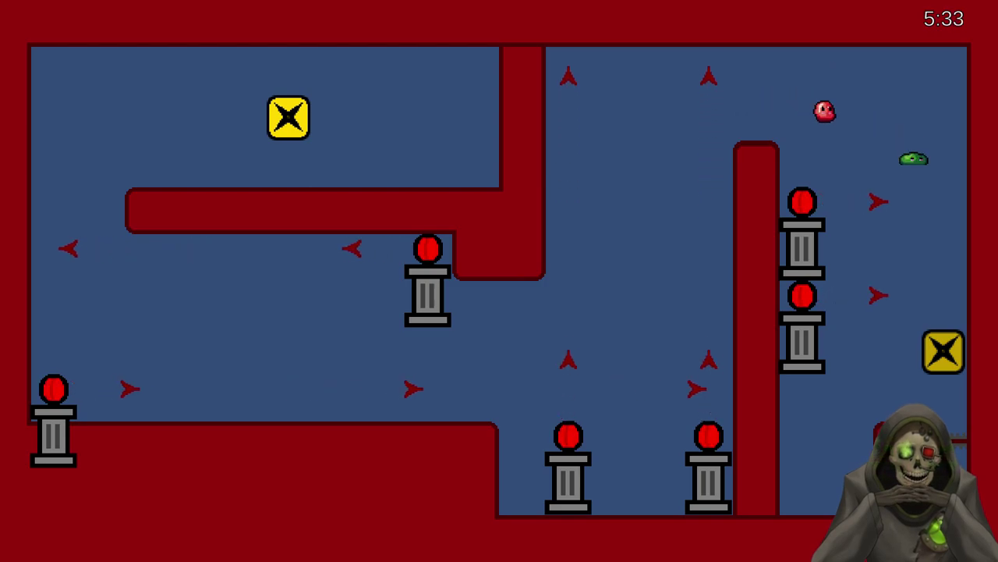
key("Down")
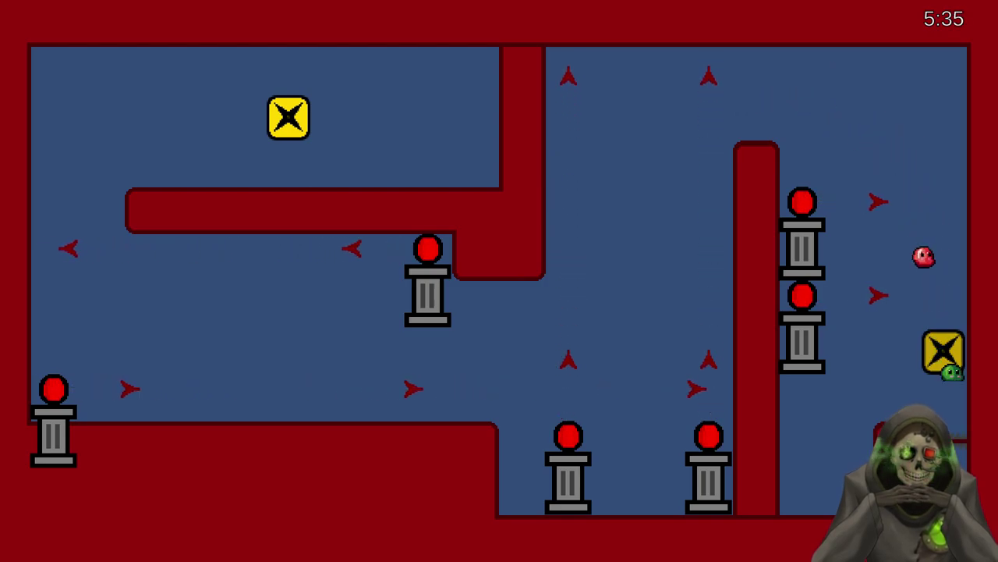
key("Right")
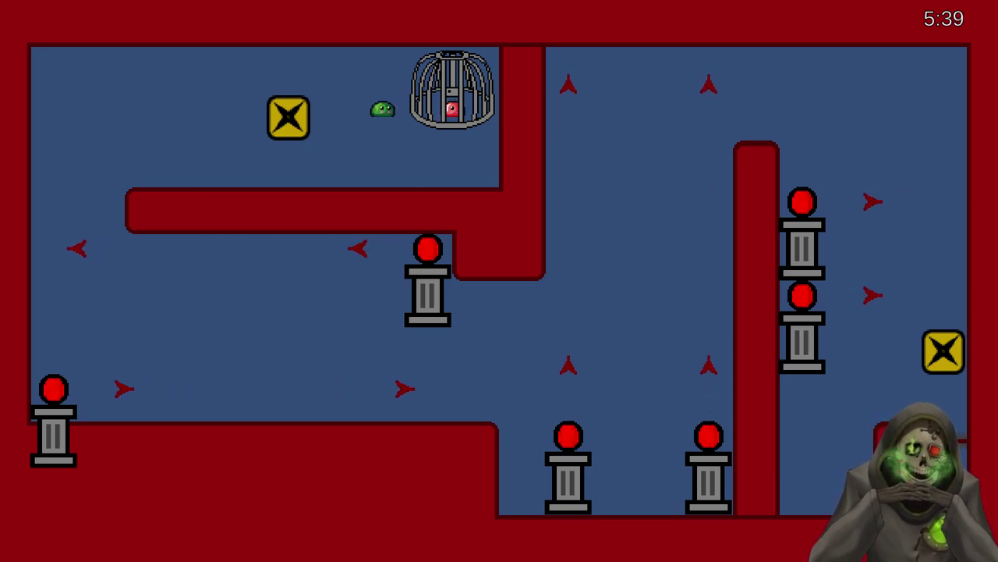
- Try to release the red slime, drop past the ledge and start both slimes between the two horizontal projectile lanes
key("Left")
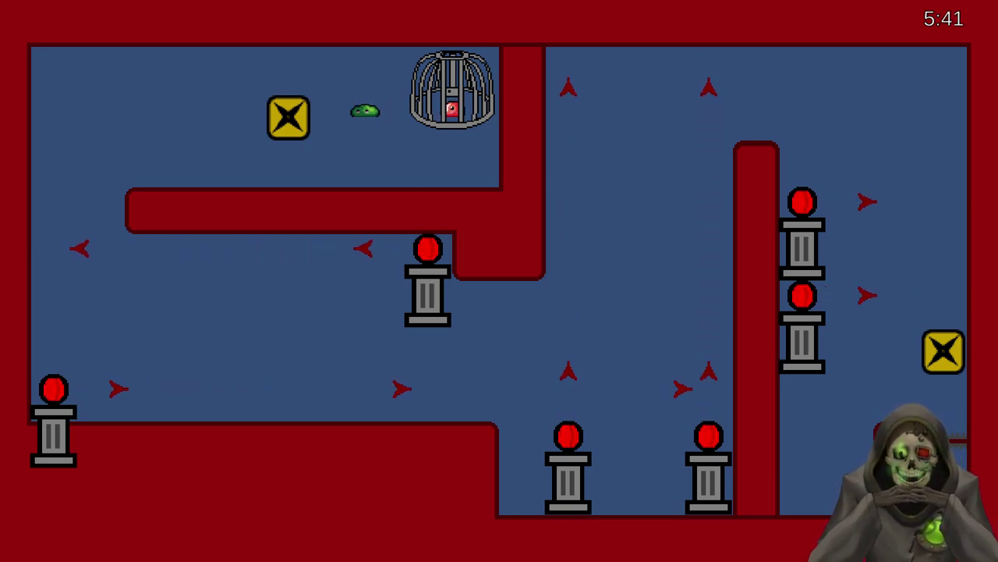
key("Left")
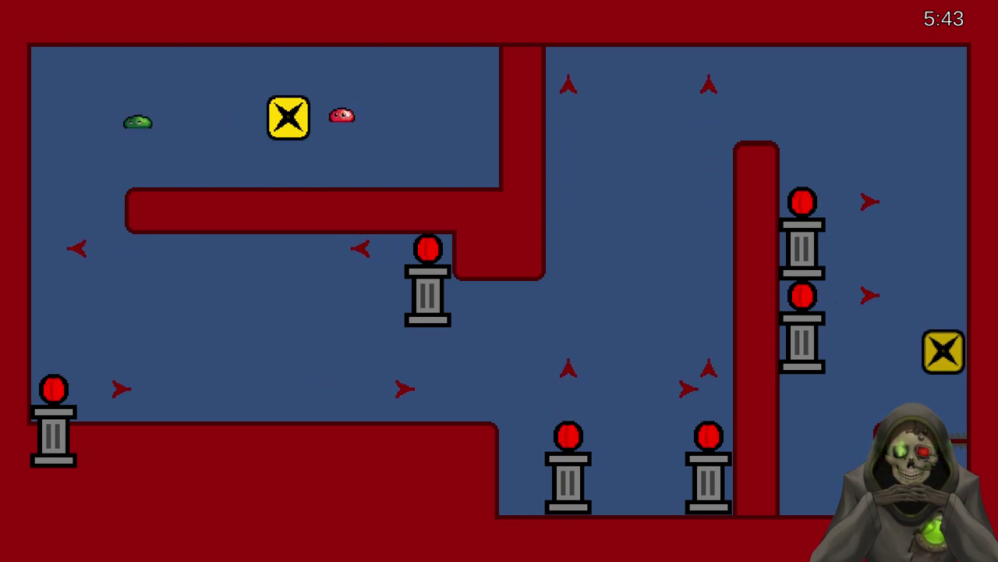
key("Down")
key("Right")
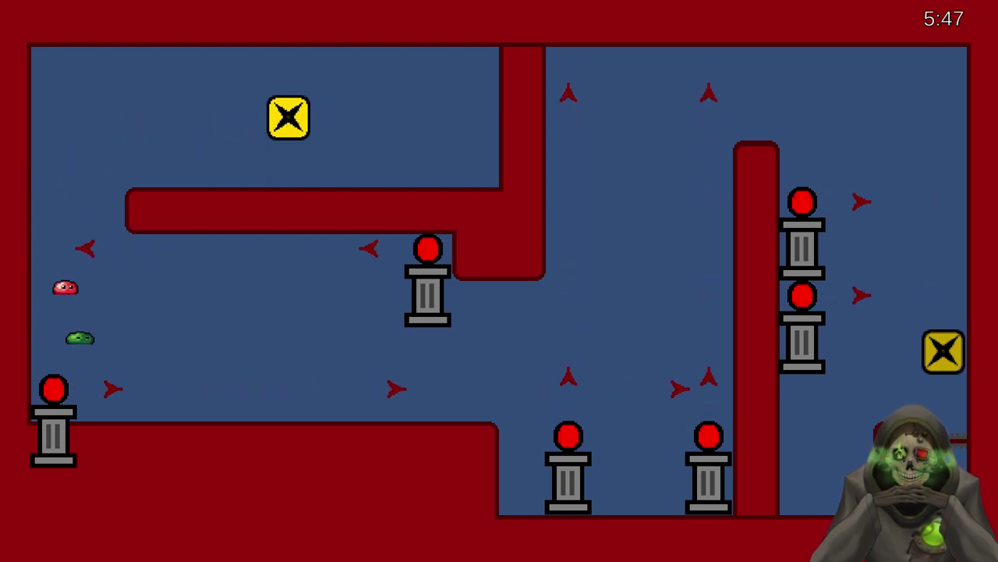
- Try to cross the lower corridor, ascend the shaft and bring both slimes down beyond the tall pillar
key("Right")
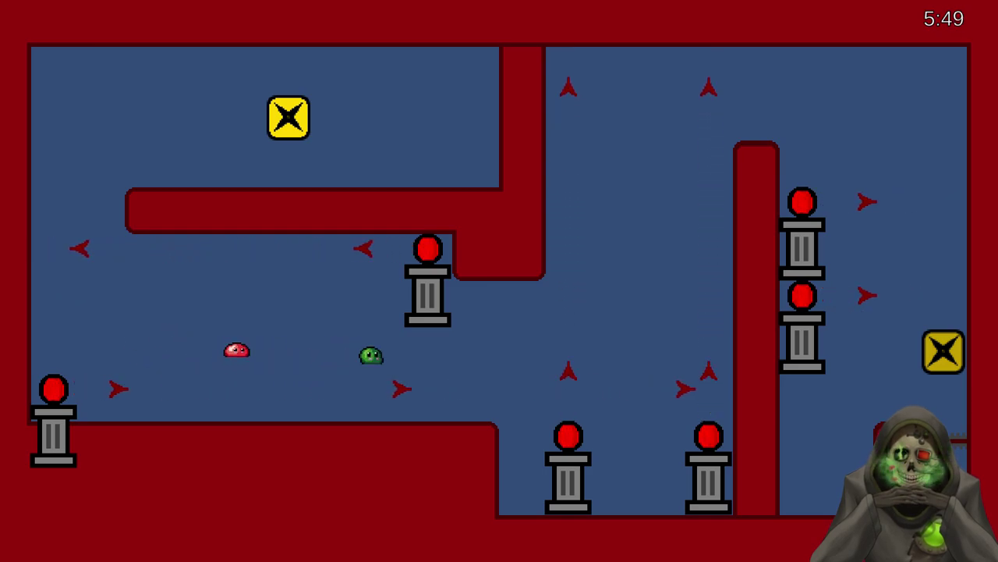
key("Right")
key("Up")
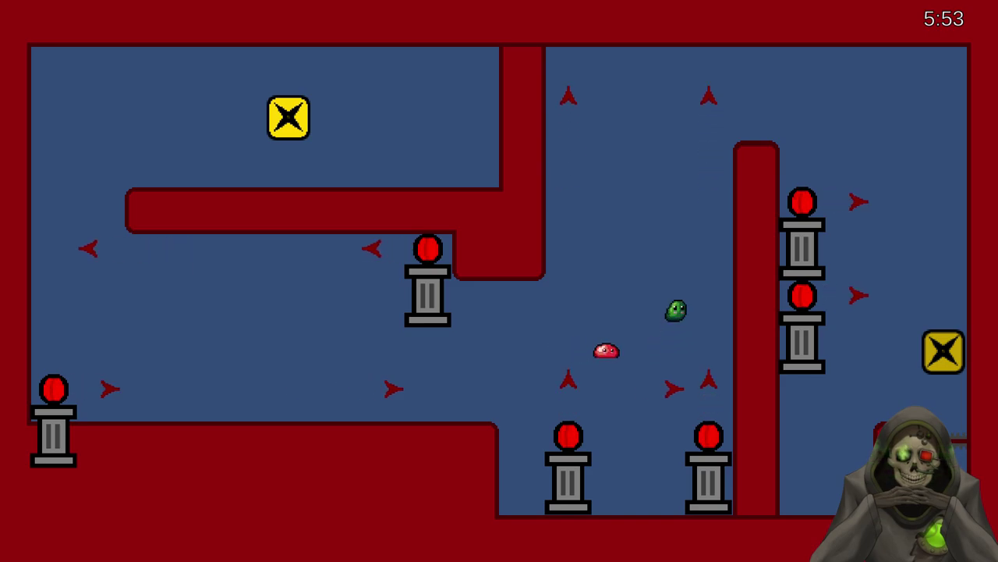
key("Right")
key("Down")
- Try to free the red slime, take both slimes around the ledge and lead the green slime into the shaft
key("Left")
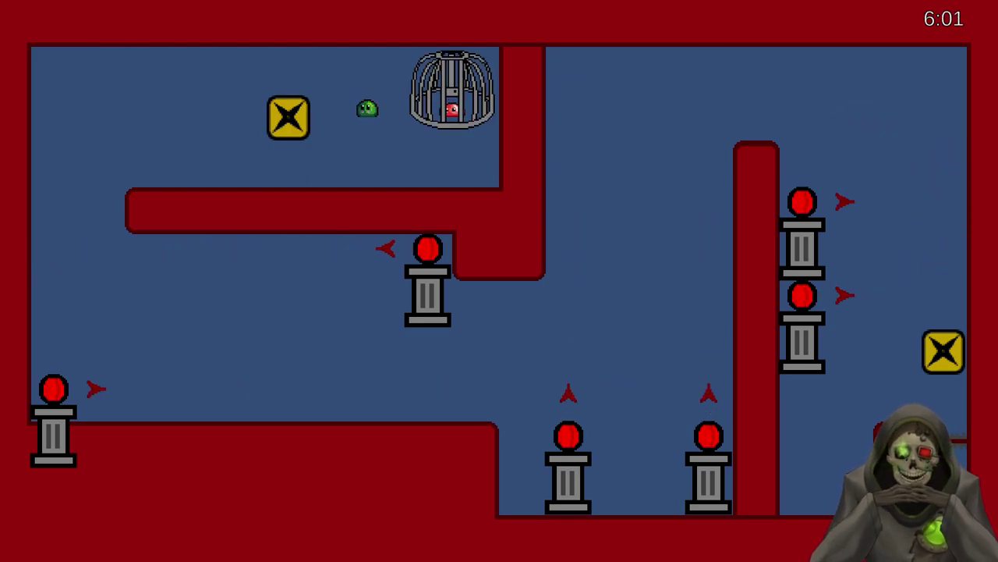
key("Left")
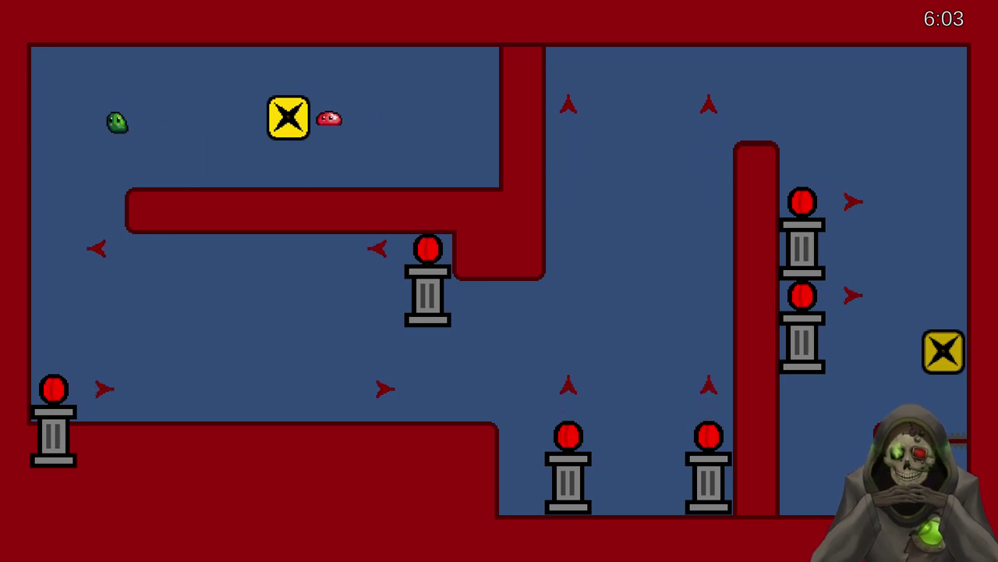
key("Down")
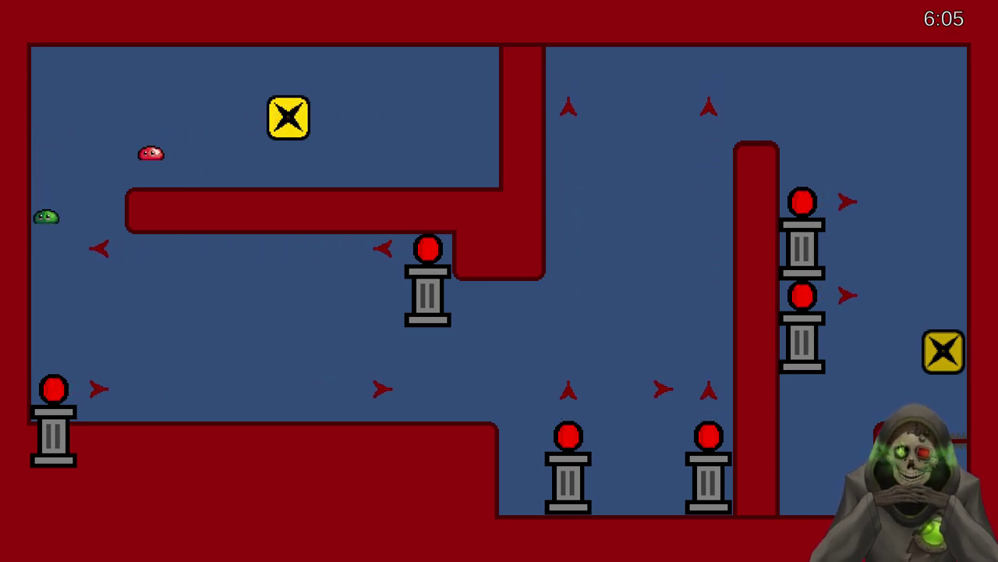
key("Right")
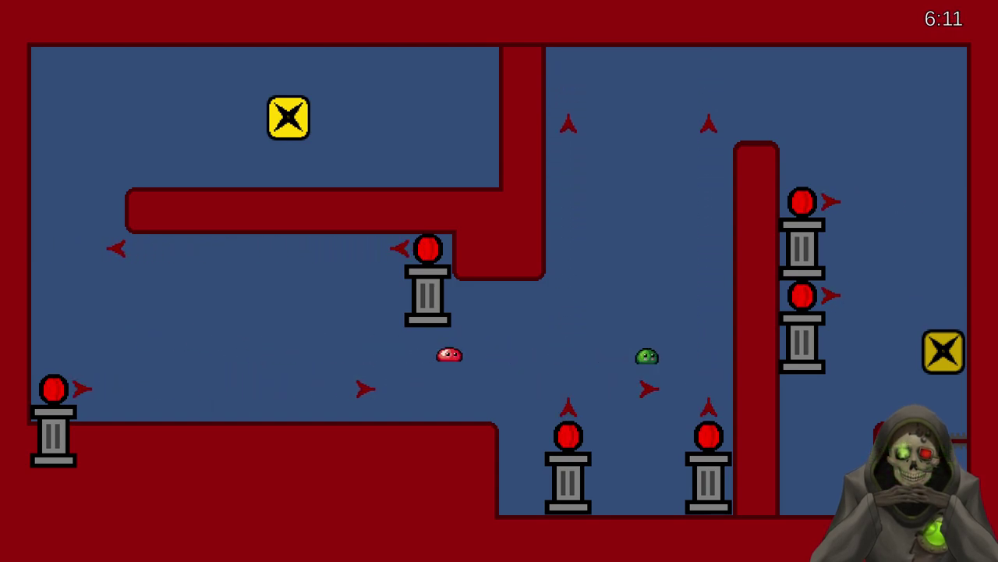
key("Up")
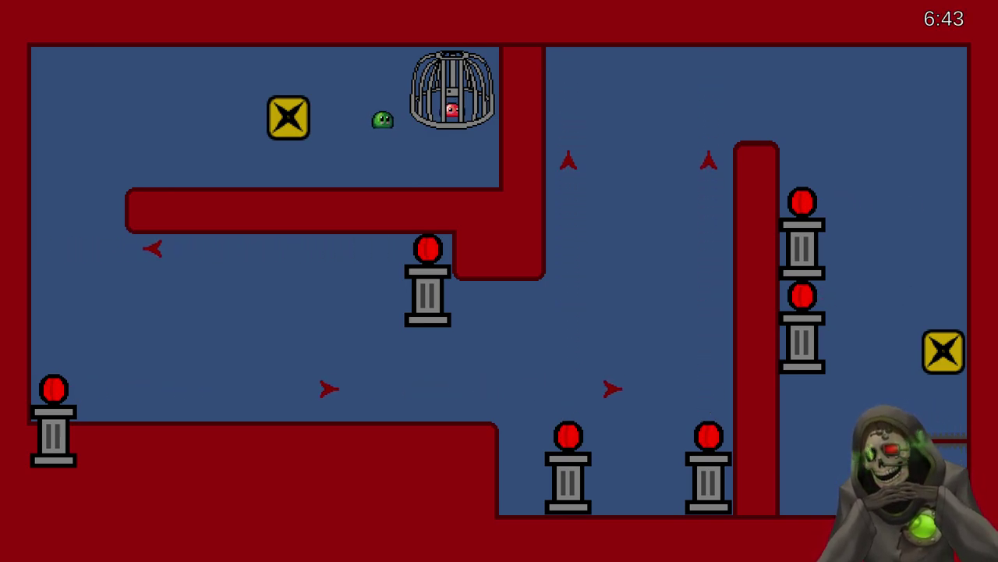
- Try to activate the upper yellow switch and descend along the left wall with the freed red slime
key("Left")
key("Left")
key("Down")
key("Down")
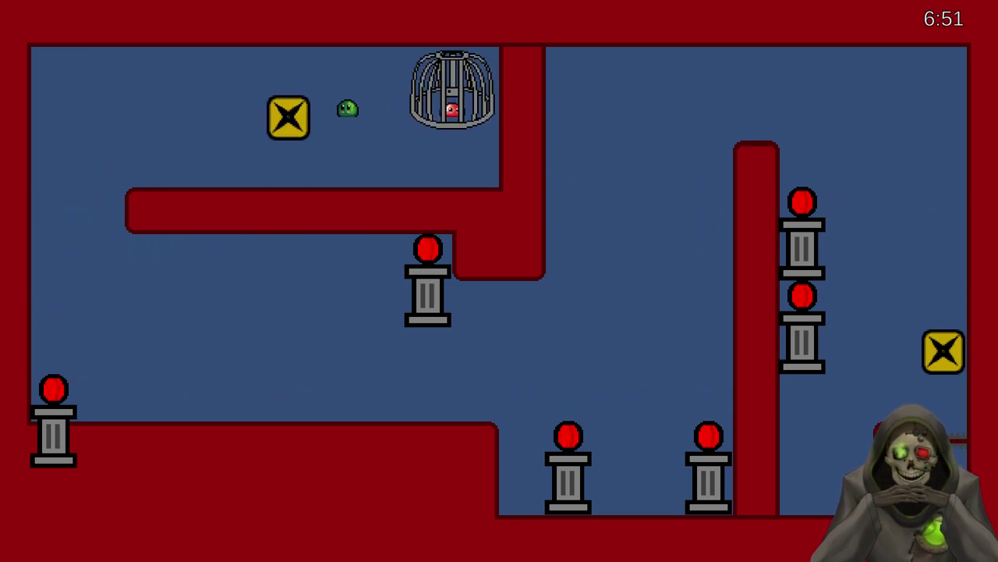
- Make two further attempts to release the red slime and lead both slimes down past the ledge
key("Left")
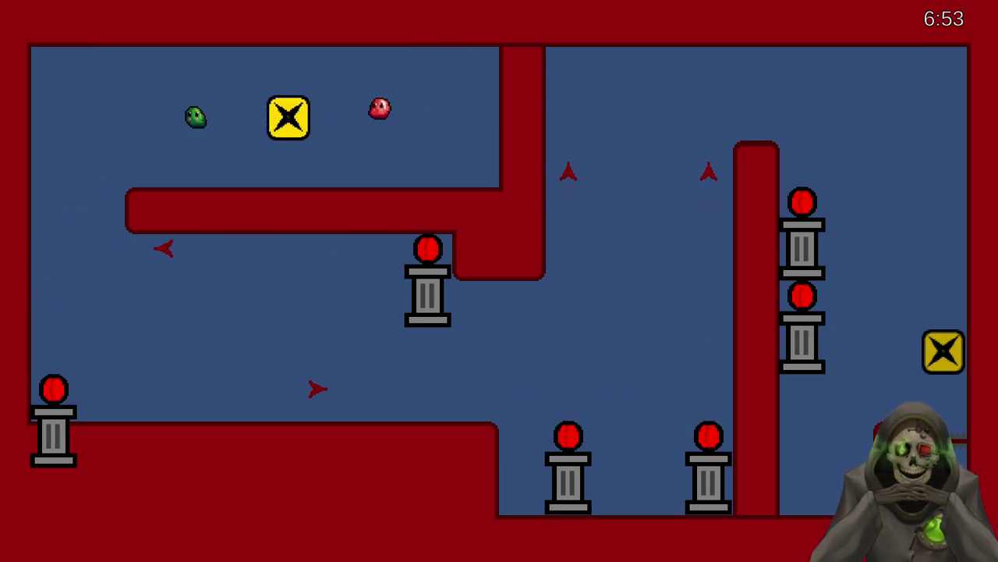
key("Down")
key("Right")
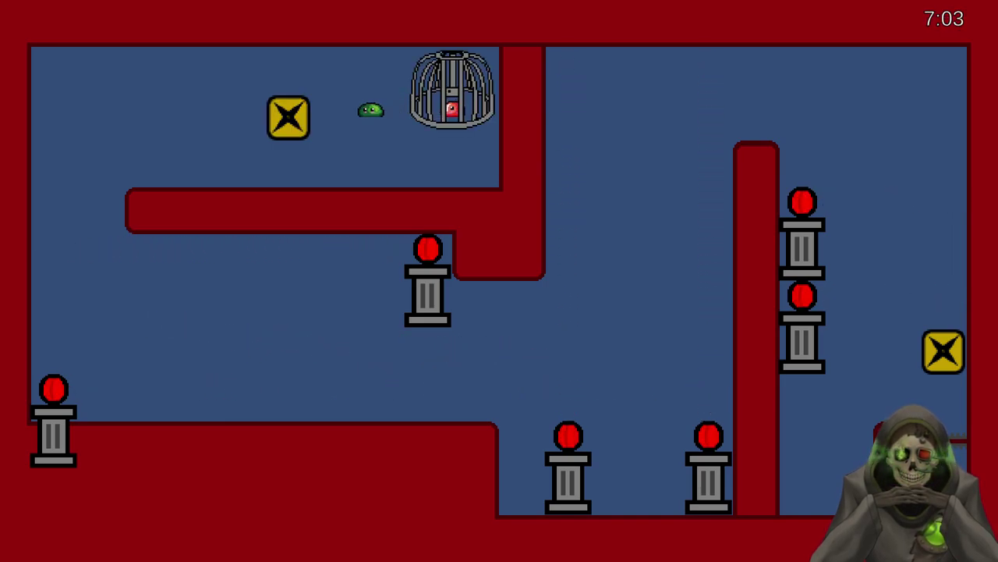
key("Left")
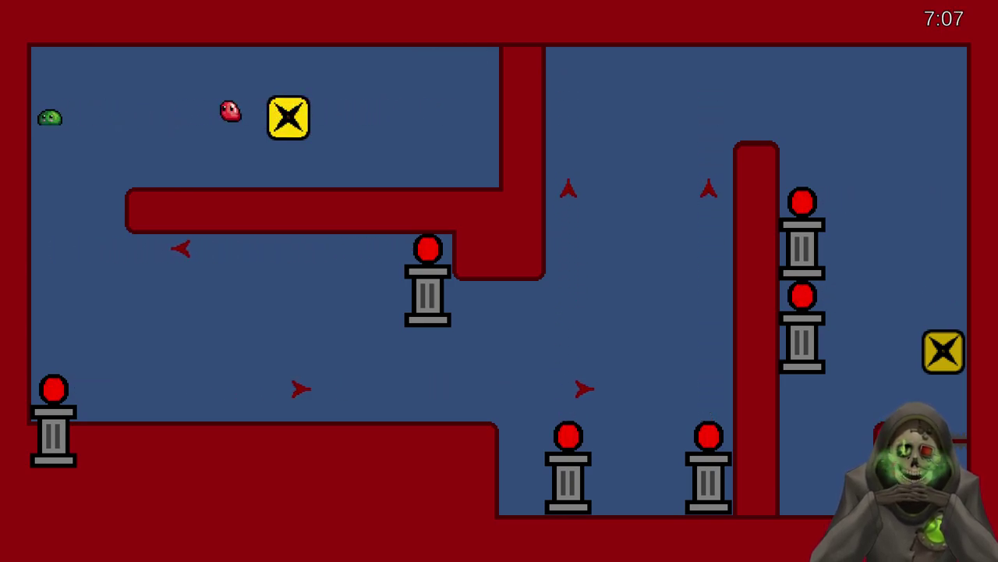
key("Down")
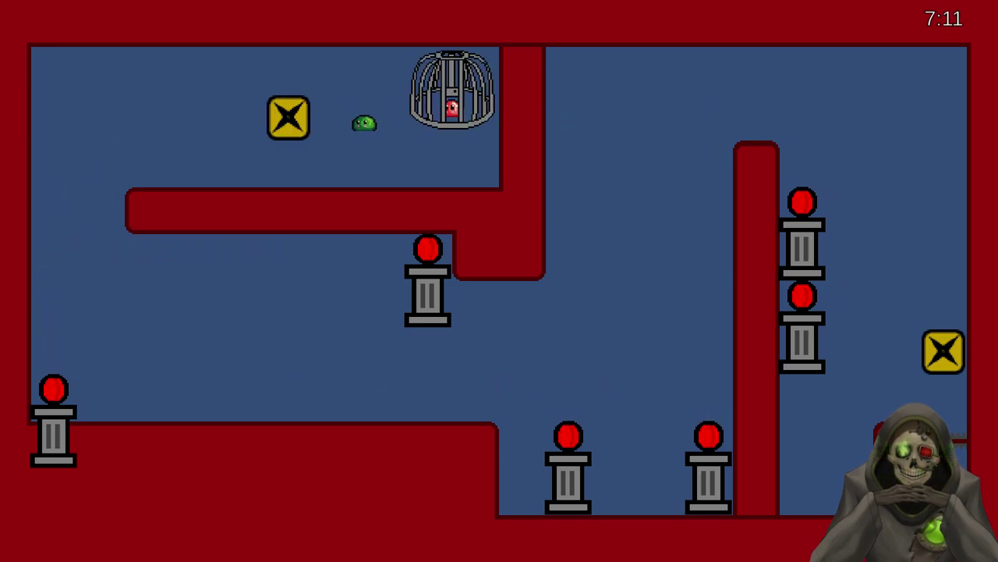
- Try to free the red slime, lead both slimes around the ledge and across the lower corridor into the shaft
key("Left")
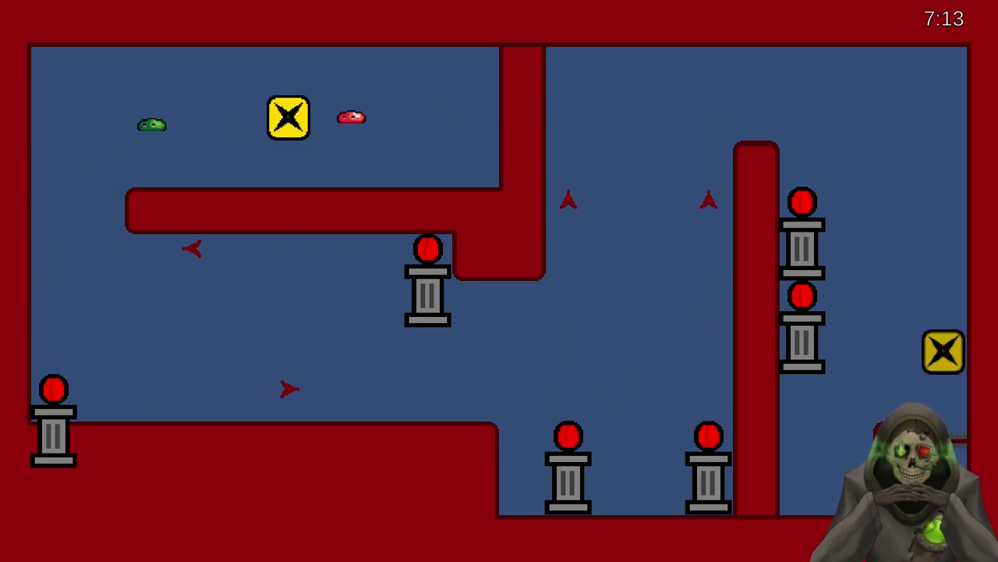
key("Down")
key("Up")
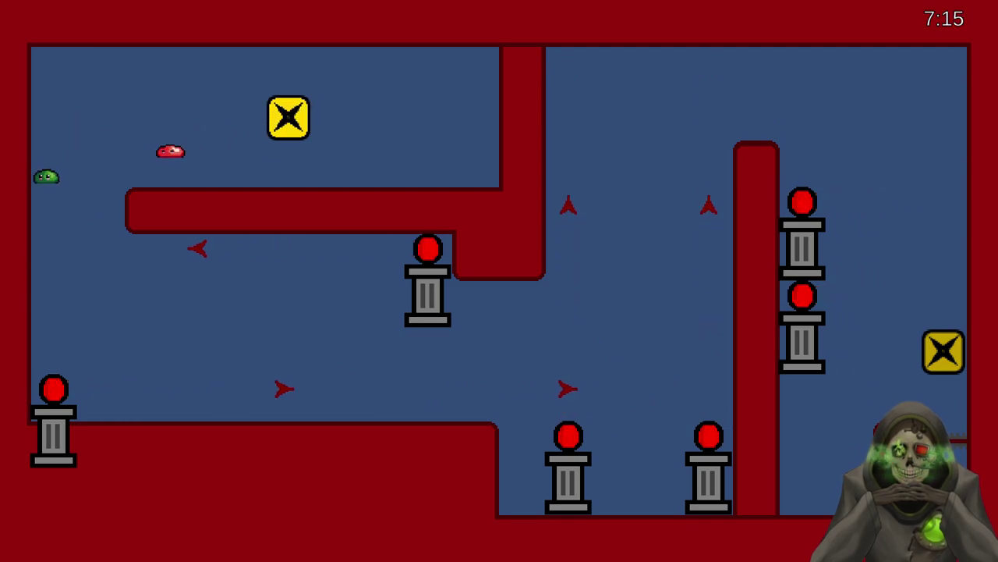
key("Down")
key("Right")
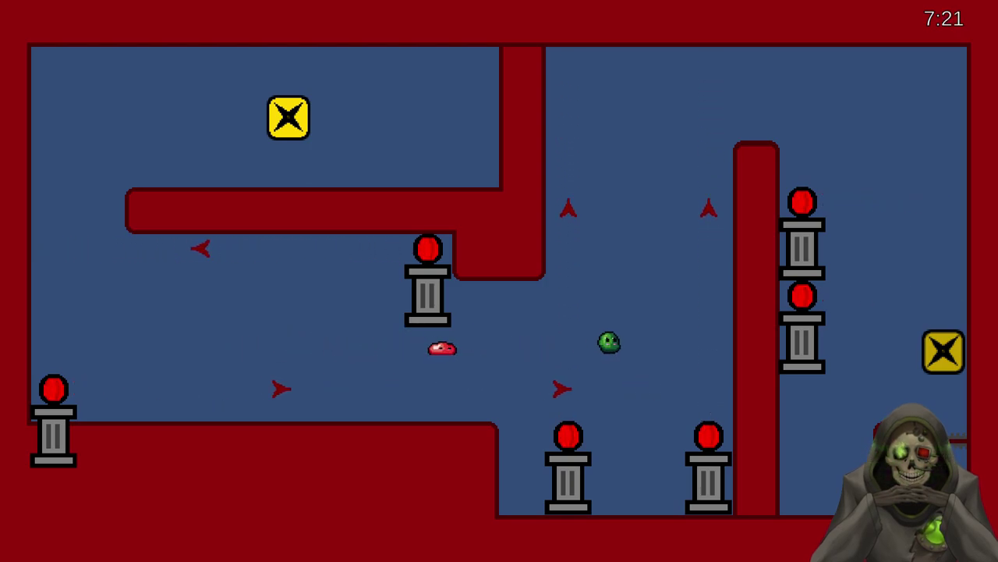
key("Up")
key("Right")
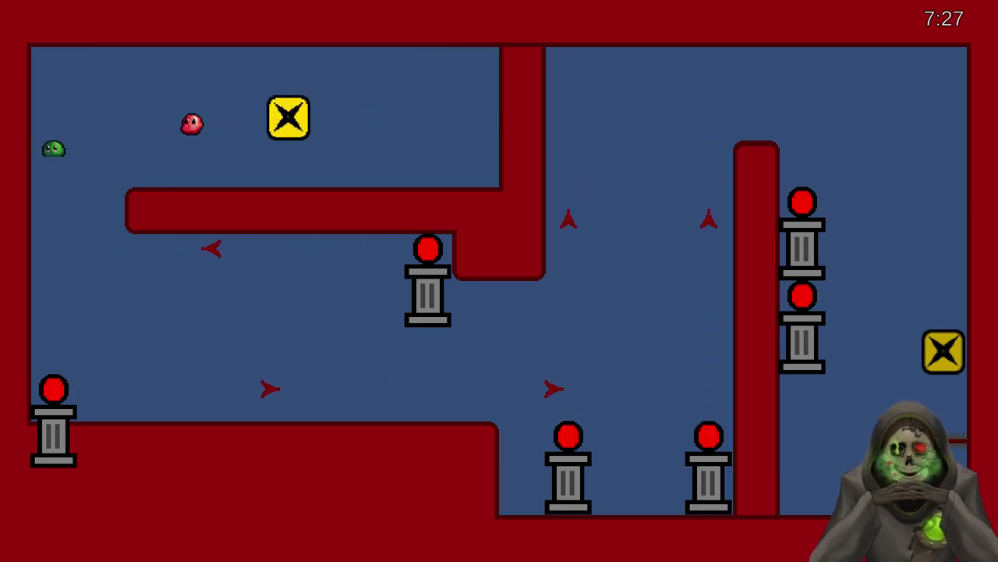
- Lead both slimes down the left wall, across the lower corridor, up the shaft and over the tall pillar to finish Level 5-2
key("Down")
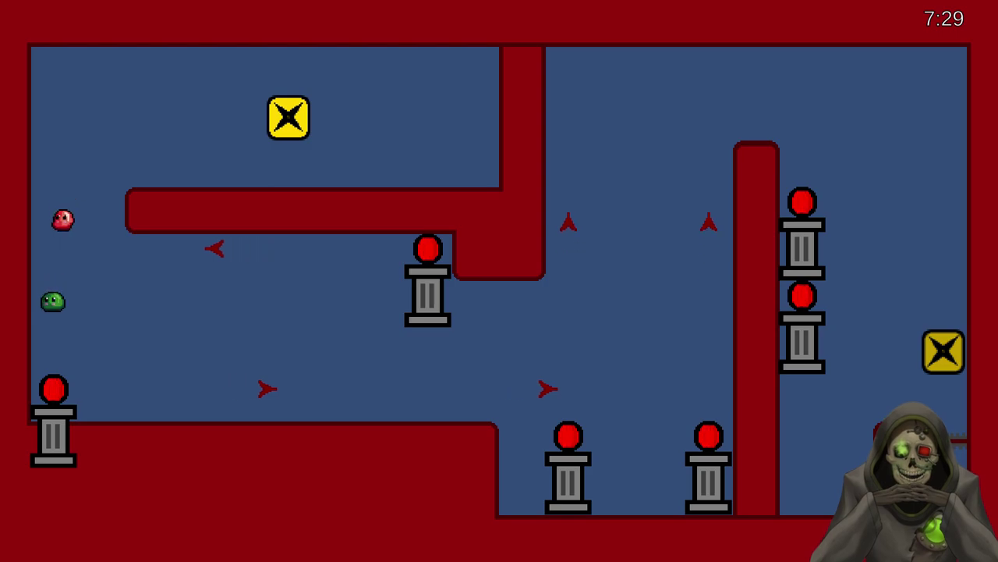
key("Right")
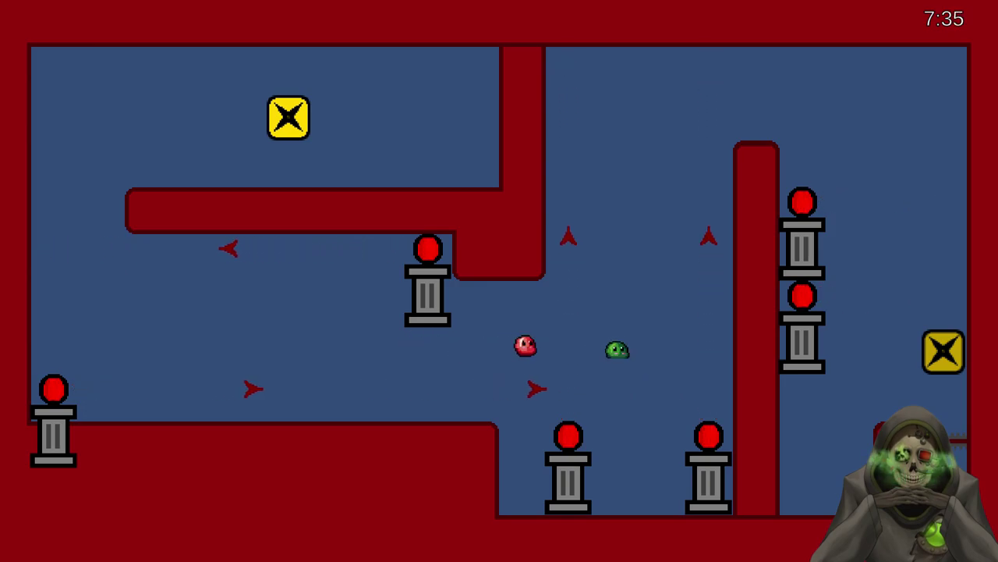
key("Up")
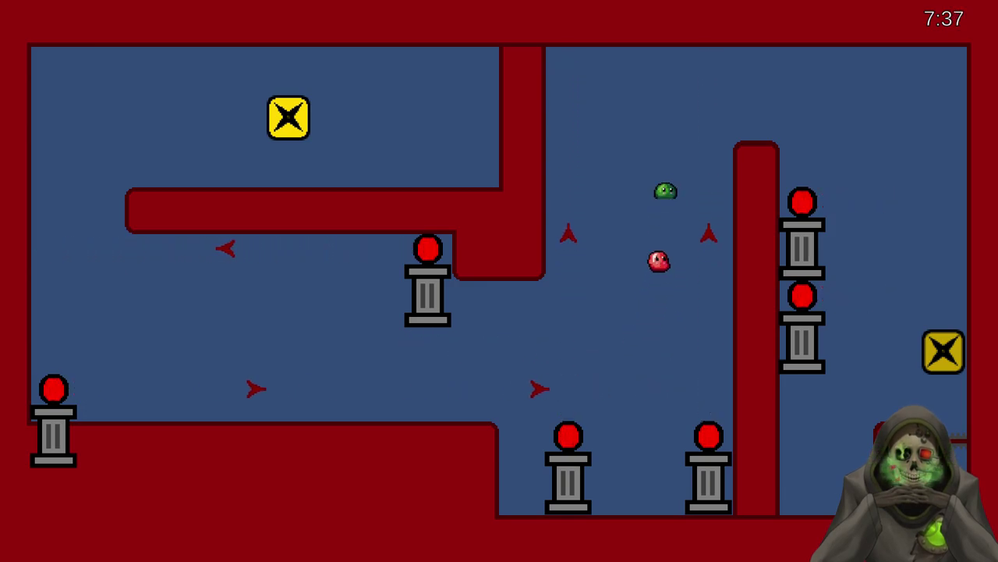
key("Right")
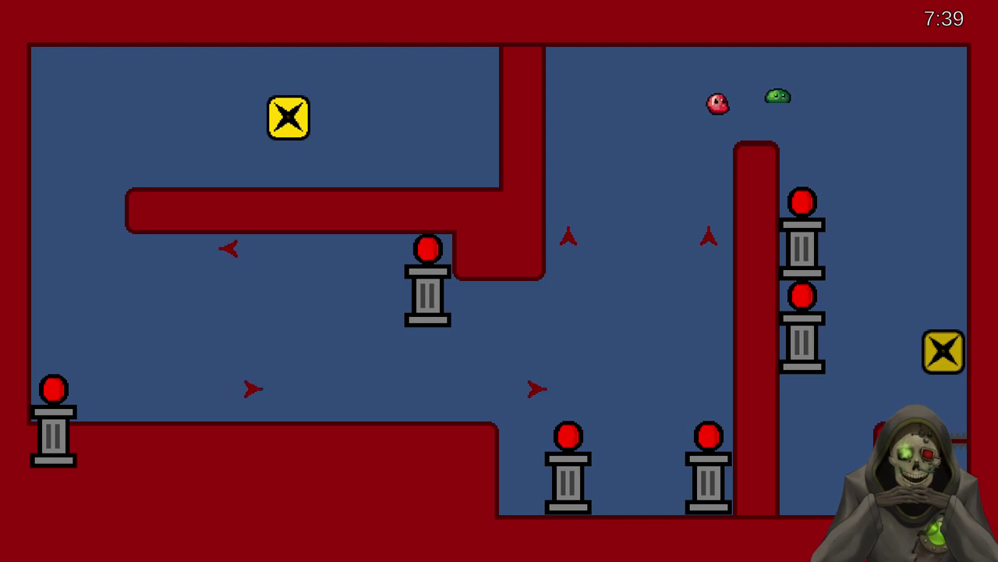
key("Down")
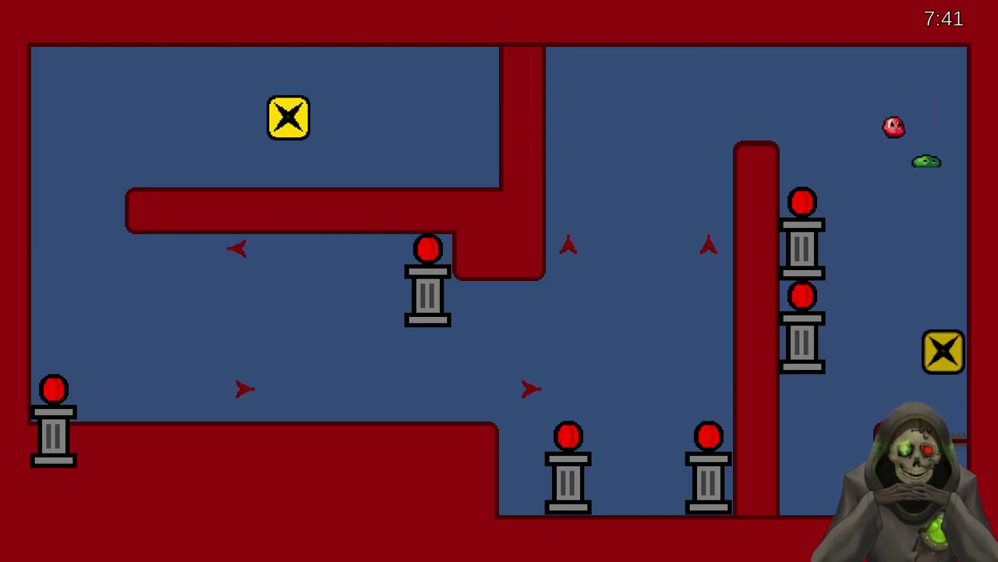
key("Right")
key("Down")
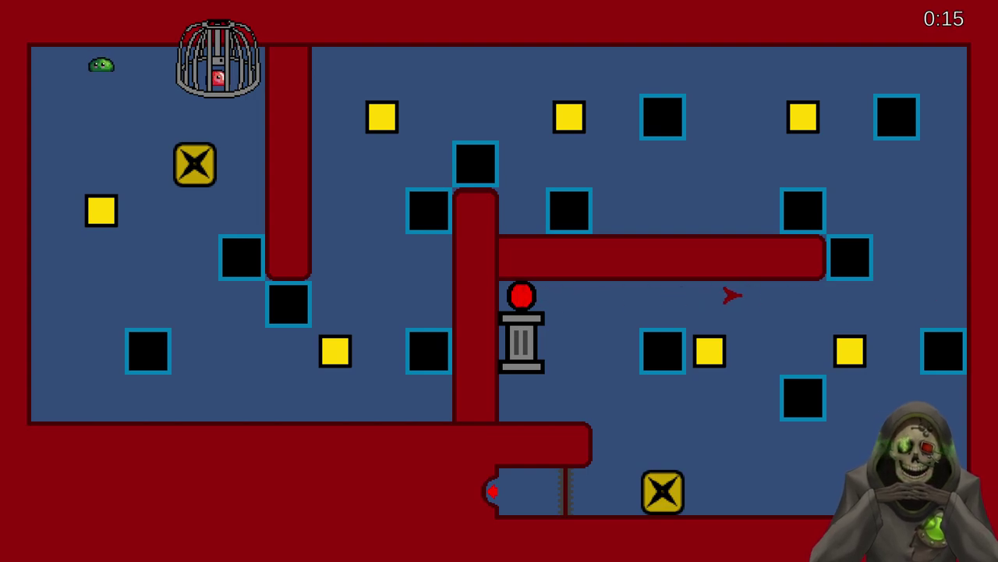
- Capture the full screen of Level 5-3, switch to paint.net and paste the capture over the existing picture
key("super+shift+s")
left_click_drag(0, 0, 997, 561)
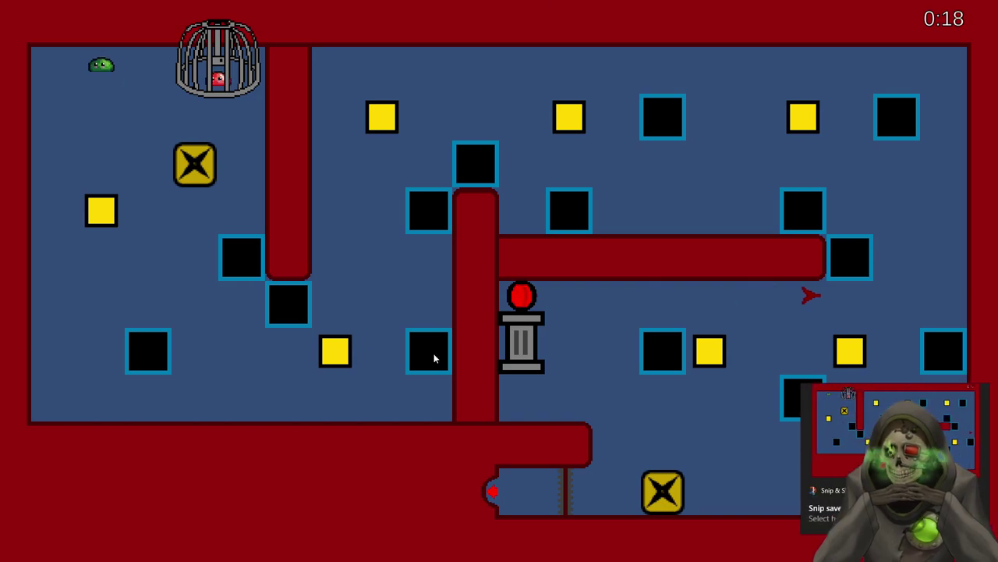
key("alt+Tab")
key("ctrl+v")
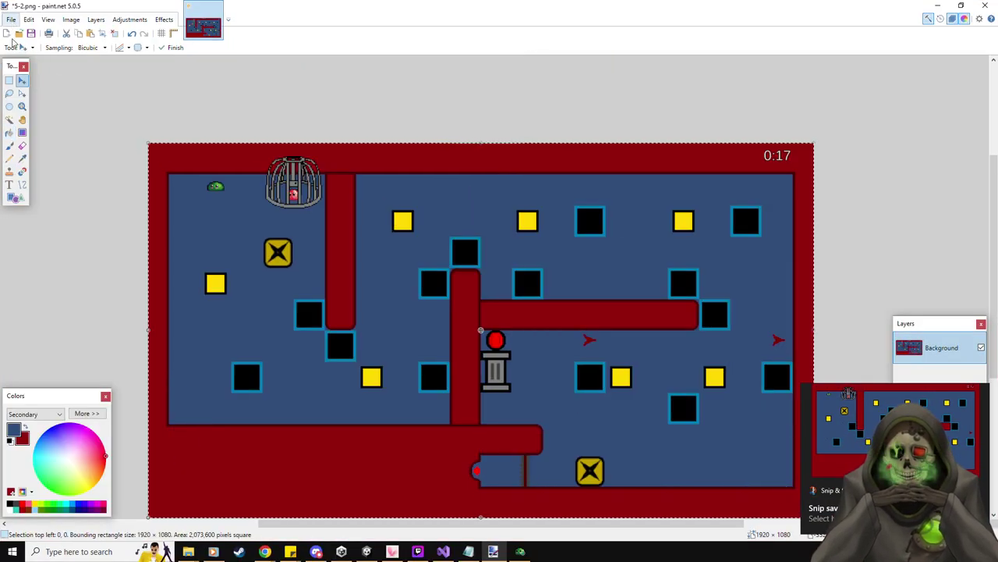
- Erase the green slime and the timer from the Level 5-3 picture and fill the gaps with the surrounding colours
left_click(8, 82)
left_click_drag(201, 176, 229, 192)
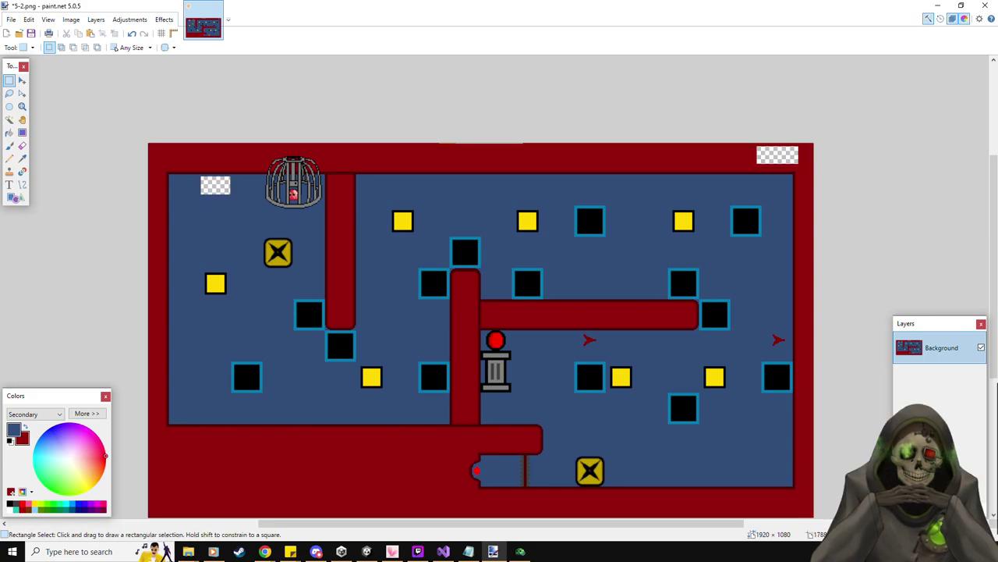
key("f")
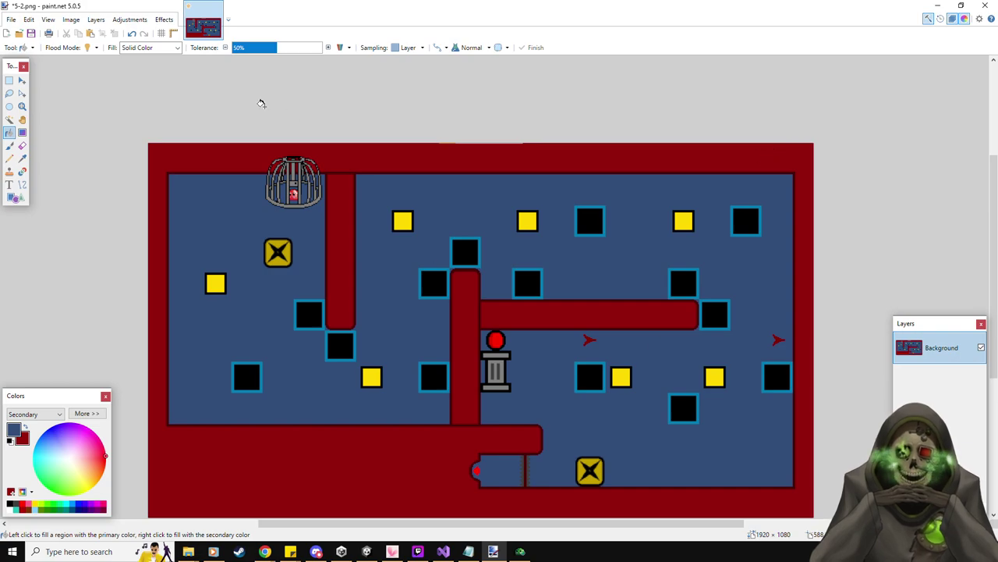
- Save the cleaned picture under the new name 5-3.png in the Level Pictures folder and return to the game
left_click(11, 19)
left_click(43, 100)
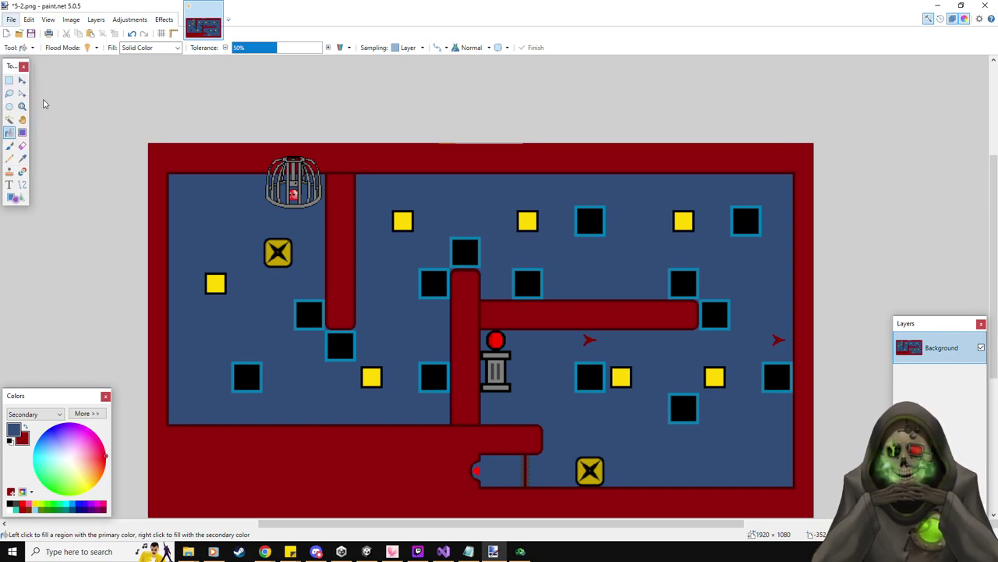
type("5-2.pn")
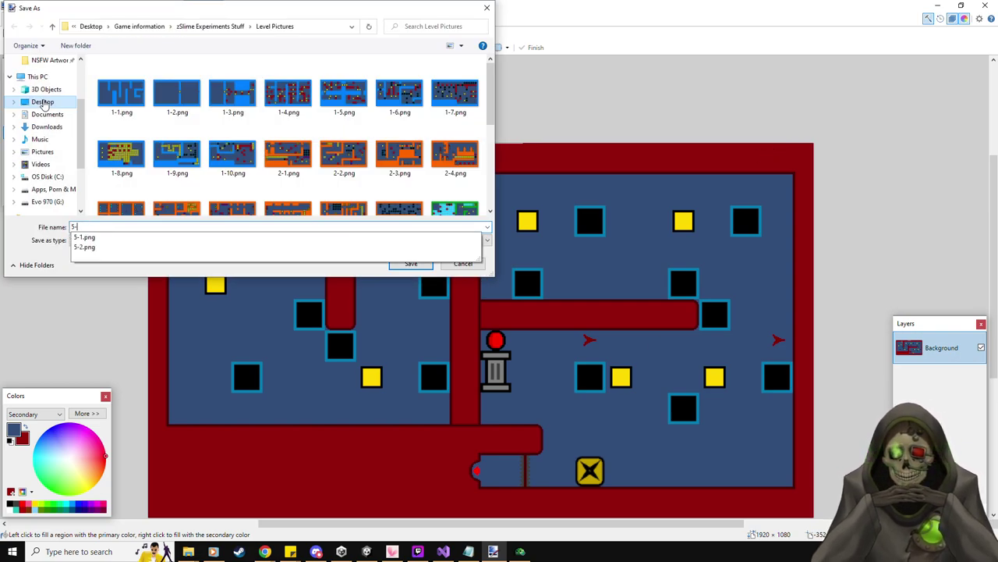
key("BackSpace")
type("3")
key("Return")
key("Return")
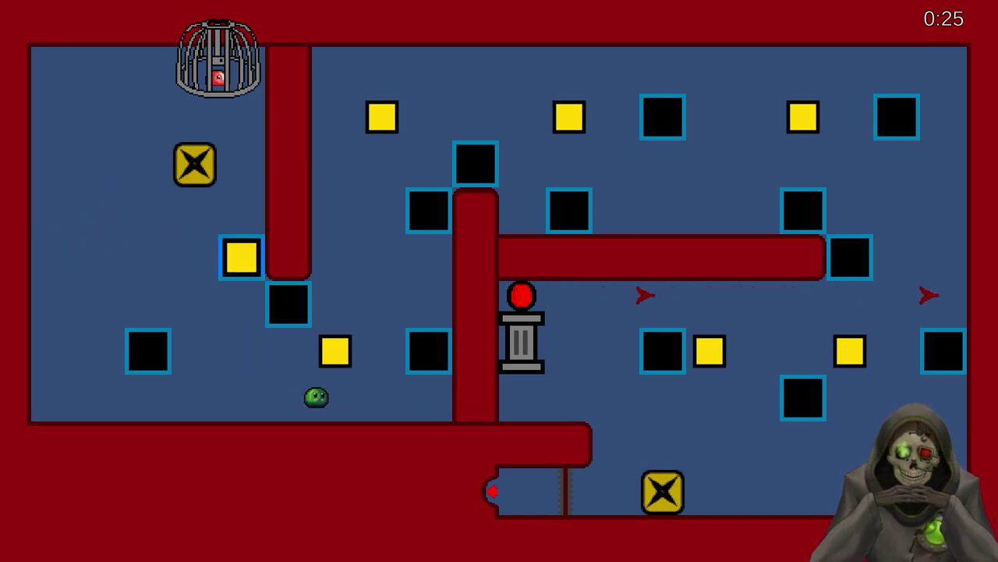
- Push yellow blocks into the black slots along the walls and ledge, and place one beside the red-orb pillar
key("Left")
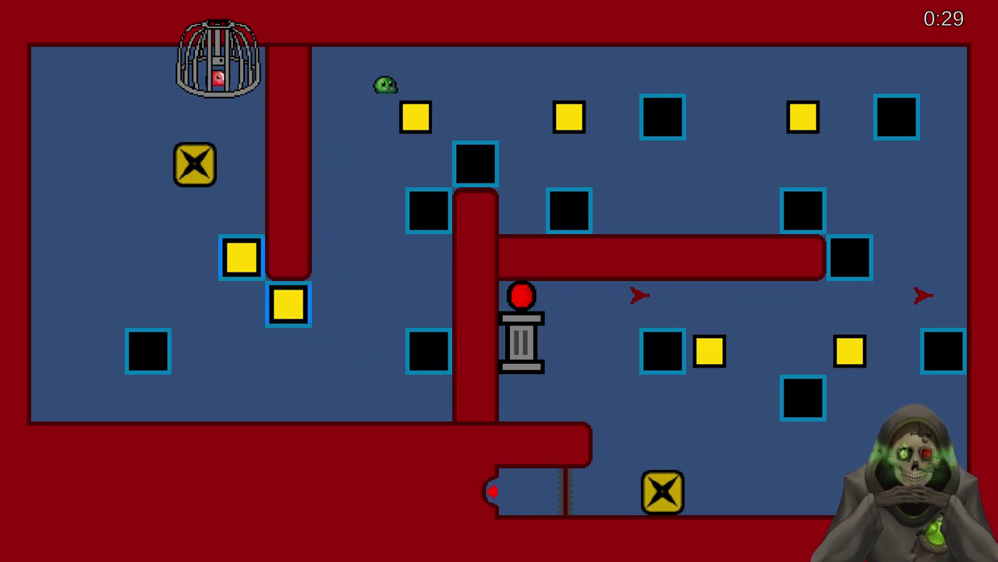
key("Down")
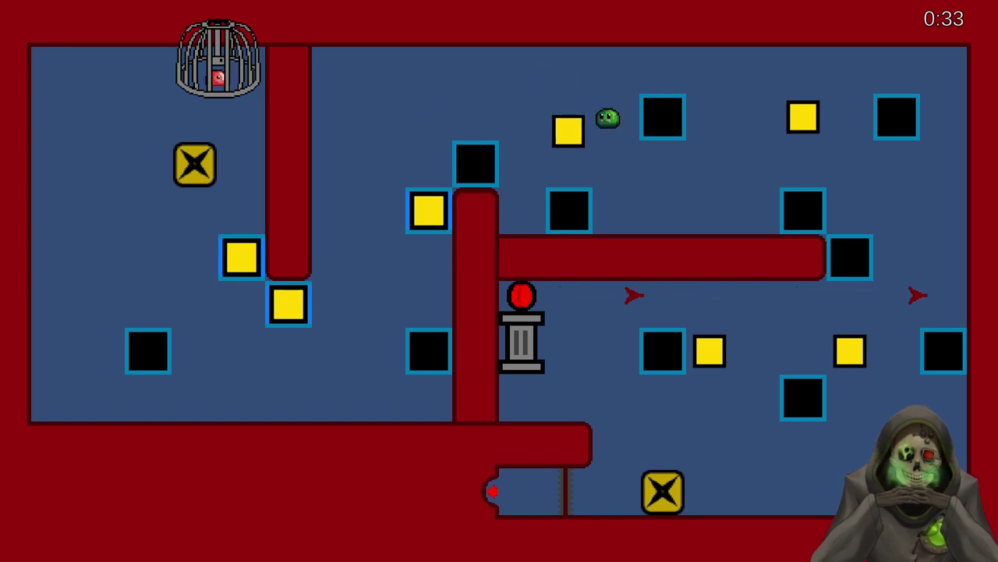
key("Down")
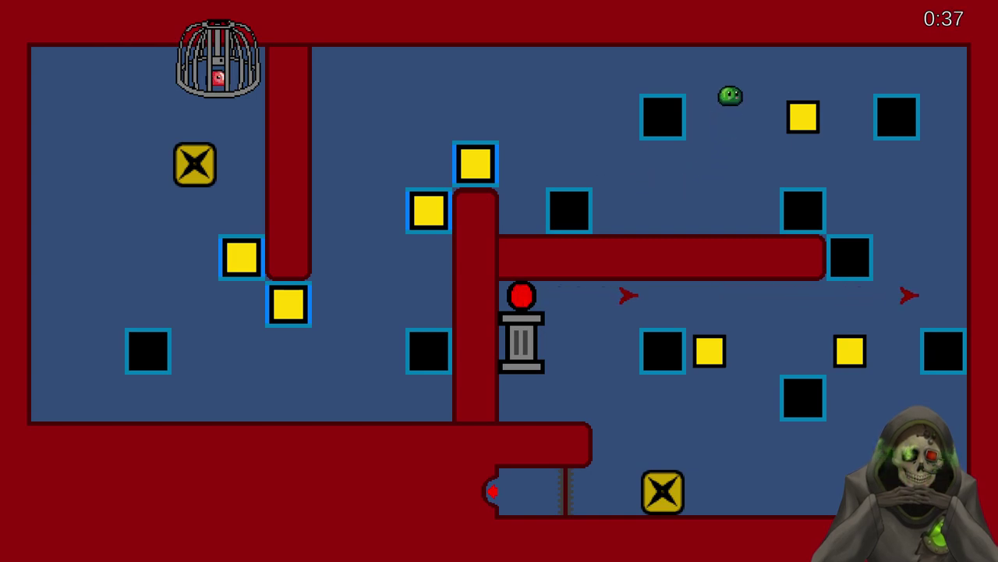
key("Down")
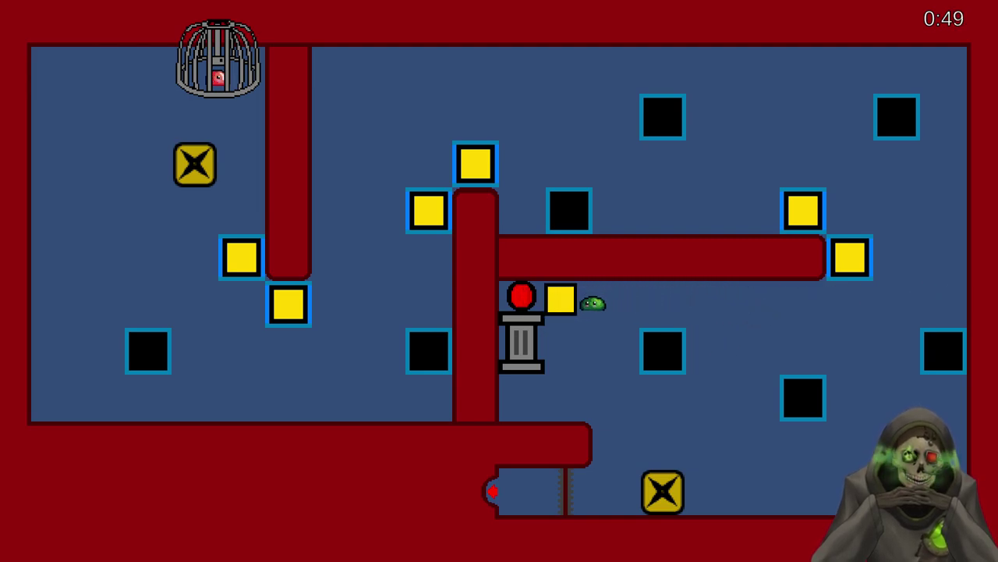
- Activate the upper yellow switch to free the red slime, and guide the green slime past it to complete Level 5-3
key("d")
key("s")
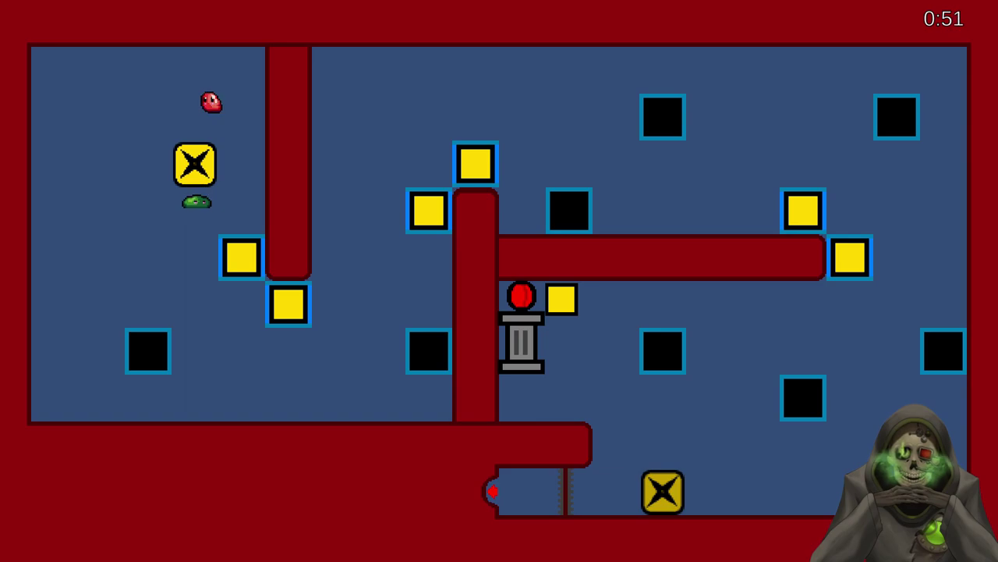
key("d")
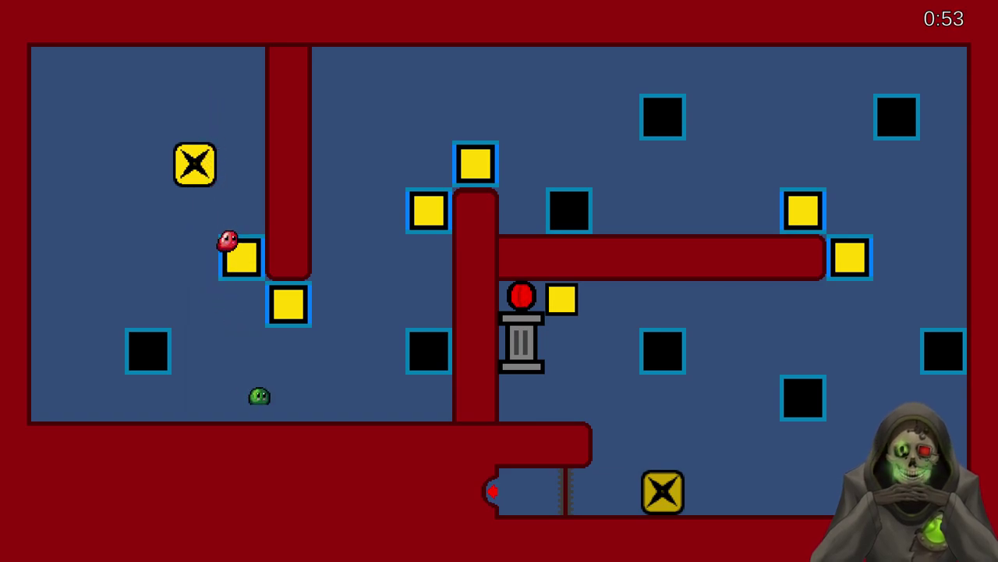
key("w")
key("Up")
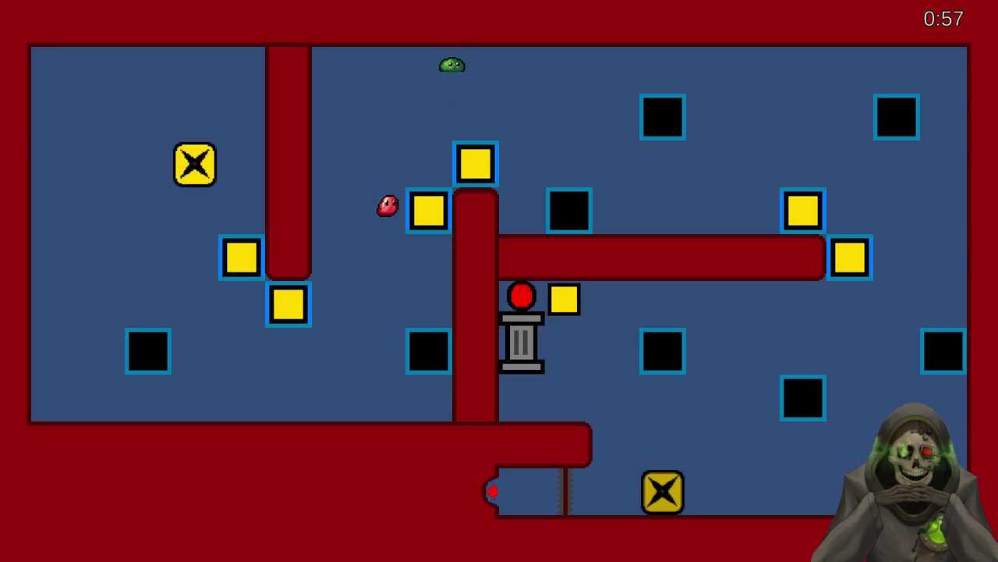
key("d")
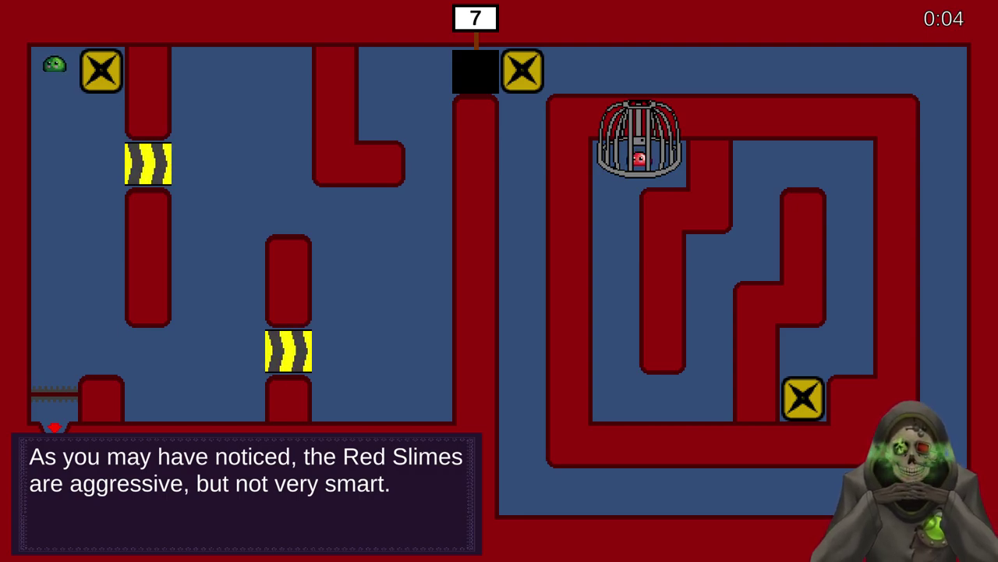
- Advance through the Level 5-4 opening dialogue about the Red Slimes until it closes
key("space")
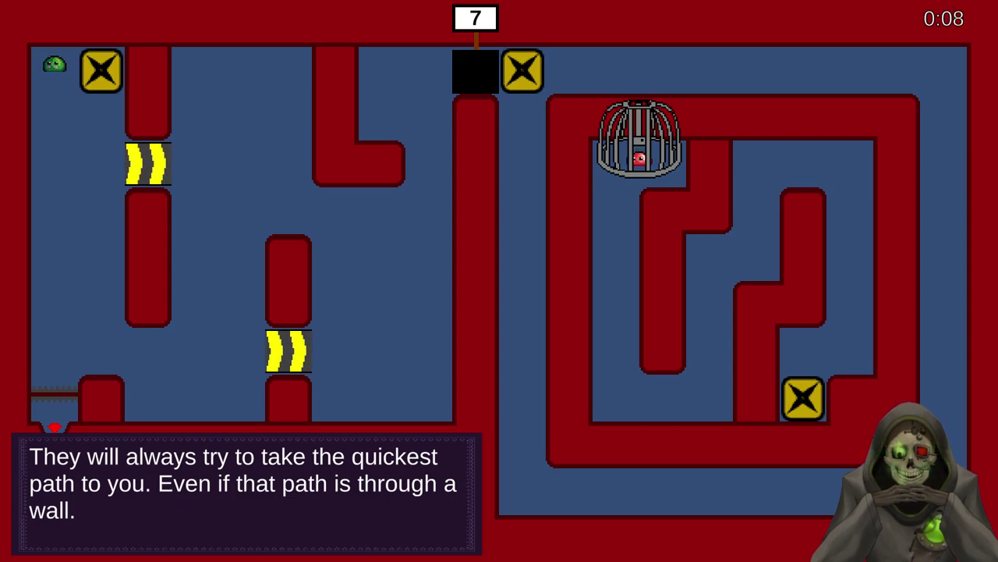
key("space")
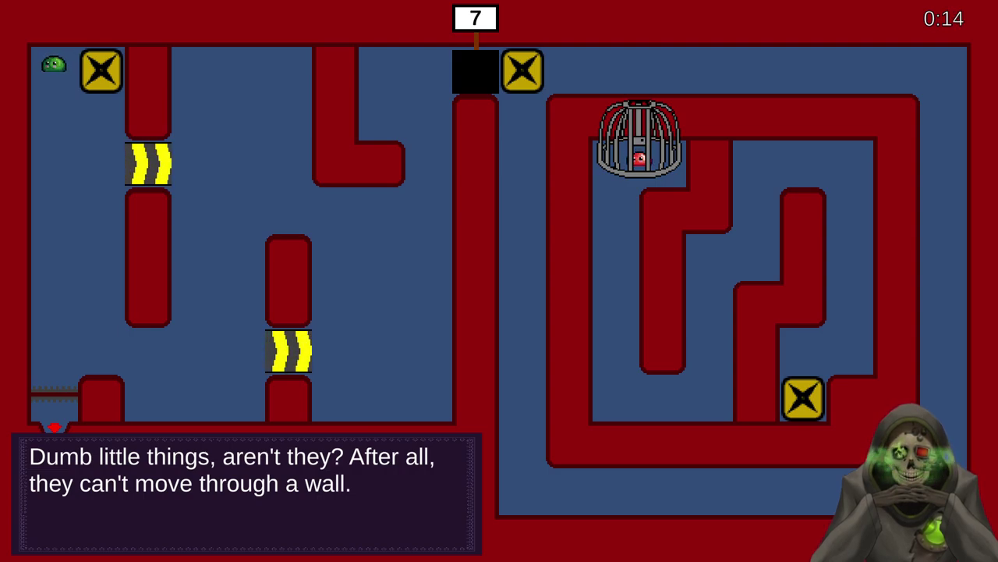
key("space")
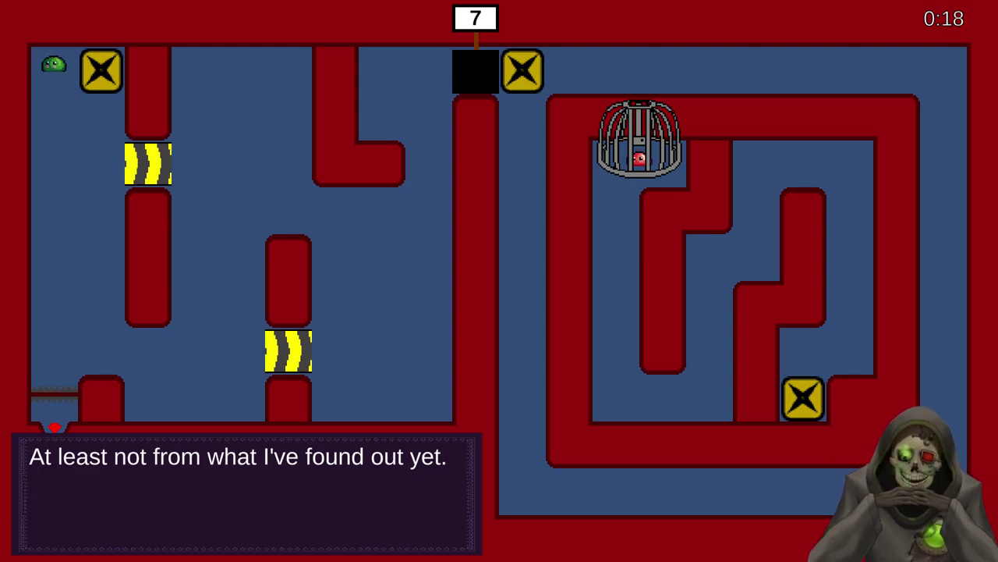
key("space")
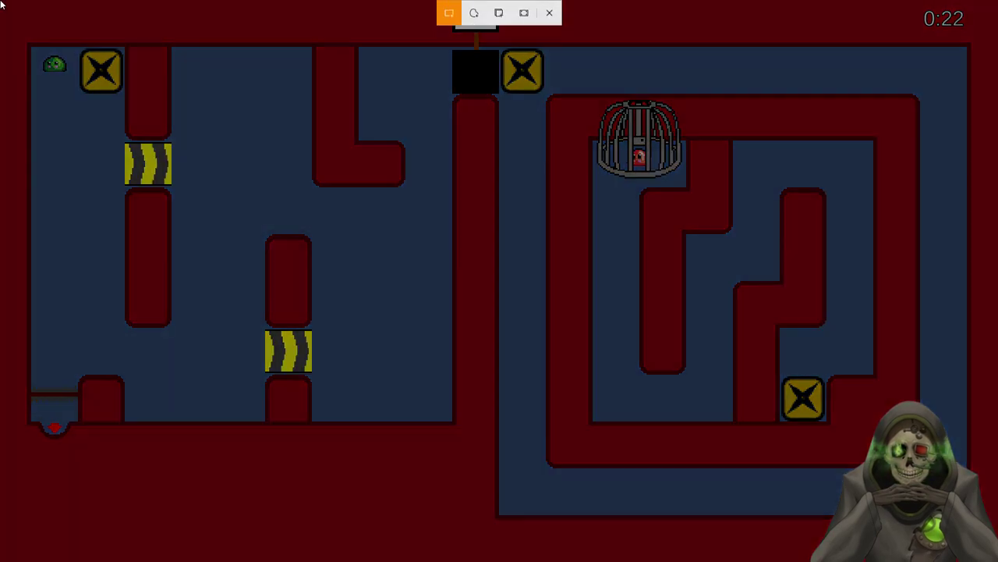
- Switch to paint.net with the captured Level 5-4 screen pasted in and save the picture as 5-4.png
key("alt+Tab")
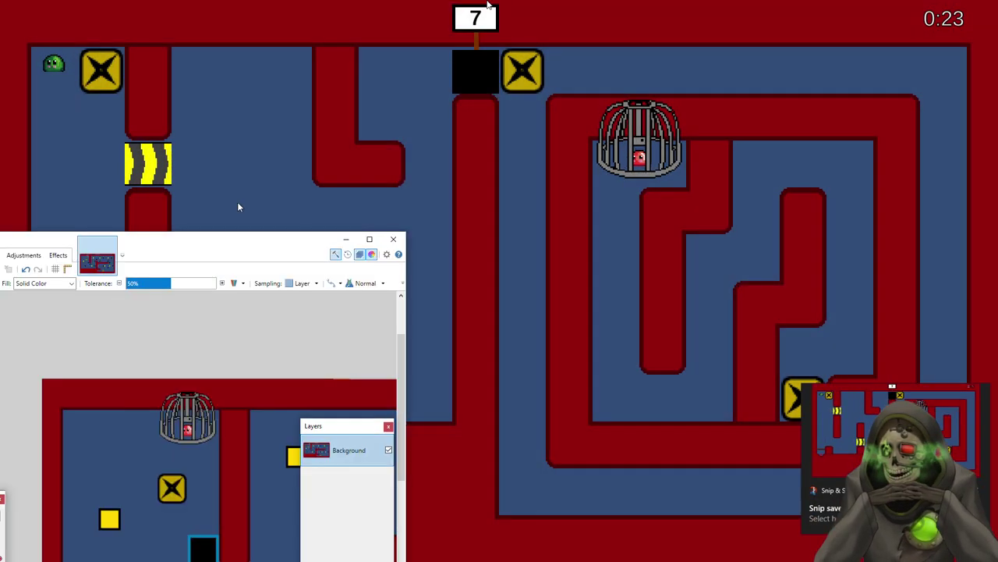
left_click(11, 20)
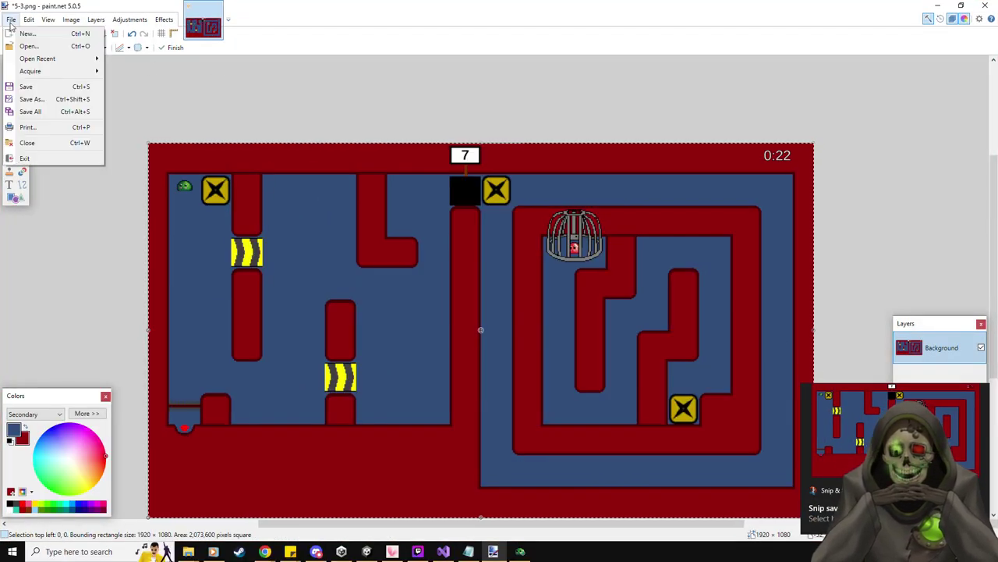
left_click(35, 99)
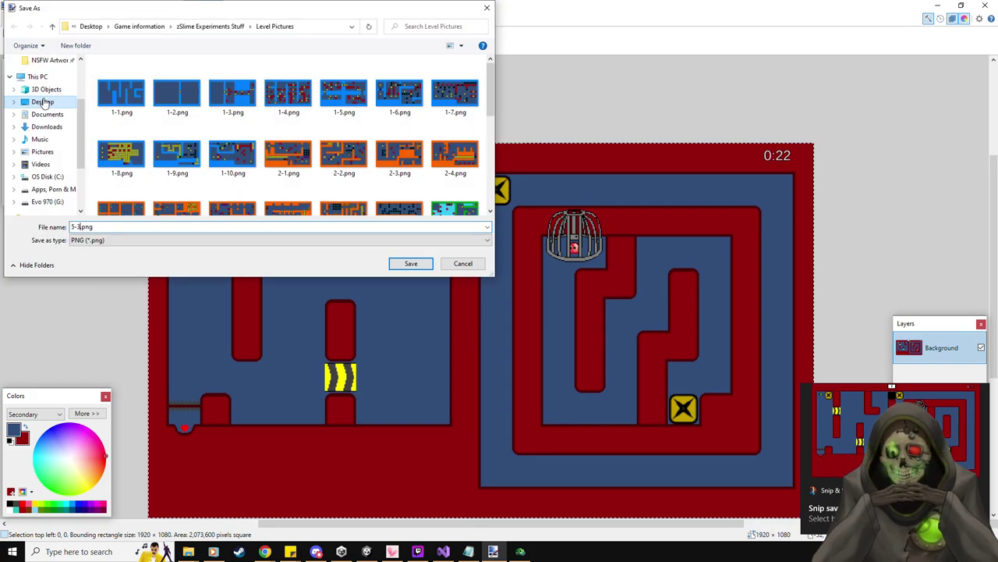
key("Return")
key("Return")
- Erase the green slime and the timer from the 5-4 picture, fill the gaps with the surrounding colours, and save it
left_click(9, 80)
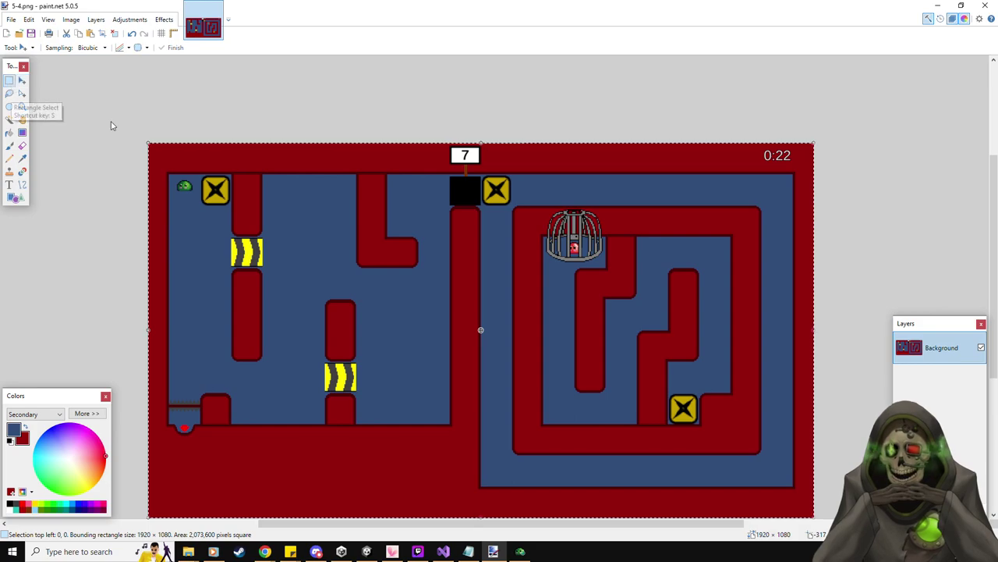
left_click_drag(170, 177, 172, 178)
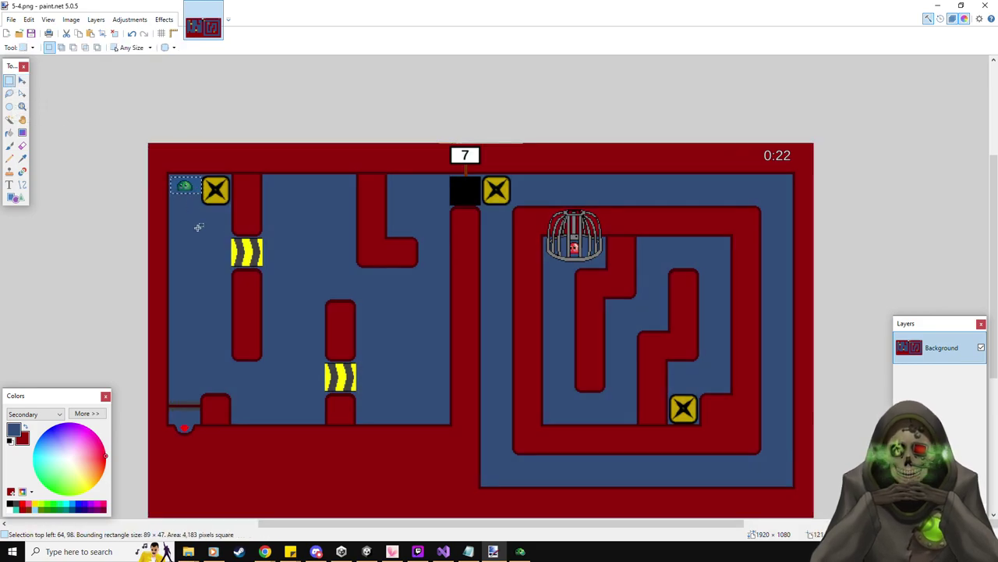
key("Delete")
left_click_drag(755, 147, 762, 150)
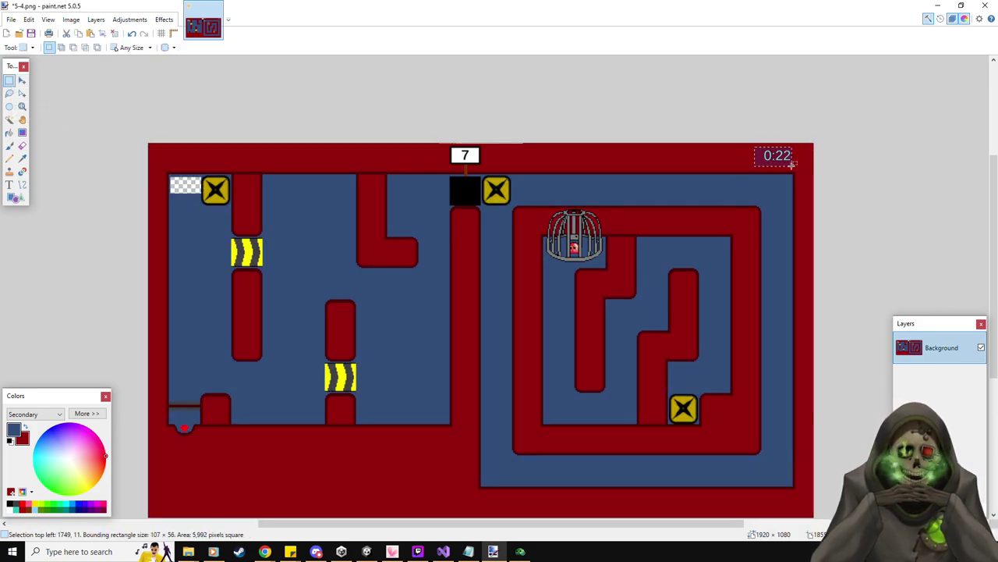
key("Delete")
left_click(185, 184)
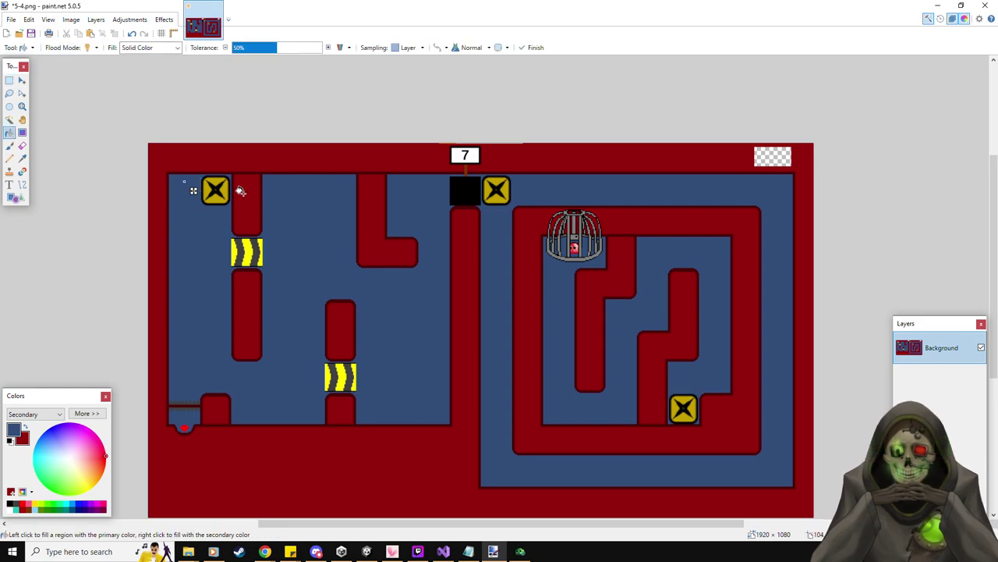
key("ctrl+s")
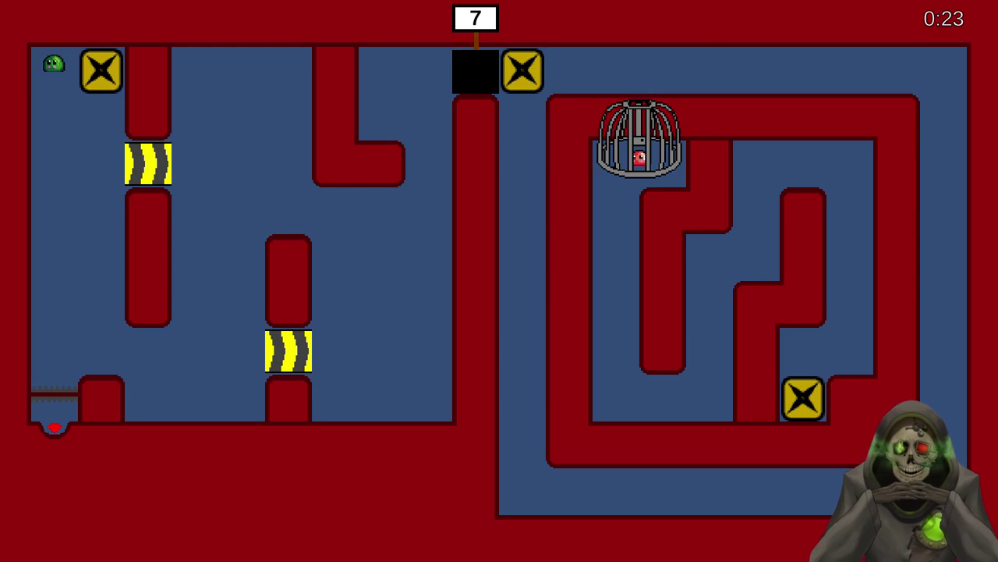
- Reset Level 5-4, spawn a yellow block at the upper-left X tile, and push it through the upper striped gate
key("Escape")
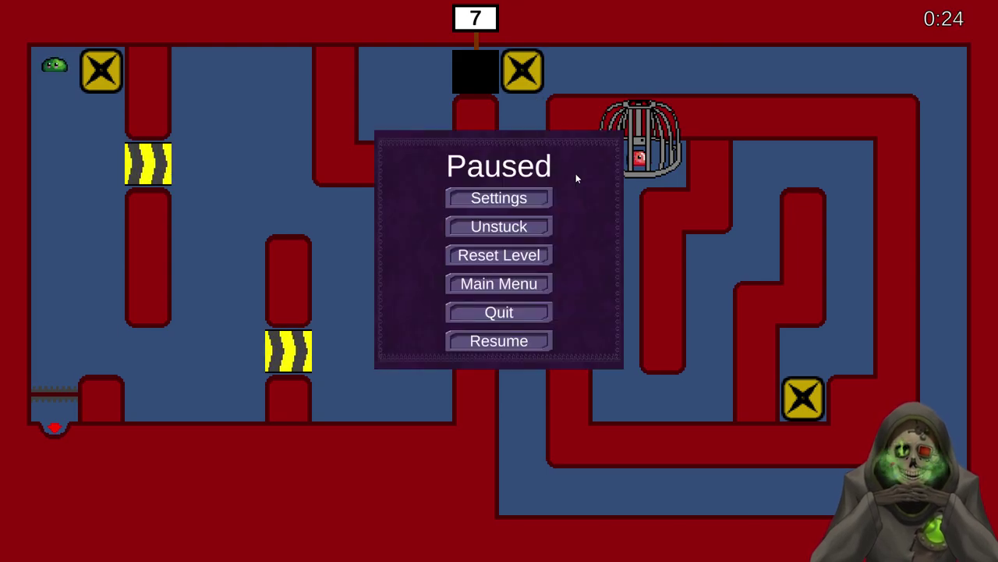
left_click(544, 256)
key("Right")
key("Down")
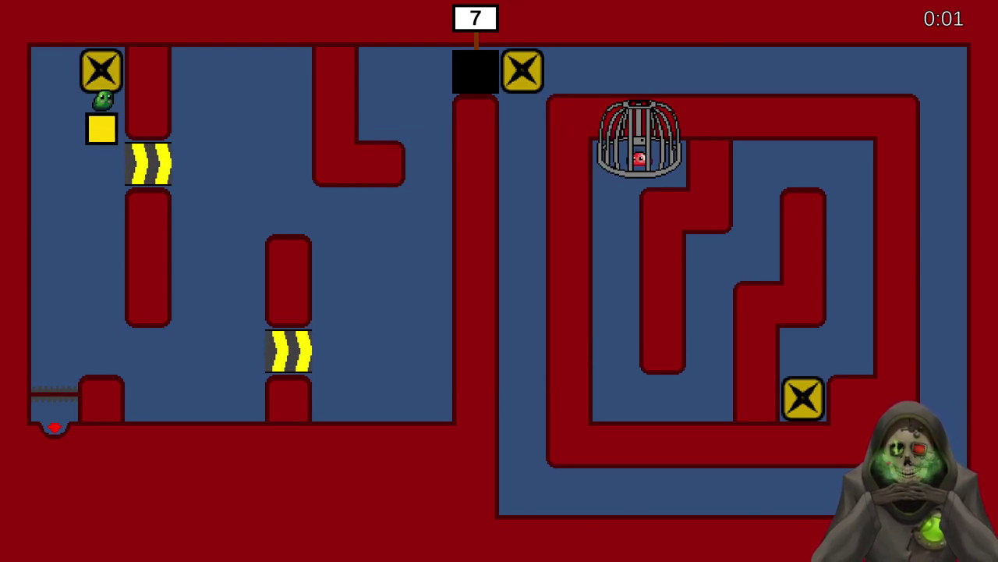
key("Left")
key("Down")
key("Right")
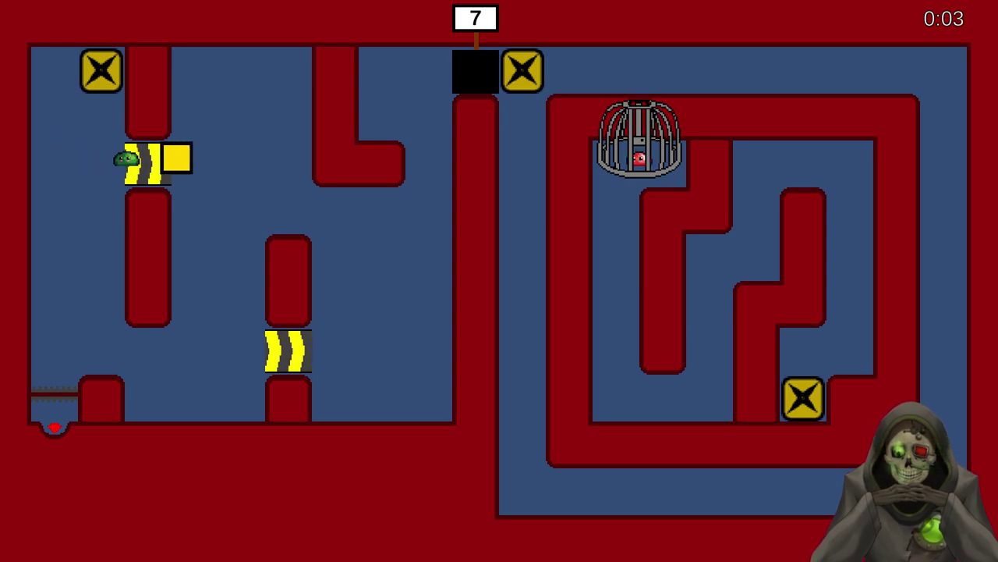
- Spawn a second yellow block at the upper-left X tile and push it through the upper striped gate behind the first
key("Left")
key("Up")
key("Down")
key("Down")
key("Left")
key("Right")
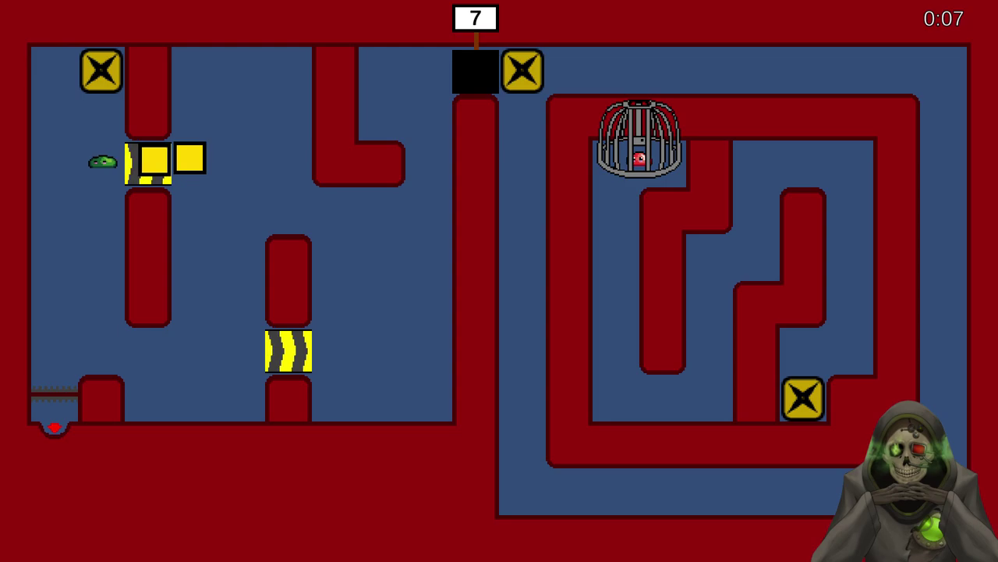
- Spawn a third yellow block and push the row of three through the upper gate up to the L-shaped wall
key("Left")
key("Up")
key("Right")
key("Up")
key("Down")
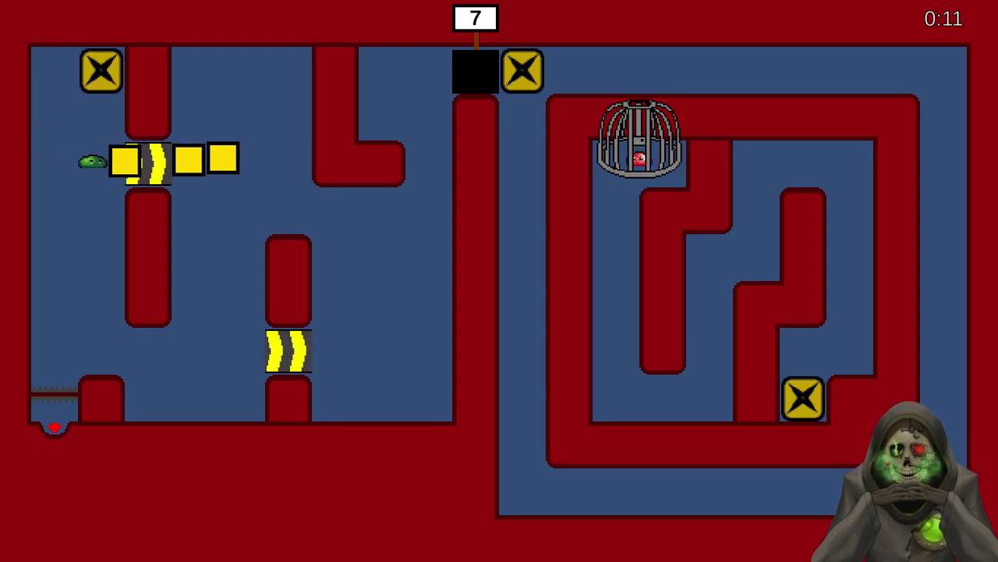
key("Right")
- Lower the three yellow blocks beneath the L-shaped wall and slide the row right against the central wall
key("Up")
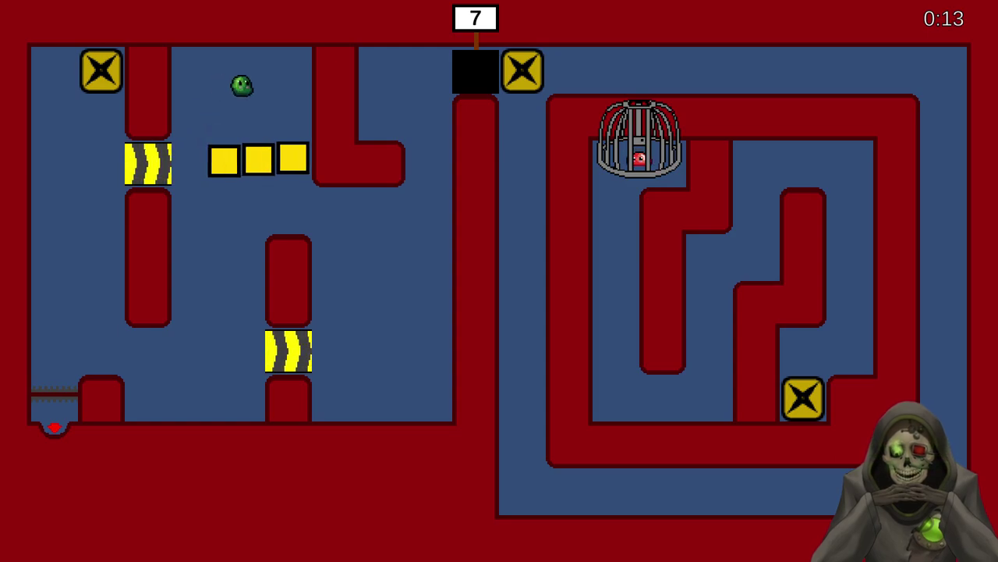
key("Down")
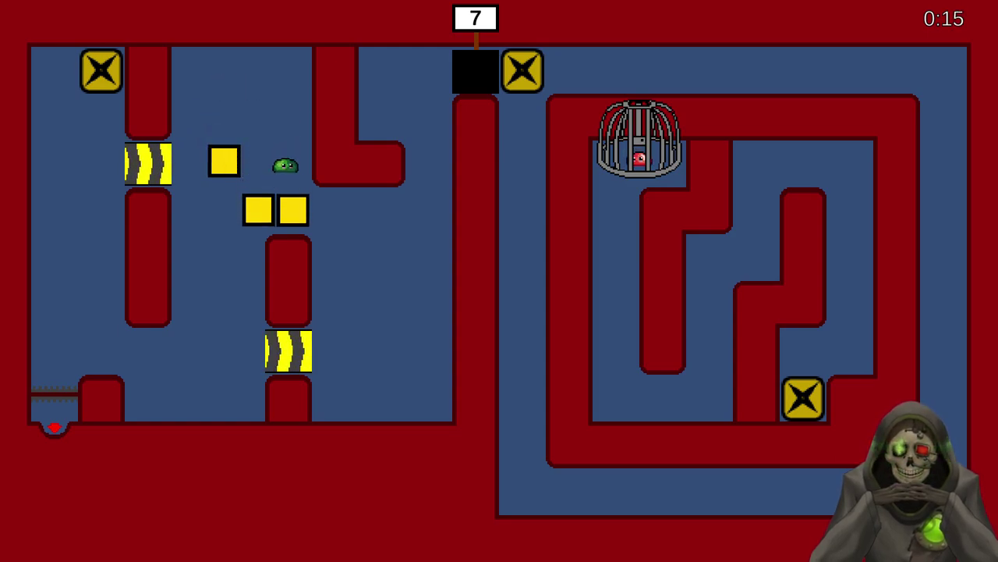
key("Left")
key("Down")
key("Left")
key("Down")
key("Right")
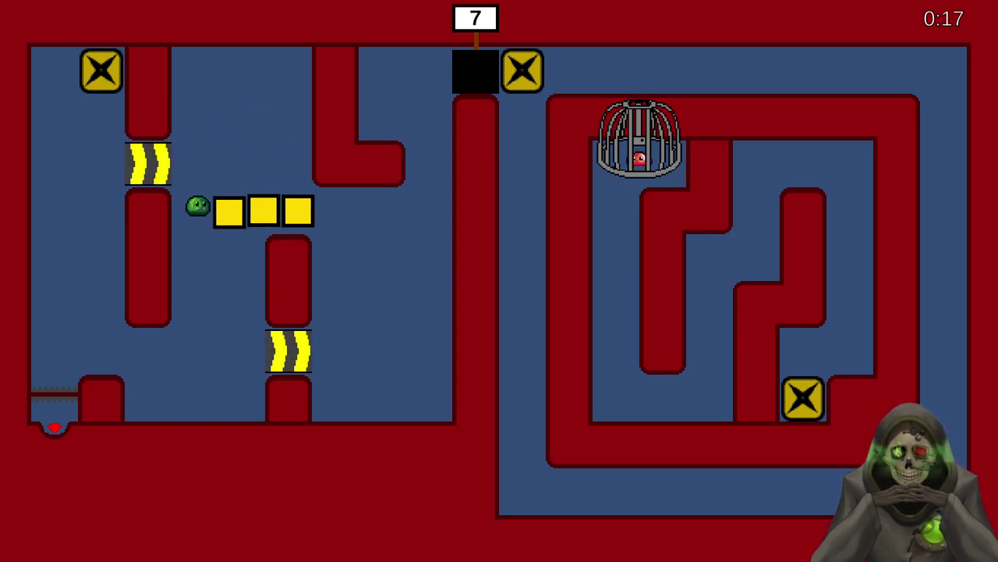
key("Right")
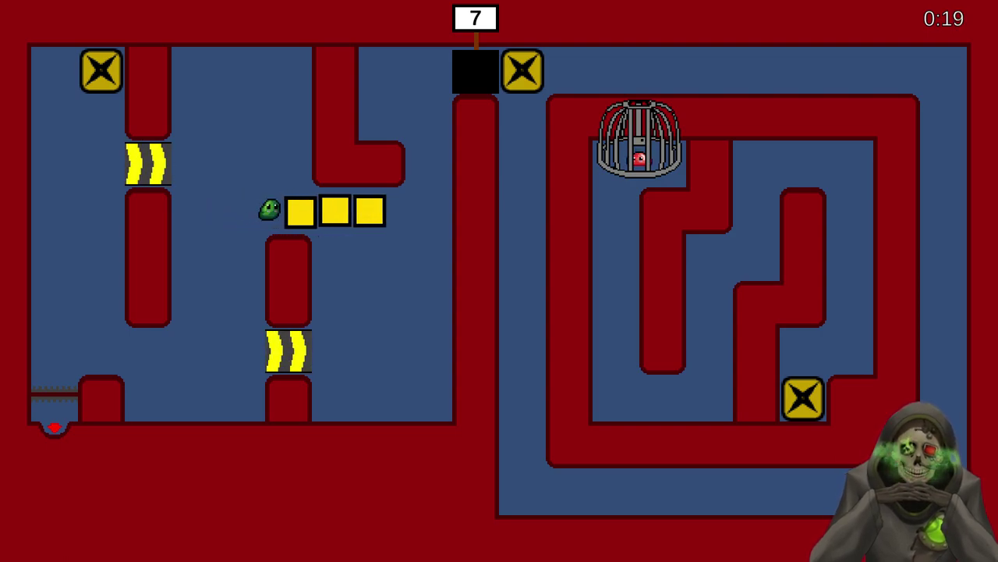
key("Right")
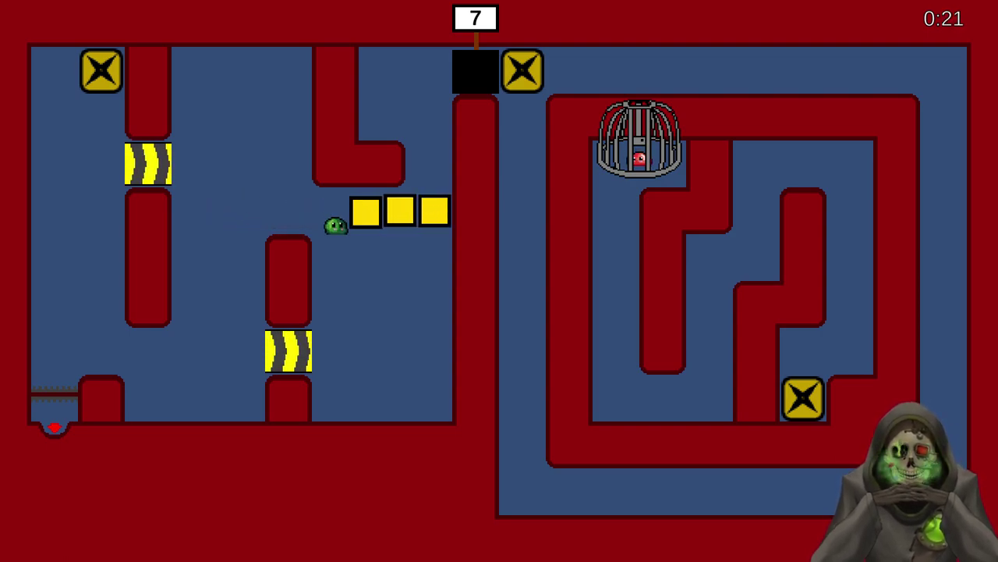
- Push the rightmost yellow block up along the central wall and into the black slot, and return to the remaining two
key("Up")
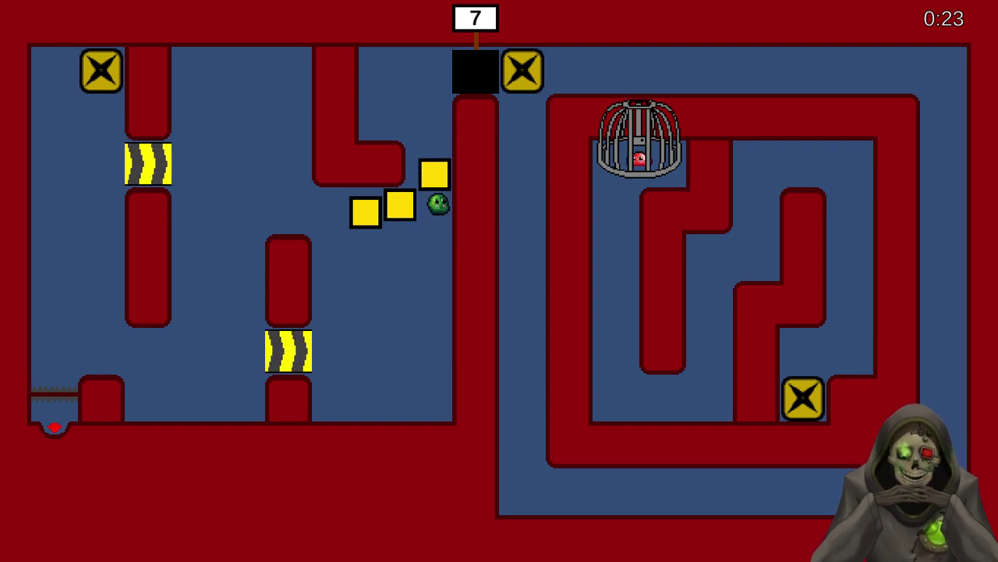
key("Up")
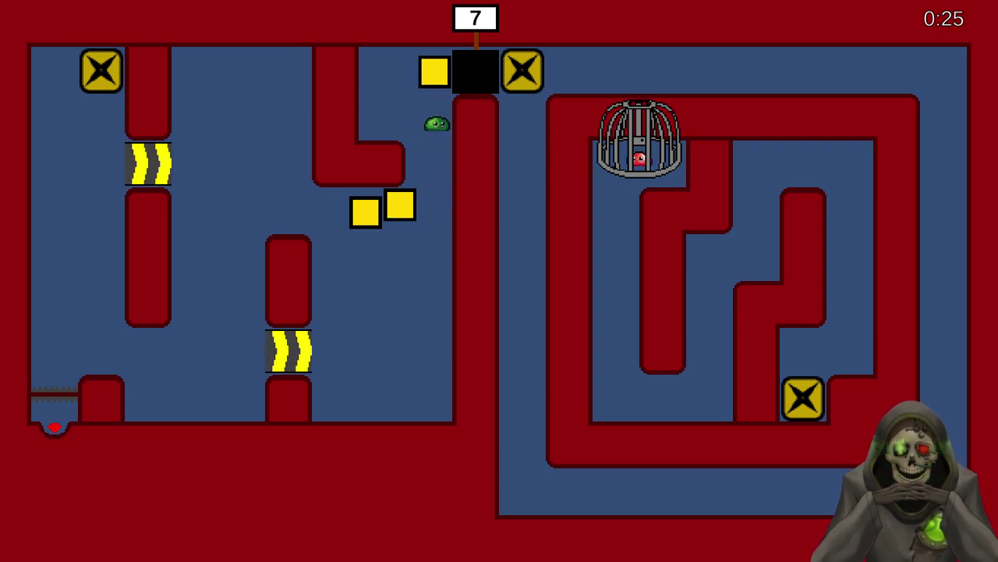
key("Up")
key("Right")
key("Down")
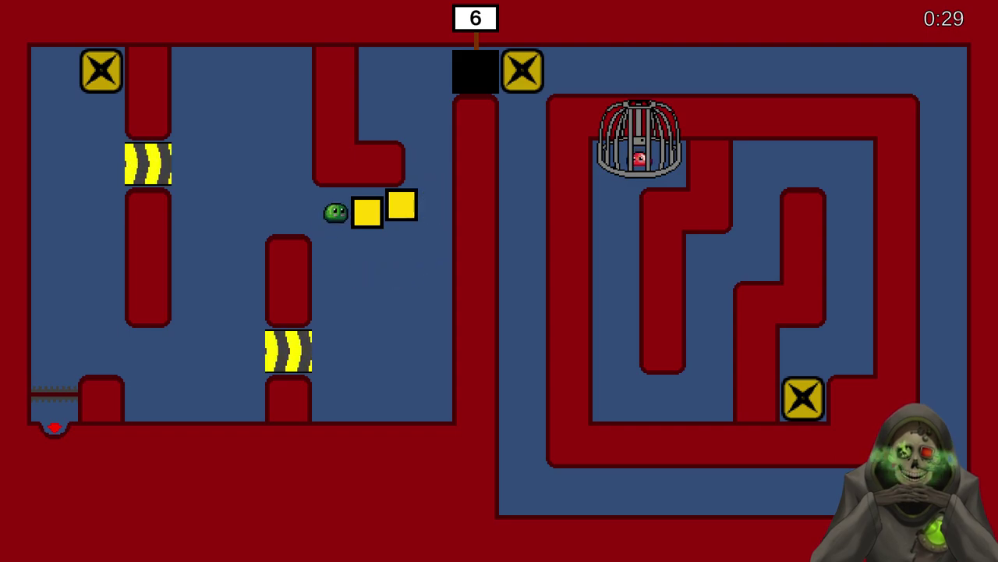
- Slide the remaining two yellow blocks to the central wall and push the leading one up and into the black slot
key("Right")
key("Down")
key("Up")
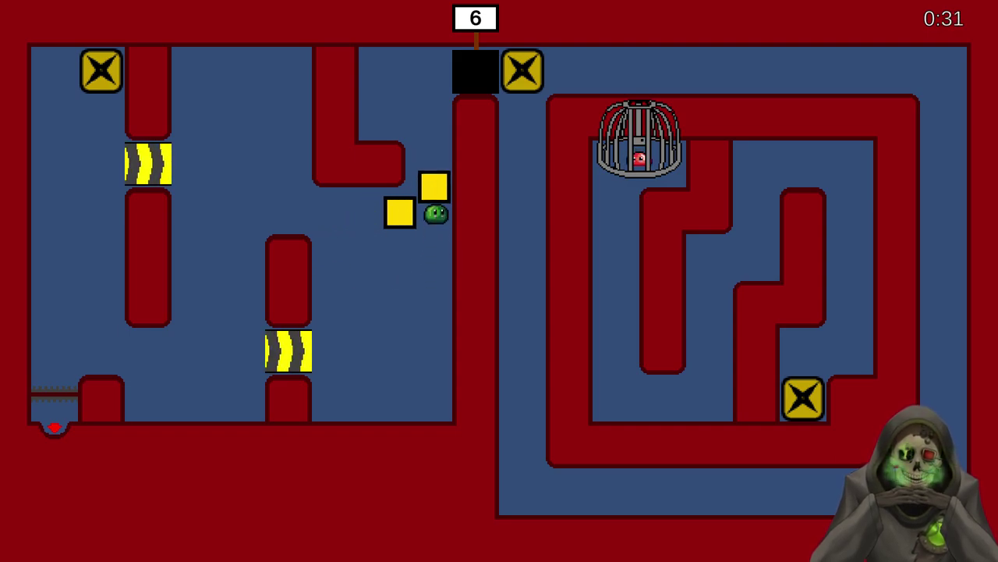
key("Left")
key("Up")
key("Right")
key("Down")
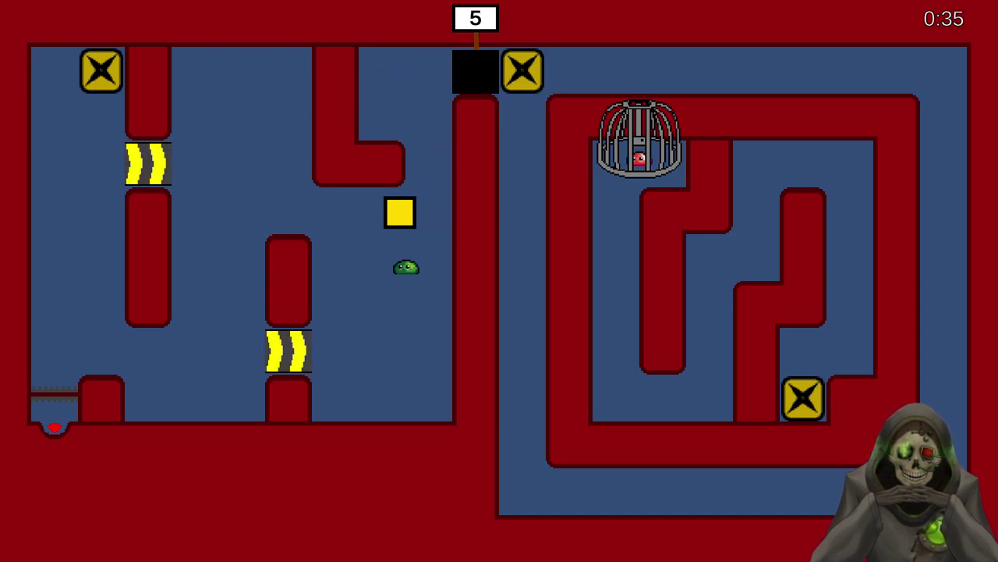
- Move the last yellow block of the row to the central wall, then up and right into the black slot
key("Right")
key("Down")
key("Up")
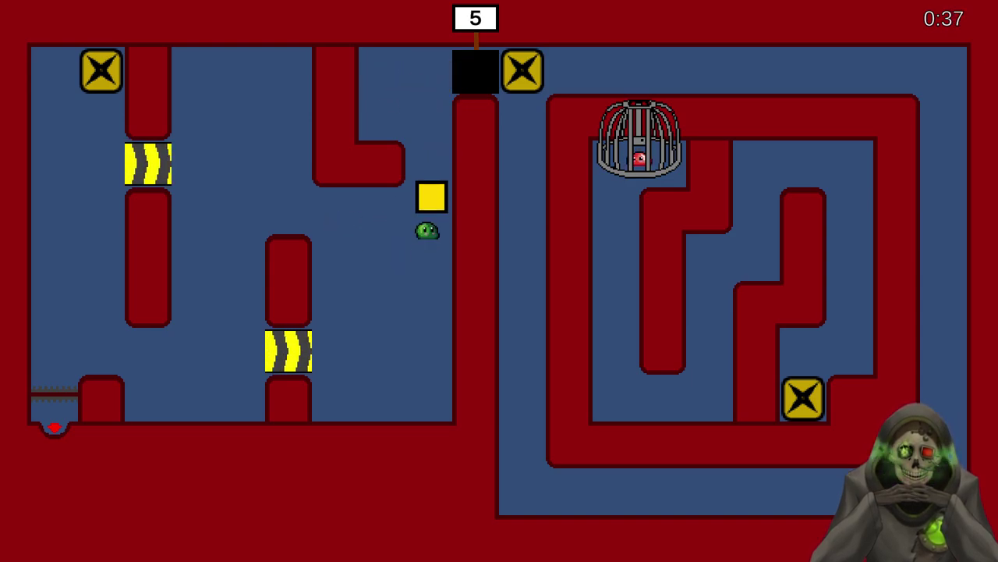
key("Left")
key("Up")
key("Right")
key("Right")
key("Down")
- Return to the upper-left X tile, push two new yellow blocks through the upper striped gate, and spawn a third
key("Left")
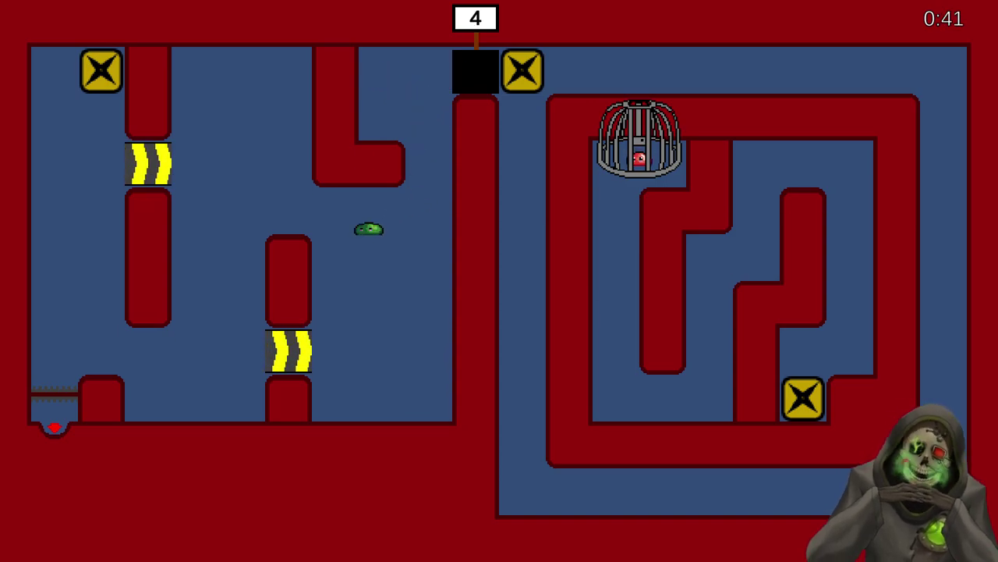
key("Left")
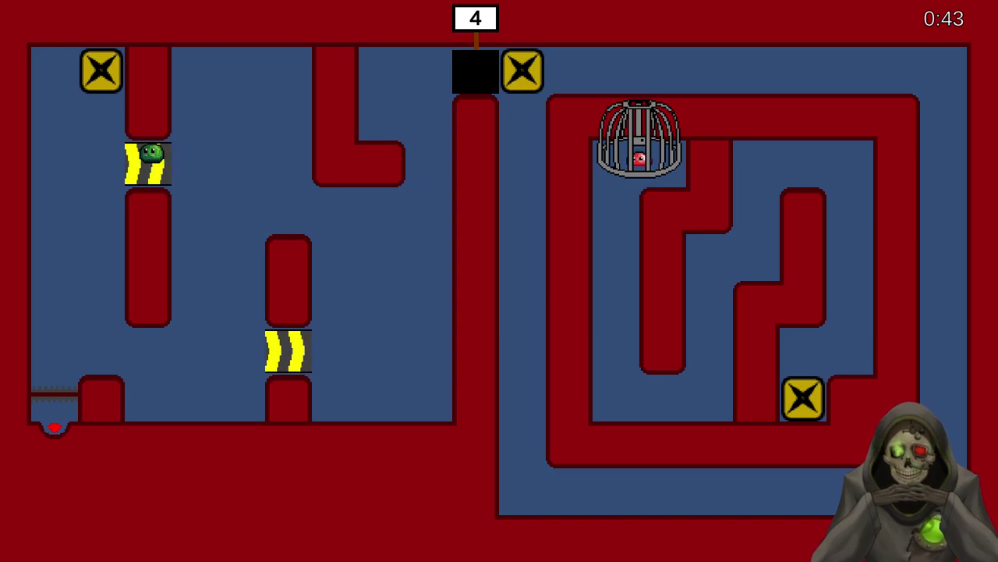
key("Up")
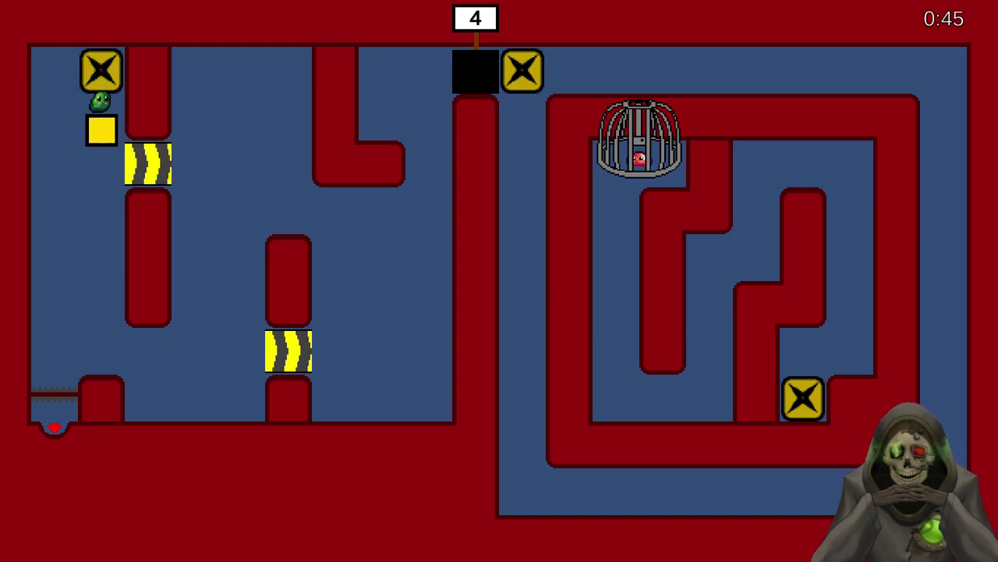
key("Up")
key("Left")
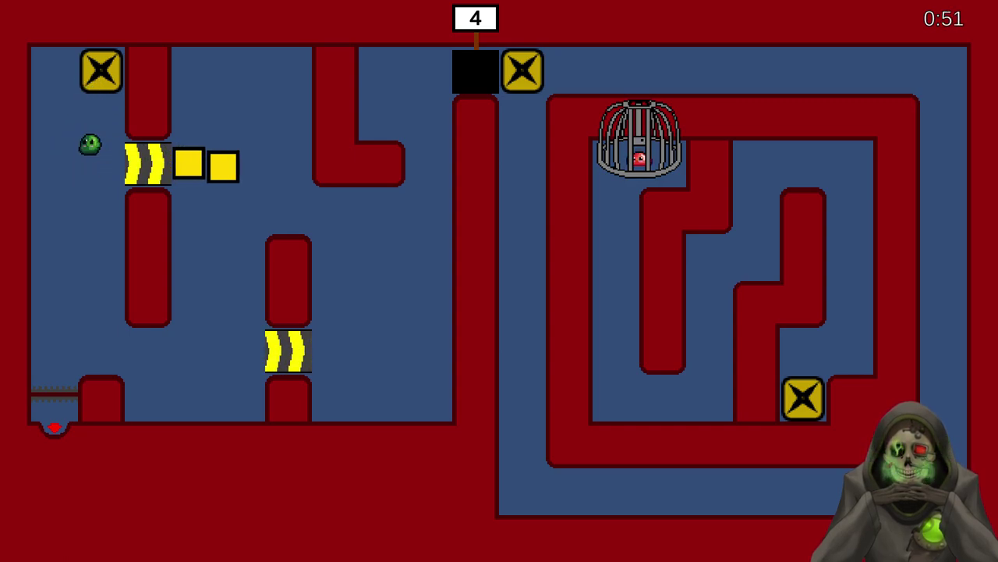
key("Up")
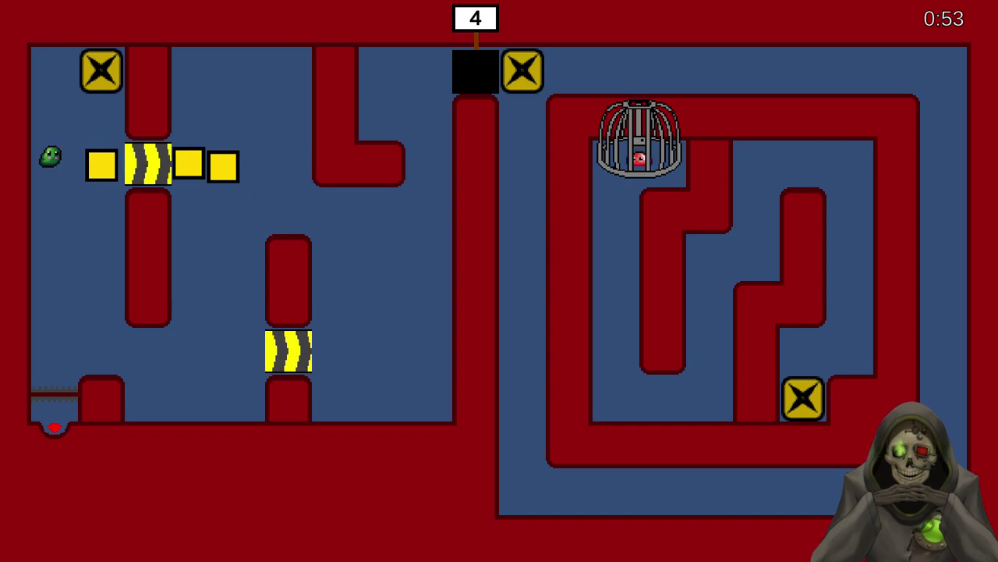
- Push the third new block through the upper gate and line all three up beneath the L-shaped wall
key("Left")
key("Right")
key("Left")
key("Right")
key("Down")
key("Down")
key("Left")
key("Down")
key("Right")
key("Right")
key("Right")
- Spawn a fourth yellow block, push it through the upper gate, and lower it into line behind the other three
key("Left")
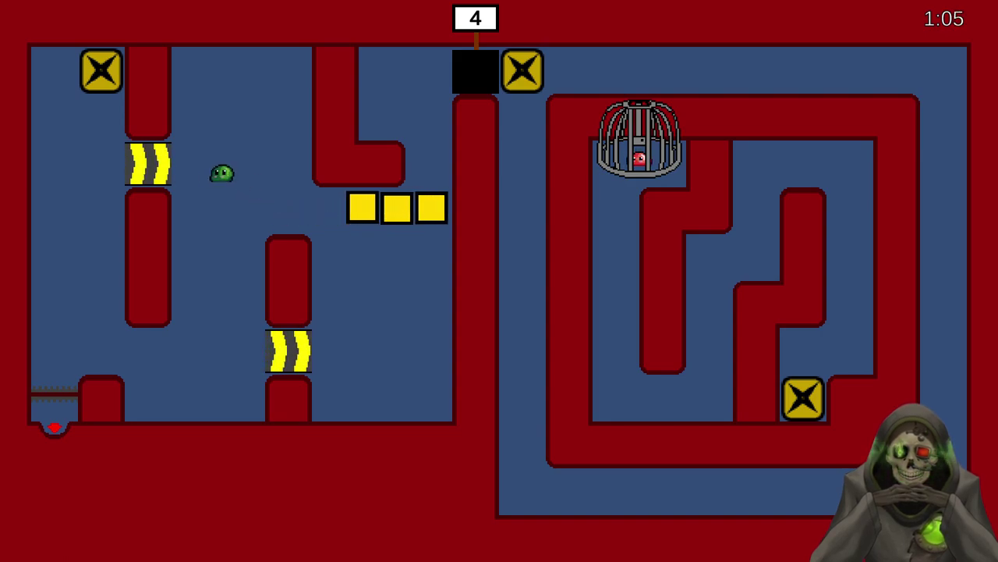
key("Up")
key("Down")
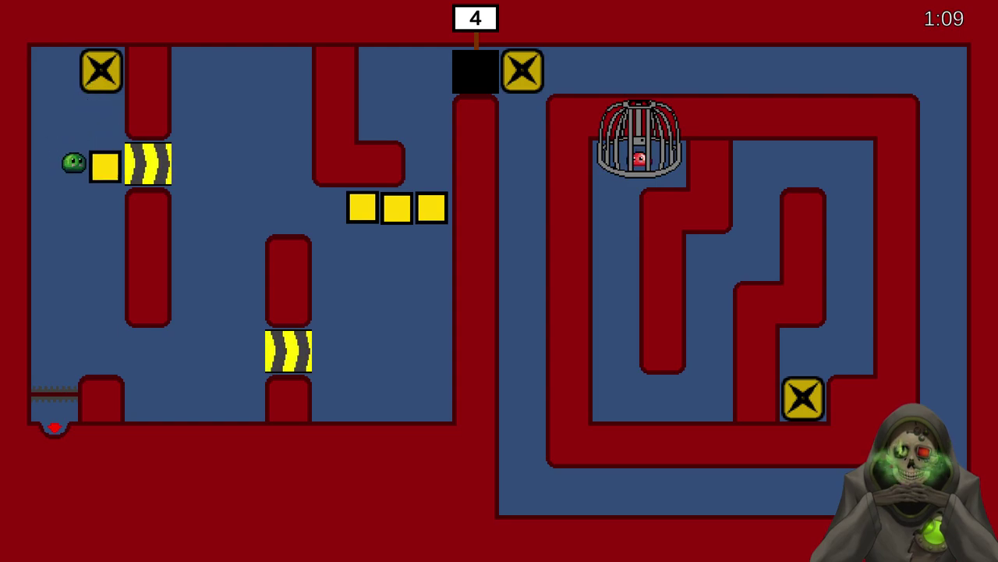
key("Right")
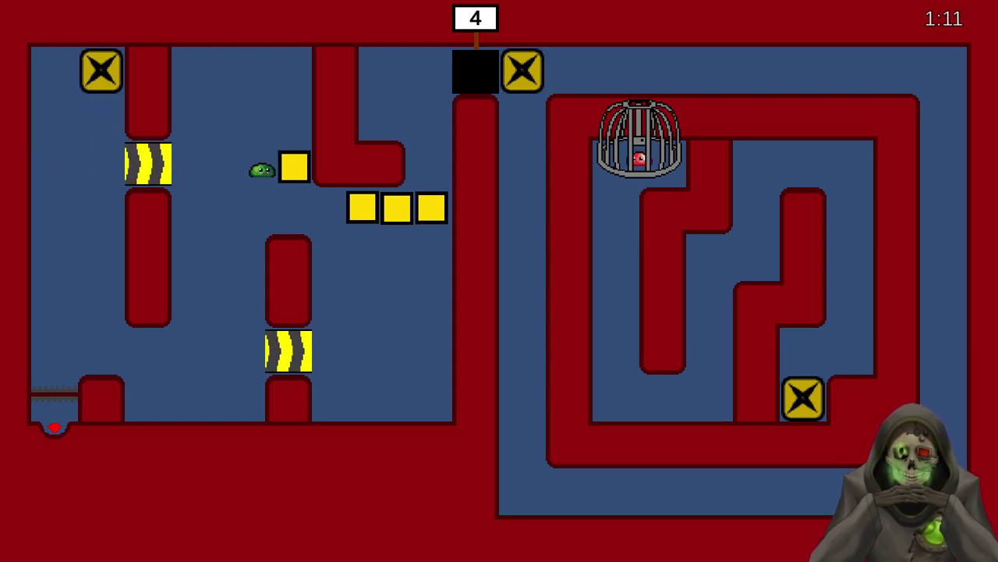
key("Down")
key("Left")
key("Right")
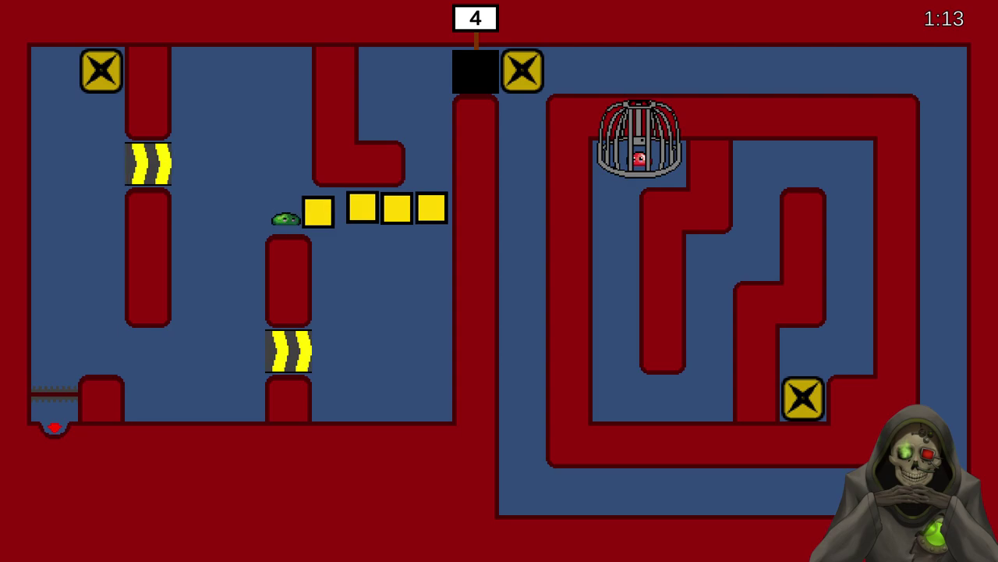
- Take the slime through the lower striped gate and push the row's rightmost block up and into the black slot
key("Left")
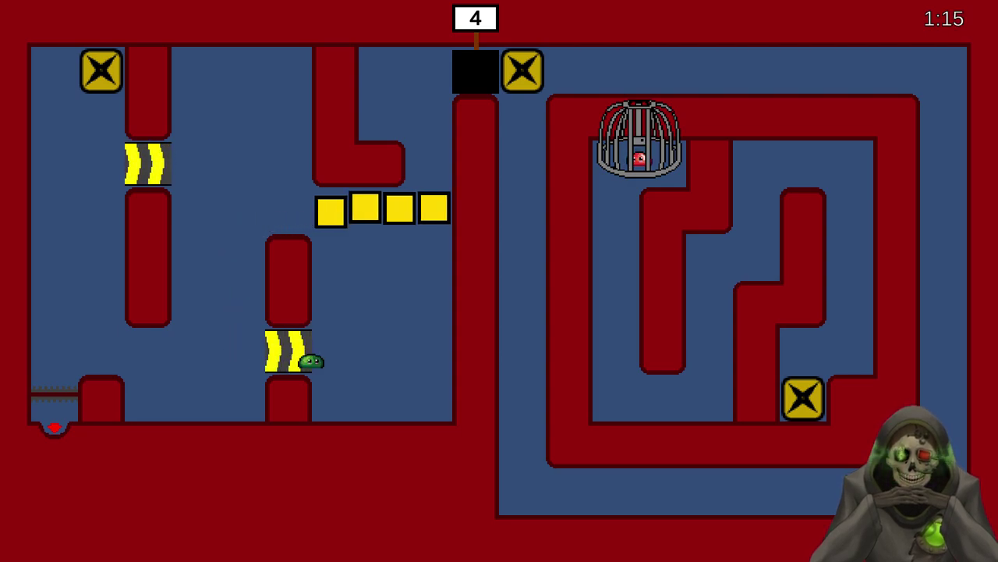
key("Right")
key("Up")
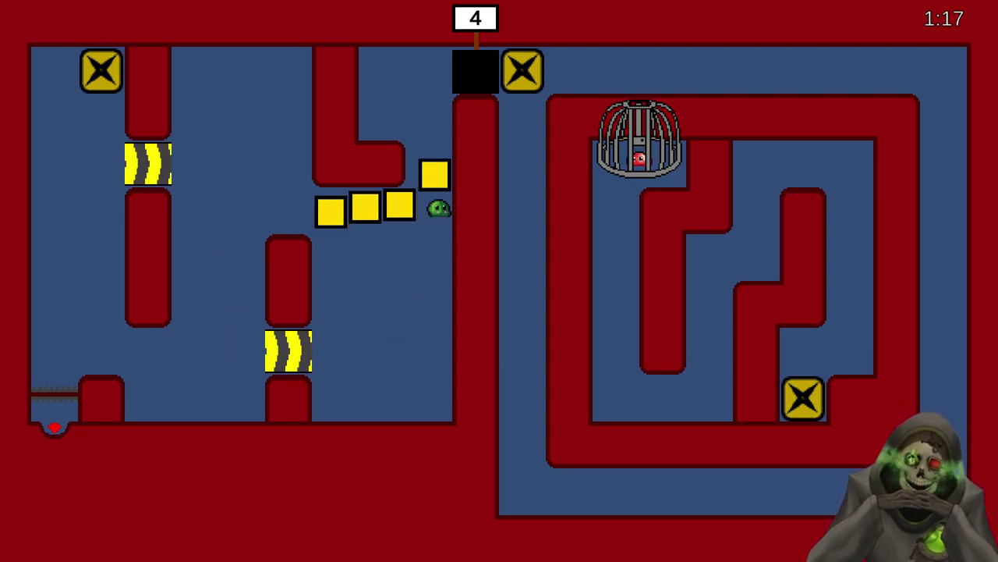
key("Up")
key("Up")
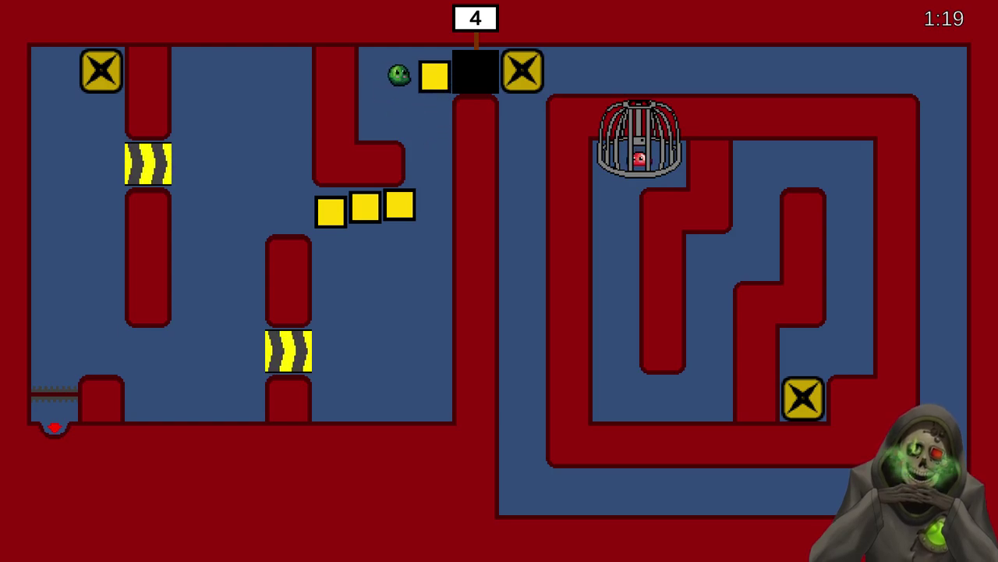
key("Right")
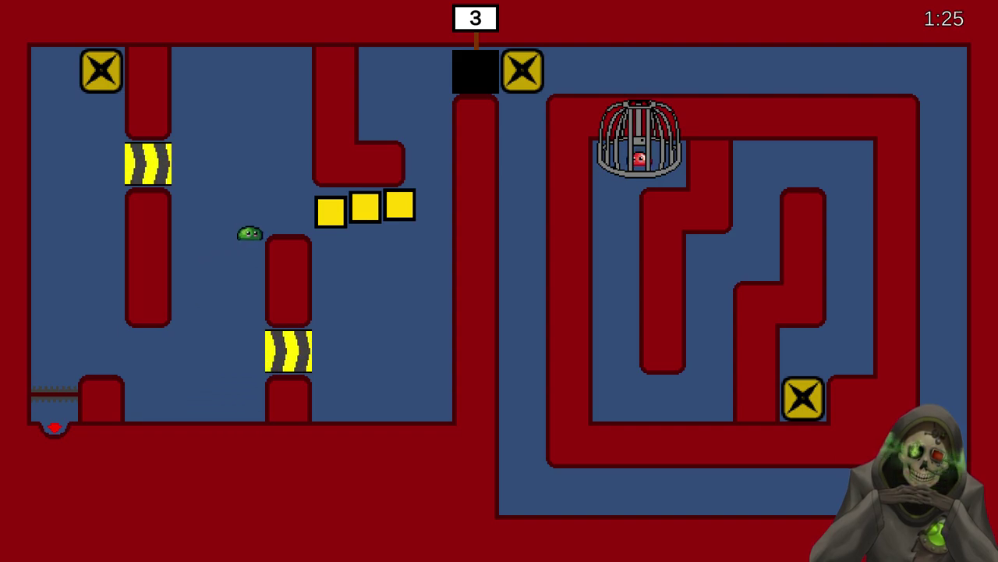
- Push the row of three yellow blocks right and feed the rightmost one up and into the numbered black slot
key("Right")
key("Down")
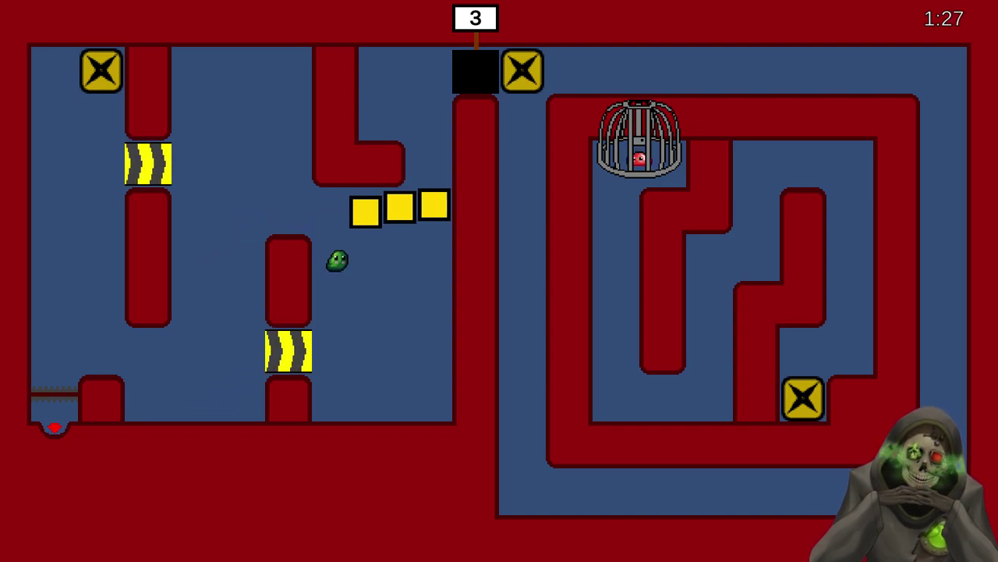
key("Right")
key("Right")
key("Up")
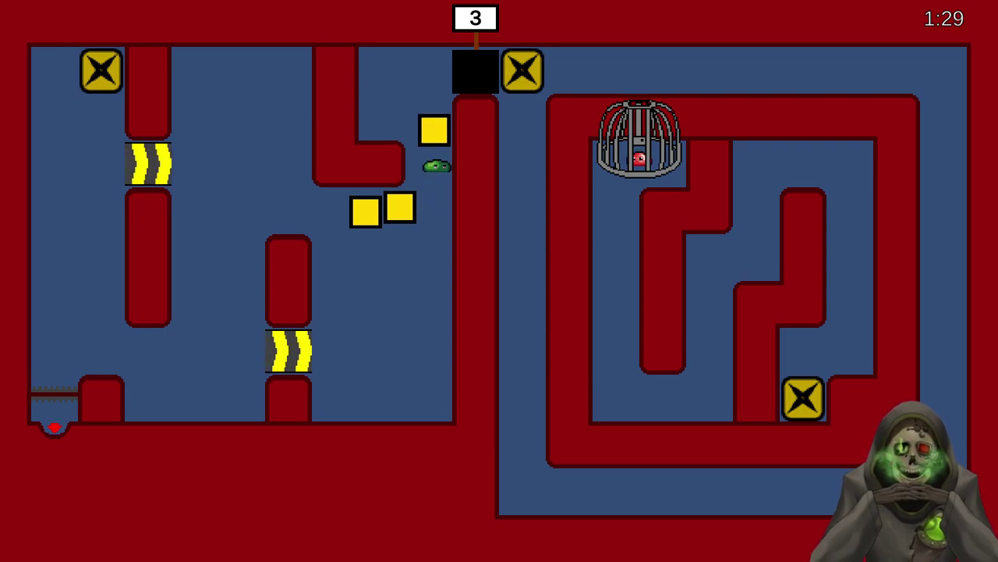
key("Up")
key("Left")
key("Up")
key("Right")
key("Down")
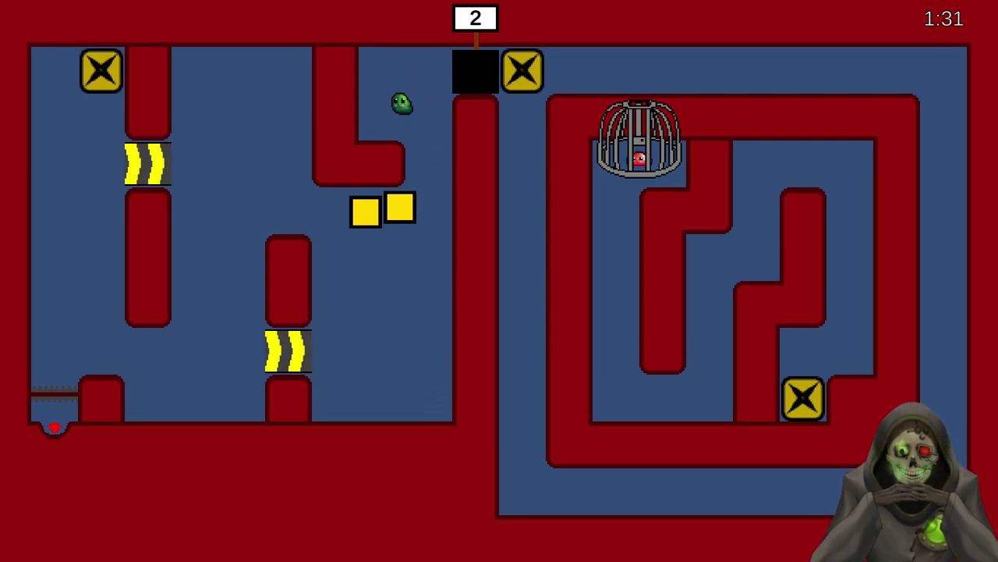
- Circle back below the L-shaped wall and push one of the two remaining yellow blocks up and into the numbered slot
key("Down")
key("Left")
key("Up")
key("Left")
key("Up")
key("Left")
key("Up")
key("Right")
key("Down")
key("Right")
key("Up")
key("Up")
key("Up")
key("Up")
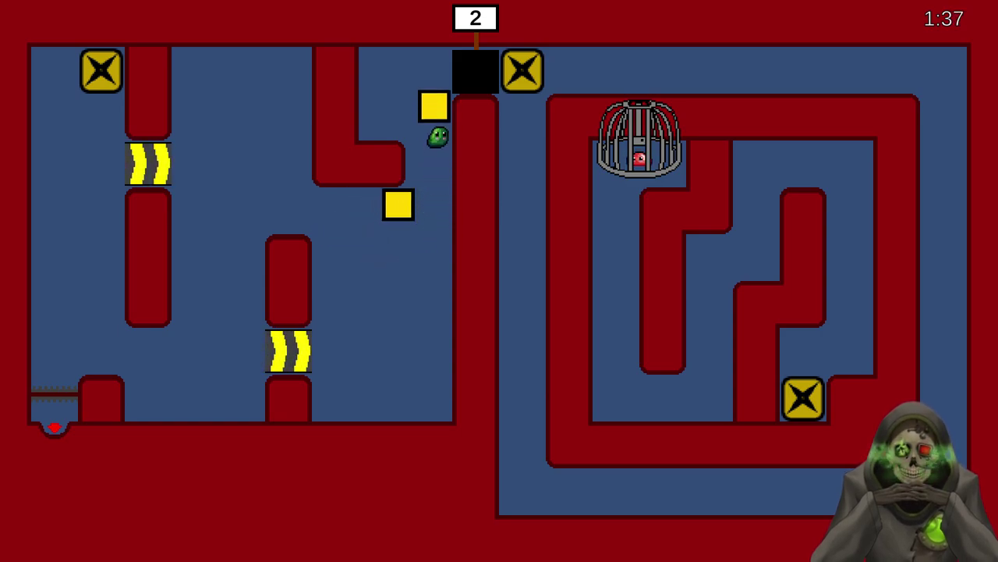
key("Right")
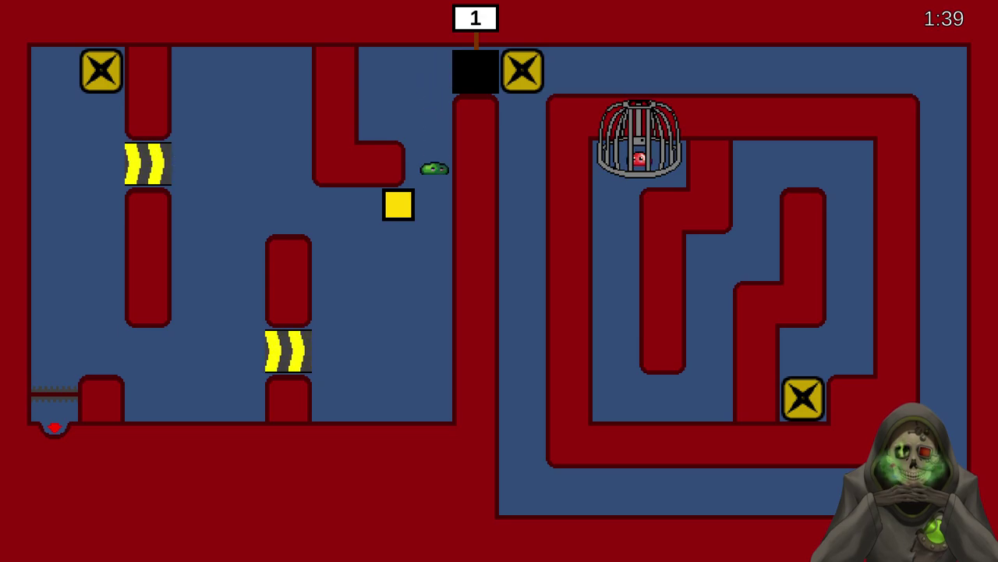
- Feed the last yellow block into the numbered slot and take the green slime through the gap onto the X tile
key("Up")
key("Right")
key("Down")
key("Right")
key("Up")
key("Up")
key("Up")
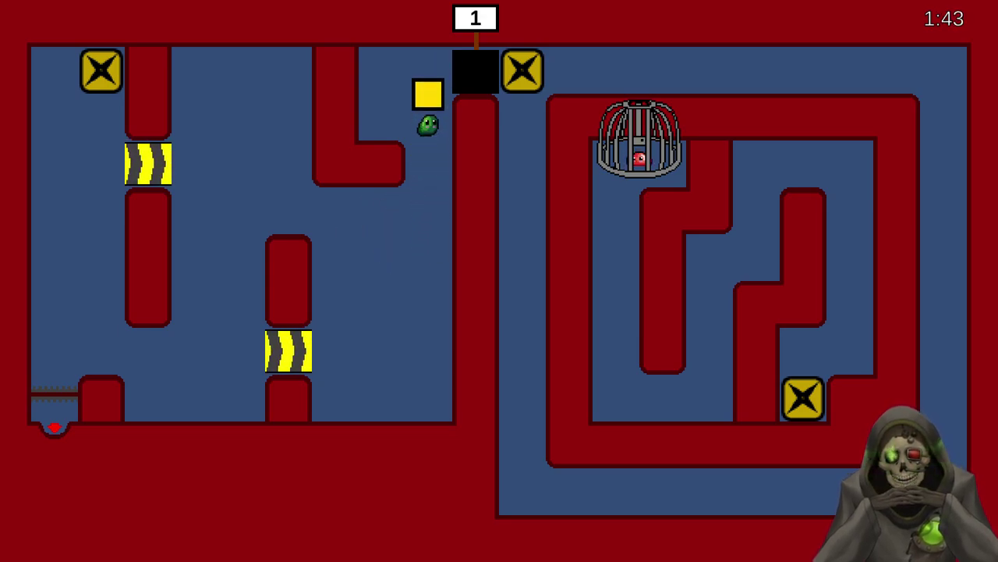
key("Left")
key("Up")
key("Right")
key("Right")
key("Right")
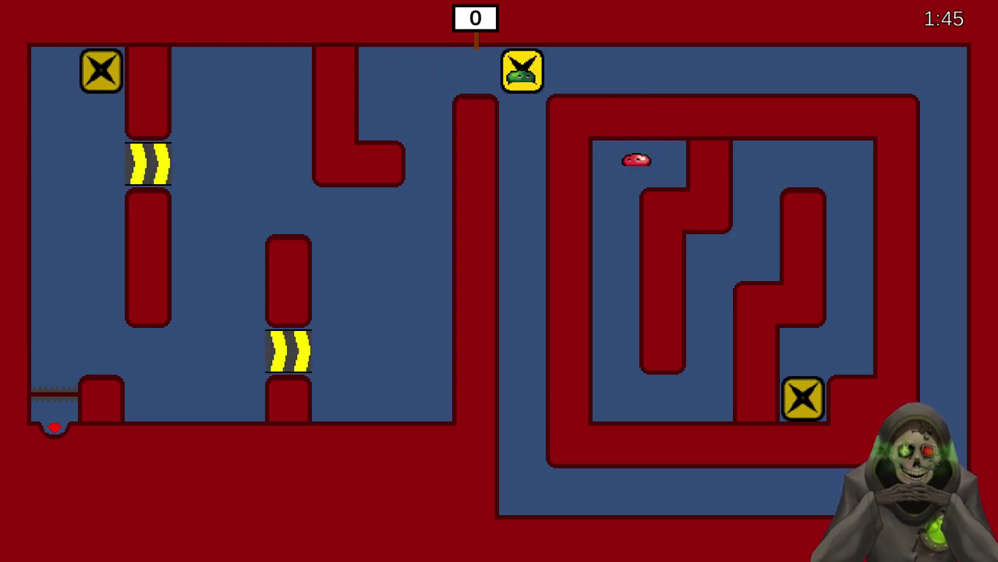
- Lead the freed red slime down and around the first inner wall by moving the green slime along the outer corridor
key("Down")
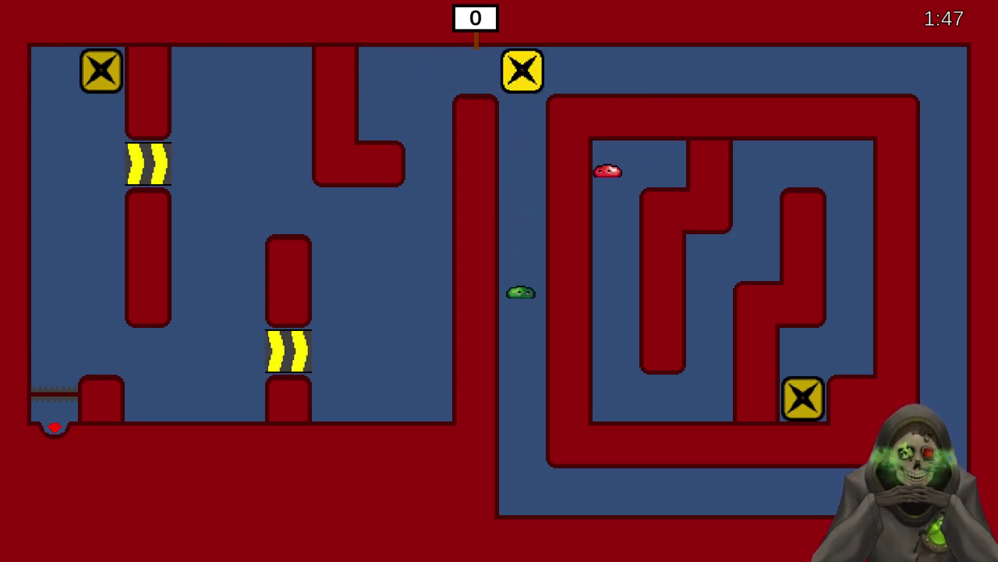
key("Right")
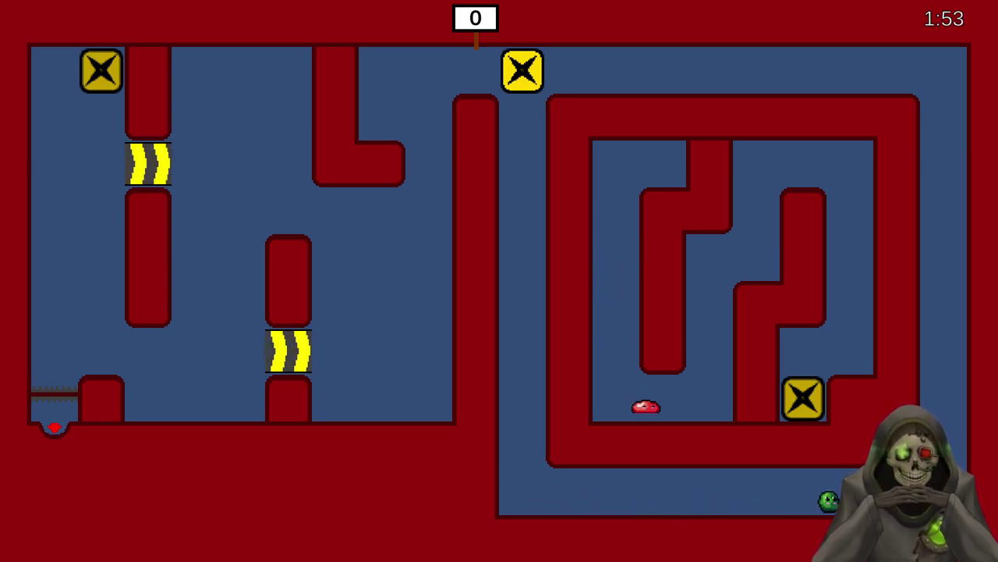
key("Up")
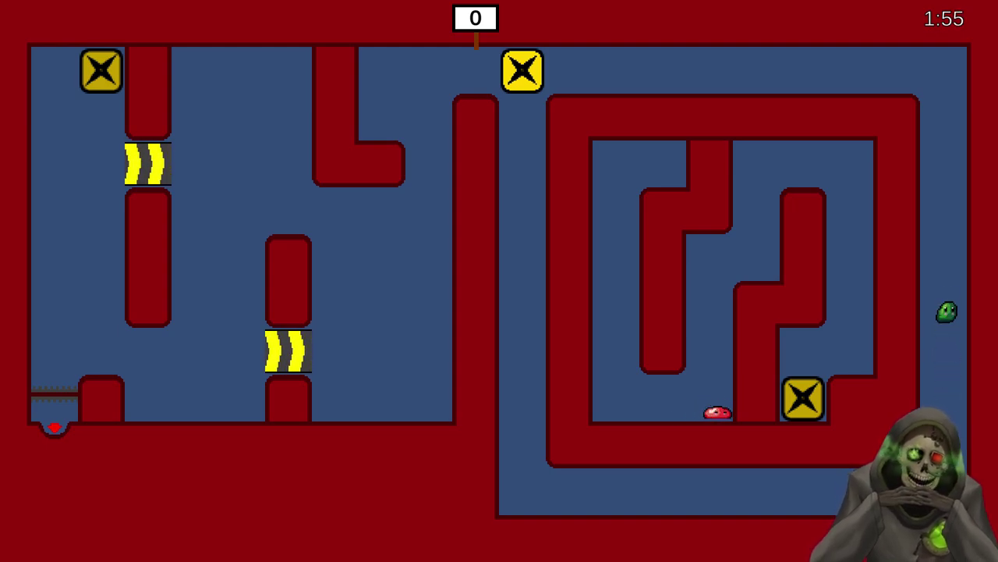
key("Left")
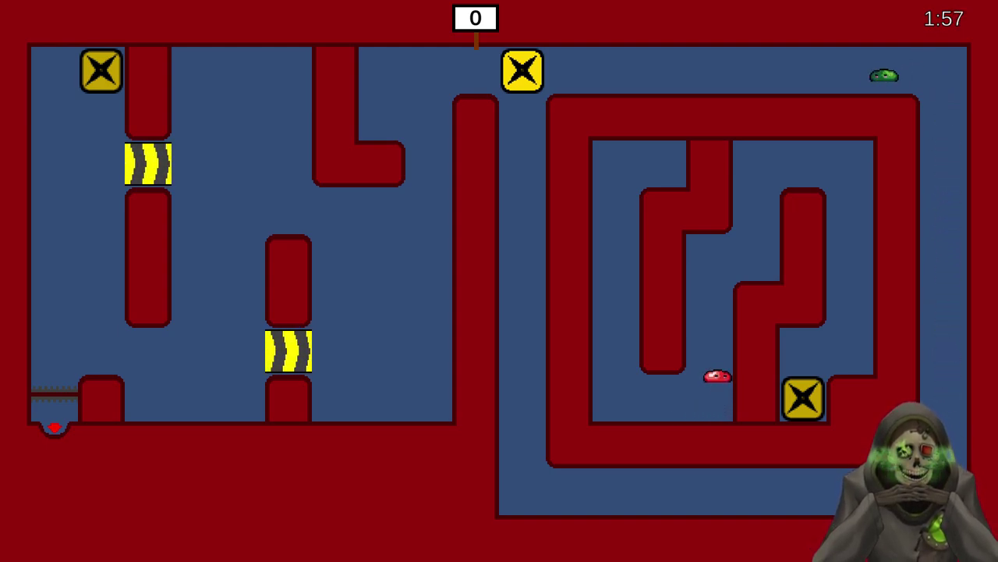
key("Right")
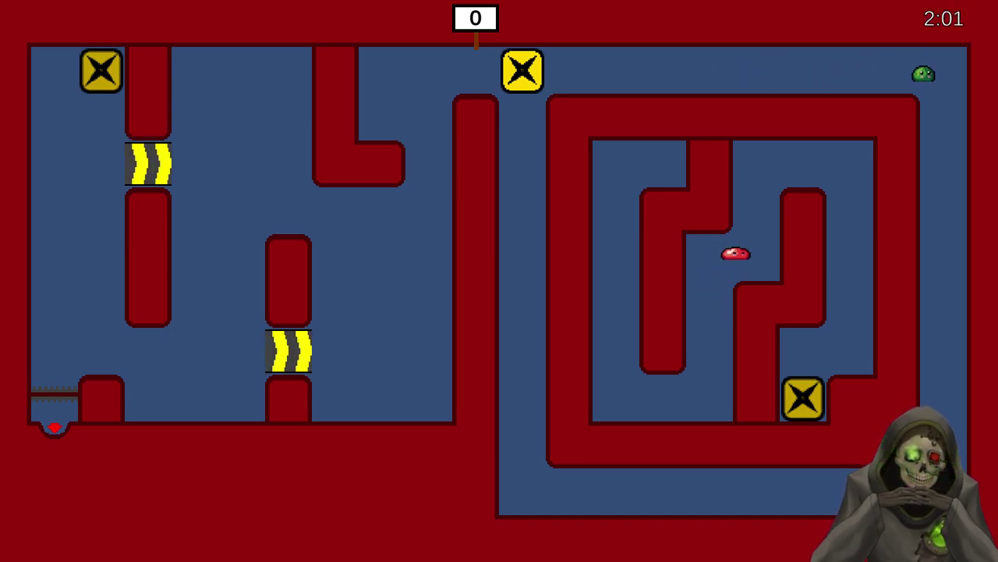
- Lure the red slime onto the lower X tile and take the green slime back to the level exit
key("Left")
key("Right")
key("Down")
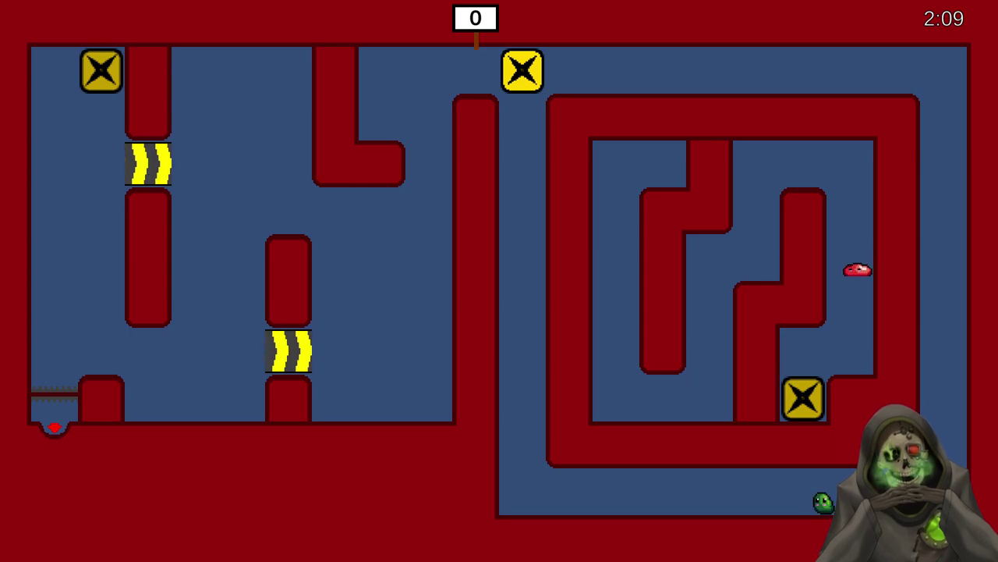
key("Left")
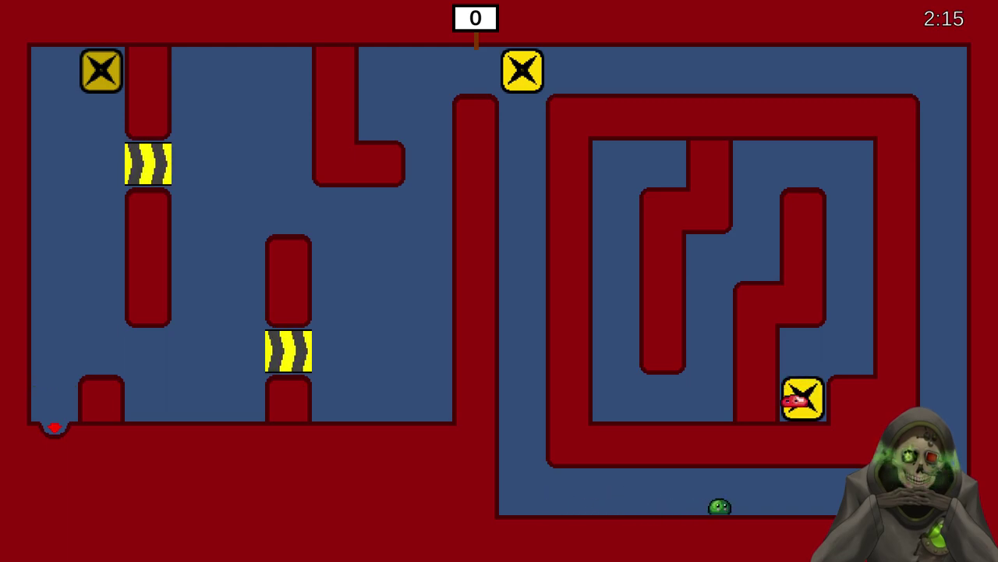
key("Up")
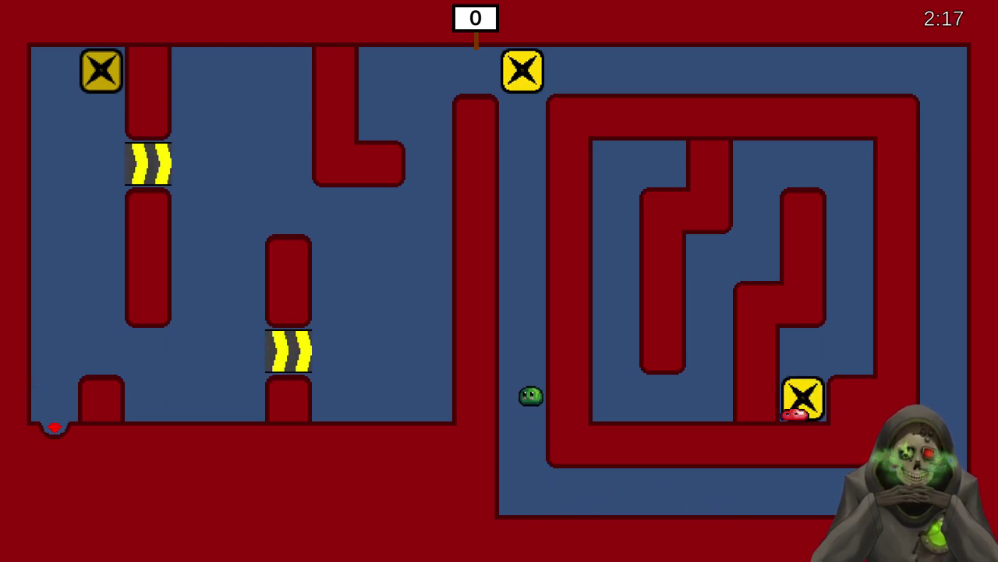
key("Left")
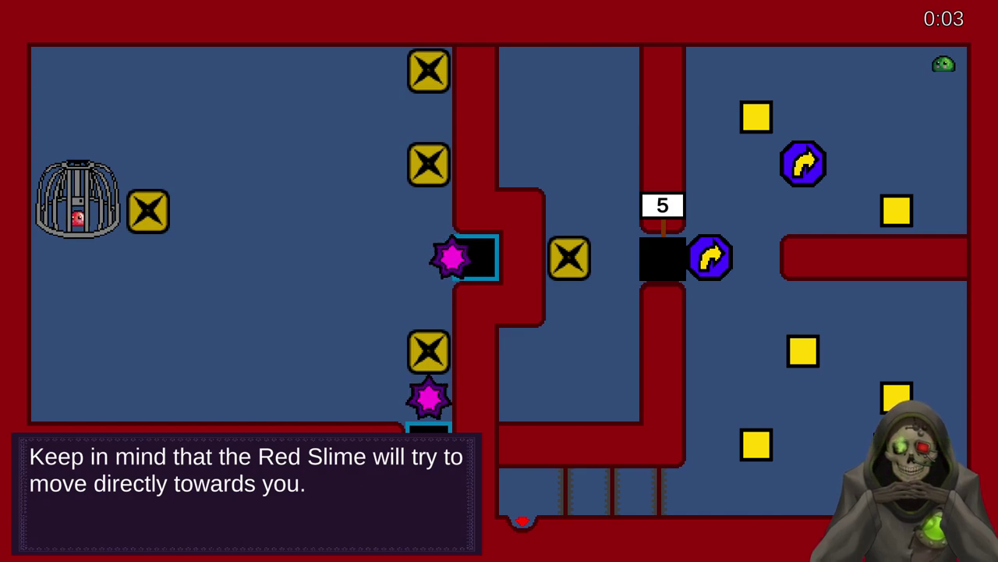
- Dismiss the Red Slime hint, snip the whole level screen, and paste it over the picture in paint.net
key("space")
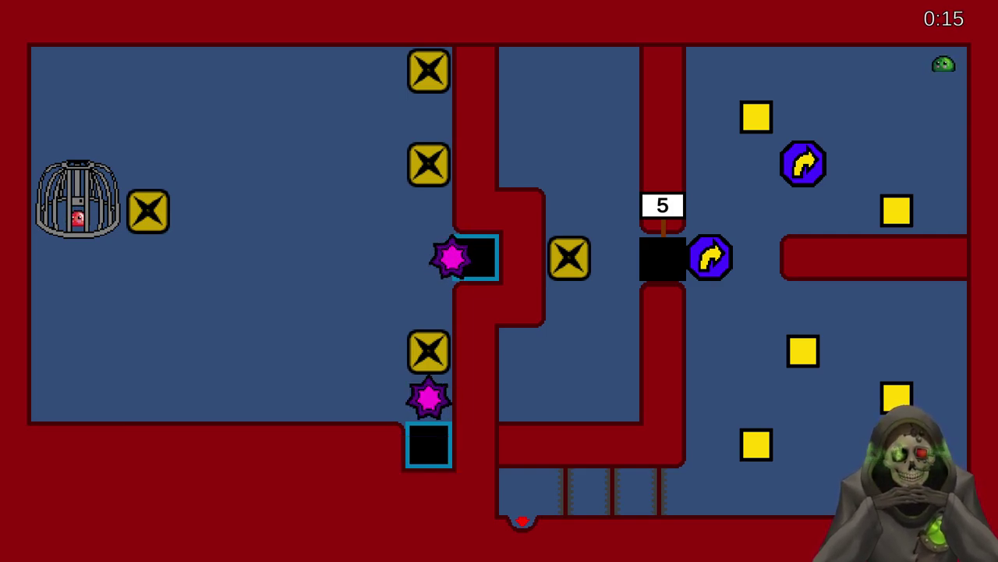
key("super+shift+s")
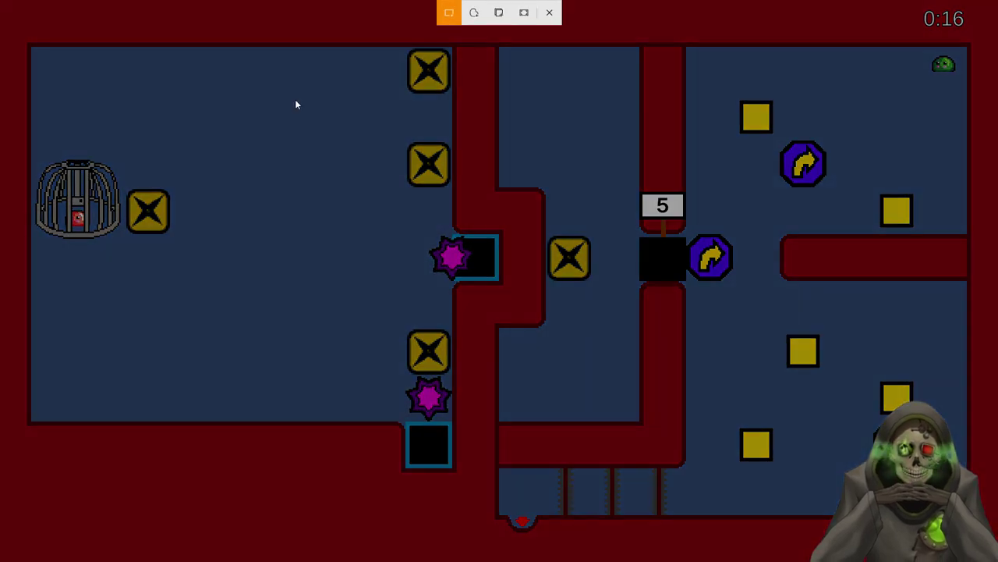
left_click_drag(0, 0, 985, 561)
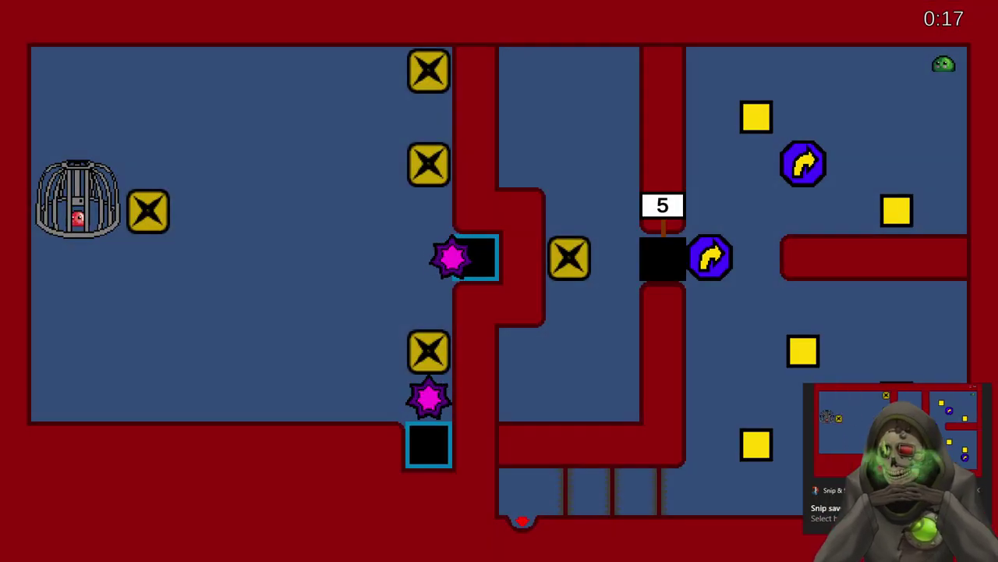
key("alt+Tab")
key("ctrl+v")
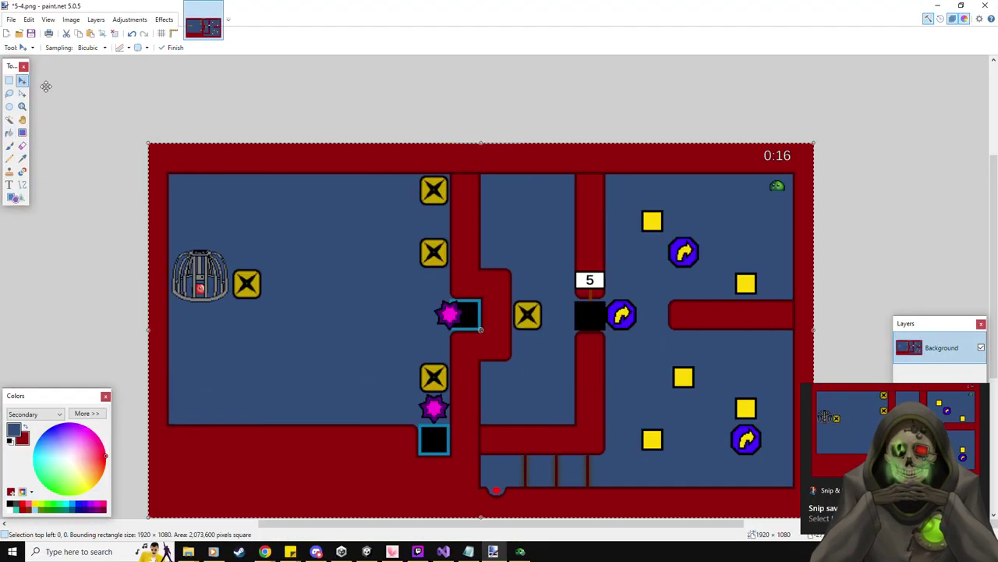
- Erase the green slime and the timer from the pasted picture and fill the gaps with the surrounding blue and red
key("s")
left_click_drag(770, 178, 773, 182)
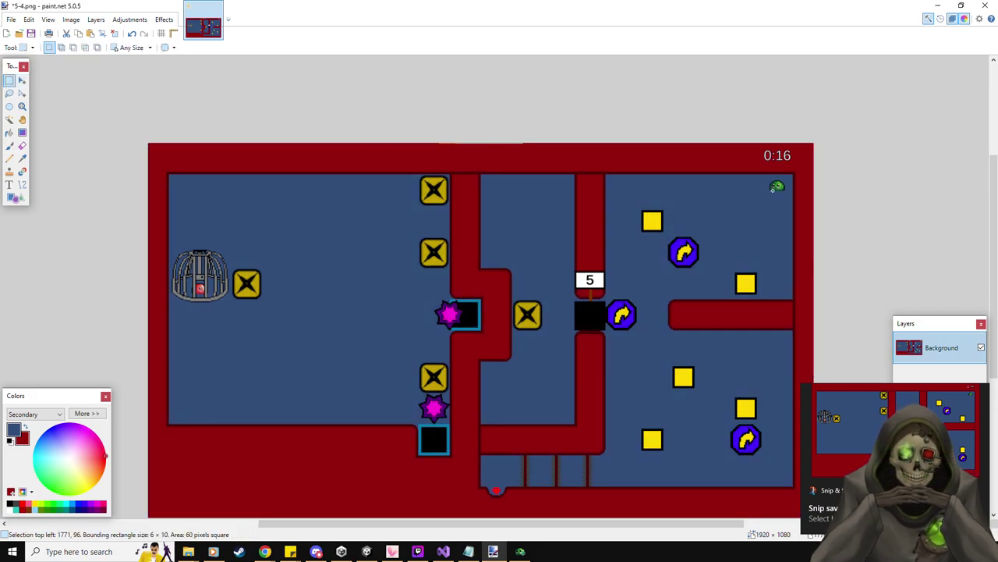
key("Delete")
left_click_drag(760, 146, 793, 167)
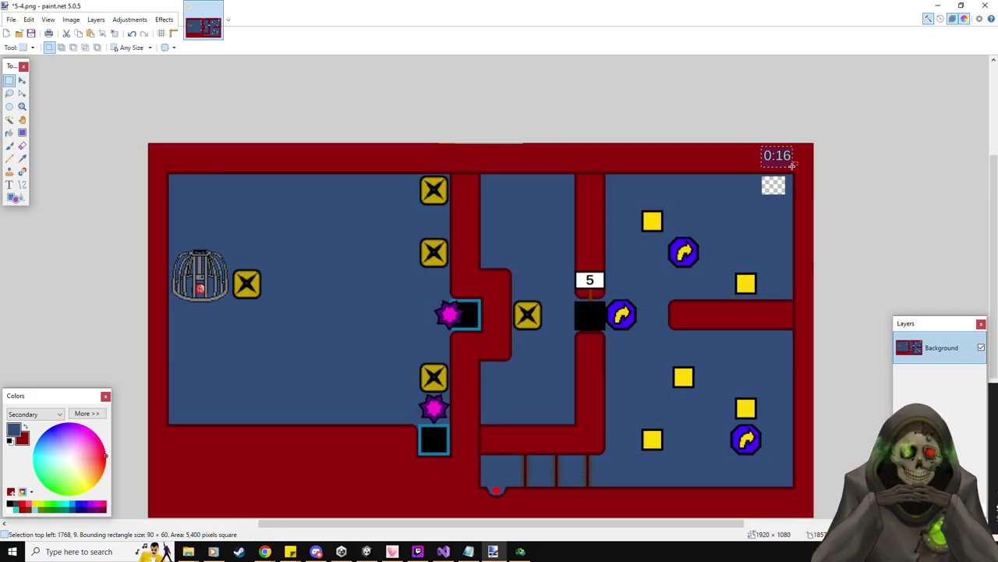
key("Delete")
left_click(9, 133)
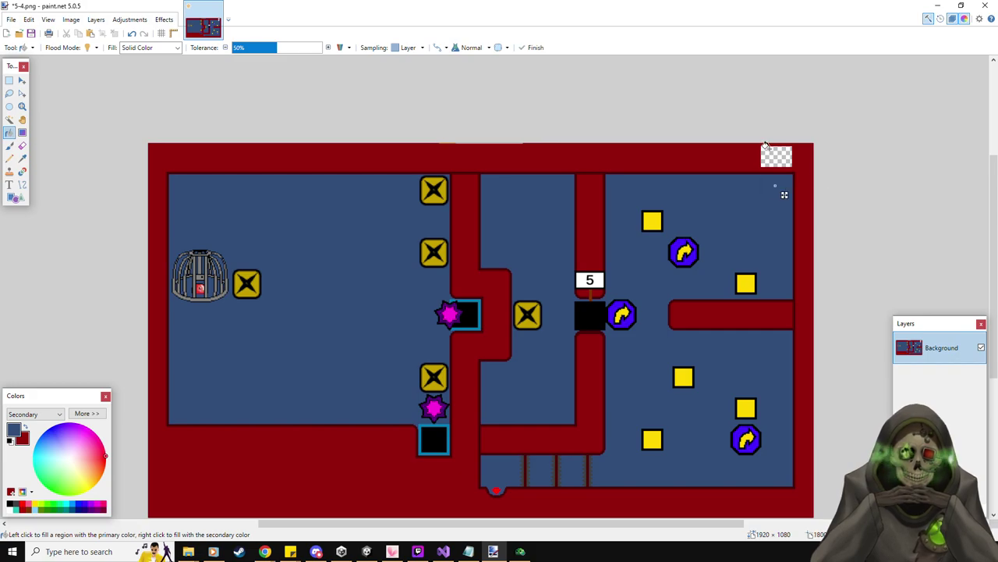
- Save the cleaned picture under the new name 5-5 and return to the game
left_click(11, 19)
left_click(34, 91)
type("5-5")
key("Return")
key("Return")
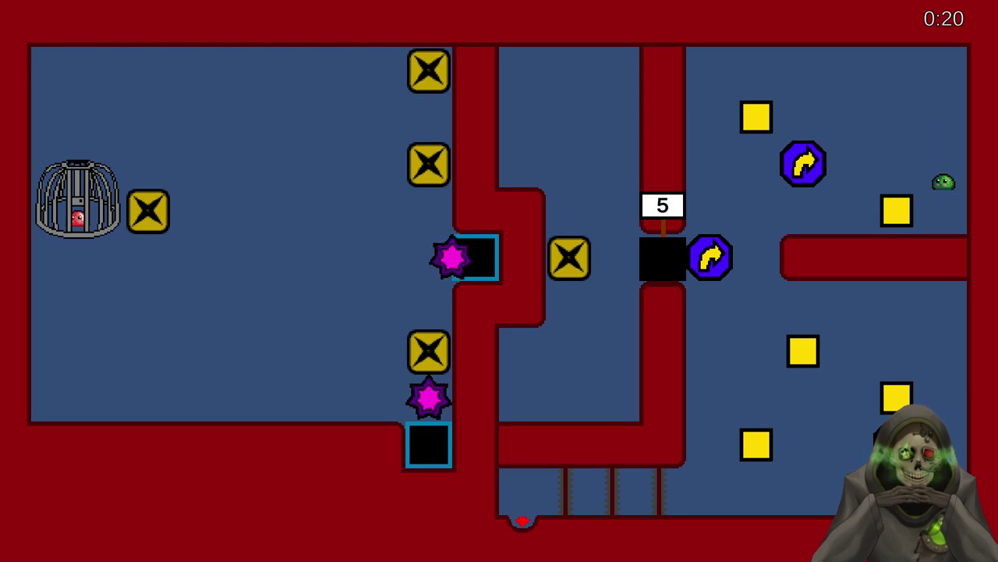
- Push the yellow block above the horizontal wall left and down onto the blue arrow tile beside the numbered slot
key("Left")
key("Left")
key("Left")
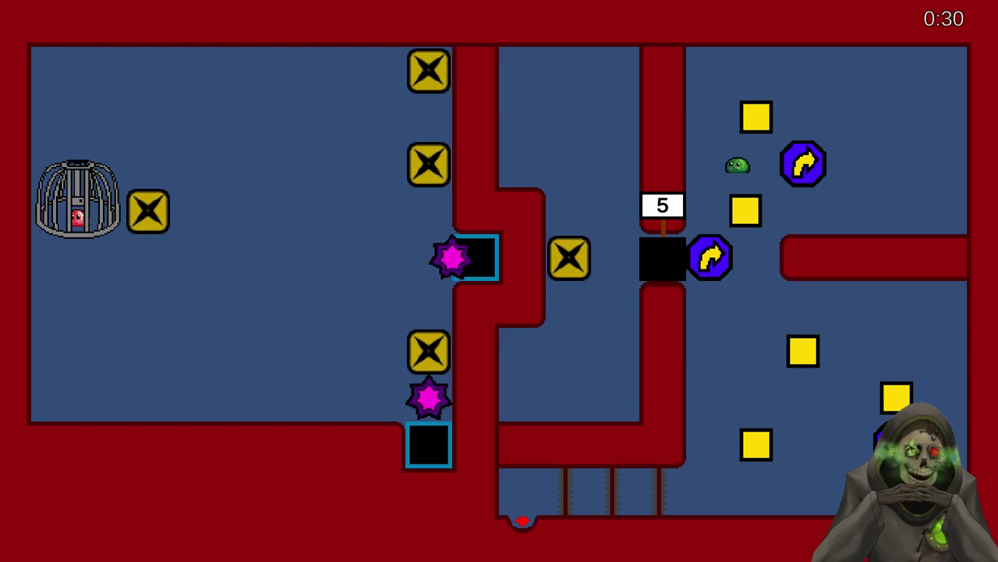
key("Right")
key("Down")
key("Left")
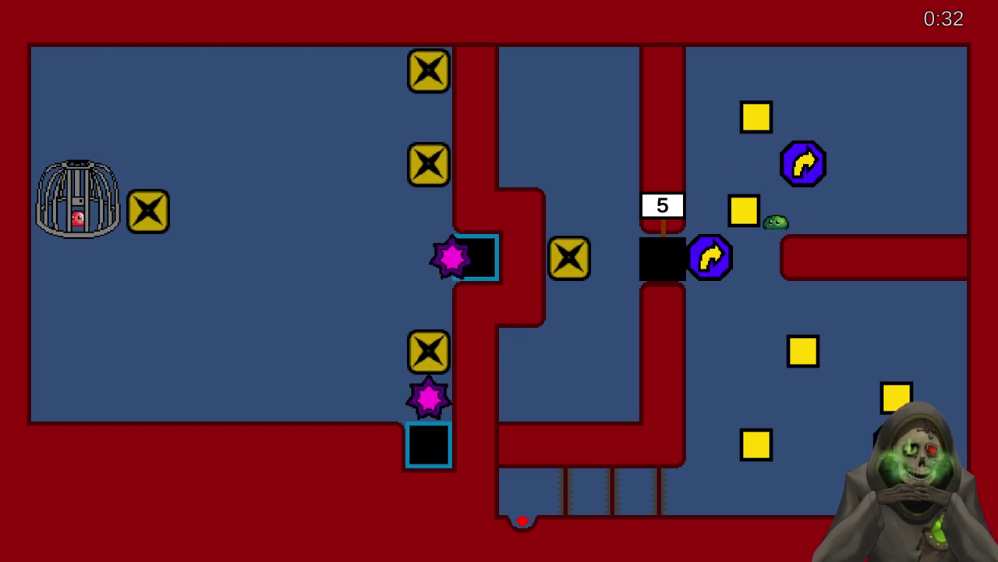
key("Up")
key("Left")
key("Down")
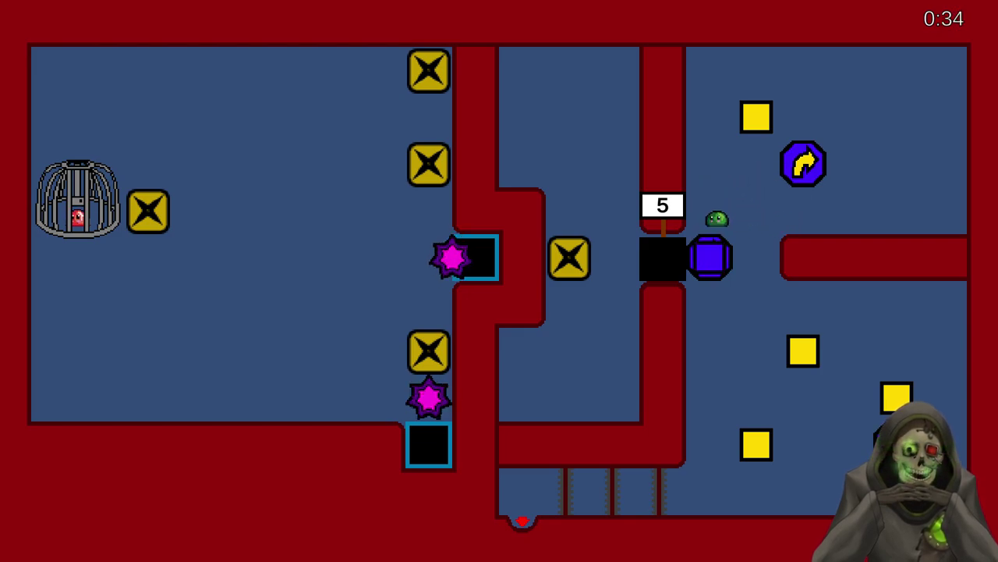
- Bring the other upper yellow block down beside the blue arrow tile and push it left to force the first block into the slot
key("Down")
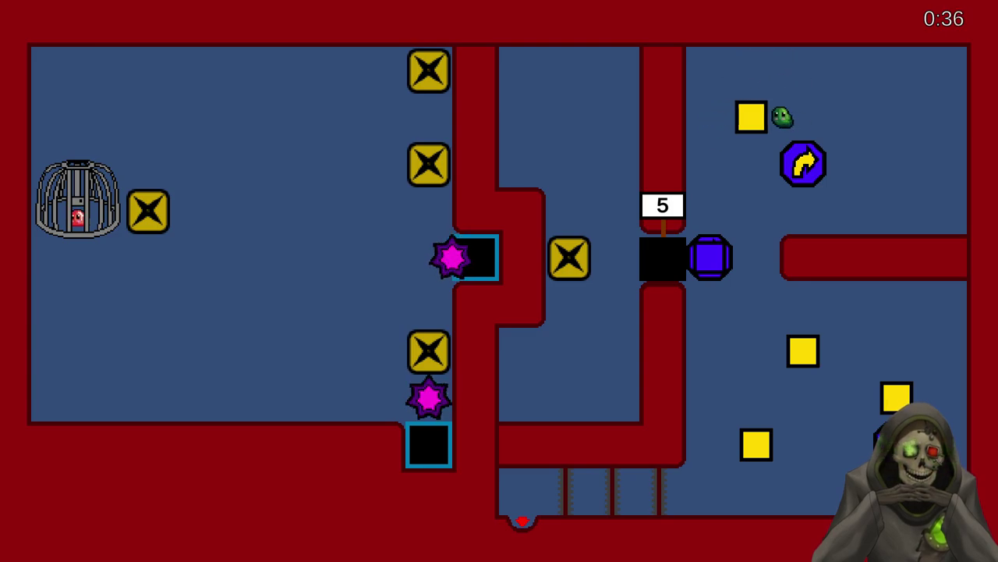
key("Left")
key("Down")
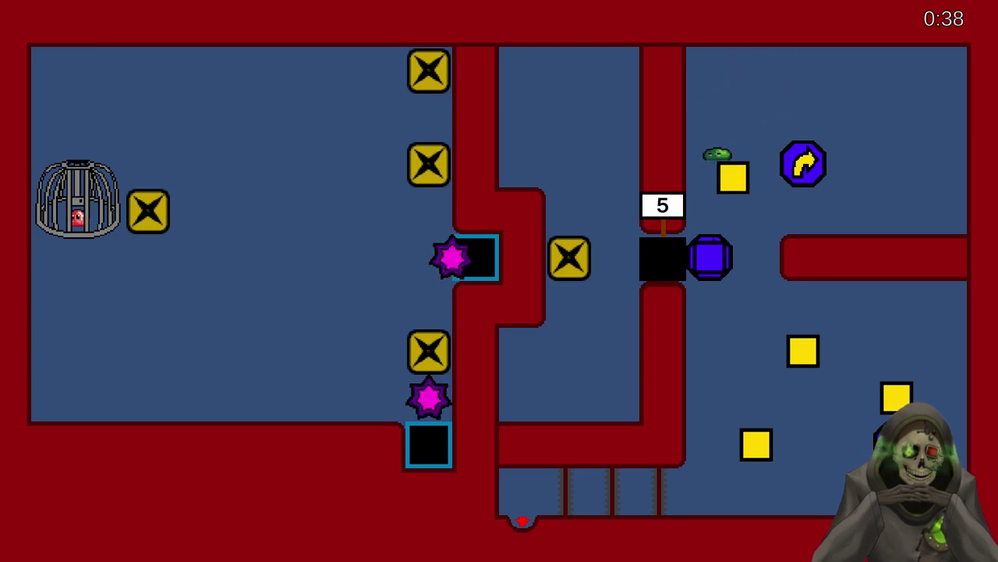
key("Left")
key("Down")
key("Right")
key("Down")
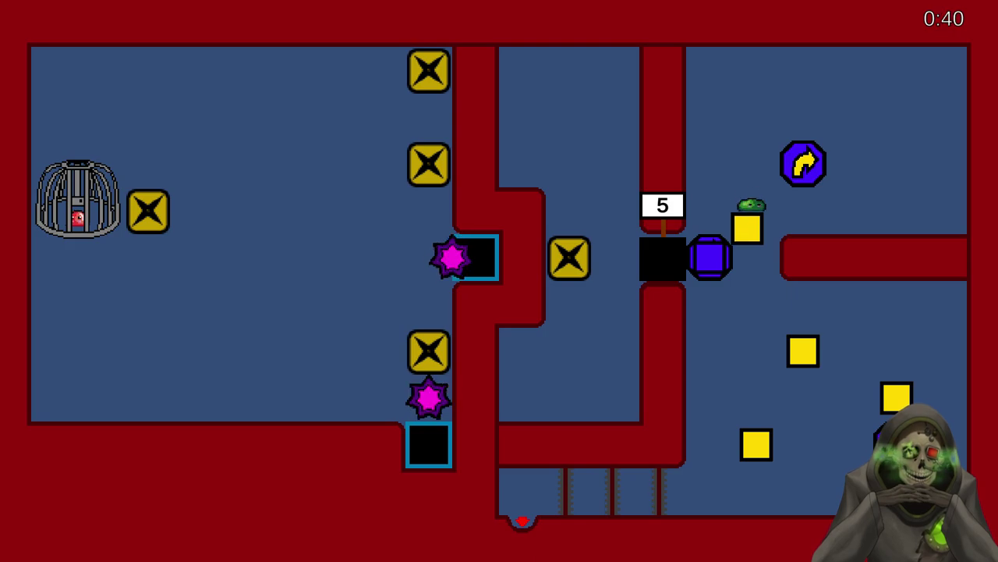
key("Left")
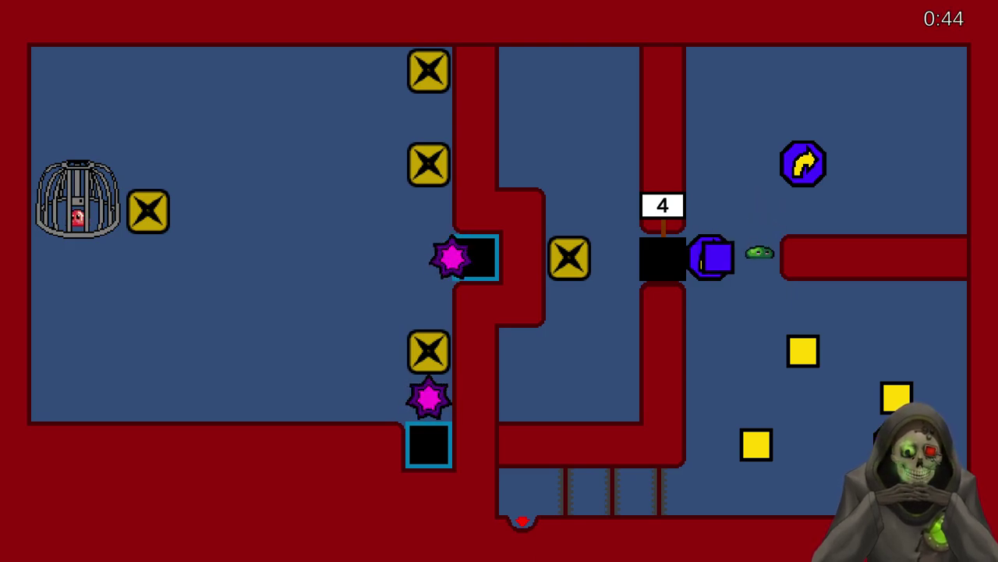
- Realign the second block on the blue arrow tile from above and below and push it left into the slot
key("Up")
key("Up")
key("Right")
key("Down")
key("Left")
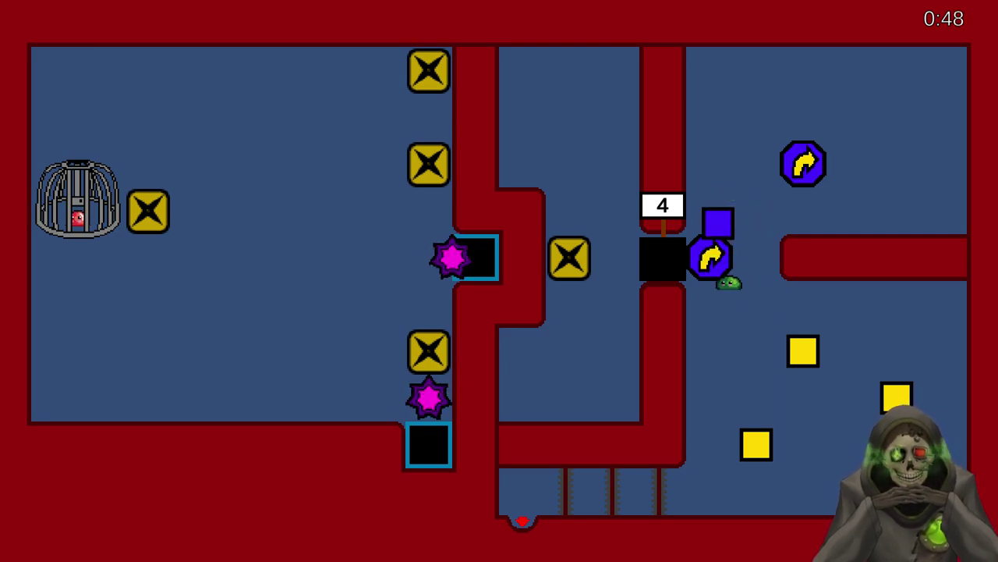
key("Up")
key("Down")
key("Left")
key("Down")
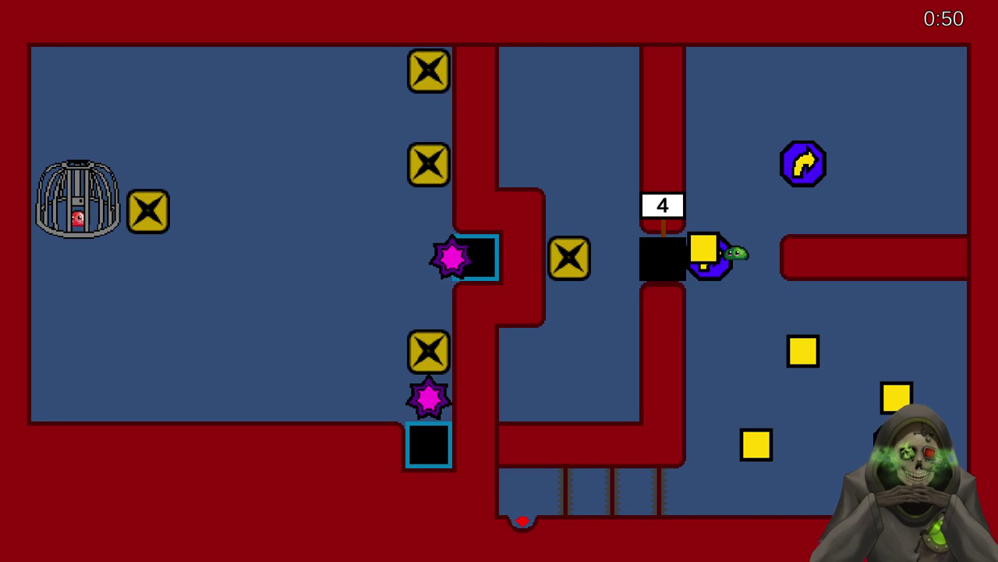
key("Left")
- Push the uppermost yellow block of the lower room left and up onto the blue arrow tile
key("Down")
key("Right")
key("Down")
key("Left")
key("Right")
key("Down")
key("Down")
key("Left")
key("Up")
key("Right")
key("Up")
key("Left")
key("Left")
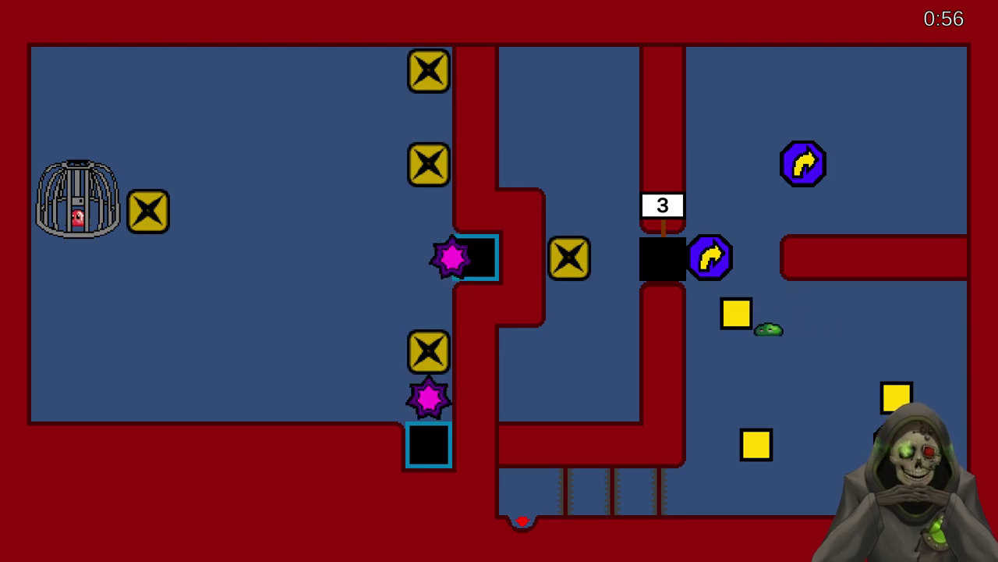
key("Up")
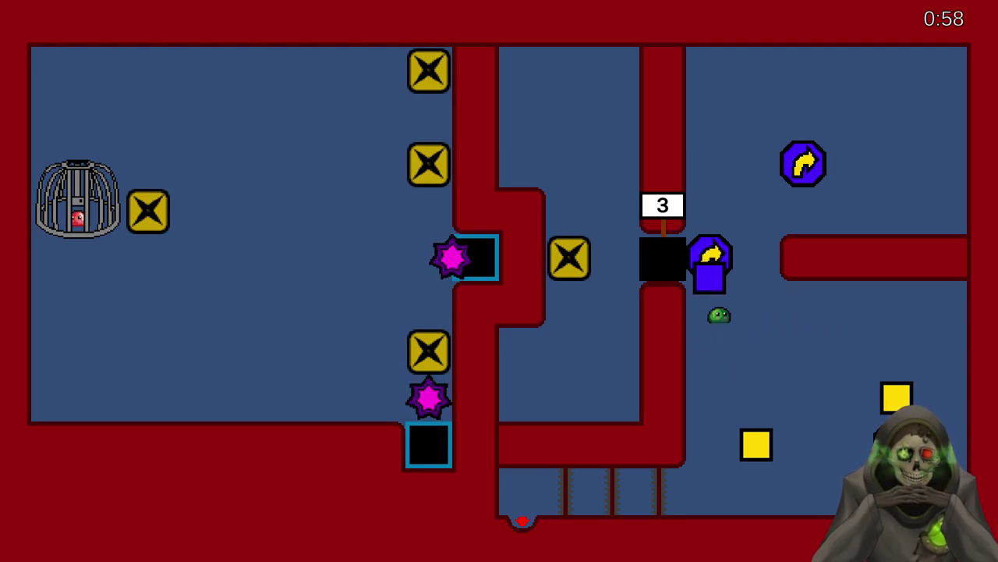
- Realign the yellow block on the blue arrow tile from above and below and force it left into the numbered slot
key("Right")
key("Up")
key("Up")
key("Left")
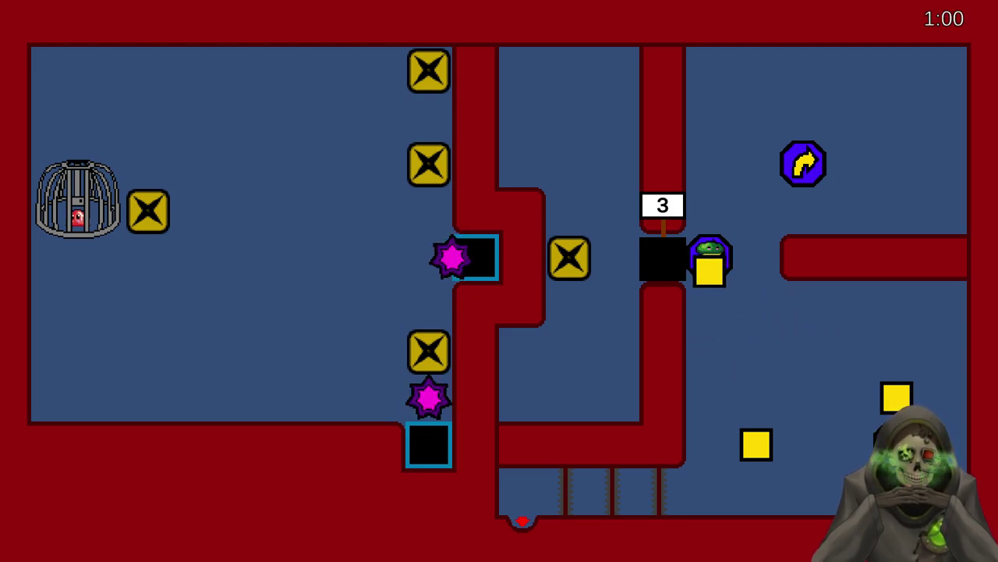
key("Down")
key("Left")
- Push the lower yellow block nearest the inner wall up past the gap beside the blue arrow tile
key("Up")
key("Right")
key("Left")
key("Down")
key("Left")
key("Up")
key("Up")
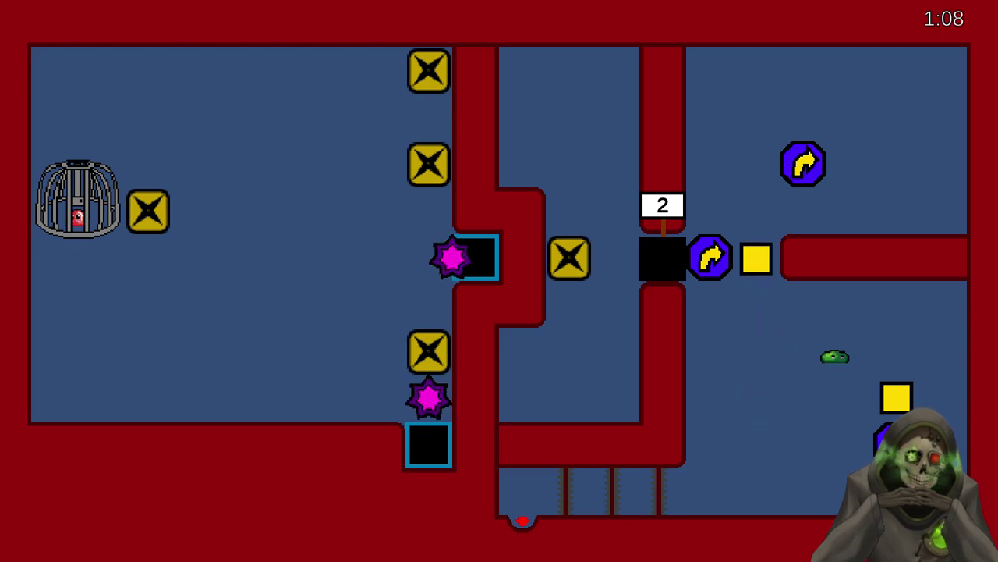
key("Up")
key("Left")
key("Up")
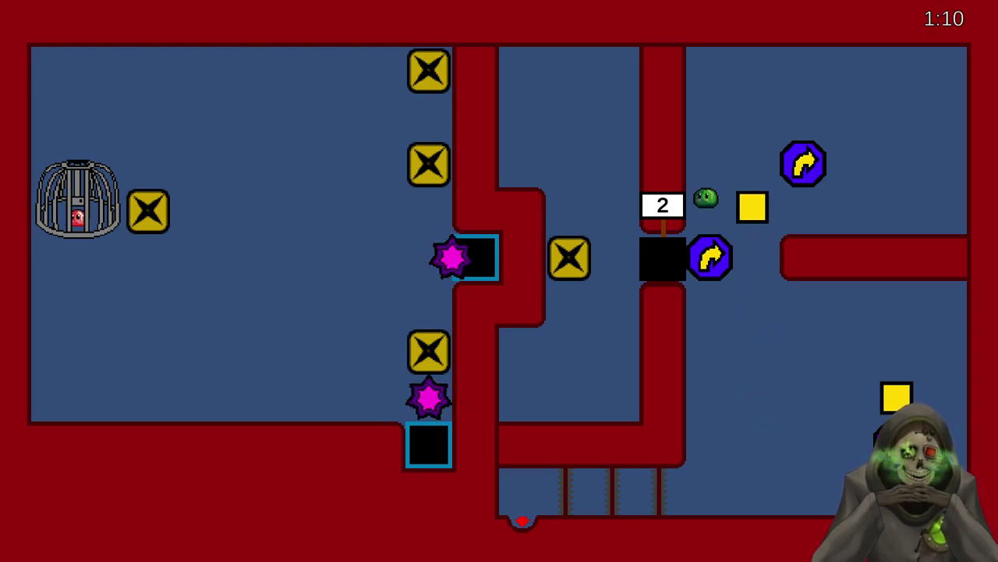
- Move that yellow block left above the blue arrow tile, bring it down onto the tile and push it into the slot
key("Right")
key("Down")
key("Left")
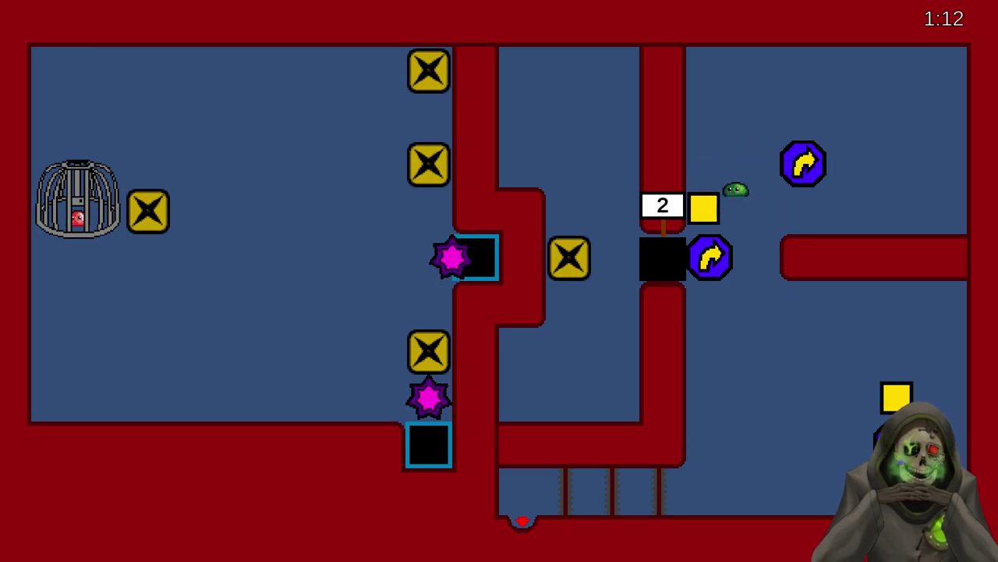
key("Down")
key("Down")
key("Left")
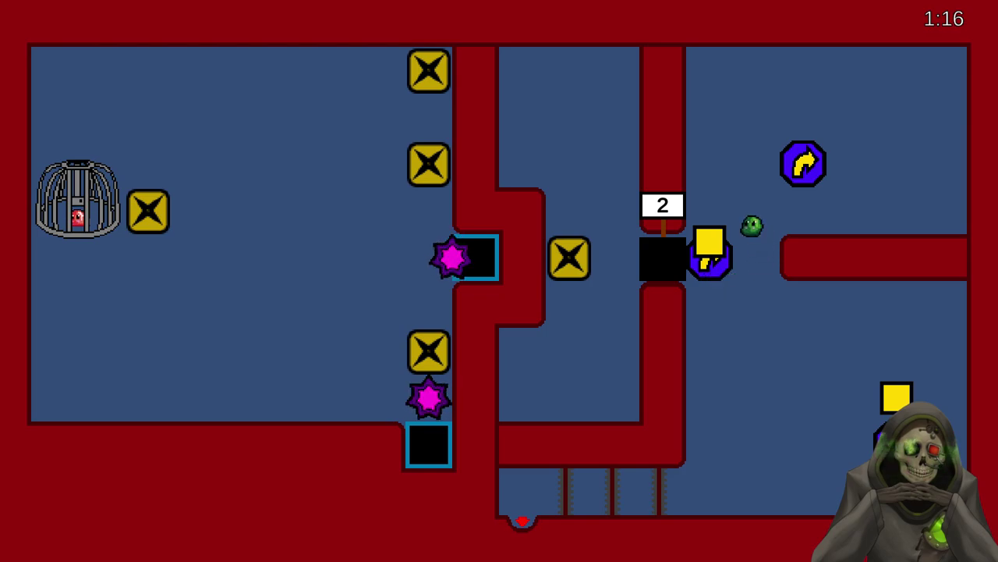
key("Left")
key("Right")
key("Down")
key("Left")
- Push the last remaining yellow block left across the lower room and up toward the blue arrow tile
key("Right")
key("Down")
key("Up")
key("Down")
key("Left")
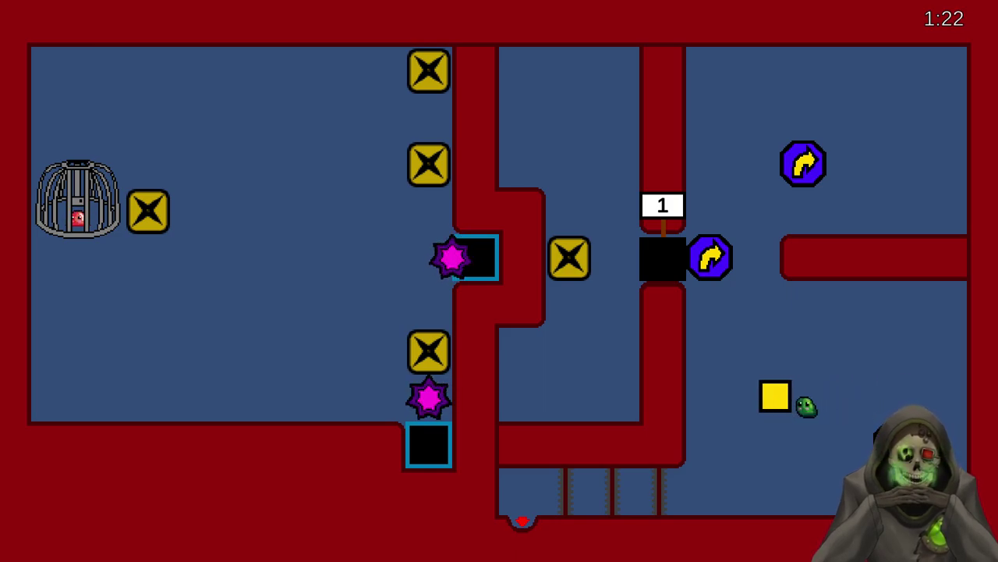
key("Down")
key("Left")
key("Up")
- Push the last yellow block left into the numbered slot and take the green slime through the gap onto the star switch
key("Up")
key("Down")
key("Right")
key("Up")
key("Left")
key("Up")
key("Left")
key("Left")
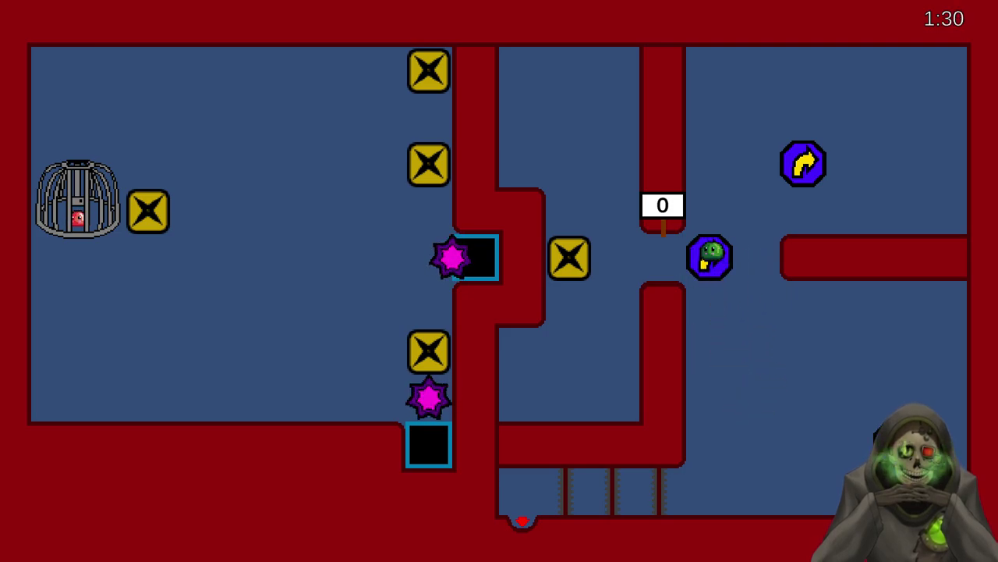
key("Left")
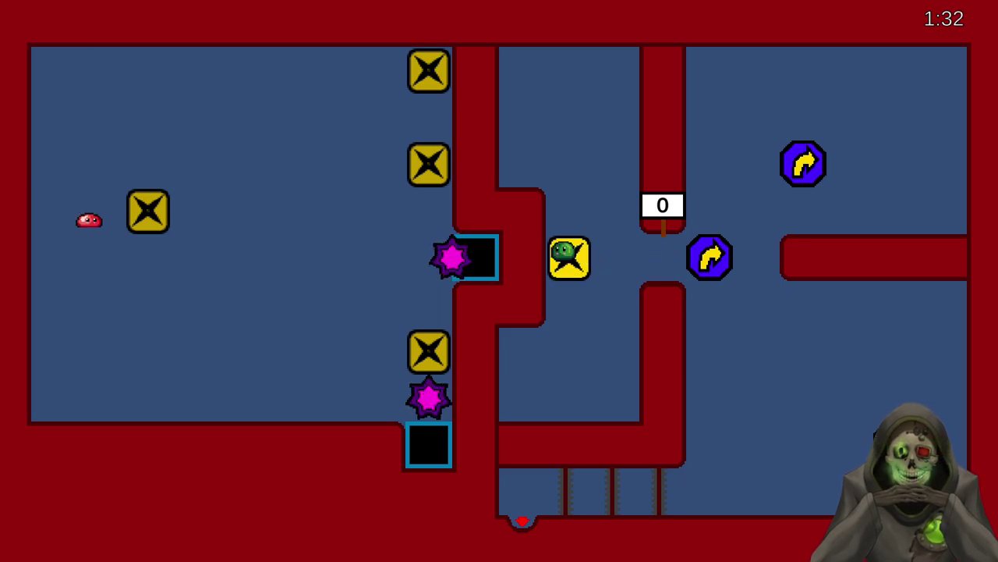
- Steer the green slime around the middle room while the red slime pushes a yellow block to the middle wall-side star switch
key("Up")
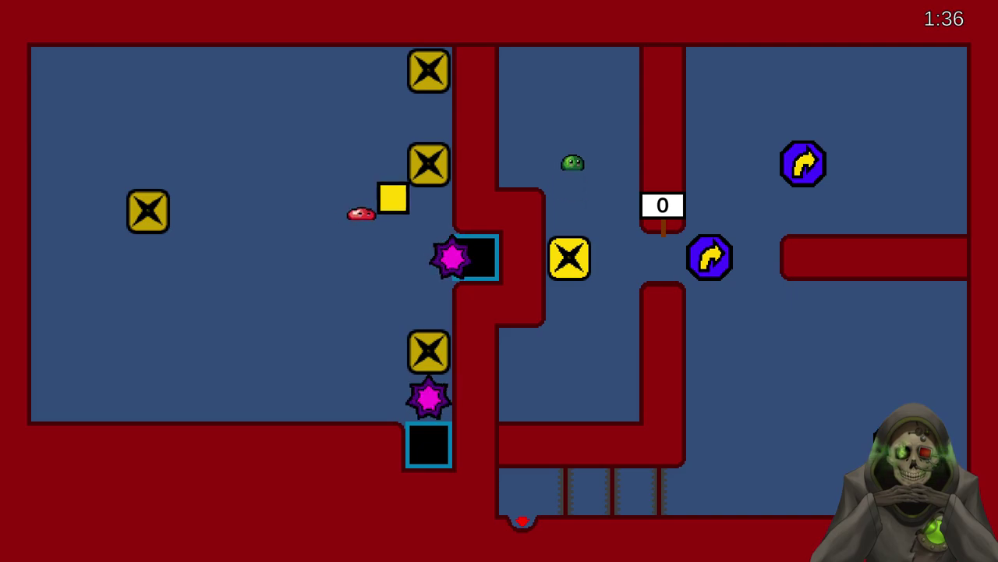
key("Left")
key("Down")
key("Right")
key("Down")
key("Left")
key("Down")
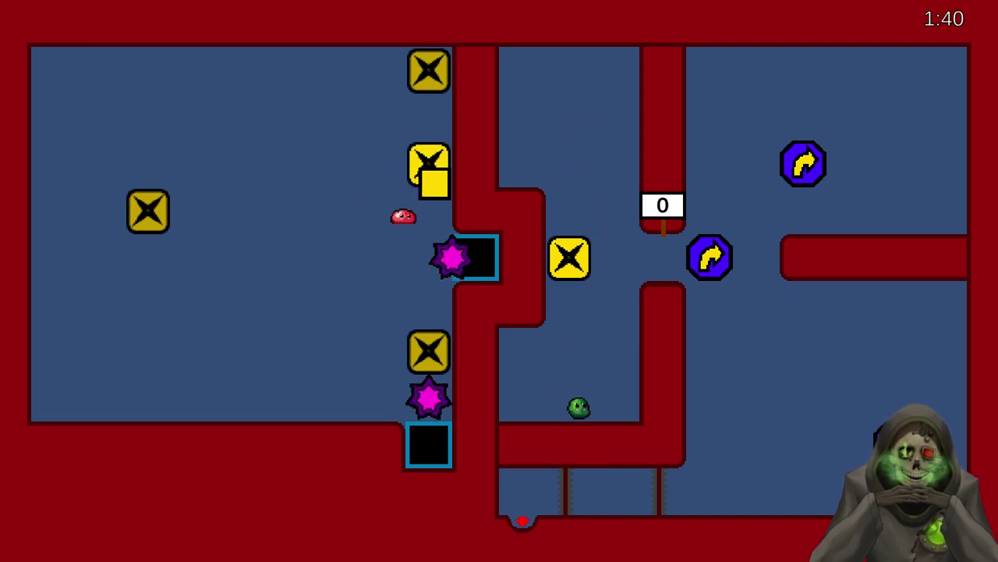
- Have the red slime push a second yellow block from the star switch near the cage to below the first block
key("Right")
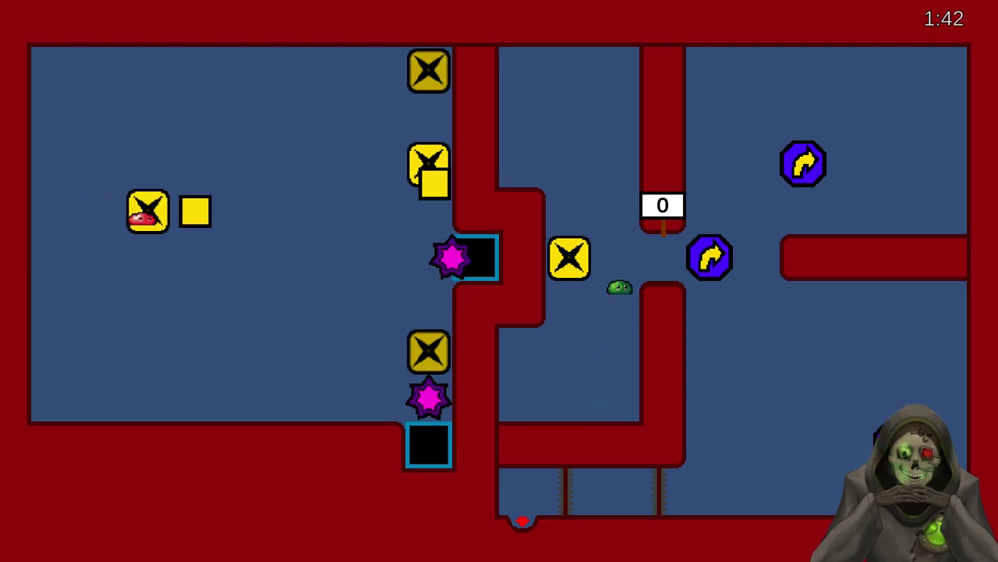
key("Right")
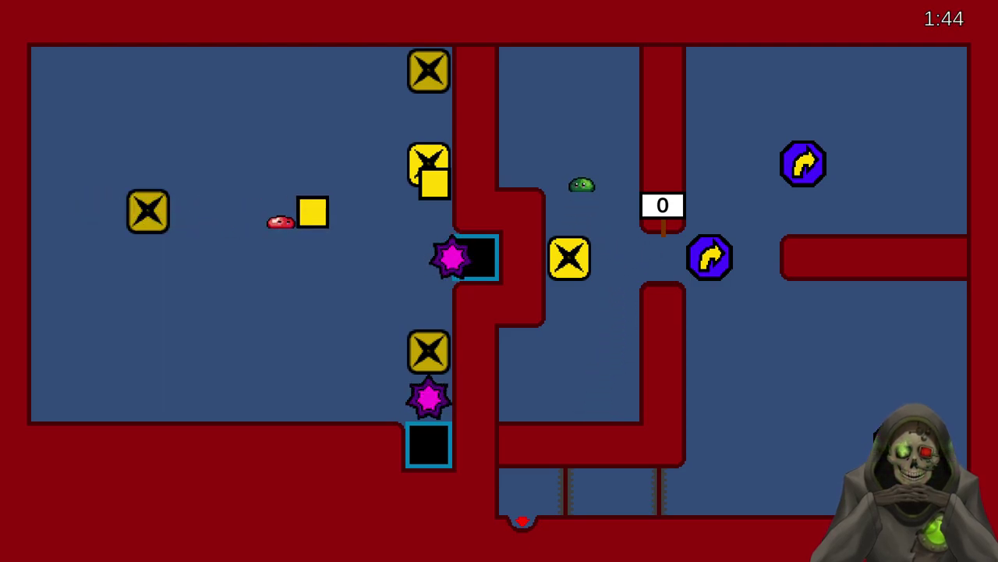
key("Right")
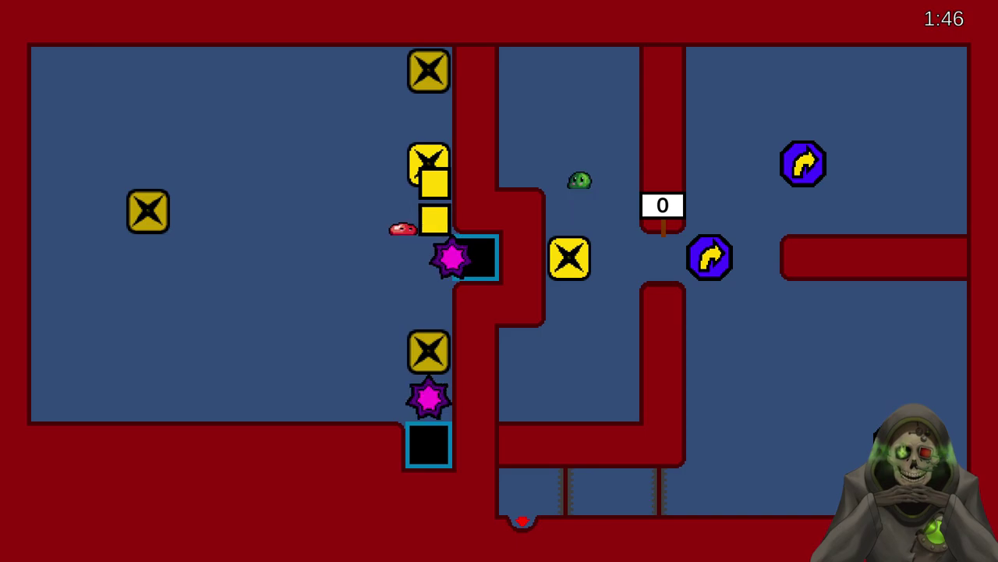
key("Right")
key("Down")
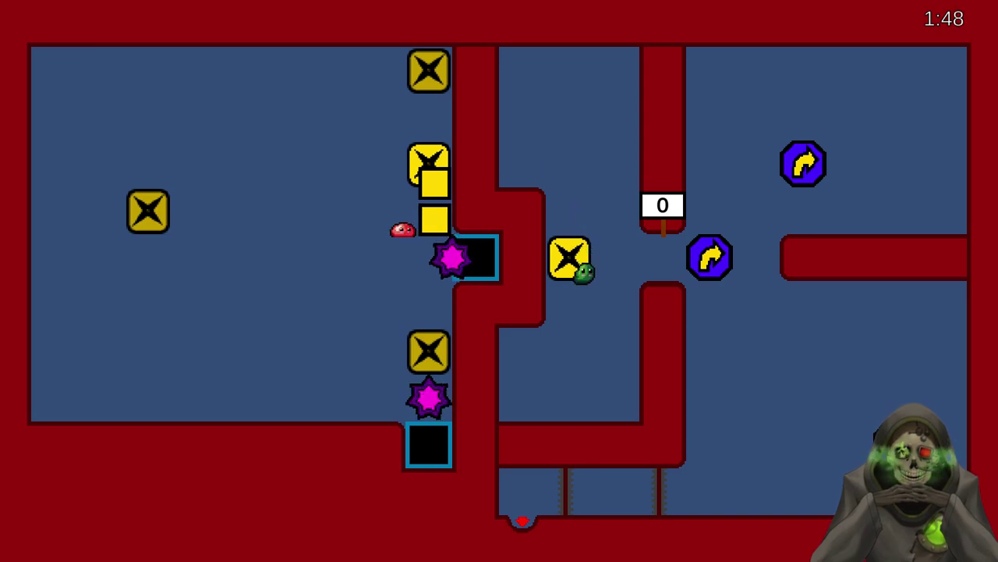
- Bring the red slime underneath the two stacked yellow blocks and push them up onto the uppermost star switch
key("Left")
key("Right")
key("Up")
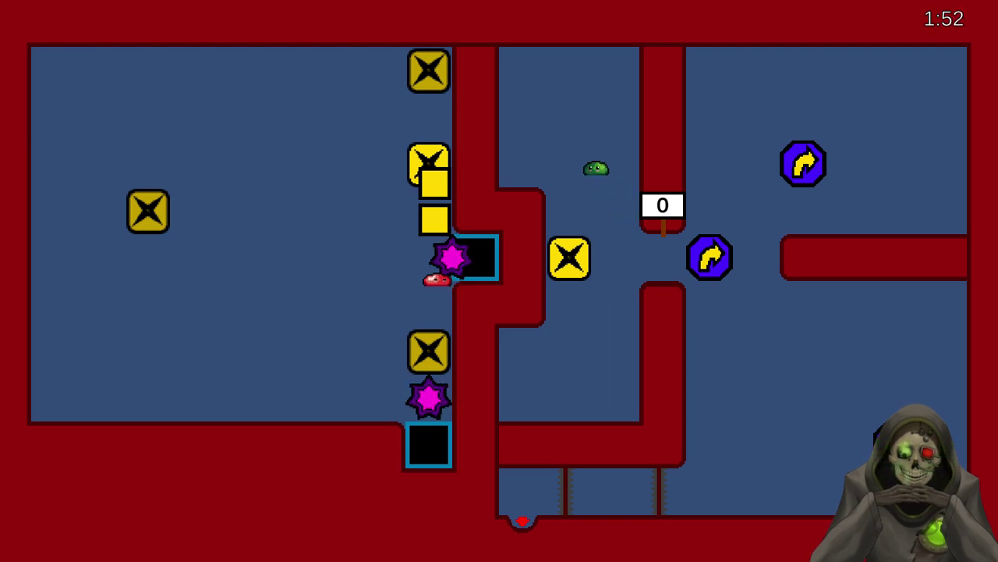
key("Right")
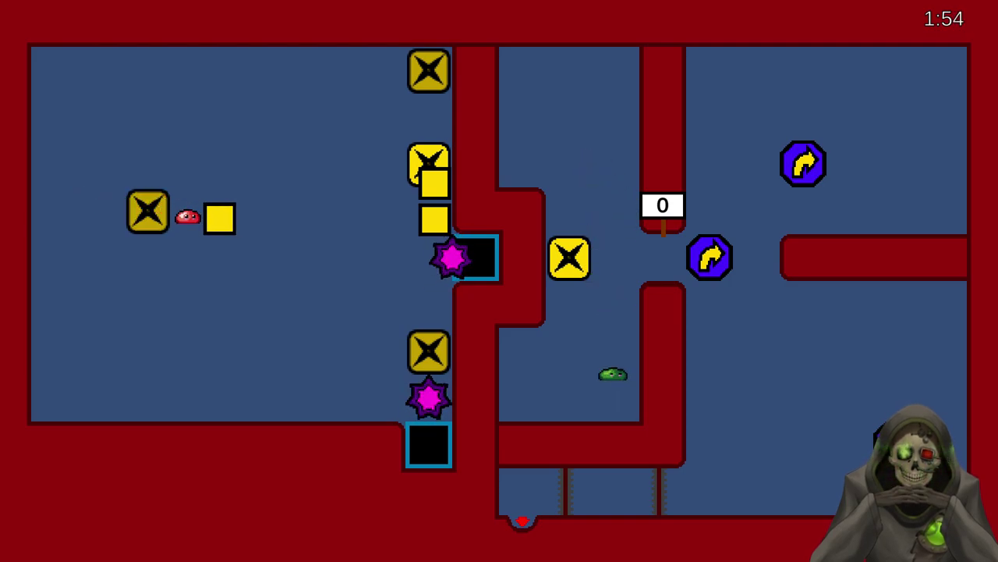
key("Up")
key("Left")
key("Up")
key("Right")
key("Up")
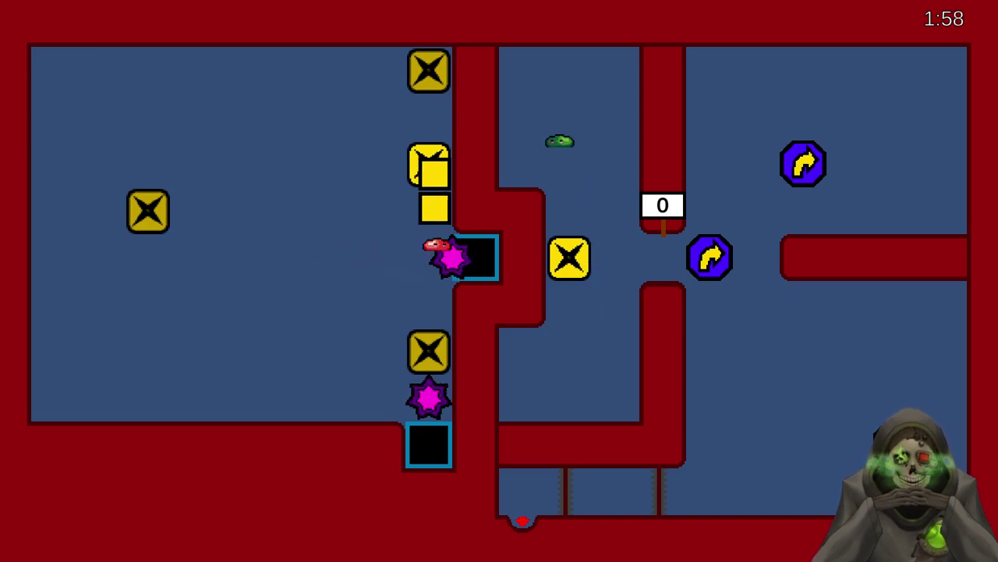
key("Up")
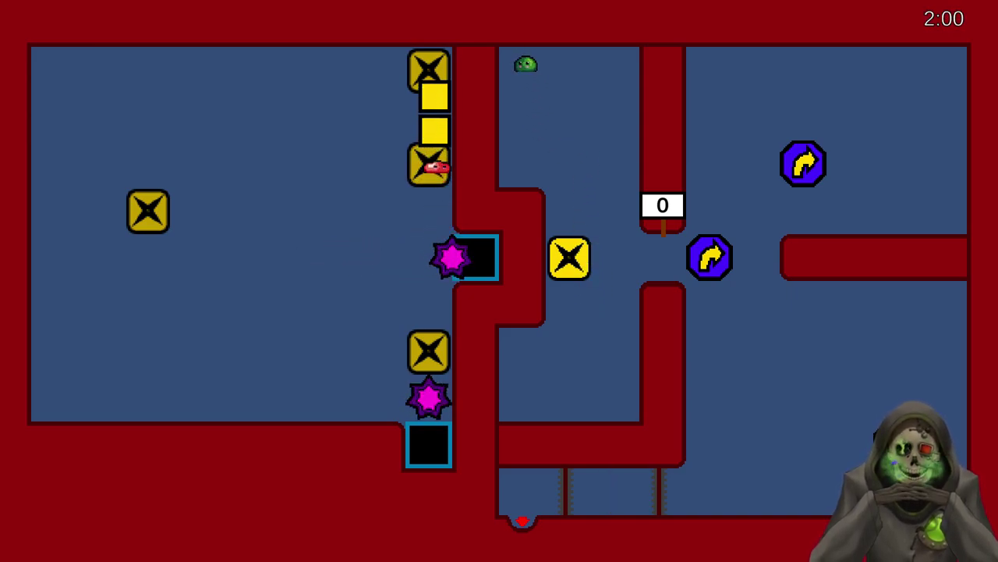
- Get another yellow block pushed by the red slime onto the middle star switch along the wall
key("Down")
key("Right")
key("Left")
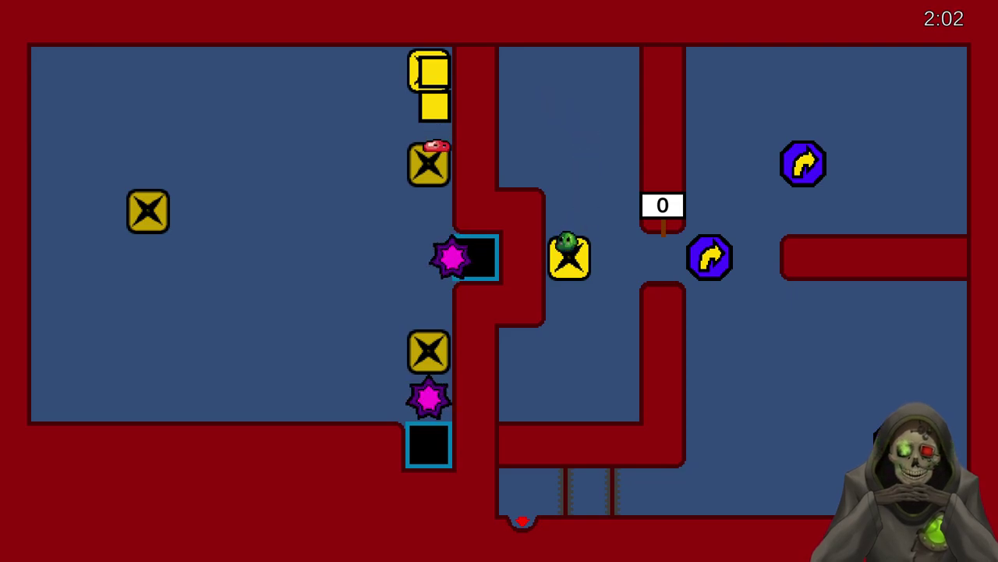
key("Down")
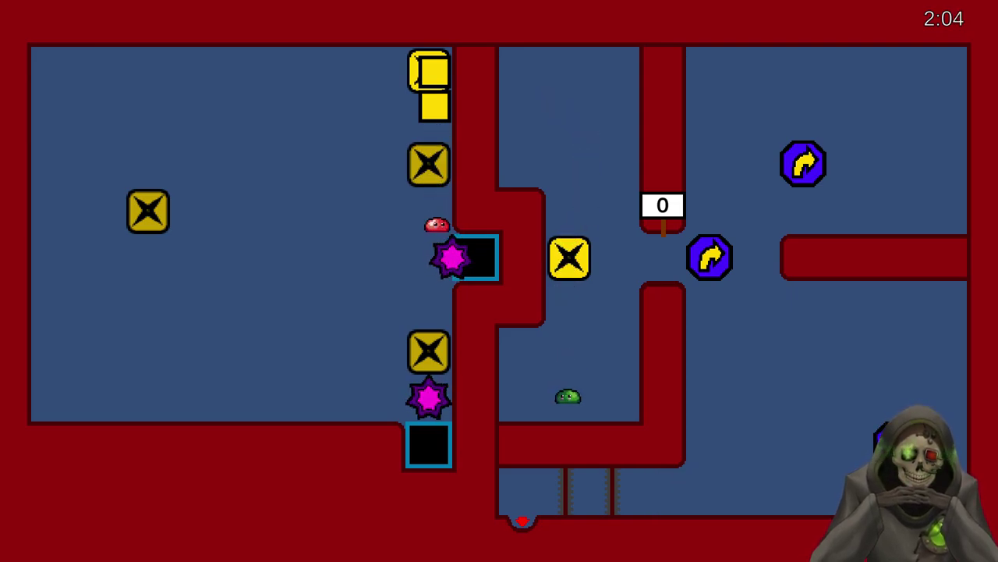
key("Right")
key("Up")
key("Left")
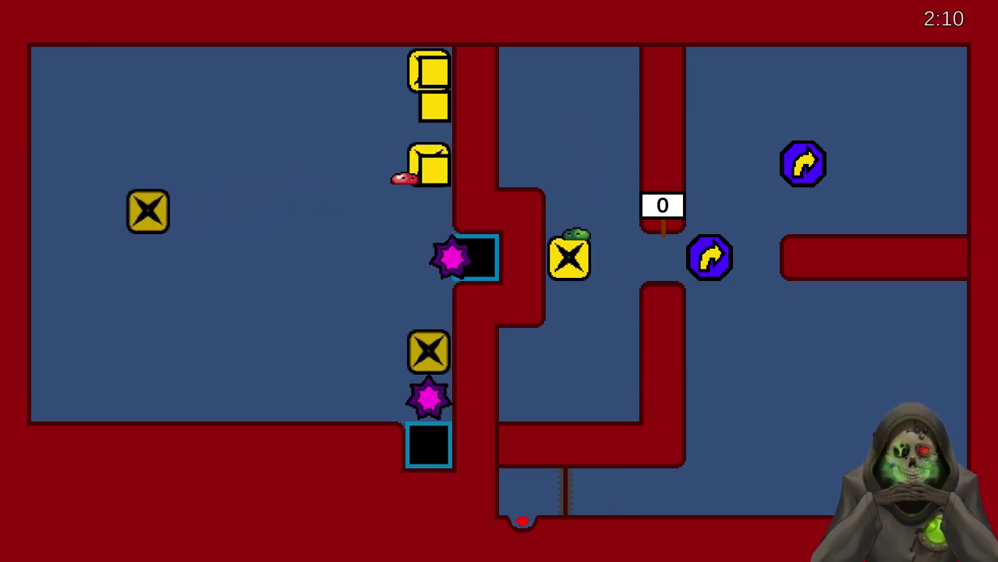
- Get the red slime onto the lowest star switch and take the green slime out of the middle room to the level exit
key("Down")
key("Right")
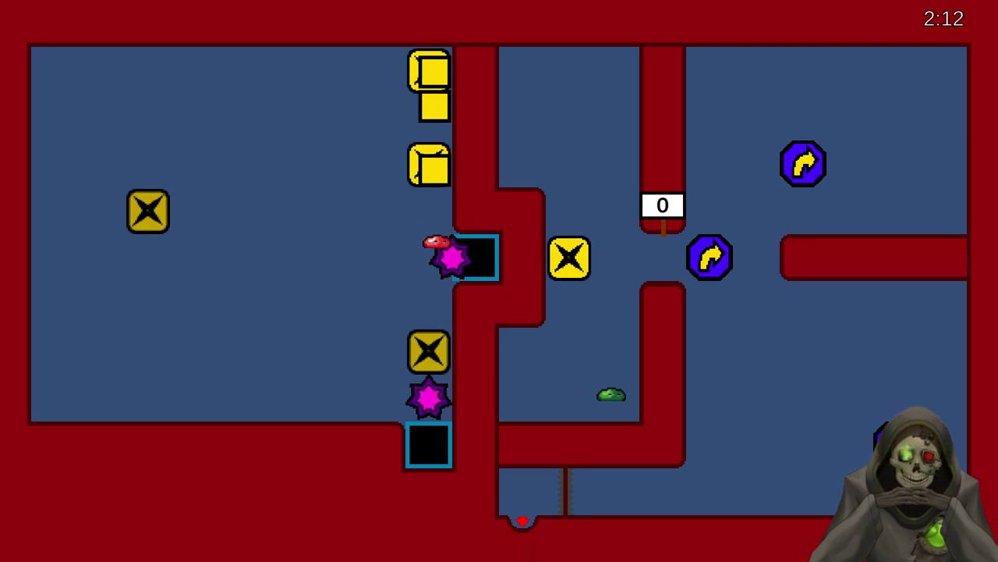
key("Up")
key("Right")
key("Down")
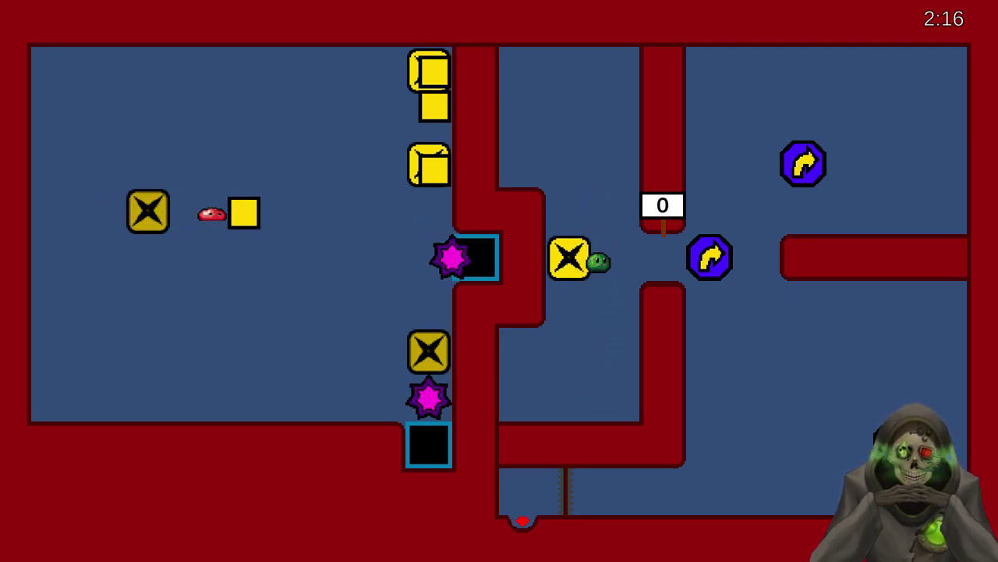
key("Left")
key("Right")
key("Right")
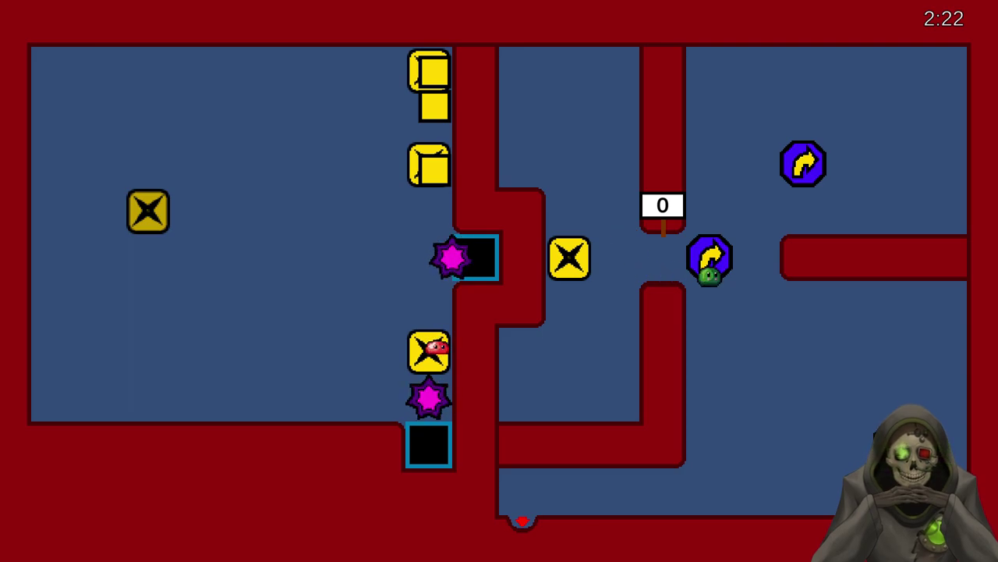
key("Left")
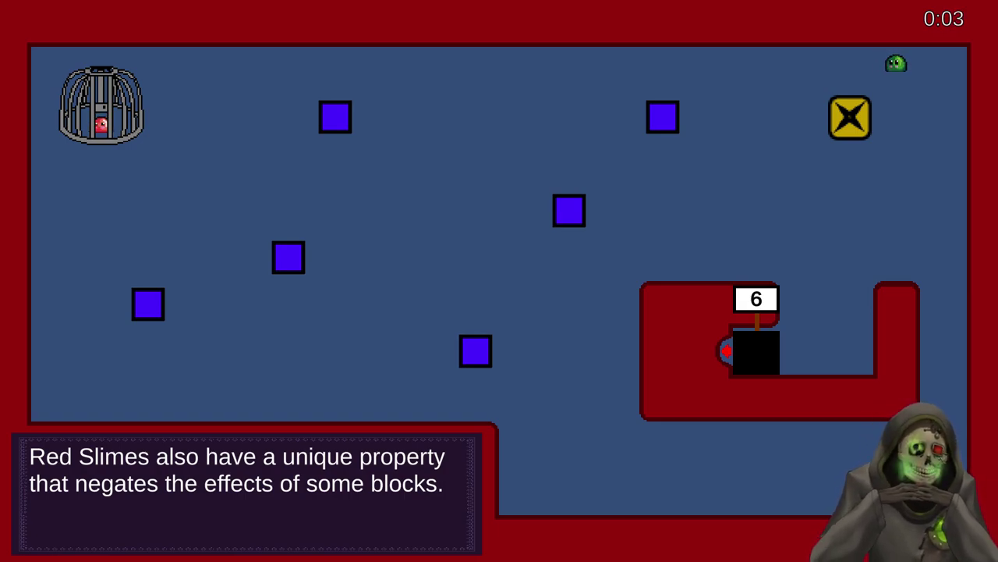
- Advance through the red slime and Inverse Blocks dialogue until it closes
key("space")
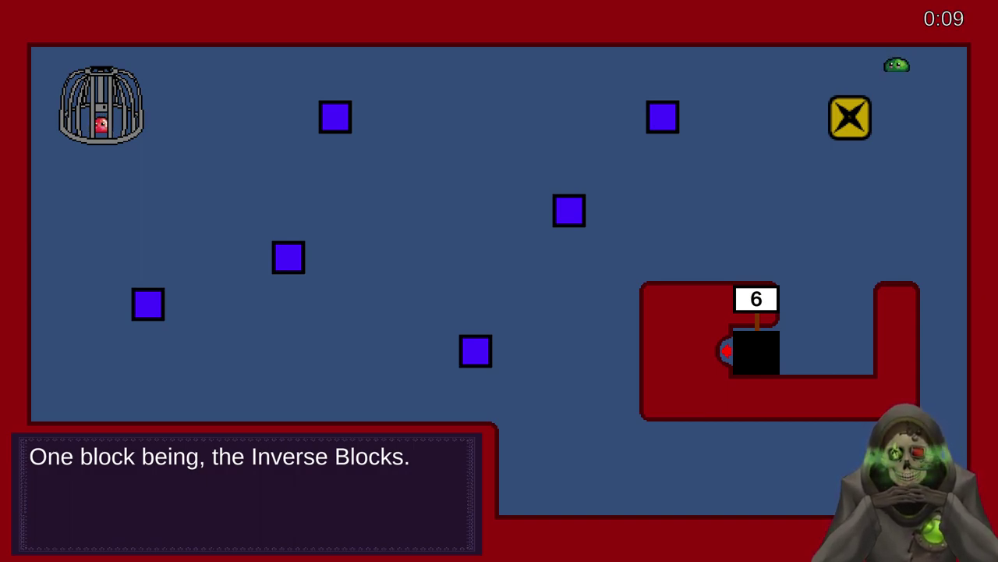
key("space")
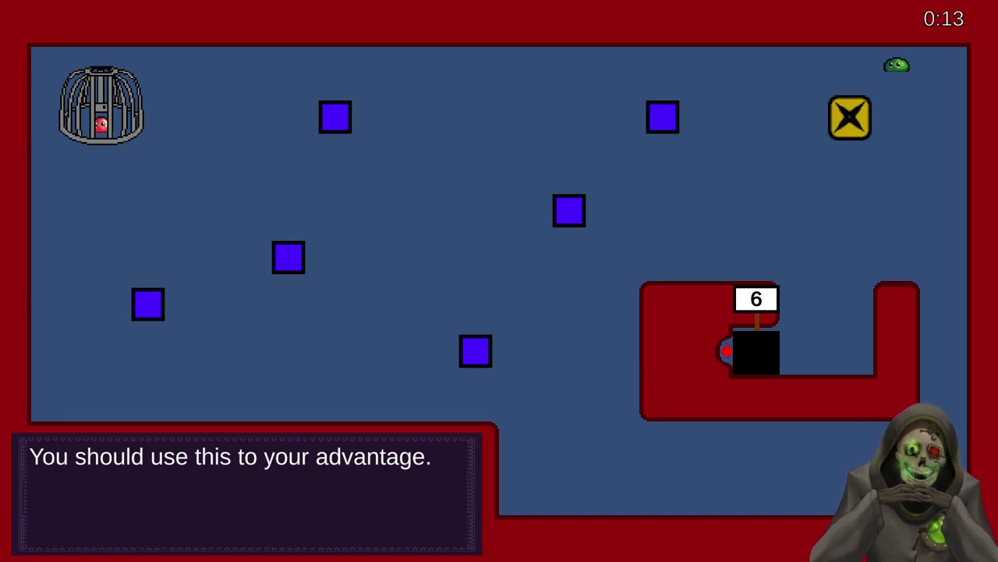
key("space")
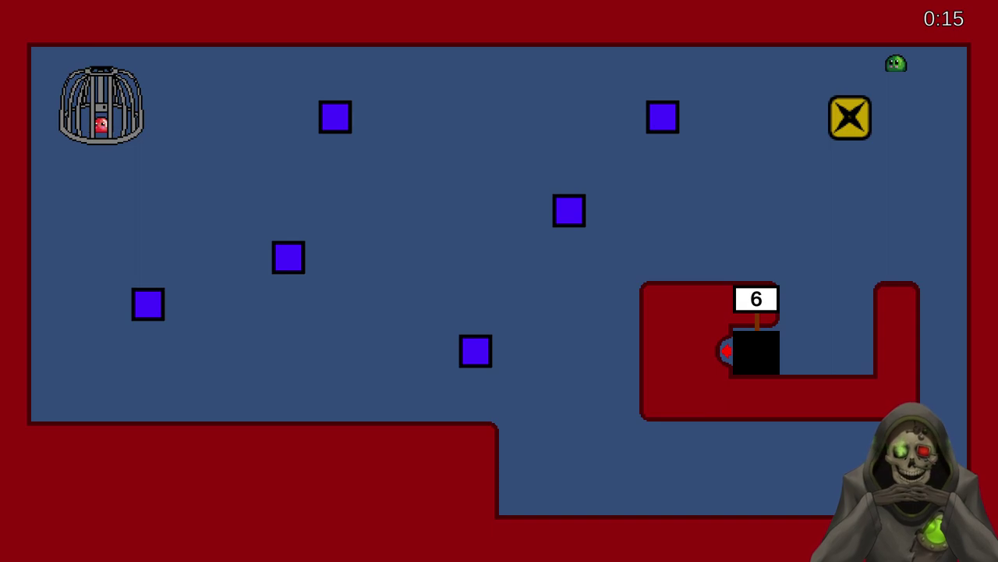
- Capture the new level full screen and paste the capture over the previous level picture in paint.net
key("super+shift+s")
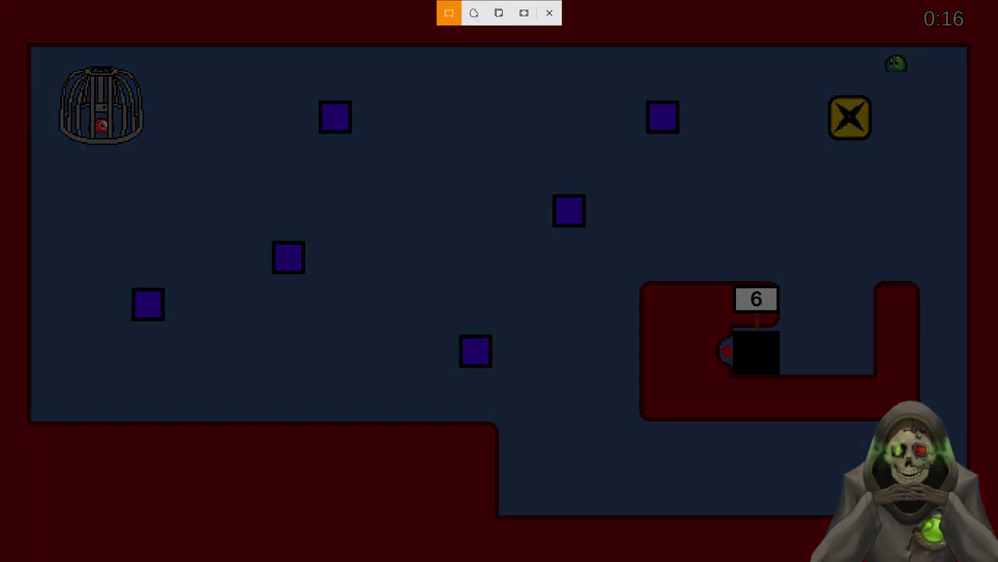
left_click_drag(0, 0, 997, 561)
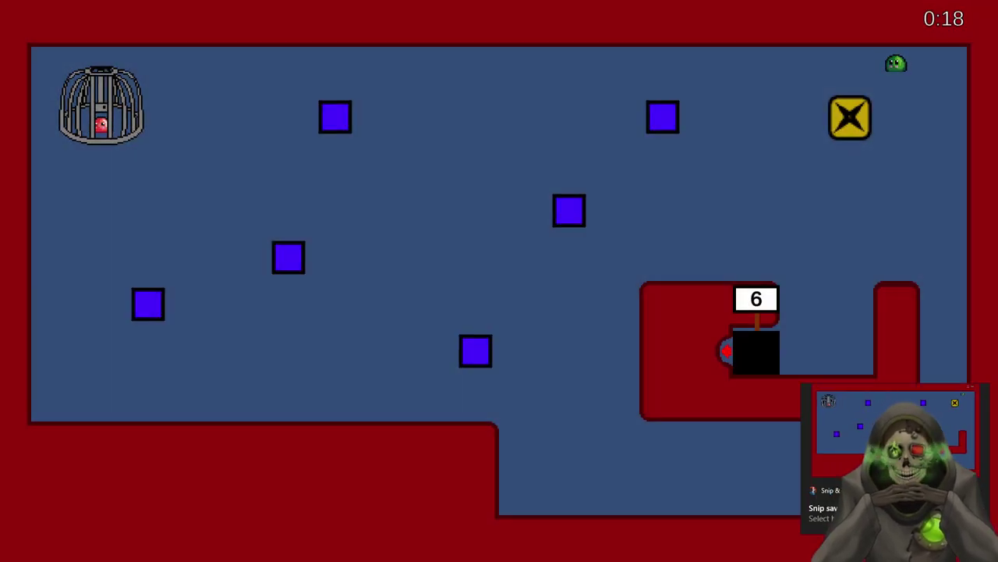
left_click_drag(562, 0, 560, 1)
key("ctrl+v")
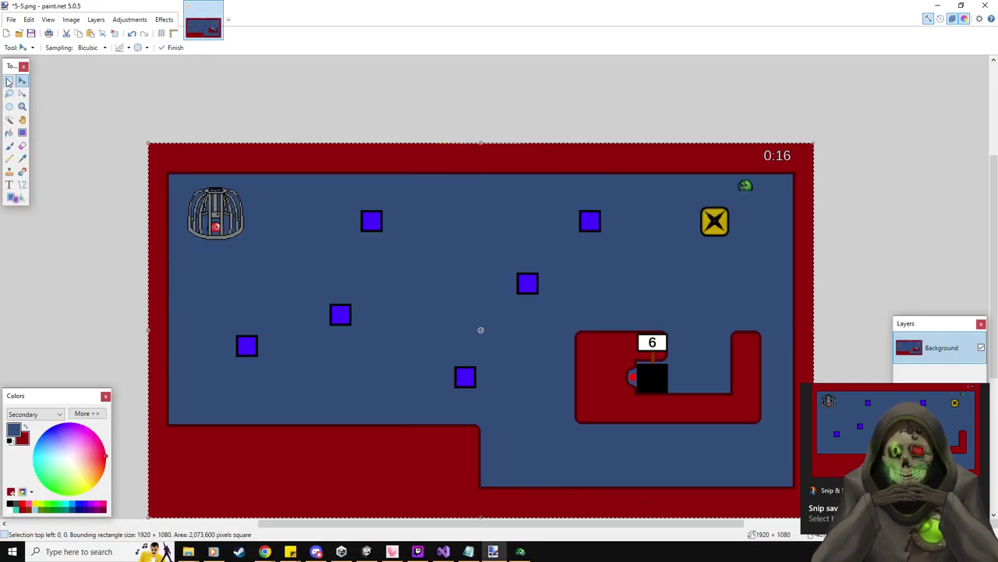
- Cut the green slime and the timer out of the pasted picture and fill the holes with the surrounding colours
left_click(9, 79)
left_click_drag(731, 175, 756, 191)
key("Delete")
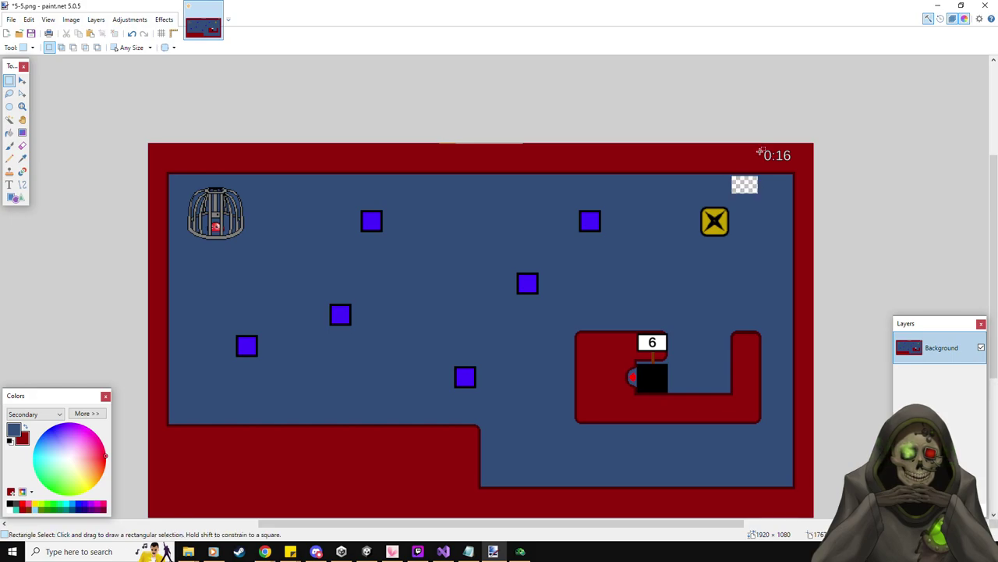
key("Delete")
left_click_drag(758, 151, 756, 149)
key("Delete")
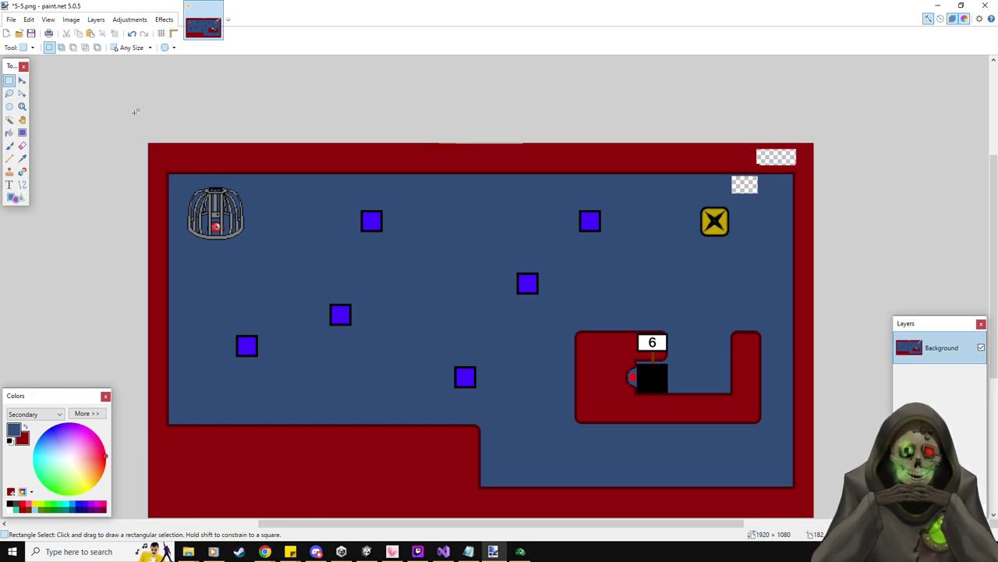
left_click(9, 133)
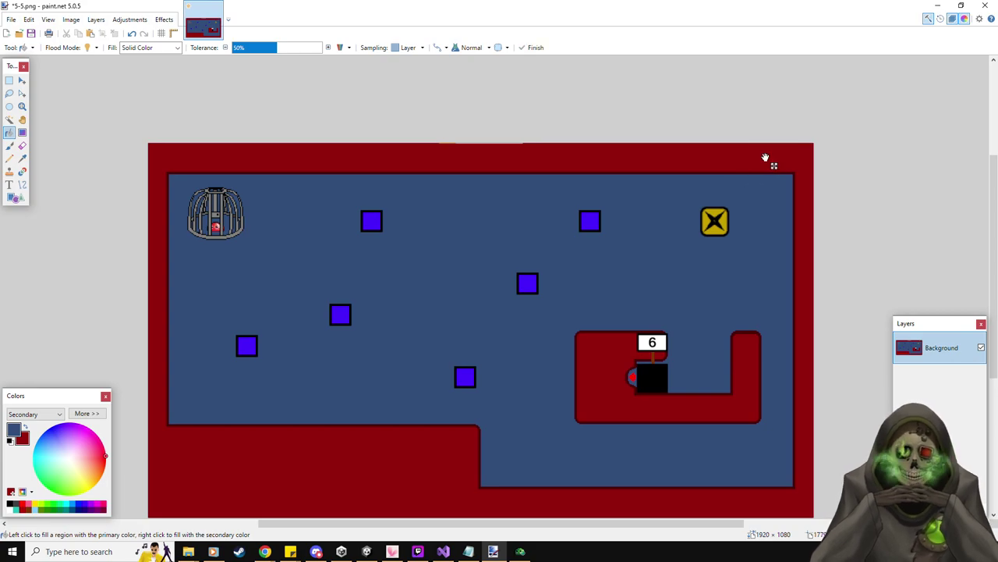
- Save the cleaned picture as a new PNG in the Level Pictures folder, named for the new level, and return to the game
left_click(11, 19)
left_click(31, 97)
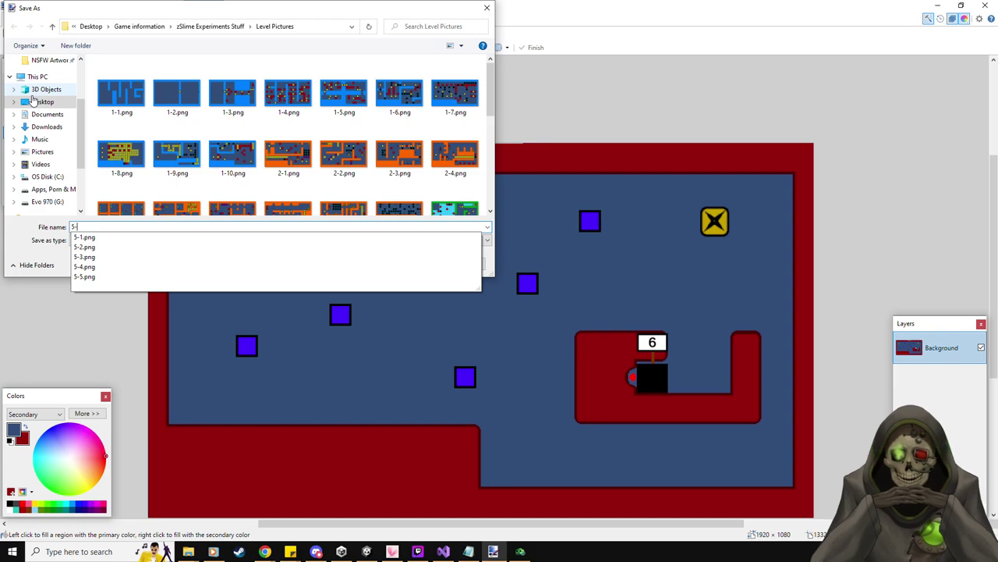
key("Return")
key("Return")
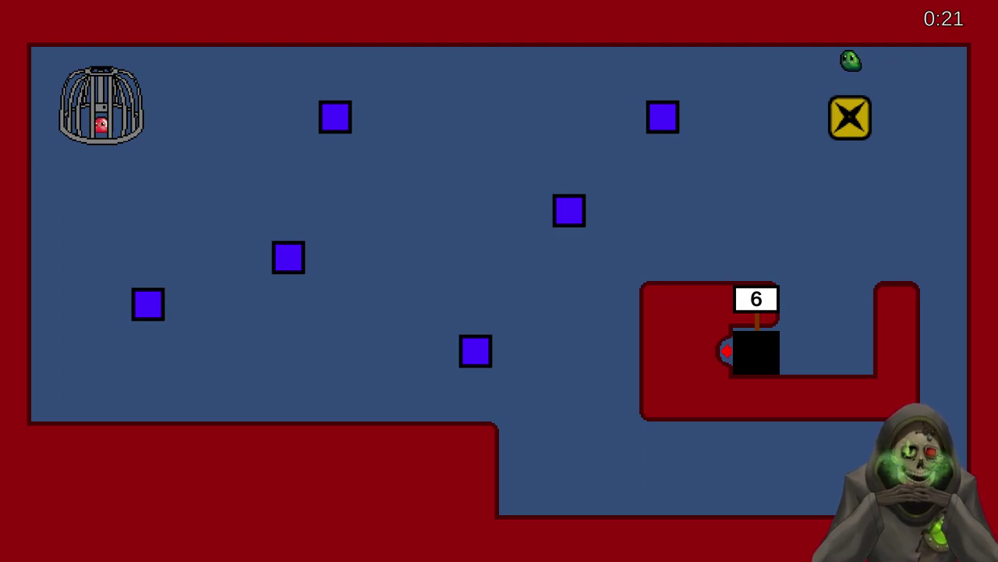
- Use the green slime to shift five of the blue blocks toward the star switch, leaving the leftmost block in place
key("Right")
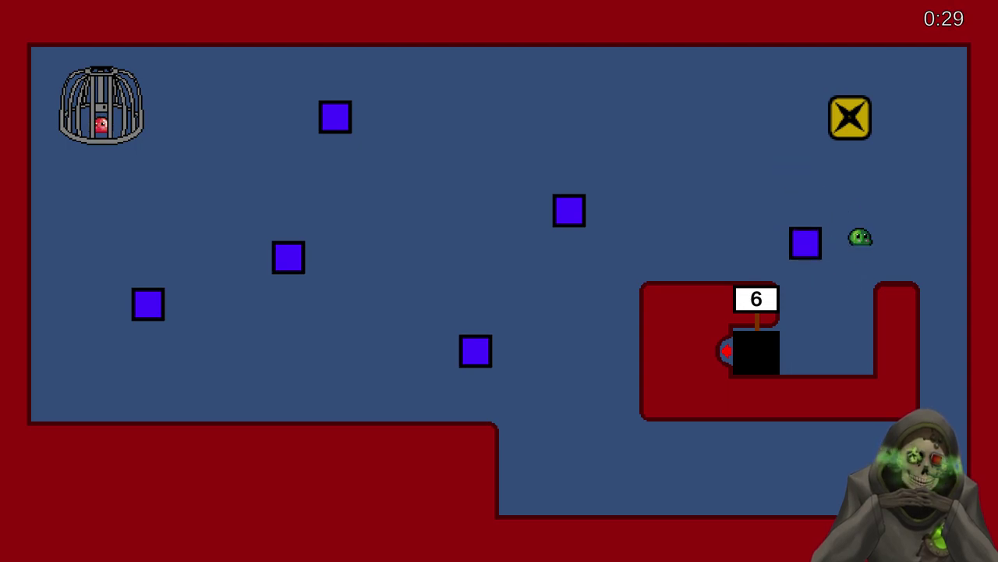
key("Right")
key("Up")
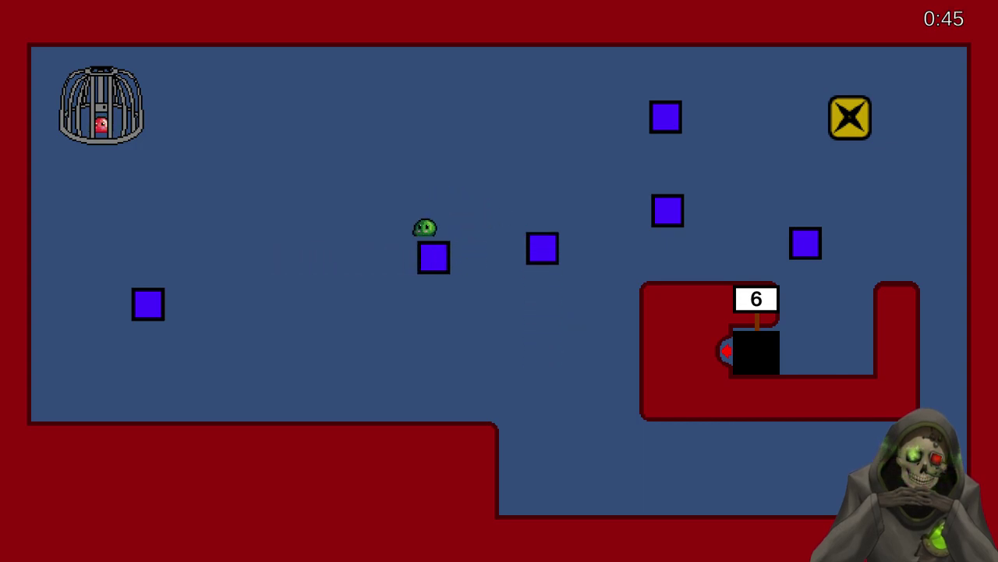
key("Right")
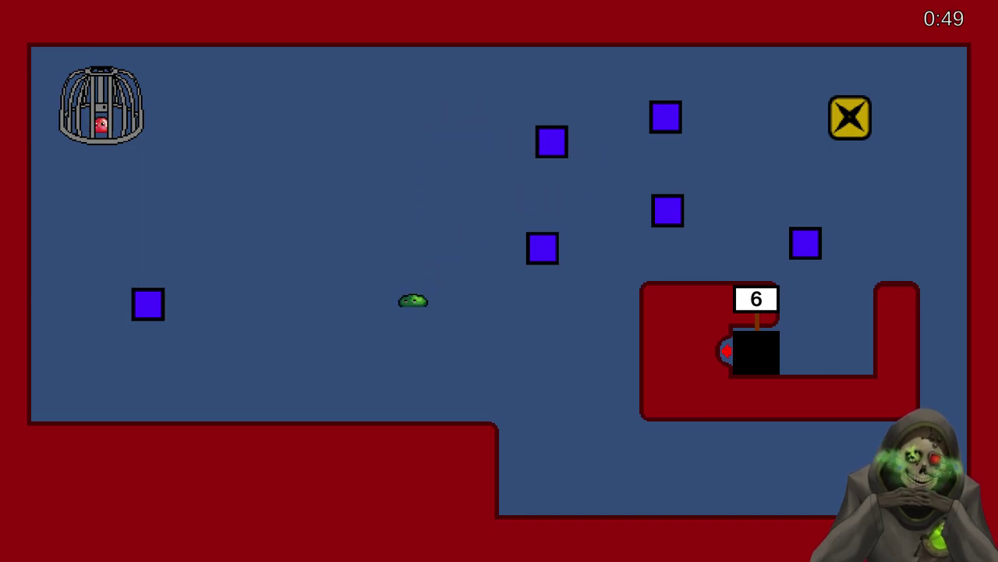
- Bring the leftmost blue block over to the other blocks and raise it, and free the caged red slime with the star switch
key("Right")
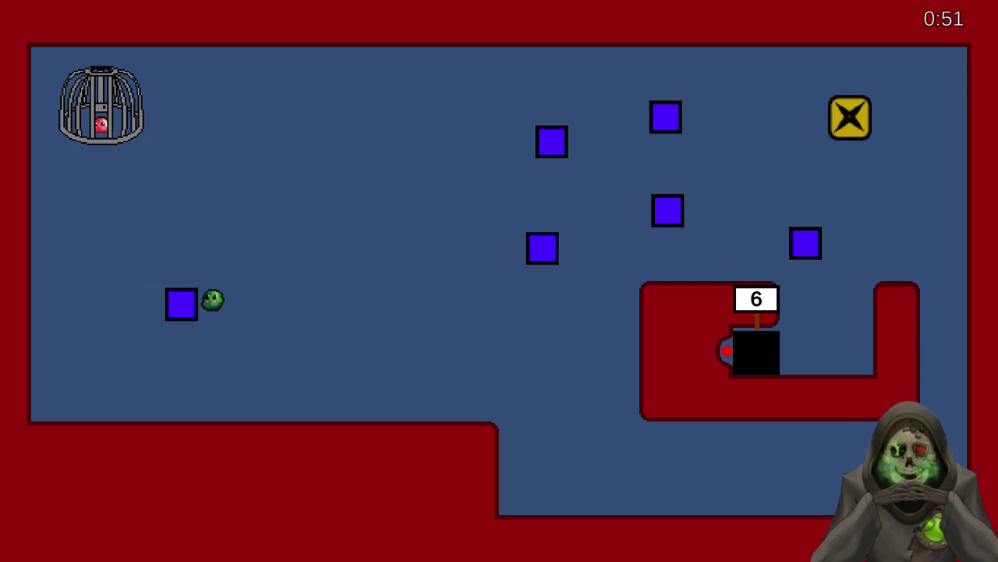
key("Right")
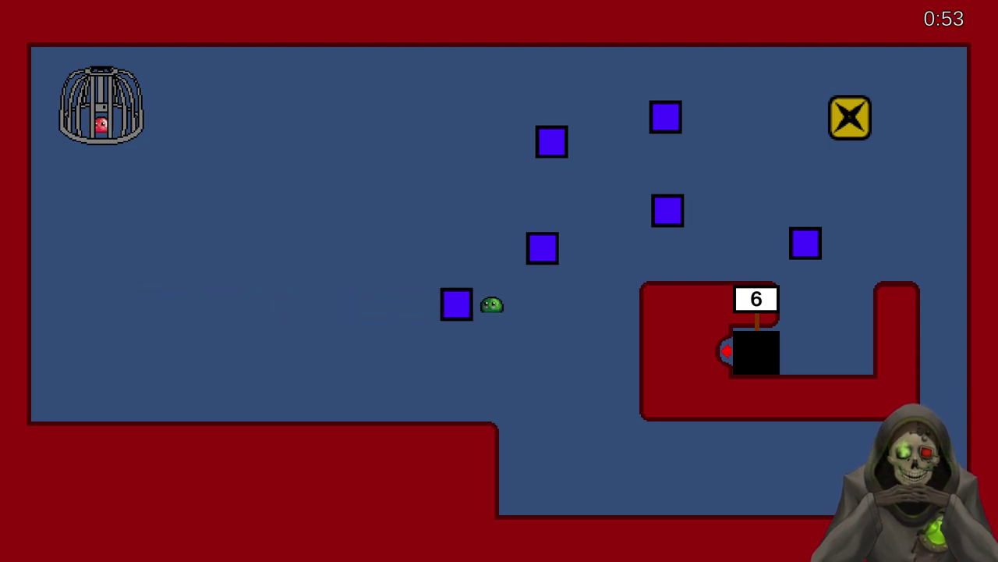
key("space")
key("Right")
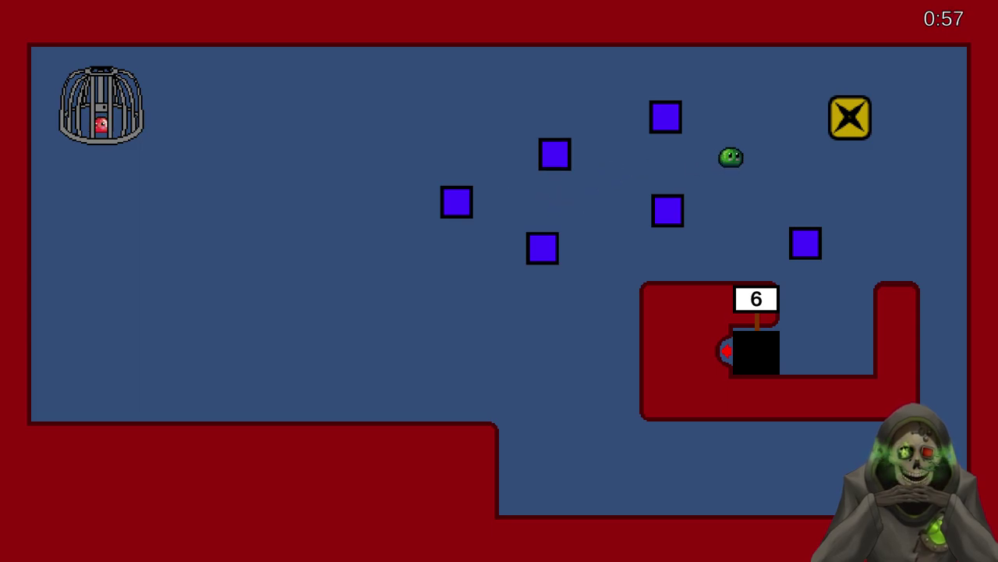
key("Right")
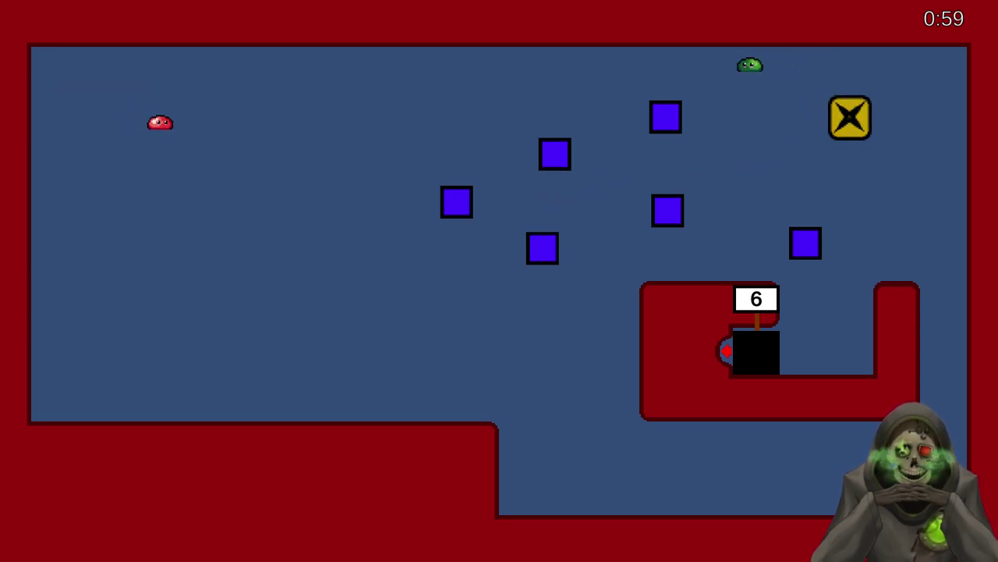
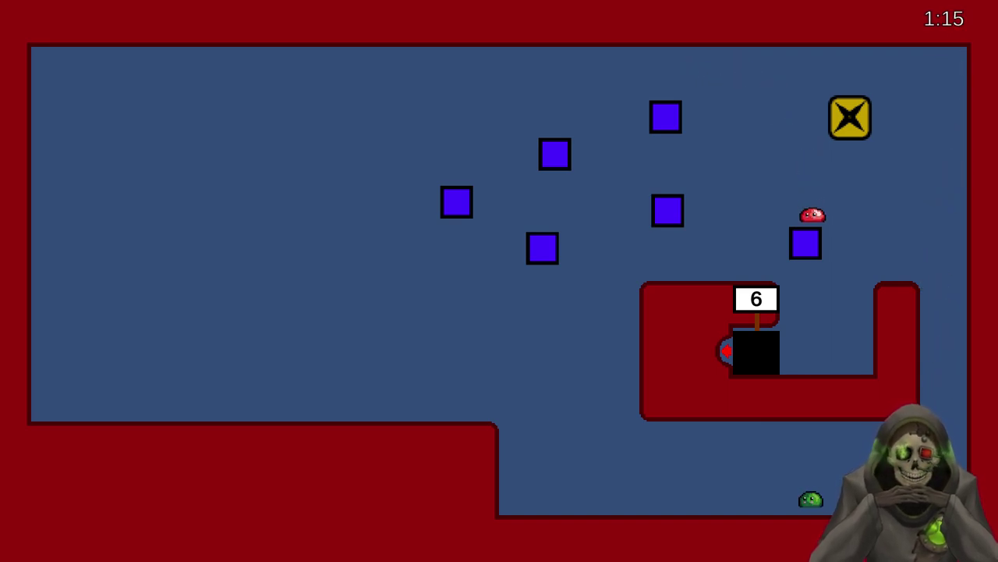
key("Right")
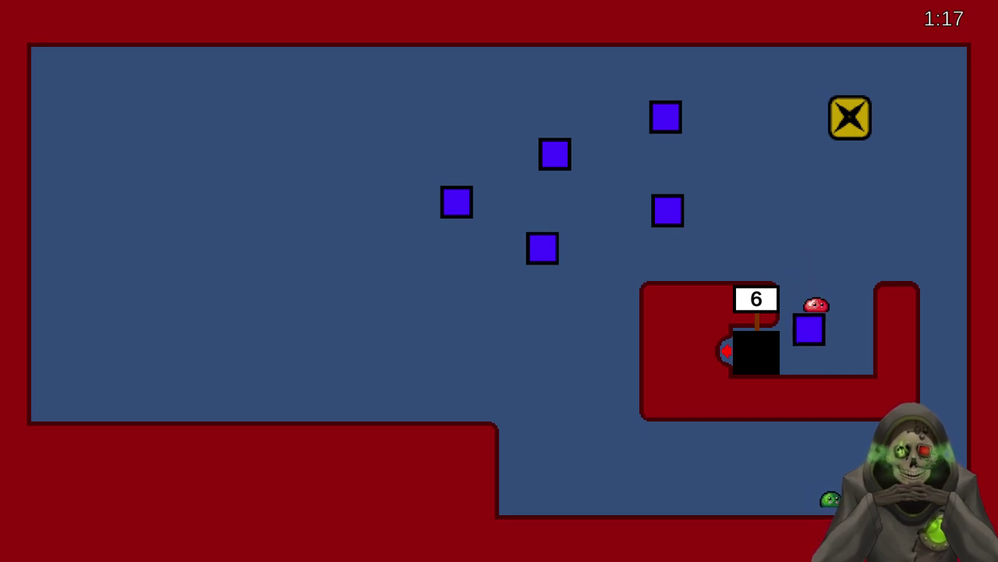
key("Left")
key("Right")
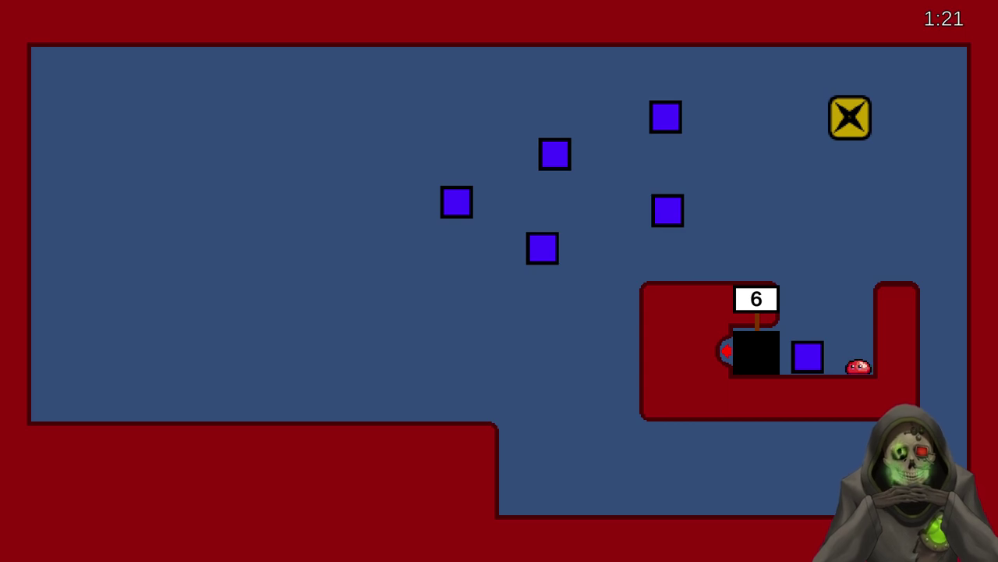
key("Left")
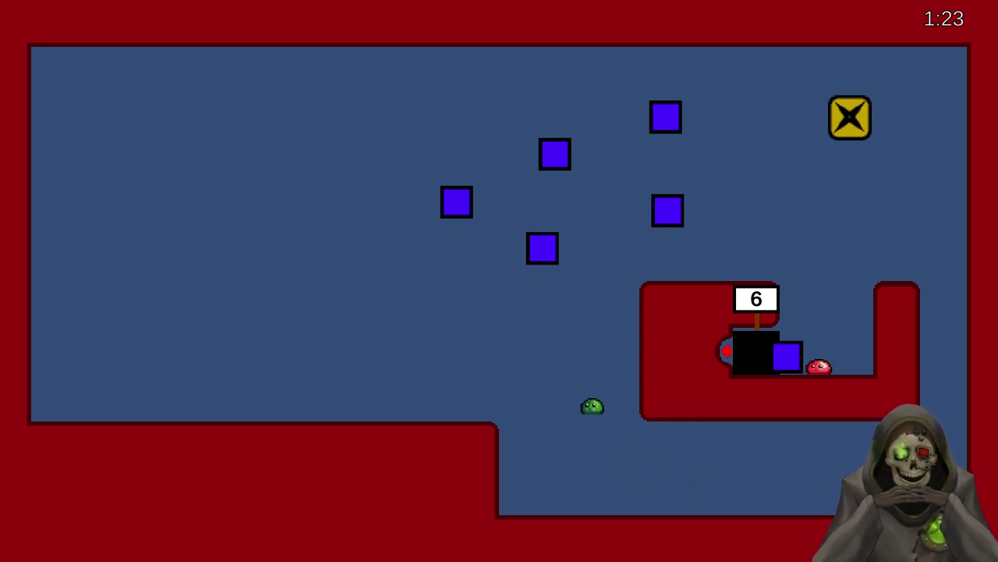
key("Left")
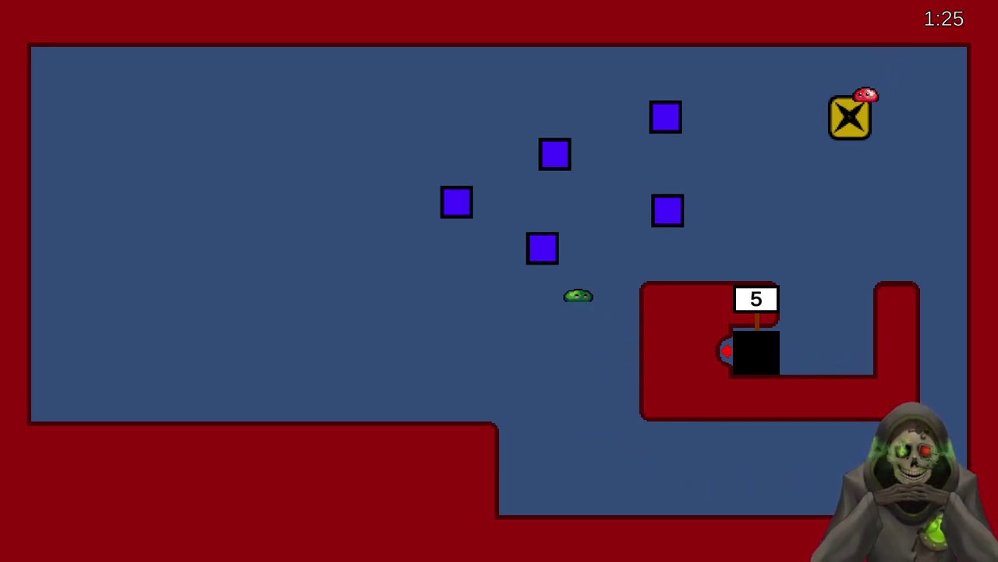
key("Left")
key("Down")
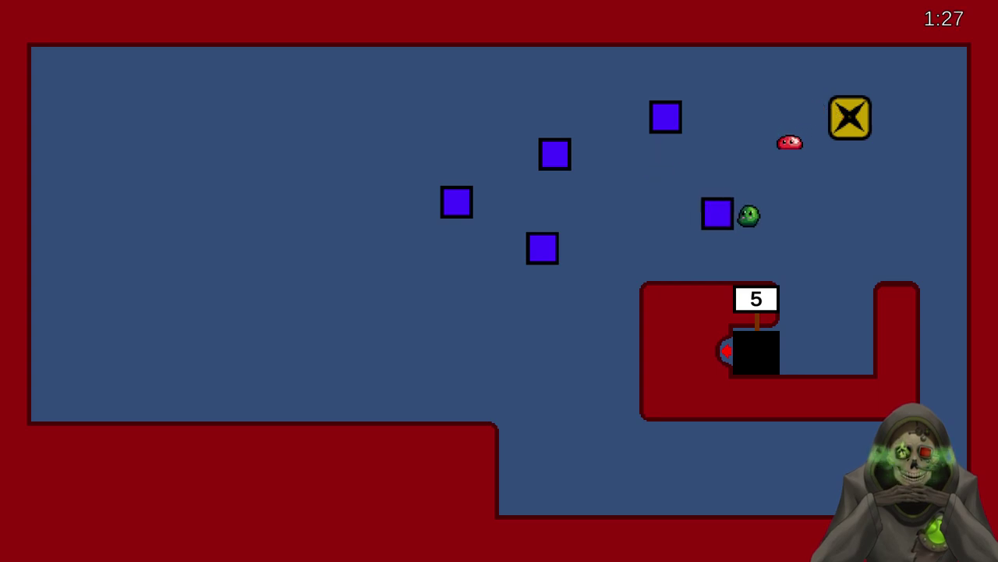
key("Right")
key("Right")
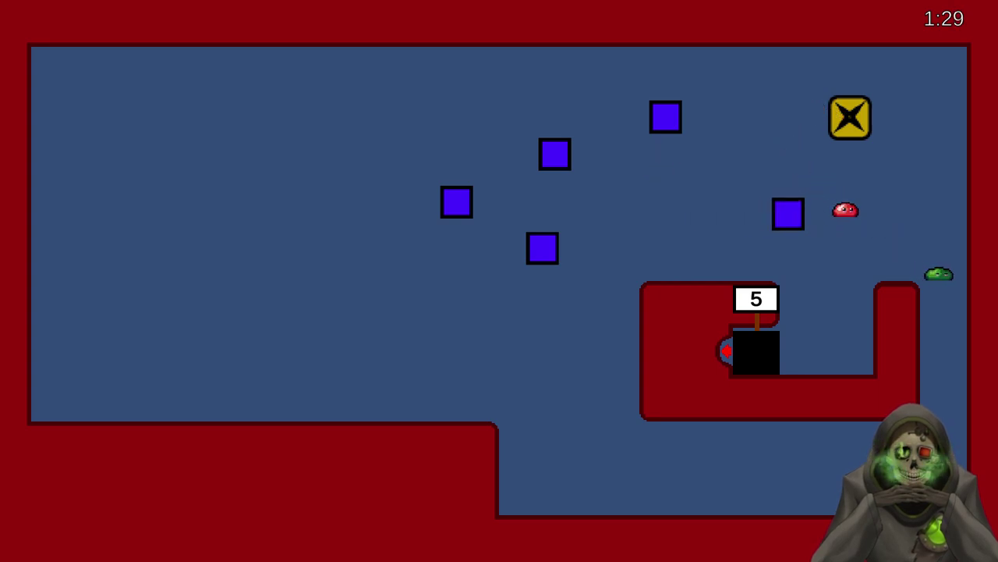
key("Up")
key("Left")
key("Left")
key("Right")
key("Left")
key("Down")
key("Right")
key("Up")
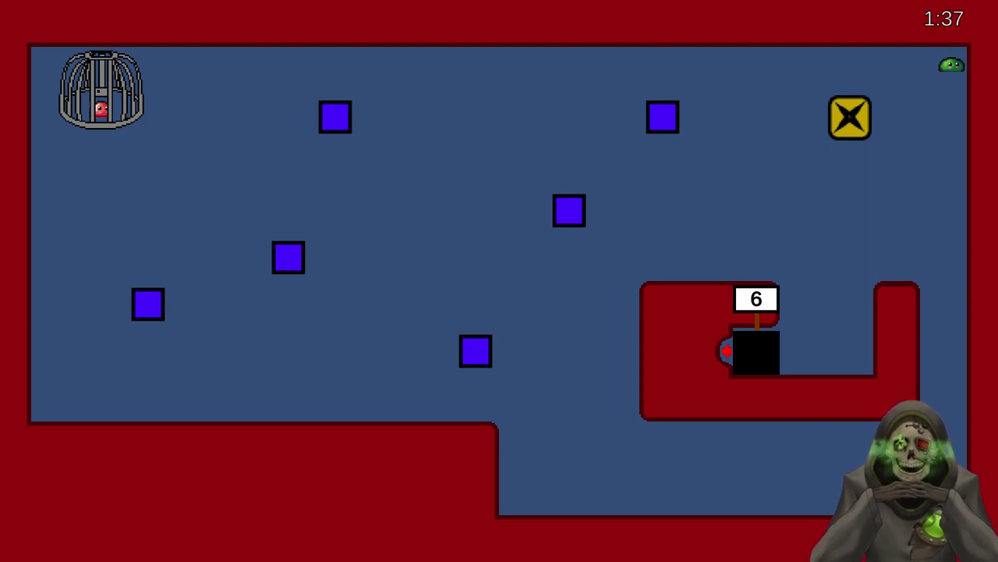
key("Down")
key("Left")
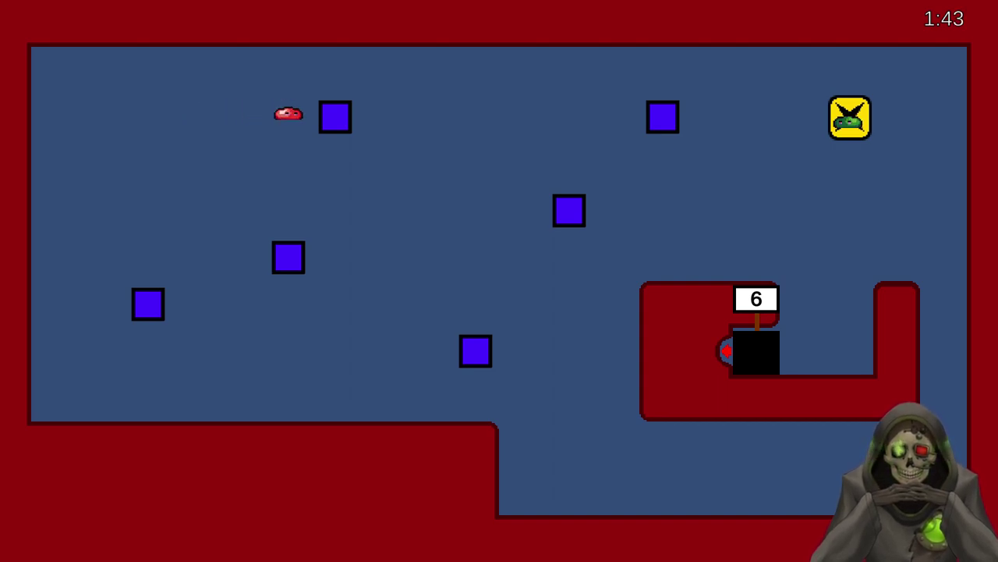
key("Left")
key("Right")
key("Down")
key("Left")
key("Down")
key("Down")
key("Right")
key("Up")
key("Left")
key("Up")
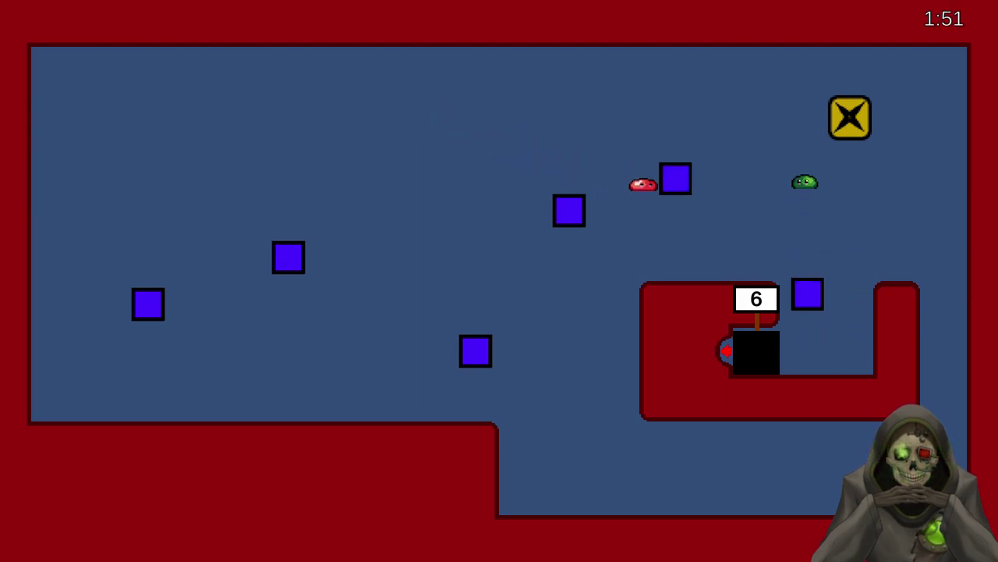
key("Up")
key("Left")
key("Up")
key("Right")
key("Down")
key("Right")
key("Down")
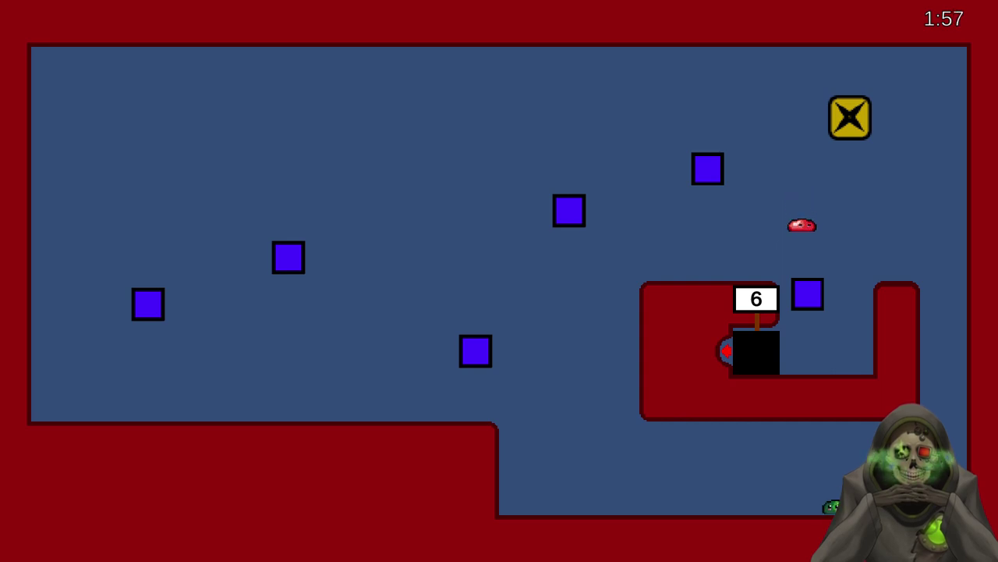
key("Left")
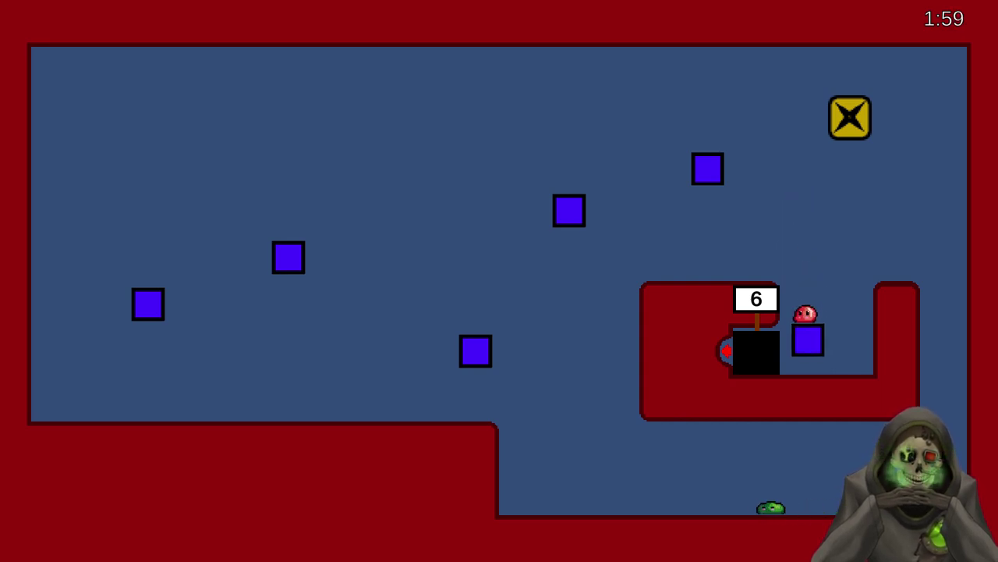
key("Right")
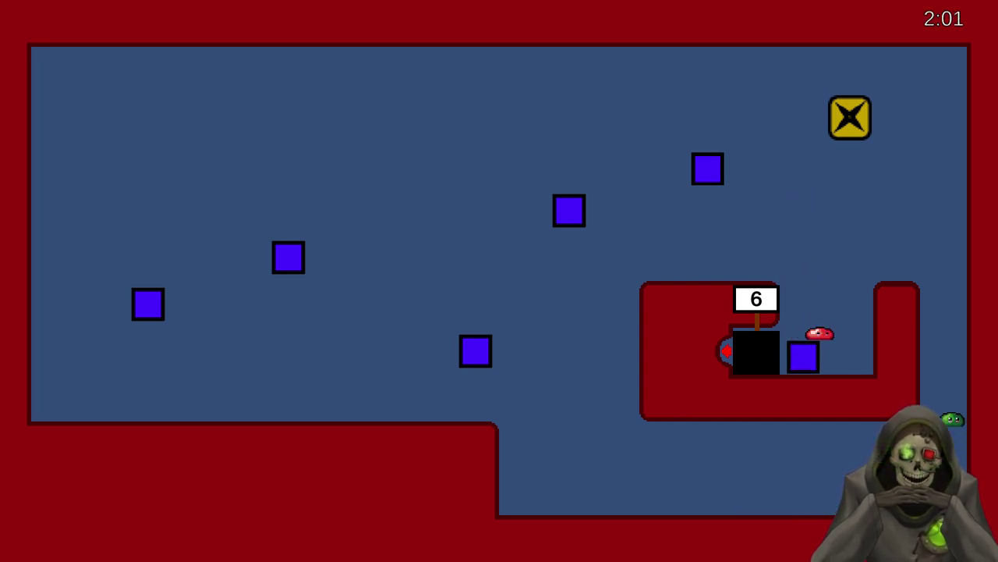
key("Left")
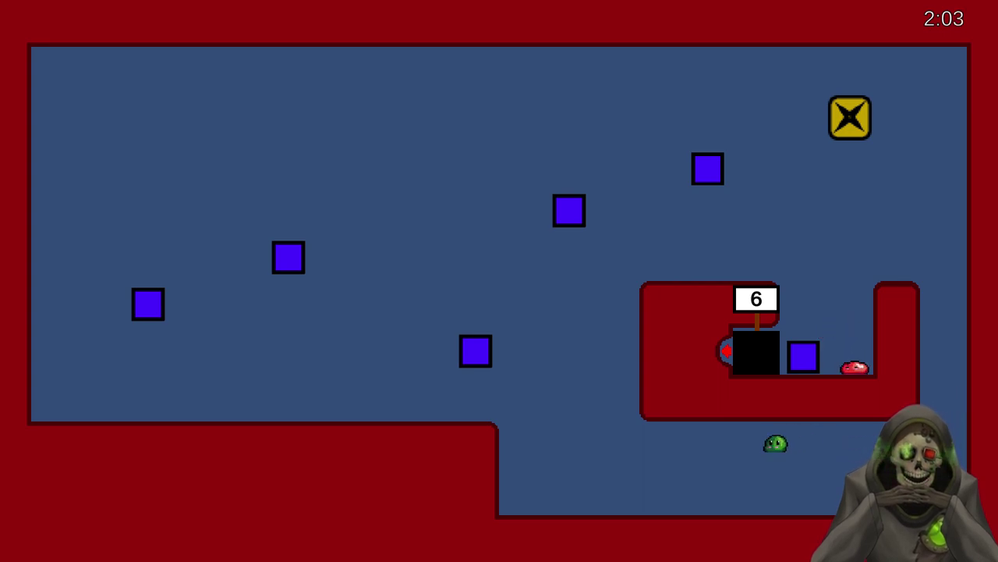
key("Up")
key("Right")
key("Right")
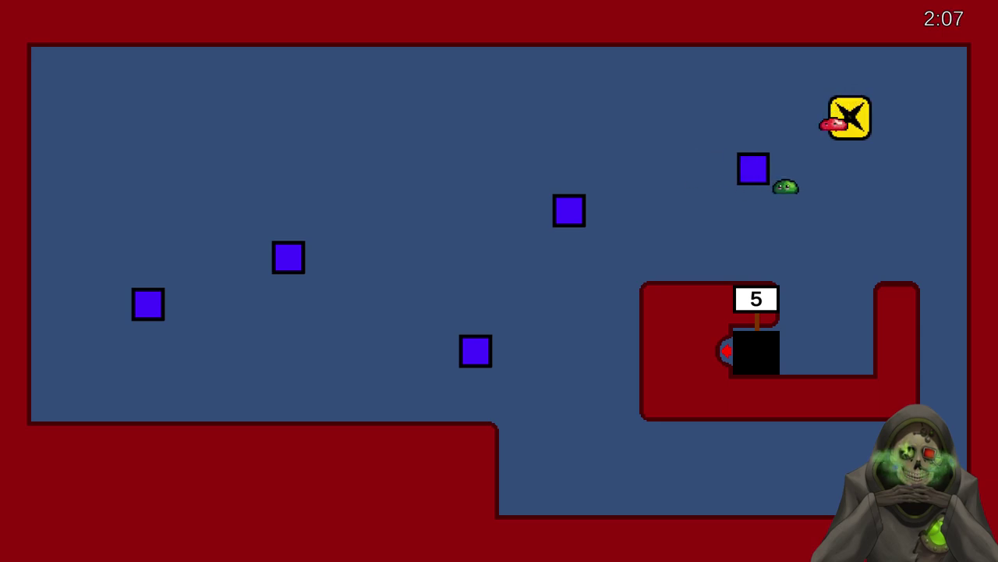
key("Left")
key("Right")
key("Up")
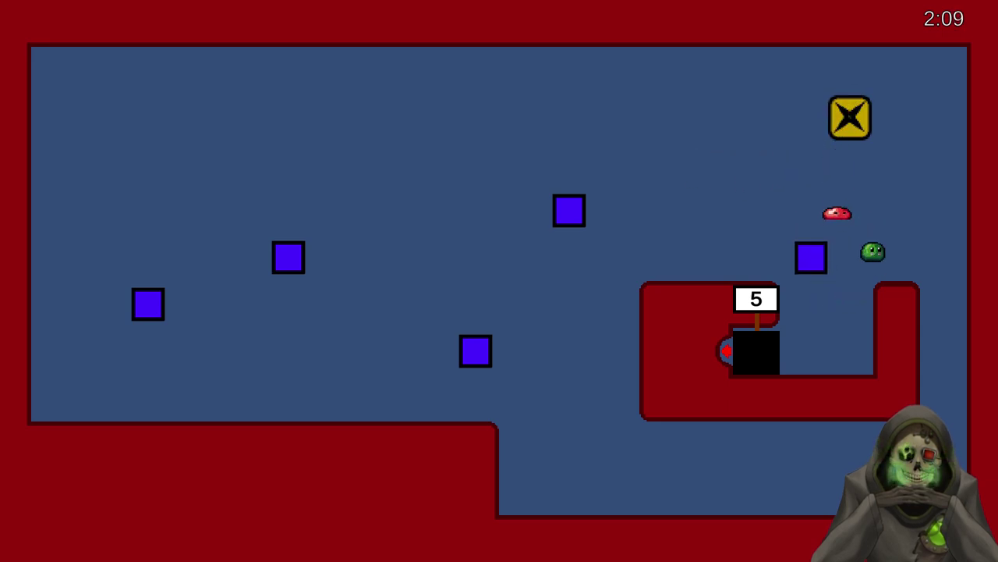
key("Up")
key("Up")
key("Left")
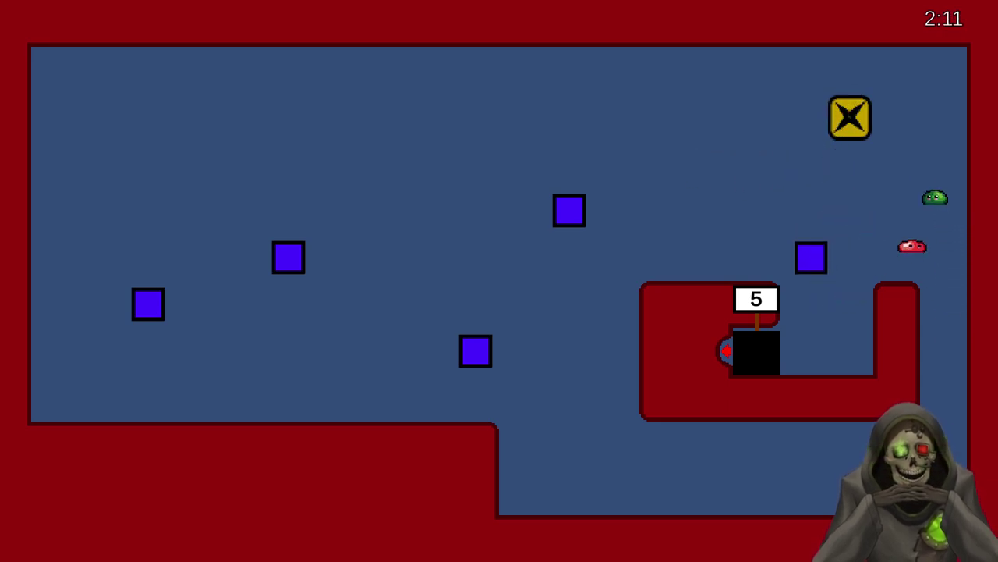
key("Left")
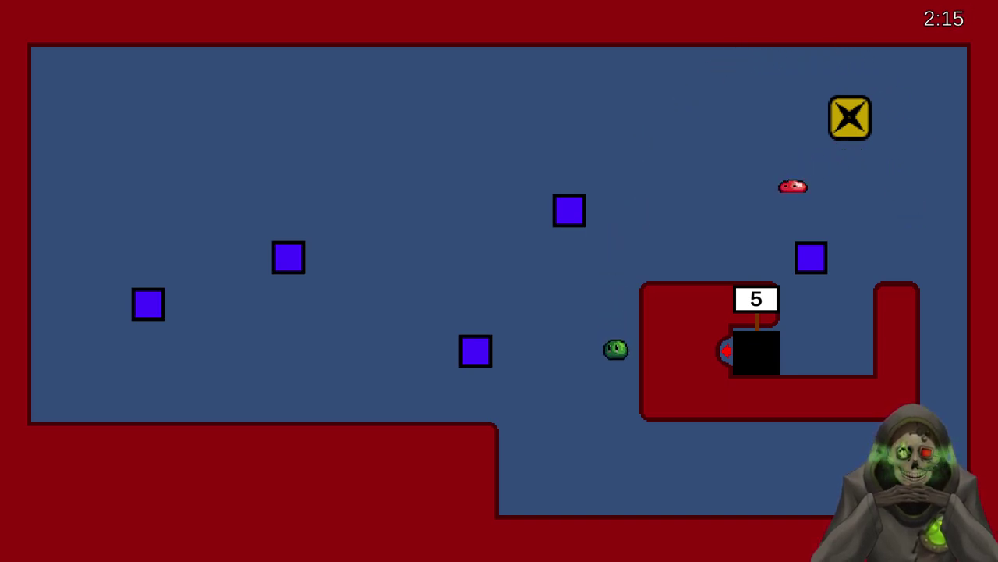
key("Right")
key("Left")
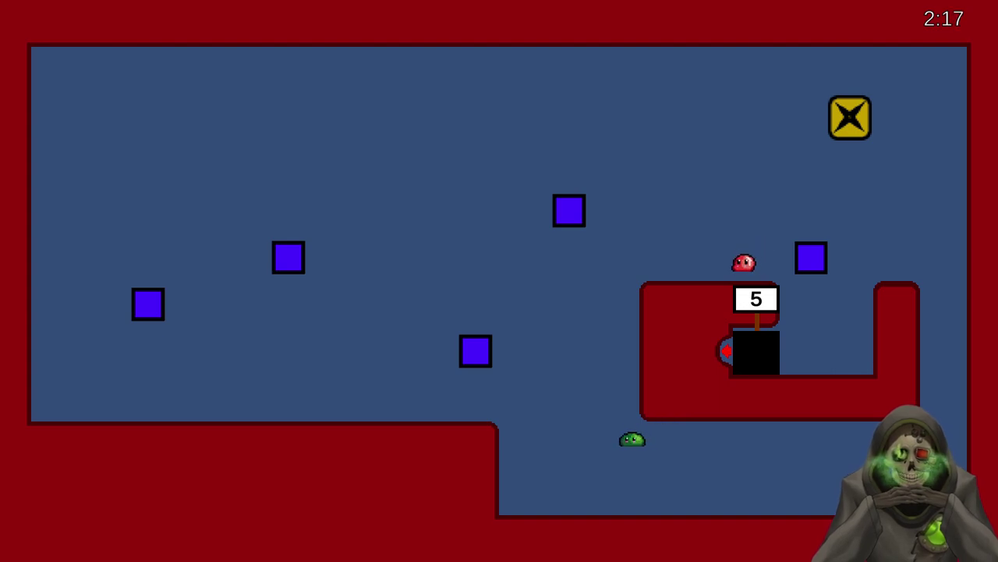
key("Up")
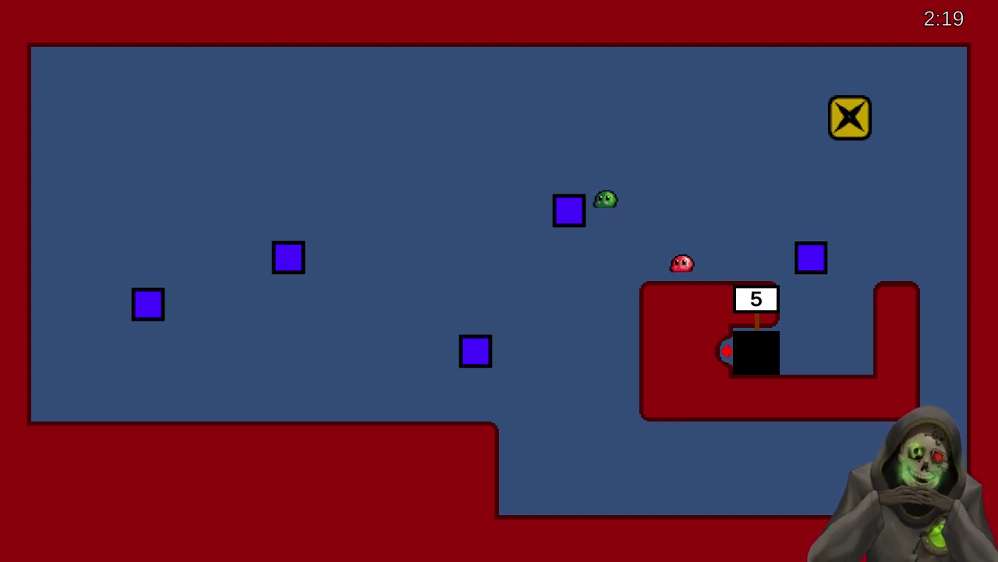
key("Left")
key("Right")
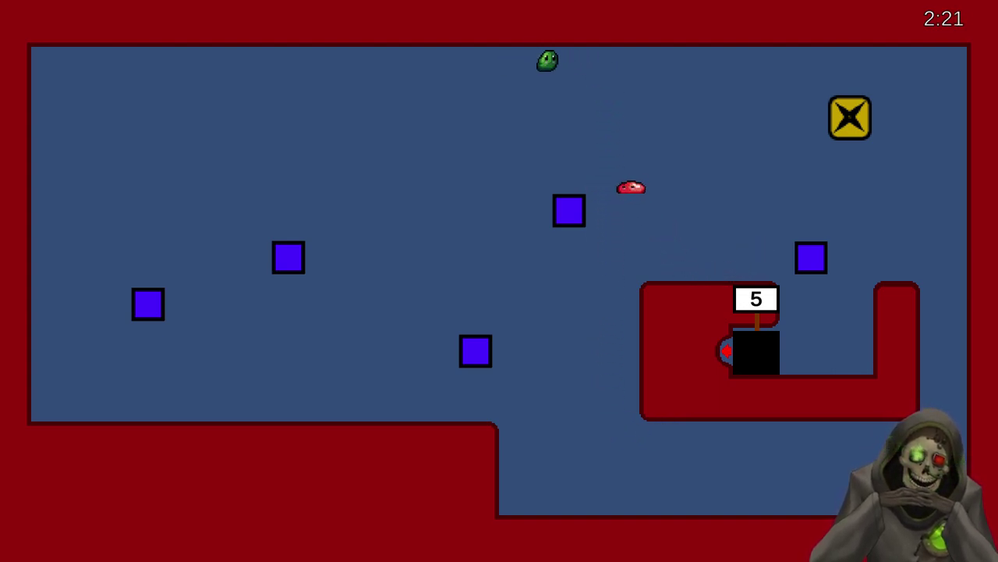
key("Down")
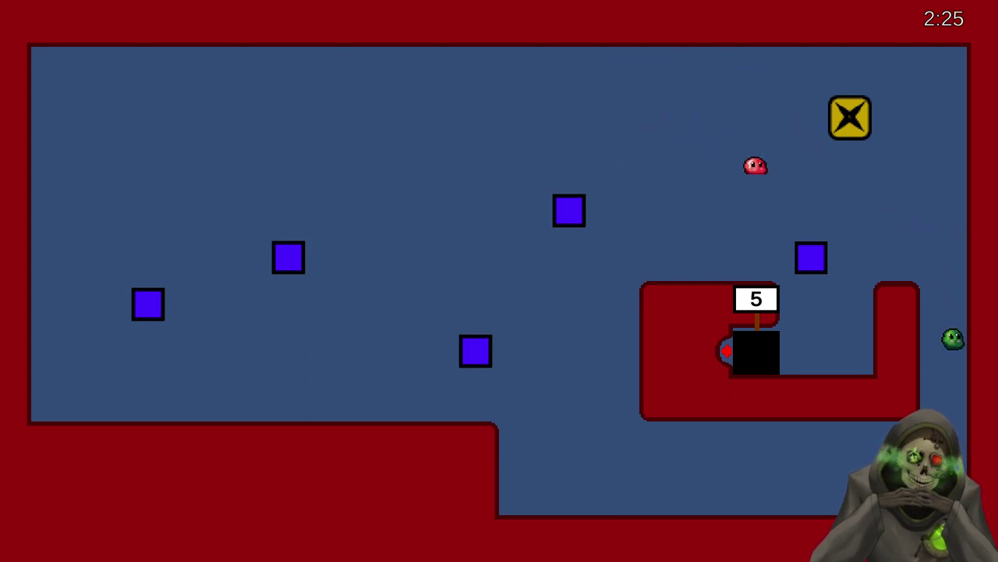
key("Left")
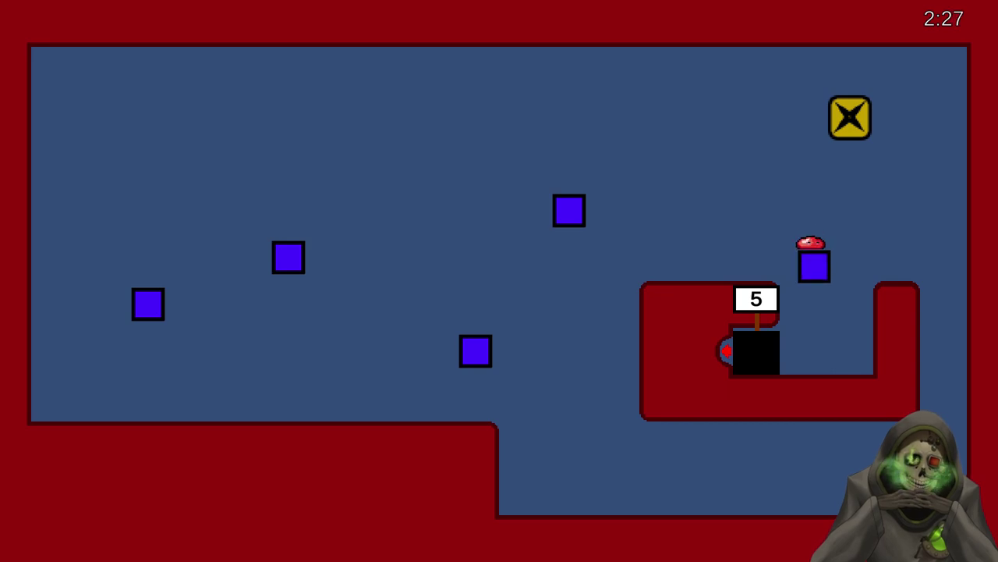
key("Right")
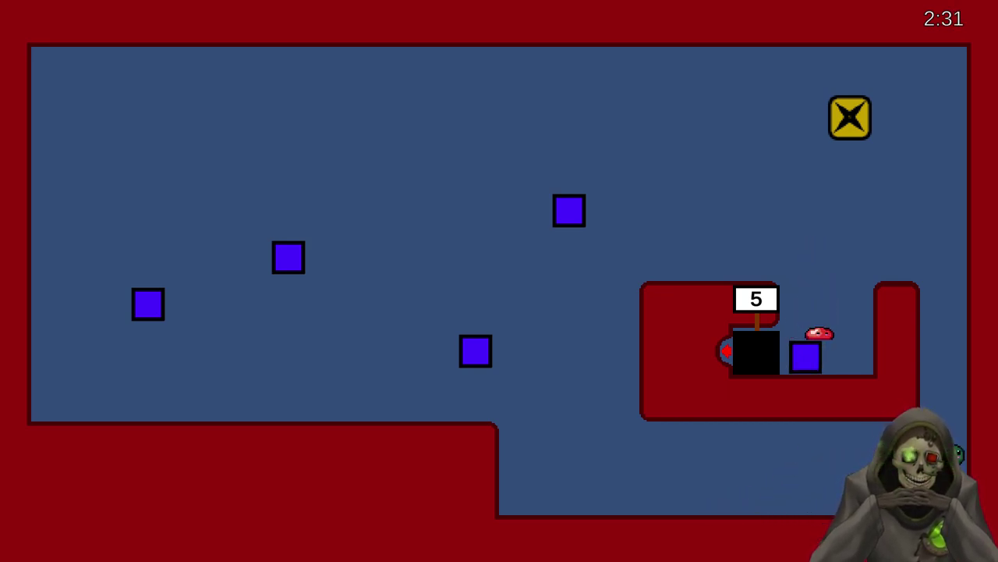
key("Left")
key("Up")
key("Right")
key("Left")
key("Right")
key("Left")
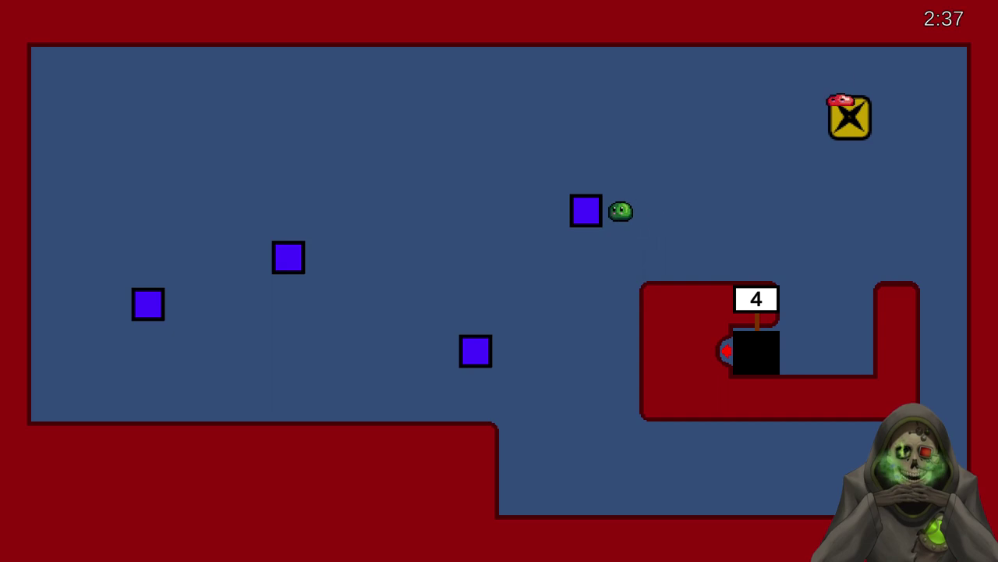
key("Right")
key("Right")
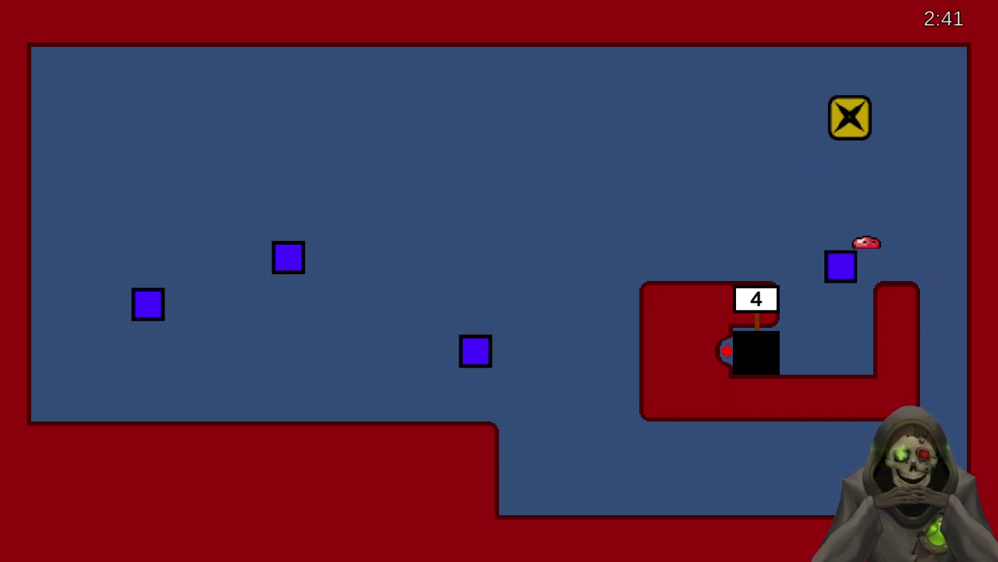
key("Left")
key("Left")
key("Up")
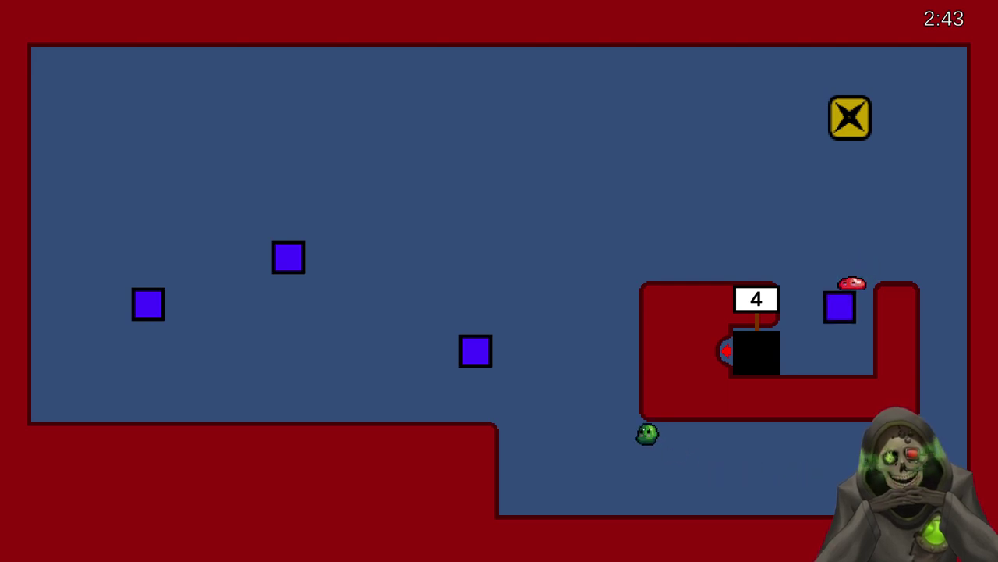
key("Right")
key("Up")
key("Up")
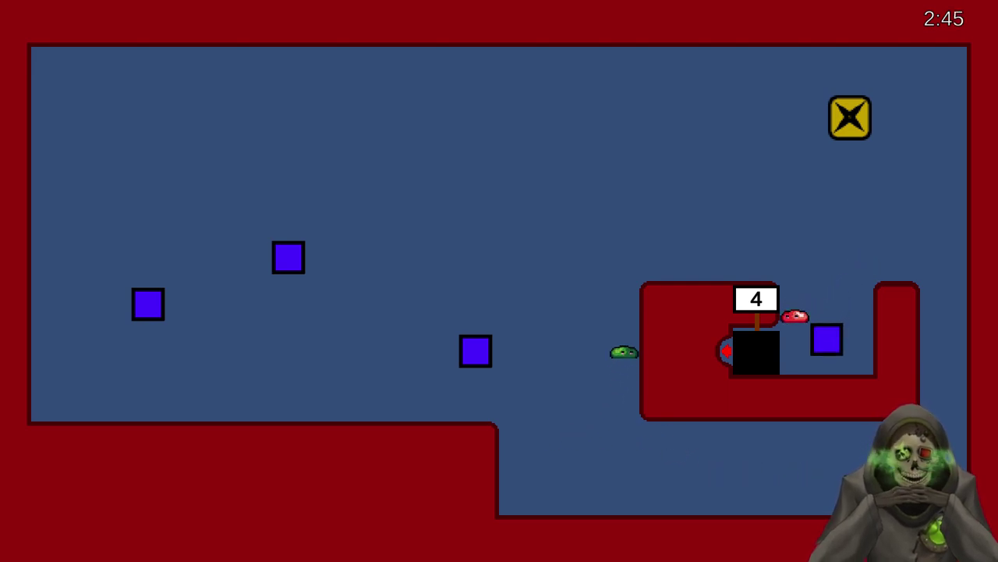
key("Right")
key("Up")
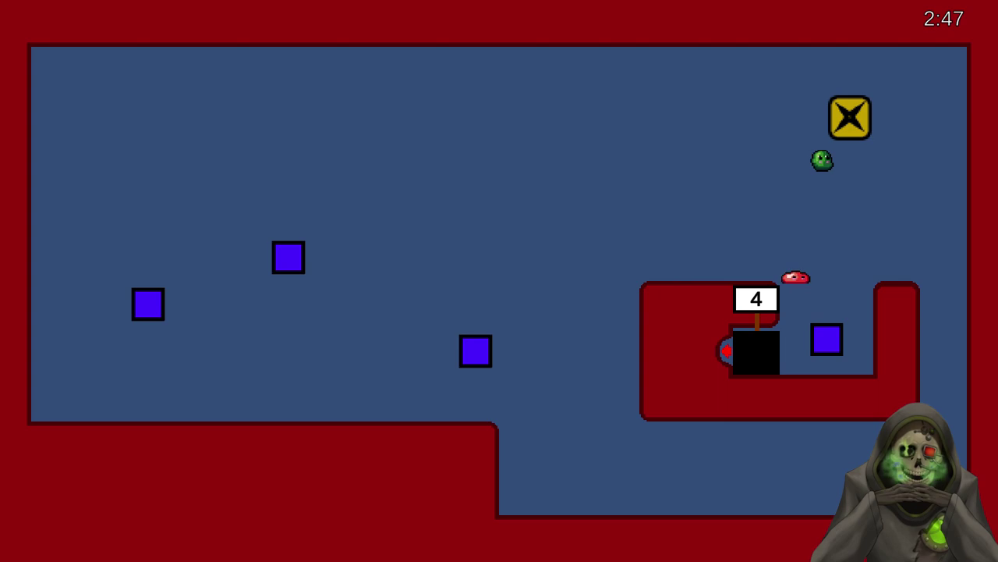
key("Up")
key("Left")
key("Up")
key("Up")
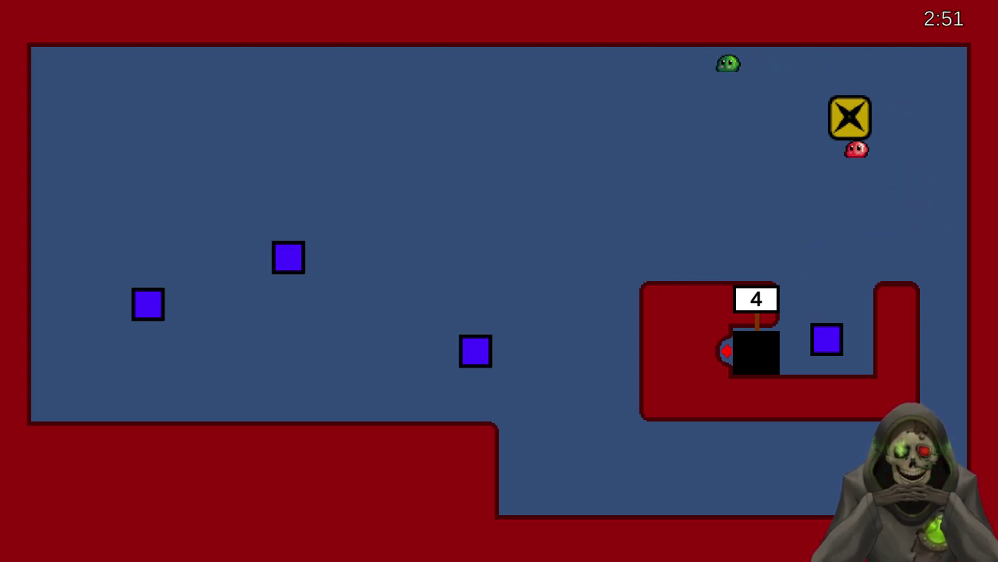
key("Right")
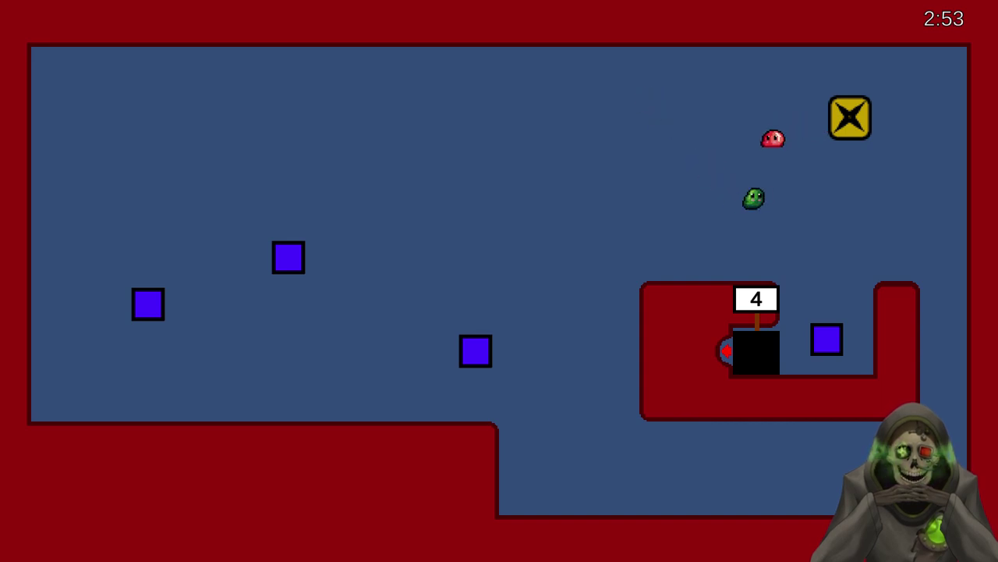
key("Right")
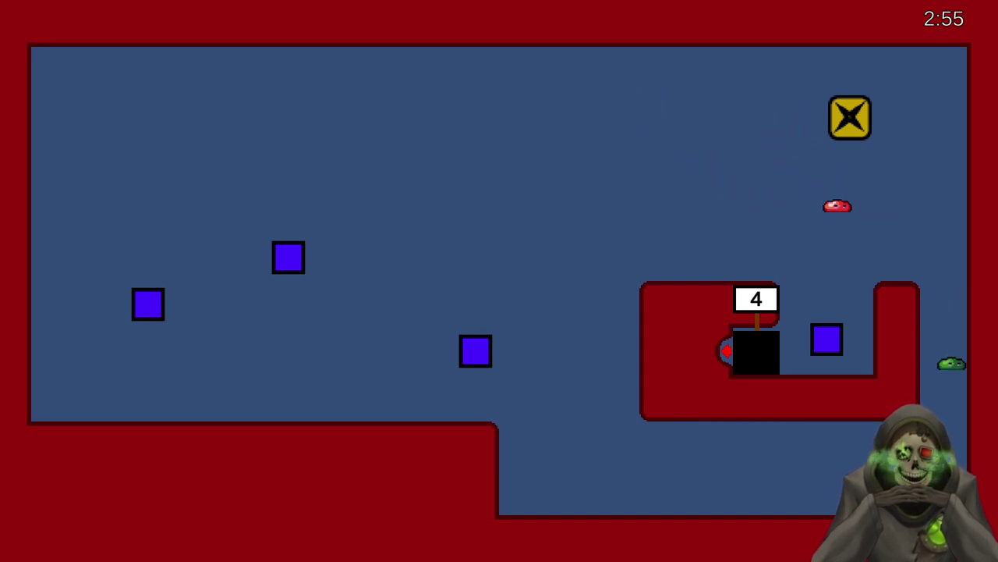
key("Left")
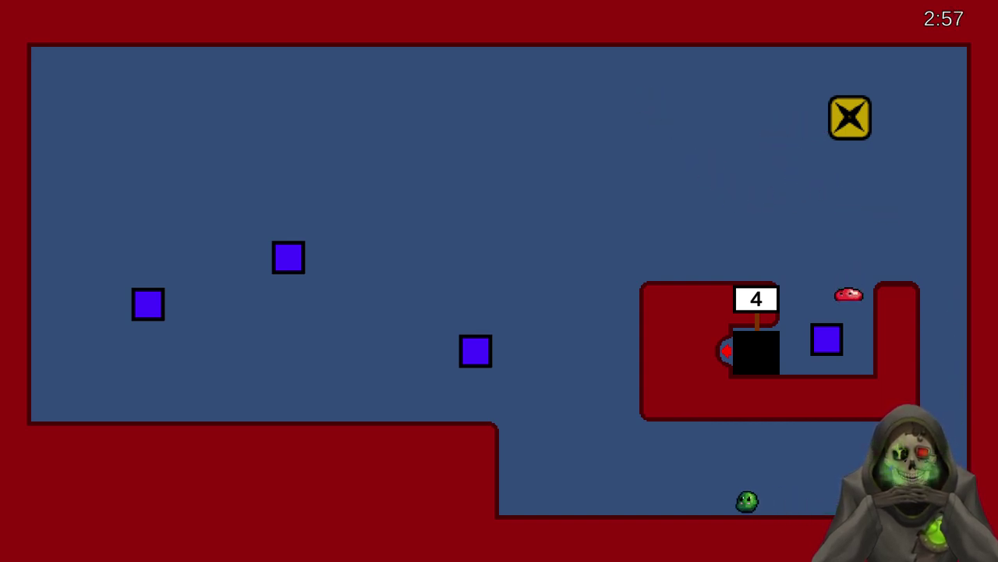
key("space")
key("Right")
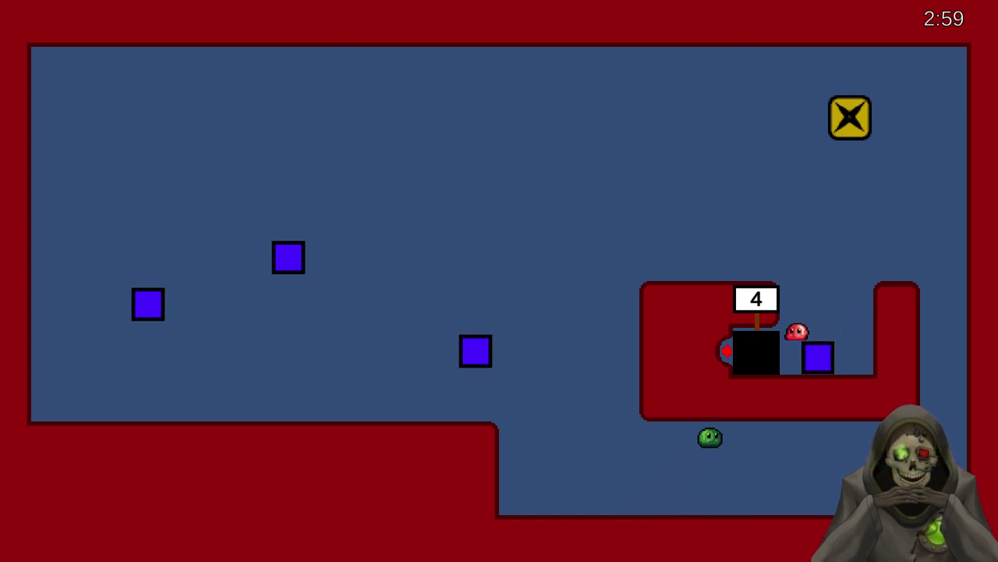
key("Right")
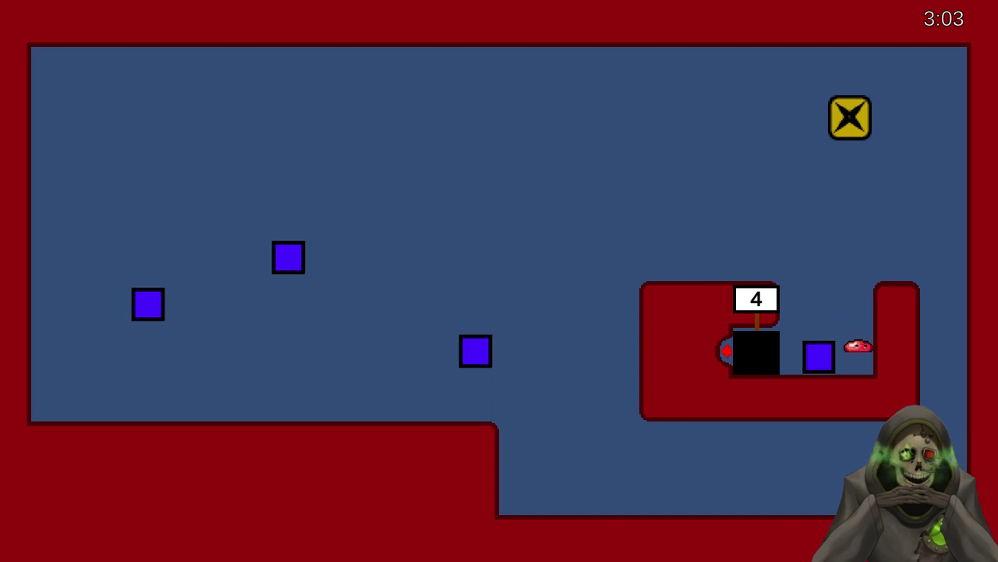
key("Left")
key("space")
key("Left")
key("space")
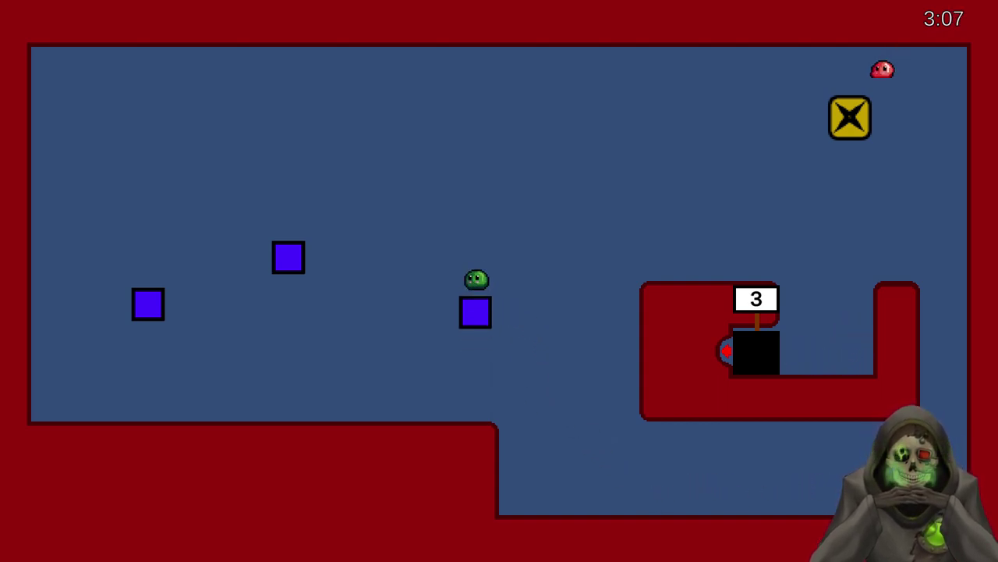
- Push the blue block beneath the green slime up and right into the open space above the walled enclosure's outer wall
key("space")
key("Right")
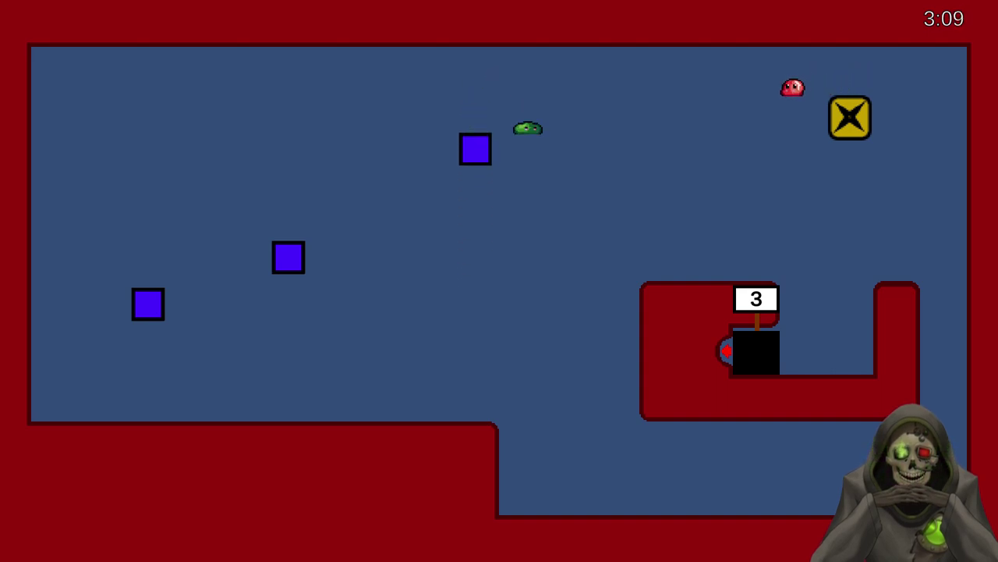
key("Left")
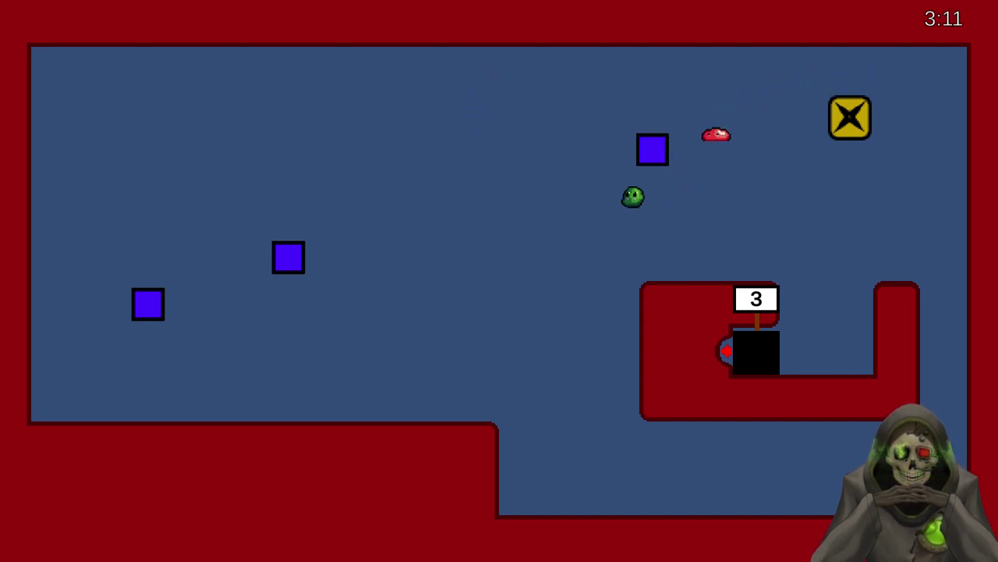
key("Right")
key("space")
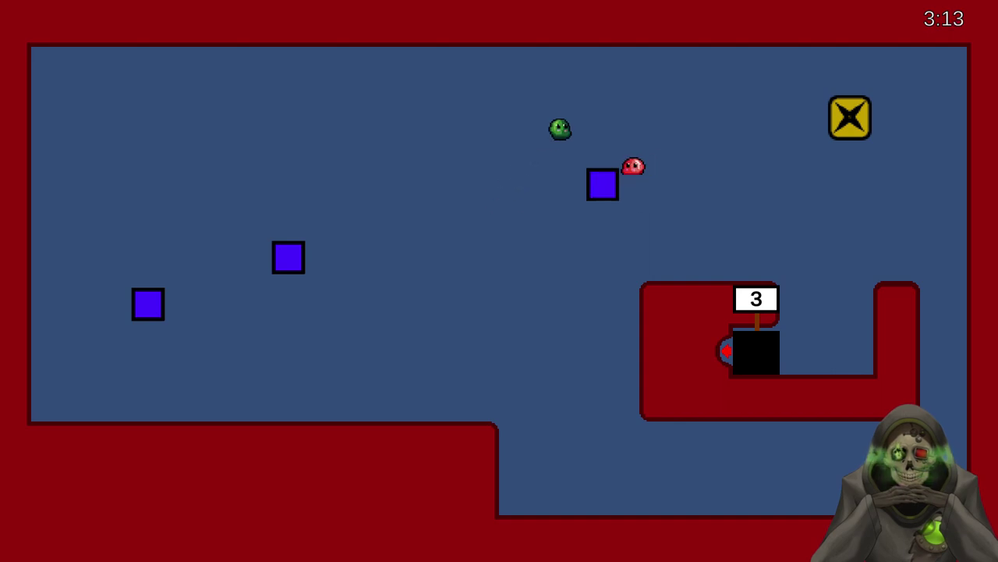
- Lead the green slime right to the yellow star tile, drawing the red slime away from the pushed block
key("Right")
key("space")
key("Left")
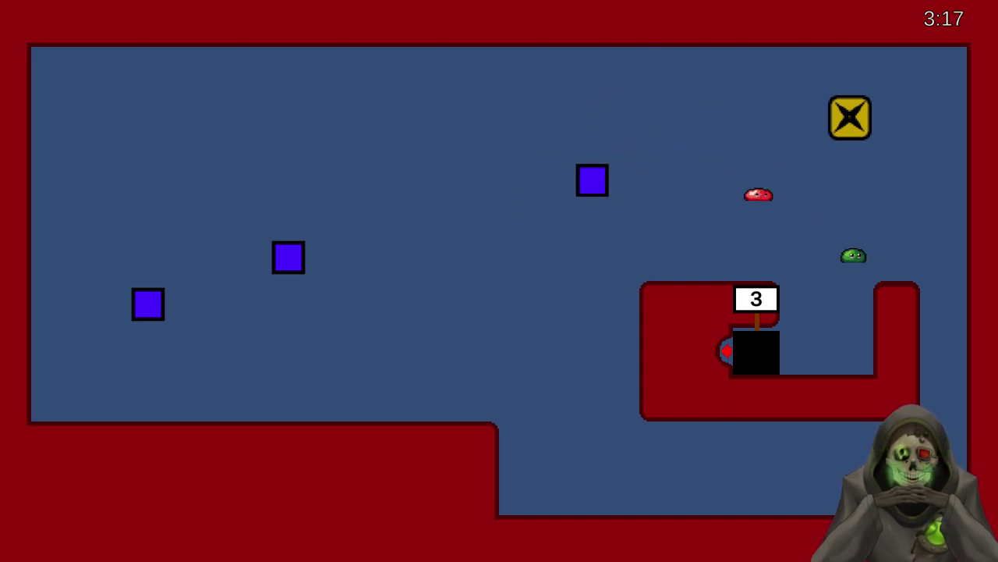
key("Right")
key("space")
key("Left")
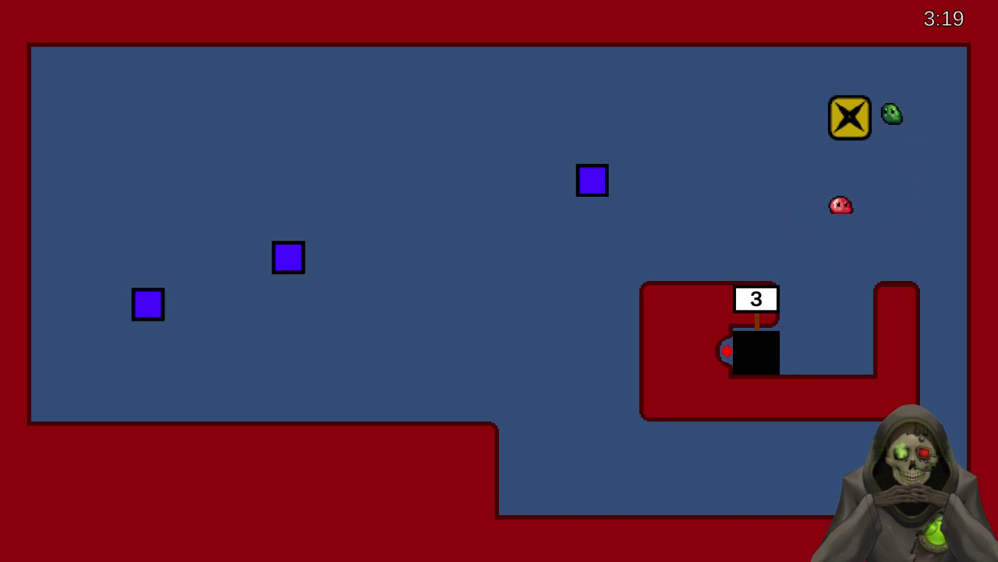
- Return the green slime to the nearer of the two blocks on the far side and push it right toward the enclosure
key("Left")
key("Down")
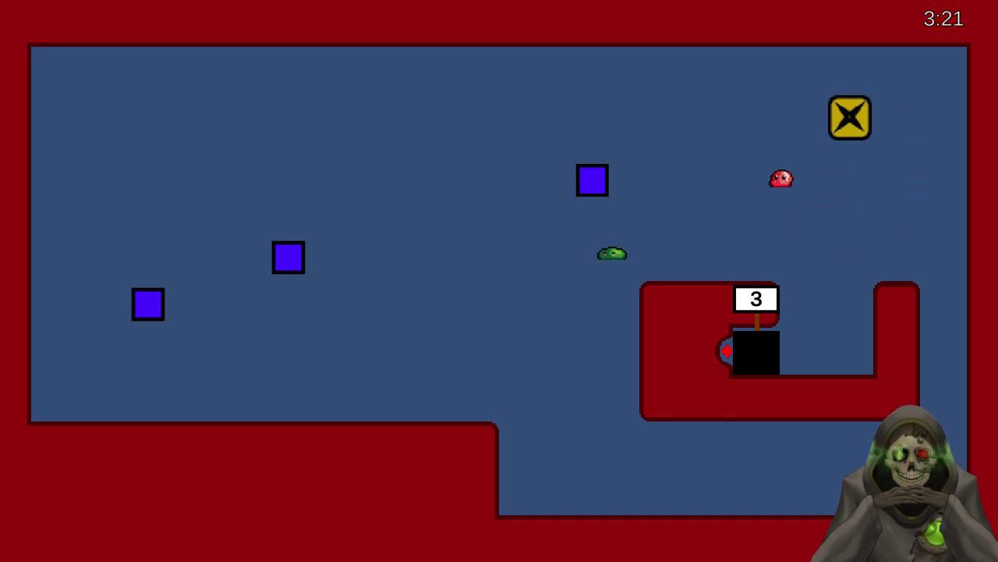
key("Left")
key("Up")
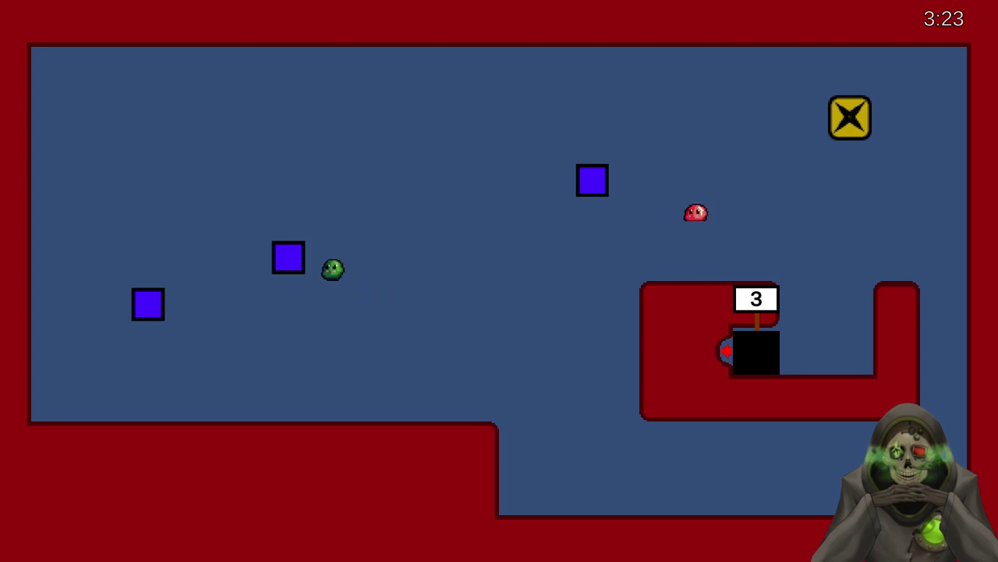
key("Right")
key("Down")
key("Left")
key("Up")
key("Down")
key("Right")
- Push the leftmost blue block up and right, carrying it over and past the other two blocks
key("Left")
key("Up")
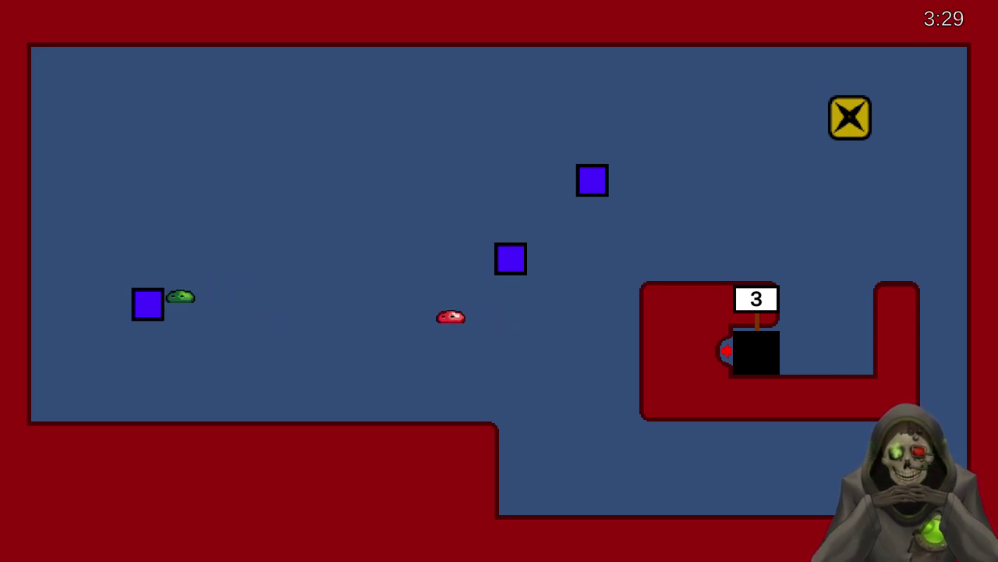
key("Right")
key("Up")
key("Left")
key("Down")
key("Up")
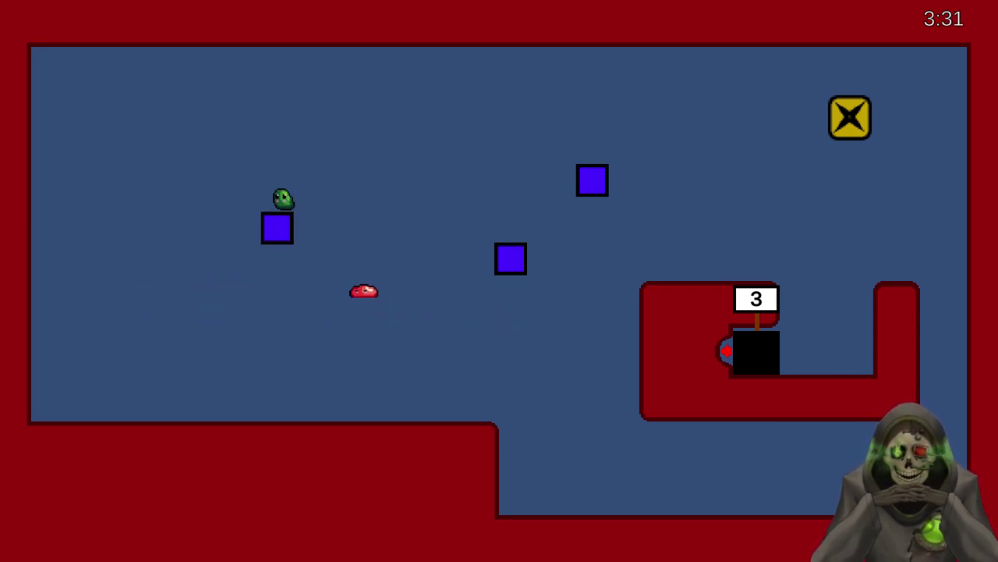
key("Right")
key("Right")
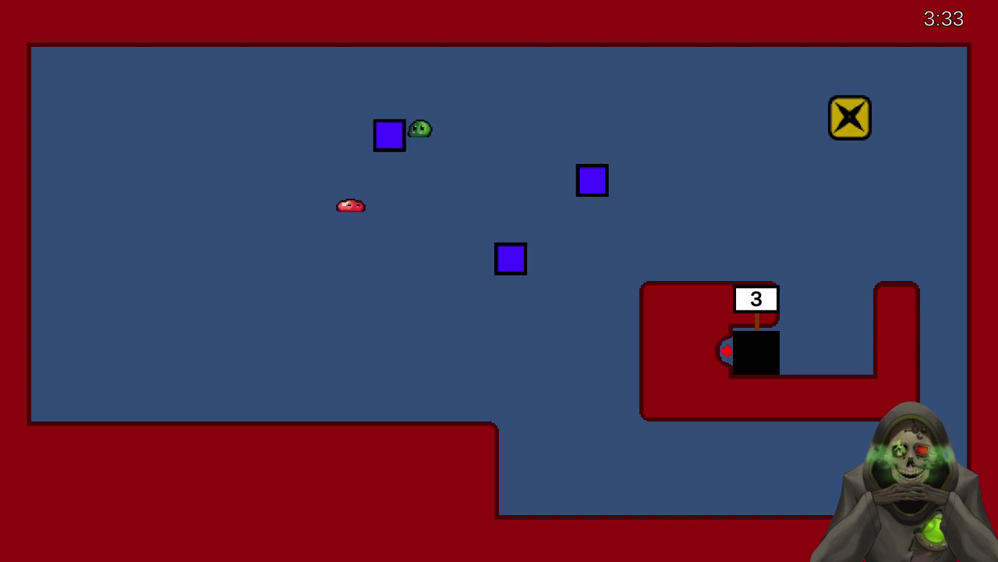
- Push the leading block right to above the enclosure's opening and lower it into the opening beside the counter sign
key("Right")
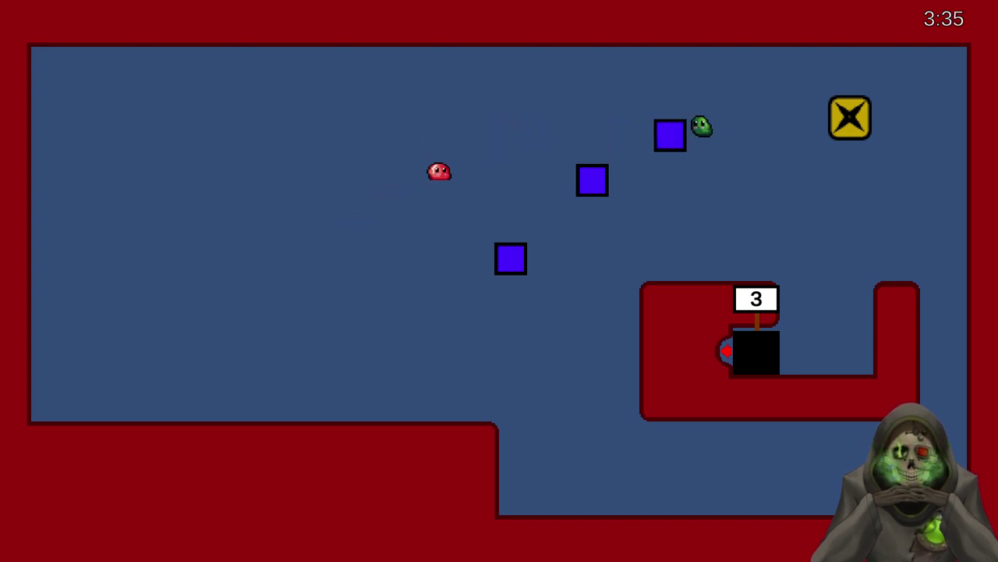
key("Down")
key("Left")
key("Up")
key("Right")
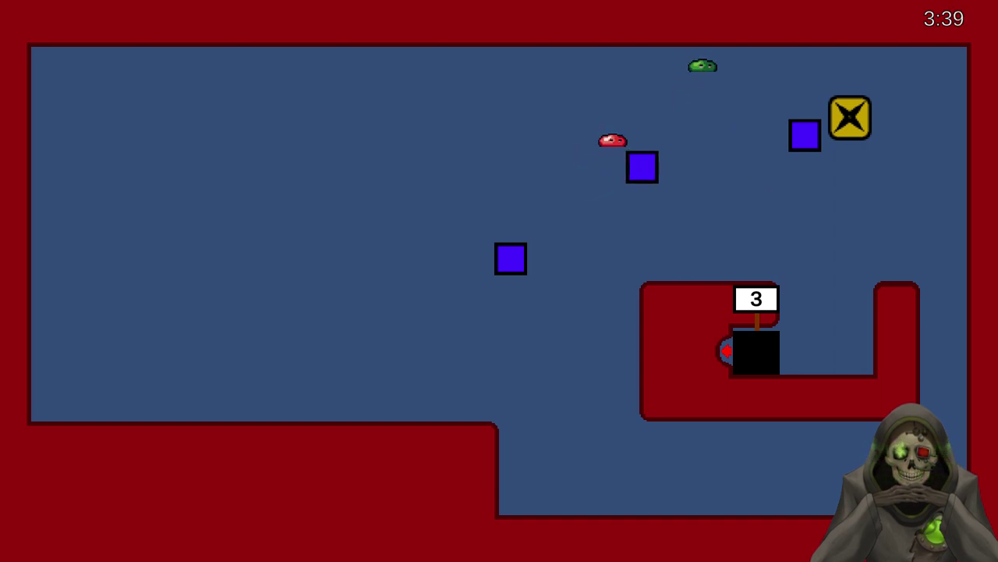
key("Down")
key("Right")
key("Right")
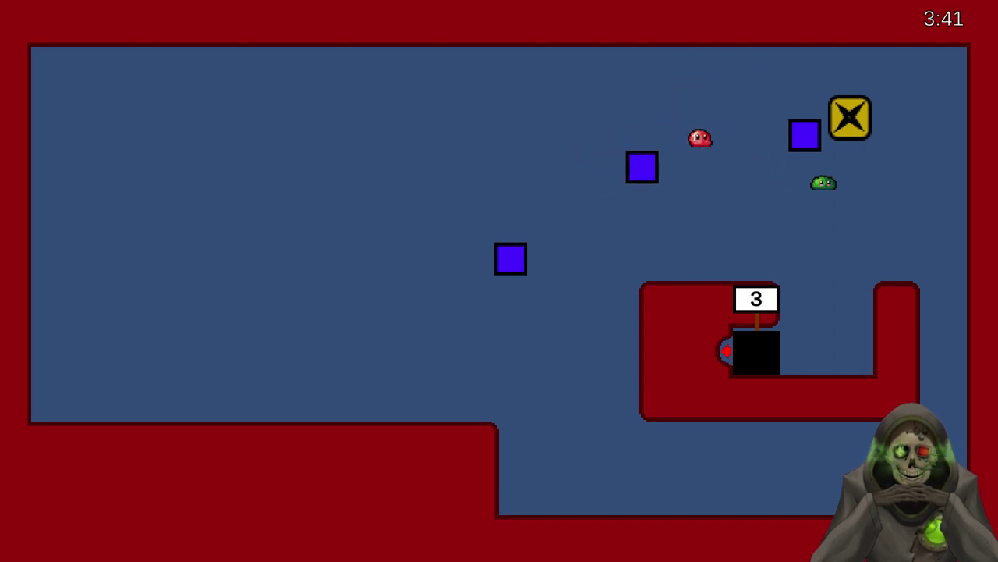
key("Down")
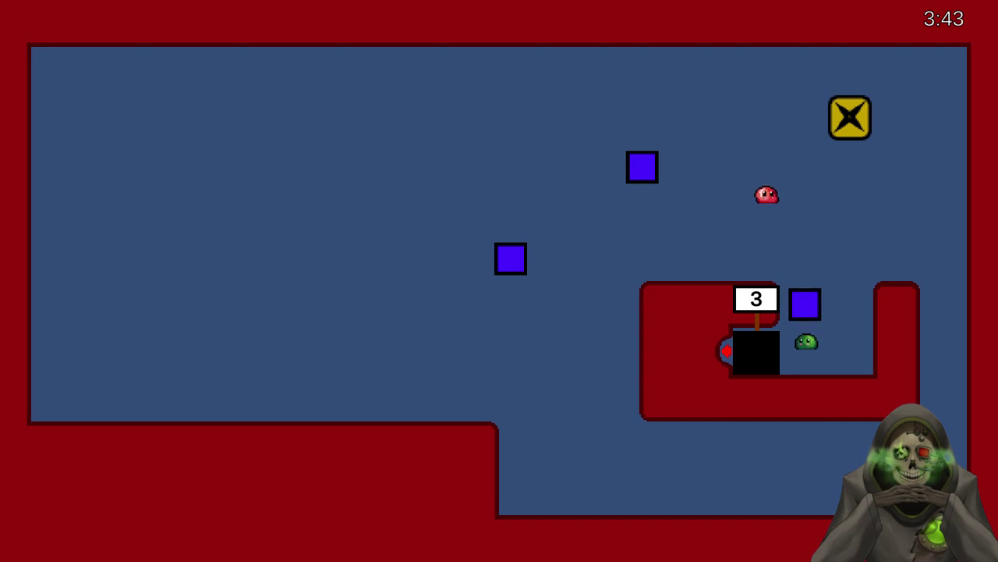
- Take the green slime around the enclosure's outer wall and through the passage beneath, luring the red slime inside
key("Right")
key("Up")
key("Up")
key("Right")
key("Down")
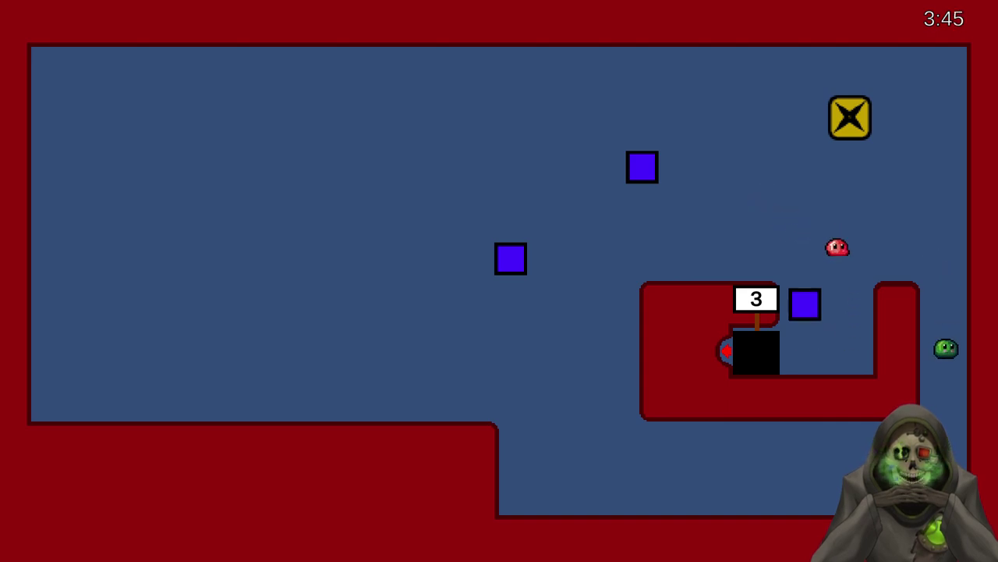
key("Down")
key("Left")
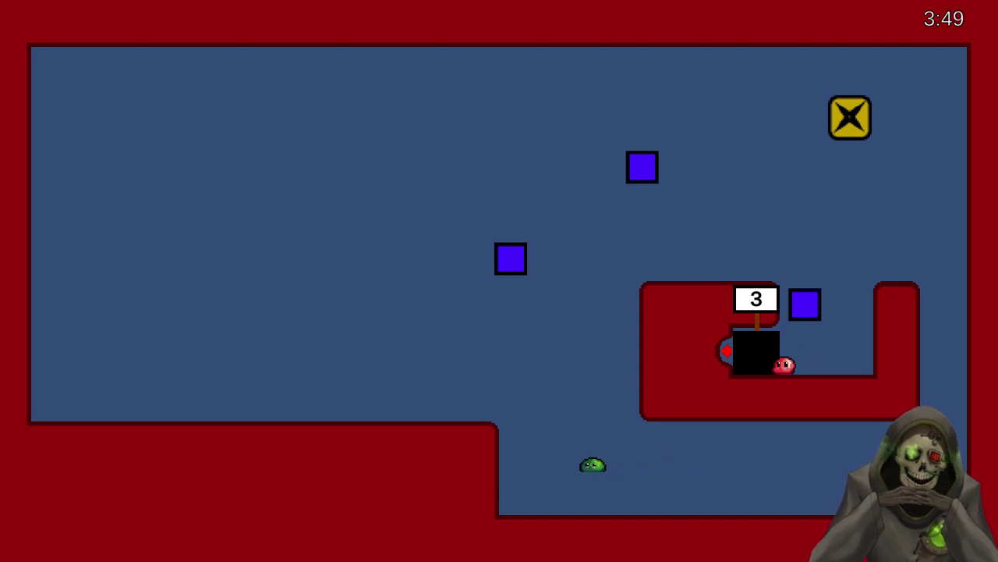
- Move the green slime back and forth beneath the enclosure so the red slime pushes the block down and into the receptacle
key("Right")
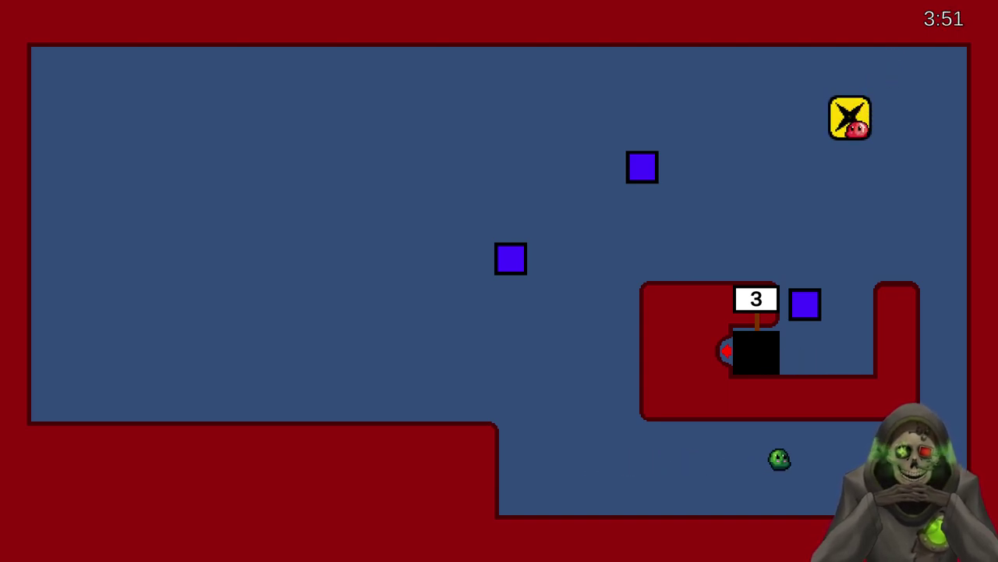
key("Left")
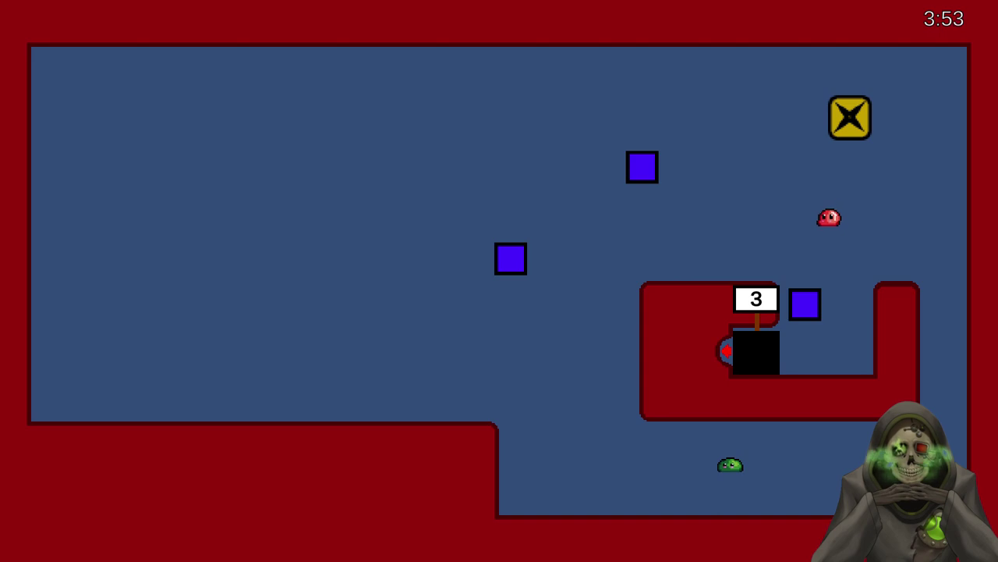
key("Right")
key("Left")
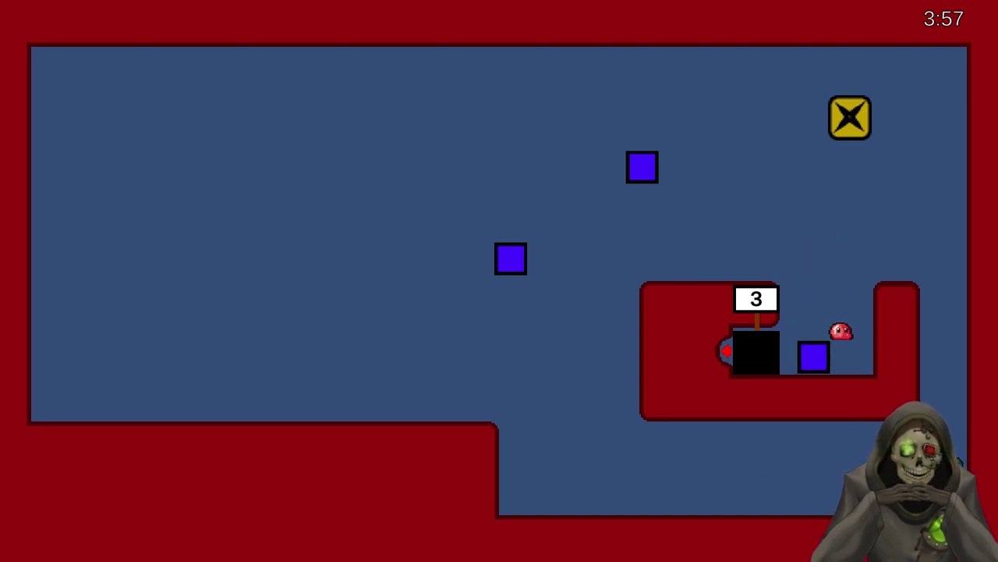
key("Left")
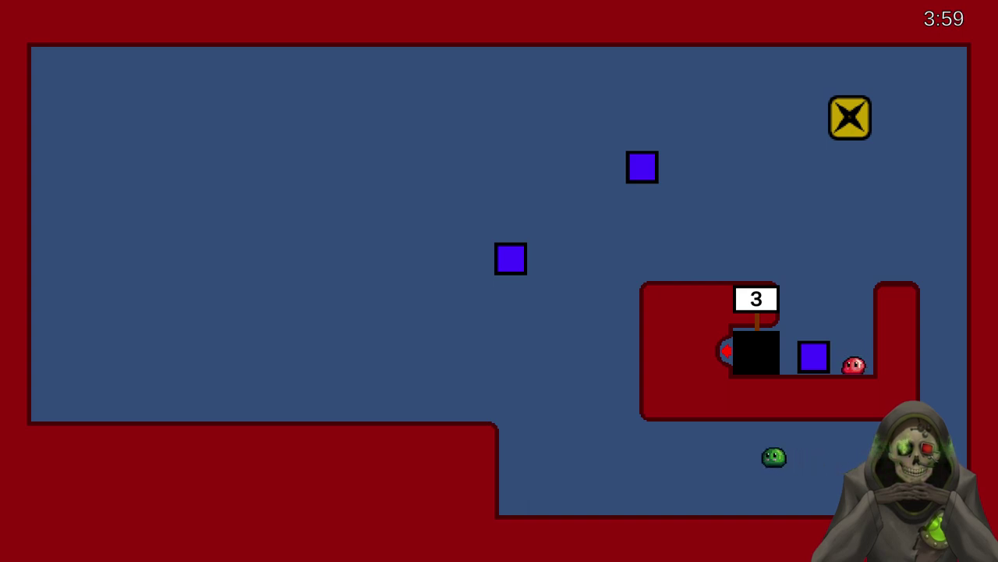
- Bring the green slime back up and push the upper remaining block right to above the enclosure's roof
key("Up")
key("Right")
key("Up")
key("Up")
key("Right")
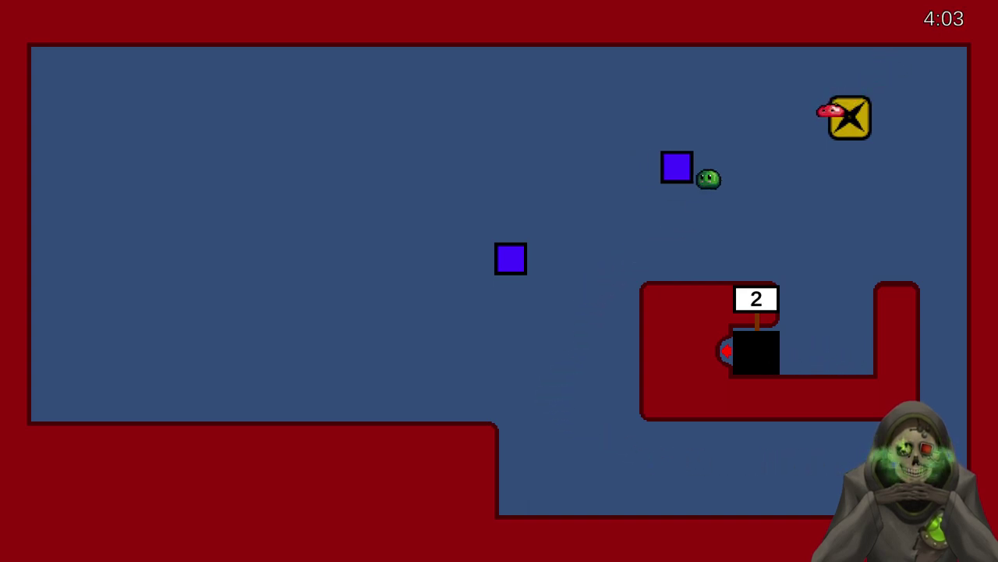
key("Left")
key("Left")
key("Up")
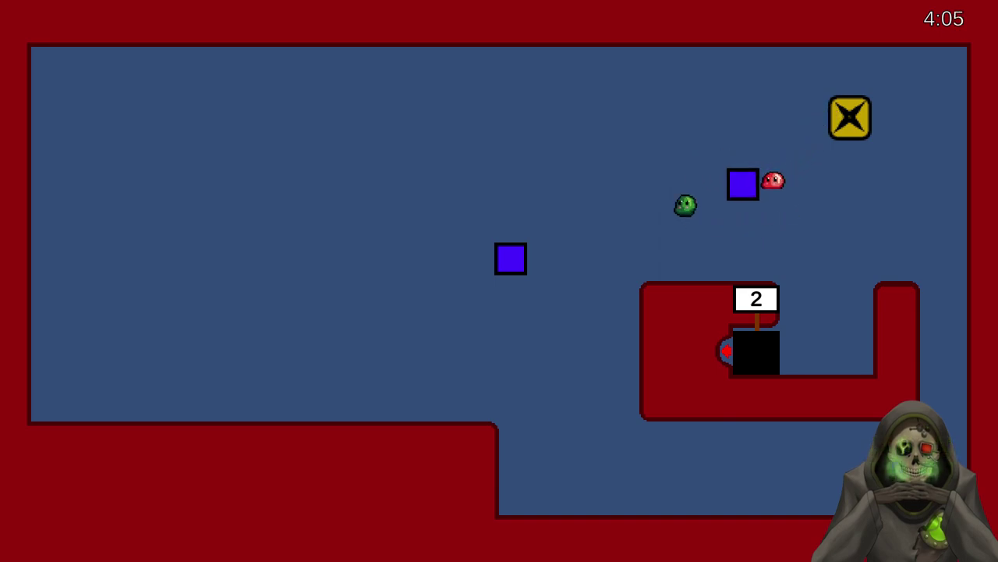
key("Right")
key("Right")
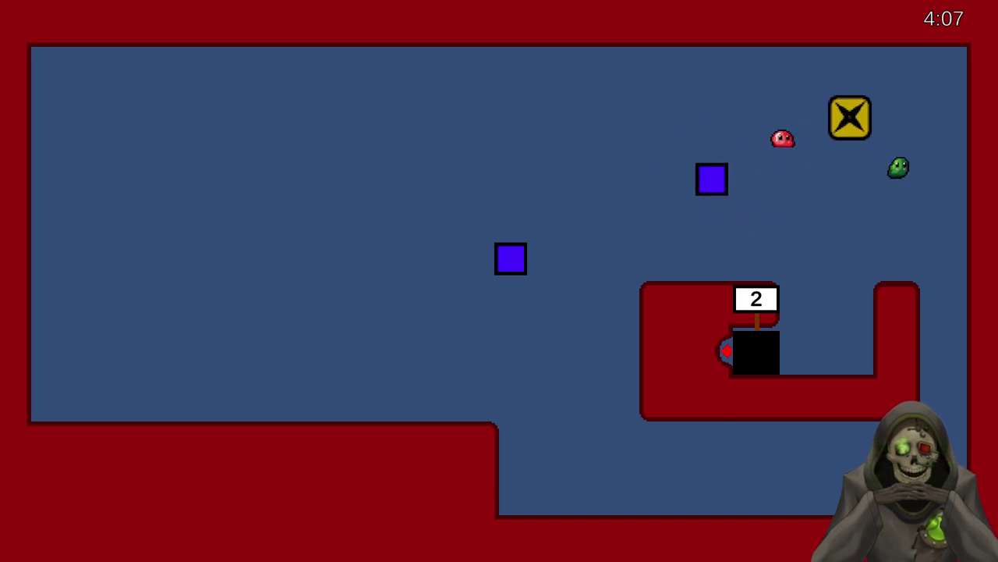
- Circle the green slime beneath the enclosure and back up, and push the upper block right until it hangs above the opening
key("Down")
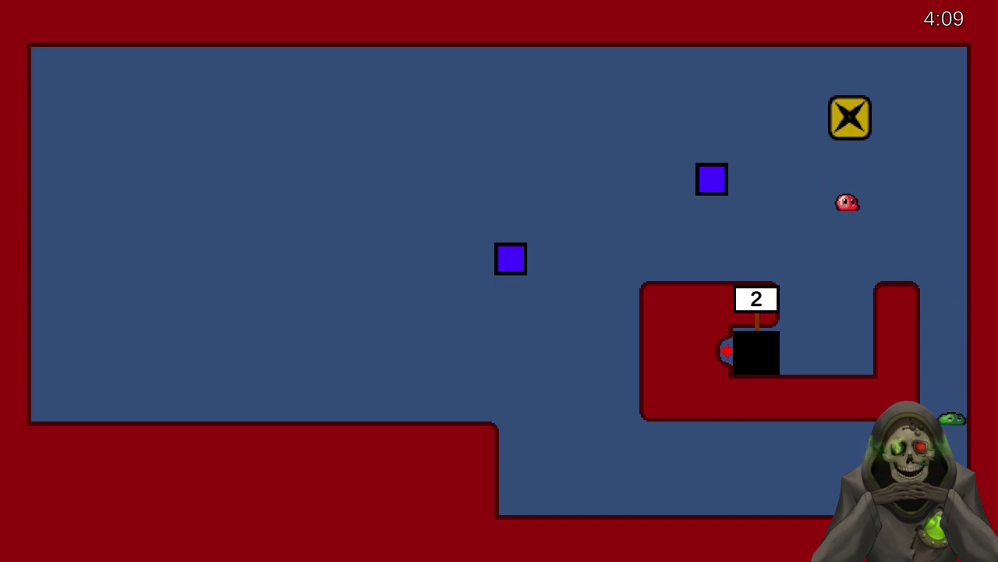
key("Left")
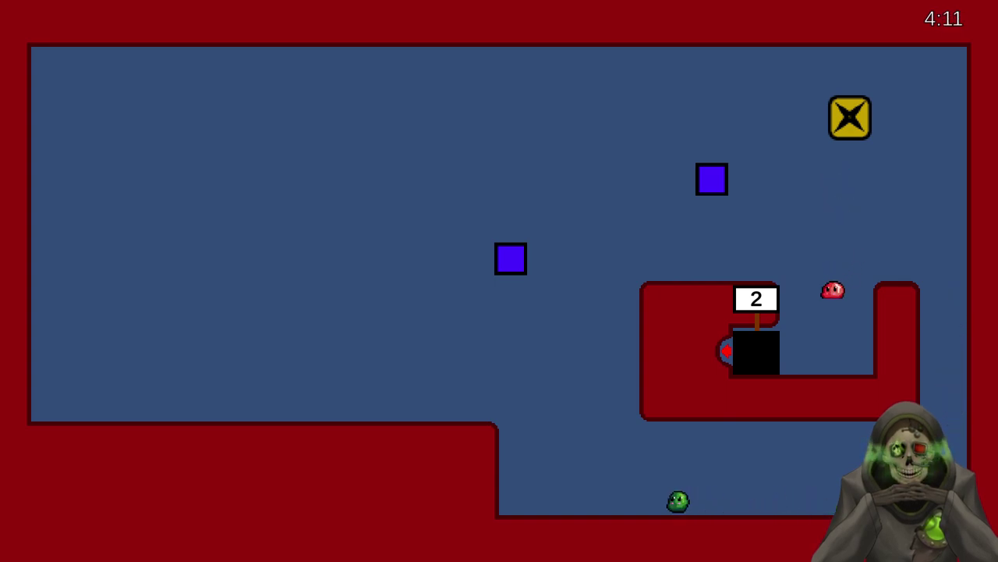
key("Up")
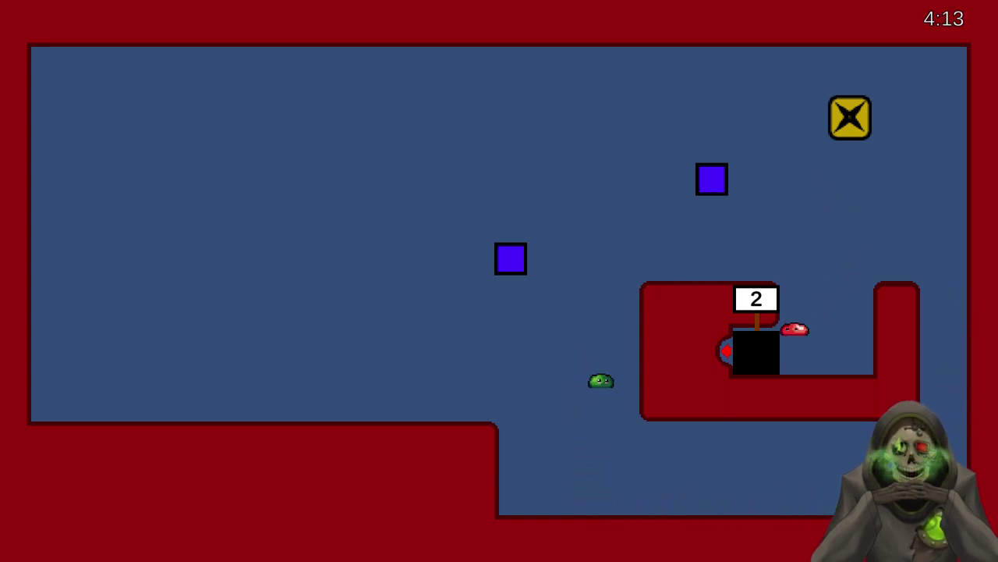
key("Right")
key("Left")
key("Up")
key("Right")
key("Up")
key("Right")
key("Up")
key("Left")
key("Right")
key("Down")
key("Up")
key("Left")
key("Up")
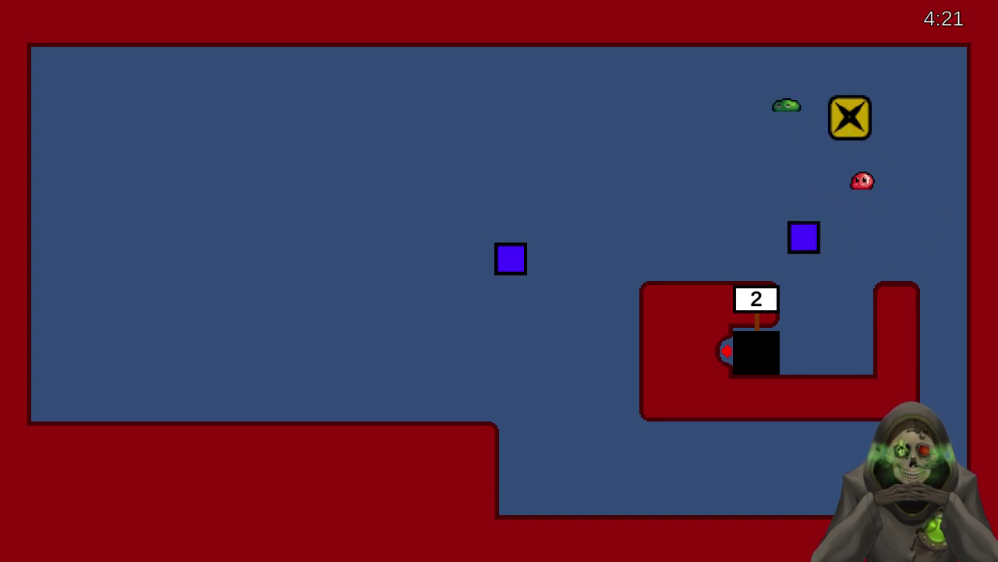
- Guide the red slime from the passages around the enclosure so it pushes the second block down and into the receptacle
key("Left")
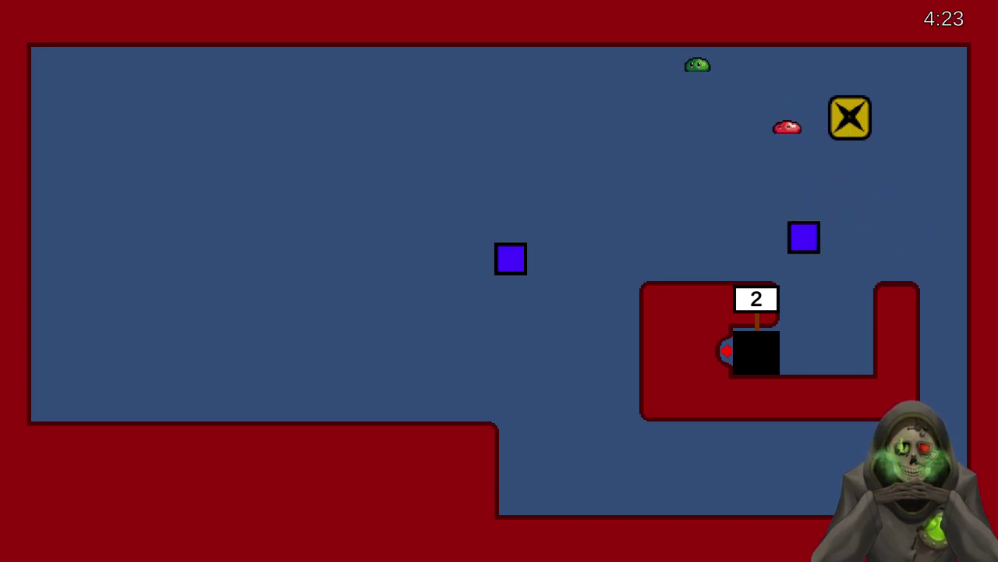
key("Down")
key("Right")
key("Up")
key("Down")
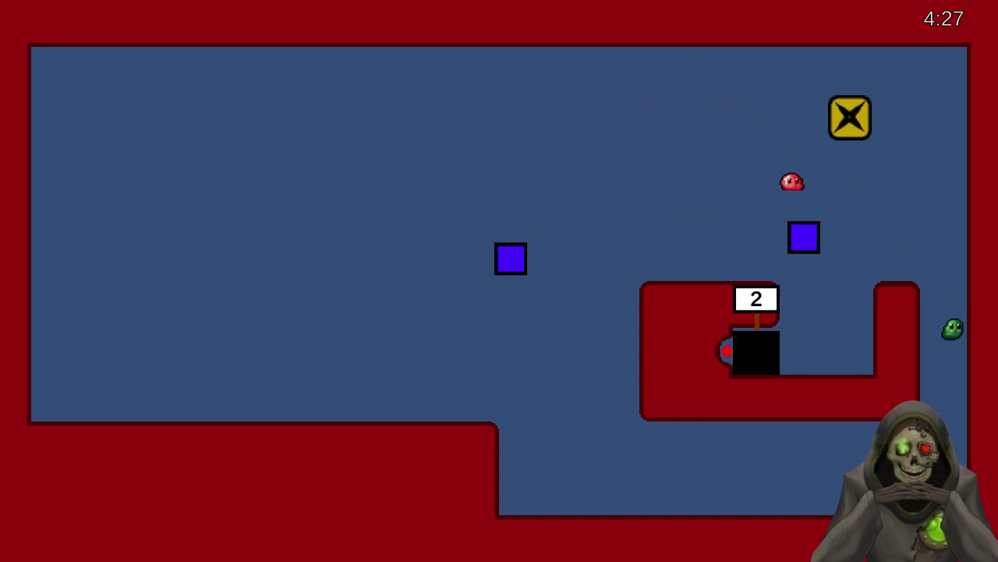
key("Left")
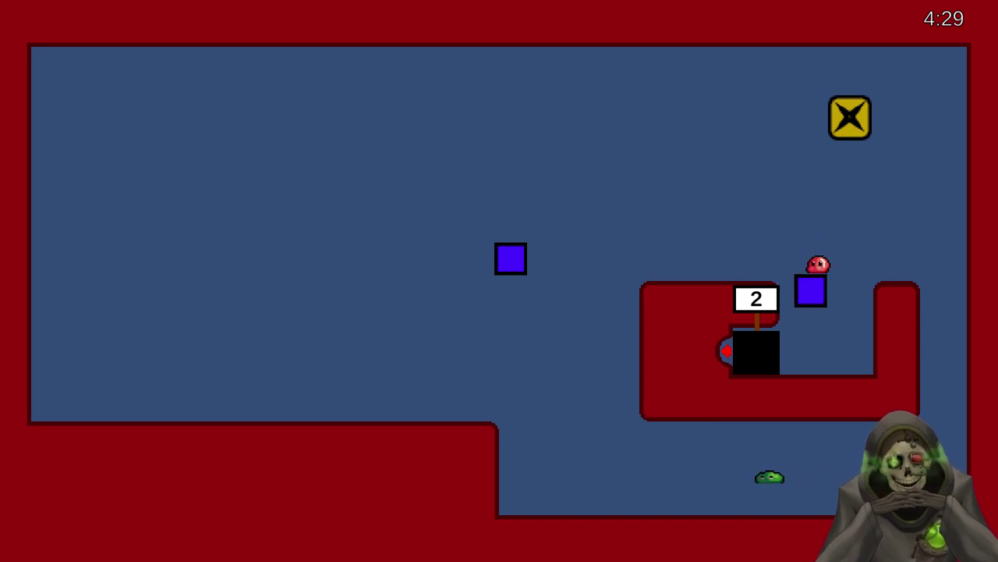
key("Right")
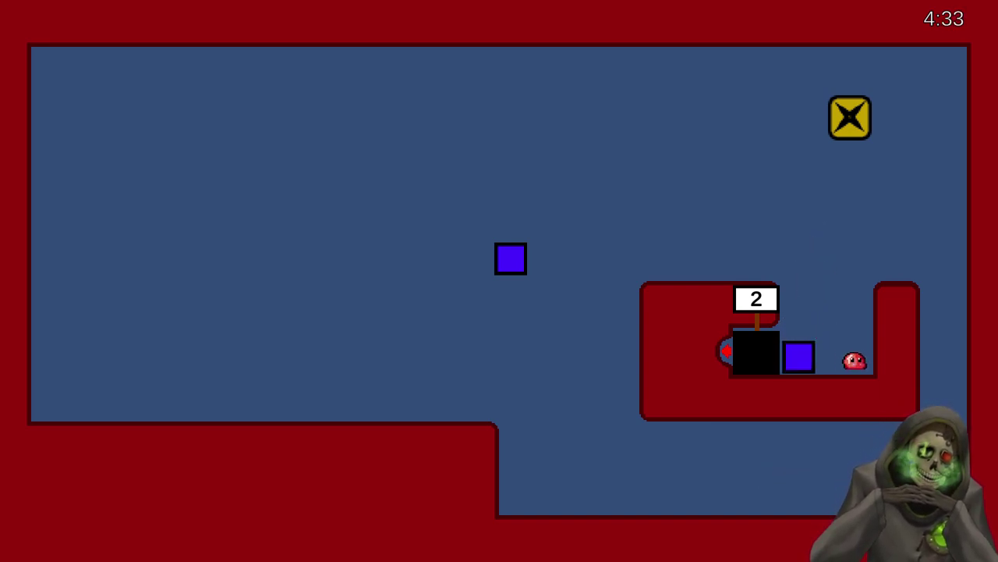
key("Left")
key("Left")
- Push the last blue block right with the green slime until it sits above the enclosure's opening
key("Up")
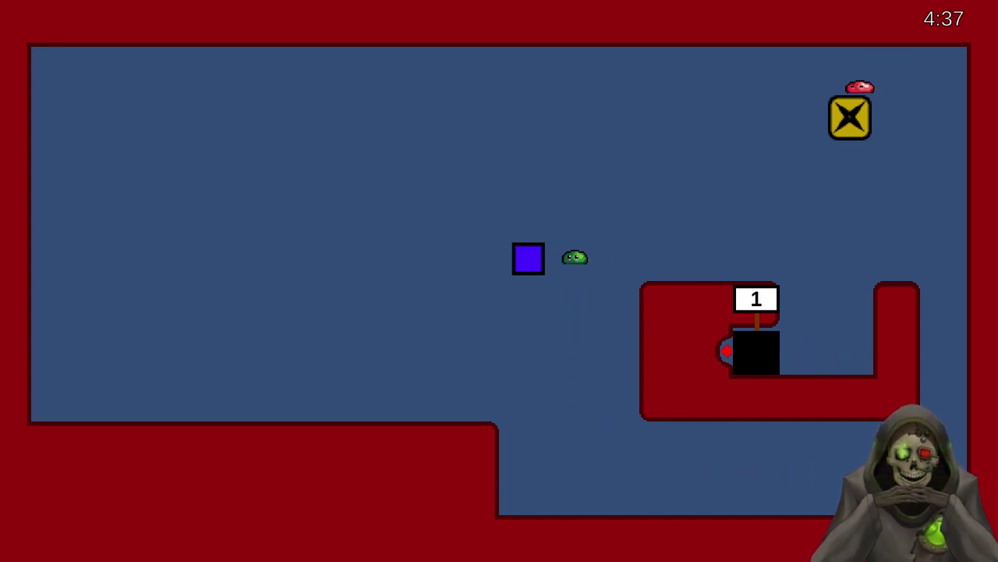
key("Right")
key("Right")
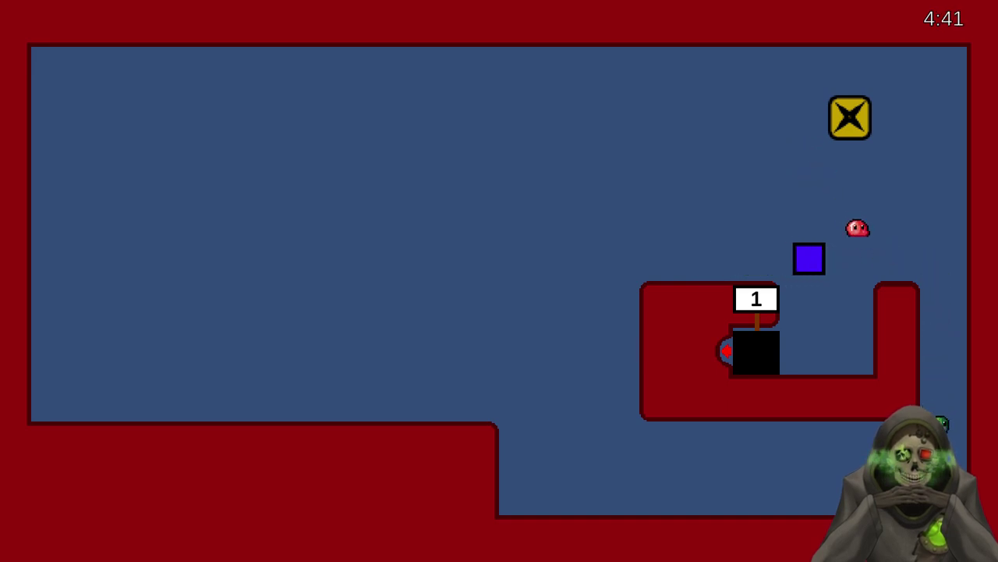
- Steer the green slime along the lower passage so the red slime pushes the last blue block down onto the enclosure's floor
key("Left")
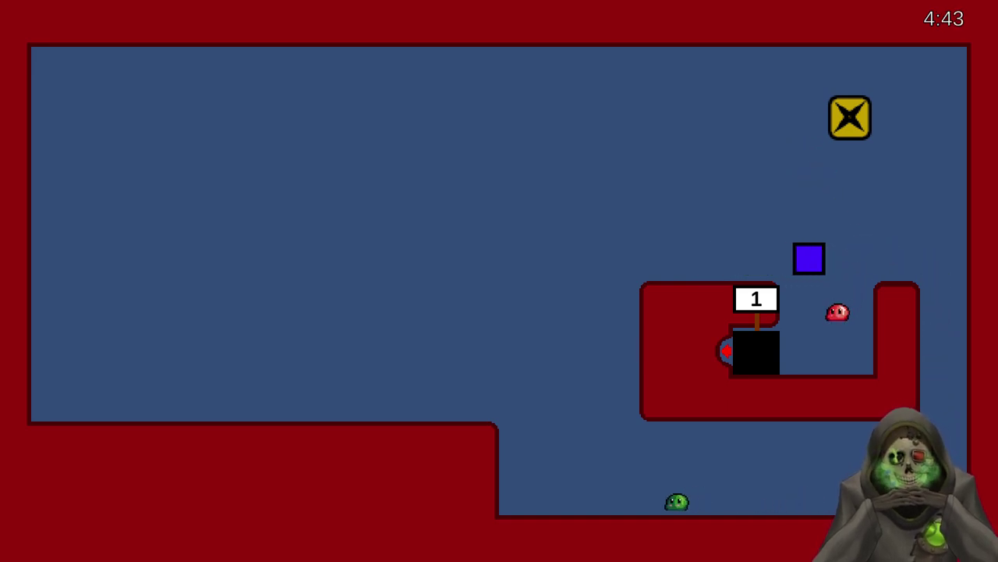
key("Right")
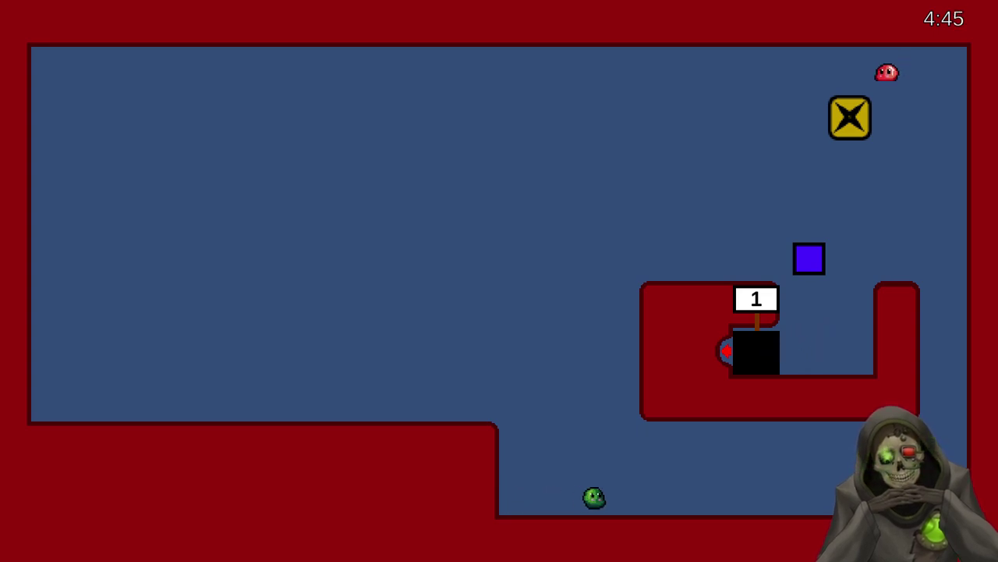
key("Left")
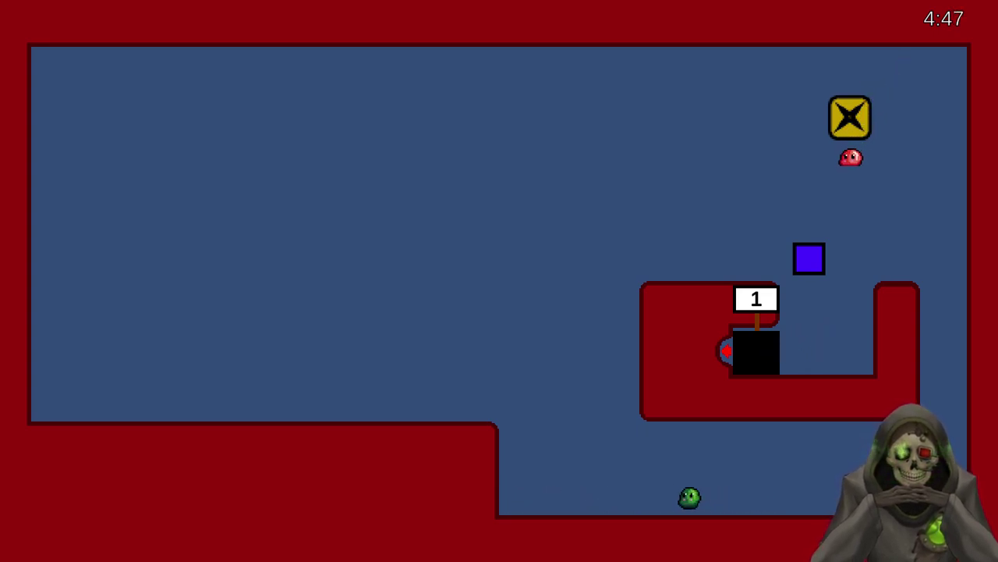
key("Right")
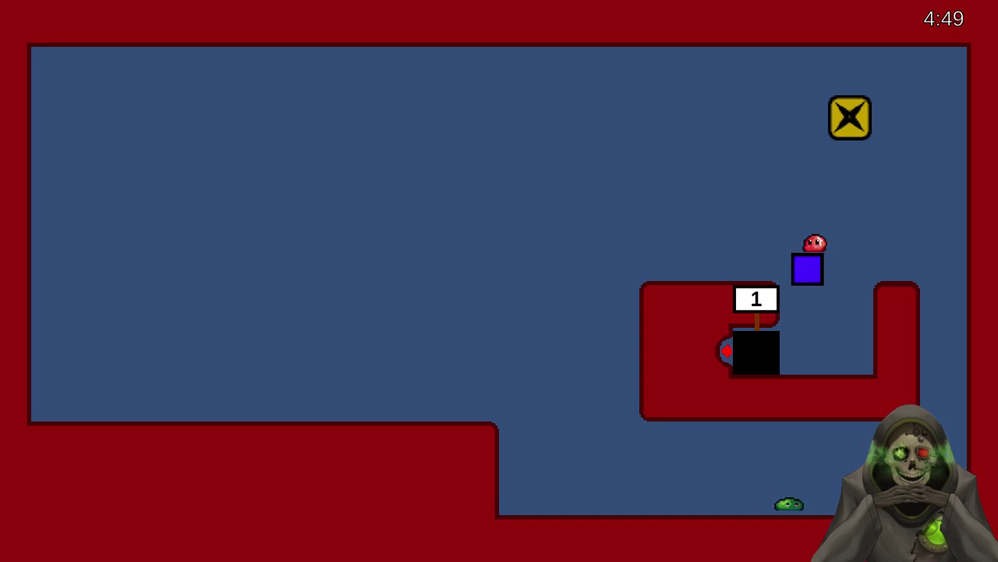
key("Left")
key("Right")
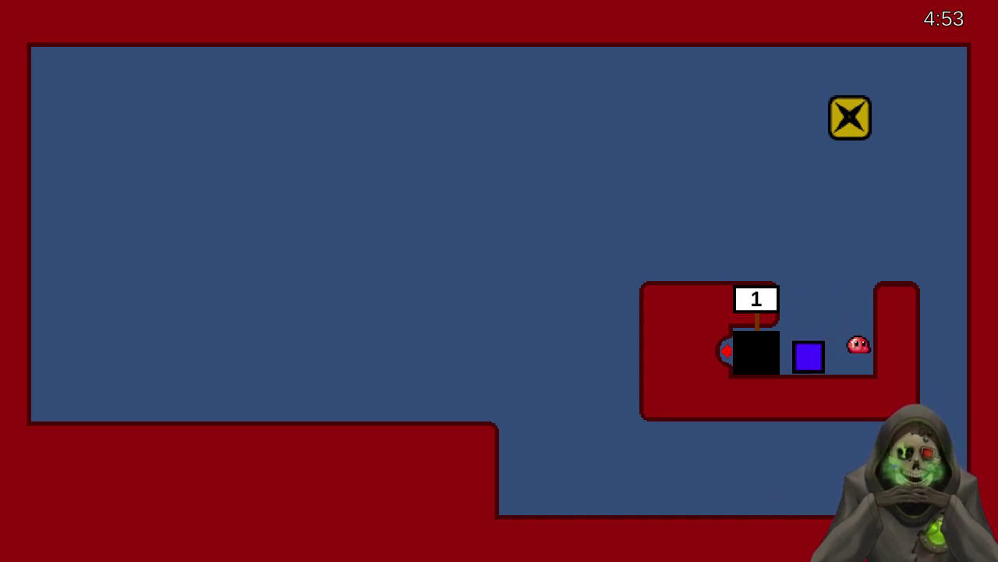
- Move the green slime left and up around the enclosure so the red slime pushes the last block into the receptacle
key("Left")
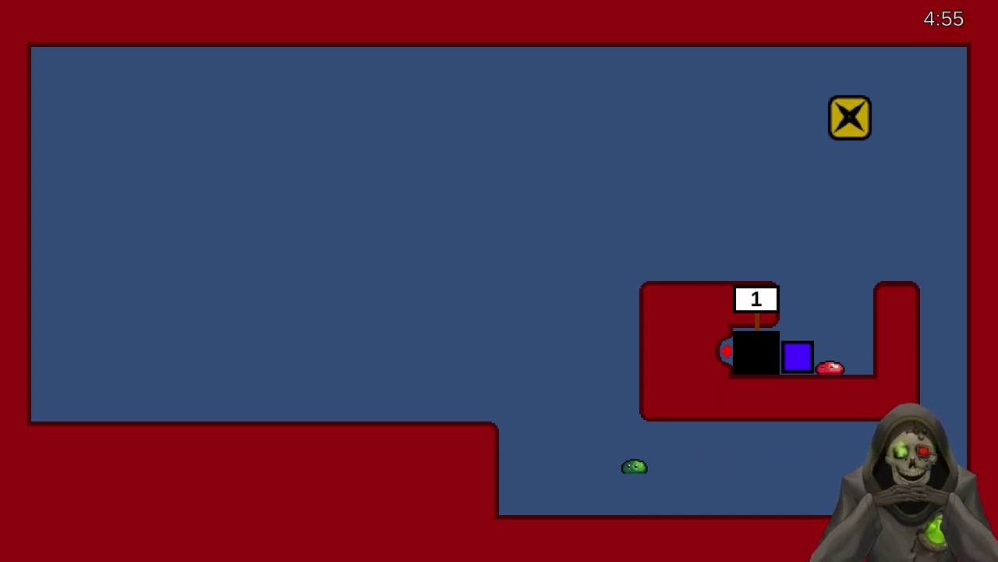
key("Up")
key("Right")
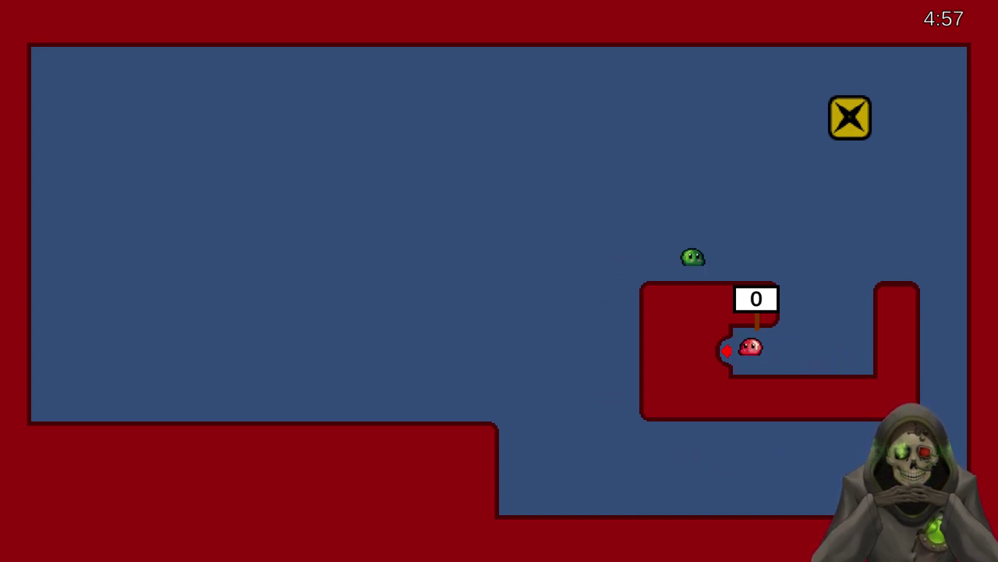
- Lure the red slime up out of the enclosure and bring the green slime down inside it to the exit
key("Right")
key("Up")
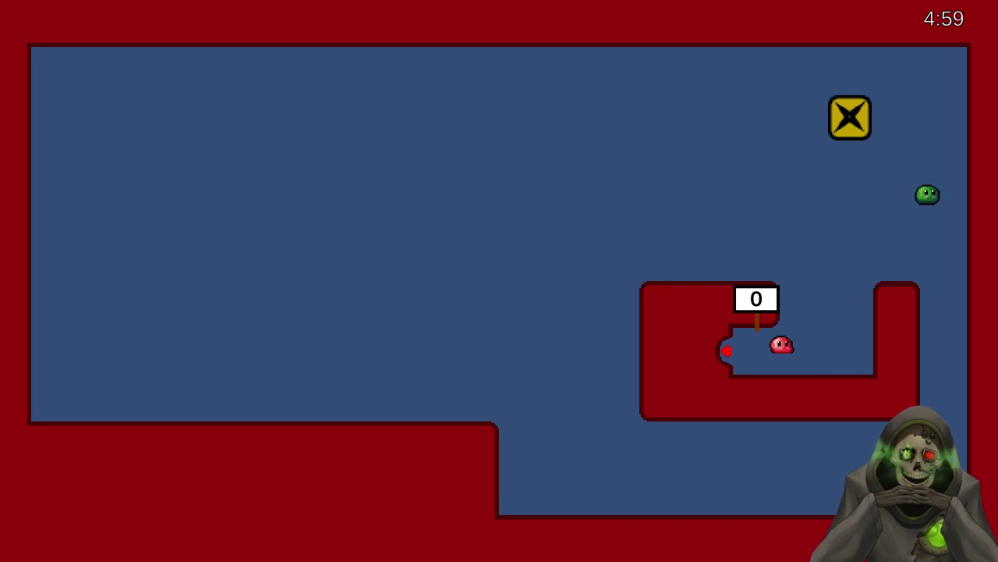
key("Right")
key("Up")
key("Up")
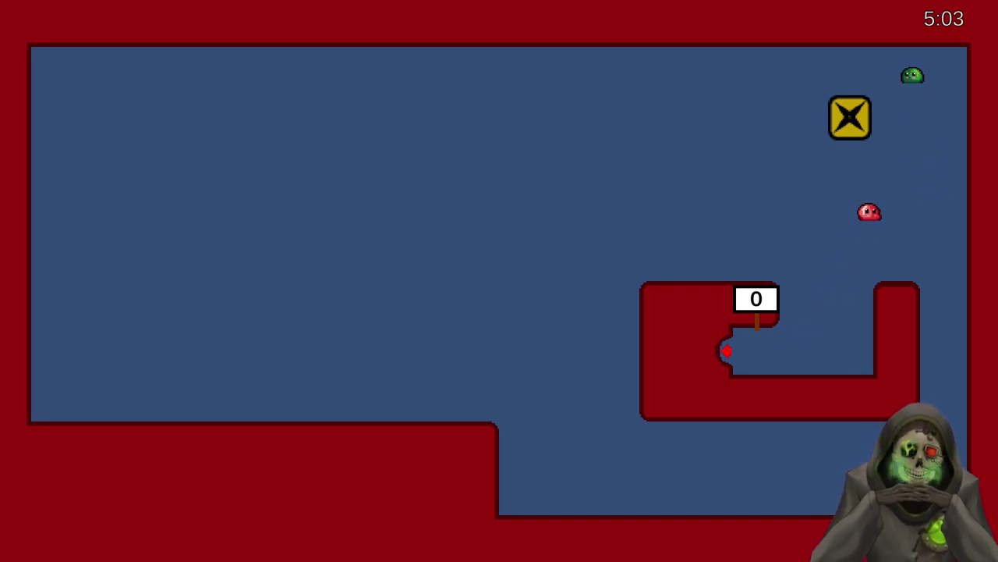
key("Left")
key("Right")
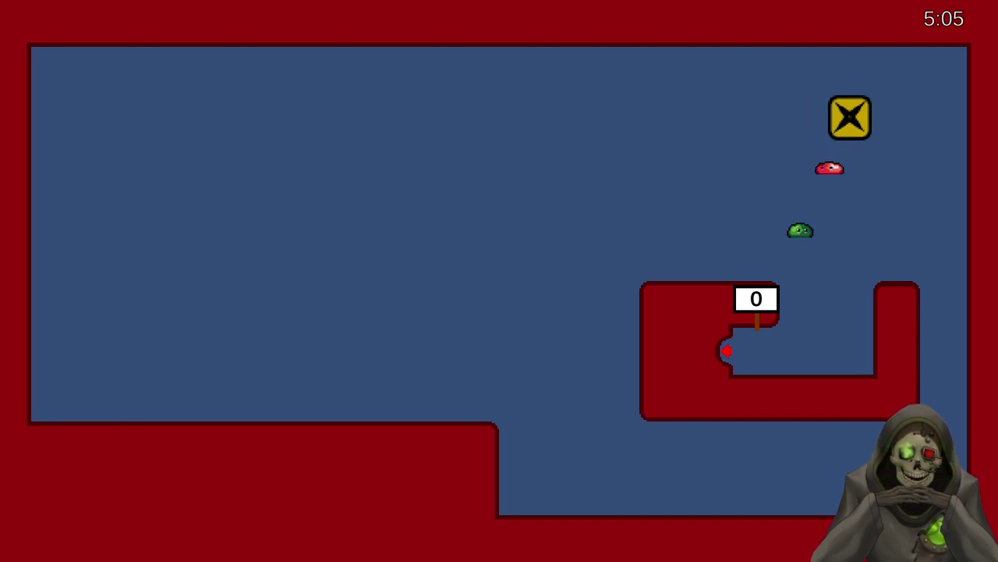
key("Left")
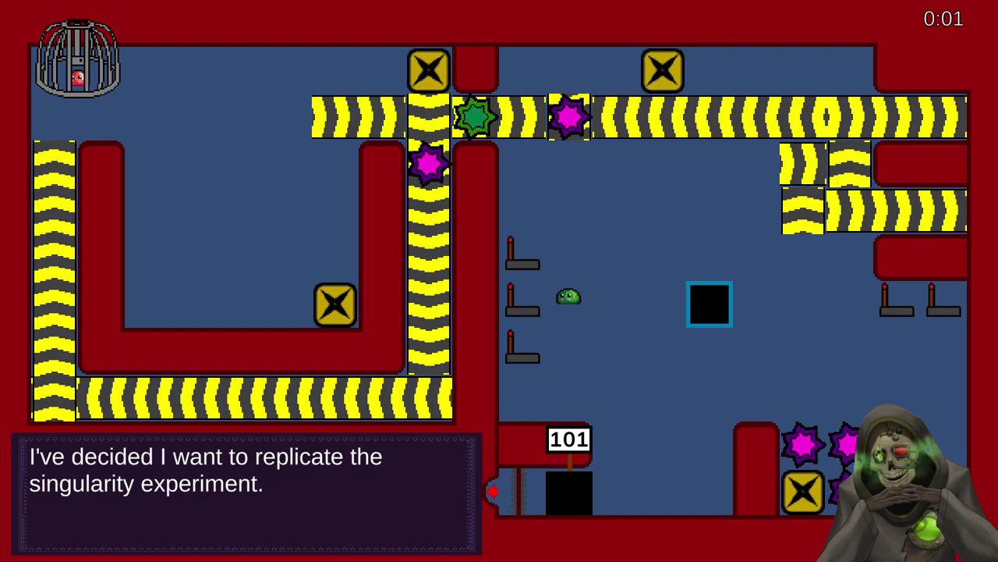
- Pause the game, add "& 5-6" to the third item of the Notepad to-do list about exits too close to the hole, and resume
key("Escape")
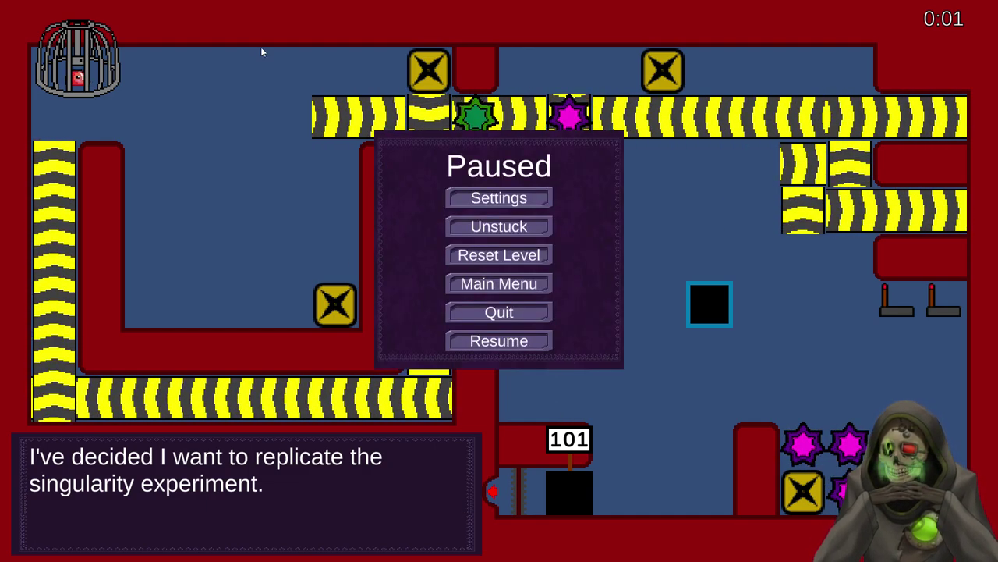
key("alt+Tab")
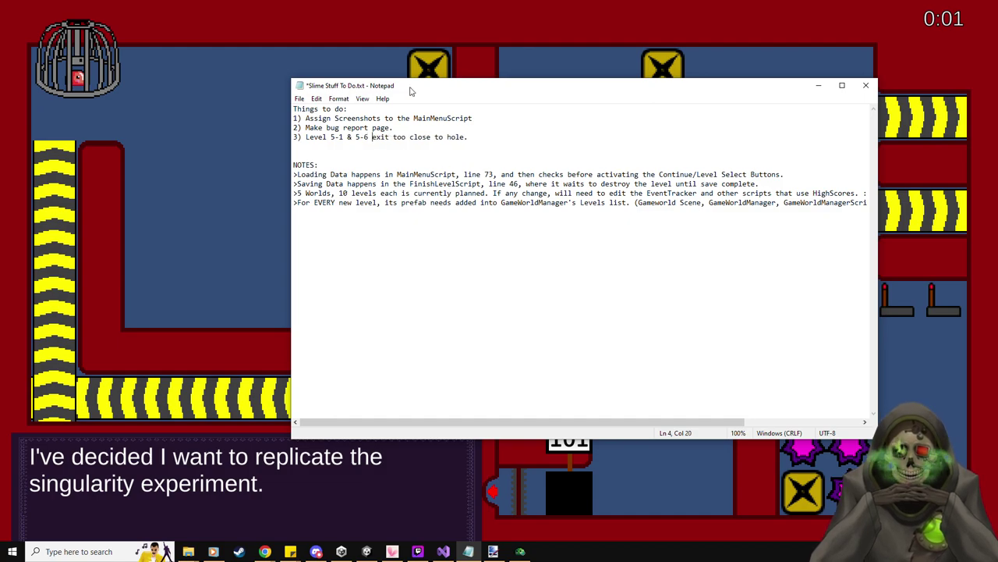
key("alt+Tab")
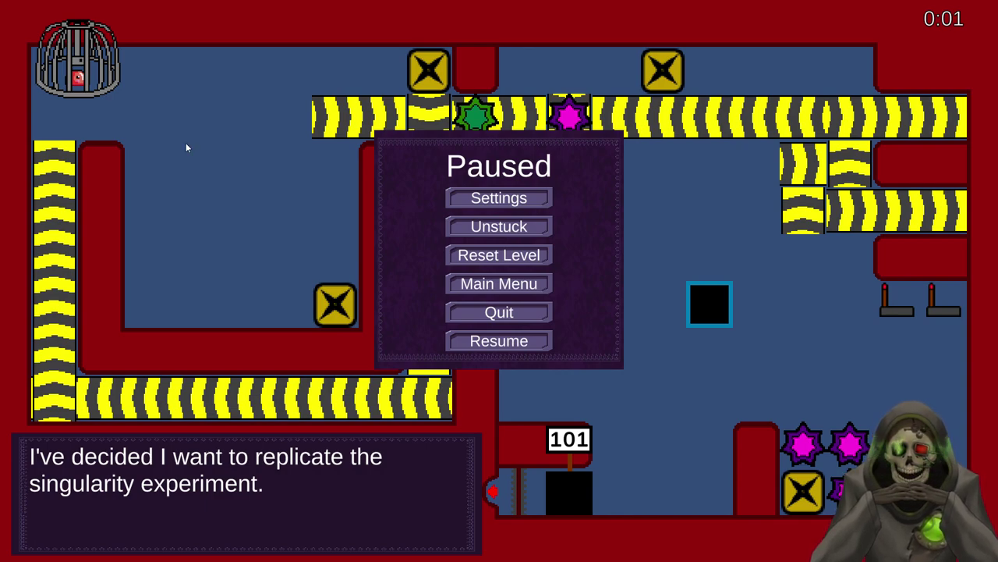
key("Escape")
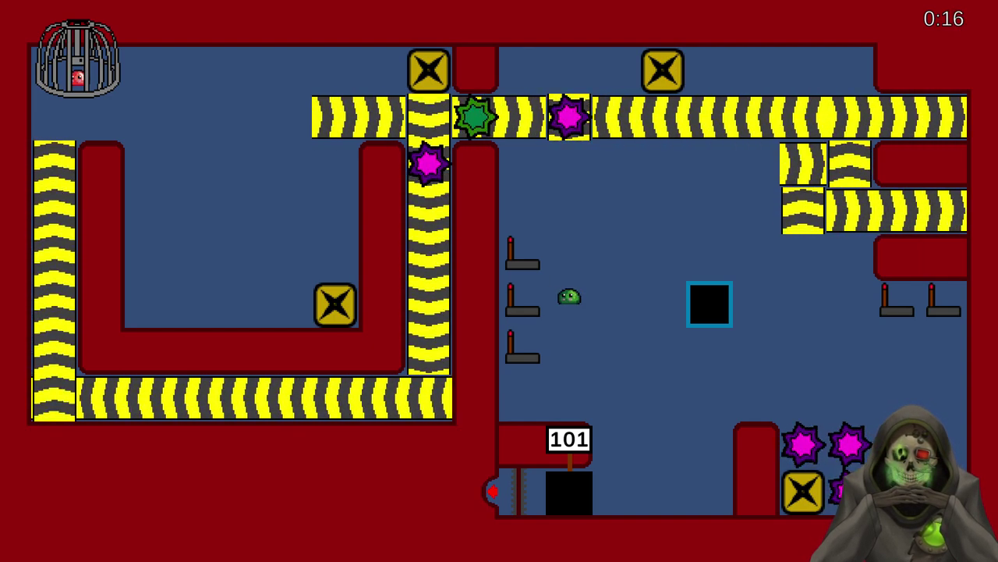
- Capture a full-screen snip of the new level and paste it into paint.net
key("super+shift+s")
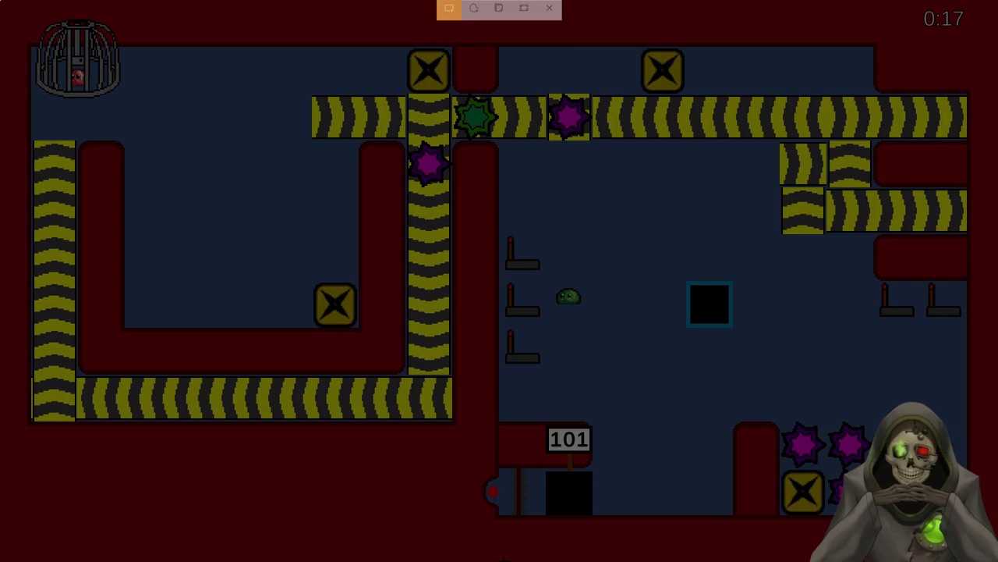
left_click_drag(0, 0, 997, 560)
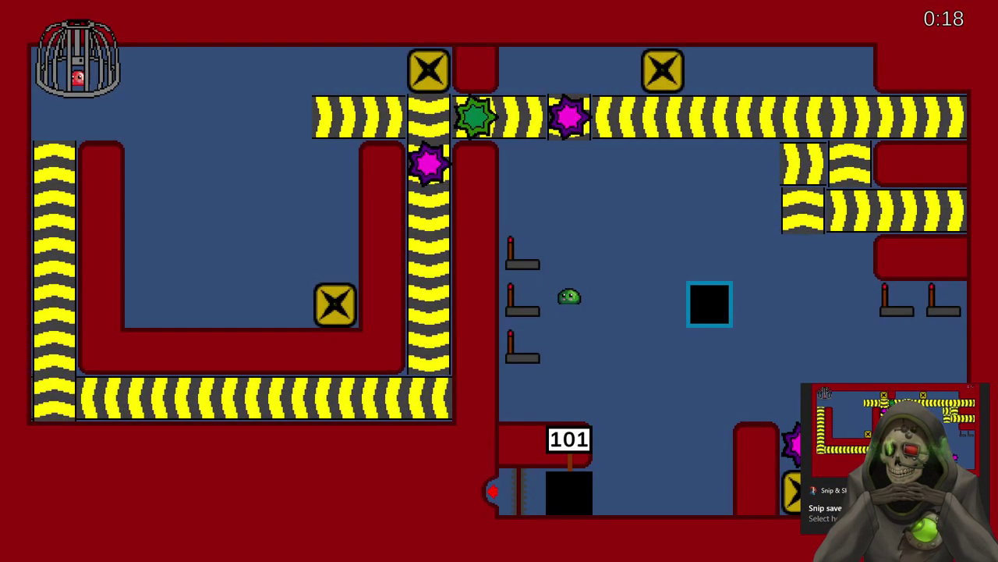
key("alt+Tab")
key("ctrl+v")
- Erase the timer and the green slime from the screenshot and fill the gaps with the surrounding red and blue
left_click(10, 82)
left_click_drag(759, 146, 801, 164)
left_click_drag(518, 330, 540, 345)
key("Delete")
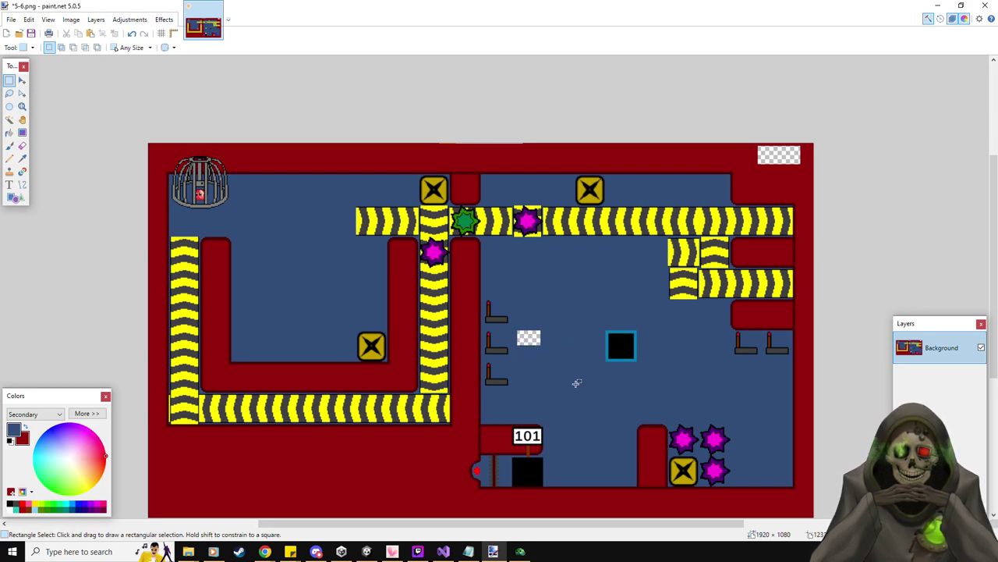
left_click_drag(515, 332, 544, 355)
key("Delete")
left_click(9, 133)
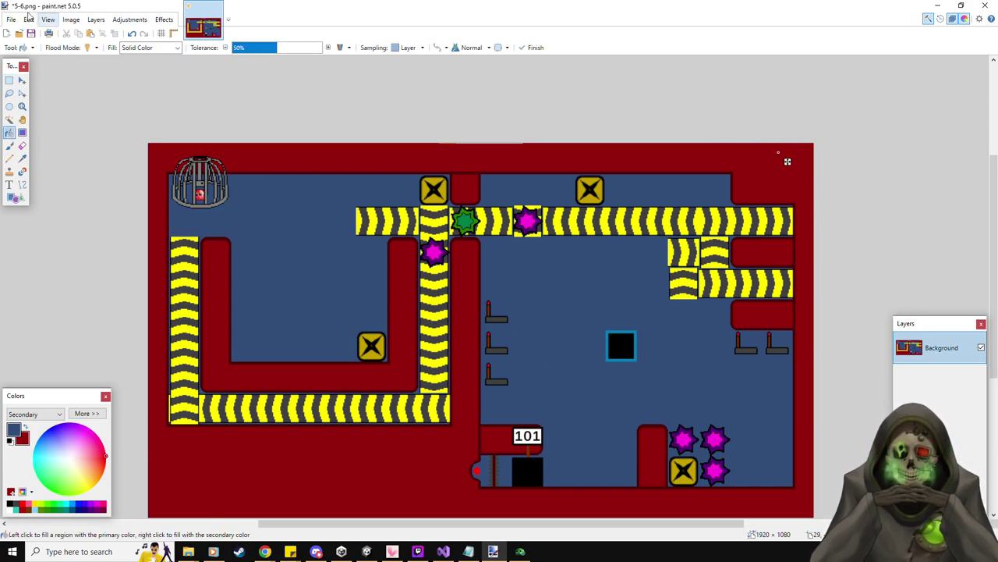
- Save the edited level picture as the PNG file 5-7 in the Level Pictures folder
left_click(11, 18)
left_click(35, 98)
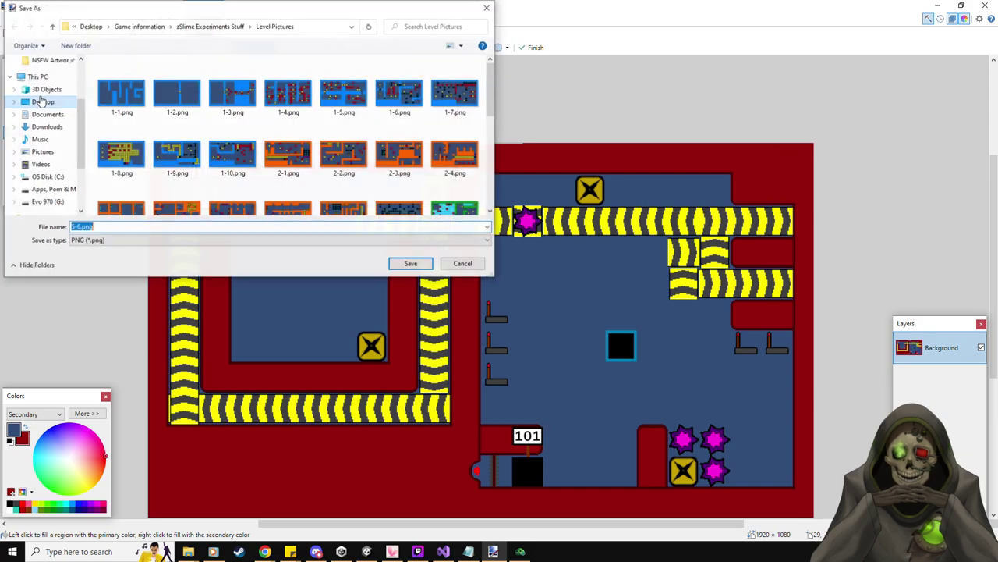
type("5-7")
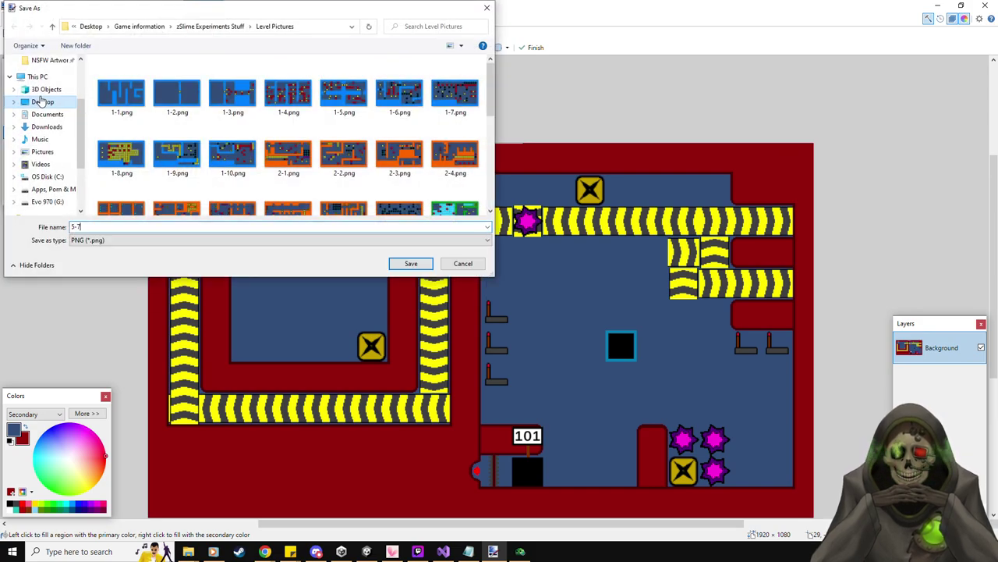
key("Return")
key("Return")
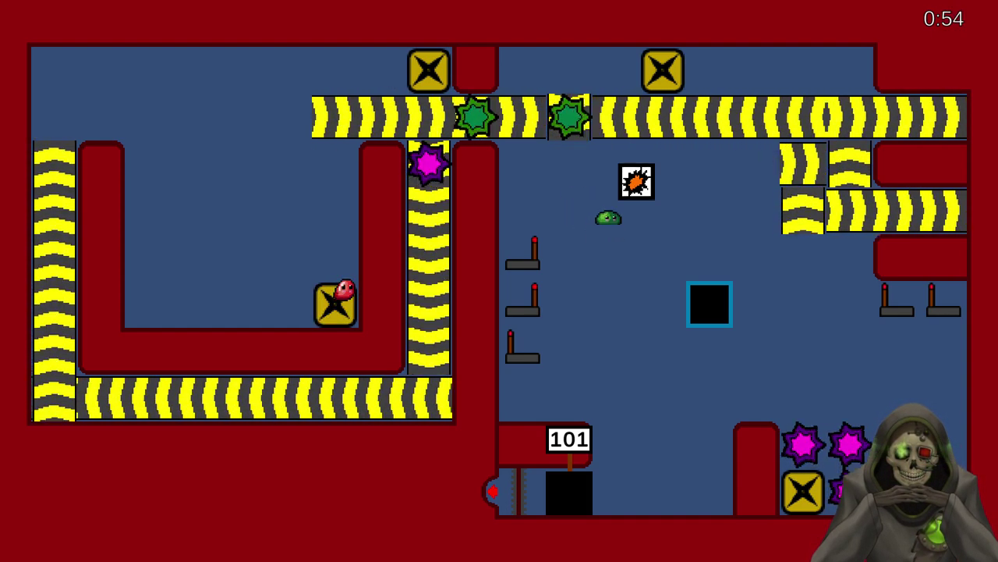
- Back in the game, push the destroyer block onto the upper conveyor so it travels to the conveyor's right end
key("Right")
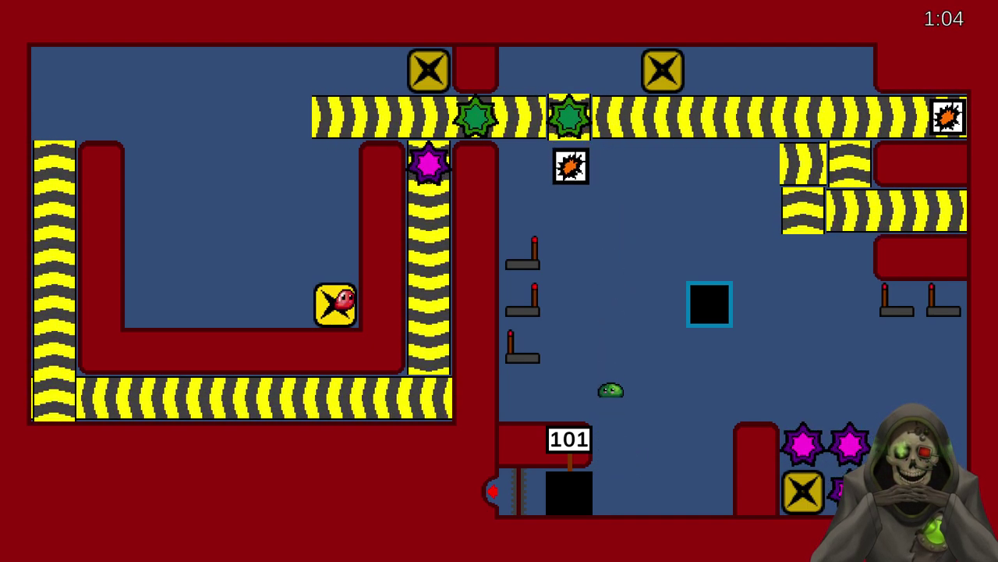
- Add item 4 in Notepad, "lEVEL 5-7, add a block void before the depositor so you can't destroy it with a destroyer.", and resume the game
key("Escape")
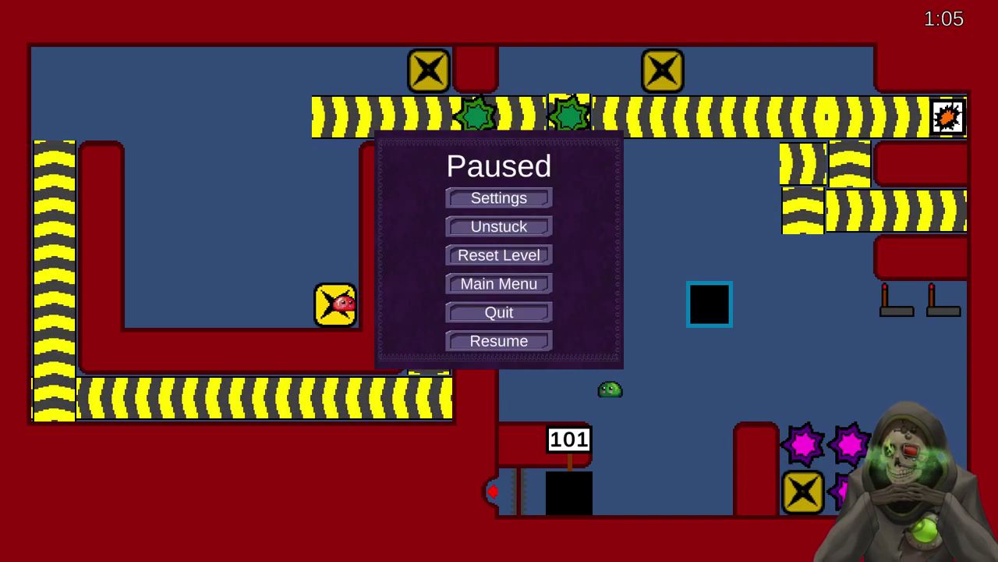
key("alt+Tab")
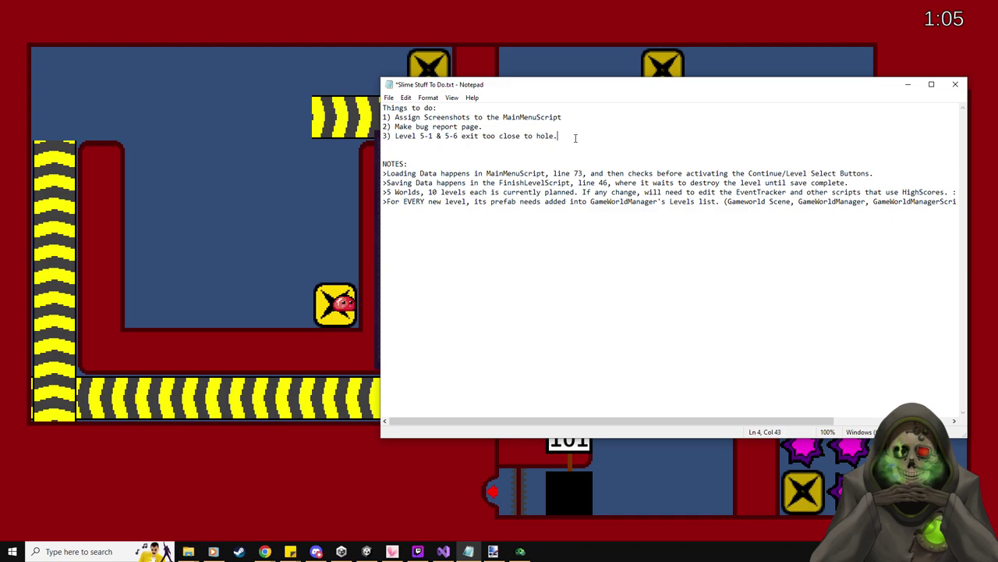
key("Return")
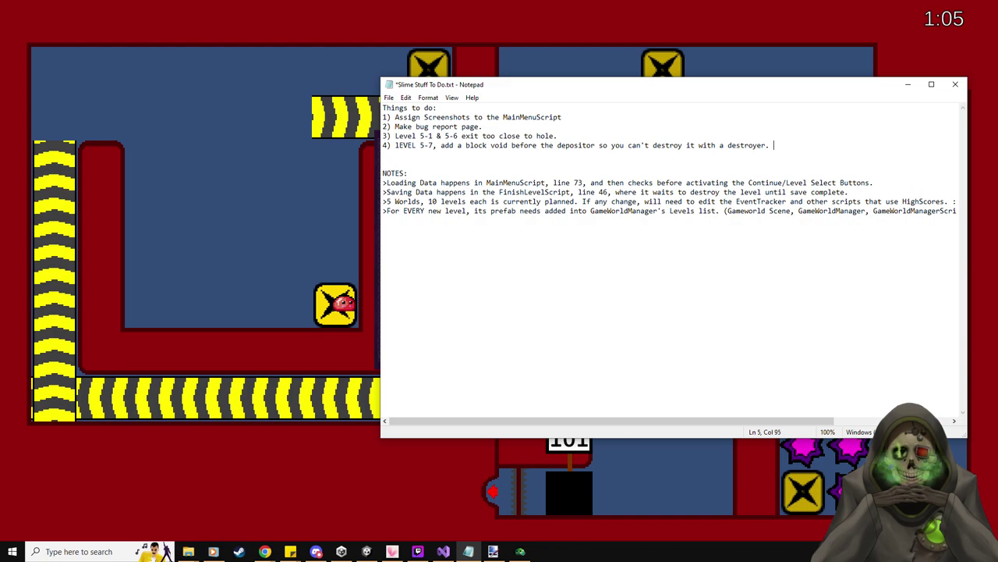
left_click_drag(578, 93, 0, 140)
left_click(492, 42)
key("Escape")
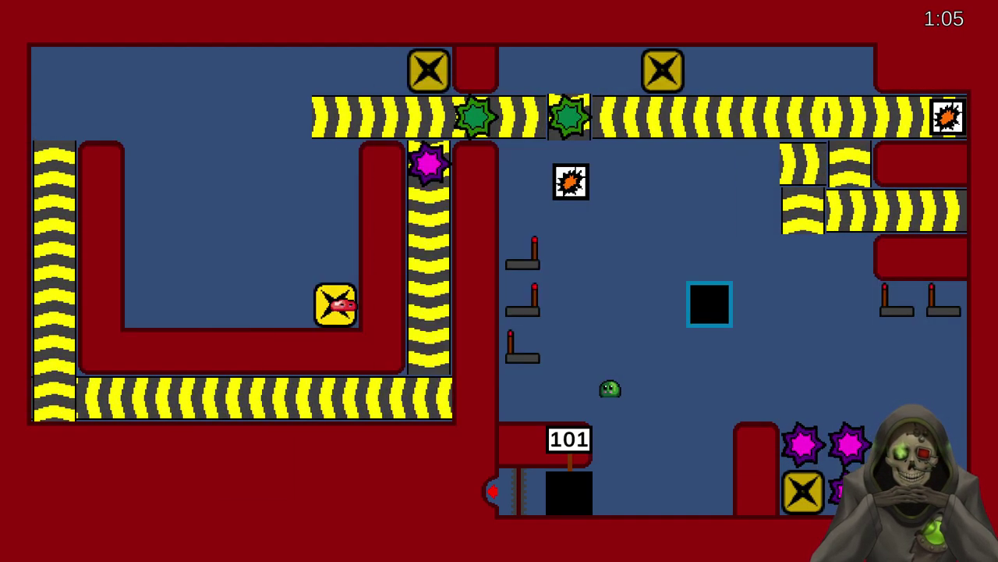
- Push the second destroyer block right and down with the green slime until it sits just above the blue-framed black square
key("Up")
key("Left")
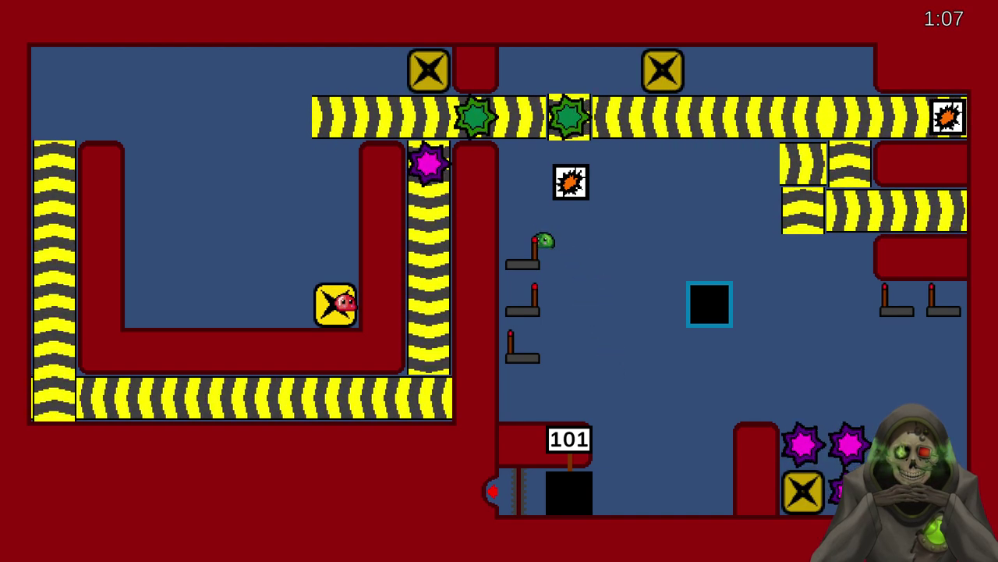
key("Right")
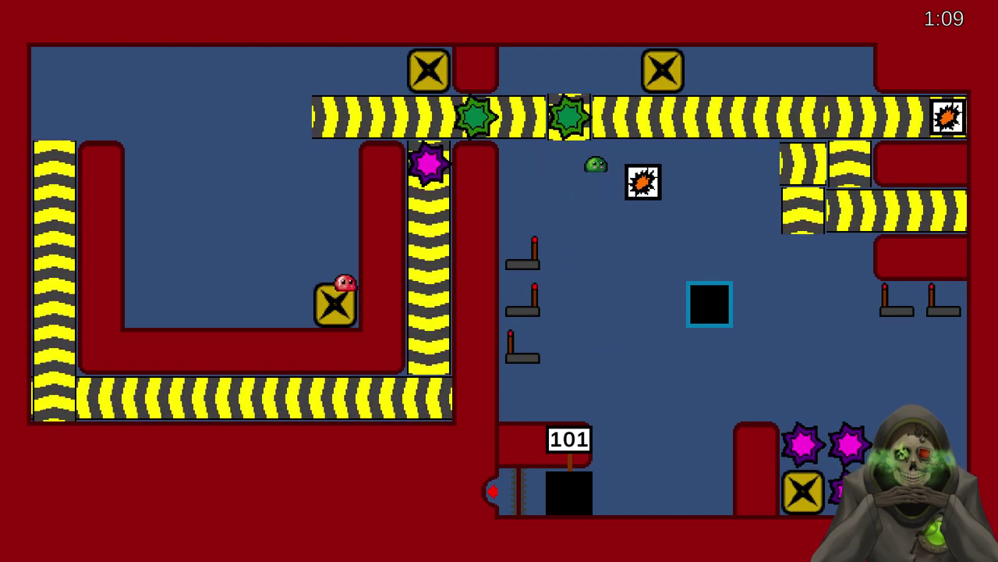
key("Down")
key("Up")
key("Right")
key("Down")
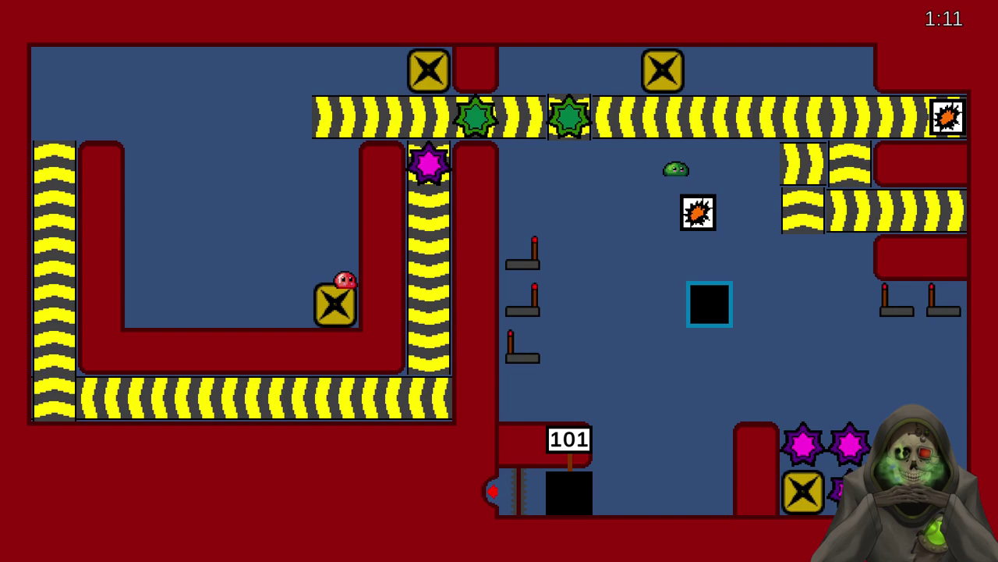
key("Down")
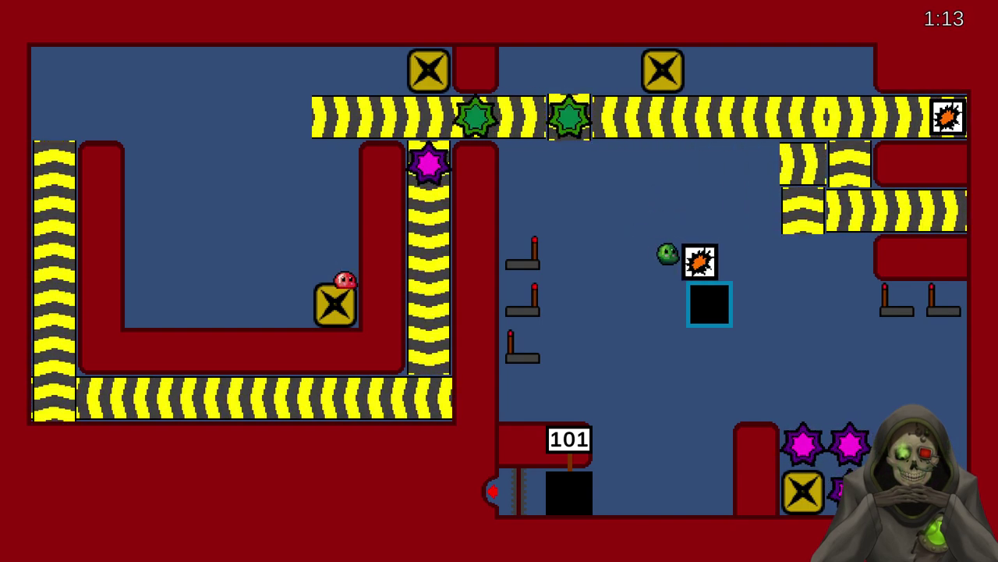
- Push the second destroyer block right to the wall and up onto the lower right conveyor
key("Right")
key("Right")
key("Down")
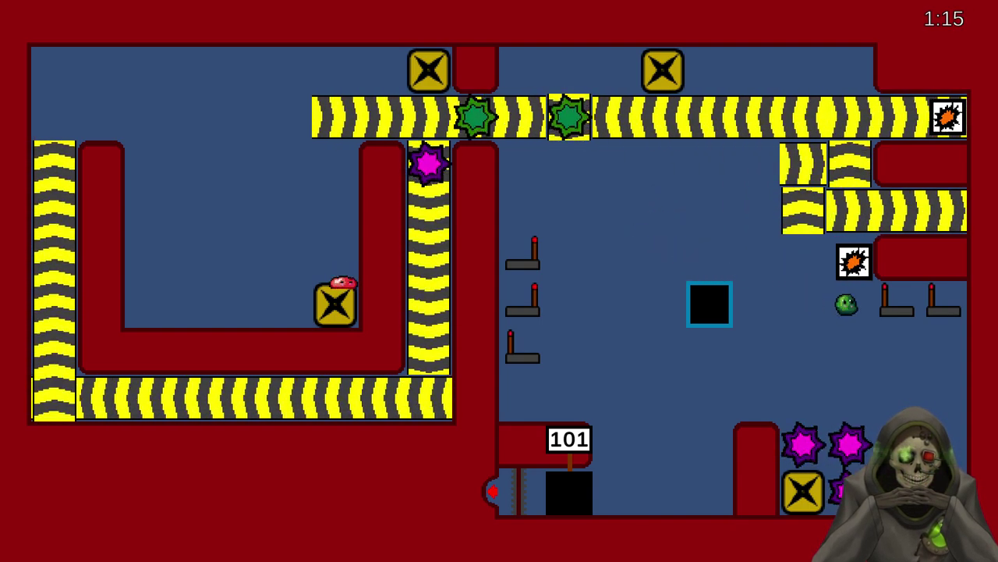
key("Up")
key("Down")
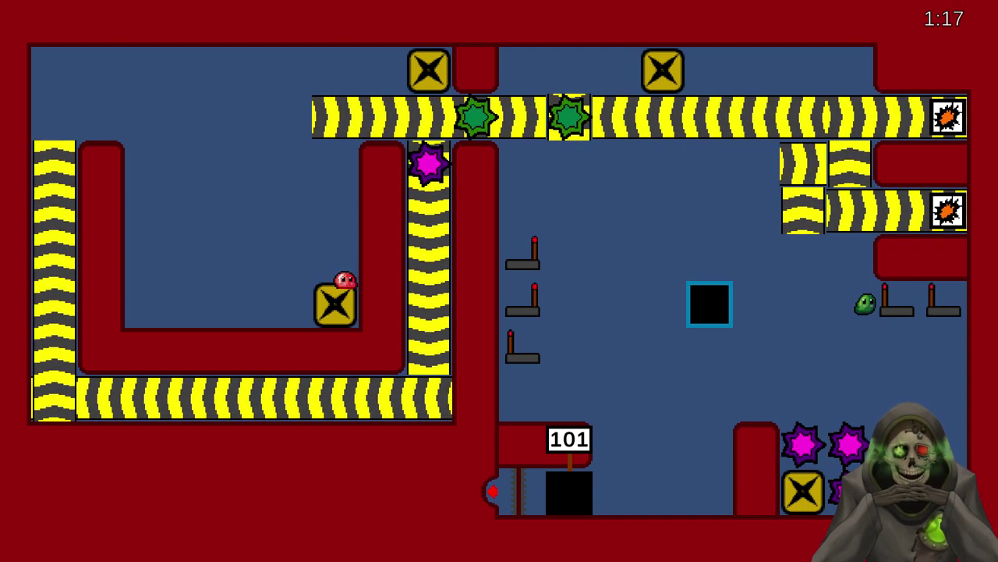
- With the green slime, flip both right-wall levers right and the upper two left-wall levers left
key("Down")
key("Right")
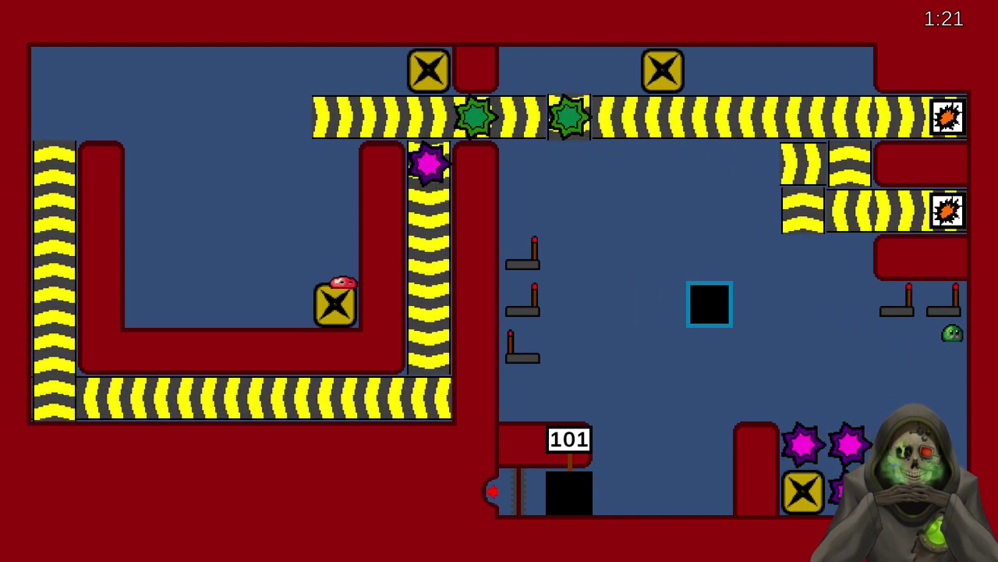
key("Left")
key("Left")
key("Up")
key("Left")
key("Left")
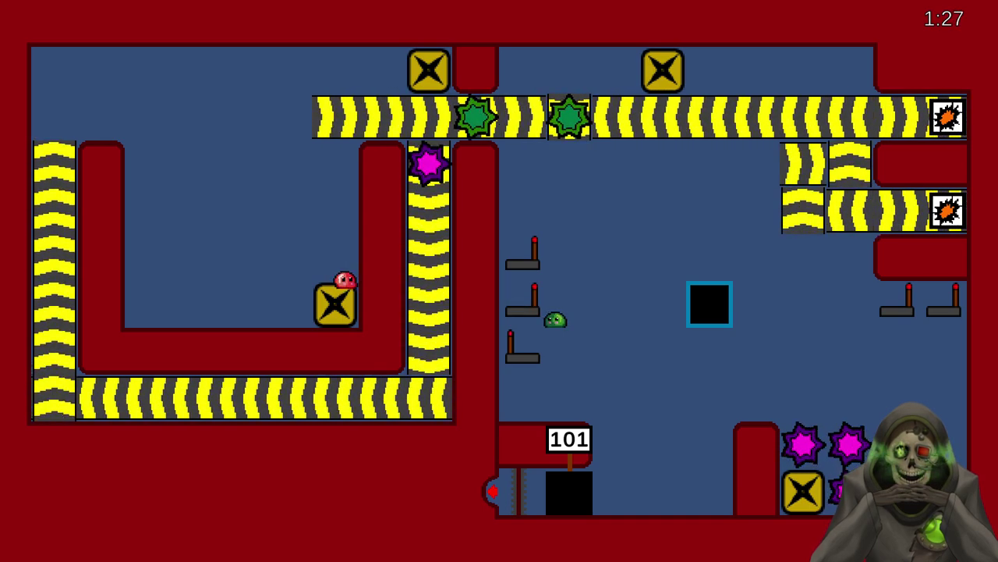
key("Up")
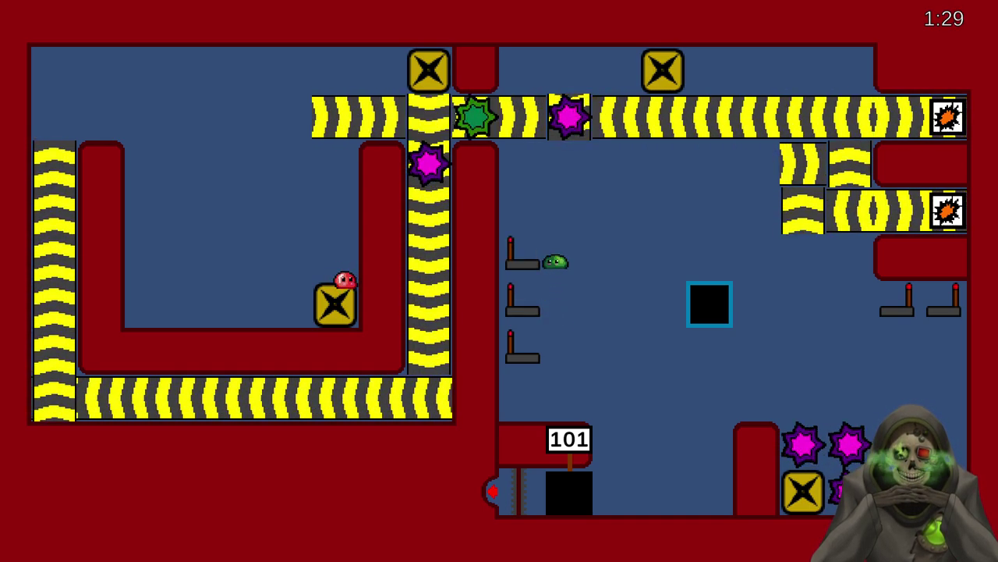
- Flip the top left-wall lever back right, then flip the bottom left-wall lever right
key("Left")
key("Down")
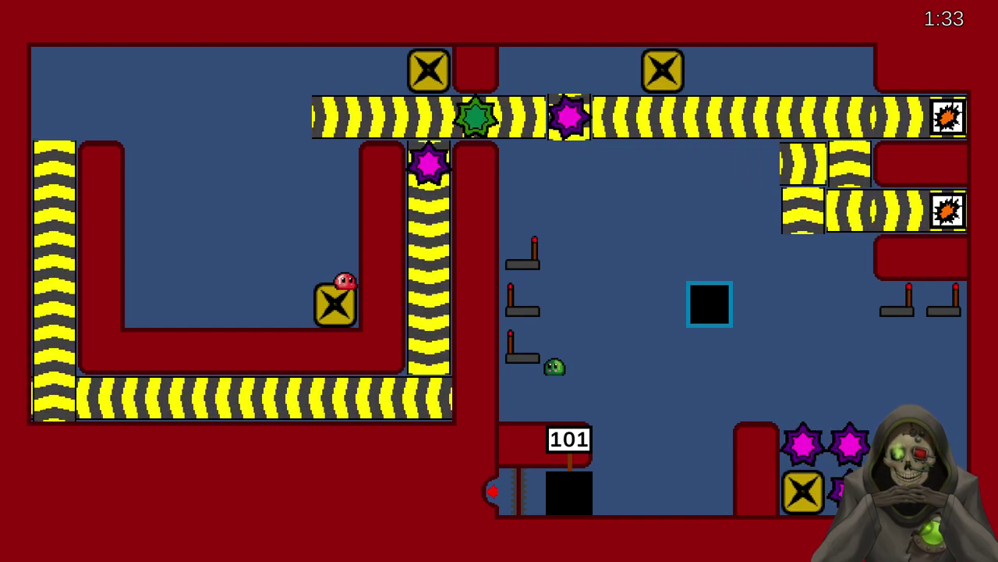
key("Down")
key("Left")
key("Up")
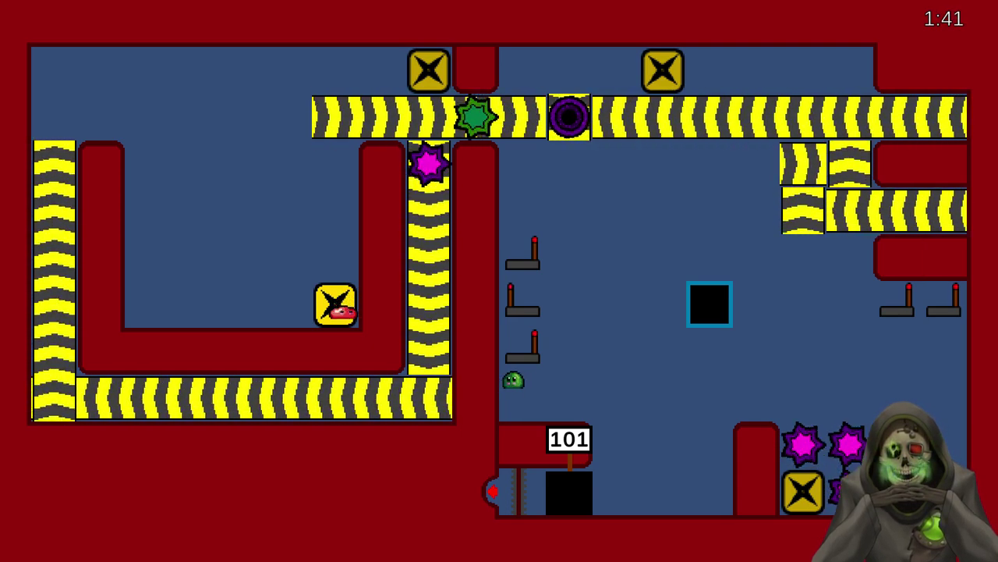
- Push the purple ringed block down off the upper conveyor with the green slime and step to its left side
key("Right")
key("Up")
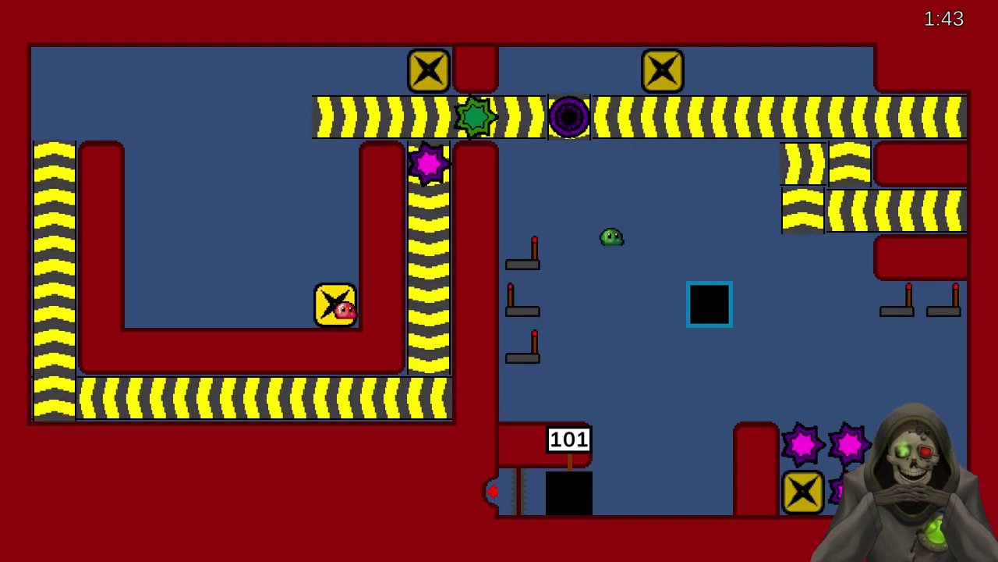
key("Left")
key("Right")
key("Up")
key("Left")
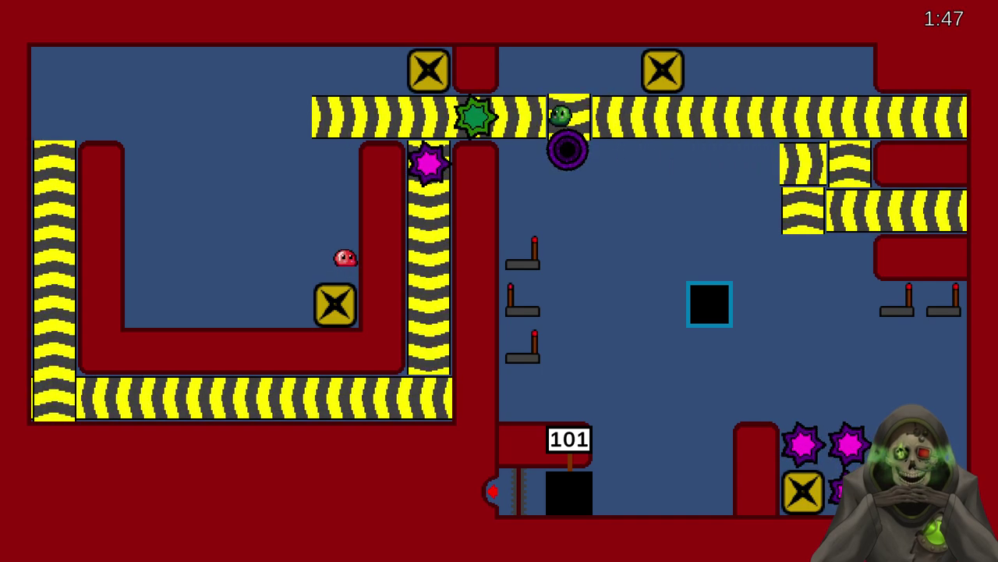
key("Down")
key("Left")
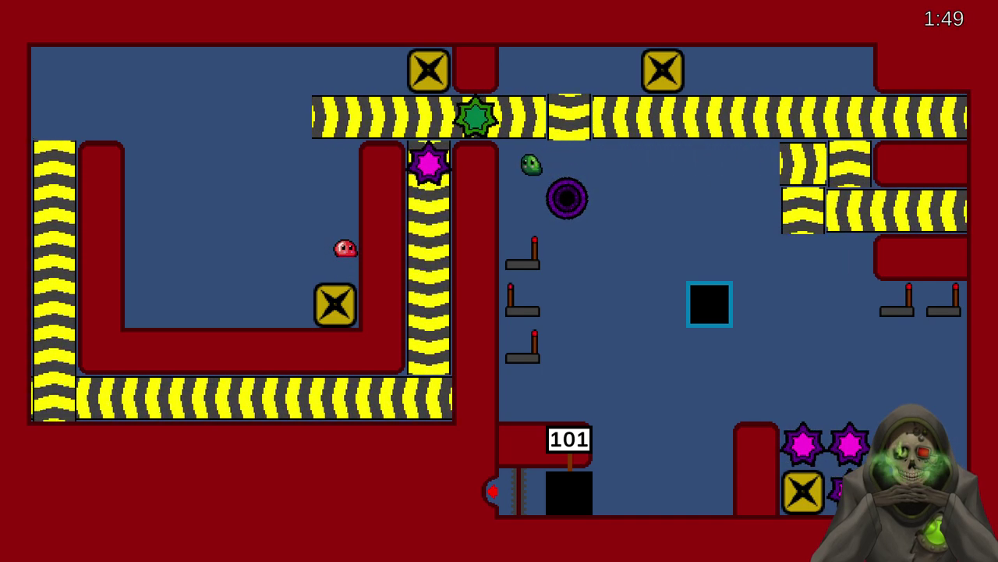
- Push the purple ringed block right across the room below the upper conveyor
key("Down")
key("Right")
key("Right")
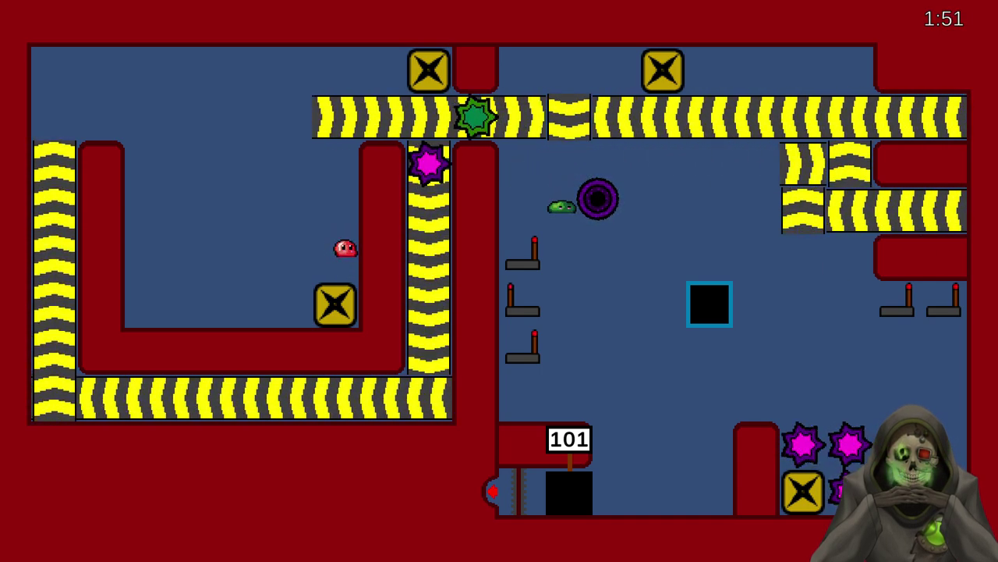
key("Up")
key("Right")
key("Down")
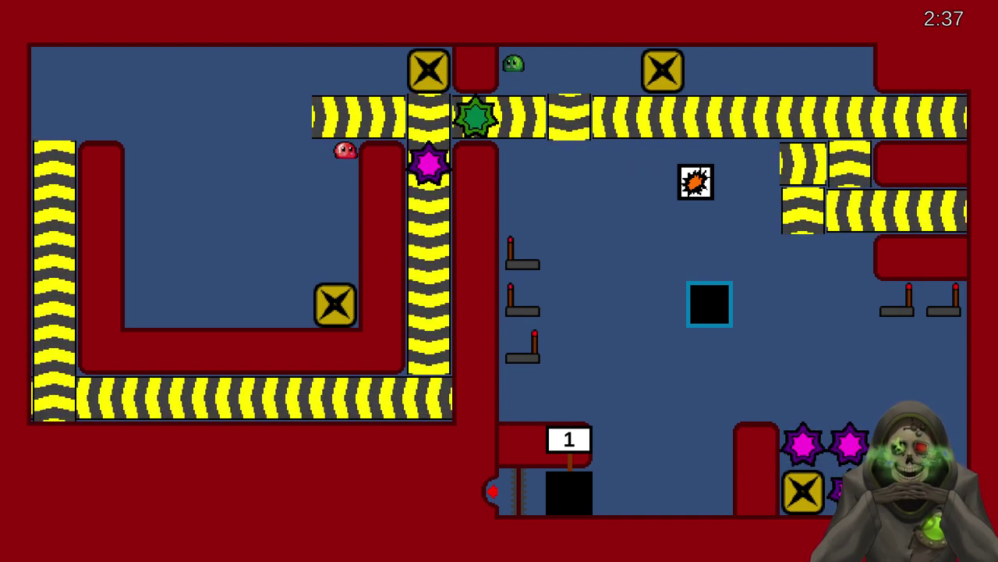
- Bring the green slime back to the left wall and flip the top lever to the right
key("s")
key("a")
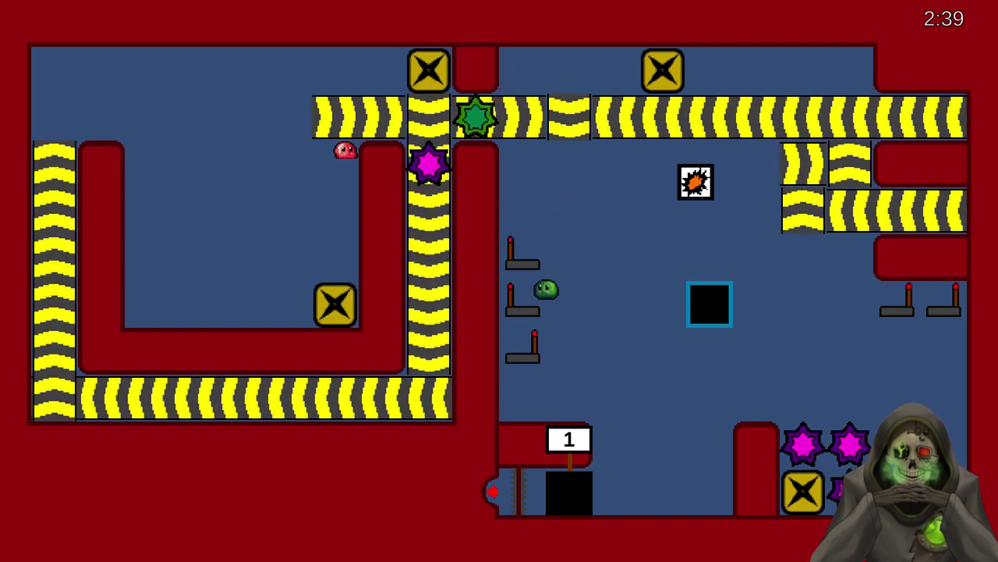
key("space")
key("space")
key("space")
key("d")
key("w")
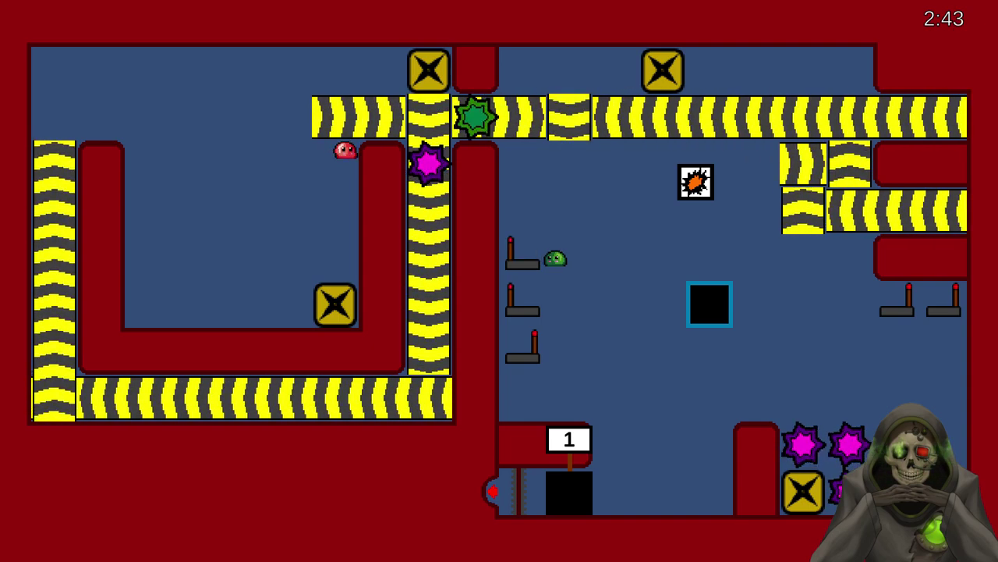
key("Up")
key("Left")
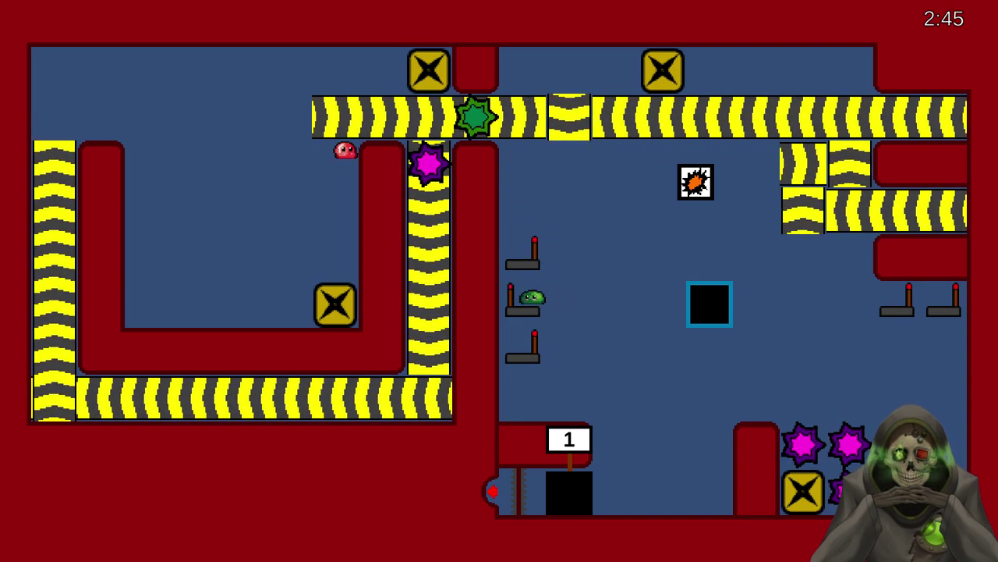
- Push the new destroyer block left and down until it sits left of the blue-framed black square
key("Right")
key("Up")
key("Left")
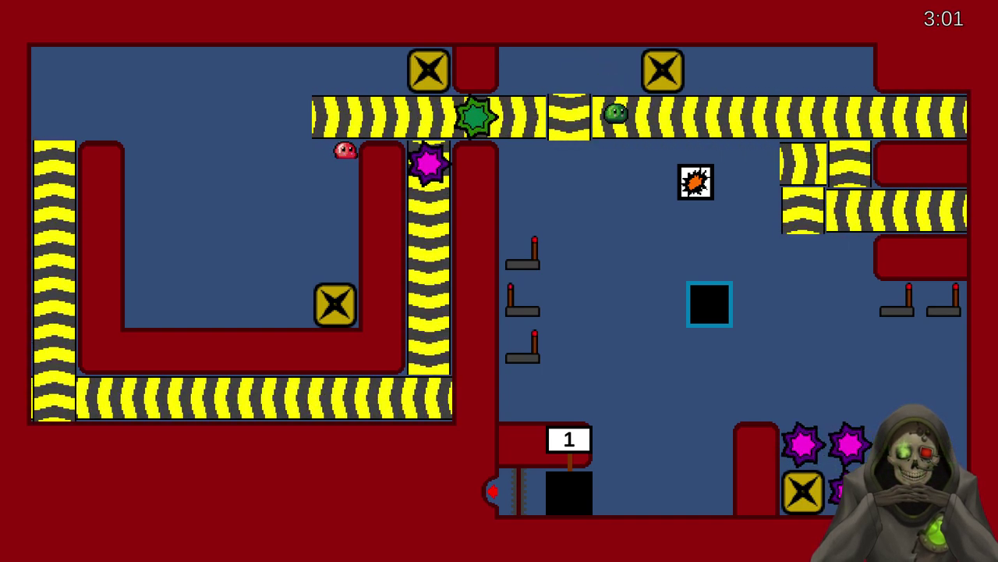
key("Down")
key("Right")
key("Down")
key("Left")
key("Up")
key("Left")
key("Down")
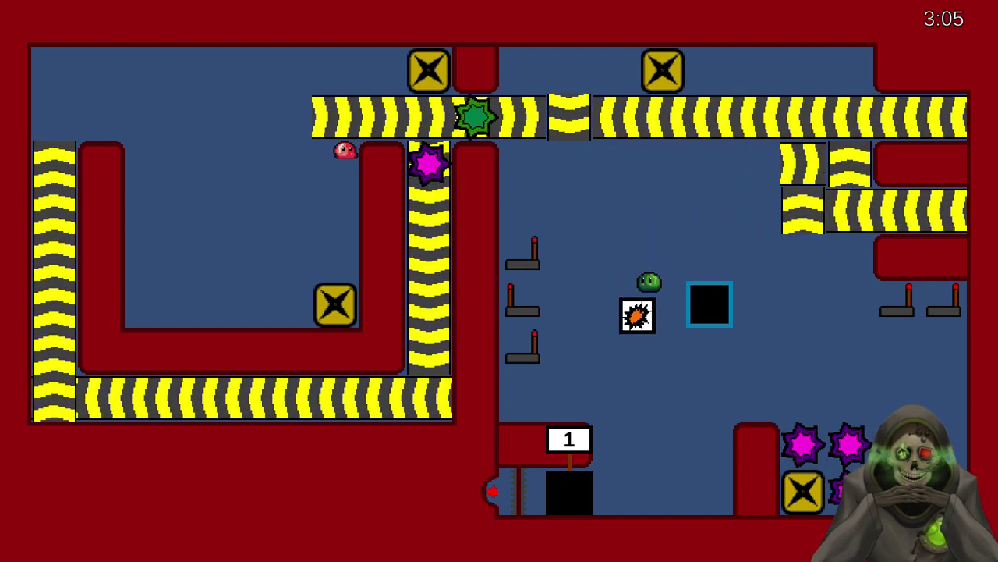
- Push the destroyer block down and left into the depositor near the exit
key("Down")
key("Right")
key("Down")
key("Left")
key("Up")
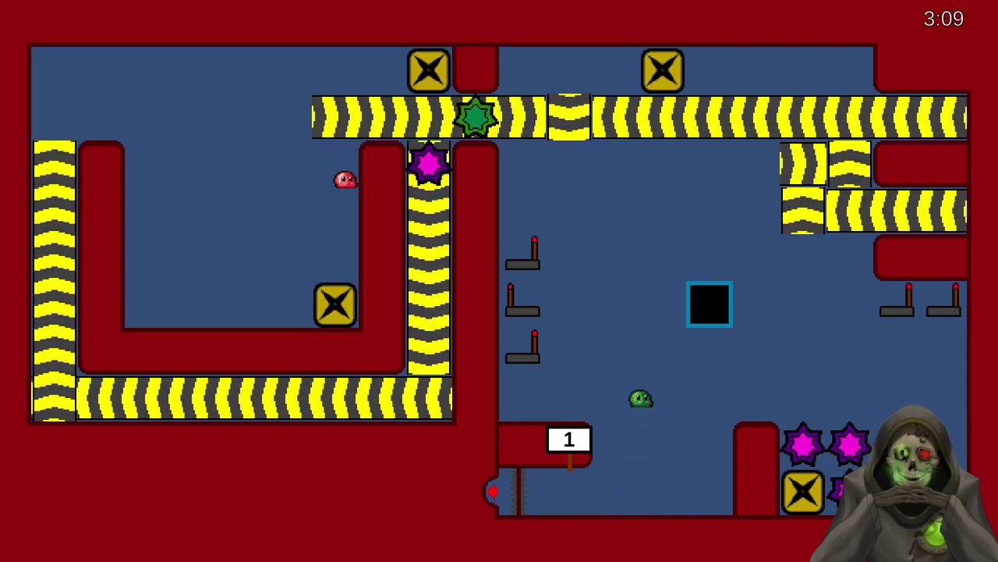
key("Left")
key("Left")
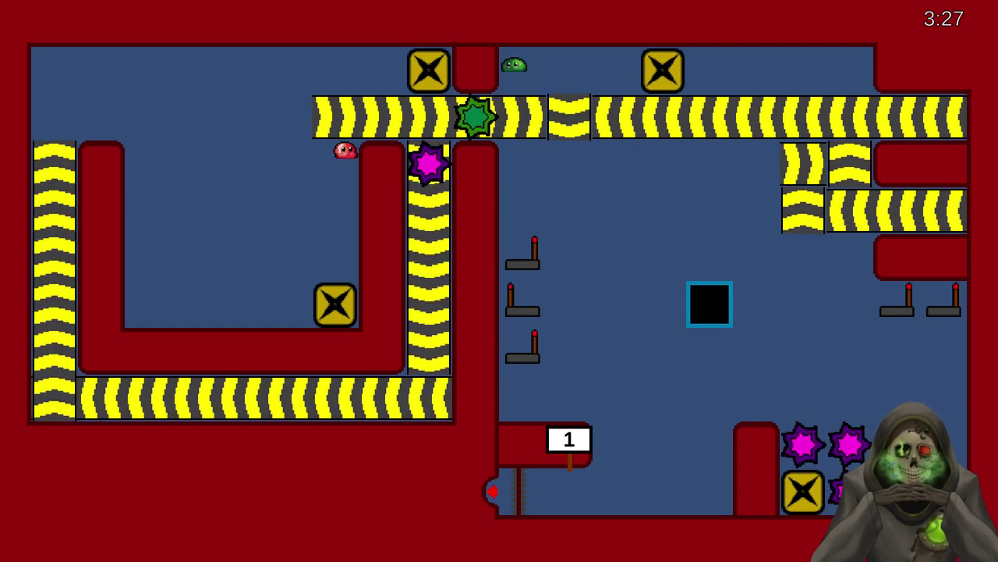
- Pause the game, quit it and switch to the Unity editor
key("Escape")
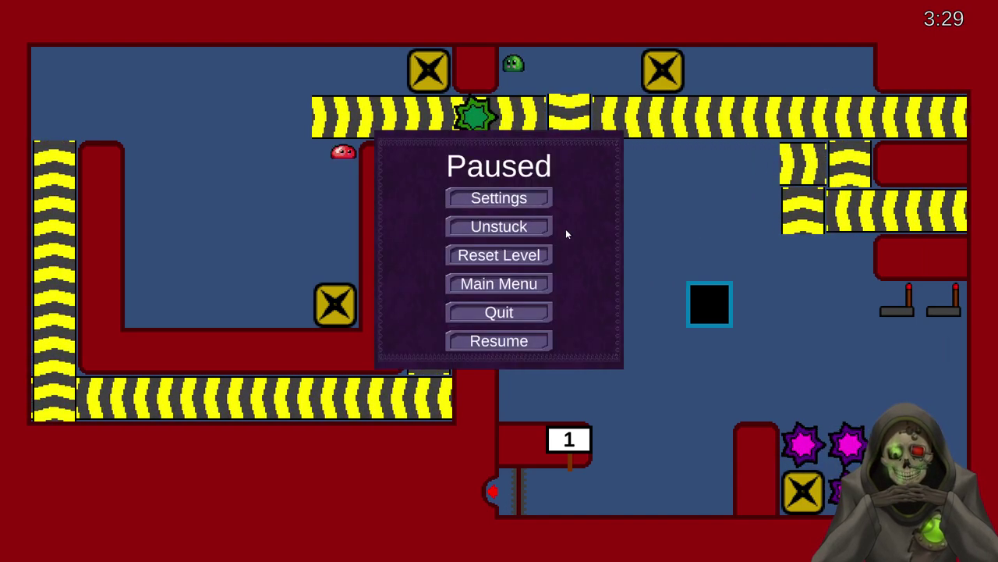
left_click(486, 314)
left_click(549, 341)
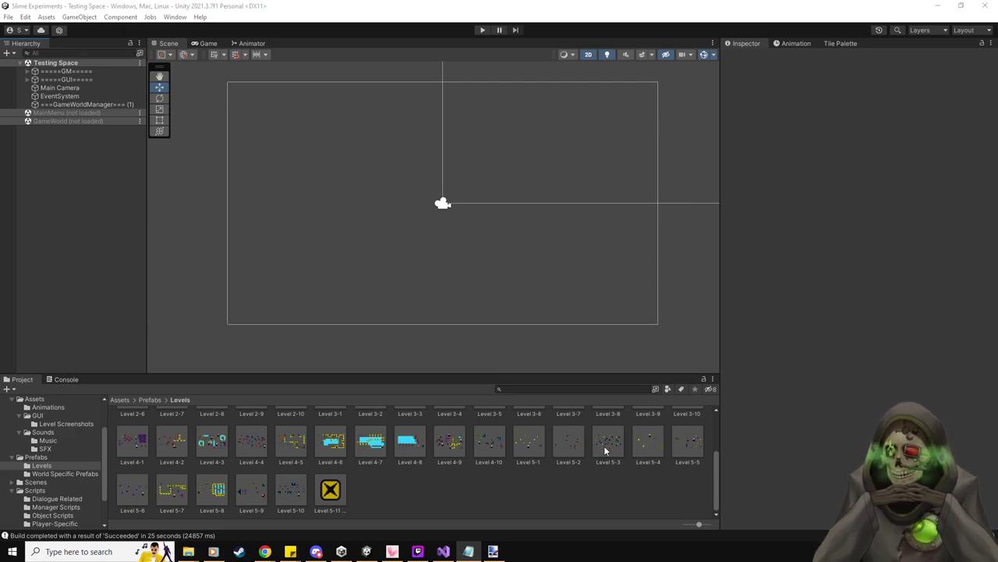
- Open the Level 5-1 prefab, move its depositor slightly right to X 0.691 and save the prefab
double_click(528, 443)
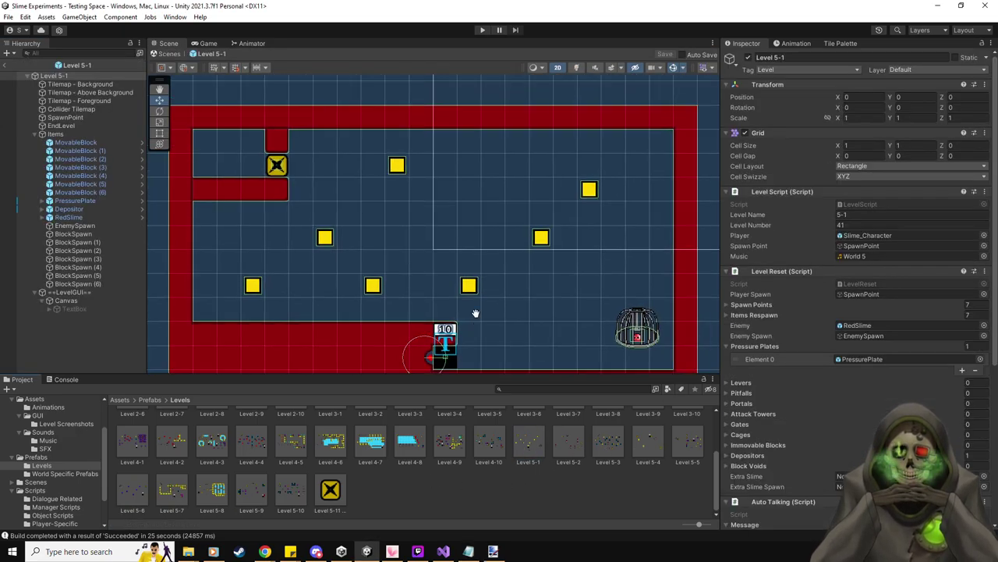
middle_click_drag(472, 326, 468, 247)
scroll(461, 257, "up", 2)
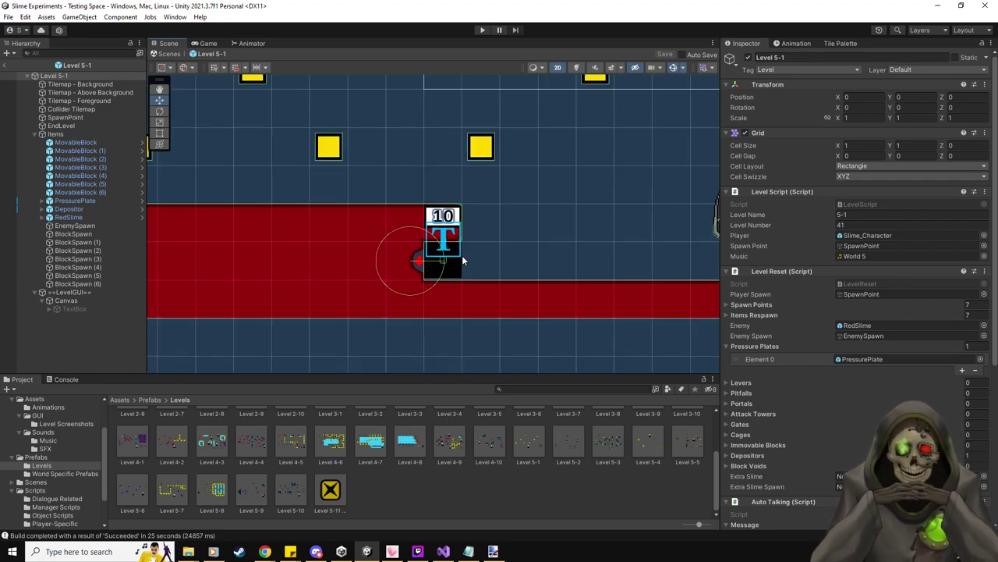
scroll(490, 272, "up", 2)
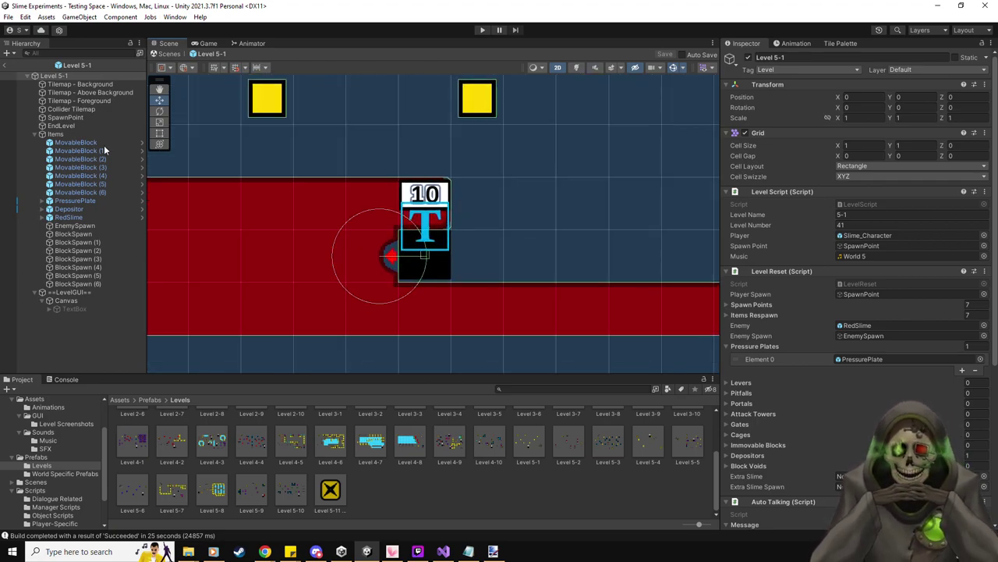
left_click(72, 209)
left_click_drag(461, 231, 473, 231)
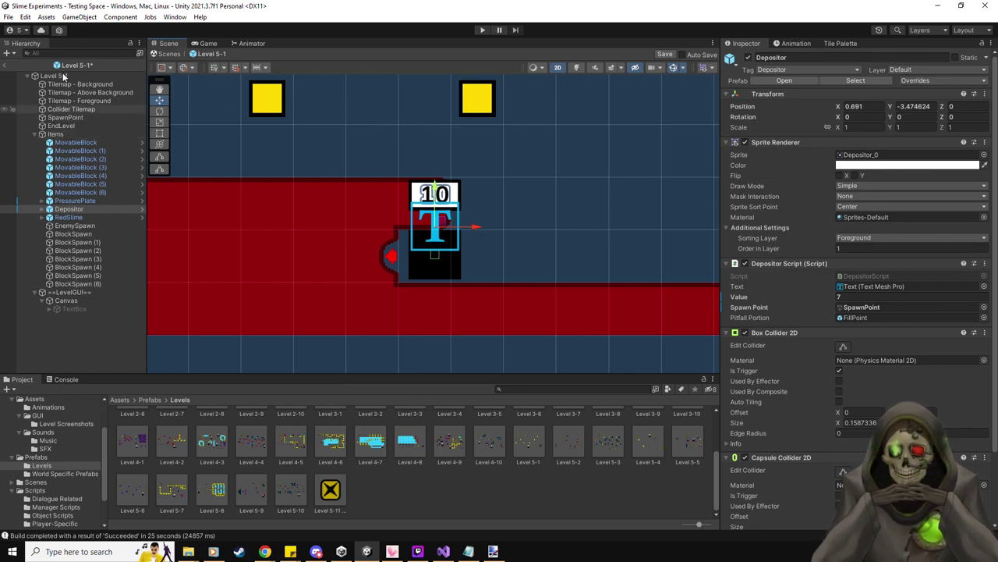
left_click(401, 201)
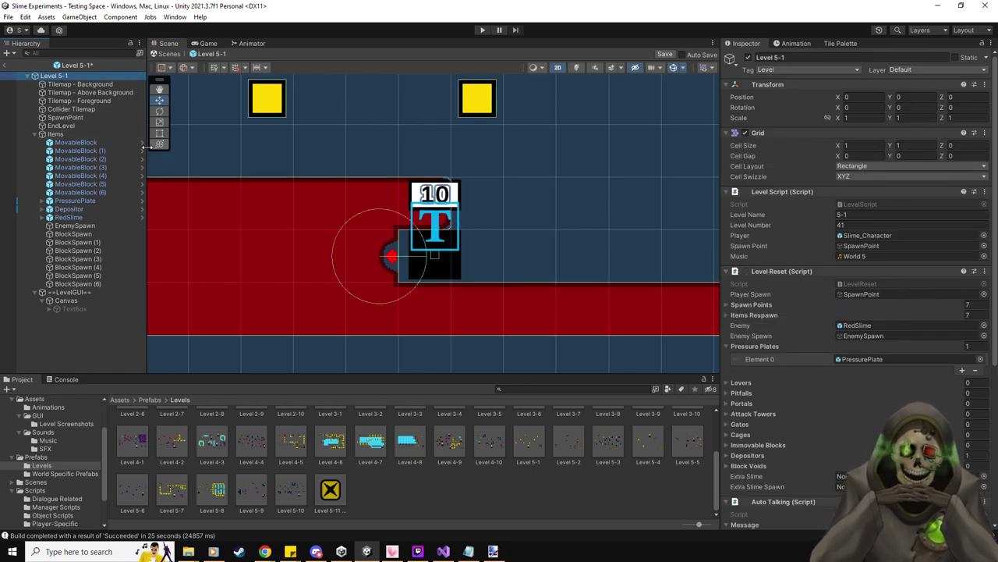
left_click(666, 54)
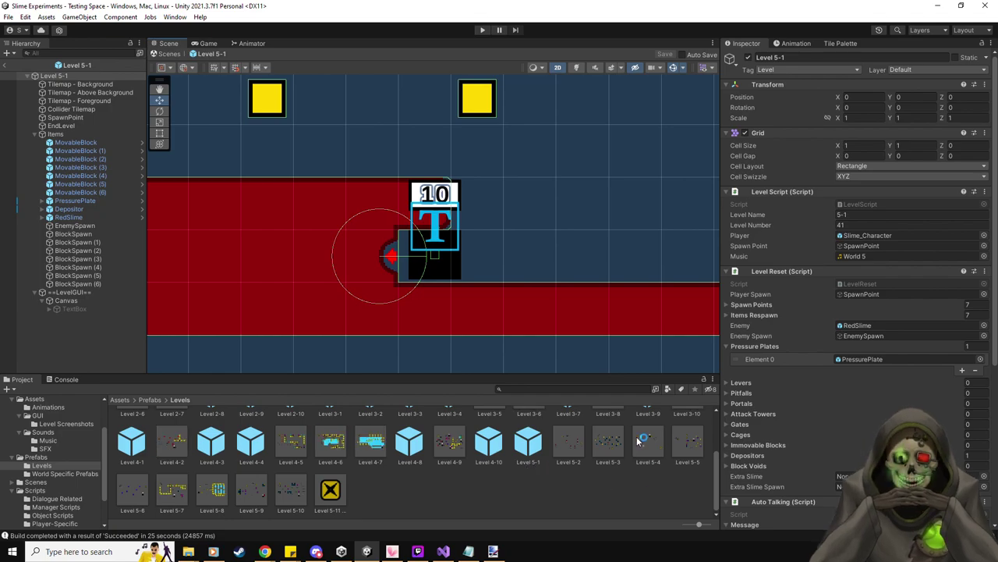
- Open the Level 5-6 prefab, move its depositor slightly right to X 5.66 and save the prefab
double_click(132, 489)
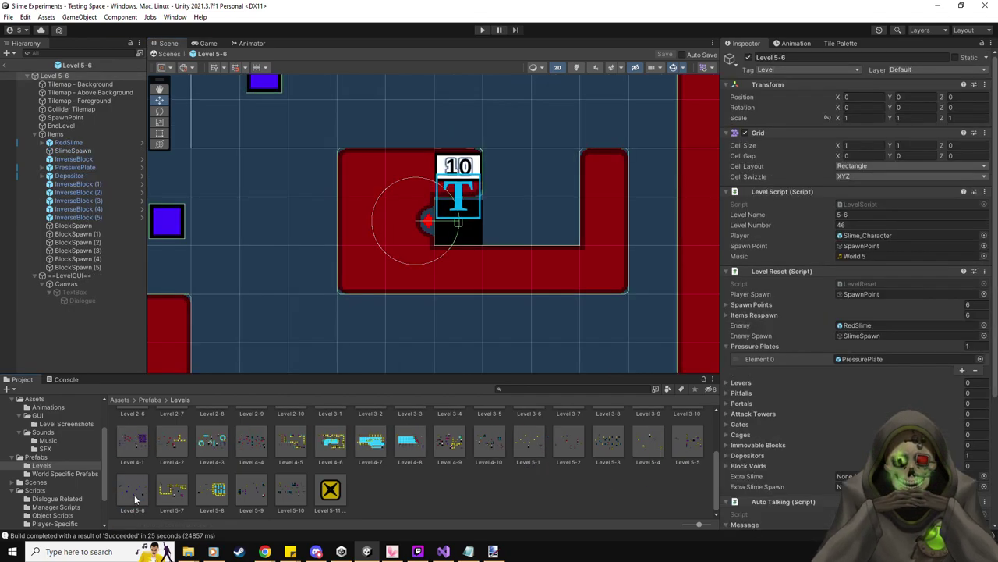
left_click(88, 175)
left_click_drag(499, 196, 507, 199)
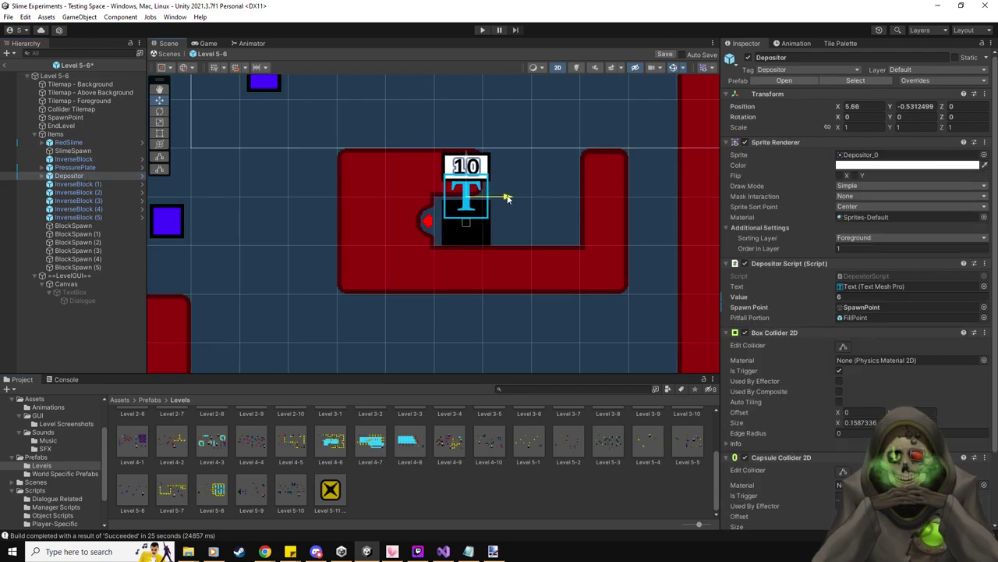
left_click(76, 74)
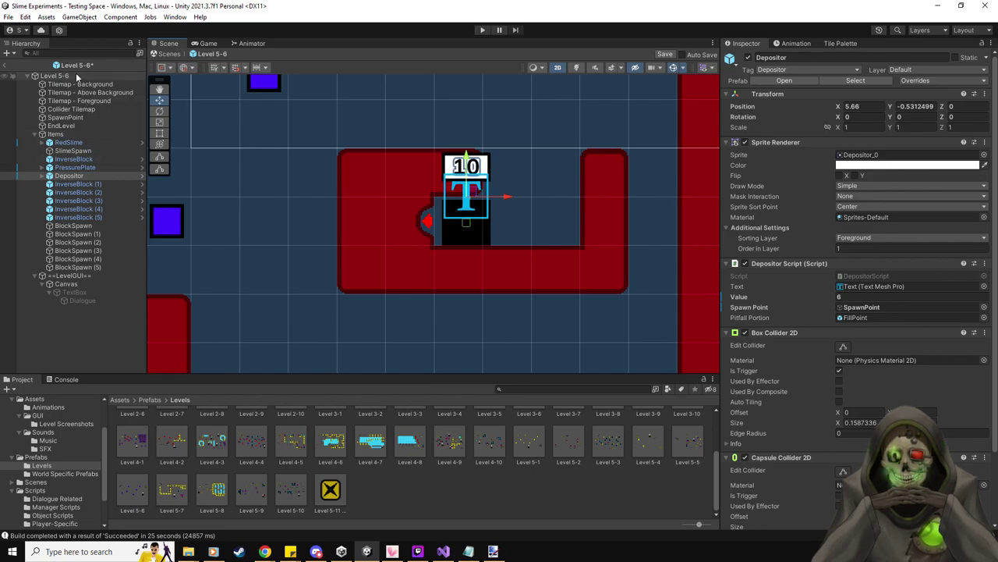
left_click(663, 53)
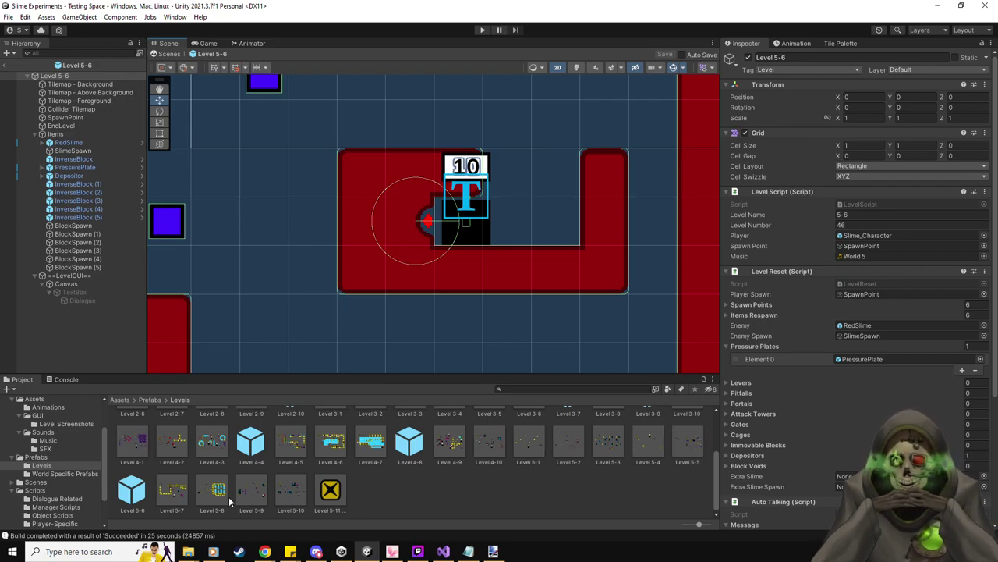
- Open the Level 5-7 prefab and delete the pressure plate above the conveyor junction beside the green star
double_click(181, 495)
scroll(384, 312, "down", 5)
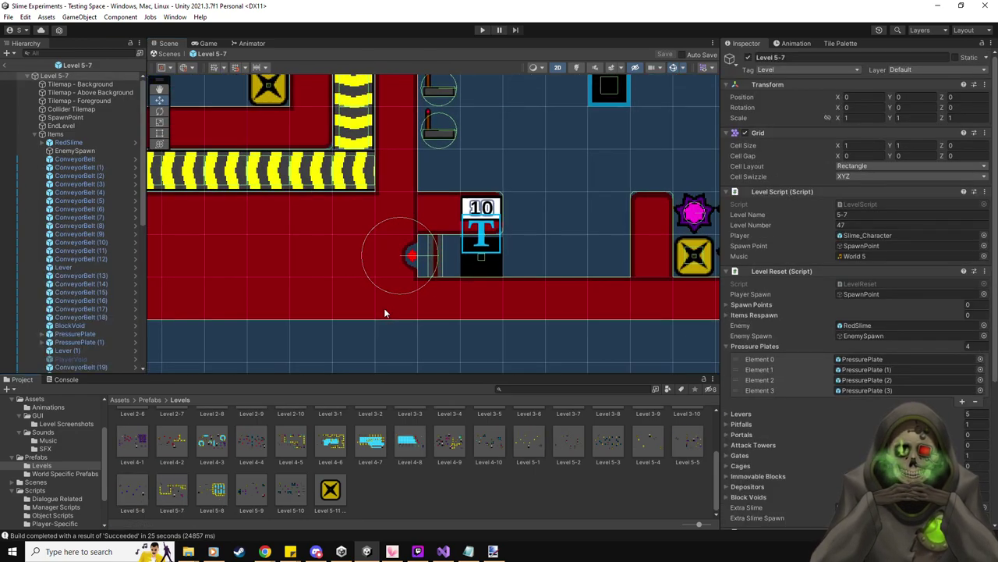
scroll(546, 290, "down", 7)
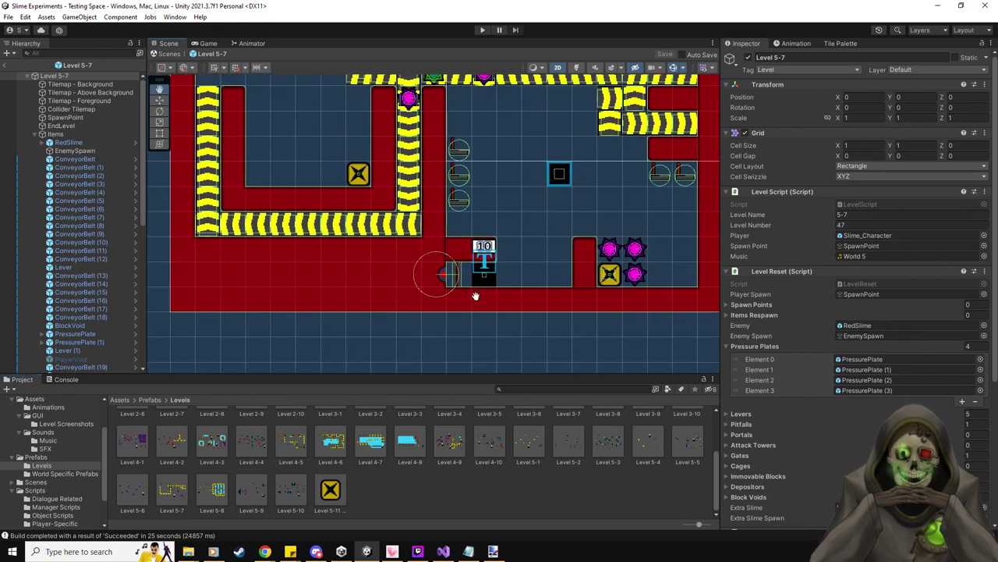
middle_click_drag(474, 295, 450, 388)
left_click(386, 145)
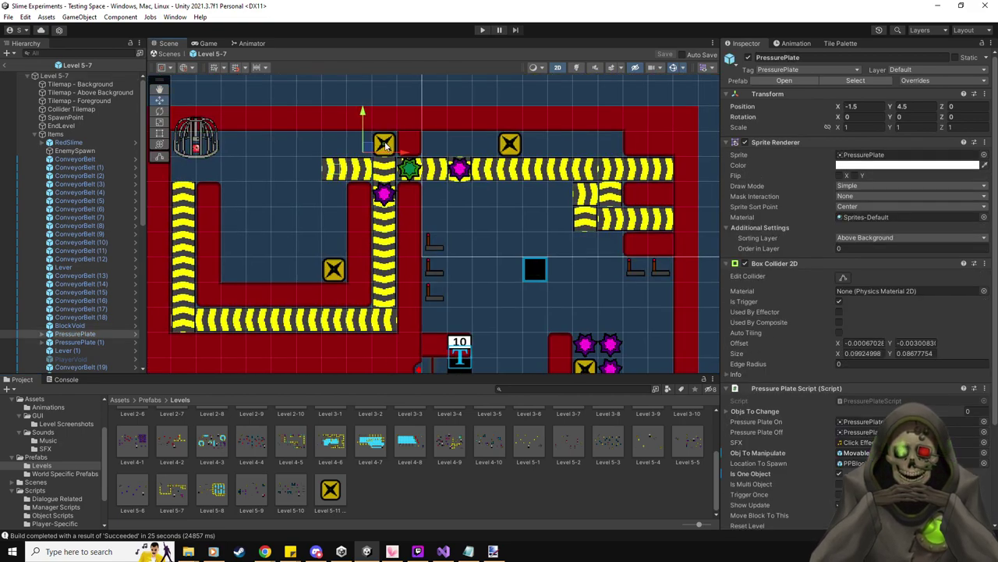
key("Delete")
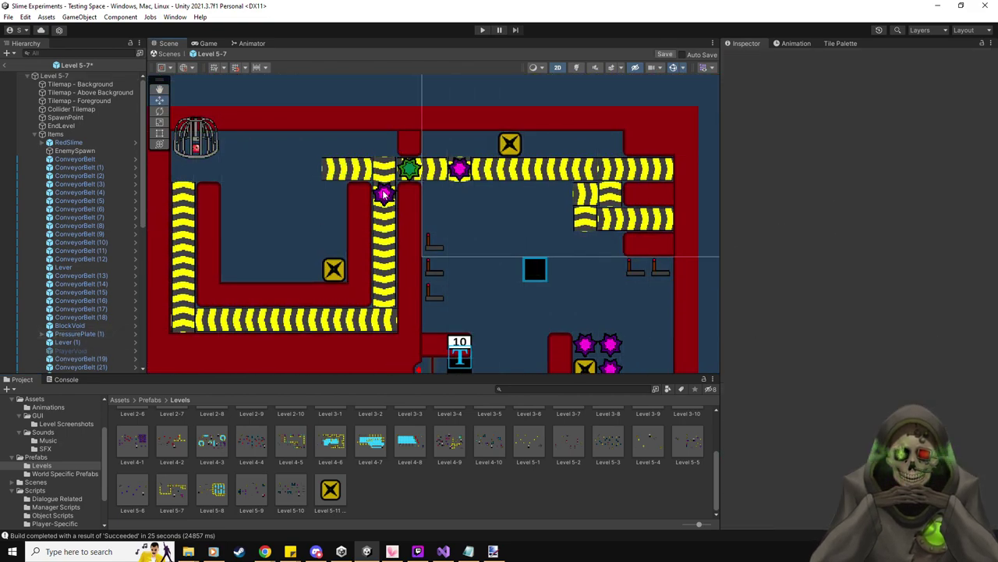
- Delete the closed gate in front of the exit beside the depositor and the pressure plate under the purple block voids
middle_click_drag(499, 238, 484, 219)
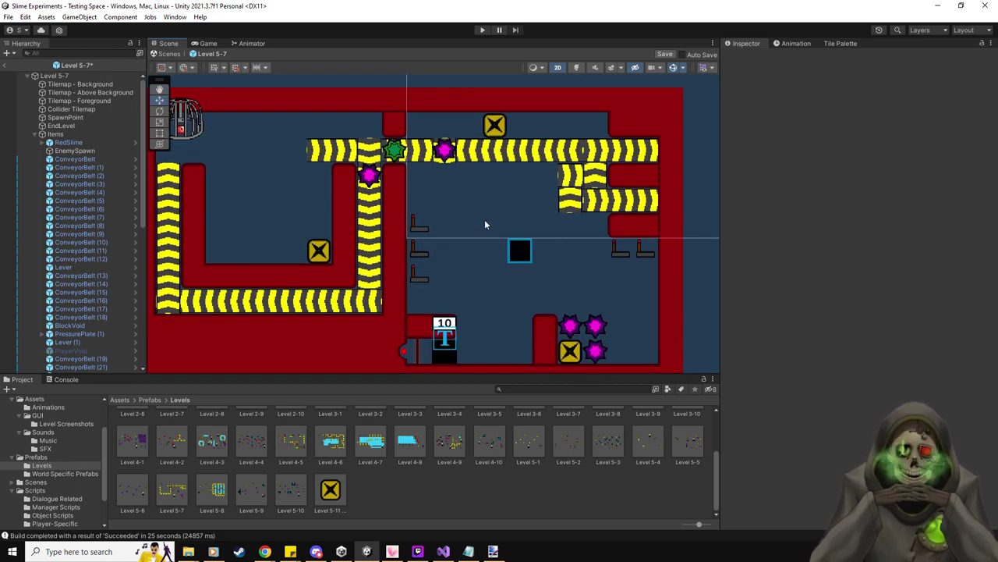
left_click(574, 326)
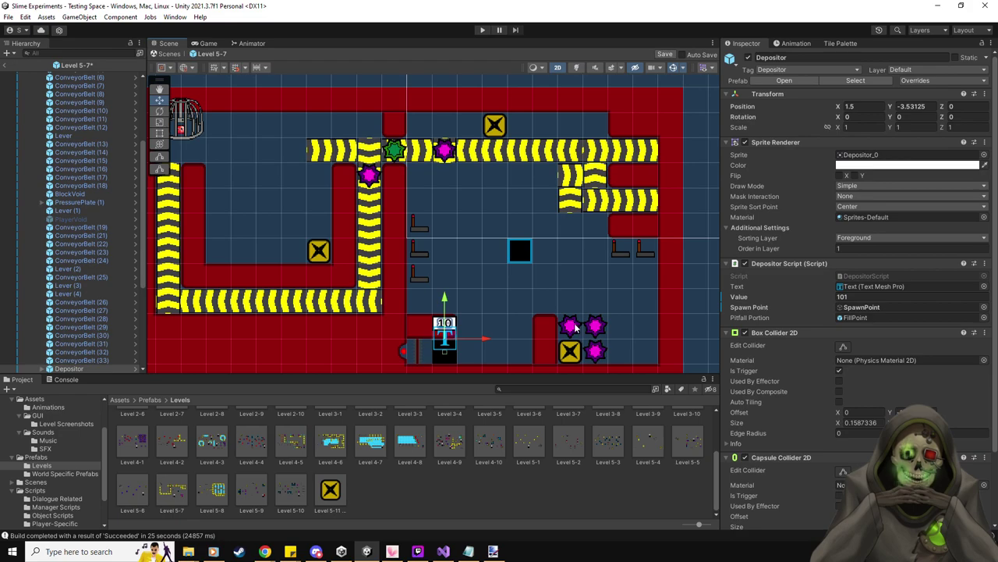
left_click(415, 351)
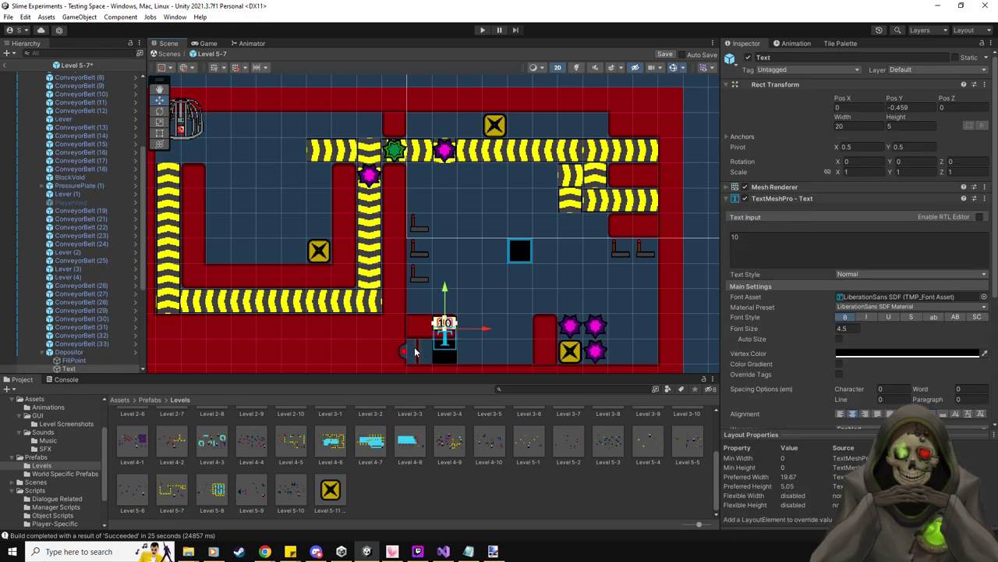
left_click(417, 351)
key("Delete")
left_click(571, 353)
left_click(570, 352)
left_click(570, 353)
key("Delete")
- Delete BlockVoid (2) and BlockVoid (3), the two rightmost purple voids in the lower-right corner of the level
left_click(571, 327)
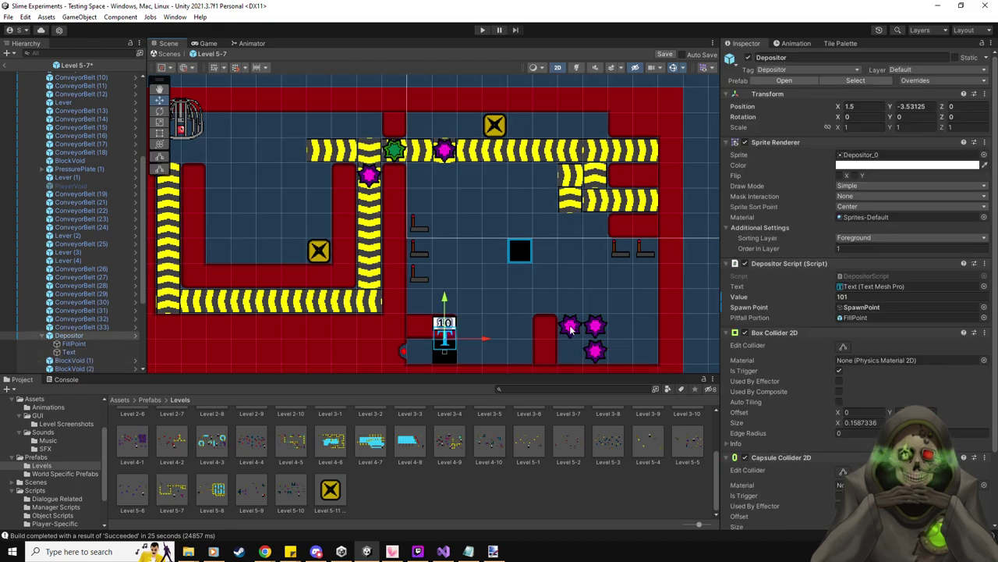
left_click(570, 328)
scroll(114, 330, "down", 3)
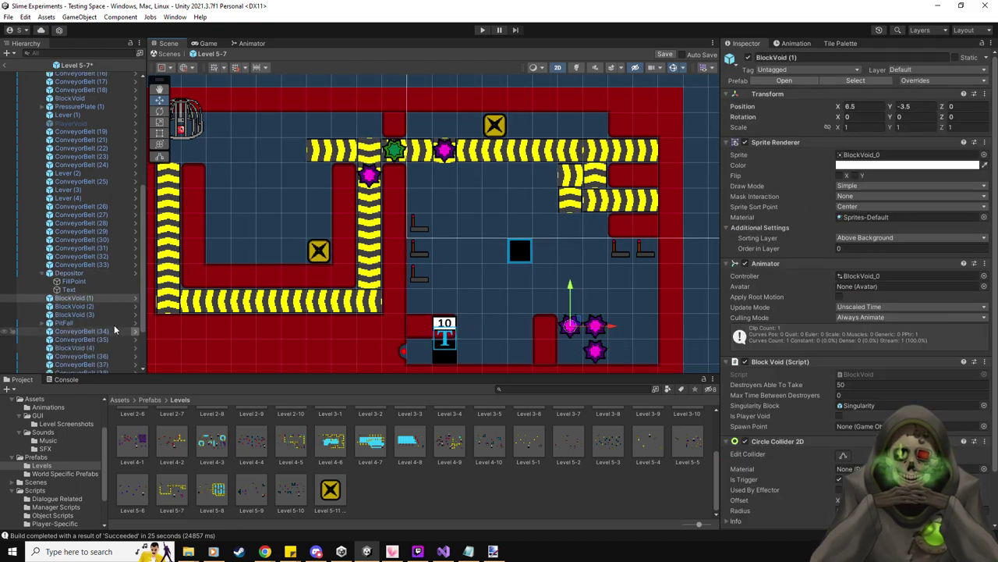
left_click(89, 308)
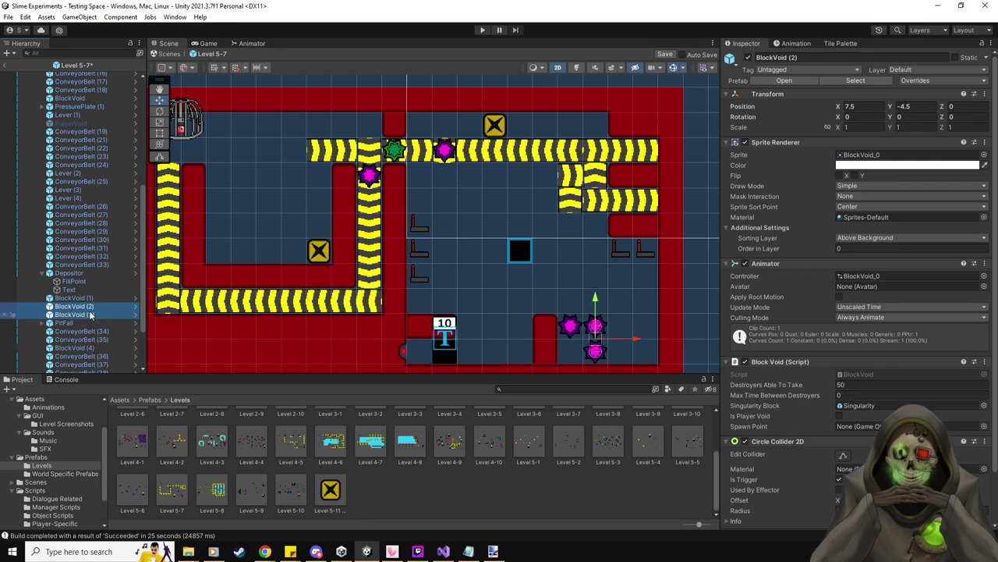
key("Delete")
- Move BlockVoid (1) next to the depositor at X 2.5, Y -4.5 and save the prefab
left_click(67, 299)
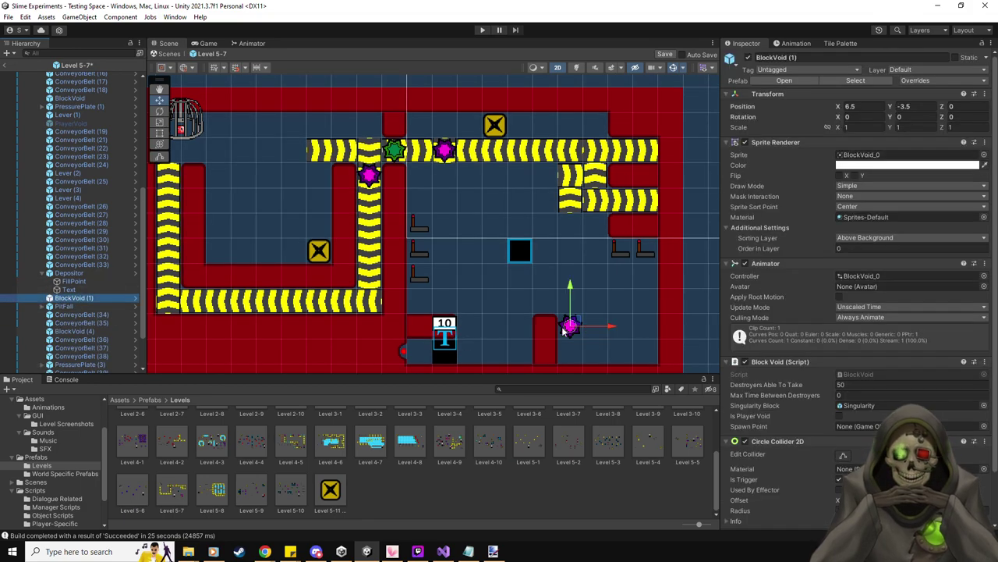
left_click_drag(571, 325, 476, 345)
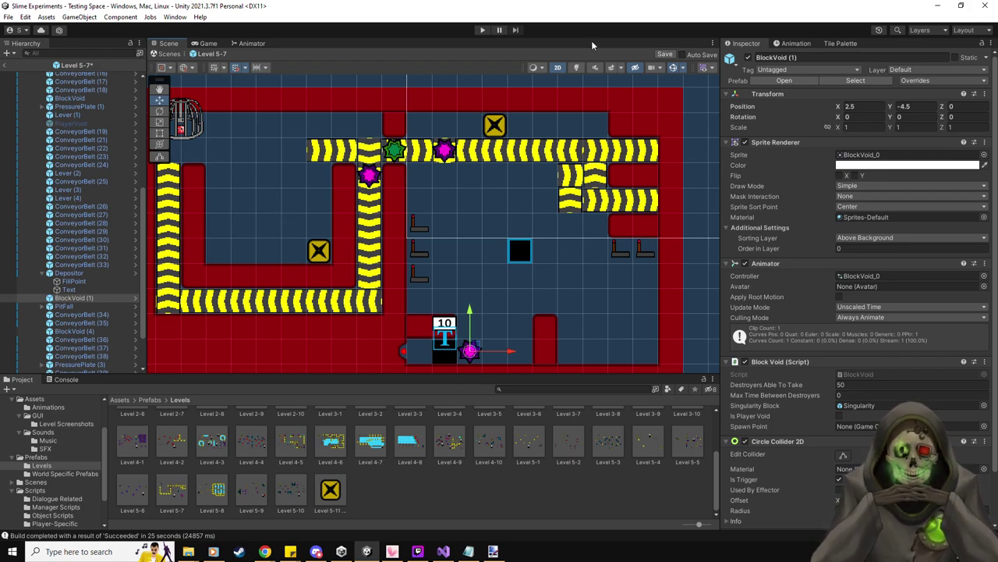
left_click(663, 53)
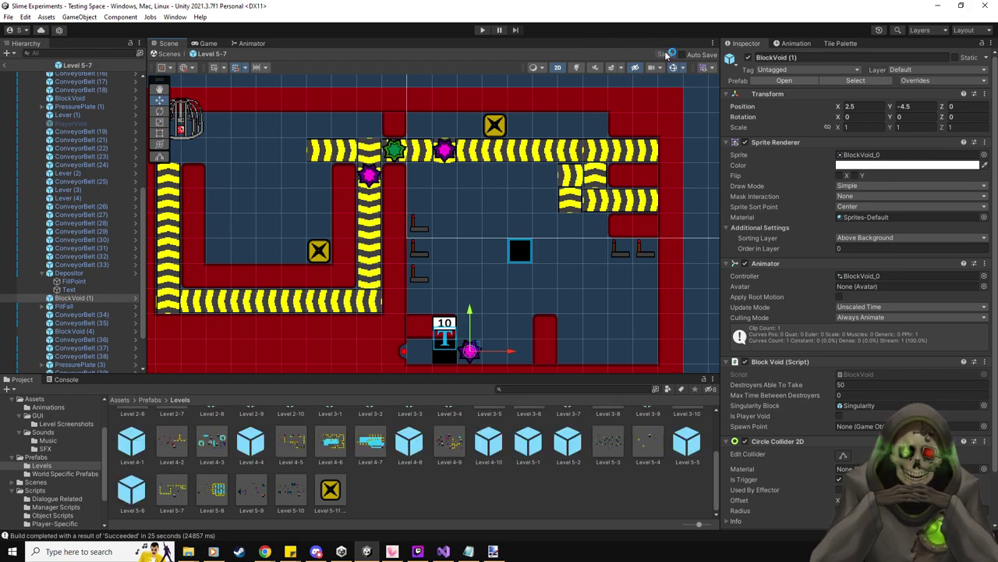
- Set the depositor's Value to 100 and save the Level 5-7 prefab
left_click(98, 273)
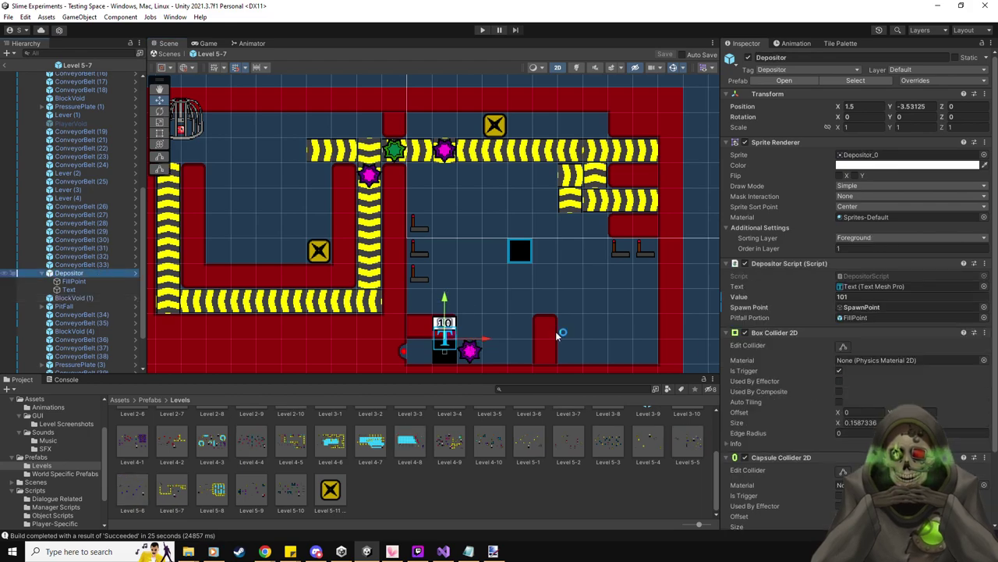
left_click(854, 299)
type("10")
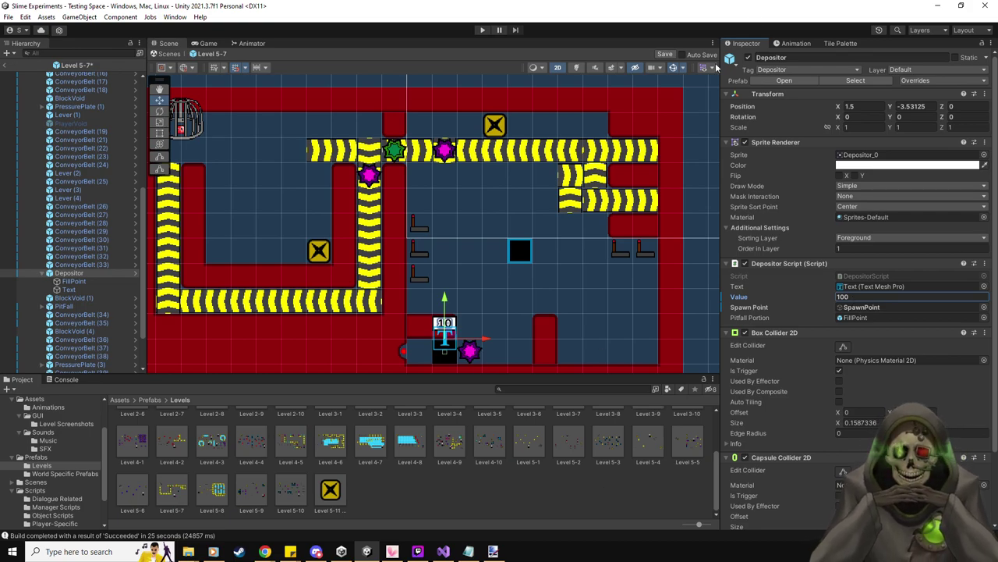
left_click(664, 55)
- Open the Level 5-8, 5-9 and 5-10 prefabs in turn to examine their layouts and return to the Testing Space scene
double_click(211, 489)
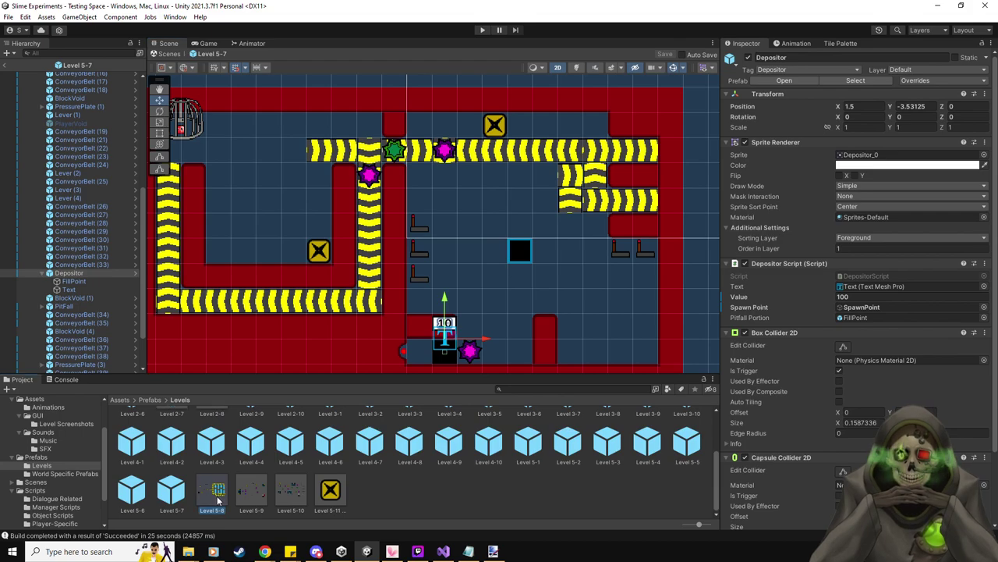
scroll(360, 278, "down", 8)
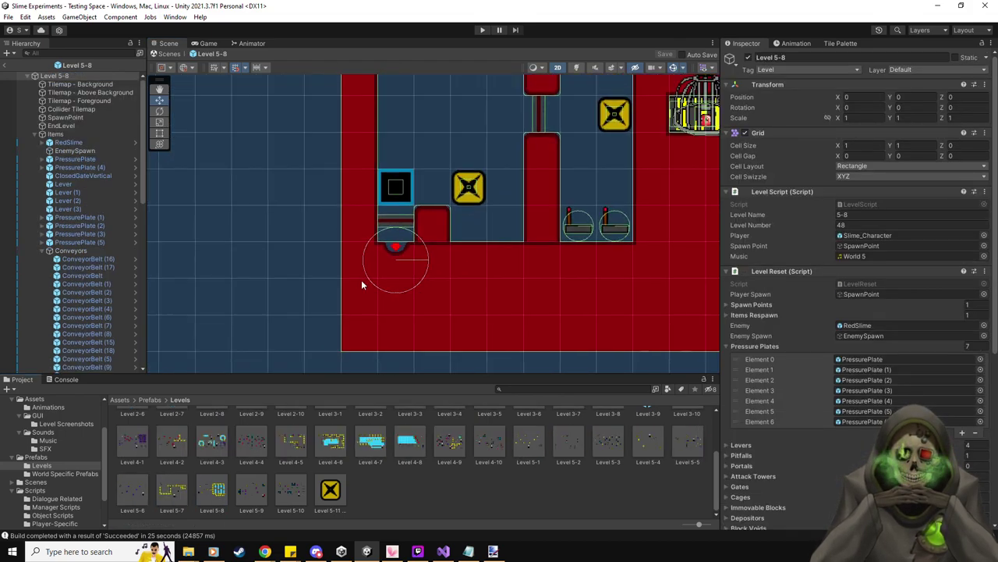
double_click(252, 489)
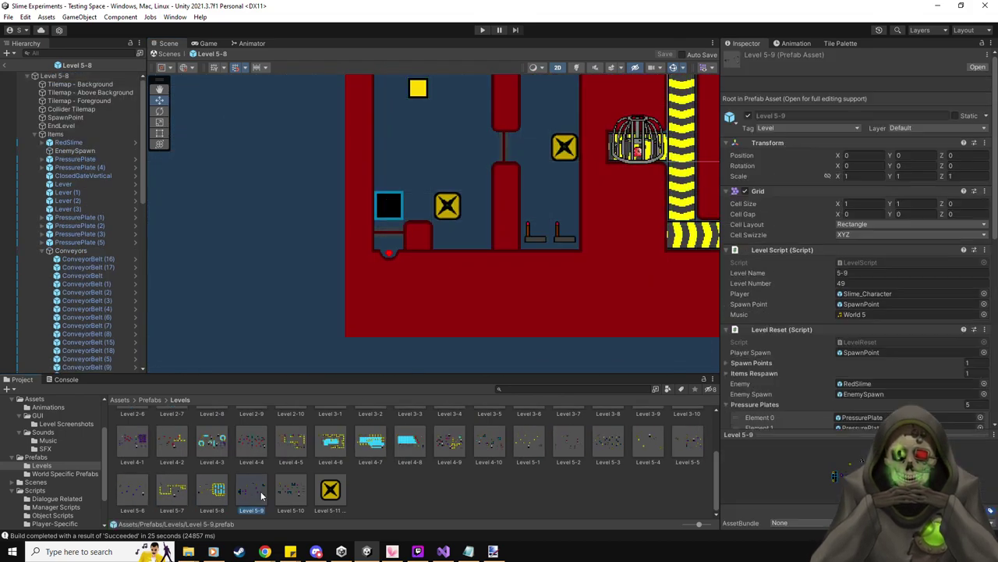
double_click(292, 489)
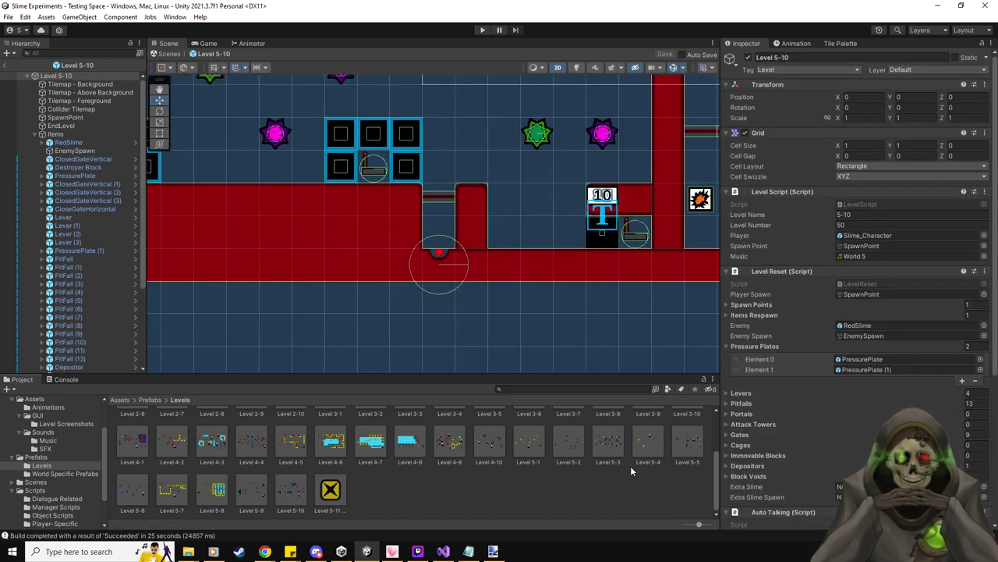
left_click(9, 67)
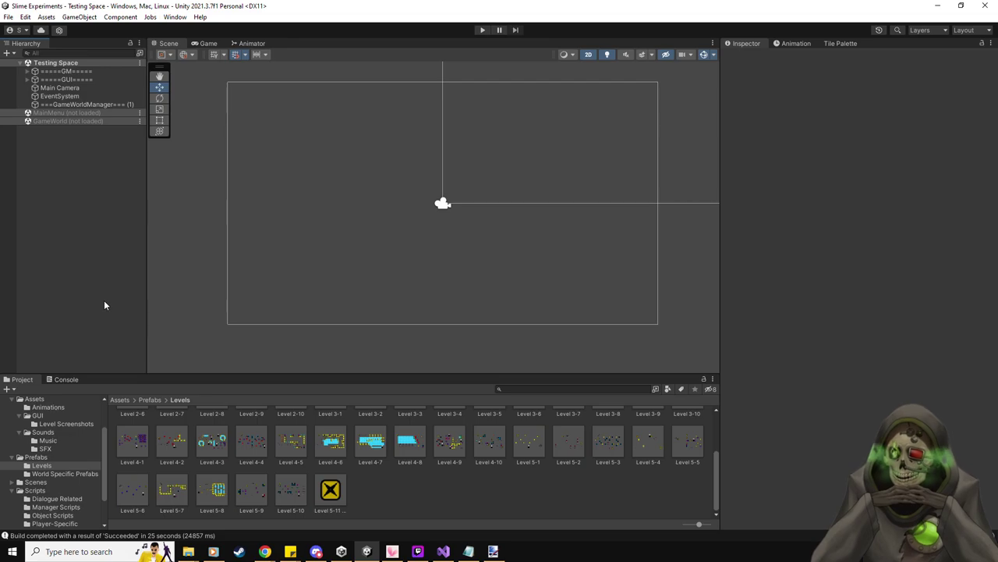
- Switch to 5-7.png in paint.net and erase the void-and-plate cluster in the lower-right corner and the plate above the conveyor junction
left_click_drag(450, 187, 461, 1)
middle_click_drag(609, 437, 577, 379)
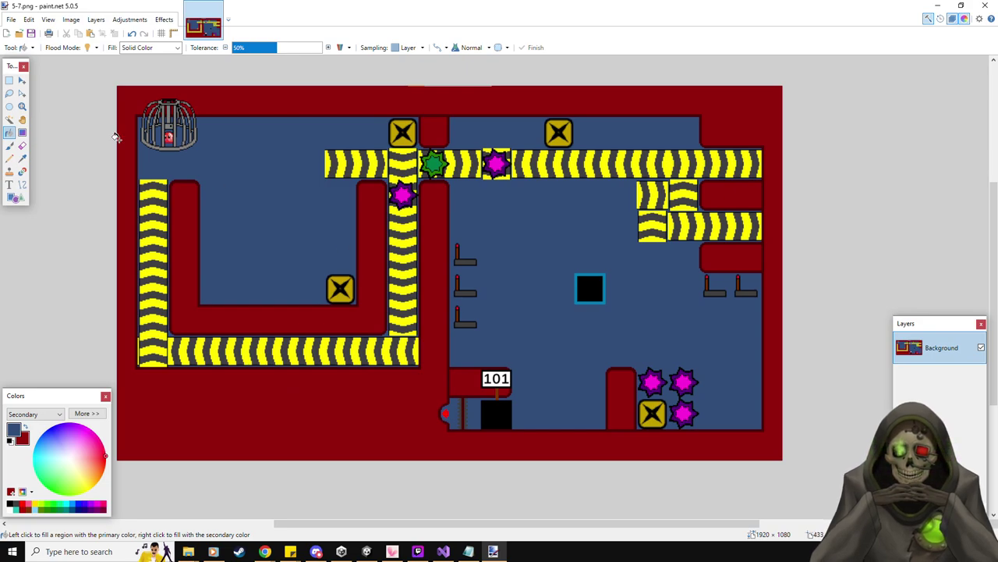
left_click(9, 81)
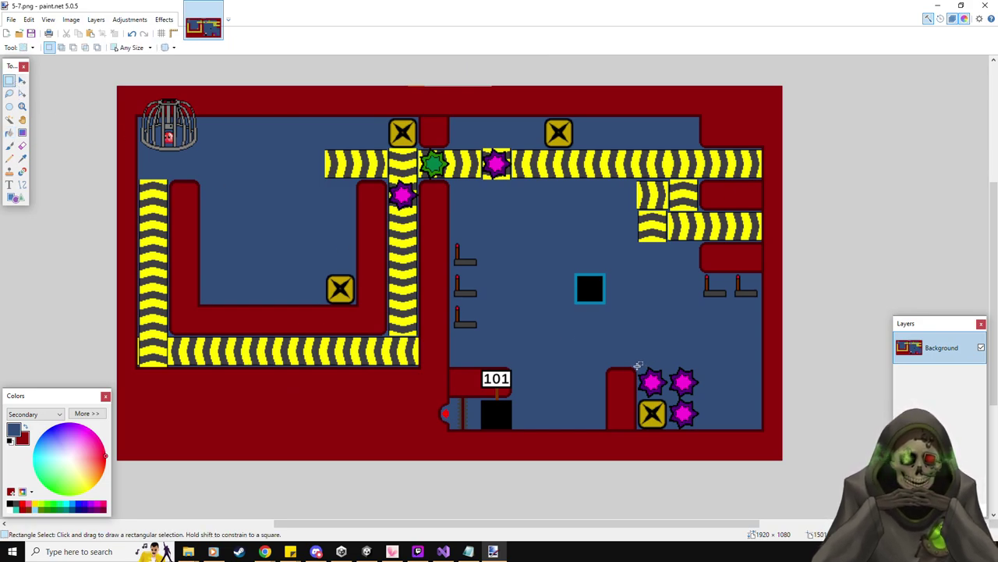
left_click_drag(637, 366, 702, 429)
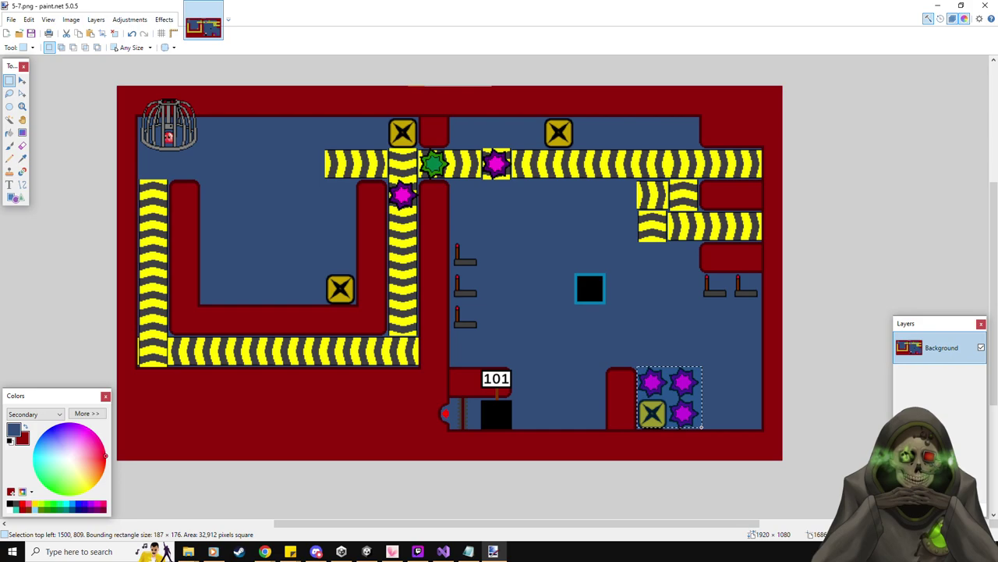
key("Delete")
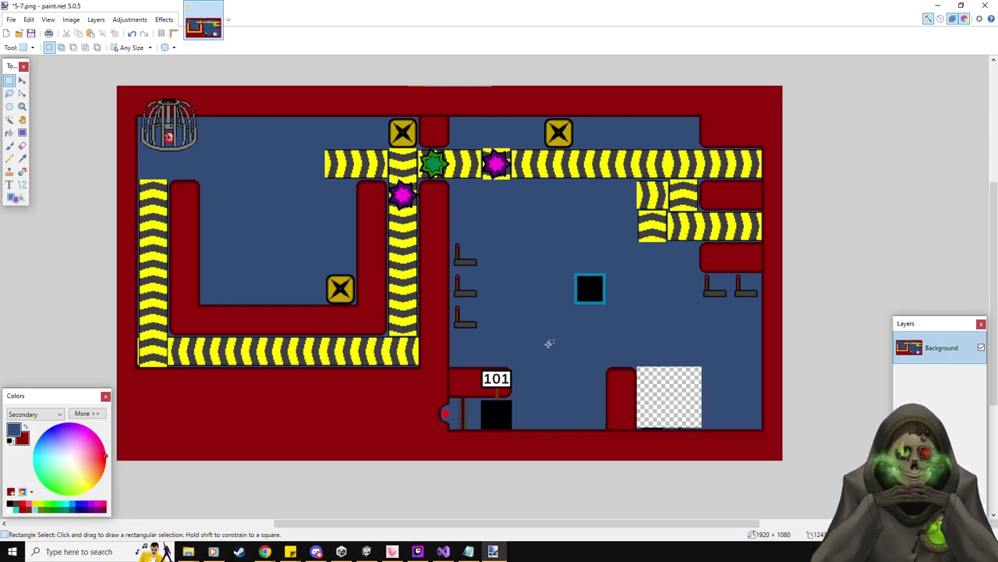
left_click_drag(385, 117, 419, 149)
key("Delete")
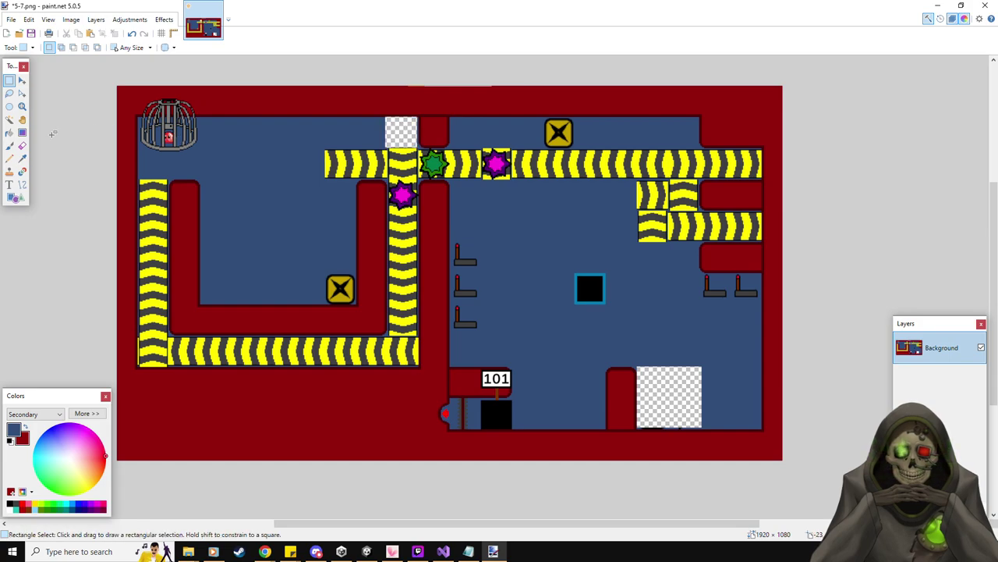
- Fill both erased areas of the level screenshot with the blue floor colour
left_click(8, 132)
left_click(398, 124)
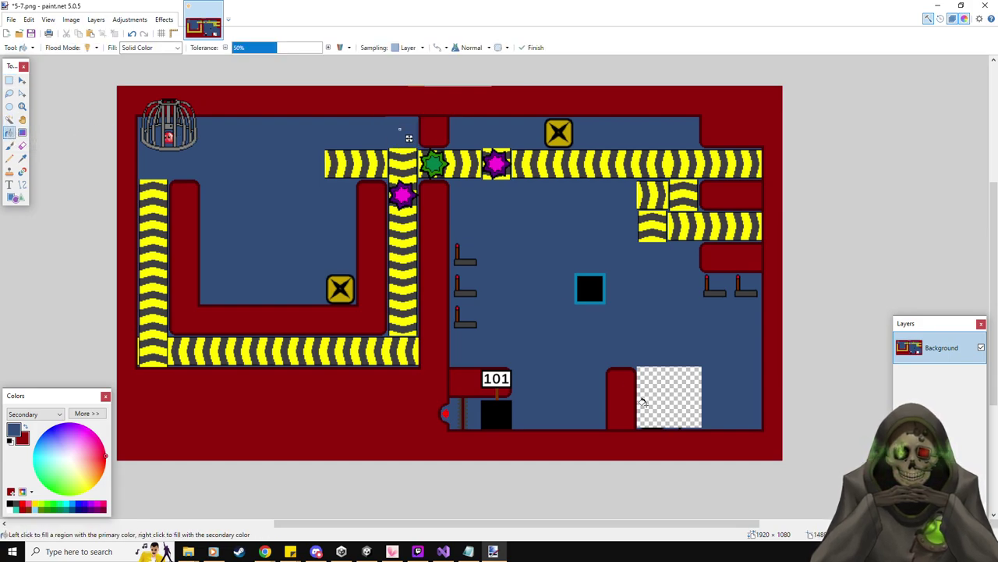
left_click(663, 377)
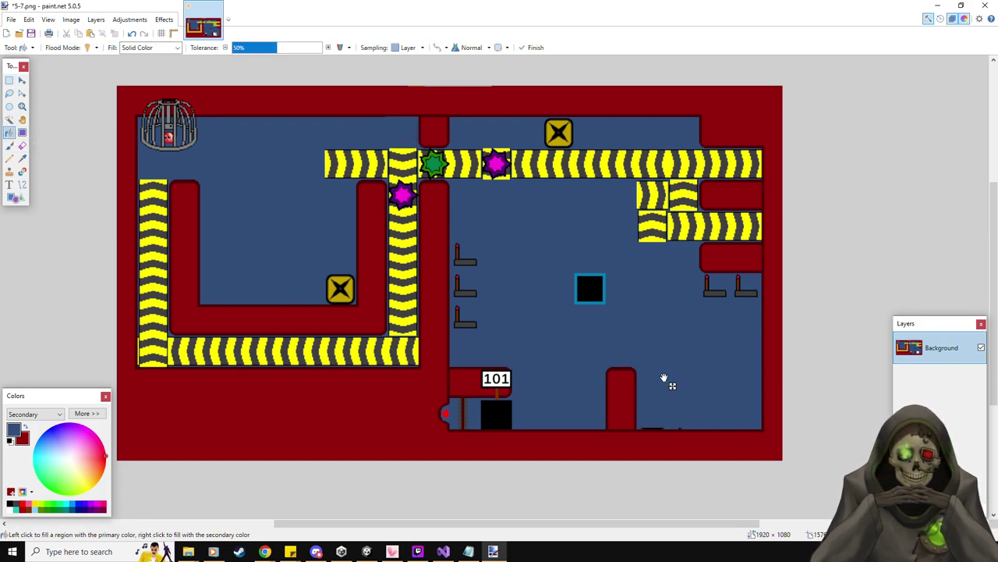
- Erase the black remnants along the floor edge of the lower-right corner and fill the gap with the blue floor colour
left_click(21, 106)
left_click_drag(633, 406, 727, 460)
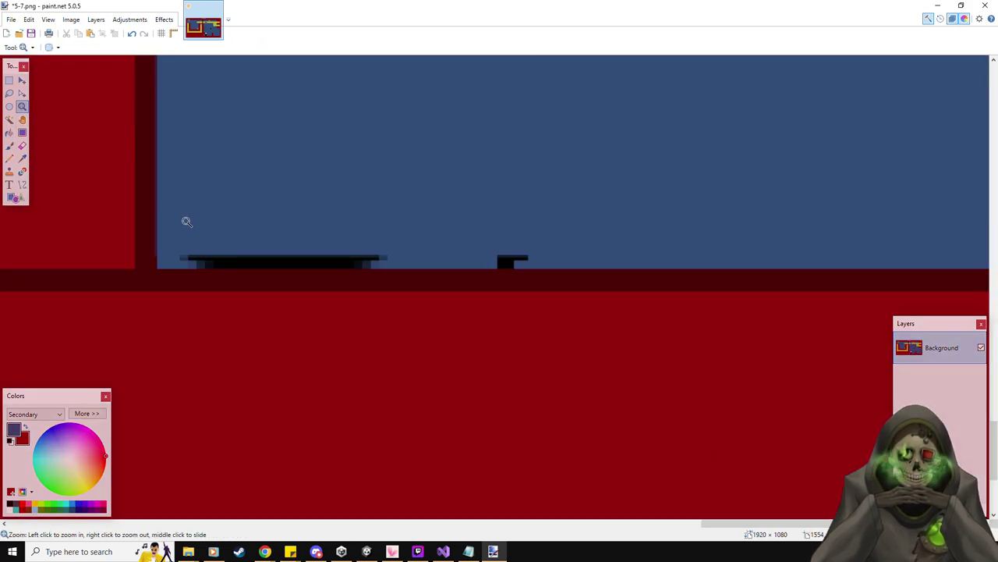
left_click(9, 80)
left_click_drag(168, 241, 540, 267)
key("Delete")
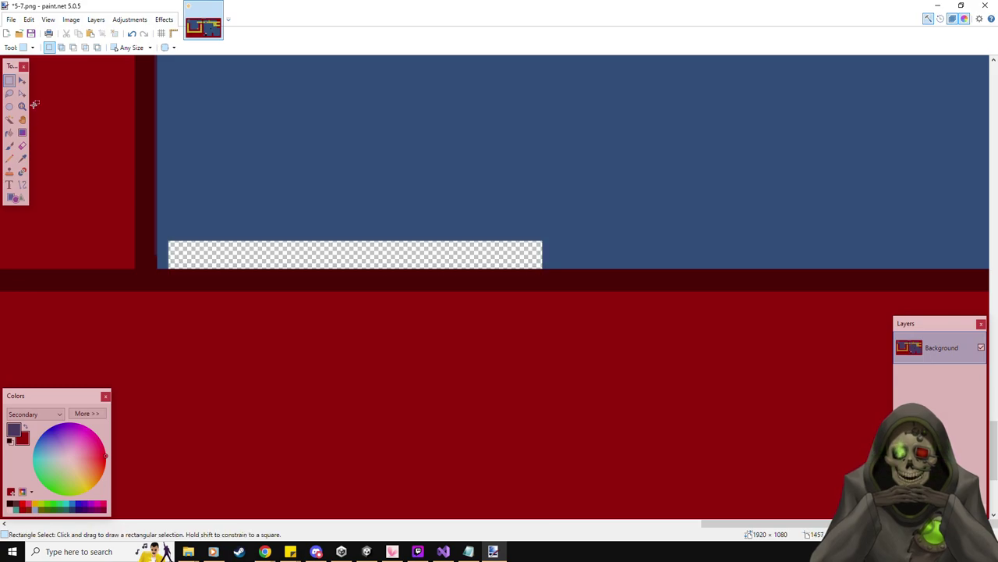
left_click(10, 132)
left_click(217, 248)
- Return to the full view of the screenshot and save the edited 5-7.png
left_click(21, 106)
right_click(314, 186)
right_click(314, 186)
right_click(313, 186)
right_click(313, 186)
right_click(313, 186)
right_click(314, 186)
middle_click_drag(315, 187, 632, 406)
middle_click_drag(508, 299, 519, 308)
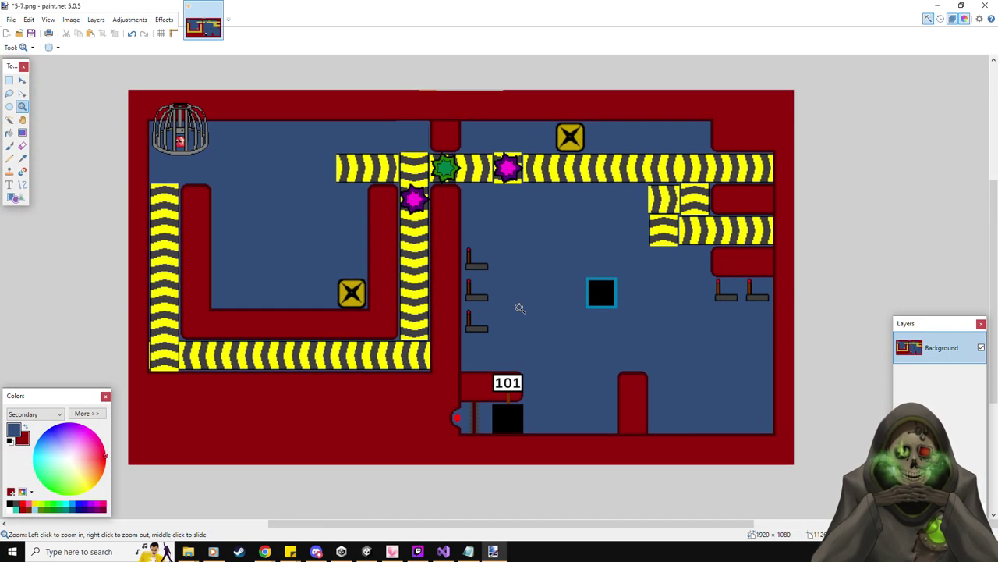
left_click(11, 18)
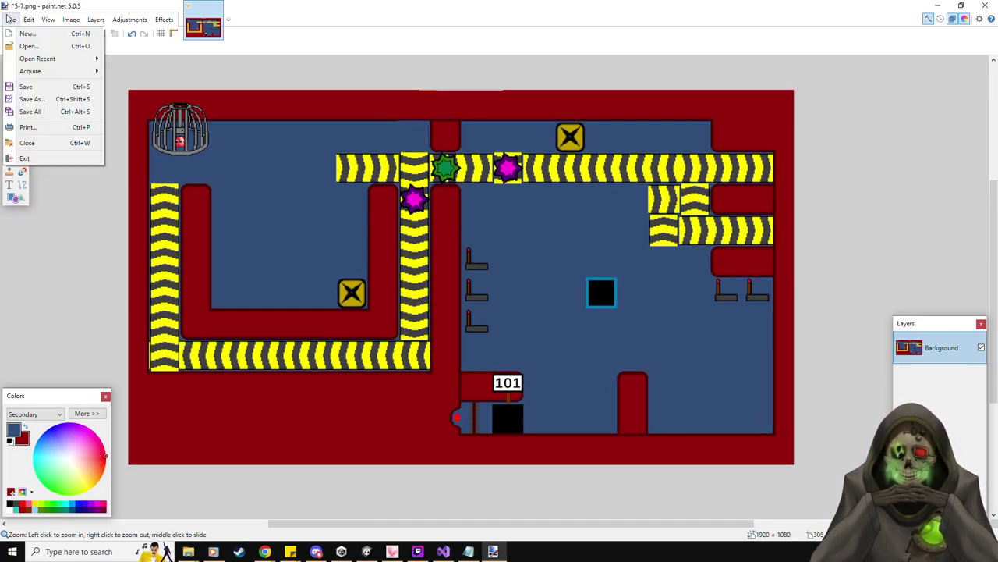
left_click(30, 87)
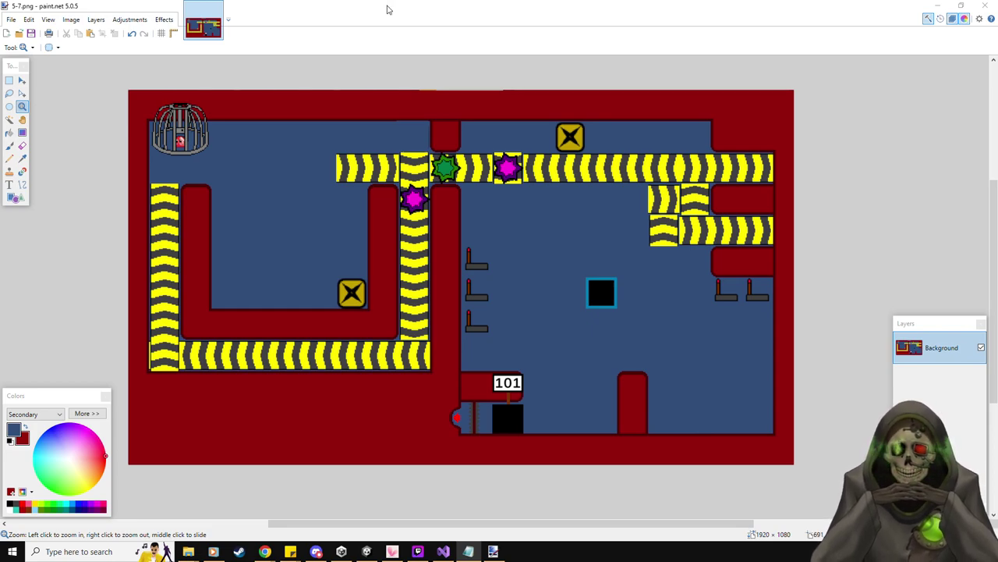
- Switch back to Unity, add the Level 5-7 prefab to the Testing Space scene and start play mode
left_click_drag(388, 8, 0, 142)
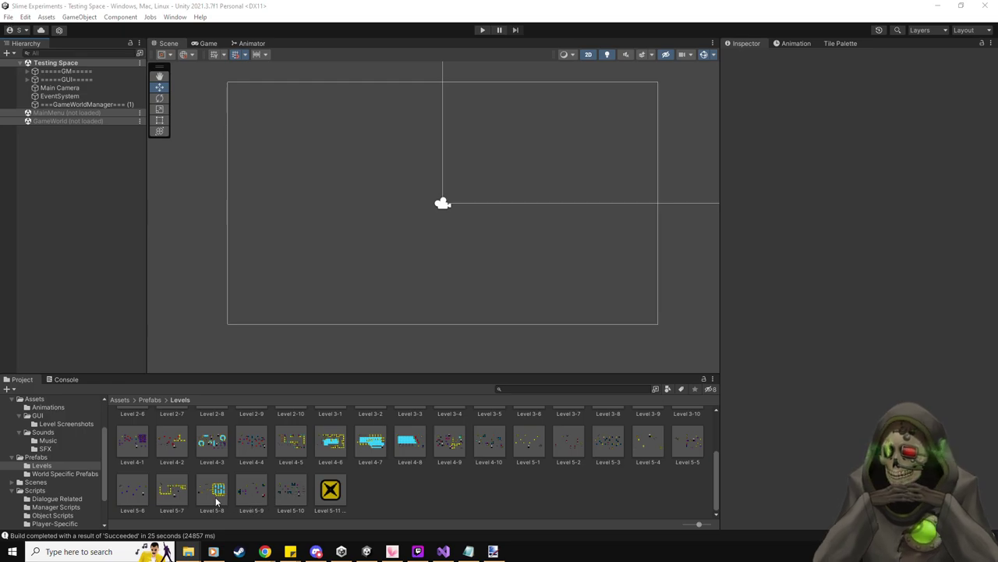
left_click_drag(178, 498, 95, 84)
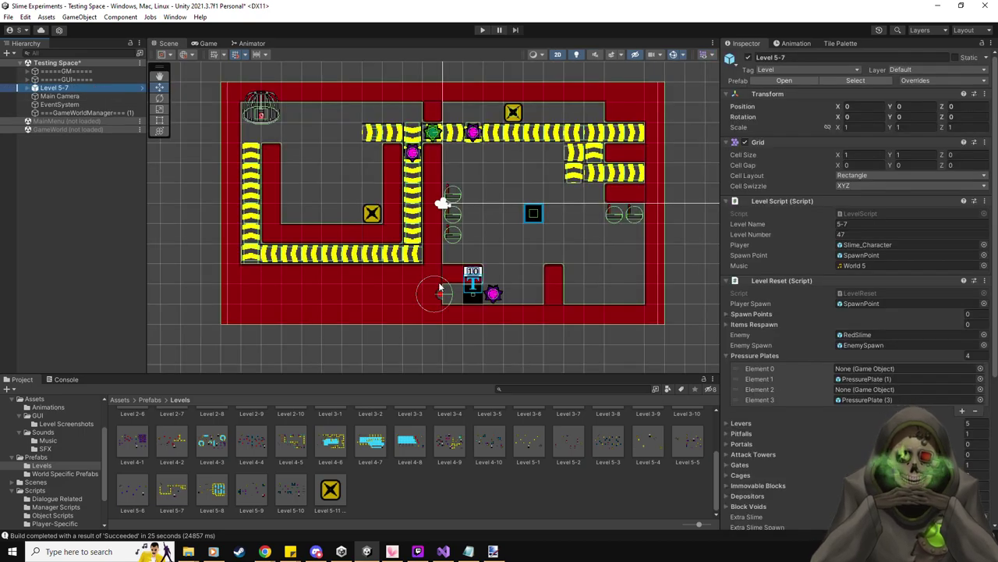
left_click(482, 29)
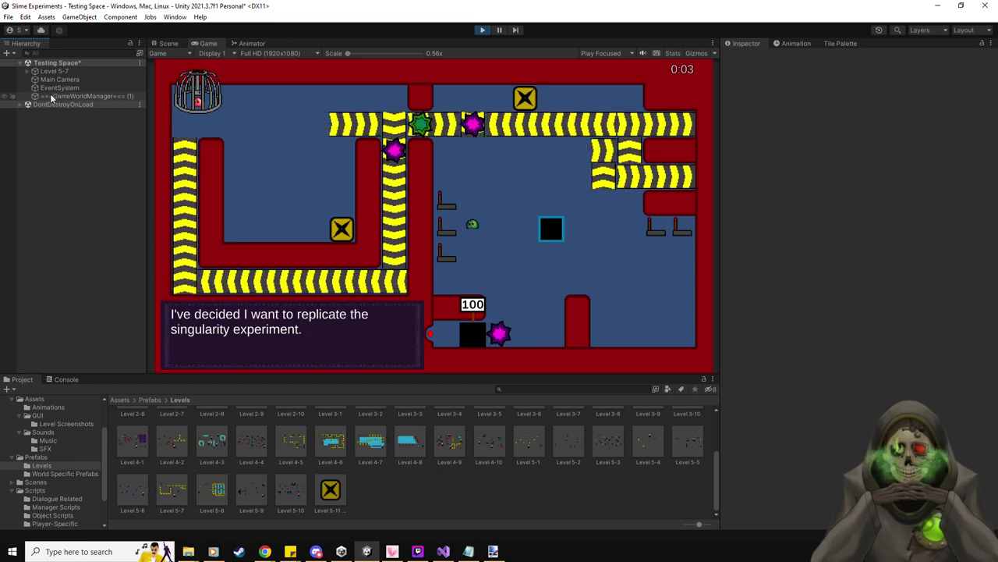
- Locate the Depositor among the running Level 5-7's items and deactivate it
left_click(27, 71)
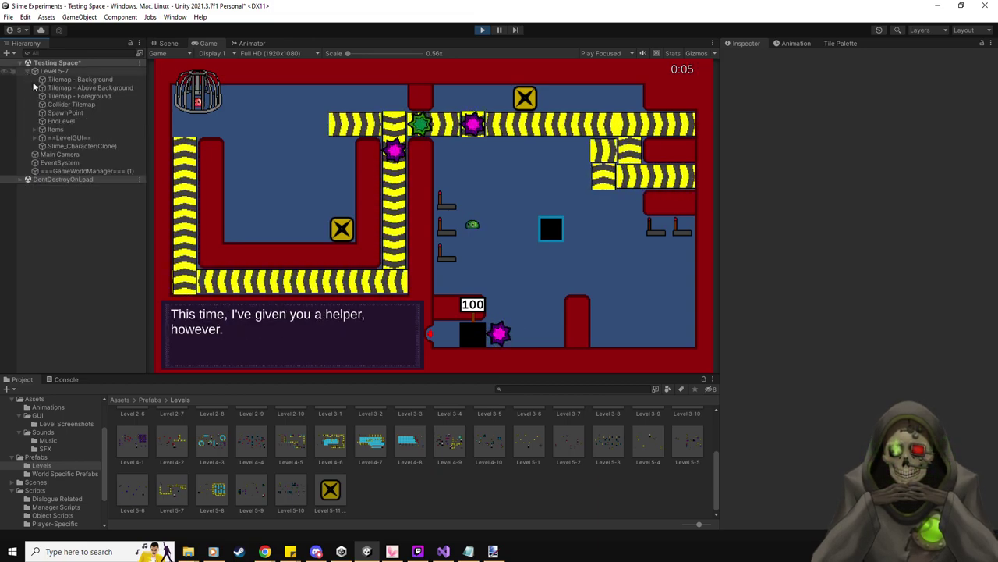
left_click(35, 129)
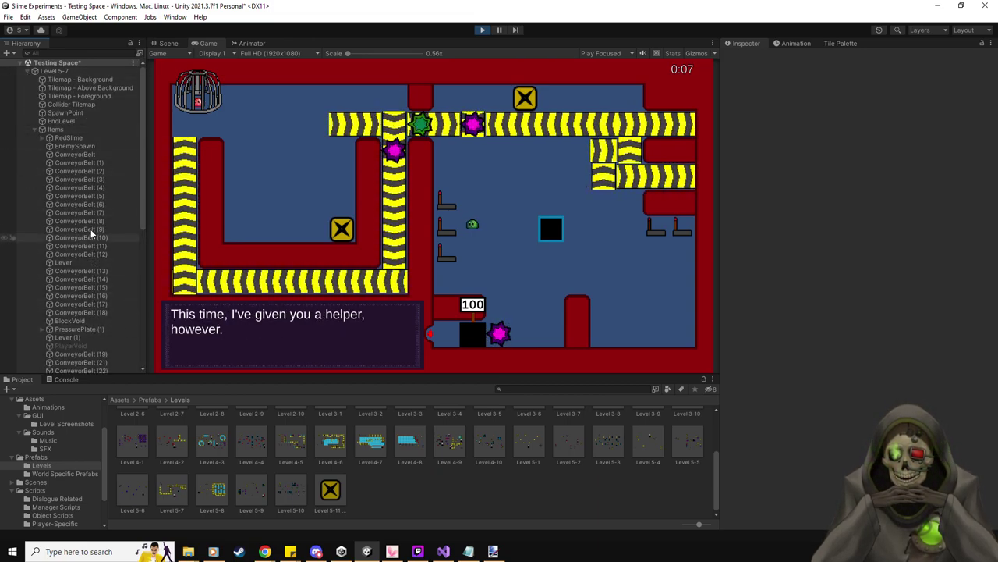
scroll(94, 325, "down", 4)
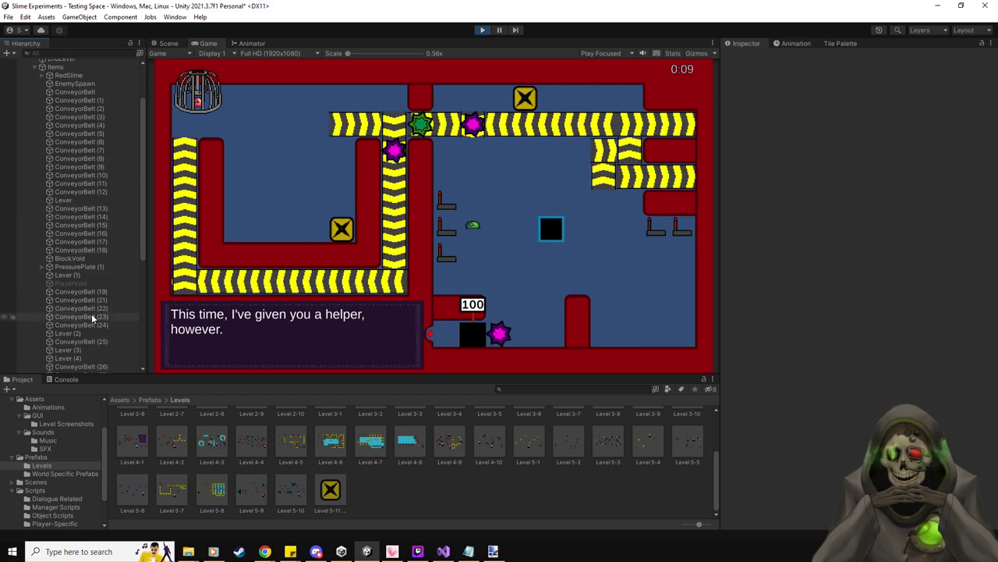
scroll(91, 314, "down", 8)
left_click(70, 309)
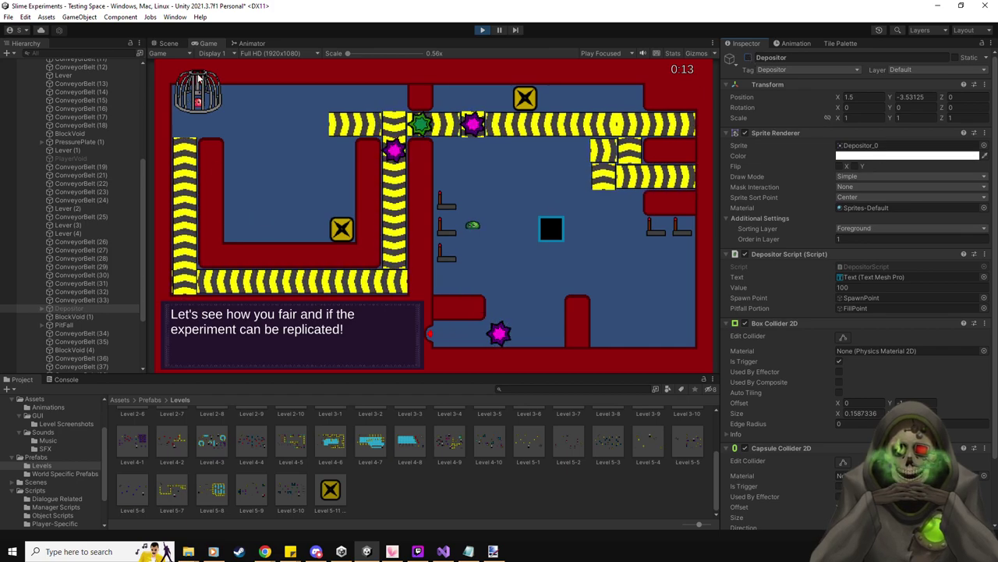
- Play-test Level 5-7 by steering the green slime down around the wall to the level's exit
key("d")
key("s")
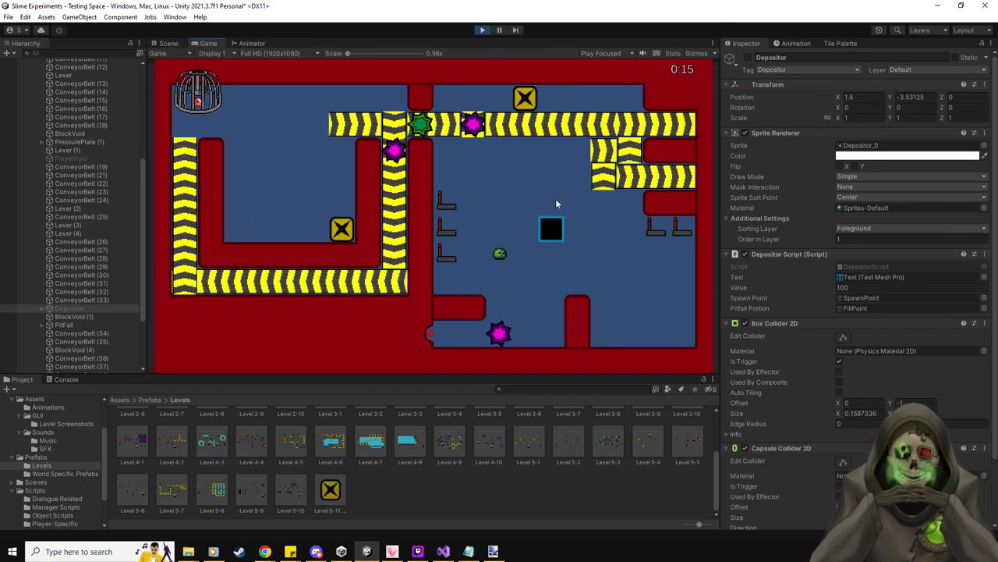
key("a")
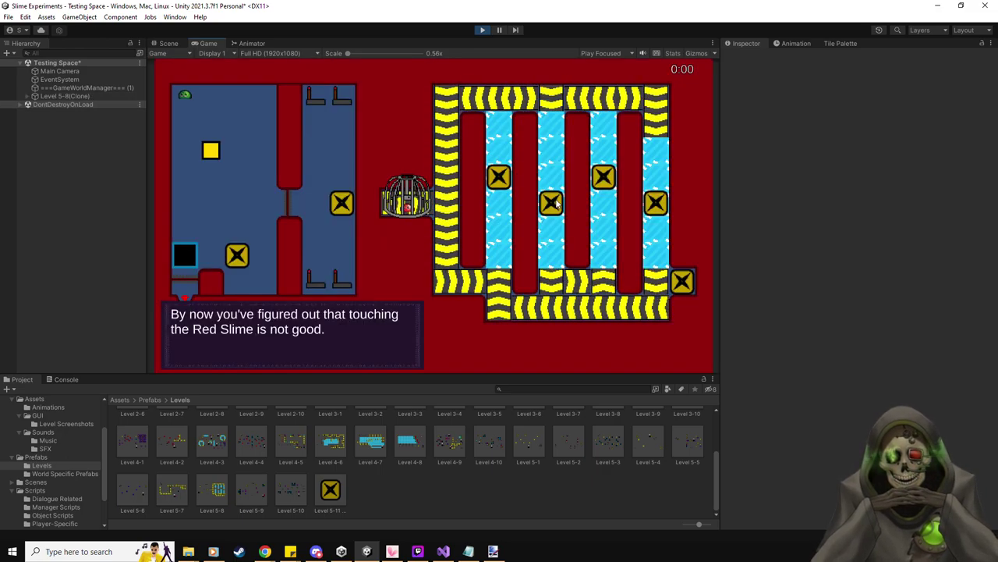
- Stop play mode and delete the Level 5-7 instance from the Testing Space scene
key("Escape")
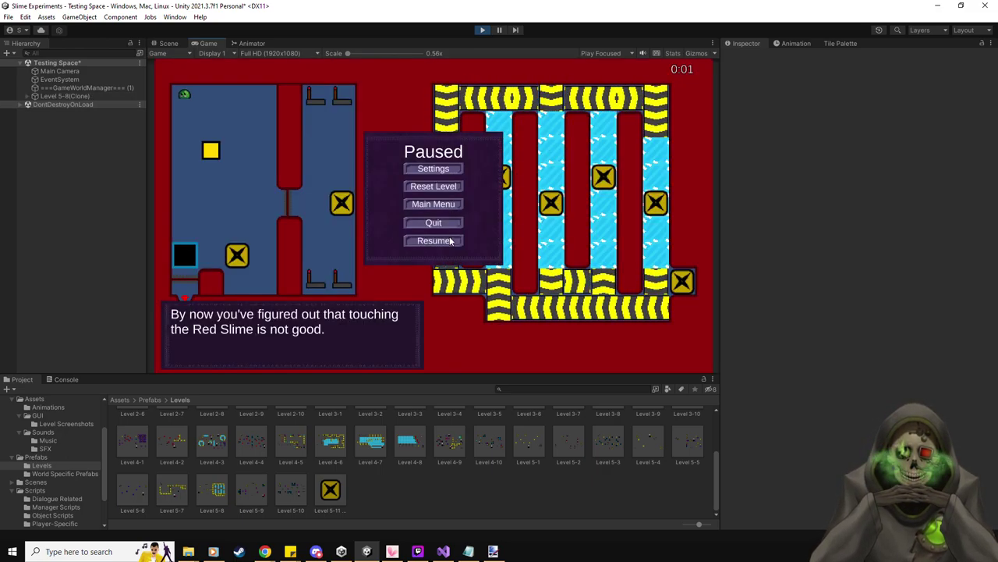
left_click(483, 31)
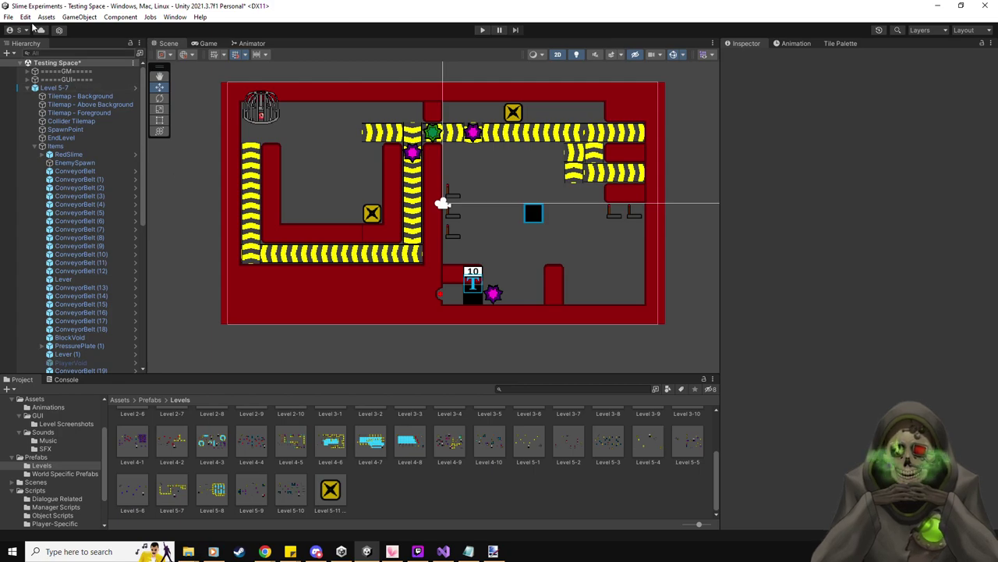
left_click(49, 88)
key("Delete")
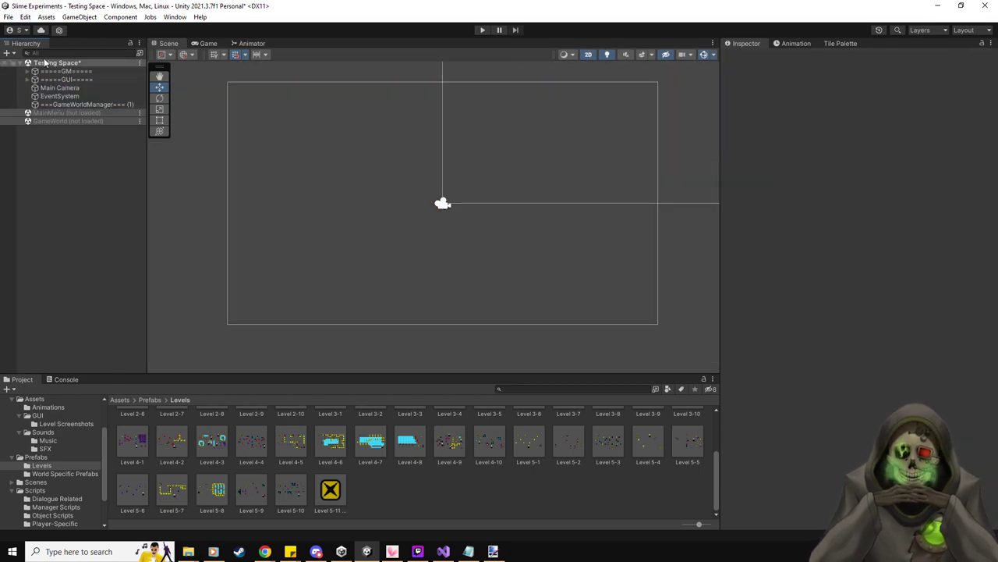
- Build the game for Windows into the Slime Experiments folder, saving the Testing Space scene changes
left_click(8, 17)
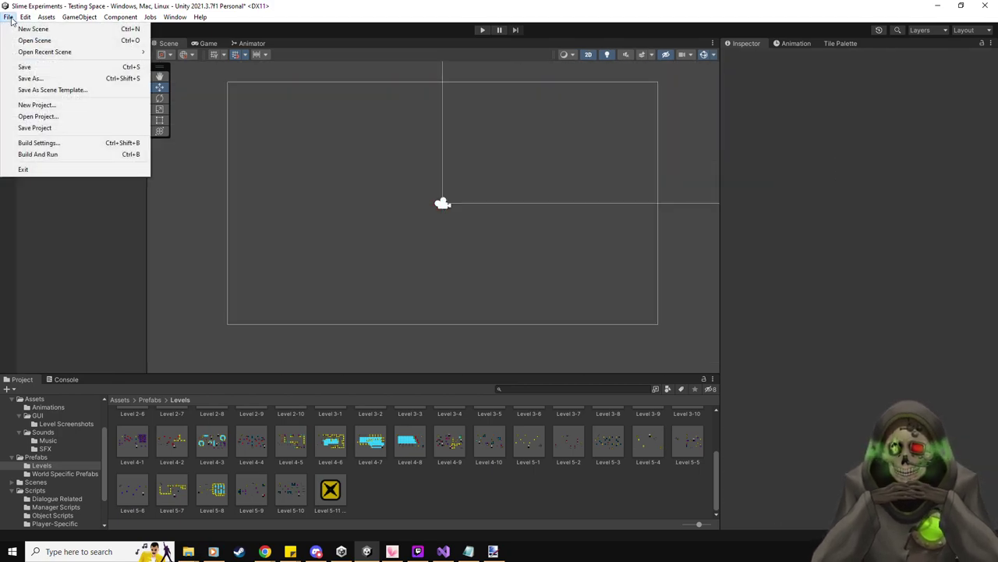
left_click(43, 143)
left_click(559, 354)
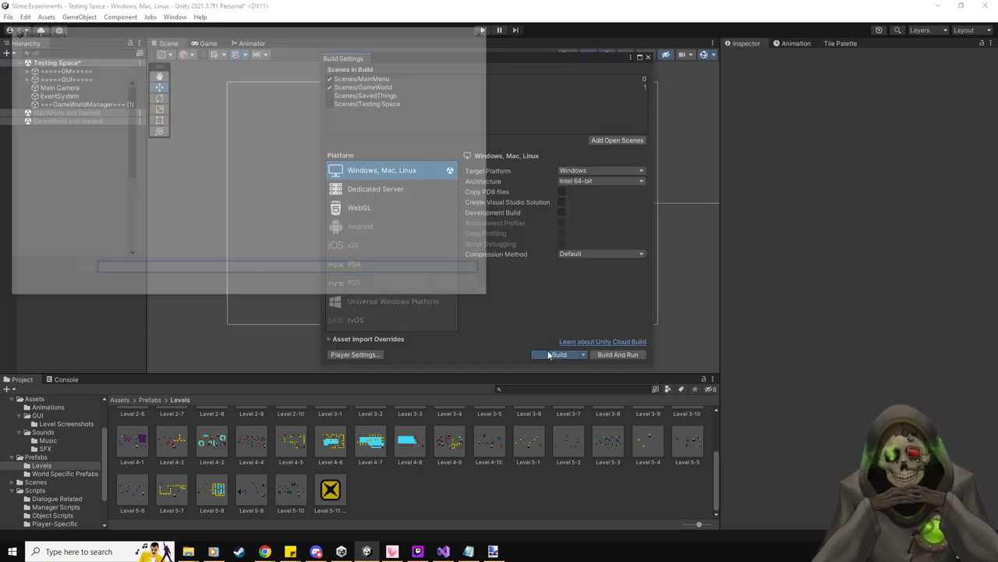
key("Return")
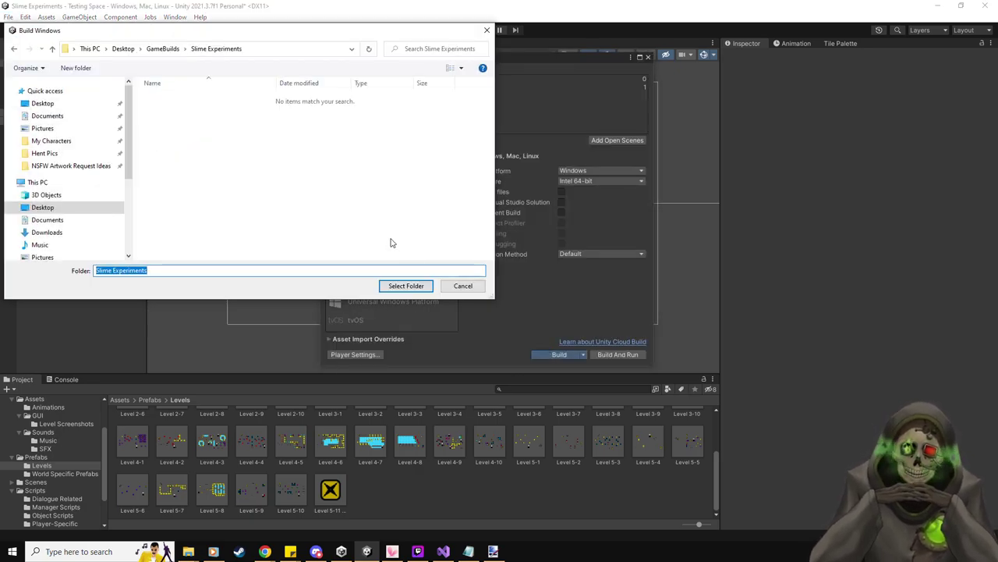
left_click(405, 285)
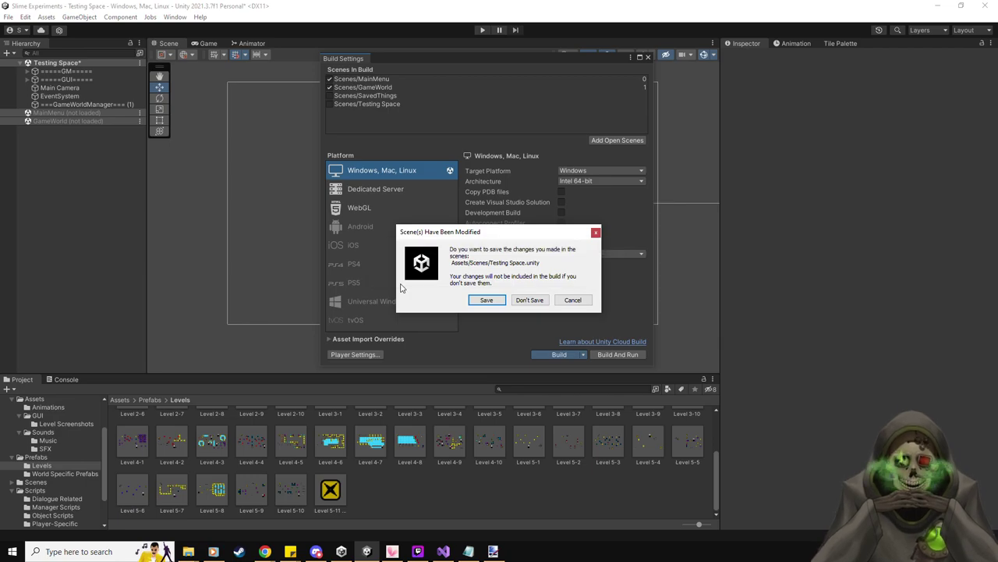
left_click(487, 300)
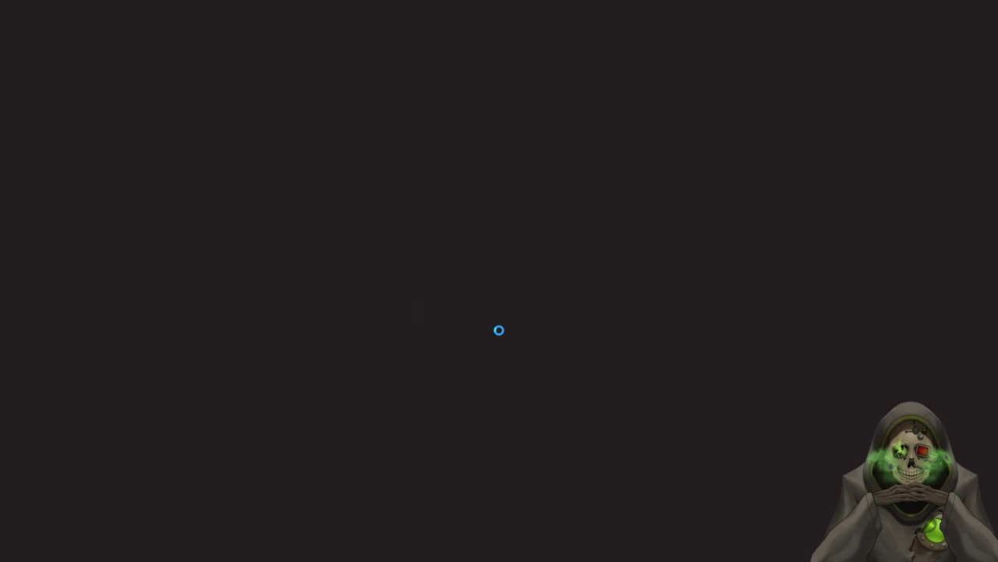
- Load Level 5-8 in the built game, then switch back to Unity and close the Build Settings
left_click(503, 329)
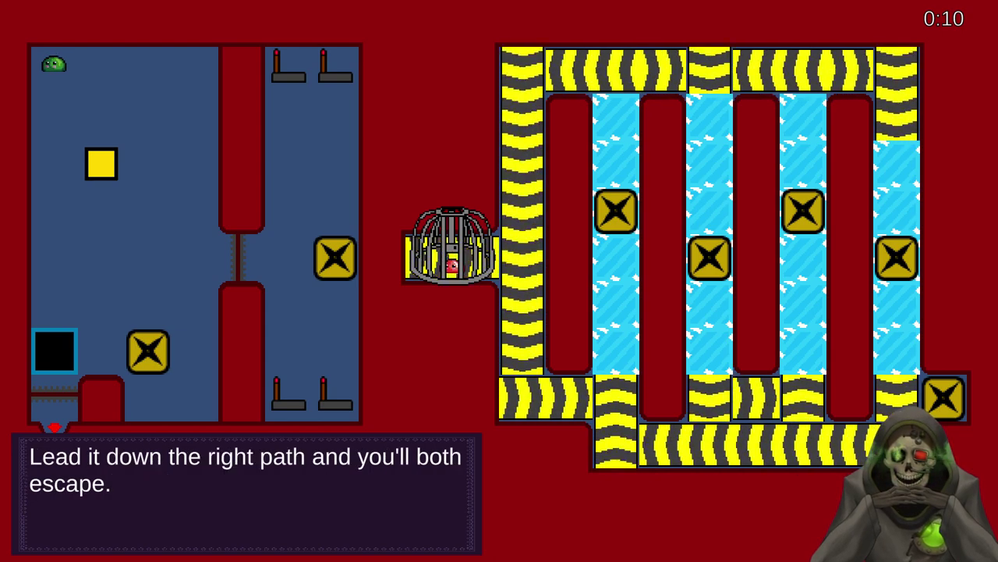
key("super")
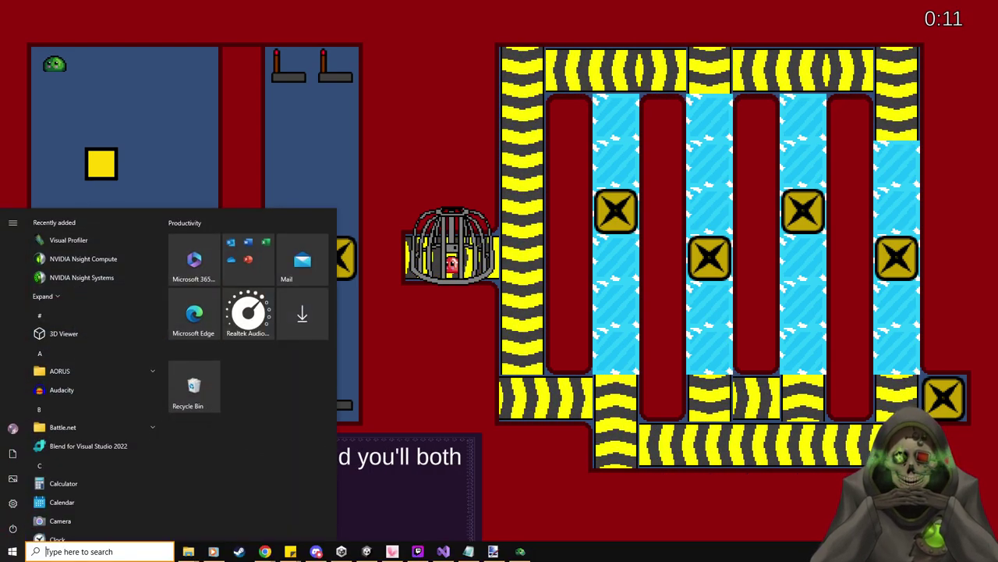
left_click(366, 552)
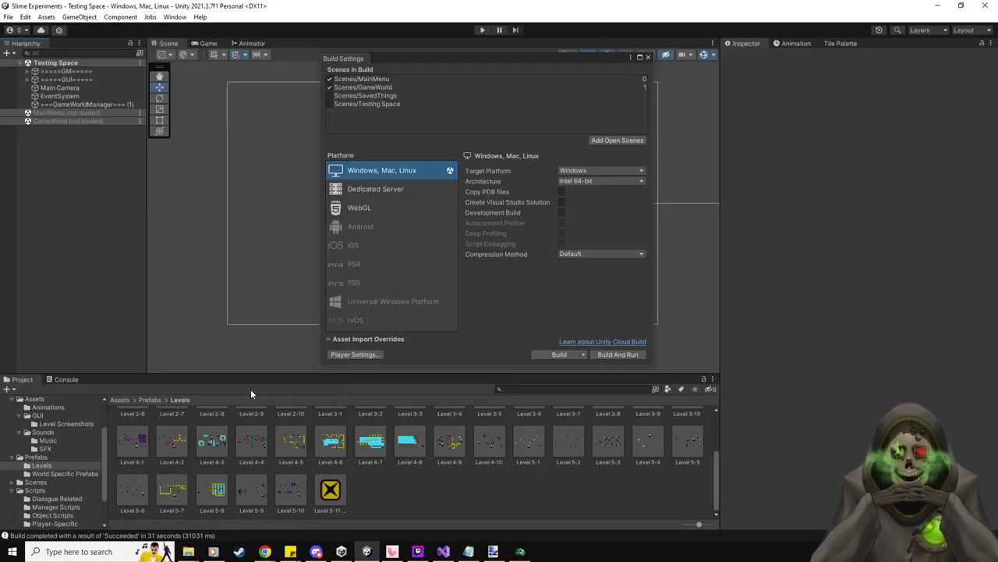
left_click(647, 58)
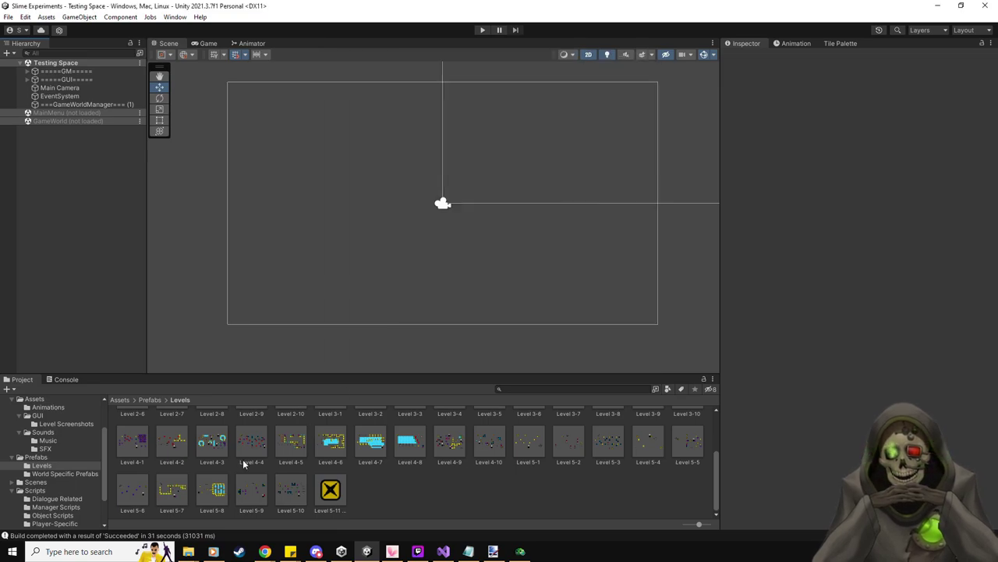
- In the Level 5-7 prefab, try deleting the overlapping ConveyorBelt (38) at the loop's lower-left corner, then undo the deletion
double_click(173, 490)
left_click(176, 306)
scroll(195, 304, "up", 5)
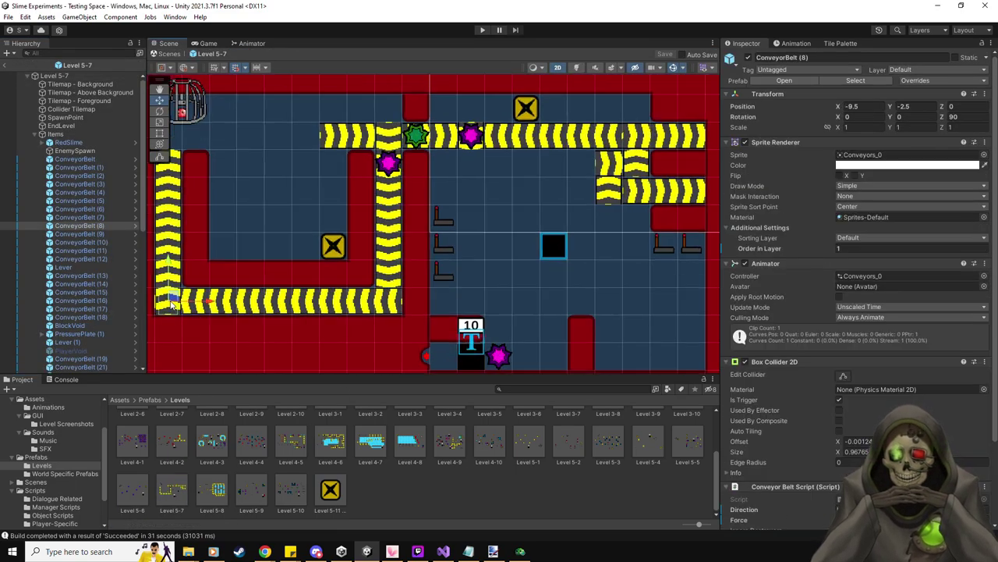
middle_click_drag(267, 299, 345, 296)
scroll(256, 296, "up", 4)
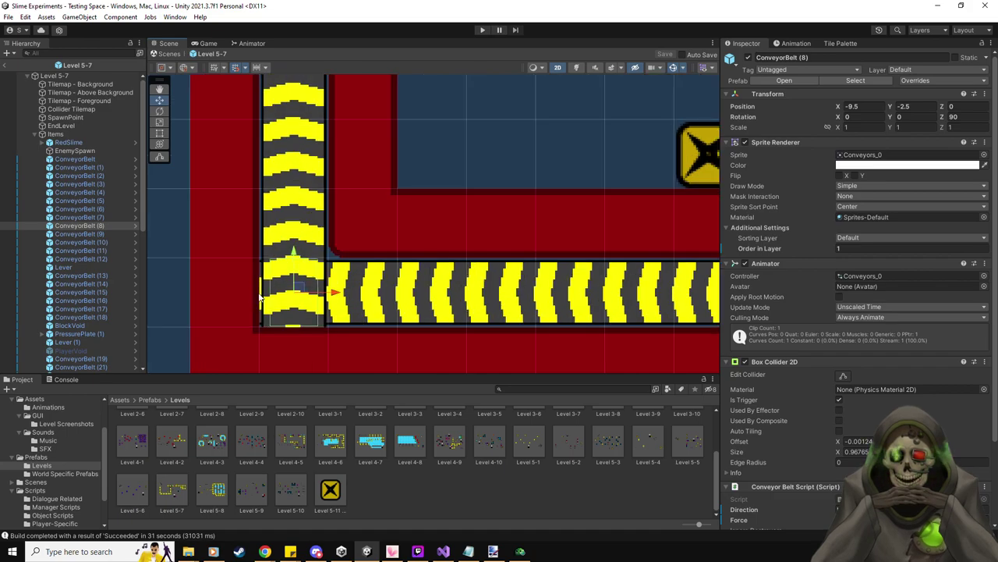
left_click(261, 300)
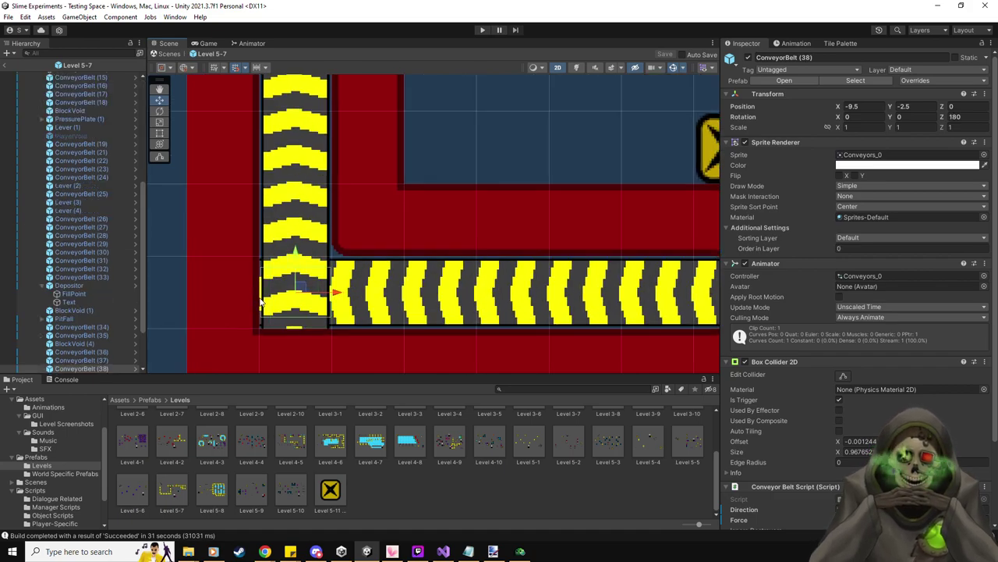
key("Delete")
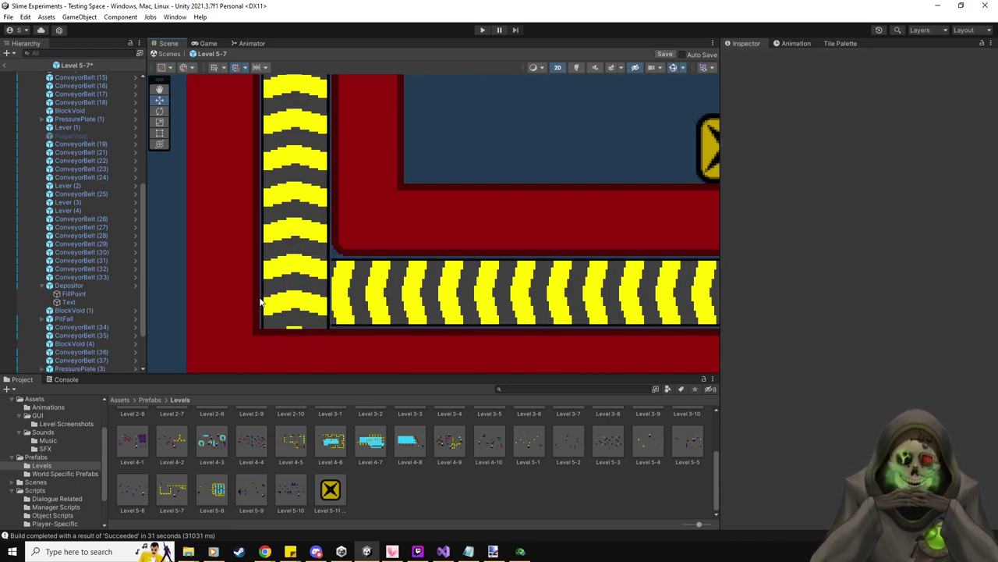
scroll(394, 285, "down", 4)
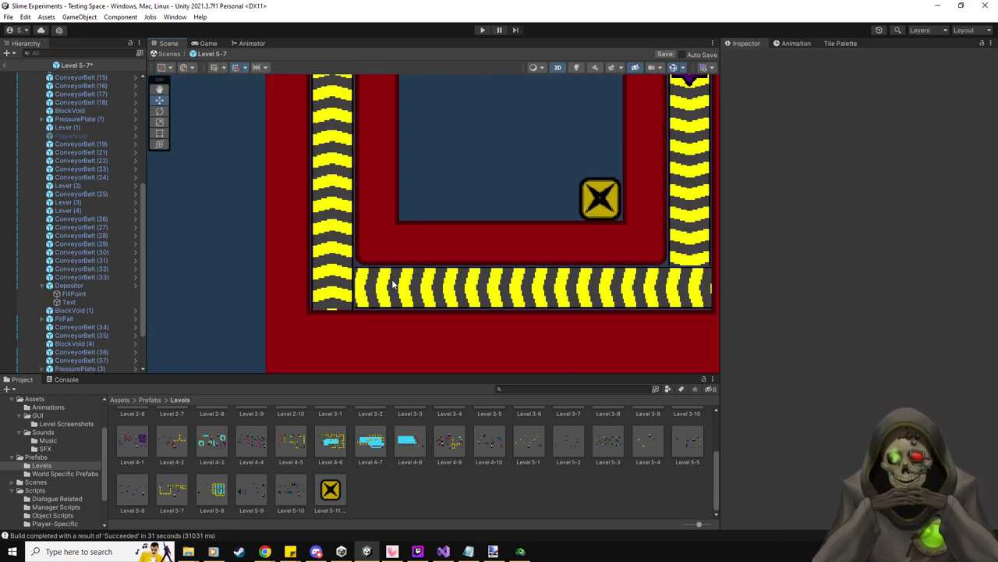
key("ctrl+z")
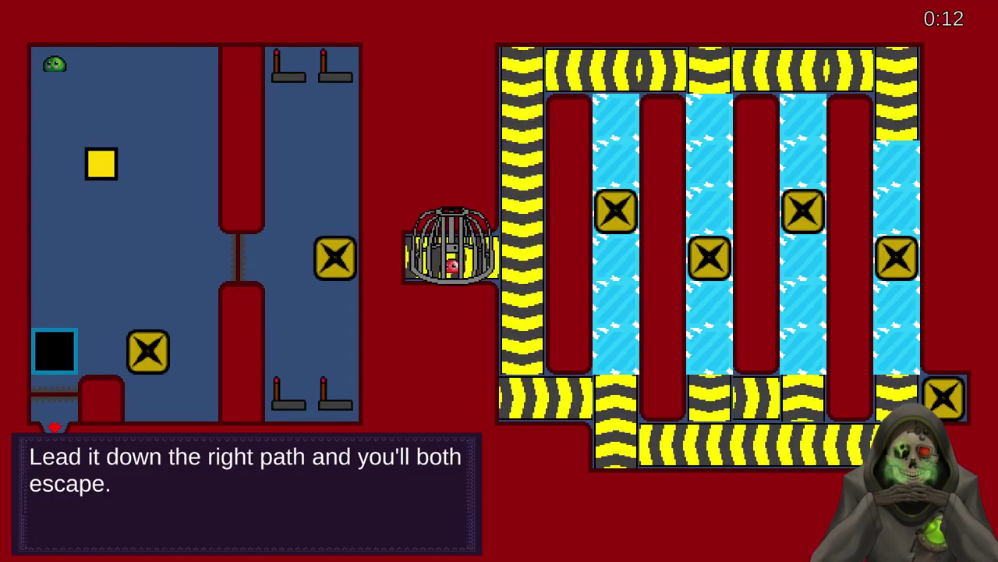
- In the built game's Level 5-8, push the yellow block down onto the pressure plate below it
key("Down")
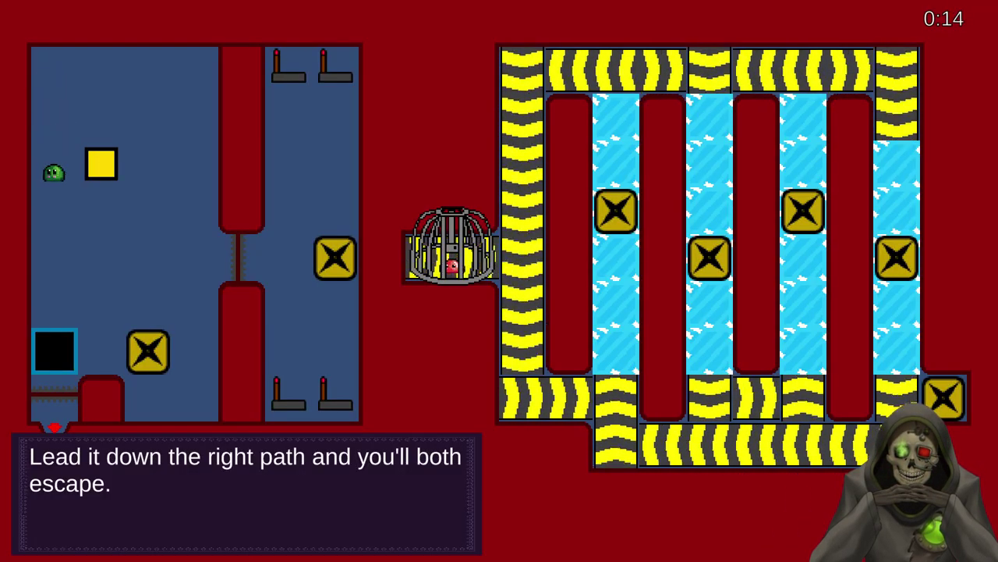
key("Right")
key("Down")
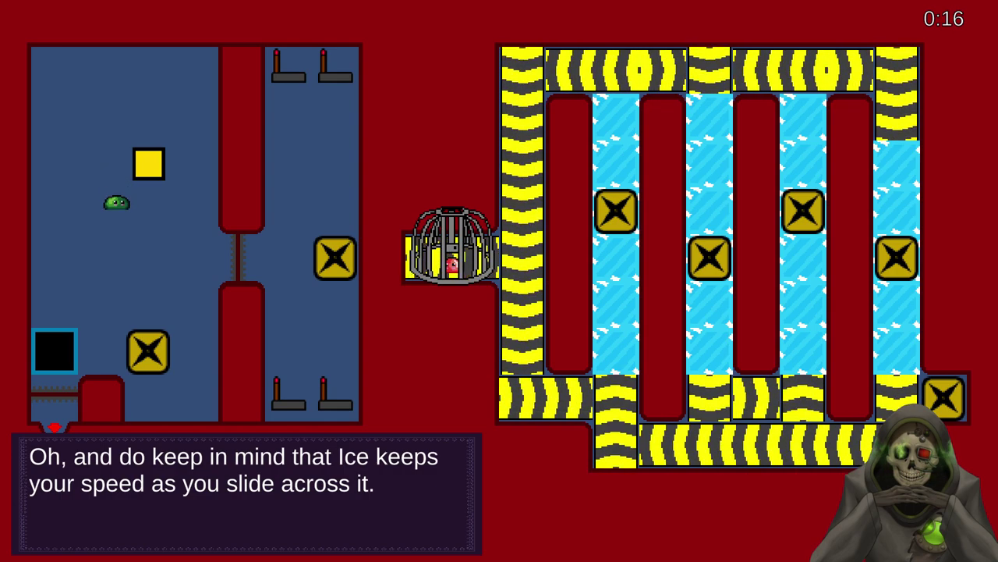
key("Down")
key("Up")
key("Right")
key("Left")
key("Down")
key("Down")
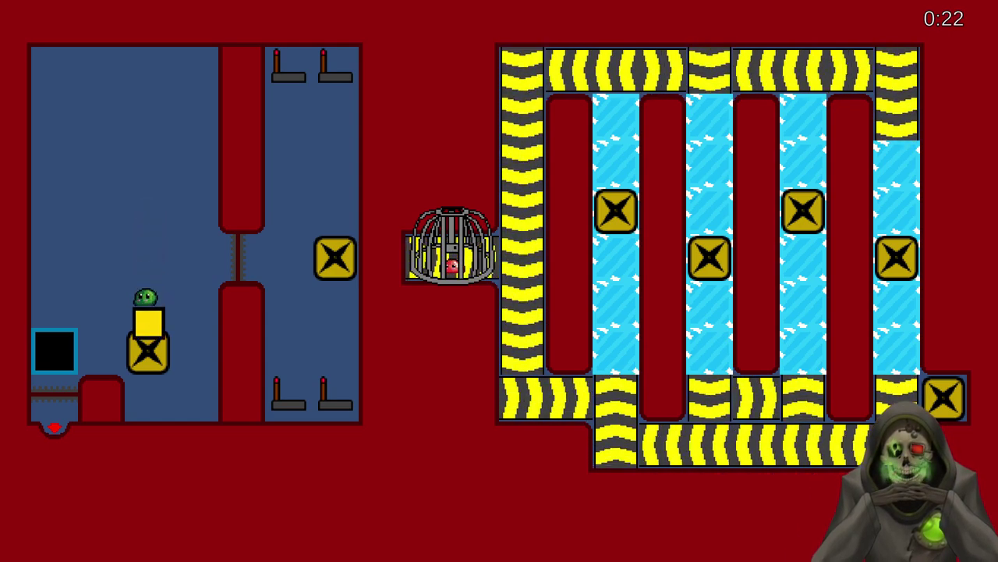
- Guide the green slime through the opened gate onto the second pressure plate to release the red slime
key("Up")
key("Right")
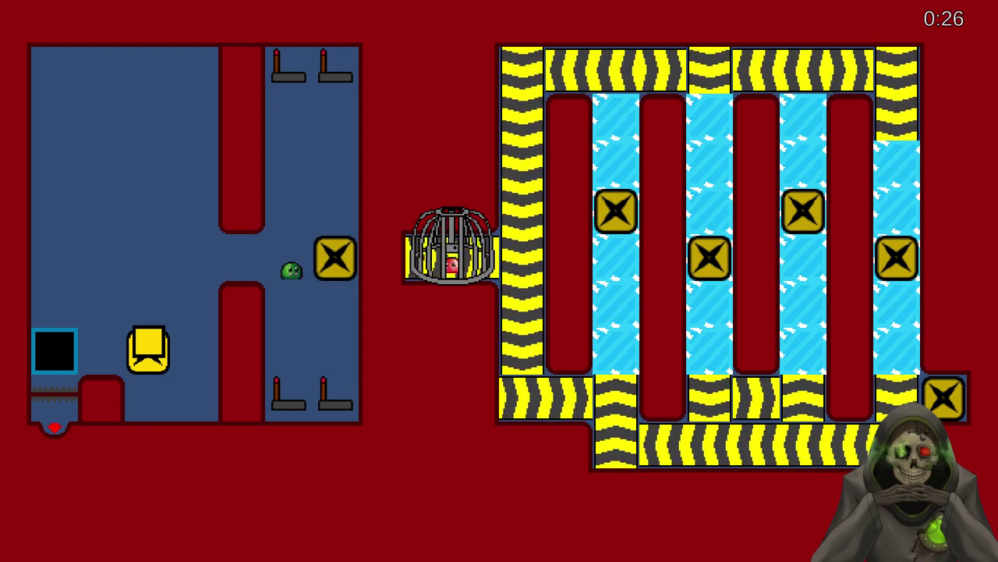
key("Up")
key("Right")
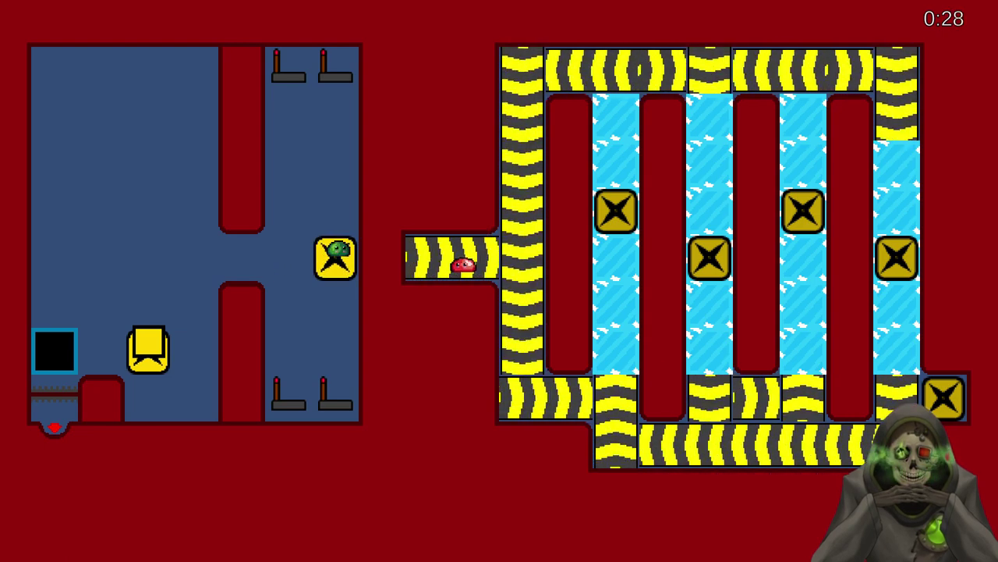
- Switch the upper lever nearest the outer wall to redirect the red slime, then reset Level 5-8
key("Down")
key("Up")
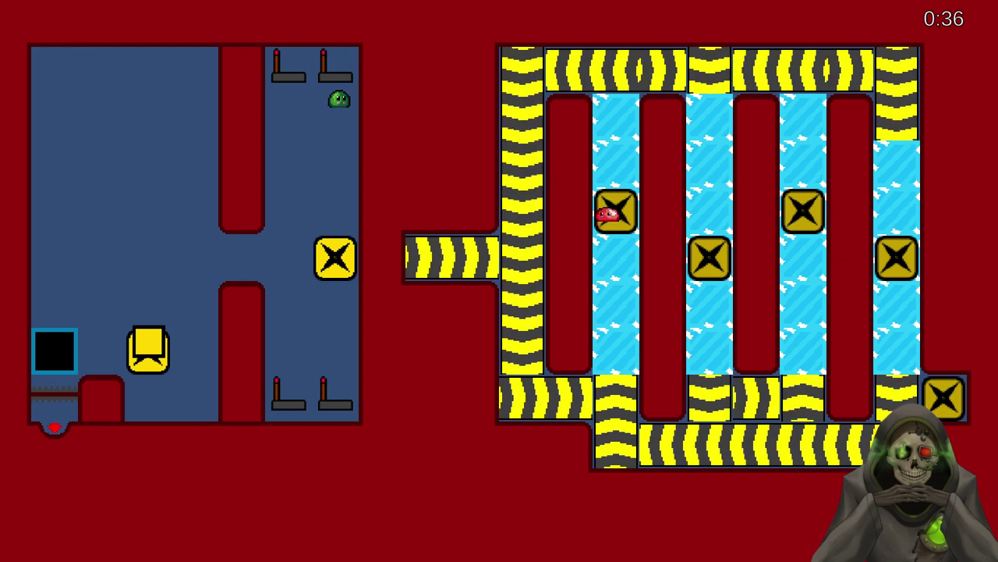
key("Down")
key("Up")
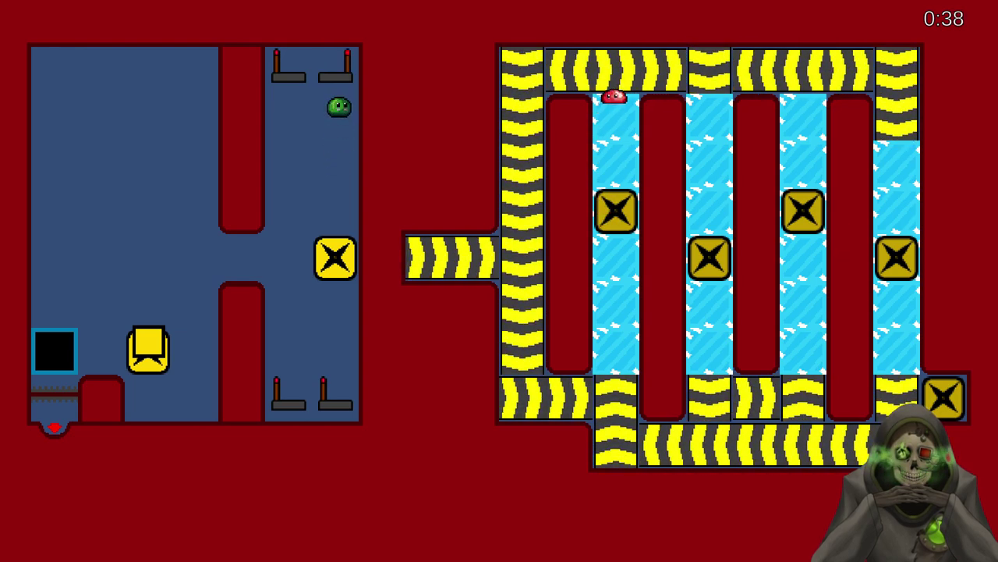
key("Escape")
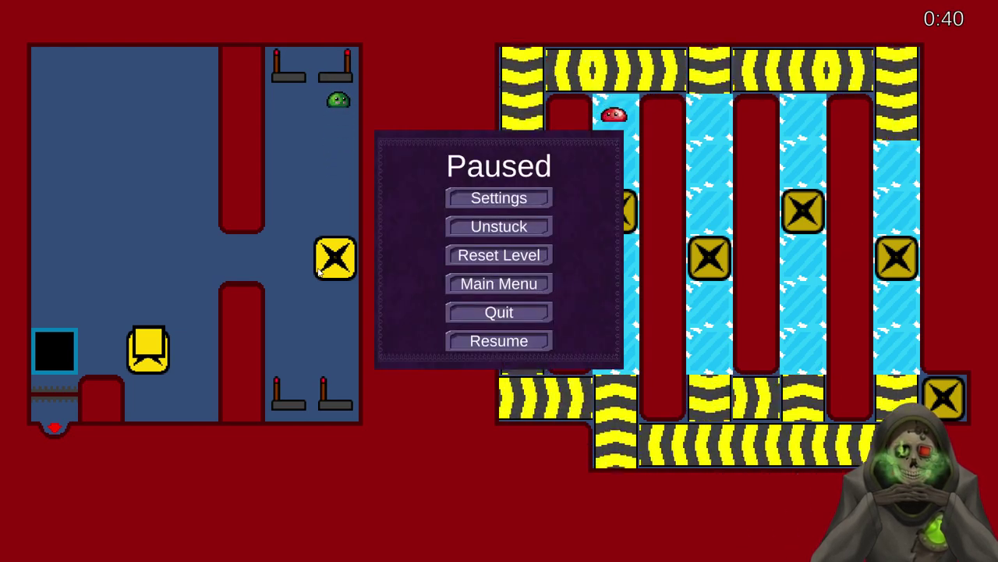
left_click(526, 260)
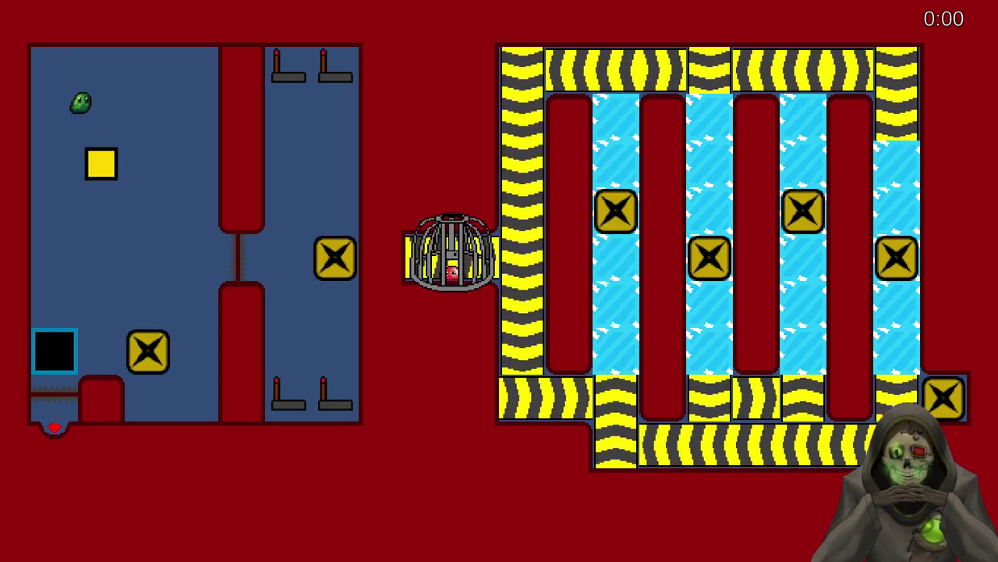
- Replay Level 5-8, pushing the yellow block onto its pressure plate and taking the green slime into the gateway
key("Up")
key("Right")
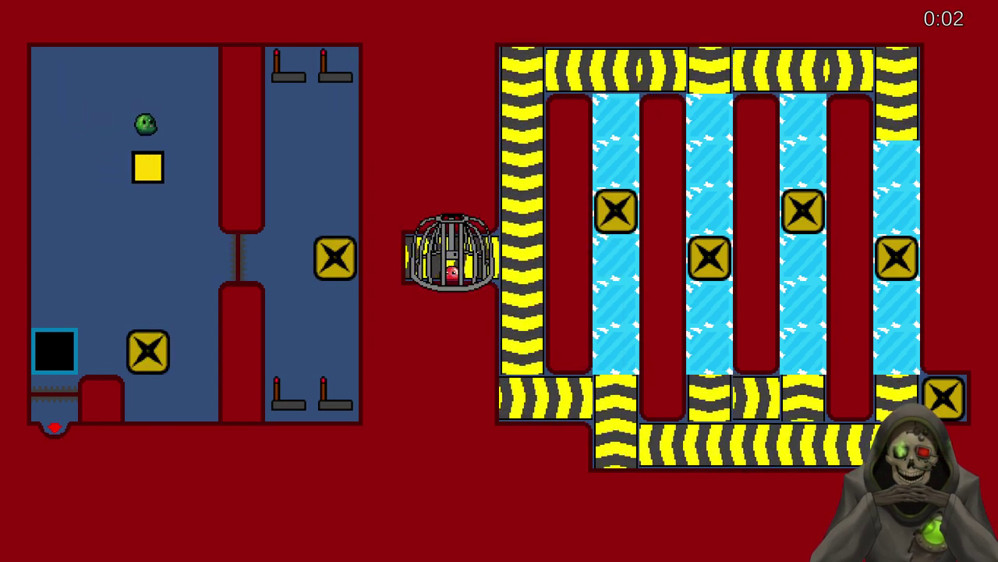
key("Down")
key("Right")
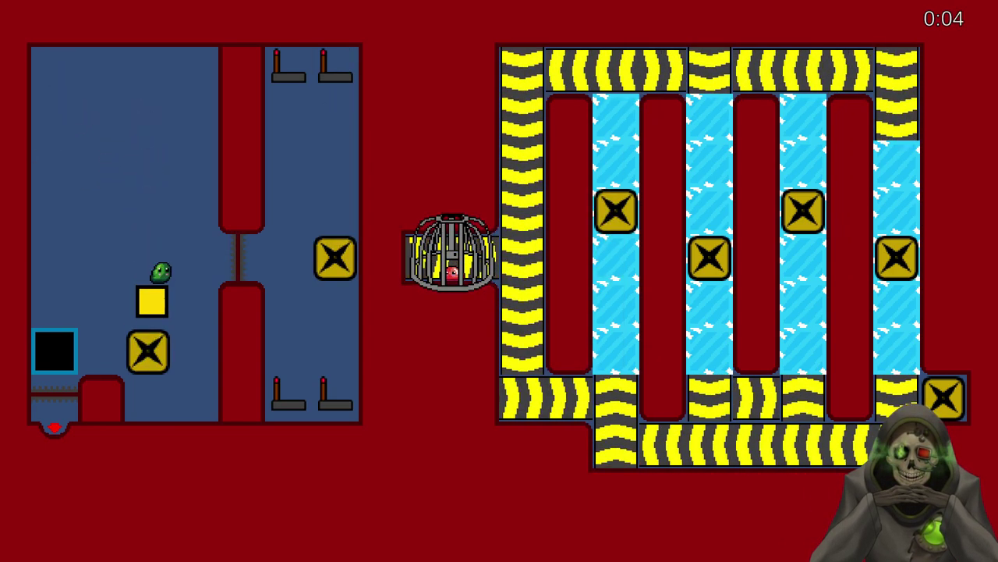
key("Up")
key("Right")
key("Up")
key("Right")
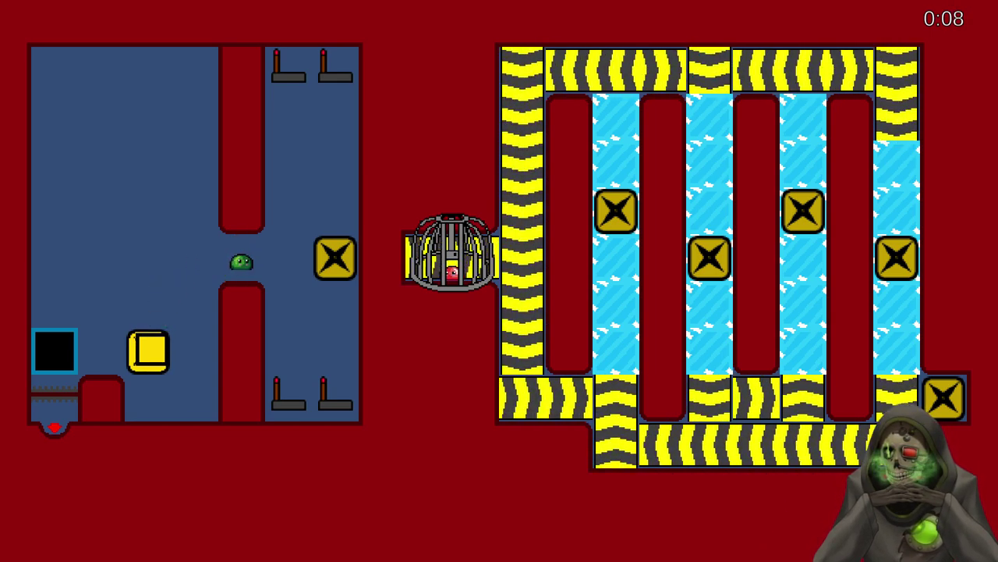
- Reset Level 5-8, capture a full-screen snip of its starting layout and paste it into the paint.net image
key("Escape")
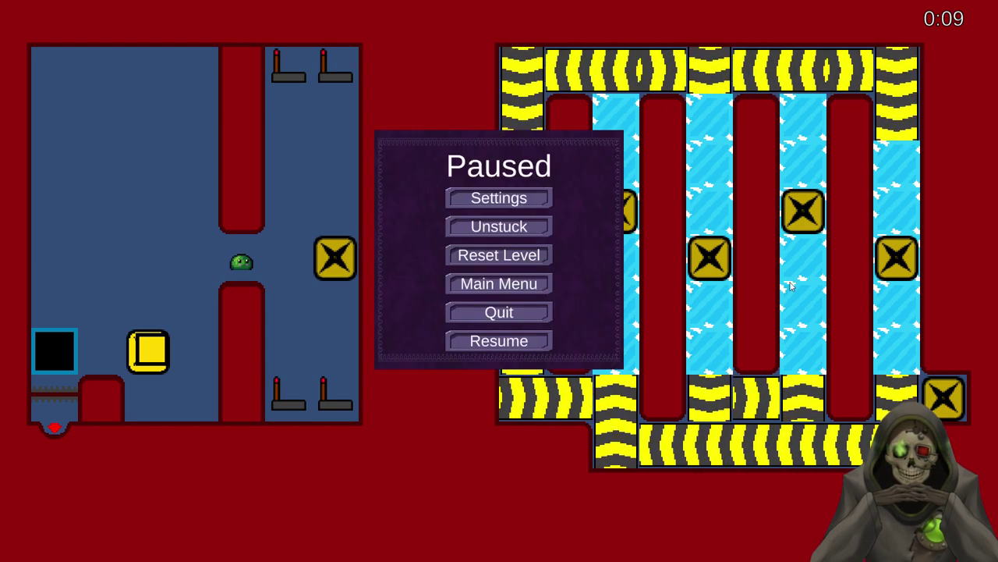
left_click(528, 253)
key("super+shift+s")
left_click_drag(0, 0, 997, 561)
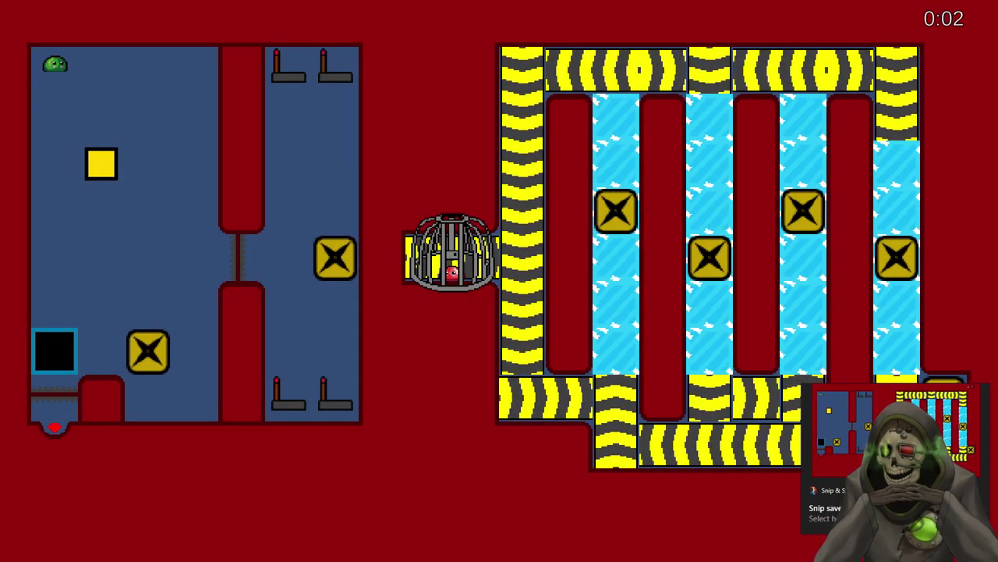
key("alt+Tab")
key("ctrl+v")
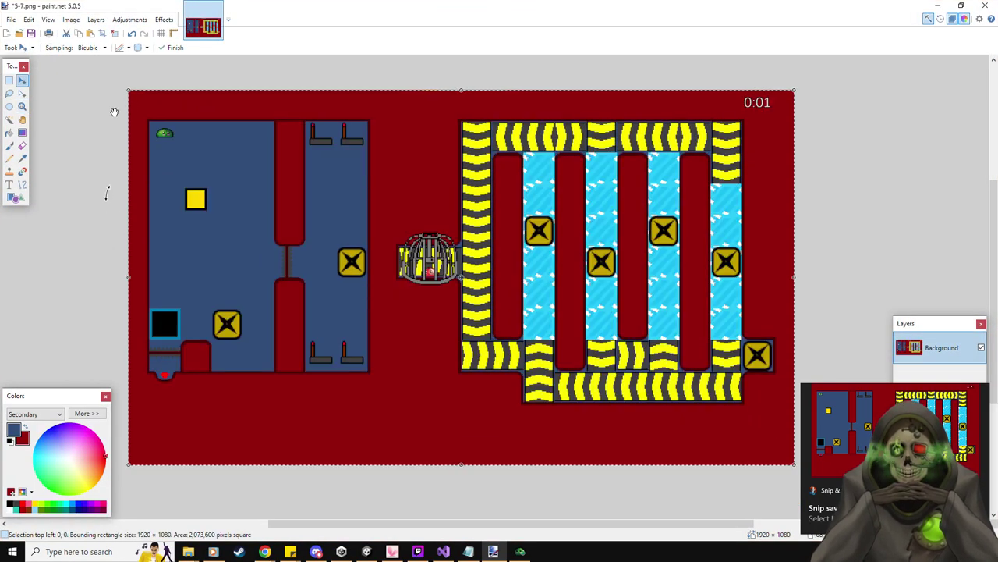
- Erase the green slime and the timer from the pasted level image, filling the gaps with the surrounding blue and dark red
left_click(9, 81)
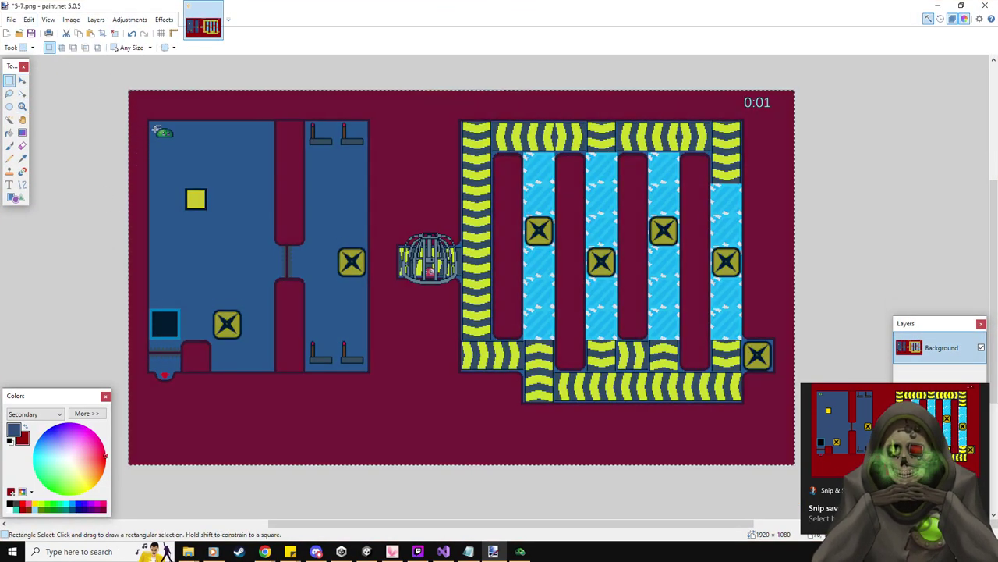
left_click_drag(155, 124, 168, 136)
key("Delete")
left_click_drag(741, 93, 777, 111)
key("Delete")
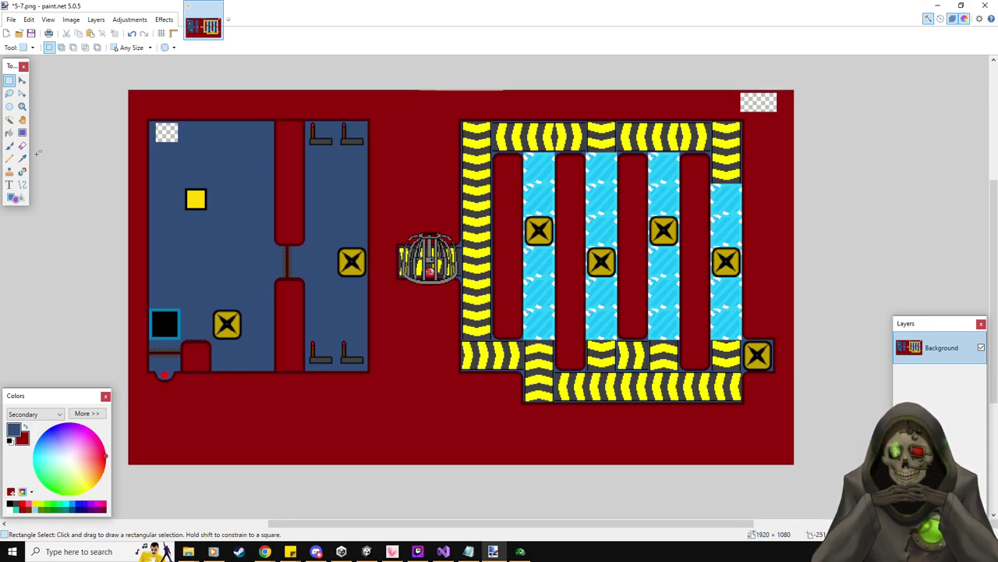
left_click(9, 133)
left_click(163, 134)
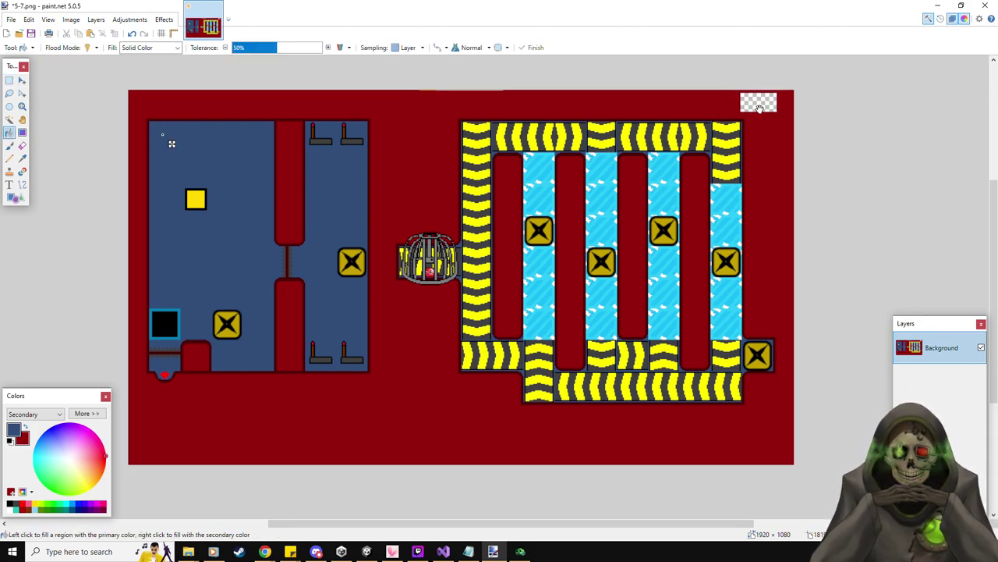
- Save the edited level image as a separate file named 5-8
left_click(12, 19)
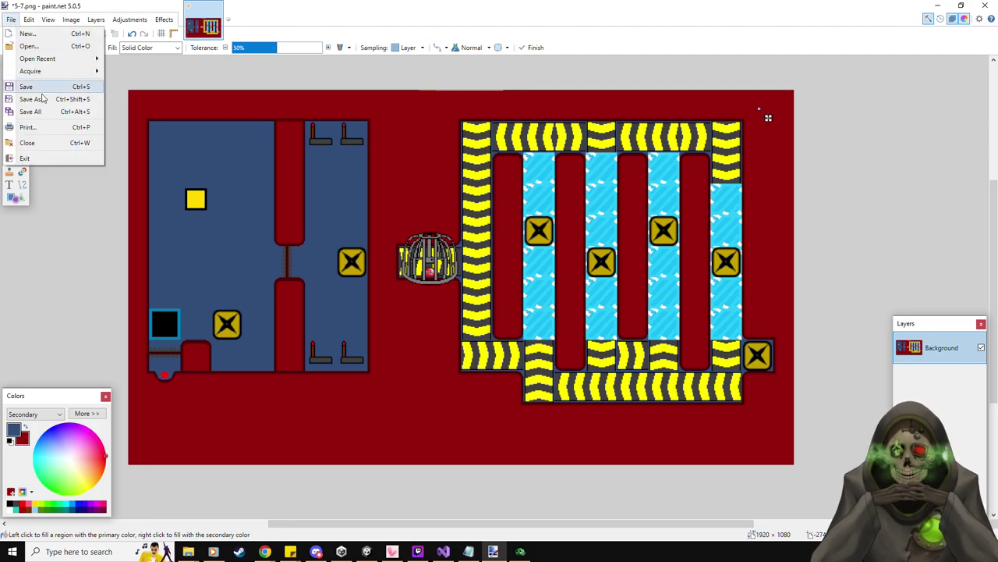
left_click(42, 98)
type("5-8")
key("Return")
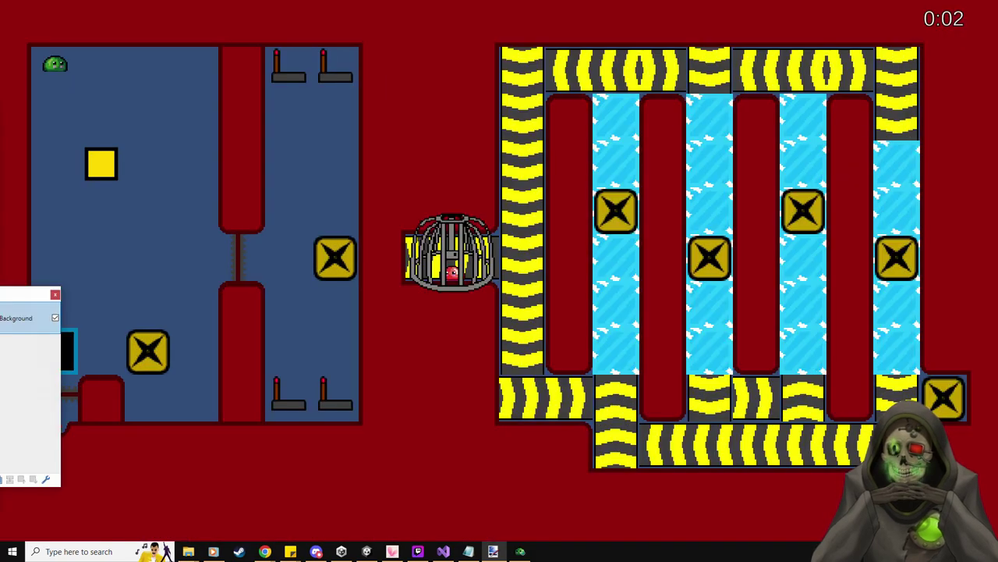
- Play-test Level 5-8 in the game, covering both left-room pressure plates with the yellow block and green slime, and reset the level
key("Down")
key("Right")
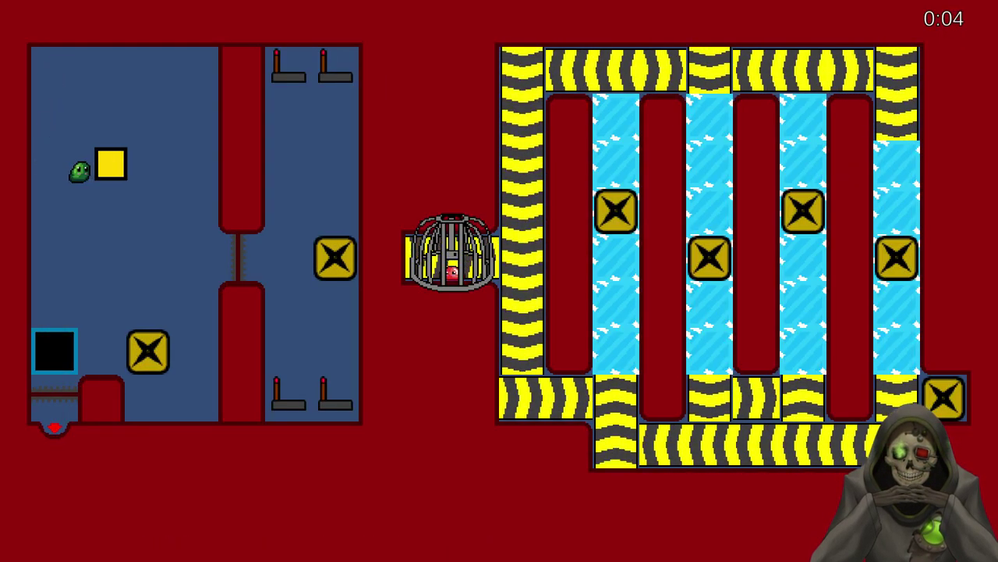
key("Up")
key("Right")
key("Down")
key("Down")
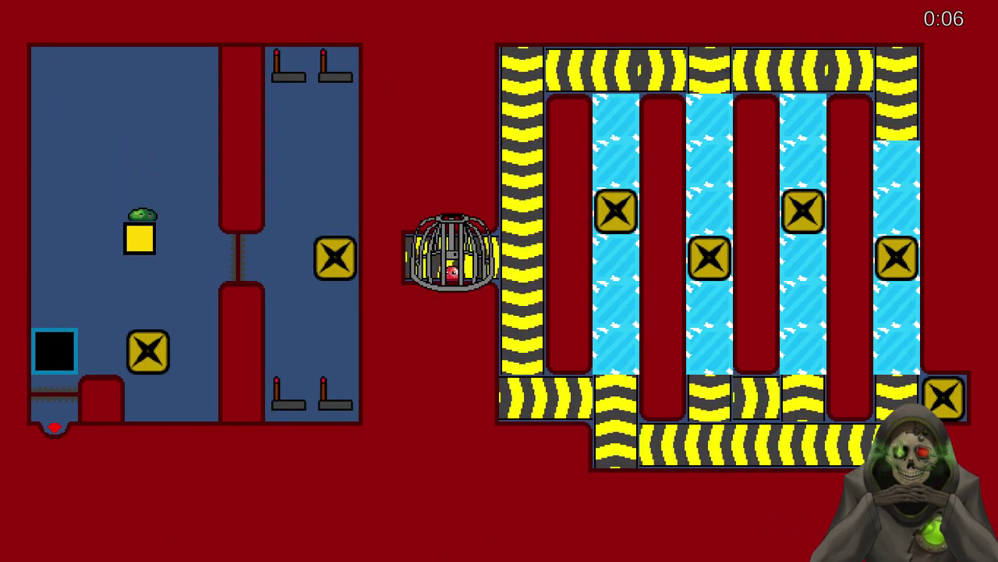
key("Up")
key("Right")
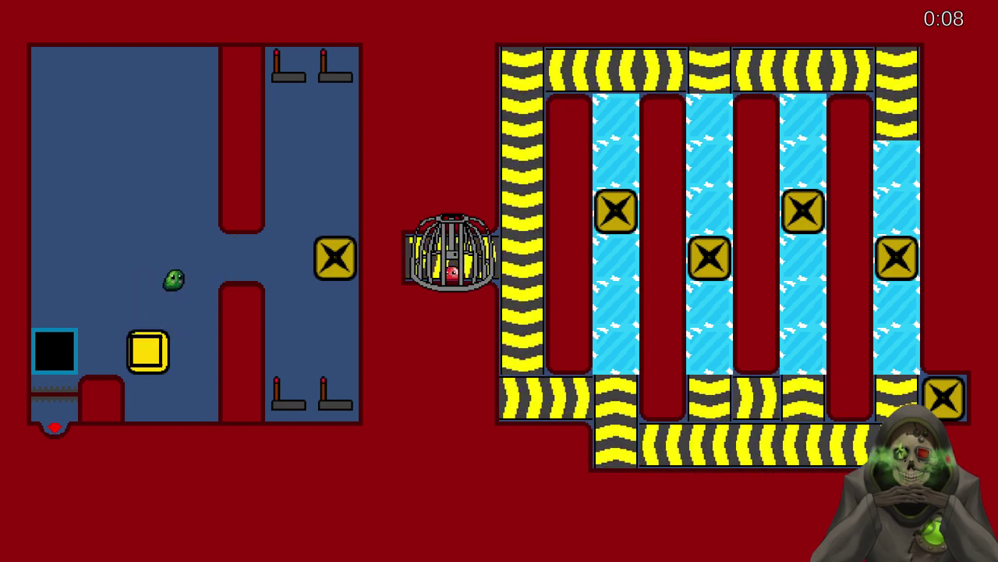
key("Down")
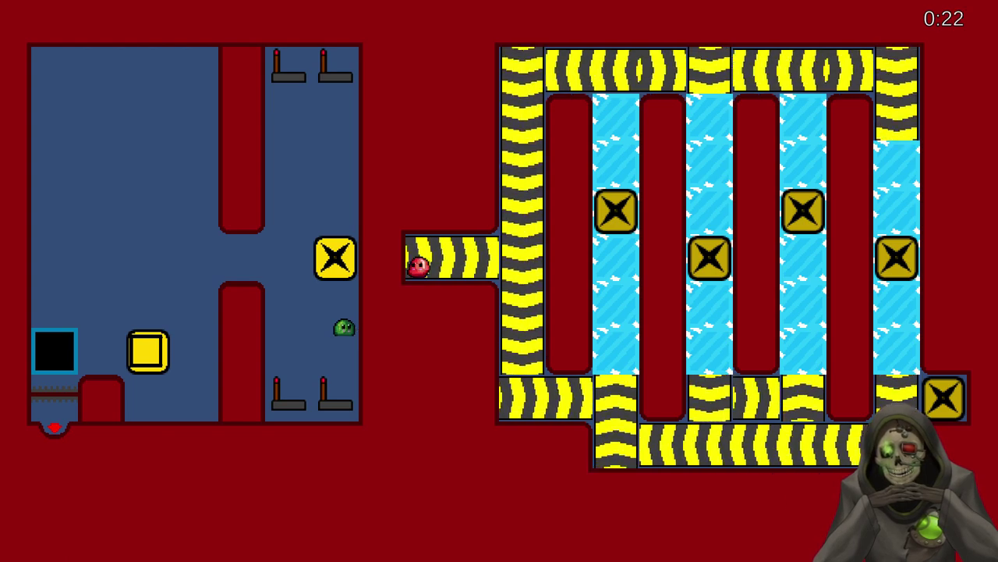
key("Escape")
left_click(521, 261)
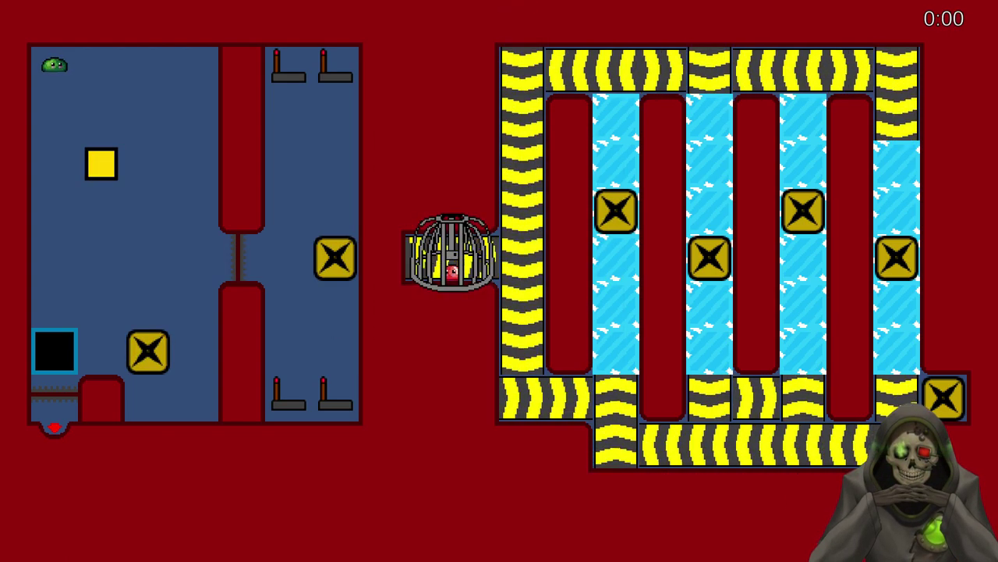
- Push the yellow block onto its plate again and park the green slime on the second plate to release the red slime
key("d")
key("w")
key("d")
key("s")
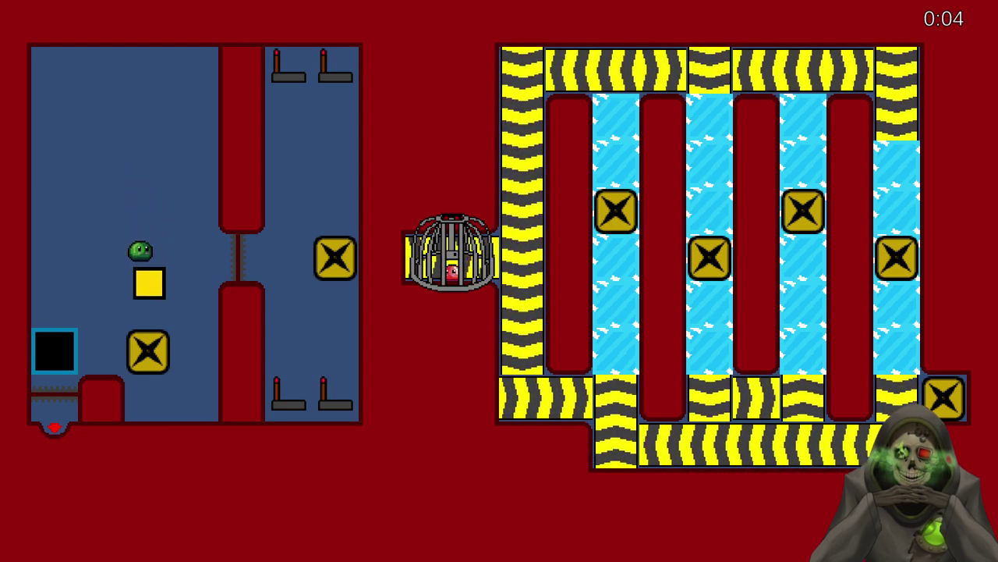
key("d")
key("w")
key("Right")
key("Right")
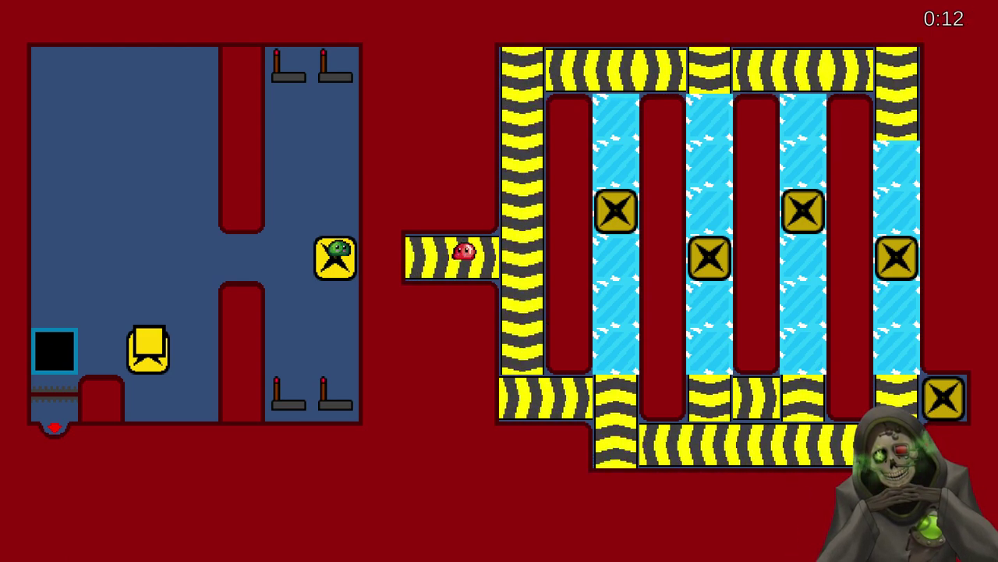
- Pause Level 5-8 and quit the game, confirming the exit
key("Escape")
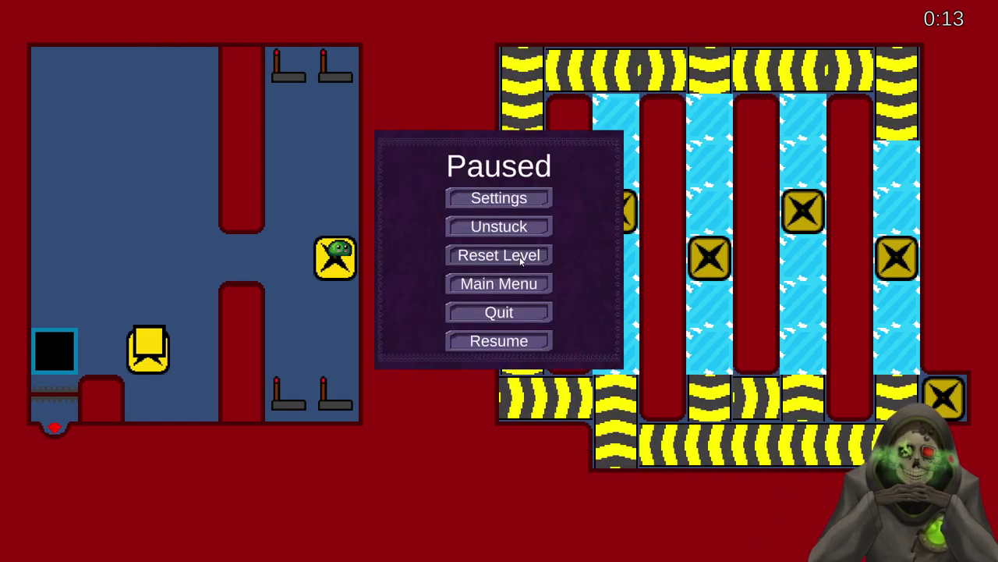
left_click(527, 308)
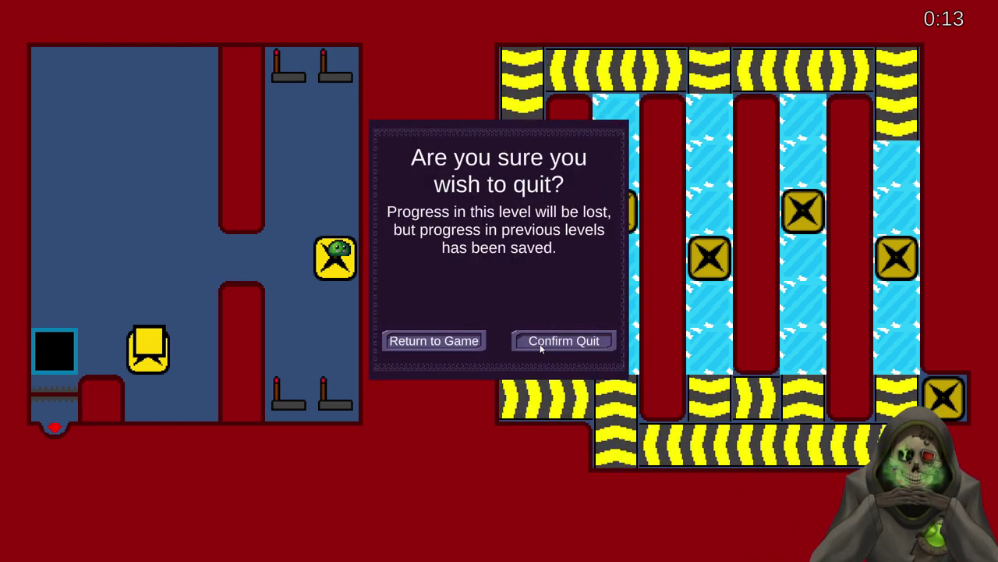
left_click(562, 341)
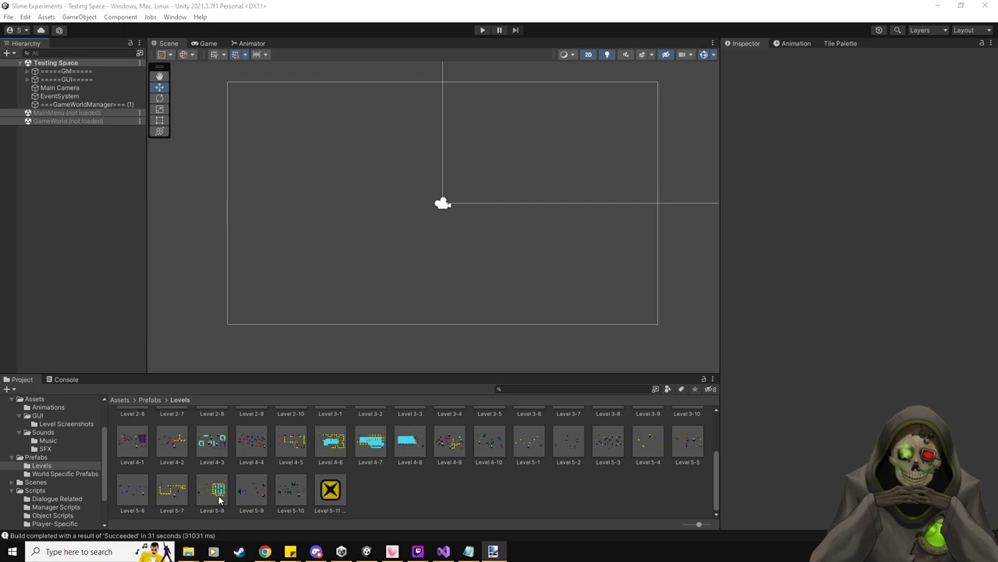
- Open the Level 5-7 prefab in Unity, select its RedSlime object and open the attached RedSlimeScript in Visual Studio
double_click(166, 499)
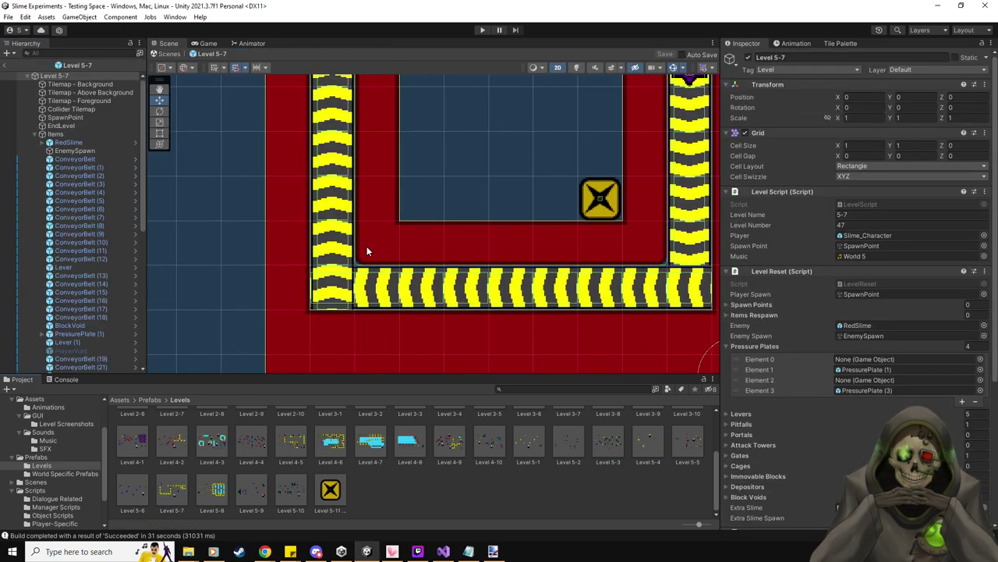
scroll(367, 250, "down", 1)
scroll(367, 251, "down", 1)
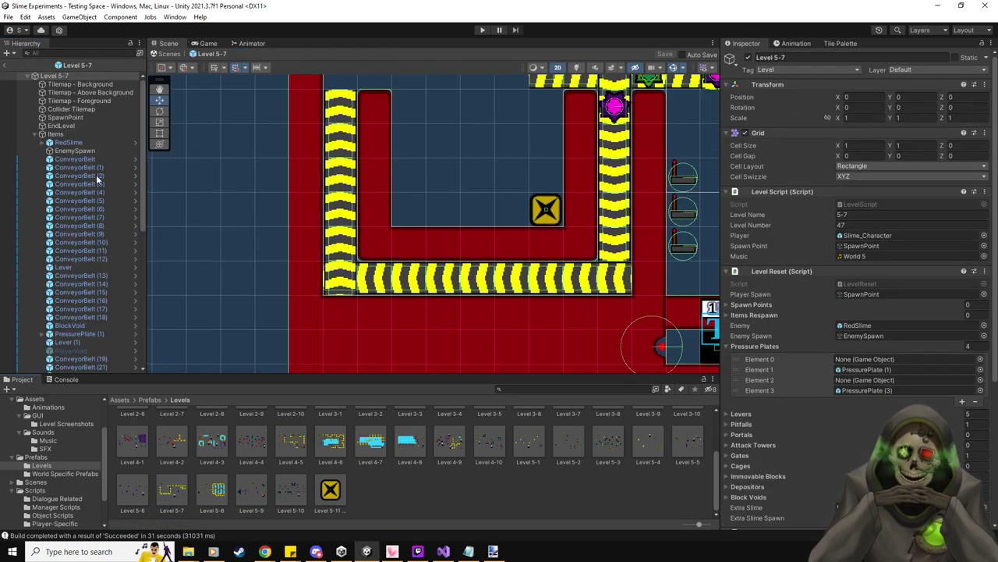
left_click(69, 142)
scroll(871, 422, "down", 8)
left_click(873, 406)
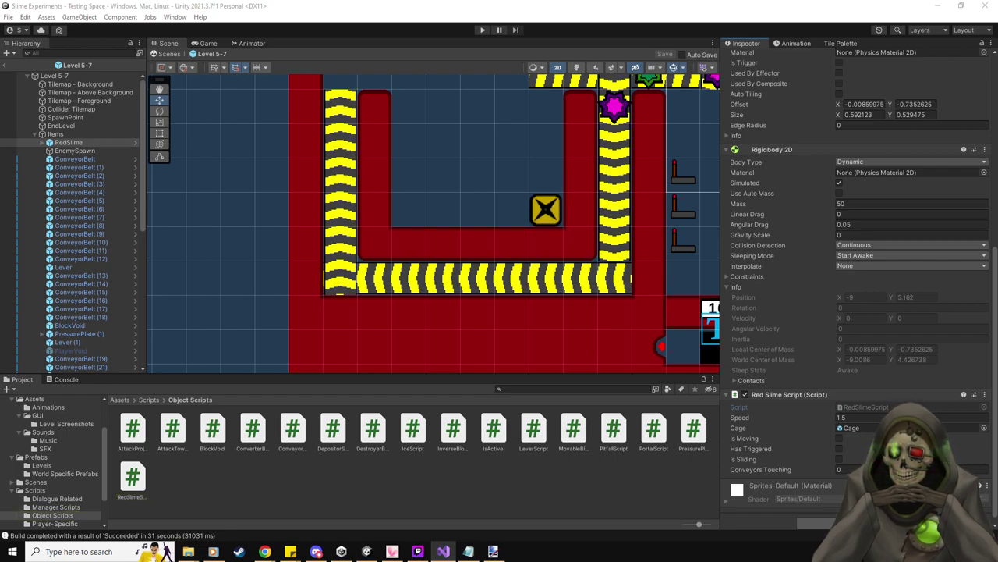
left_click_drag(632, 0, 633, 5)
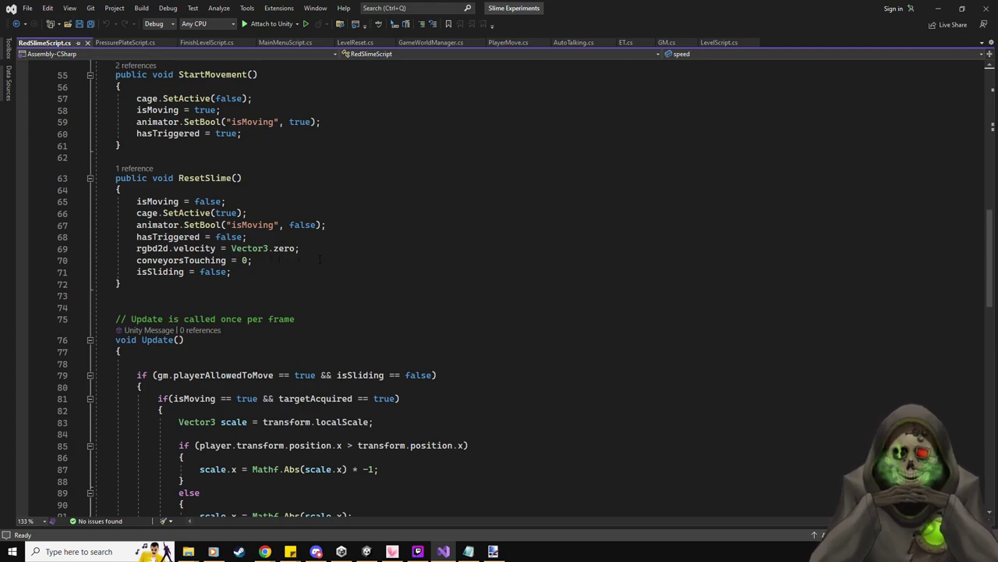
- Copy FixedUpdate's ConveyorChange and TotalConveyorChange = Vector3.zero lines into ResetSlime() below the velocity reset, and save the script
scroll(299, 262, "up", 1)
scroll(319, 259, "up", 14)
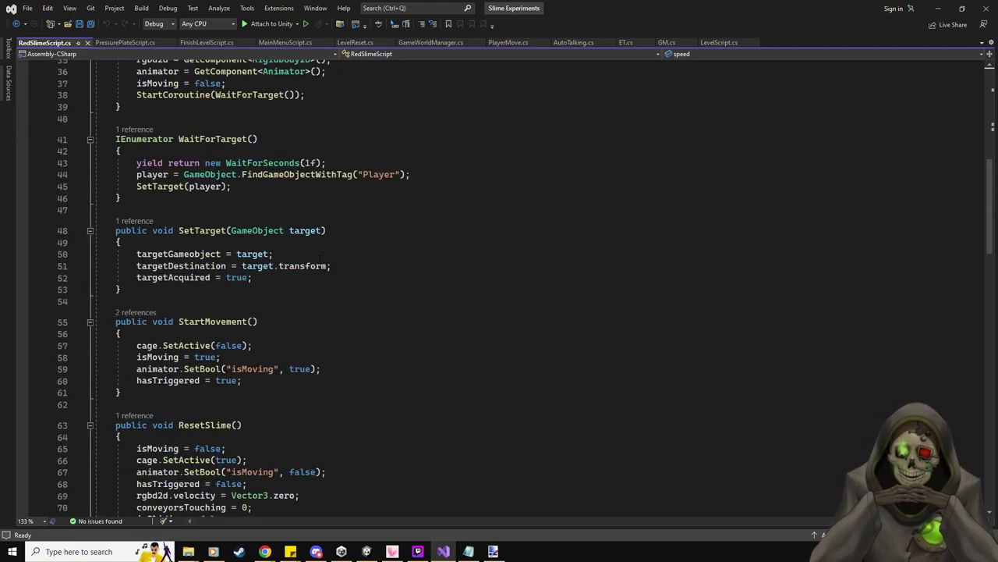
scroll(319, 259, "down", 14)
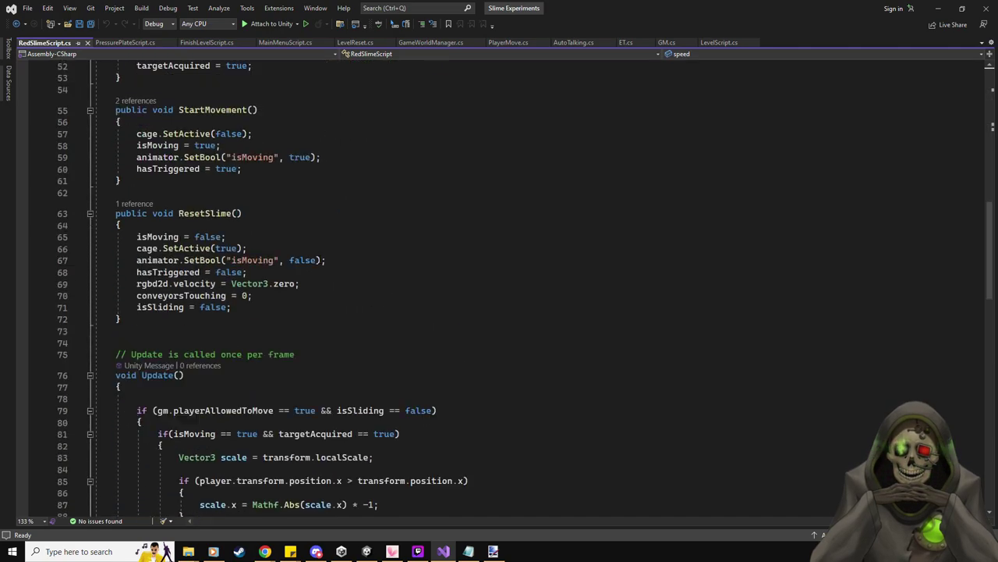
left_click(337, 285)
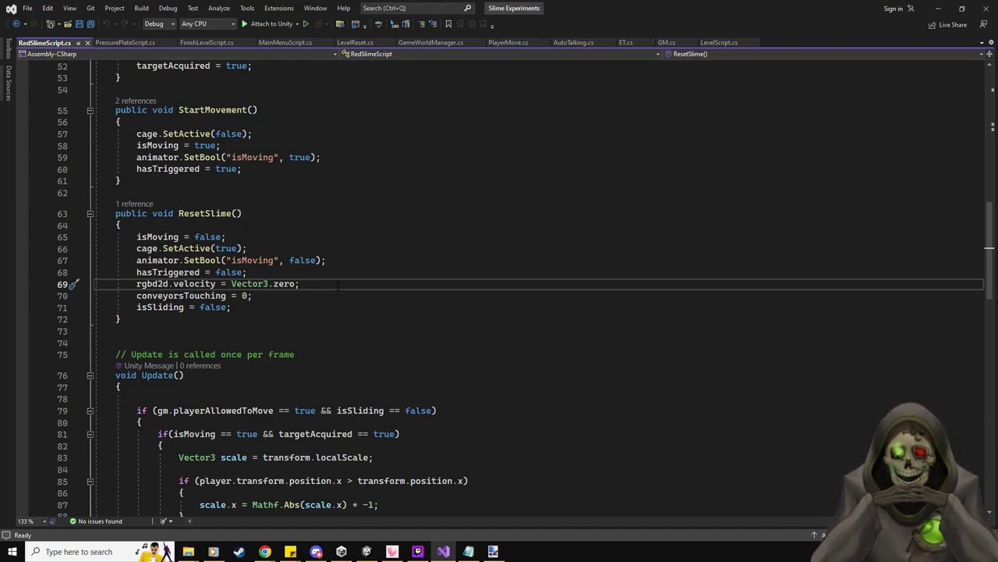
scroll(338, 285, "down", 10)
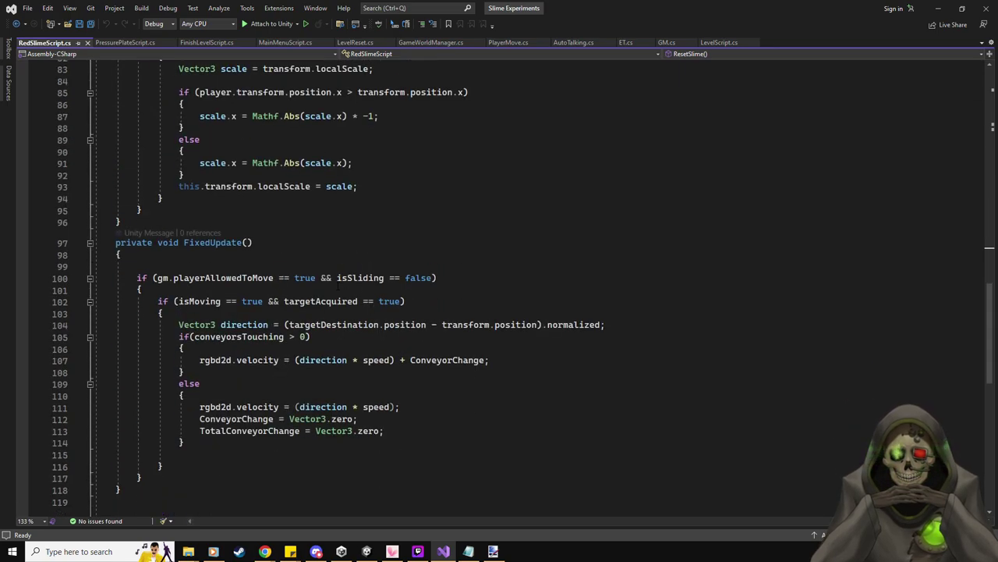
left_click_drag(401, 437, 199, 419)
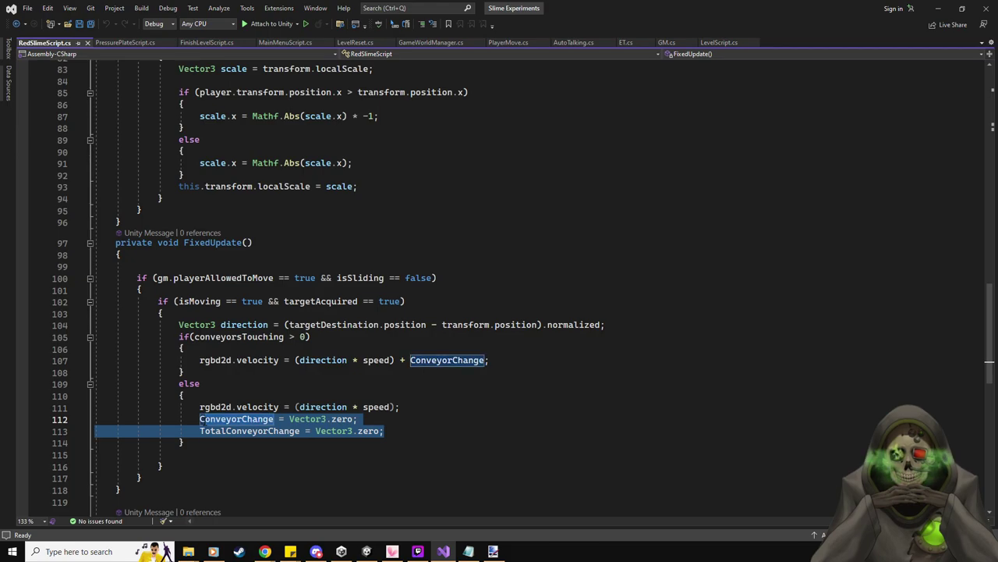
key("ctrl+x")
scroll(262, 426, "up", 13)
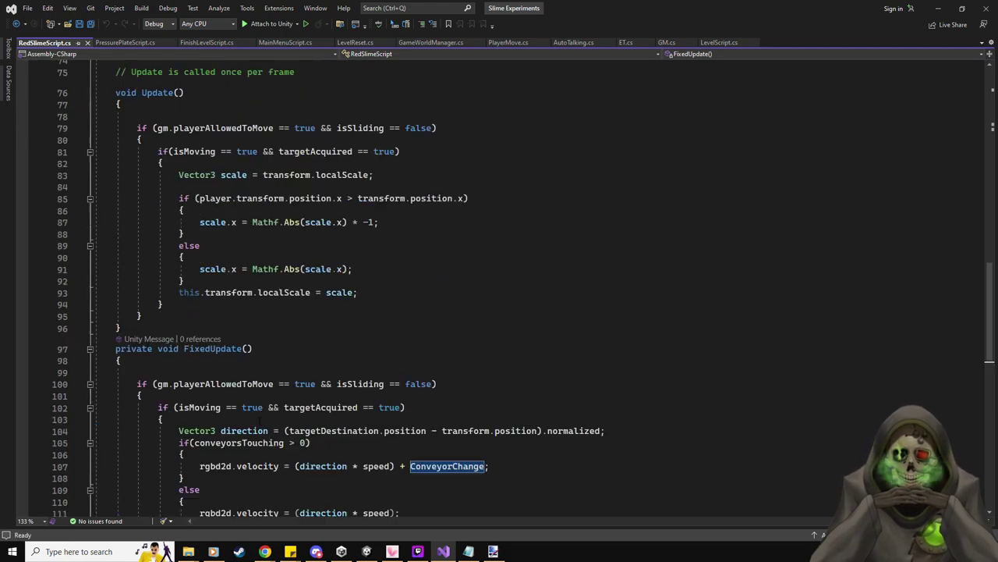
left_click(324, 387)
key("Return")
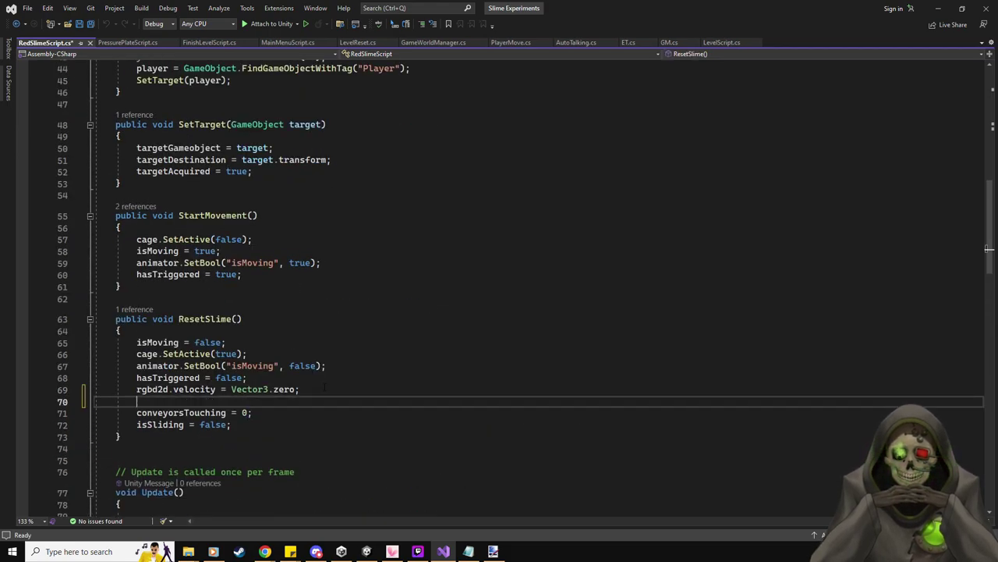
key("ctrl+v")
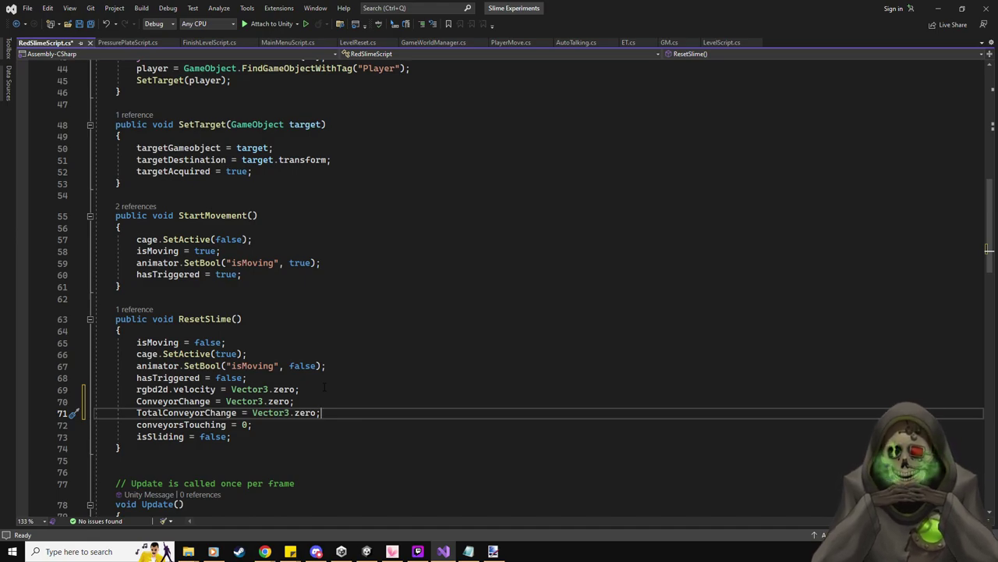
key("ctrl+s")
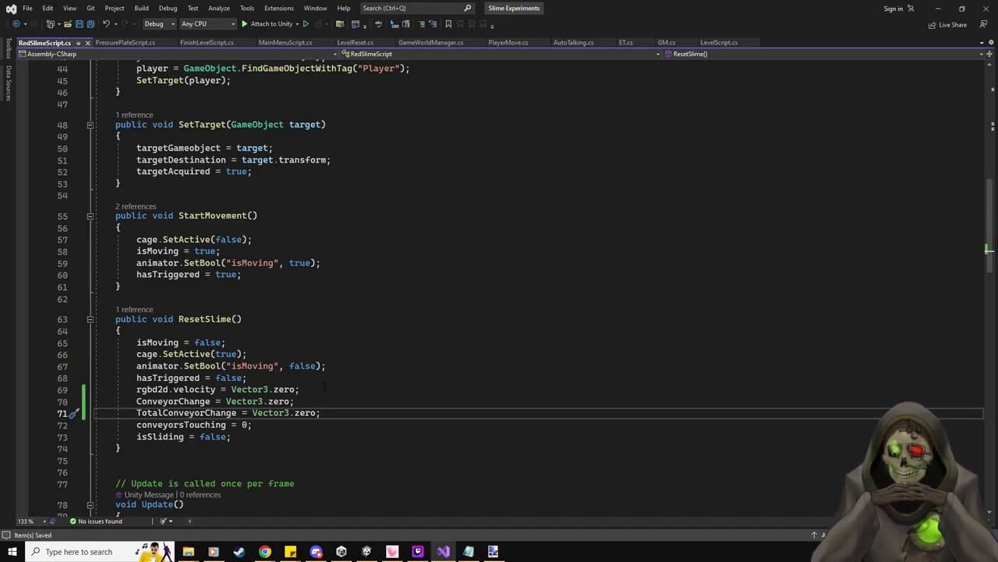
- Review RedSlimeScript's variable declarations, FixedUpdate's conveyor velocity logic and the OnCollisionEnter2D handler
scroll(350, 436, "up", 11)
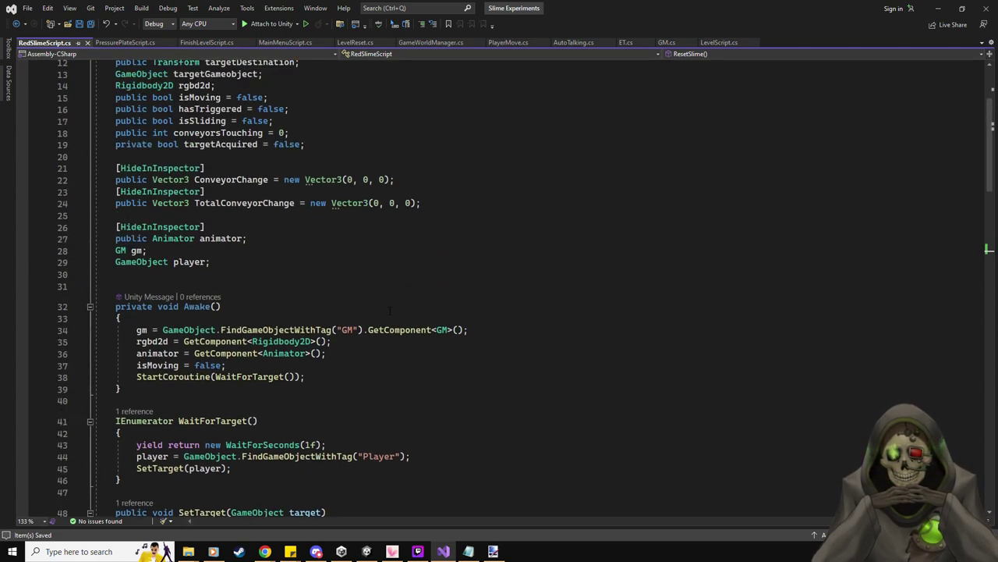
scroll(390, 310, "up", 4)
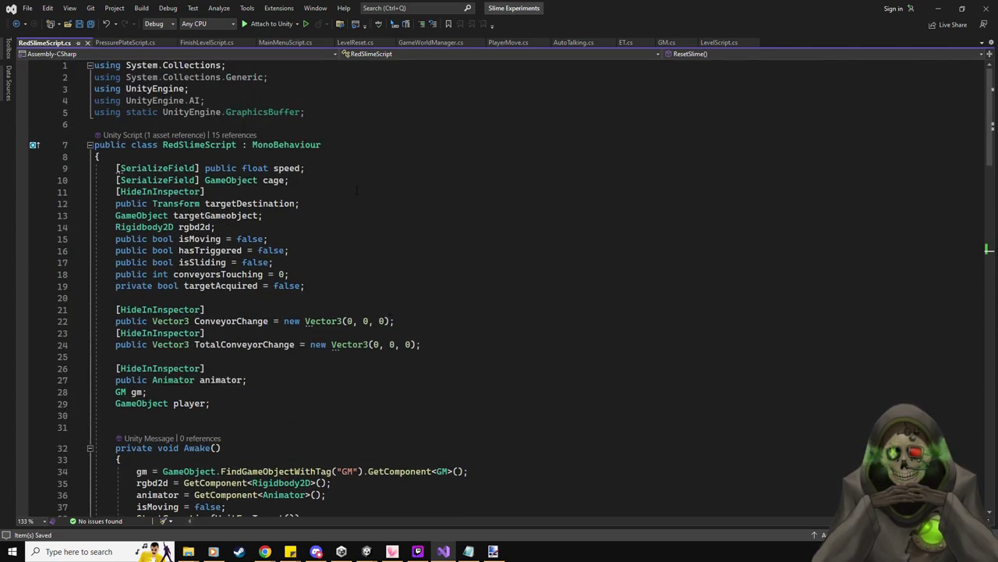
scroll(356, 189, "down", 20)
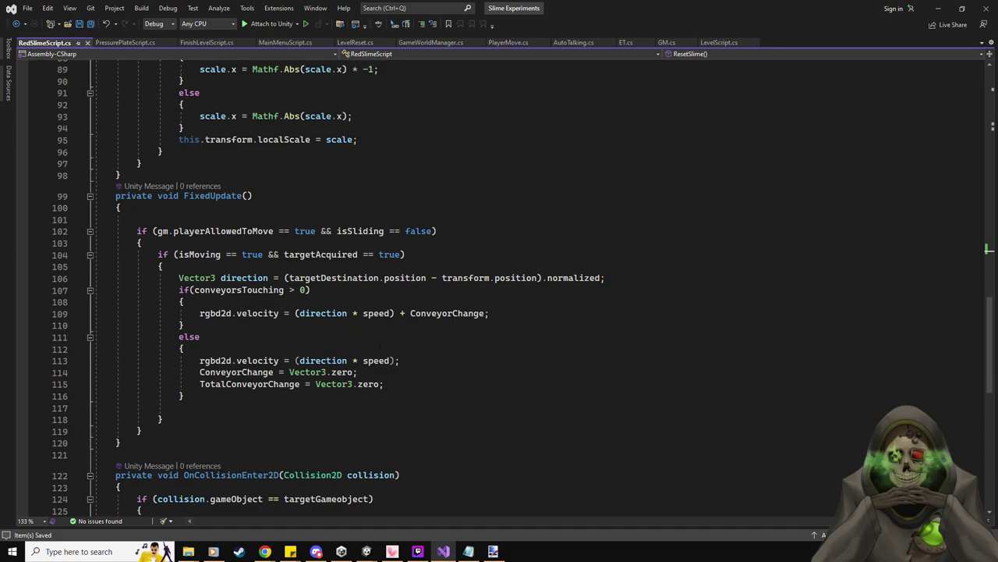
scroll(380, 347, "down", 4)
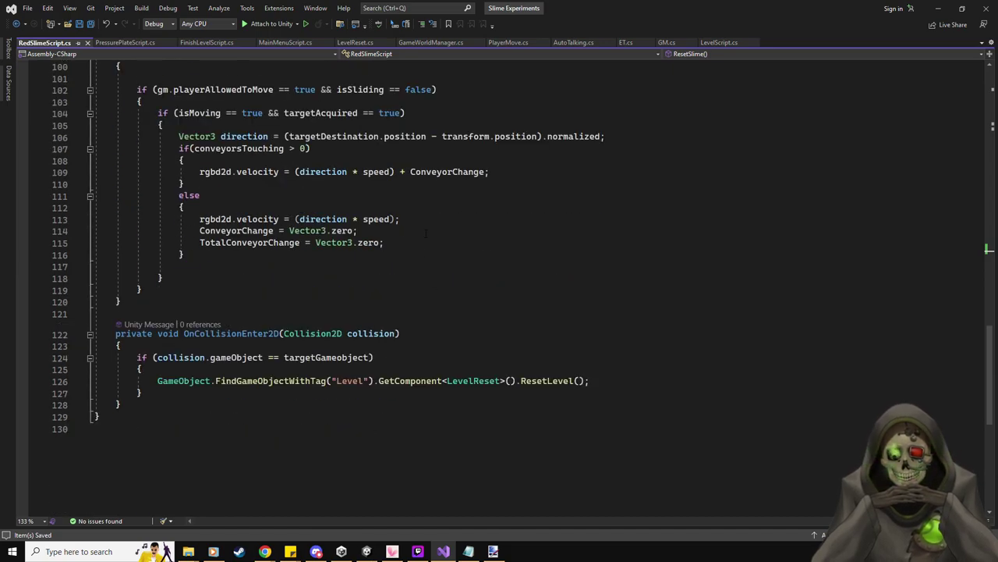
scroll(426, 232, "up", 3)
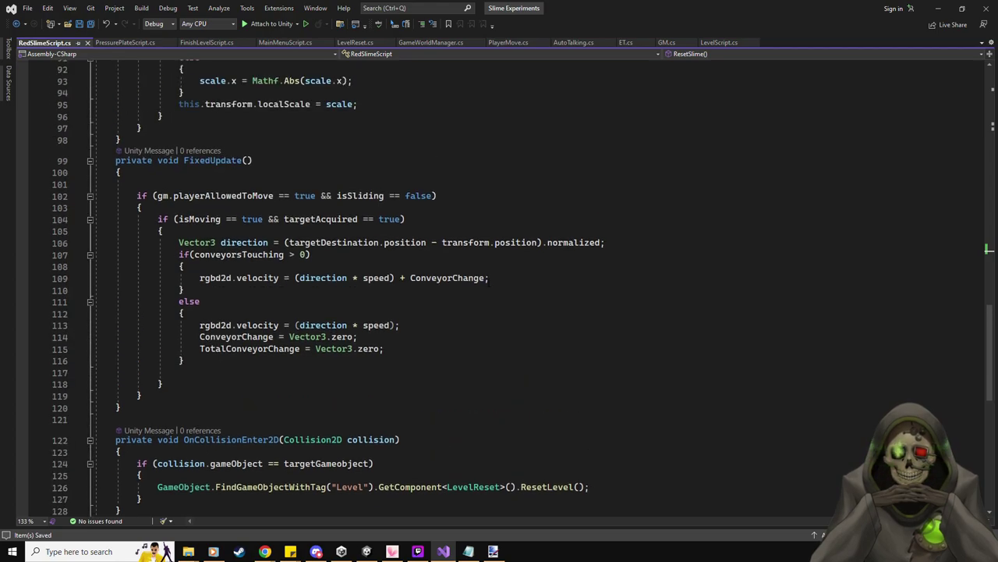
scroll(460, 359, "up", 3)
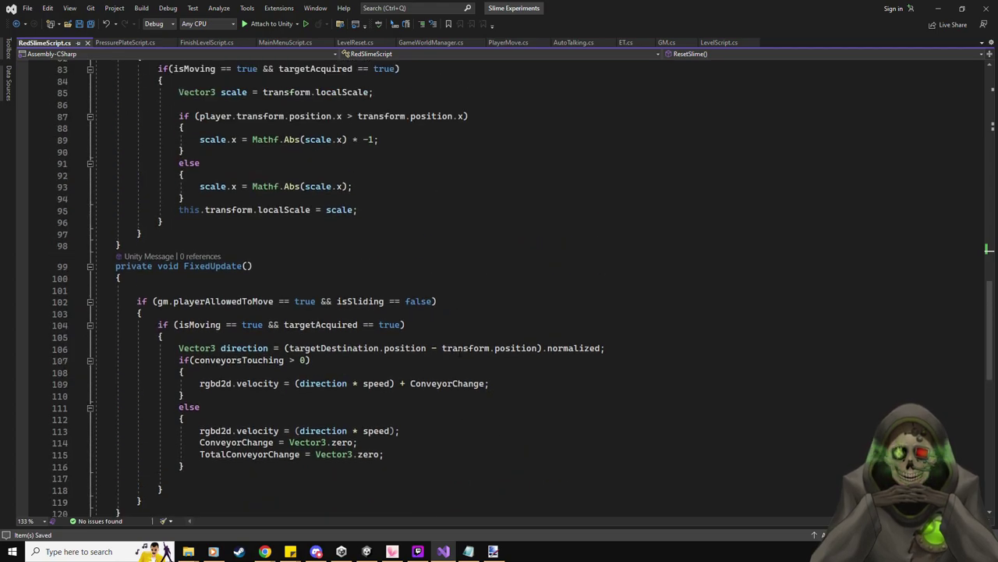
scroll(461, 352, "down", 3)
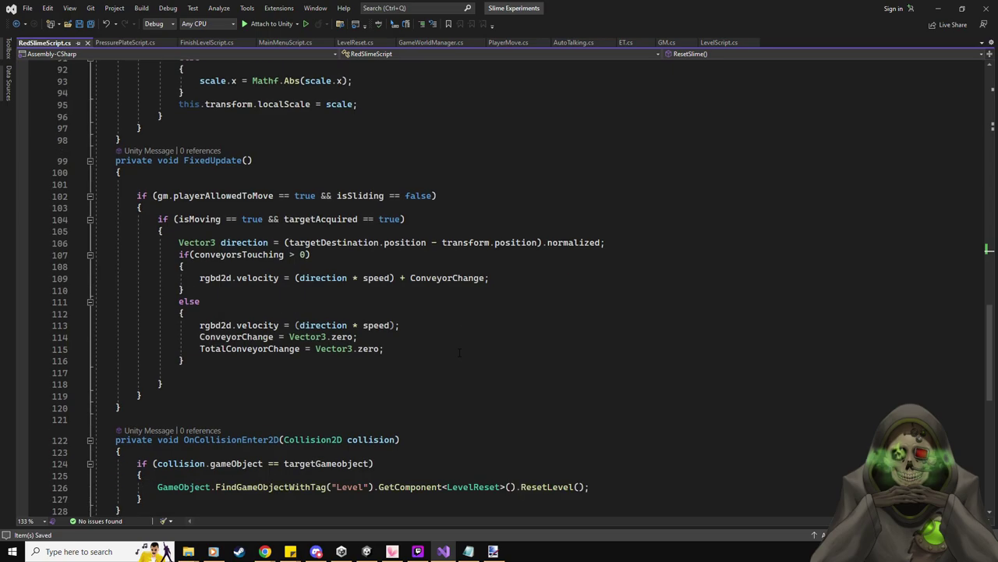
- Return to Unity and exit the Level 5-7 prefab to the Testing Space scene
scroll(459, 353, "up", 20)
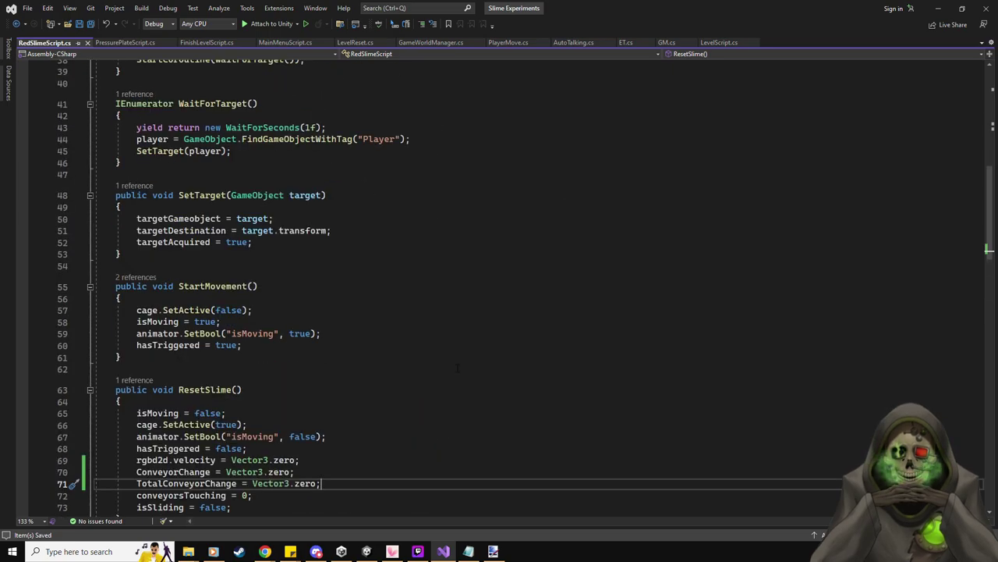
scroll(452, 403, "up", 3)
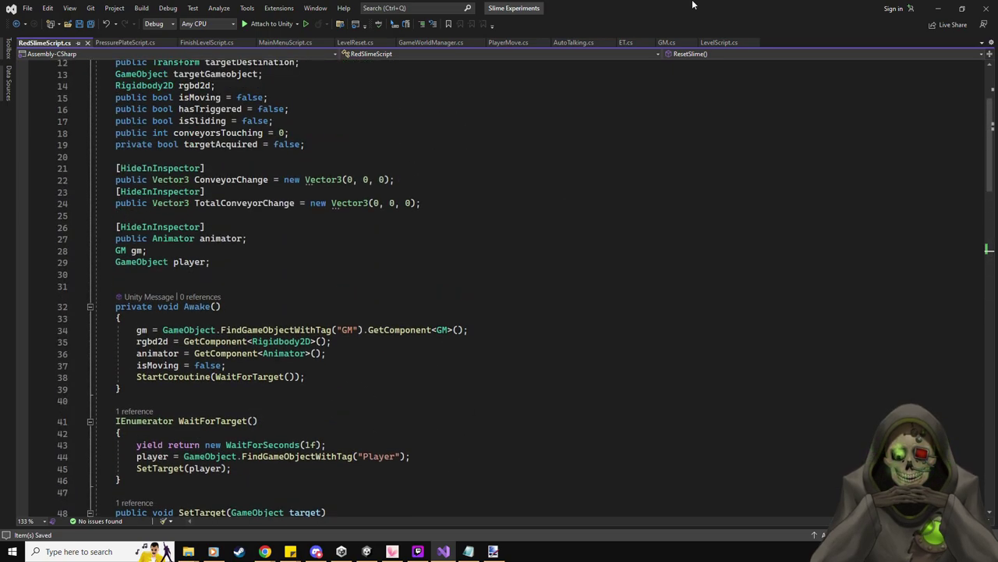
left_click_drag(692, 7, 692, 0)
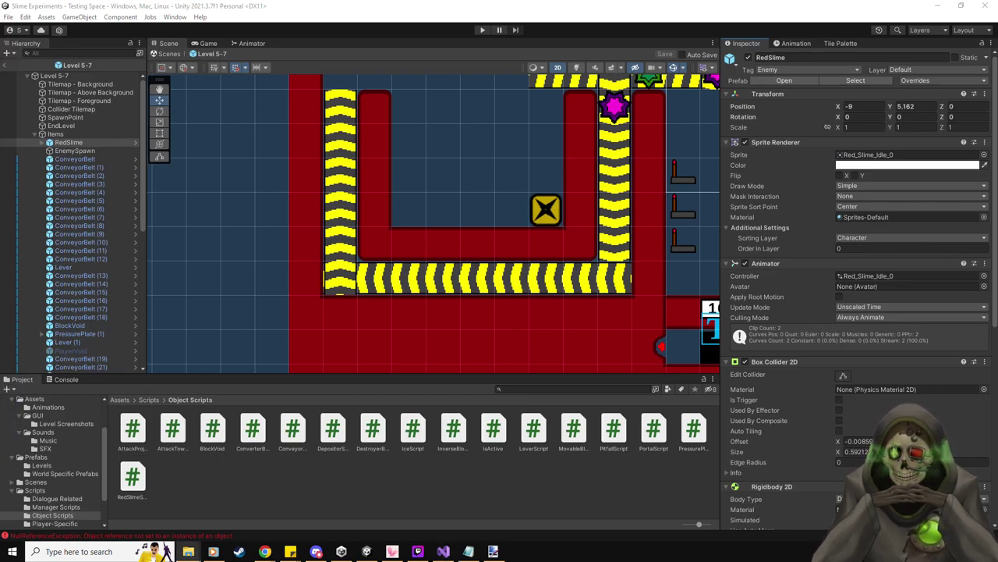
left_click(5, 66)
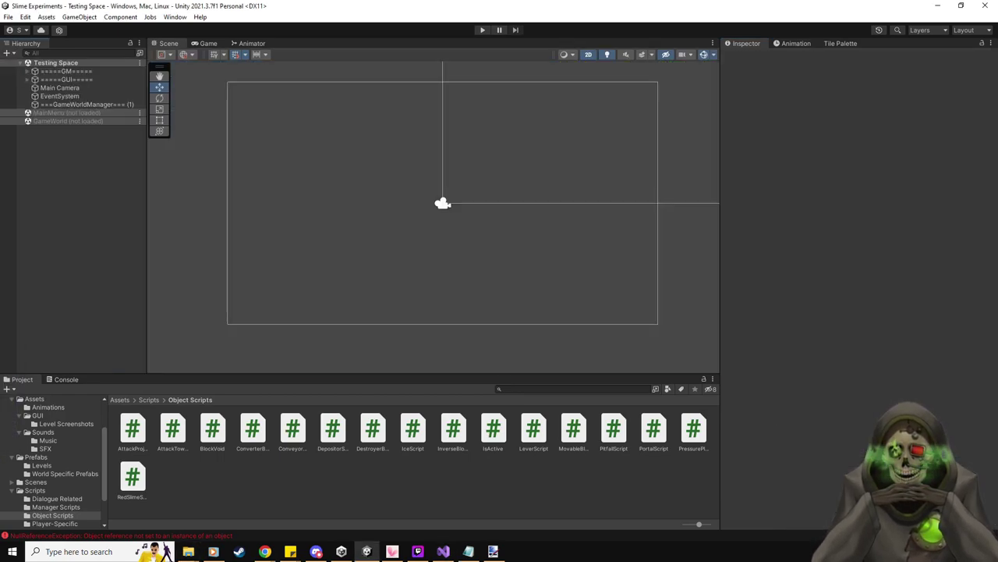
left_click(8, 17)
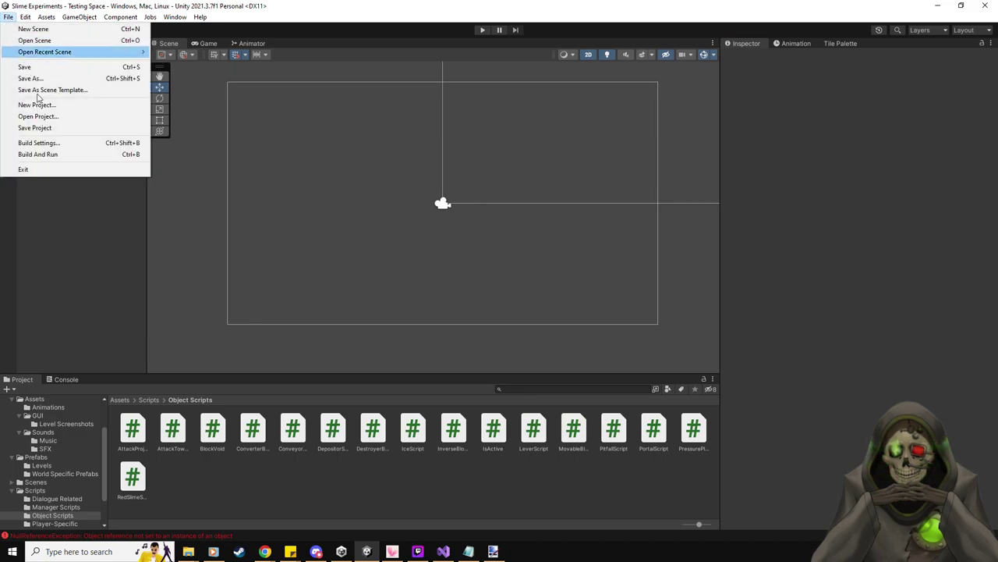
left_click(57, 144)
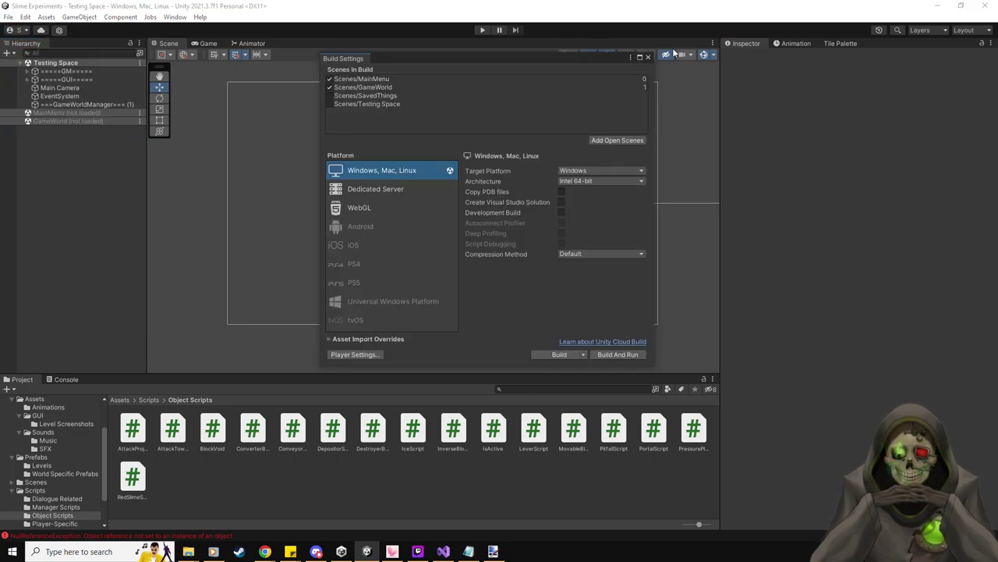
left_click(648, 57)
left_click(77, 379)
left_click(19, 379)
- Build the game for Windows into the Slime Experiments folder inside GameBuilds
left_click(10, 17)
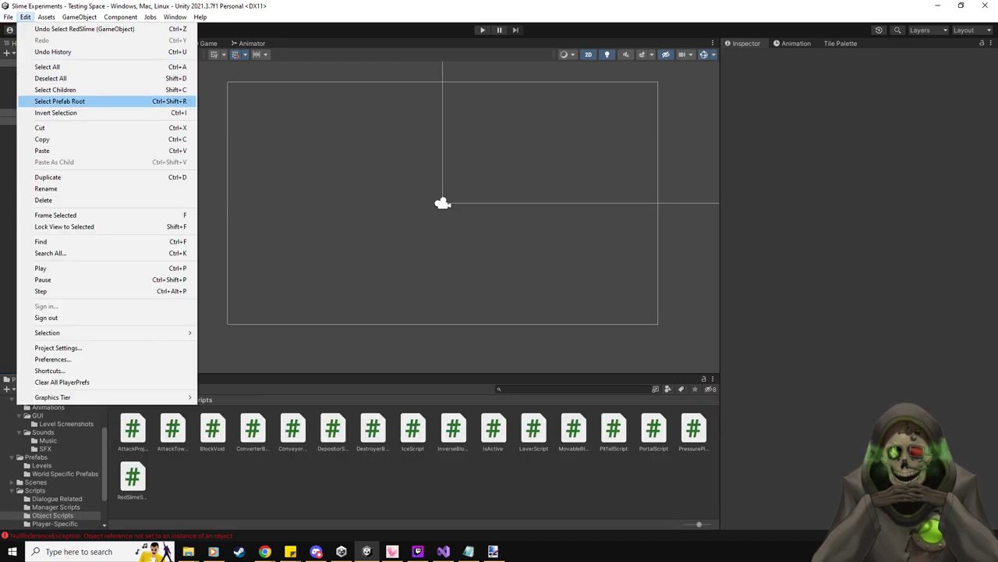
left_click(48, 142)
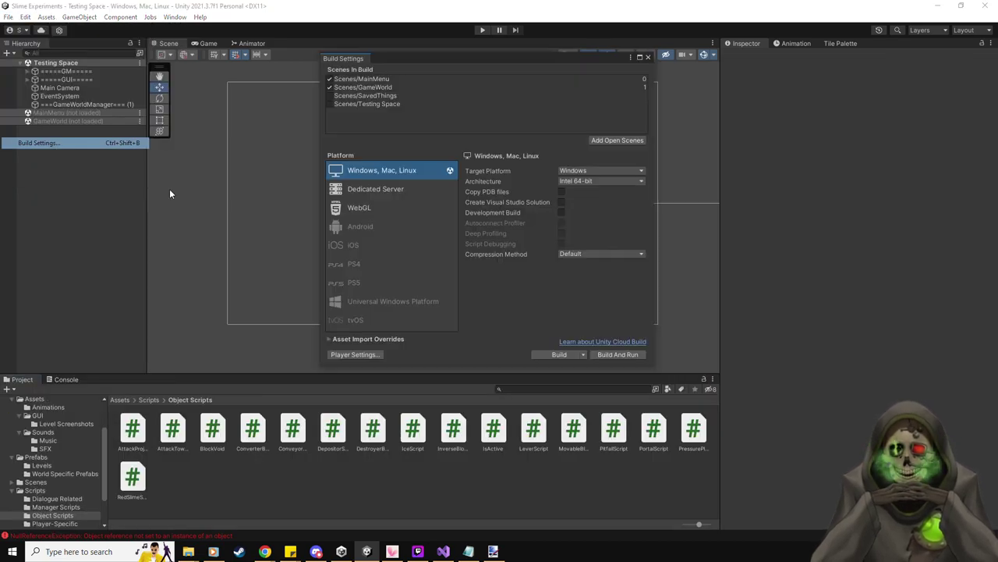
left_click(536, 354)
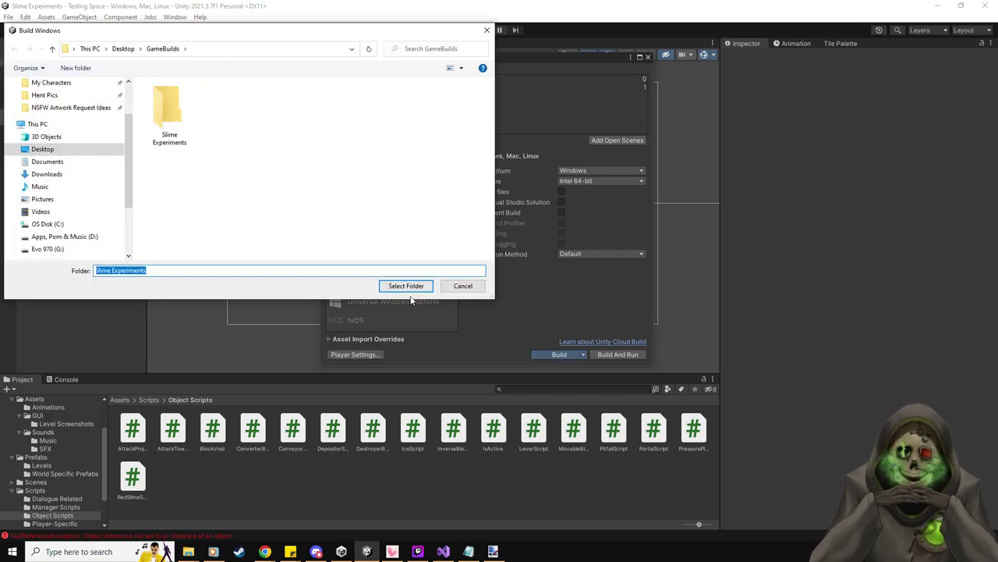
left_click(403, 287)
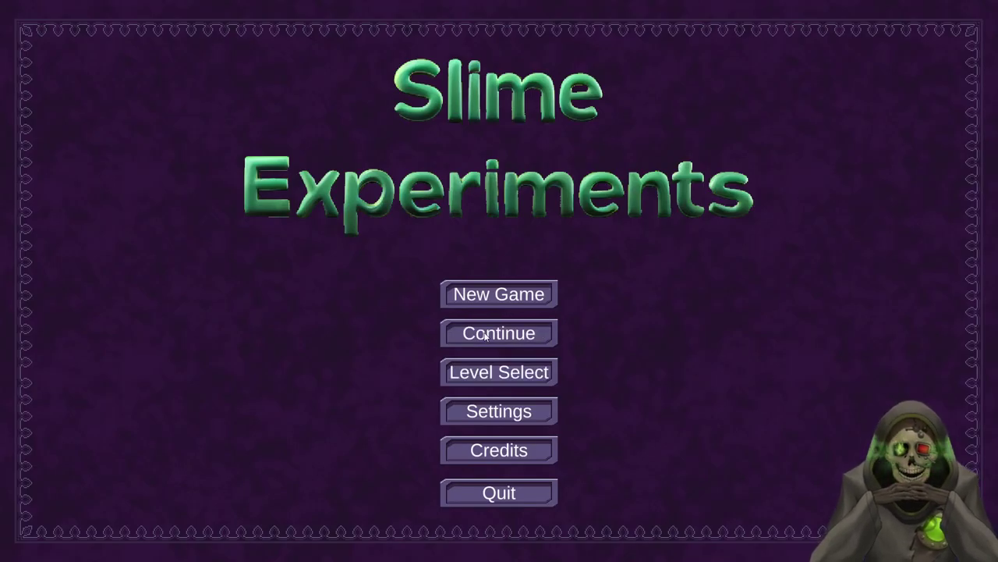
- Continue the saved game in the new build and push Level 5-8's yellow block onto the nearby pressure plate
left_click(485, 337)
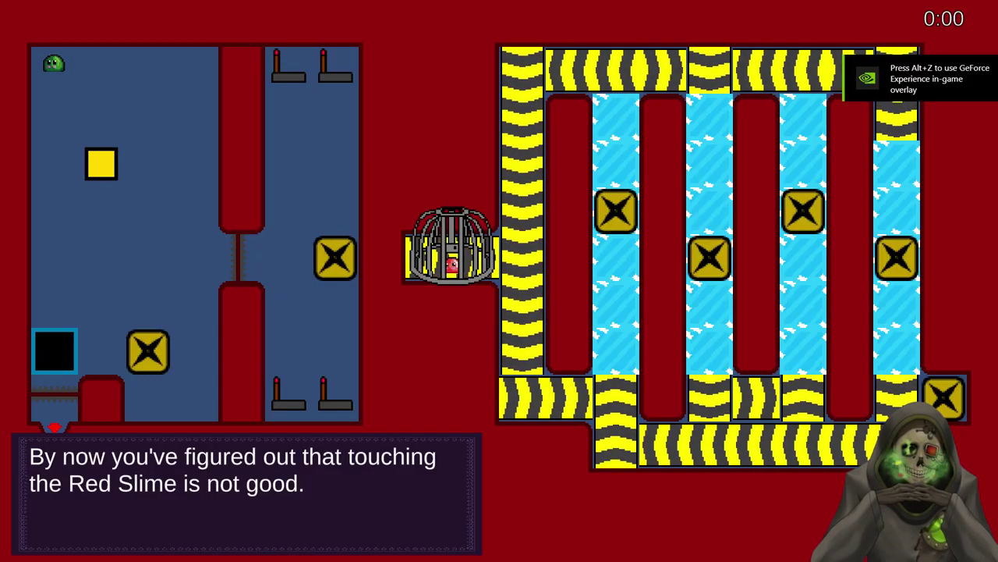
key("s")
key("d")
key("w")
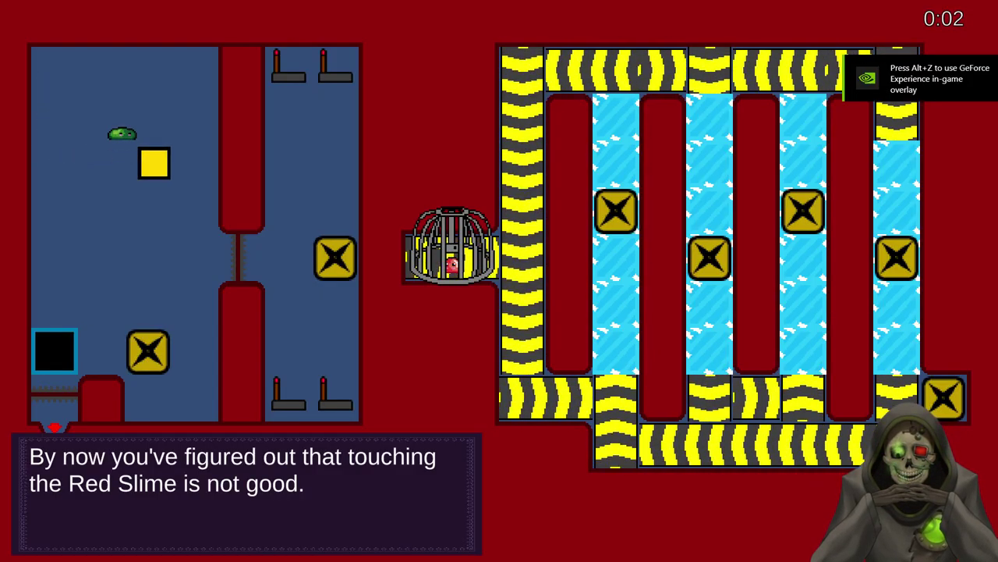
key("s")
key("Down")
key("Down")
key("Down")
key("Down")
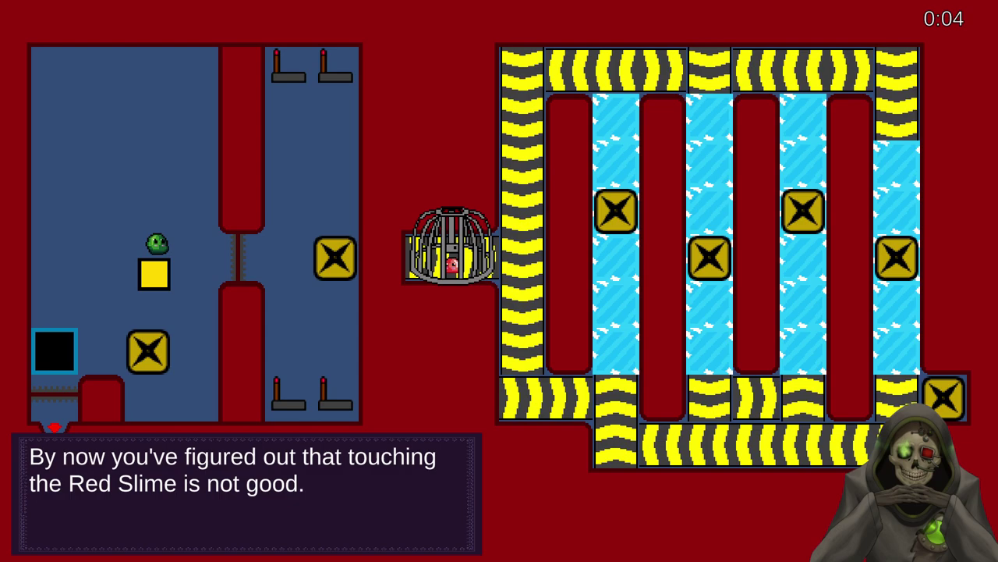
key("Down")
- Move the green slime through the opened gate, over the far pressure plate to free the red slime, and down to the lower levers
key("Up")
key("Right")
key("Right")
key("Right")
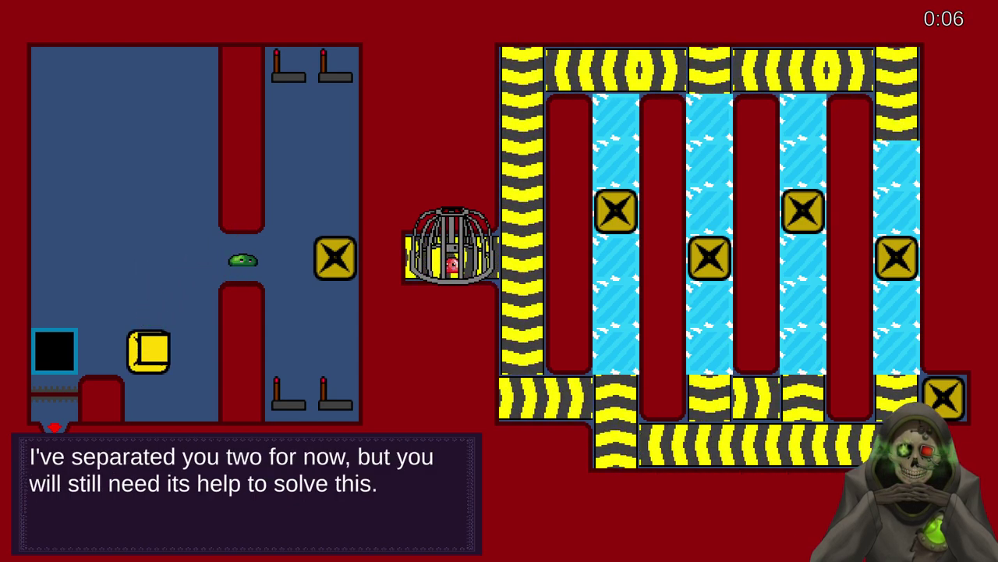
key("Right")
key("Down")
key("Down")
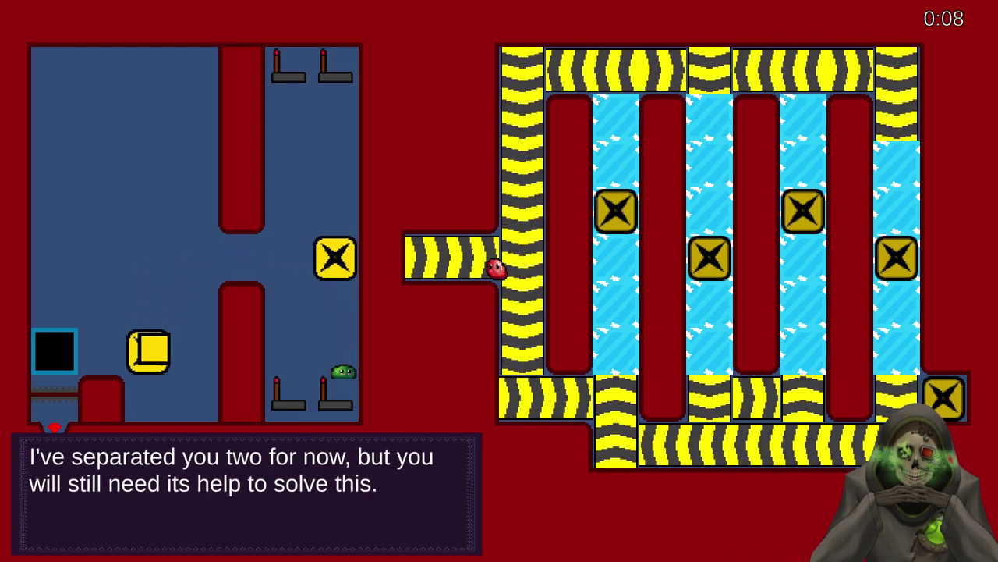
- Reset Level 5-8 while the red slime is on the conveyor and push the yellow block onto its pressure plate again
key("Escape")
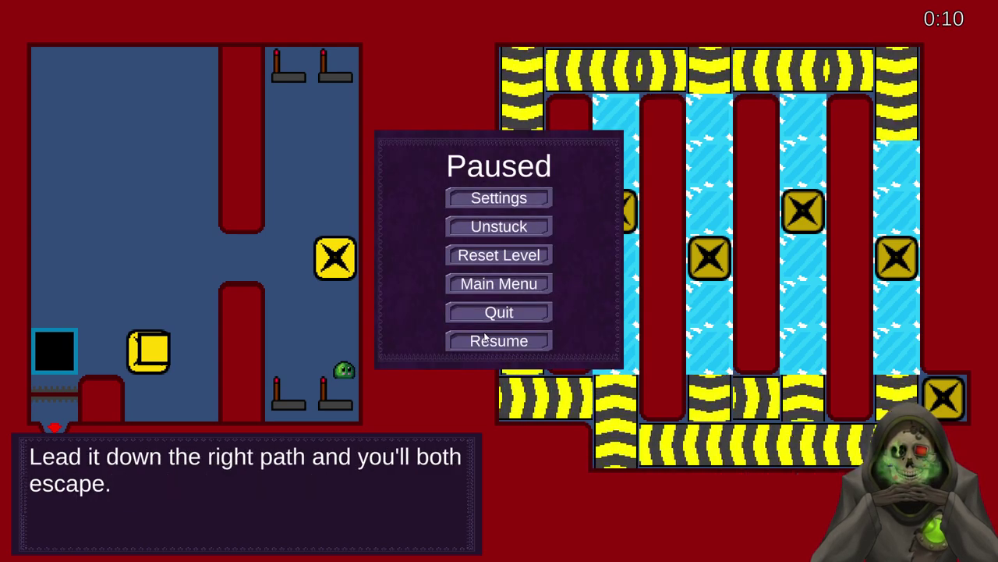
left_click(486, 255)
key("Down")
key("Right")
key("Left")
key("Down")
key("Right")
key("Right")
key("Up")
key("Right")
key("Down")
key("Down")
key("Down")
key("Down")
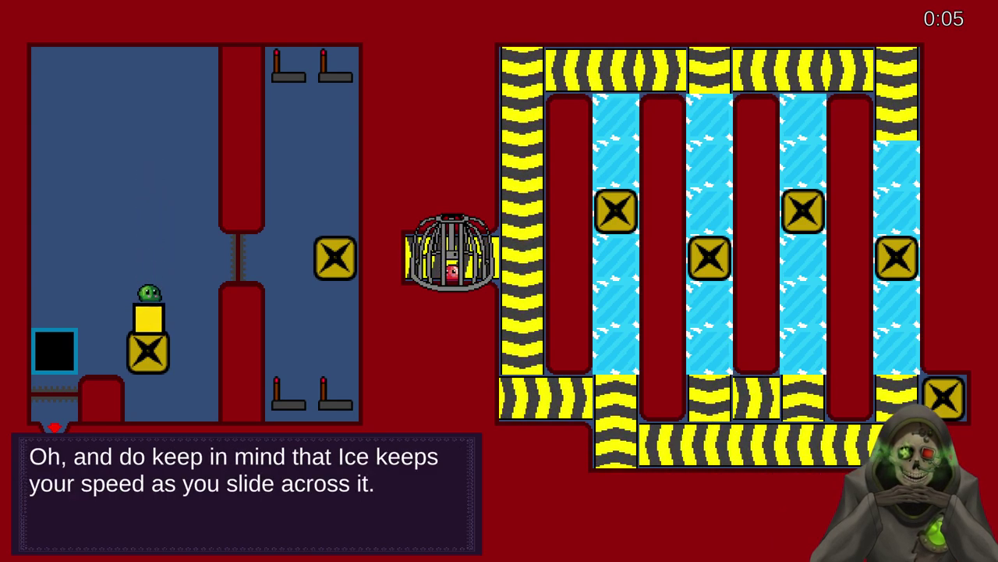
- Take the green slime through the gate and onto the far pressure plate to release the red slime
key("Up")
key("Right")
key("Right")
key("Right")
key("Right")
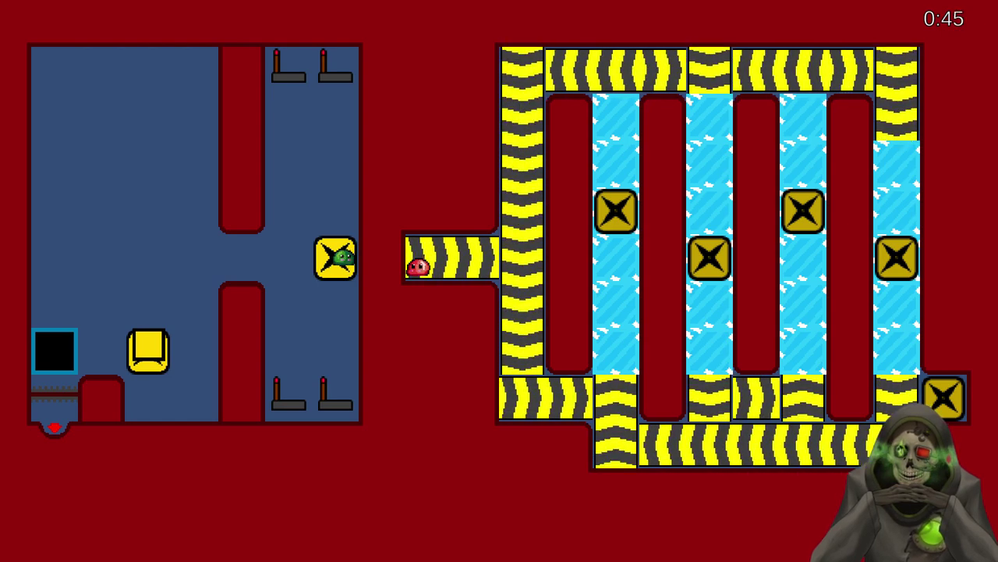
- Reset the level from the pause screen and push the yellow block down onto the first pressure plate
key("Escape")
left_click(488, 254)
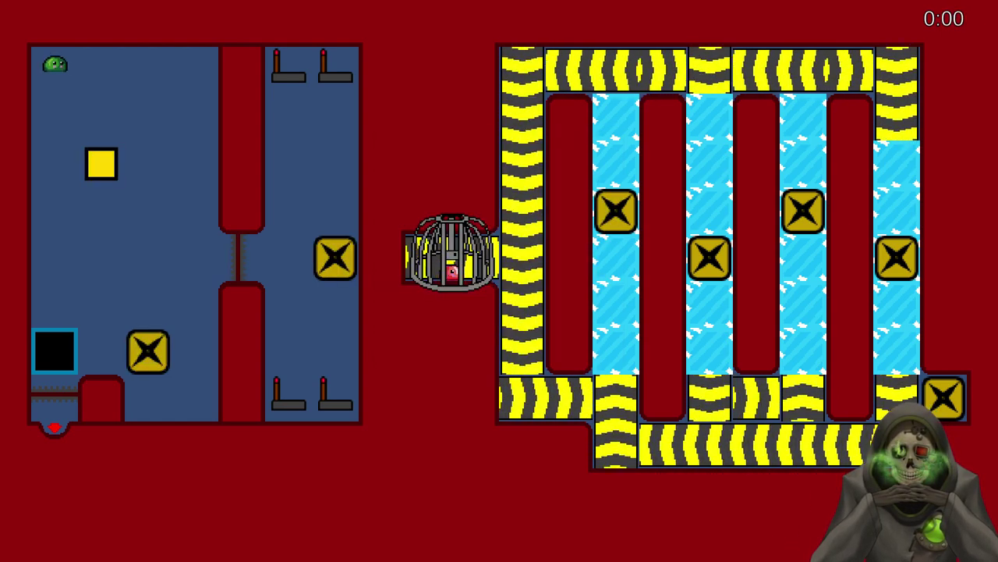
key("Down")
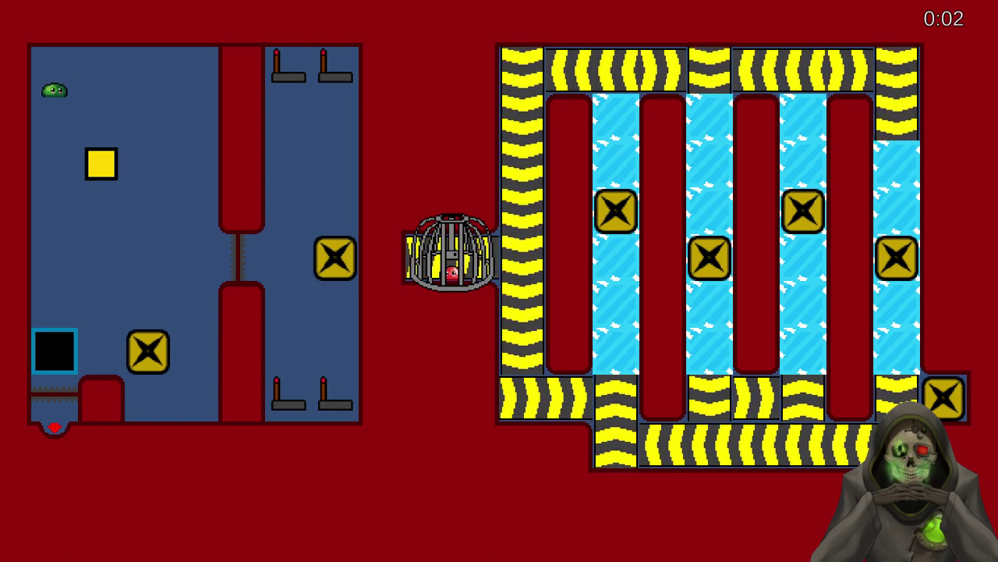
key("Right")
key("Up")
key("Right")
key("Down")
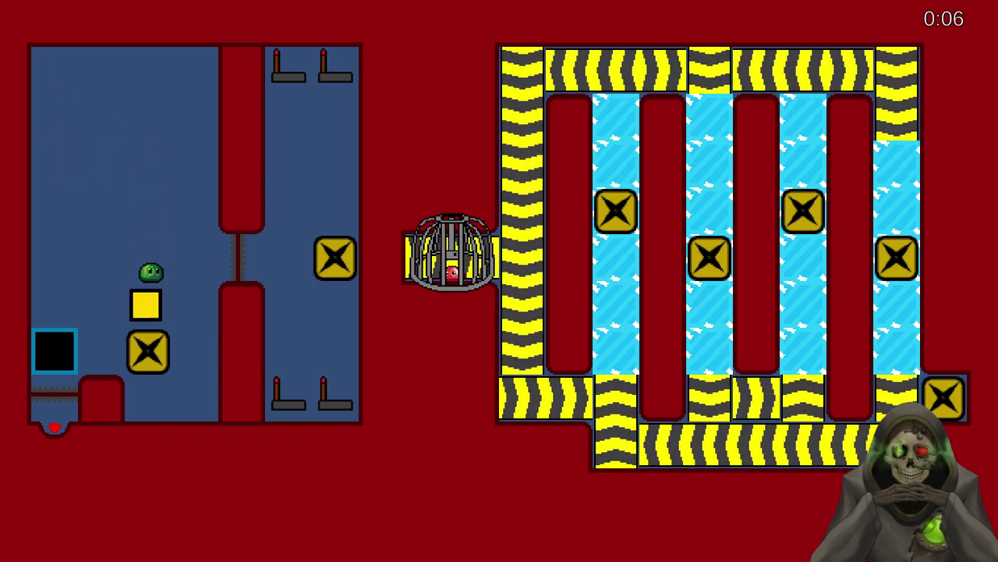
- Release the red slime by crossing the gate to the far pressure plate, and move the green slime back toward the gate
key("Up")
key("Right")
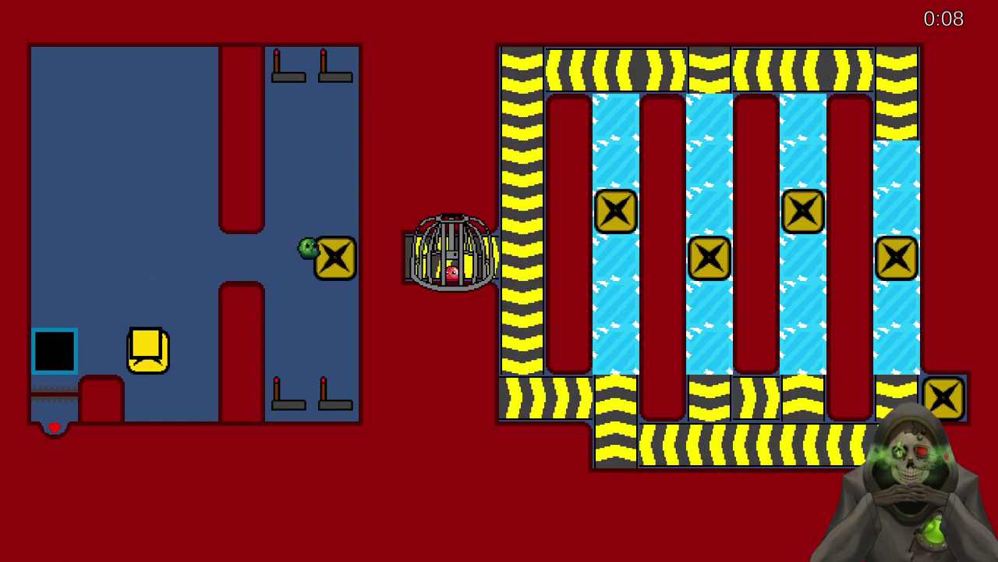
key("Up")
key("Left")
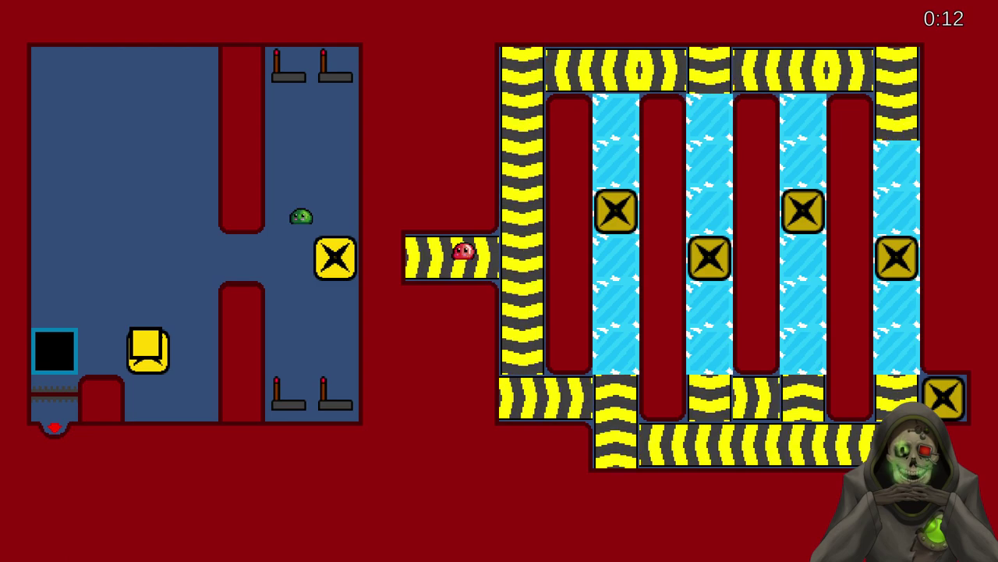
key("Escape")
- Reset Level 5-8 once more and push the yellow block onto its pressure plate
key("Escape")
key("Down")
key("Left")
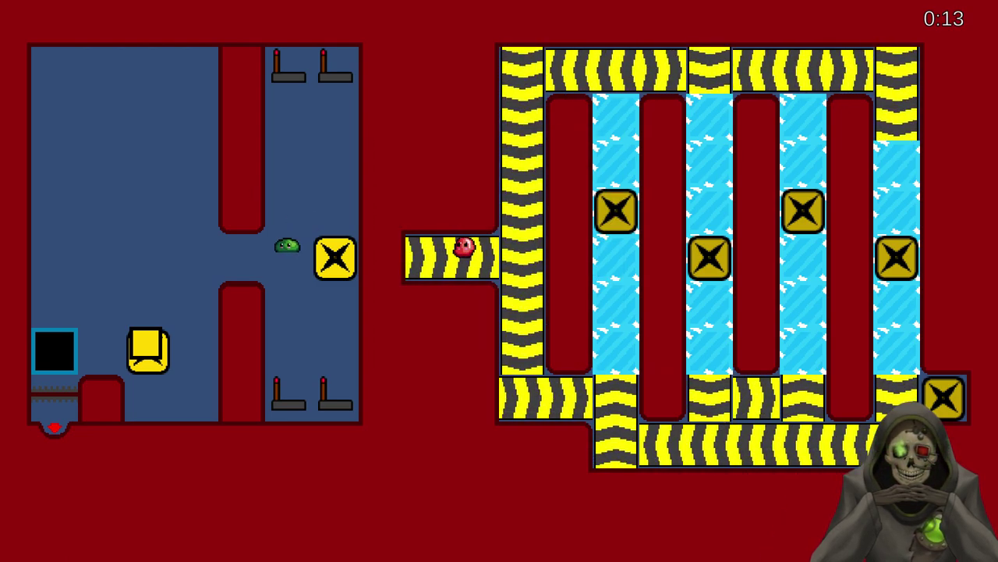
key("Escape")
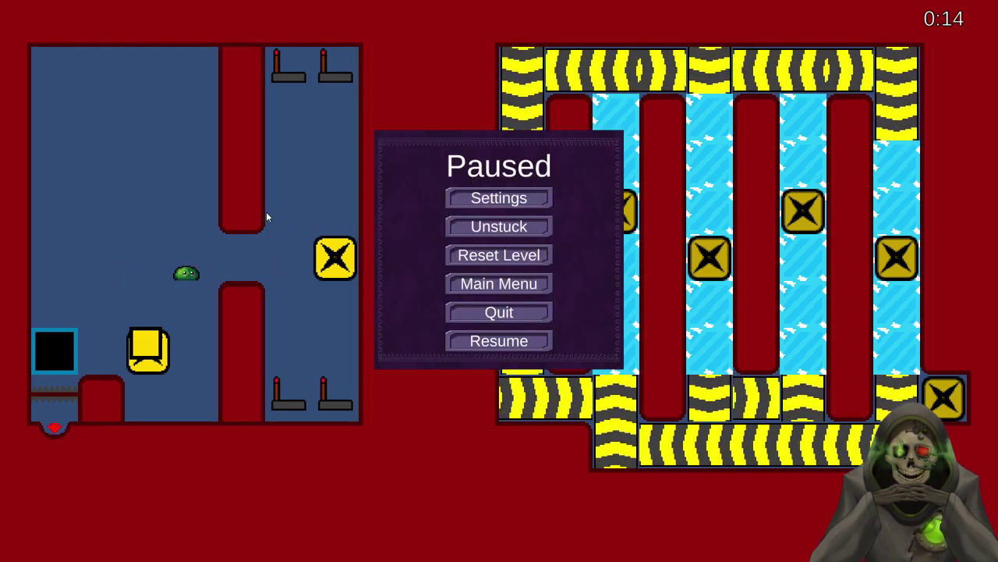
left_click(460, 254)
key("Down")
key("Right")
key("Up")
key("Down")
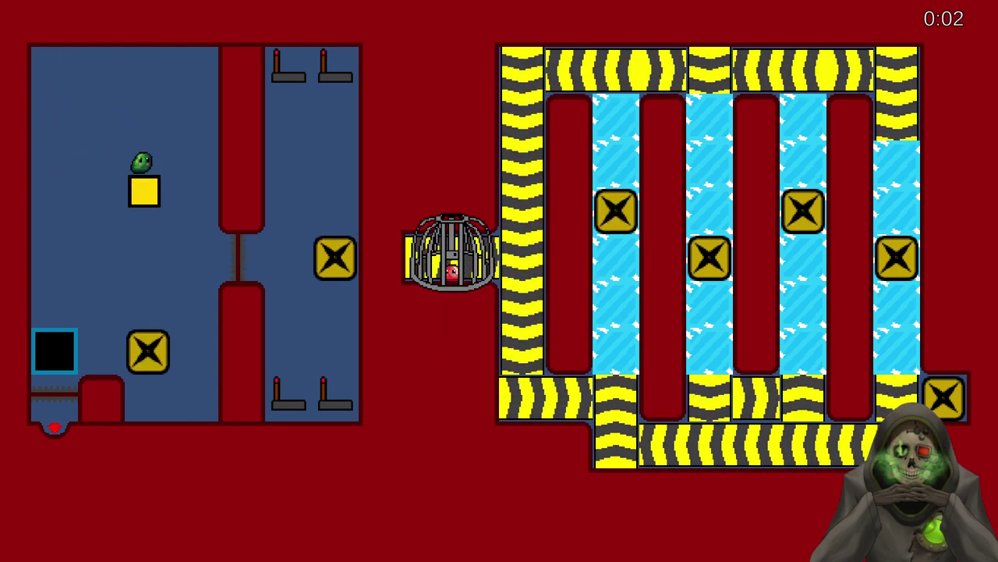
key("Down")
- Move the green slime through the gate onto the far pressure plate to free the red slime from its cage
key("Up")
key("Right")
key("Right")
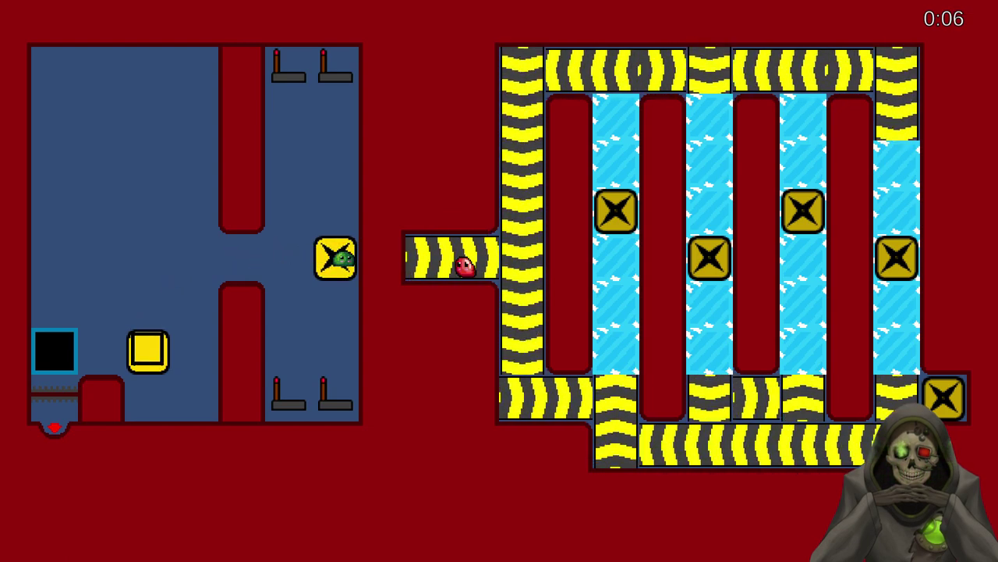
- Pause Level 5-8, quit the game and confirm the exit
key("Escape")
left_click(476, 308)
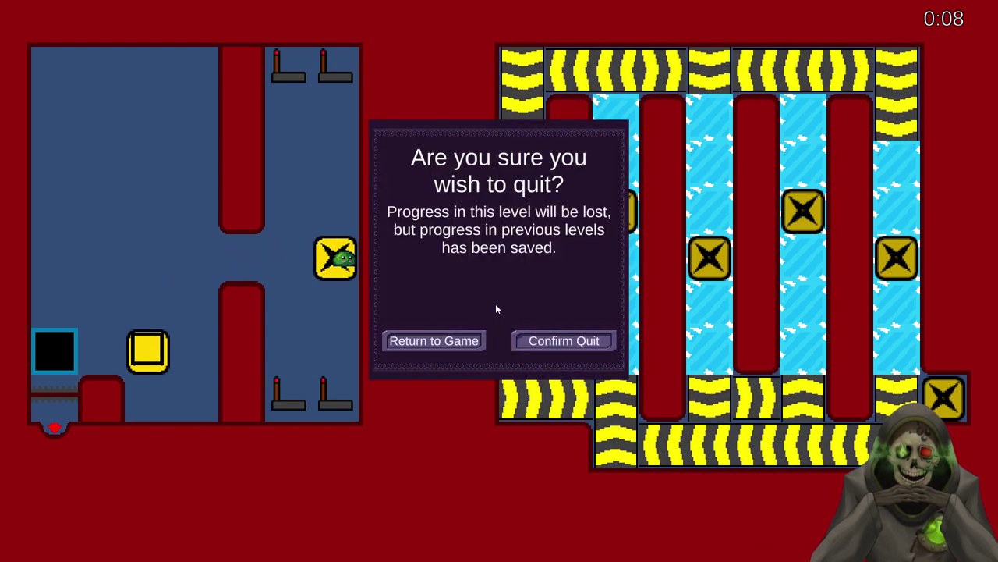
left_click(536, 341)
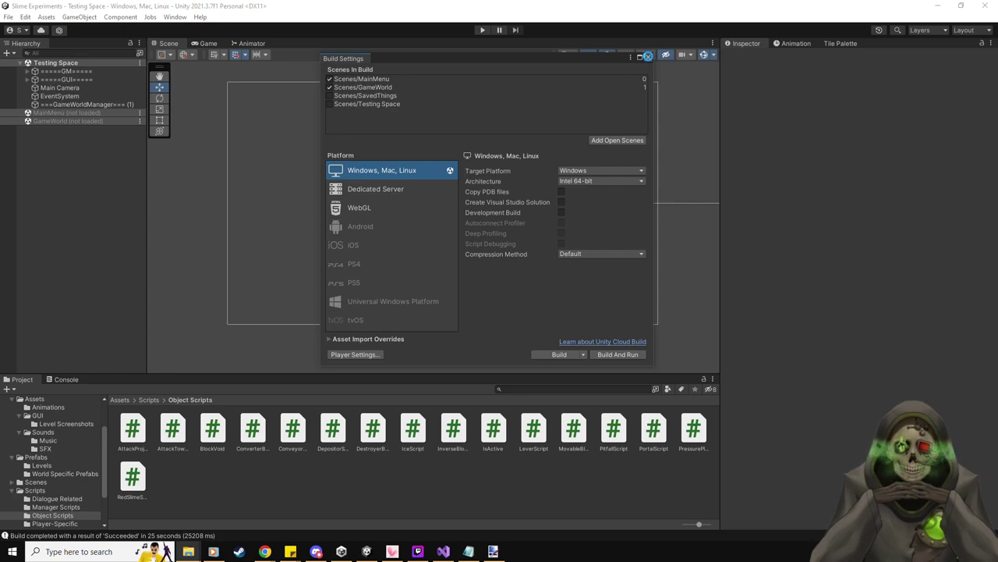
- Close the Build Settings and open the Levels prefab folder at the World 5 levels
left_click(648, 57)
left_click(31, 450)
left_click(29, 456)
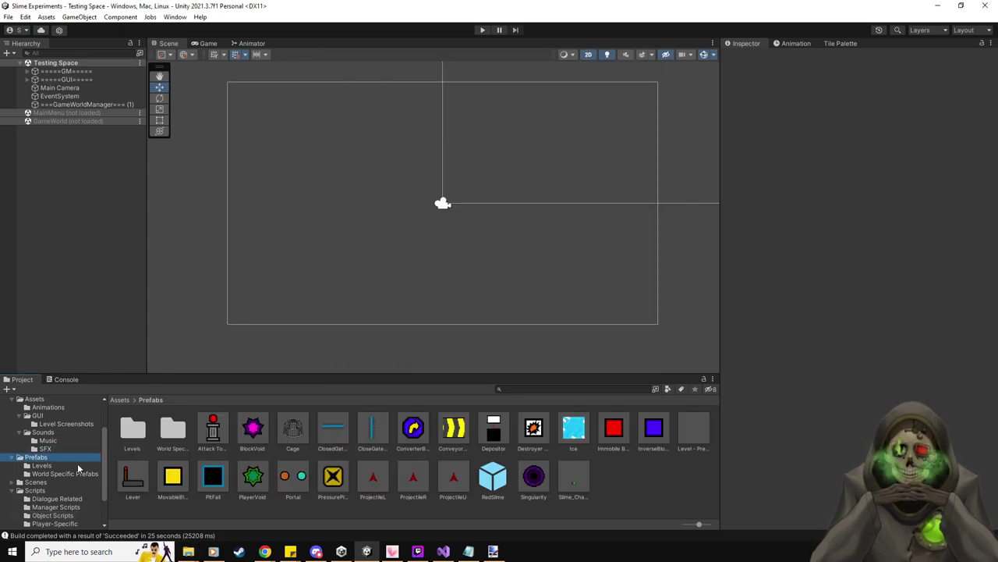
left_click(43, 466)
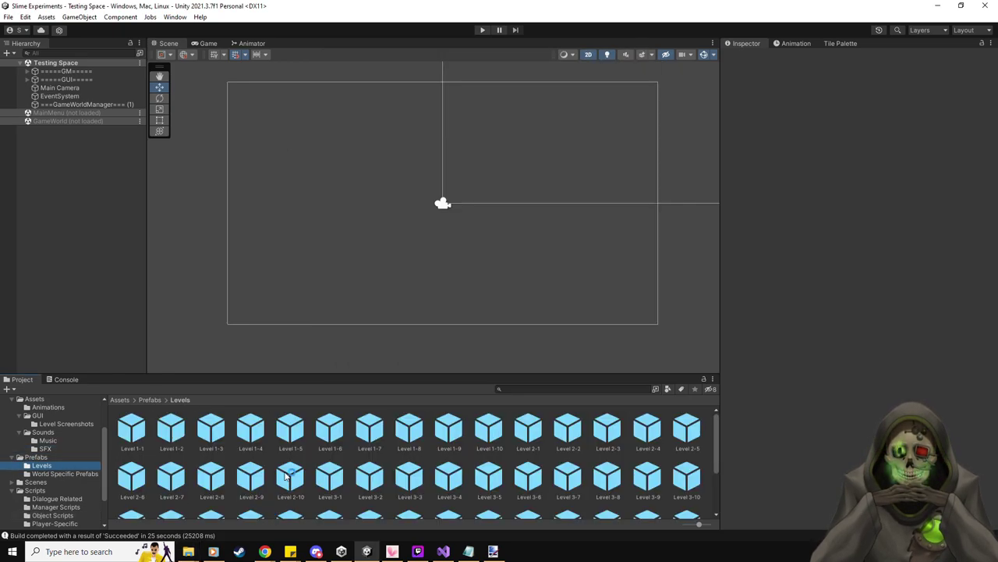
scroll(285, 480, "down", 3)
left_click_drag(171, 493, 78, 88)
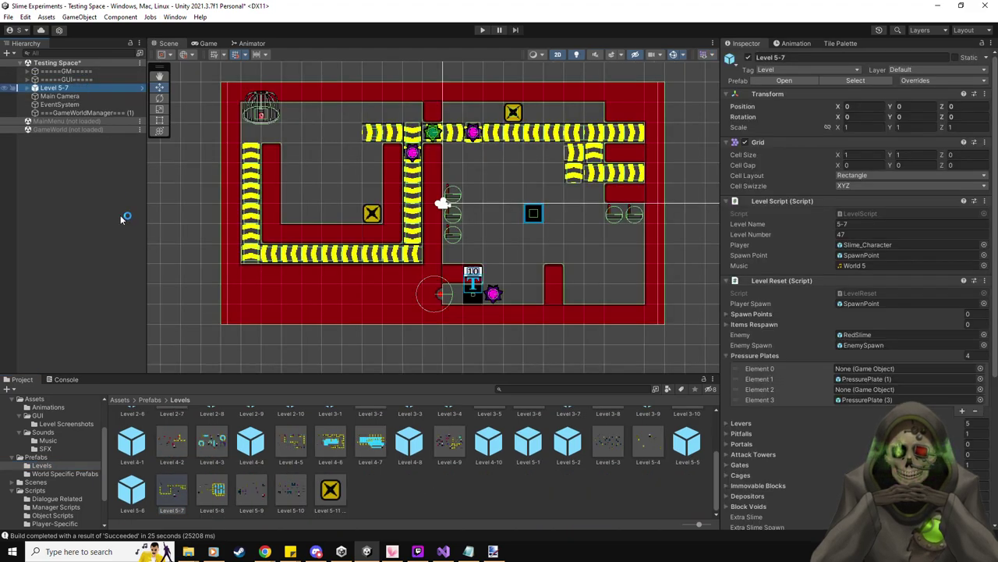
left_click(68, 96)
left_click(65, 88)
key("Delete")
- Add the Level 5-8 prefab to the Testing Space scene
left_click_drag(171, 493, 81, 88)
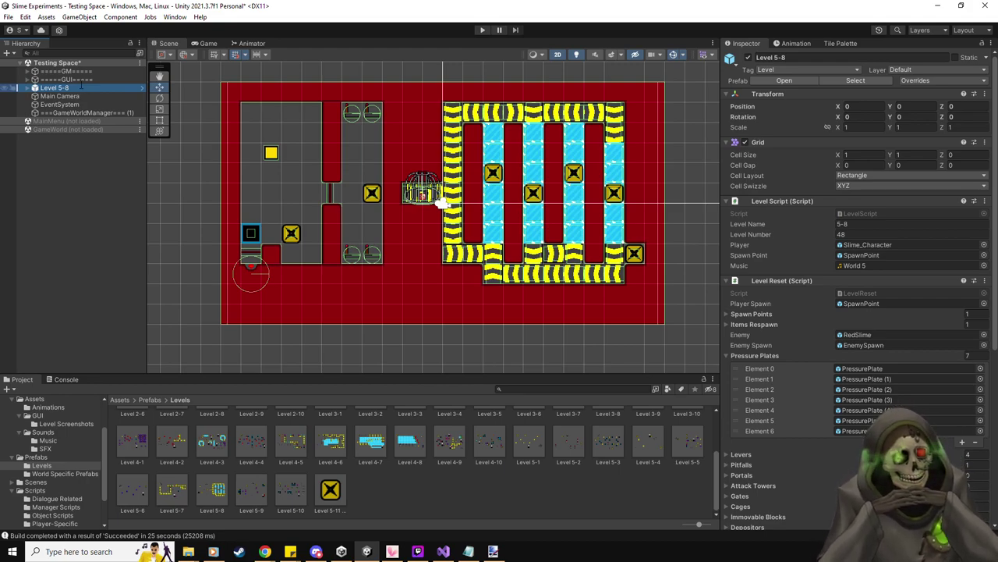
left_click(81, 86)
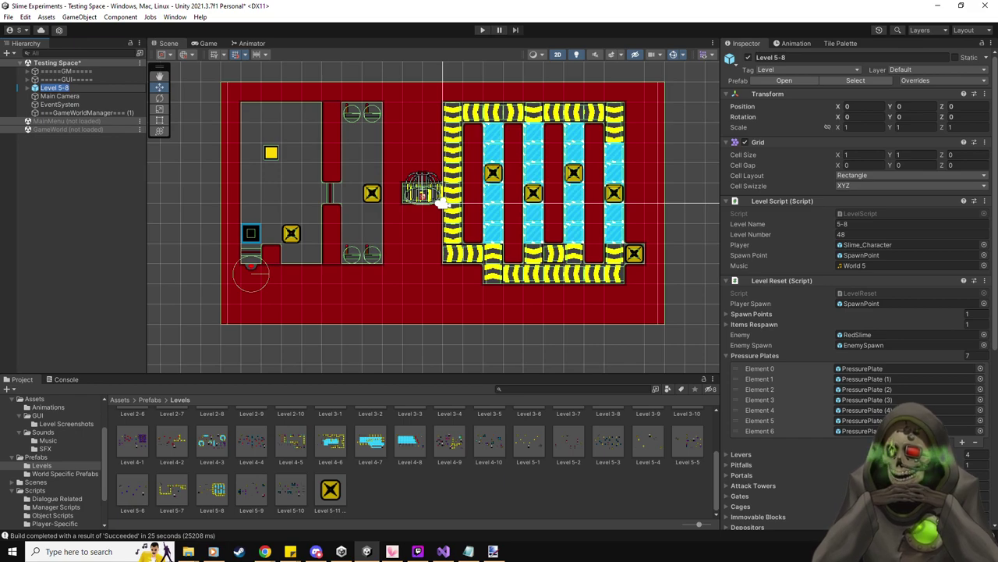
key("alt+Tab")
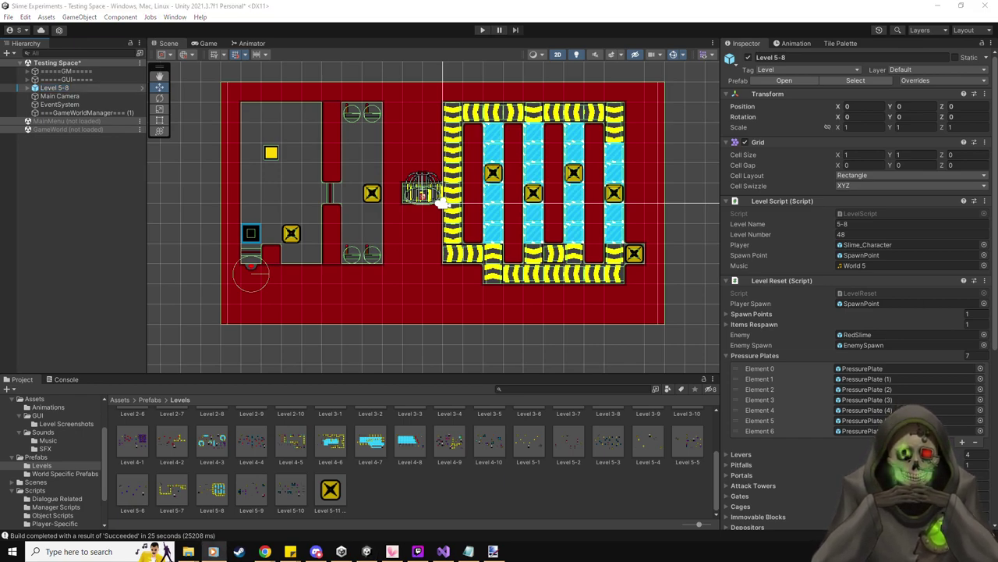
key("alt+Tab")
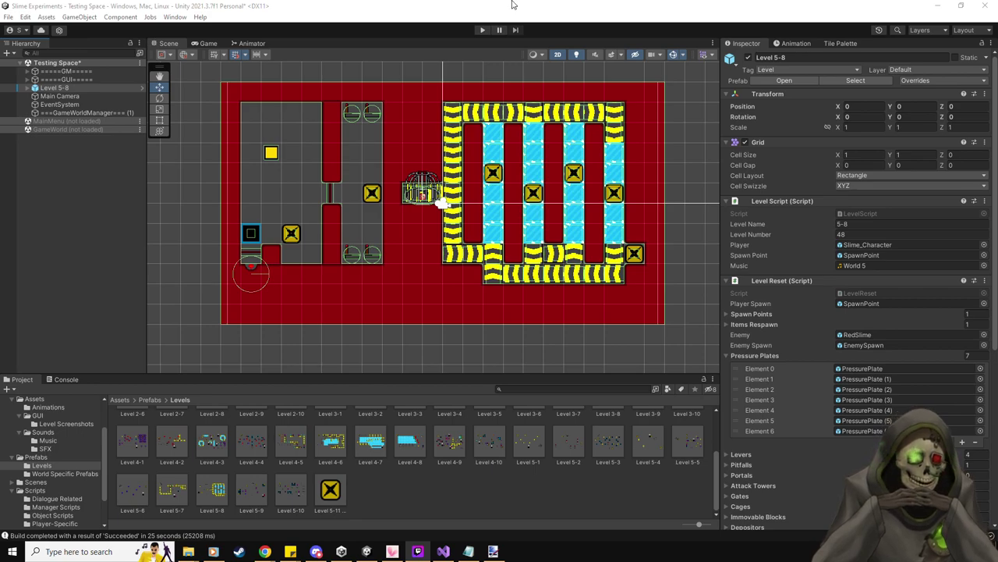
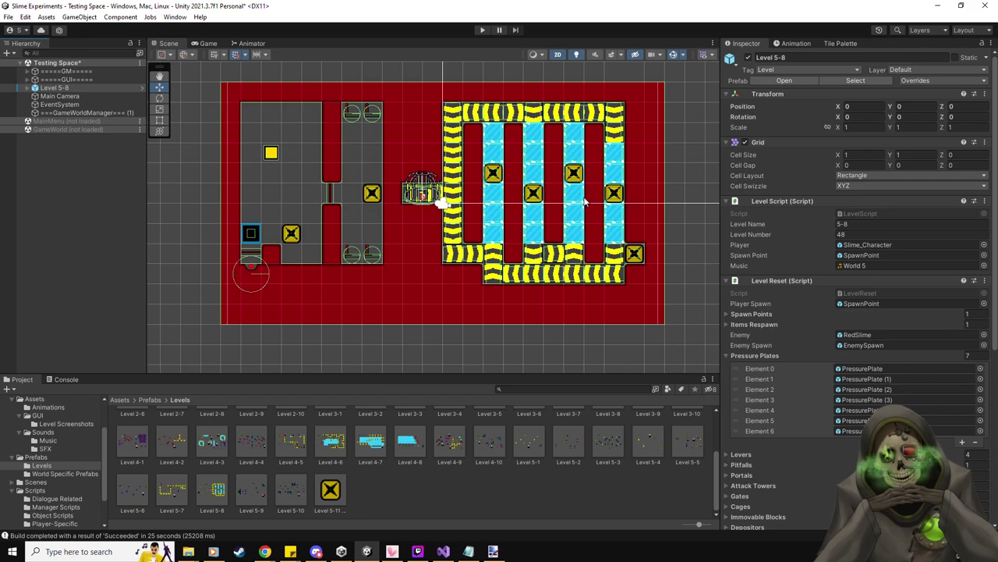
- Play the Testing Space scene and delete the spawned Level 1-1 clone from the hierarchy
left_click(481, 31)
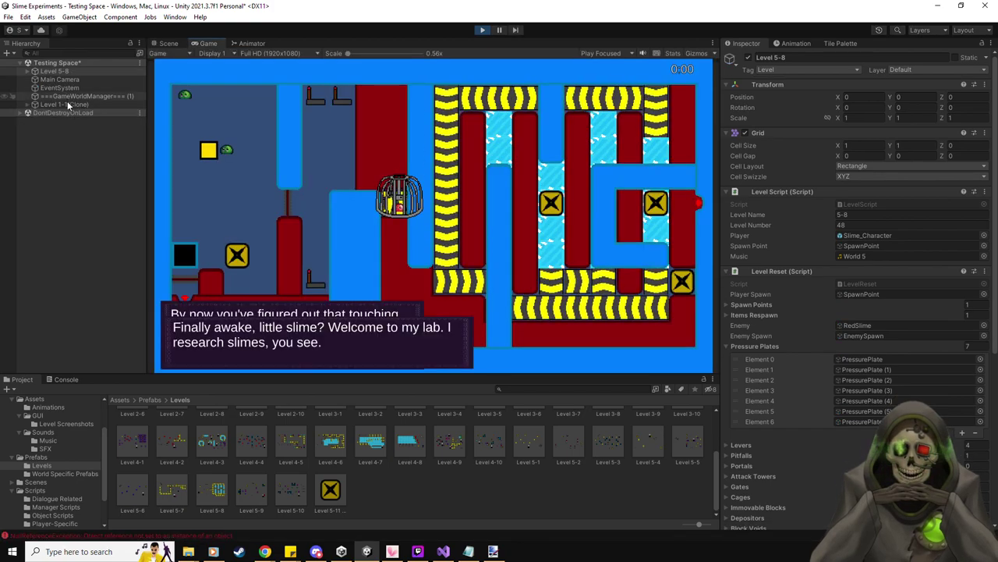
left_click(67, 105)
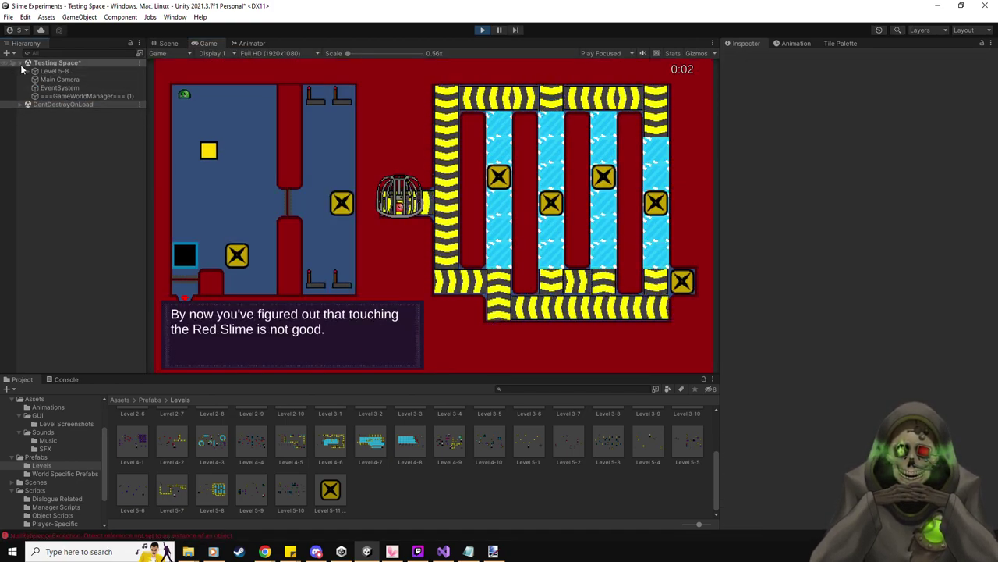
- Select RedSlime among Level 5-8's Items and examine its Rigidbody 2D and Red Slime Script properties, collapsing Box Collider 2D
left_click(29, 71)
left_click(36, 137)
left_click(33, 129)
left_click(68, 137)
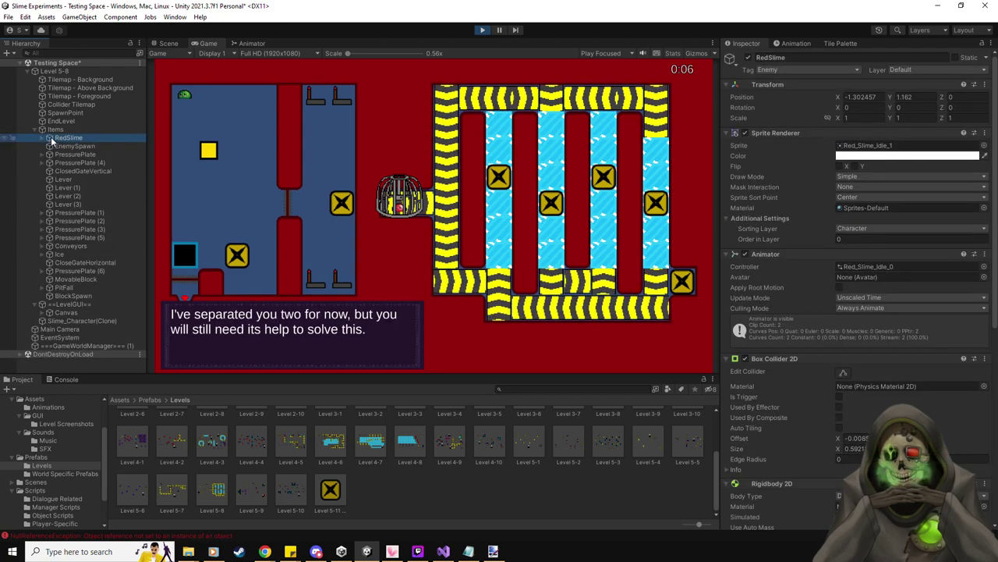
scroll(871, 294, "down", 5)
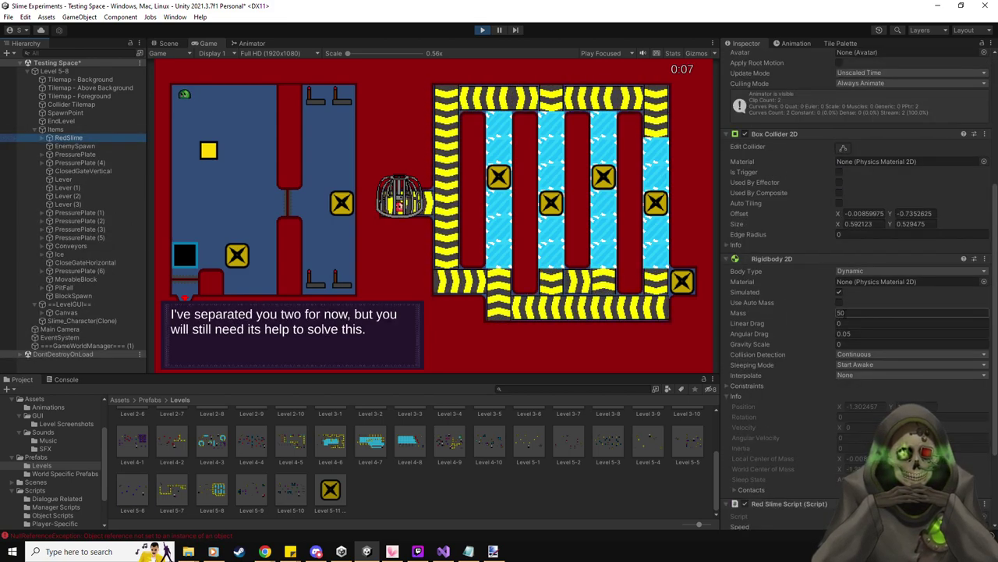
left_click(727, 133)
scroll(786, 321, "up", 3)
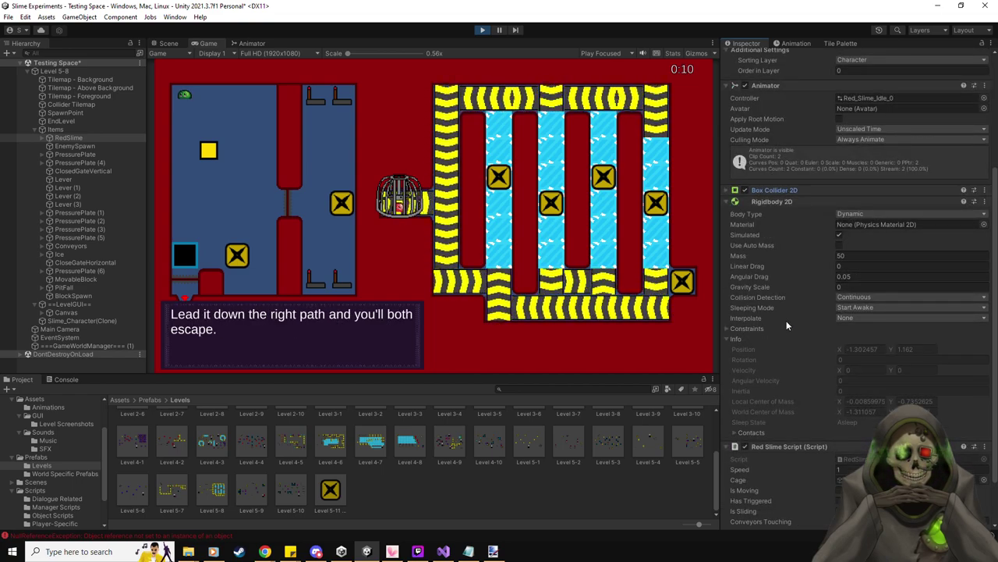
scroll(787, 321, "down", 2)
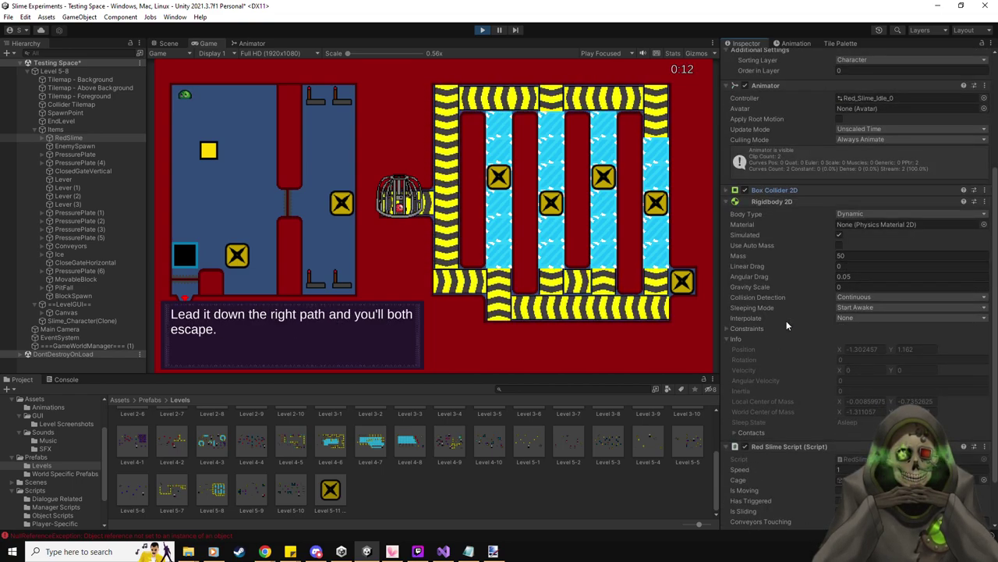
scroll(850, 374, "down", 2)
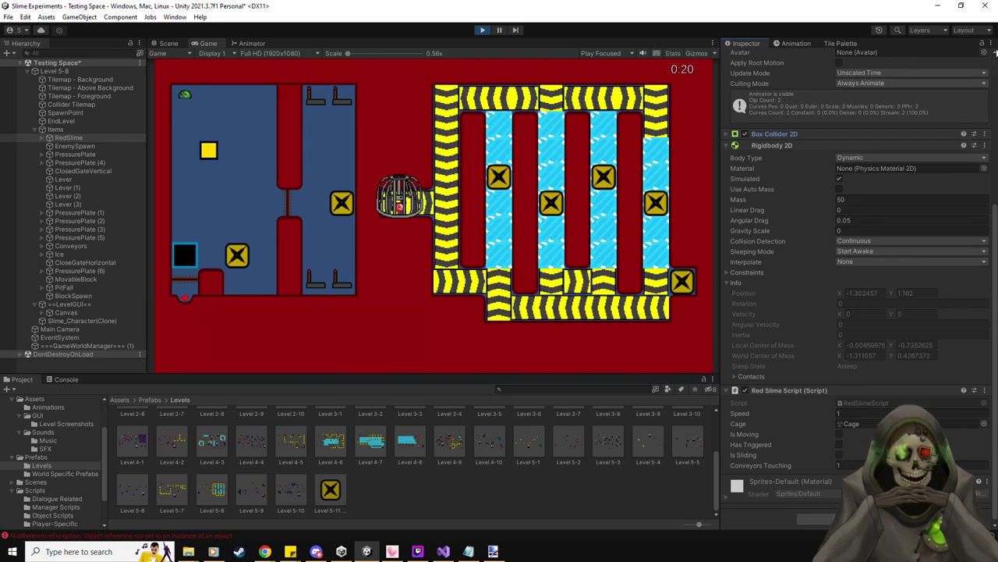
- Switch the Inspector to Debug mode and examine RedSlime's Rigidbody 2D and Red Slime Script values with the Animator collapsed
left_click(991, 45)
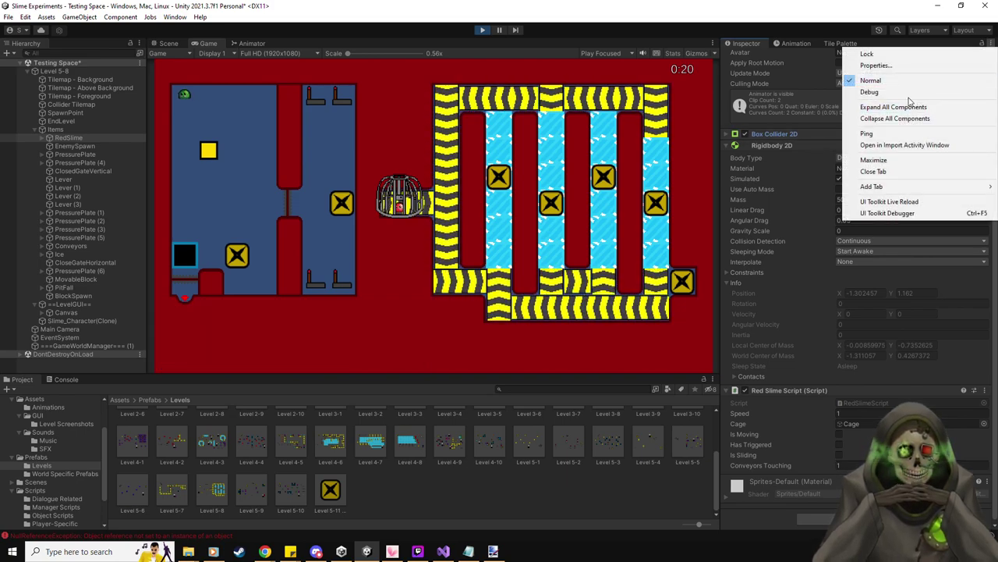
left_click(909, 93)
scroll(739, 209, "down", 1)
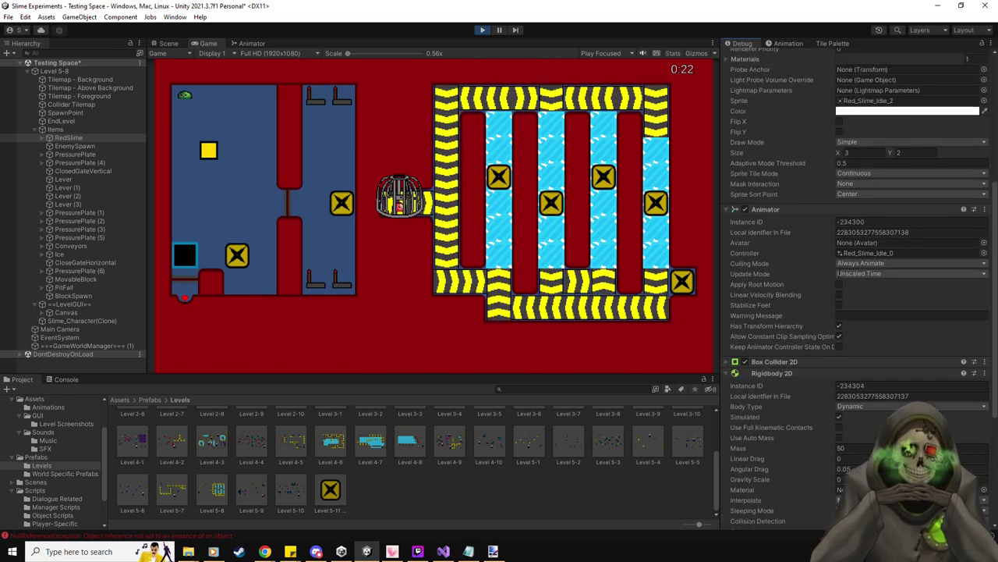
left_click(725, 207)
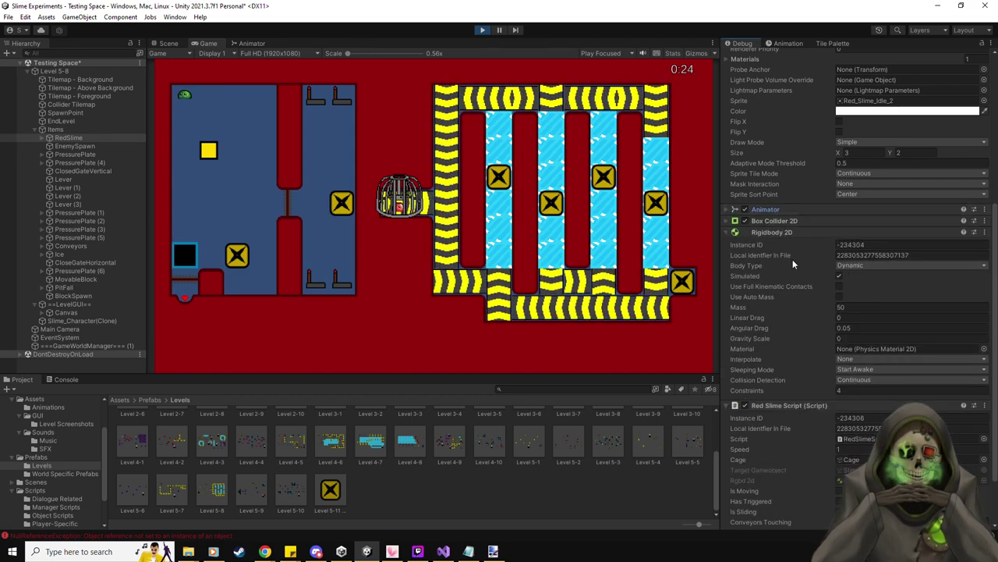
scroll(792, 259, "up", 5)
scroll(792, 259, "down", 7)
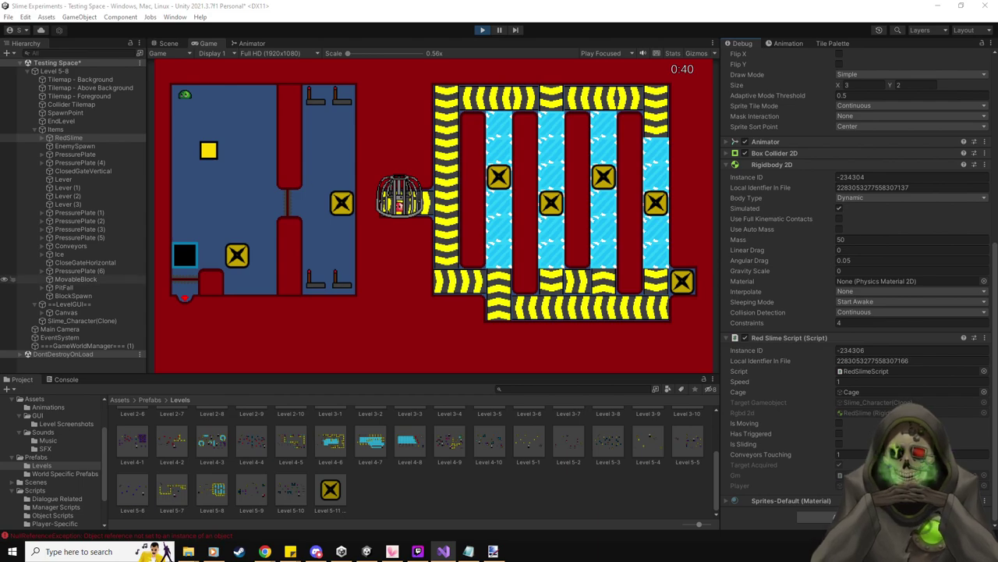
- Stop the play session and return the Inspector to Normal mode at RedSlime's Red Slime Script fields
left_click(569, 17)
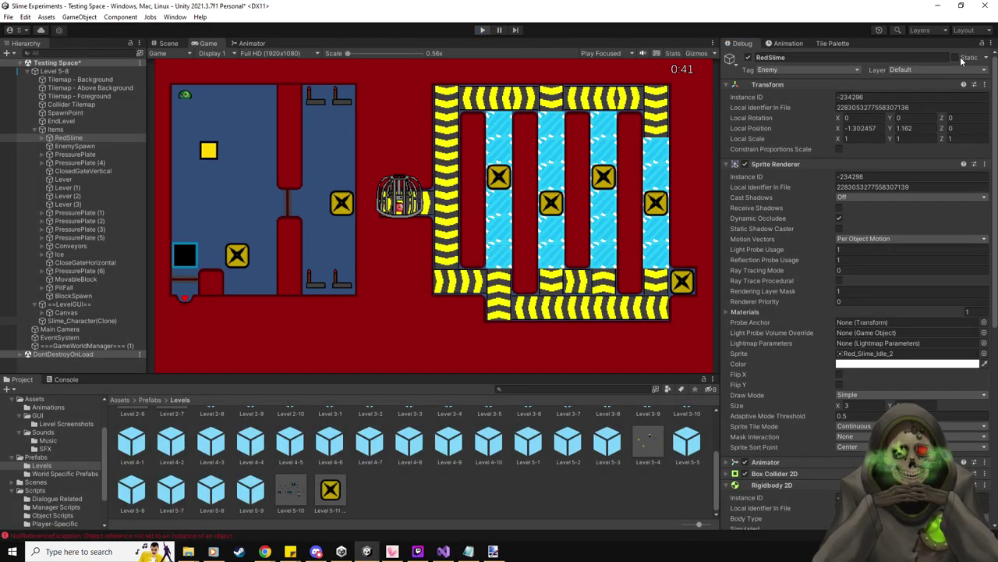
key("ctrl+p")
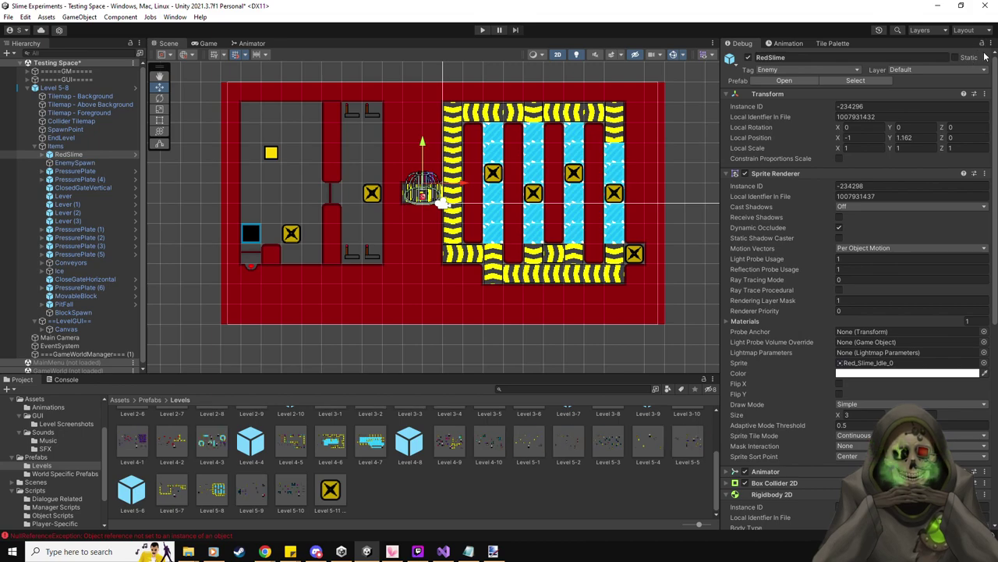
left_click(982, 43)
left_click(867, 83)
scroll(832, 335, "down", 5)
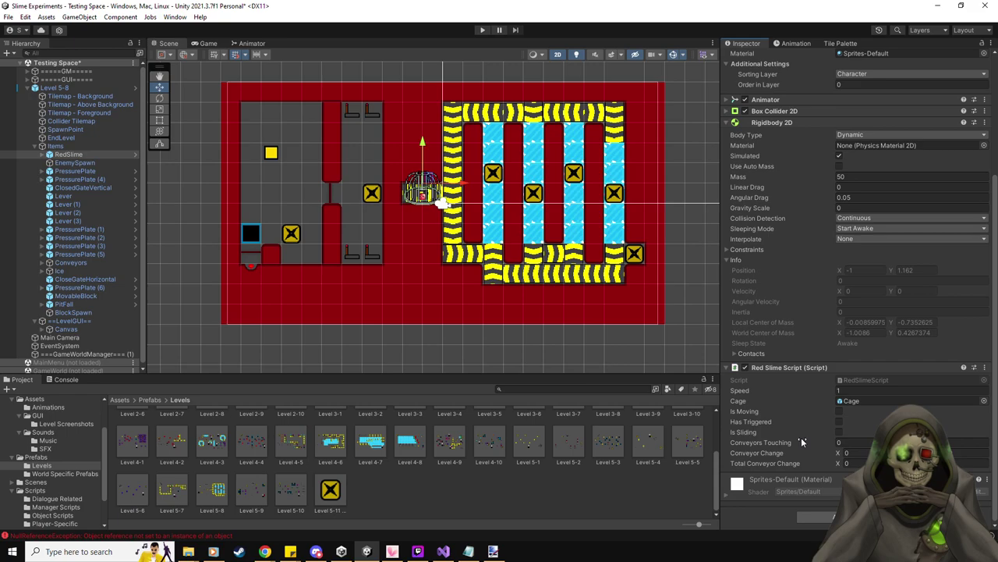
- Play the scene again and remove the spawned Level 1-1 clone so only Level 5-8 is running
left_click(482, 29)
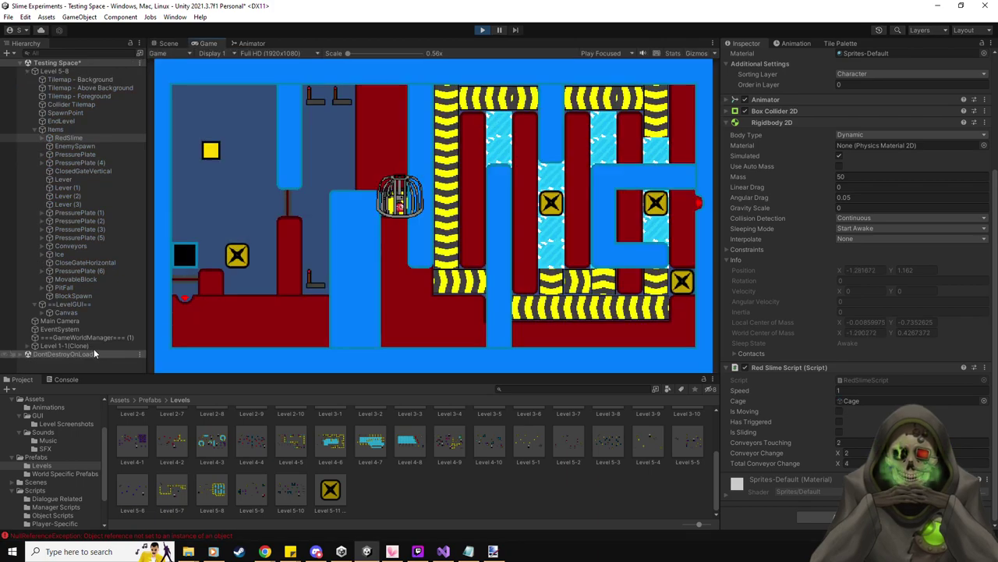
left_click(89, 346)
left_click(86, 354)
key("Delete")
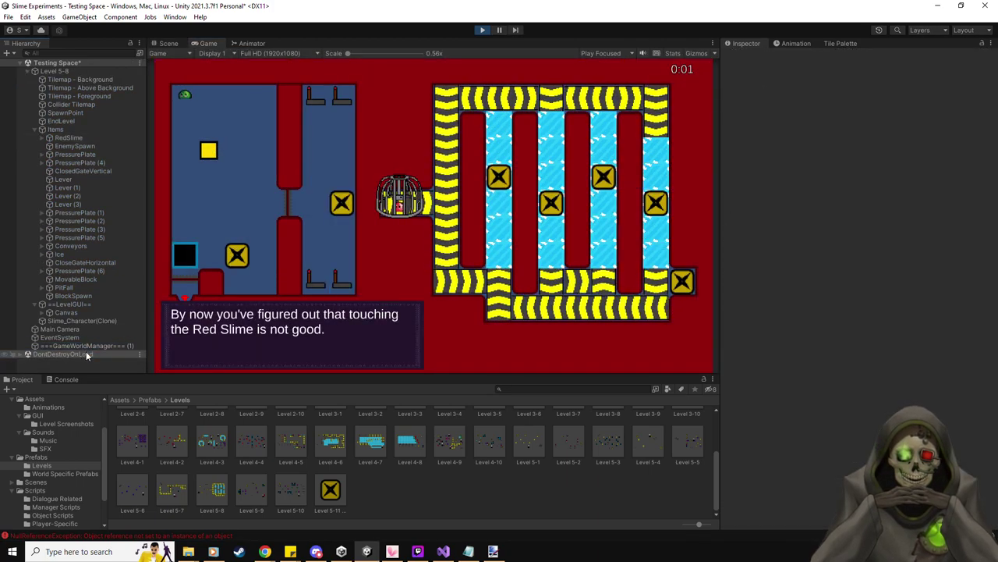
- Select the running RedSlime and show its Conveyors Touching, Conveyor Change and Total Conveyor Change values
left_click(76, 137)
left_click(52, 380)
left_click(22, 380)
scroll(858, 375, "down", 5)
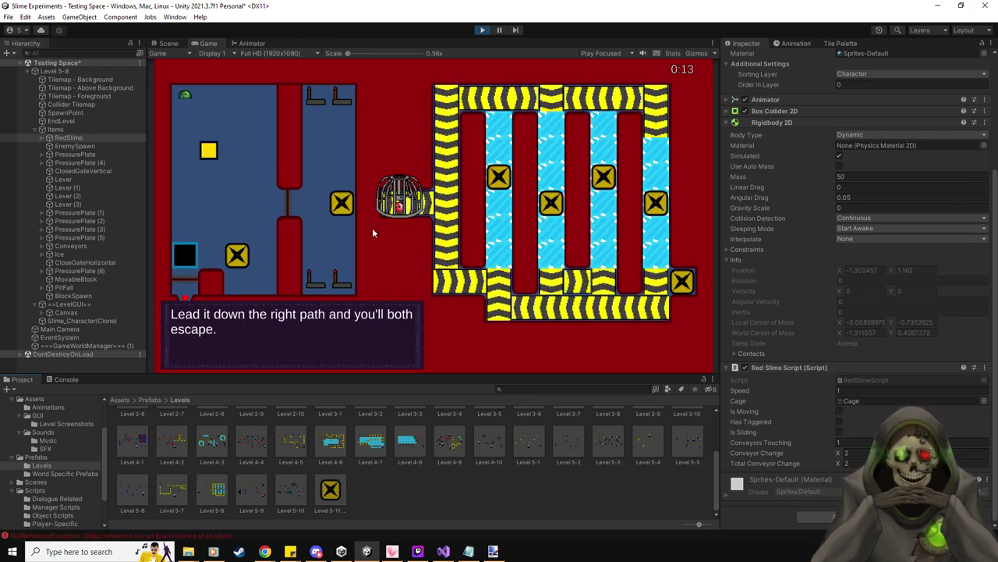
- Move the green slime to the yellow block and push the block down onto the near pressure plate to open the gate
key("s")
key("d")
key("w")
key("Right")
key("Down")
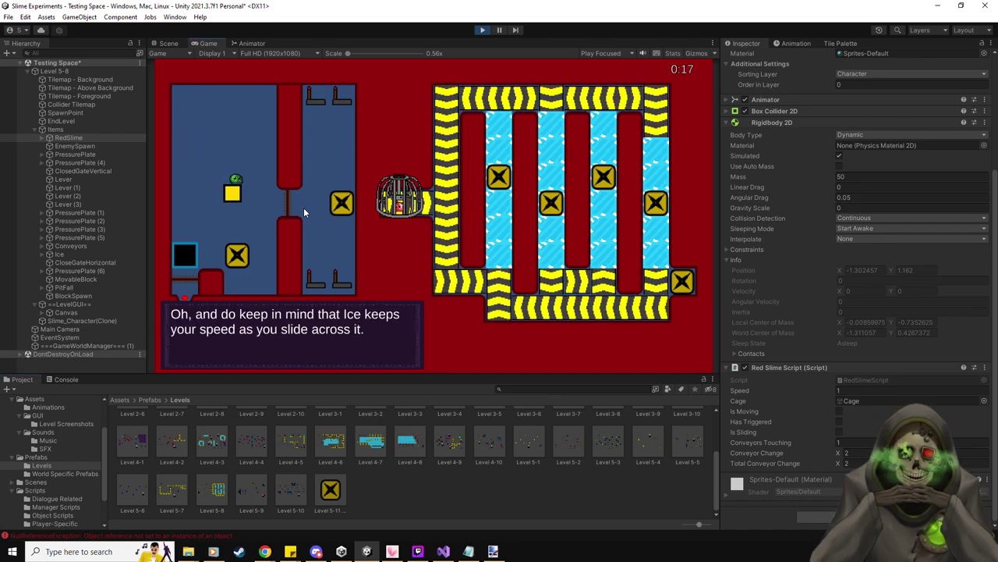
key("Down")
key("Down")
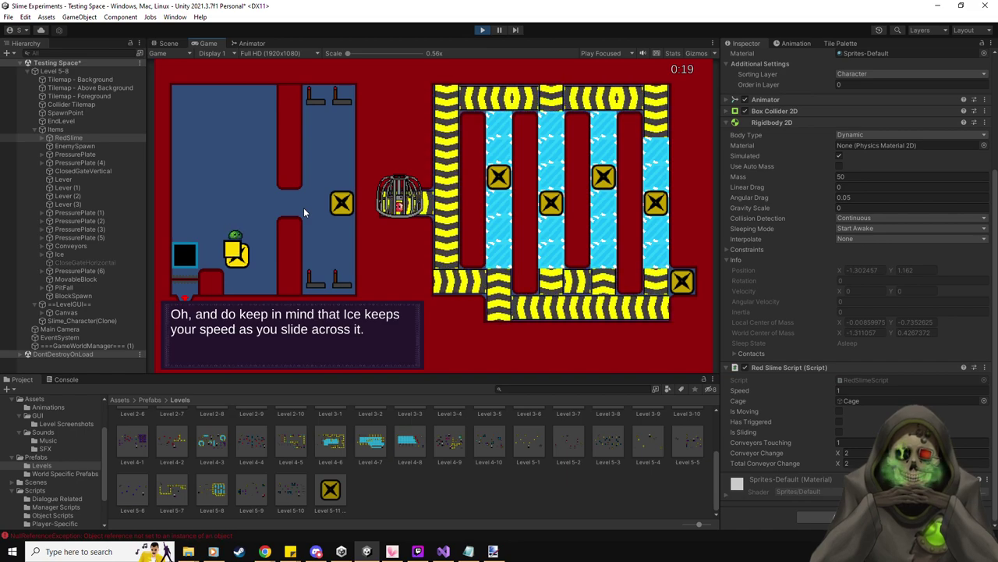
- Move the green slime through the gate onto the far pressure plate to release the red slime onto the conveyors
key("Up")
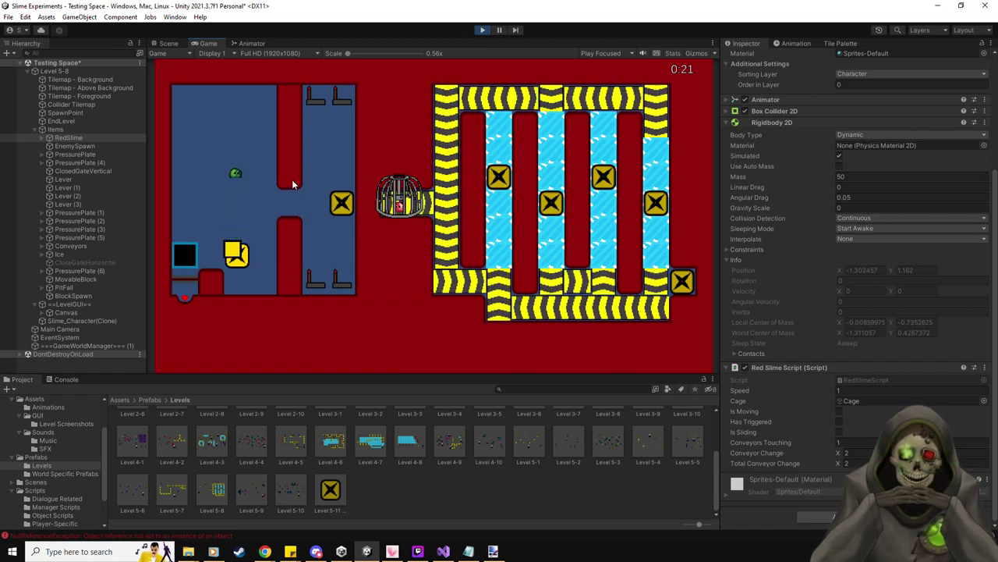
key("Down")
key("Right")
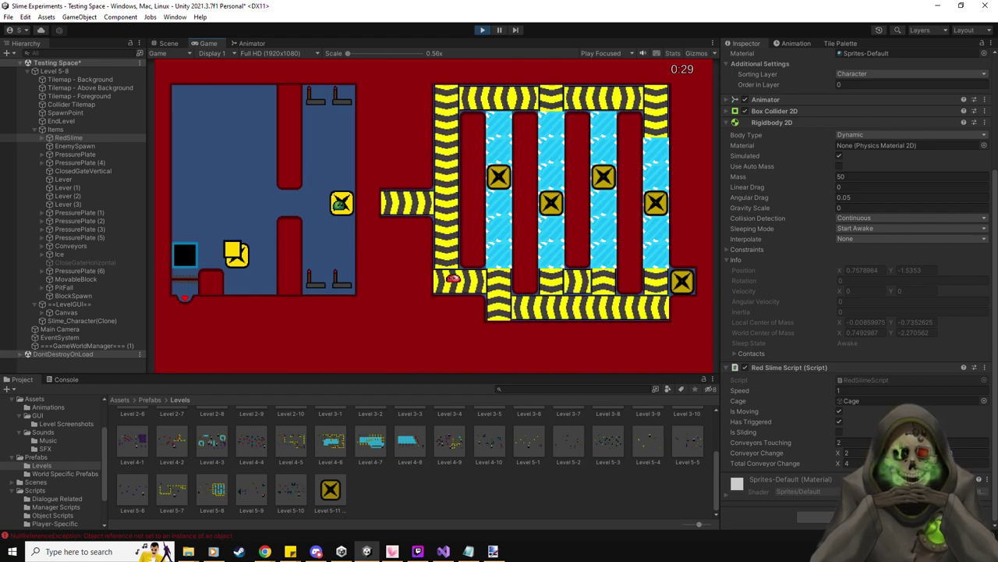
- Reset Level 5-8 and replay it, putting the block and the green slime on the two pressure plates to free the red slime
key("Escape")
left_click(433, 187)
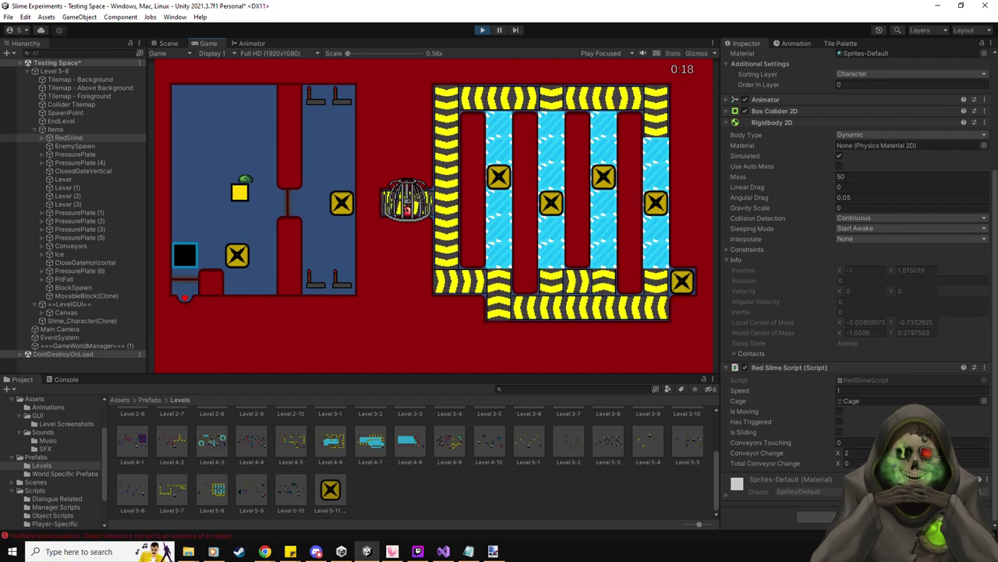
key("s")
key("Right")
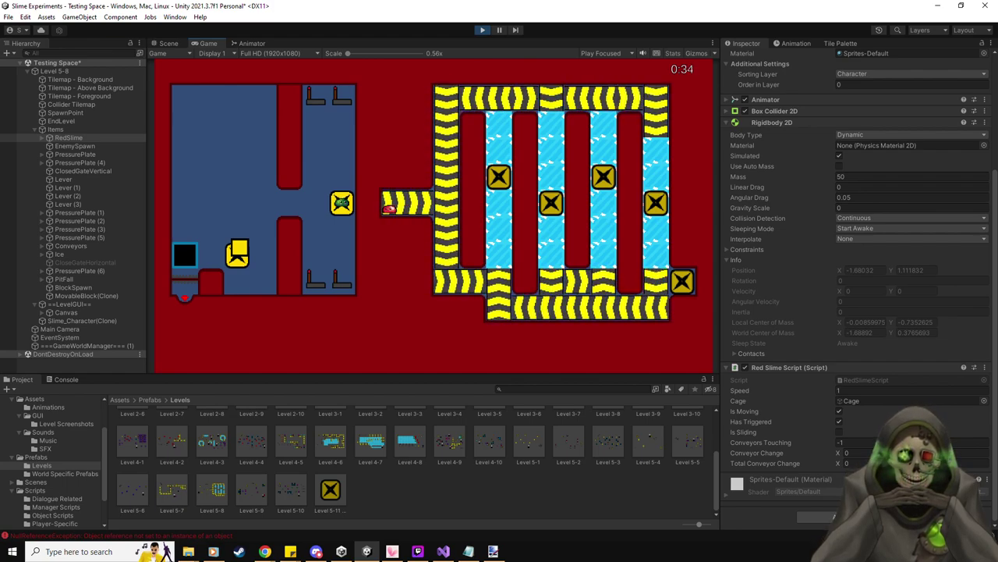
- Reset Level 5-8 once more and push the yellow block down toward the near pressure plate
key("Escape")
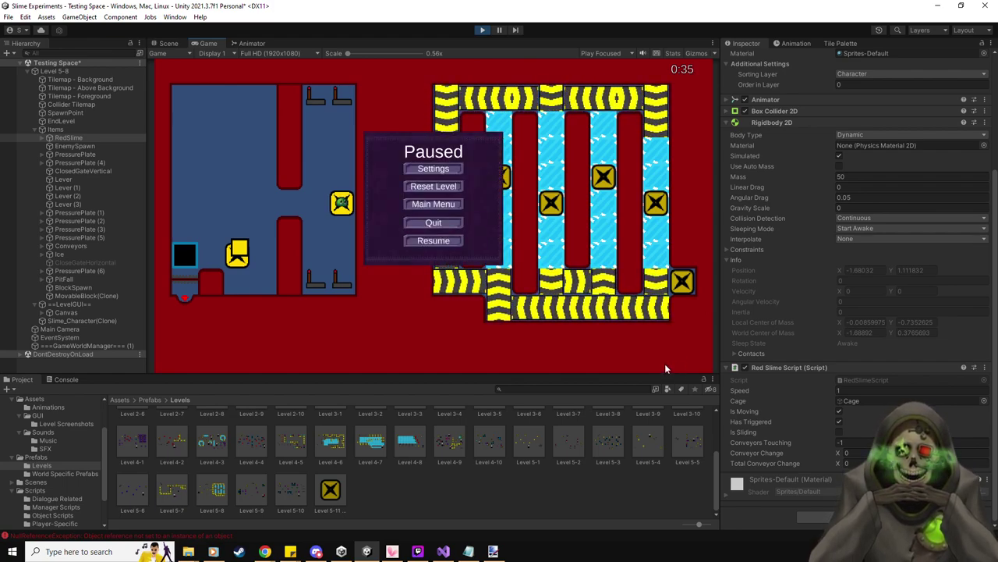
left_click(448, 187)
key("s")
key("d")
key("Up")
key("Right")
key("Down")
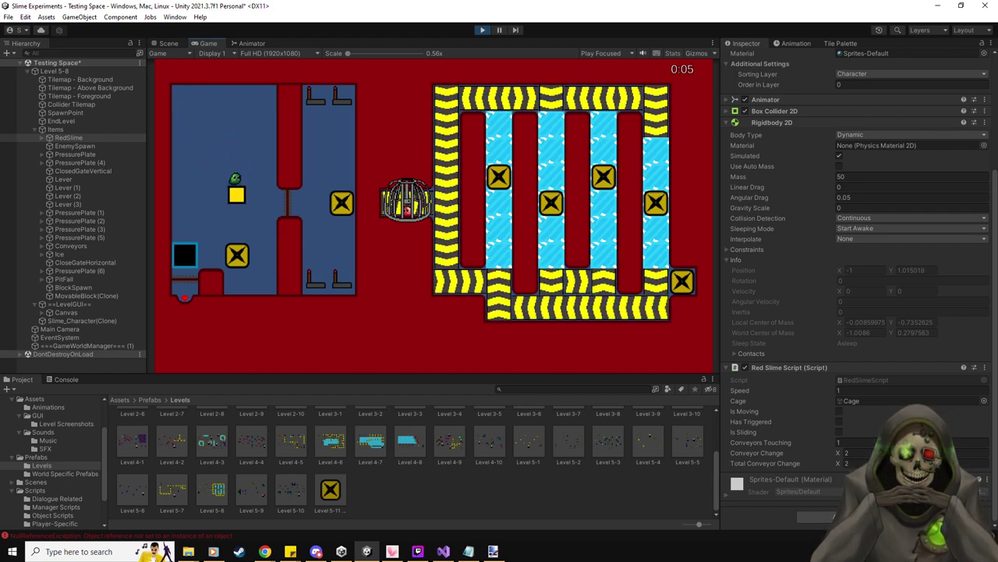
- Free the red slime by moving the green slime onto the far pressure plate, and end the play session
key("w")
key("d")
key("Right")
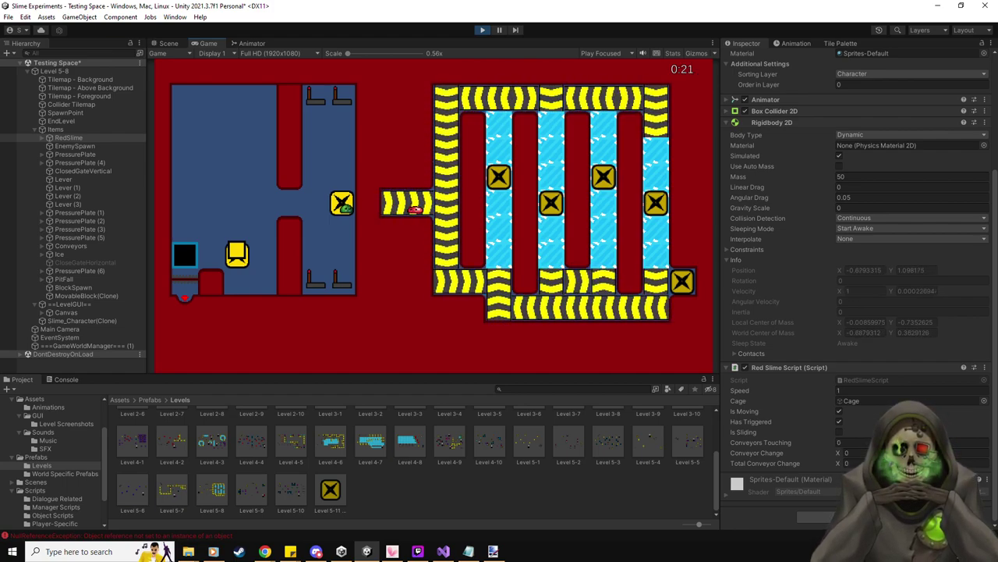
key("Escape")
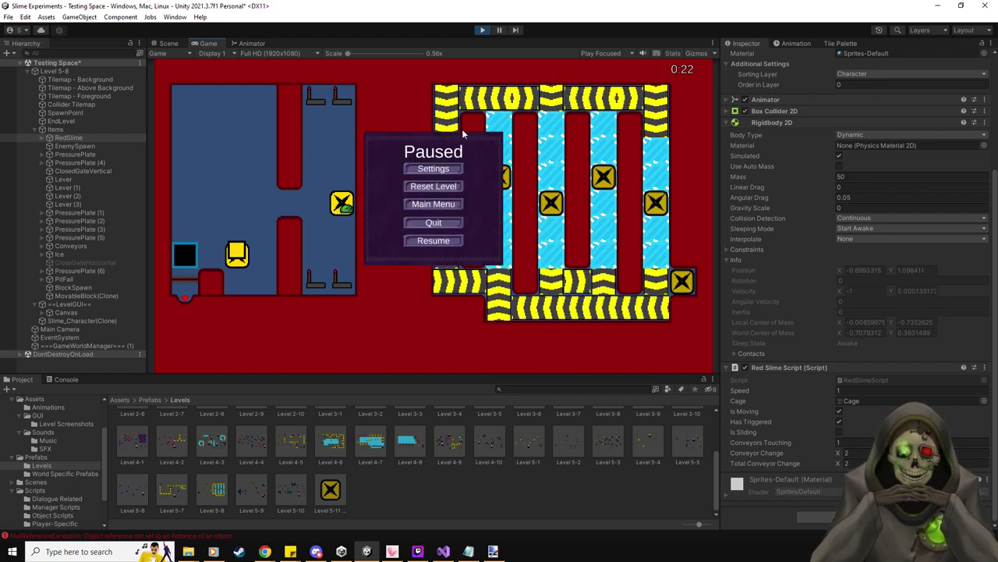
left_click(482, 29)
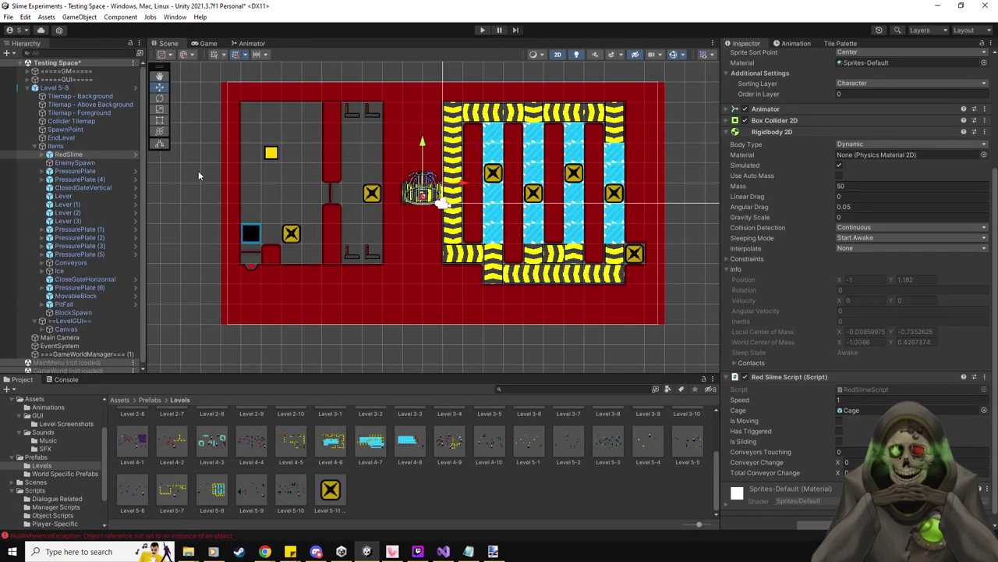
- Move Level 5-8's EnemySpawn point within the red slime's cage to X -1.16, Y 1.07
left_click(75, 162)
scroll(403, 212, "up", 4)
middle_click_drag(385, 256, 386, 261)
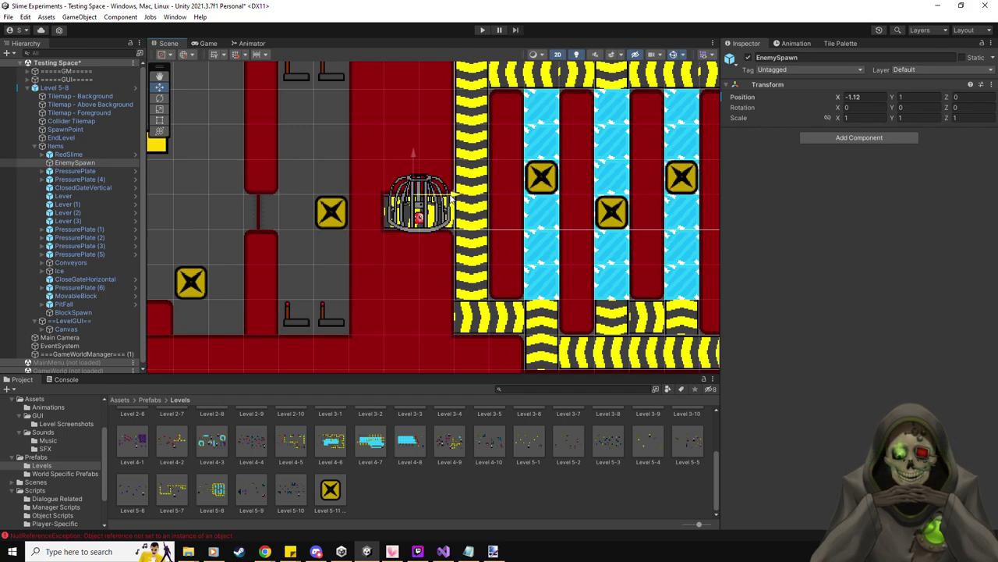
left_click_drag(415, 151, 415, 148)
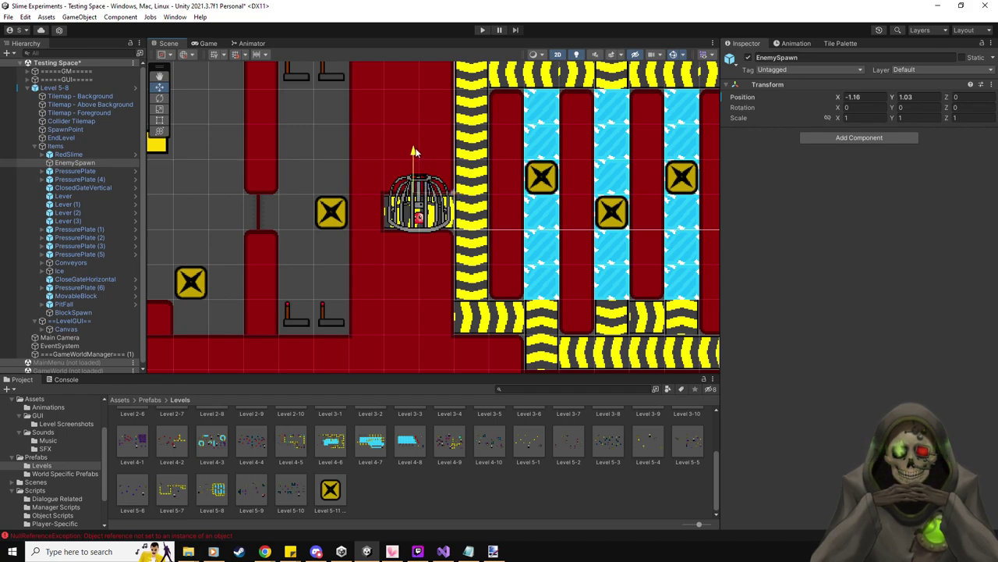
- Play the scene with the moved spawn point and delete the Level 1-1 clone
left_click(482, 30)
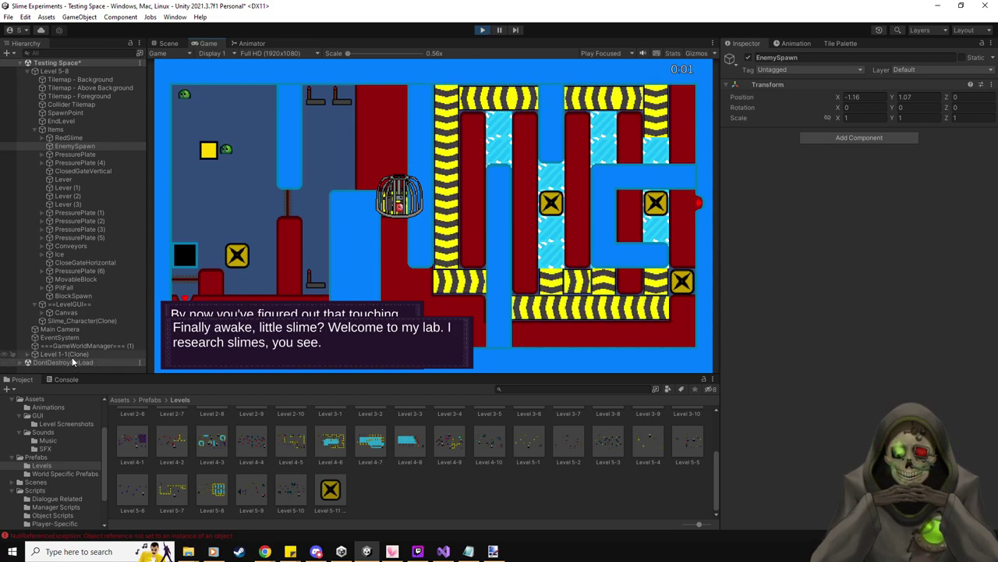
left_click(68, 353)
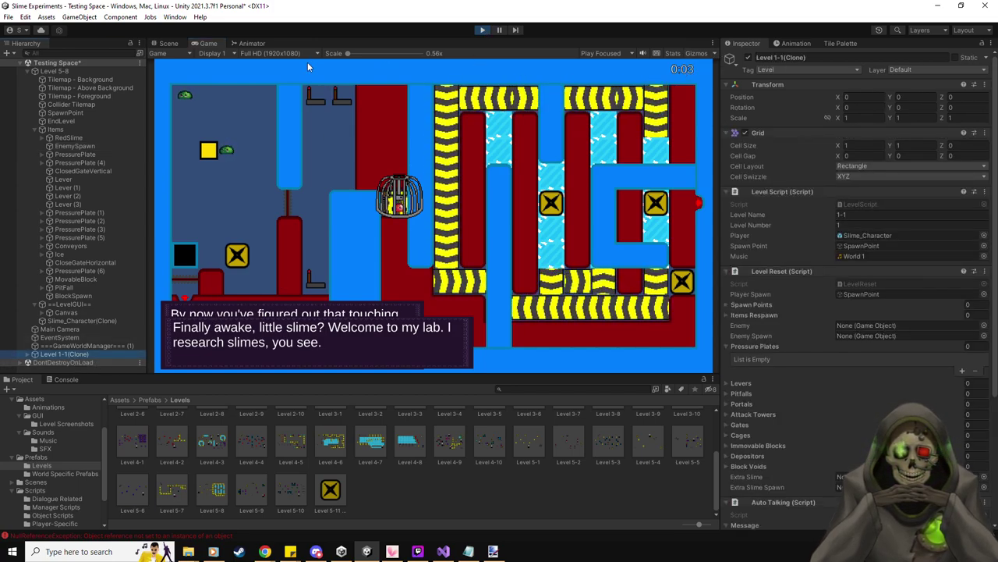
key("Delete")
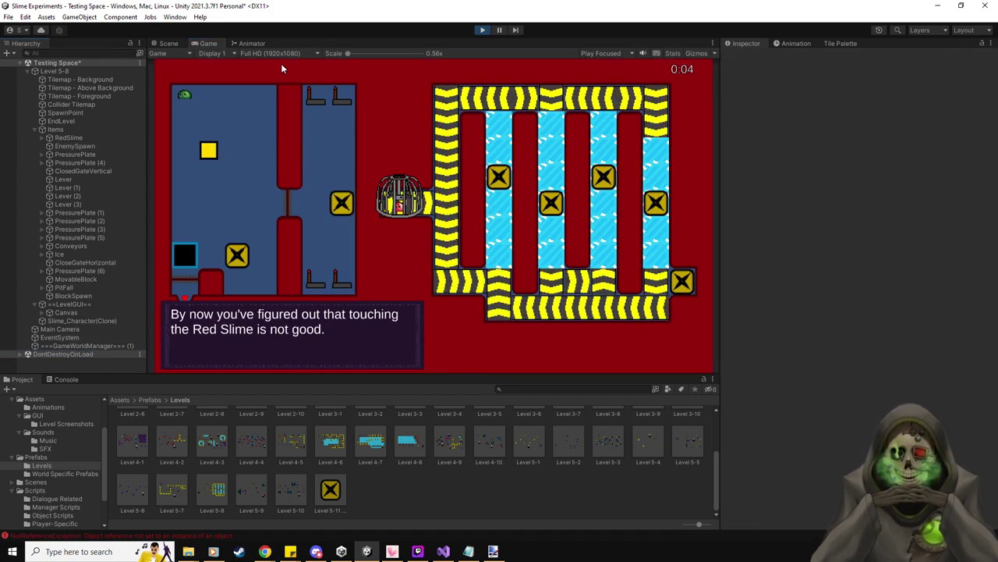
- Select RedSlime in the running level and show its Red Slime Script conveyor values
left_click(68, 137)
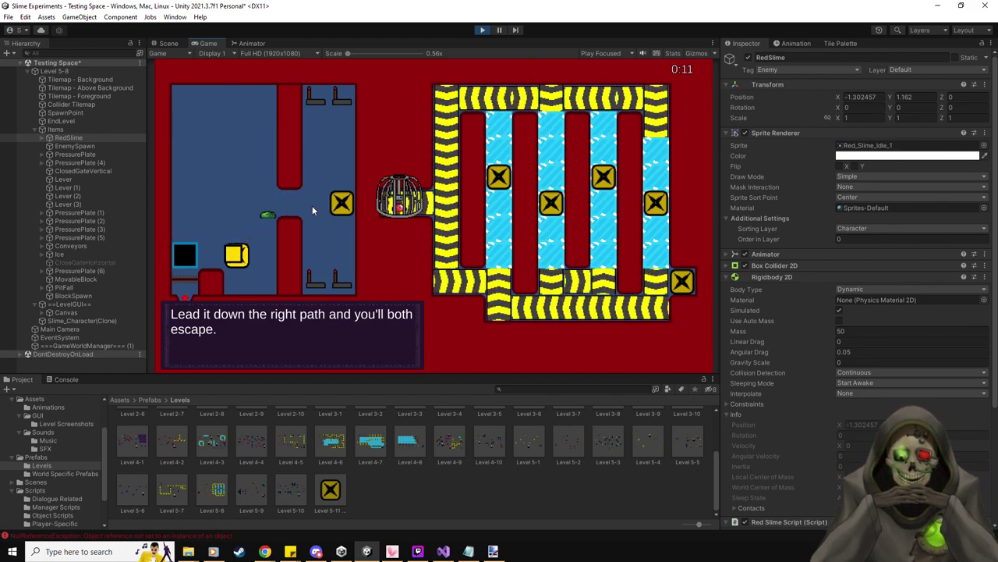
scroll(857, 376, "down", 4)
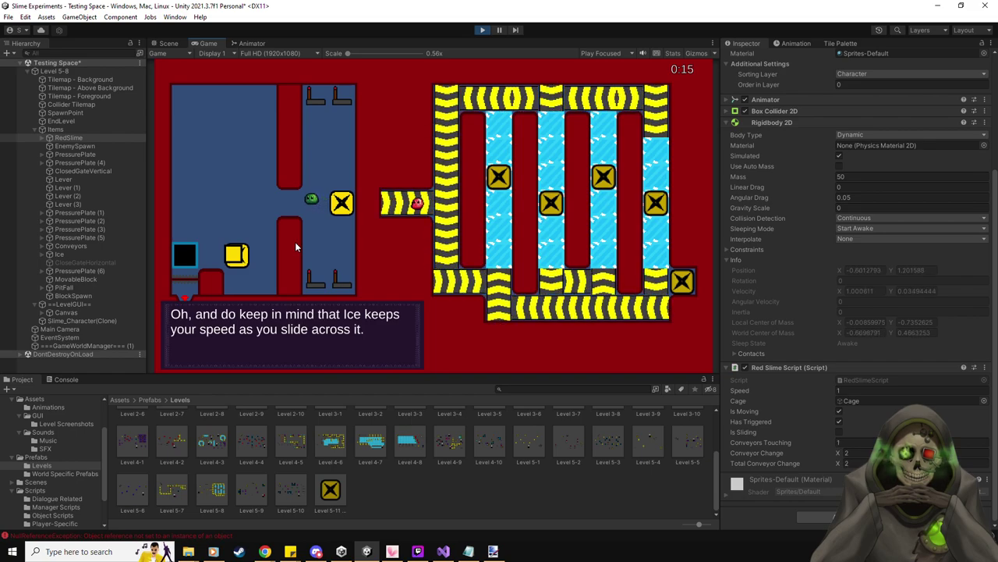
- Reset the level, push the yellow block onto the lower pressure plate, and check the red slime's conveyor values
key("a")
key("Escape")
left_click(435, 187)
key("s")
key("d")
key("w")
key("d")
key("s")
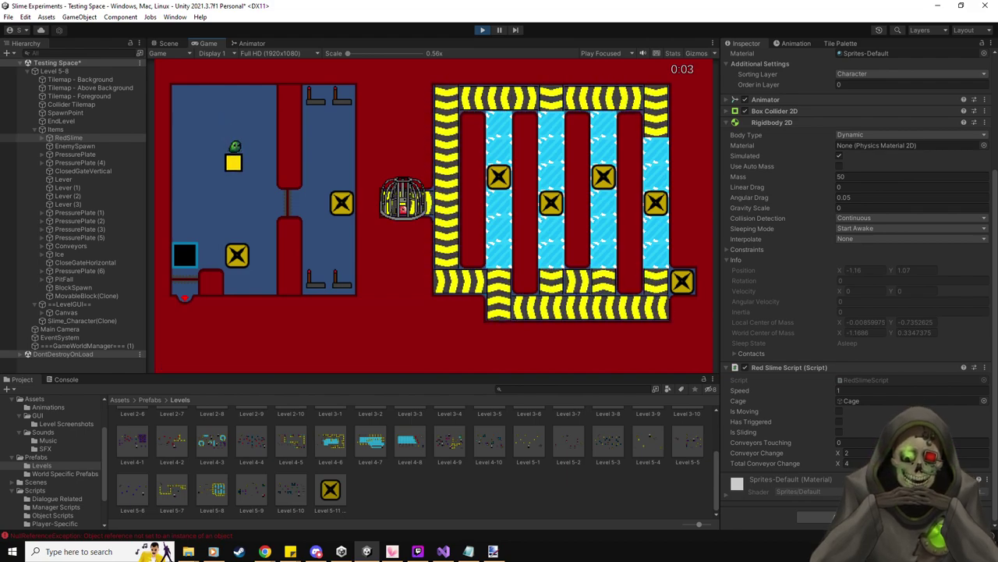
key("s")
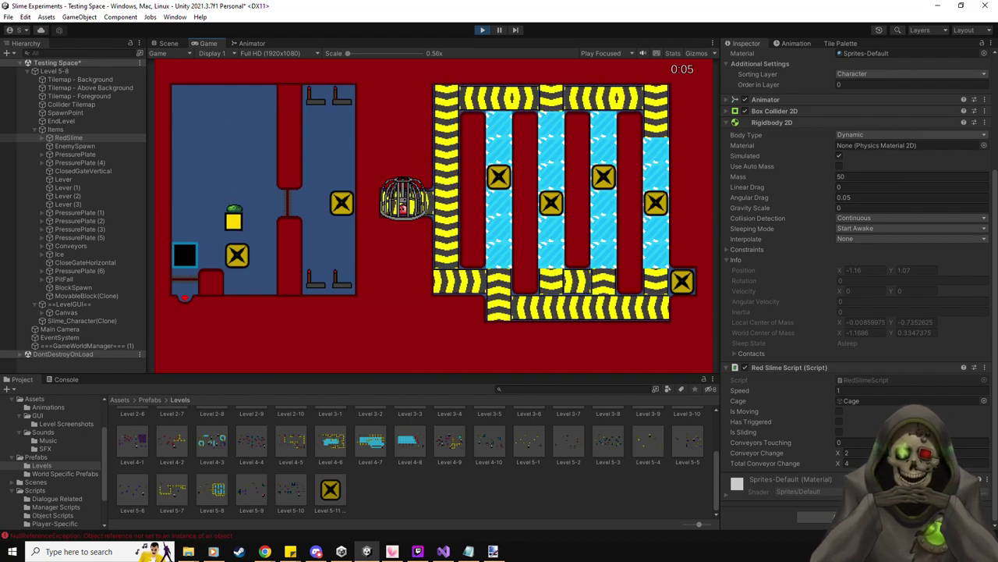
key("Up")
key("Right")
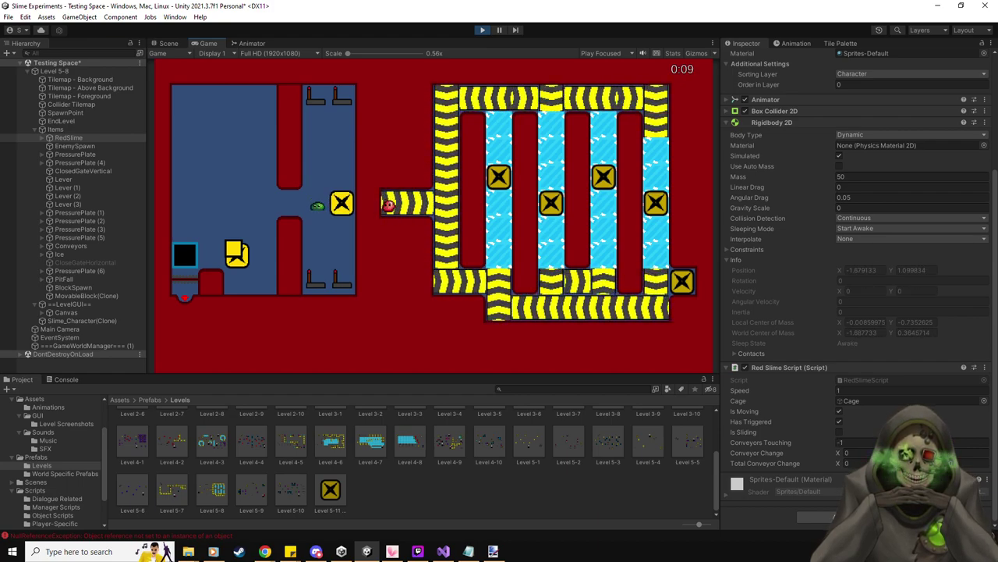
- Reset the level again, return the block to its plate, and move the green slime onto the far pressure plate
key("Escape")
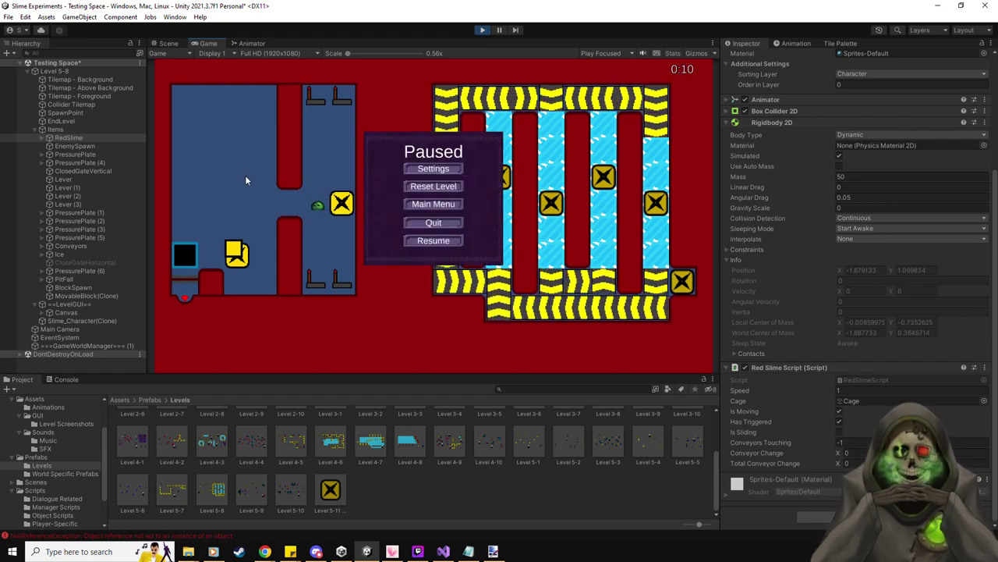
left_click(422, 188)
key("Down")
key("Right")
key("Up")
key("Right")
key("Down")
key("Down")
key("Right")
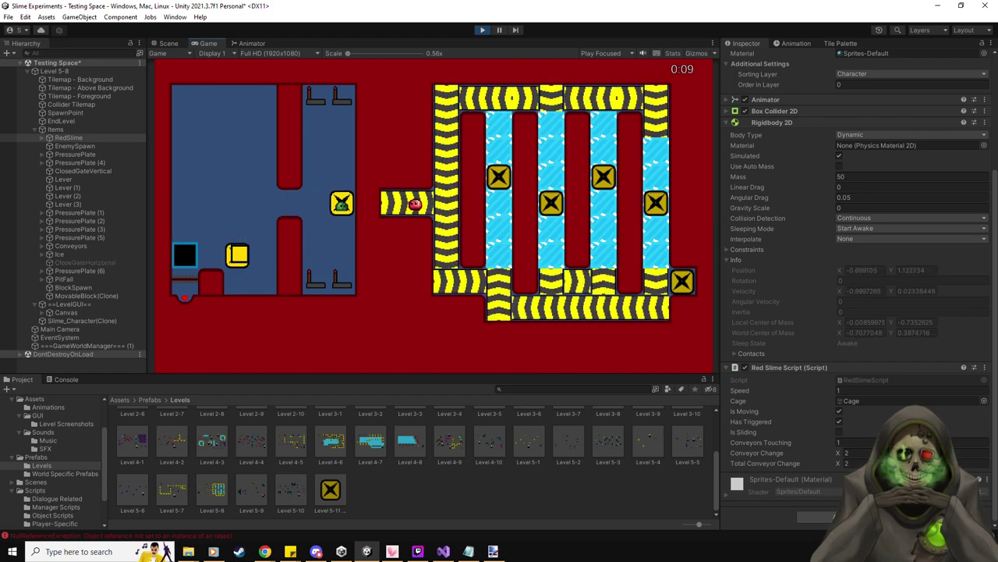
- Repeat the reset and the run over both pressure plates to compare the red slime's conveyor values
key("Escape")
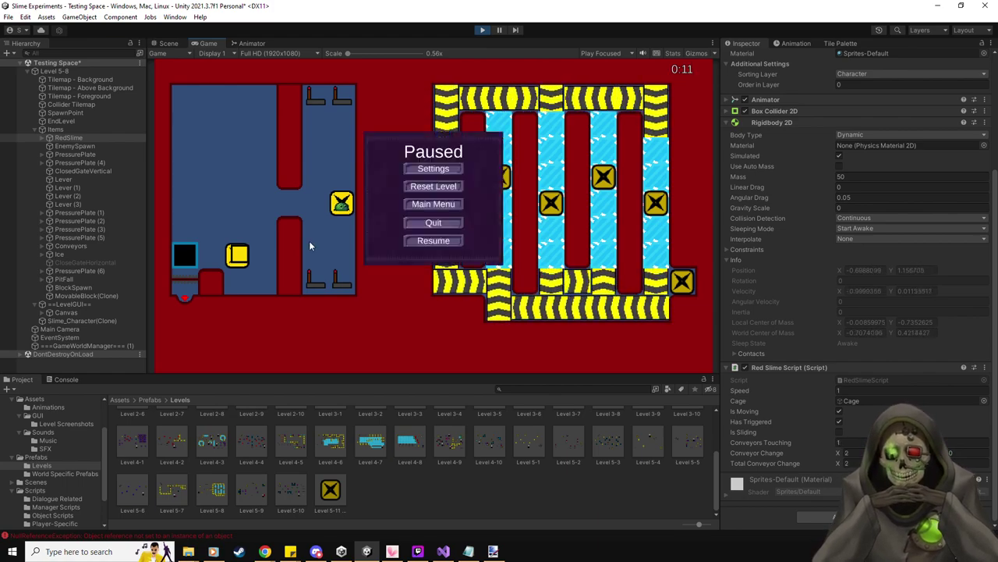
left_click(435, 187)
key("Down")
key("Right")
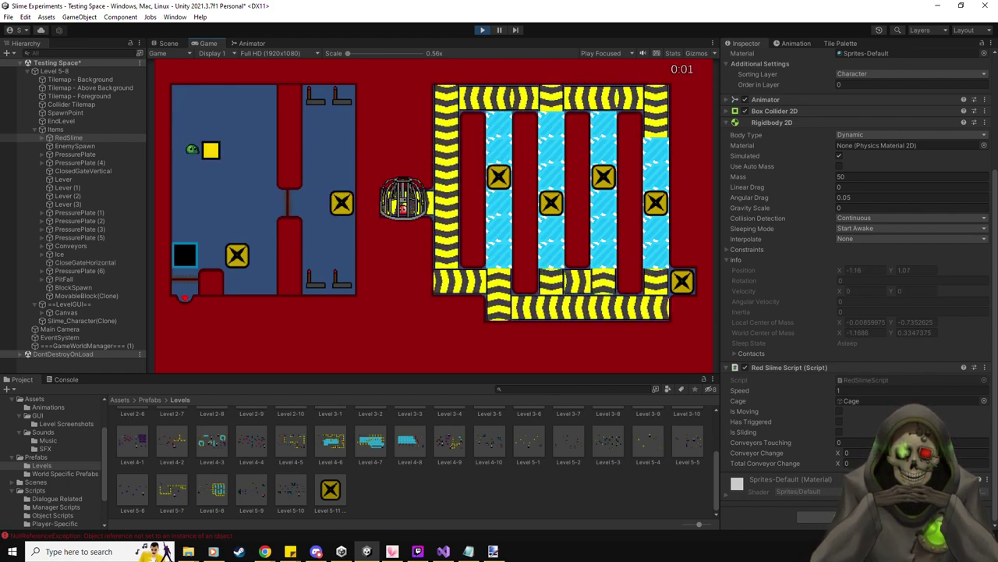
key("Up")
key("Right")
key("Down")
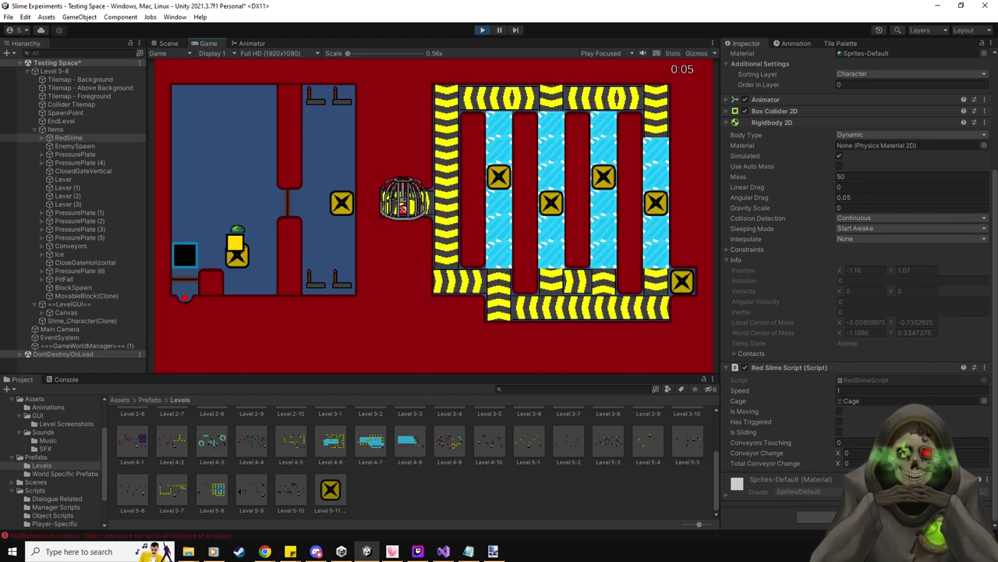
key("Up")
key("Right")
key("Right")
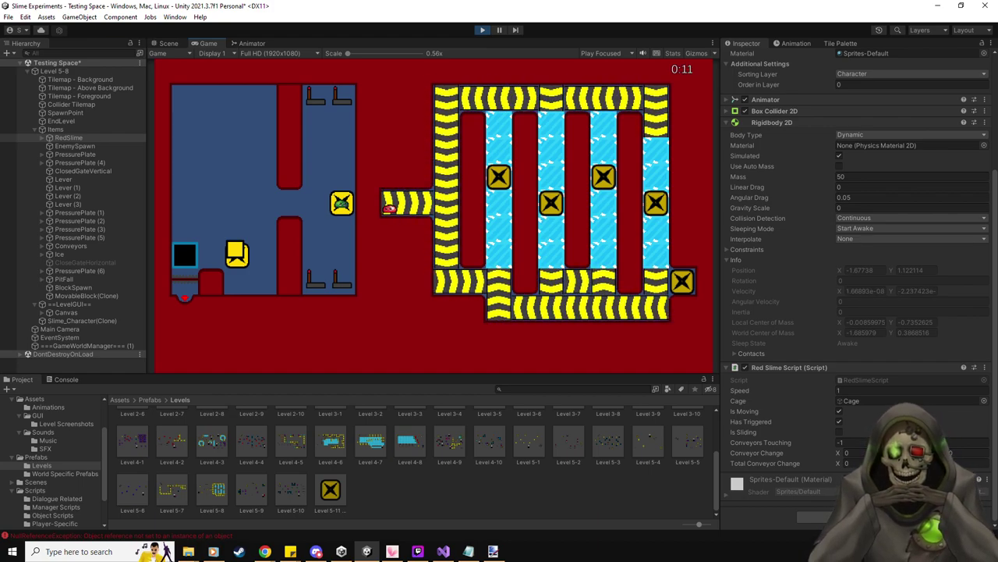
- Restart the play session without the Level 1-1 clone, and show RedSlime's Red Slime Script conveyor values
key("Escape")
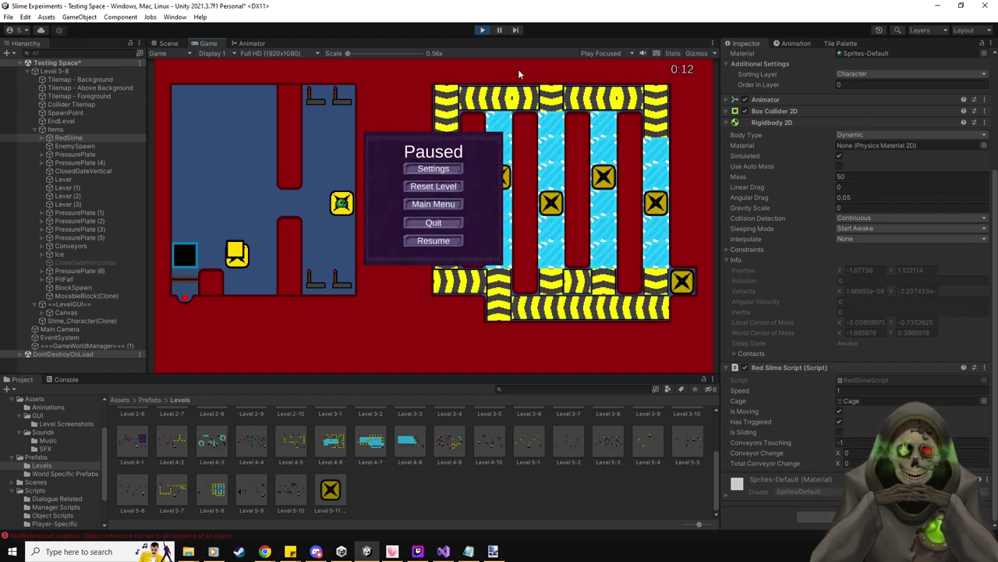
left_click(482, 30)
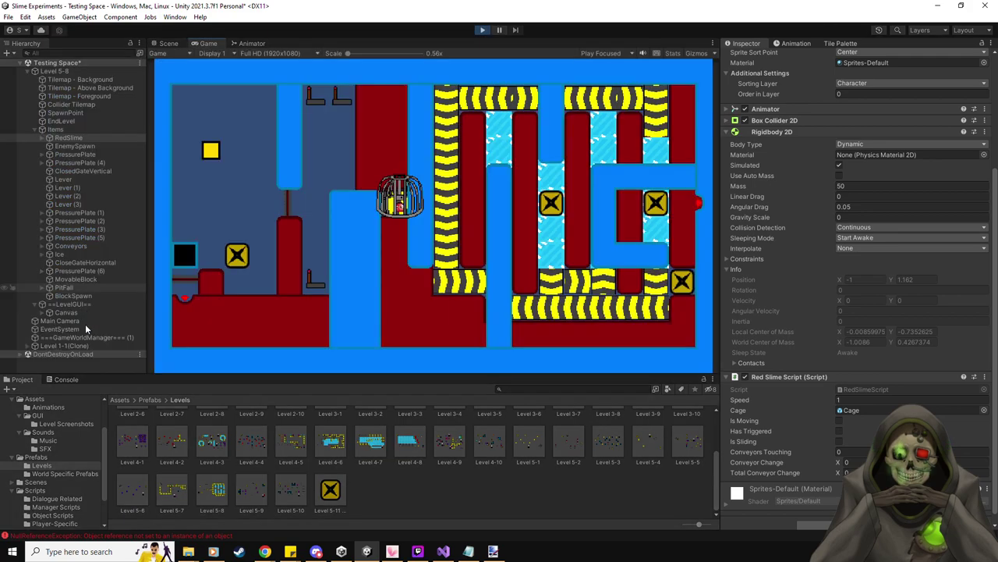
left_click(83, 355)
key("Delete")
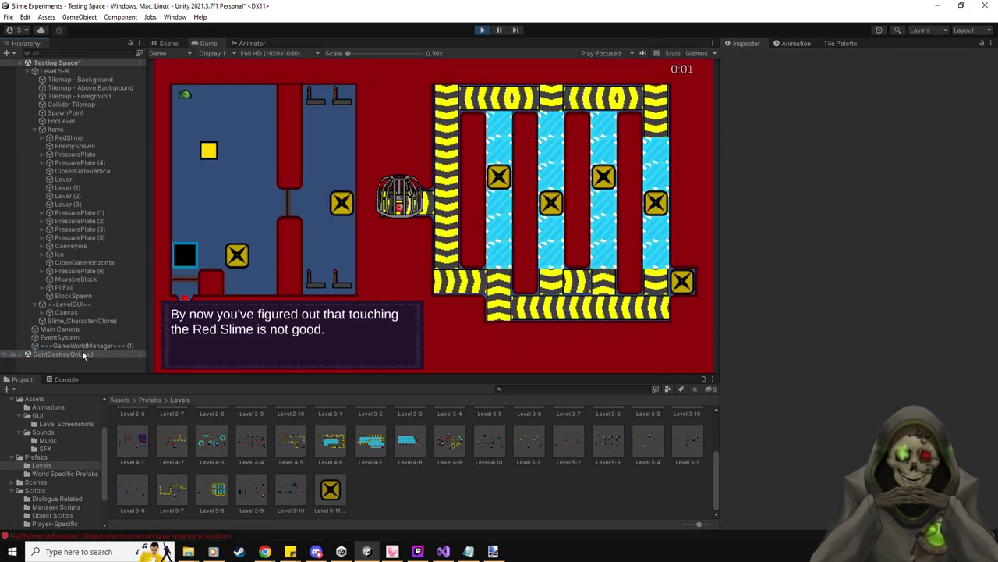
left_click(73, 138)
scroll(792, 457, "down", 5)
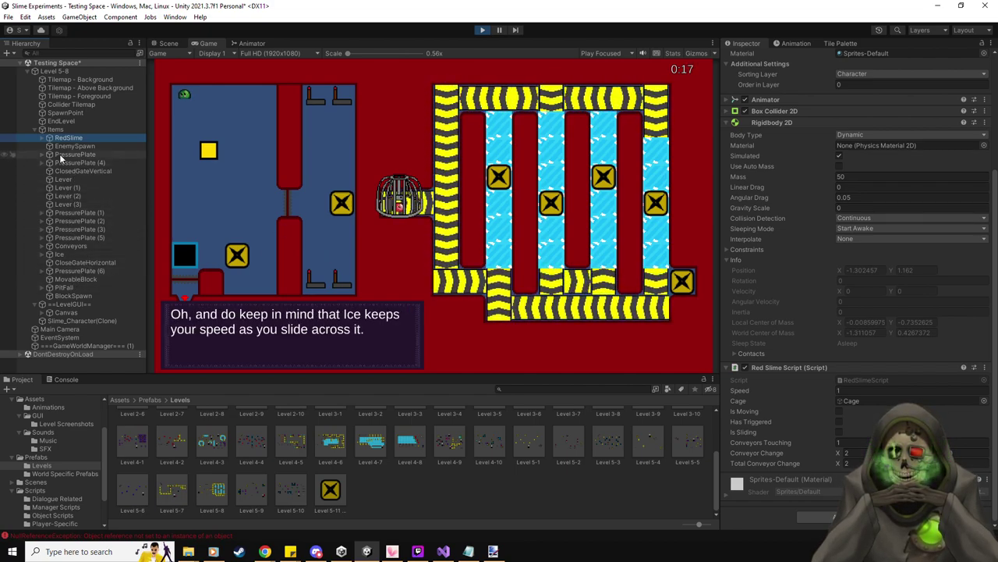
- Look through the belts under Conveyors and expand the Colliding Objs list of ConveyorBelt
left_click(41, 245)
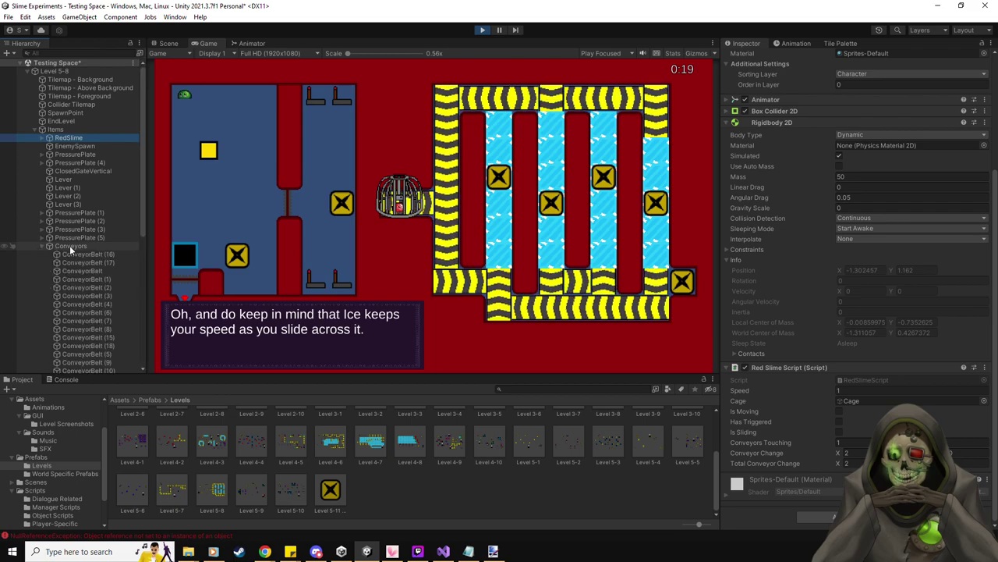
left_click(82, 253)
key("Down")
key("Down")
key("Down")
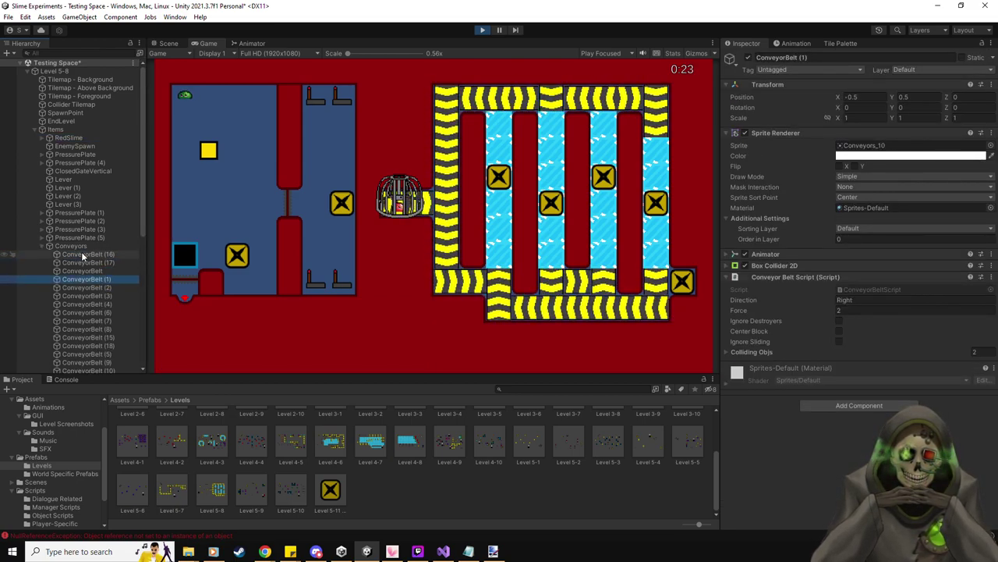
key("Down")
key("Down")
key("Up")
key("Up")
key("Up")
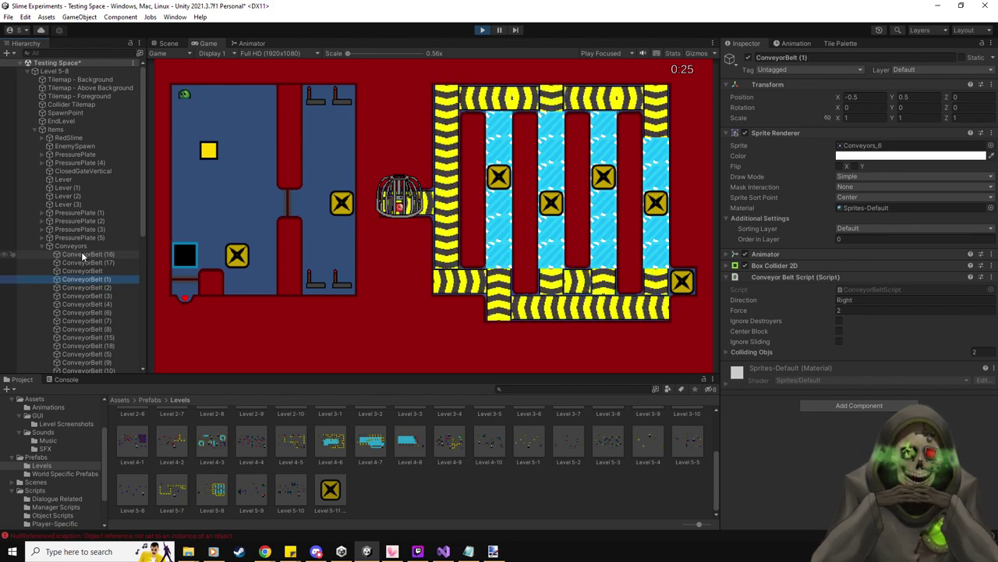
left_click(762, 353)
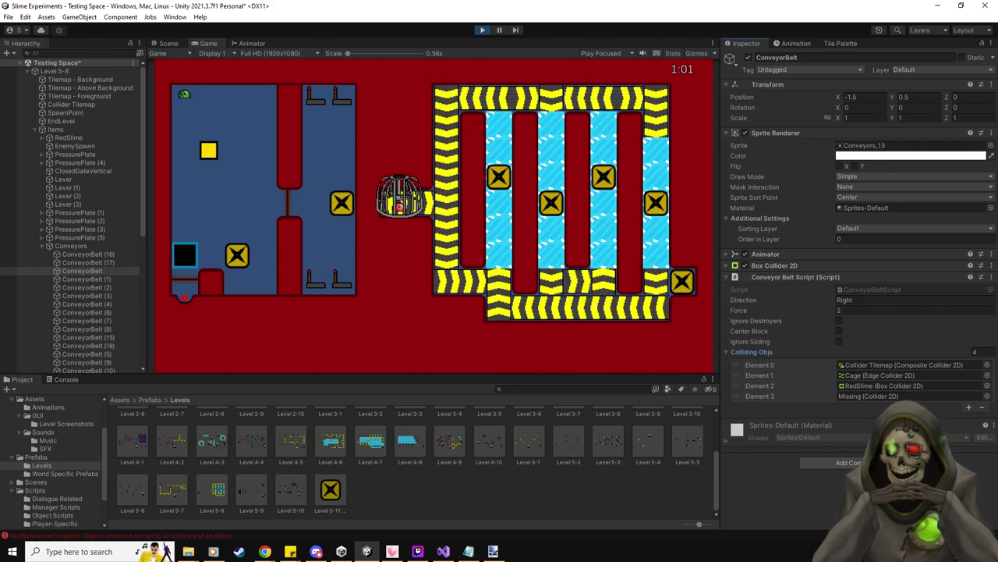
- End the play session and open ConveyorBelt's ConveyorBeltScript in Visual Studio
left_click(484, 31)
left_click(444, 551)
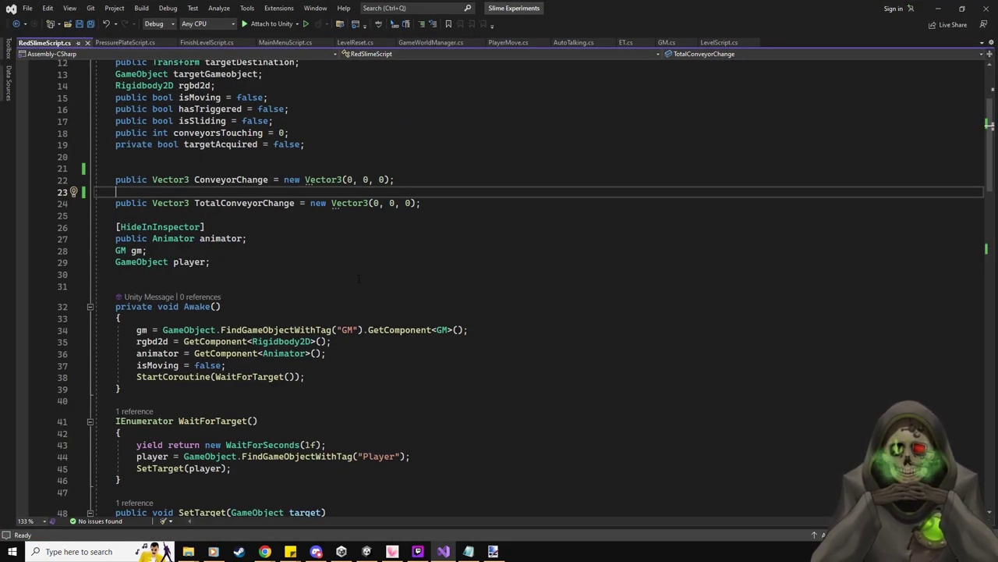
scroll(537, 95, "up", 1)
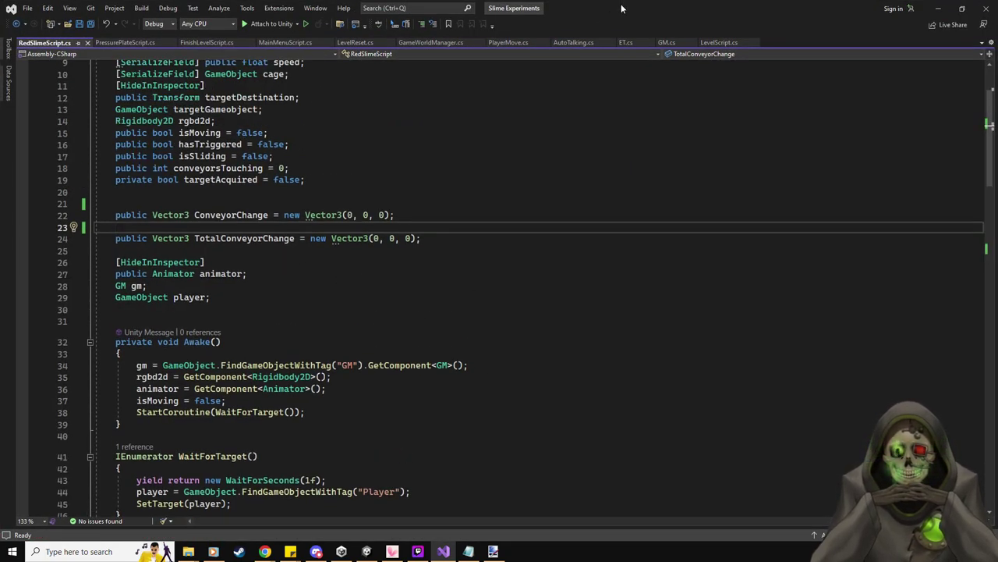
key("alt+Tab")
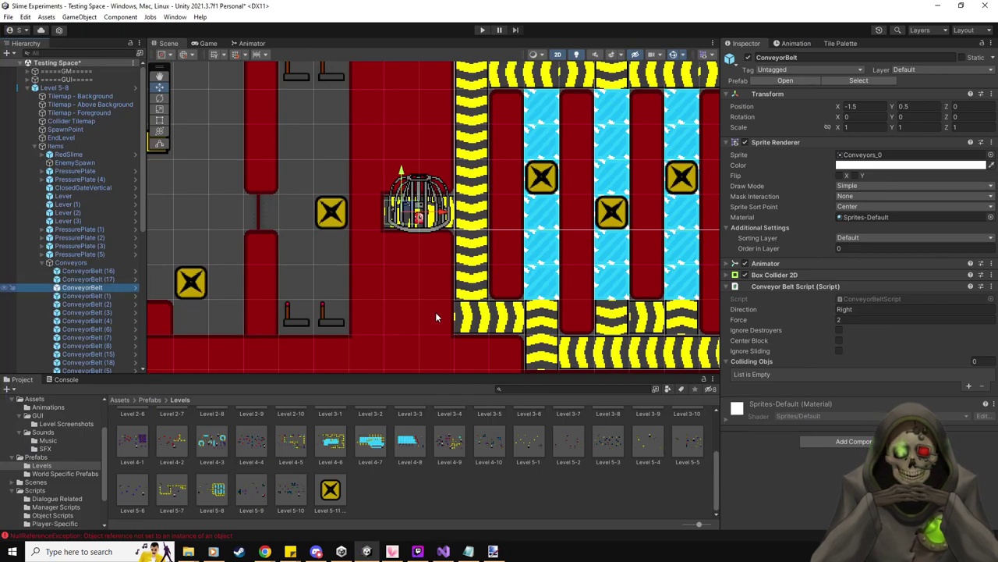
left_click(879, 299)
double_click(879, 298)
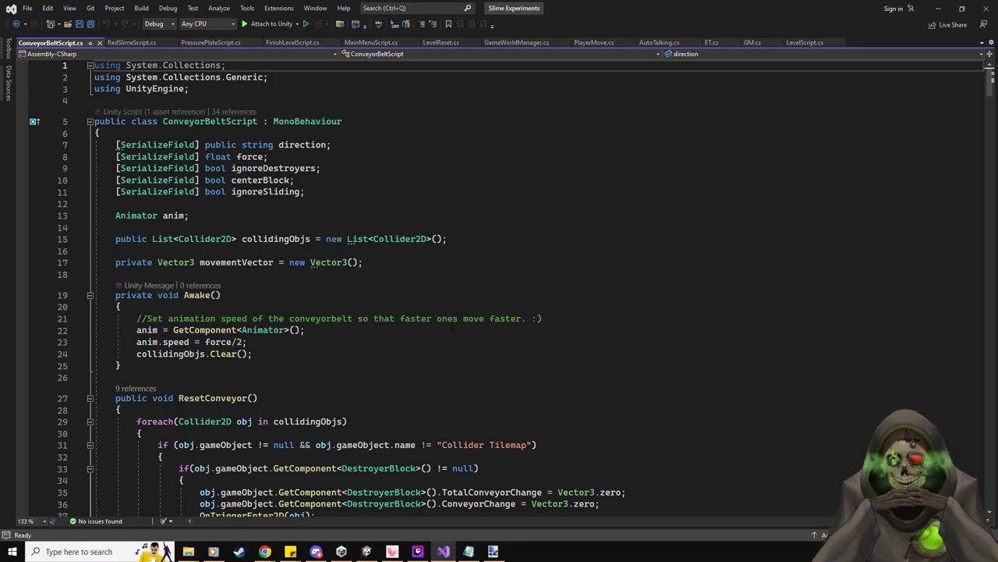
- Add collidingObjs.Clear(); after the foreach loop in ResetConveyor and save the script
scroll(452, 328, "down", 4)
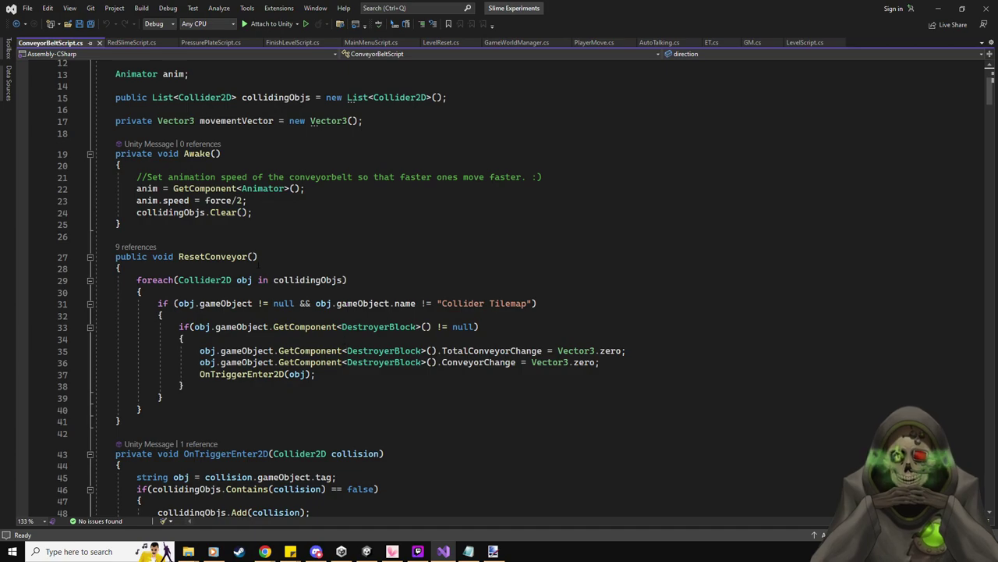
left_click(151, 412)
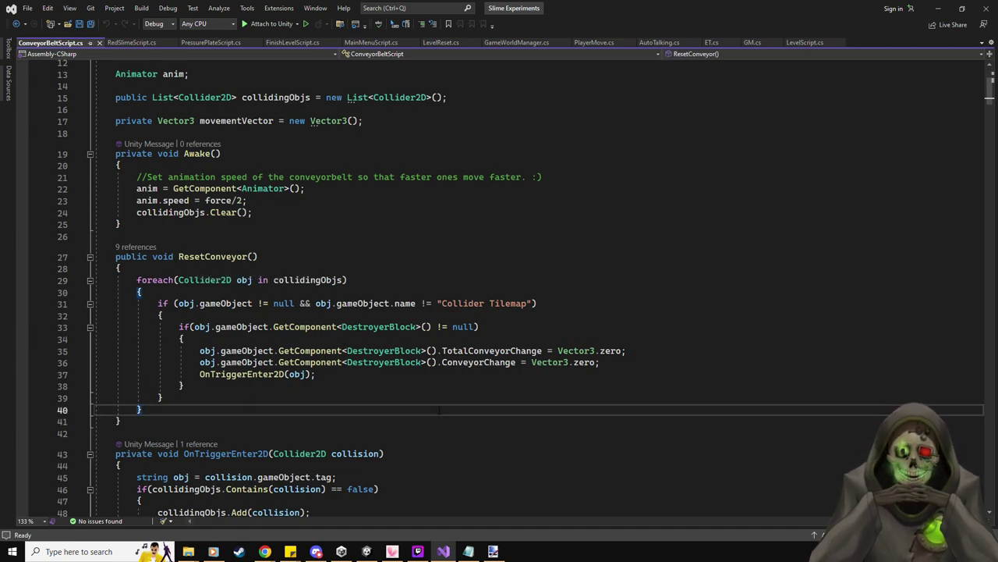
key("Return")
type("collidingObjs")
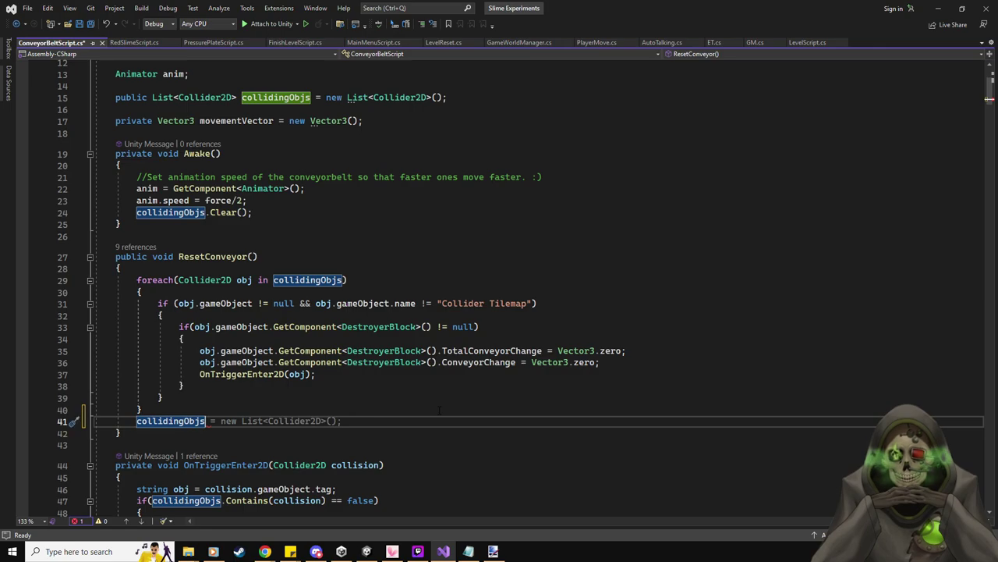
type(".Clear();")
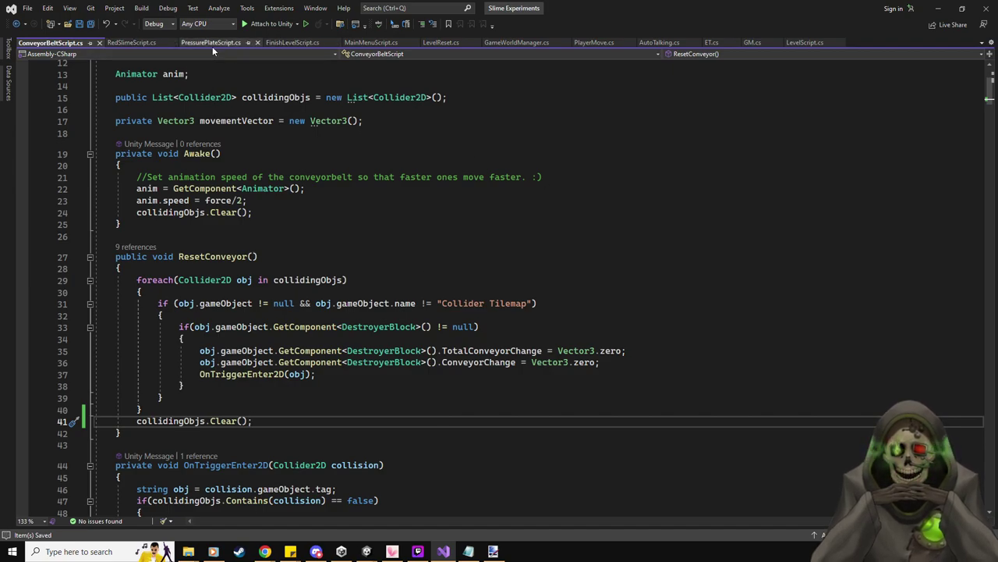
- Search LevelReset.cs for existing conveyor code and look through its reset sections up to the field declarations
left_click(442, 43)
scroll(483, 252, "down", 4)
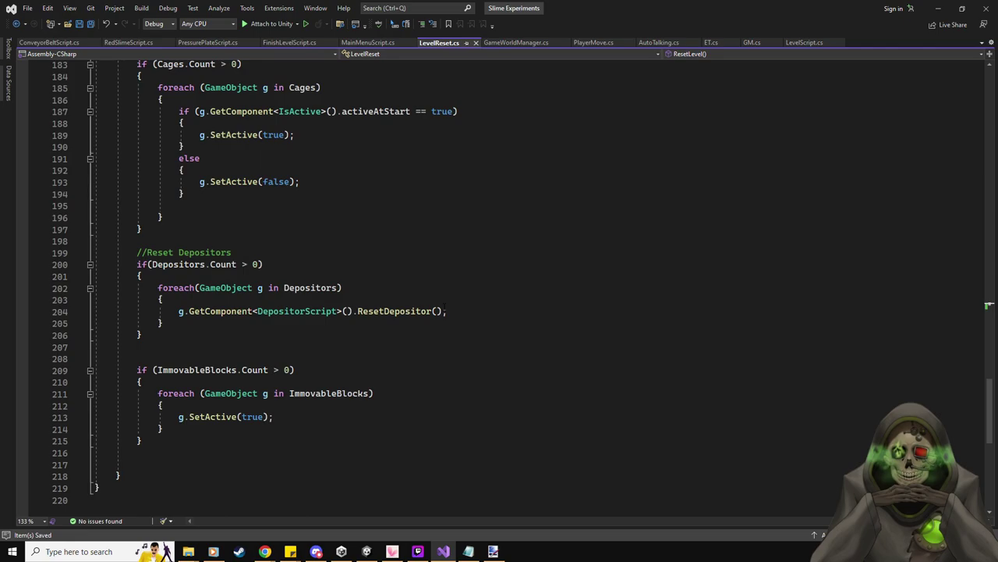
scroll(483, 252, "up", 12)
key("ctrl+f")
type("Convey")
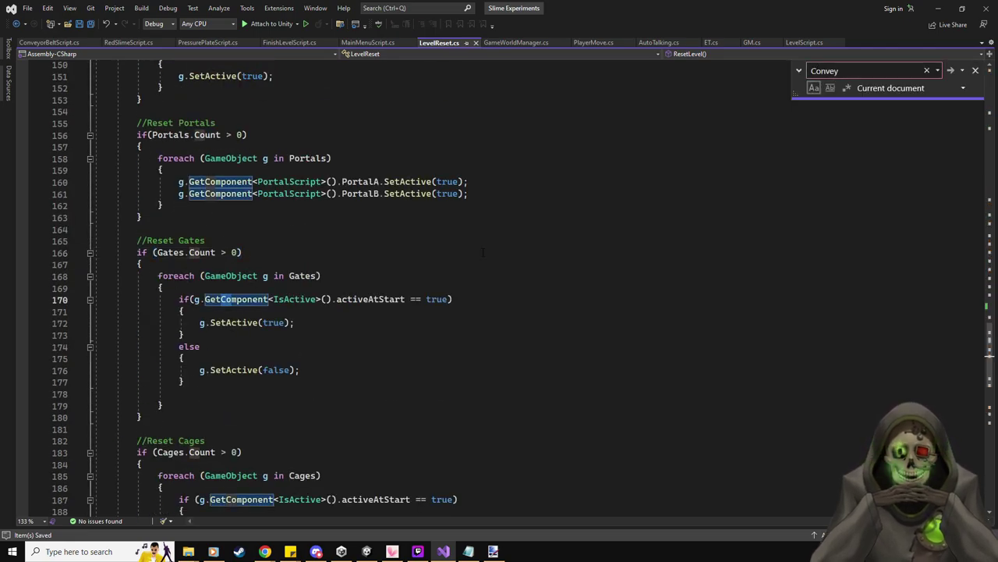
key("BackSpace")
key("BackSpace")
key("BackSpace")
key("BackSpace")
key("BackSpace")
scroll(483, 252, "up", 16)
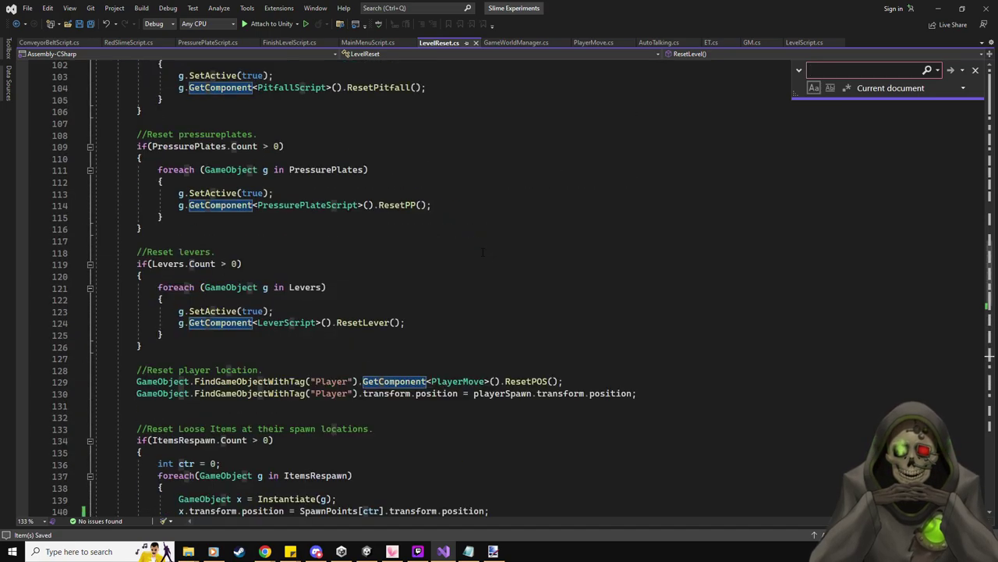
scroll(529, 282, "up", 20)
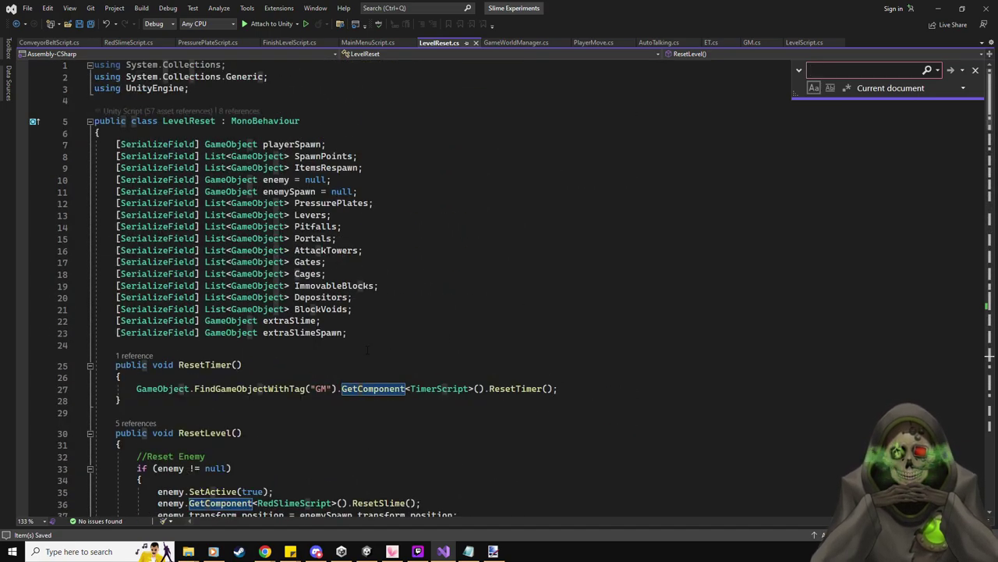
- Declare a serialized GameObject field named Conveyors below extraSlimeSpawn in LevelReset.cs
left_click(484, 336)
key("Return")
type("[SerializeField")
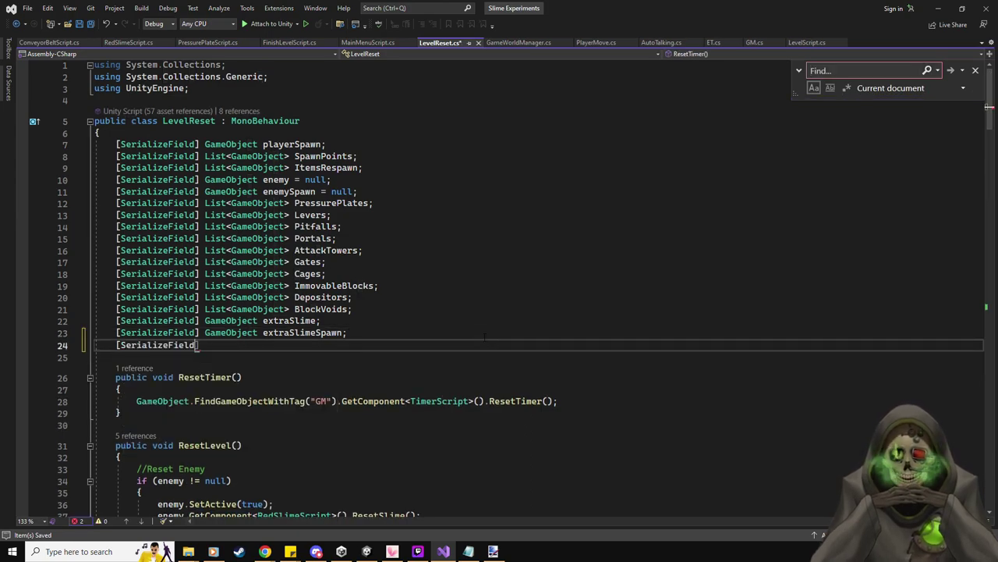
key("Tab")
type("Game")
key("Tab")
type("Convey")
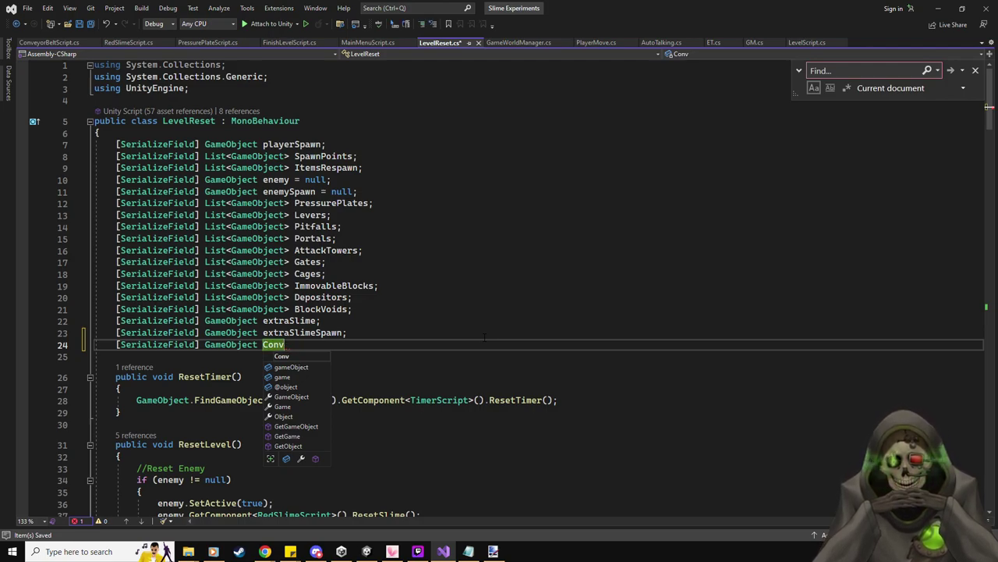
type("yors;")
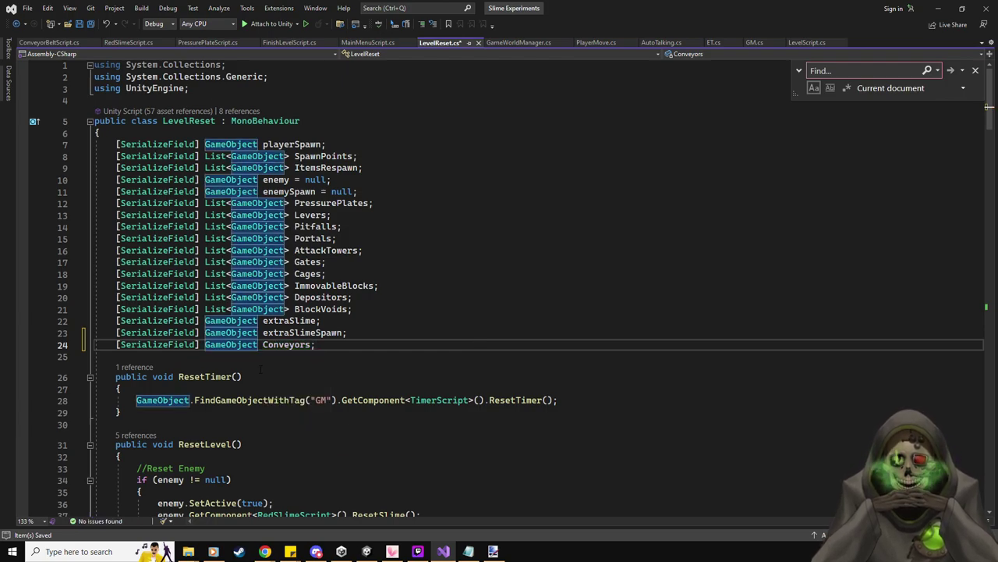
type("List<")
- Change the type of the Conveyors field to List<GameObject> and save LevelReset.cs
key("Right")
key("Right")
key("Right")
key("Right")
key("Right")
key("Right")
key("Right")
key("Right")
key("Right")
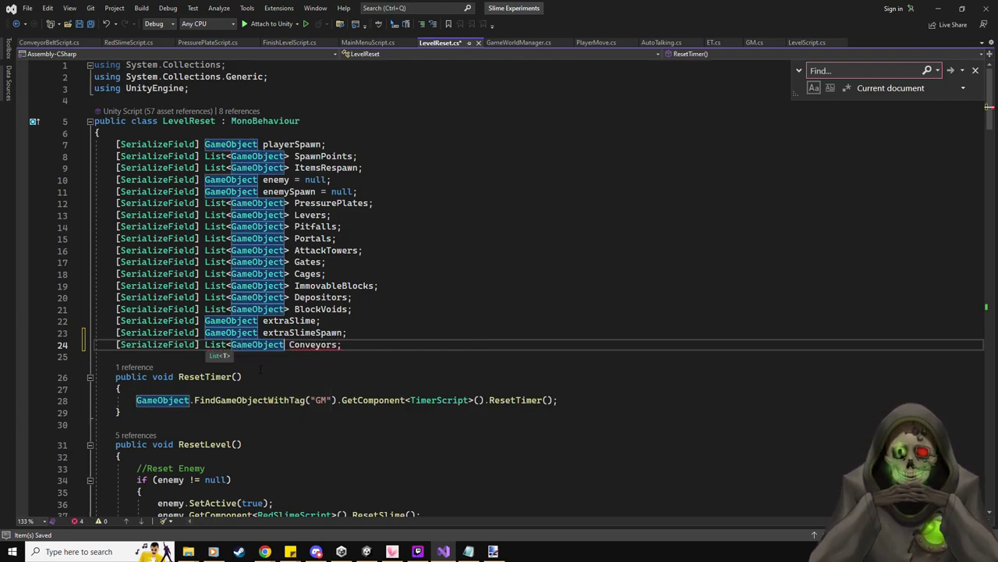
type(">")
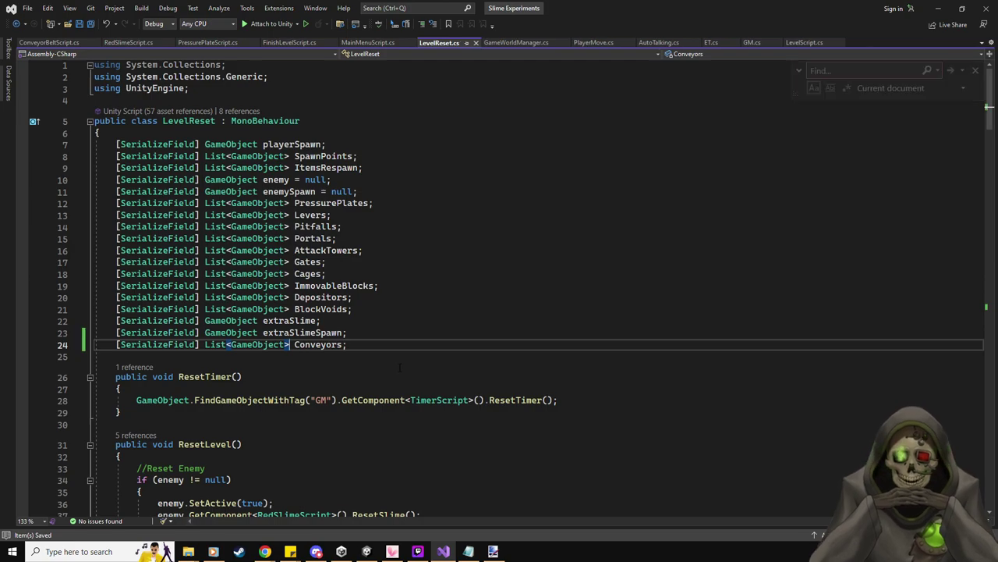
scroll(400, 366, "down", 4)
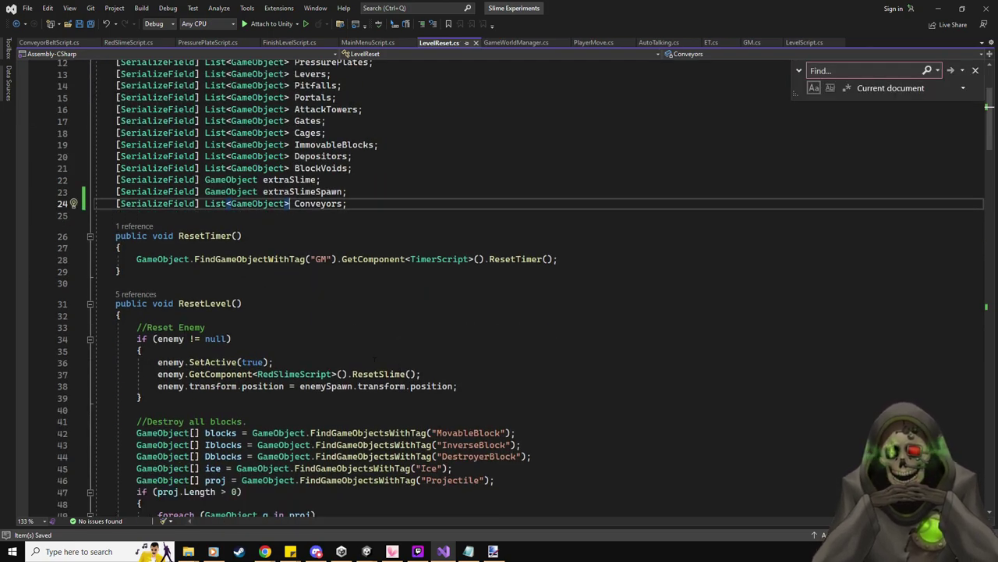
- Look through the reset sections of ResetLevel in LevelReset.cs for a place to add the conveyor reset
scroll(360, 355, "down", 20)
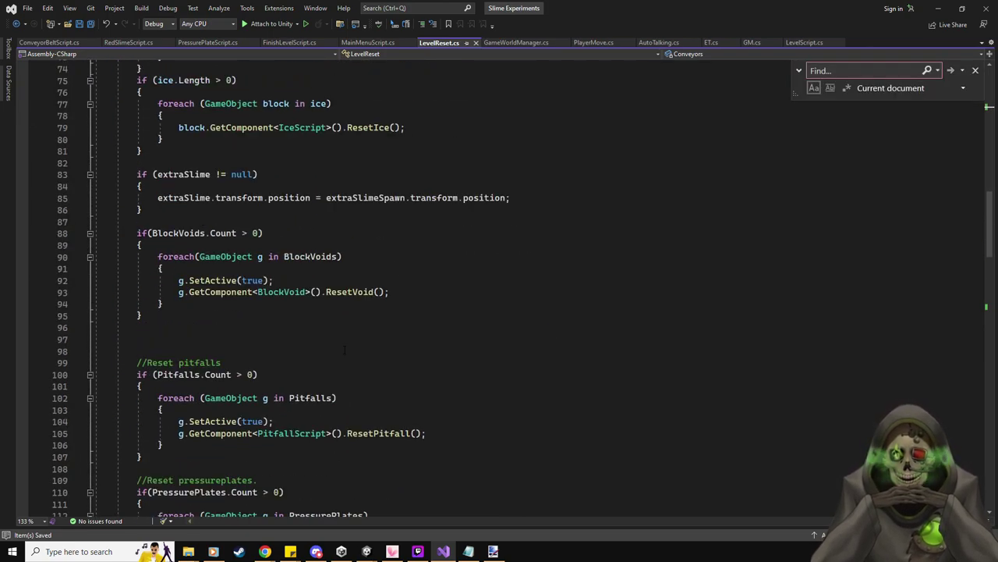
scroll(343, 350, "down", 6)
scroll(234, 287, "down", 11)
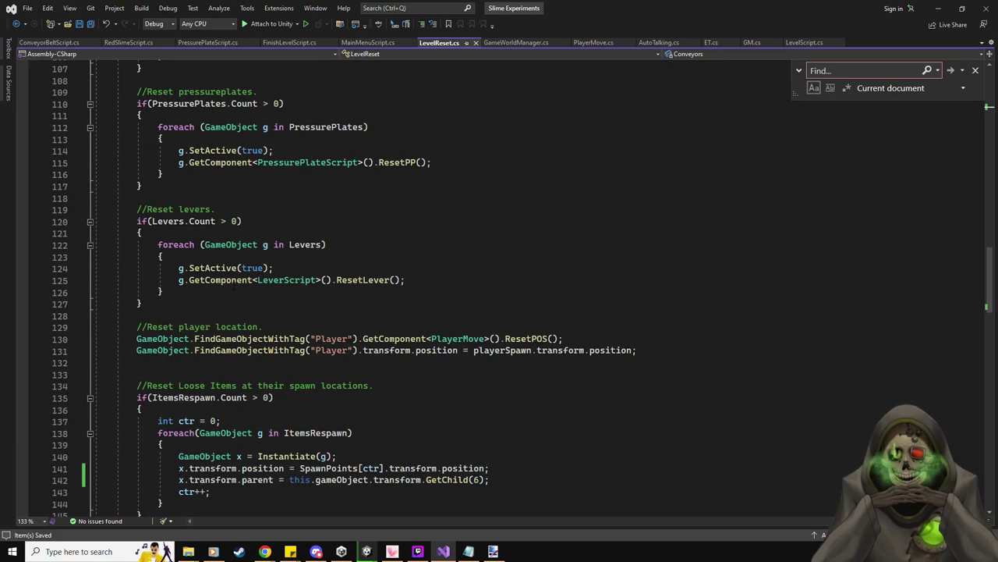
scroll(234, 287, "down", 19)
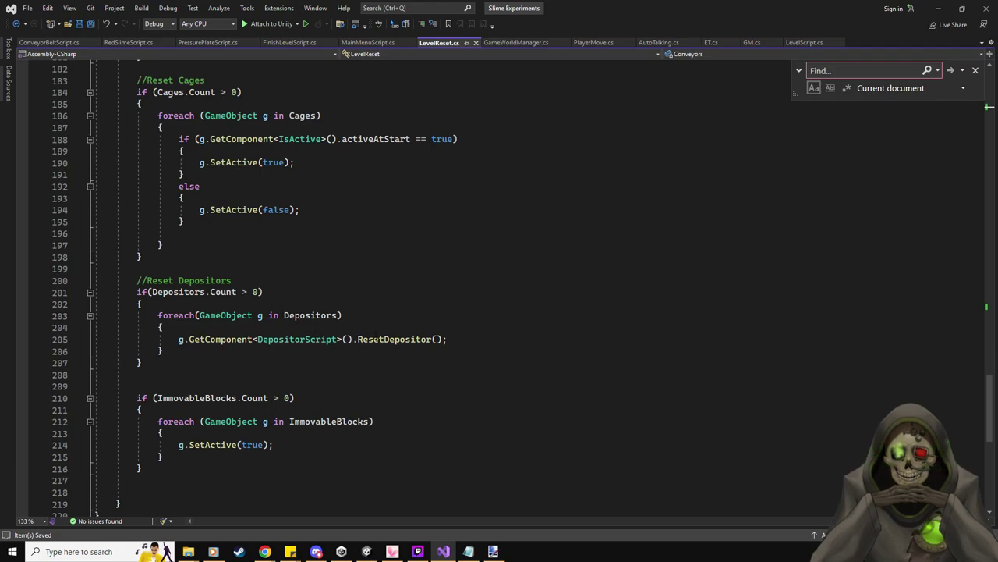
scroll(370, 309, "up", 19)
scroll(369, 308, "up", 15)
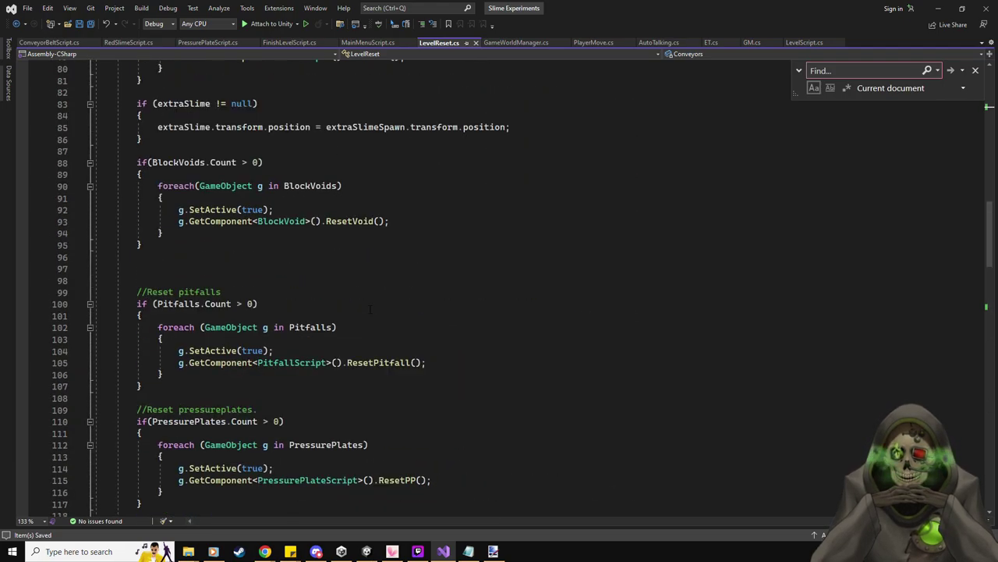
scroll(369, 309, "up", 5)
scroll(187, 326, "up", 10)
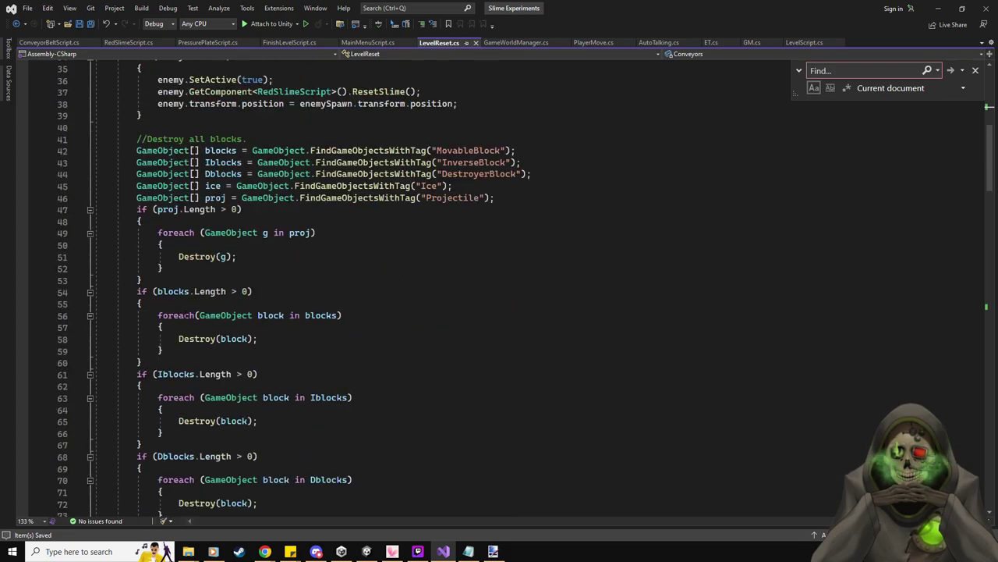
scroll(191, 315, "up", 3)
- Add an if(Conveyors != null) block to ResetLevel, directly below the Reset Enemy block
left_click(158, 221)
scroll(478, 281, "up", 1)
key("Return")
key("Return")
type("if(")
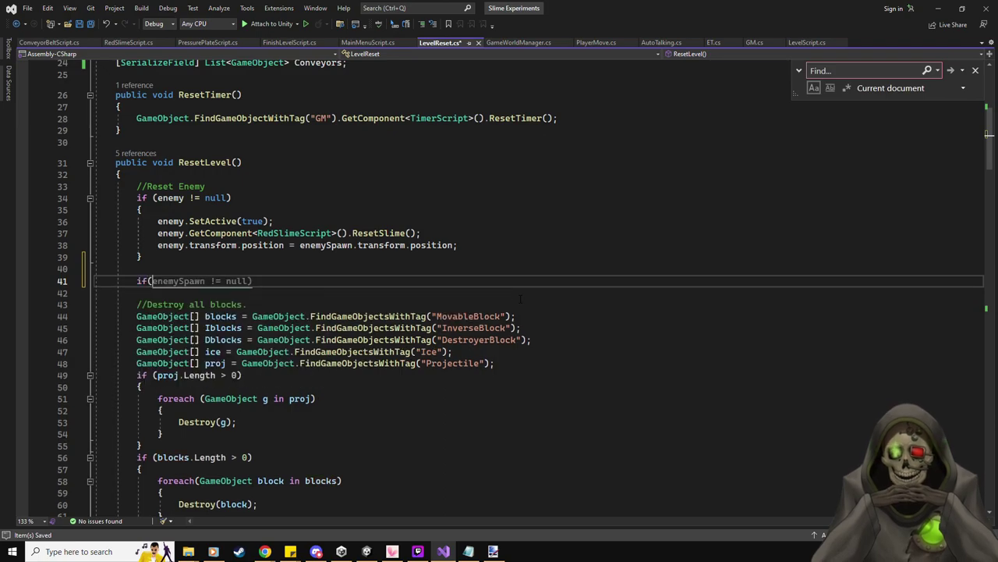
type("ConverterBlock")
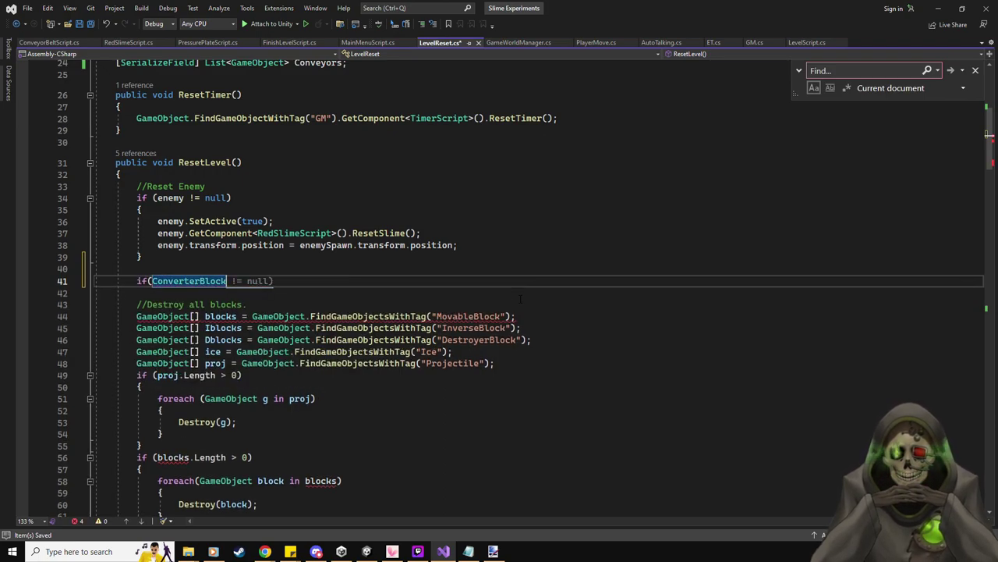
key("BackSpace")
key("BackSpace")
key("BackSpace")
key("BackSpace")
key("BackSpace")
key("BackSpace")
key("BackSpace")
key("BackSpace")
key("BackSpace")
key("BackSpace")
key("BackSpace")
key("BackSpace")
key("BackSpace")
type("Conve")
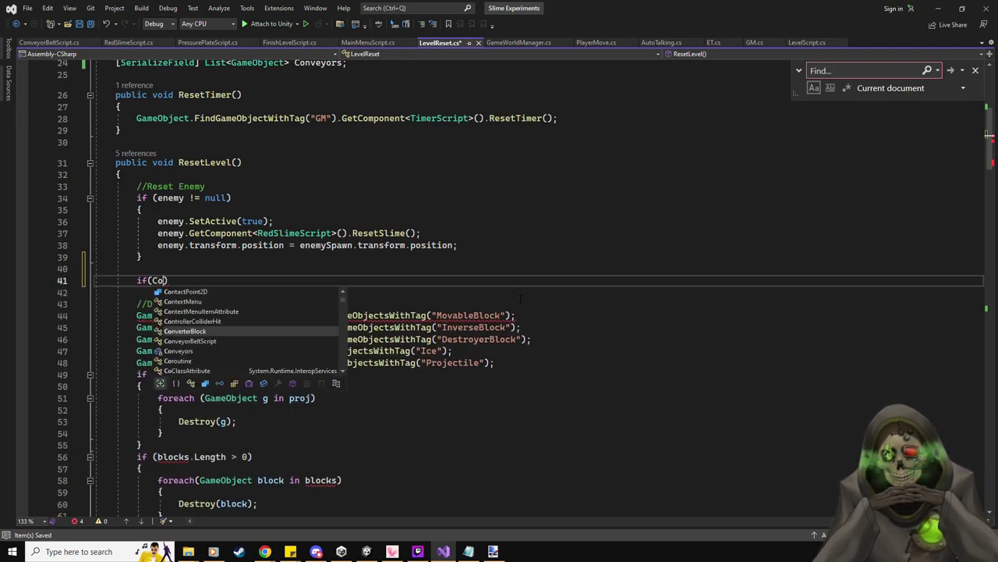
type("yo")
key("Tab")
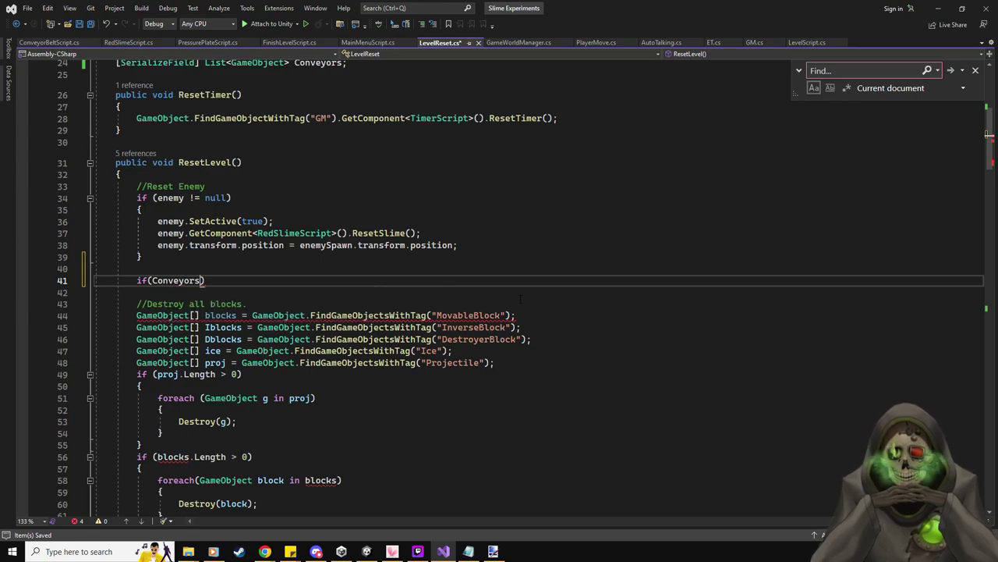
type("!= null) {")
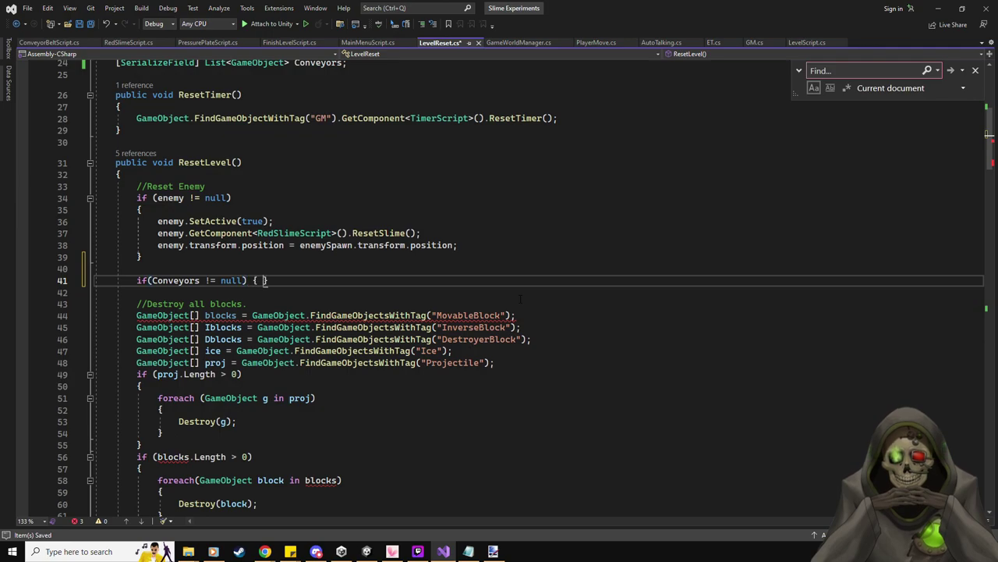
key("Return")
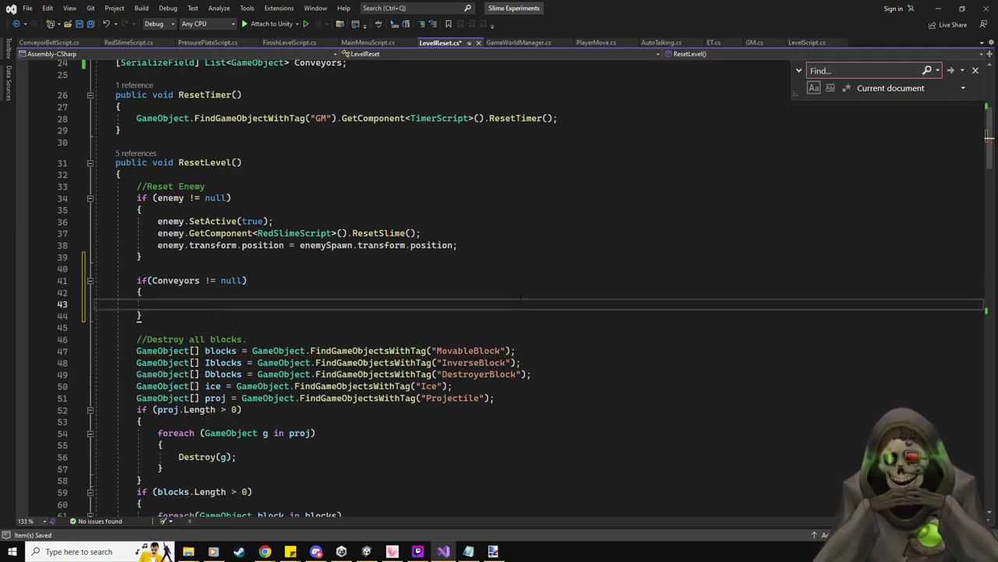
- Inside the if block, add a foreach(GameObject g in Conveyors) loop with an empty body
type("fo")
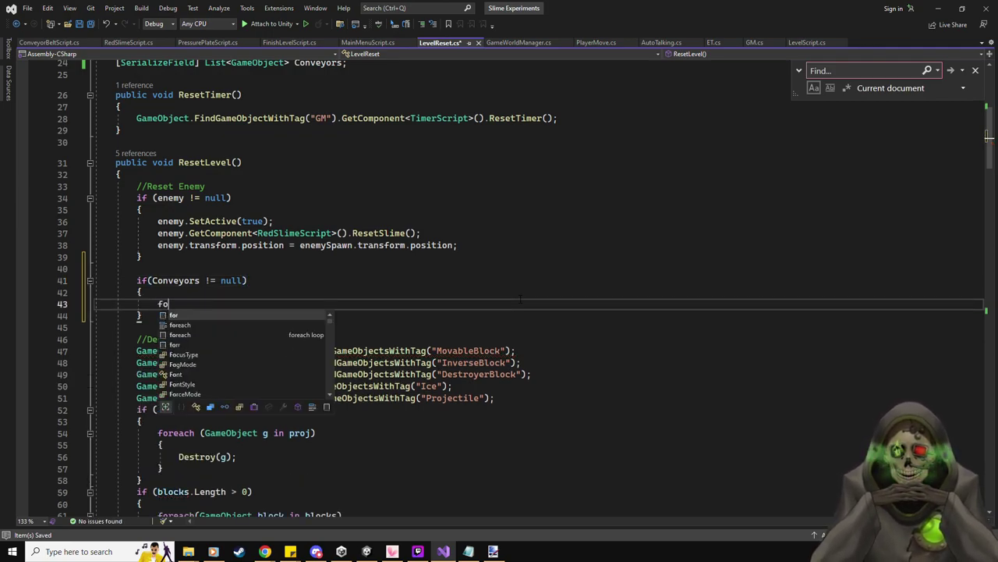
type("reach(GameObject g in")
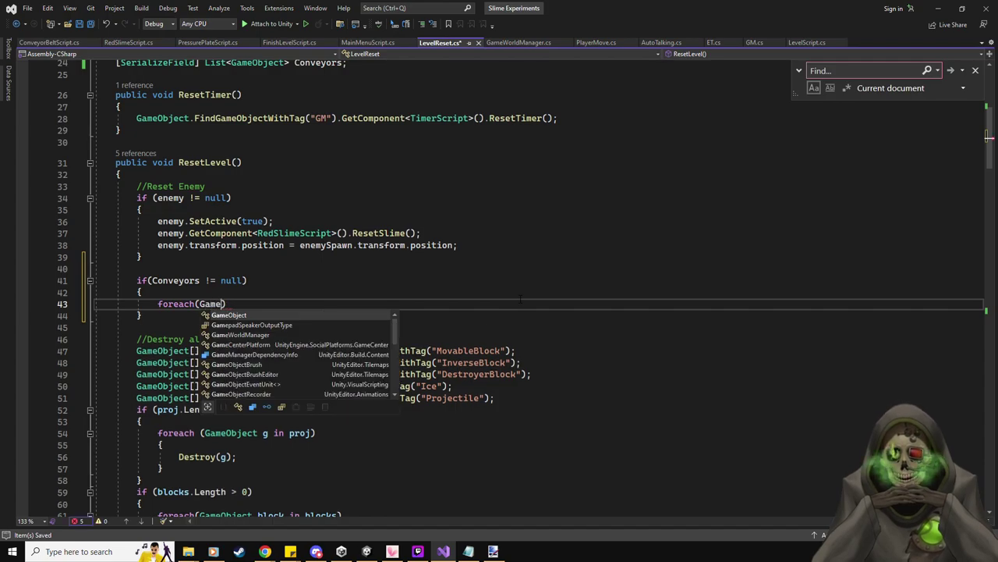
type(" Conveyors")
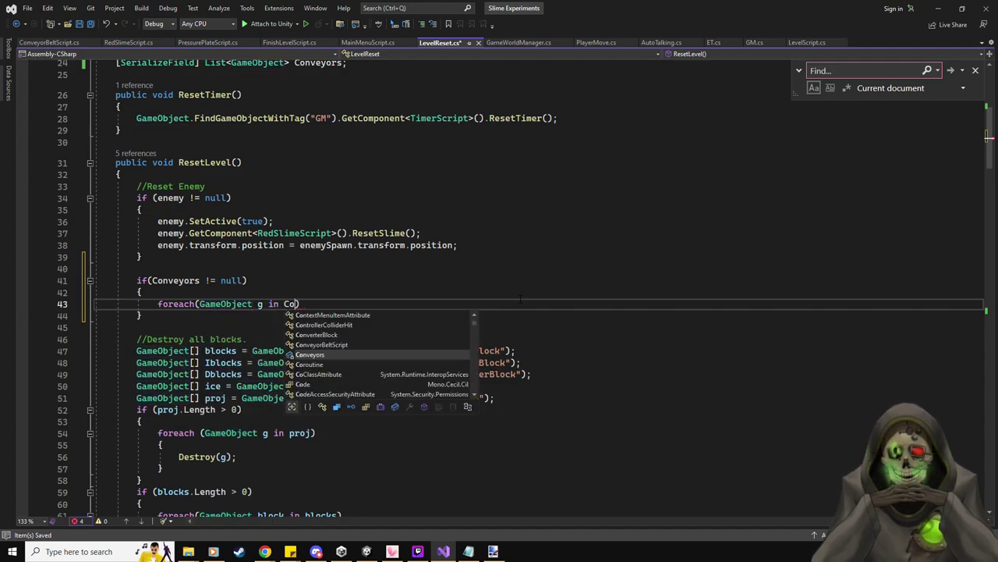
type("{")
key("Return")
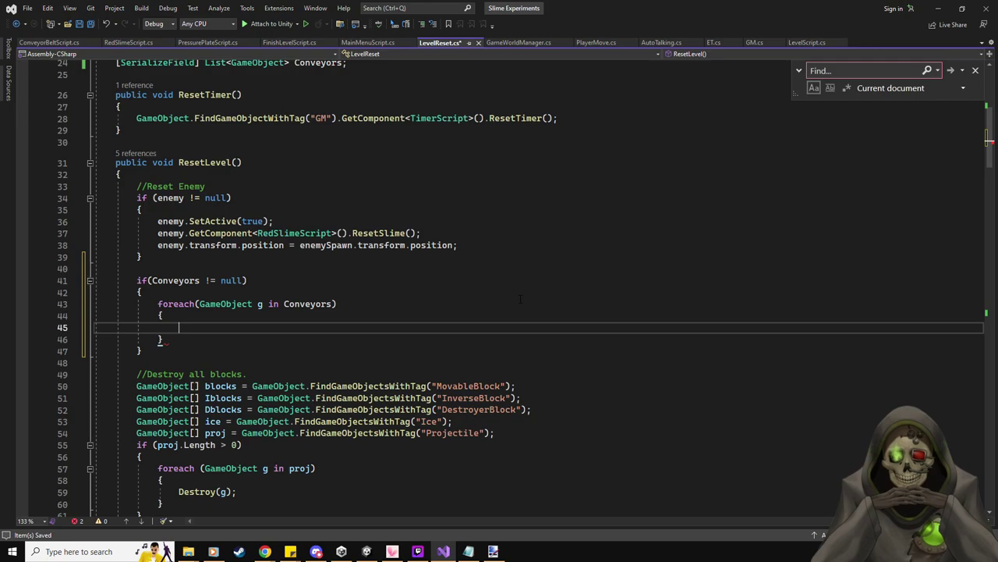
- Write g.GetComponent<ConverterScript>(); in the body of the conveyor loop
type("g.Get")
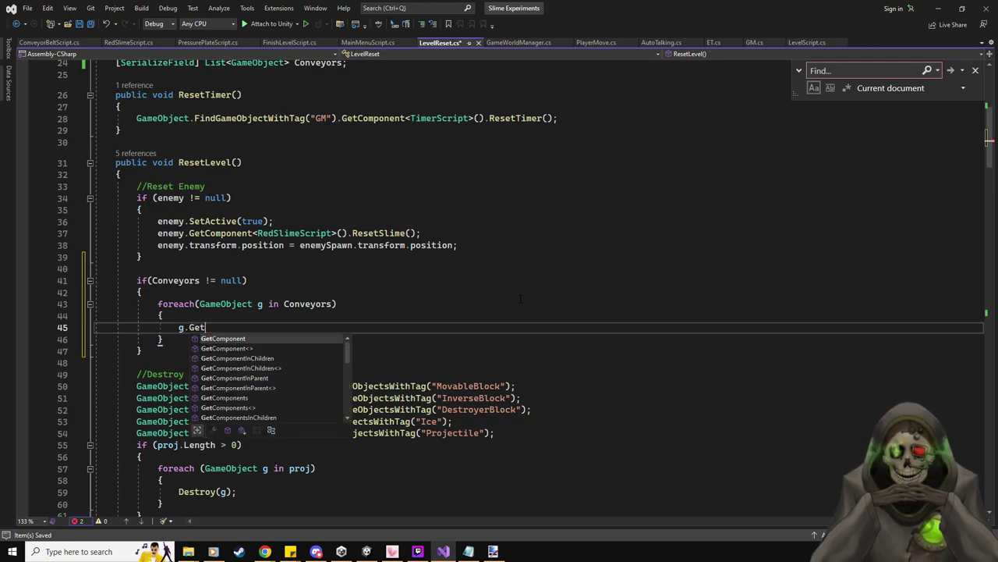
type("Component<ConverterBloc")
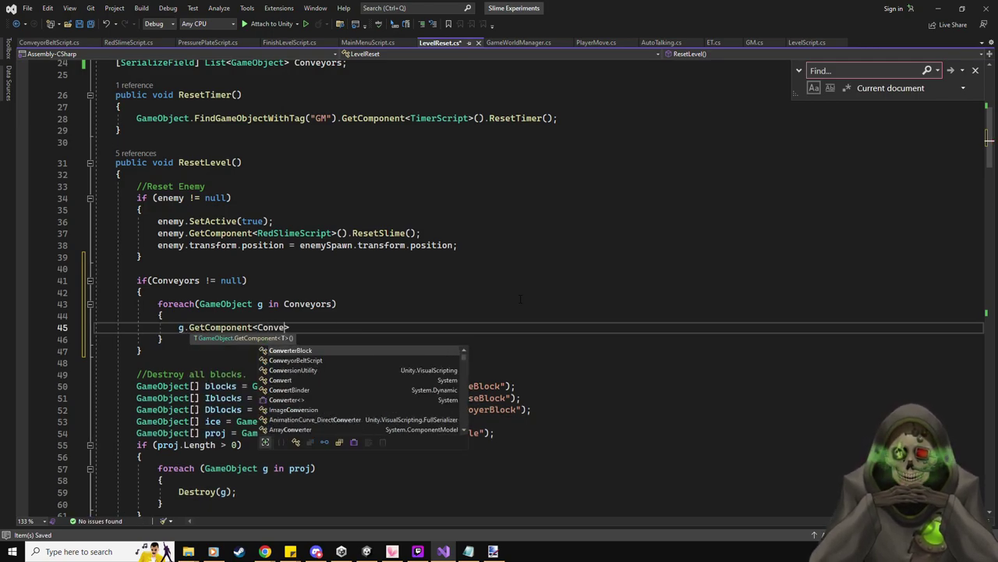
key("BackSpace")
key("BackSpace")
key("BackSpace")
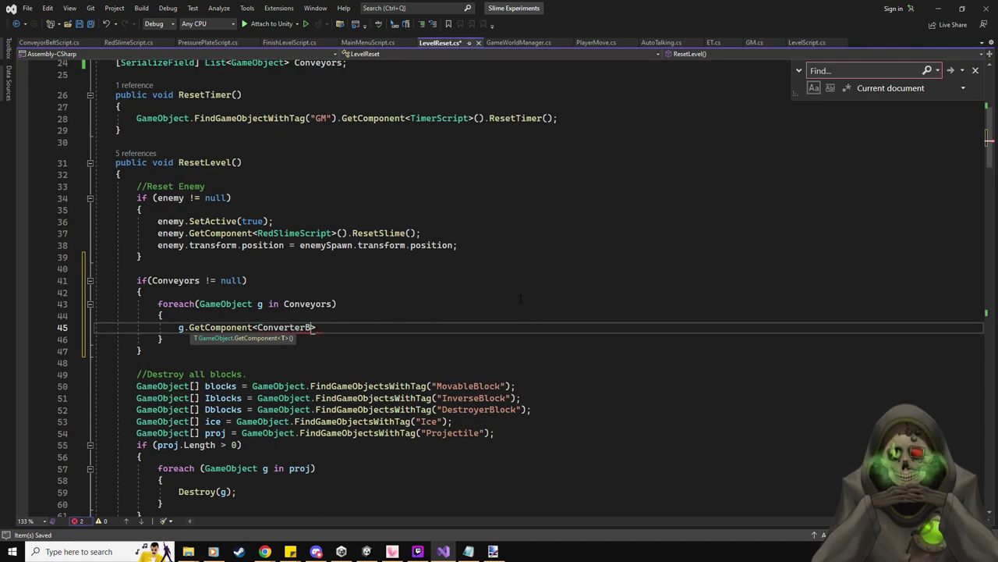
type("ript>();")
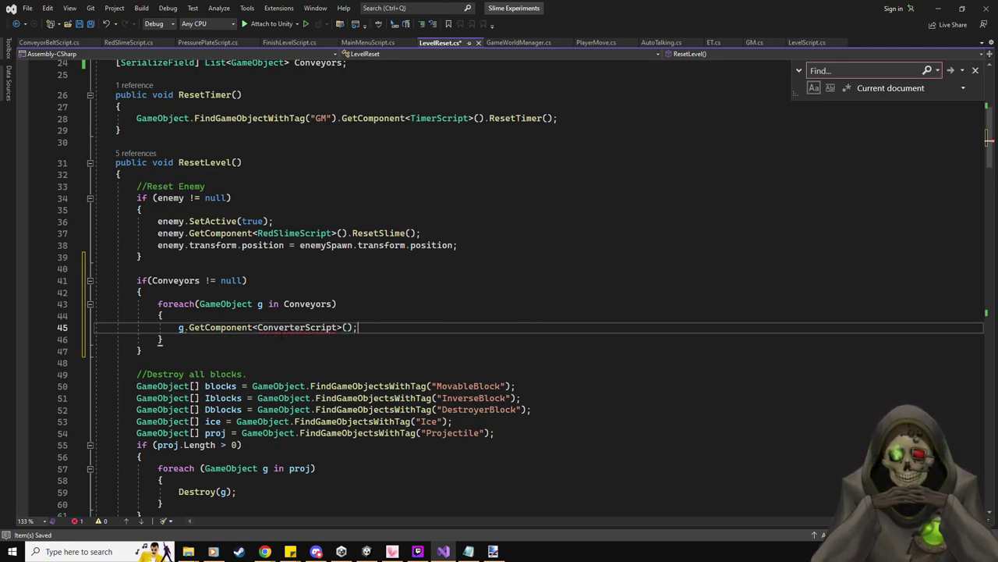
- Change the component type in the loop's GetComponent call to ConveyorScript
key("Left")
key("Left")
key("Left")
key("Left")
key("Left")
key("Left")
key("Left")
key("Left")
key("Left")
key("Left")
key("Left")
key("Left")
key("Left")
key("Left")
key("BackSpace")
type("y")
key("Delete")
key("Delete")
key("Delete")
type("or")
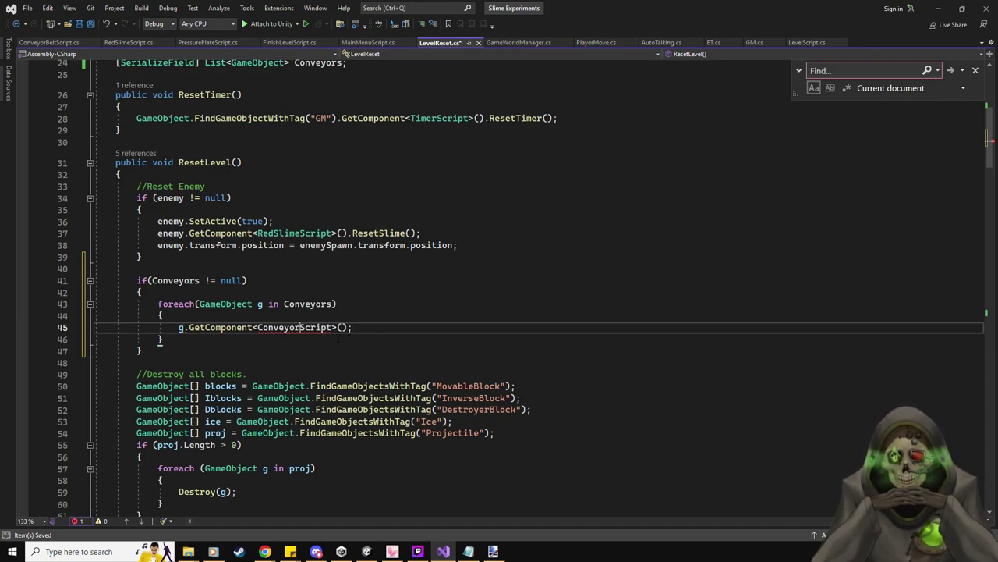
- Replace the component type in the loop's GetComponent call with ConveyorBeltScript
key("BackSpace")
key("BackSpace")
key("BackSpace")
key("BackSpace")
key("BackSpace")
key("BackSpace")
key("BackSpace")
key("BackSpace")
key("Delete")
key("Delete")
key("Delete")
key("Delete")
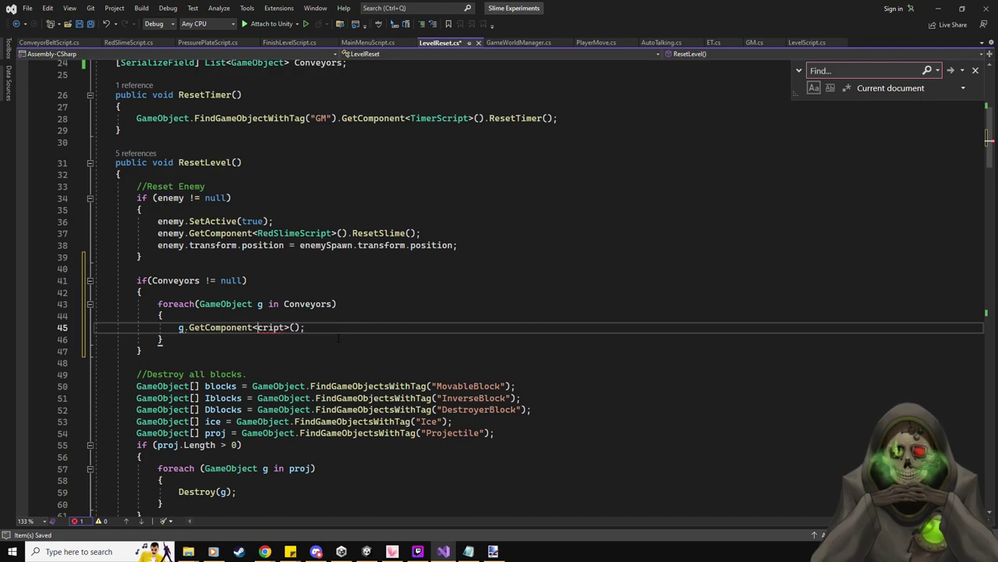
key("Delete")
key("Delete")
type("Convey")
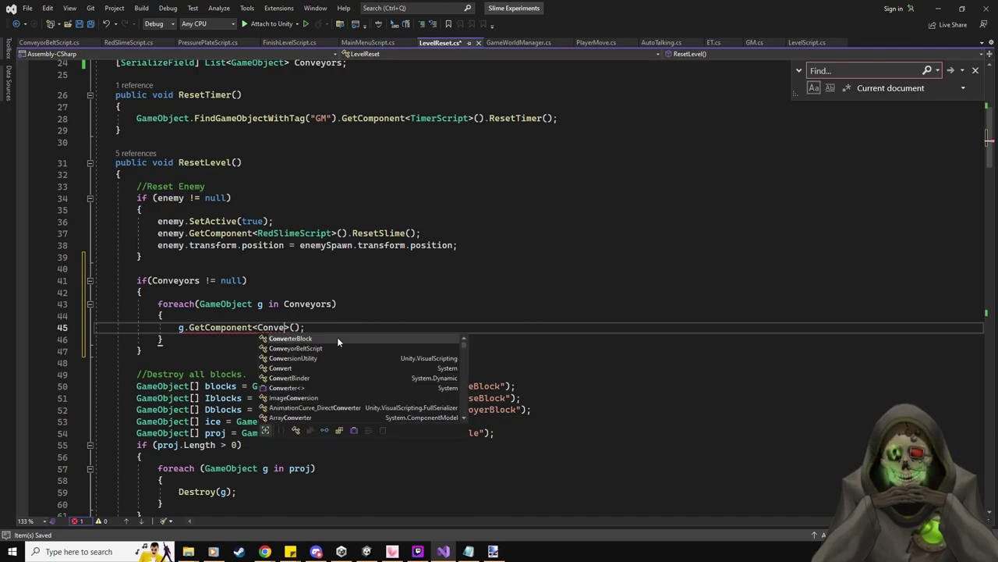
key("Tab")
- Append .ResetConveyor() to the GetComponent call, save LevelReset.cs and bring up ConveyorBeltScript.cs
left_click(416, 332)
key("Left")
type(".Reset")
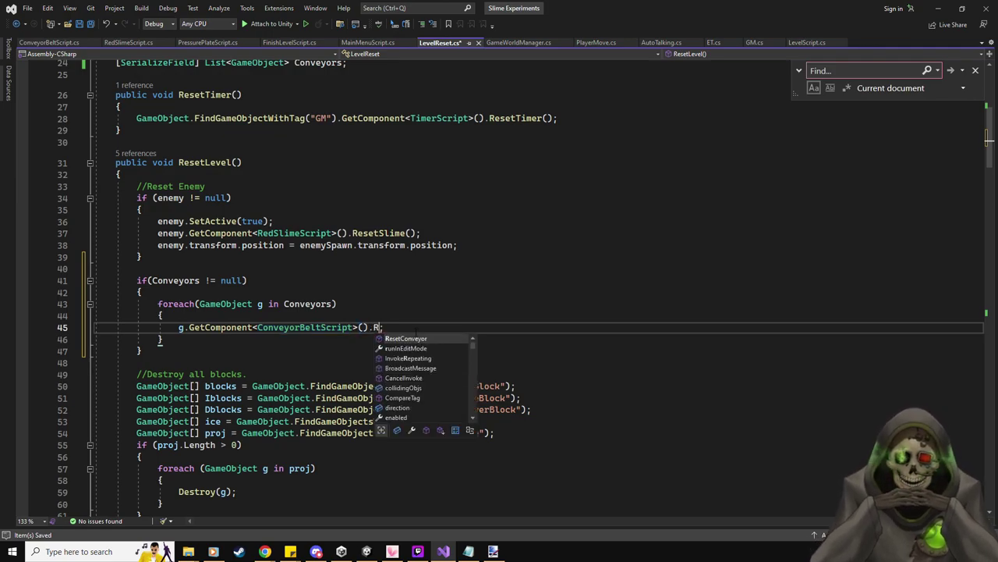
key("Tab")
type("()")
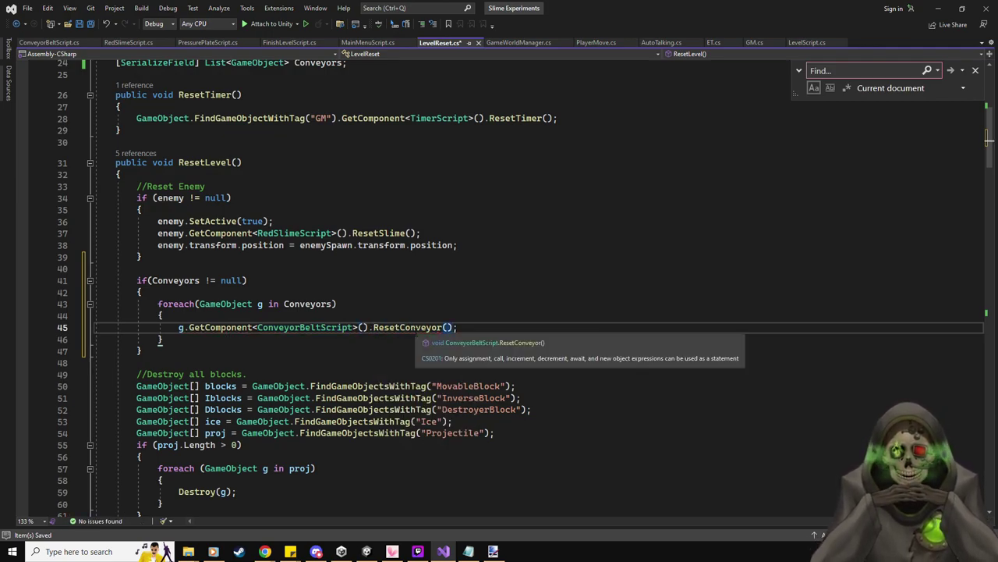
key("Up")
key("Up")
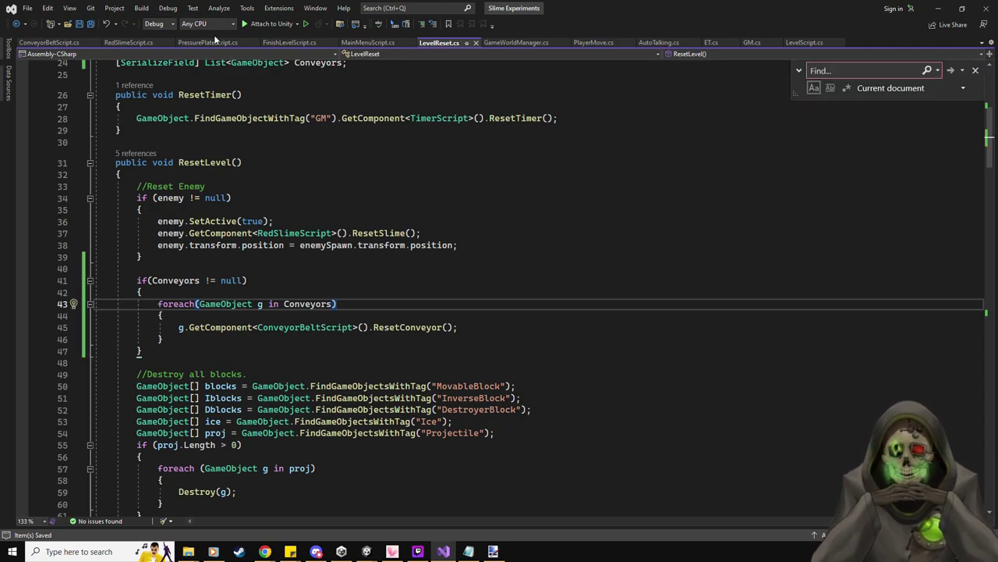
left_click(49, 42)
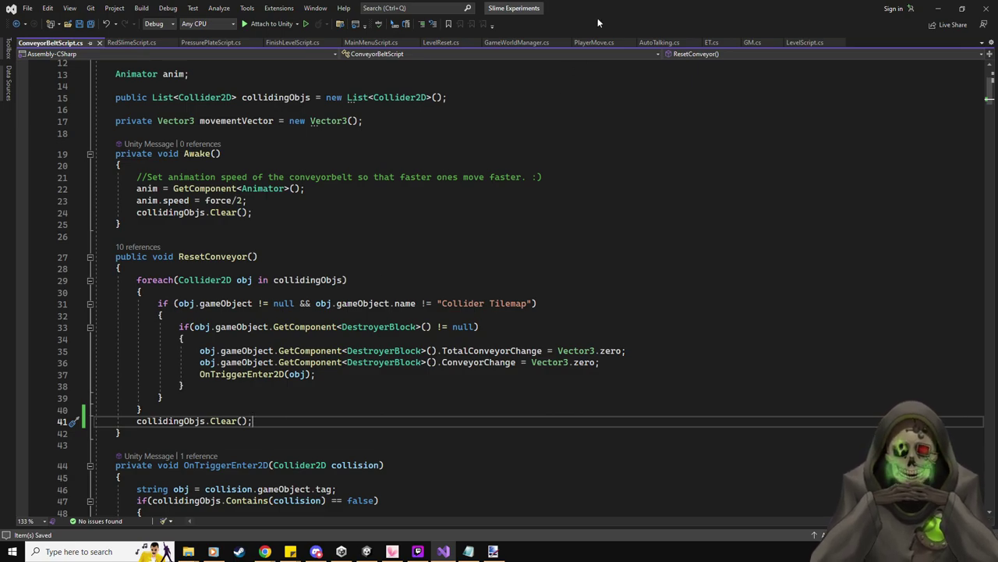
- Switch to Unity, select Level 5-8 with the Inspector locked on it, and filter the hierarchy by "conve"
key("alt+Tab")
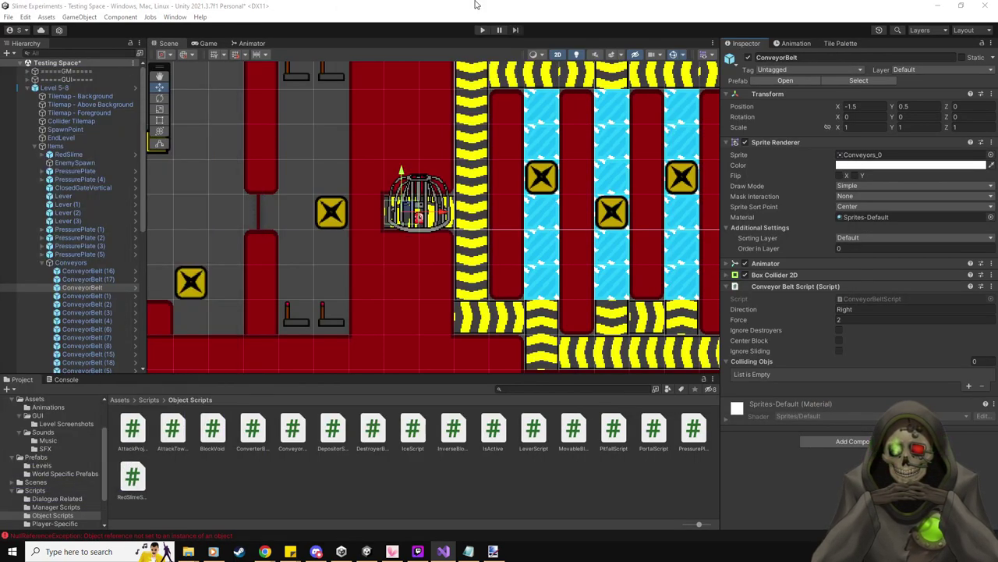
left_click(260, 136)
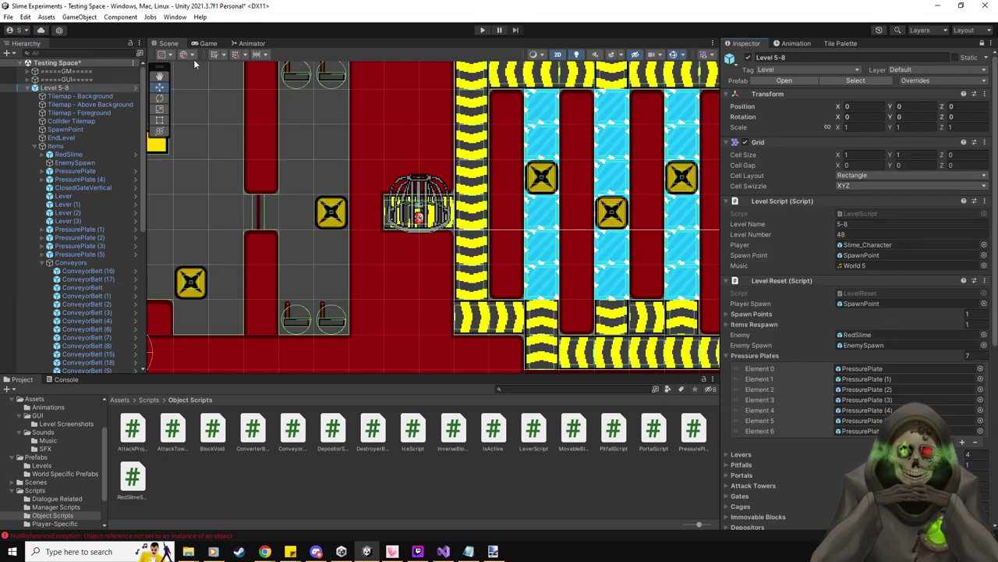
left_click(87, 52)
type("conve")
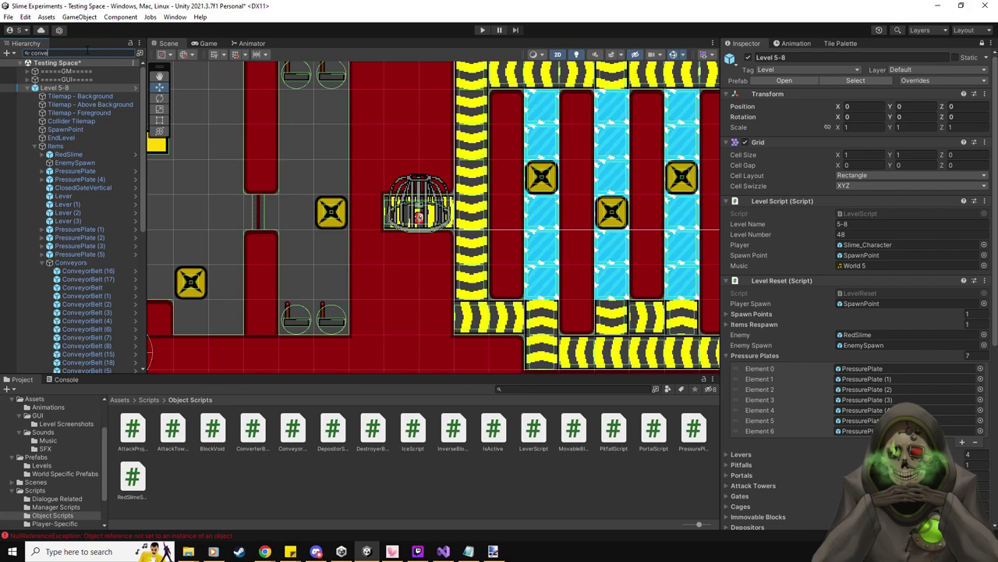
- Assign all ConveyorBelt objects, without the Conveyors parent, to the Conveyors list of Level 5-8's Level Reset script and clear the hierarchy filter
scroll(88, 306, "down", 1)
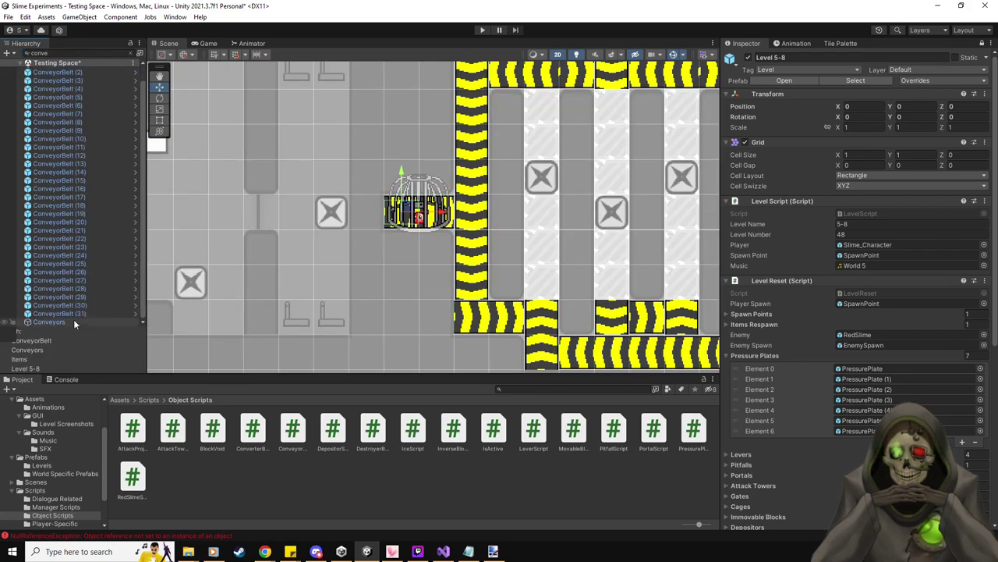
left_click(73, 321)
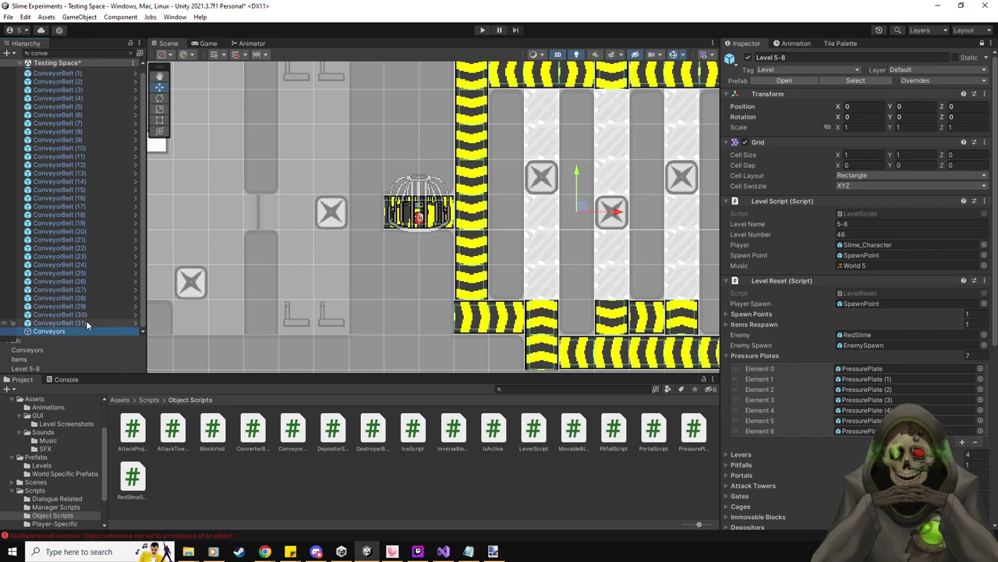
left_click(86, 322)
left_click(65, 72, "shift")
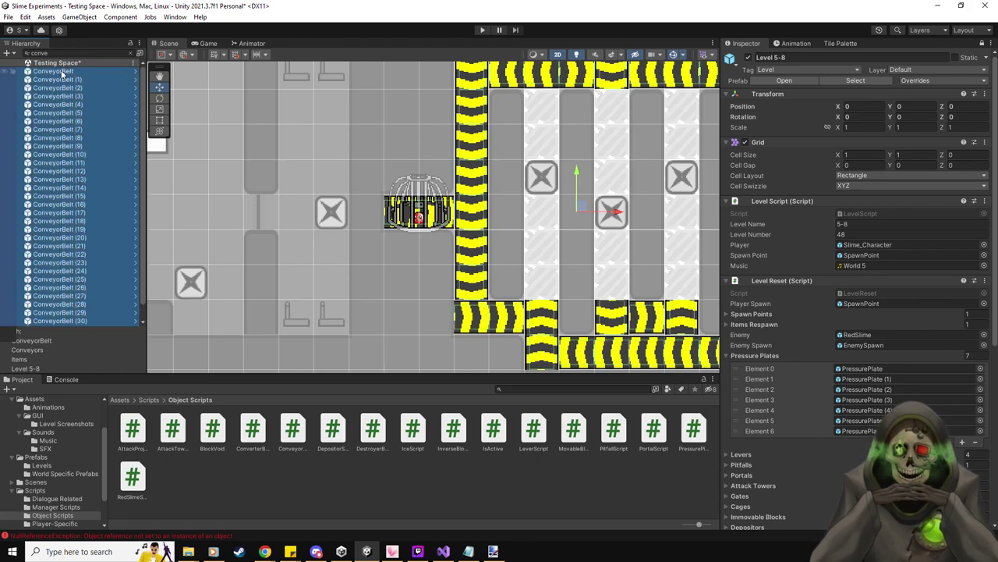
scroll(794, 521, "down", 2)
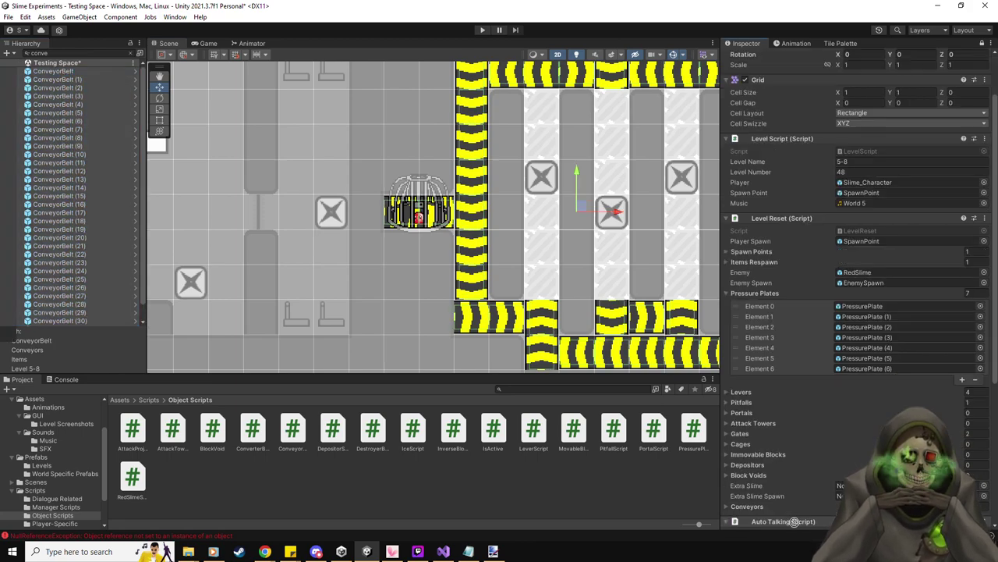
left_click(767, 514)
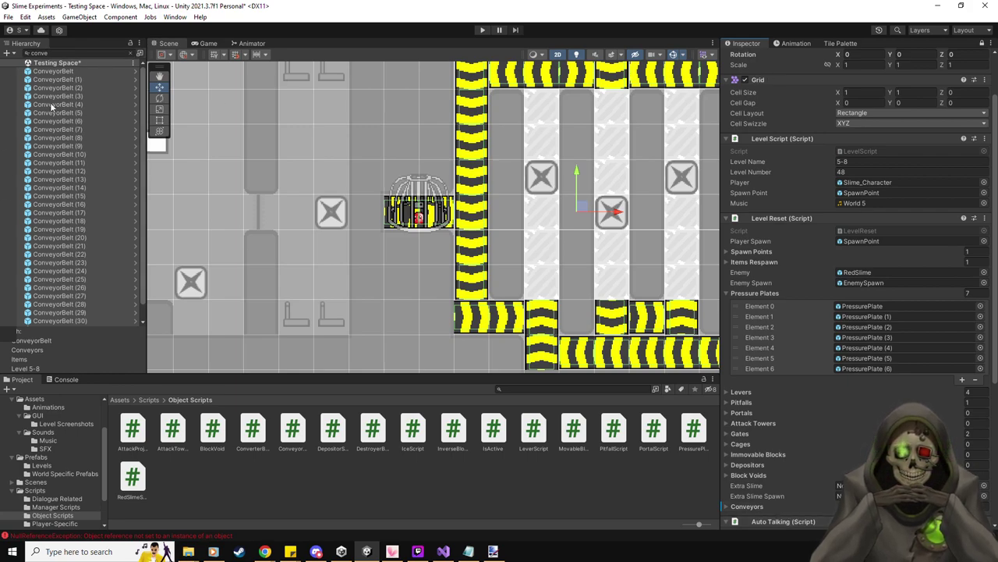
left_click(72, 53)
key("BackSpace")
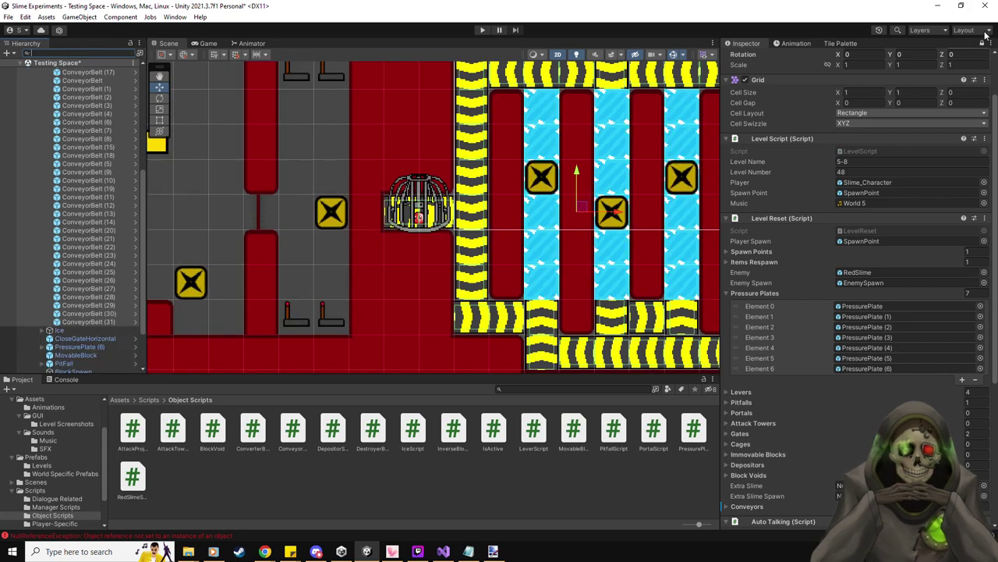
- Unlock the Inspector from Level 5-8 and select PressurePlate (4) in the hierarchy
left_click(981, 43)
scroll(106, 150, "up", 5)
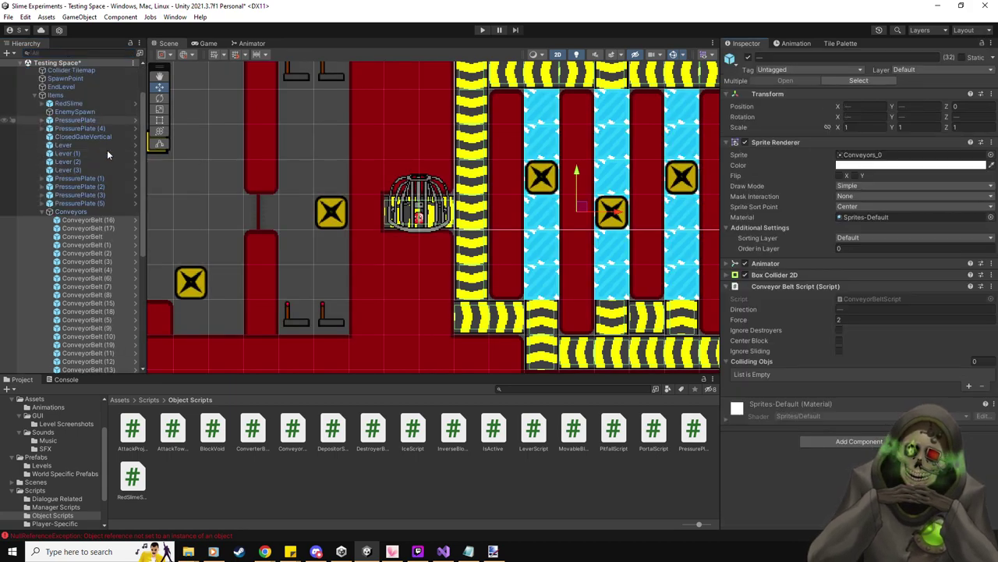
scroll(107, 150, "up", 2)
left_click(118, 180)
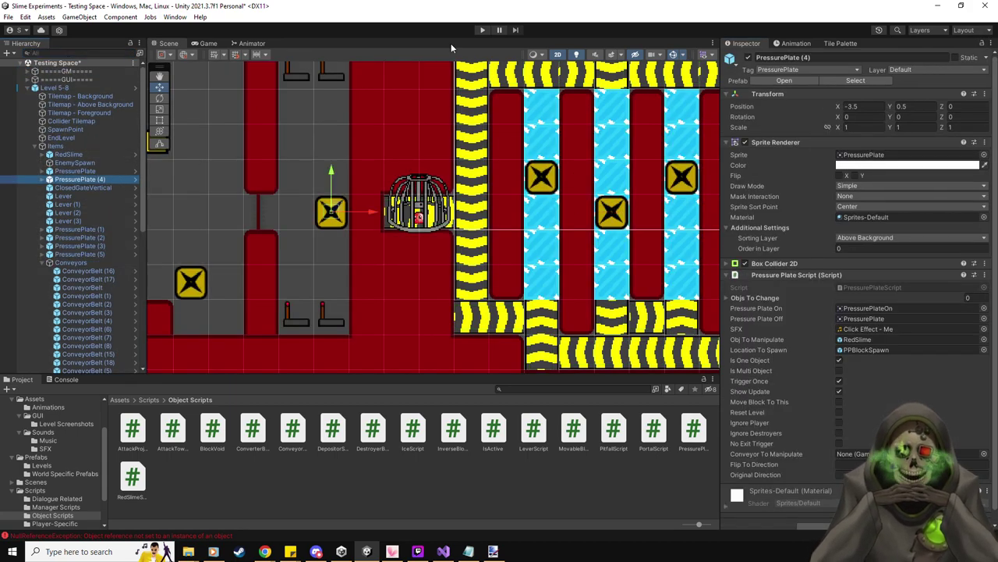
- Run the scene, pause the game, delete the Level 1-1(Clone) object from the hierarchy and resume play
left_click(483, 30)
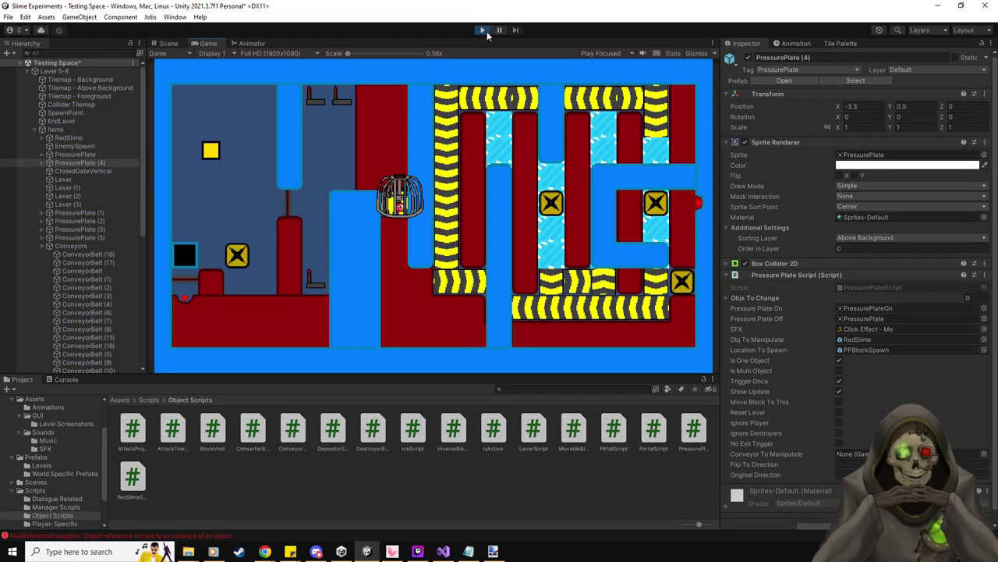
key("Escape")
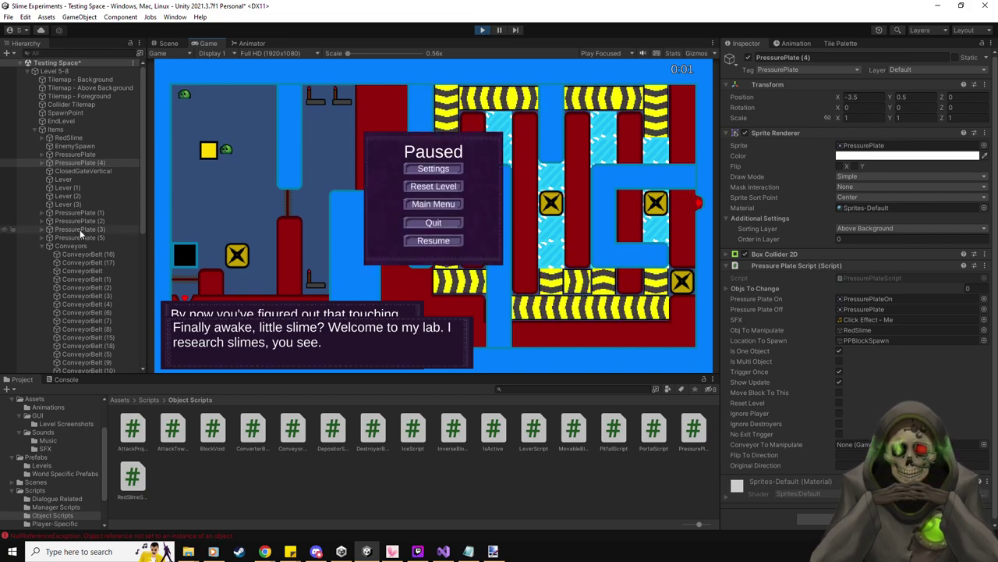
scroll(78, 234, "down", 5)
scroll(81, 333, "down", 2)
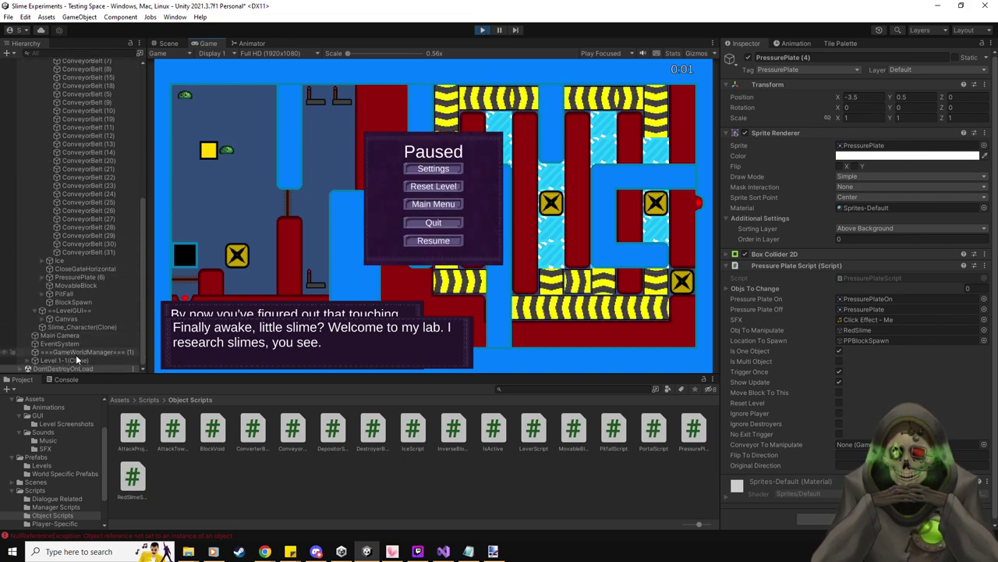
left_click(76, 356)
key("Delete")
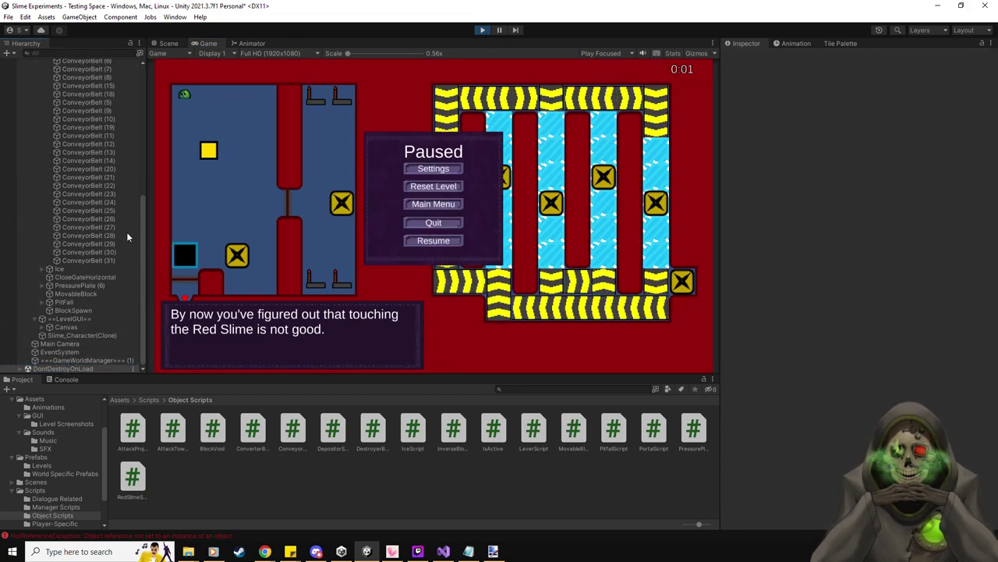
key("Escape")
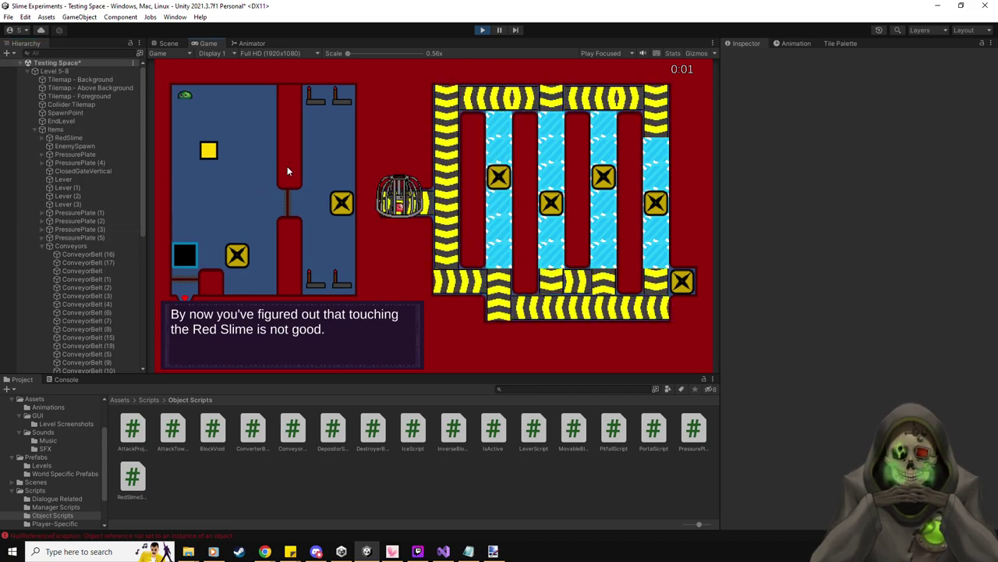
- Push the yellow block onto the lower pressure plate, move the green slime through the gate, and try resetting the level from the pause menu
key("s")
key("d")
key("w")
key("d")
key("s")
key("Down")
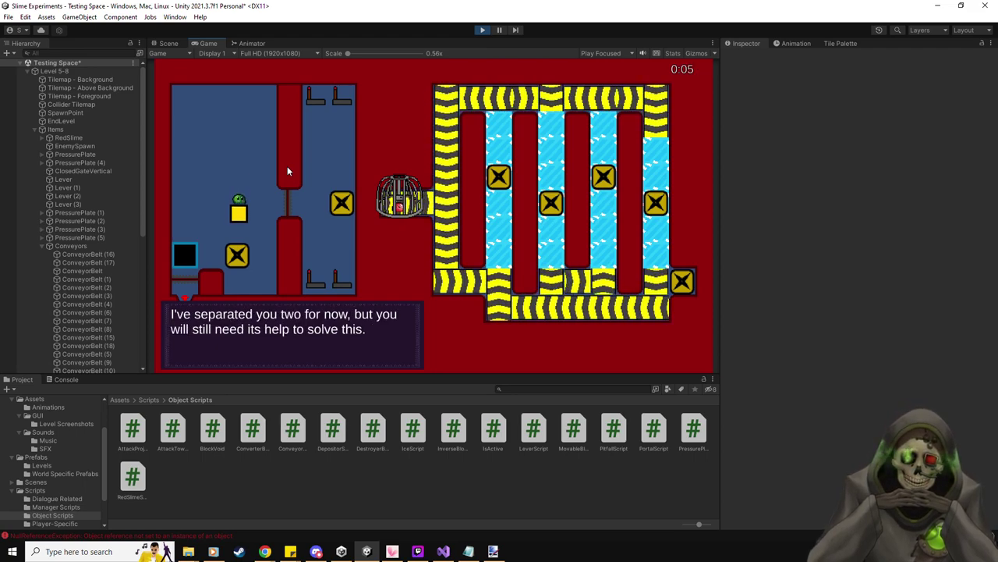
key("s")
key("w")
key("d")
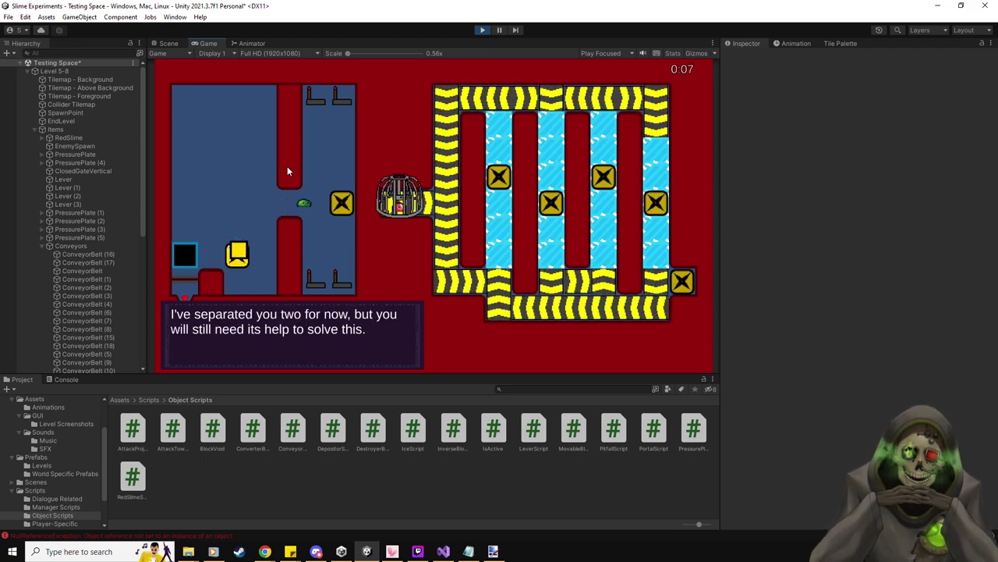
key("Left")
key("Escape")
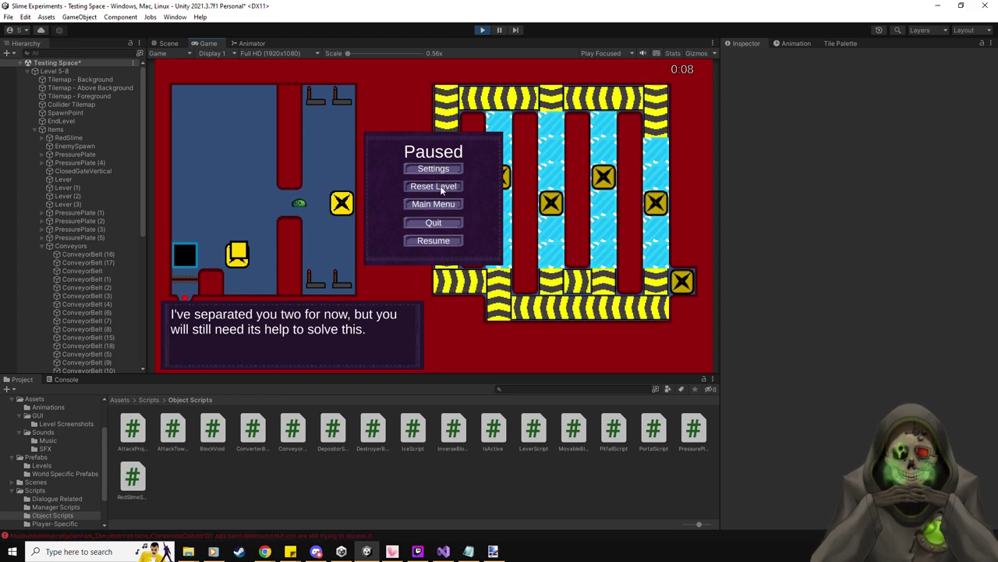
- Open the script line behind the first CompositeCollider2D MissingReferenceException in the console and examine ResetConveyor
left_click(69, 379)
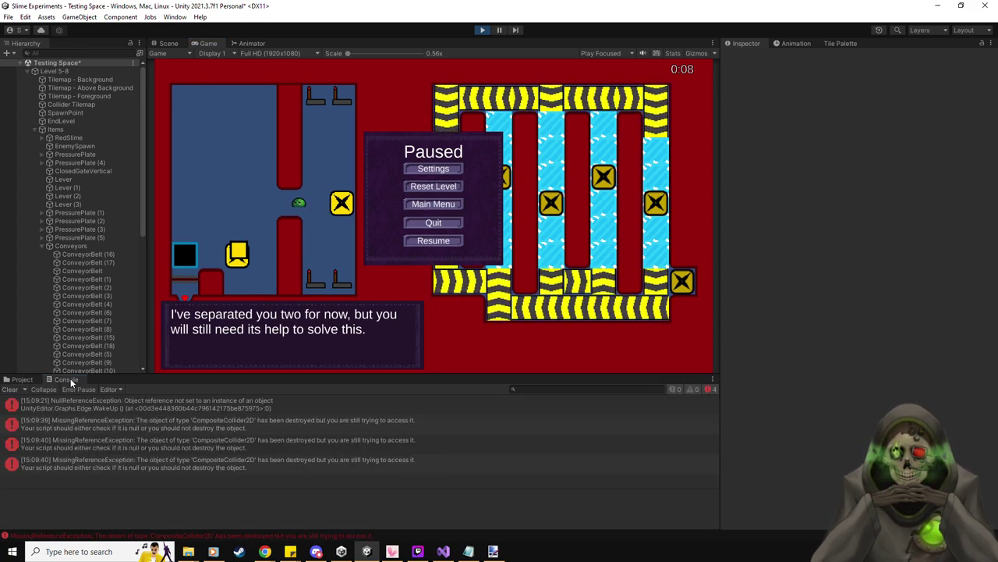
double_click(233, 425)
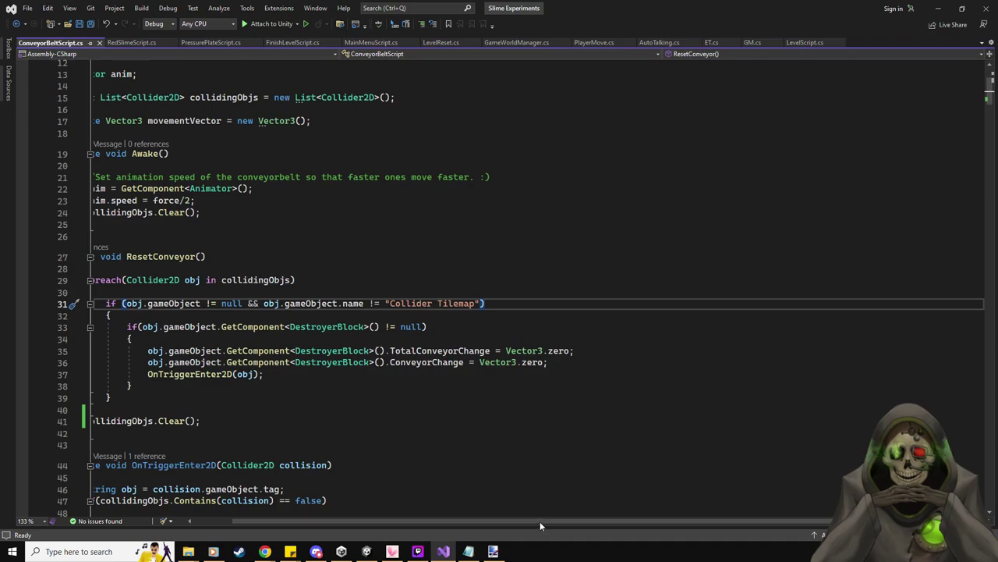
left_click_drag(537, 521, 505, 520)
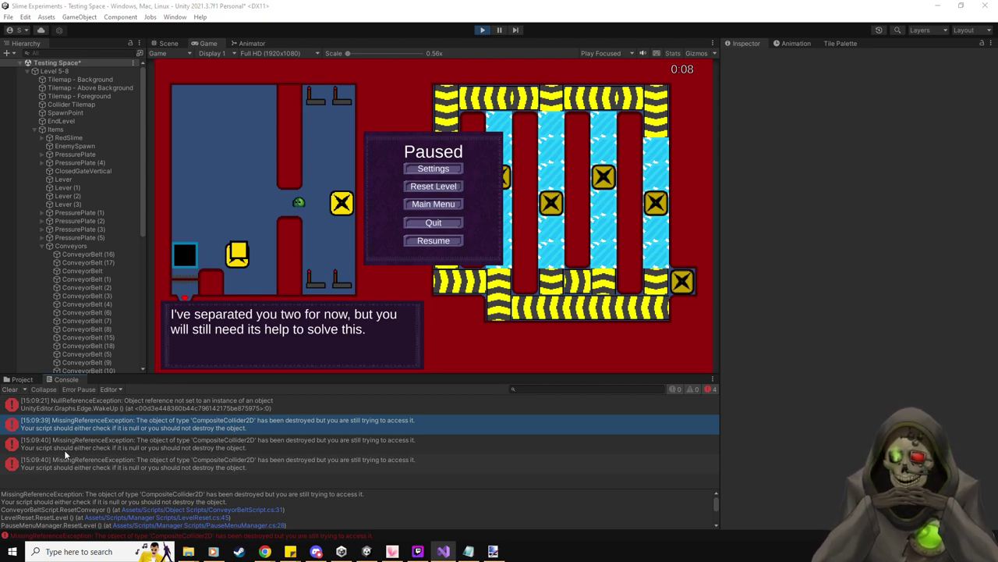
- Back in Unity, examine the Colliding Objs entries of the conveyor belts from ConveyorBelt (16) to ConveyorBelt (7)
left_click(377, 443)
left_click(107, 254)
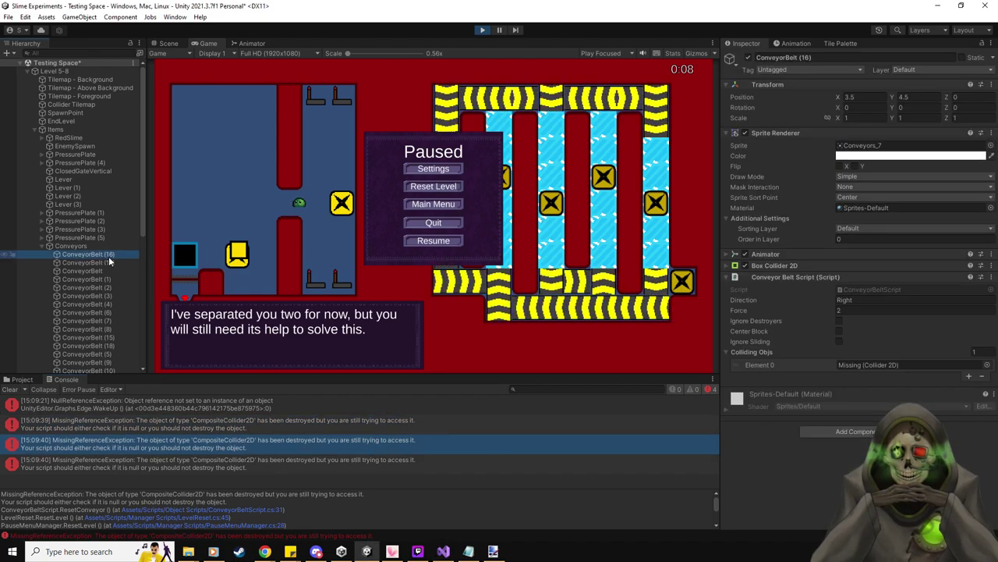
left_click(84, 262)
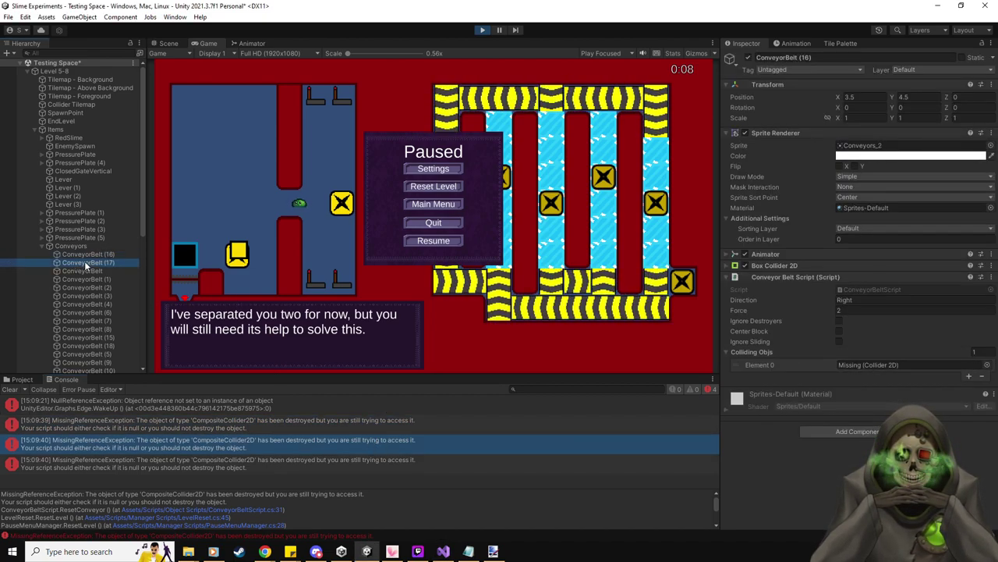
key("Down")
key("Down")
key("Down")
key("Down")
key("Down")
key("Down")
key("Down")
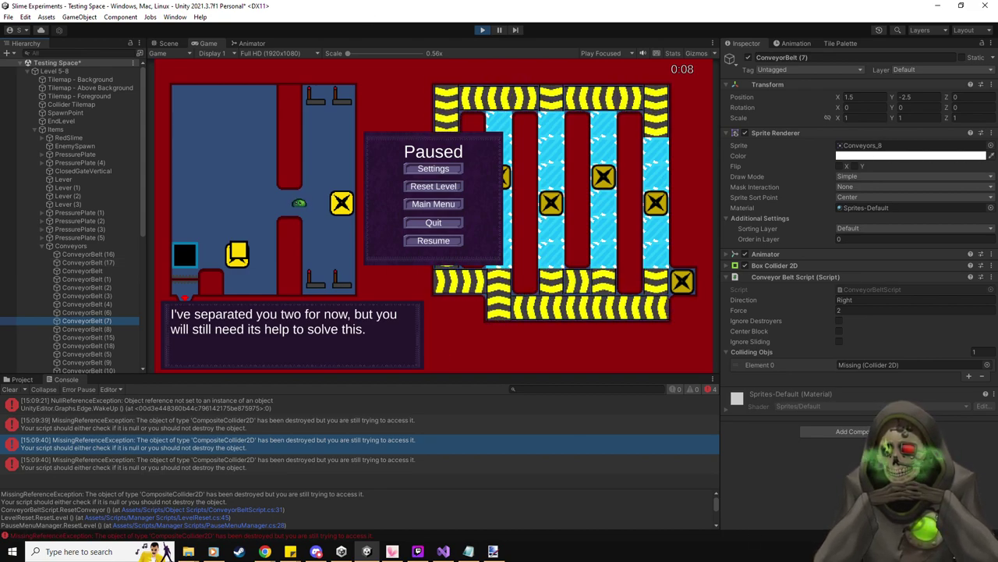
left_click(188, 551)
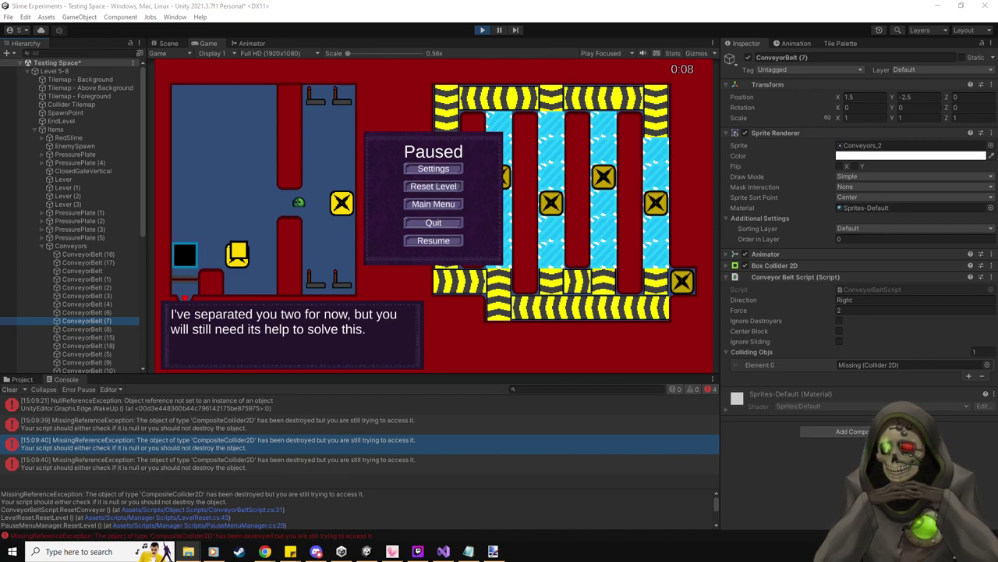
key("alt+Tab")
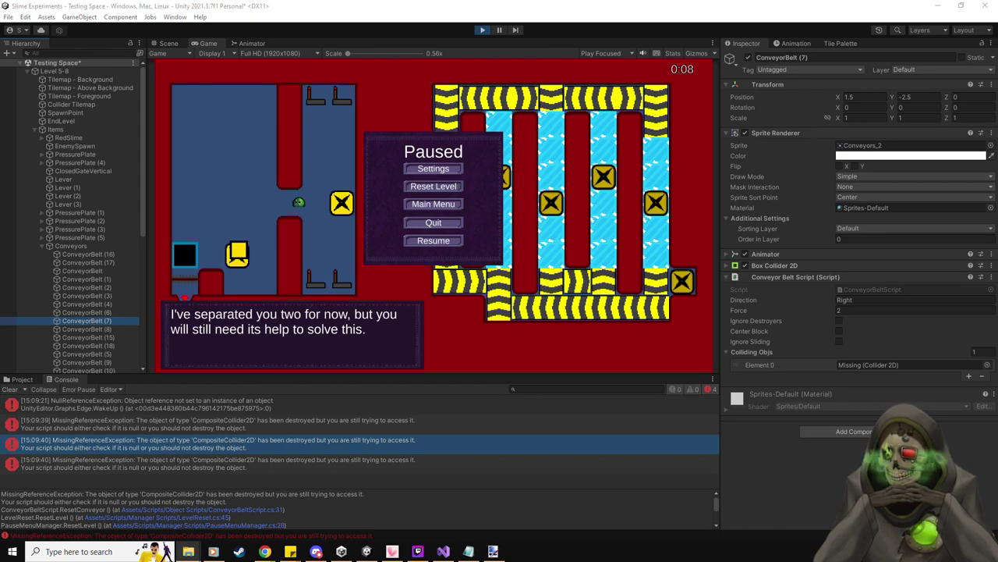
- Switch to Visual Studio and add an empty public void ResetLevelConveyors() method below ResetConveyor in ConveyorBeltScript.cs
left_click_drag(640, 561, 596, 0)
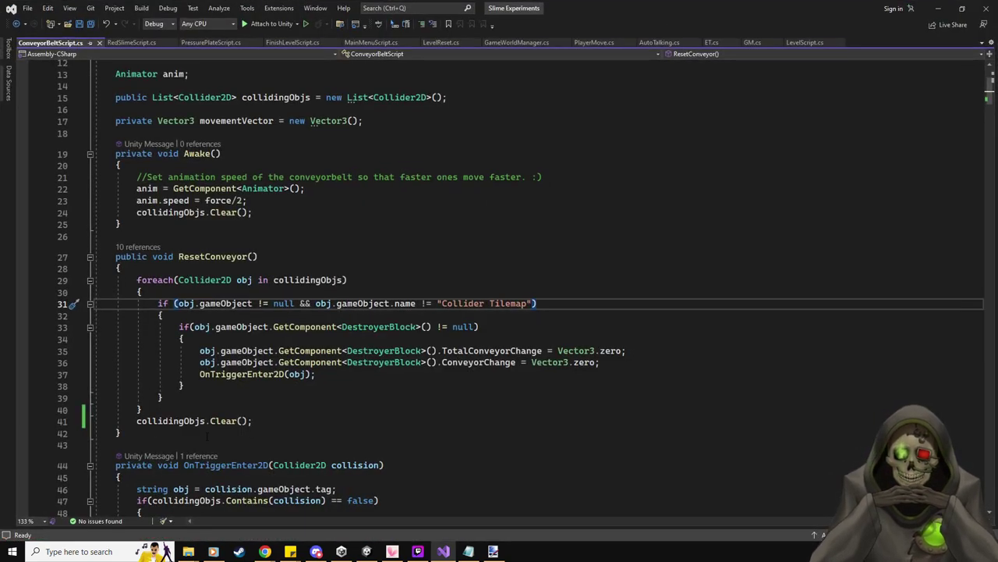
scroll(140, 388, "down", 2)
left_click(139, 364)
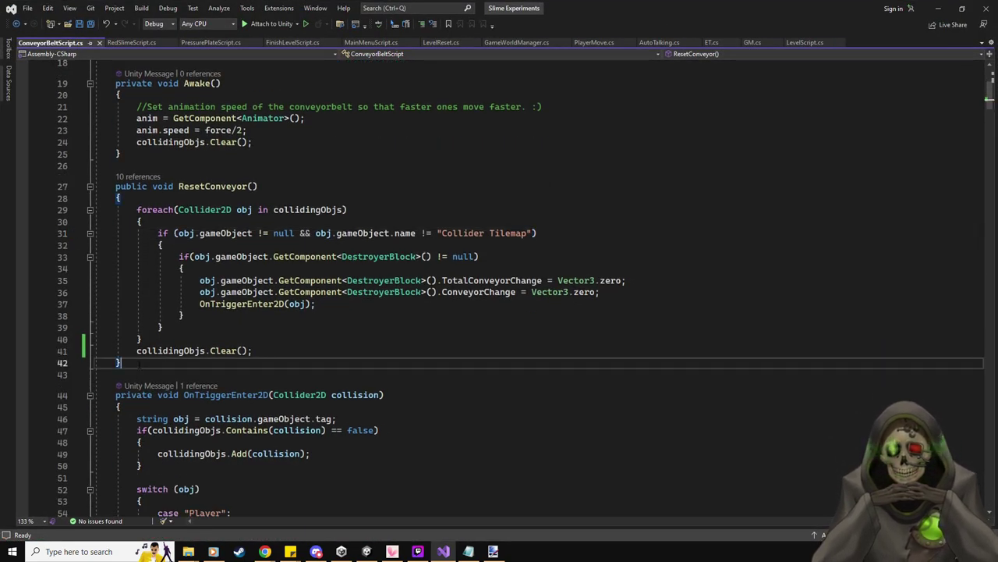
key("Return")
key("Return")
type("public void Reste")
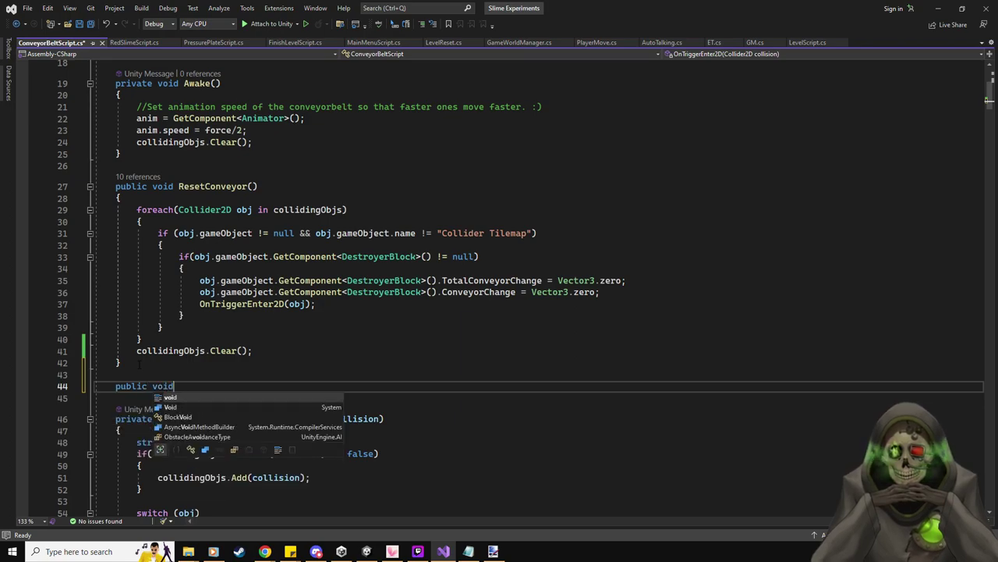
key("BackSpace")
key("BackSpace")
type("et")
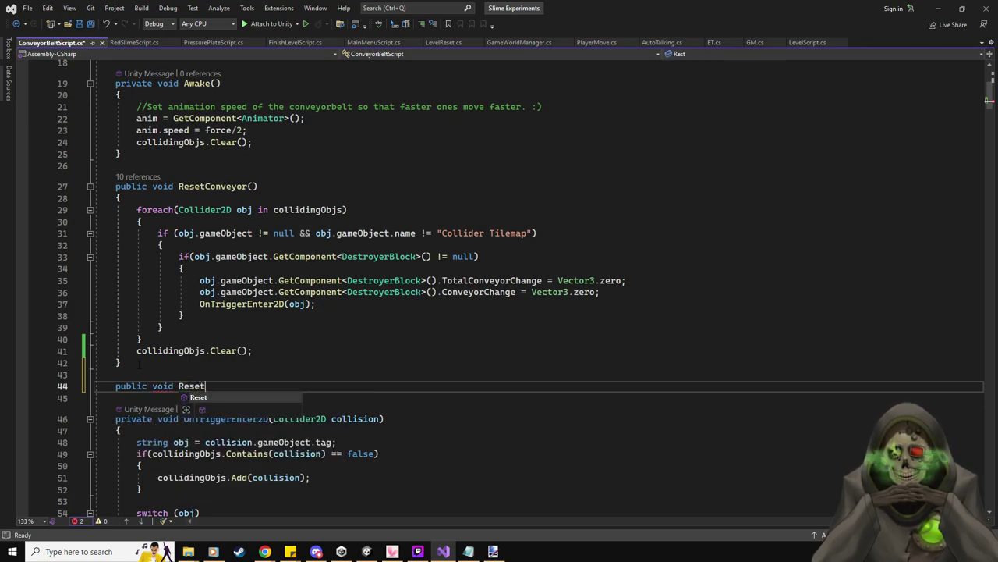
type("LevelConveyors() {")
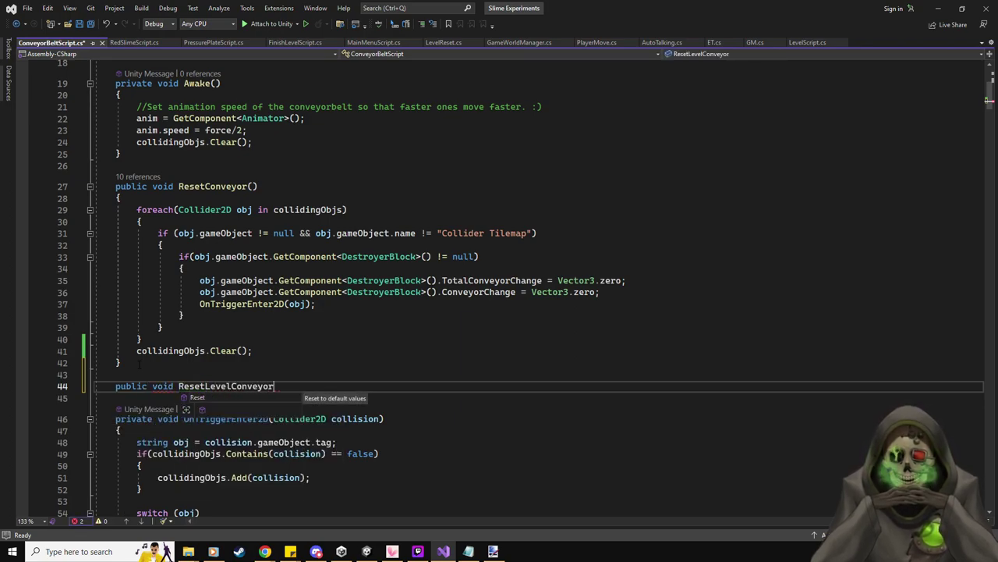
key("Return")
- Move collidingObjs.Clear(); from ResetConveyor into ResetLevelConveyors, remove the leftover blank line and save ConveyorBeltScript.cs
left_click(252, 350)
key("shift+Home")
key("ctrl+x")
left_click(156, 422)
key("ctrl+v")
left_click(161, 355)
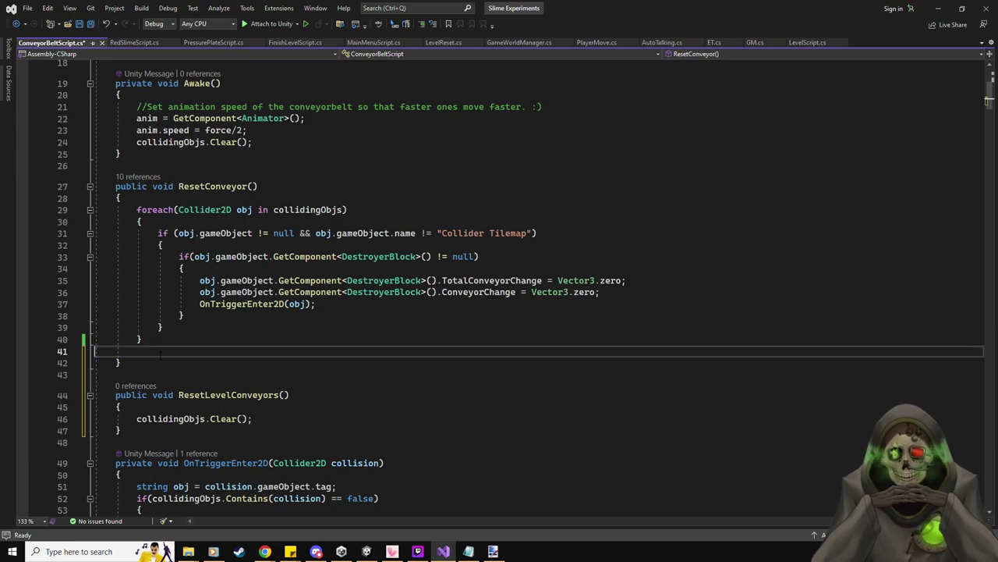
key("BackSpace")
key("BackSpace")
key("BackSpace")
key("ctrl+s")
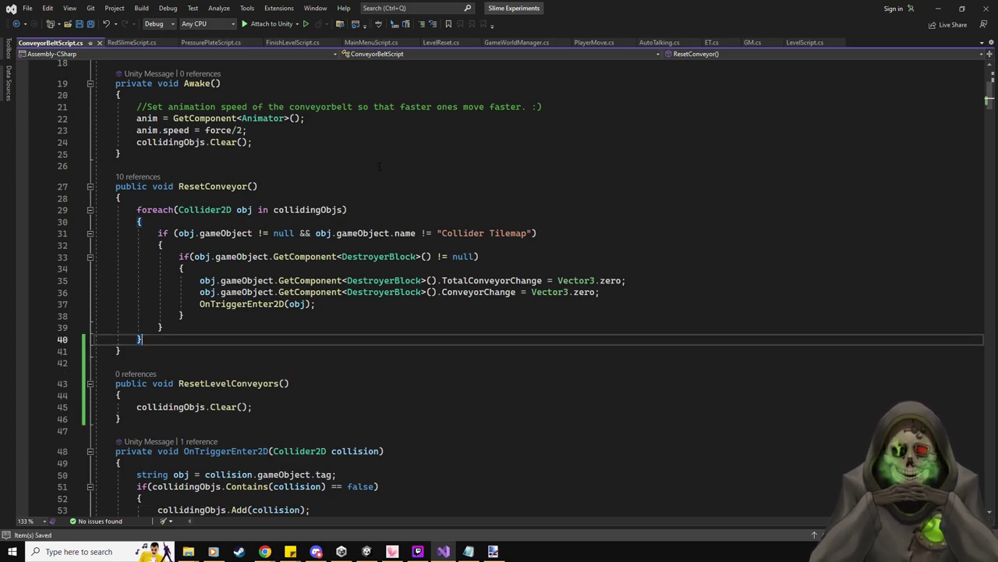
- Change the conveyor loop's call in LevelReset.cs from ResetConveyor to ResetLevelConveyors and save the file
left_click(445, 43)
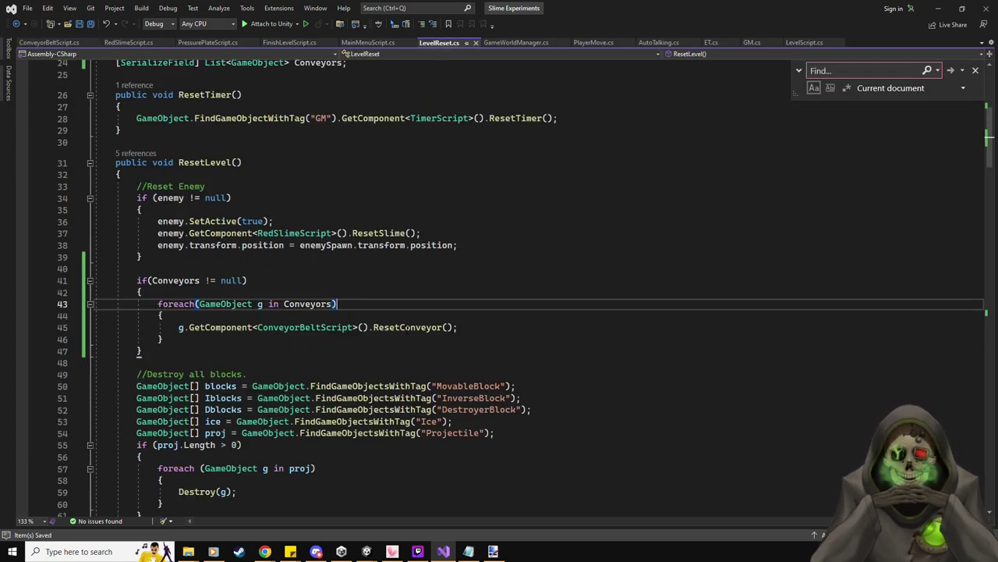
left_click(425, 327)
type("Level")
type("s")
left_click(562, 268)
key("ctrl+s")
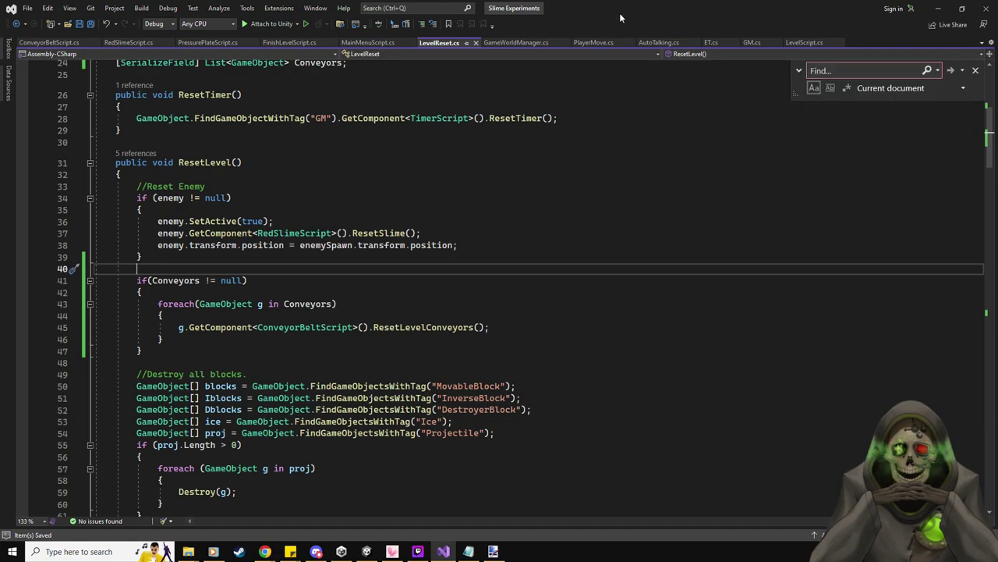
- Switch to Unity, restart play mode, delete Level 1-1(Clone) while the game is paused, and resume
key("alt+Tab")
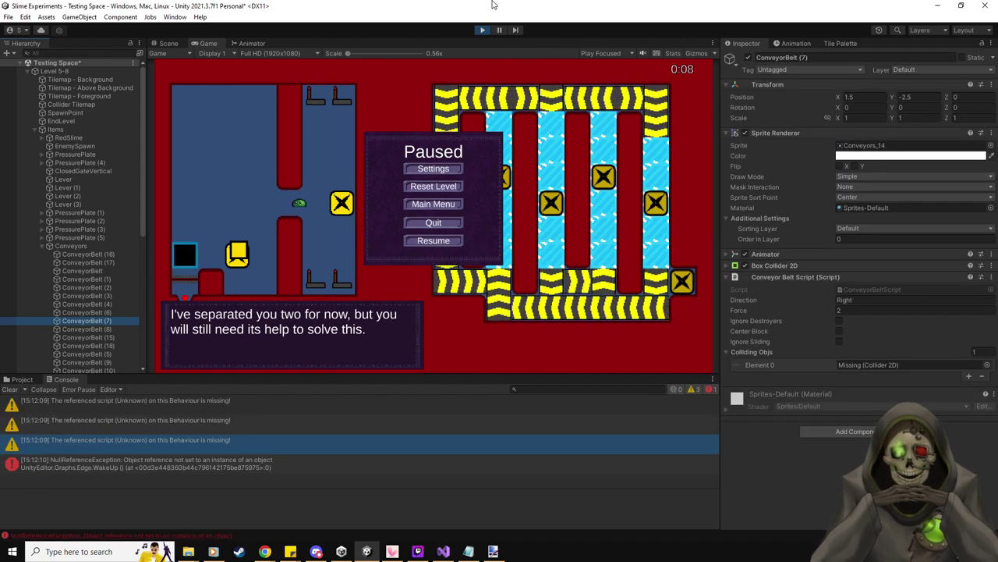
left_click(482, 29)
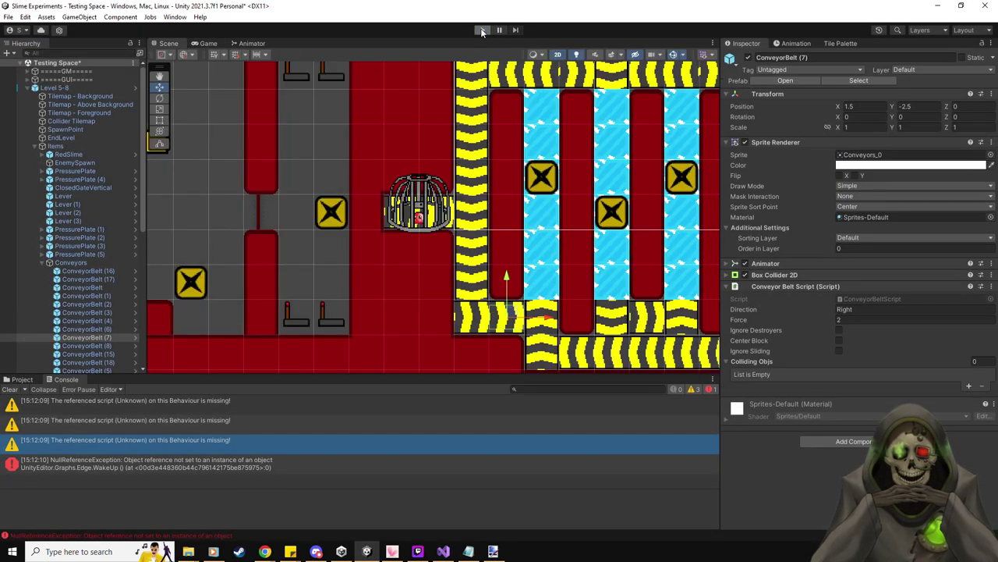
left_click(480, 30)
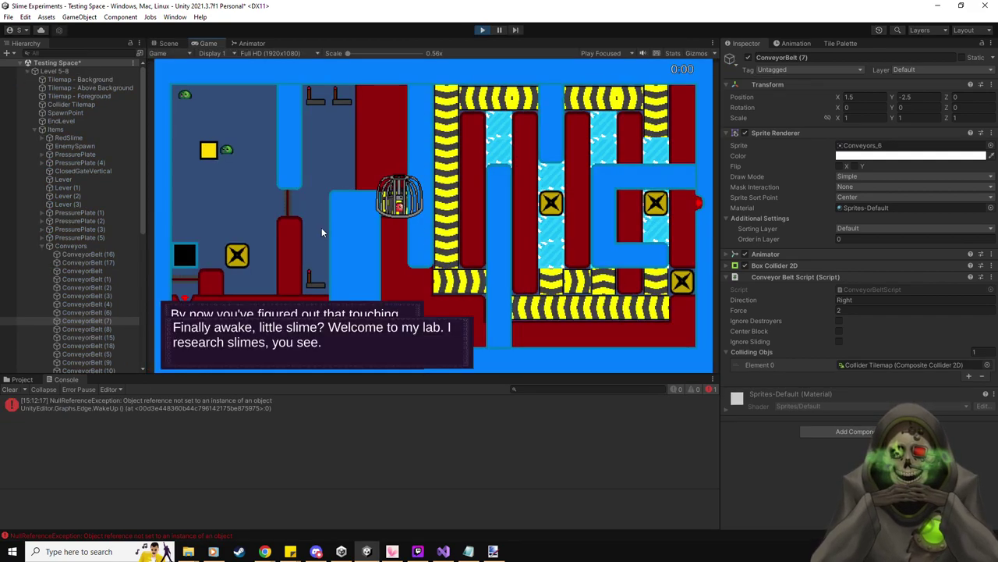
key("Escape")
scroll(61, 254, "down", 10)
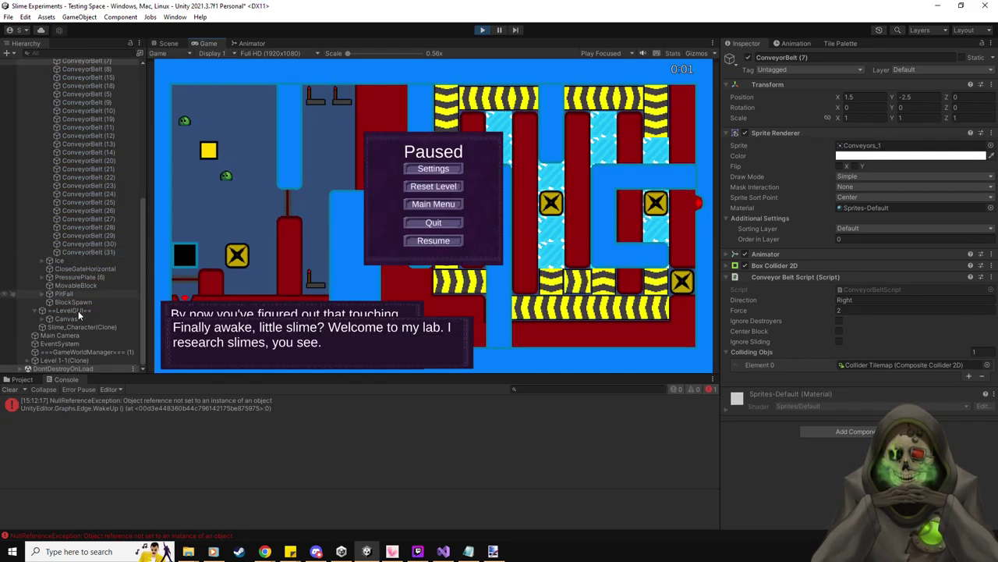
left_click(75, 360)
key("Delete")
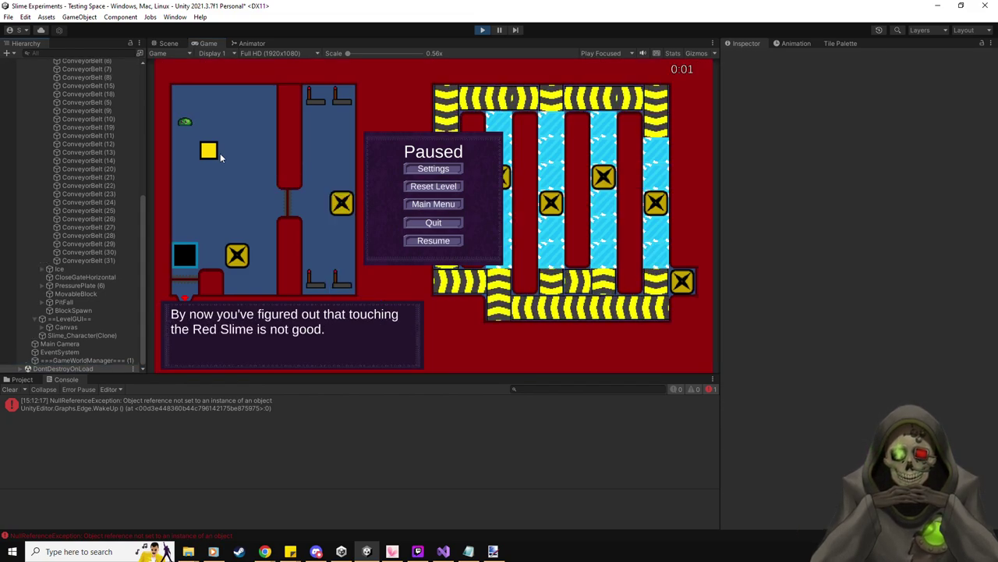
scroll(121, 220, "up", 15)
key("Escape")
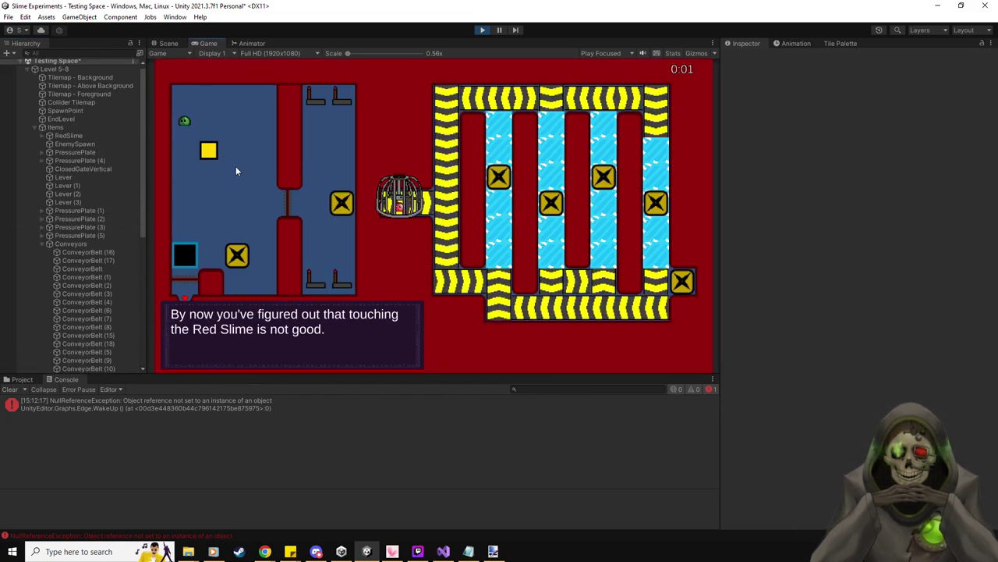
- Playtest Level 5-8: push the yellow block onto the lower pressure plate and move the green slime onto the plate beyond the gate
key("d")
key("w")
key("d")
key("s")
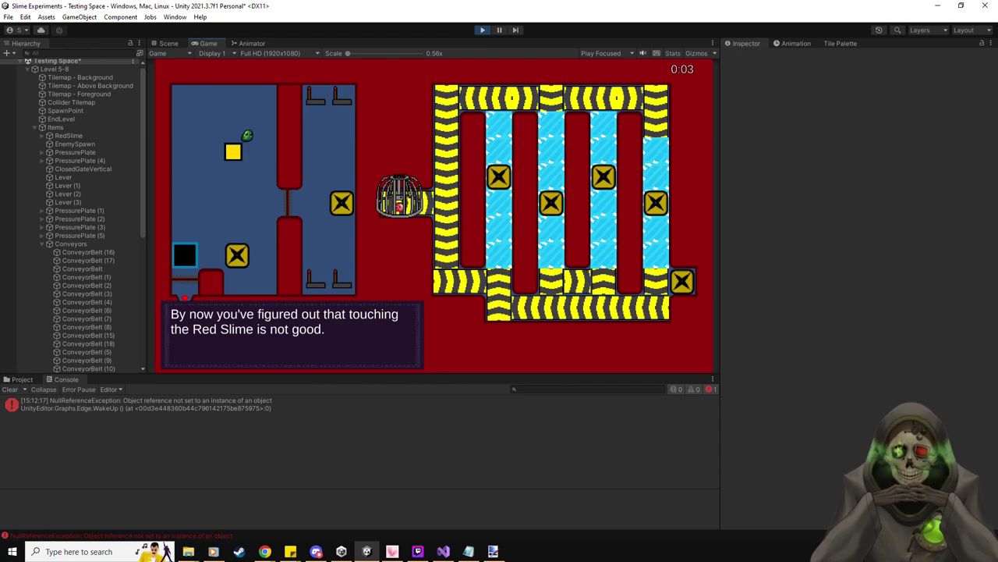
key("s")
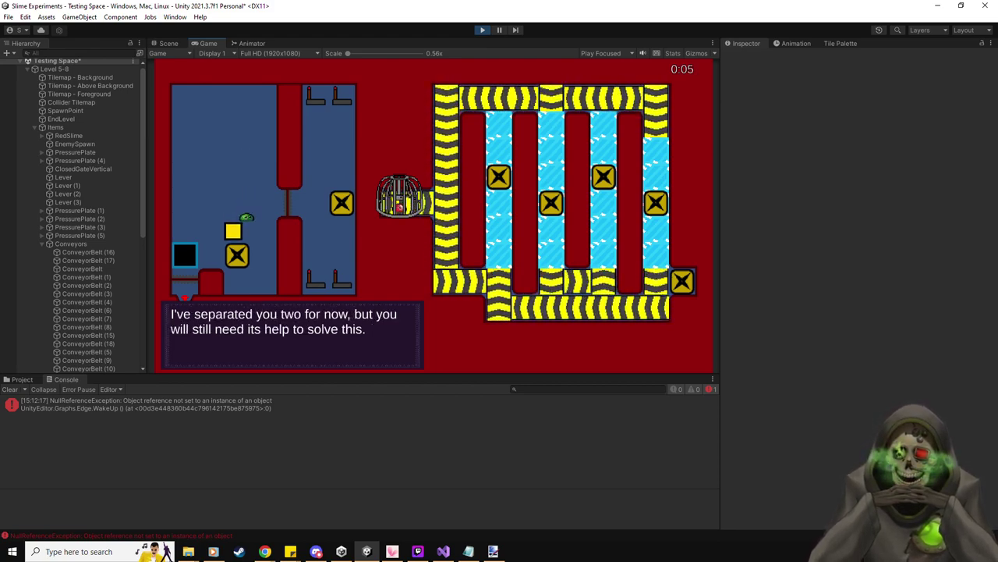
key("Up")
key("Right")
key("Right")
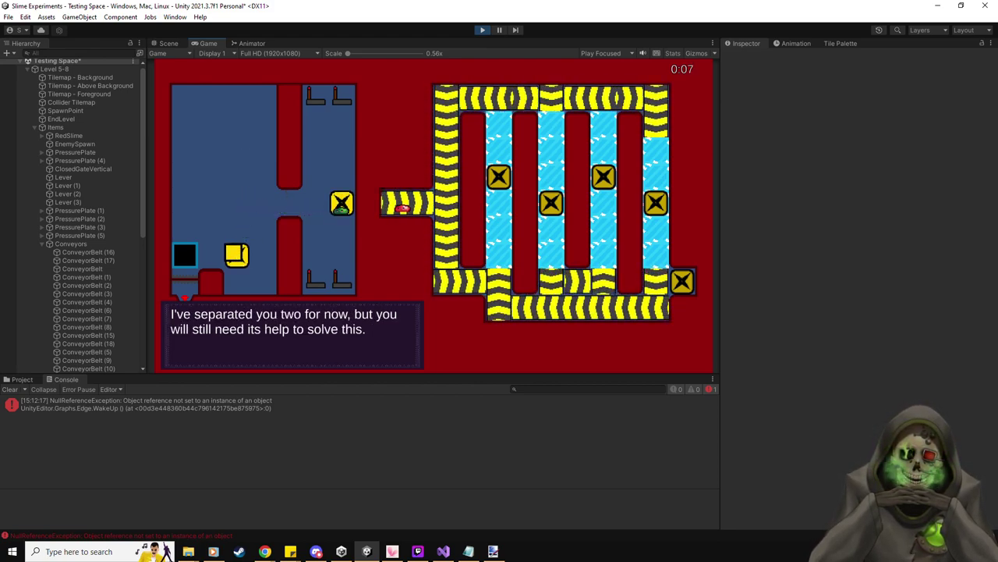
- Reset the level while paused and repeat the yellow block push and gate crossing to test the red slime's release
key("Escape")
left_click(425, 187)
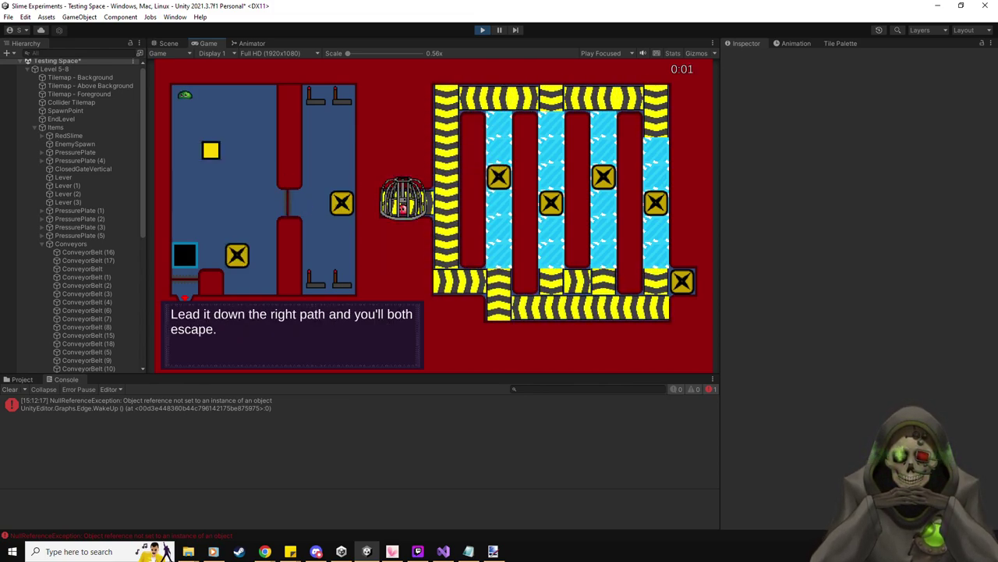
key("Down")
key("Right")
key("Up")
key("Right")
key("Down")
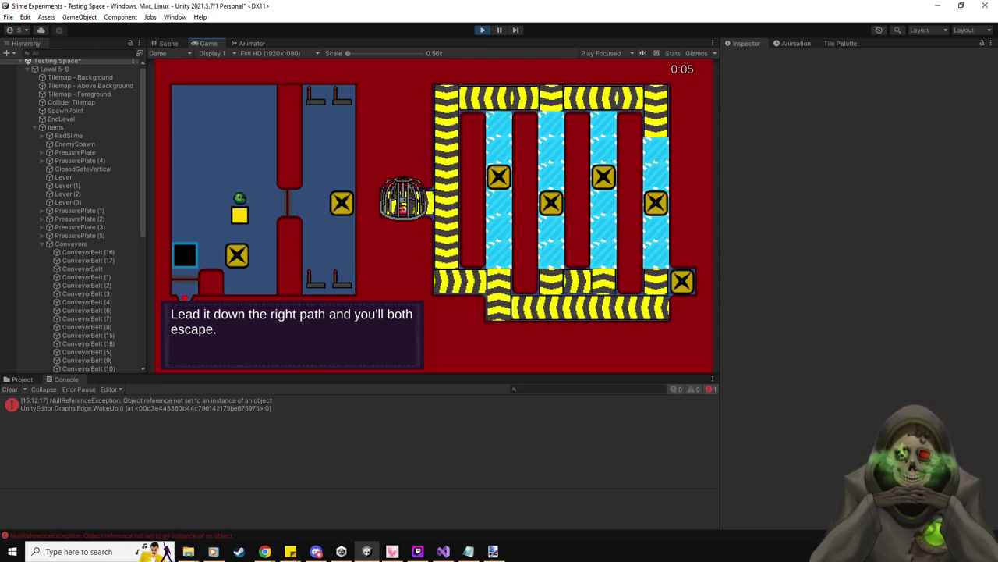
key("Up")
key("Right")
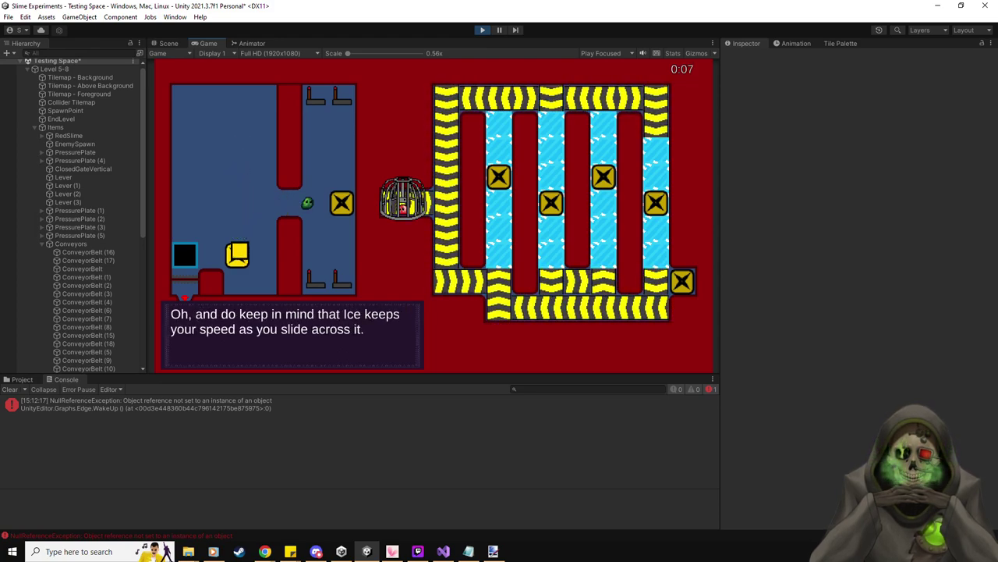
key("Left")
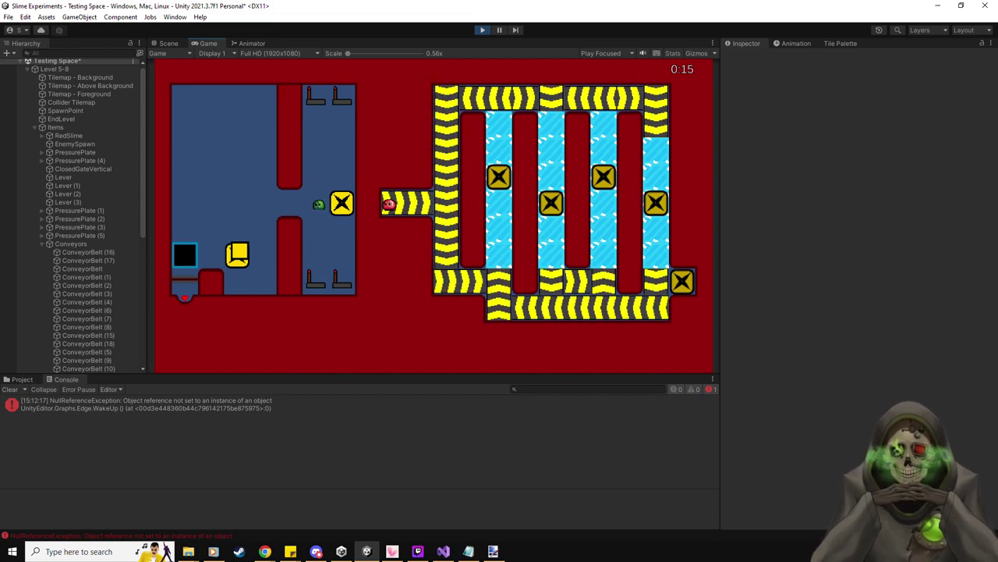
- Pause the game, switch to Visual Studio and examine ResetLevel in LevelReset.cs and ResetSlime in RedSlimeScript.cs
key("Escape")
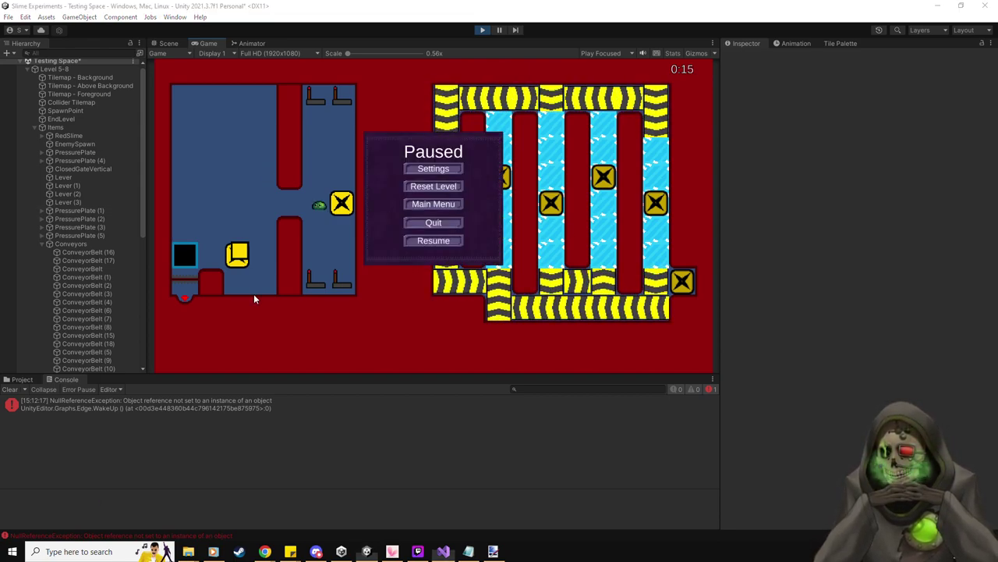
key("alt+Tab")
key("ctrl+Tab")
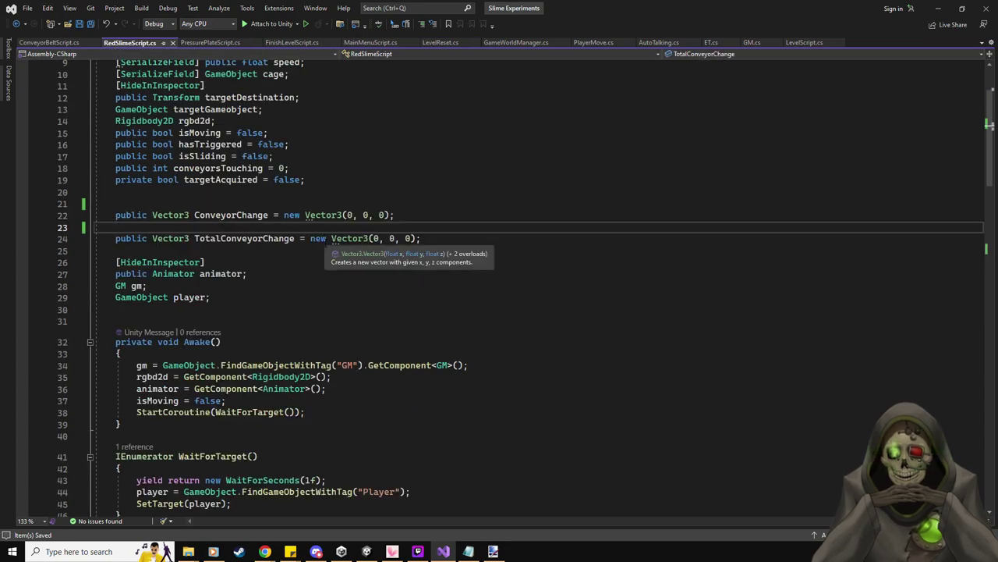
left_click(441, 43)
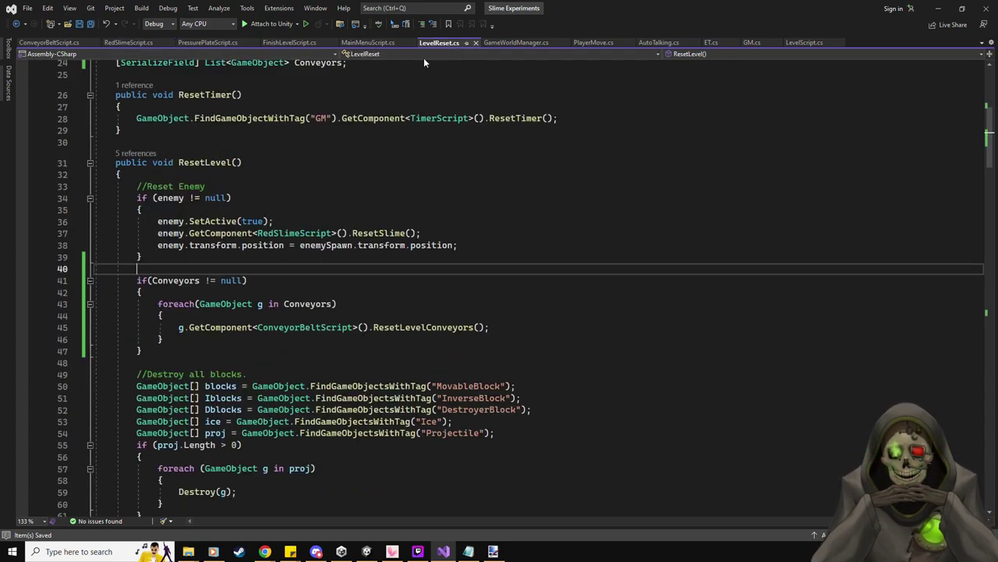
left_click(445, 230)
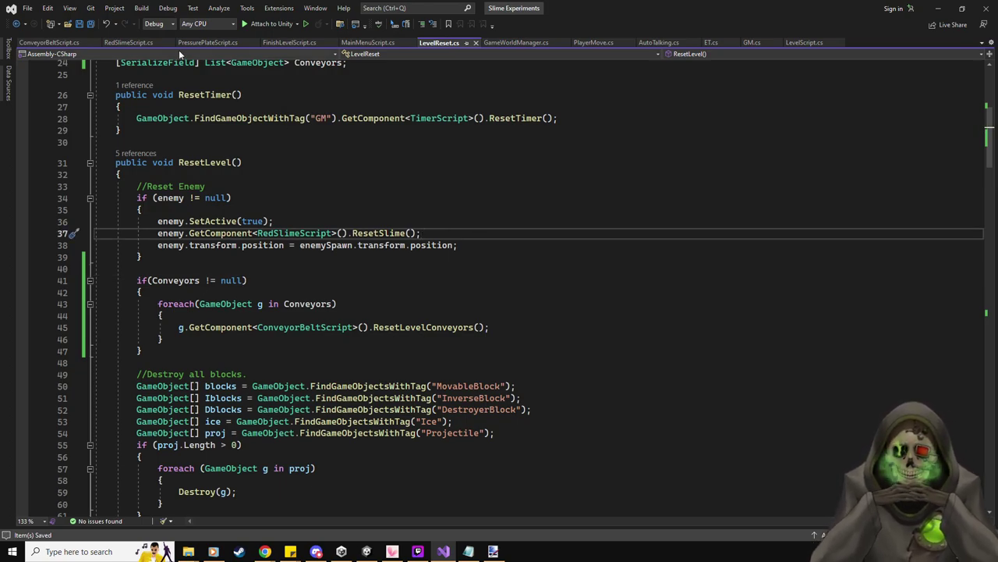
left_click(130, 43)
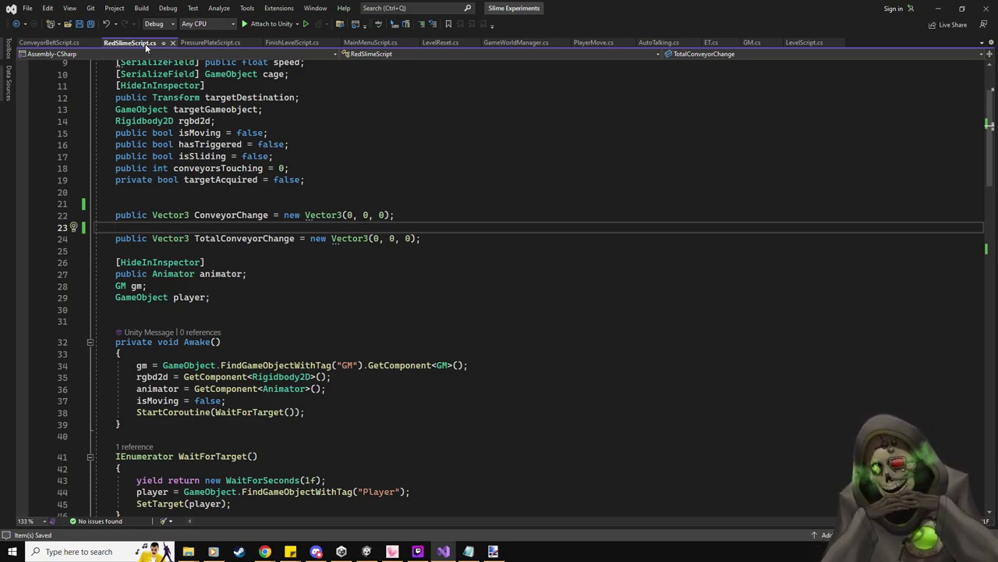
scroll(309, 252, "down", 9)
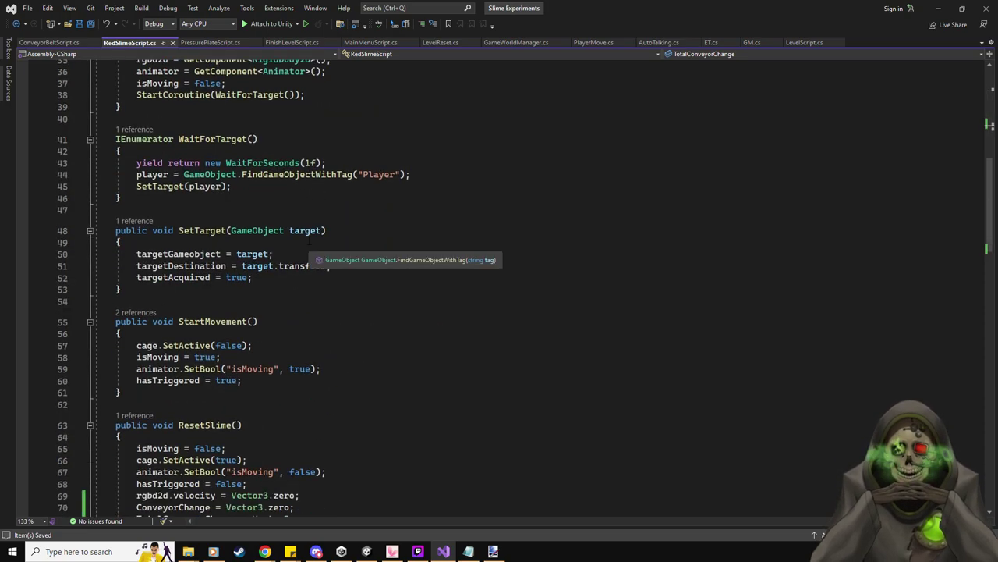
scroll(309, 241, "down", 4)
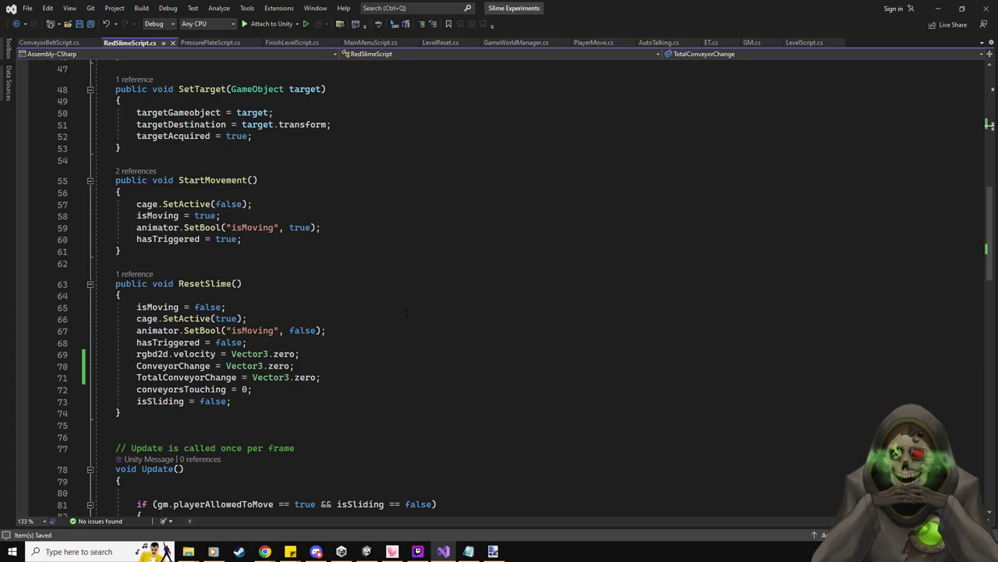
scroll(407, 312, "down", 1)
- Switch to Unity, stop play mode and delete Level 5-8 from the Testing Space scene
left_click_drag(1, 88, 0, 53)
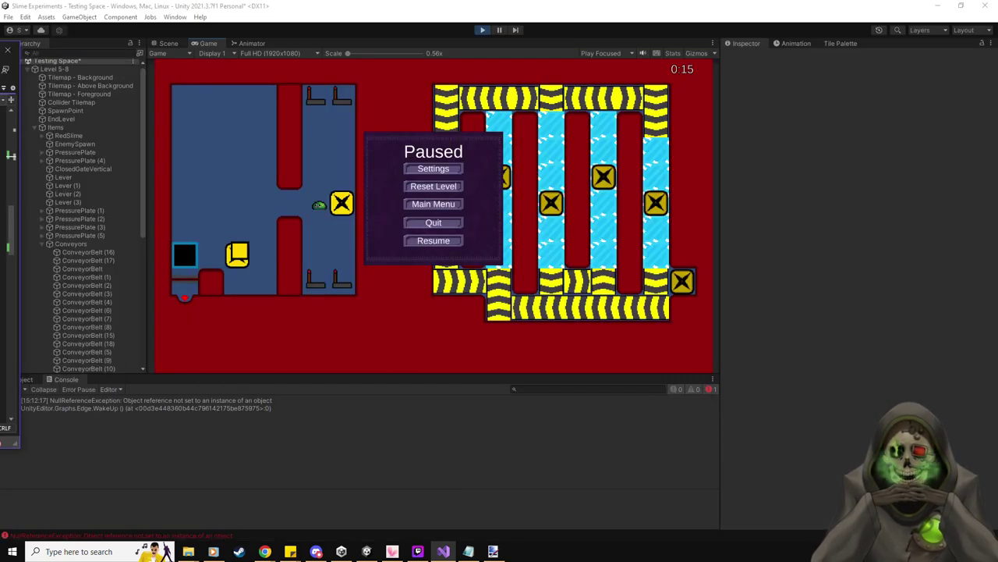
left_click(482, 29)
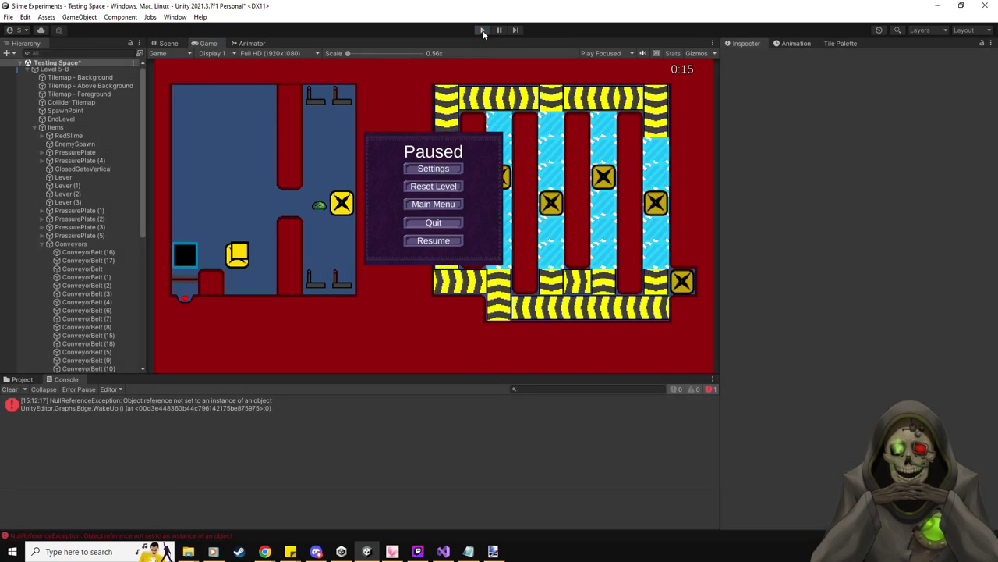
scroll(455, 186, "down", 3)
middle_click_drag(427, 186, 418, 239)
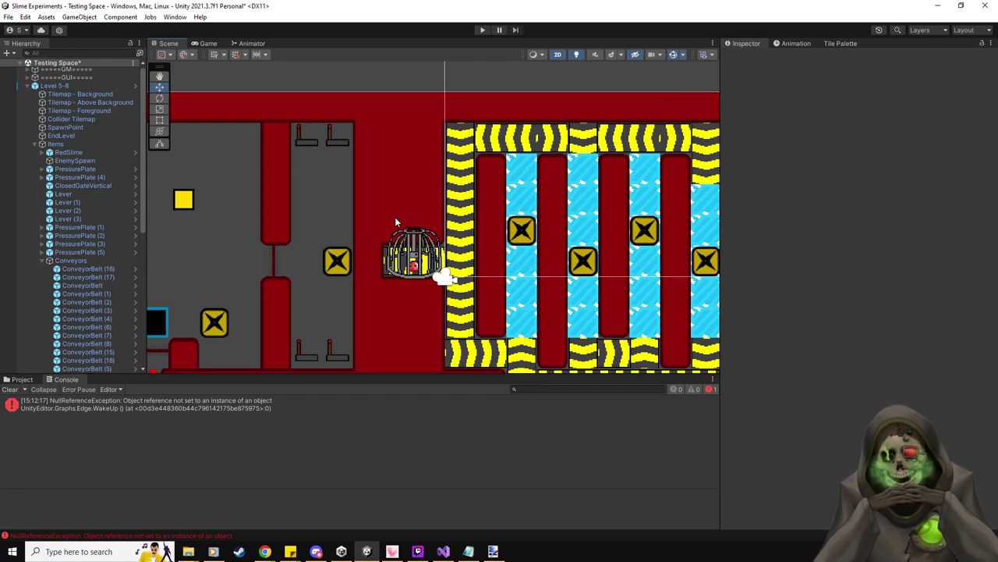
left_click(71, 84)
key("Delete")
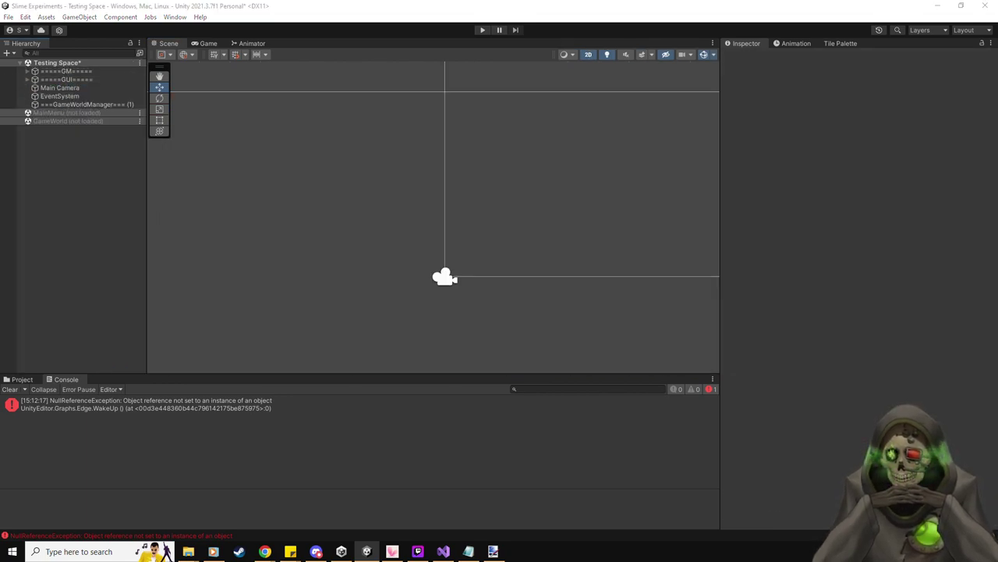
- Open the Level 5-8 prefab from the Prefabs/Levels folder for editing around the red slime's cage
left_click(21, 380)
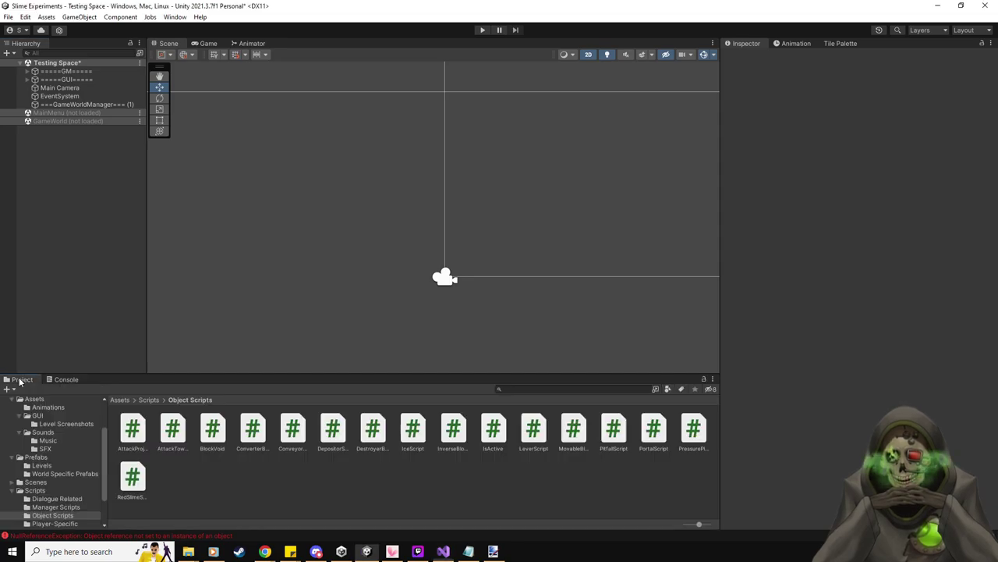
scroll(63, 468, "down", 2)
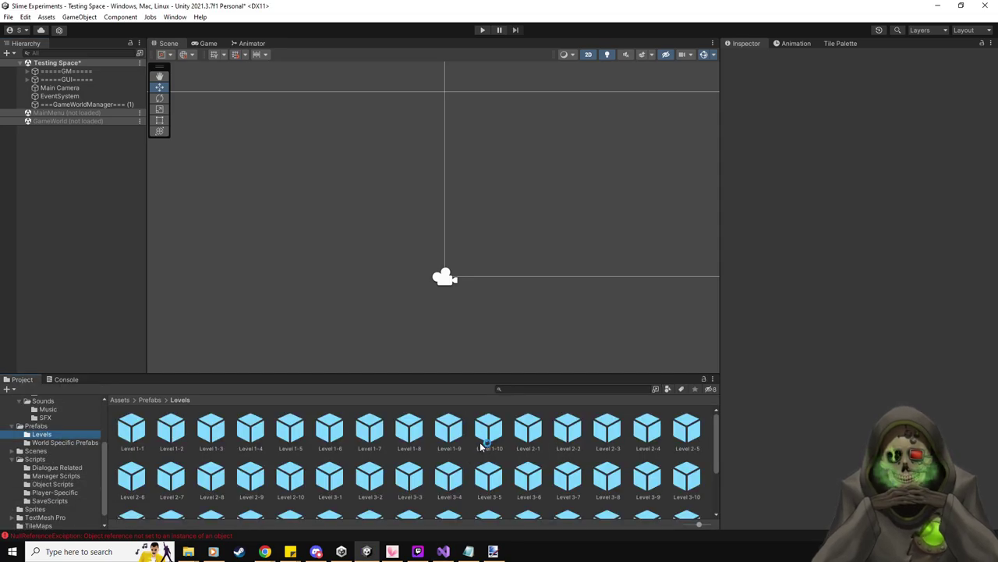
scroll(482, 446, "down", 5)
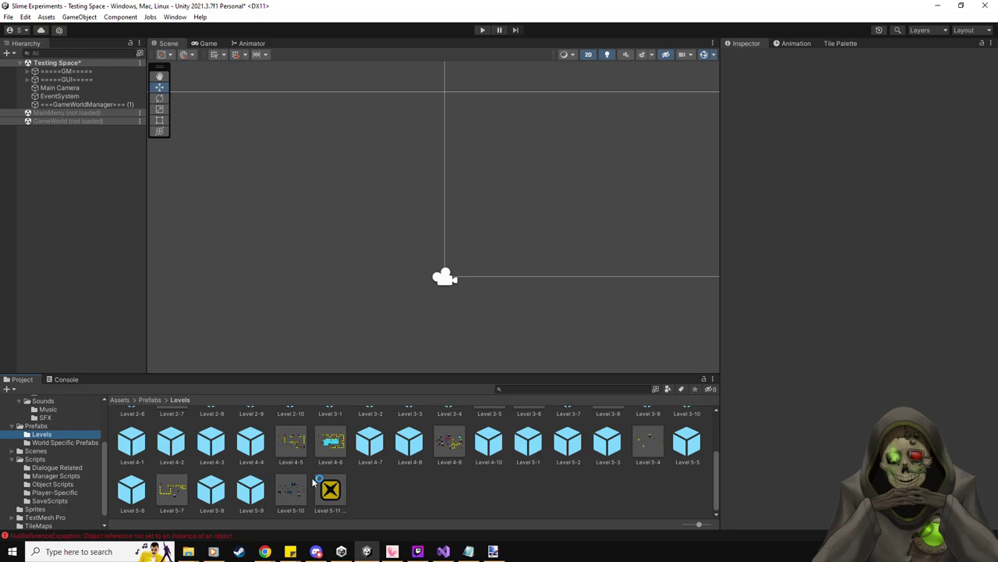
double_click(218, 492)
middle_click_drag(482, 211, 258, 358)
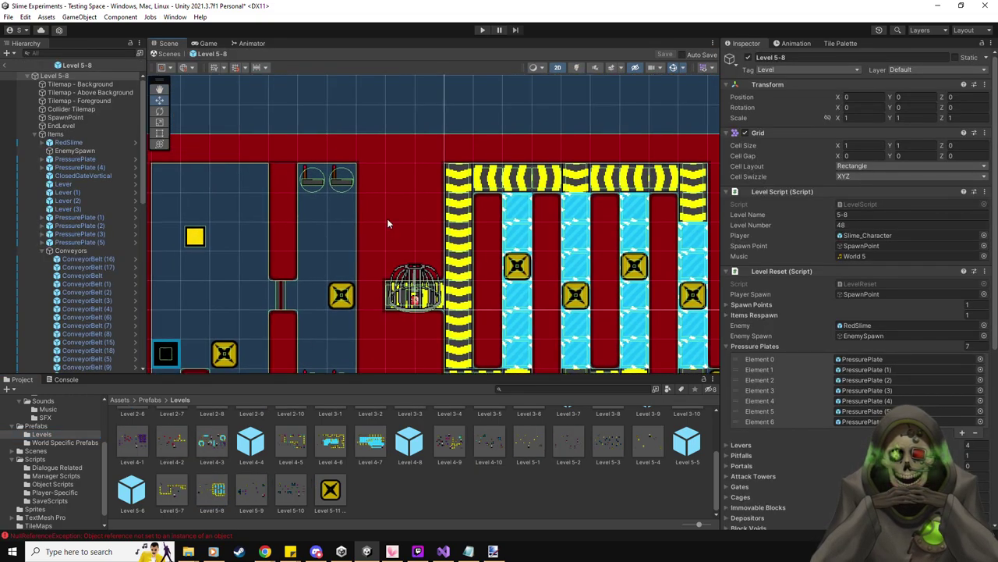
scroll(387, 218, "up", 7)
middle_click_drag(418, 260, 406, 217)
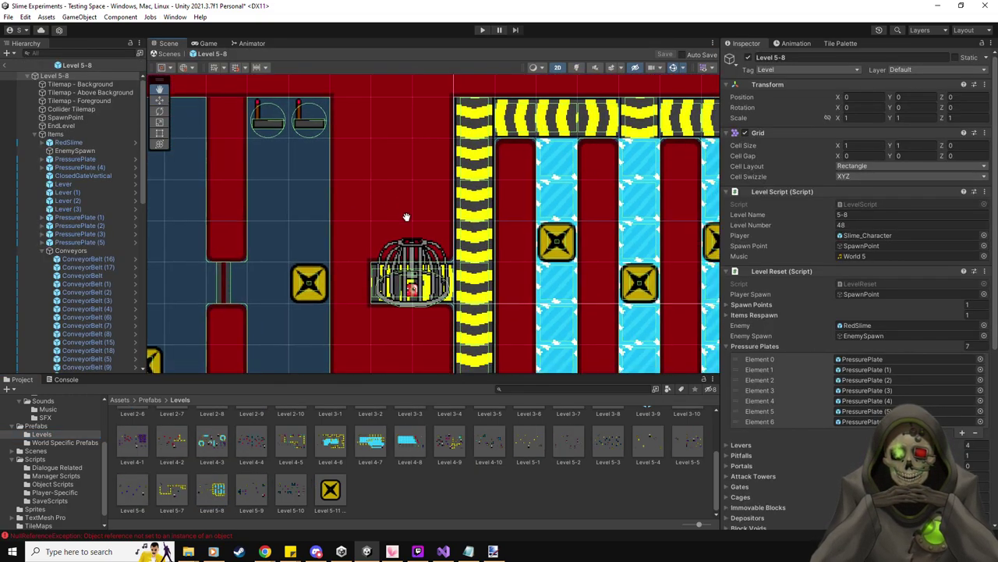
- Carve a recess two tiles wide and one tile high above the cage's conveyors on the Collider Tilemap, edging it with Red Room tiles
left_click(850, 44)
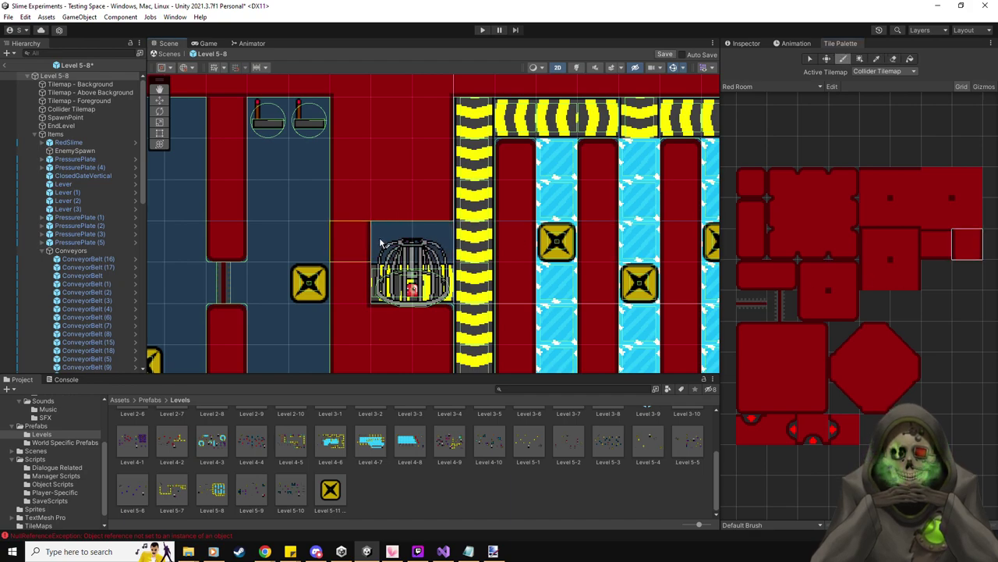
left_click(878, 238)
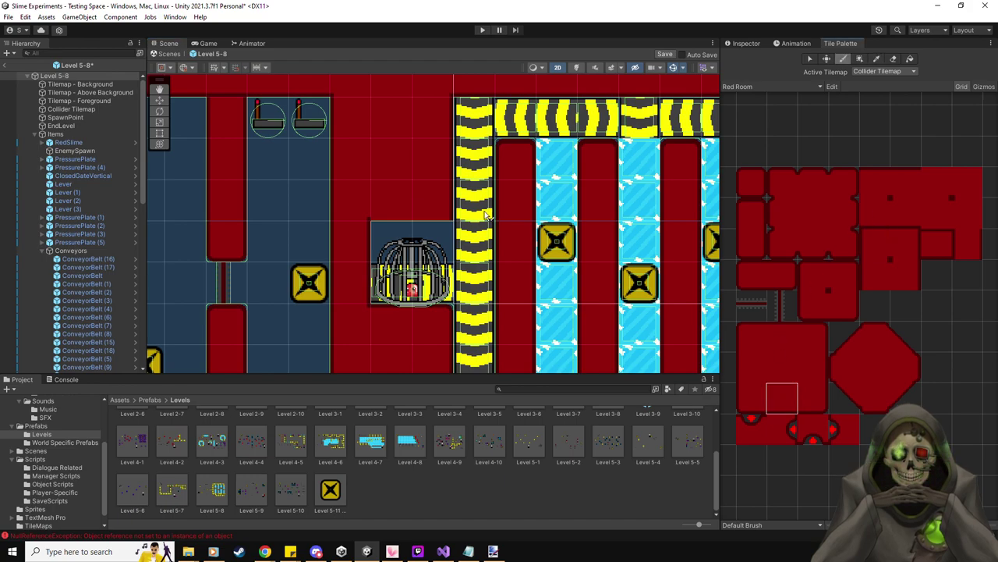
left_click(814, 397)
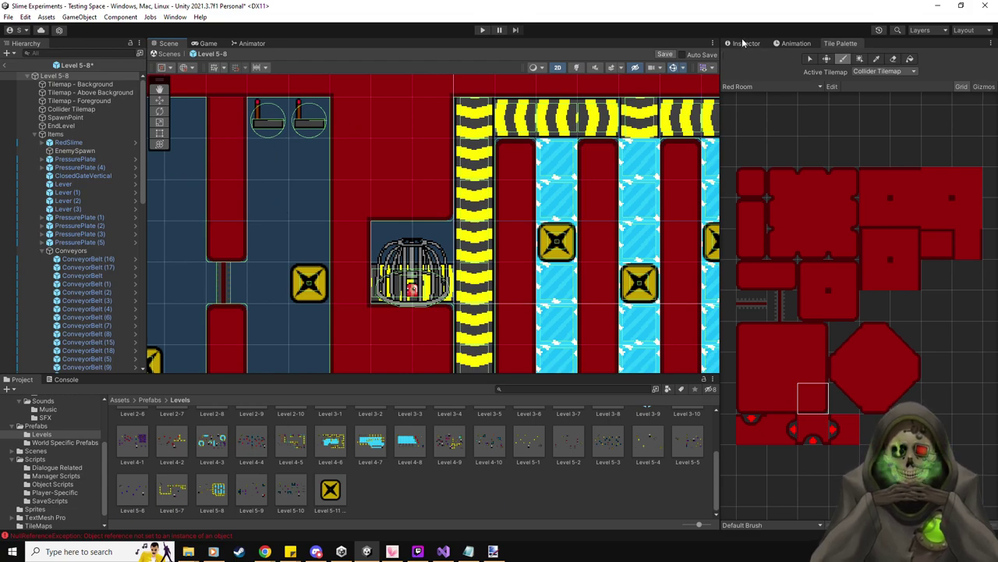
- Move RedSlime and EnemySpawn together up off the conveyor into the new recess and save the prefab
left_click(85, 144)
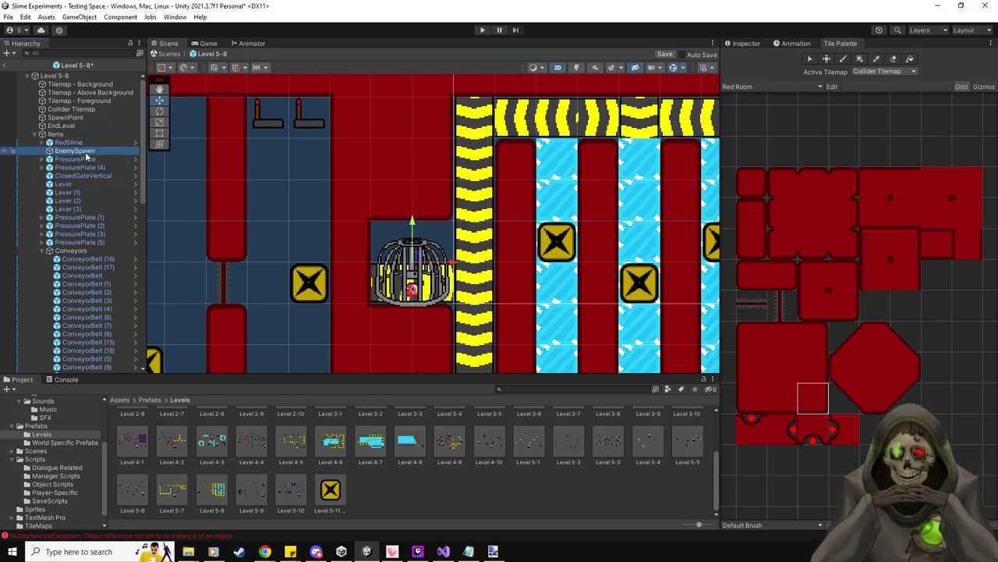
key("Up")
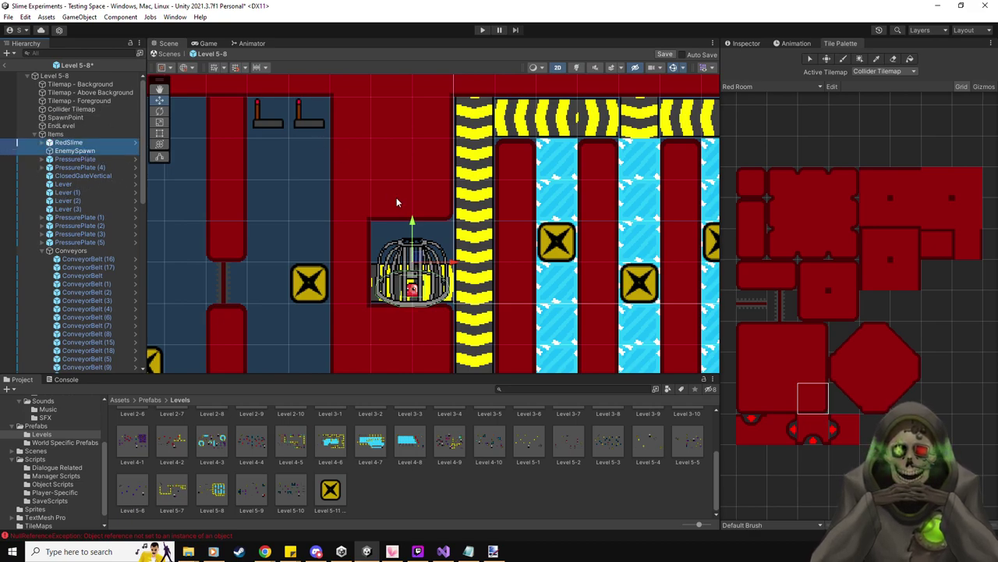
left_click_drag(415, 221, 409, 173)
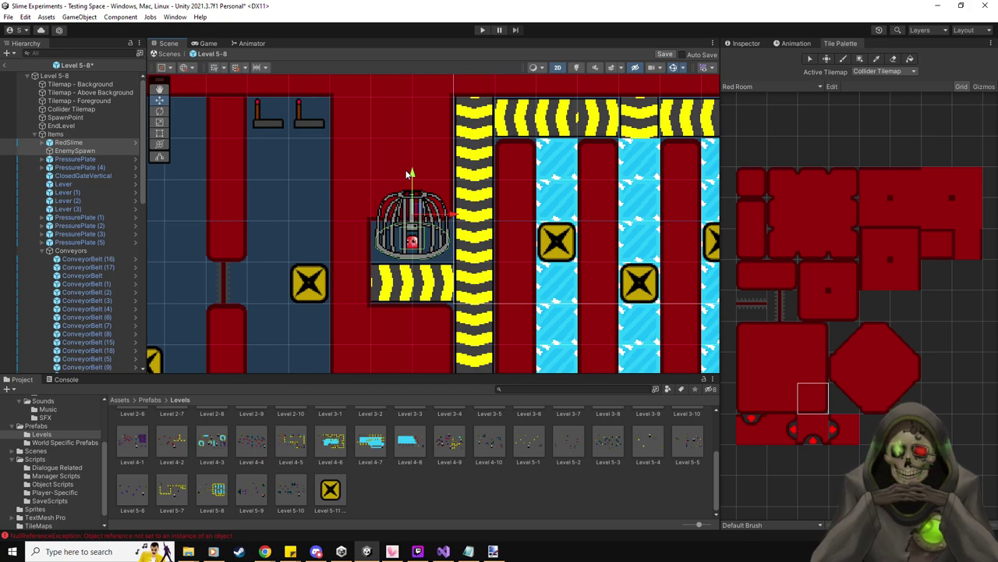
left_click(664, 54)
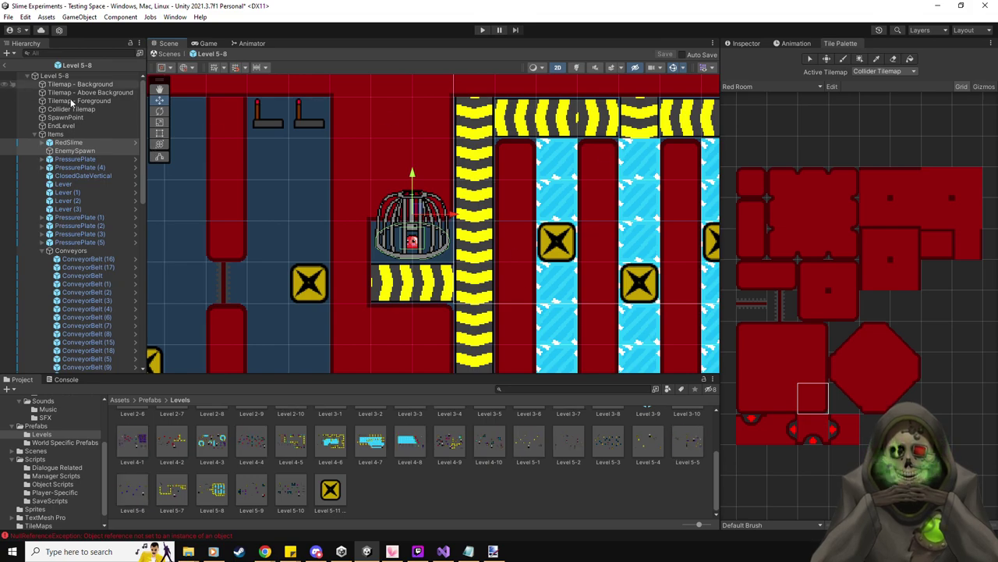
- Return to the Testing Space scene, add the Level 5-8 prefab below =====GUI===== and start play mode
left_click(6, 65)
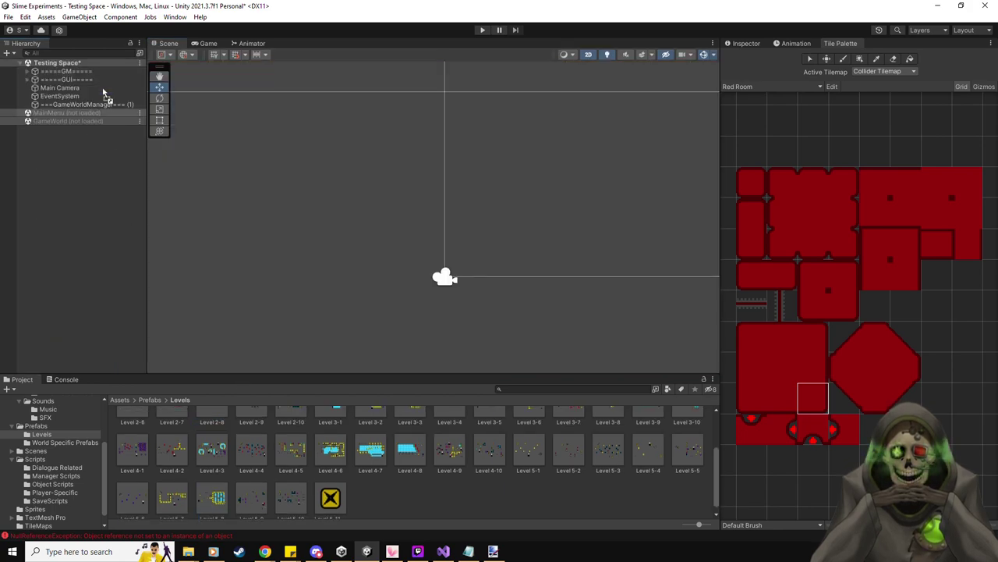
left_click_drag(99, 90, 99, 86)
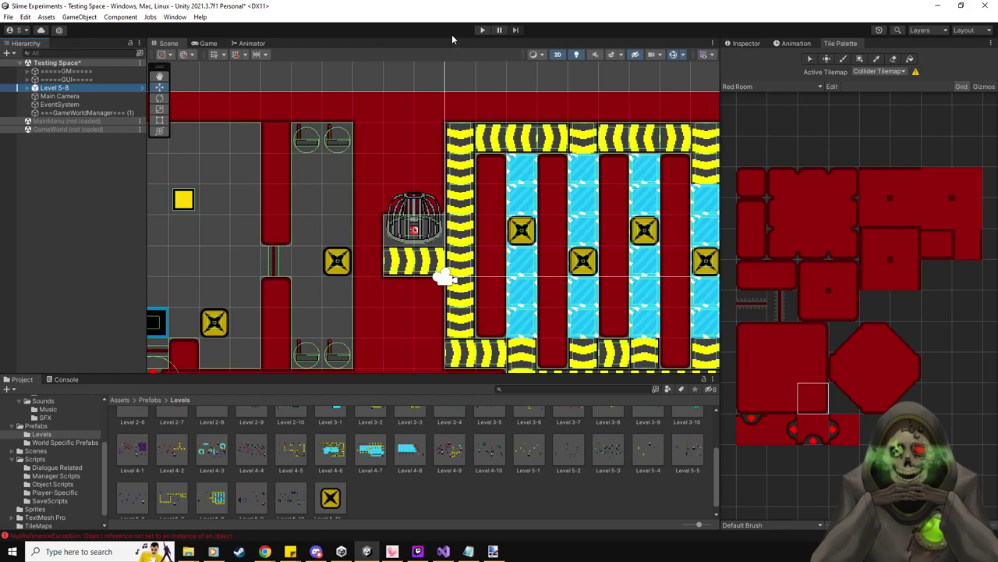
left_click(482, 30)
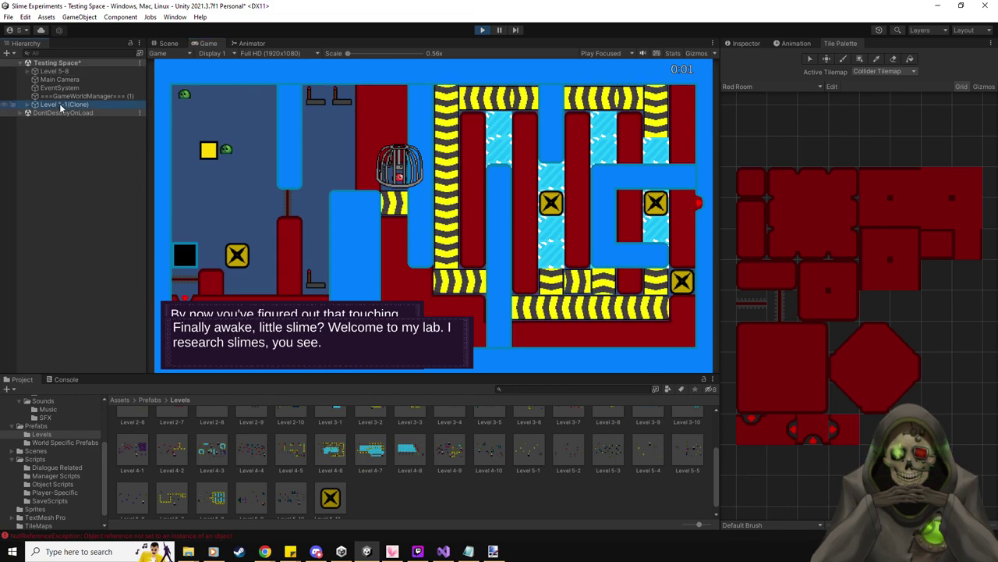
- Remove Level 1-1(Clone), push the yellow block onto its pressure plate, and cross the opened gate to release the red slime, showing the Console log
key("s")
key("d")
key("w")
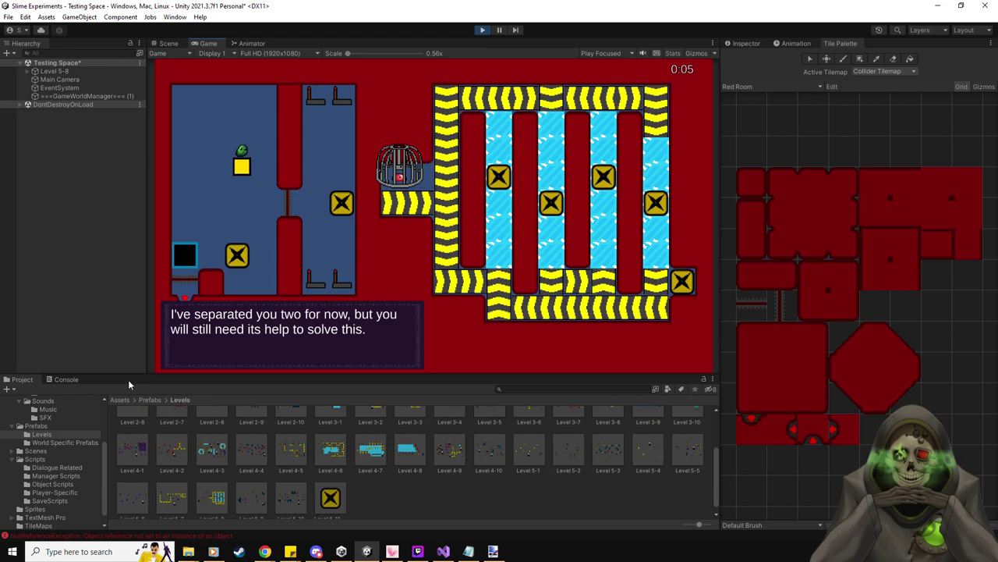
left_click(70, 379)
key("s")
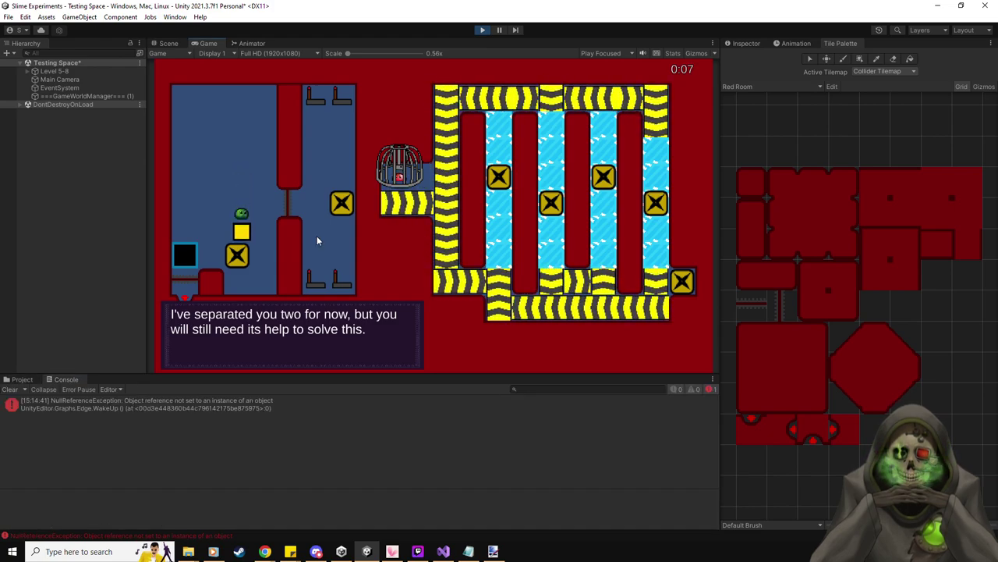
key("w")
key("d")
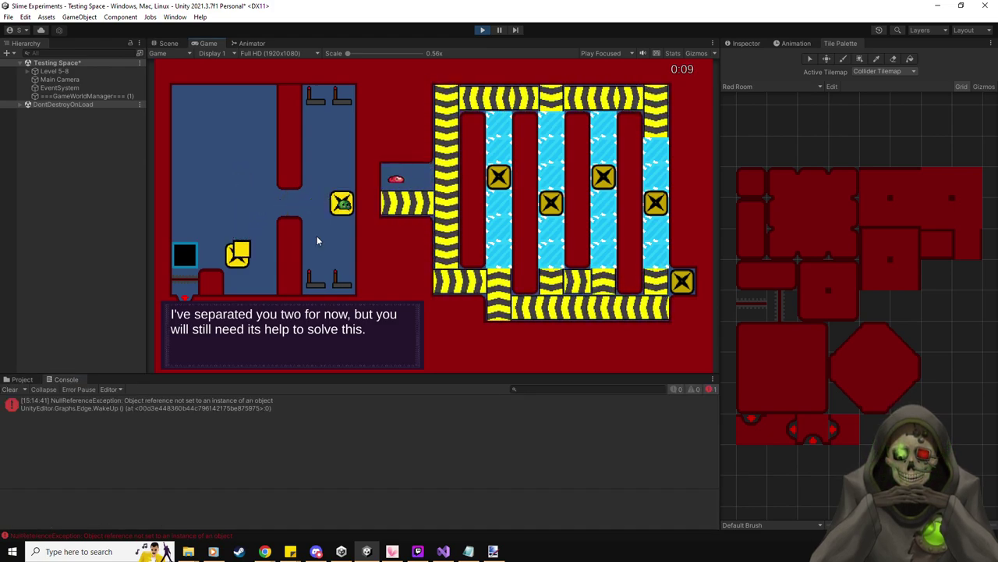
- Walk the green slime down toward the lower levers to lead the red slime along the conveyors, and reset the level from the pause menu
key("a")
key("s")
key("d")
key("Up")
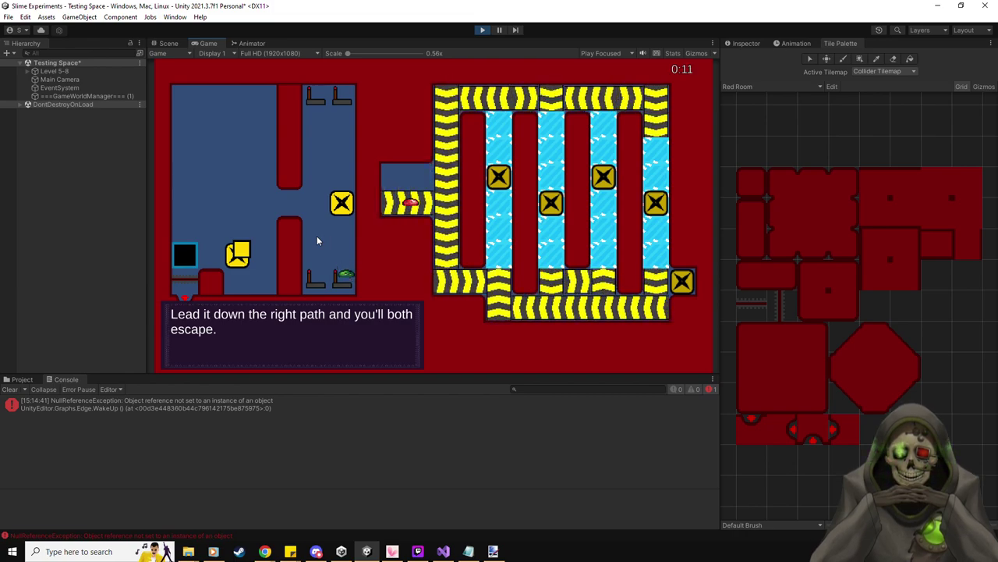
key("s")
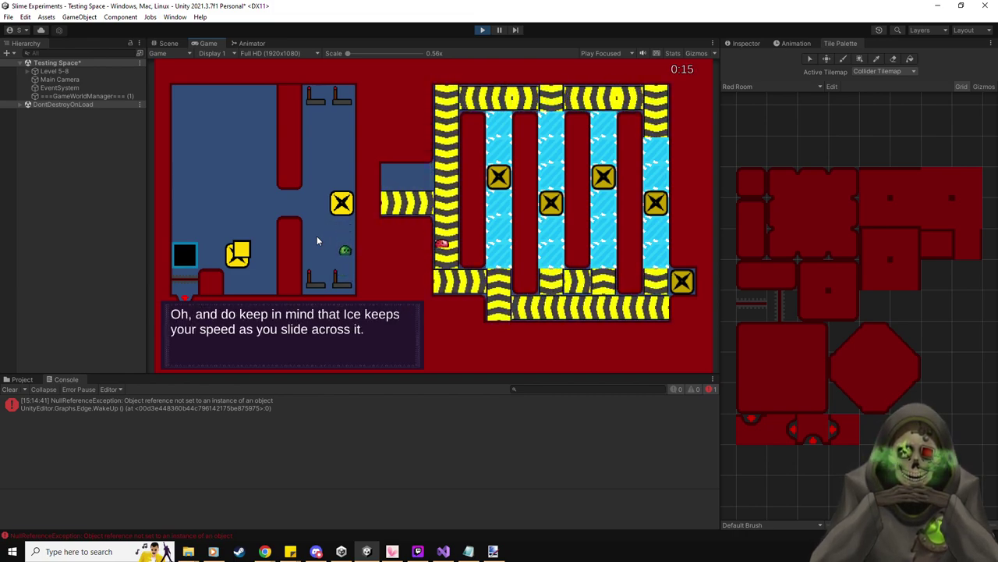
key("Escape")
left_click(458, 185)
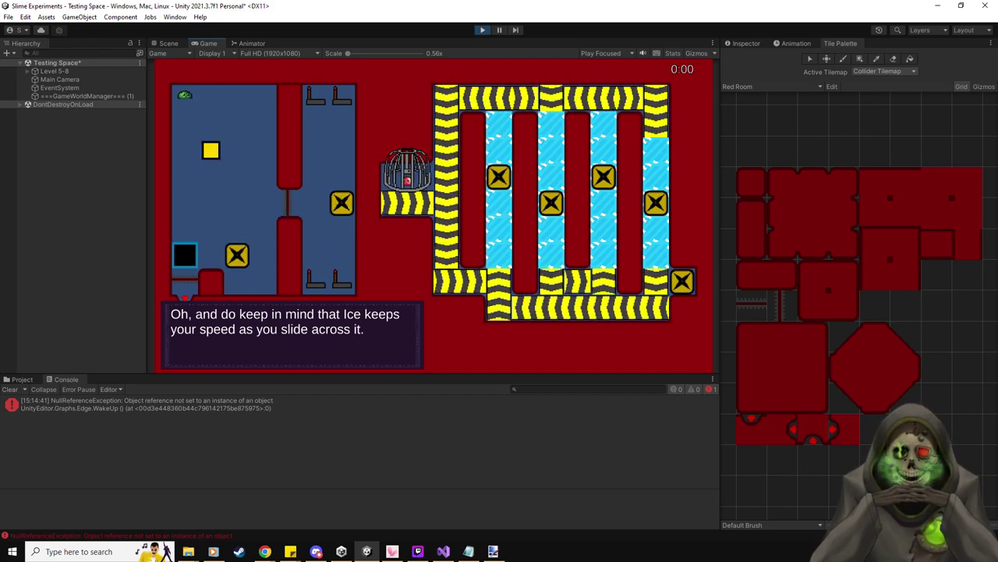
- After the reset, push the yellow block onto its pressure plate, release the red slime again and walk downward to test its conveyor movement
key("w")
key("d")
key("s")
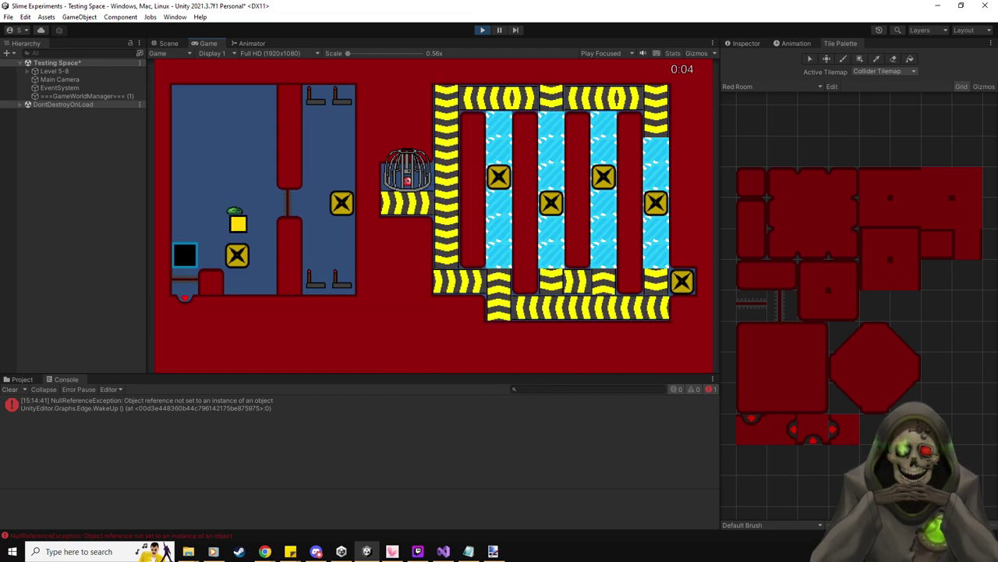
key("w")
key("d")
key("d")
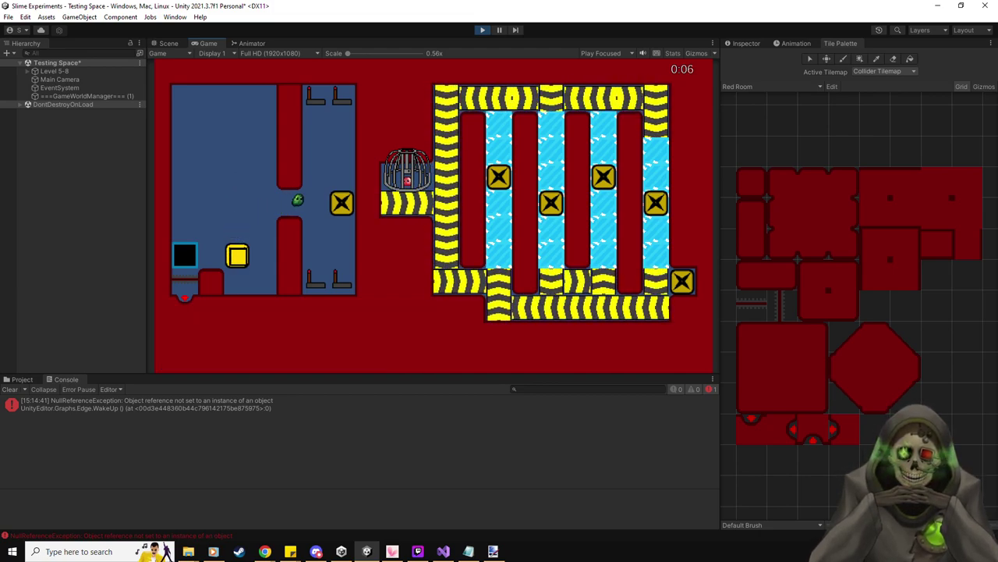
key("s")
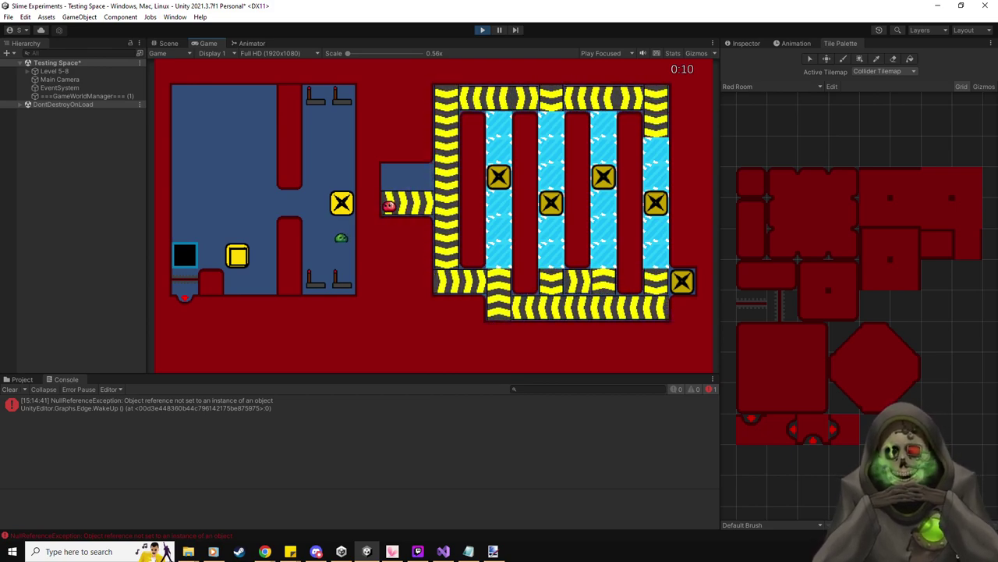
- Pause the game and inspect the Red Slime Script's conveyor values on RedSlime under Level 5-8's Items
key("Escape")
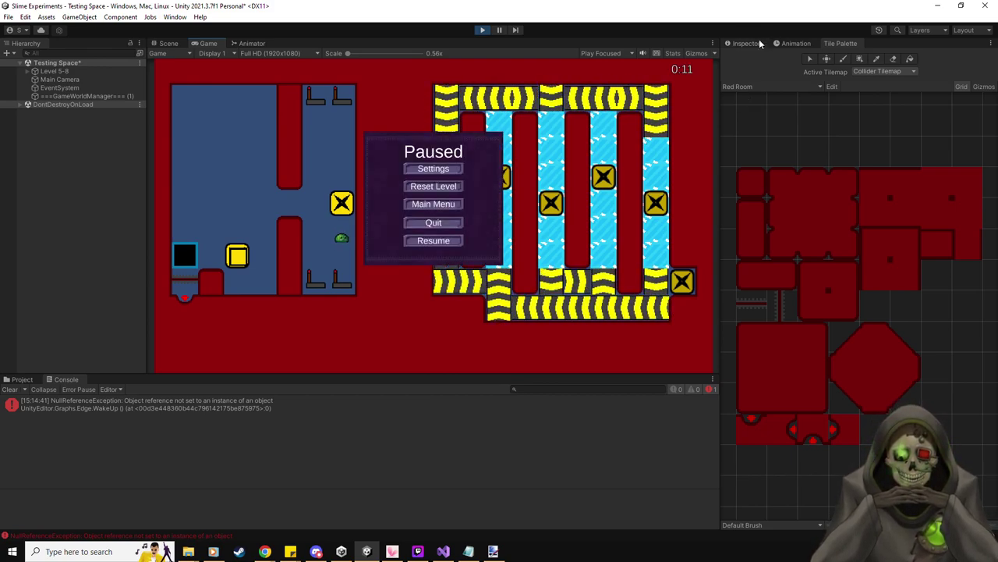
left_click(746, 42)
left_click(29, 71)
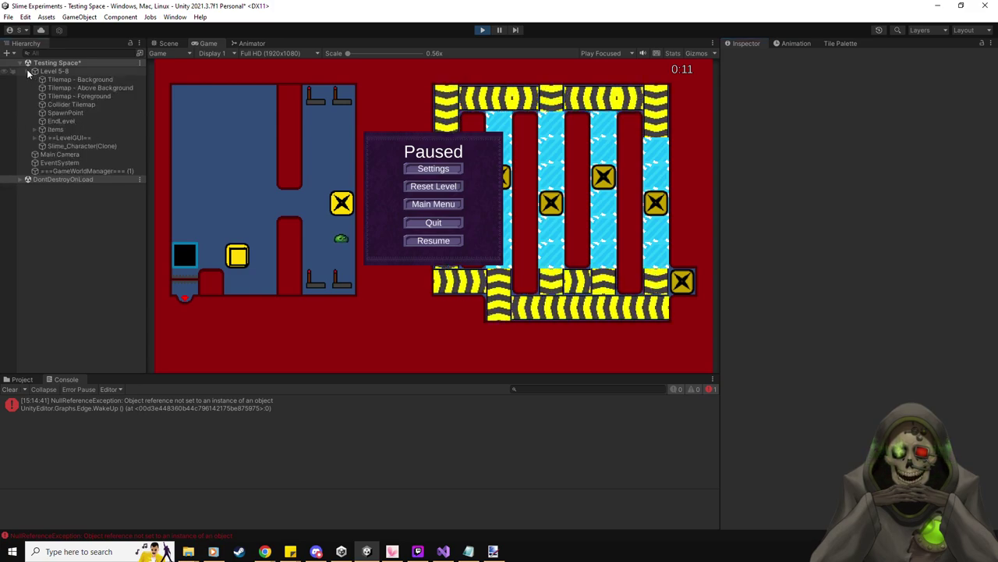
left_click(42, 128)
left_click(67, 137)
scroll(821, 382, "down", 5)
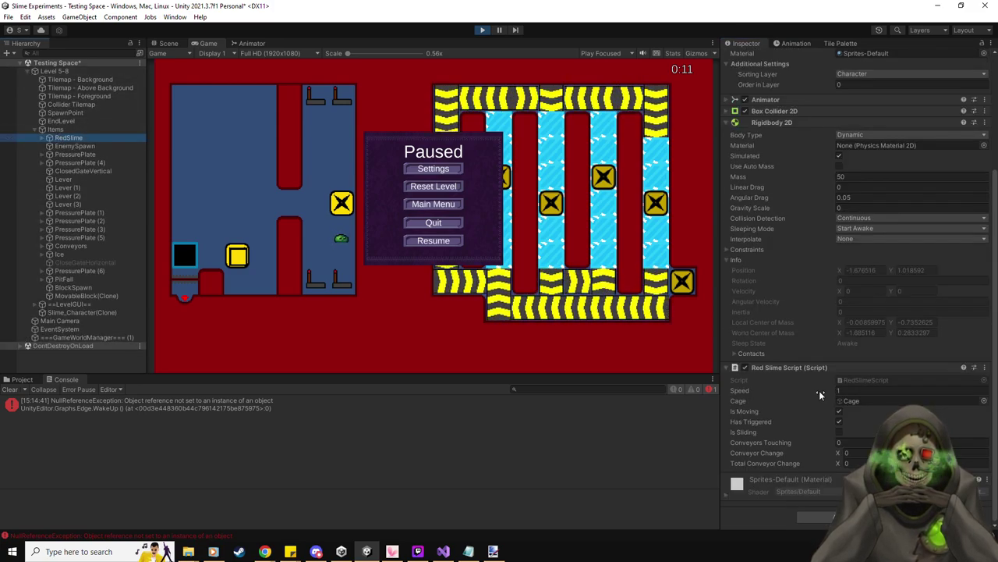
- Resume the game, walk up toward the upper levers to watch RedSlime's conveyor values, and stop play mode
left_click(291, 199)
key("Escape")
key("Up")
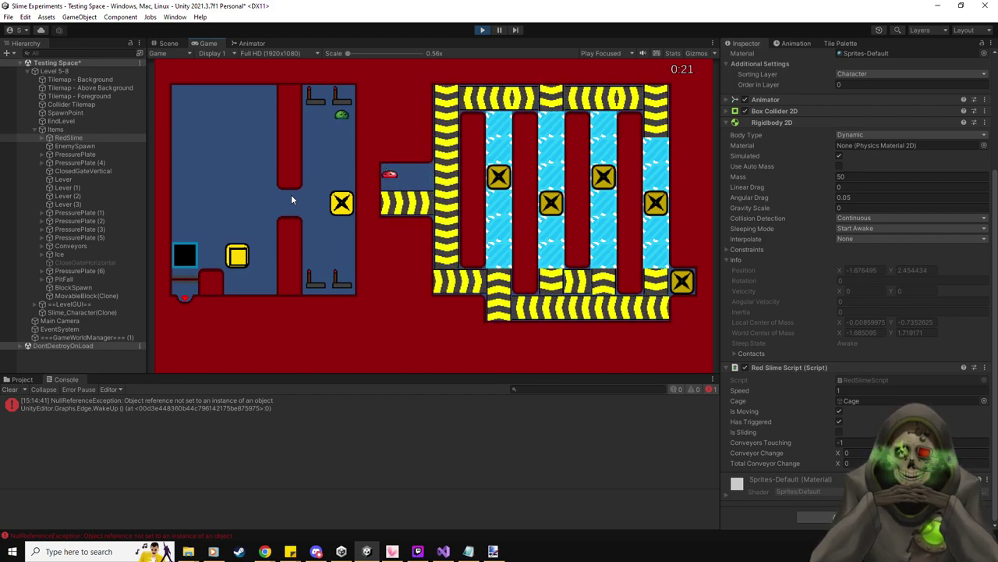
left_click(481, 32)
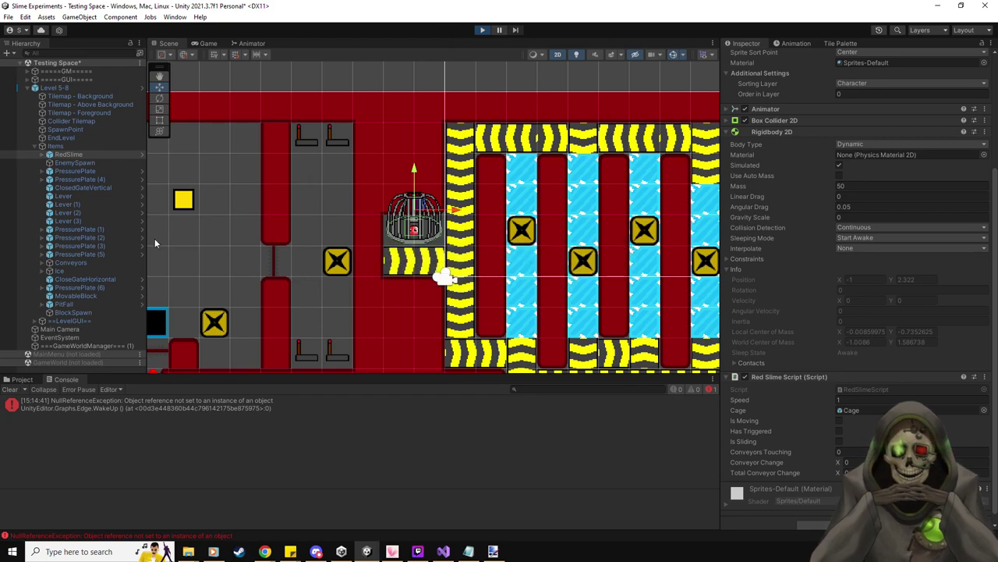
- In a fresh play session, remove Level 1-1(Clone) and display RedSlime's Red Slime Script values
left_click(79, 344)
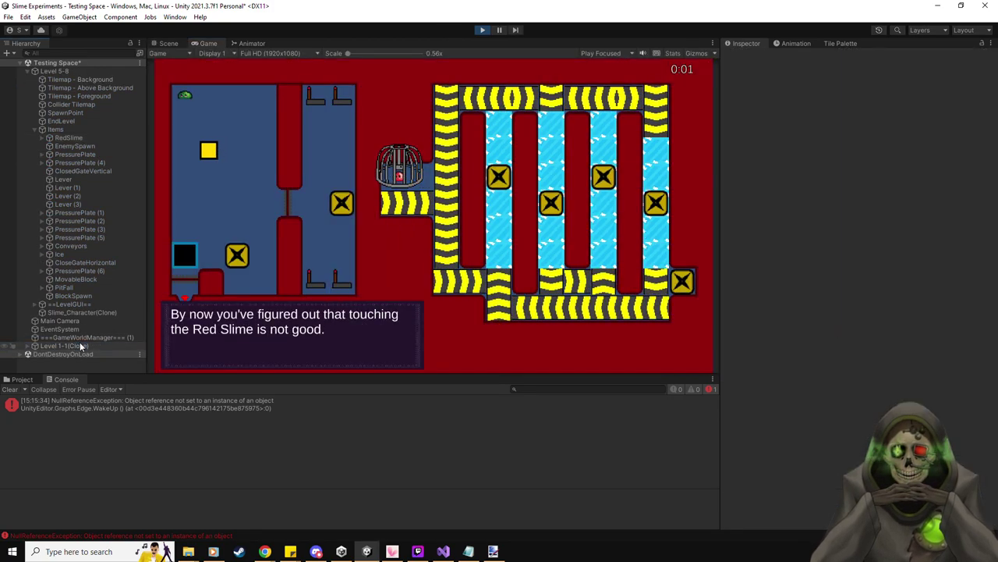
left_click(68, 138)
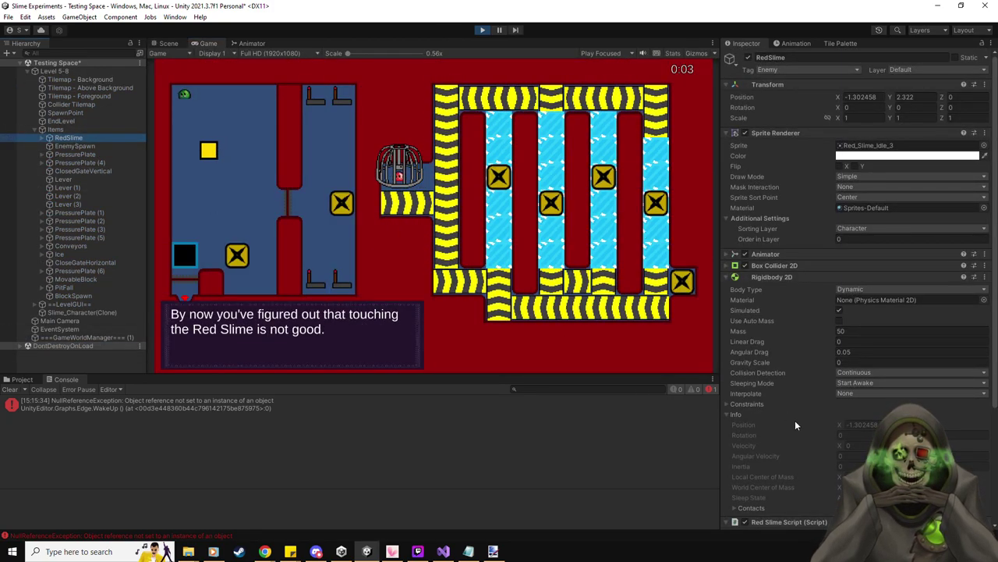
scroll(798, 423, "down", 5)
left_click(244, 209)
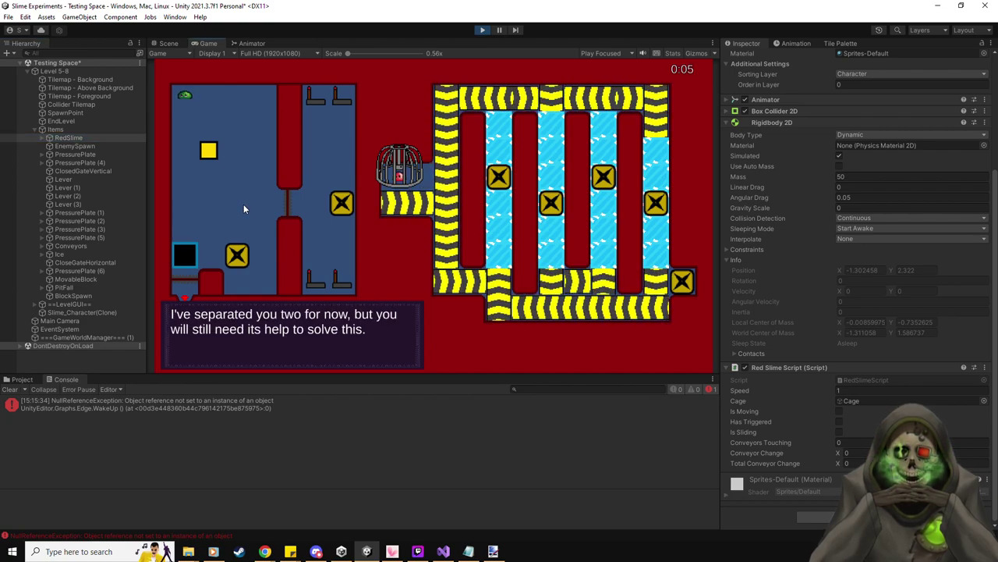
- Push the yellow block onto its plate, free the red slime and lead it down the conveyors while monitoring its script values
key("s")
key("d")
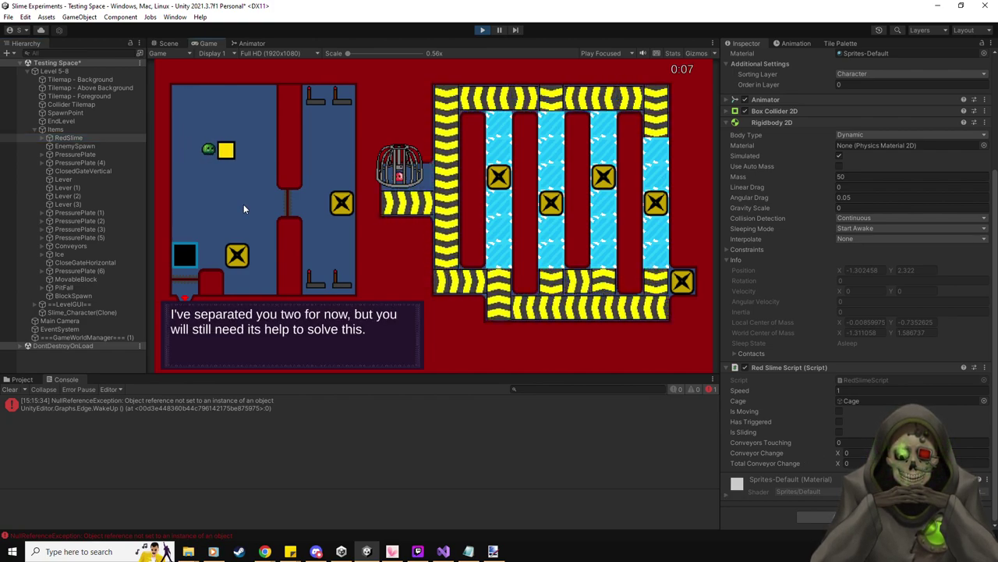
key("w")
key("d")
key("s")
key("Down")
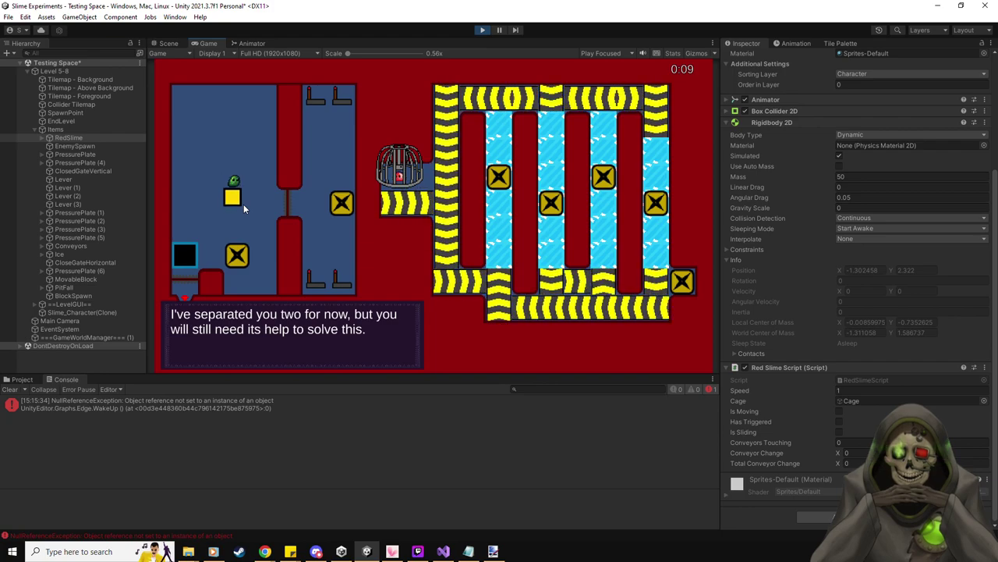
key("Up")
key("Right")
key("Down")
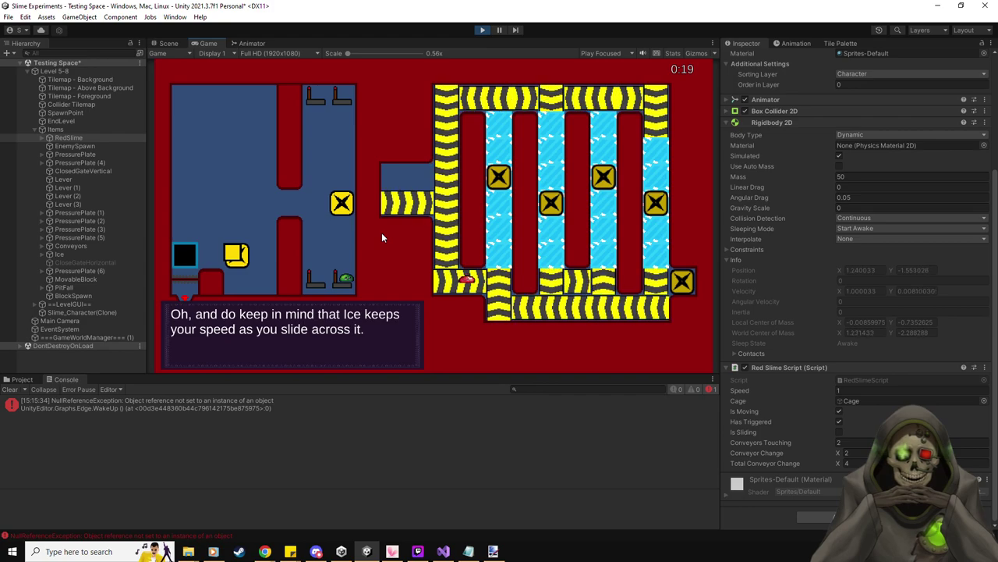
- Reset the level with the red slime on the conveyors, check its conveyor values after the reset, and exit play mode
key("Escape")
left_click(449, 187)
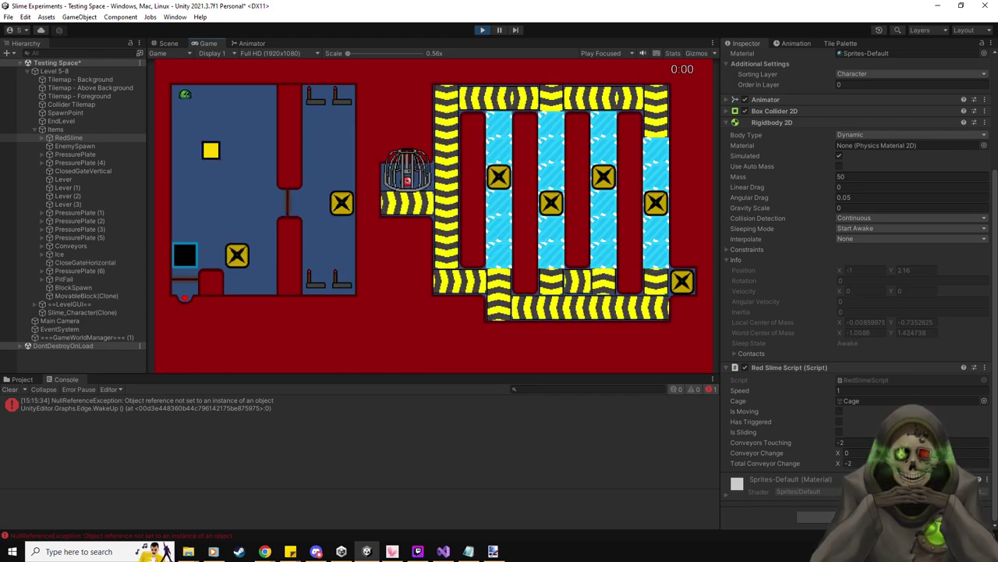
key("d")
key("s")
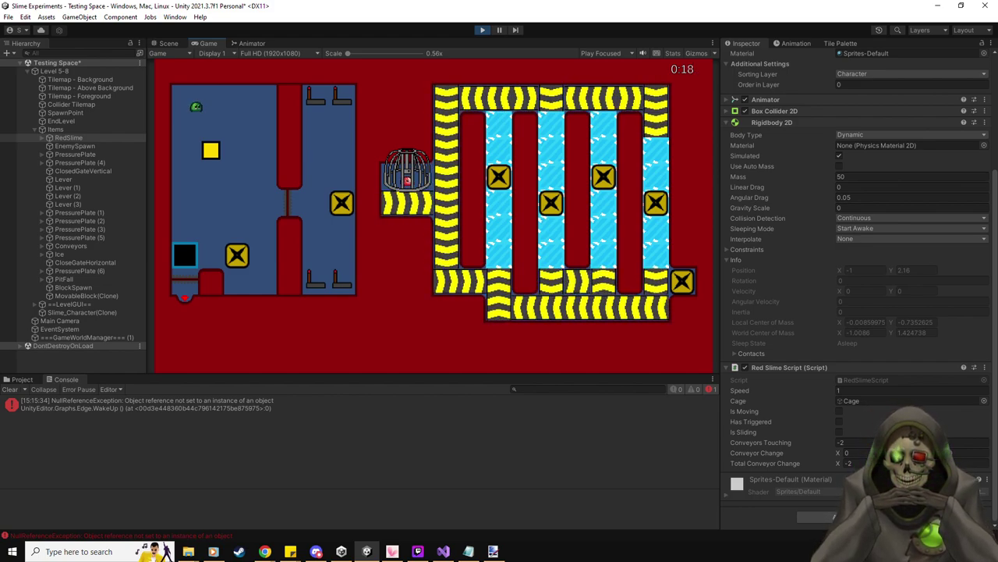
key("Escape")
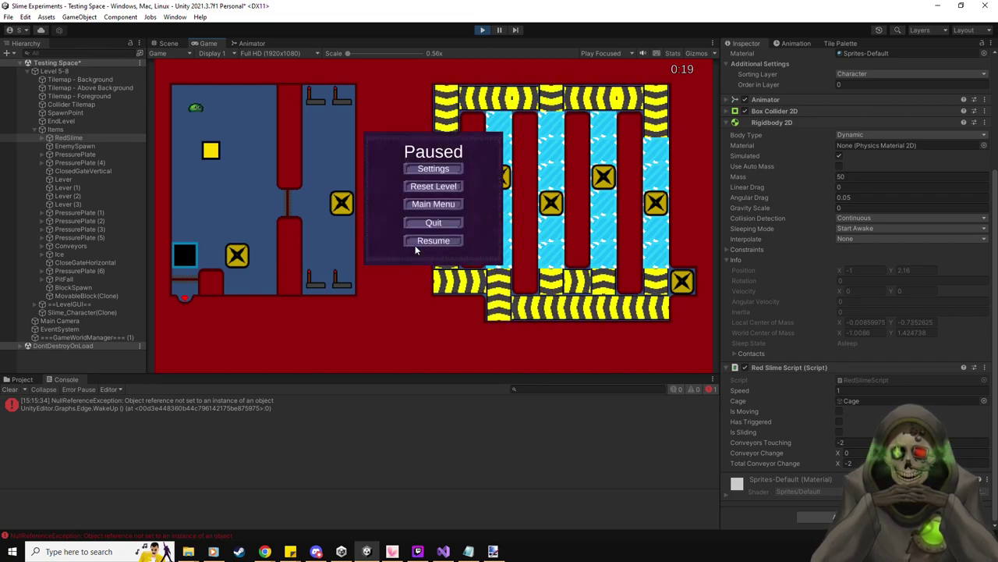
left_click(482, 30)
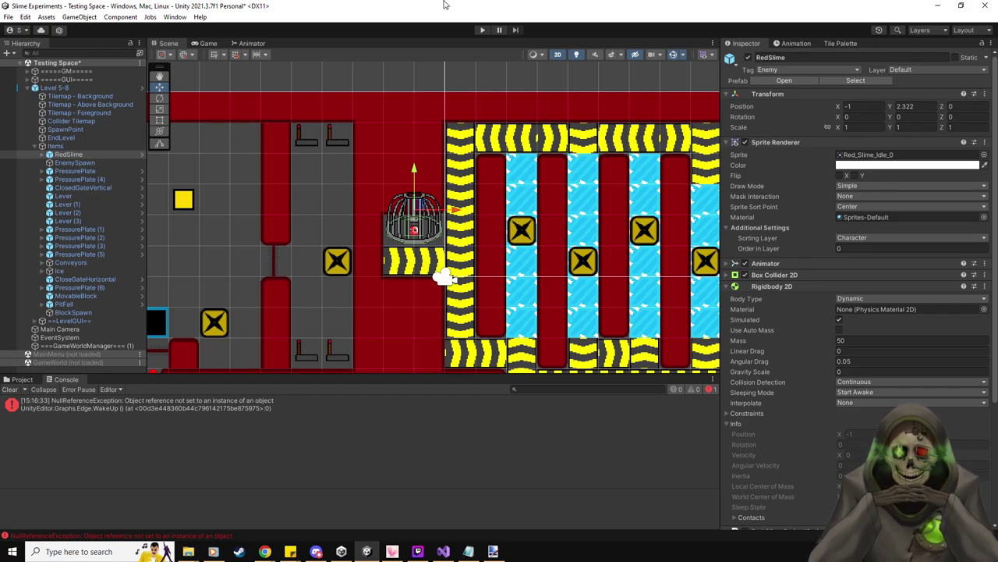
- Restart play mode, remove Level 1-1(Clone), push the yellow block onto its plate and step on the plate beyond the gate to free the red slime
left_click(482, 30)
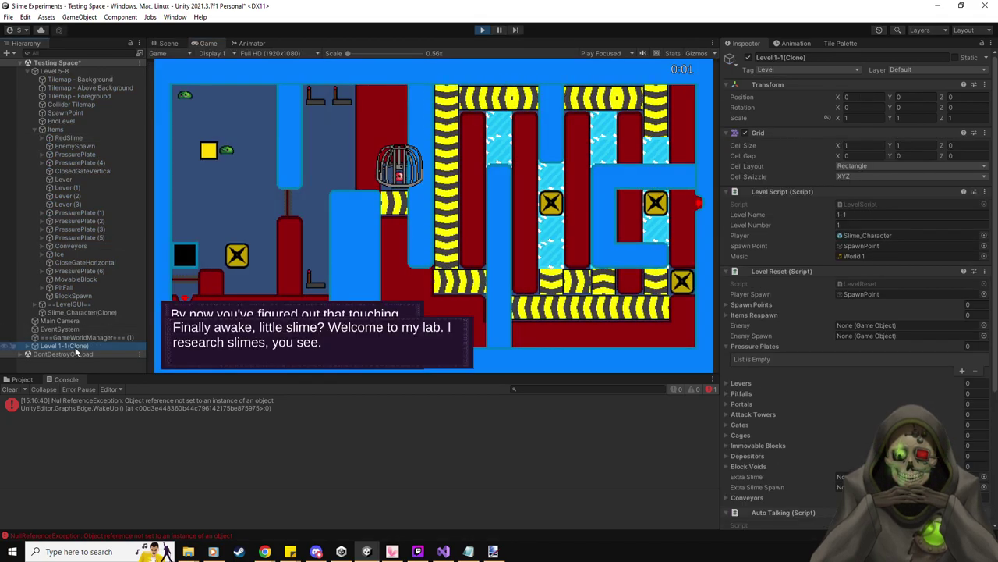
key("s")
key("d")
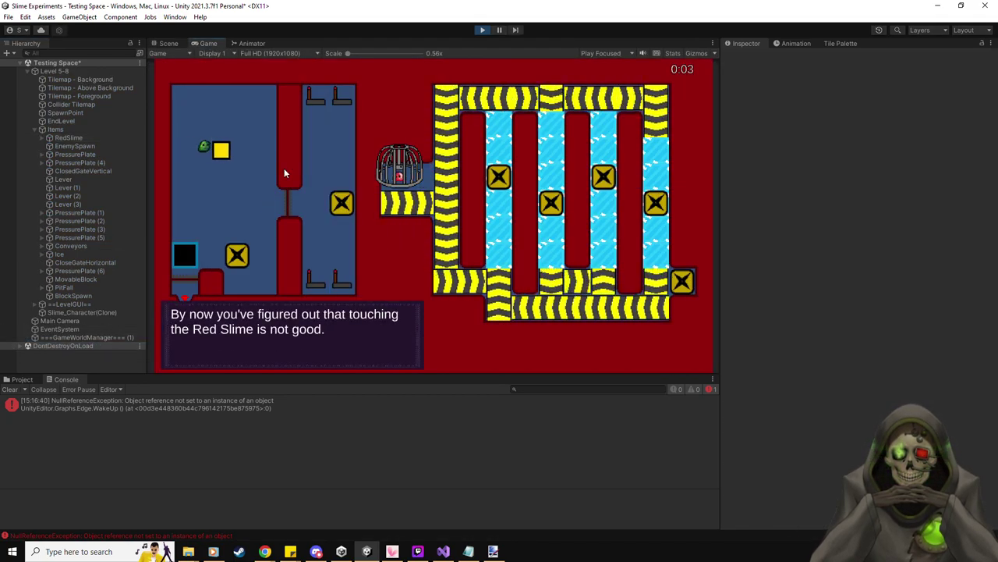
key("w")
key("d")
key("s")
key("a")
key("Down")
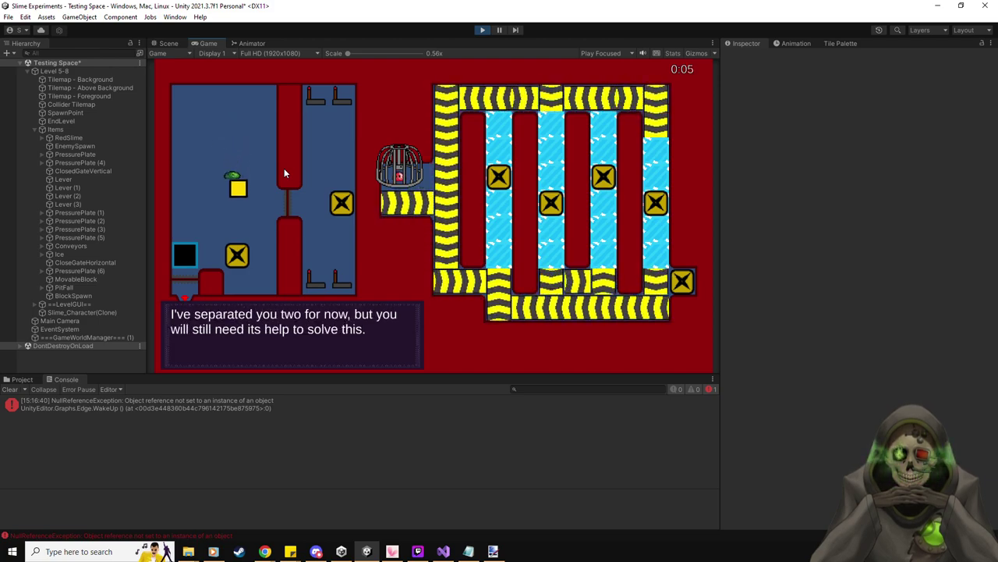
key("Up")
key("Right")
key("Down")
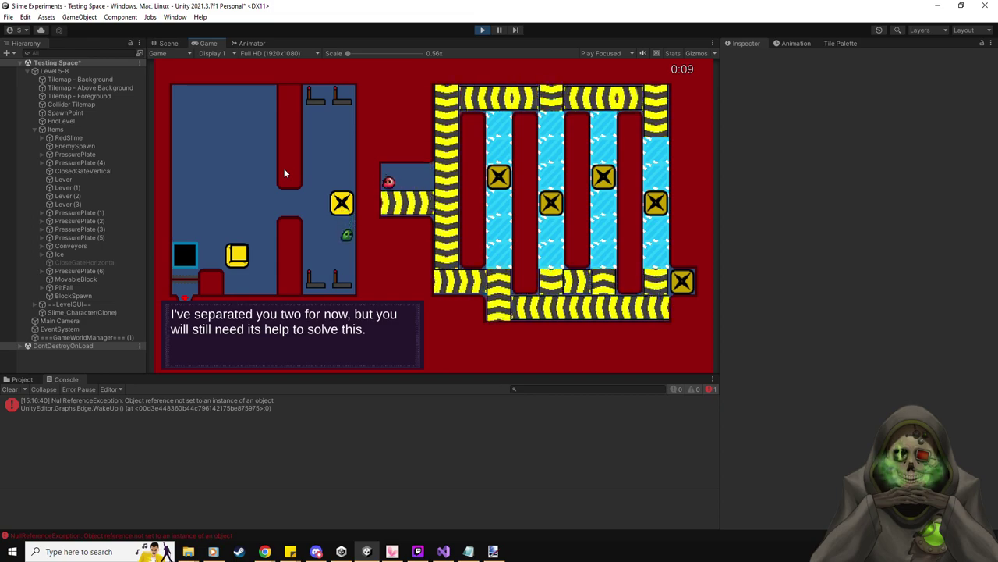
- Show RedSlime's script values while it rides the conveyors and reset the level from the pause menu
left_click(50, 137)
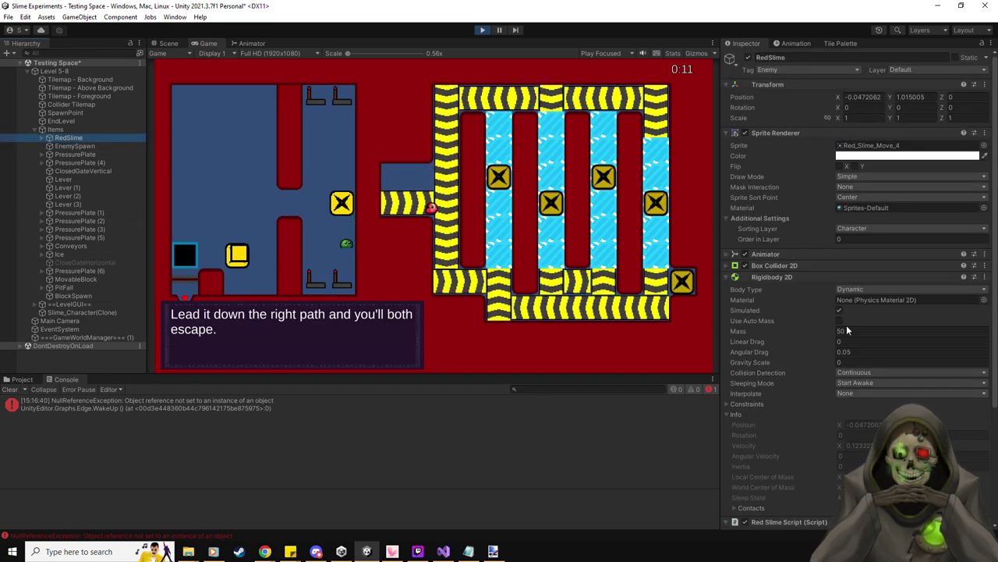
scroll(847, 336, "down", 5)
key("Left")
key("Escape")
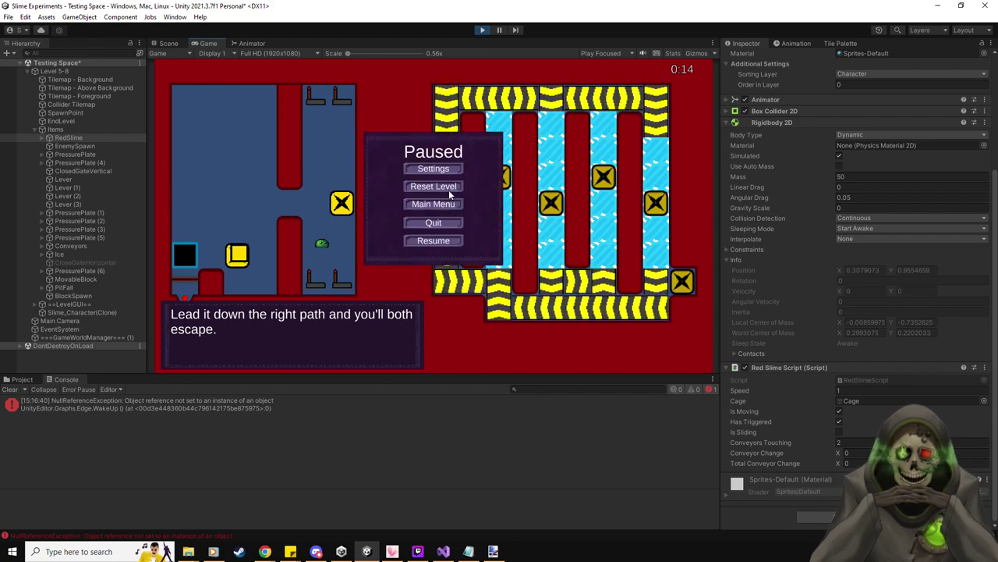
left_click(449, 187)
- Replay the block and gate section after the reset, lead the freed red slime down the conveyors to the bottom row, and pause the game
key("Down")
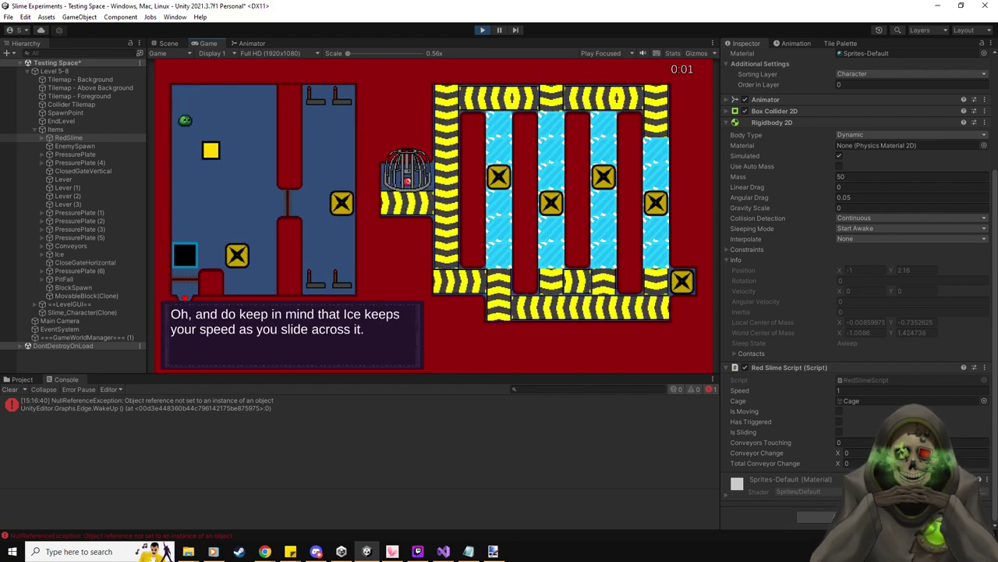
key("Right")
key("Up")
key("Down")
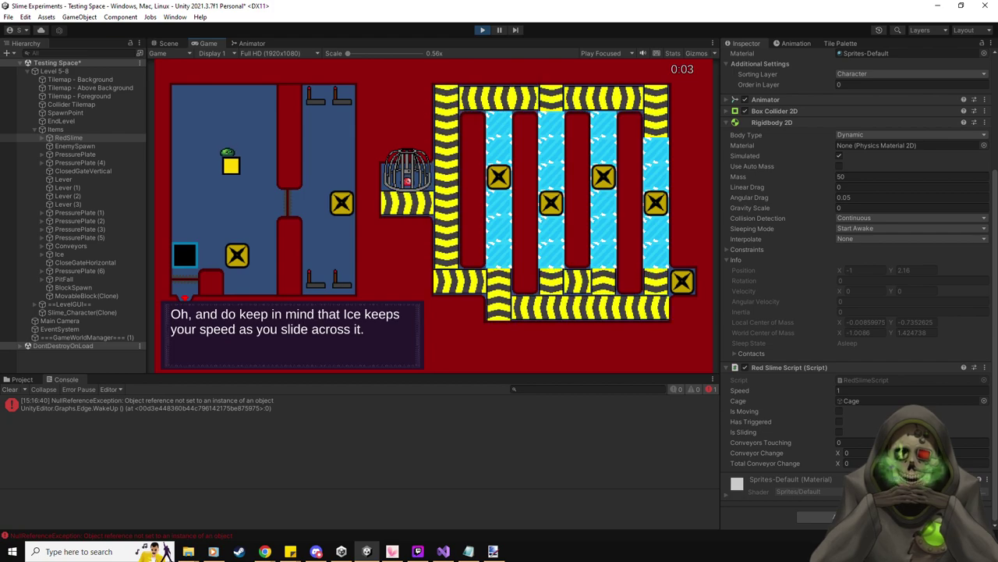
key("Down")
key("Up")
key("Right")
key("Down")
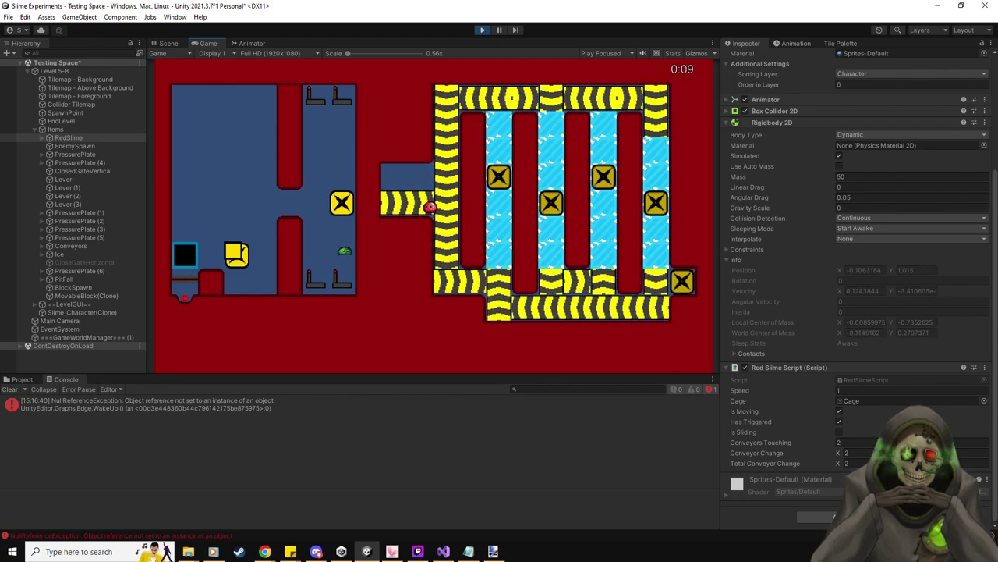
key("Down")
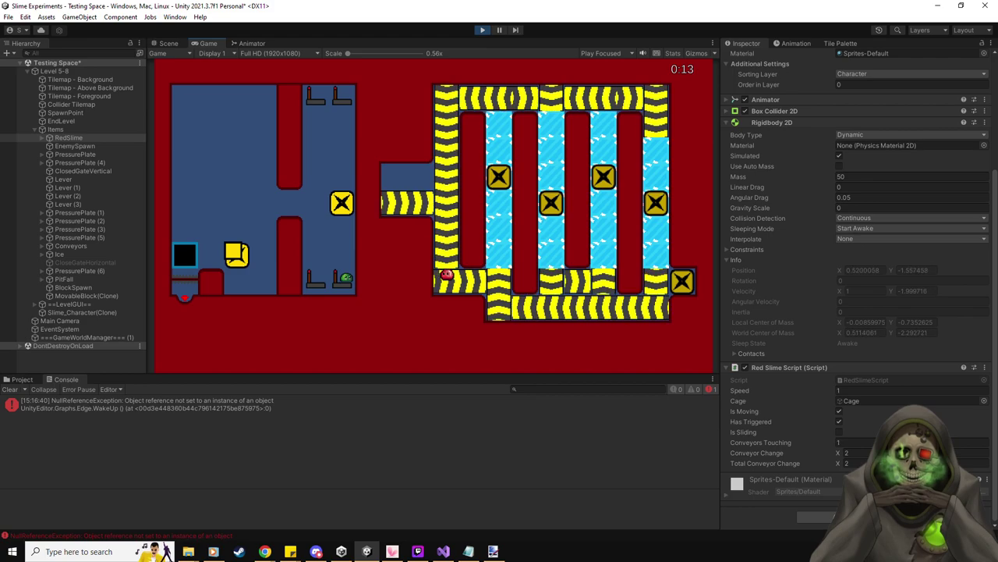
key("Escape")
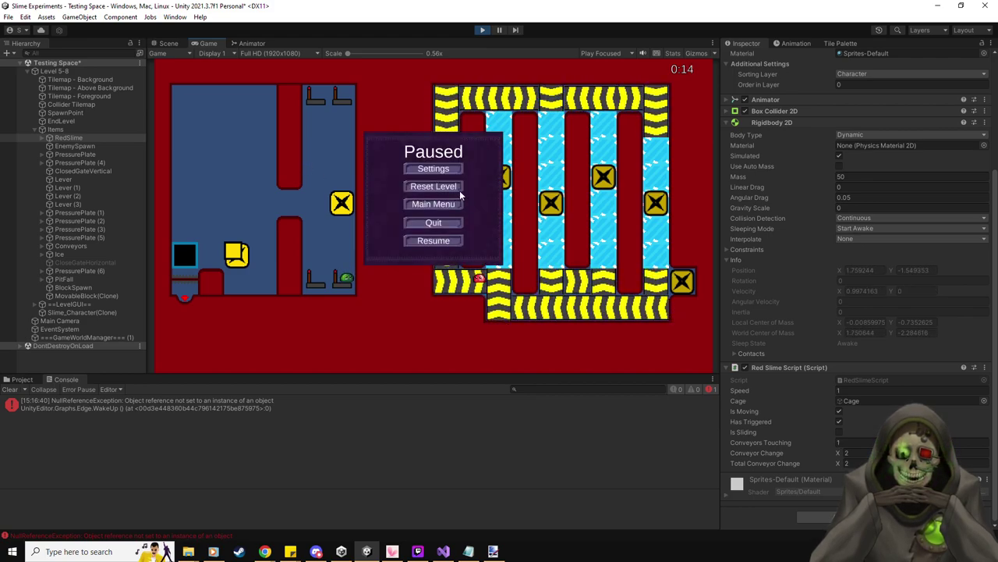
- Reset the level from the pause menu and push the yellow block down toward its pressure plate
left_click(460, 191)
key("Right")
key("Up")
key("Right")
key("Down")
key("Down")
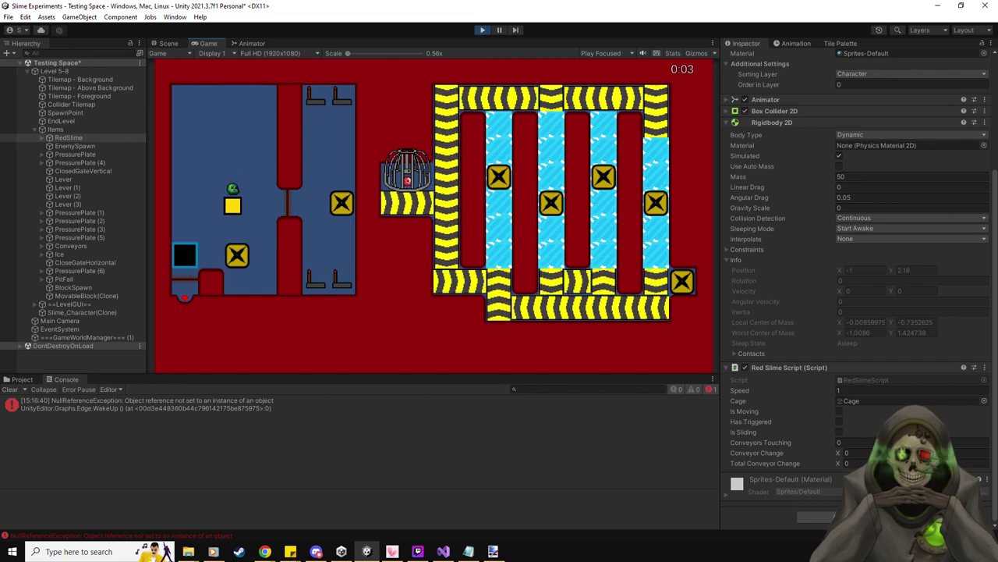
- Go through the gate, free the red slime by stepping on the plate, and lead it to the bottom conveyor row before pausing
key("Up")
key("Right")
key("Up")
key("Right")
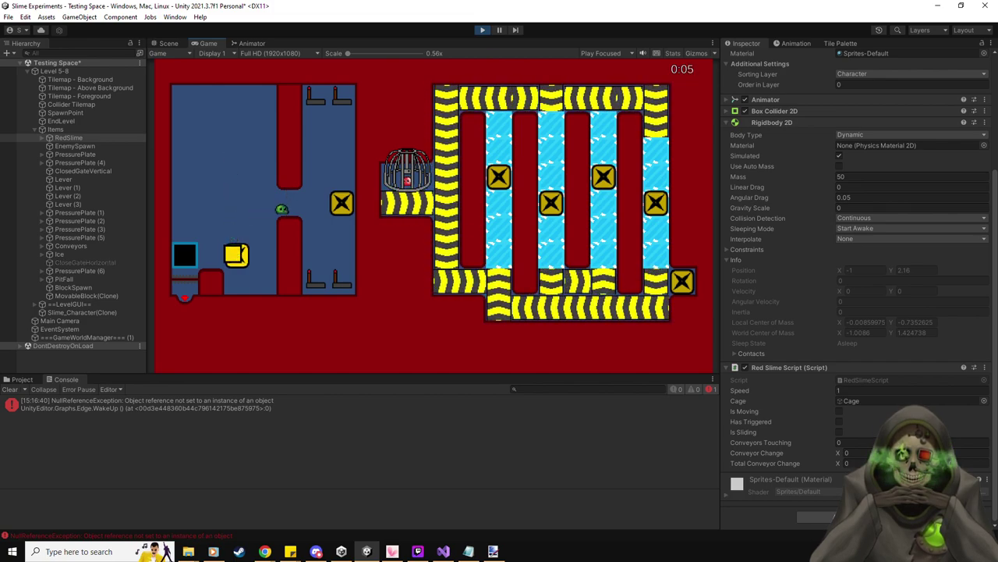
key("Down")
key("Down")
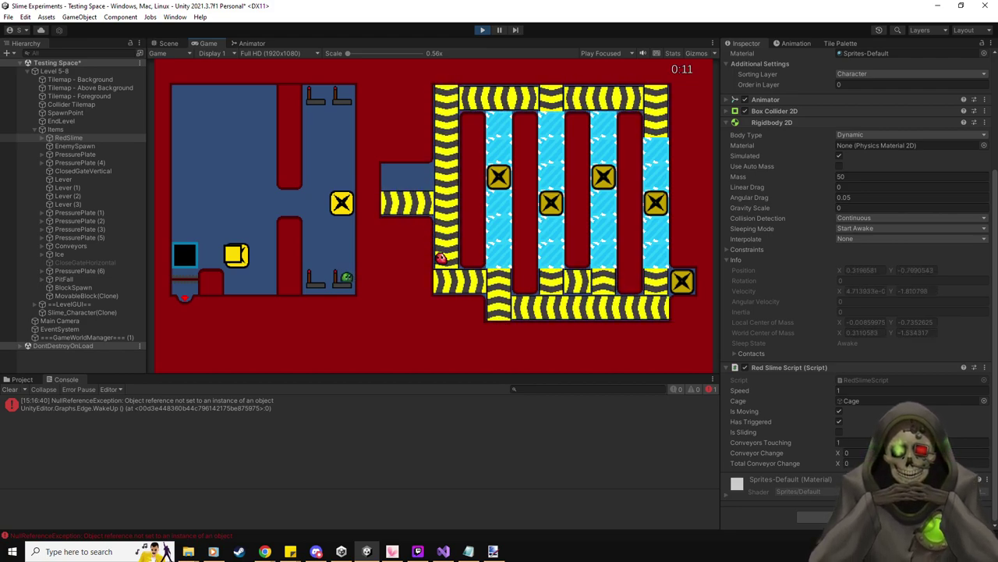
key("Escape")
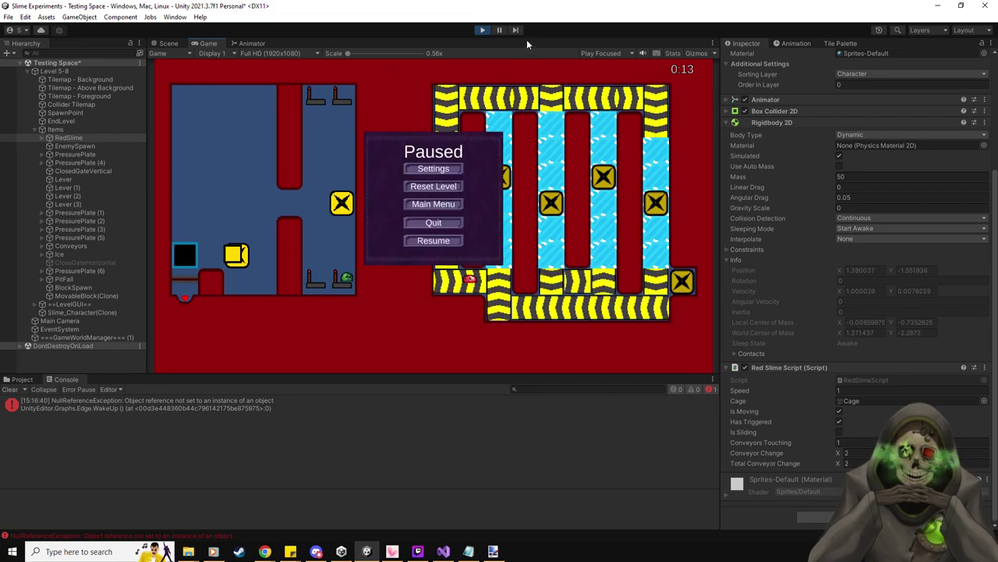
- Exit play mode and delete Level 5-8 from the Testing Space scene
left_click(478, 30)
left_click(82, 88)
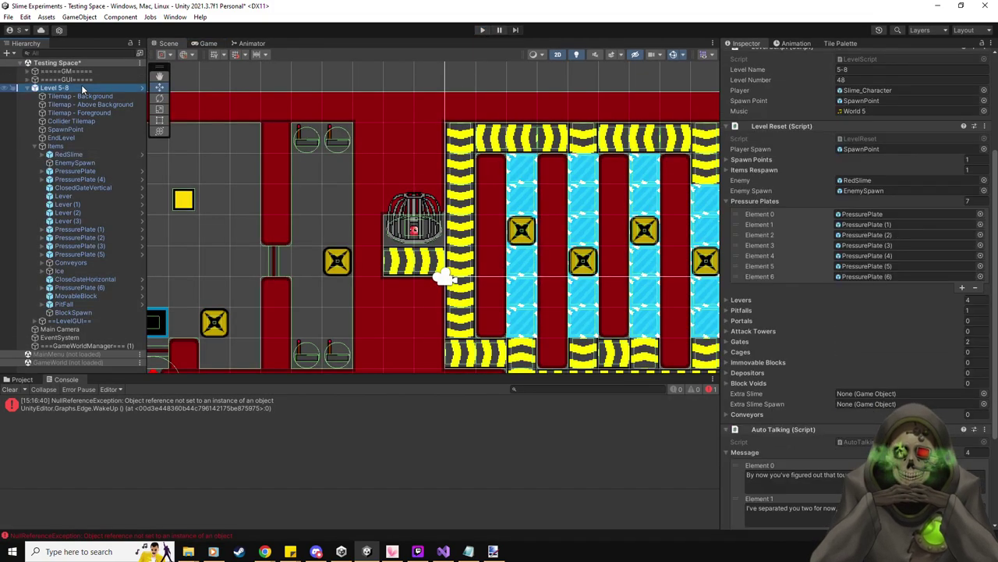
key("Delete")
- Switch to Visual Studio and remove the Conveyors null check with its foreach loop from ResetLevel() in LevelReset.cs
key("alt+Tab")
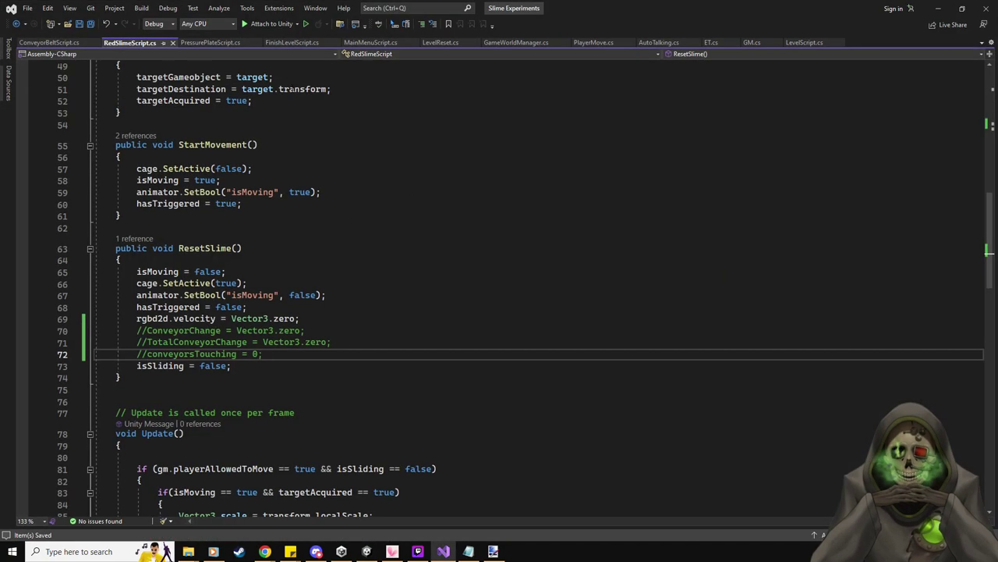
left_click(431, 43)
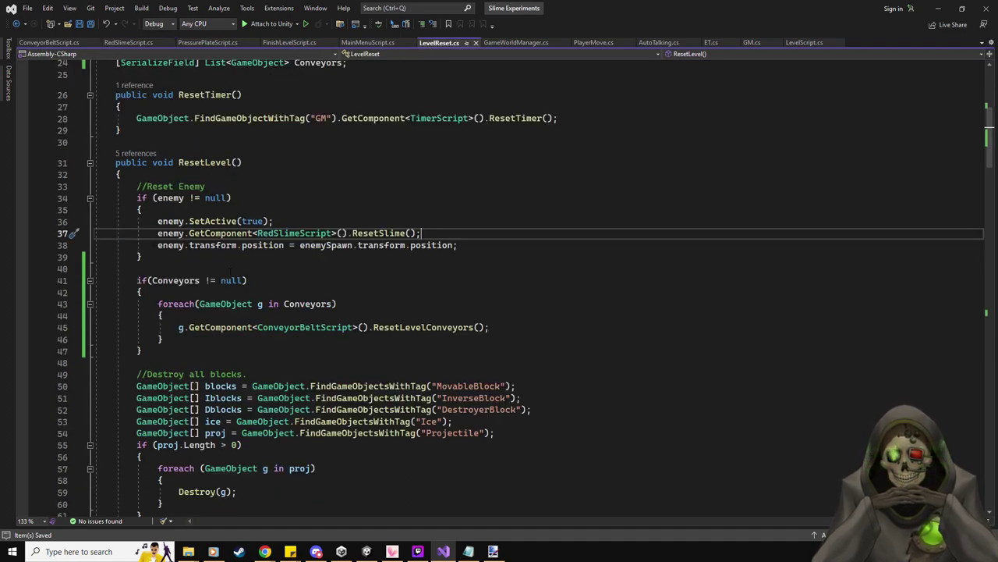
scroll(231, 271, "up", 6)
scroll(231, 271, "down", 6)
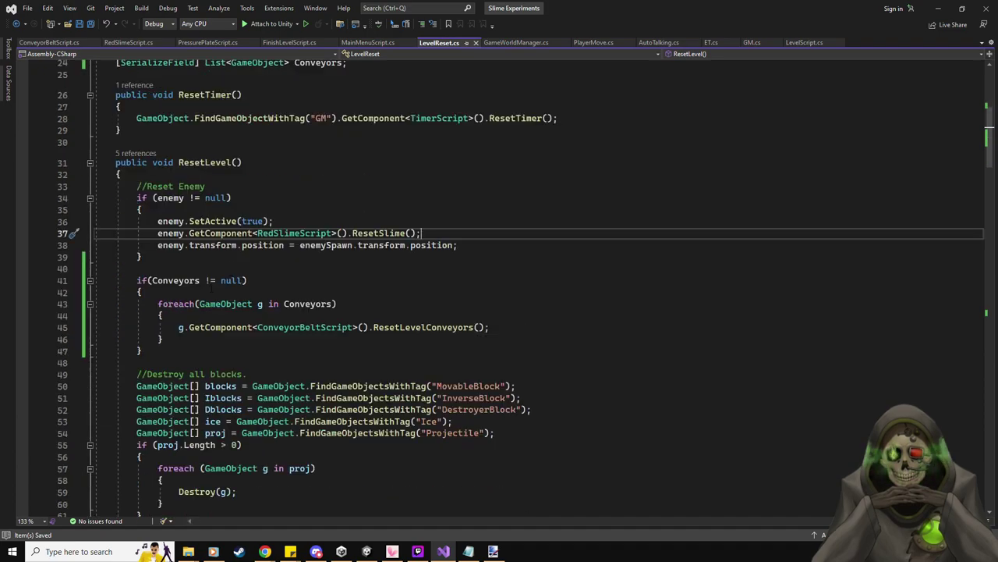
left_click_drag(142, 350, 136, 280)
key("ctrl+x")
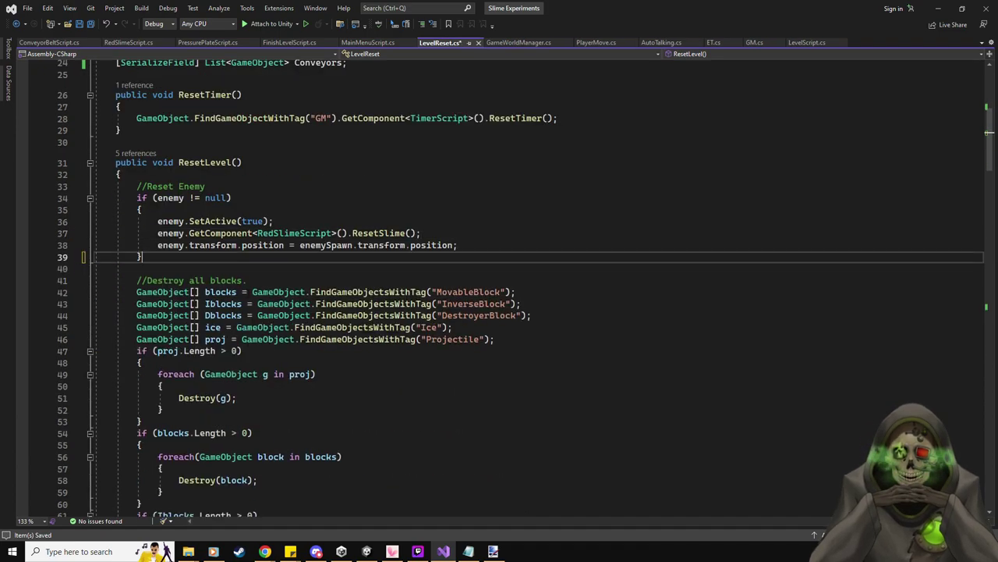
- Remove the serialized Conveyors list declaration from the LevelReset class and save the script
scroll(254, 315, "up", 7)
triple_click(361, 309)
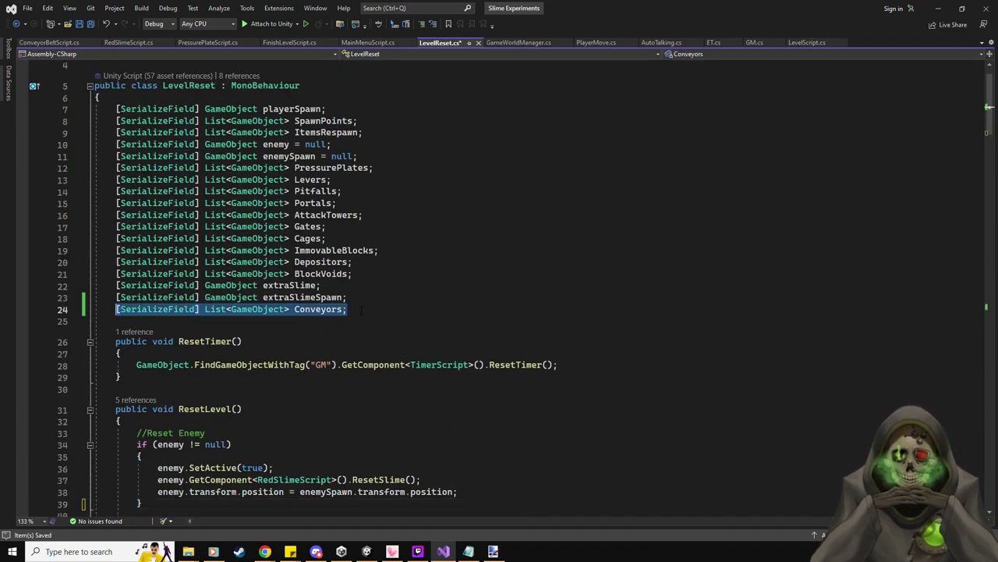
key("ctrl+x")
key("ctrl+s")
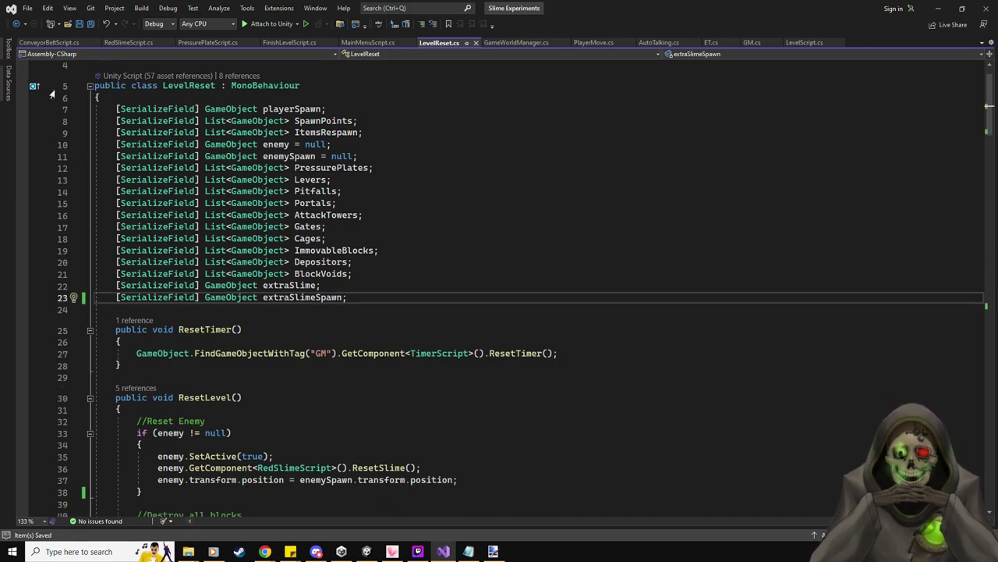
- Bring up ConveyorBeltScript.cs, then return to Unity and build the Windows game into the Slime Experiments folder
left_click(62, 44)
key("alt+Tab")
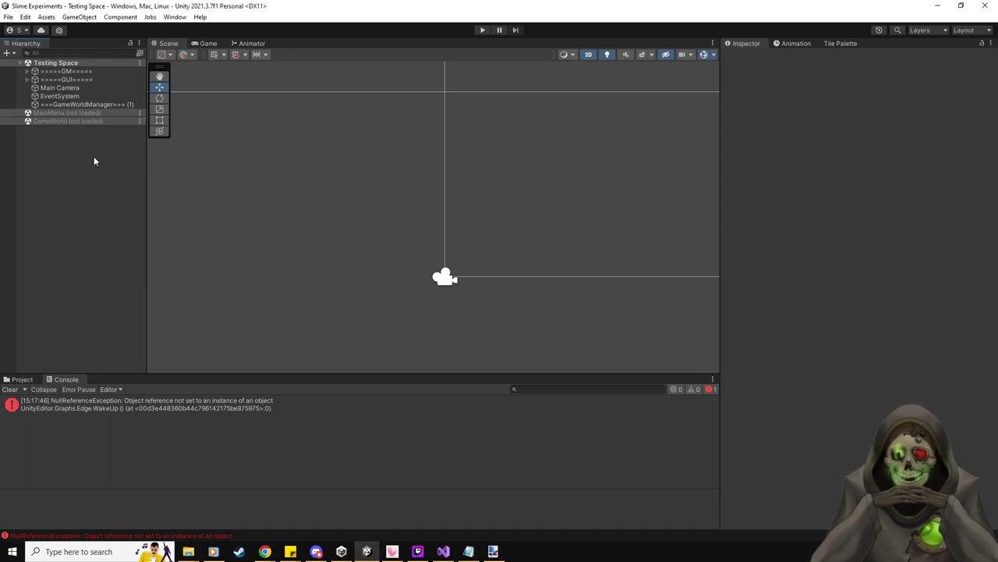
left_click(8, 16)
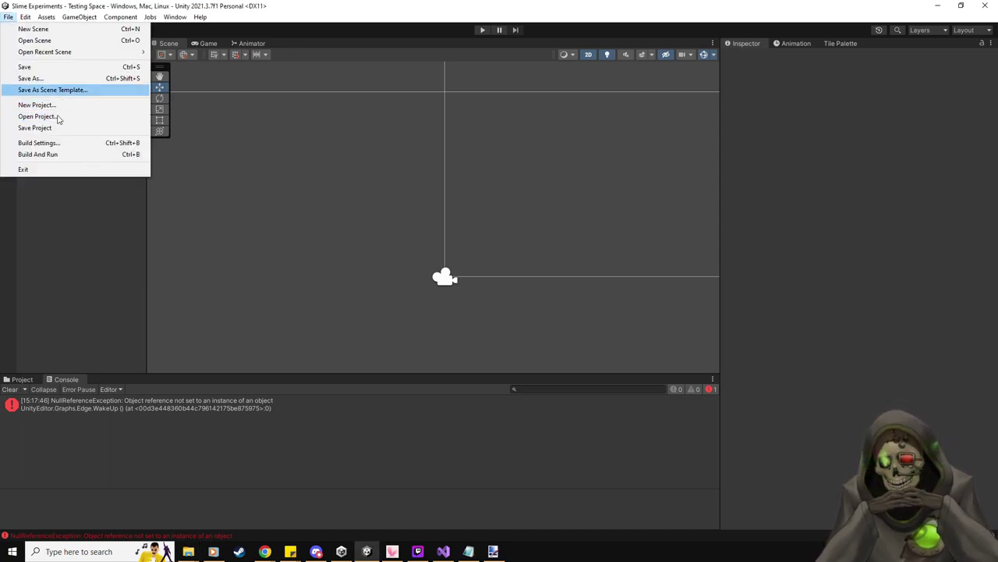
left_click(39, 142)
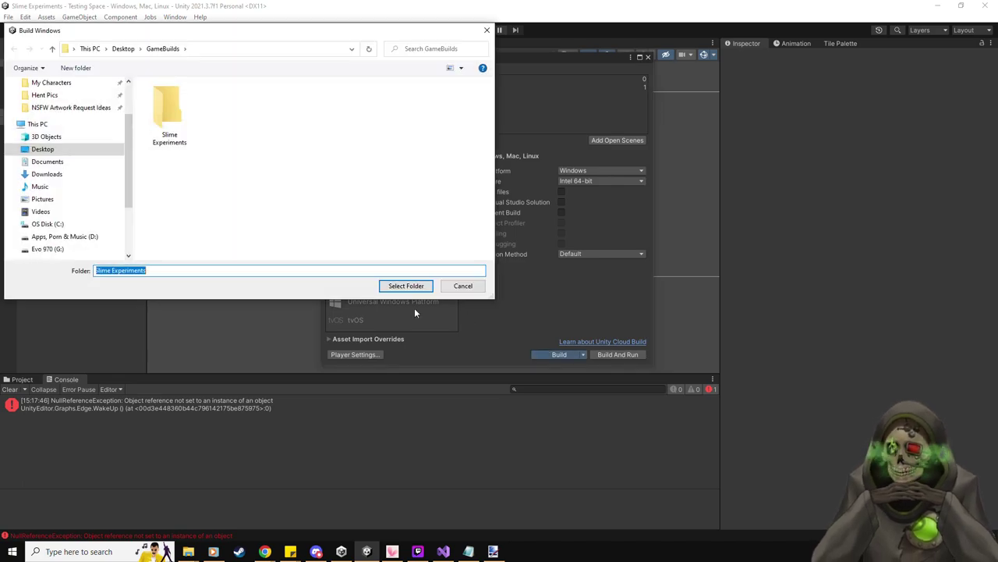
left_click(406, 285)
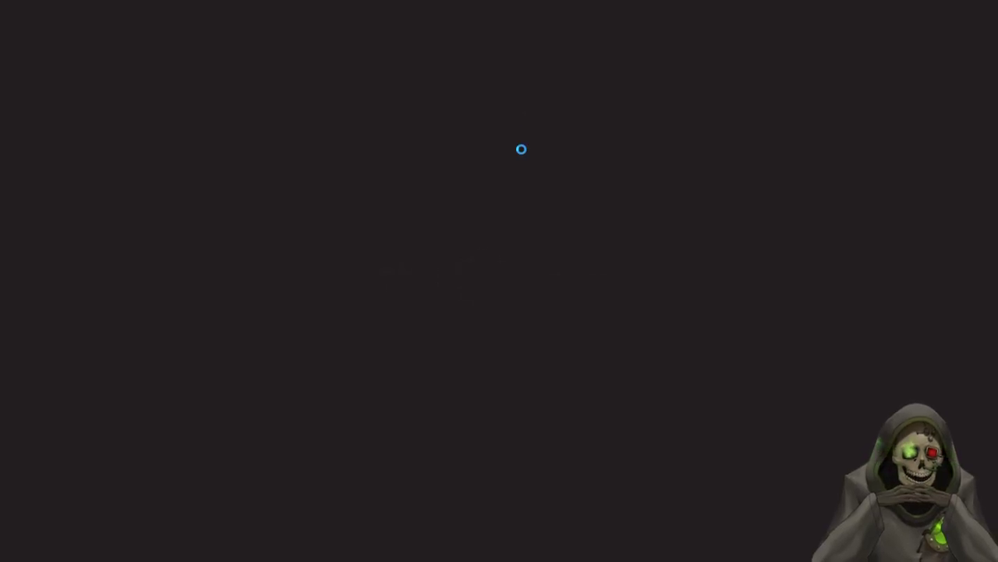
- Enter the conveyor level in the built game and push the yellow block right and down toward its pressure plate
left_click(529, 368)
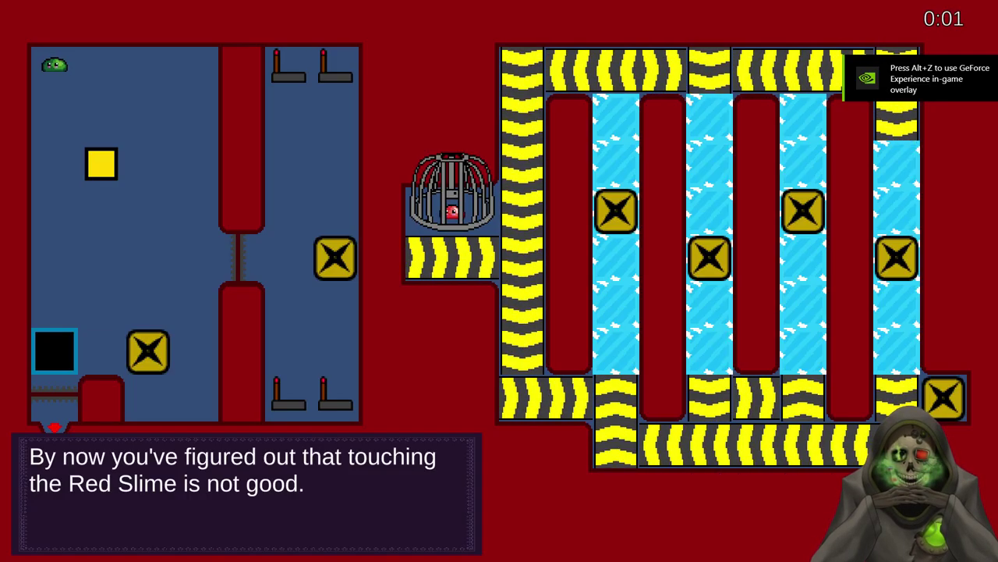
key("Down")
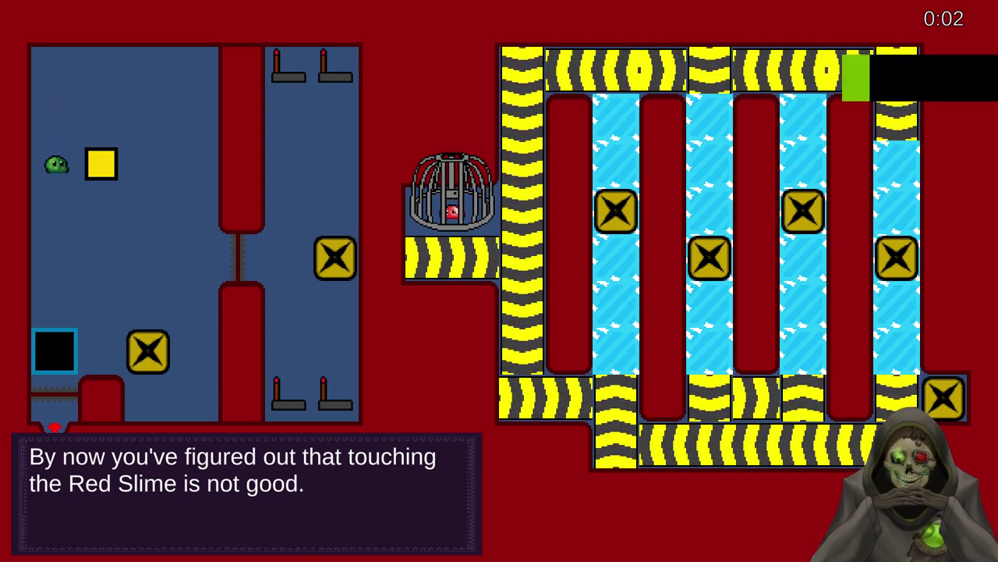
key("Right")
key("Up")
key("Right")
key("Down")
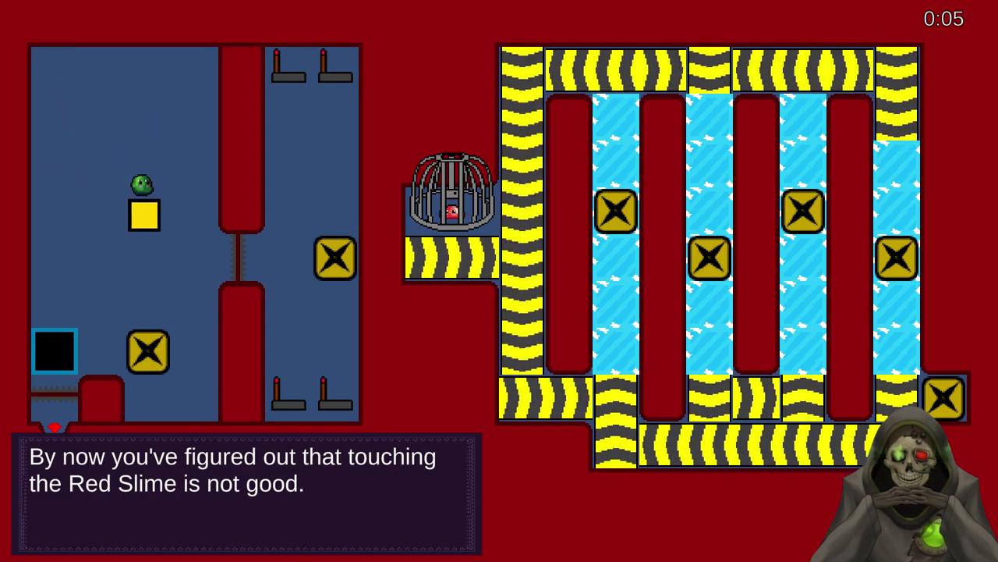
- Pass through the gate, step on the plate to free the red slime, and lead it down the vertical conveyor
key("Right")
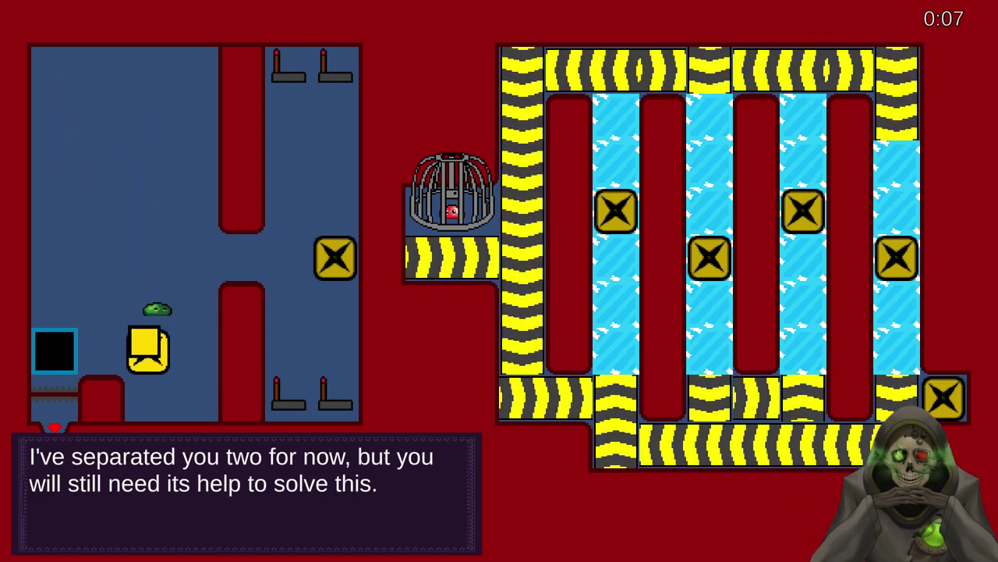
key("Up")
key("Right")
key("Down")
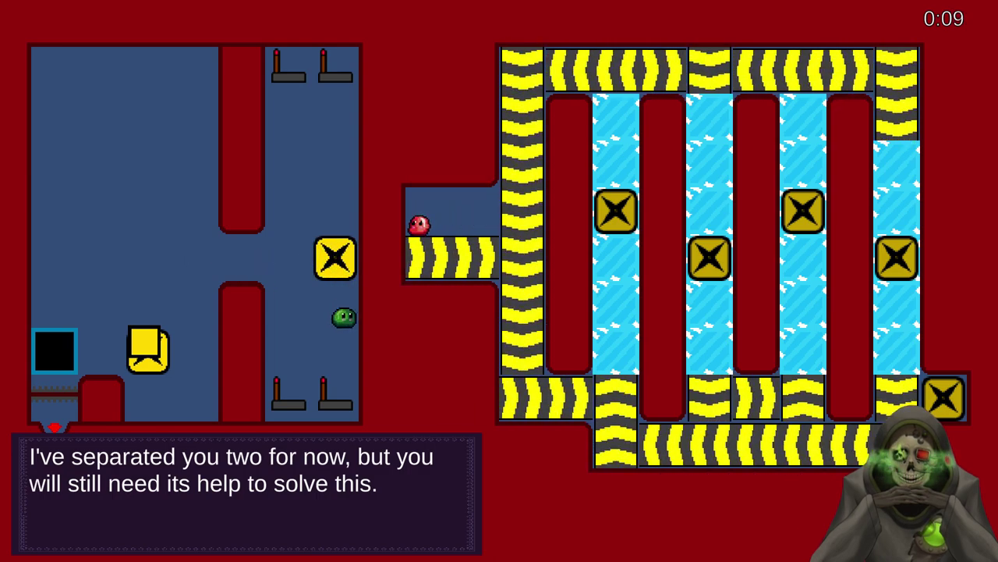
key("Up")
key("Down")
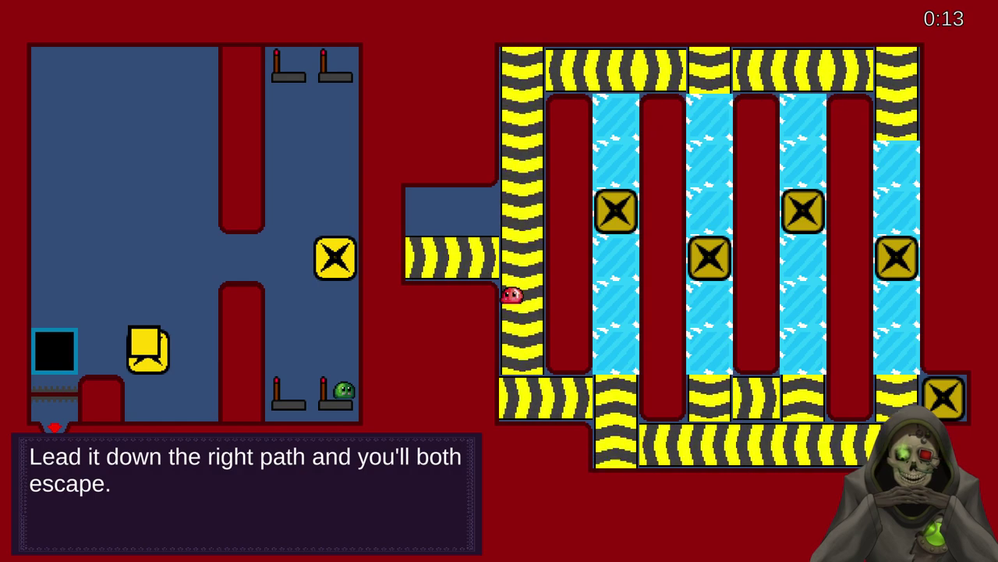
- Lead the red slime up the first ice lane and down the second, flipping the upper-right and lower-right levers
key("Up")
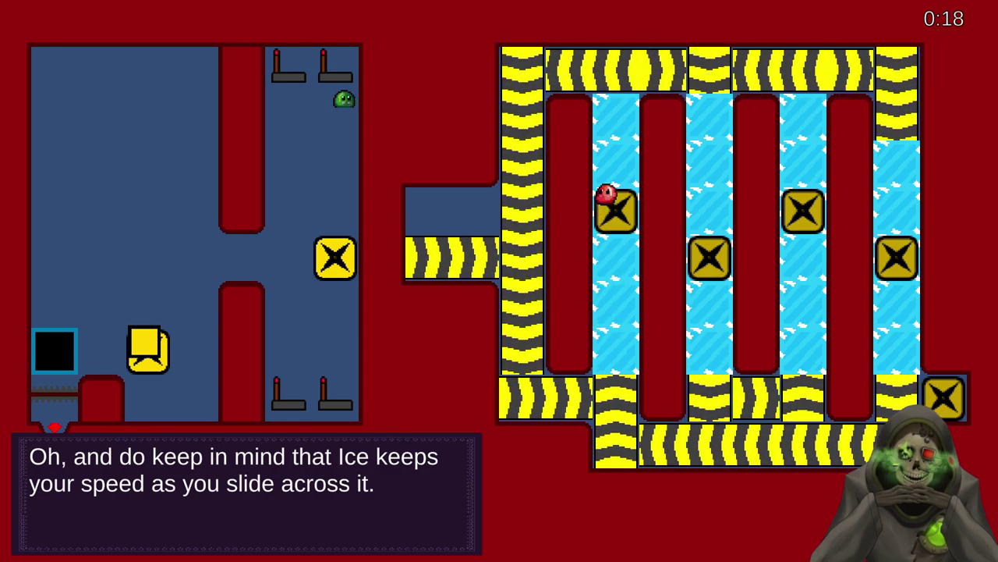
key("space")
key("Down")
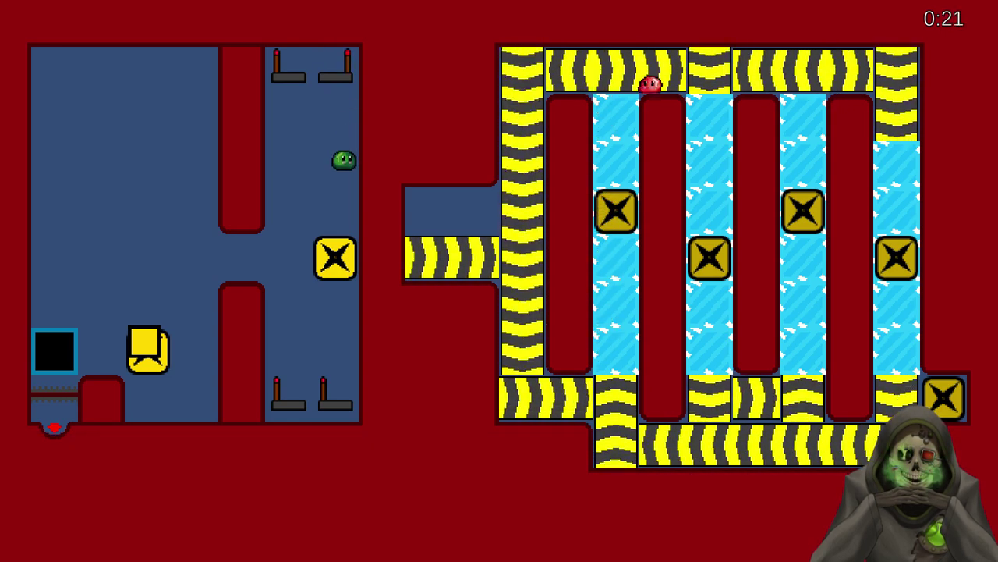
key("Down")
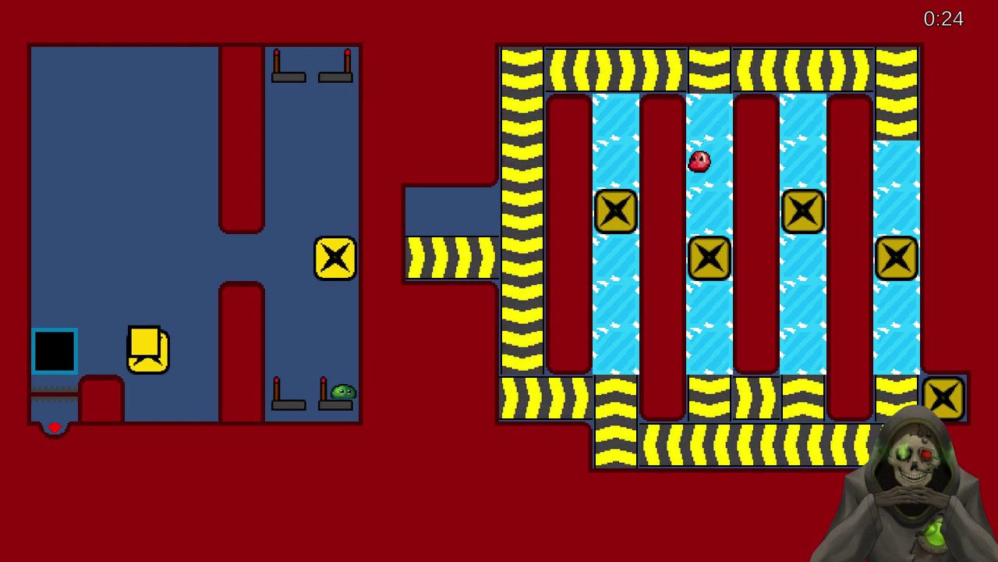
key("space")
- Lead the red slime up the third ice lane and down the fourth, flipping the upper-left and lower-left levers
key("Up")
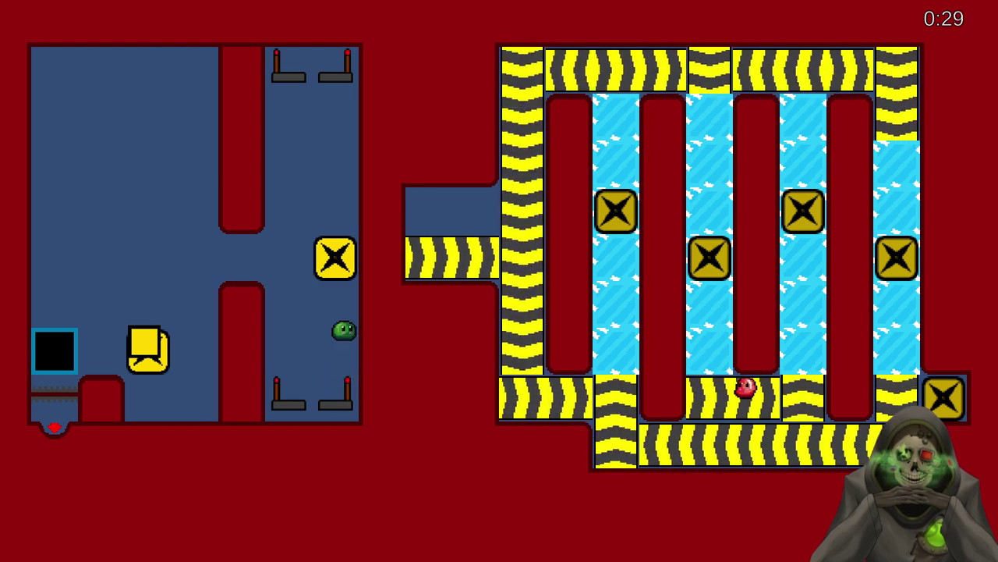
key("Right")
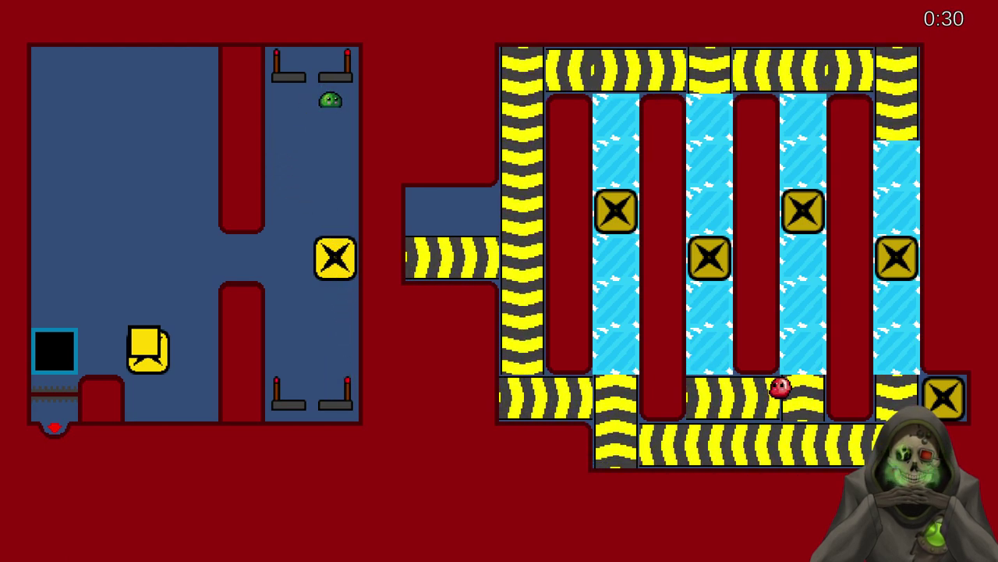
key("Left")
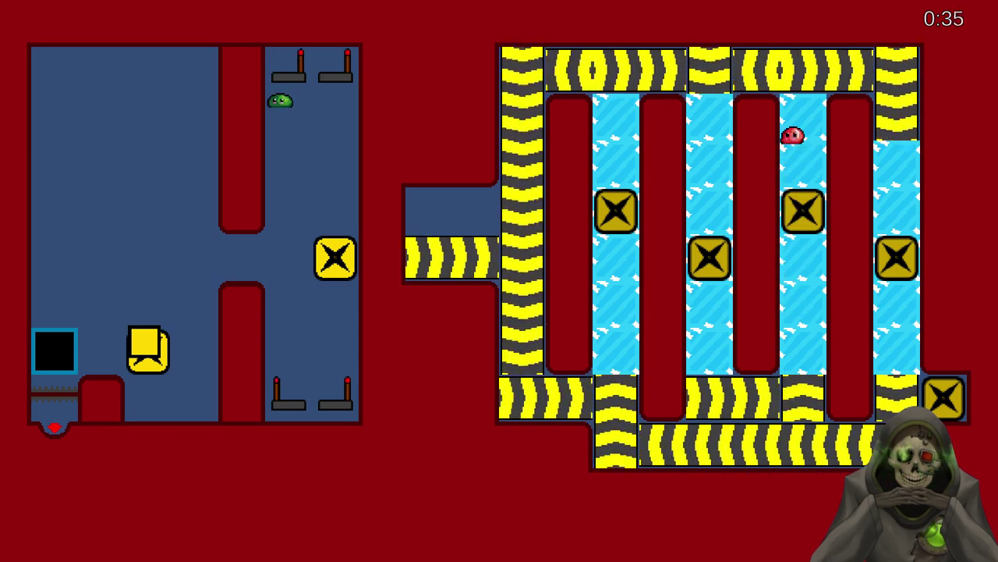
key("Down")
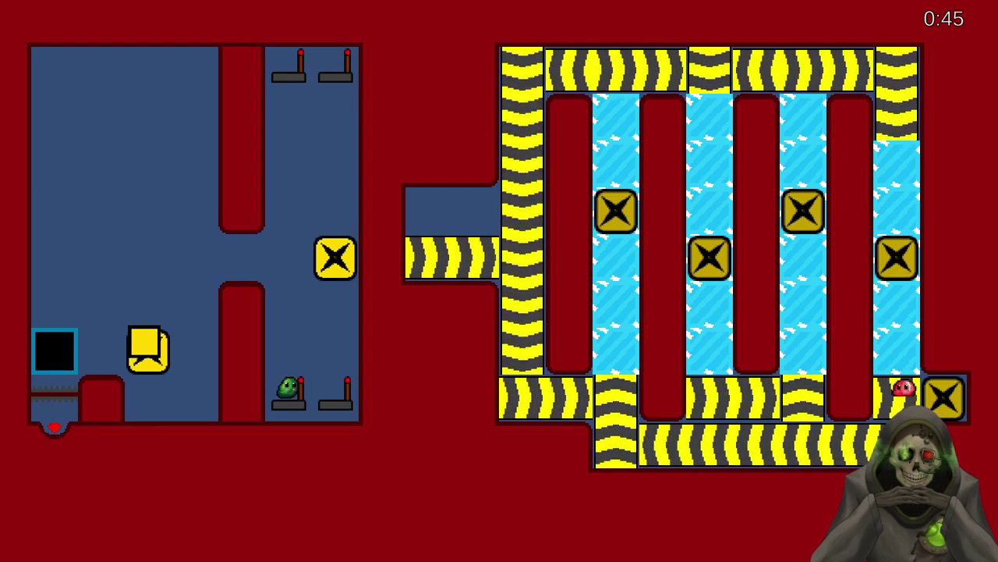
key("Up")
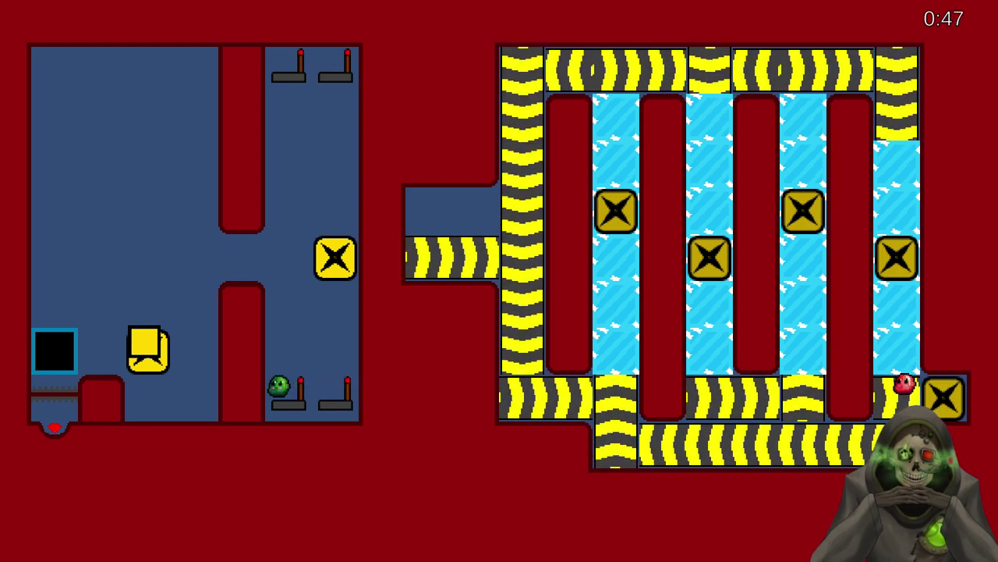
- Walk the green slime into the block room and back through the gate, and flip both lower levers back
key("Left")
key("Down")
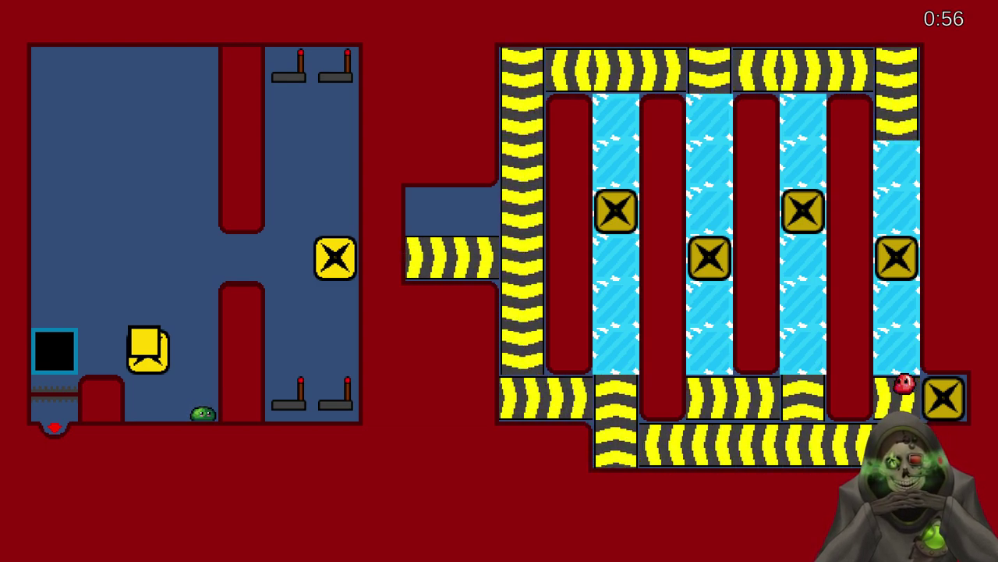
key("Left")
key("Right")
key("Up")
key("Right")
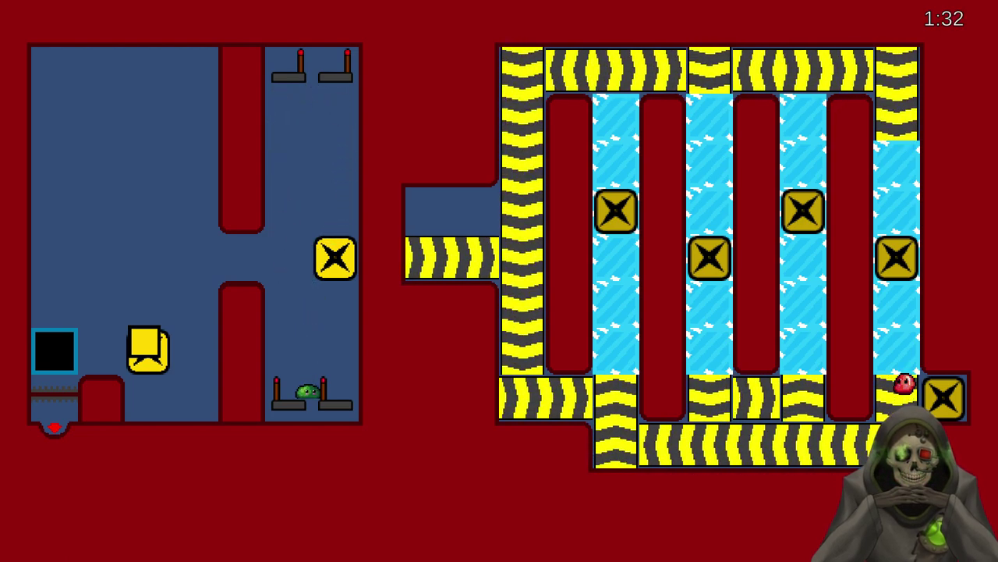
- Move the green slime around the lower levers and switch the lower-left one to redirect the conveyor under the red slime
key("Left")
key("Right")
key("Right")
key("Left")
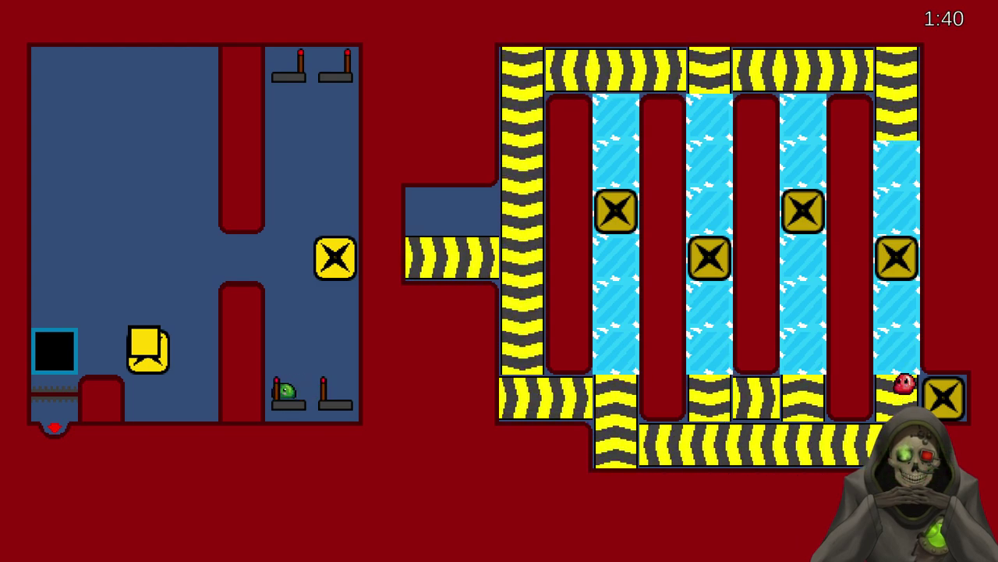
key("Left")
key("Right")
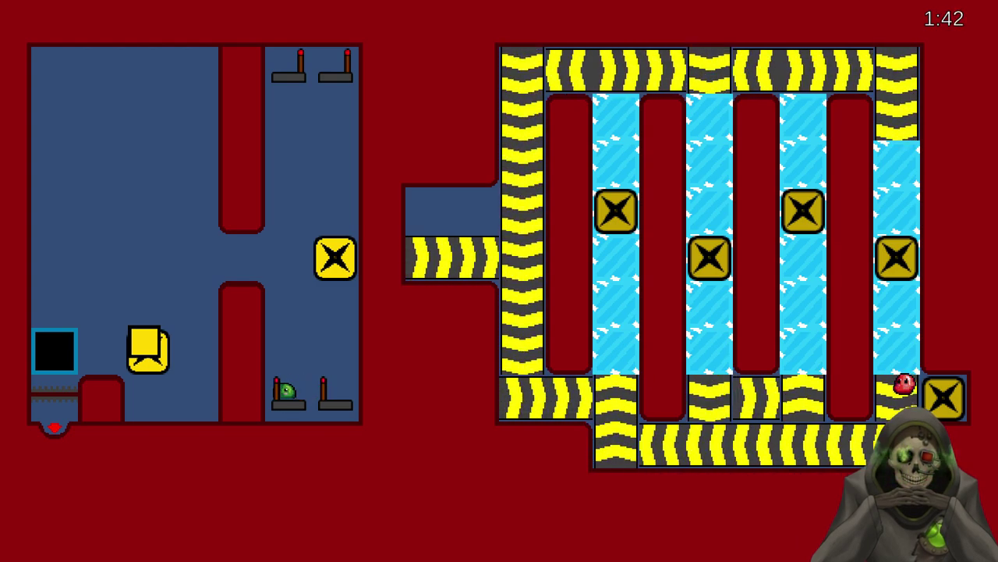
key("Right")
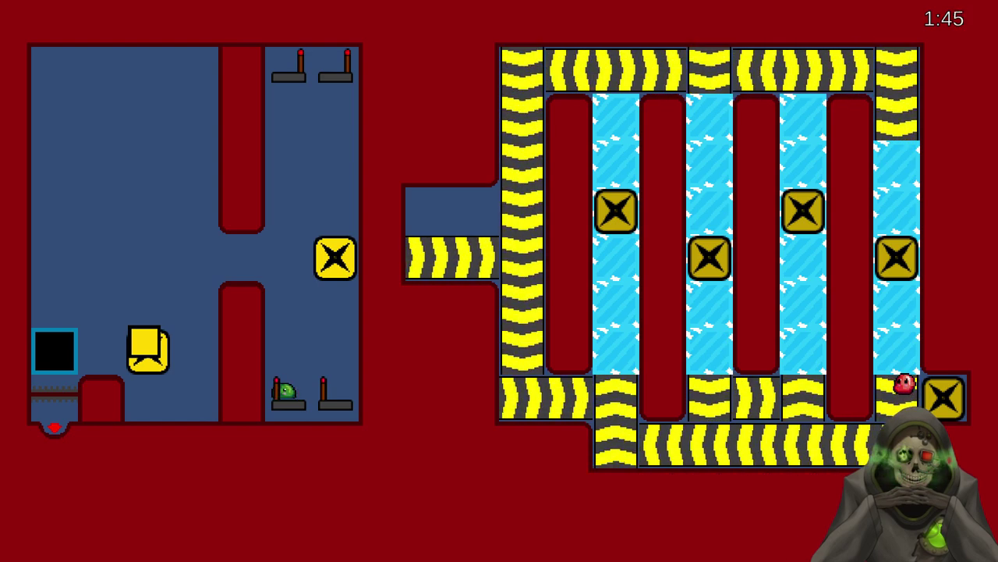
key("Right")
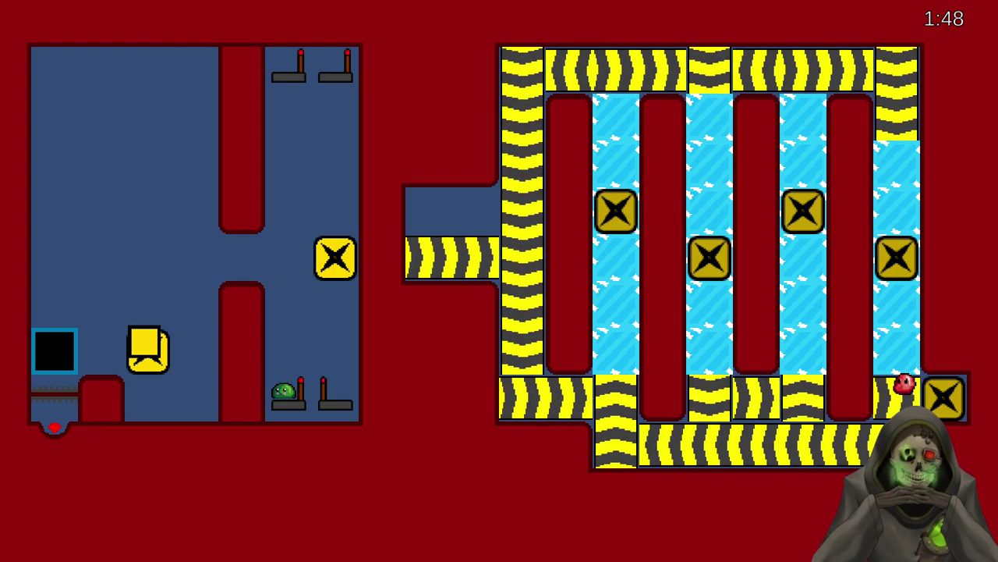
- Reset the level and push the yellow block down onto the floor button in the green slime's room
key("Escape")
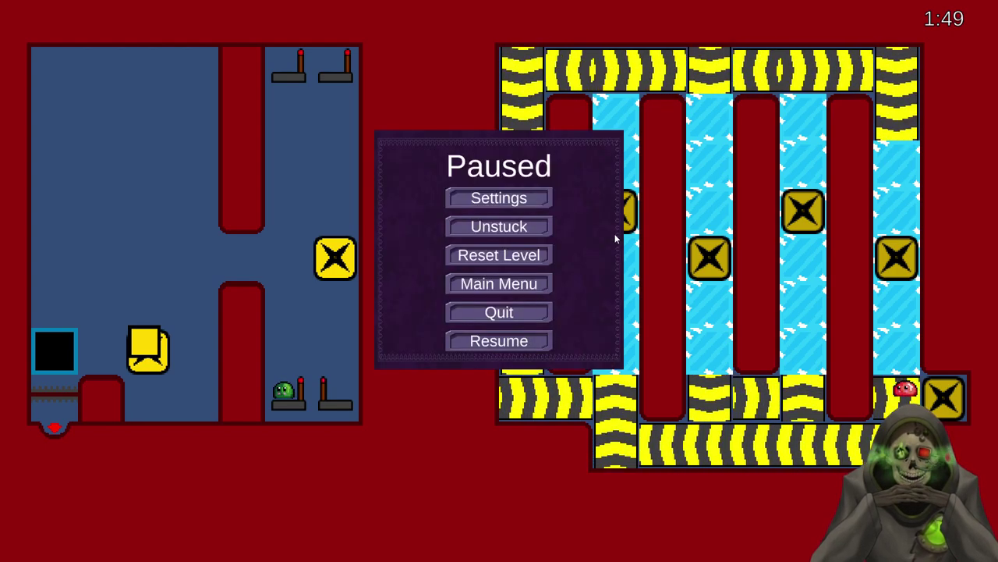
left_click(503, 255)
key("Down")
key("Right")
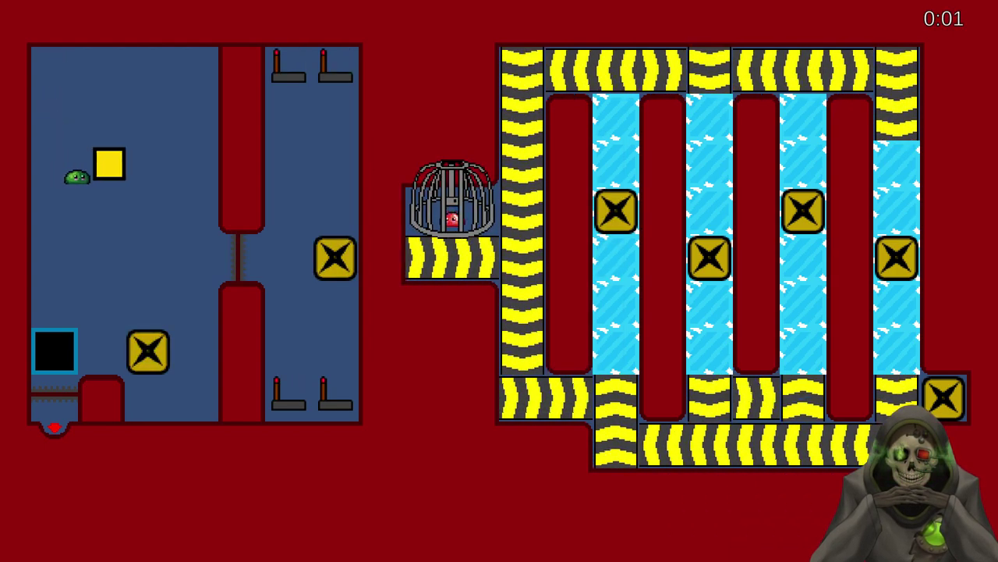
key("Up")
key("Right")
key("Down")
key("Right")
key("Down")
- Walk the green slime through the open gate, over the button beyond it, and down to the lower-right lever
key("Up")
key("Right")
key("Right")
key("Down")
key("Down")
key("Down")
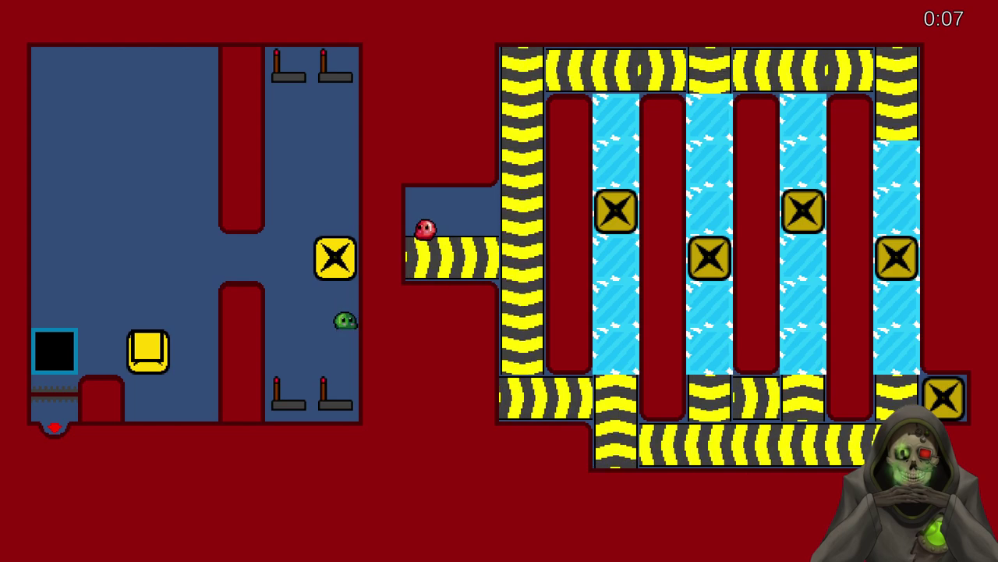
key("Up")
key("Down")
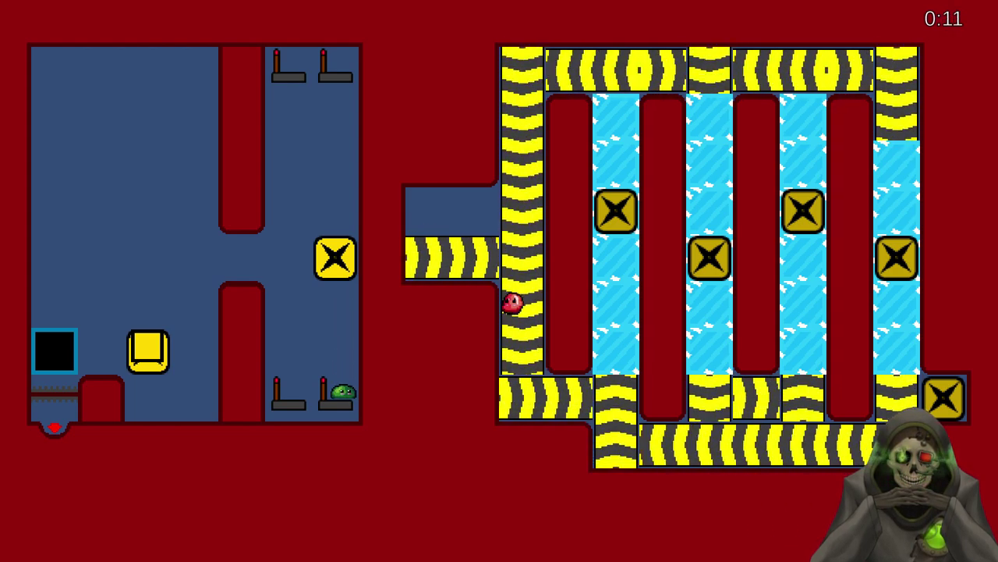
- Flip the four levers to carry the red slime through the ice lanes and onto the final button
key("Up")
key("Up")
key("Up")
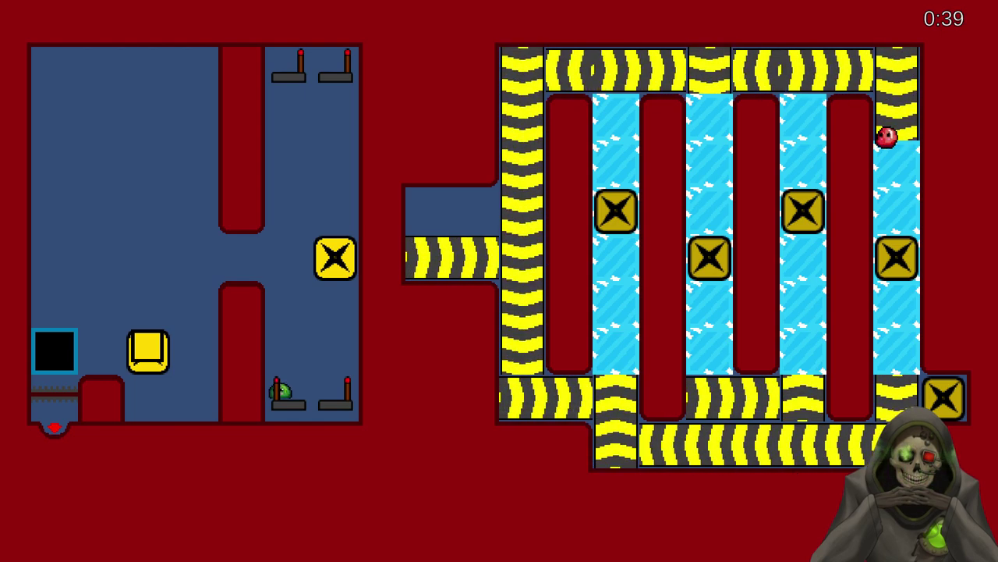
key("Right")
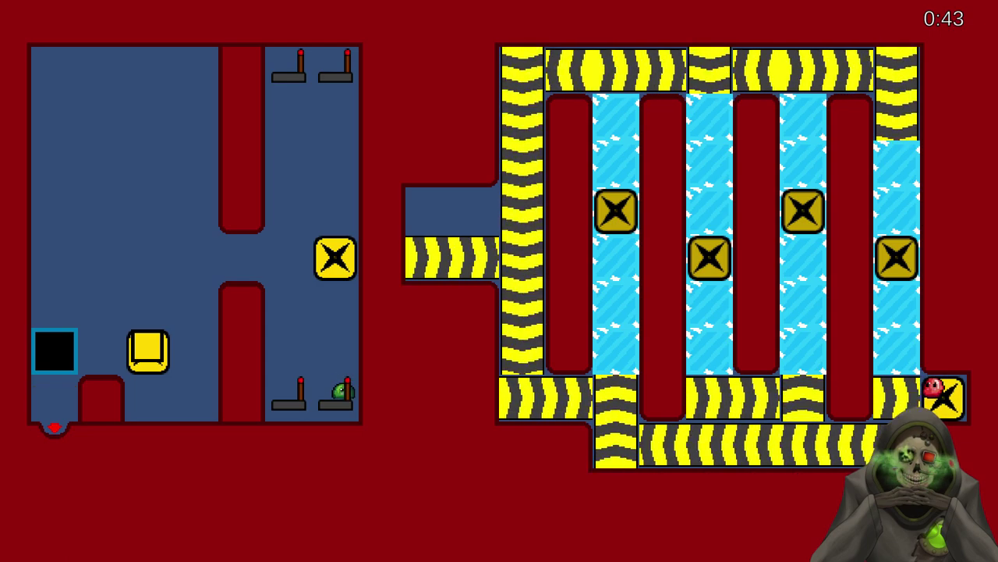
- Walk the green slime back through the block room and out through the opened lower-left exit
key("Left")
key("Up")
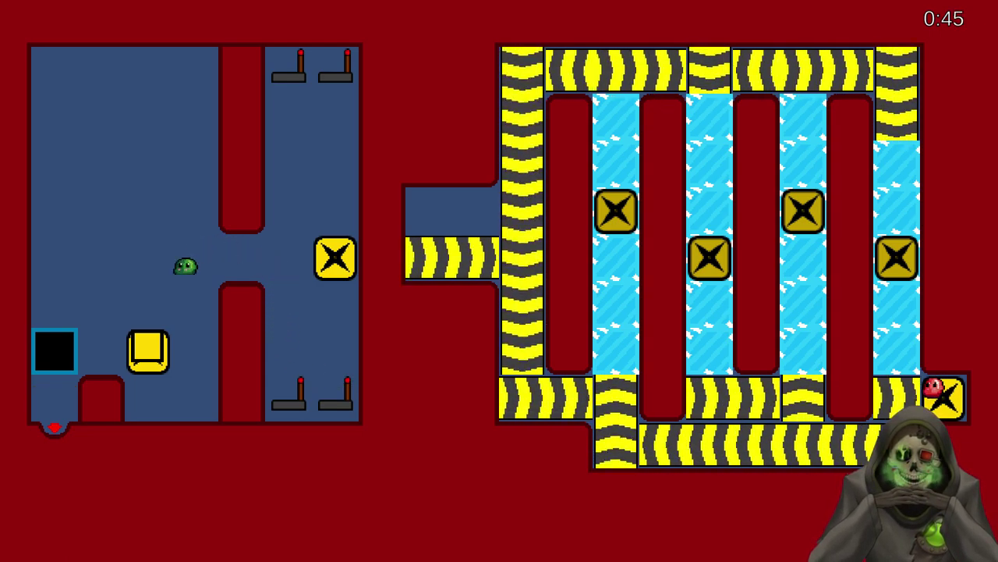
key("Down")
key("Left")
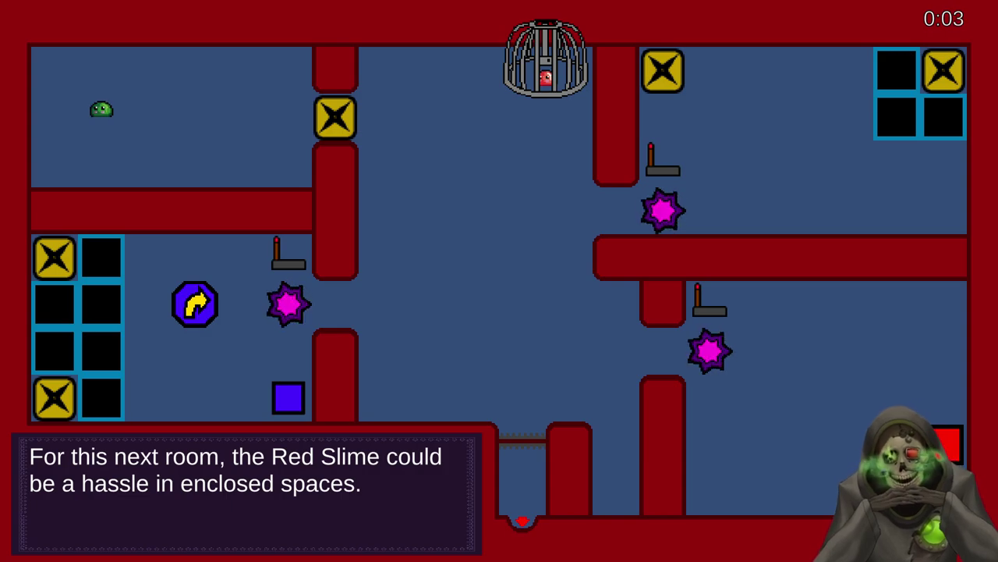
- Dismiss the new level's introductory dialogue and capture a screenshot of the level
key("space")
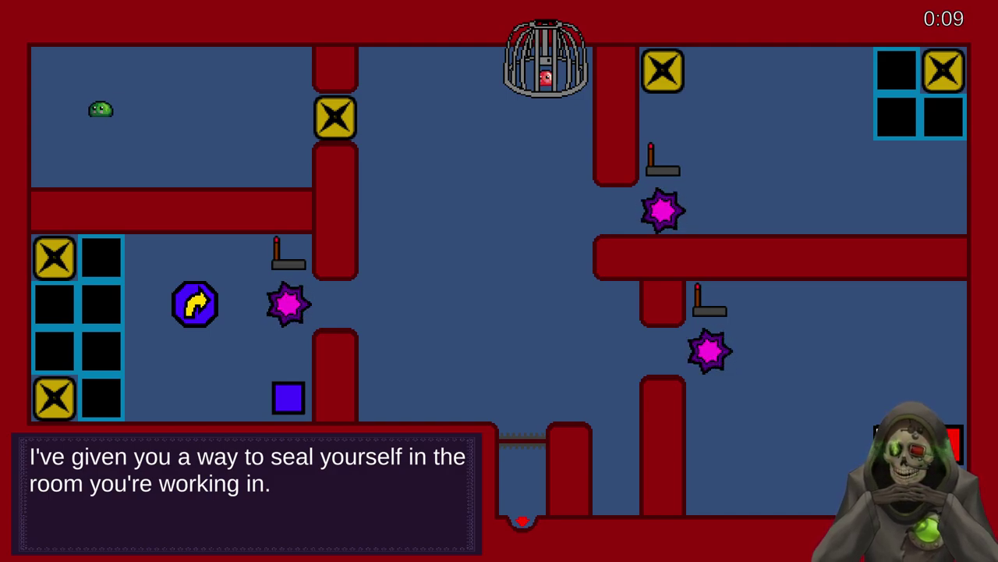
key("space")
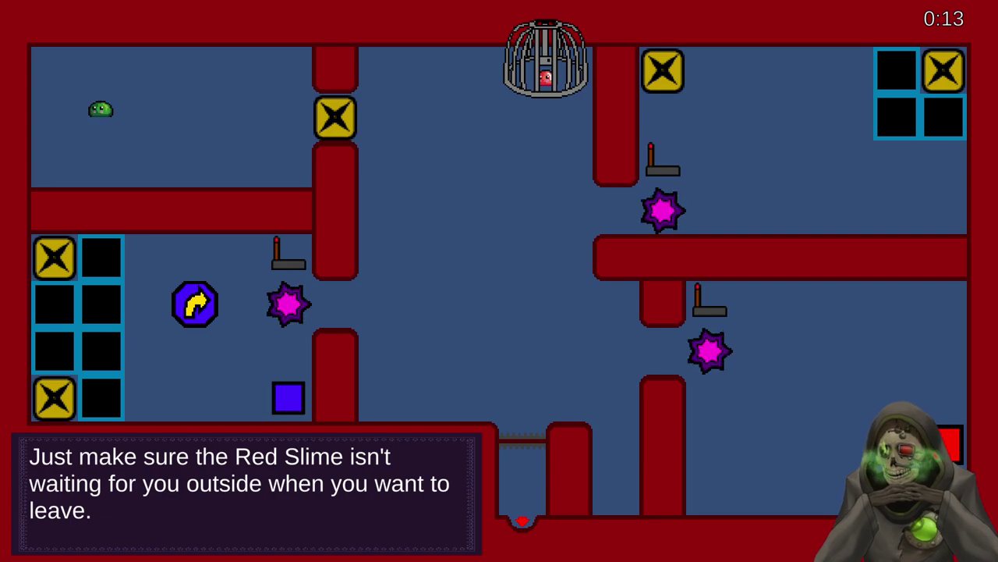
key("space")
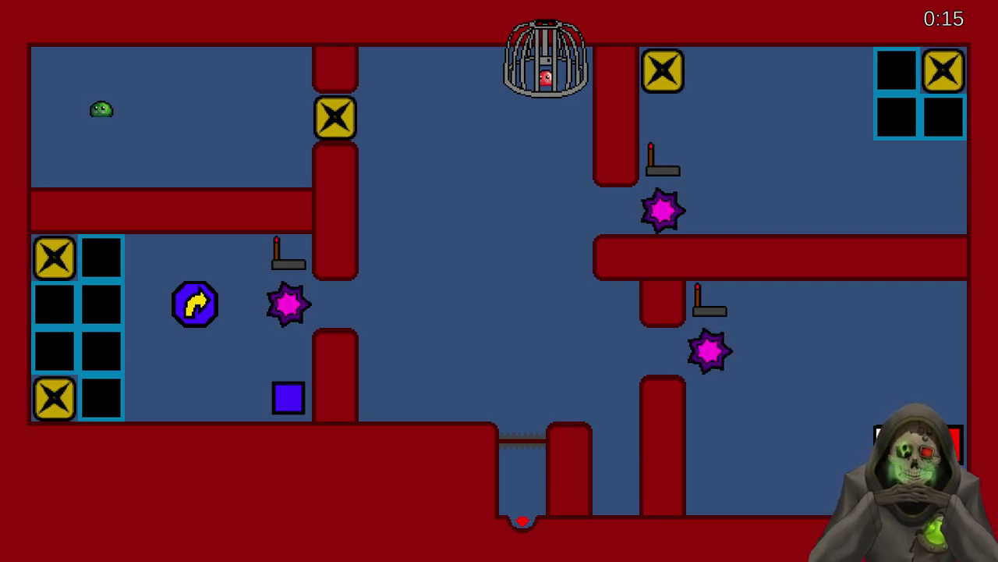
key("super+shift+s")
key("Escape")
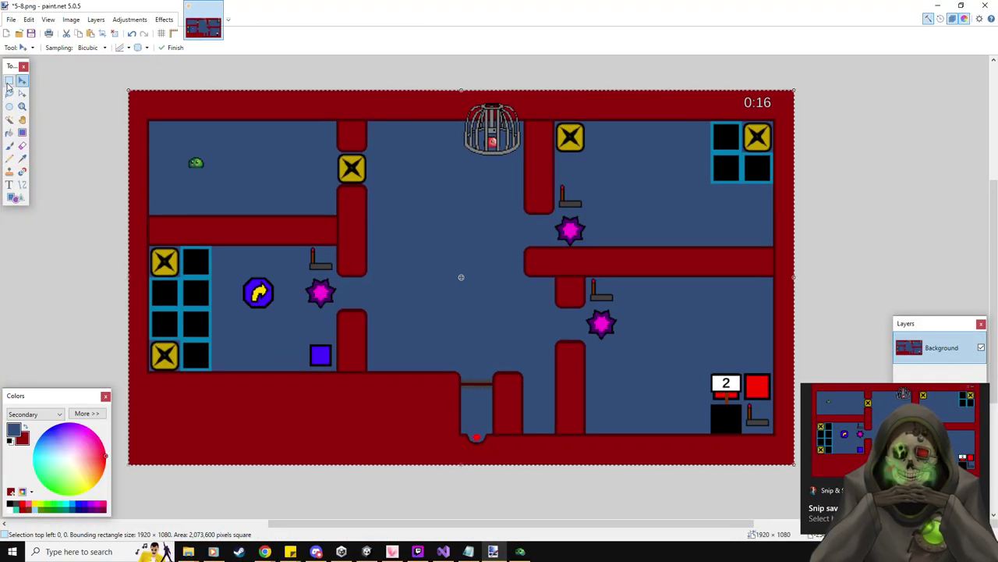
- In paint.net, erase the green slime and the timer from the level screenshot and fill the gaps with the surrounding colours
left_click(8, 80)
left_click_drag(180, 152, 217, 174)
key("Delete")
left_click_drag(738, 95, 779, 108)
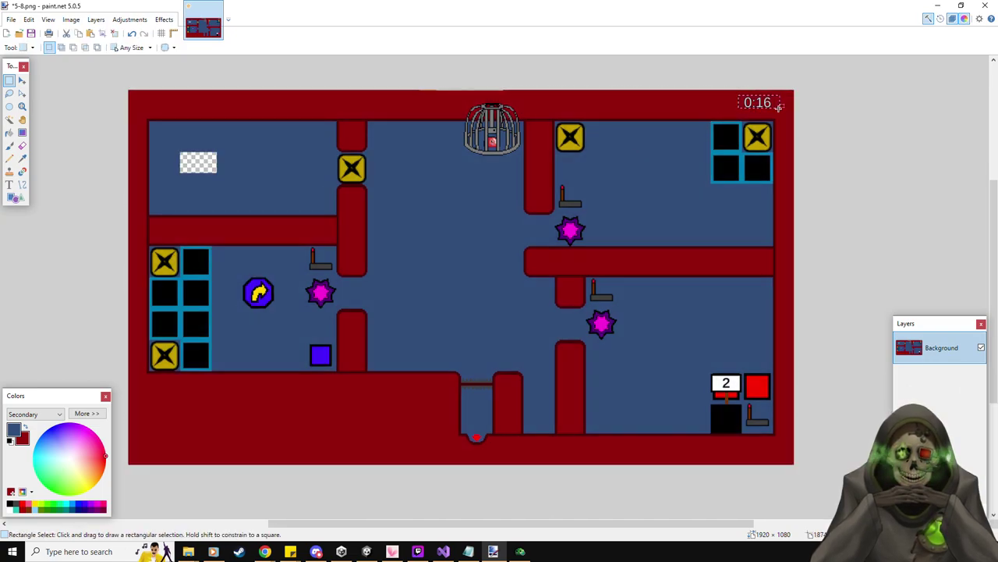
left_click(9, 134)
left_click(188, 170)
key("ctrl+z")
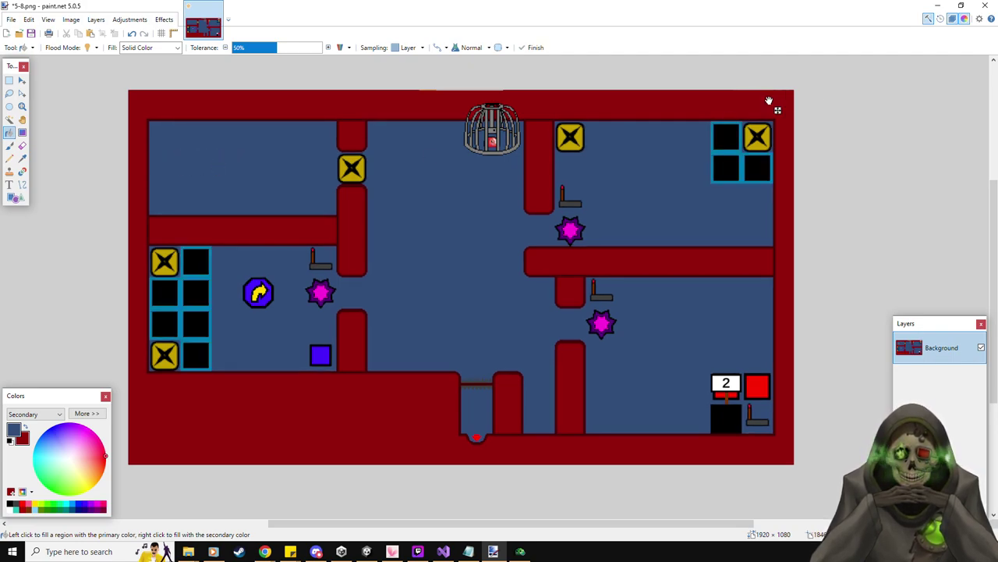
- Save the edited level picture as a PNG named 5-9 in the Level Pictures folder
left_click(13, 20)
left_click(39, 100)
key("Return")
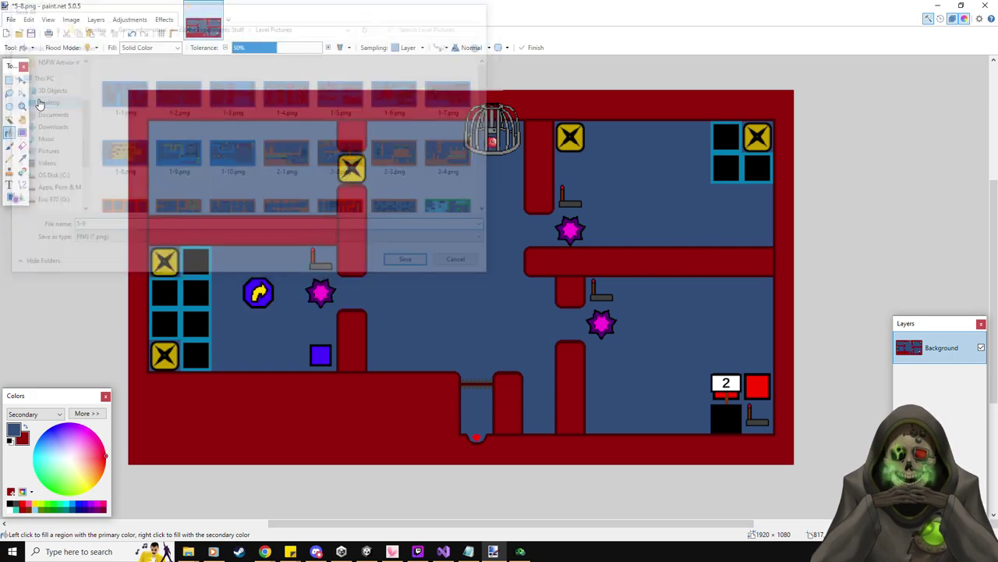
key("Return")
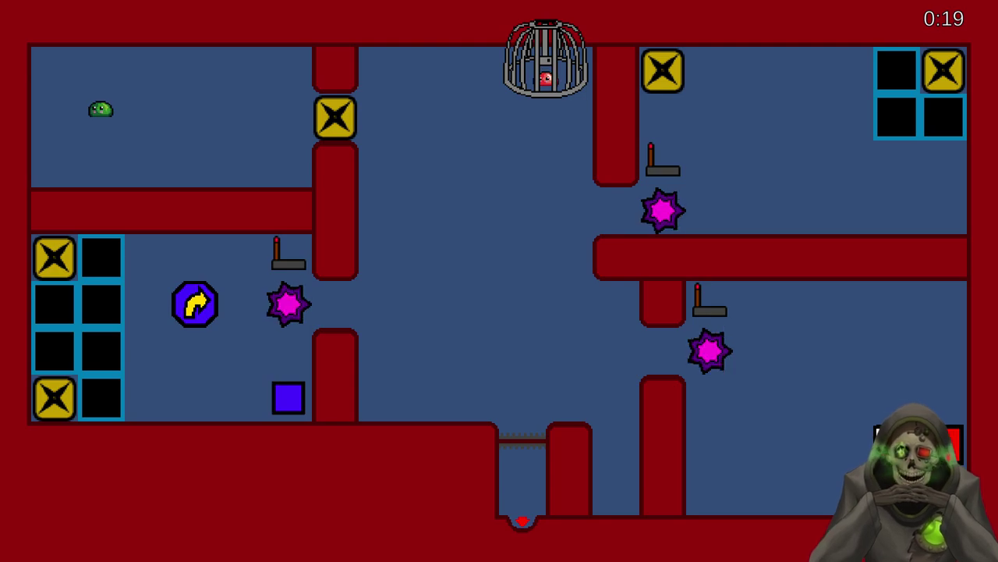
- Back in the game, take the green slime over the first button into the upper-right room and seal it with the lever
key("Right")
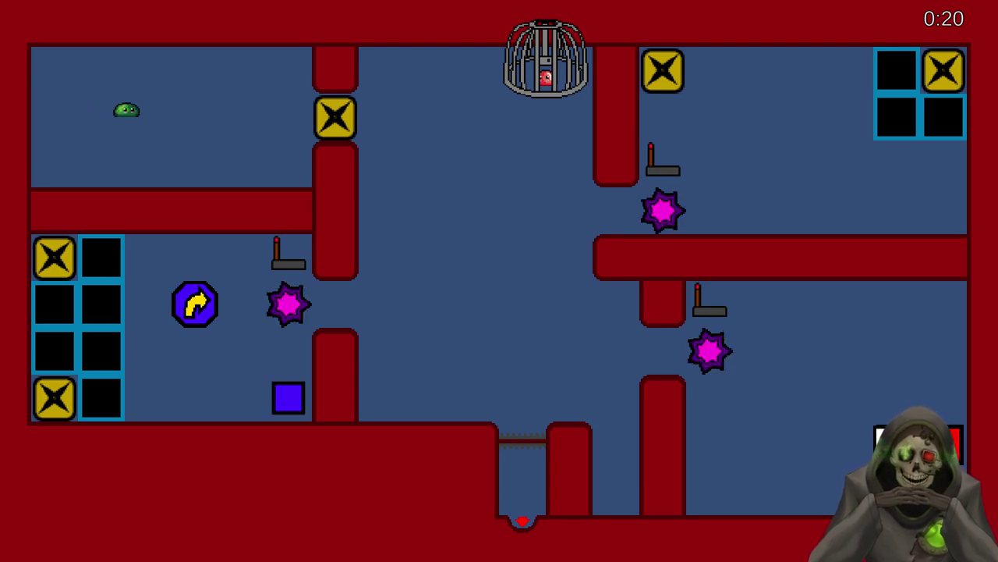
key("Right")
key("Down")
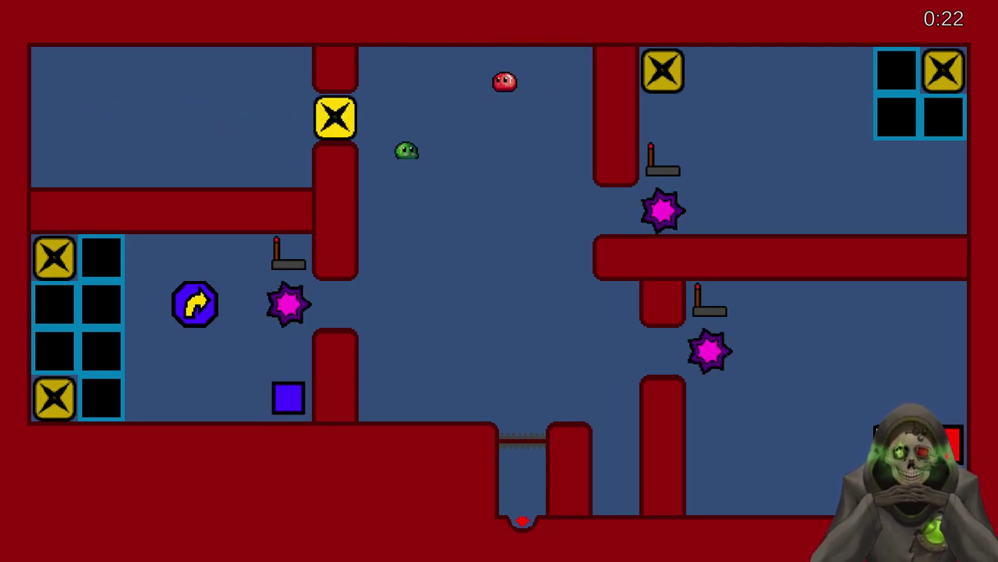
key("Right")
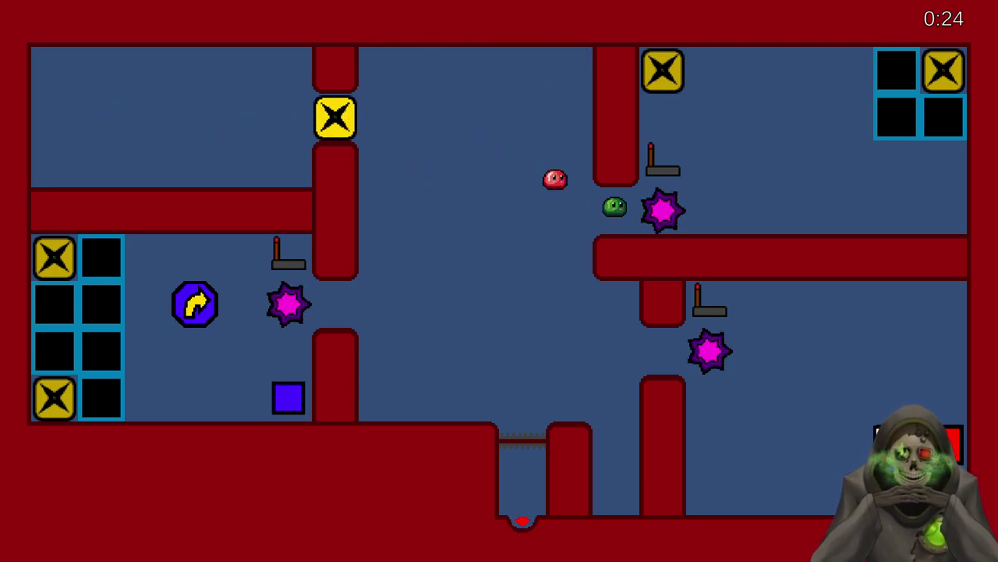
key("Up")
- Move the green slime around the sealed upper-right room and onto the button in its upper-left corner
key("Left")
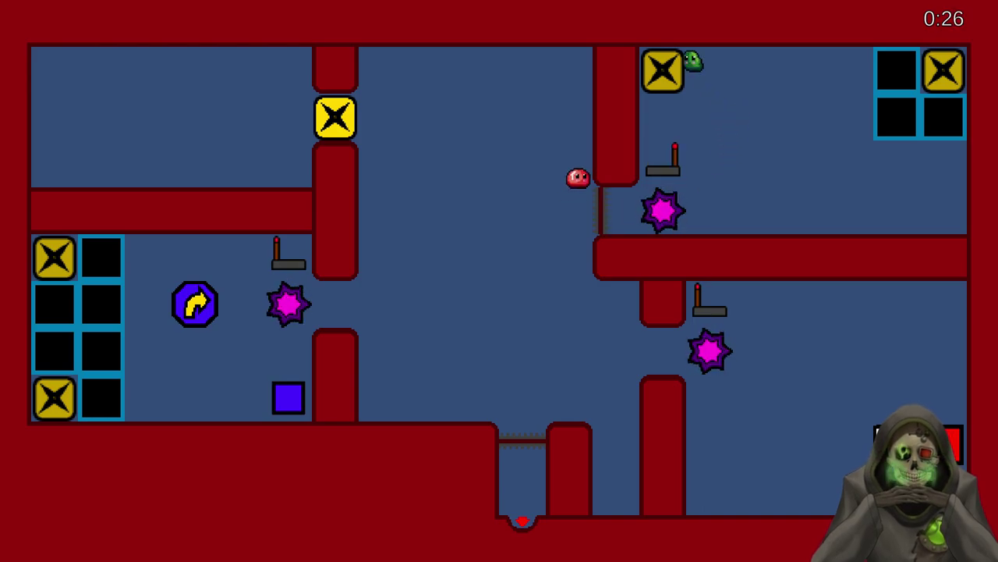
key("Right")
key("Down")
key("Down")
key("Up")
key("Left")
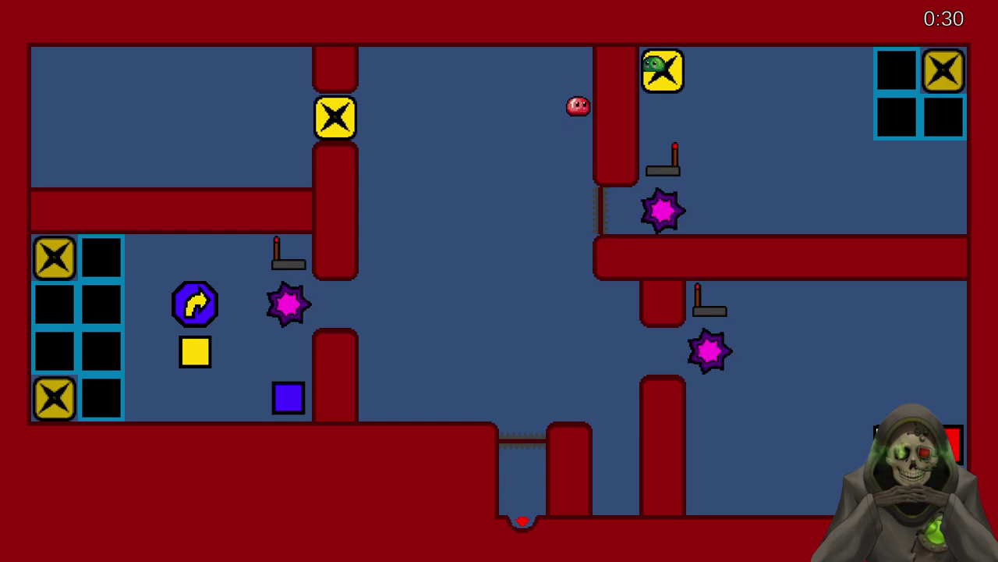
- Reopen the upper-right room, lead the green slime across to the left room, and seal that room with its lever
key("Right")
key("Down")
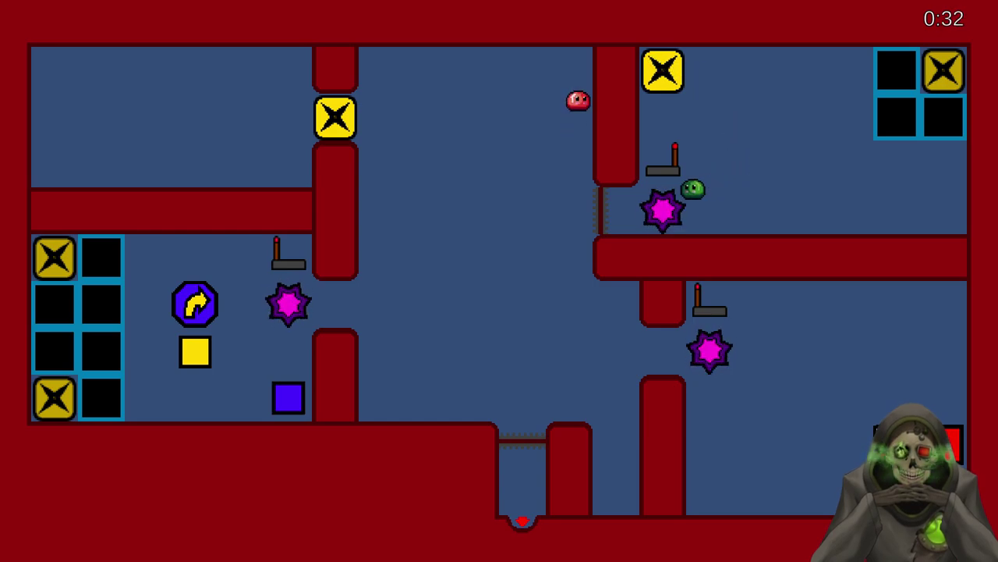
key("Left")
key("Down")
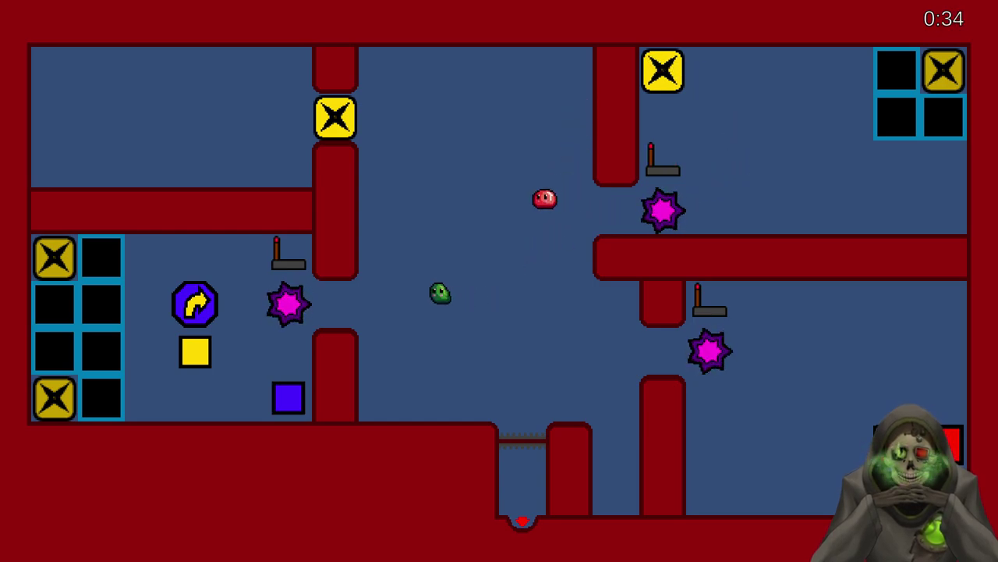
key("Left")
key("Up")
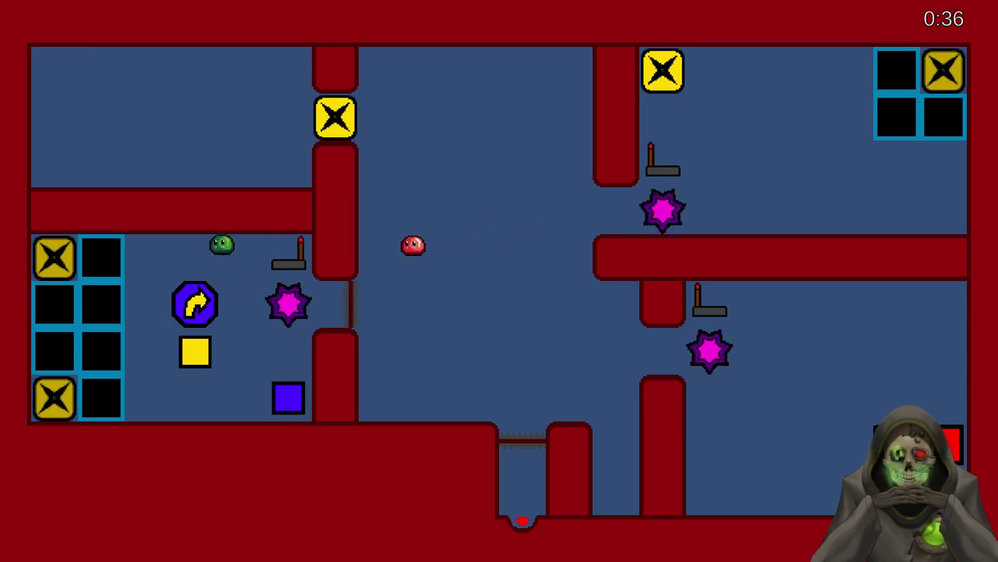
- Push the yellow block into the slot beside the left room's lower button and activate that button
key("Right")
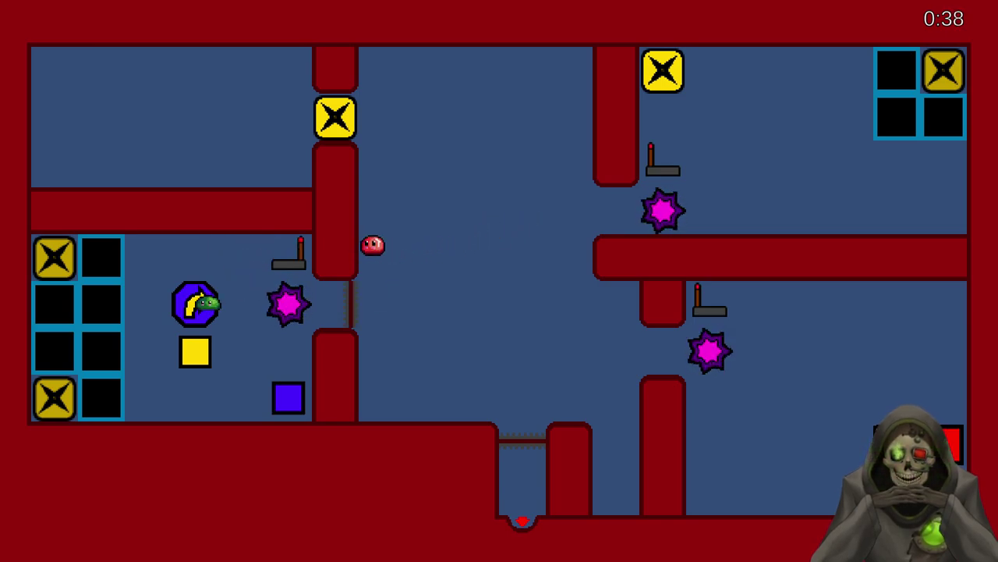
key("Down")
key("Left")
key("Right")
key("Left")
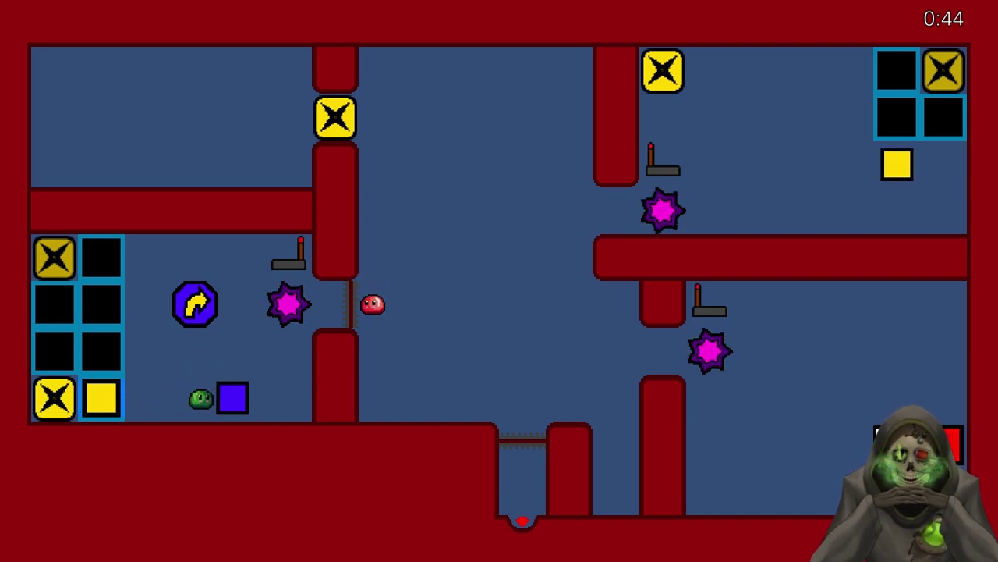
- Turn the blue block yellow, push it into the slot beside the left room's upper button, and reach that button
key("Up")
key("Right")
key("Up")
key("Up")
key("Right")
key("Down")
key("Left")
key("Up")
key("Right")
key("Up")
key("Left")
key("Left")
key("Left")
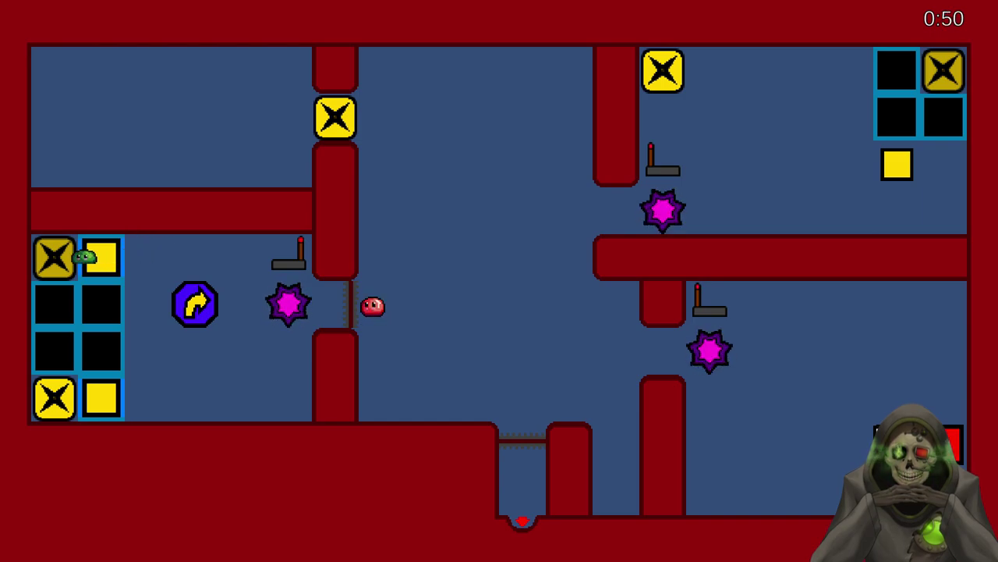
- Reopen the left room's gate and lead the green slime past the red slime to the upper-right room's corner button
key("Right")
key("Down")
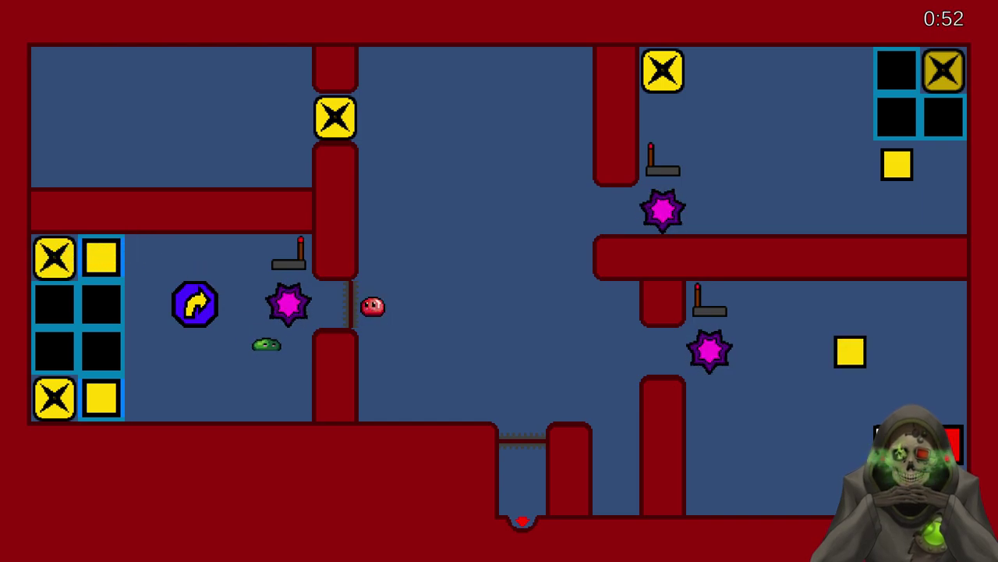
key("Down")
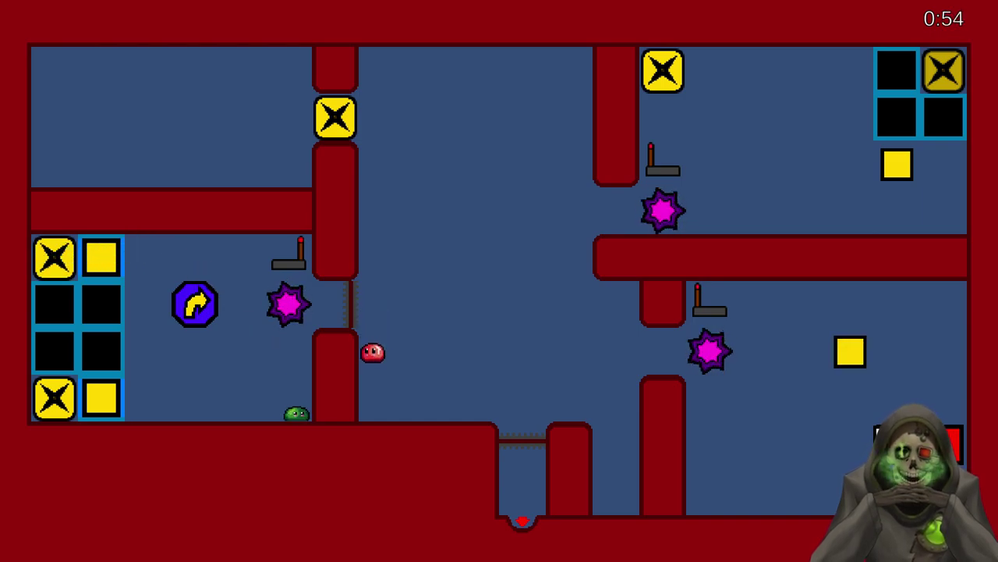
key("Up")
key("Right")
key("Up")
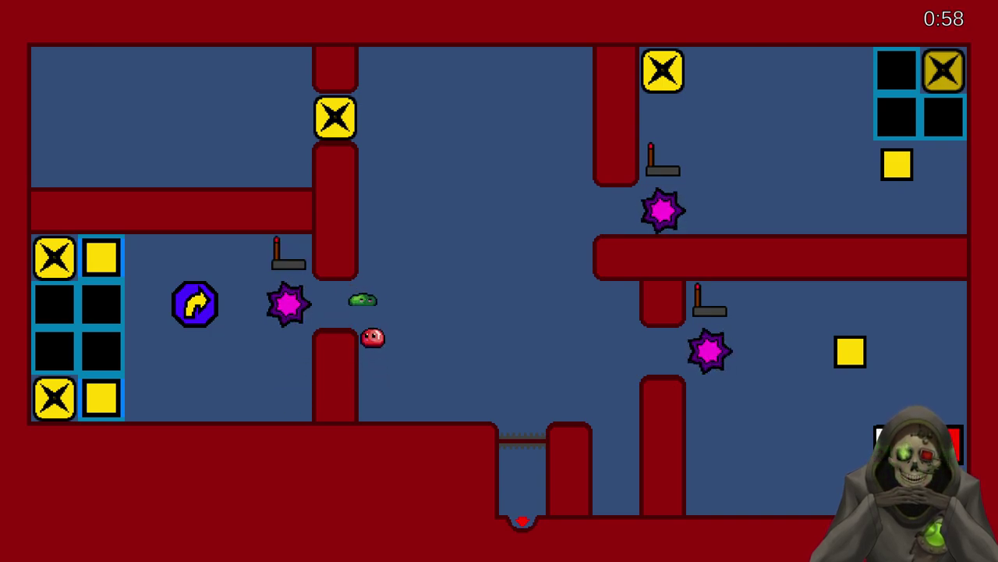
key("Right")
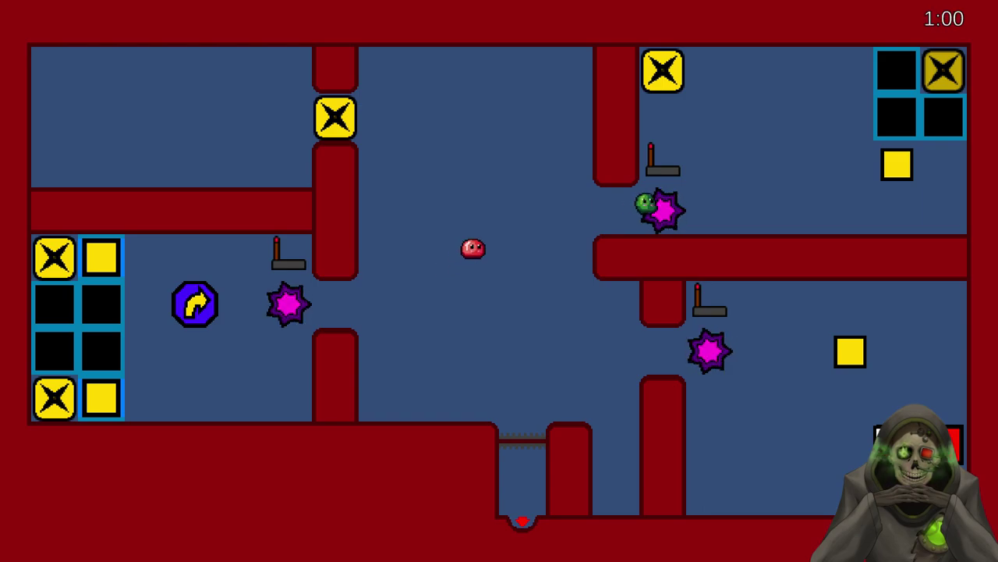
key("Up")
key("Left")
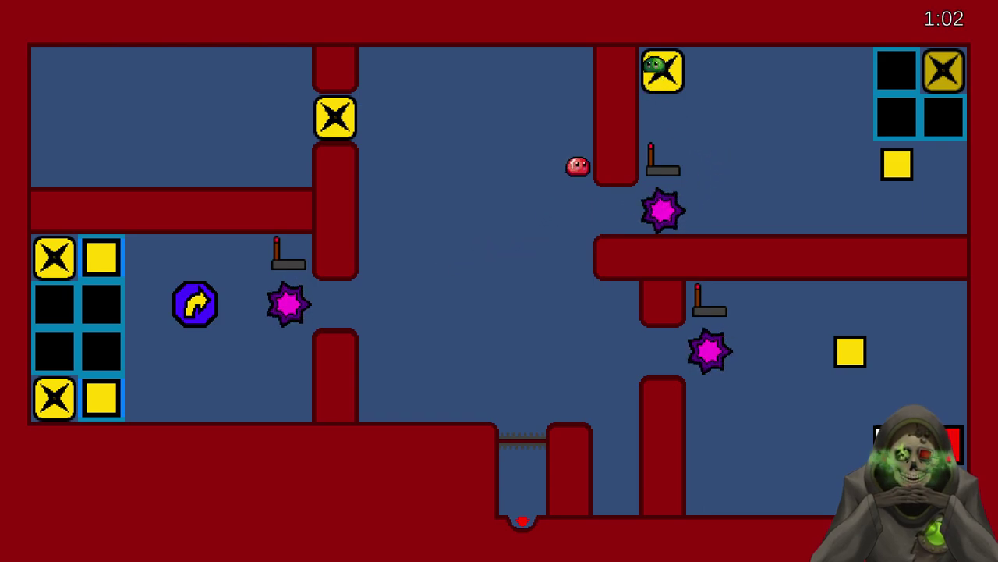
- Push the yellow block into the slot below the top-right button and activate that button with the green slime
key("Down")
key("Right")
key("Down")
key("Right")
key("Up")
key("Down")
key("Left")
key("Up")
key("Left")
key("Down")
key("Right")
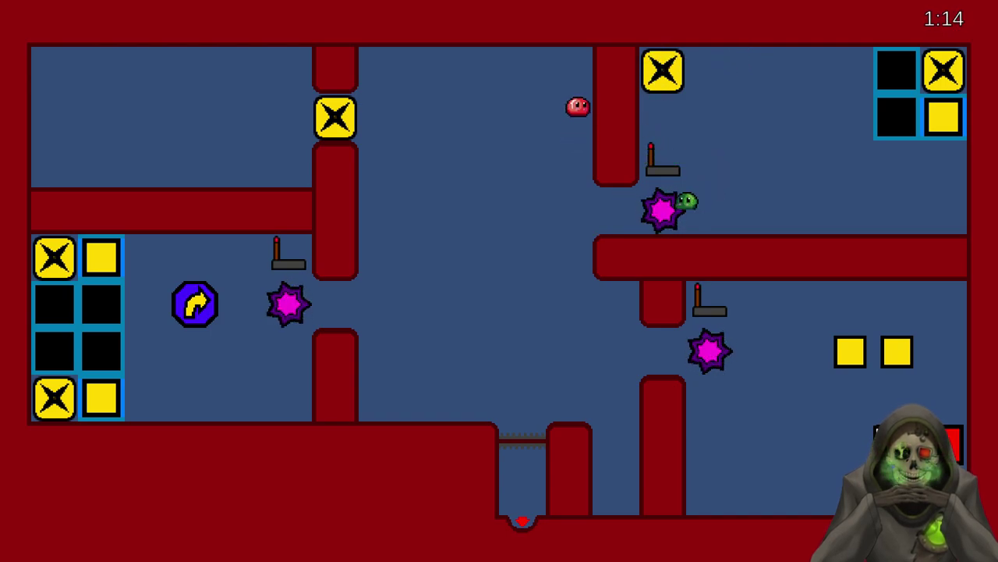
- Lead the green slime out and into the lower-right room, and seal its gate with the lever
key("Left")
key("Down")
key("Right")
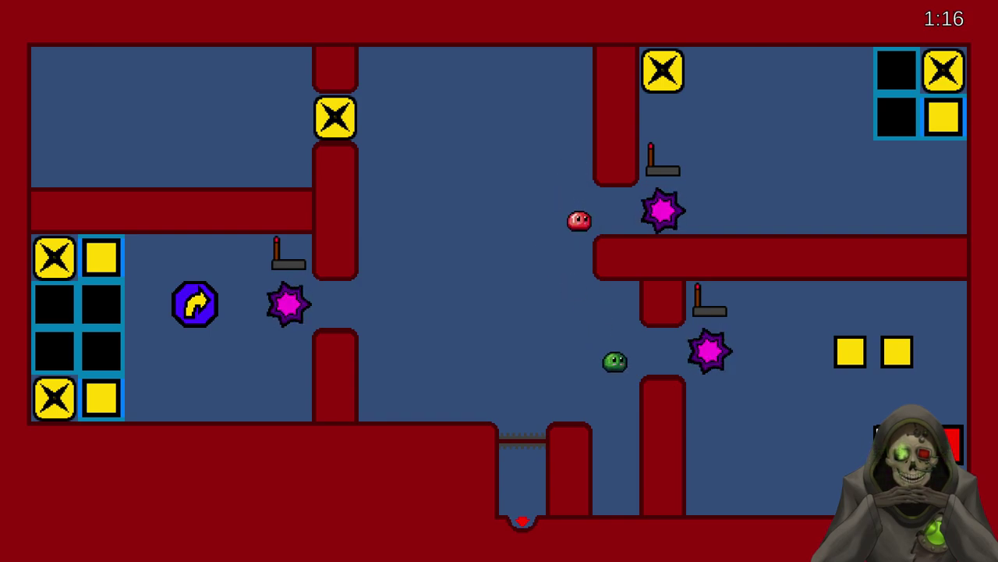
key("Up")
key("Right")
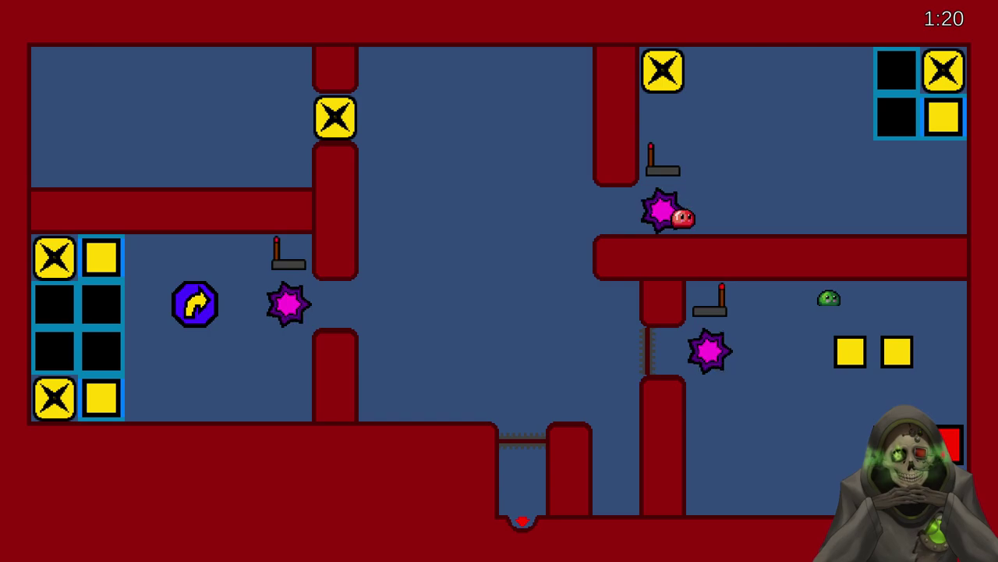
- Push the two yellow blocks down and across the lower-right room to open the exit gate
key("Left")
key("Right")
key("Down")
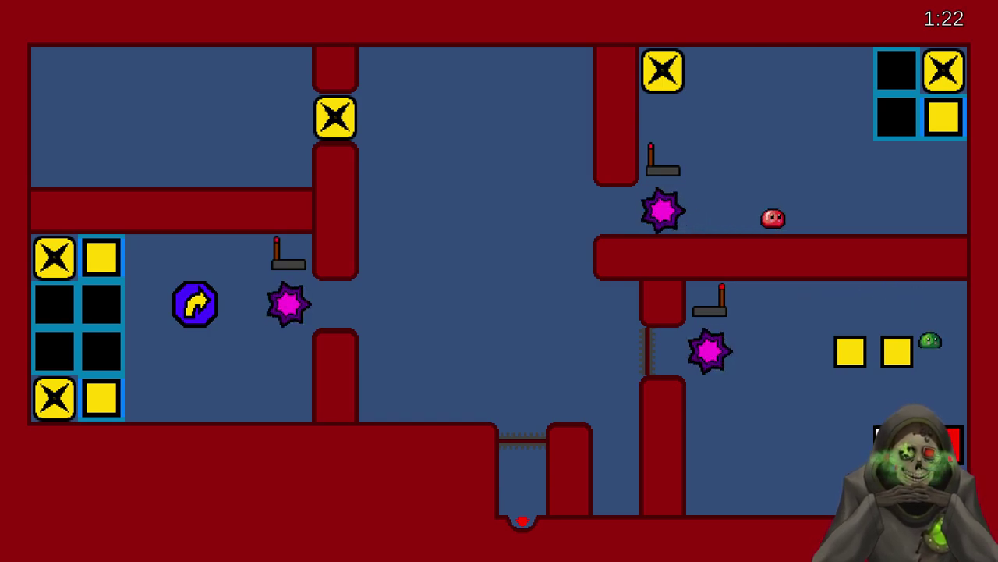
key("Left")
key("Up")
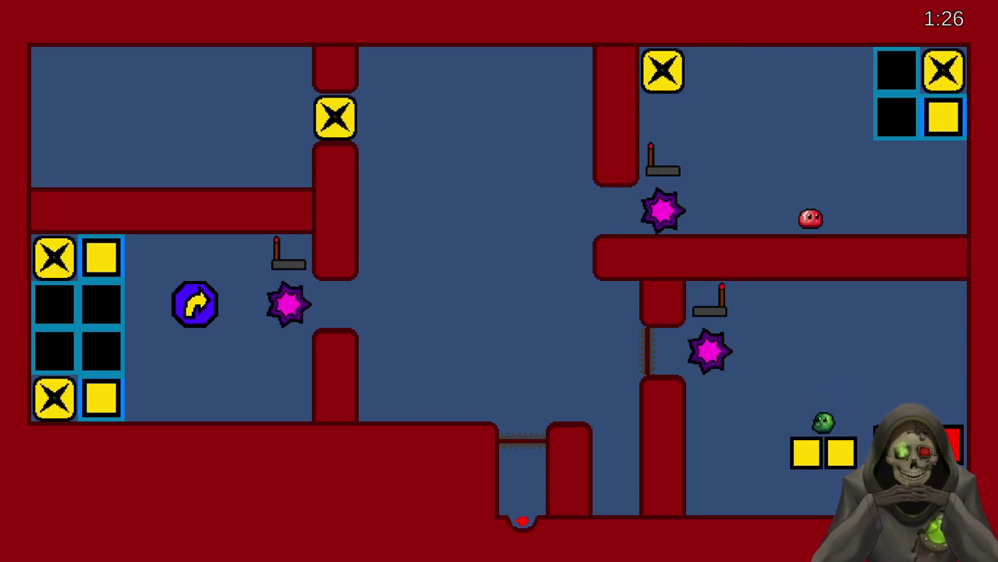
key("Left")
key("Right")
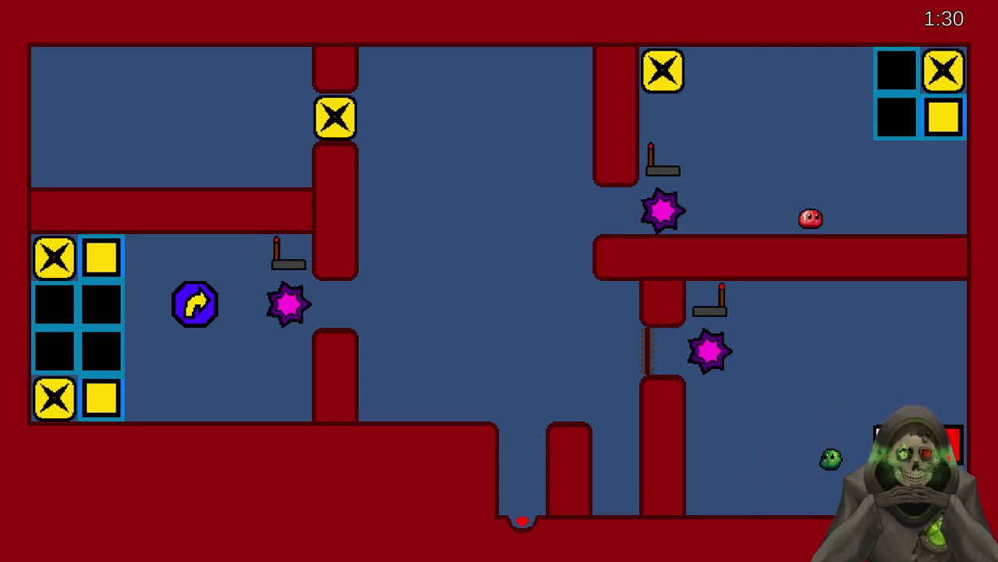
- Reopen the lower-right room's gate and take the green slime through the exit, dismissing the next level's opening message
key("Left")
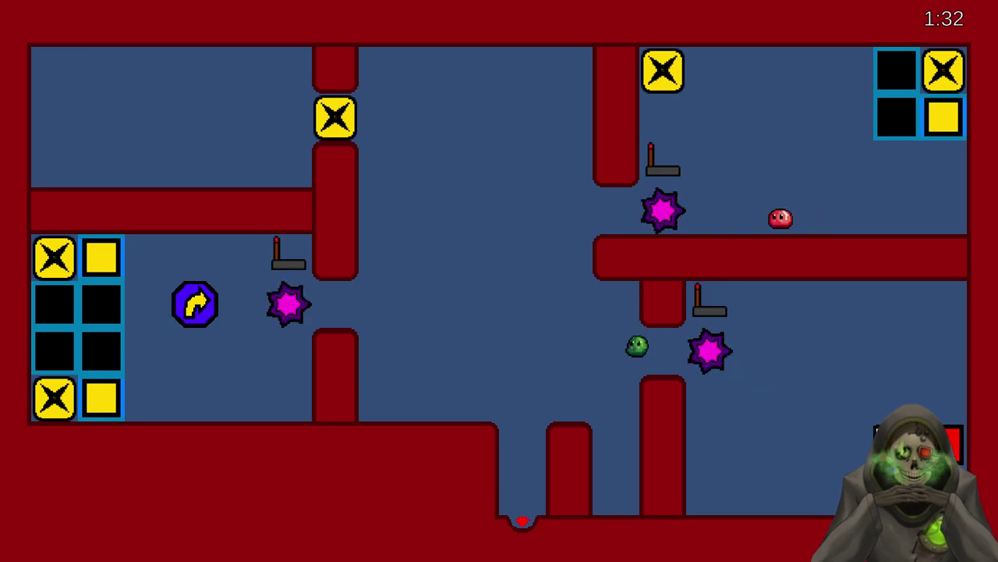
key("Right")
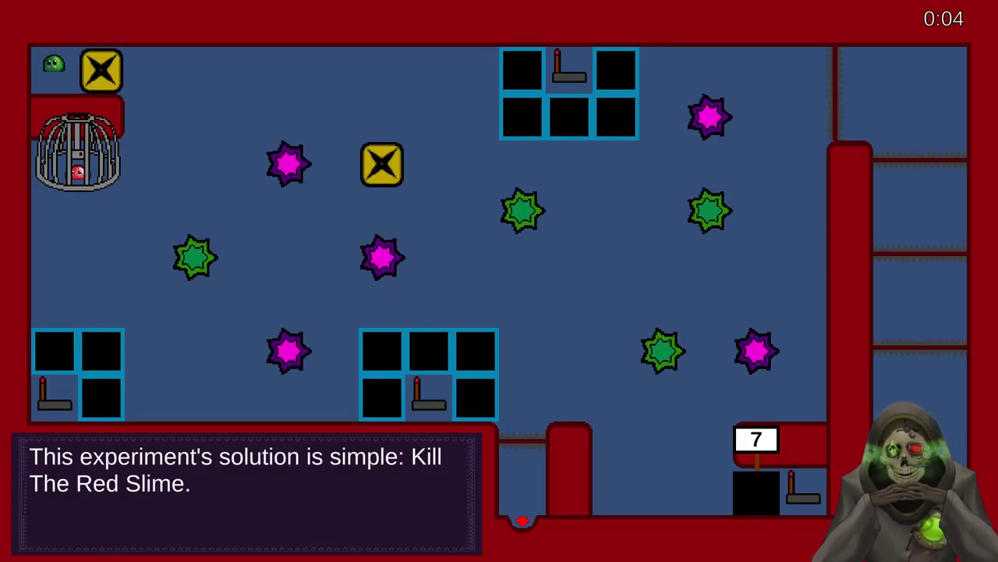
key("space")
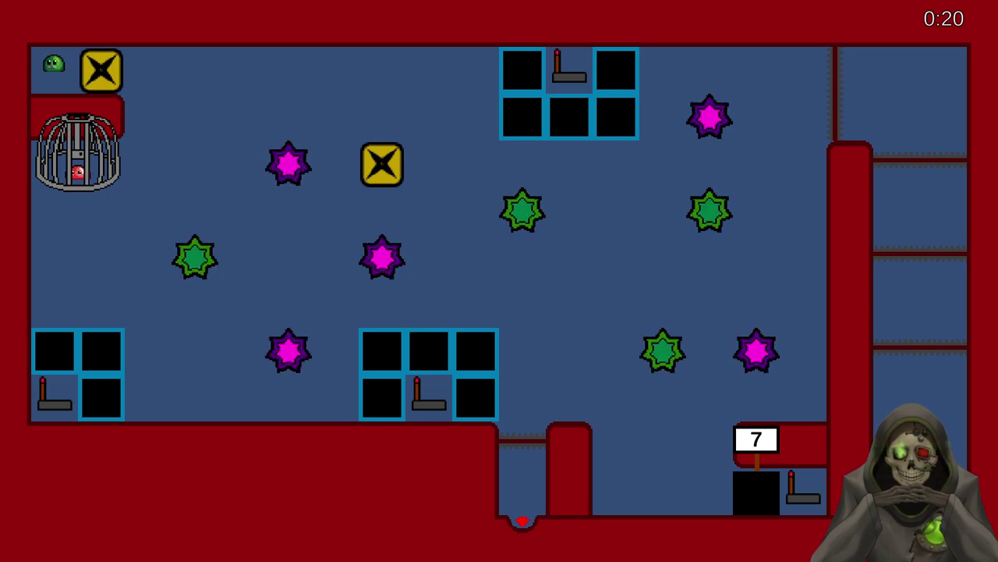
- Capture the whole level screen and paste it over the open 5-9 picture in paint.net
key("super+shift+s")
left_click_drag(1, 0, 997, 561)
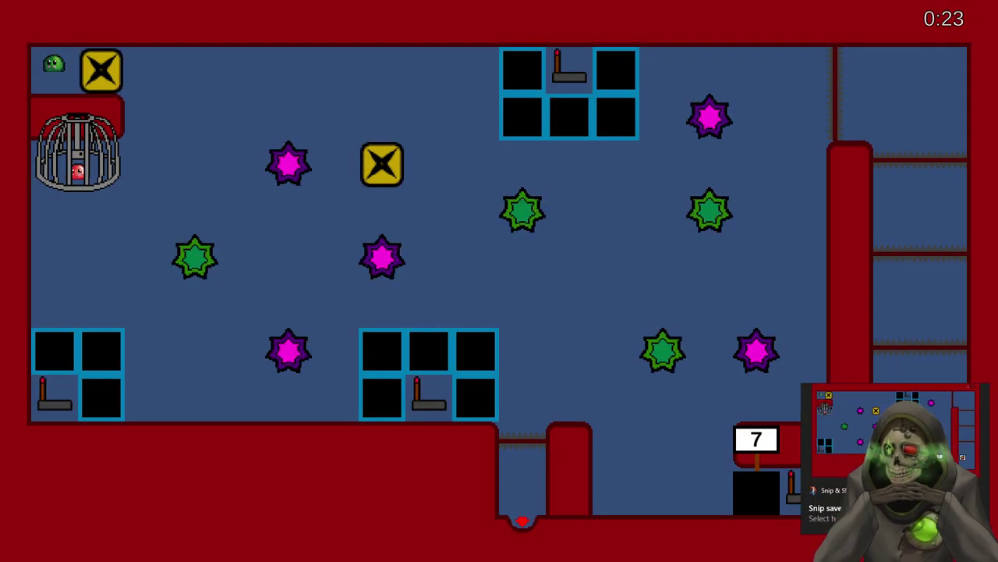
left_click_drag(617, 0, 616, 1)
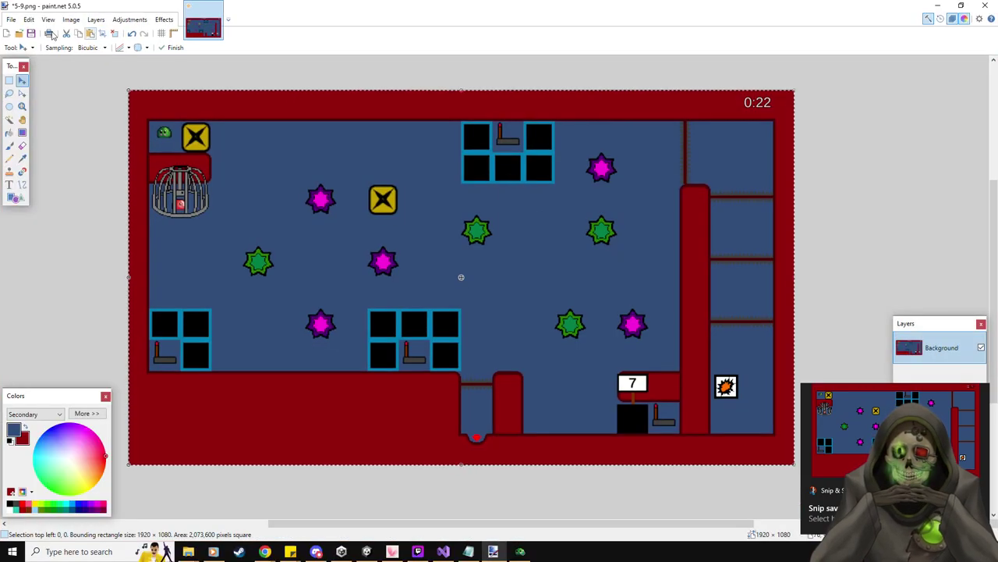
- Cut the green slime and the timer out of the picture and fill the gaps with the surrounding blue and dark red
left_click(10, 81)
left_click_drag(154, 124, 170, 138)
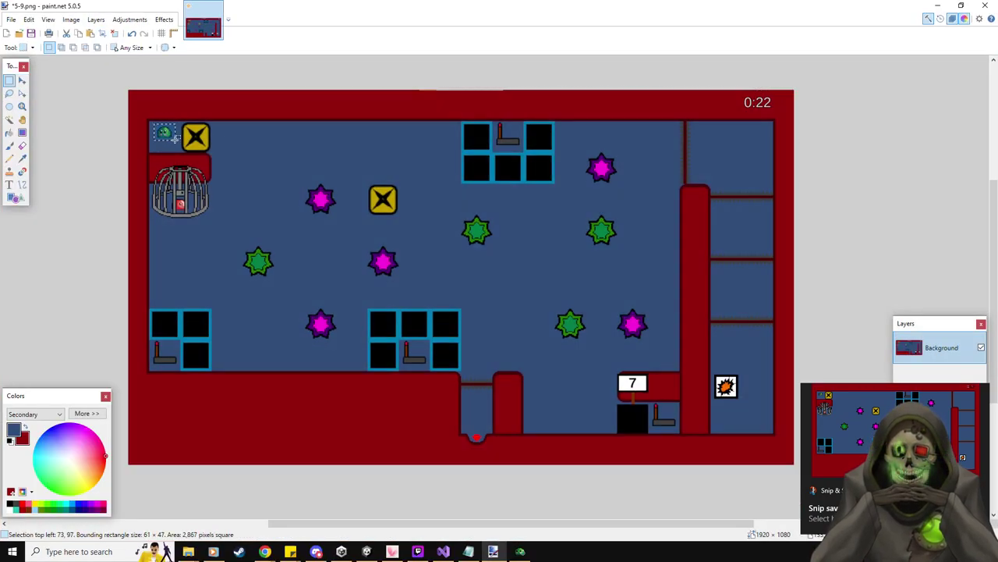
key("ctrl+x")
left_click_drag(741, 95, 777, 110)
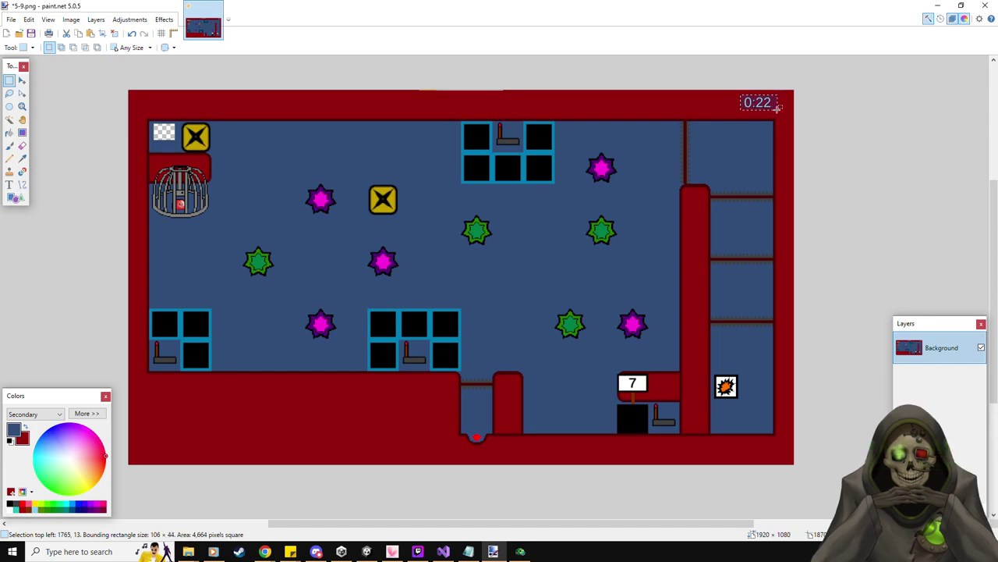
key("ctrl+x")
left_click(9, 134)
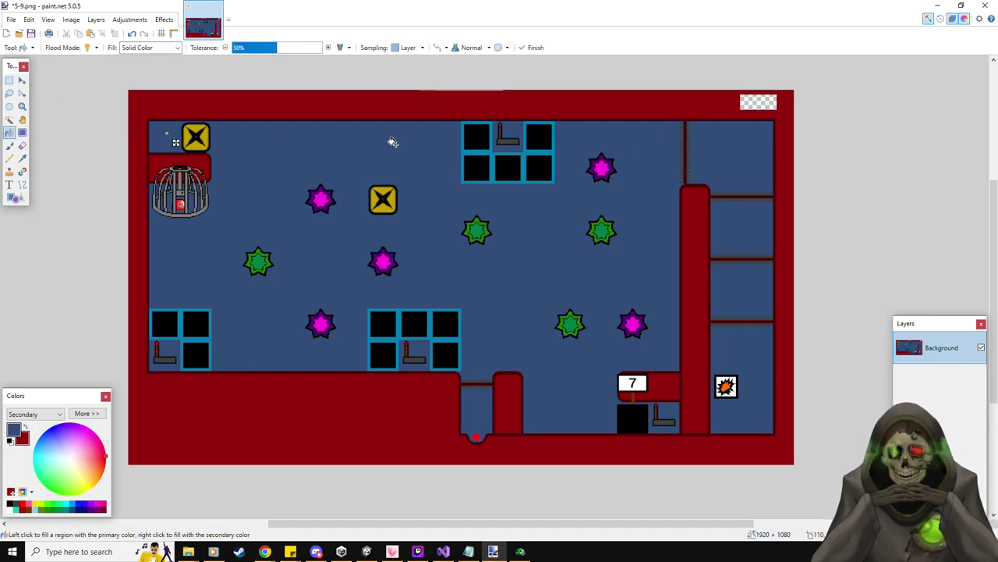
- Save the picture under the new name 5-10 in the Level Pictures folder
left_click(18, 21)
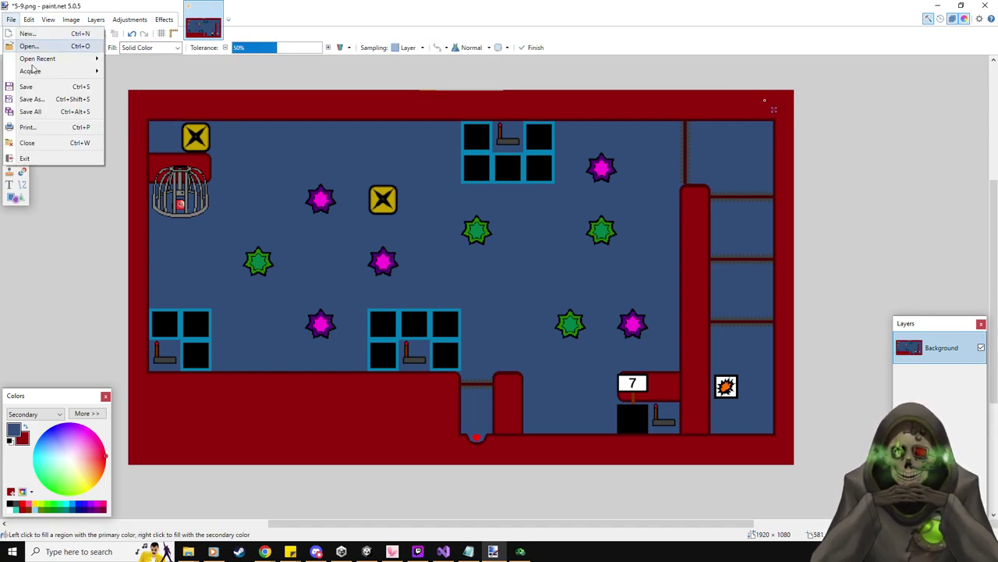
left_click(42, 99)
type("5-10")
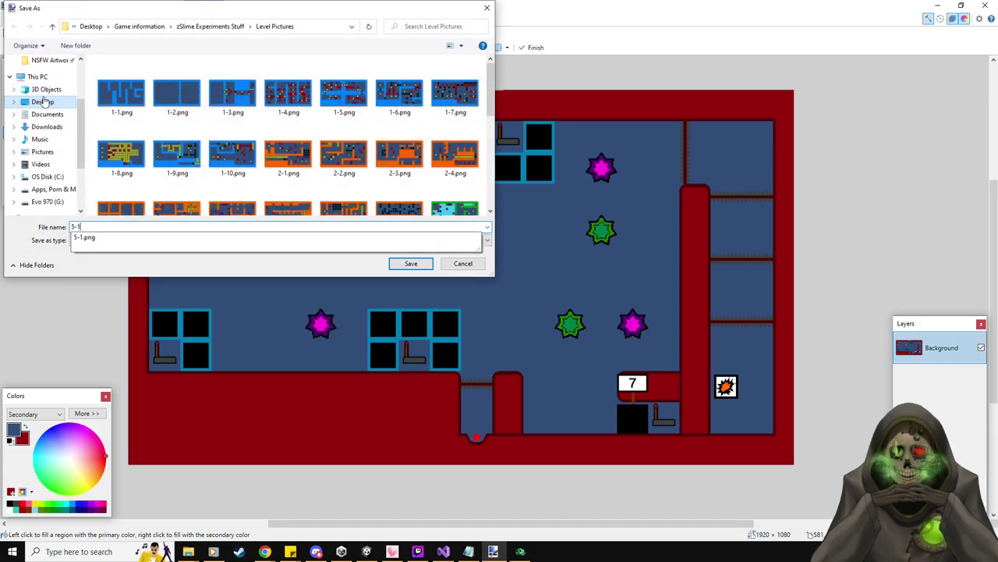
key("Return")
key("Return")
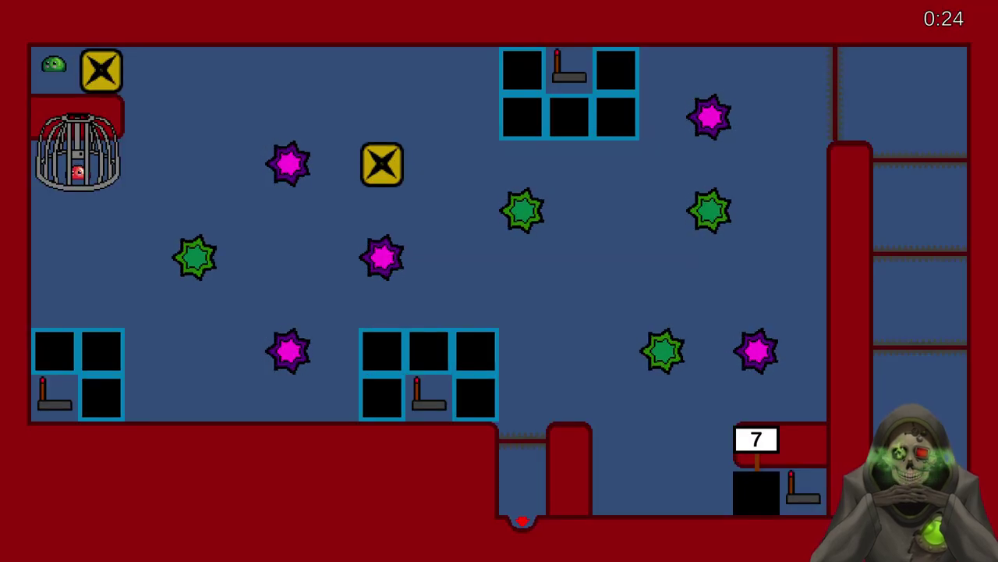
- Switch back to the game and lead the green slime over the yellow corner button and onto the second yellow button
key("Right")
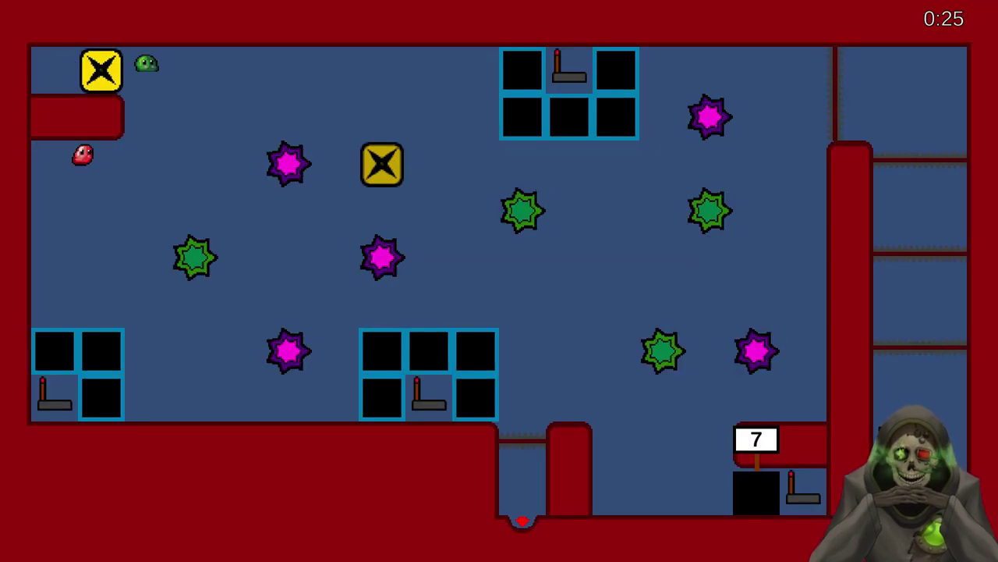
key("Down")
key("Right")
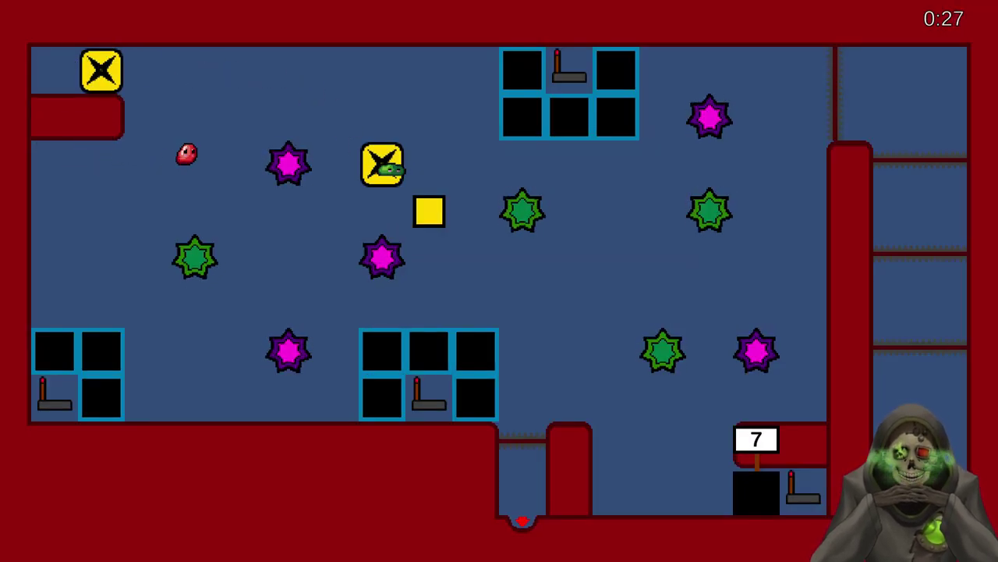
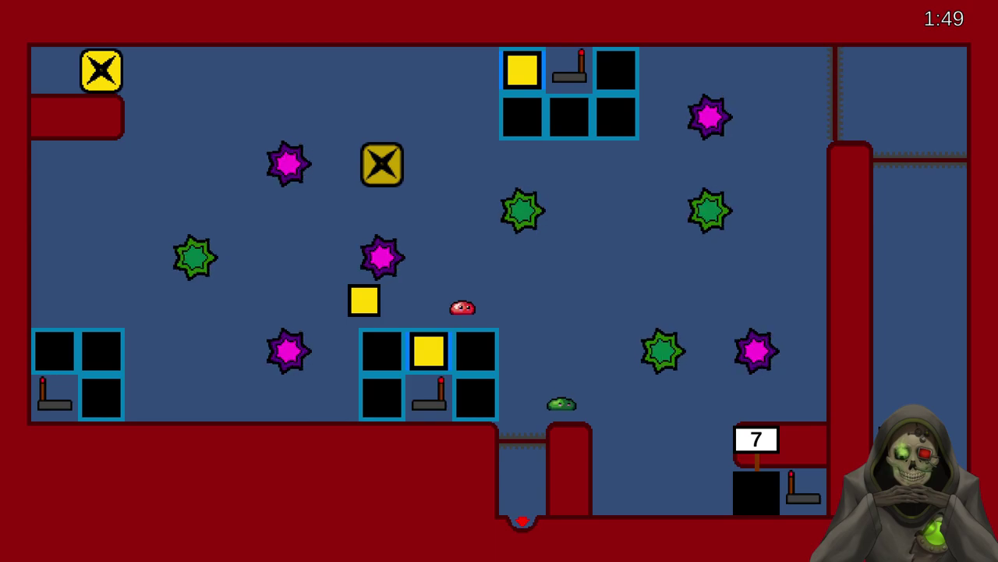
- Use the green slime to push the two stacked yellow blocks down past the lower green star, then return the slime to its start
key("Up")
key("Left")
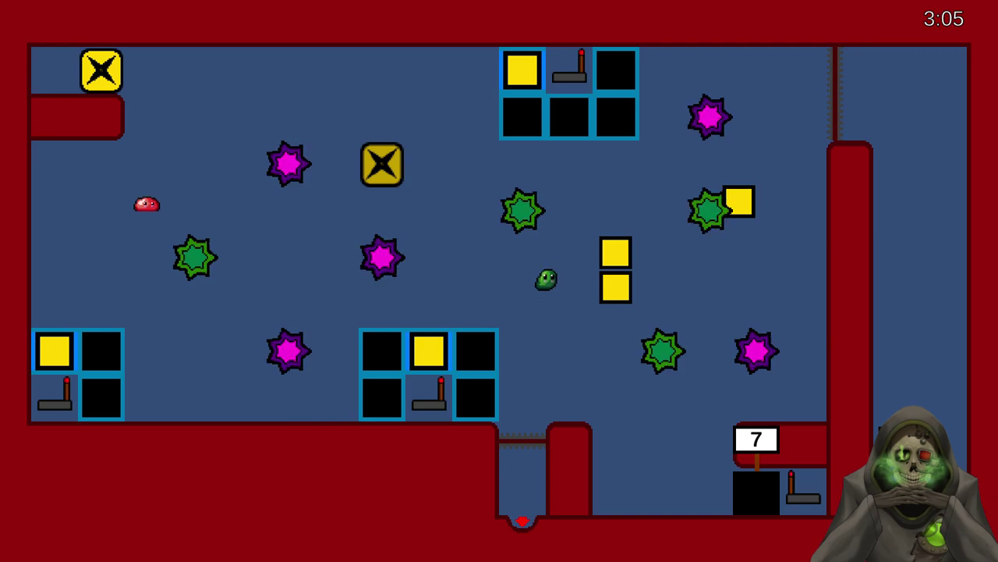
key("Down")
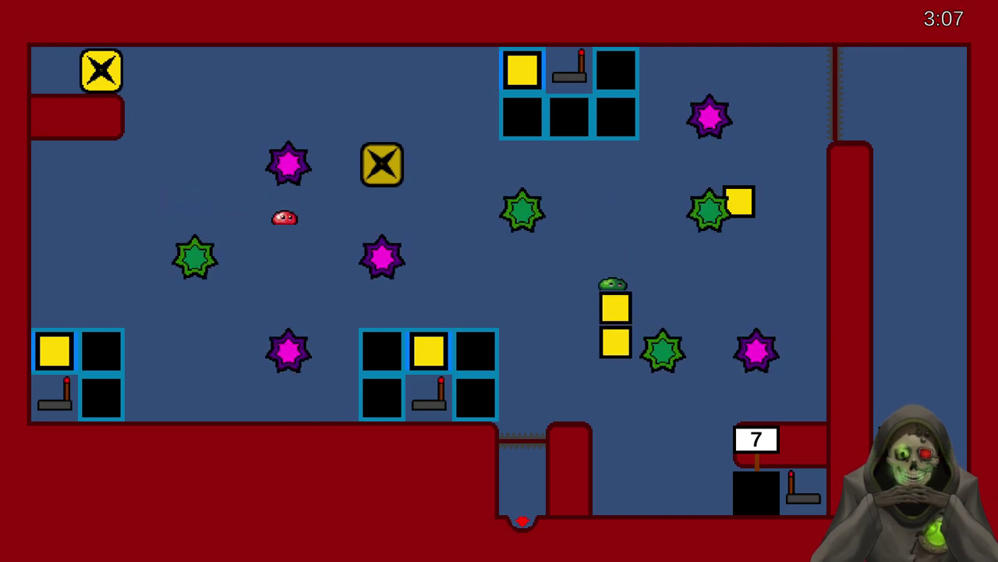
key("Right")
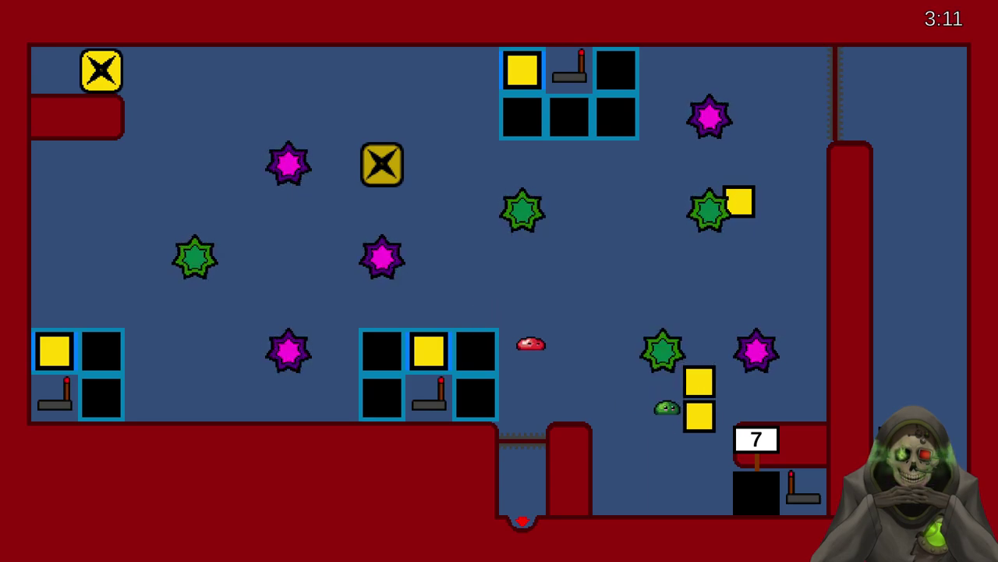
key("Right")
key("r")
key("Right")
key("Right")
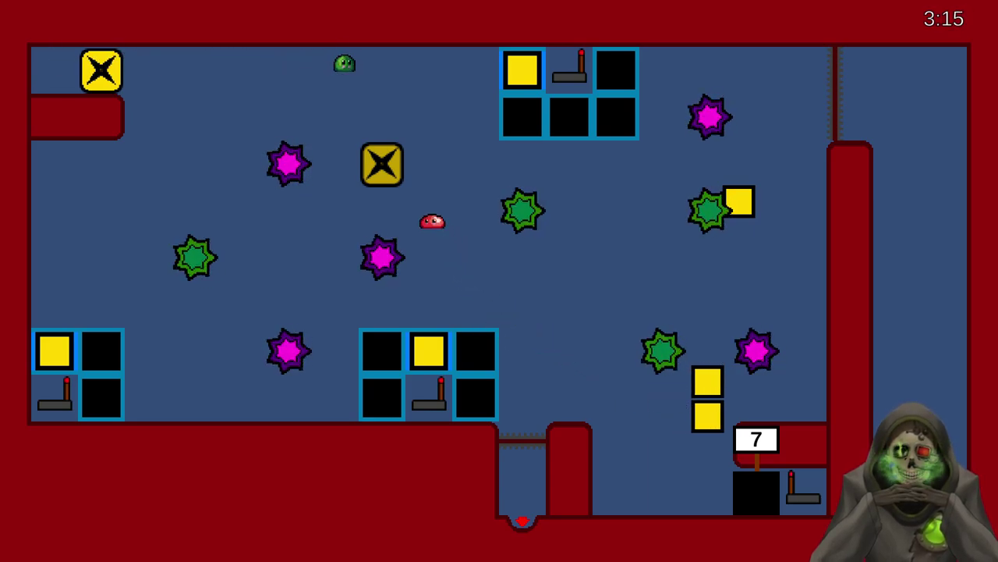
- Lead the green slime back to the two yellow blocks and push the lower one into the numbered deposit pit
key("Left")
key("Right")
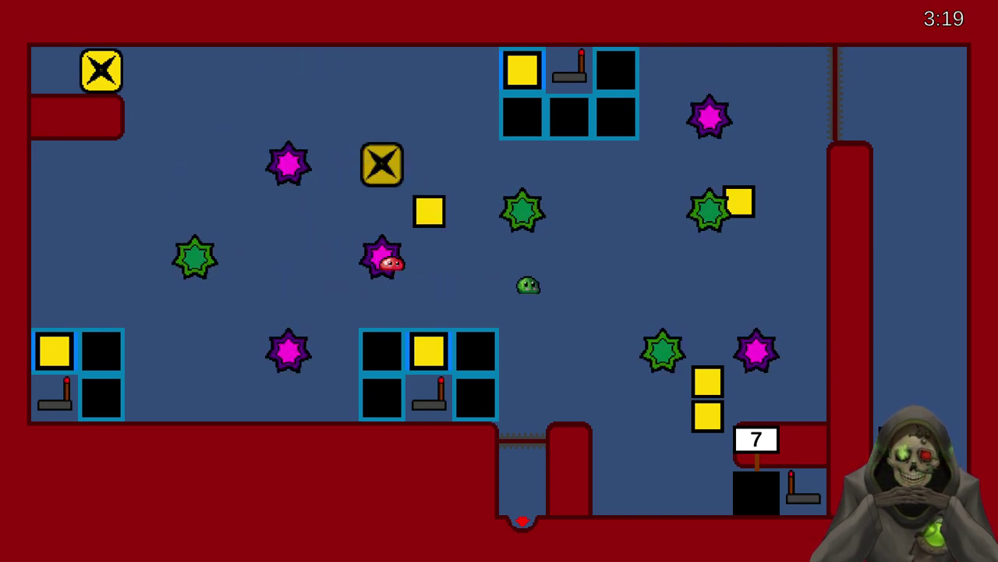
key("Right")
key("Down")
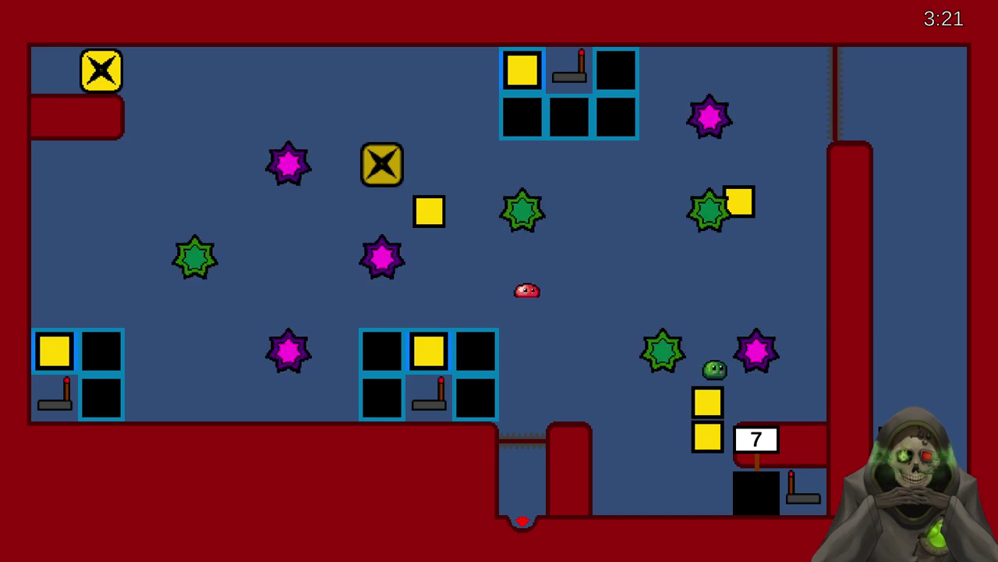
key("Right")
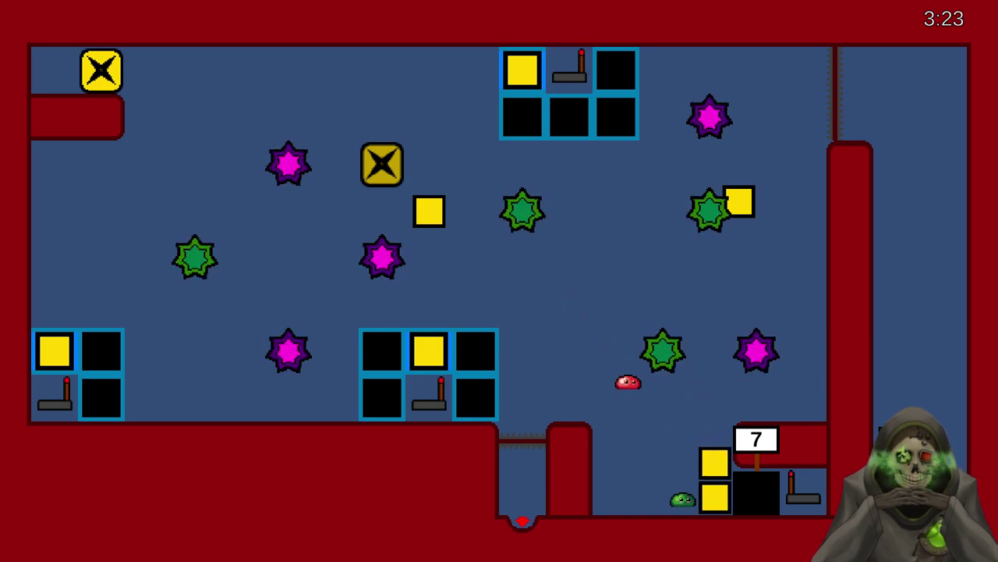
key("Down")
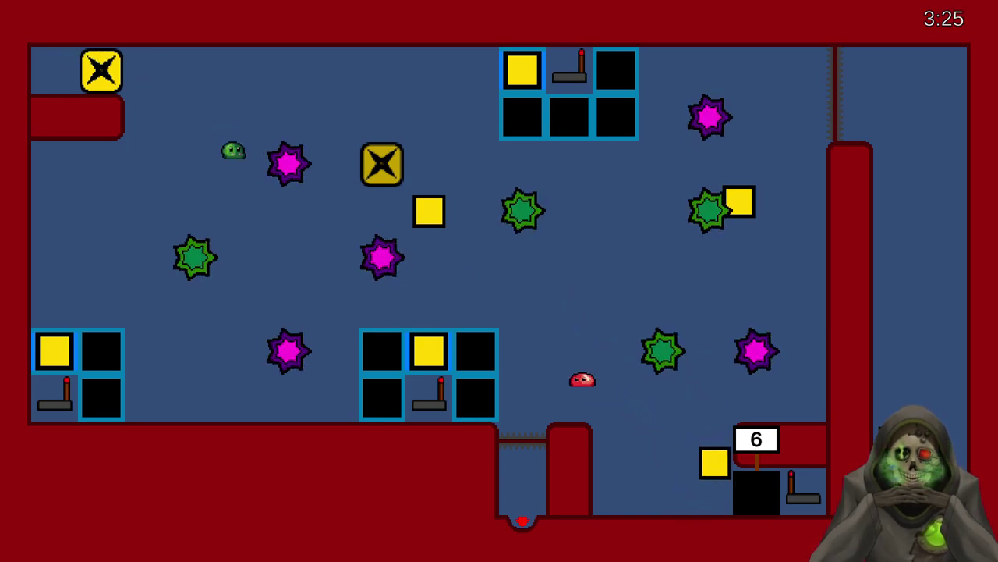
key("Right")
key("Up")
key("Right")
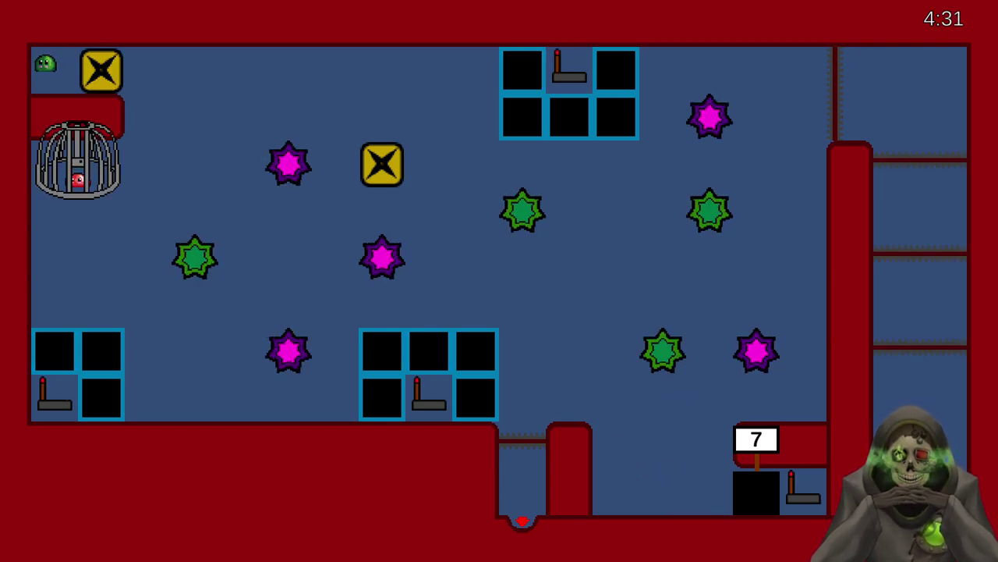
- Quit the game from its pause screen and close the Build Settings in Unity
key("Escape")
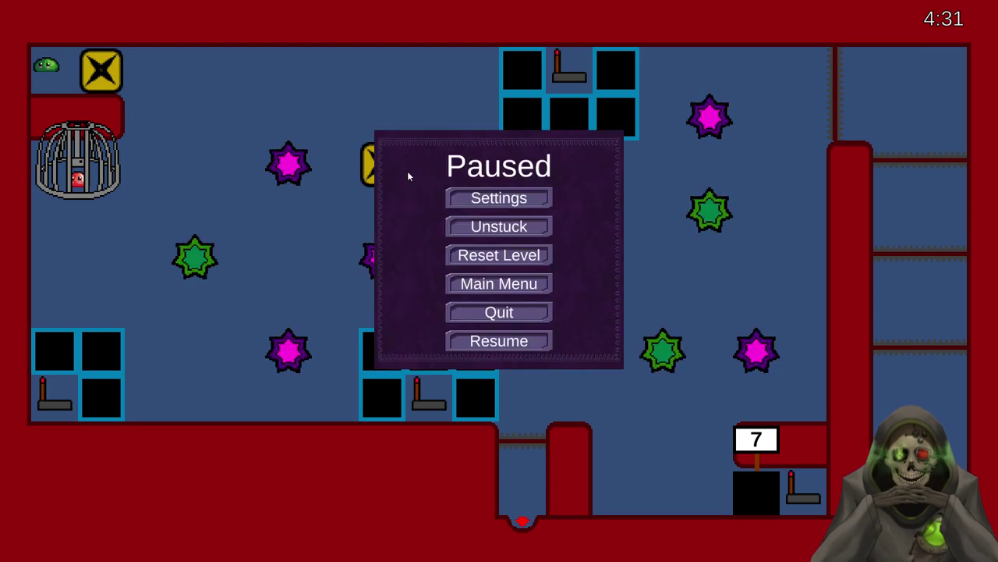
left_click(540, 315)
left_click(548, 340)
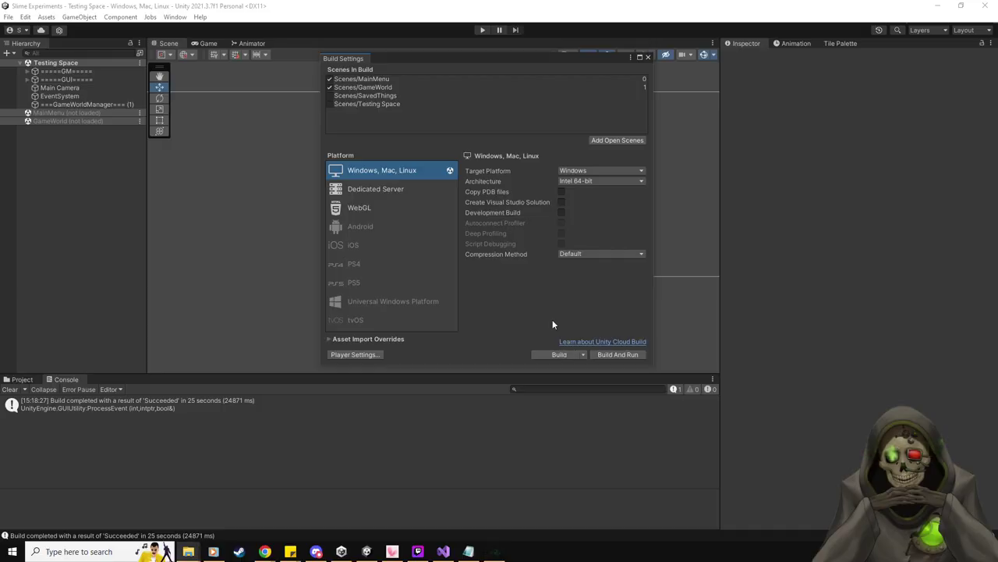
left_click(648, 58)
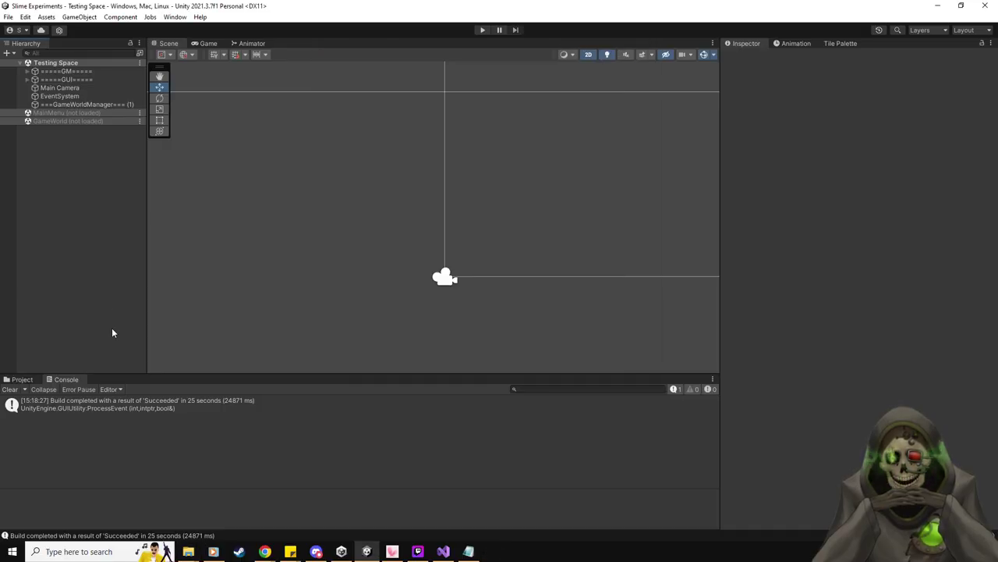
- Open the Level 5-10 prefab and empty the Depositors list in its Level Reset script
left_click(22, 379)
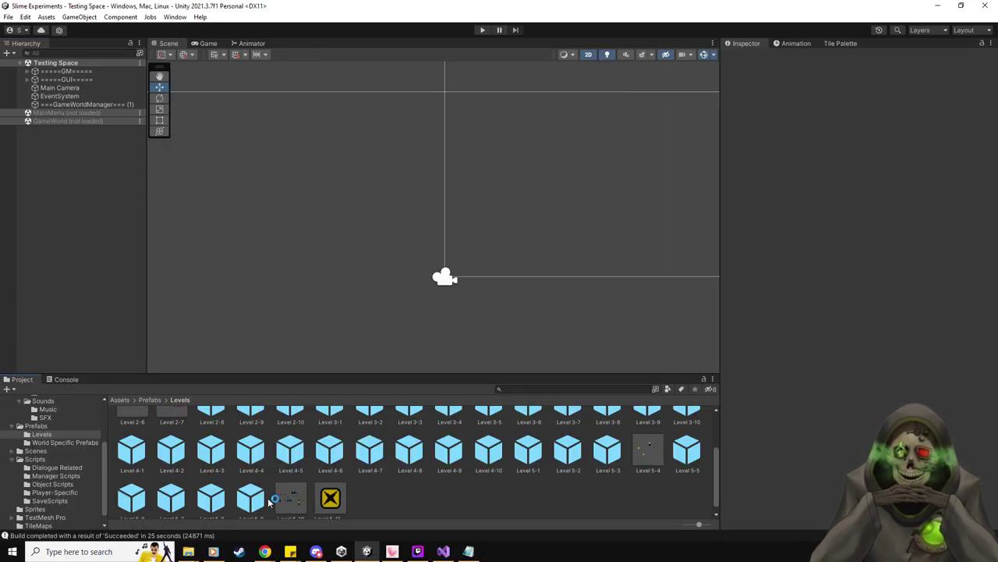
double_click(291, 489)
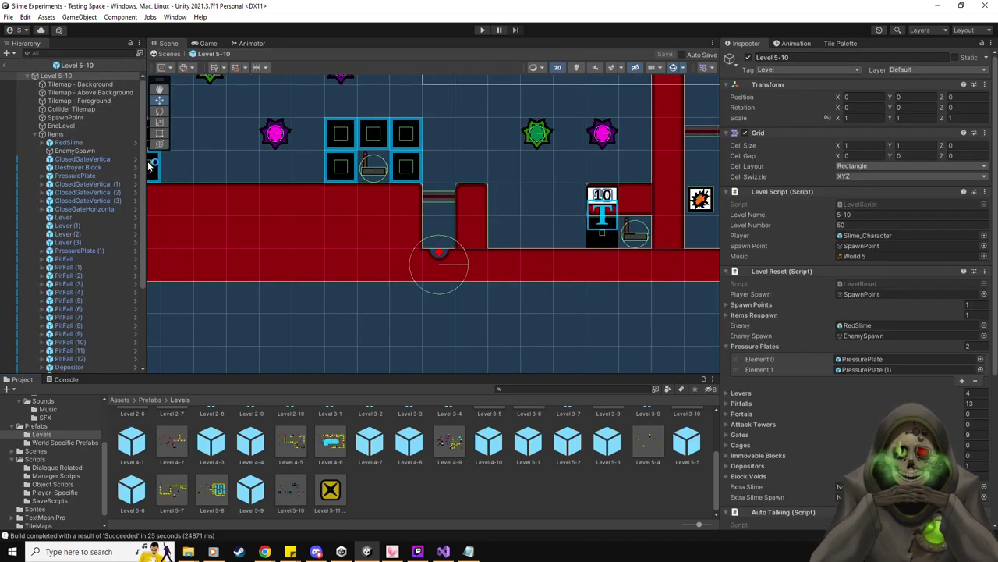
scroll(382, 267, "down", 2)
left_click(763, 466)
left_click(753, 481)
key("Delete")
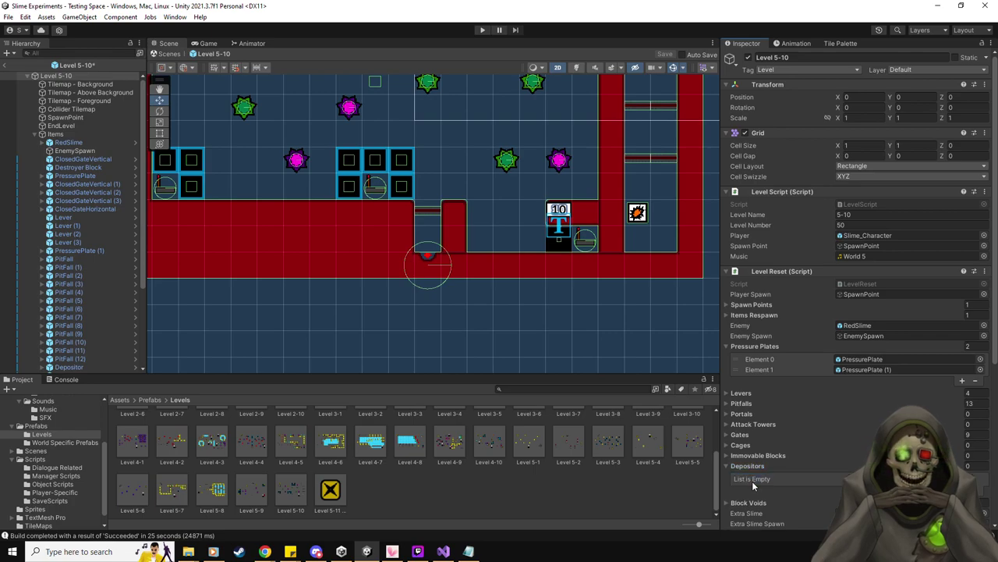
left_click(757, 469)
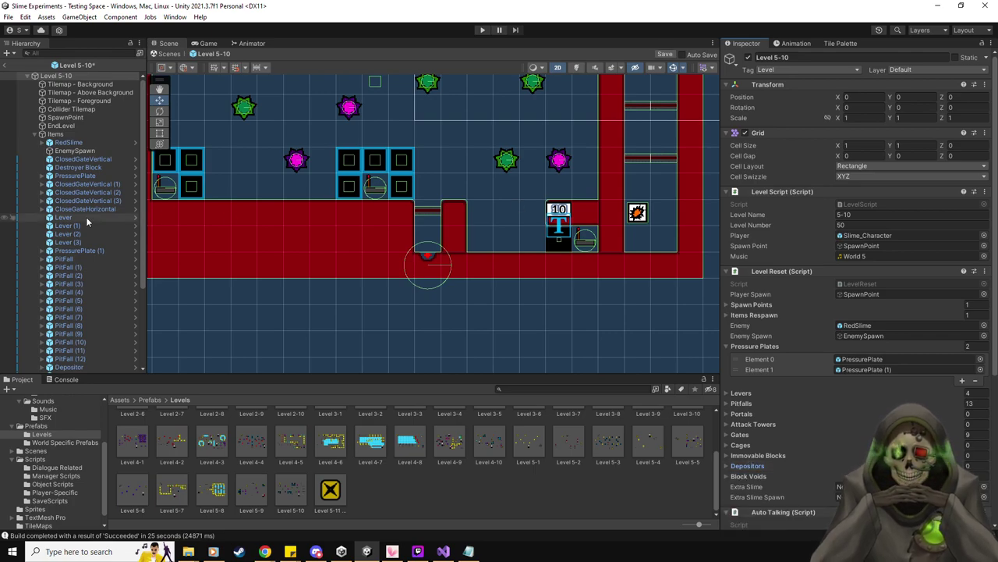
- Delete the Depositor and put a duplicate of PitFall (10) in its place beside the lower lever, at X 5.5, Y -4.5
scroll(90, 266, "down", 5)
left_click(73, 252)
key("Delete")
middle_click_drag(329, 266, 326, 316)
left_click(74, 236)
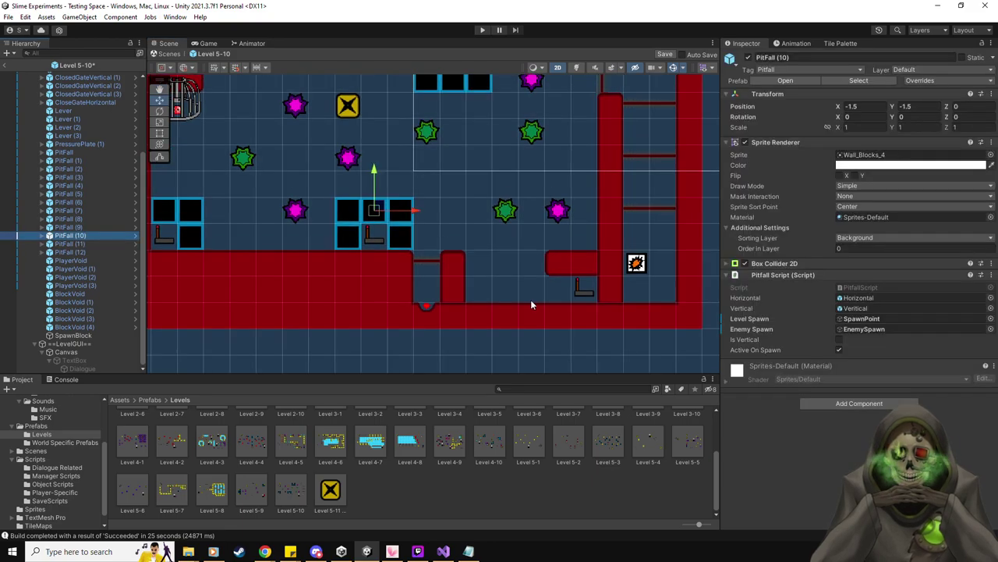
key("ctrl+d")
left_click_drag(379, 209, 565, 291)
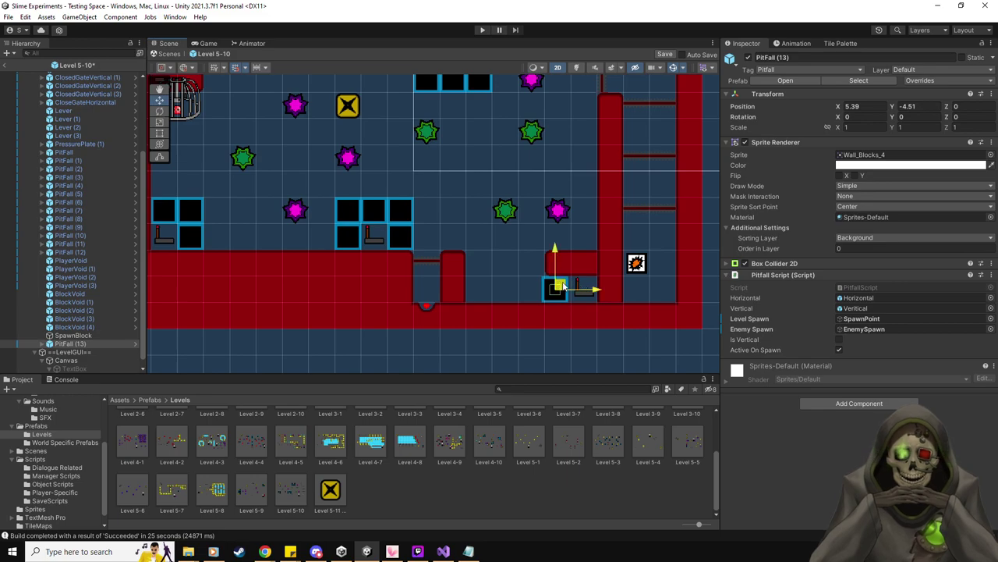
- Add PitFall (13) to the Pitfalls list of Level 5-10's Level Reset script, save the prefab and leave prefab editing
scroll(67, 198, "up", 5)
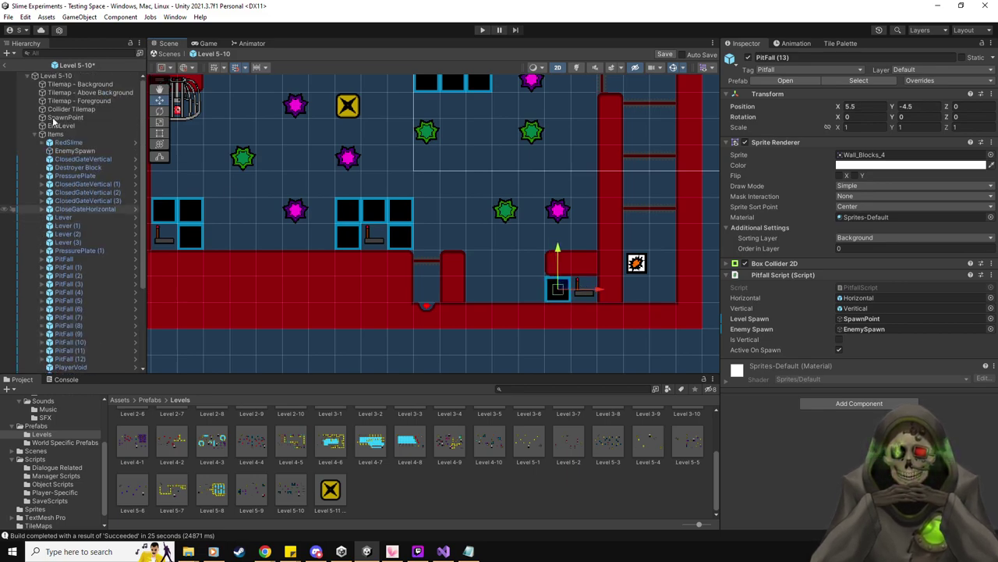
left_click(65, 77)
scroll(837, 402, "down", 5)
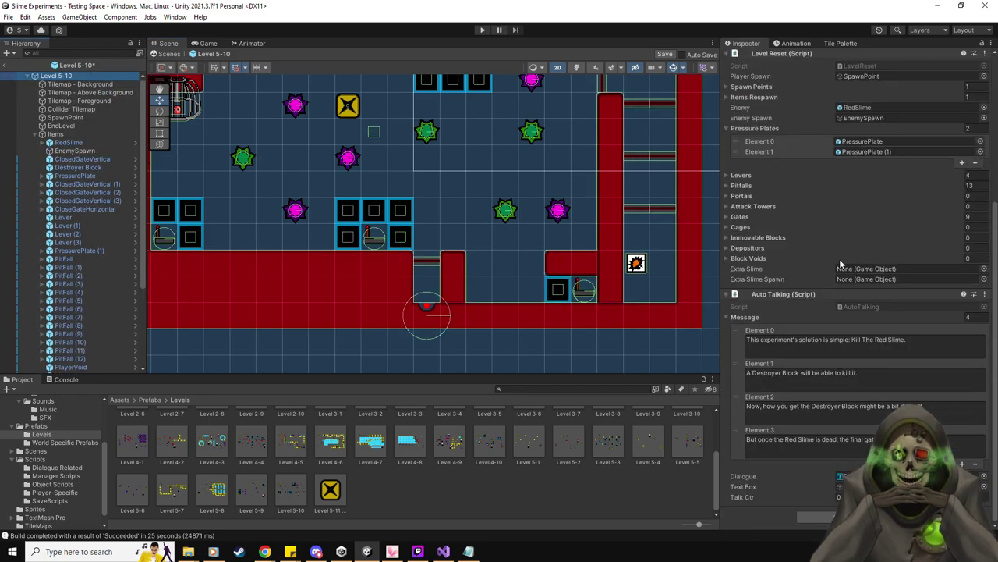
left_click(741, 185)
scroll(68, 323, "down", 3)
scroll(69, 323, "down", 2)
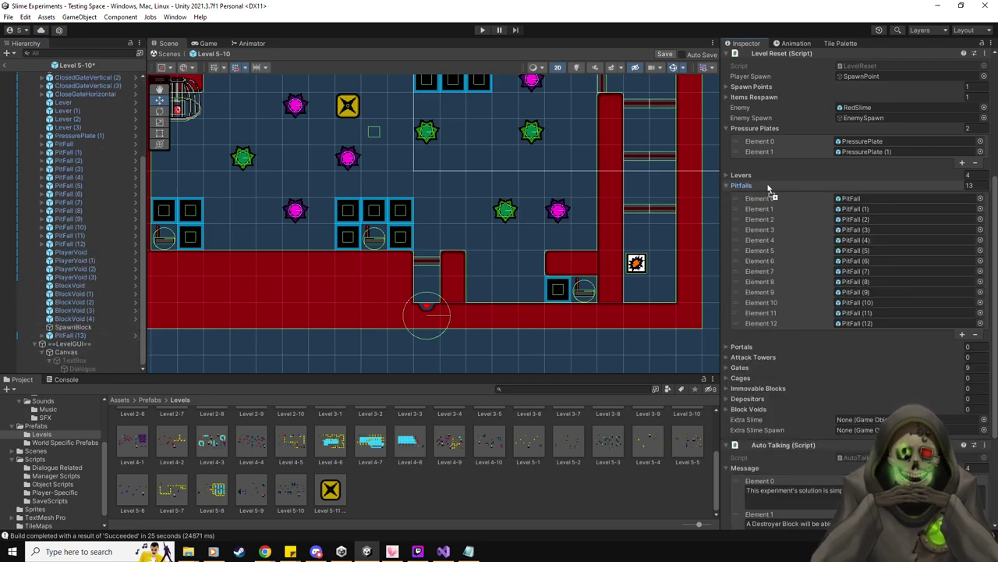
left_click_drag(768, 187, 768, 188)
left_click_drag(425, 208, 511, 270)
middle_click_drag(511, 270, 445, 258)
scroll(446, 262, "down", 2)
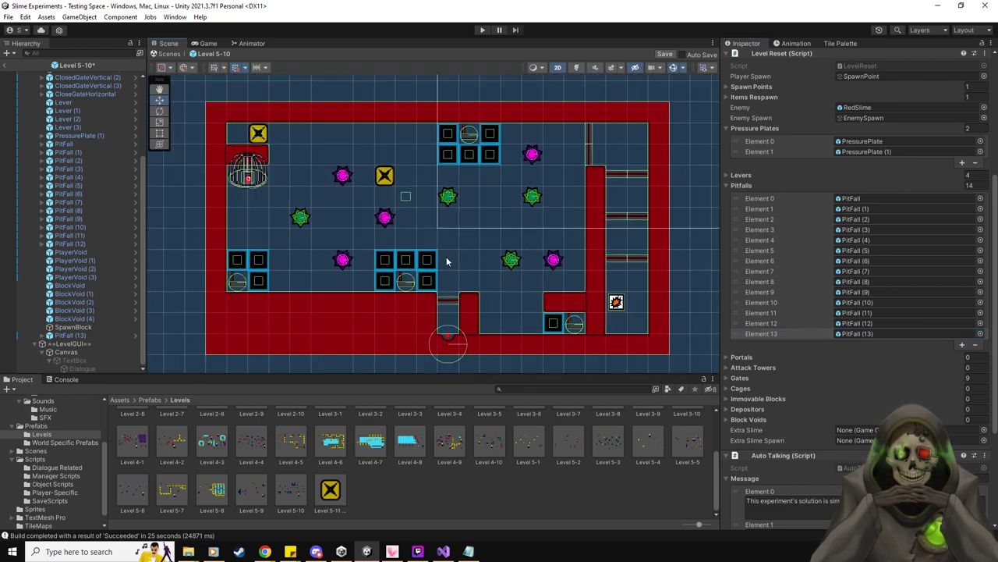
scroll(446, 260, "down", 1)
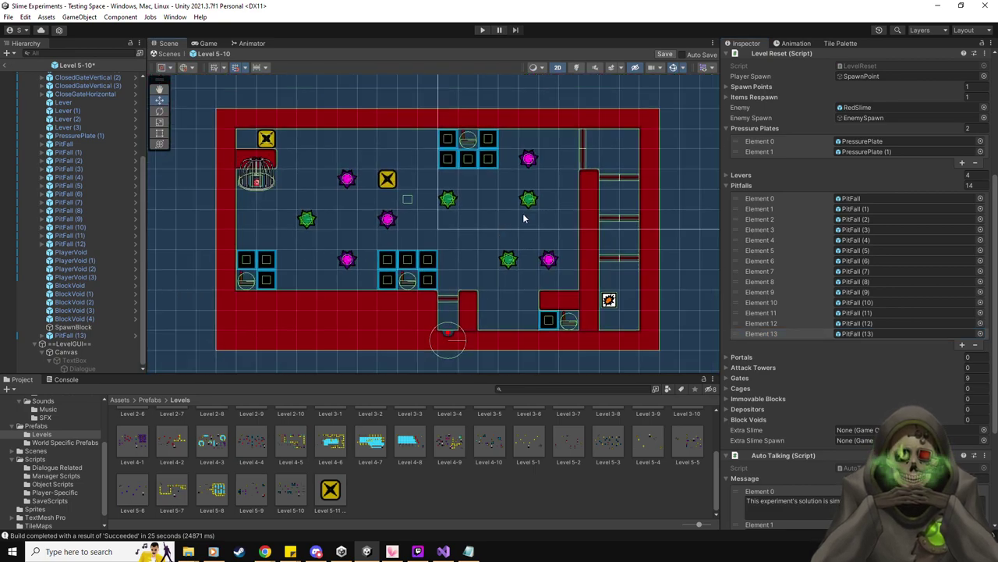
left_click(665, 55)
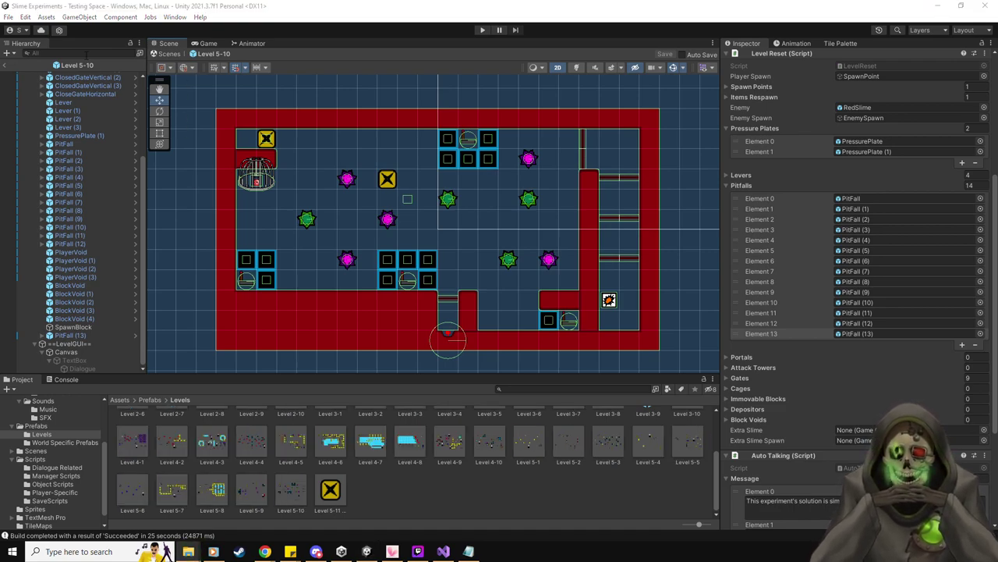
left_click(6, 67)
left_click(7, 16)
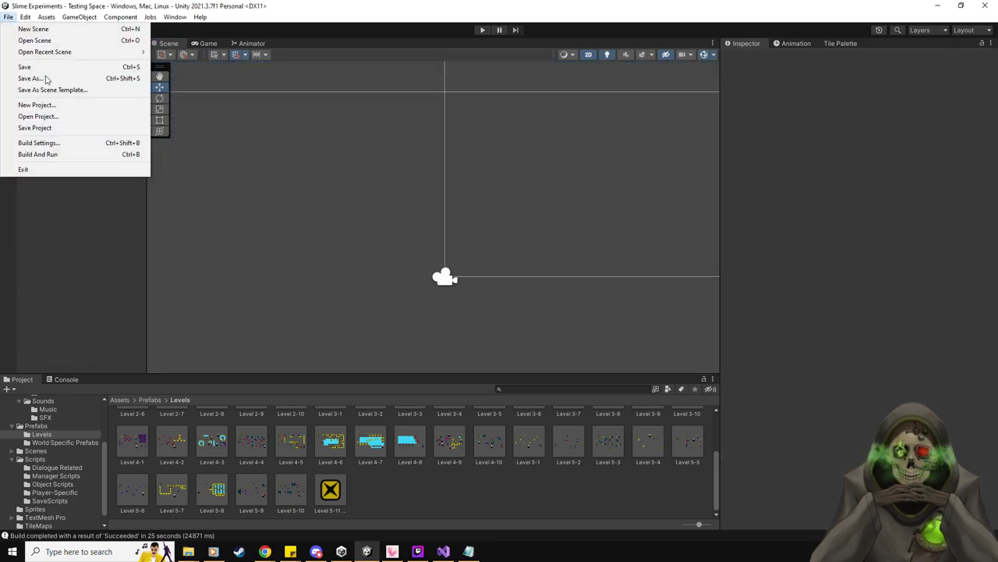
left_click(69, 143)
left_click(537, 356)
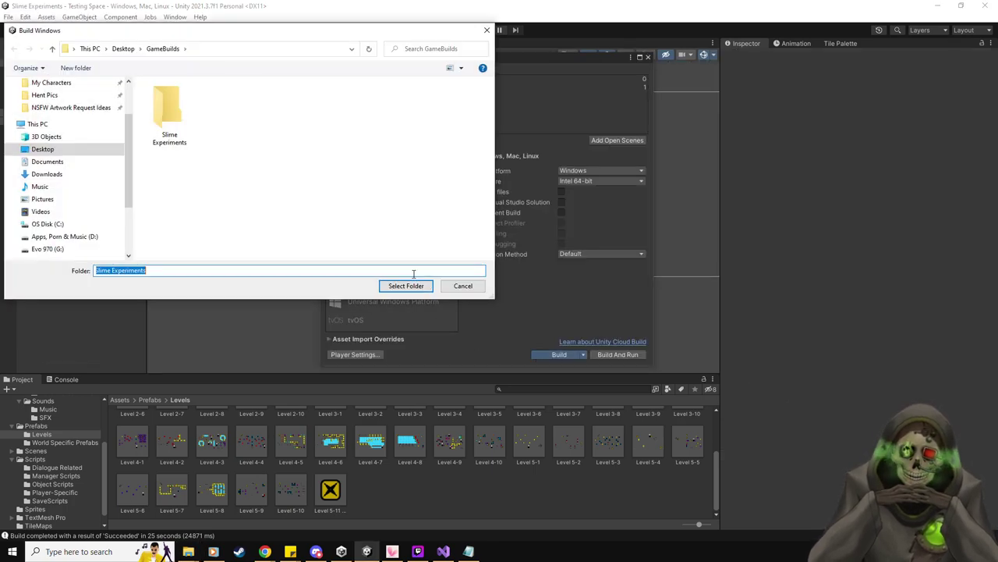
left_click(406, 285)
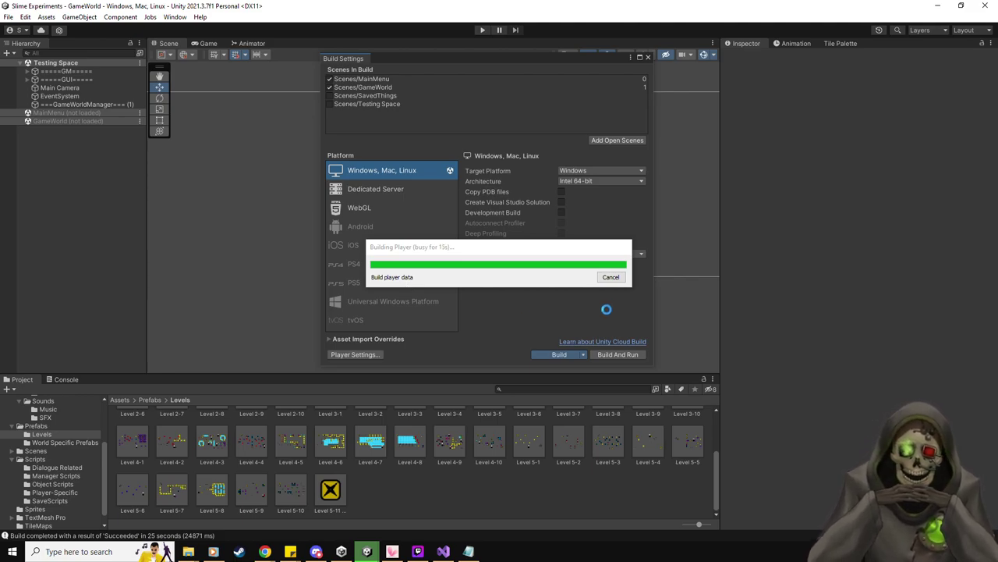
left_click(614, 277)
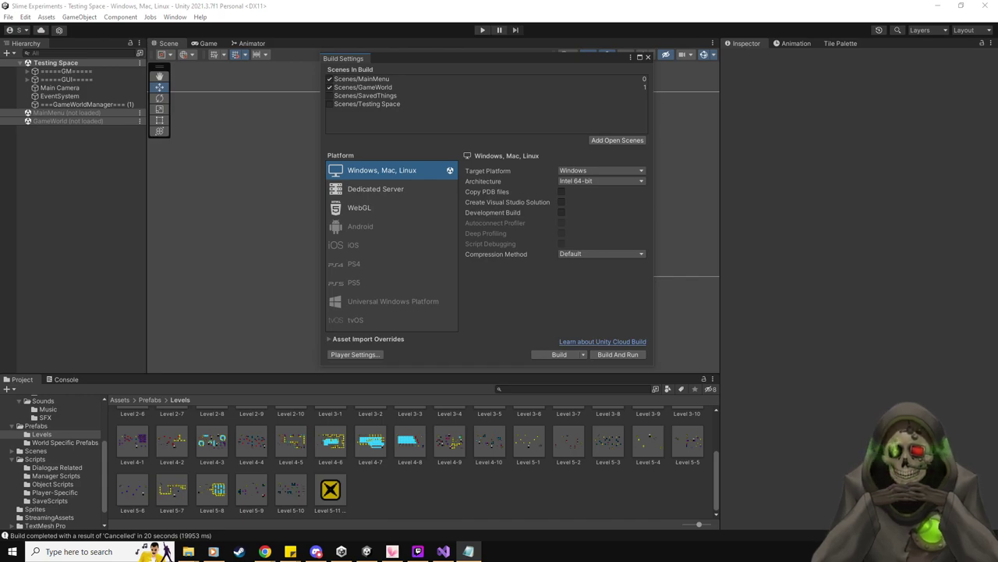
left_click(648, 58)
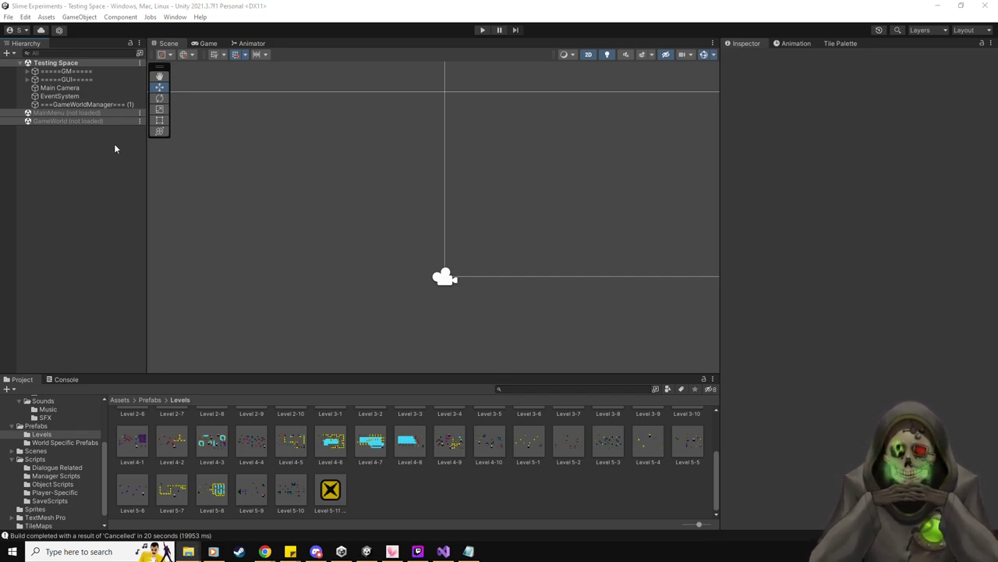
- Load the MainMenu scene and expand MainMenu Canvas to show its Main Menu Script settings
left_click(139, 113)
left_click(166, 118)
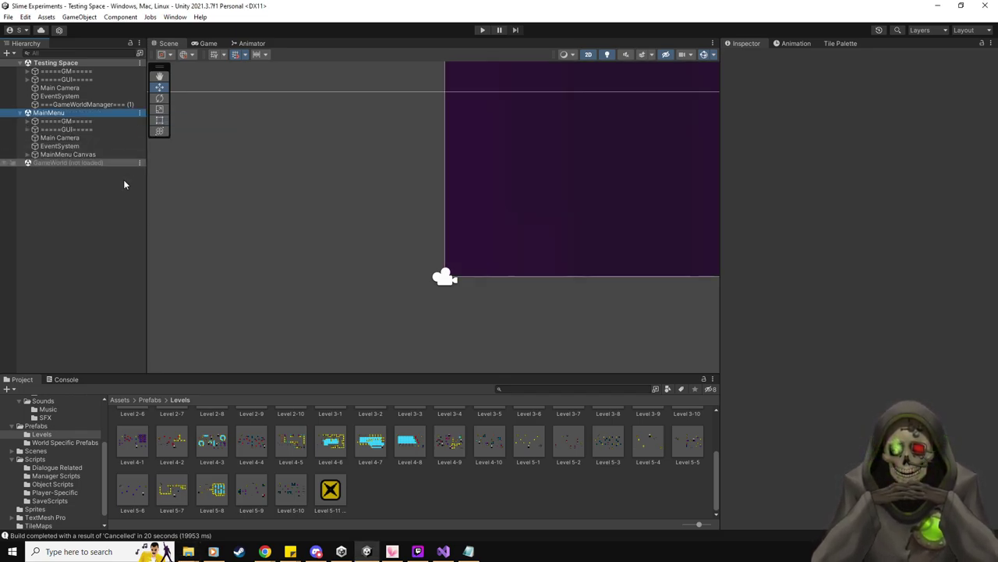
double_click(79, 154)
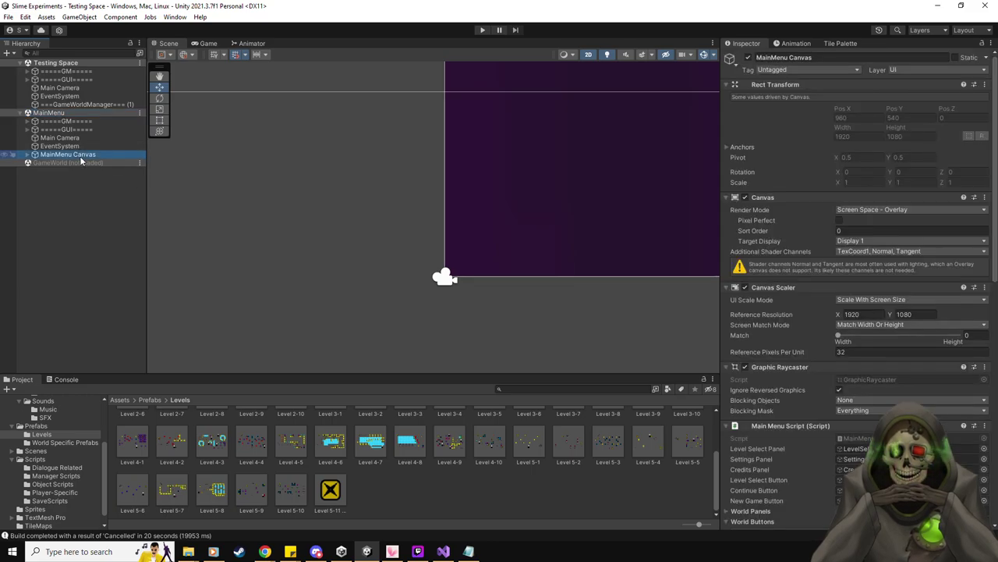
left_click(27, 156)
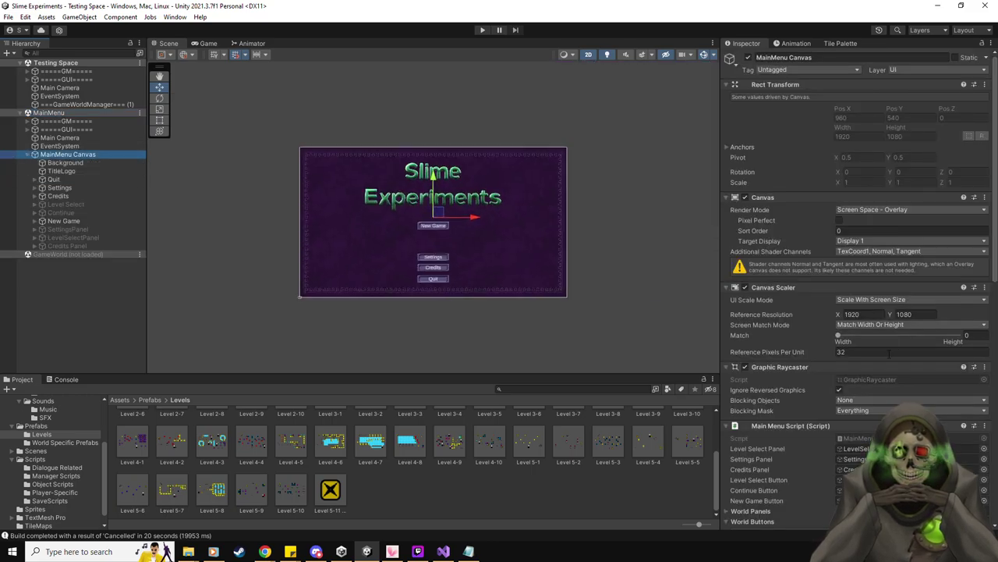
scroll(867, 381, "down", 8)
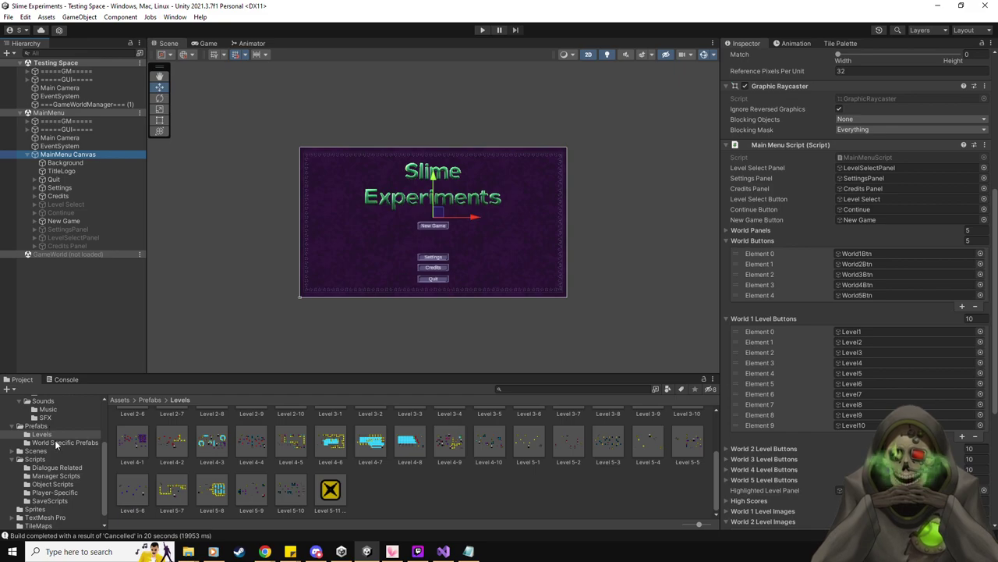
- Import the new level pictures 4-6 to 5-10 from File Explorer into the Level Screenshots folder
scroll(56, 445, "up", 3)
left_click(66, 455)
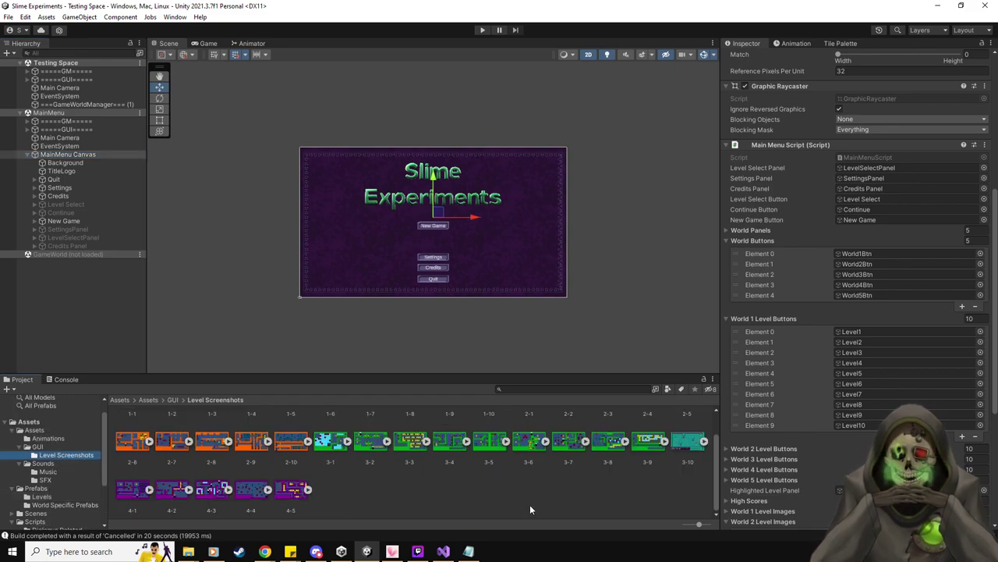
left_click(188, 551)
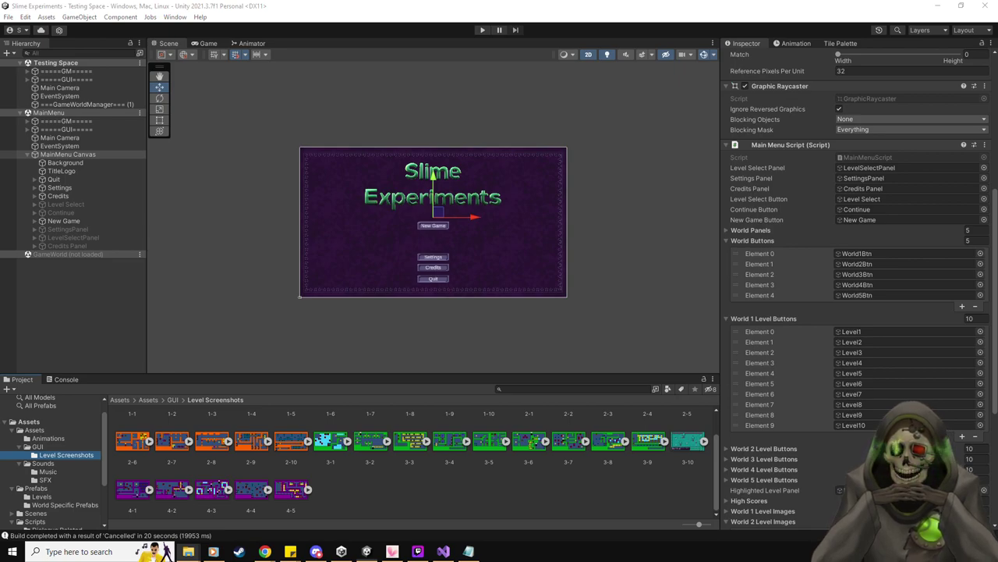
left_click_drag(636, 549, 539, 491)
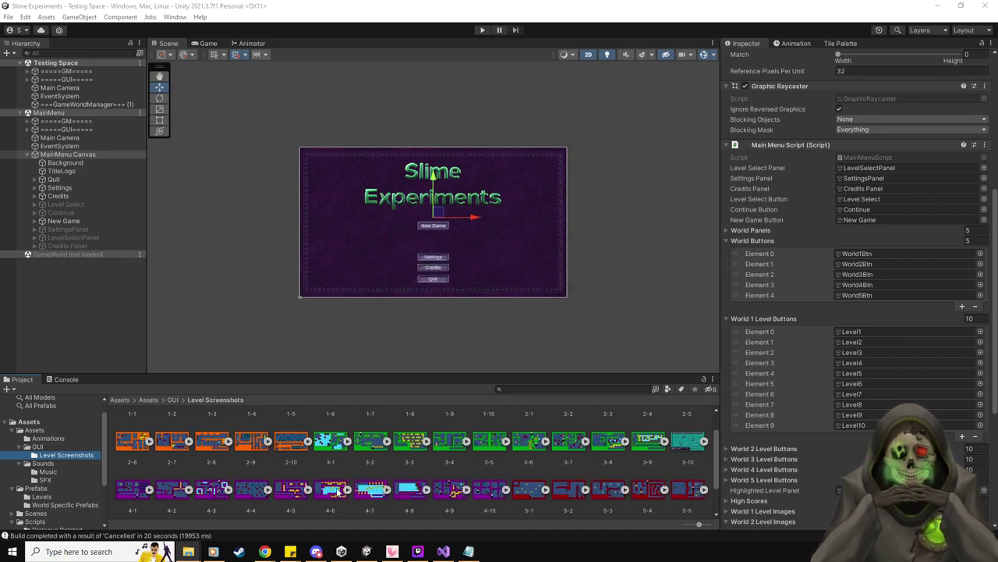
- Set pictures 4-6 to 5-10 to no compression and Point (no filter) filtering, and apply the import settings
left_click(297, 492)
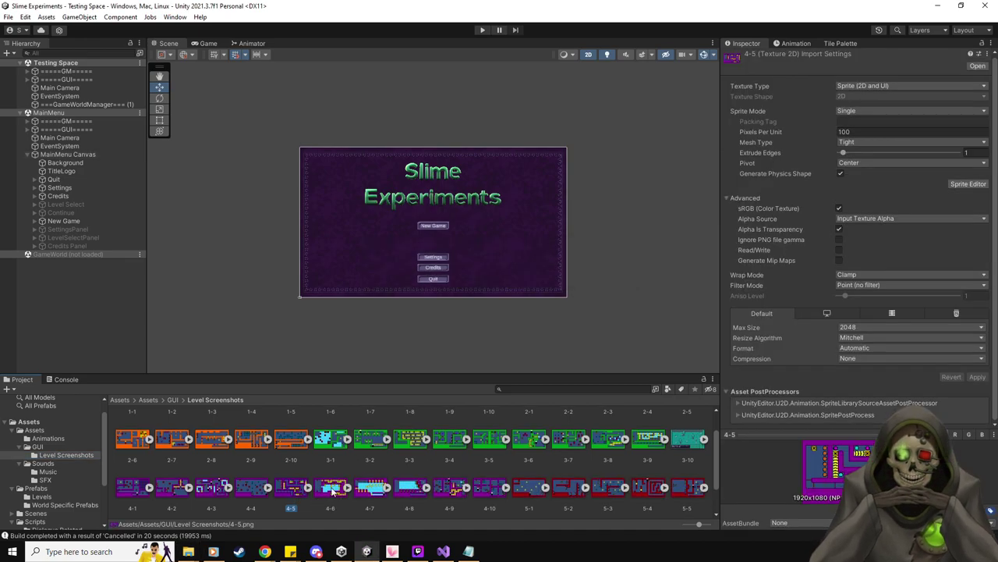
scroll(478, 491, "down", 2)
left_click(289, 503, "shift")
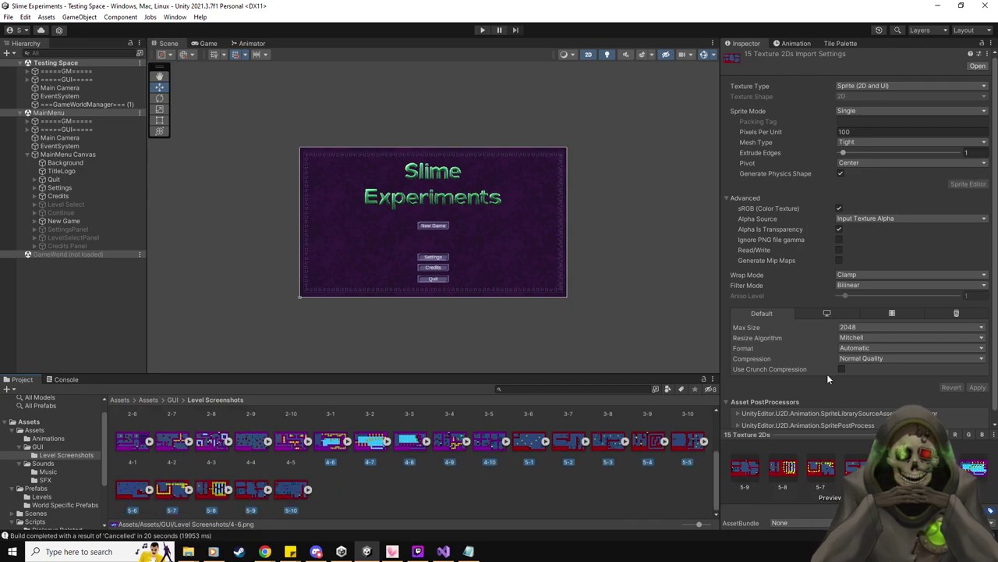
left_click(859, 360)
left_click(858, 368)
left_click(859, 285)
left_click(870, 295)
left_click(976, 376)
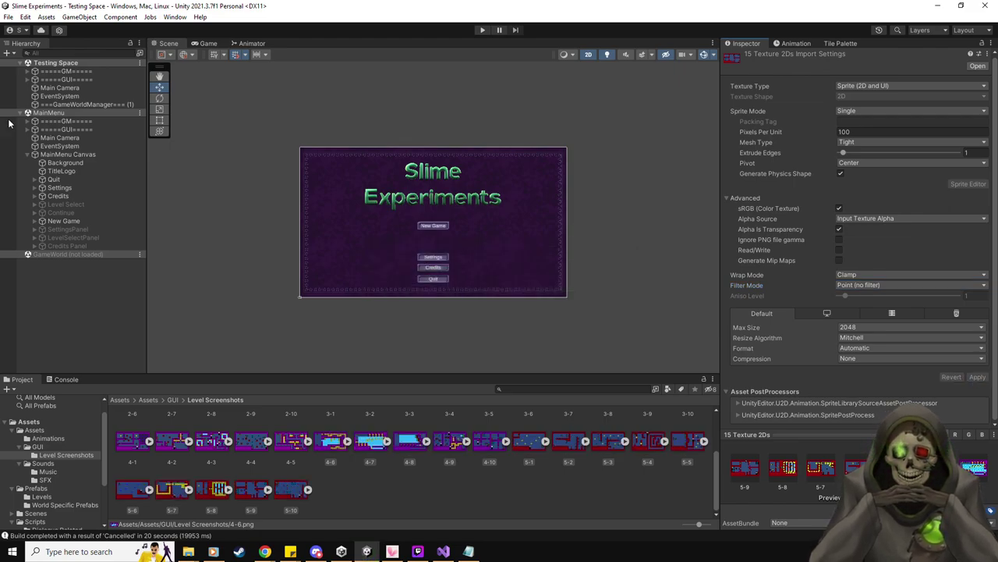
- Lock the Inspector on MainMenu Canvas and expand the World 3, 4 and 5 Level Images lists in its Main Menu Script
left_click(82, 154)
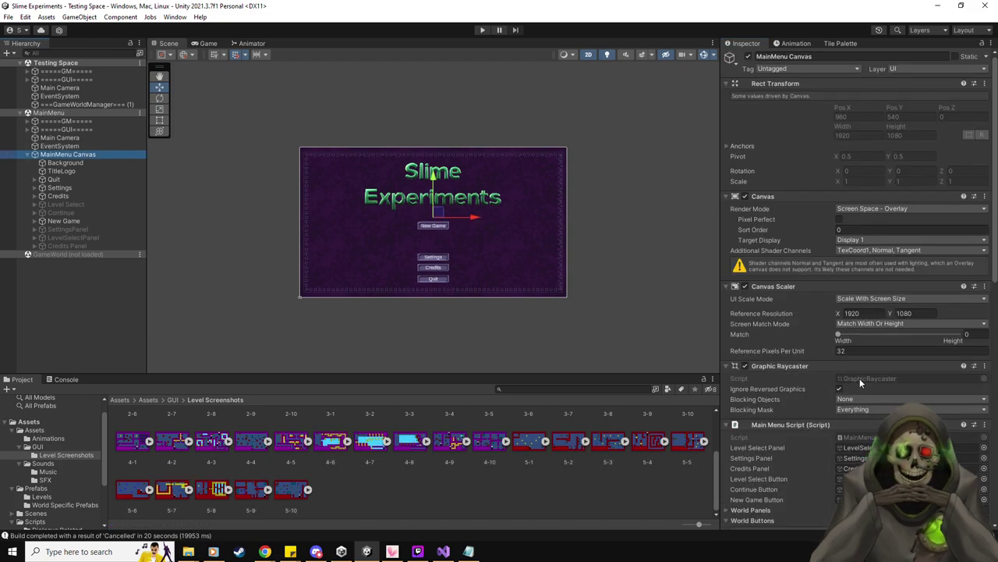
scroll(860, 378, "down", 15)
left_click(764, 222)
left_click(764, 221)
left_click(777, 293)
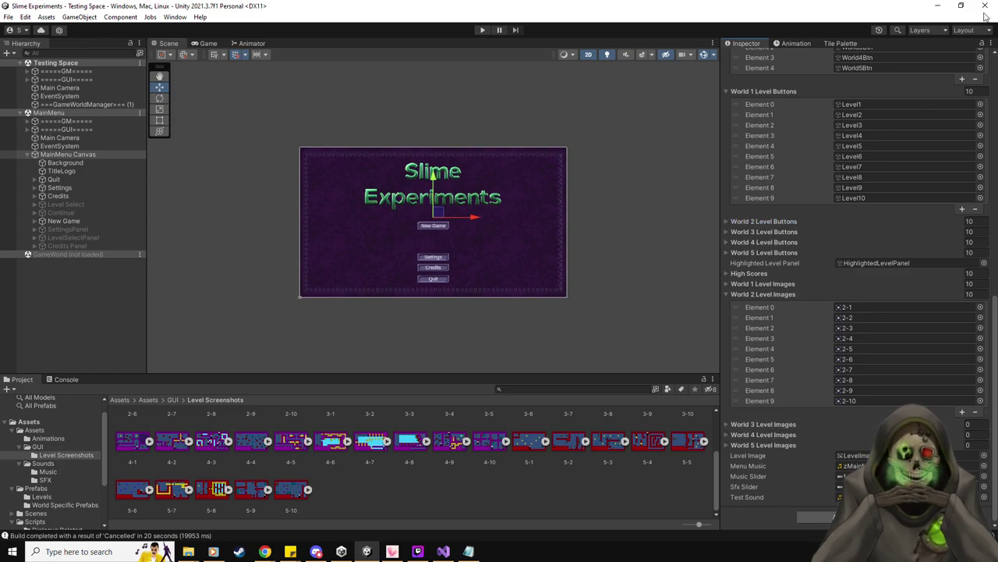
left_click(784, 426)
scroll(783, 428, "down", 2)
left_click(778, 446)
left_click(777, 437)
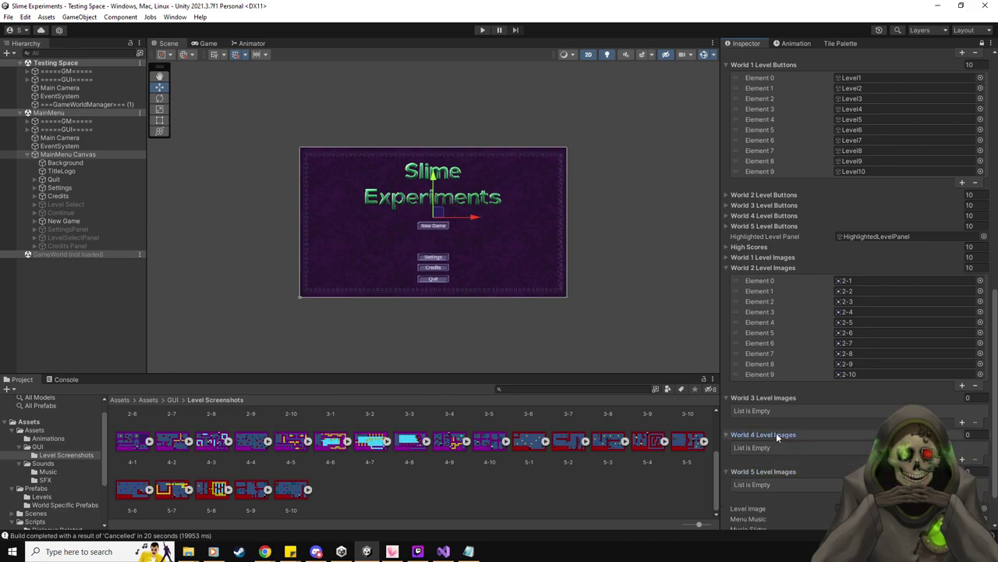
scroll(778, 433, "down", 2)
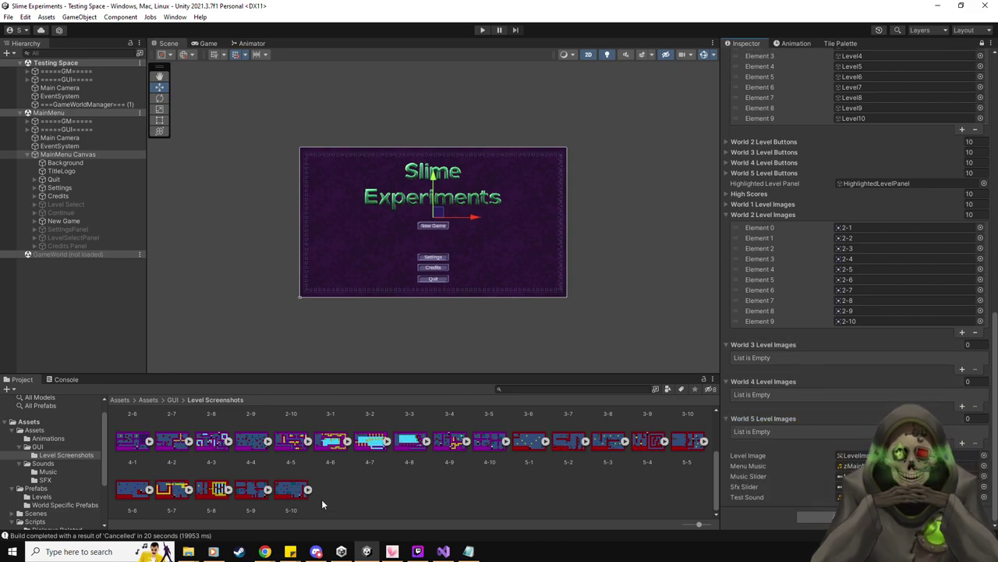
- Fill the World 5 Level Images list with pictures 5-1 to 5-10
left_click_drag(526, 443, 529, 480)
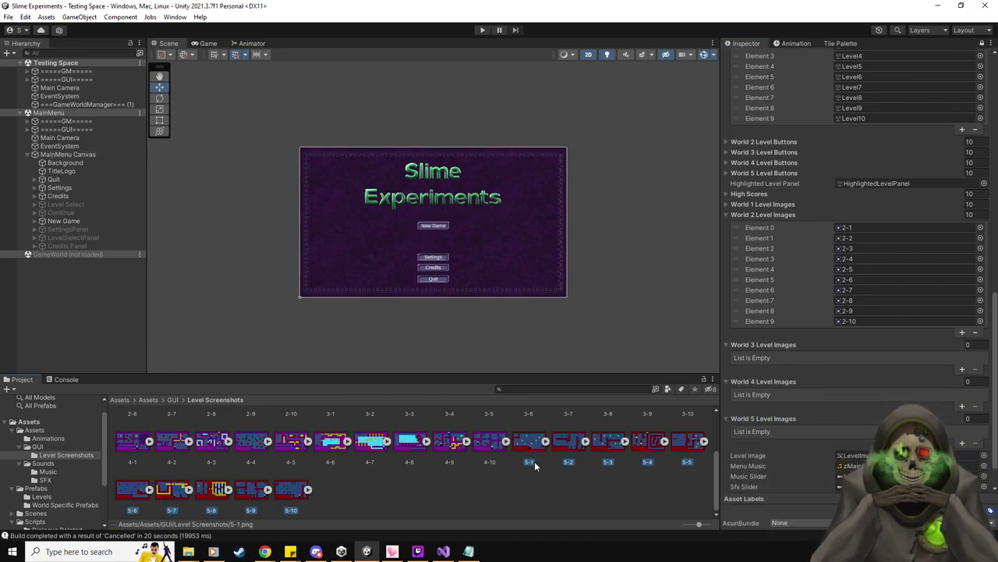
left_click_drag(528, 442, 789, 417)
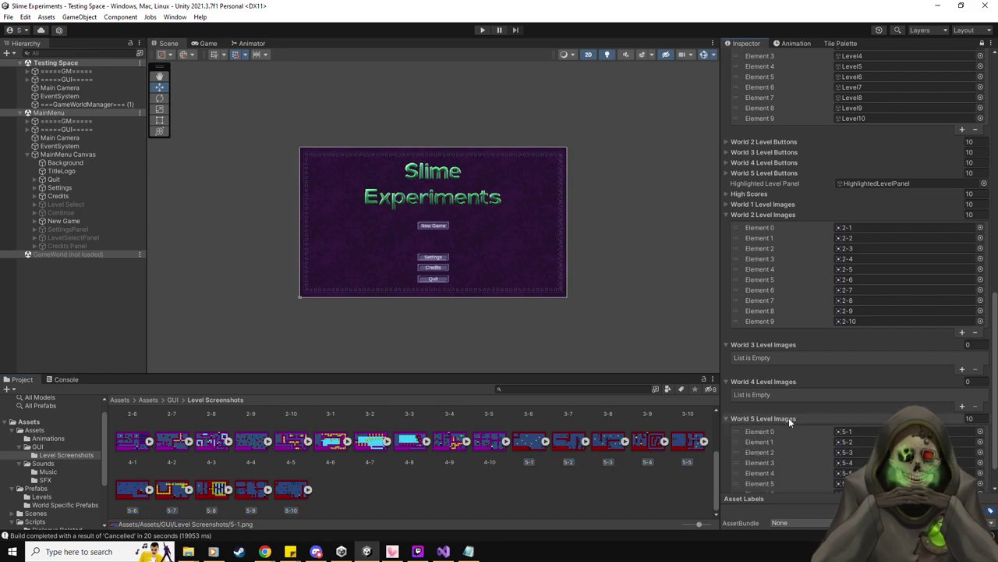
scroll(789, 417, "down", 5)
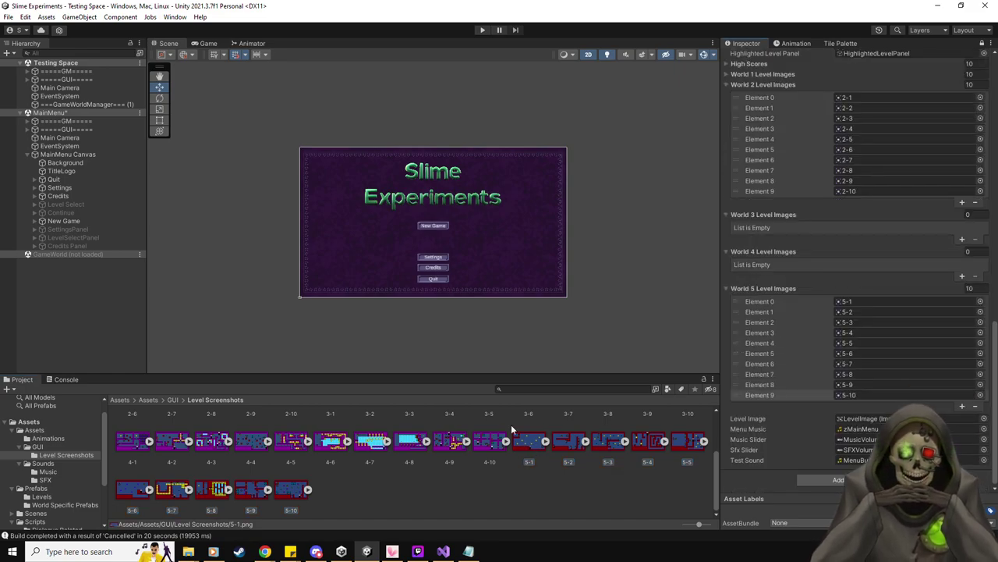
- Fill the World 4 Level Images list with pictures 4-1 to 4-10
left_click(135, 441)
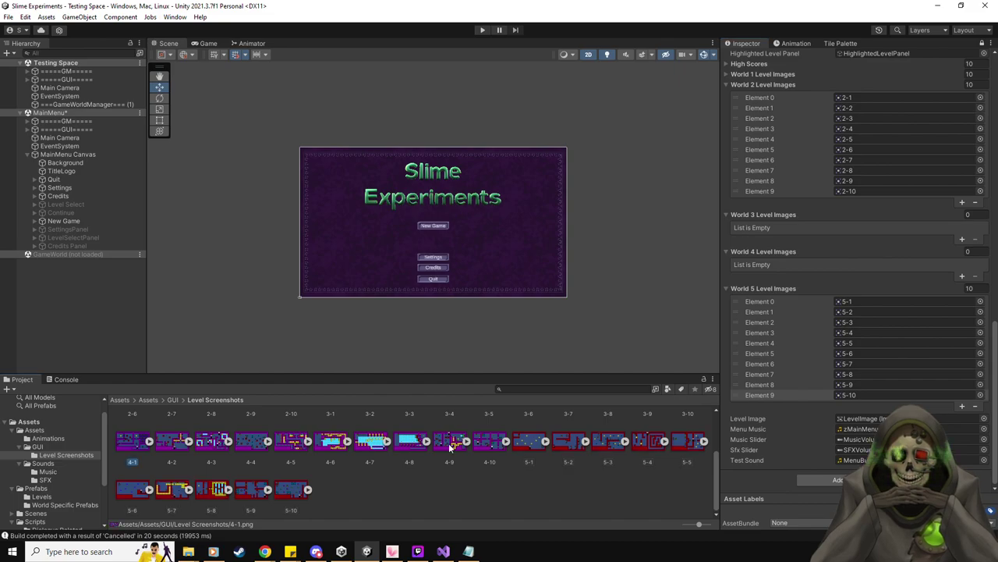
left_click(488, 441, "shift")
left_click_drag(487, 442, 795, 253)
- Fill the World 3 Level Images list with pictures 3-1 to 3-10
scroll(568, 476, "up", 1)
left_click(326, 426)
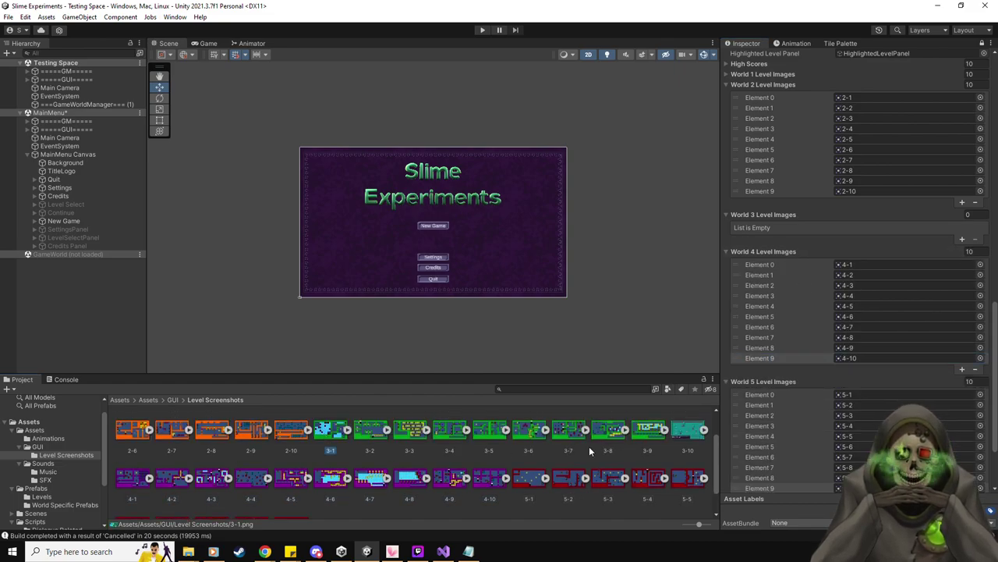
left_click(683, 432, "shift")
left_click_drag(533, 415, 764, 213)
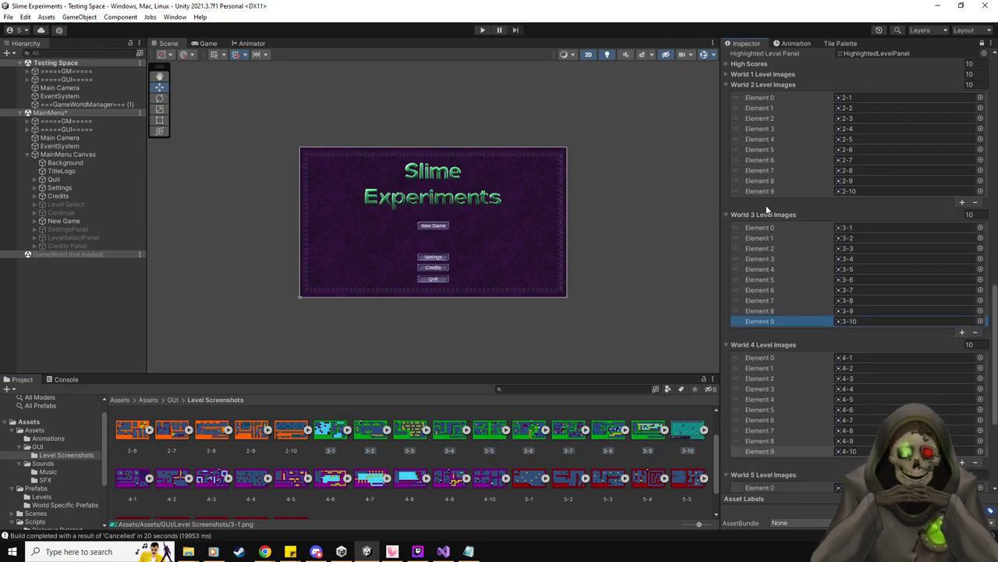
- Collapse the World 2 to 5 Level Images lists, and check the World 1 Level Images and World 2 Level Buttons entries
left_click(770, 213)
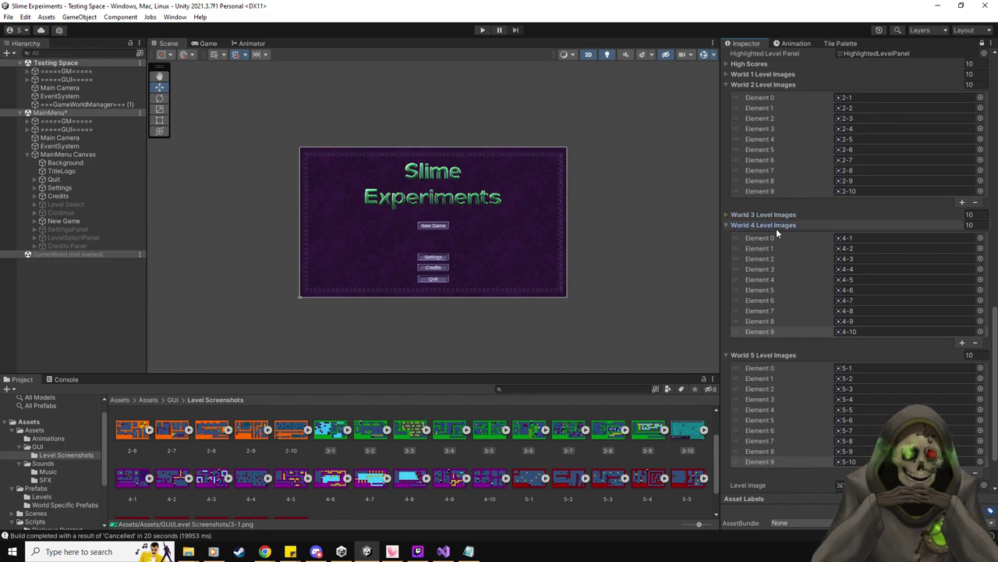
left_click(776, 226)
left_click(783, 288)
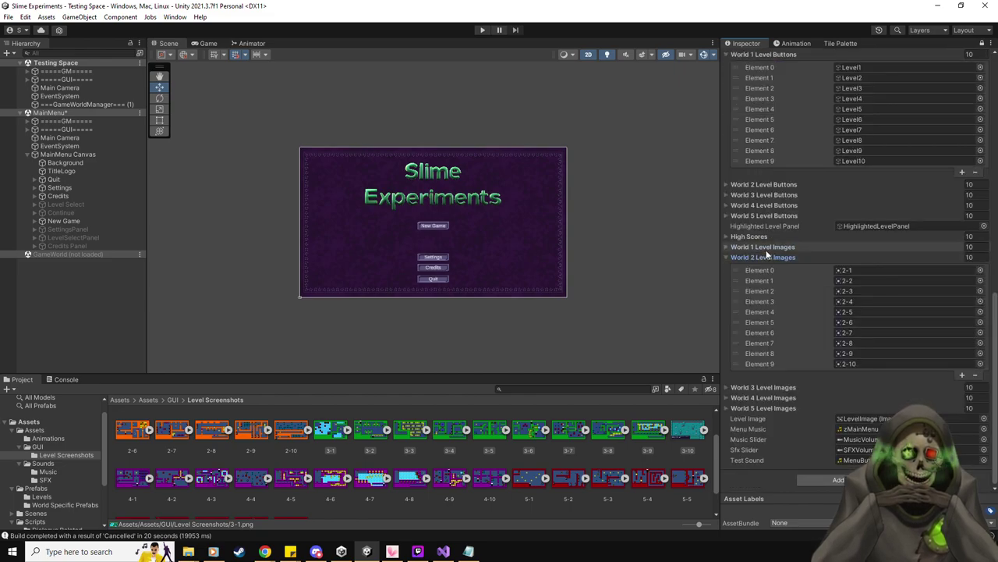
left_click(766, 248)
left_click(766, 249)
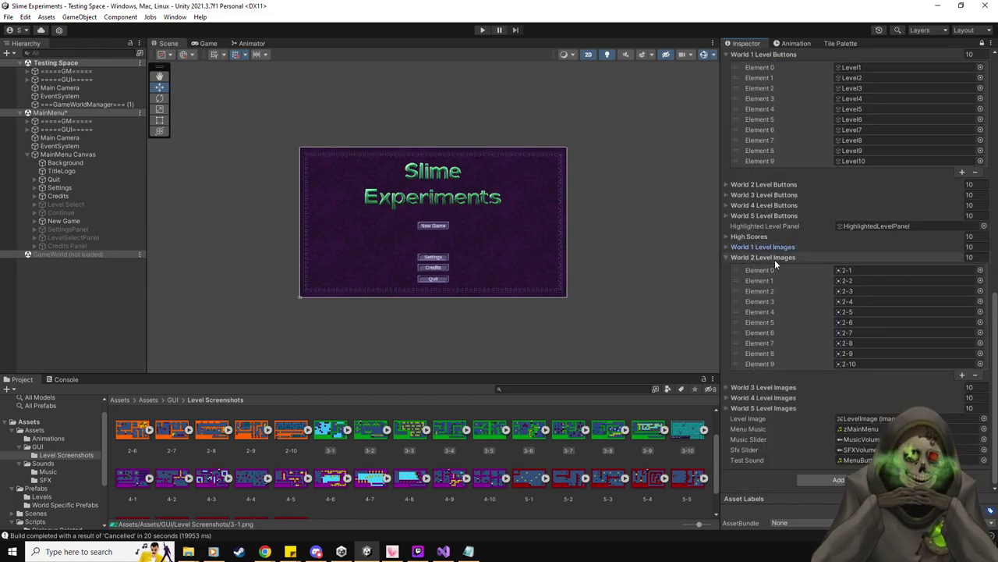
left_click(774, 259)
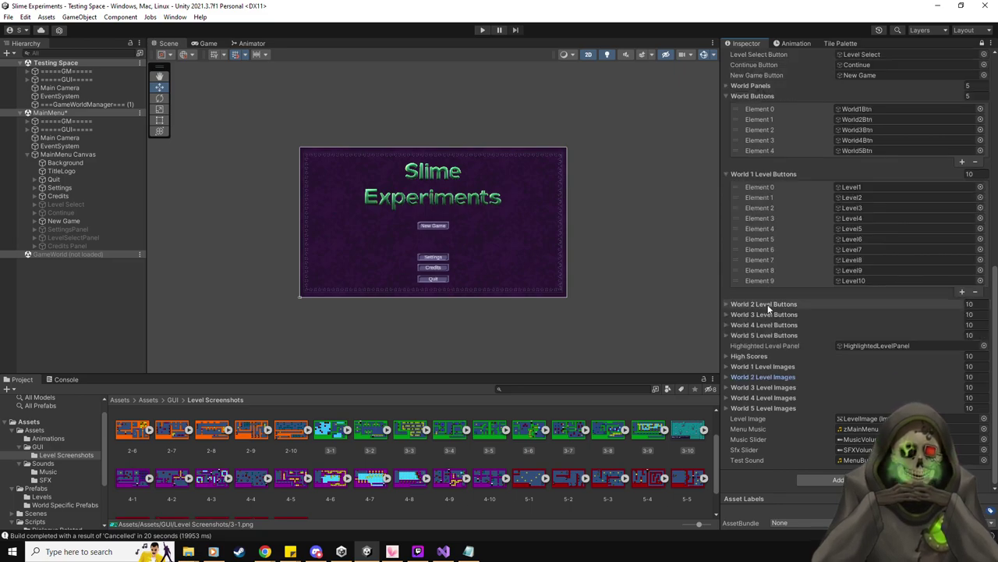
left_click(767, 305)
left_click(767, 304)
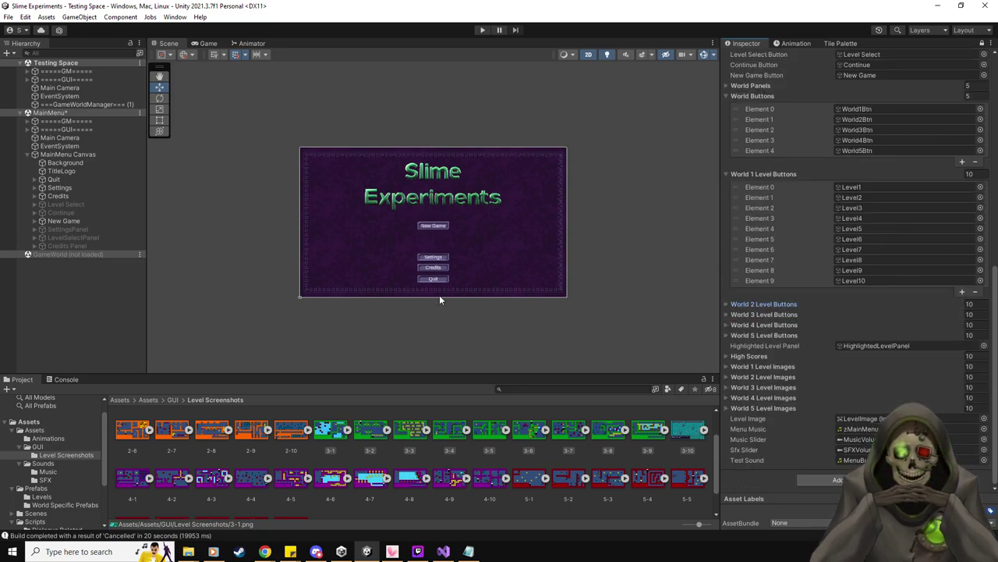
- Unlock the Inspector, activate LevelSelectPanel and expand it down to the world panels under WorldPanels
left_click(78, 237)
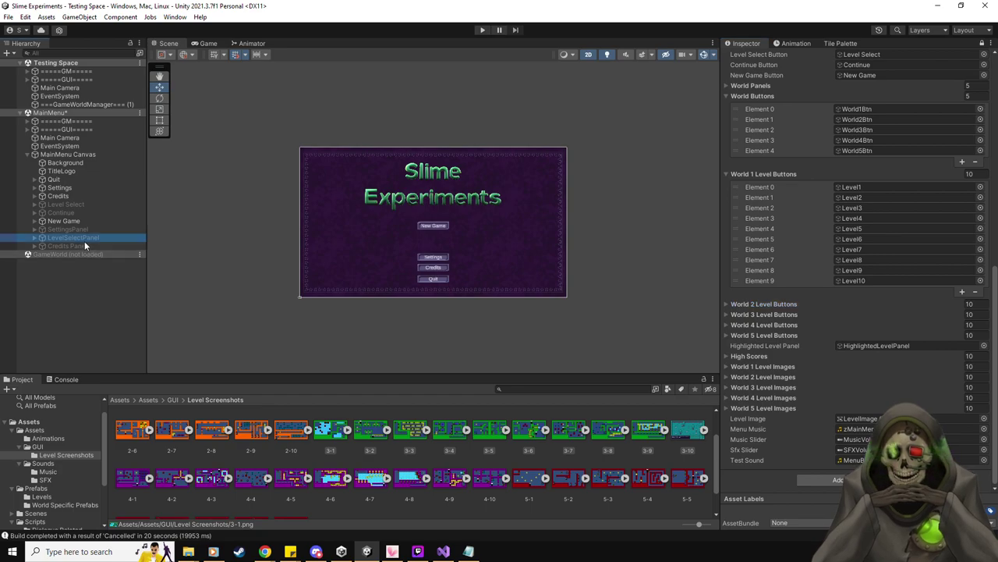
scroll(816, 136, "up", 5)
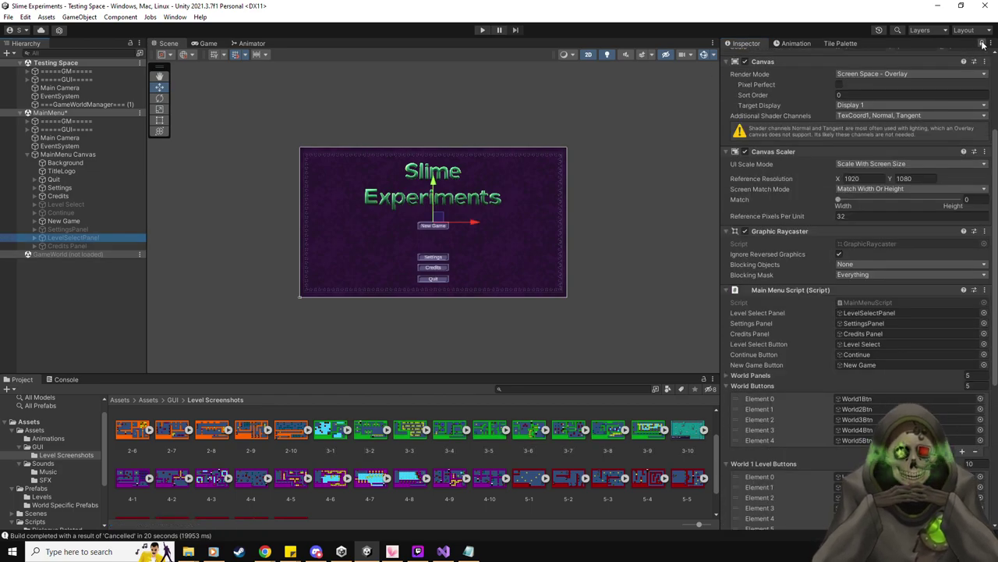
left_click(983, 44)
left_click(750, 58)
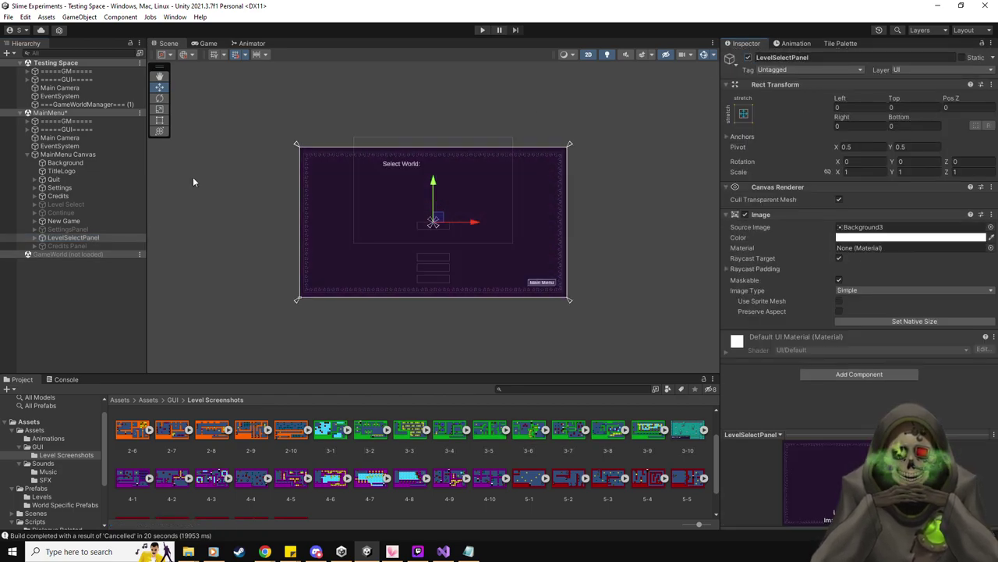
left_click(34, 237)
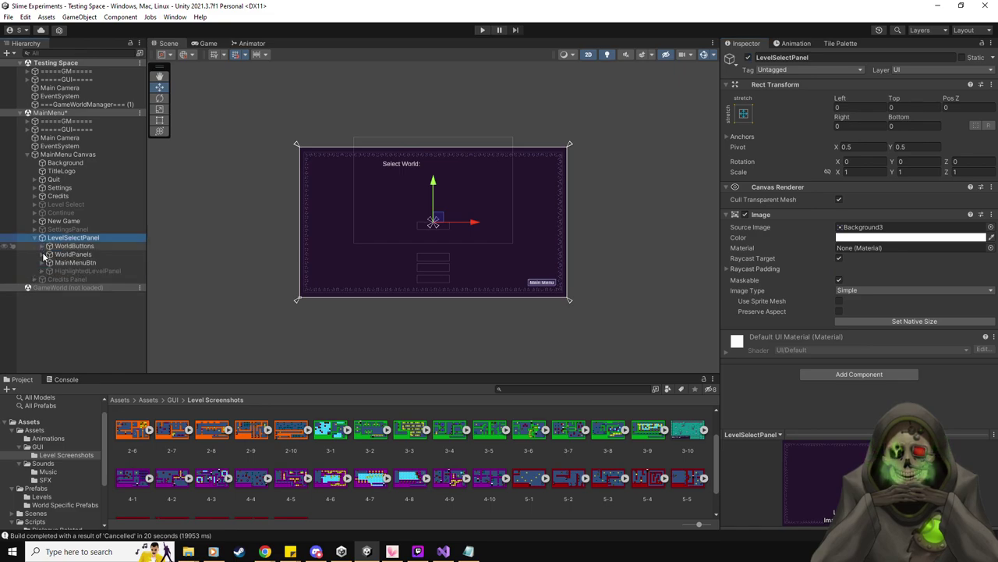
left_click(43, 255)
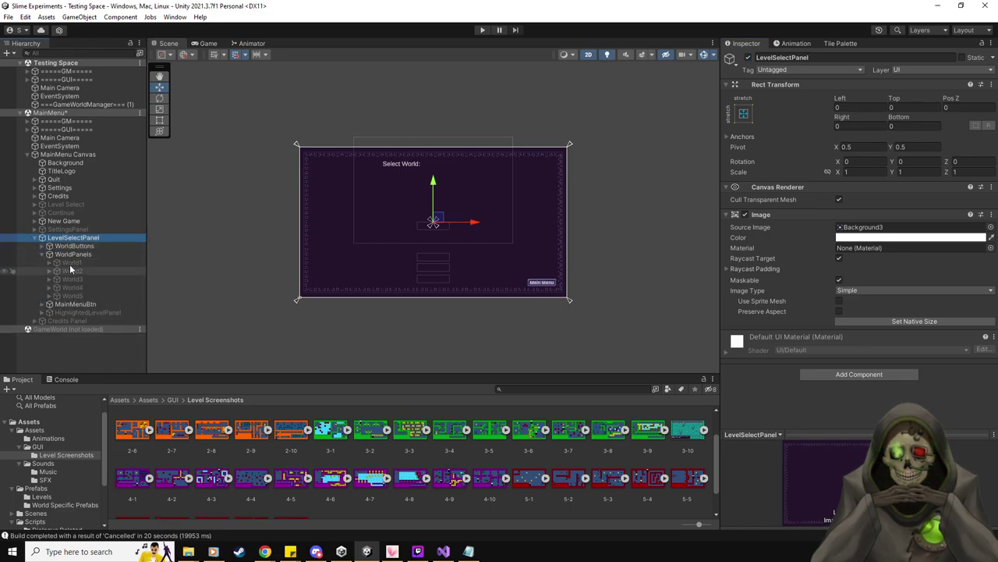
- Toggle the World1 panel on and off, and look through the children of HighlightedLevelPanel
left_click(52, 265)
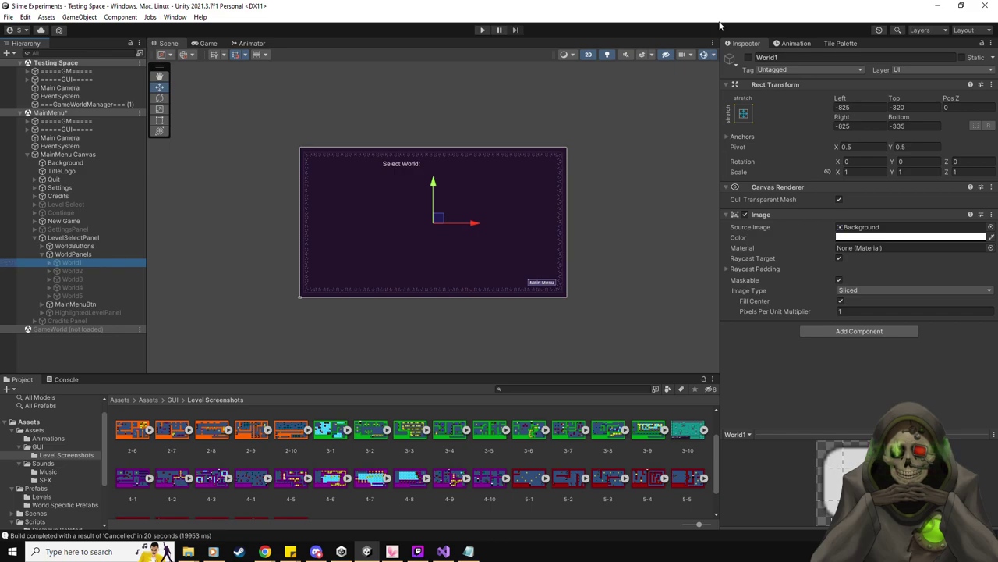
left_click(749, 57)
left_click(749, 58)
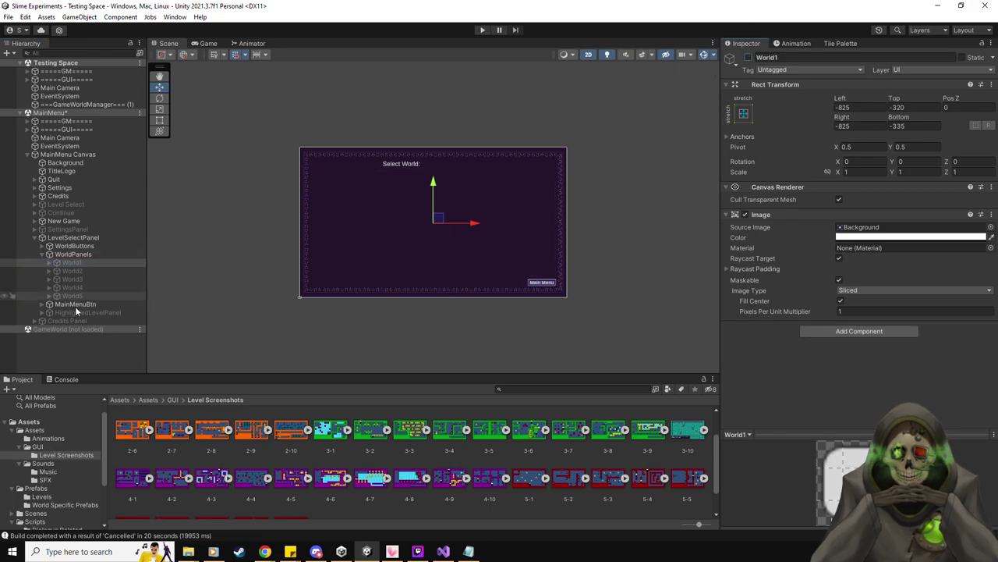
left_click(42, 312)
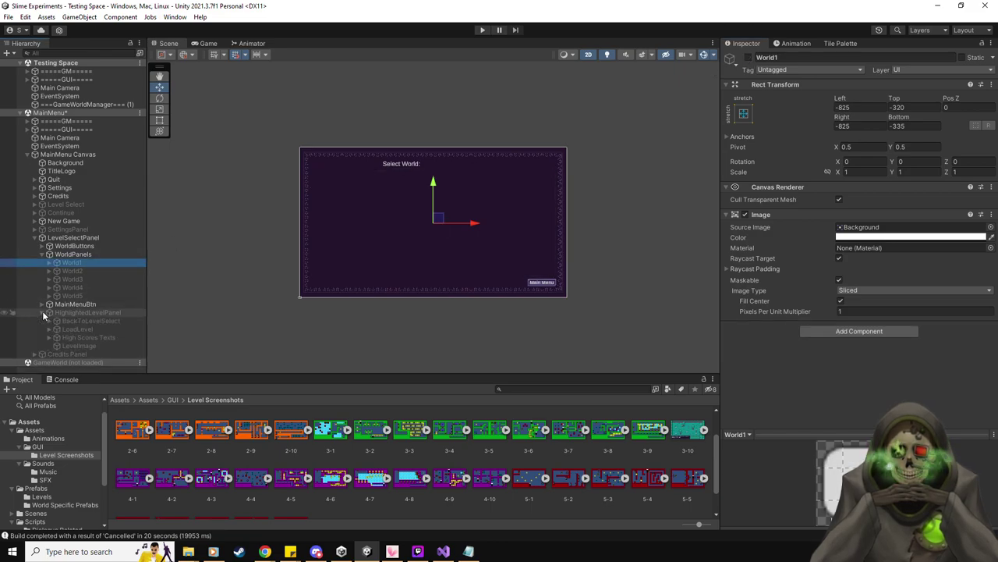
left_click(43, 312)
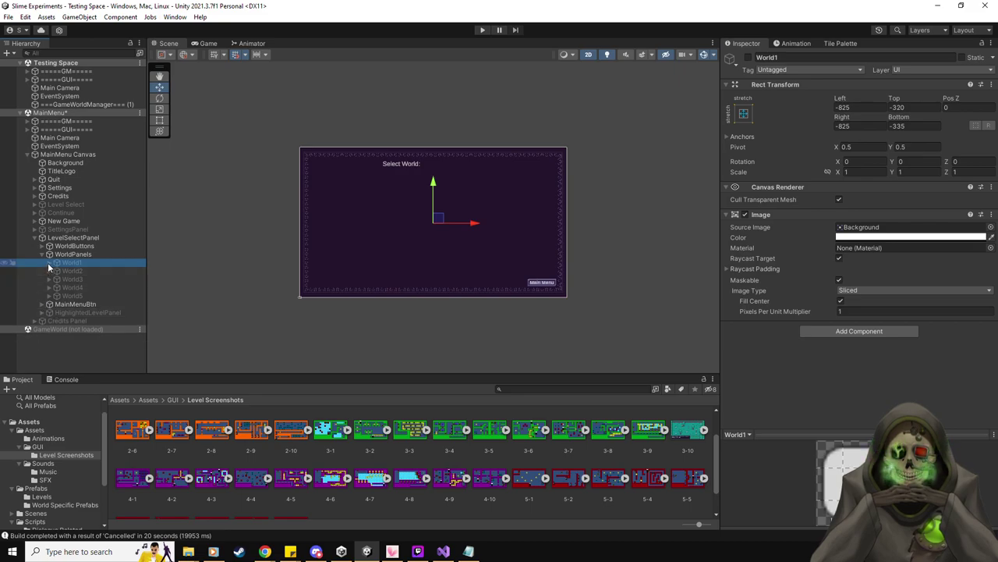
- Expand World1, briefly activate it and its Level1 button to preview the level picture, and deactivate both
left_click(48, 263)
left_click(56, 271)
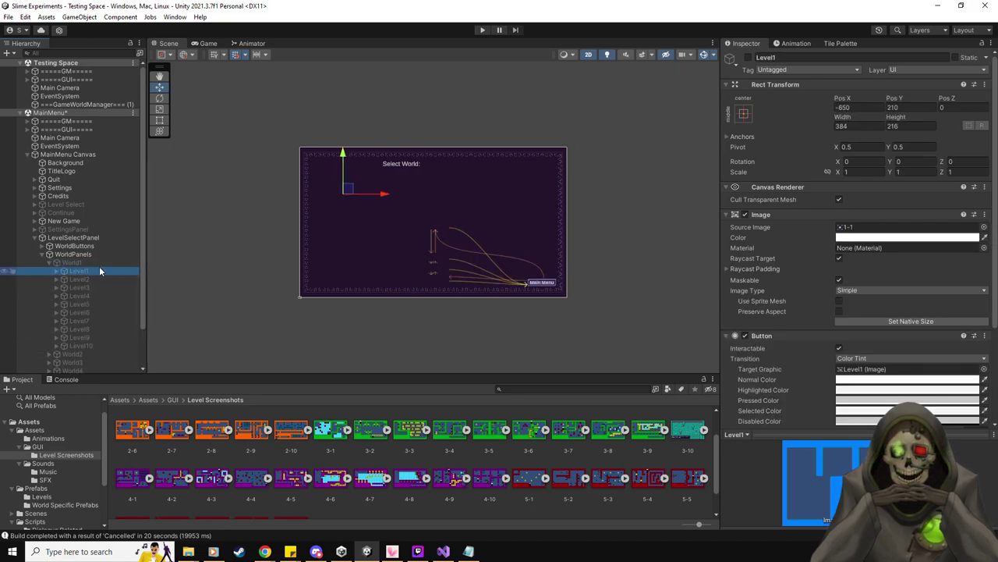
left_click(126, 262)
left_click(749, 58)
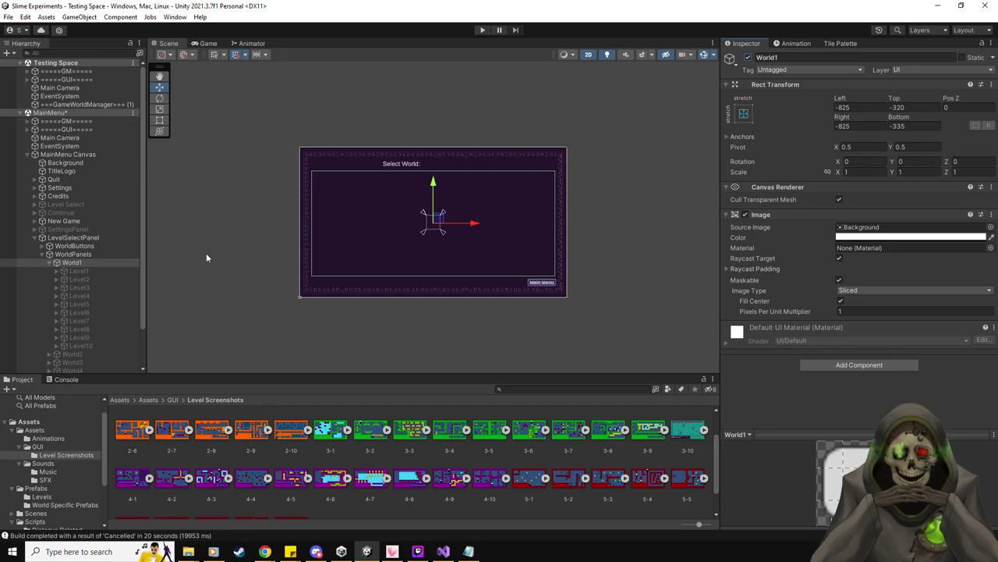
left_click(99, 273)
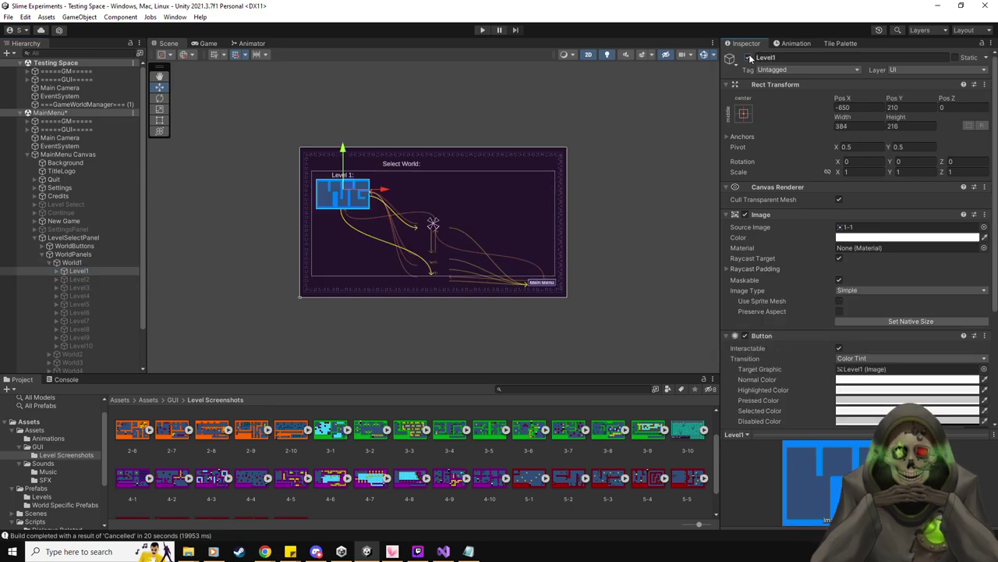
left_click(109, 263)
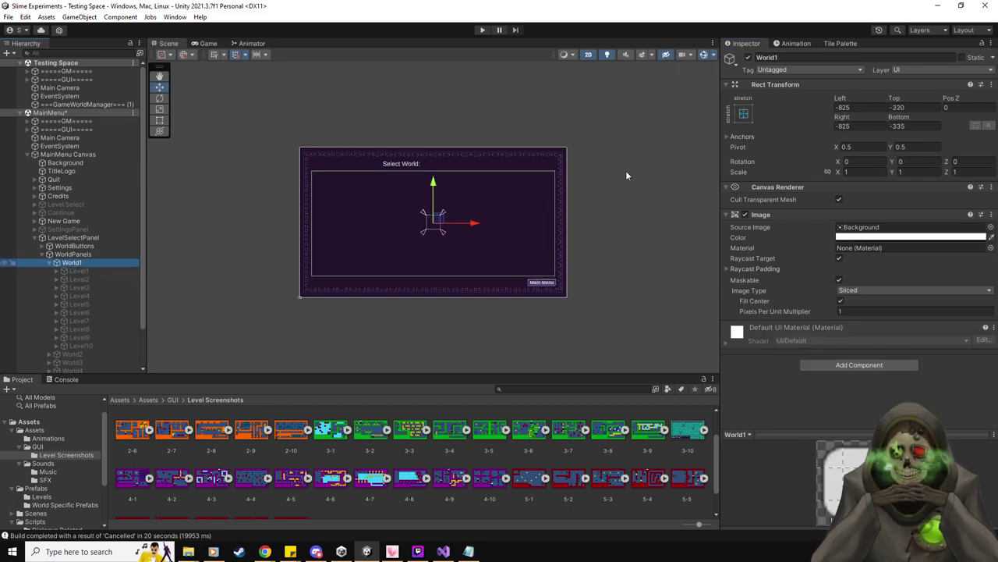
left_click(749, 58)
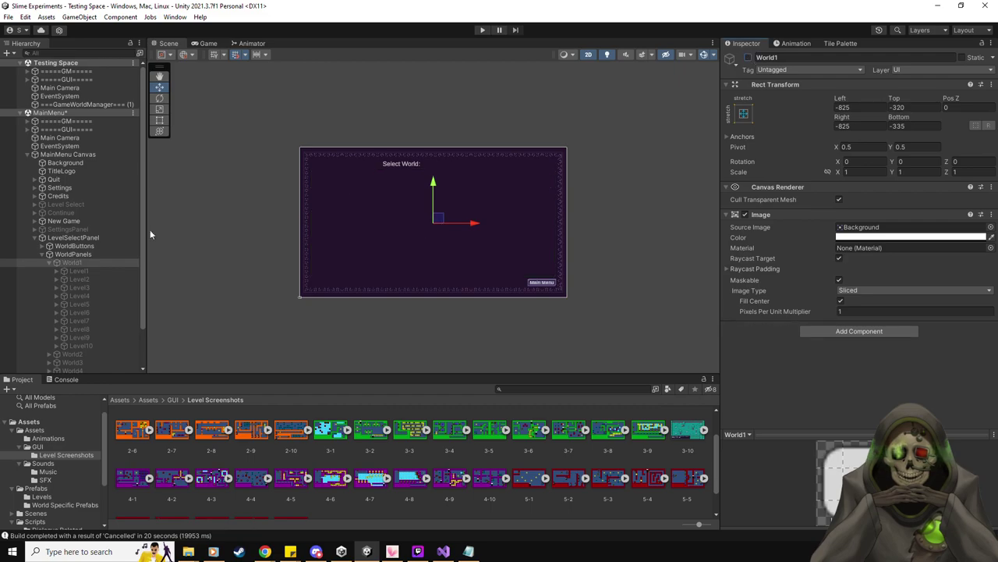
- Expand the World2 to World5 panels and check the source image of World2's Level10, leaving World1 and World2 collapsed
left_click(48, 262)
left_click(71, 270)
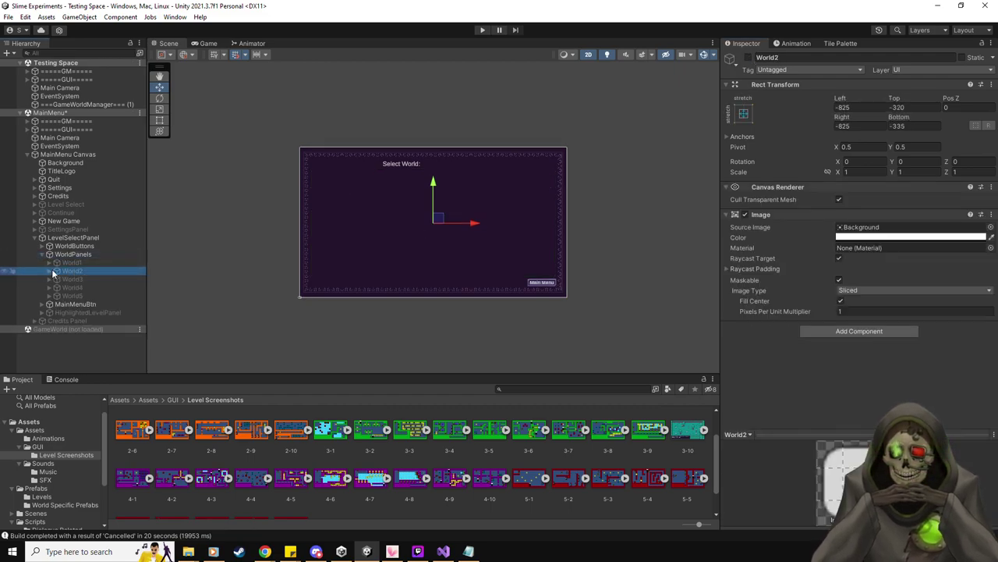
left_click(49, 296)
left_click(48, 287)
left_click(50, 280)
left_click(49, 271)
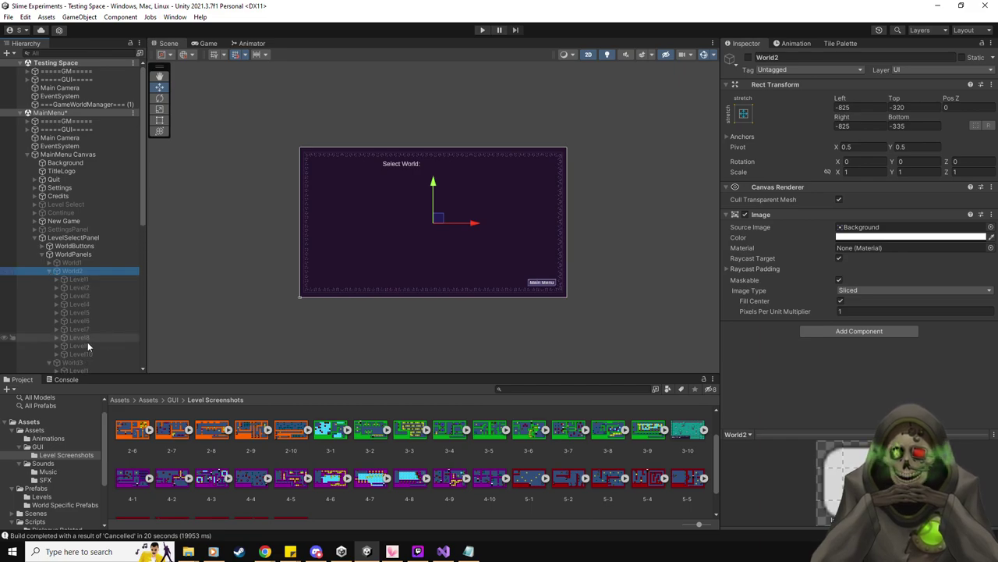
left_click(85, 354)
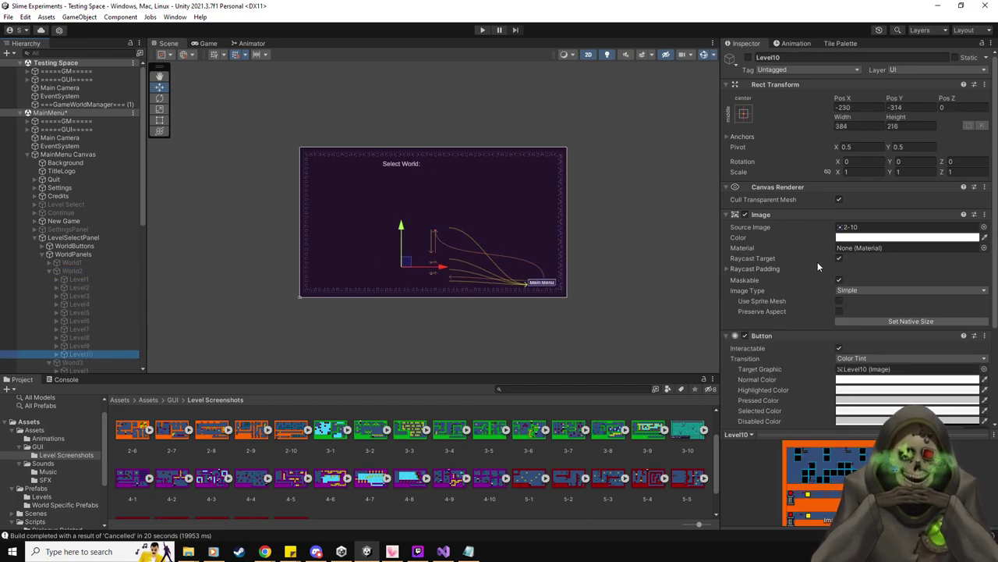
left_click(49, 272)
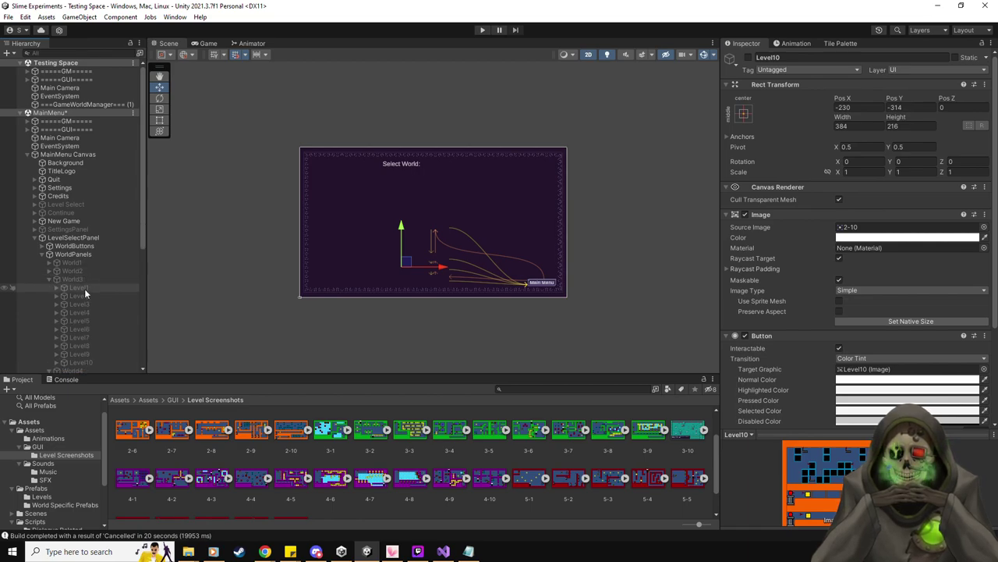
- Assign screenshot 5-10 as the source image of the Level10 button under World5
scroll(85, 290, "down", 3)
scroll(84, 288, "down", 4)
left_click(93, 336)
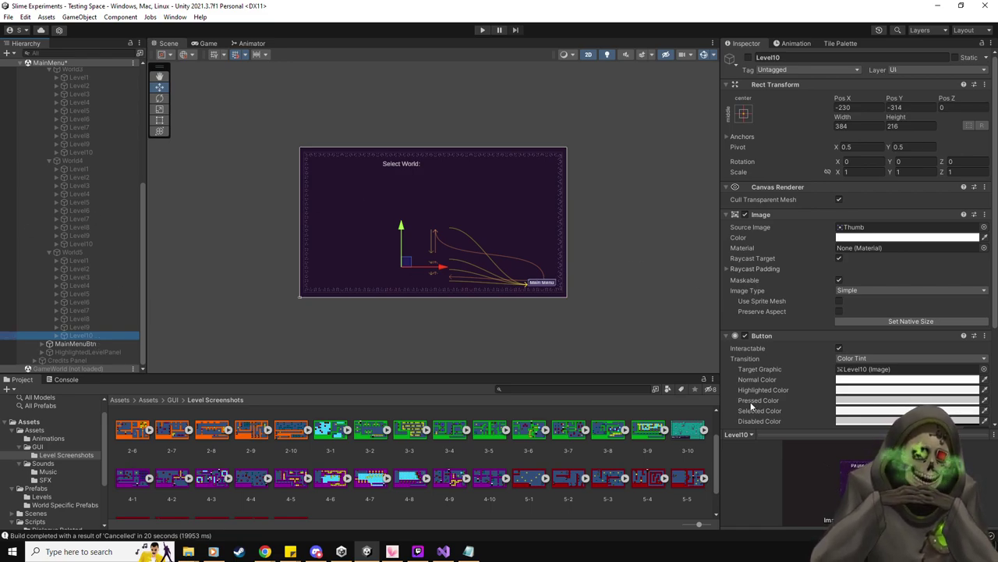
scroll(612, 345, "down", 1)
scroll(591, 427, "down", 1)
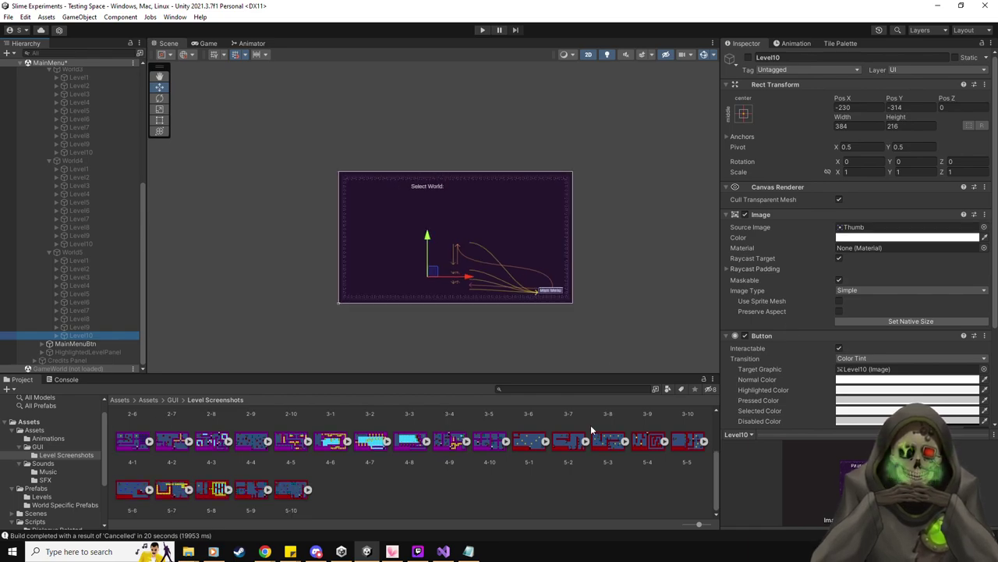
left_click_drag(285, 489, 866, 231)
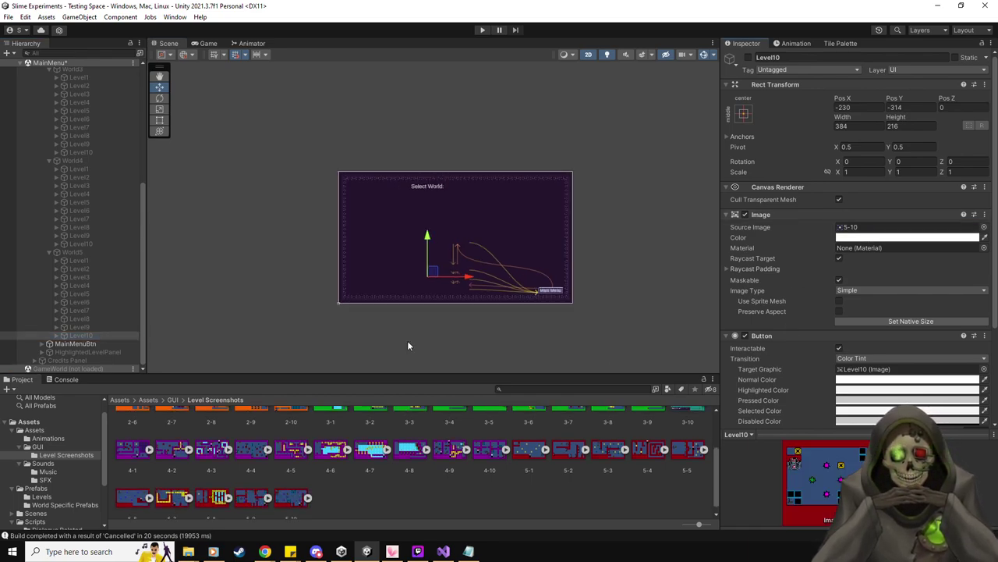
- Assign screenshots 5-9, 5-8 and 5-7 as source images of World5's Level9, Level8 and Level7 buttons
left_click(93, 328)
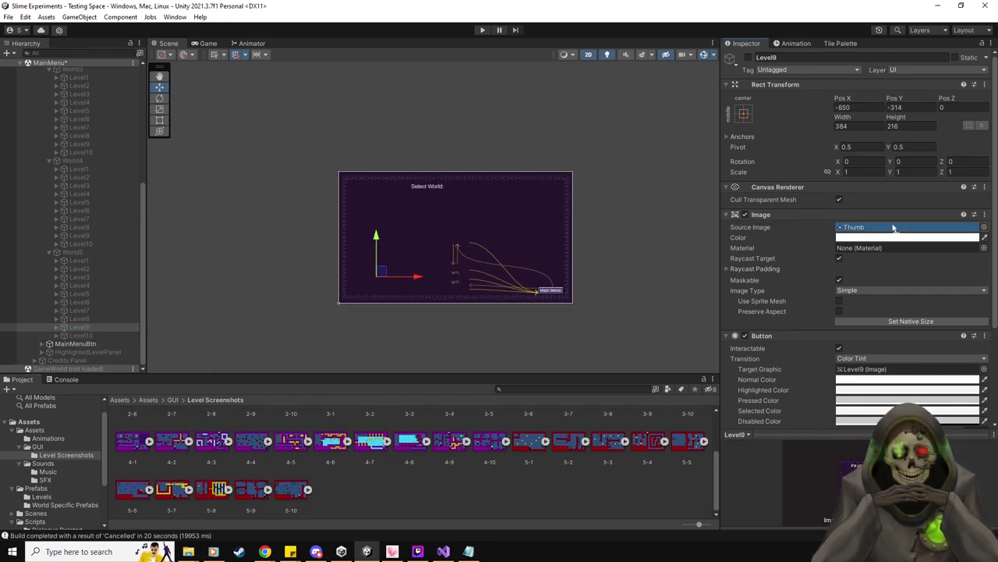
left_click(78, 319)
left_click_drag(211, 489, 894, 231)
left_click(78, 310)
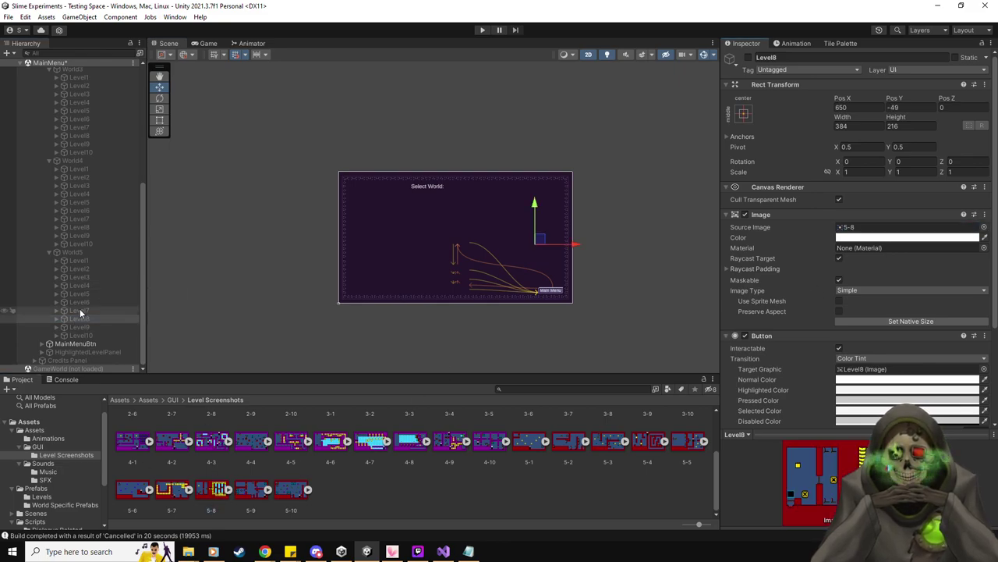
left_click_drag(166, 491, 893, 228)
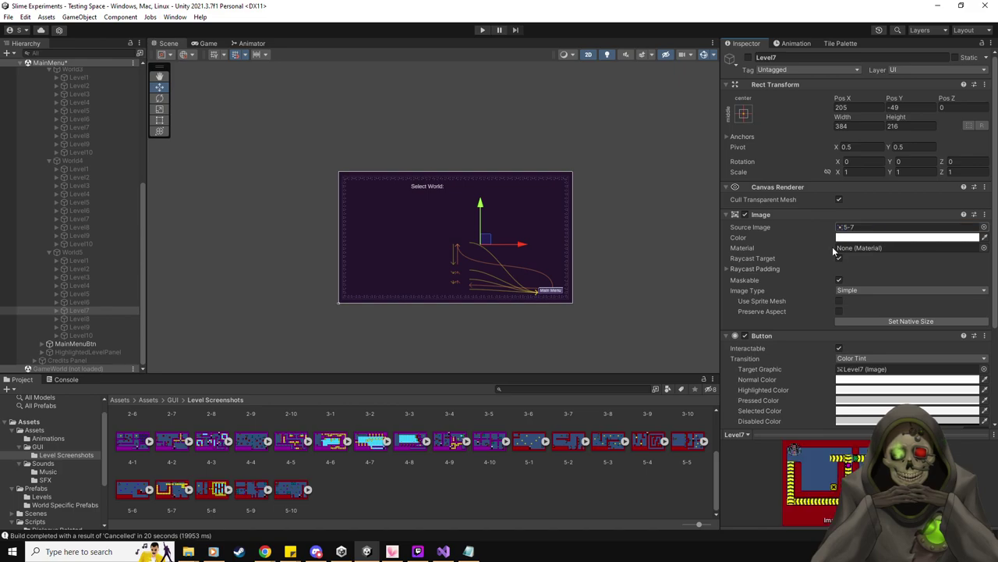
- Assign screenshots 5-6, 5-5 and 5-4 as source images of World5's Level6, Level5 and Level4 buttons
left_click(81, 302)
left_click_drag(134, 489, 895, 228)
left_click(78, 293)
left_click_drag(687, 439, 874, 228)
left_click(89, 286)
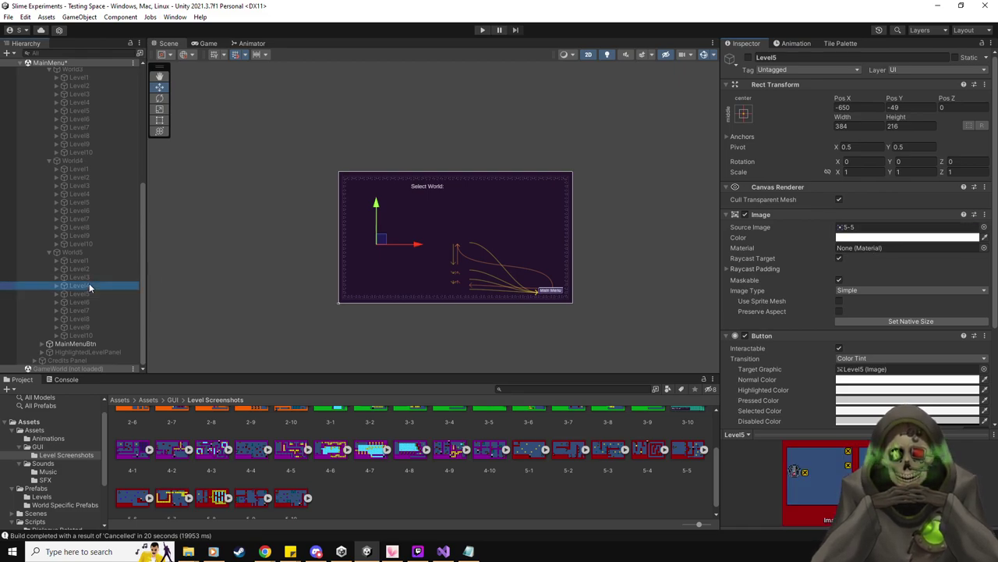
left_click_drag(643, 451, 837, 231)
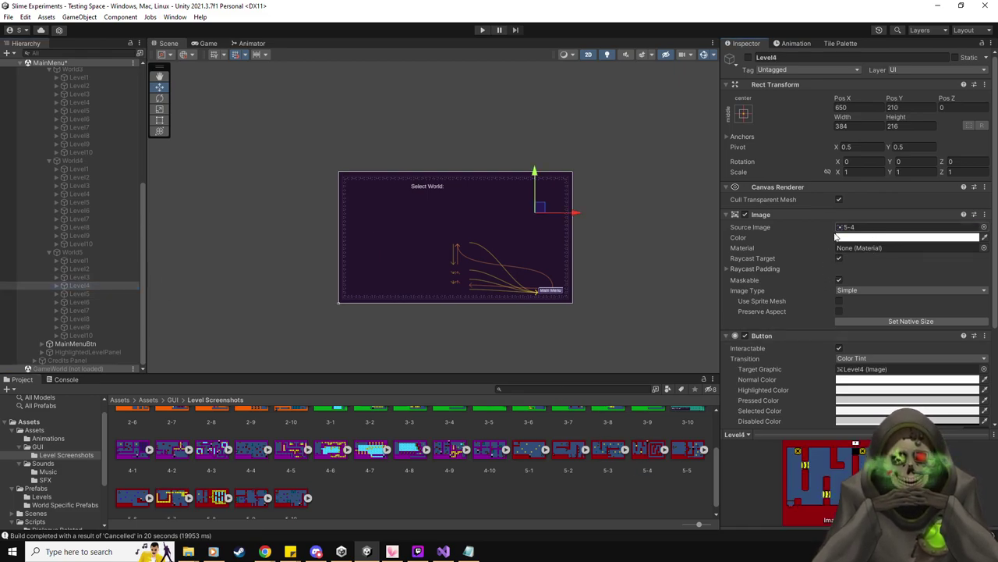
- Assign screenshots 5-3, 5-2 and 5-1 to World5's Level3, Level2 and Level1 buttons, and collapse World5
left_click(78, 276)
left_click_drag(604, 452, 872, 228)
left_click(103, 268)
left_click_drag(589, 464, 902, 227)
left_click(78, 260)
left_click_drag(530, 466, 555, 441)
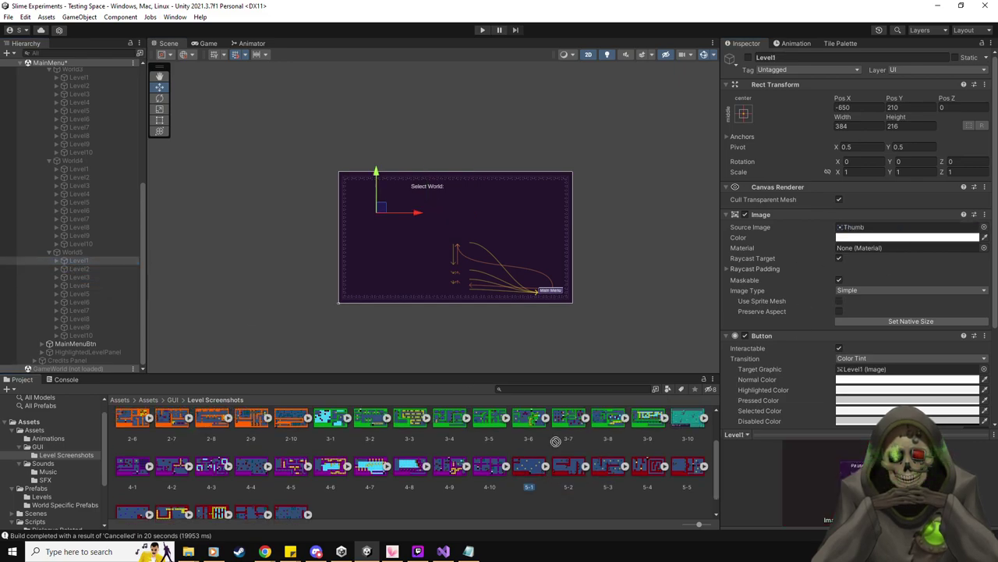
left_click_drag(861, 227, 864, 227)
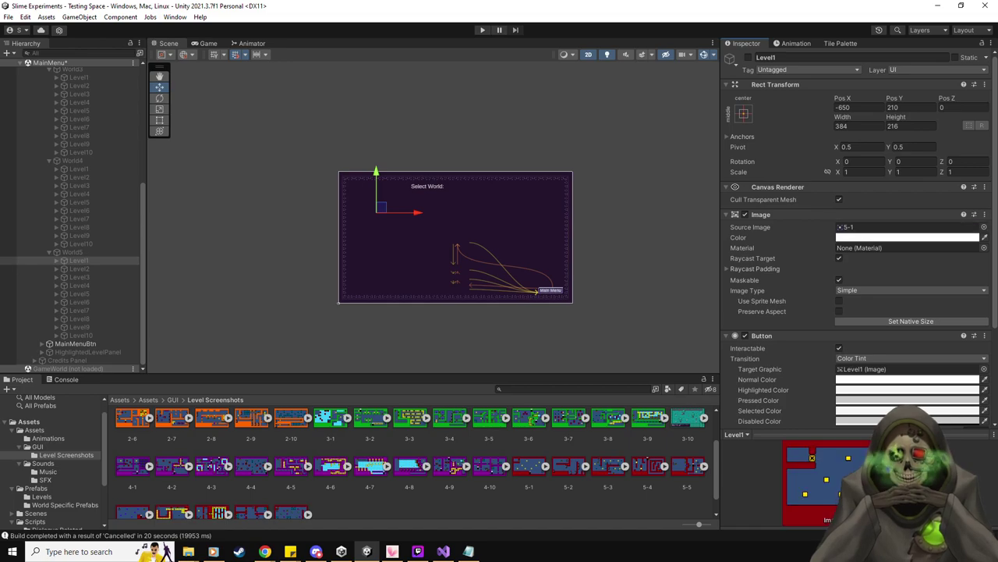
left_click(50, 253)
- Assign screenshots 4-10, 4-9 and 4-8 as source images of World4's Level10, Level9 and Level8 buttons
scroll(306, 492, "down", 2)
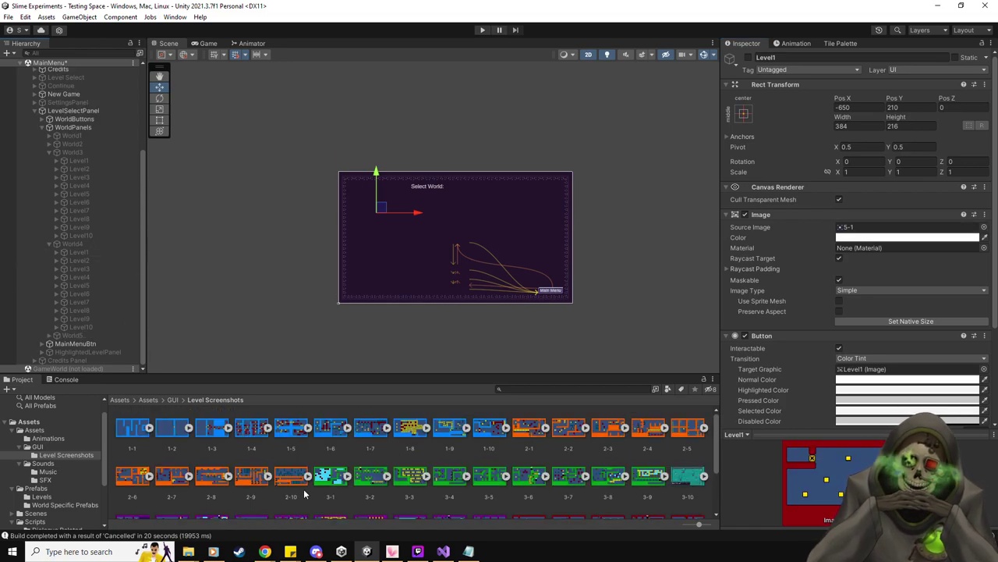
left_click(97, 328)
left_click(497, 442)
left_click(82, 319)
left_click_drag(457, 454, 905, 227)
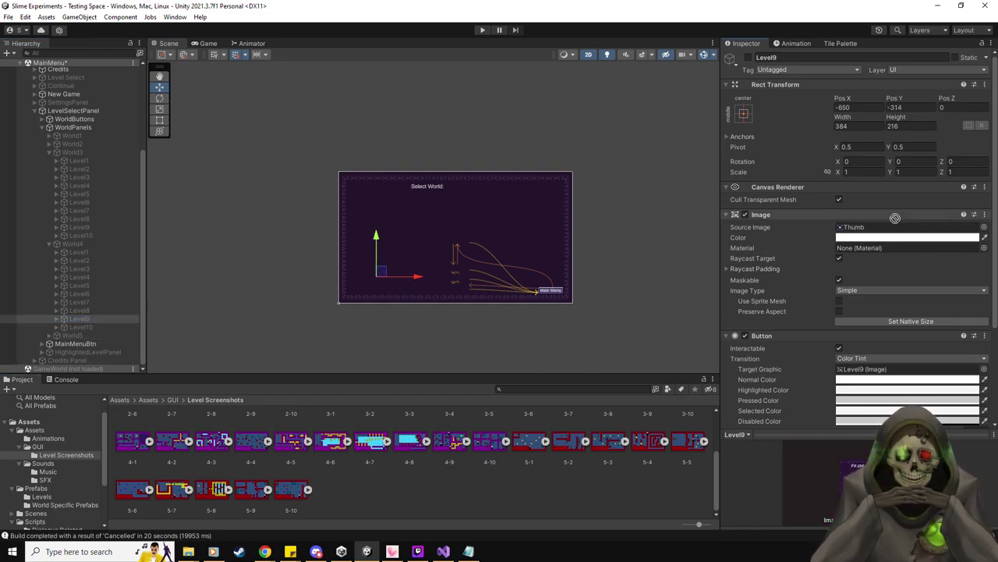
left_click(78, 310)
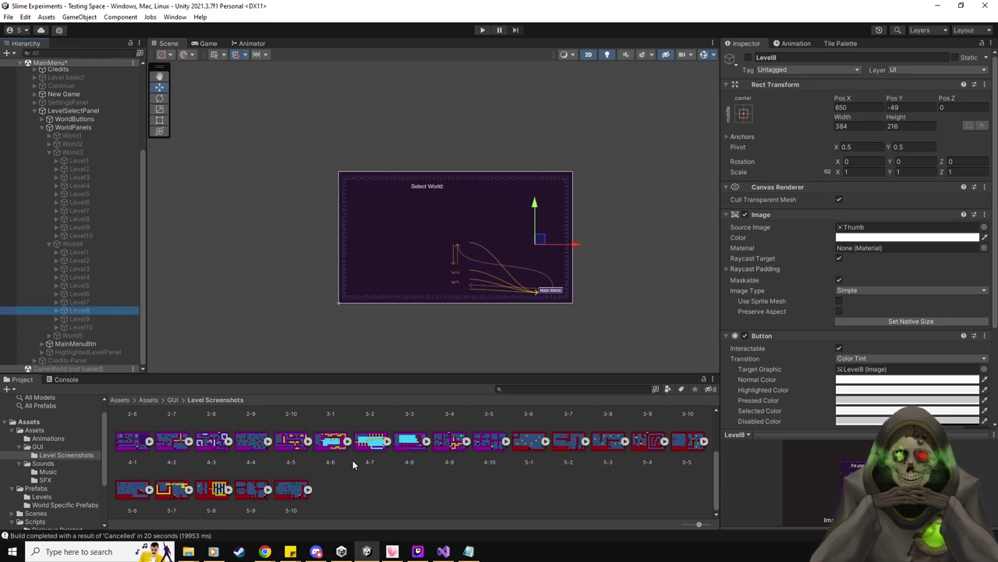
left_click_drag(411, 447, 866, 227)
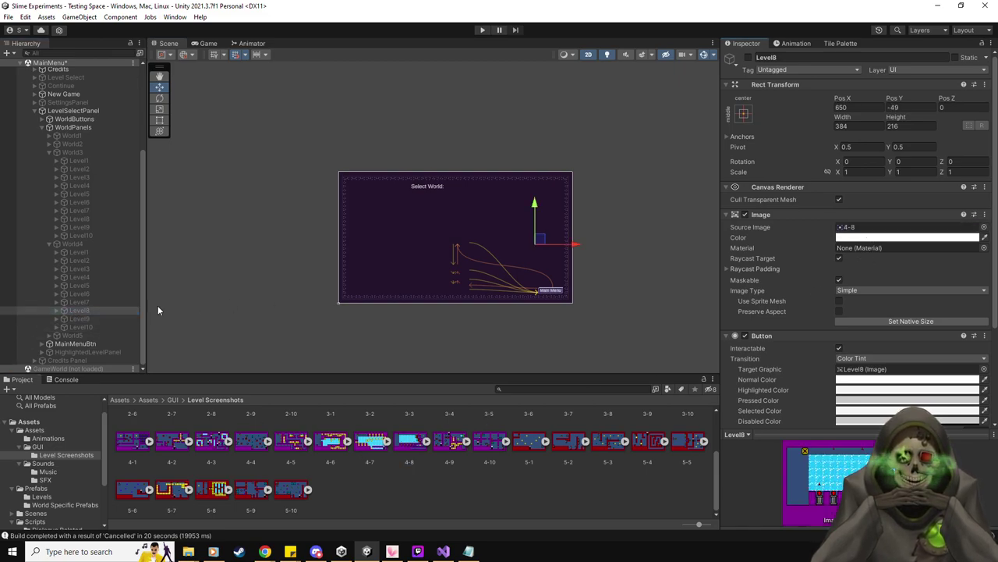
- Assign screenshots 4-7, 4-6 and 4-5 as source images of World4's Level7, Level6 and Level5 buttons
left_click(102, 303)
left_click_drag(363, 445, 849, 227)
left_click(78, 293)
left_click_drag(332, 457, 901, 228)
left_click(81, 286)
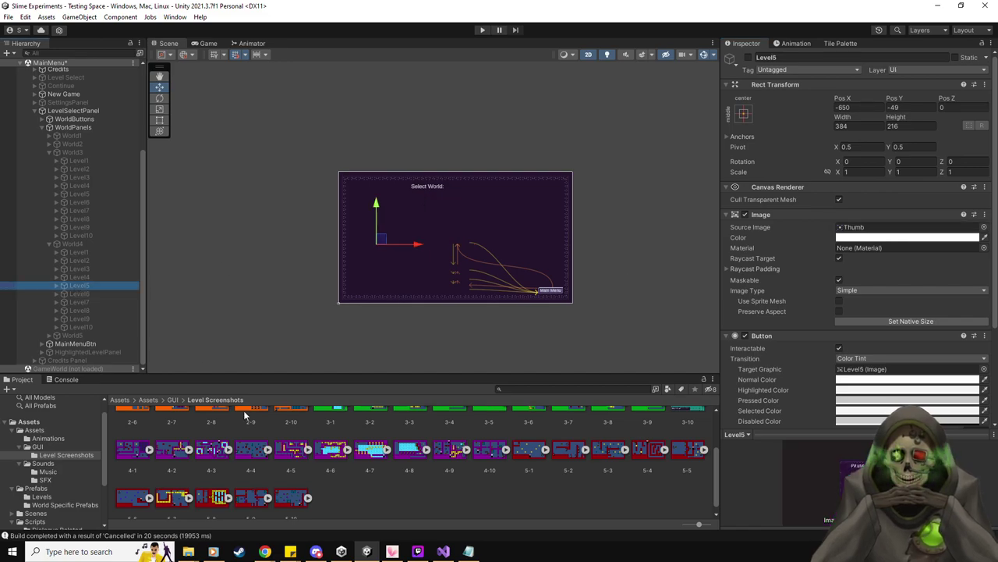
left_click(895, 227)
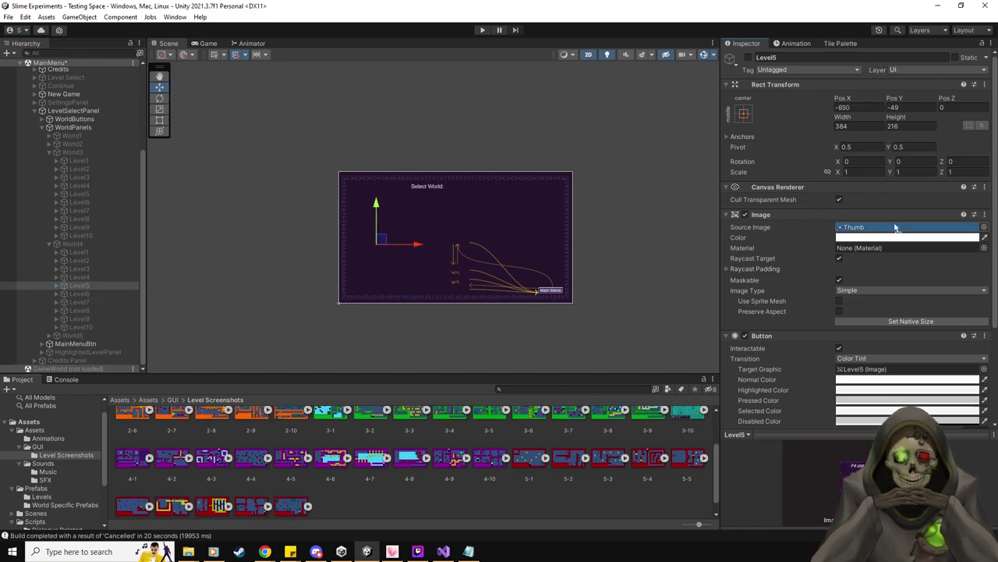
- Assign screenshots 4-4, 4-3, 4-2 and 4-1 to World4's Level4 to Level1 buttons in matching order, and collapse World4
left_click(80, 277)
left_click_drag(261, 457, 897, 228)
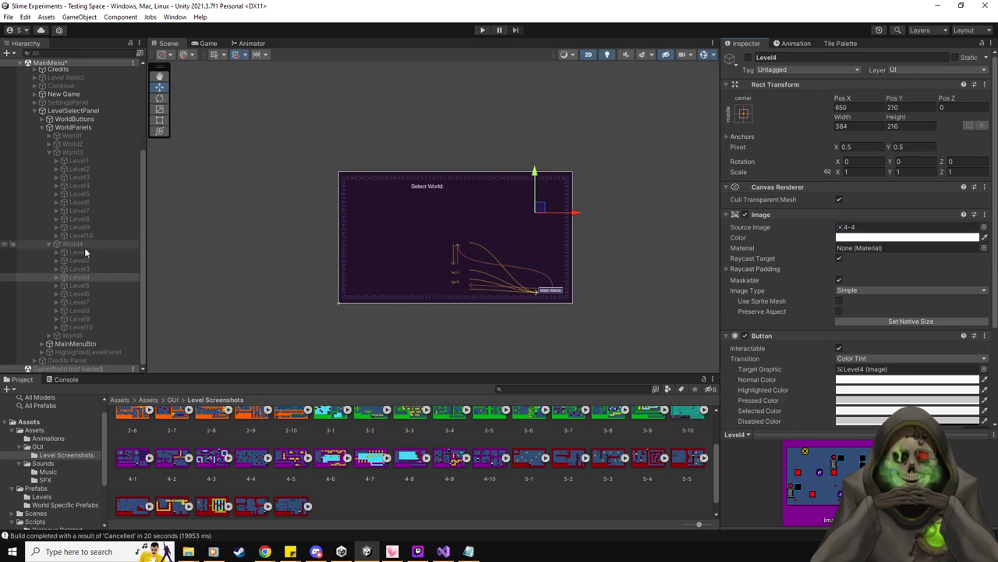
left_click(82, 270)
left_click_drag(220, 455, 867, 225)
left_click(95, 261)
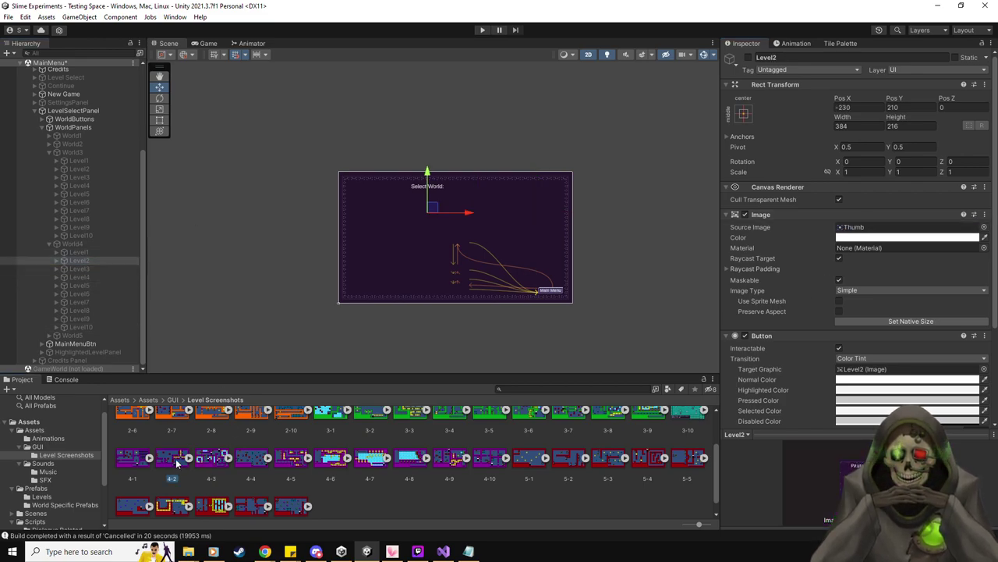
left_click(79, 252)
left_click_drag(132, 476, 550, 361)
left_click_drag(860, 230, 865, 229)
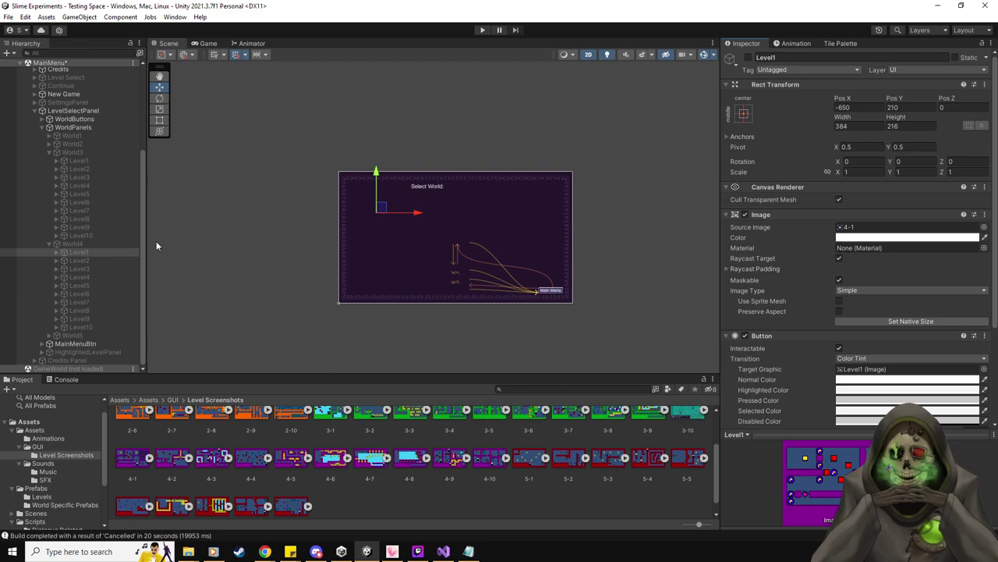
left_click(48, 244)
- Assign screenshots 3-10, 3-9 and 3-8 as source images of World3's Level10, Level9 and Level8 buttons
left_click(90, 318)
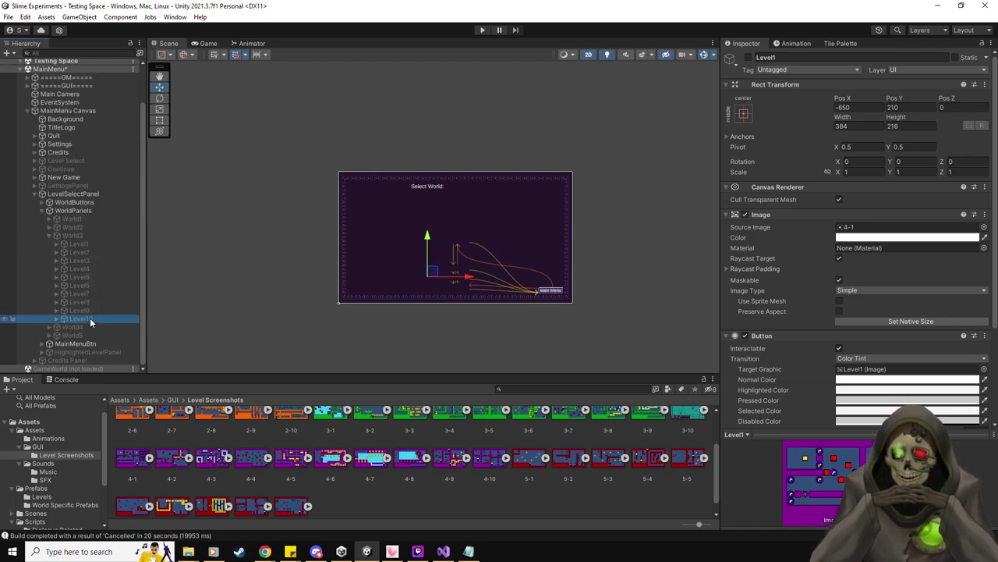
scroll(577, 466, "up", 1)
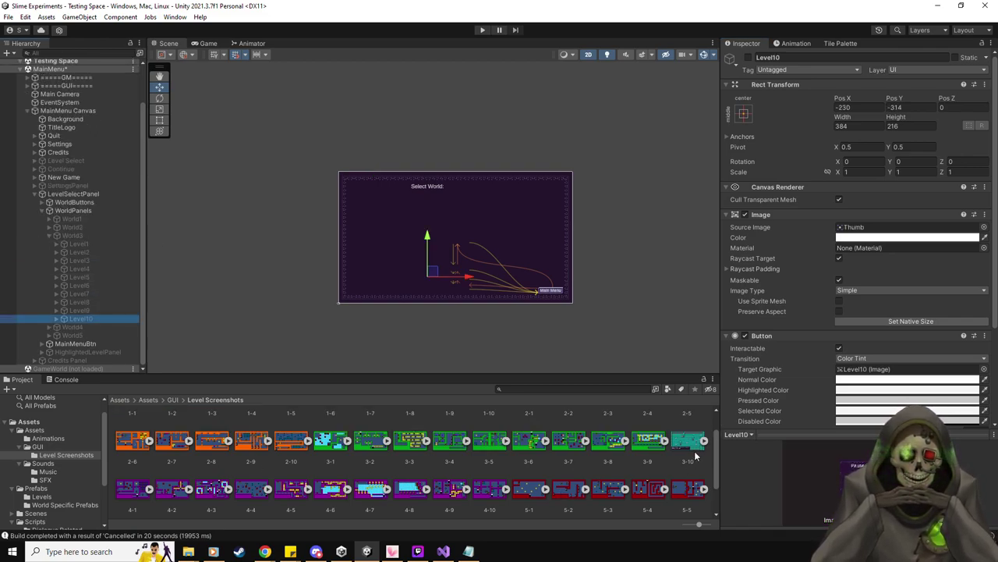
left_click_drag(696, 446, 876, 227)
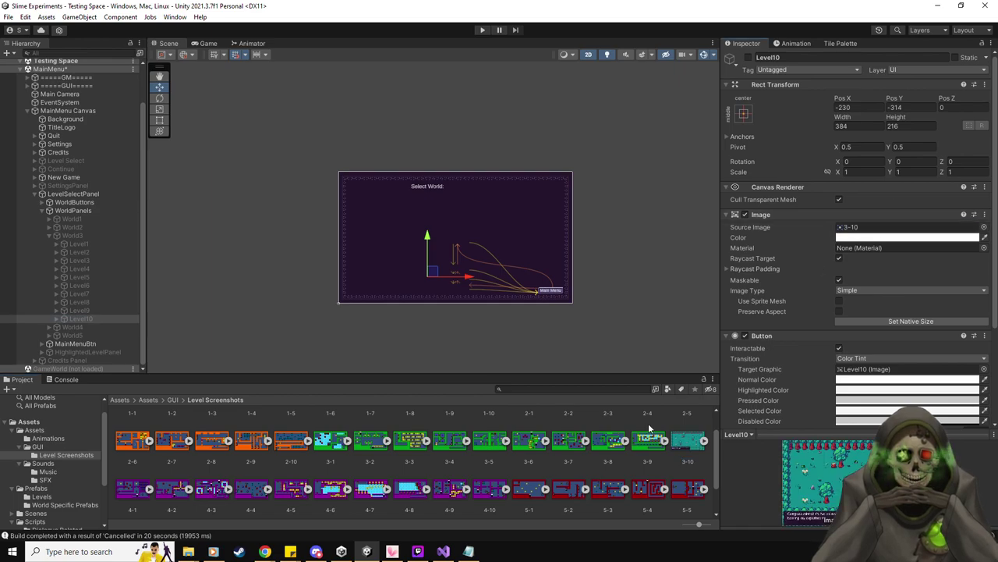
left_click(107, 312)
left_click_drag(648, 442, 875, 227)
left_click(86, 303)
left_click_drag(609, 441, 872, 228)
- Assign screenshots 3-7, 3-6, 3-5 and 3-4 as source images of World3's Level7 to Level4 buttons in matching order
left_click(81, 295)
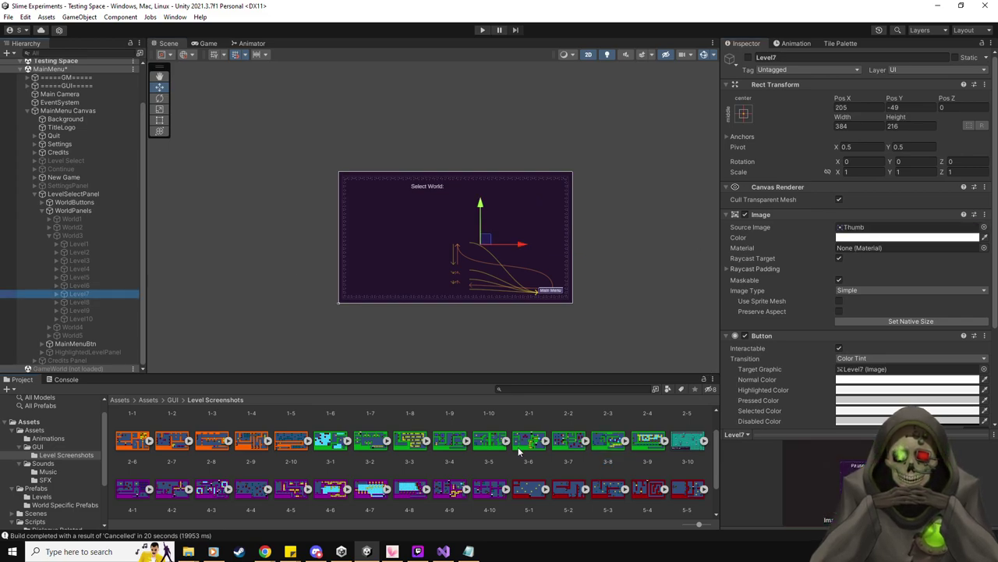
left_click_drag(567, 445, 873, 227)
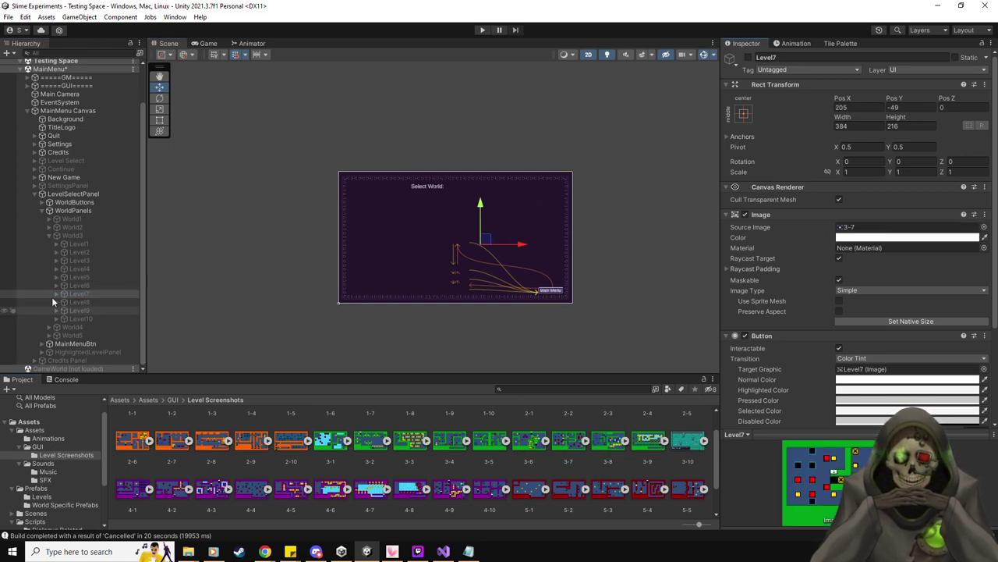
left_click(78, 285)
left_click_drag(524, 441, 870, 227)
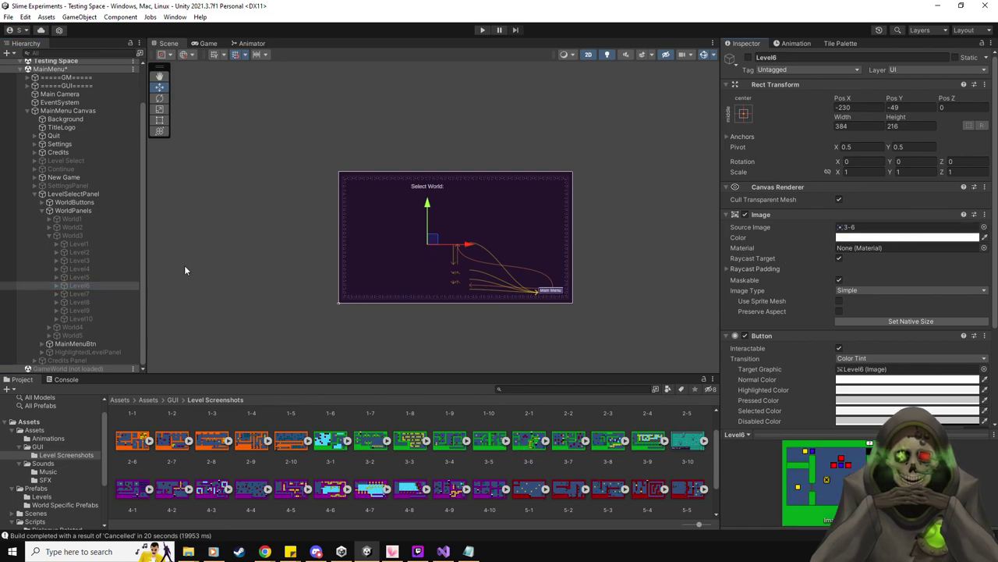
left_click(79, 277)
left_click_drag(485, 443, 877, 228)
left_click(78, 268)
left_click_drag(449, 443, 889, 227)
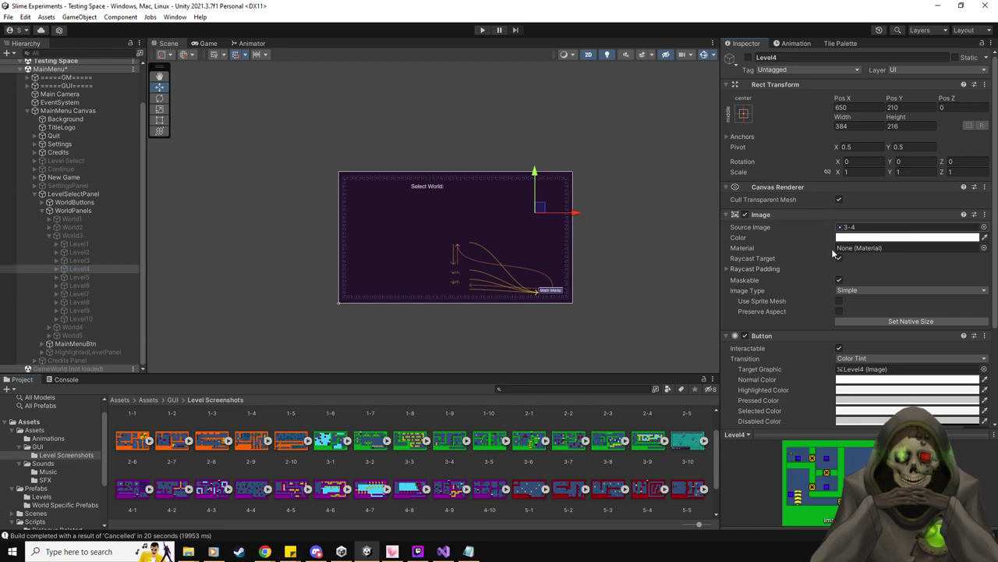
- Assign screenshots 3-3, 3-2 and 3-1 to World3's Level3, Level2 and Level1 buttons, and collapse World3
left_click(86, 259)
scroll(408, 453, "up", 1)
left_click_drag(409, 448, 874, 228)
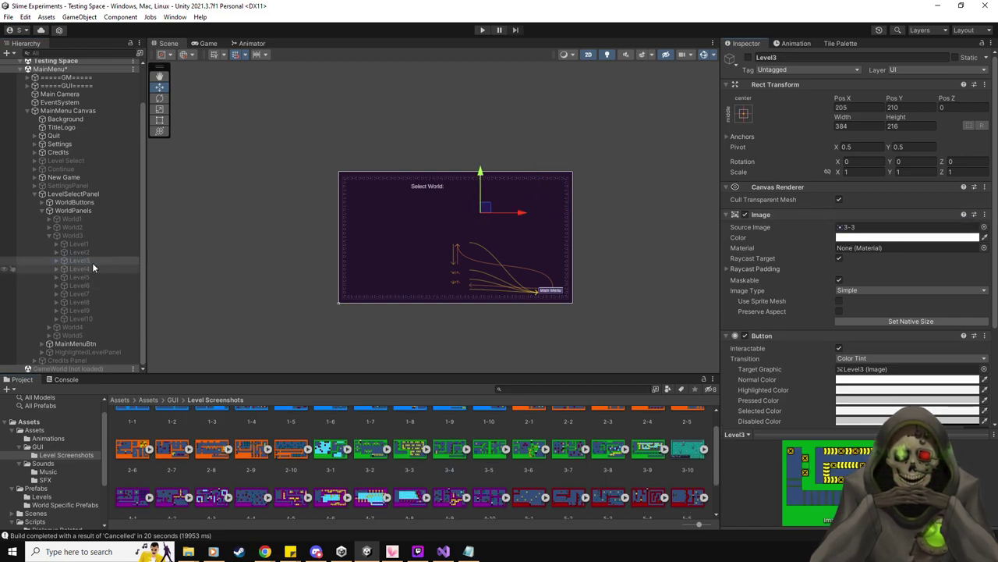
left_click(82, 252)
scroll(370, 453, "up", 1)
left_click_drag(369, 452, 888, 227)
left_click(79, 243)
left_click_drag(330, 456, 862, 228)
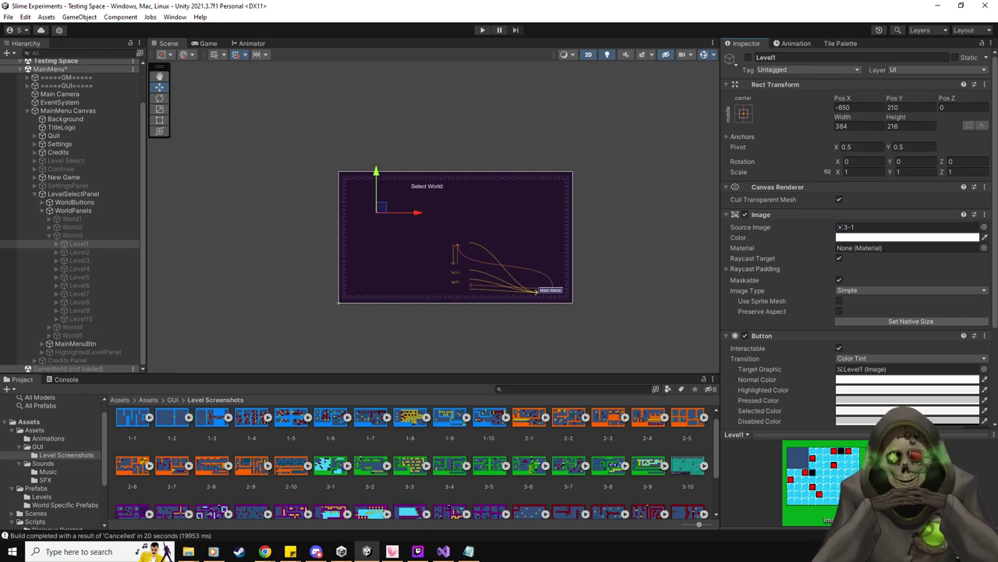
left_click(49, 236)
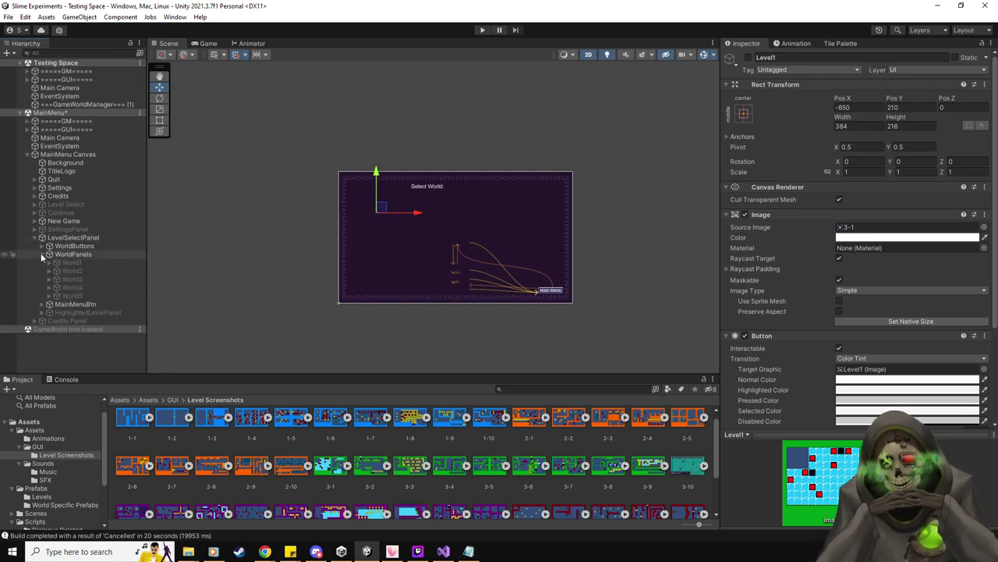
- Collapse WorldPanels and deactivate LevelSelectPanel
left_click(41, 253)
left_click(86, 238)
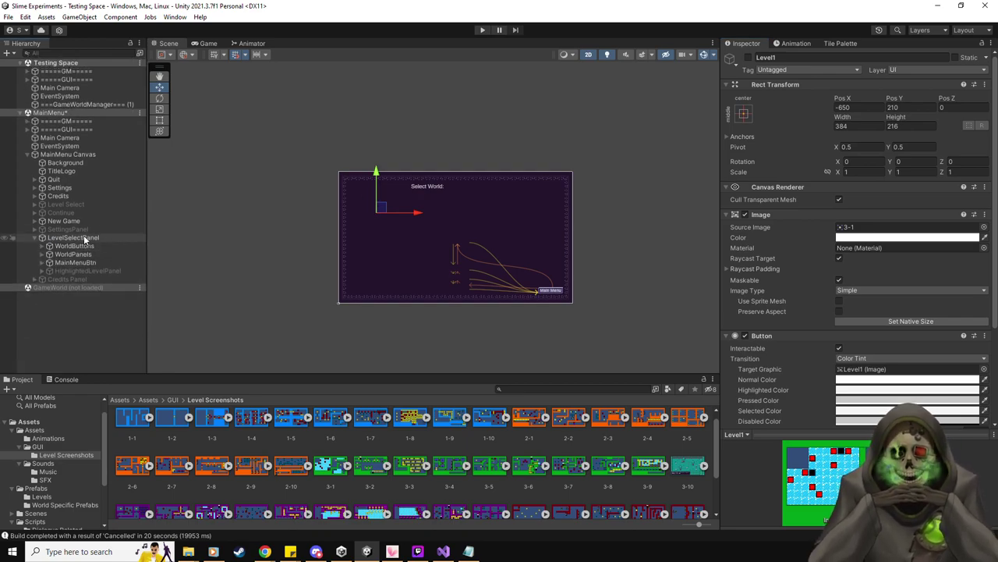
left_click(747, 57)
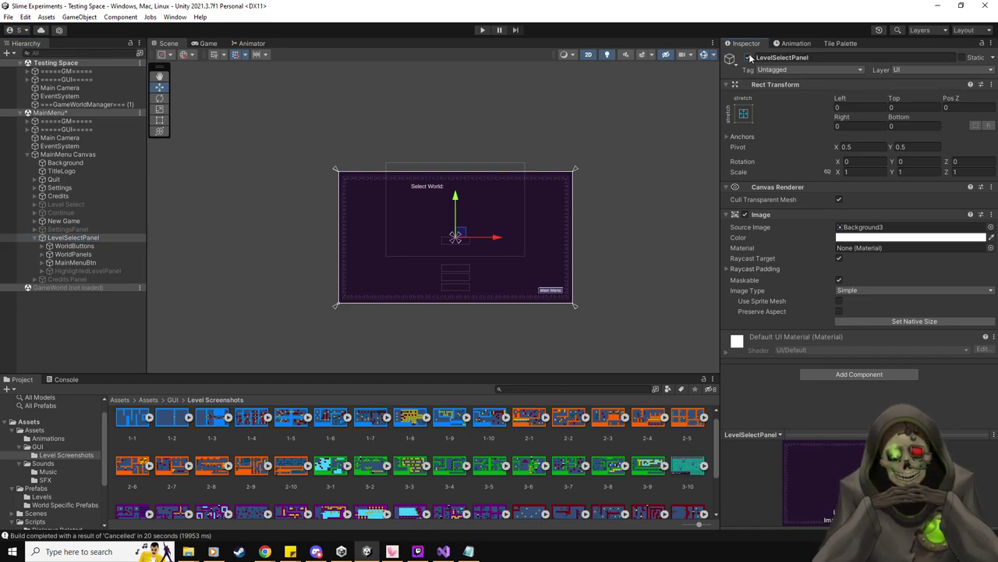
- Delete the Thumb image from the GUI assets folder and save the MainMenu scene
scroll(51, 490, "down", 3)
left_click(35, 509)
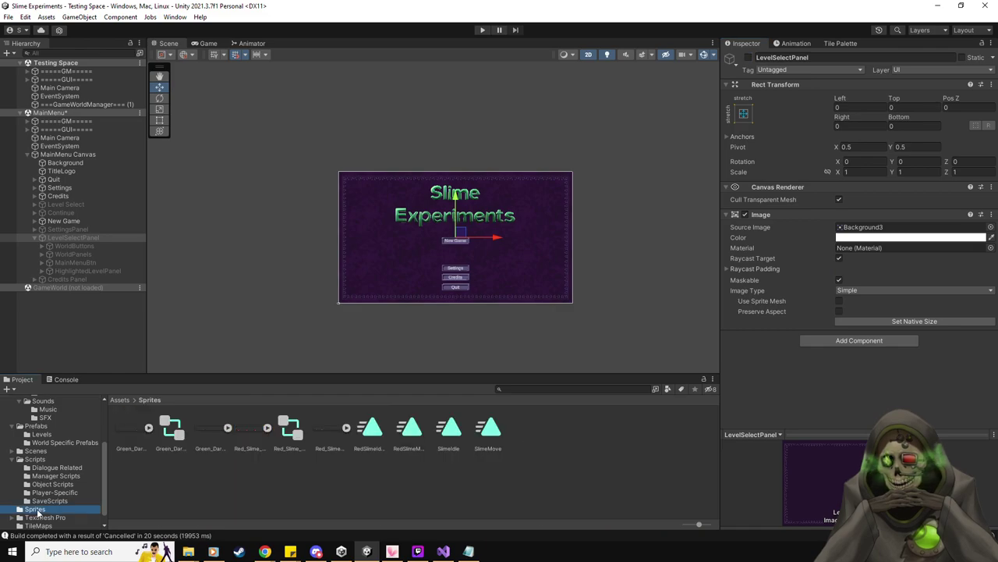
scroll(37, 513, "down", 1)
scroll(39, 483, "up", 3)
left_click(40, 420)
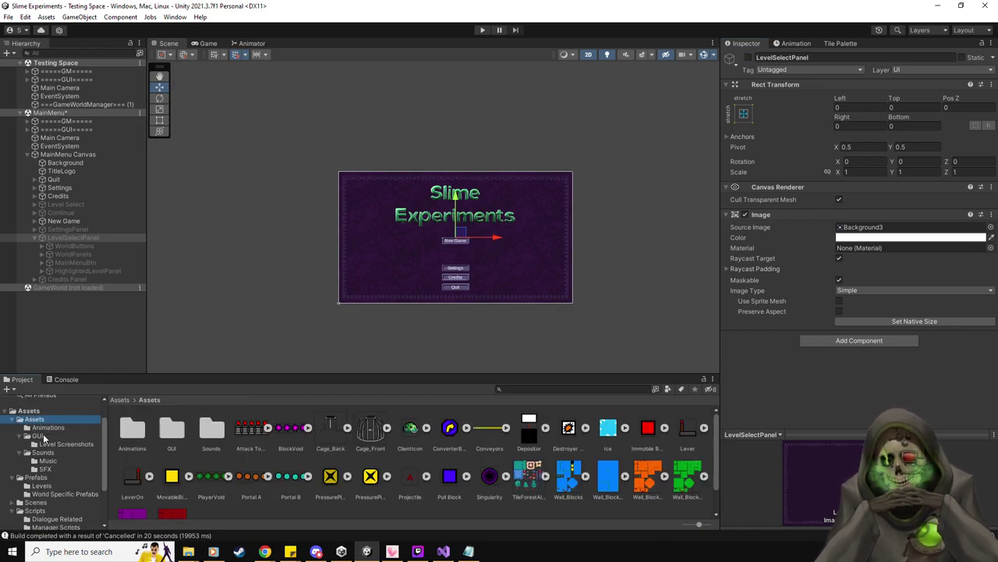
left_click(37, 435)
left_click(530, 425)
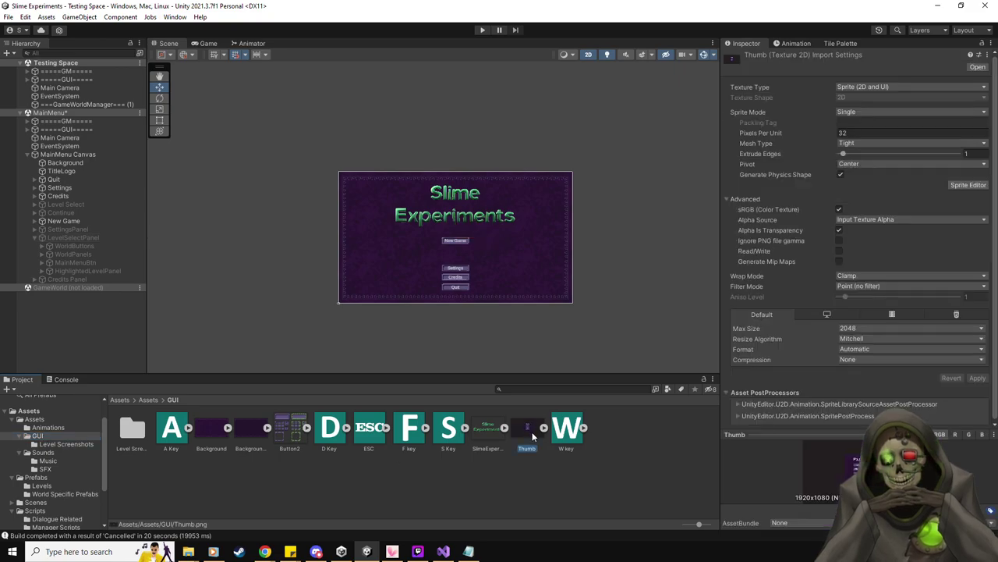
left_click(565, 429)
left_click(528, 430)
key("Delete")
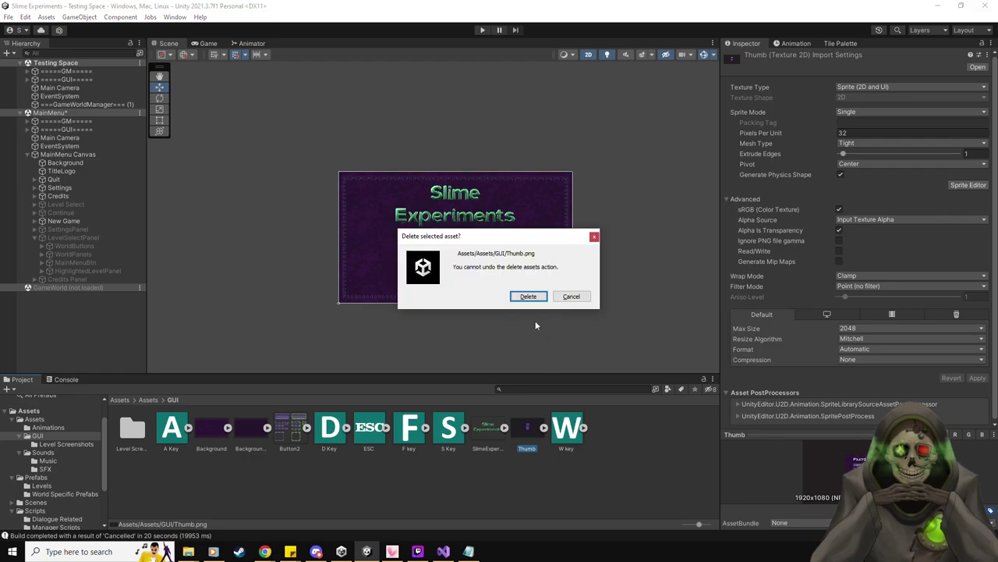
left_click(528, 296)
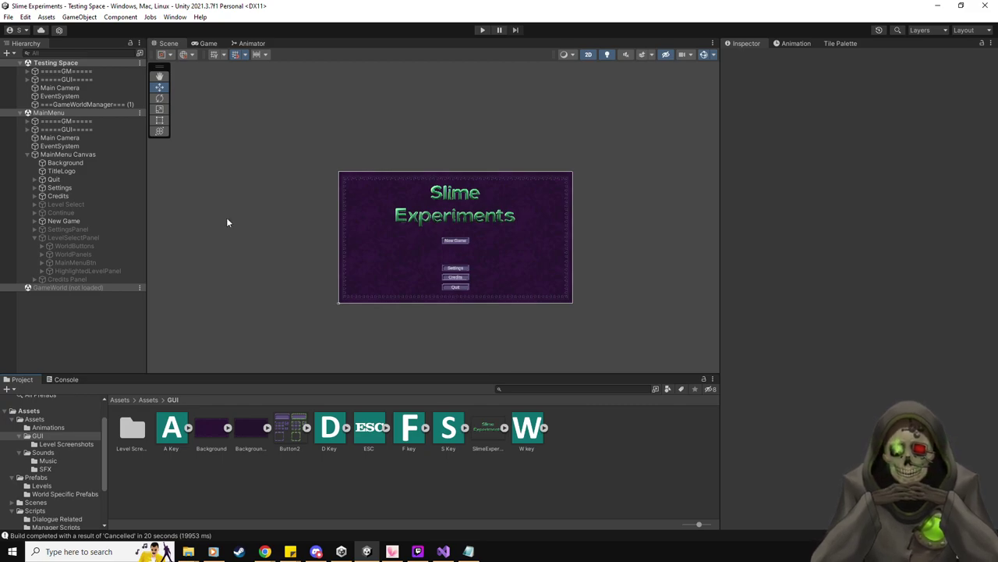
- Unload the Testing Space scene and collapse LevelSelectPanel and the MainMenu Canvas
left_click(33, 237)
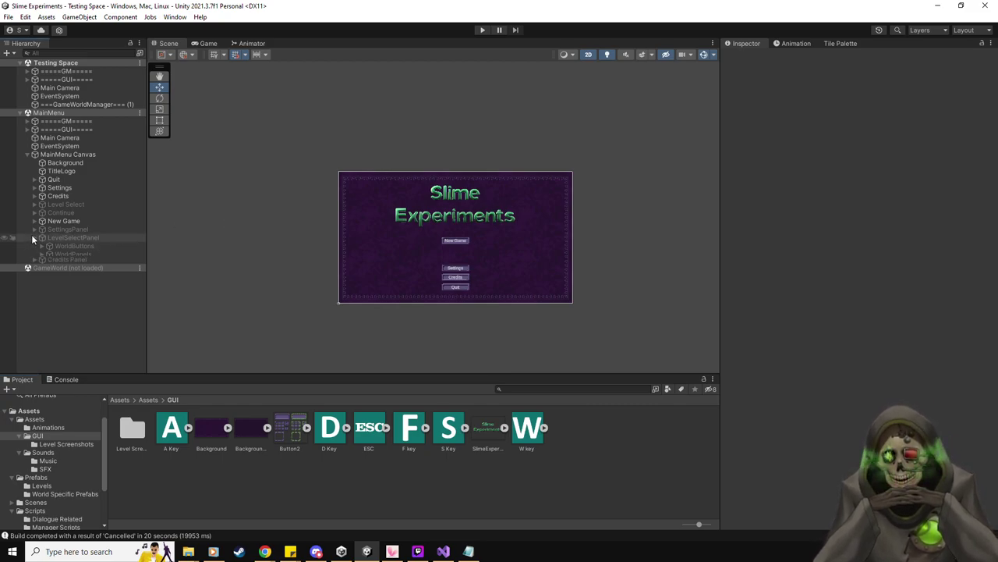
left_click(139, 62)
left_click(212, 119)
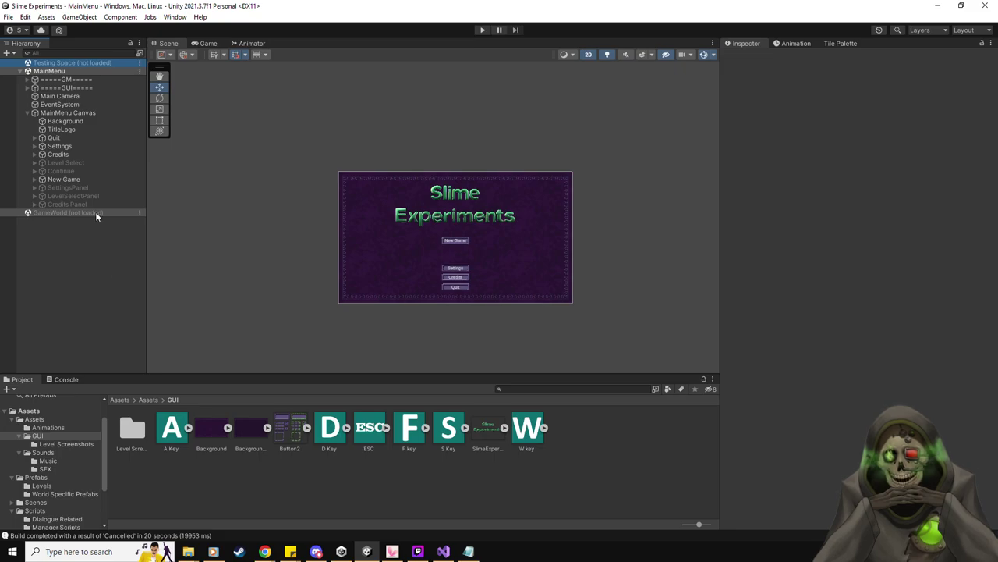
left_click(27, 113)
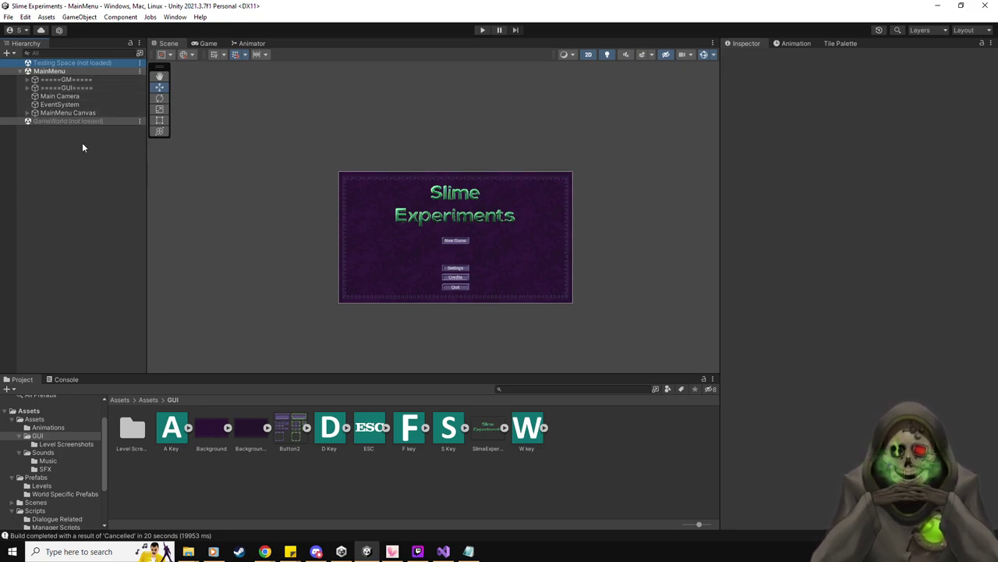
- Build the game for Windows into the Slime Experiments folder in GameBuilds
left_click(8, 17)
left_click(39, 142)
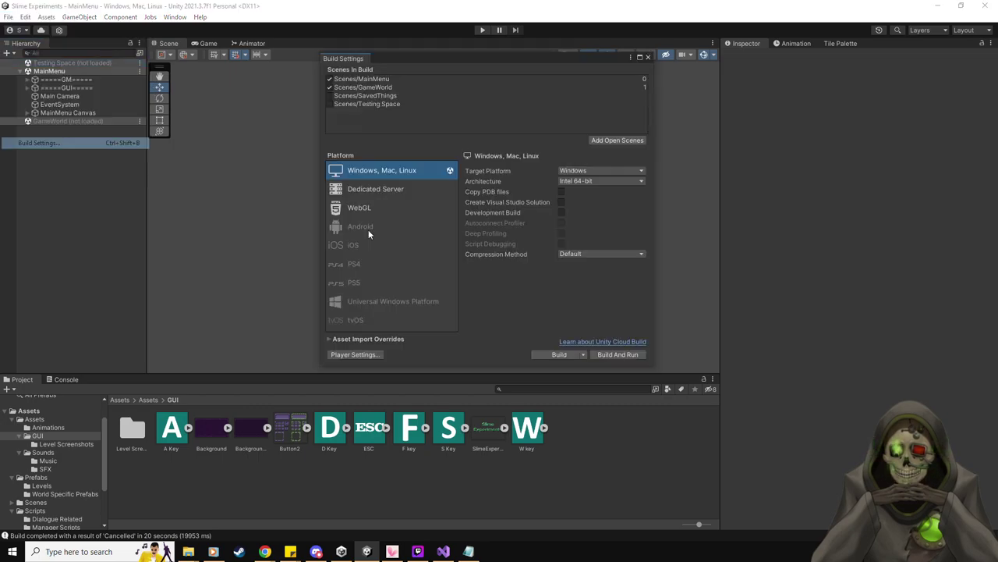
left_click(566, 356)
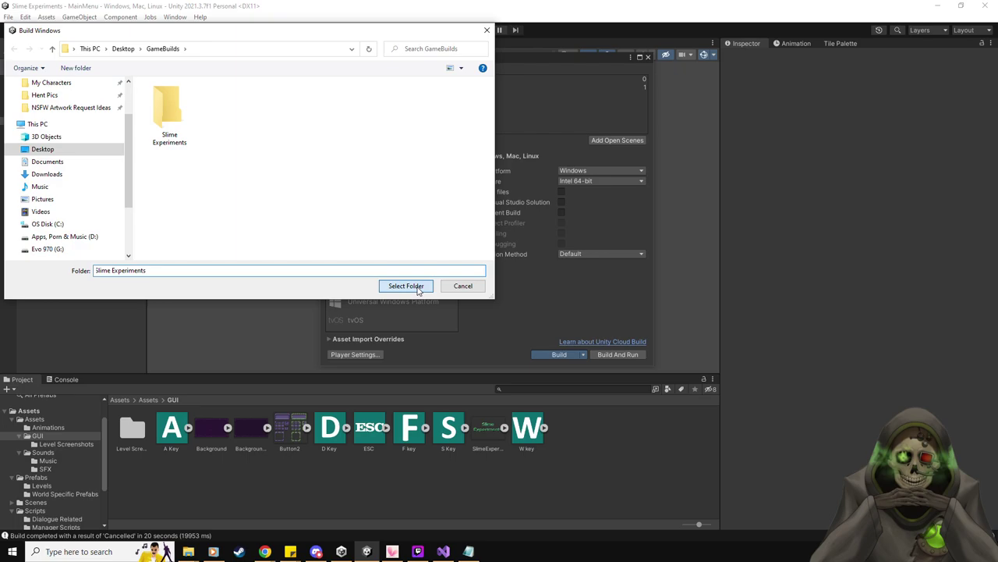
left_click(405, 286)
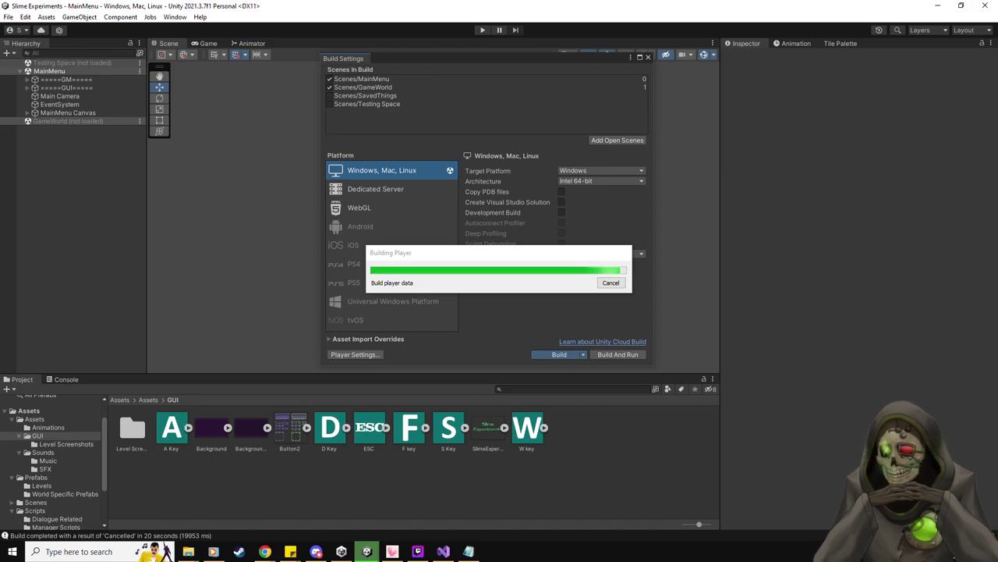
- Switch to the built Slime Experiments game and continue the saved game
left_click(468, 551)
left_click_drag(417, 67, 614, 81)
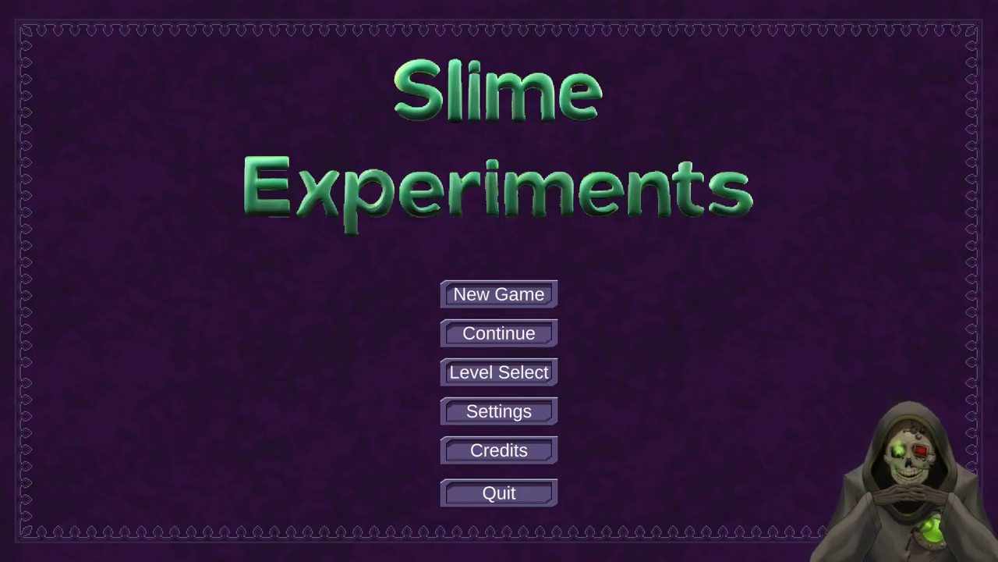
left_click(529, 335)
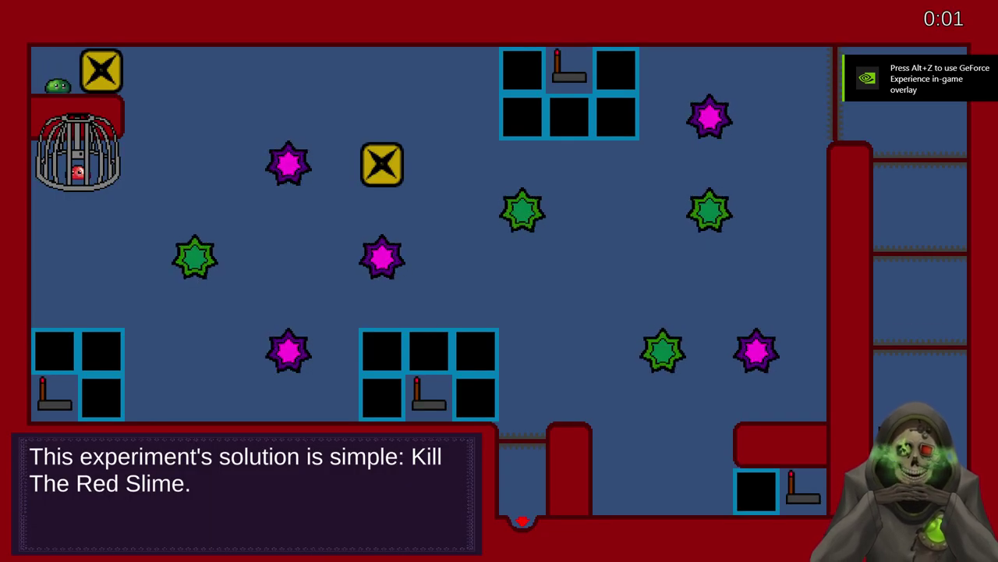
key("d")
key("s")
key("d")
key("s")
key("a")
key("d")
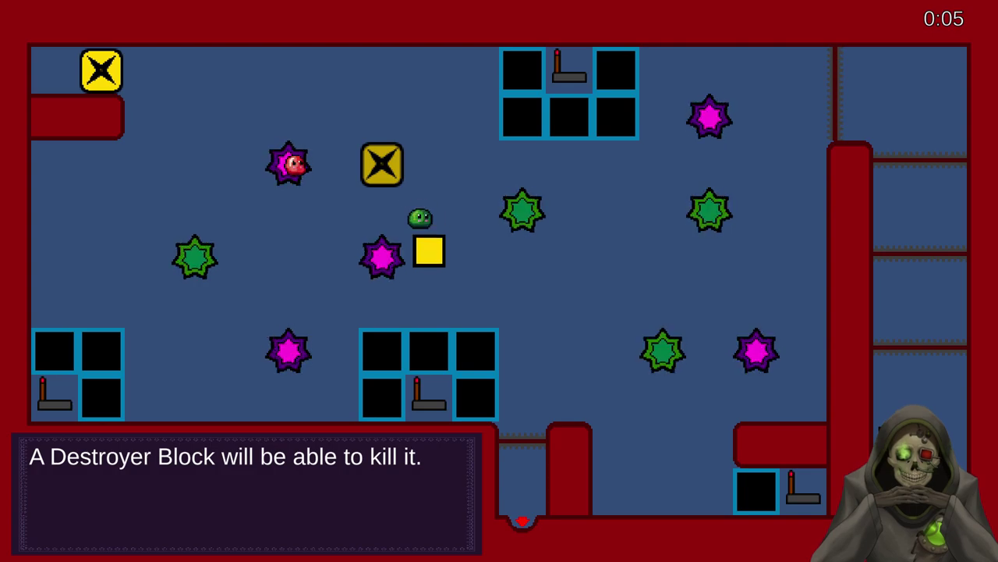
key("Down")
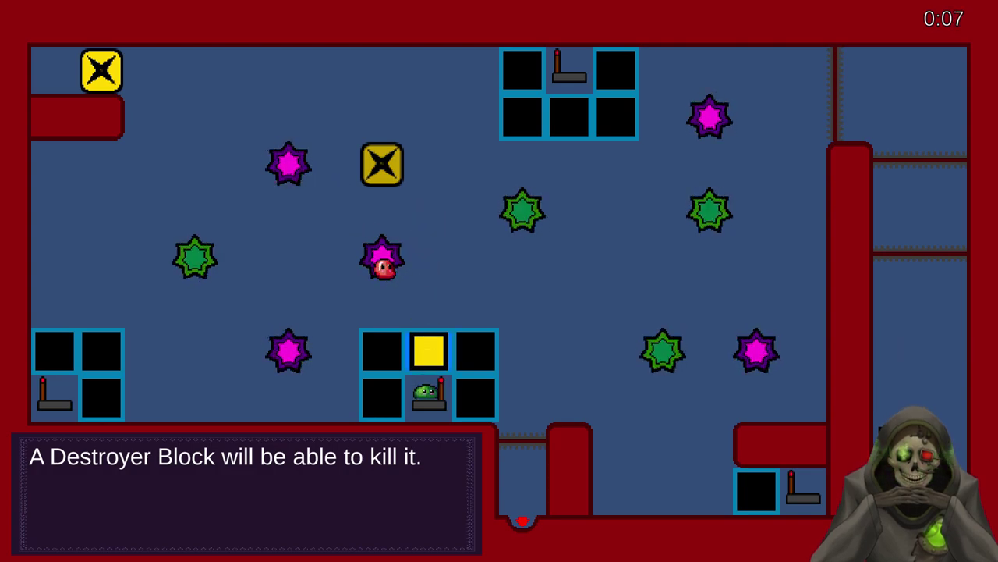
key("Right")
key("Down")
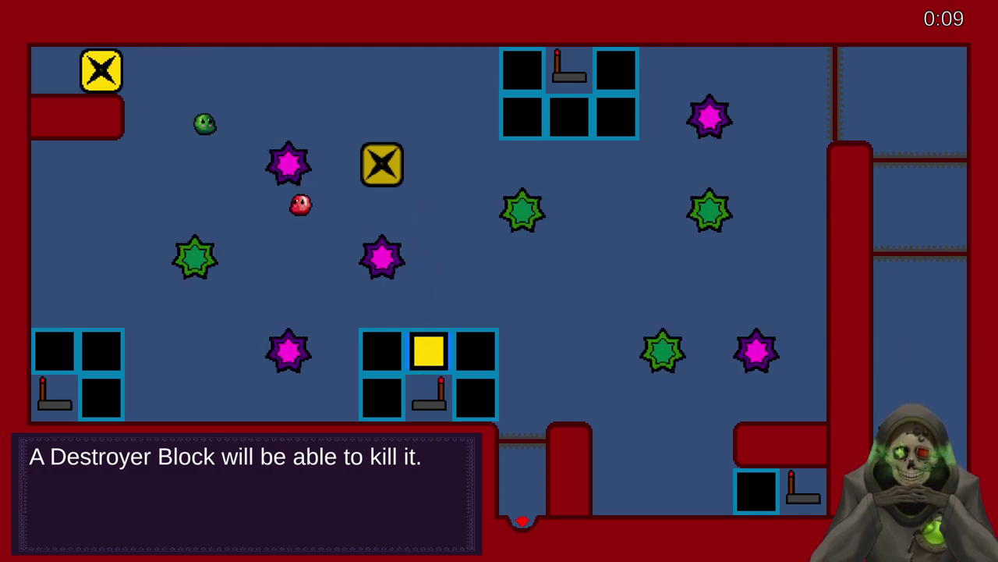
key("Down")
key("Right")
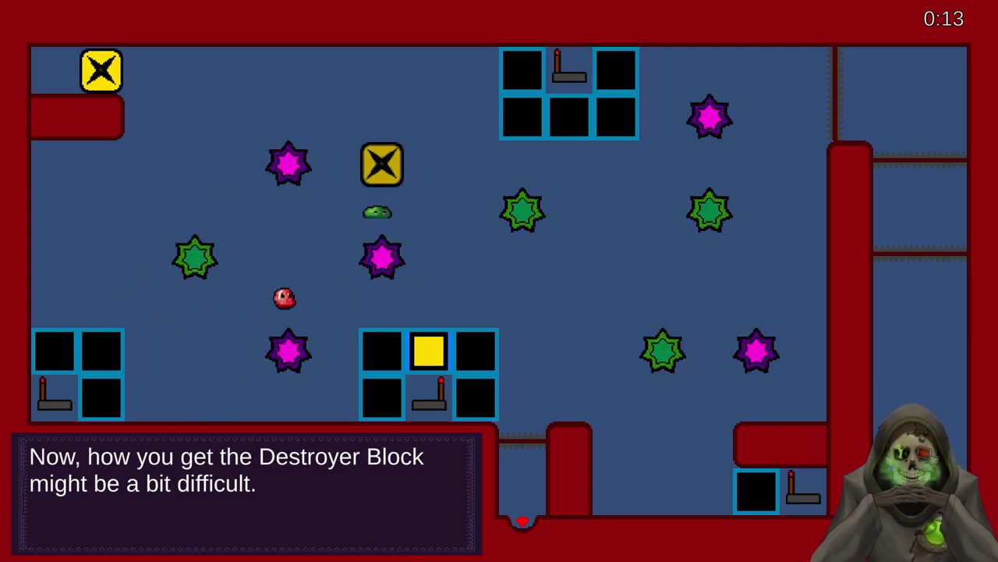
key("Up")
key("Right")
key("Left")
key("Right")
key("Down")
key("Down")
key("Right")
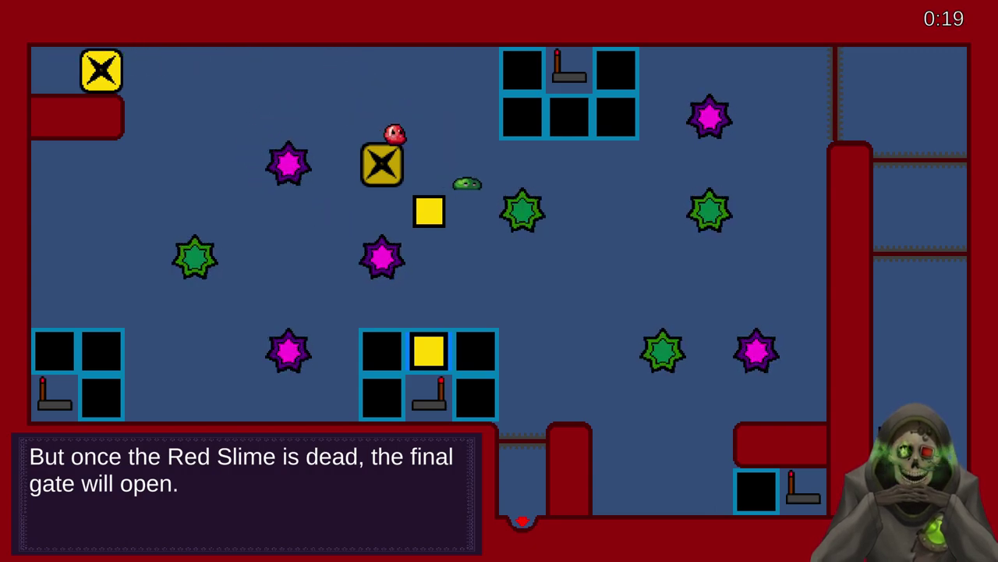
key("Left")
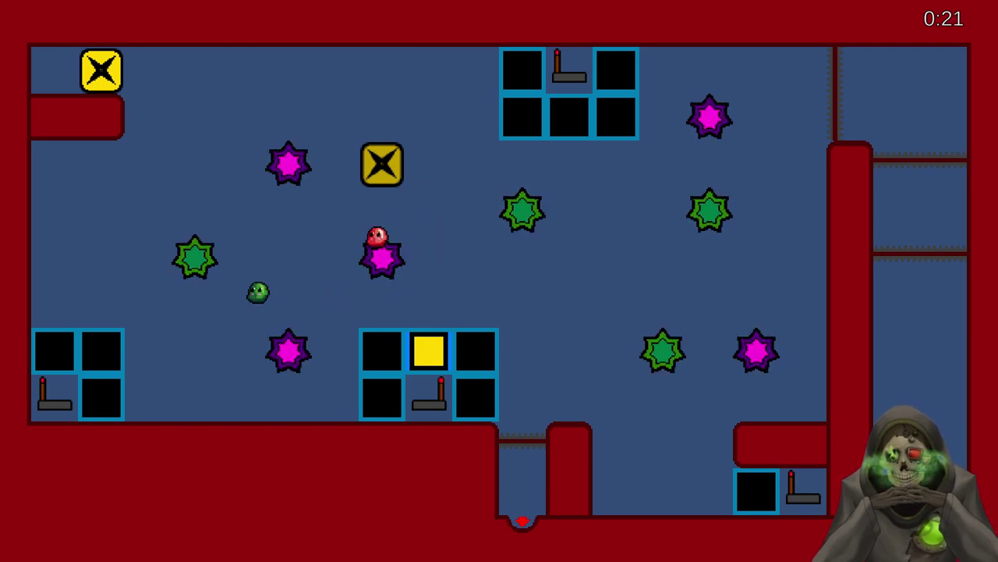
key("Up")
key("Right")
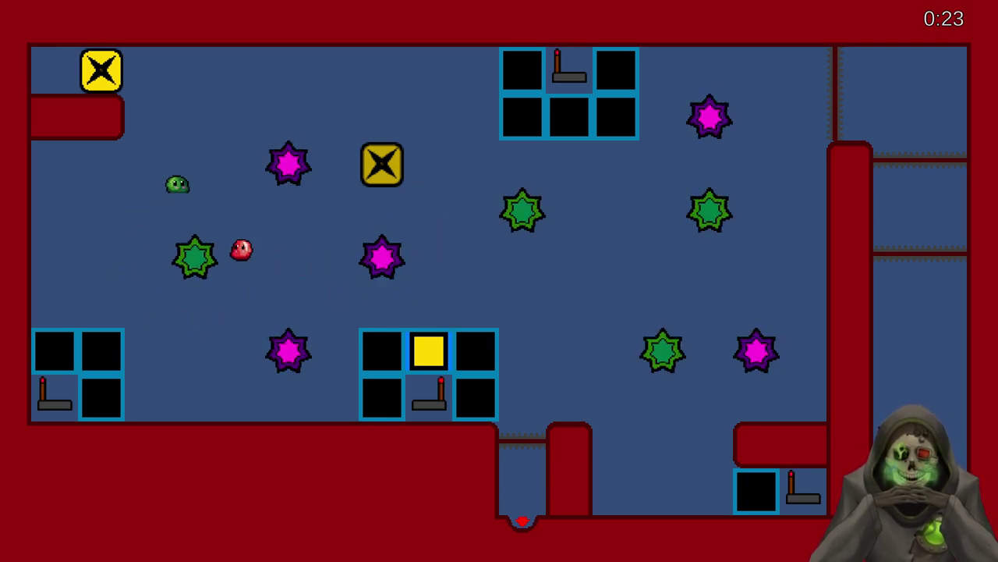
key("Down")
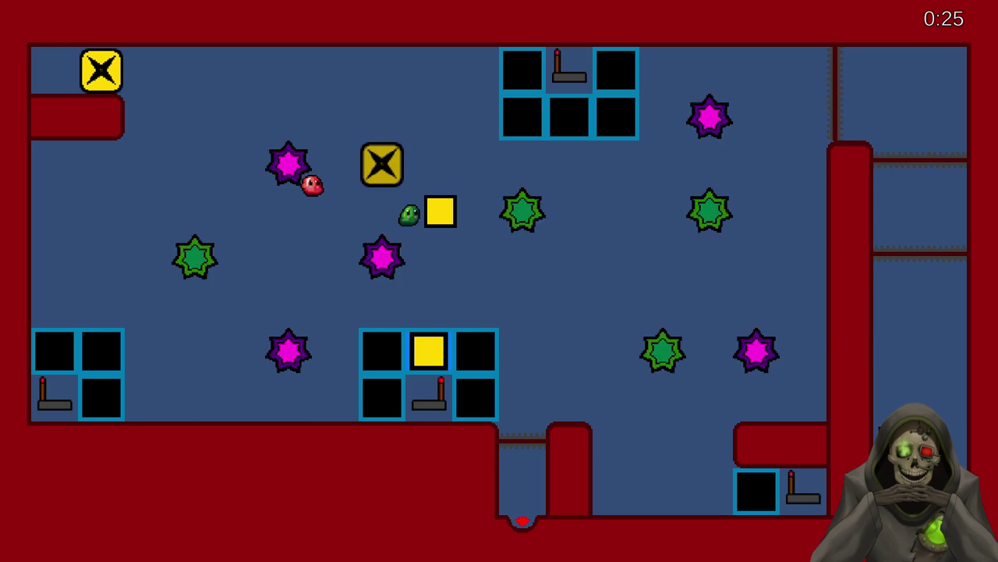
key("Right")
key("Up")
key("Down")
key("Right")
key("Down")
key("Right")
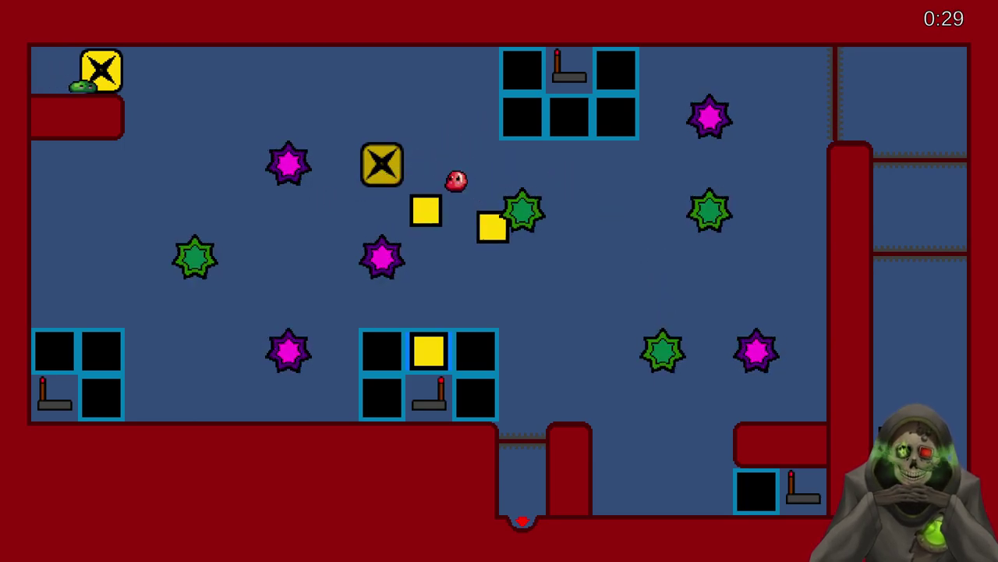
key("Right")
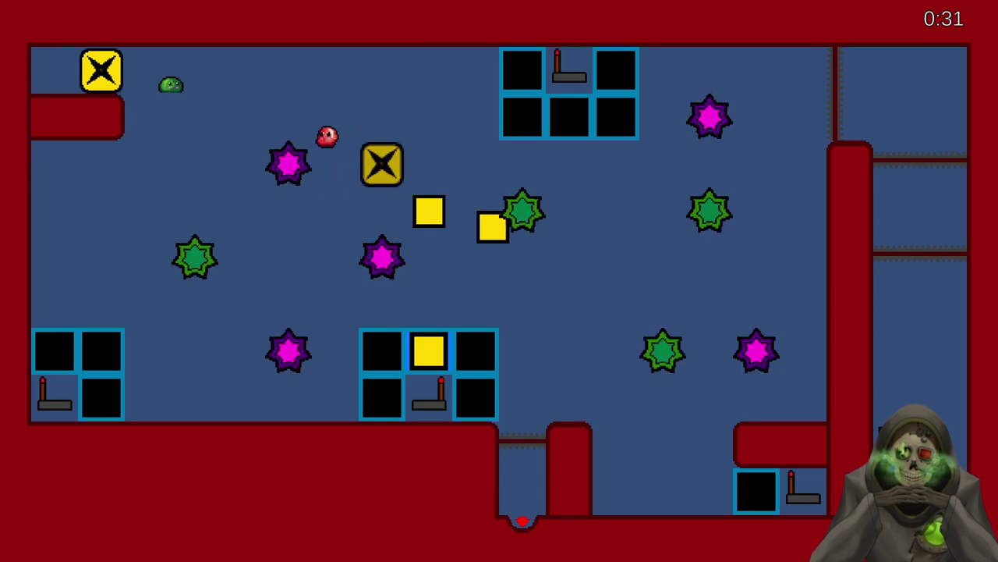
key("Left")
key("Down")
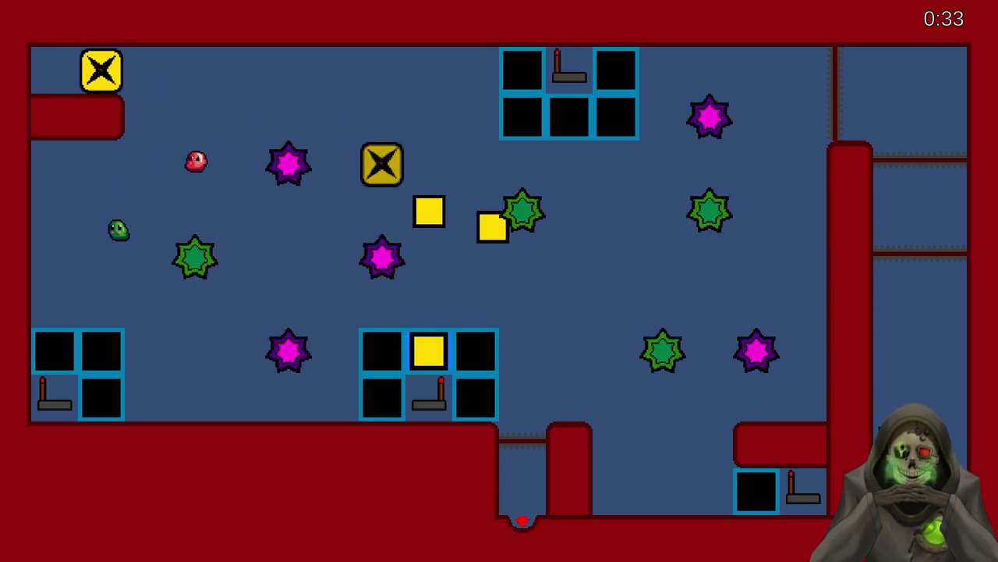
key("Down")
key("Right")
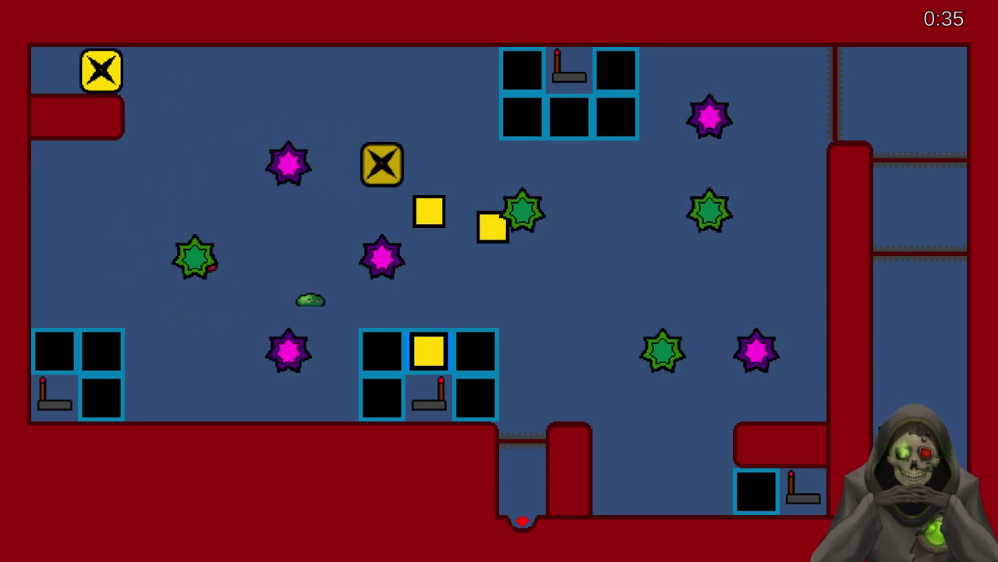
key("Up")
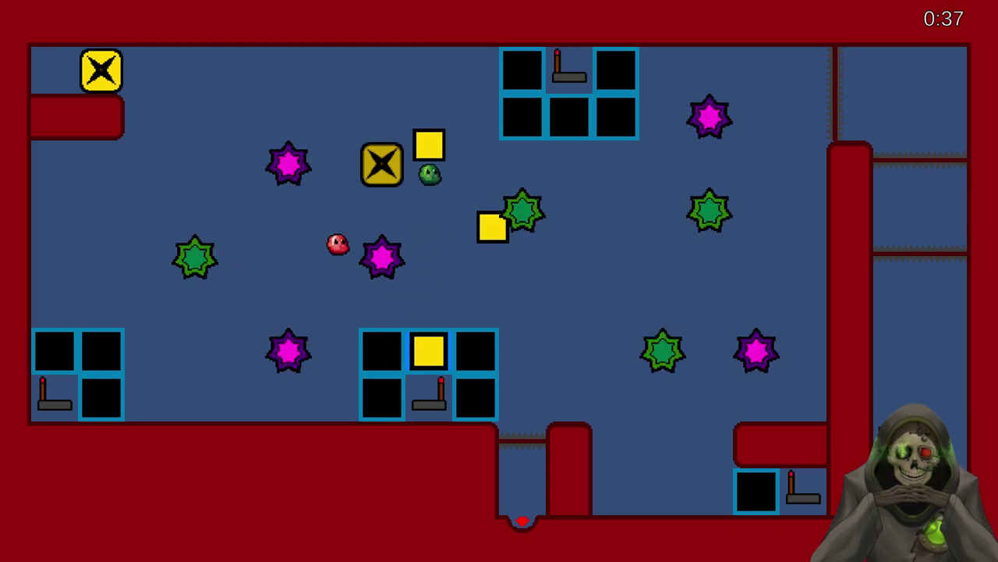
key("Left")
key("Down")
key("Left")
key("Down")
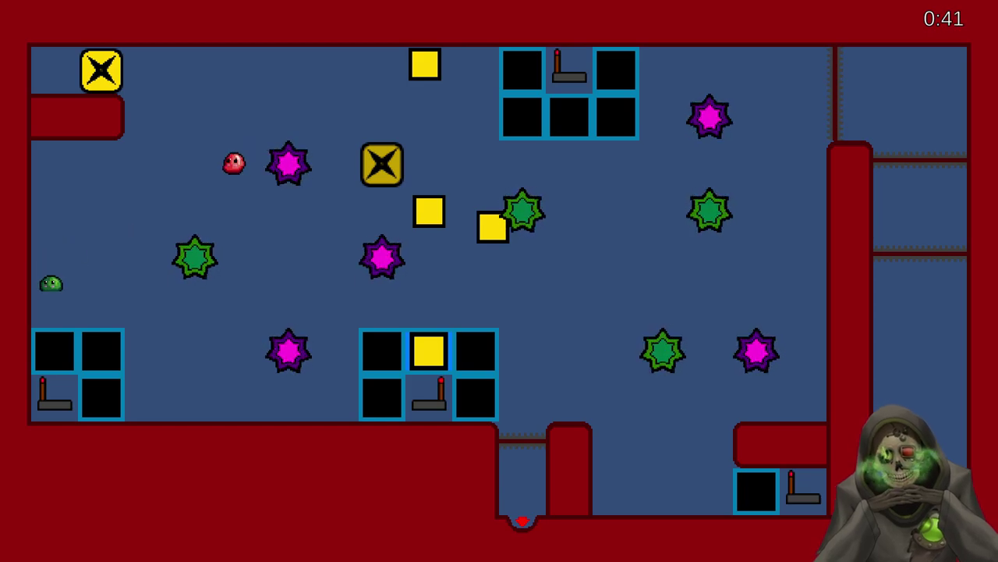
key("Up")
key("Right")
key("Up")
key("Right")
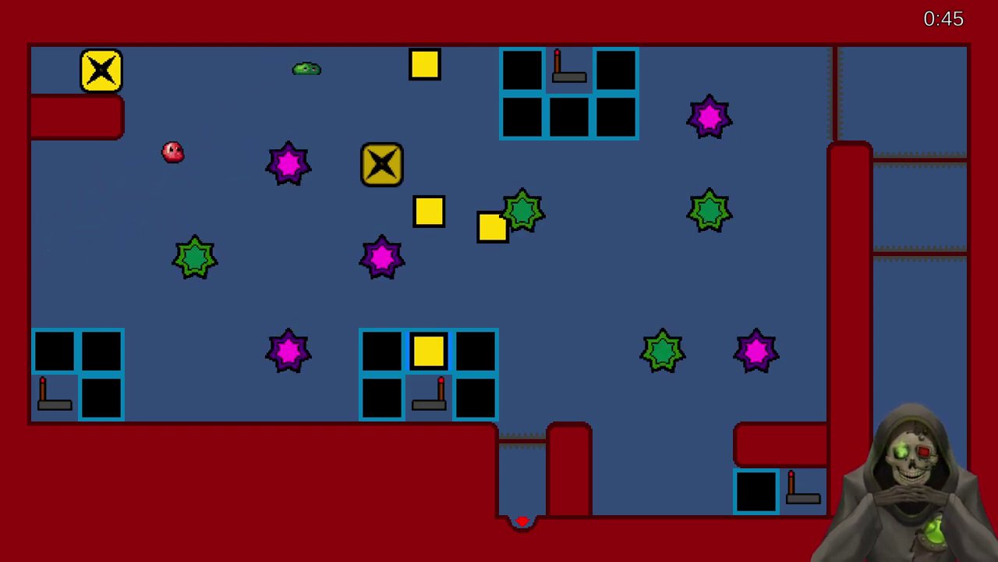
key("Right")
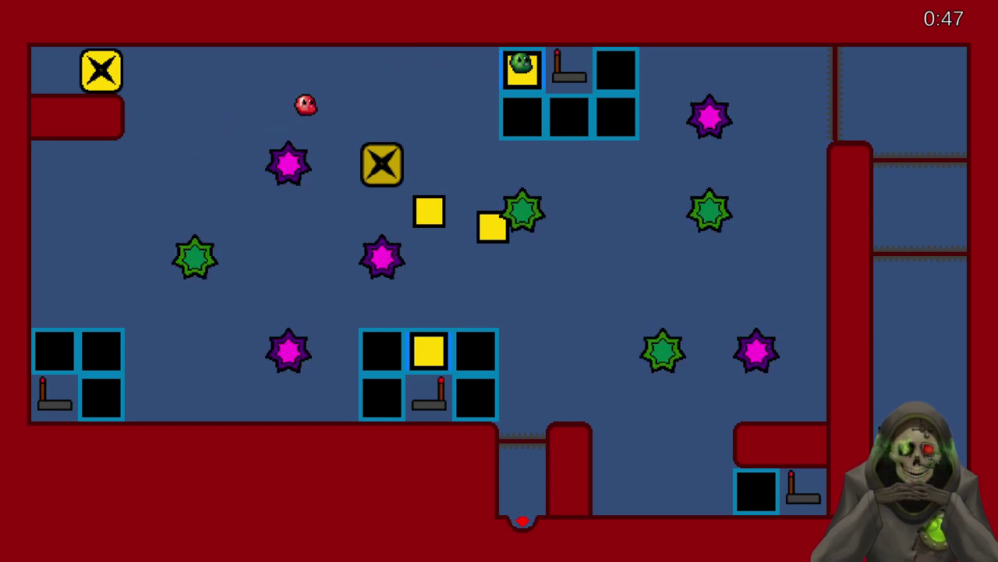
key("Down")
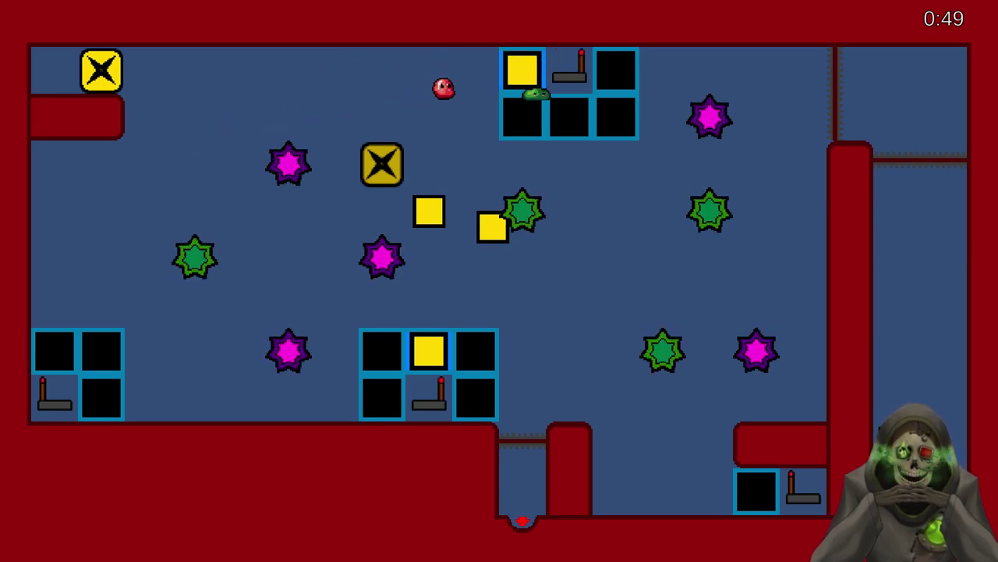
key("Right")
key("Down")
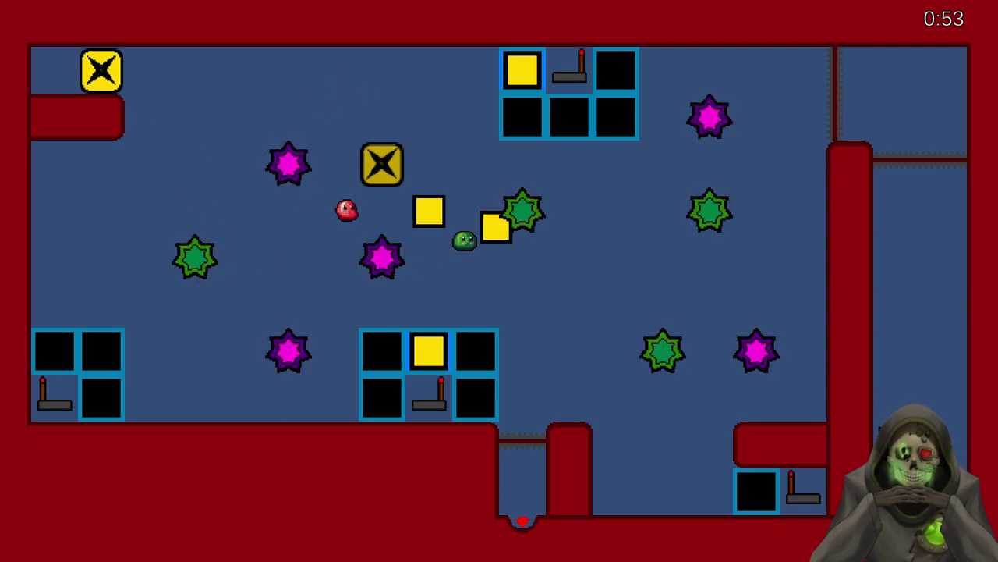
key("Right")
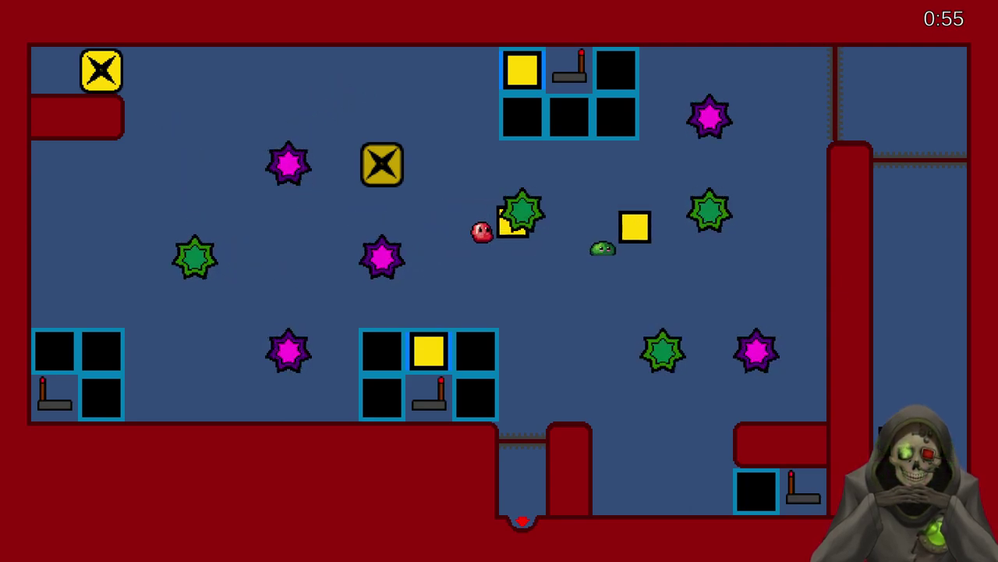
key("Up")
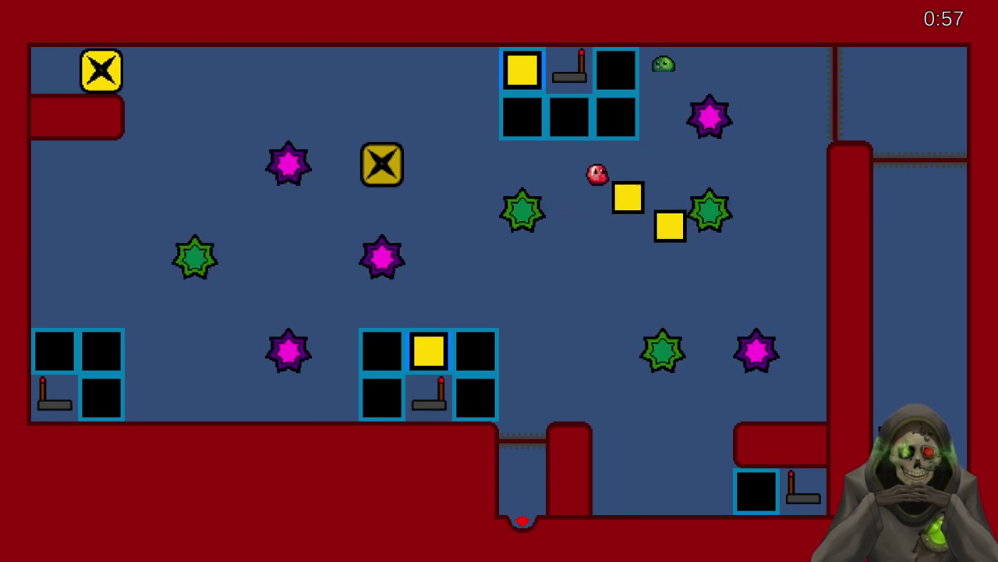
key("Right")
key("Down")
key("Left")
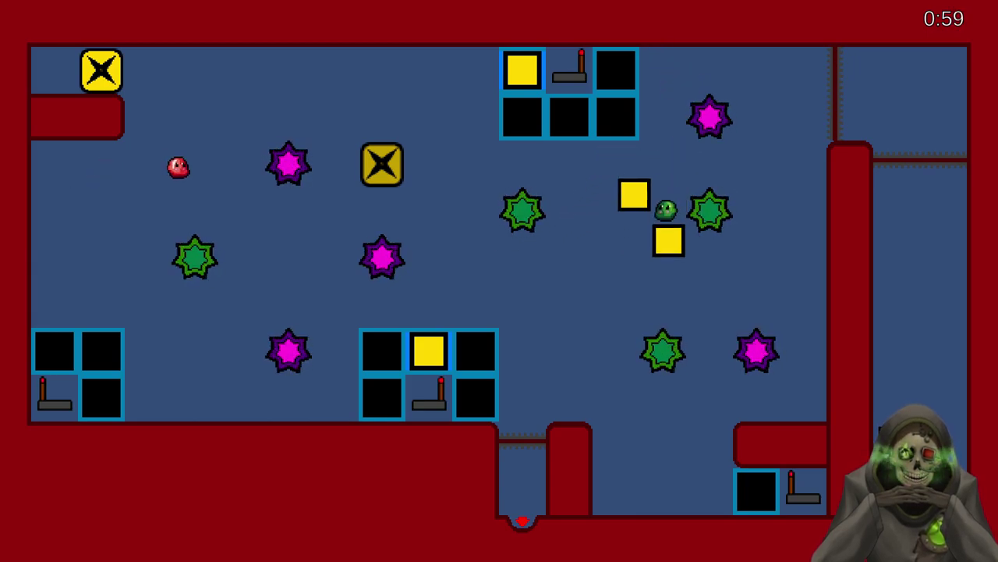
key("Right")
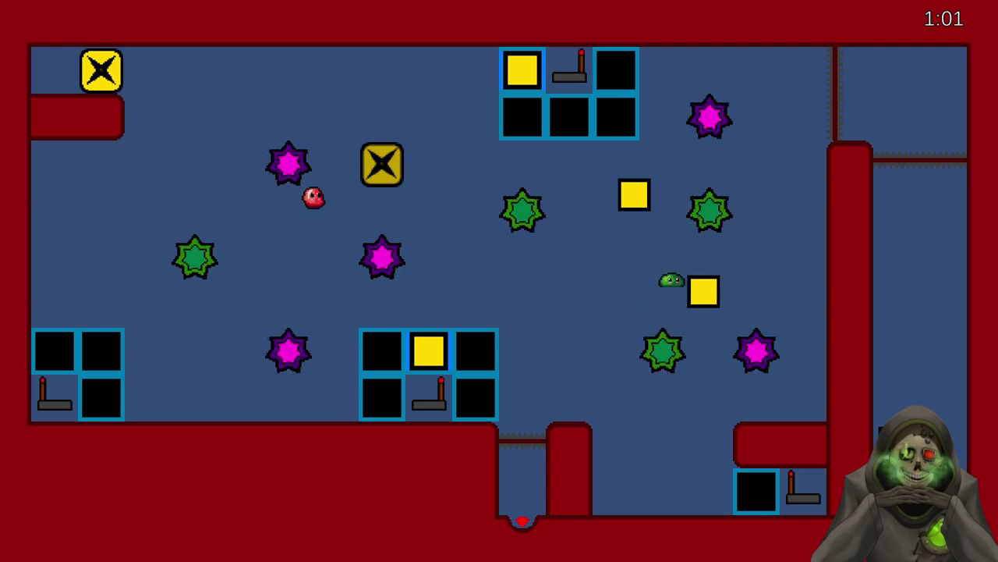
- Push the yellow block down into the socket beside the lever under the lower-right ledge
key("Down")
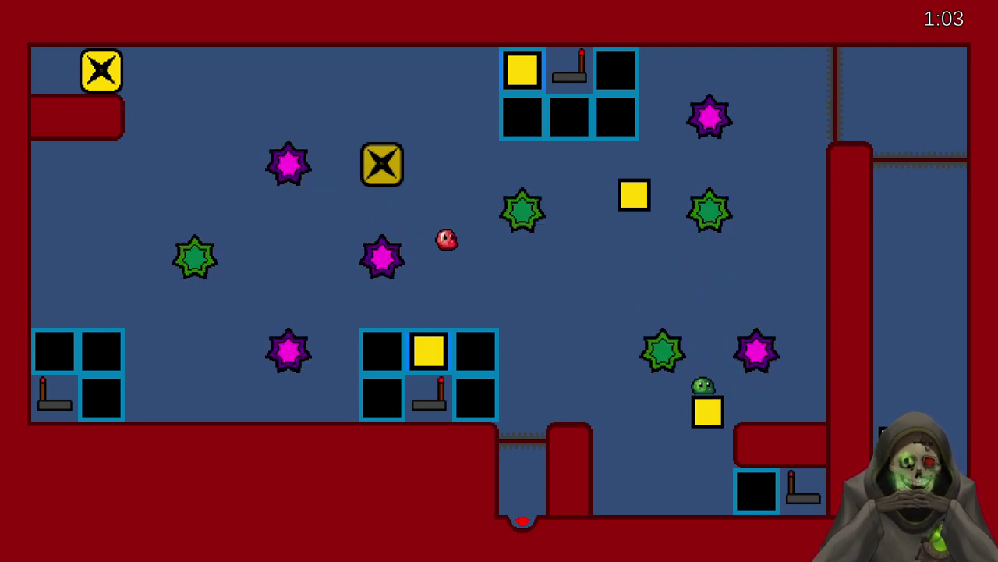
key("Right")
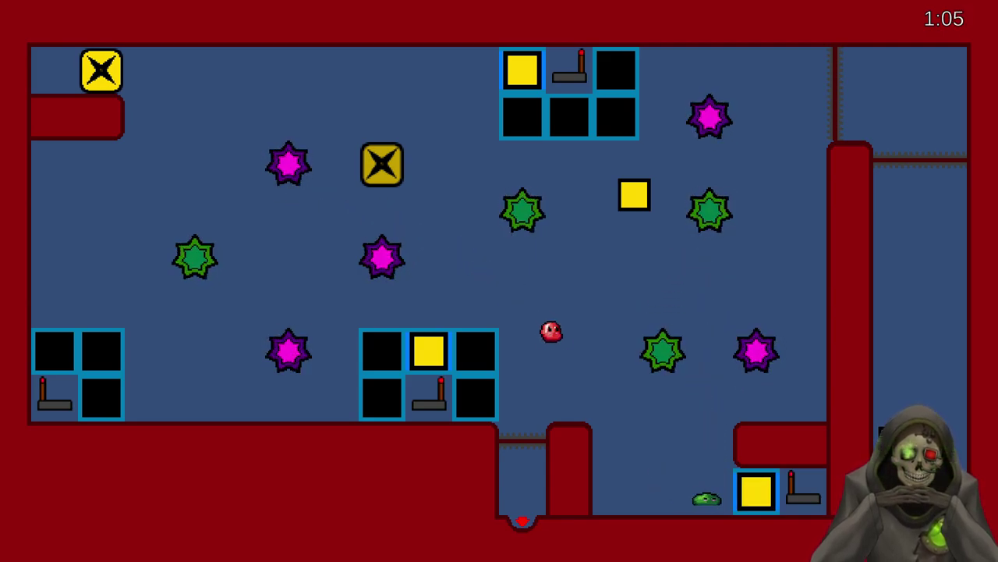
key("Left")
key("Up")
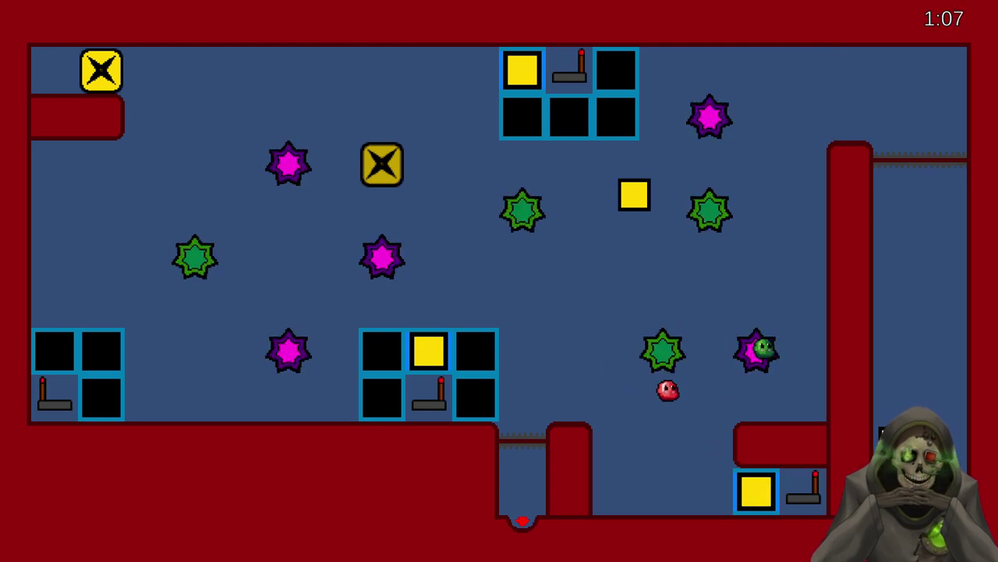
- Guide the green slime back up and across the room, past the area below the middle pressure plate
key("Right")
key("Up")
key("Left")
key("Left")
key("Right")
key("Left")
key("Left")
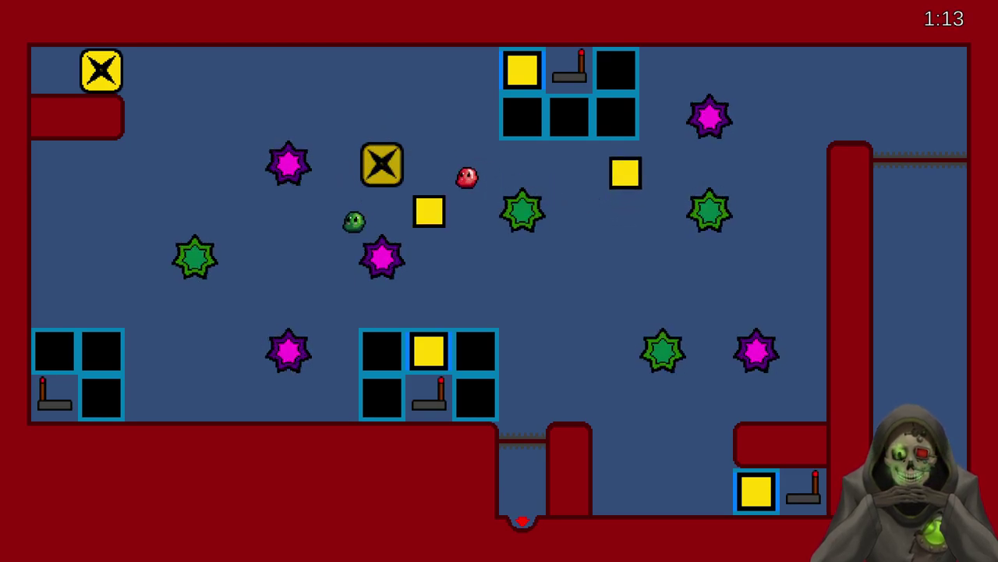
- Move the green slime into the upper-left alcove and back across the room, drawing the red slime along
key("Up")
key("Right")
key("Down")
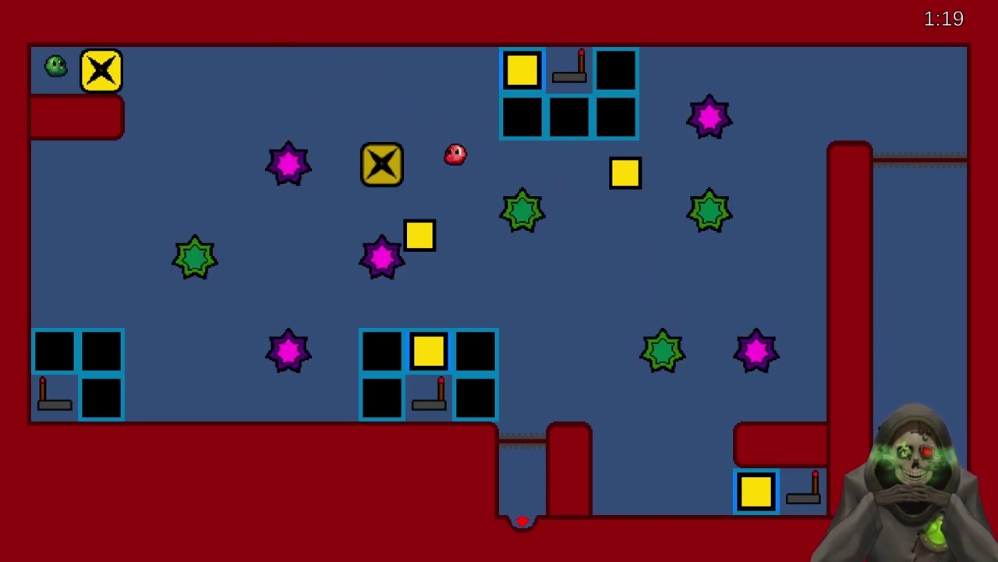
key("Right")
key("Down")
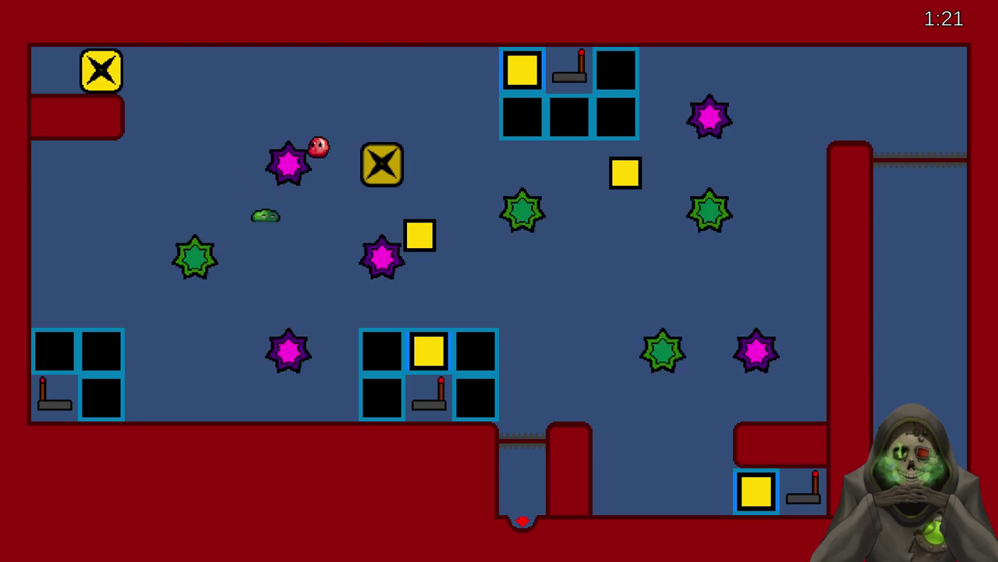
key("Right")
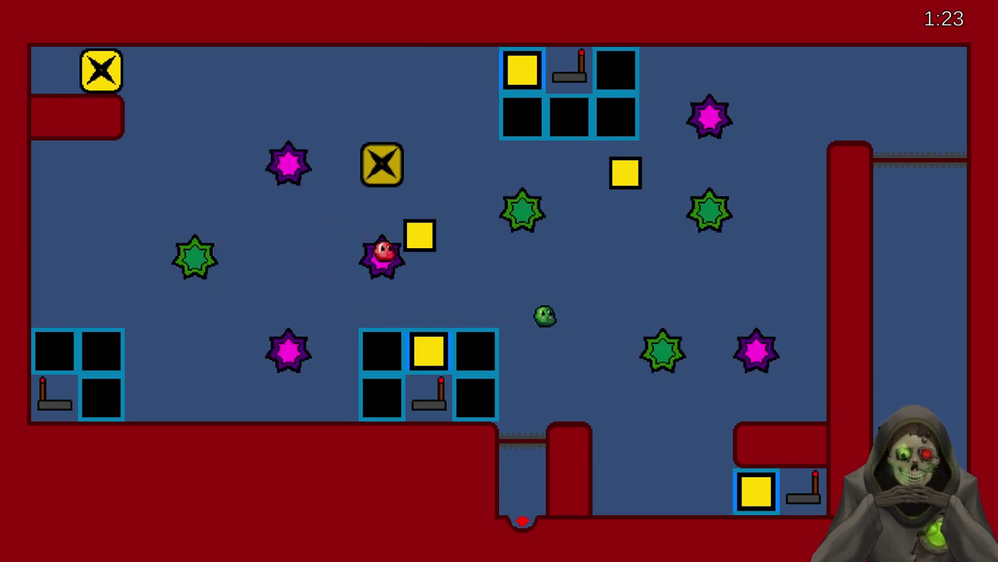
- Push the loose yellow block near the central purple spike up toward the middle pressure plate
key("Up")
key("Left")
key("Left")
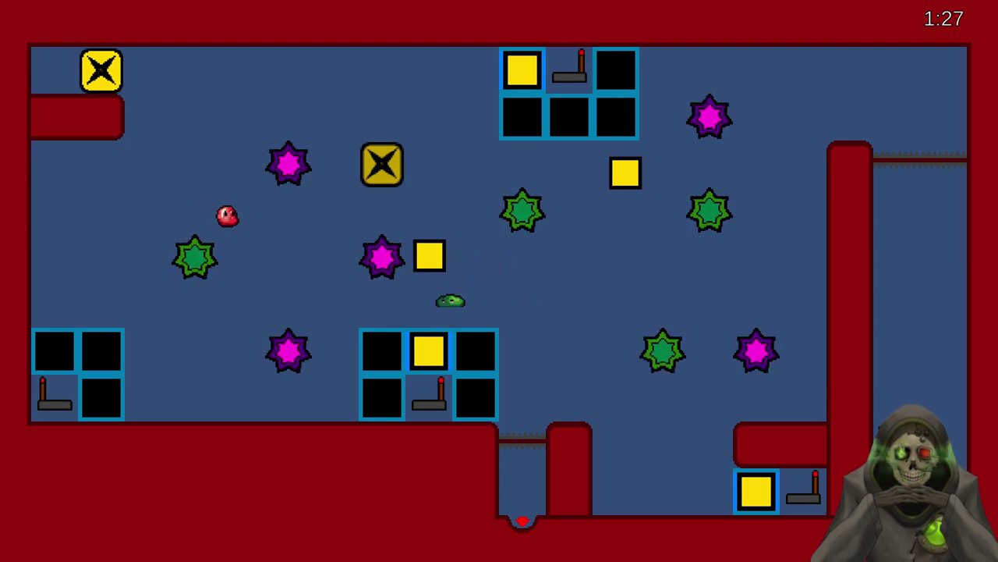
key("Right")
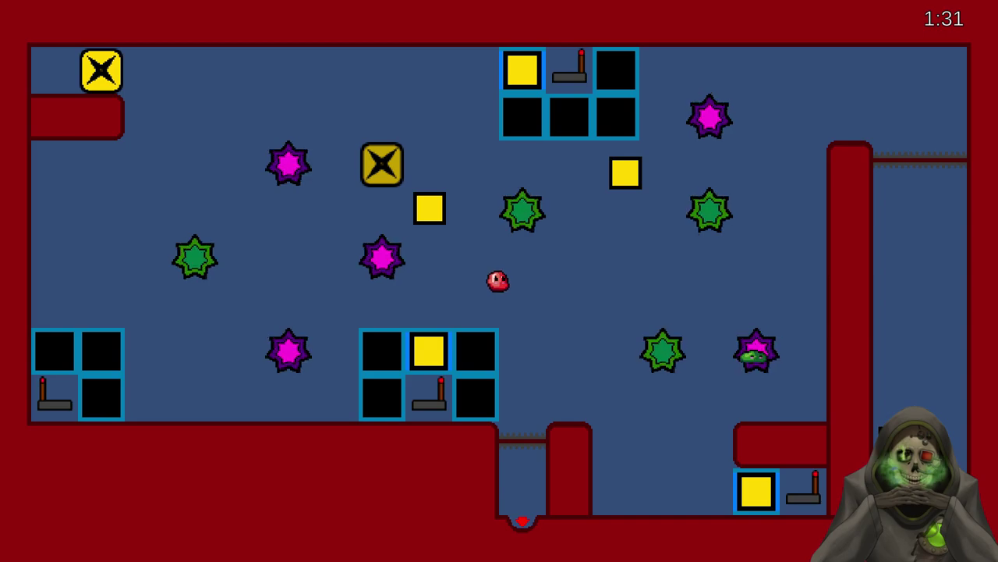
- Circle the green slime around the upper room and lure the red slime into pushing the yellow block to the far left
key("Up")
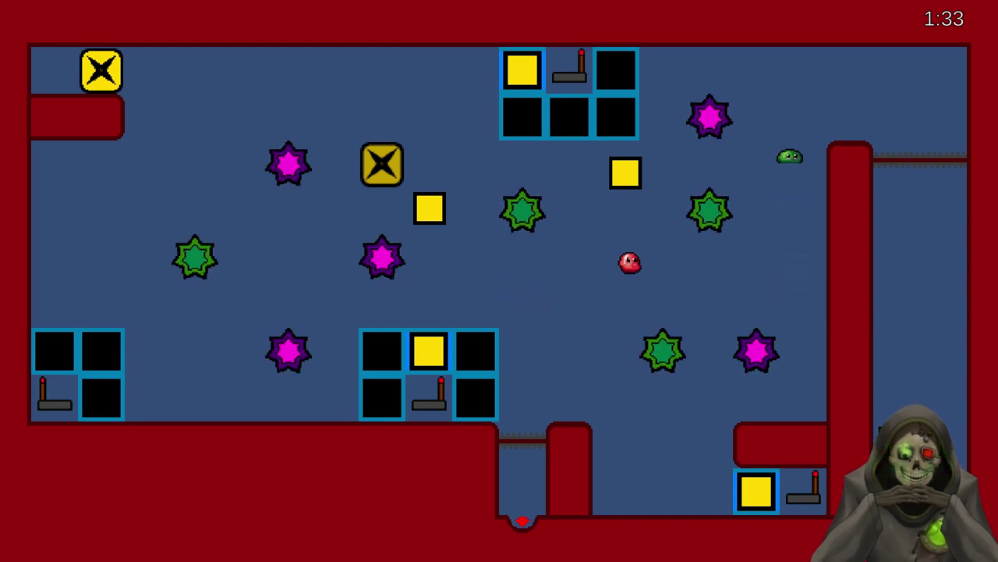
key("Right")
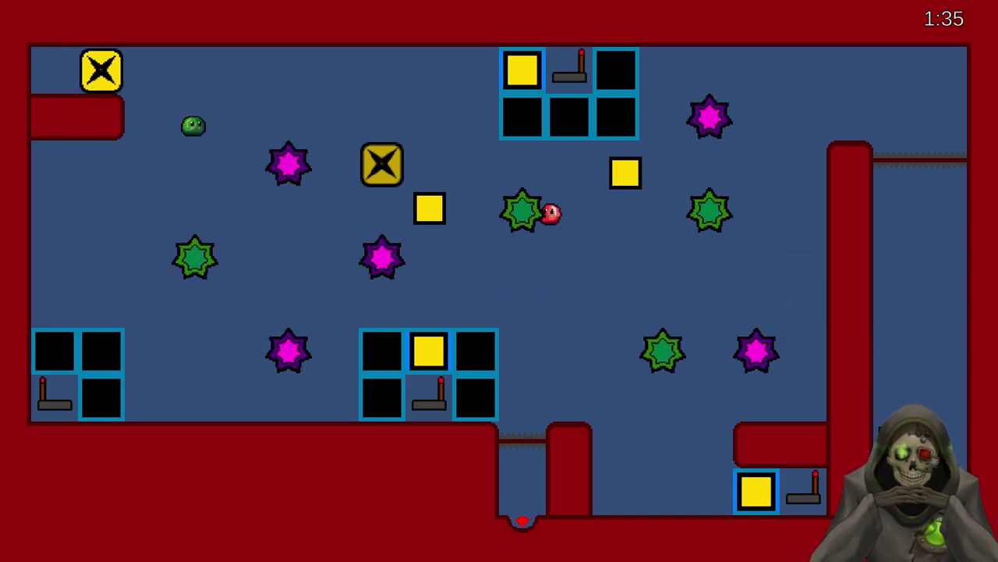
key("Left")
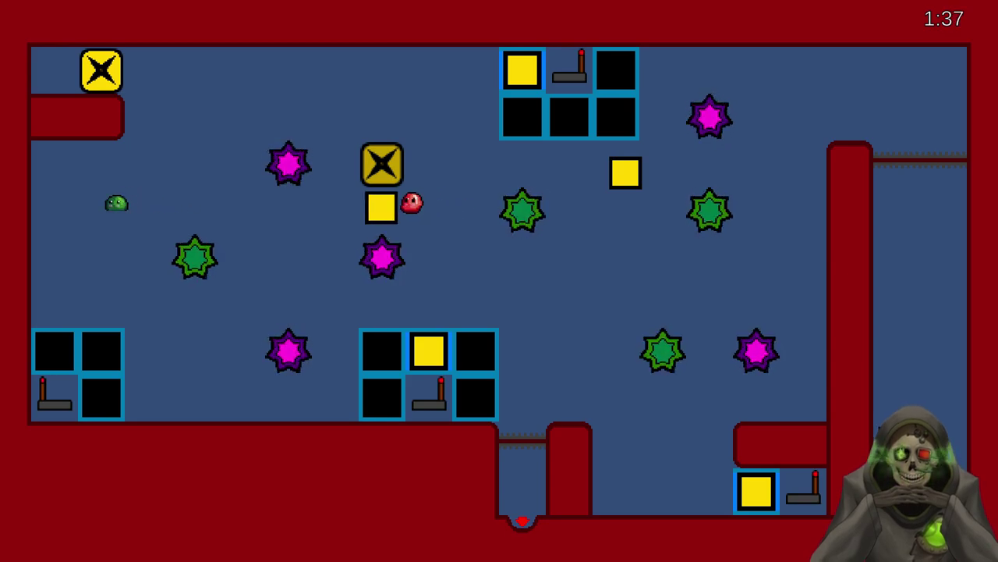
key("Down")
key("Right")
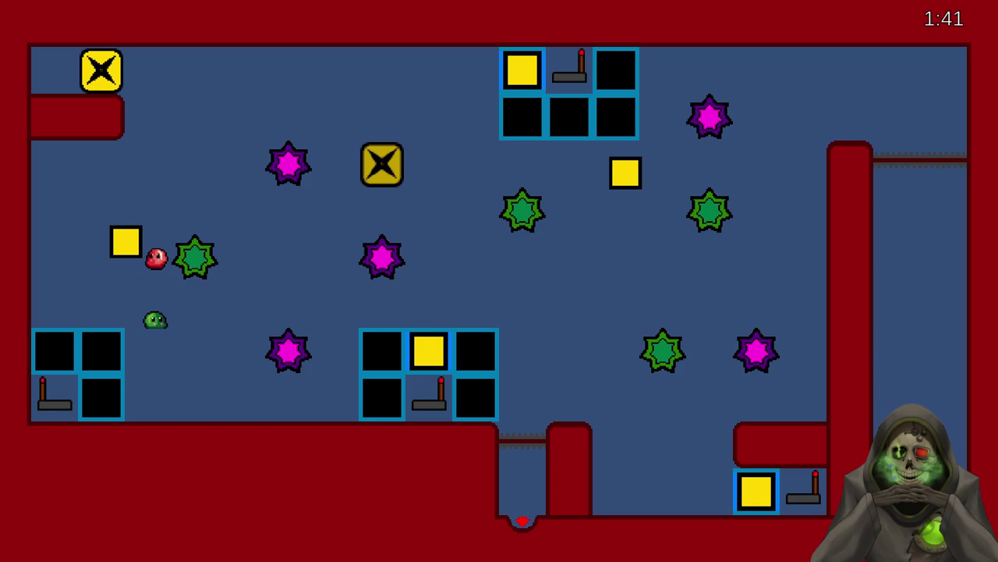
- Draw the red slime away to the right and push the left yellow block into the socket above the lower-left lever
key("Right")
key("Right")
key("Down")
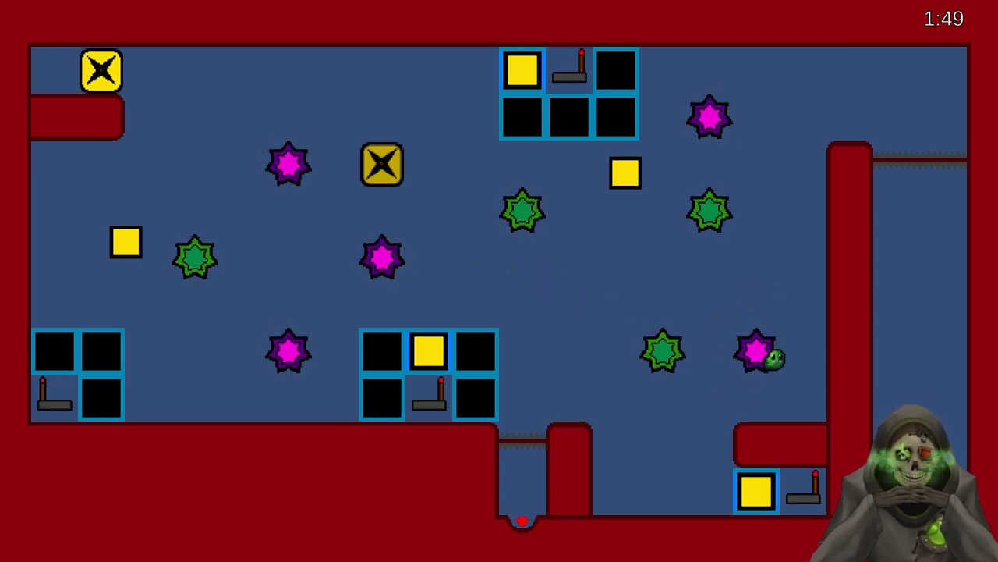
key("Left")
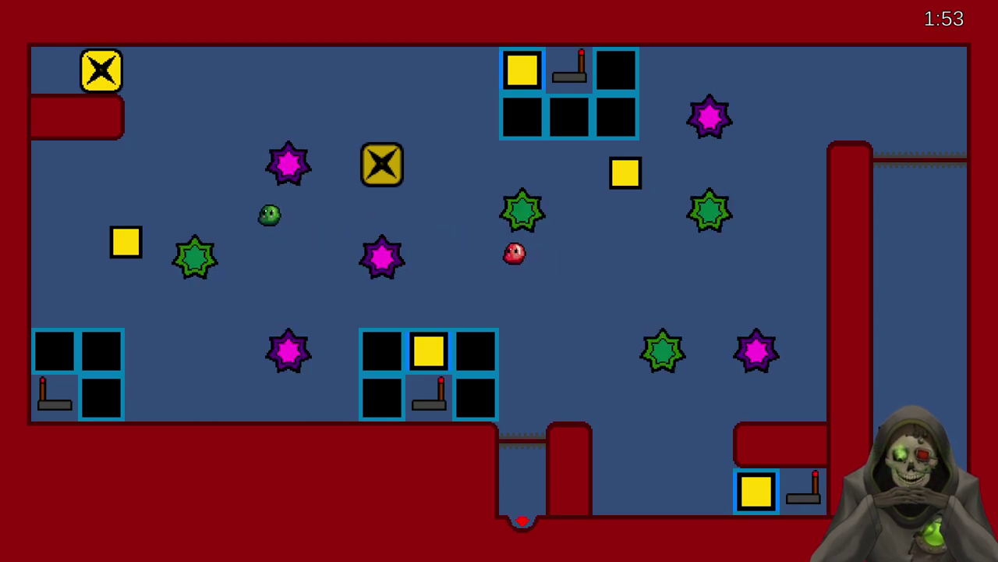
key("Left")
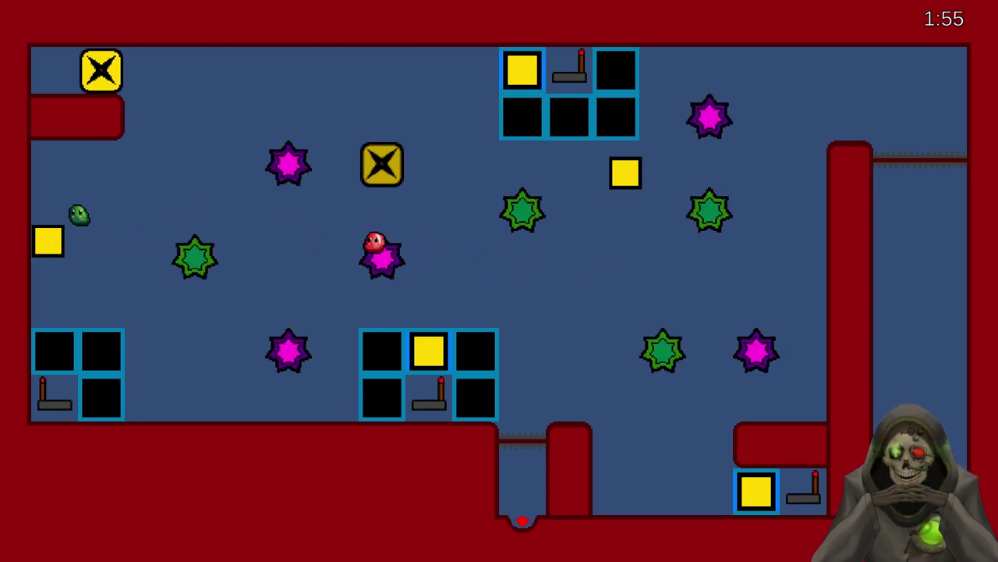
key("Down")
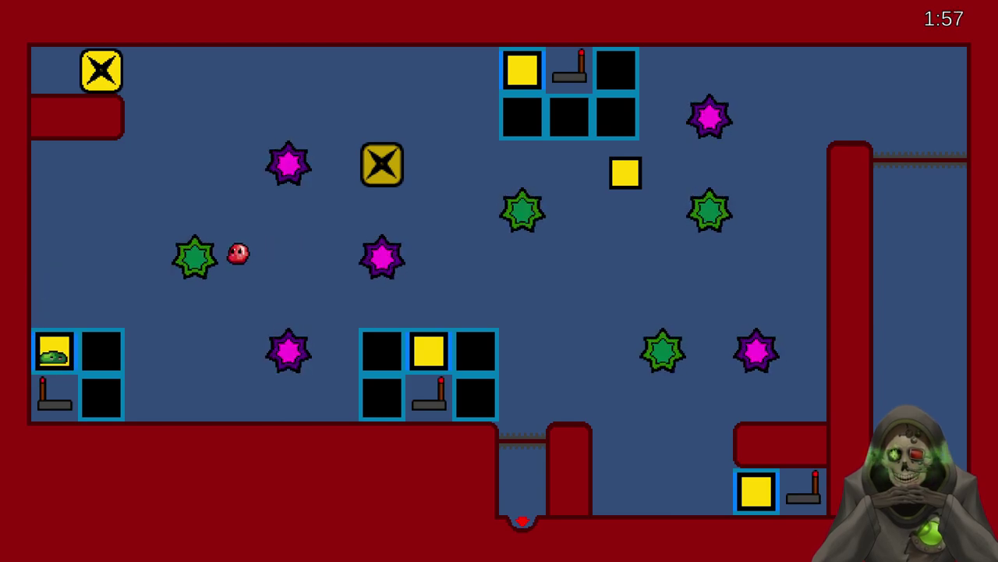
- Take the green slime through the opened upper-right passage and down the right-hand corridor
key("Up")
key("Right")
key("Right")
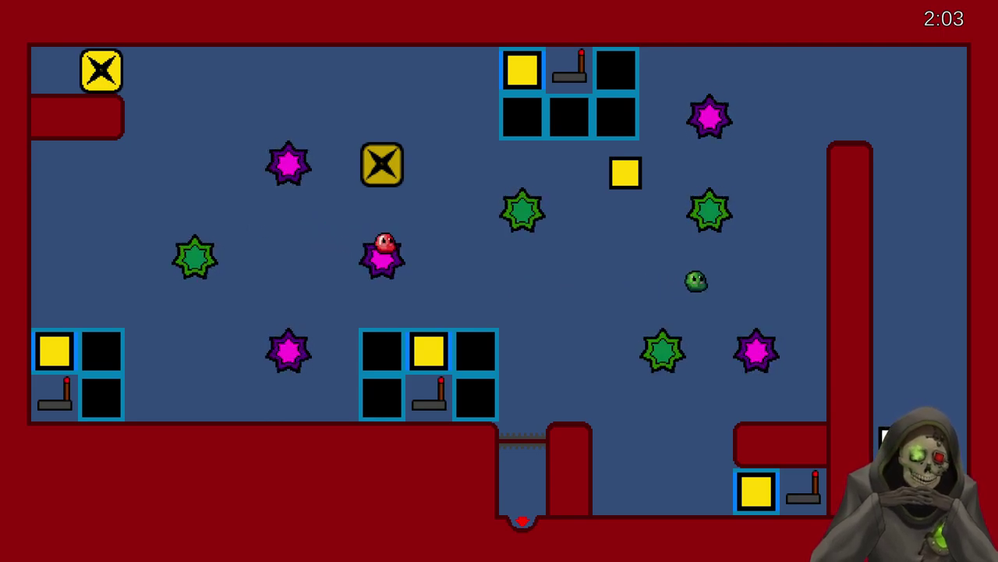
key("Up")
key("Right")
key("Down")
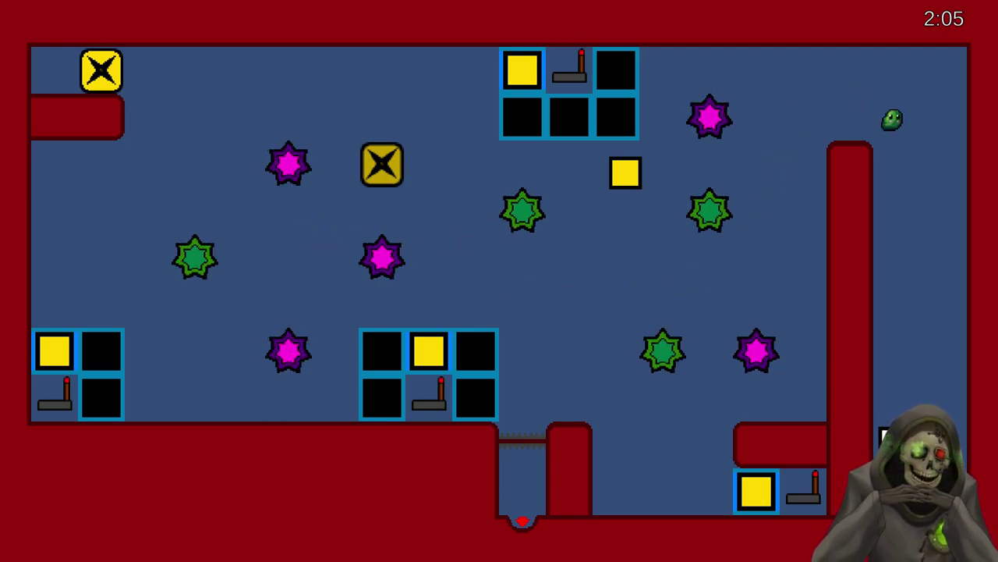
- Push the explosive block up the right-hand corridor and left over the top of the dividing wall
key("Left")
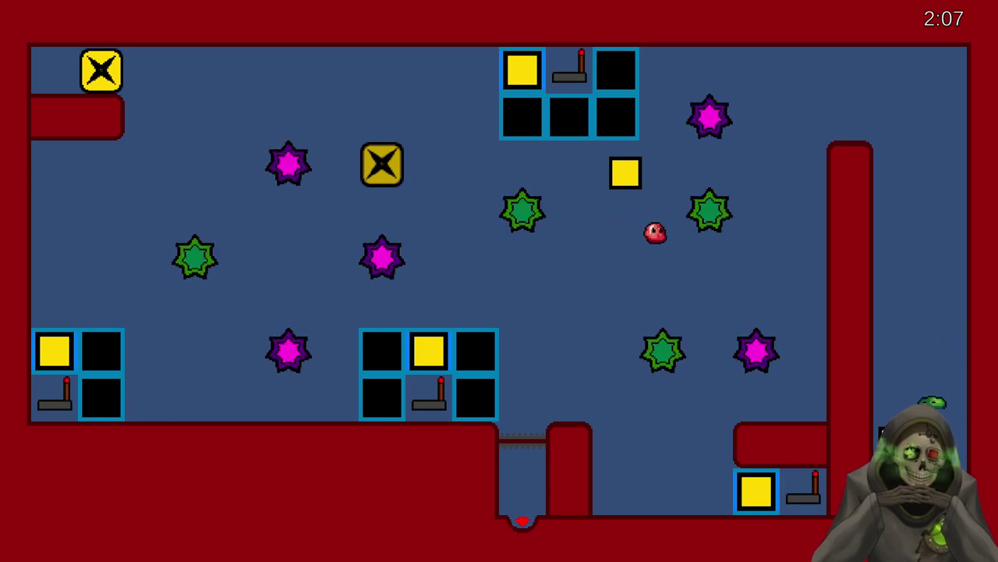
key("Up")
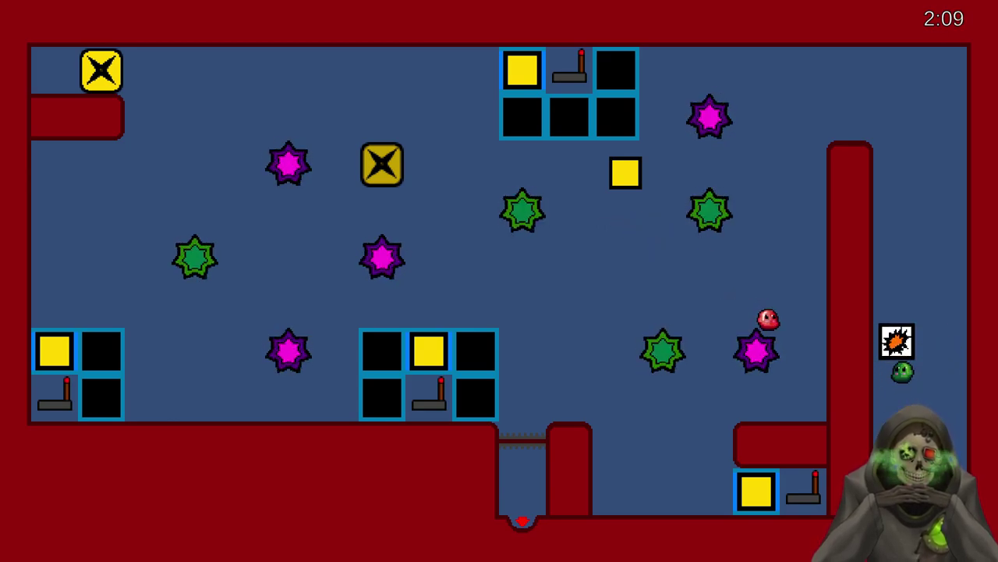
key("Right")
key("Up")
key("Left")
key("Left")
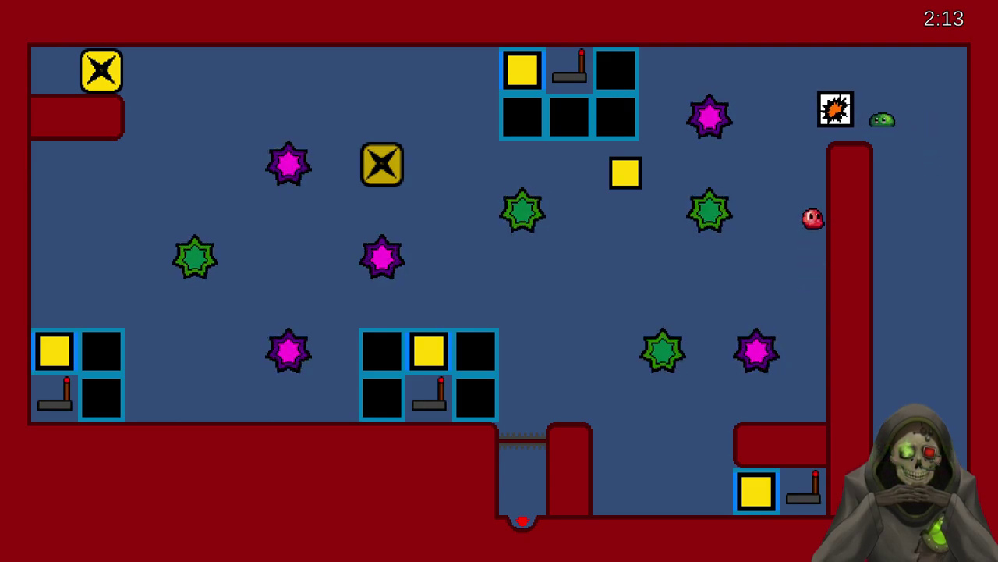
- Use the explosive block to destroy the red slime and bring the green slime to the level exit
key("d")
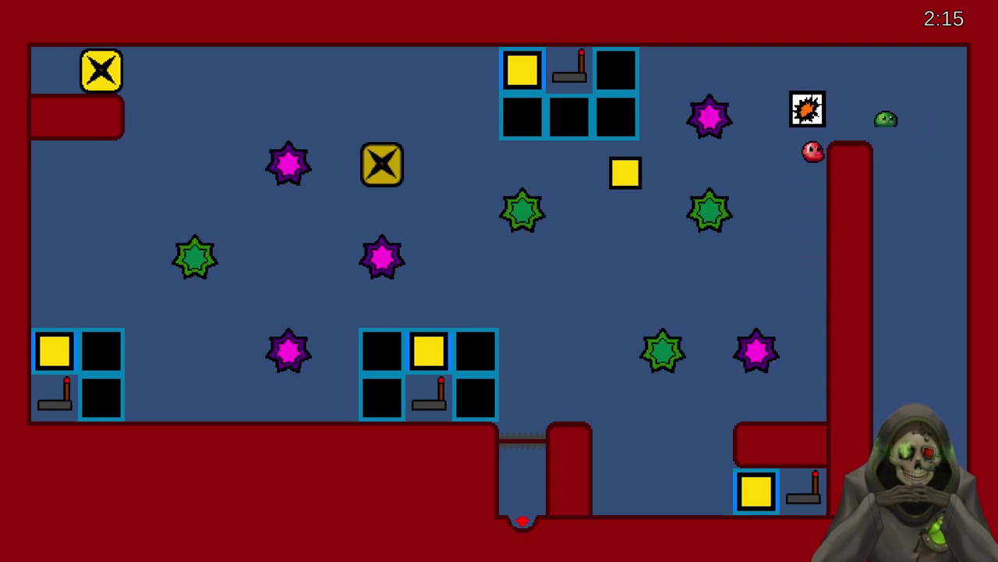
key("w")
key("a")
key("a")
key("d")
key("Right")
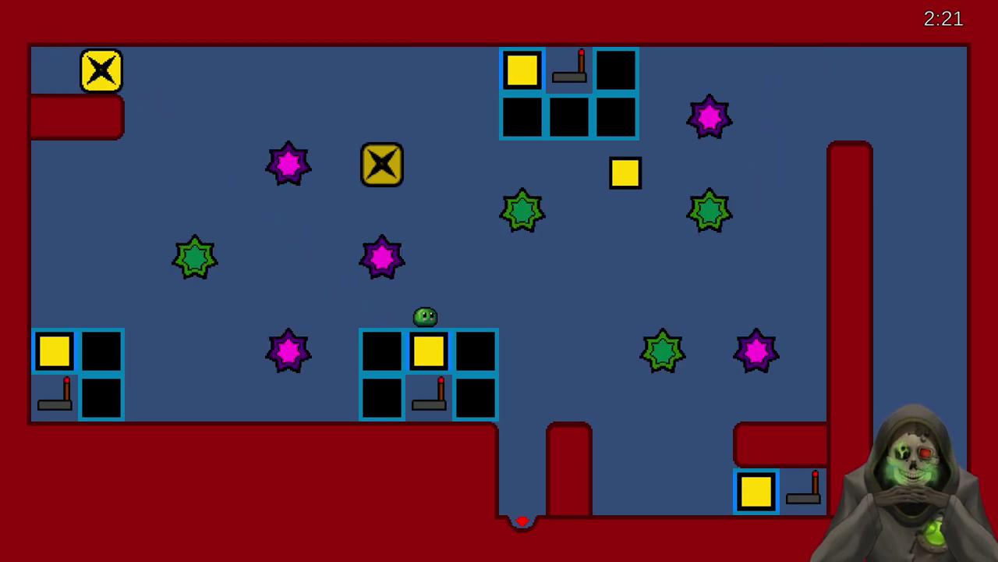
key("a")
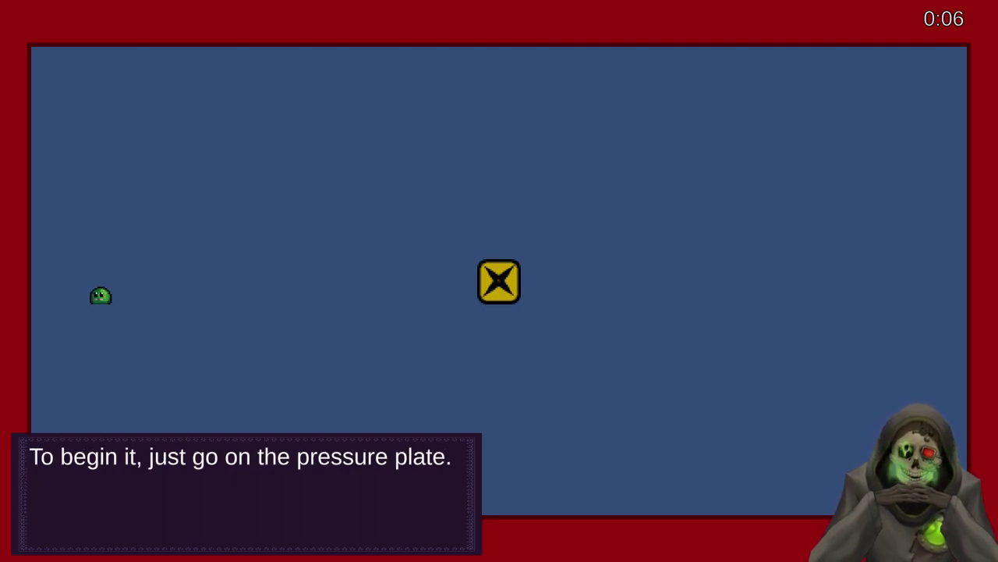
- Move the green slime onto the central pressure plate and test its movement inside the cage
key("Right")
key("Right")
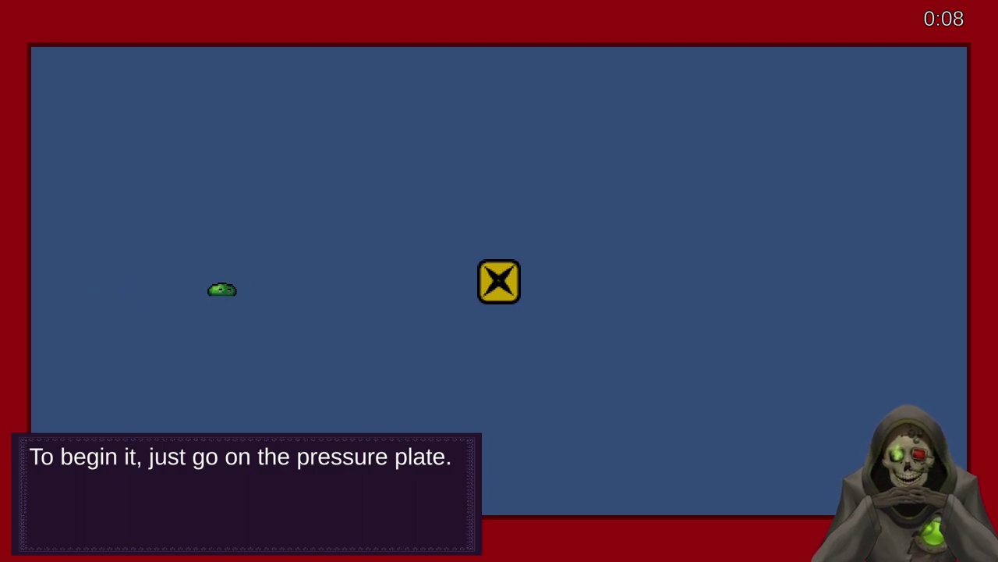
key("Right")
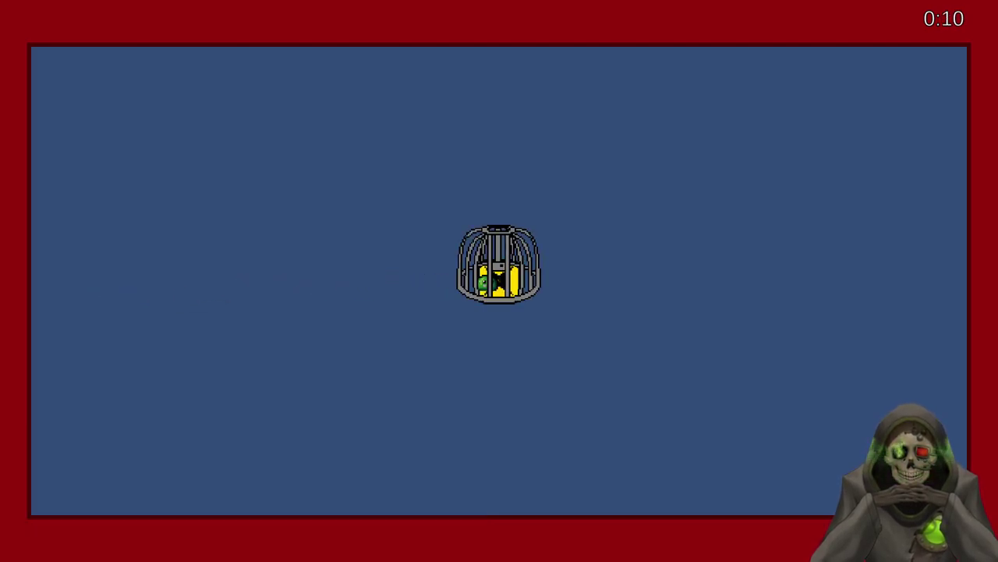
key("Left")
key("Right")
key("Left")
key("Right")
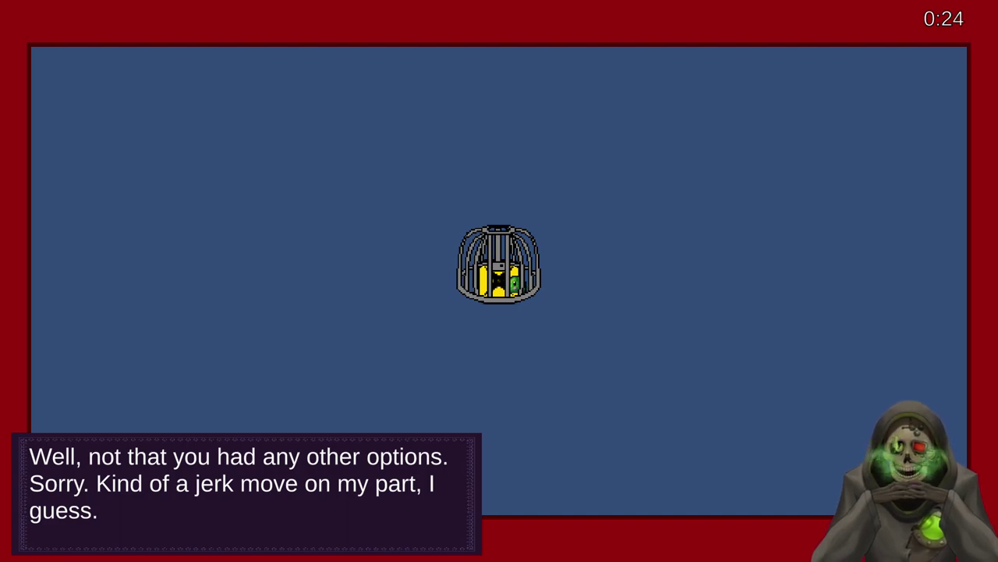
- Advance the ending dialogue and return from the credits to the main menu
key("Return")
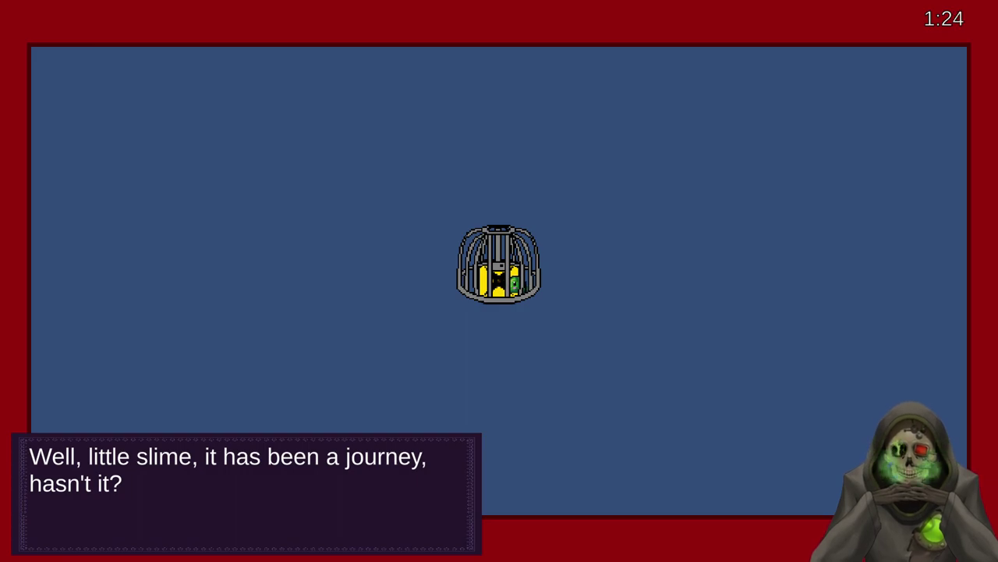
key("Return")
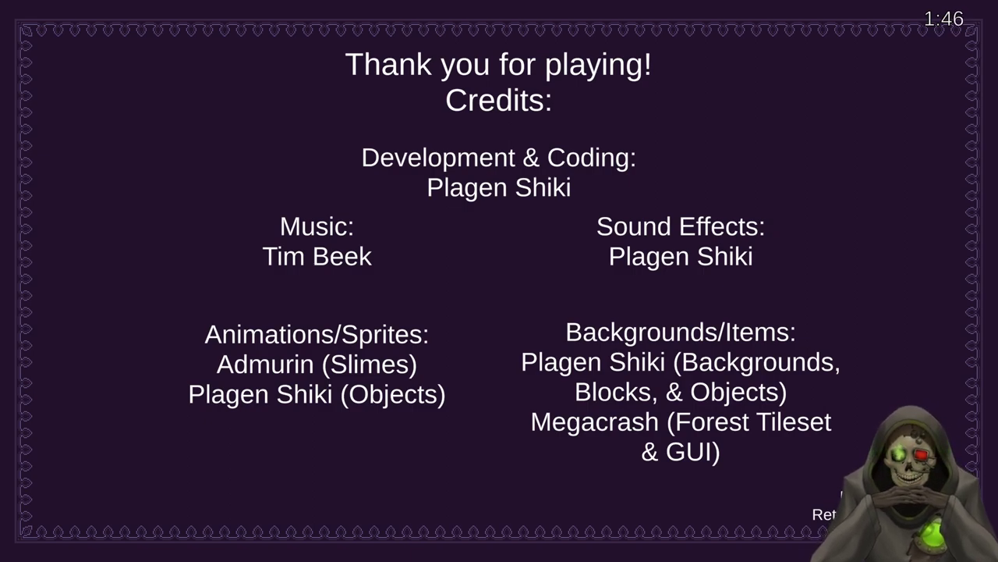
key("Escape")
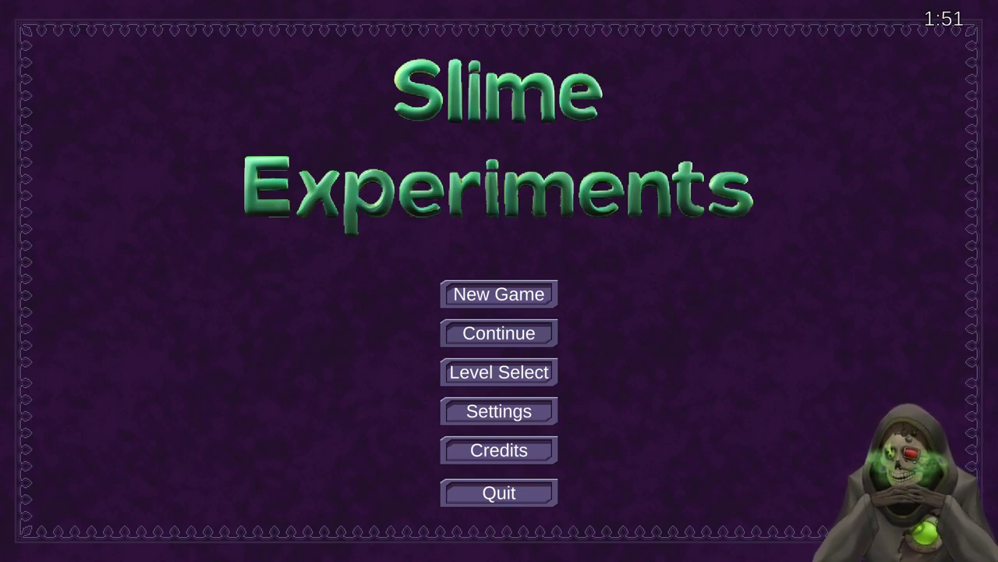
- Switch to the Slime Stuff To Do note in Notepad, add "1) Hide timer after game ends. :)" under Things to do and save it
key("alt+Tab")
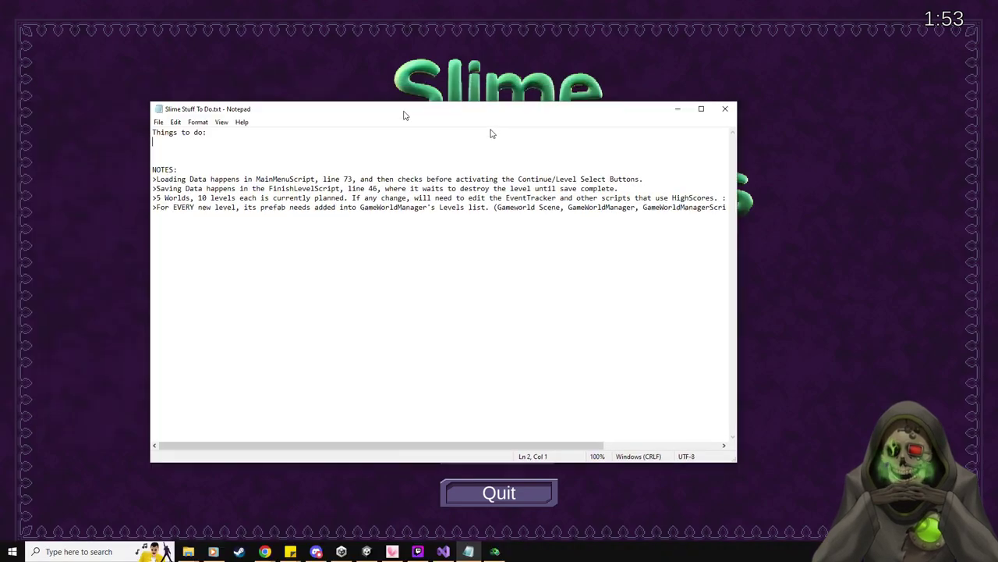
left_click(406, 185)
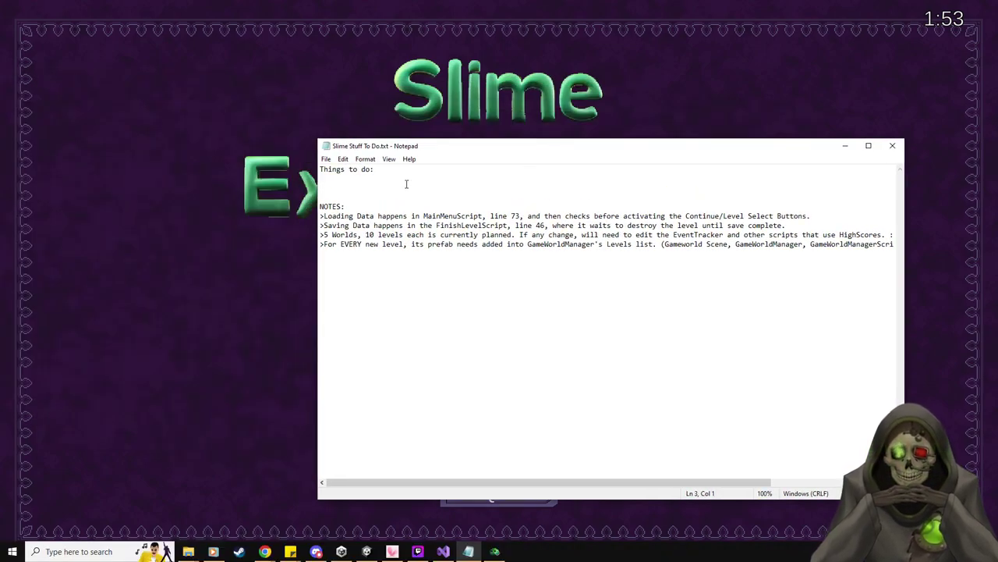
type("1) Hide t")
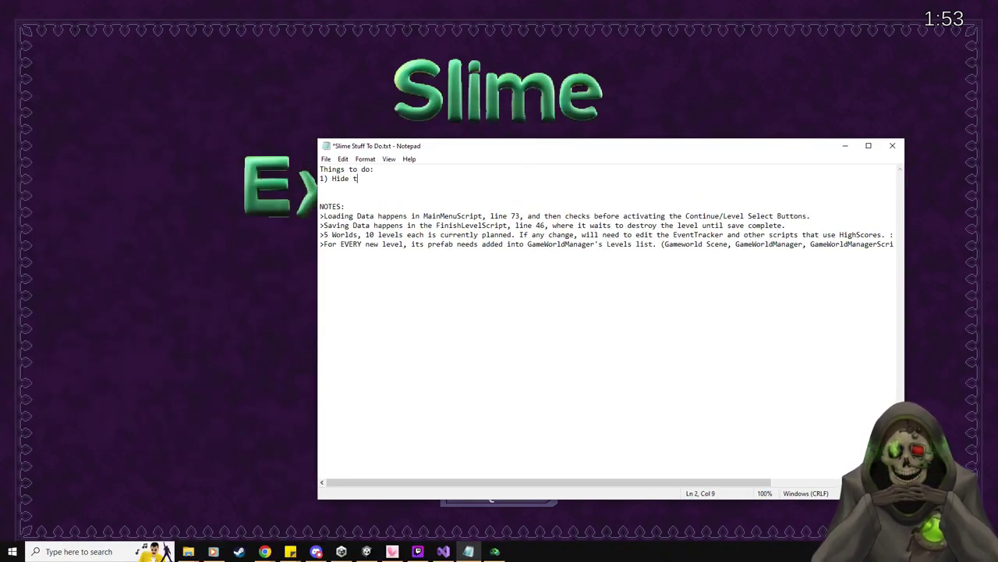
type("imer after game en")
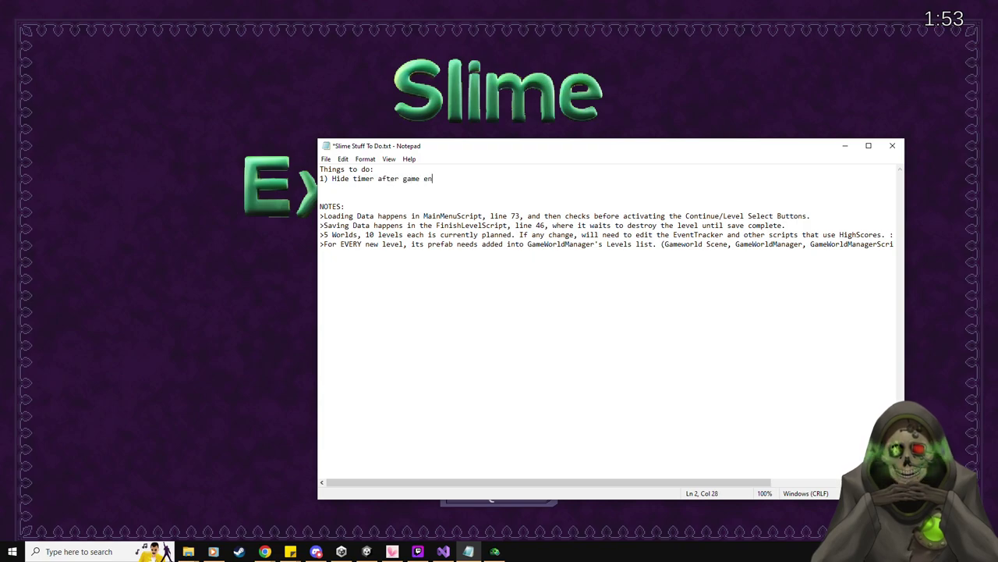
type("ds. :)")
key("ctrl+s")
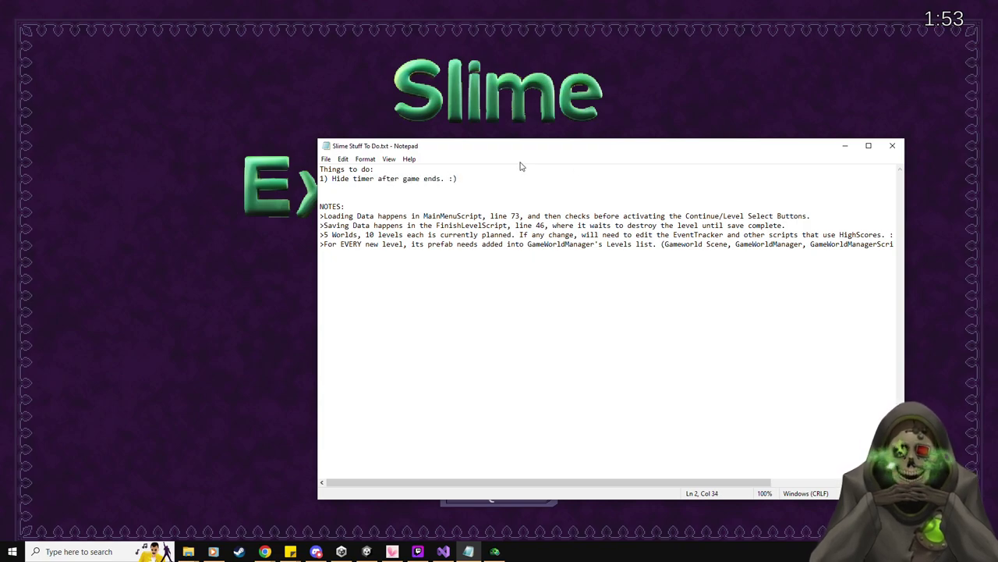
left_click_drag(530, 150, 0, 173)
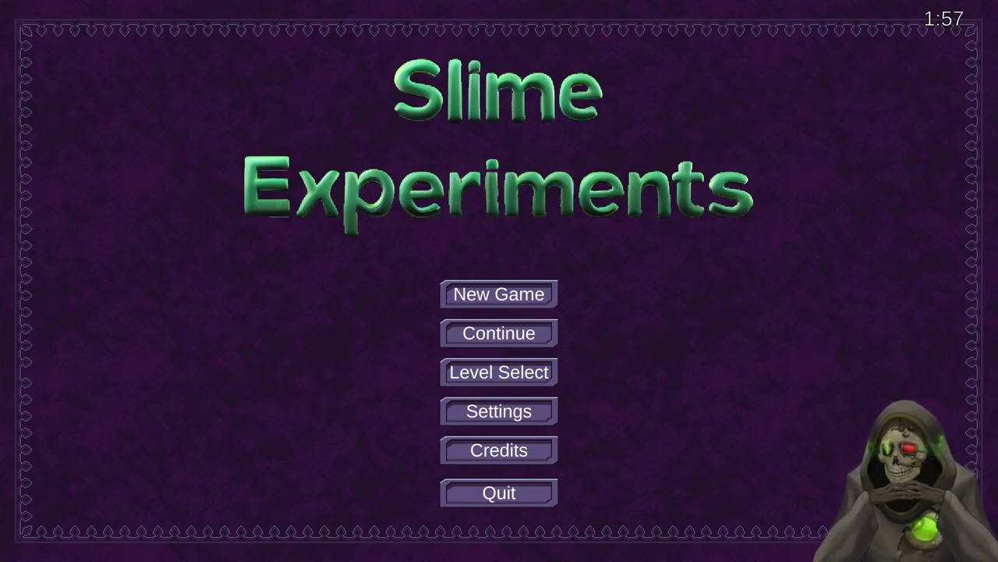
- Add a second numbered to-do item about showing the cursor too, and save the note
left_click_drag(0, 62, 402, 101)
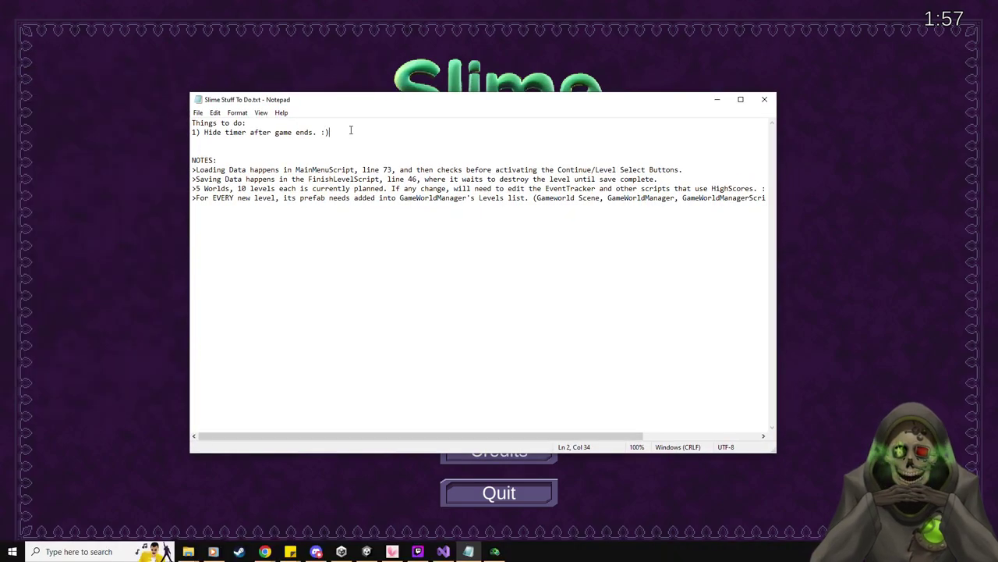
key("Return")
type("2) Show ")
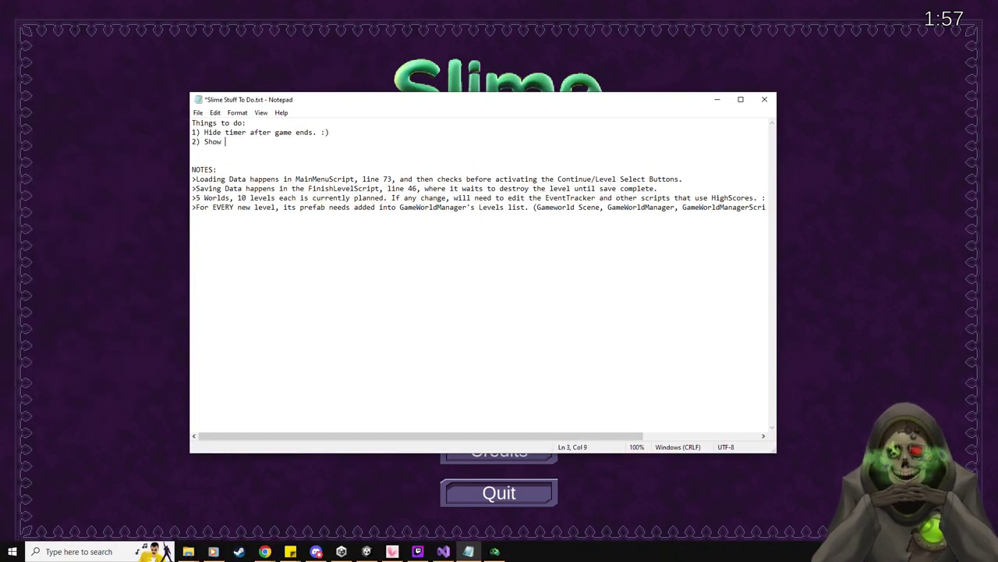
type("curso too. :)")
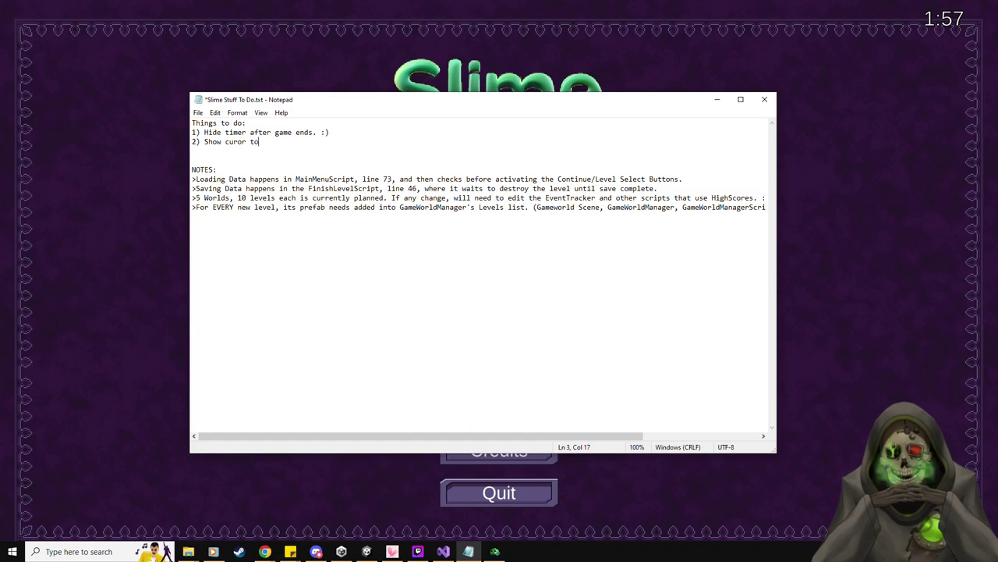
key("ctrl+s")
- Clear the note away from the game, start play from the main menu, pause it and confirm the exit back to the main menu
left_click_drag(382, 110, 0, 107)
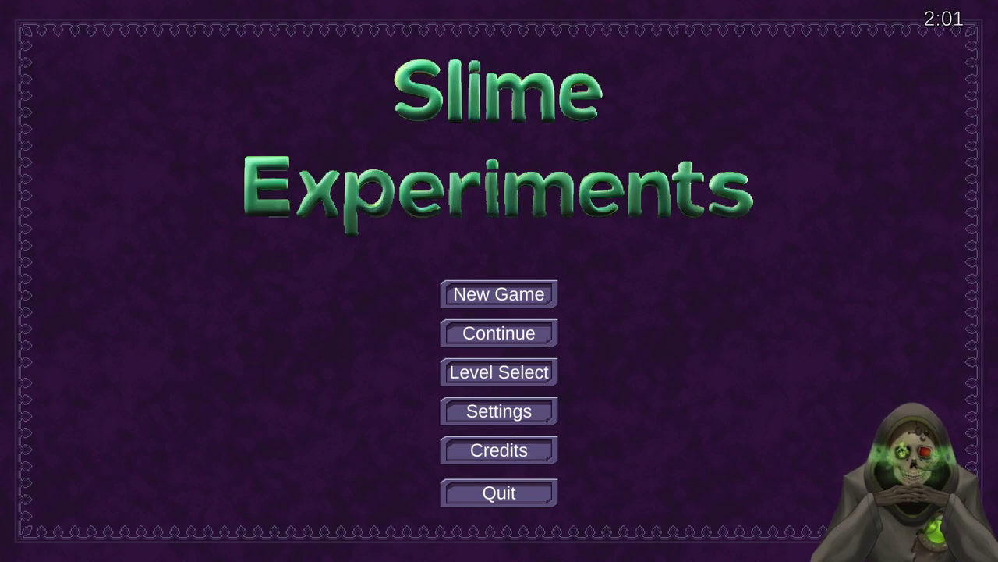
key("super")
key("super")
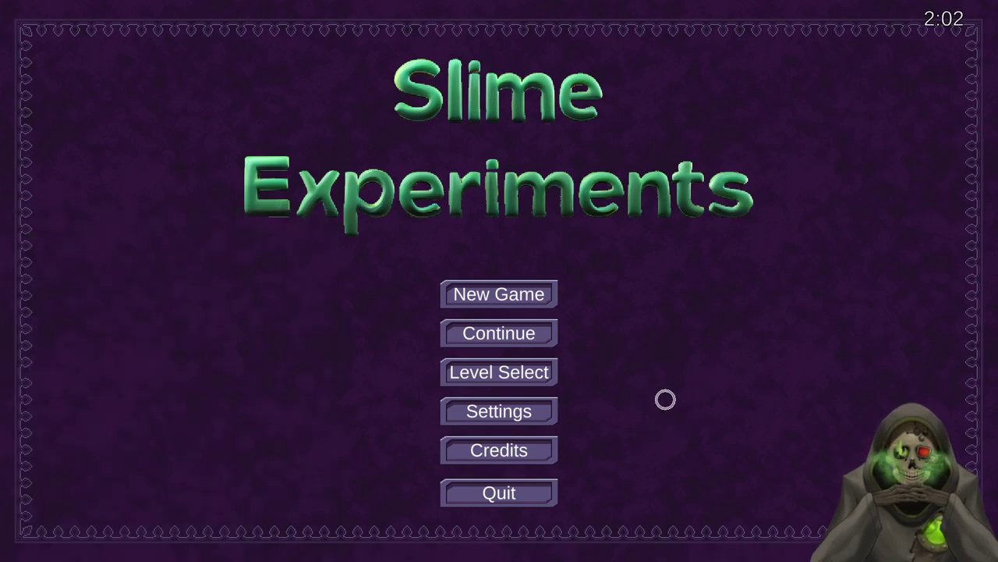
left_click(500, 294)
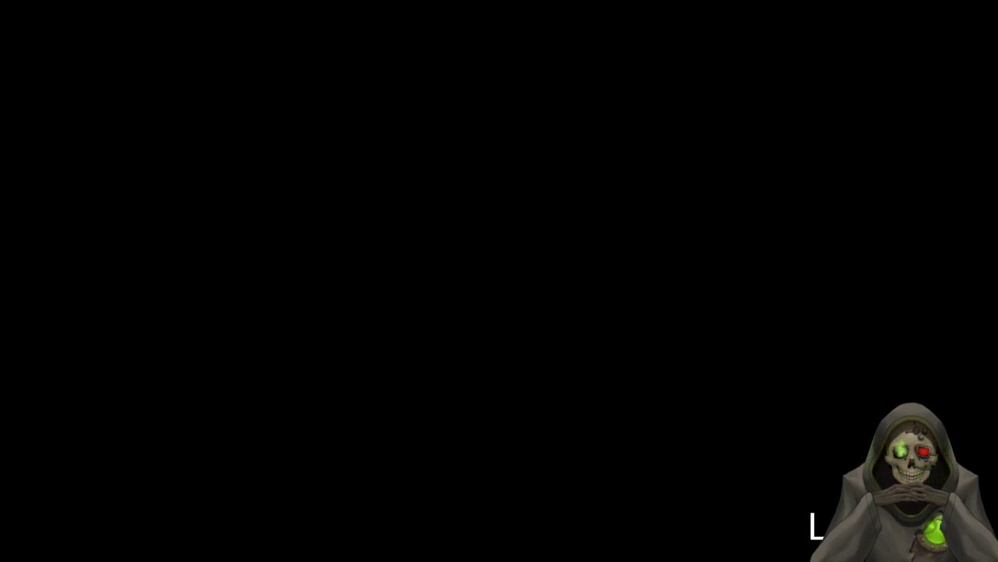
key("Escape")
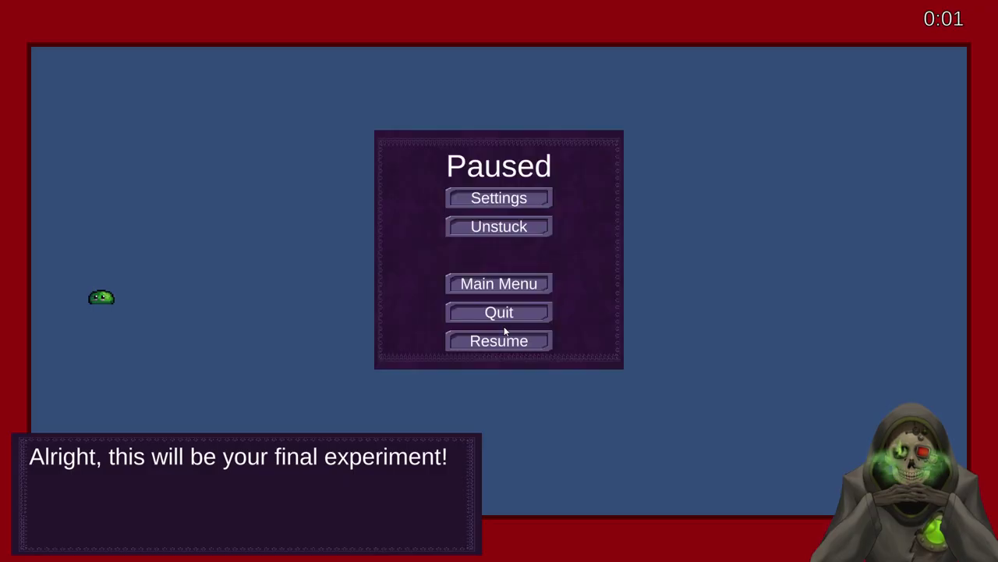
left_click(523, 285)
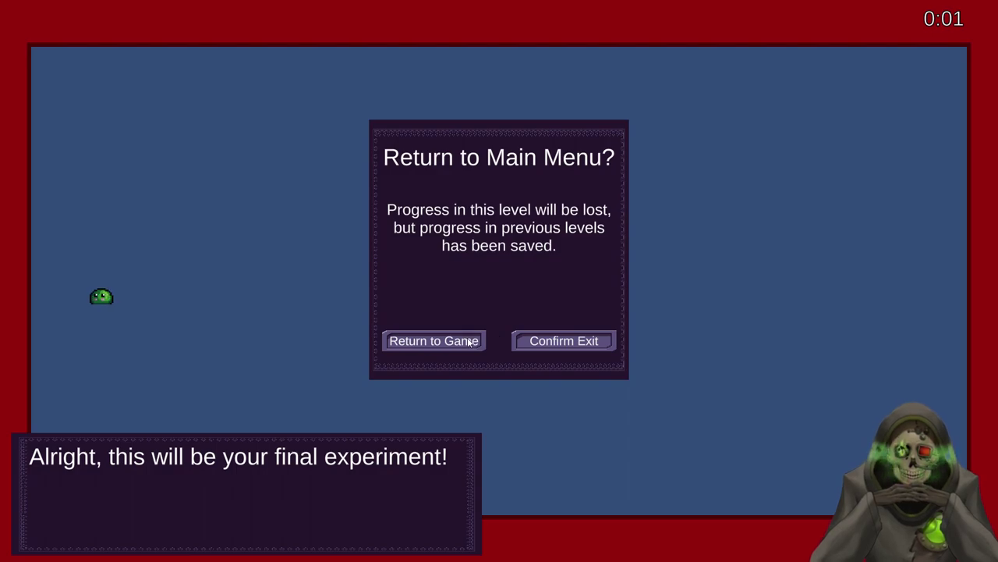
left_click(564, 341)
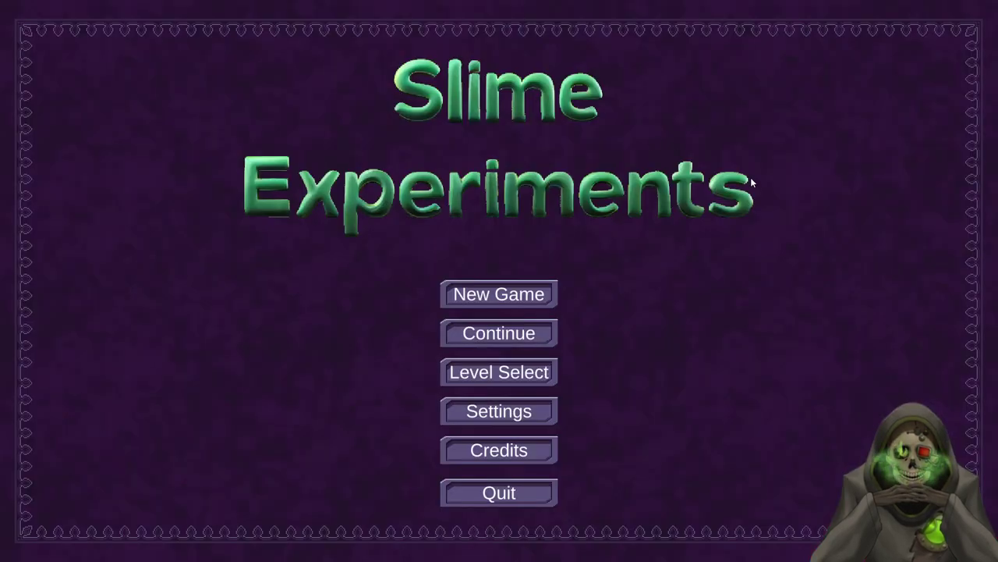
- Open the level selection and look through the level thumbnails of Worlds 1 to 5
left_click(544, 372)
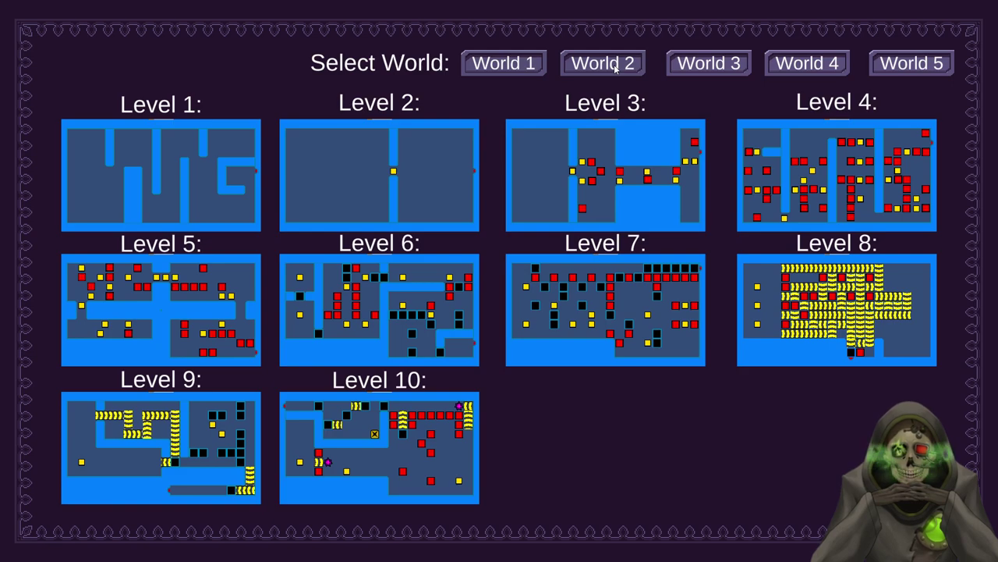
left_click(616, 68)
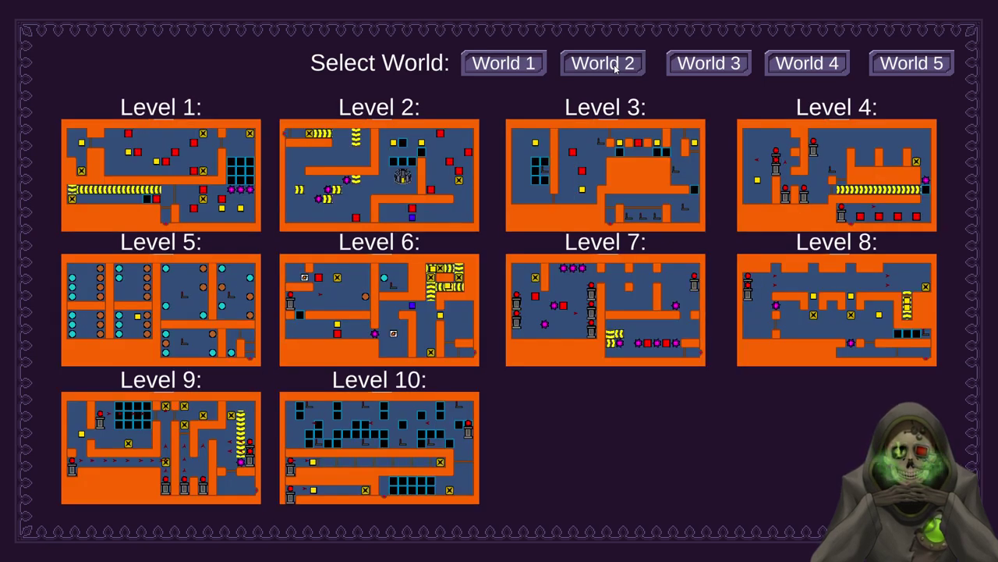
left_click(541, 64)
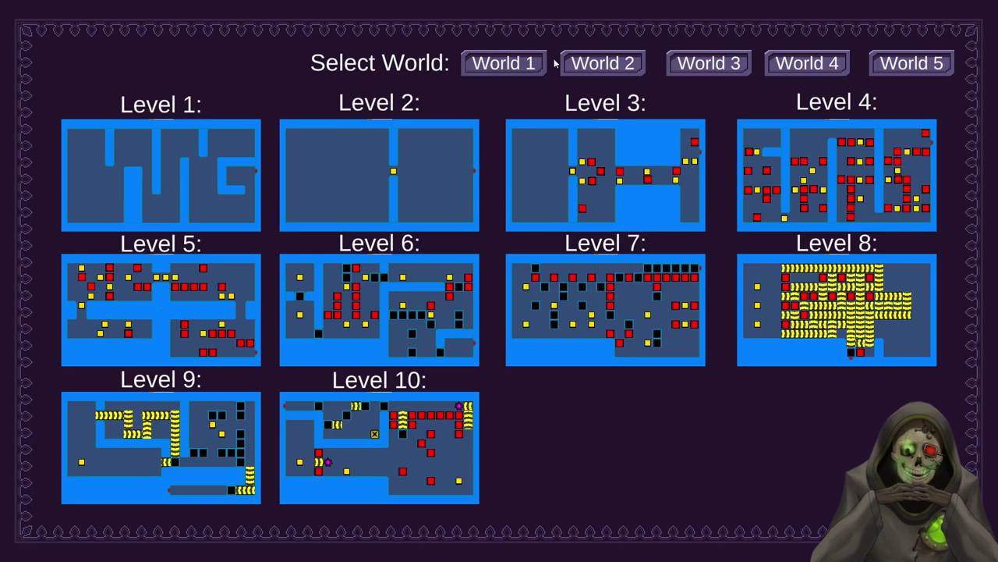
left_click(875, 64)
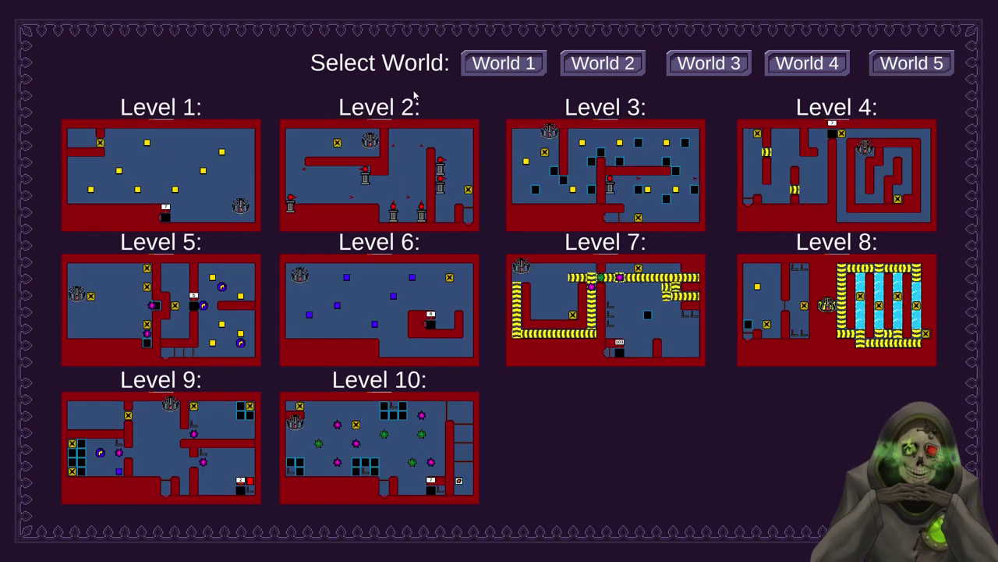
left_click(509, 70)
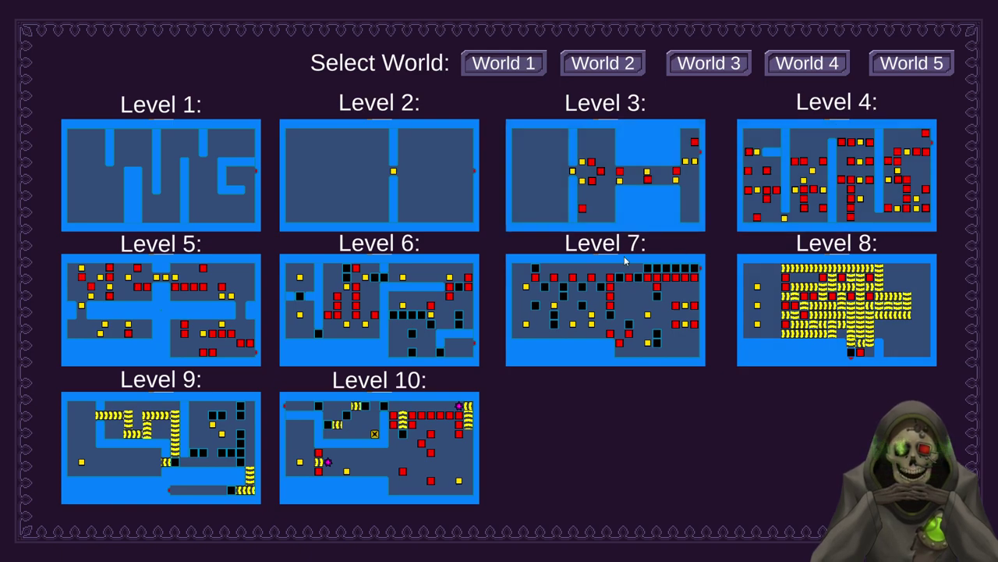
left_click(593, 68)
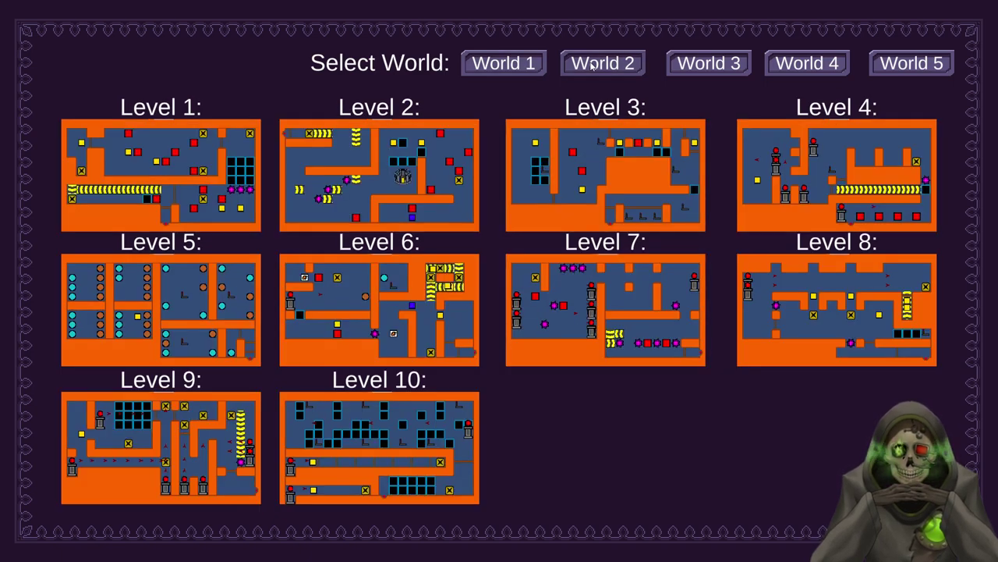
left_click(709, 69)
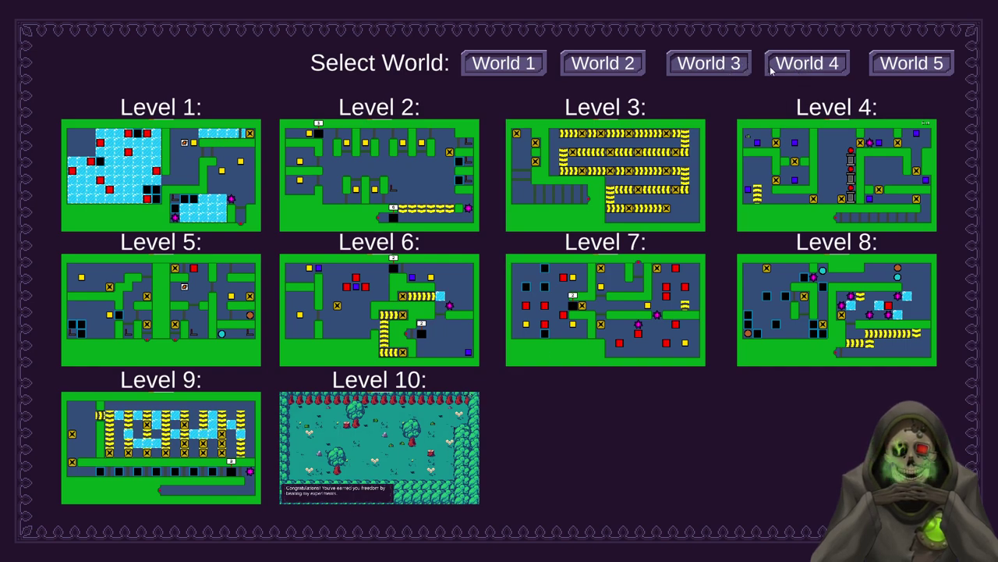
left_click(801, 68)
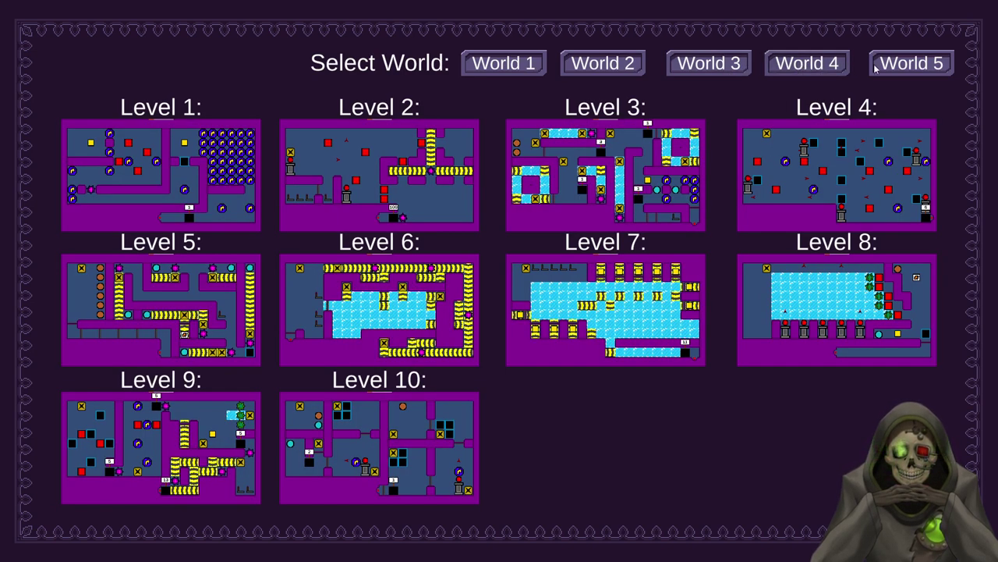
left_click(911, 66)
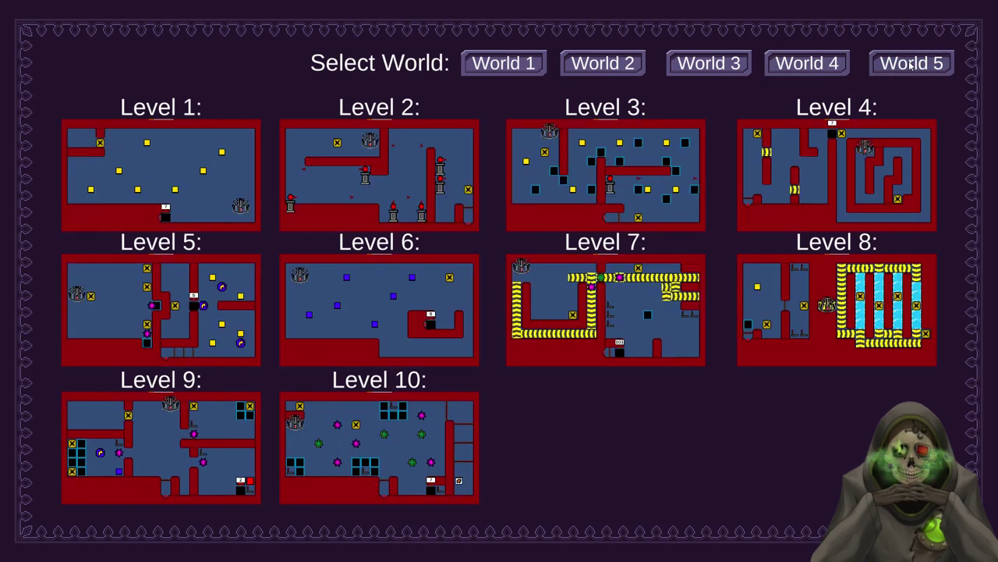
- Check the best times of World 5 Level 1, World 4 Level 4, World 3 Level 3 and World 1 Level 1
left_click(208, 159)
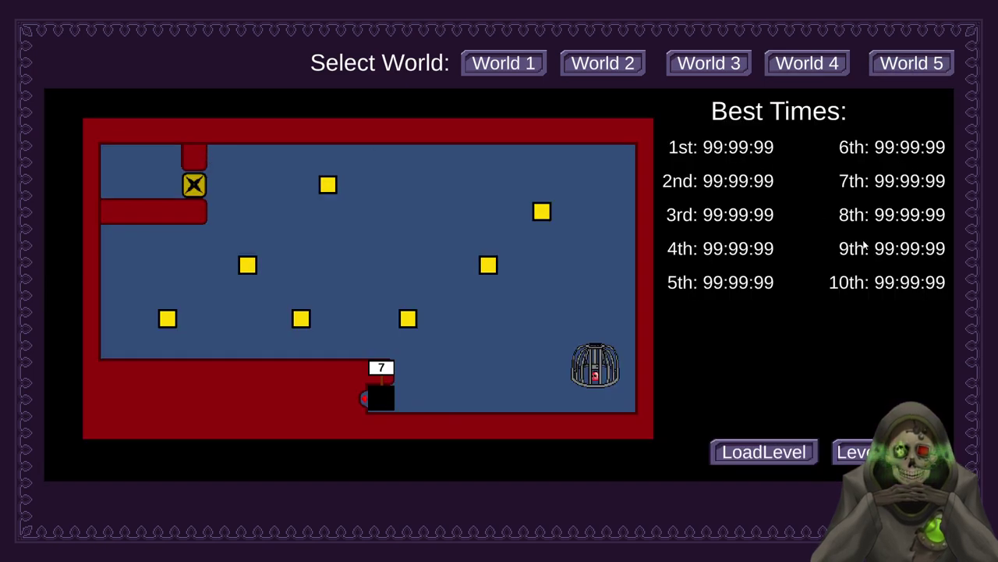
left_click(815, 69)
left_click(802, 172)
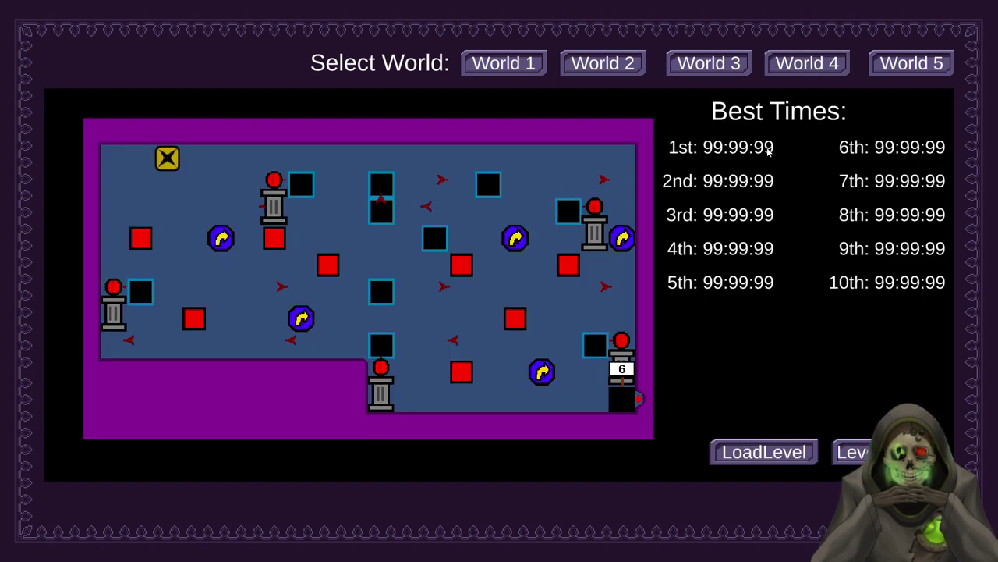
left_click(678, 68)
left_click(603, 150)
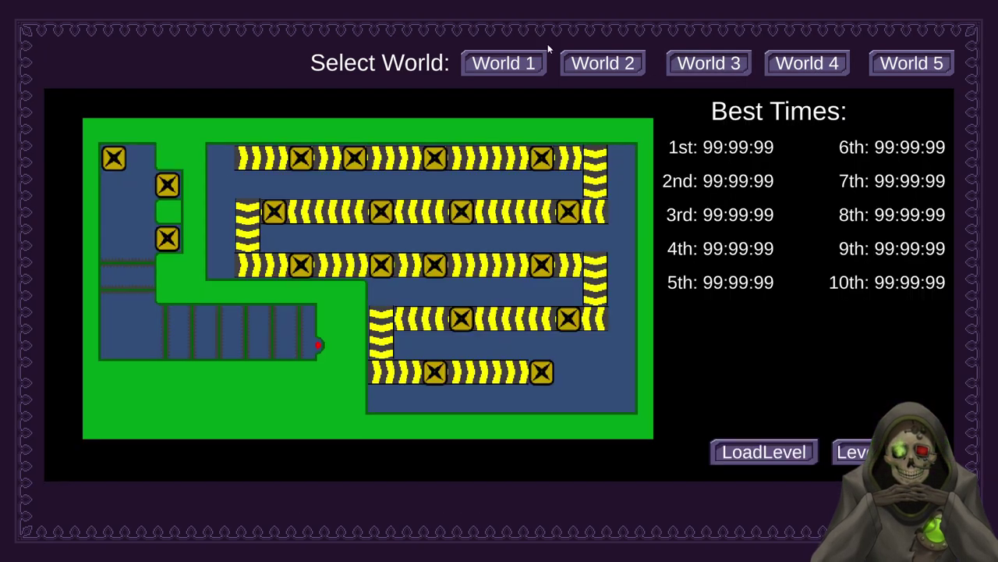
left_click(532, 63)
left_click(231, 171)
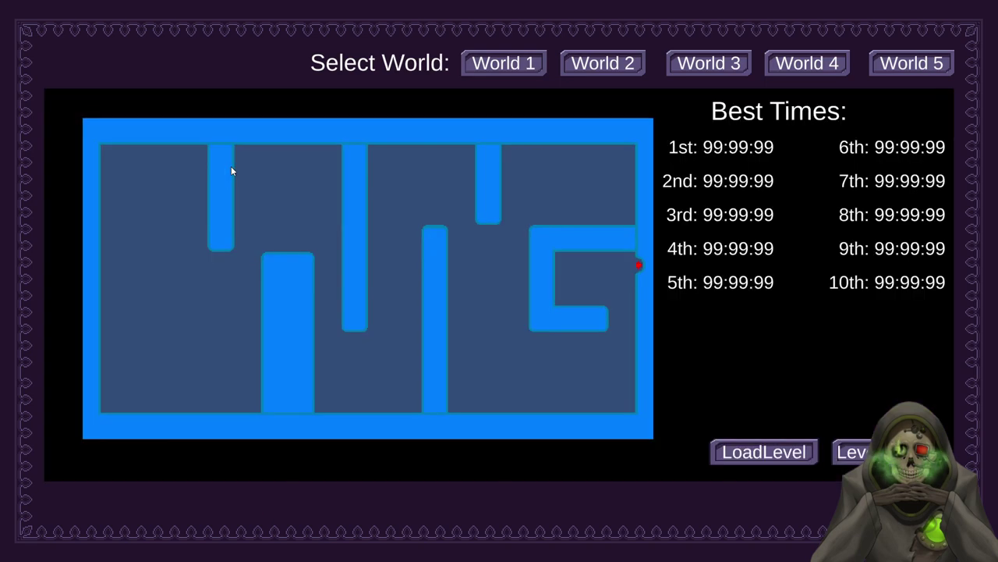
- Check the best times of World 1 Levels 2, 3 and 4
left_click(502, 70)
left_click(407, 148)
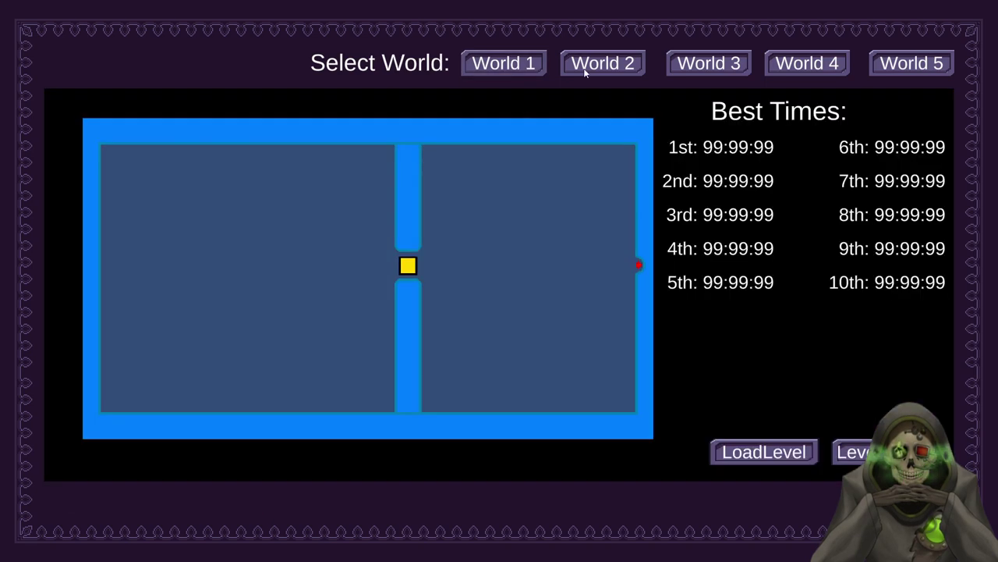
left_click(525, 68)
left_click(560, 150)
left_click(505, 65)
left_click(653, 170)
left_click(515, 69)
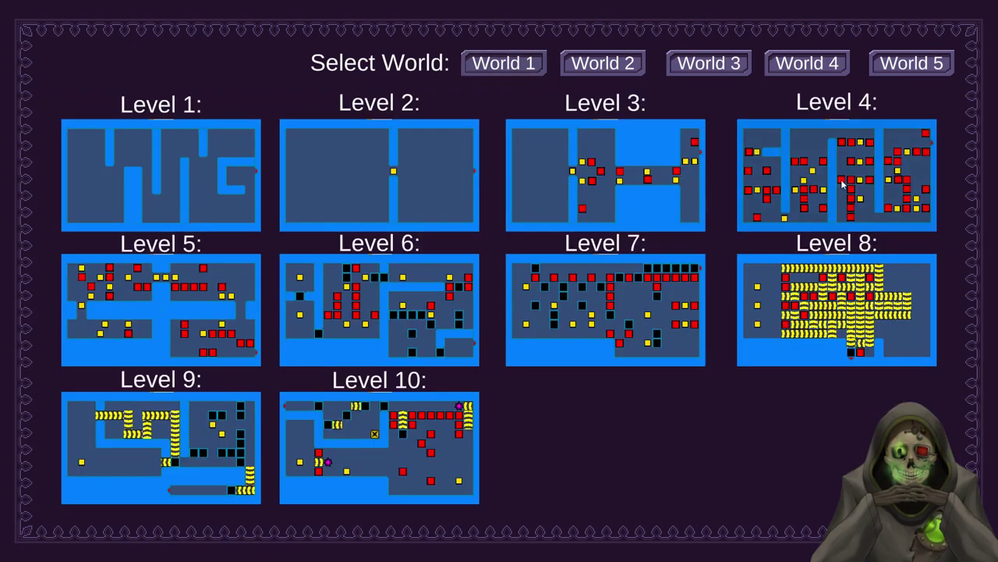
left_click(881, 132)
- Check the best times of World 5 from Level 10 down to Level 6 and return to its level overview
left_click(902, 66)
left_click(818, 117)
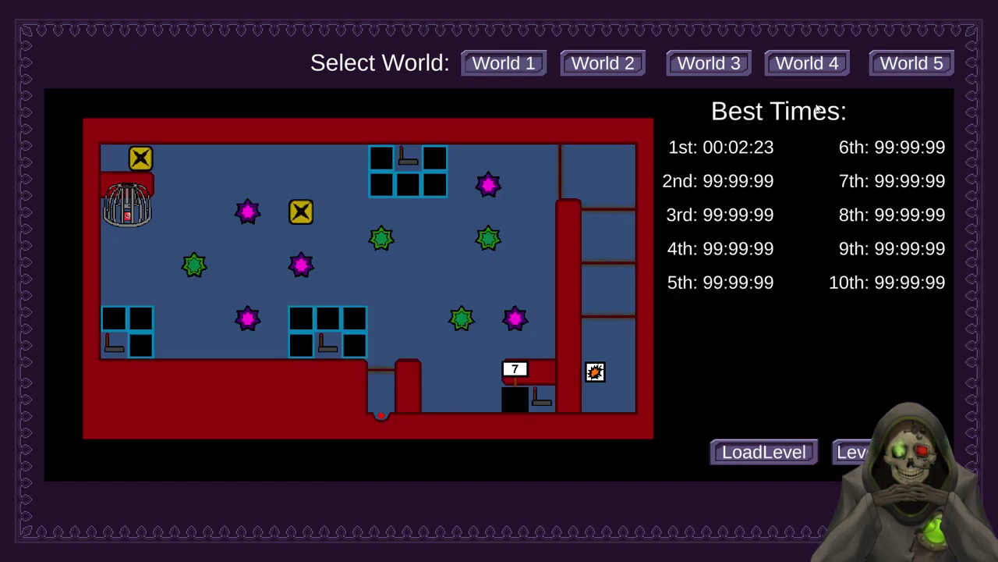
left_click(905, 66)
left_click(250, 401)
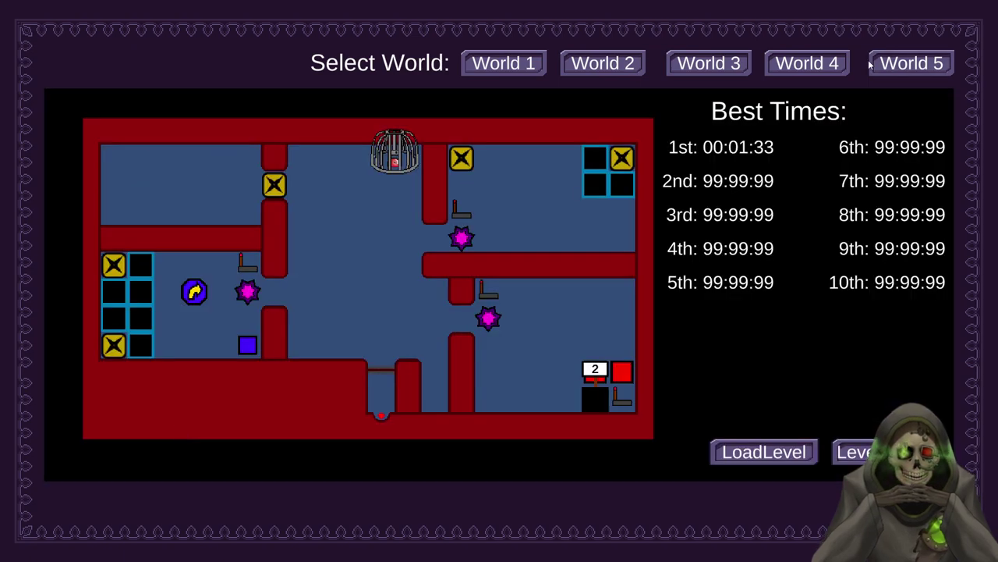
left_click(894, 60)
left_click(830, 334)
left_click(924, 58)
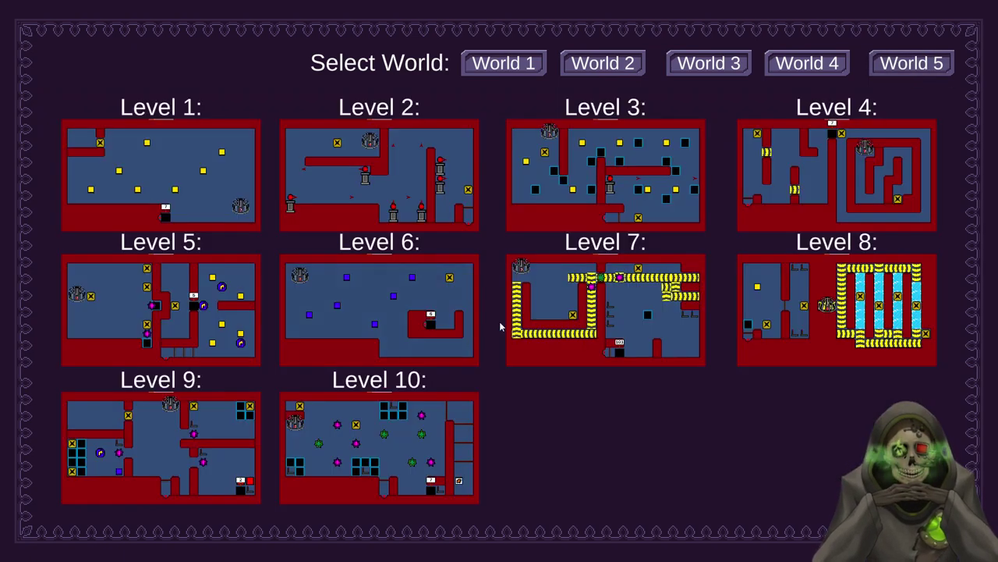
left_click(560, 316)
left_click(911, 63)
left_click(411, 298)
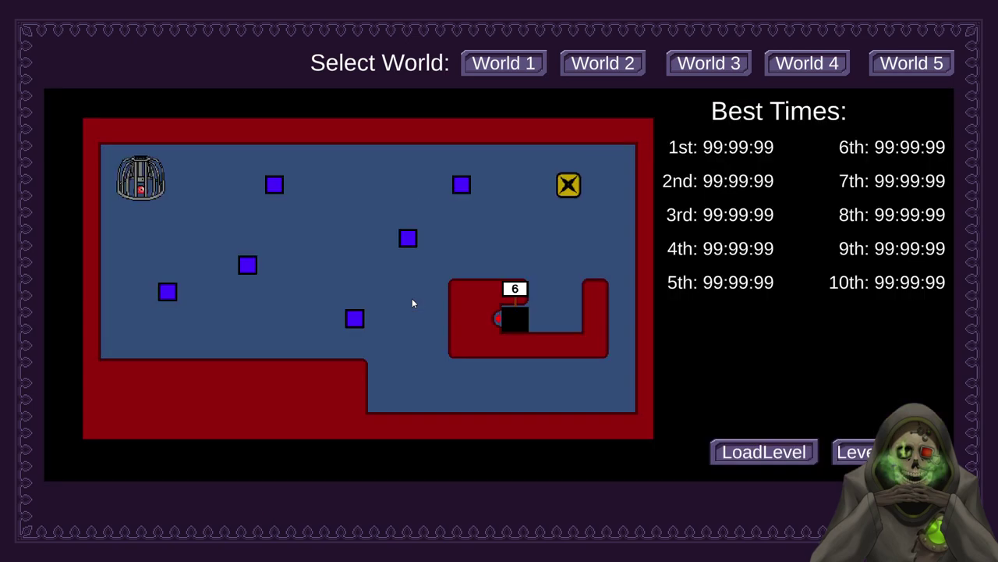
left_click(917, 66)
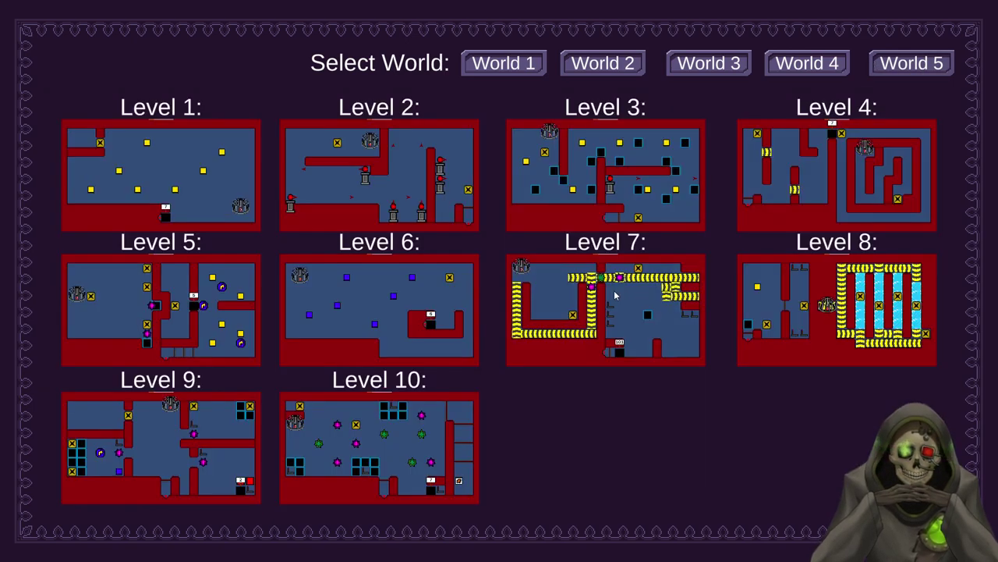
- Check the best times of World 5 Levels 6 and 7, returning to the World 5 overview after each
left_click(444, 306)
left_click(909, 64)
left_click(371, 302)
left_click(911, 65)
left_click(367, 304)
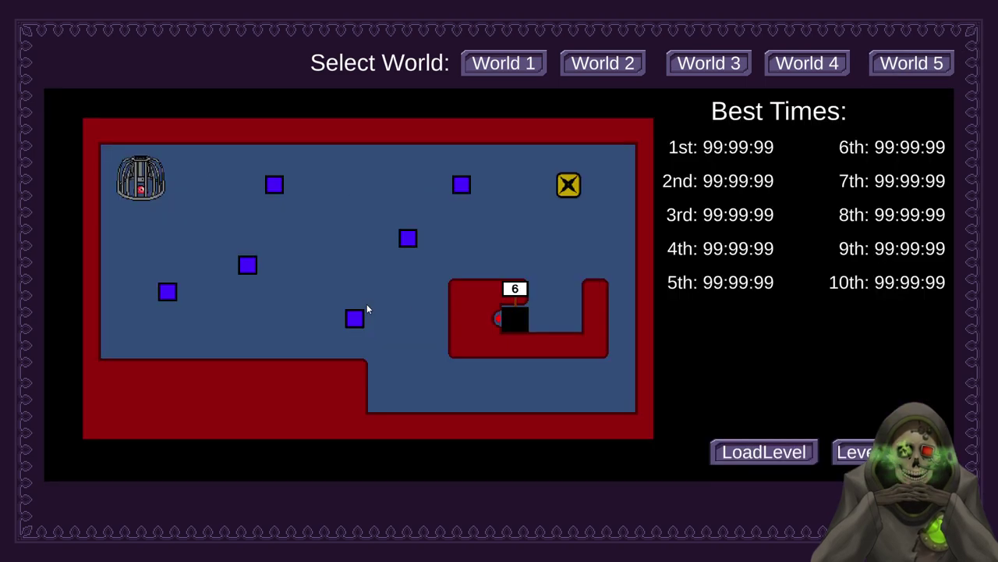
left_click(925, 63)
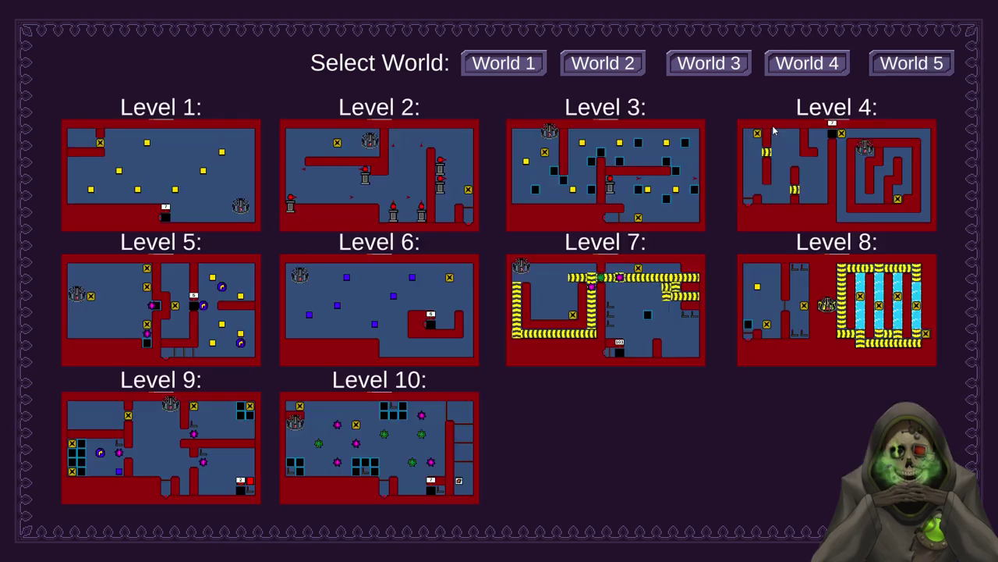
left_click(587, 285)
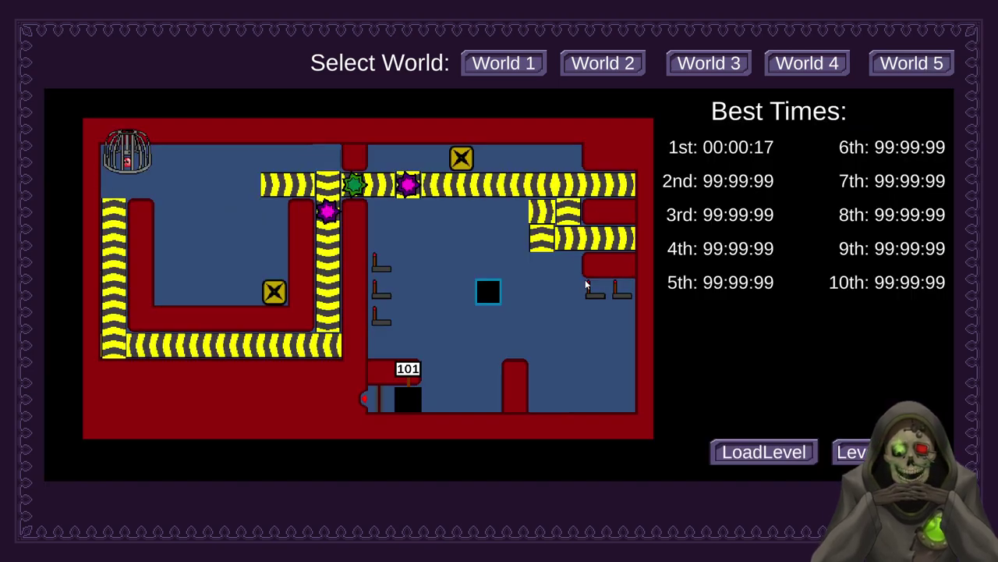
left_click(473, 288)
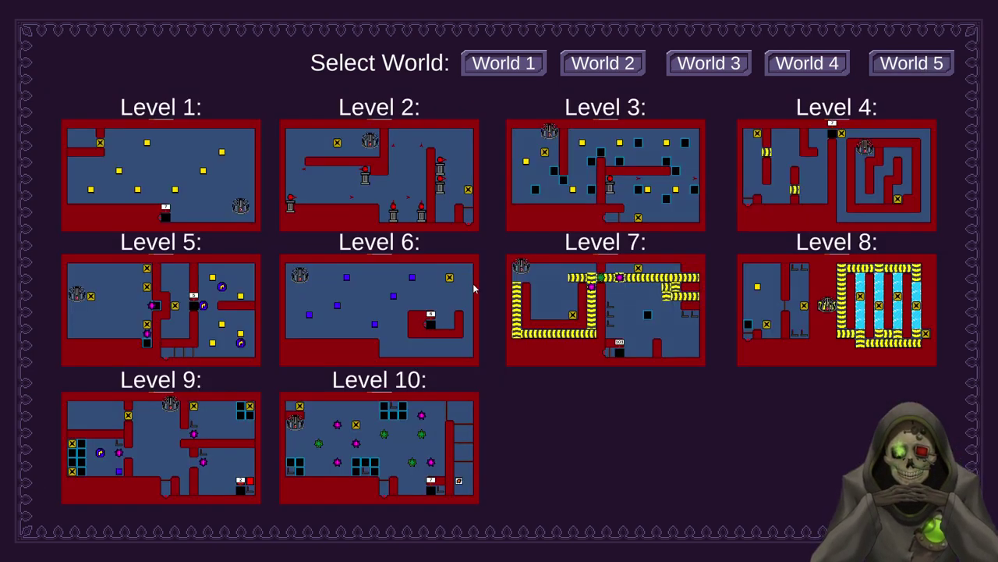
left_click(414, 321)
left_click(937, 68)
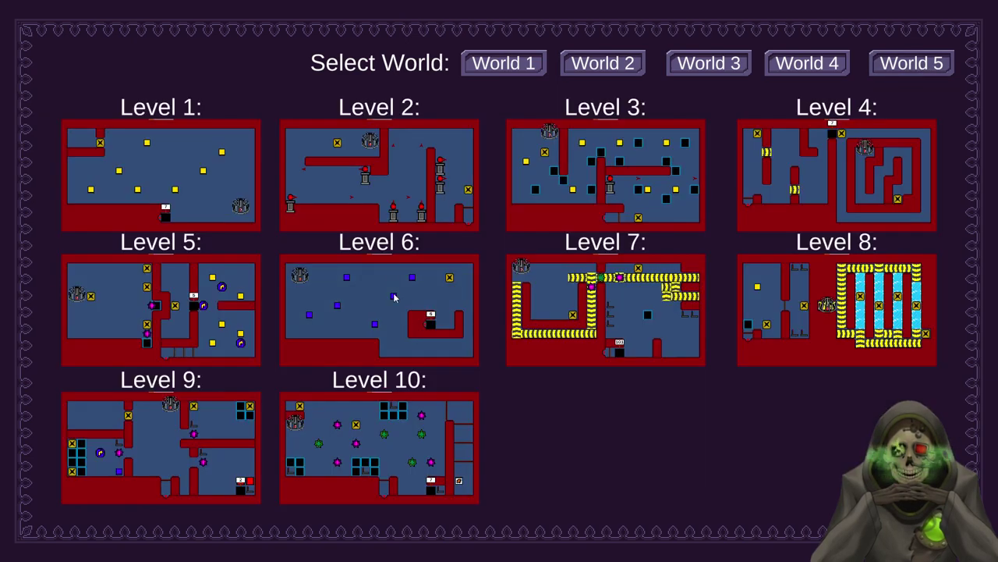
- Check the best times of World 5 Levels 5, 4 and 7 and return to the level overview
left_click(185, 318)
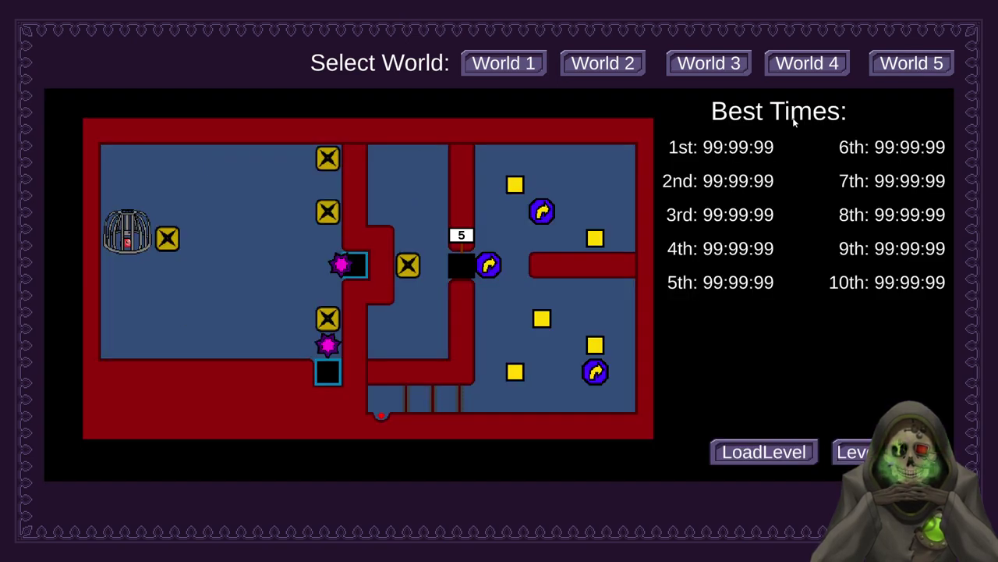
left_click(898, 68)
left_click(837, 172)
left_click(911, 63)
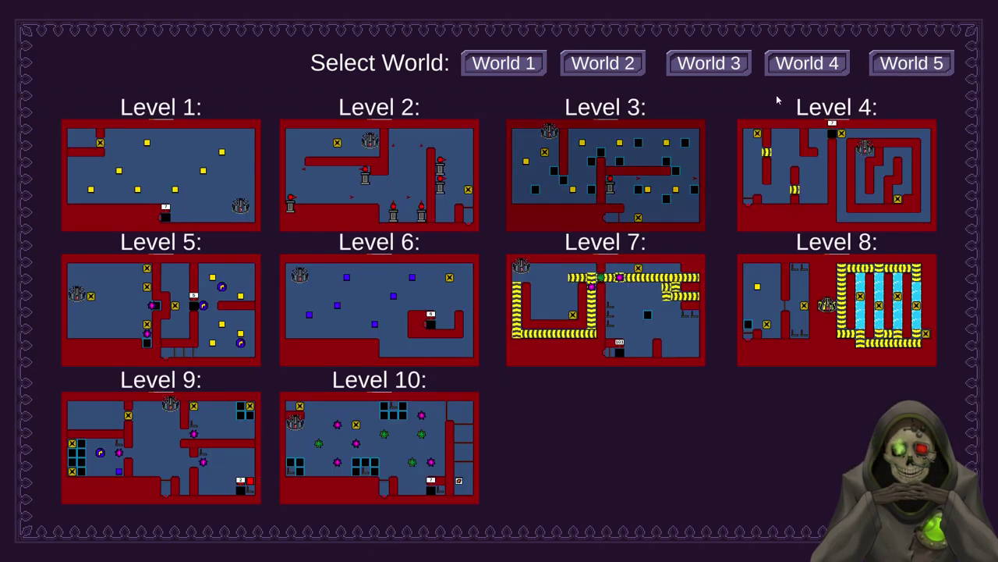
left_click(589, 302)
left_click(912, 63)
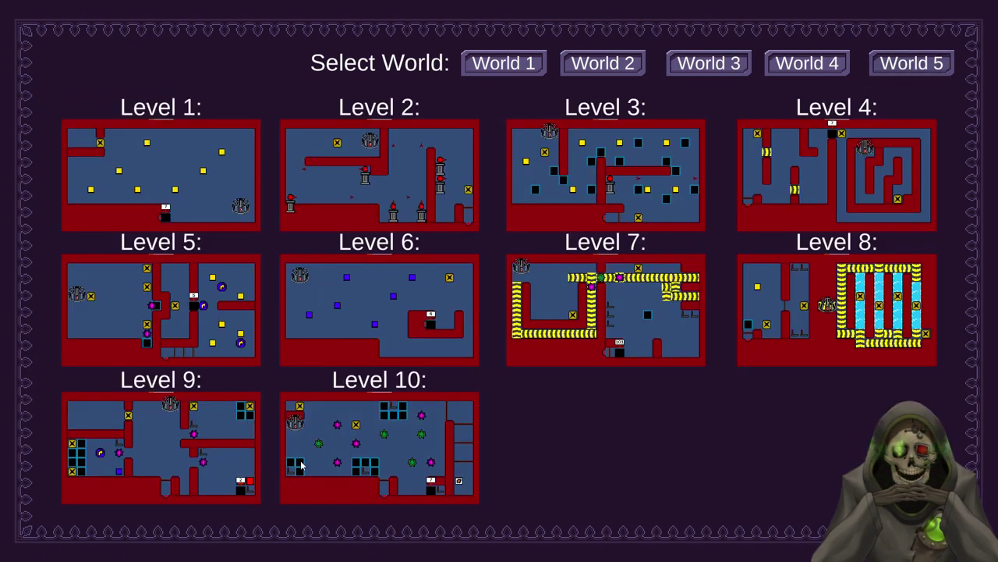
- Compare the best times of World 5 Levels 7 and 8 and return to the level overview
left_click(612, 314)
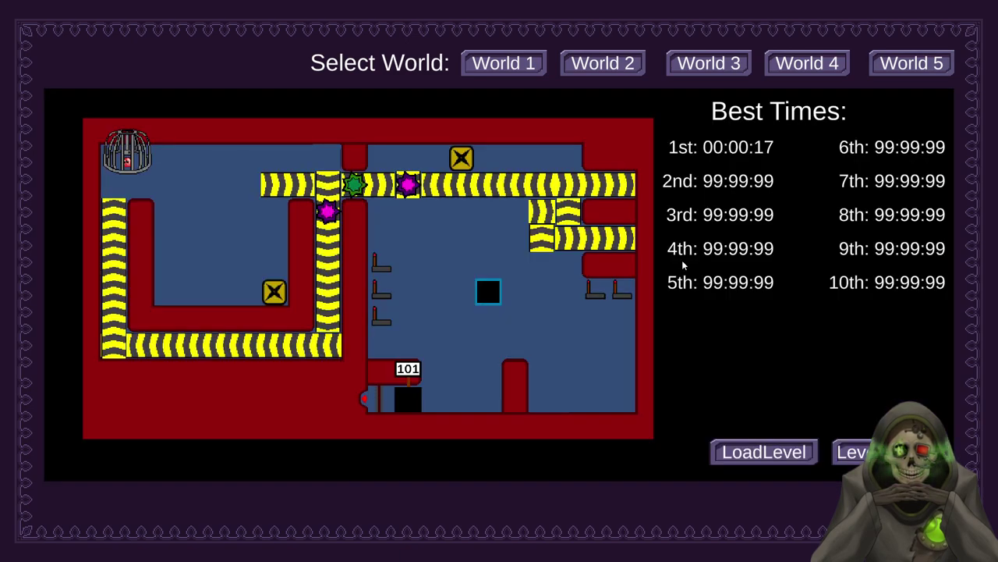
left_click(916, 66)
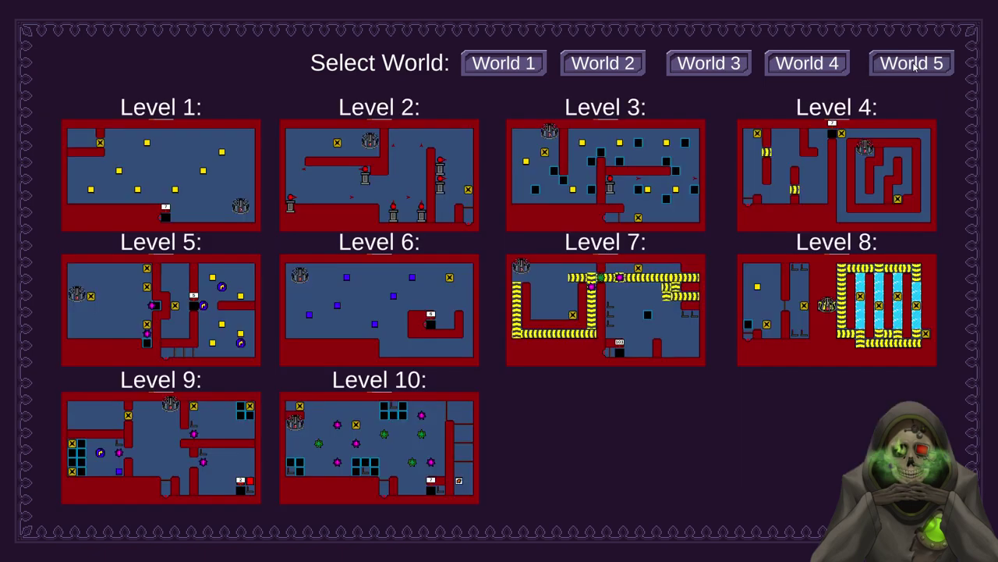
left_click(814, 333)
left_click(920, 70)
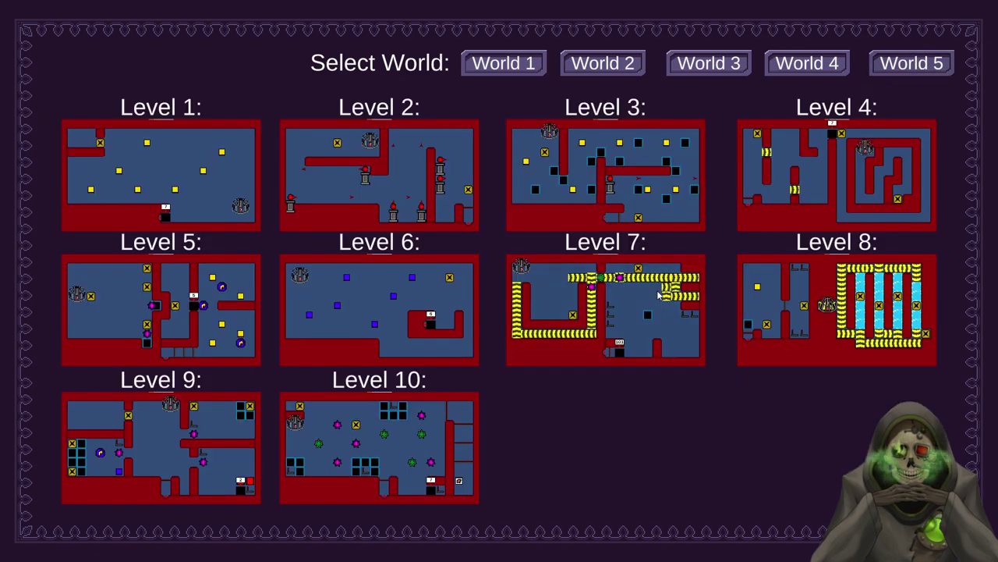
left_click(926, 115)
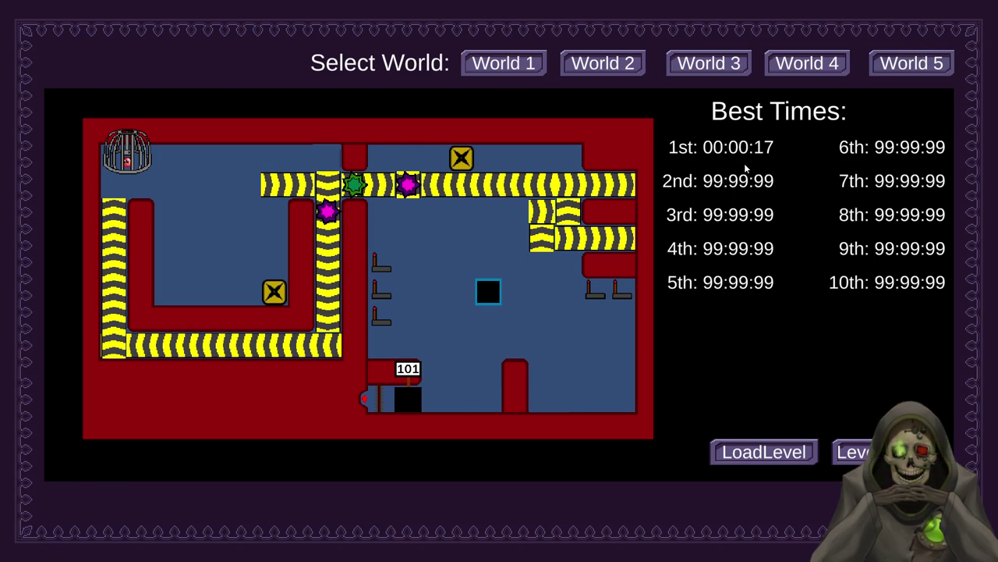
left_click(894, 65)
left_click(889, 334)
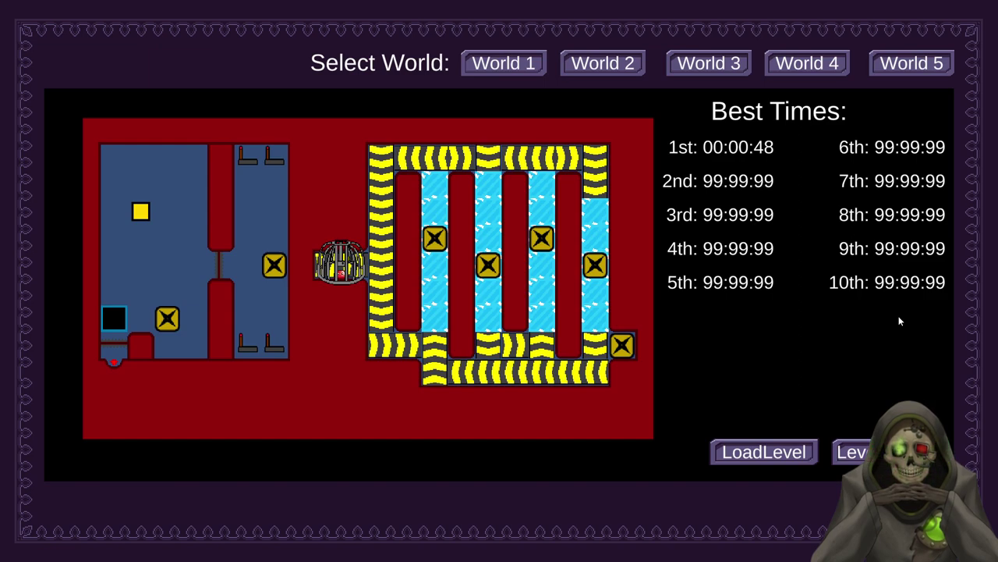
left_click(909, 70)
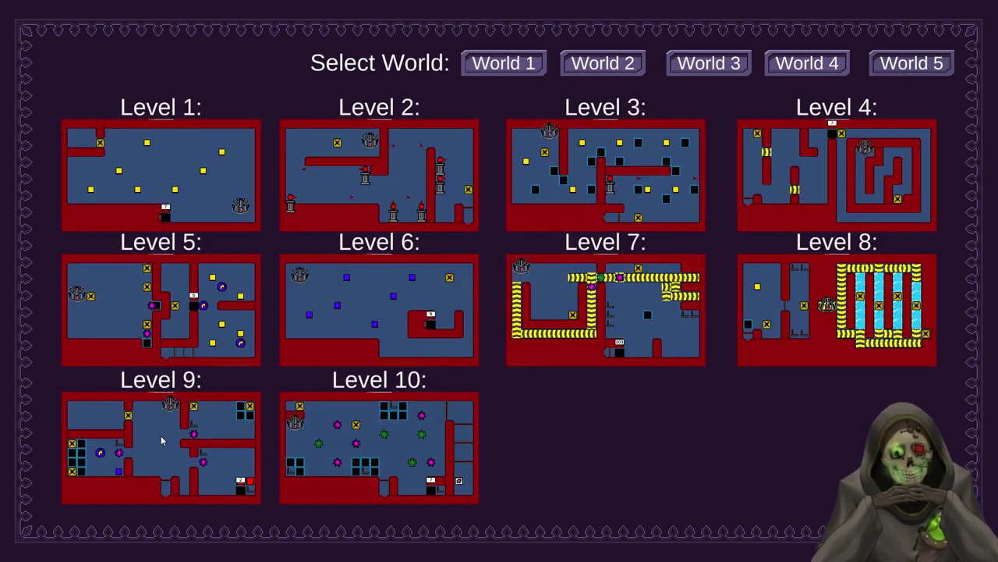
- Check the best times of World 5 Levels 9, 1 and 2, ending back at the game's main menu
left_click(161, 436)
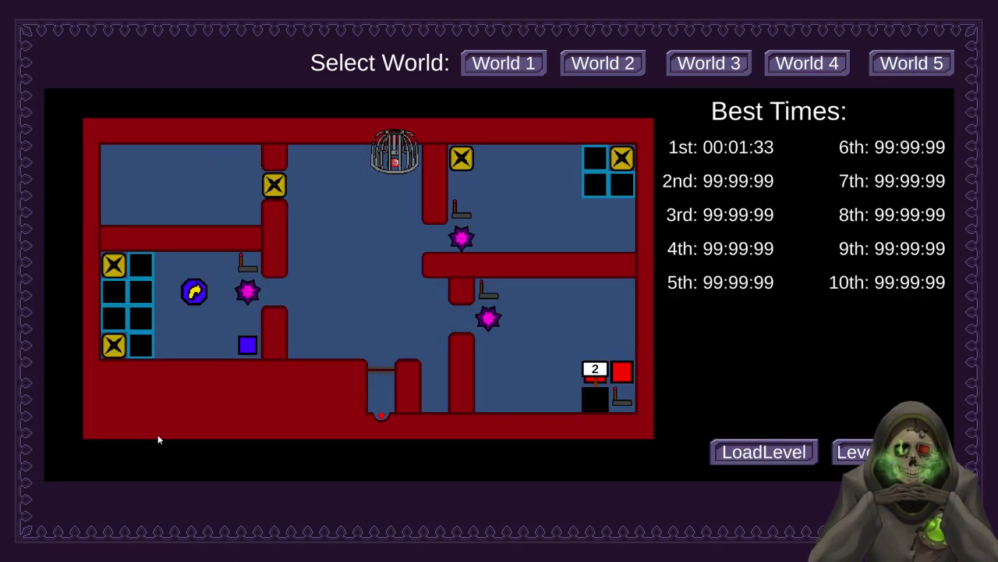
left_click(923, 65)
left_click(186, 162)
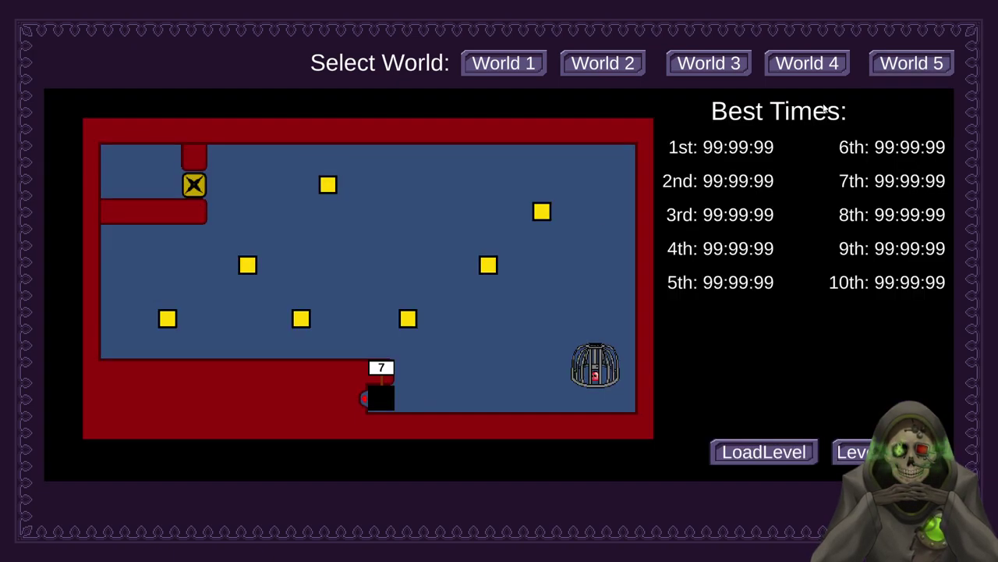
left_click(897, 67)
left_click(438, 177)
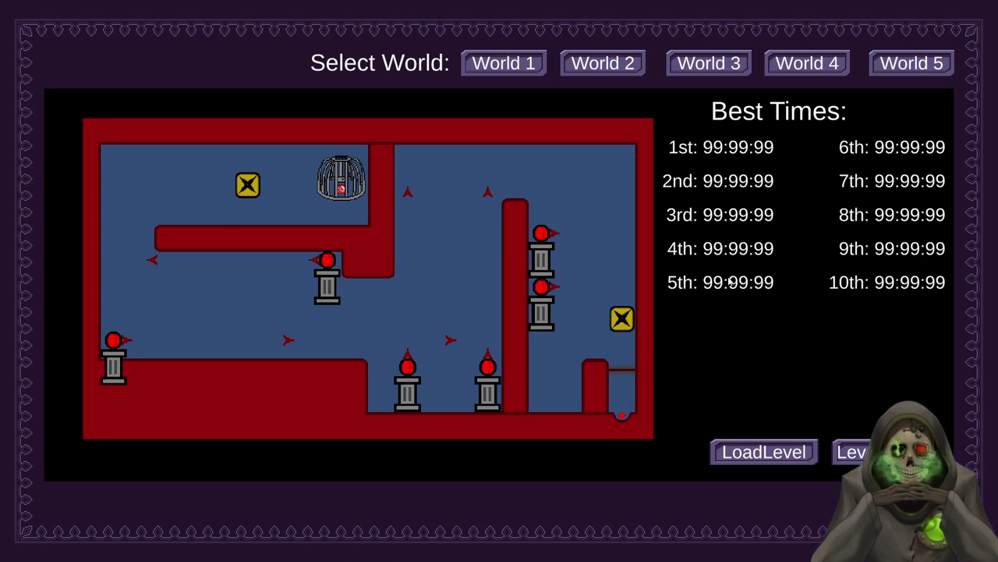
left_click(888, 67)
key("Escape")
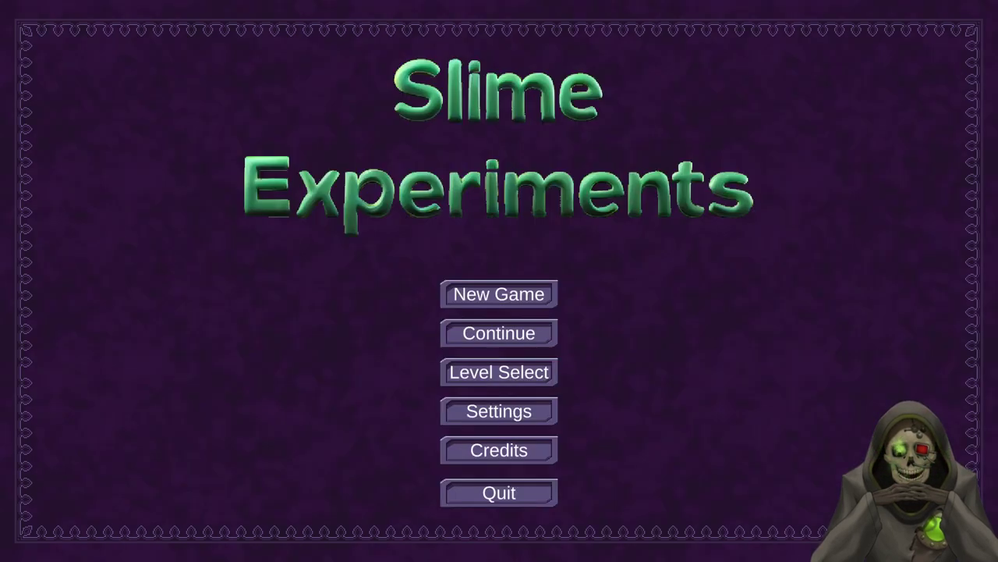
- View the game's credits and quit the game
left_click(513, 447)
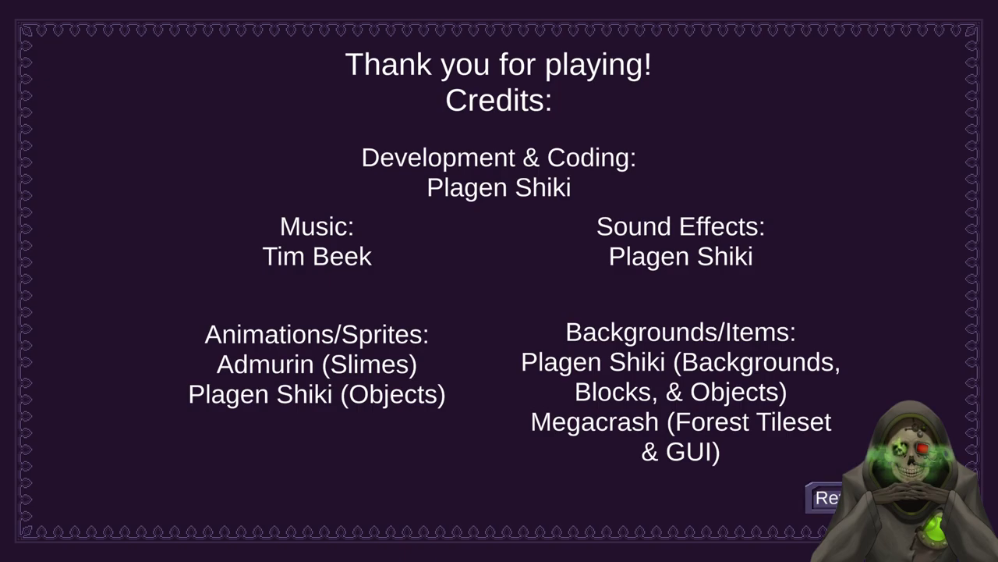
left_click(825, 497)
left_click(479, 500)
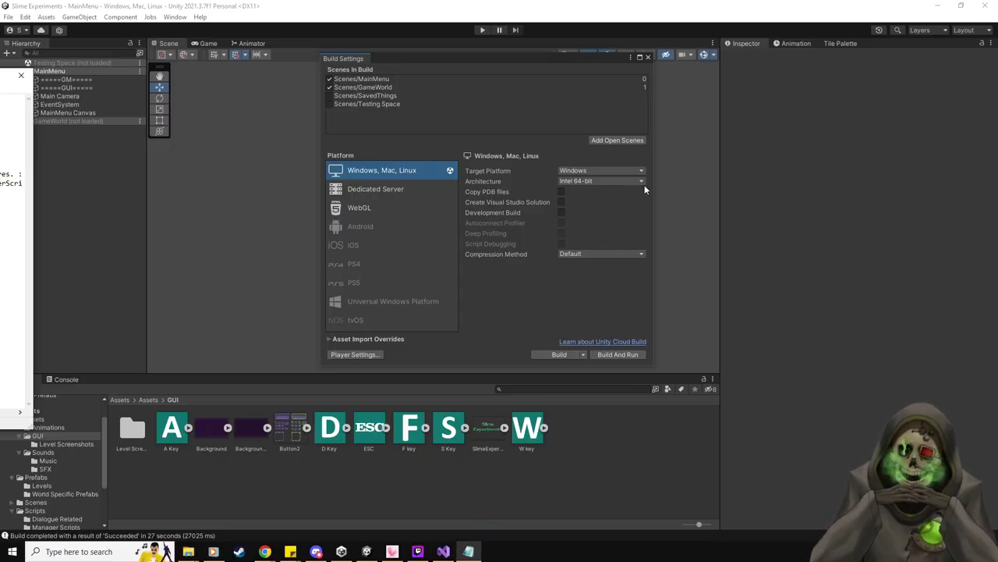
- Close the build settings and open the Level 5-11 - Final prefab for editing
left_click(647, 57)
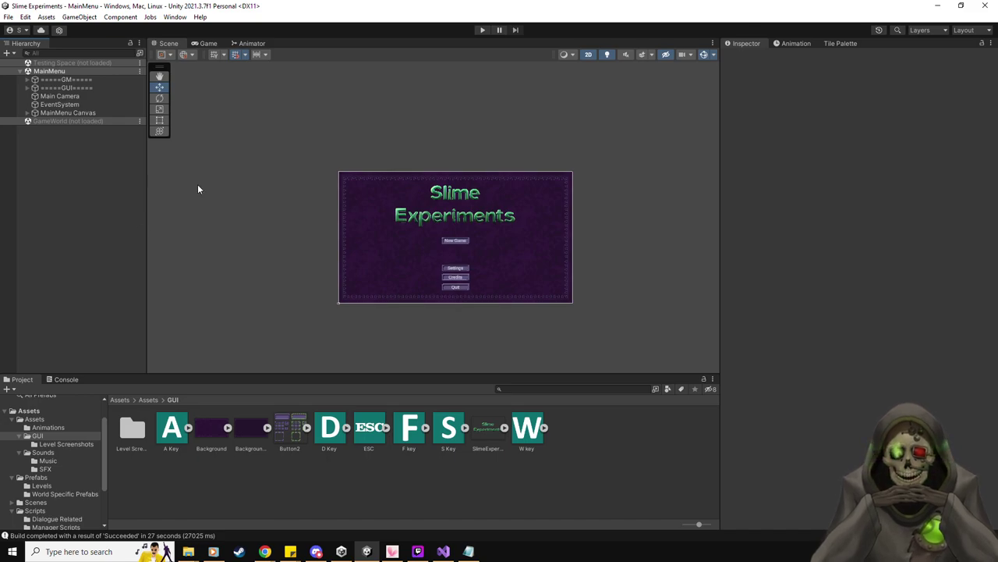
left_click(41, 485)
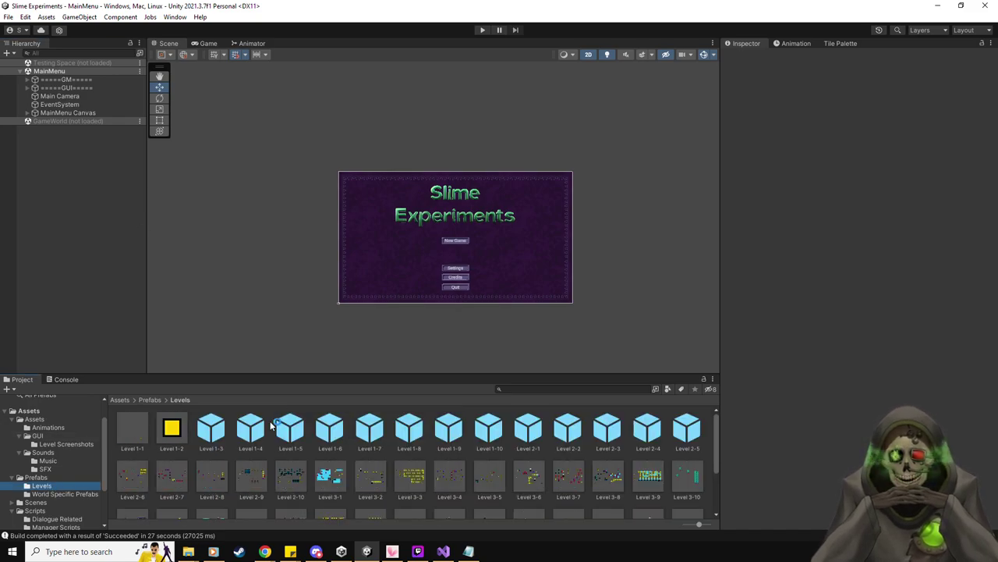
scroll(312, 468, "down", 3)
left_click(331, 490)
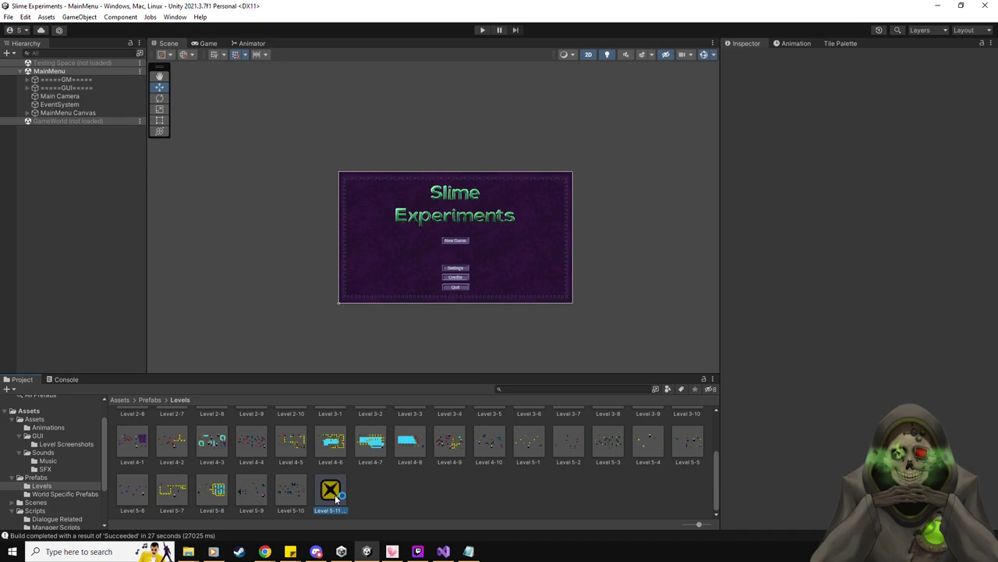
double_click(333, 491)
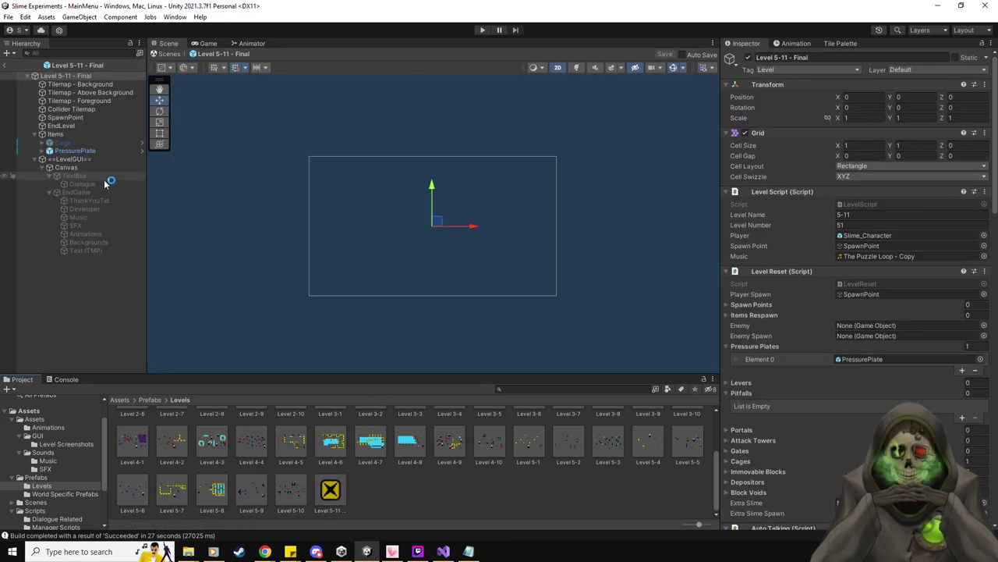
- Open the EndGameScript attached to the EndLevel object in the code editor and leave the prefab
left_click(78, 126)
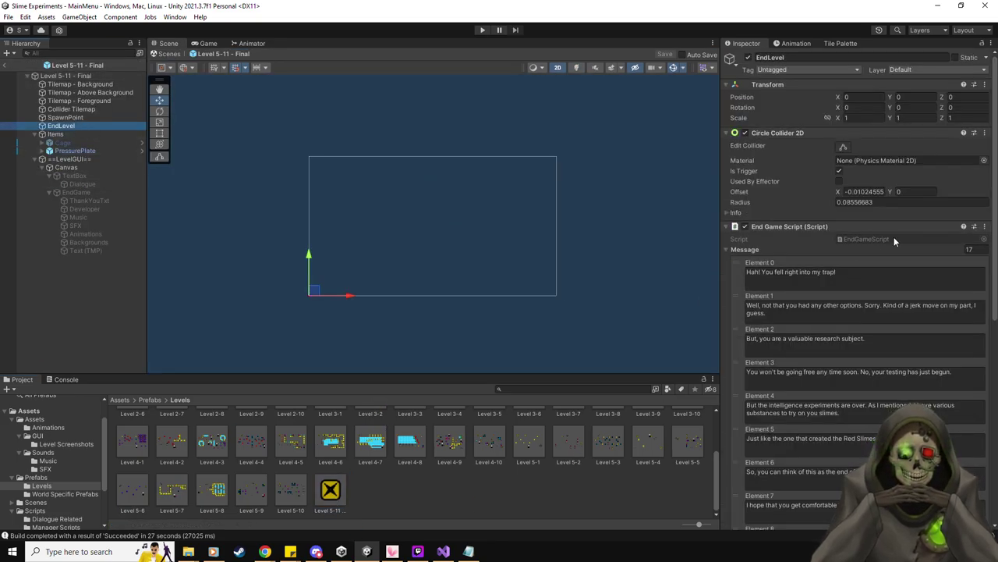
scroll(894, 237, "down", 8)
scroll(881, 195, "up", 8)
left_click(874, 126)
double_click(875, 127)
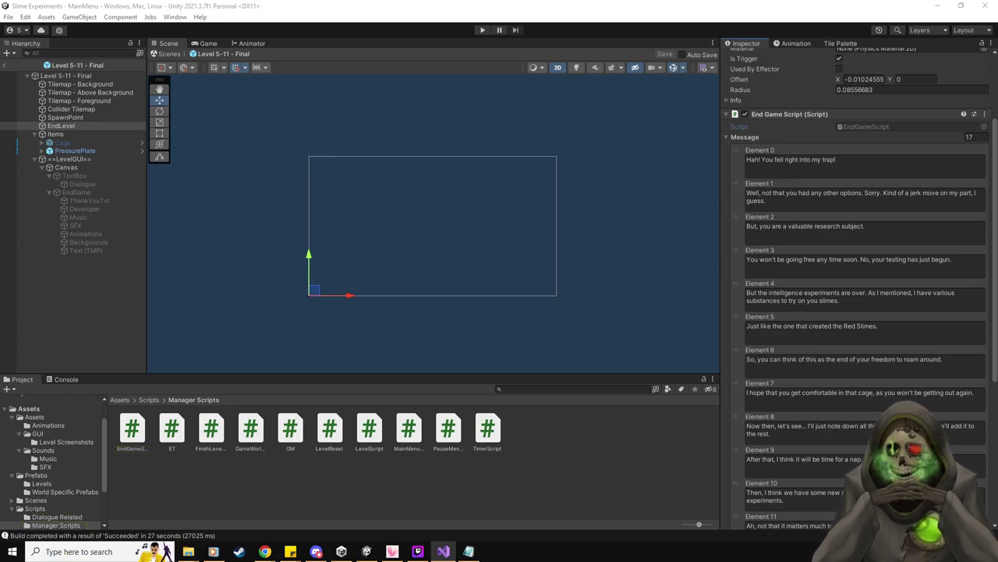
scroll(709, 227, "up", 6)
scroll(835, 270, "up", 3)
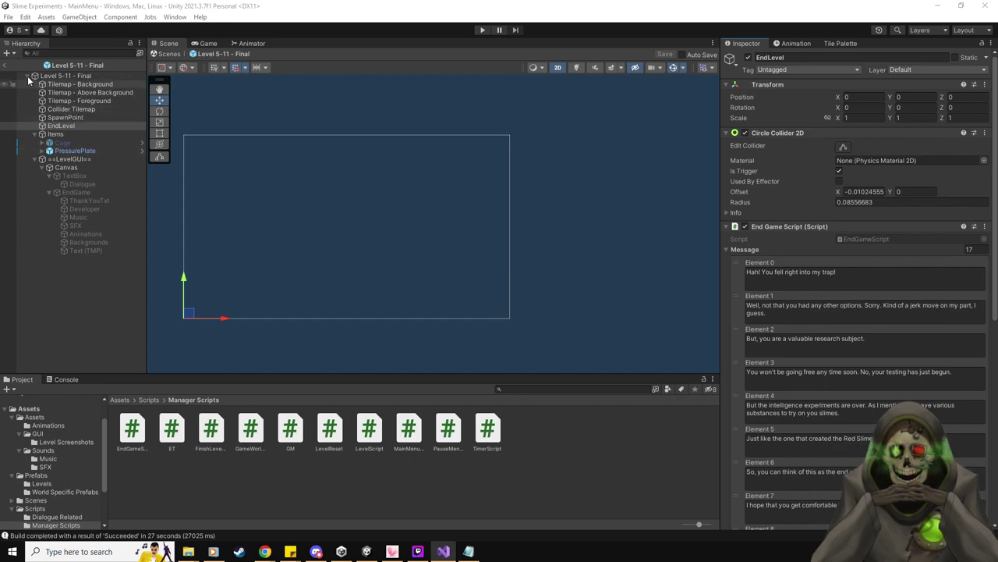
left_click(6, 66)
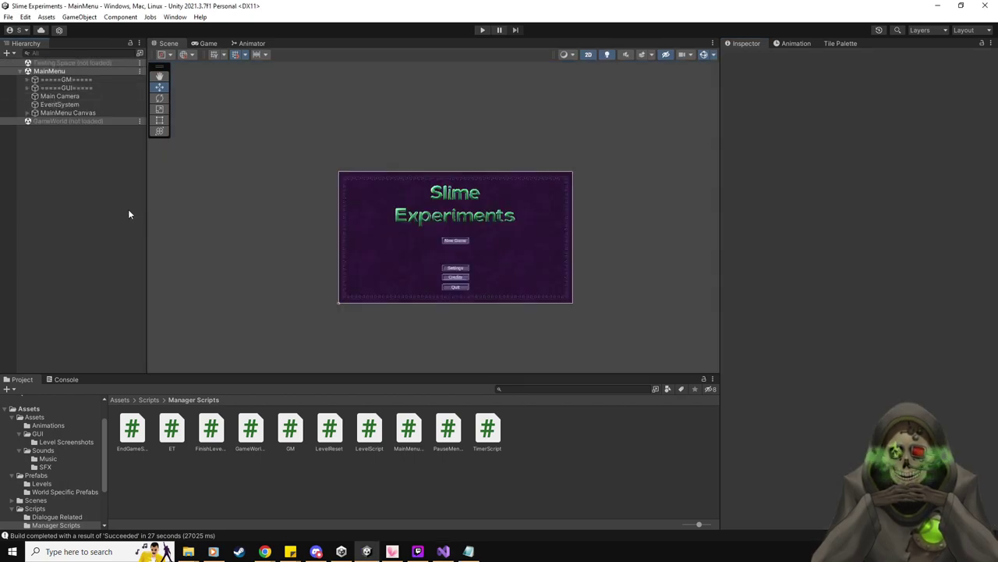
- Examine the script components of the GM object in the MainMenu scene
left_click(28, 80)
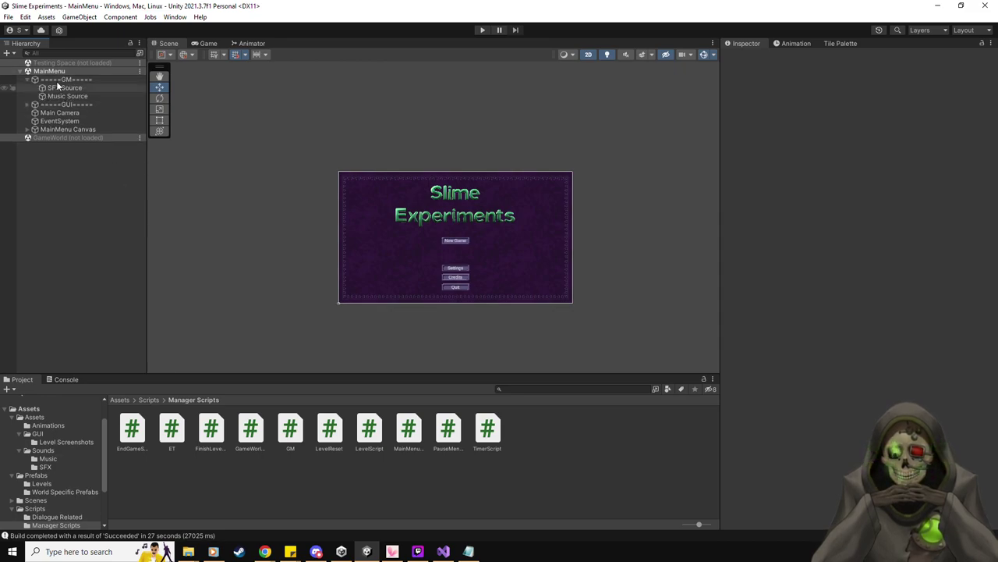
left_click(57, 81)
scroll(819, 351, "down", 15)
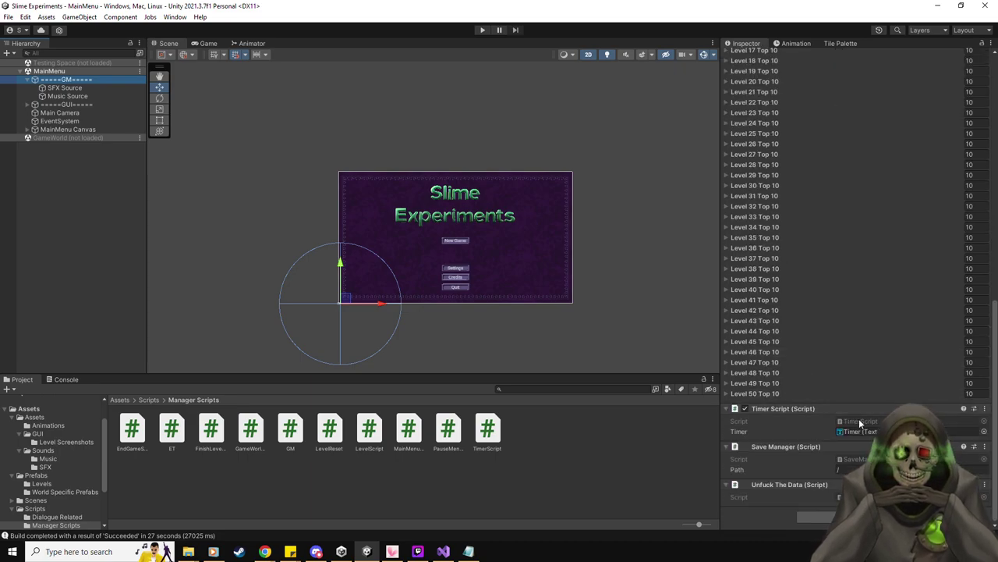
scroll(859, 418, "up", 15)
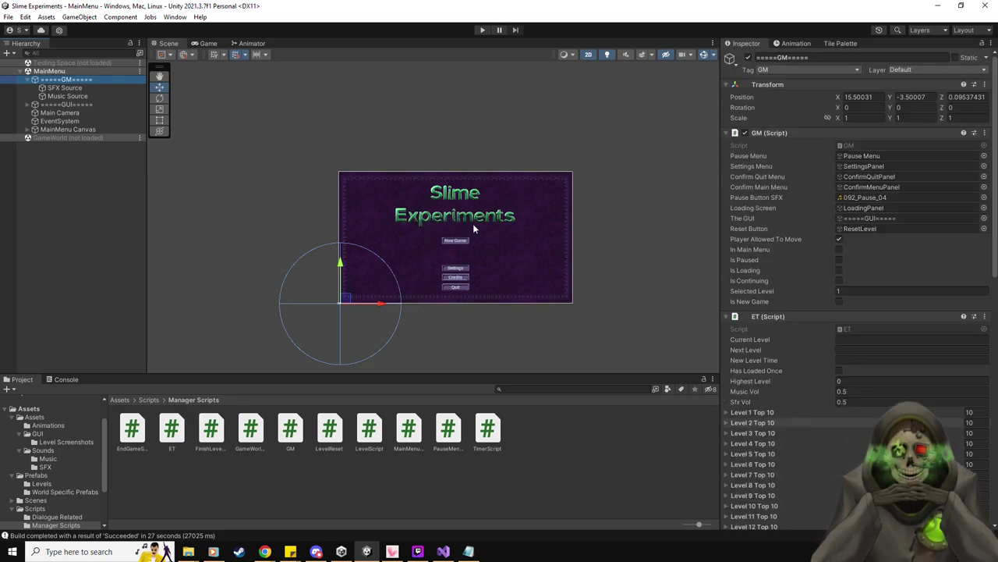
- Inspect the Timer text object inside the GUI object's Canvas
left_click(27, 104)
left_click(34, 113)
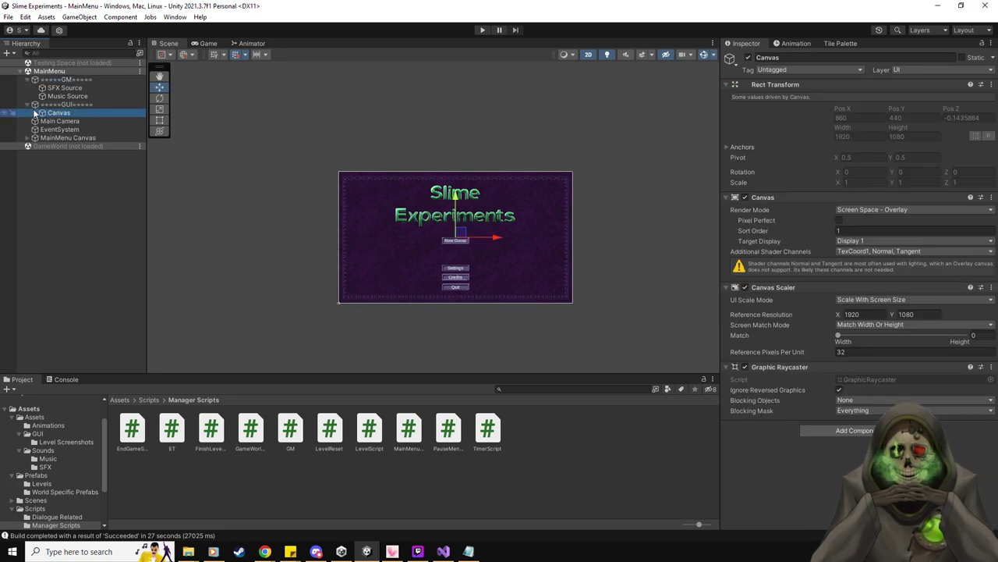
left_click(35, 113)
left_click(69, 128)
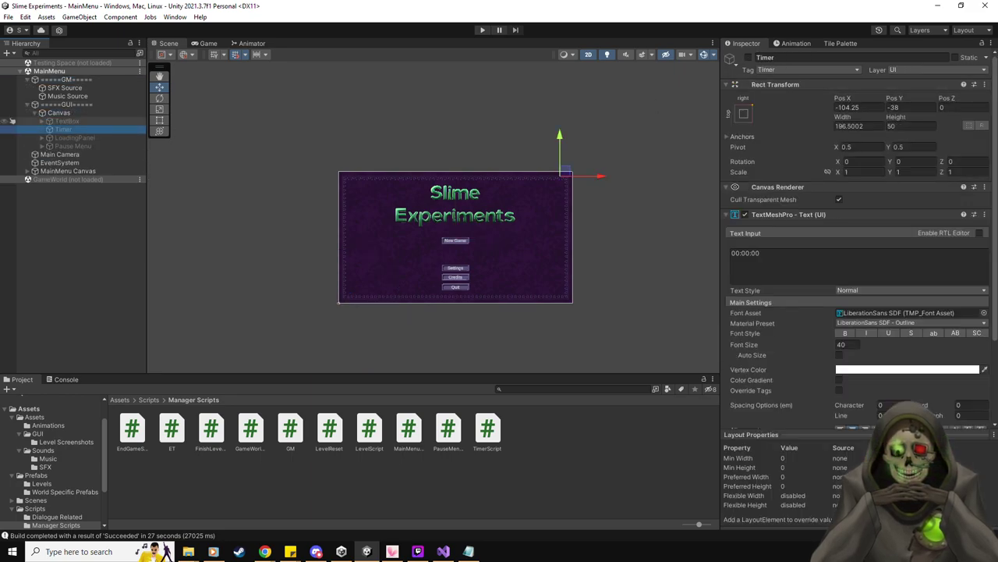
- In EndGameScript's OnTriggerEnter2D, add GameObject.FindGameObjectWithTag("Timer").SetActive(false); after hasTriggered = true, and save the script
left_click(443, 552)
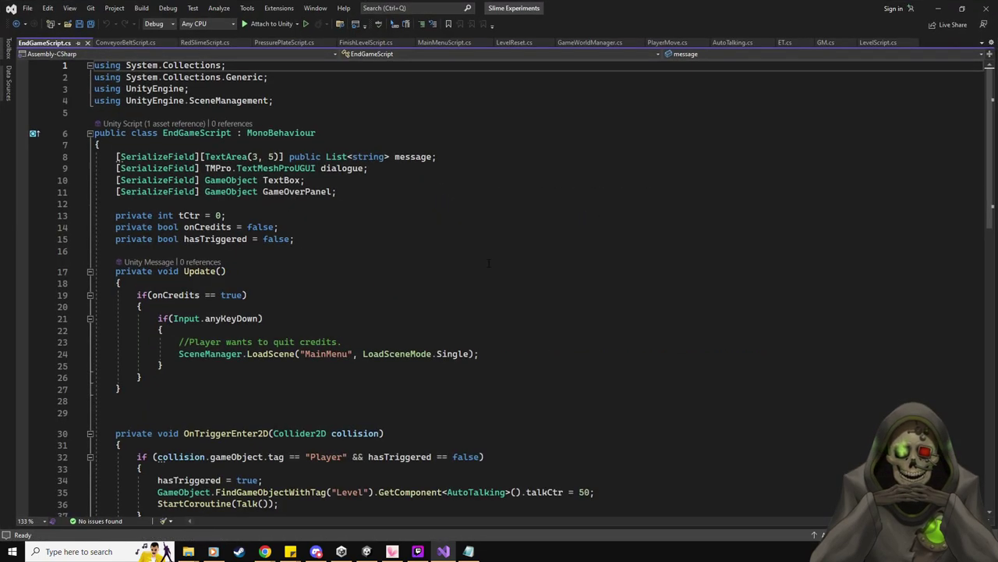
scroll(461, 355, "down", 4)
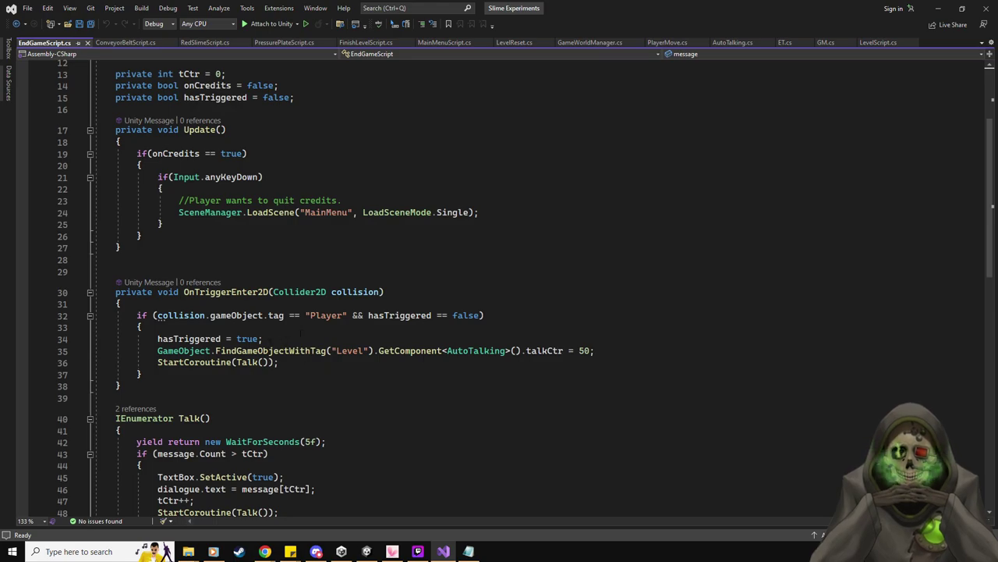
left_click(301, 336)
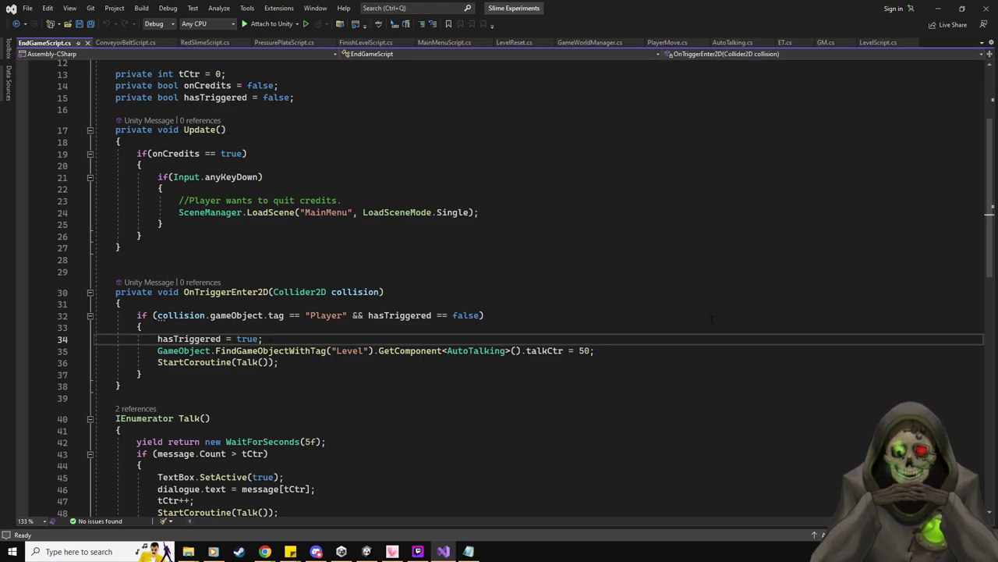
key("Return")
type("GameObject.Find")
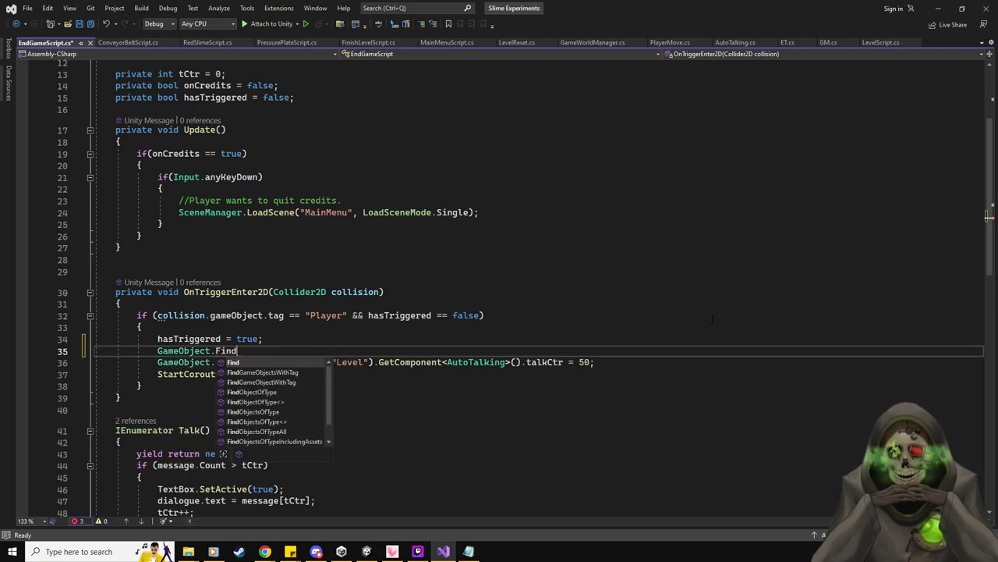
key("Down")
key("Down")
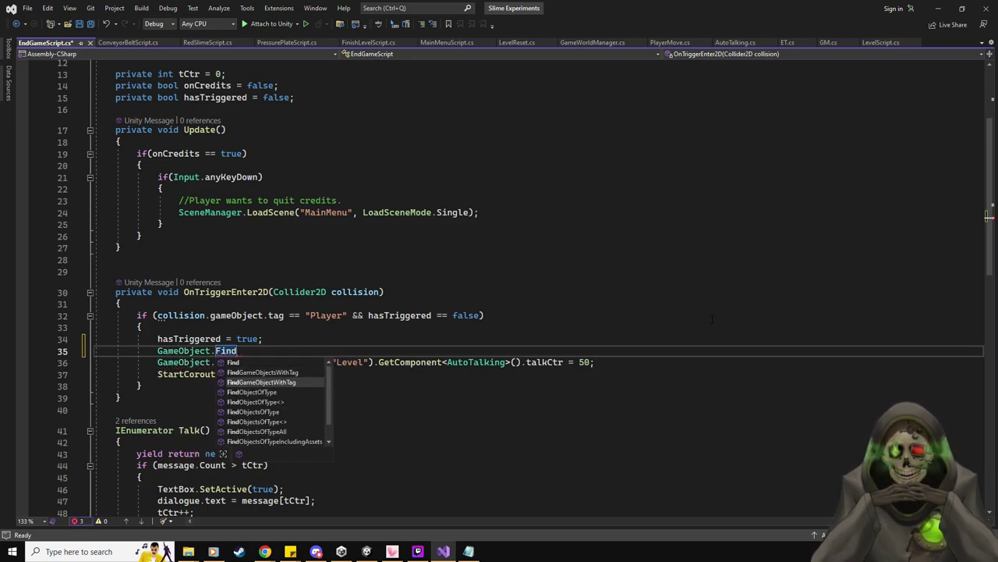
key("Tab")
type("(\"Timer\").Set")
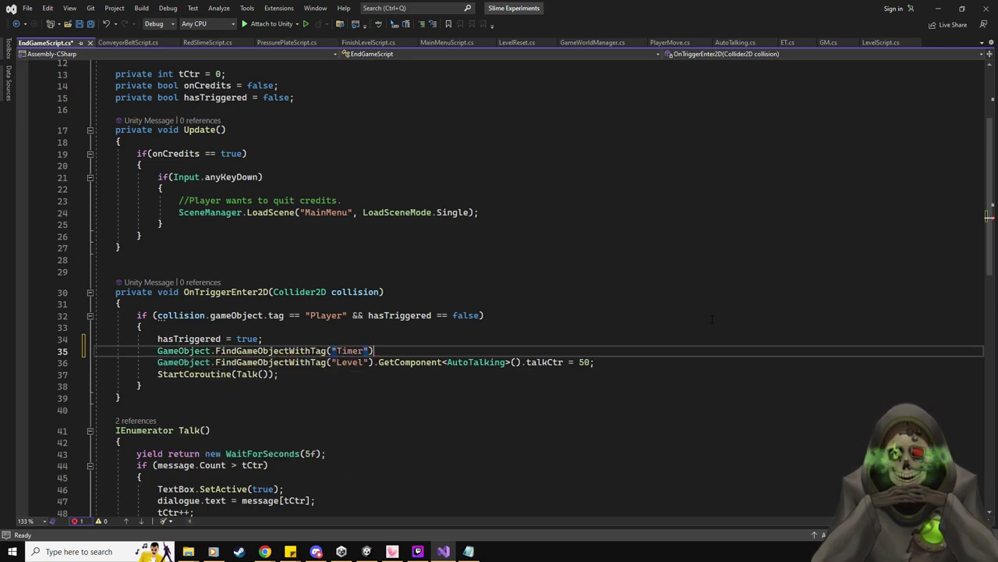
type("Active(fa")
key("Tab")
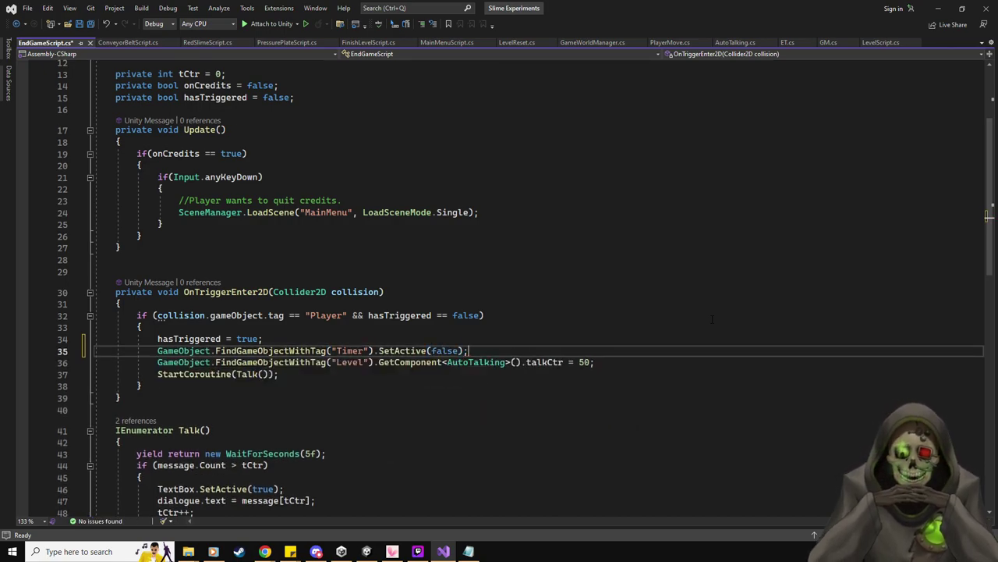
key("ctrl+s")
- Copy the Cursor.visible = true; line from GM.cs into EndGameScript's Update method, under the comment about quitting credits
scroll(699, 321, "down", 6)
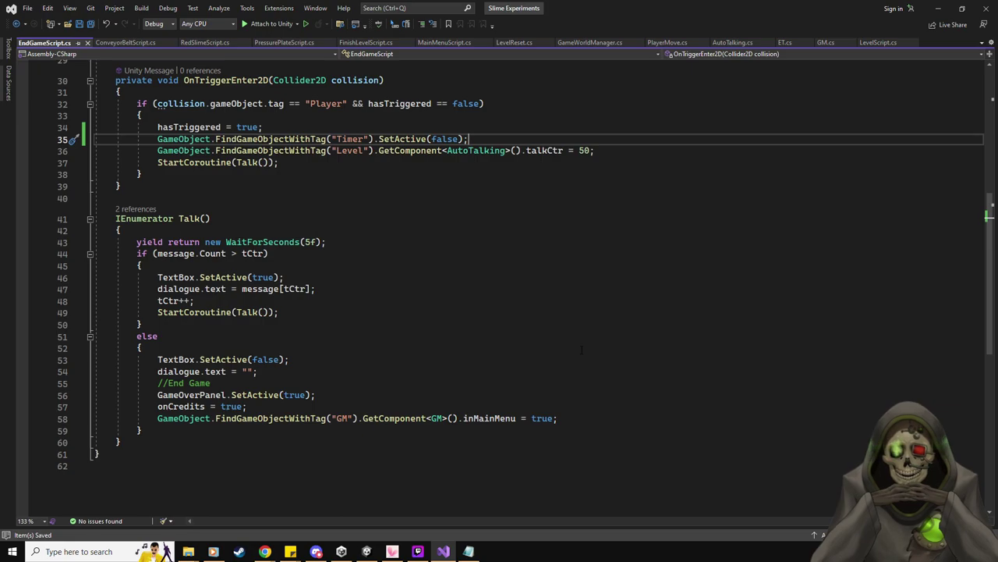
scroll(556, 360, "up", 8)
left_click(484, 273)
key("Return")
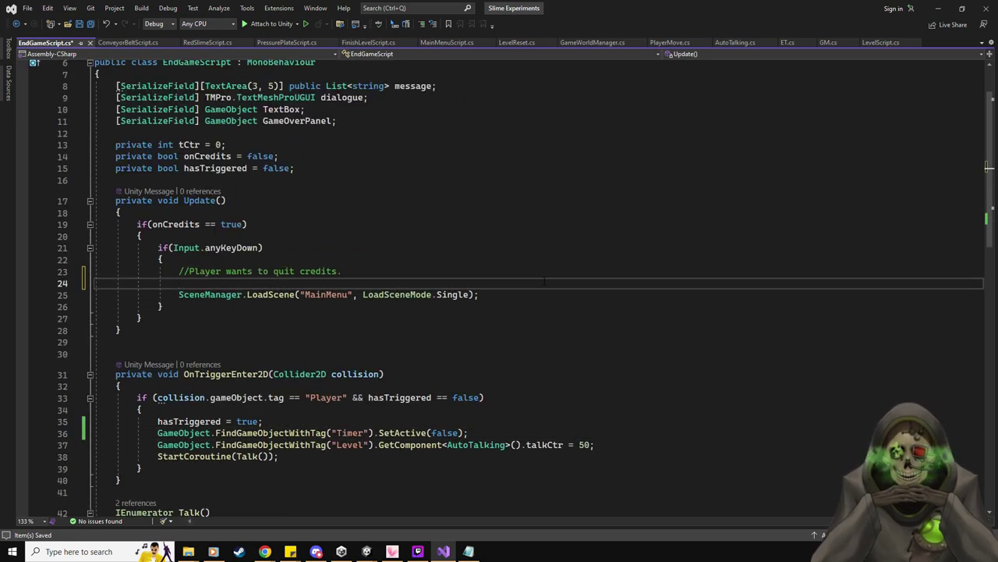
left_click(830, 43)
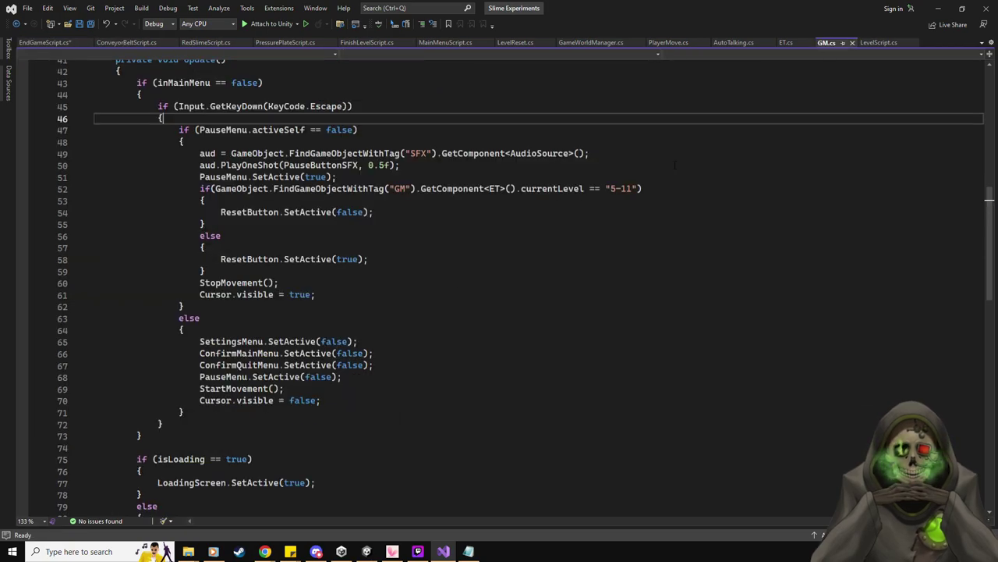
left_click(341, 302)
key("shift+Home")
key("ctrl+c")
left_click(43, 42)
key("ctrl+v")
key("Return")
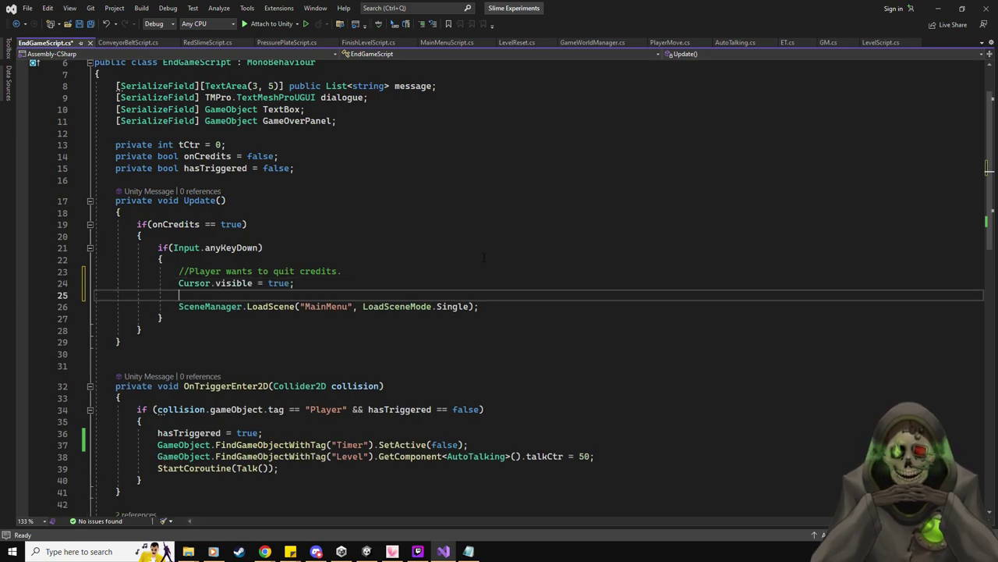
- Add GameObject.FindGameObjectWithTag("GM").GetComponent<GM>().inMainMenu = true; before the MainMenu scene load in Update, and save the script
type("GameObject.Find")
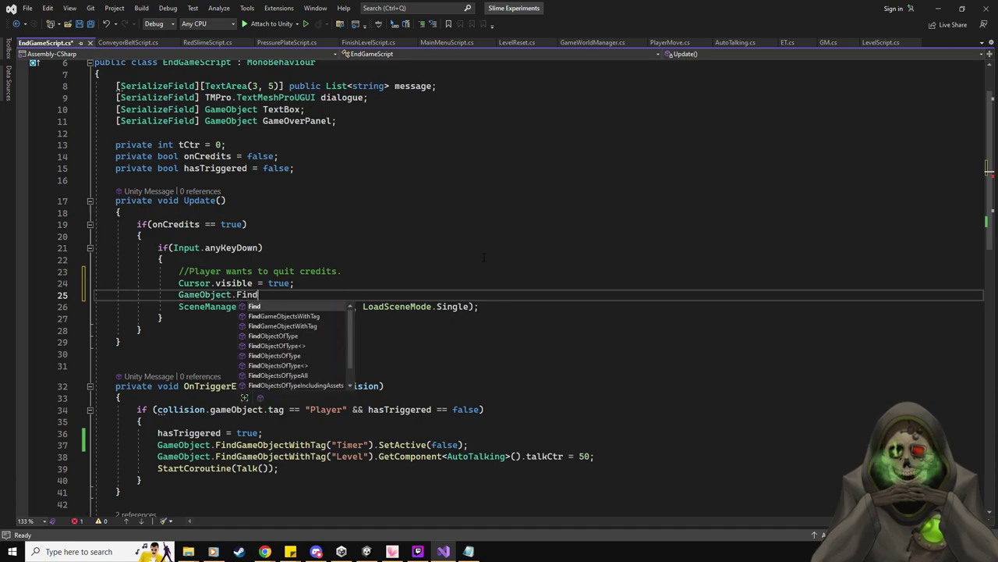
key("Tab")
type("(\"GM")
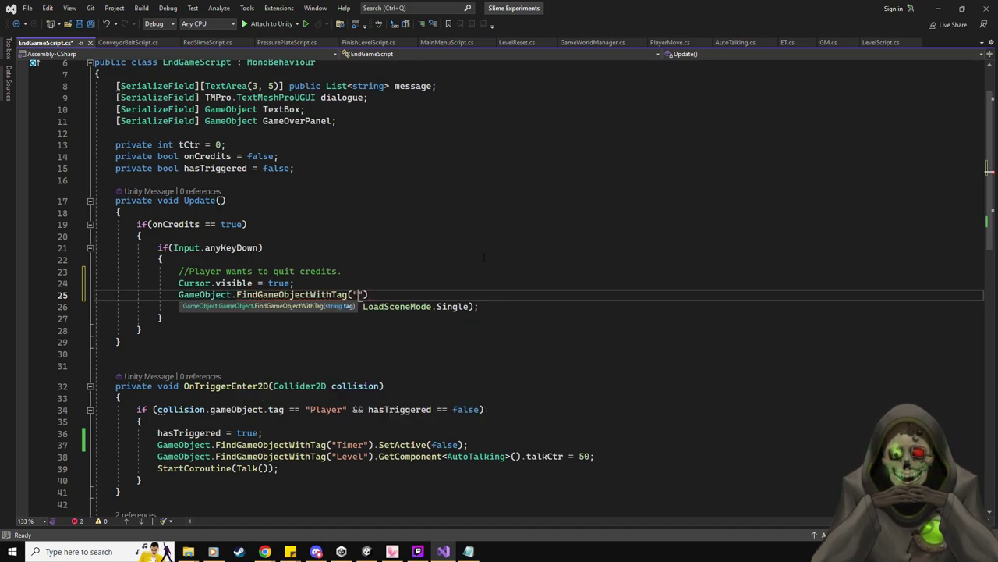
type("\").GetComponent")
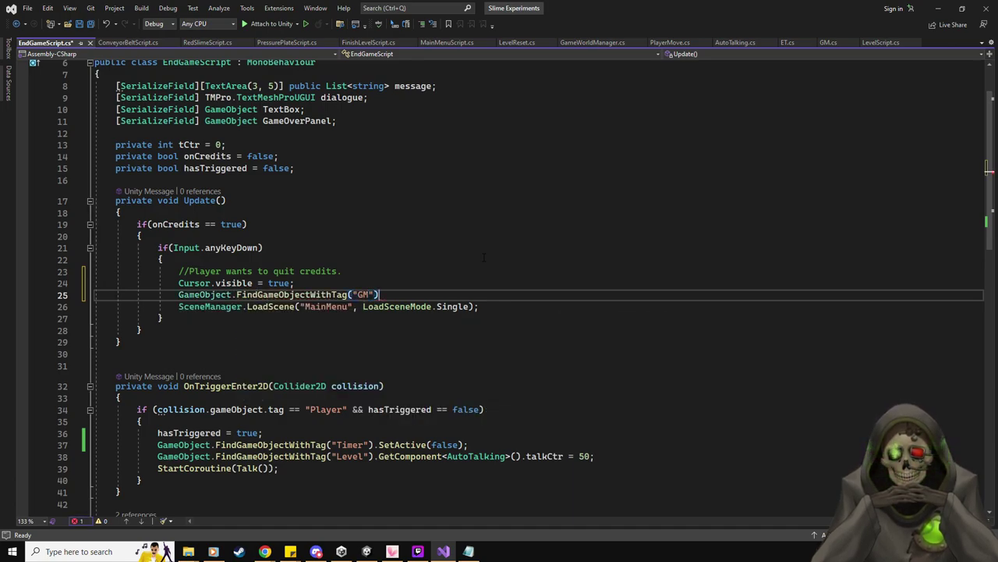
type("<")
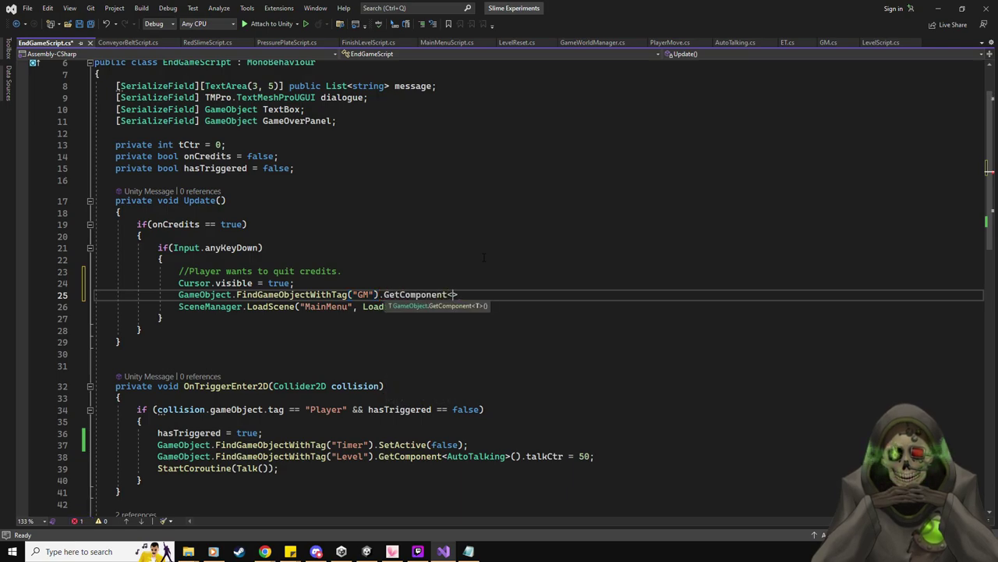
type("GM>().in")
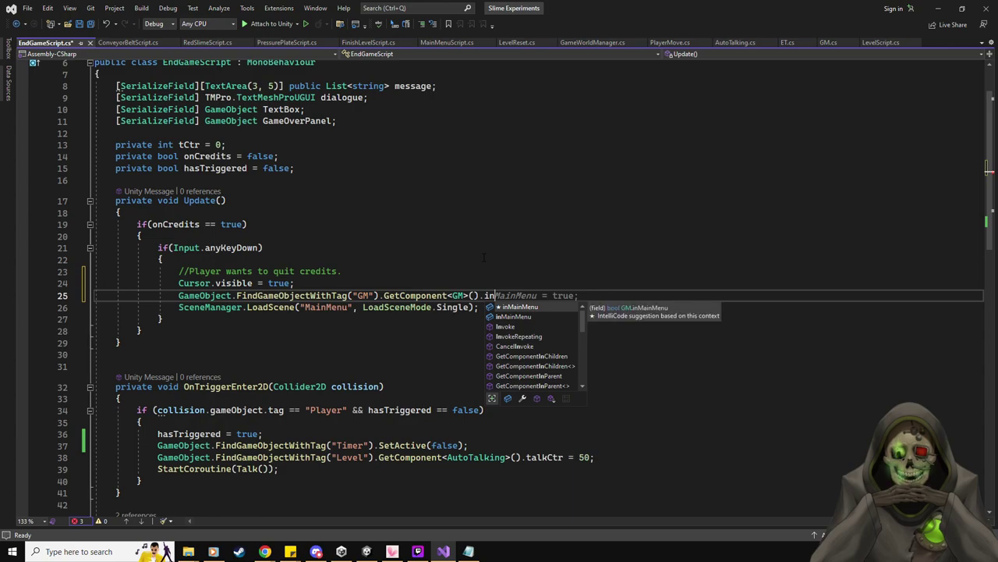
key("Tab")
type("= true;")
key("ctrl+s")
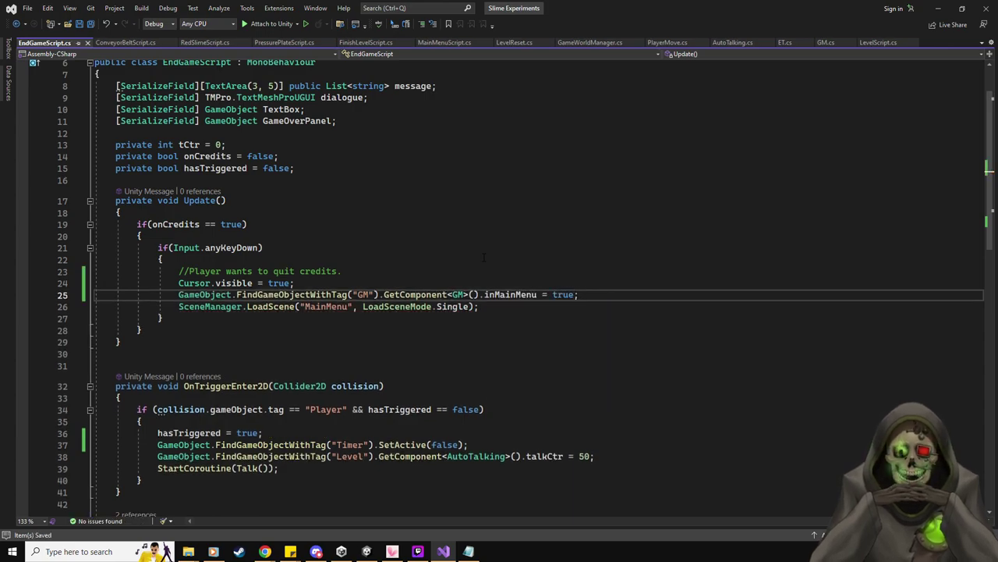
- Review the variable declarations in GM.cs and close the PressurePlateScript, RedSlimeScript and ConveyorBeltScript files
left_click(827, 44)
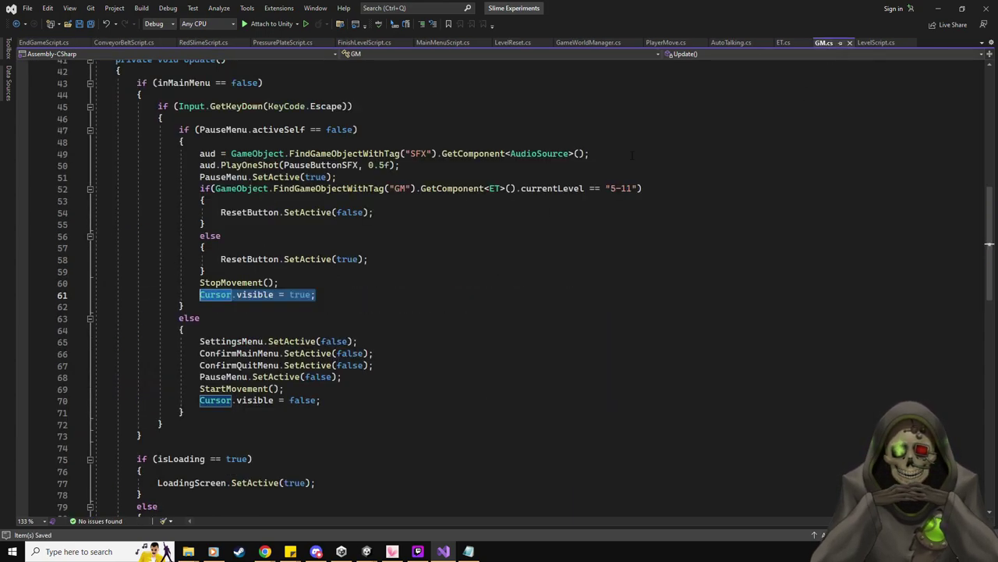
scroll(525, 333, "up", 20)
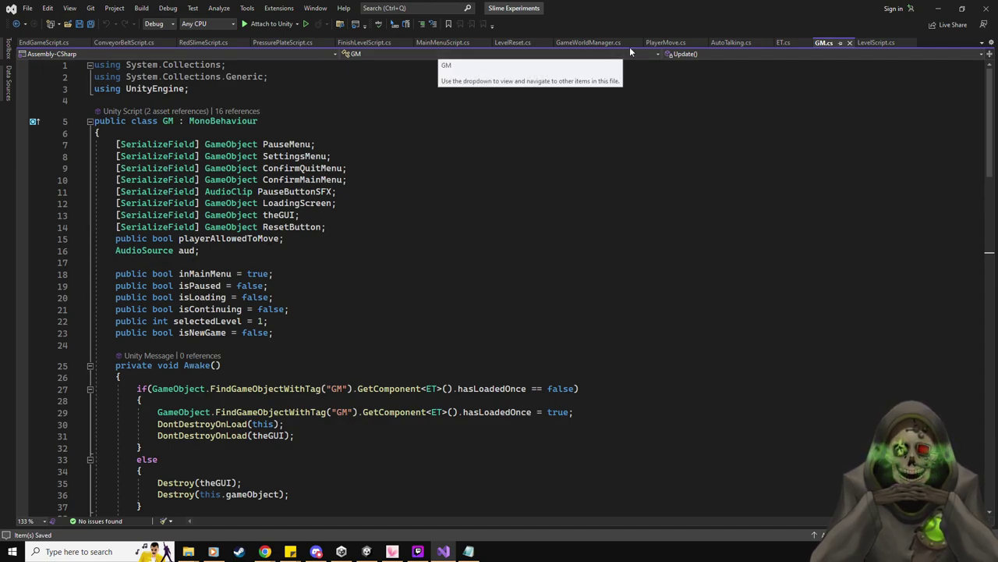
middle_click(280, 46)
middle_click(201, 43)
middle_click(132, 46)
- Open the PauseMenuManager script from Unity, examine its ConfirmMainMenuExit method, and close the file
left_click_drag(612, 8, 0, 7)
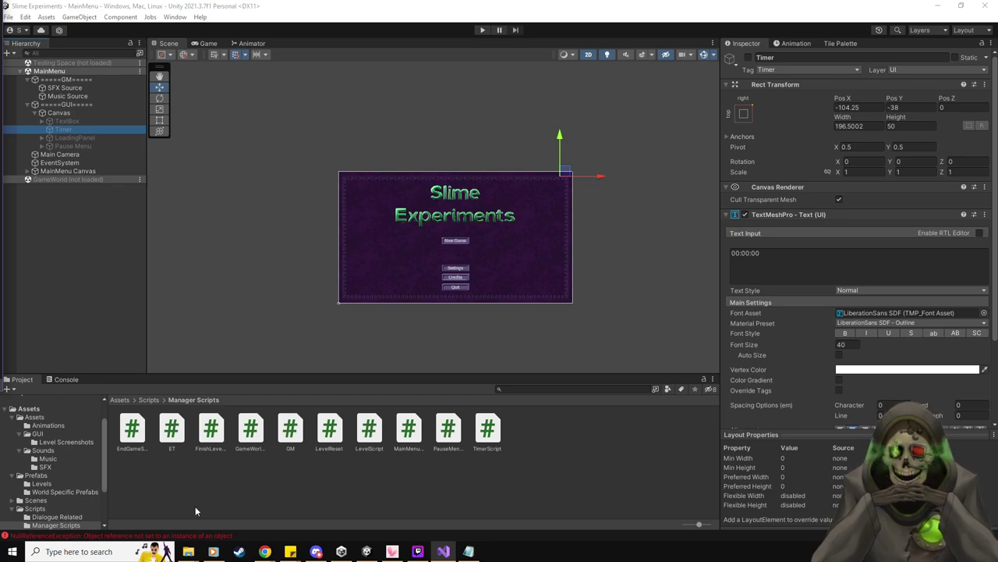
left_click(448, 429)
double_click(448, 429)
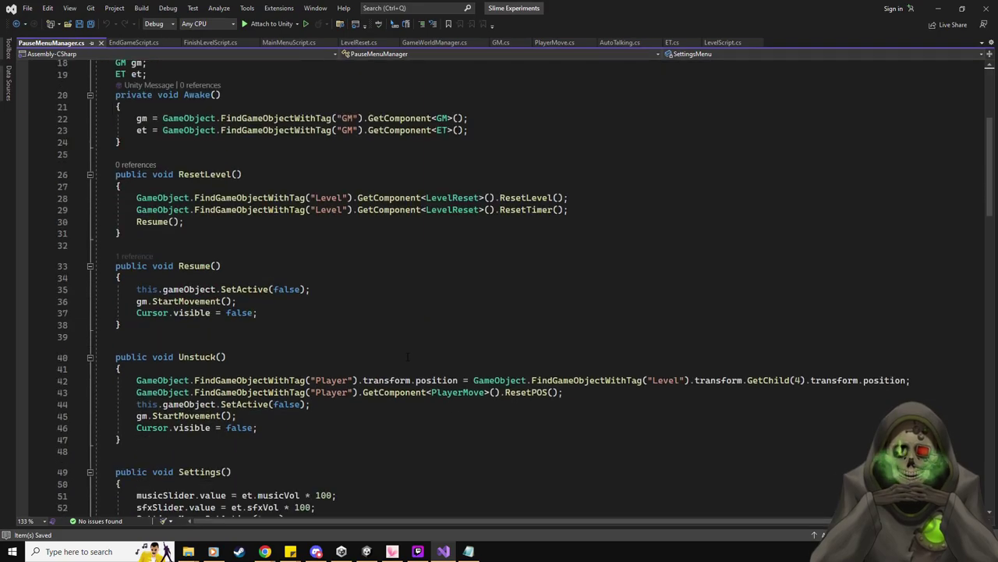
scroll(407, 356, "down", 4)
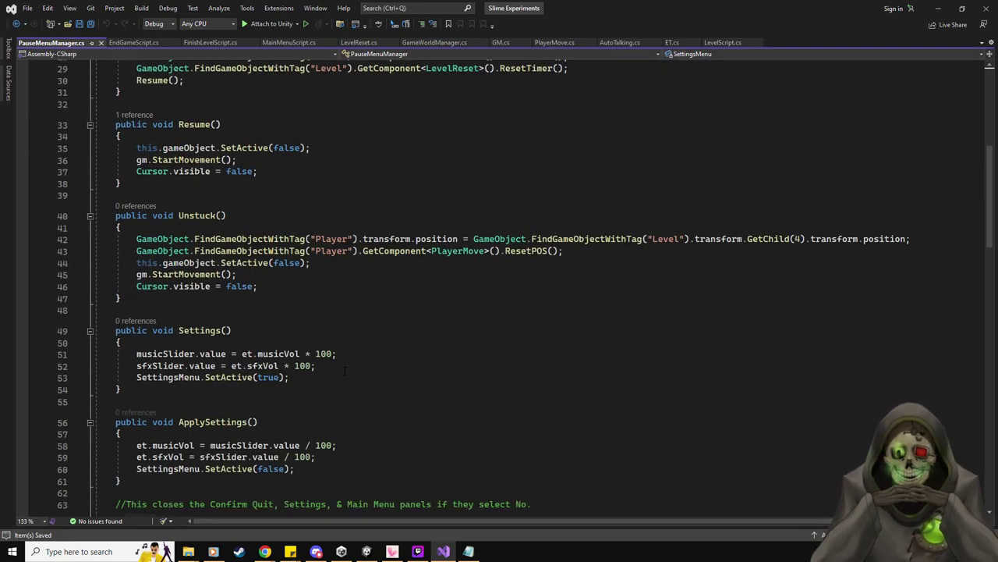
scroll(344, 371, "down", 12)
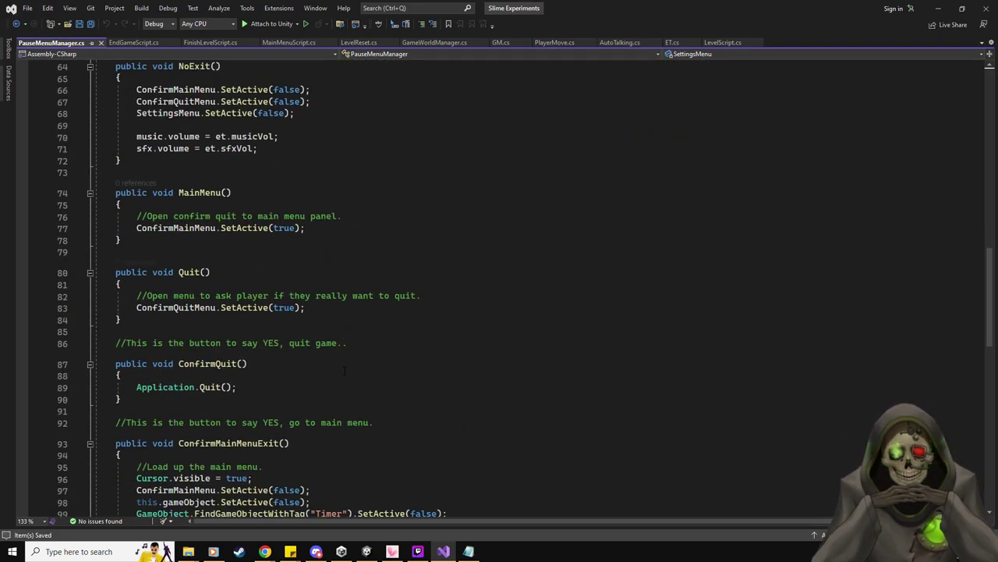
scroll(344, 371, "down", 4)
left_click_drag(436, 407, 134, 328)
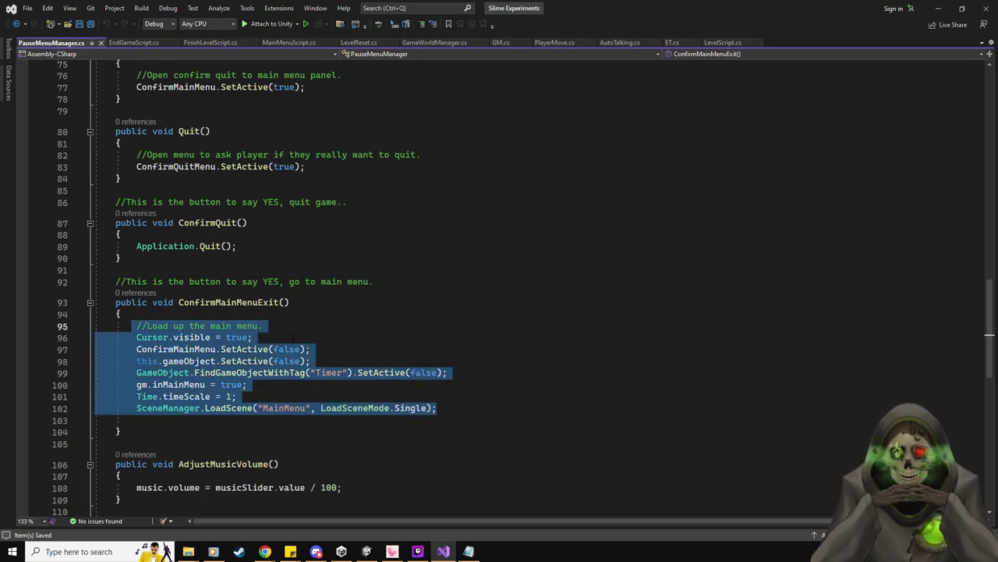
left_click(292, 336)
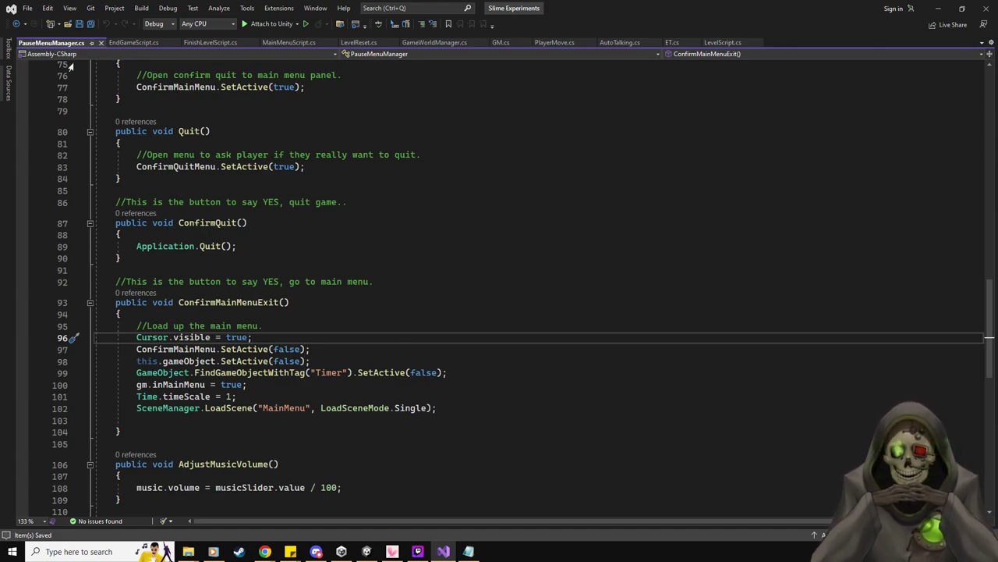
middle_click(55, 42)
- Switch to Notepad, clear the entries under "Things to do:" in Slime Stuff To Do.txt, and return to EndGameScript
key("alt+Tab")
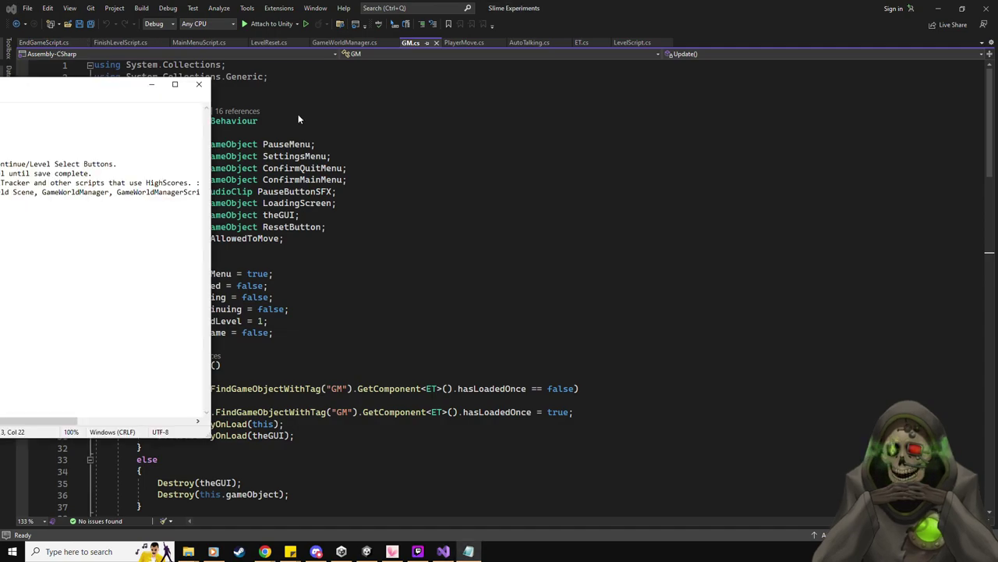
left_click_drag(195, 153, 99, 145)
key("Delete")
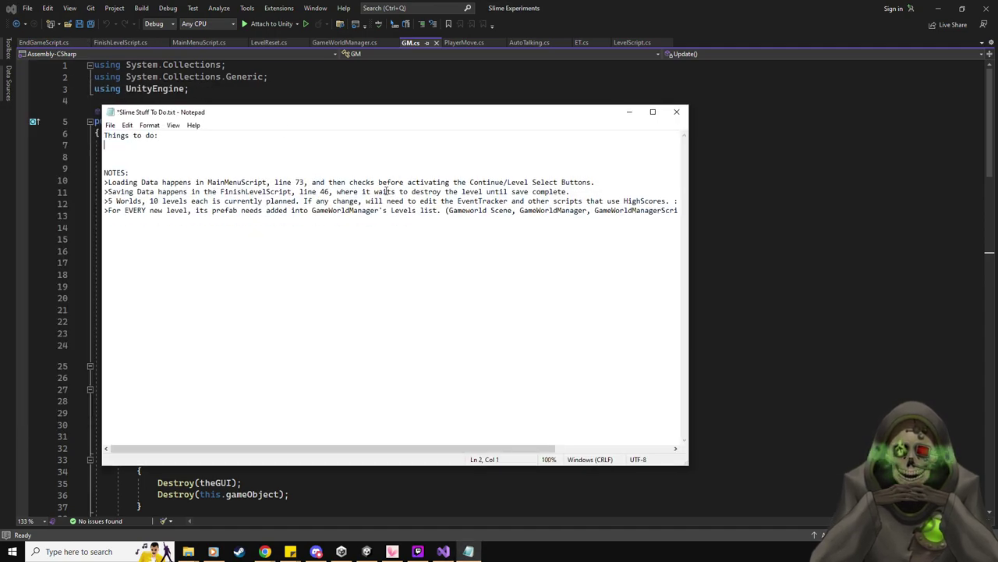
key("alt+Tab")
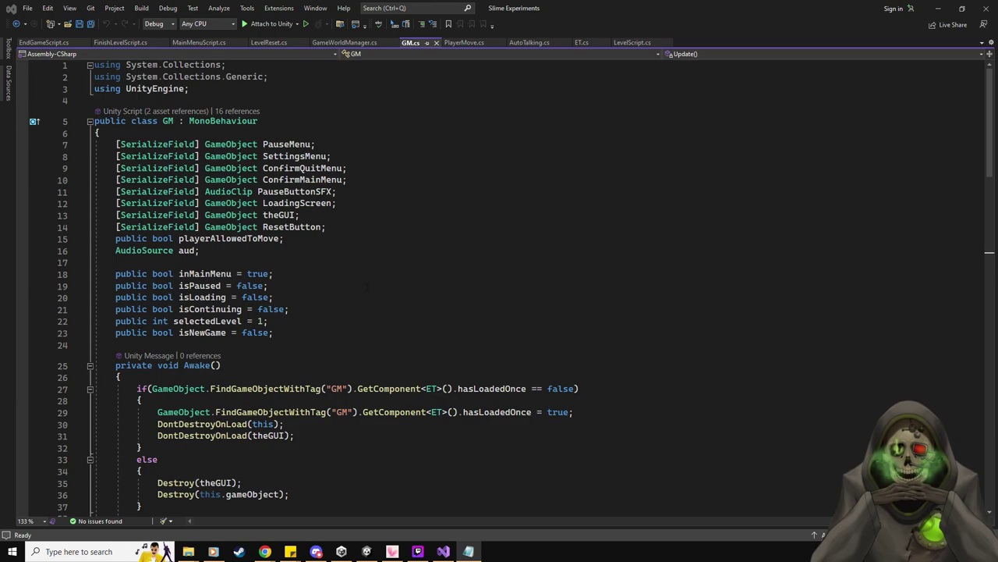
left_click(61, 45)
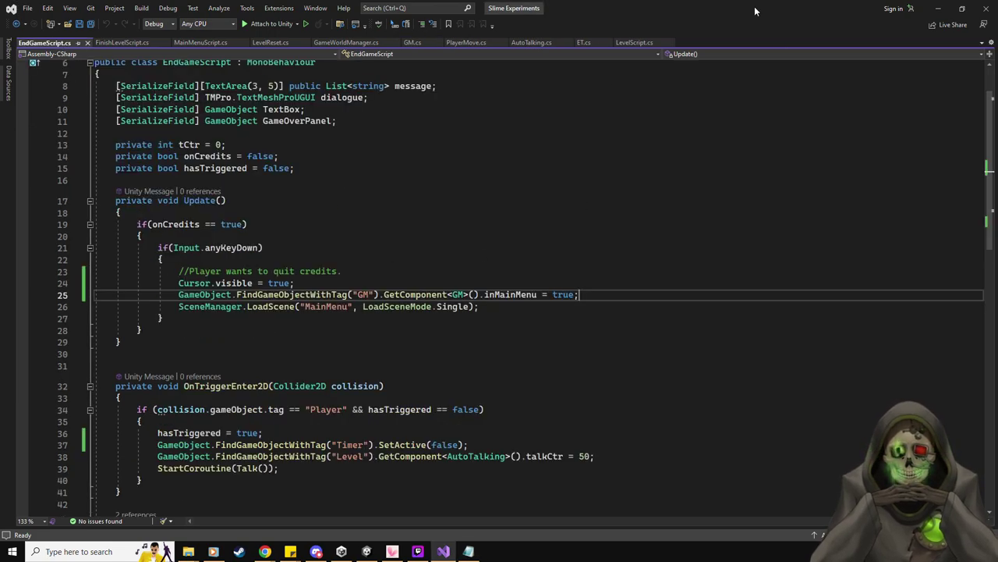
- Switch to Unity, build the Windows game into the Slime Experiments folder, and close the build settings
key("alt+Tab")
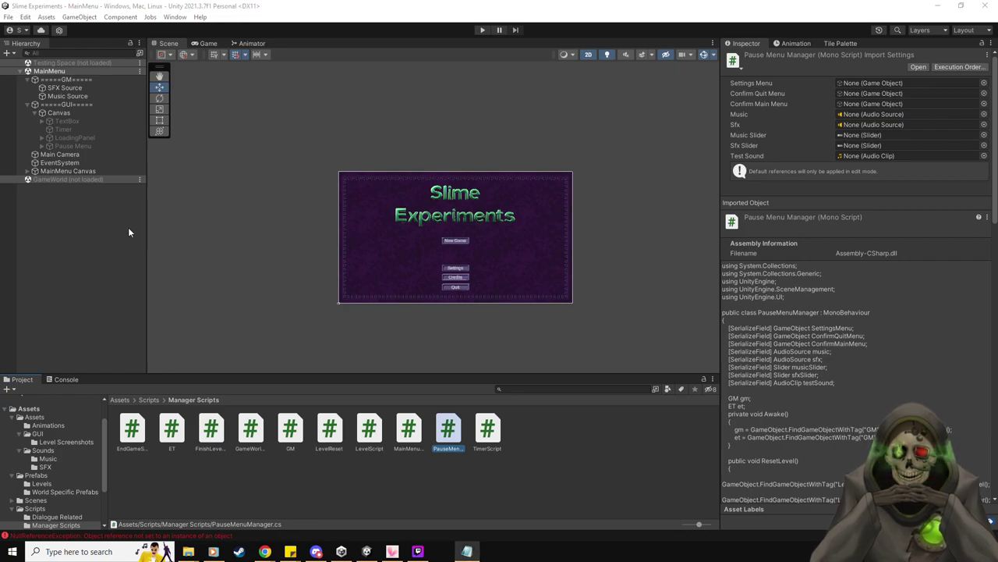
left_click(12, 17)
left_click(39, 143)
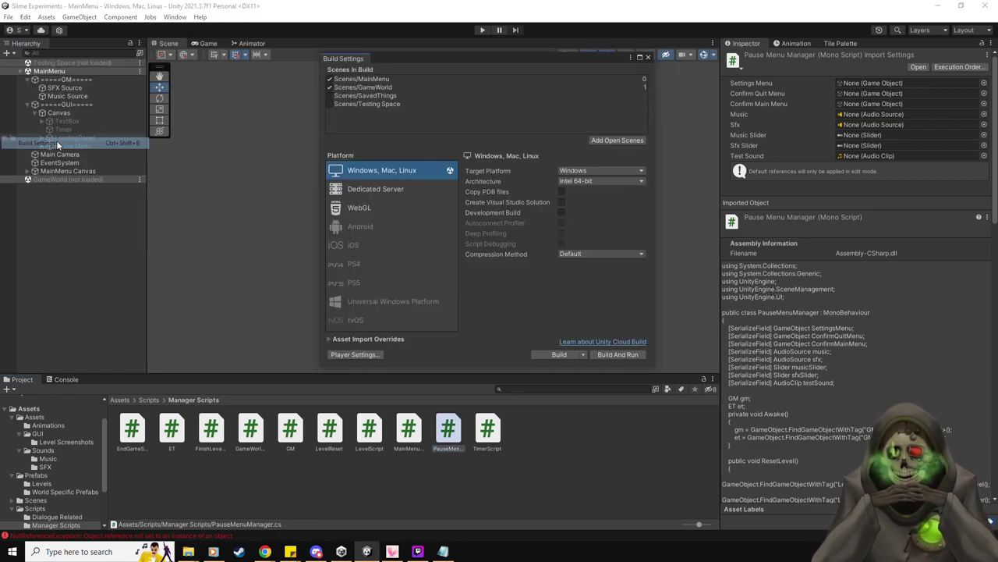
left_click(66, 380)
left_click(22, 379)
left_click(559, 355)
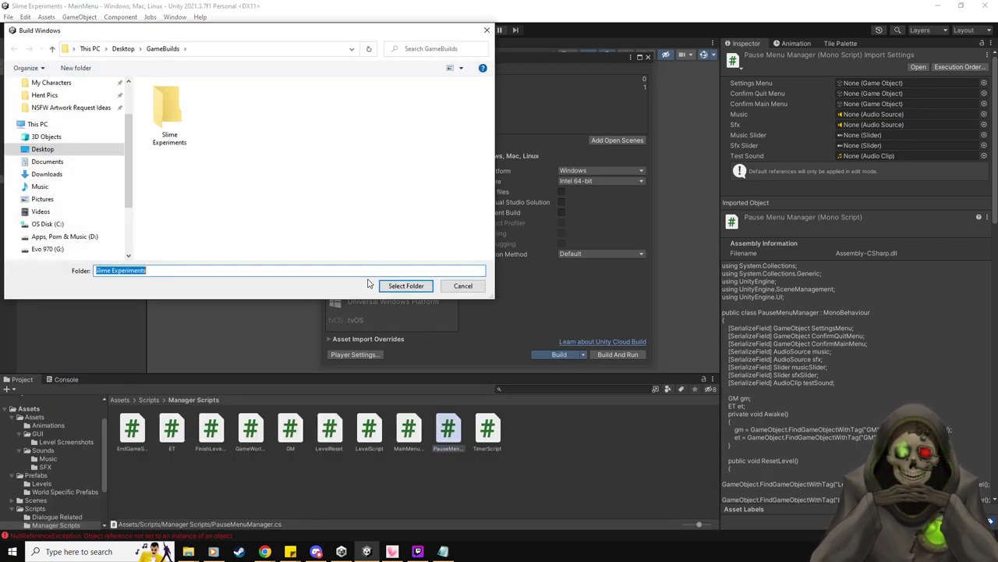
left_click(422, 288)
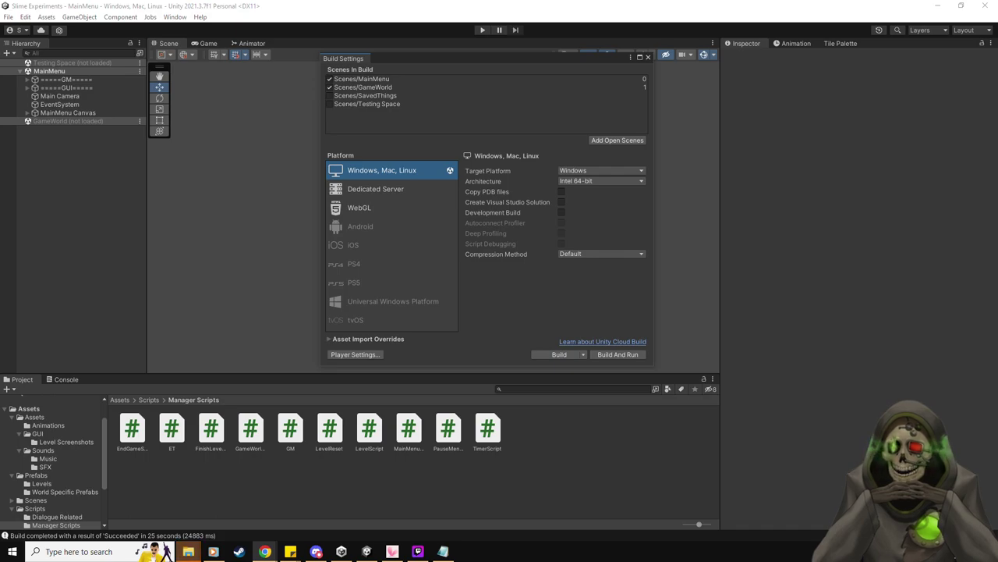
left_click(649, 55)
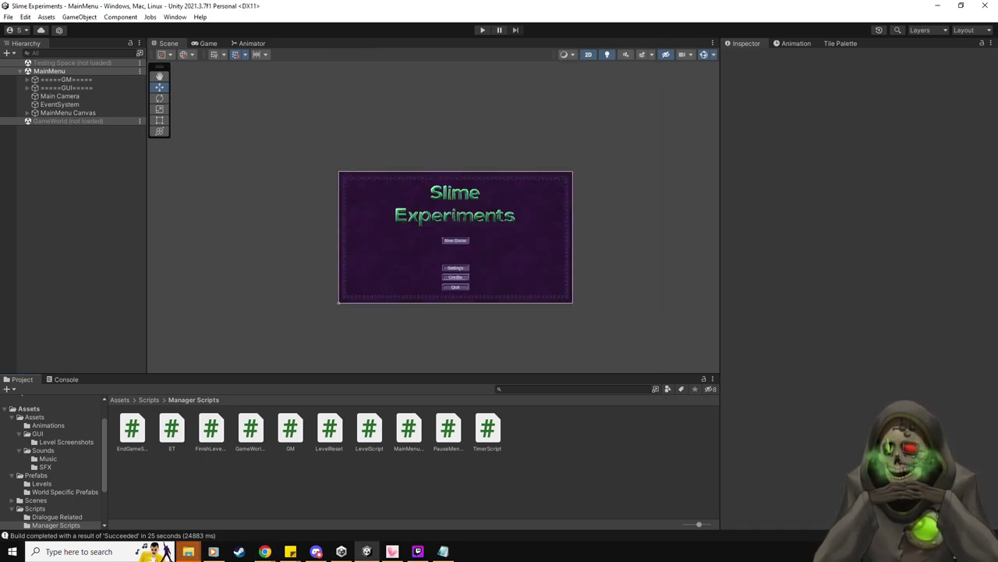
key("alt+Tab")
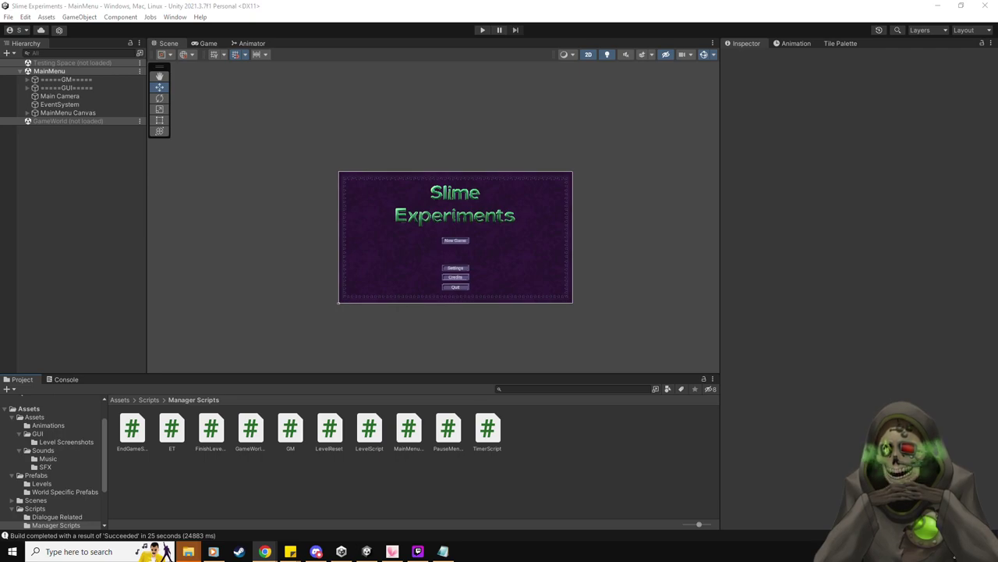
- Switch to Chrome, examine the gameplay screenshots and game description on the Slime Experiments Steam store page, and return to Unity
left_click_drag(2, 9, 499, 3)
scroll(543, 116, "up", 3)
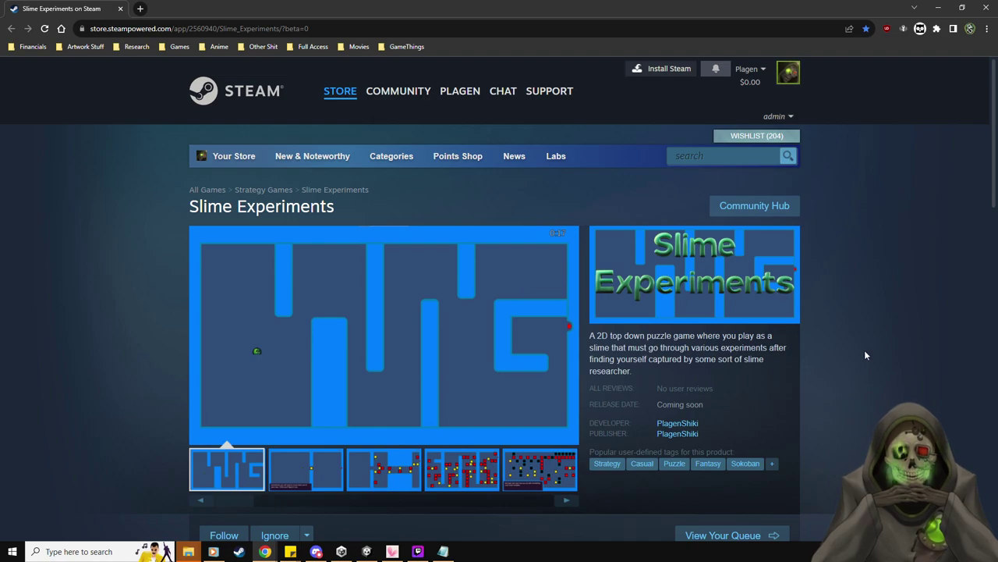
scroll(862, 334, "down", 1)
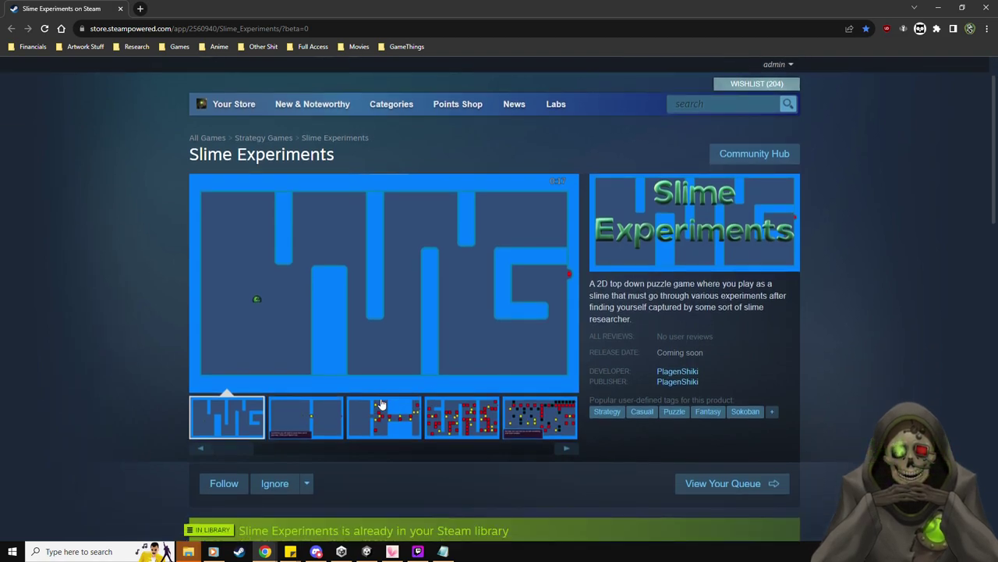
left_click(335, 411)
left_click(383, 421)
left_click(461, 425)
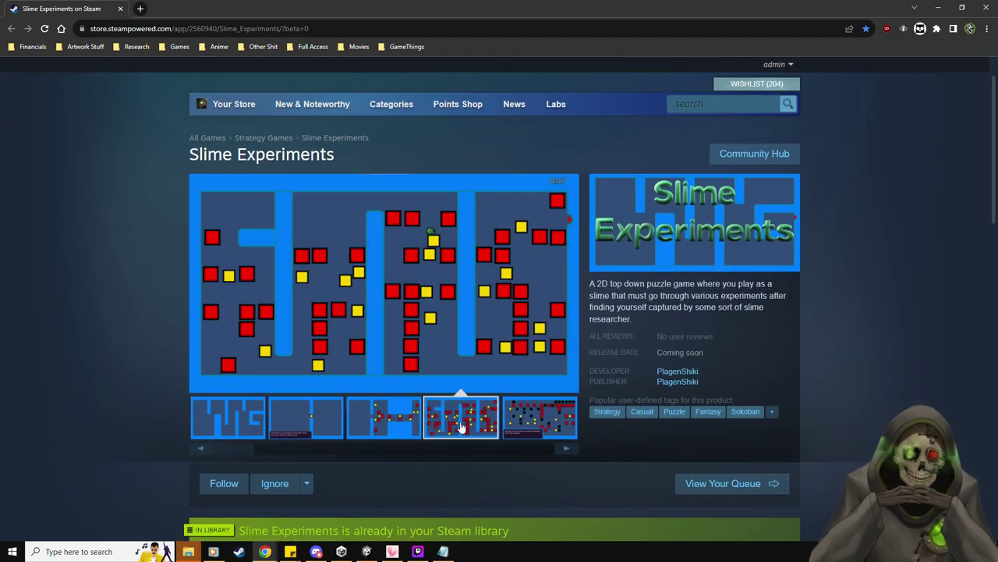
left_click(519, 428)
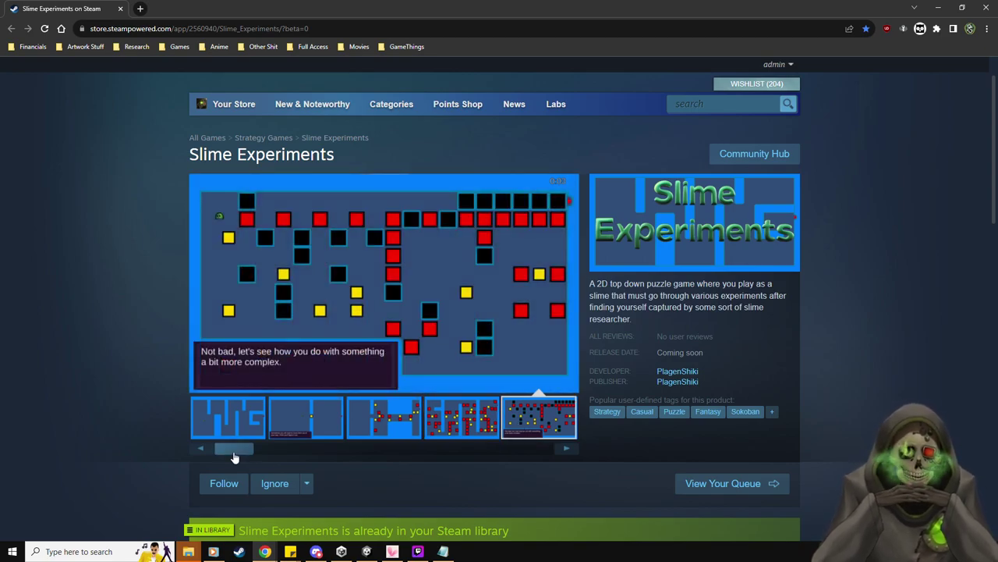
scroll(291, 394, "down", 7)
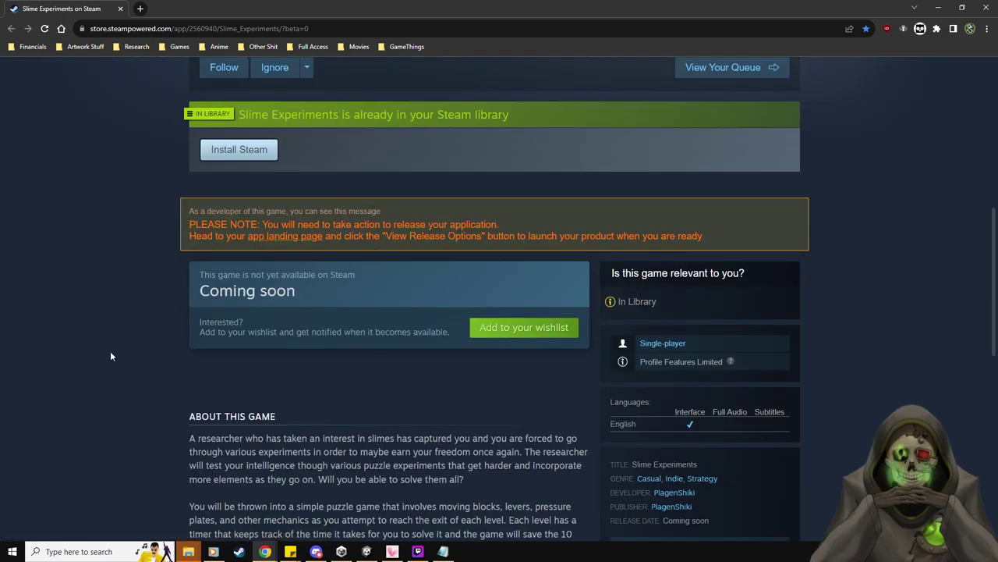
scroll(110, 351, "up", 8)
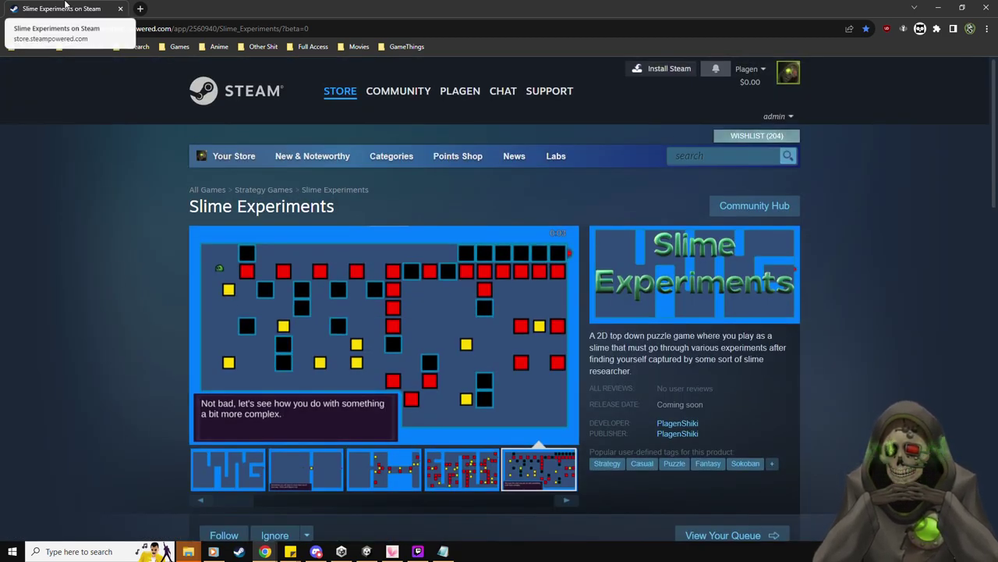
left_click(938, 7)
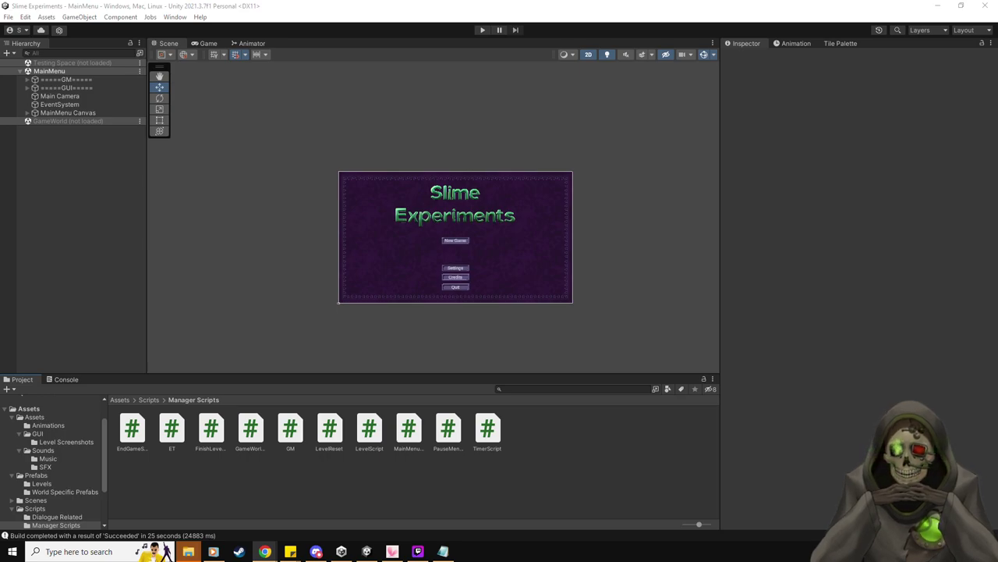
- Open the Windows Calculator and position it over the Unity scene view
left_click_drag(408, 156, 411, 132)
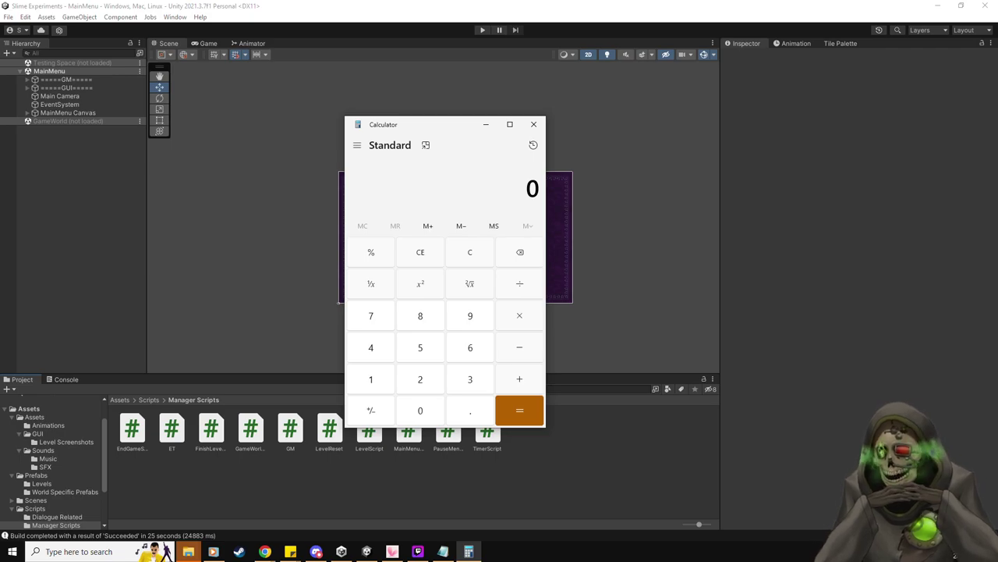
key("alt+Tab")
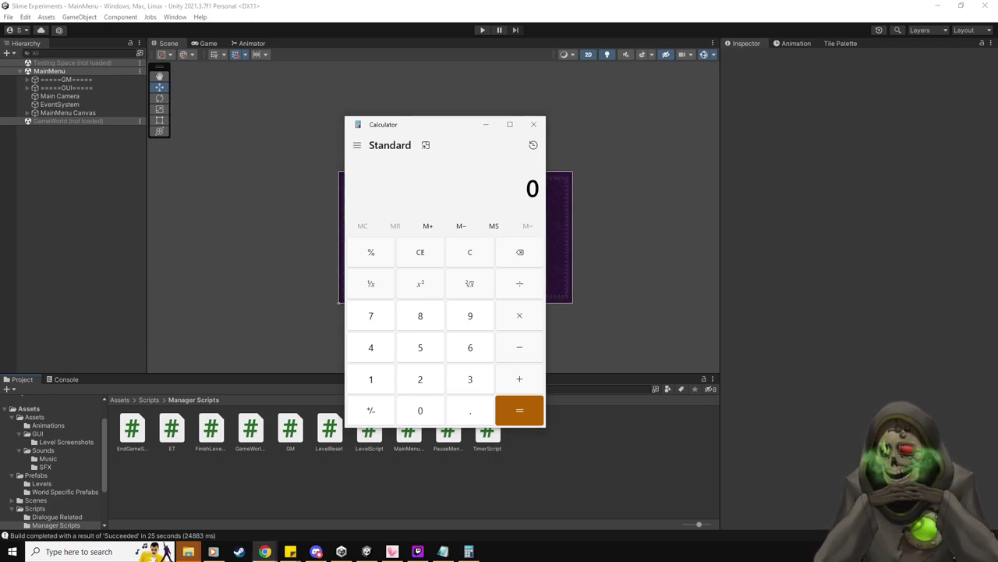